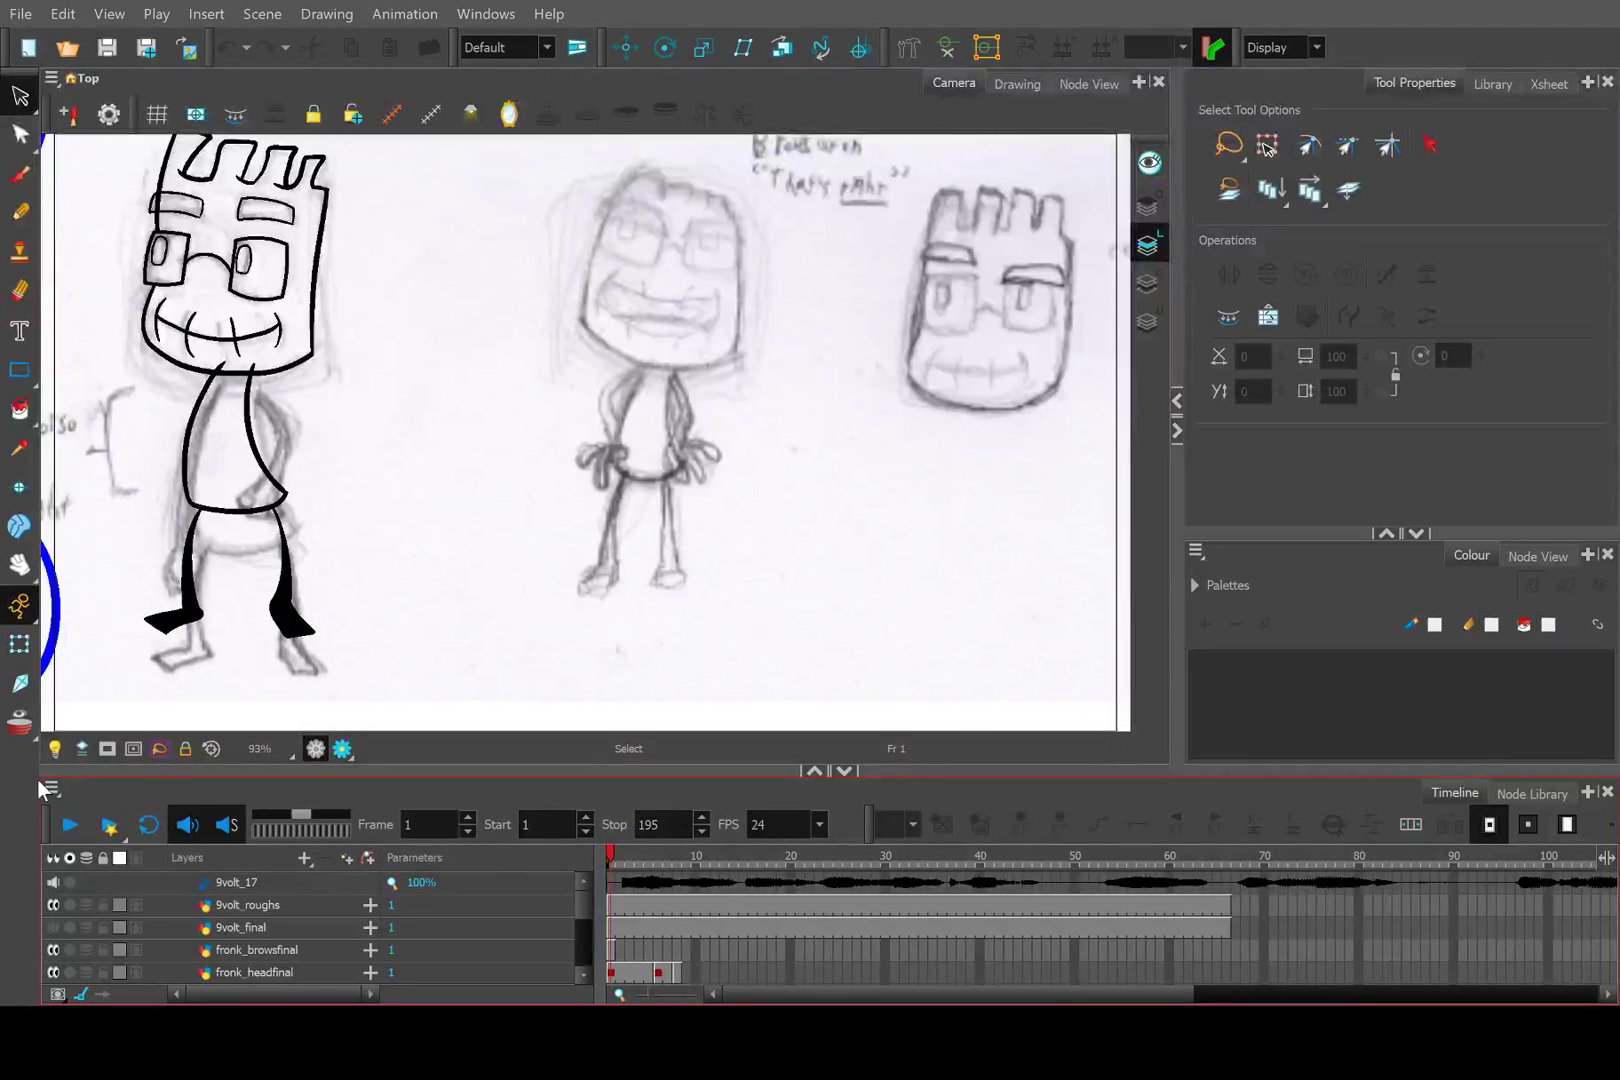
# Play back the start of the scene briefly and return to frame 1.
pyautogui.click(73, 823)
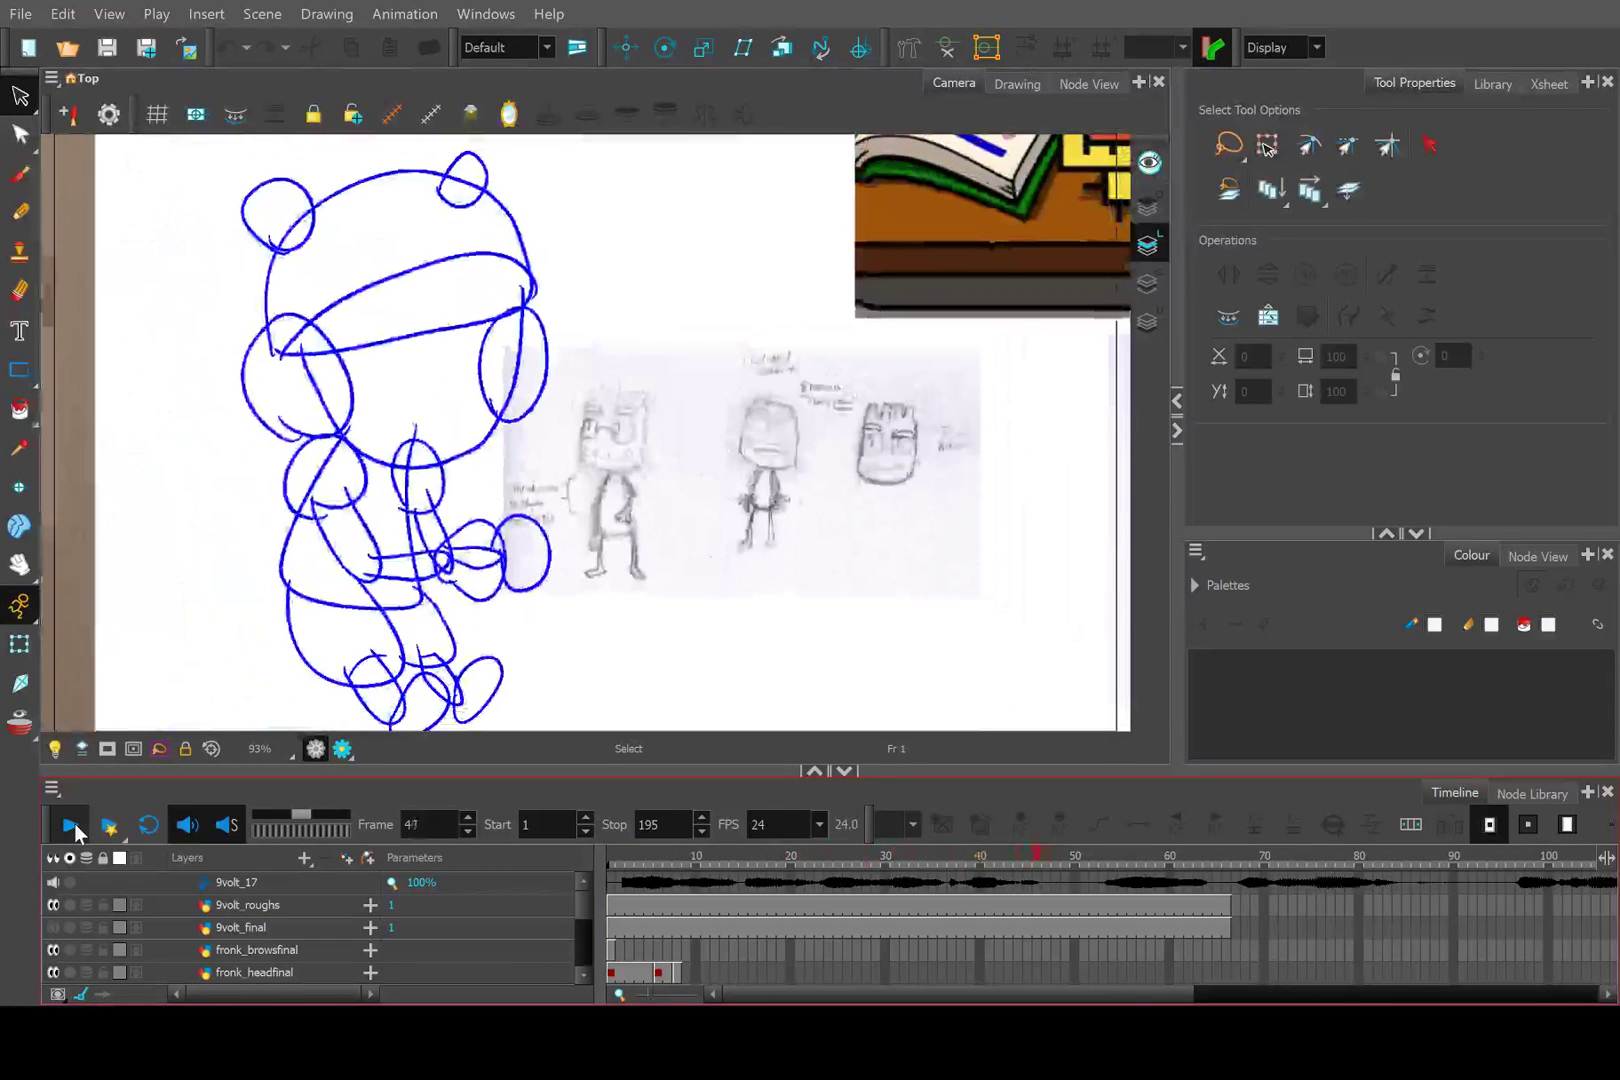
pyautogui.click(73, 823)
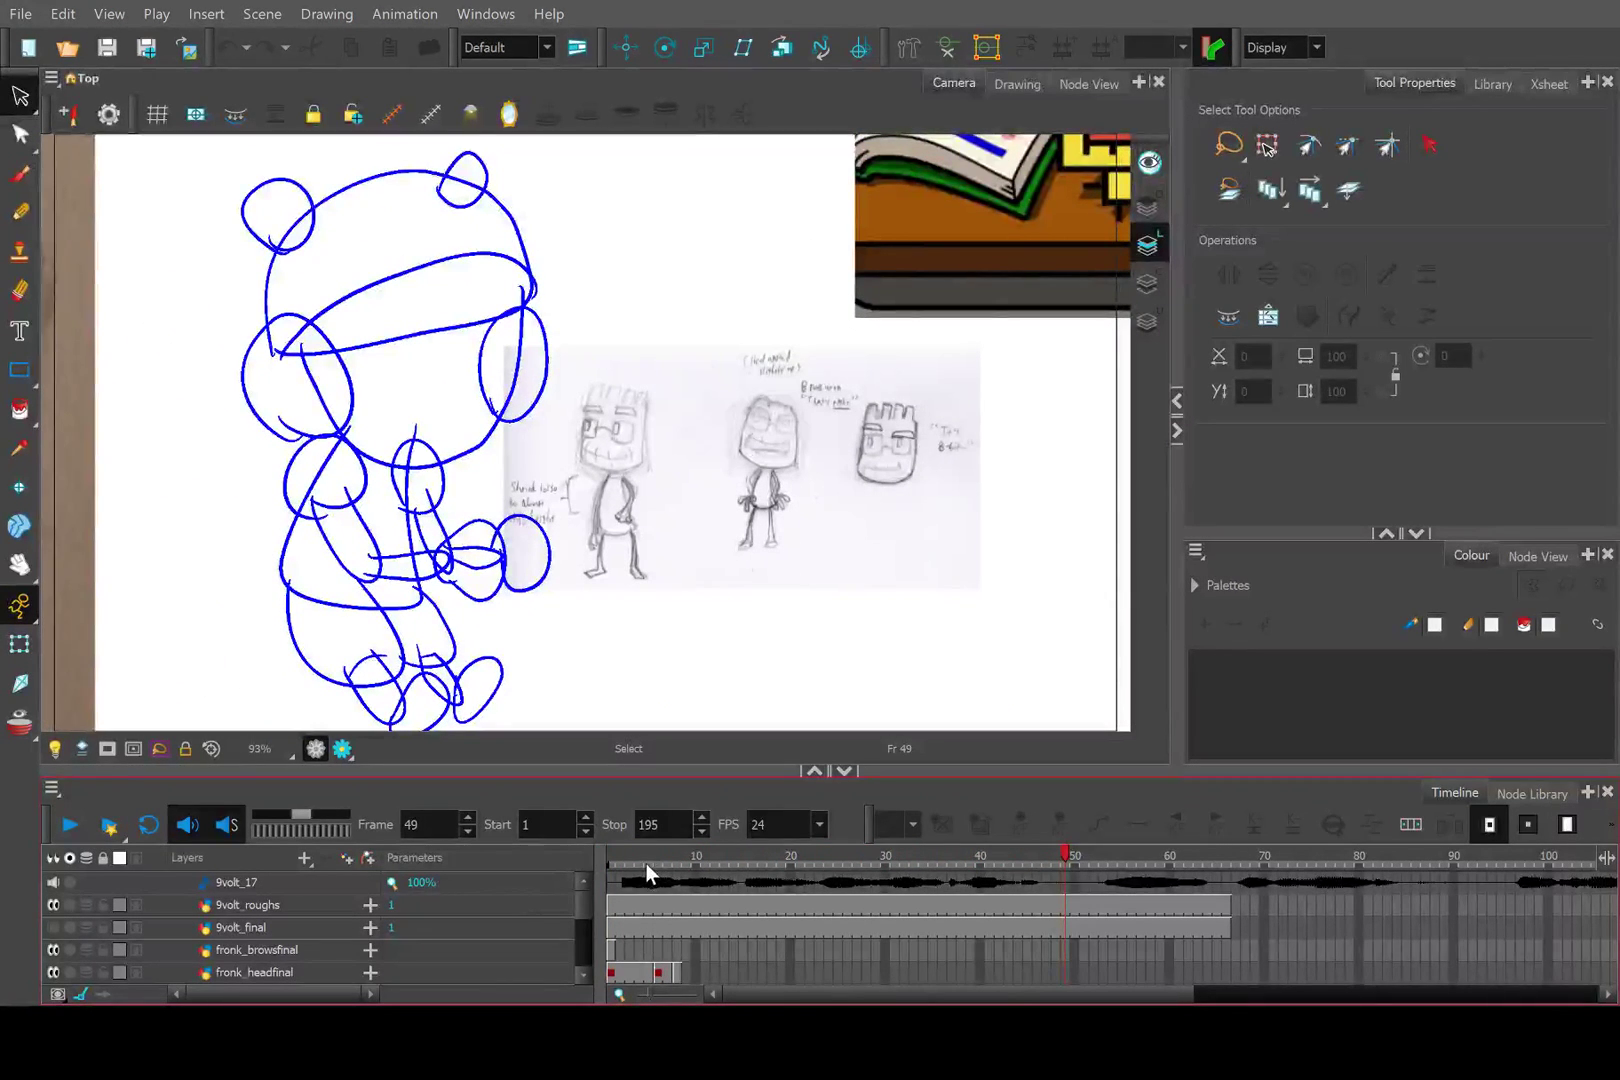
pyautogui.moveTo(632, 857)
pyautogui.mouseDown()
pyautogui.moveTo(863, 864)
pyautogui.moveTo(532, 853)
pyautogui.mouseUp()
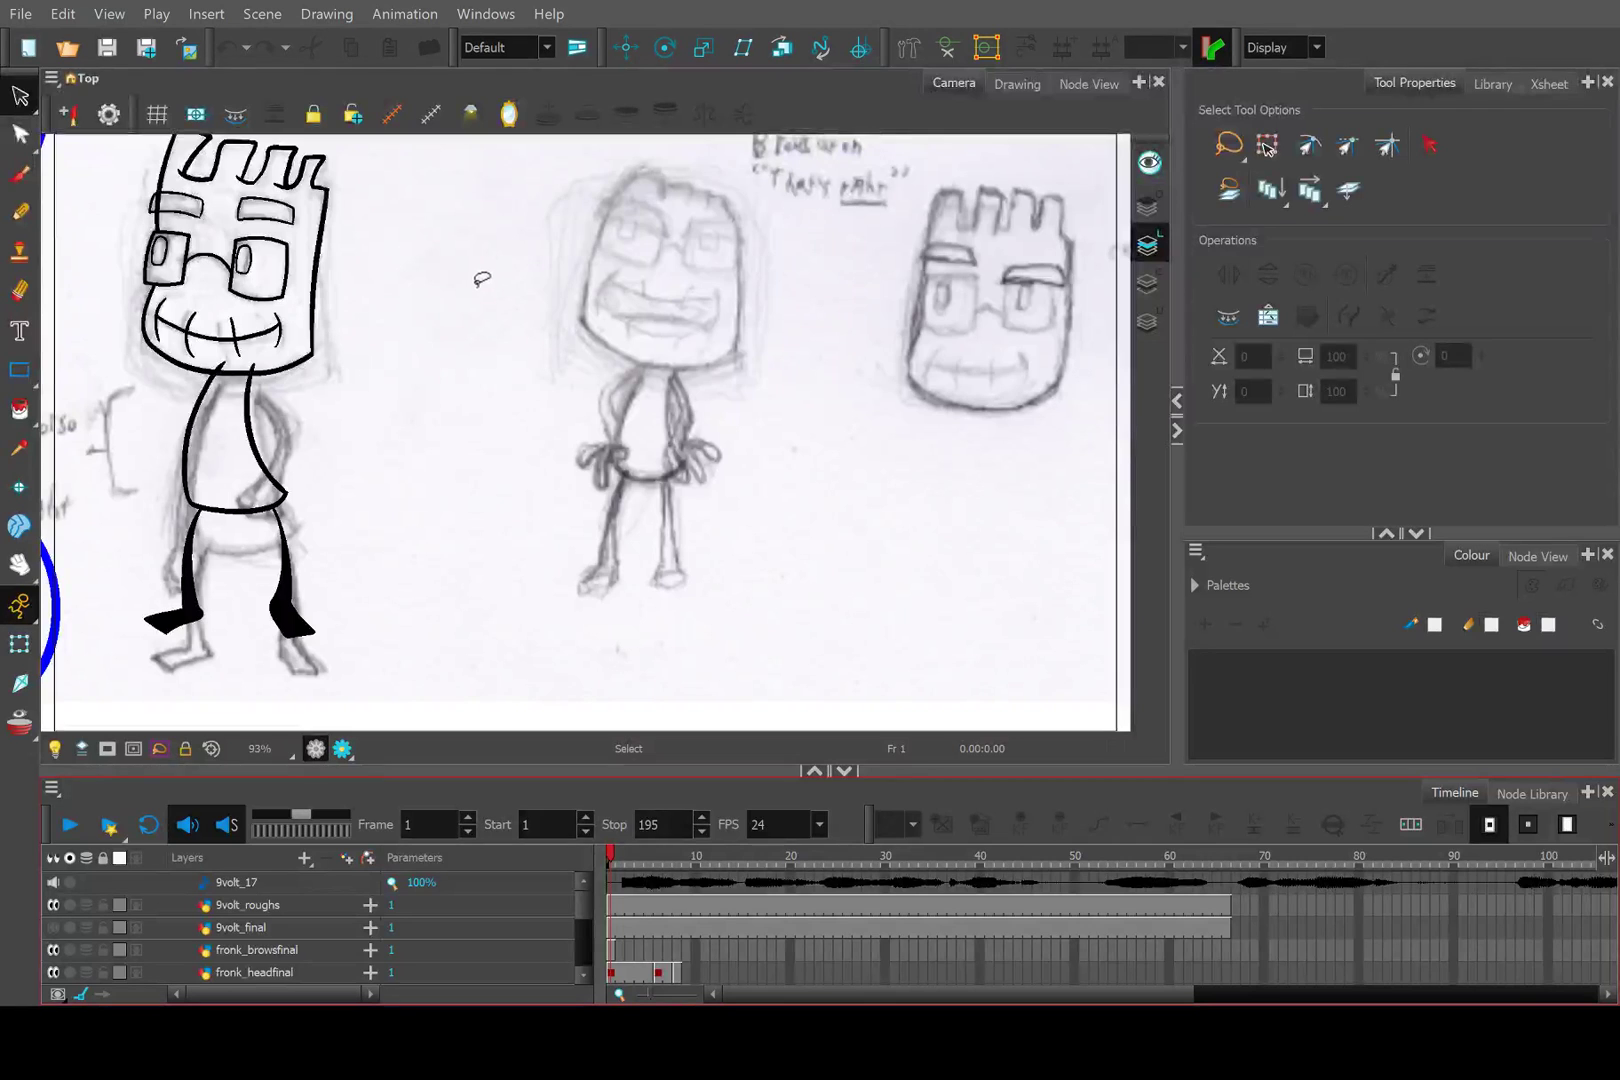
# Examine the blue character rough, the pencil key sketches and the pixel-art reference around the camera frame.
pyautogui.moveTo(466, 300); pyautogui.dragTo(682, 474)
pyautogui.scroll(-3, 498, 307)
pyautogui.scroll(-3, 674, 374)
pyautogui.scroll(2, 650, 365)
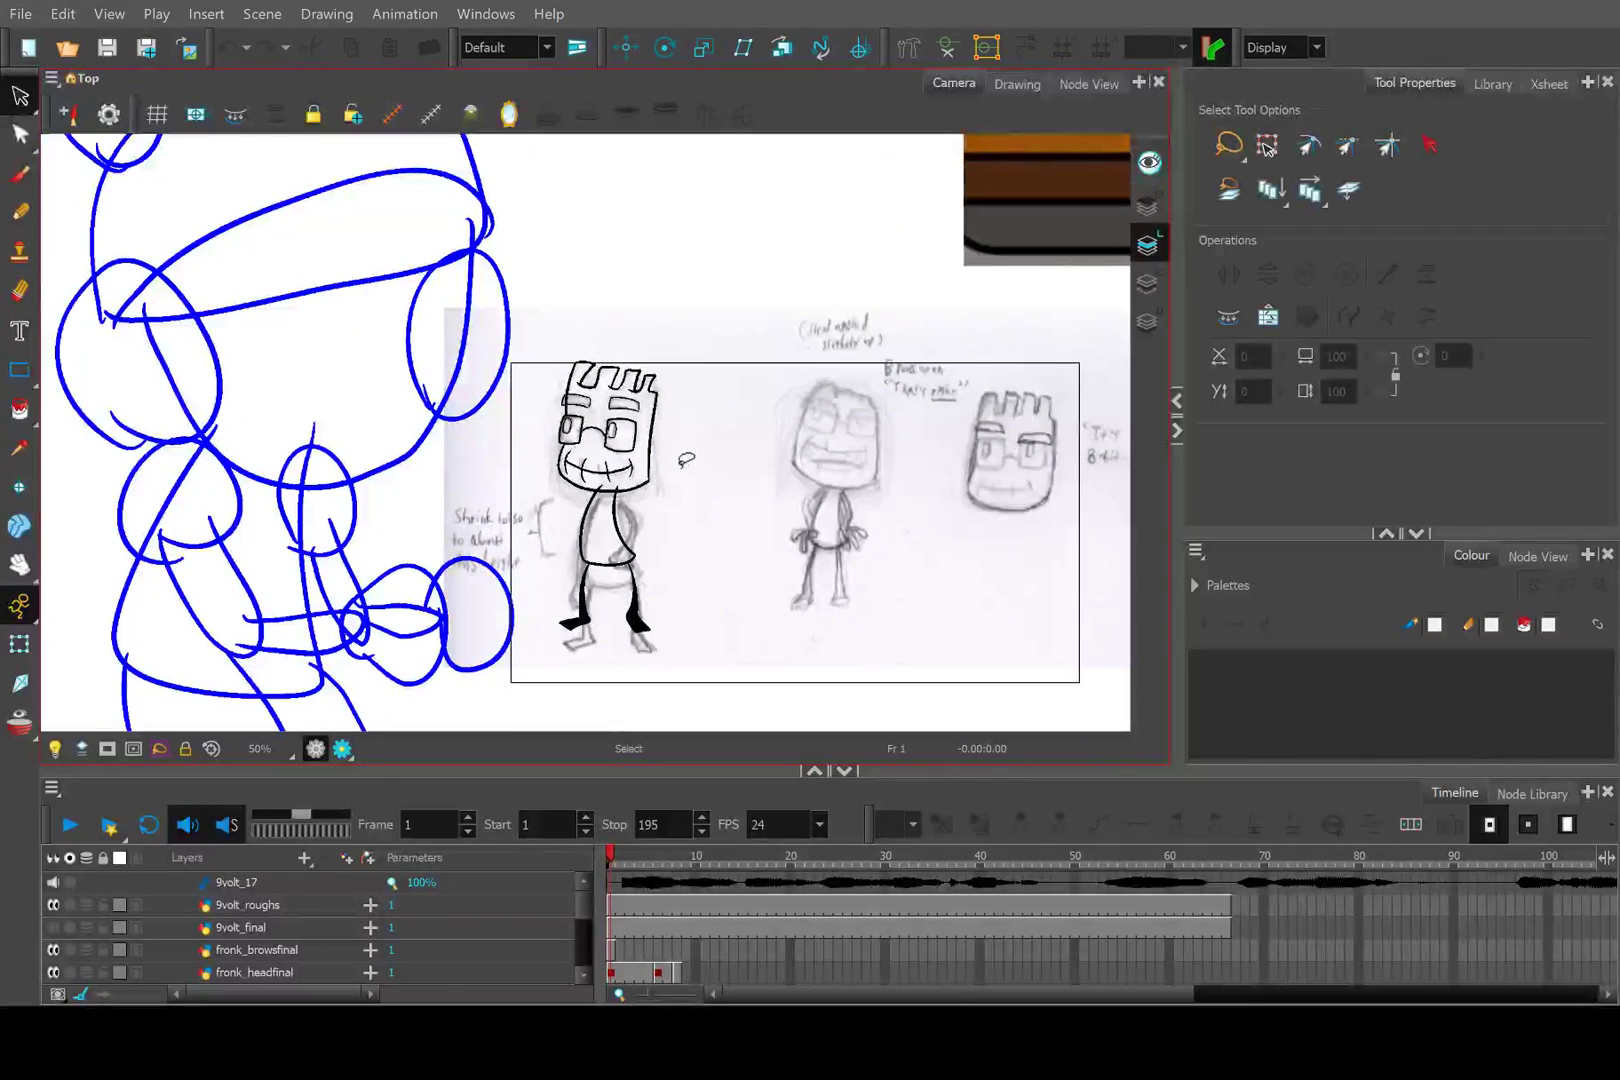
pyautogui.scroll(-3, 718, 443)
pyautogui.moveTo(836, 522); pyautogui.dragTo(889, 506)
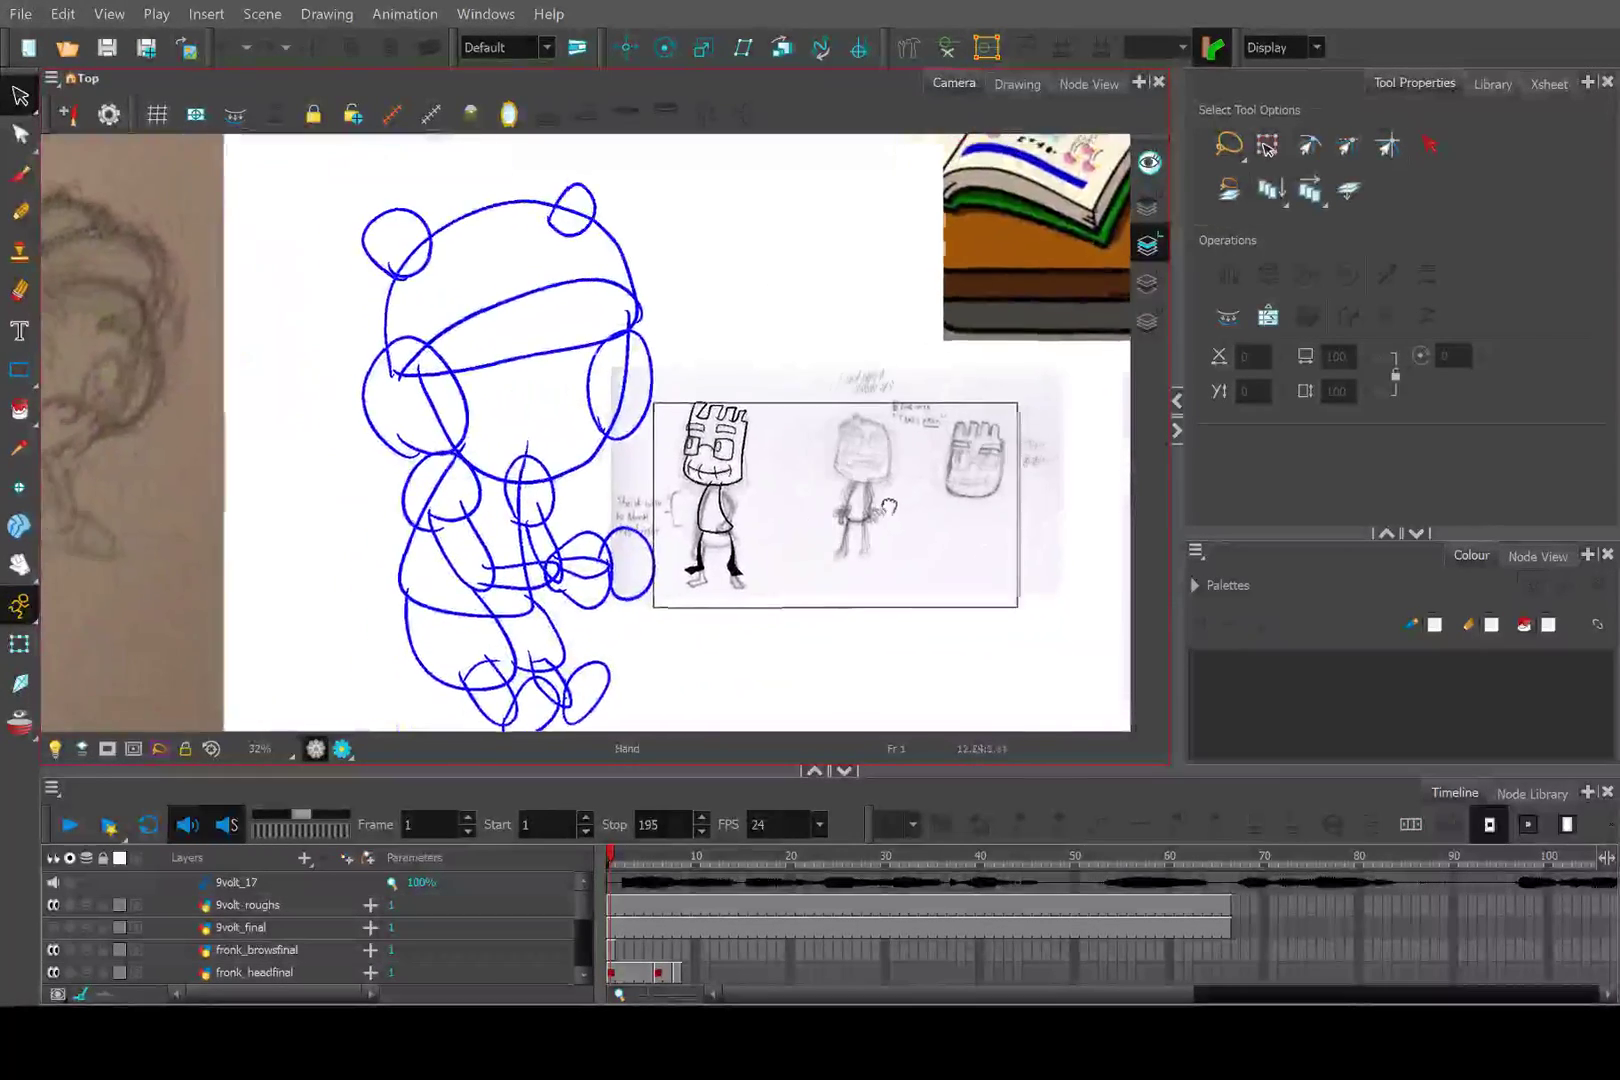
pyautogui.moveTo(787, 459); pyautogui.dragTo(684, 437)
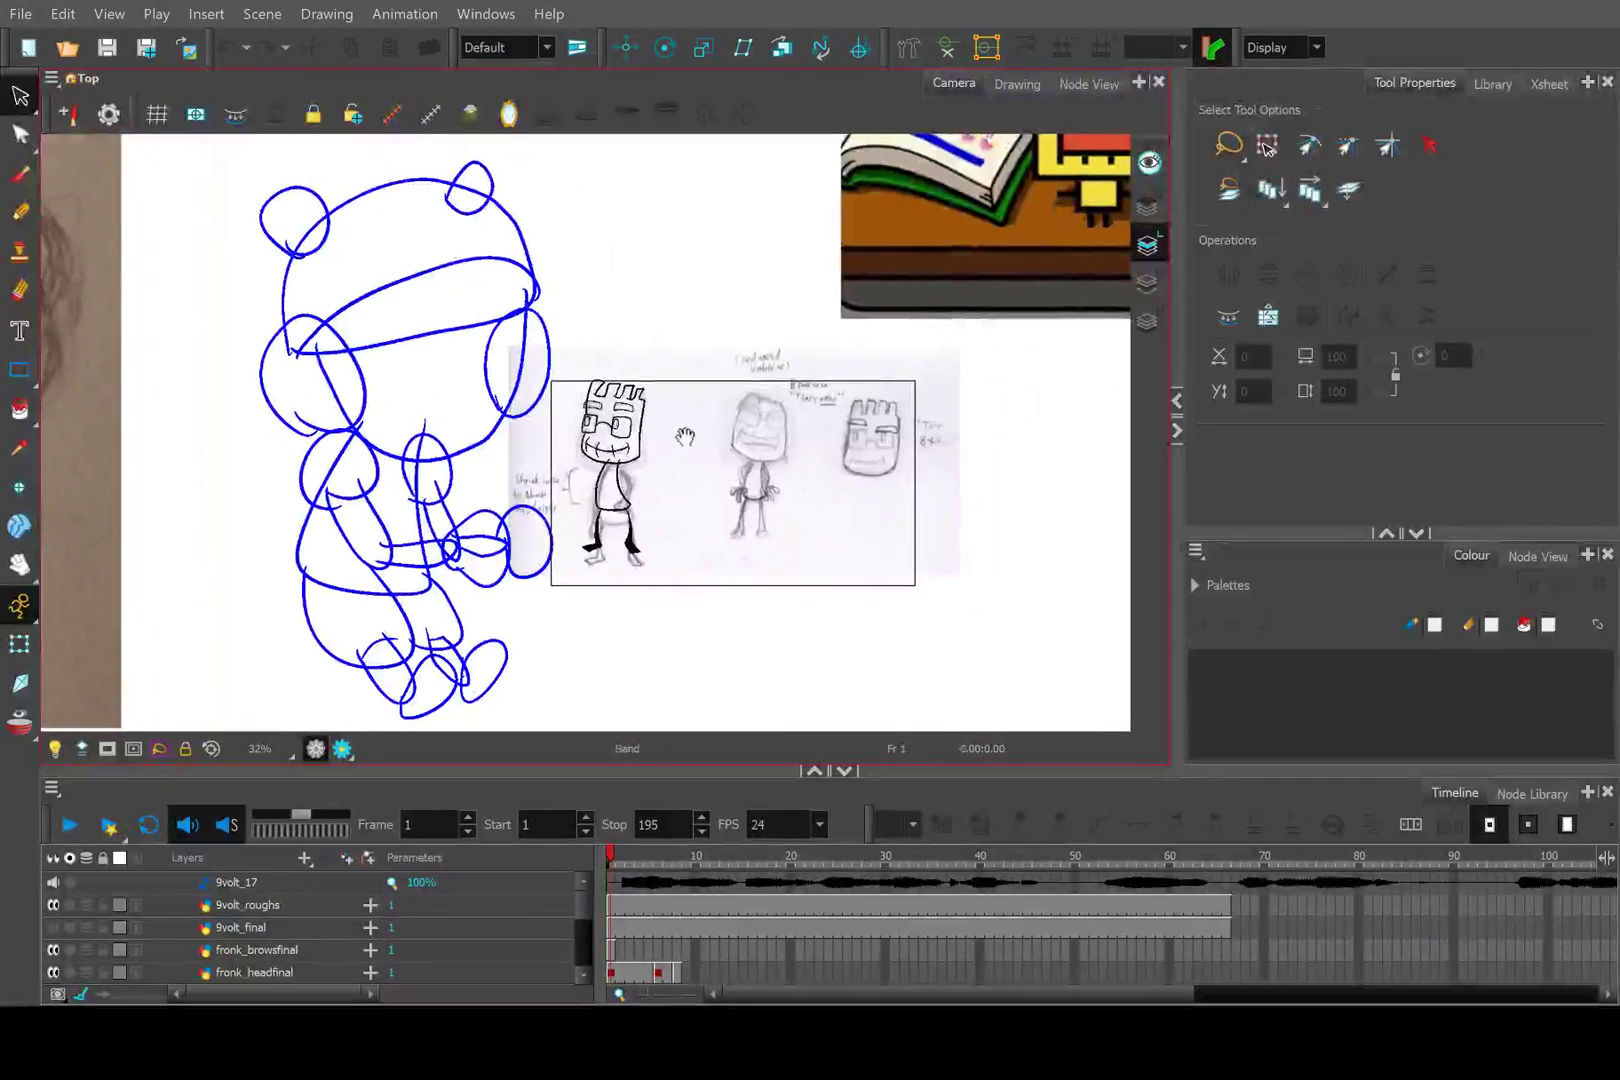
pyautogui.scroll(-2, 658, 432)
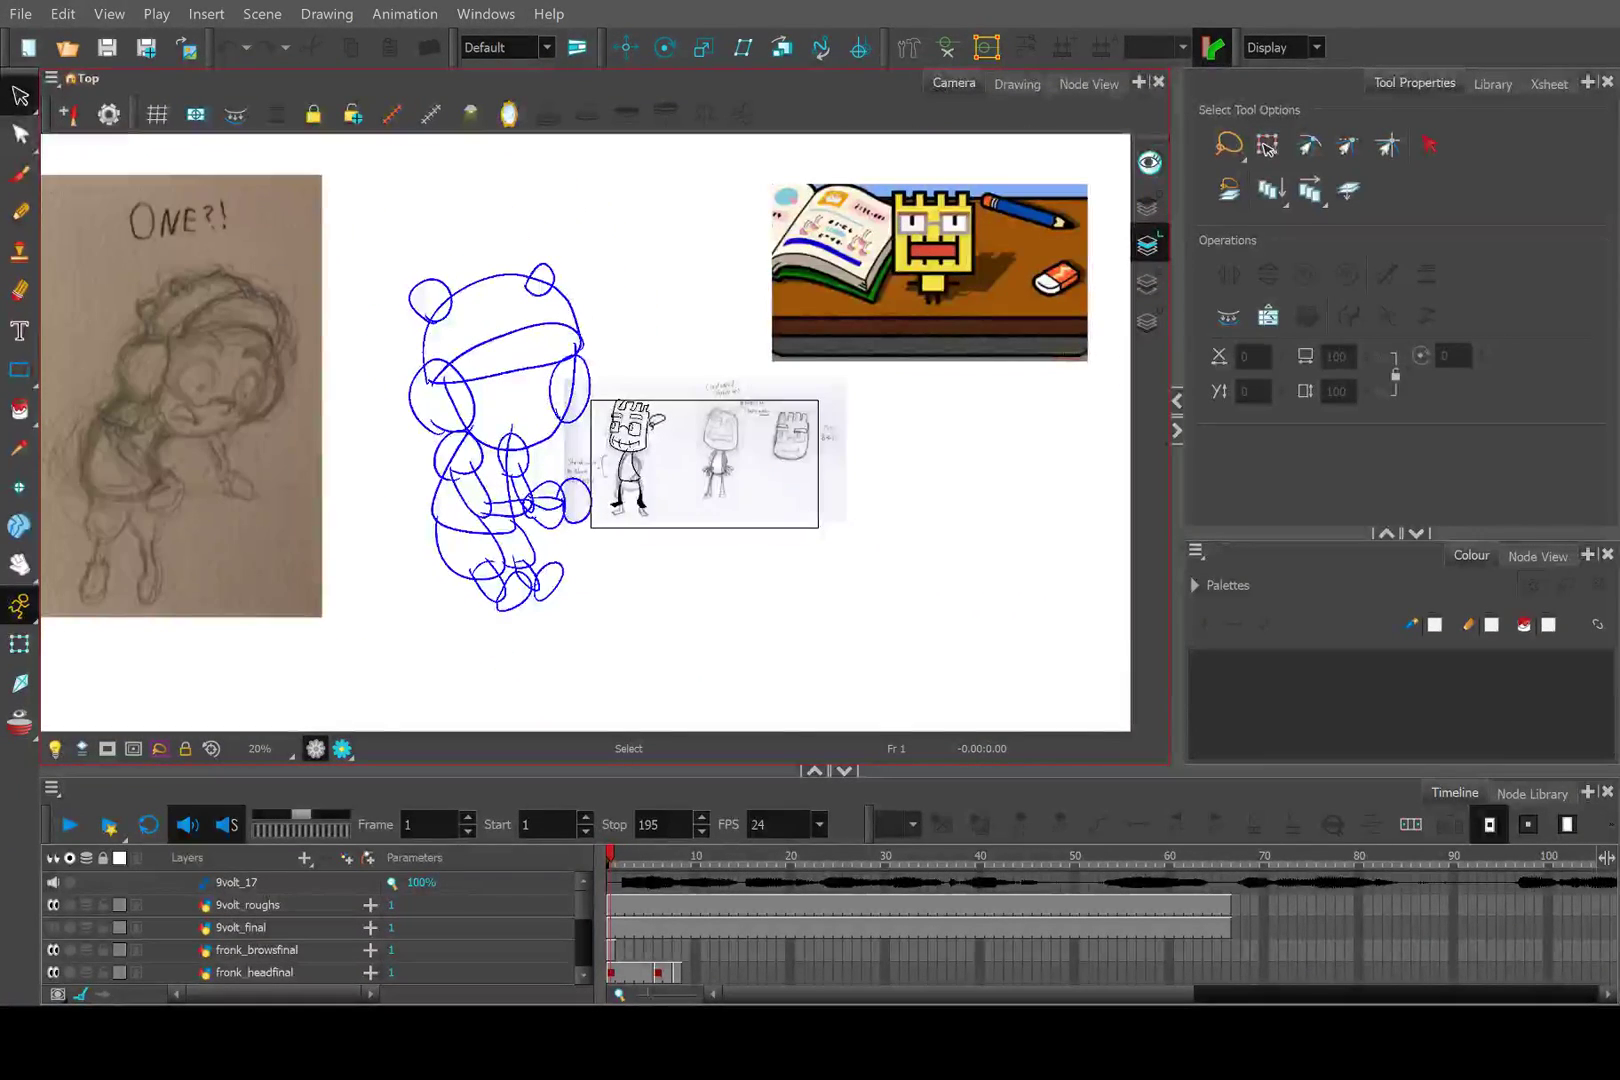
pyautogui.scroll(2, 624, 446)
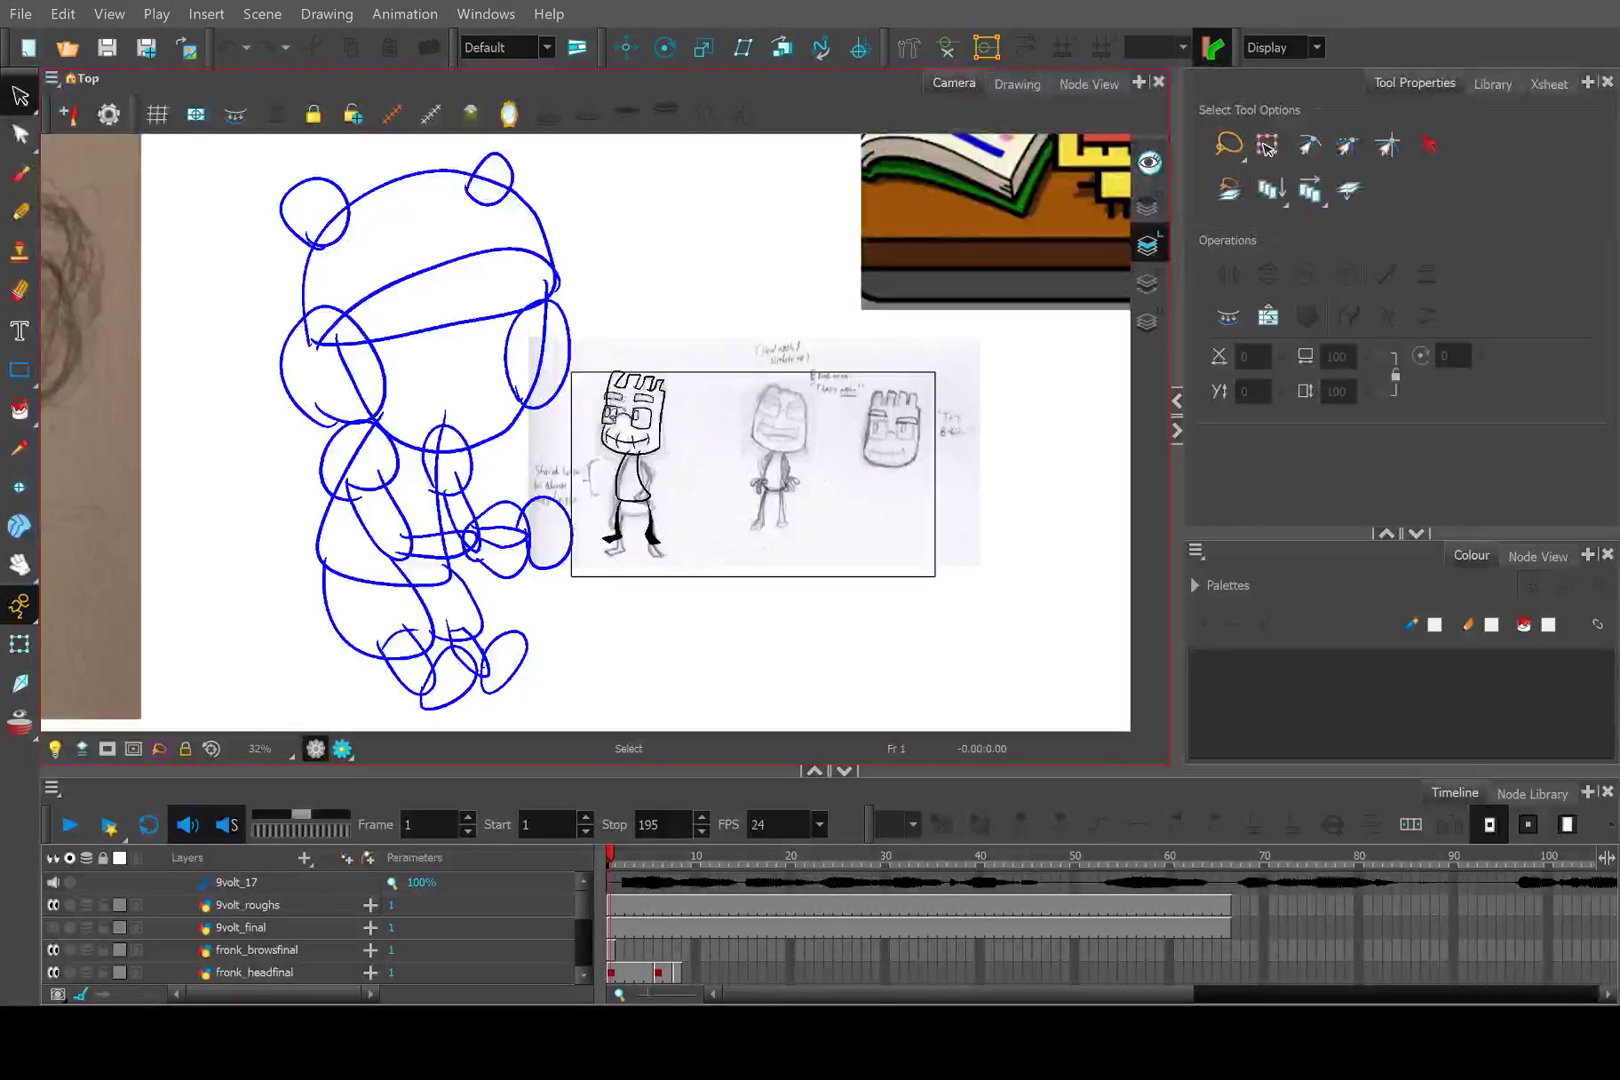
pyautogui.scroll(-2, 836, 349)
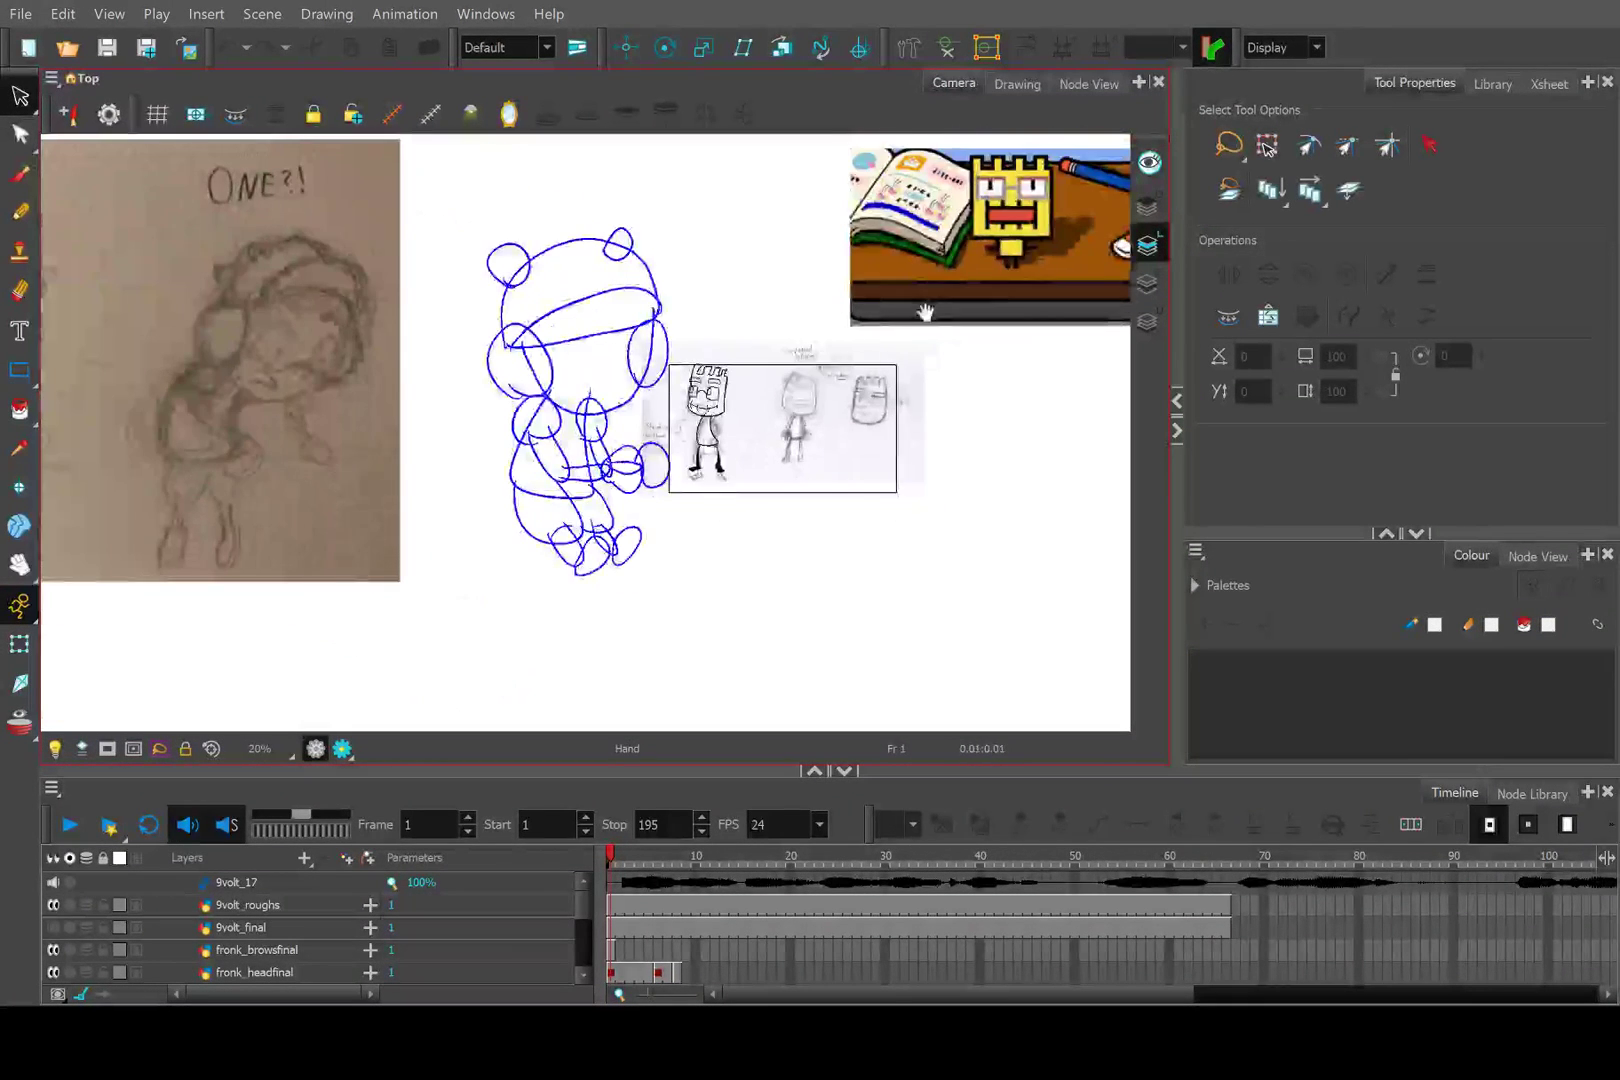
pyautogui.moveTo(925, 313); pyautogui.dragTo(736, 423)
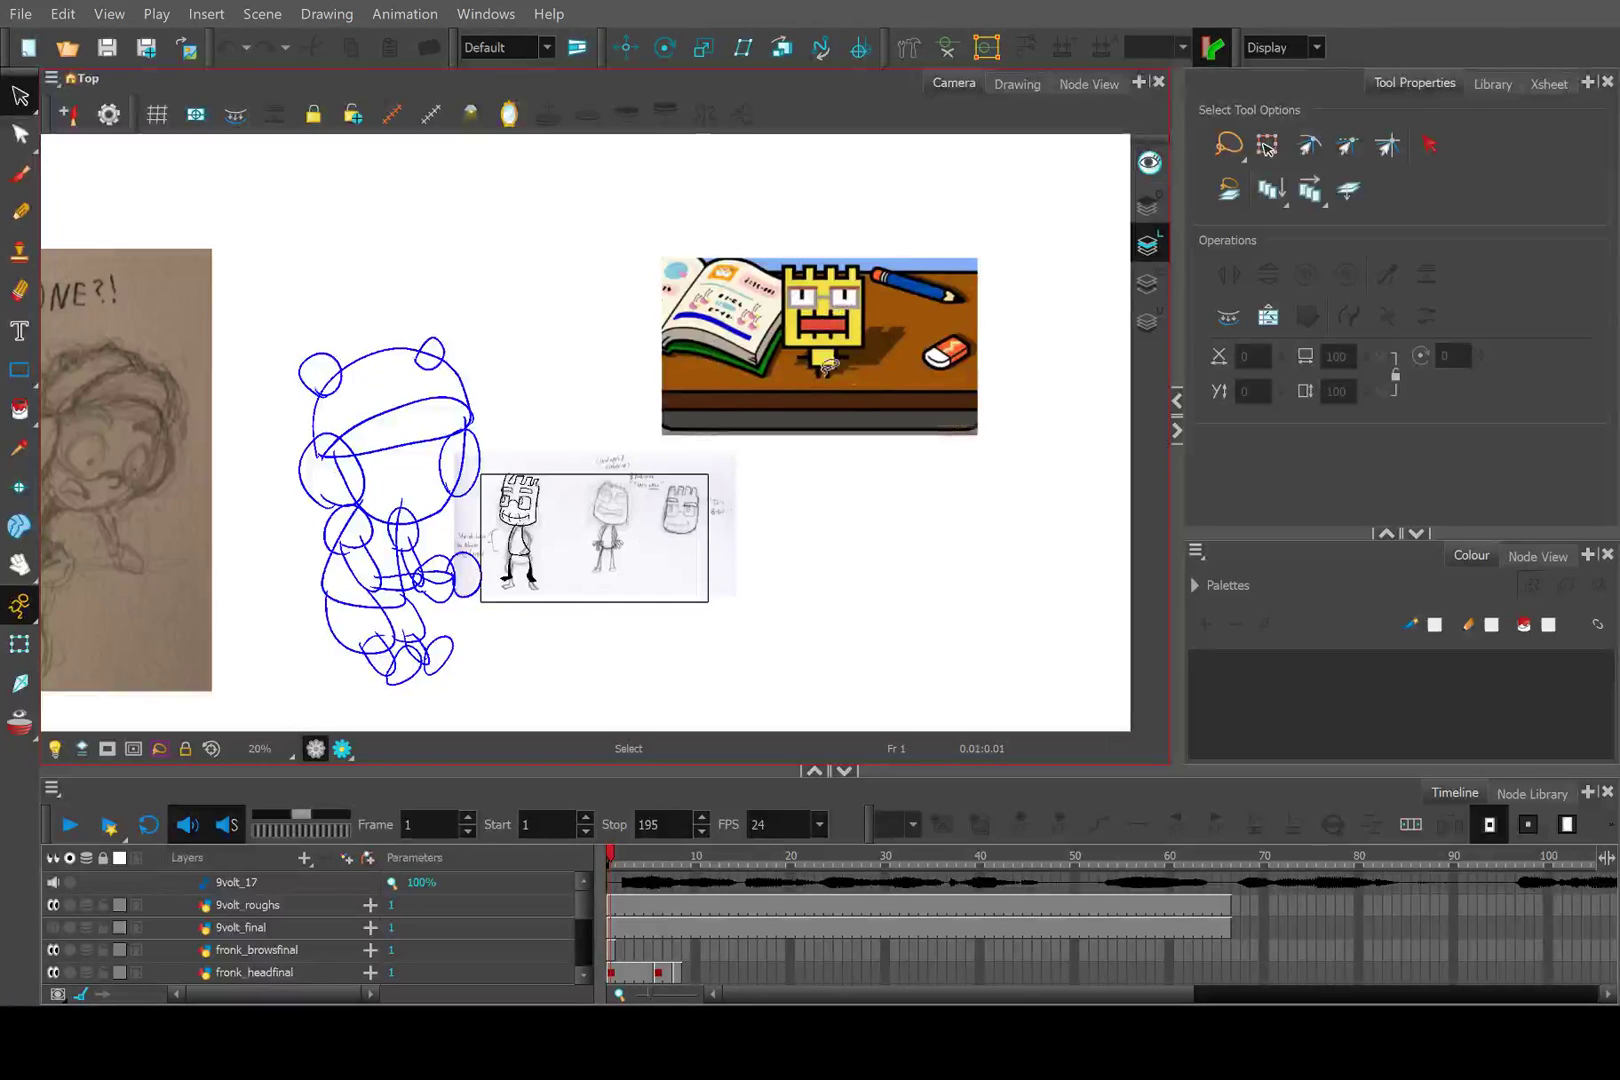
pyautogui.scroll(-1, 843, 333)
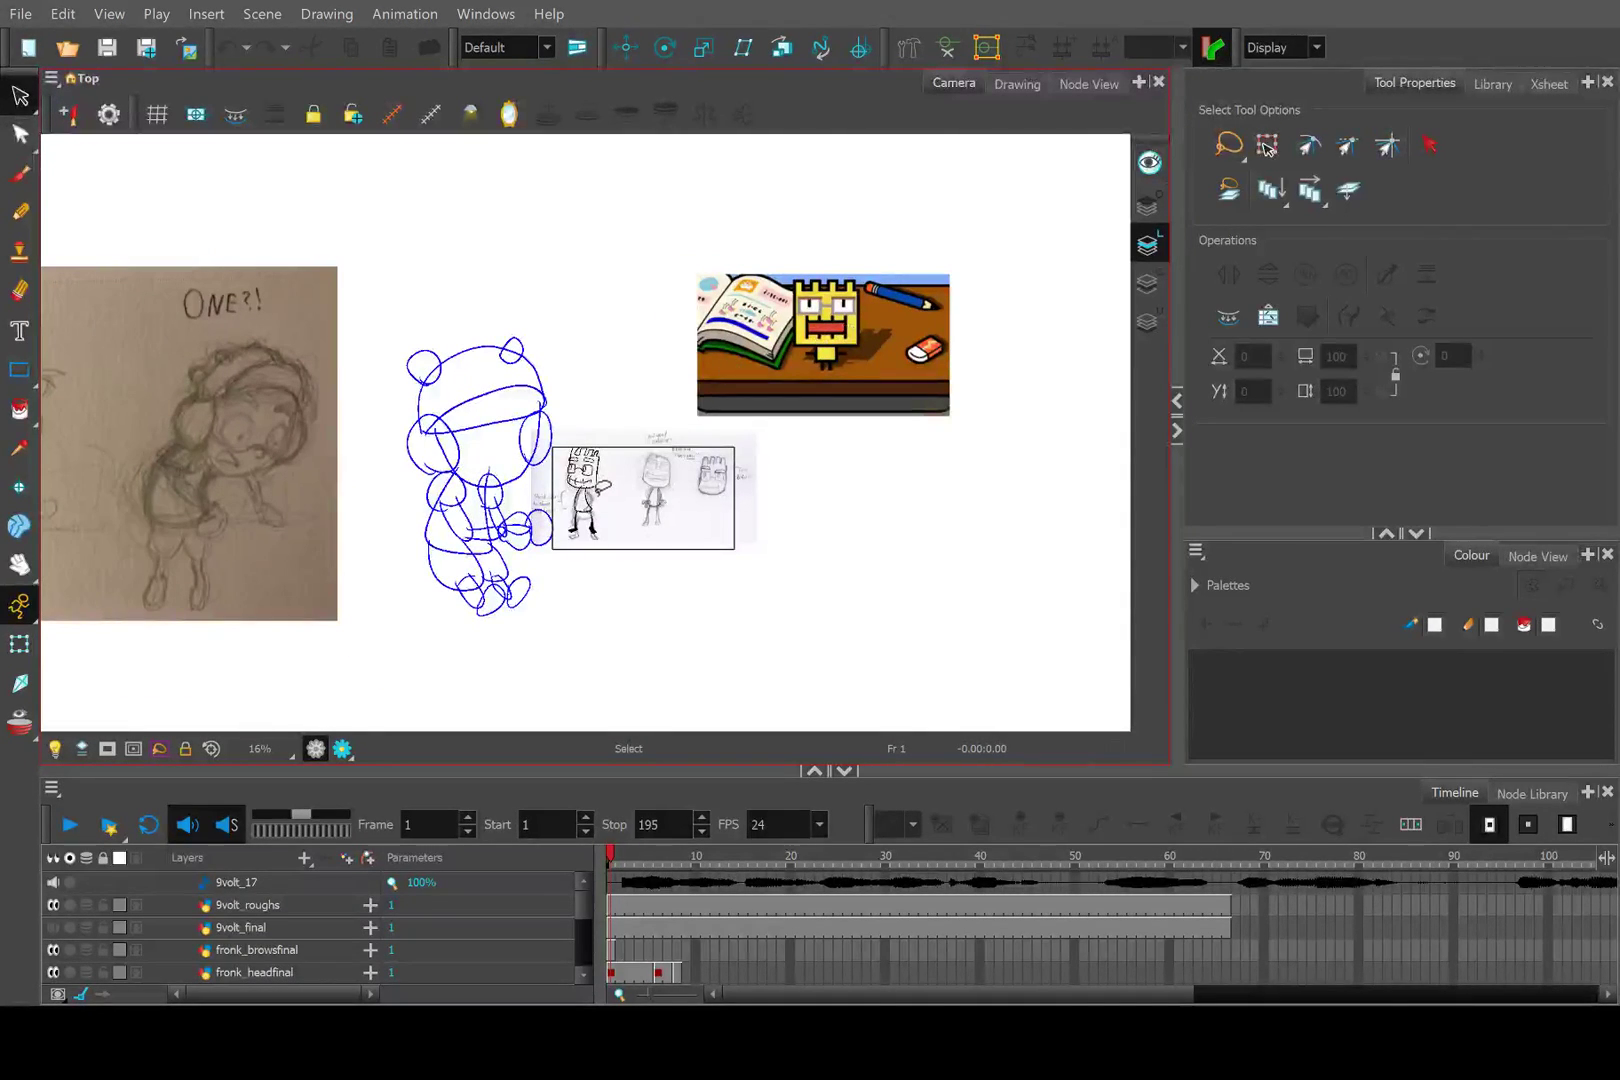
pyautogui.click(626, 857)
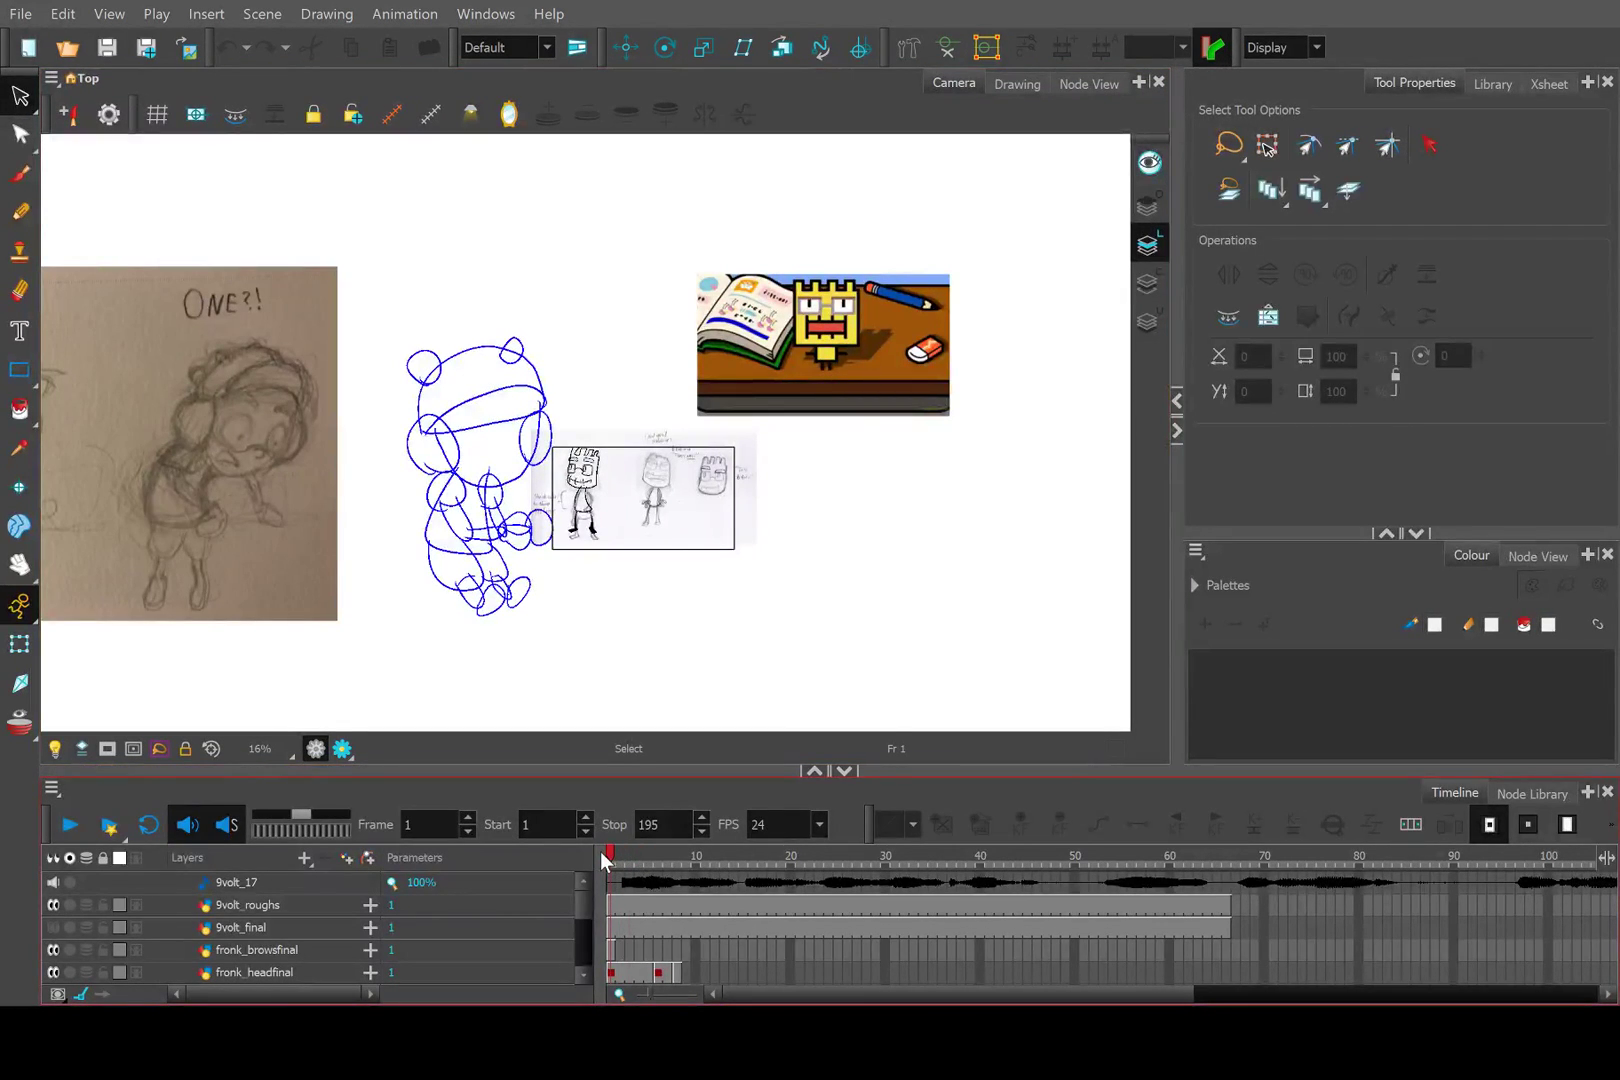
pyautogui.scroll(2, 634, 497)
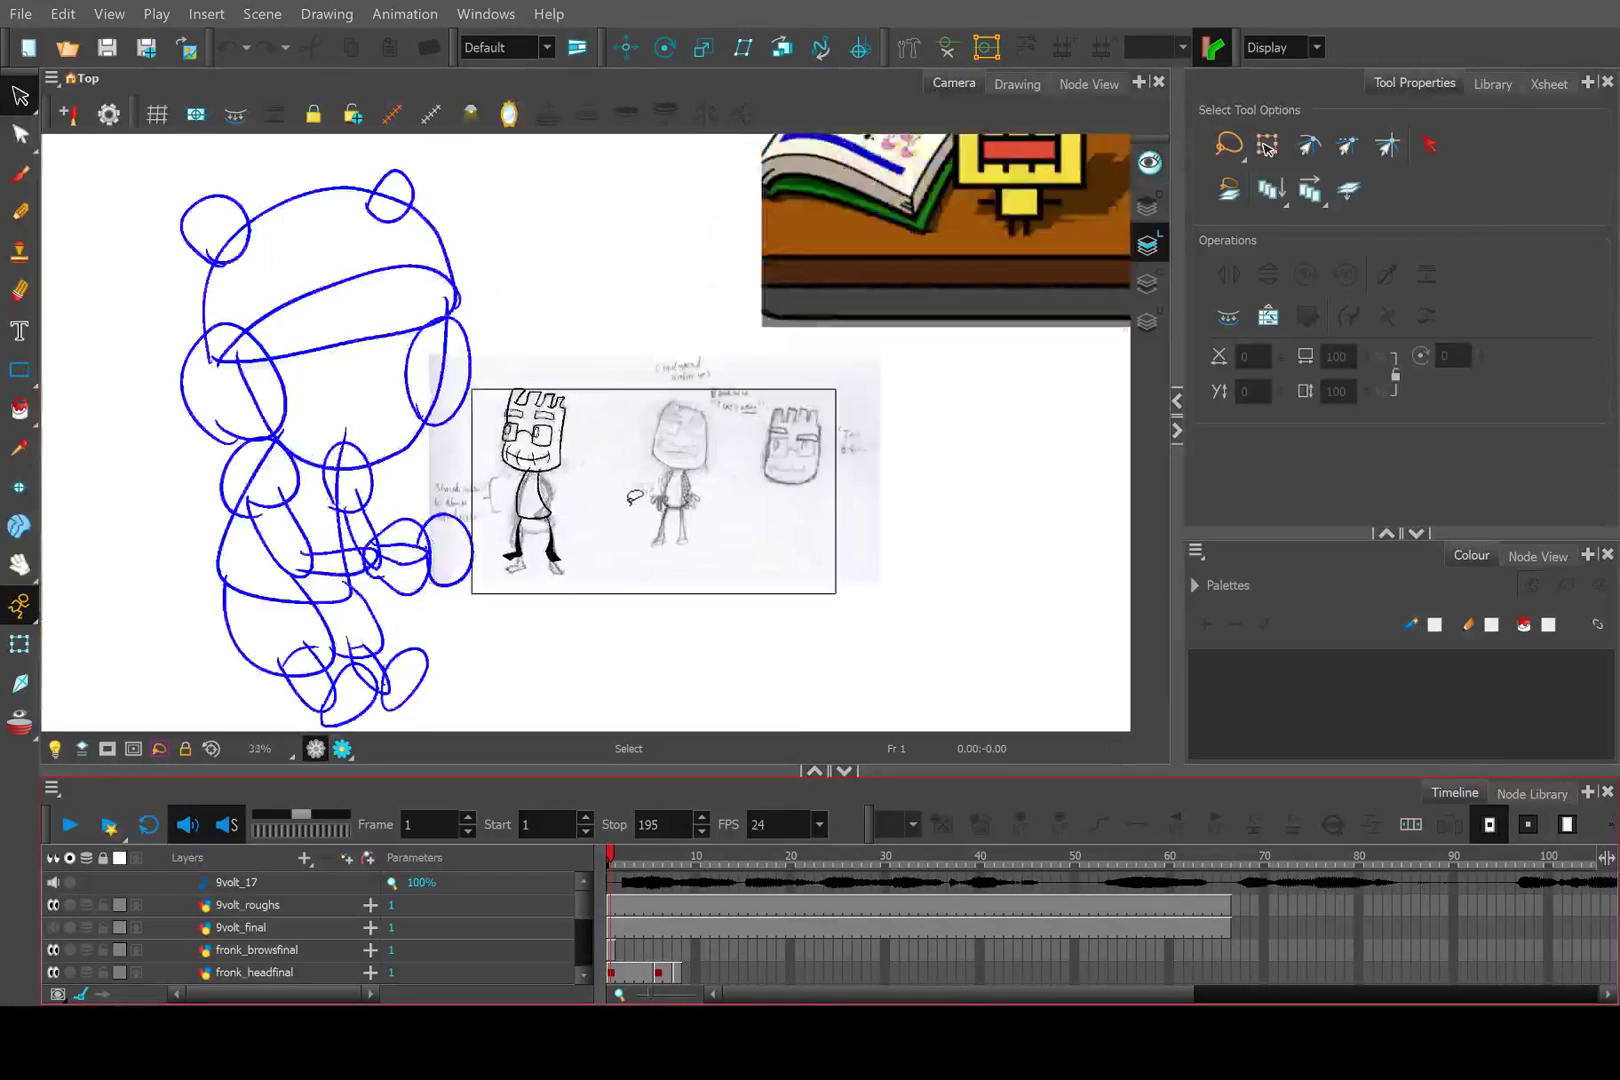
pyautogui.scroll(1, 634, 497)
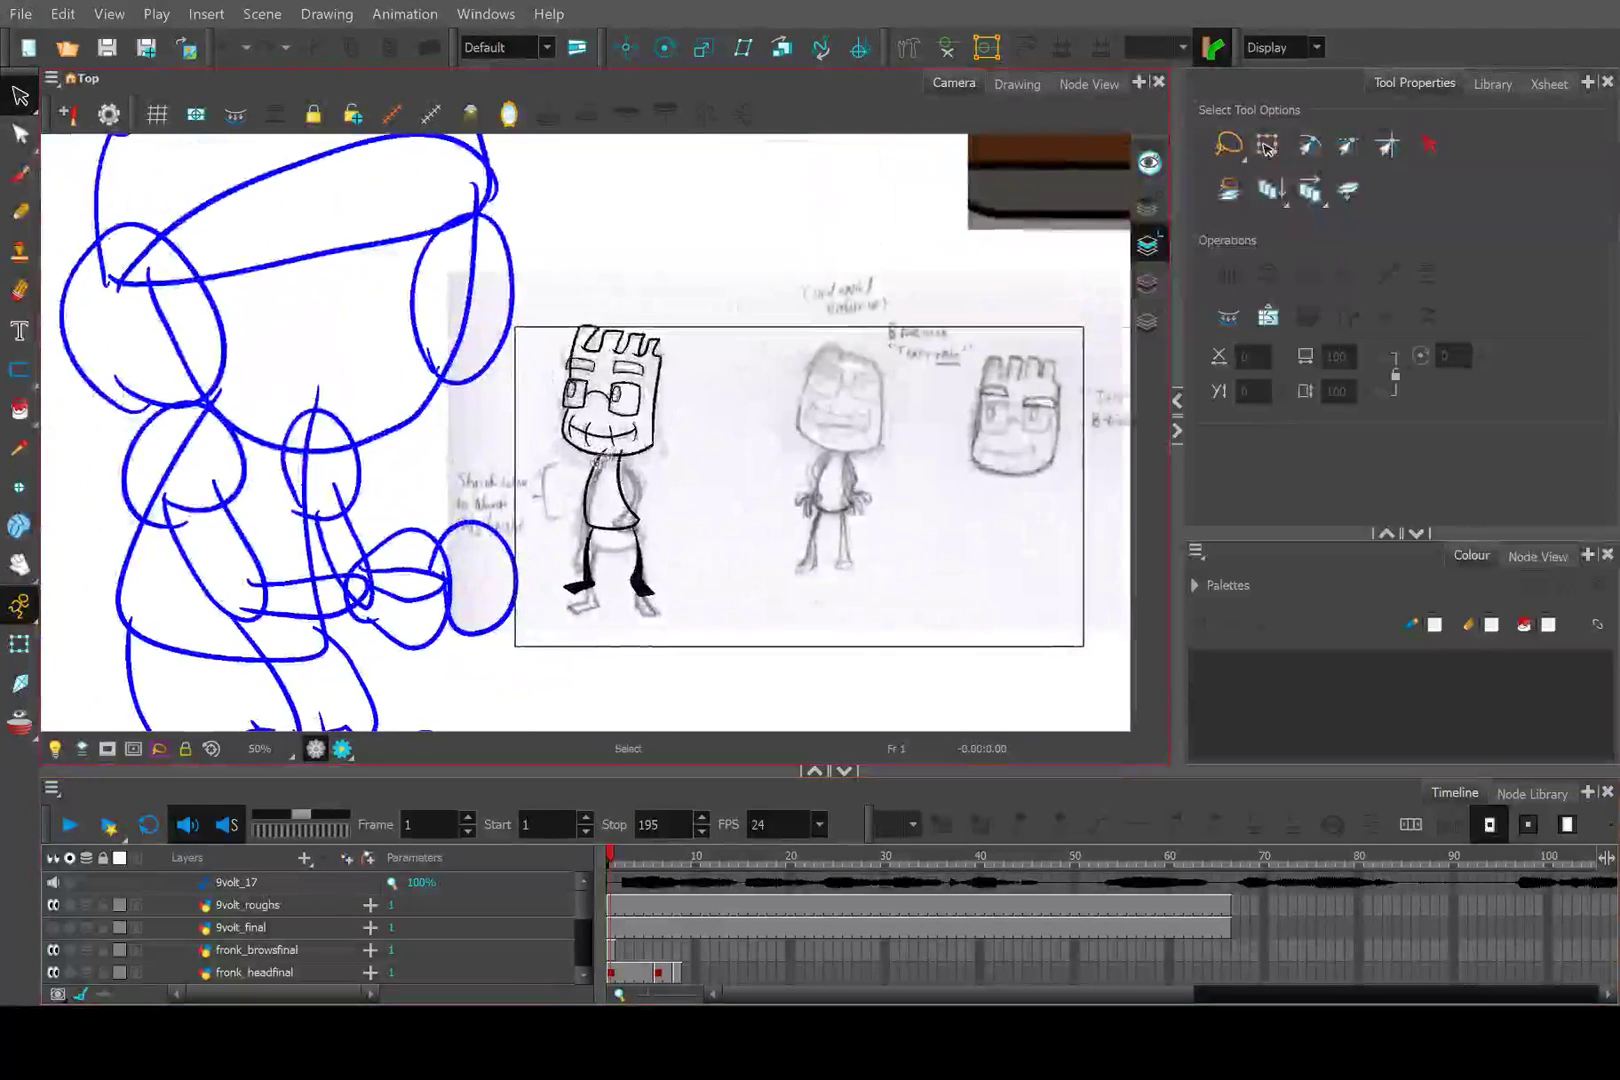
# Examine the layer stack from the fronk final drawing layers down to sketch_fronkkeys, alongside the inked character on the canvas.
pyautogui.scroll(-2, 206, 914)
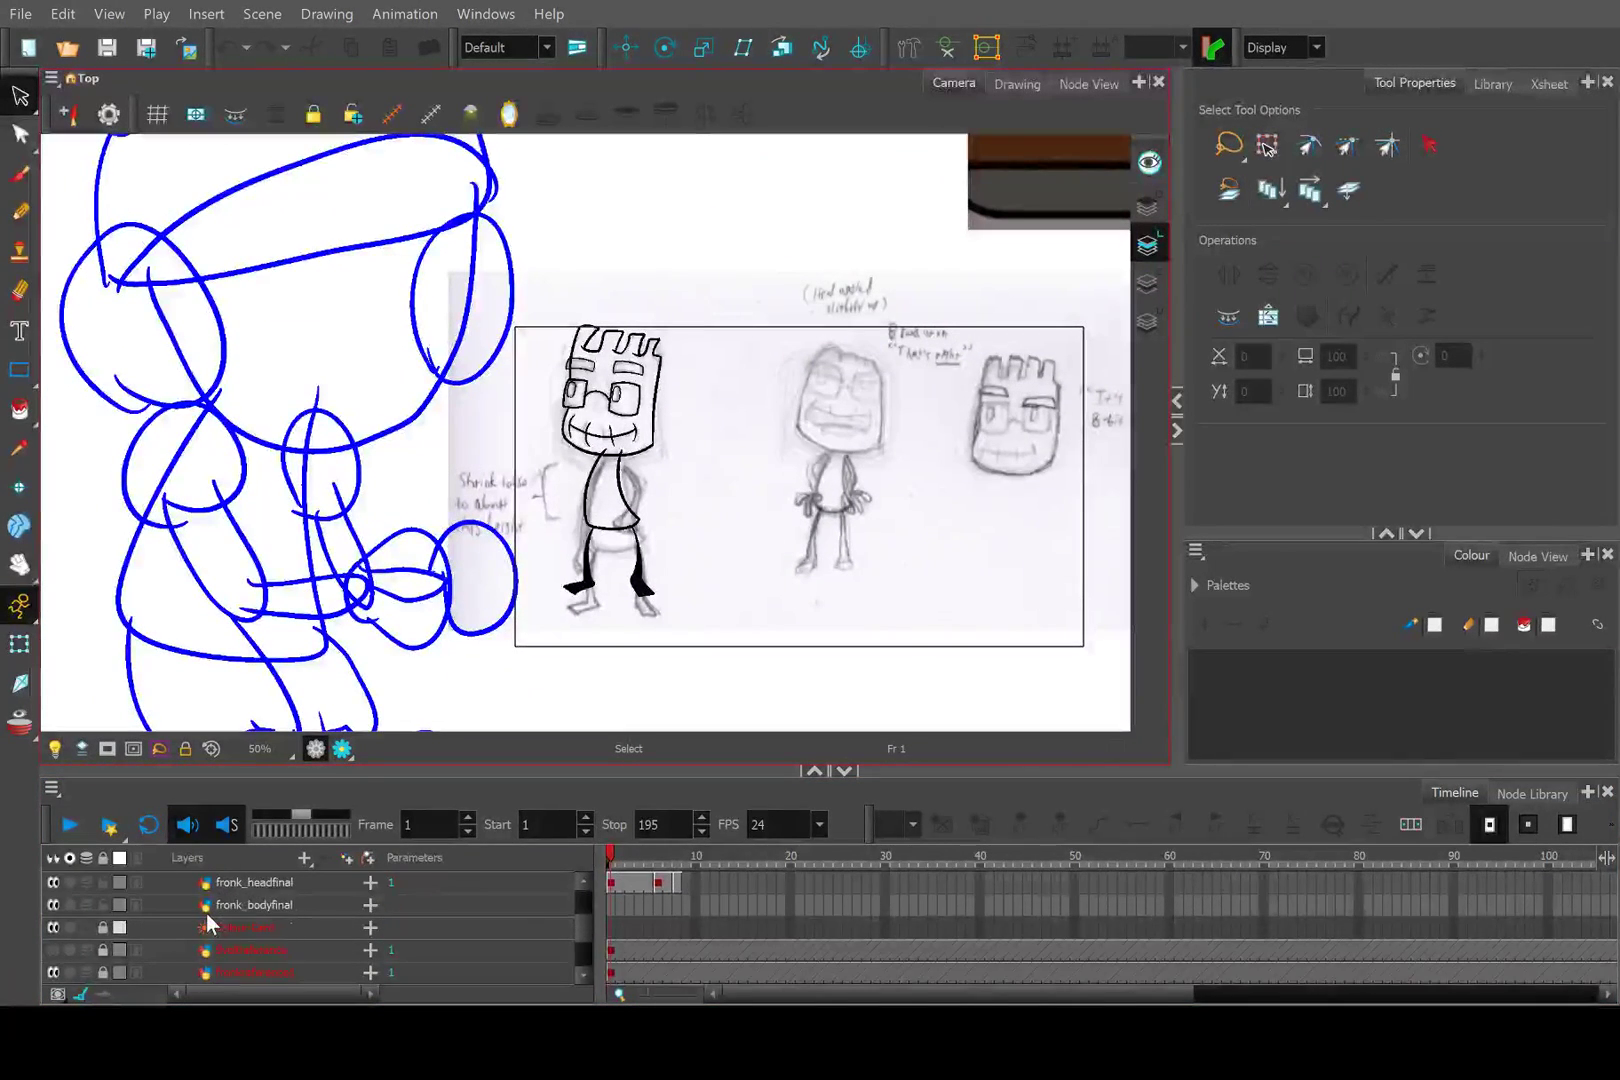
pyautogui.scroll(1, 206, 913)
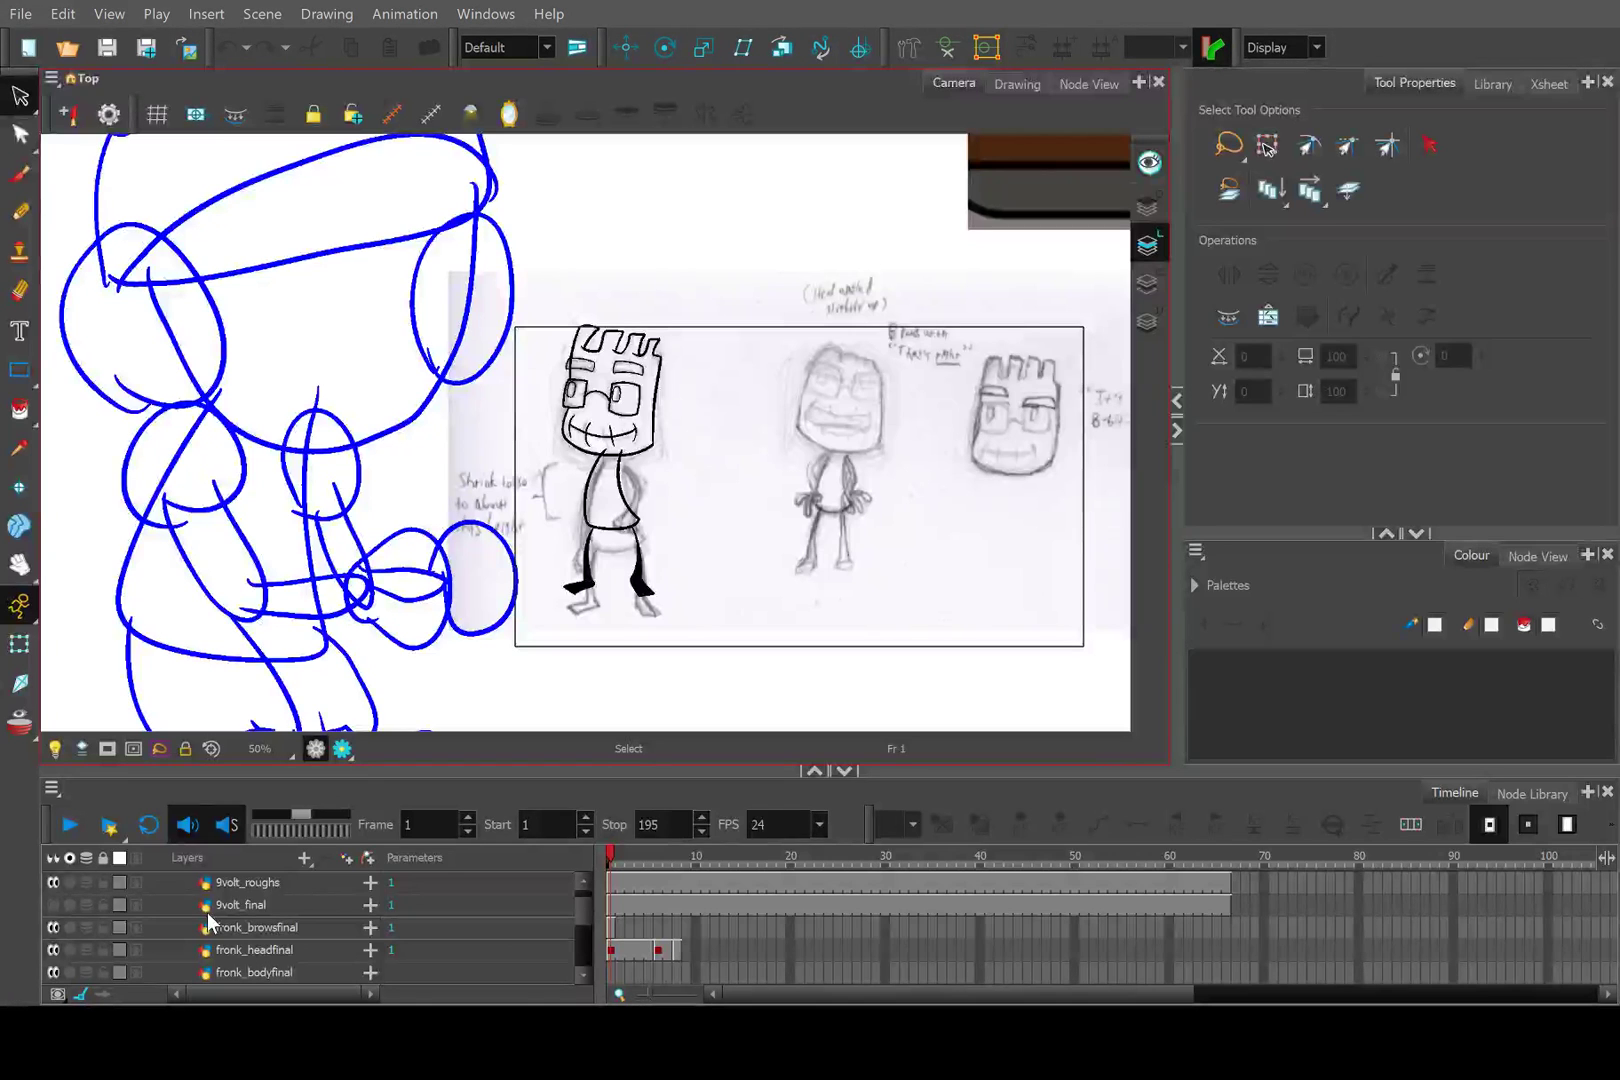
pyautogui.scroll(-1, 181, 919)
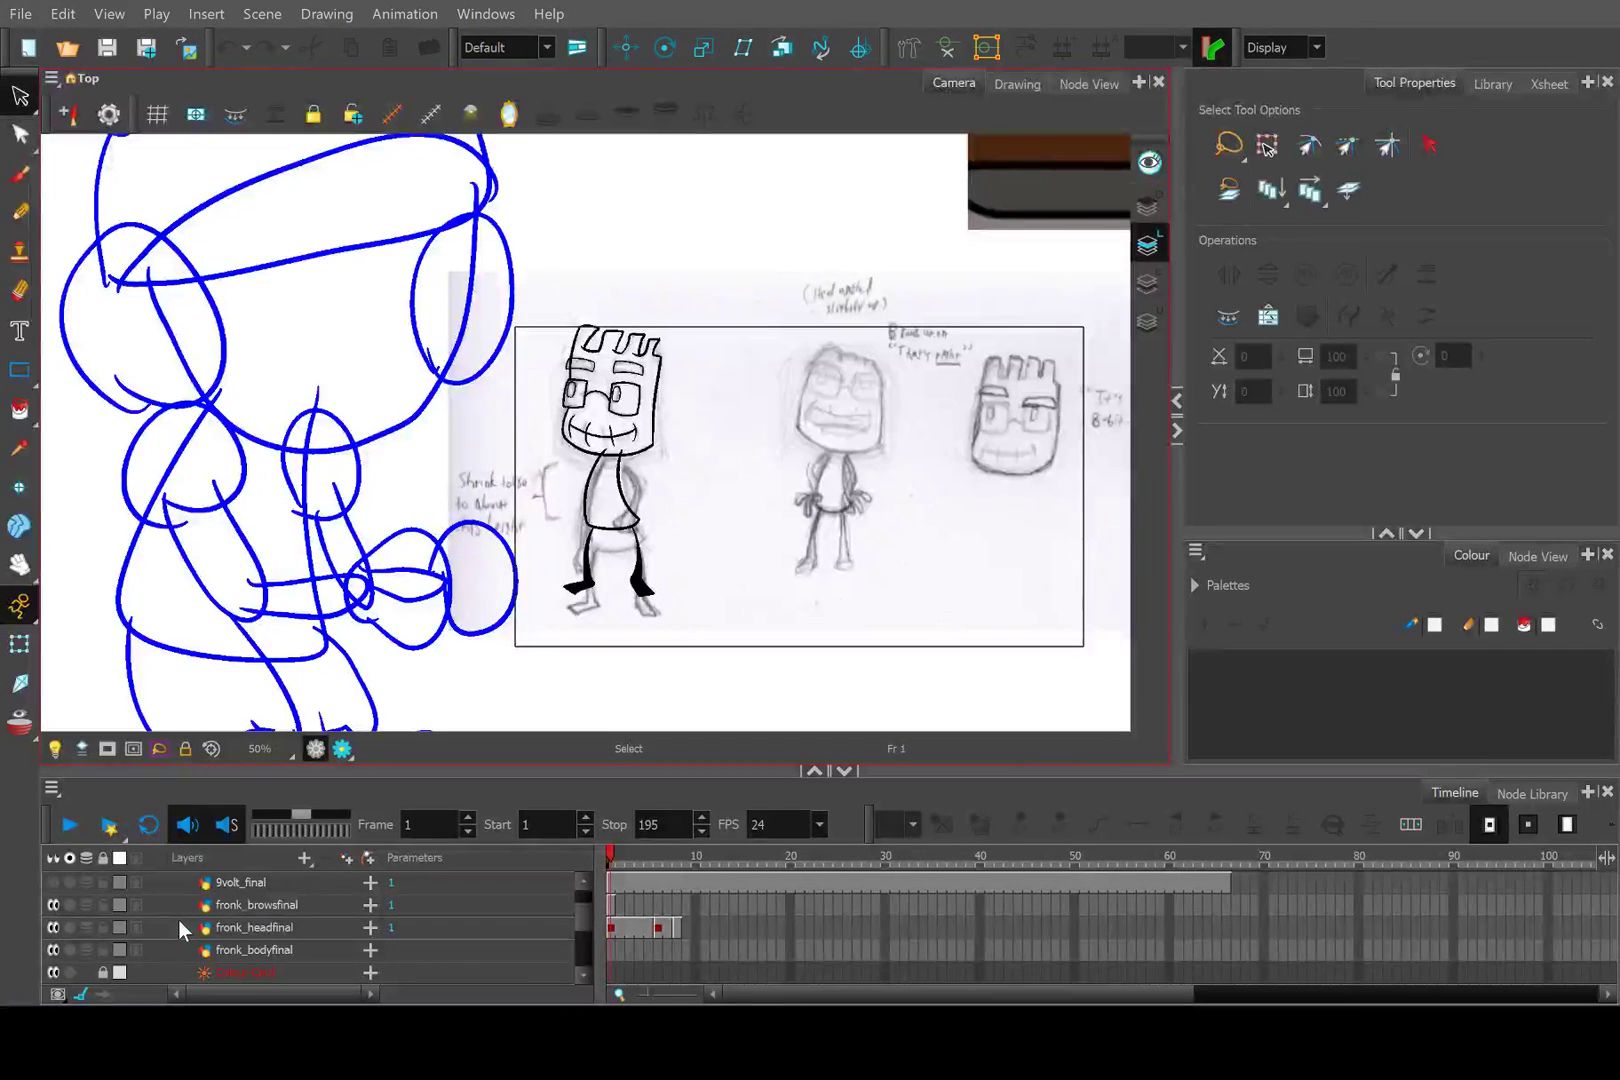
pyautogui.scroll(3, 880, 500)
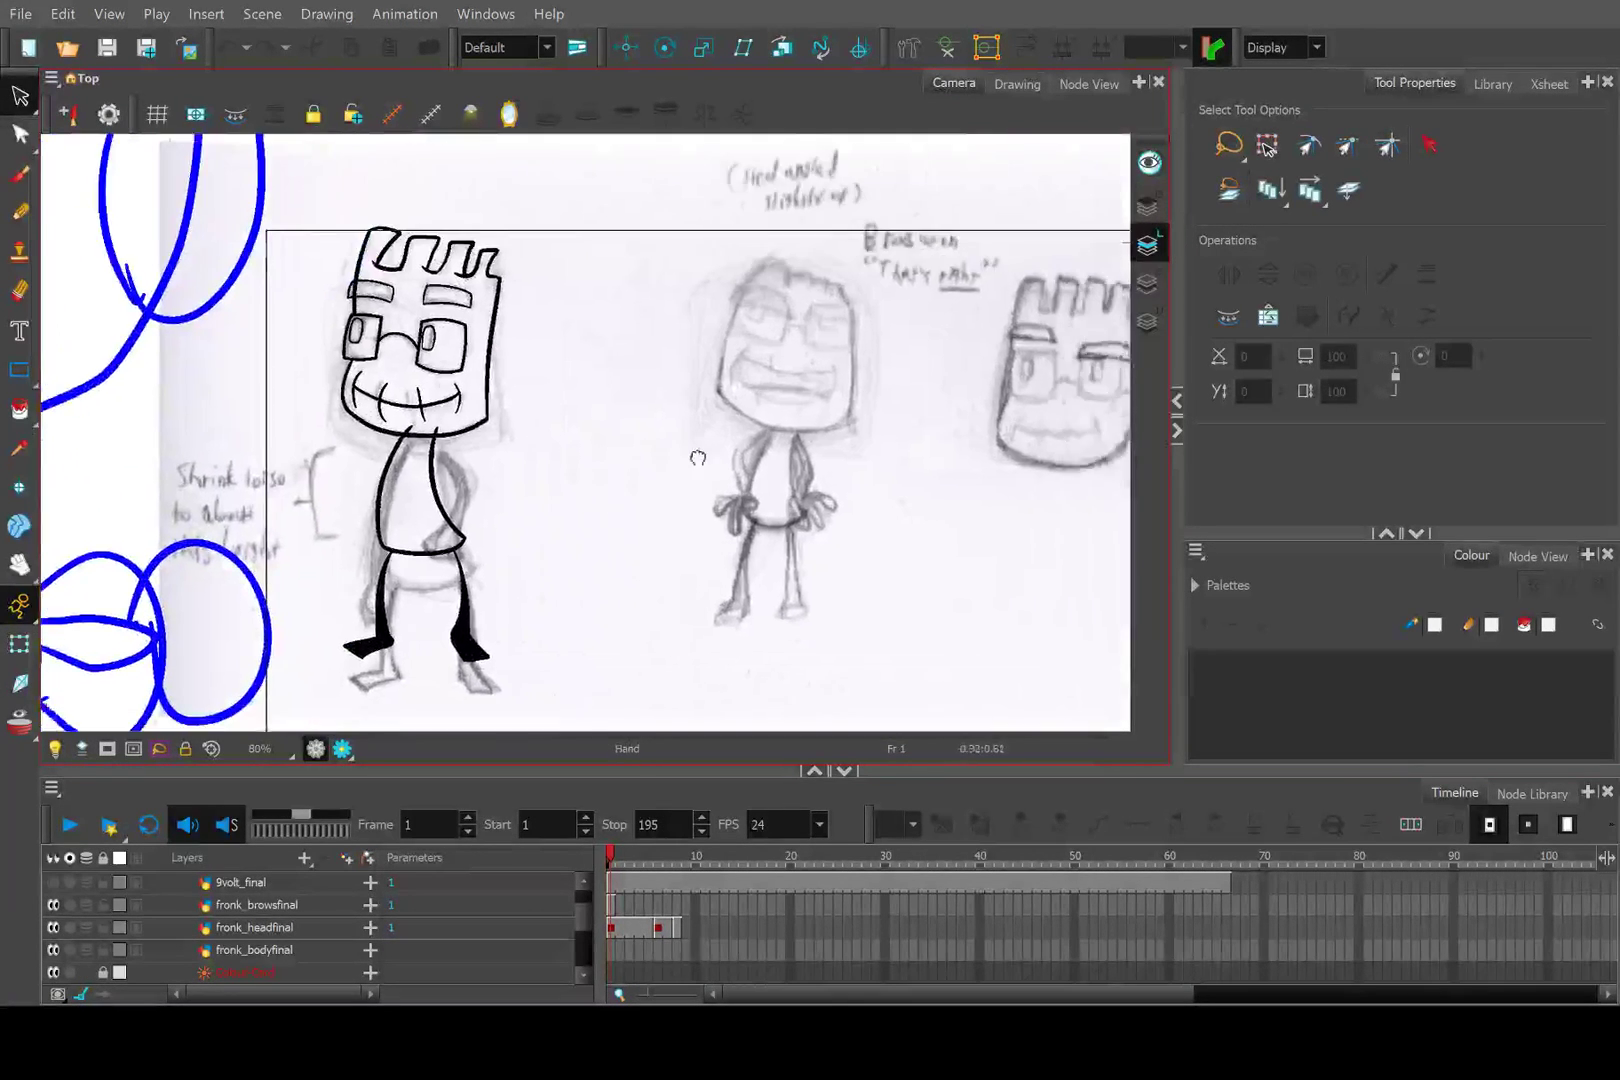
pyautogui.moveTo(698, 459); pyautogui.dragTo(633, 485)
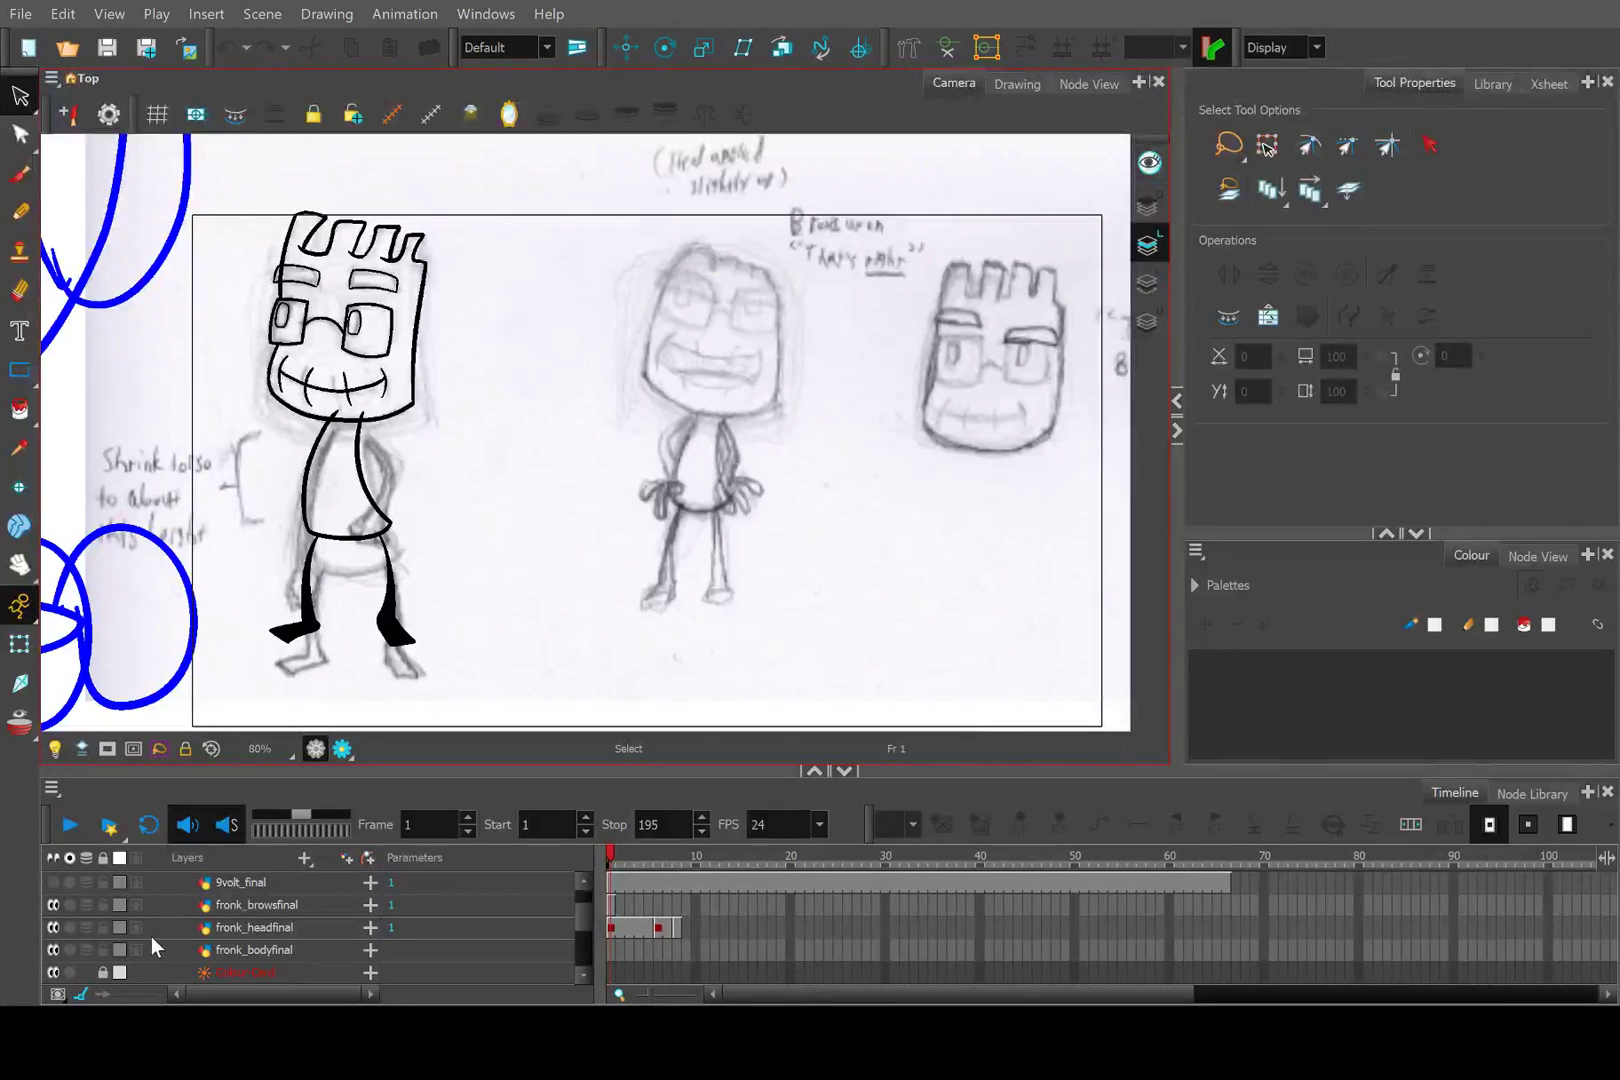
pyautogui.scroll(-2, 156, 929)
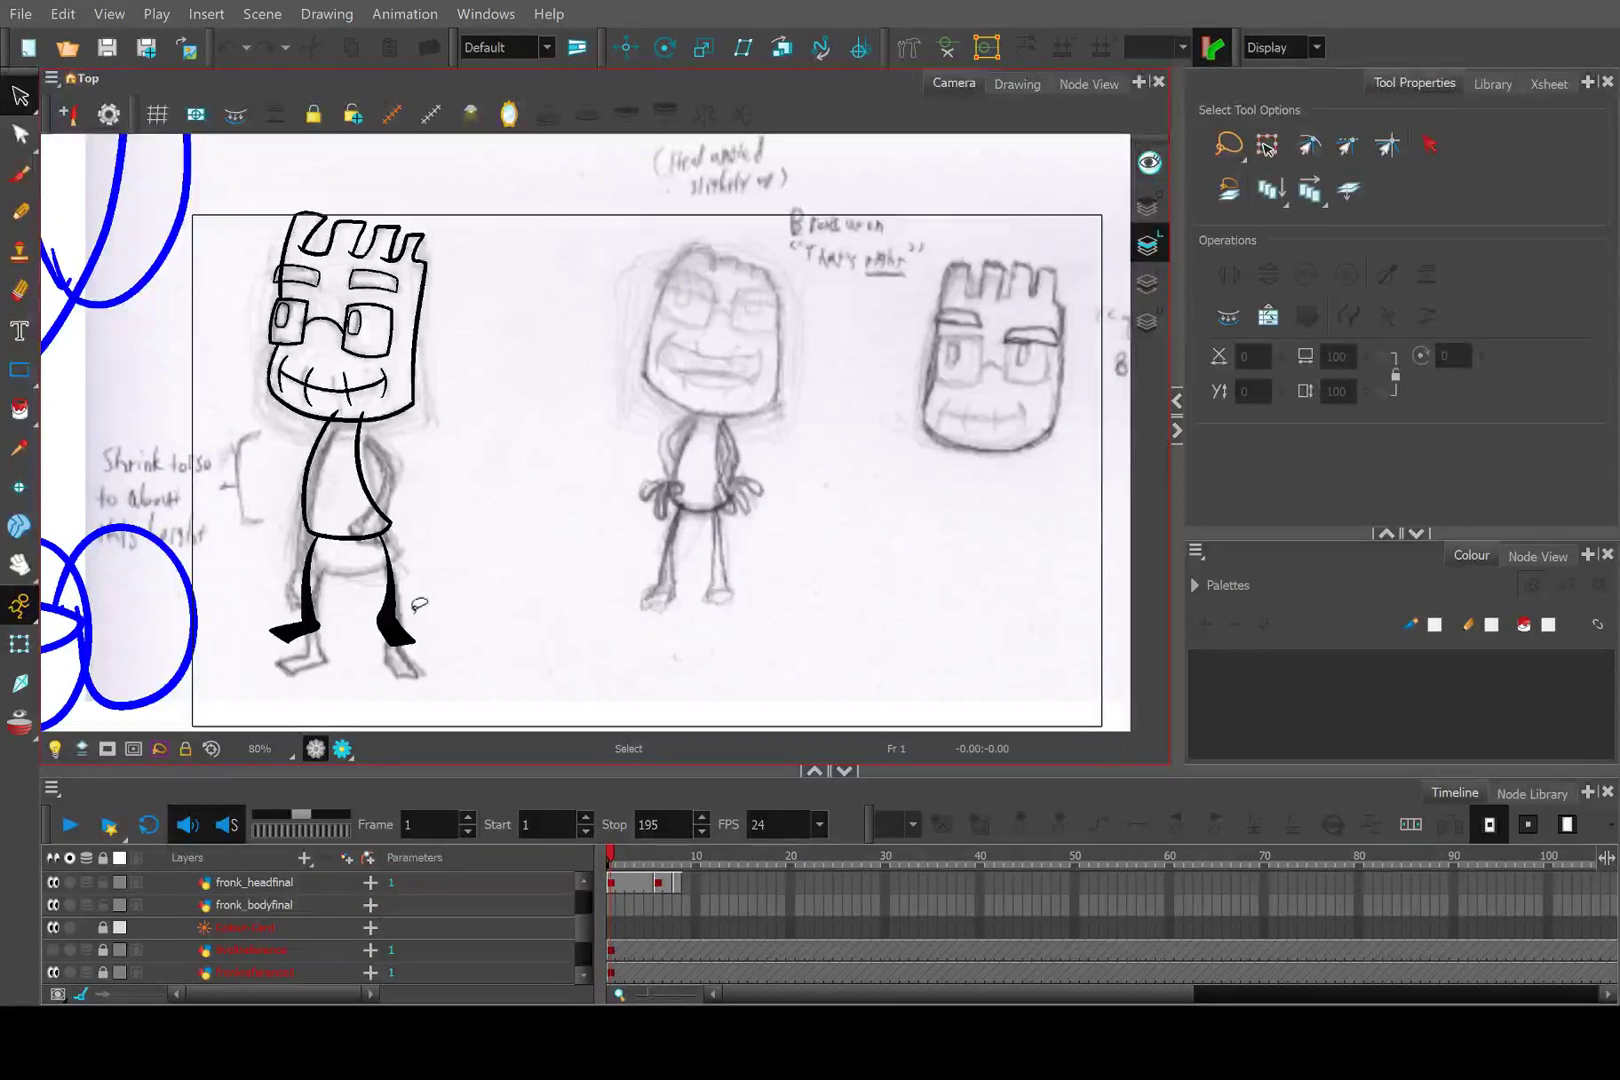
pyautogui.scroll(-2, 242, 891)
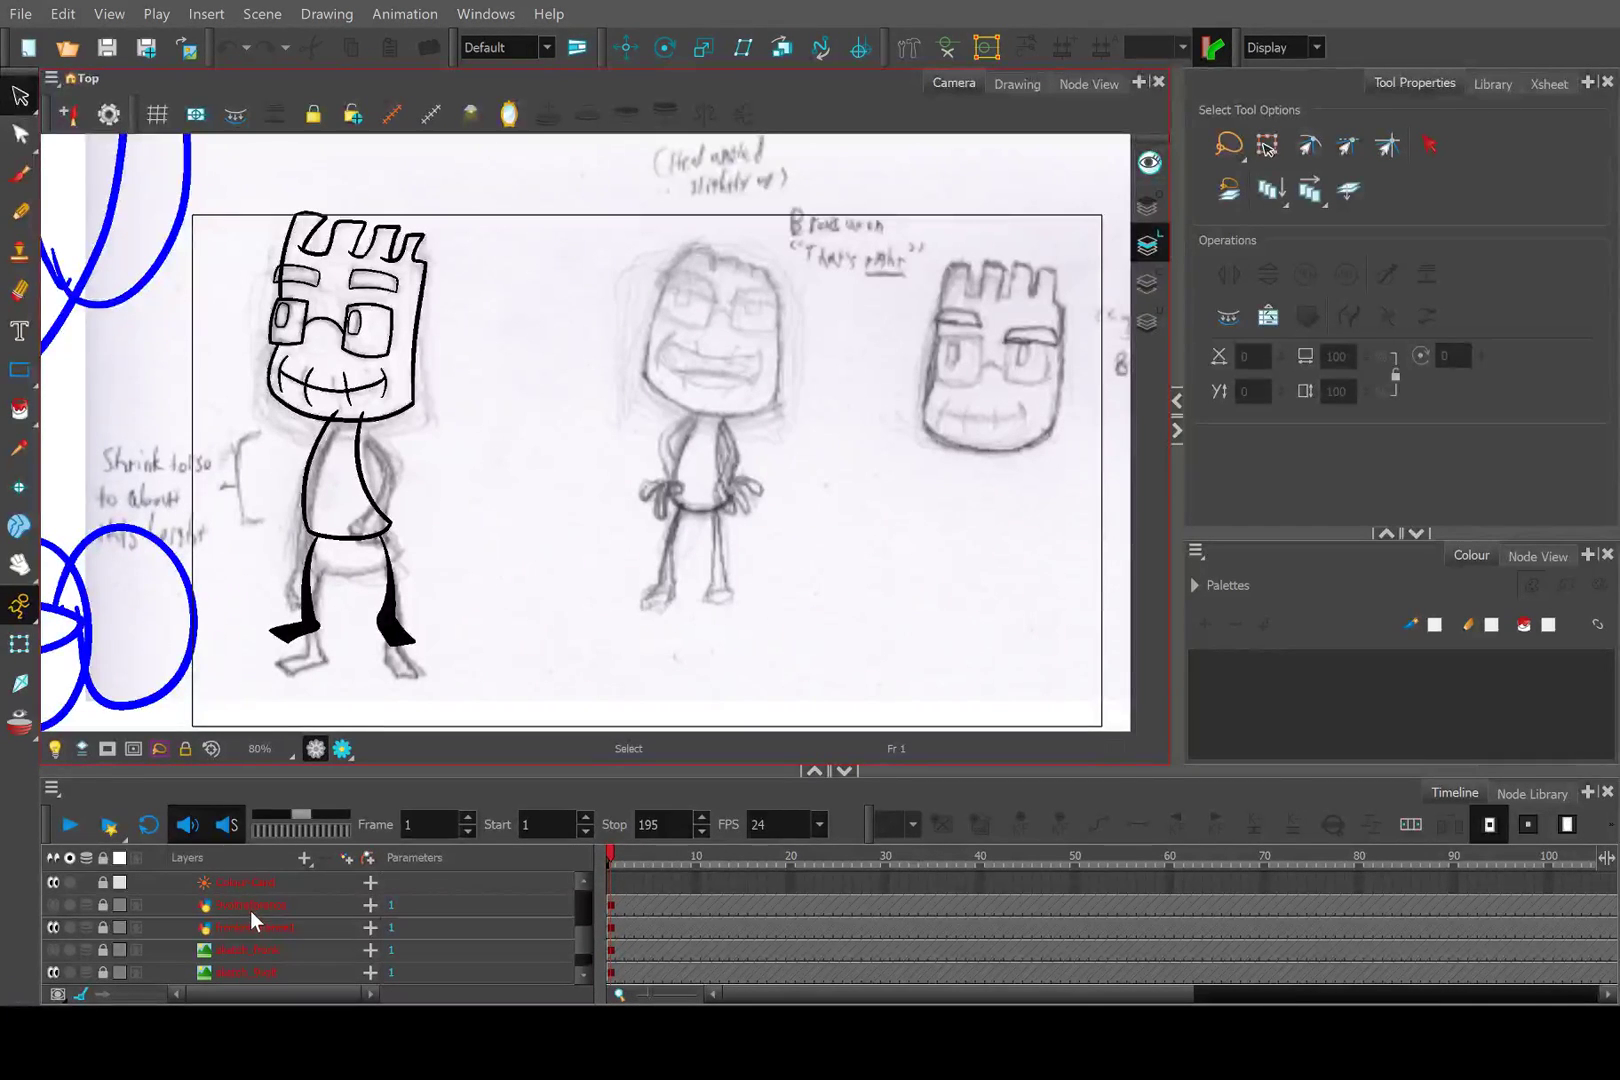
pyautogui.scroll(-2, 251, 910)
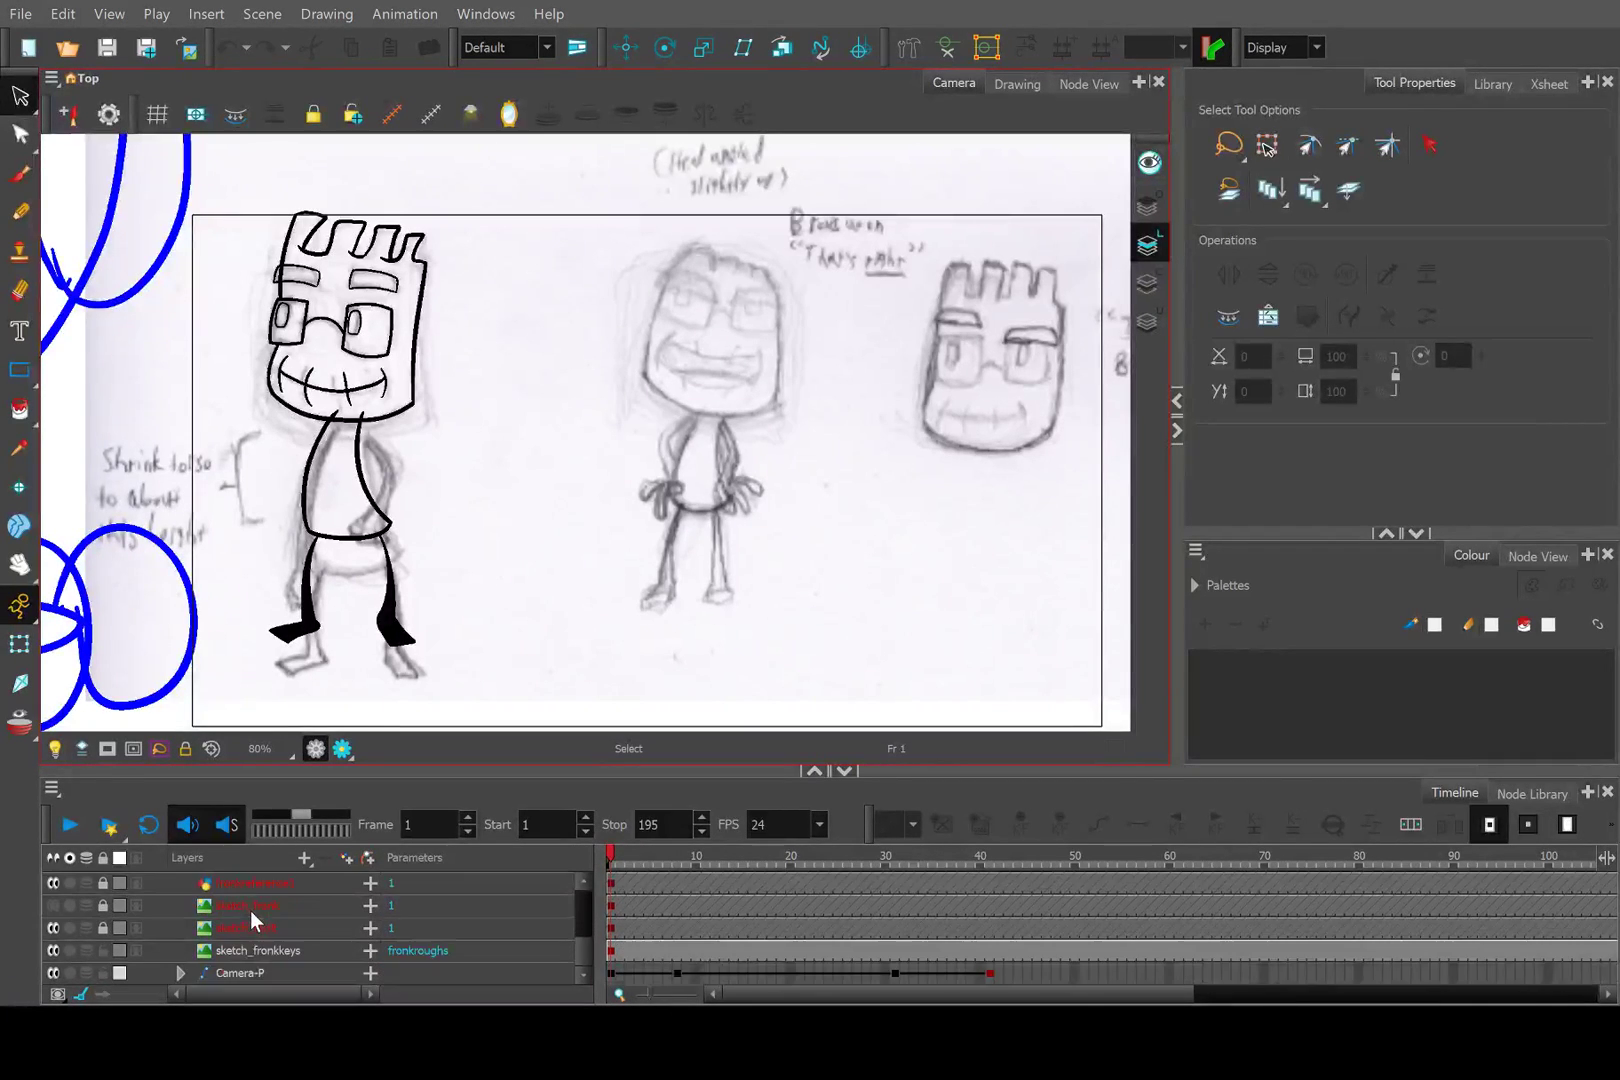
# Toggle the visibility of the hidden, locked image layer two rows above sketch_fronkkeys on and off.
pyautogui.click(54, 906)
pyautogui.click(54, 906)
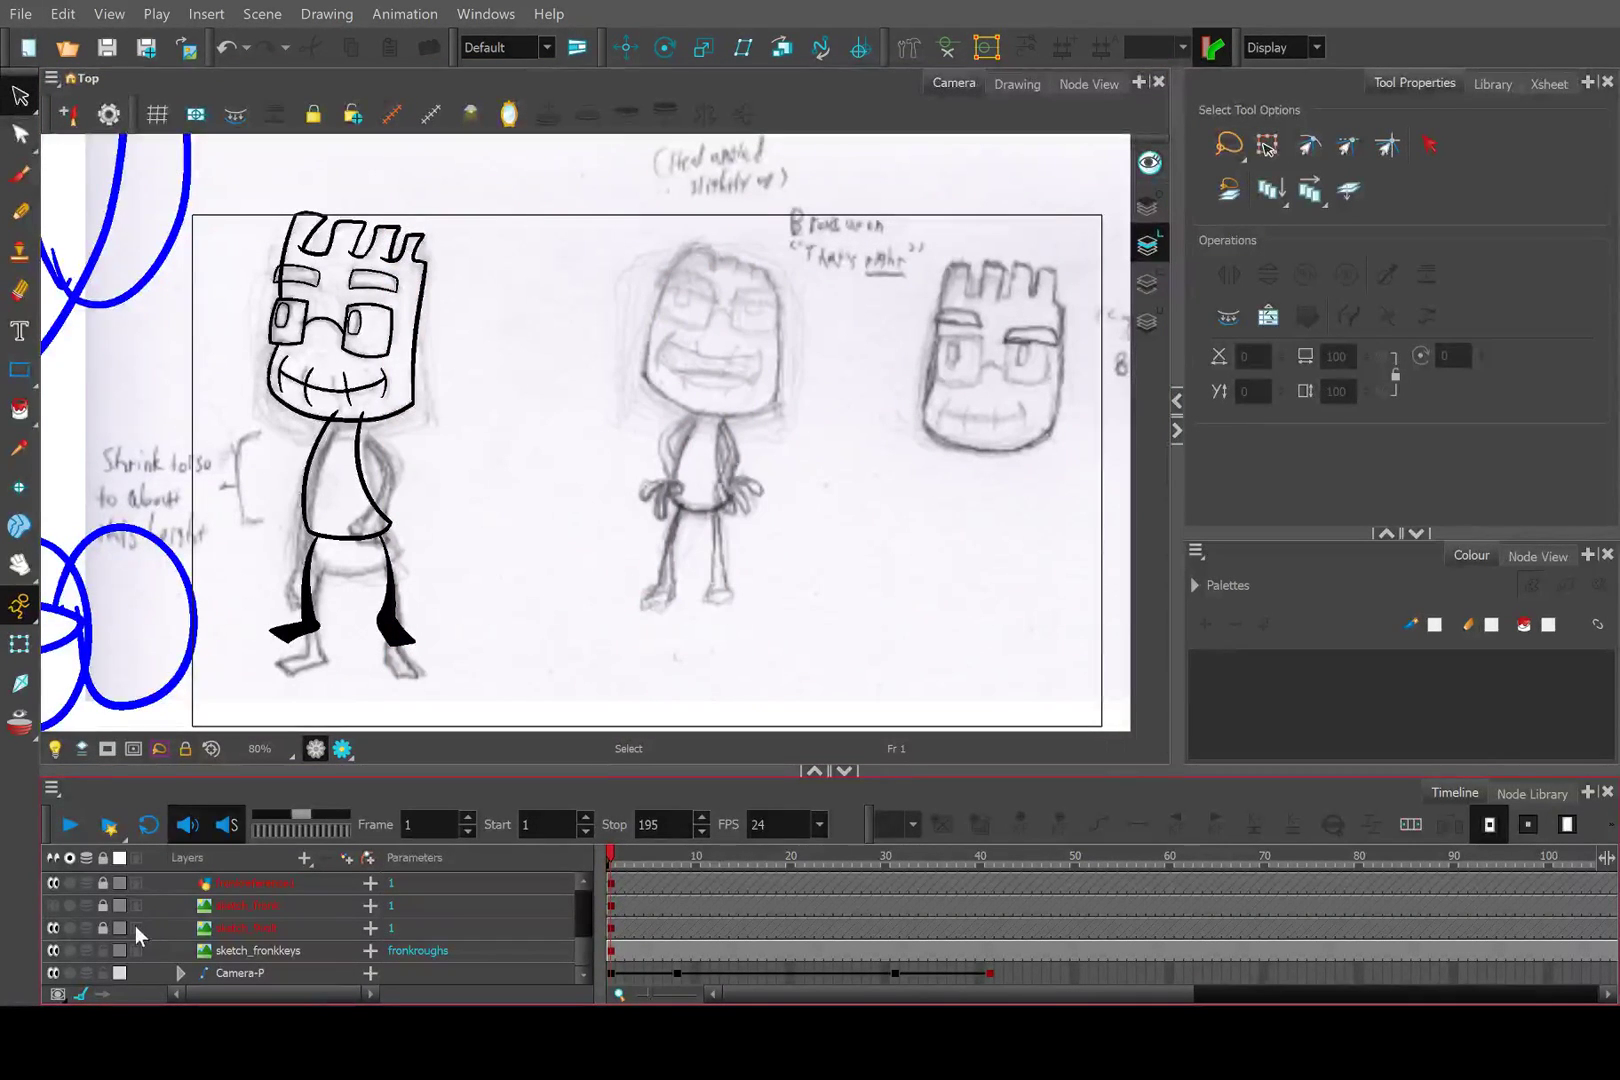
pyautogui.click(54, 906)
pyautogui.click(54, 907)
# Hide and show the fronk_headfinal layer repeatedly to compare the inked drawing with the pencil sketch beneath it.
pyautogui.scroll(2, 103, 934)
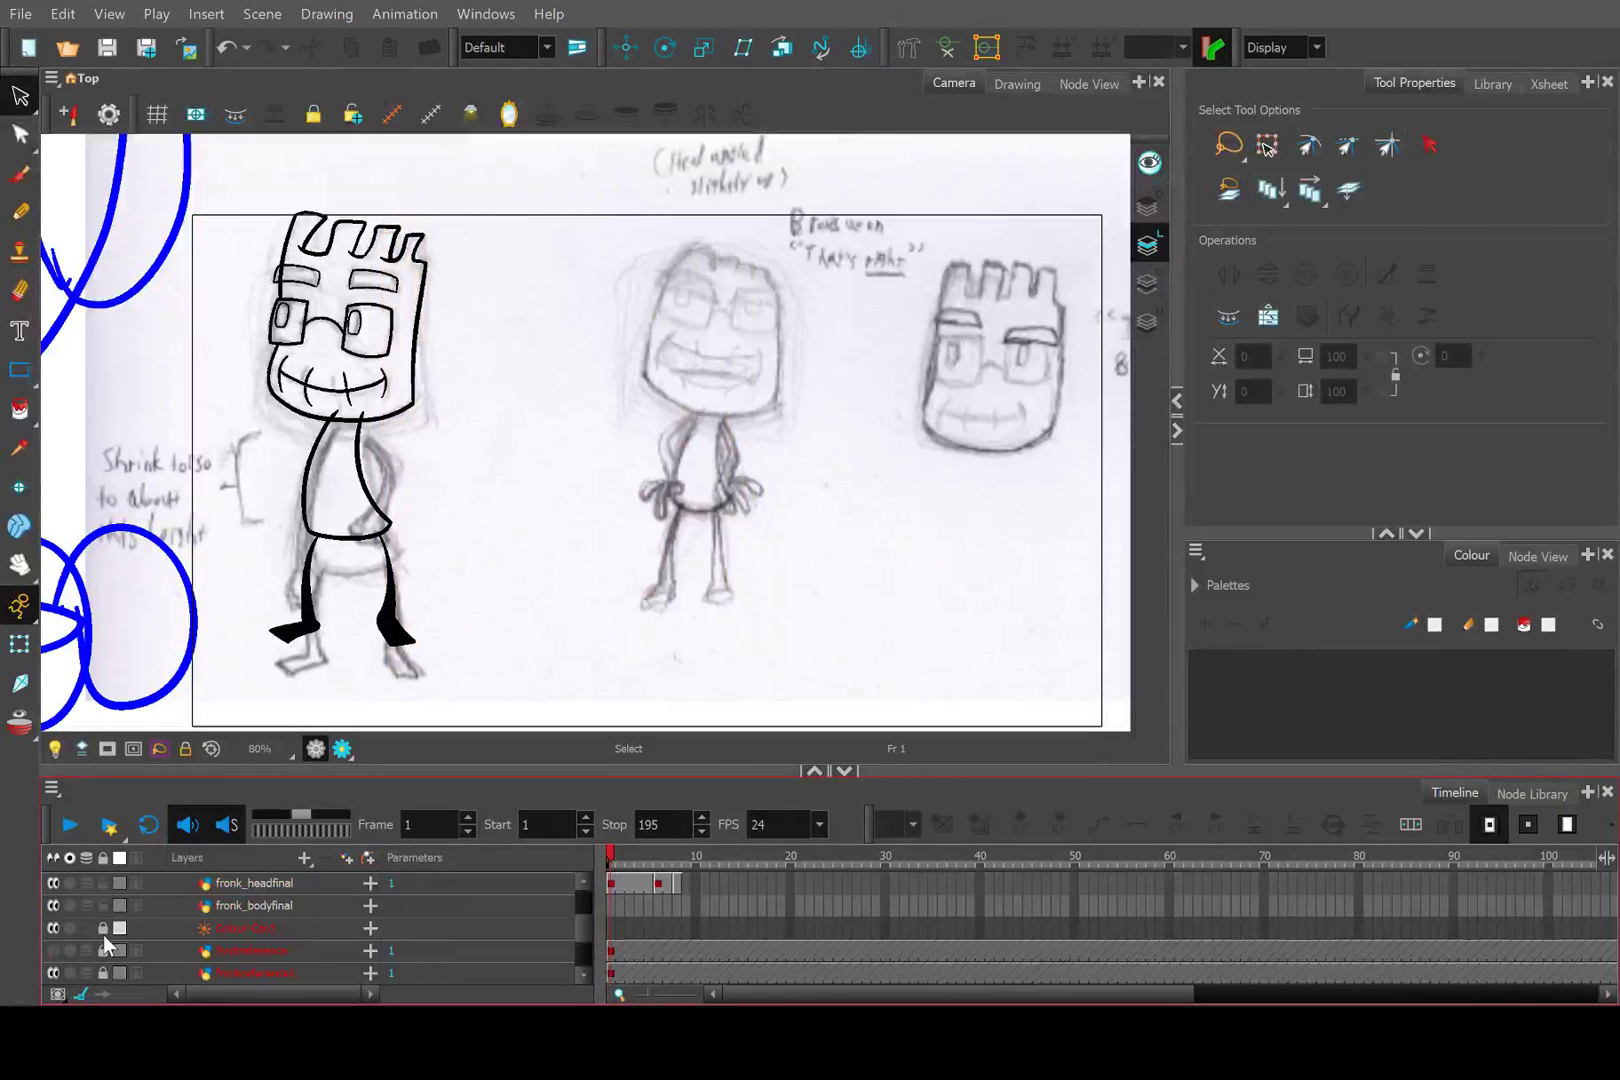
pyautogui.scroll(3, 59, 948)
pyautogui.click(54, 951)
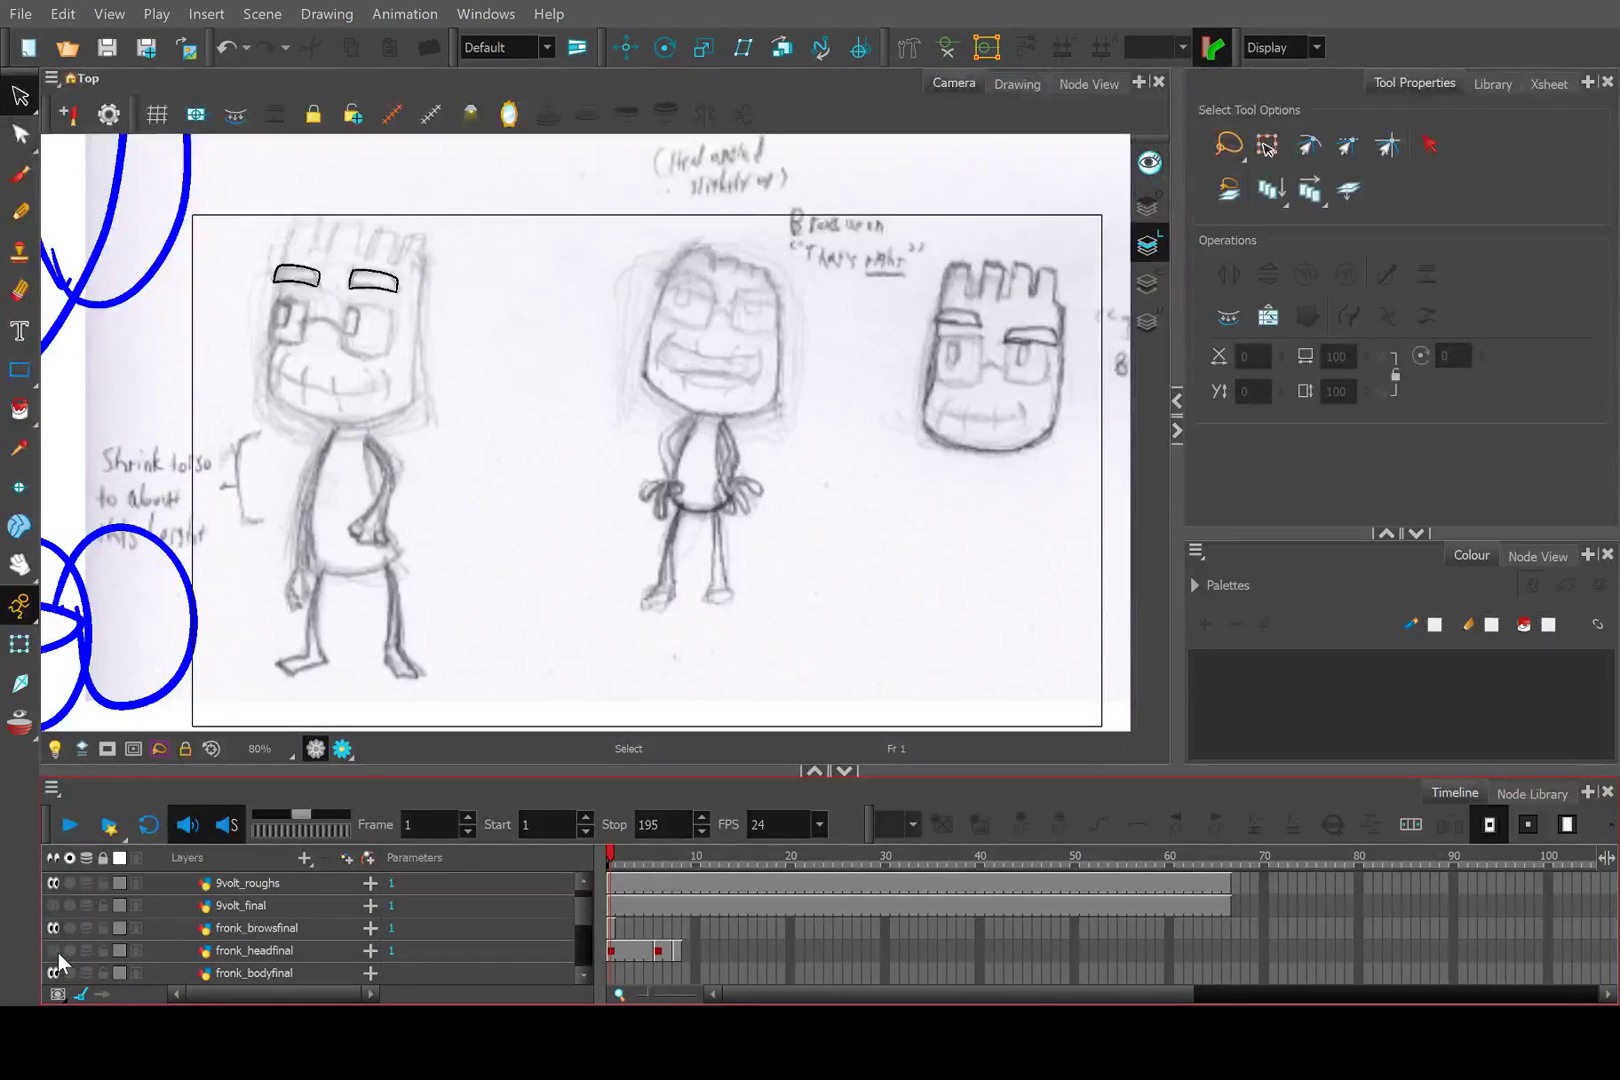
pyautogui.click(56, 951)
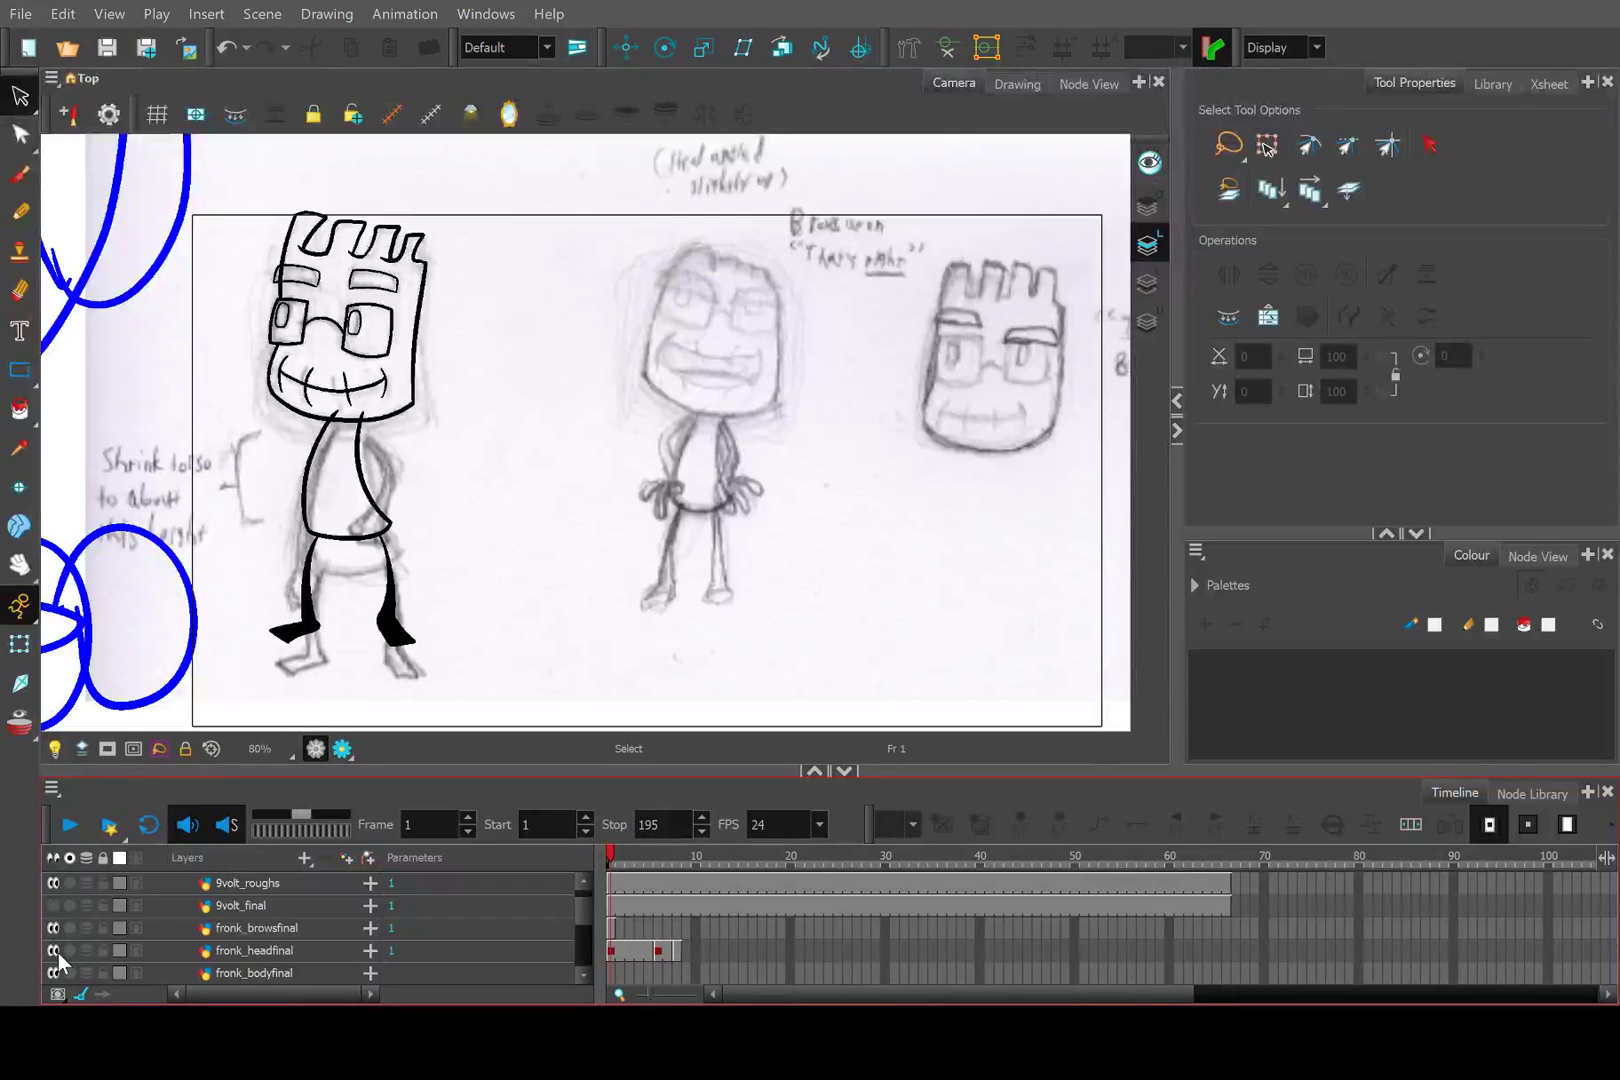
pyautogui.click(58, 952)
pyautogui.click(58, 952)
pyautogui.click(57, 952)
pyautogui.click(57, 952)
pyautogui.click(57, 953)
pyautogui.click(56, 952)
# Compare the inked character's head and body with the pixel-art reference image and the neighbouring pencil key poses.
pyautogui.scroll(-5, 657, 525)
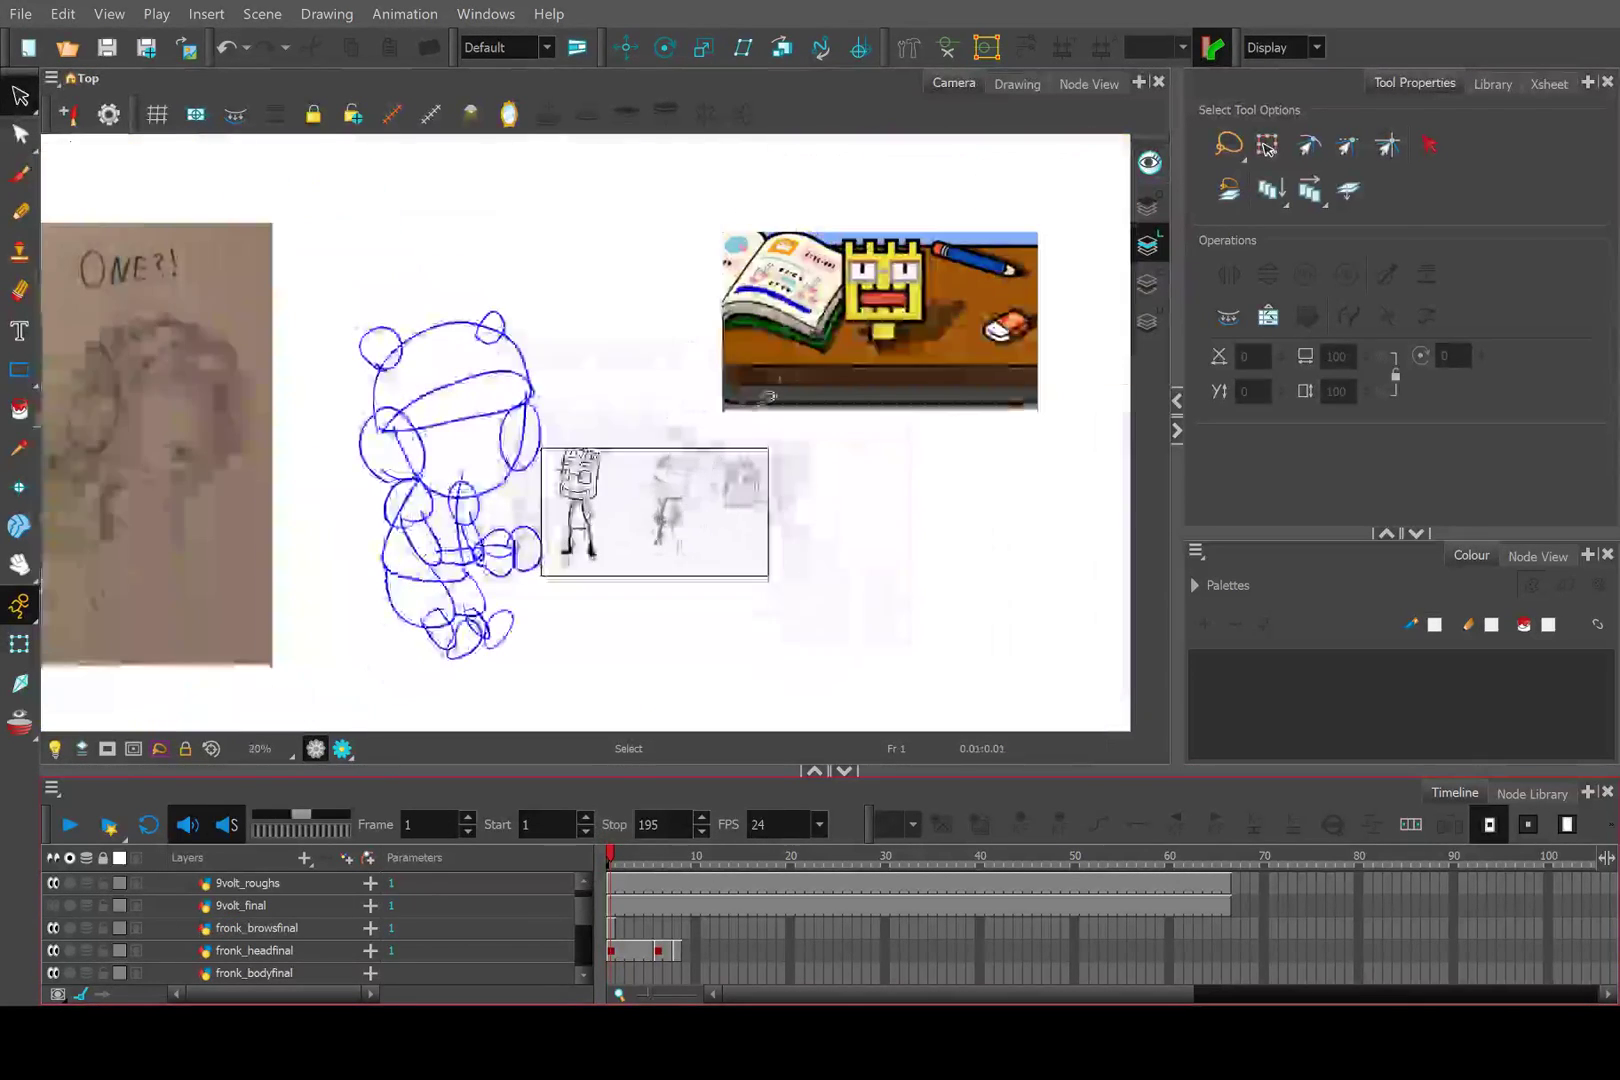
pyautogui.scroll(3, 768, 396)
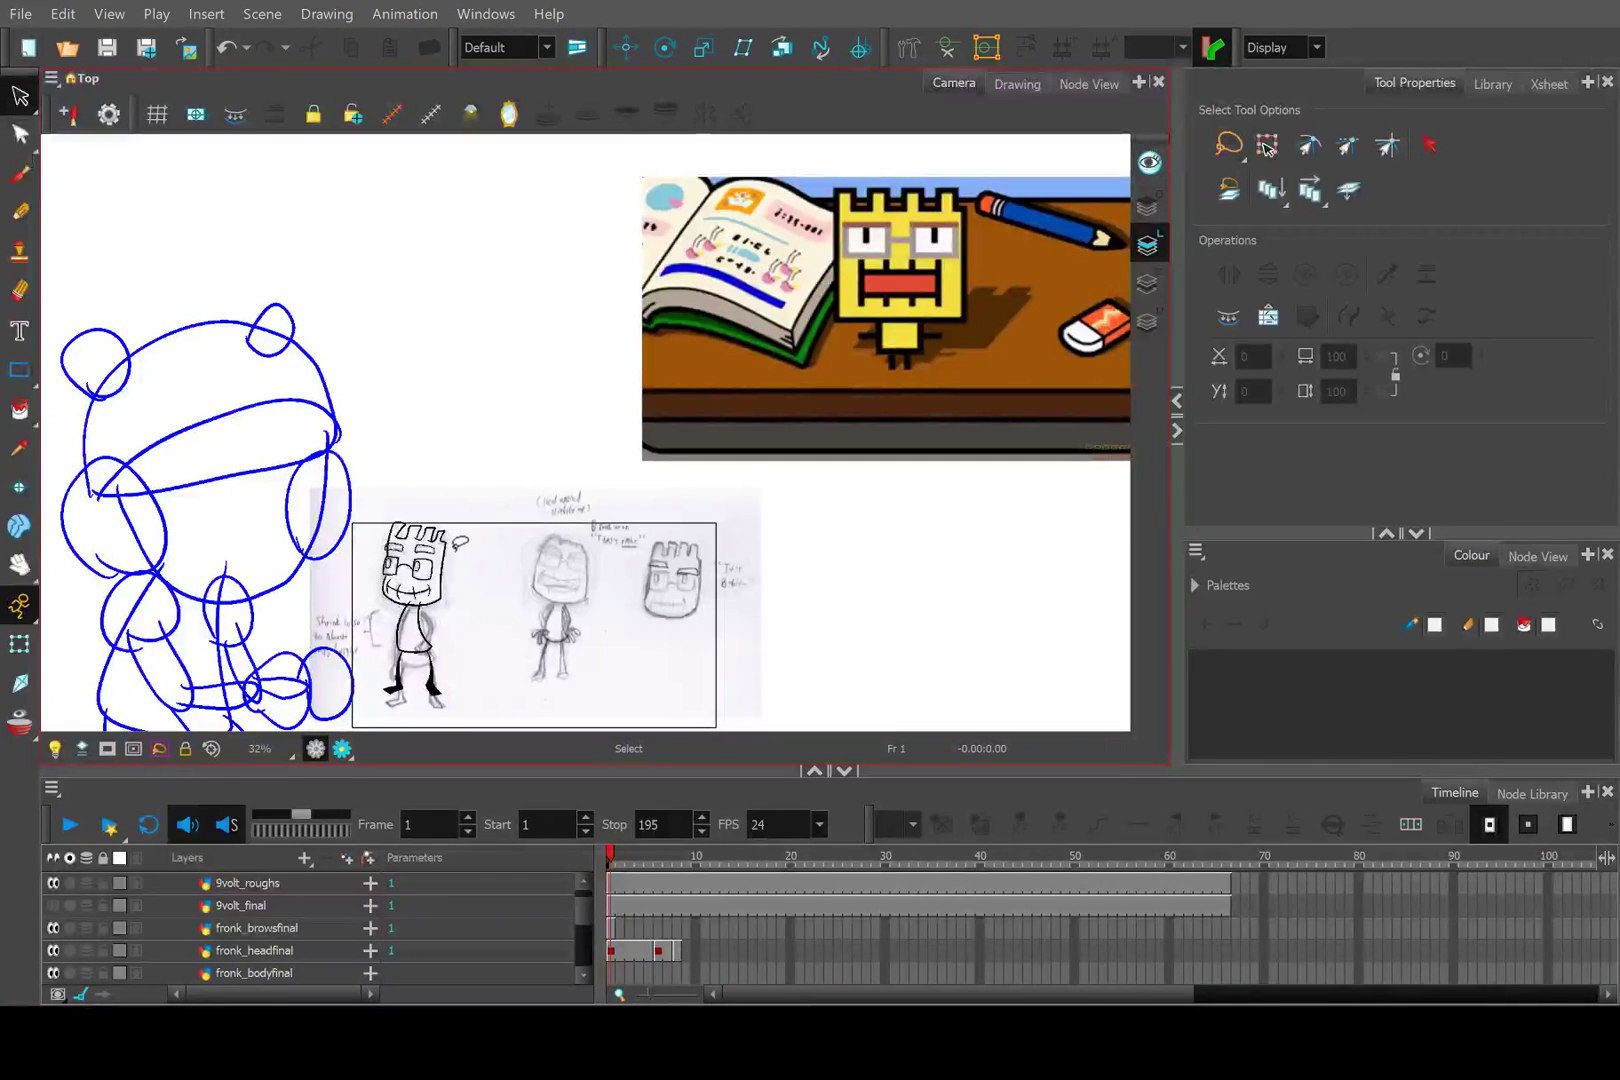
pyautogui.scroll(1, 474, 610)
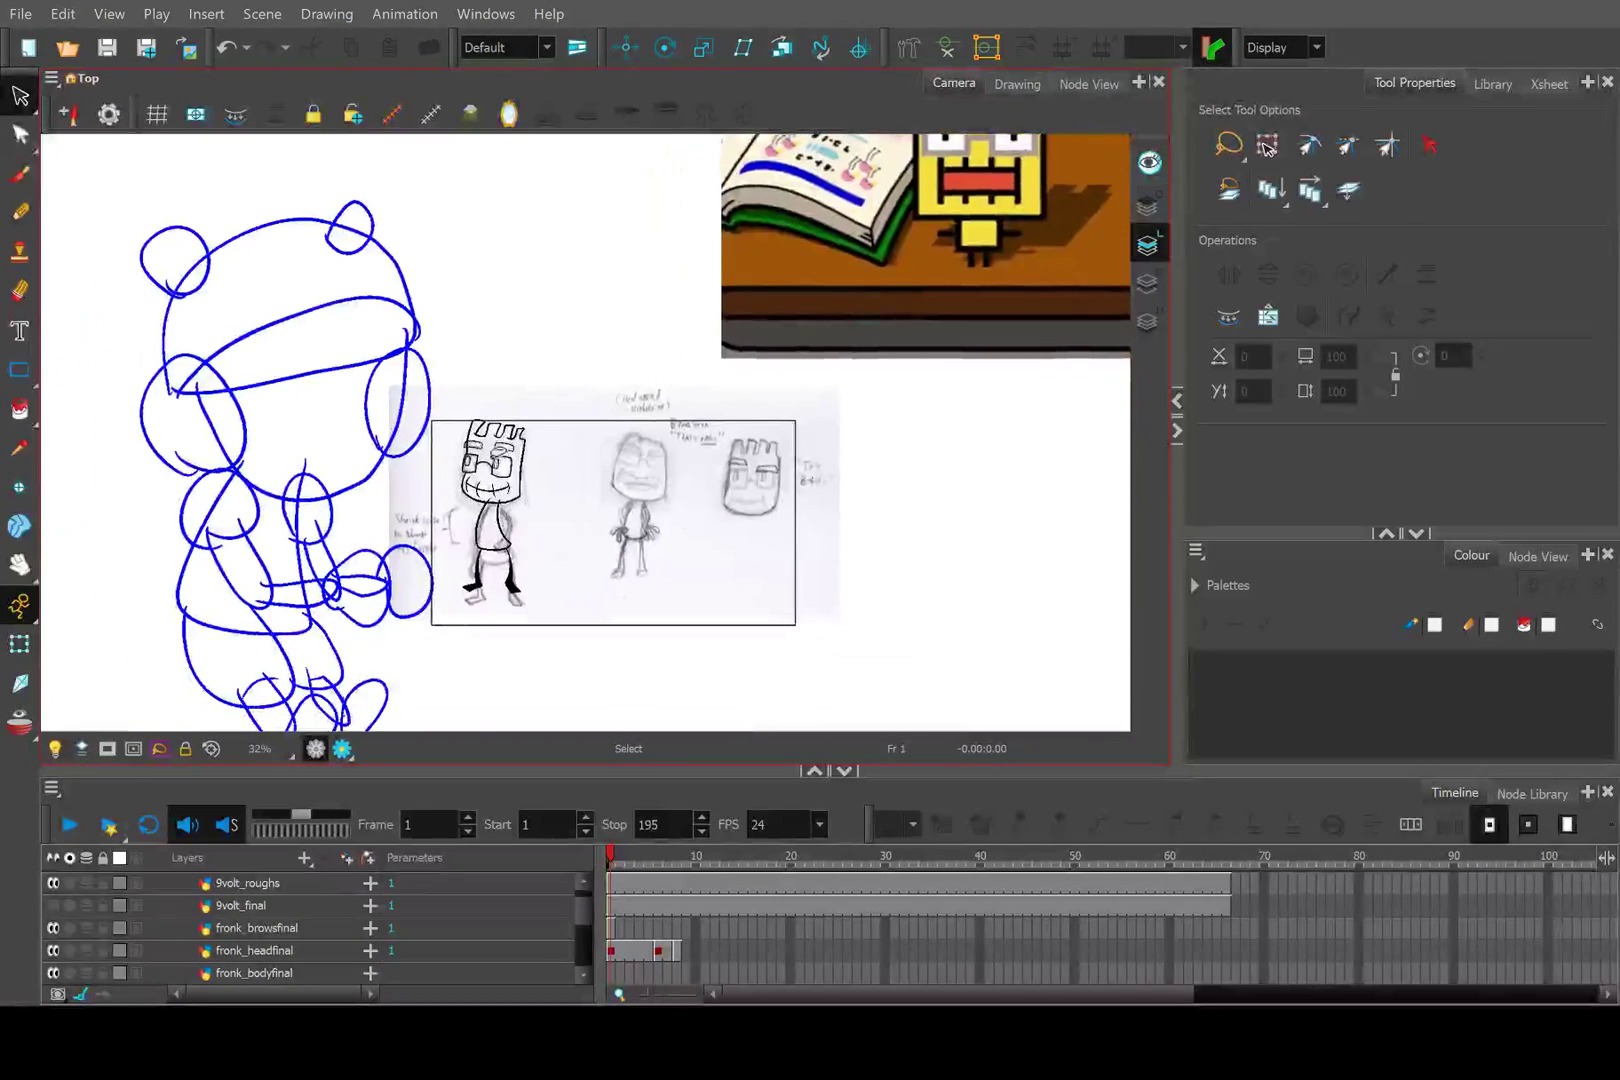
pyautogui.scroll(1, 495, 455)
pyautogui.scroll(-3, 495, 455)
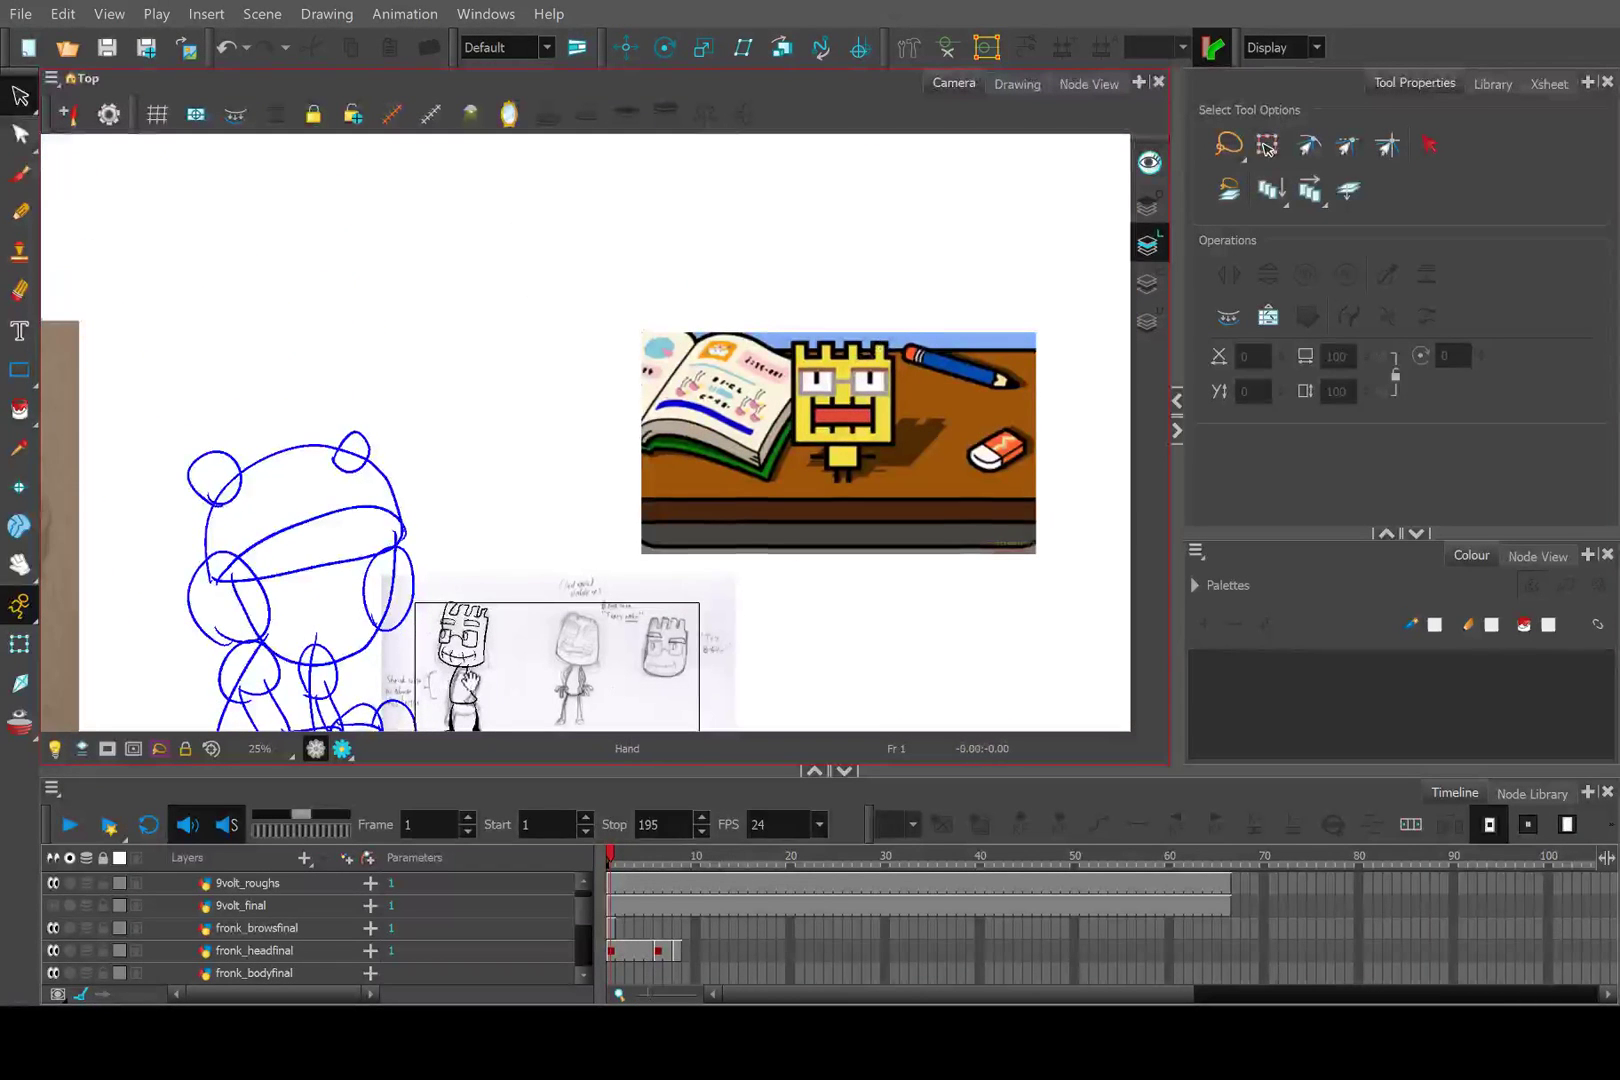
pyautogui.scroll(2, 478, 600)
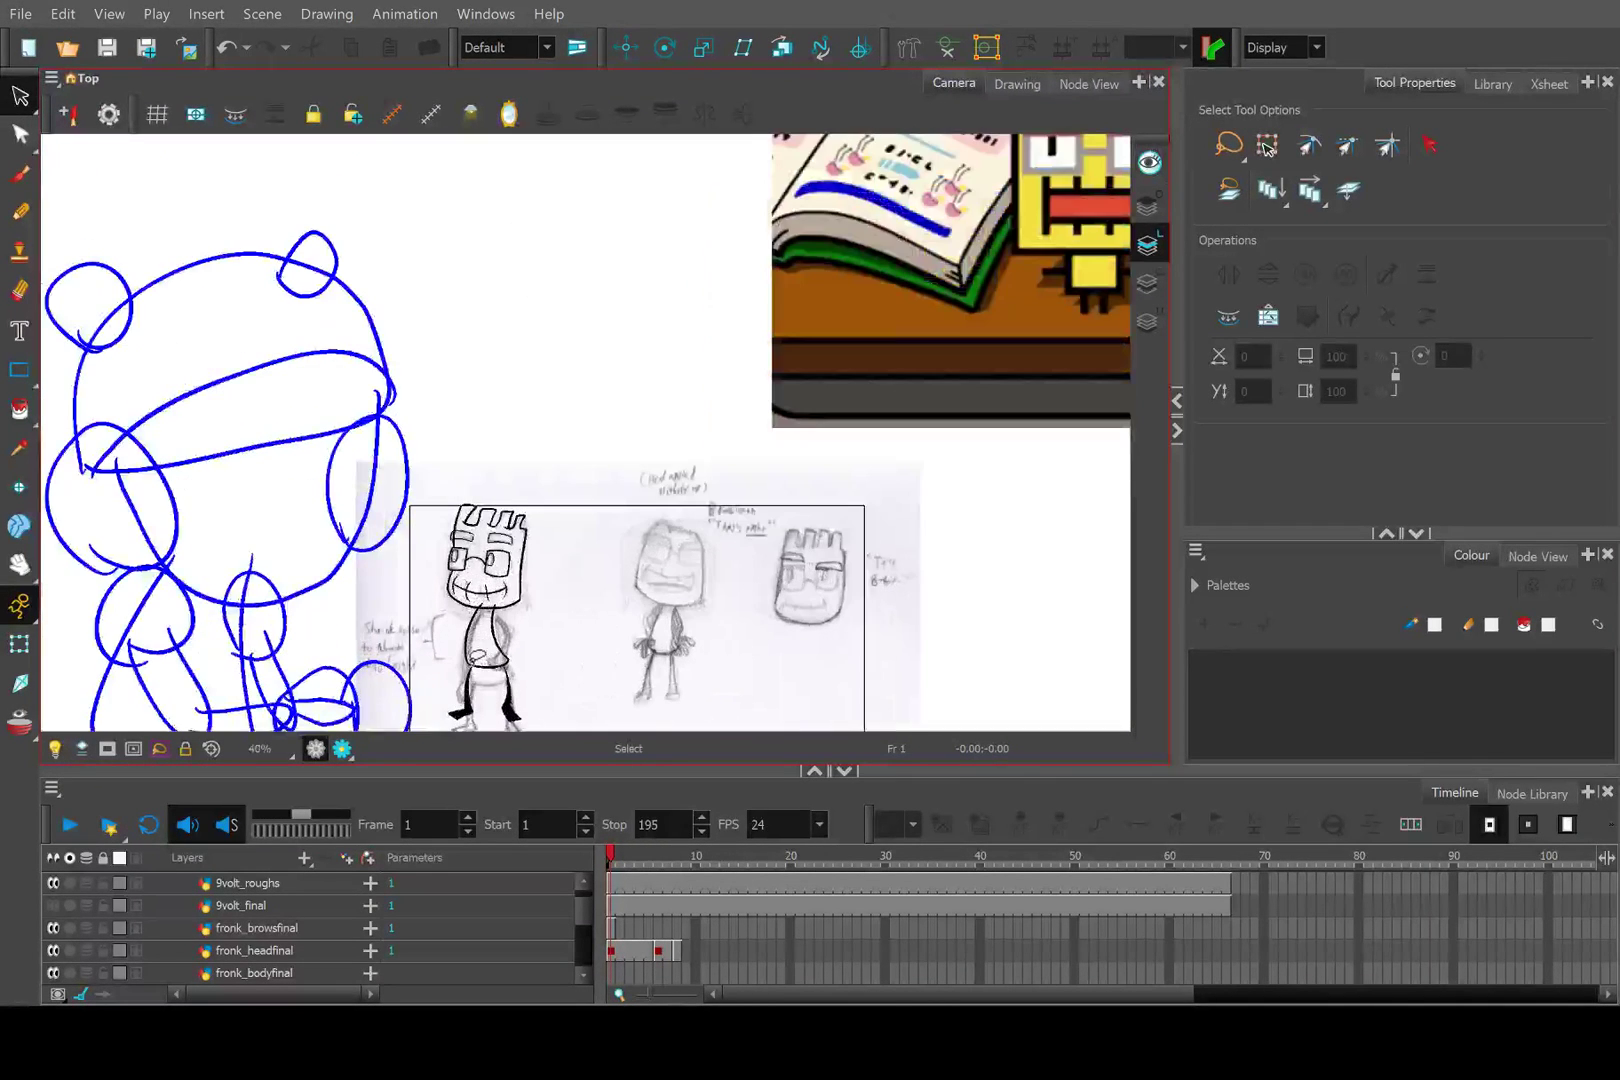
pyautogui.scroll(1, 462, 598)
pyautogui.scroll(-2, 462, 598)
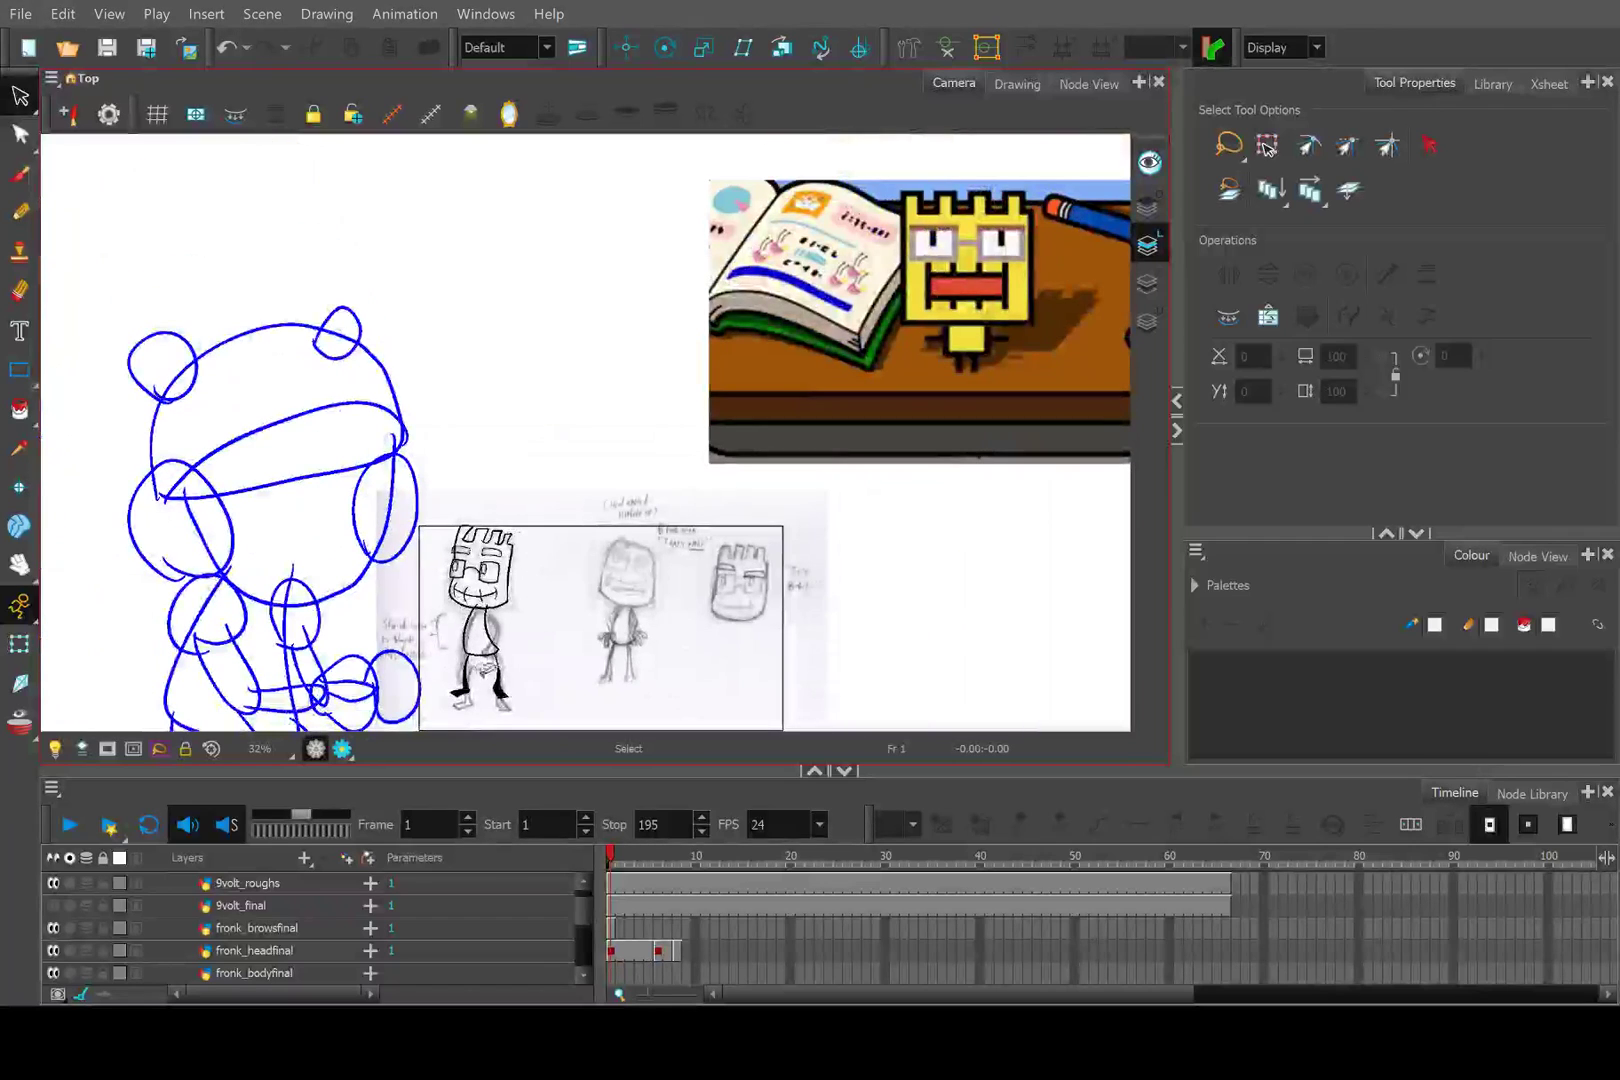
pyautogui.scroll(2, 450, 640)
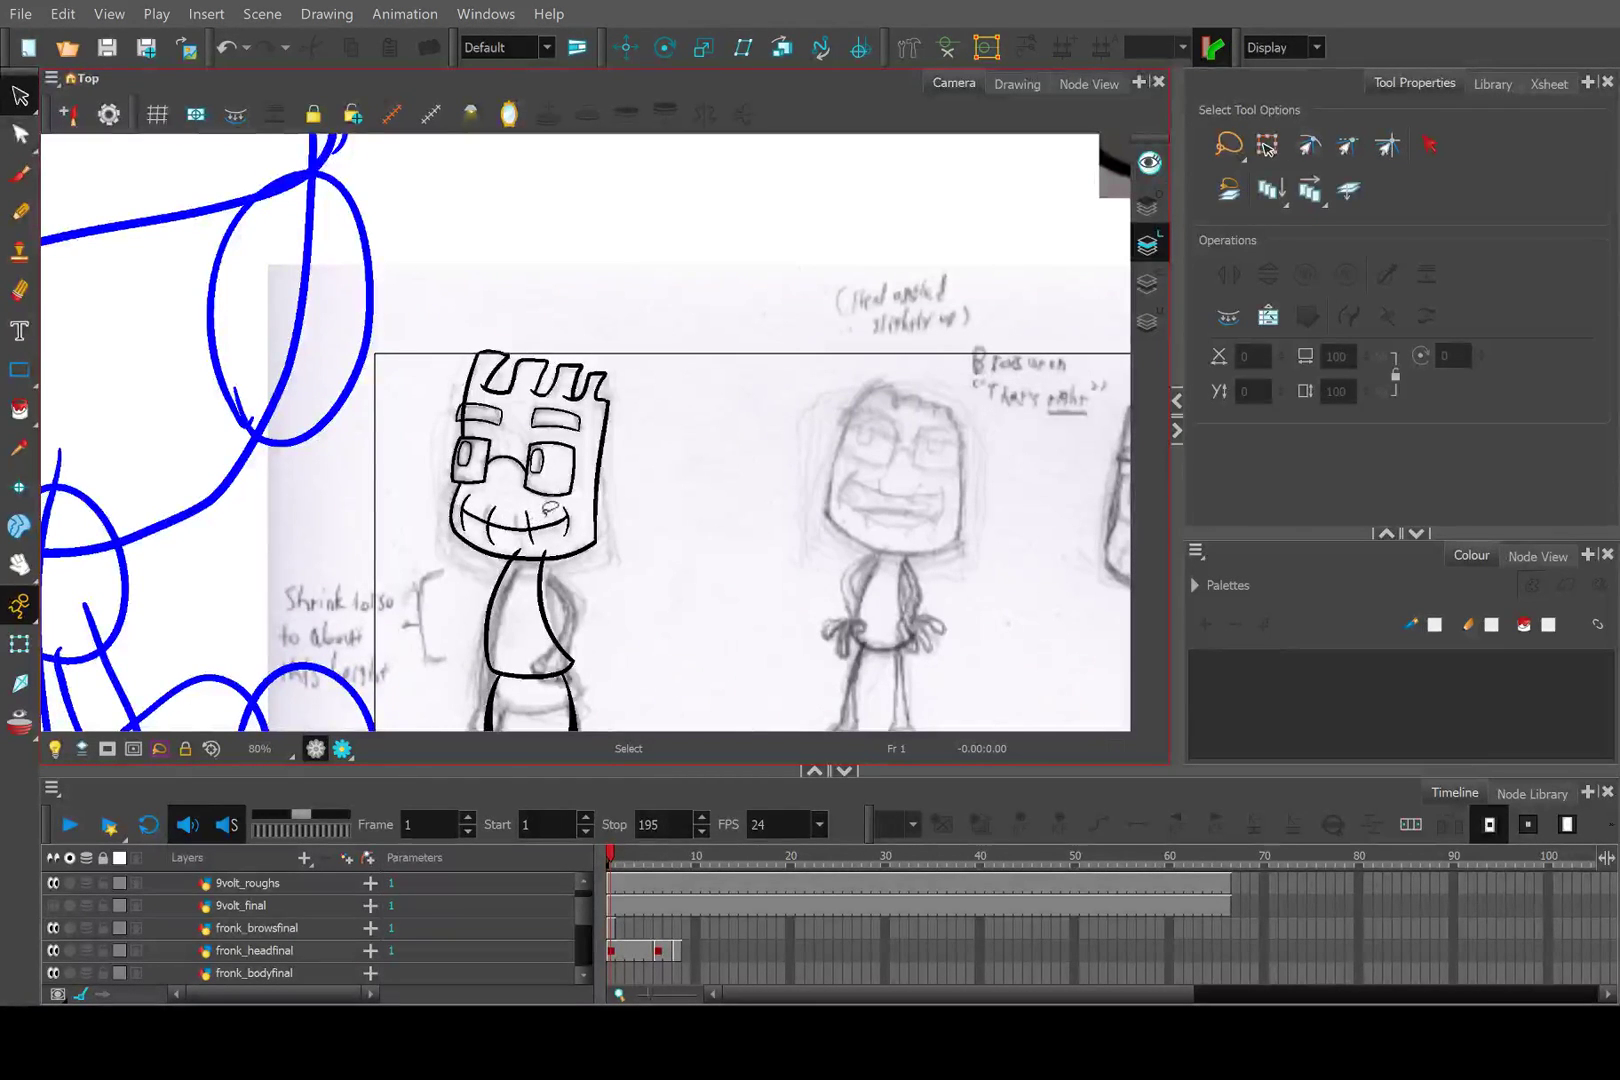
pyautogui.scroll(2, 550, 508)
pyautogui.moveTo(557, 594); pyautogui.dragTo(627, 515)
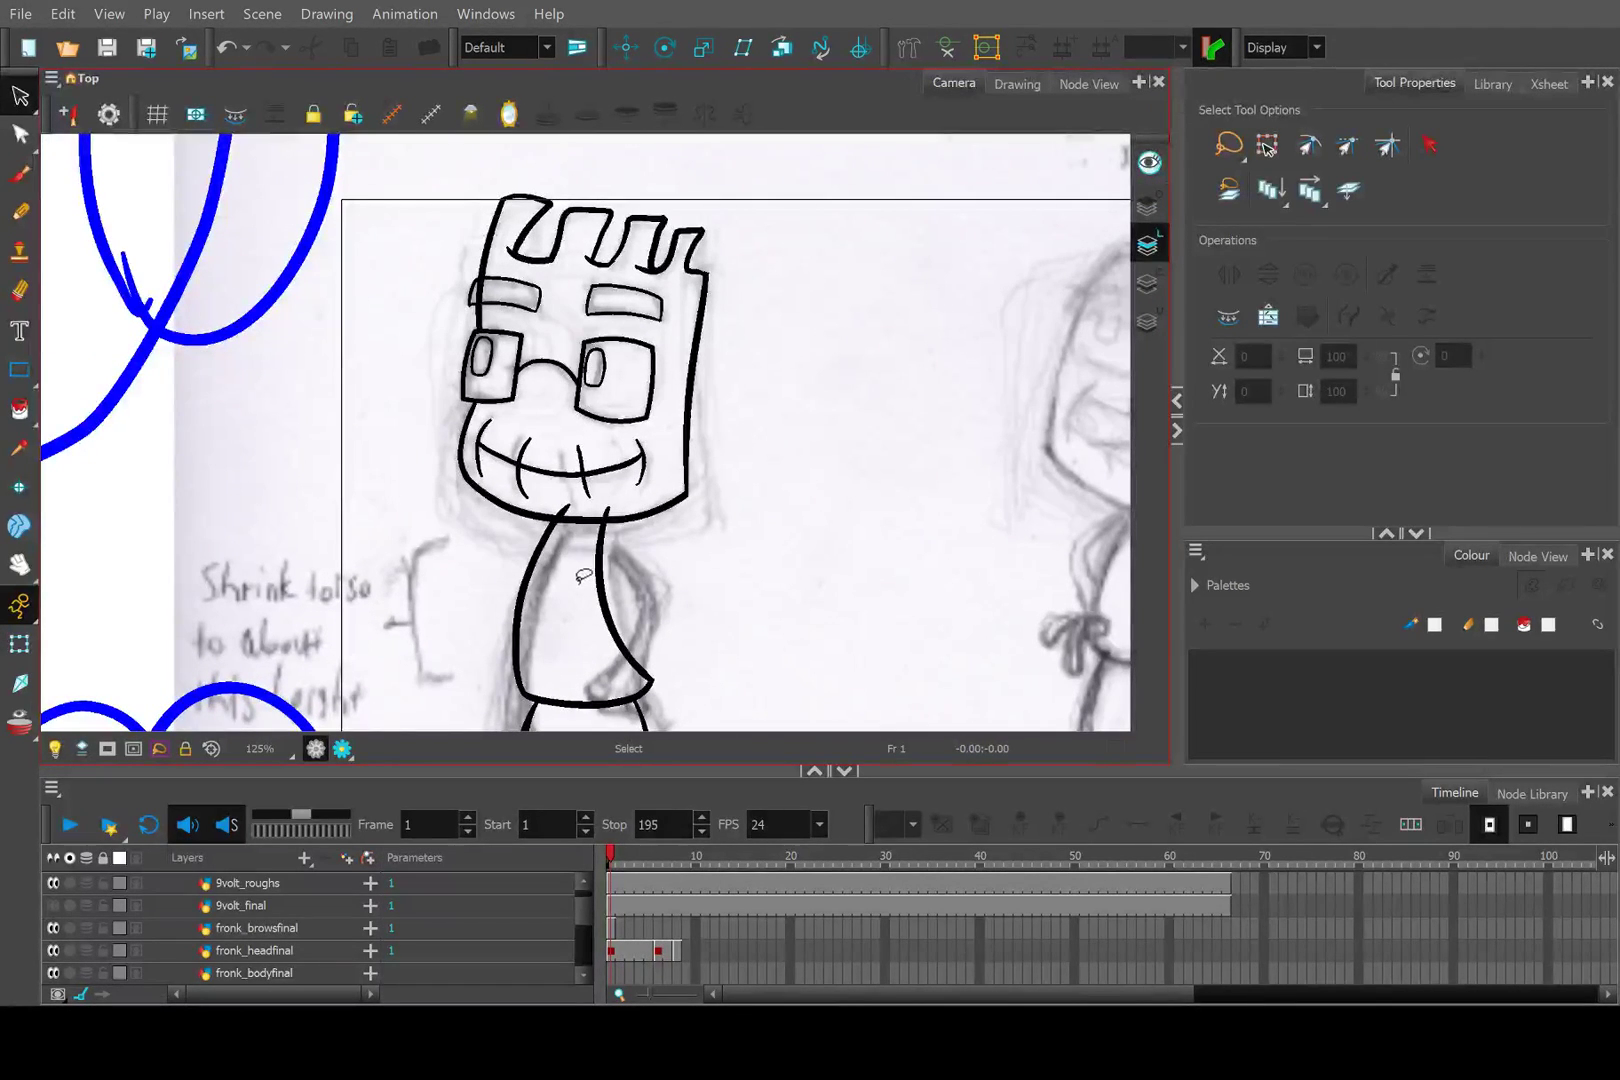
pyautogui.scroll(-2, 583, 575)
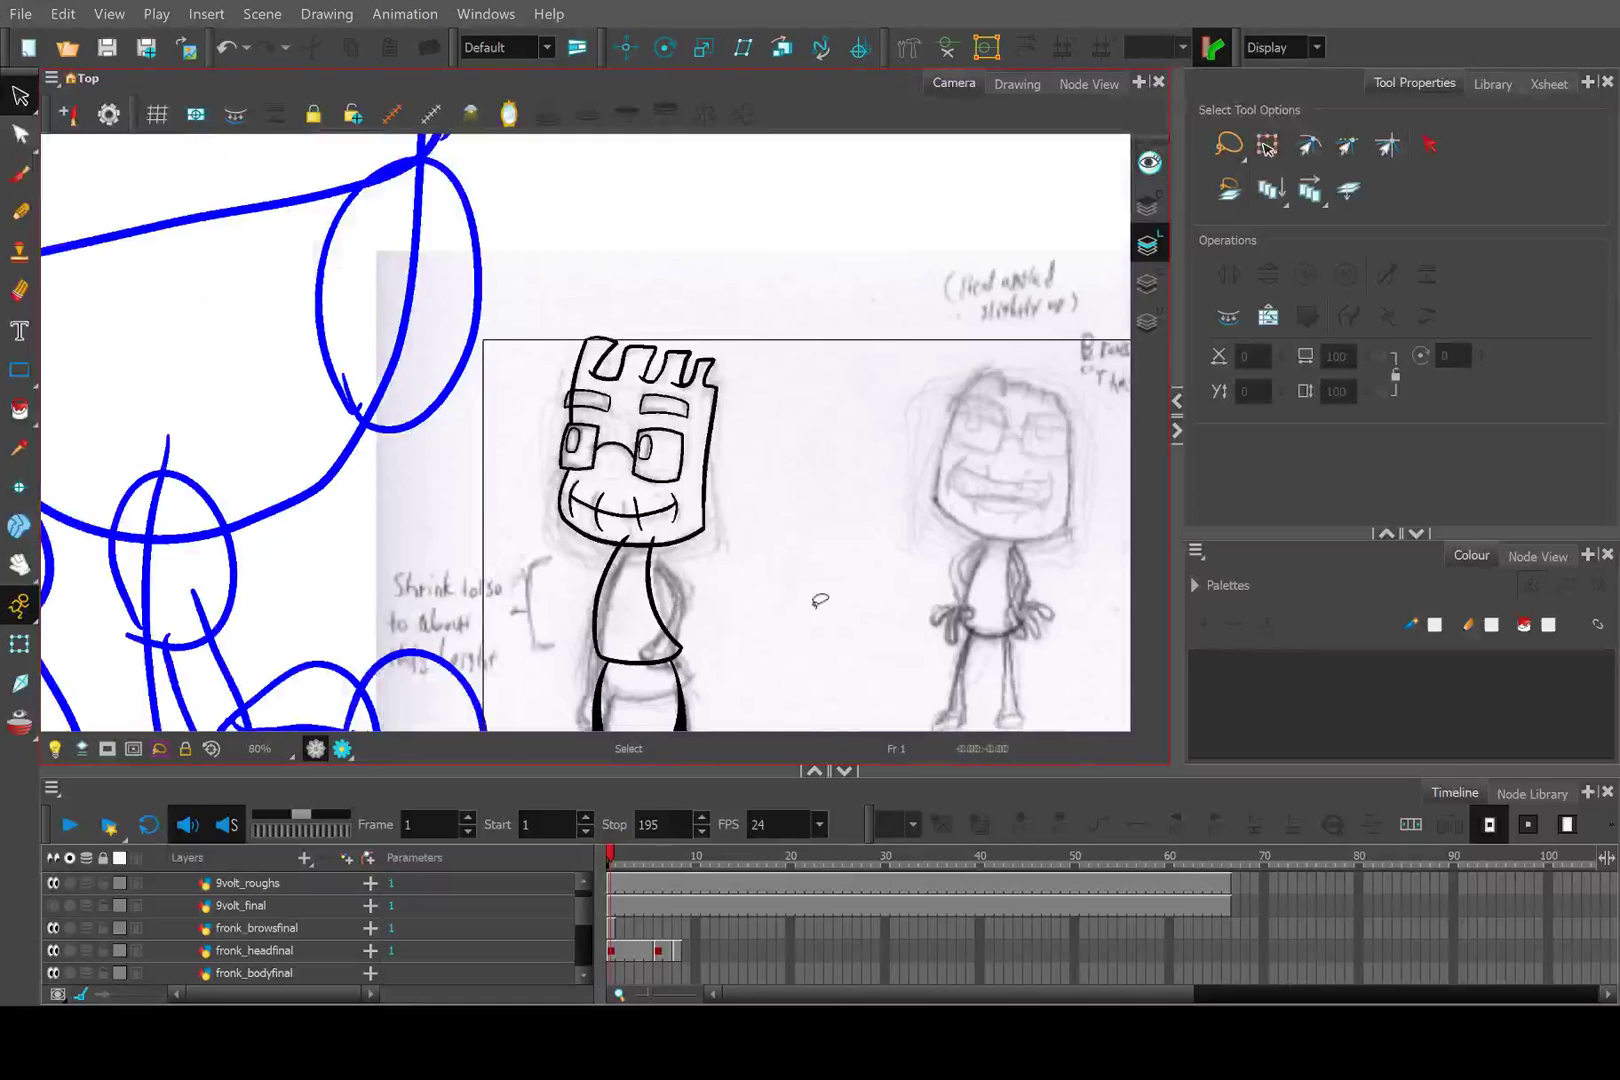
# Add a new drawing layer above fronk_browsfinal and name it fronk_armsfinal.
pyautogui.scroll(1, 652, 583)
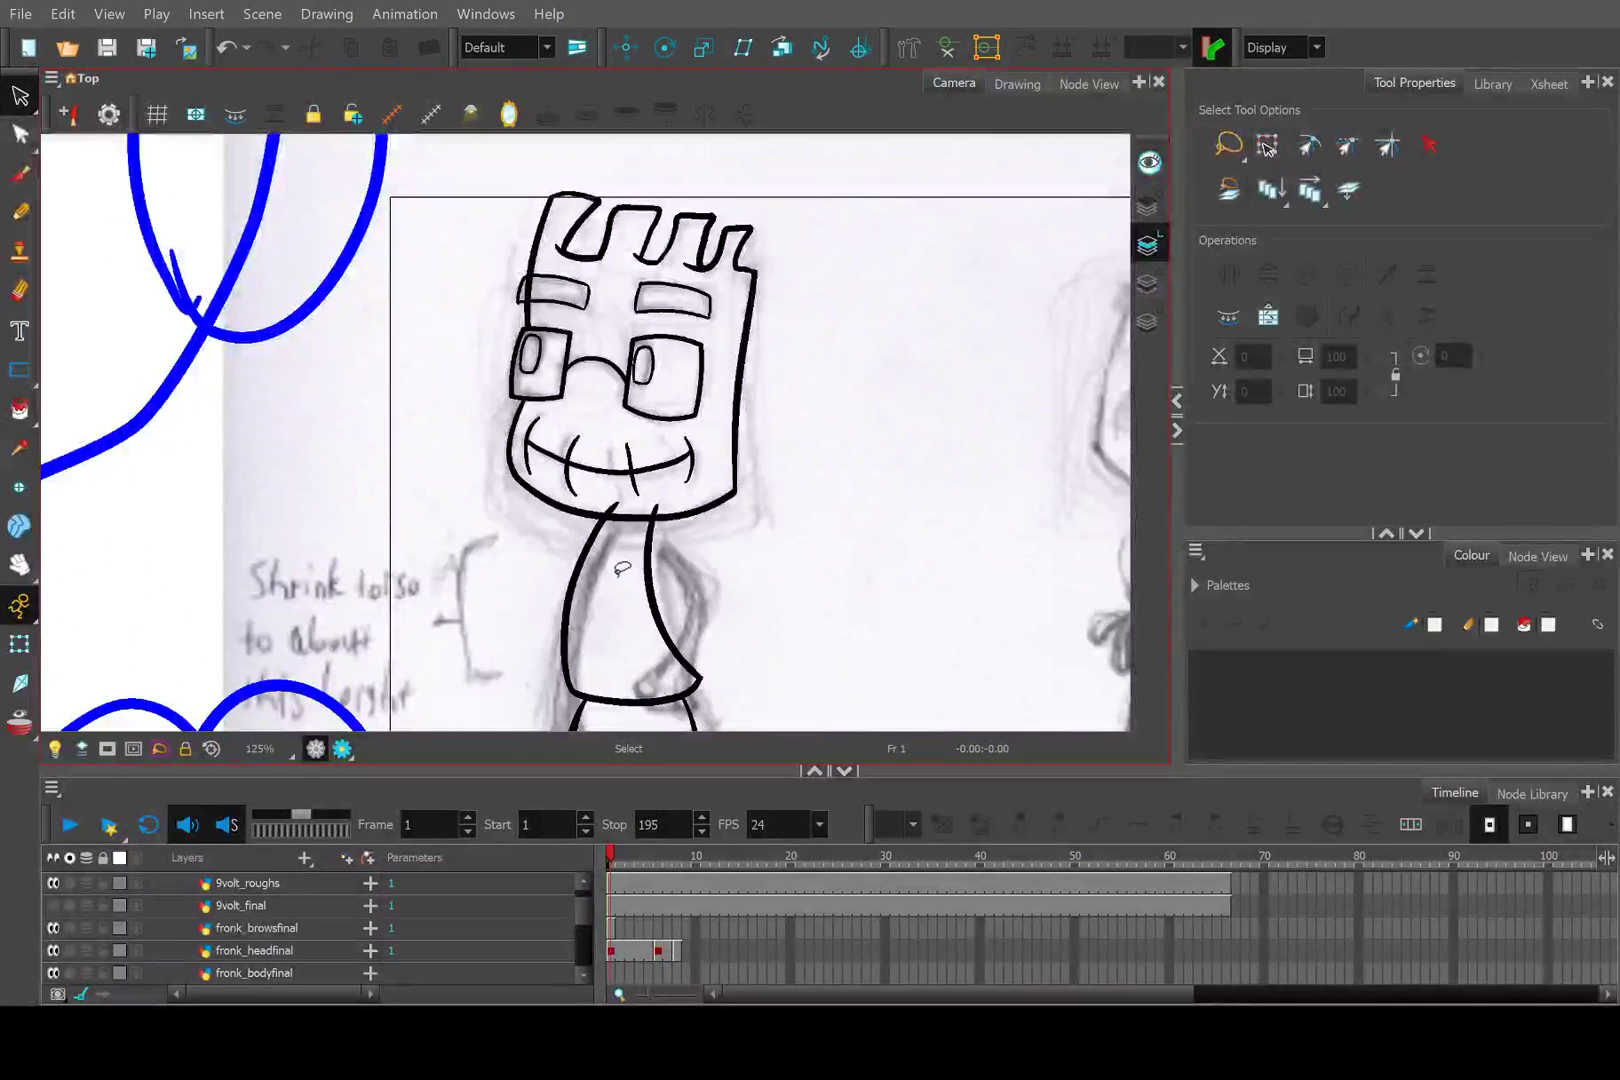
pyautogui.scroll(-1, 620, 568)
pyautogui.scroll(-3, 760, 450)
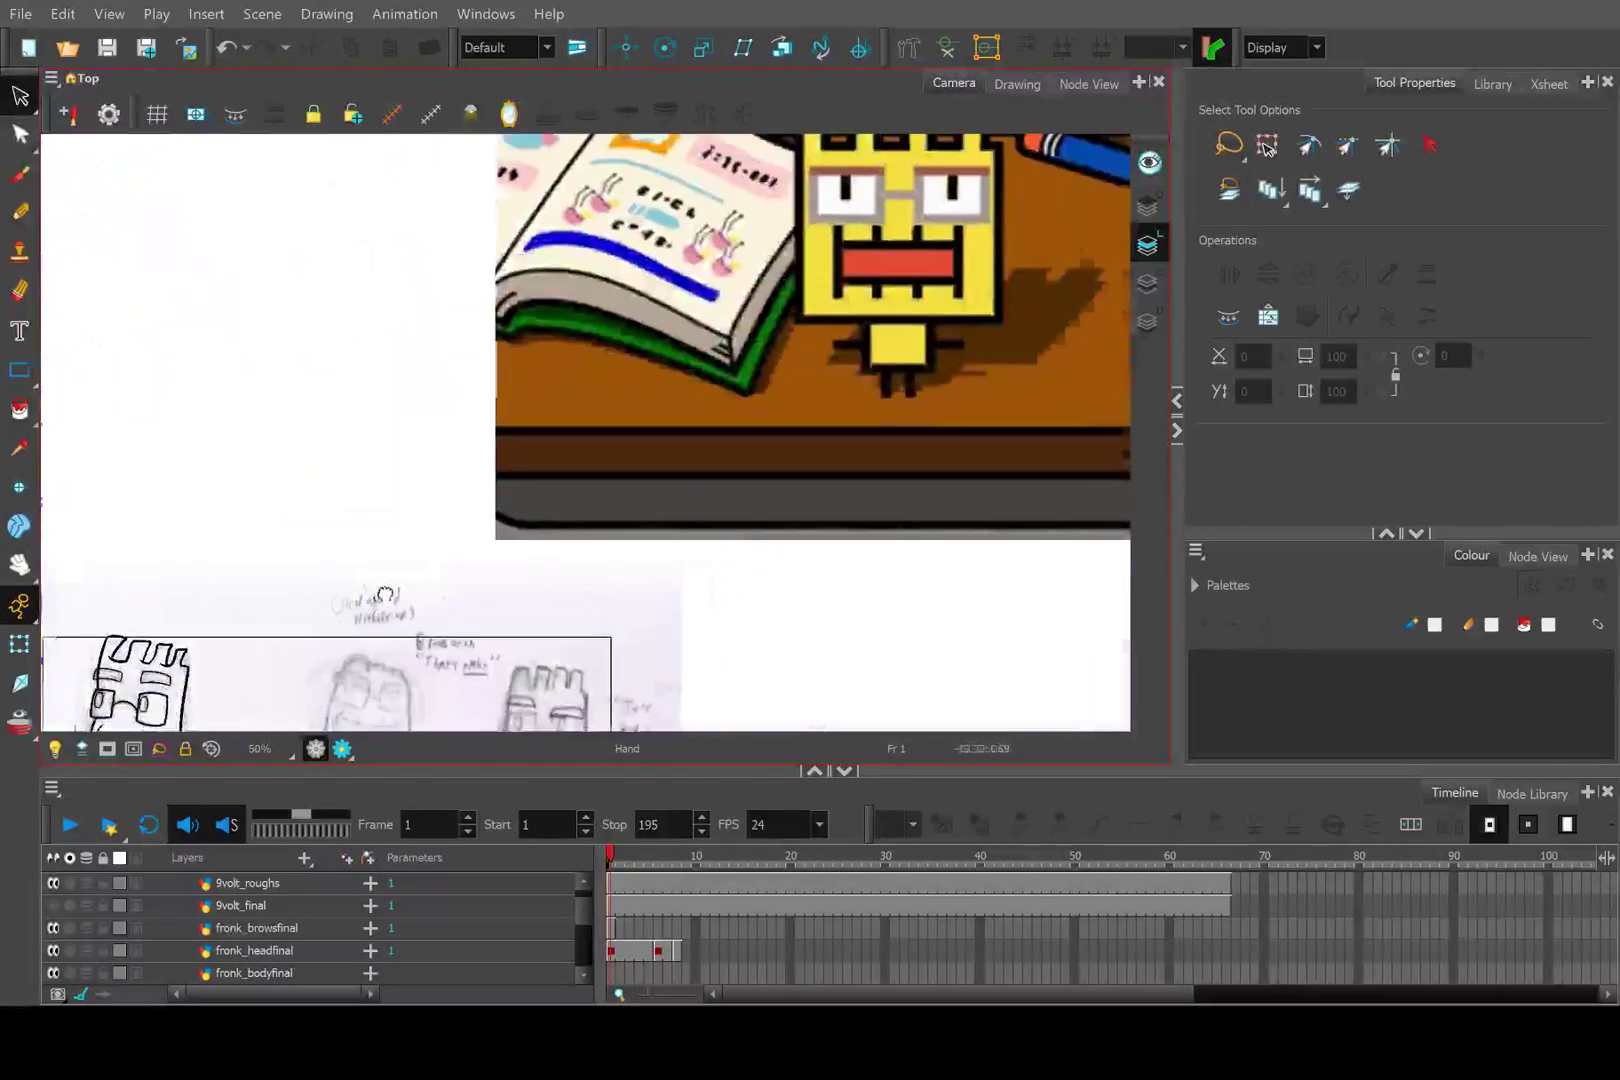
pyautogui.scroll(5, 563, 488)
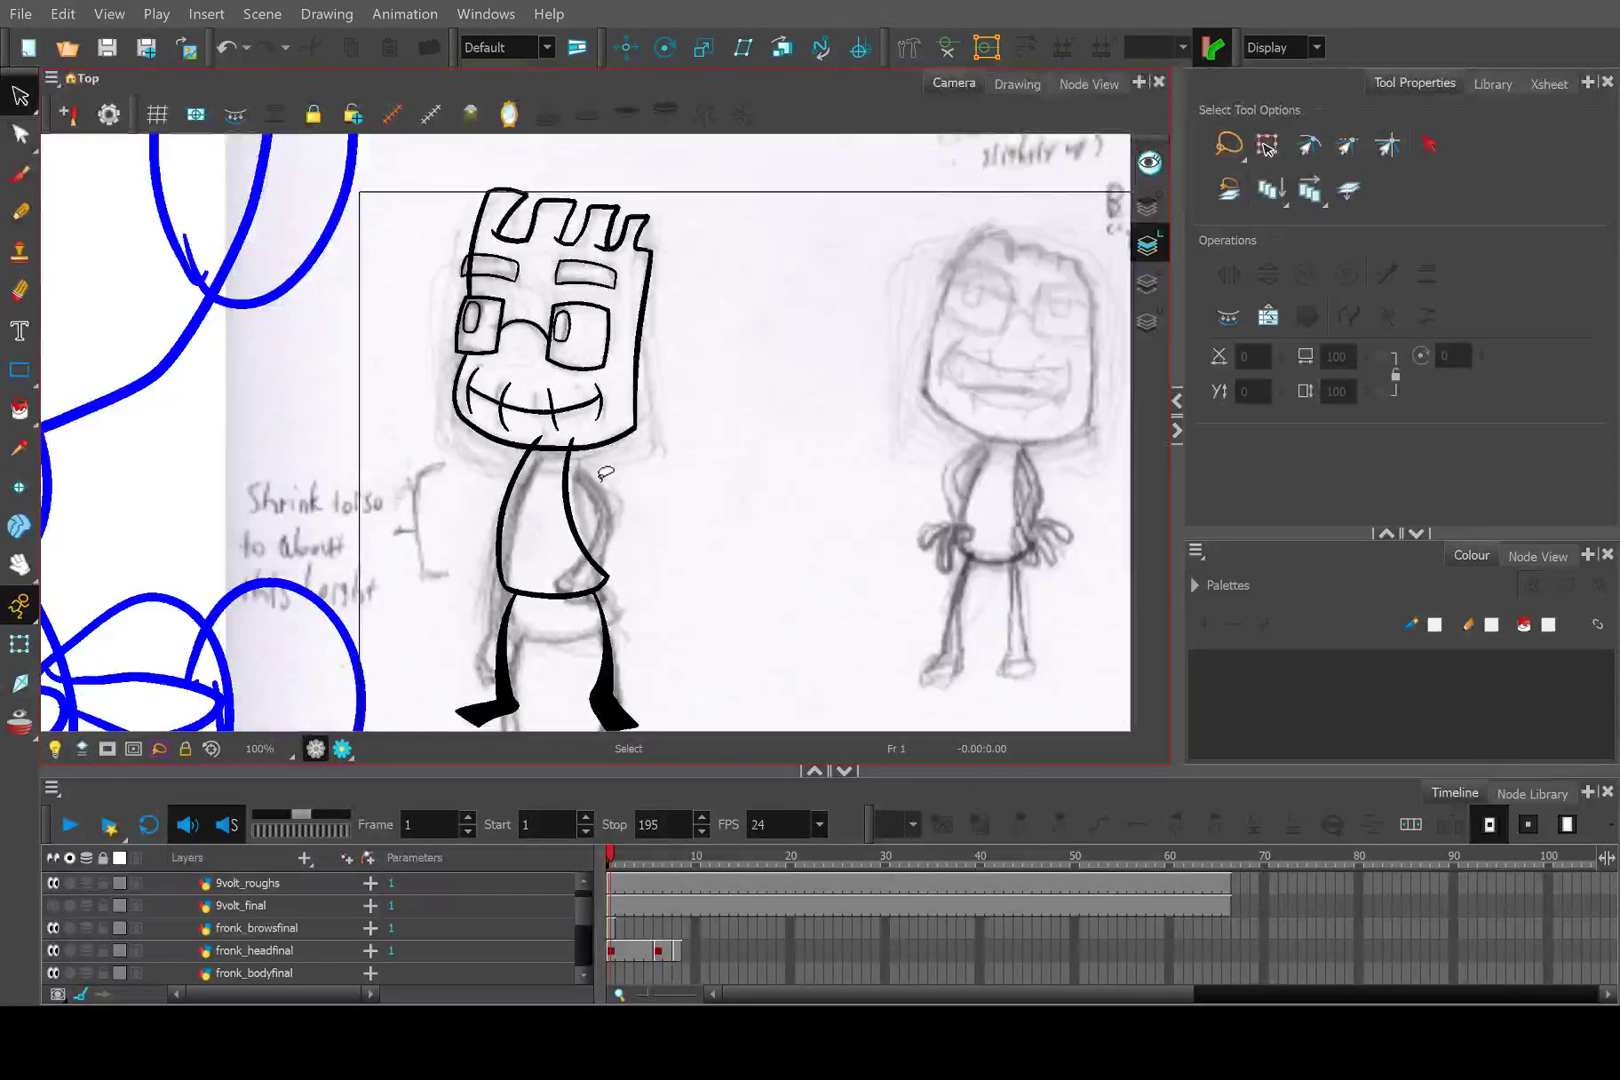
pyautogui.click(261, 930)
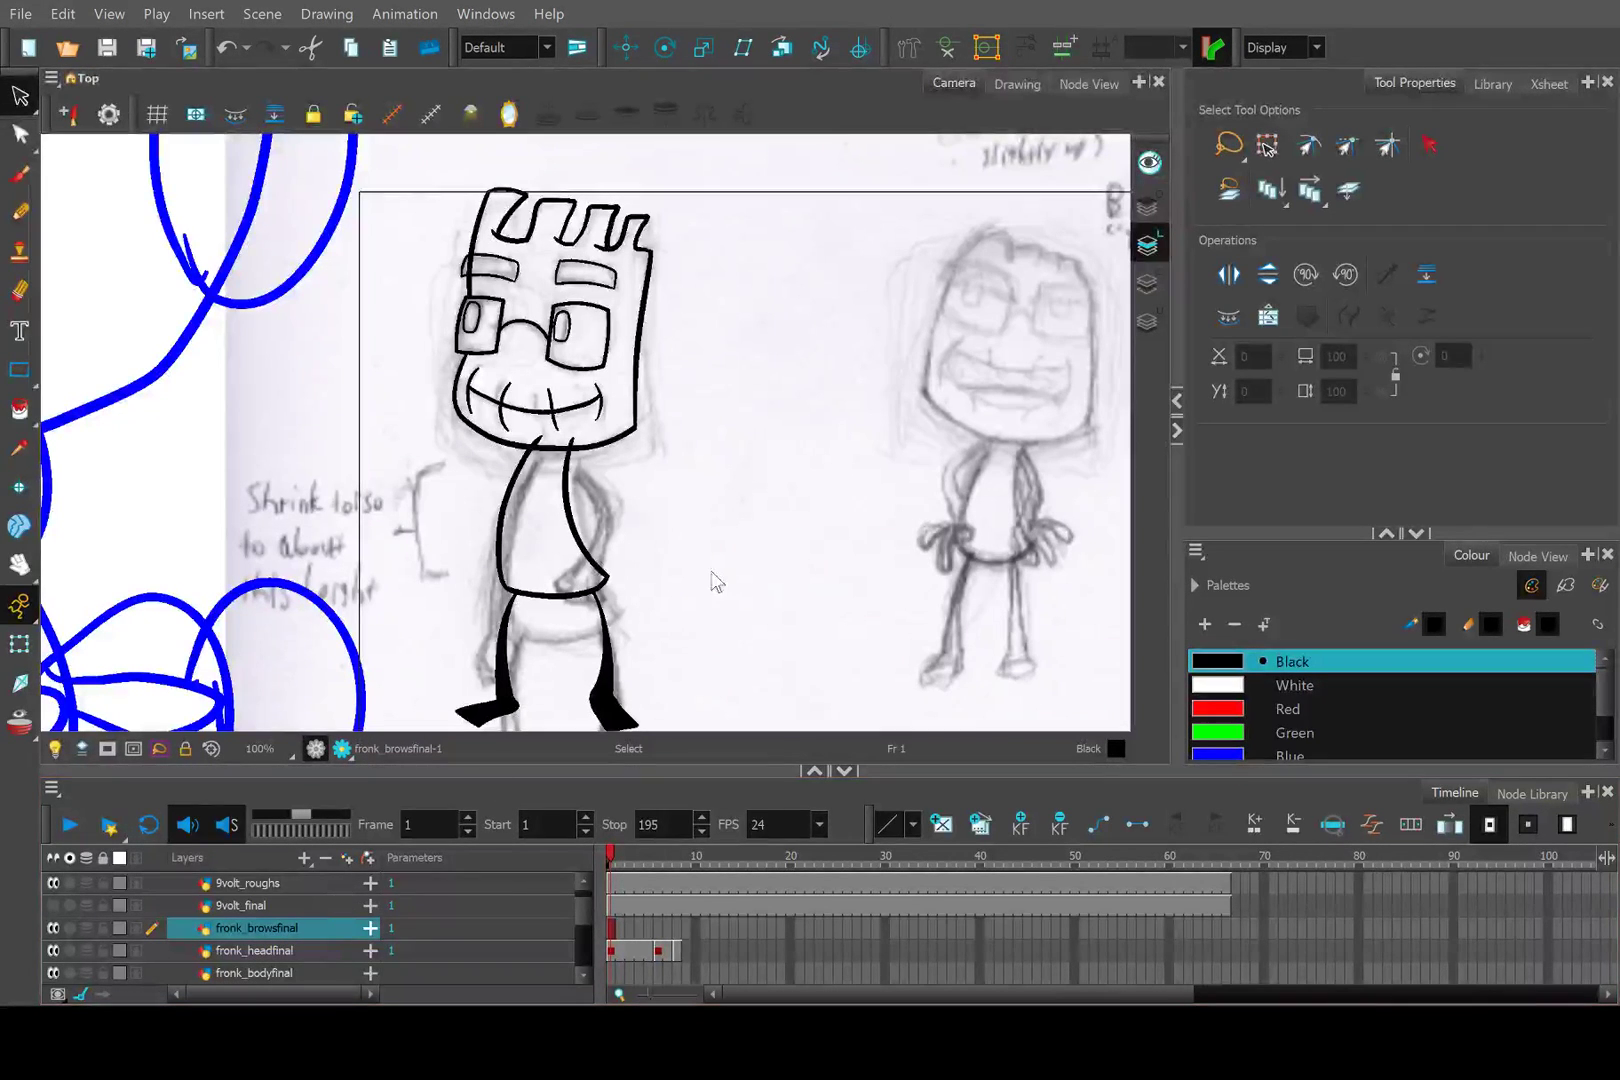
pyautogui.hotkey('ctrl', 'r')
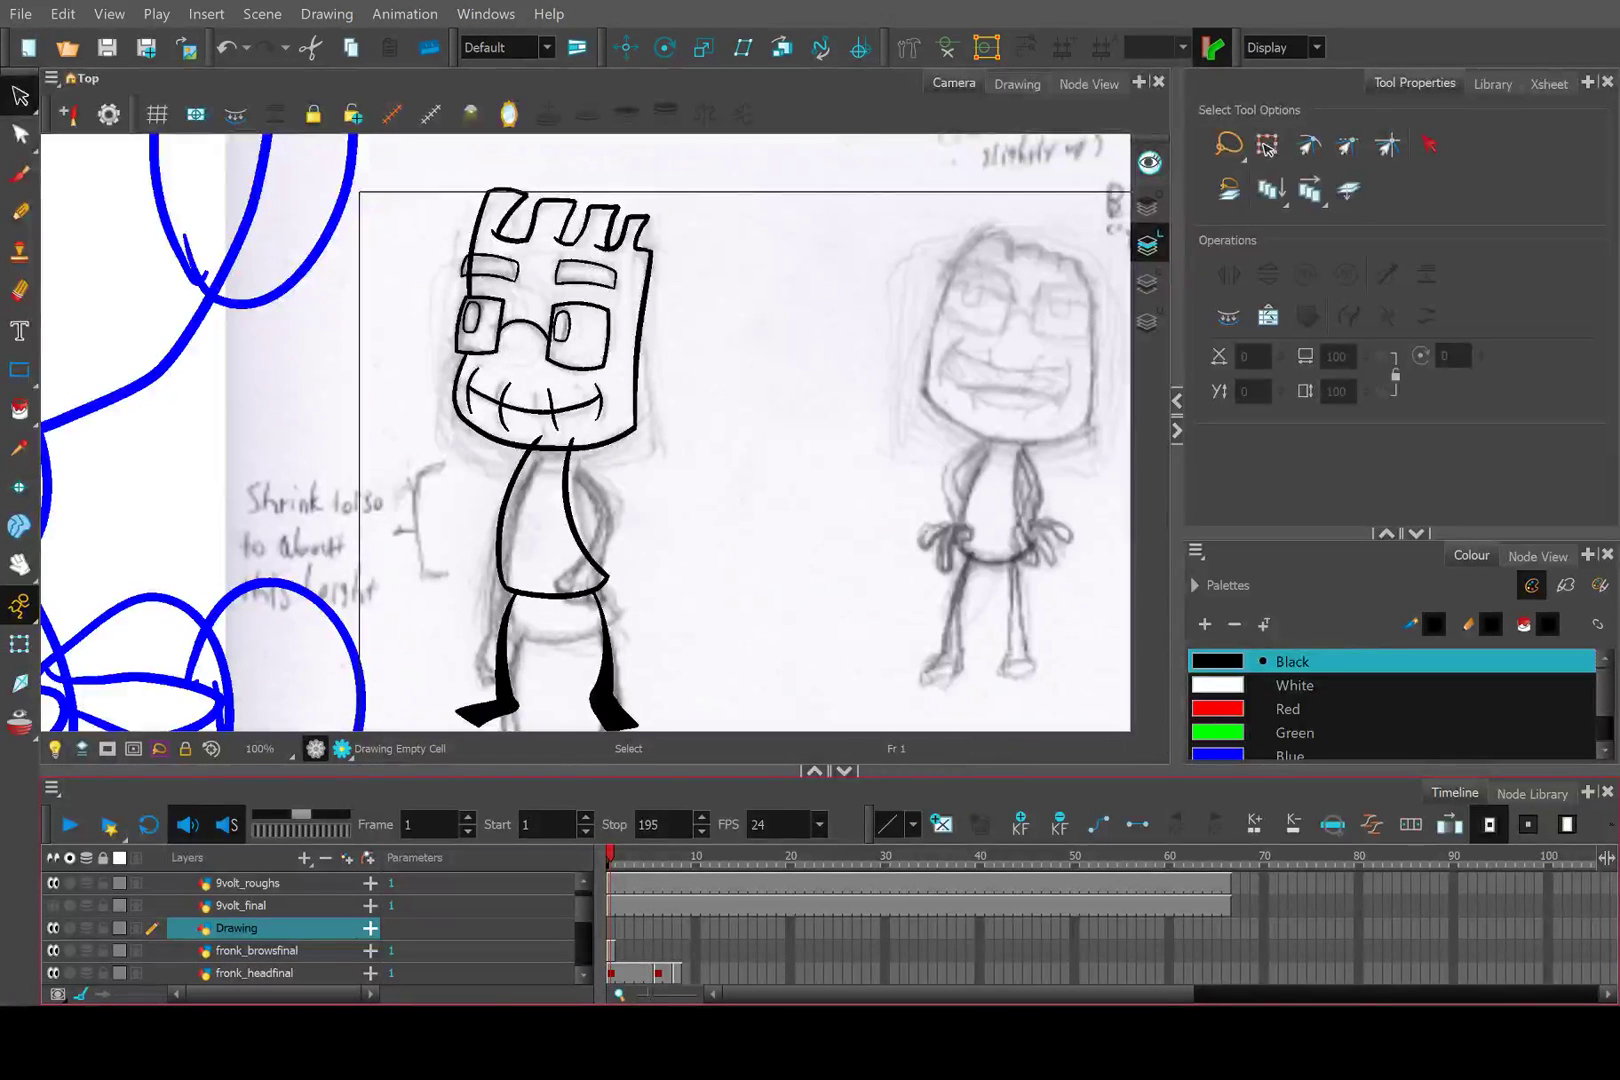
pyautogui.doubleClick(229, 928)
pyautogui.write('fr')
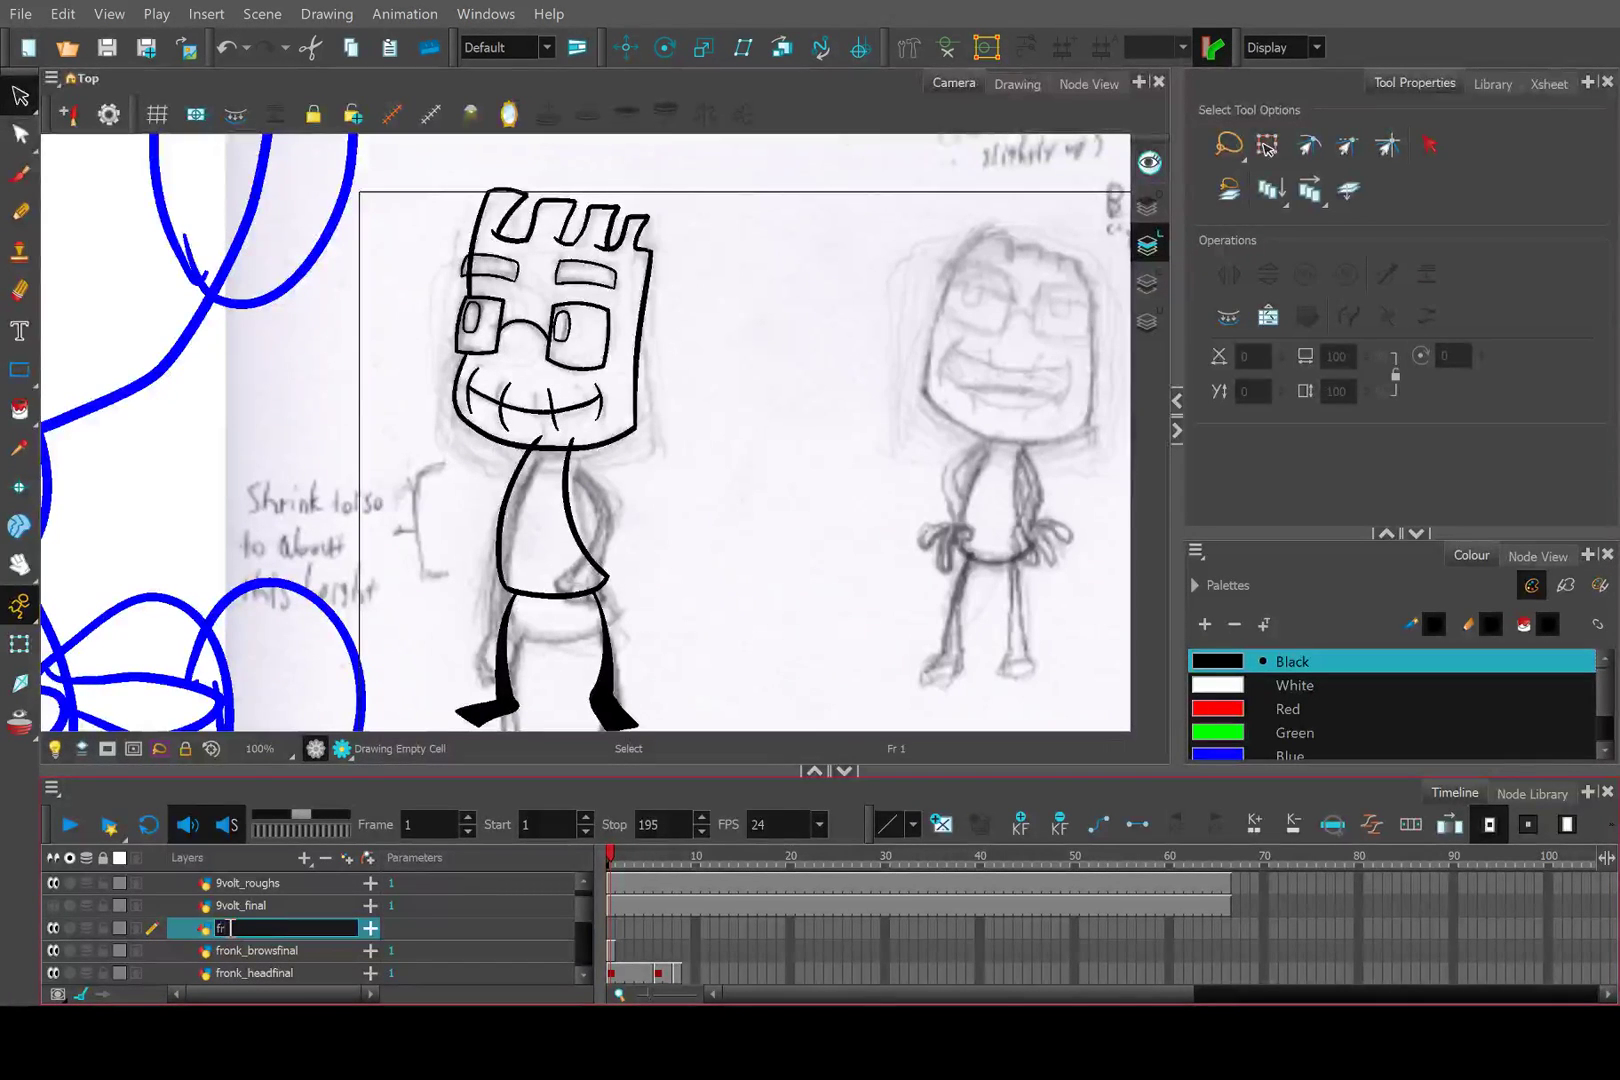
pyautogui.write('onk_armsfinal')
pyautogui.press('Return')
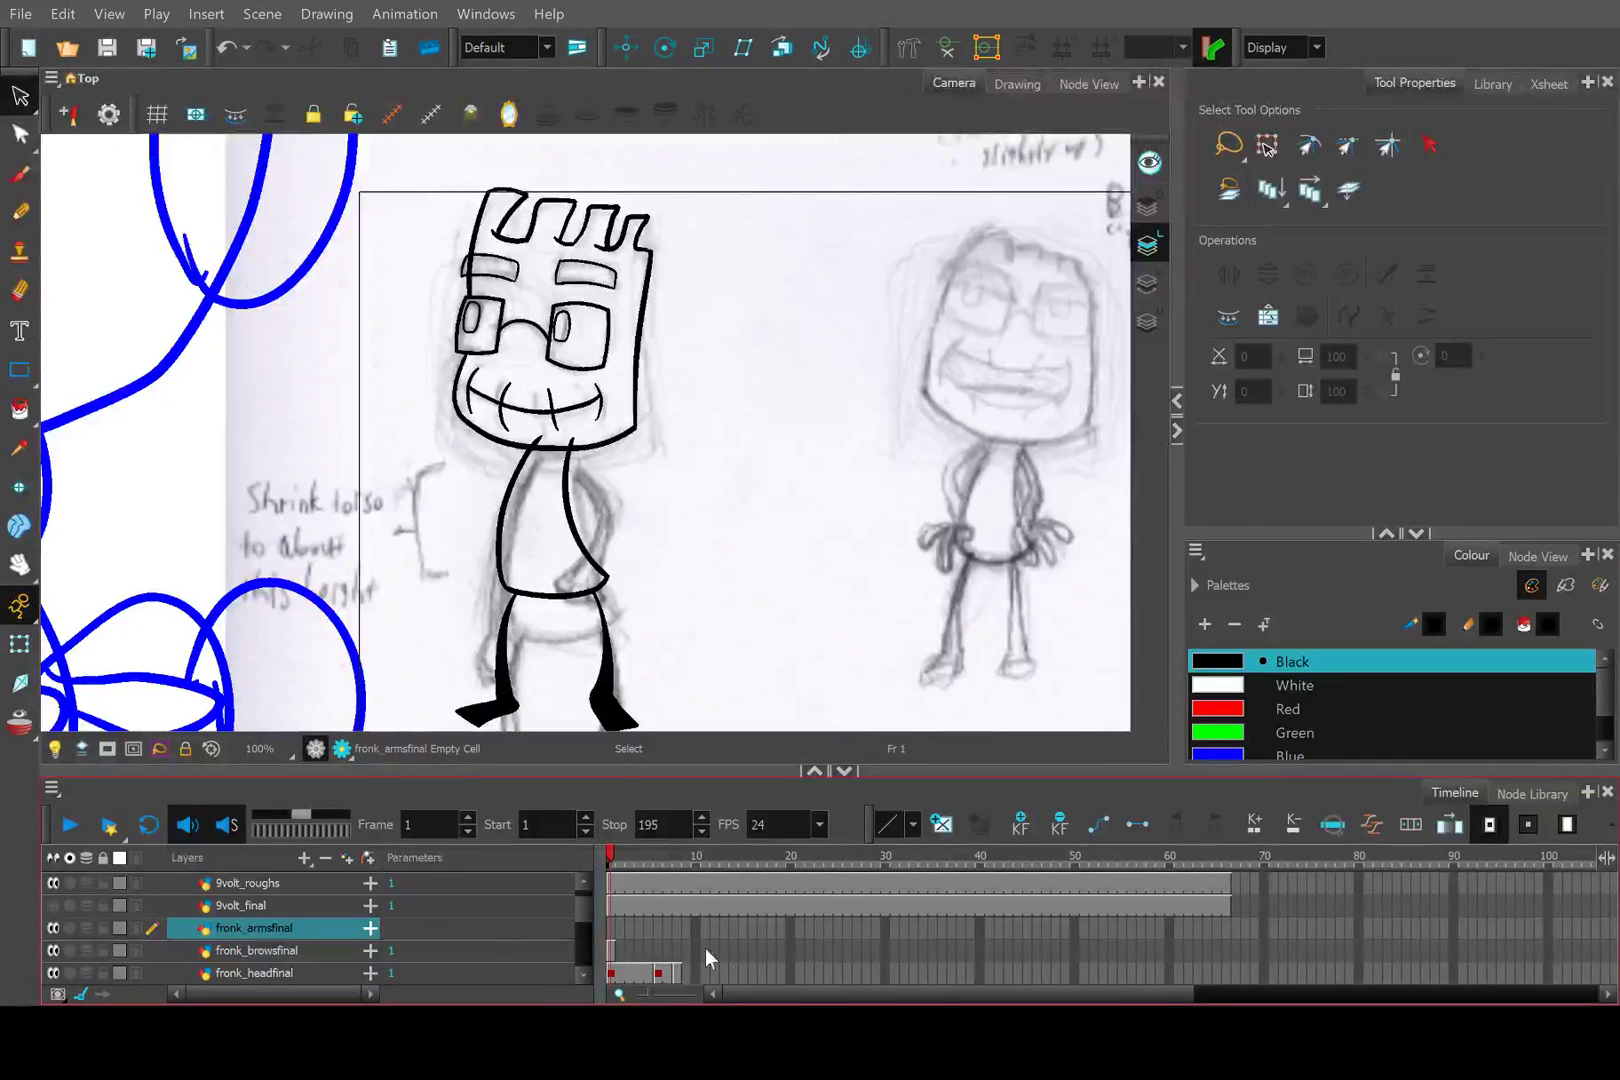
# Scrub the timeline from frame 1 to frame 7 and examine the leaning inked pose beside the pencil sketches.
pyautogui.click(607, 862)
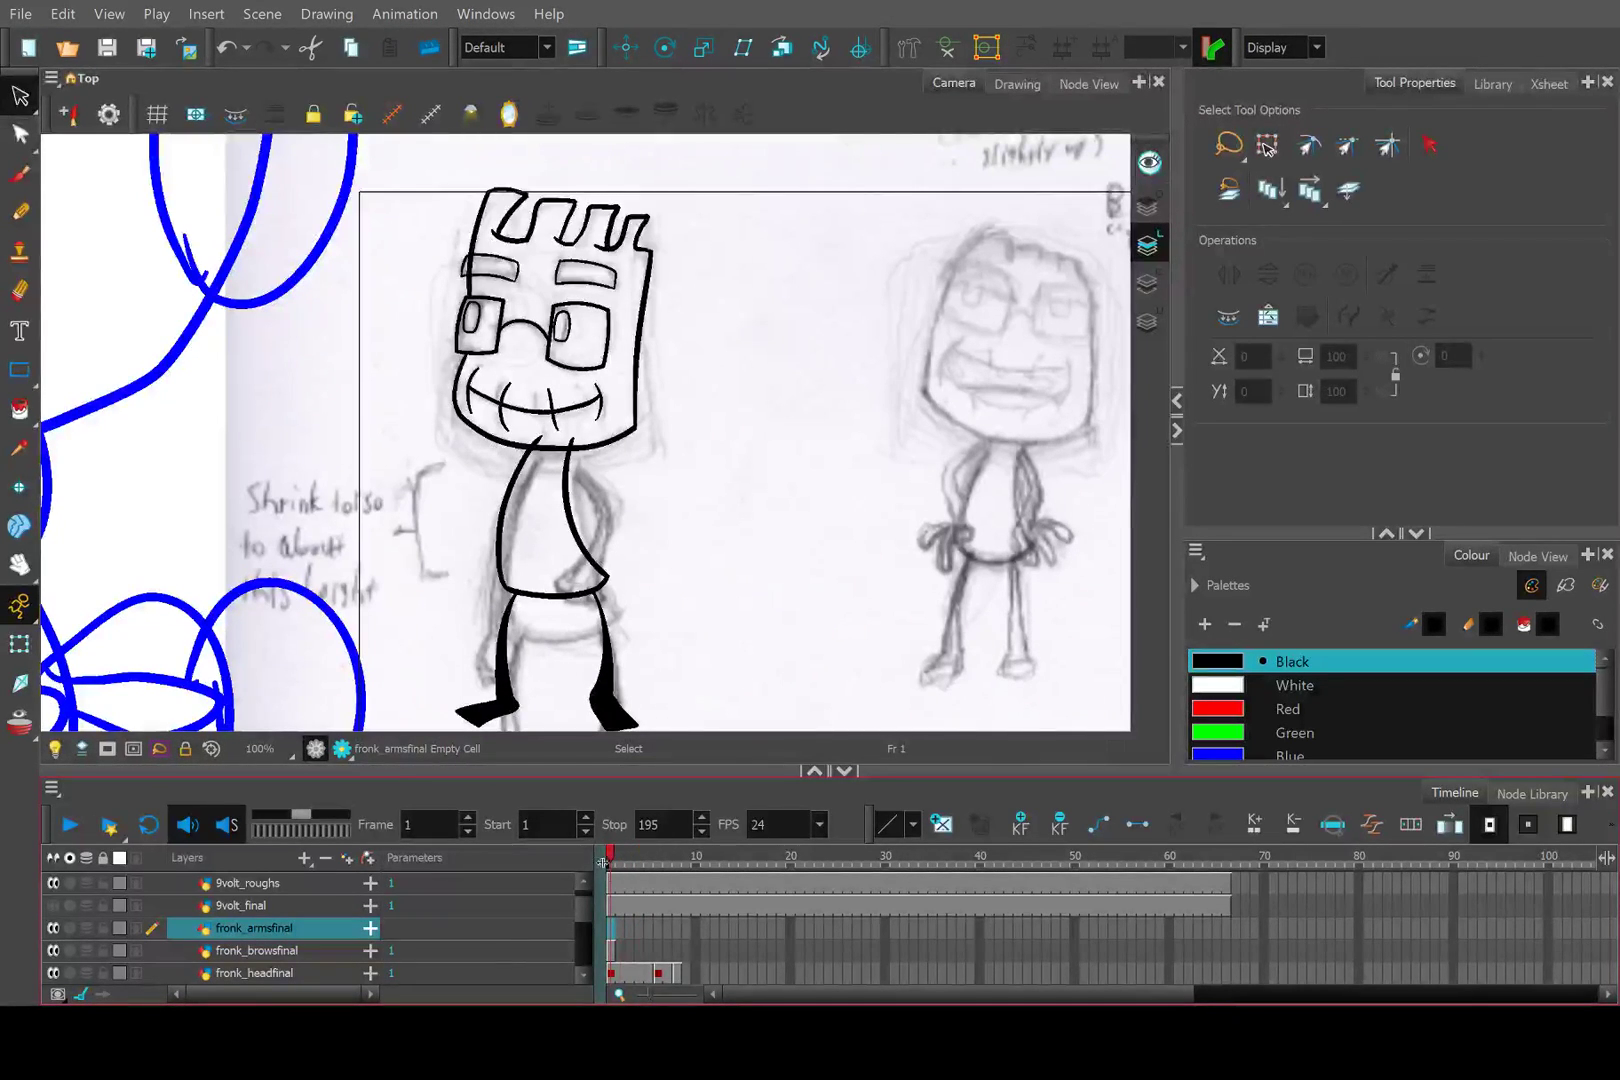
pyautogui.moveTo(624, 858)
pyautogui.mouseDown()
pyautogui.moveTo(681, 876)
pyautogui.moveTo(452, 929)
pyautogui.mouseUp()
pyautogui.moveTo(645, 857); pyautogui.dragTo(666, 857)
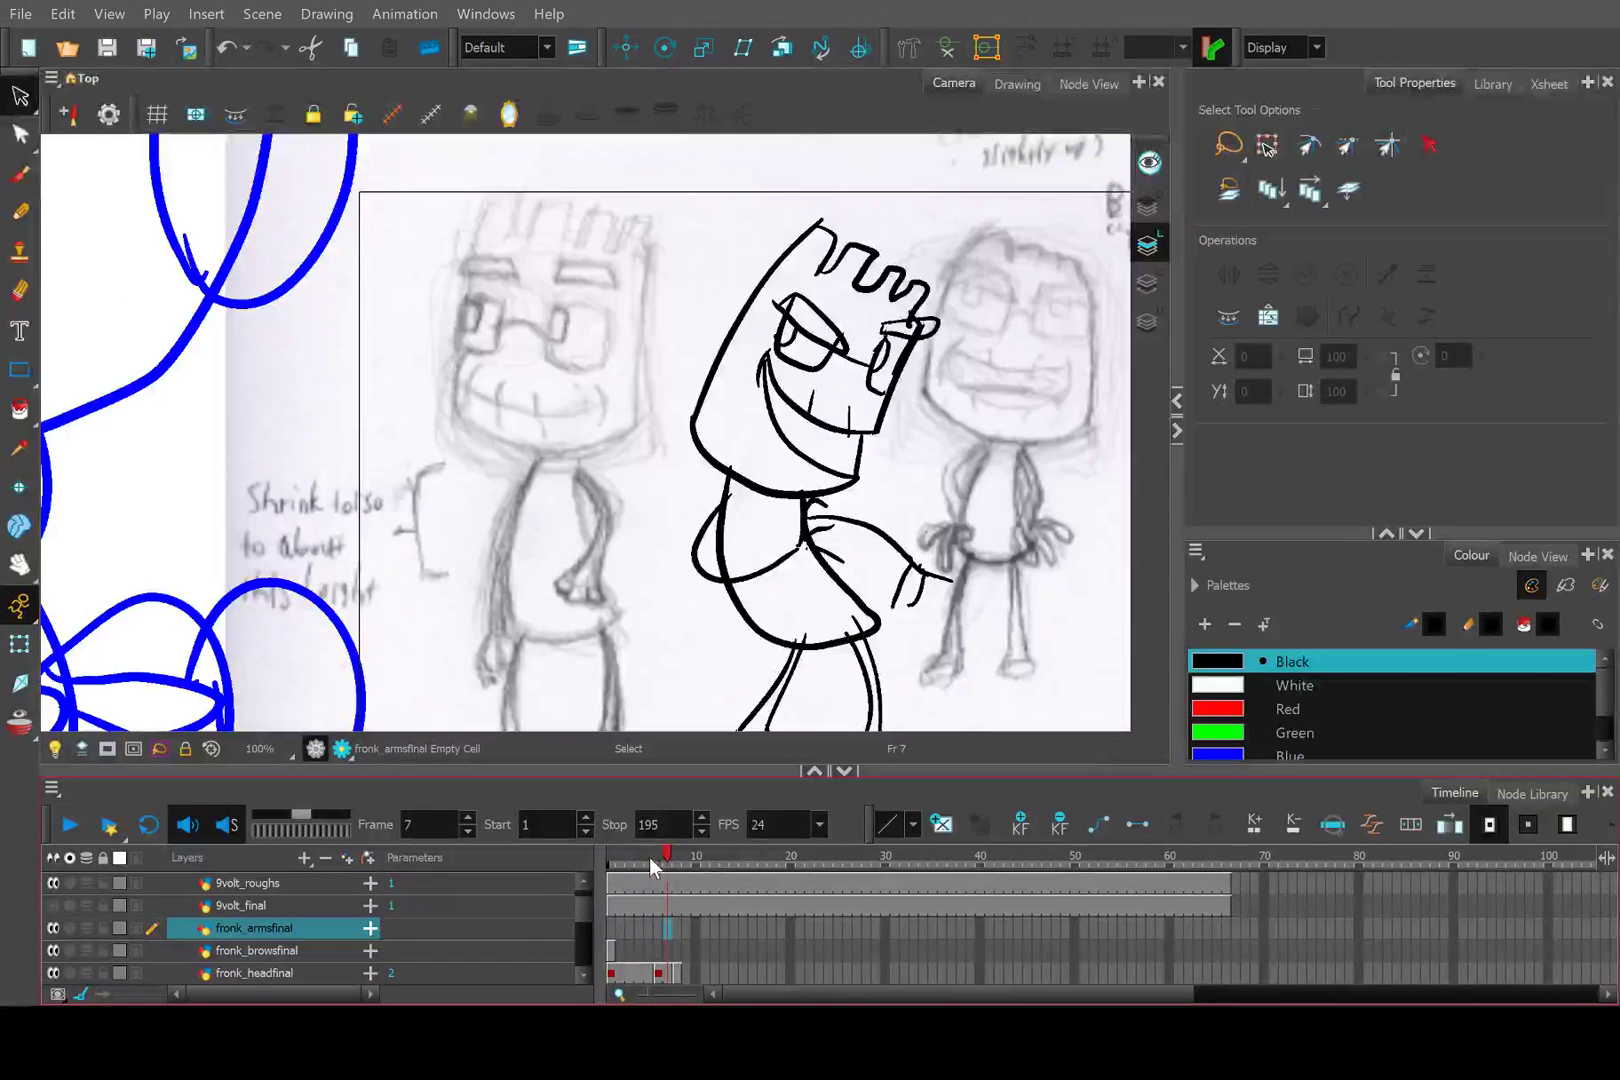
pyautogui.scroll(-2, 803, 507)
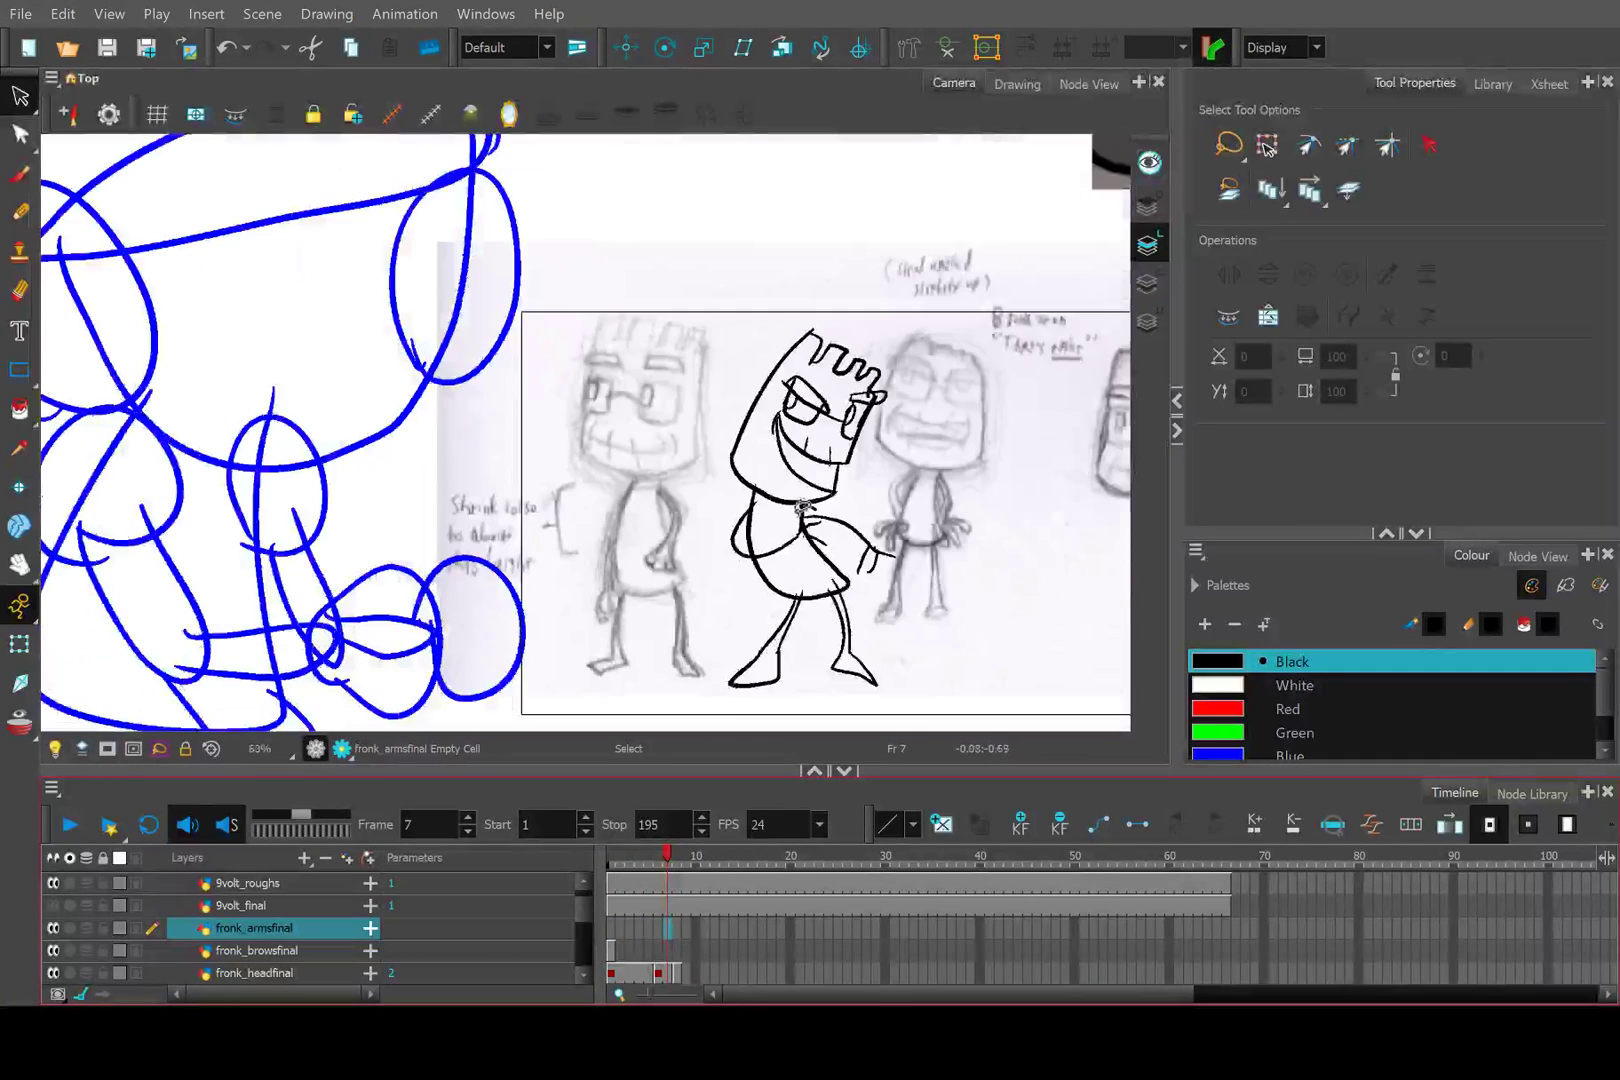
pyautogui.scroll(1, 768, 530)
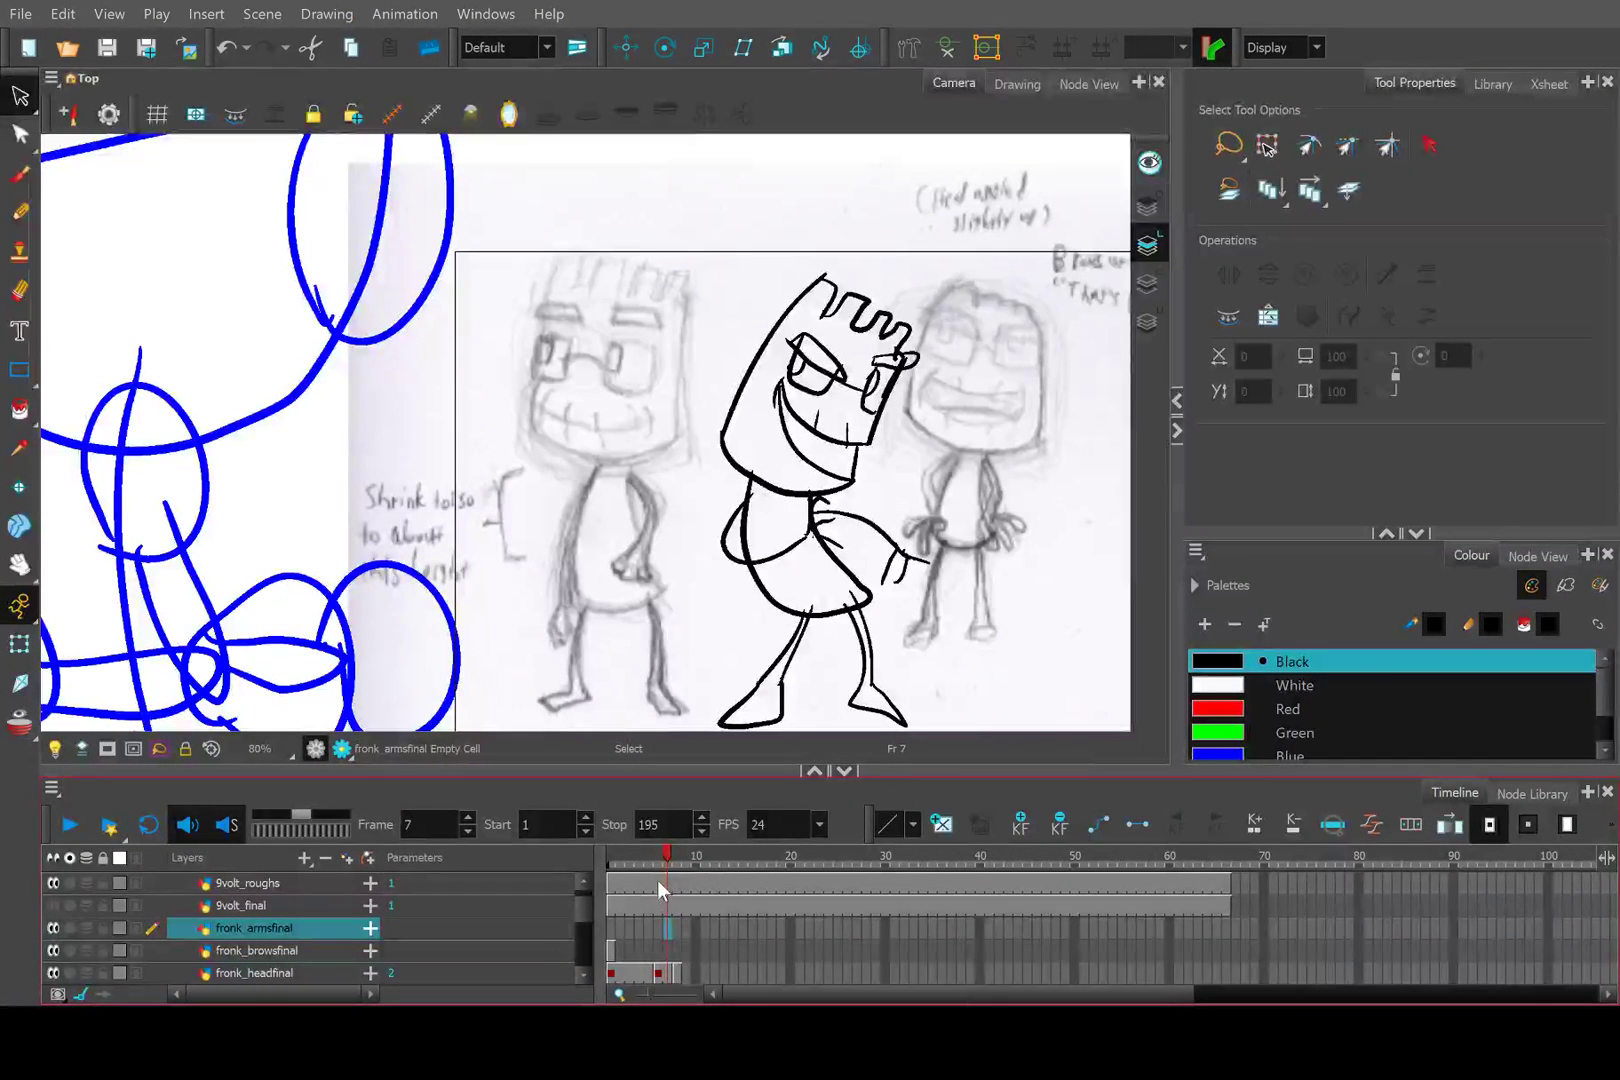
# Return to frame 1 and activate the Pencil tool for inking beside the character's torso on fronk_armsfinal.
pyautogui.click(611, 856)
pyautogui.scroll(-3, 621, 548)
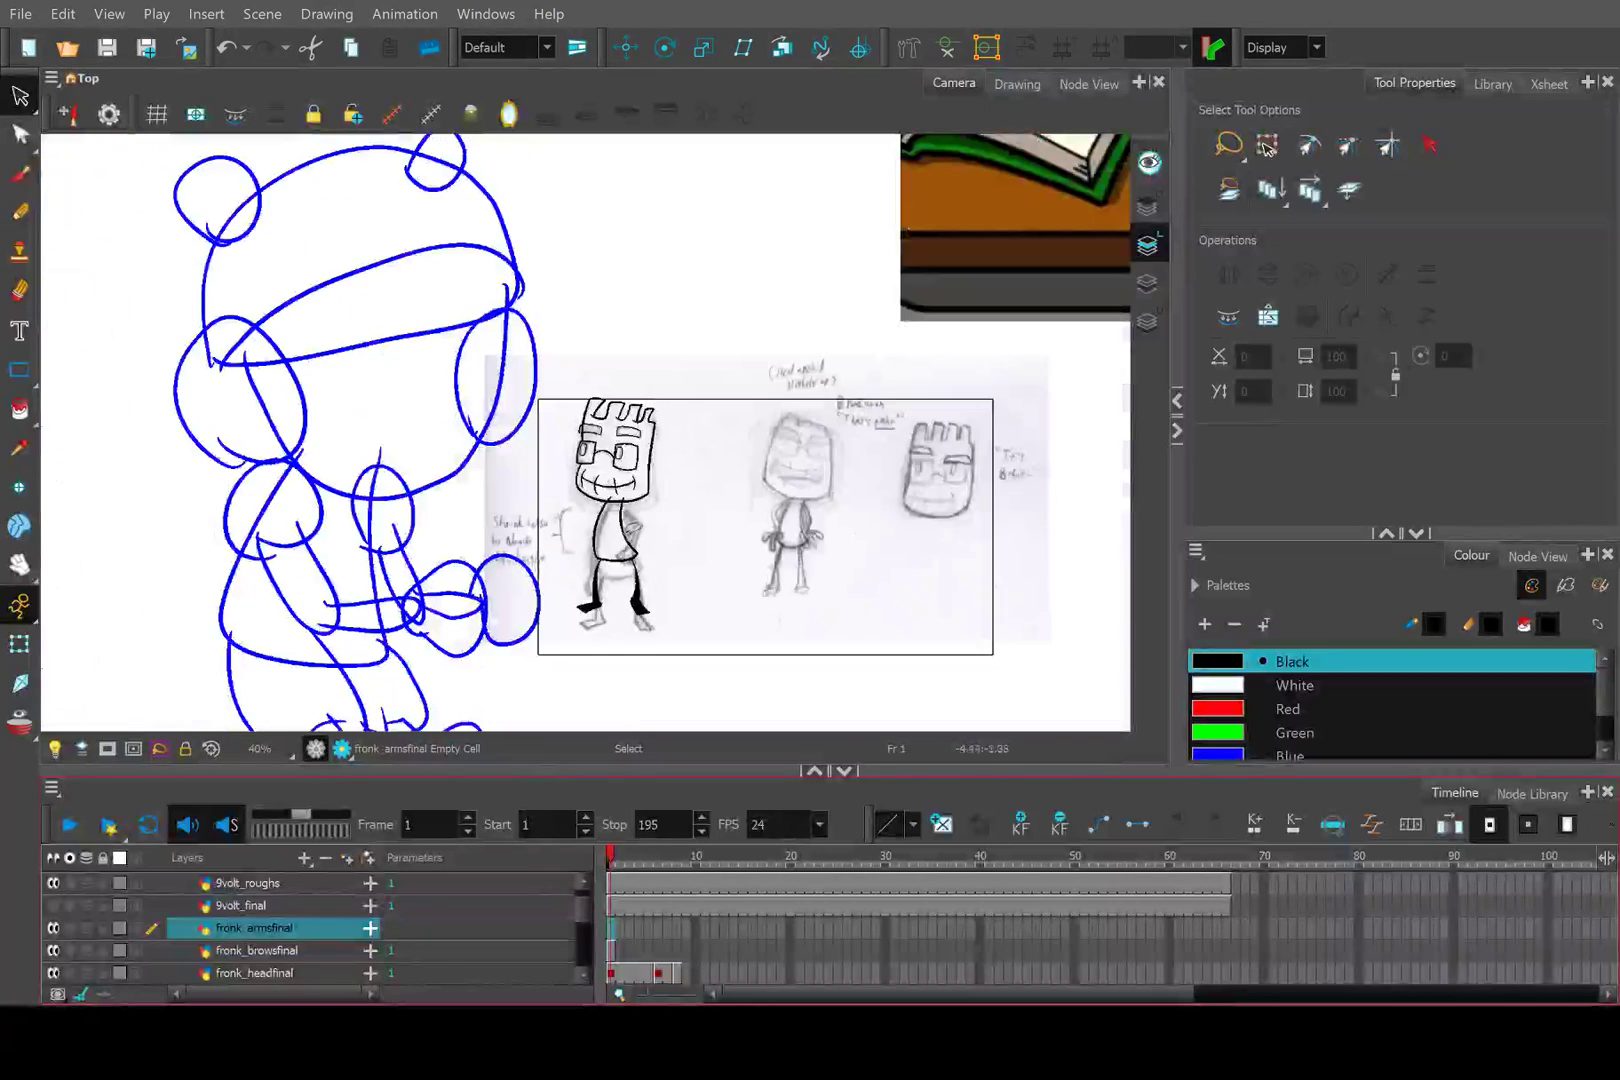
pyautogui.scroll(6, 640, 520)
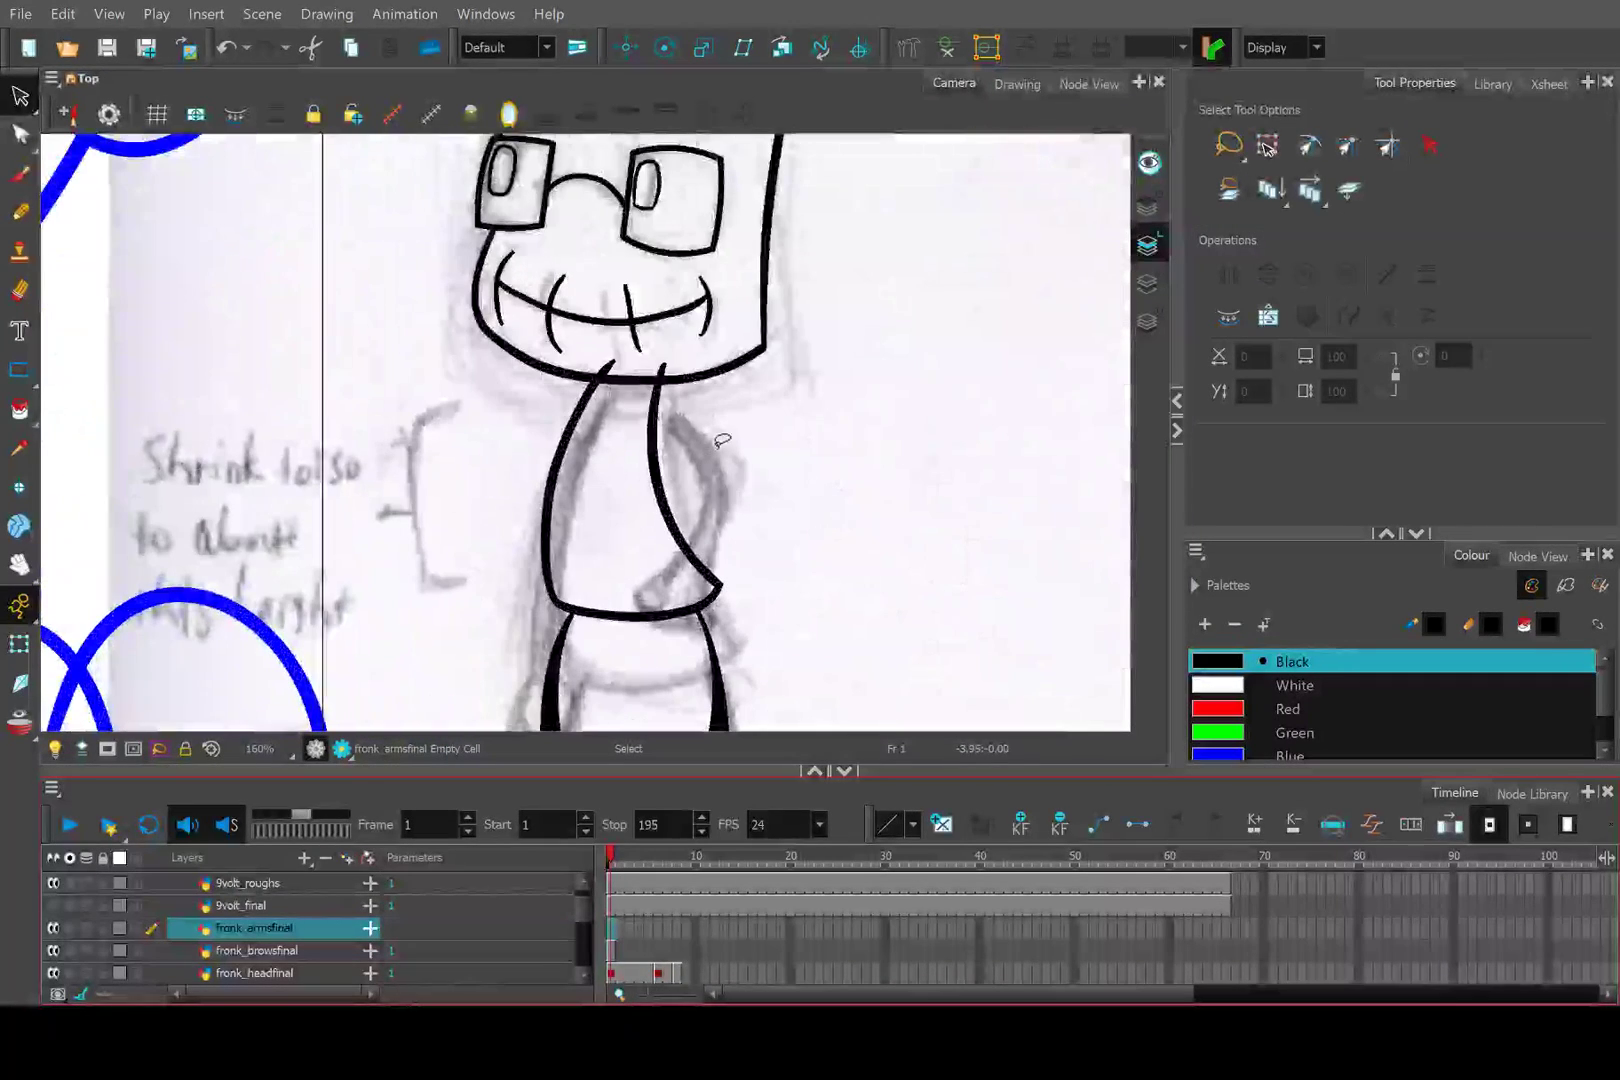
pyautogui.scroll(-1, 722, 440)
pyautogui.scroll(1, 620, 513)
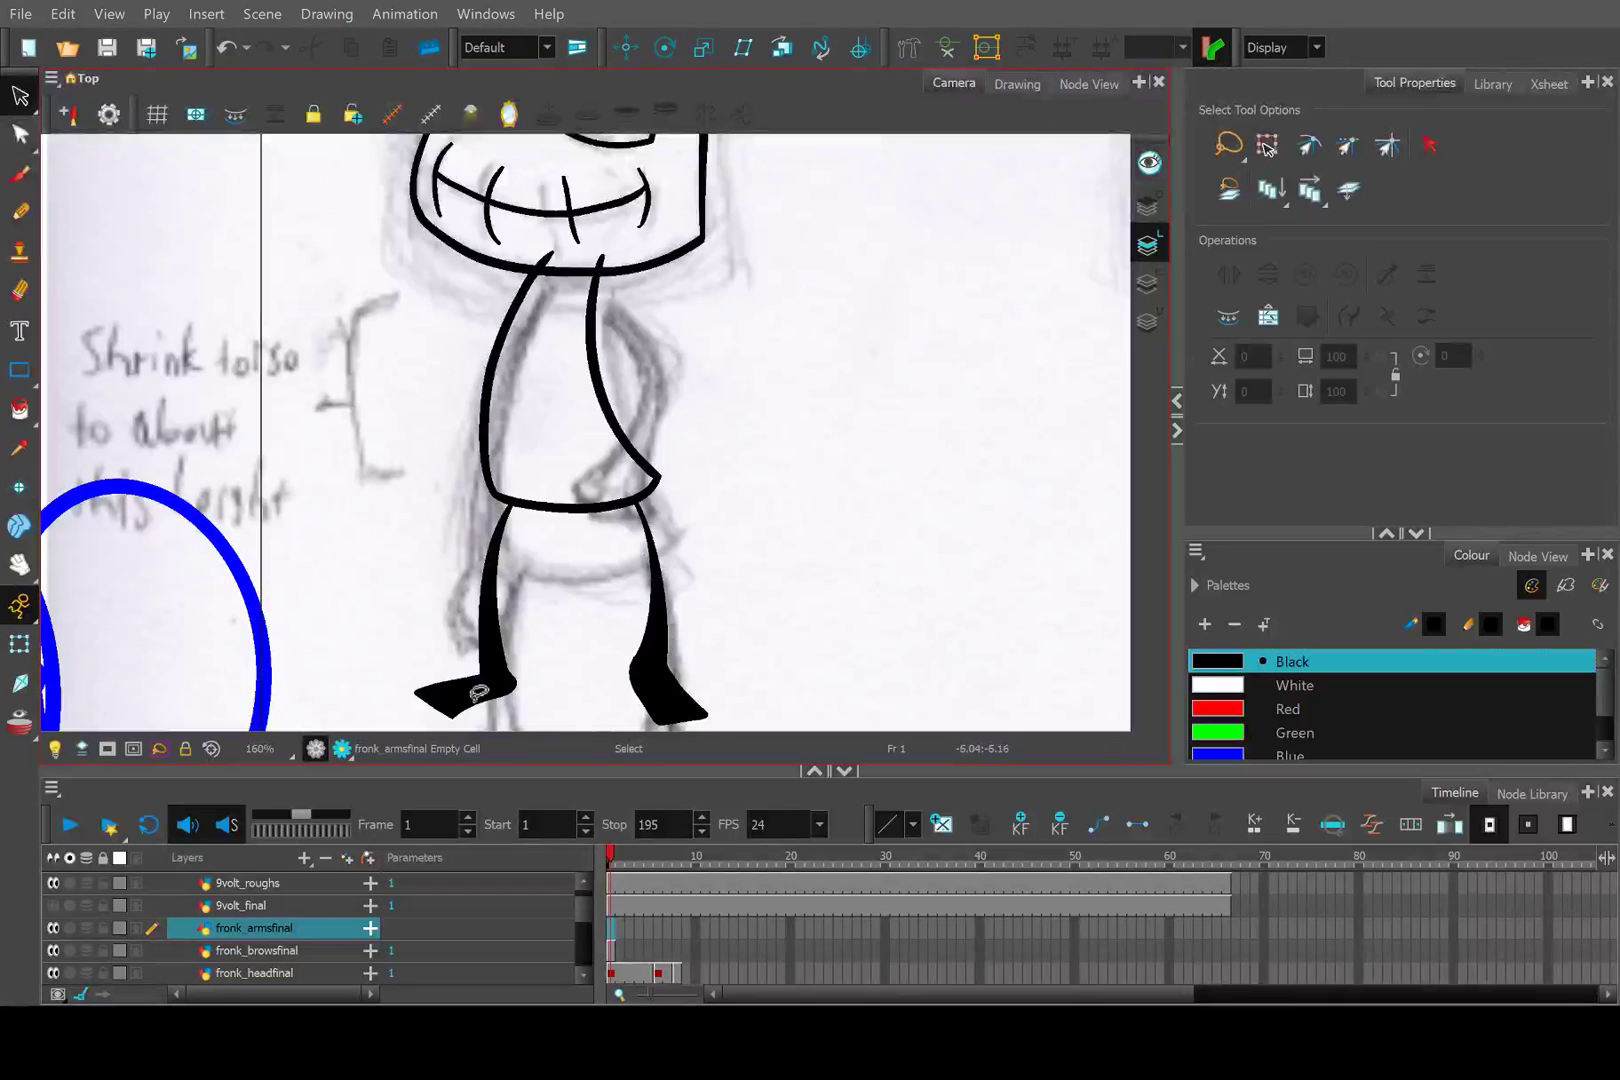
pyautogui.click(20, 211)
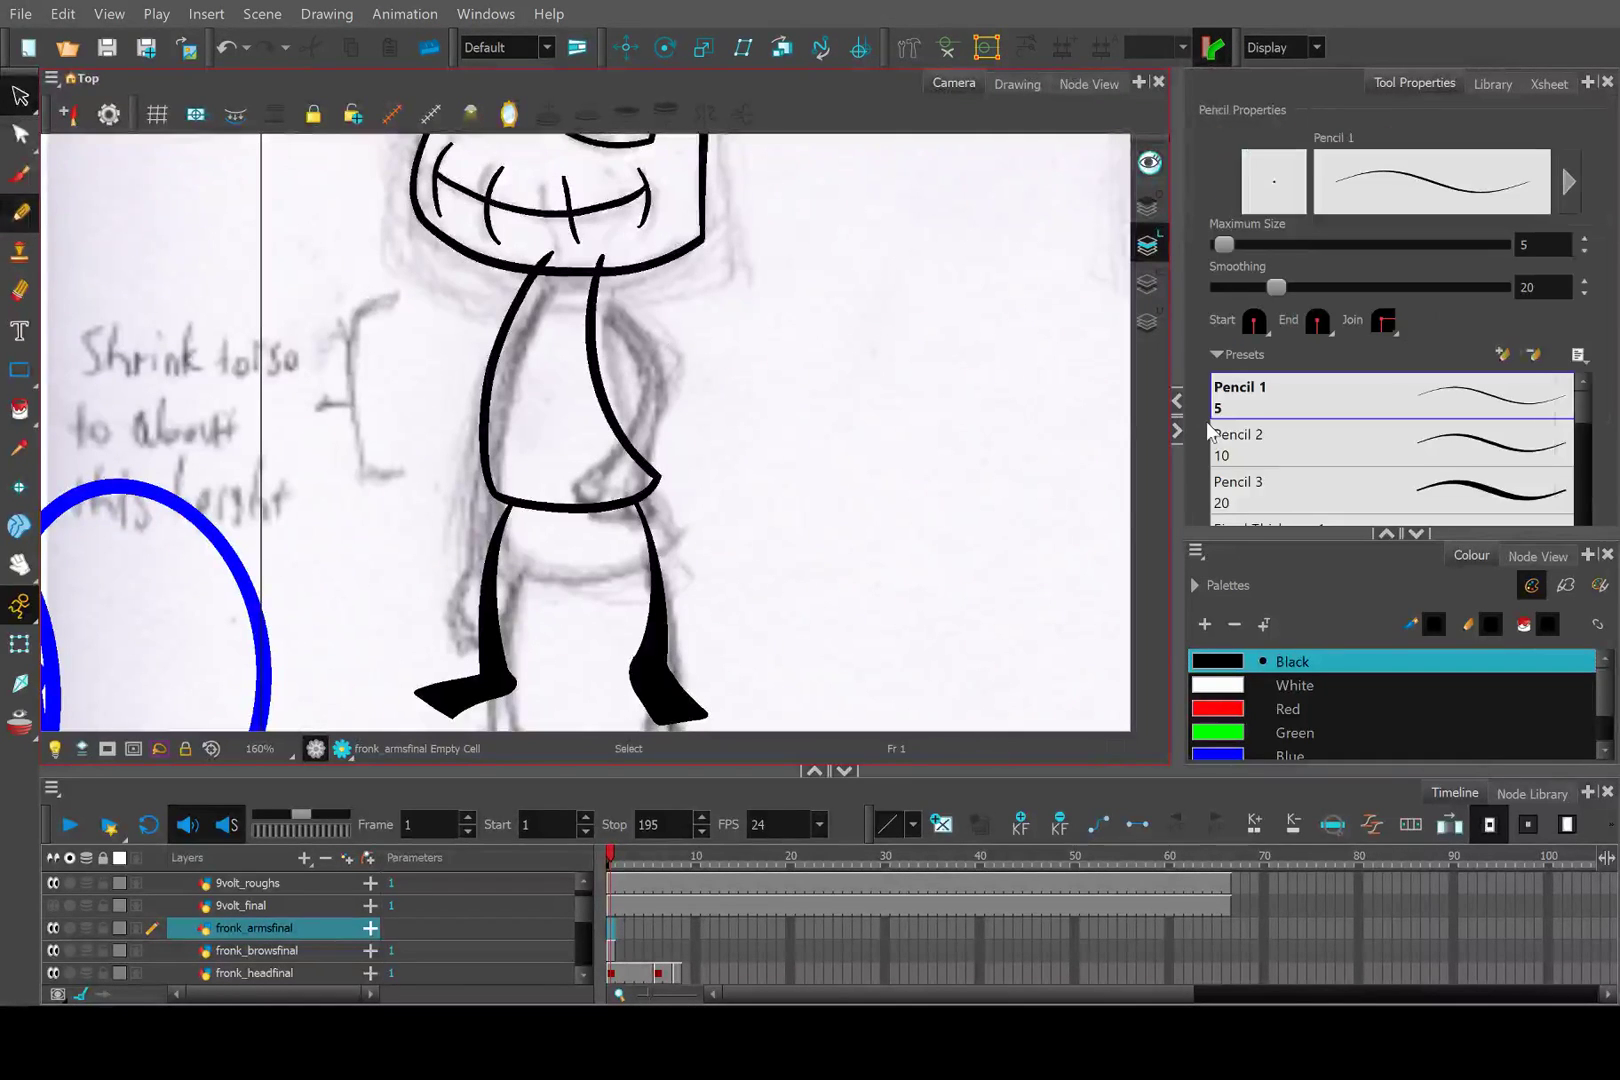
pyautogui.scroll(2, 671, 331)
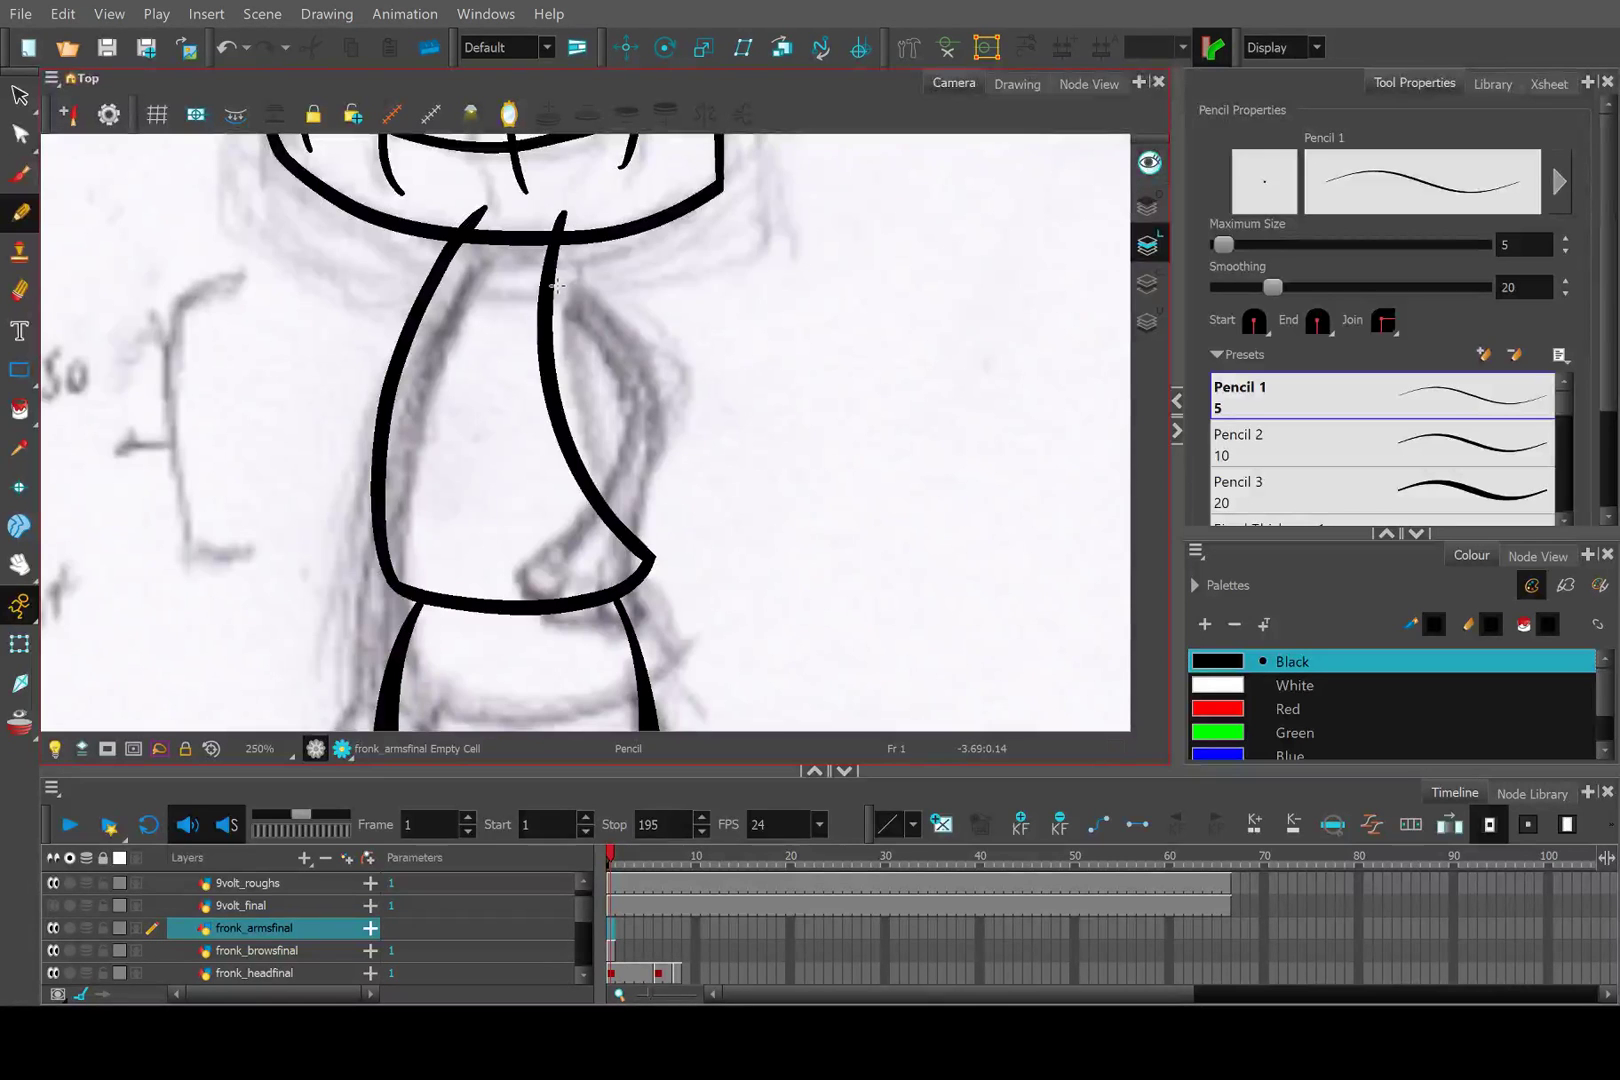
pyautogui.moveTo(559, 311); pyautogui.dragTo(850, 318)
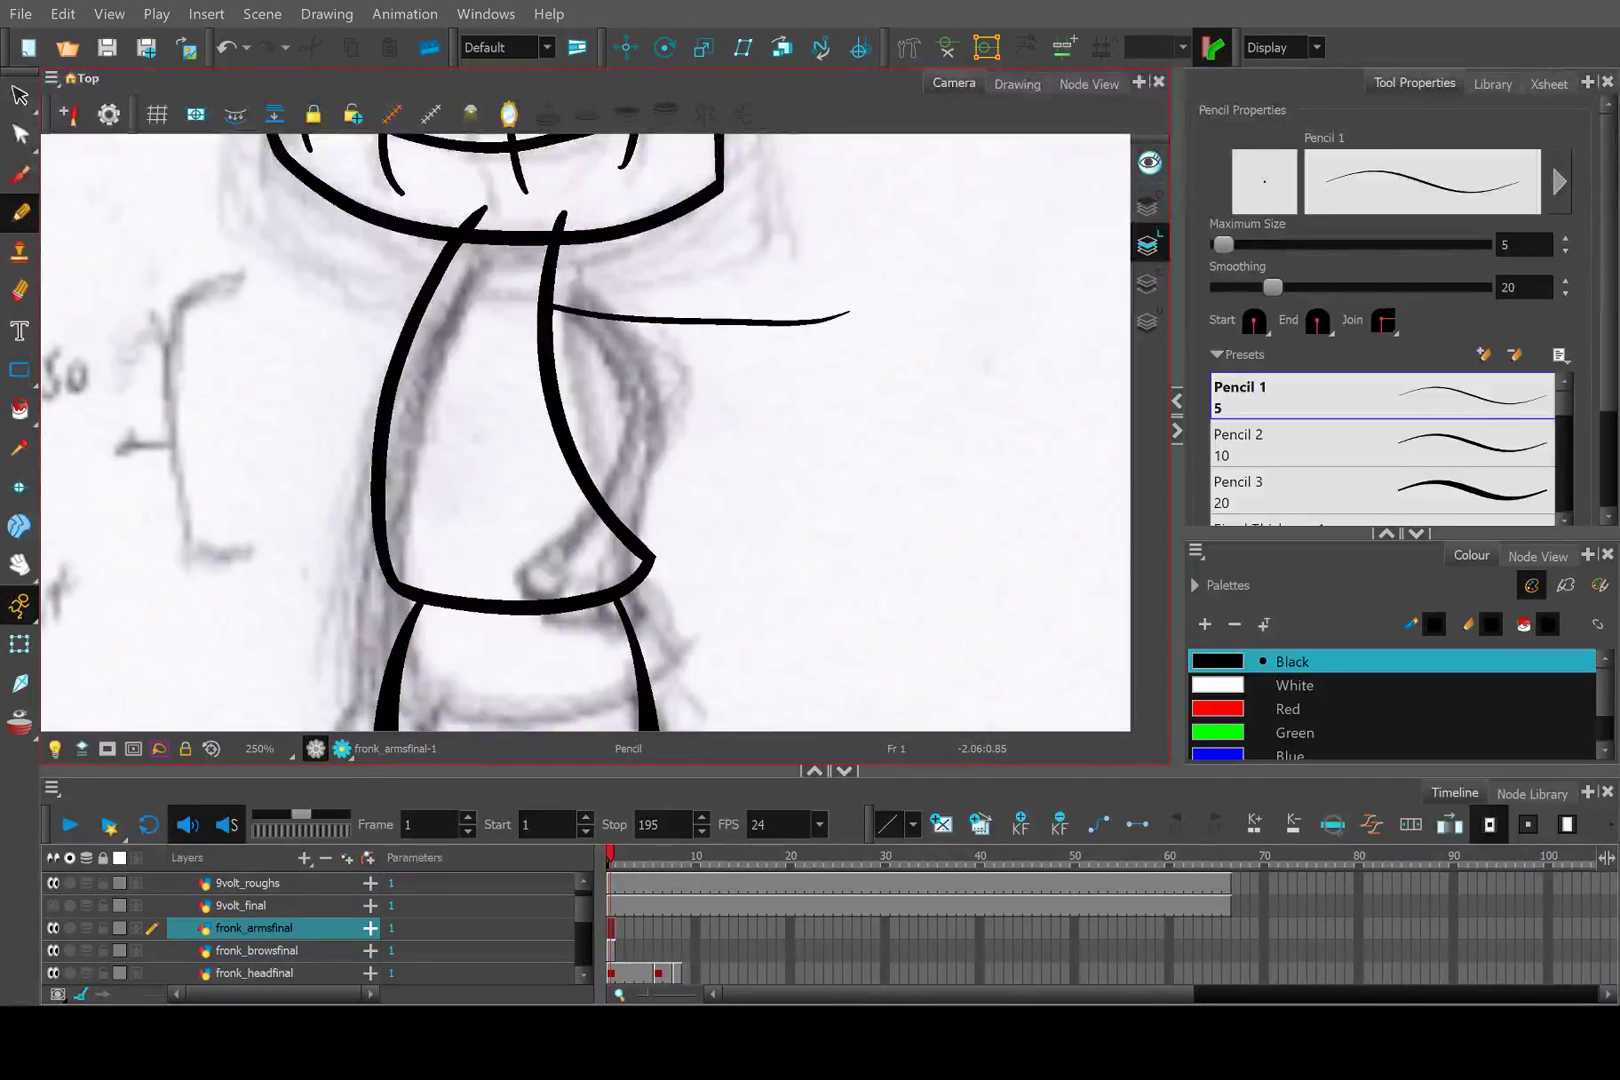
pyautogui.hotkey('ctrl', 'z')
pyautogui.moveTo(557, 306); pyautogui.dragTo(862, 318)
pyautogui.hotkey('ctrl', 'z')
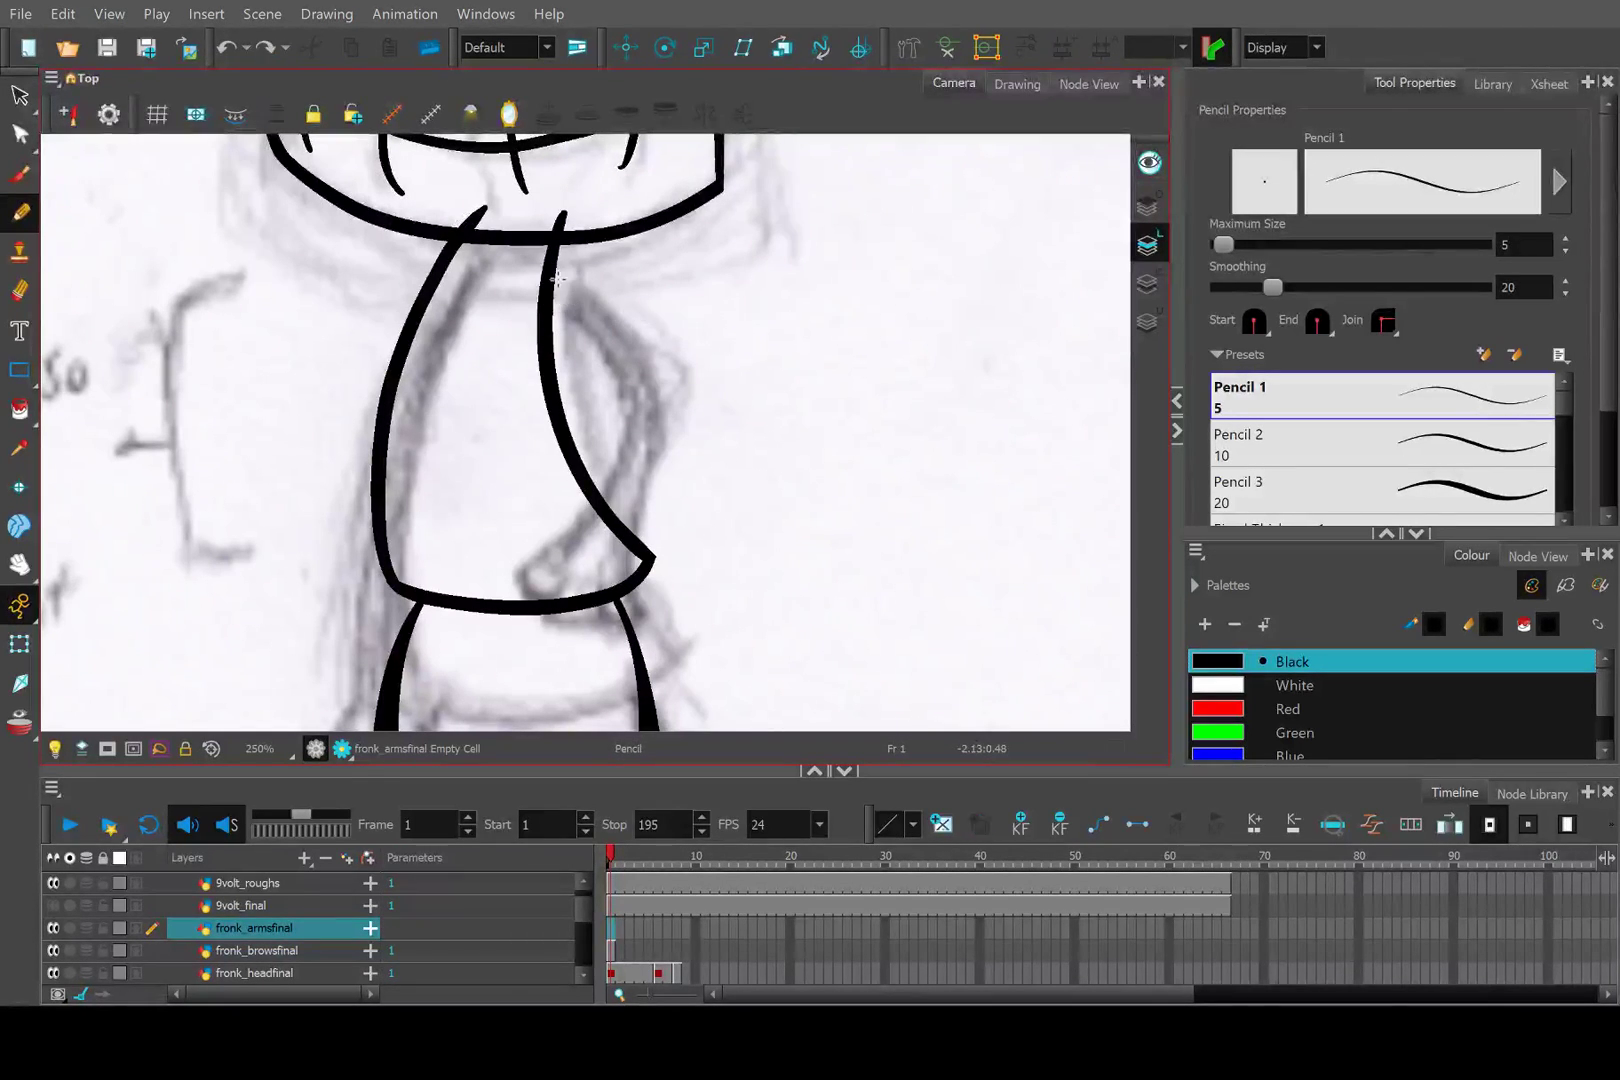
# Draw two thin black pencil lines as the upper and lower edges of an arm stretching outward from the torso just below the head.
pyautogui.moveTo(602, 280)
pyautogui.mouseDown()
pyautogui.moveTo(780, 249)
pyautogui.moveTo(665, 292)
pyautogui.moveTo(560, 300)
pyautogui.mouseUp()
pyautogui.hotkey('ctrl', 'z')
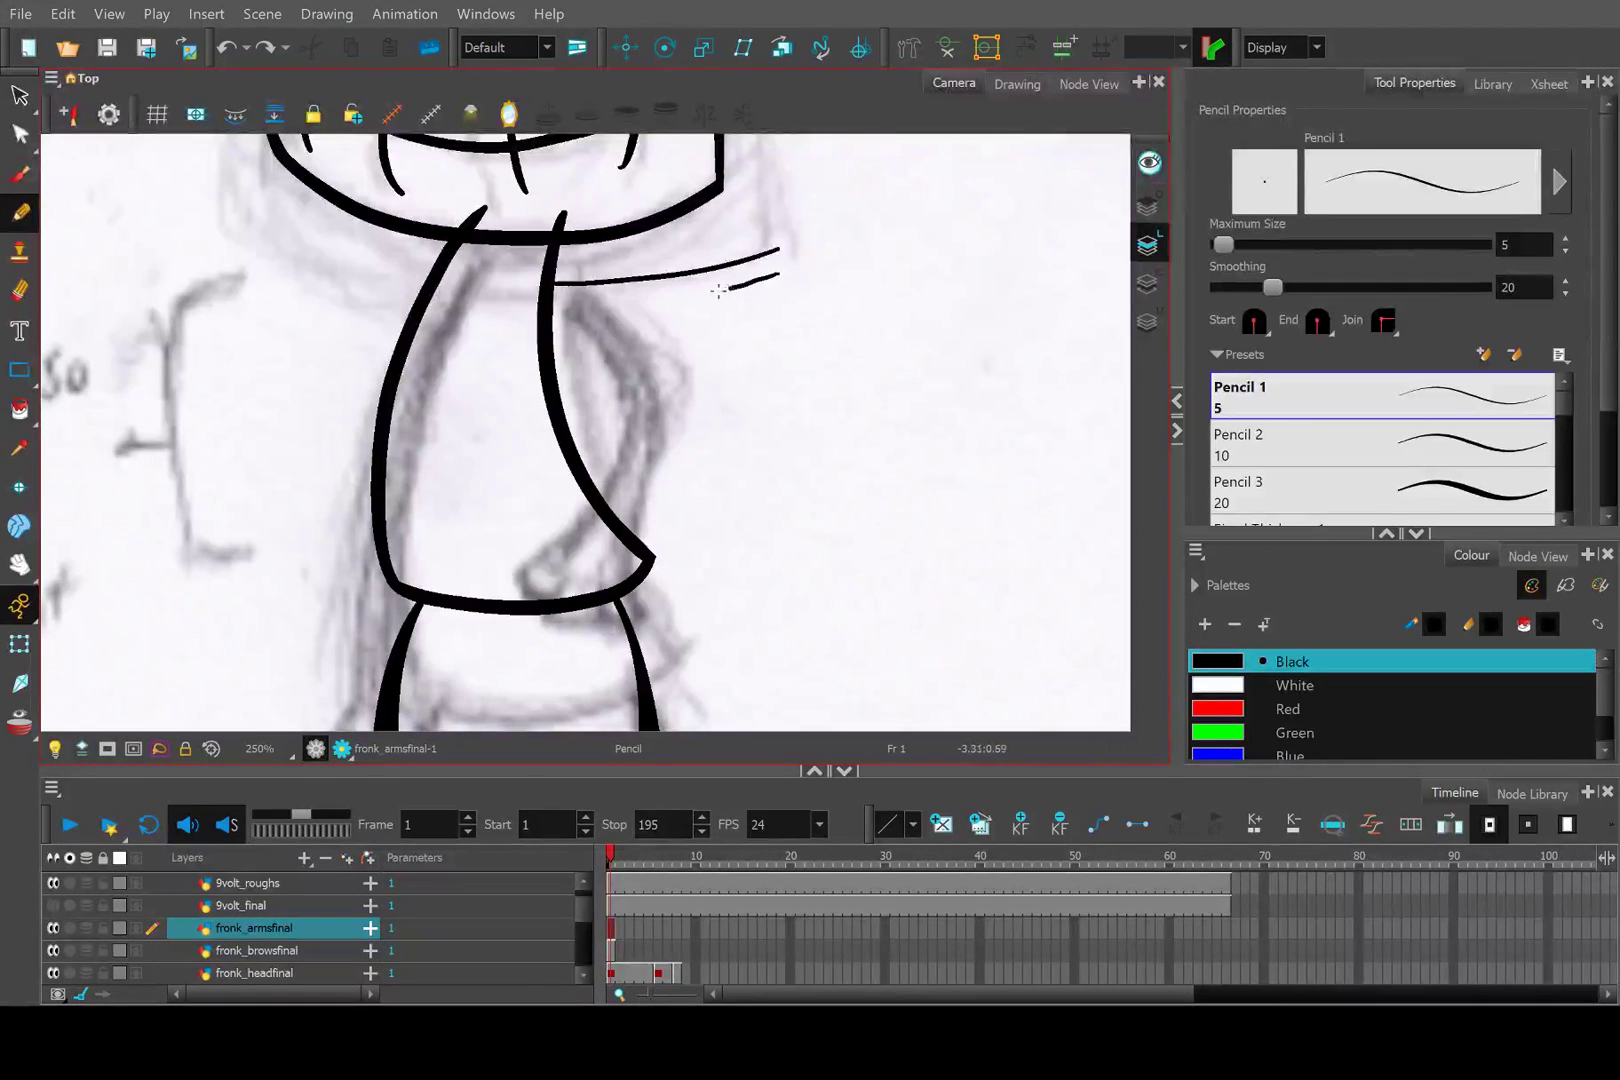
pyautogui.moveTo(718, 291)
pyautogui.mouseDown()
pyautogui.moveTo(567, 290)
pyautogui.moveTo(790, 298)
pyautogui.mouseUp()
pyautogui.hotkey('ctrl', 'z')
pyautogui.hotkey('ctrl', 'z')
pyautogui.moveTo(547, 290)
pyautogui.mouseDown()
pyautogui.moveTo(633, 308)
pyautogui.moveTo(782, 298)
pyautogui.mouseUp()
pyautogui.hotkey('ctrl', 'z')
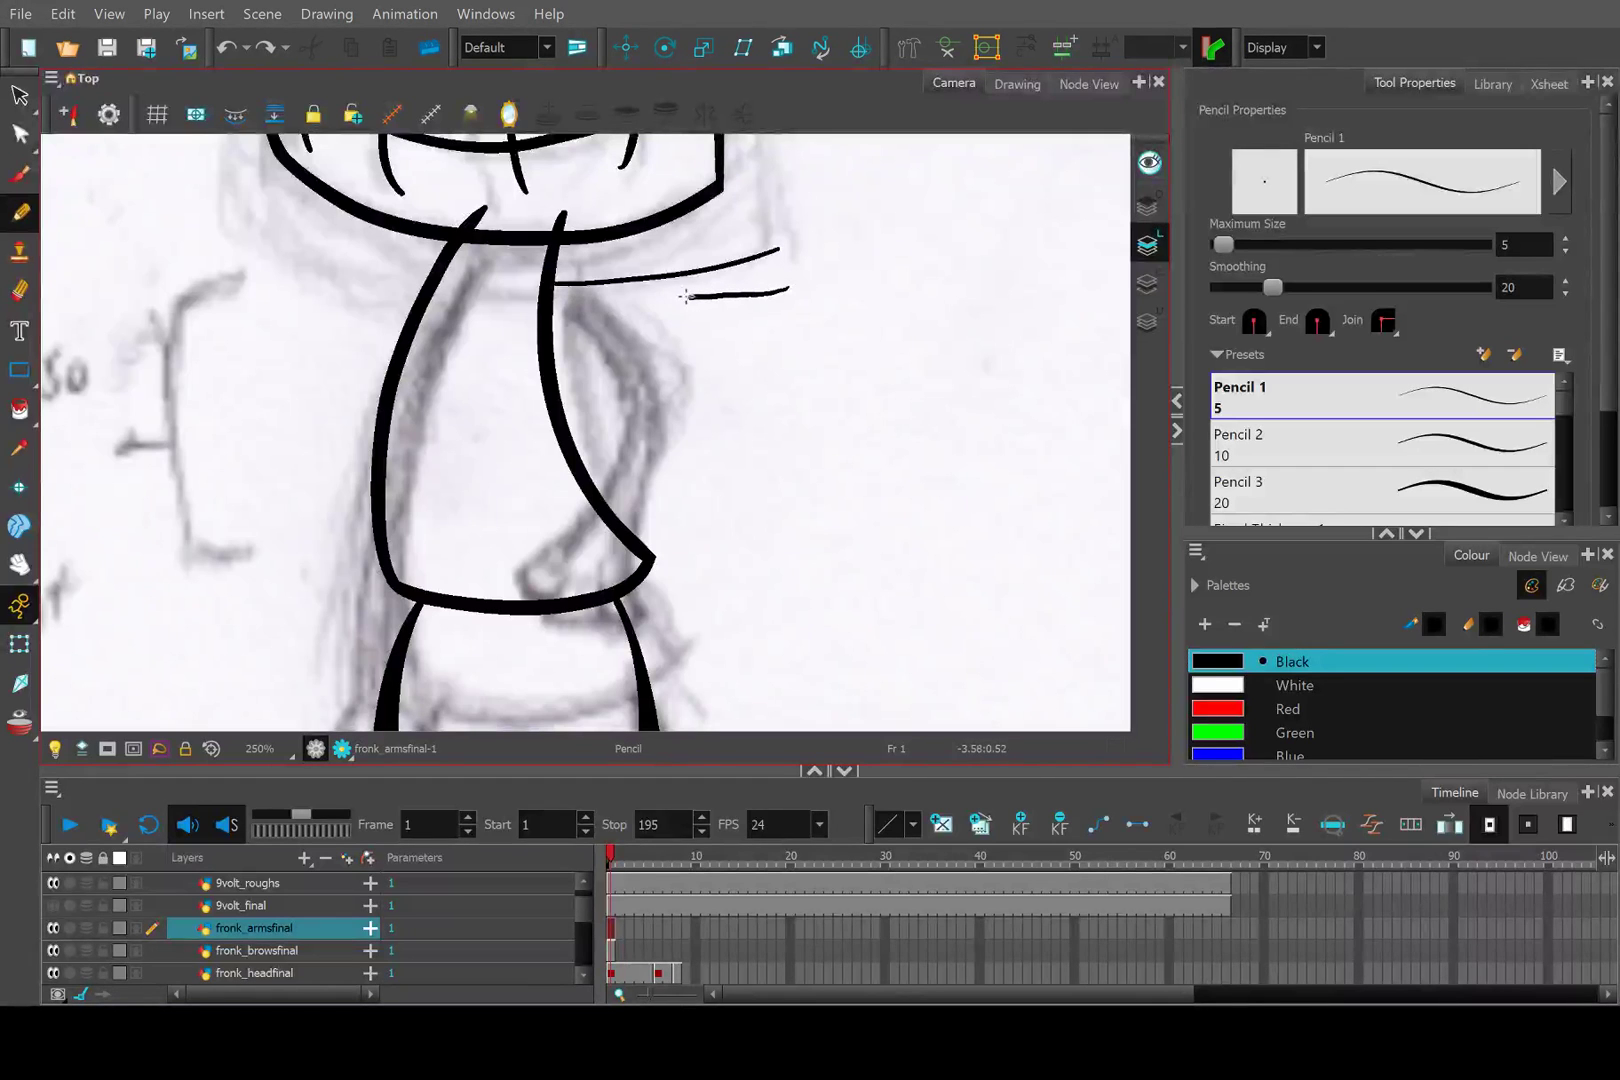
pyautogui.moveTo(625, 296); pyautogui.dragTo(549, 289)
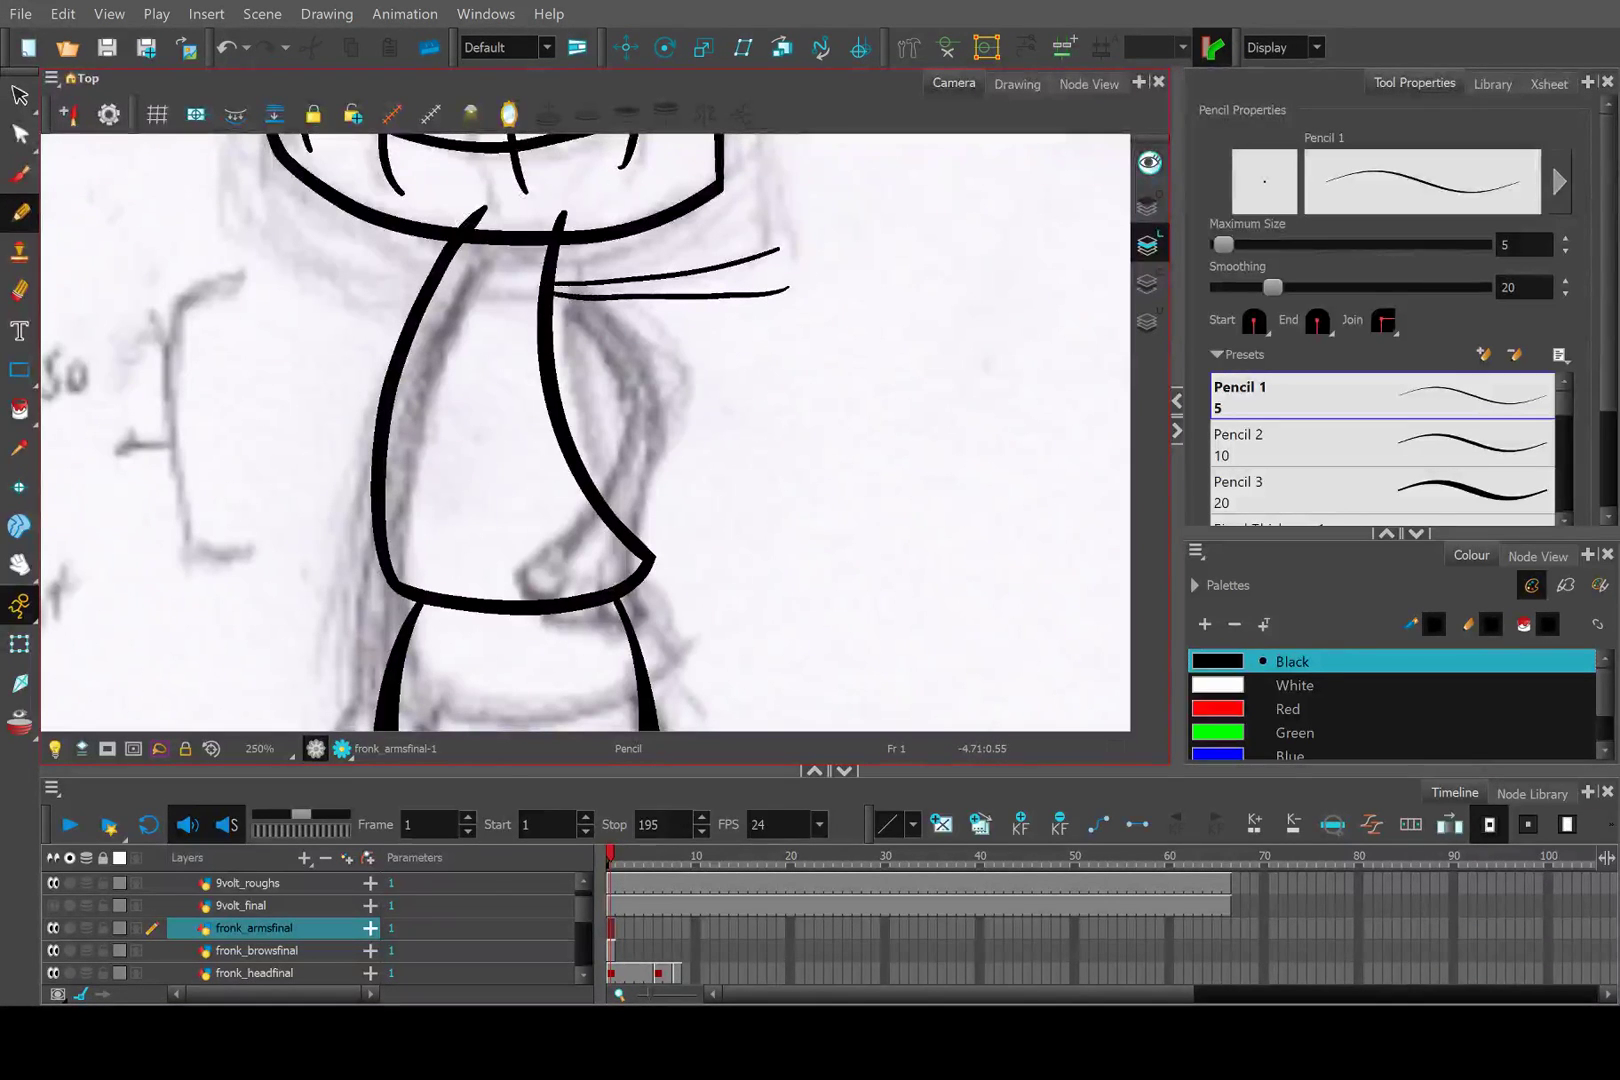
pyautogui.moveTo(520, 351); pyautogui.dragTo(735, 531)
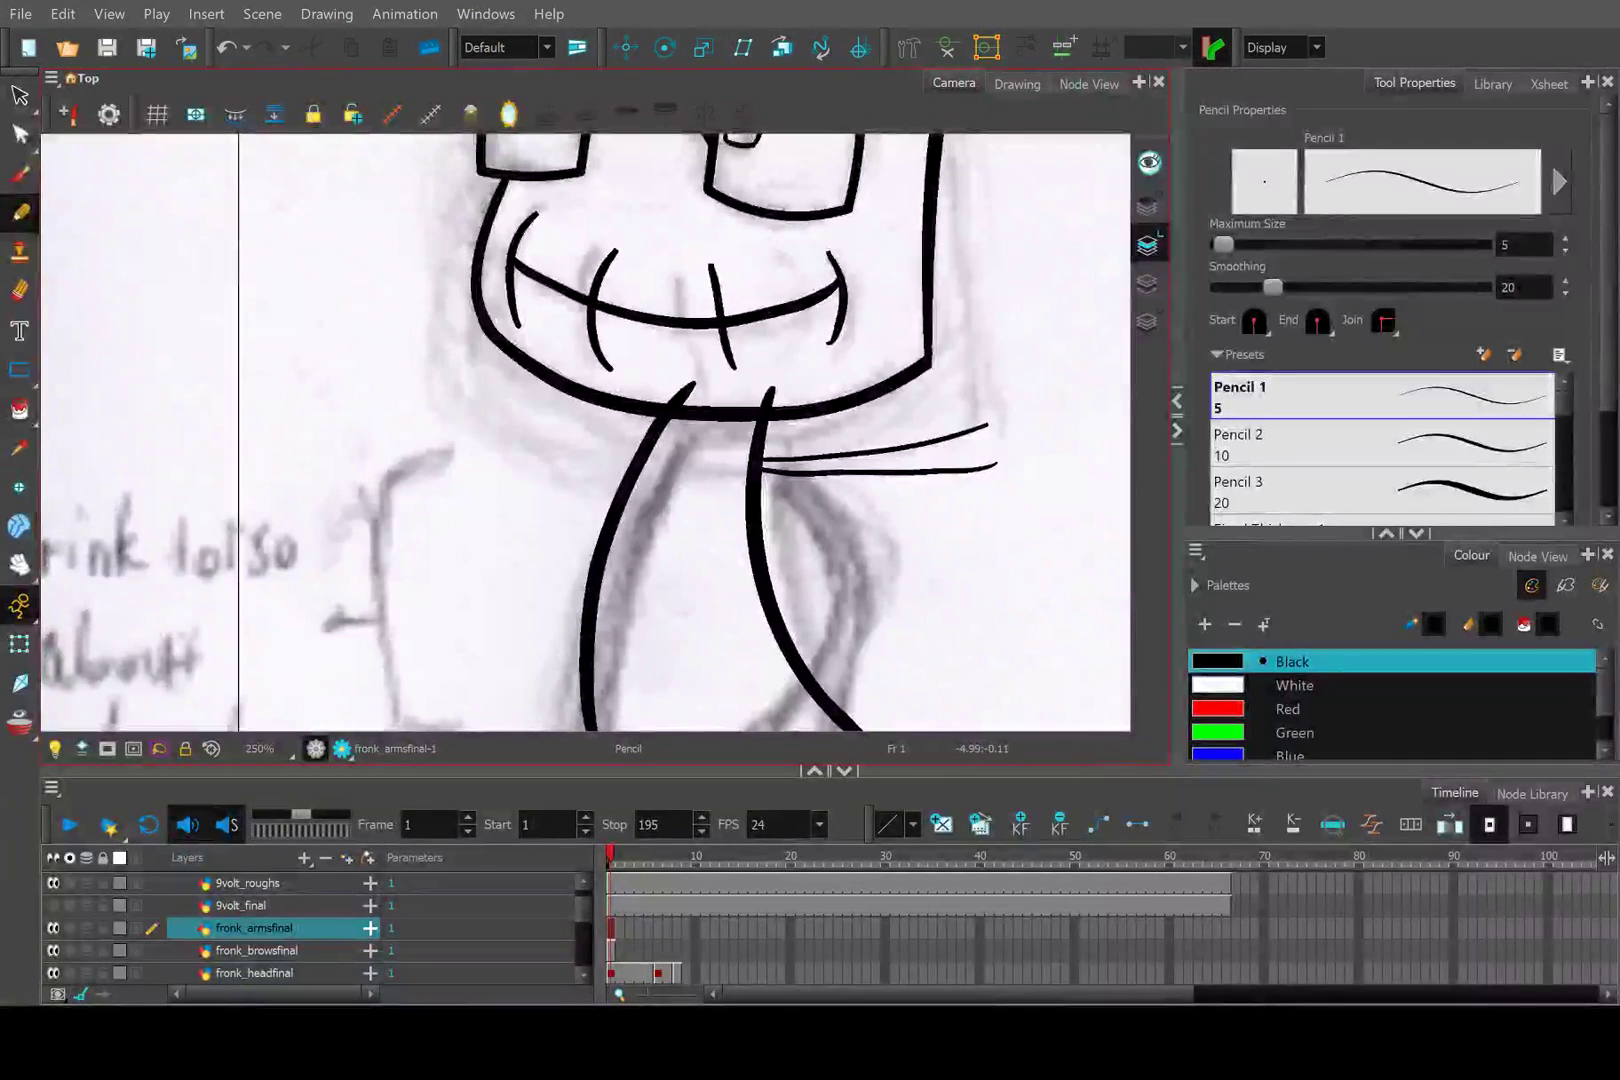
pyautogui.moveTo(636, 444); pyautogui.dragTo(440, 442)
pyautogui.hotkey('ctrl', 'z')
# Check the whole character with its new arm lines around frame 1 of the timeline.
pyautogui.scroll(-6, 646, 473)
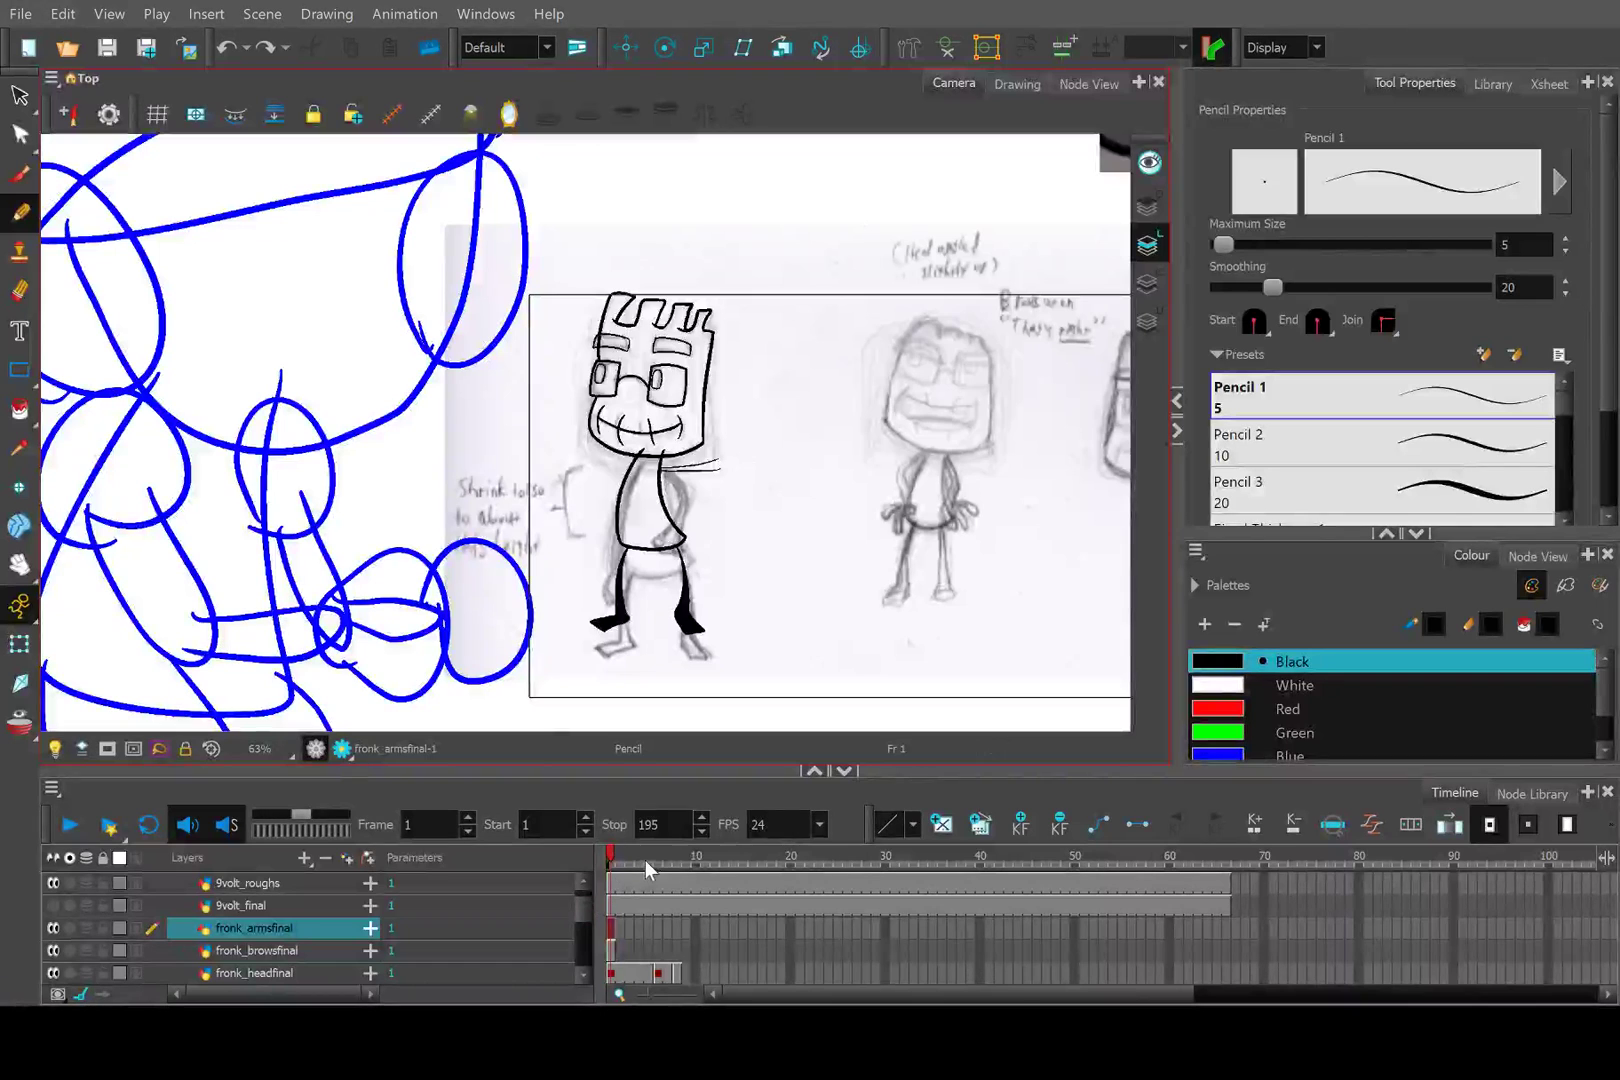
pyautogui.moveTo(645, 861)
pyautogui.mouseDown()
pyautogui.moveTo(671, 859)
pyautogui.moveTo(611, 859)
pyautogui.mouseUp()
pyautogui.scroll(7, 741, 440)
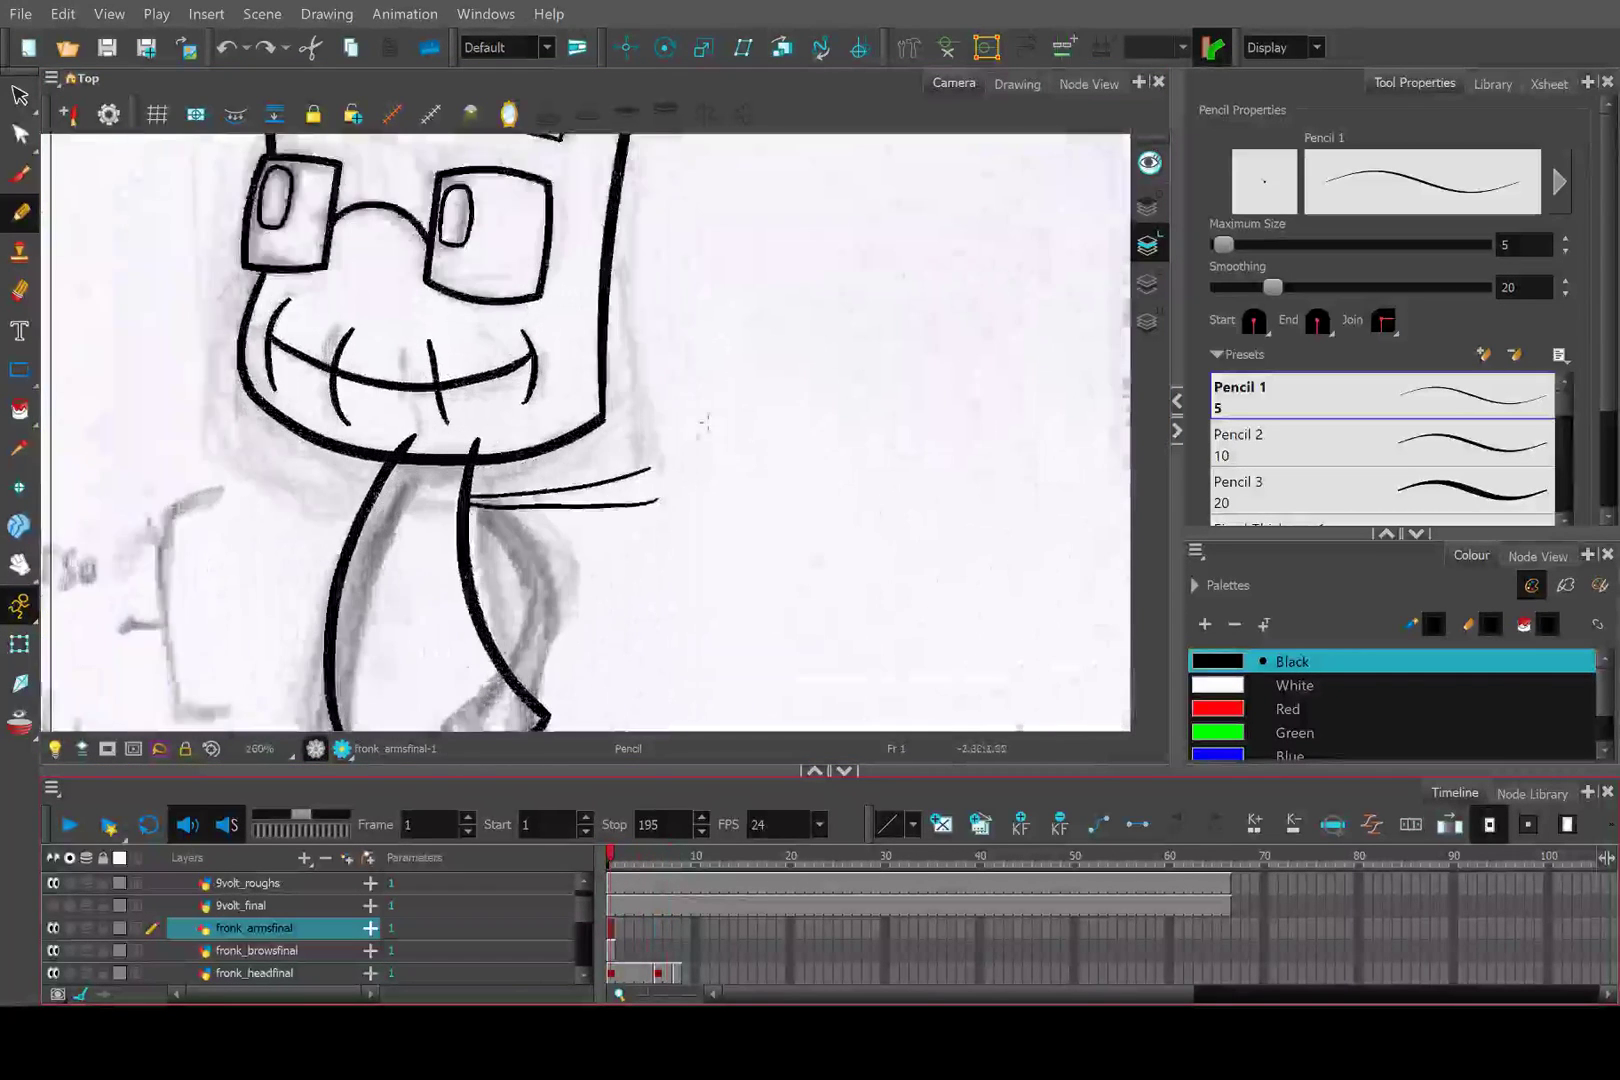
# Lengthen the outer ends of both arm lines slightly outward with the Contour Editor.
pyautogui.hotkey('alt', 'q')
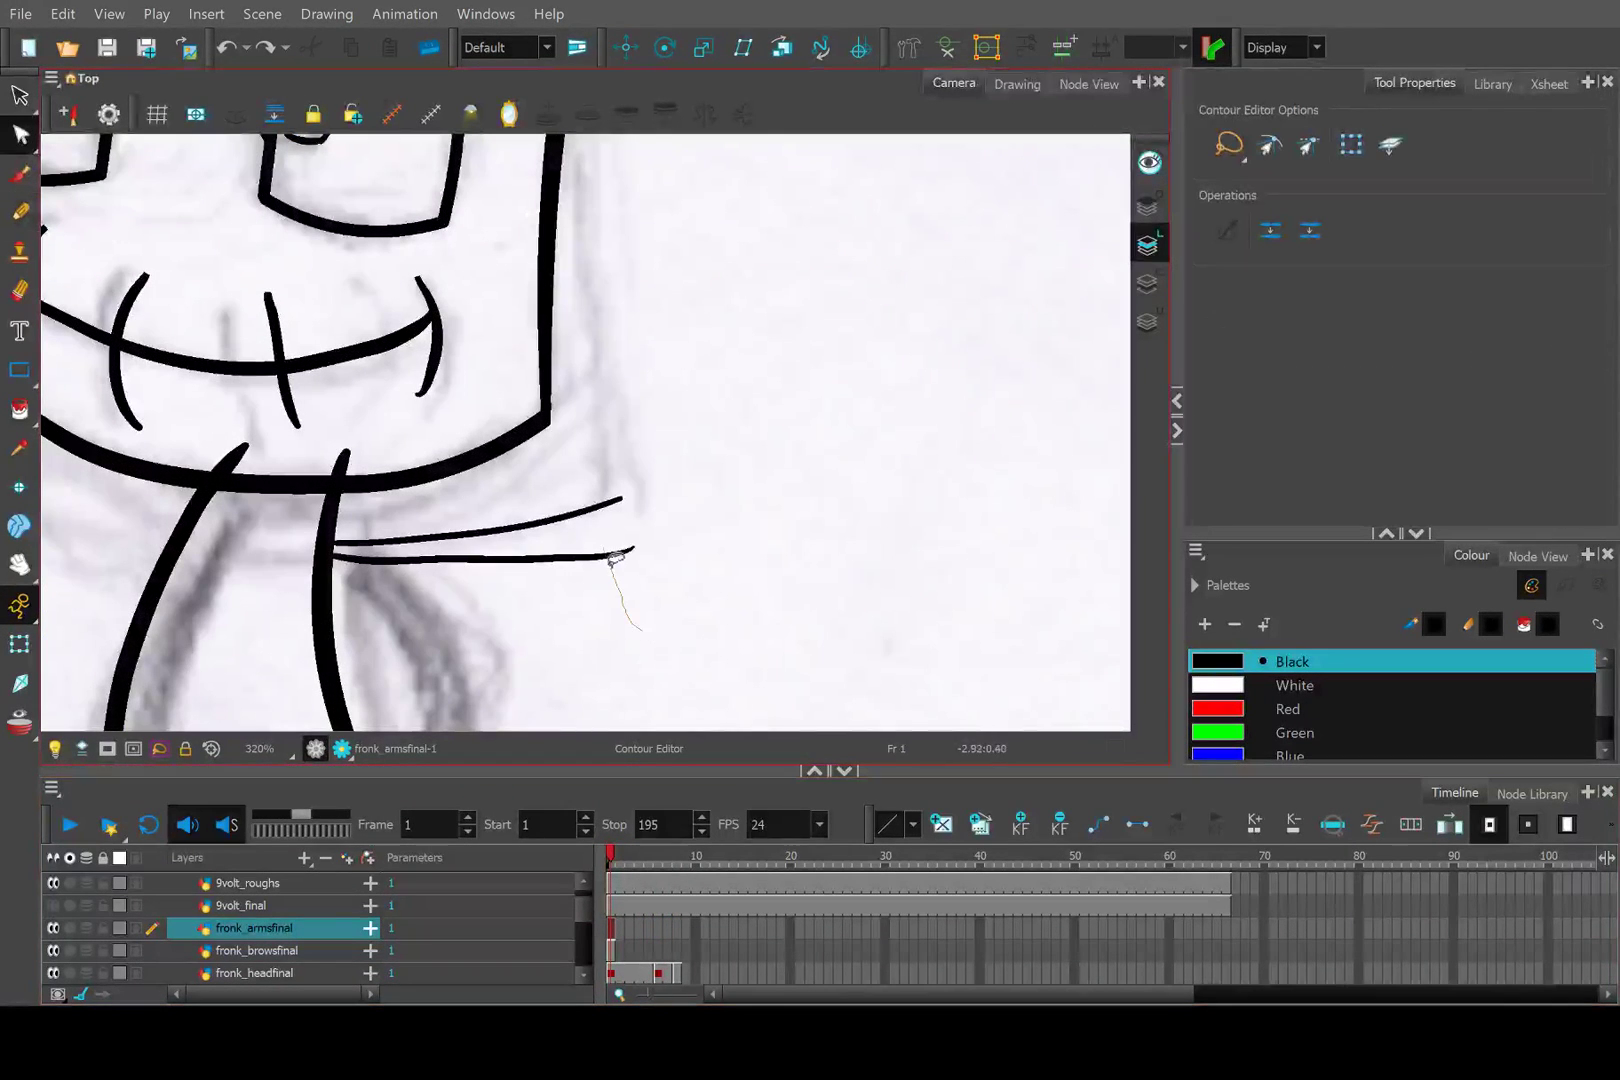
pyautogui.moveTo(622, 553); pyautogui.dragTo(672, 553)
pyautogui.click(652, 578)
pyautogui.click(474, 563)
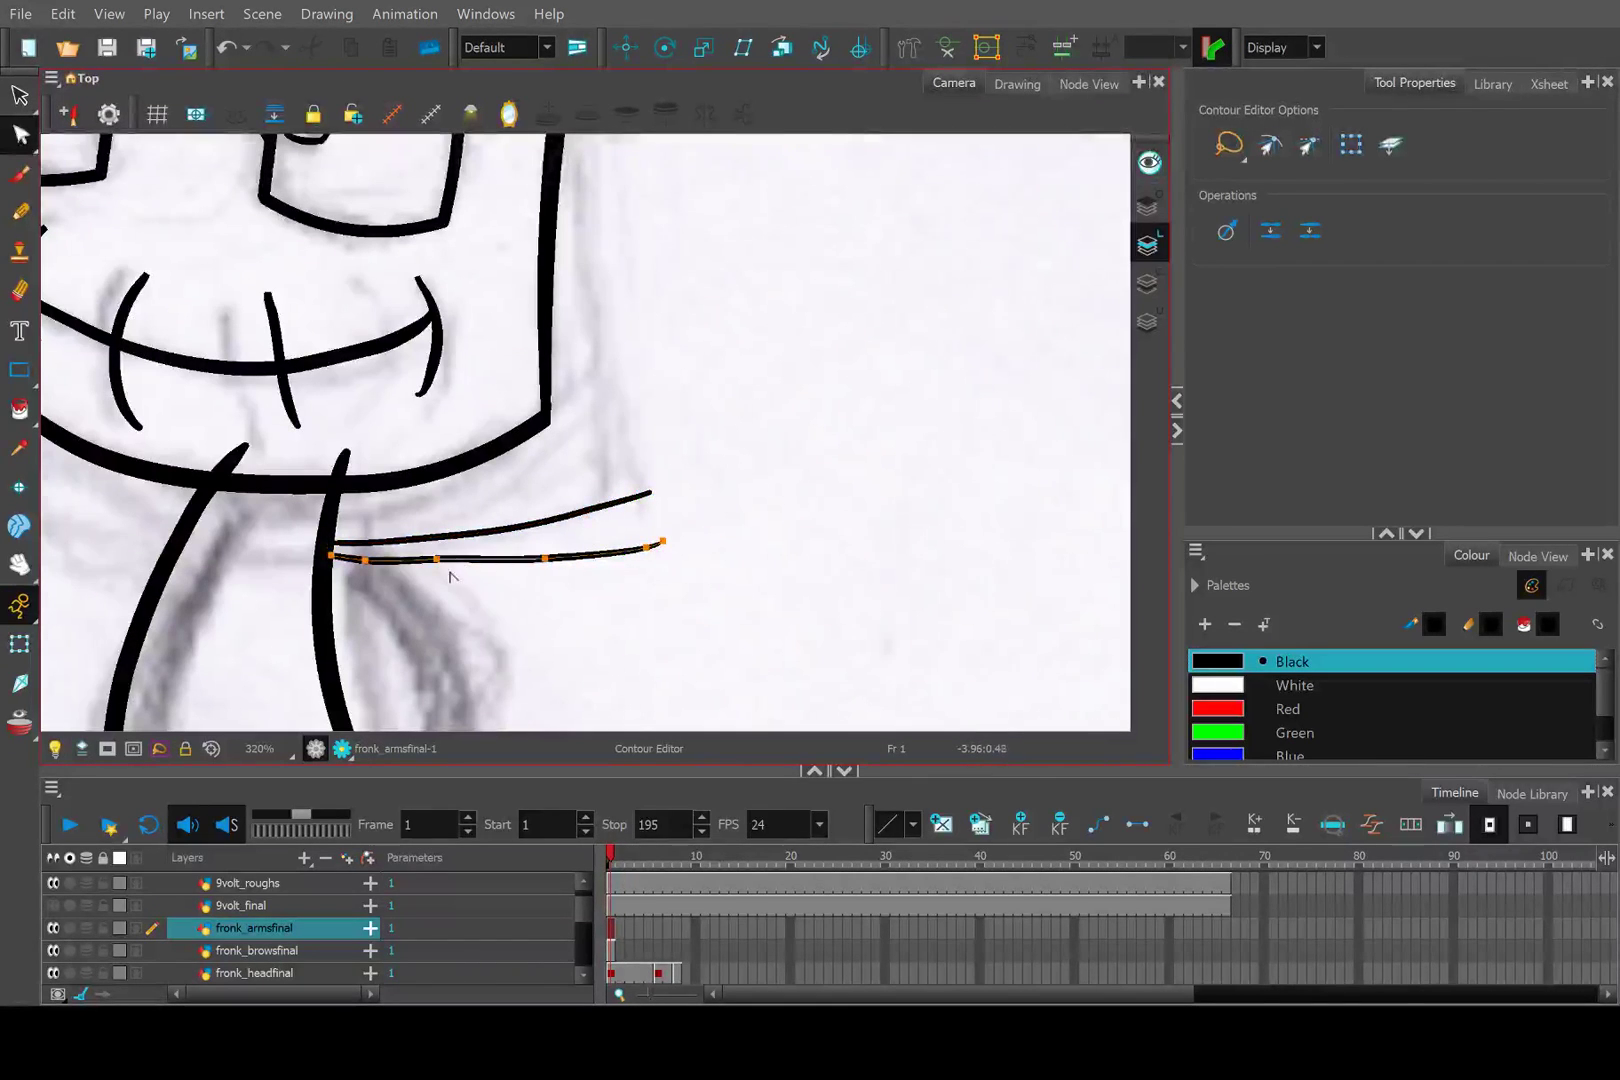
# Adjust the anchor point near the shoulder end of the lower arm line to refine its curve.
pyautogui.scroll(5, 470, 552)
pyautogui.click(419, 541)
pyautogui.moveTo(419, 541); pyautogui.dragTo(427, 547)
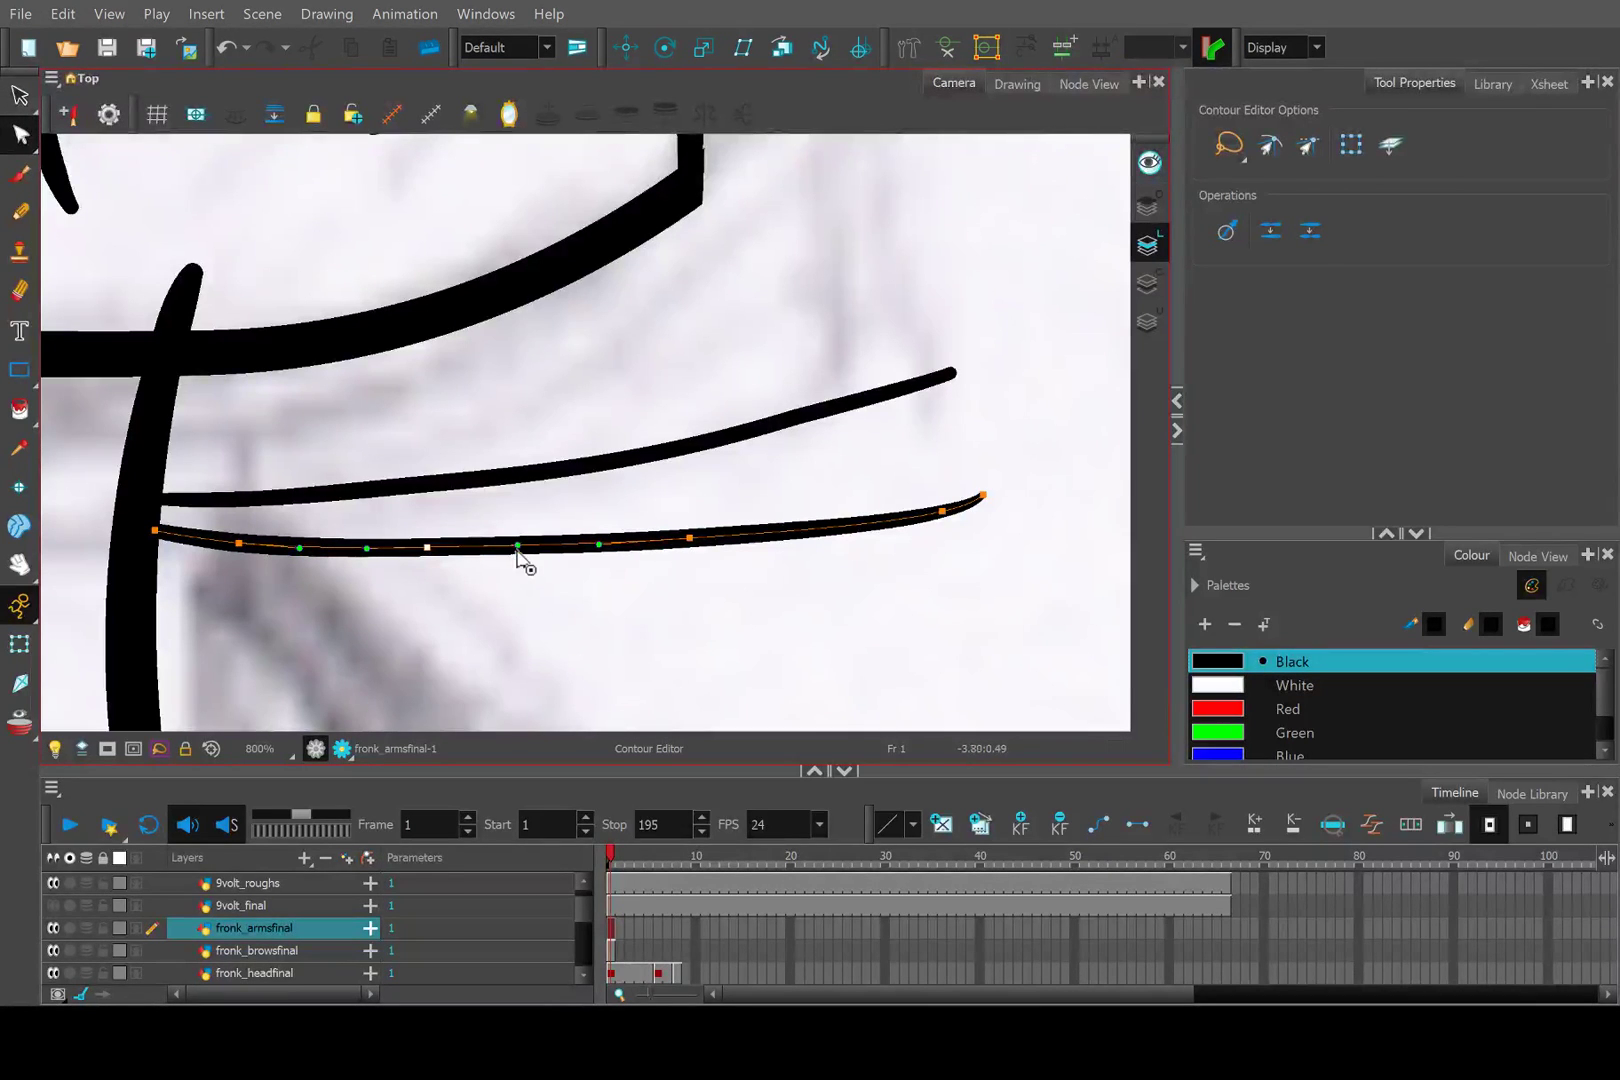
pyautogui.click(650, 585)
# Examine the reshaped arm lines up close and in relation to the whole character.
pyautogui.scroll(-5, 620, 575)
pyautogui.scroll(2, 577, 577)
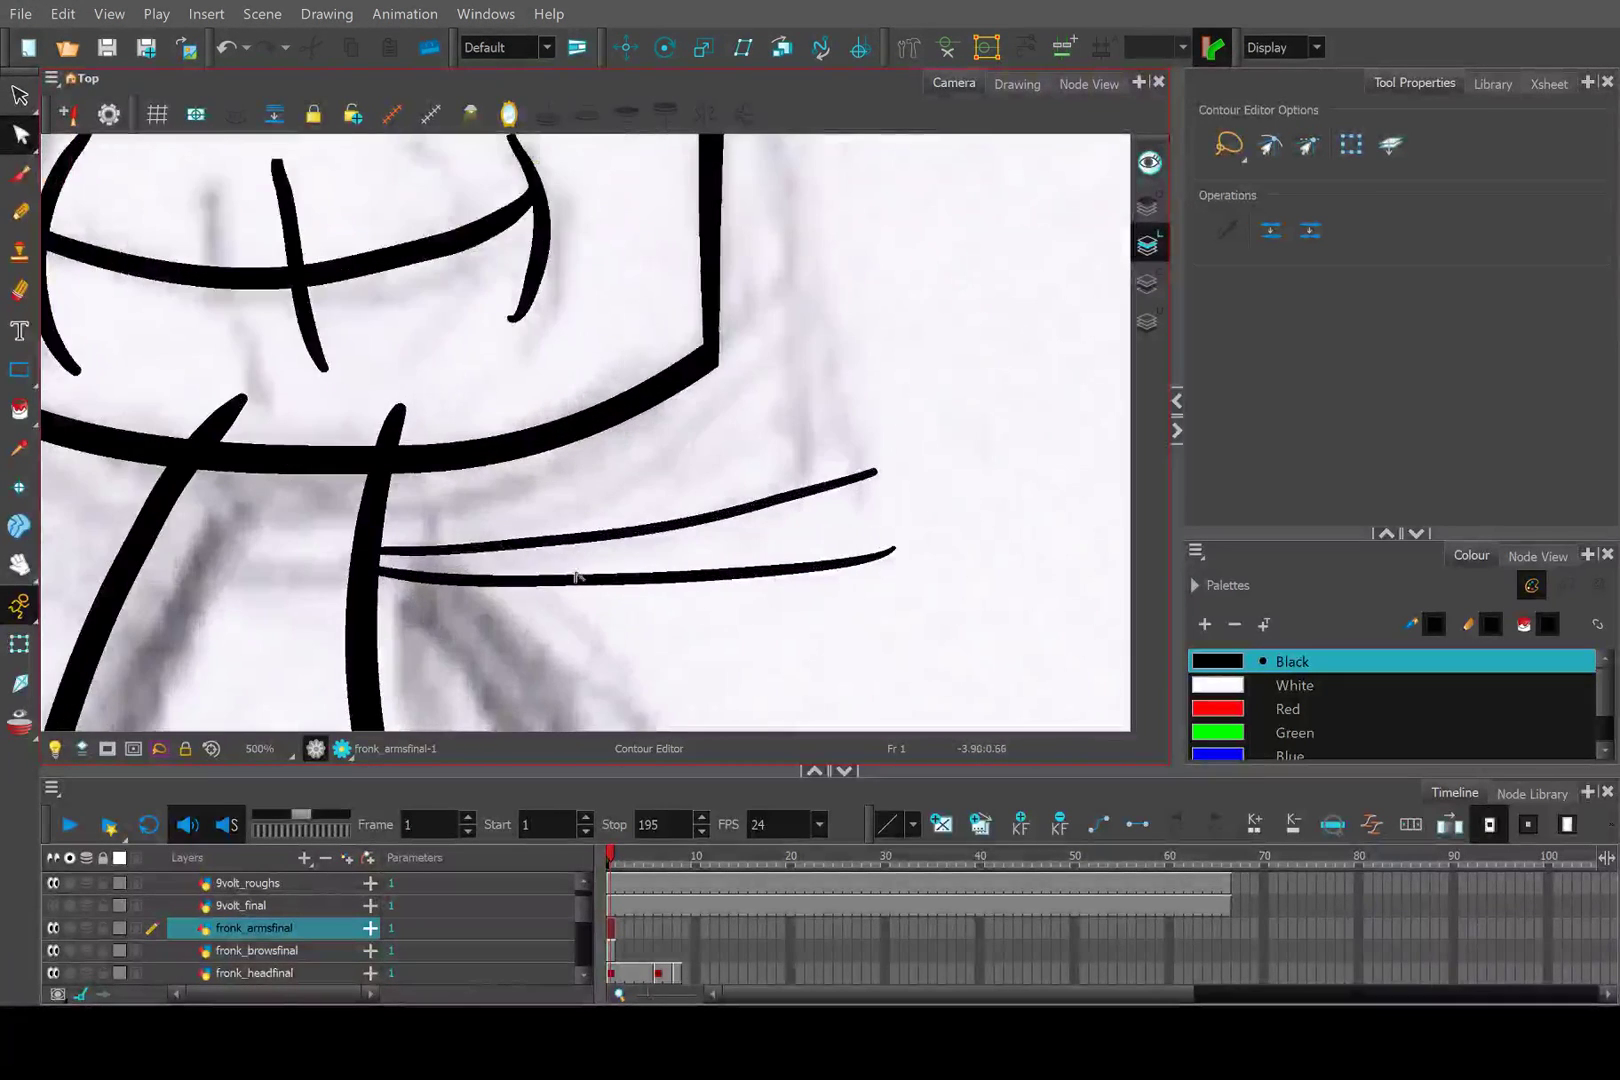
pyautogui.scroll(-3, 577, 577)
pyautogui.scroll(2, 644, 563)
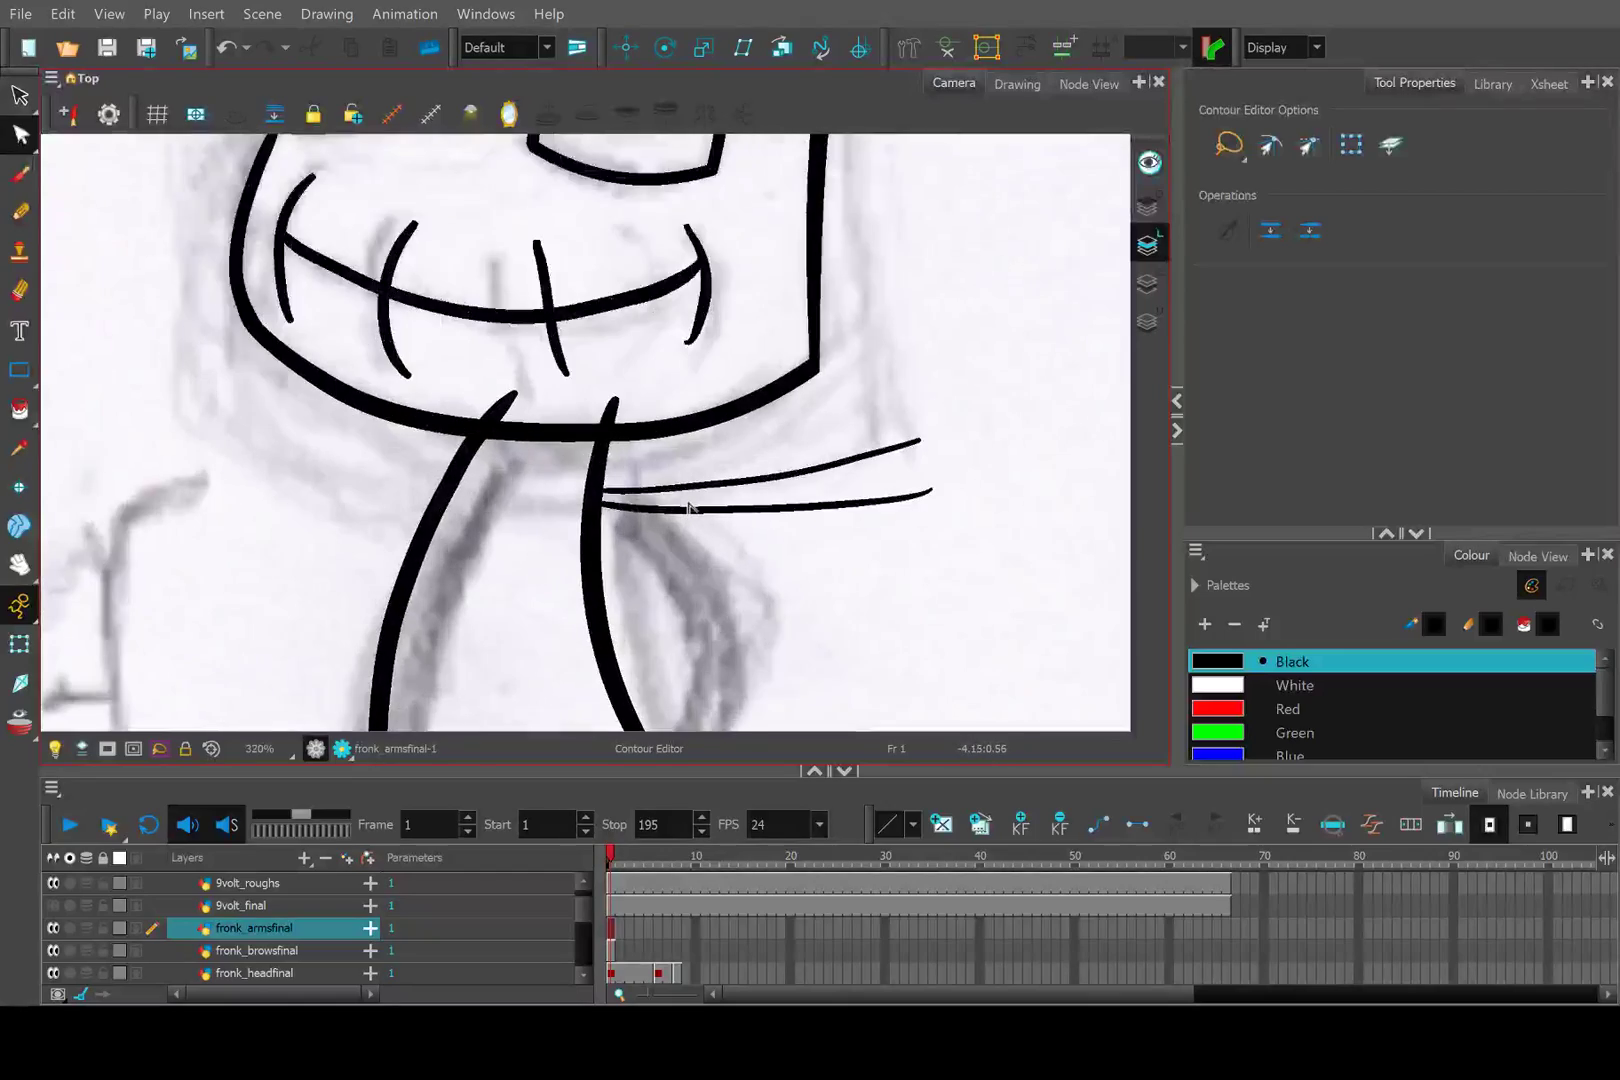
pyautogui.scroll(-6, 688, 507)
pyautogui.moveTo(730, 480); pyautogui.dragTo(620, 476)
pyautogui.scroll(6, 558, 498)
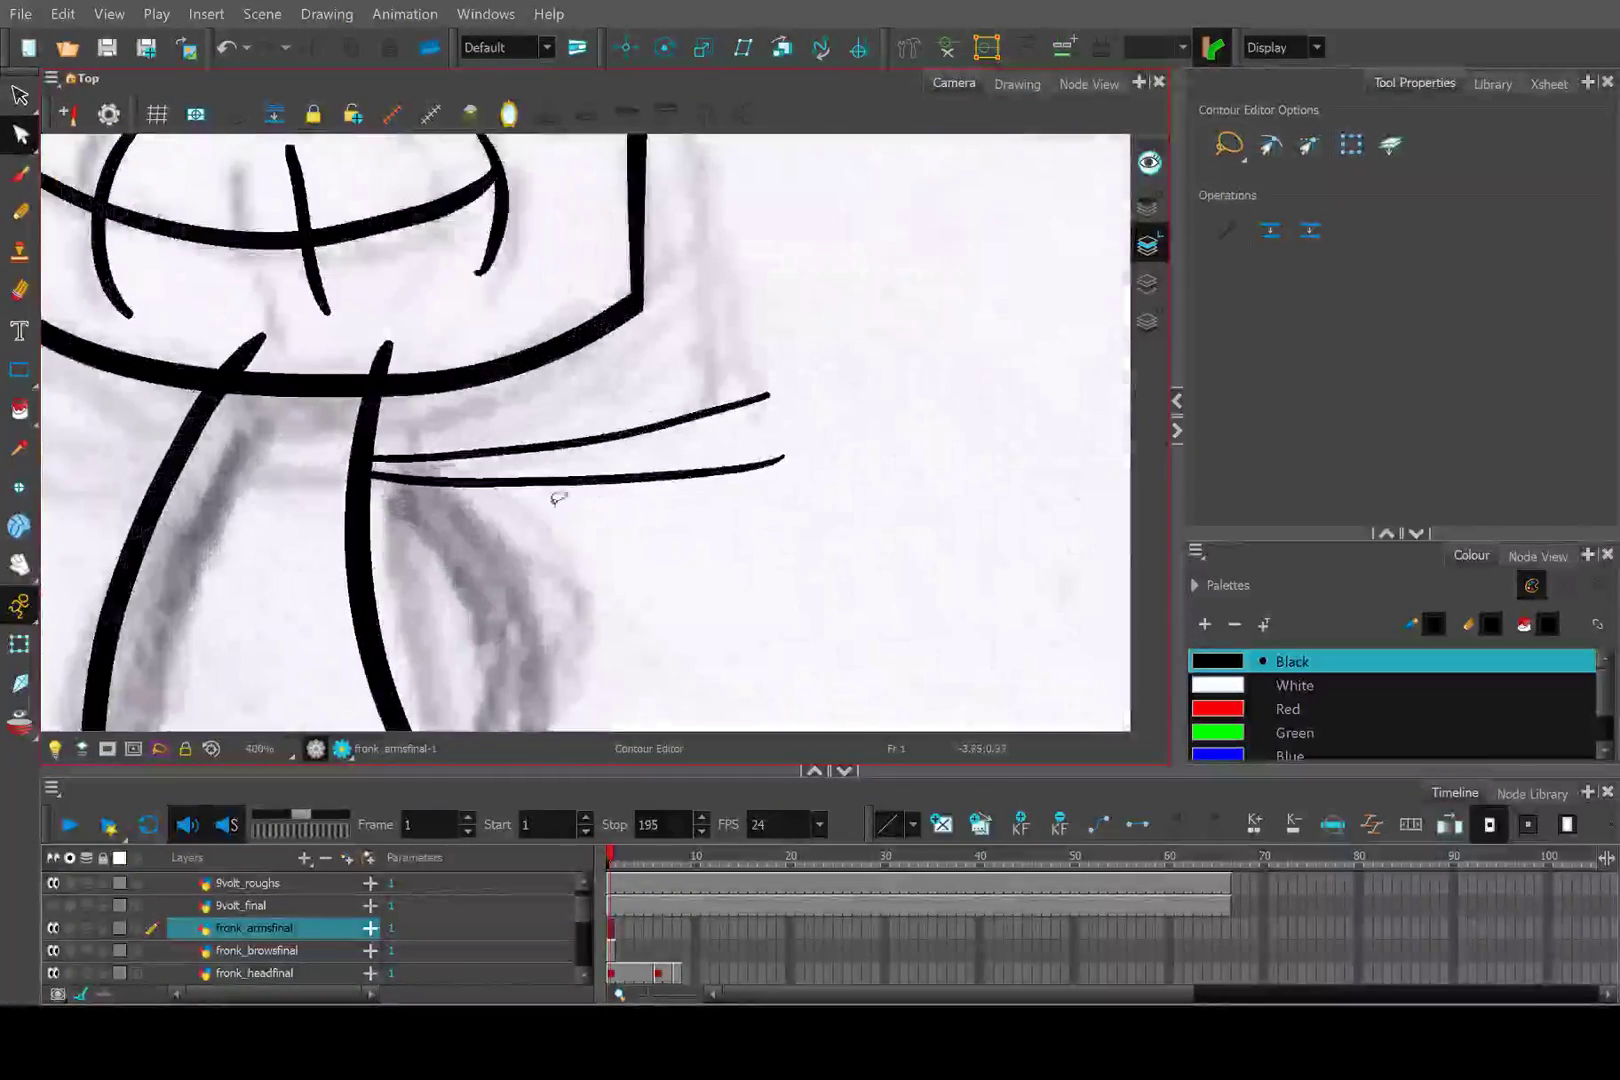
# Select the two arm lines together to inspect them as pencil strokes, and clear the selection.
pyautogui.click(19, 95)
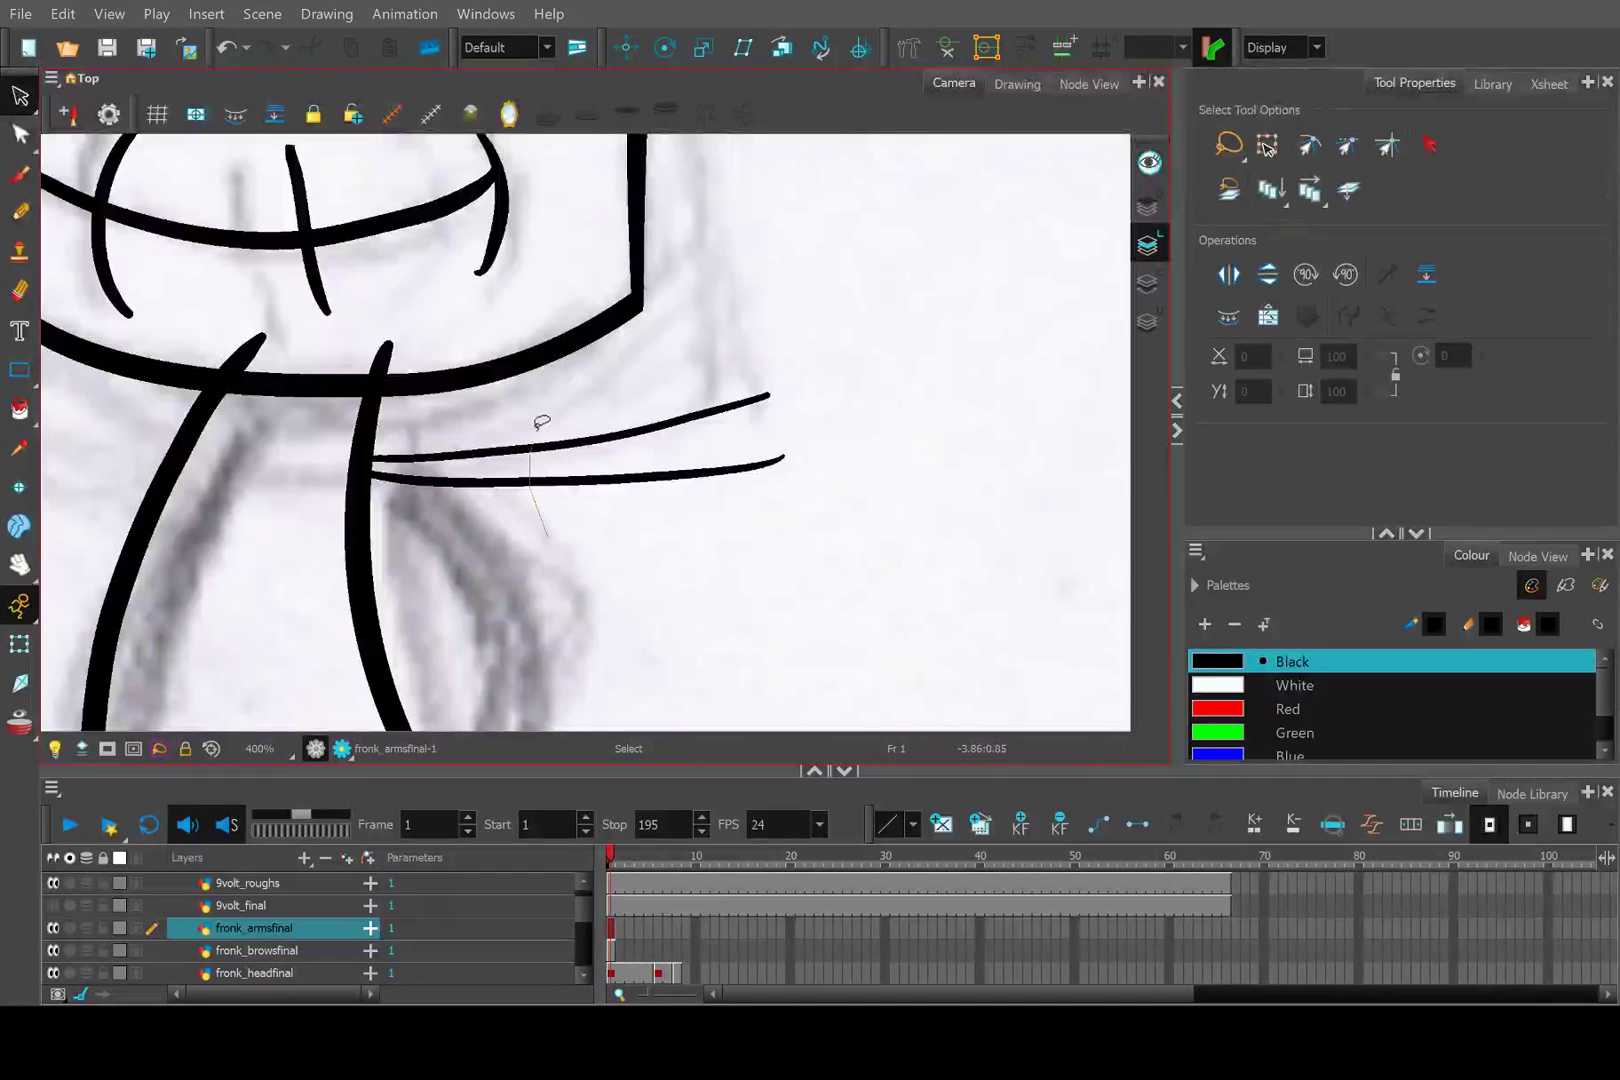
pyautogui.moveTo(541, 422)
pyautogui.mouseDown()
pyautogui.moveTo(636, 502)
pyautogui.moveTo(574, 521)
pyautogui.mouseUp()
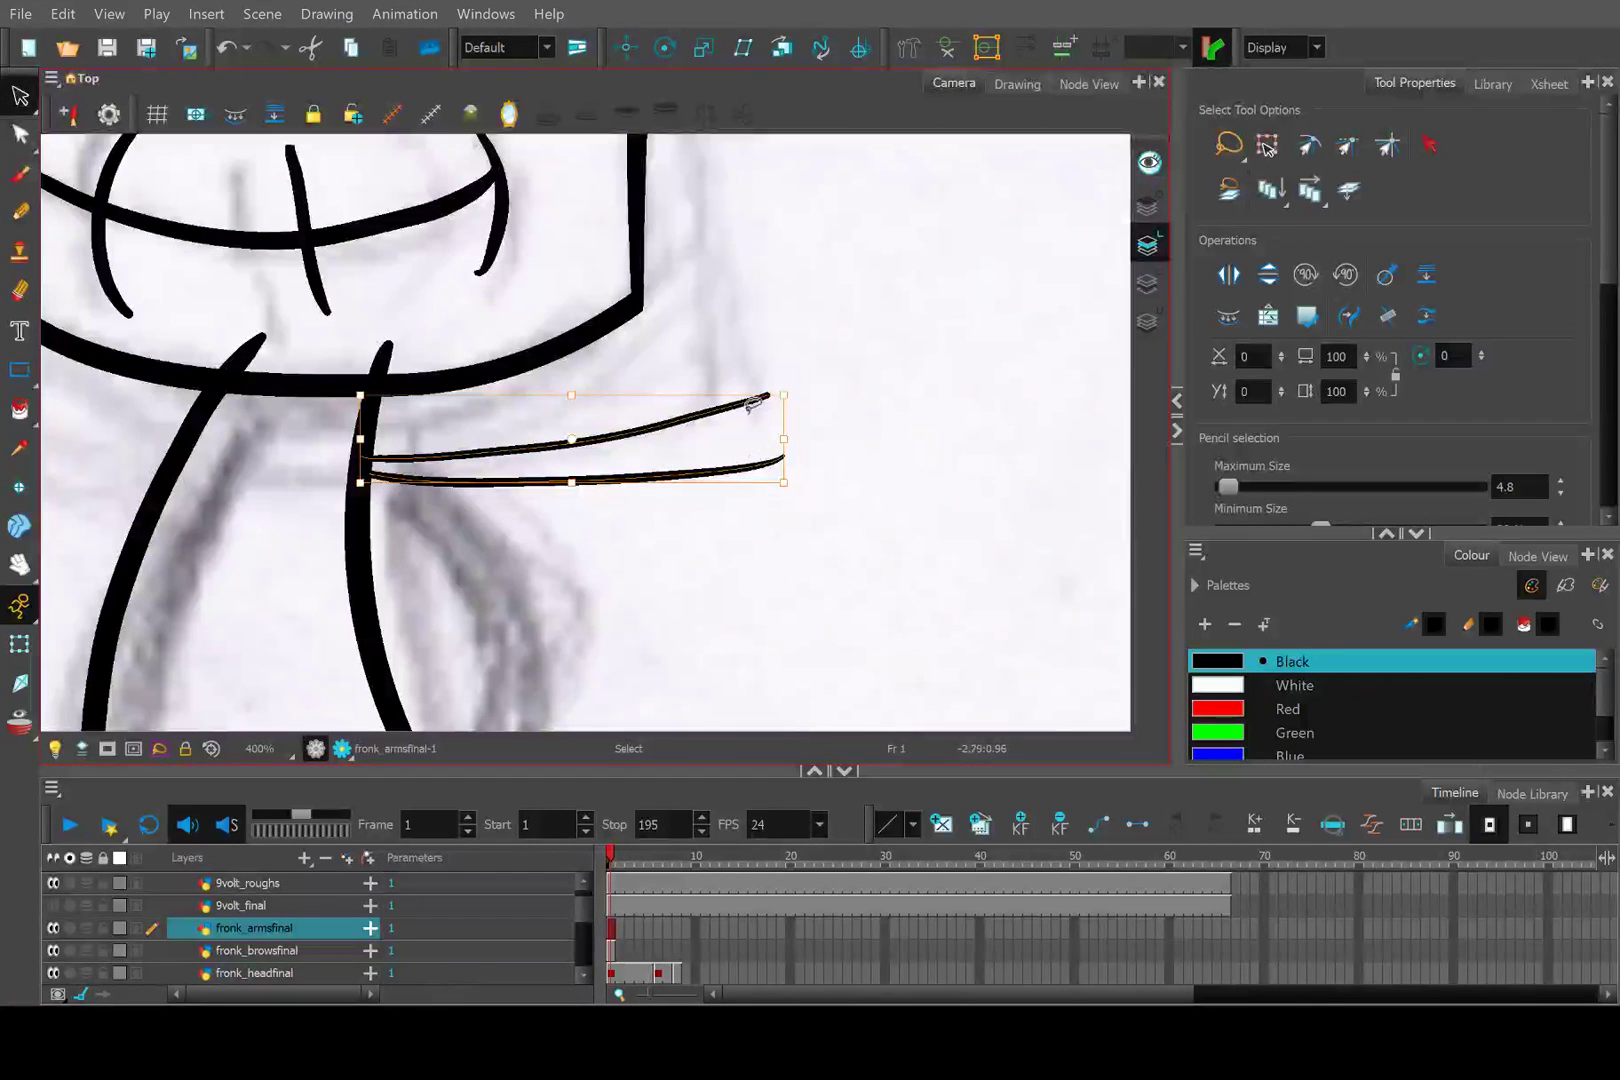
pyautogui.moveTo(710, 416)
pyautogui.mouseDown()
pyautogui.moveTo(709, 381)
pyautogui.moveTo(597, 499)
pyautogui.mouseUp()
pyautogui.click(694, 520)
# Play the whole scene back from frame 1 and stop the playback at frame 157.
pyautogui.scroll(-11, 696, 518)
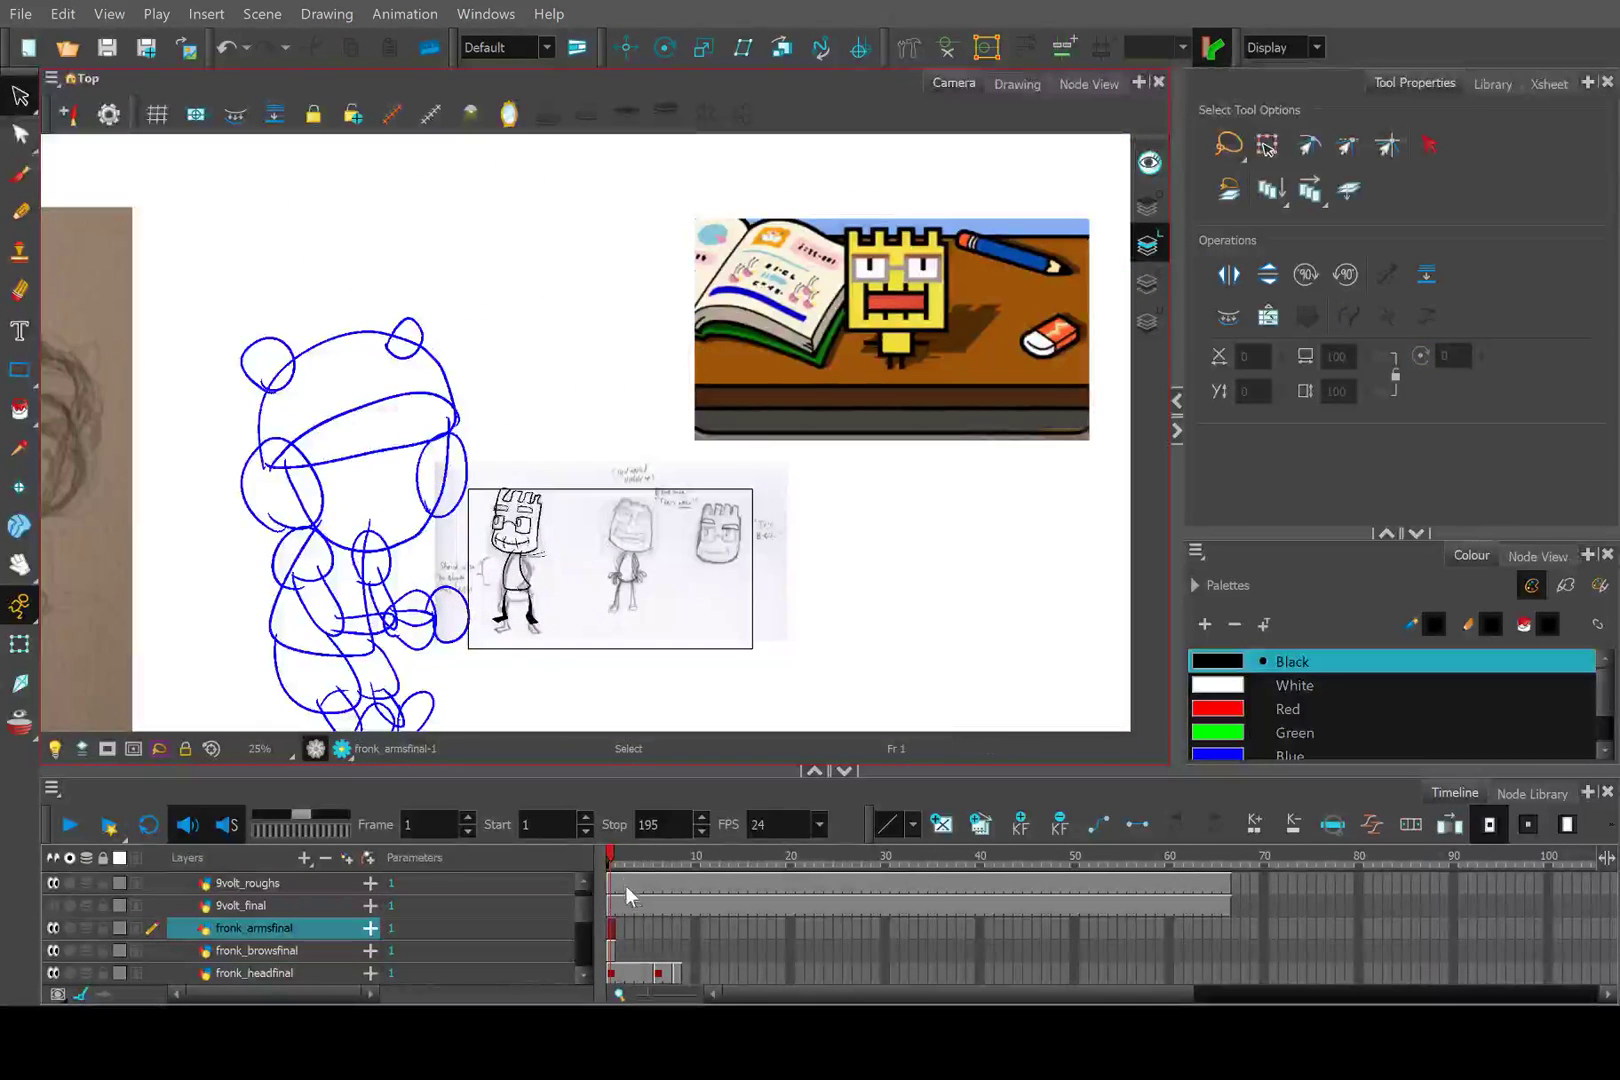
pyautogui.click(70, 826)
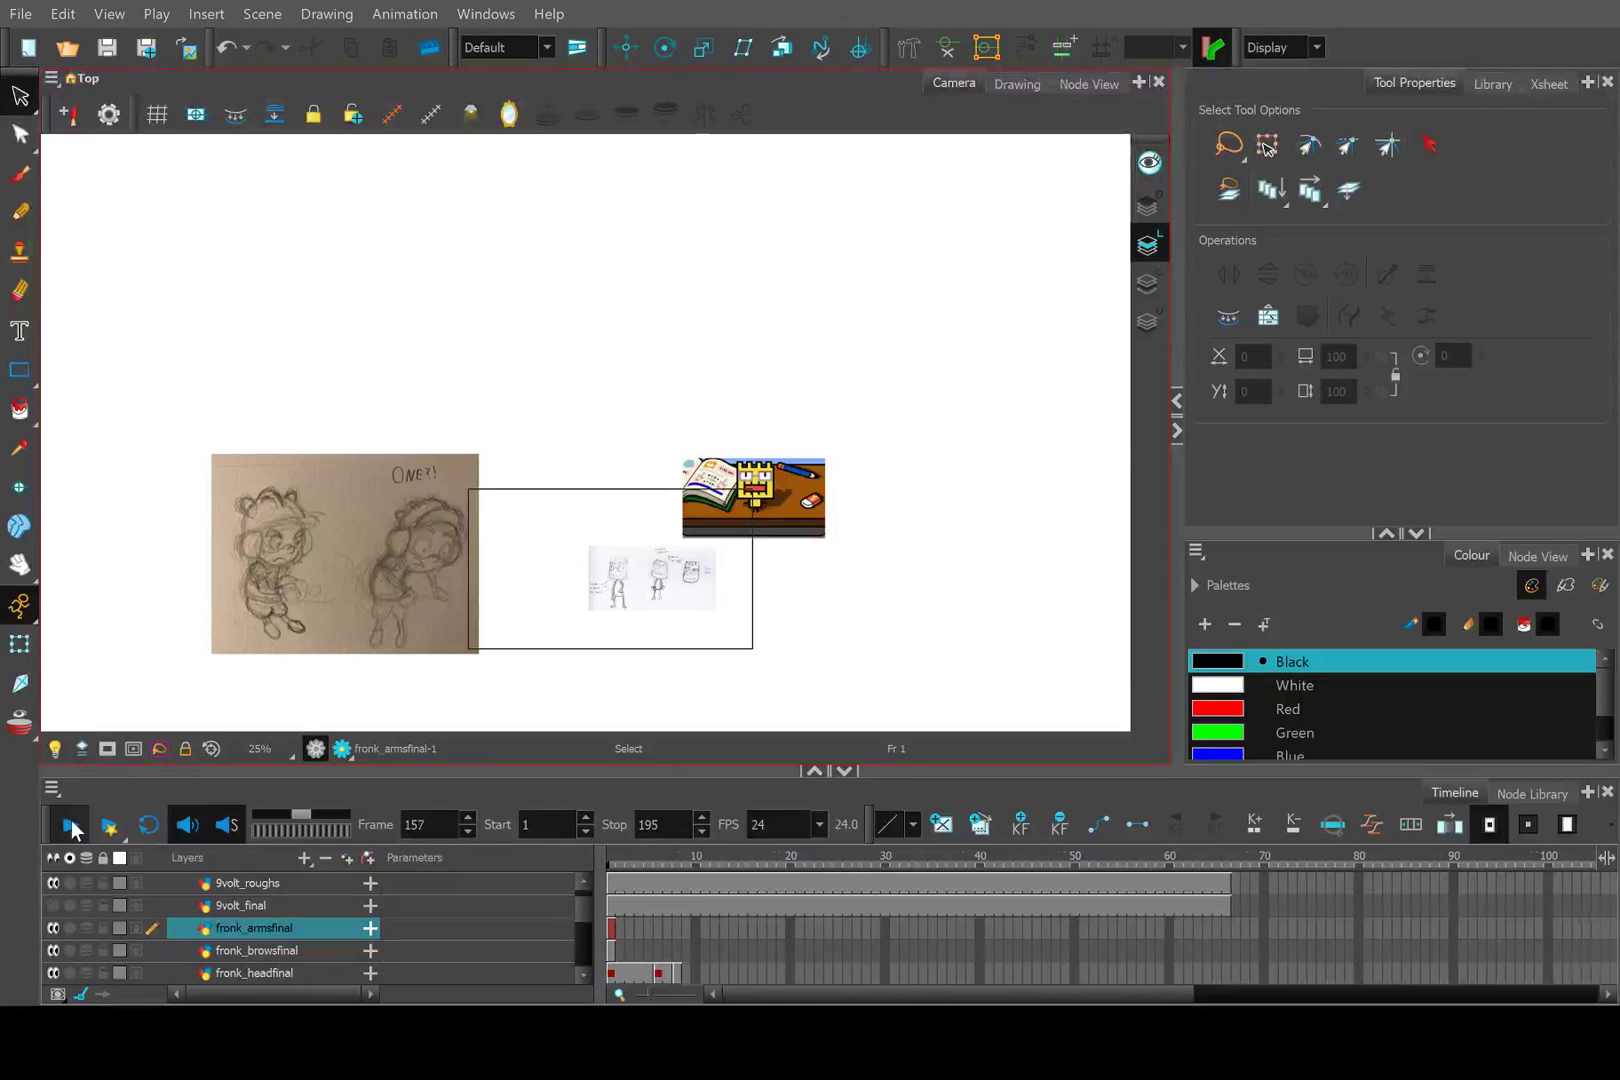
pyautogui.click(71, 826)
pyautogui.hscroll(-10, 758, 1000)
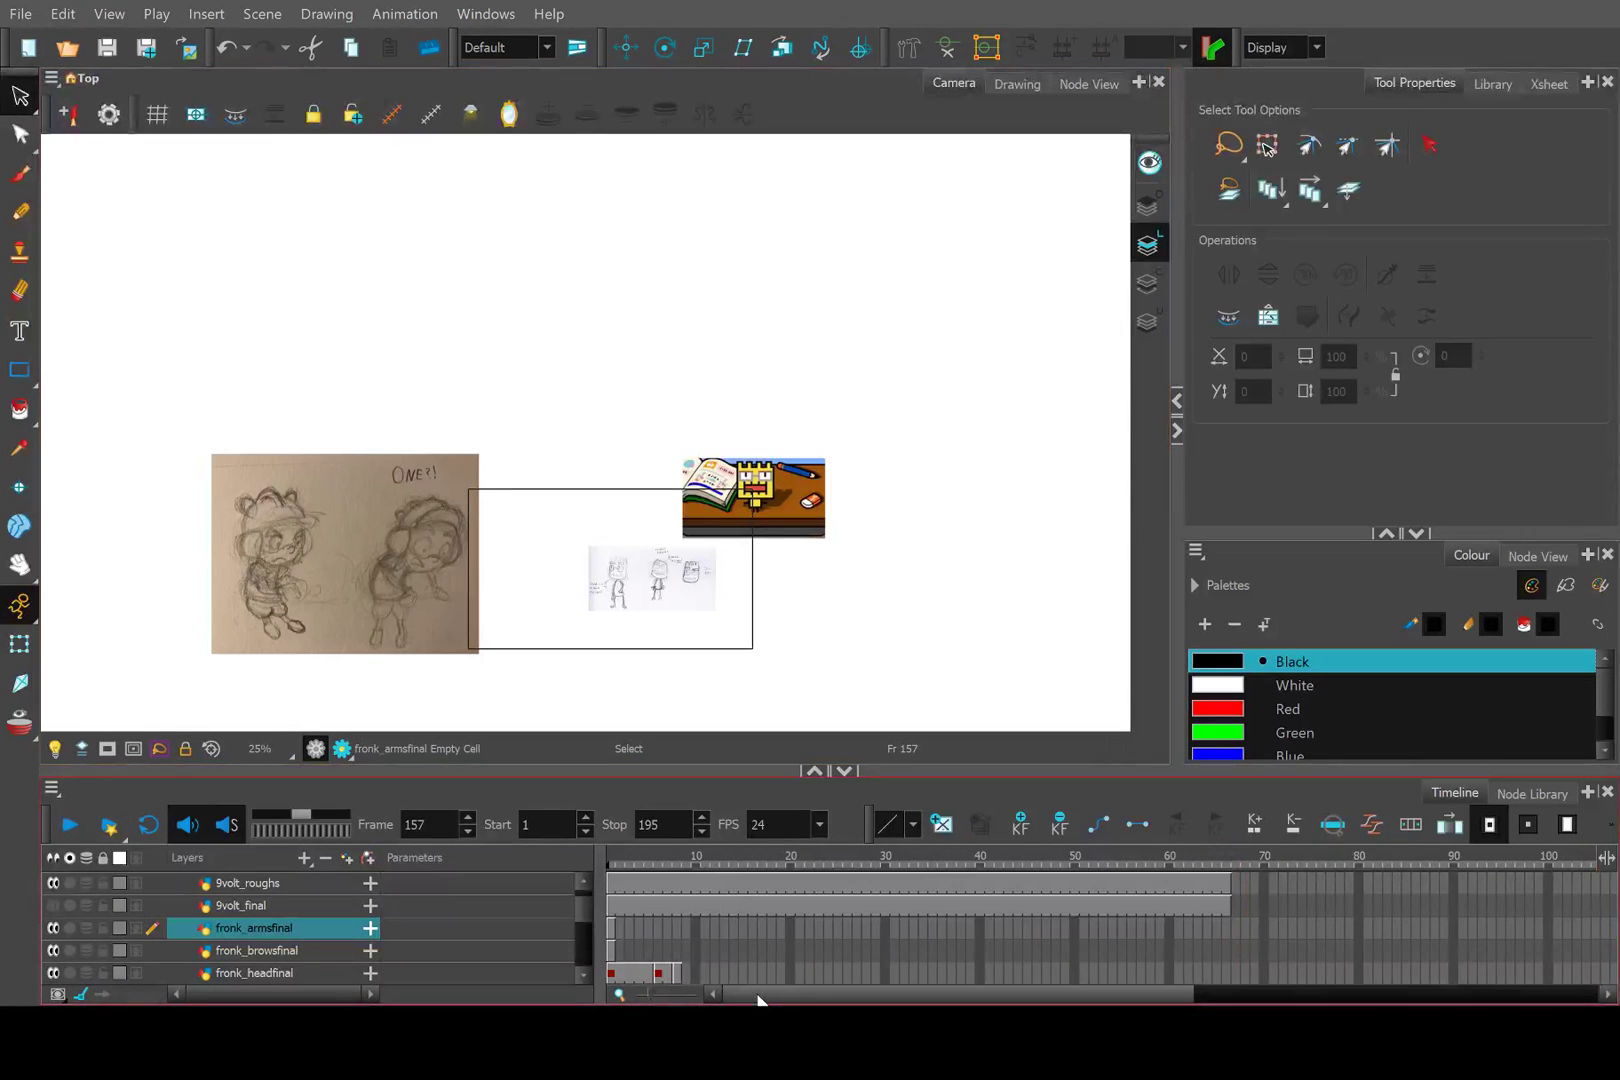
# Return the timeline to frame 1, where the fronk_armsfinal arm drawing is.
pyautogui.moveTo(706, 852); pyautogui.dragTo(610, 858)
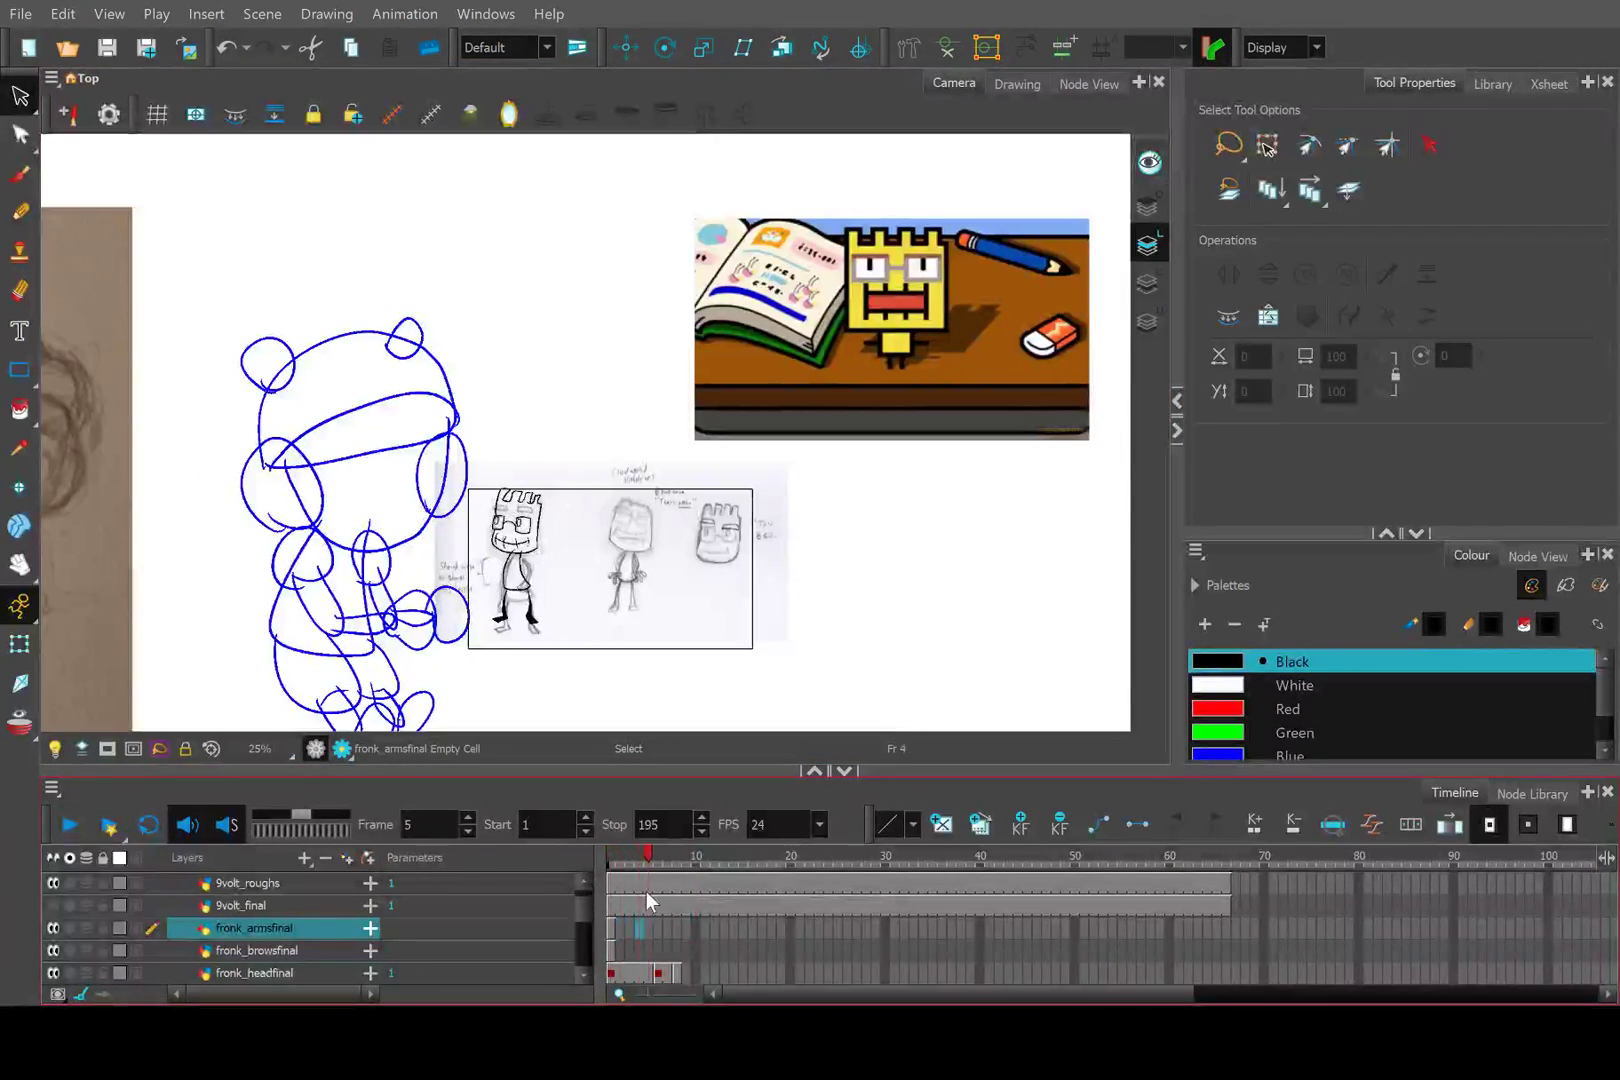
pyautogui.scroll(1, 500, 568)
pyautogui.scroll(7, 513, 560)
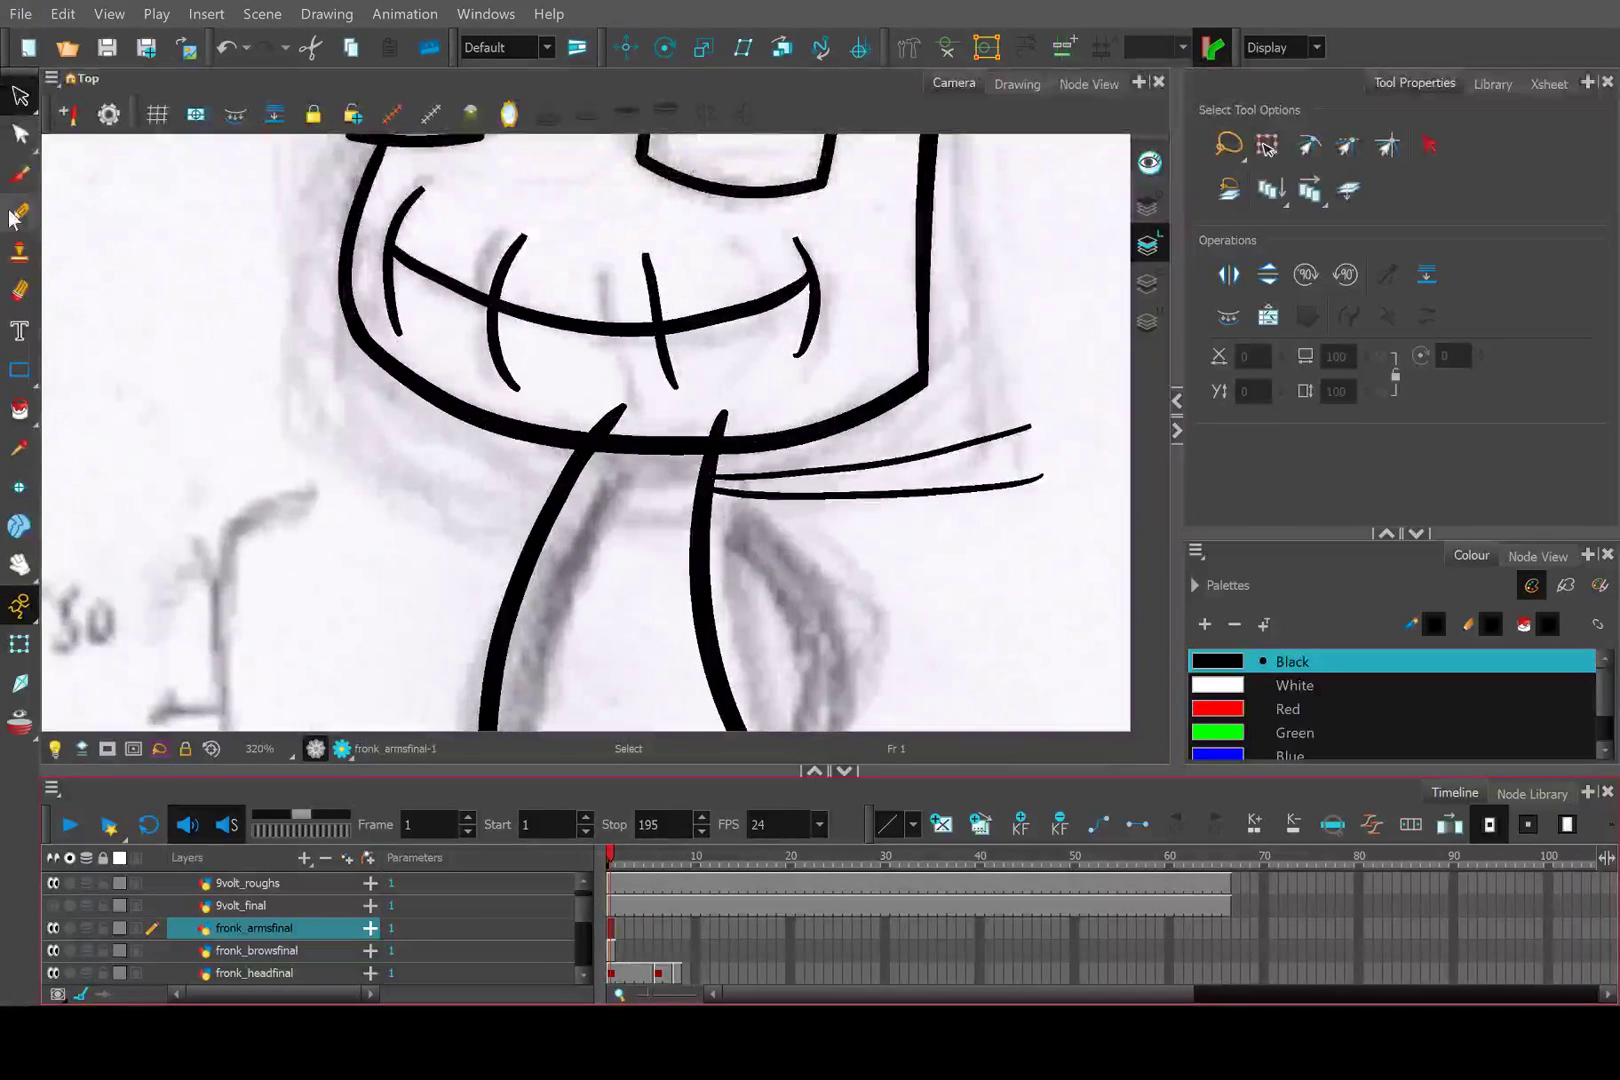
pyautogui.click(22, 210)
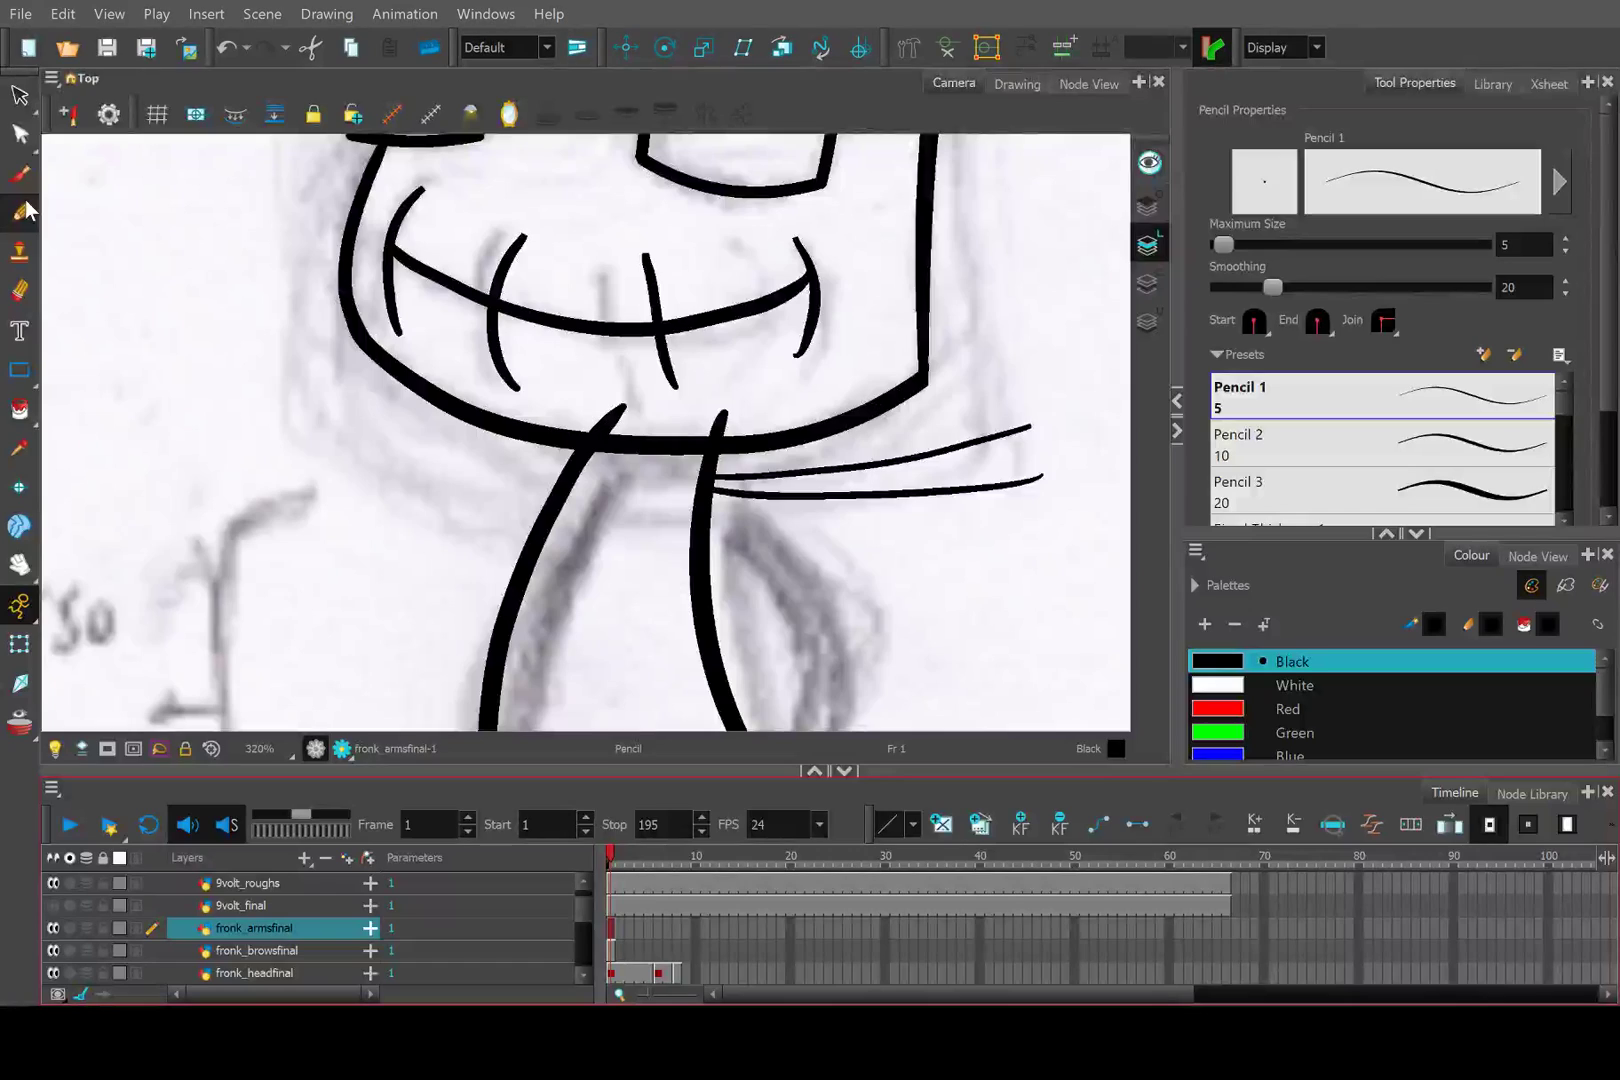
pyautogui.scroll(-3, 188, 264)
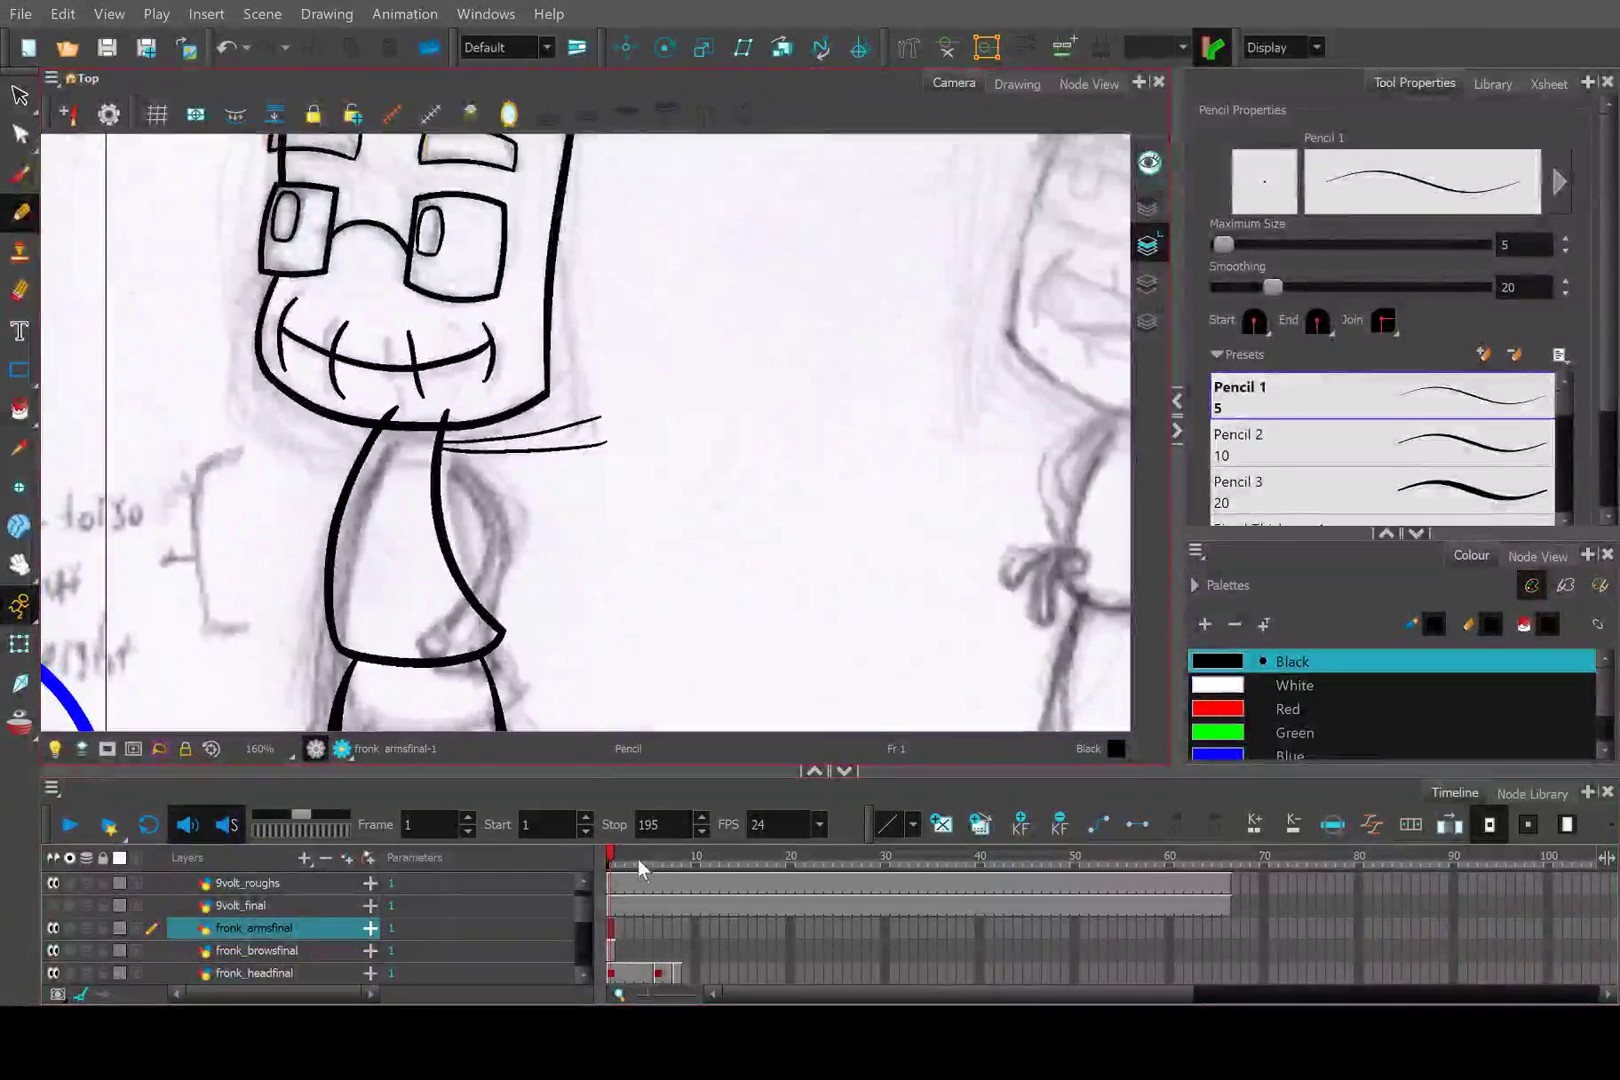
pyautogui.moveTo(638, 868)
pyautogui.mouseDown()
pyautogui.moveTo(680, 872)
pyautogui.moveTo(589, 868)
pyautogui.moveTo(665, 868)
pyautogui.moveTo(607, 868)
pyautogui.mouseUp()
pyautogui.scroll(3, 561, 430)
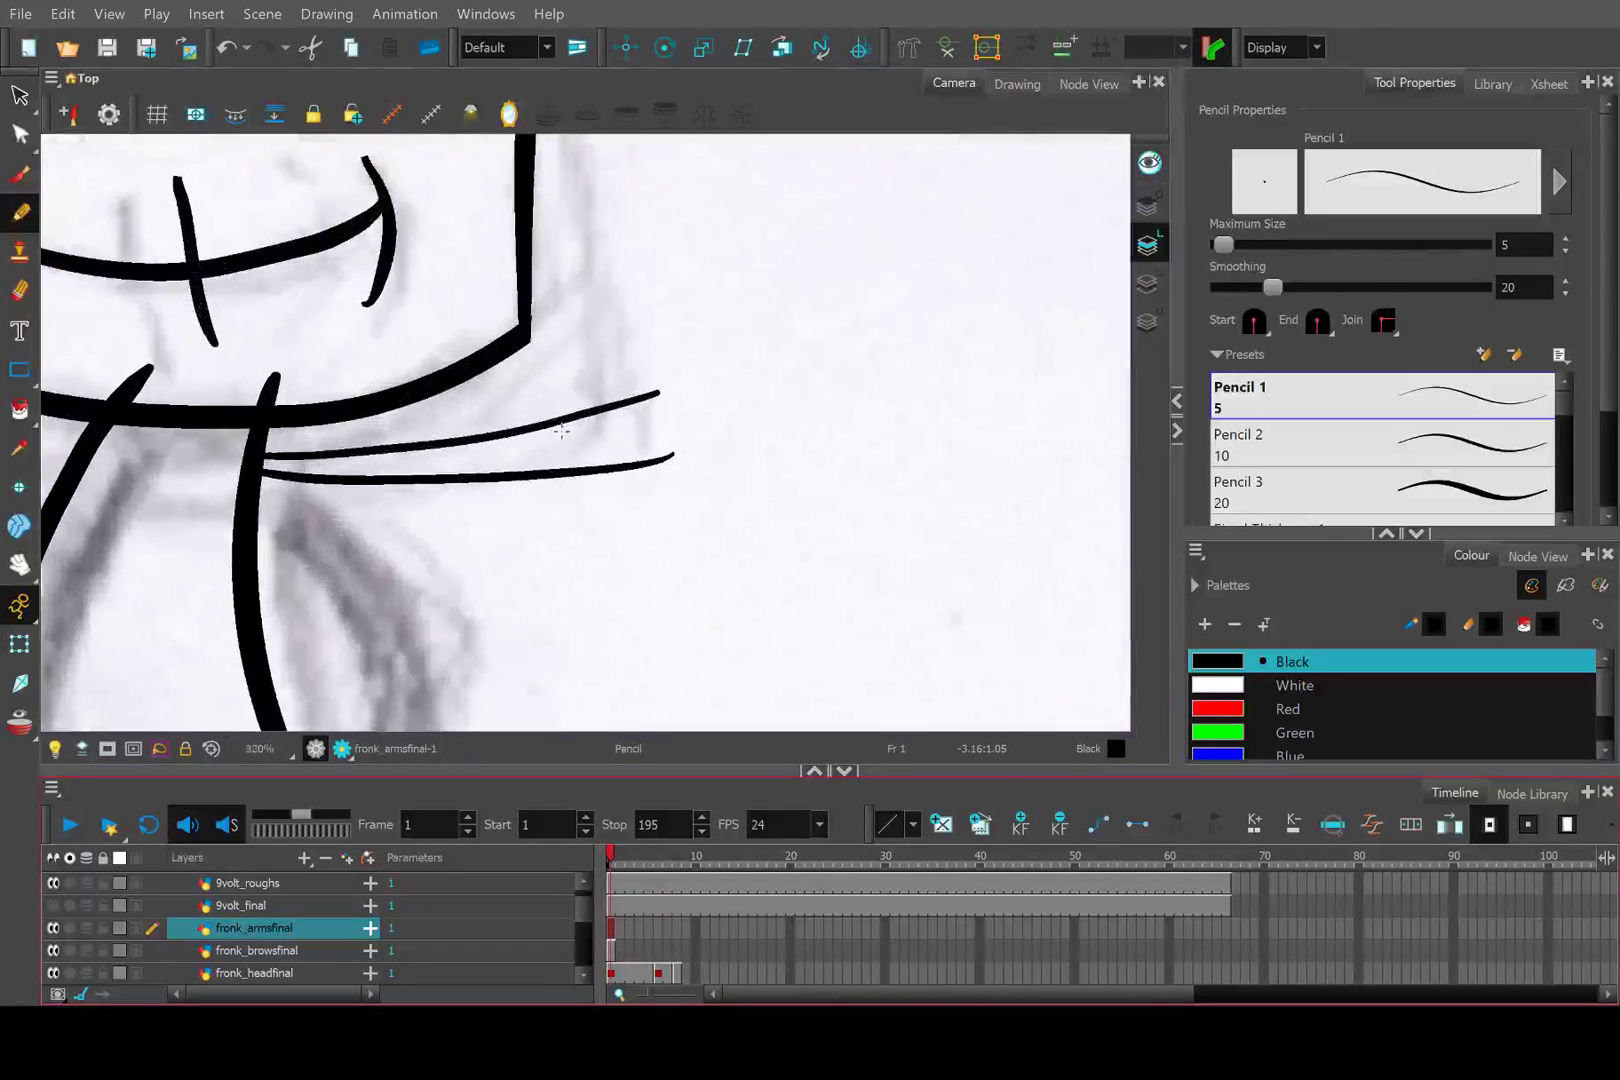
# Extend the outer ends of both arm lines on the right of the torso outward with the Contour Editor.
pyautogui.hotkey('alt', 'q')
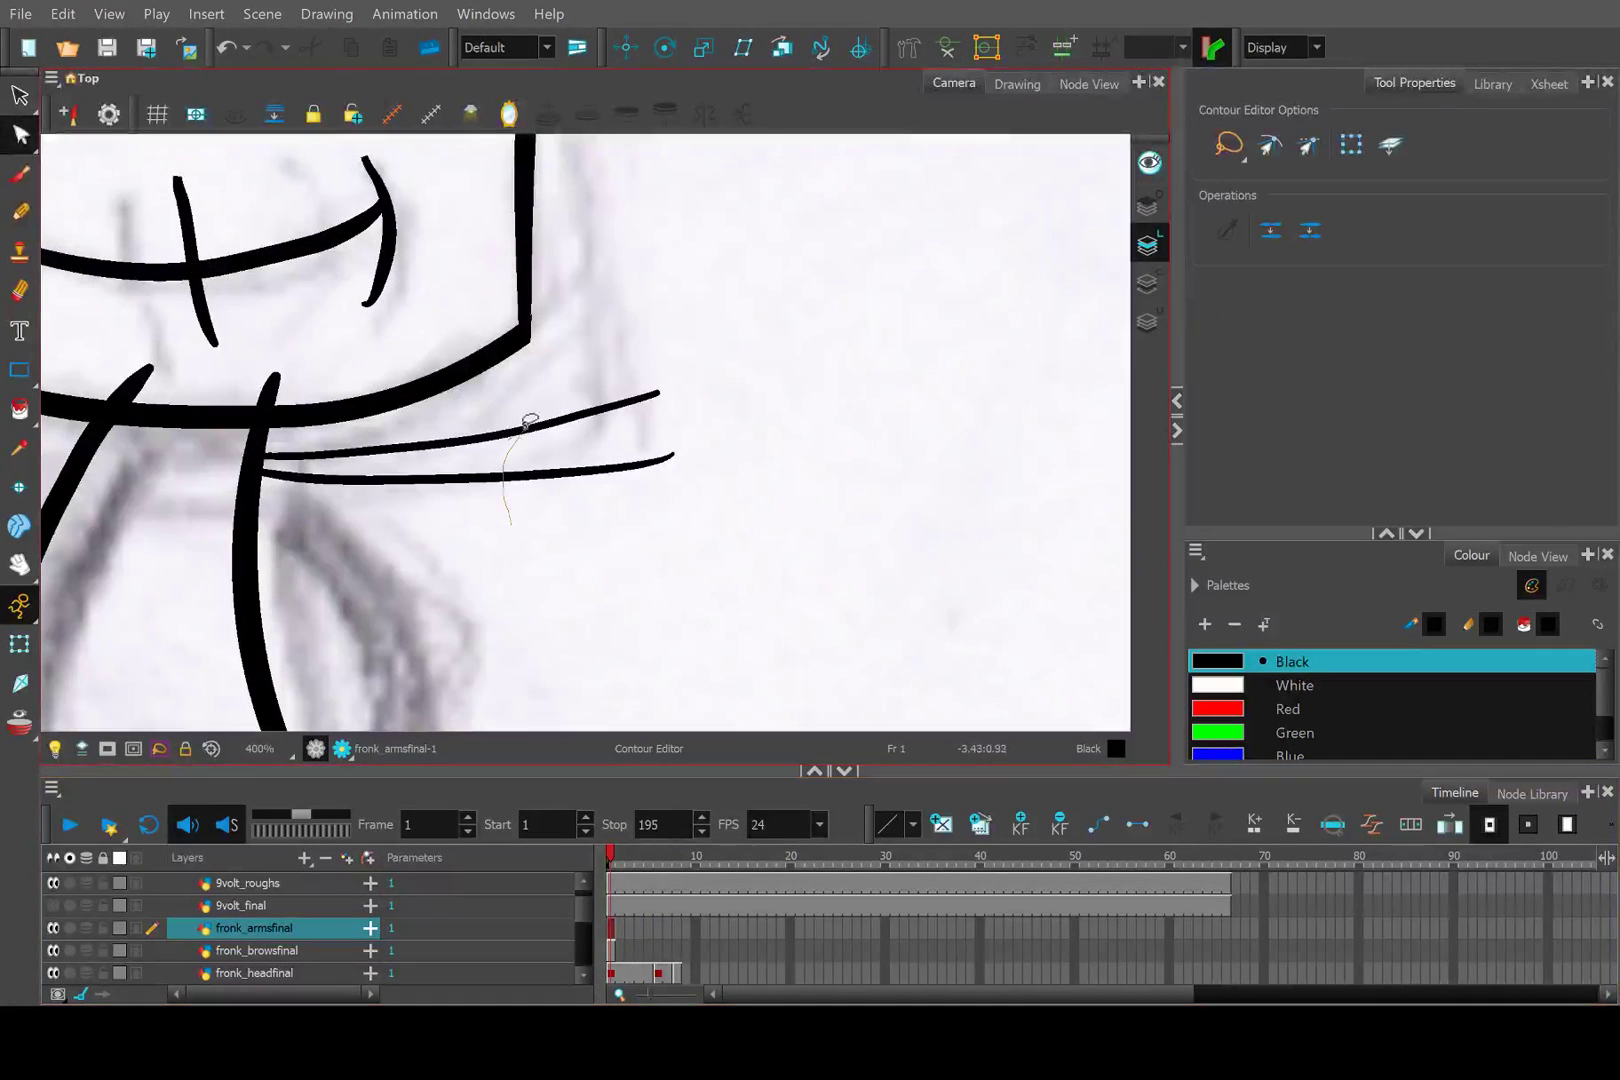
pyautogui.moveTo(524, 427); pyautogui.dragTo(752, 532)
pyautogui.moveTo(680, 463); pyautogui.dragTo(698, 463)
pyautogui.click(541, 551)
pyautogui.scroll(-3, 541, 551)
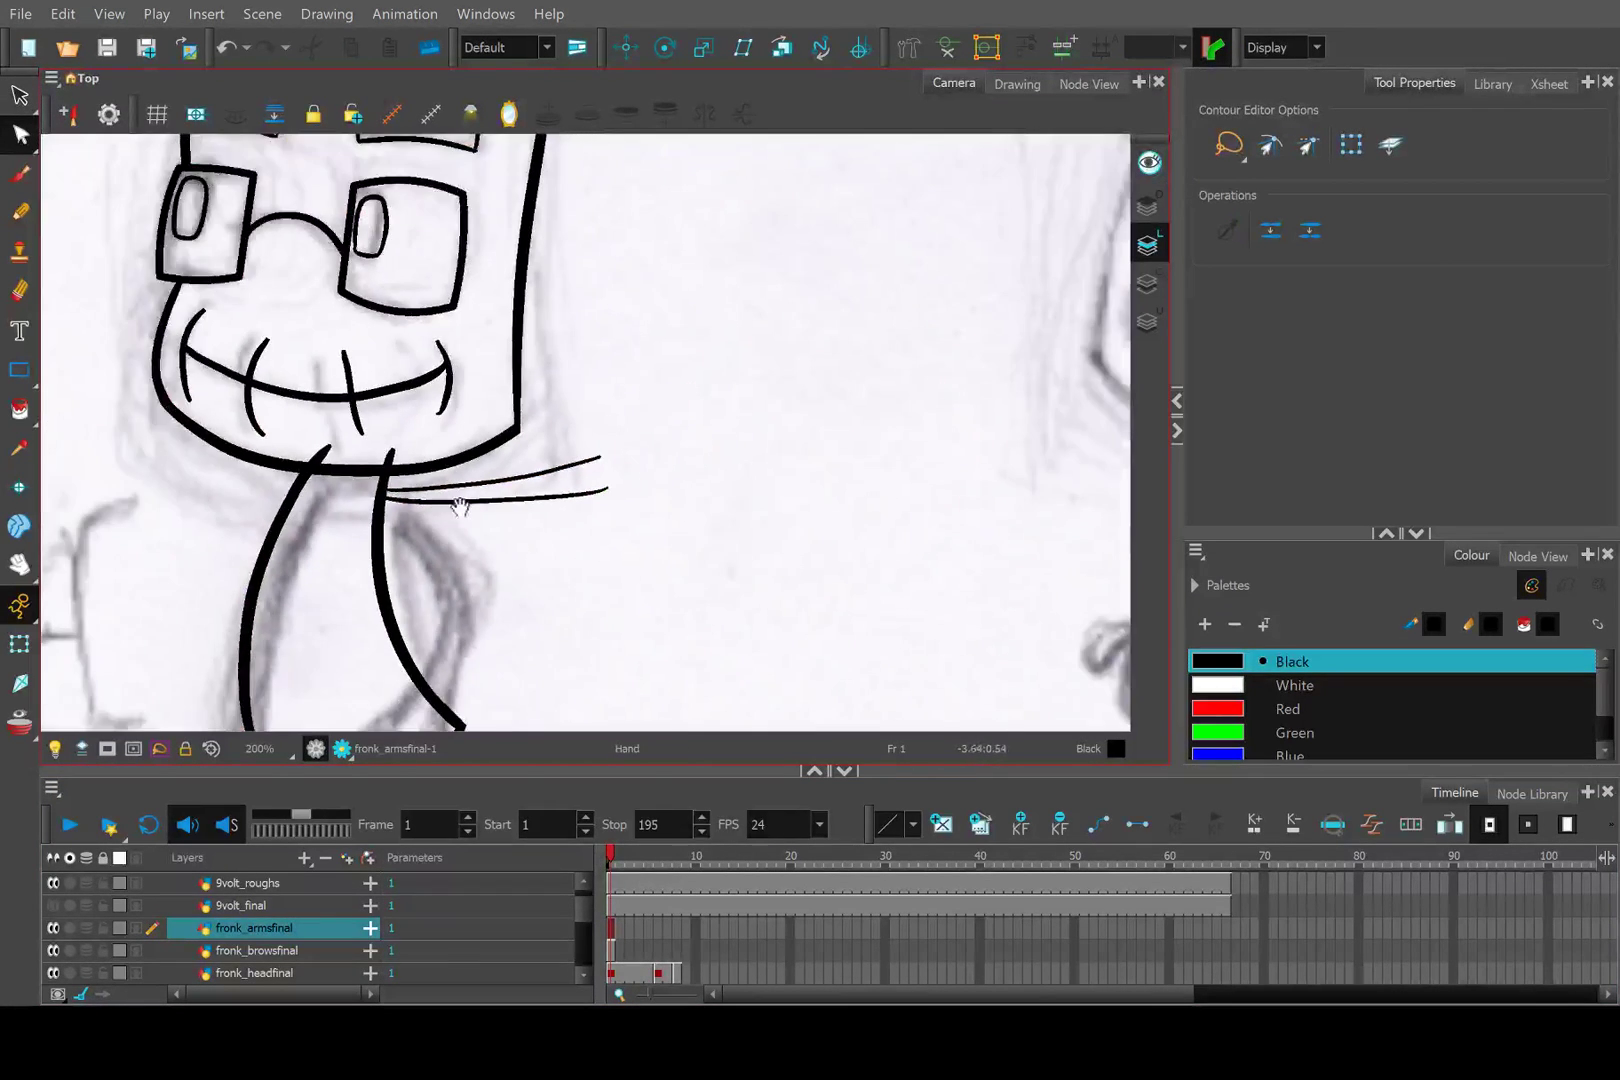
pyautogui.scroll(1, 460, 530)
pyautogui.scroll(2, 375, 504)
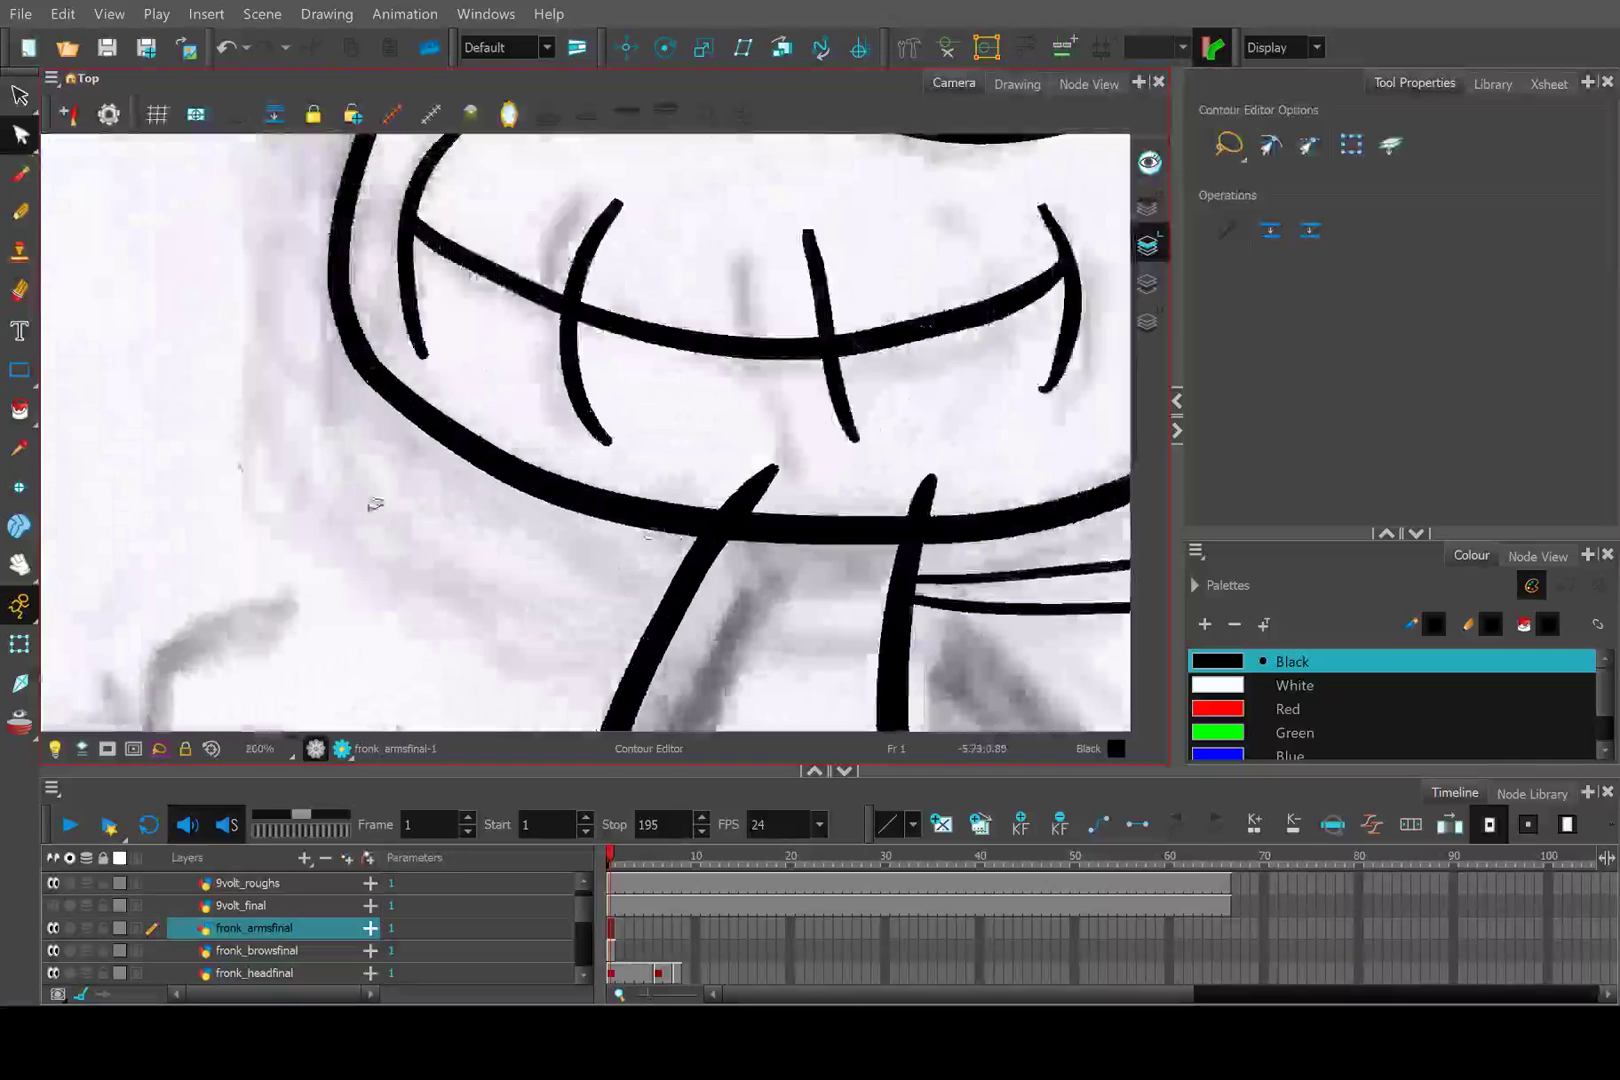
# Try to ink the upper line of the arm reaching left from the torso with the Pencil tool.
pyautogui.click(19, 214)
pyautogui.moveTo(686, 563)
pyautogui.mouseDown()
pyautogui.moveTo(418, 572)
pyautogui.moveTo(212, 497)
pyautogui.mouseUp()
pyautogui.scroll(-3, 350, 560)
pyautogui.scroll(3, 404, 585)
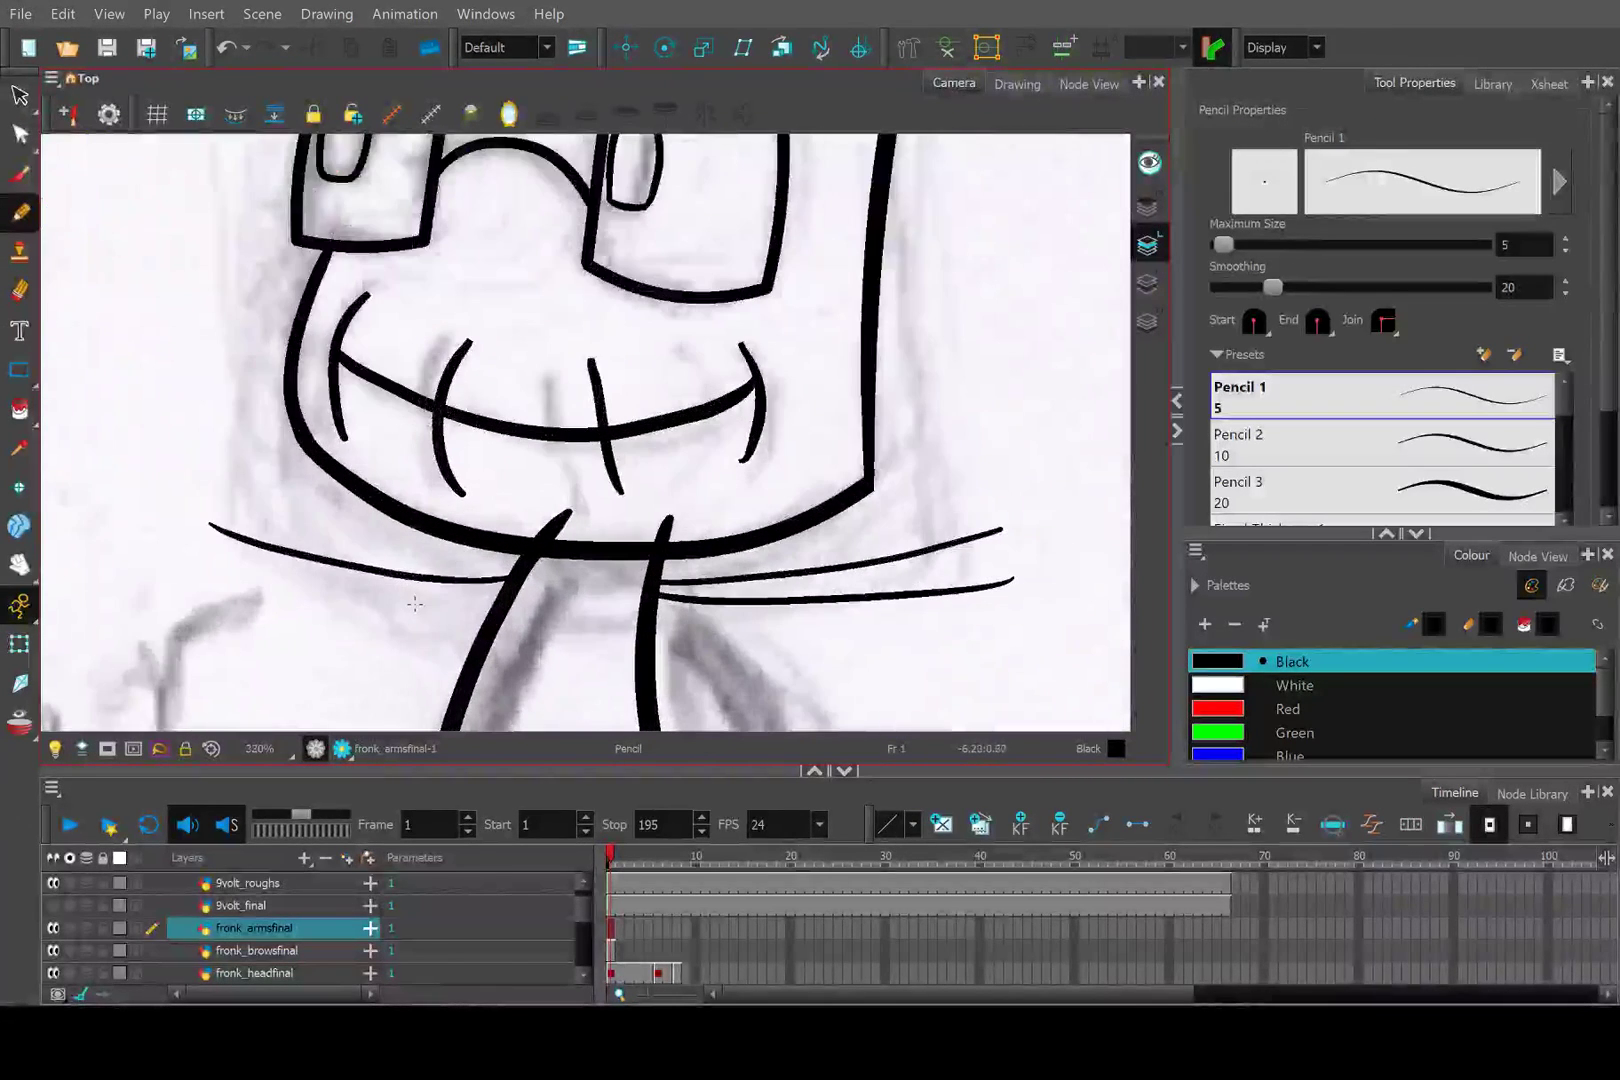
pyautogui.scroll(-2, 404, 585)
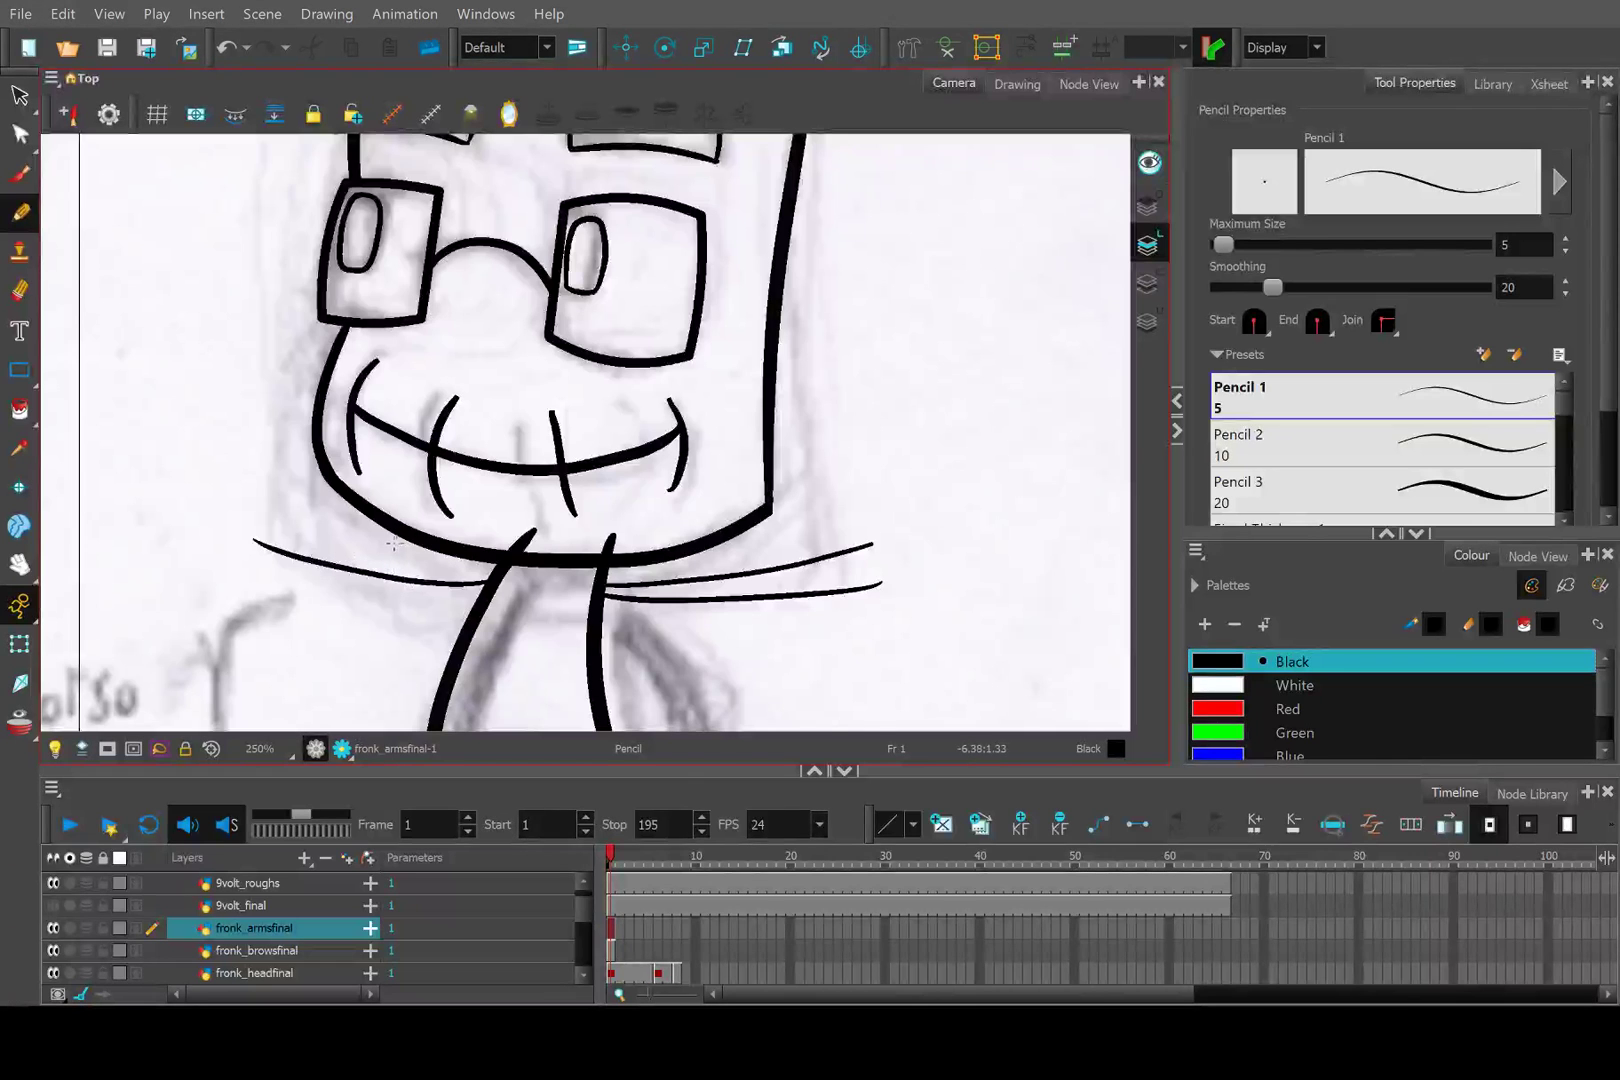
pyautogui.scroll(1, 387, 565)
pyautogui.hotkey('ctrl', 'z')
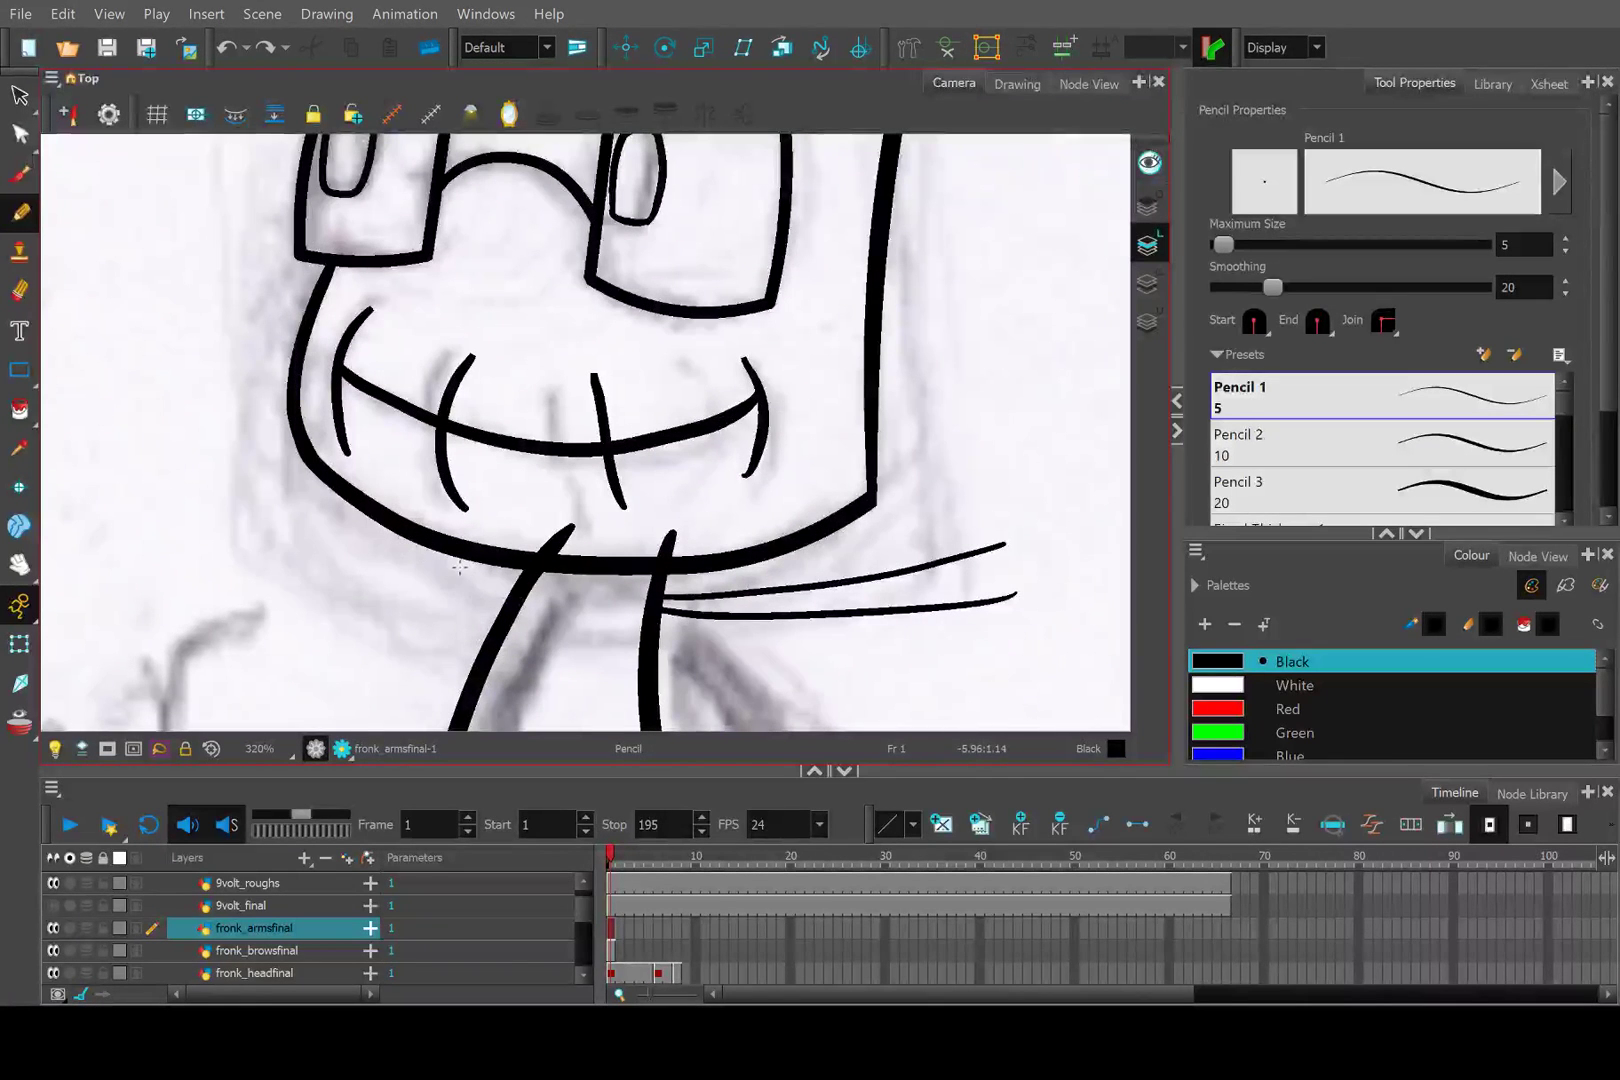
# Ink the upper and lower pencil lines of the arm on the left of the torso, redoing strokes that miss the intended curve.
pyautogui.moveTo(459, 567)
pyautogui.mouseDown()
pyautogui.moveTo(669, 495)
pyautogui.moveTo(767, 503)
pyautogui.moveTo(481, 521)
pyautogui.mouseUp()
pyautogui.scroll(2, 481, 521)
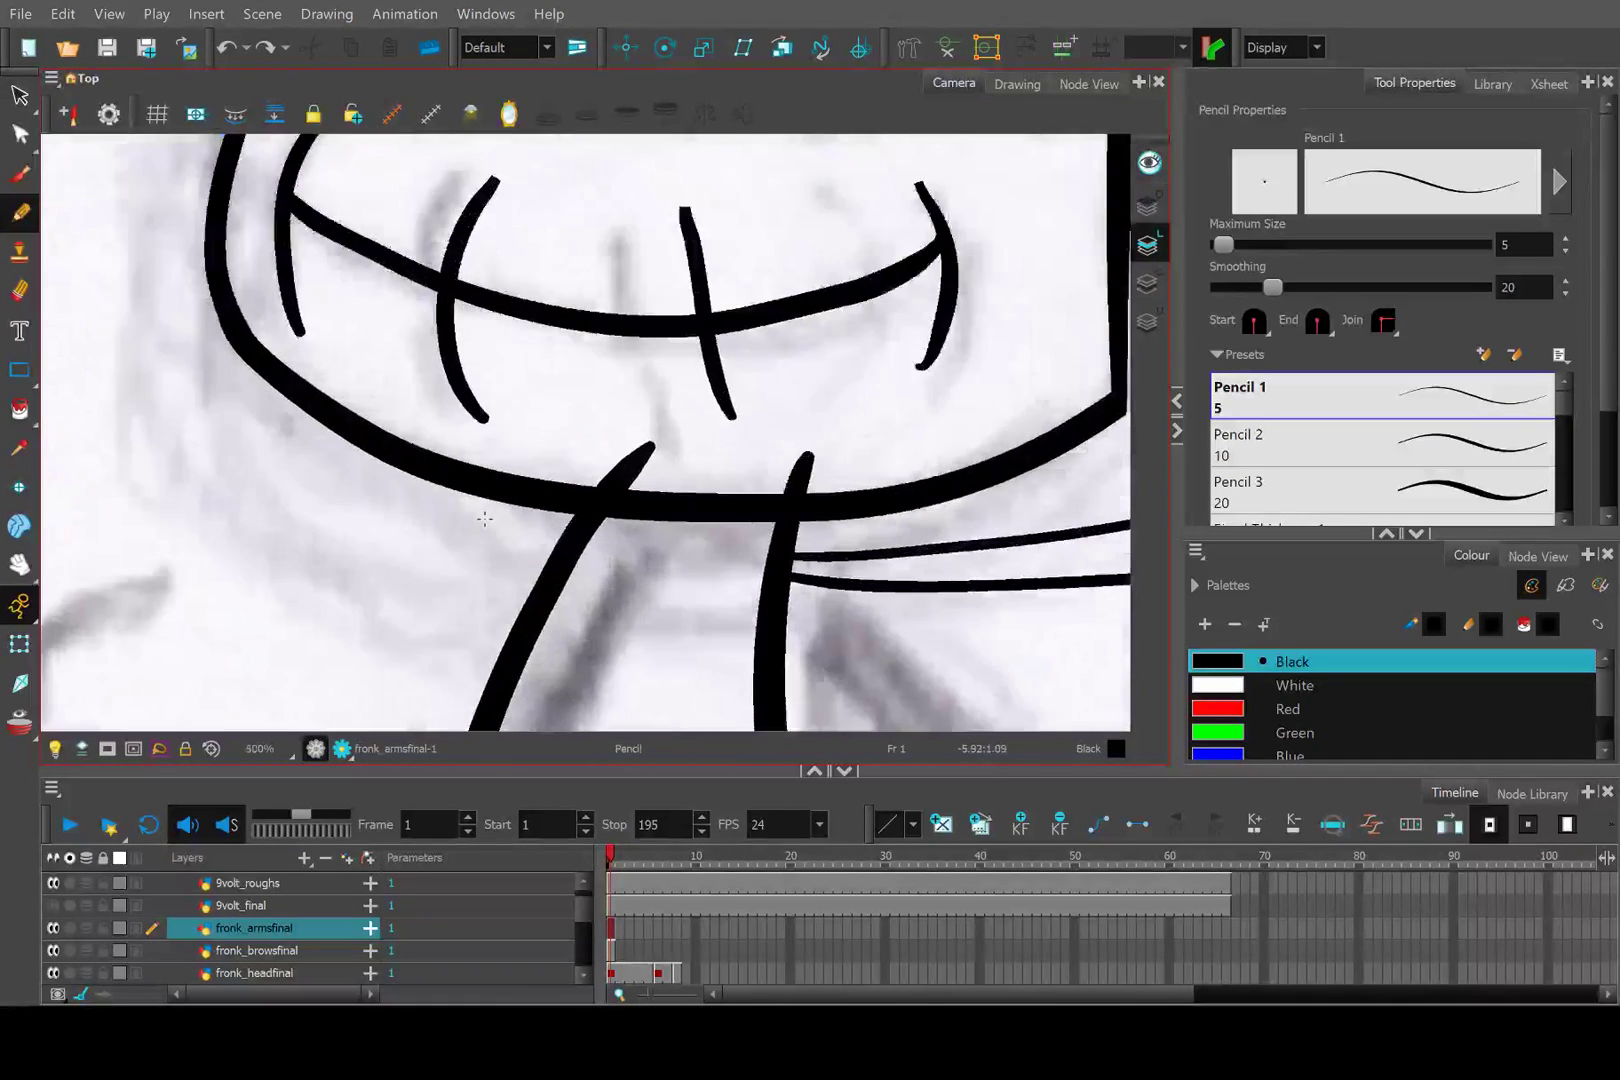
pyautogui.moveTo(636, 541)
pyautogui.mouseDown()
pyautogui.moveTo(450, 535)
pyautogui.moveTo(121, 466)
pyautogui.mouseUp()
pyautogui.hotkey('ctrl', 'z')
pyautogui.moveTo(628, 542)
pyautogui.mouseDown()
pyautogui.moveTo(324, 548)
pyautogui.moveTo(72, 470)
pyautogui.mouseUp()
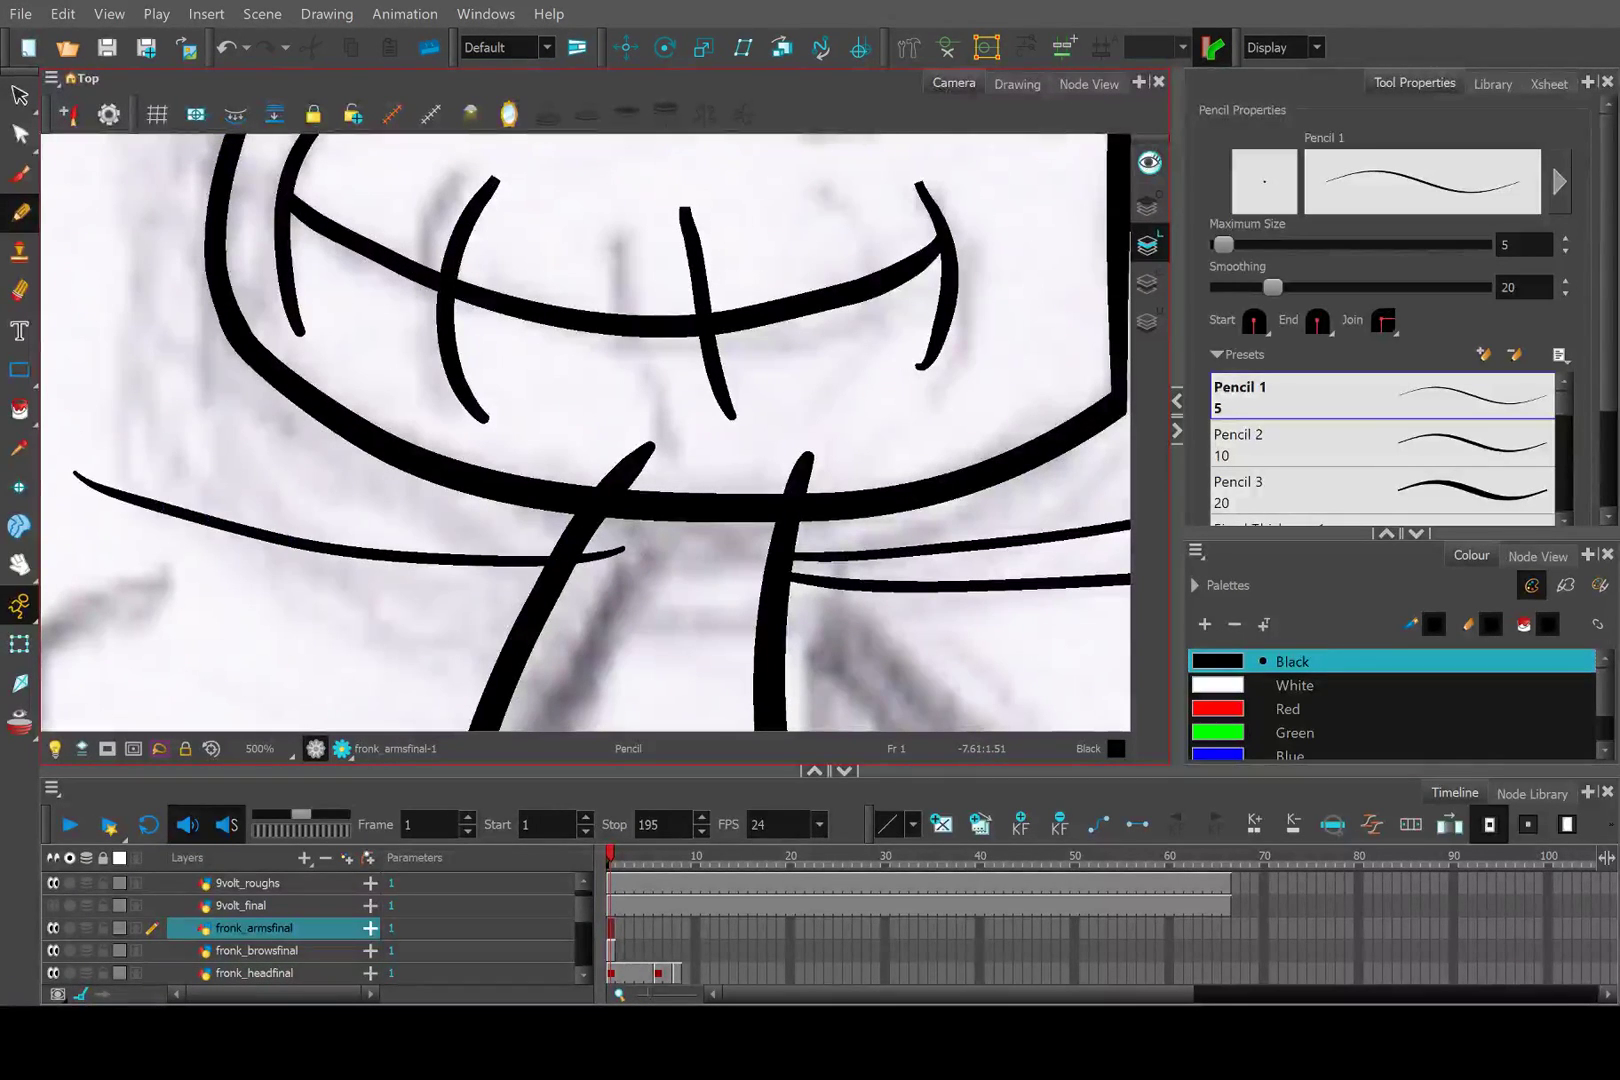
pyautogui.hotkey('ctrl', 'z')
pyautogui.moveTo(617, 534)
pyautogui.mouseDown()
pyautogui.moveTo(530, 544)
pyautogui.moveTo(233, 501)
pyautogui.moveTo(80, 442)
pyautogui.mouseUp()
pyautogui.moveTo(617, 567)
pyautogui.mouseDown()
pyautogui.moveTo(838, 533)
pyautogui.moveTo(647, 553)
pyautogui.moveTo(276, 466)
pyautogui.moveTo(330, 490)
pyautogui.moveTo(845, 535)
pyautogui.moveTo(605, 552)
pyautogui.moveTo(286, 482)
pyautogui.mouseUp()
pyautogui.hotkey('ctrl', 'z')
pyautogui.hotkey('ctrl', 'z')
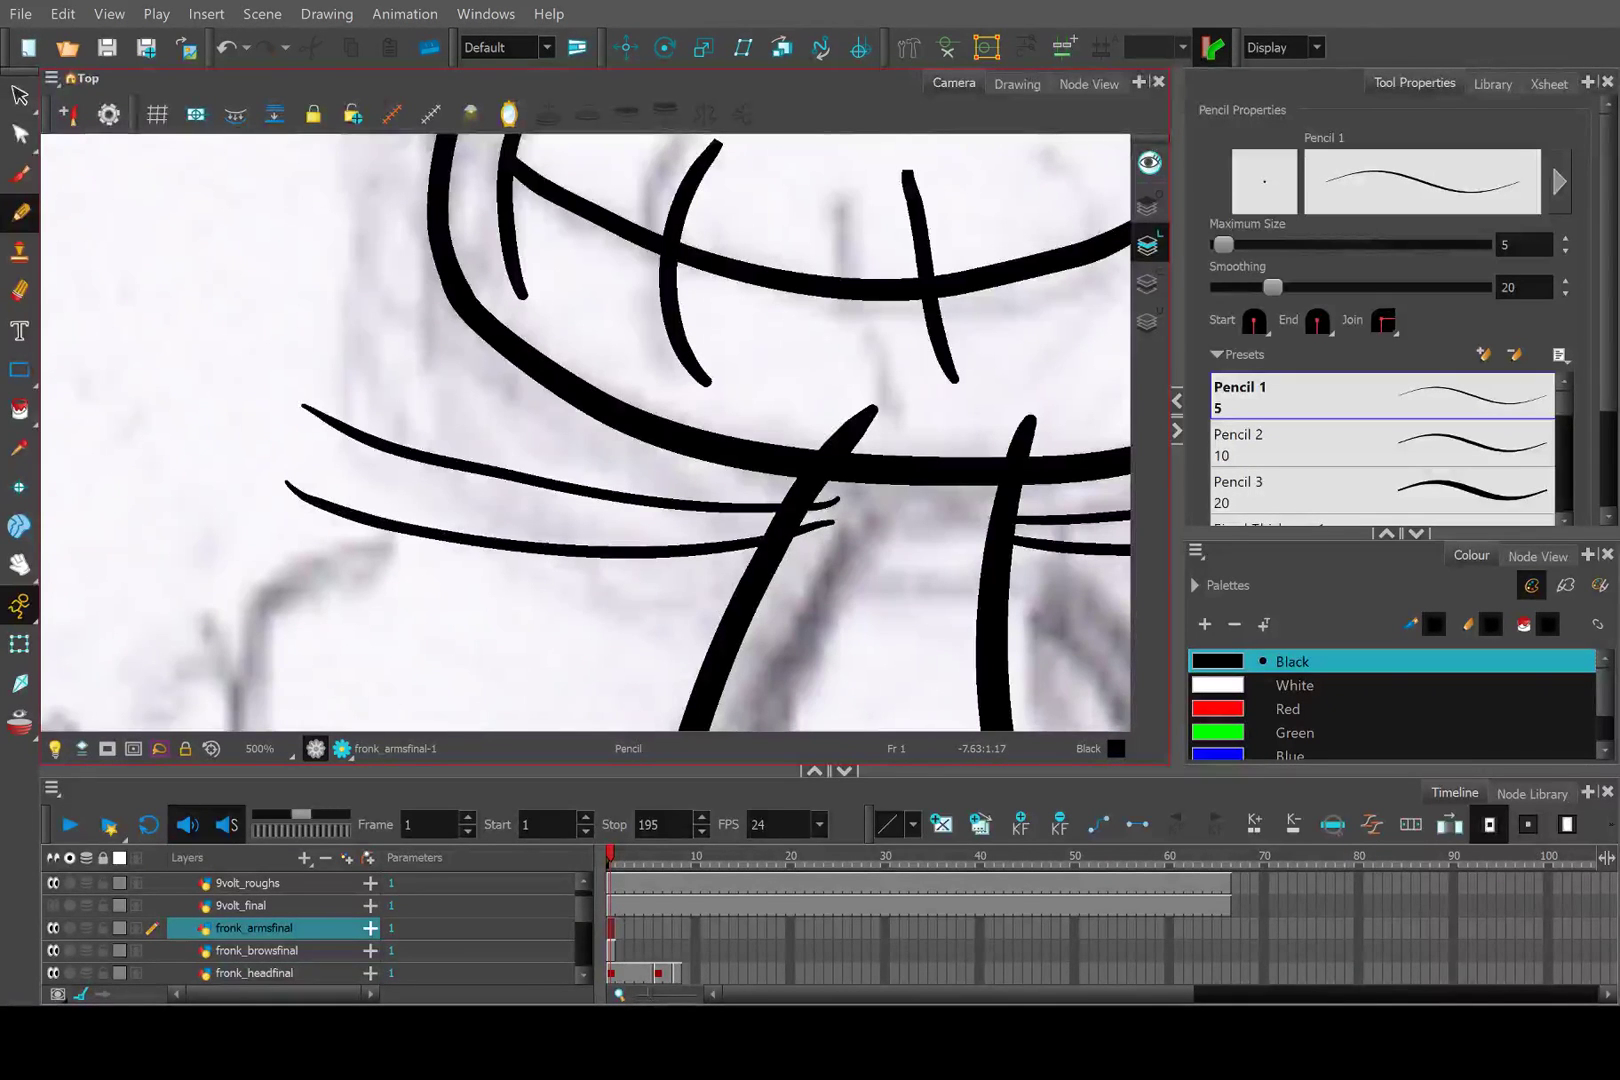
# Extend the outer end of the left arm's lower line slightly outward with the Contour Editor.
pyautogui.scroll(-5, 289, 400)
pyautogui.scroll(5, 255, 390)
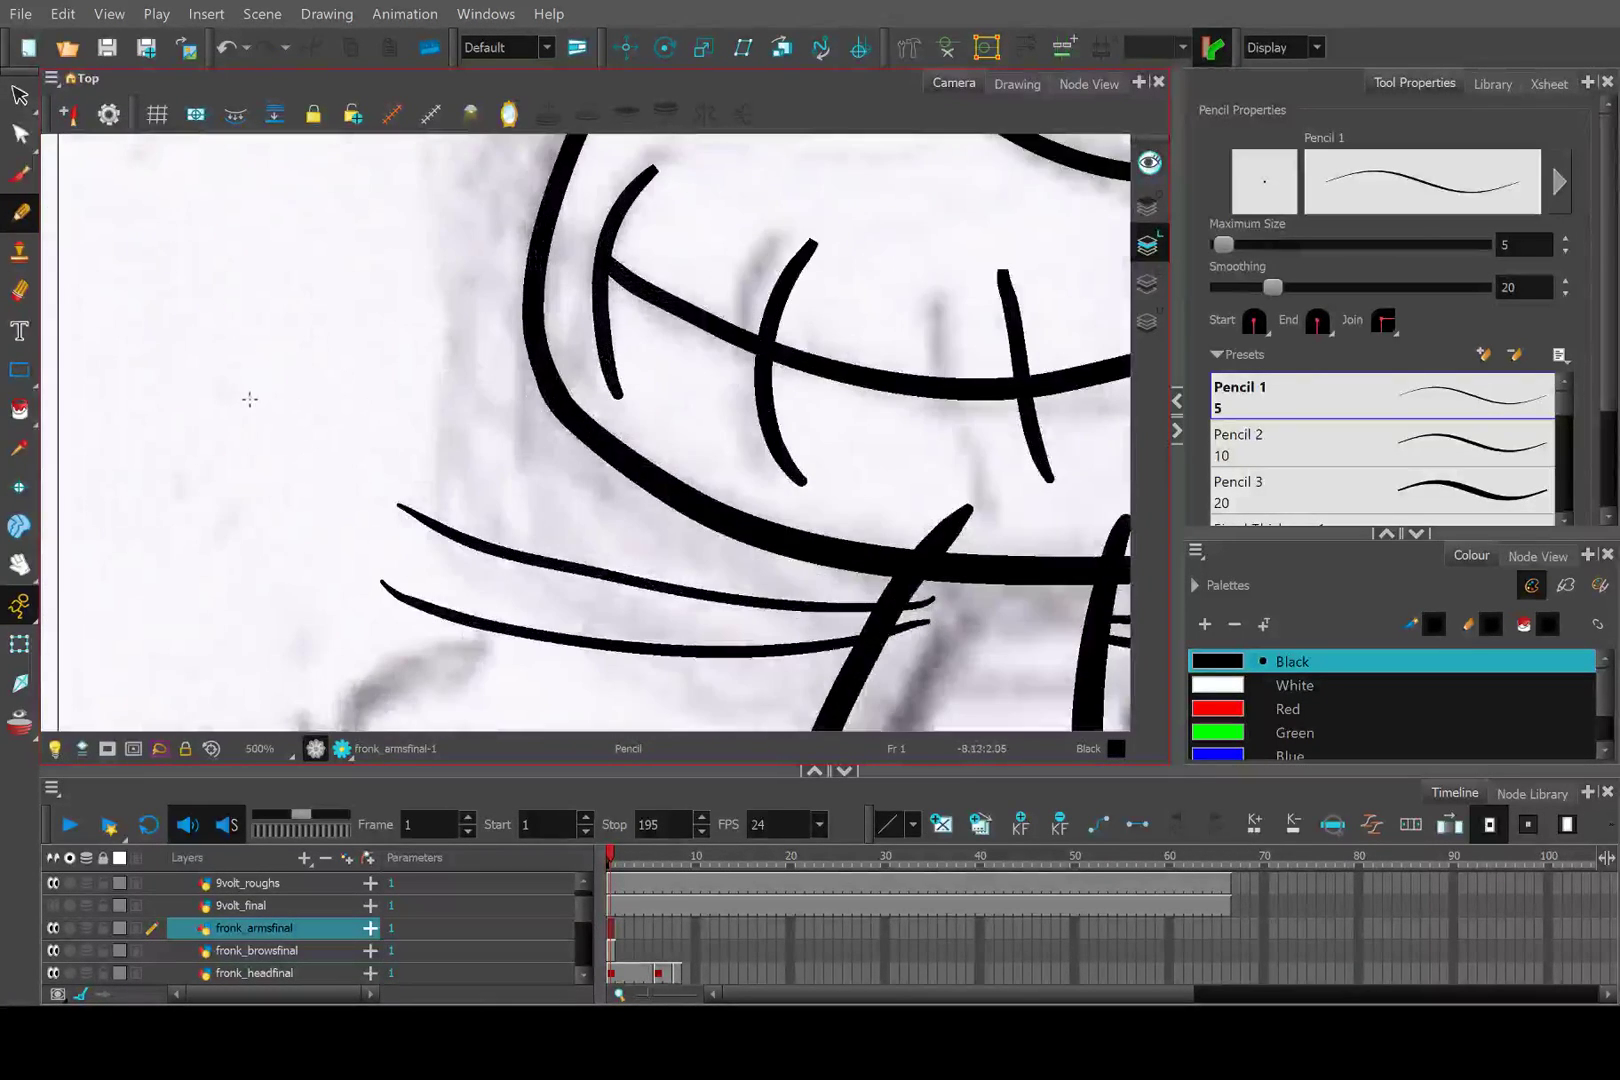
pyautogui.click(20, 133)
pyautogui.moveTo(355, 560)
pyautogui.mouseDown()
pyautogui.moveTo(546, 621)
pyautogui.moveTo(444, 664)
pyautogui.moveTo(366, 583)
pyautogui.mouseUp()
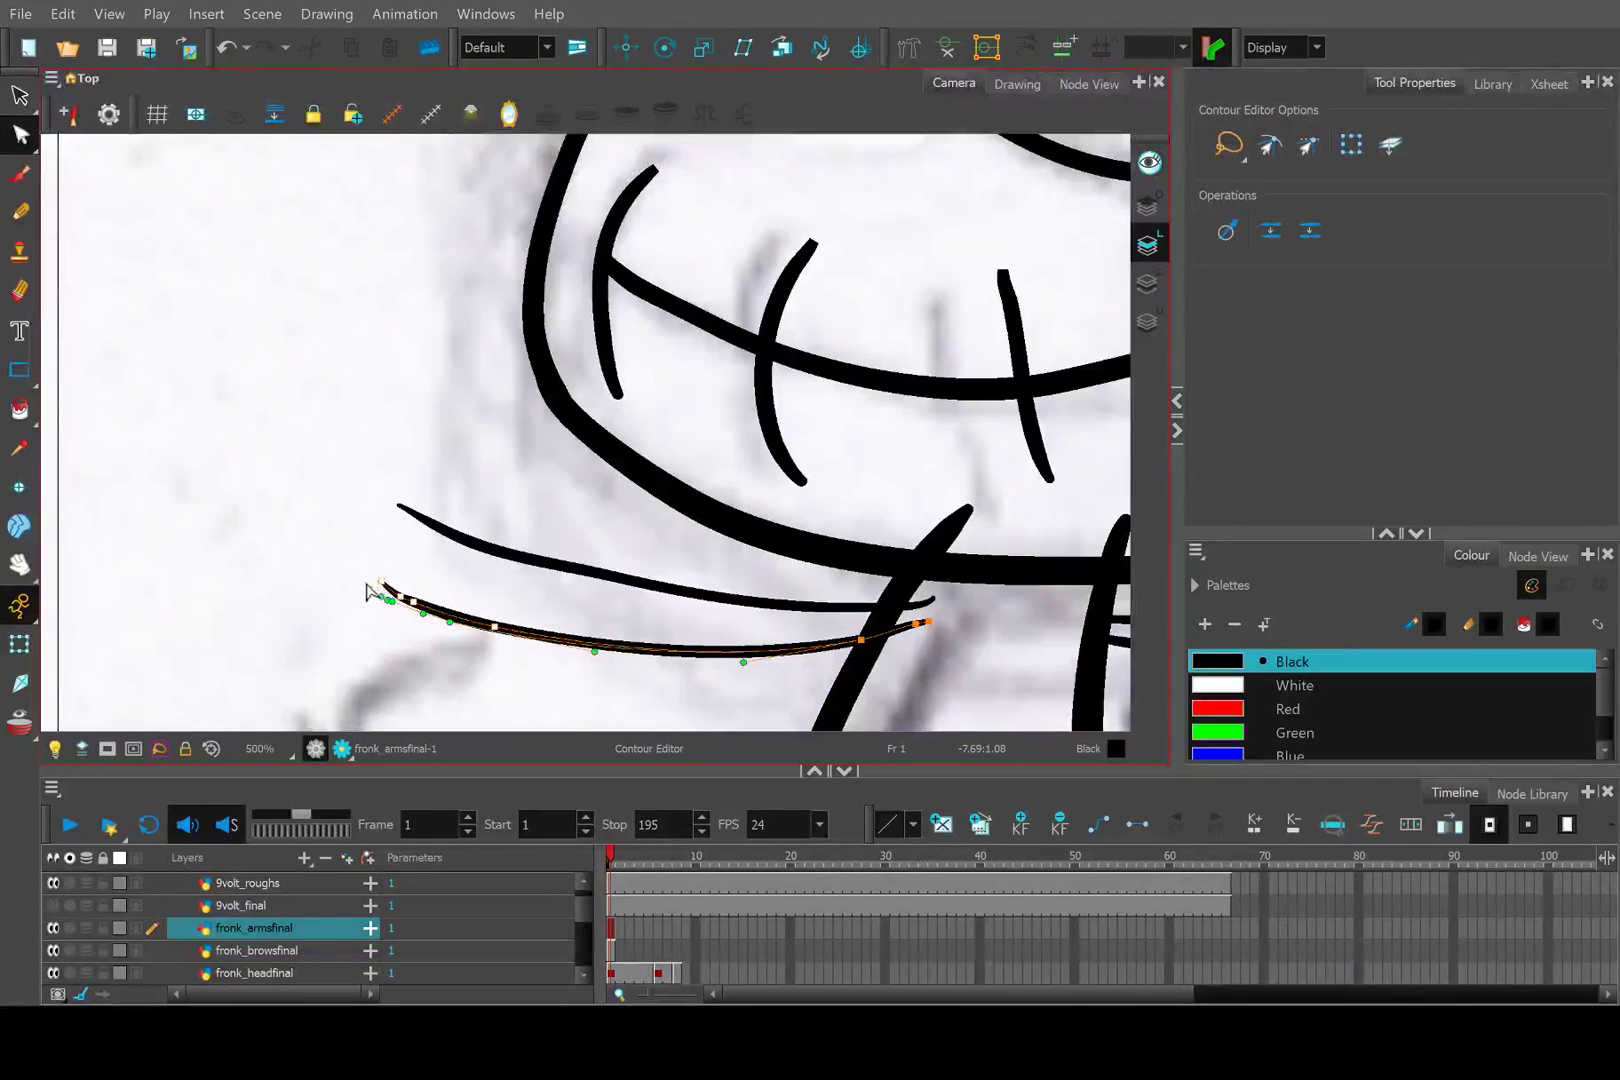
pyautogui.click(393, 535)
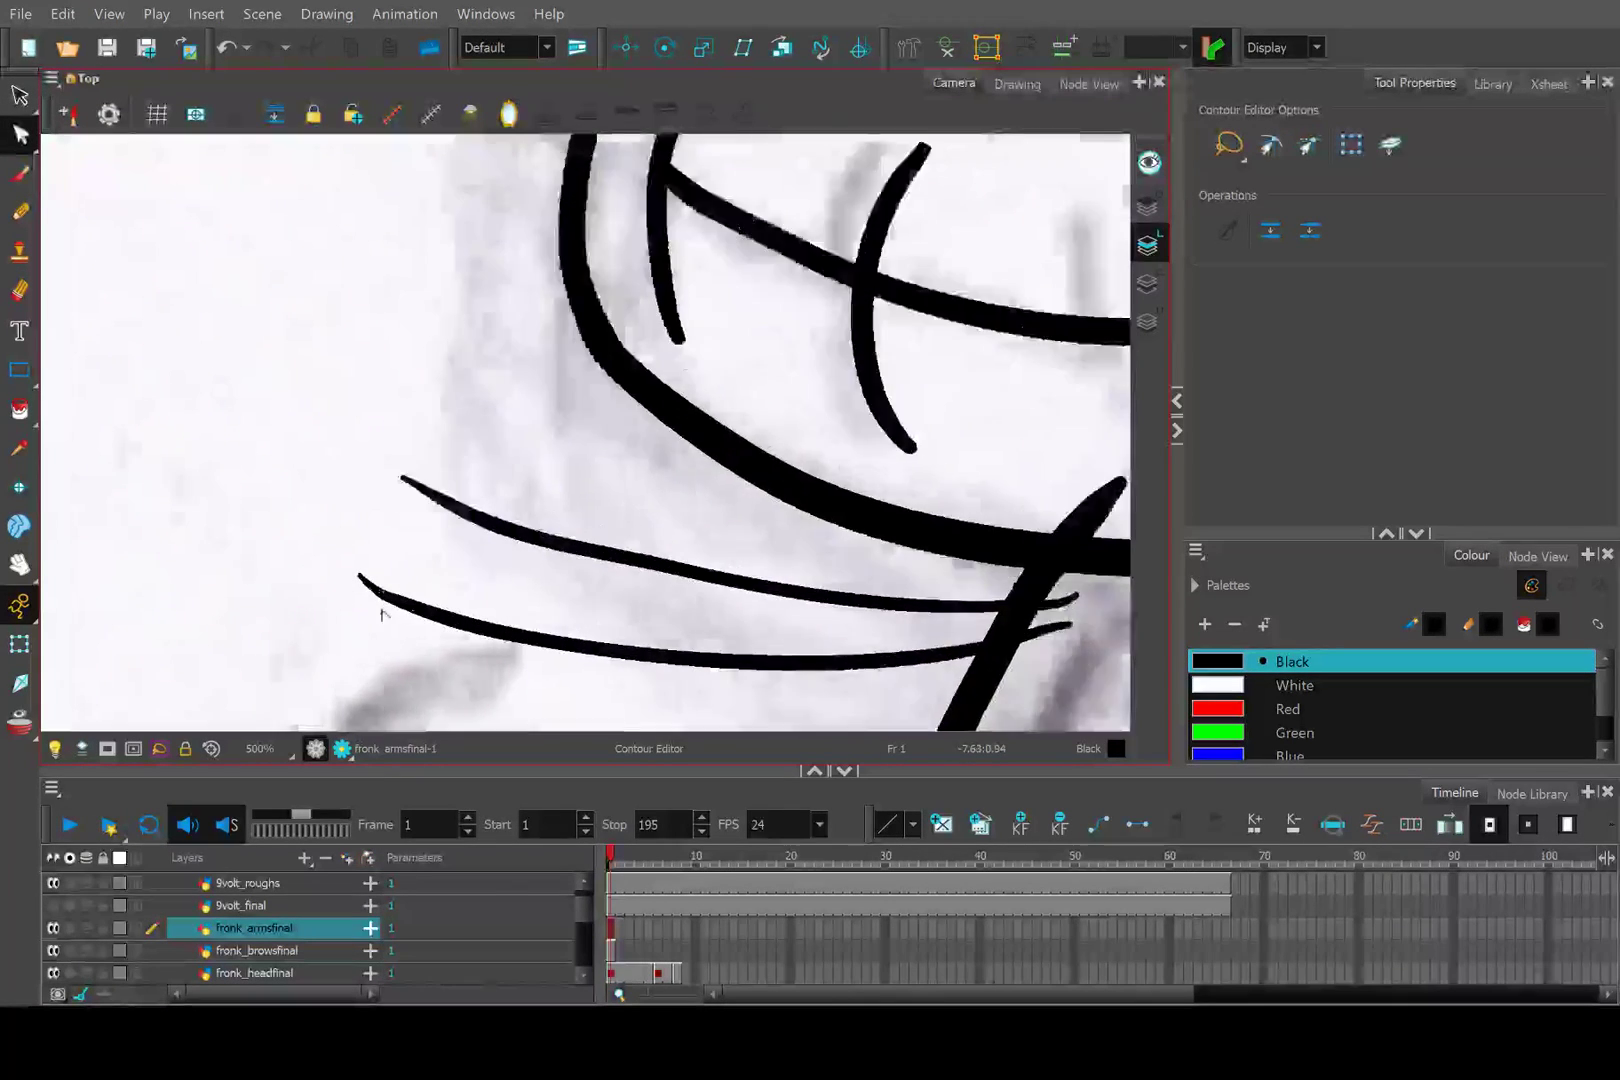
# Adjust the end point and neighbouring anchor points of the left arm's lower line to smooth its outer end.
pyautogui.scroll(3, 381, 613)
pyautogui.click(385, 578)
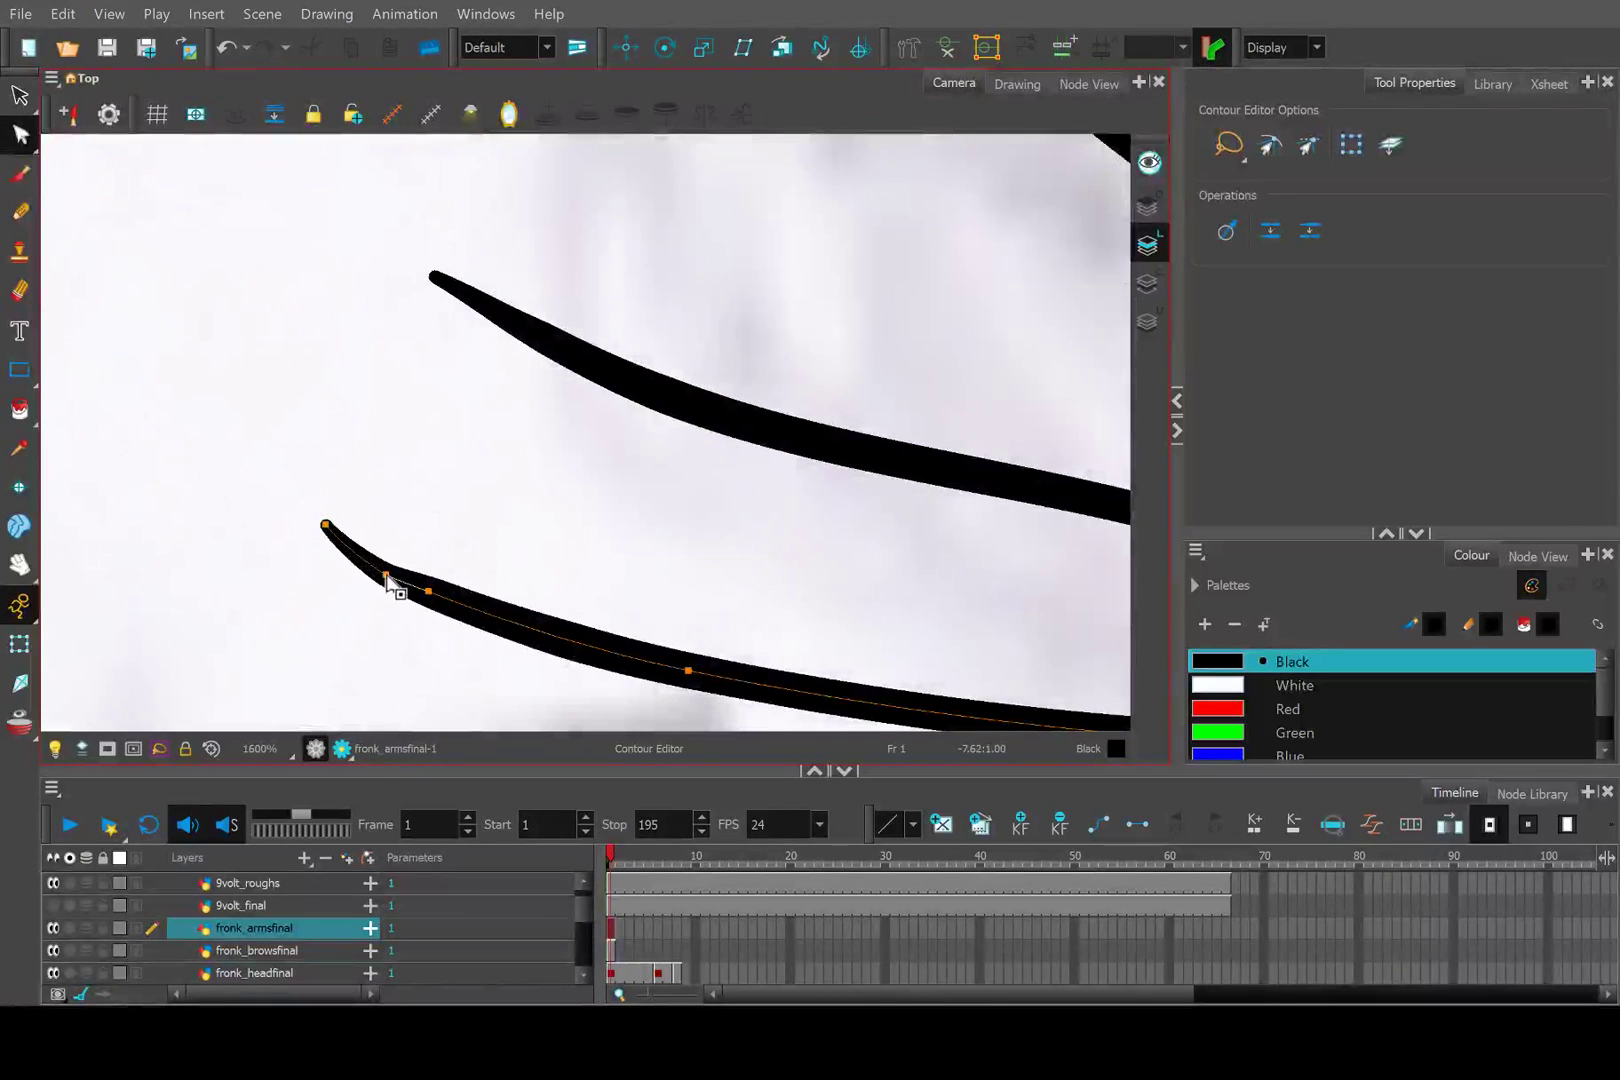
pyautogui.moveTo(379, 571); pyautogui.dragTo(296, 513)
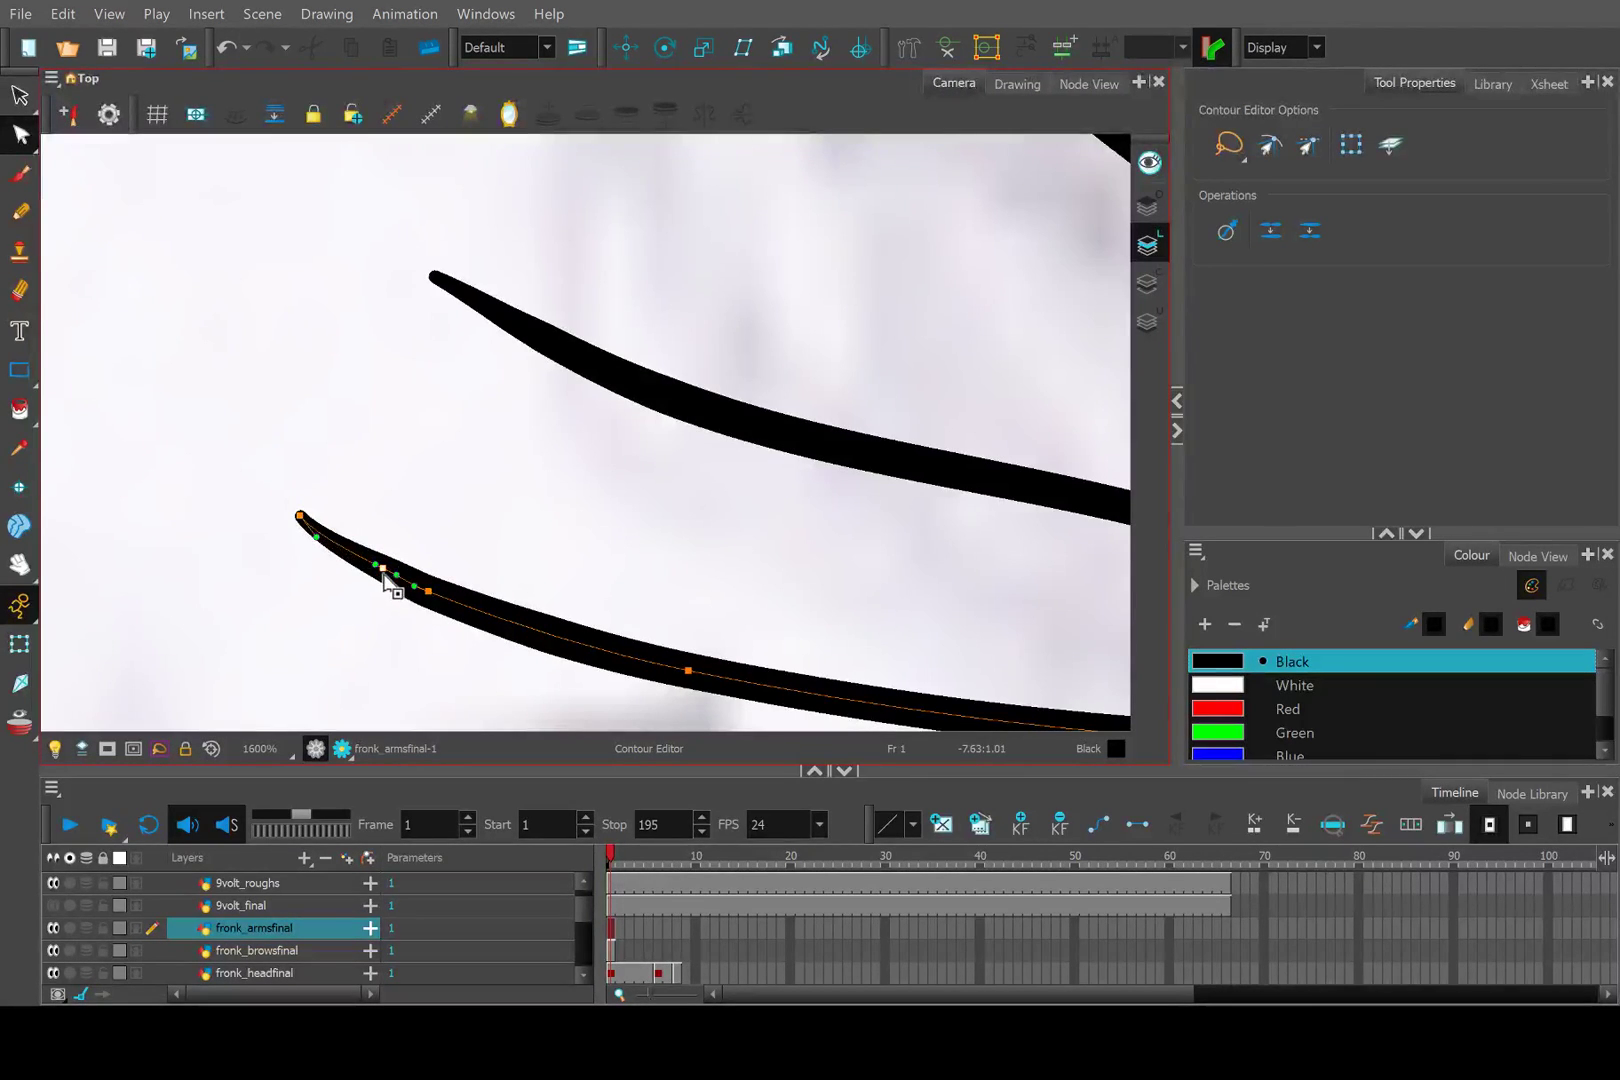
pyautogui.moveTo(382, 572); pyautogui.dragTo(372, 570)
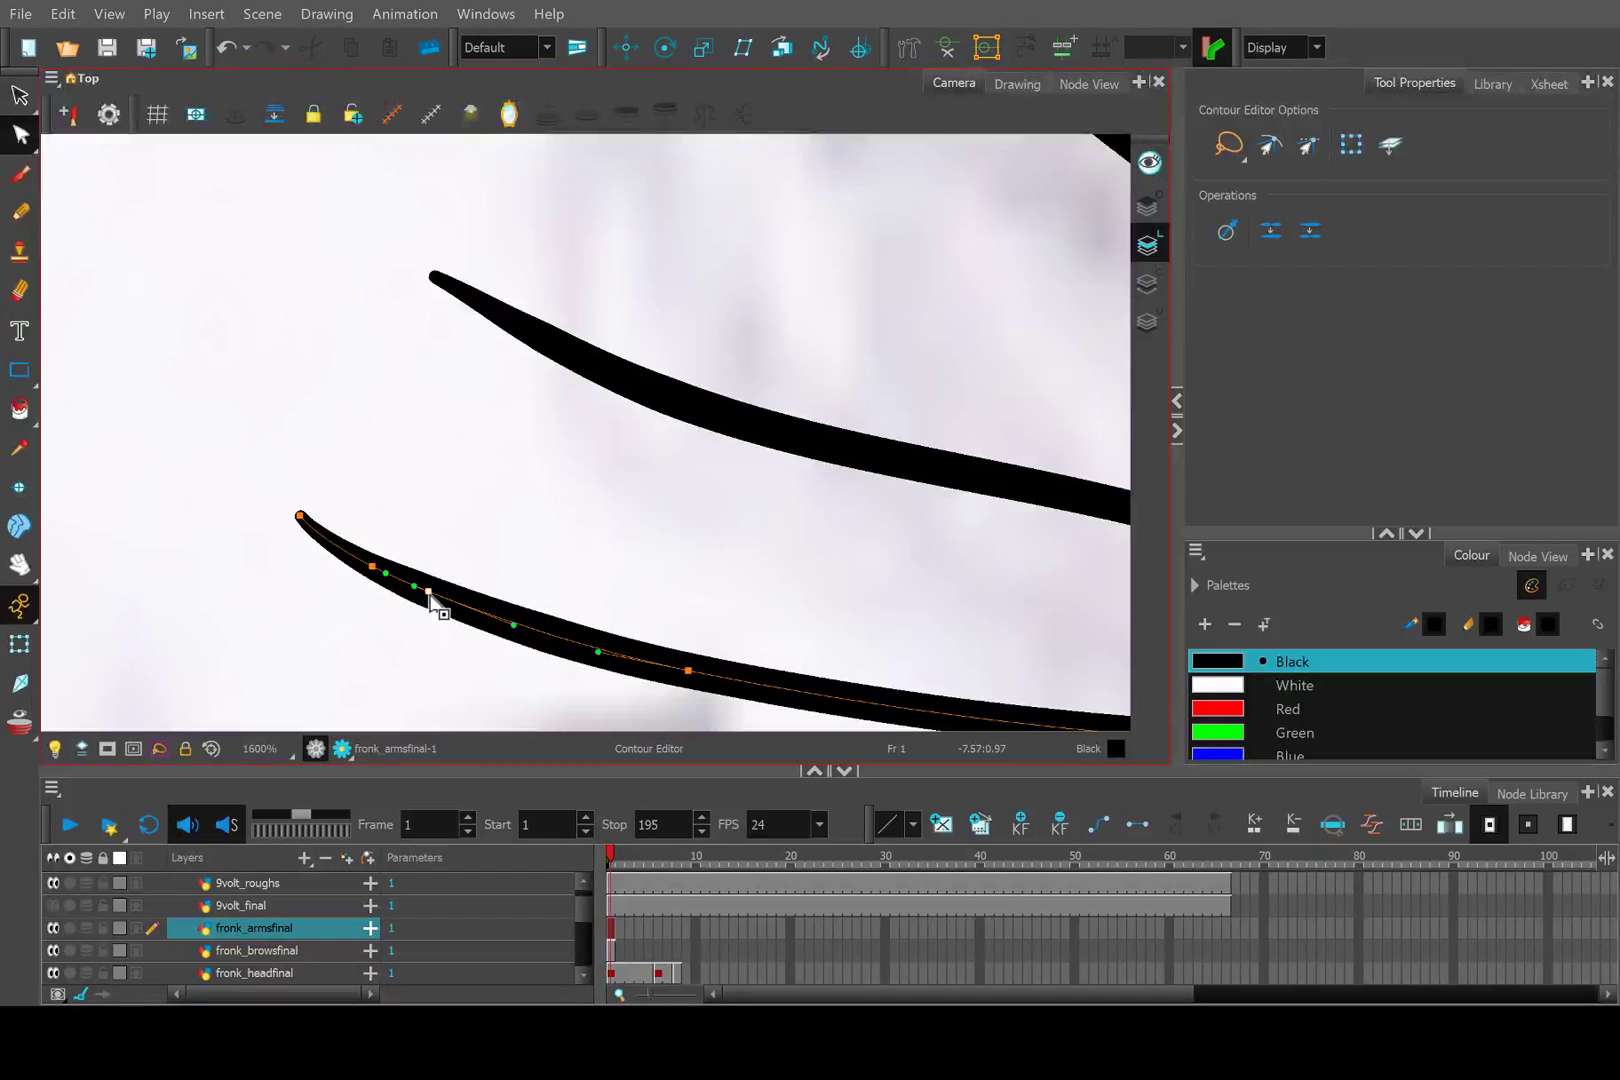
pyautogui.scroll(-2, 438, 497)
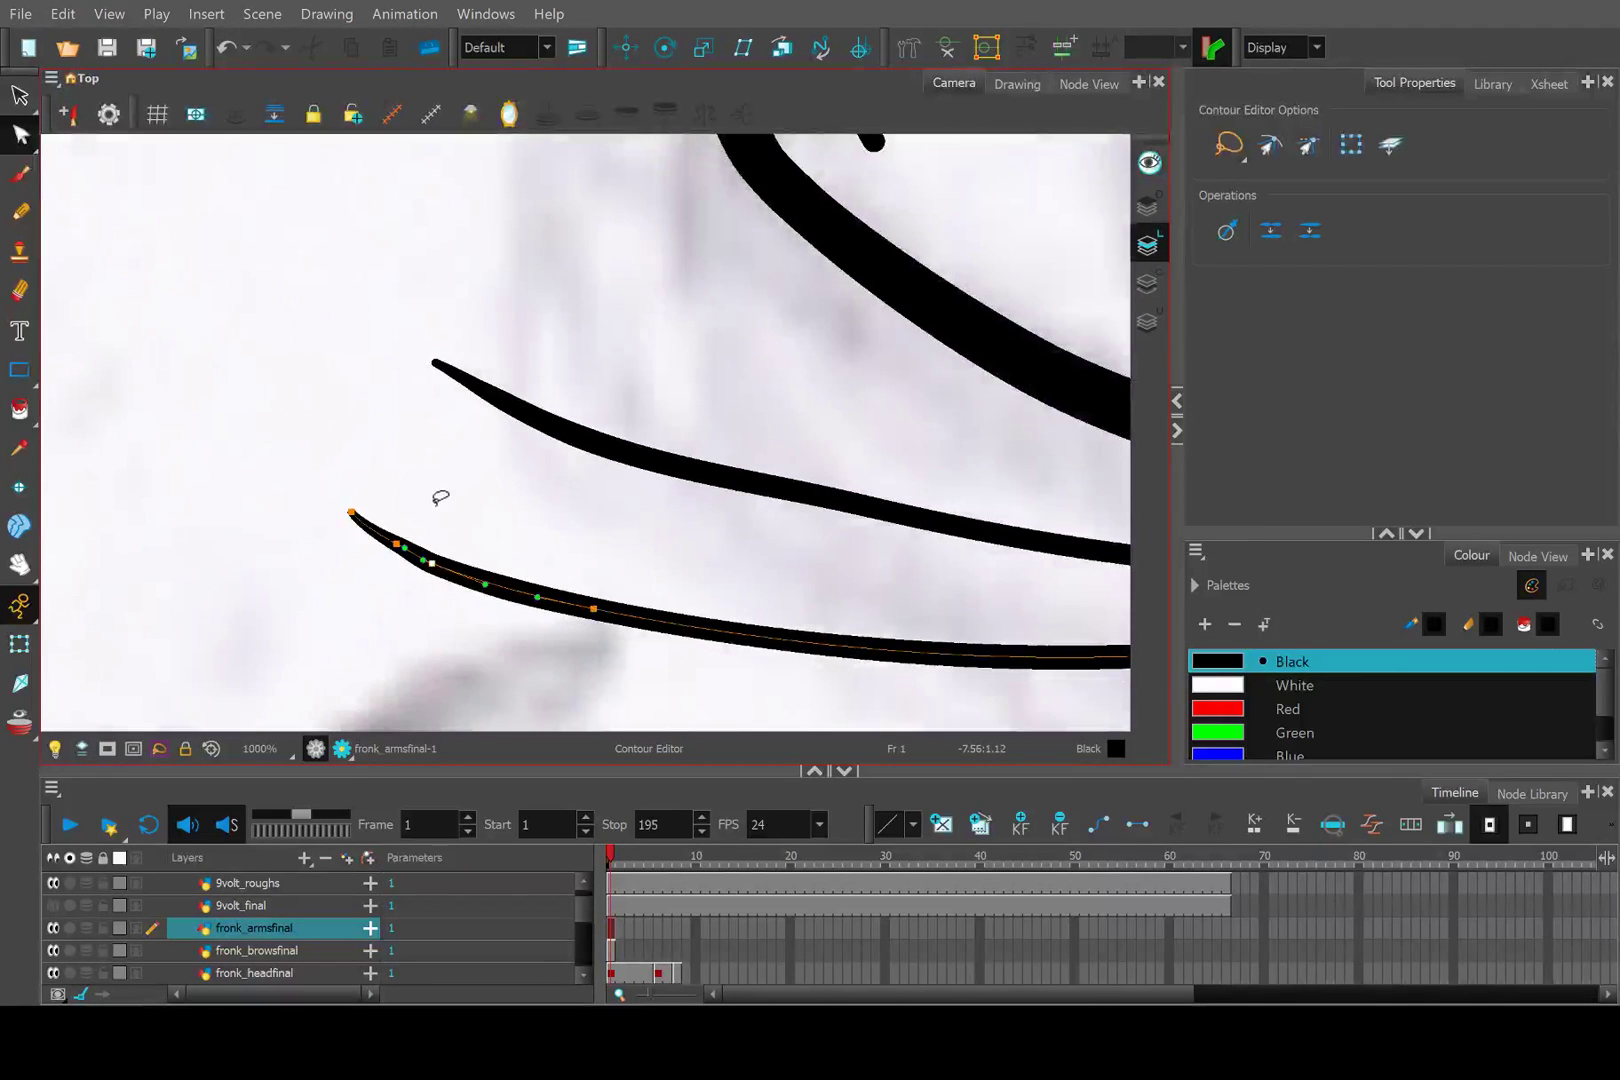
pyautogui.scroll(-2, 440, 497)
pyautogui.scroll(2, 495, 524)
pyautogui.press('space')
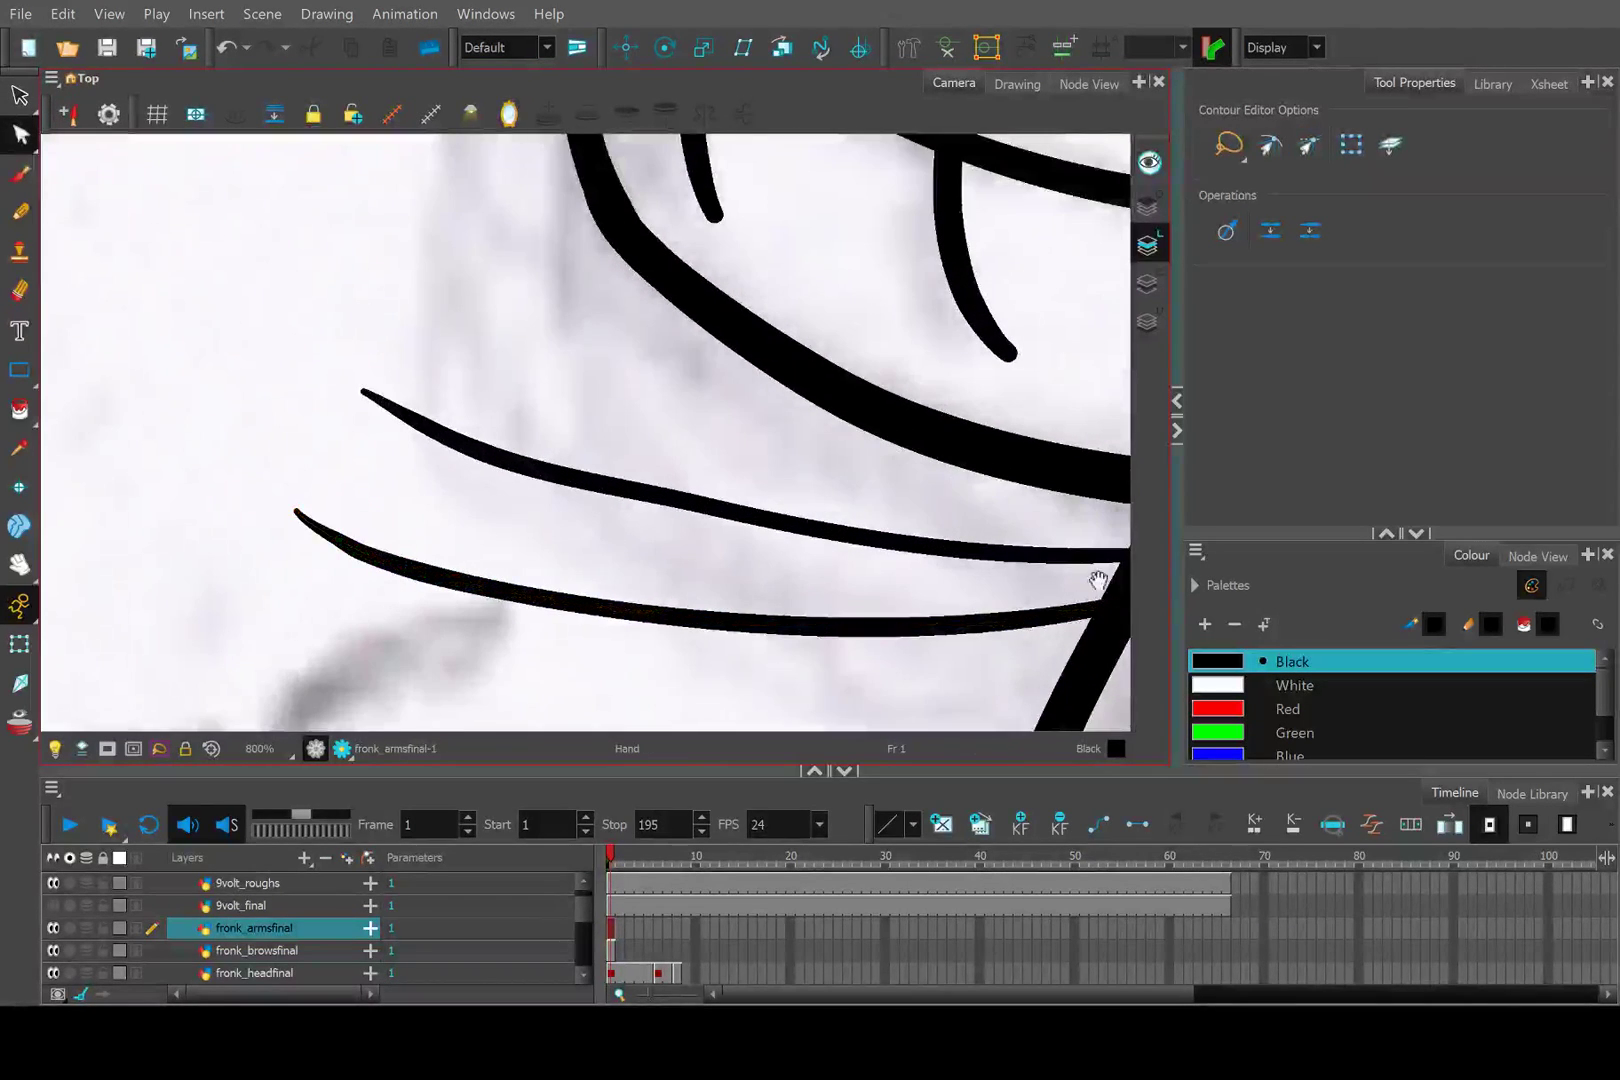
# Examine the hands in the rough sketch of the second pose and compare them with the inked character.
pyautogui.scroll(-4, 590, 488)
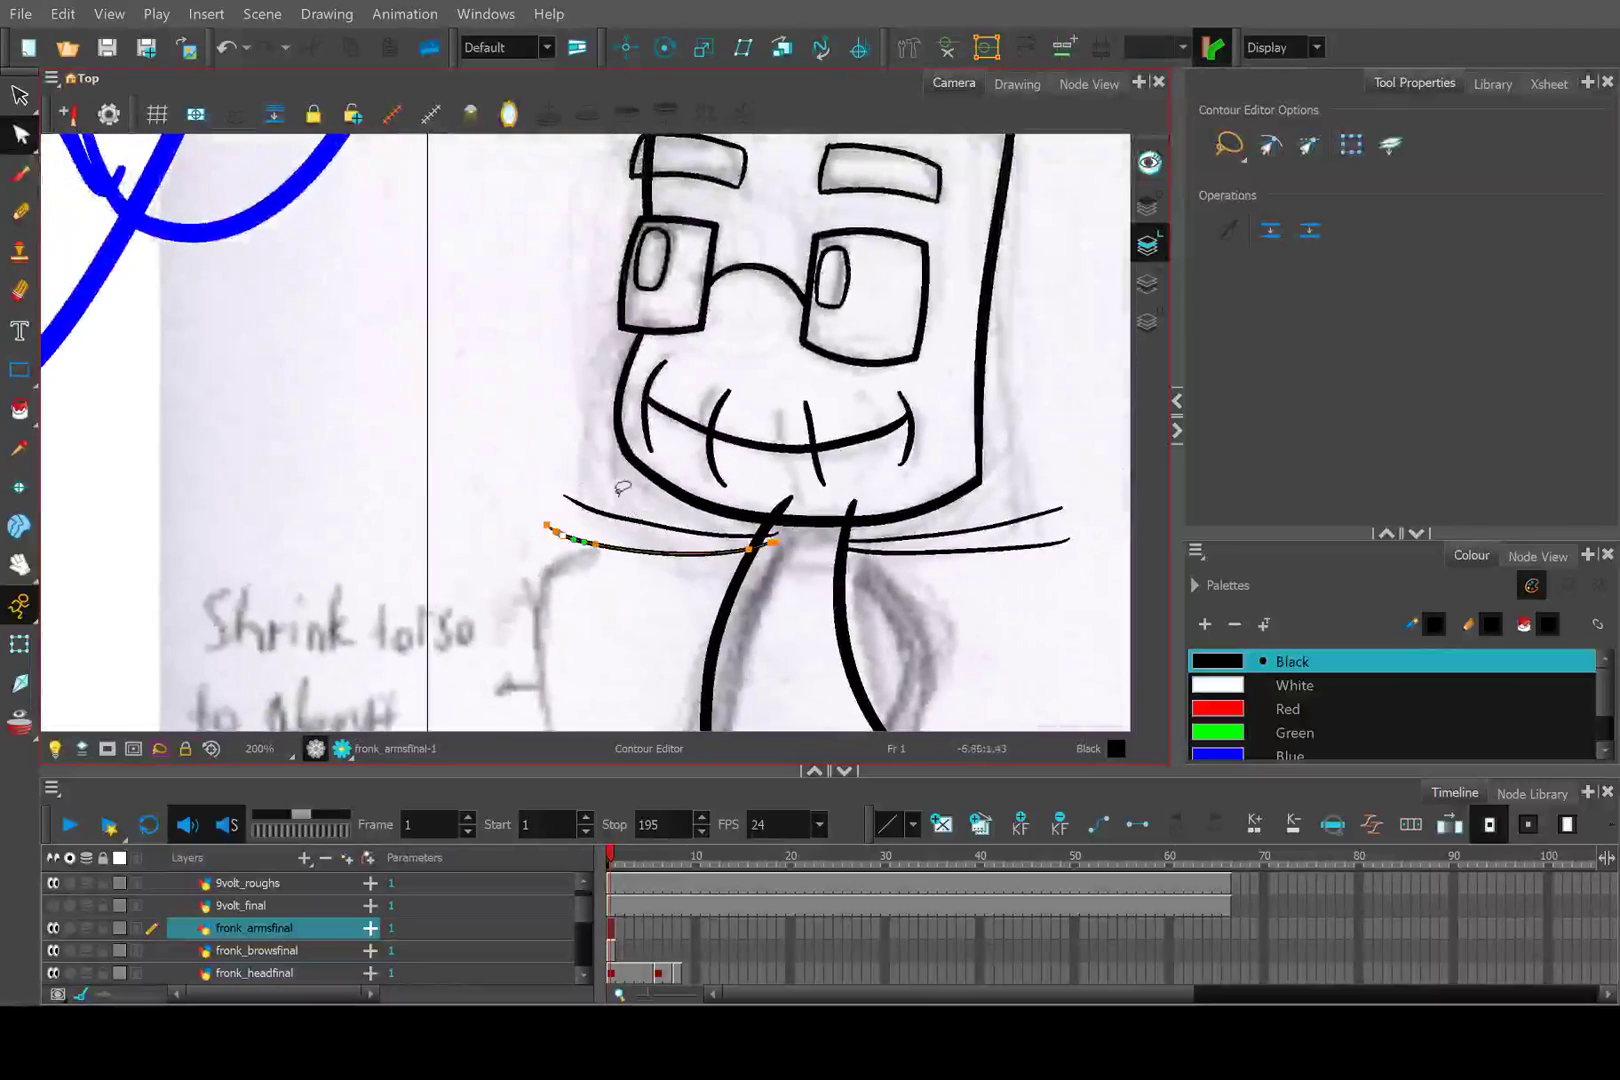
pyautogui.click(19, 211)
pyautogui.scroll(-4, 808, 502)
pyautogui.press('space')
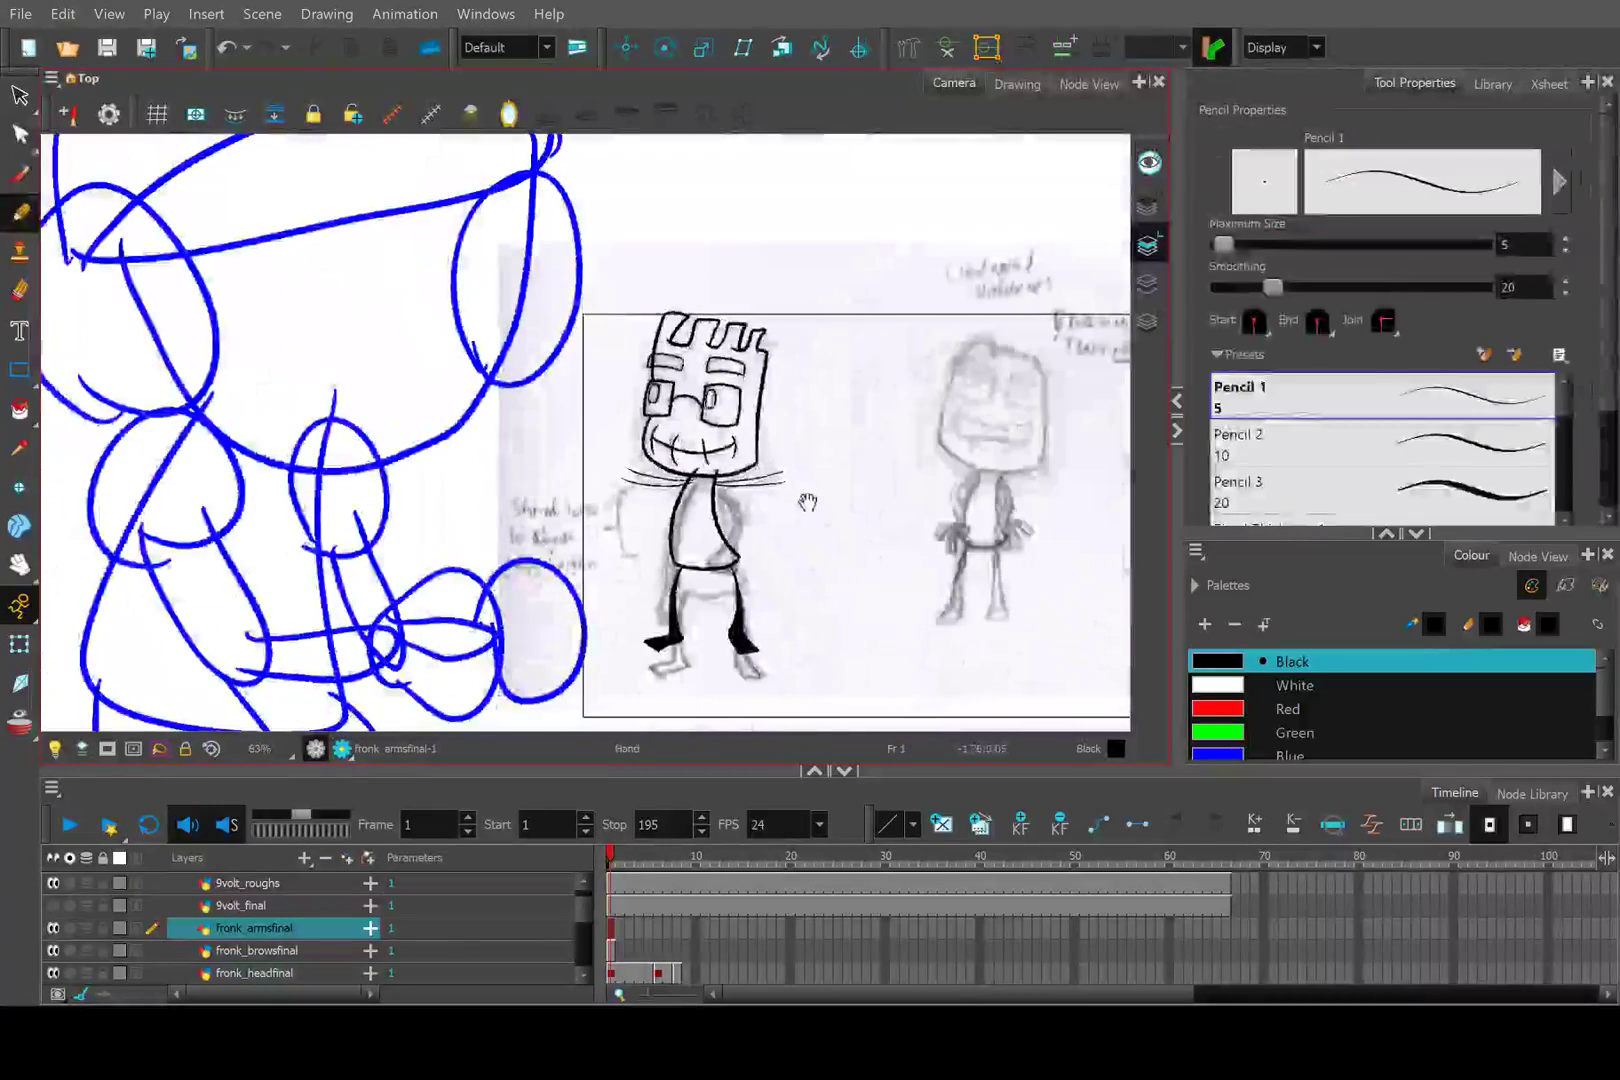
pyautogui.moveTo(808, 502)
pyautogui.mouseDown()
pyautogui.moveTo(579, 560)
pyautogui.moveTo(773, 571)
pyautogui.mouseUp()
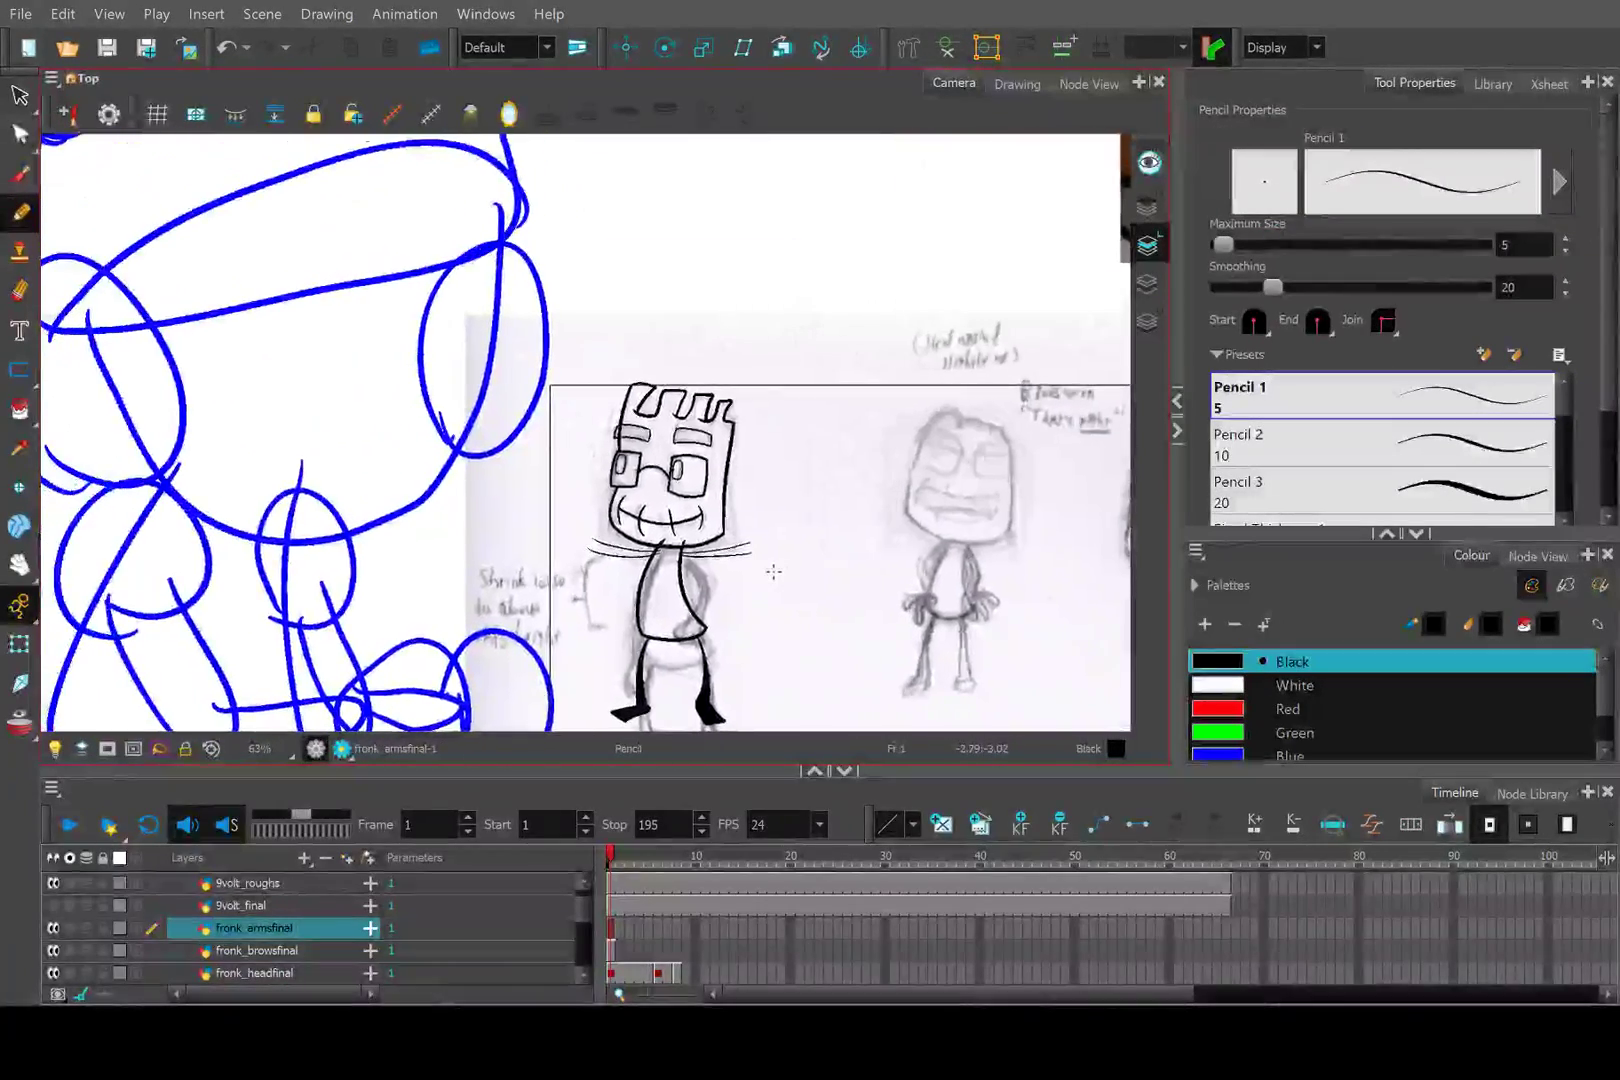
pyautogui.press('space')
pyautogui.moveTo(832, 470); pyautogui.dragTo(145, 651)
pyautogui.moveTo(604, 387)
pyautogui.mouseDown()
pyautogui.moveTo(697, 195)
pyautogui.moveTo(658, 250)
pyautogui.mouseUp()
pyautogui.scroll(4, 381, 510)
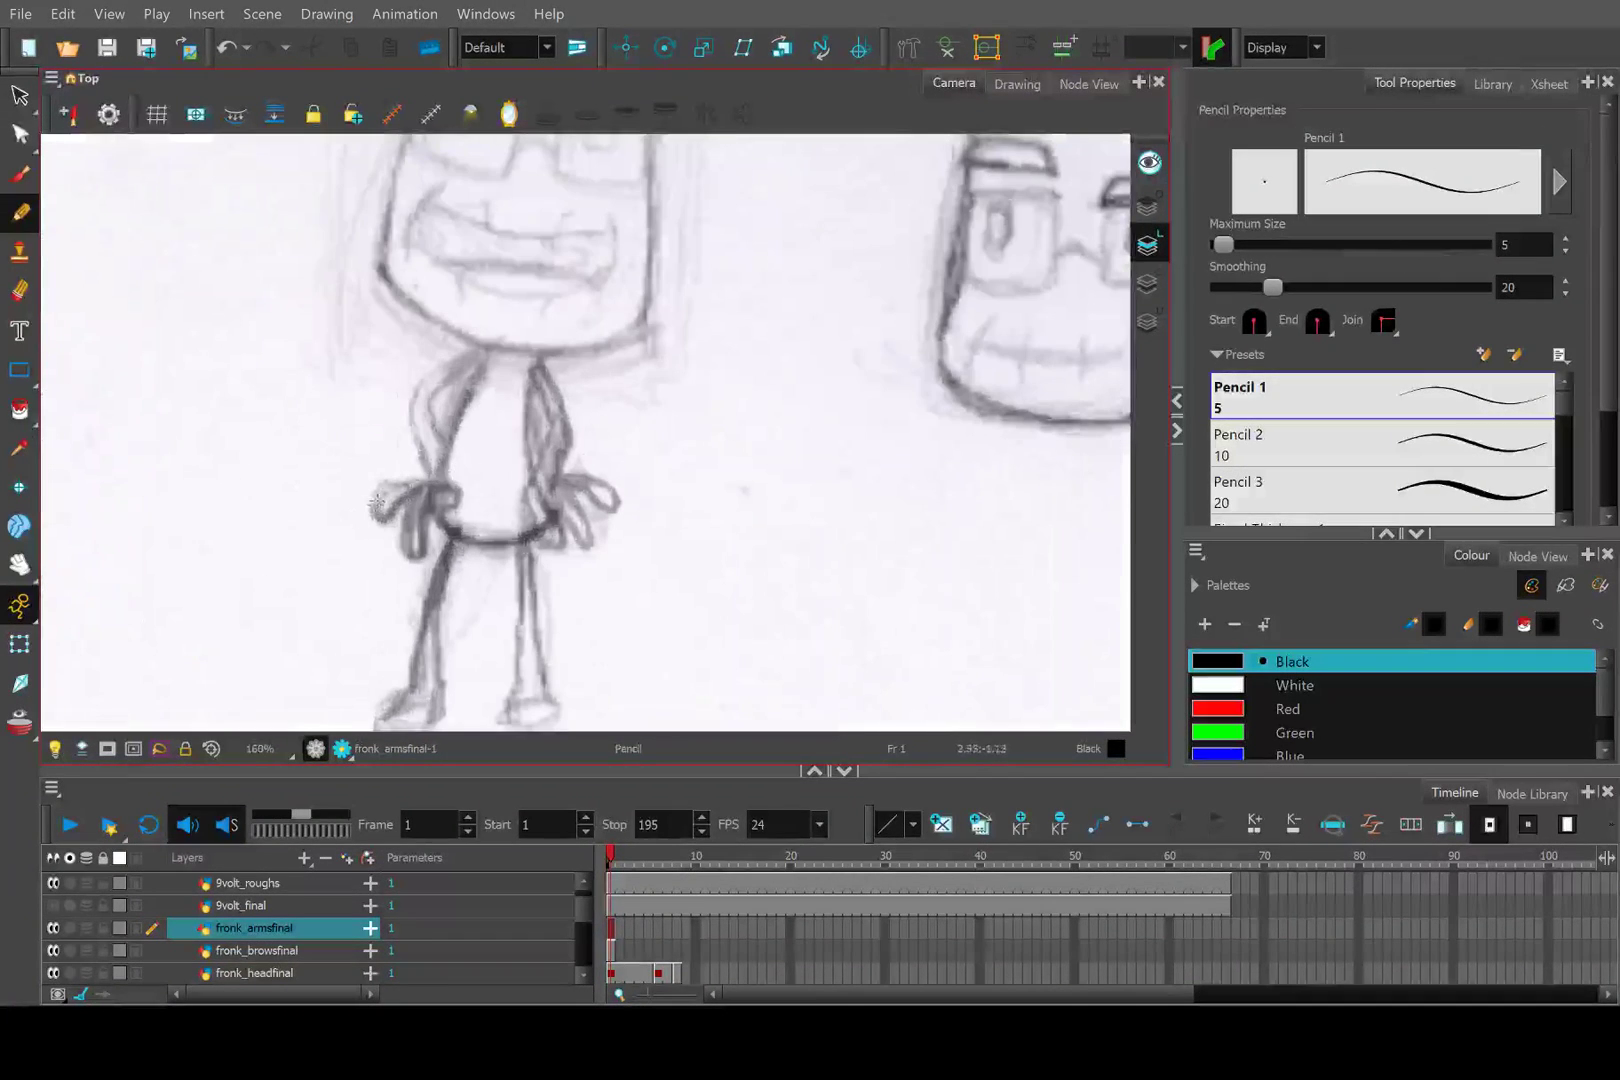
pyautogui.scroll(-5, 413, 531)
pyautogui.moveTo(880, 140)
pyautogui.mouseDown()
pyautogui.moveTo(781, 351)
pyautogui.moveTo(582, 472)
pyautogui.mouseUp()
pyautogui.moveTo(410, 566); pyautogui.dragTo(1020, 186)
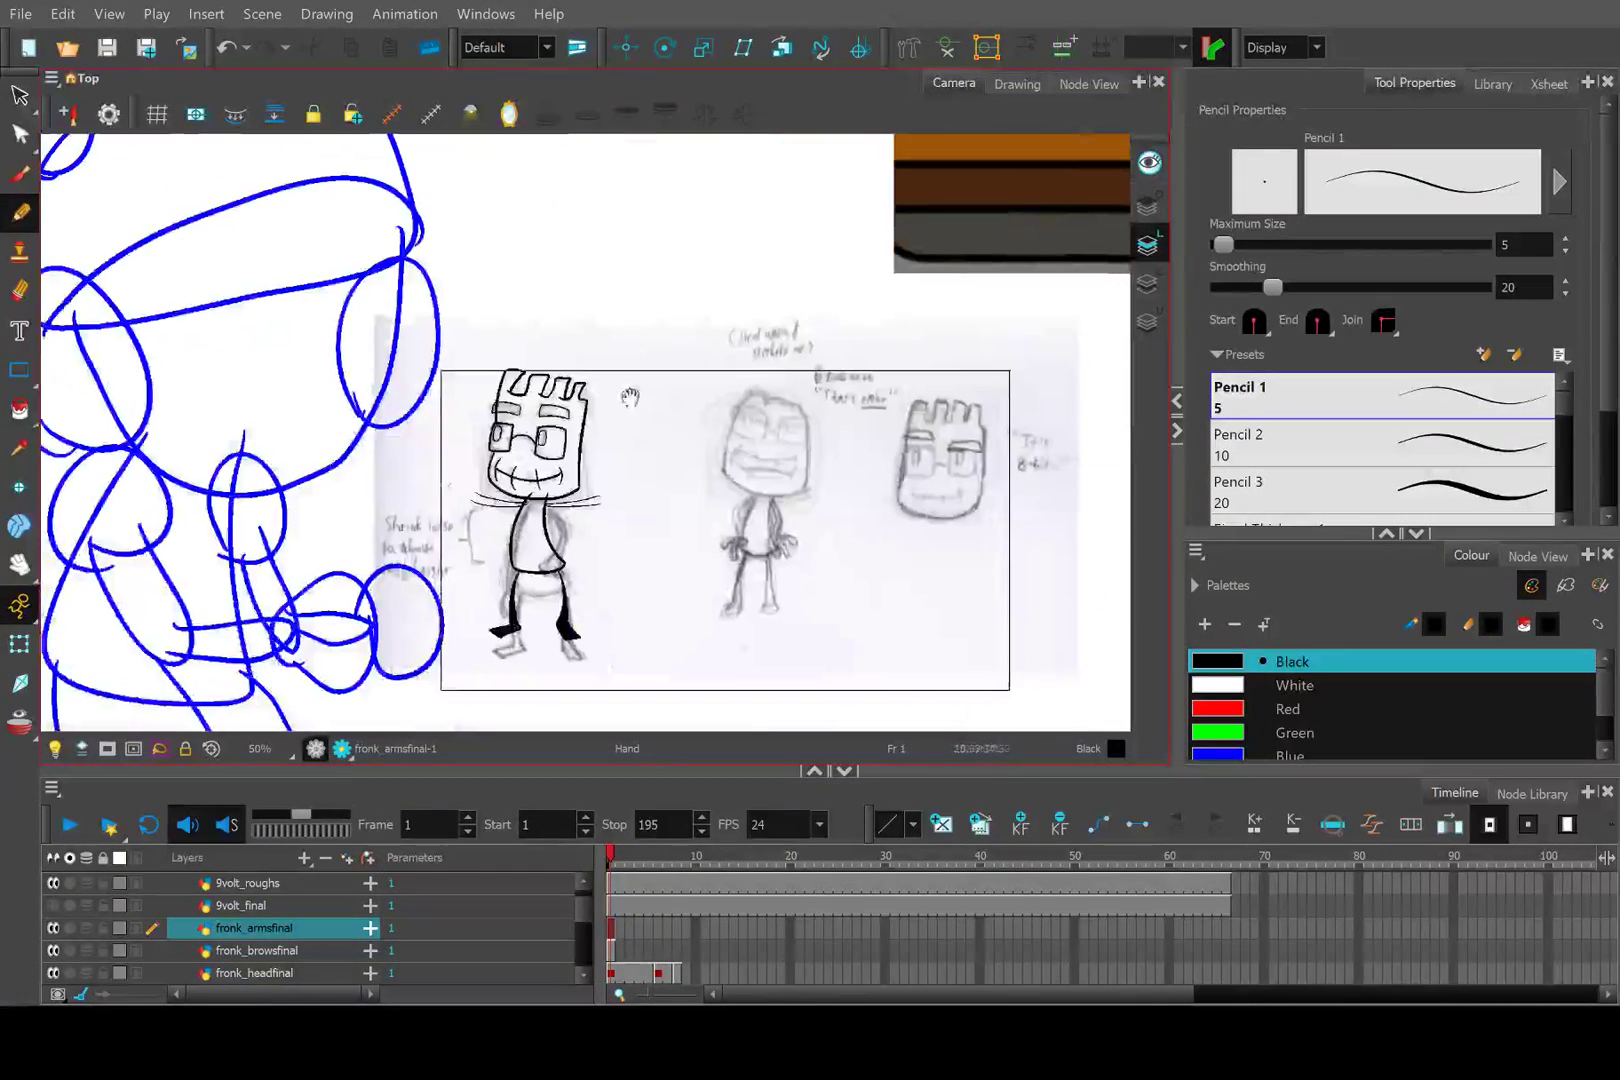
# Ink a curved hand edge joining the outer ends of the two left arm lines with the Pencil tool.
pyautogui.scroll(8, 1075, 420)
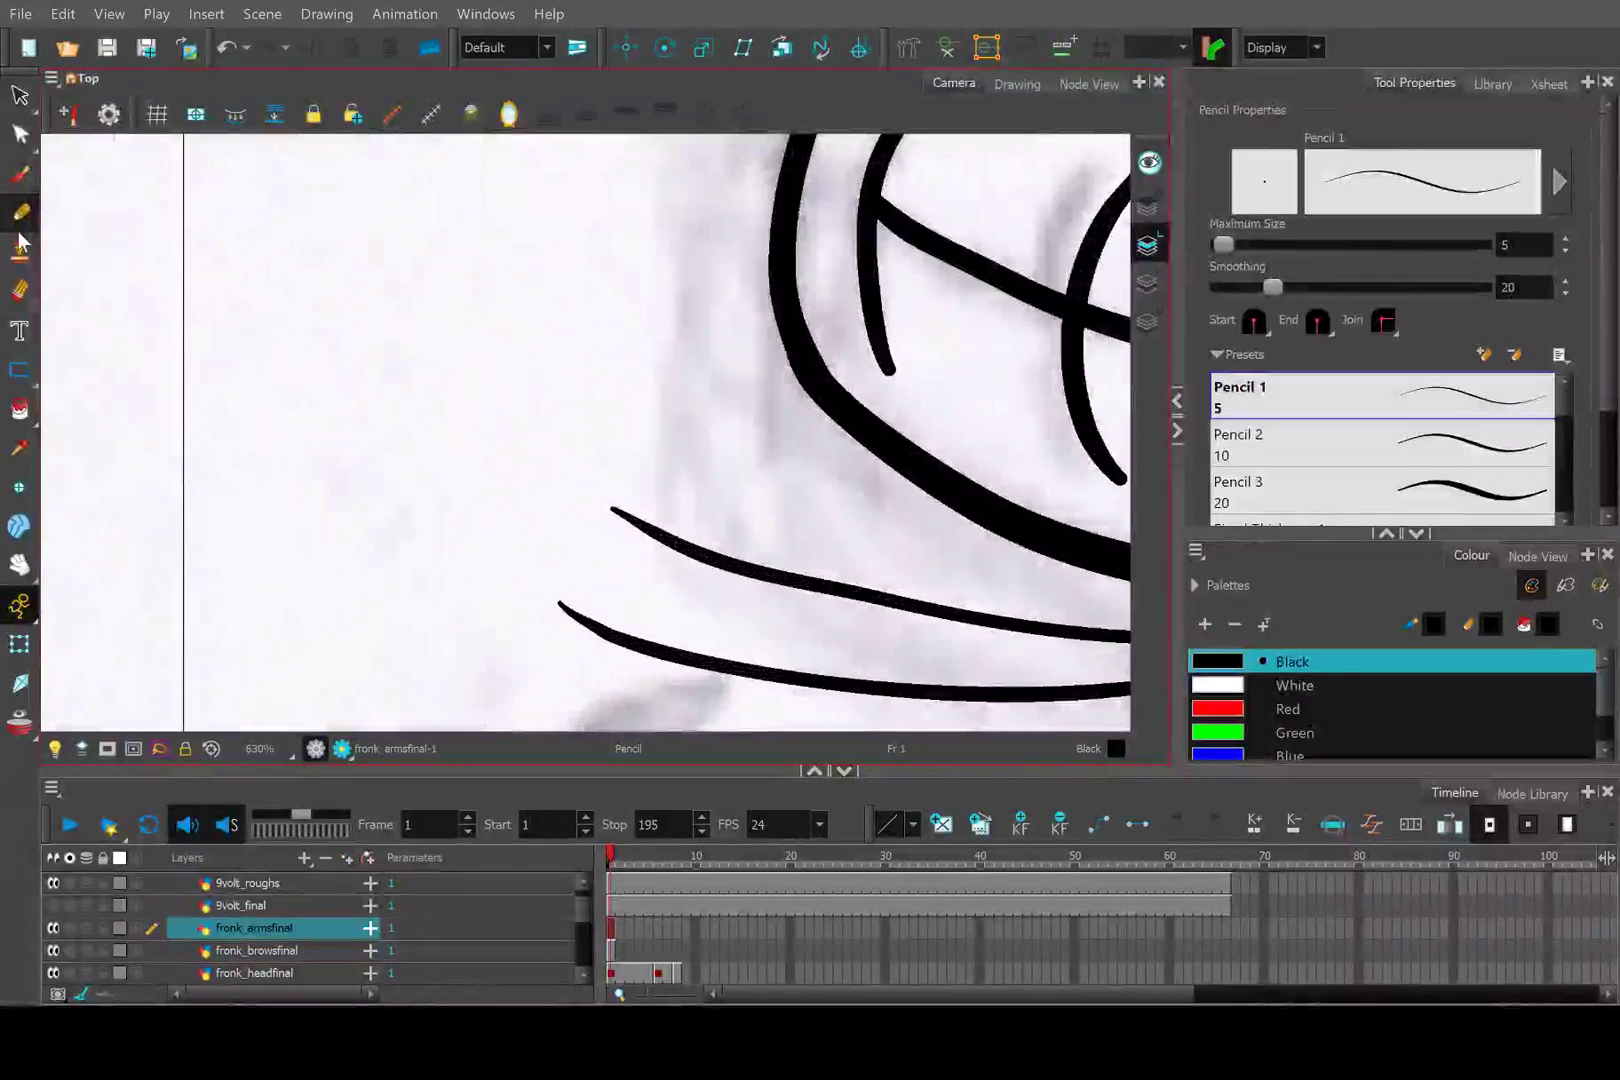
pyautogui.click(20, 213)
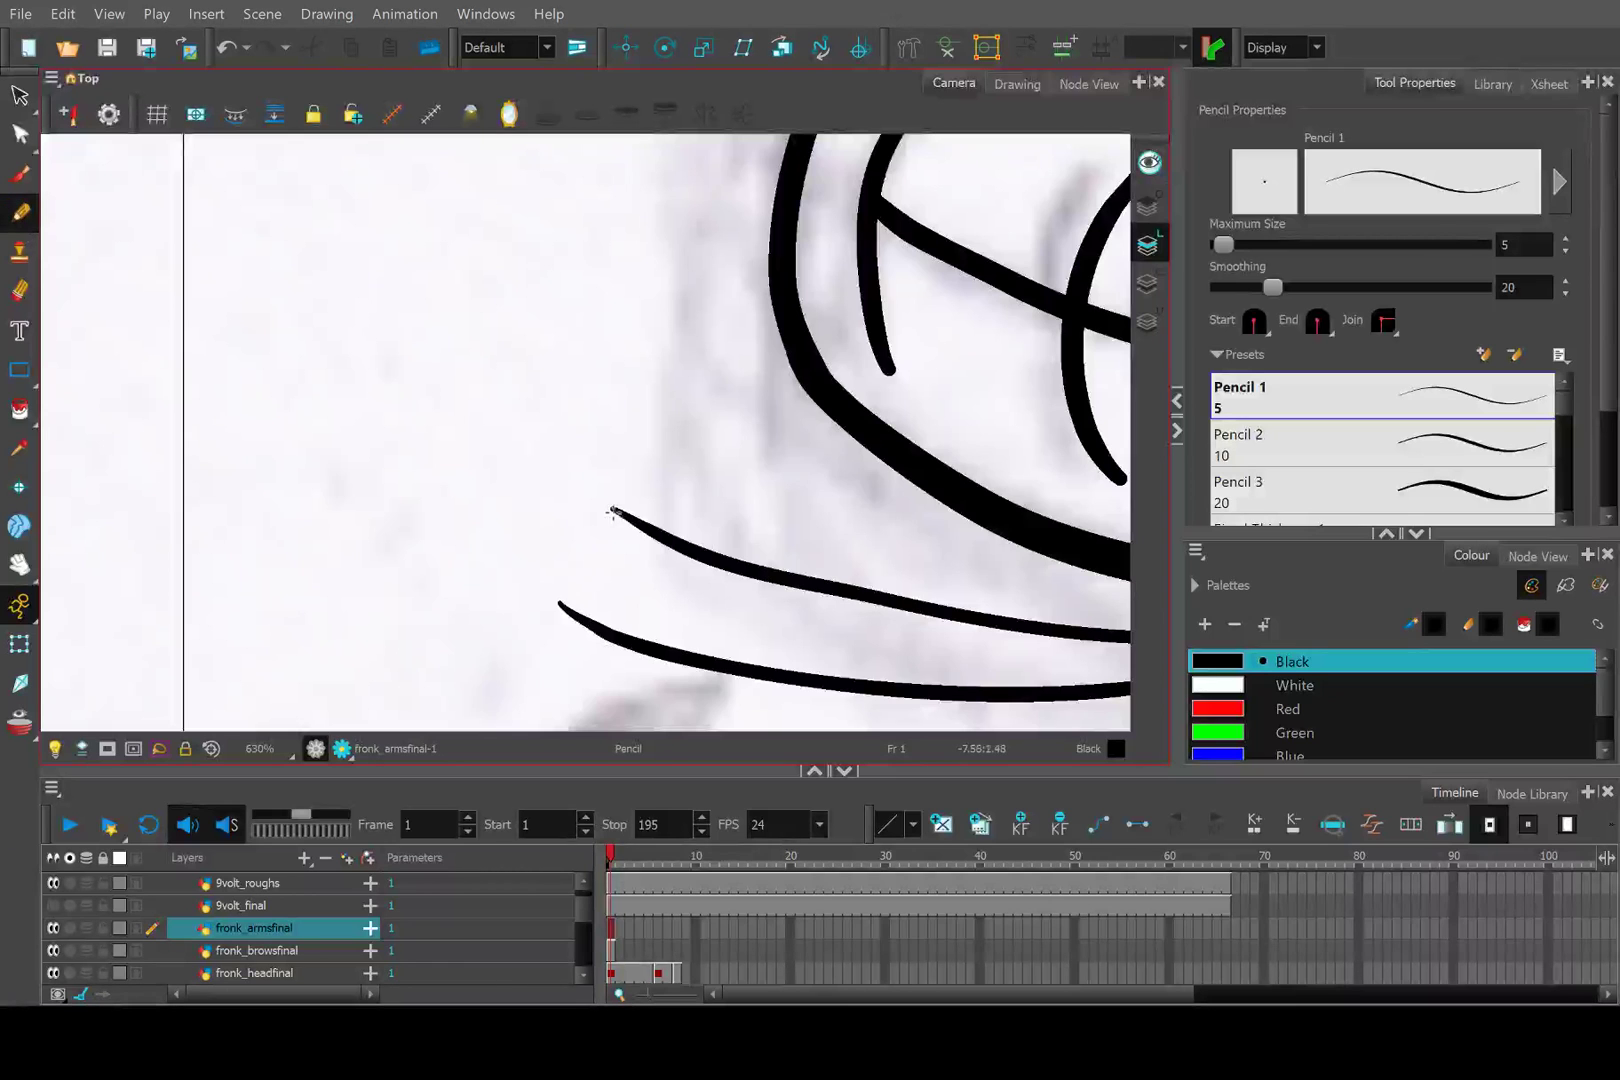
pyautogui.moveTo(610, 512); pyautogui.dragTo(572, 600)
pyautogui.hotkey('ctrl', 'z')
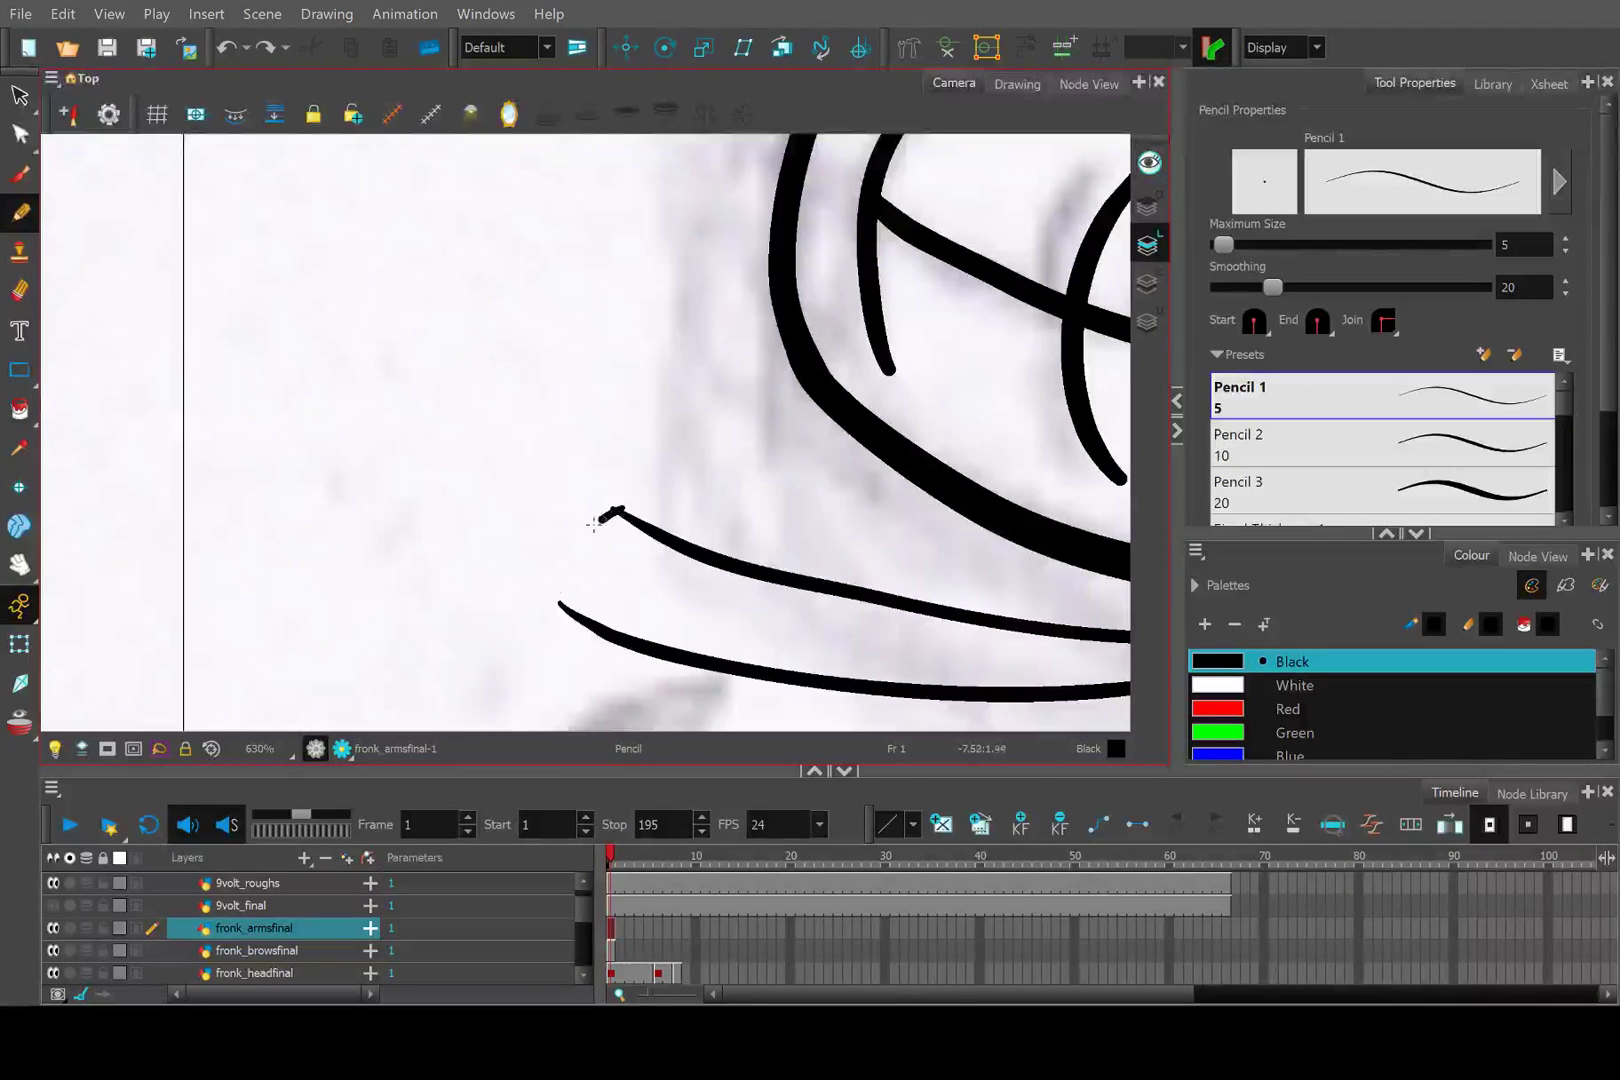
pyautogui.moveTo(611, 512)
pyautogui.mouseDown()
pyautogui.moveTo(562, 604)
pyautogui.moveTo(510, 451)
pyautogui.mouseUp()
pyautogui.hotkey('ctrl', 'z')
# Try out finger outlines at the lower and upper ends of the left hand's edge.
pyautogui.moveTo(562, 600)
pyautogui.mouseDown()
pyautogui.moveTo(444, 480)
pyautogui.moveTo(508, 452)
pyautogui.moveTo(572, 607)
pyautogui.mouseUp()
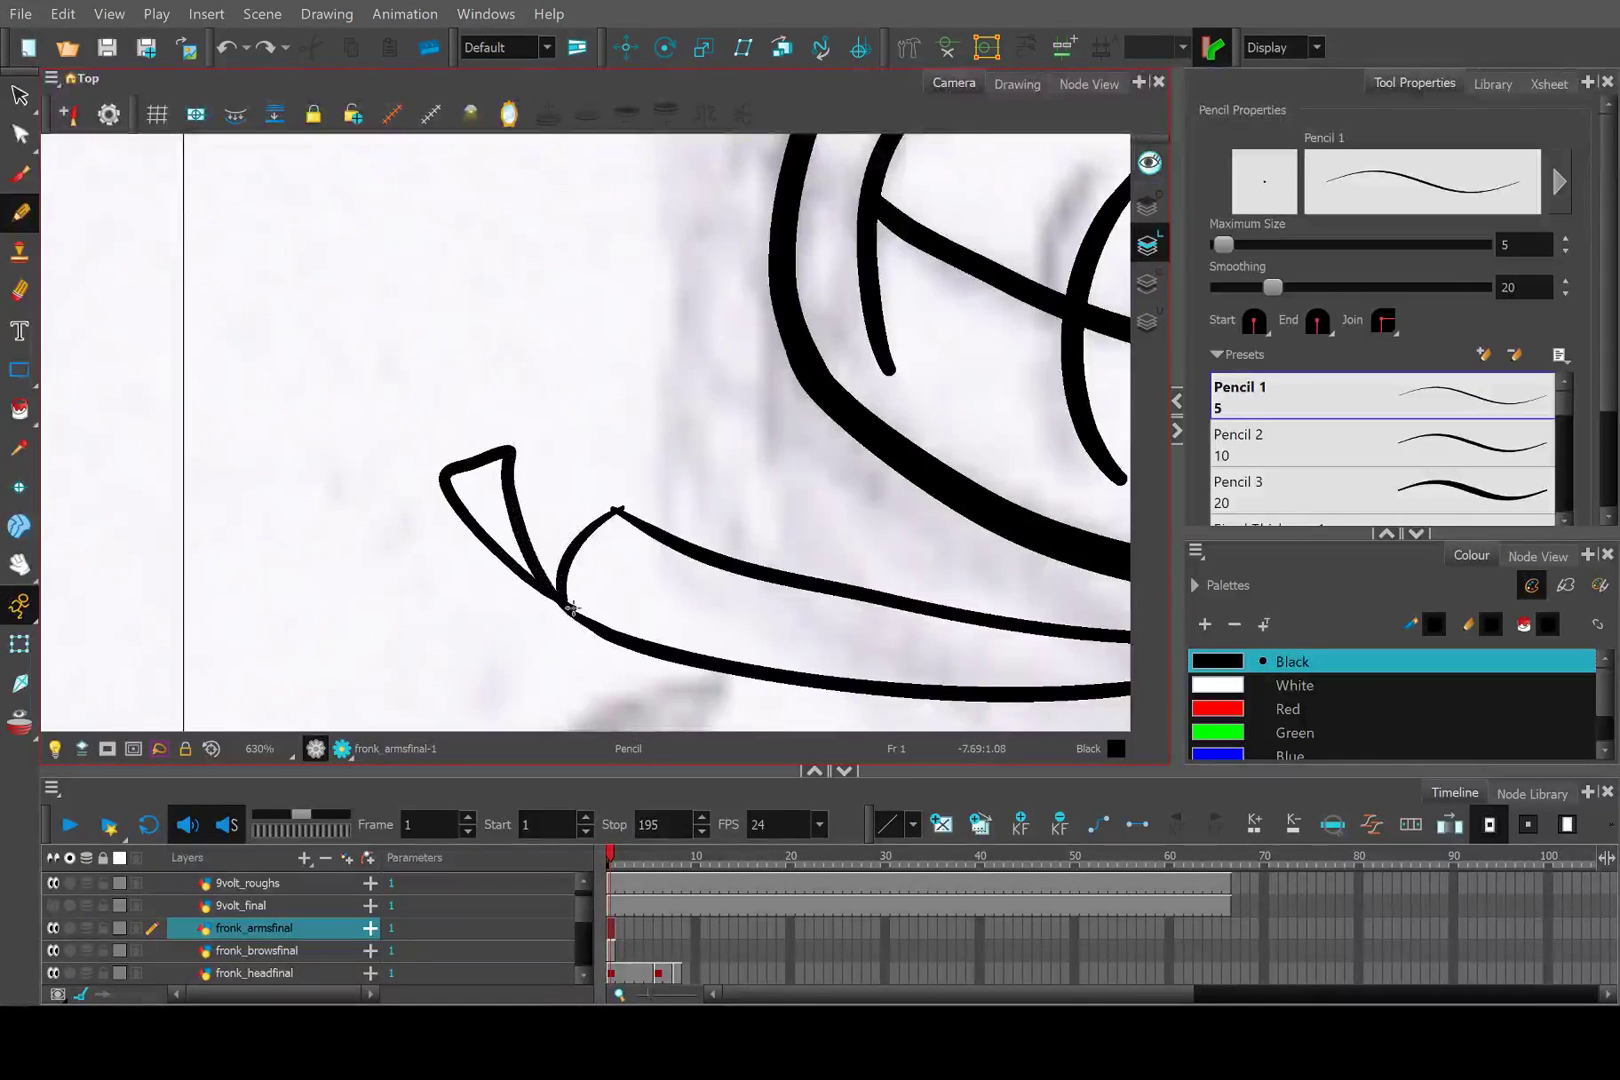
pyautogui.hotkey('ctrl', 'z')
pyautogui.moveTo(598, 502)
pyautogui.mouseDown()
pyautogui.moveTo(514, 479)
pyautogui.moveTo(524, 402)
pyautogui.moveTo(593, 391)
pyautogui.moveTo(620, 511)
pyautogui.moveTo(524, 396)
pyautogui.moveTo(544, 476)
pyautogui.moveTo(525, 388)
pyautogui.moveTo(555, 376)
pyautogui.moveTo(626, 512)
pyautogui.mouseUp()
pyautogui.hotkey('ctrl', 'z')
pyautogui.hotkey('ctrl', 'z')
pyautogui.hotkey('ctrl', 'z')
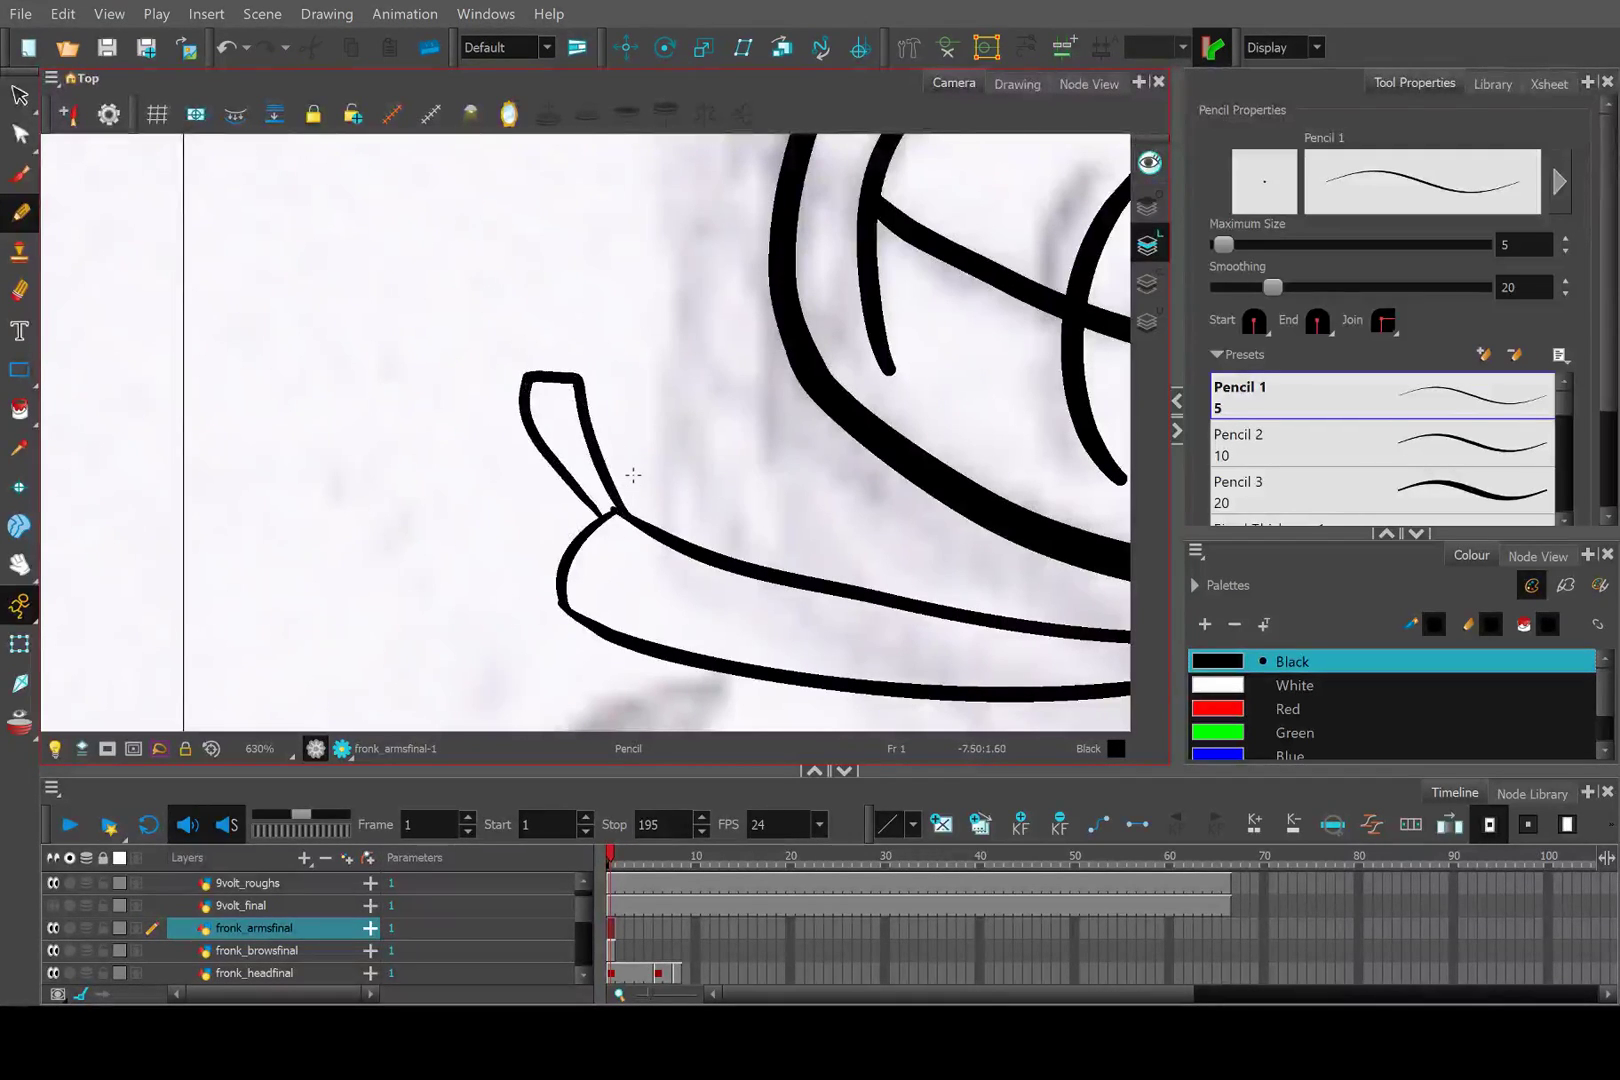
pyautogui.hotkey('ctrl', 'z')
# Ink three separate fingers fanning out from the left hand's curved edge, redrawing each until its shape fits.
pyautogui.moveTo(559, 600)
pyautogui.mouseDown()
pyautogui.moveTo(410, 448)
pyautogui.moveTo(562, 545)
pyautogui.moveTo(410, 575)
pyautogui.moveTo(578, 598)
pyautogui.moveTo(398, 543)
pyautogui.moveTo(585, 610)
pyautogui.moveTo(427, 560)
pyautogui.moveTo(418, 475)
pyautogui.moveTo(576, 543)
pyautogui.moveTo(434, 474)
pyautogui.moveTo(432, 561)
pyautogui.moveTo(565, 601)
pyautogui.moveTo(408, 478)
pyautogui.moveTo(485, 514)
pyautogui.moveTo(565, 601)
pyautogui.moveTo(497, 478)
pyautogui.moveTo(524, 432)
pyautogui.mouseUp()
pyautogui.hotkey('ctrl', 'z')
pyautogui.hotkey('ctrl', 'z')
pyautogui.hotkey('ctrl', 'z')
pyautogui.hotkey('ctrl', 'z')
pyautogui.hotkey('ctrl', 'z')
pyautogui.hotkey('ctrl', 'z')
pyautogui.moveTo(566, 558)
pyautogui.mouseDown()
pyautogui.moveTo(524, 407)
pyautogui.moveTo(572, 545)
pyautogui.moveTo(580, 374)
pyautogui.moveTo(629, 386)
pyautogui.mouseUp()
pyautogui.hotkey('ctrl', 'z')
pyautogui.moveTo(600, 517)
pyautogui.mouseDown()
pyautogui.moveTo(585, 417)
pyautogui.moveTo(622, 416)
pyautogui.moveTo(586, 476)
pyautogui.moveTo(591, 400)
pyautogui.moveTo(625, 420)
pyautogui.mouseUp()
pyautogui.hotkey('ctrl', 'z')
pyautogui.hotkey('ctrl', 'z')
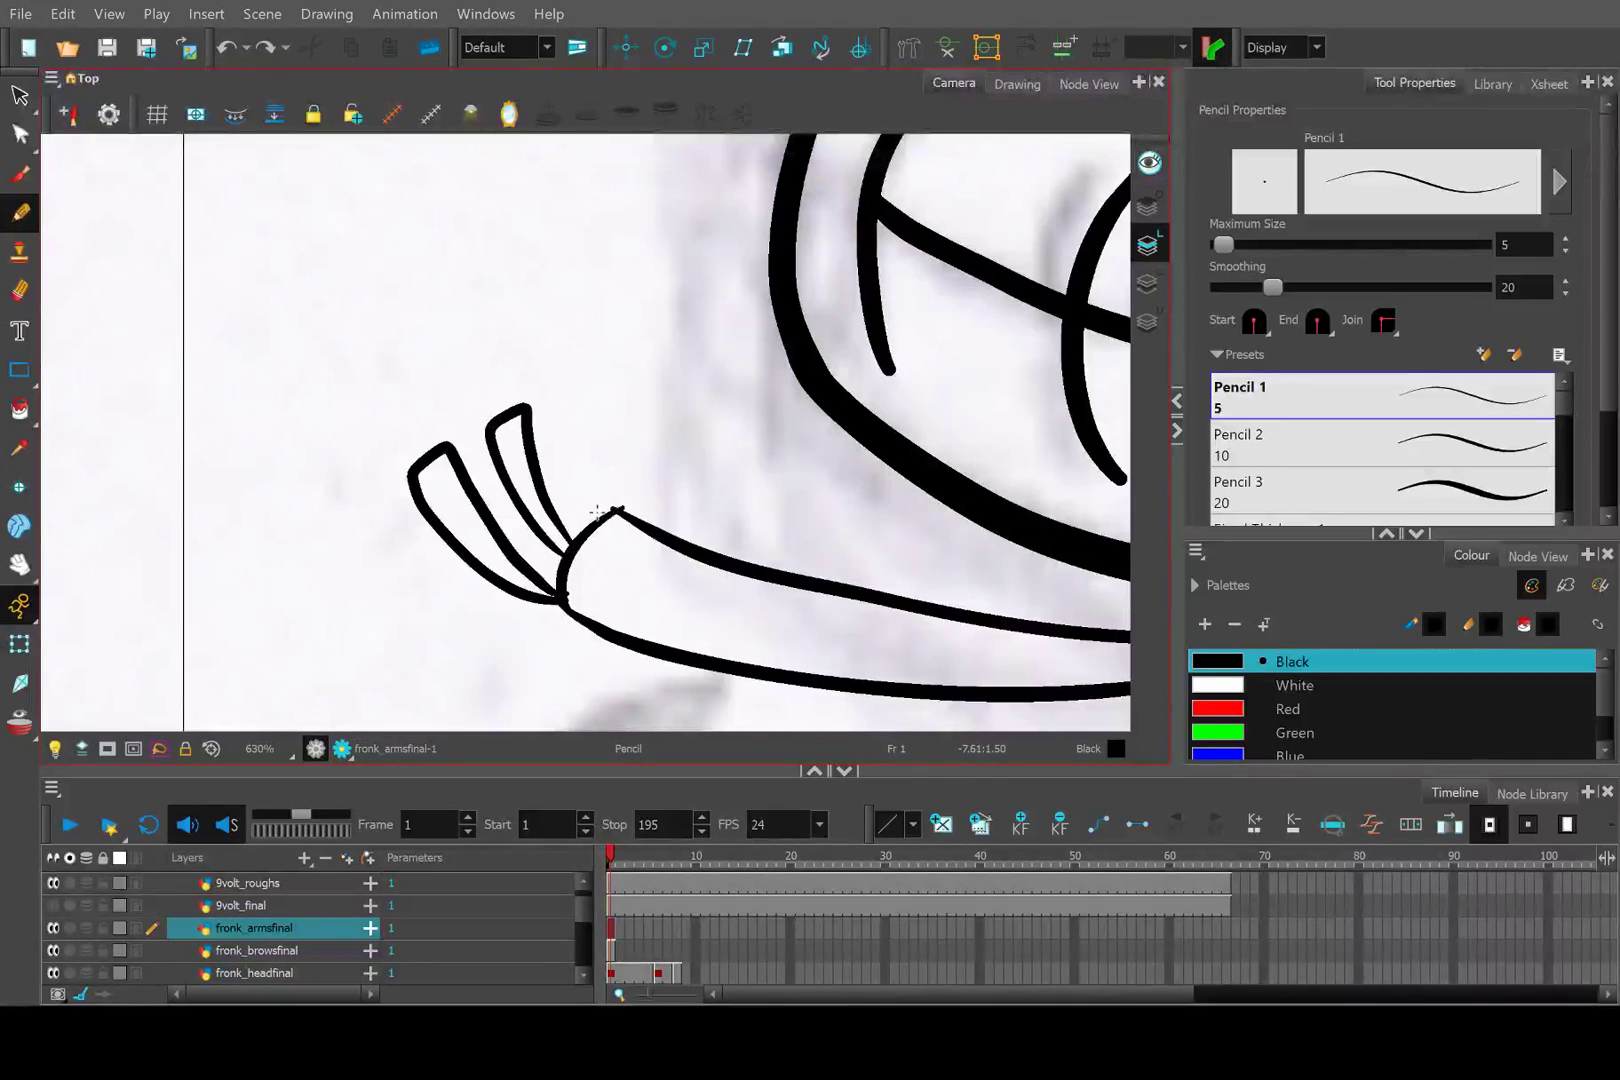
pyautogui.moveTo(598, 503)
pyautogui.mouseDown()
pyautogui.moveTo(561, 400)
pyautogui.moveTo(593, 392)
pyautogui.moveTo(620, 511)
pyautogui.mouseUp()
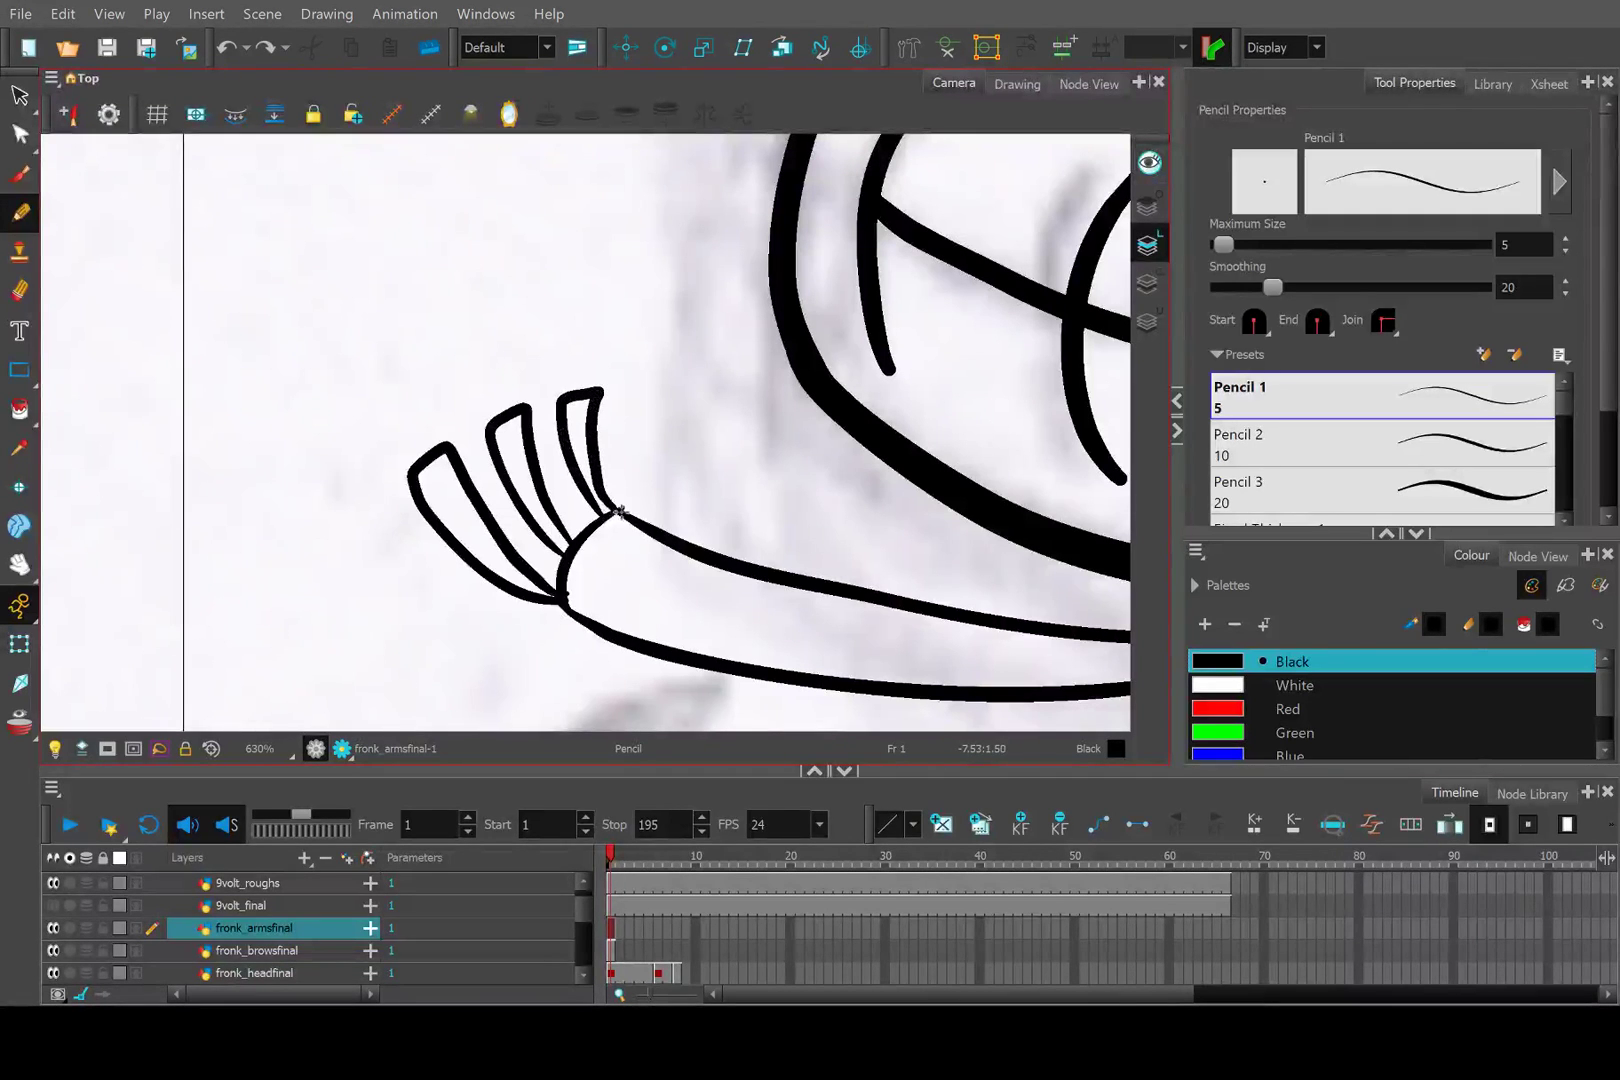
pyautogui.scroll(-5, 628, 378)
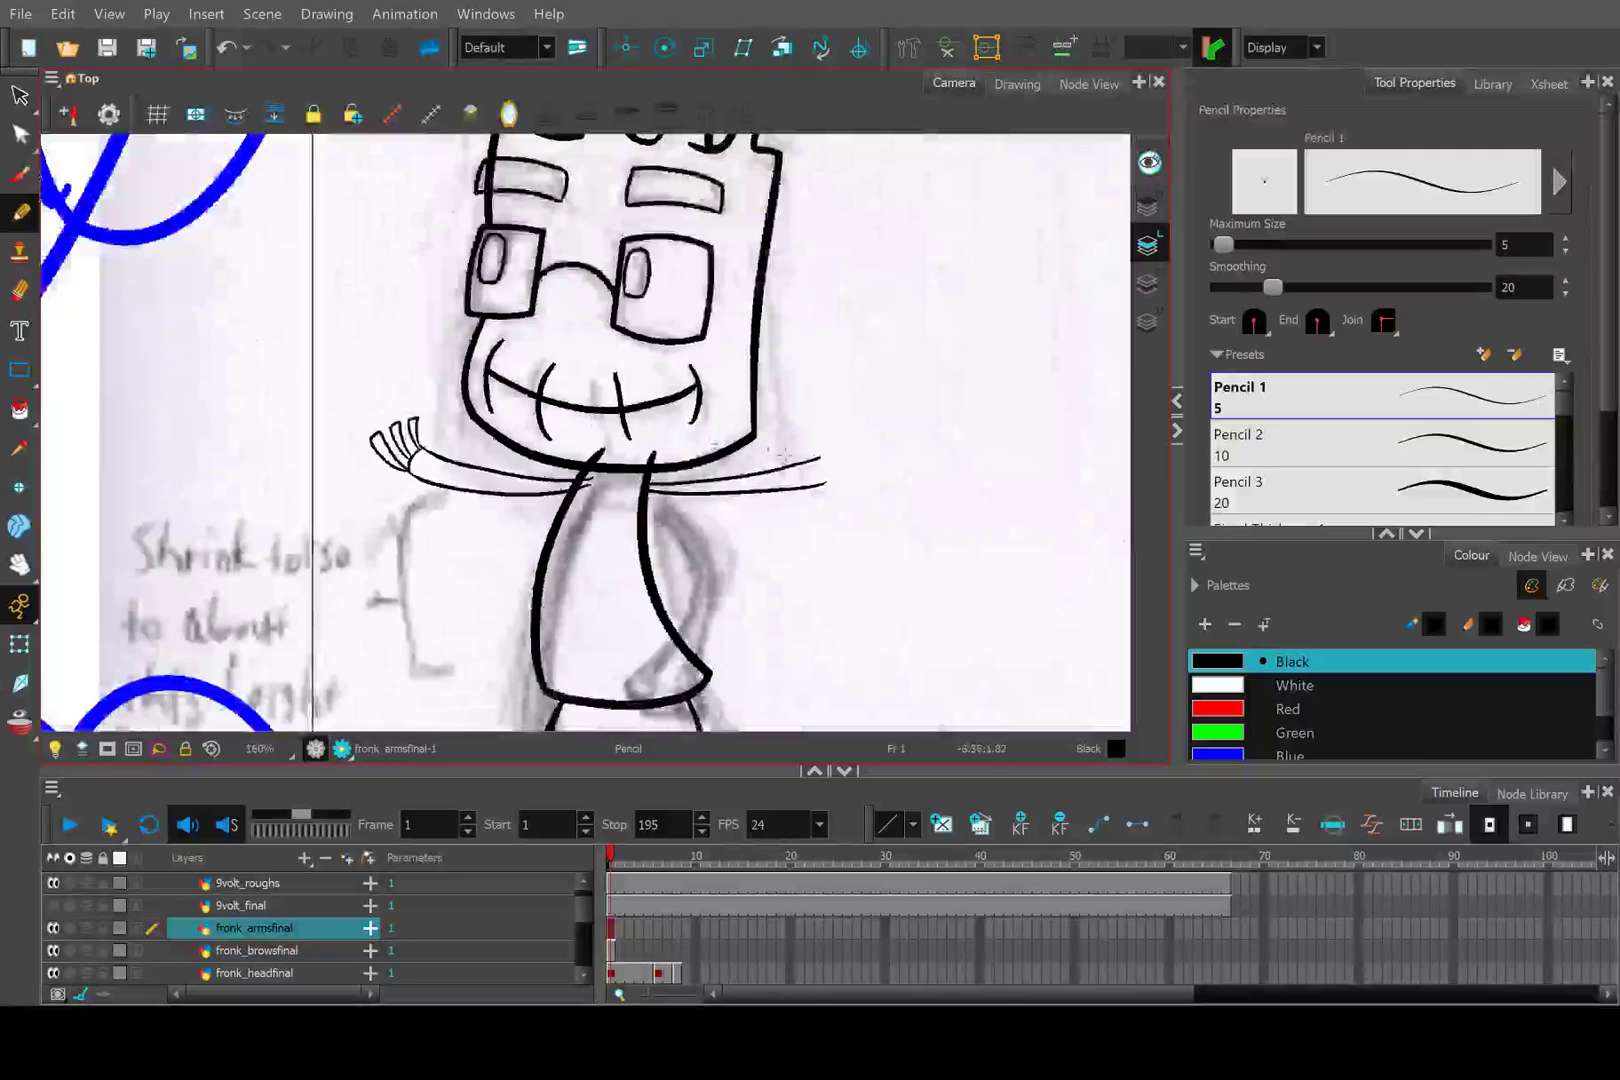
# Try out a curved hand edge joining the outer ends of the two right arm lines.
pyautogui.scroll(6, 783, 455)
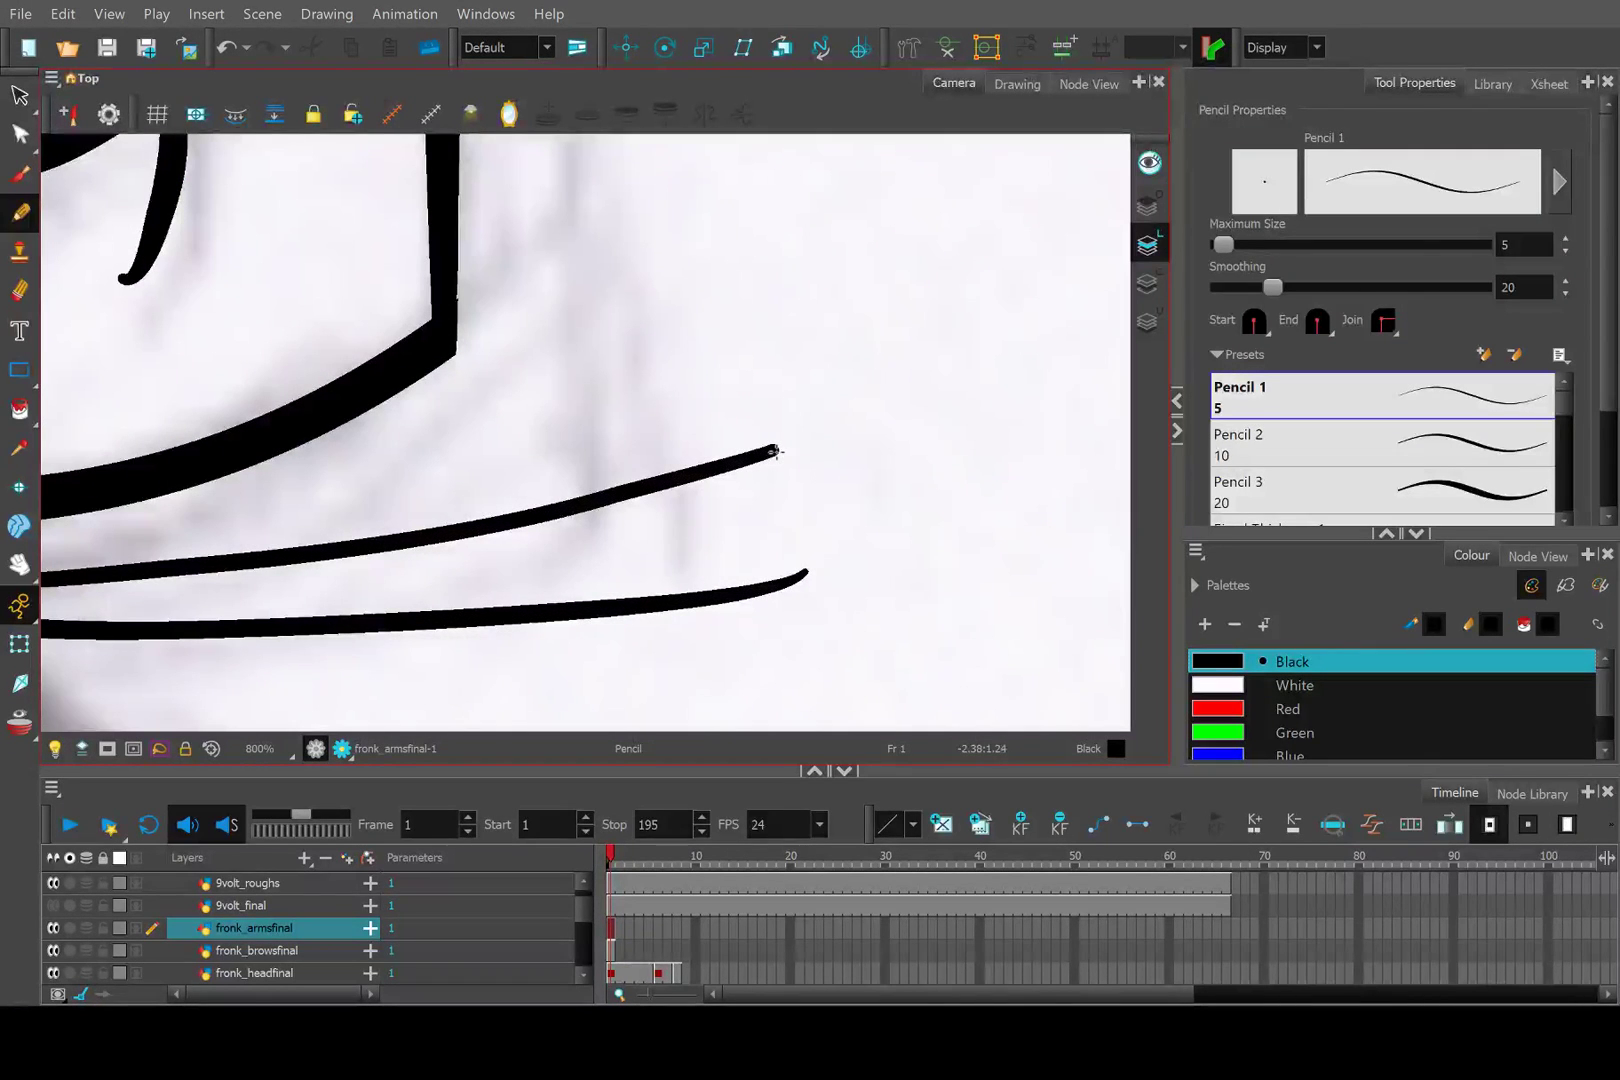
pyautogui.moveTo(767, 451)
pyautogui.mouseDown()
pyautogui.moveTo(793, 492)
pyautogui.moveTo(797, 578)
pyautogui.mouseUp()
pyautogui.hotkey('ctrl', 'z')
pyautogui.hotkey('alt', 's')
pyautogui.moveTo(783, 470); pyautogui.dragTo(800, 575)
pyautogui.hotkey('ctrl', 'z')
pyautogui.moveTo(792, 455); pyautogui.dragTo(800, 572)
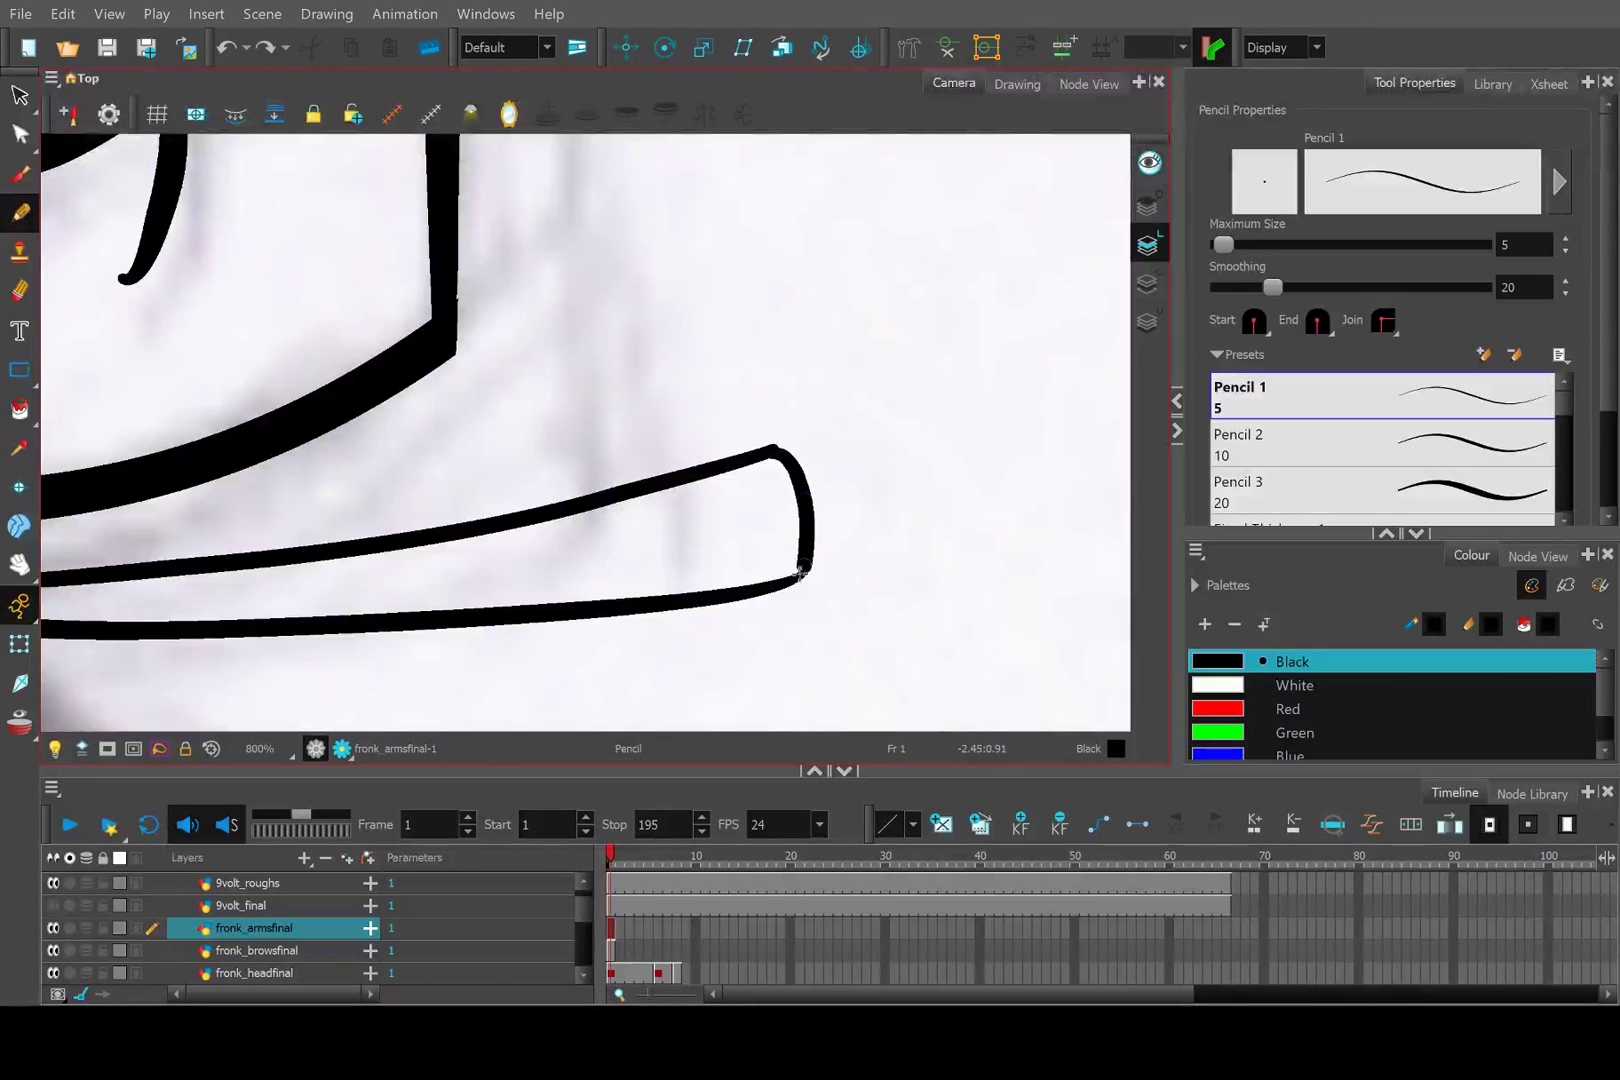
pyautogui.hotkey('ctrl', 'z')
pyautogui.hotkey('alt', 's')
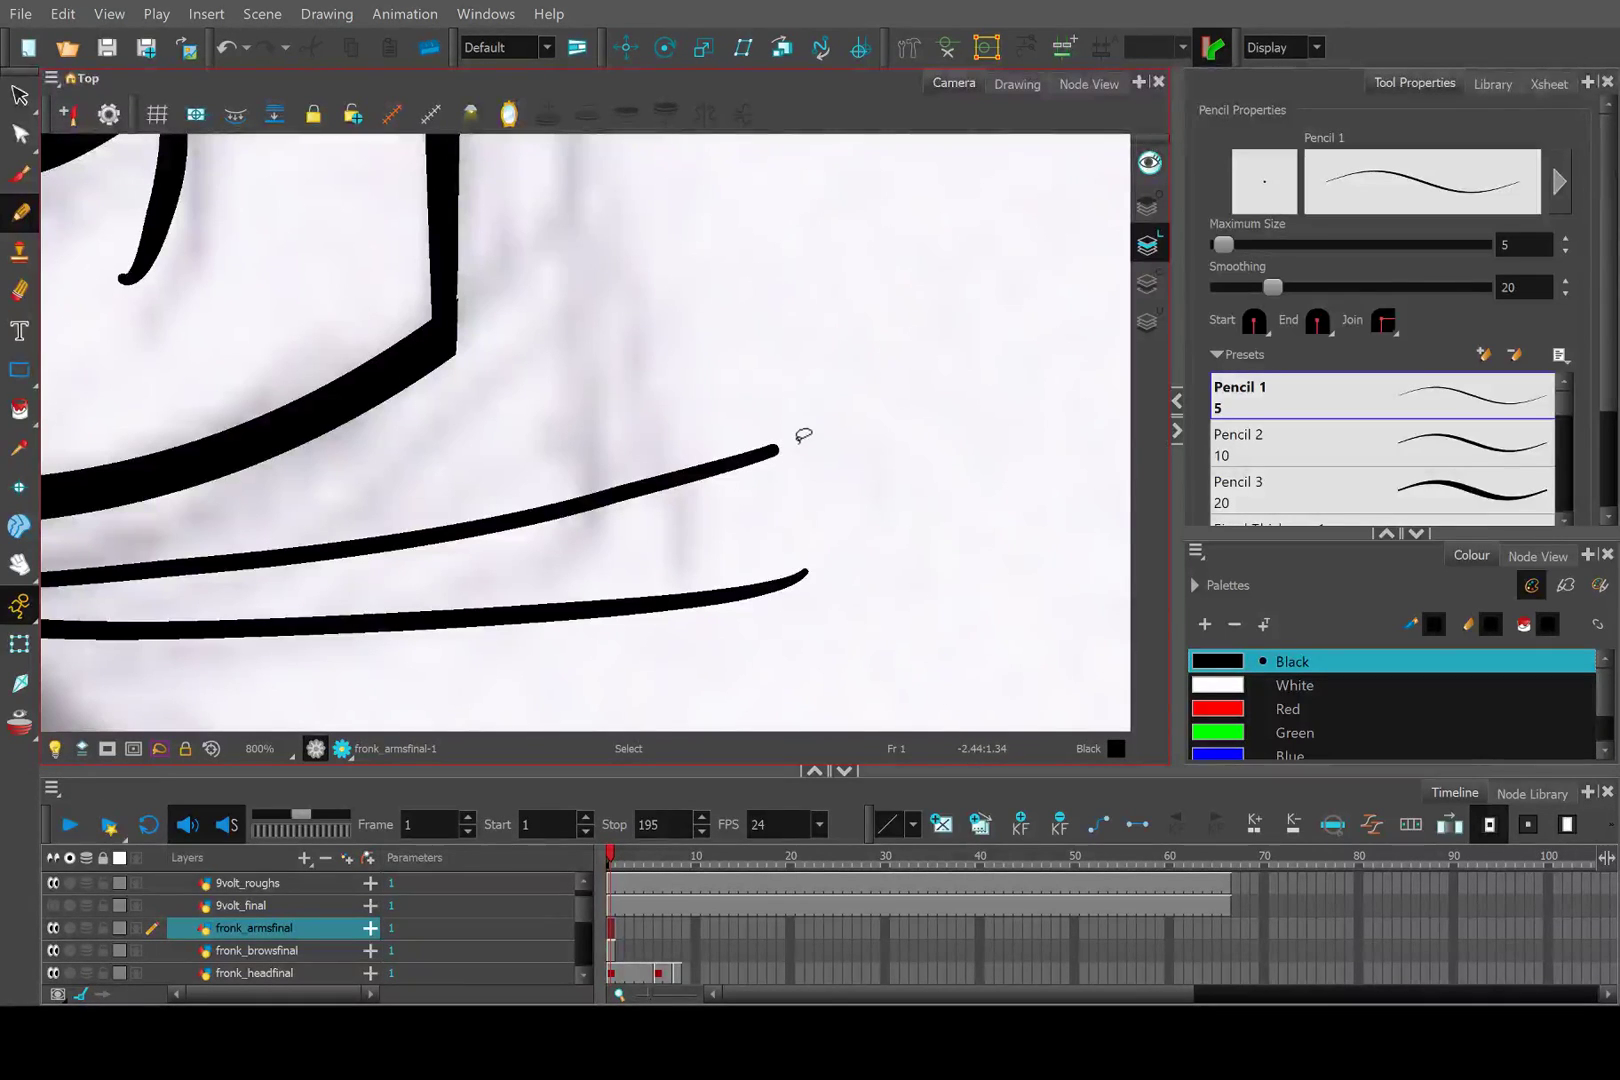
# Ink the right hand's curved edge and its upper two fingers, redrawing the second finger until its shape fits.
pyautogui.moveTo(772, 453)
pyautogui.mouseDown()
pyautogui.moveTo(796, 551)
pyautogui.moveTo(808, 533)
pyautogui.moveTo(794, 571)
pyautogui.moveTo(803, 407)
pyautogui.moveTo(846, 333)
pyautogui.moveTo(875, 338)
pyautogui.moveTo(779, 443)
pyautogui.moveTo(829, 334)
pyautogui.moveTo(879, 342)
pyautogui.moveTo(774, 454)
pyautogui.moveTo(846, 450)
pyautogui.moveTo(888, 395)
pyautogui.moveTo(935, 430)
pyautogui.mouseUp()
pyautogui.hotkey('ctrl', 'z')
pyautogui.hotkey('ctrl', 'z')
pyautogui.hotkey('ctrl', 'z')
pyautogui.moveTo(805, 487)
pyautogui.mouseDown()
pyautogui.moveTo(905, 370)
pyautogui.moveTo(935, 384)
pyautogui.mouseUp()
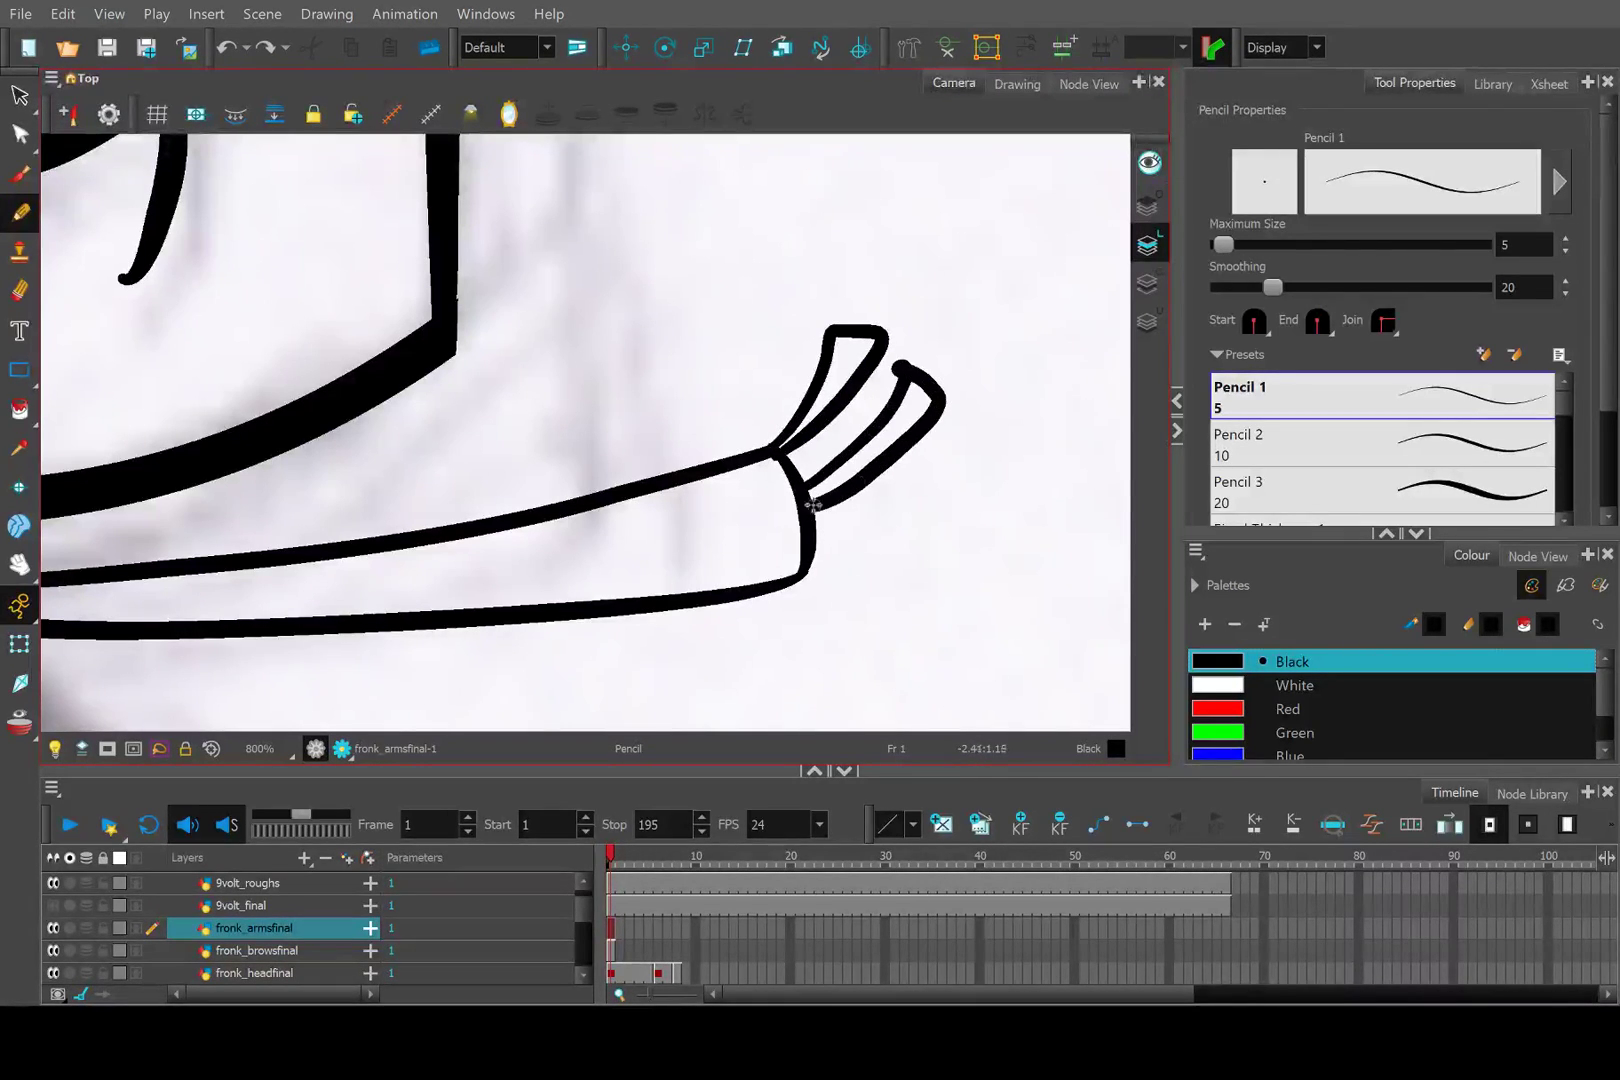
pyautogui.hotkey('ctrl', 'z')
pyautogui.moveTo(808, 490)
pyautogui.mouseDown()
pyautogui.moveTo(906, 355)
pyautogui.moveTo(921, 350)
pyautogui.moveTo(927, 410)
pyautogui.moveTo(815, 504)
pyautogui.moveTo(880, 488)
pyautogui.moveTo(942, 428)
pyautogui.mouseUp()
pyautogui.hotkey('ctrl', 'z')
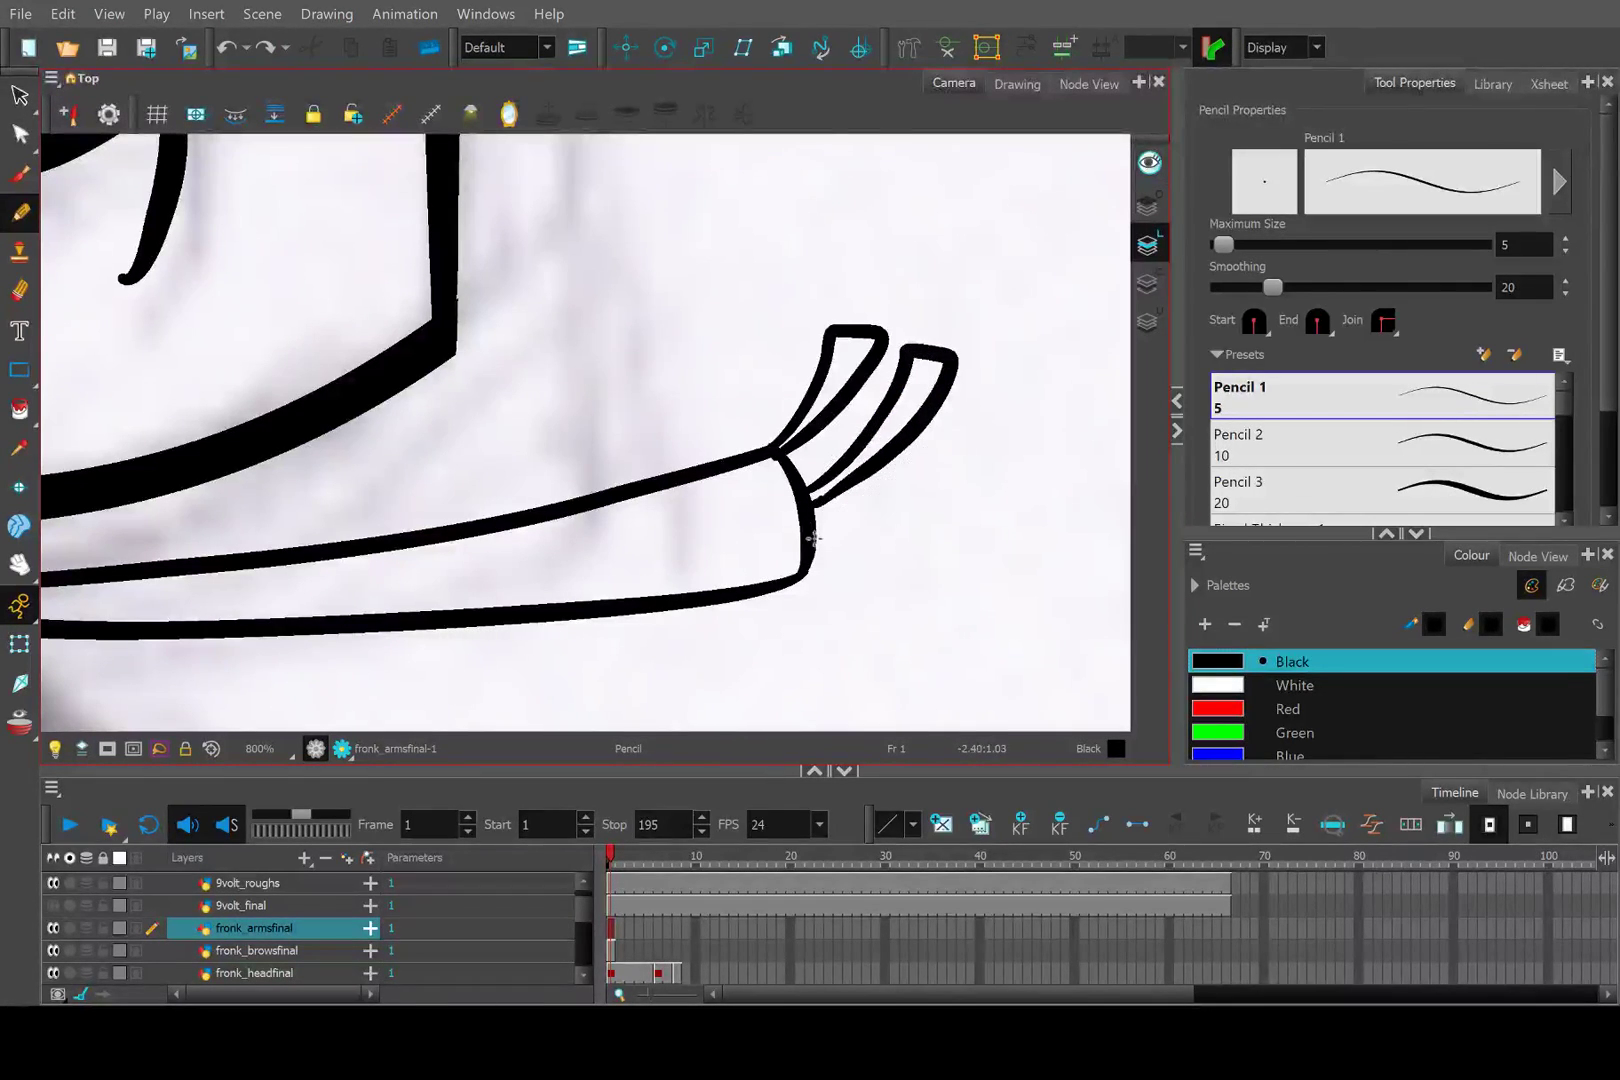
# Try out outlines for a third finger at the lower part of the right hand's edge.
pyautogui.moveTo(815, 532); pyautogui.dragTo(950, 422)
pyautogui.hotkey('ctrl', 'z')
pyautogui.moveTo(815, 532)
pyautogui.mouseDown()
pyautogui.moveTo(911, 481)
pyautogui.moveTo(972, 414)
pyautogui.moveTo(997, 449)
pyautogui.moveTo(932, 504)
pyautogui.moveTo(810, 547)
pyautogui.moveTo(872, 473)
pyautogui.moveTo(882, 507)
pyautogui.moveTo(938, 417)
pyautogui.mouseUp()
pyautogui.hotkey('ctrl', 'z')
pyautogui.hotkey('ctrl', 'z')
pyautogui.hotkey('ctrl', 'z')
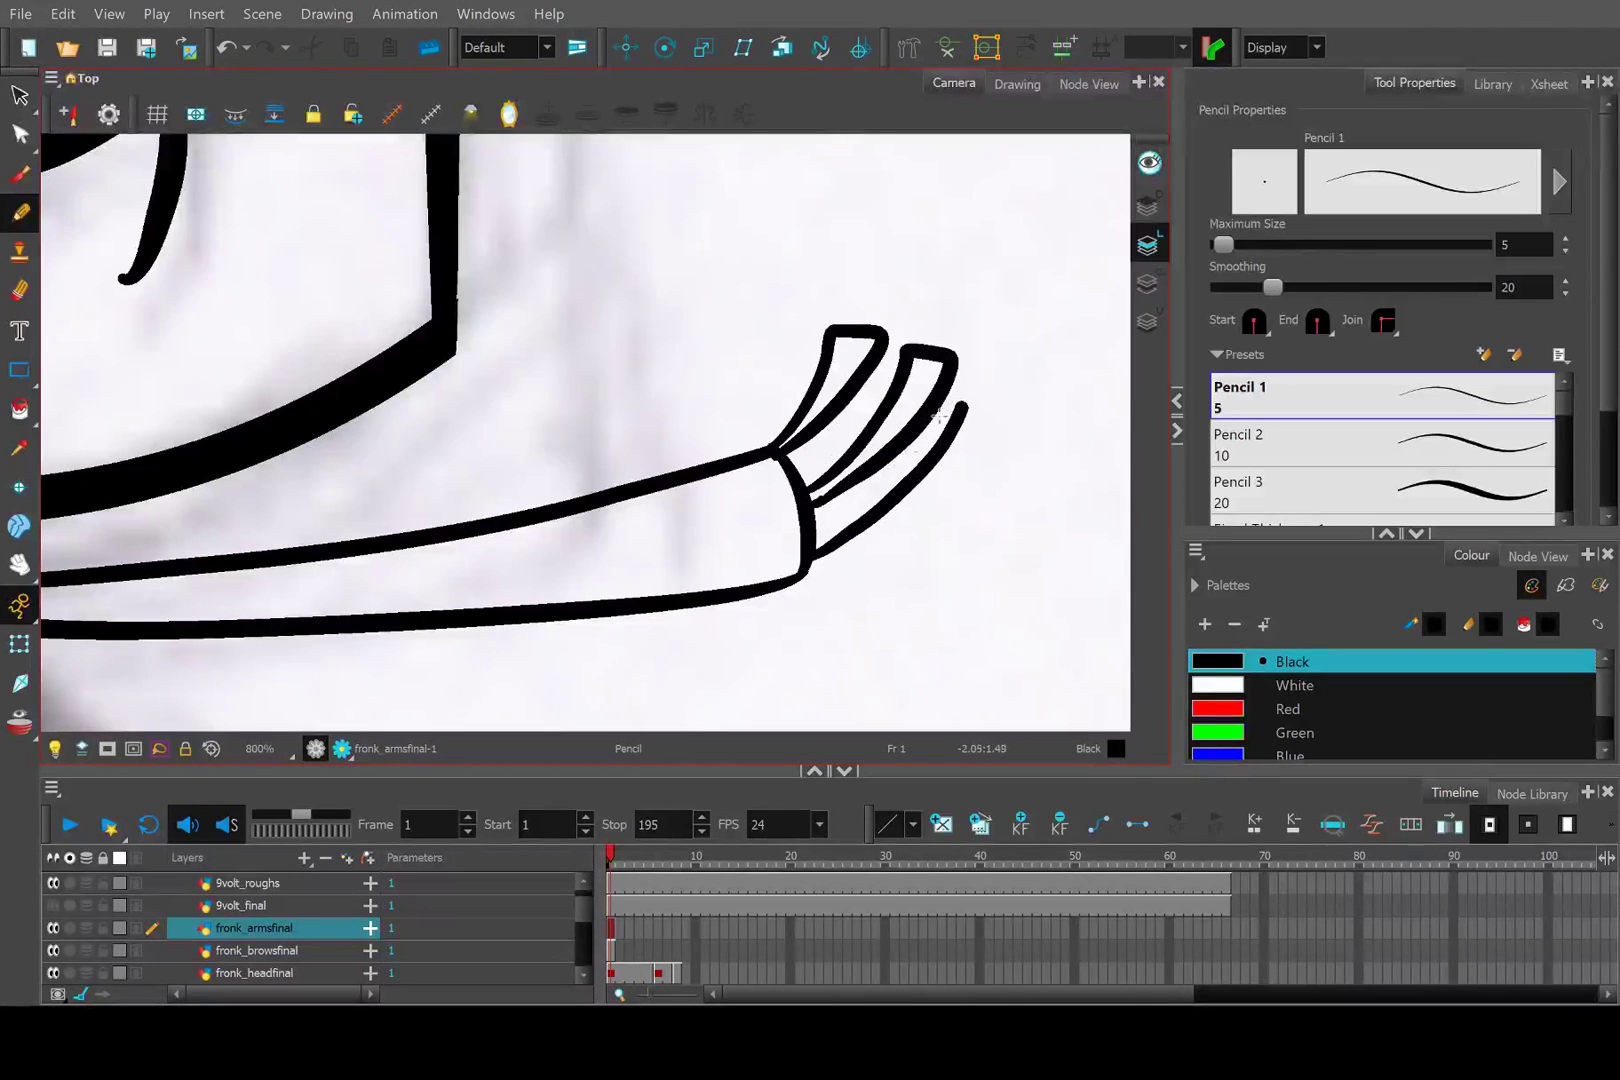
pyautogui.hotkey('ctrl', 'z')
pyautogui.moveTo(806, 568)
pyautogui.mouseDown()
pyautogui.moveTo(918, 502)
pyautogui.moveTo(945, 432)
pyautogui.moveTo(803, 563)
pyautogui.moveTo(878, 508)
pyautogui.moveTo(965, 392)
pyautogui.mouseUp()
pyautogui.hotkey('ctrl', 'z')
pyautogui.hotkey('ctrl', 'z')
pyautogui.moveTo(806, 560)
pyautogui.mouseDown()
pyautogui.moveTo(991, 387)
pyautogui.moveTo(988, 449)
pyautogui.moveTo(805, 568)
pyautogui.mouseUp()
pyautogui.scroll(-5, 805, 455)
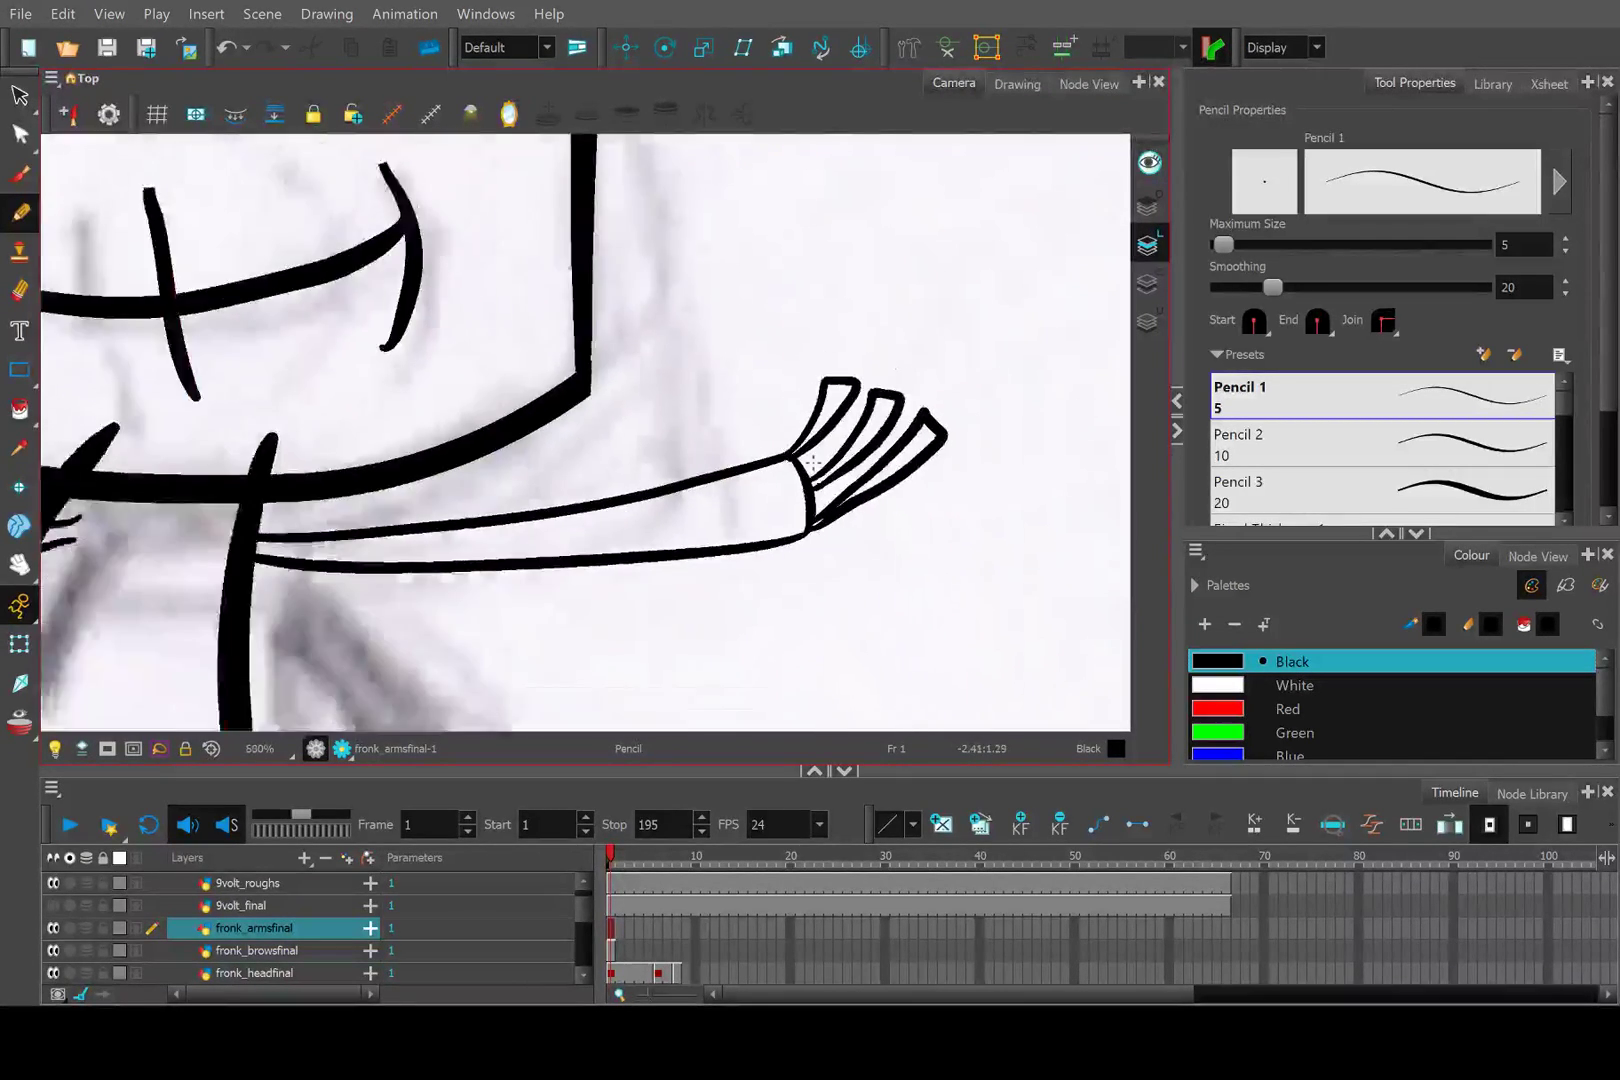
pyautogui.scroll(2, 805, 455)
pyautogui.scroll(5, 803, 450)
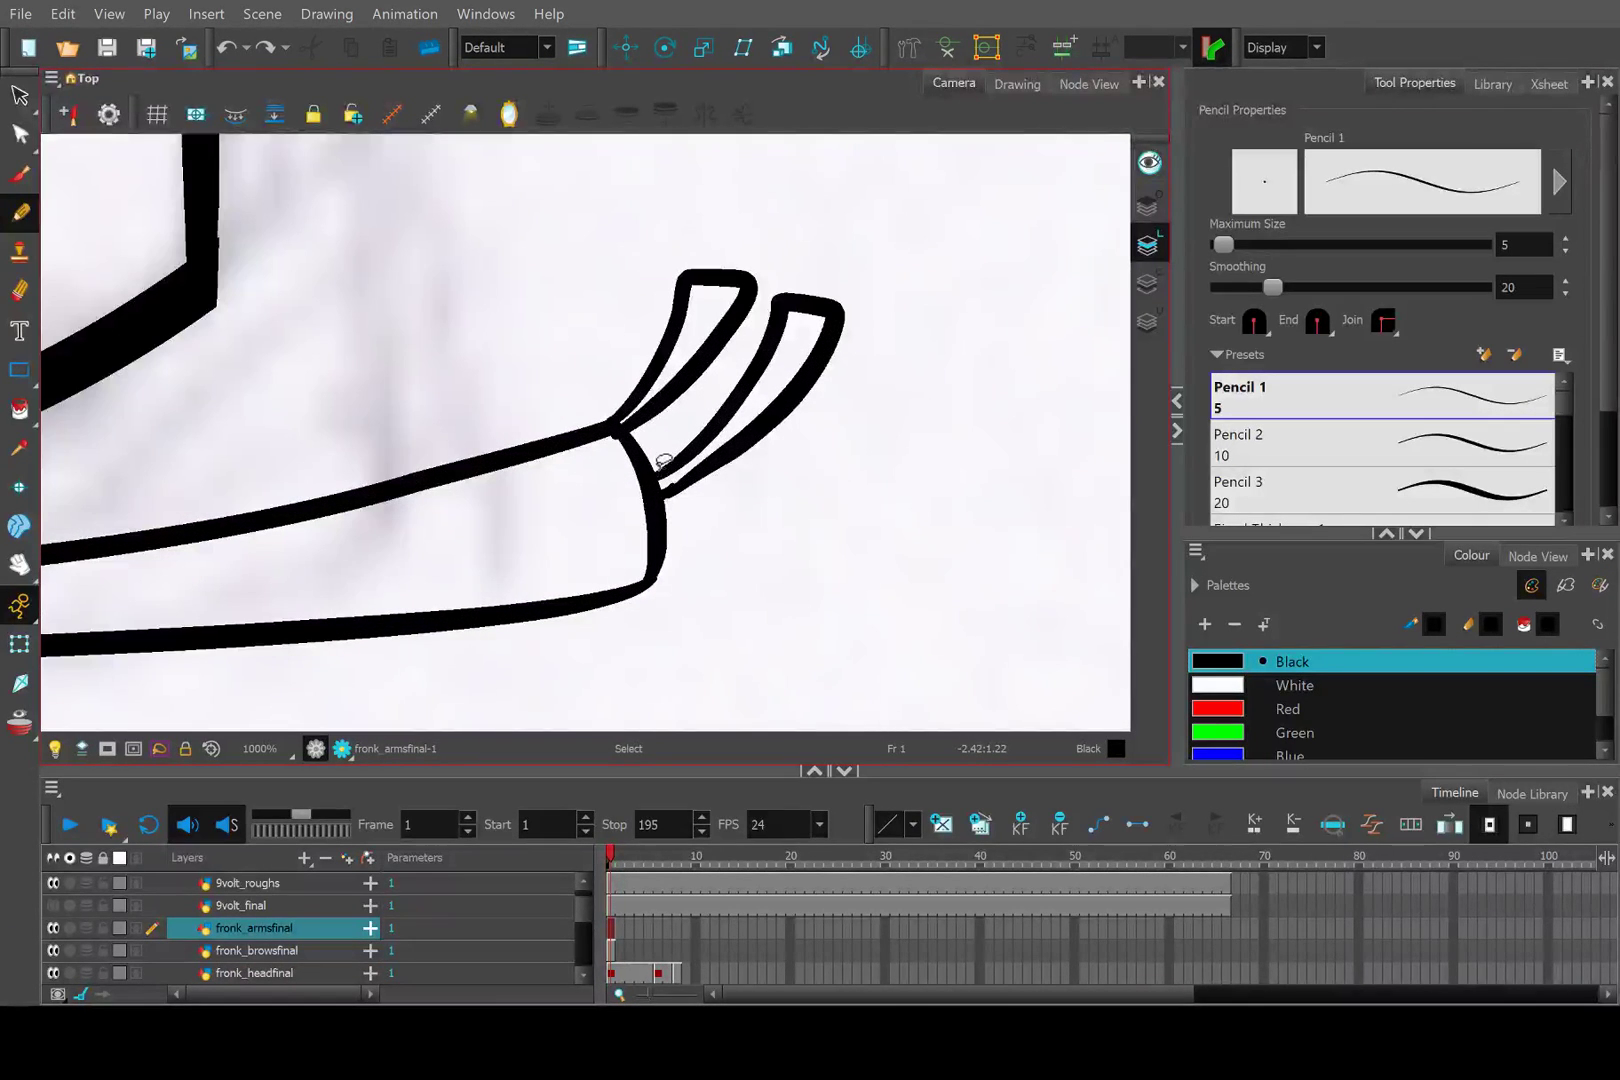
# Ink the right hand's third finger from two long curved sides and a short tip with the Pencil tool.
pyautogui.scroll(-5, 655, 465)
pyautogui.scroll(3, 843, 376)
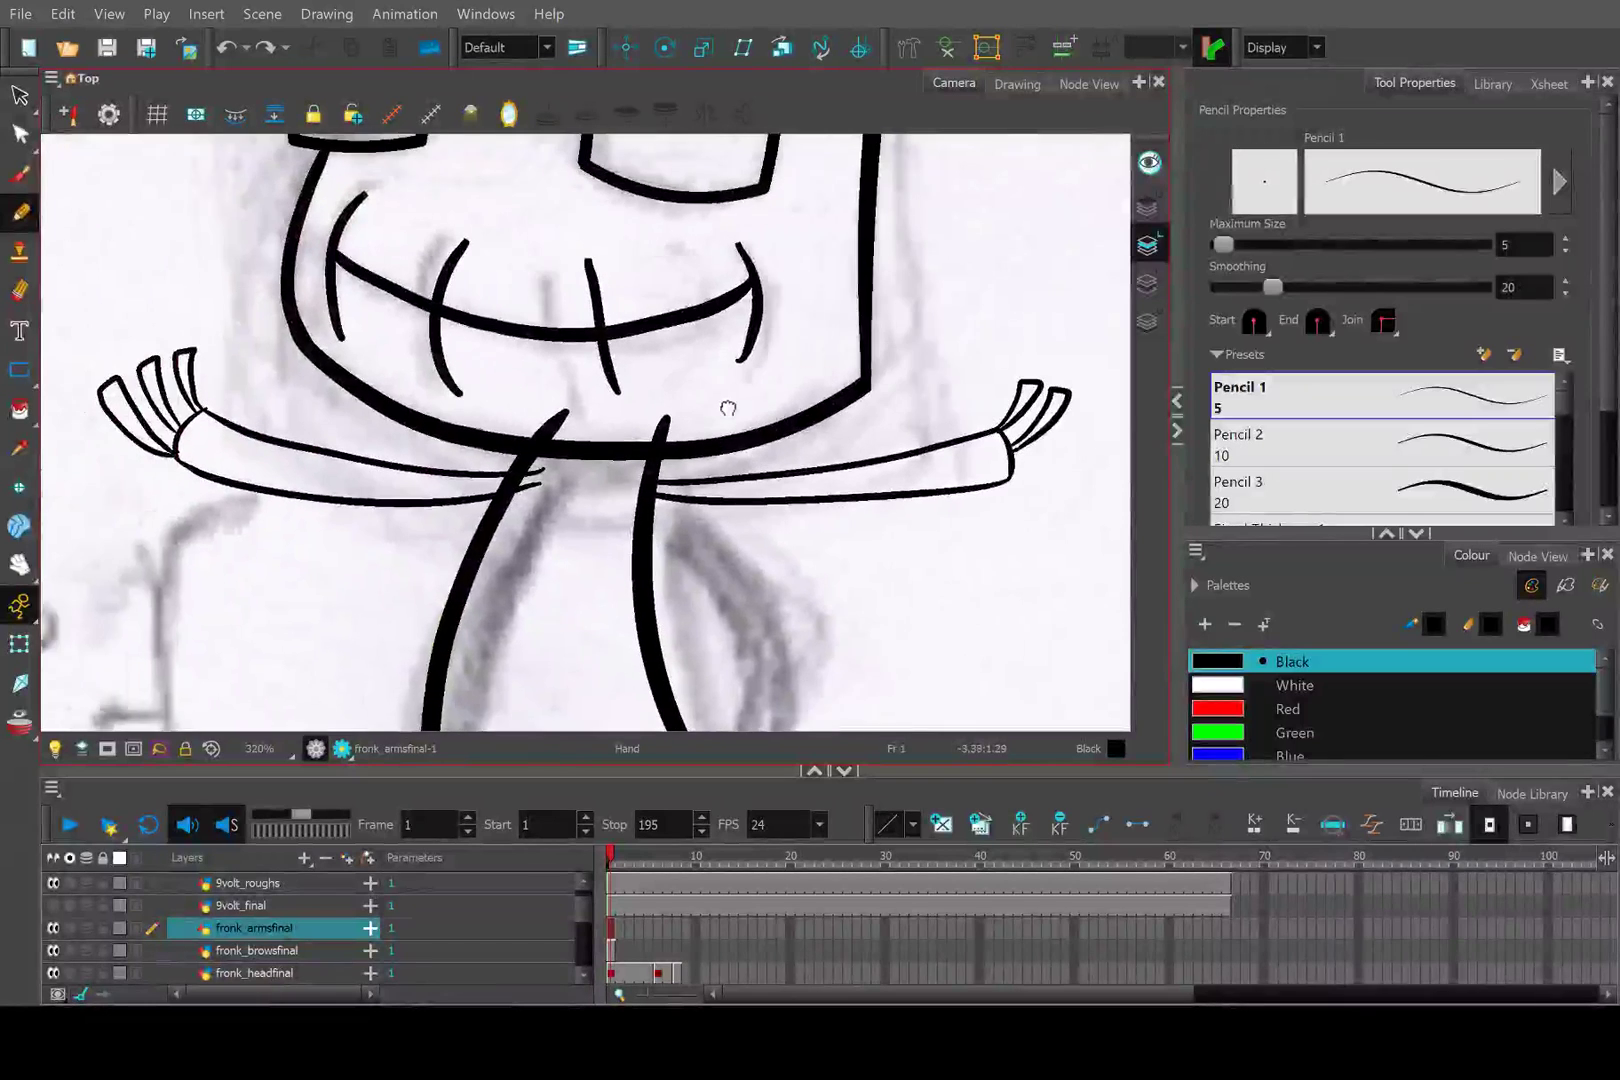
pyautogui.scroll(-1, 487, 404)
pyautogui.scroll(5, 820, 430)
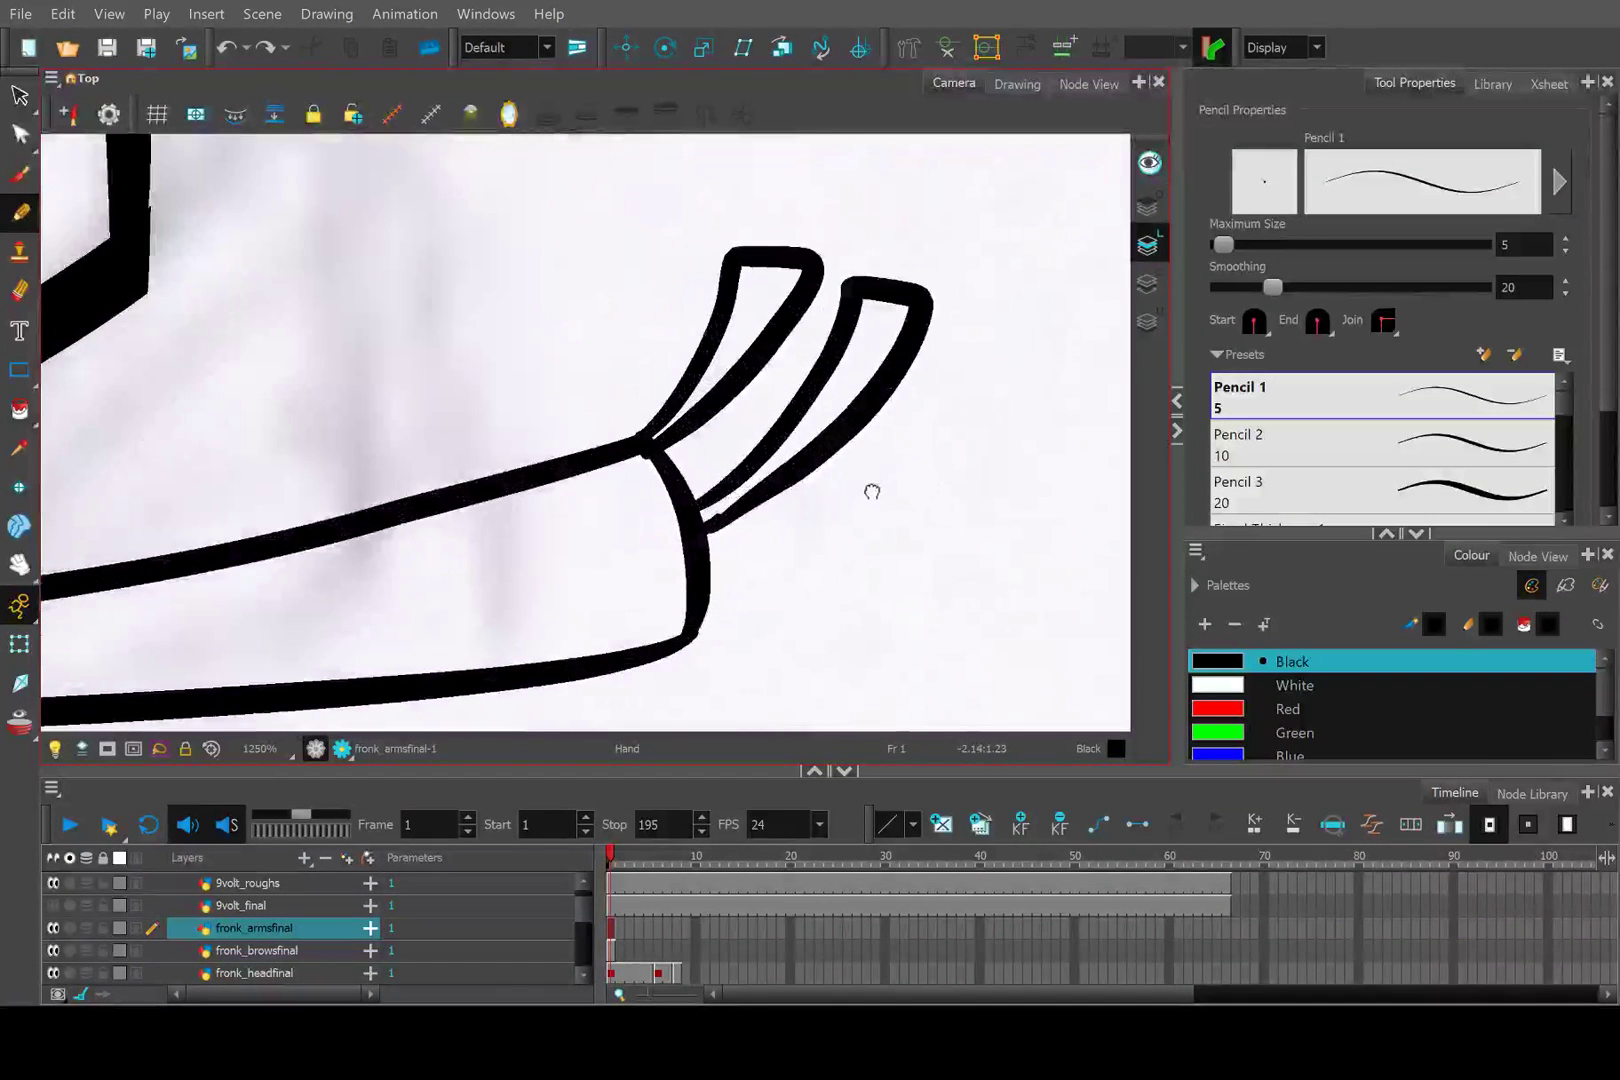
pyautogui.moveTo(730, 432); pyautogui.dragTo(728, 436)
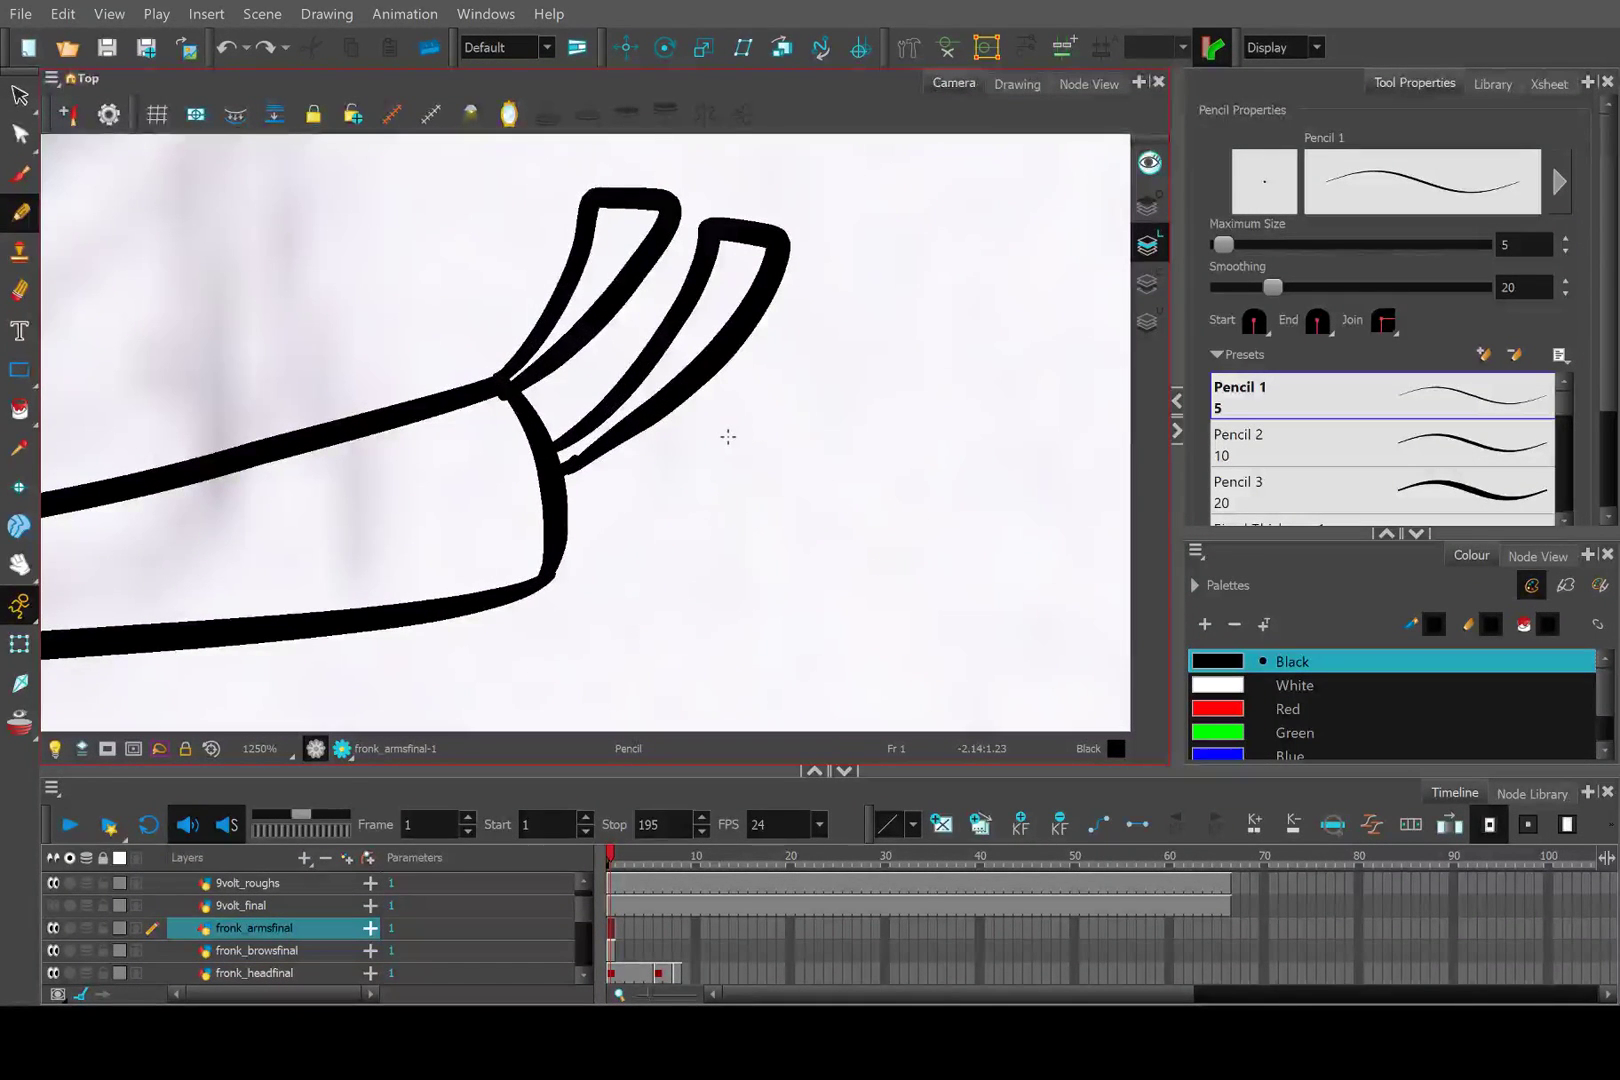
pyautogui.moveTo(568, 520)
pyautogui.mouseDown()
pyautogui.moveTo(755, 407)
pyautogui.moveTo(852, 297)
pyautogui.mouseUp()
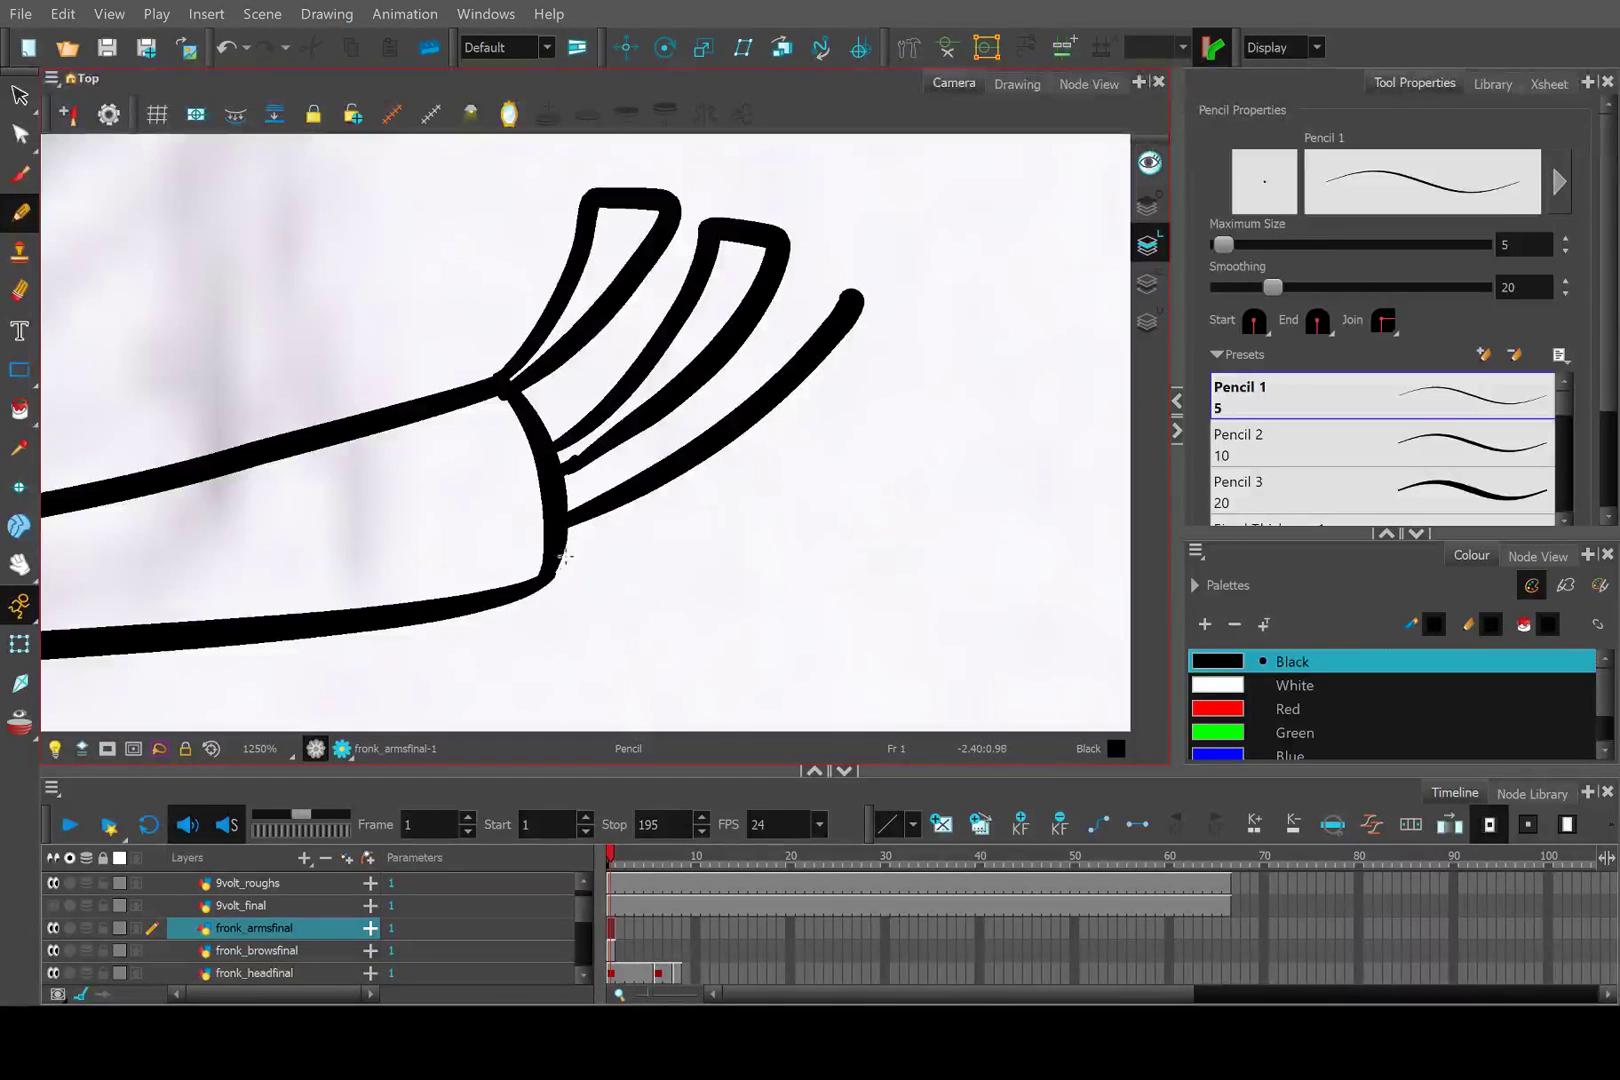
pyautogui.moveTo(558, 570); pyautogui.dragTo(898, 354)
pyautogui.hotkey('ctrl', 'z')
pyautogui.moveTo(553, 575)
pyautogui.mouseDown()
pyautogui.moveTo(703, 502)
pyautogui.moveTo(903, 368)
pyautogui.mouseUp()
pyautogui.hotkey('ctrl', 'z')
pyautogui.moveTo(854, 299); pyautogui.dragTo(908, 368)
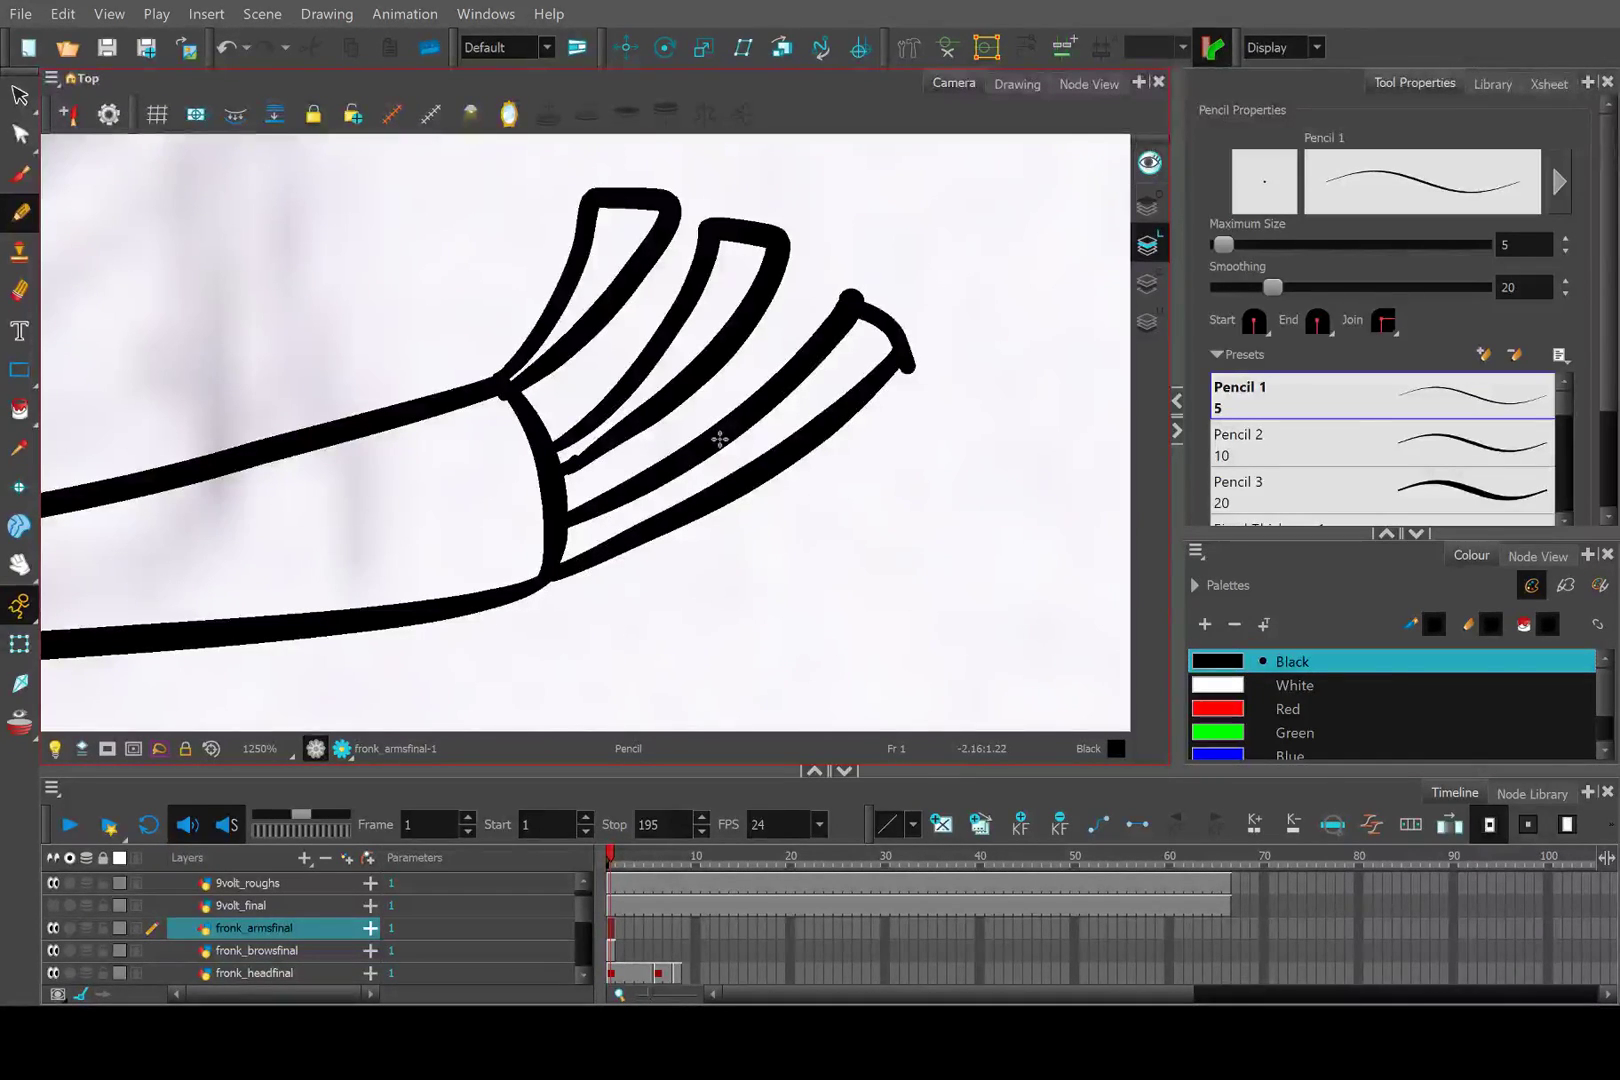
# Fill the three fingers of the left hand with black using the Paint tool.
pyautogui.scroll(-6, 719, 438)
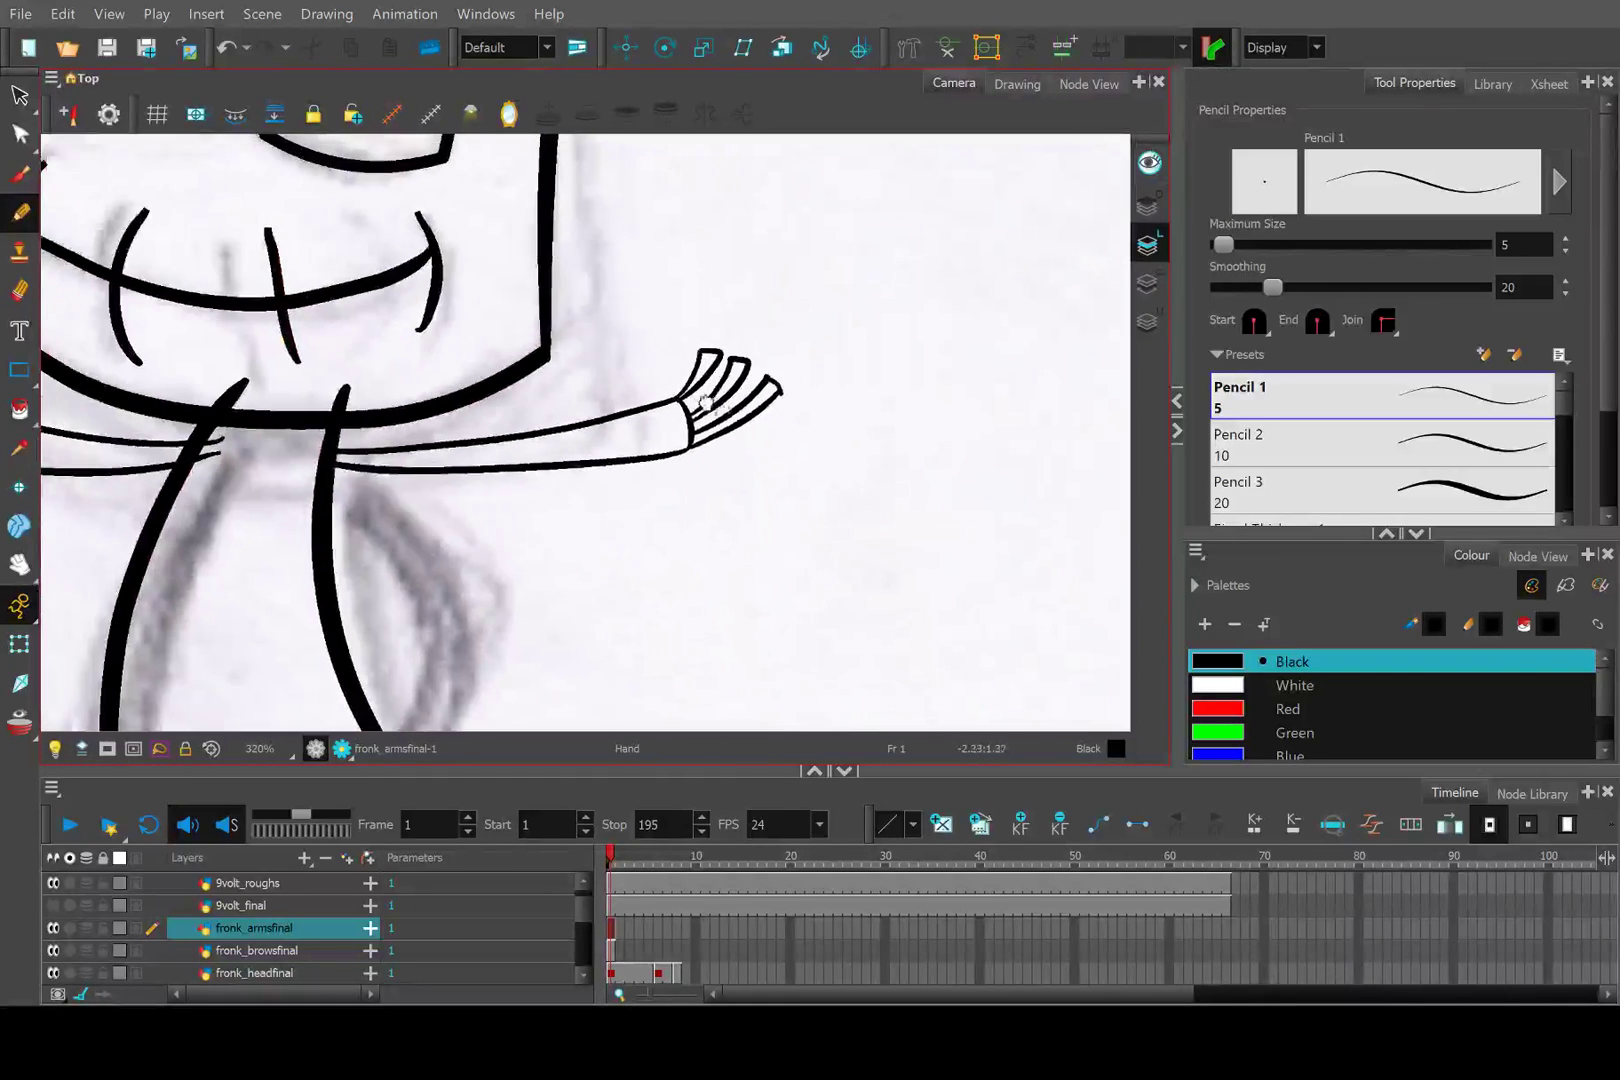
pyautogui.moveTo(578, 548); pyautogui.dragTo(702, 407)
pyautogui.scroll(3, 543, 295)
pyautogui.scroll(-5, 702, 407)
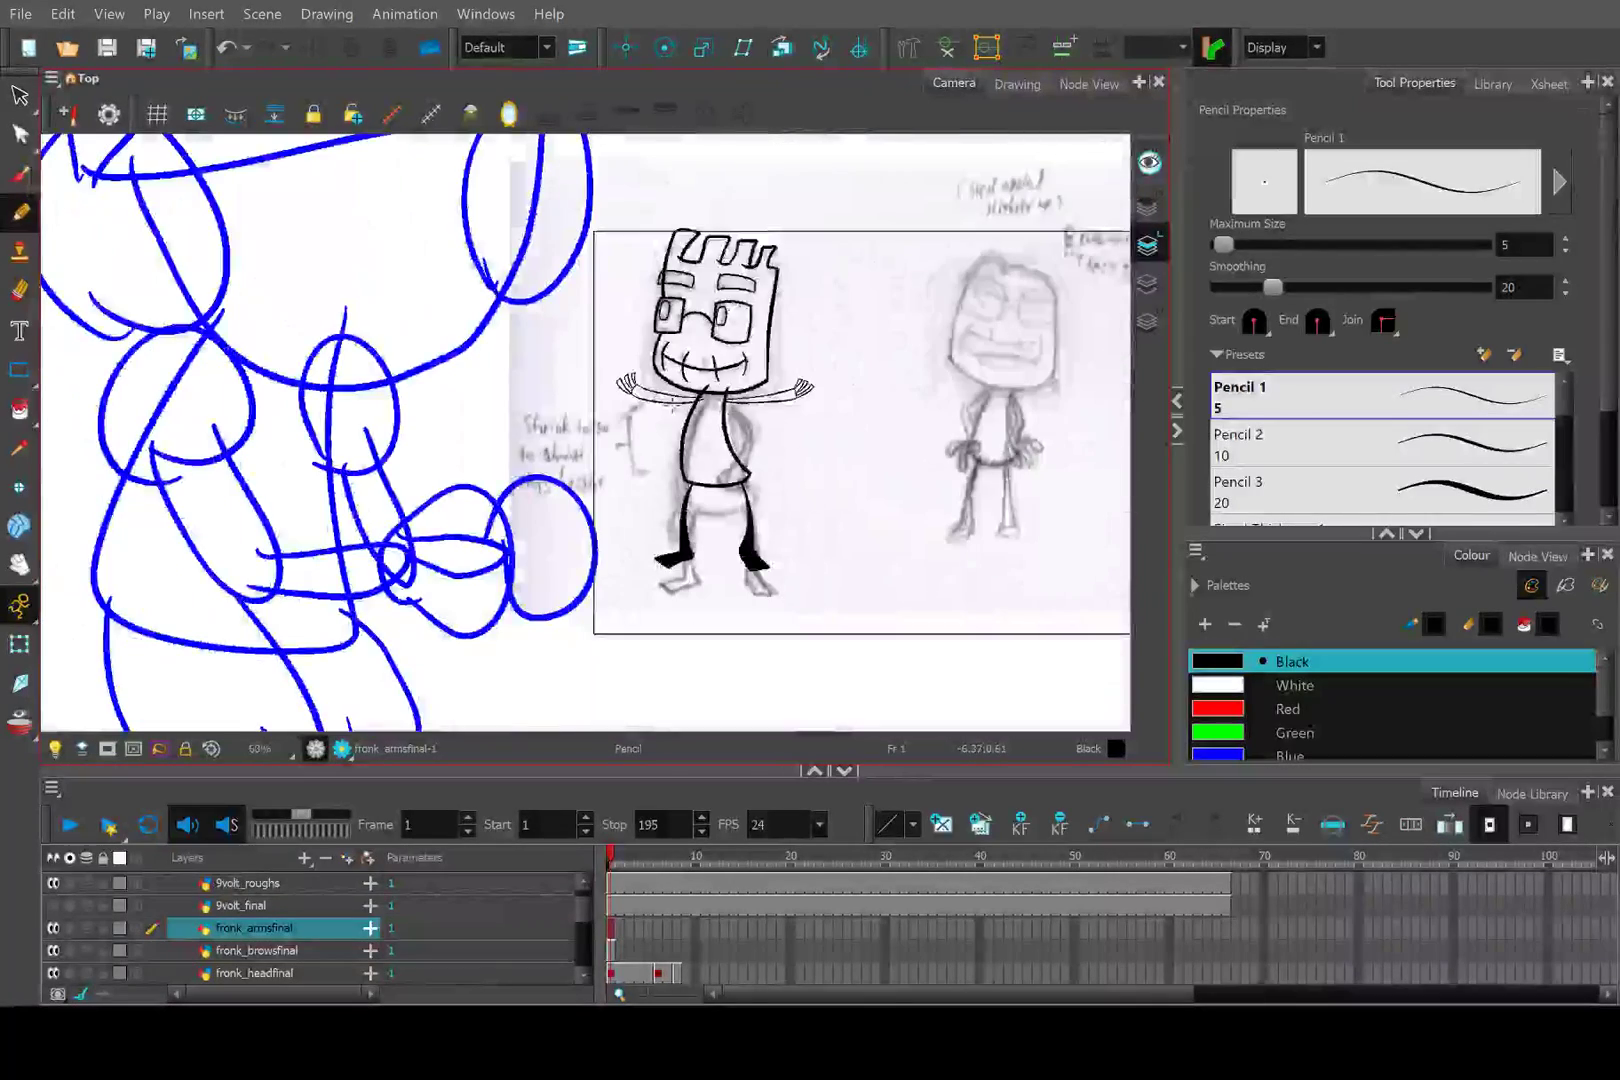
pyautogui.scroll(2, 645, 385)
pyautogui.scroll(3, 645, 385)
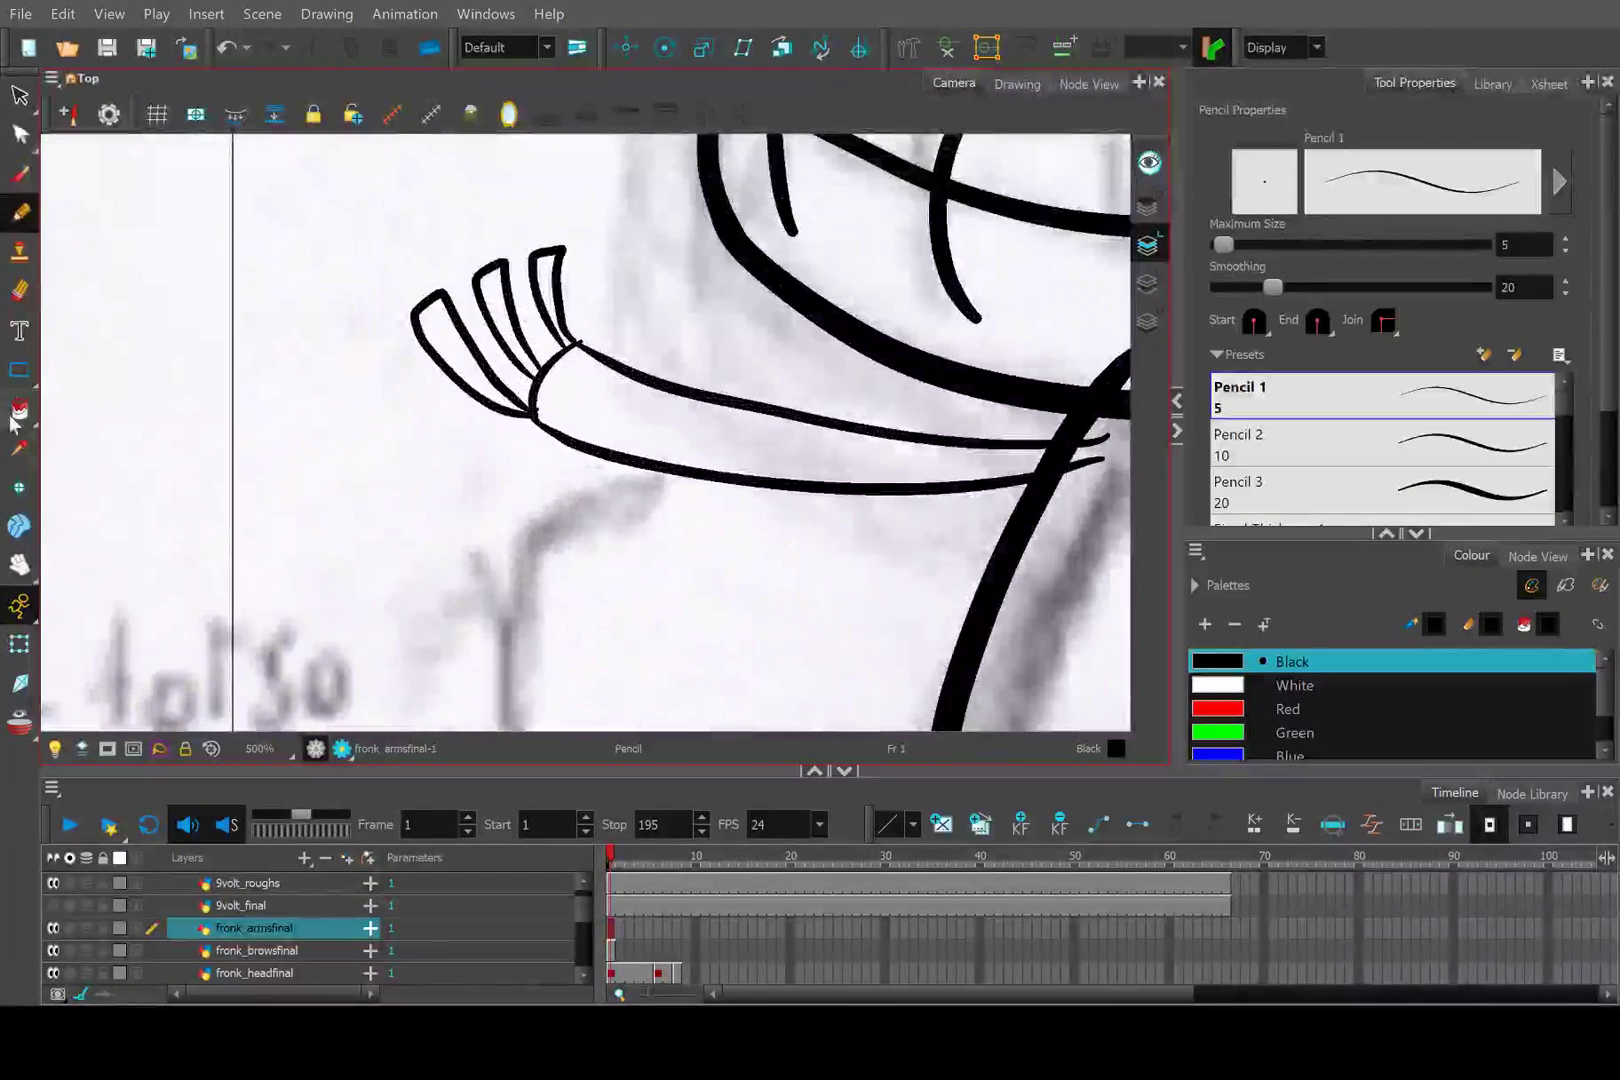
pyautogui.click(21, 411)
pyautogui.click(478, 370)
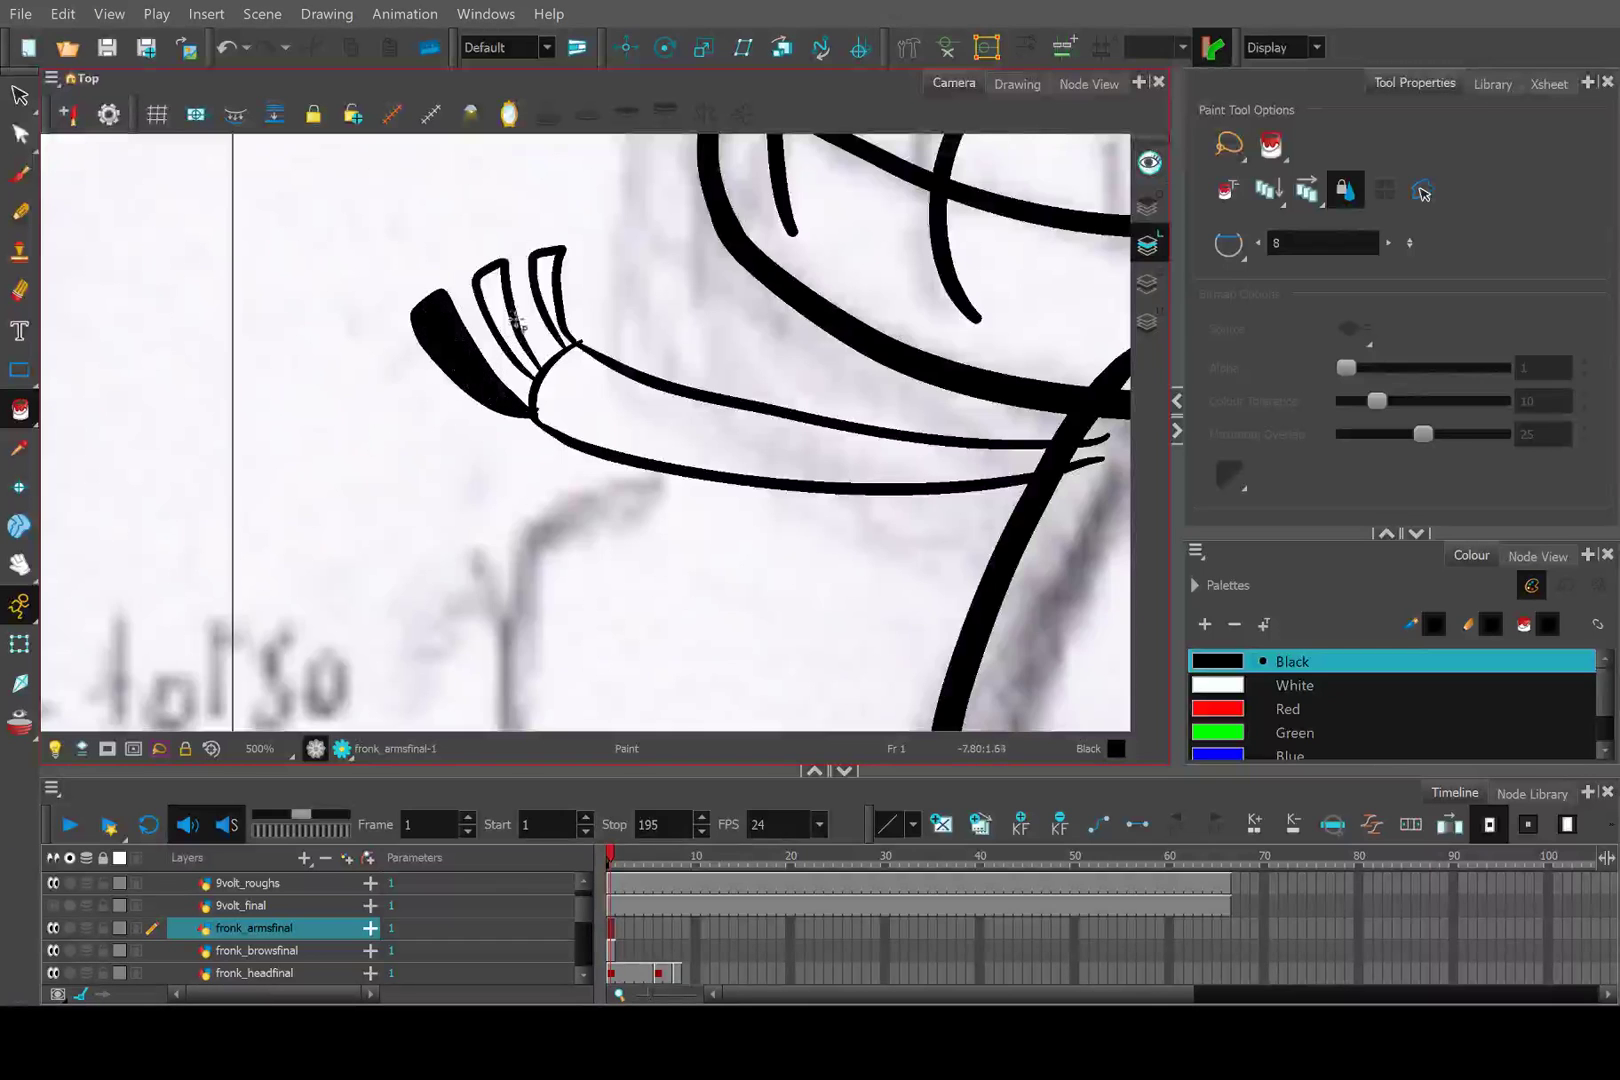
pyautogui.click(505, 320)
pyautogui.click(550, 295)
# Close the left arm's outline at the shoulder with a pencil line and fill the arm with black.
pyautogui.moveTo(803, 423); pyautogui.dragTo(393, 426)
pyautogui.scroll(2, 517, 474)
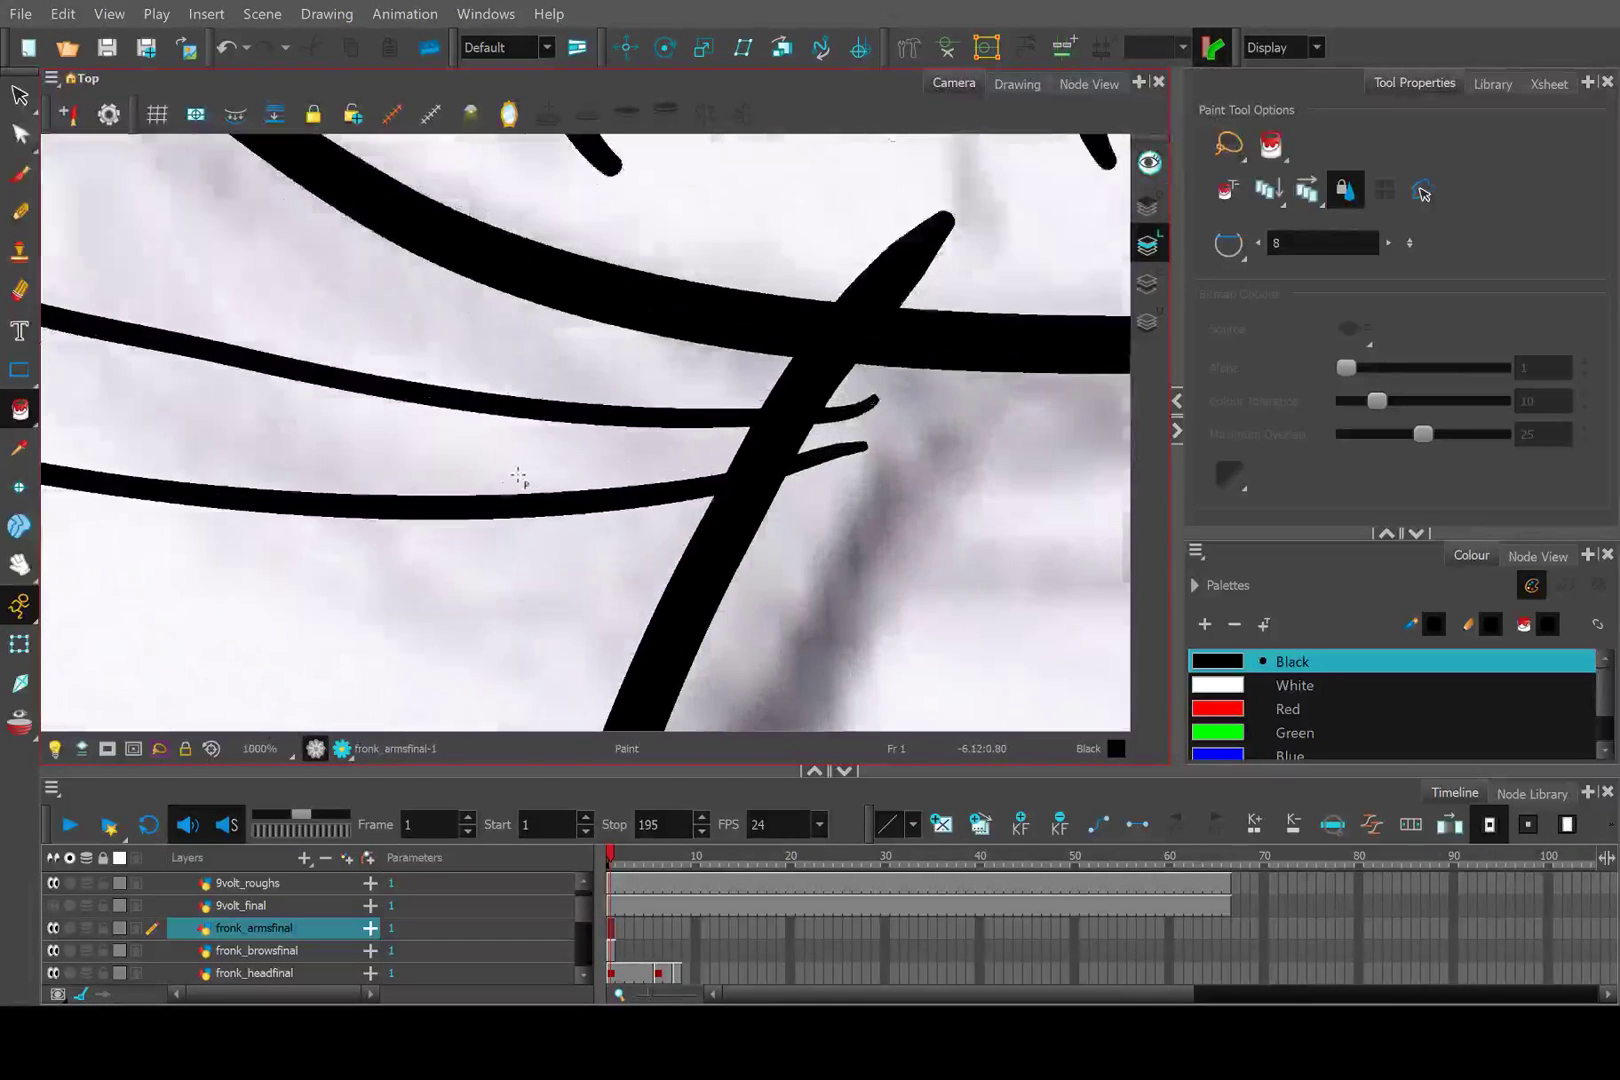
pyautogui.hotkey('alt', '/')
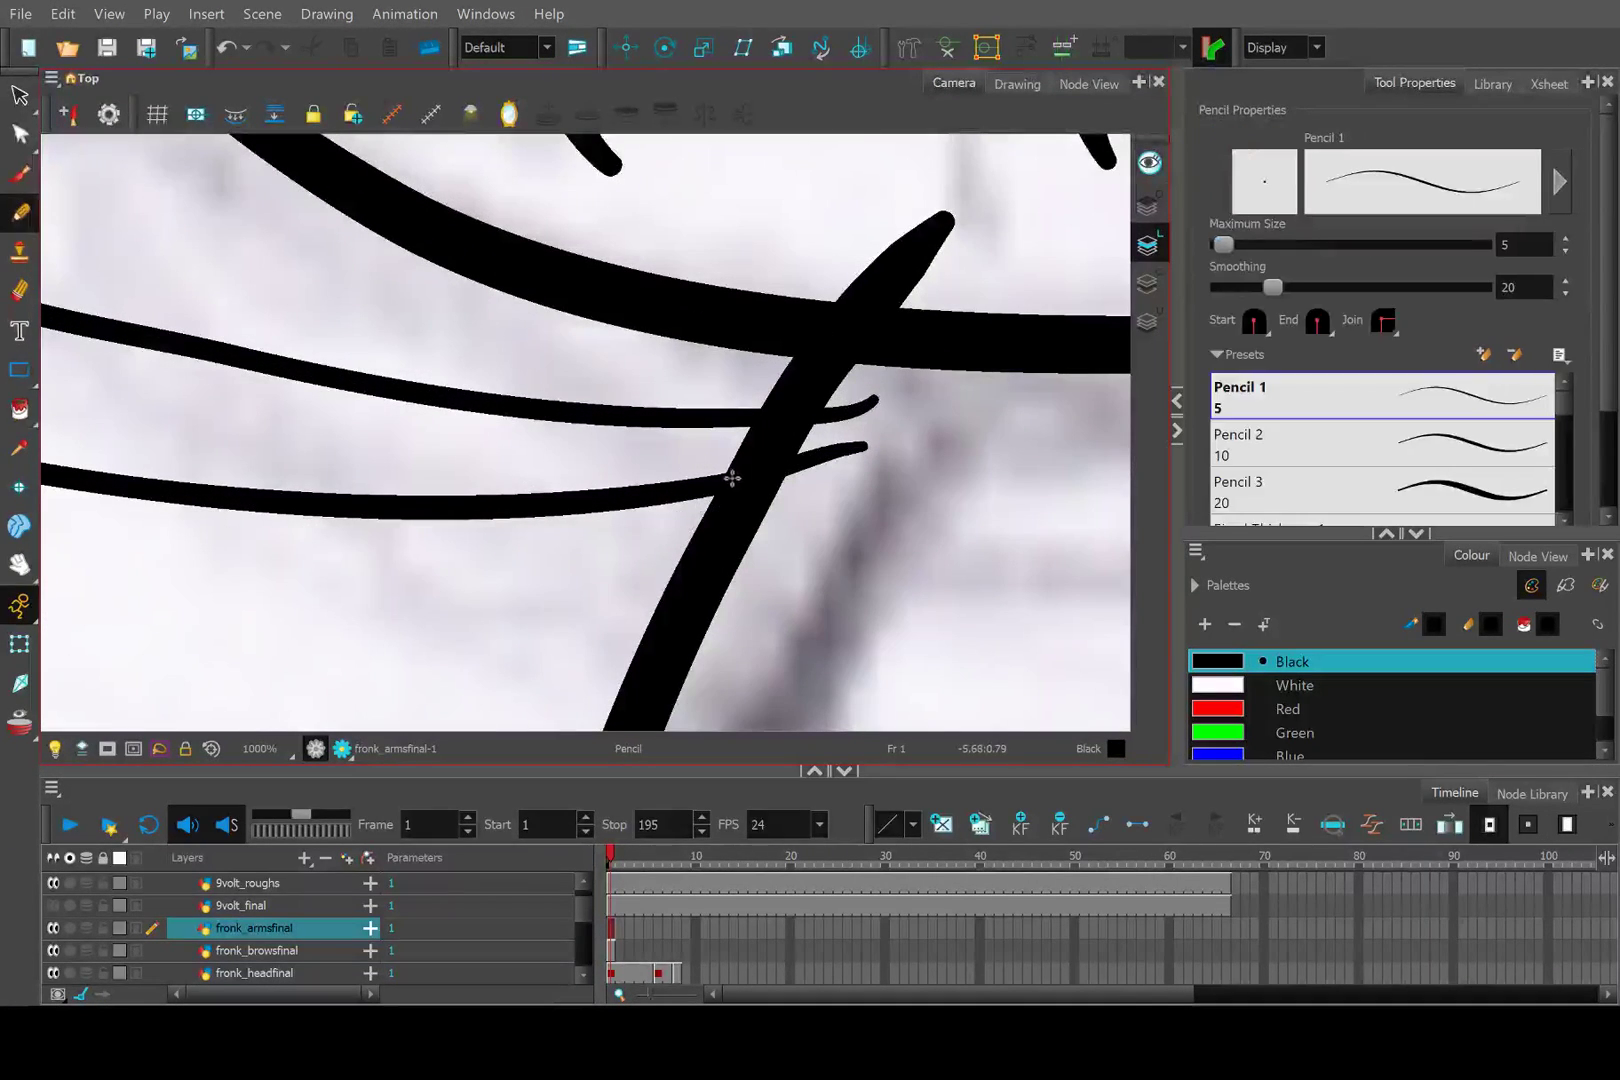
pyautogui.moveTo(732, 479); pyautogui.dragTo(761, 425)
pyautogui.click(19, 290)
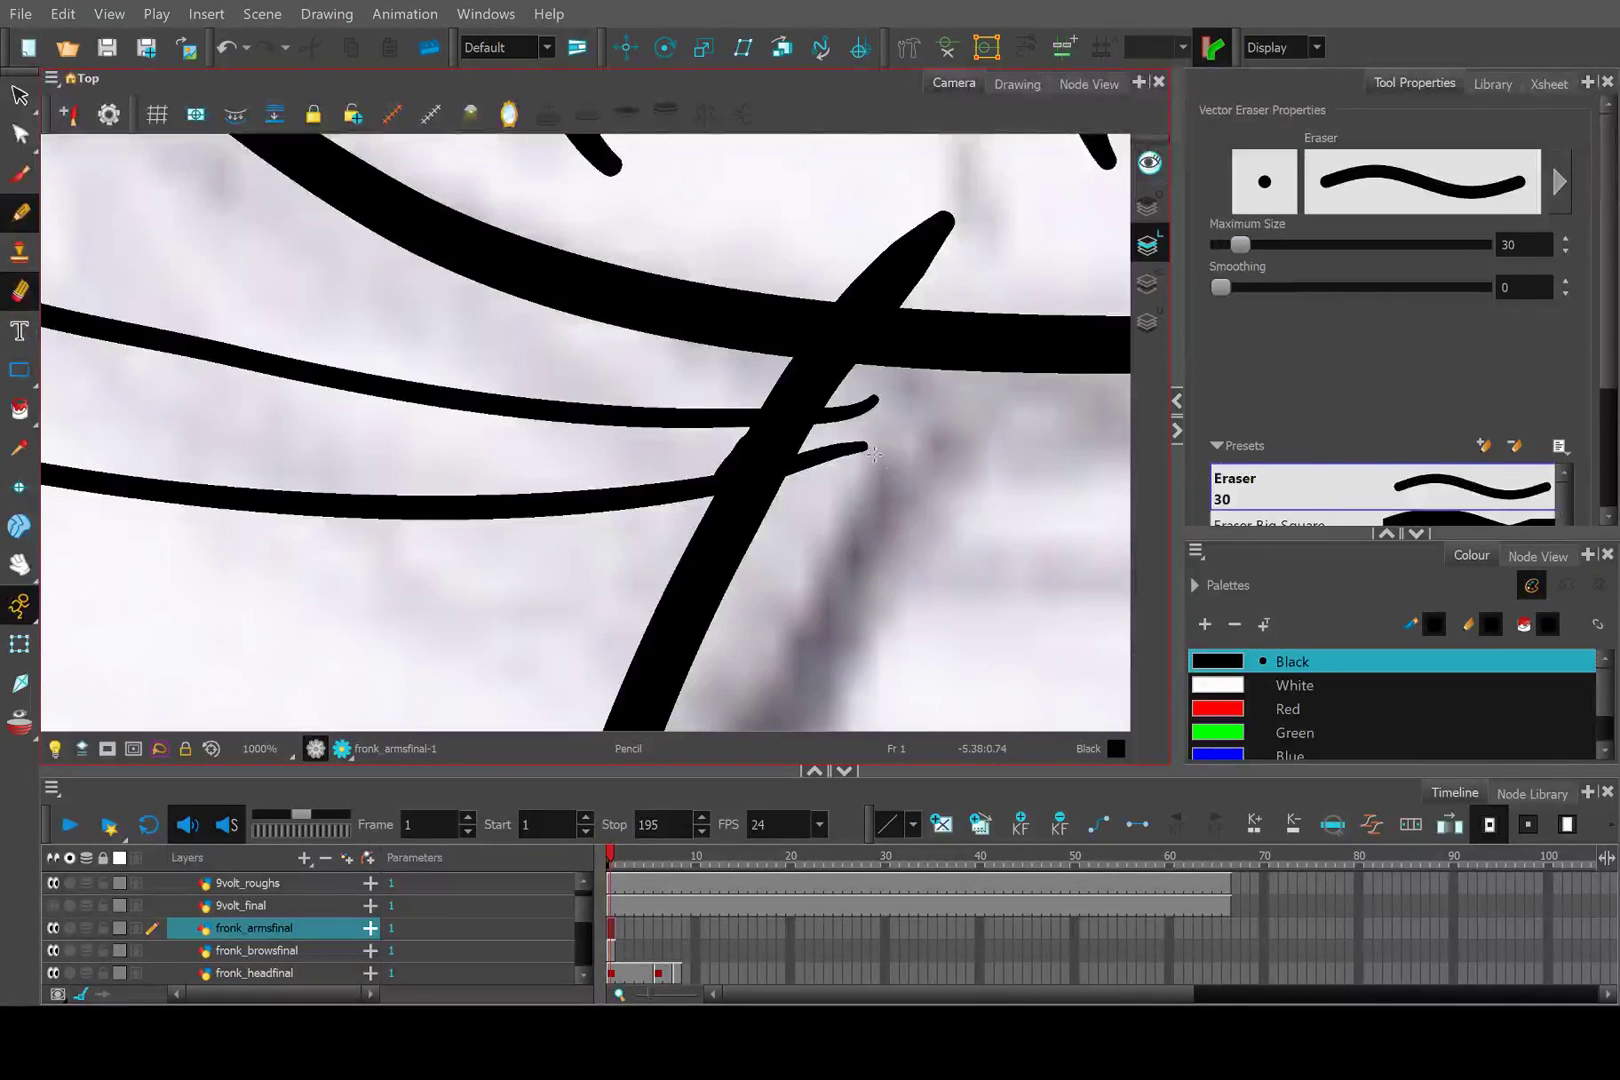
pyautogui.scroll(-3, 842, 470)
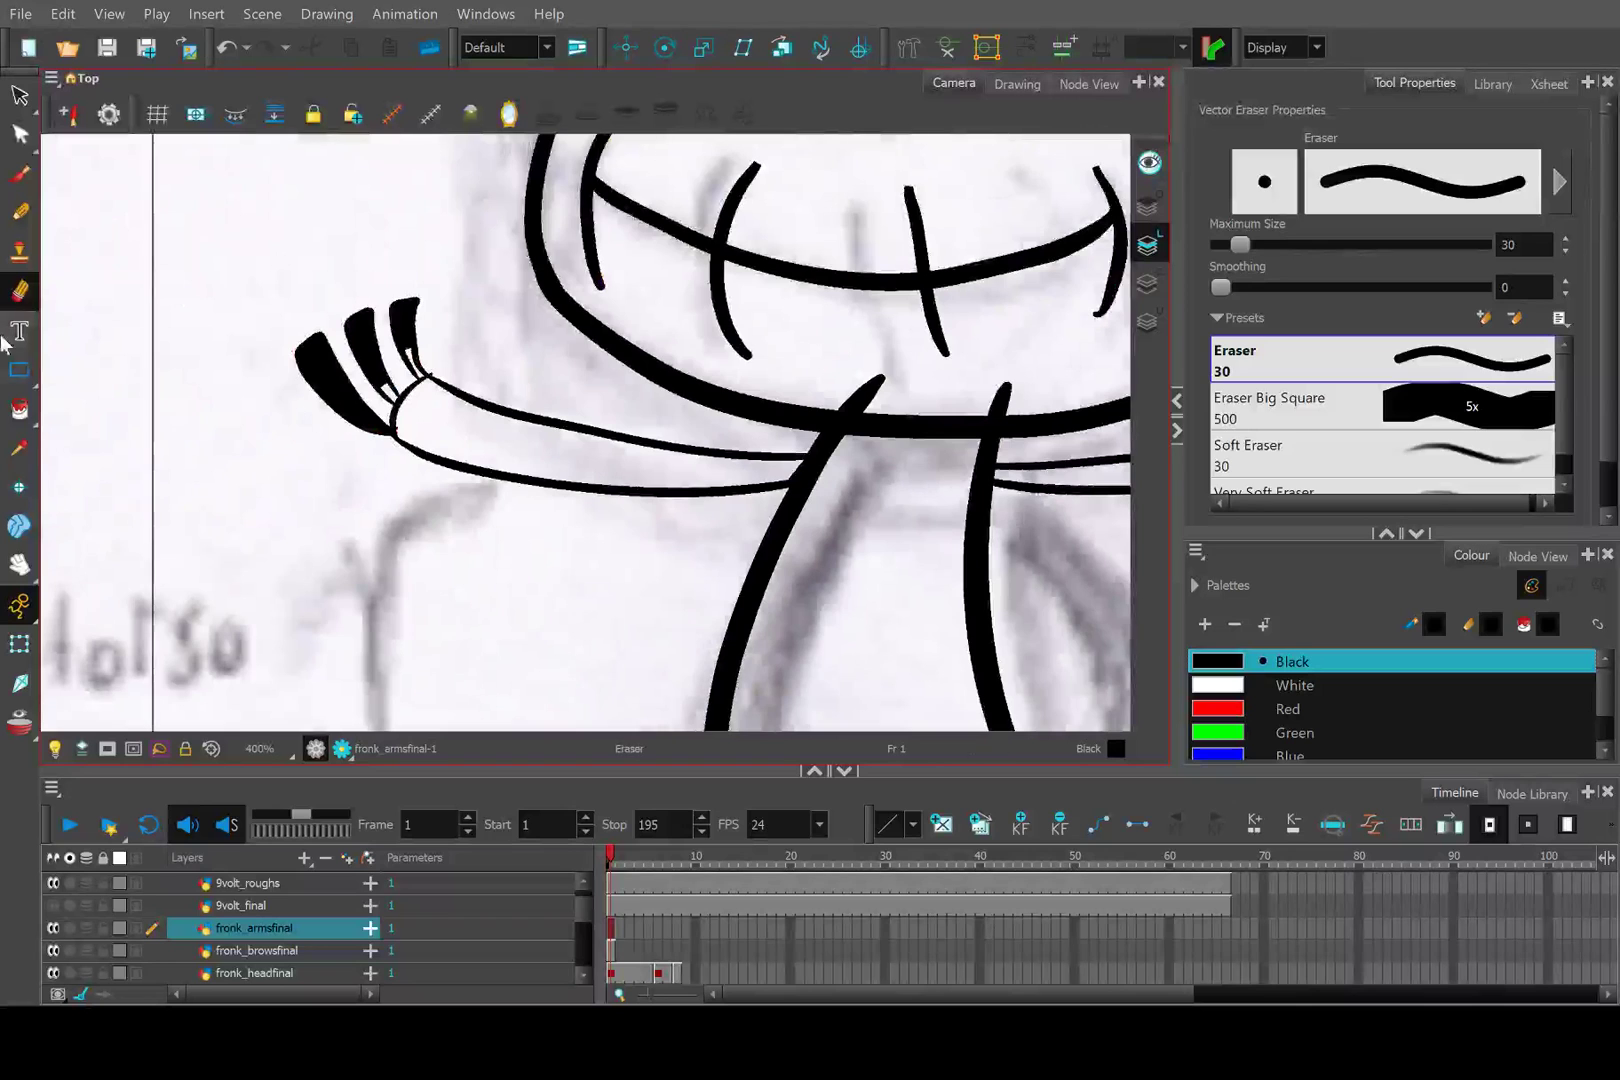
pyautogui.click(19, 409)
pyautogui.click(457, 436)
# Fill the white gaps left at the bases of the left hand's fingers with black, using paint and pencil.
pyautogui.scroll(3, 380, 386)
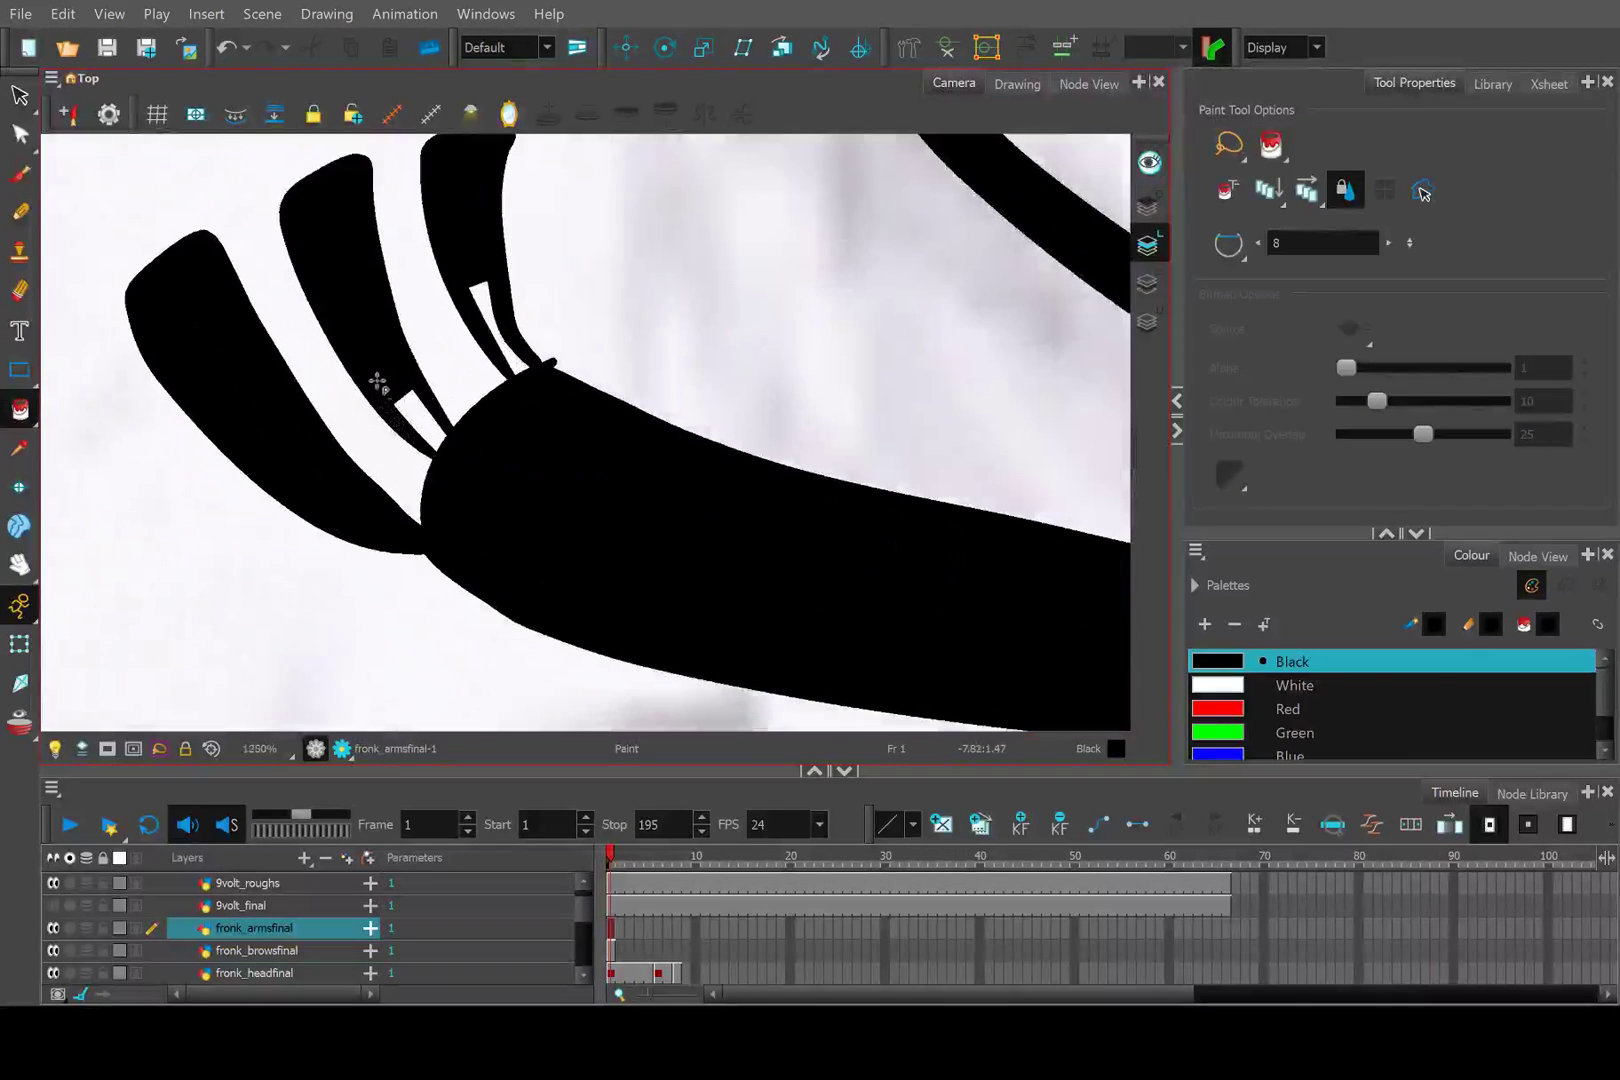
pyautogui.click(478, 290)
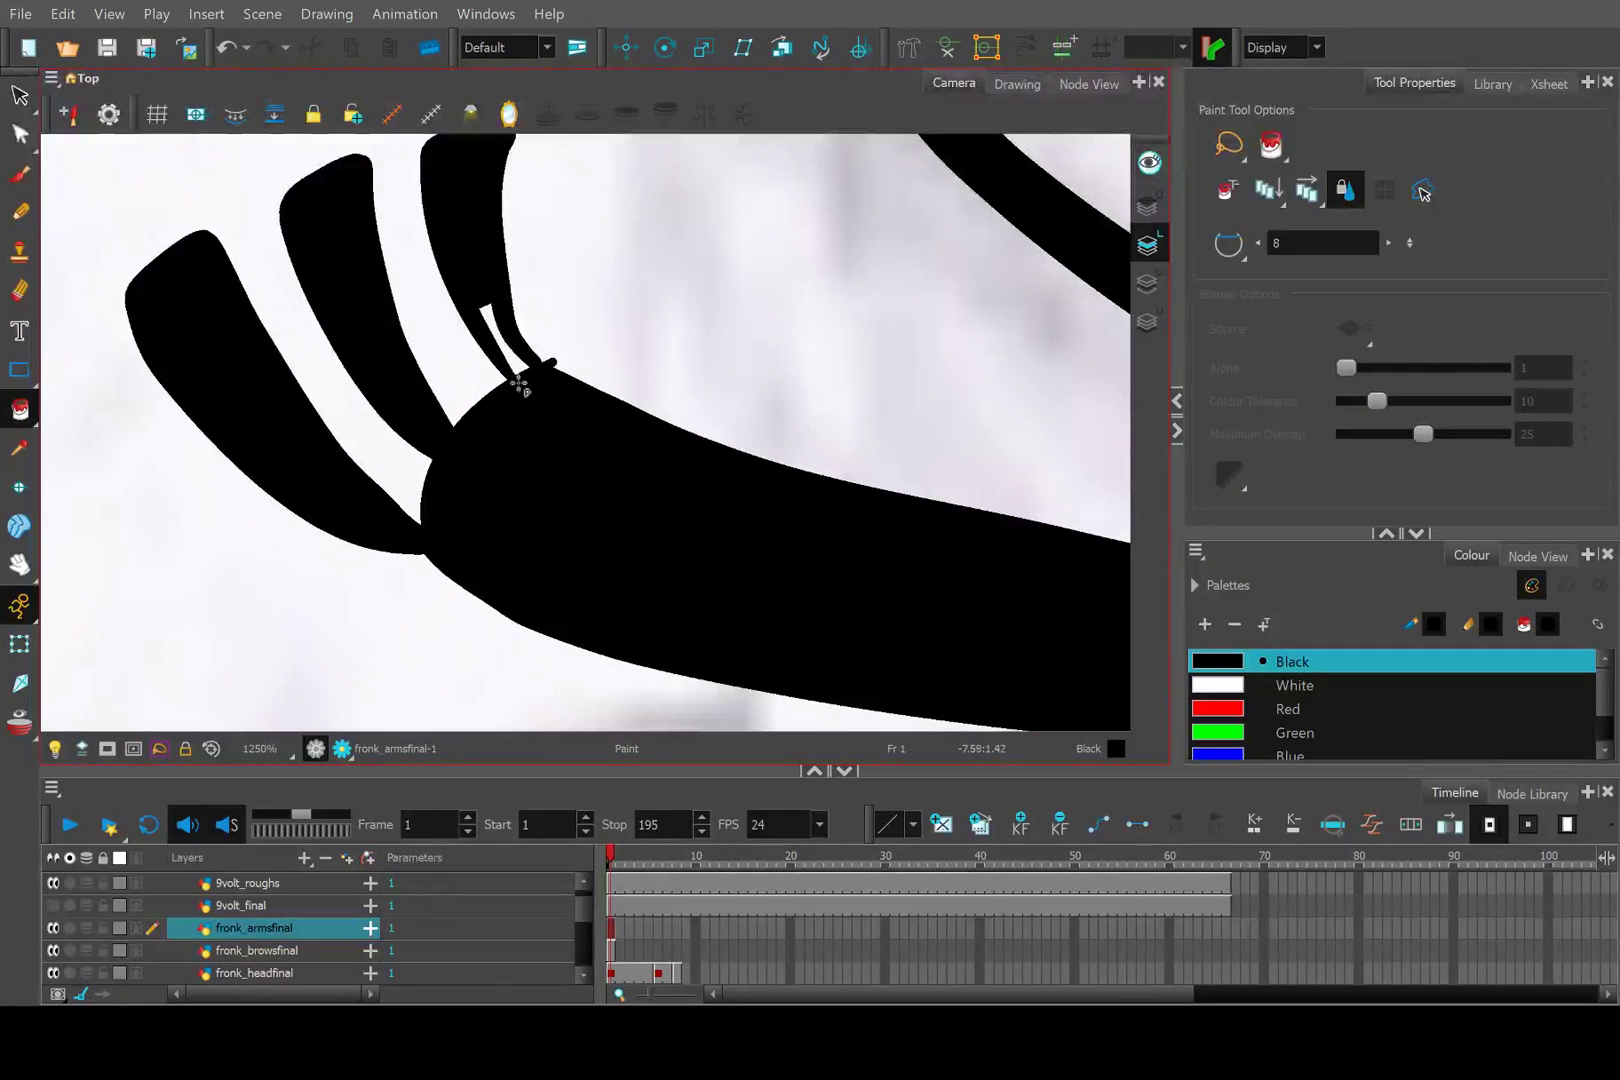
pyautogui.click(510, 360)
pyautogui.scroll(3, 518, 365)
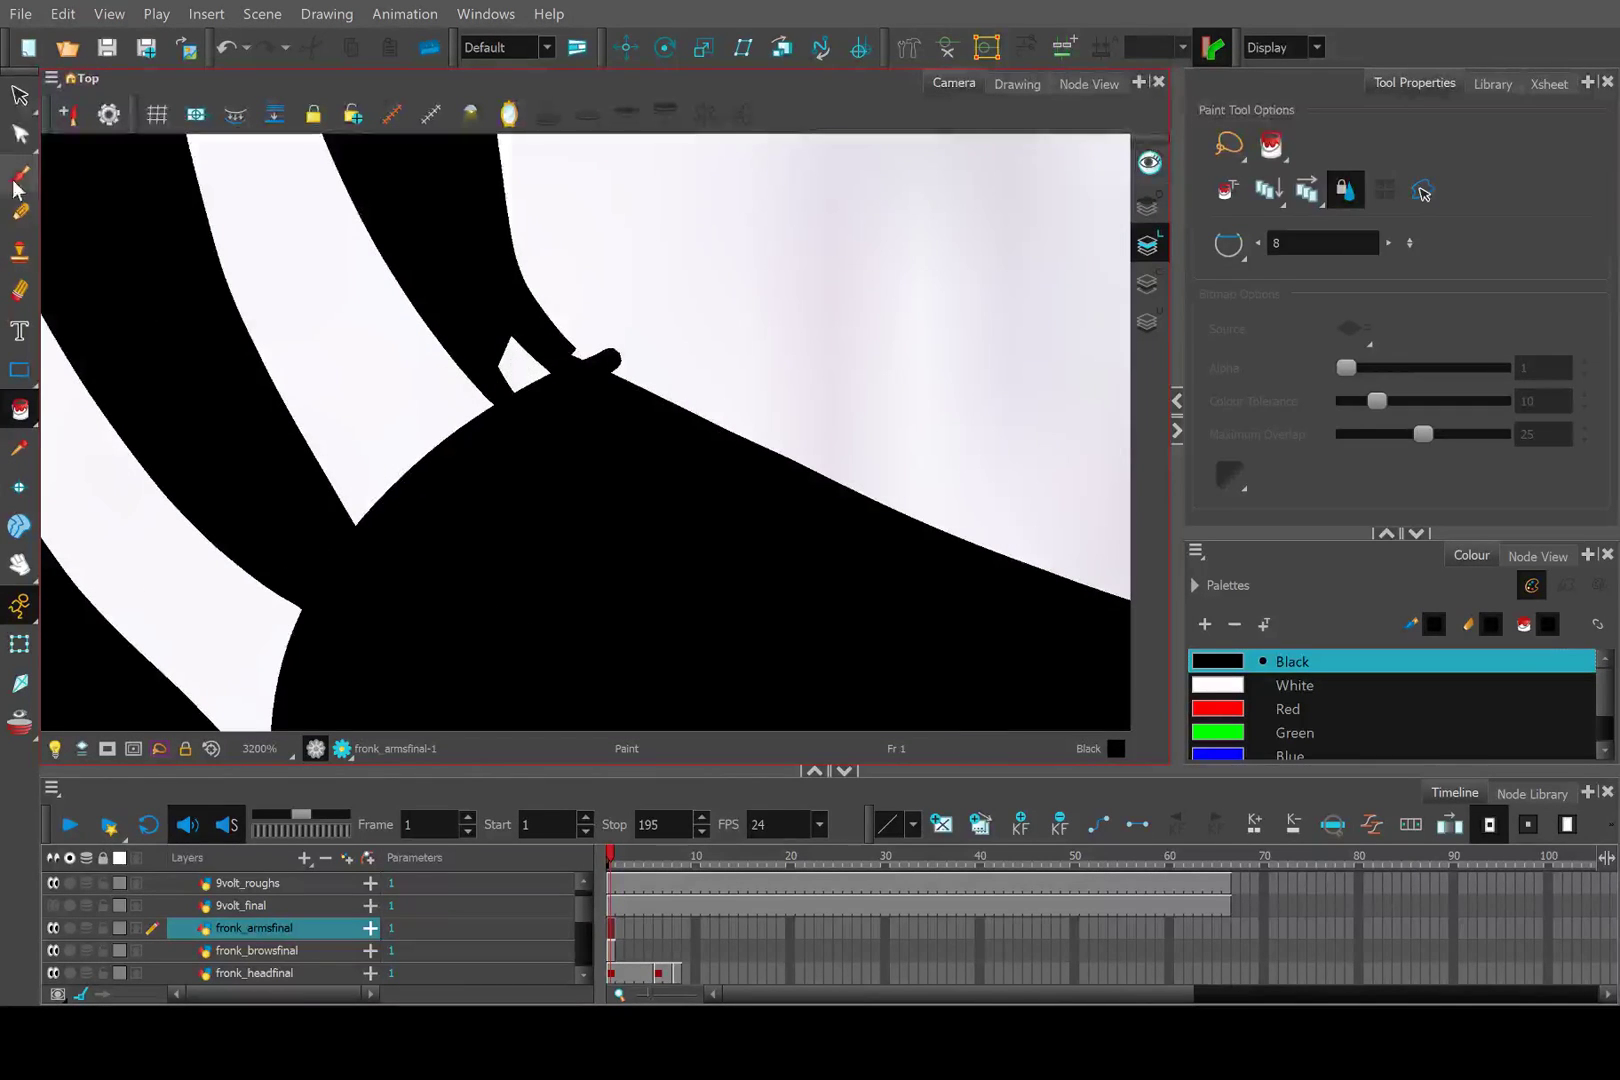
pyautogui.click(20, 211)
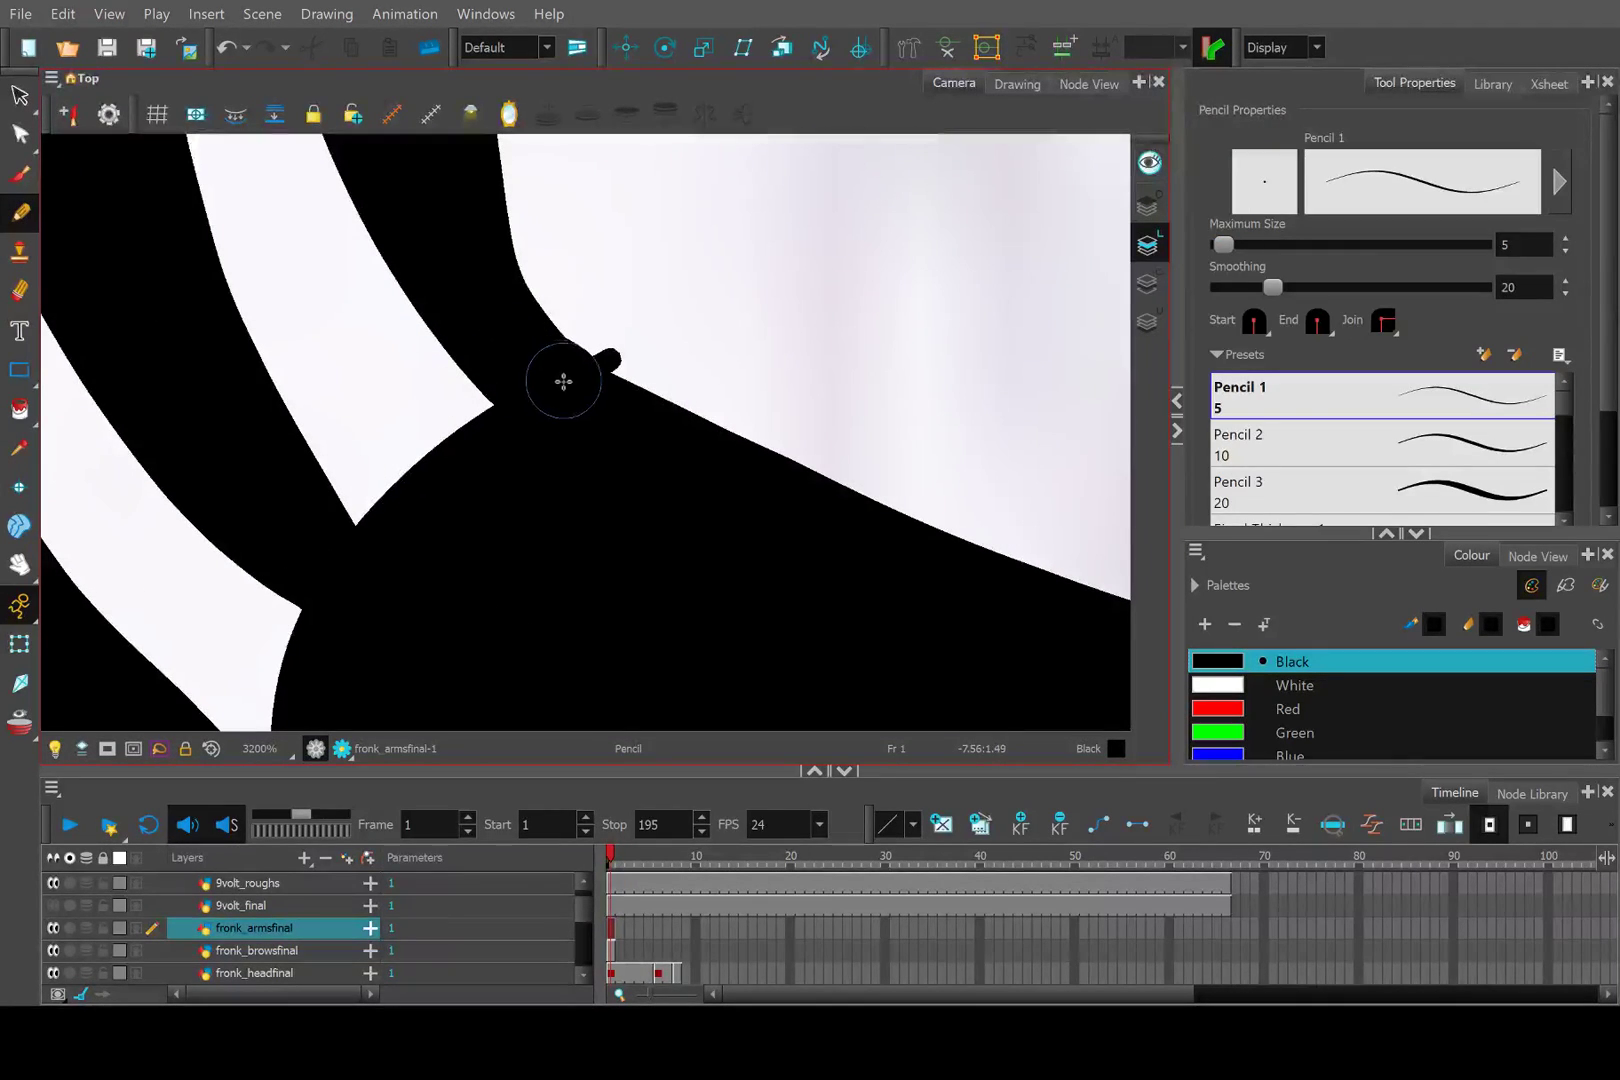
# Try to erase the line stub protruding where the left hand's inner finger meets the arm.
pyautogui.click(20, 290)
pyautogui.moveTo(651, 289); pyautogui.dragTo(651, 325)
pyautogui.hotkey('ctrl', 'z')
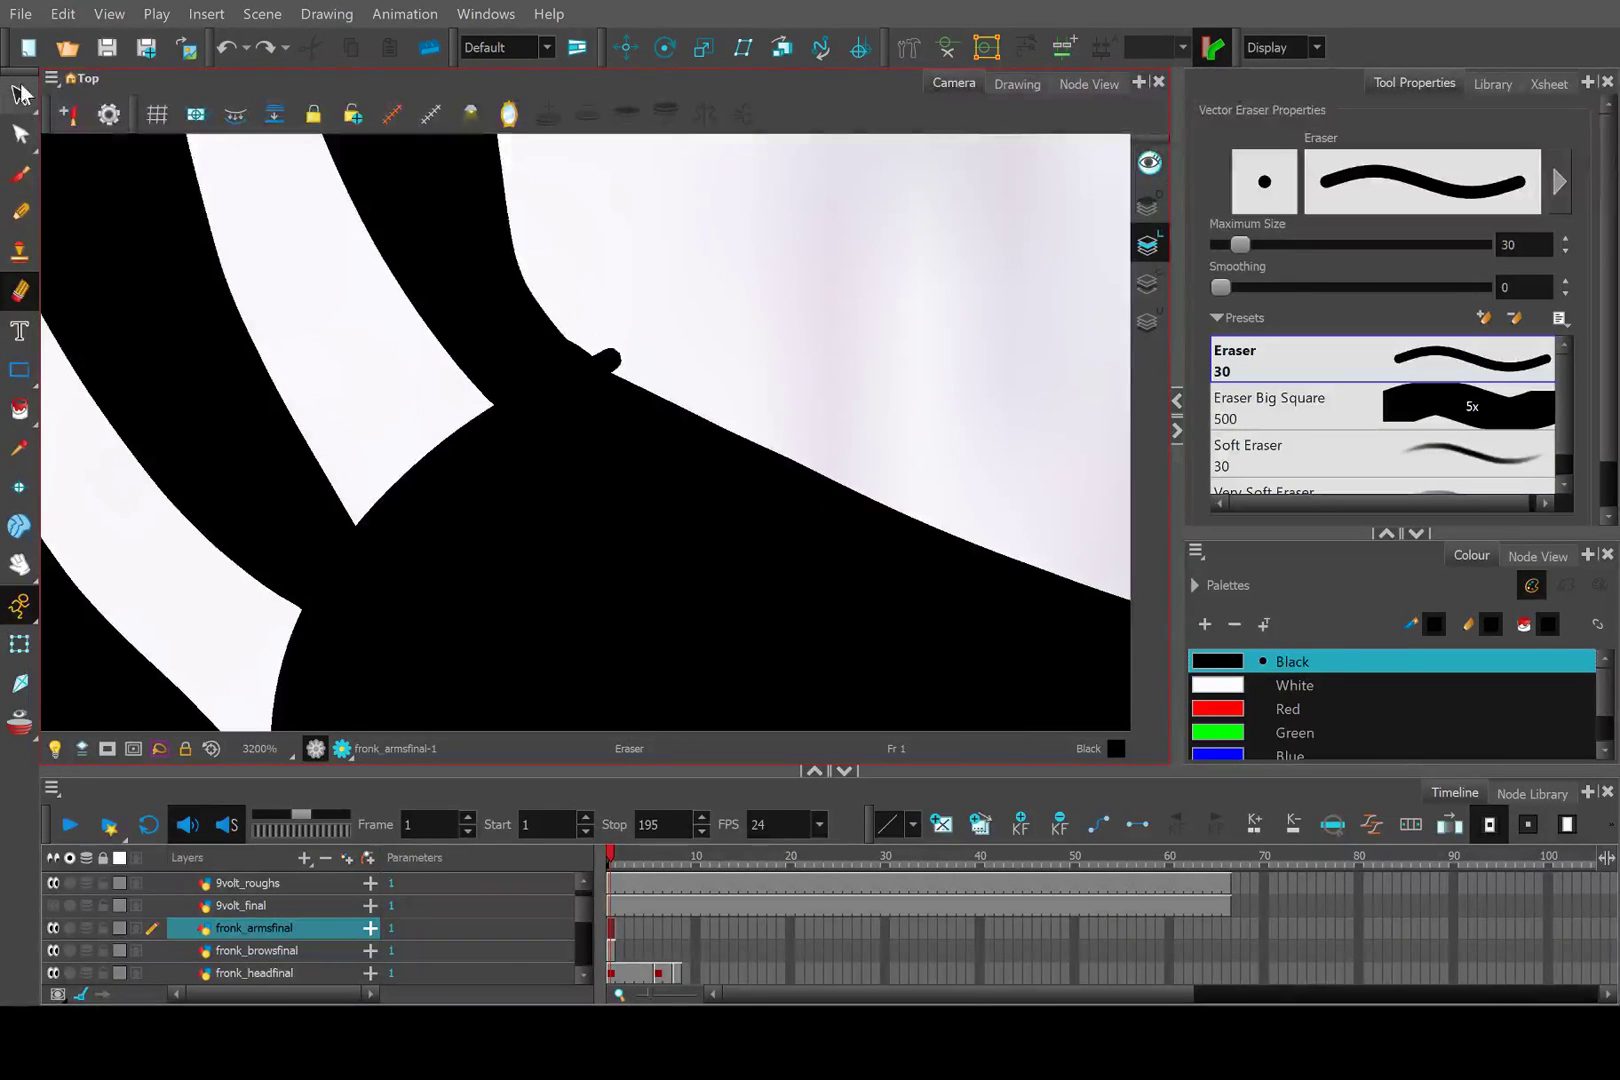
# Cut off the line stub beside the left hand's inner finger with the Cutter tool and delete it.
pyautogui.moveTo(20, 94); pyautogui.dragTo(80, 114)
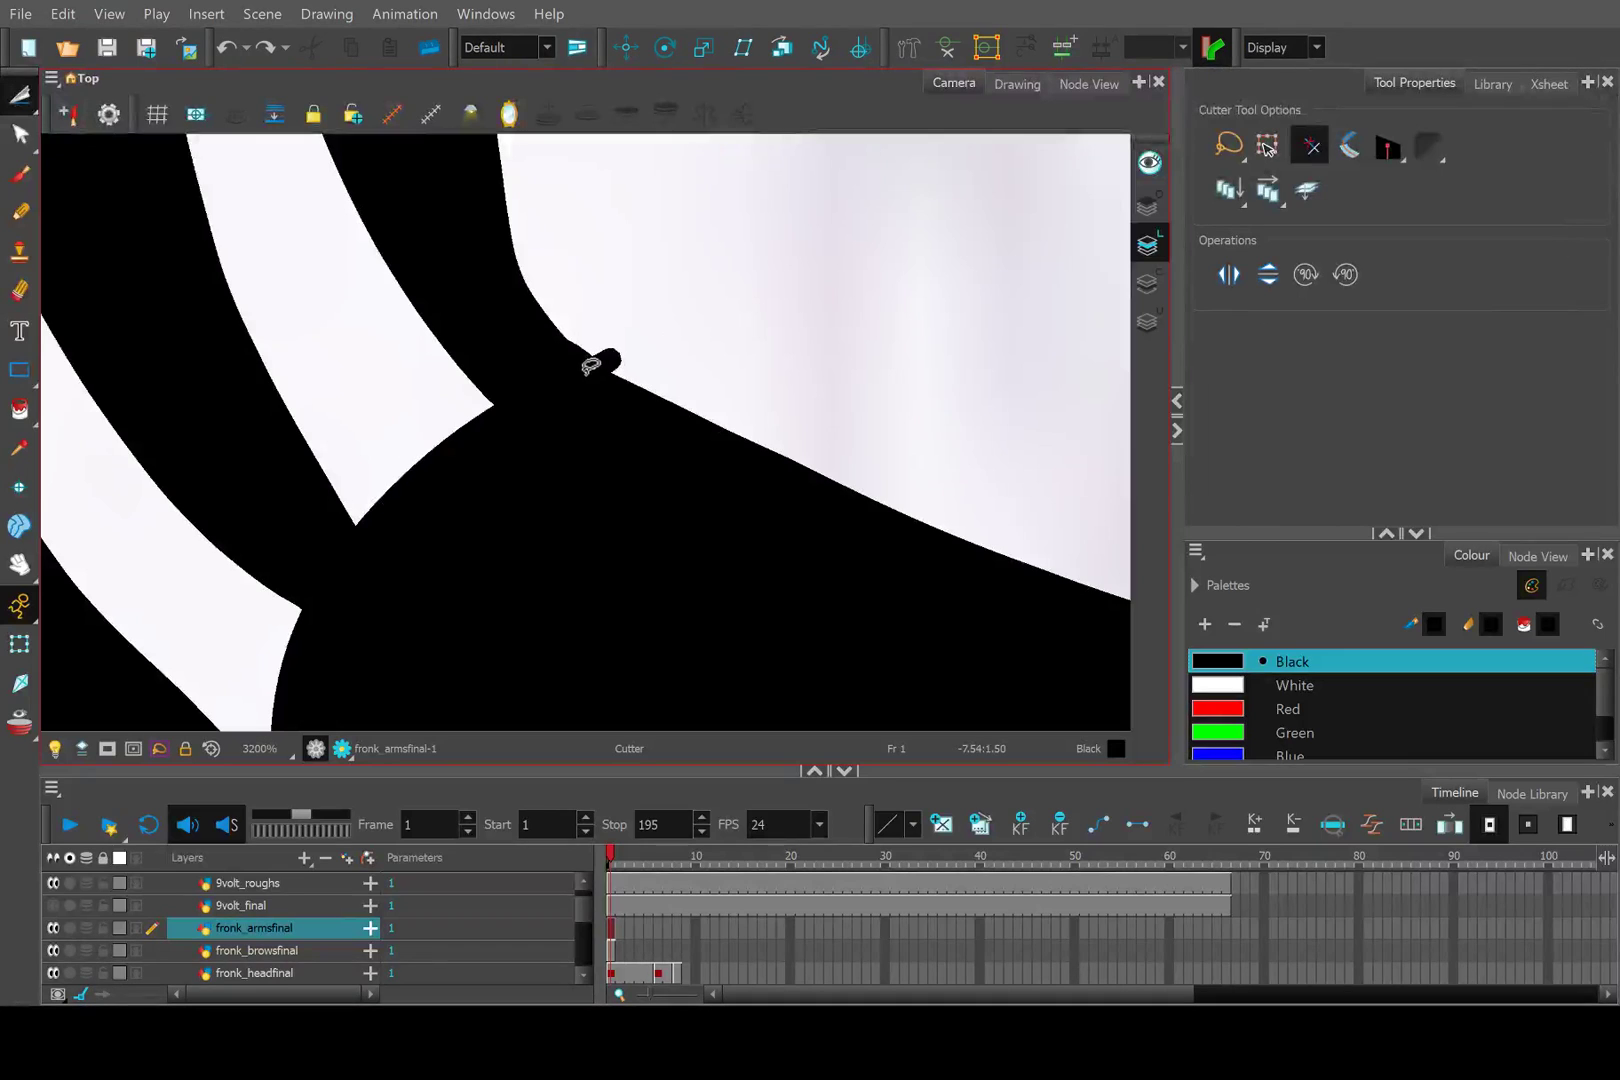
pyautogui.moveTo(600, 352); pyautogui.dragTo(615, 343)
pyautogui.press('Delete')
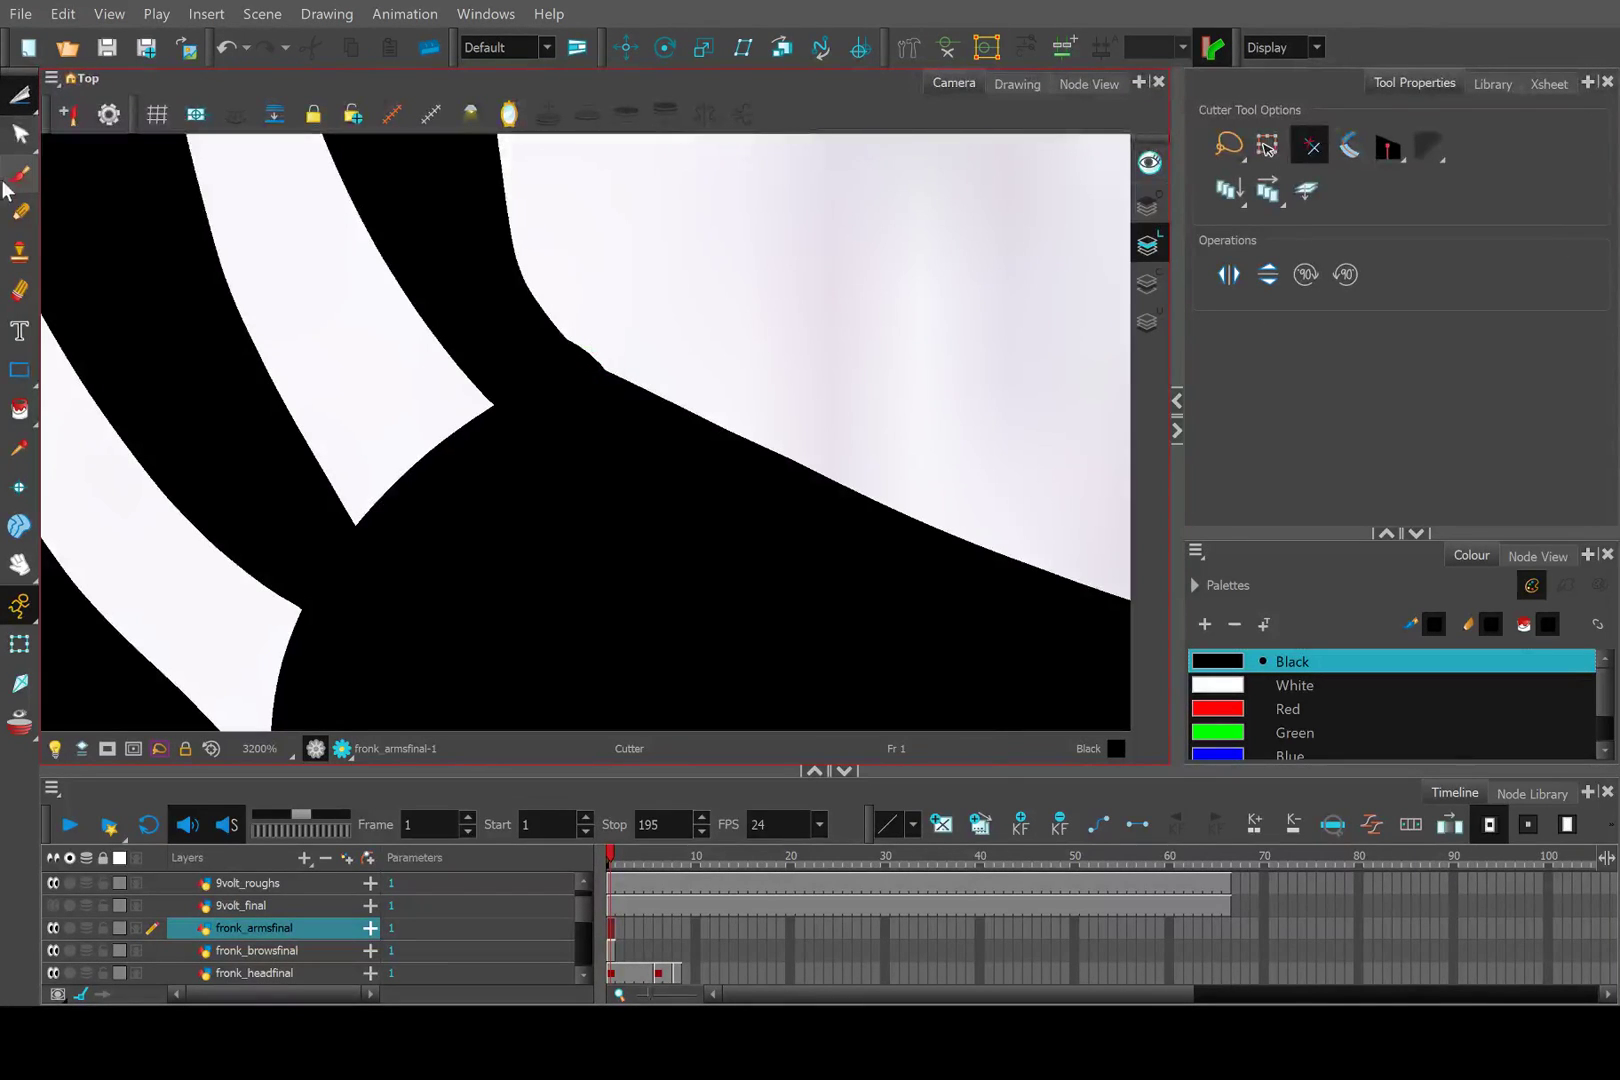
# Cover the small unfilled gap at the left arm's shoulder end with the Pencil tool.
pyautogui.click(20, 211)
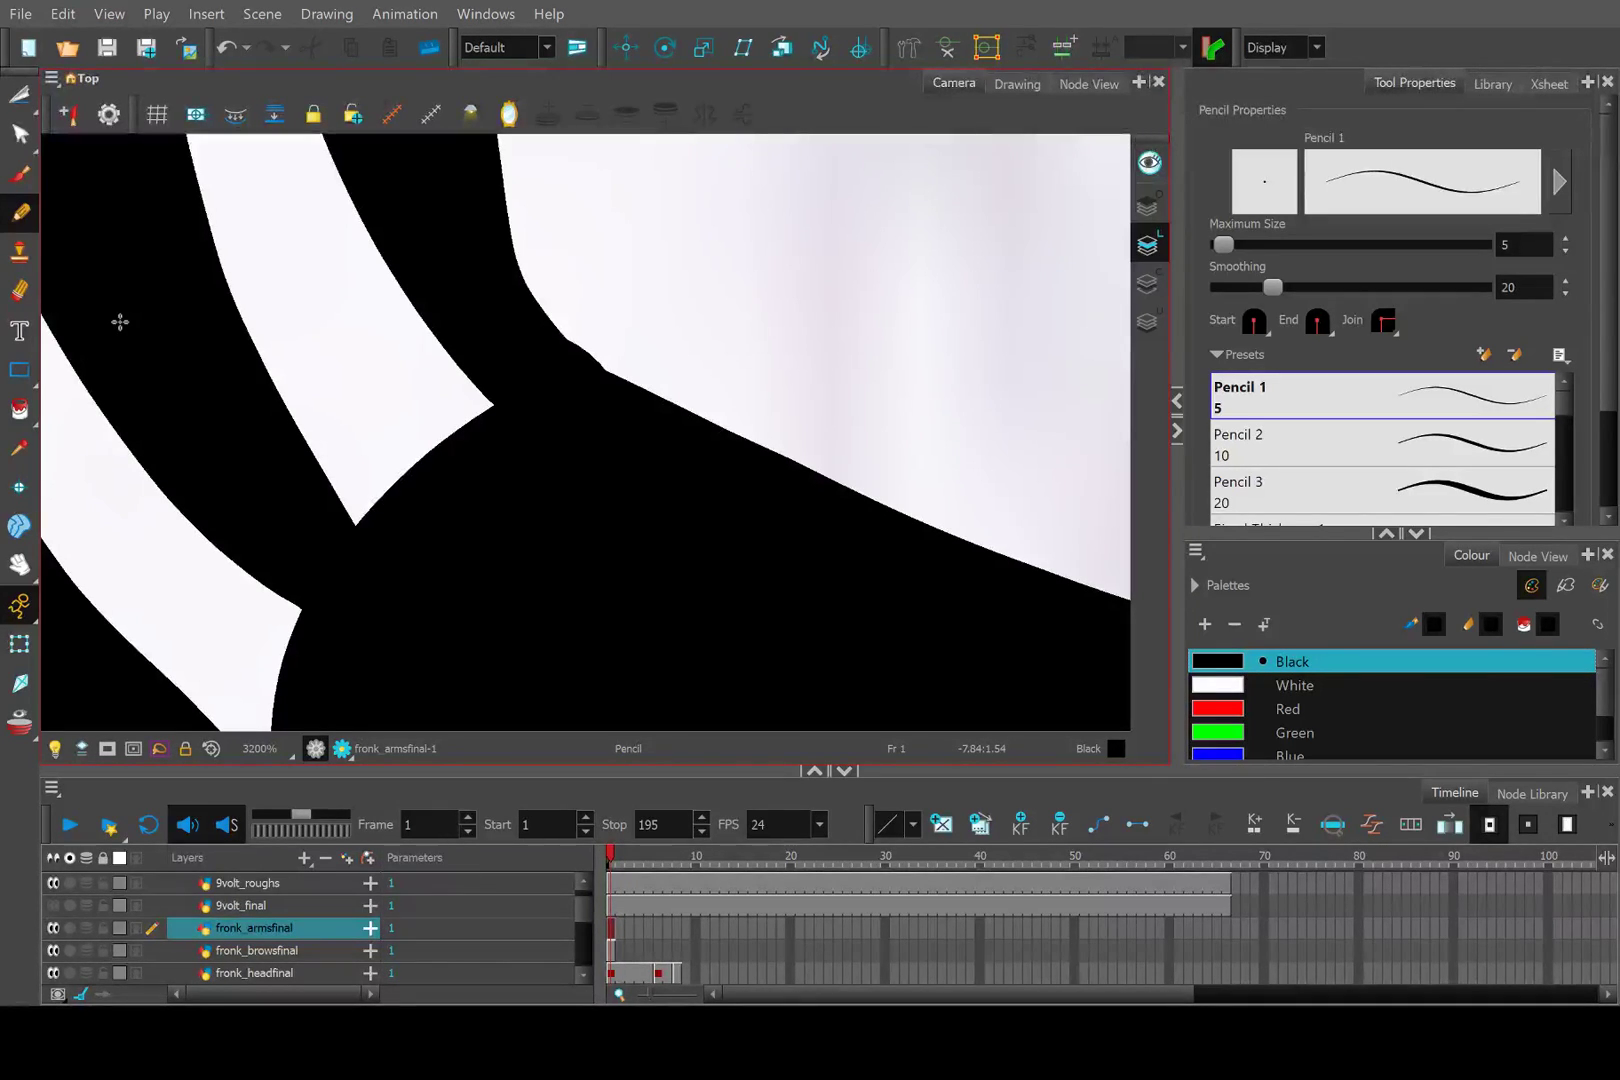
pyautogui.scroll(-9, 665, 539)
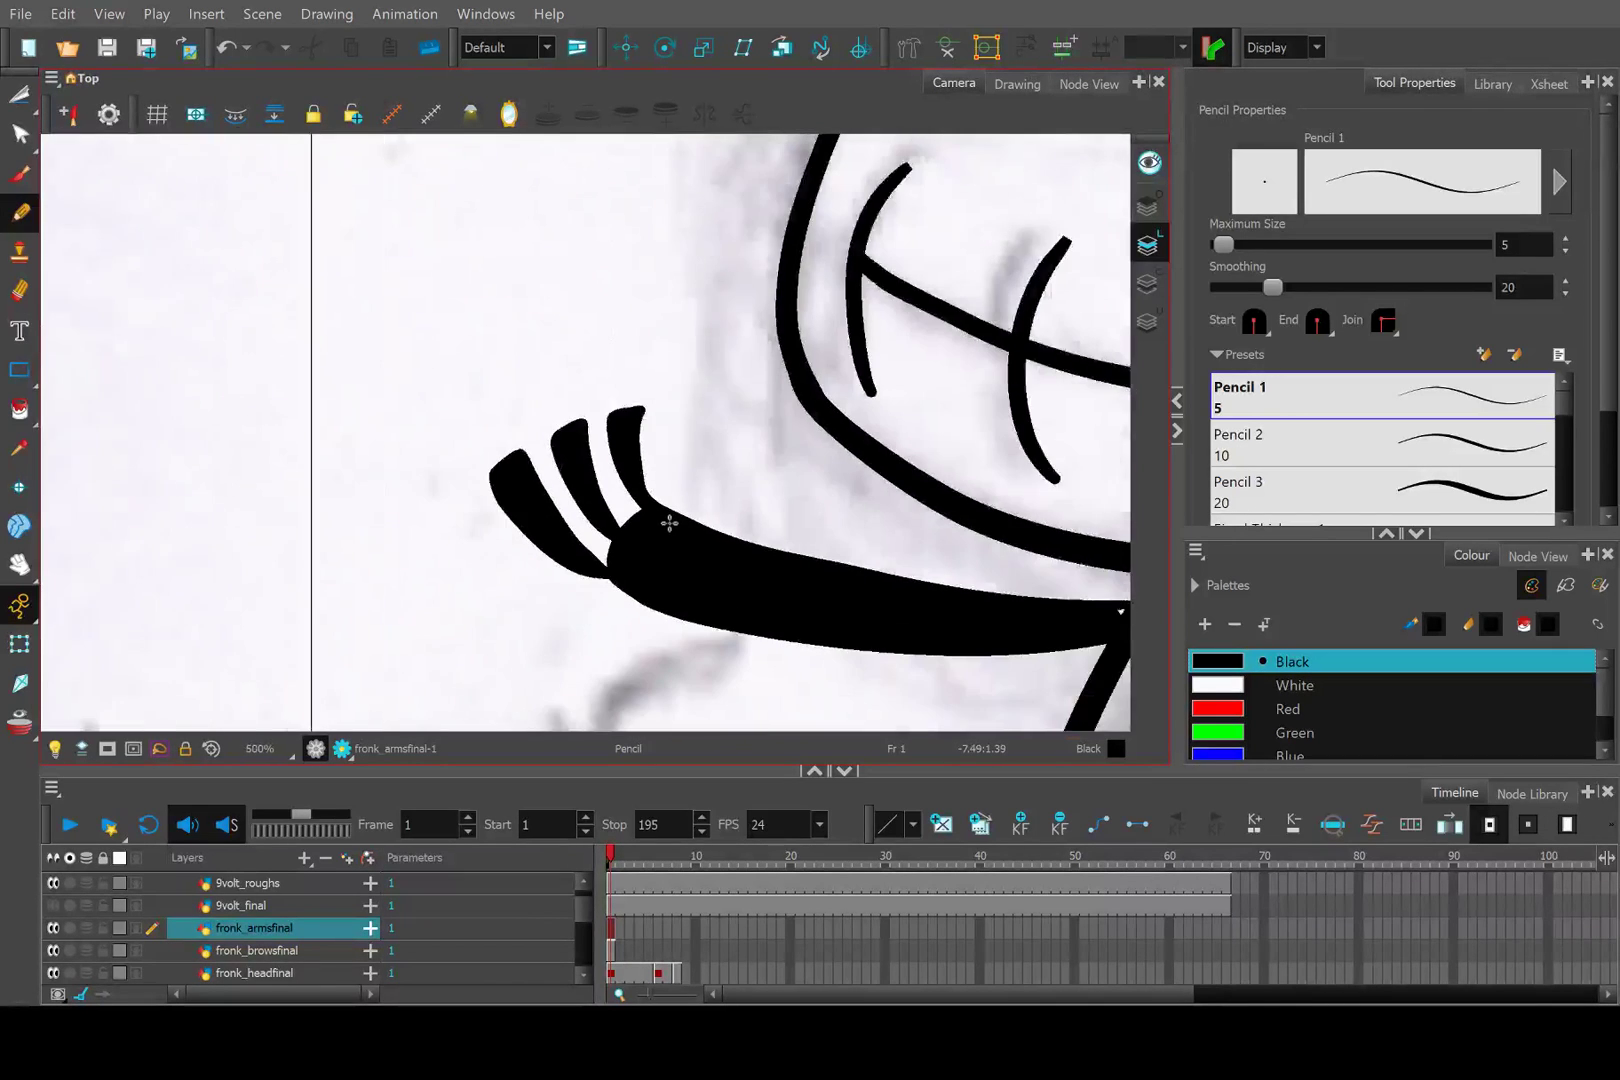
pyautogui.scroll(-2, 843, 446)
pyautogui.moveTo(843, 446); pyautogui.dragTo(552, 500)
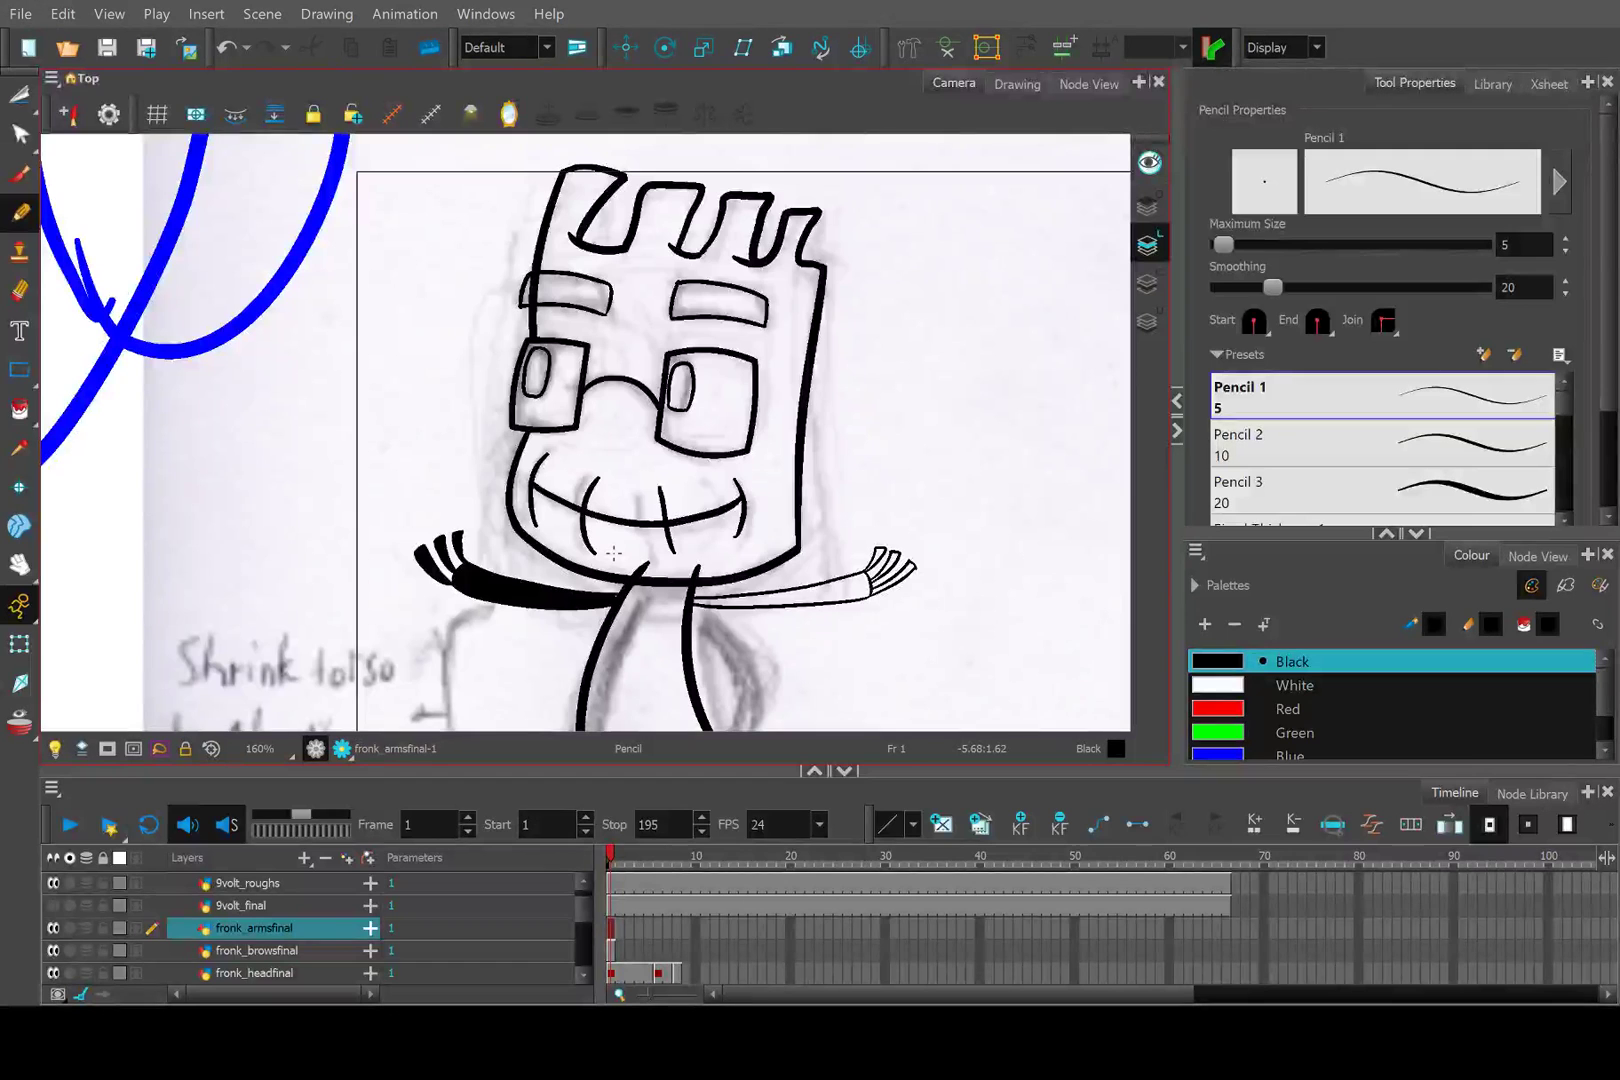
pyautogui.scroll(6, 613, 552)
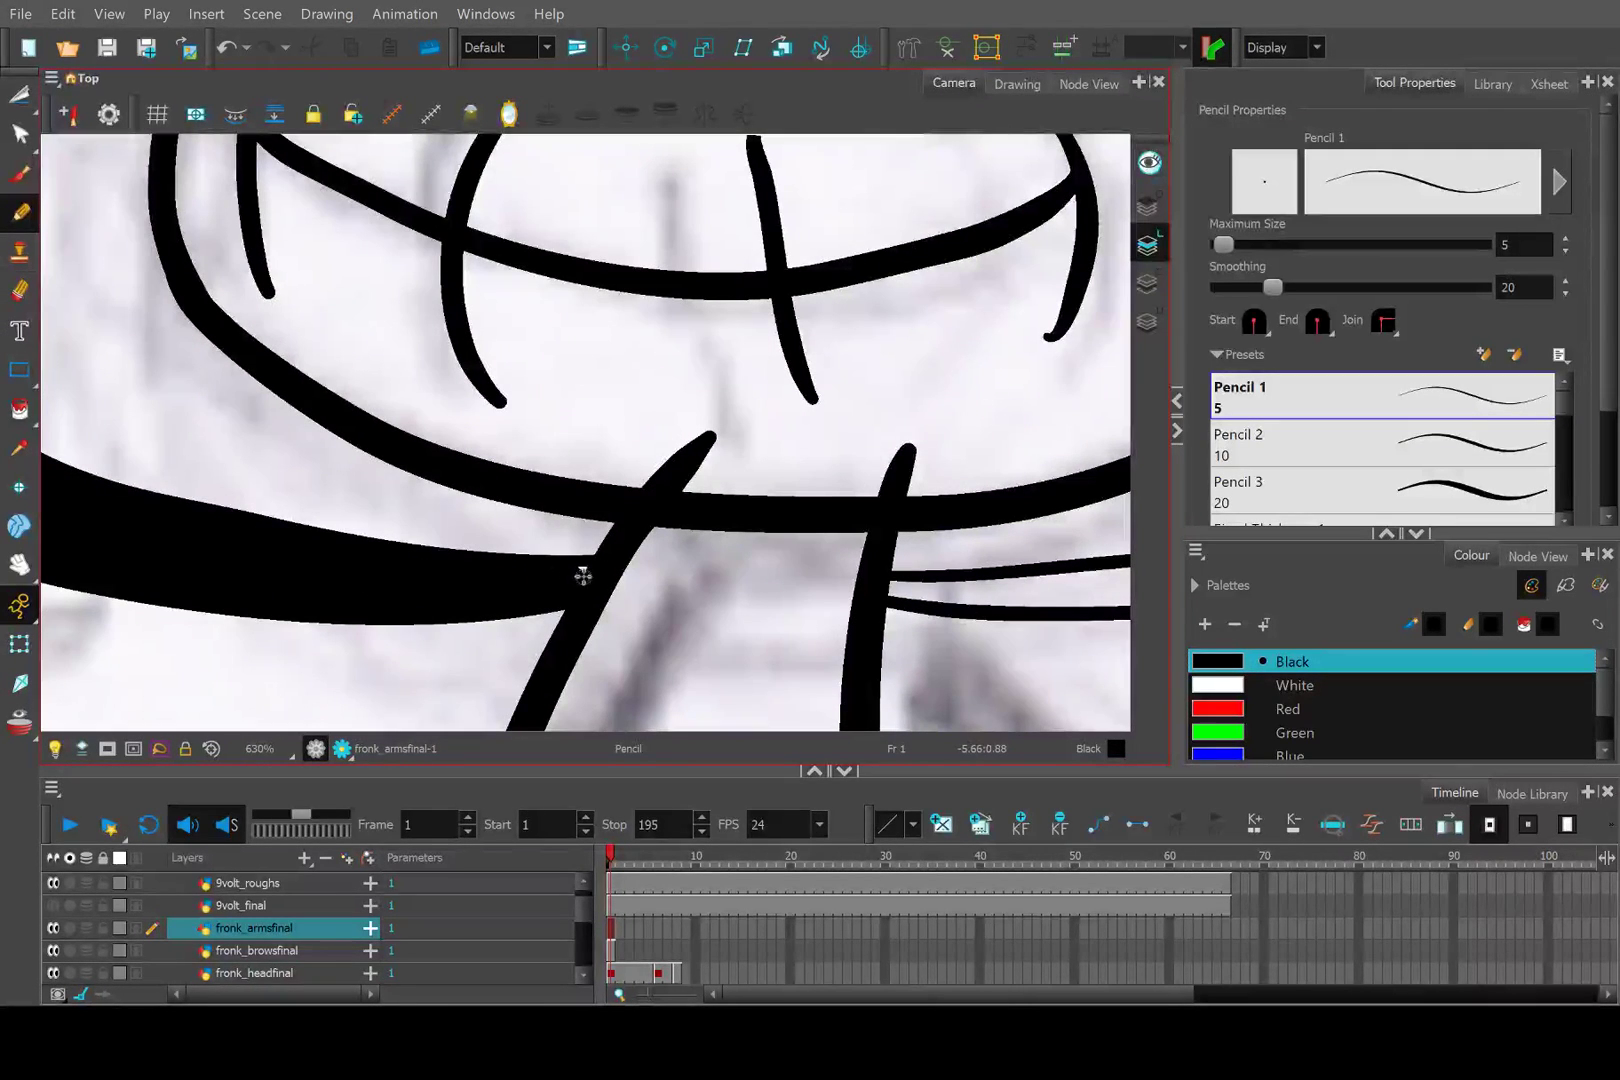
pyautogui.scroll(-5, 580, 567)
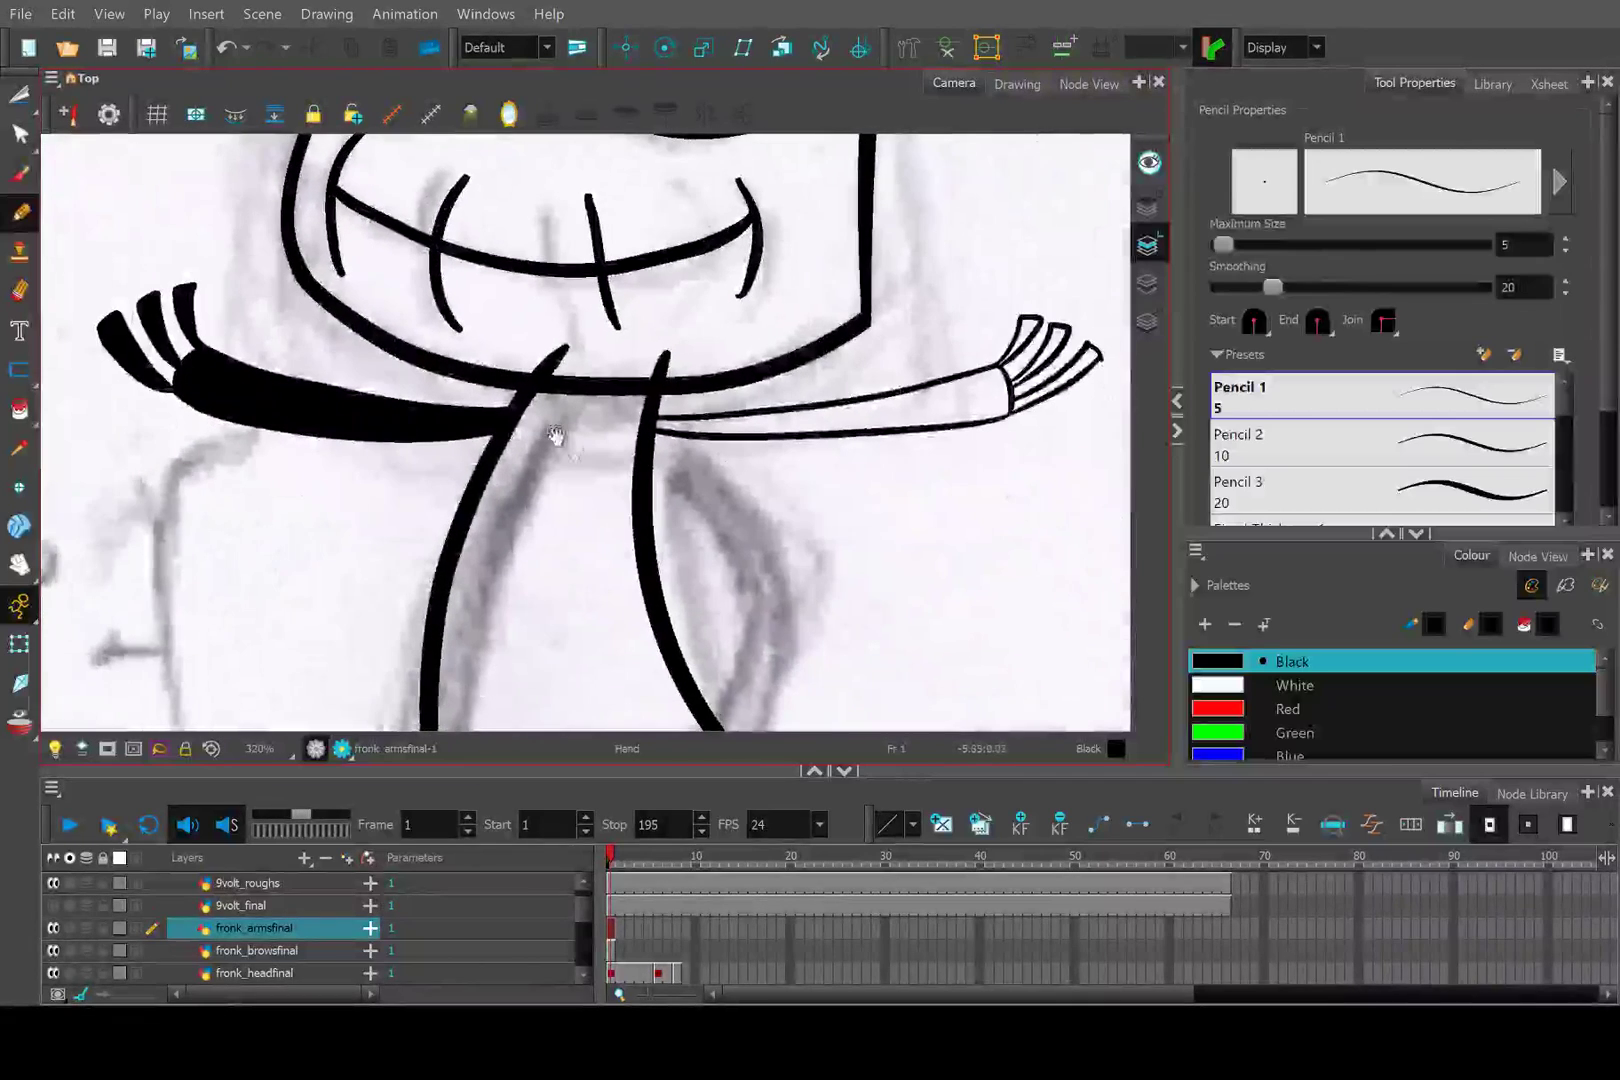
# Fill the right arm and the two inner fingers of its hand with black using the Paint tool.
pyautogui.moveTo(815, 402); pyautogui.dragTo(640, 372)
pyautogui.scroll(5, 280, 285)
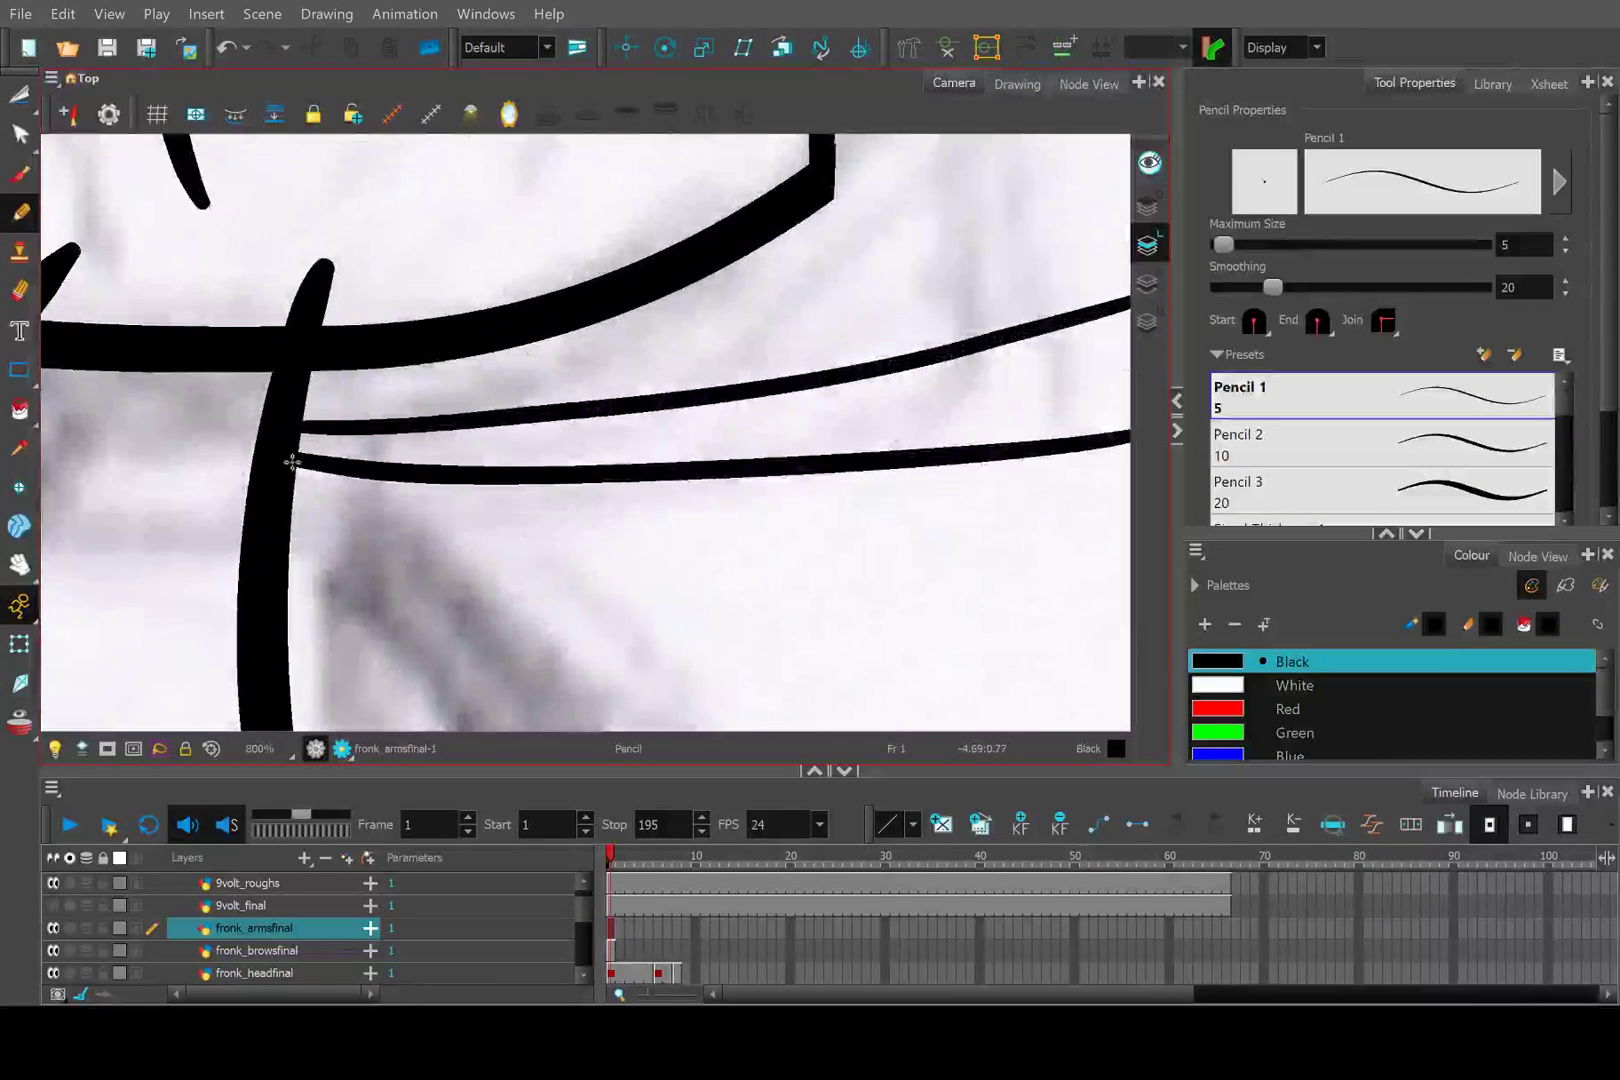
pyautogui.hotkey('alt', 'i')
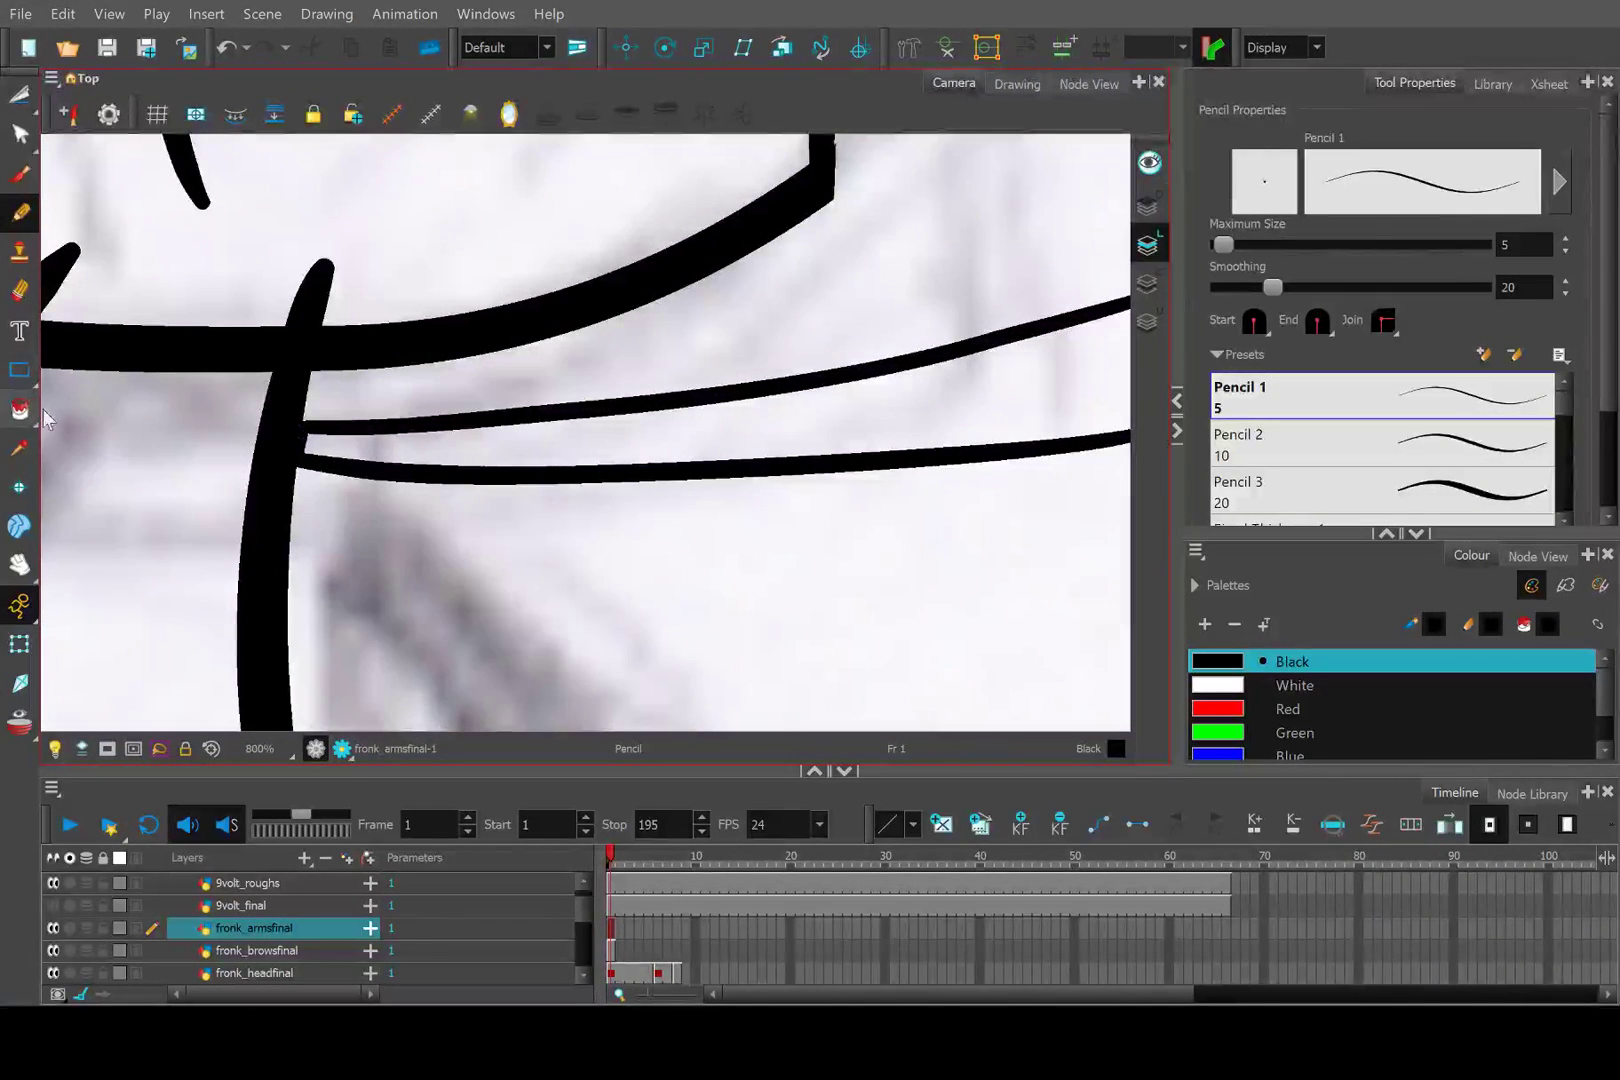
pyautogui.scroll(-3, 503, 443)
pyautogui.scroll(3, 540, 370)
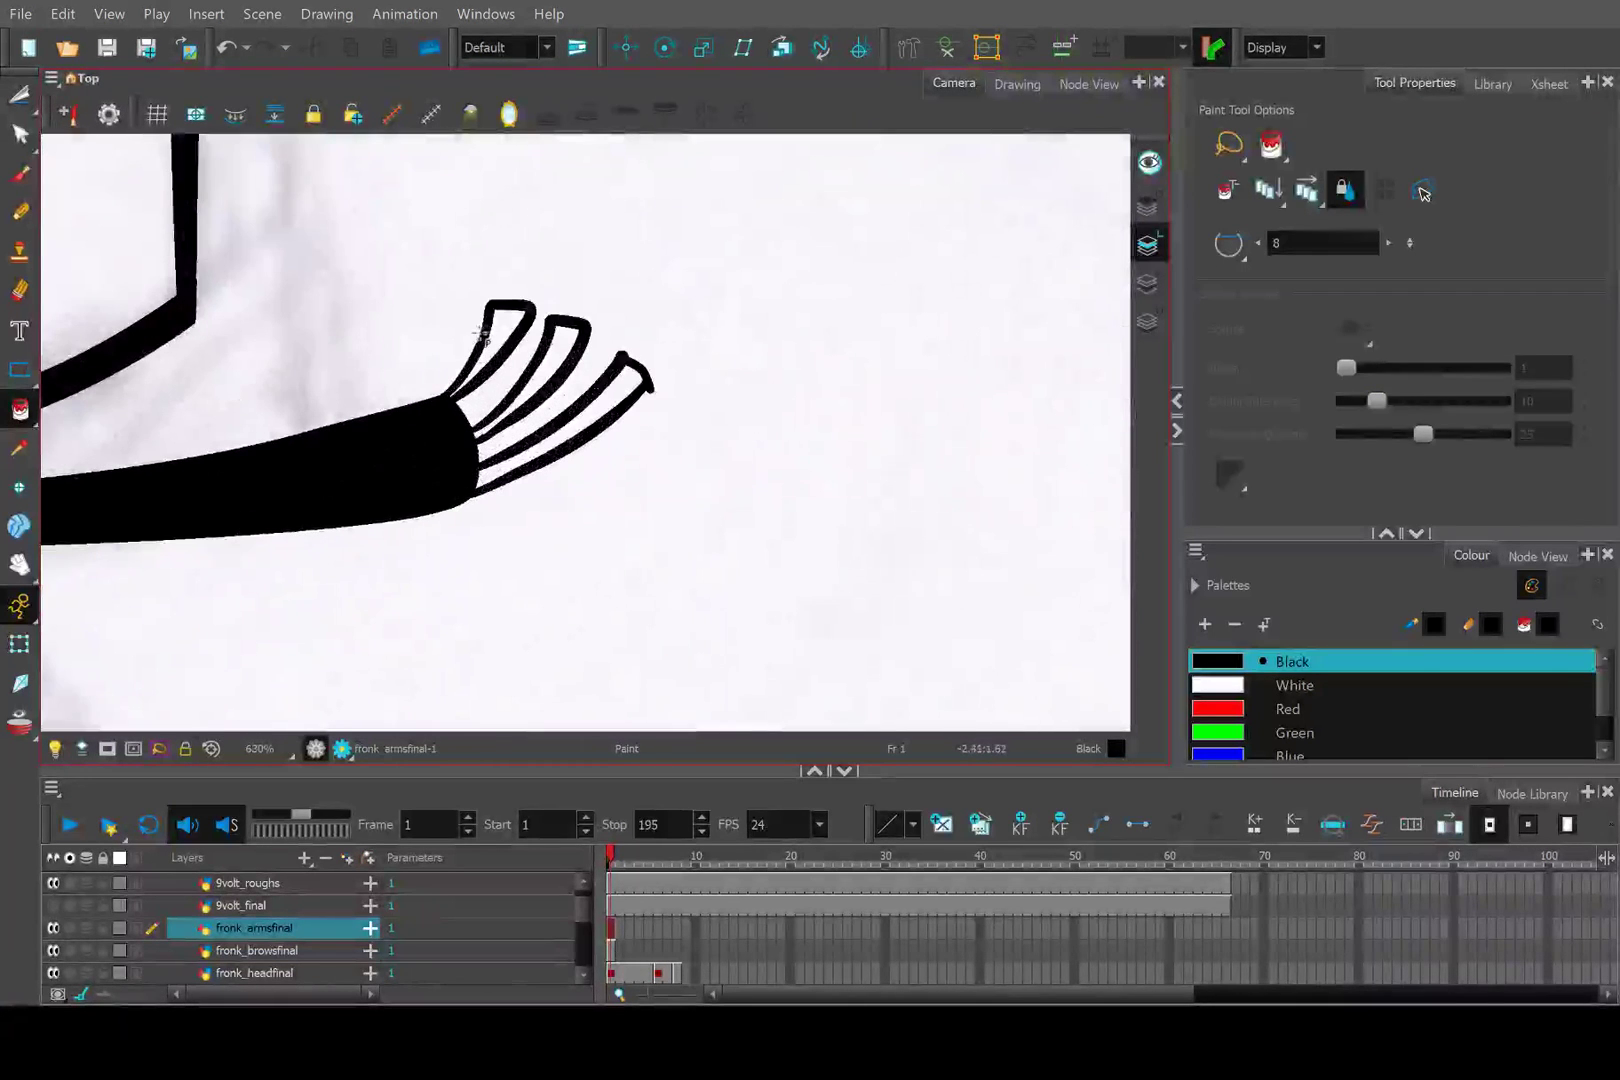
pyautogui.click(515, 356)
pyautogui.click(545, 348)
# Cover the white gap left at the base of the right hand's middle finger with a black Pencil stroke.
pyautogui.scroll(4, 525, 420)
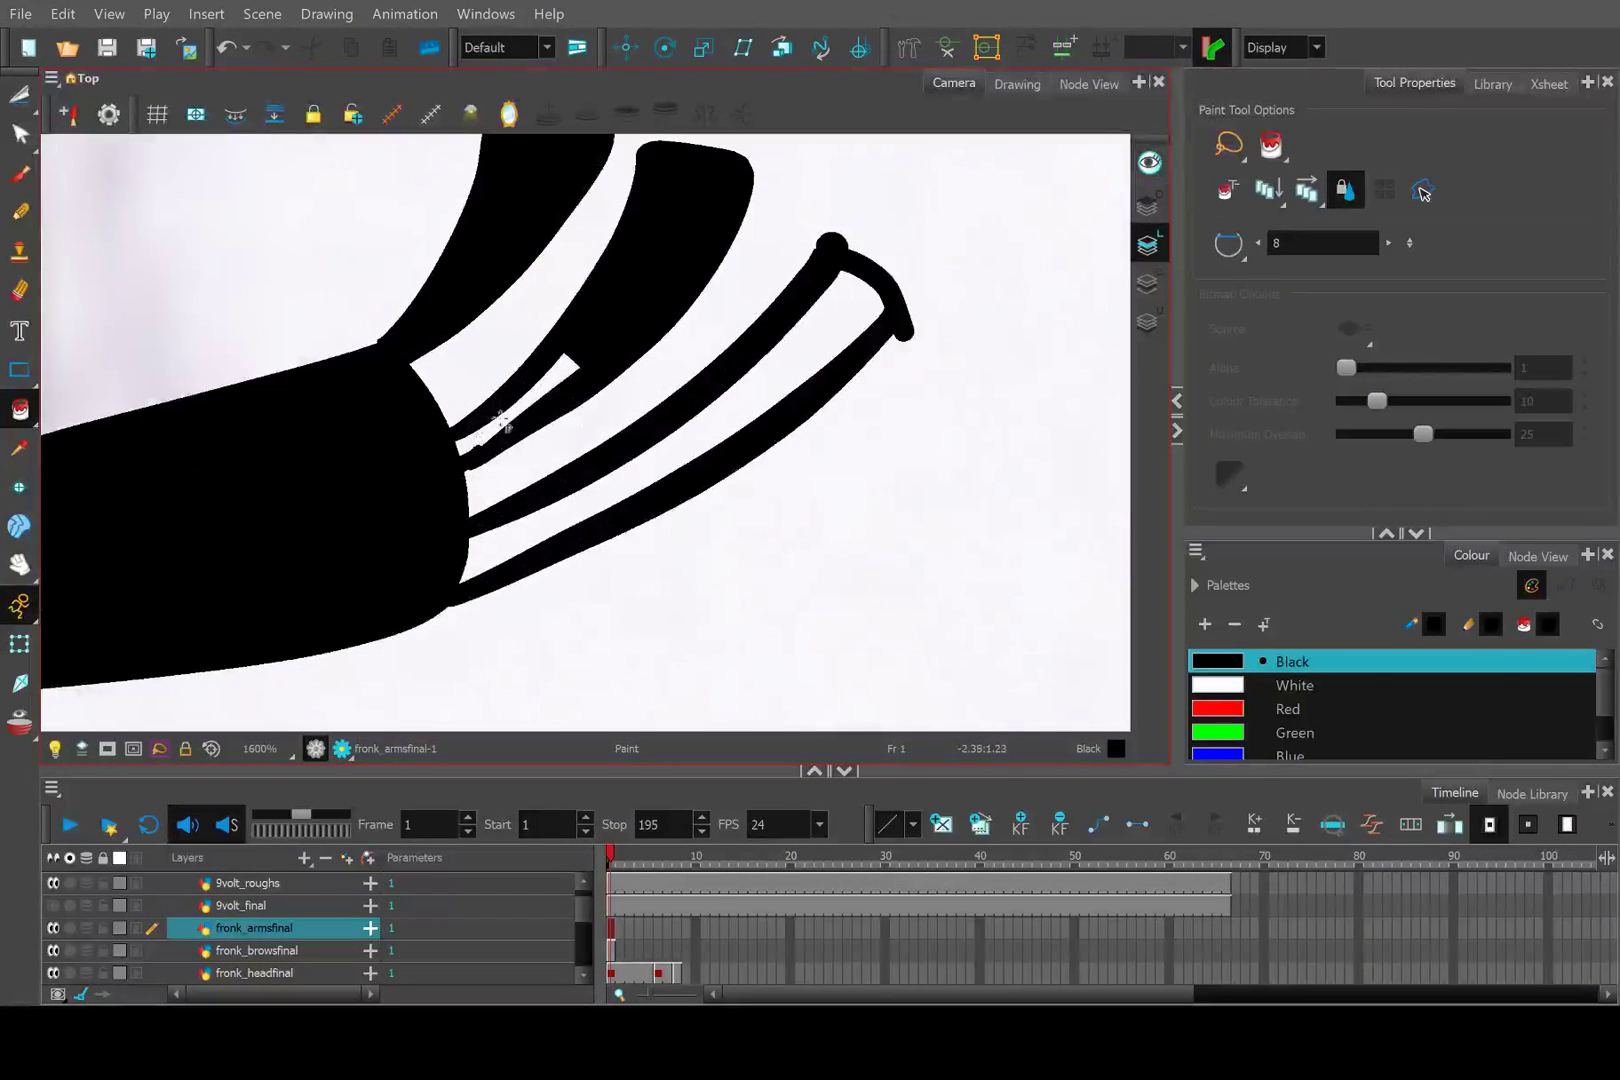
pyautogui.scroll(3, 525, 412)
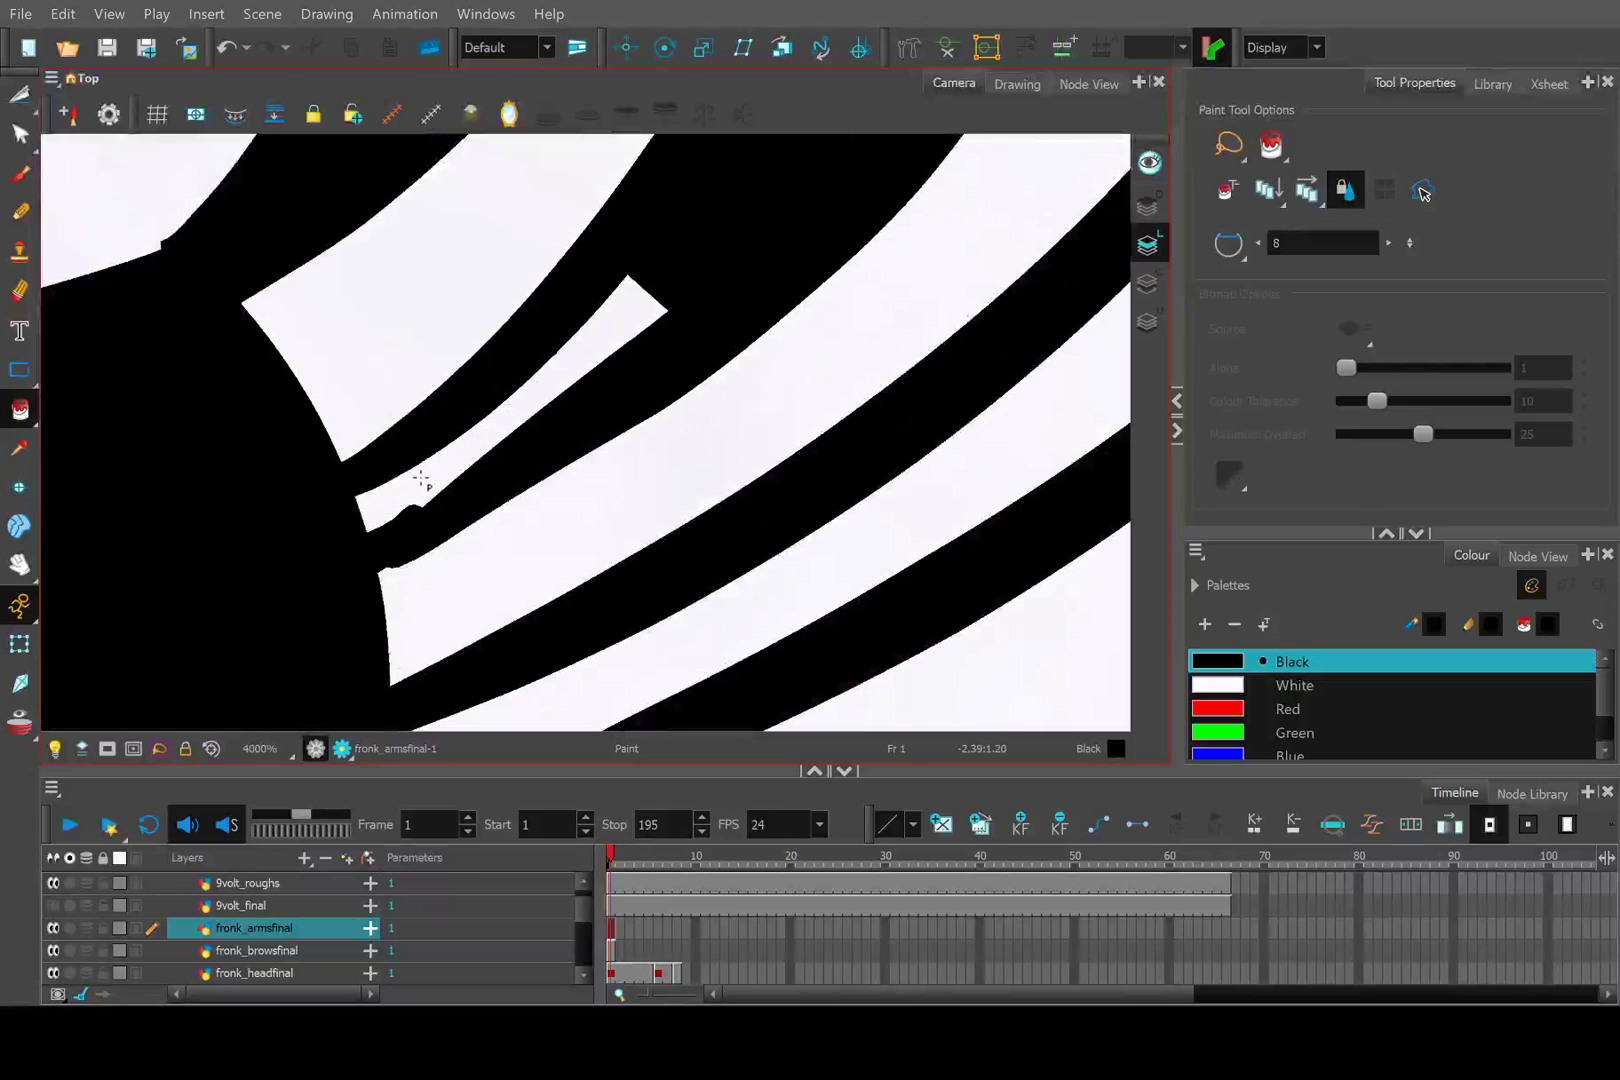
pyautogui.click(19, 211)
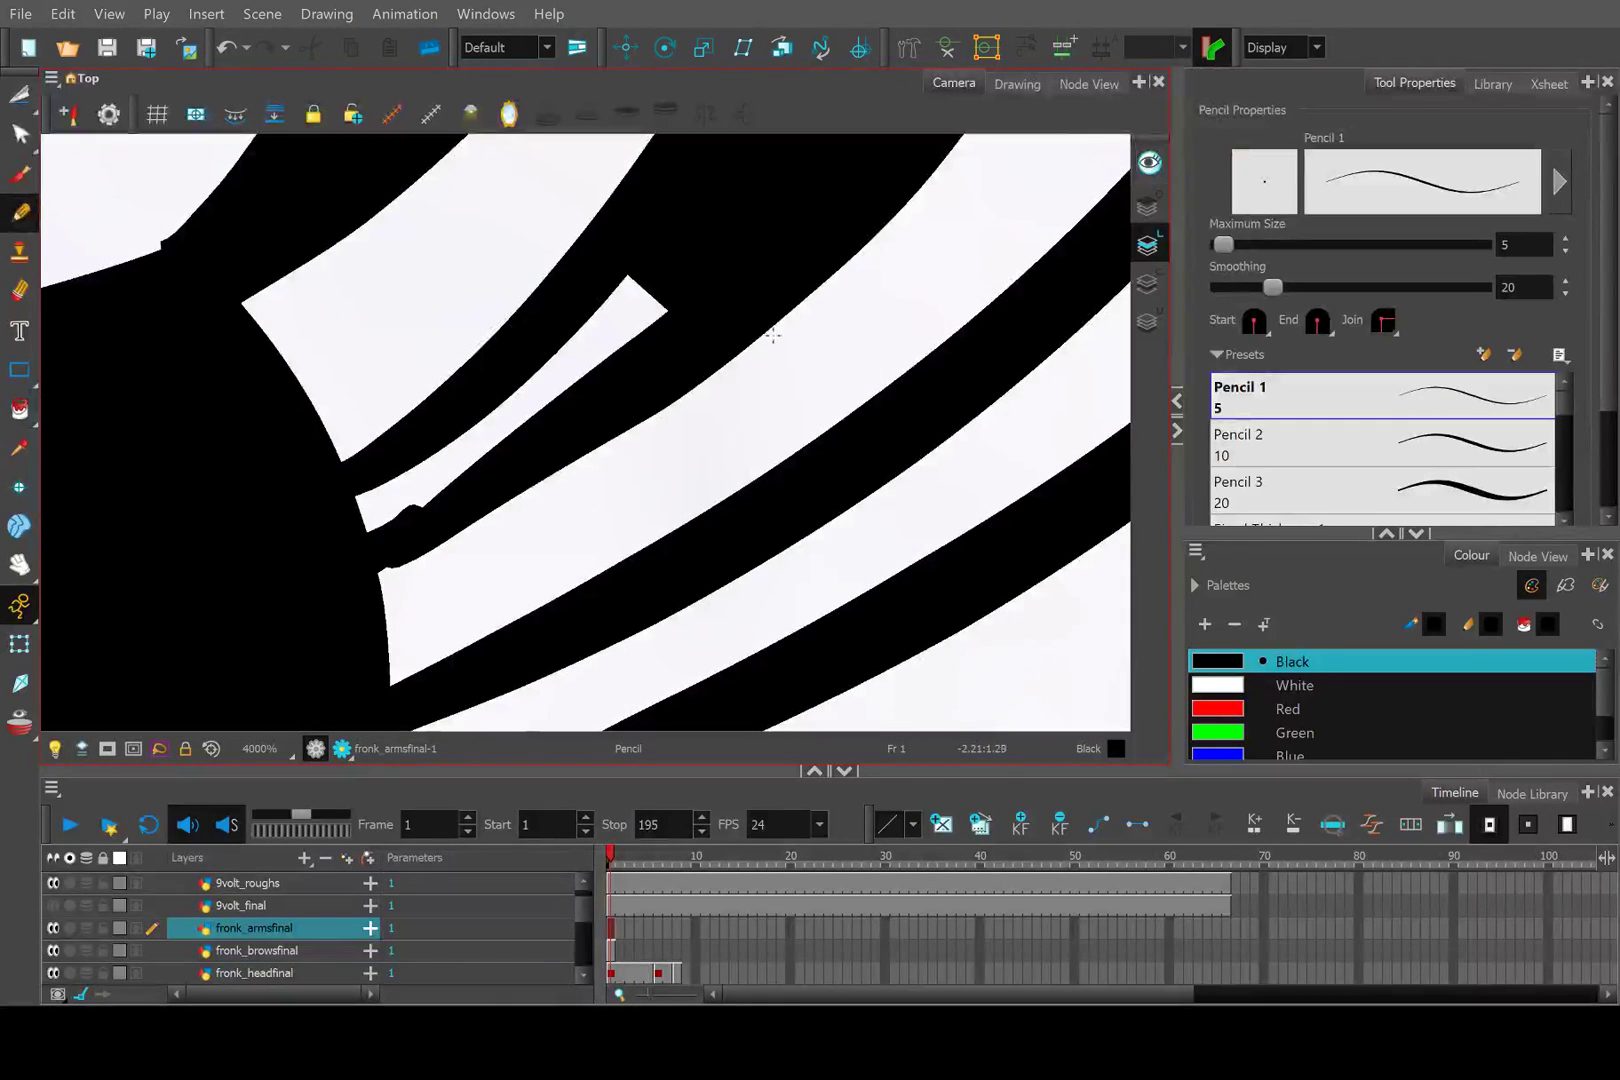
pyautogui.moveTo(680, 285)
pyautogui.mouseDown()
pyautogui.moveTo(665, 278)
pyautogui.moveTo(372, 506)
pyautogui.moveTo(391, 503)
pyautogui.moveTo(372, 523)
pyautogui.mouseUp()
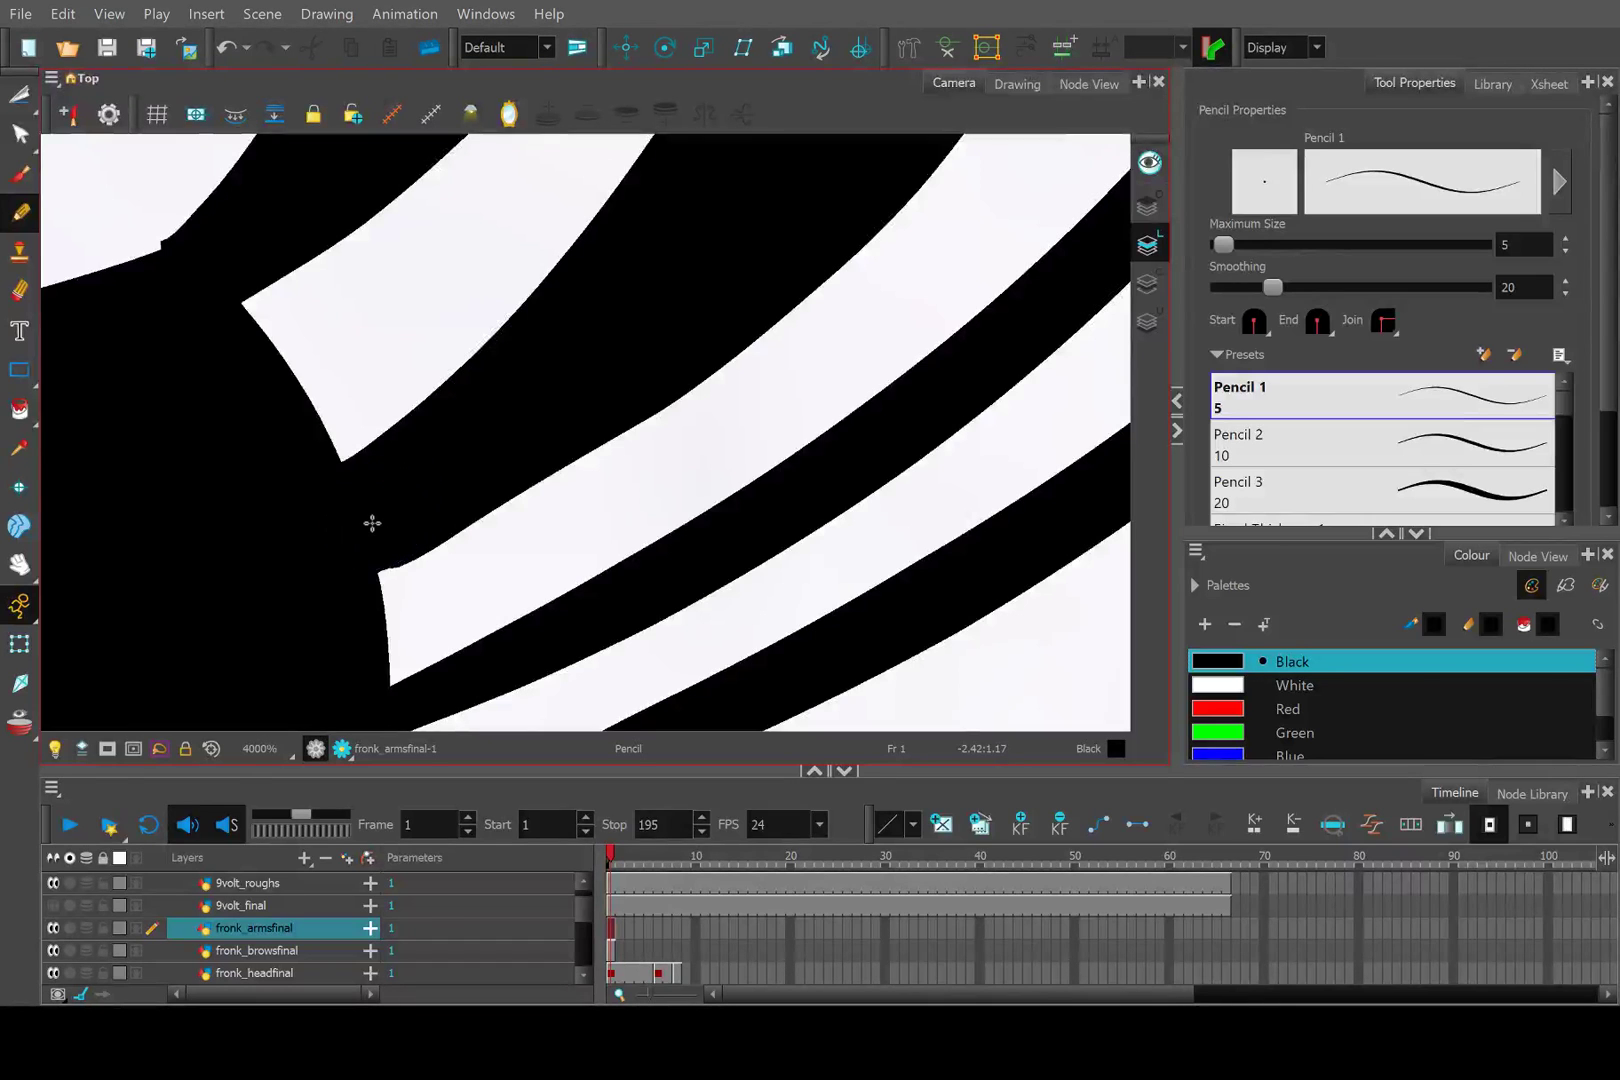
# Fill the right hand's outer finger with black.
pyautogui.scroll(-5, 372, 523)
pyautogui.click(19, 409)
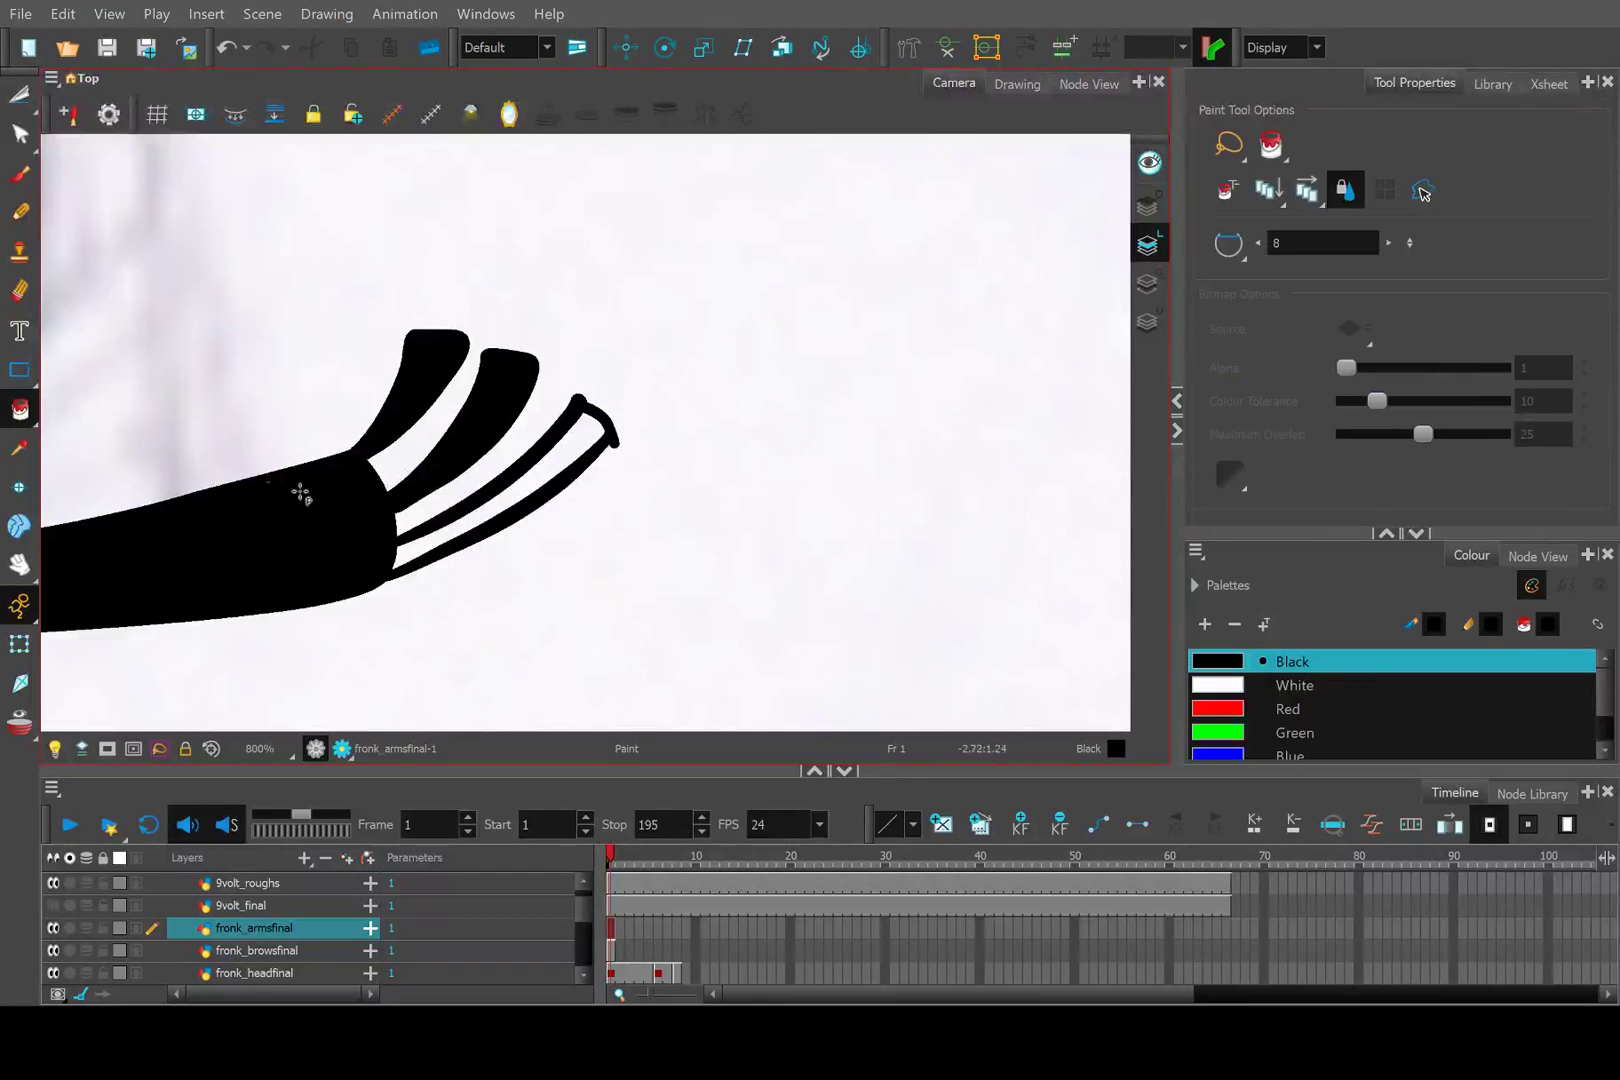
pyautogui.click(441, 537)
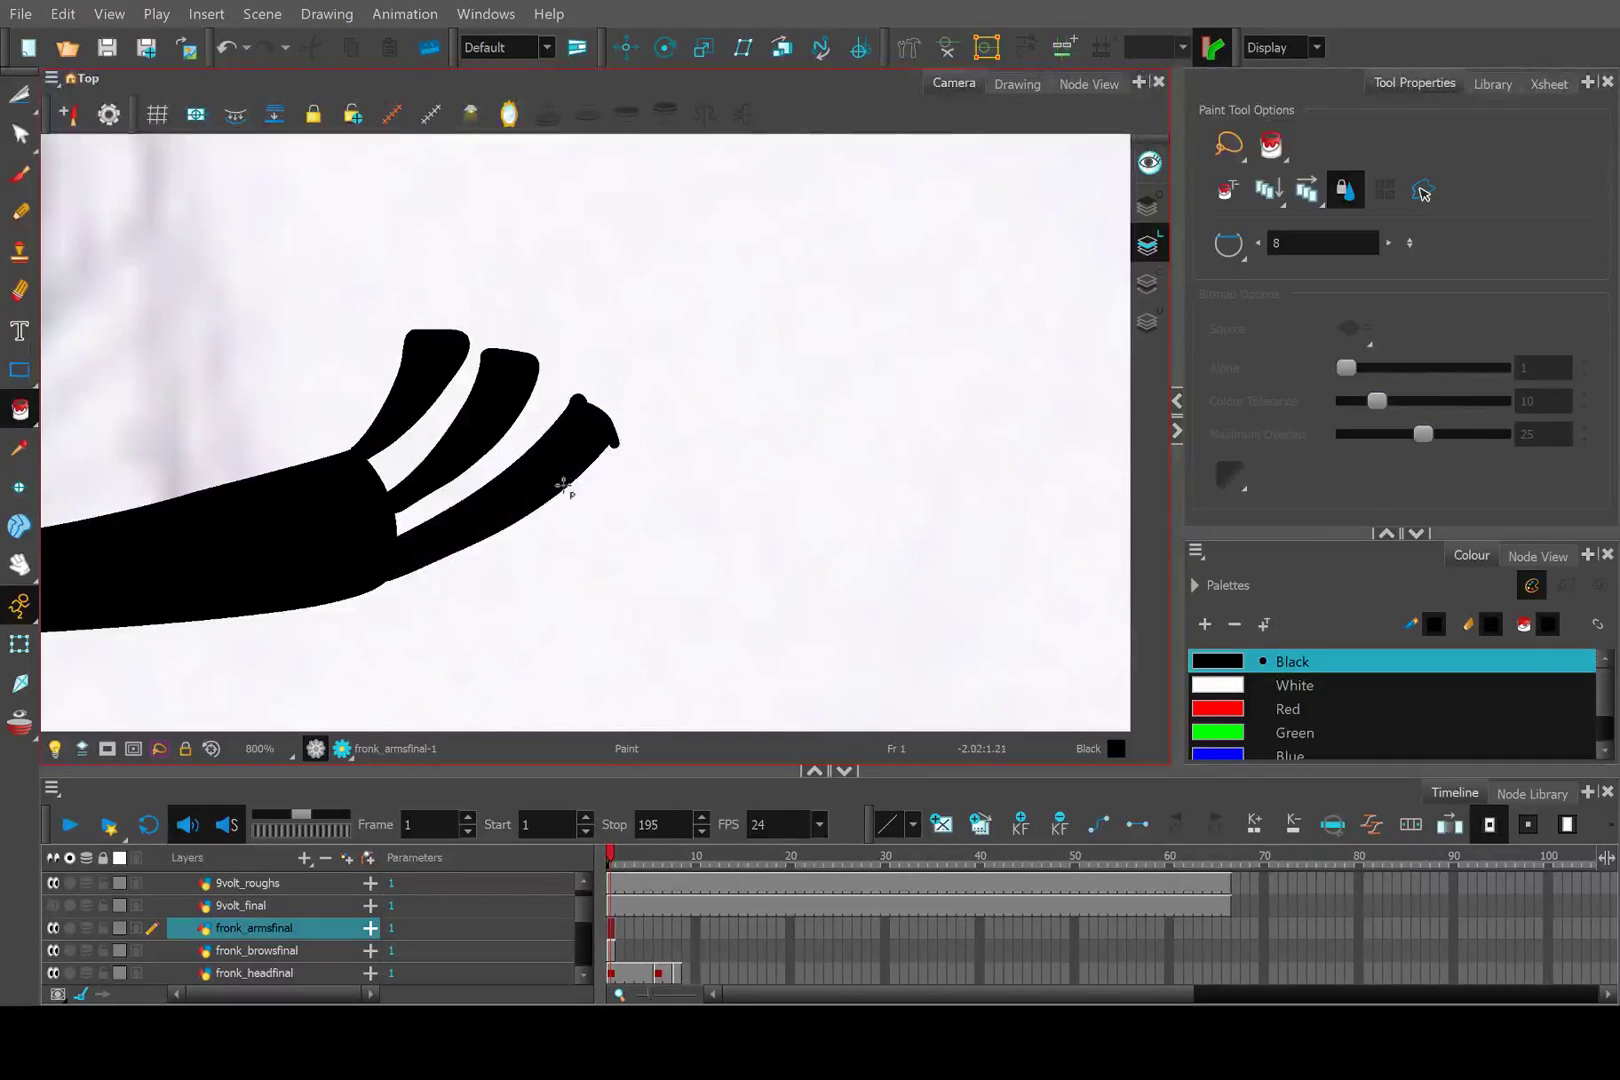
# Erase the bumps protruding at the tip of the right hand's outer finger, with the Eraser size reduced to 14.4.
pyautogui.scroll(3, 607, 445)
pyautogui.click(20, 290)
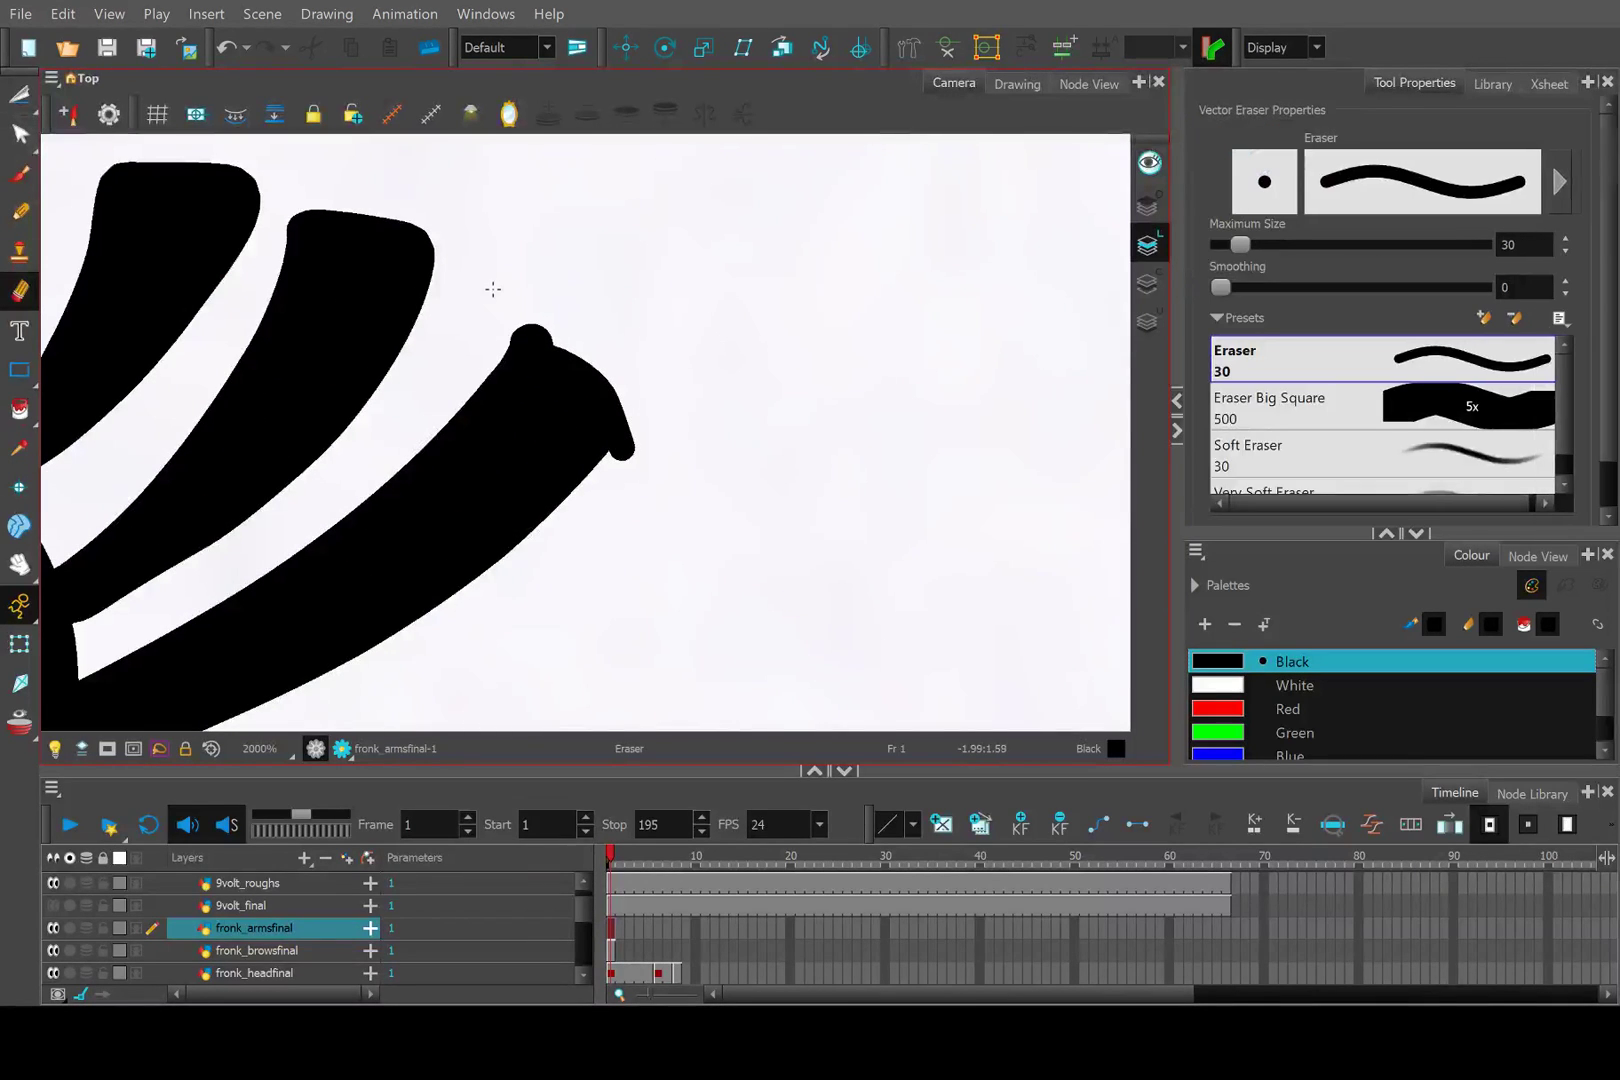
pyautogui.click(629, 261)
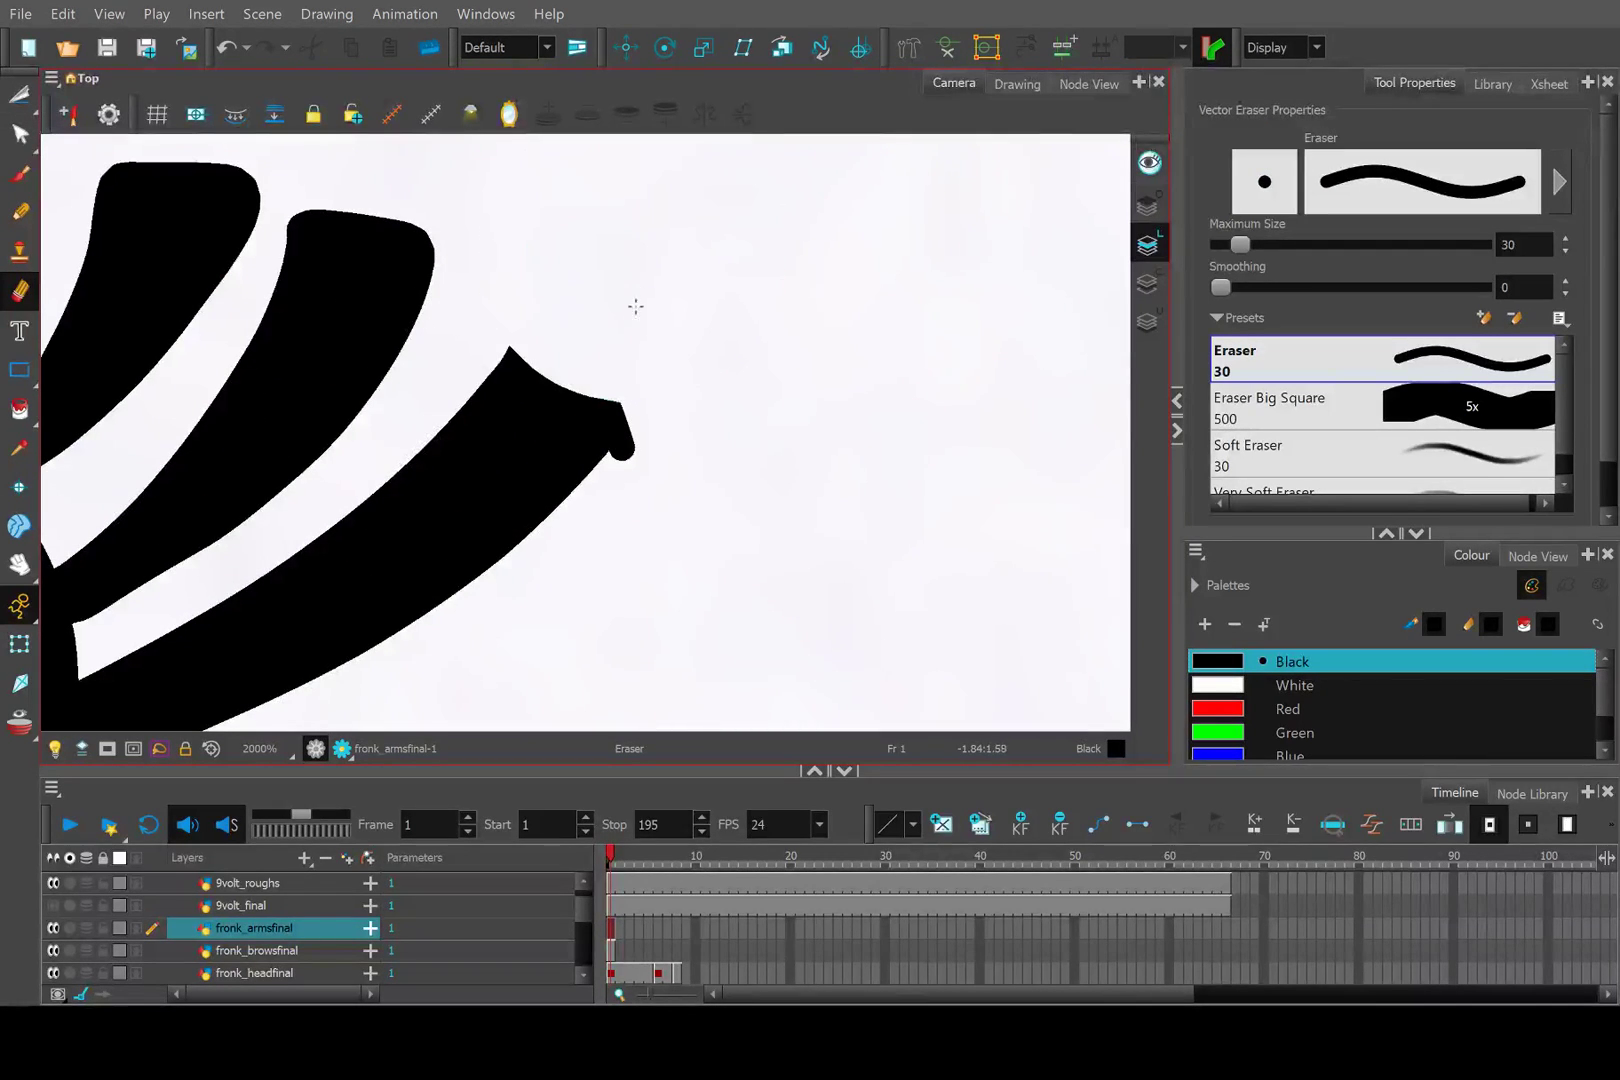
pyautogui.hotkey('ctrl', 'z')
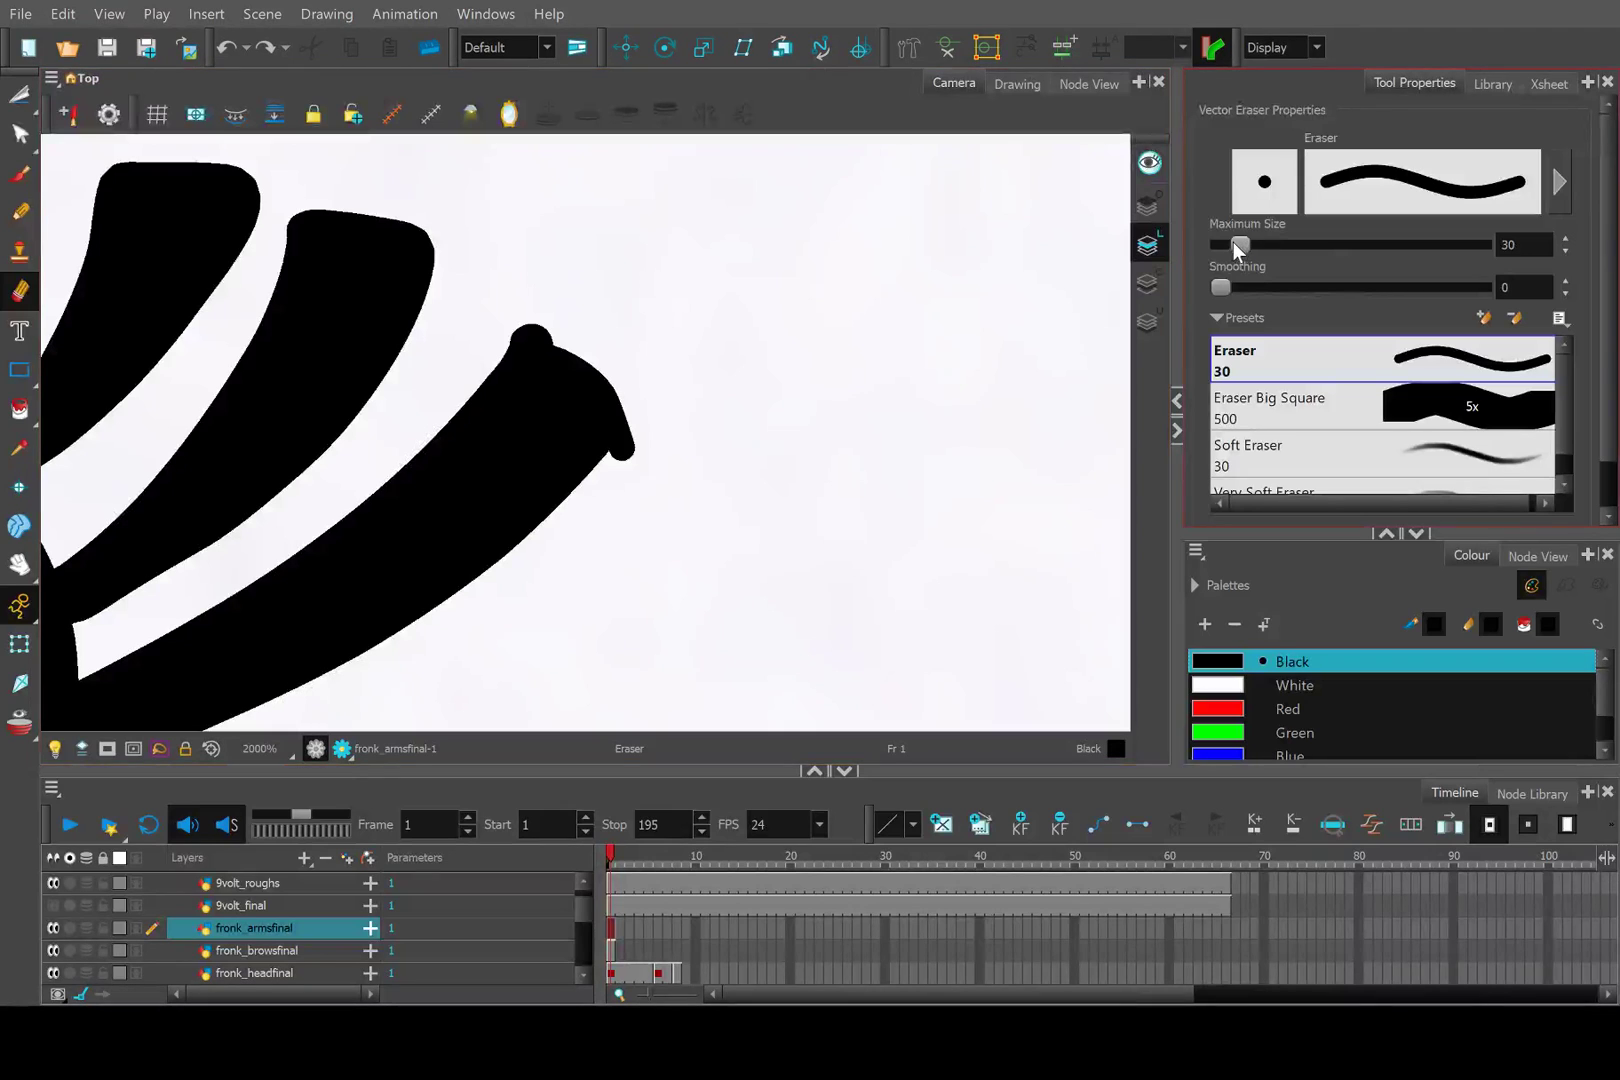
pyautogui.moveTo(1233, 242); pyautogui.dragTo(1218, 251)
pyautogui.click(597, 271)
pyautogui.moveTo(597, 271); pyautogui.dragTo(536, 294)
pyautogui.moveTo(660, 470); pyautogui.dragTo(556, 340)
pyautogui.scroll(-5, 643, 338)
pyautogui.scroll(-3, 643, 338)
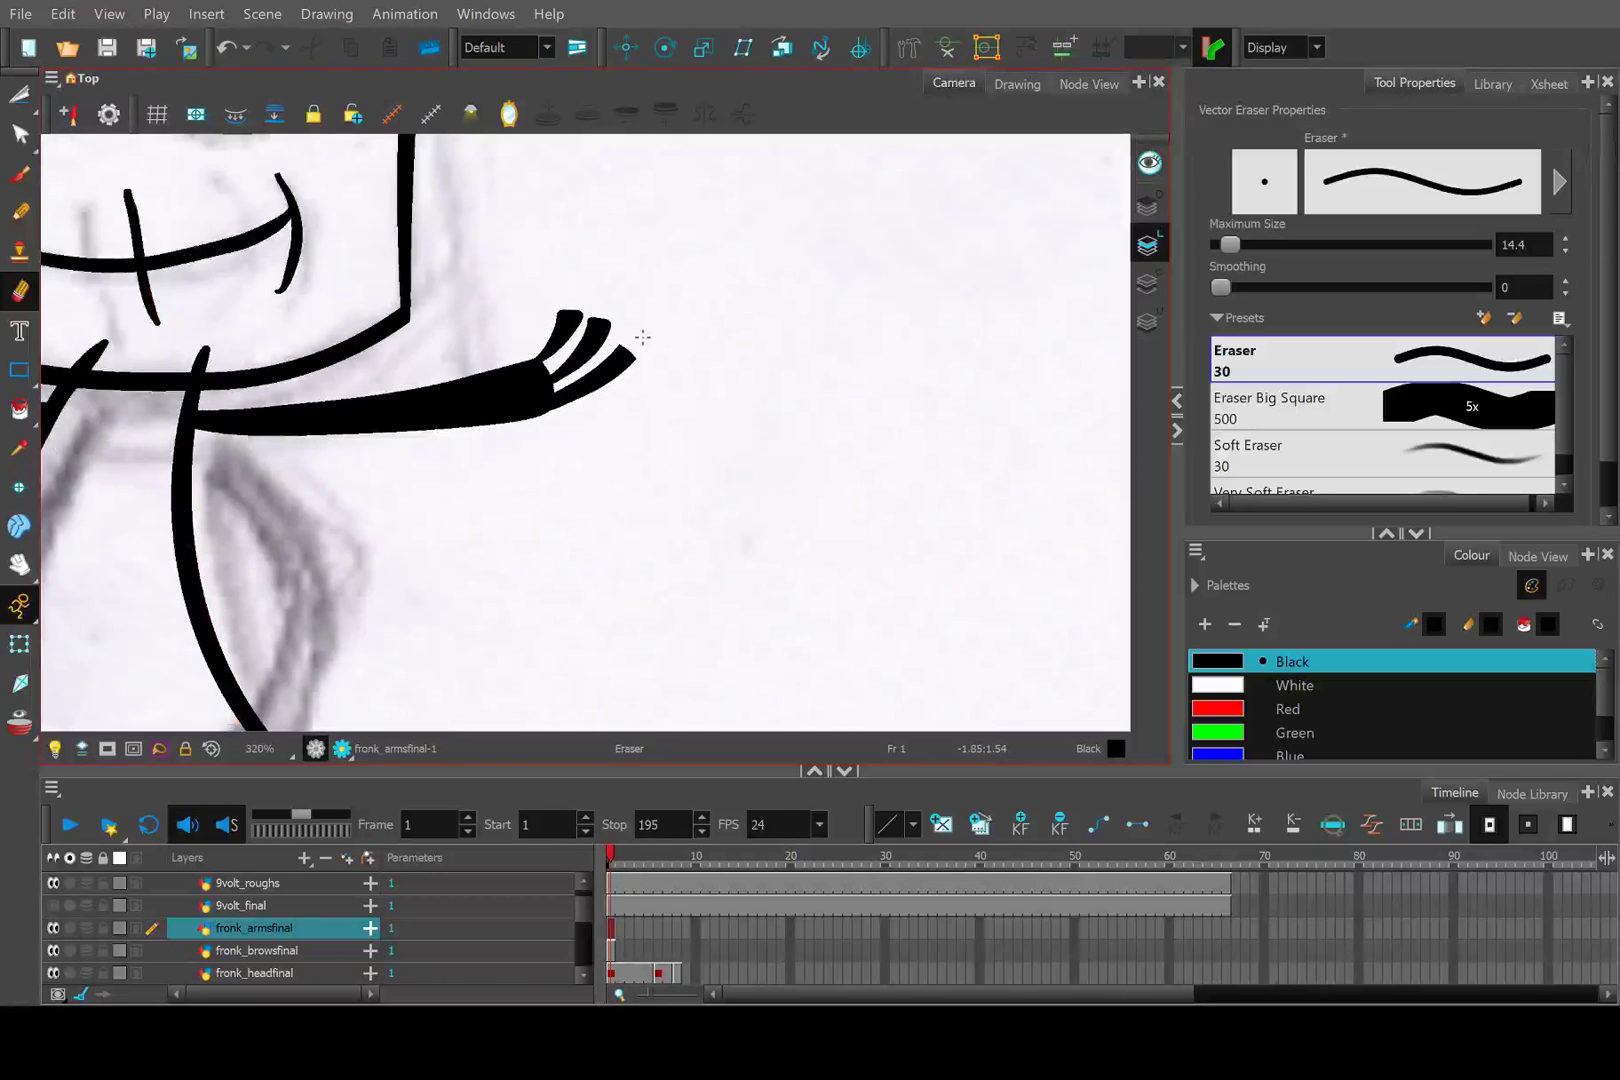
# Reshape the lower contour of the right hand's outer finger near the palm with the Contour Editor.
pyautogui.scroll(6, 579, 361)
pyautogui.hotkey('alt', 'q')
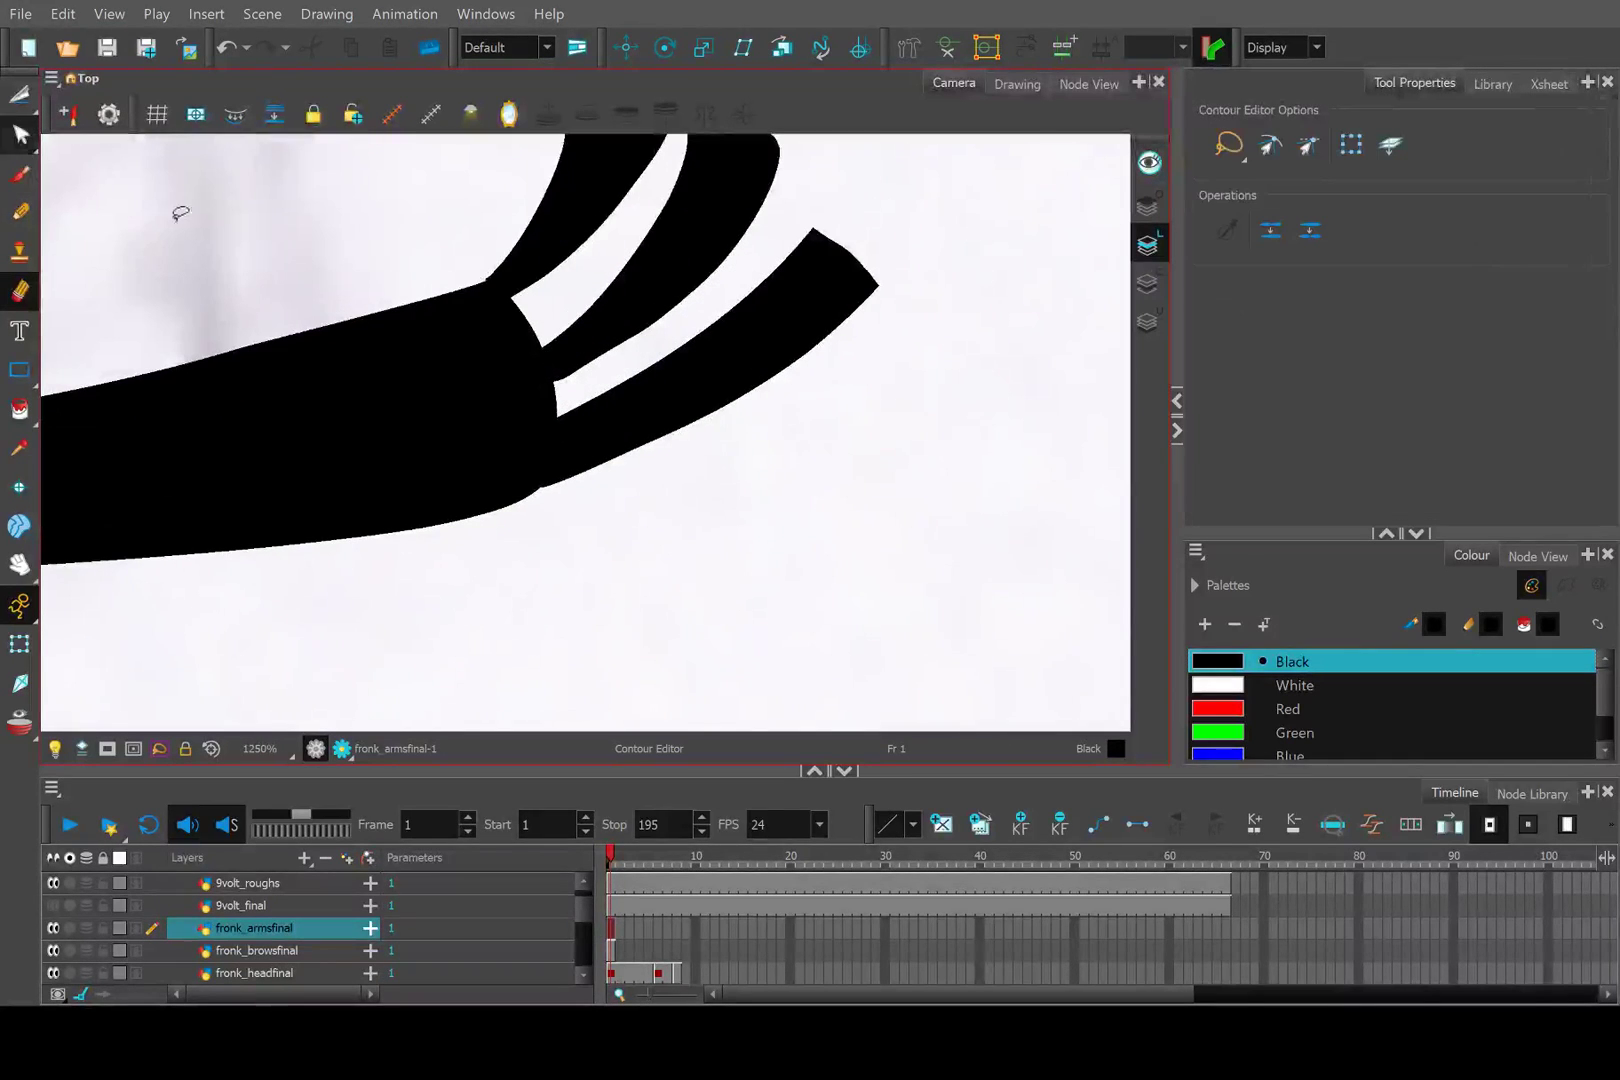
pyautogui.click(615, 445)
pyautogui.scroll(4, 618, 450)
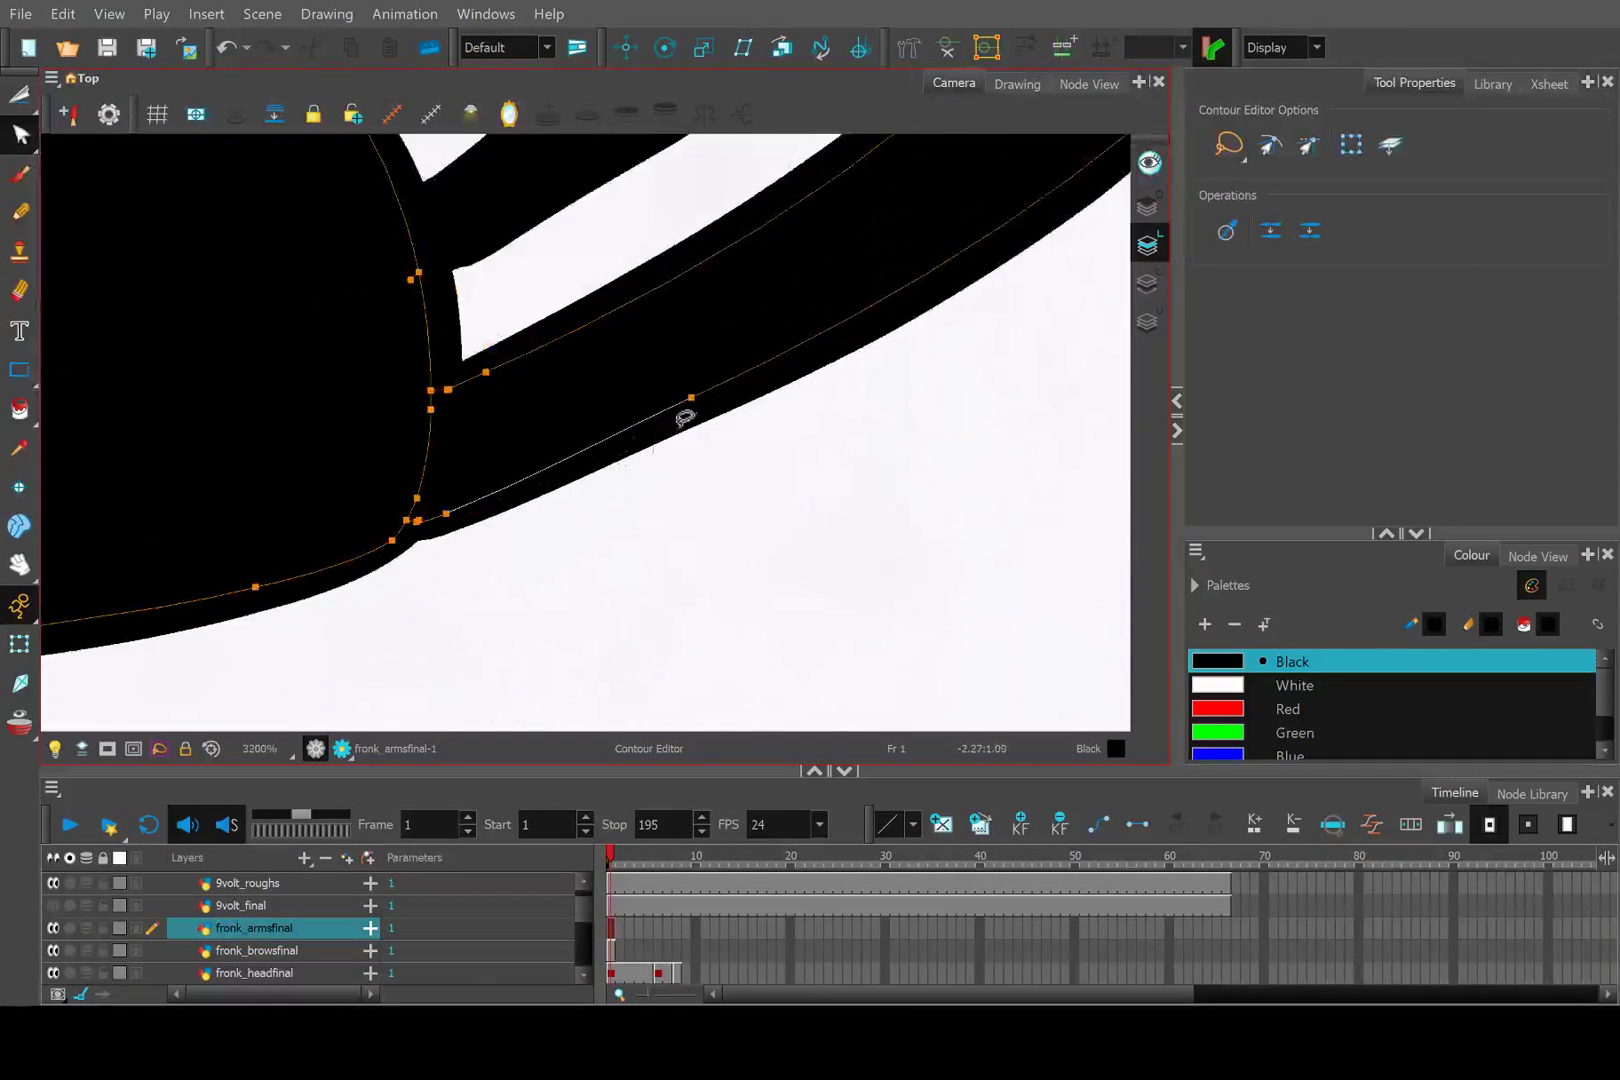
pyautogui.moveTo(690, 408); pyautogui.dragTo(629, 408)
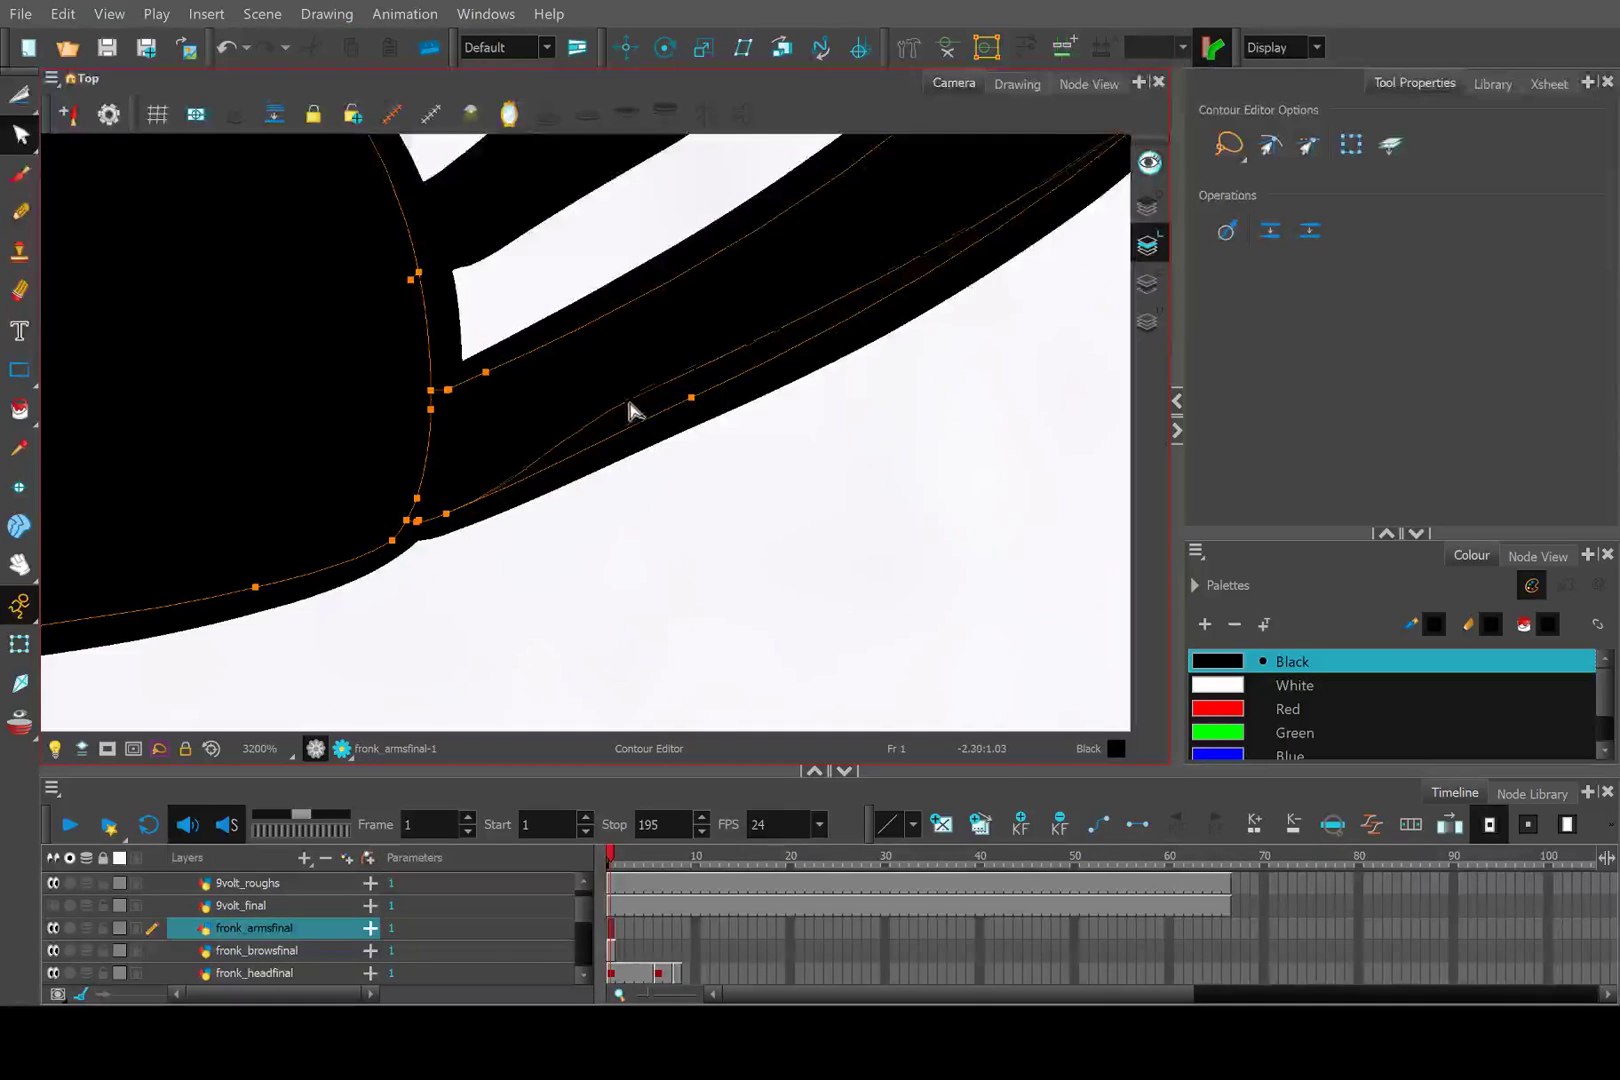
pyautogui.click(418, 500)
pyautogui.moveTo(418, 500)
pyautogui.mouseDown()
pyautogui.moveTo(426, 480)
pyautogui.moveTo(428, 505)
pyautogui.mouseUp()
pyautogui.click(422, 538)
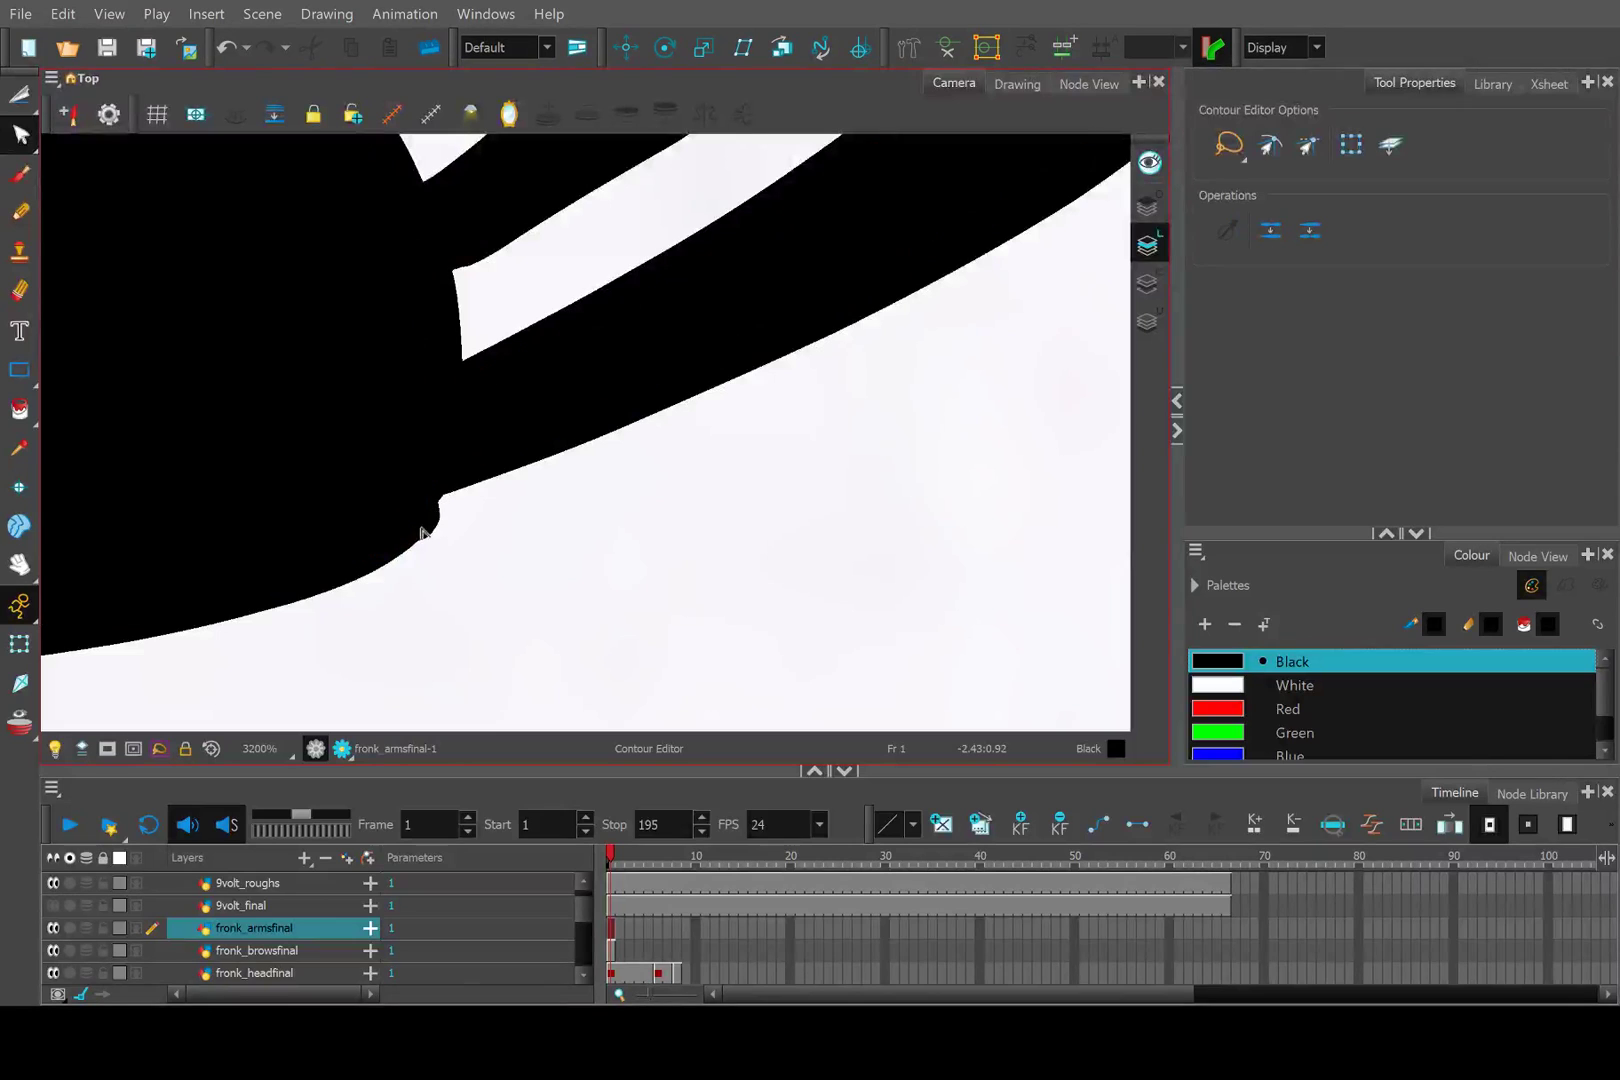
# Reduce the Eraser size to 6.4 and smooth the right arm's lower edge, trimming the bump where the outer finger joins.
pyautogui.click(19, 290)
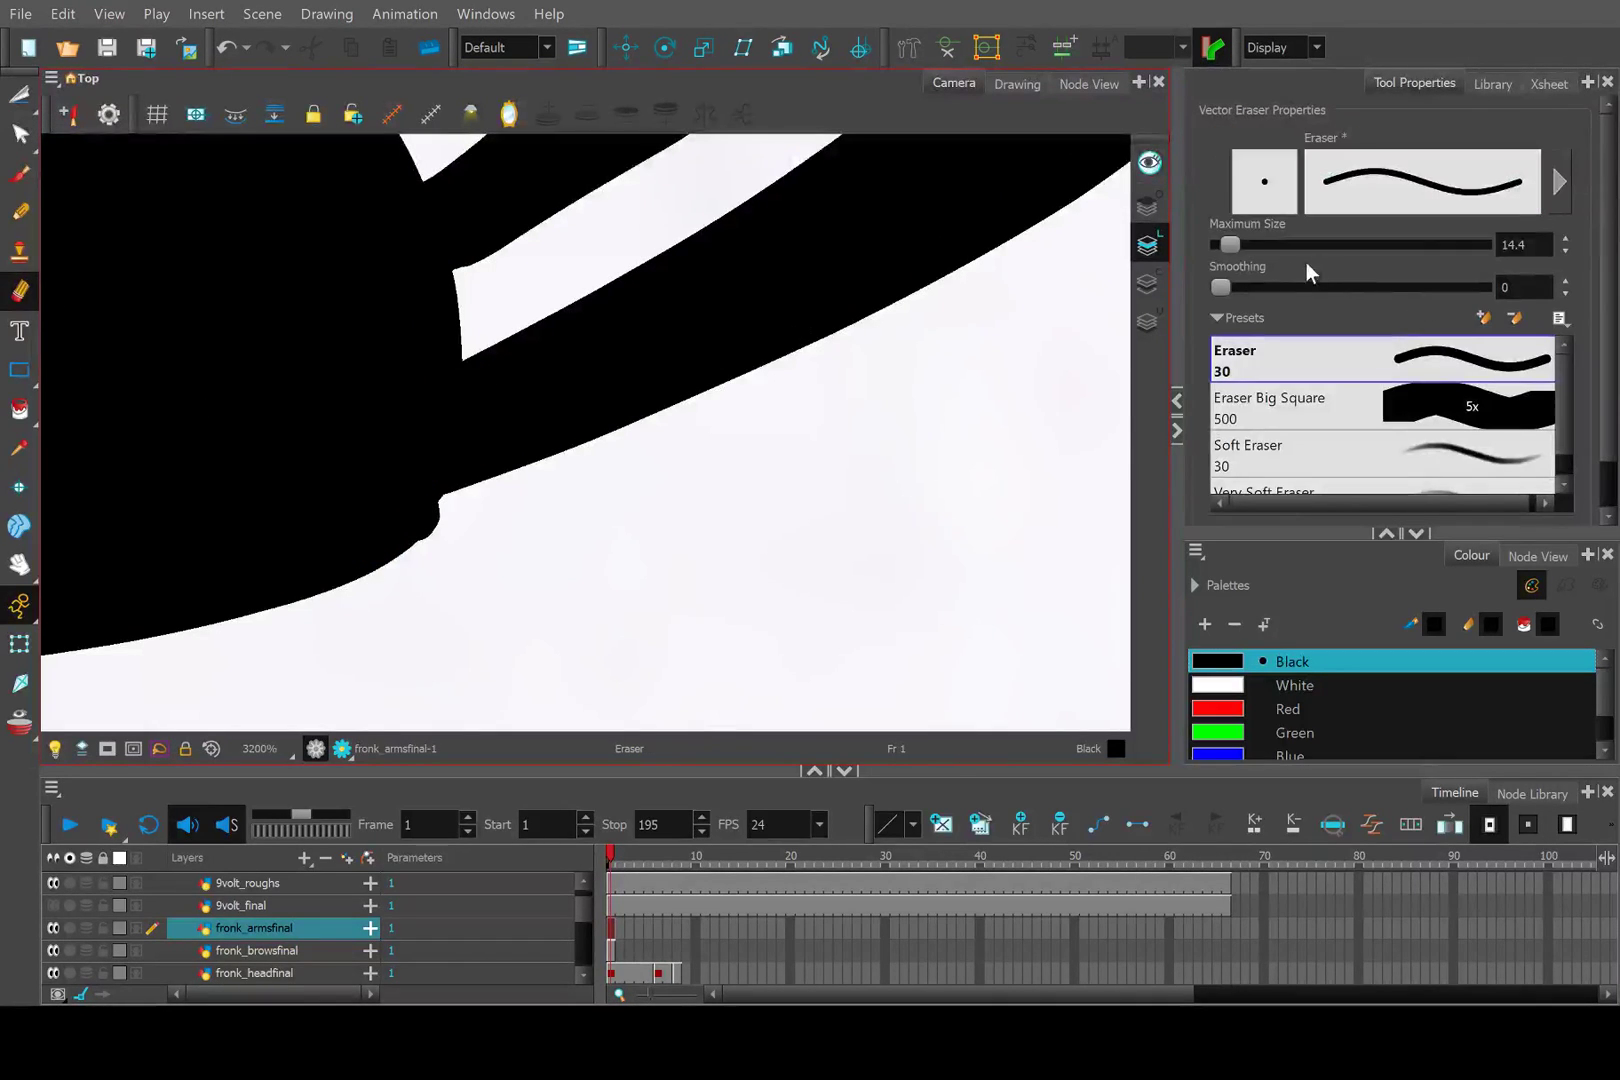
pyautogui.moveTo(1229, 244); pyautogui.dragTo(1222, 243)
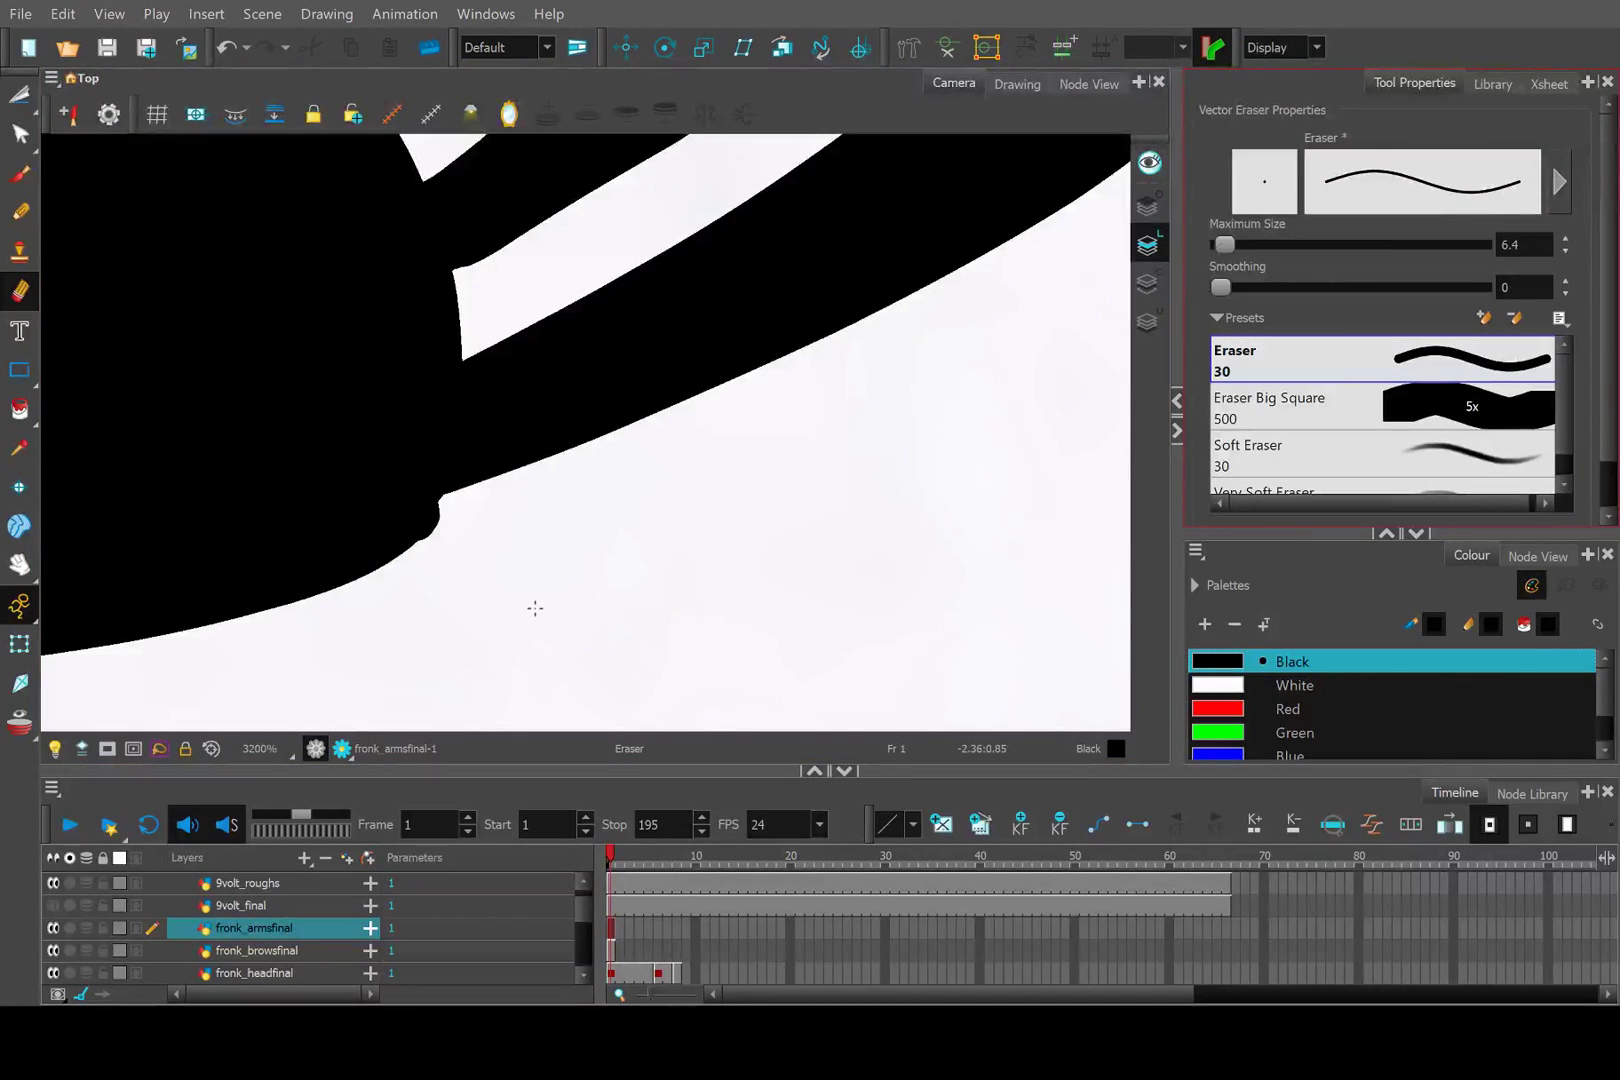
pyautogui.moveTo(495, 612)
pyautogui.mouseDown()
pyautogui.moveTo(441, 590)
pyautogui.moveTo(360, 599)
pyautogui.moveTo(478, 544)
pyautogui.moveTo(405, 560)
pyautogui.mouseUp()
pyautogui.hotkey('ctrl', 'z')
pyautogui.moveTo(199, 665); pyautogui.dragTo(517, 531)
pyautogui.scroll(-3, 441, 578)
pyautogui.scroll(2, 441, 578)
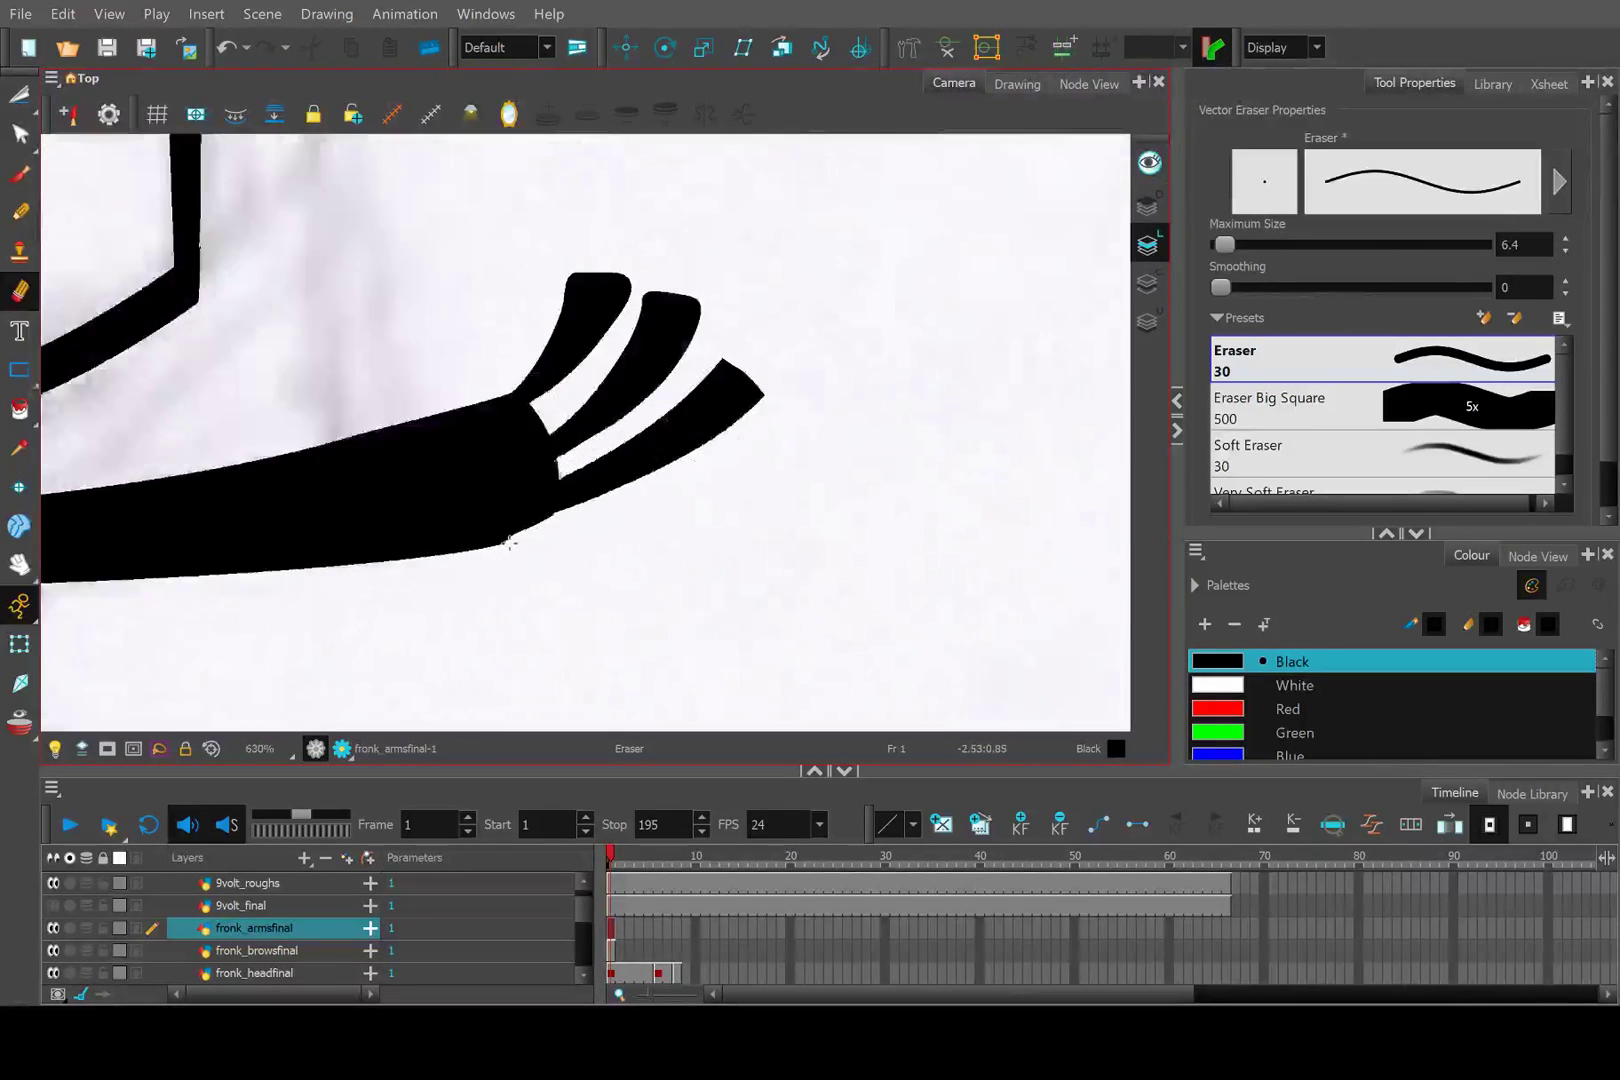
pyautogui.moveTo(441, 578)
pyautogui.mouseDown()
pyautogui.moveTo(578, 517)
pyautogui.moveTo(418, 565)
pyautogui.moveTo(213, 594)
pyautogui.mouseUp()
# Preview the character with both filled arms in Render View, and return to the drawing view.
pyautogui.scroll(-6, 459, 470)
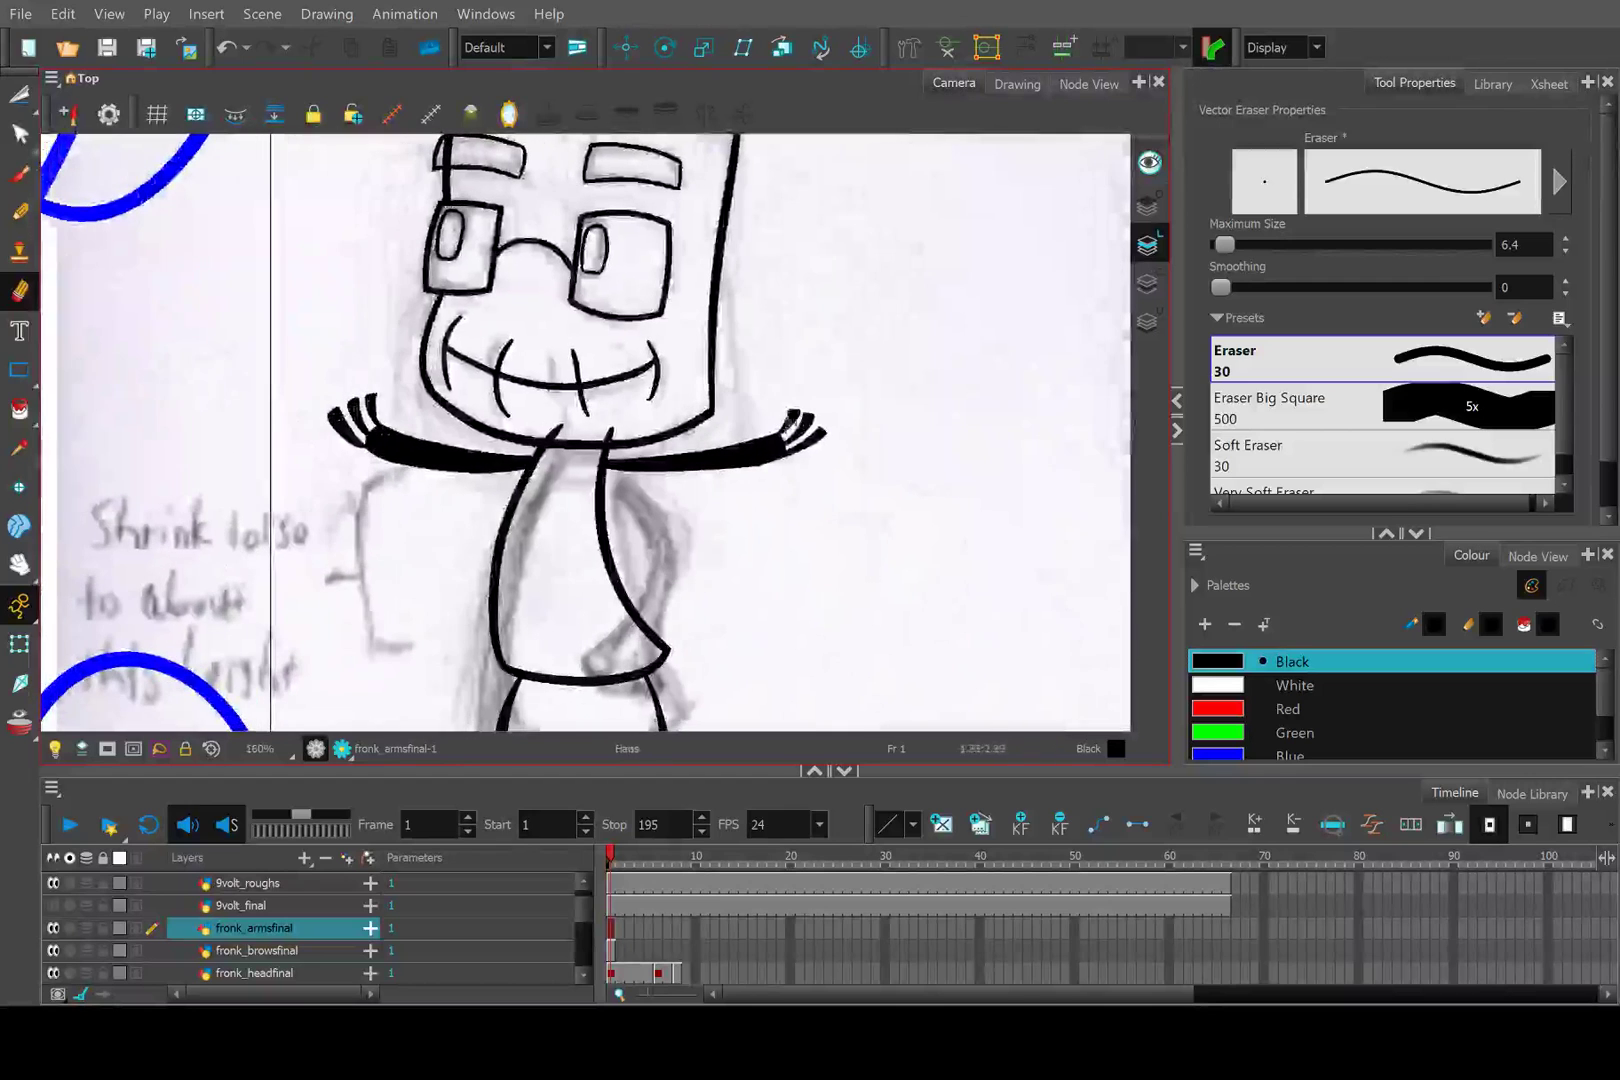
pyautogui.click(325, 753)
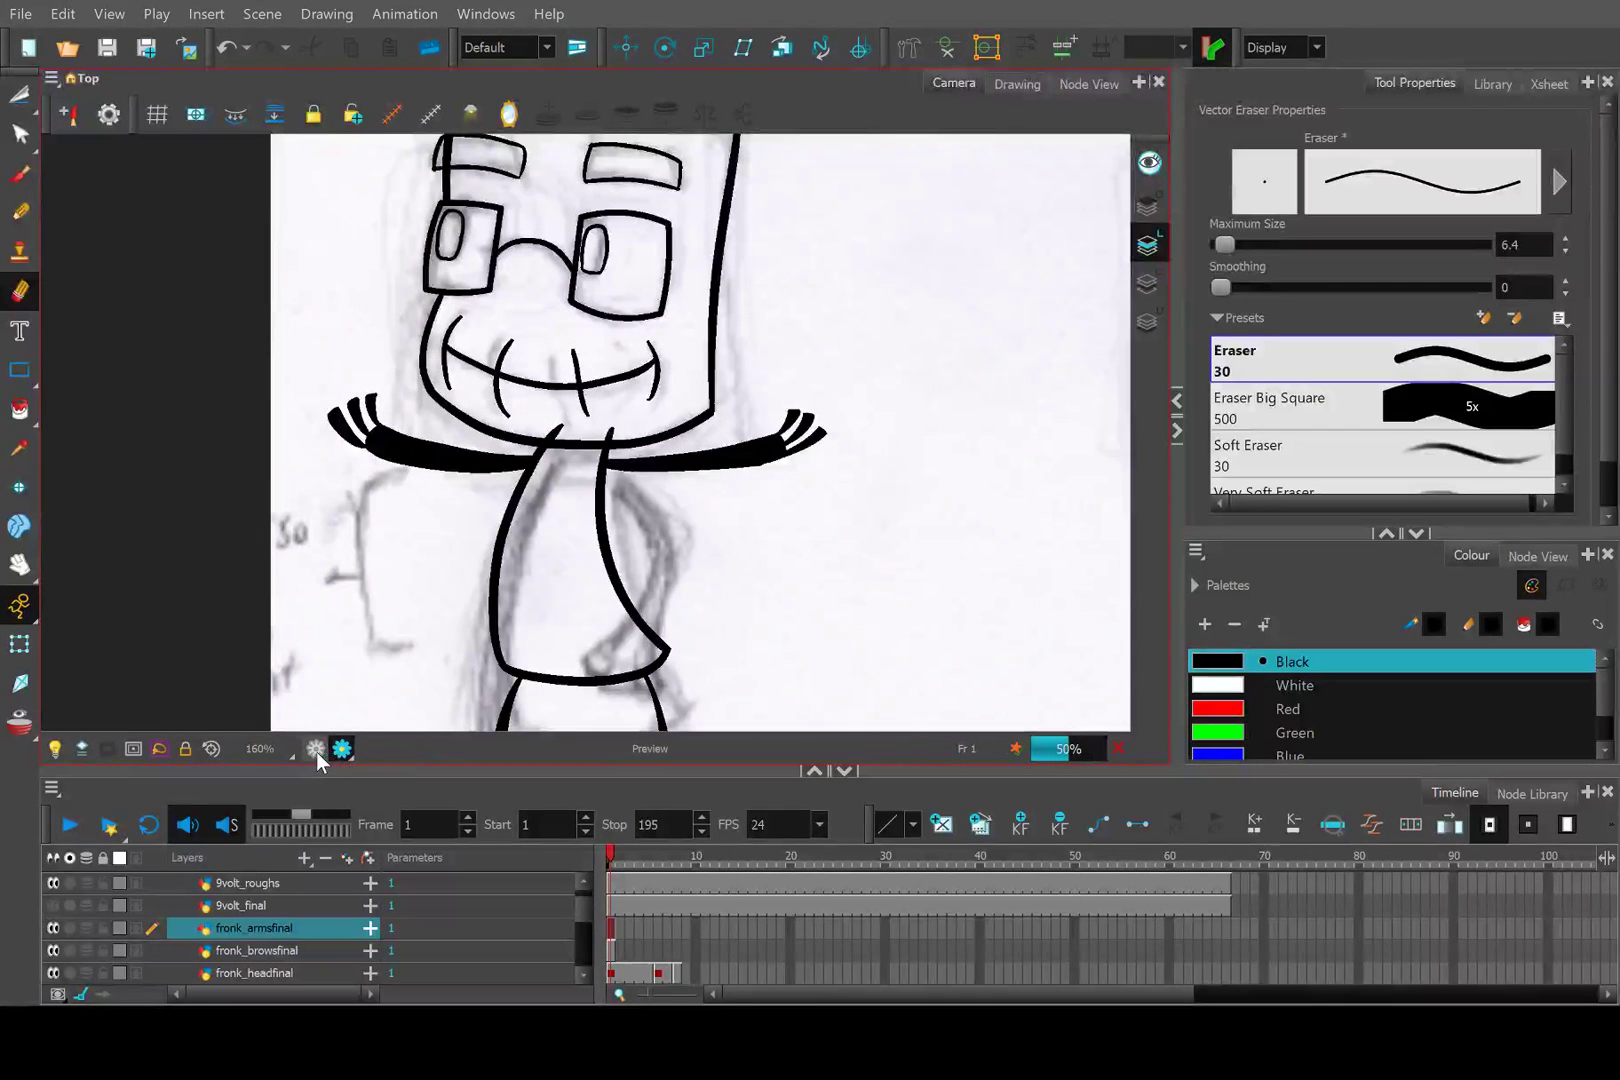
pyautogui.scroll(-4, 766, 480)
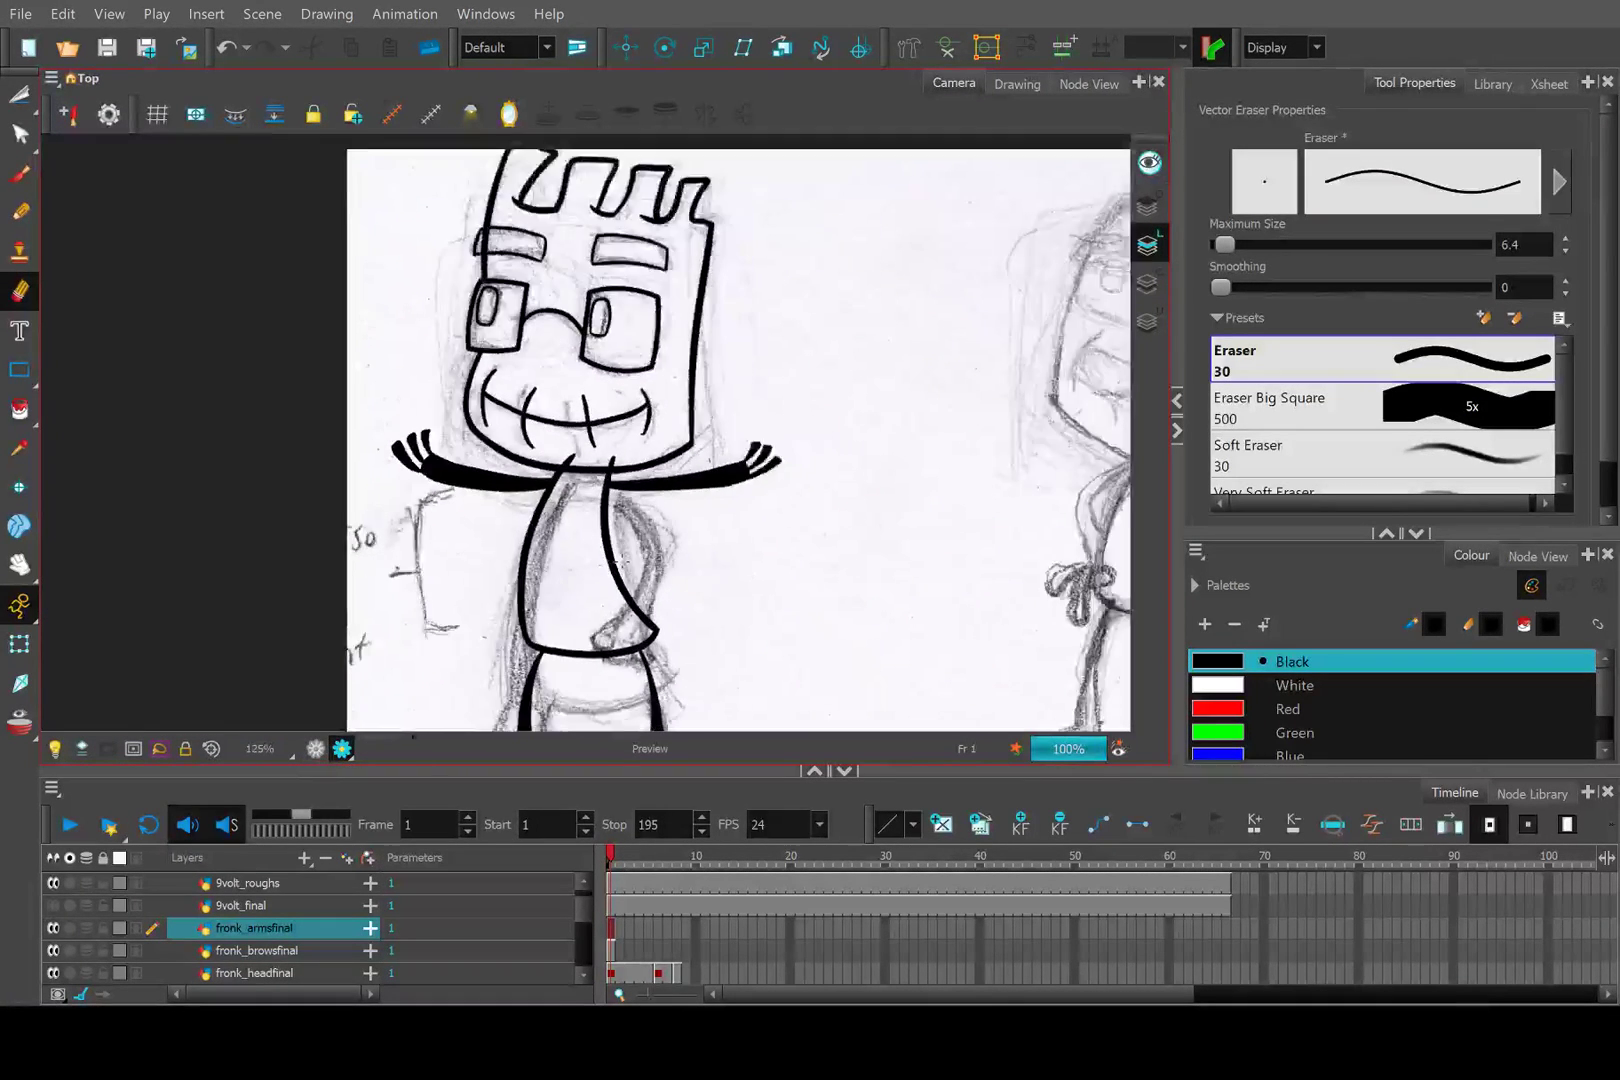
pyautogui.scroll(2, 428, 683)
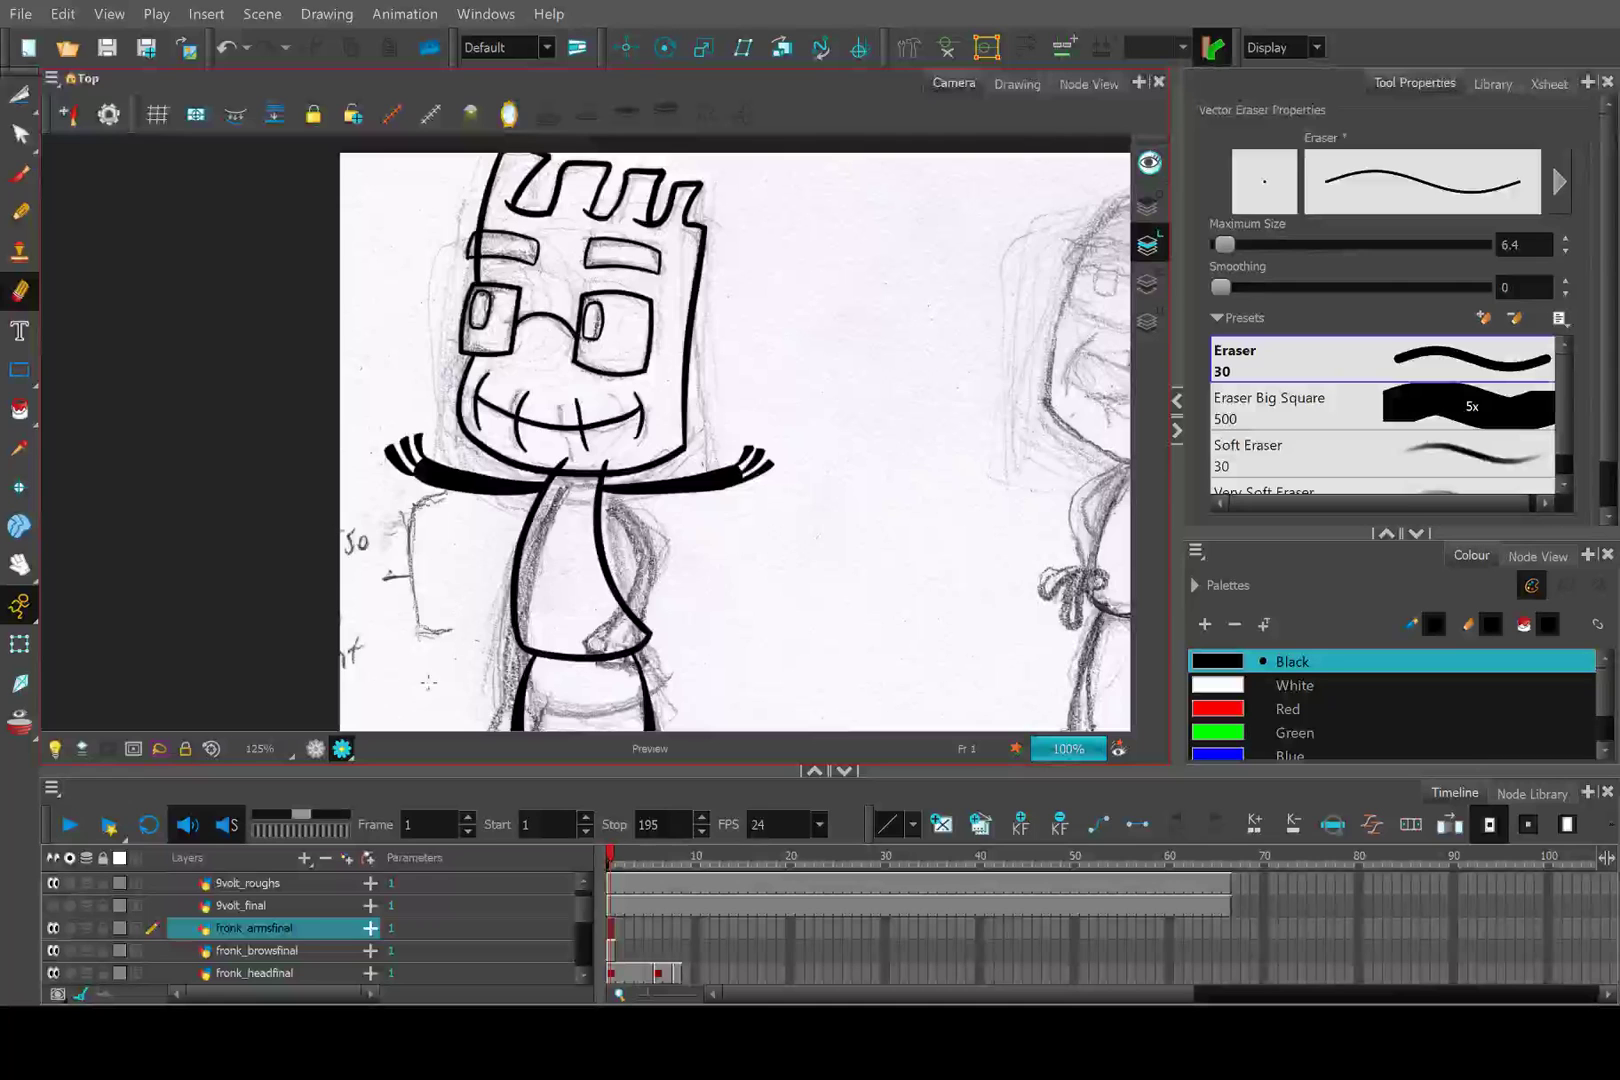
pyautogui.click(316, 747)
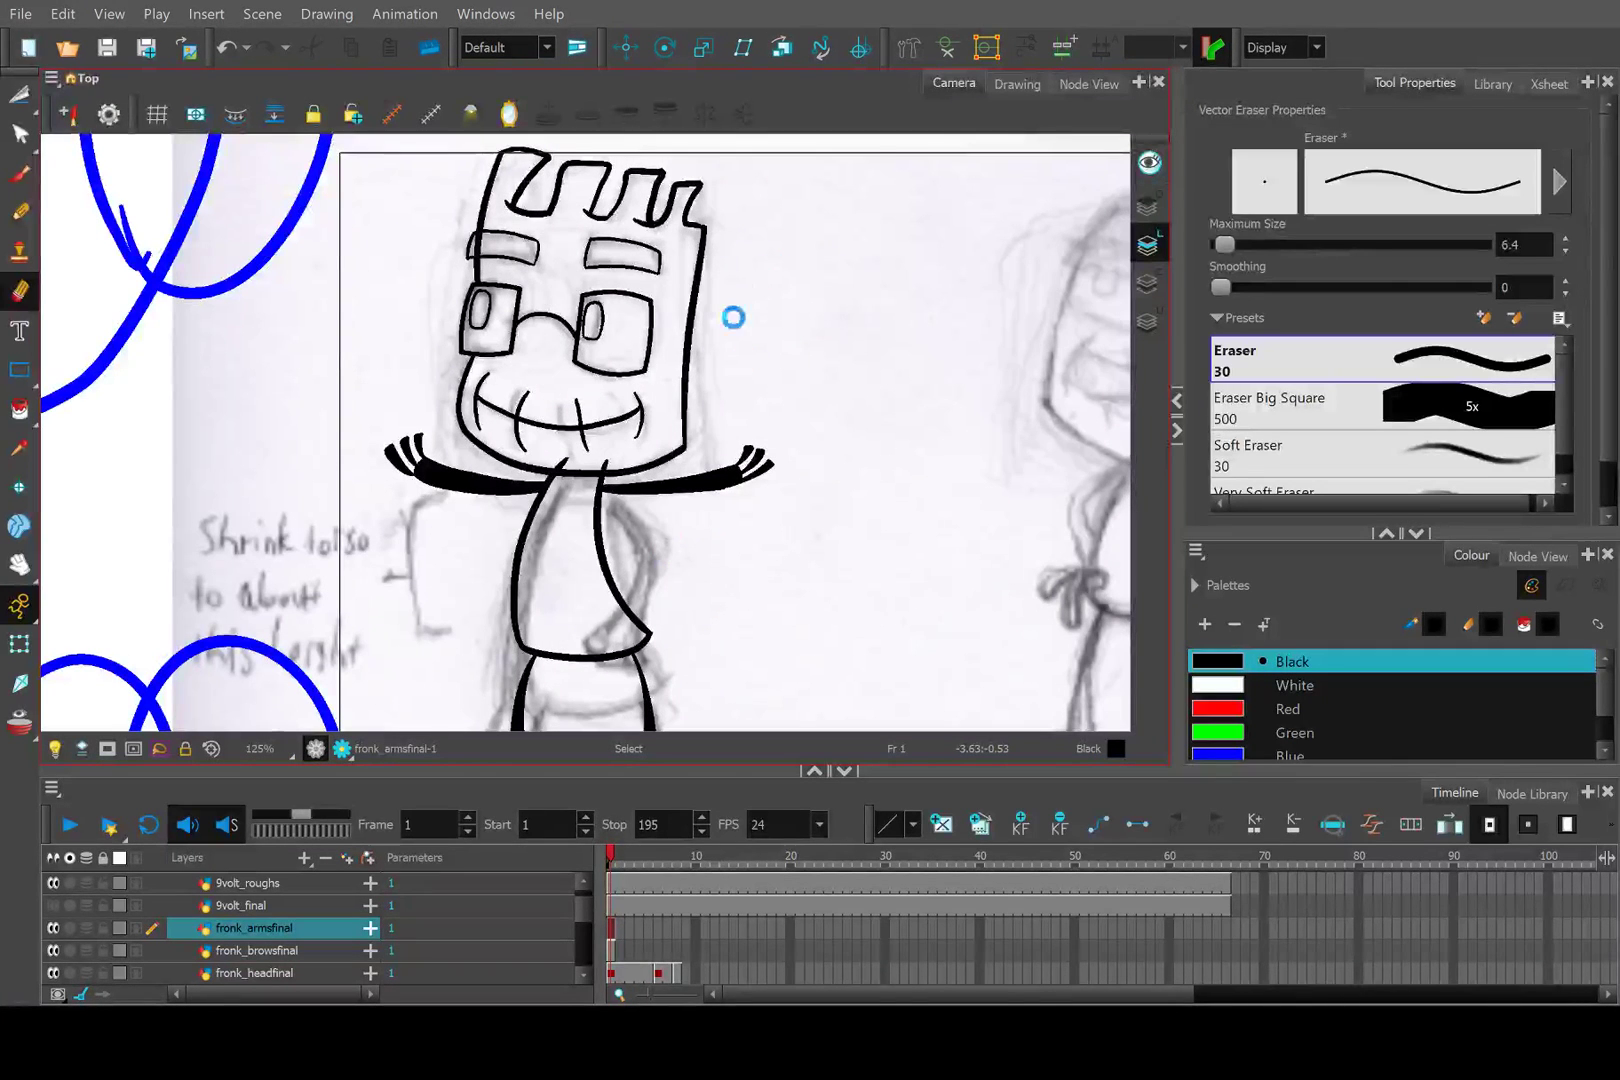
pyautogui.scroll(-1, 604, 500)
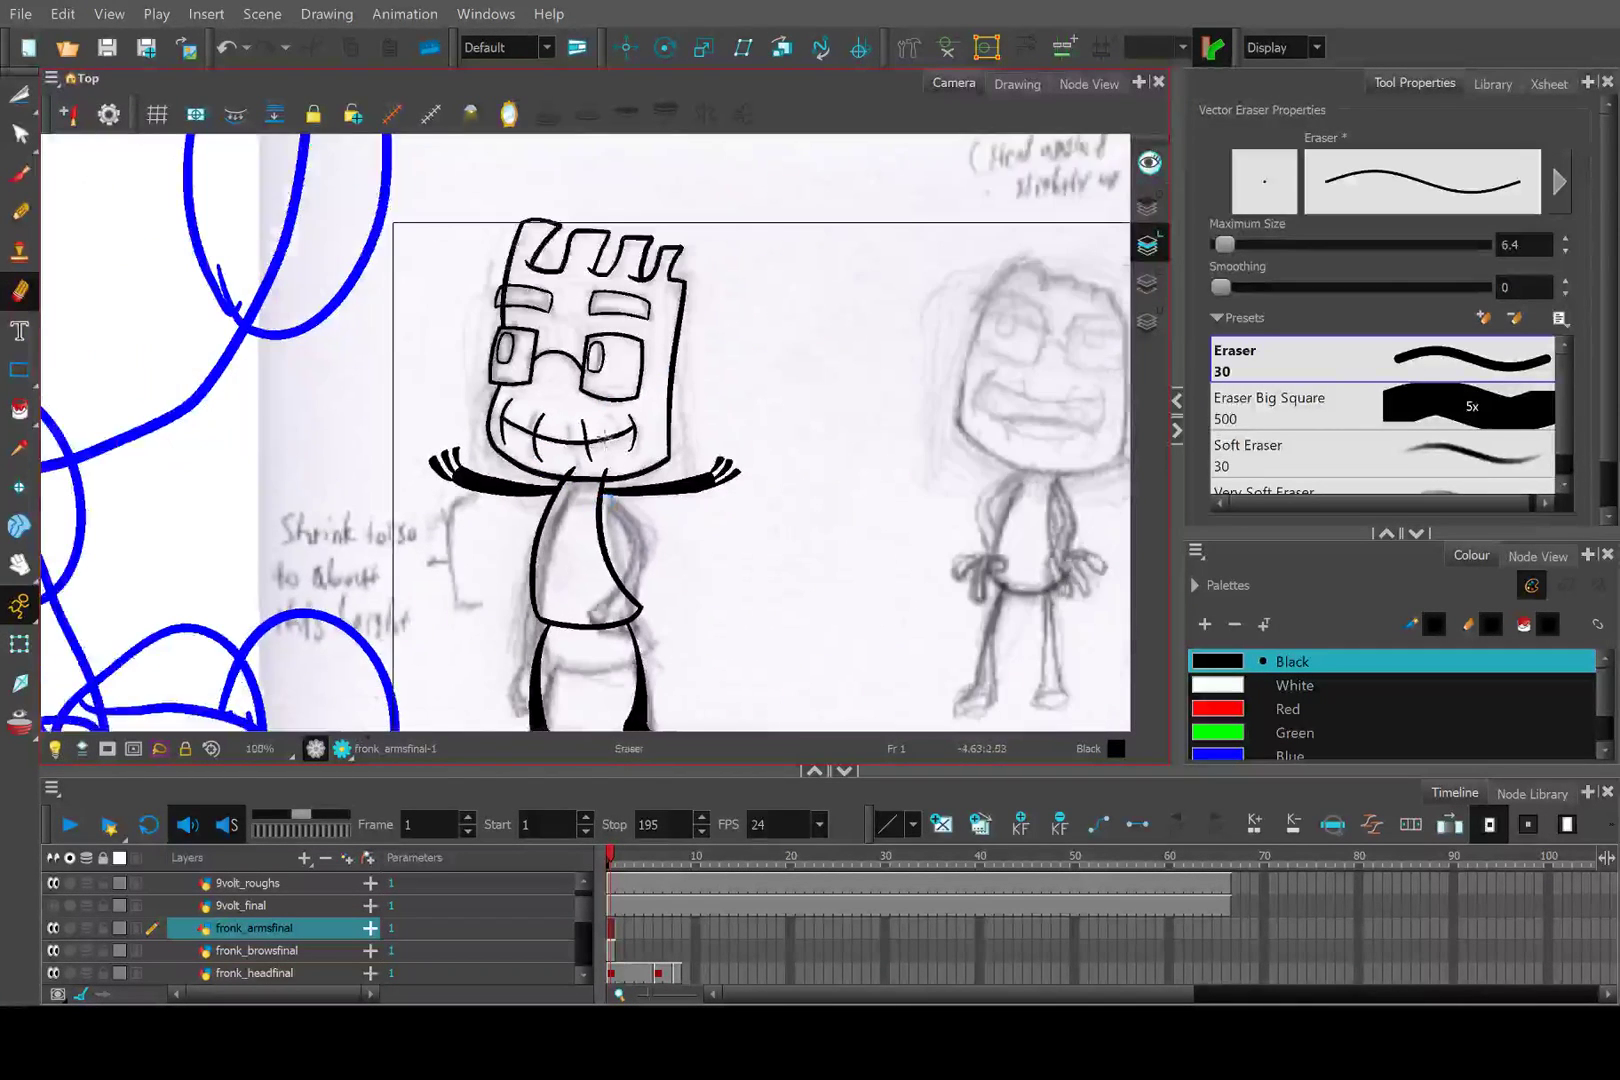
pyautogui.scroll(-2, 603, 440)
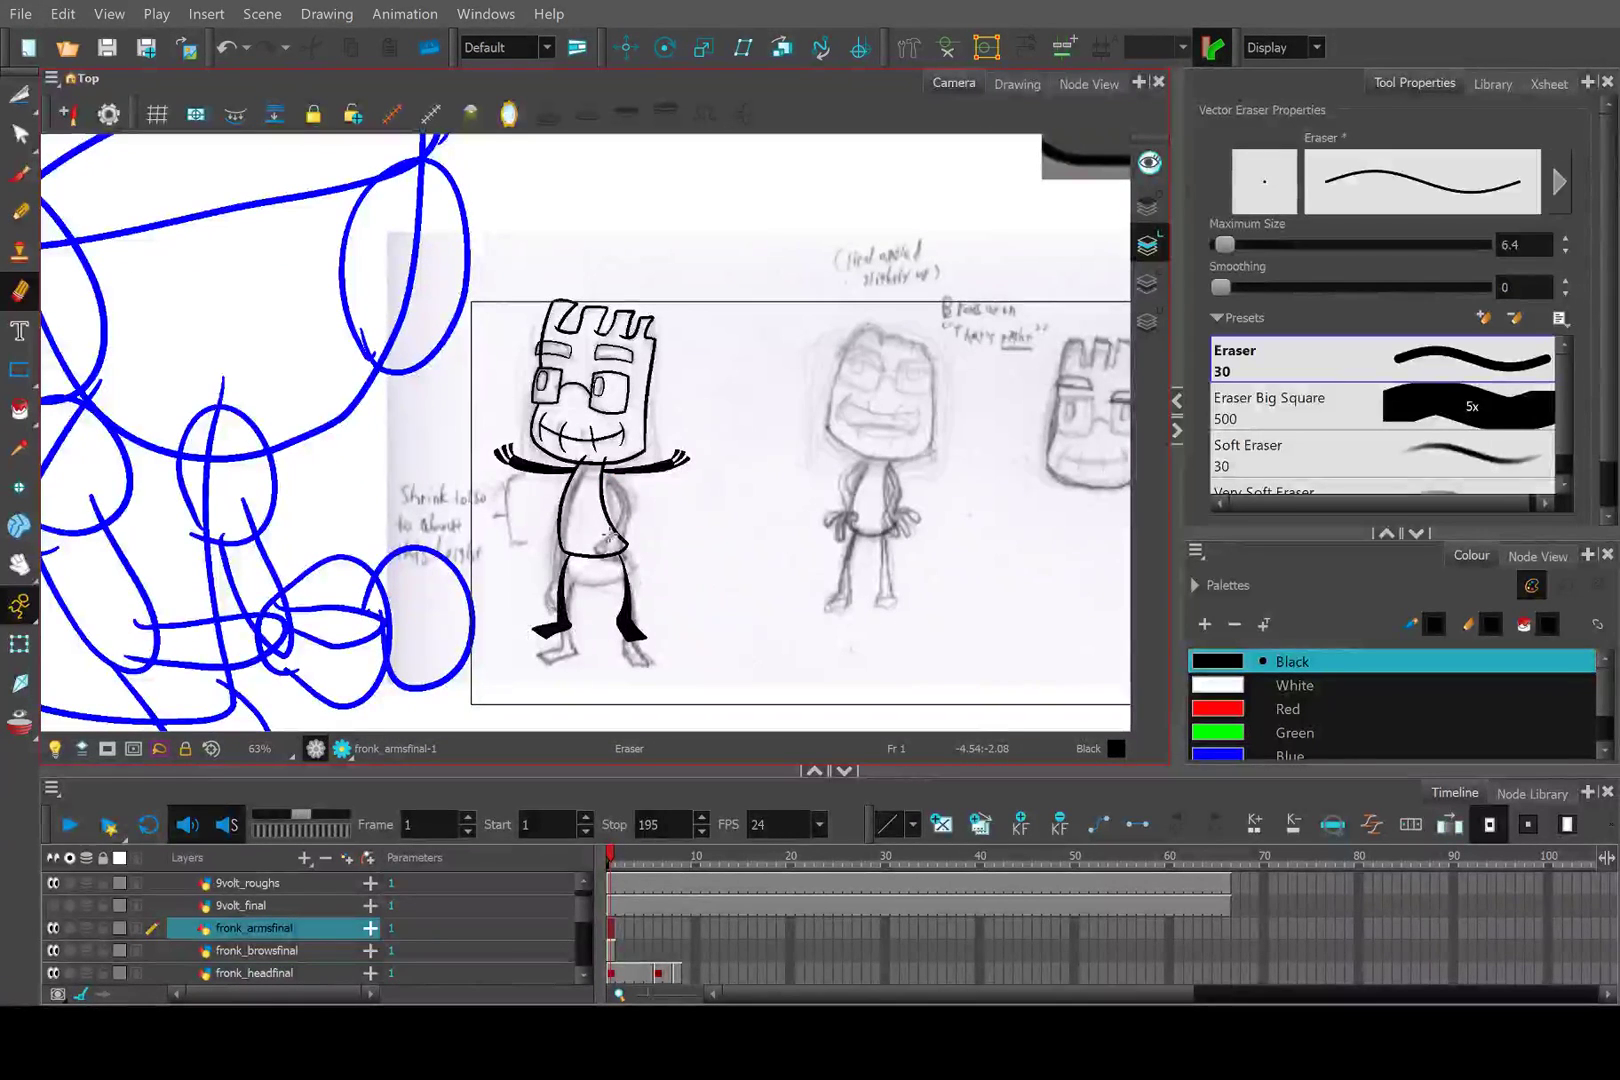
# Extend the exposure of the fronk_armsfinal and fronk_browsfinal drawings to frame 4.
pyautogui.moveTo(613, 858)
pyautogui.mouseDown()
pyautogui.moveTo(660, 866)
pyautogui.moveTo(607, 868)
pyautogui.moveTo(659, 864)
pyautogui.moveTo(634, 902)
pyautogui.mouseUp()
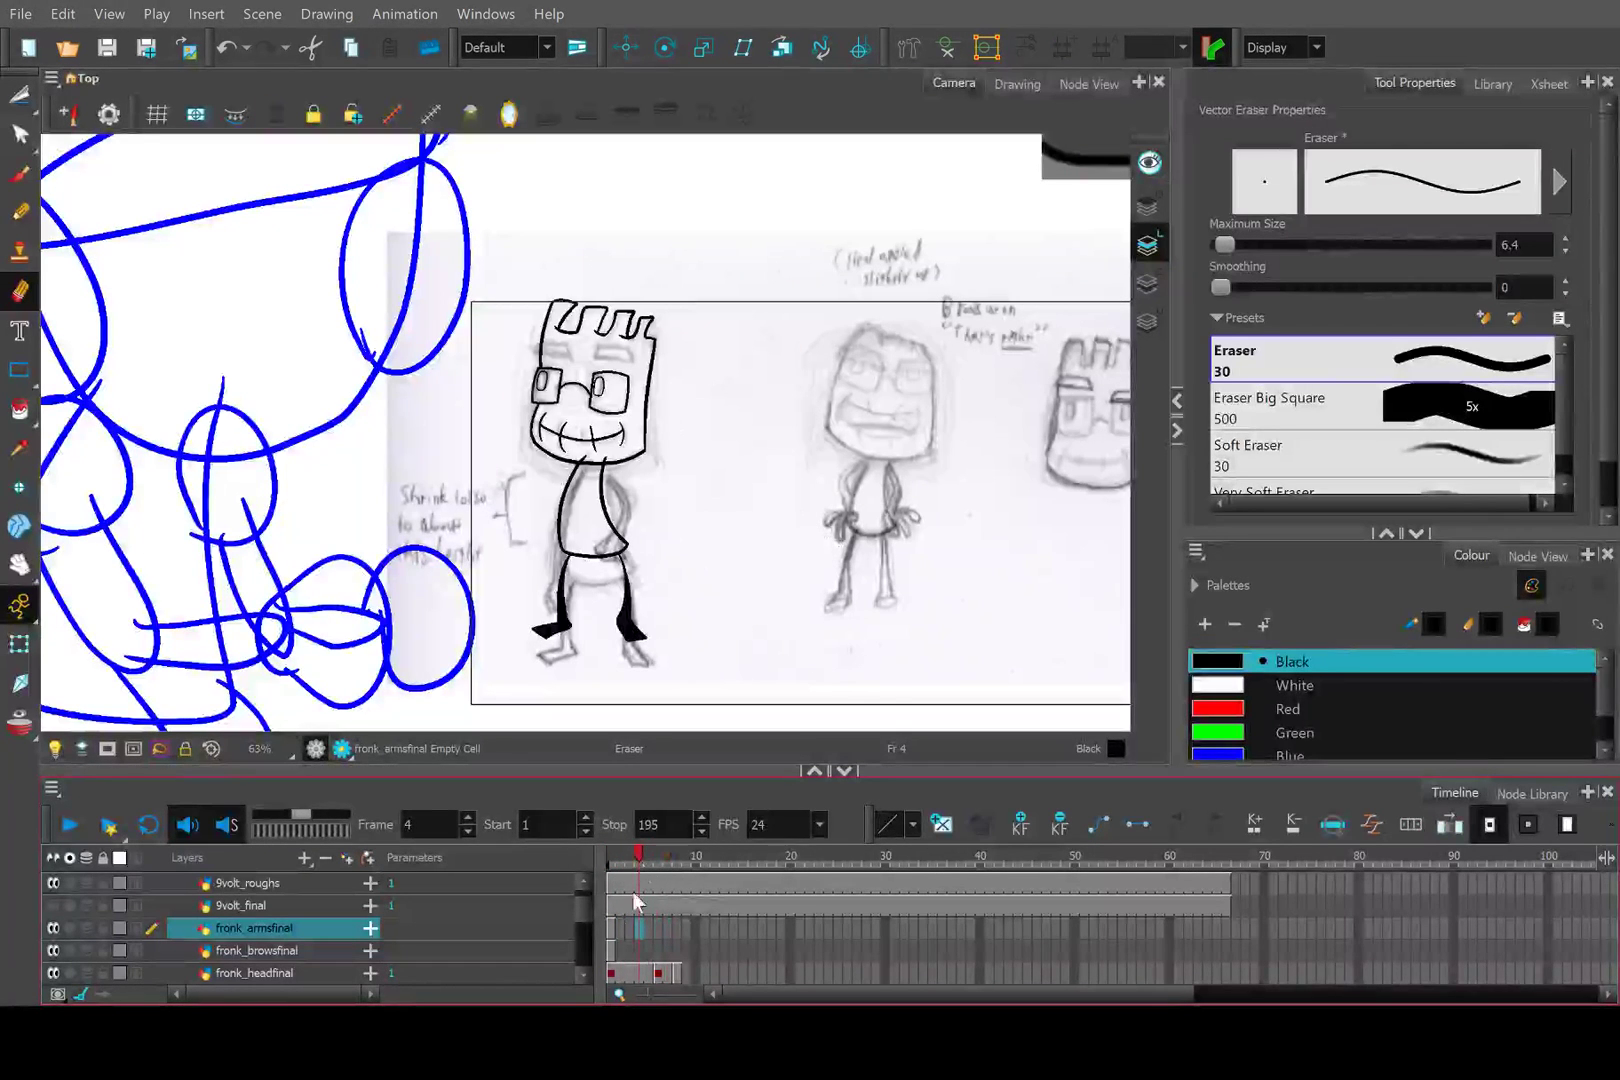
pyautogui.click(640, 953)
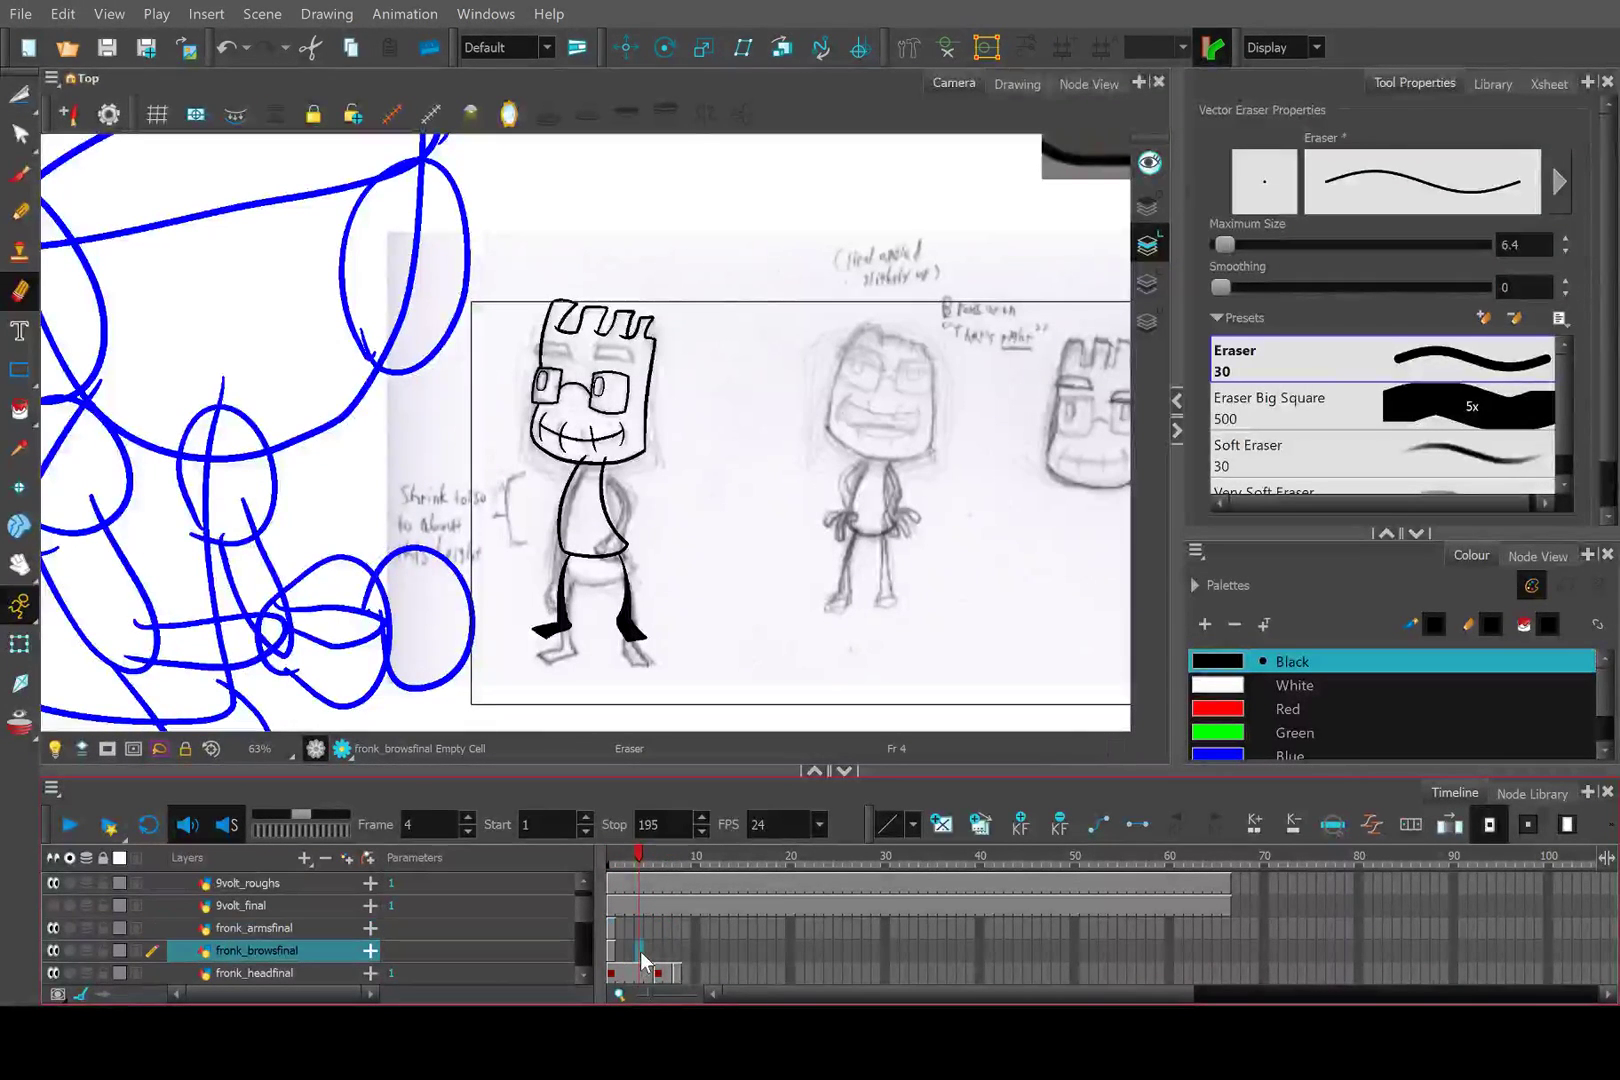
pyautogui.keyDown('shift'); pyautogui.click(638, 930); pyautogui.keyUp('shift')
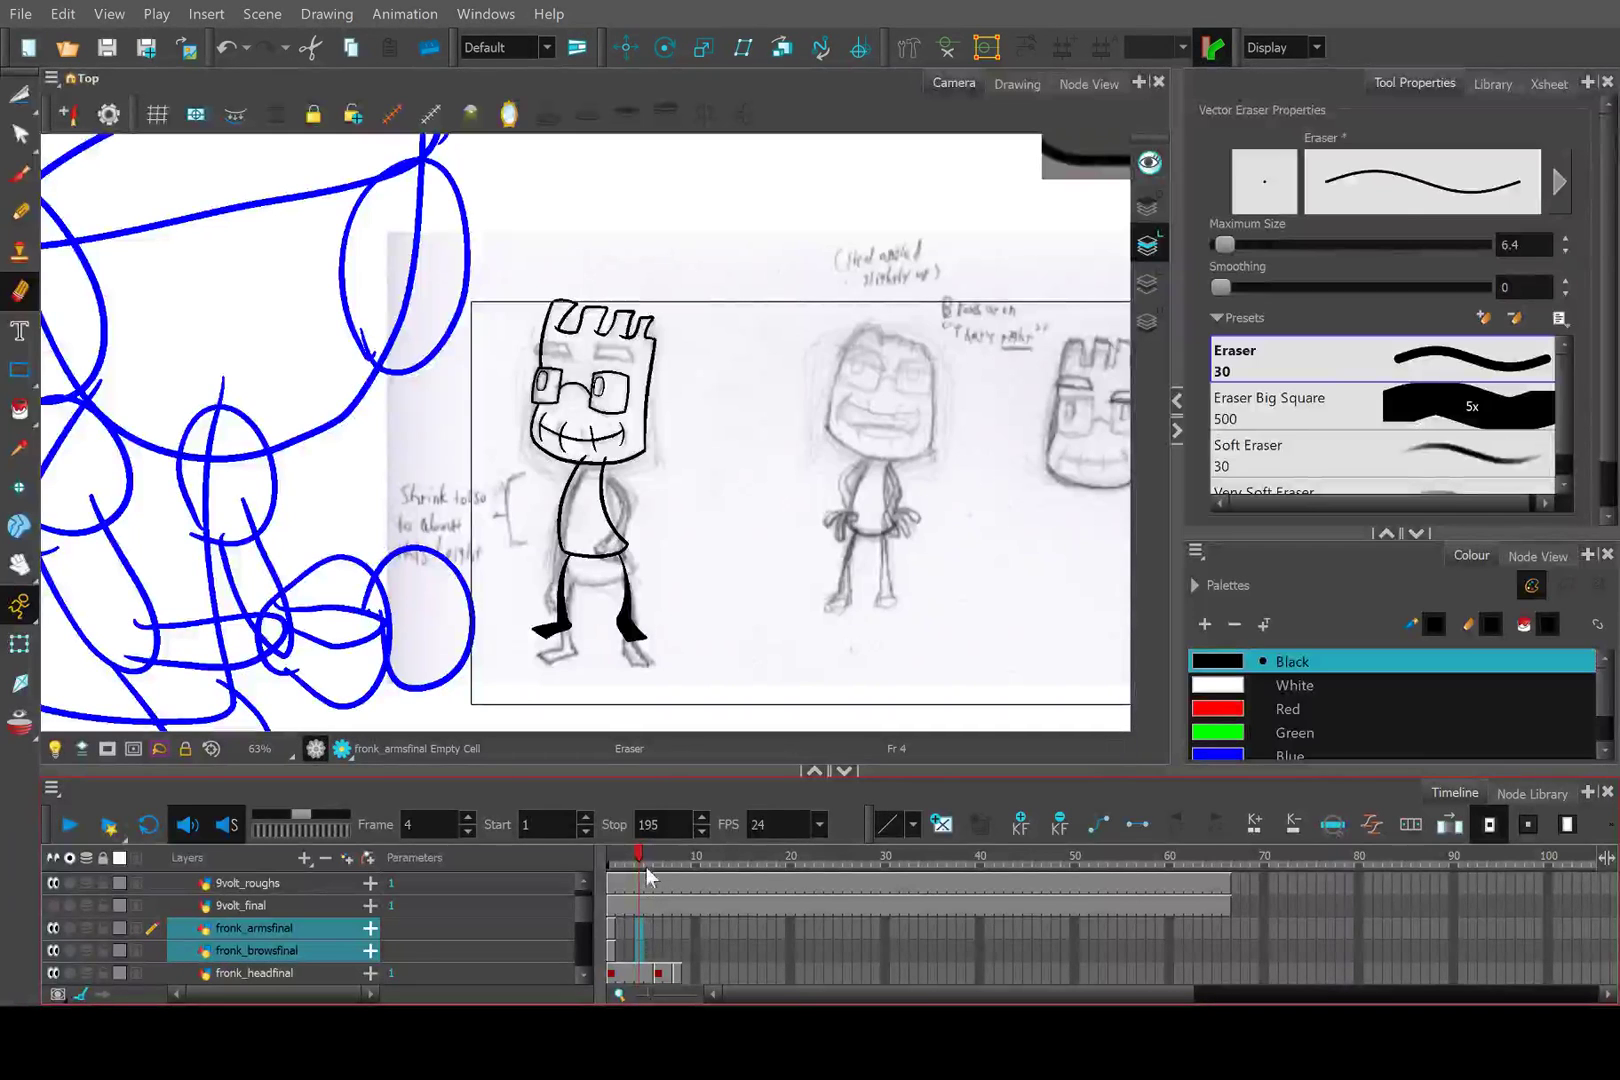
pyautogui.press('F5')
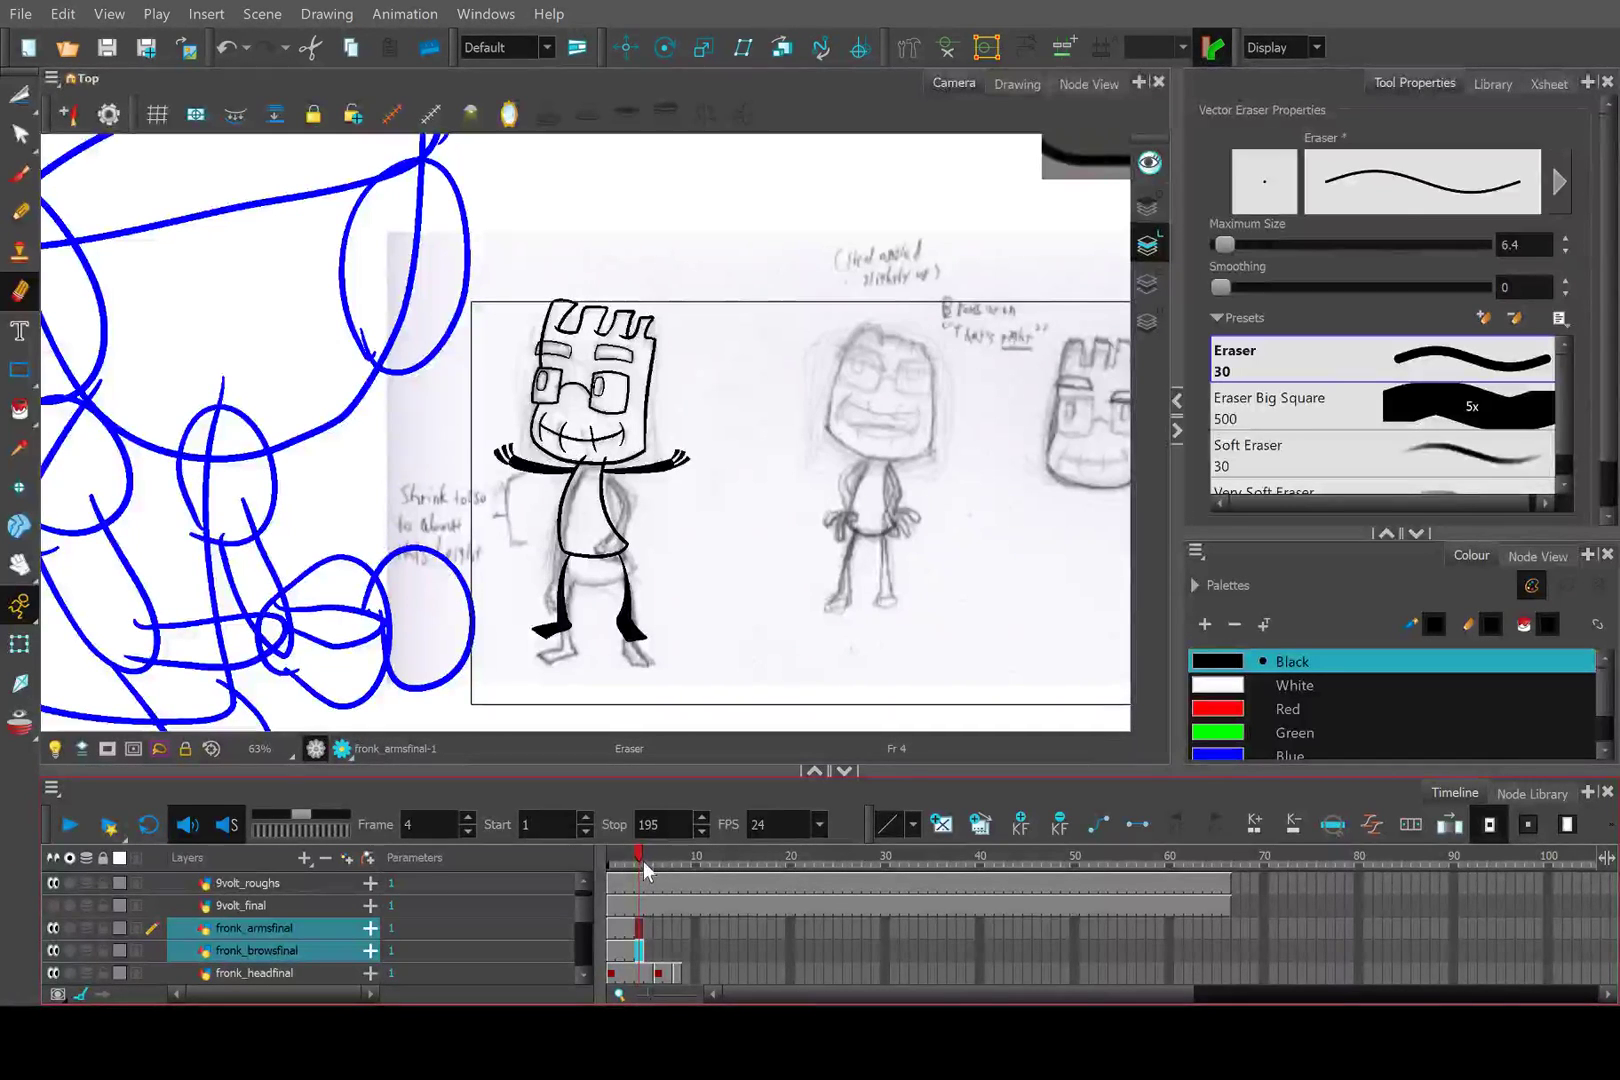
pyautogui.scroll(-2, 700, 620)
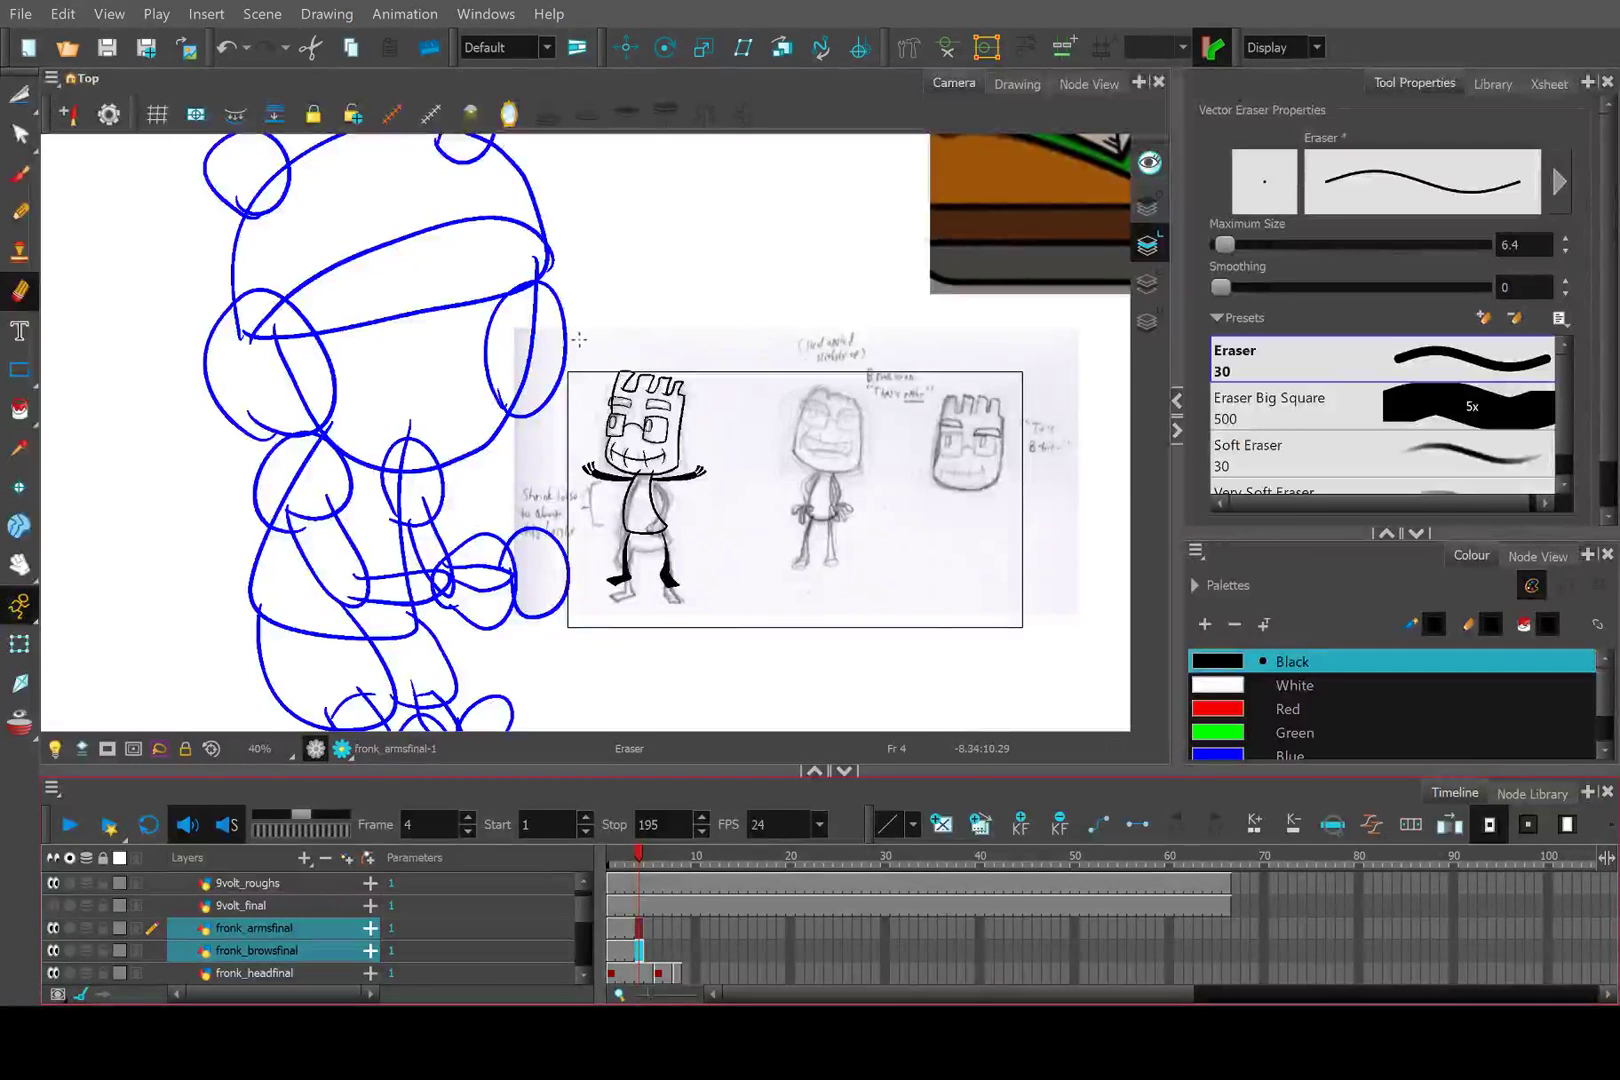
pyautogui.scroll(4, 644, 404)
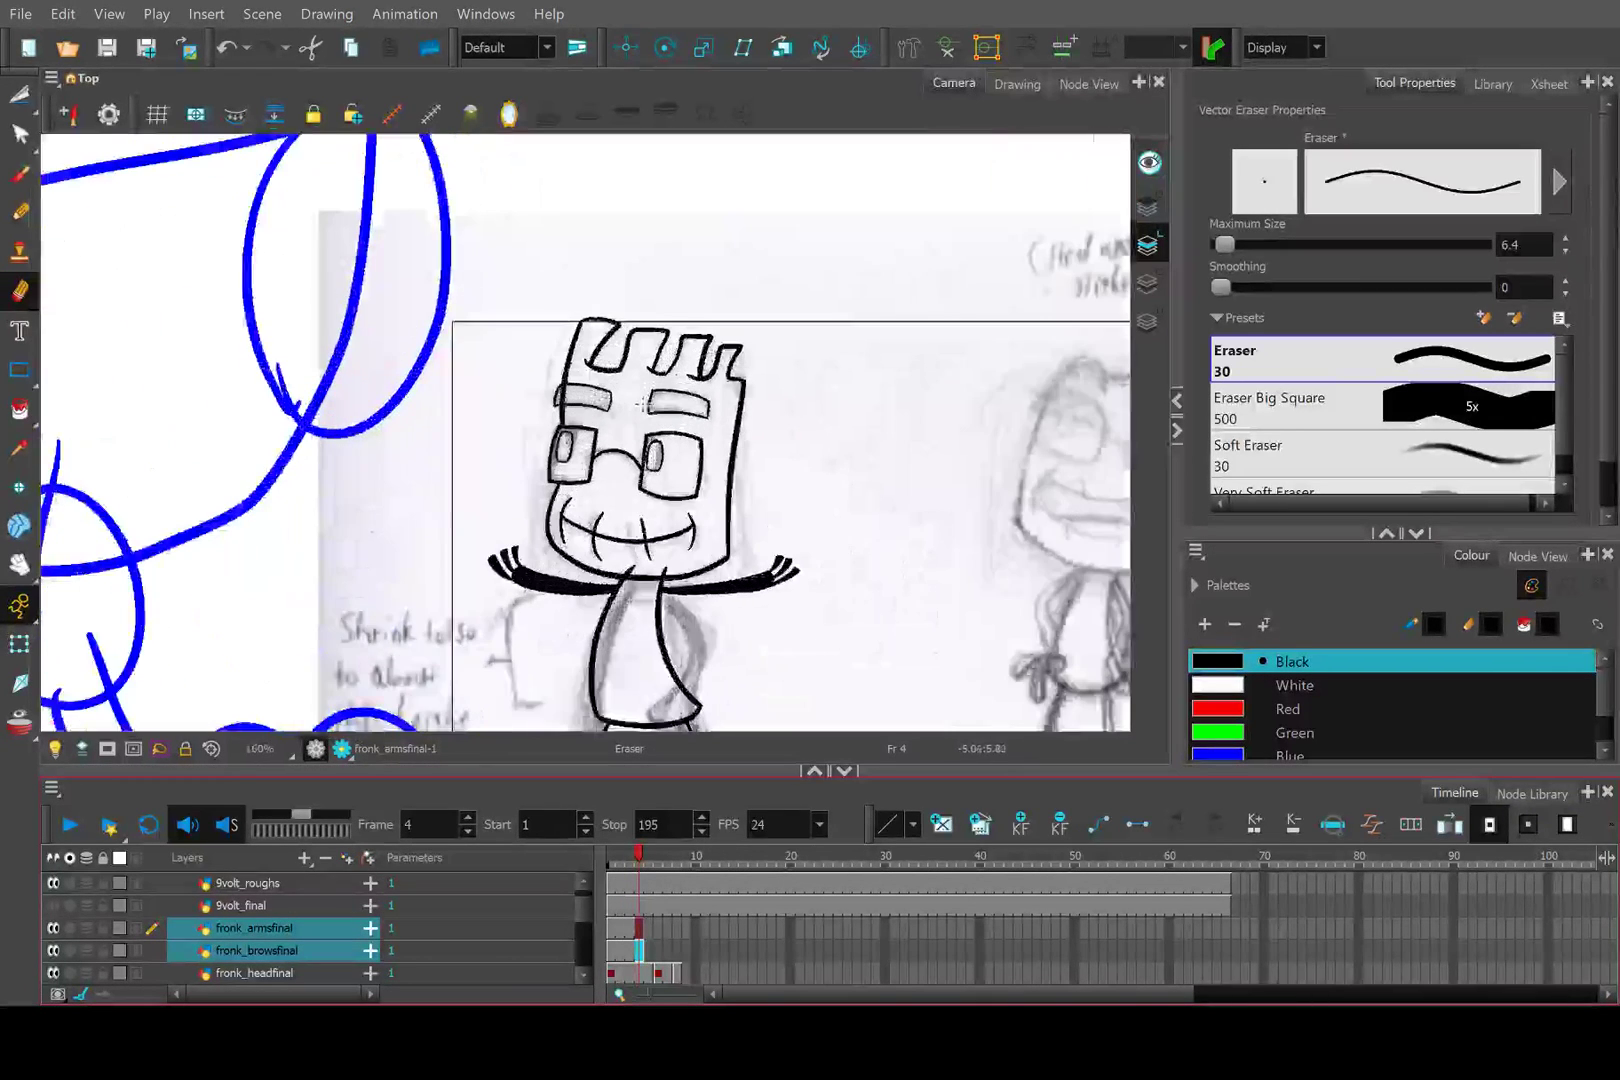
pyautogui.scroll(1, 642, 403)
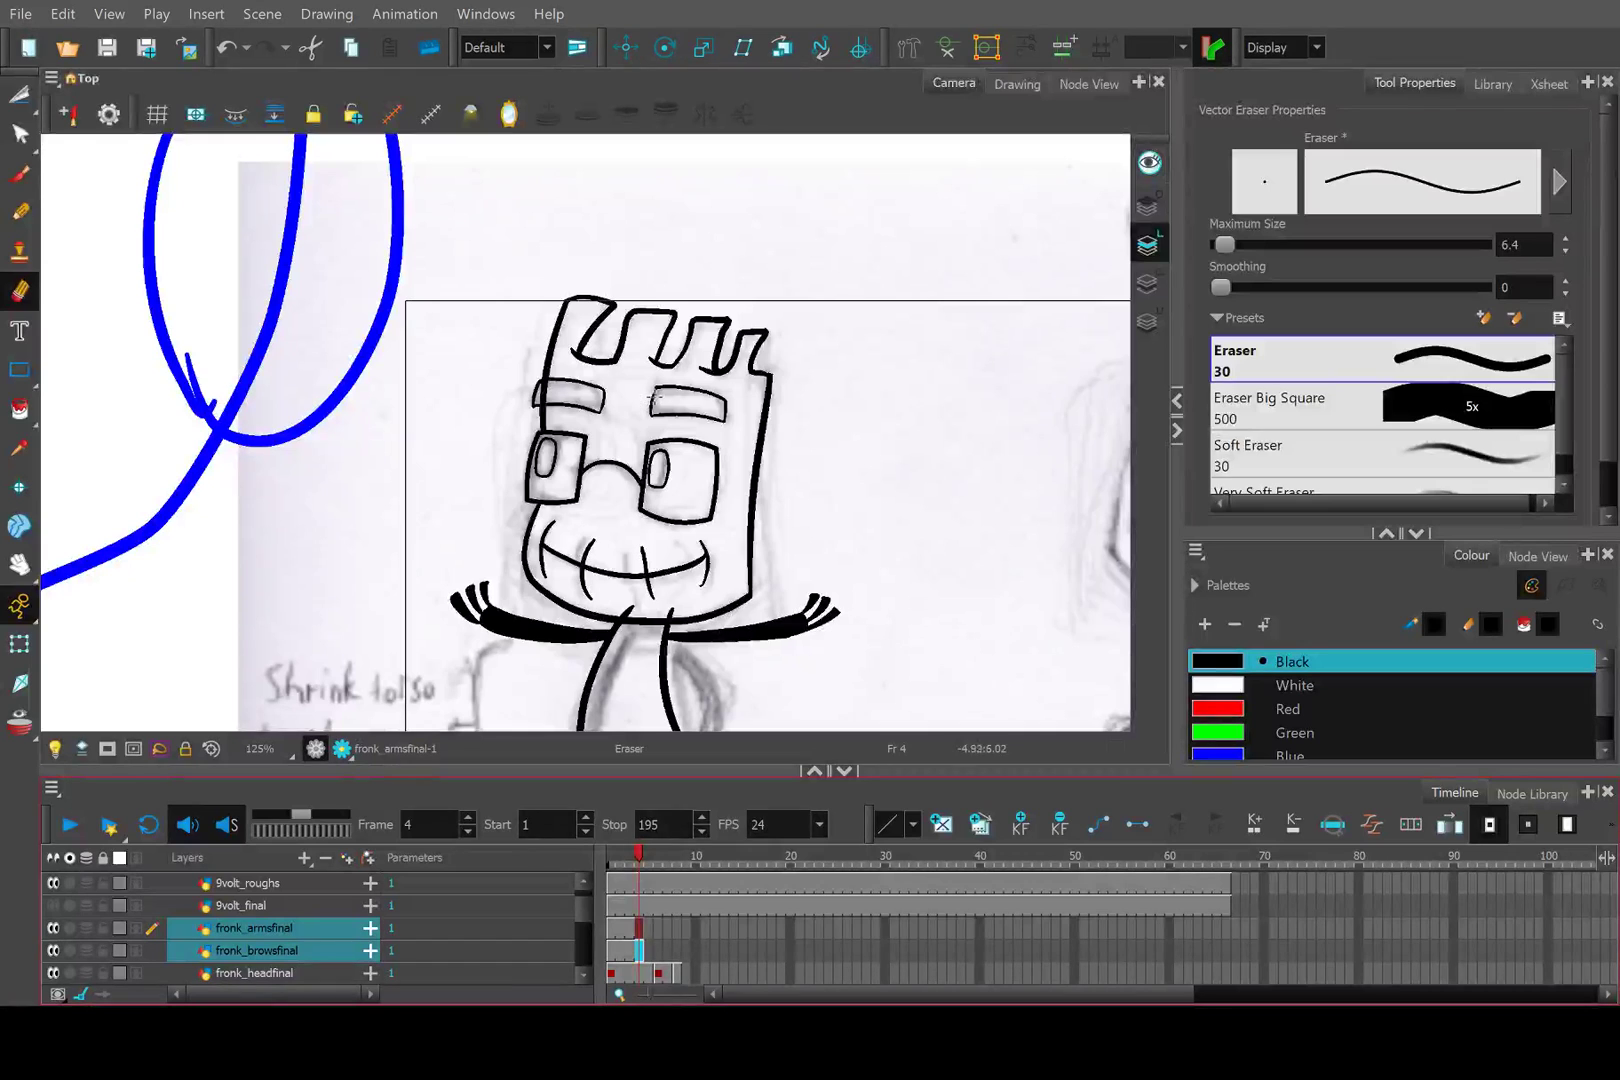
pyautogui.scroll(2, 578, 410)
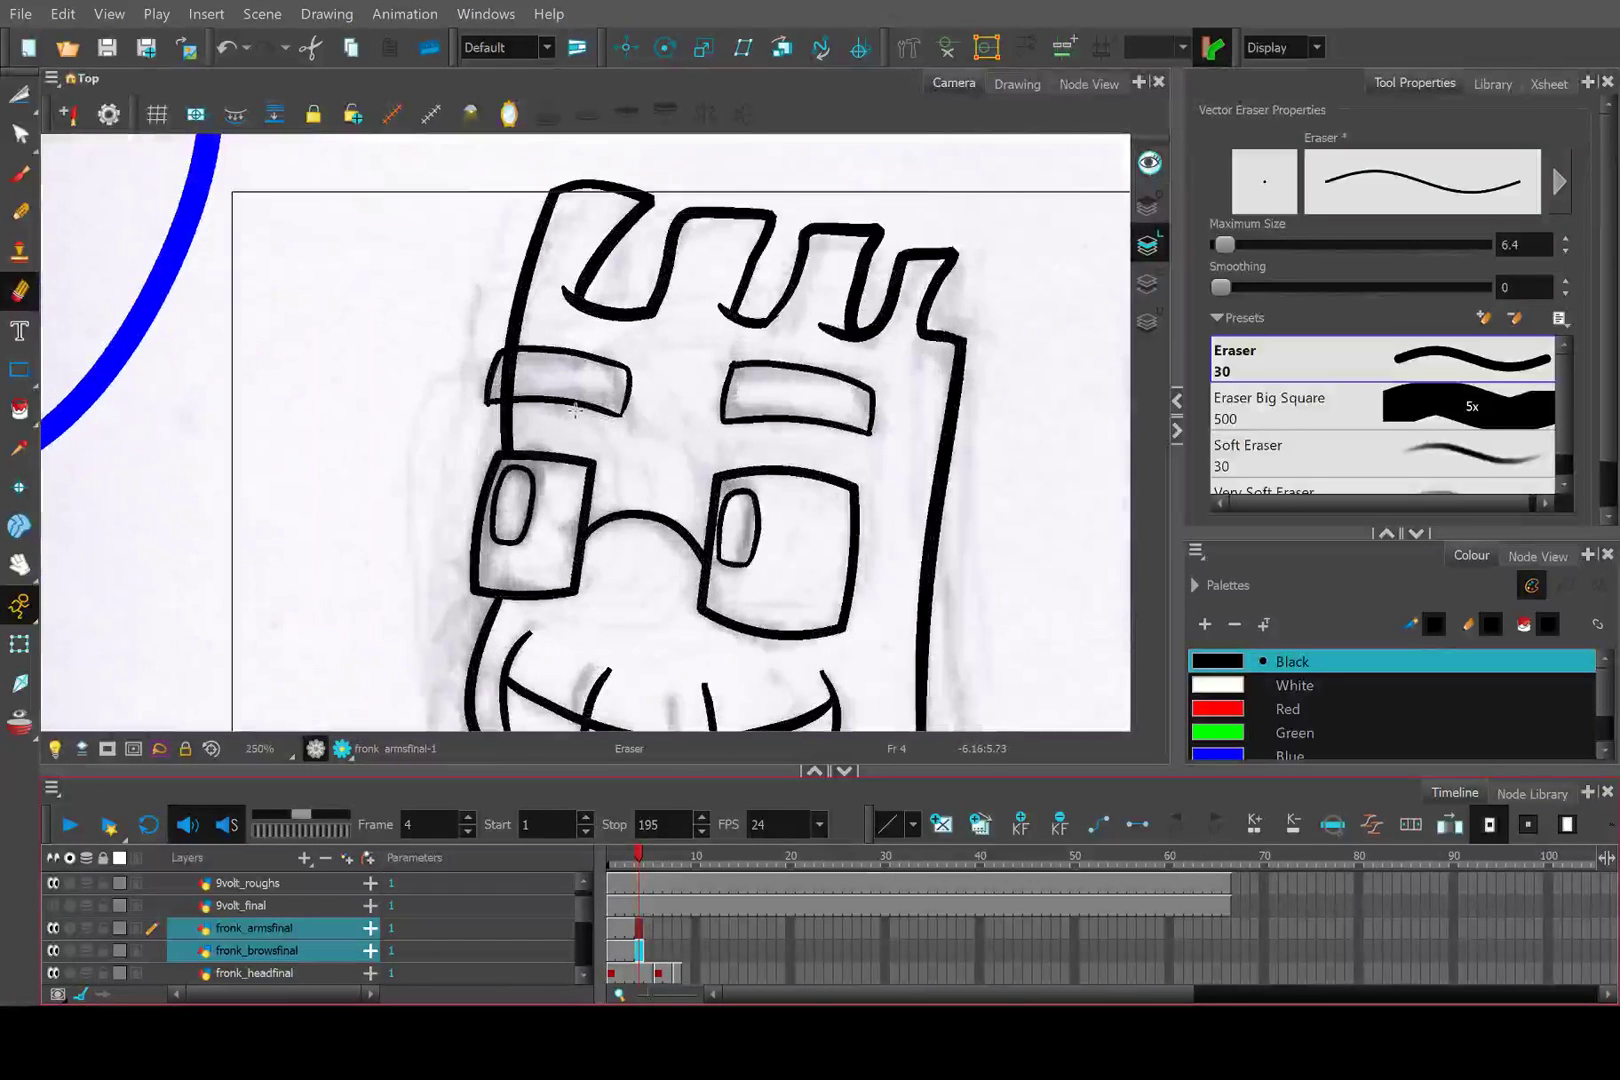
# Examine the inked first pose over its rough sketch, from the head and filled arms down to the torso and legs.
pyautogui.scroll(-2, 748, 365)
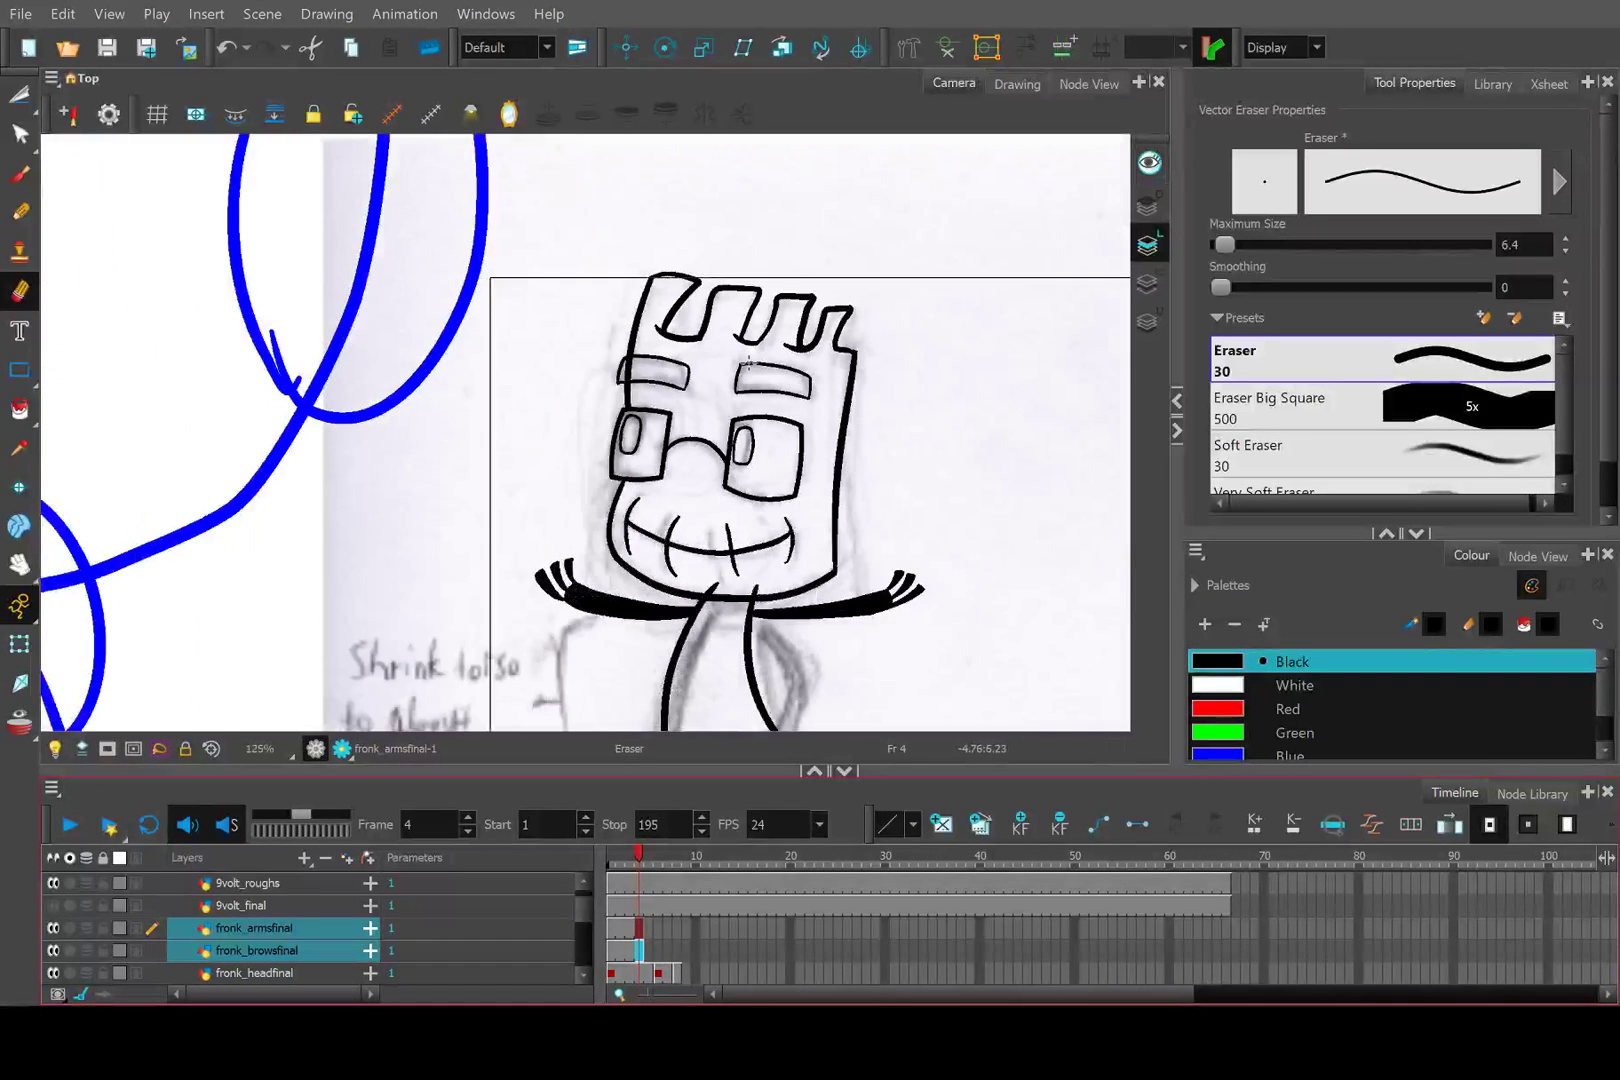
pyautogui.scroll(-2, 748, 358)
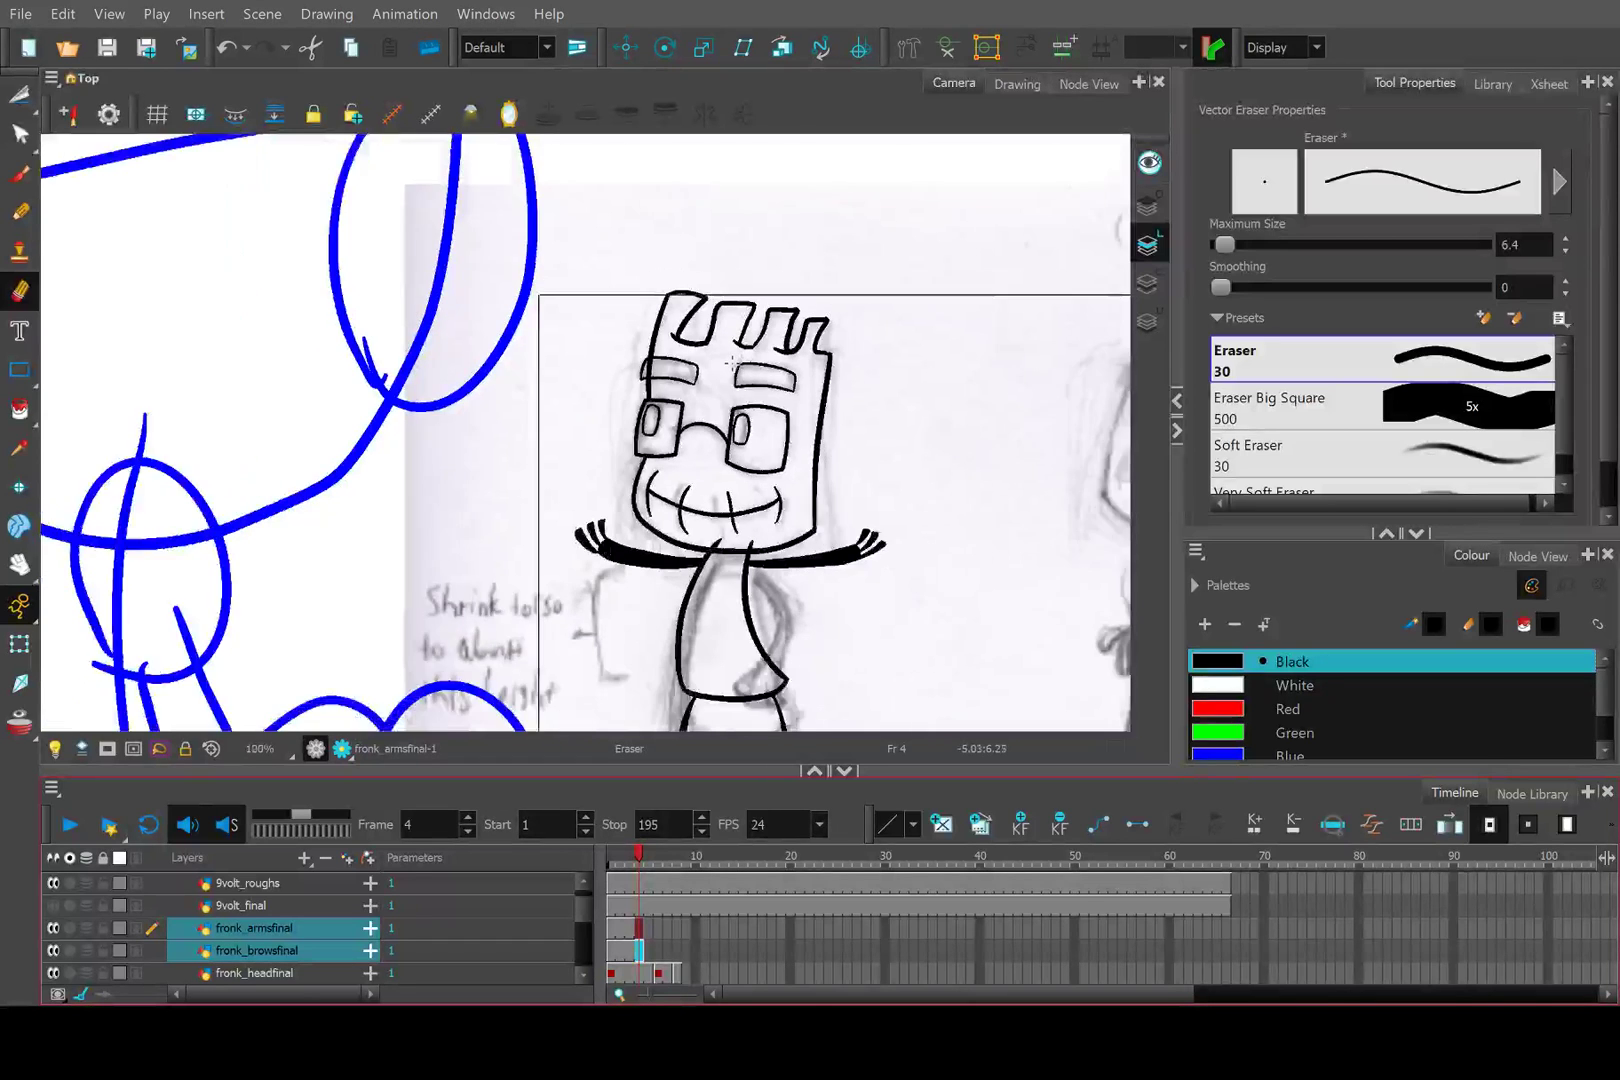
pyautogui.scroll(3, 729, 373)
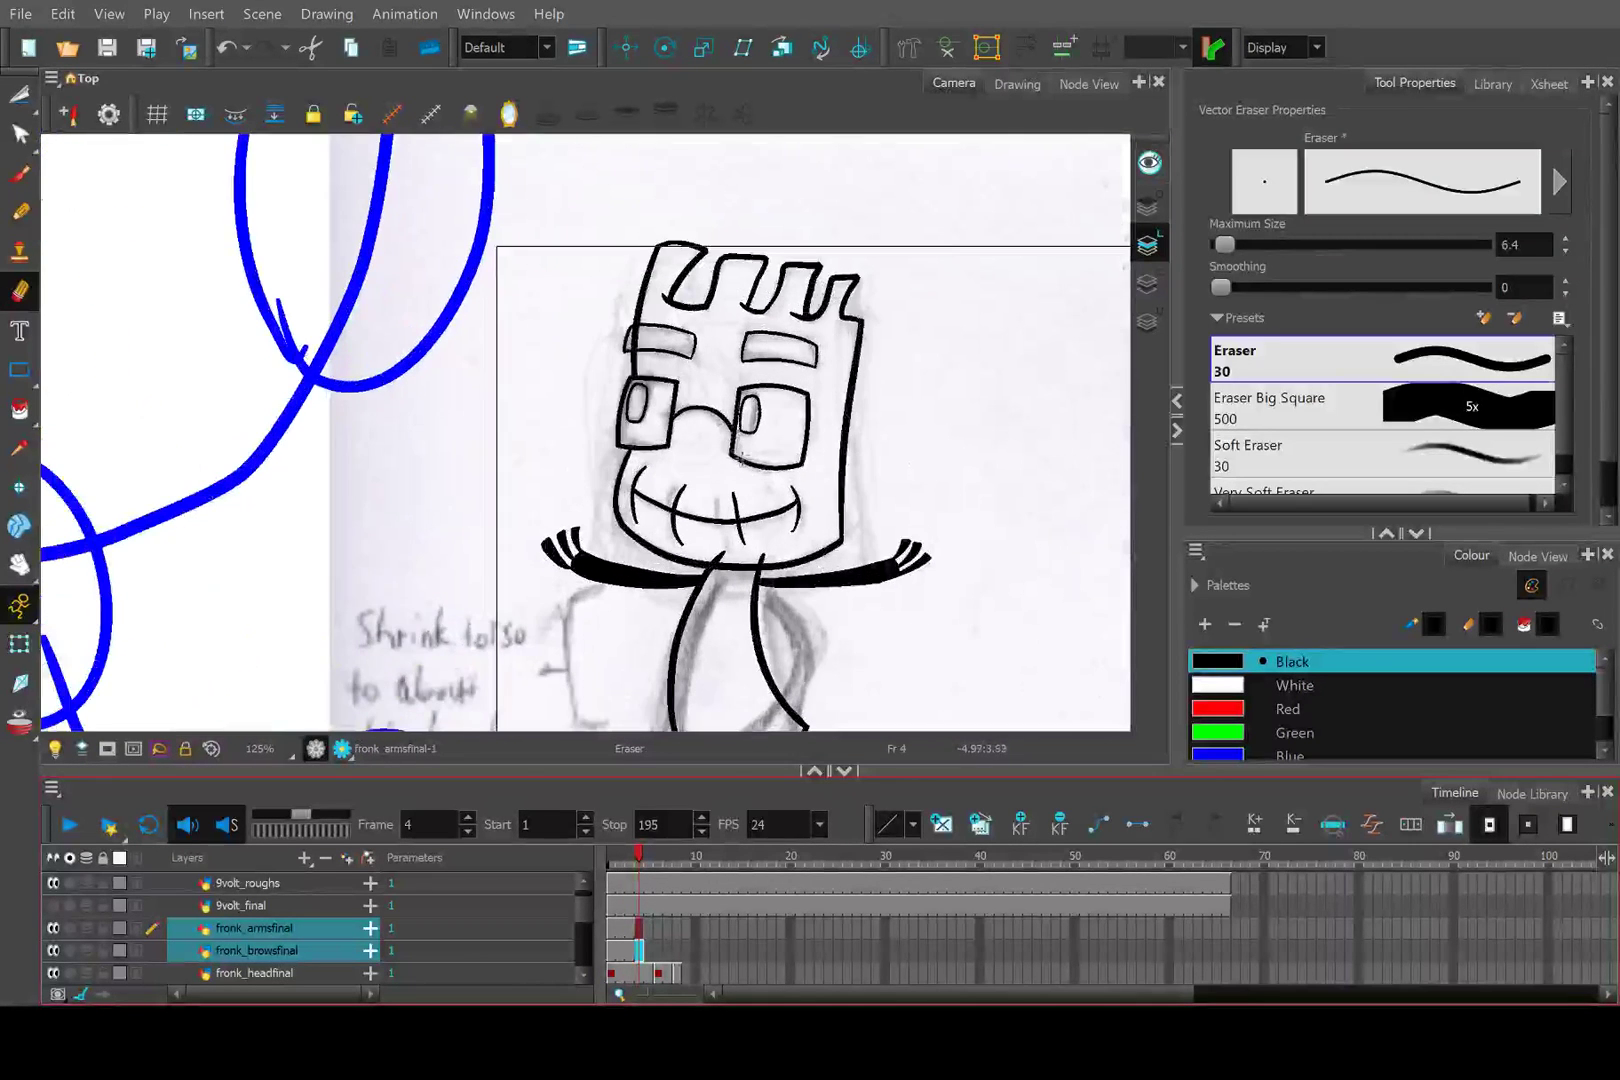
pyautogui.moveTo(538, 392); pyautogui.dragTo(547, 376)
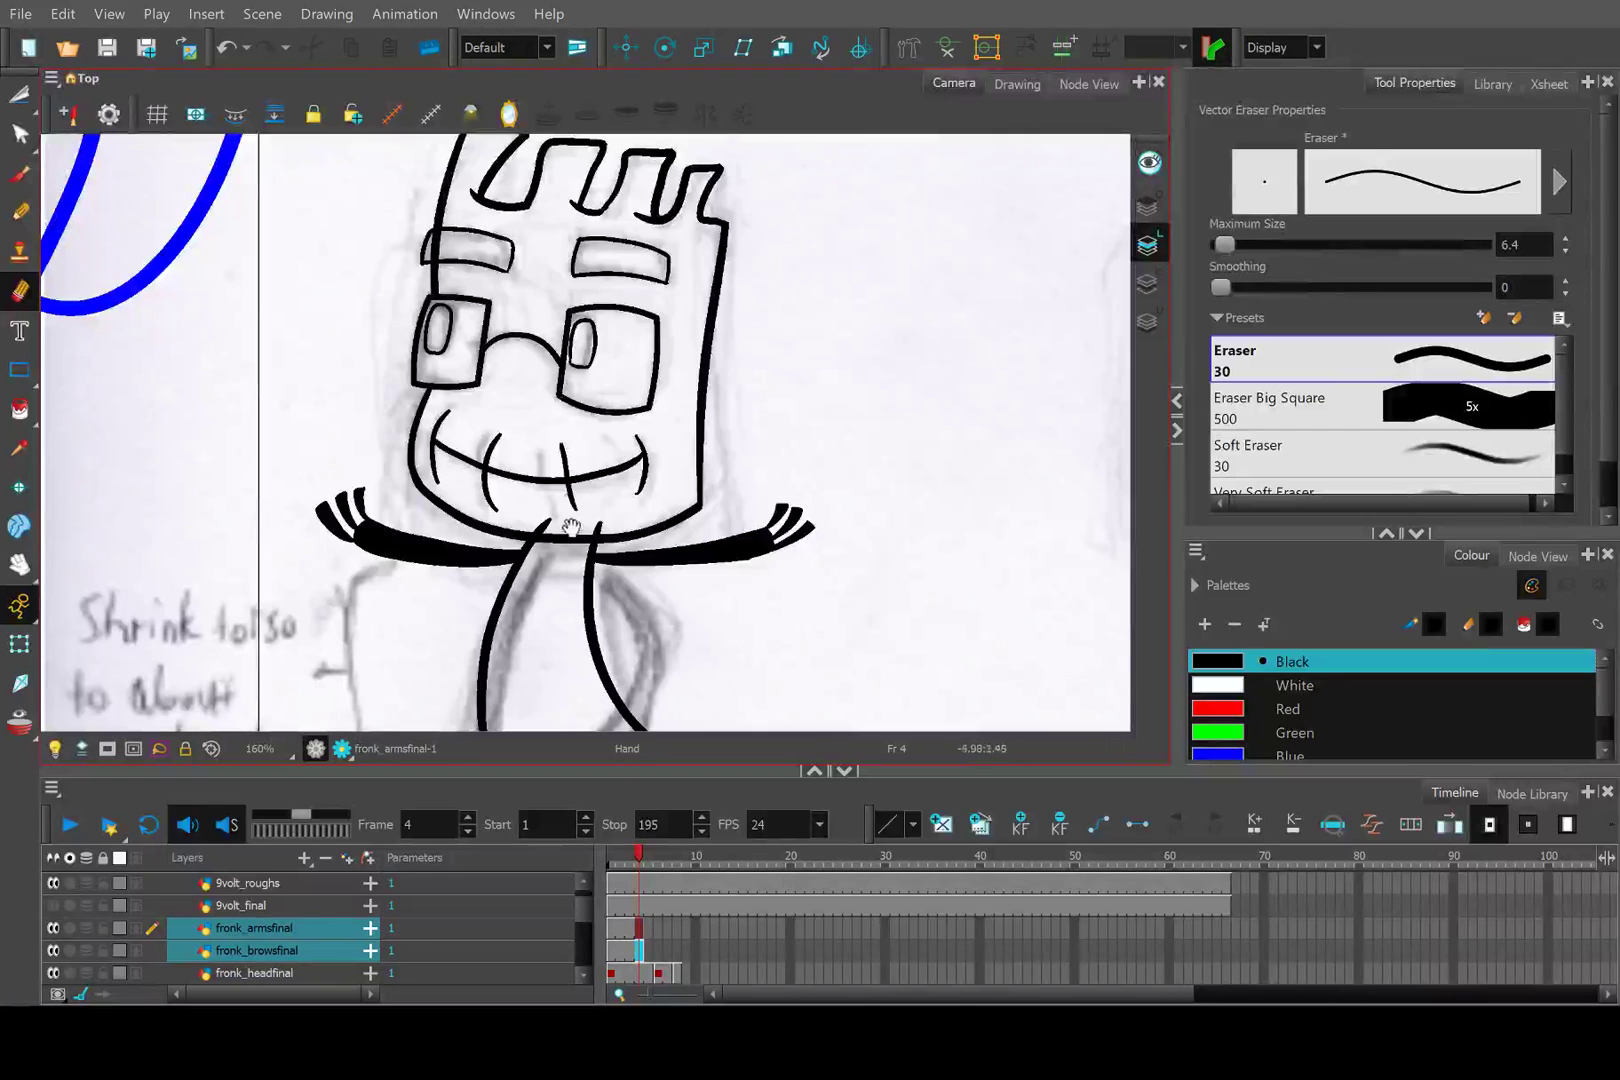
pyautogui.scroll(-8, 612, 403)
pyautogui.scroll(2, 612, 440)
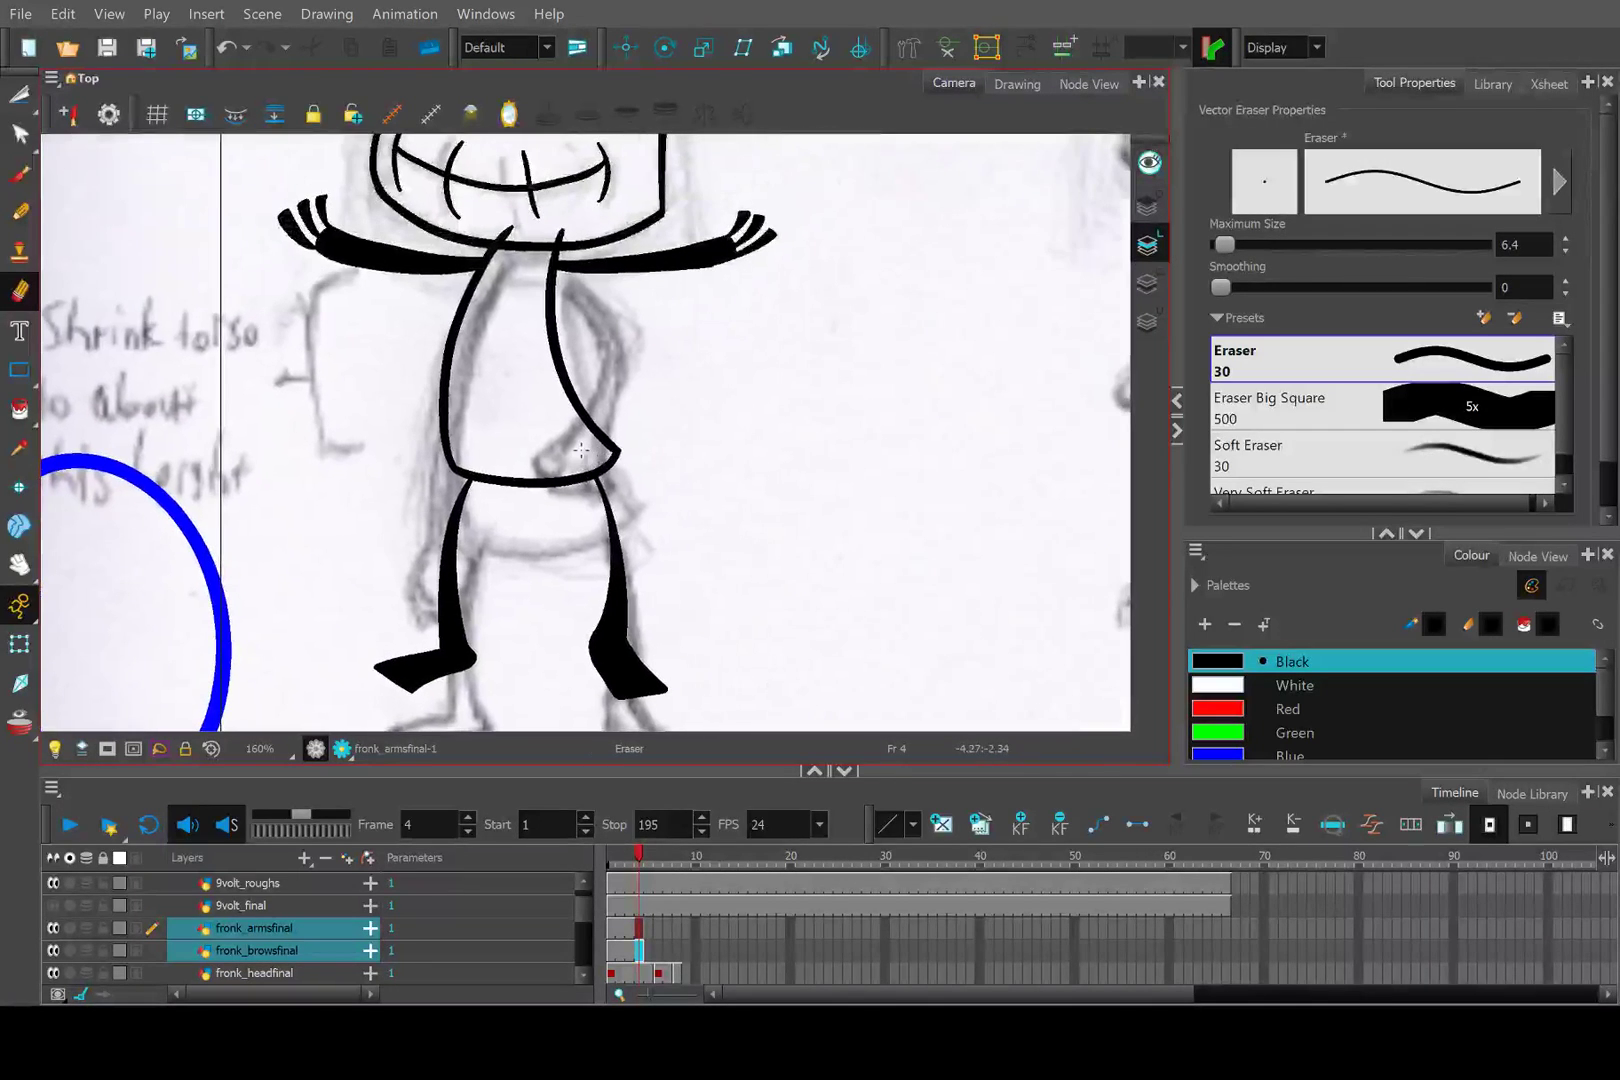
pyautogui.scroll(4, 612, 447)
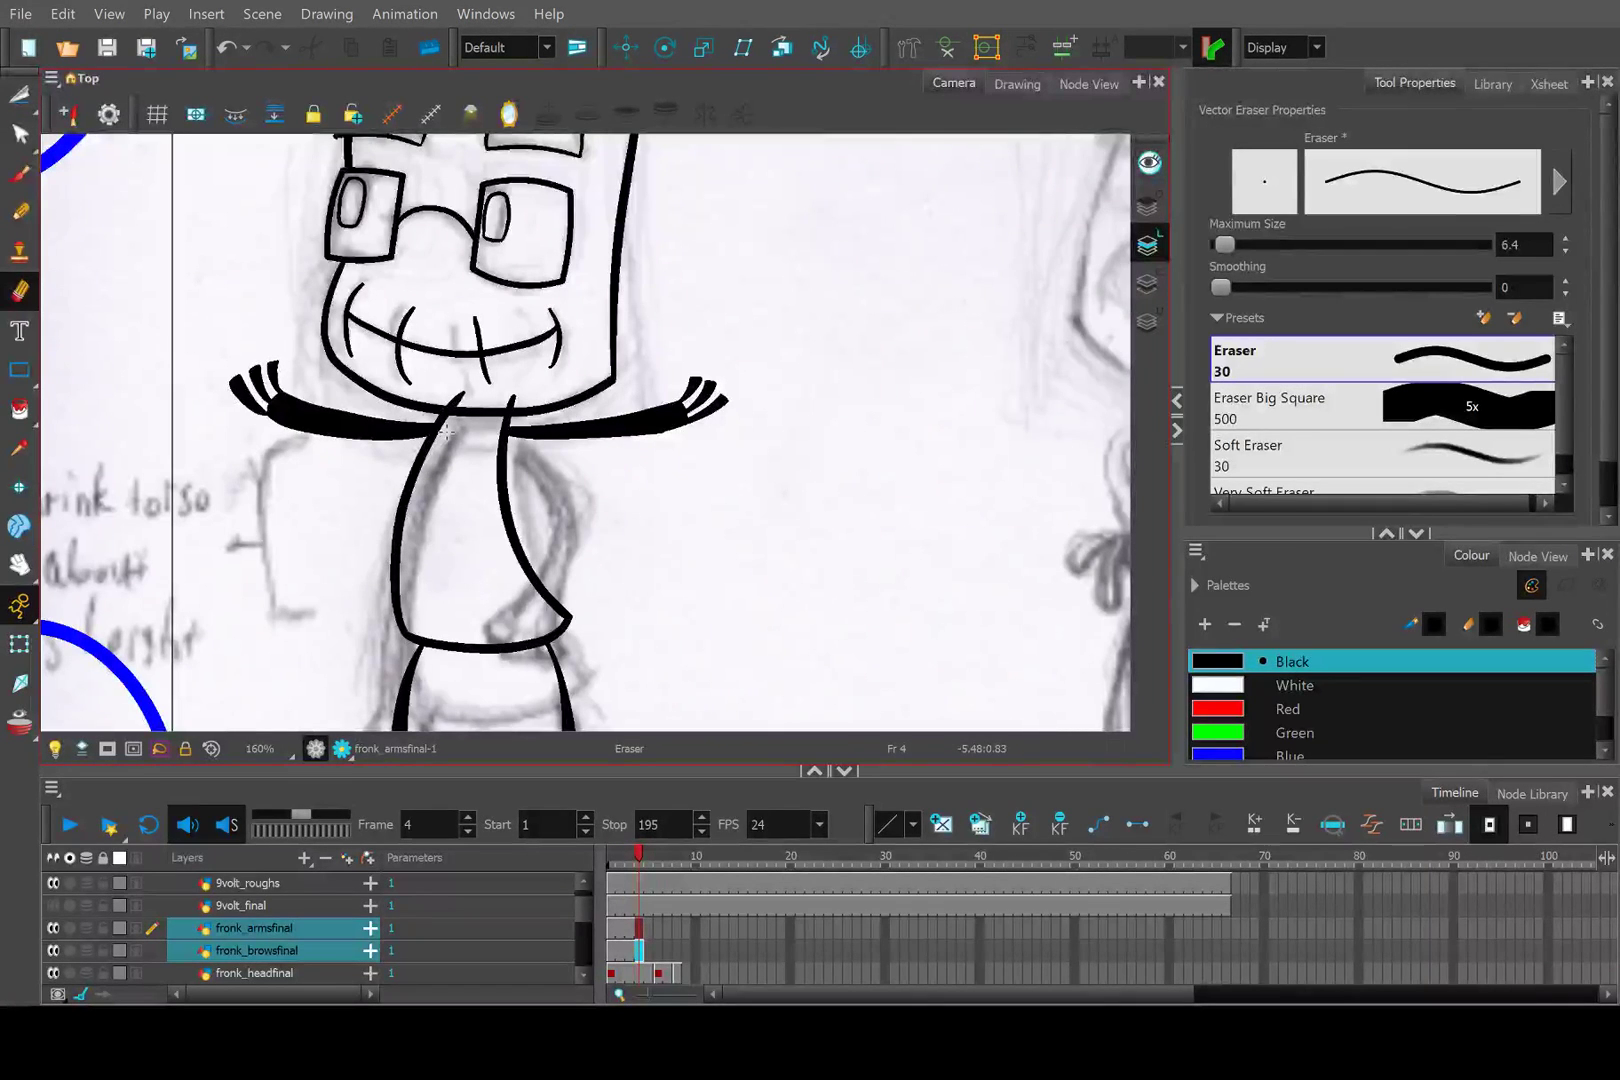
pyautogui.scroll(2, 447, 360)
pyautogui.scroll(-3, 490, 380)
pyautogui.moveTo(485, 370); pyautogui.dragTo(552, 513)
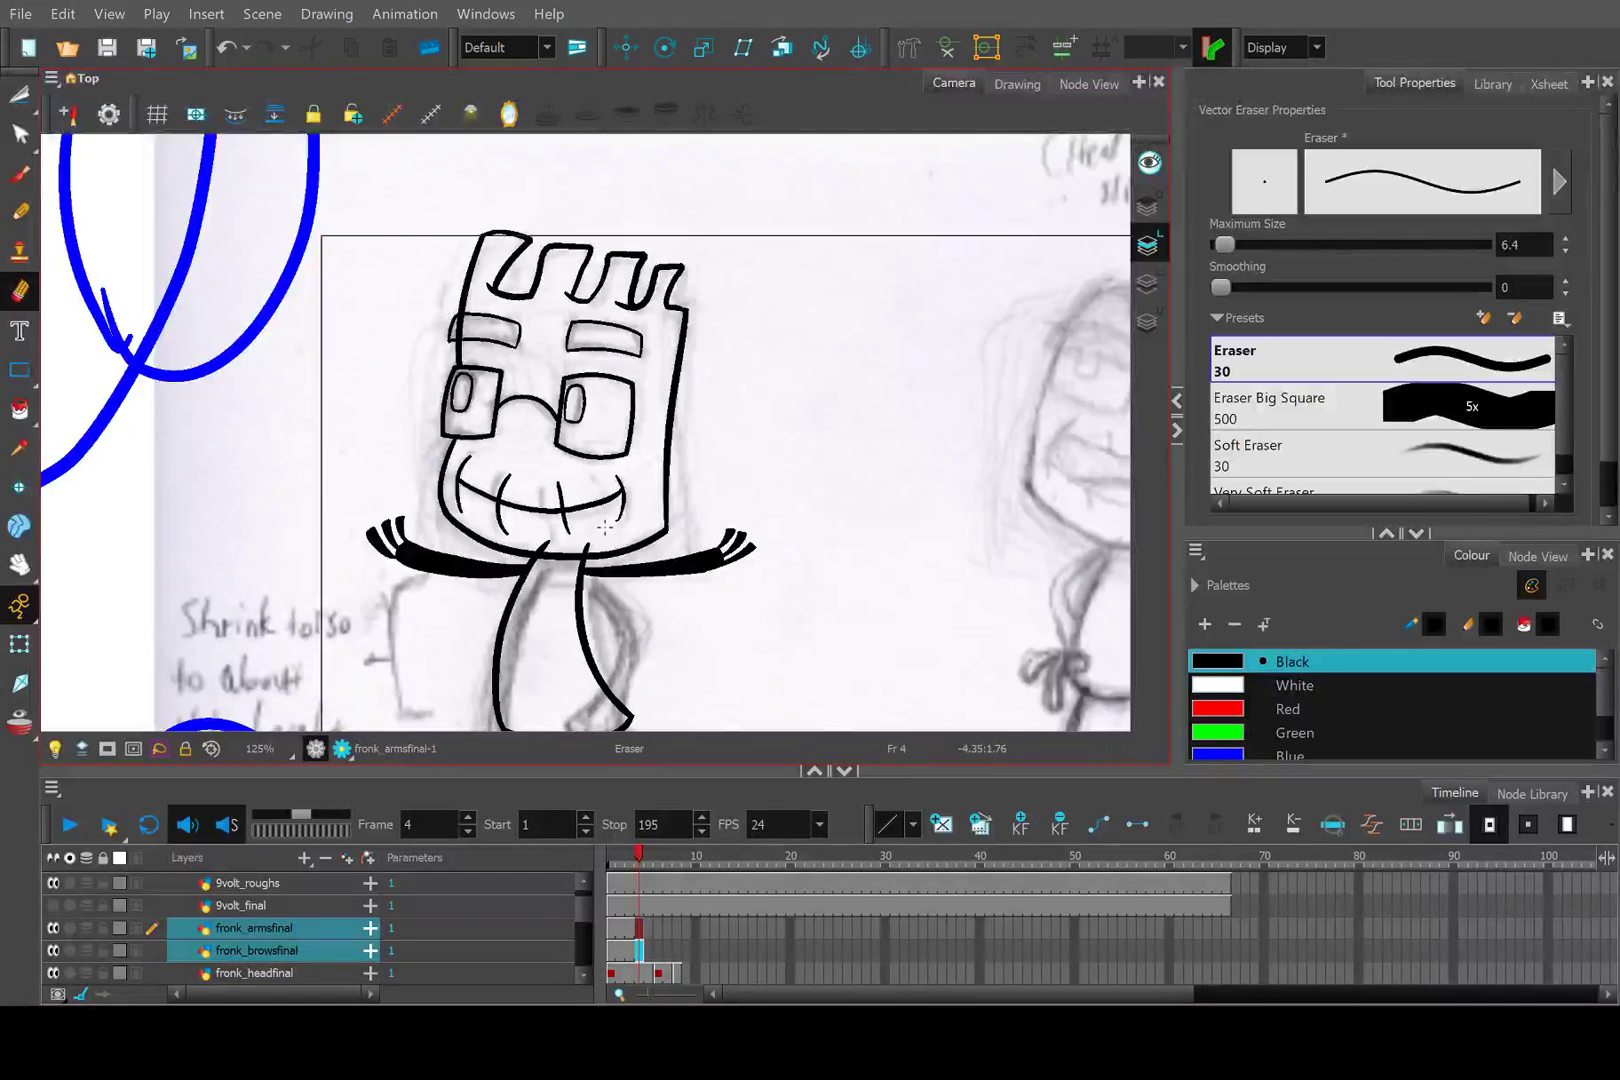
pyautogui.scroll(5, 520, 482)
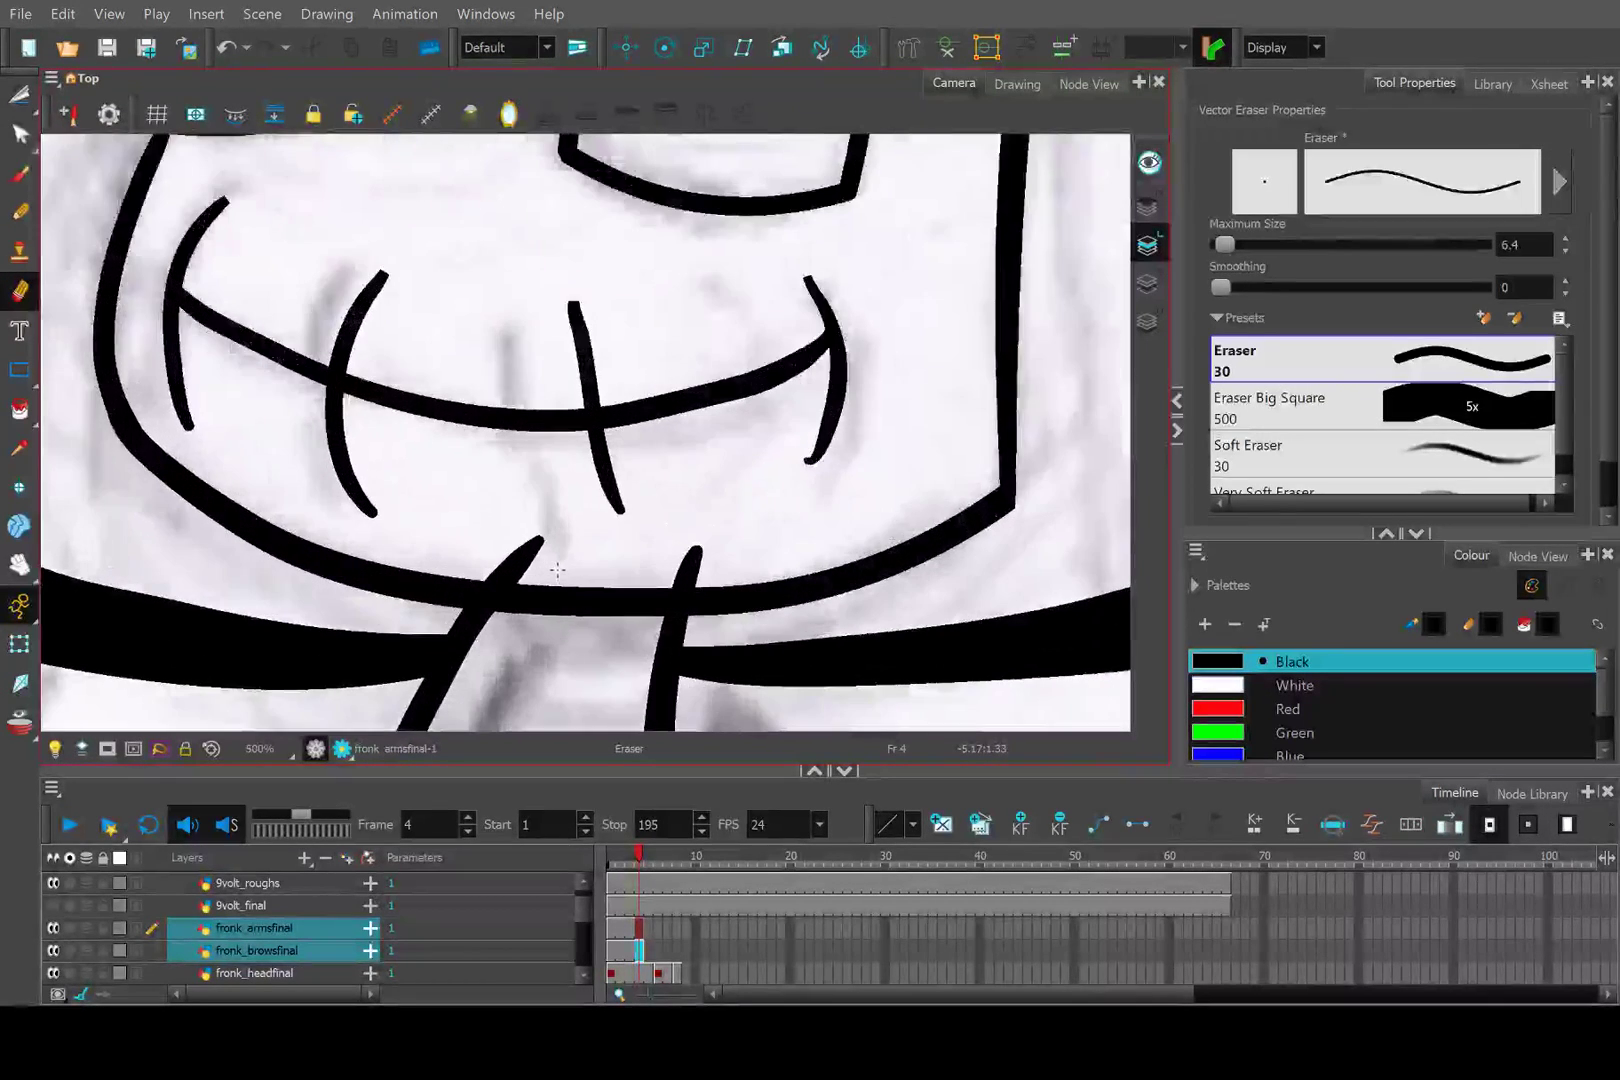
pyautogui.scroll(-5, 567, 534)
pyautogui.moveTo(567, 534); pyautogui.dragTo(567, 444)
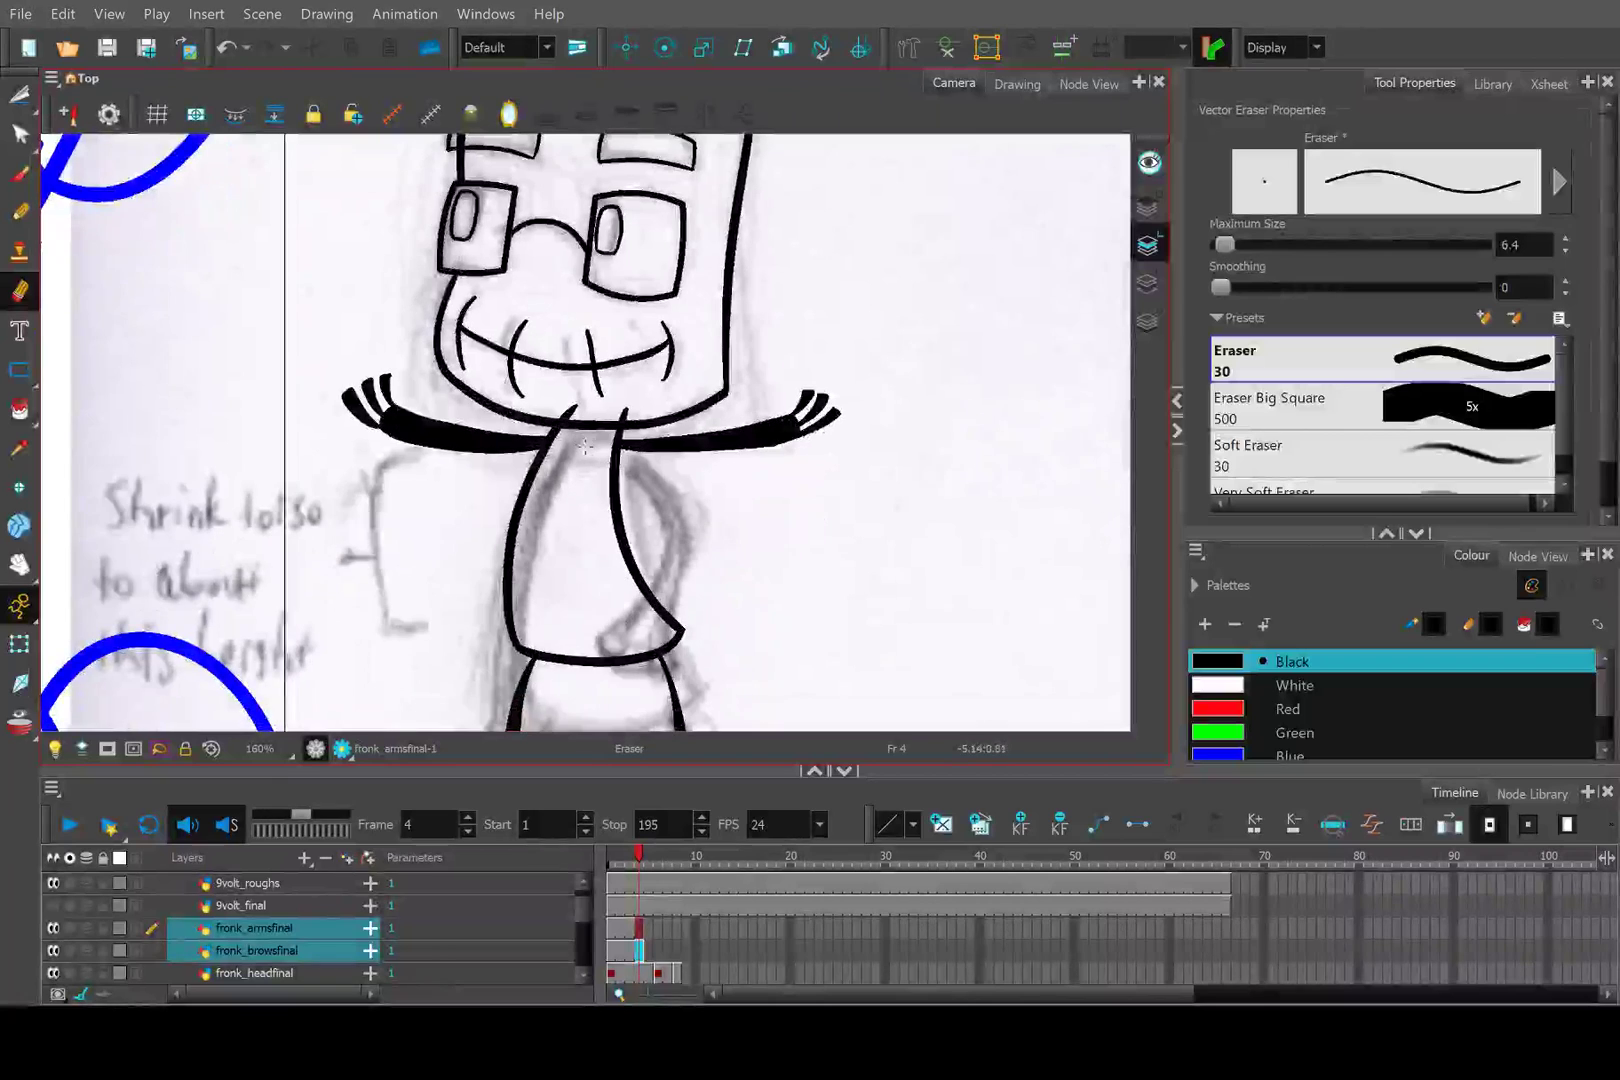
pyautogui.scroll(2, 567, 444)
pyautogui.scroll(-2, 607, 385)
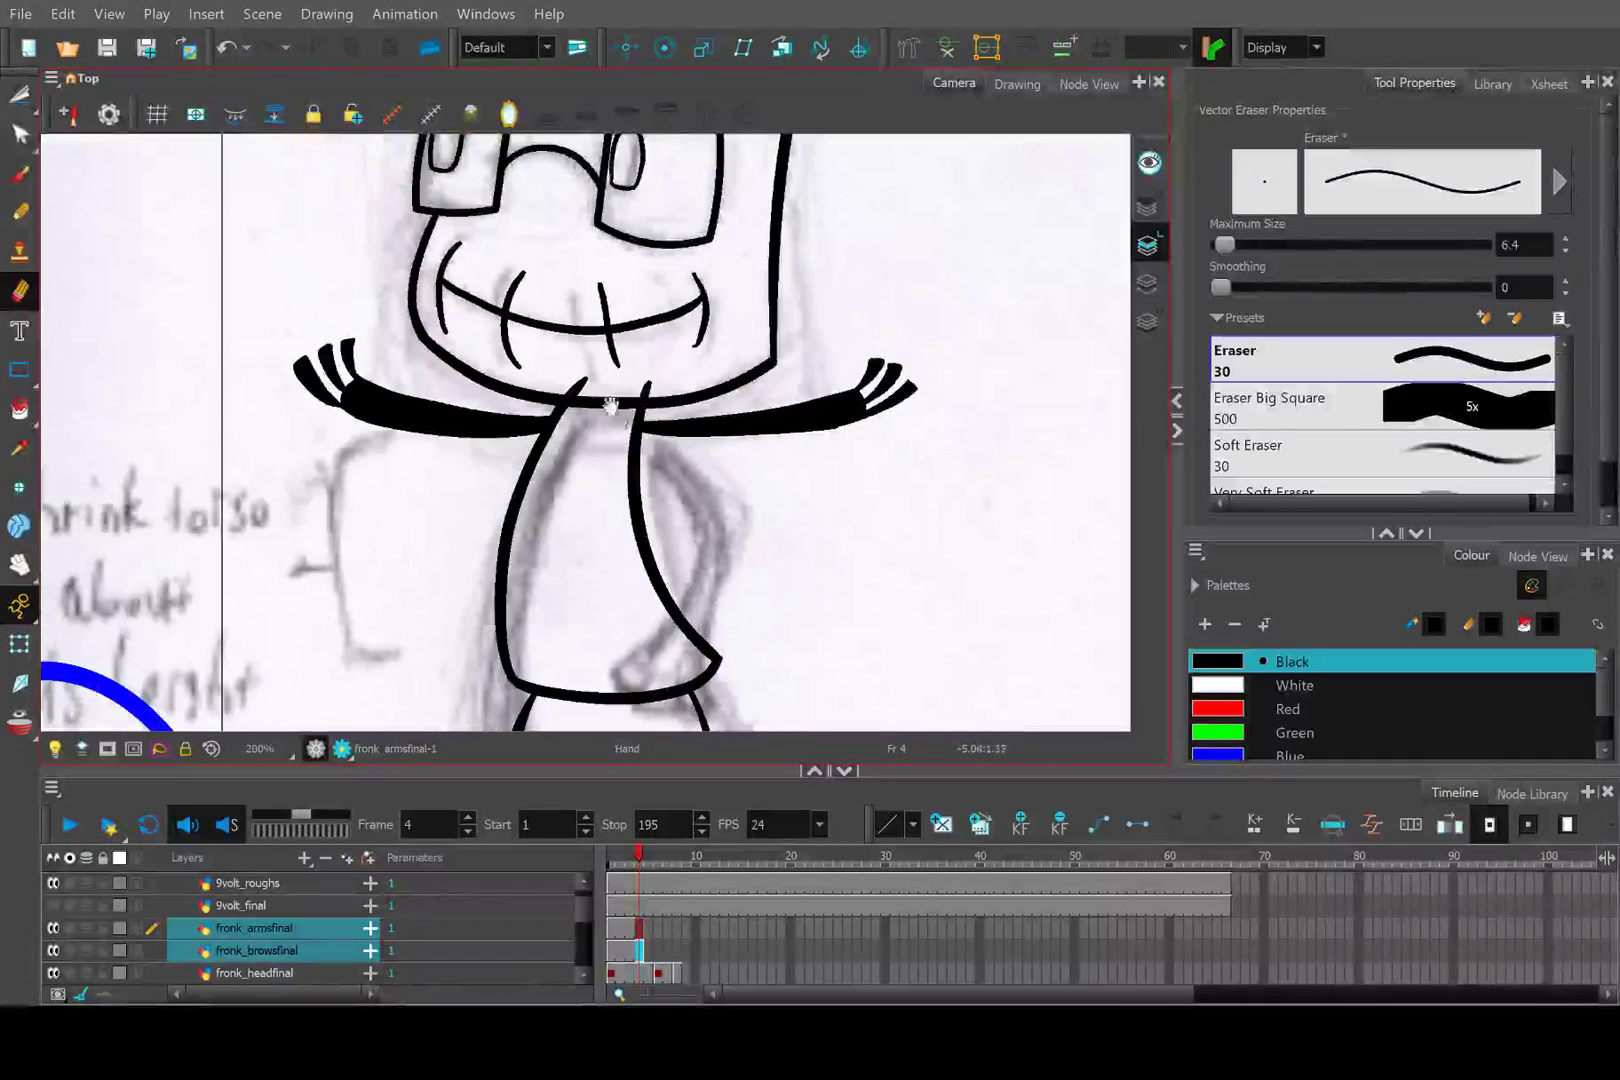
pyautogui.scroll(-1, 610, 400)
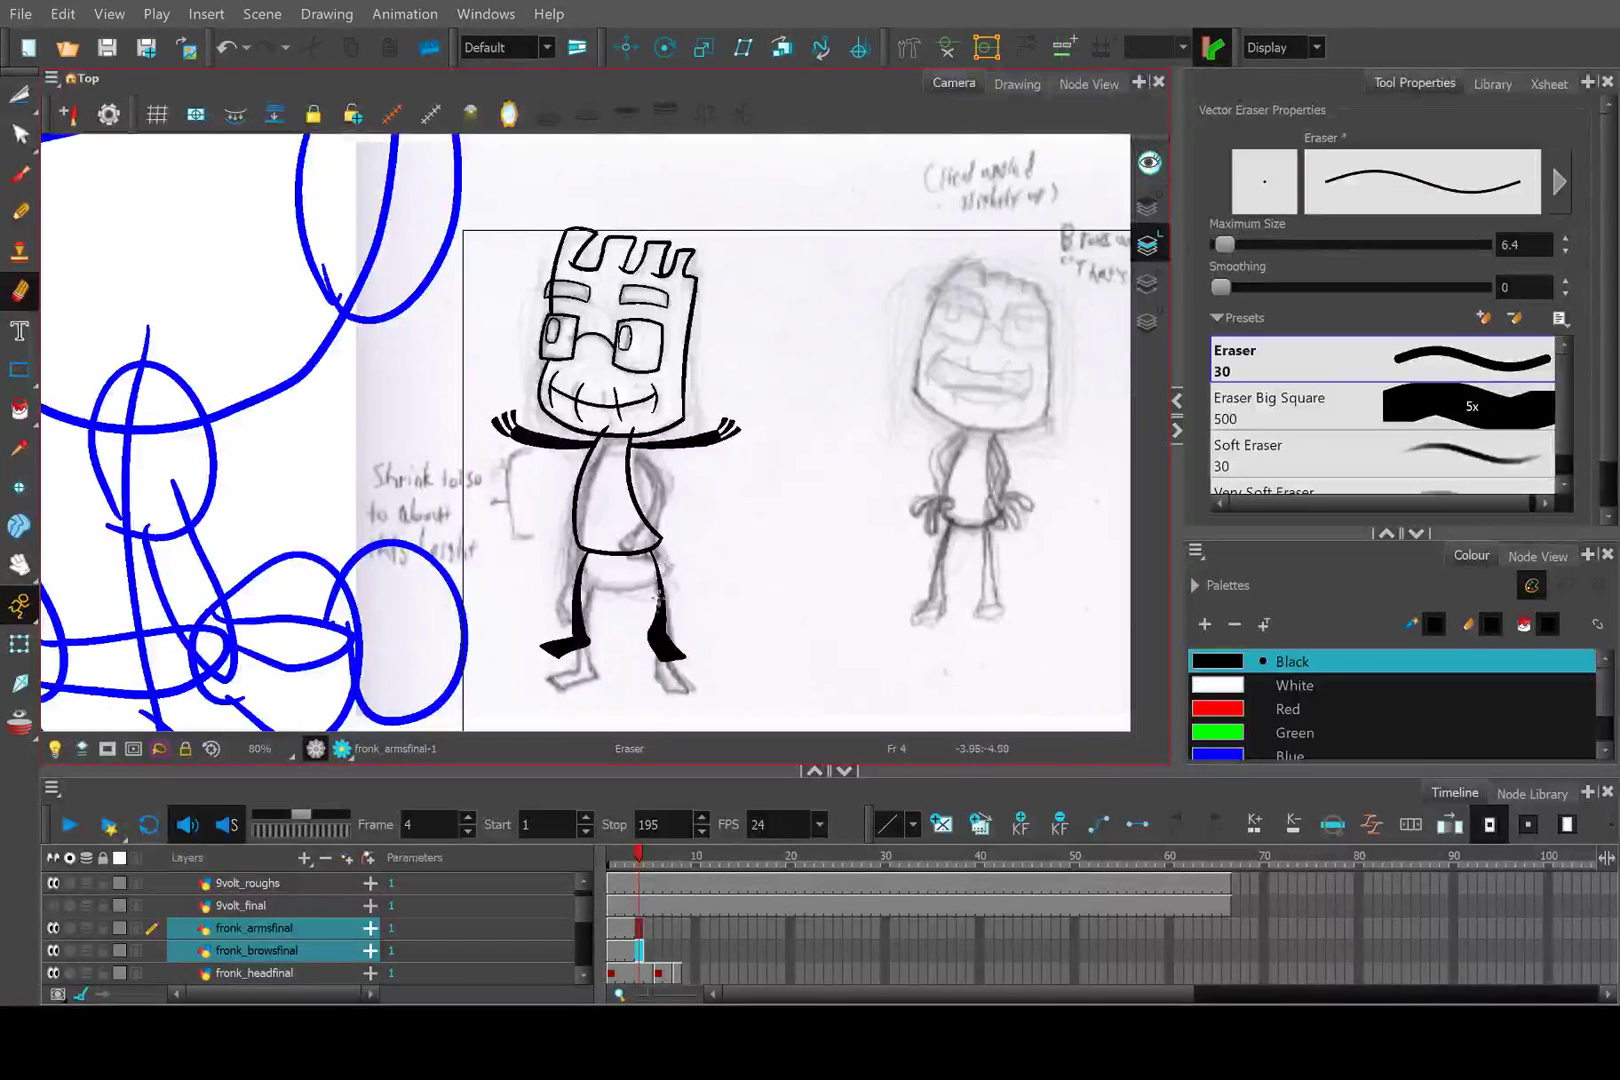
# Scrub through the opening frames up to frame 6 to compare the first pose with the next inked pose.
pyautogui.click(644, 852)
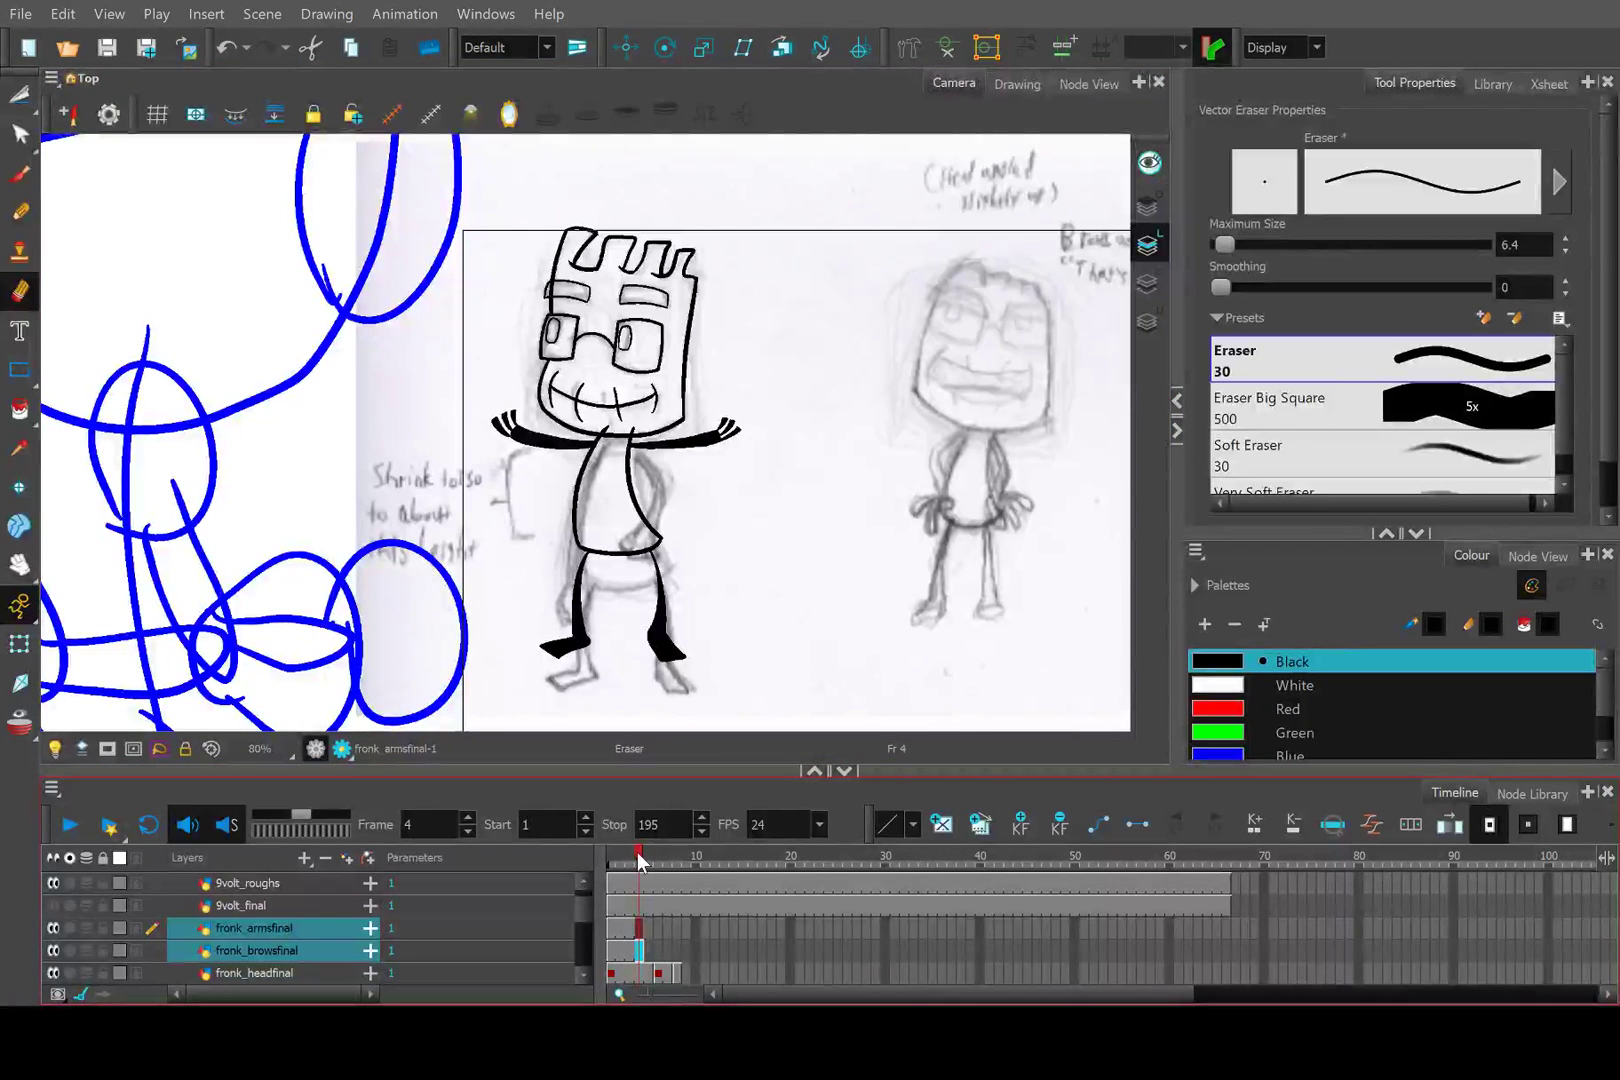
pyautogui.moveTo(611, 852); pyautogui.dragTo(647, 861)
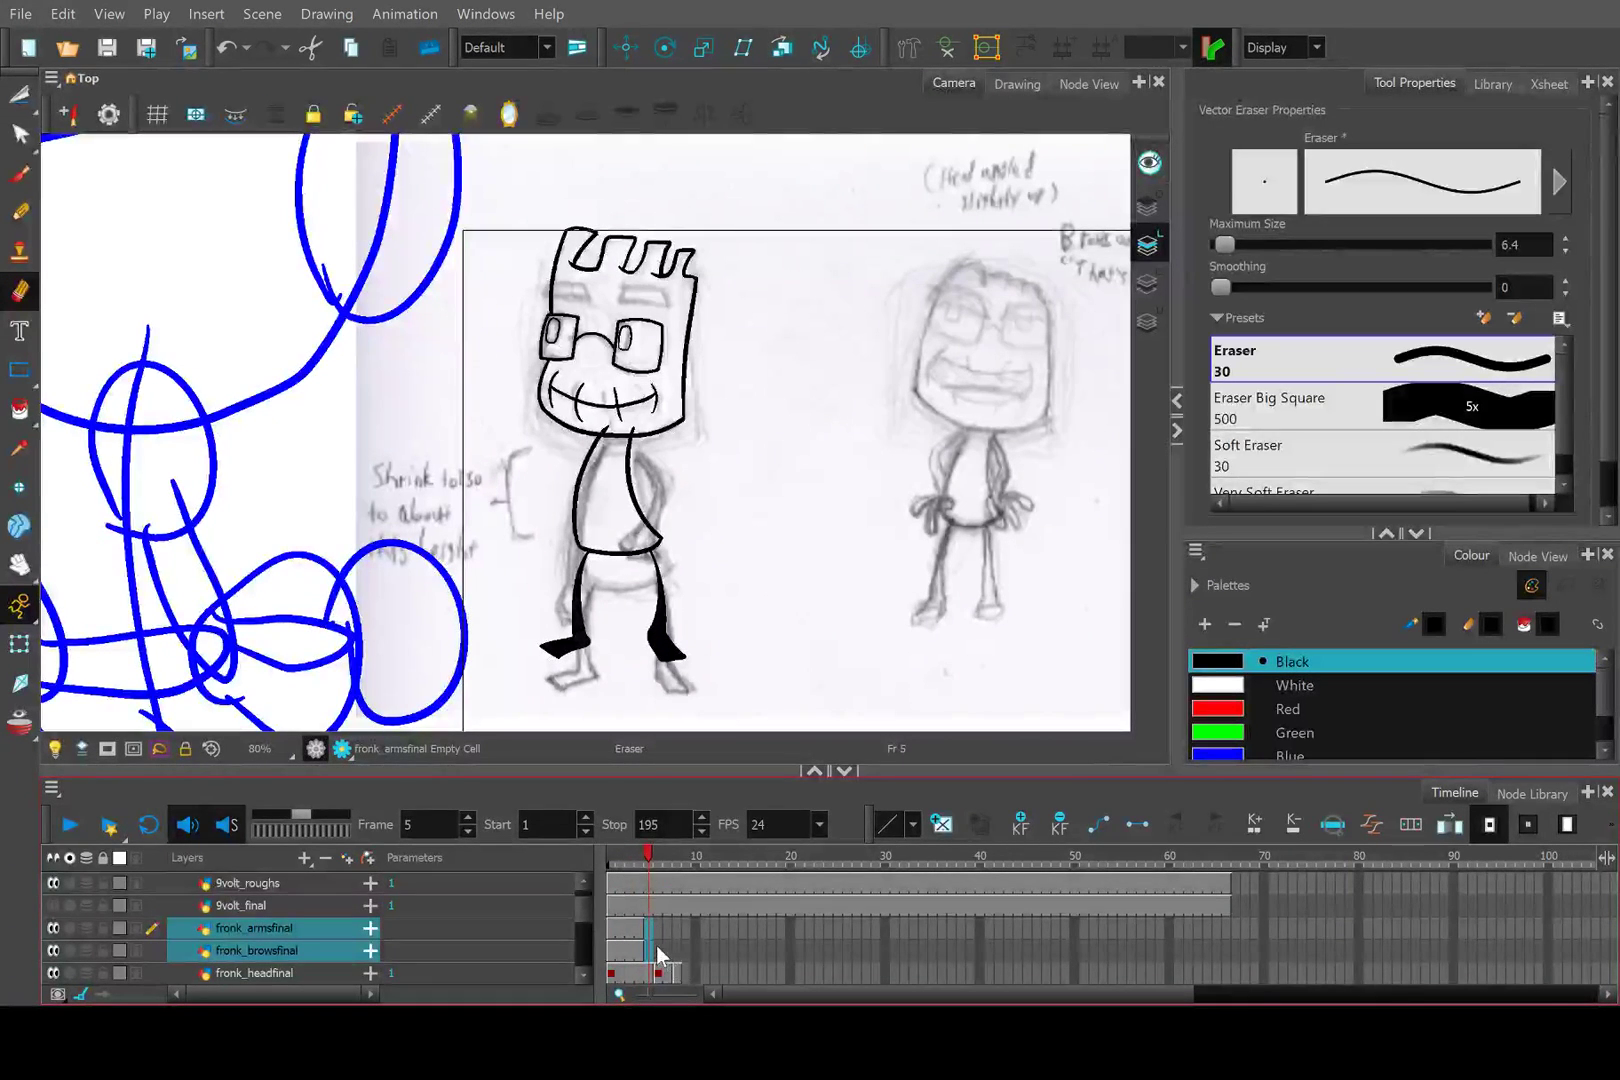
pyautogui.scroll(-2, 656, 945)
pyautogui.click(659, 858)
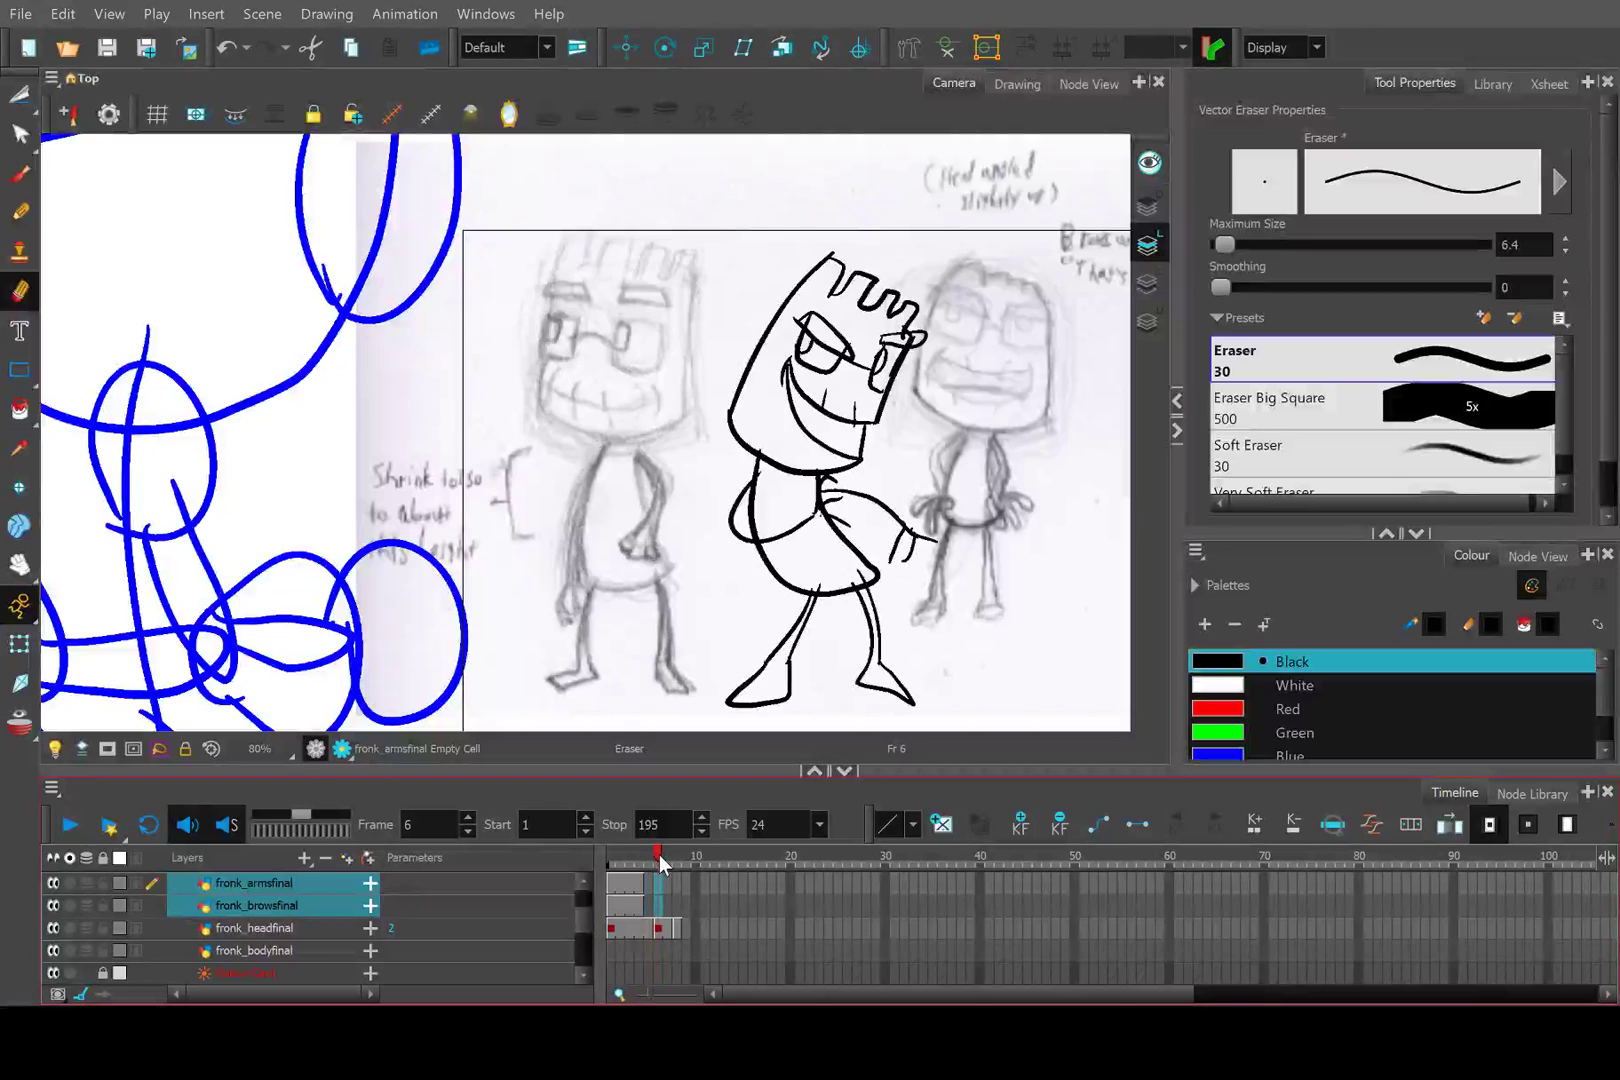
pyautogui.moveTo(659, 858)
pyautogui.mouseDown()
pyautogui.moveTo(632, 850)
pyautogui.moveTo(656, 856)
pyautogui.mouseUp()
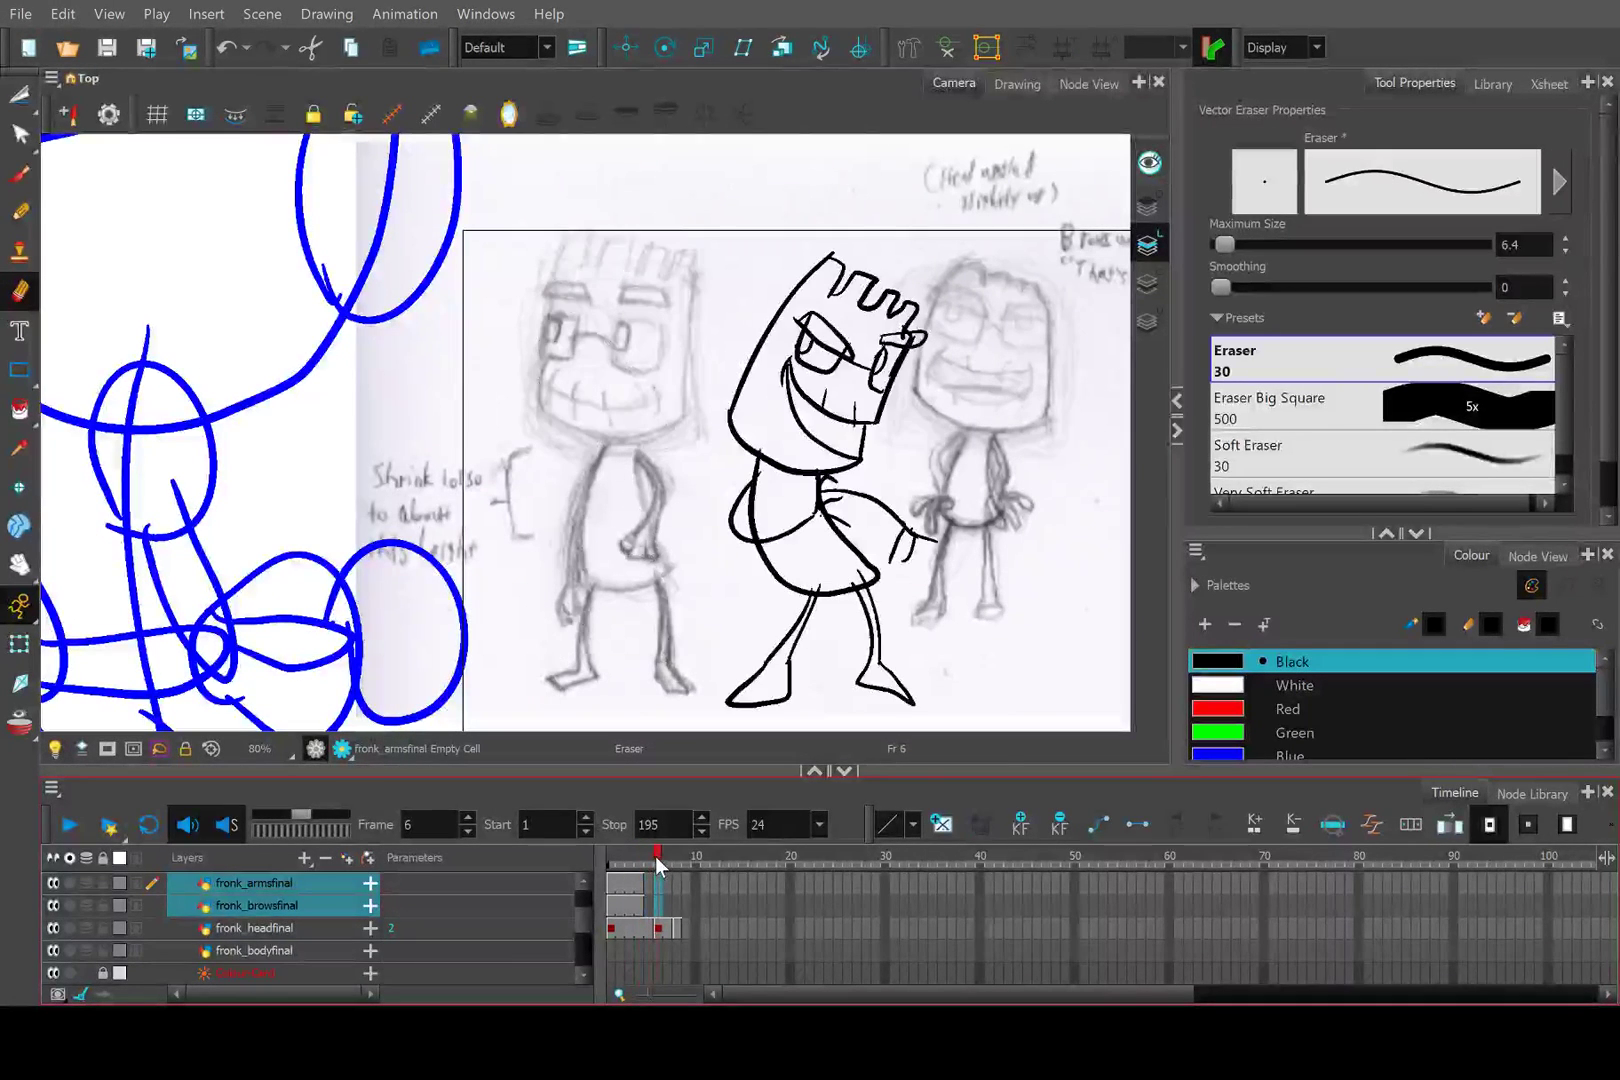
# Cut the torso and legs from the fronk_headfinal drawing and paste them into fronk_bodyfinal at frame 1.
pyautogui.scroll(-1, 760, 518)
pyautogui.scroll(-1, 273, 940)
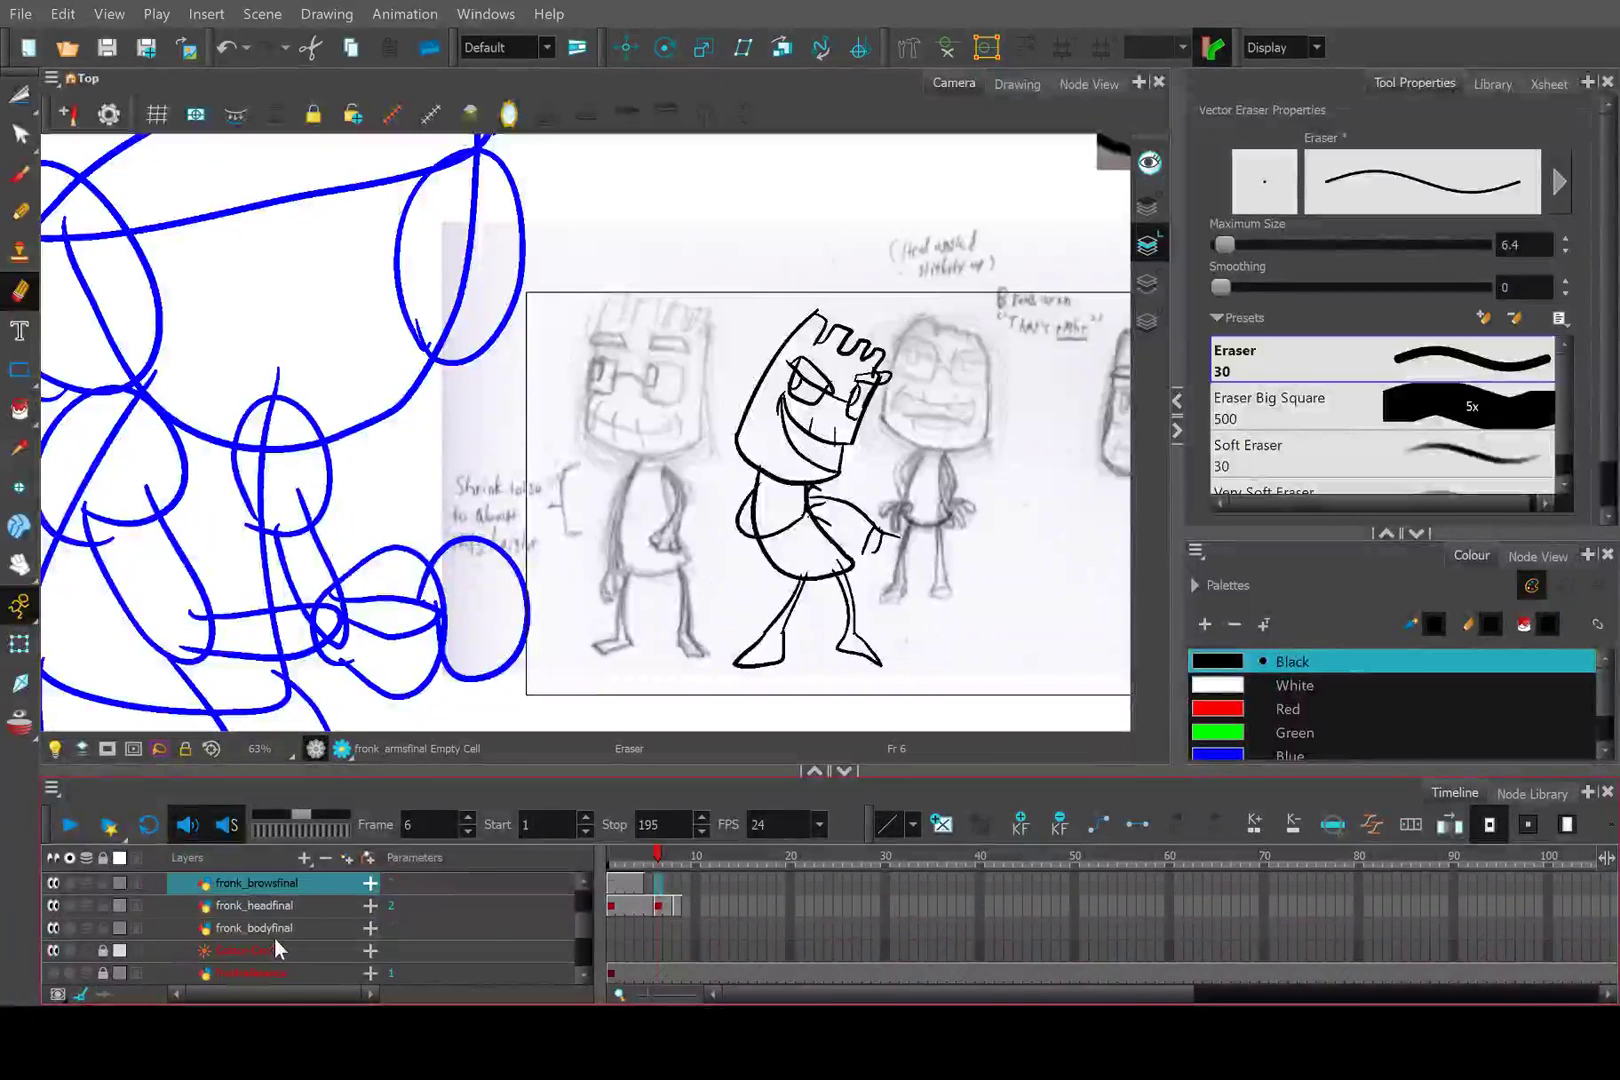
pyautogui.click(613, 929)
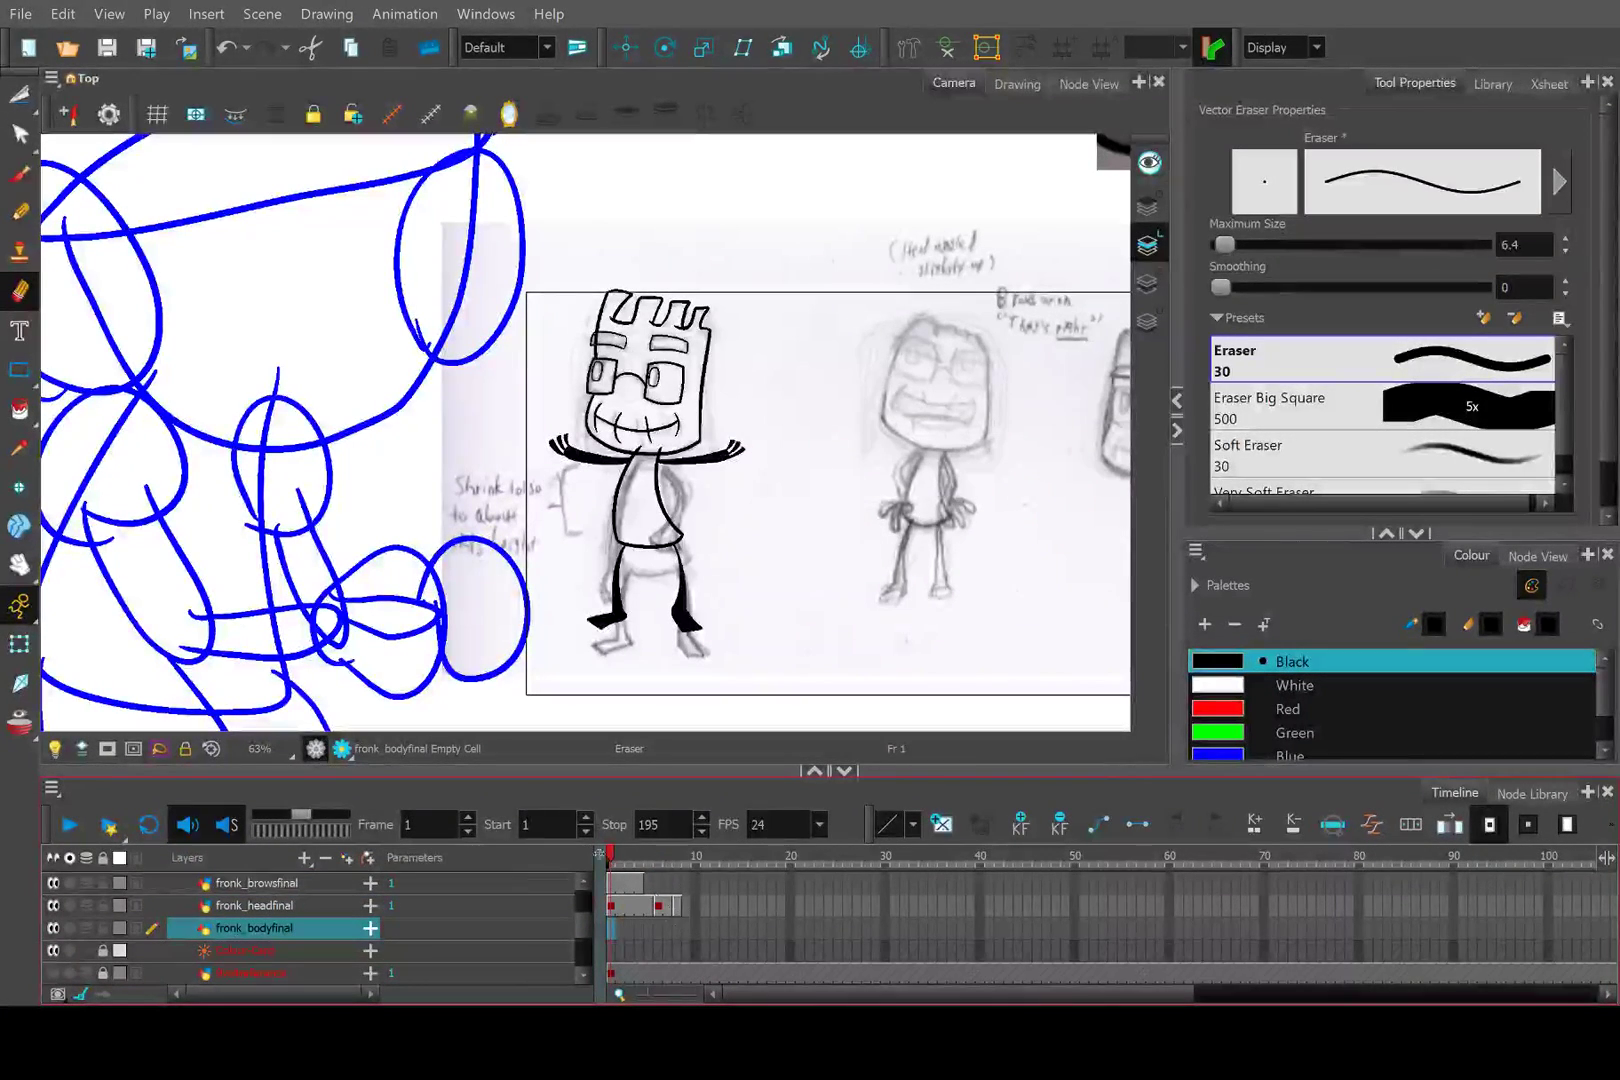
pyautogui.click(18, 94)
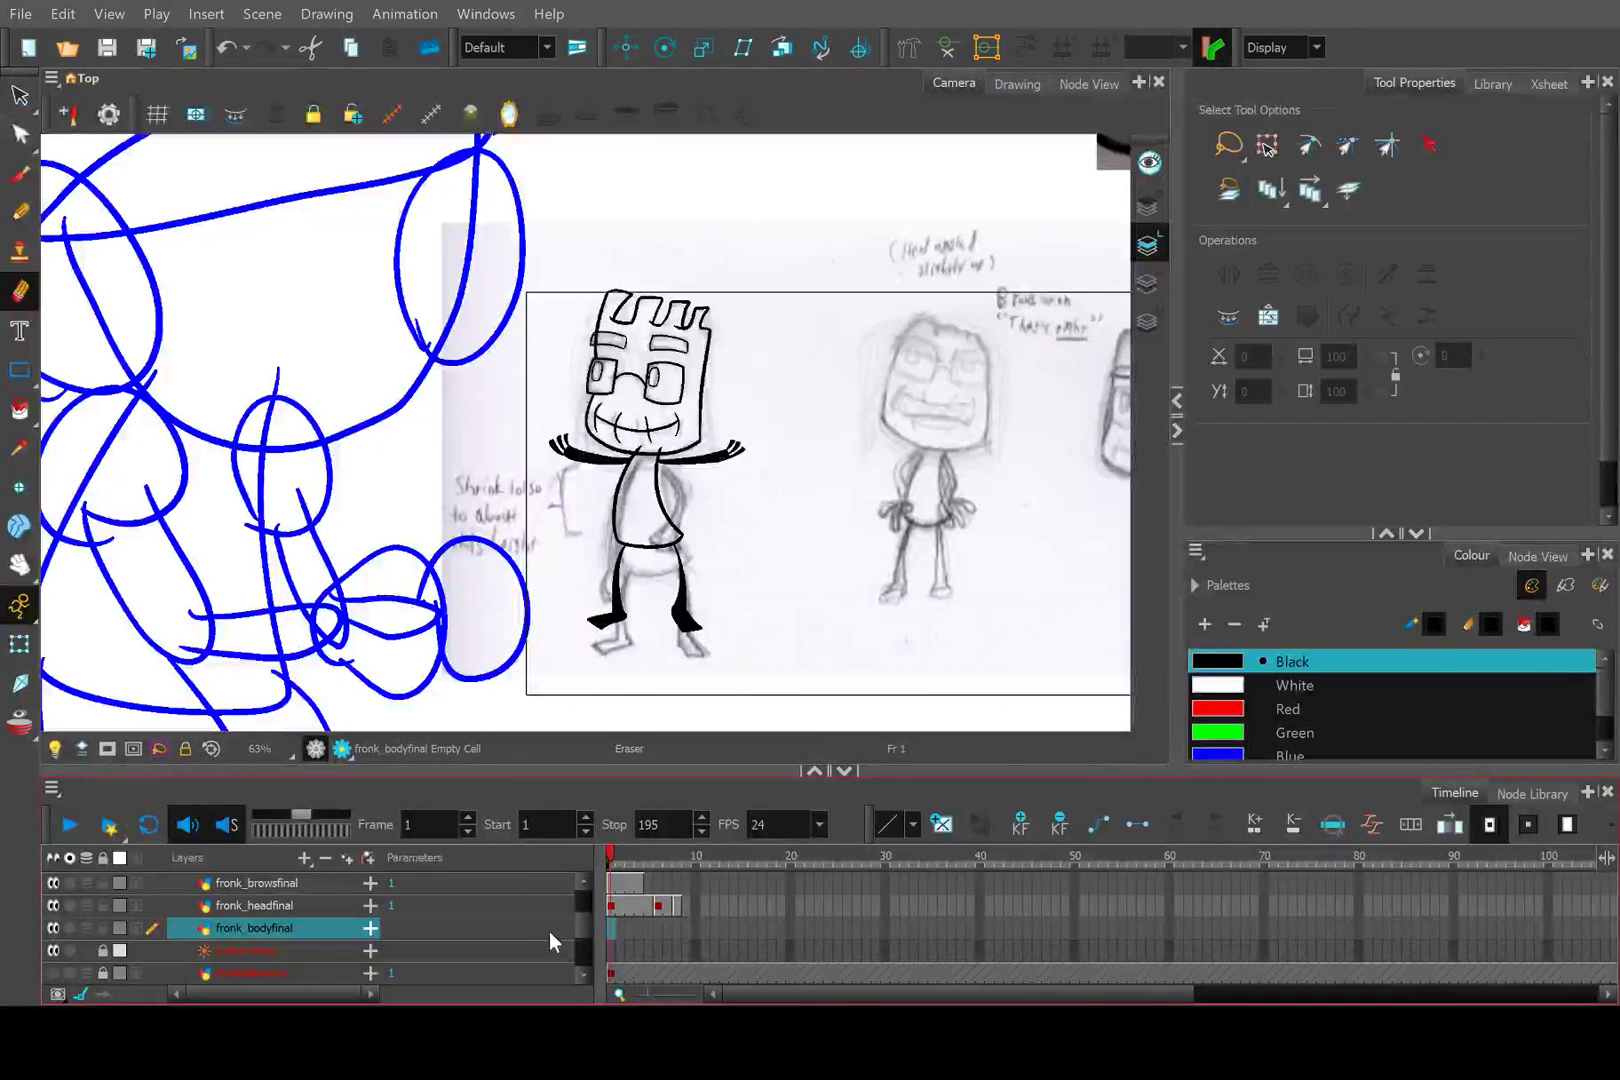
pyautogui.click(615, 905)
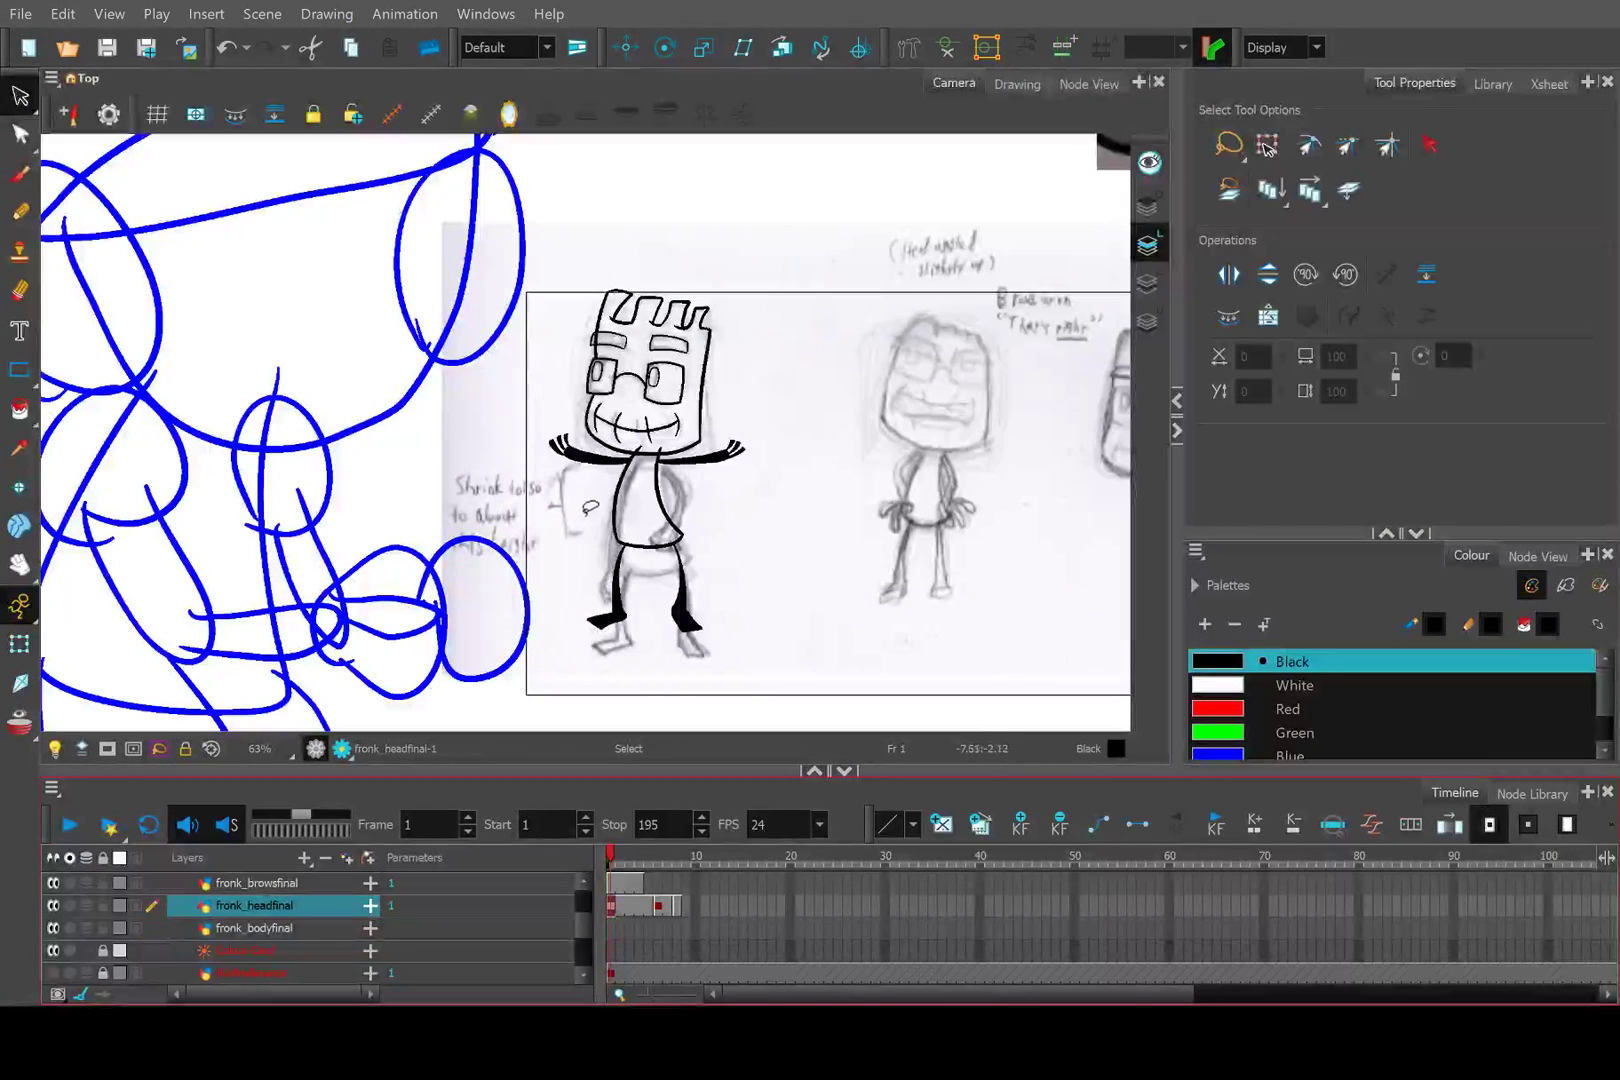
pyautogui.hotkey('ctrl', 'x')
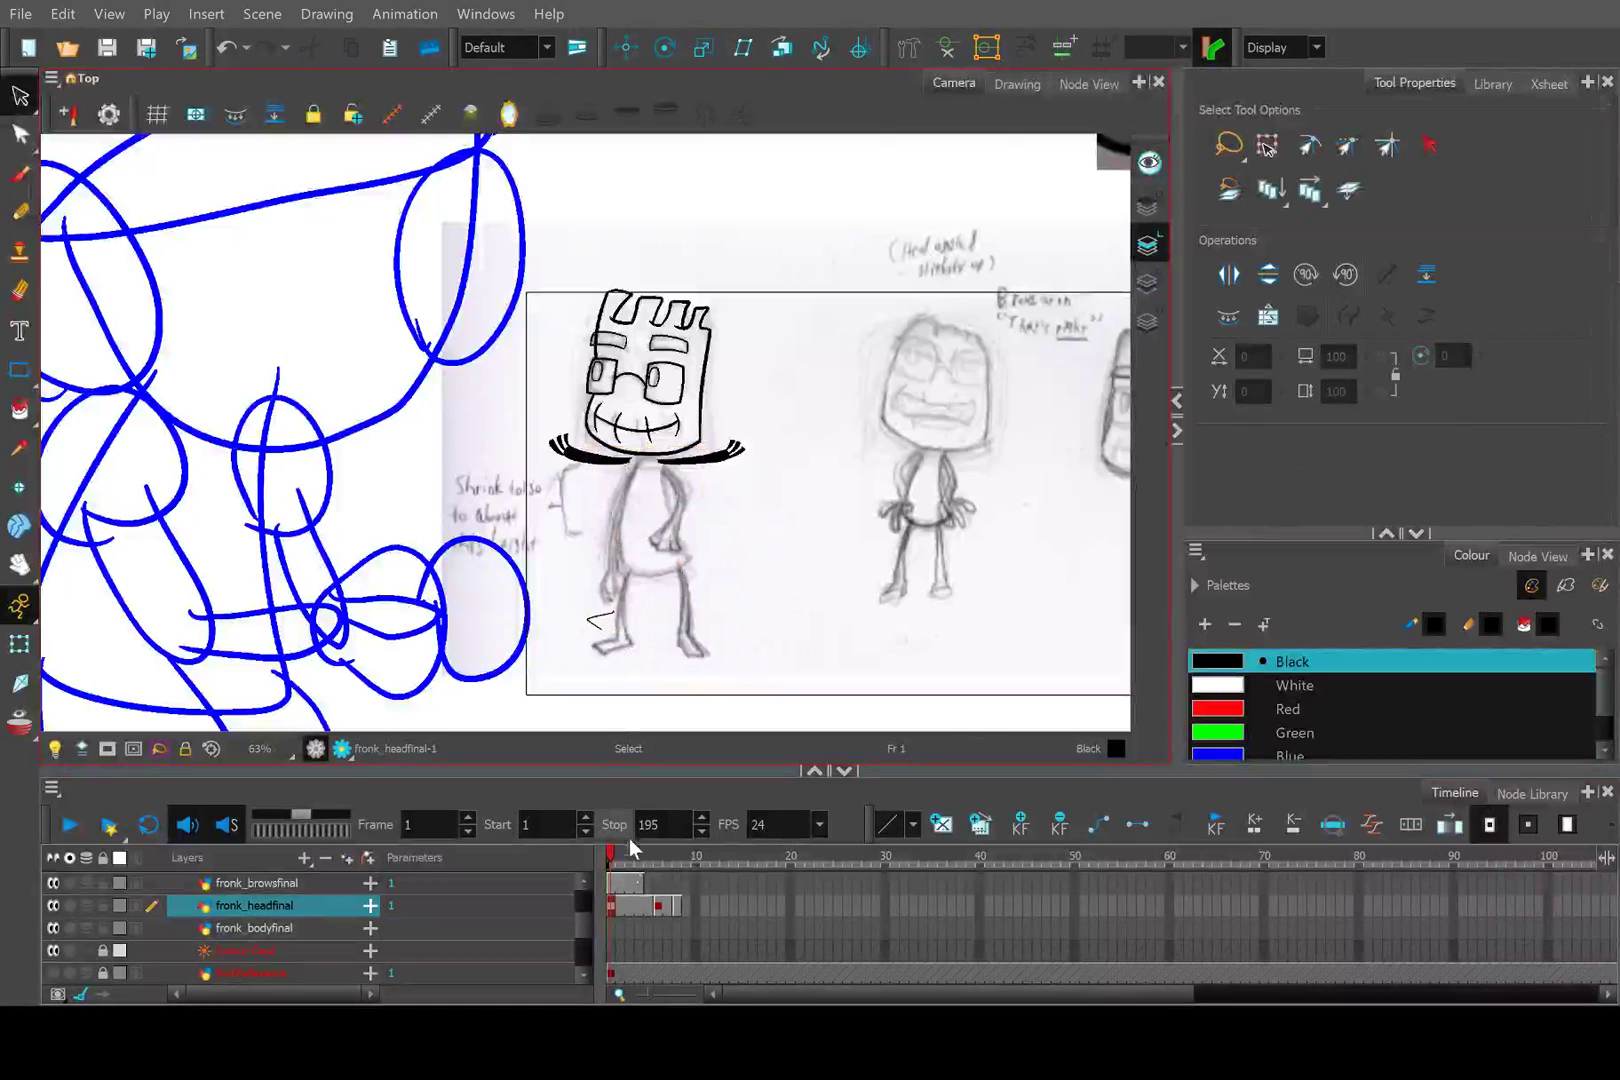
pyautogui.click(614, 928)
pyautogui.hotkey('ctrl', 'v')
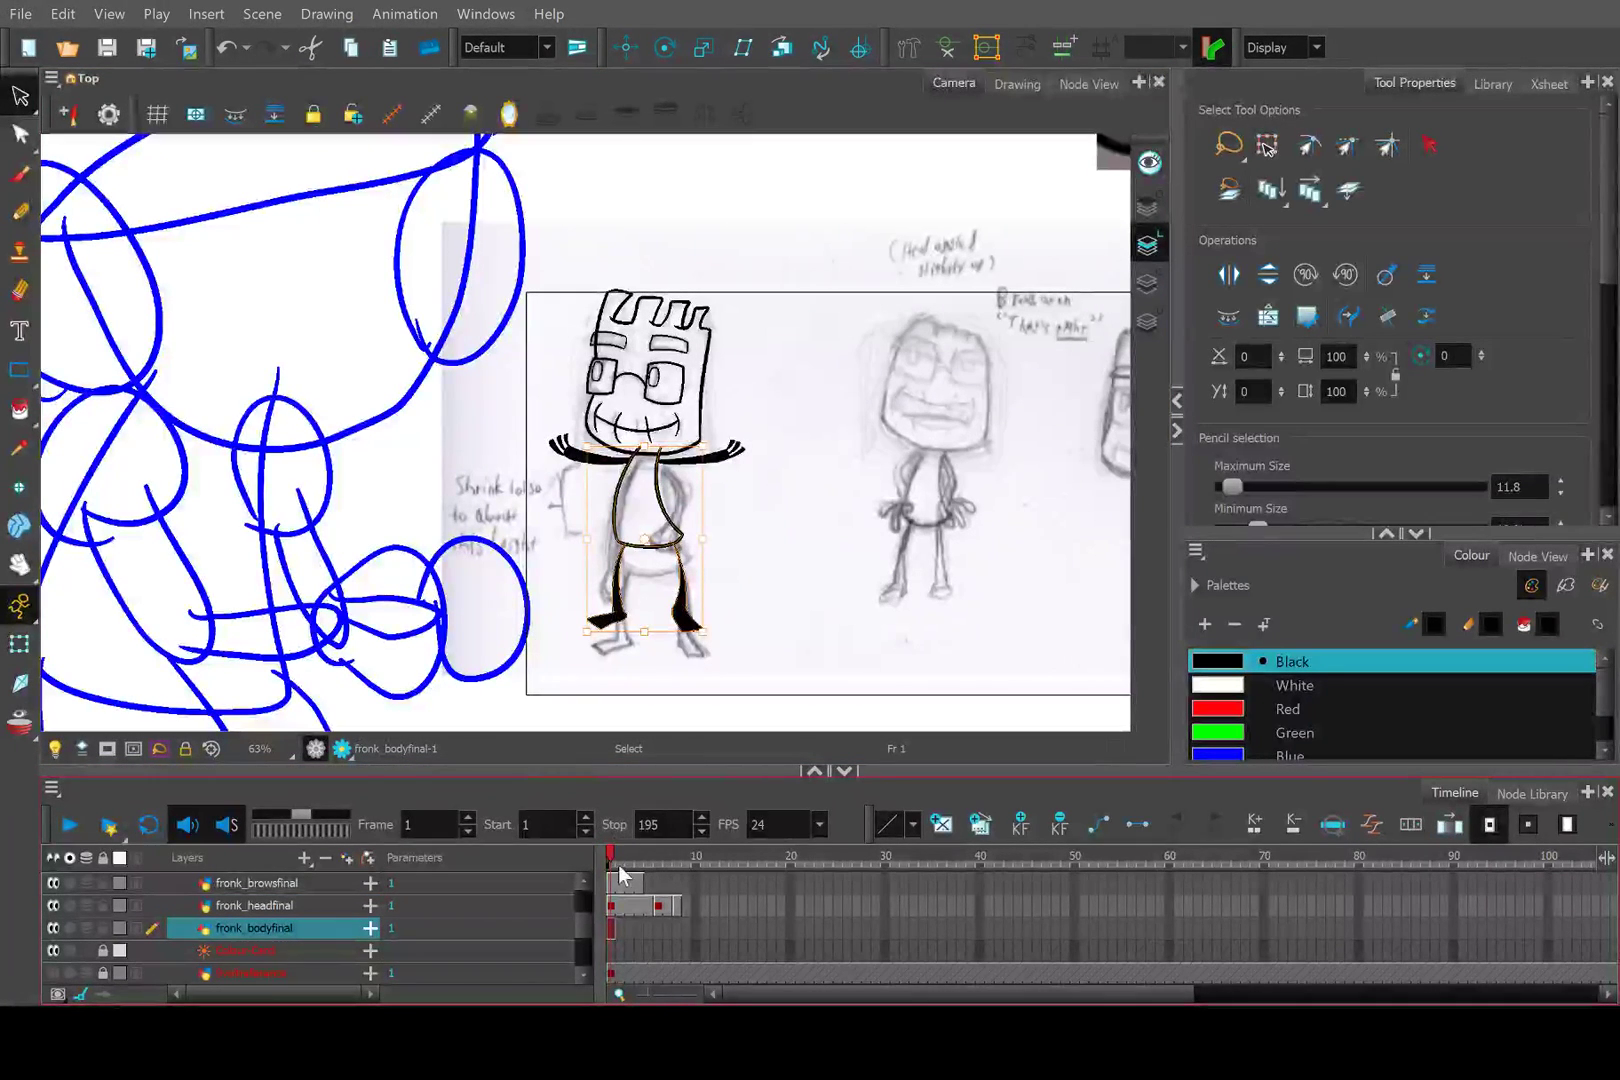
# Extend the exposure of the fronk_bodyfinal drawing to frame 4.
pyautogui.moveTo(618, 864); pyautogui.dragTo(638, 862)
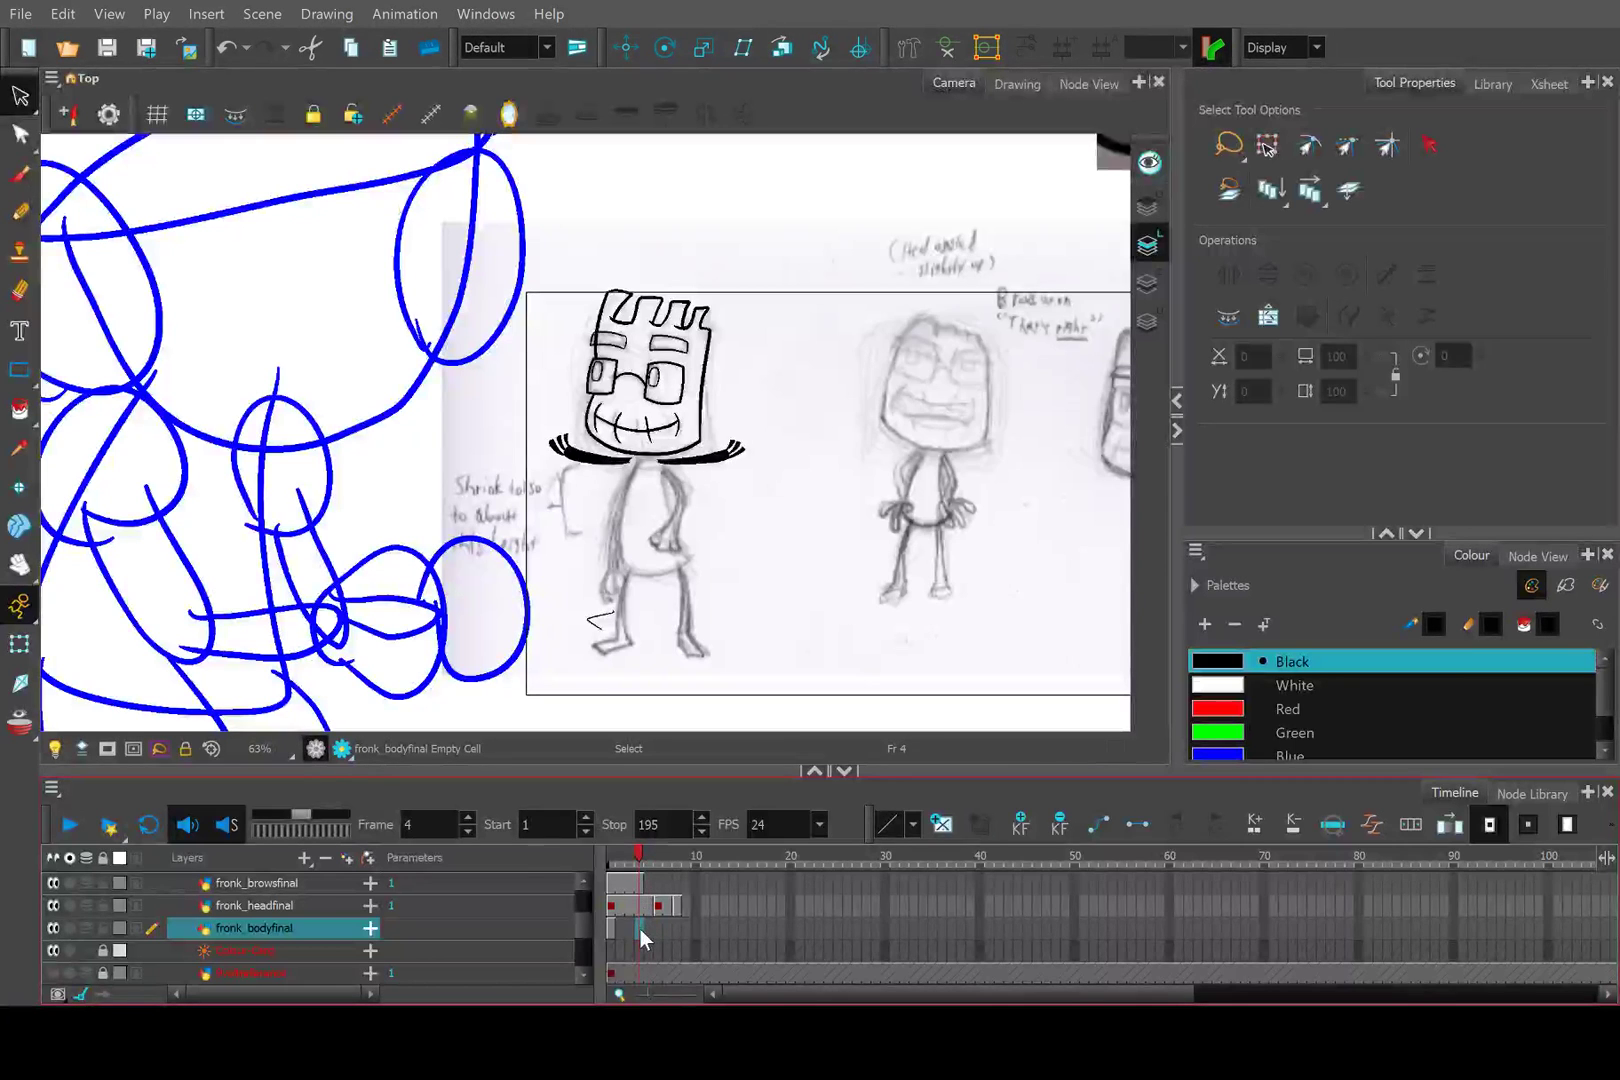
pyautogui.hotkey('ctrl', 'v')
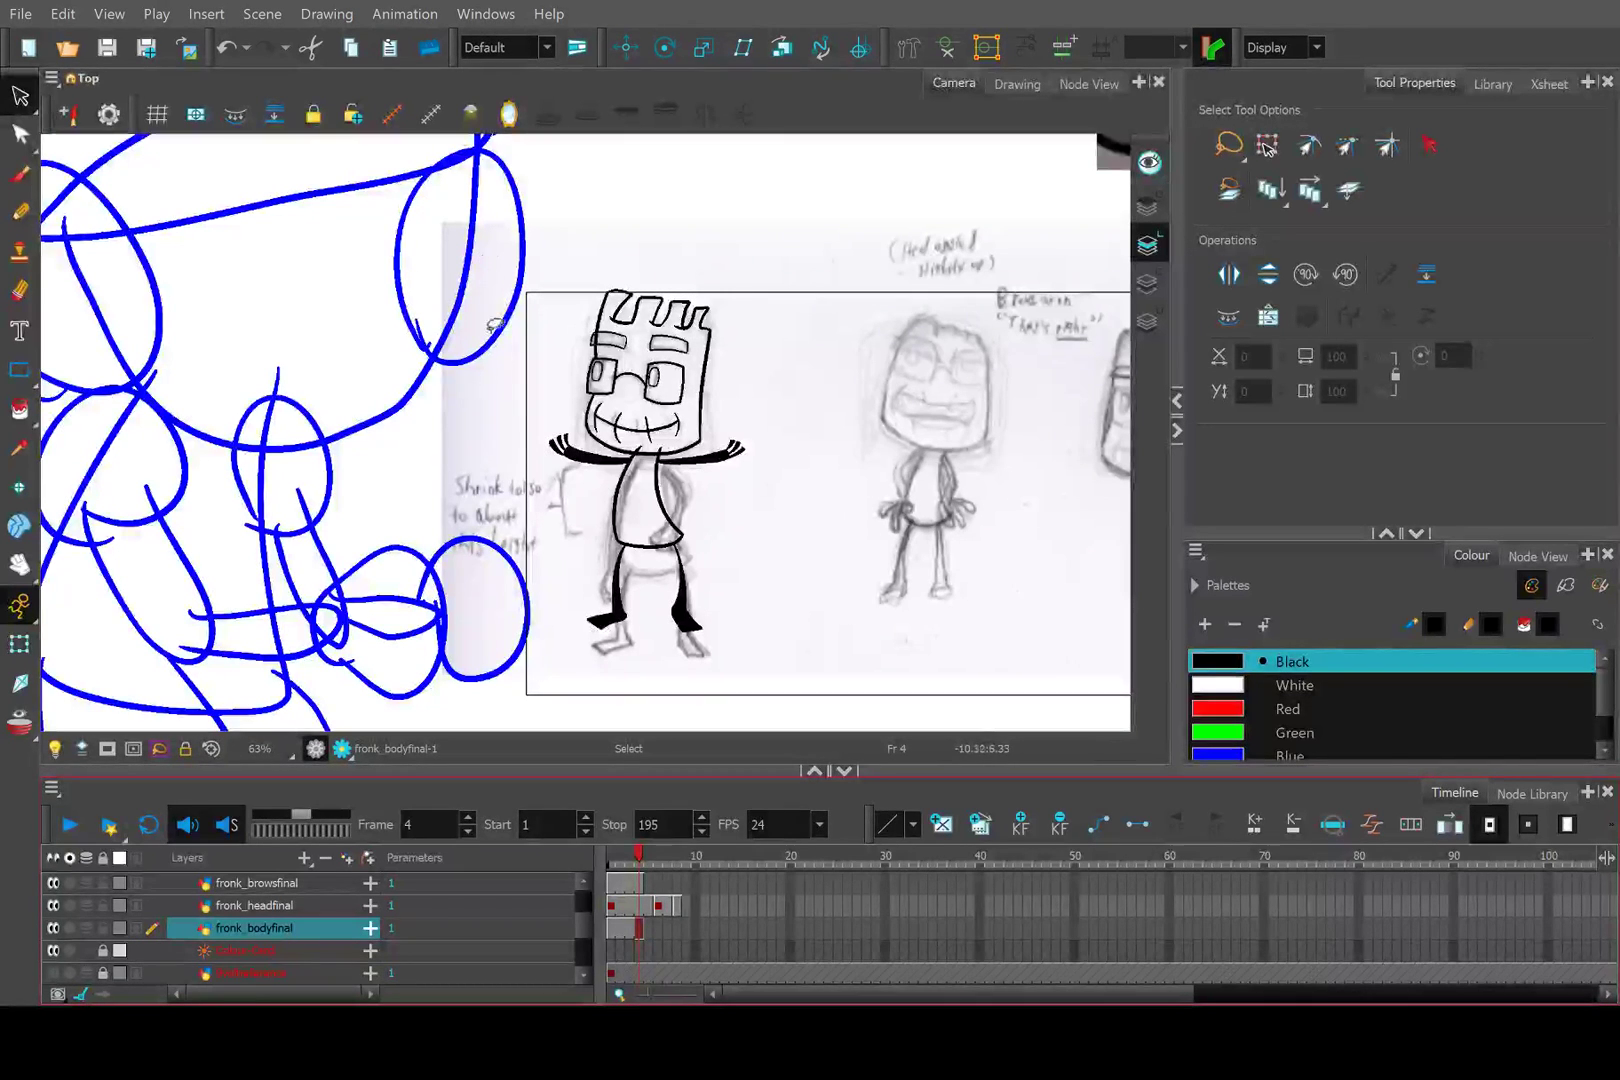
pyautogui.moveTo(640, 857)
pyautogui.mouseDown()
pyautogui.moveTo(657, 855)
pyautogui.moveTo(634, 853)
pyautogui.mouseUp()
# Delete the leftover foot outline strokes from the first pose's fronk_headfinal drawing.
pyautogui.scroll(5, 596, 647)
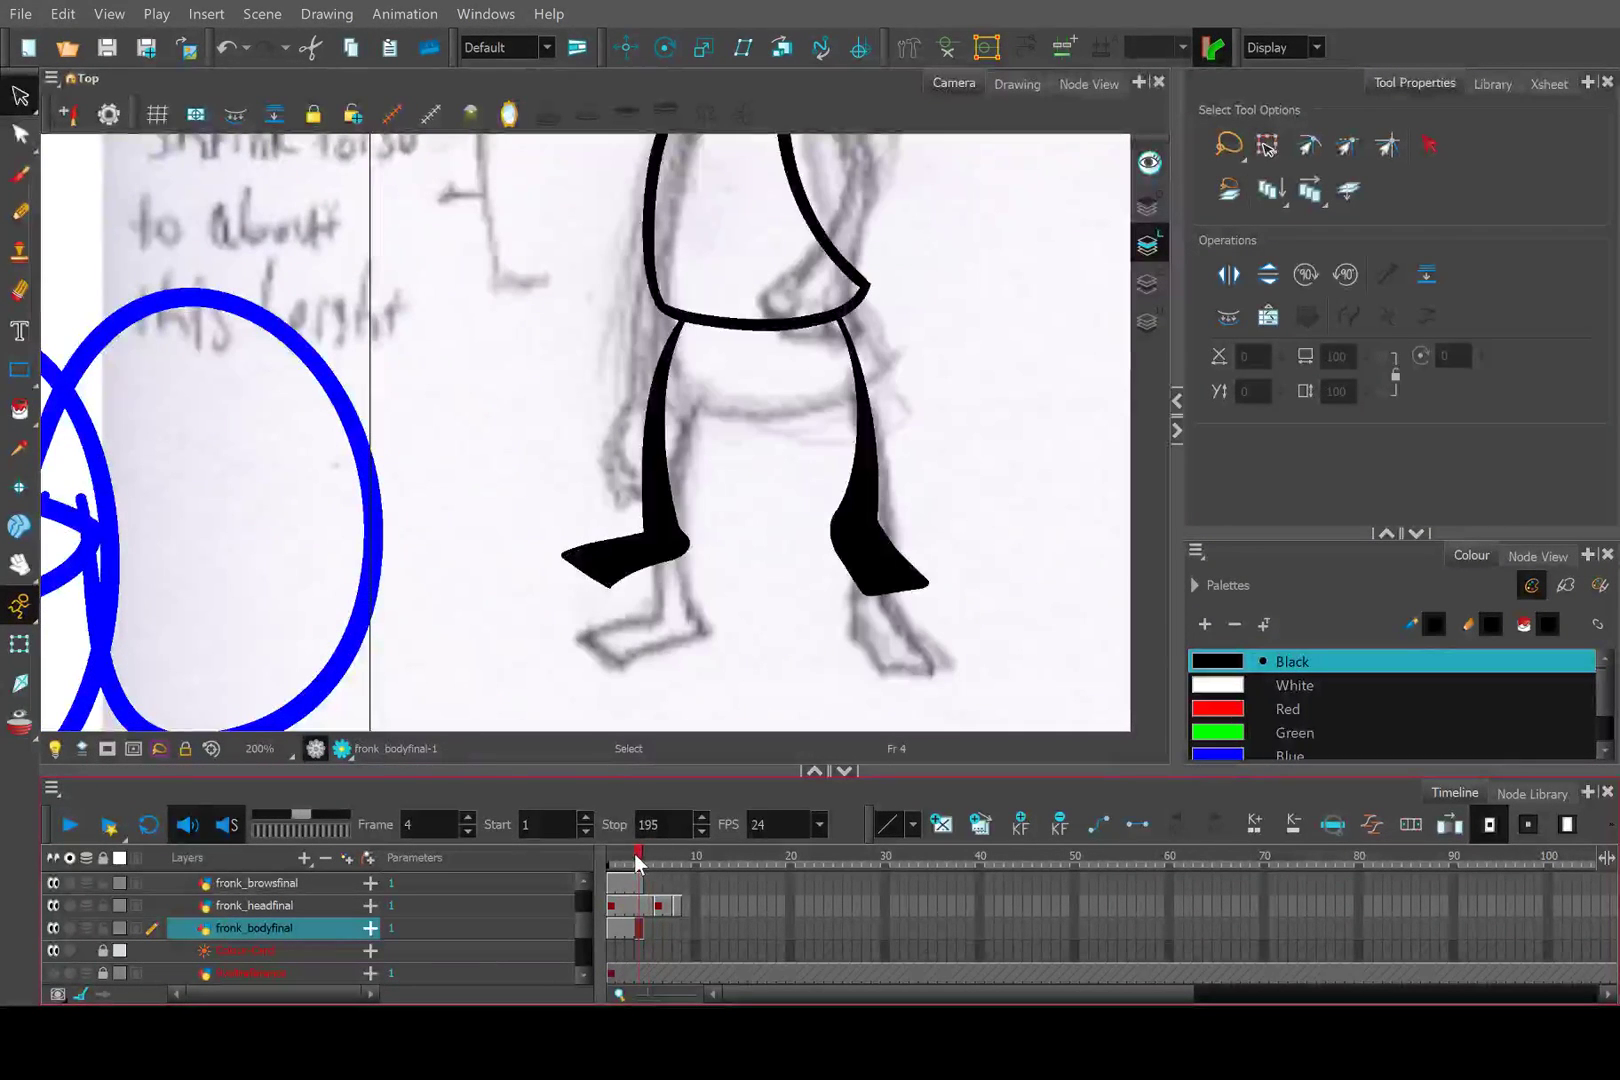
pyautogui.click(645, 854)
pyautogui.moveTo(506, 556)
pyautogui.mouseDown()
pyautogui.moveTo(666, 528)
pyautogui.moveTo(632, 626)
pyautogui.mouseUp()
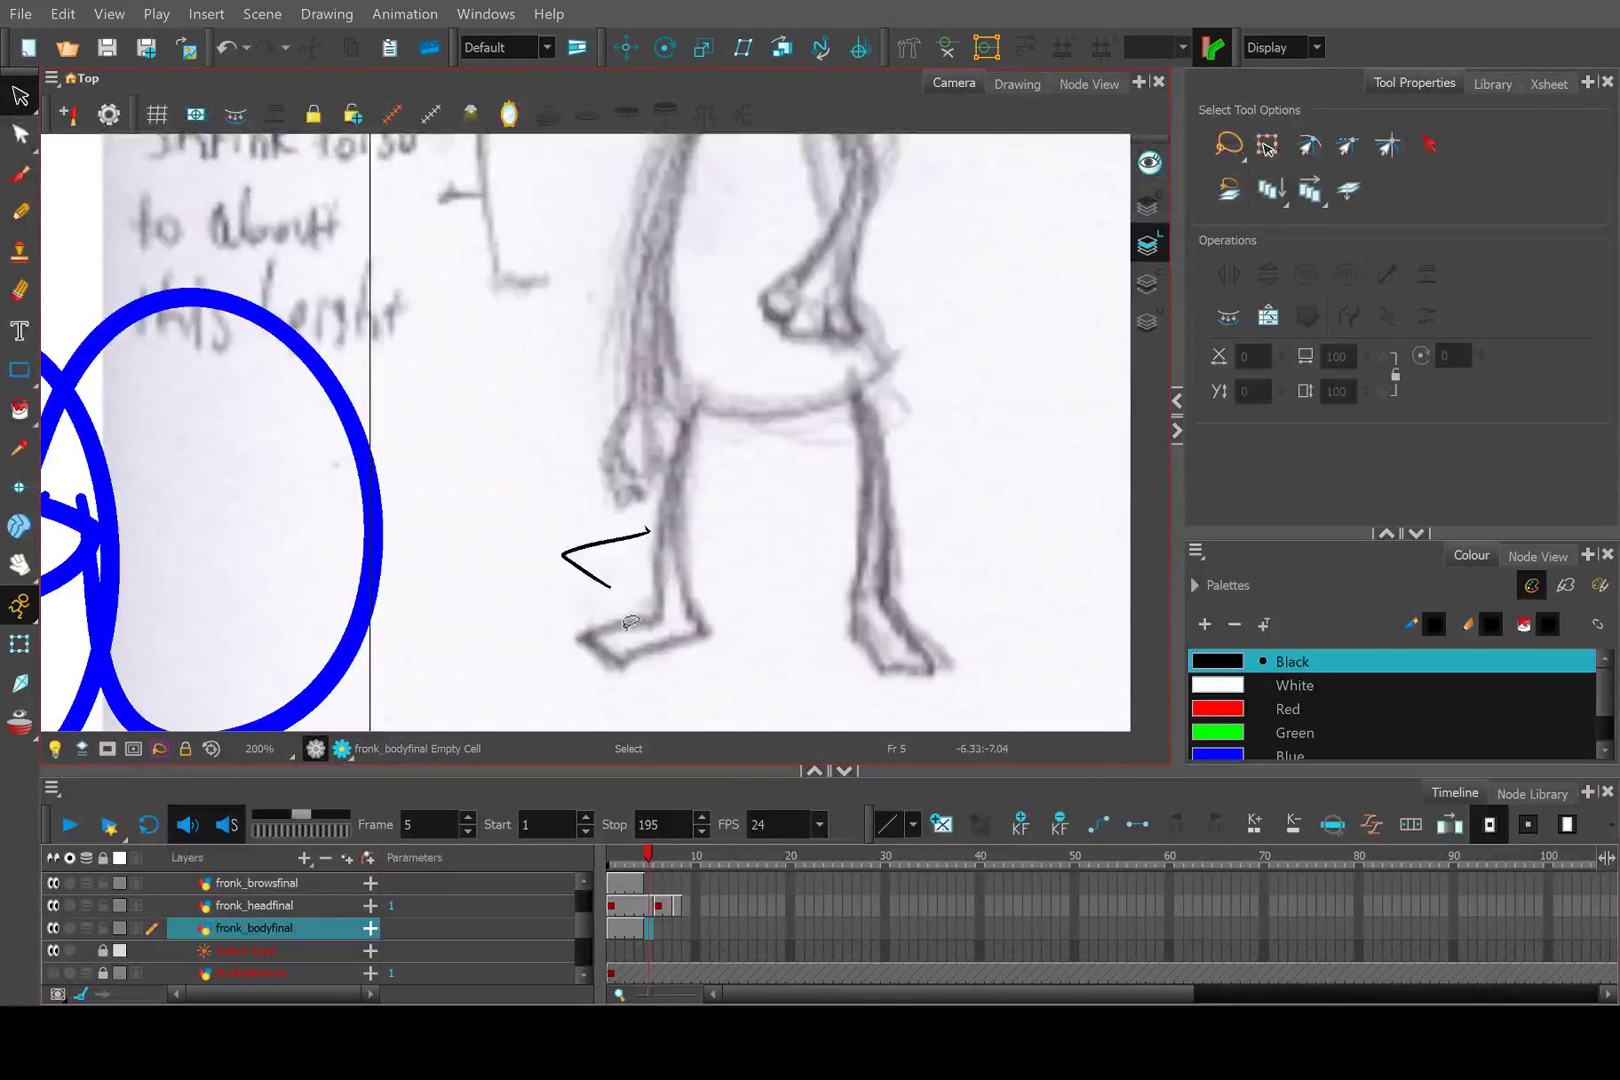
pyautogui.click(645, 902)
pyautogui.moveTo(700, 525); pyautogui.dragTo(650, 625)
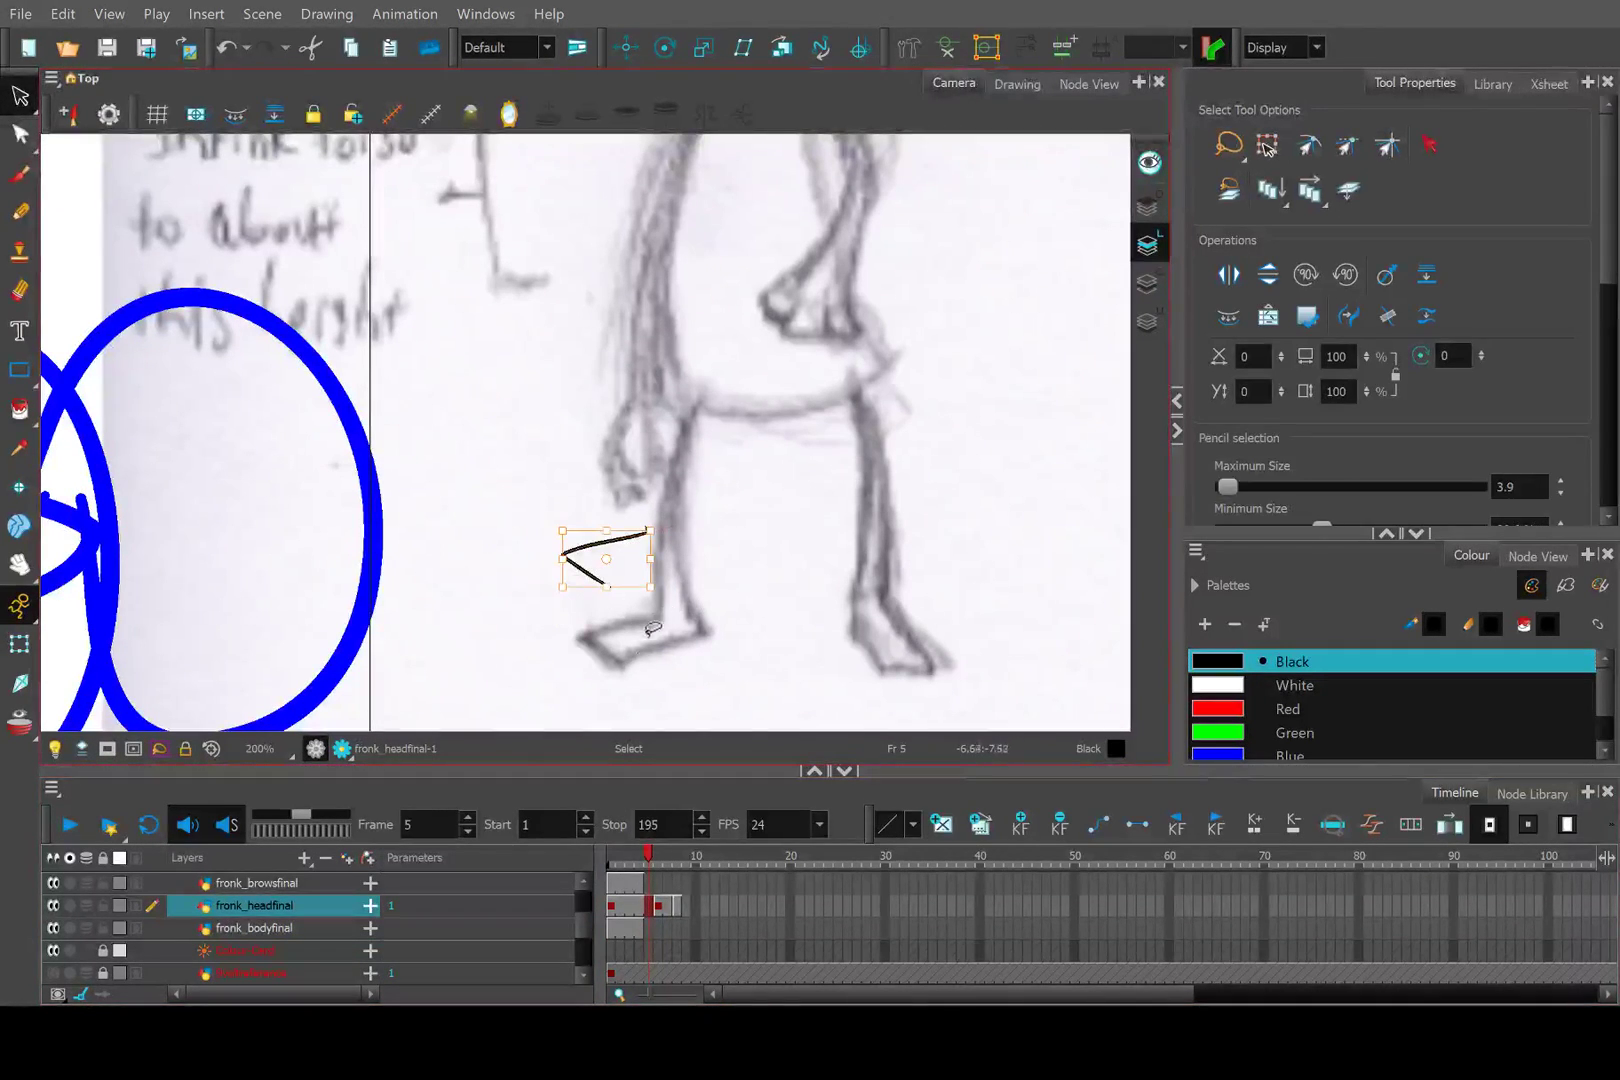
pyautogui.press('Delete')
# Check the first pose's feet and separated body drawing across frames 1 to 5.
pyautogui.click(609, 858)
pyautogui.click(612, 930)
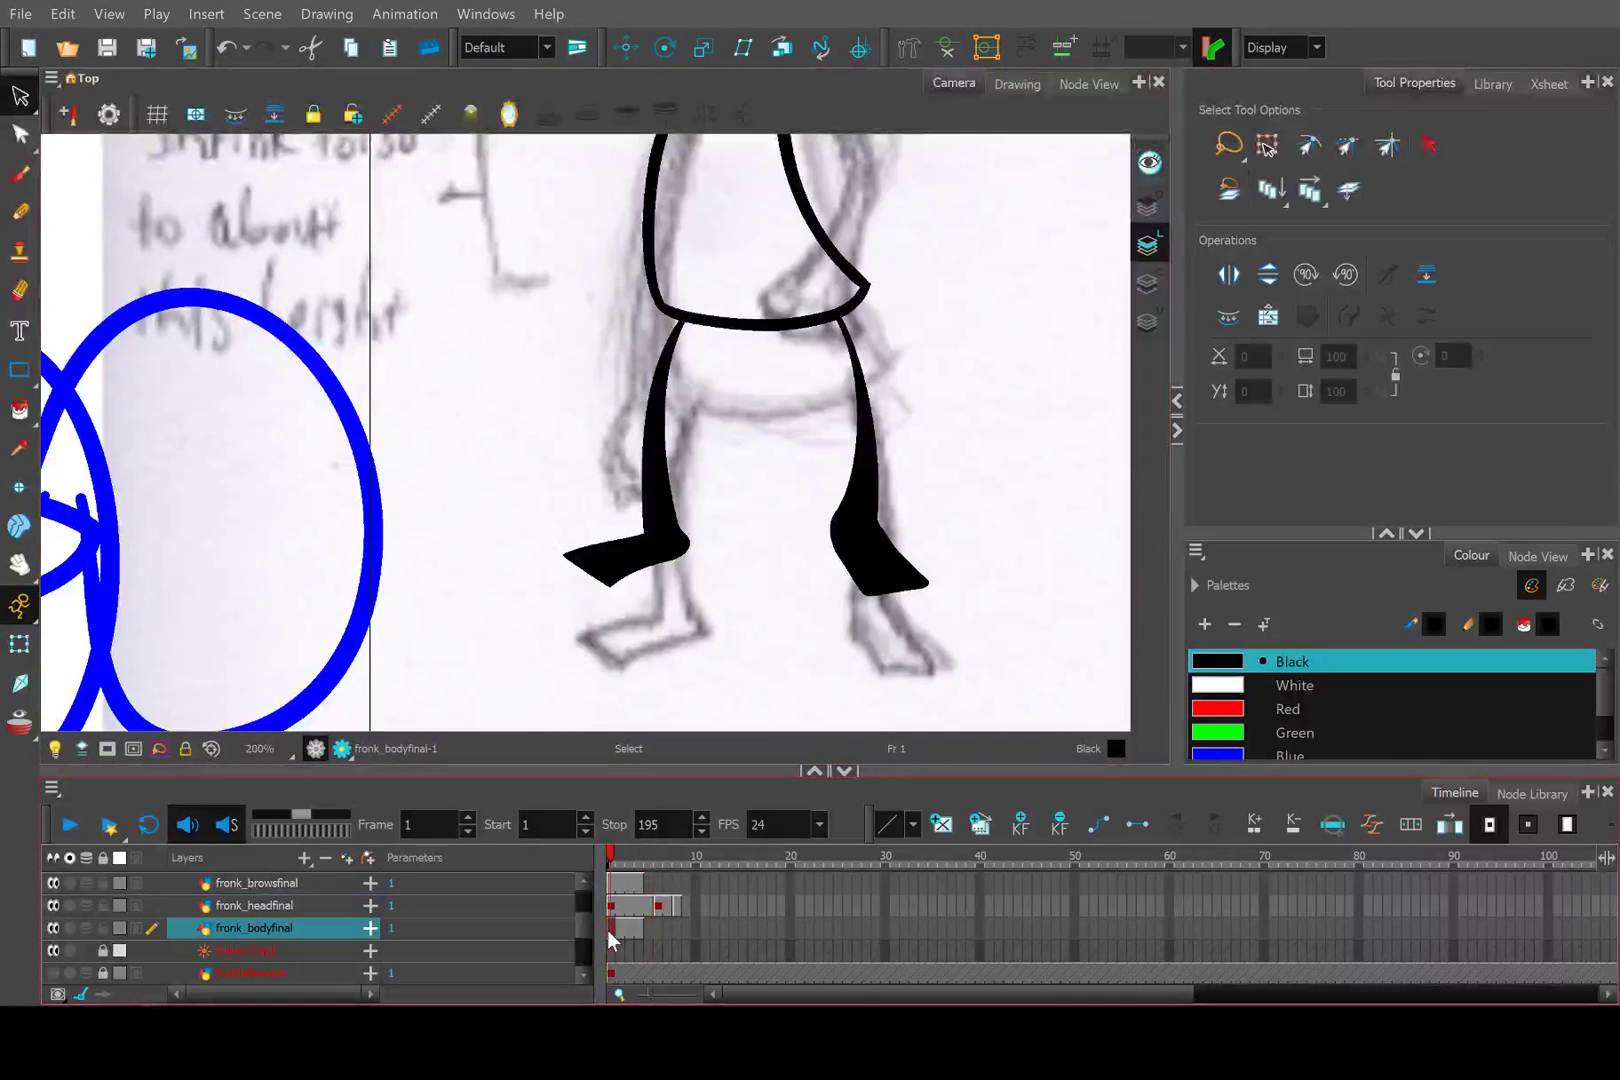
pyautogui.click(615, 555)
pyautogui.click(723, 506)
pyautogui.scroll(-1, 690, 631)
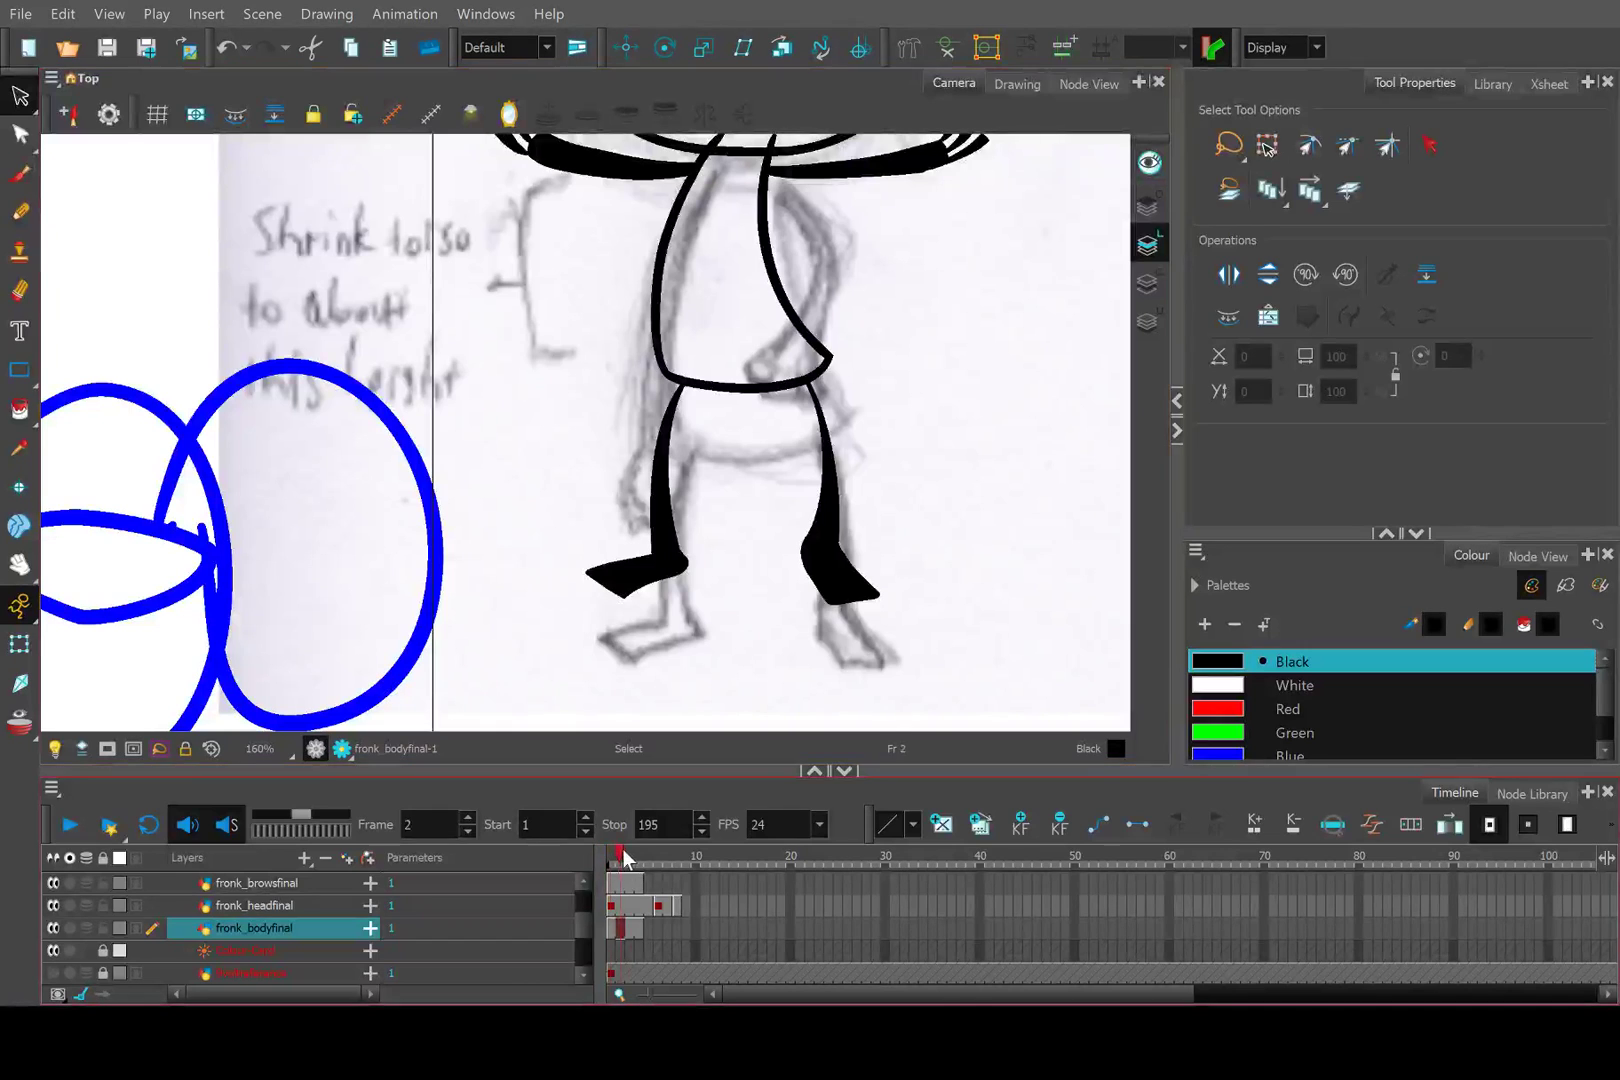
pyautogui.click(649, 928)
pyautogui.scroll(-4, 657, 606)
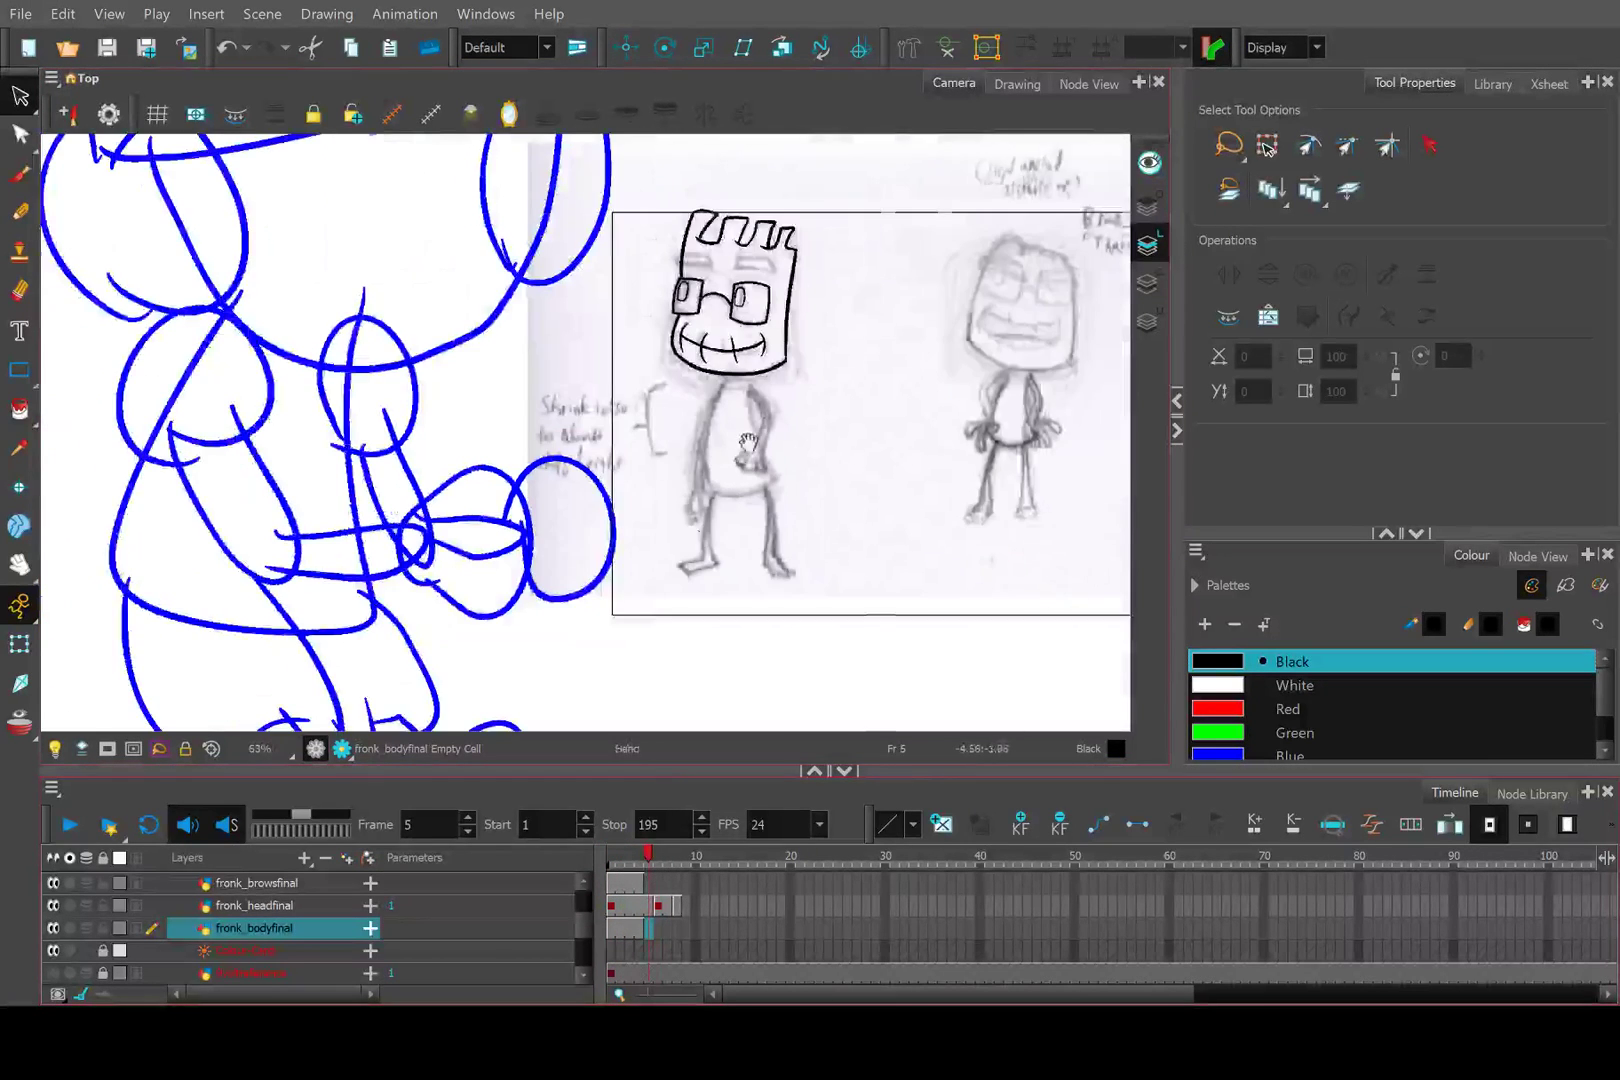
# Go to frame 6 and select the leaning pose's drawing on the fronk_headfinal layer.
pyautogui.click(657, 860)
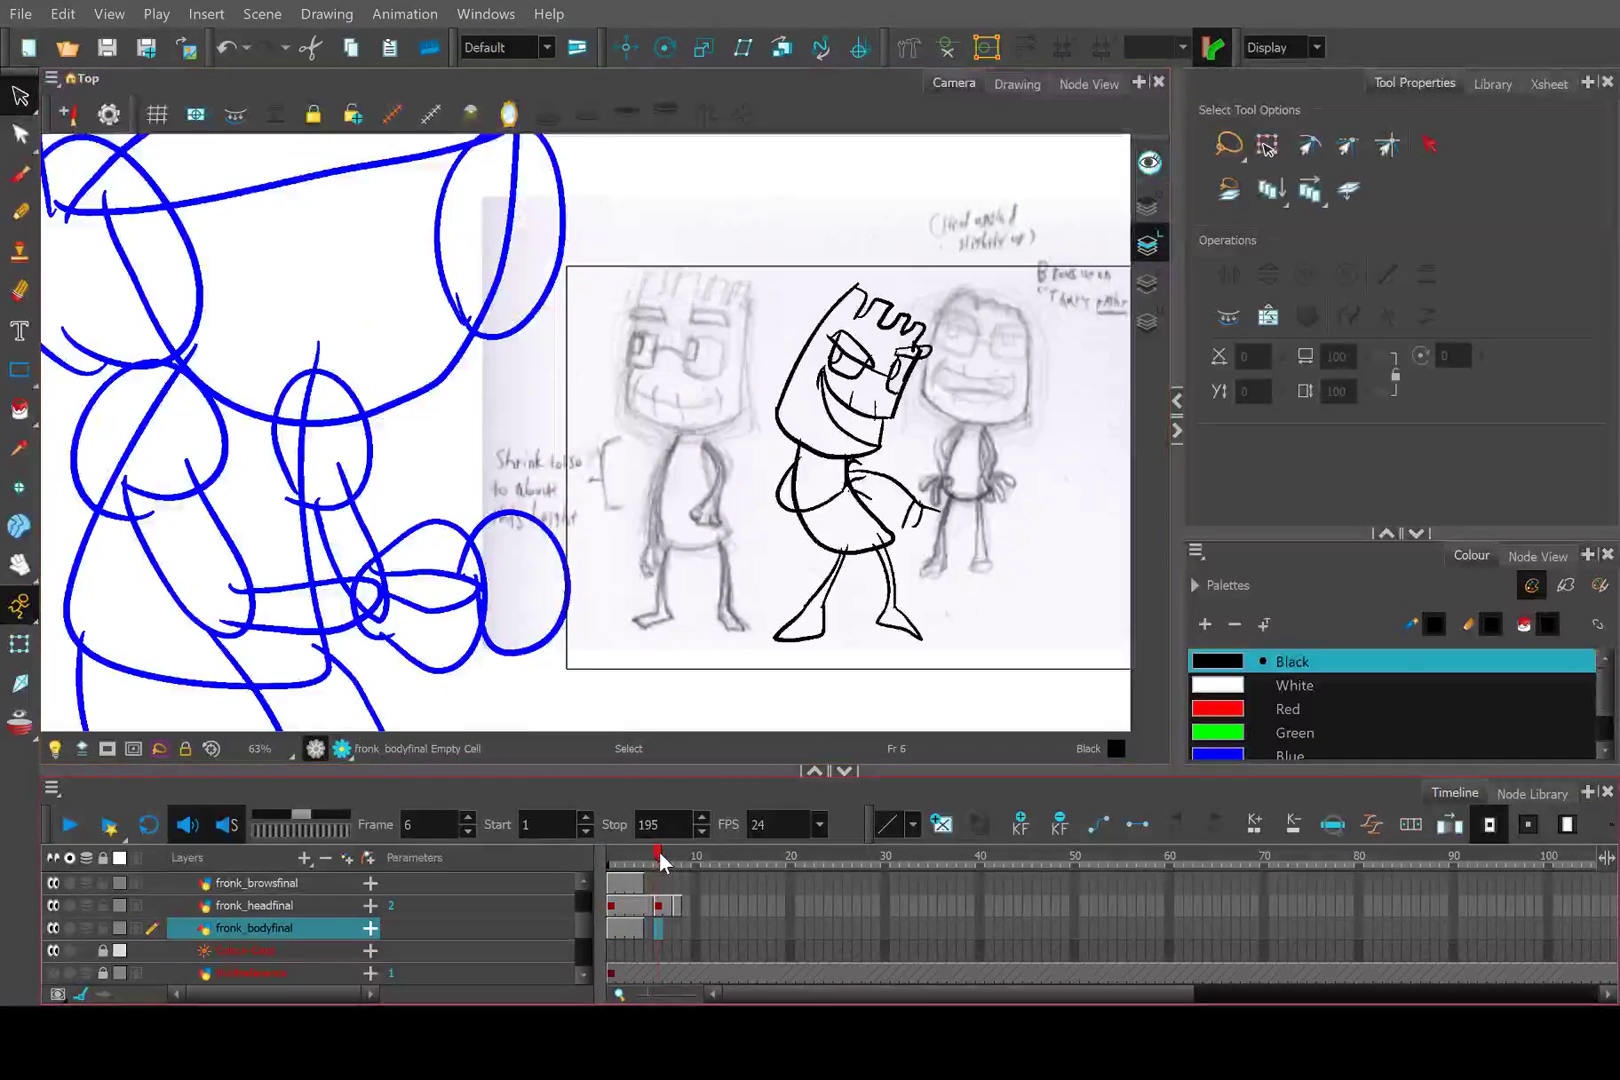
pyautogui.scroll(2, 654, 901)
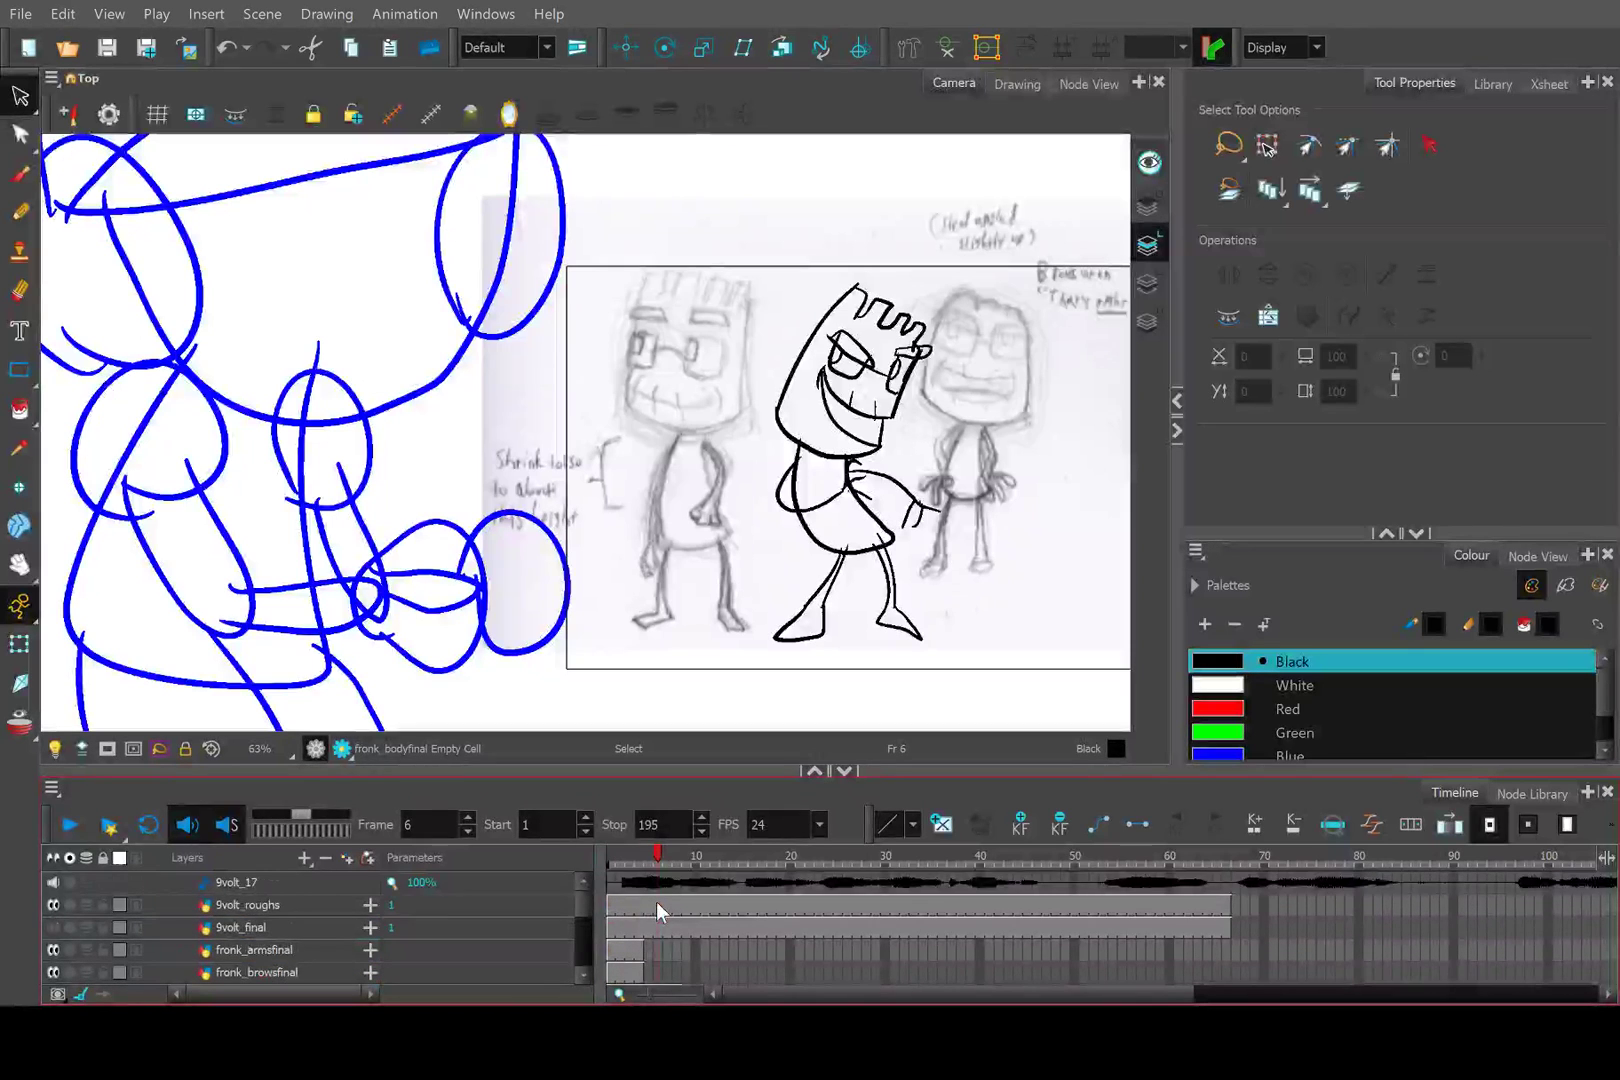
pyautogui.scroll(-1, 656, 901)
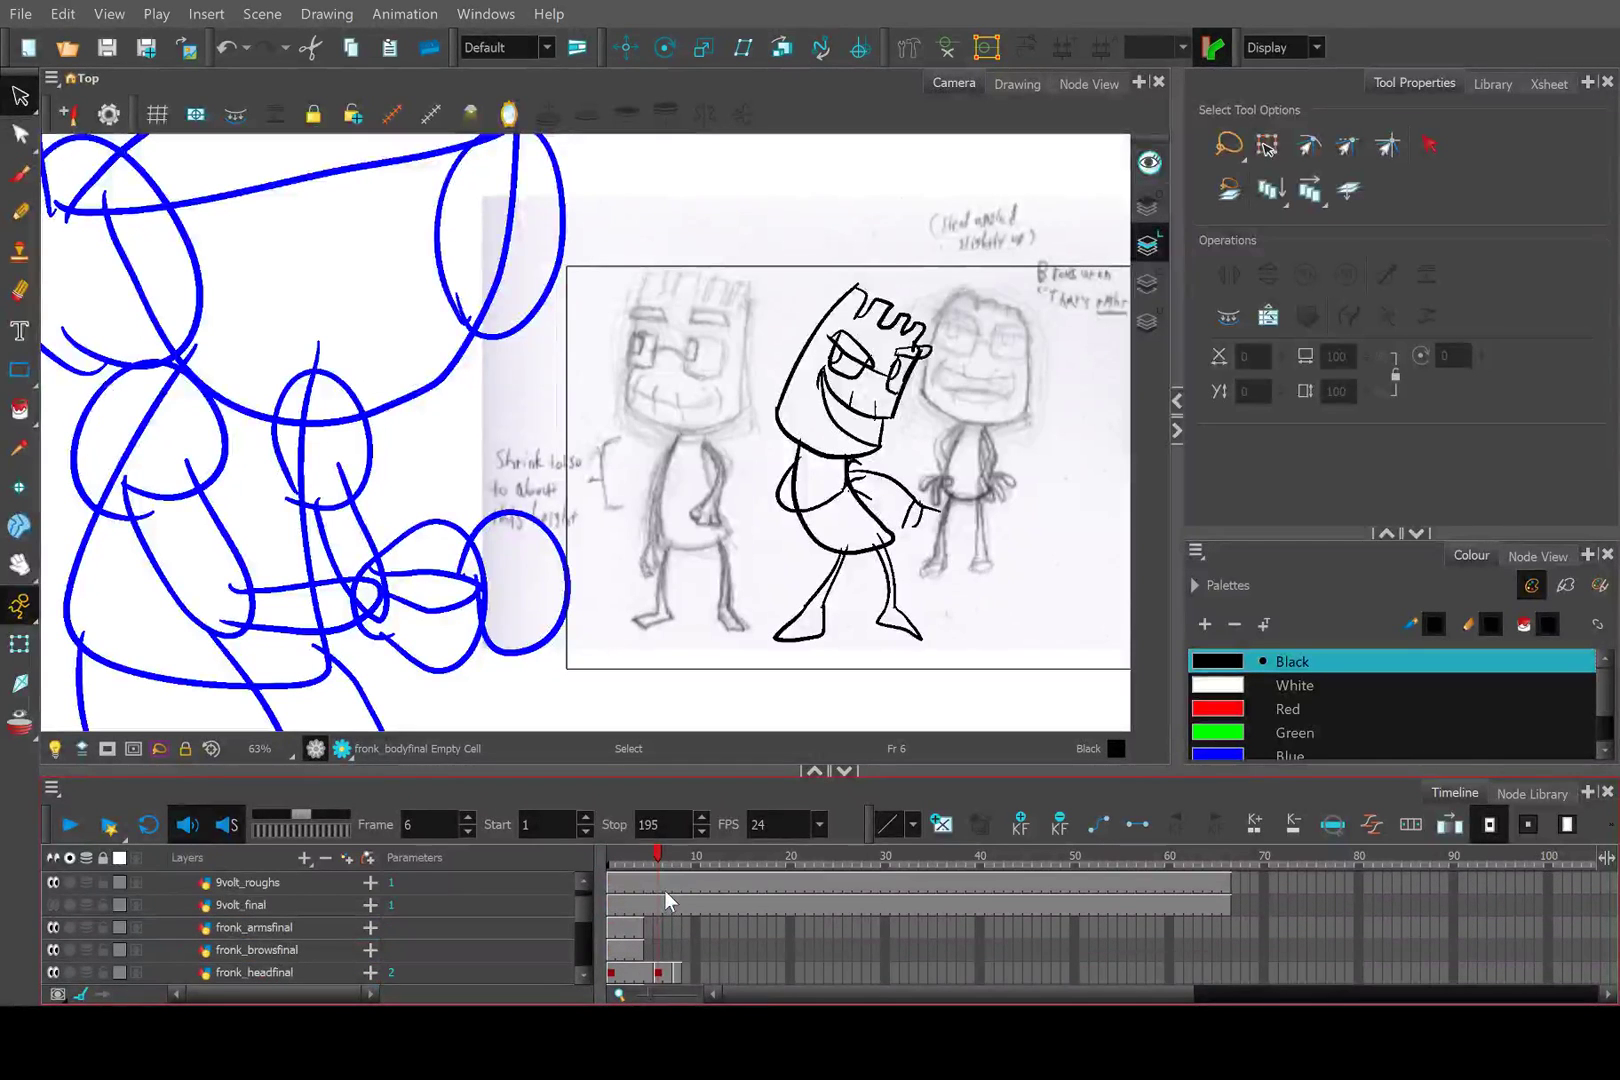
pyautogui.click(660, 973)
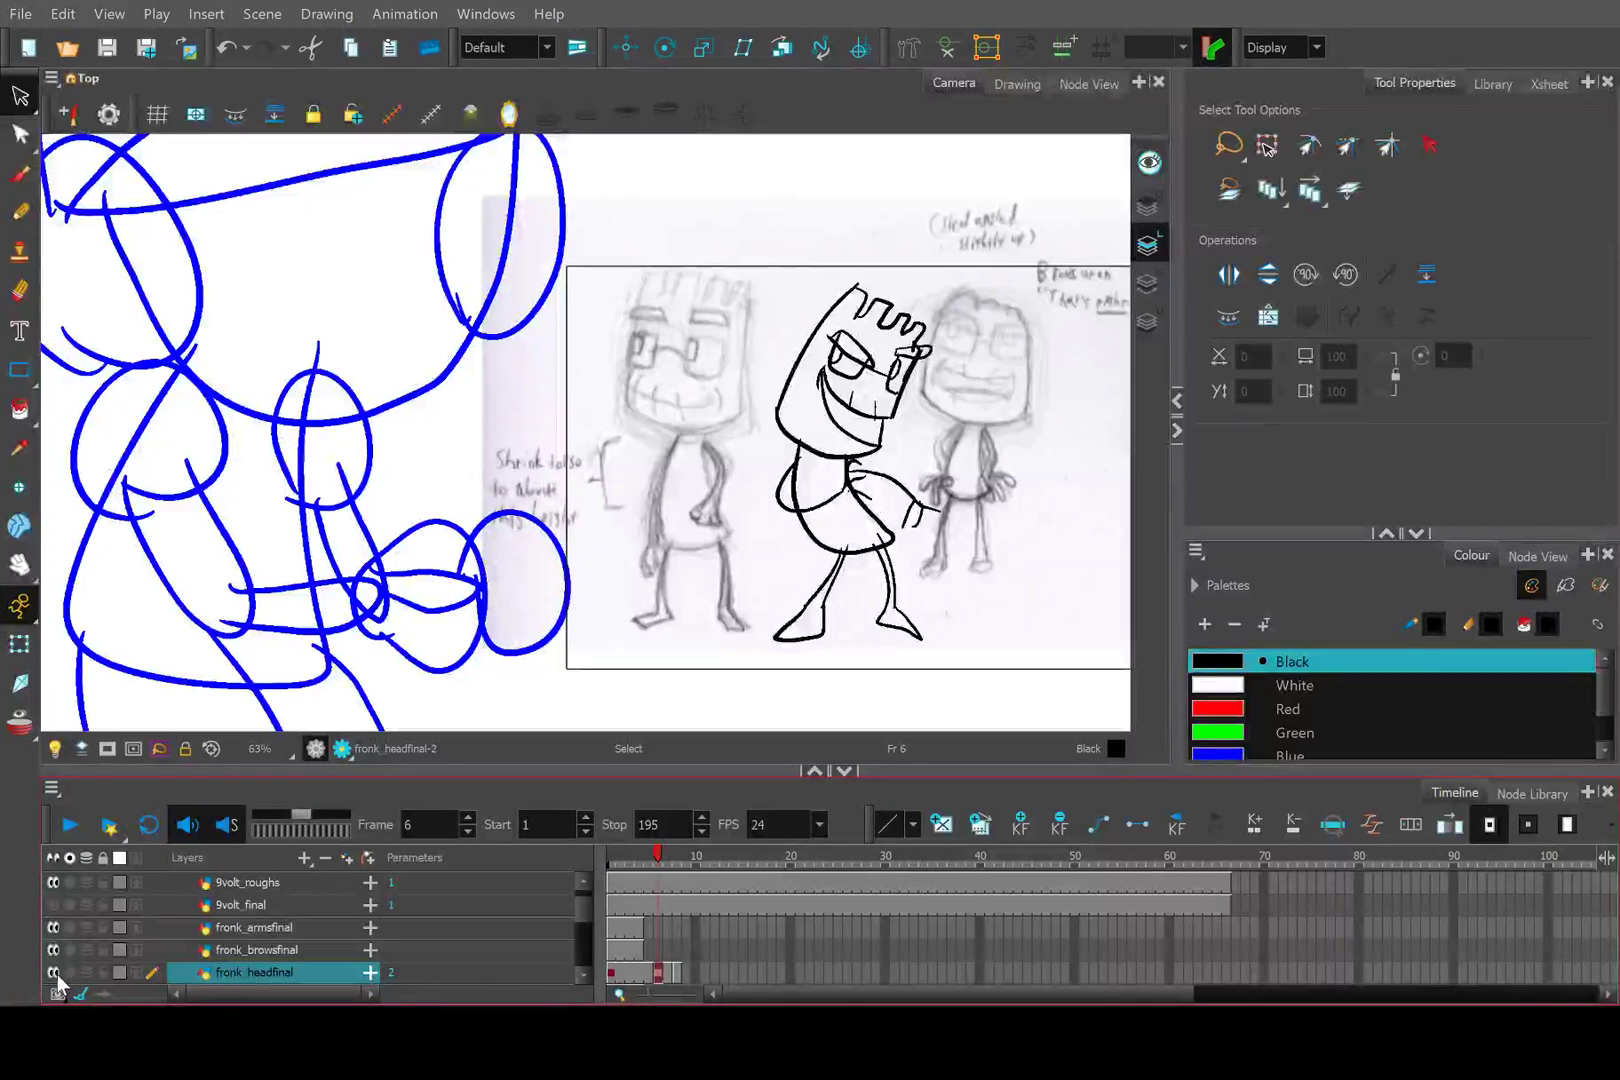
pyautogui.click(648, 857)
pyautogui.click(657, 857)
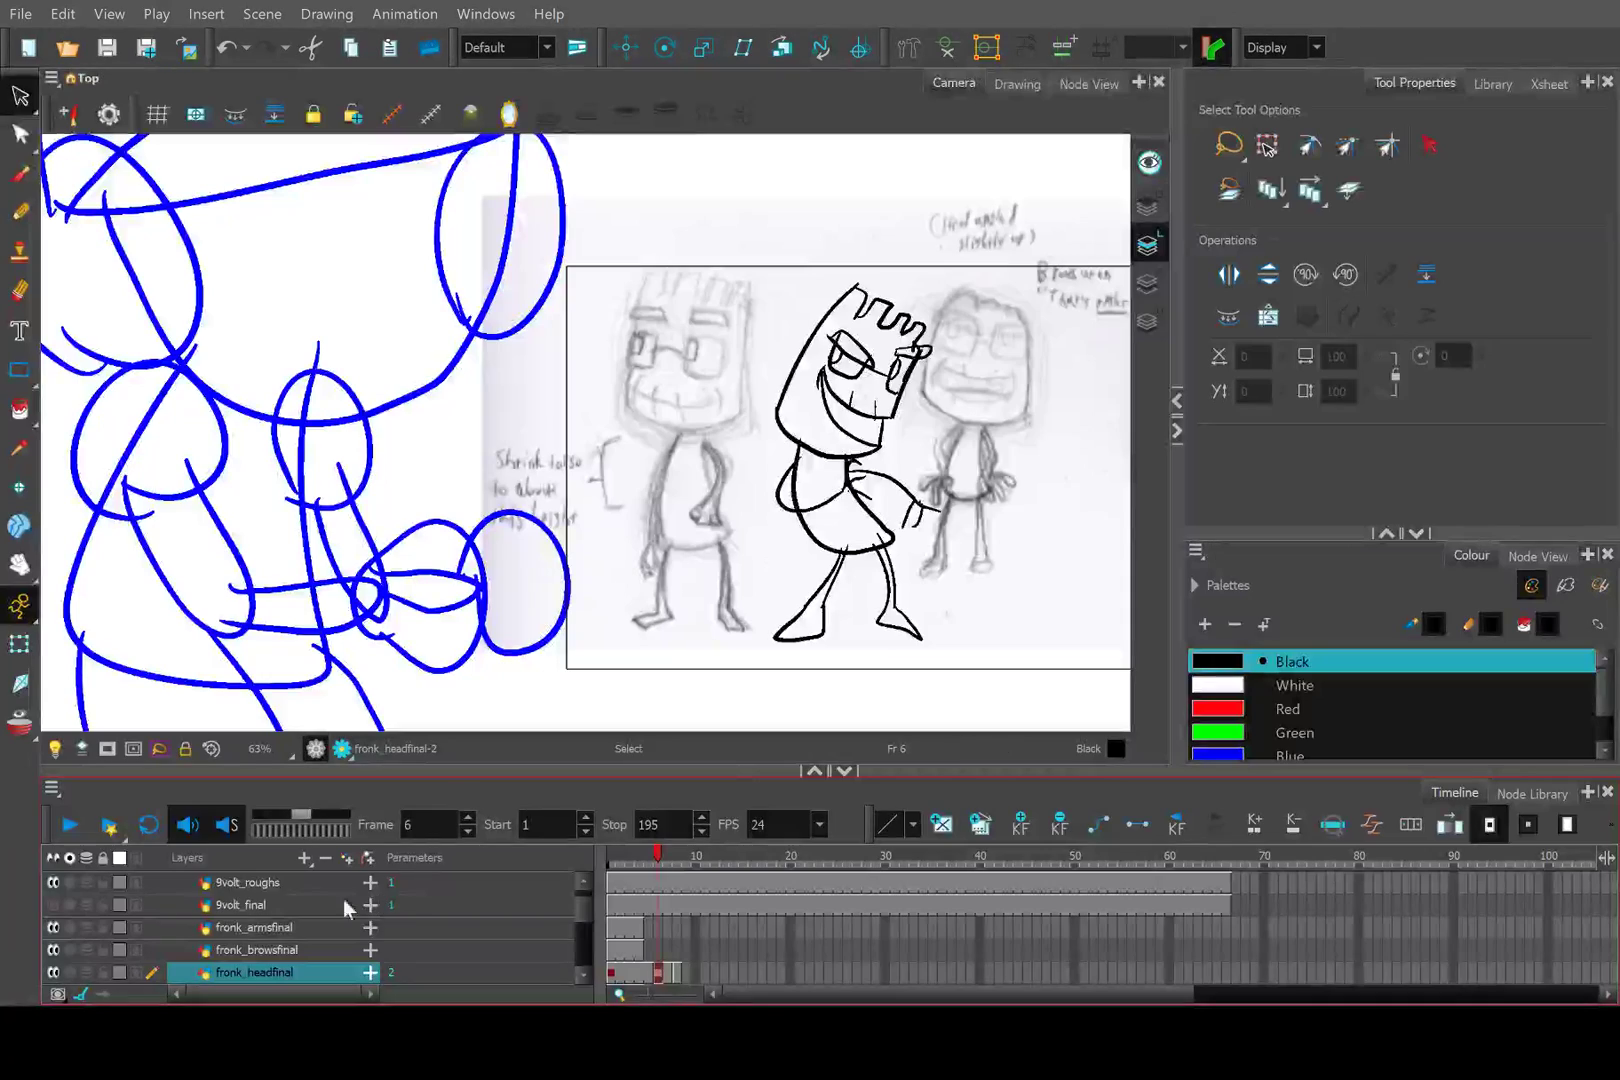
pyautogui.scroll(-1, 270, 912)
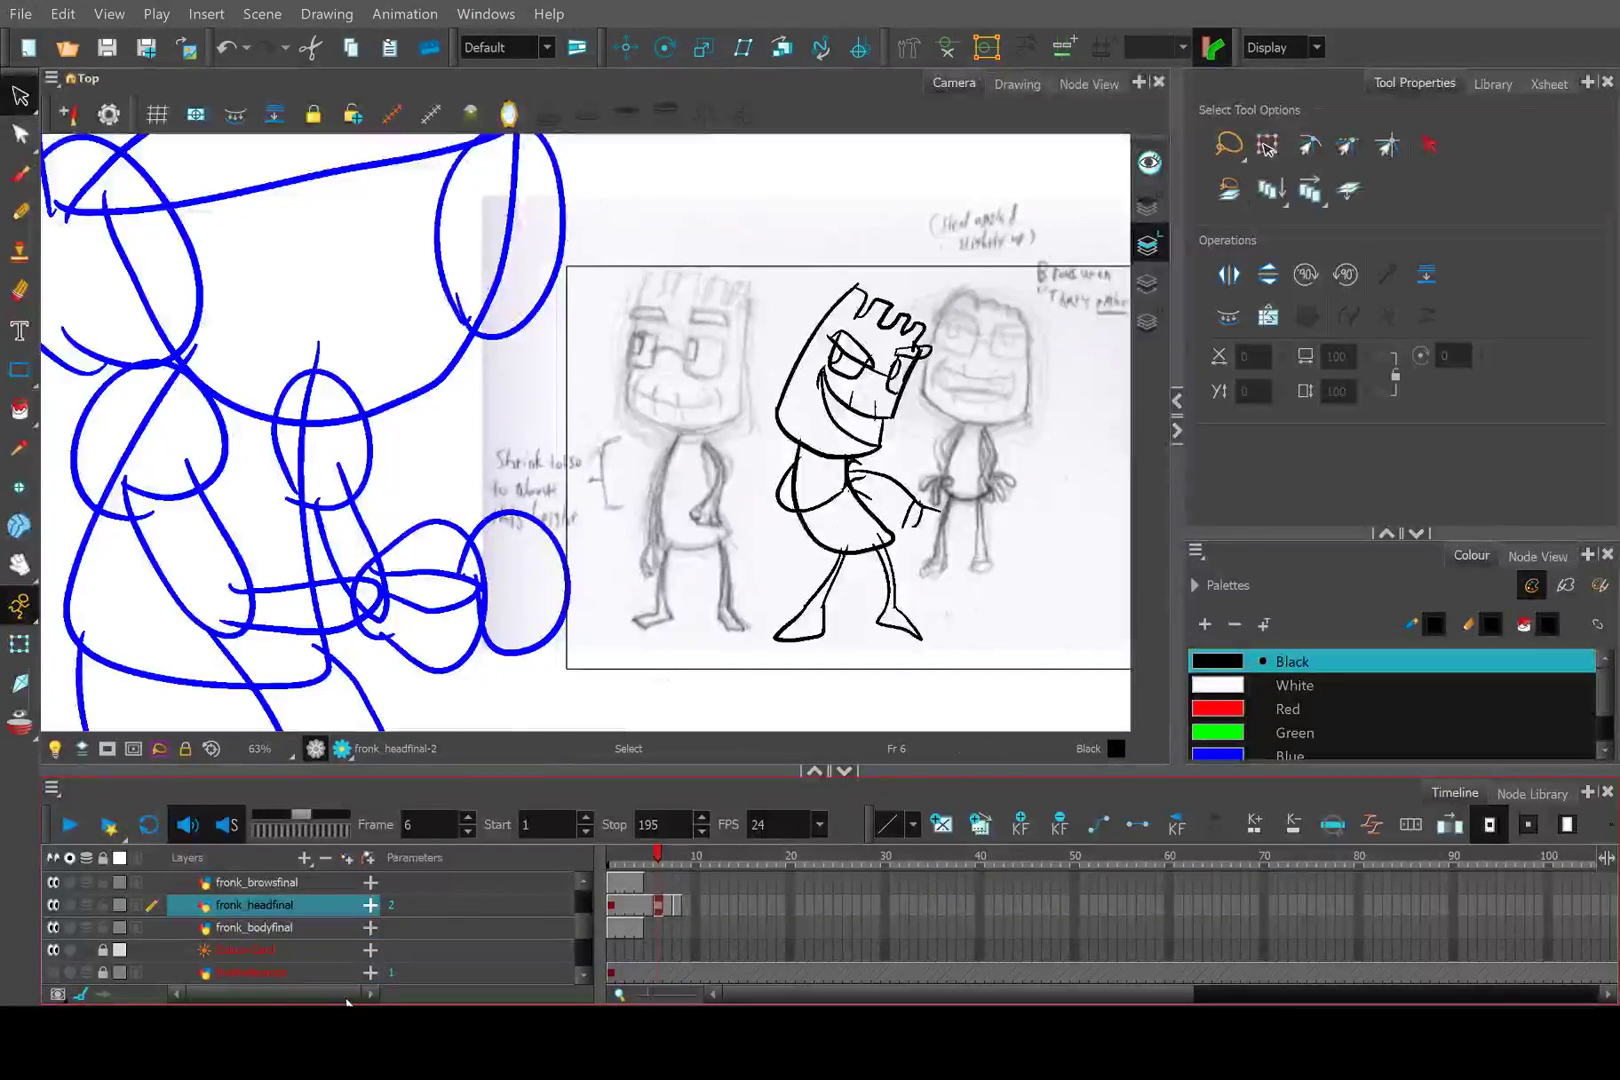
# Move the leaning pose's torso and leg strokes from the fronk_headfinal drawing to the fronk_bodyfinal layer at frame 6.
pyautogui.scroll(3, 858, 440)
pyautogui.moveTo(678, 354)
pyautogui.mouseDown()
pyautogui.moveTo(851, 292)
pyautogui.moveTo(920, 392)
pyautogui.moveTo(886, 463)
pyautogui.mouseUp()
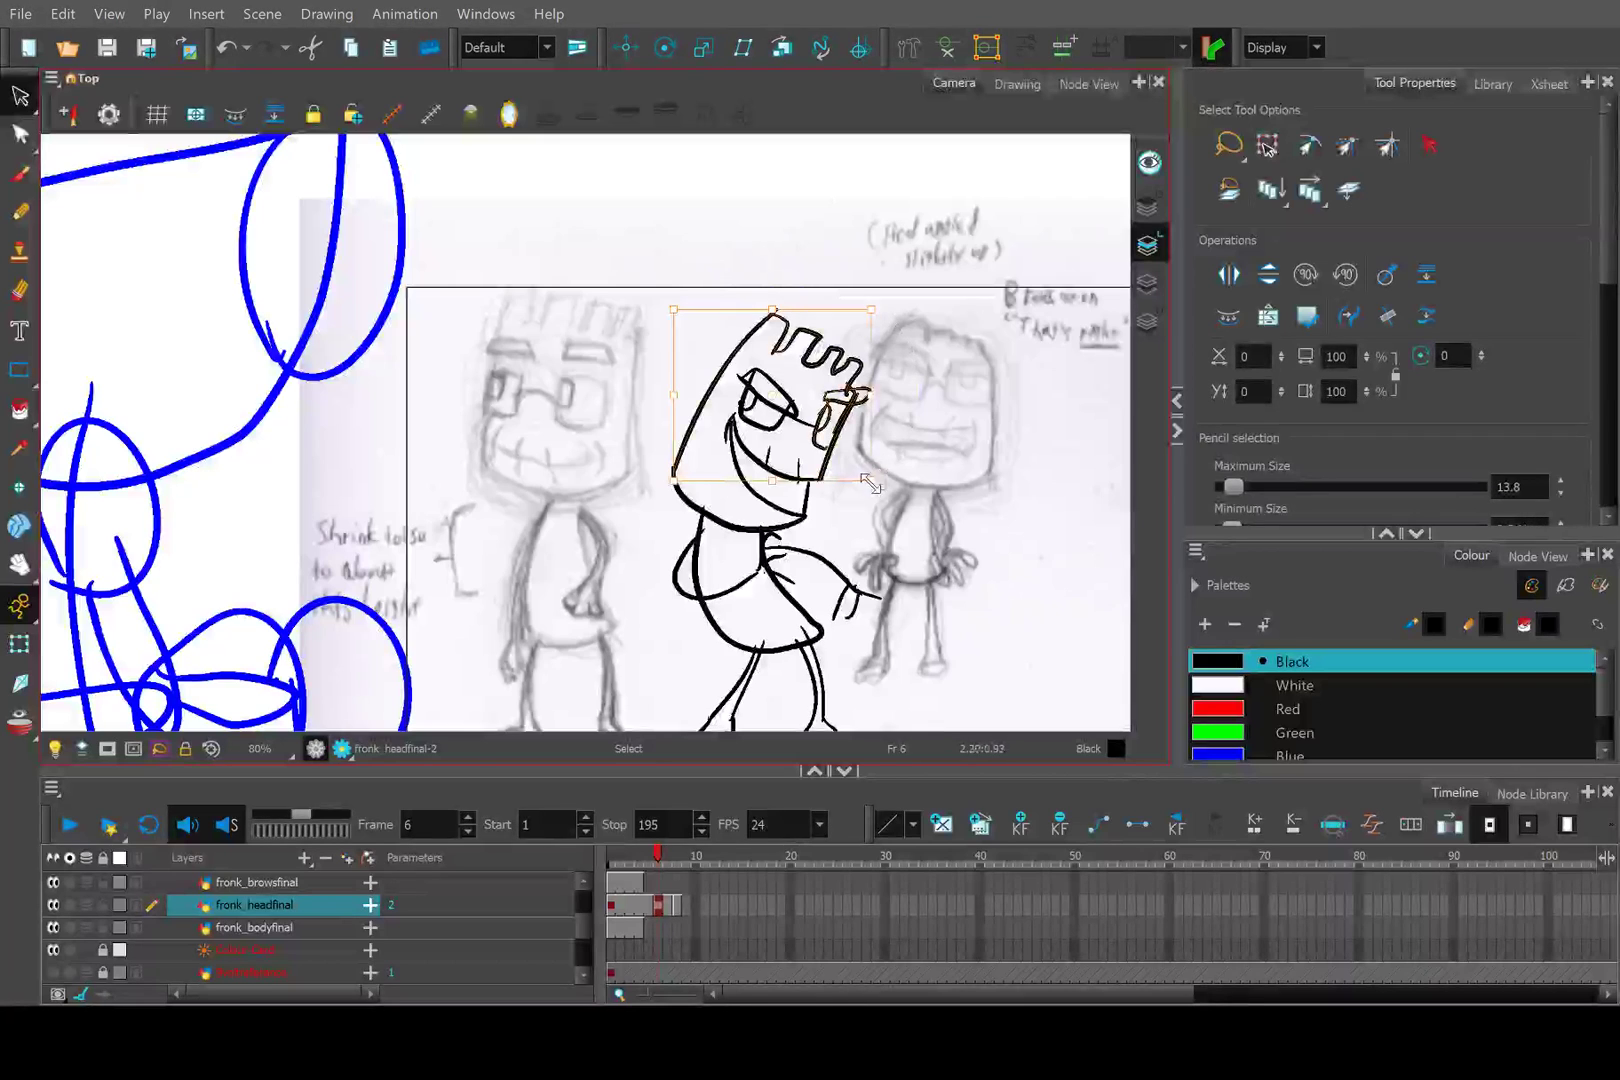
pyautogui.click(700, 612)
pyautogui.scroll(2, 652, 595)
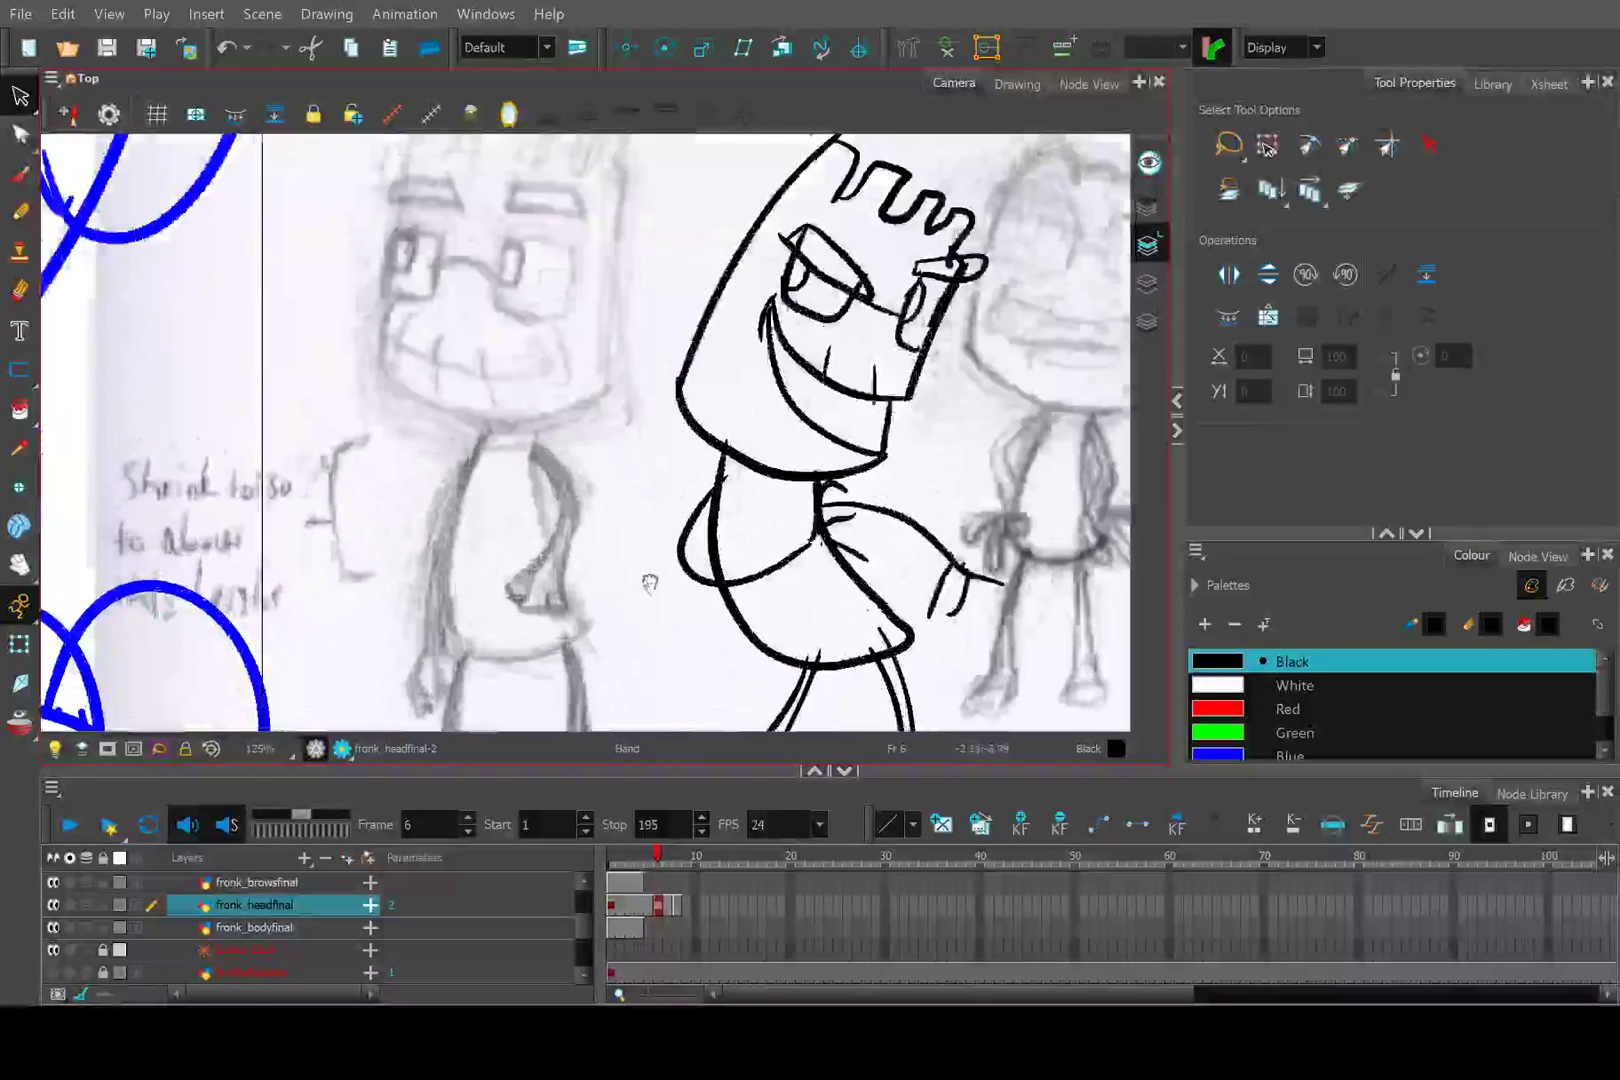
pyautogui.moveTo(650, 583); pyautogui.dragTo(590, 473)
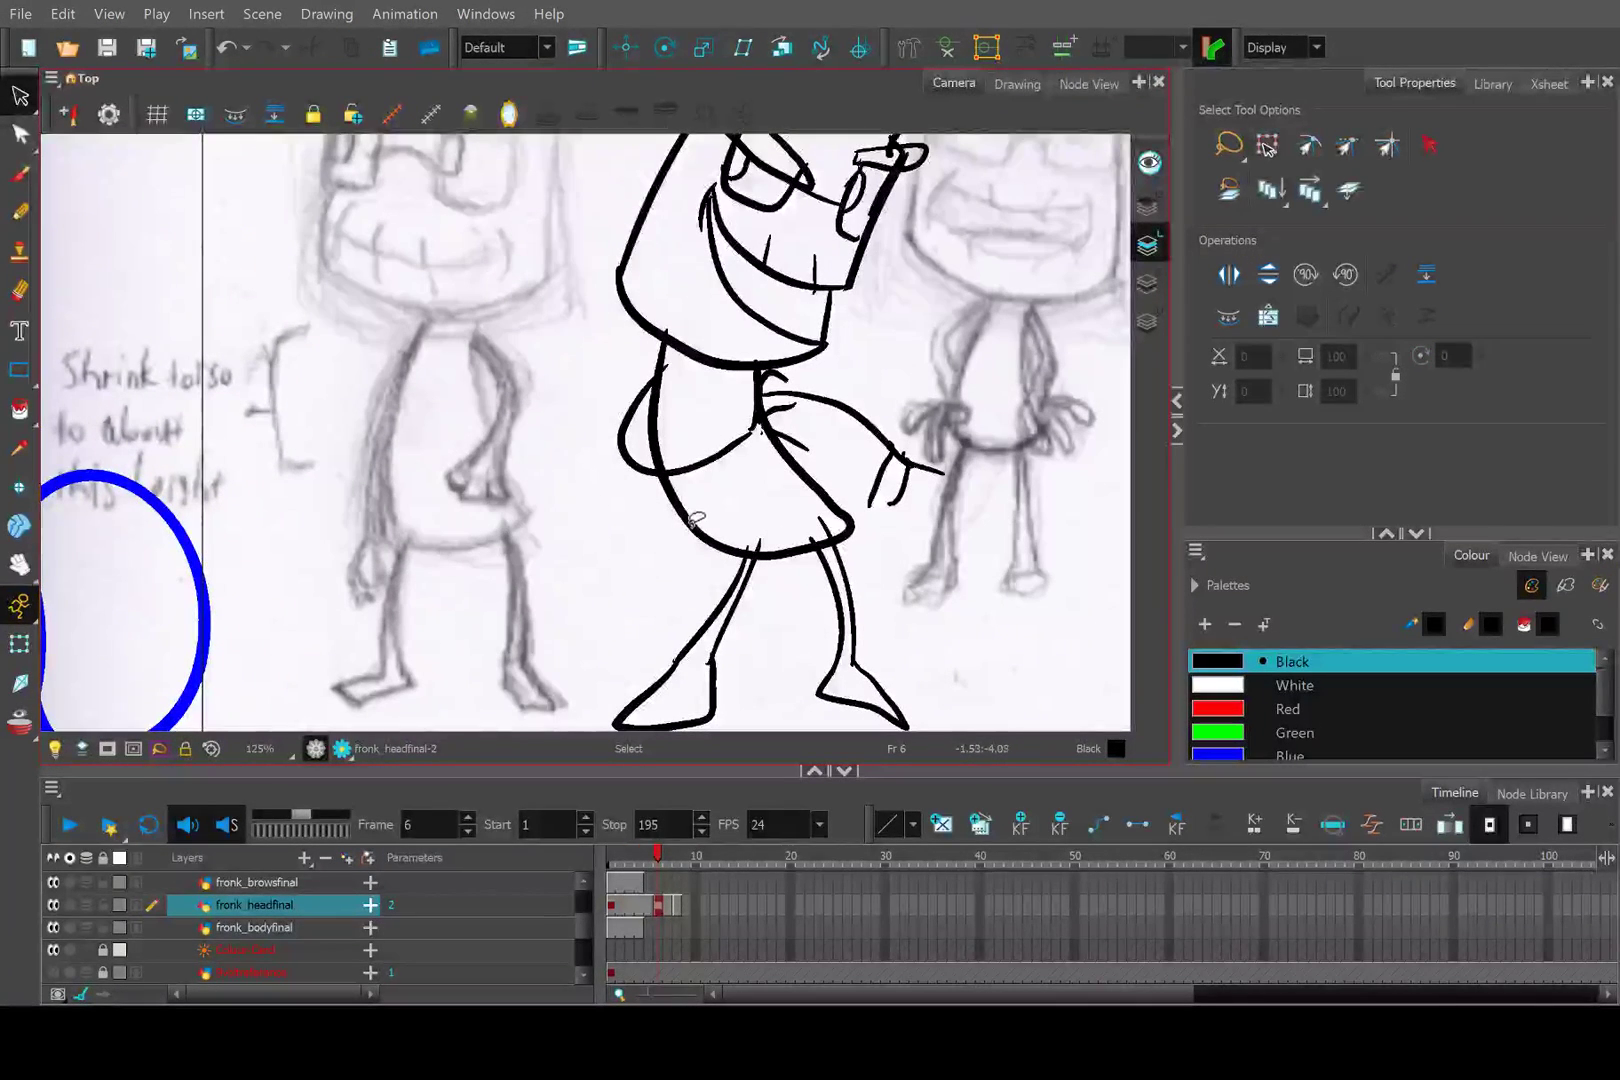
pyautogui.click(697, 518)
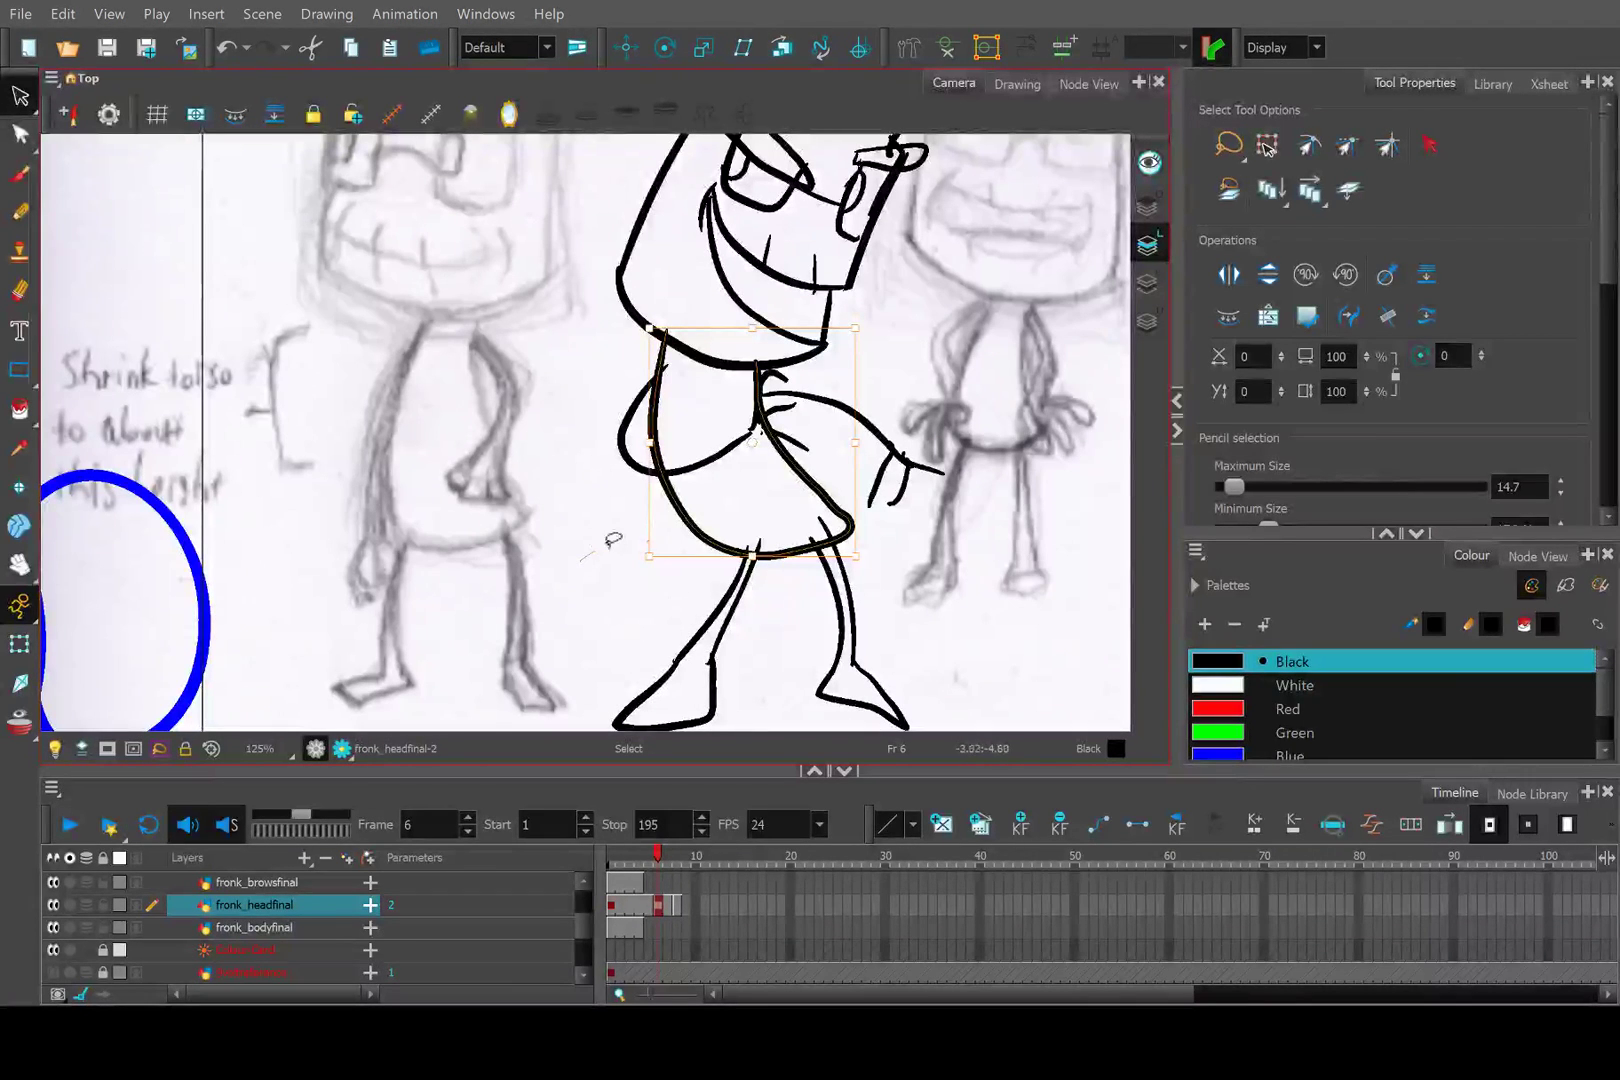
pyautogui.moveTo(605, 541)
pyautogui.mouseDown()
pyautogui.moveTo(867, 538)
pyautogui.moveTo(640, 605)
pyautogui.mouseUp()
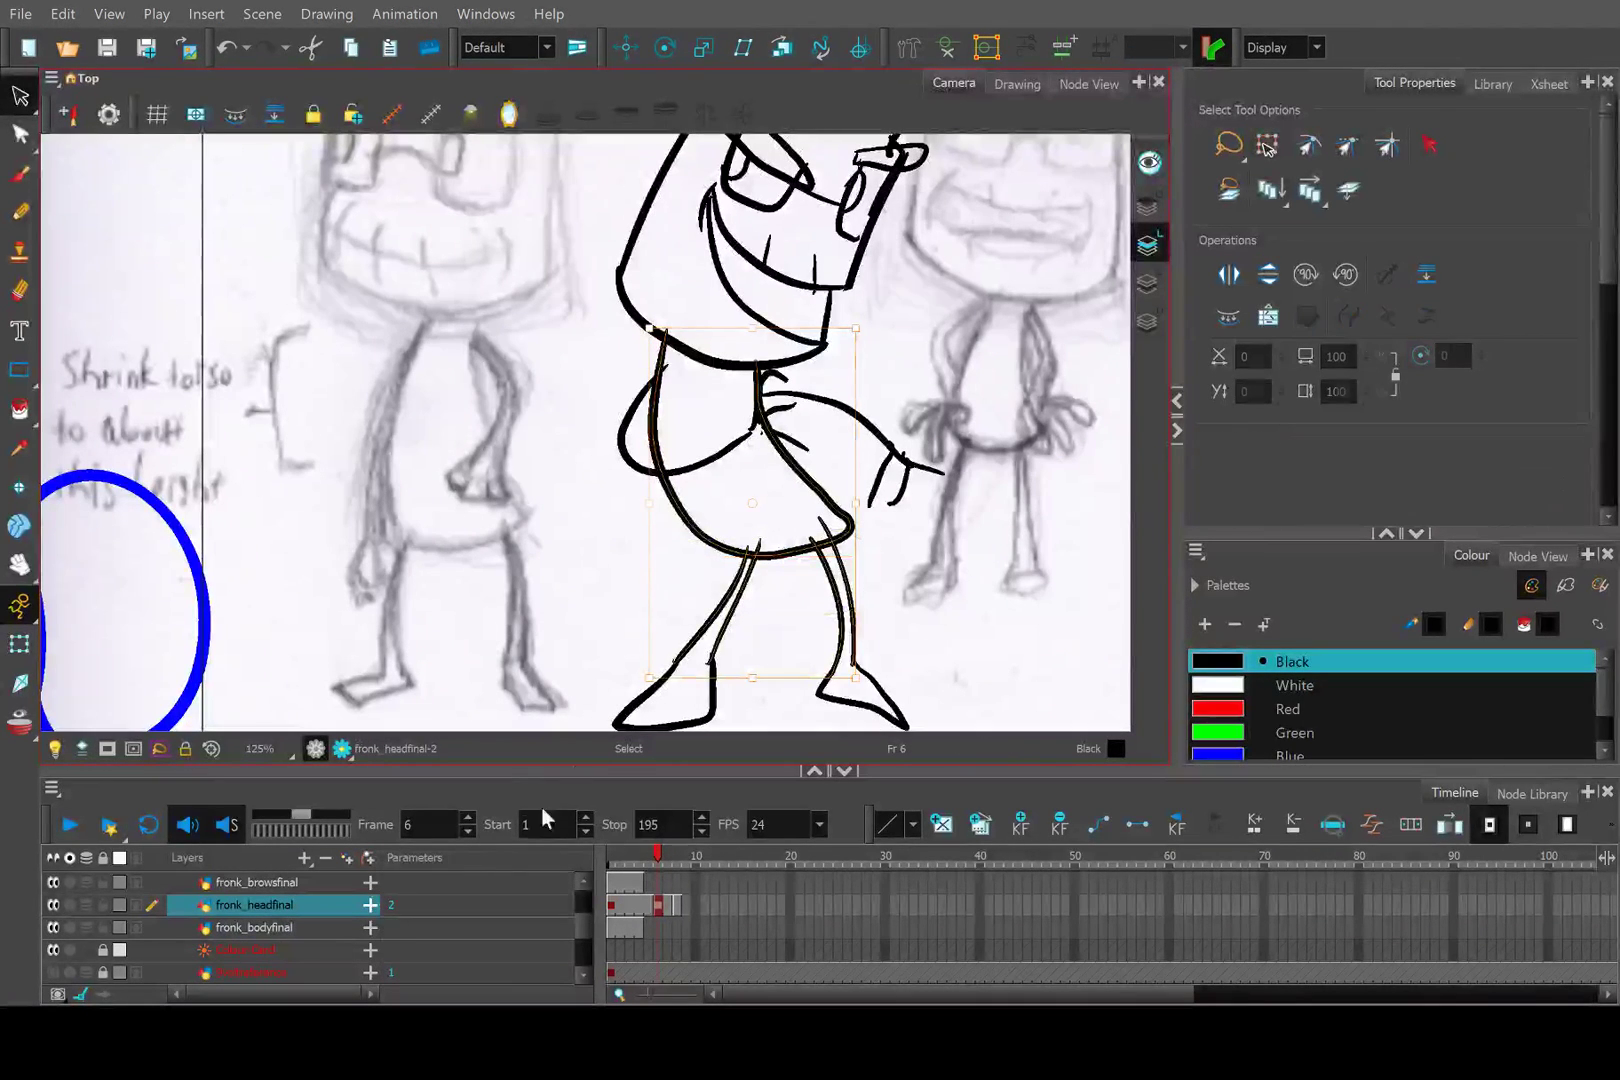
pyautogui.hotkey('ctrl', 'x')
pyautogui.click(658, 927)
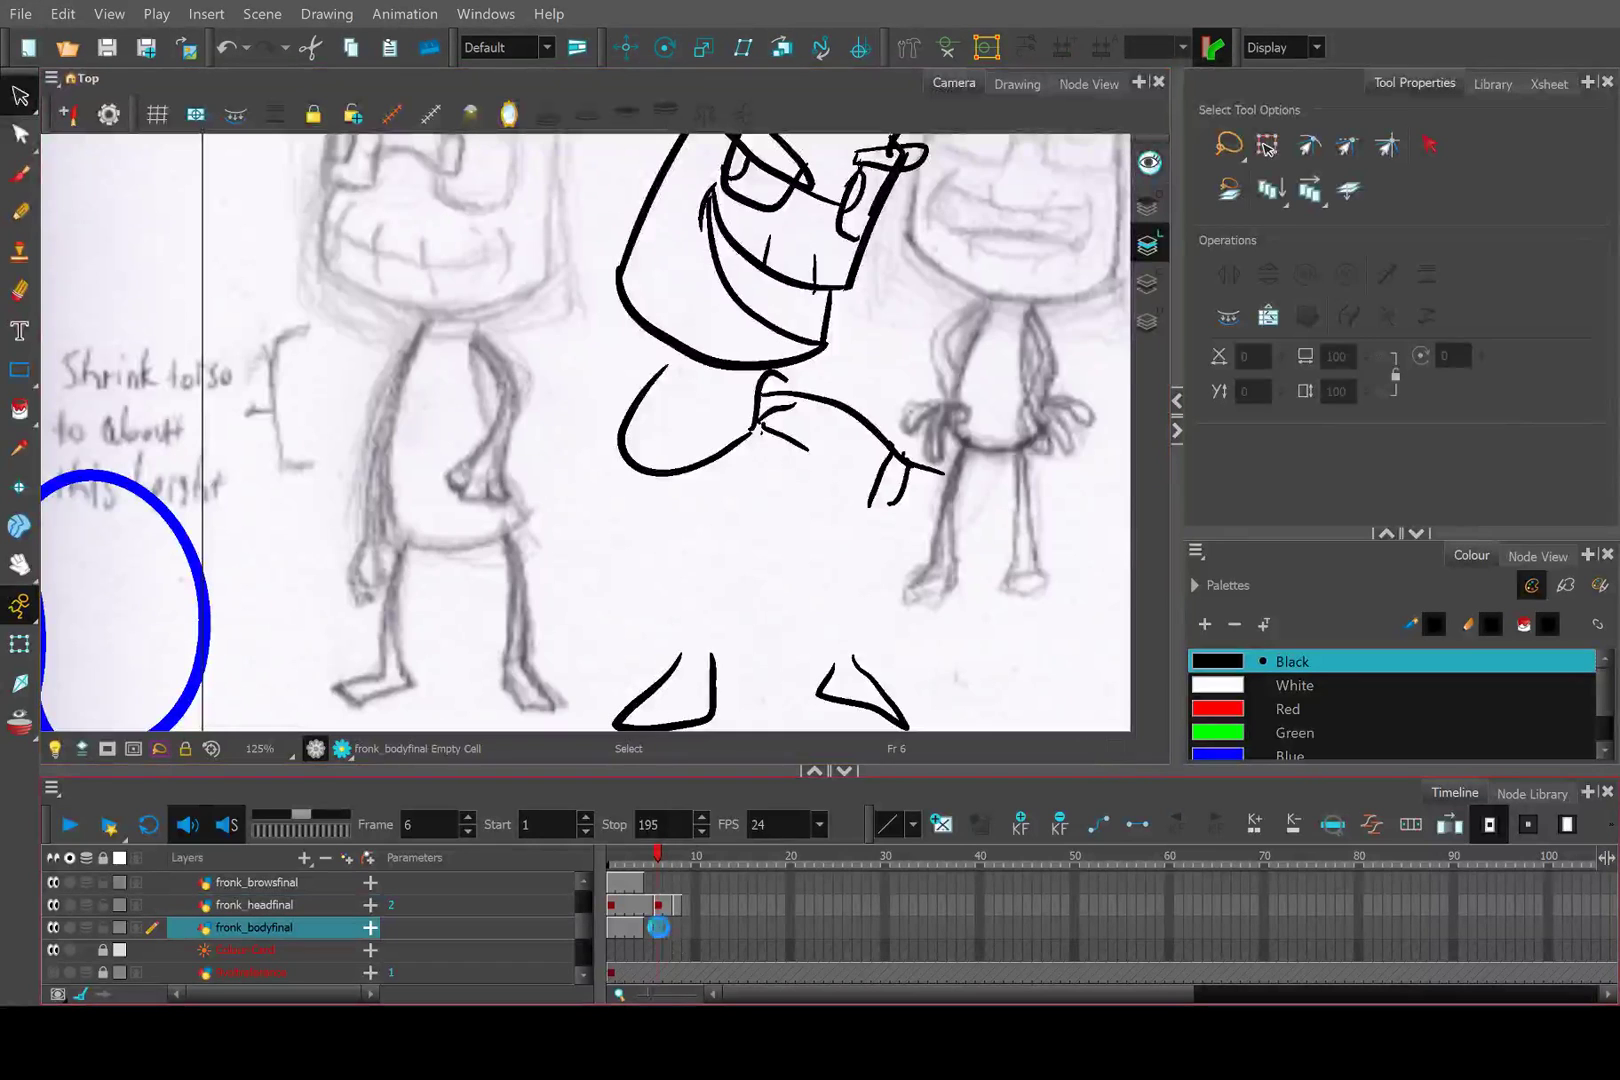
pyautogui.hotkey('ctrl', 'v')
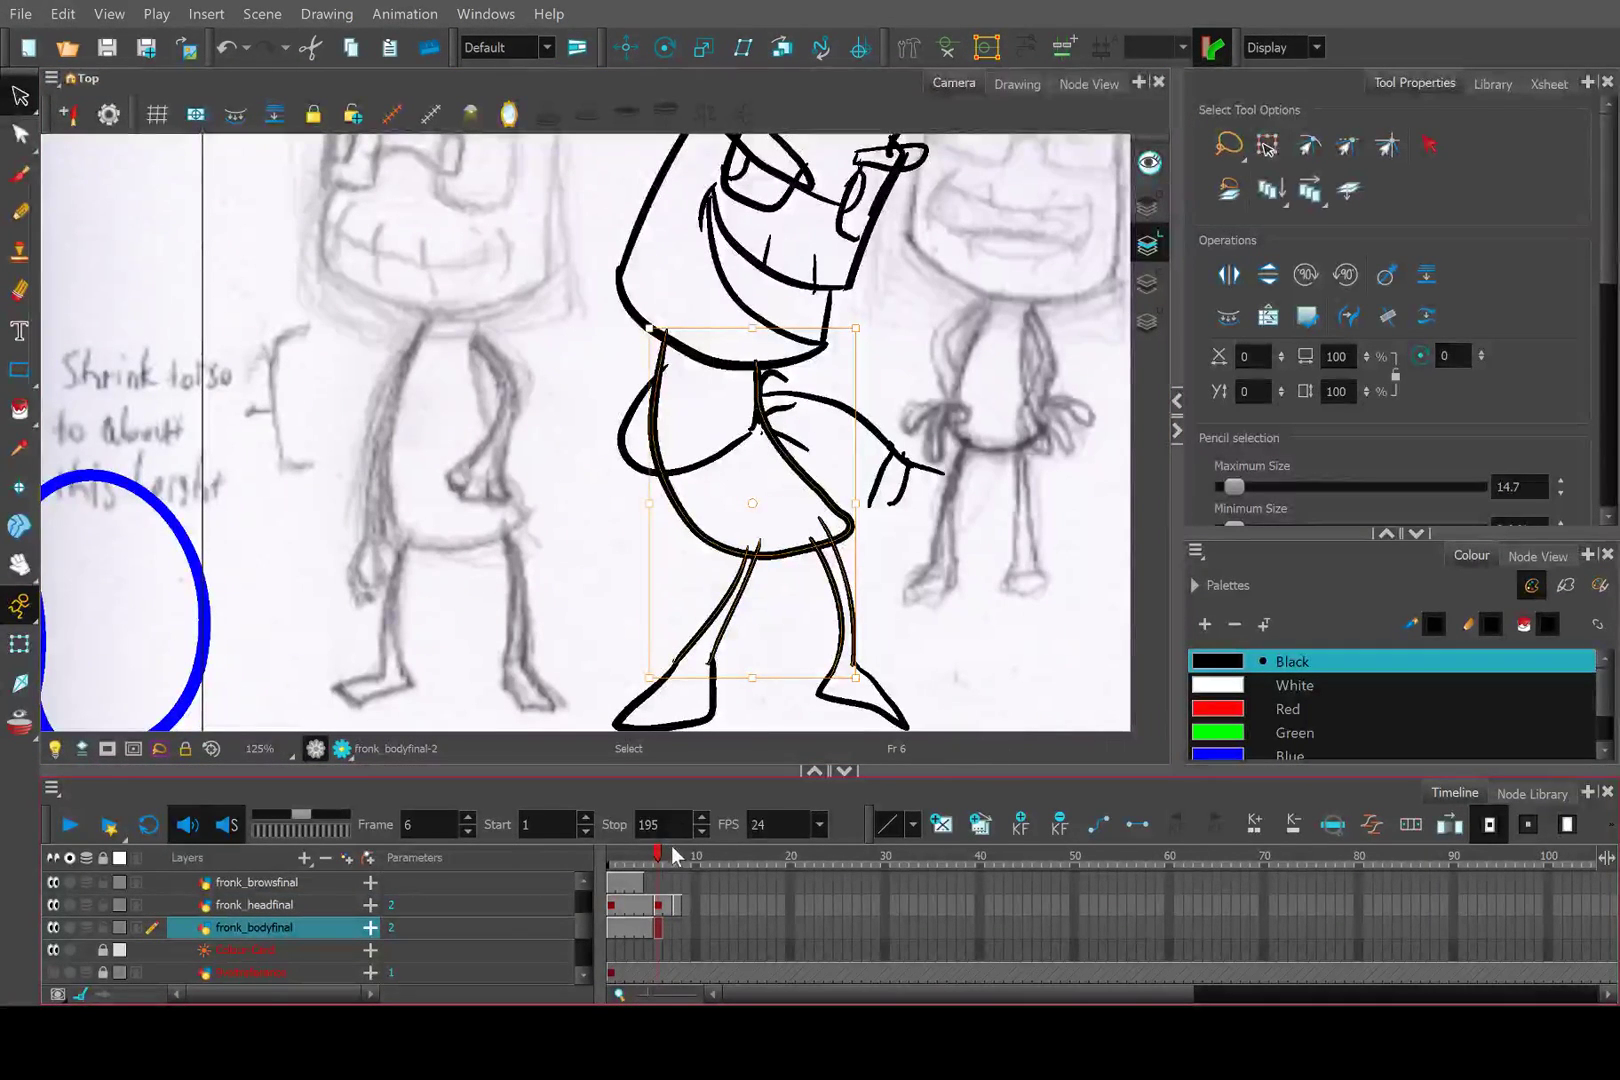
pyautogui.scroll(-3, 693, 450)
pyautogui.scroll(3, 668, 453)
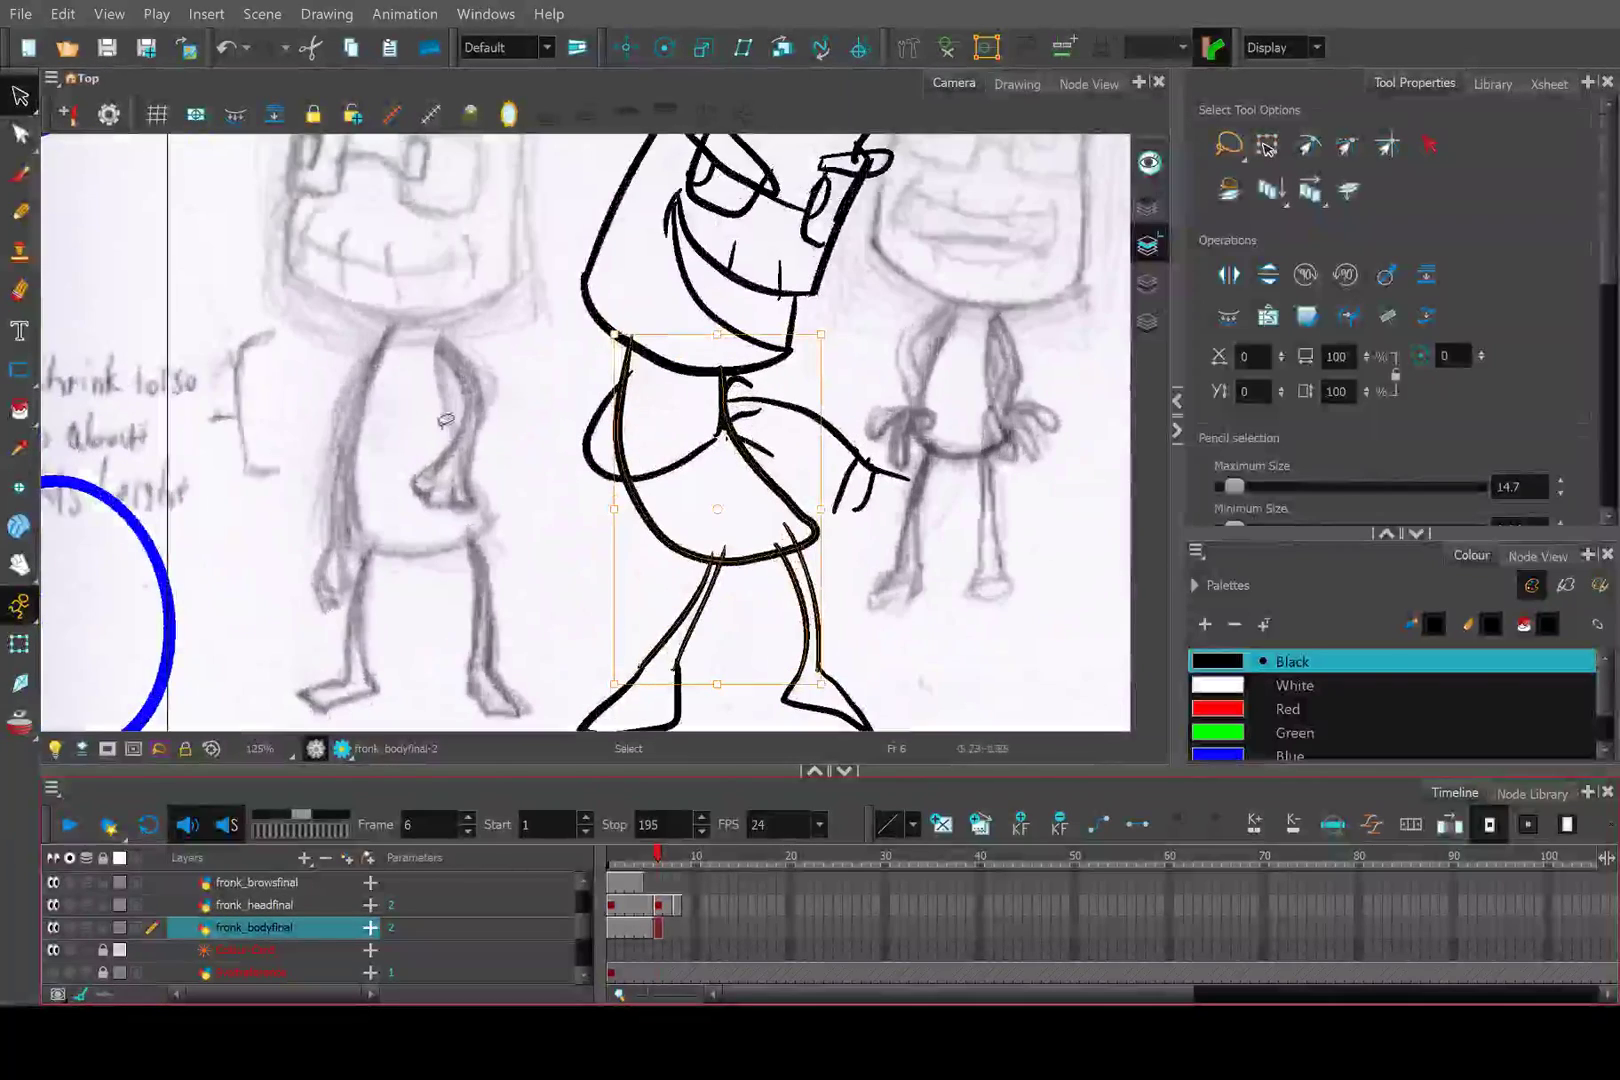
pyautogui.scroll(-1, 637, 509)
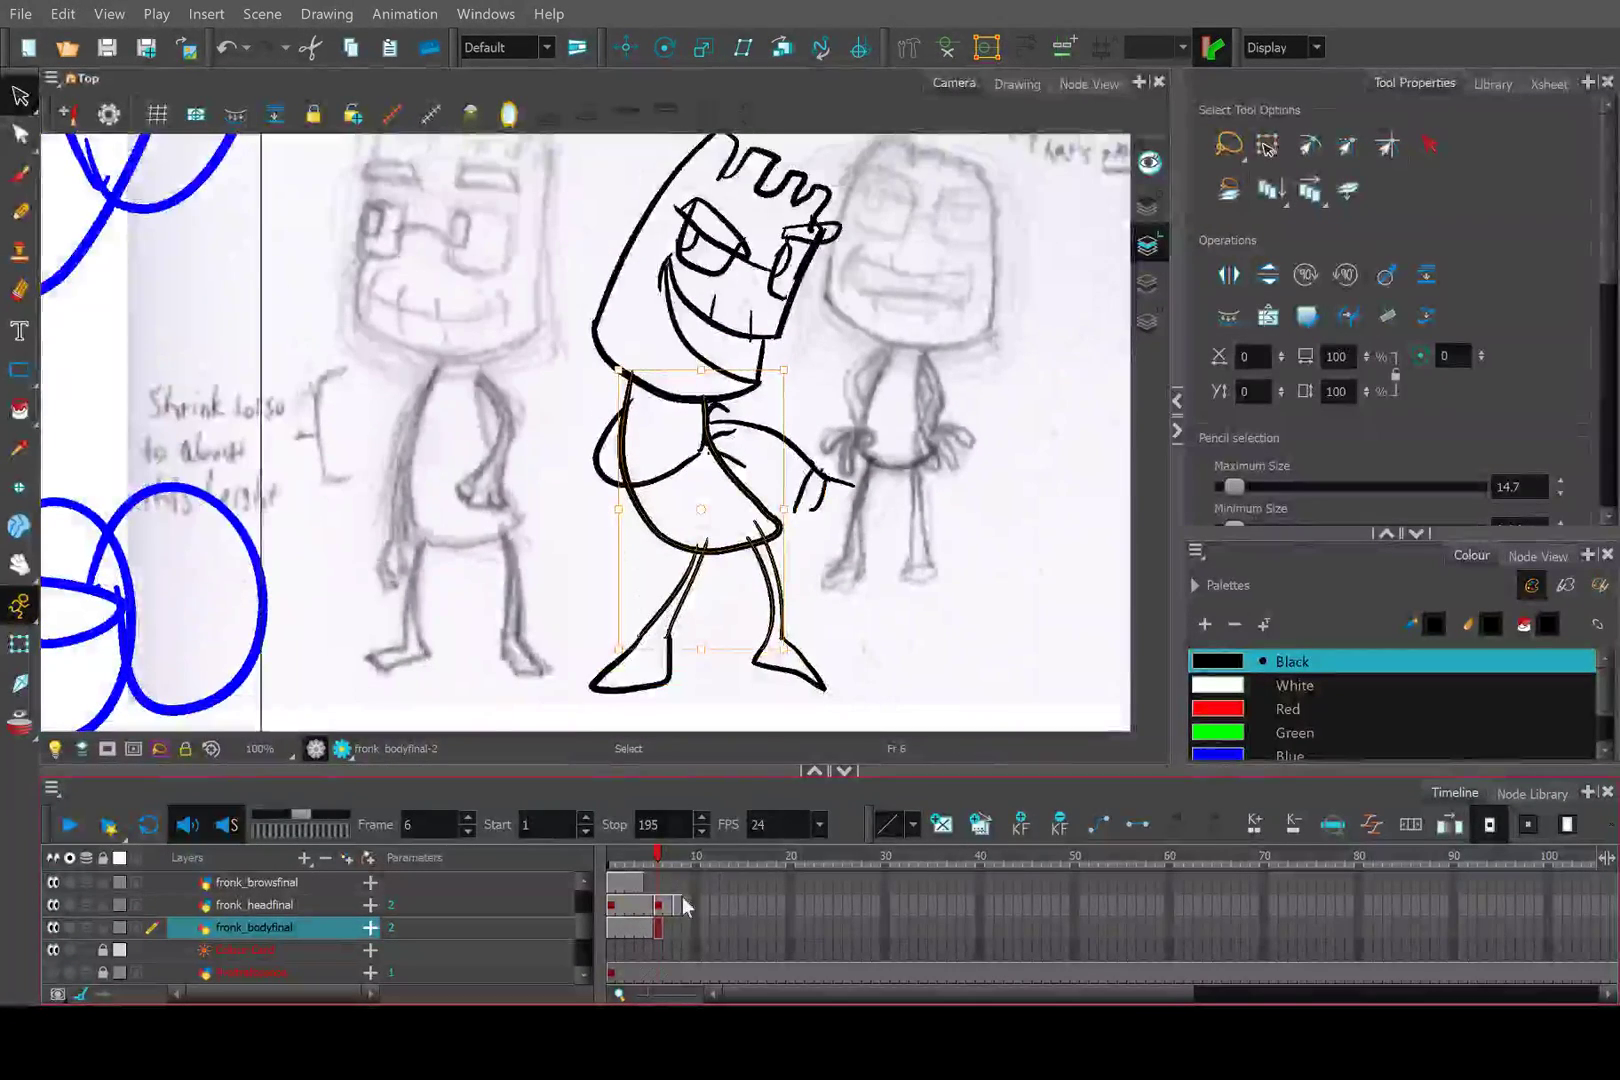
# Go to frame 1 and pick the first pose's arms drawing on the fronk_armsfinal layer with the Transform tool.
pyautogui.moveTo(655, 860)
pyautogui.mouseDown()
pyautogui.moveTo(638, 860)
pyautogui.moveTo(662, 860)
pyautogui.moveTo(643, 855)
pyautogui.moveTo(653, 845)
pyautogui.moveTo(612, 848)
pyautogui.mouseUp()
pyautogui.scroll(3, 318, 951)
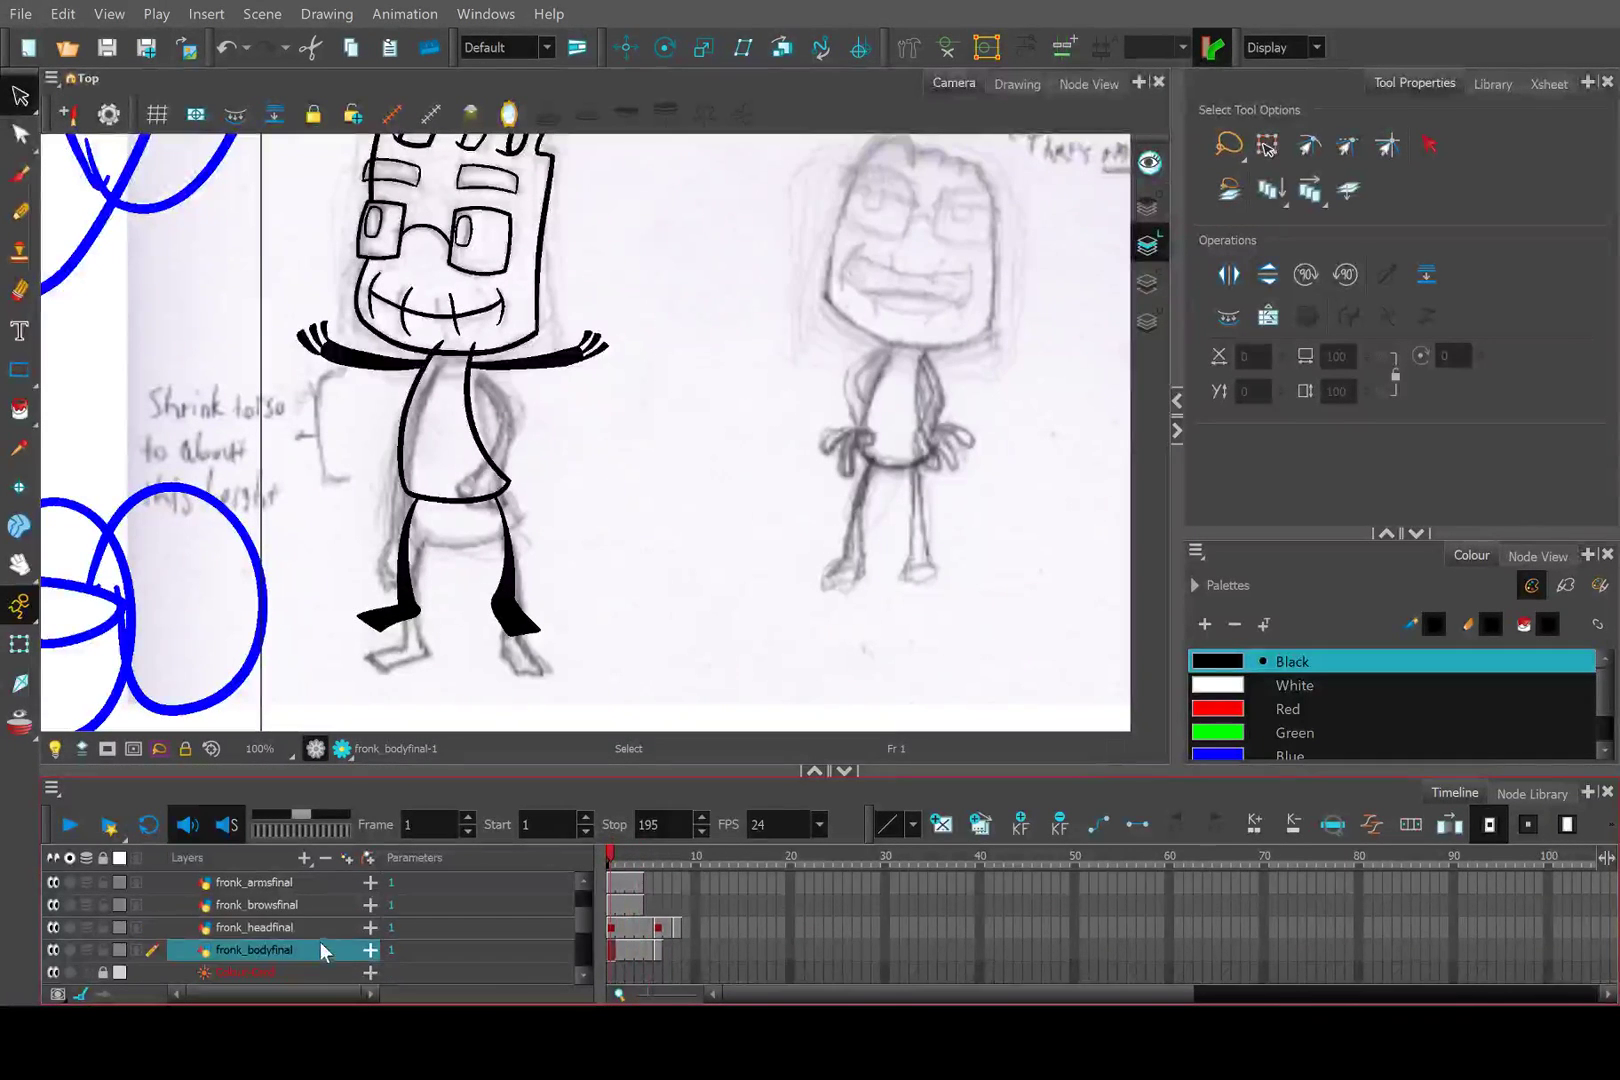
pyautogui.click(260, 927)
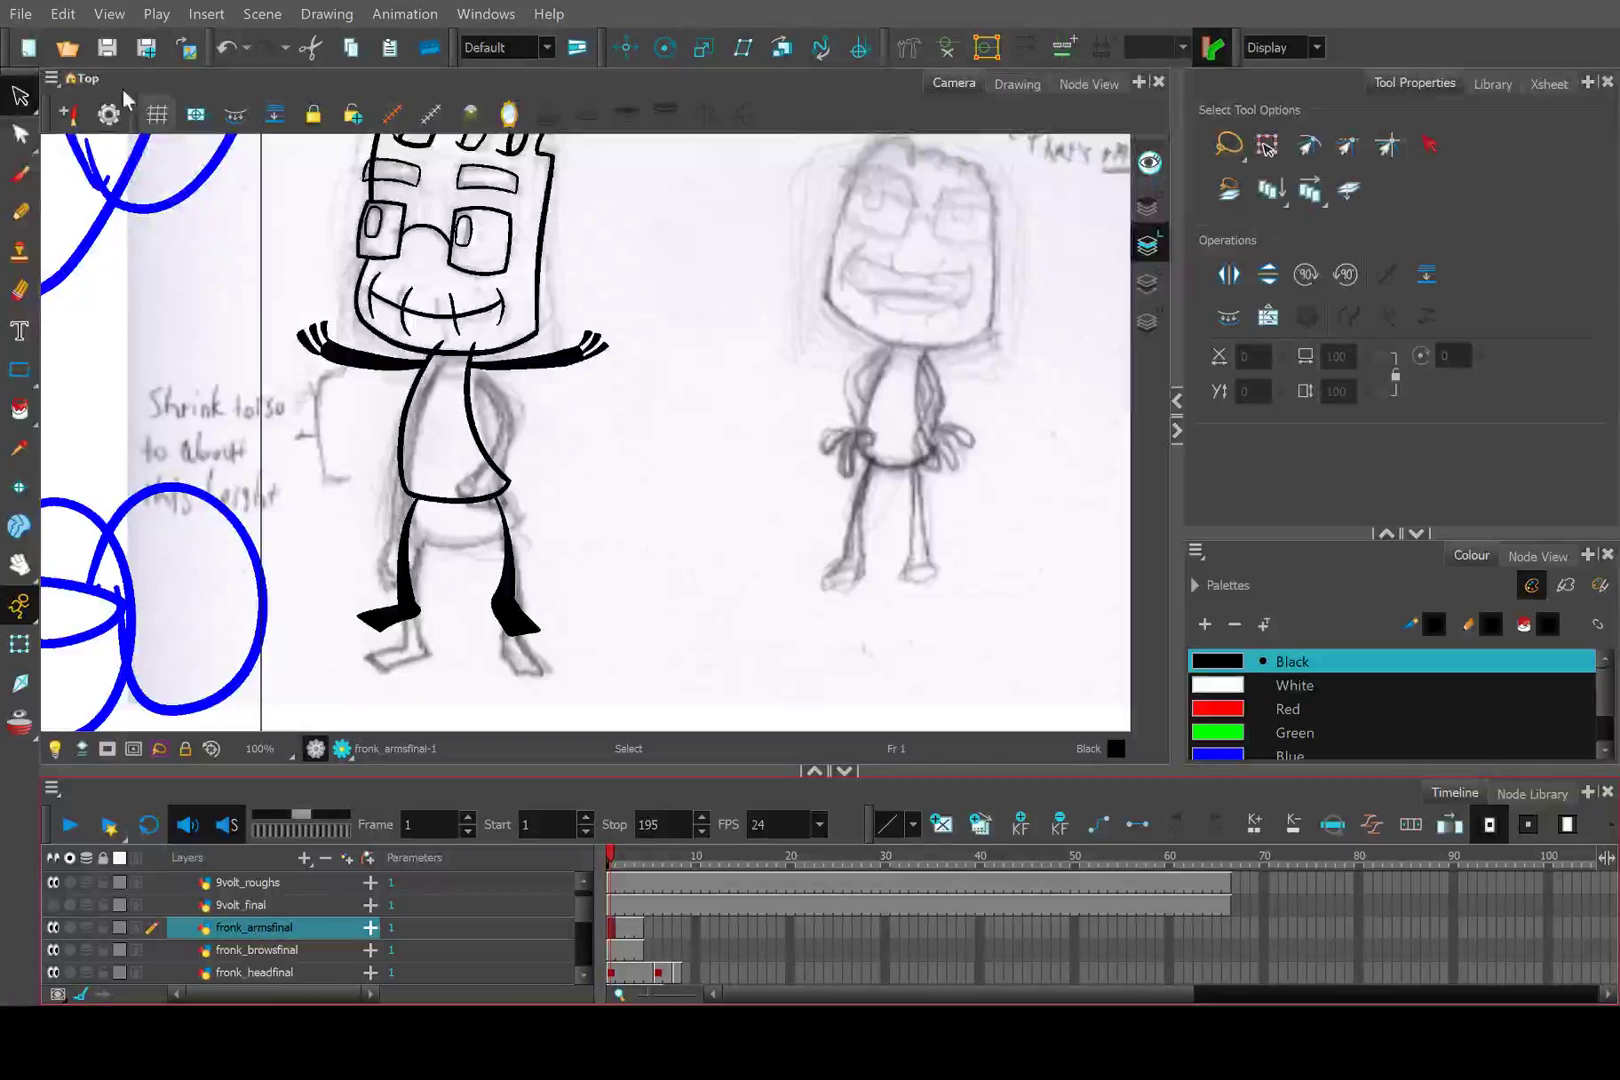
pyautogui.click(19, 133)
pyautogui.scroll(4, 265, 300)
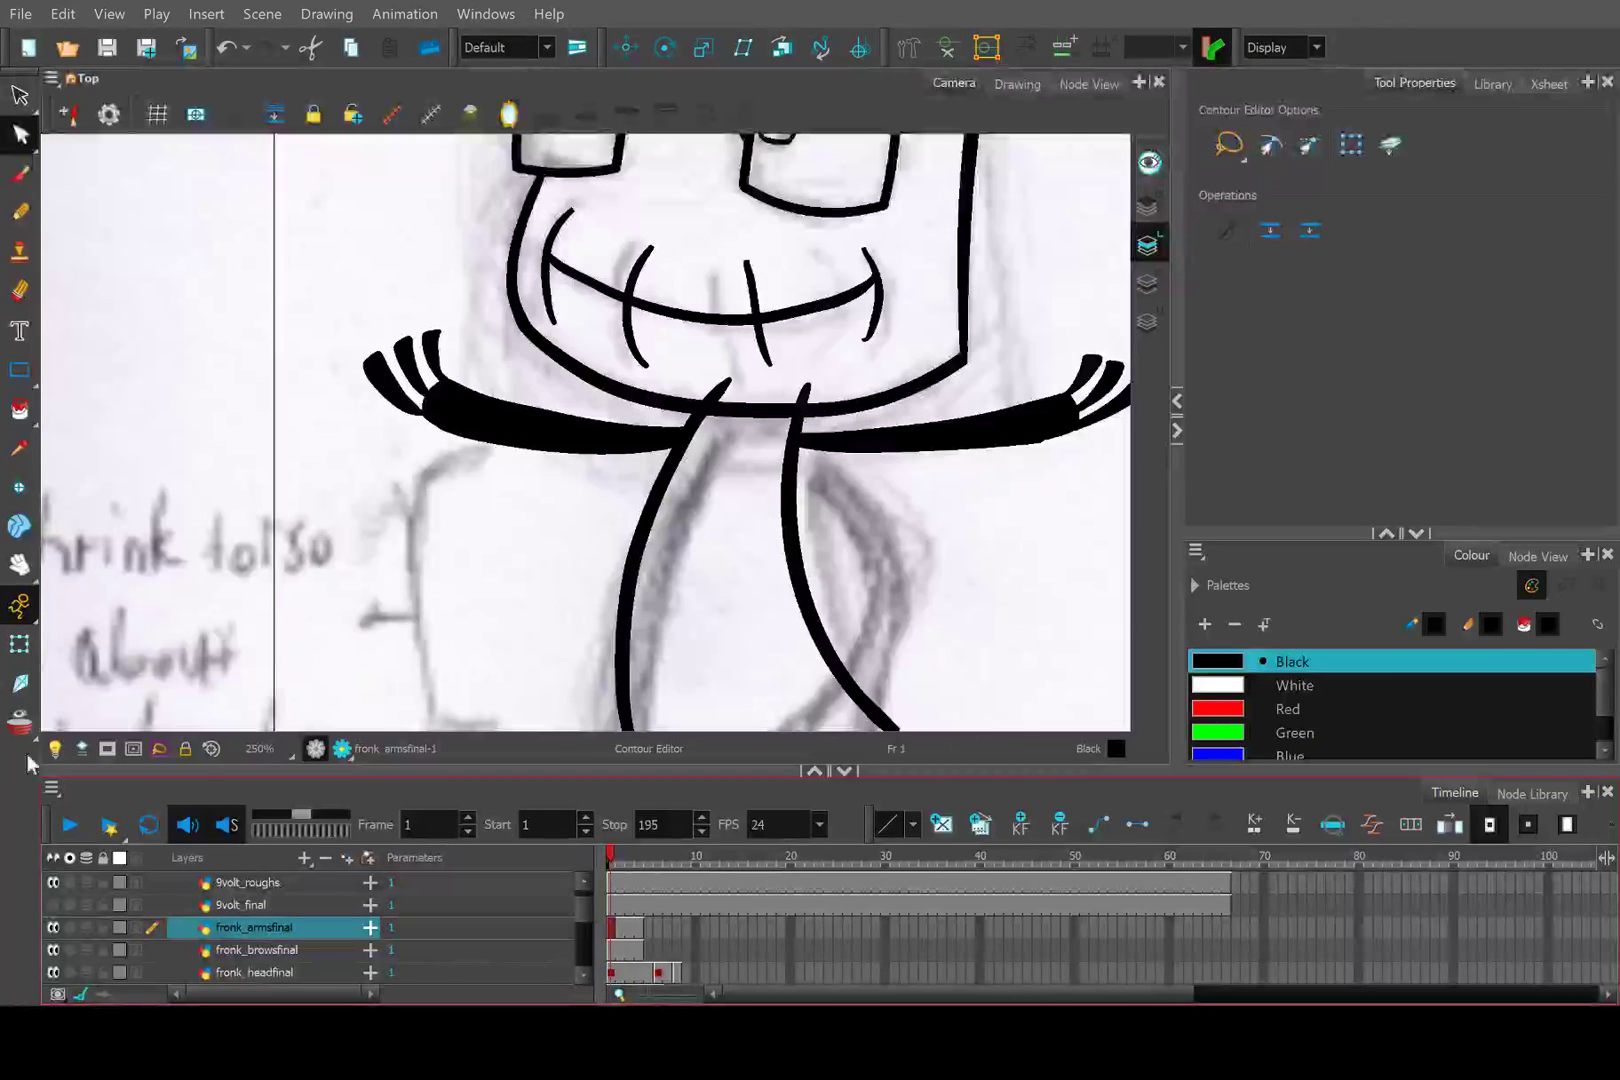
pyautogui.click(19, 644)
pyautogui.moveTo(755, 334); pyautogui.dragTo(751, 362)
pyautogui.moveTo(625, 440); pyautogui.dragTo(535, 443)
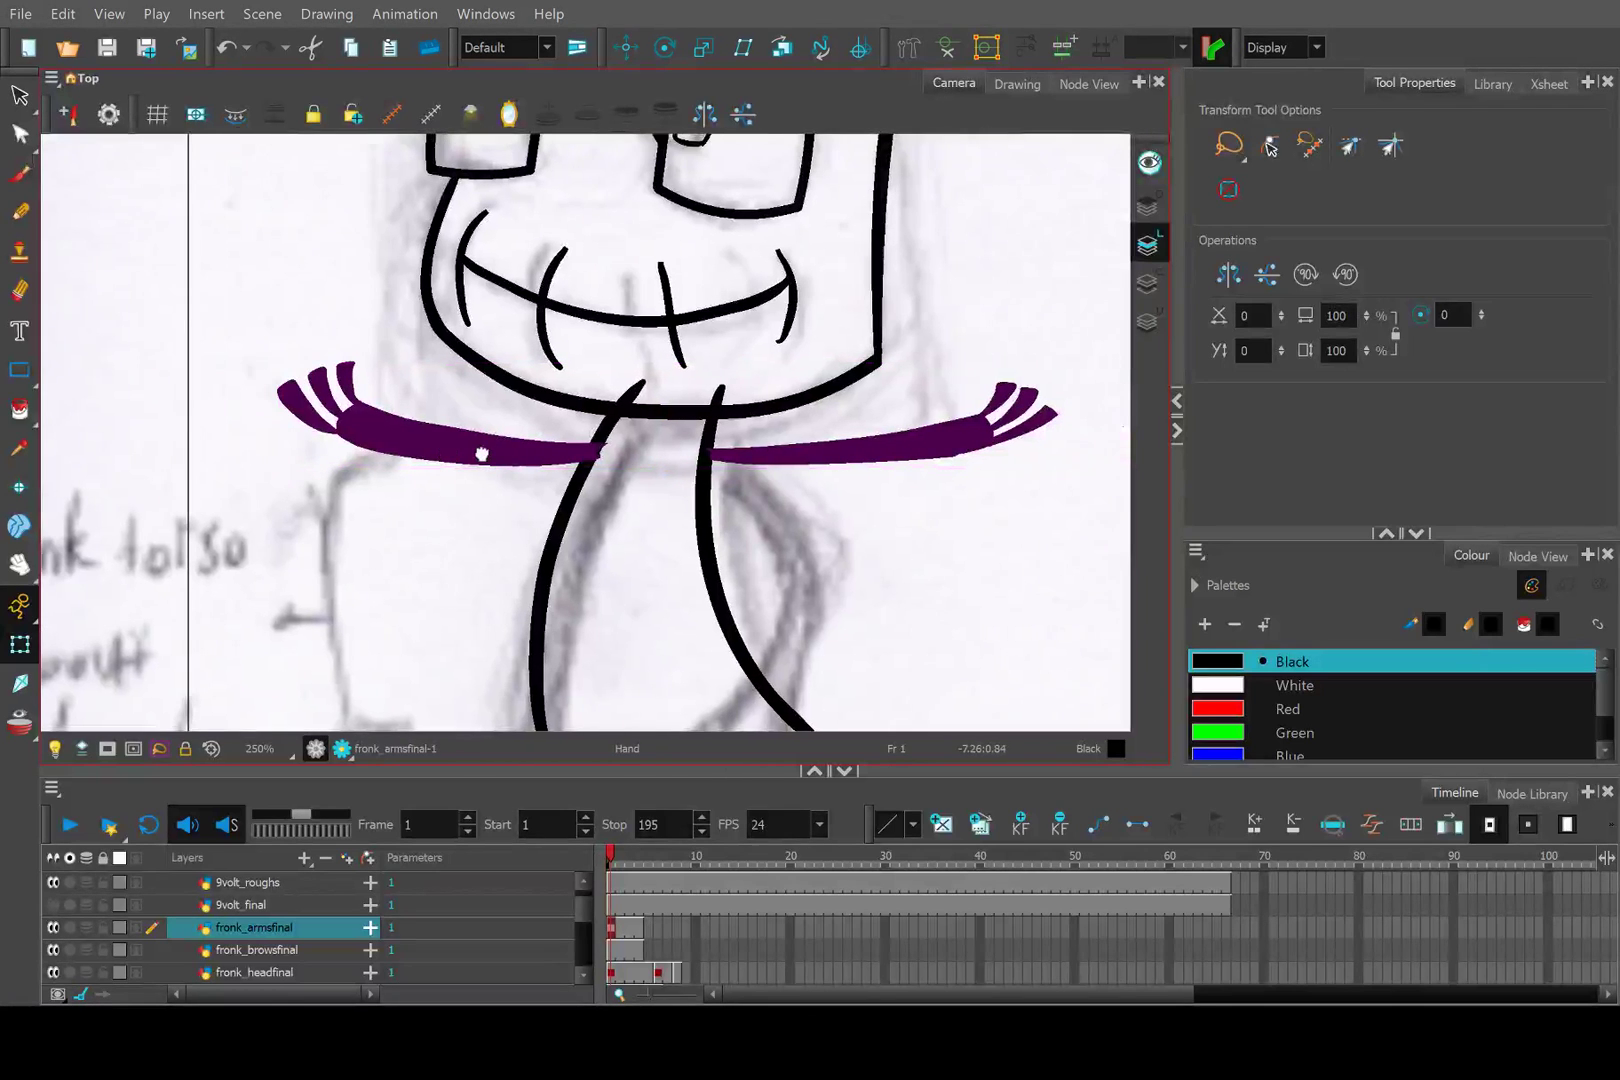
pyautogui.moveTo(437, 445)
pyautogui.mouseDown()
pyautogui.moveTo(434, 427)
pyautogui.moveTo(430, 448)
pyautogui.mouseUp()
# Lock the sketch_fronkkeys layer against accidental selection and return to the fronk character layers.
pyautogui.scroll(-3, 362, 553)
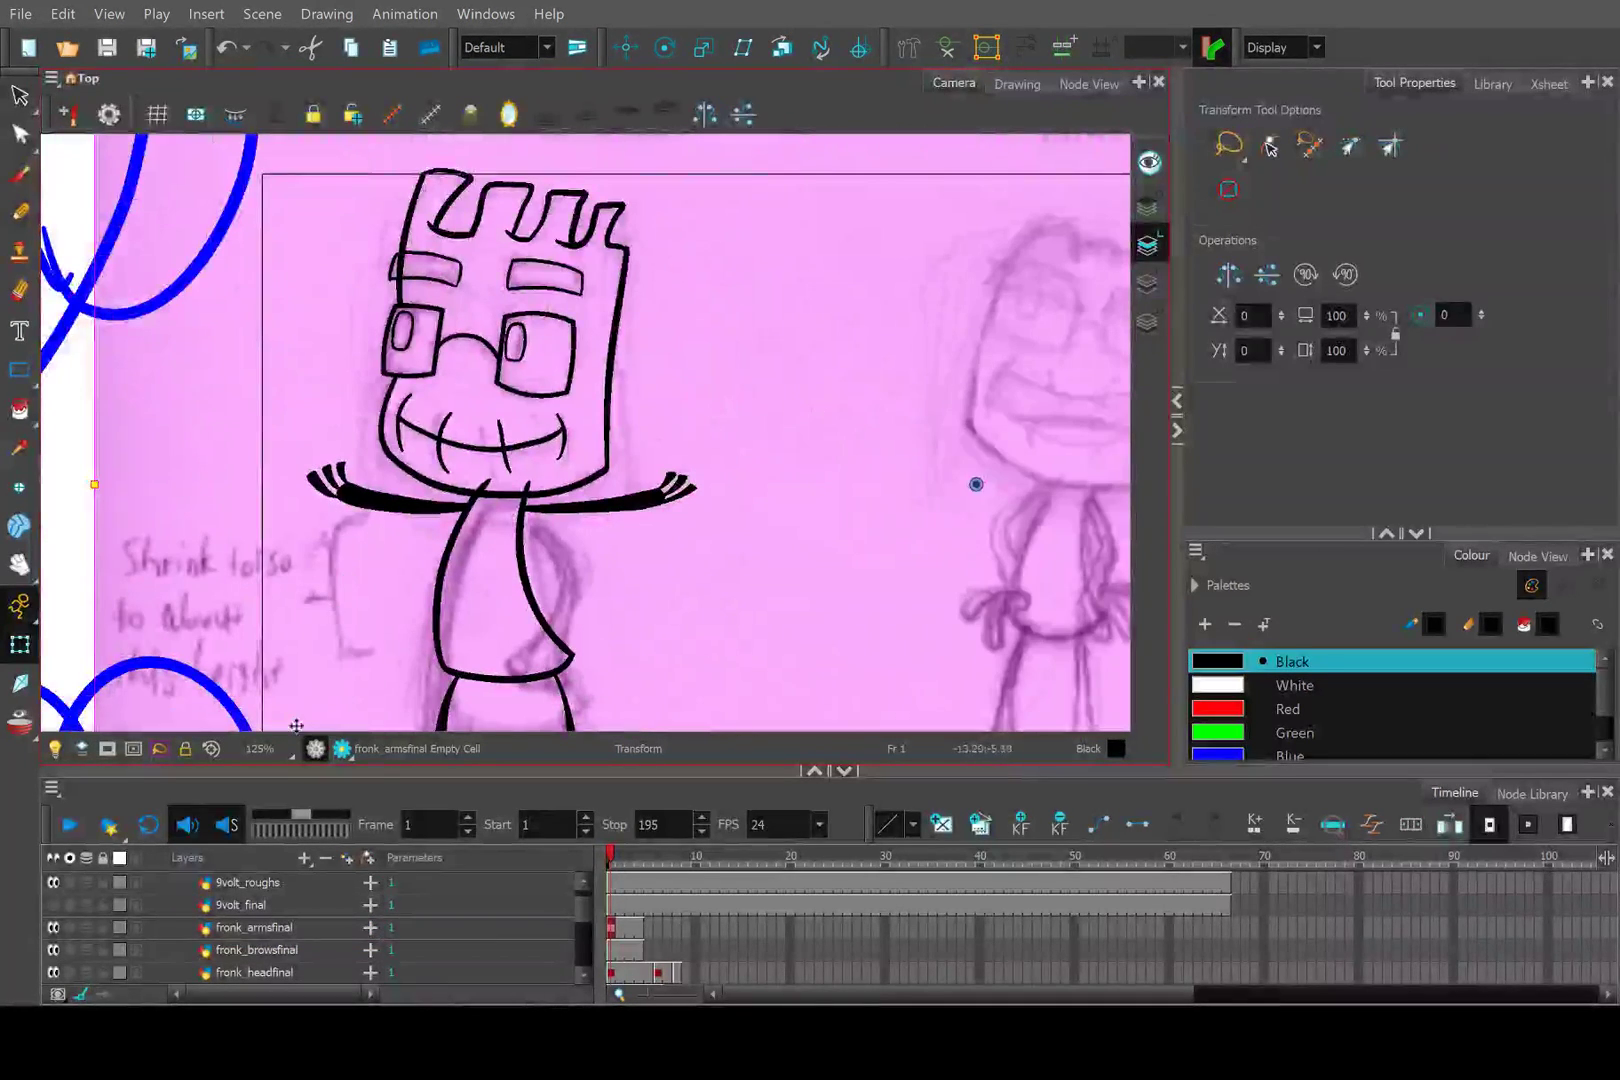
pyautogui.scroll(2, 580, 947)
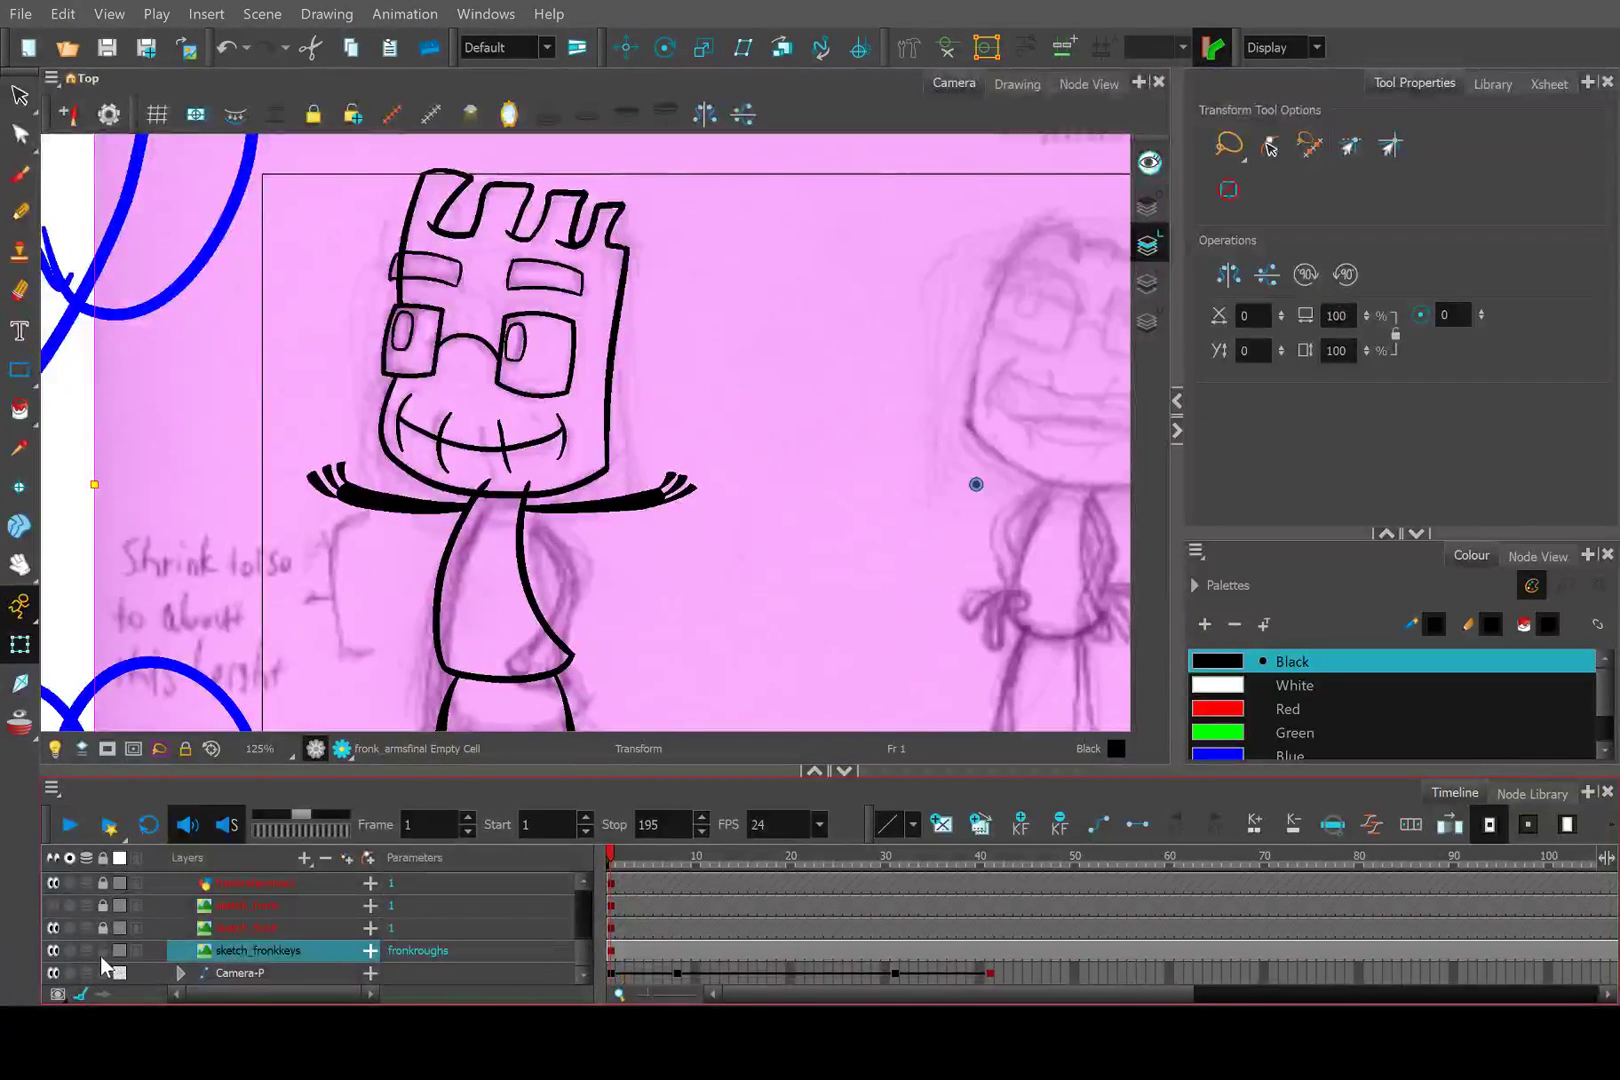
pyautogui.scroll(2, 593, 915)
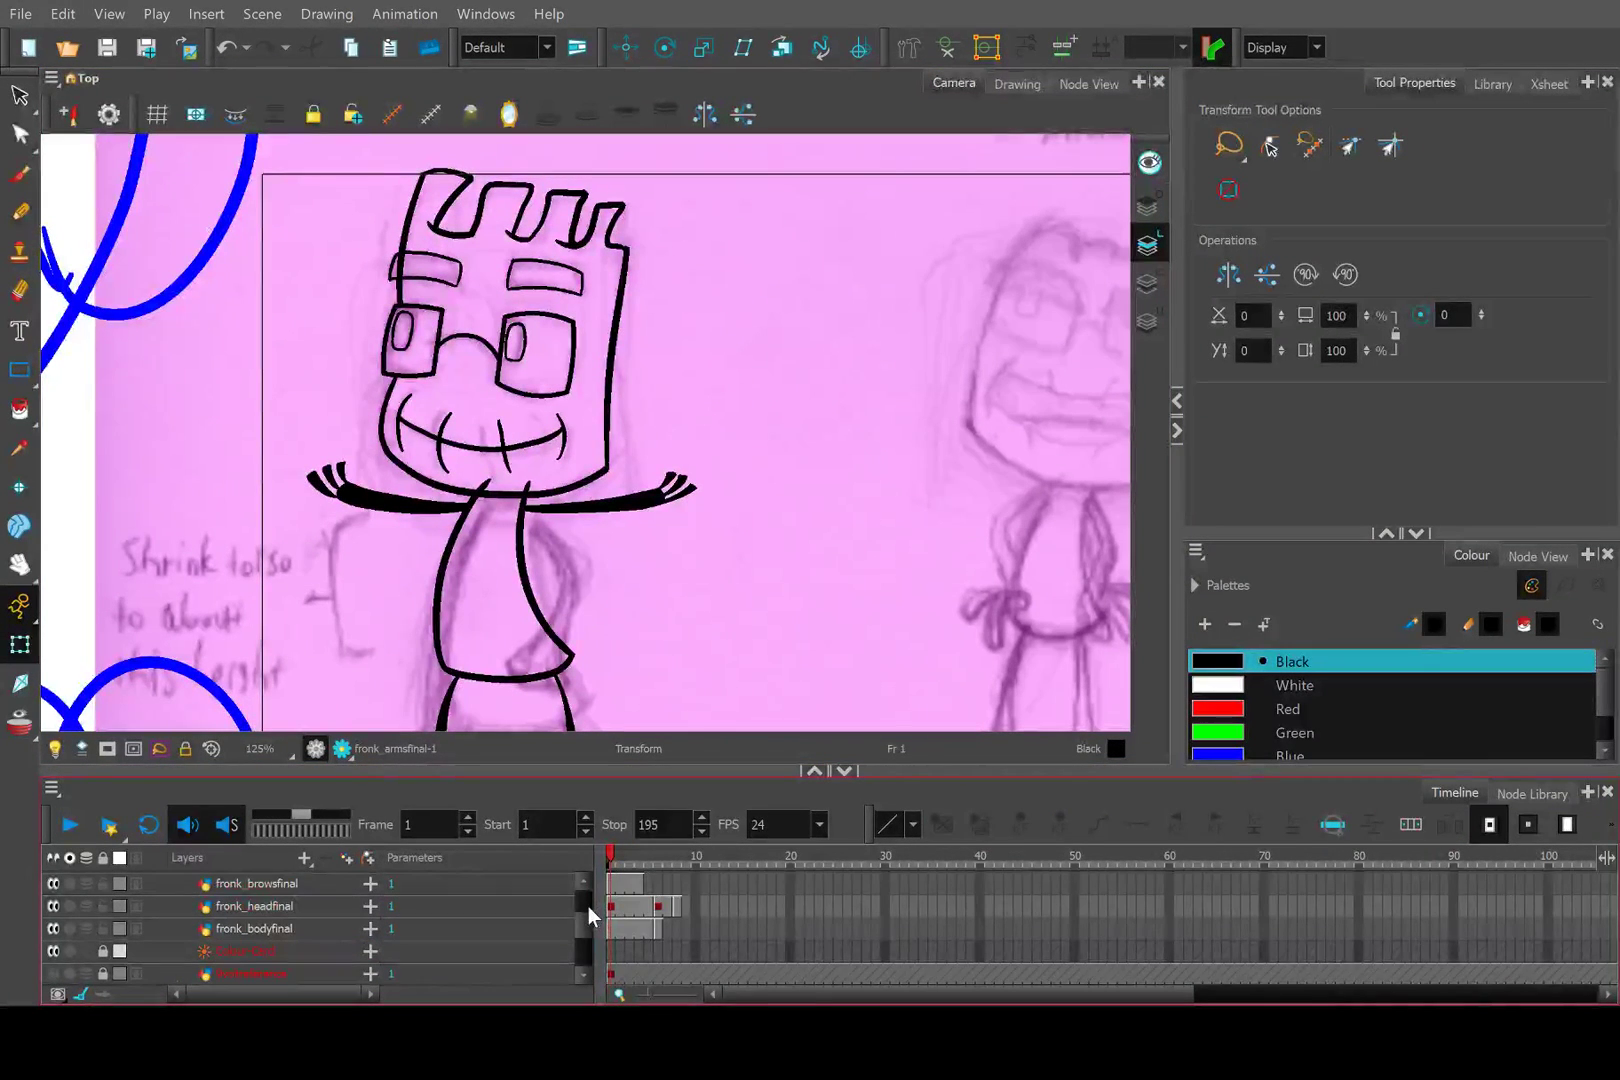
pyautogui.scroll(2, 593, 915)
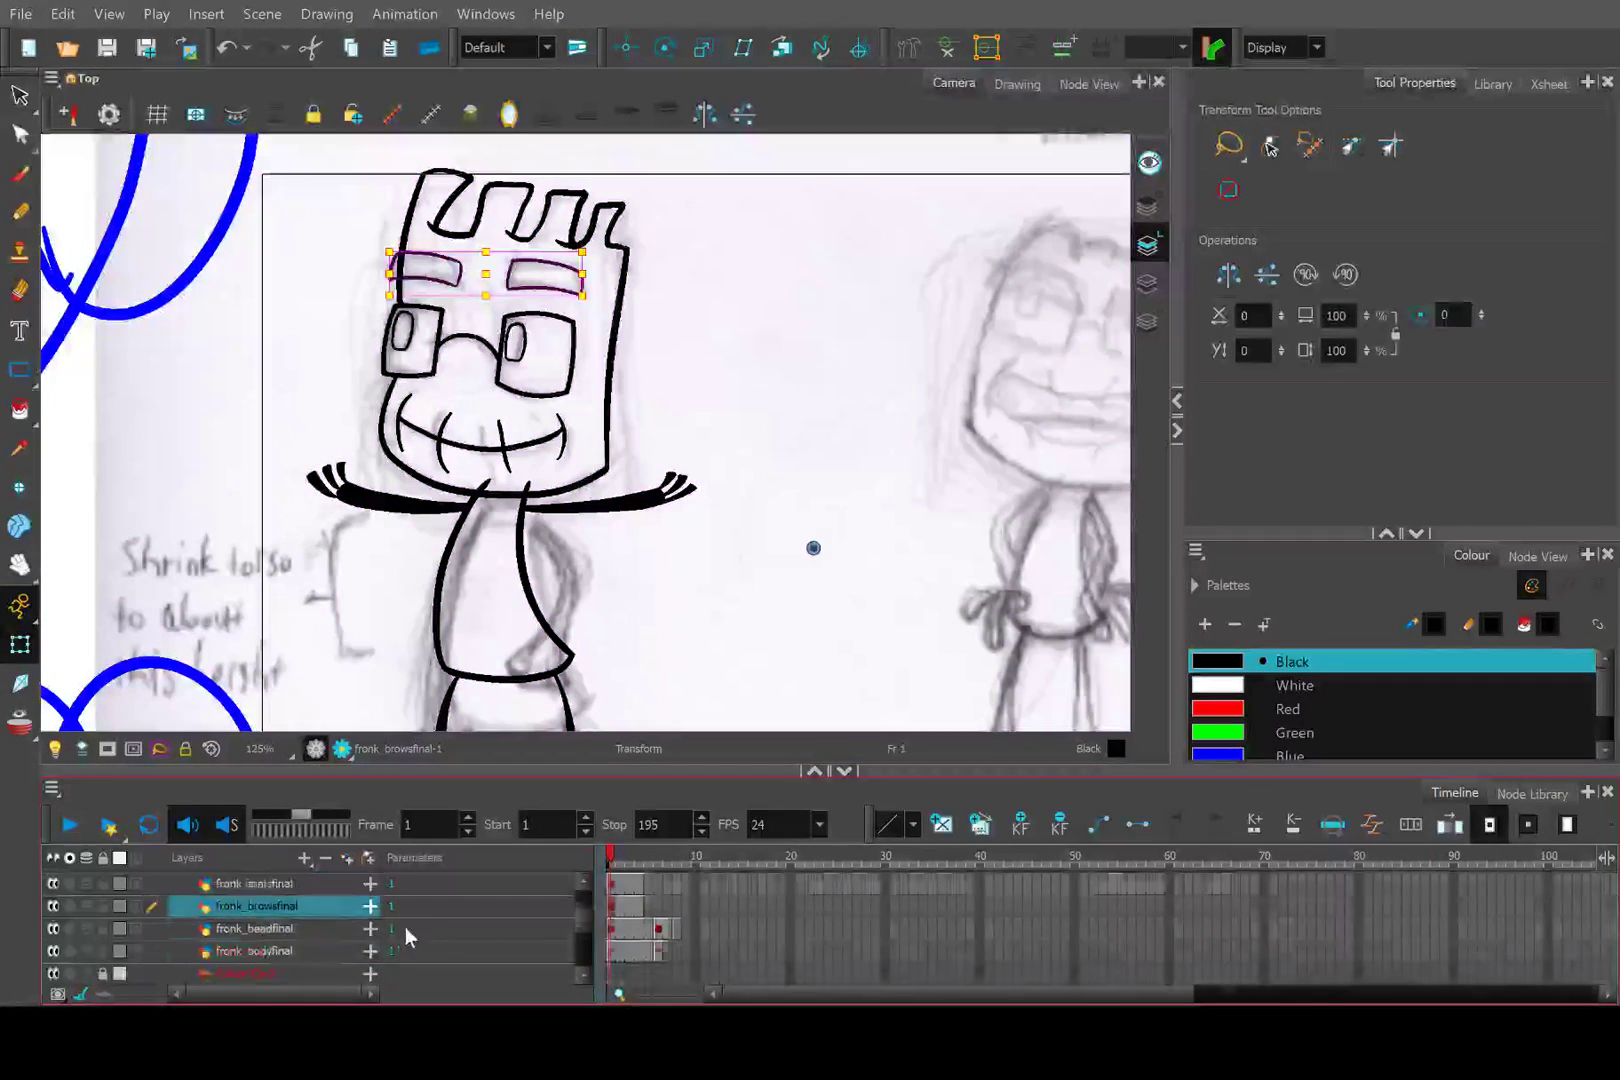
# Check the fronk_armsfinal drawing across frames 2 to 6, comparing the first pose with the leaning pose.
pyautogui.click(626, 930)
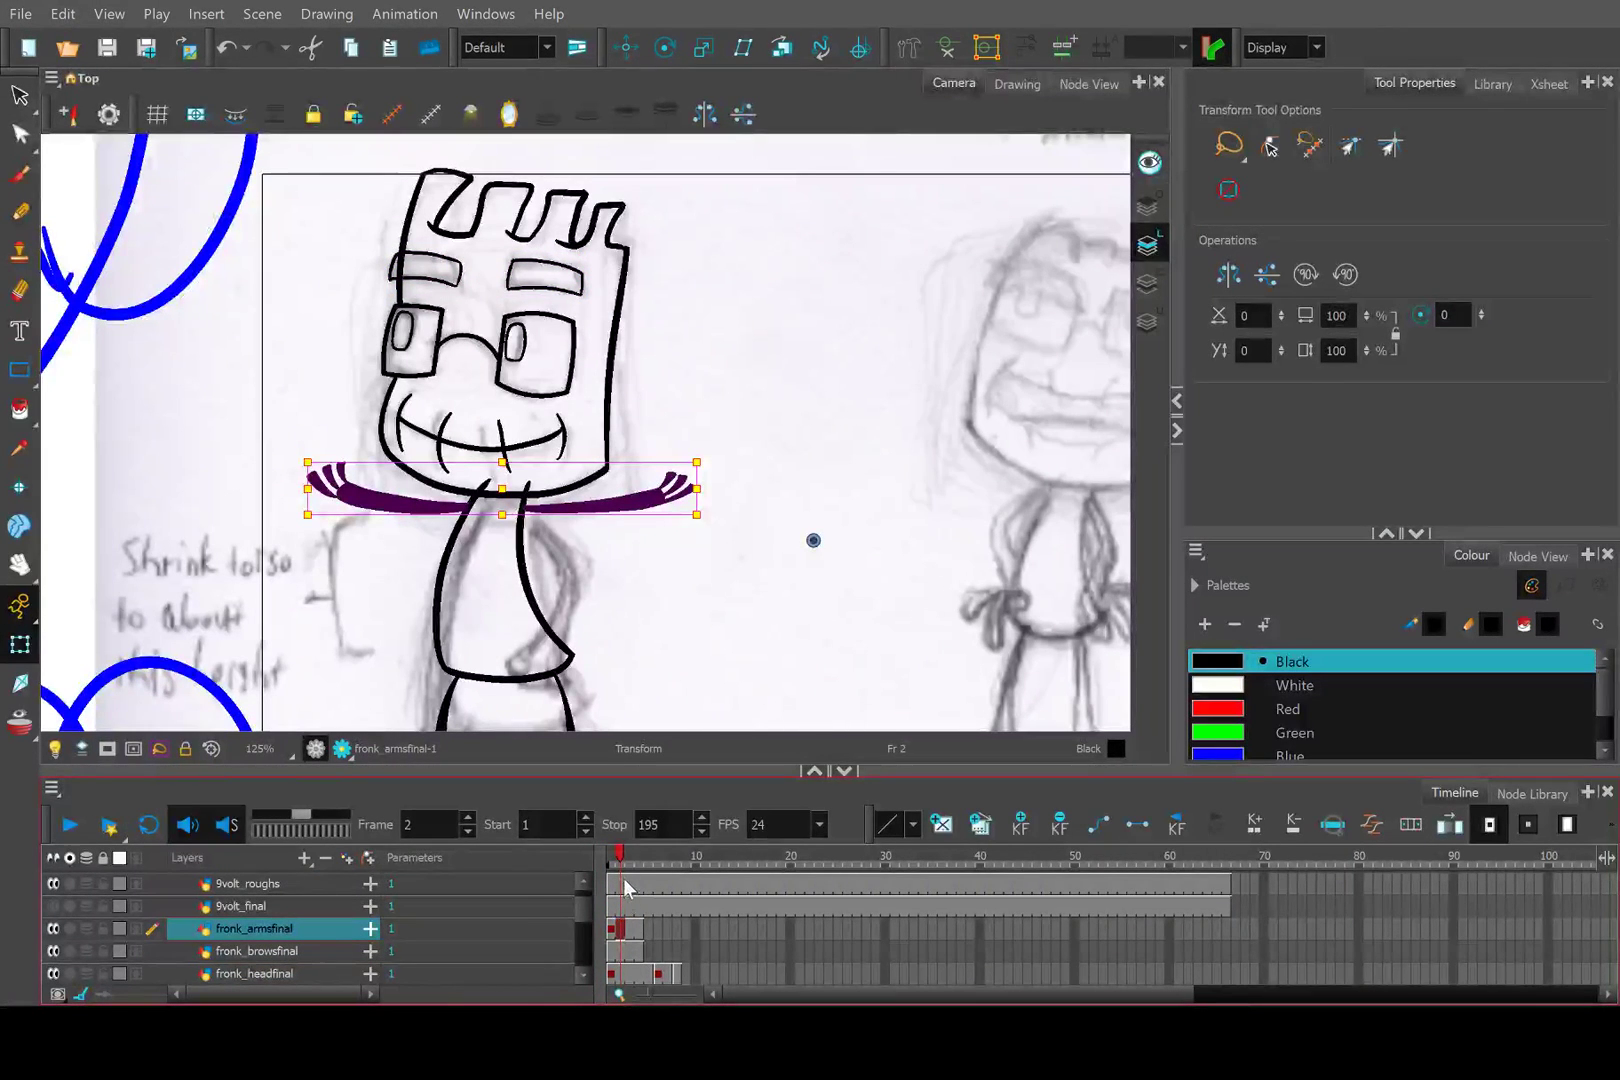
pyautogui.click(648, 860)
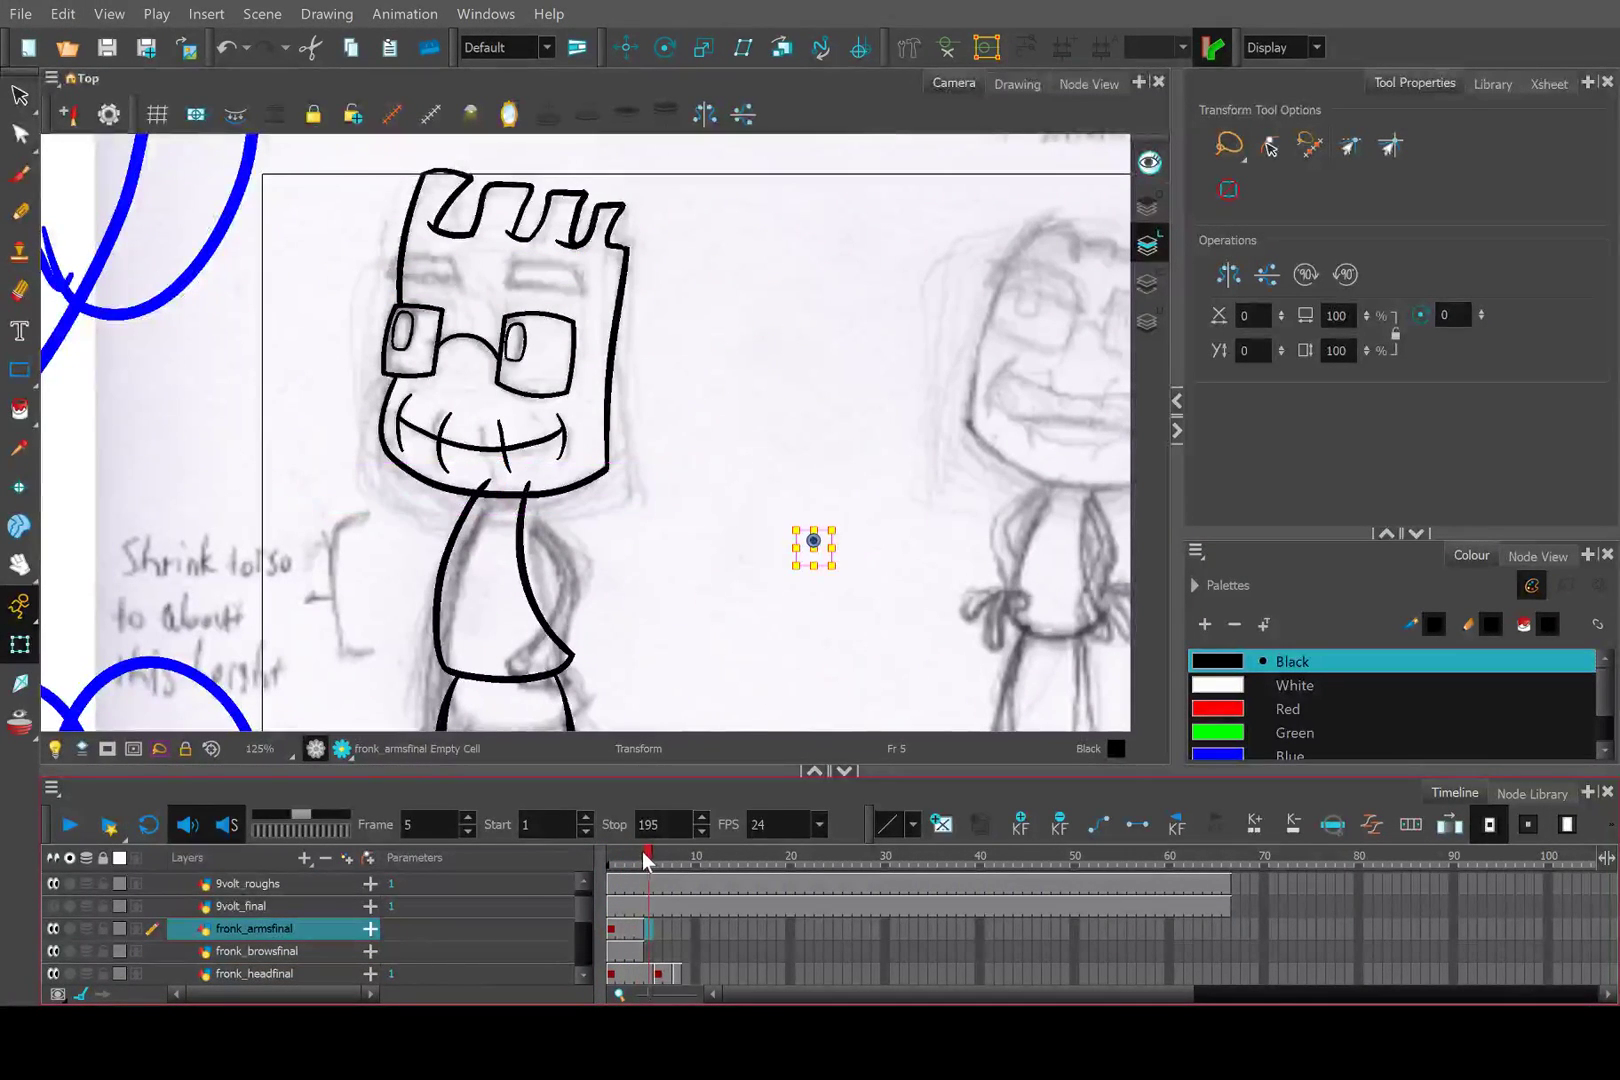
pyautogui.click(632, 858)
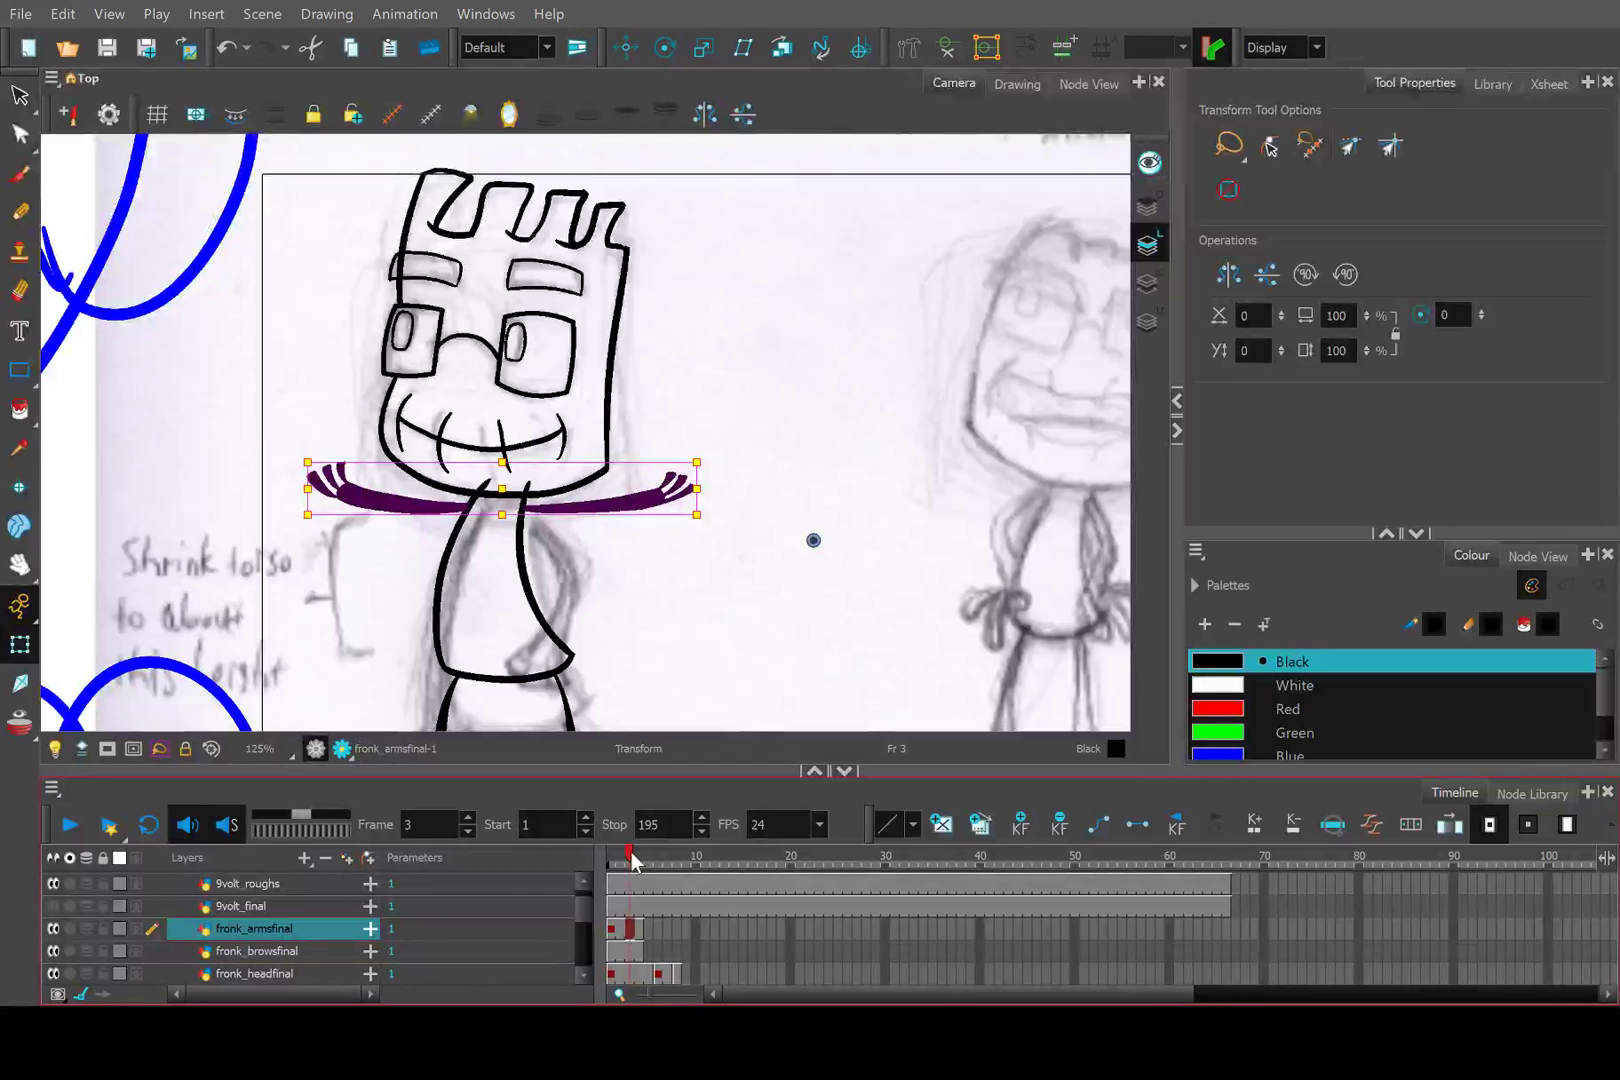
pyautogui.moveTo(632, 858); pyautogui.dragTo(658, 858)
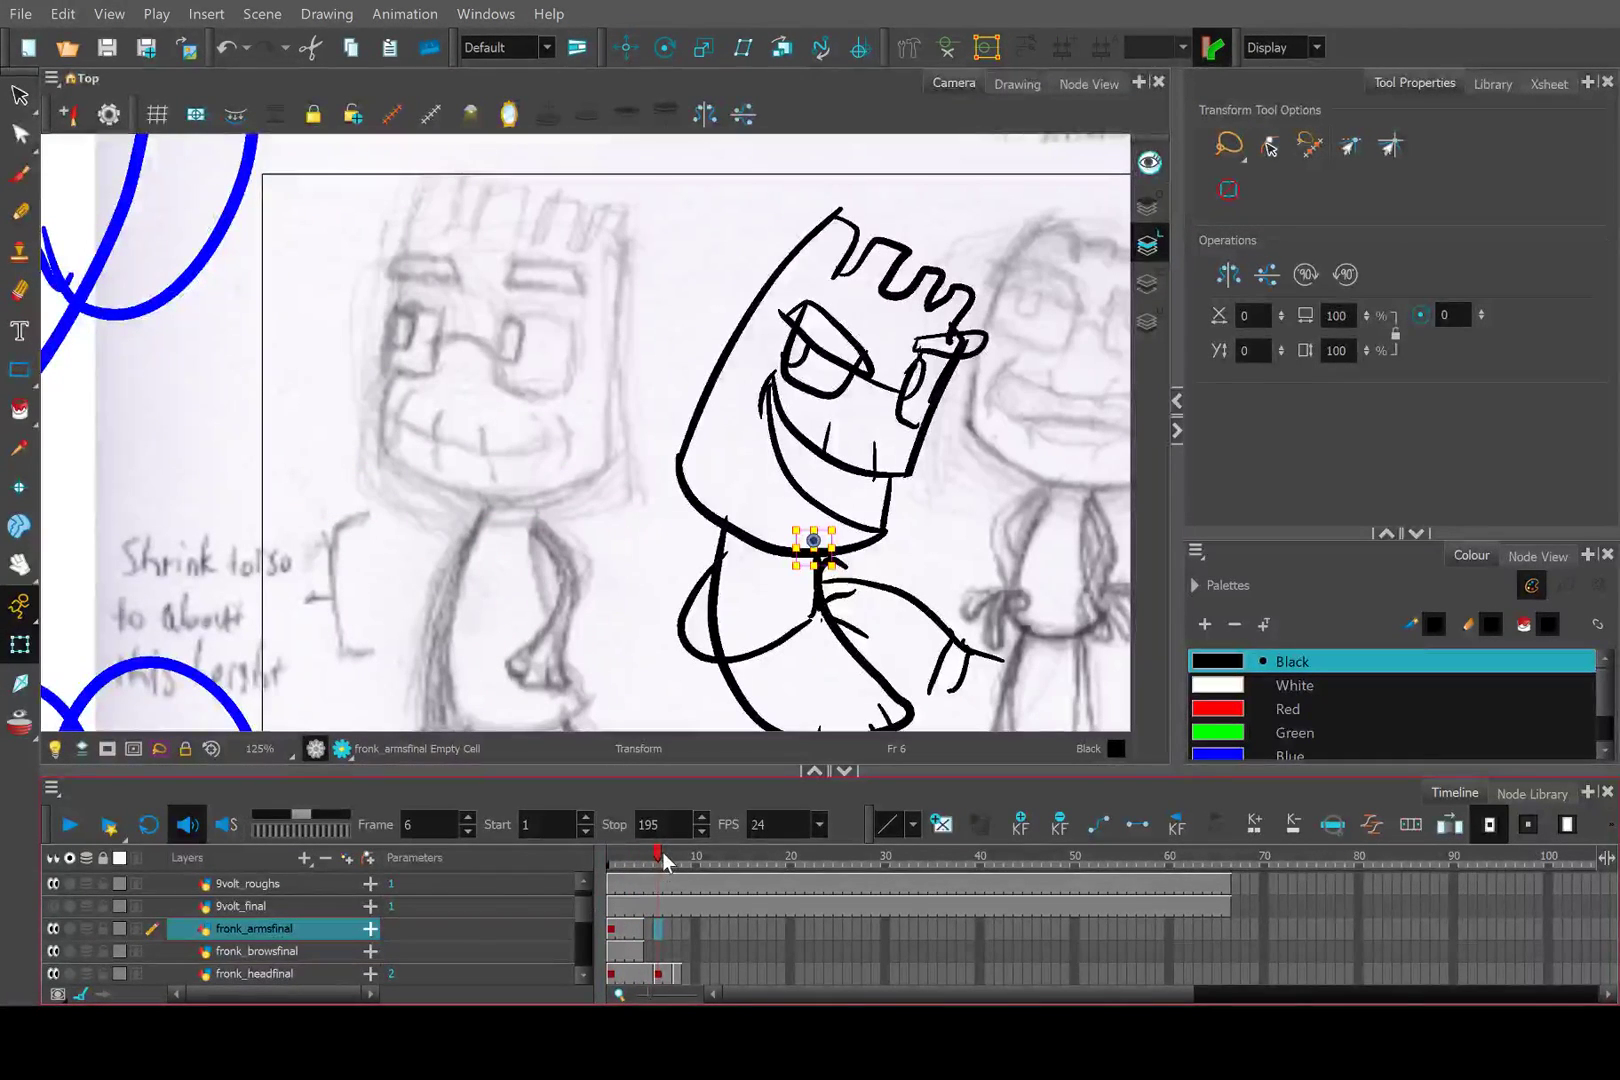
pyautogui.moveTo(664, 862)
pyautogui.mouseDown()
pyautogui.moveTo(651, 860)
pyautogui.moveTo(664, 862)
pyautogui.mouseUp()
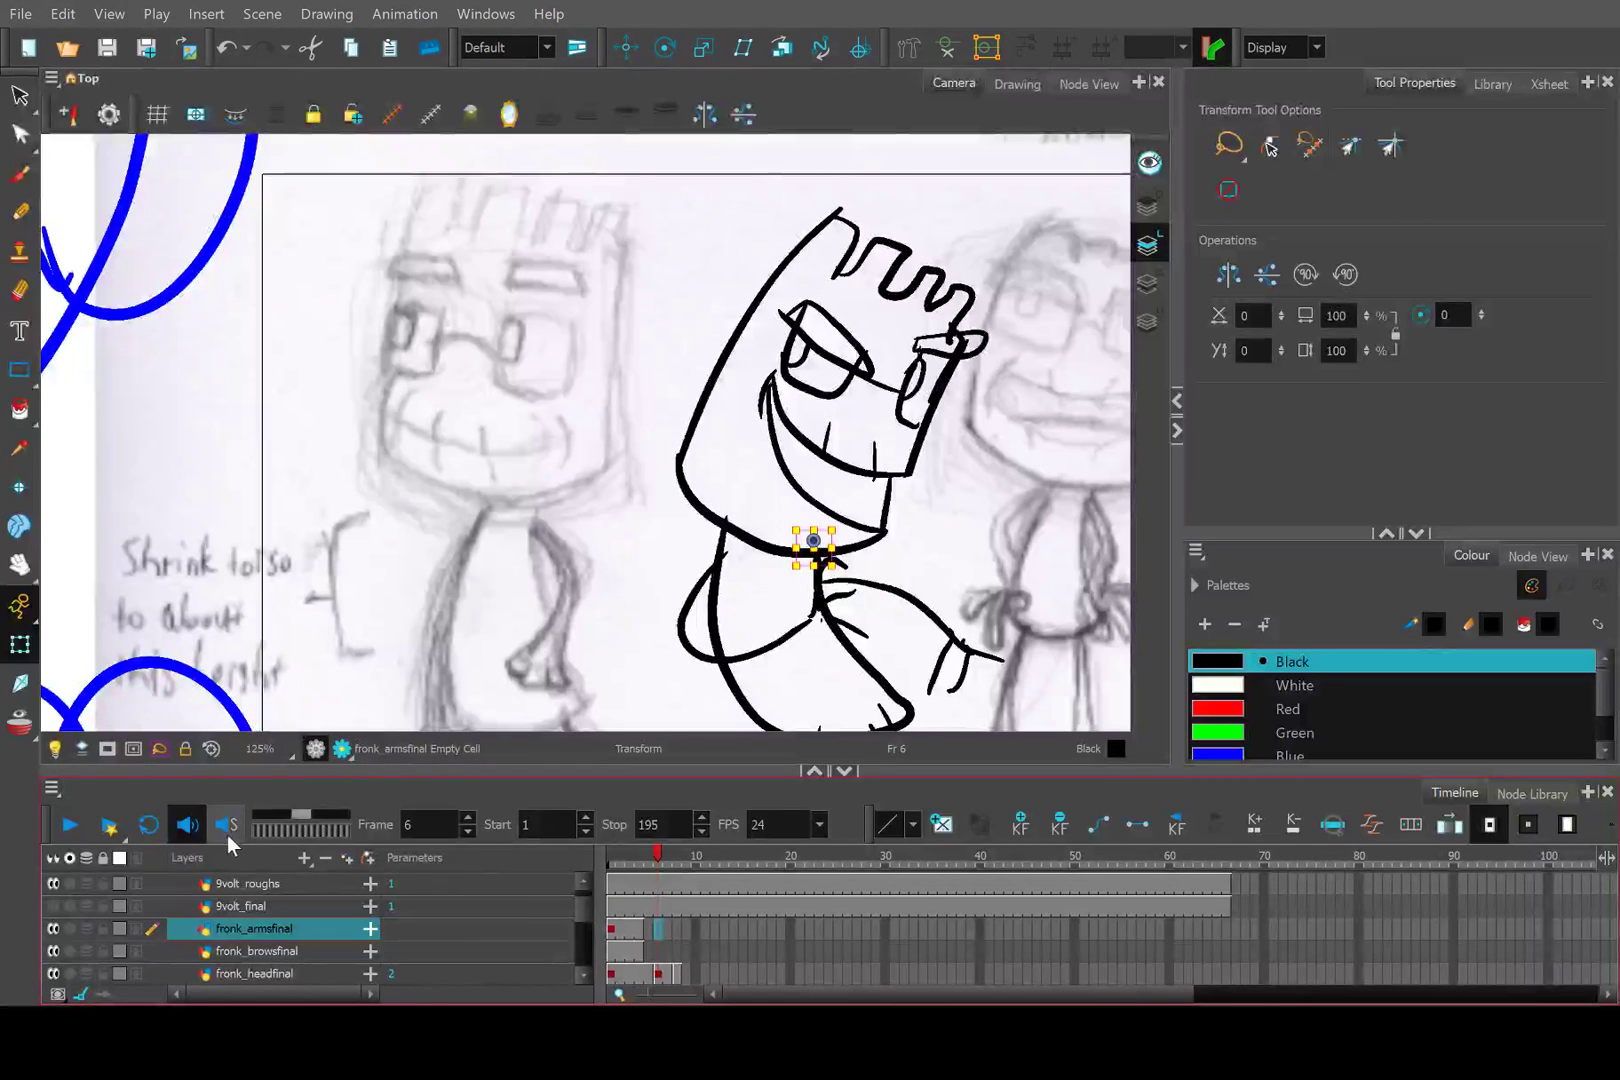
pyautogui.click(641, 862)
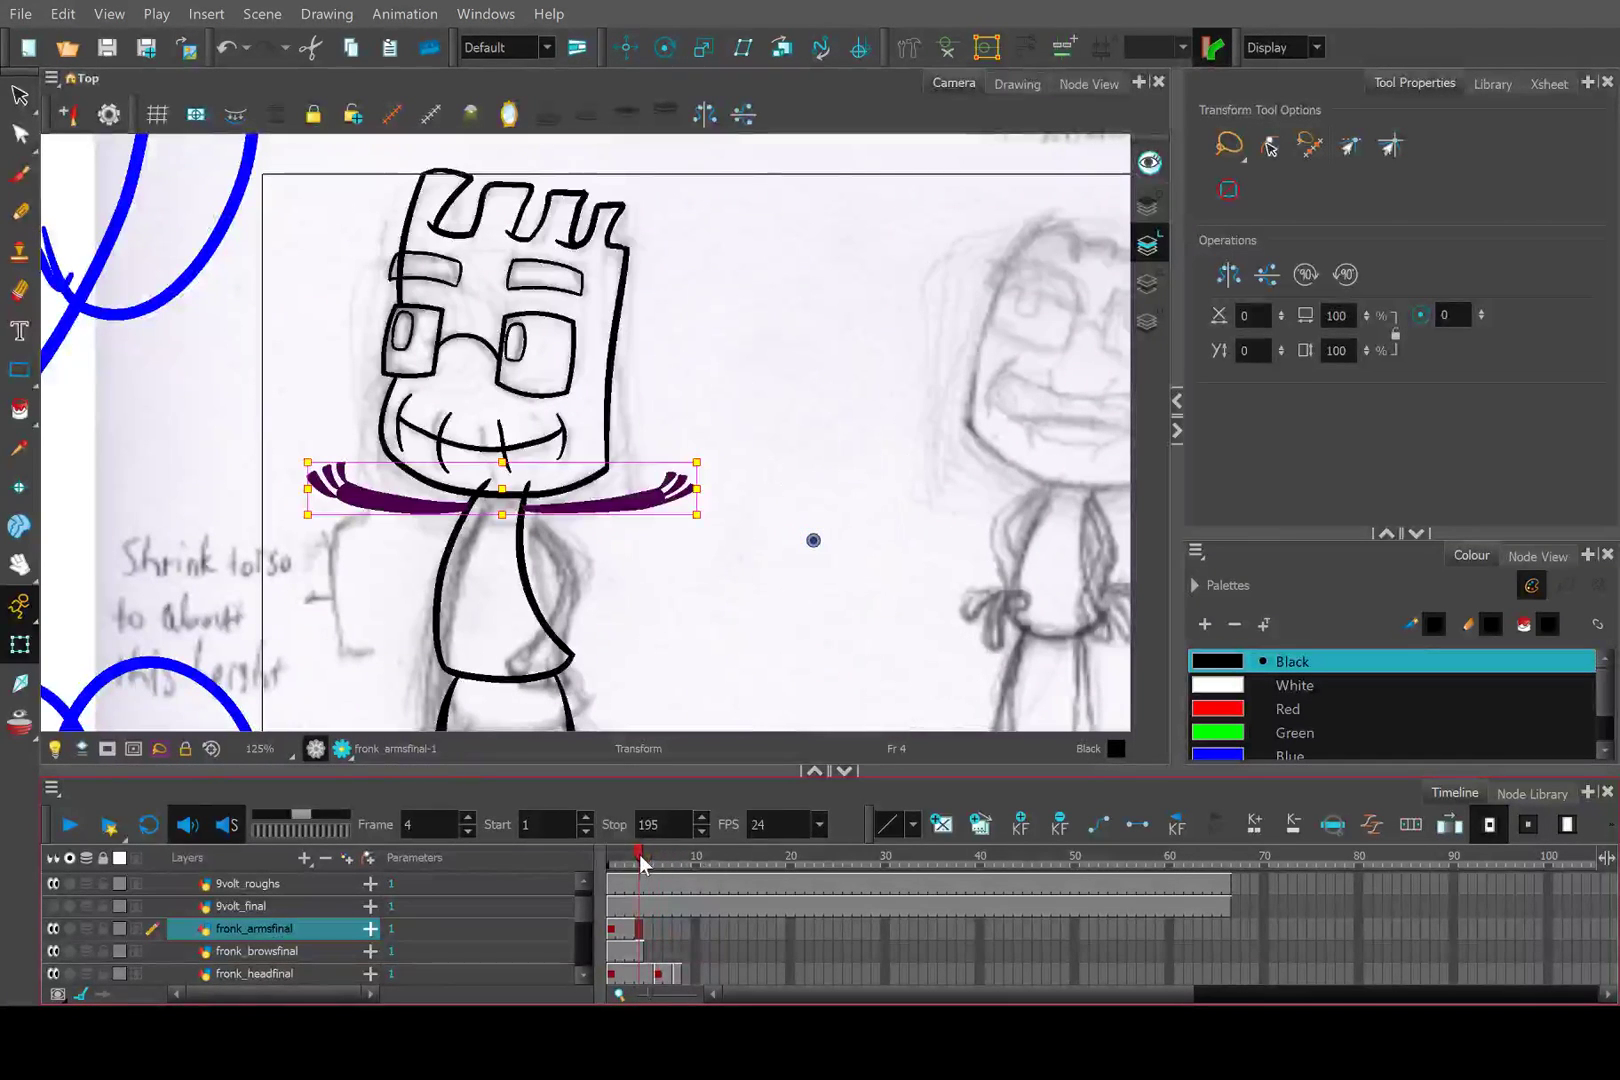
pyautogui.moveTo(641, 862)
pyautogui.mouseDown()
pyautogui.moveTo(672, 866)
pyautogui.moveTo(644, 862)
pyautogui.moveTo(659, 862)
pyautogui.mouseUp()
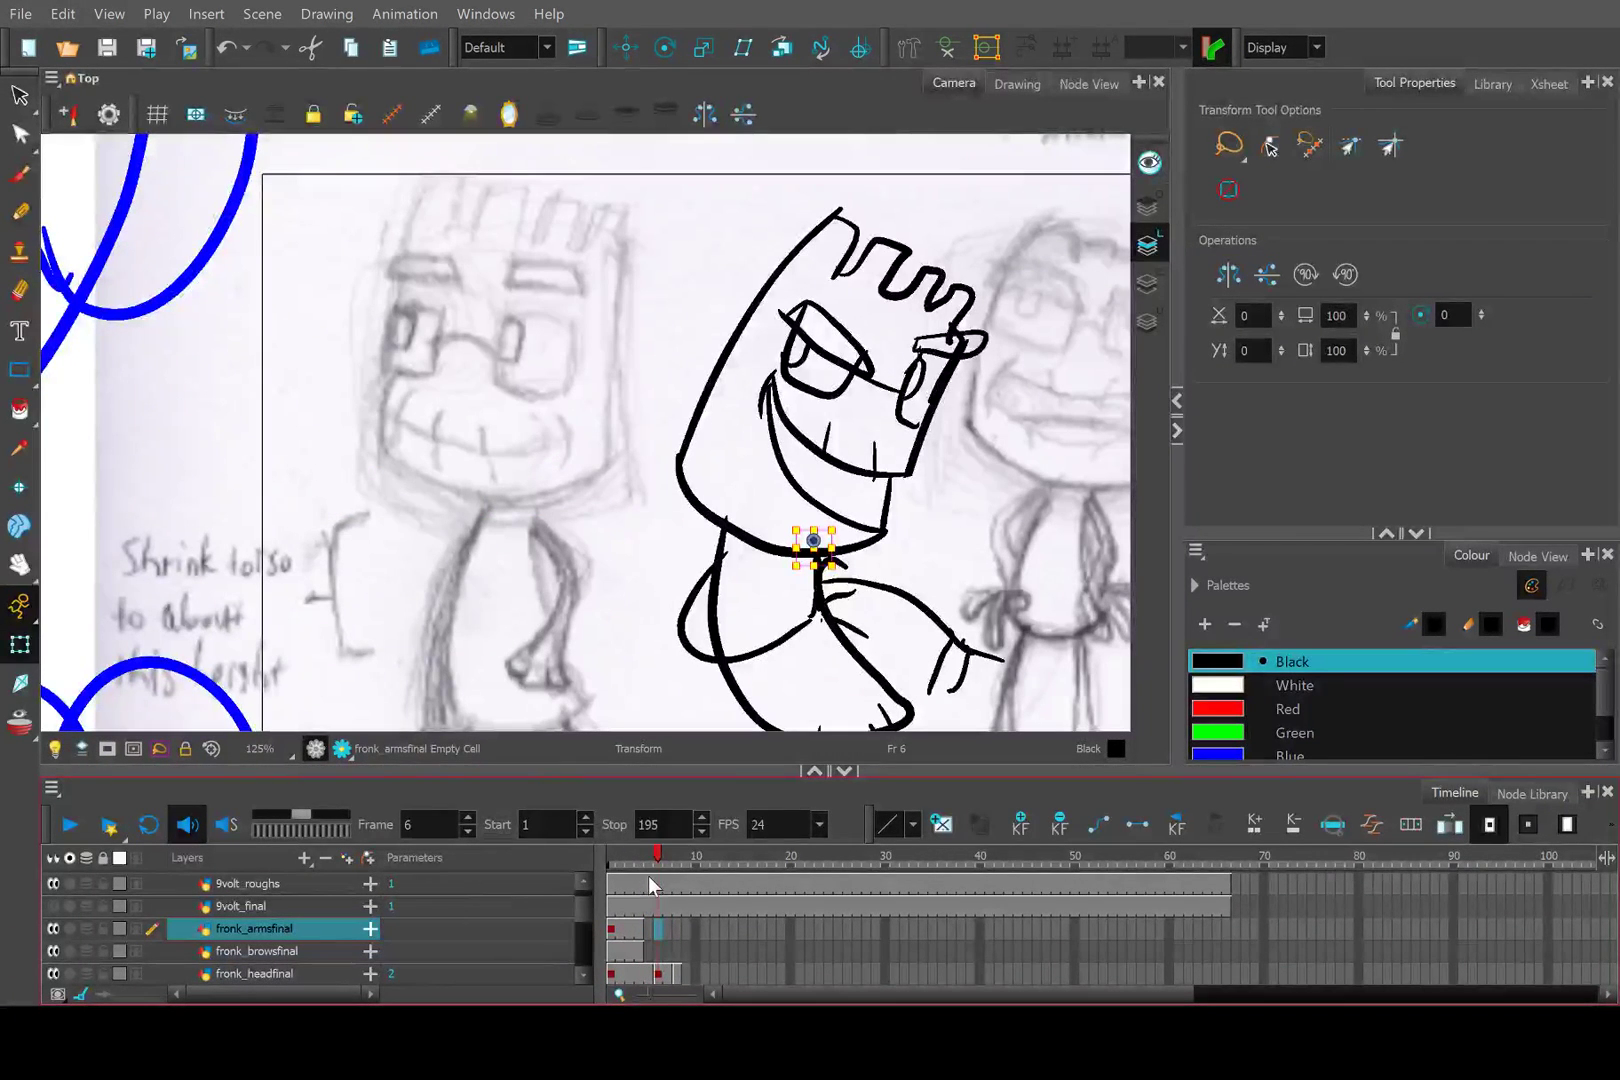
pyautogui.moveTo(659, 862)
pyautogui.mouseDown()
pyautogui.moveTo(644, 862)
pyautogui.moveTo(661, 862)
pyautogui.moveTo(651, 853)
pyautogui.moveTo(658, 883)
pyautogui.mouseUp()
# Remove both eyebrow strokes from the leaning pose's fronk_headfinal drawing at frame 6.
pyautogui.moveTo(500, 495); pyautogui.dragTo(443, 410)
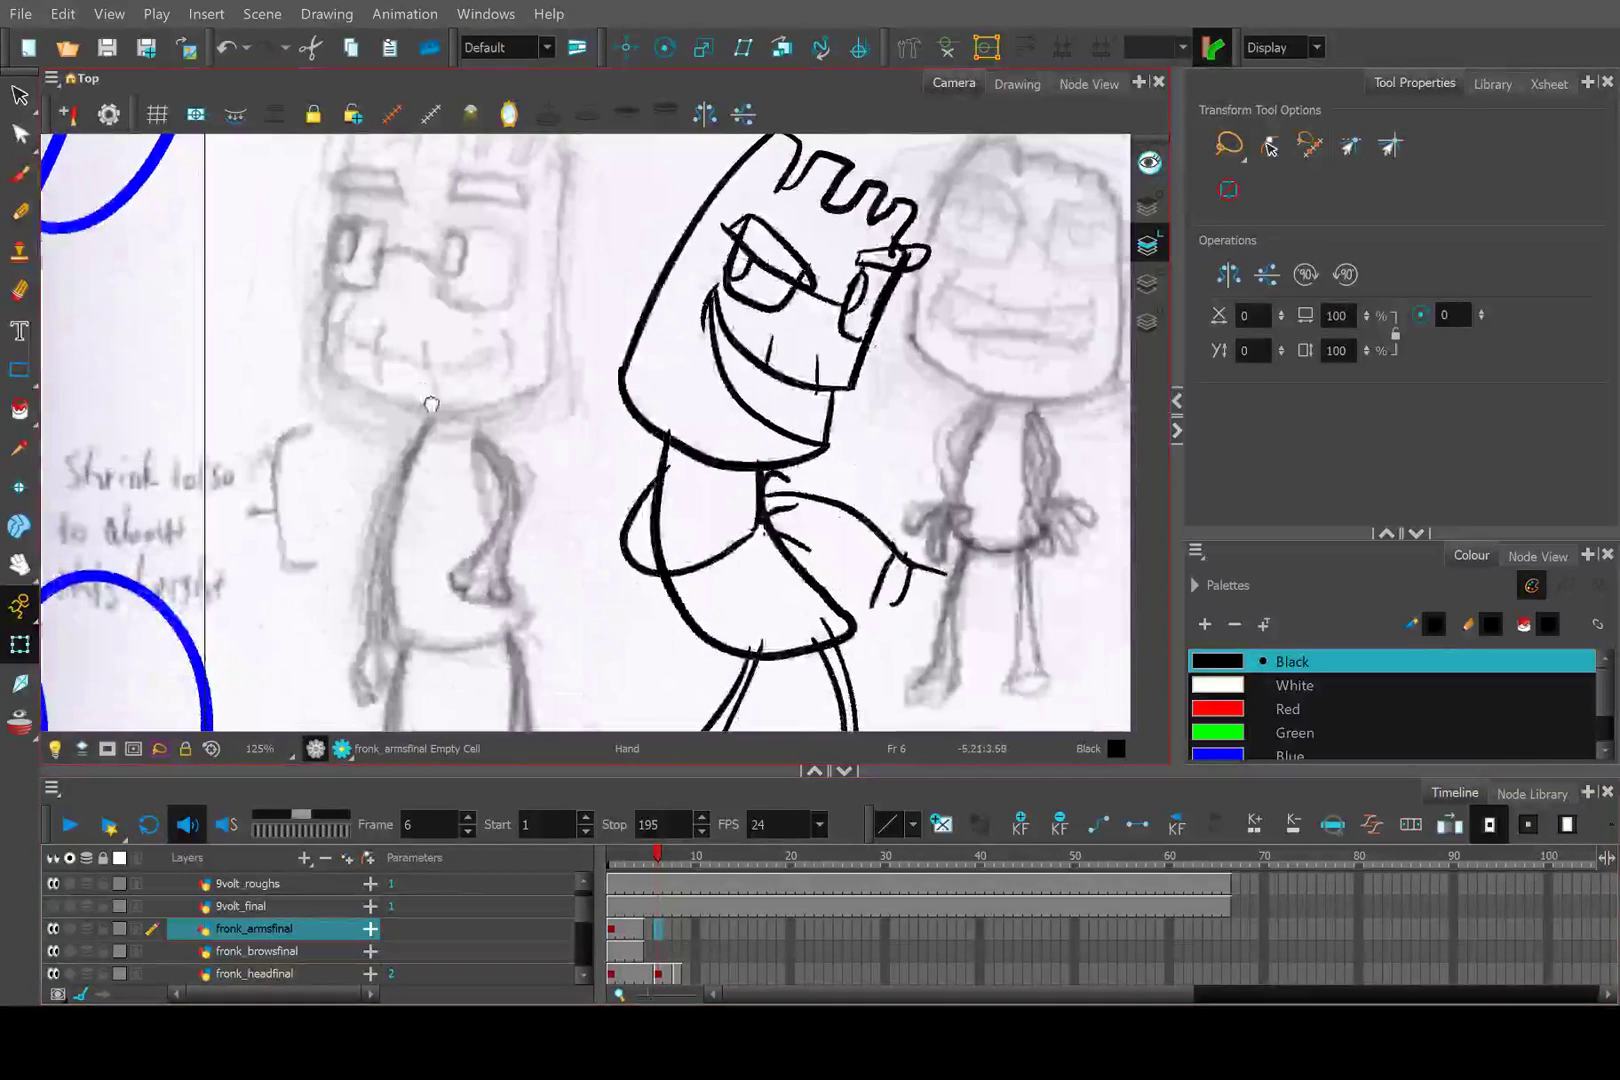
pyautogui.click(660, 971)
pyautogui.scroll(4, 783, 250)
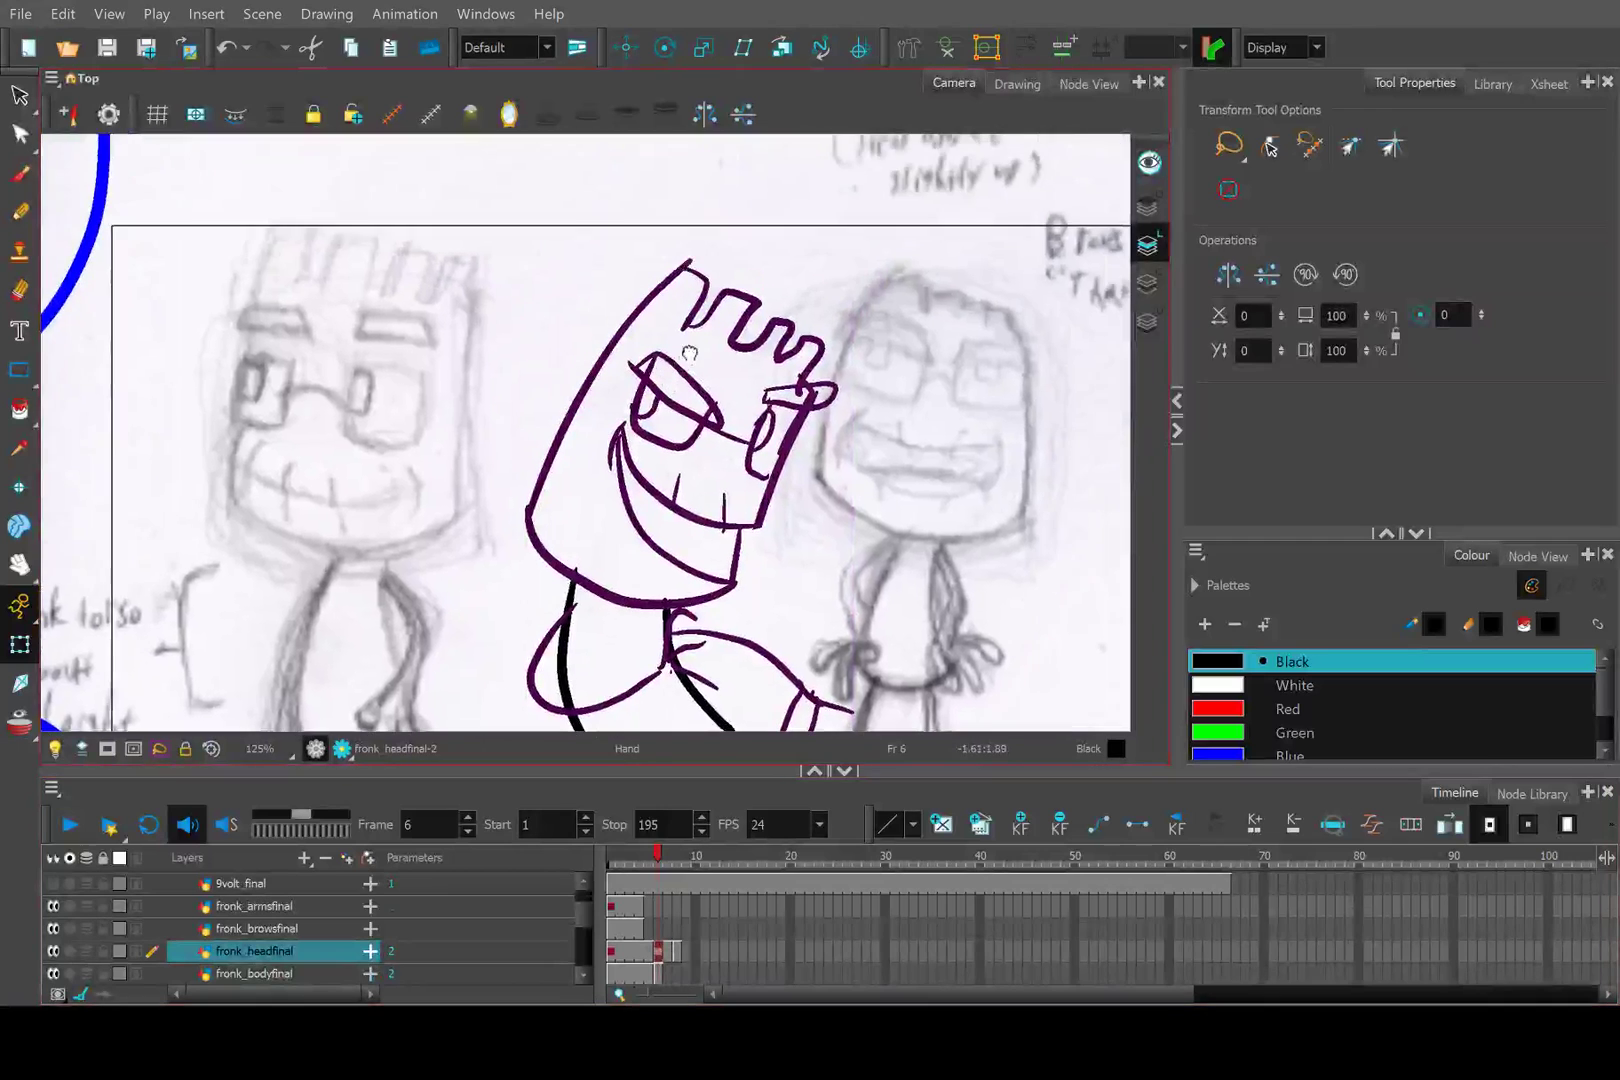
pyautogui.press('Escape')
pyautogui.click(680, 412)
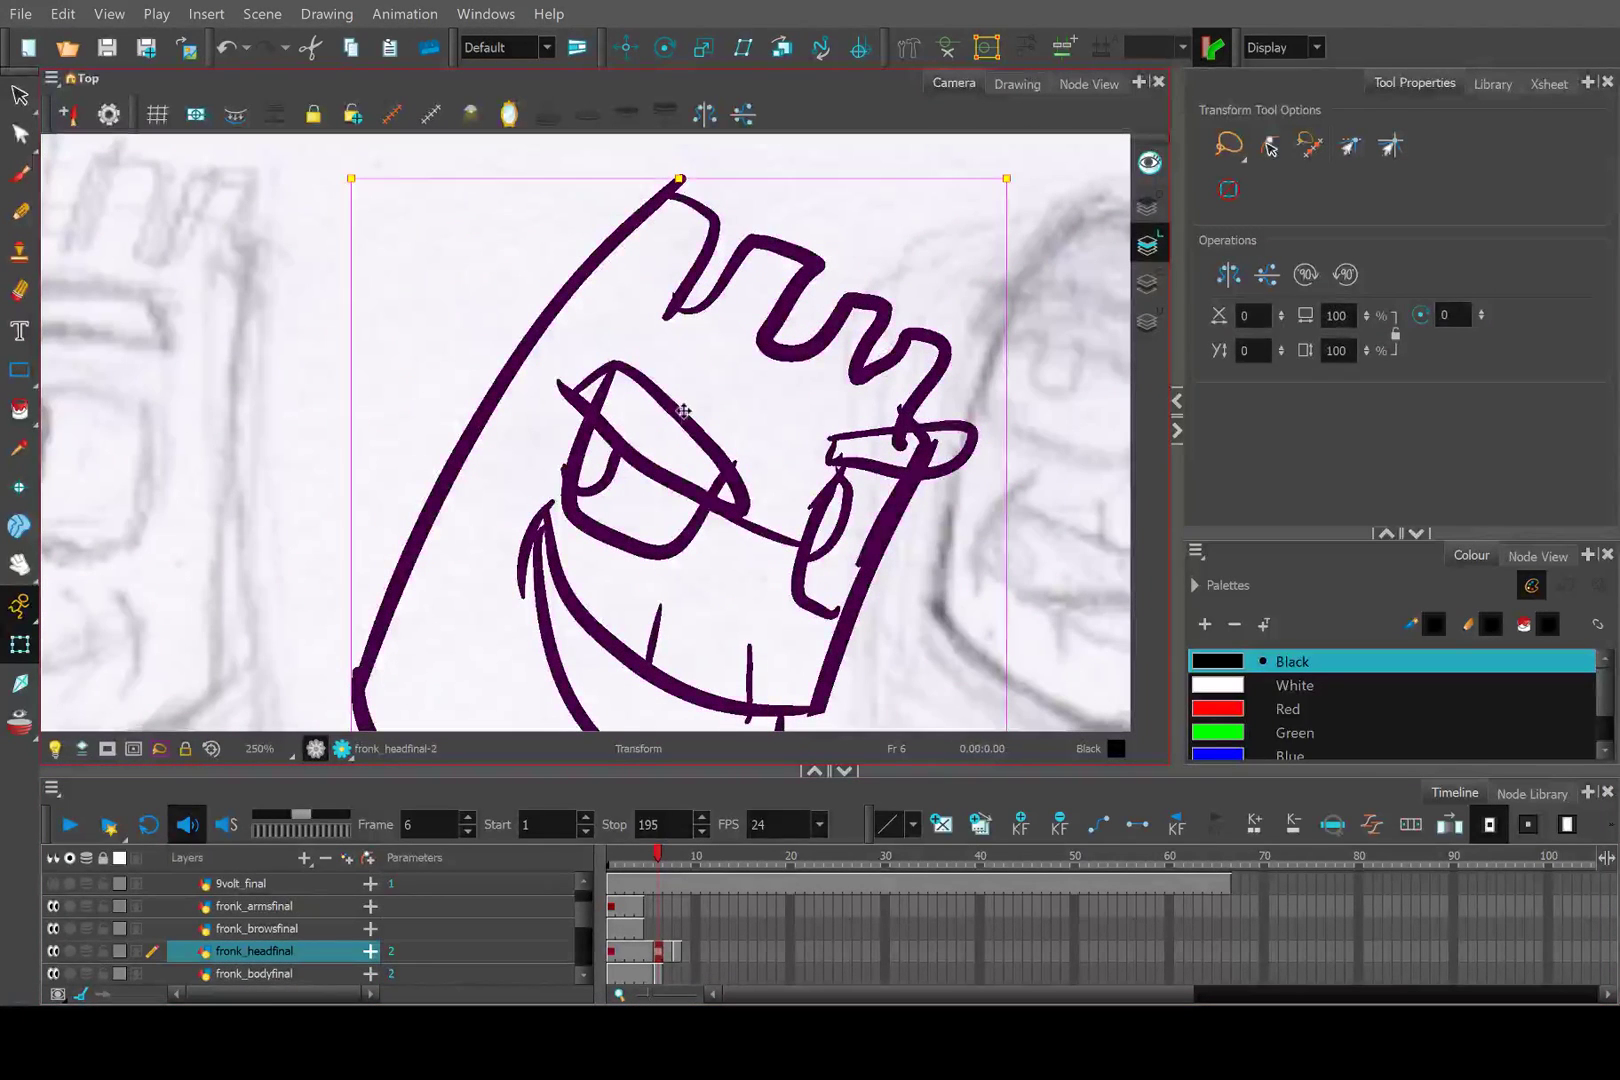
pyautogui.click(19, 95)
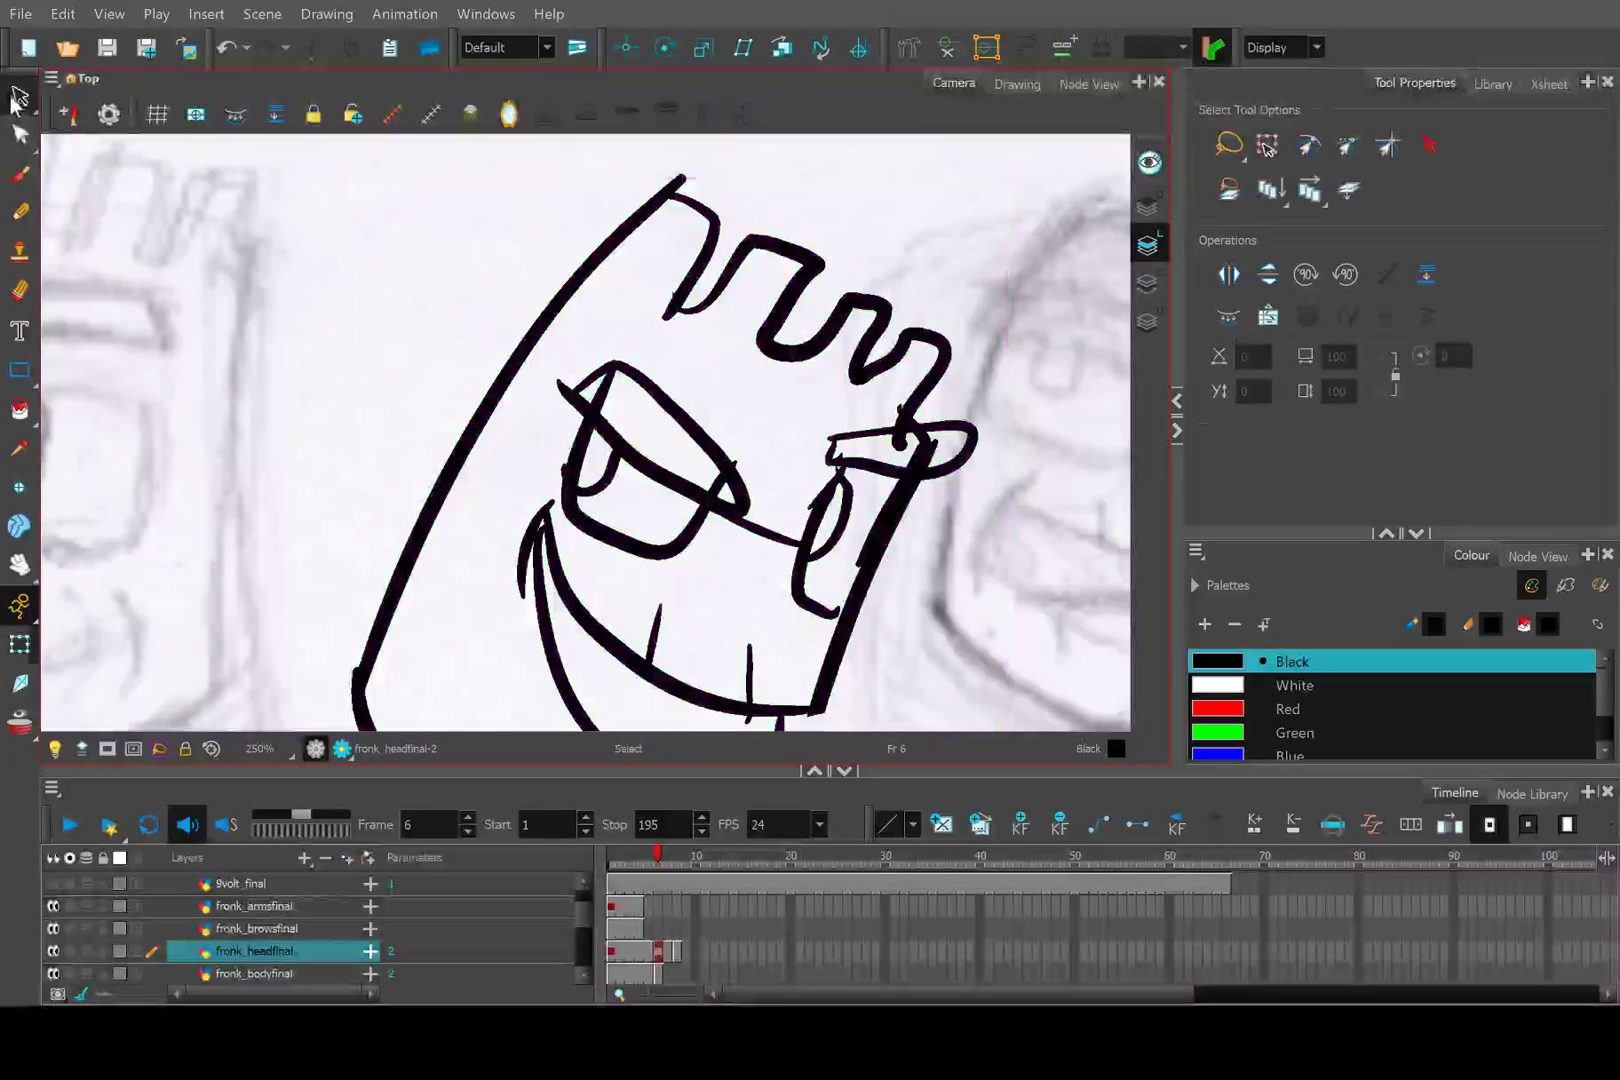
pyautogui.click(684, 405)
pyautogui.press('Delete')
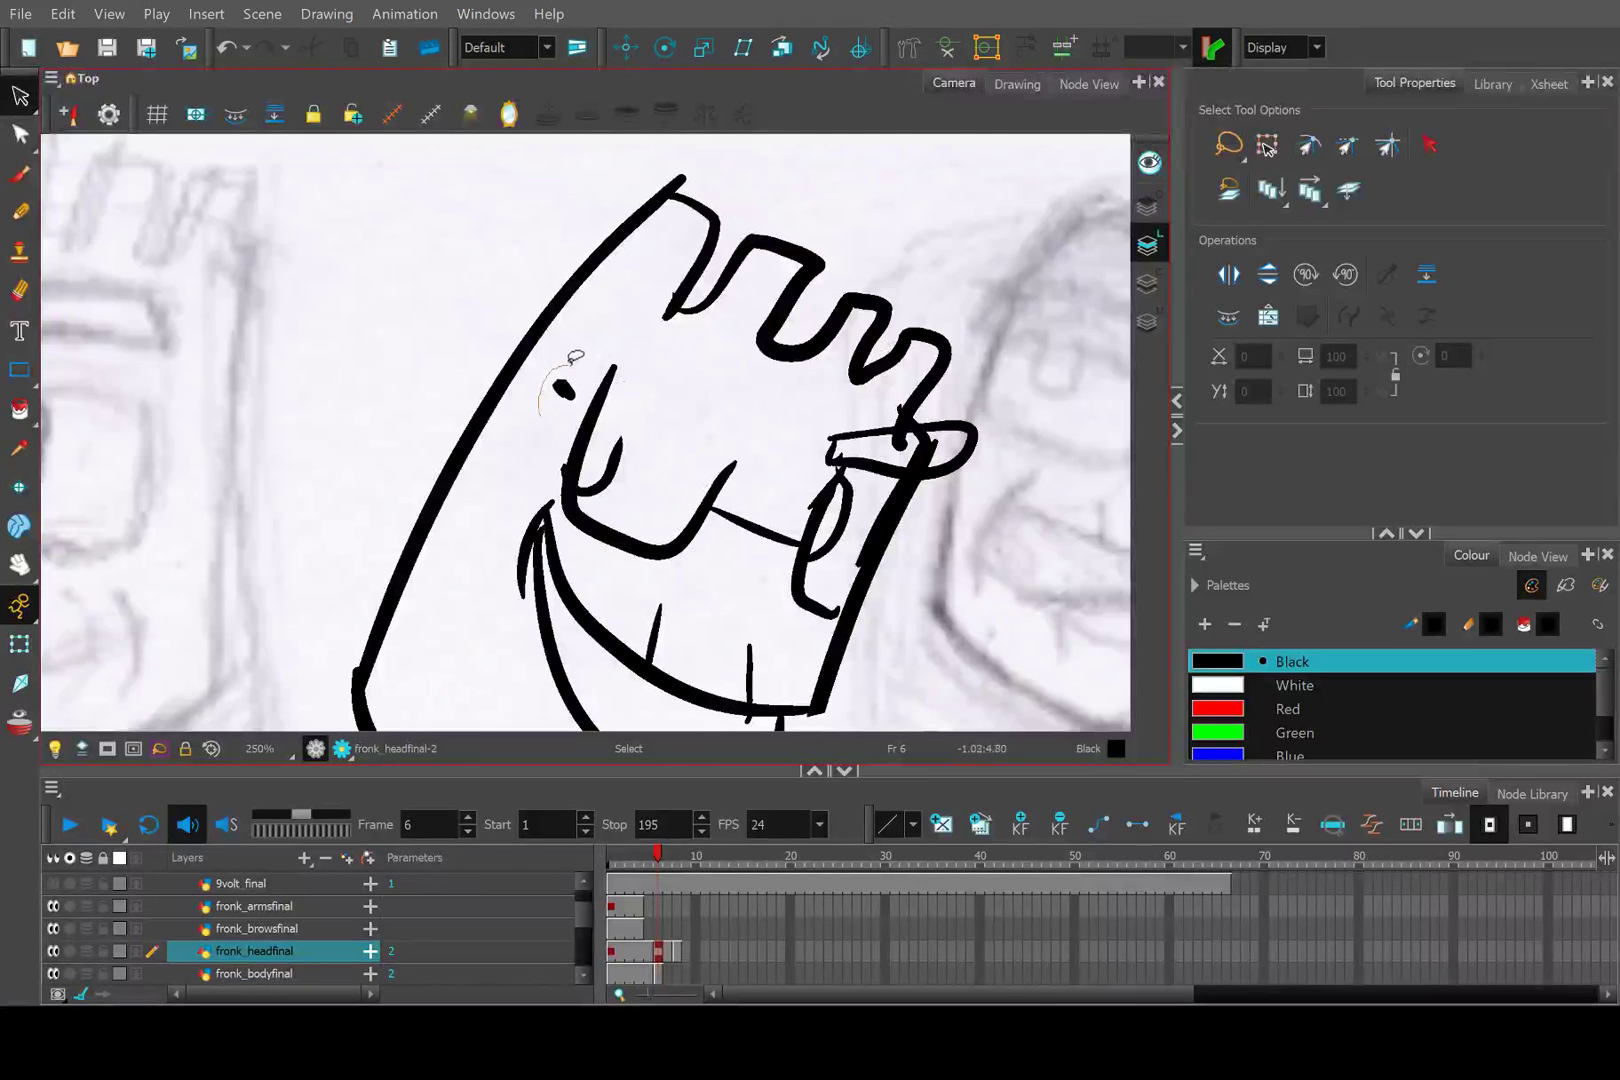
pyautogui.click(855, 432)
pyautogui.press('Delete')
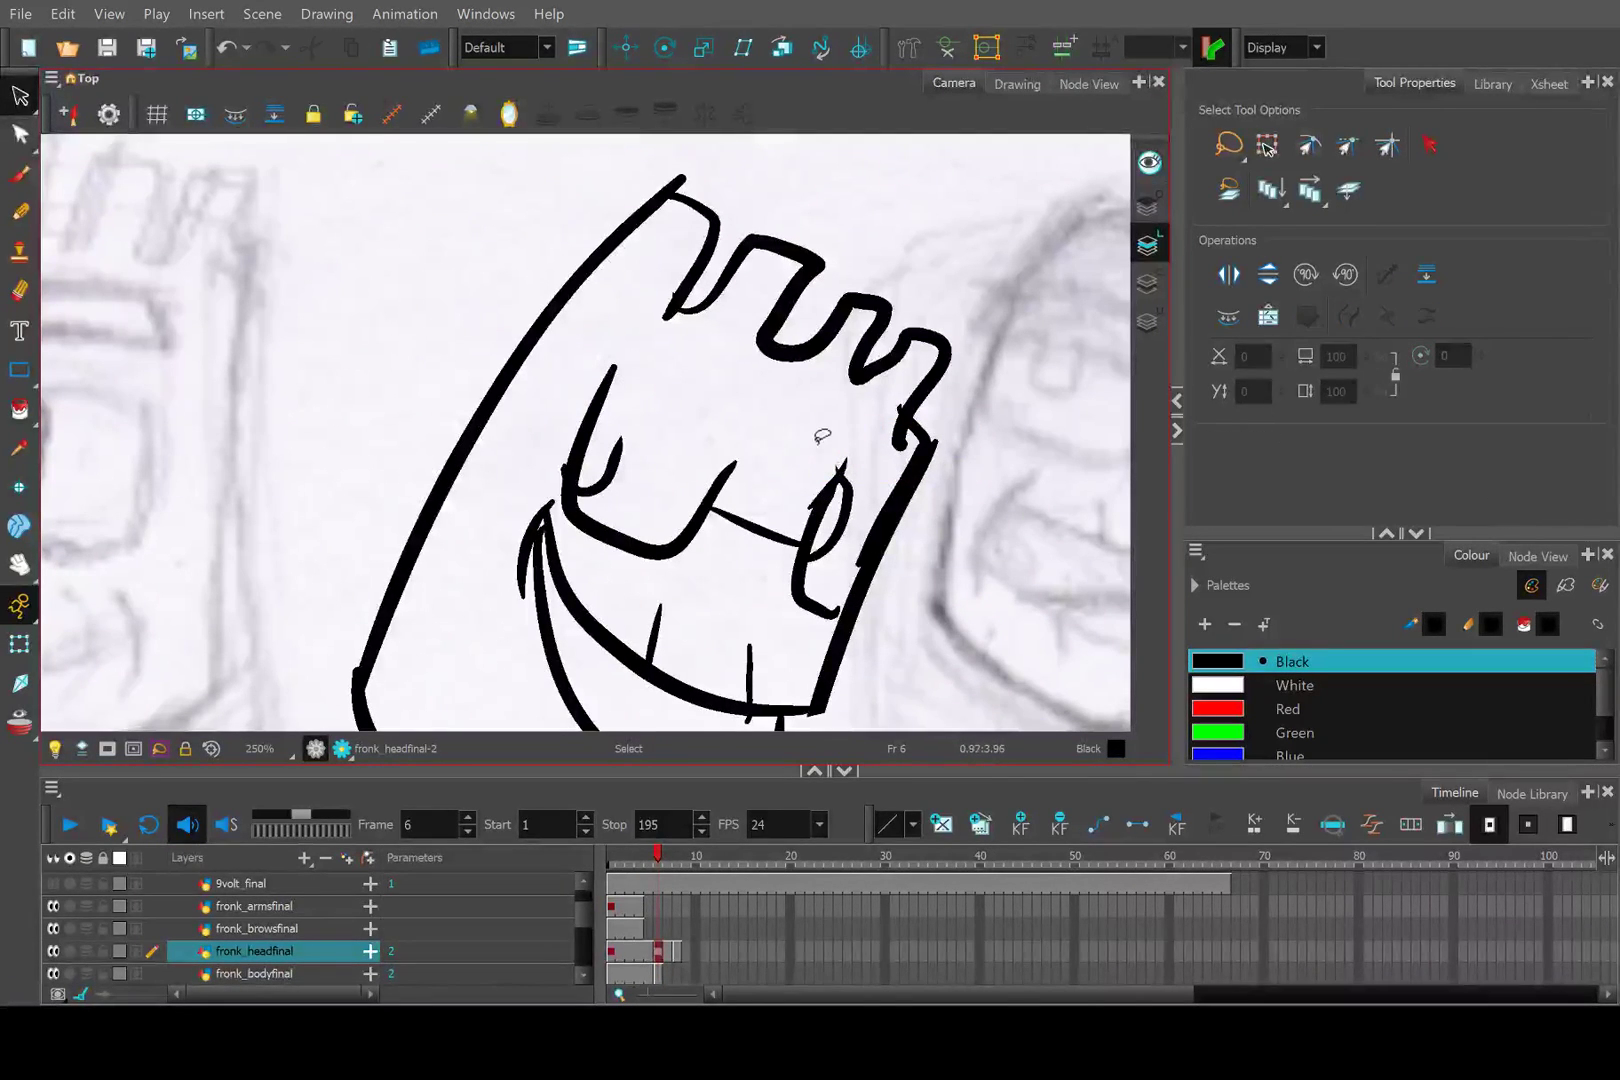
# Try to draw the missing upper edge of the leaning pose's larger lens with the size 5 Pencil, and undo it.
pyautogui.scroll(-3, 800, 438)
pyautogui.scroll(2, 790, 430)
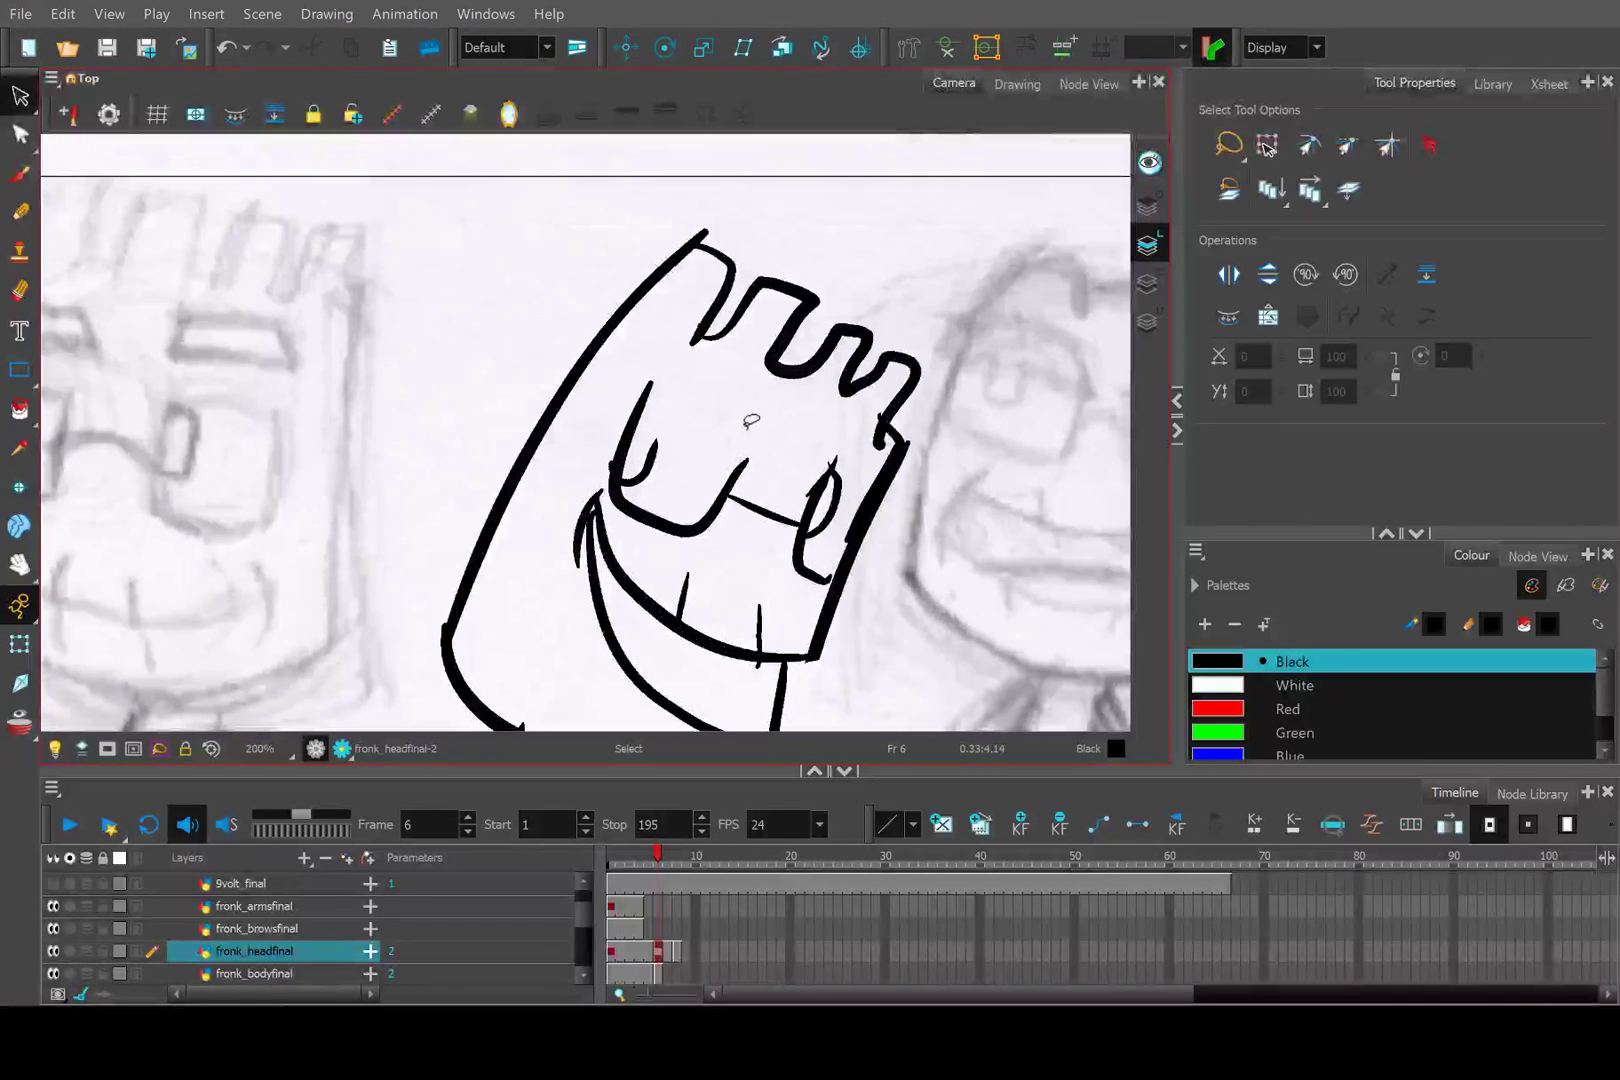
pyautogui.scroll(1, 720, 423)
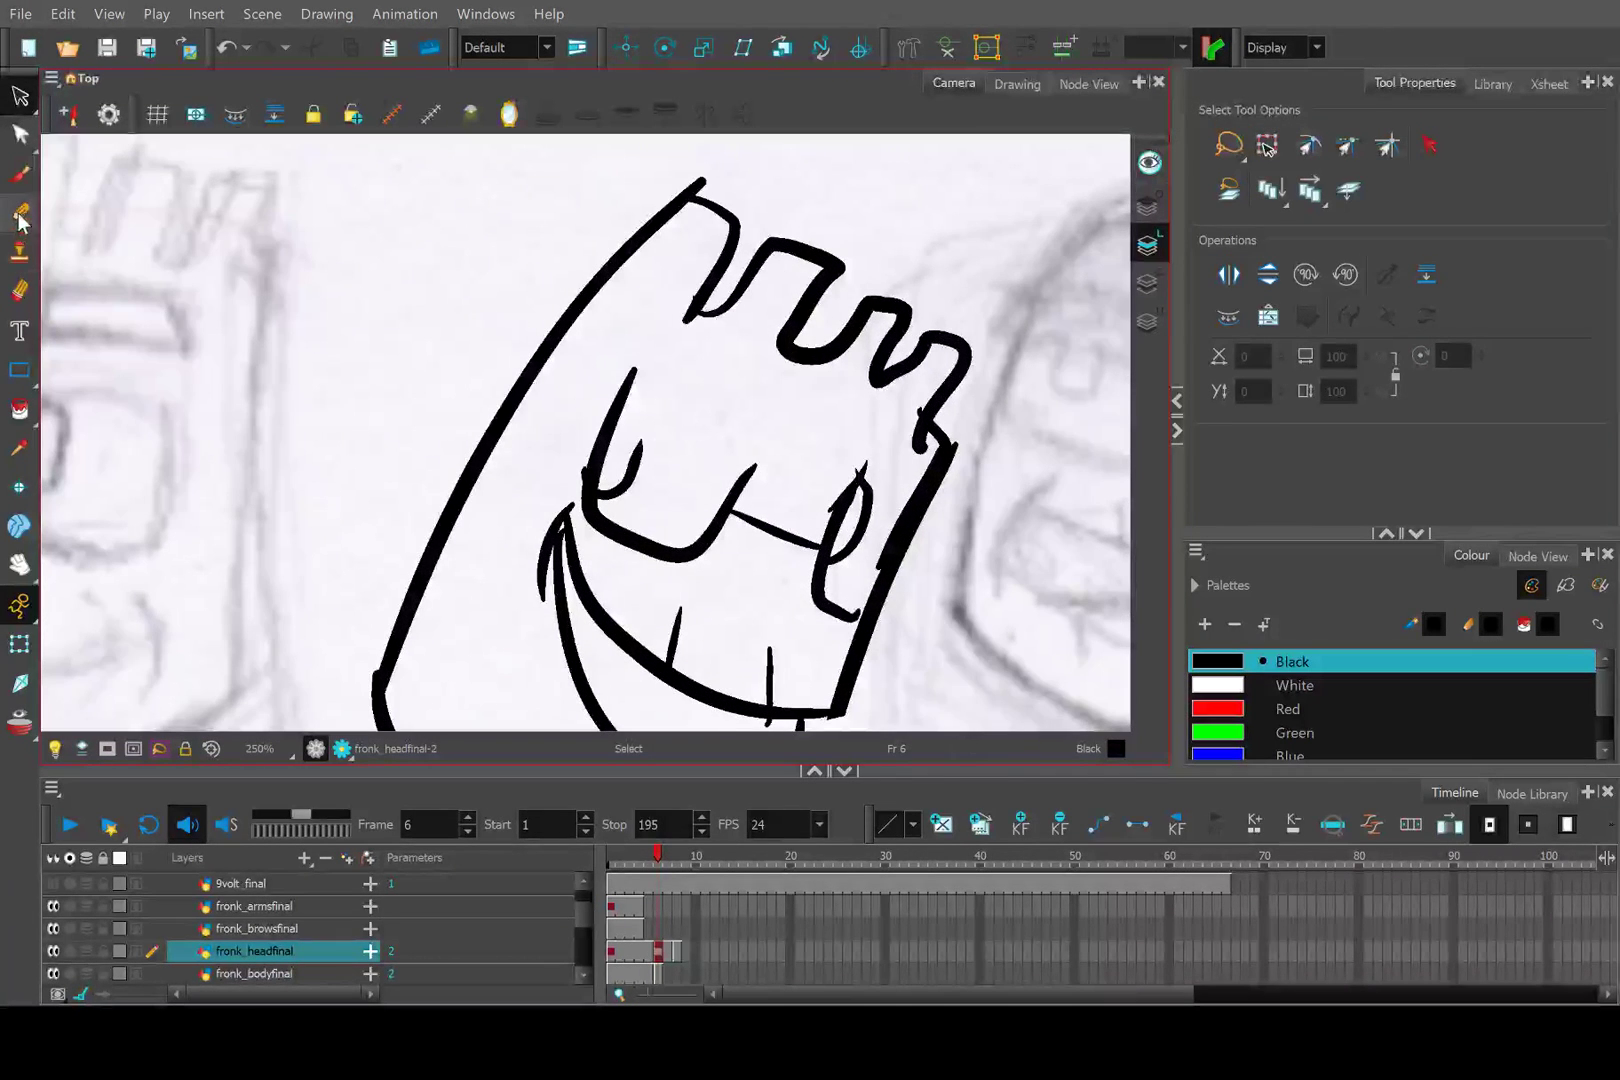
pyautogui.click(20, 212)
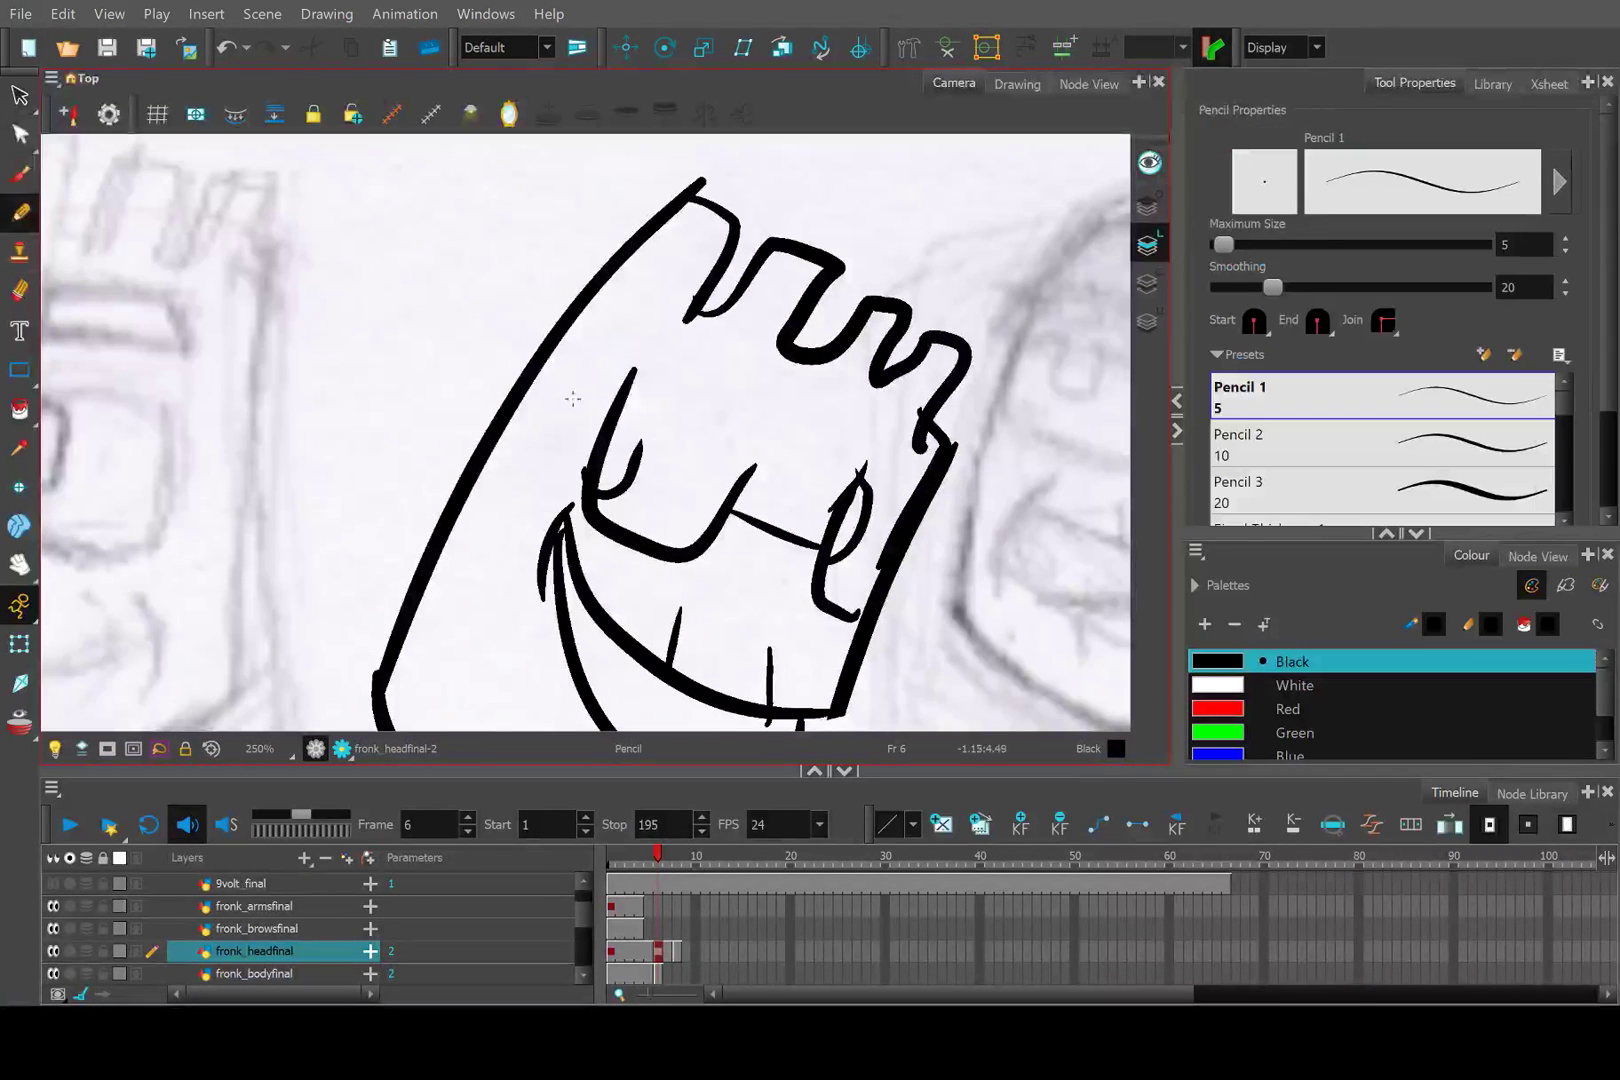
pyautogui.moveTo(636, 376)
pyautogui.mouseDown()
pyautogui.moveTo(723, 422)
pyautogui.moveTo(750, 468)
pyautogui.mouseUp()
pyautogui.scroll(-5, 825, 405)
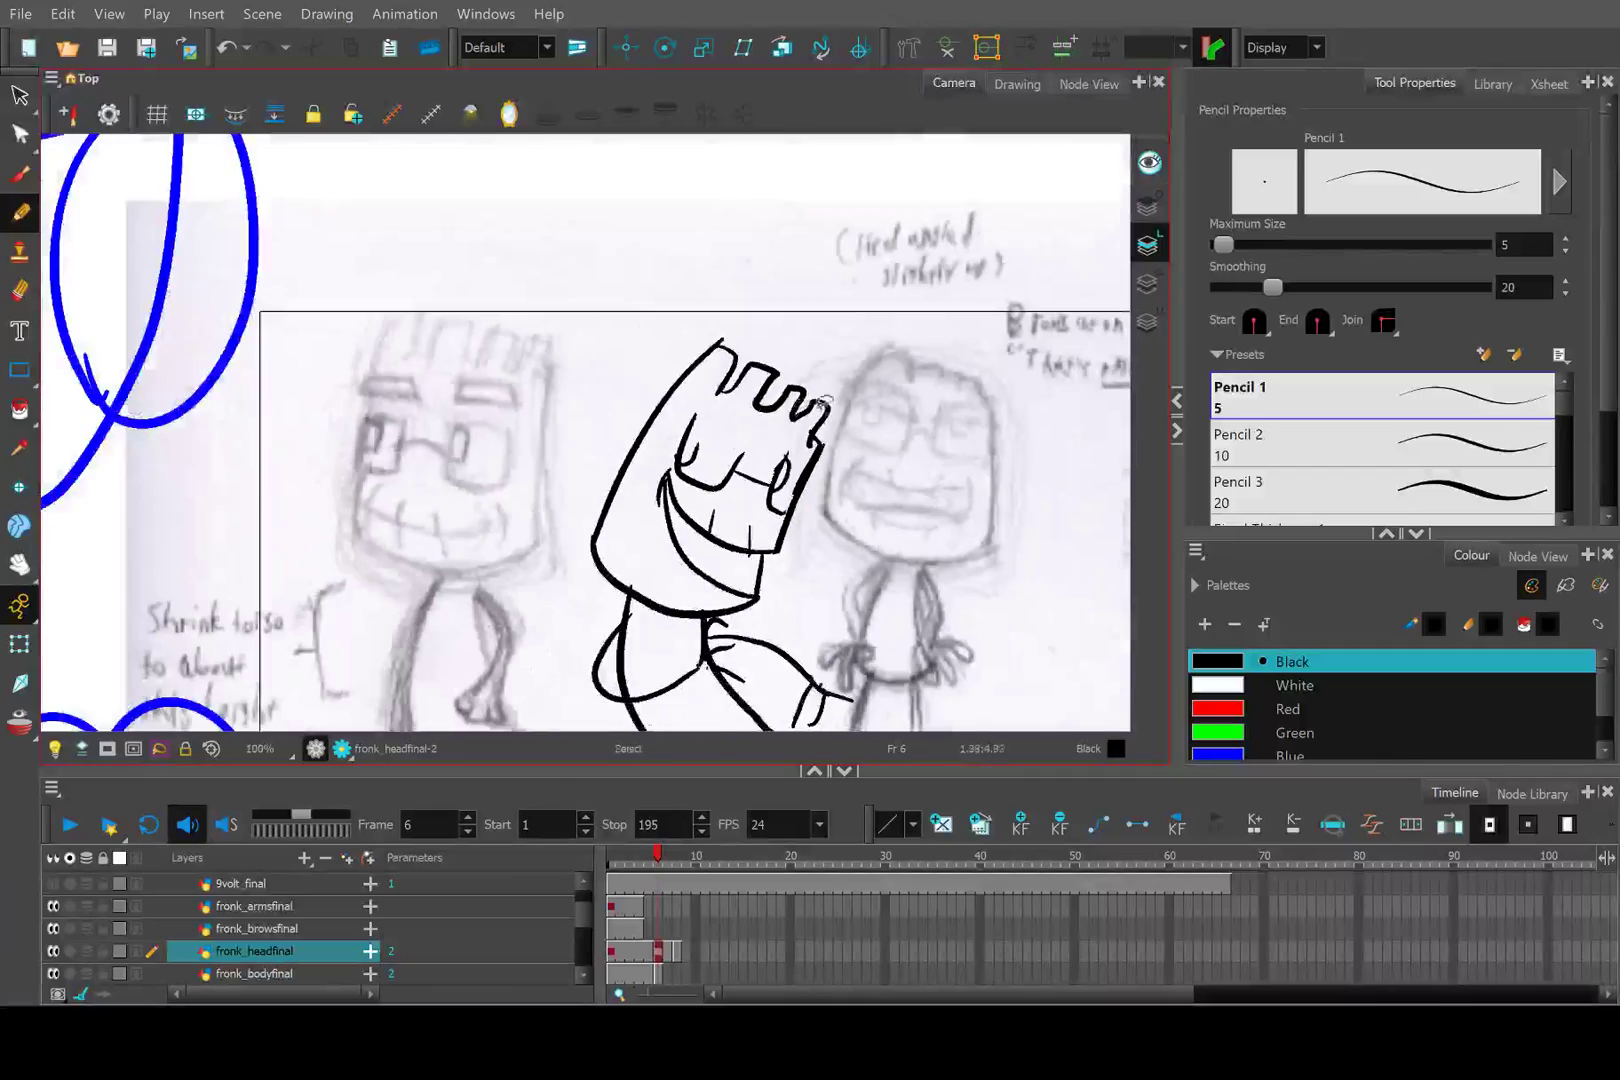
pyautogui.hotkey('ctrl', 'z')
pyautogui.moveTo(825, 405)
pyautogui.mouseDown()
pyautogui.moveTo(425, 550)
pyautogui.moveTo(370, 657)
pyautogui.moveTo(572, 406)
pyautogui.mouseUp()
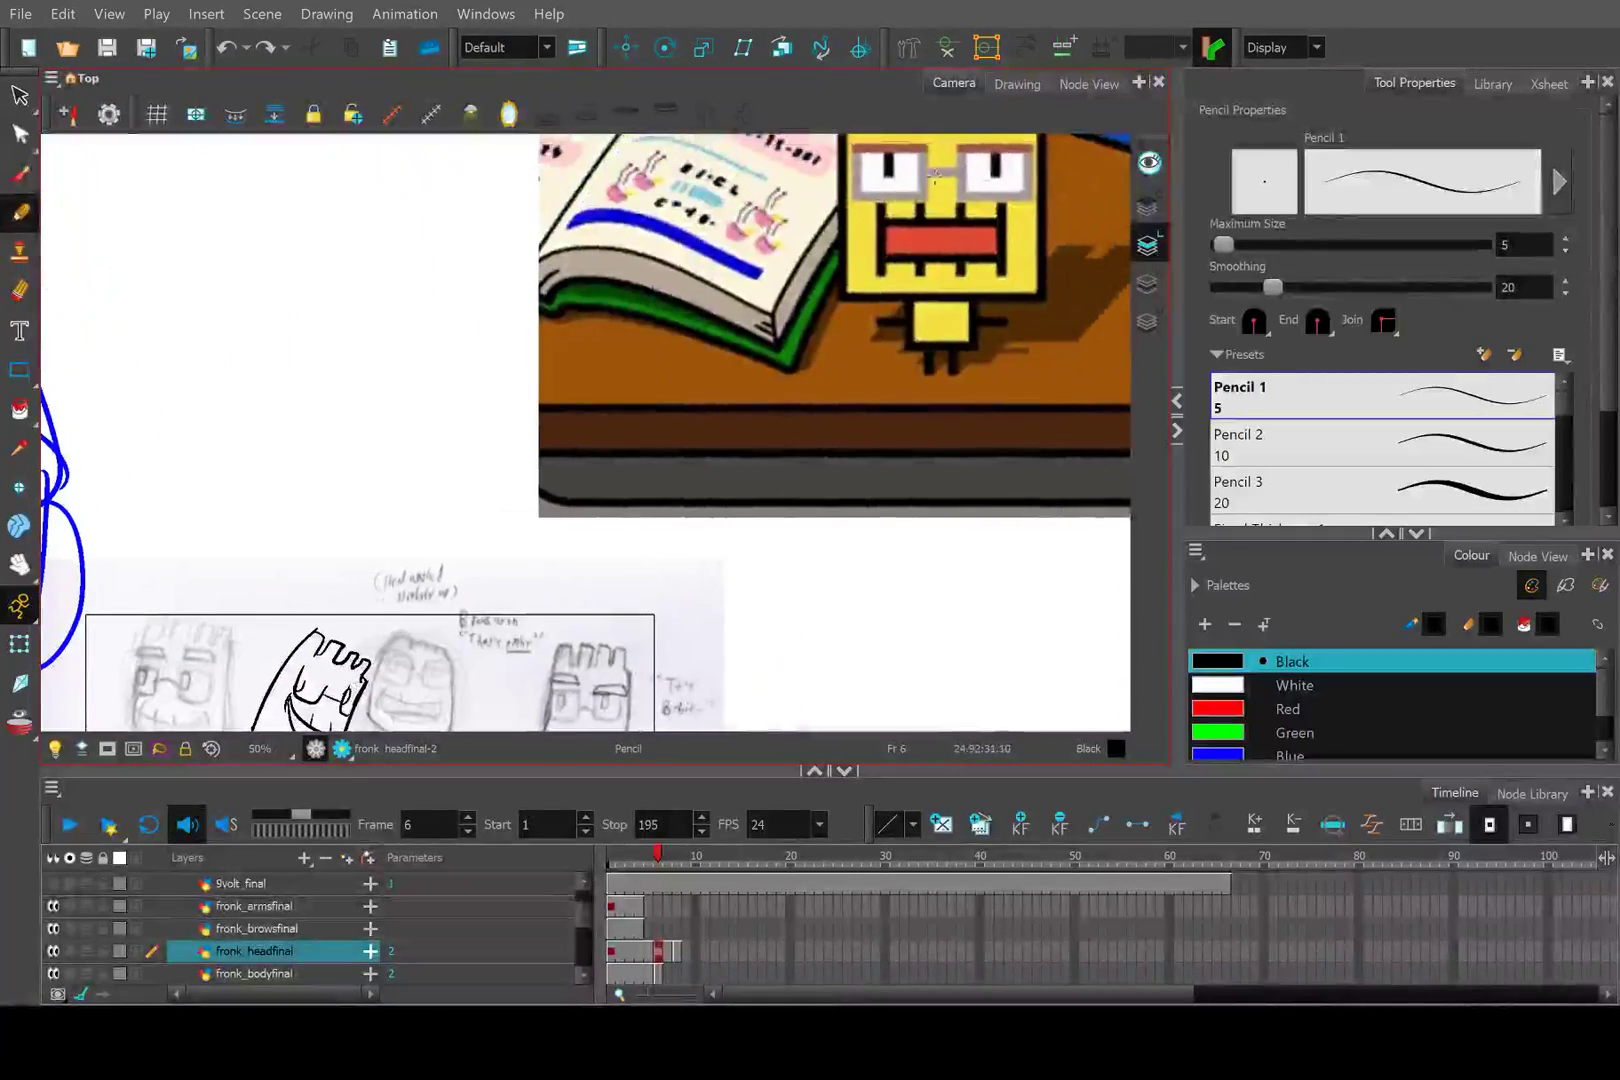
# Set the Pencil size to 11 and draw the missing upper edges of both lenses on the leaning pose's fronk_headfinal drawing.
pyautogui.scroll(8, 465, 470)
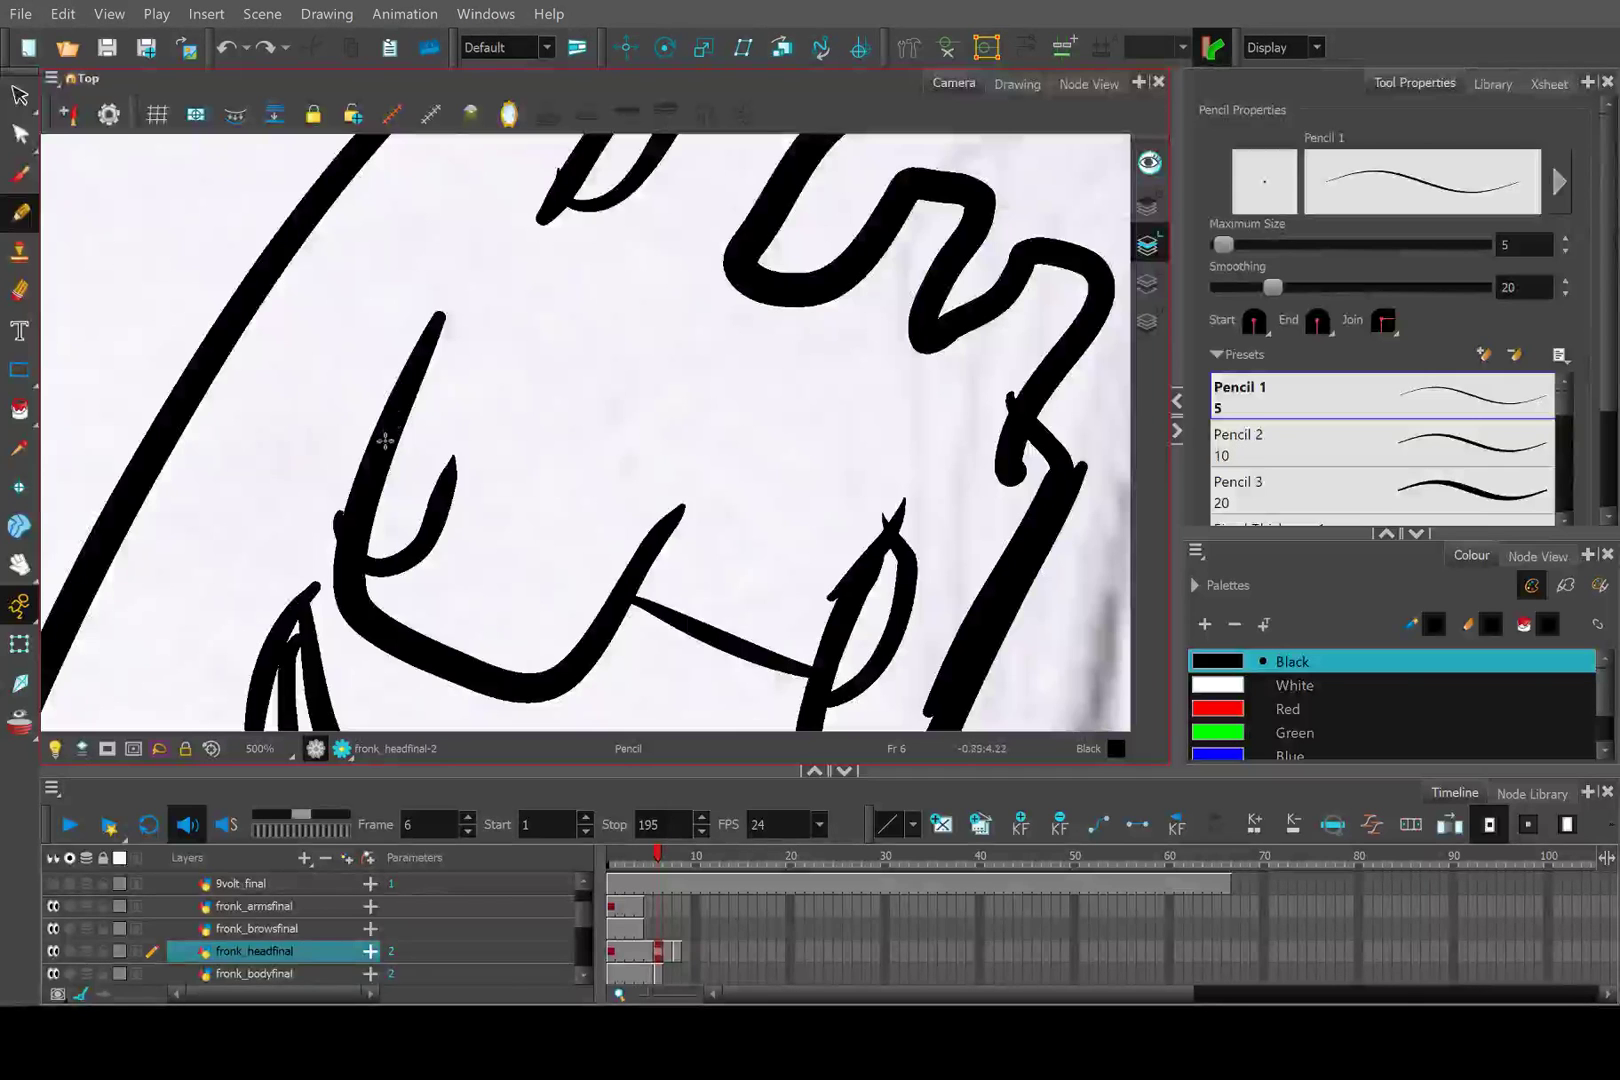
pyautogui.moveTo(422, 378)
pyautogui.mouseDown()
pyautogui.moveTo(585, 385)
pyautogui.moveTo(658, 464)
pyautogui.moveTo(630, 530)
pyautogui.mouseUp()
pyautogui.hotkey('ctrl', 'z')
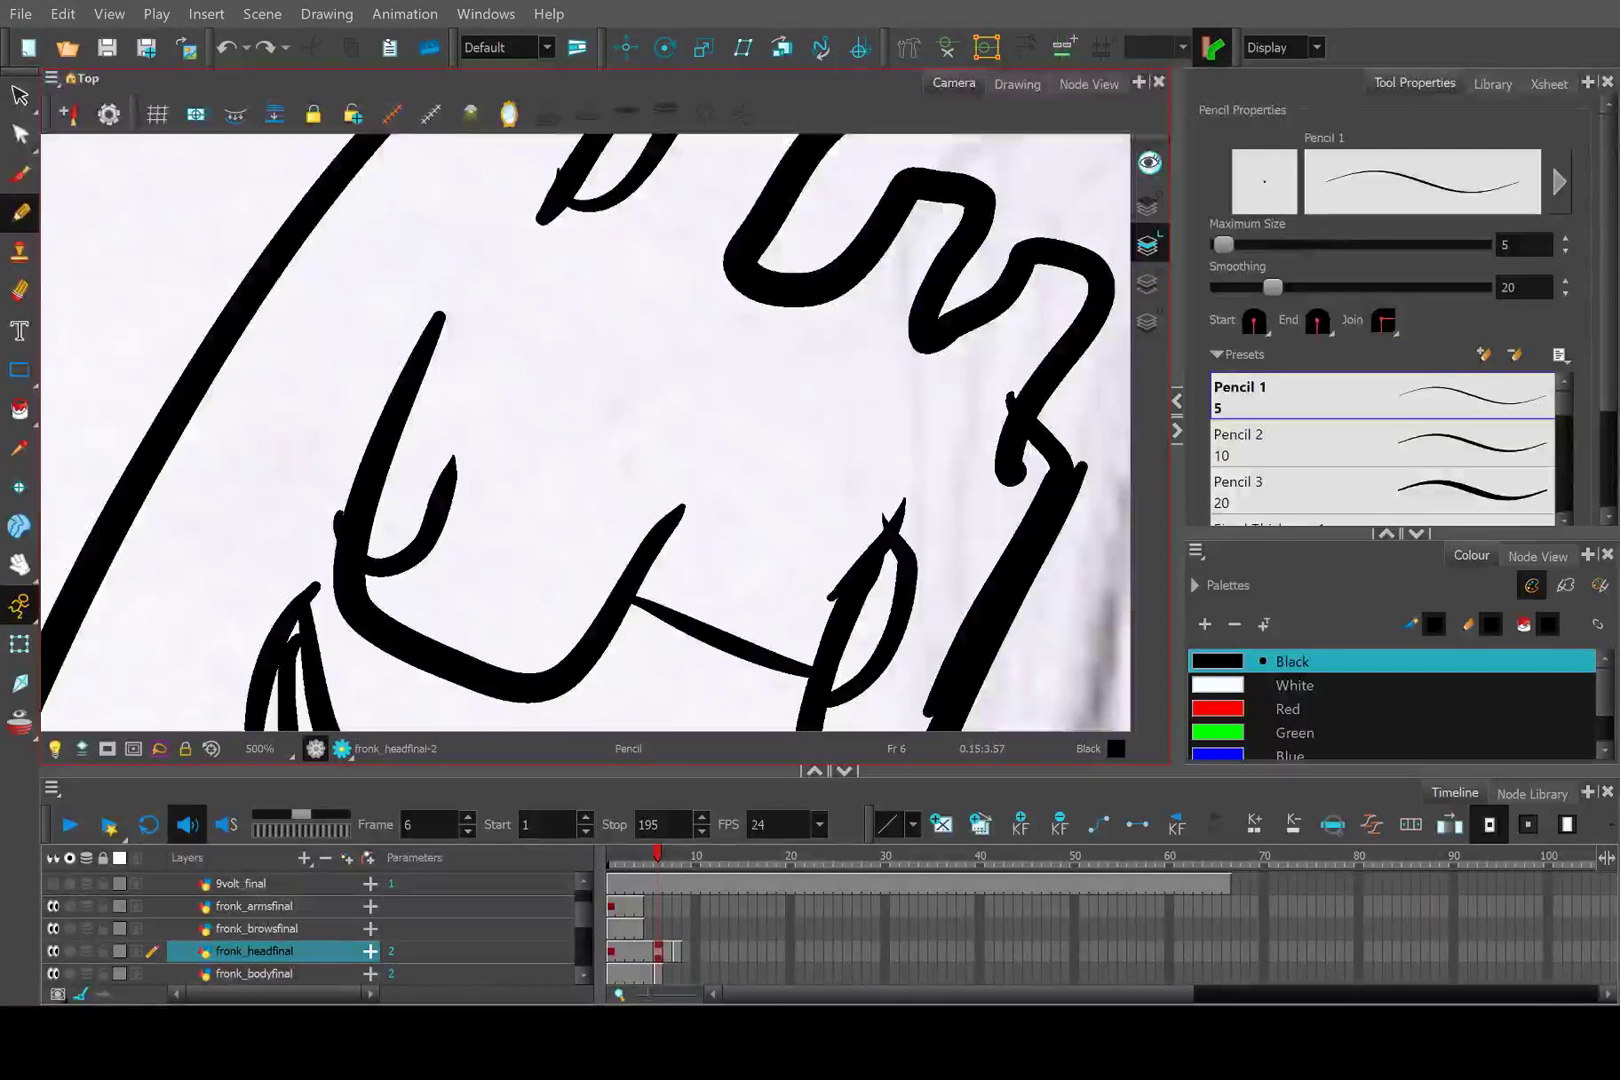
pyautogui.click(1565, 238)
pyautogui.click(1565, 238)
pyautogui.click(1565, 238)
pyautogui.click(1565, 238)
pyautogui.click(1565, 238)
pyautogui.click(1565, 238)
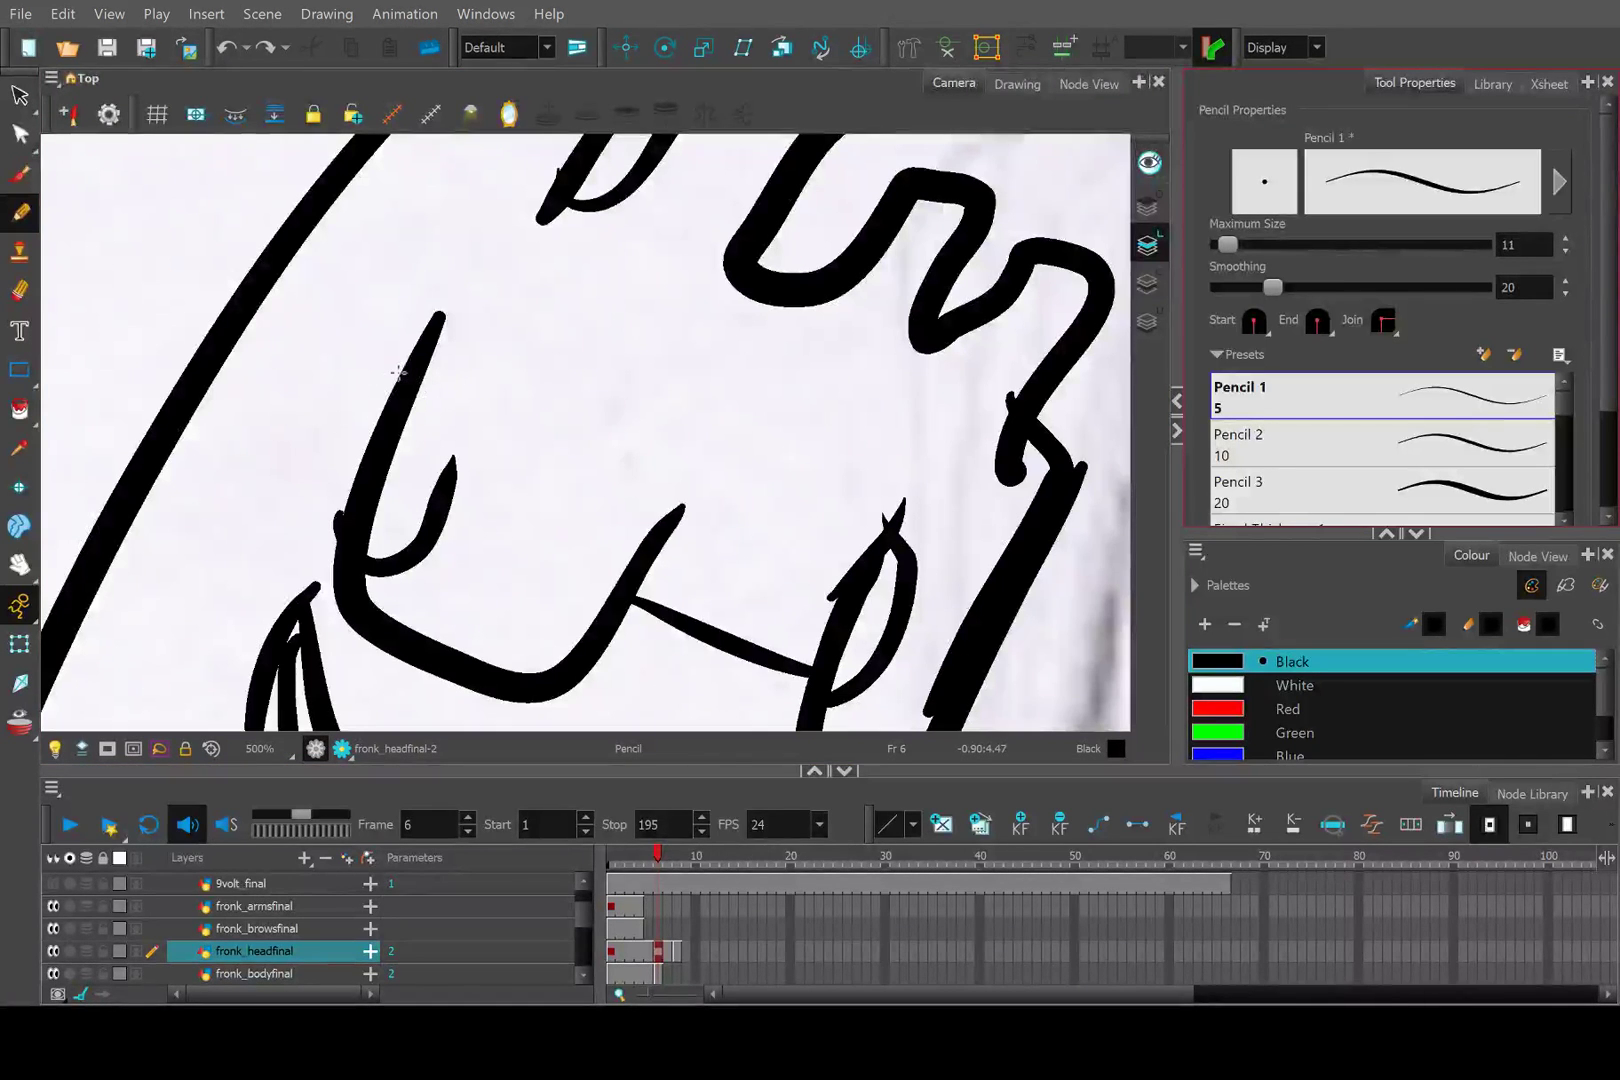
pyautogui.moveTo(420, 385)
pyautogui.mouseDown()
pyautogui.moveTo(546, 372)
pyautogui.moveTo(658, 422)
pyautogui.moveTo(671, 494)
pyautogui.moveTo(628, 598)
pyautogui.mouseUp()
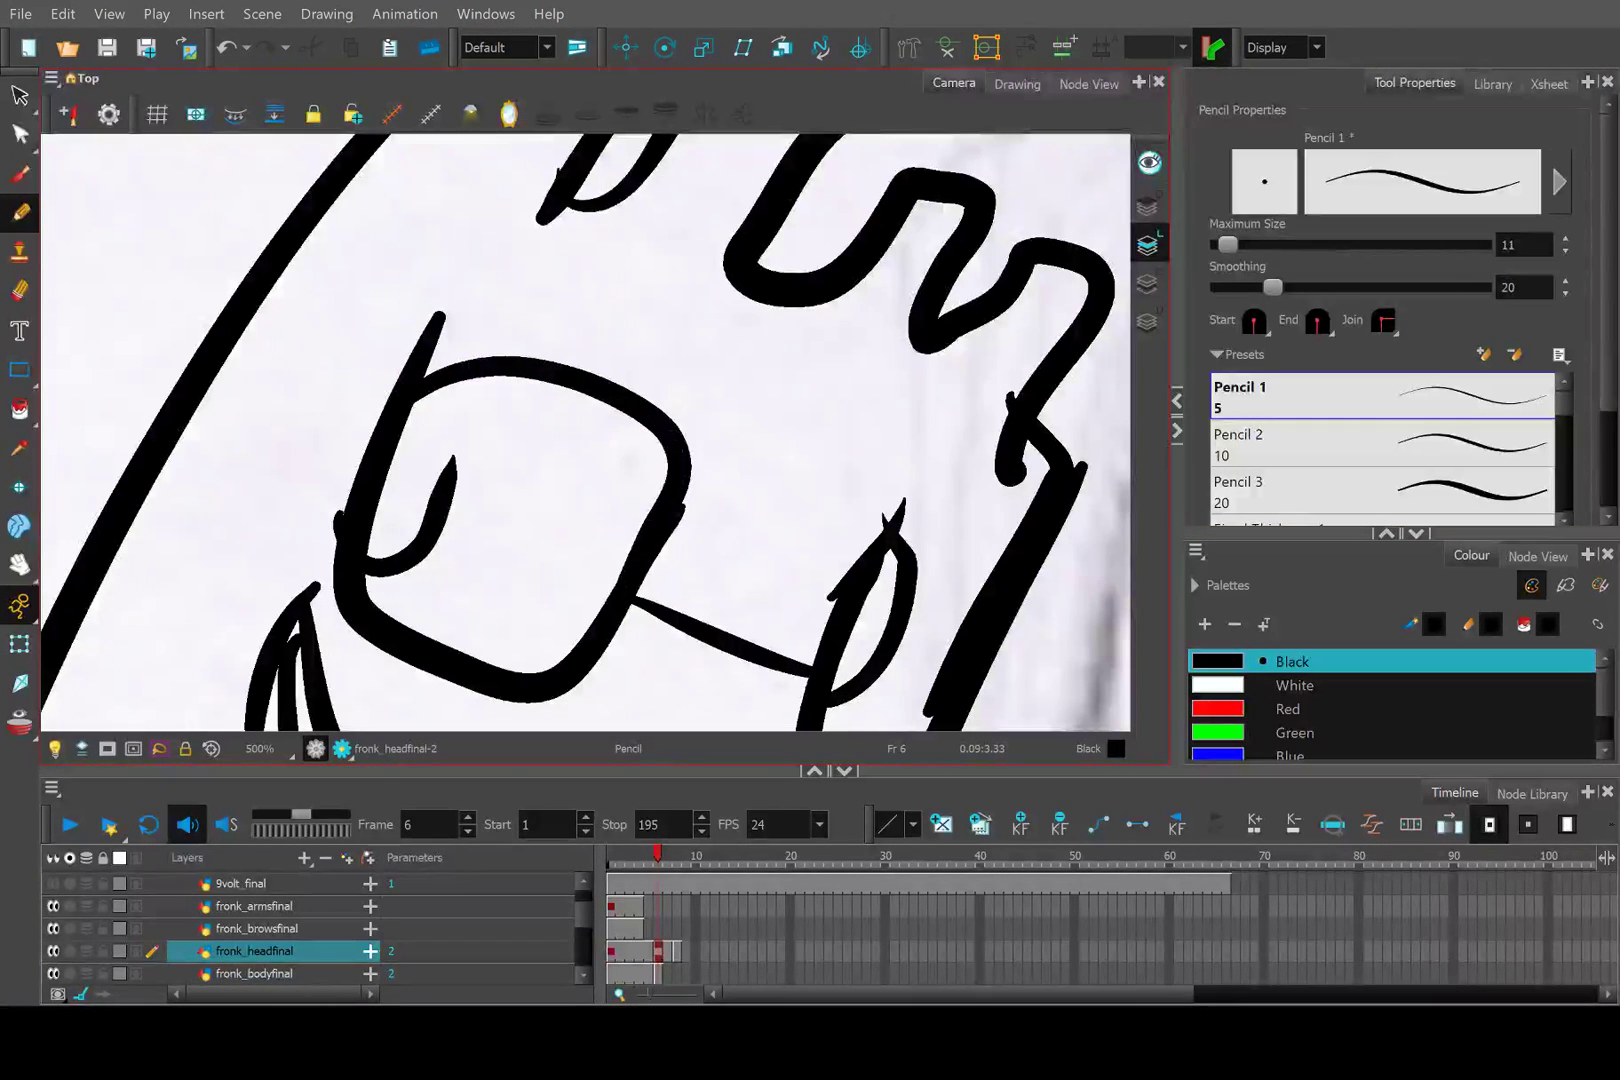
pyautogui.moveTo(938, 532)
pyautogui.mouseDown()
pyautogui.moveTo(876, 324)
pyautogui.moveTo(905, 455)
pyautogui.moveTo(822, 628)
pyautogui.mouseUp()
pyautogui.scroll(-5, 620, 320)
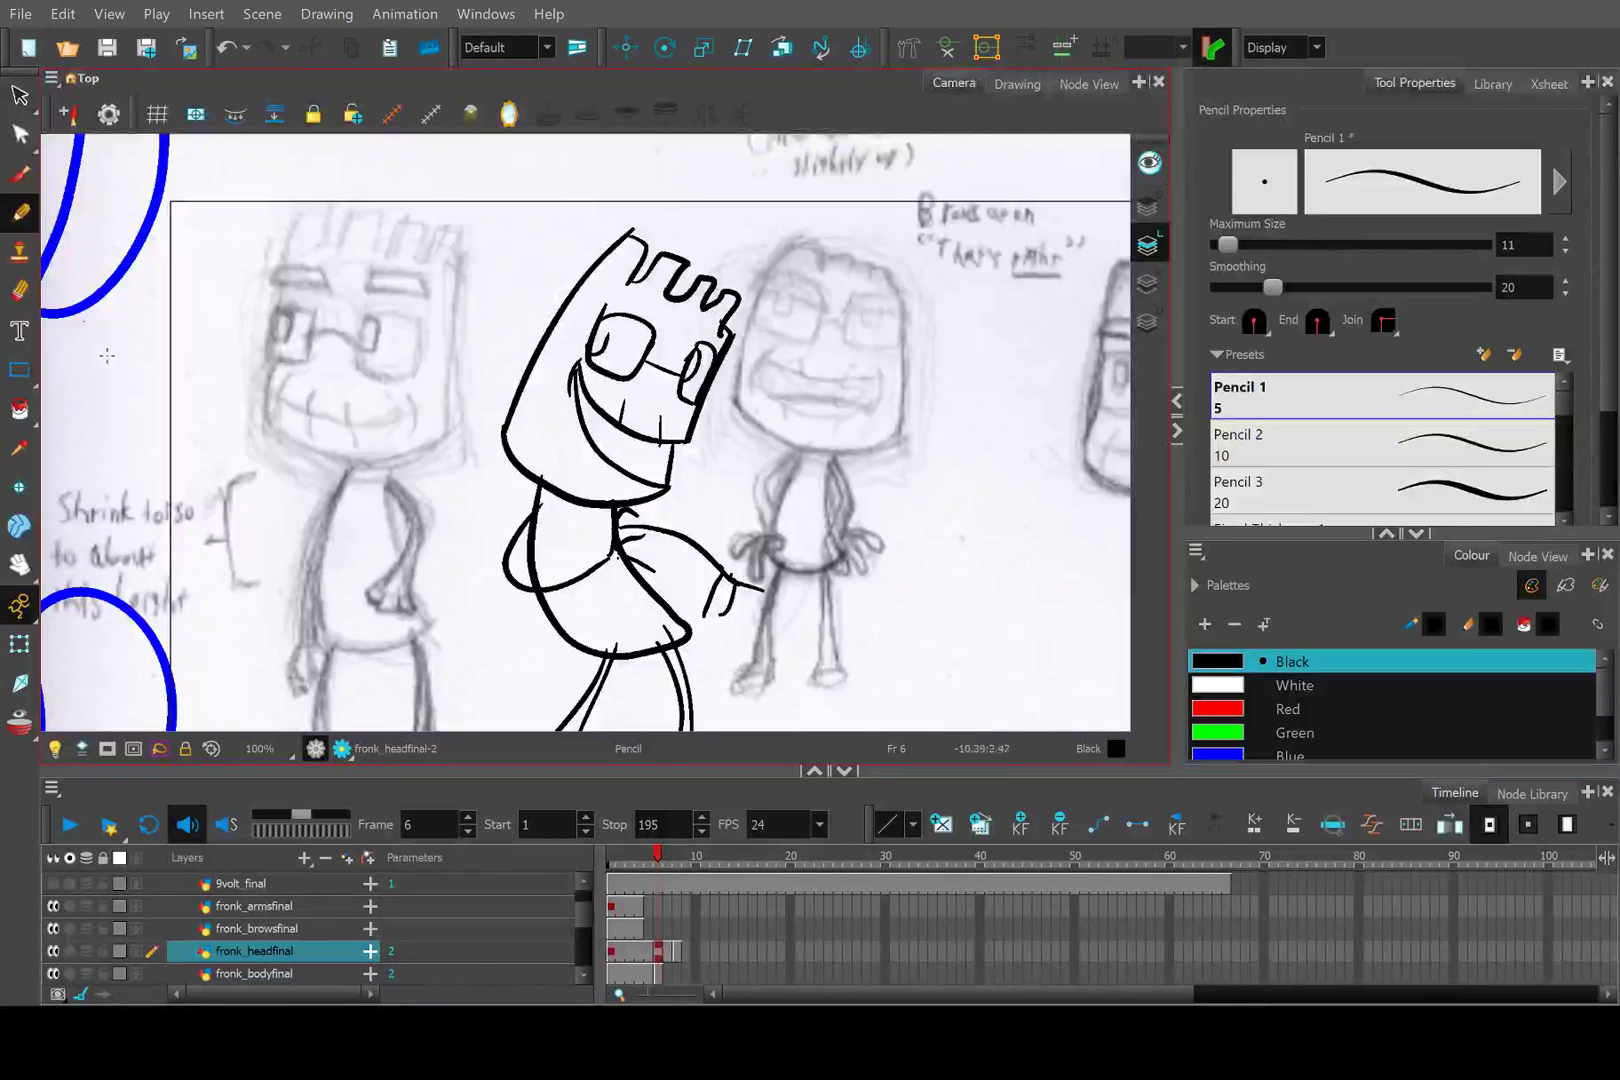
# Select all arm and hand strokes of the leaning pose in fronk_headfinal at frame 6 and cut them from the drawing.
pyautogui.click(19, 97)
pyautogui.click(515, 582)
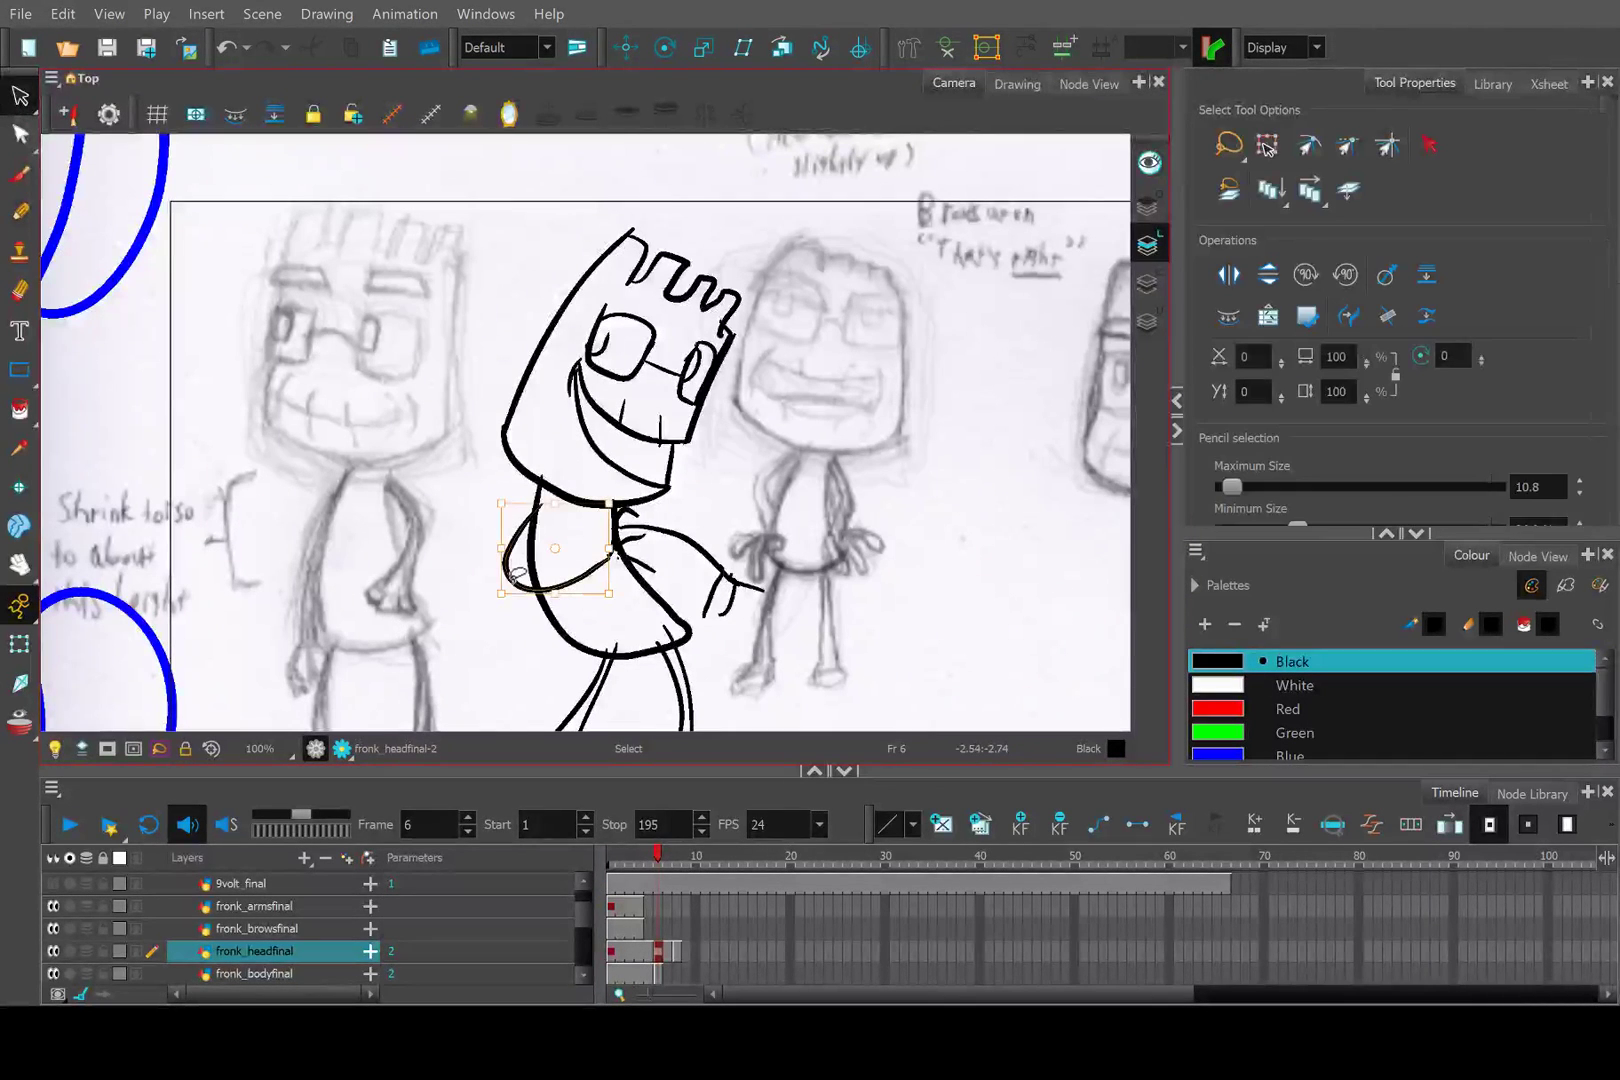
pyautogui.scroll(2, 630, 560)
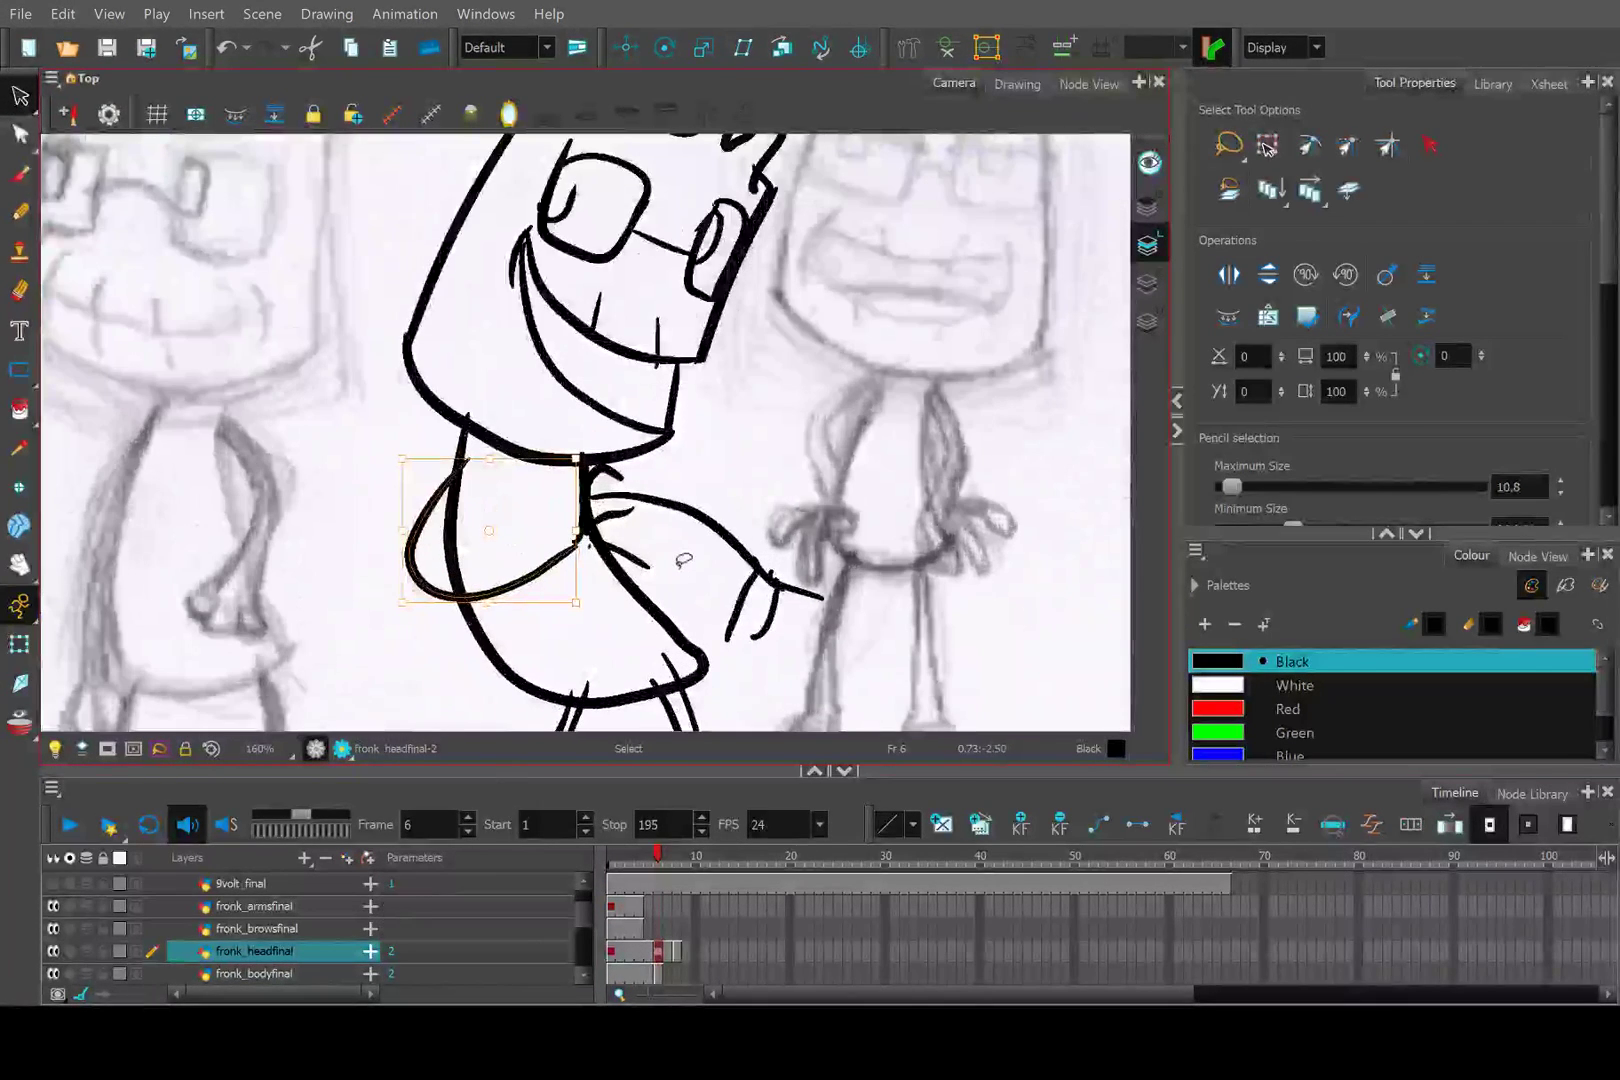
pyautogui.click(53, 951)
pyautogui.click(53, 951)
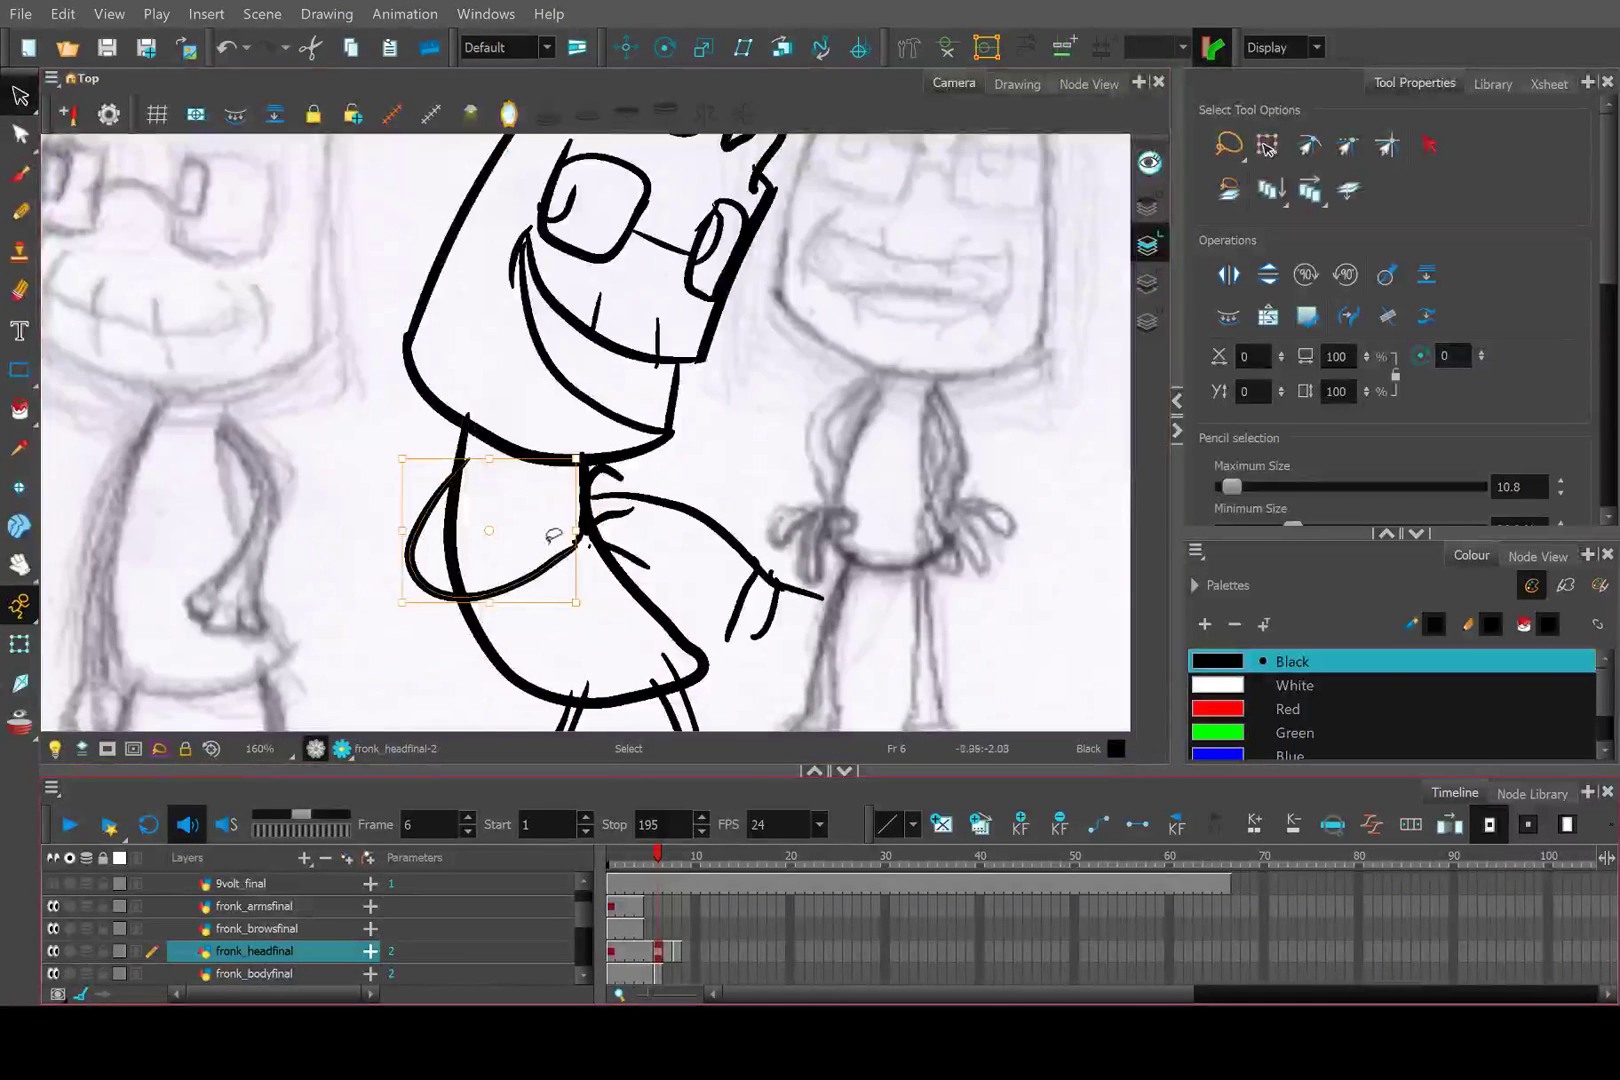
pyautogui.scroll(4, 676, 528)
pyautogui.keyDown('shift'); pyautogui.click(681, 452); pyautogui.keyUp('shift')
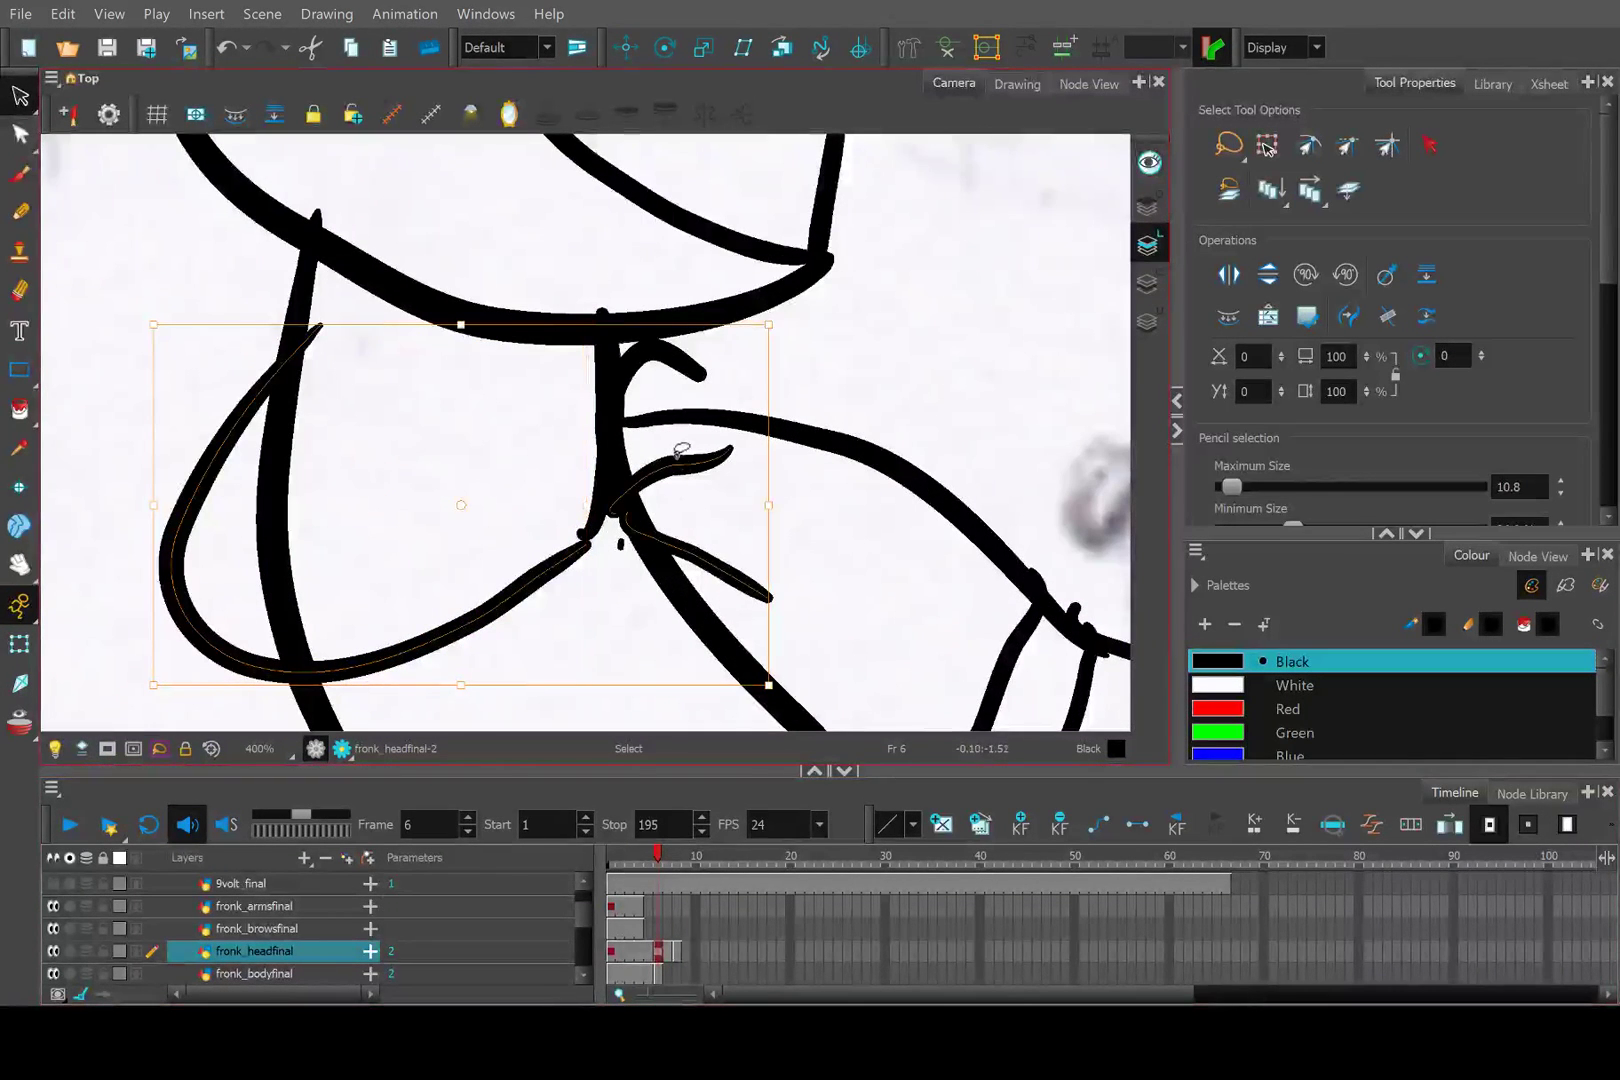
pyautogui.keyDown('shift'); pyautogui.click(600, 525); pyautogui.keyUp('shift')
pyautogui.press('space')
pyautogui.moveTo(795, 508); pyautogui.dragTo(517, 329)
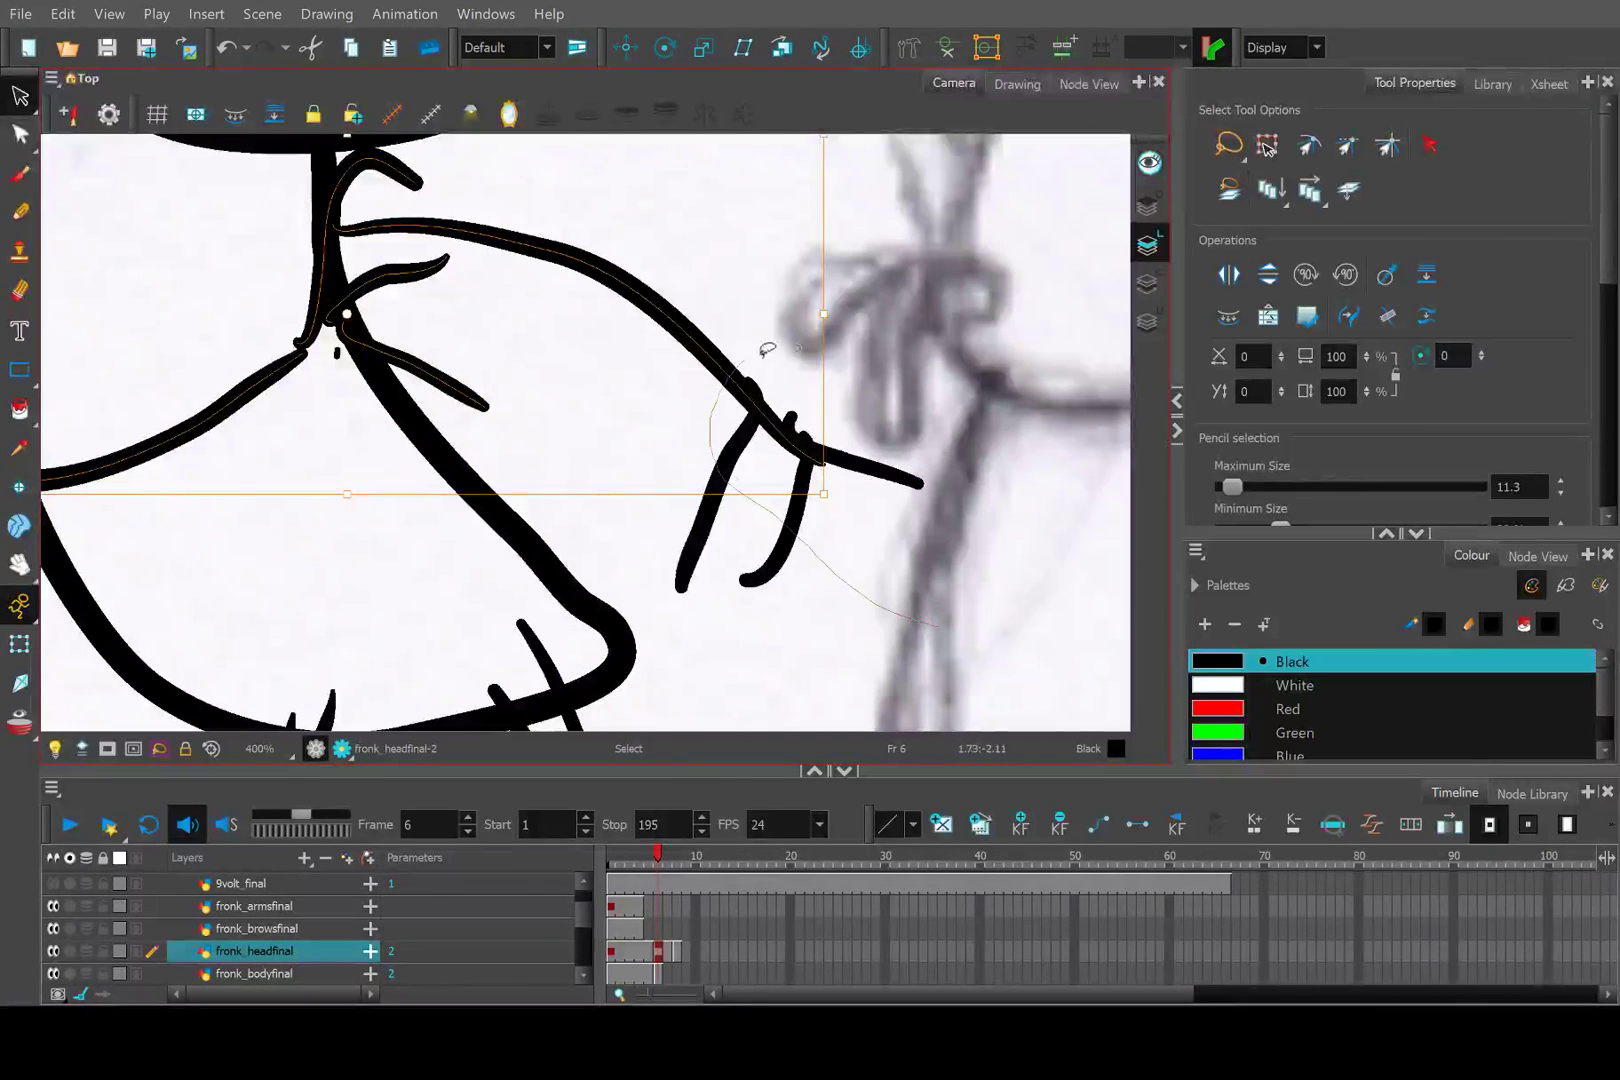
pyautogui.scroll(-4, 632, 412)
pyautogui.press('Delete')
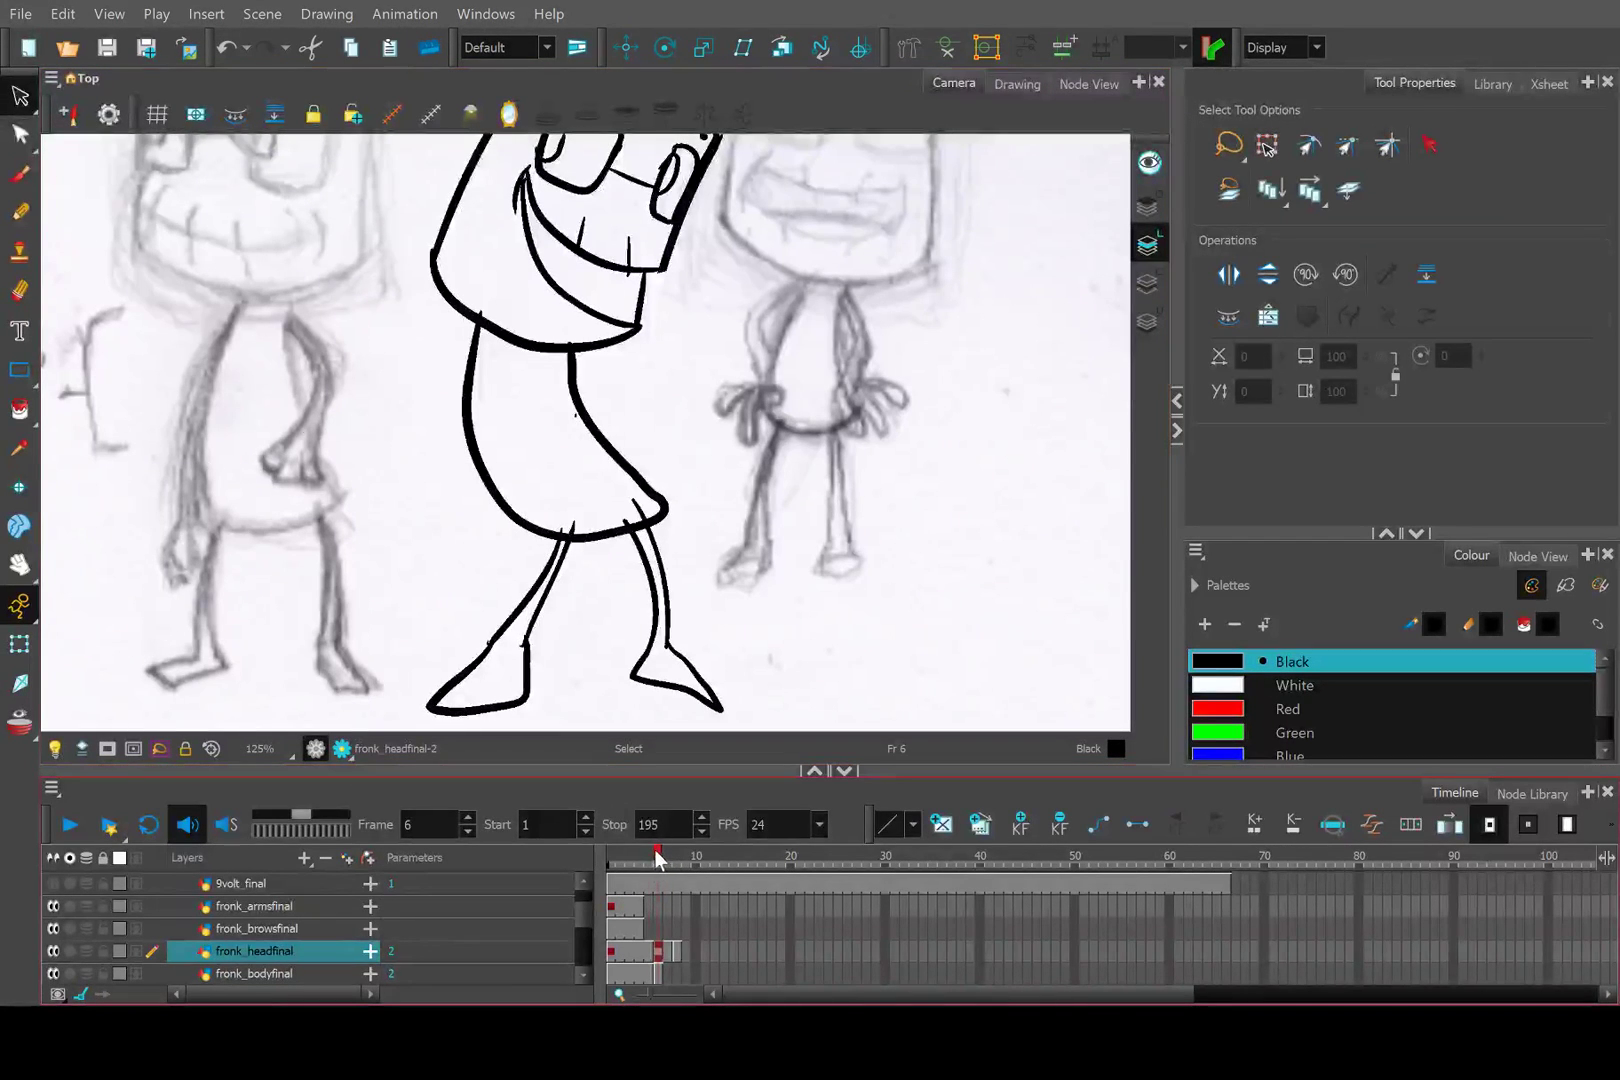
# Paste the leaning pose's arm strokes into the fronk_armsfinal layer at frame 6.
pyautogui.moveTo(659, 866)
pyautogui.mouseDown()
pyautogui.moveTo(645, 862)
pyautogui.moveTo(659, 874)
pyautogui.mouseUp()
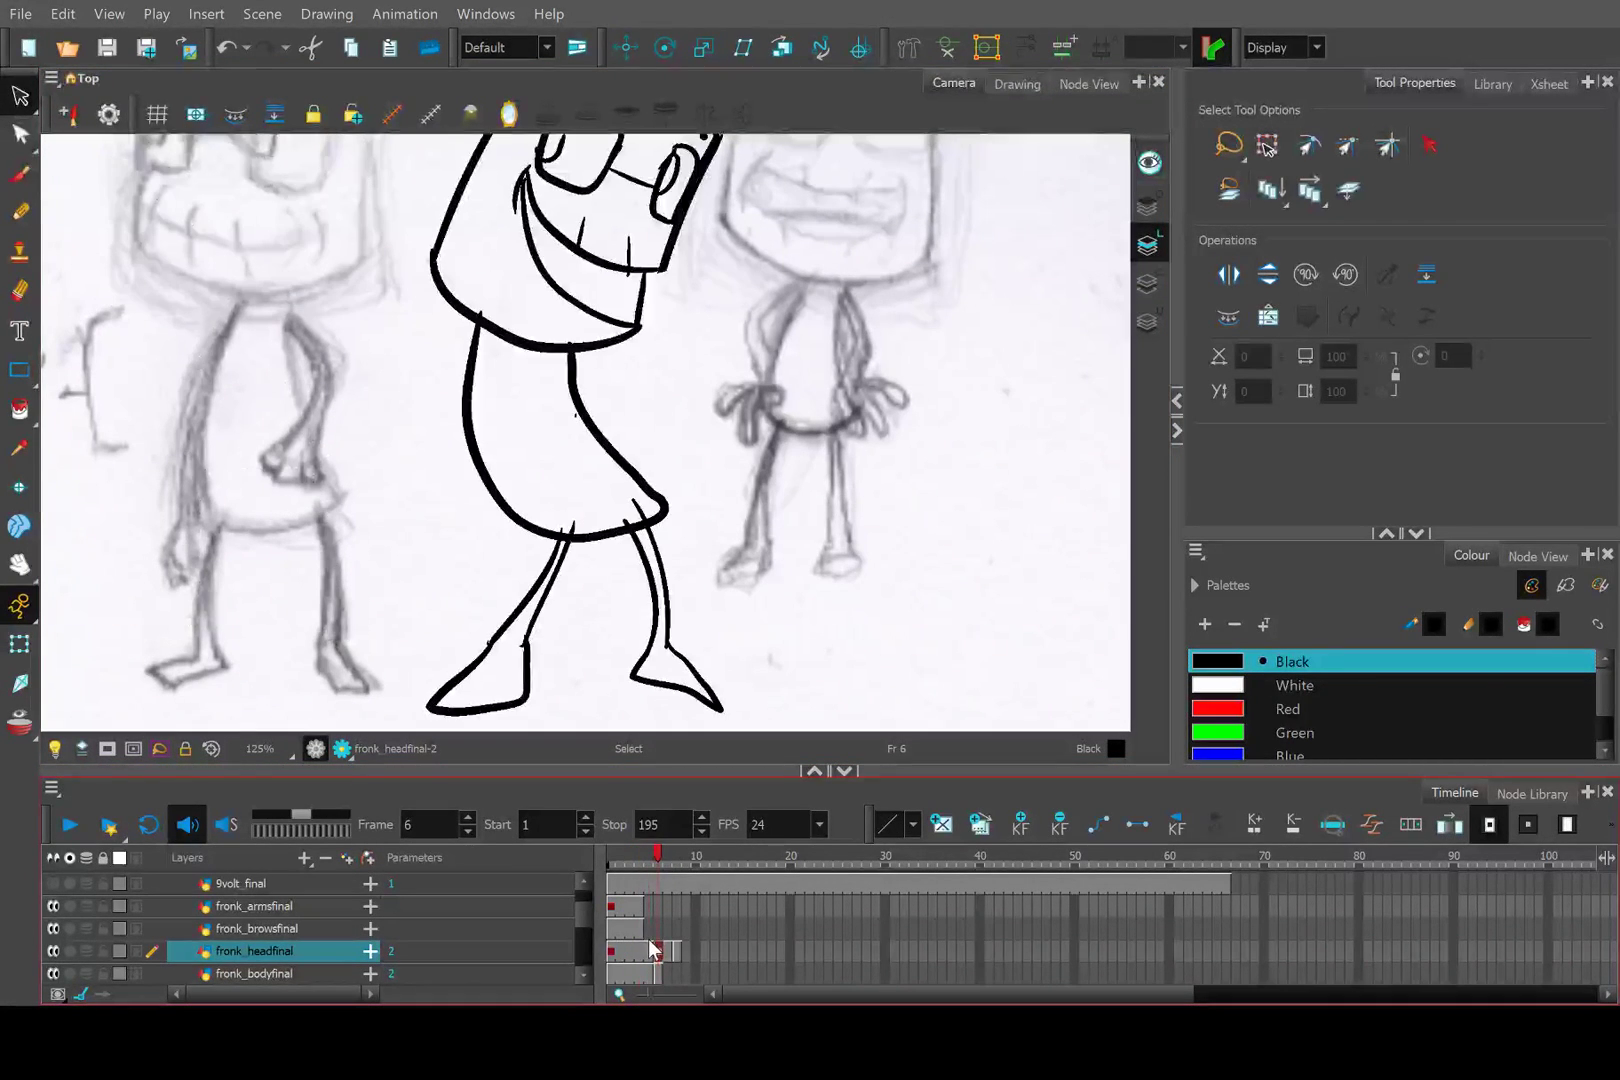
pyautogui.click(657, 906)
pyautogui.hotkey('ctrl', 'v')
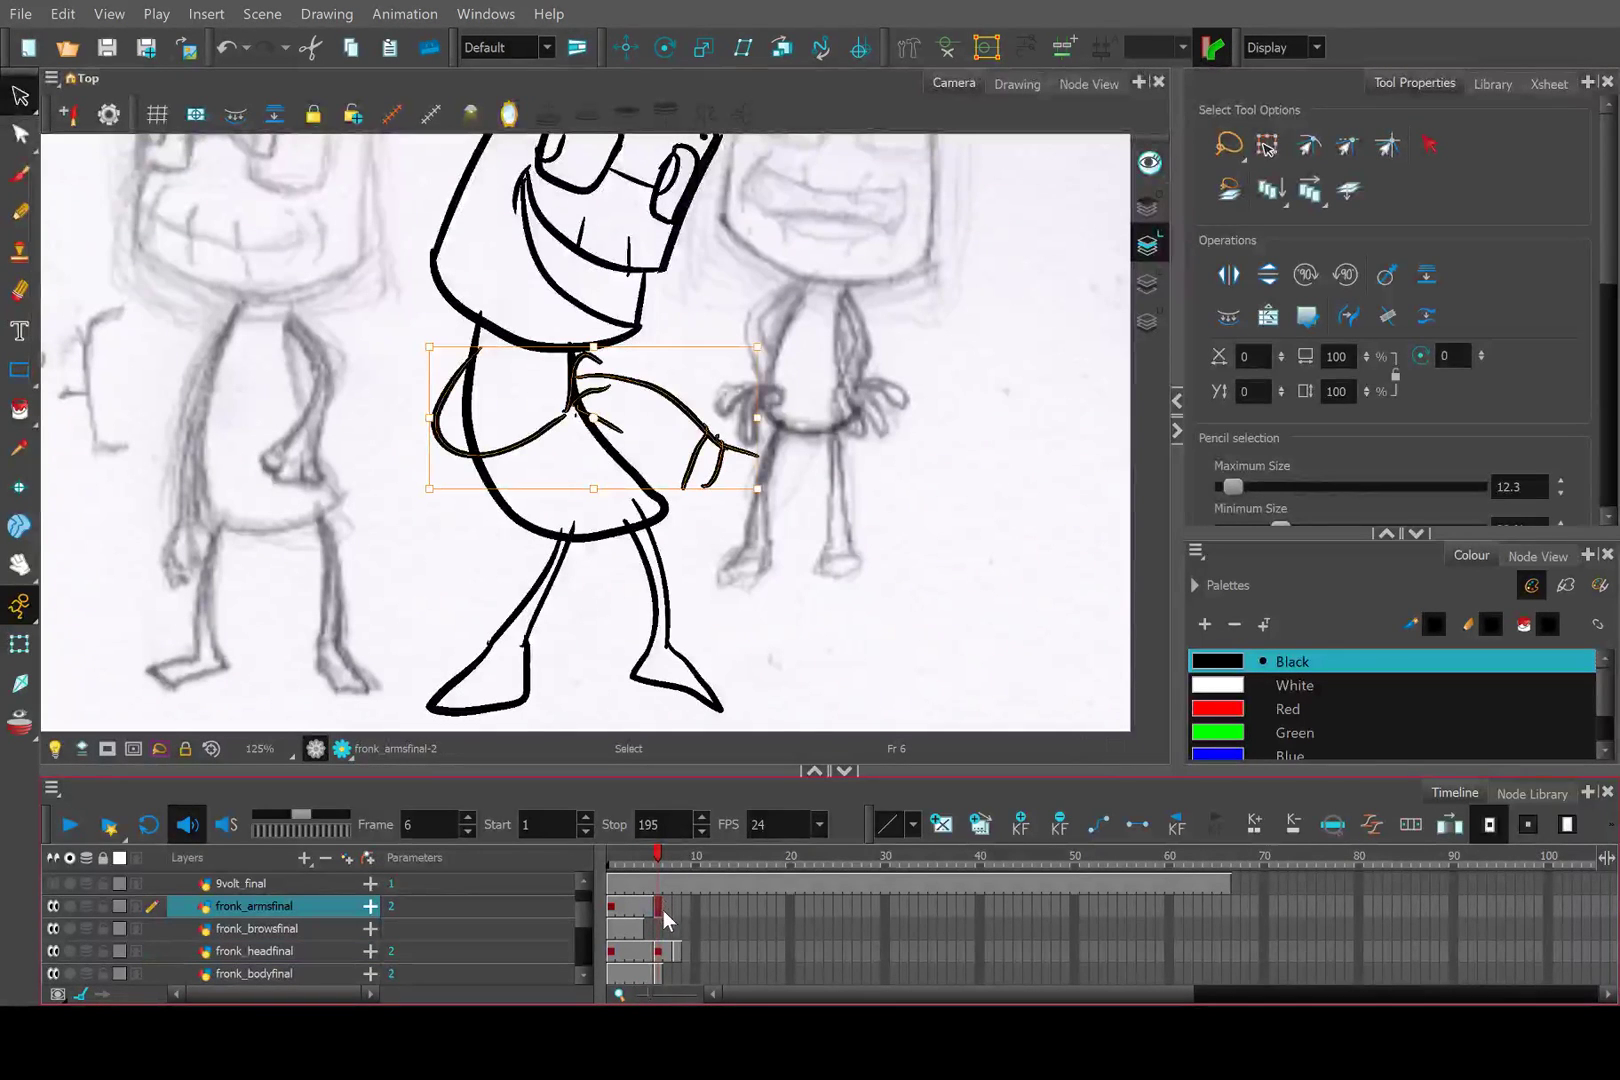
# Enable onion skinning for the fronk_browsfinal layer at frame 6 so the first pose's brows can be referenced.
pyautogui.moveTo(645, 842); pyautogui.dragTo(660, 860)
pyautogui.click(657, 930)
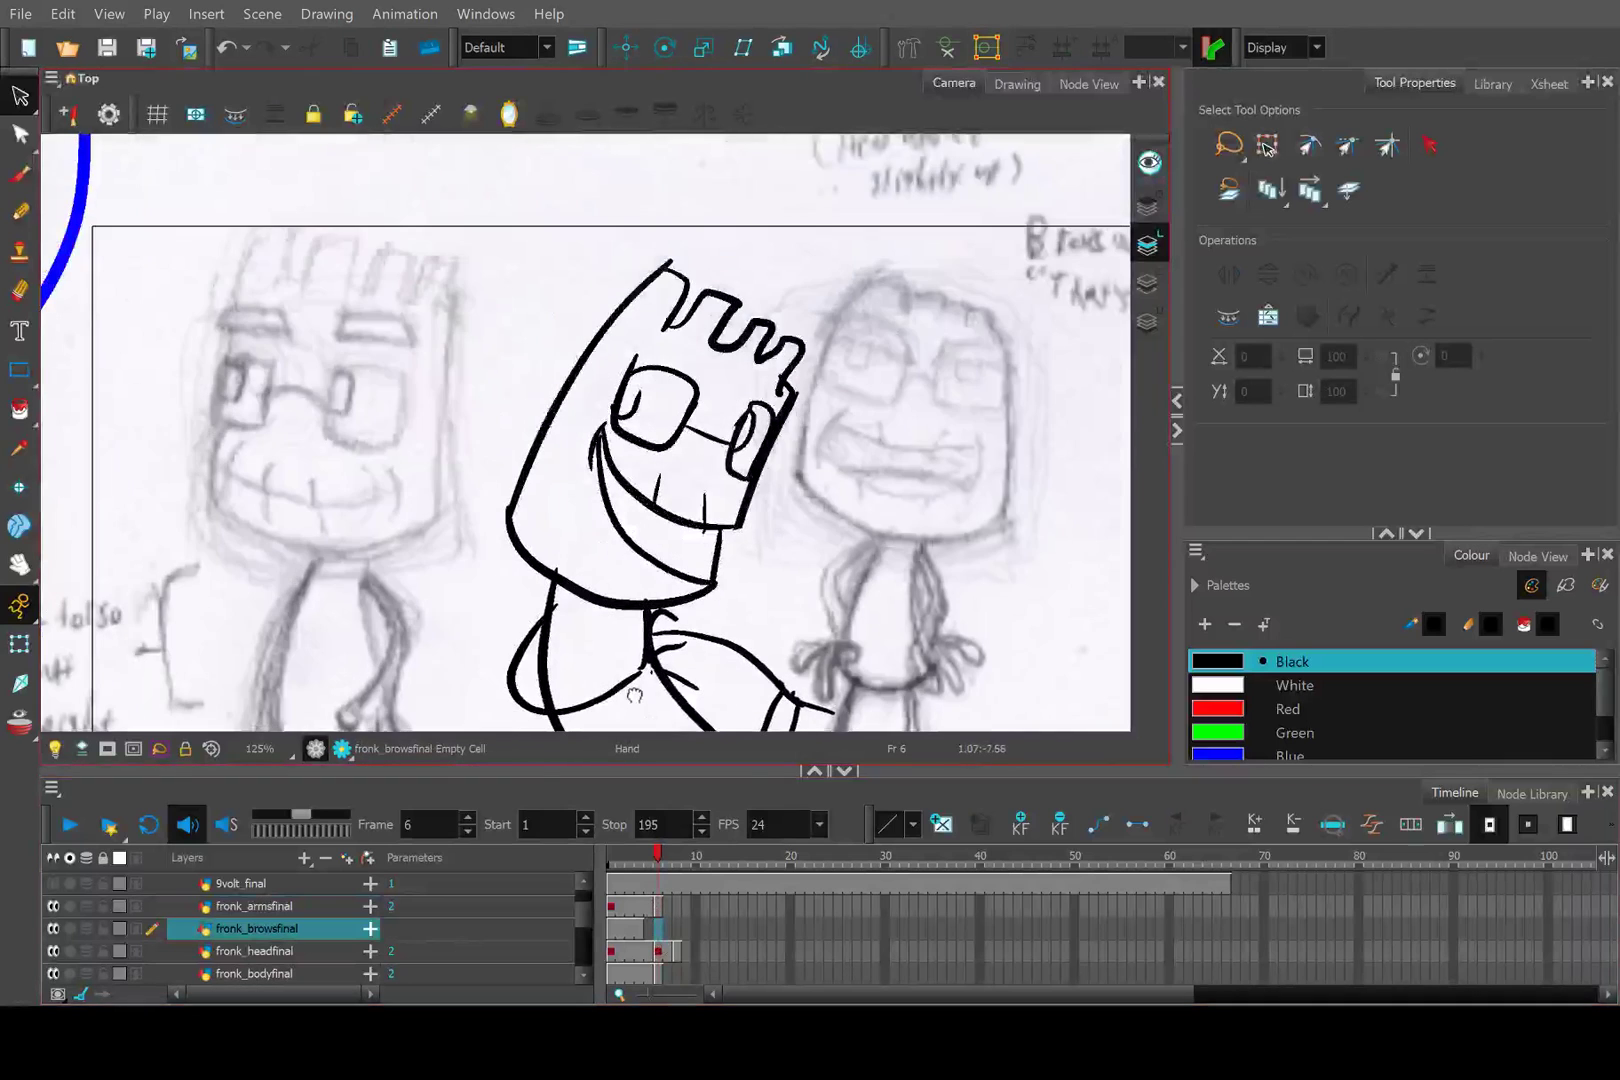
pyautogui.click(87, 928)
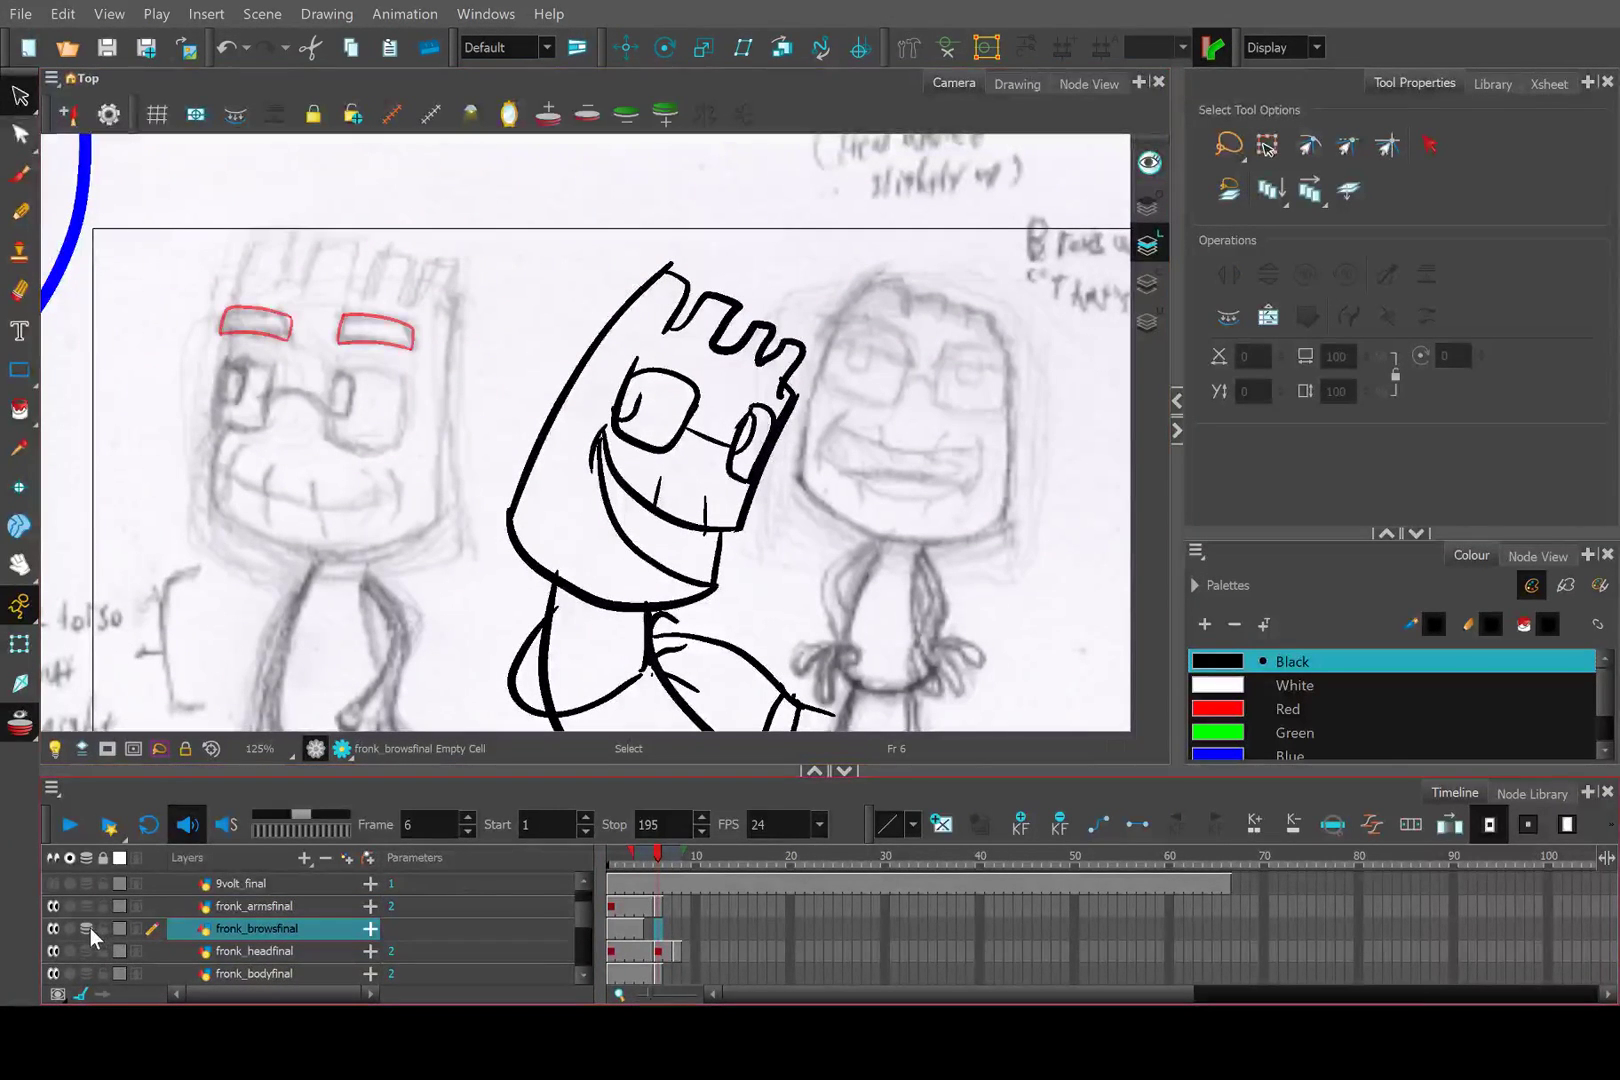
pyautogui.scroll(-3, 440, 318)
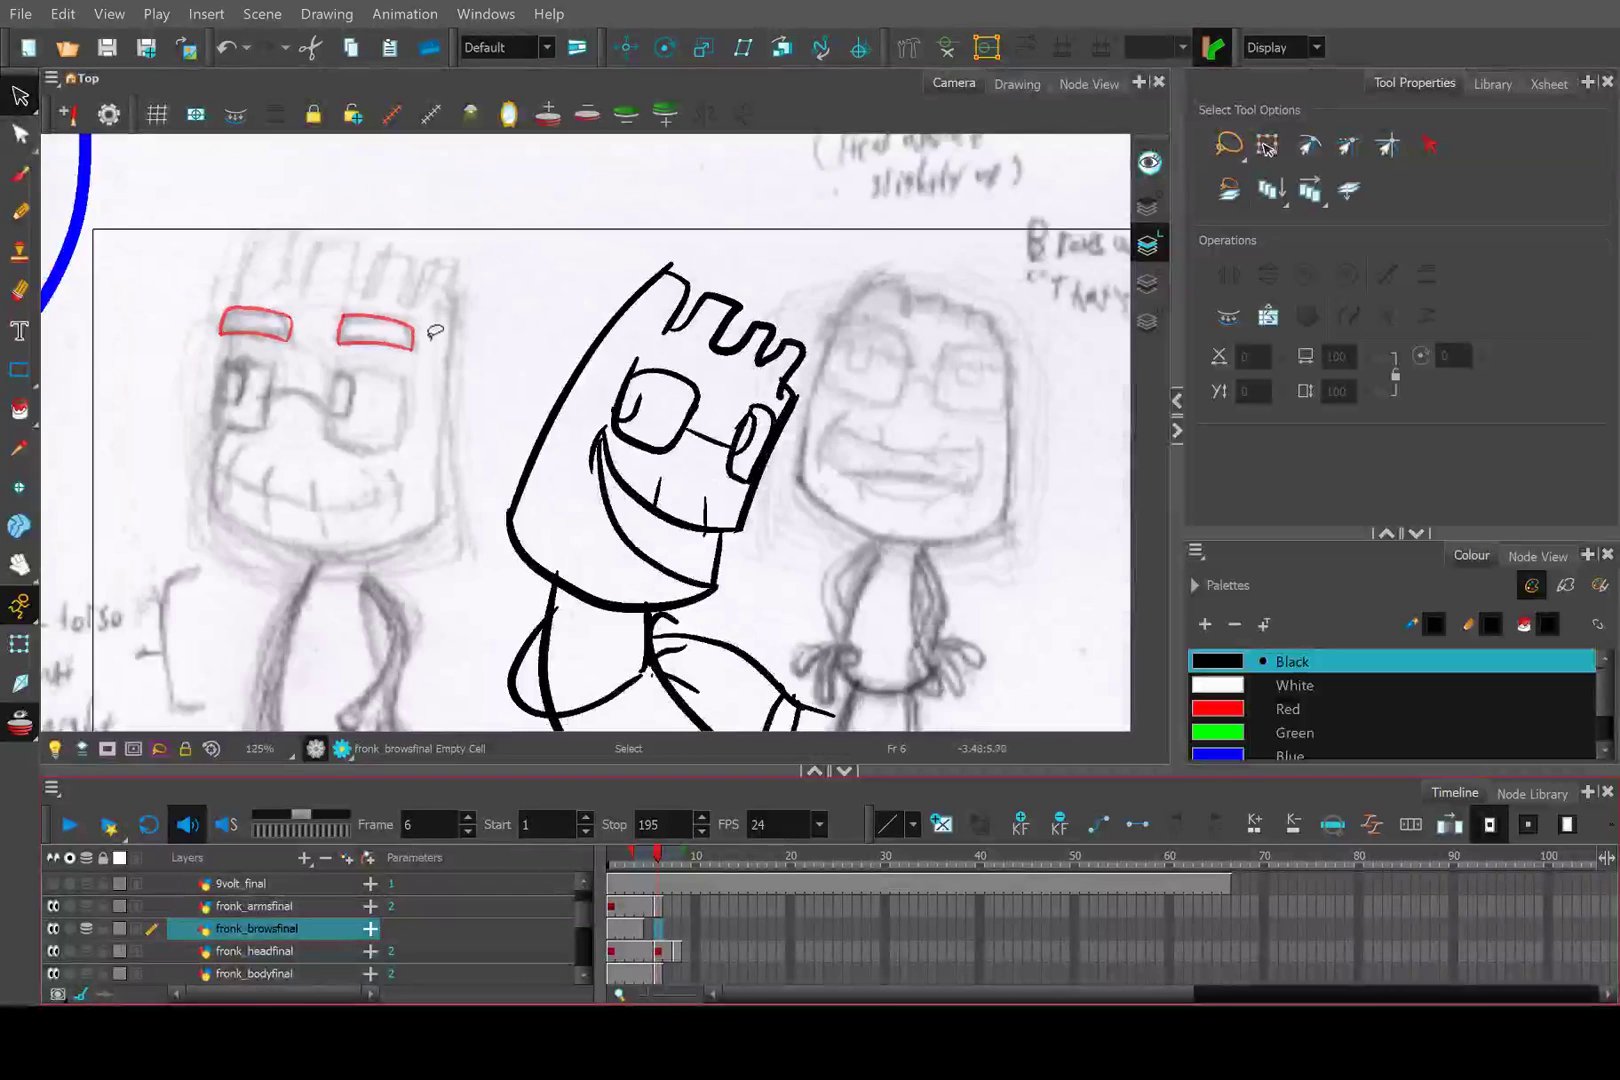
# Compare the onion-skinned arms, head and body layers at frame 6 and return to the first pose's arms at frame 1.
pyautogui.click(19, 133)
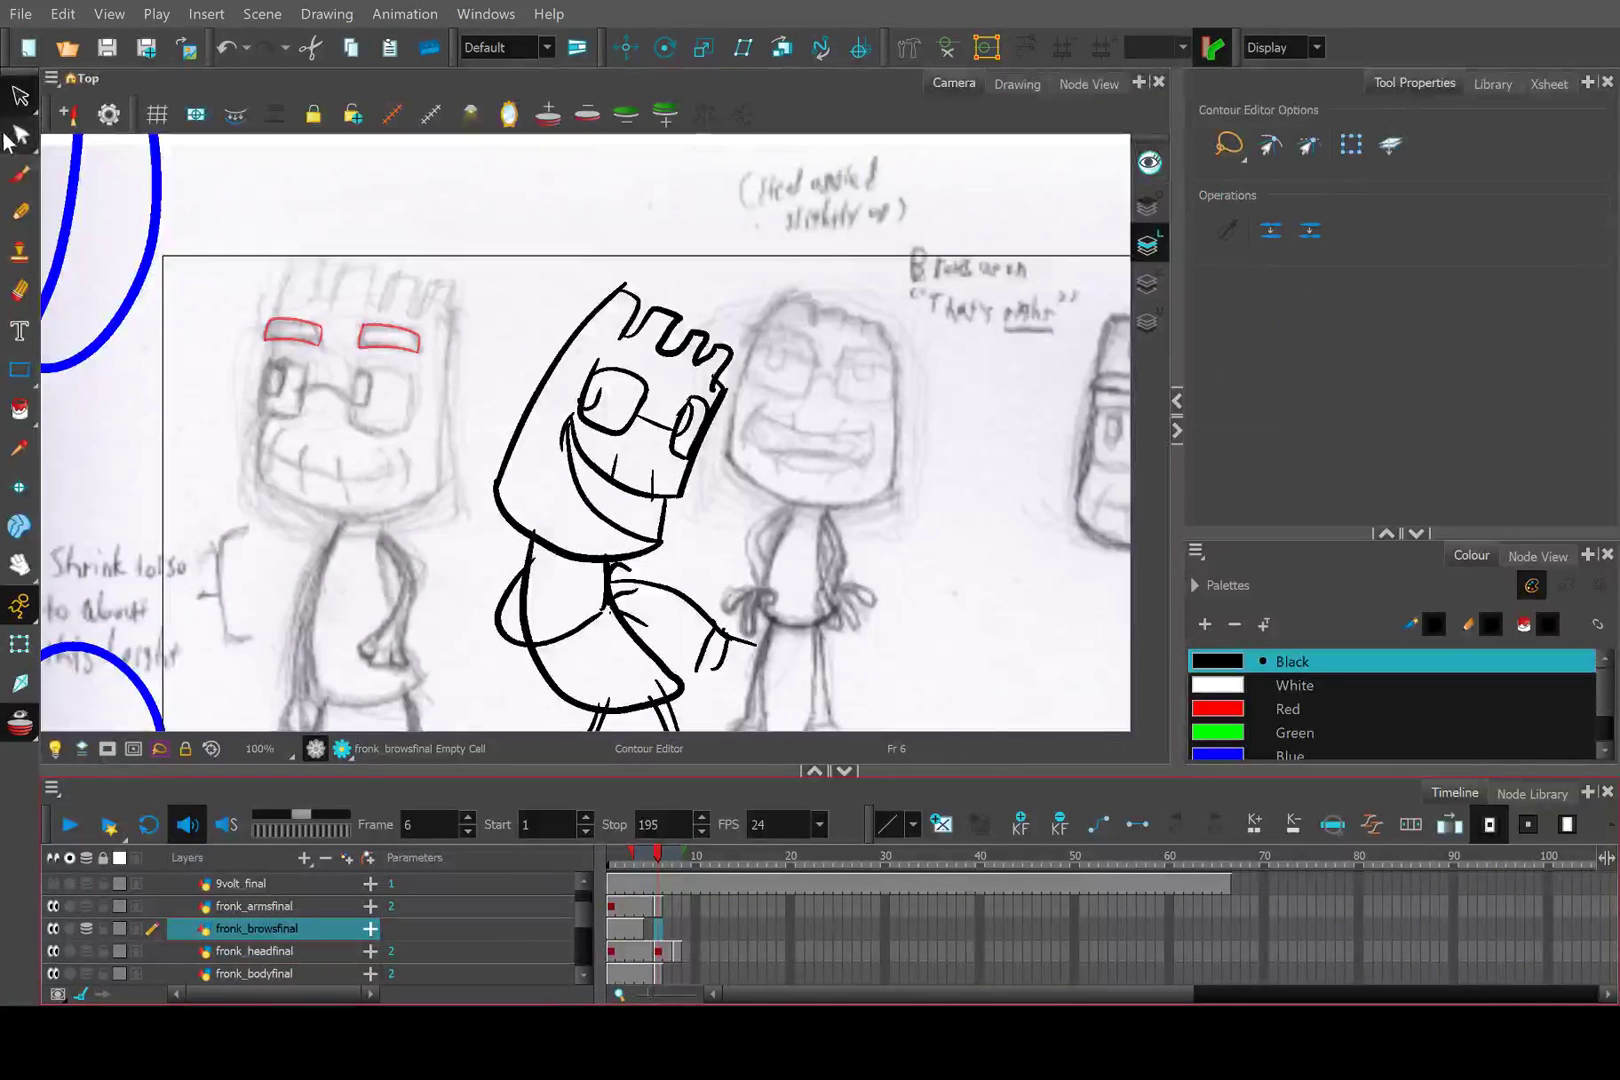
pyautogui.click(658, 905)
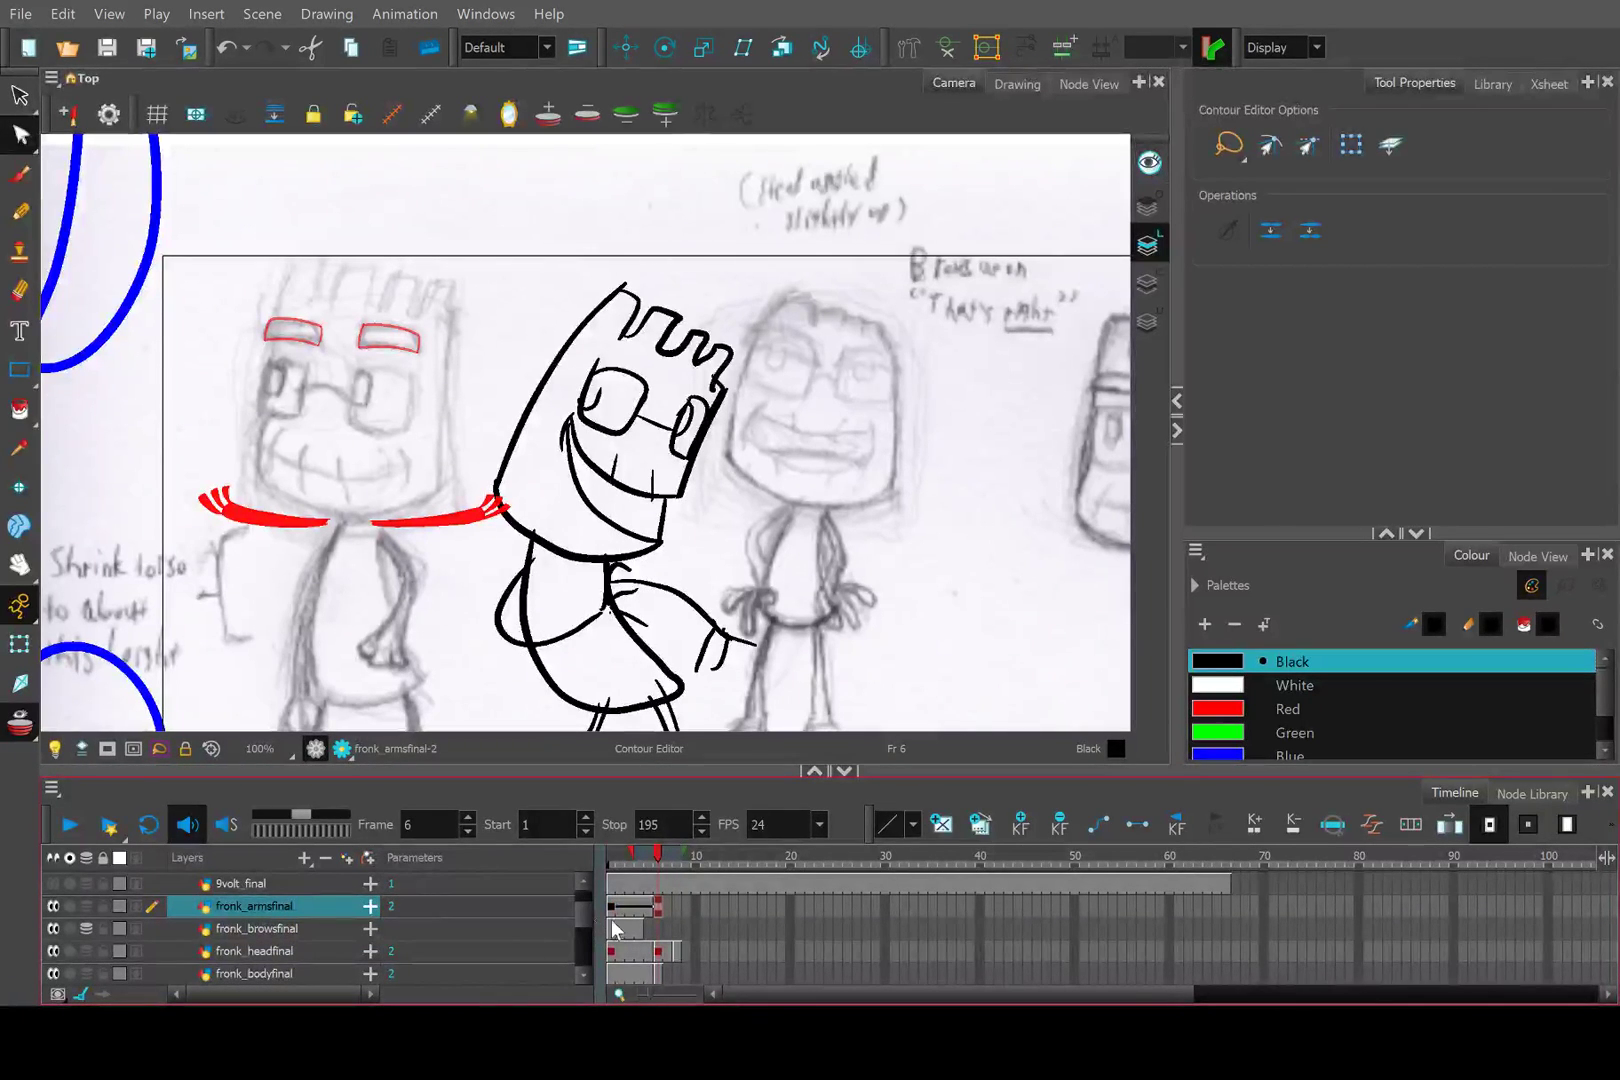
pyautogui.click(659, 950)
pyautogui.scroll(-1, 659, 954)
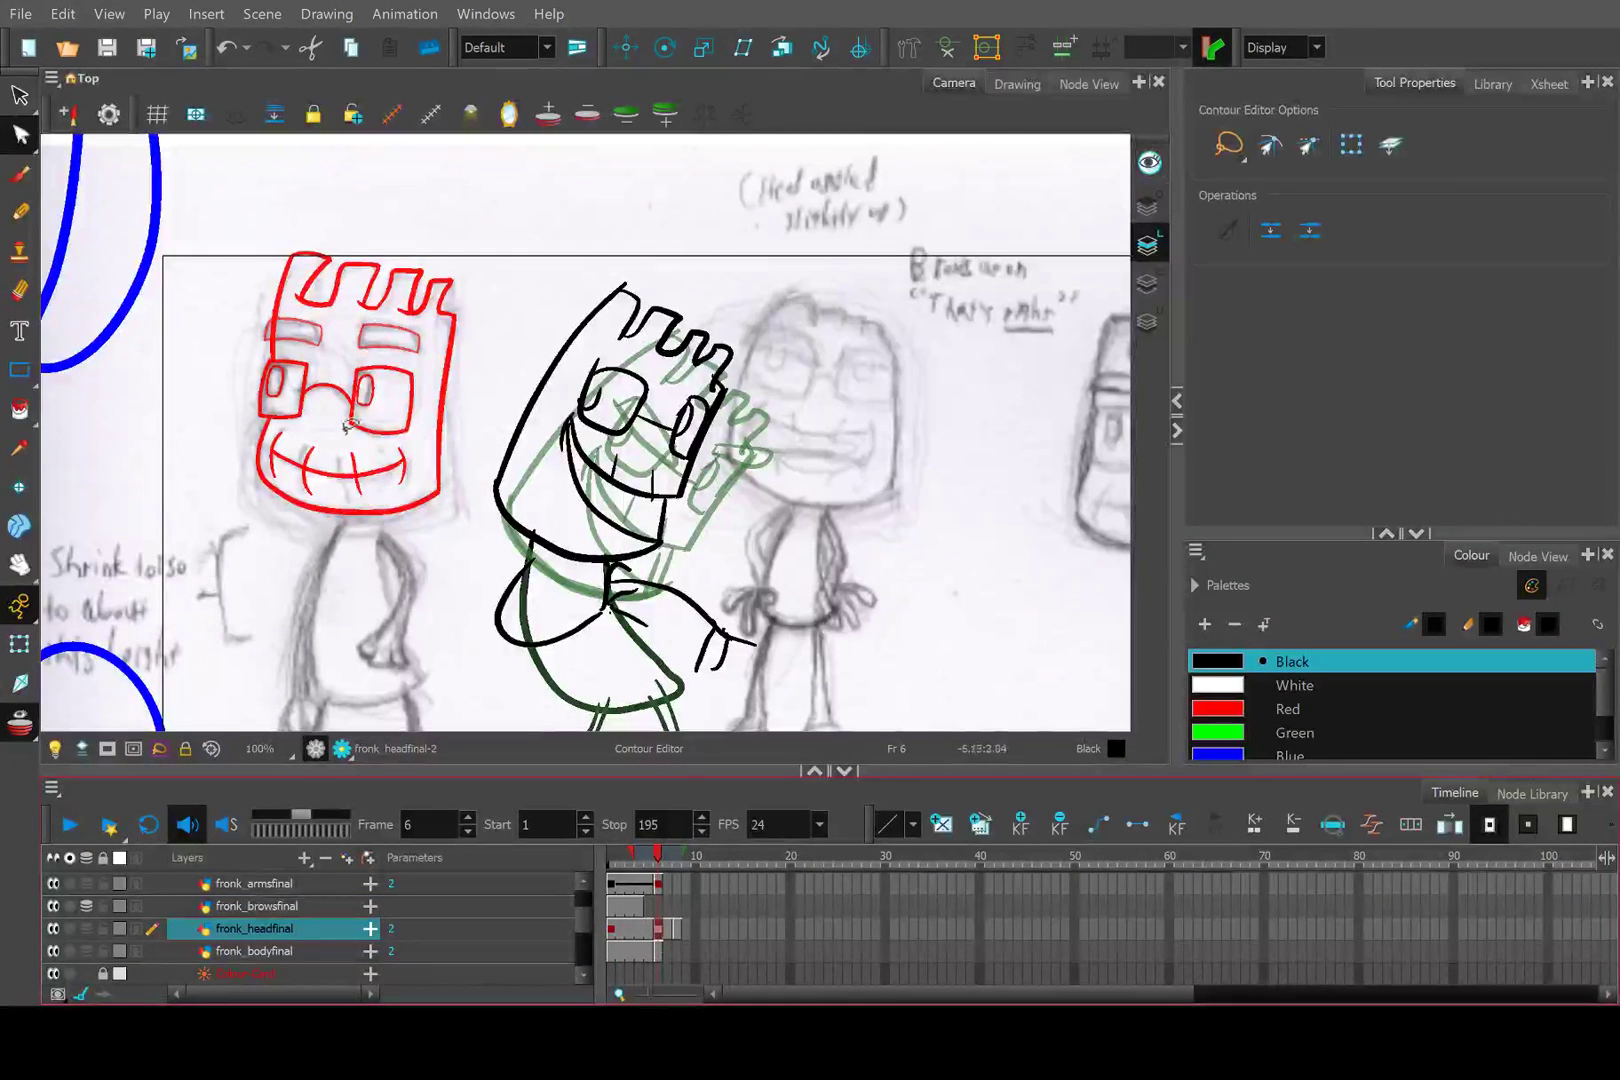
pyautogui.click(657, 951)
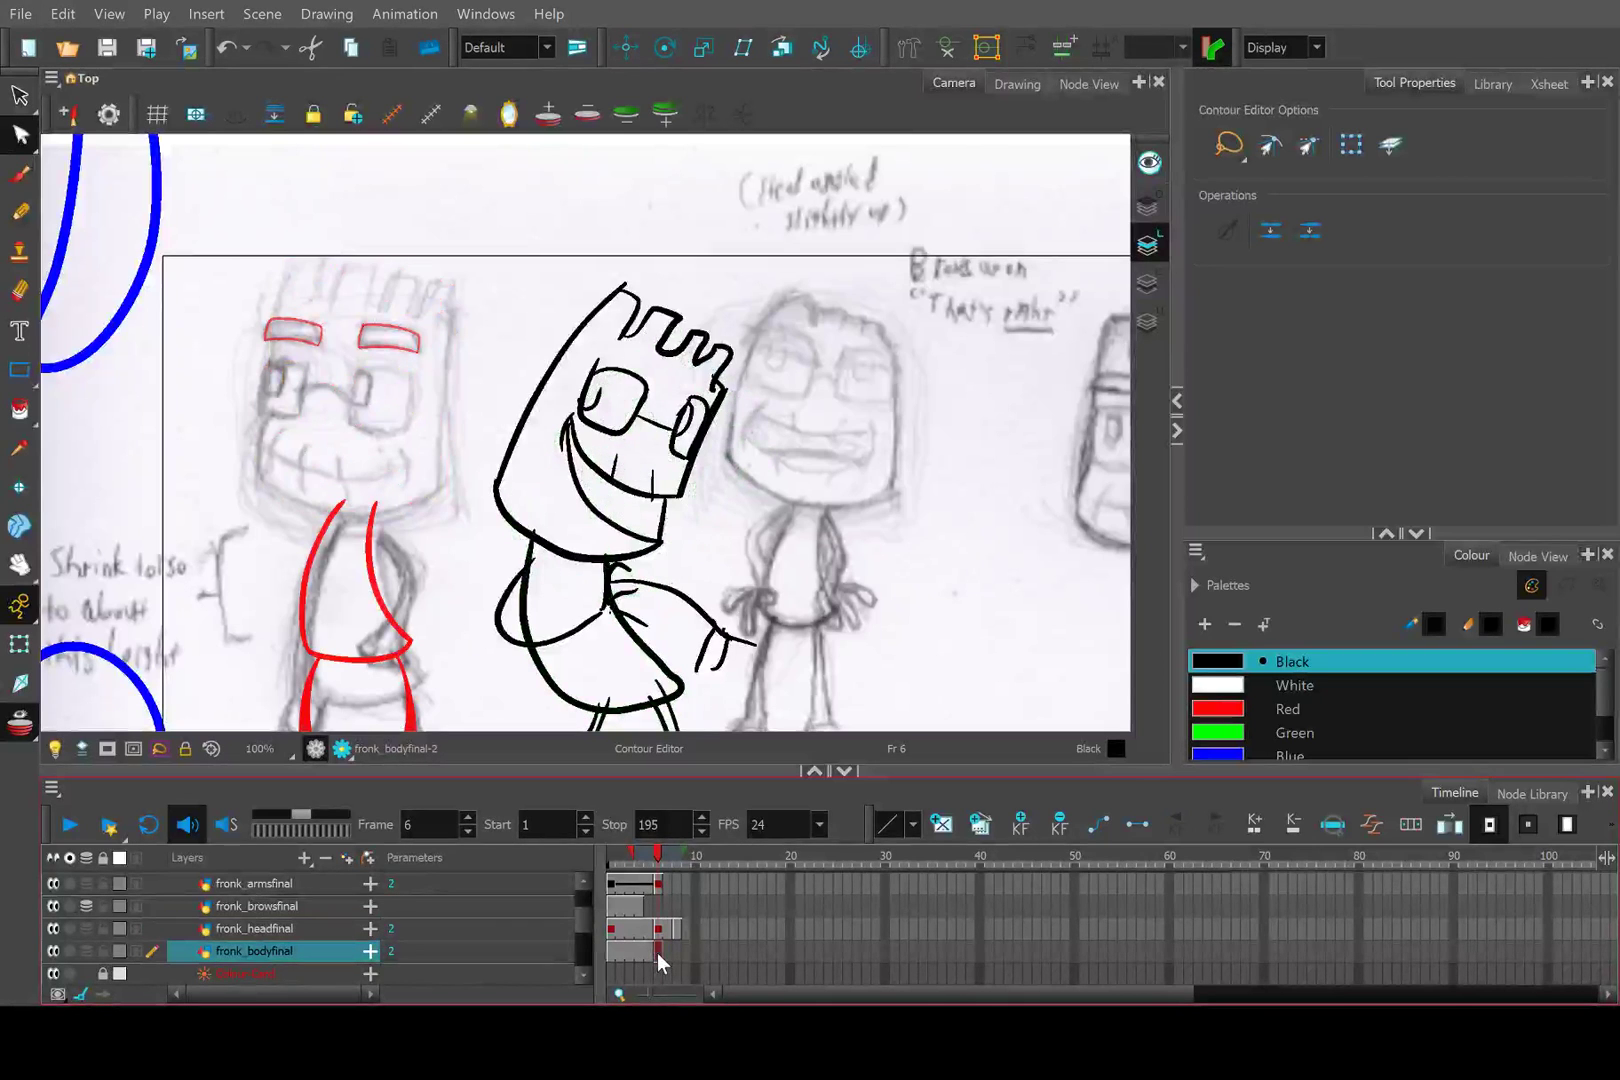
pyautogui.click(613, 951)
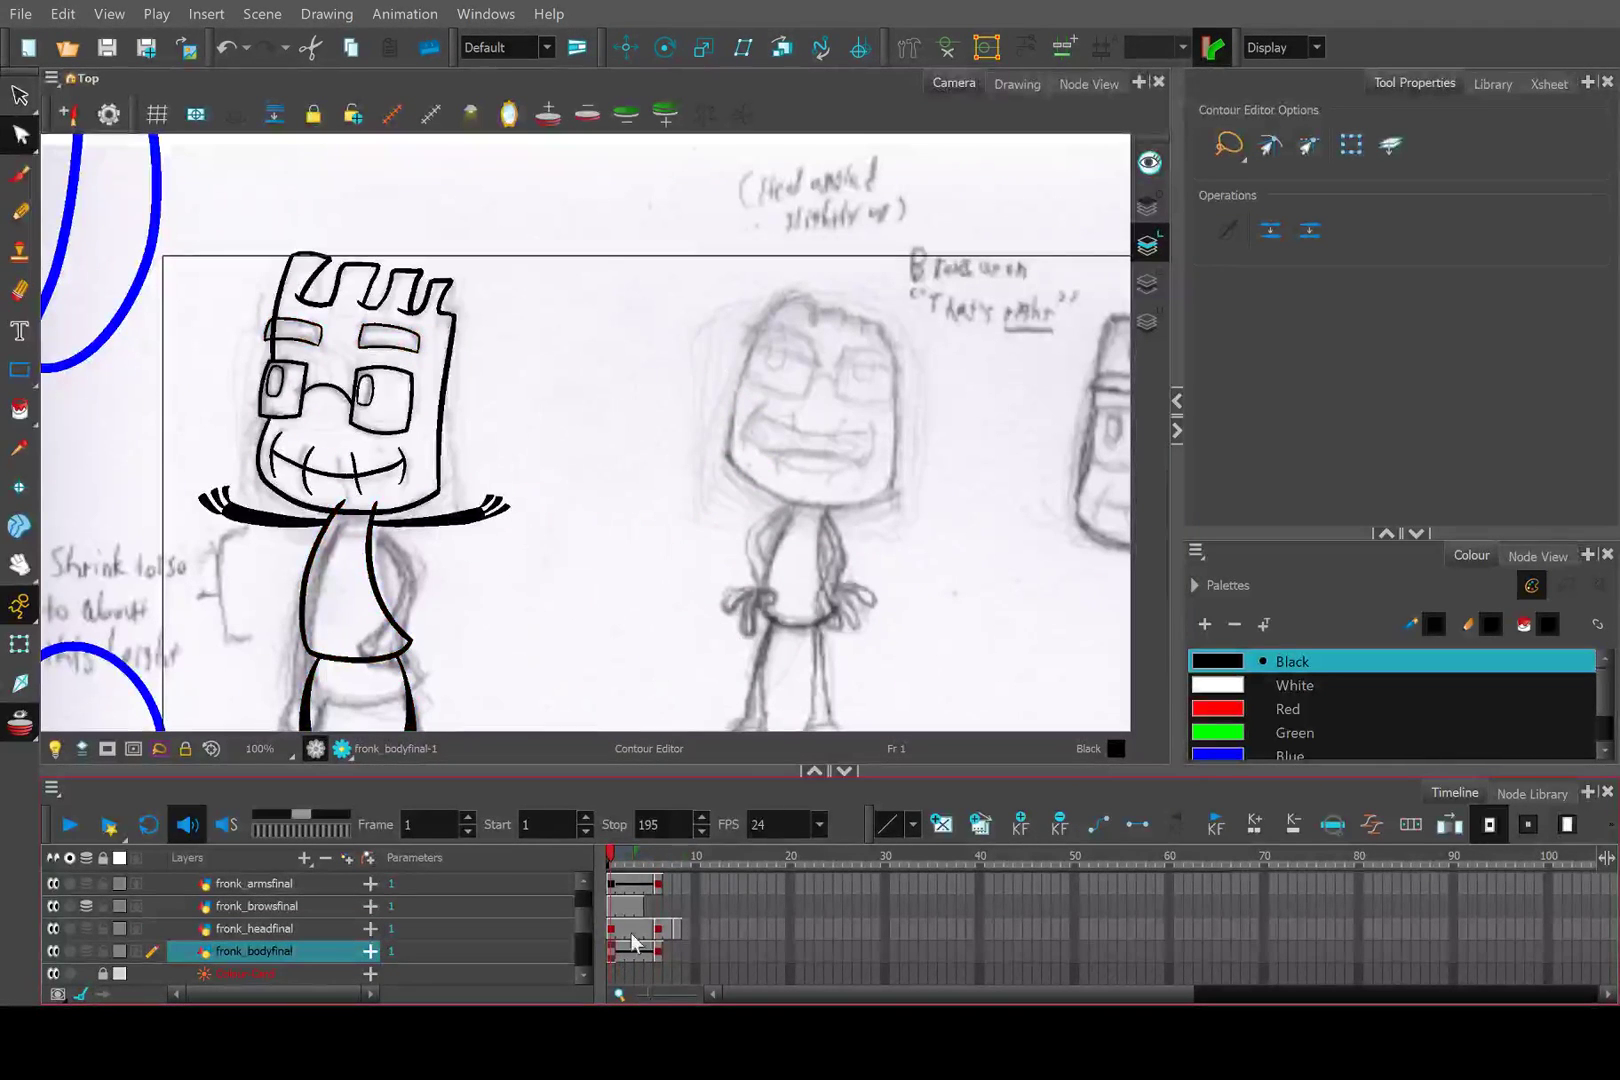
pyautogui.click(613, 883)
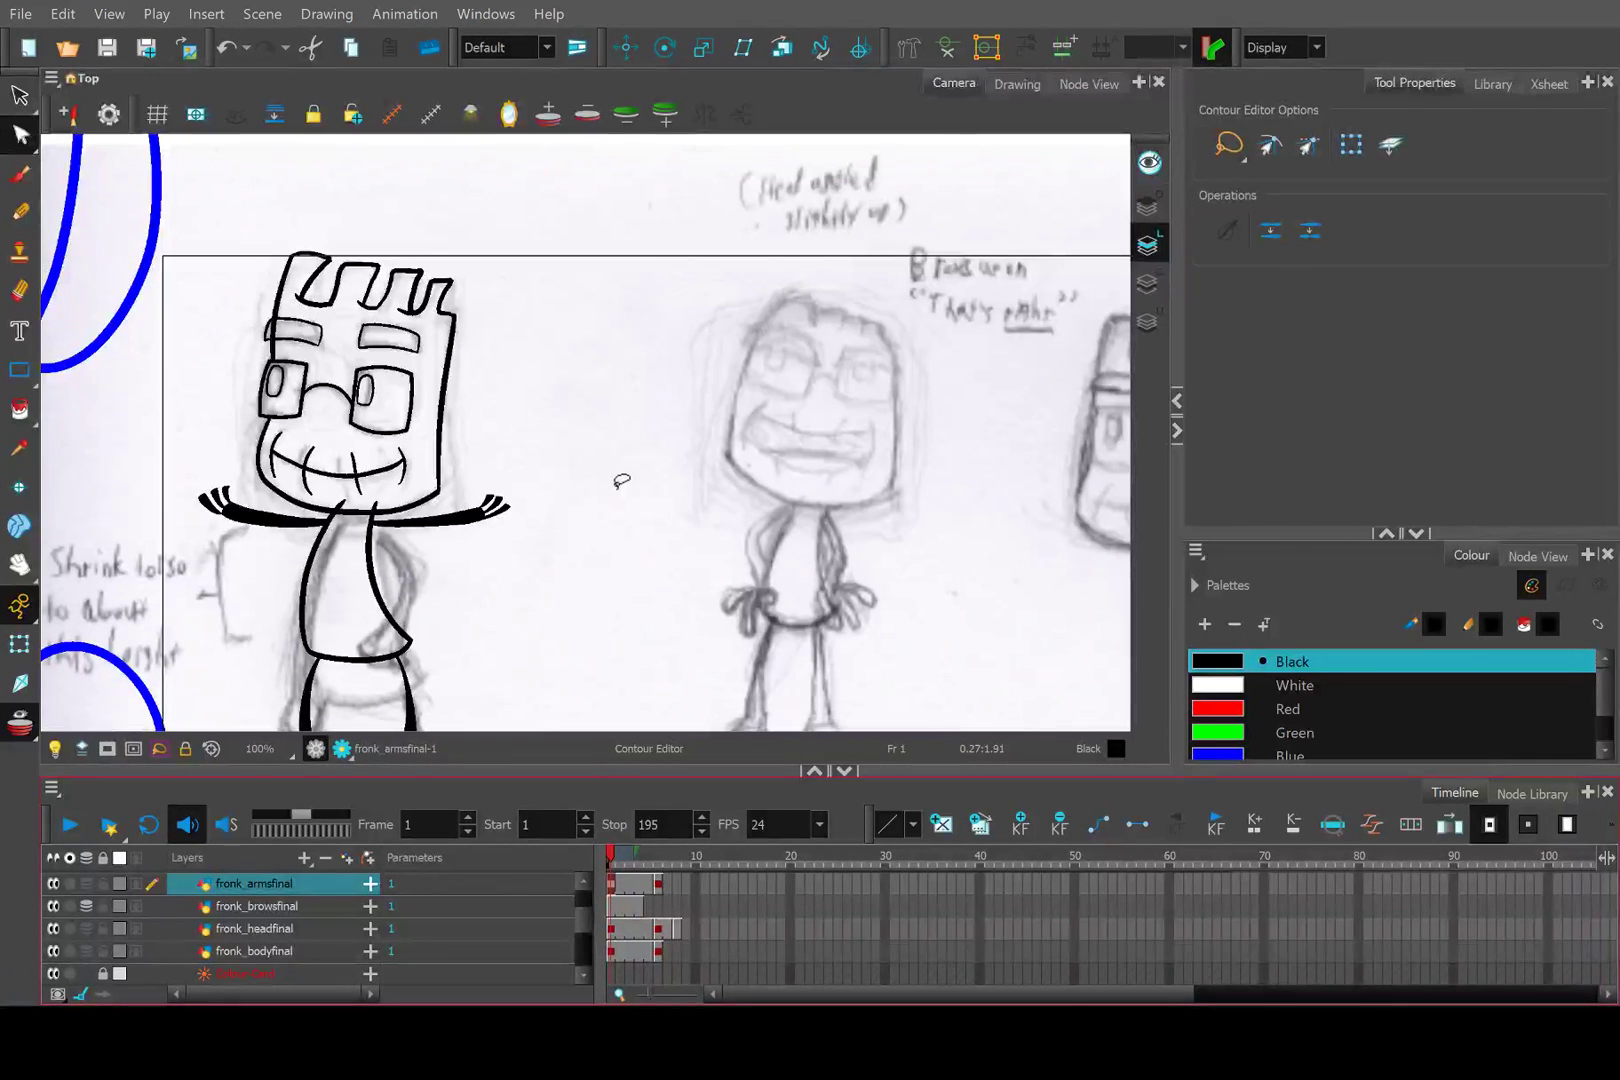
# Inspect how the first pose's inked arms meet the torso in the fronk_armsfinal drawing at frame 1.
pyautogui.scroll(-2, 621, 481)
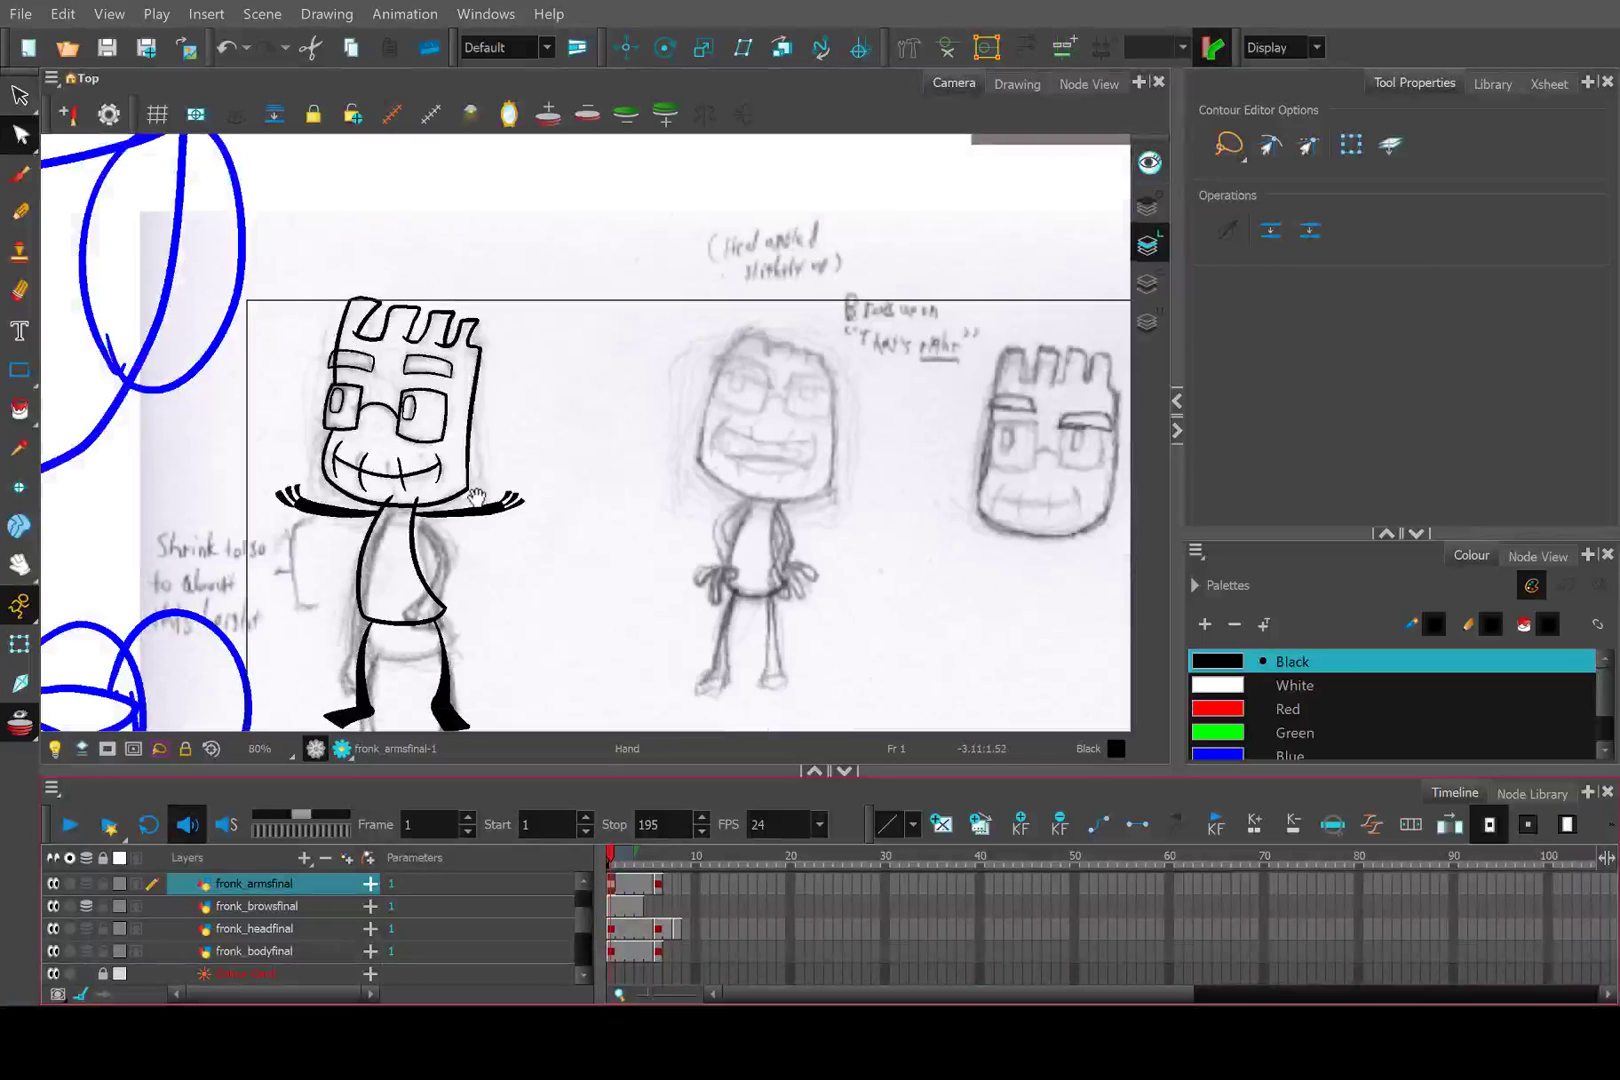
pyautogui.moveTo(478, 497); pyautogui.dragTo(540, 488)
pyautogui.scroll(2, 492, 500)
pyautogui.scroll(1, 250, 500)
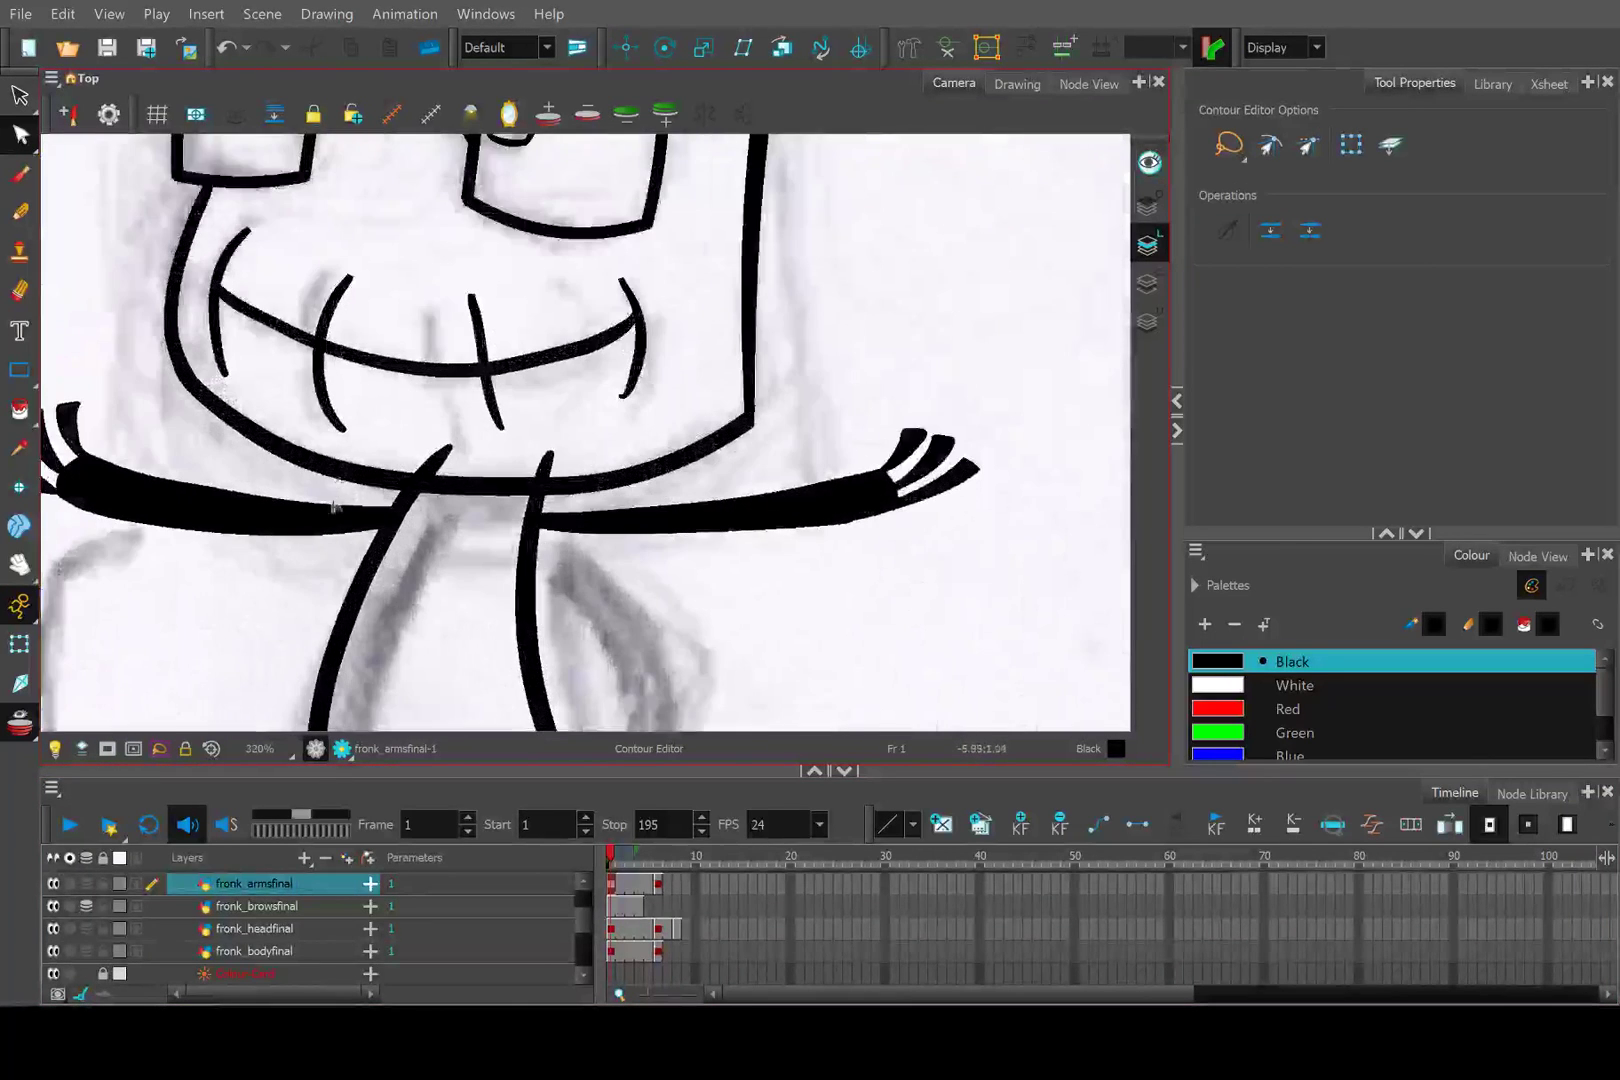
pyautogui.scroll(-1, 250, 500)
pyautogui.moveTo(339, 558); pyautogui.dragTo(470, 480)
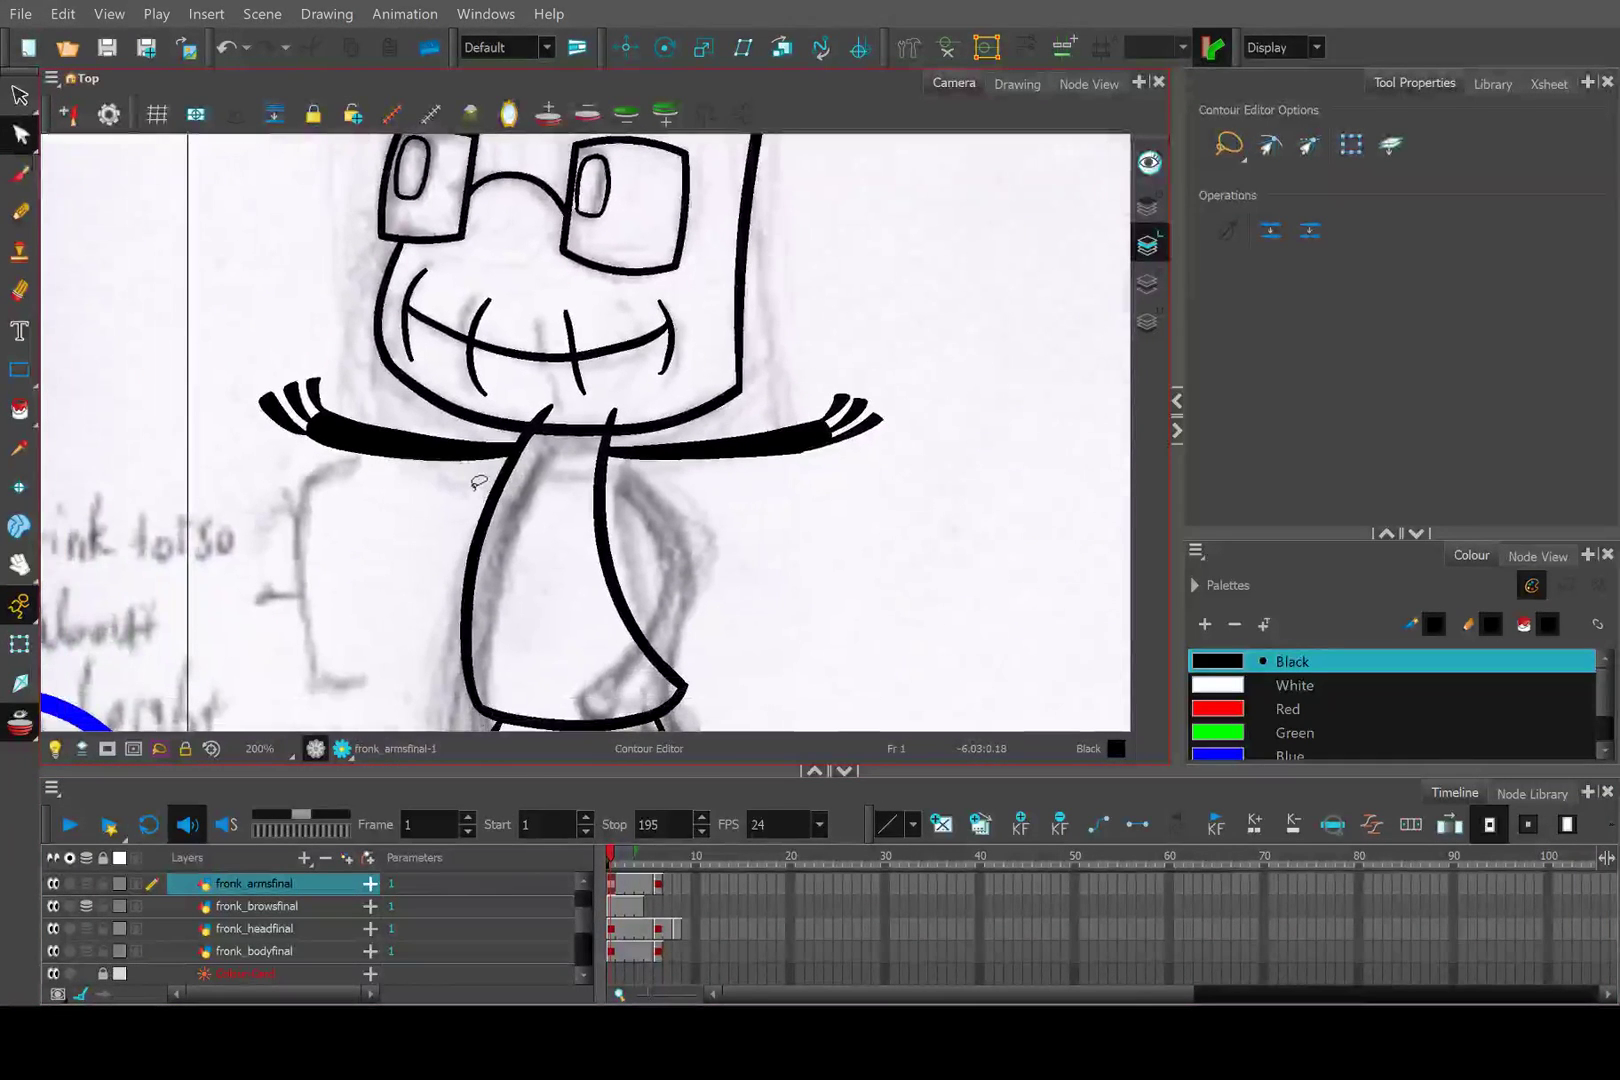
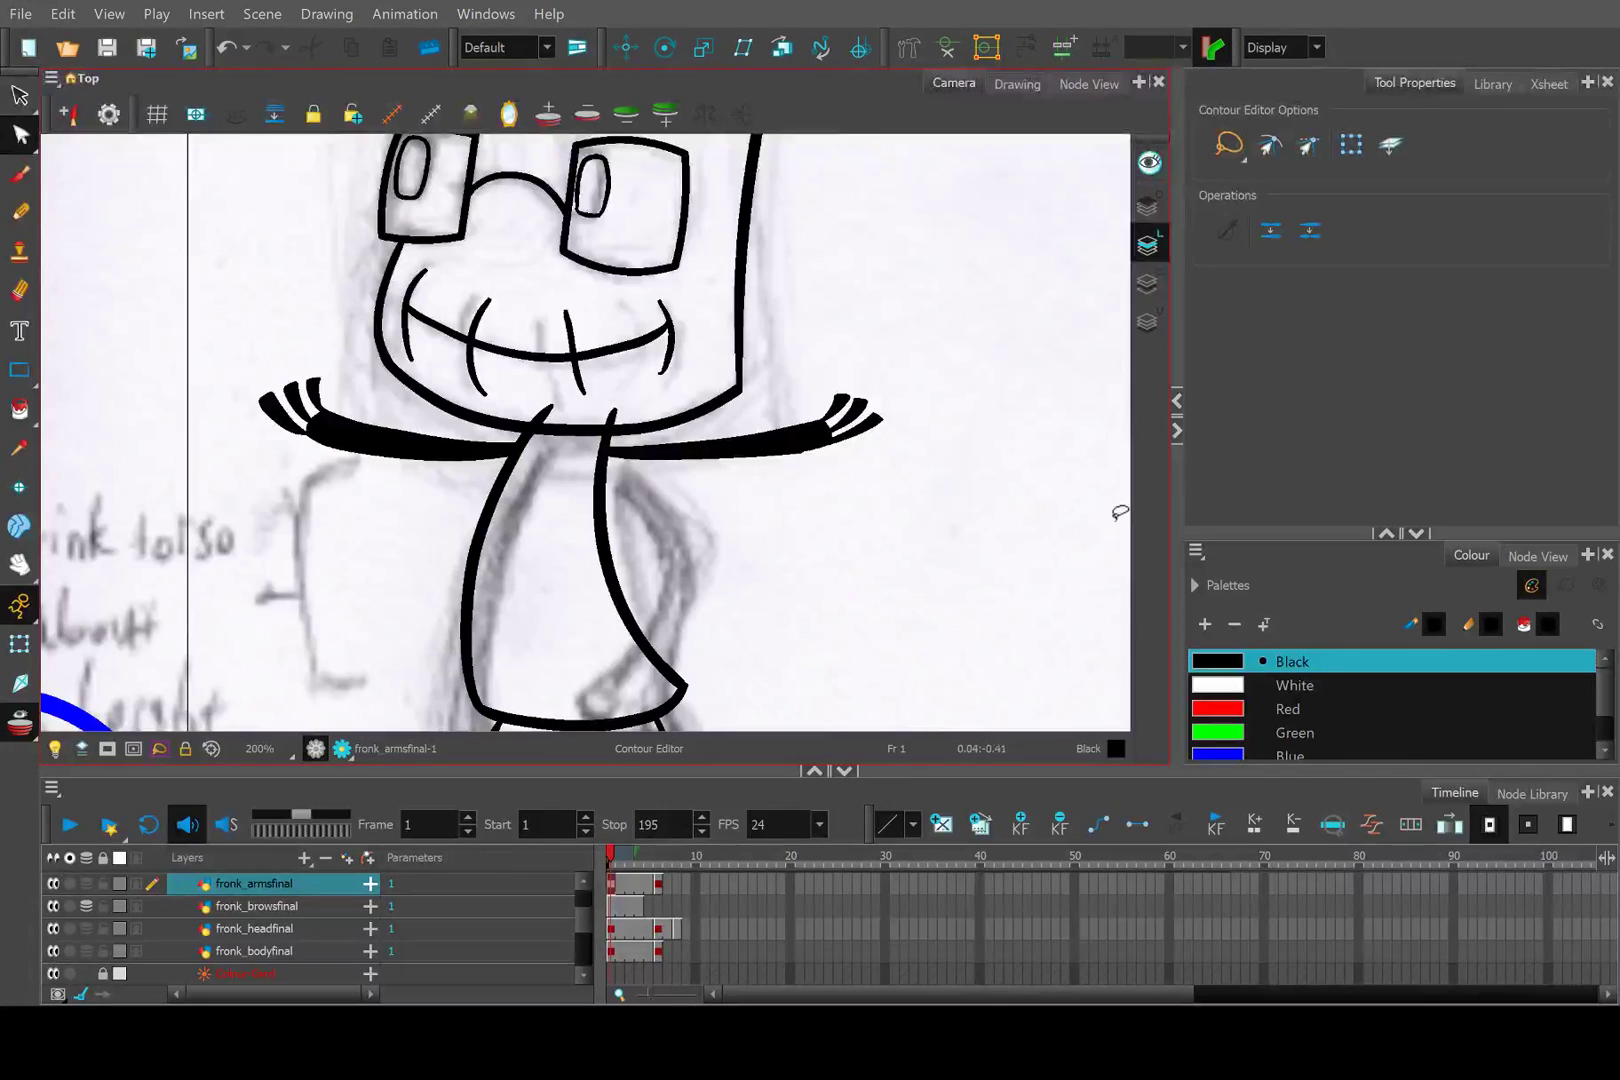
# Examine the first pose's legs, torso and head linework at frame 1 against the rough sketch, and return to frame 6.
pyautogui.scroll(-4, 616, 377)
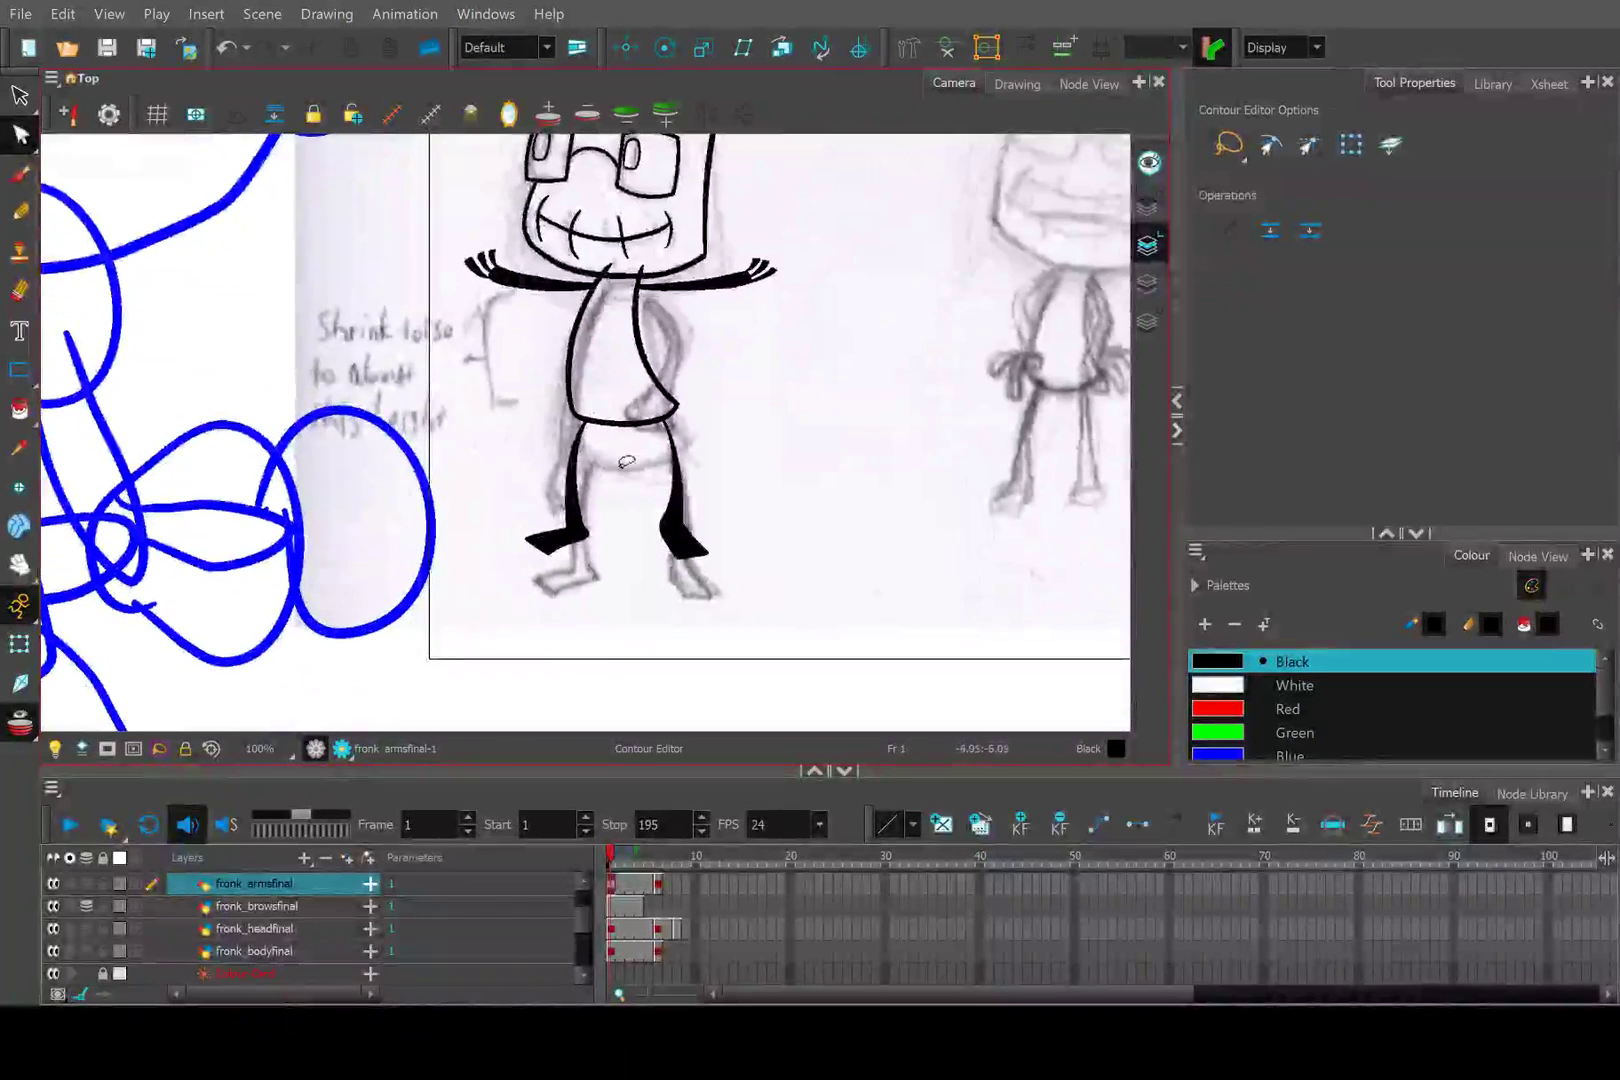
pyautogui.scroll(2, 634, 400)
pyautogui.scroll(3, 634, 400)
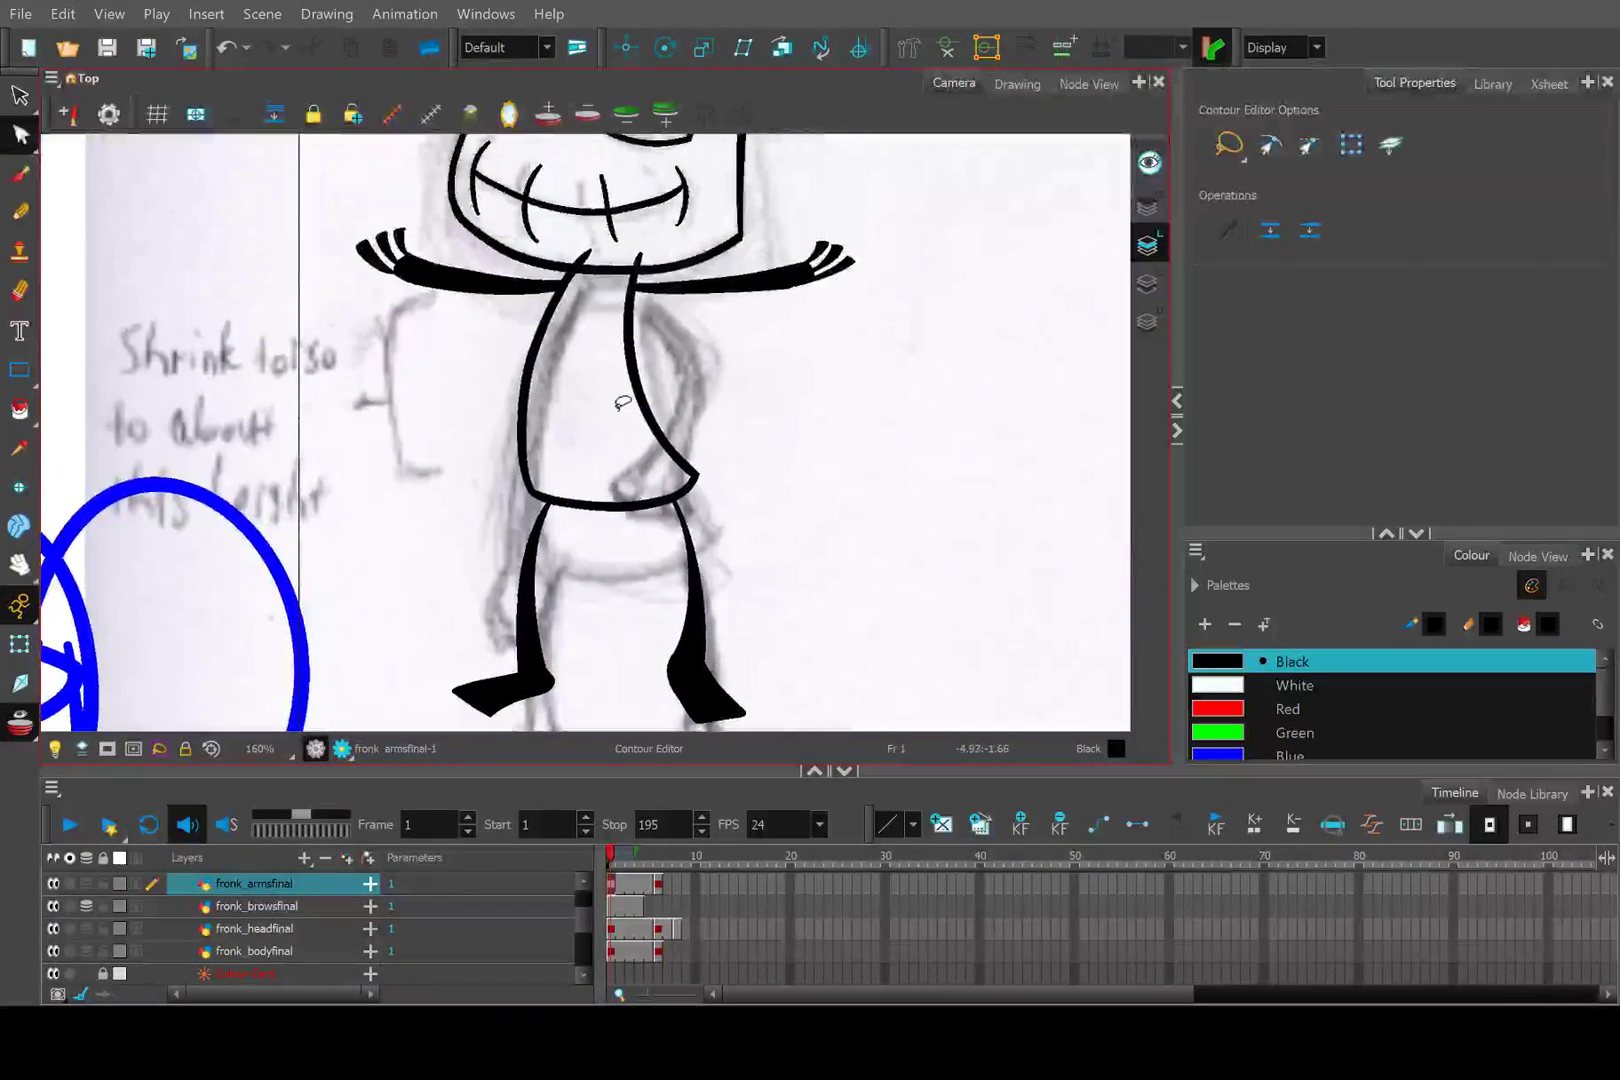
pyautogui.scroll(-1, 600, 463)
pyautogui.moveTo(644, 651); pyautogui.dragTo(651, 553)
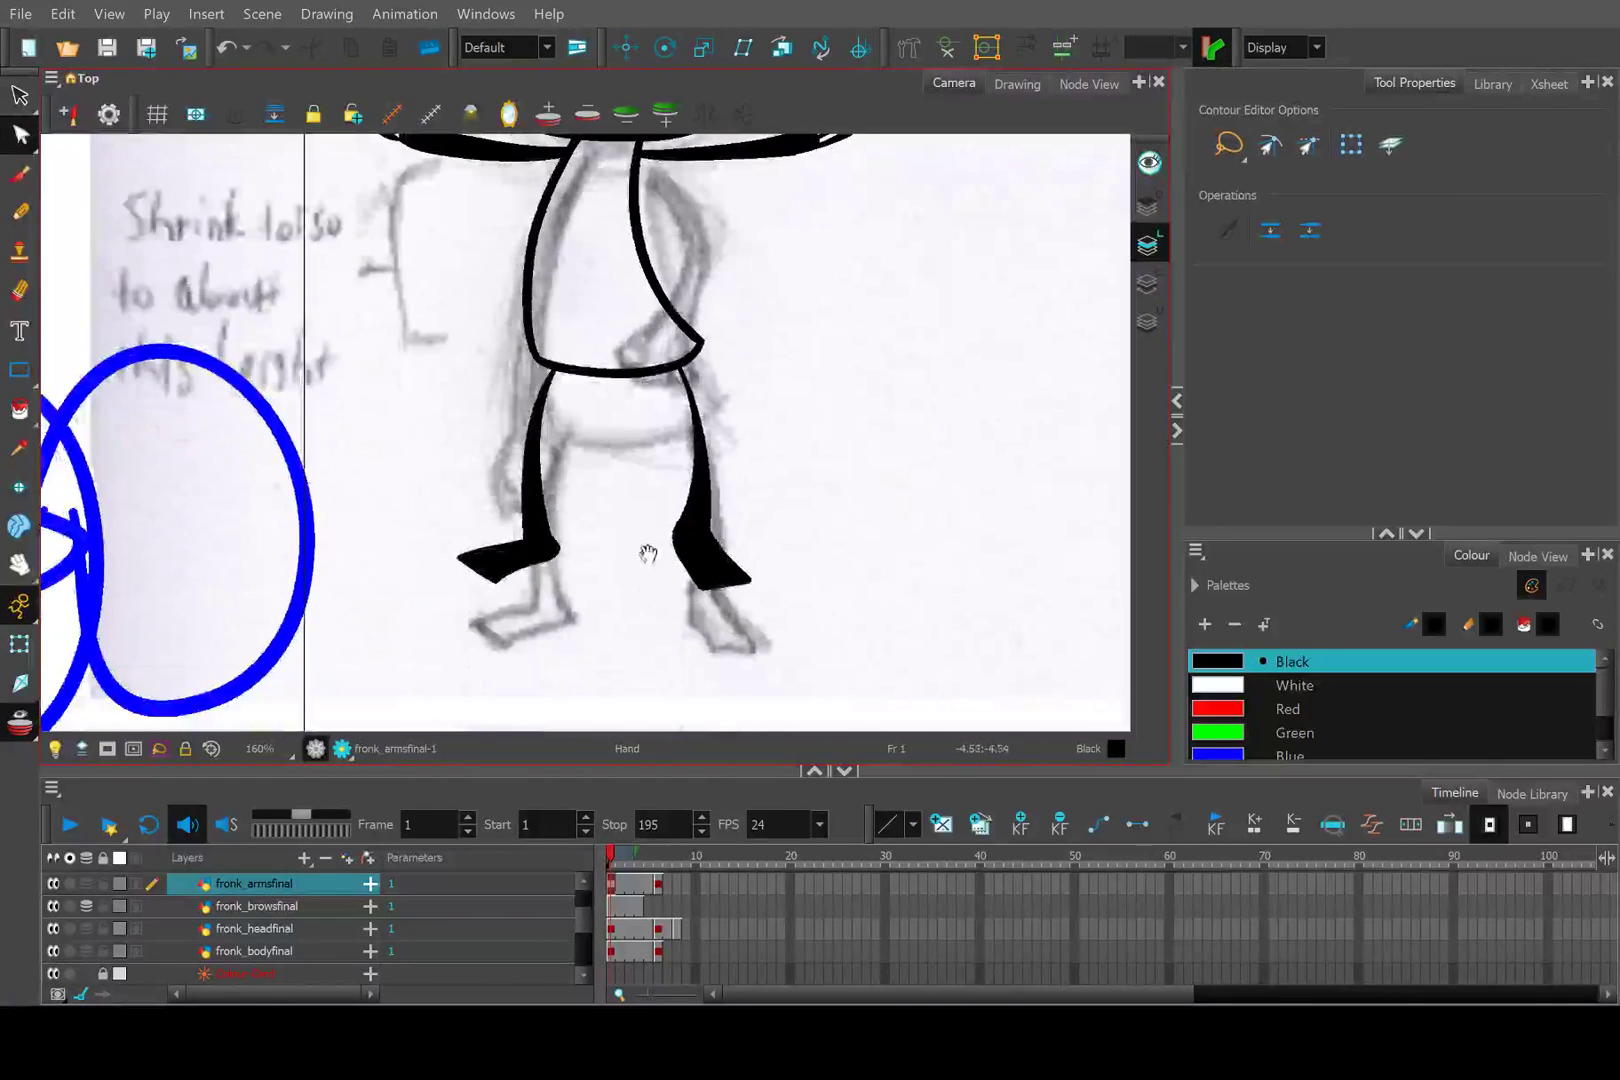
pyautogui.scroll(2, 655, 480)
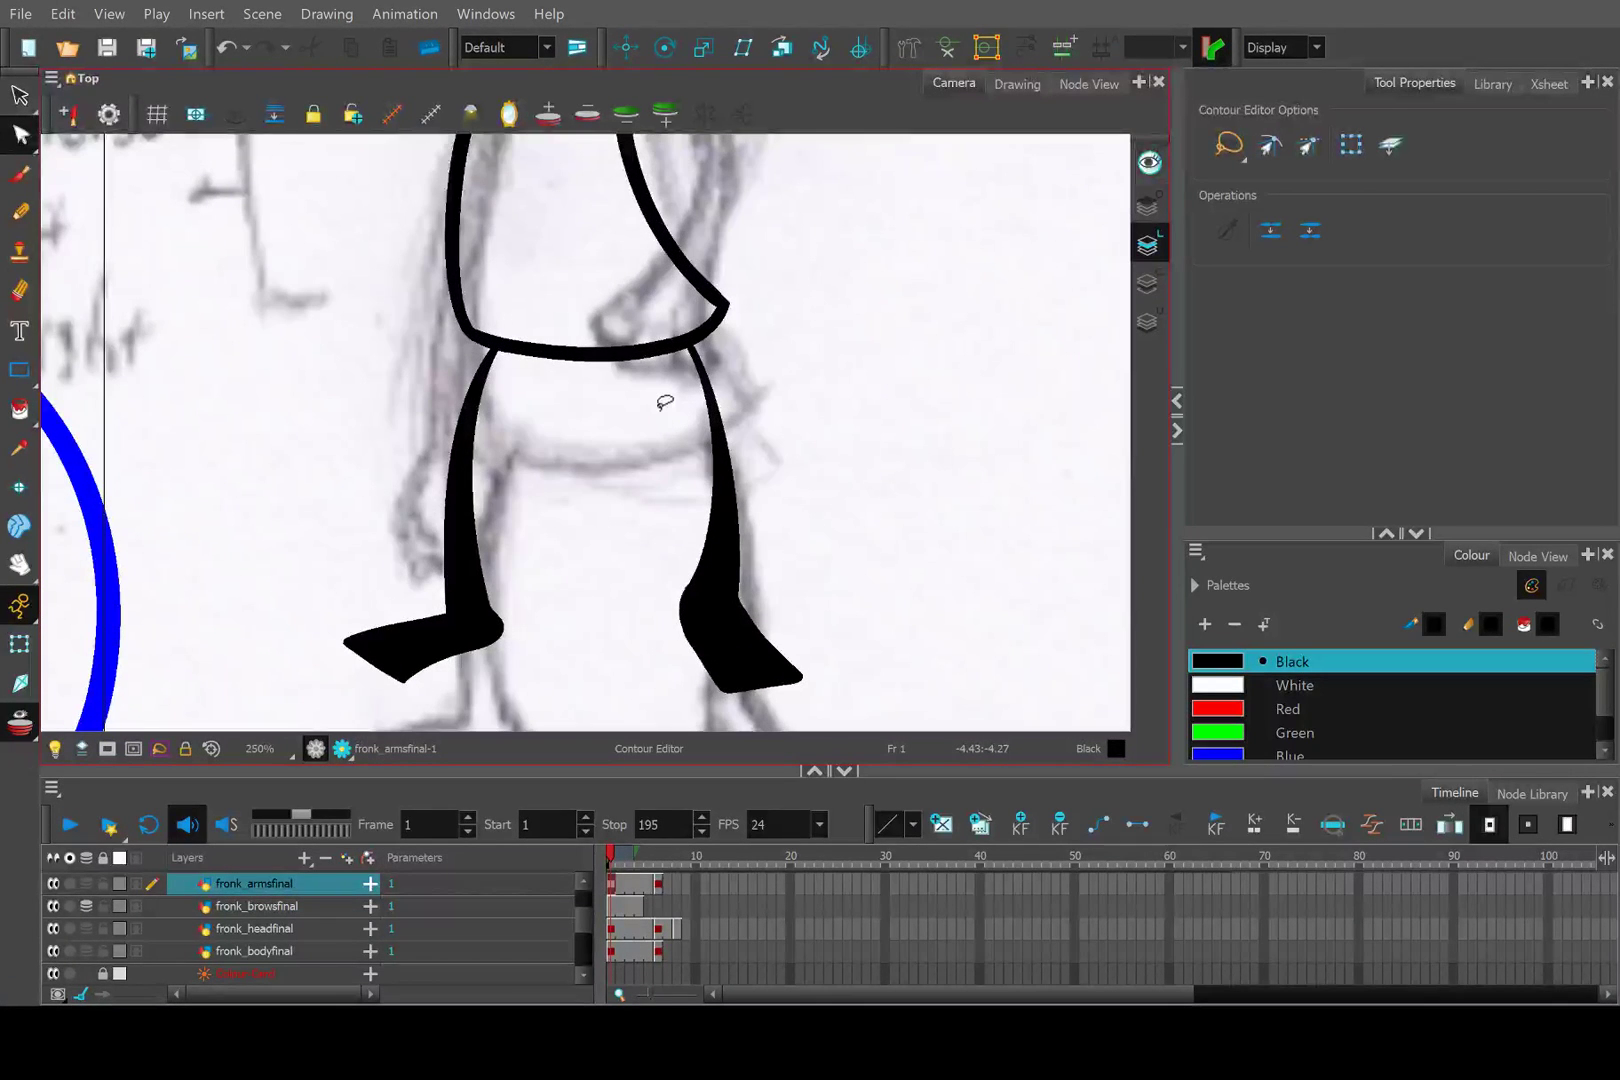
pyautogui.scroll(-3, 665, 402)
pyautogui.scroll(2, 627, 390)
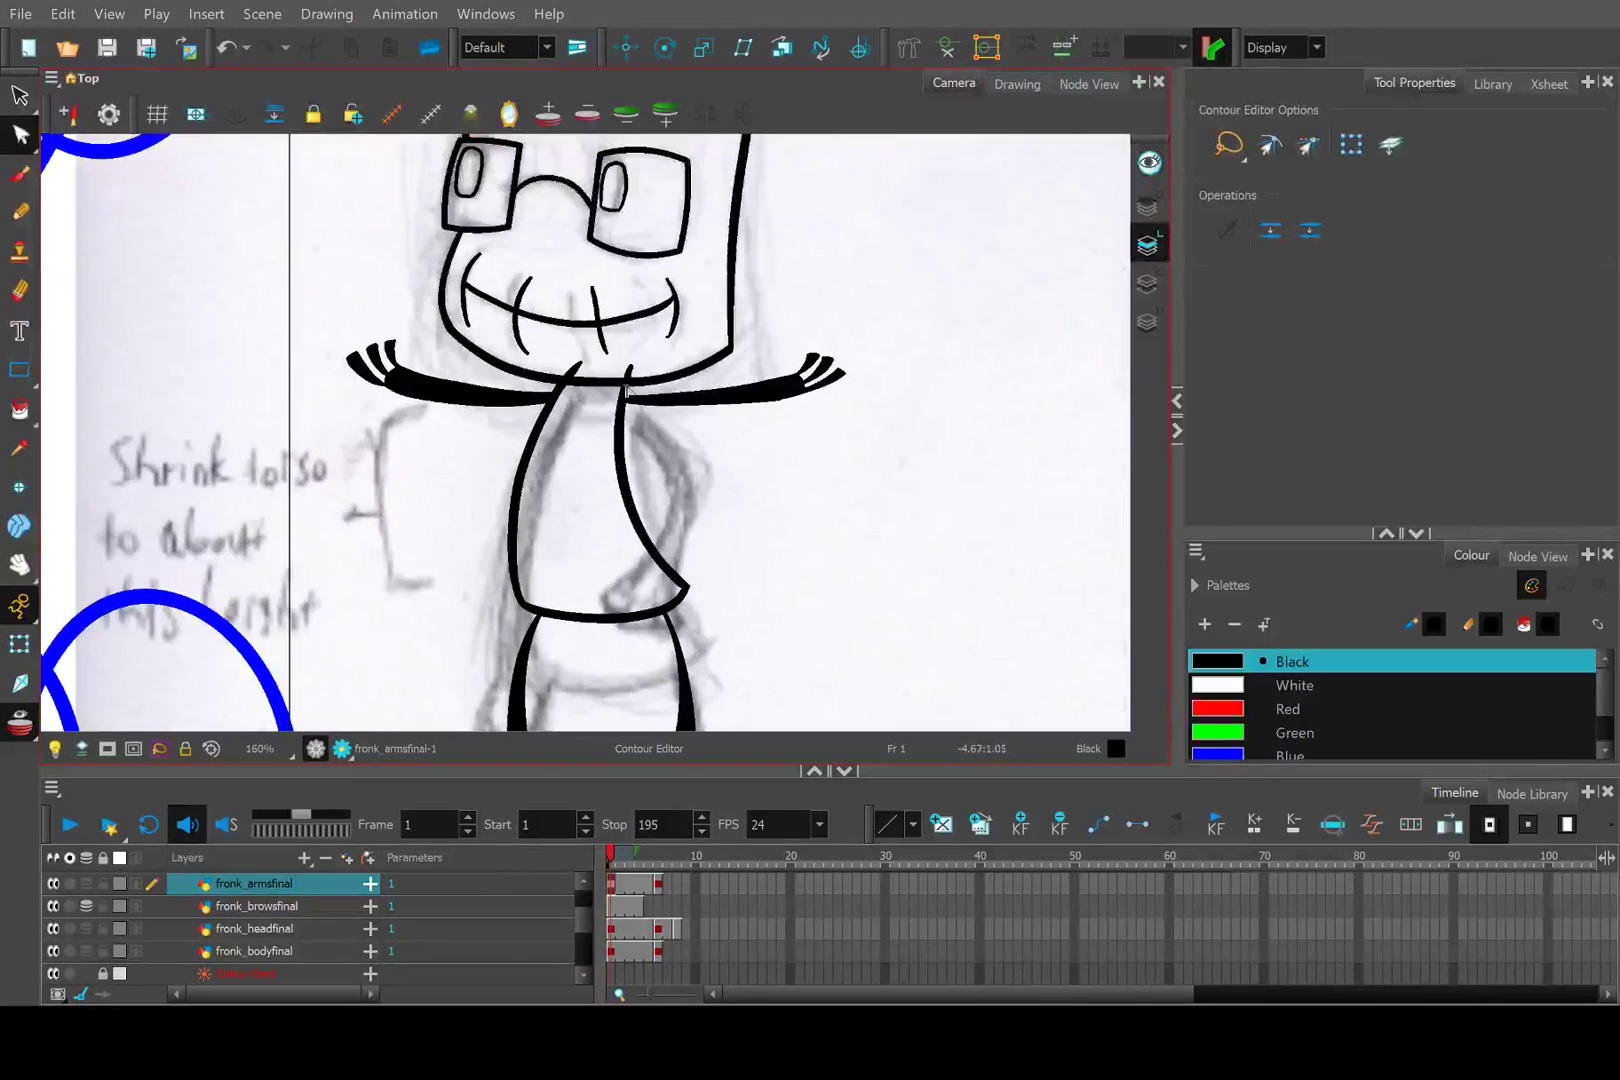
pyautogui.scroll(1, 628, 388)
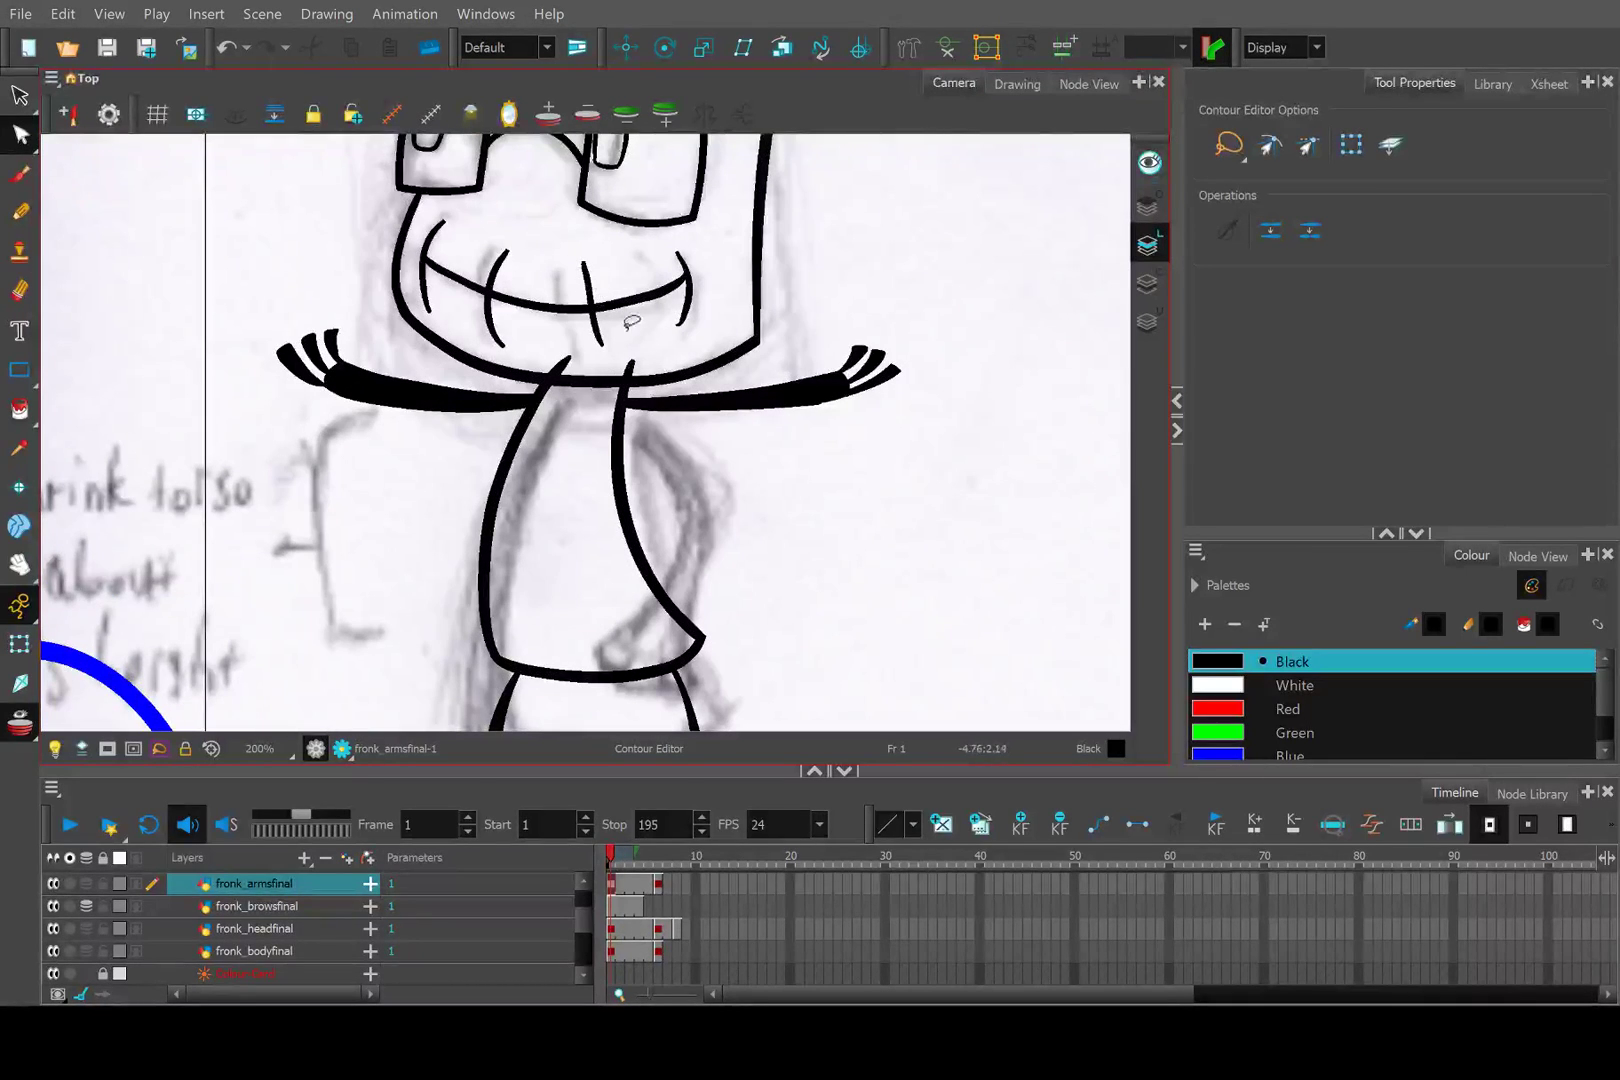
pyautogui.scroll(-2, 631, 322)
pyautogui.scroll(2, 631, 322)
pyautogui.scroll(-1, 631, 322)
pyautogui.moveTo(658, 451); pyautogui.dragTo(676, 551)
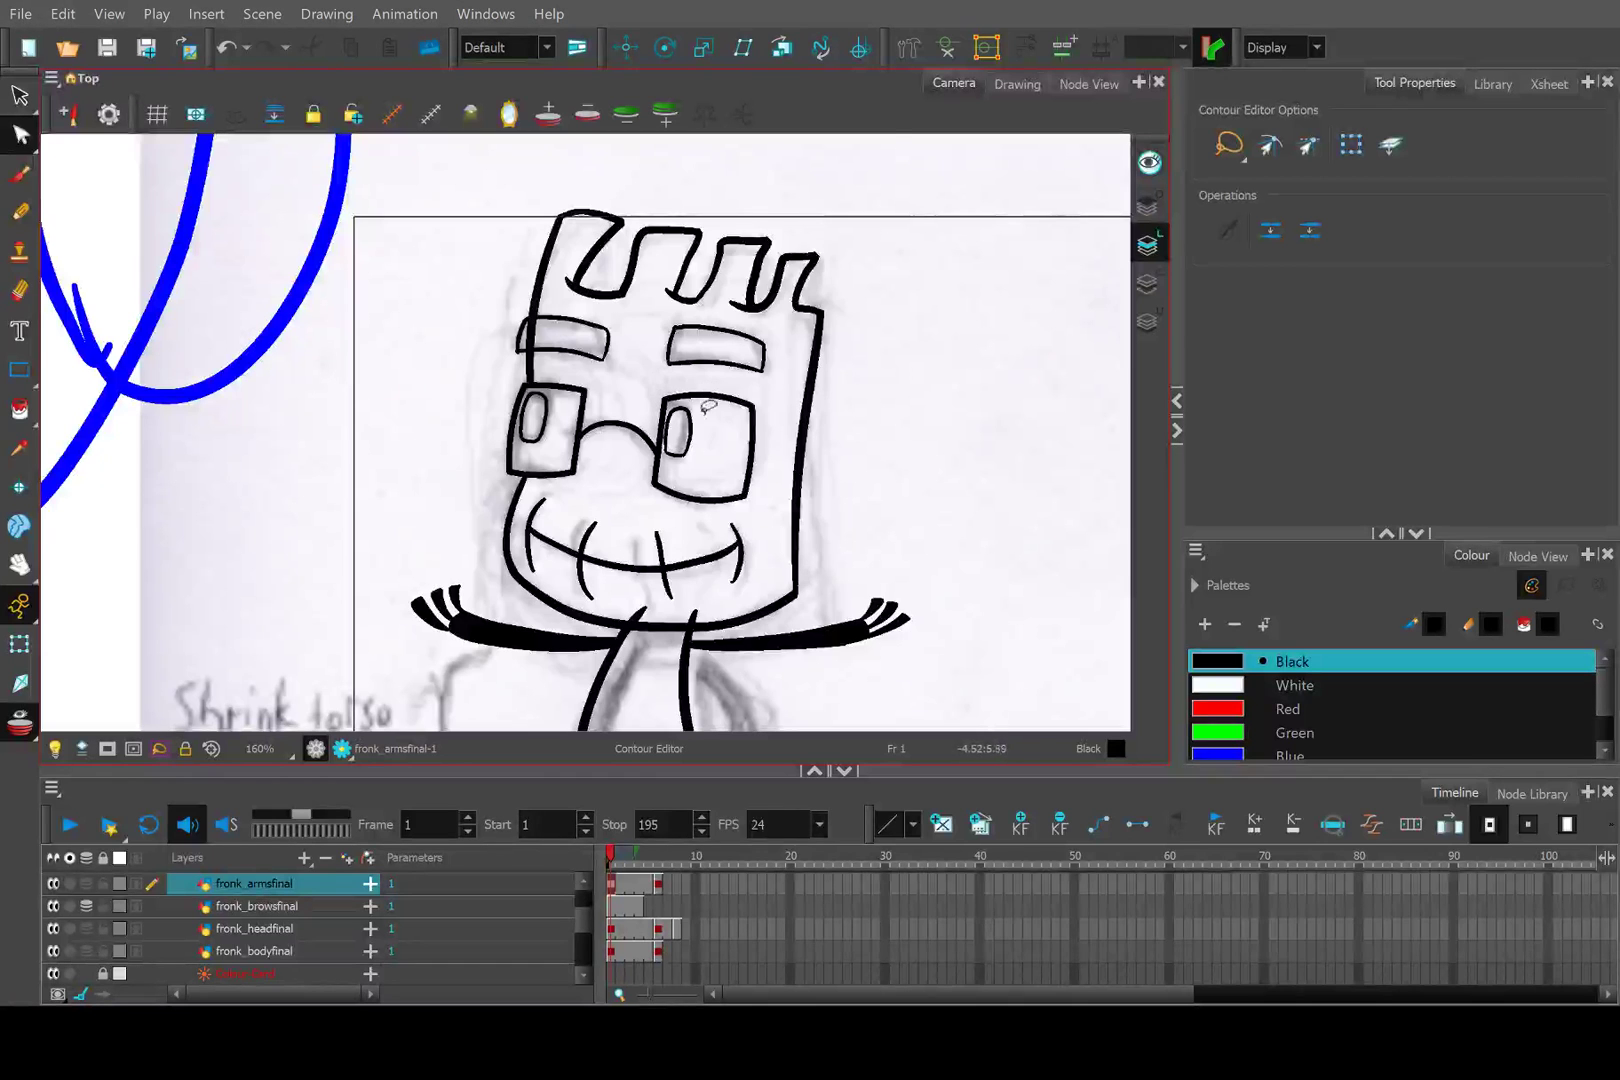
pyautogui.scroll(-3, 680, 500)
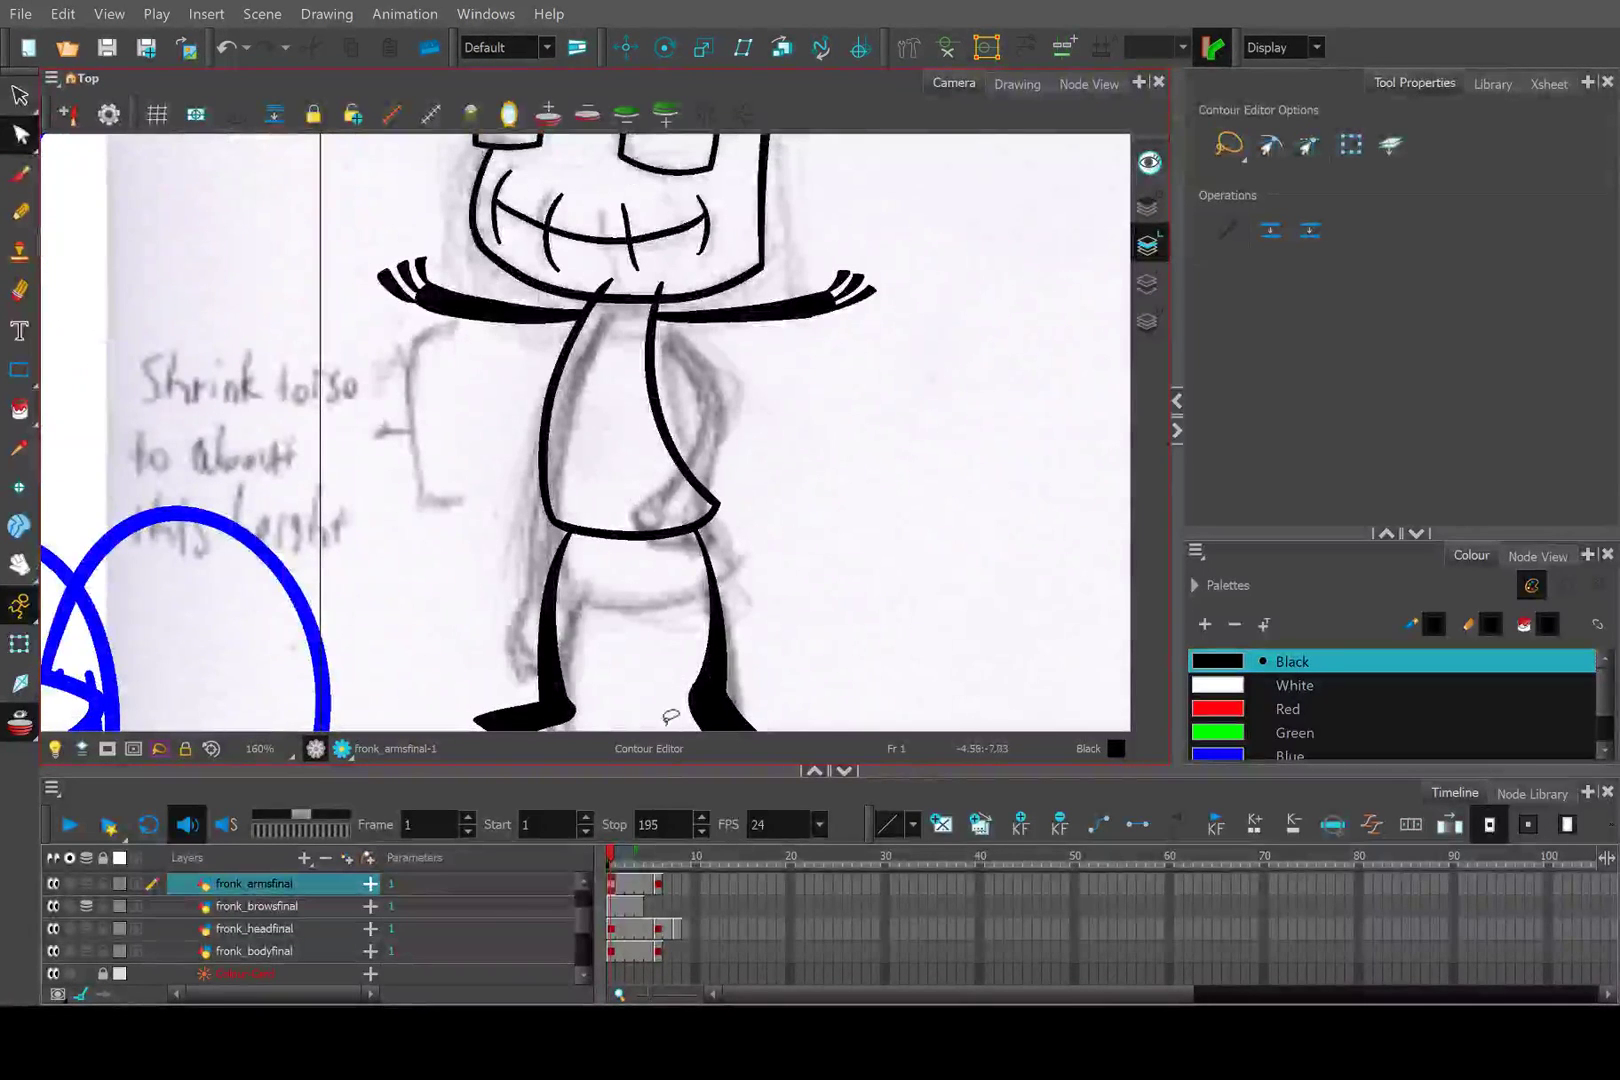
pyautogui.moveTo(620, 859); pyautogui.dragTo(656, 867)
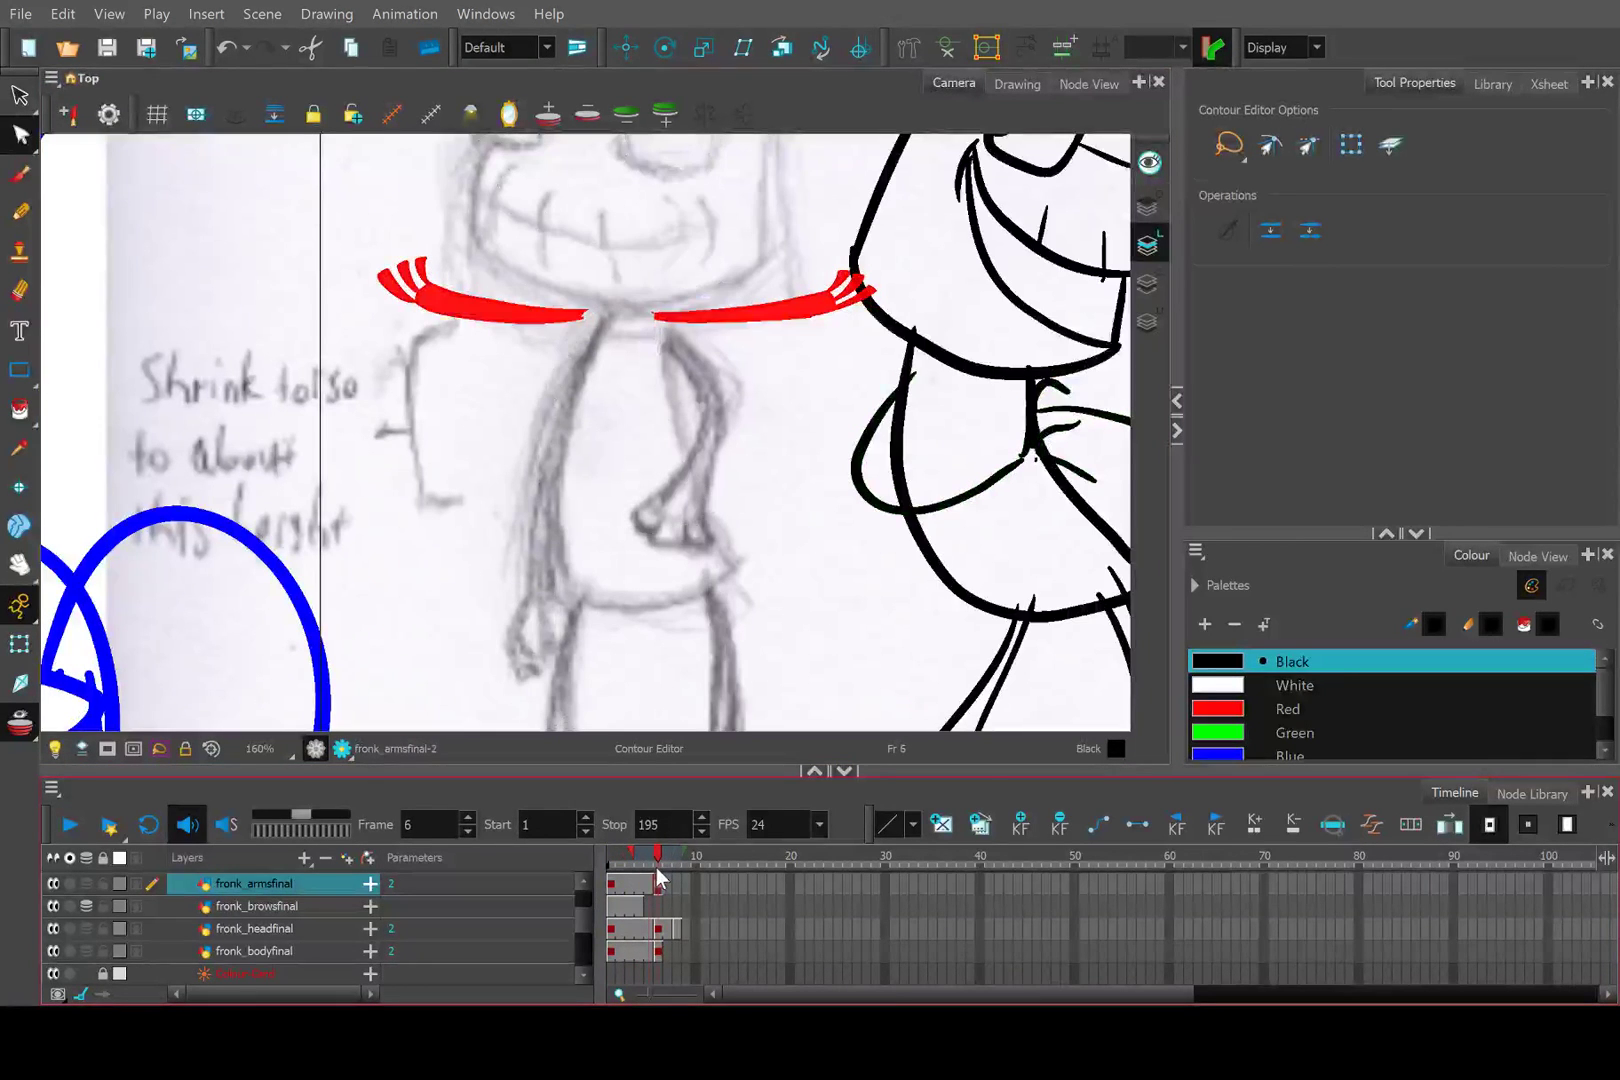
# Turn off onion skinning and flip between frames 5 and 6 to compare where the first and second poses stand.
pyautogui.scroll(-3, 703, 410)
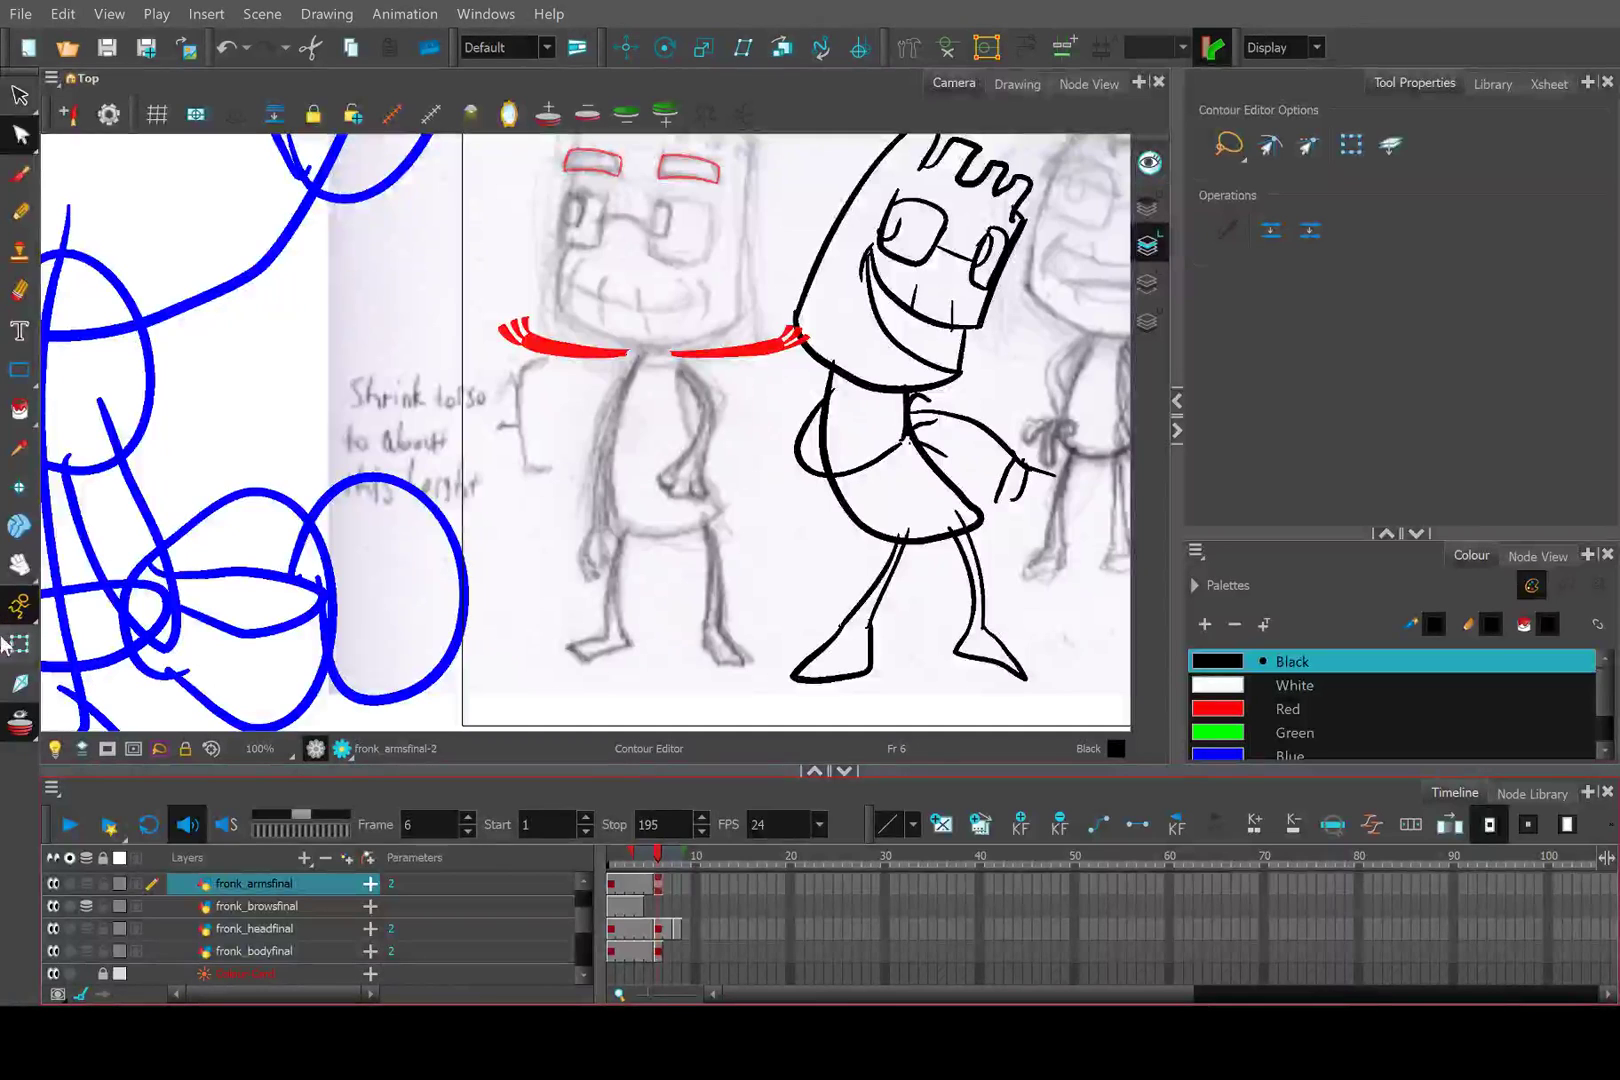
pyautogui.hotkey('alt', 'o')
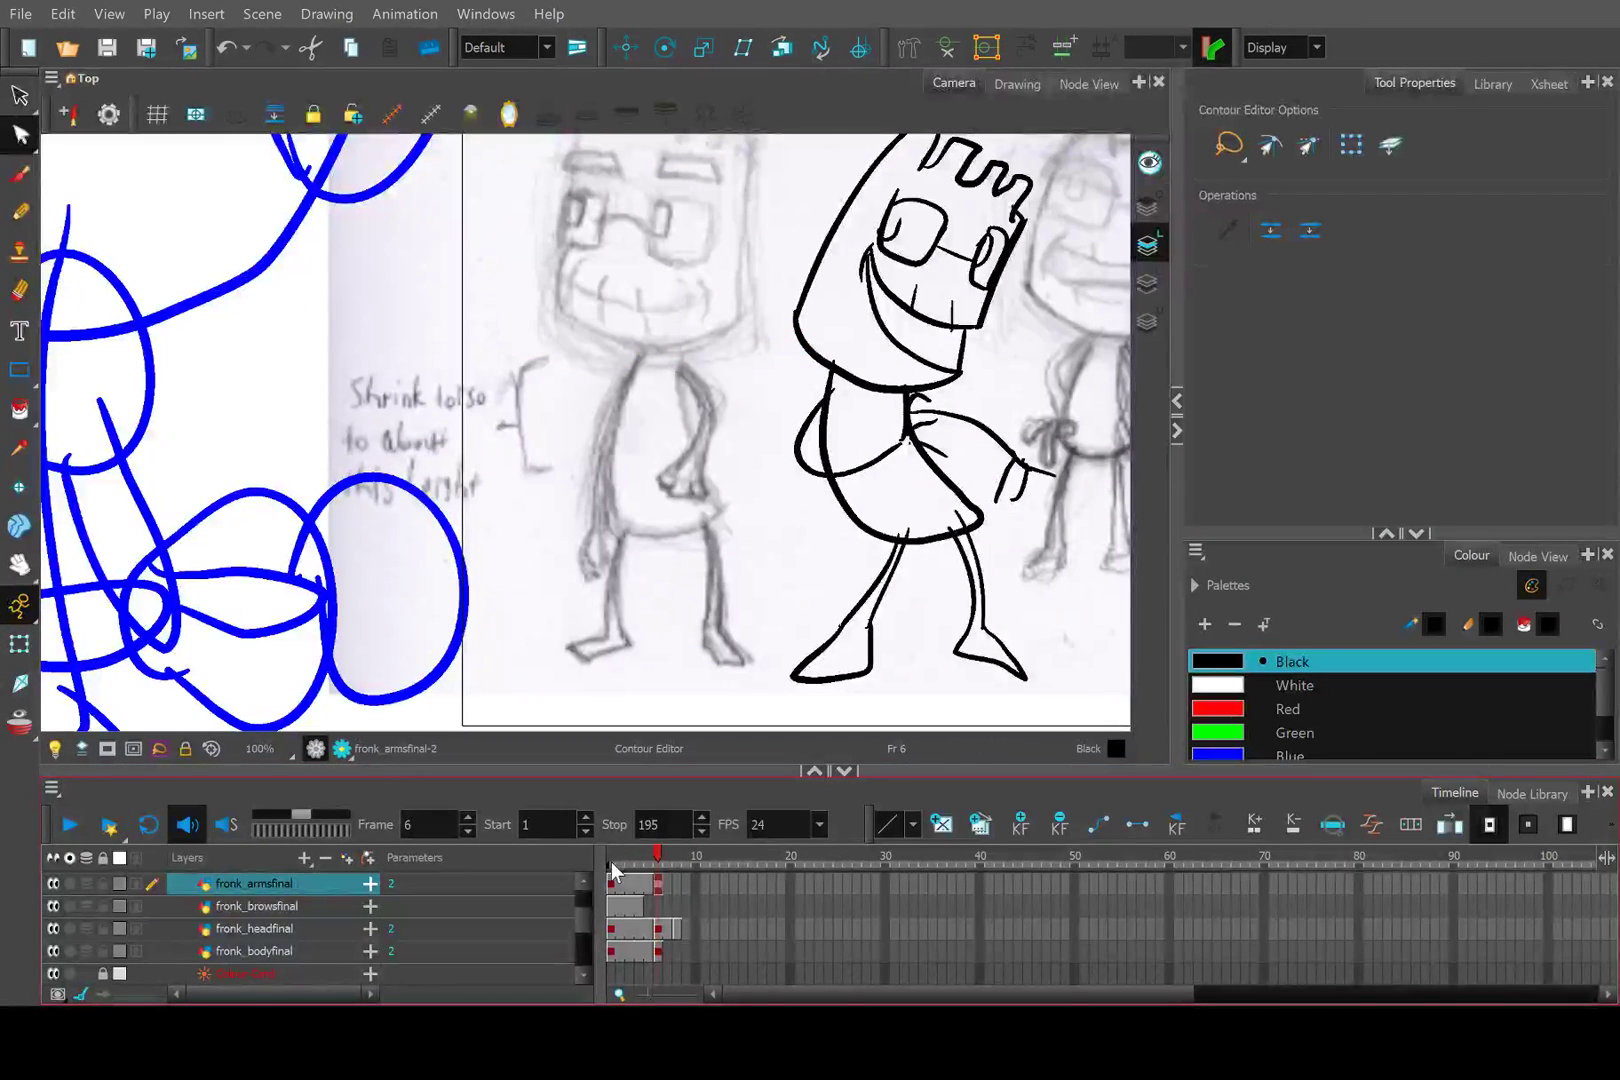
pyautogui.click(650, 860)
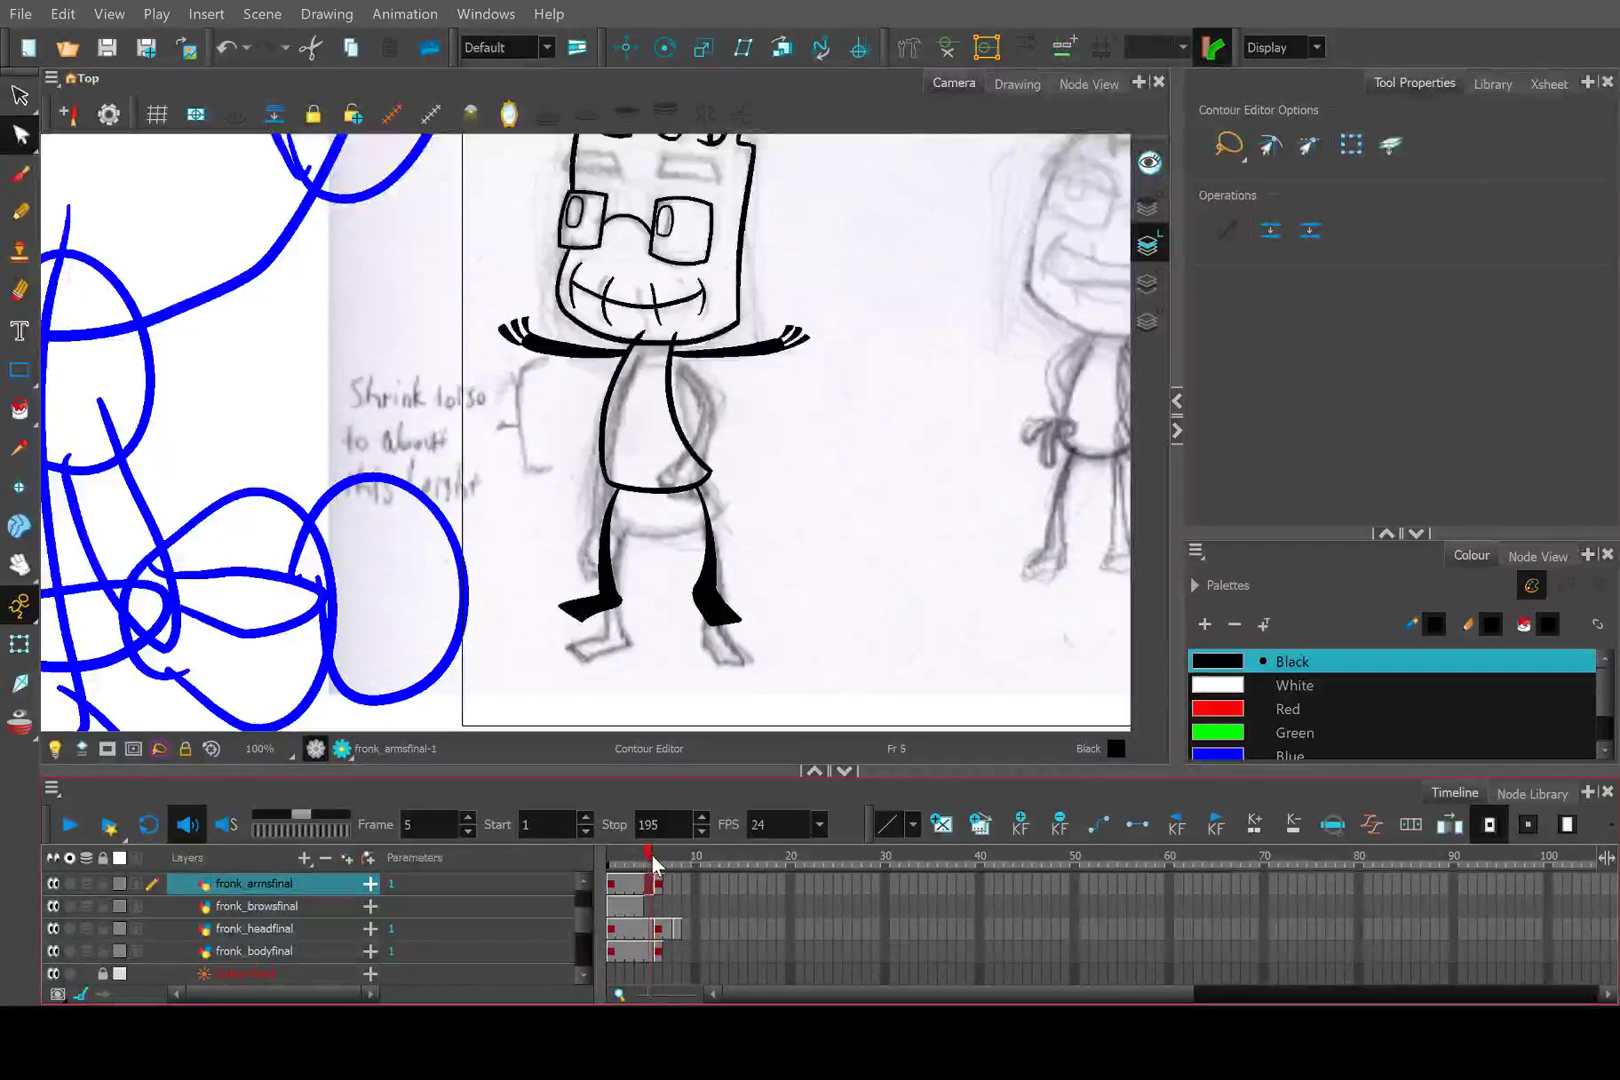
pyautogui.click(656, 860)
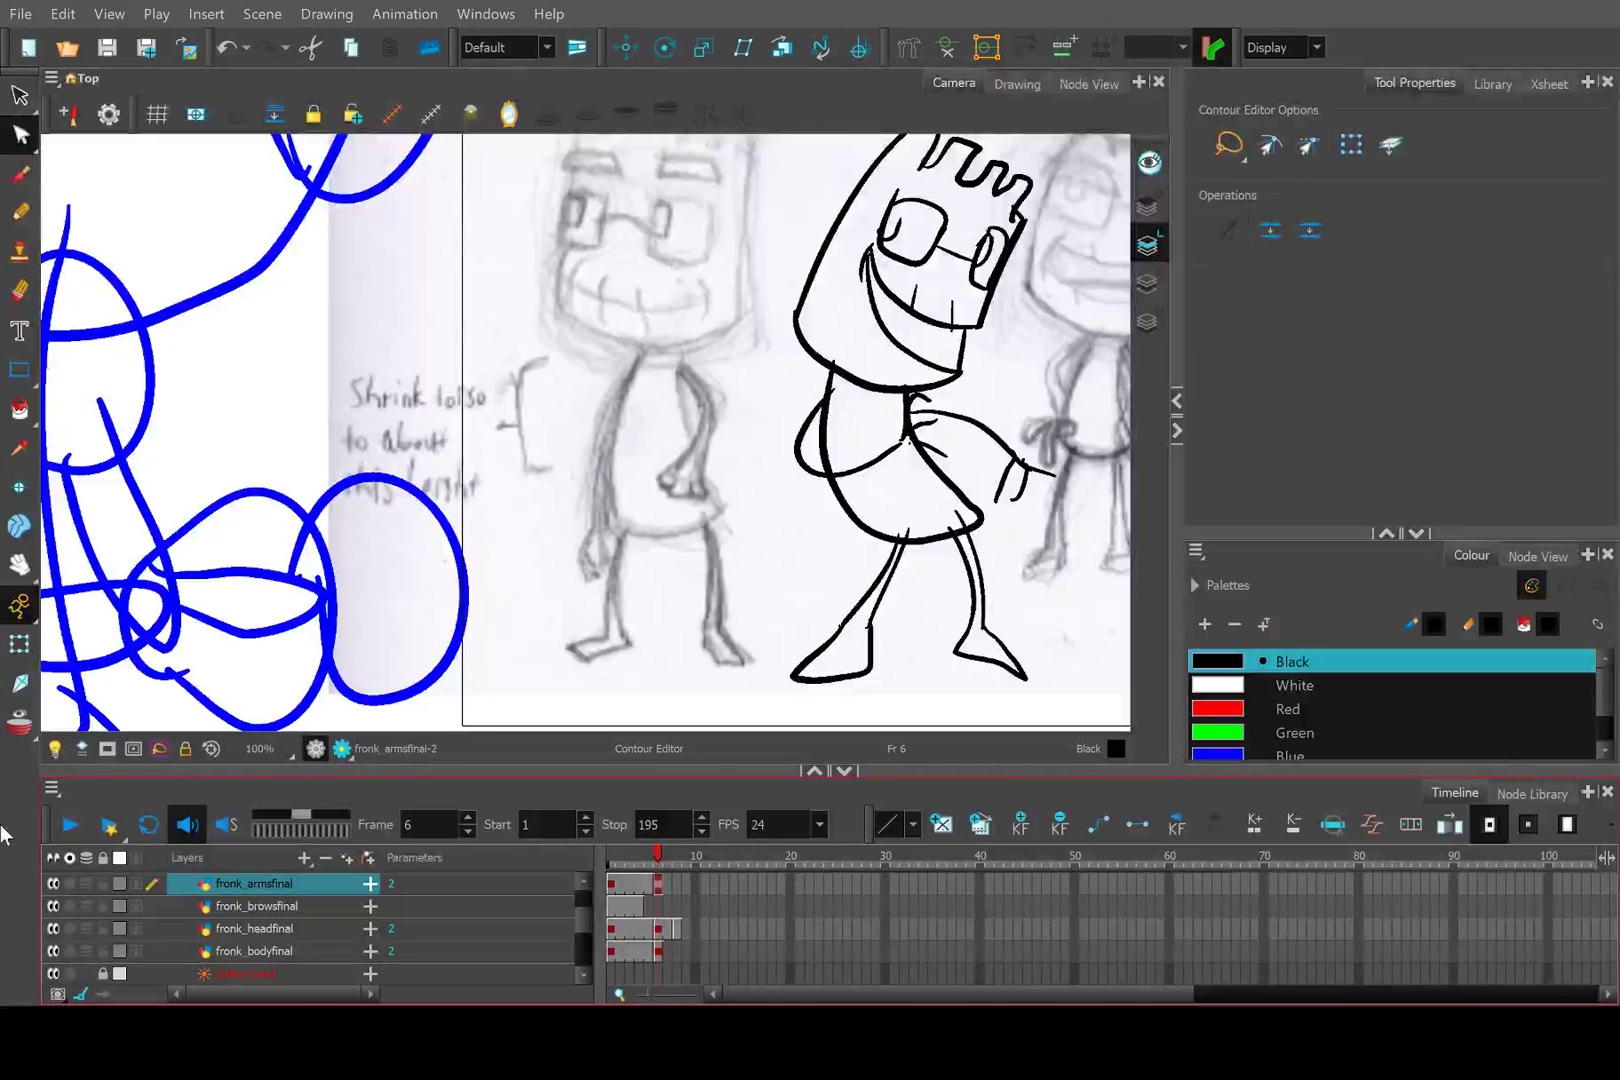
# Turn onion skinning back on and enable it for the brows, head and body layers alongside the arms.
pyautogui.click(20, 722)
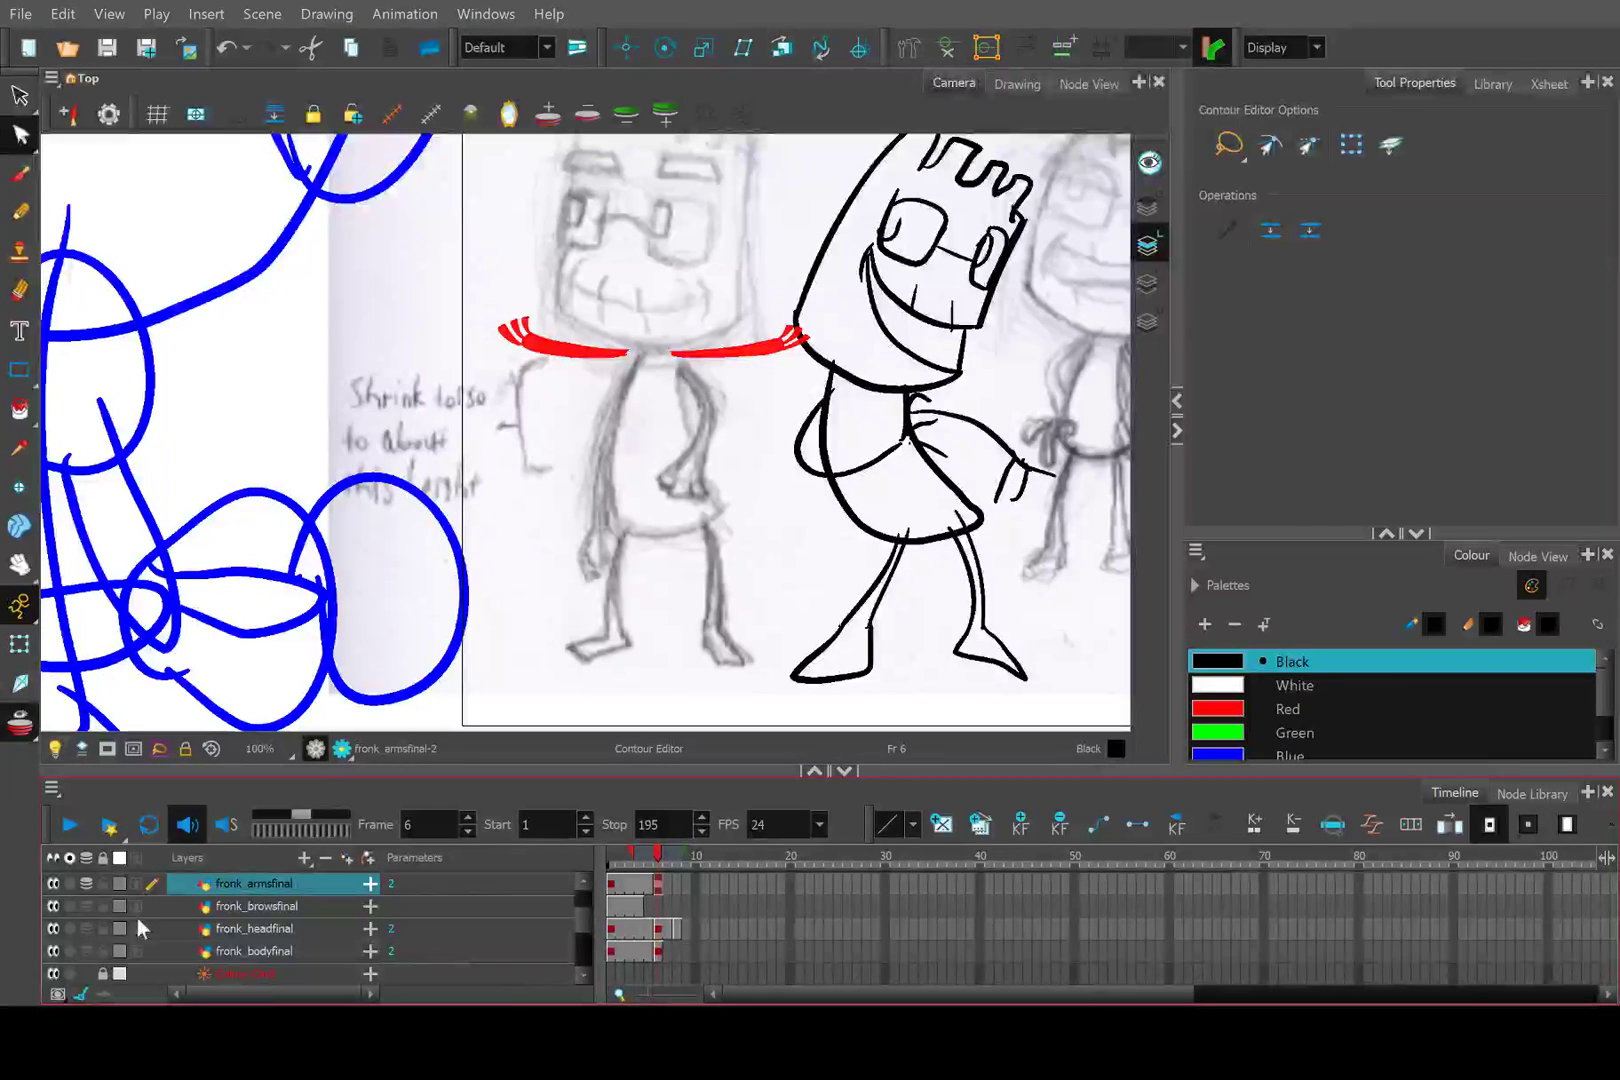
pyautogui.click(88, 905)
pyautogui.click(88, 928)
pyautogui.click(88, 950)
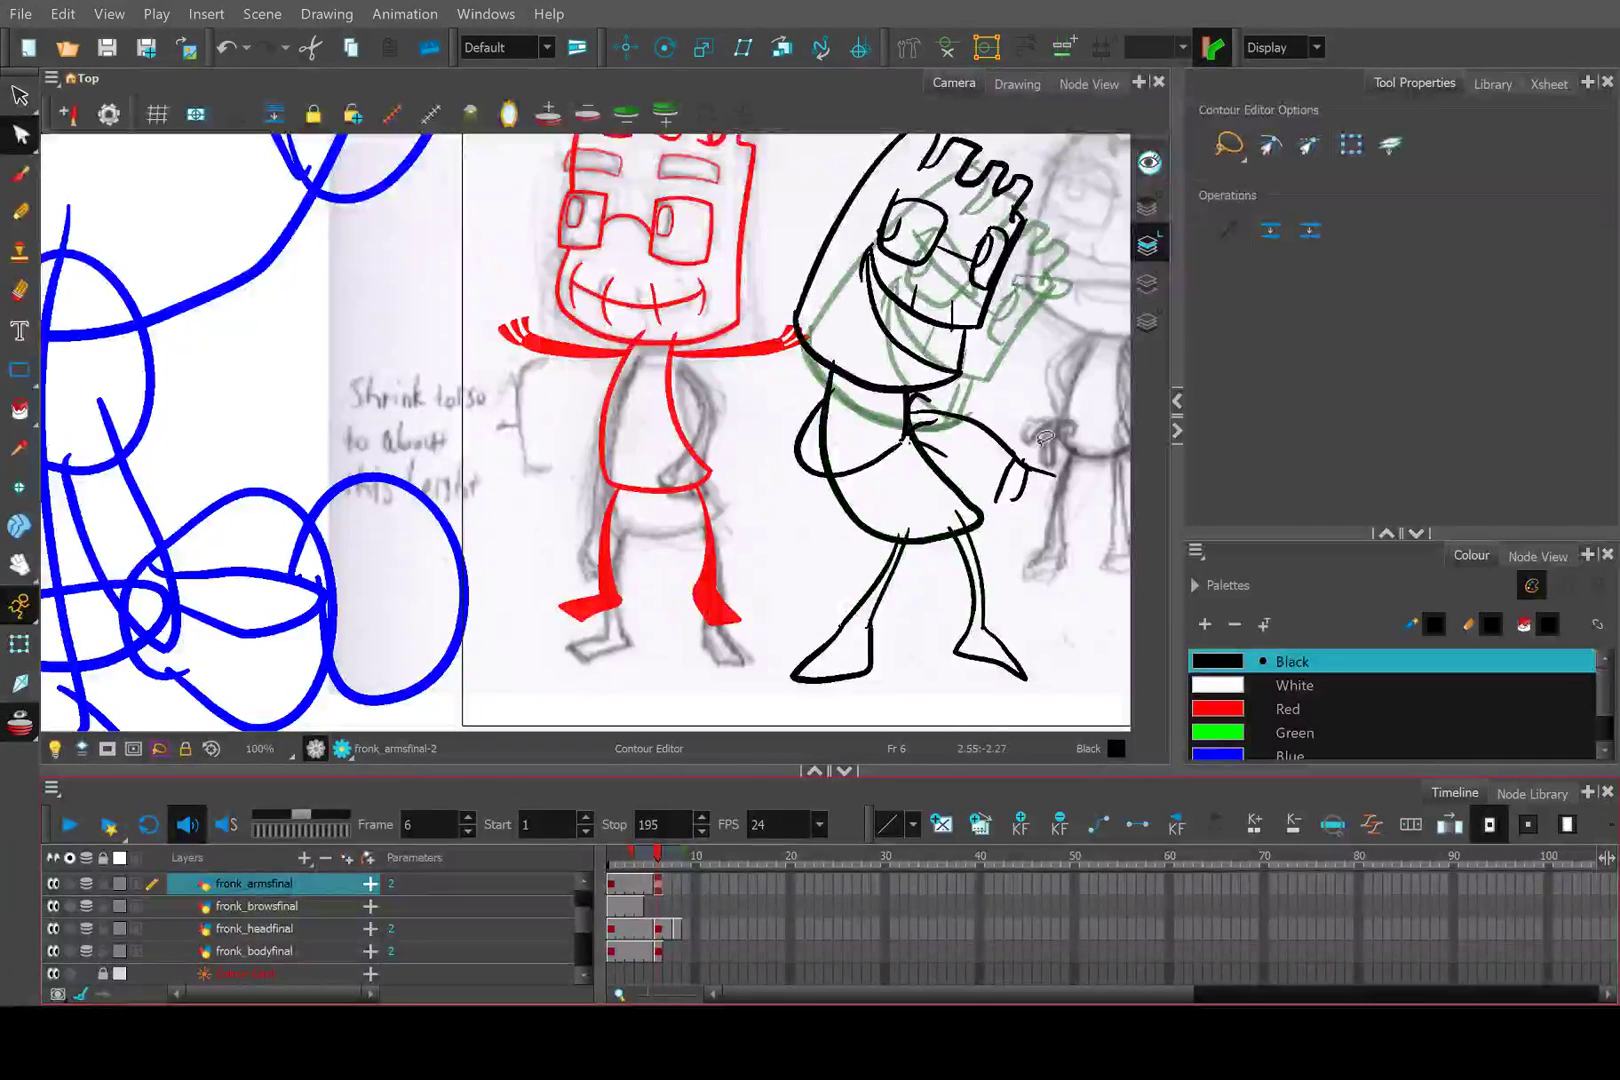
# Select the fronk_headfinal drawing at frame 6 for transforming and check which strokes it includes, from the head down to the feet.
pyautogui.moveTo(828, 500); pyautogui.dragTo(707, 613)
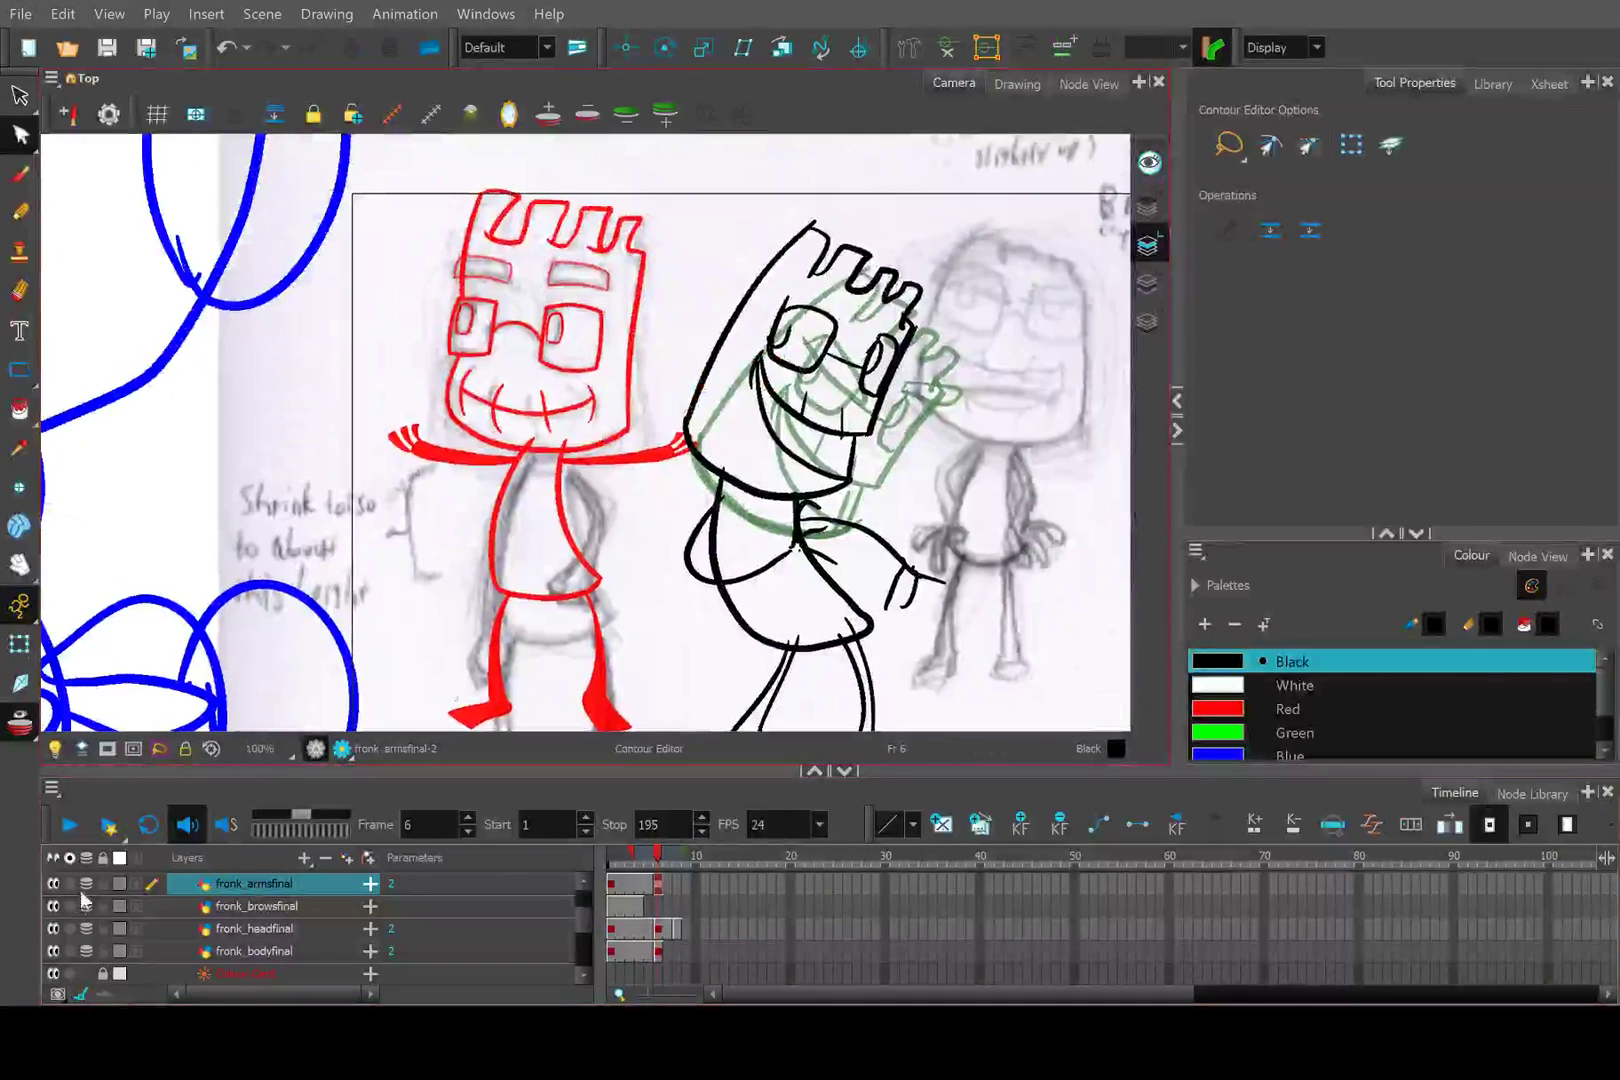
pyautogui.click(656, 933)
pyautogui.click(19, 646)
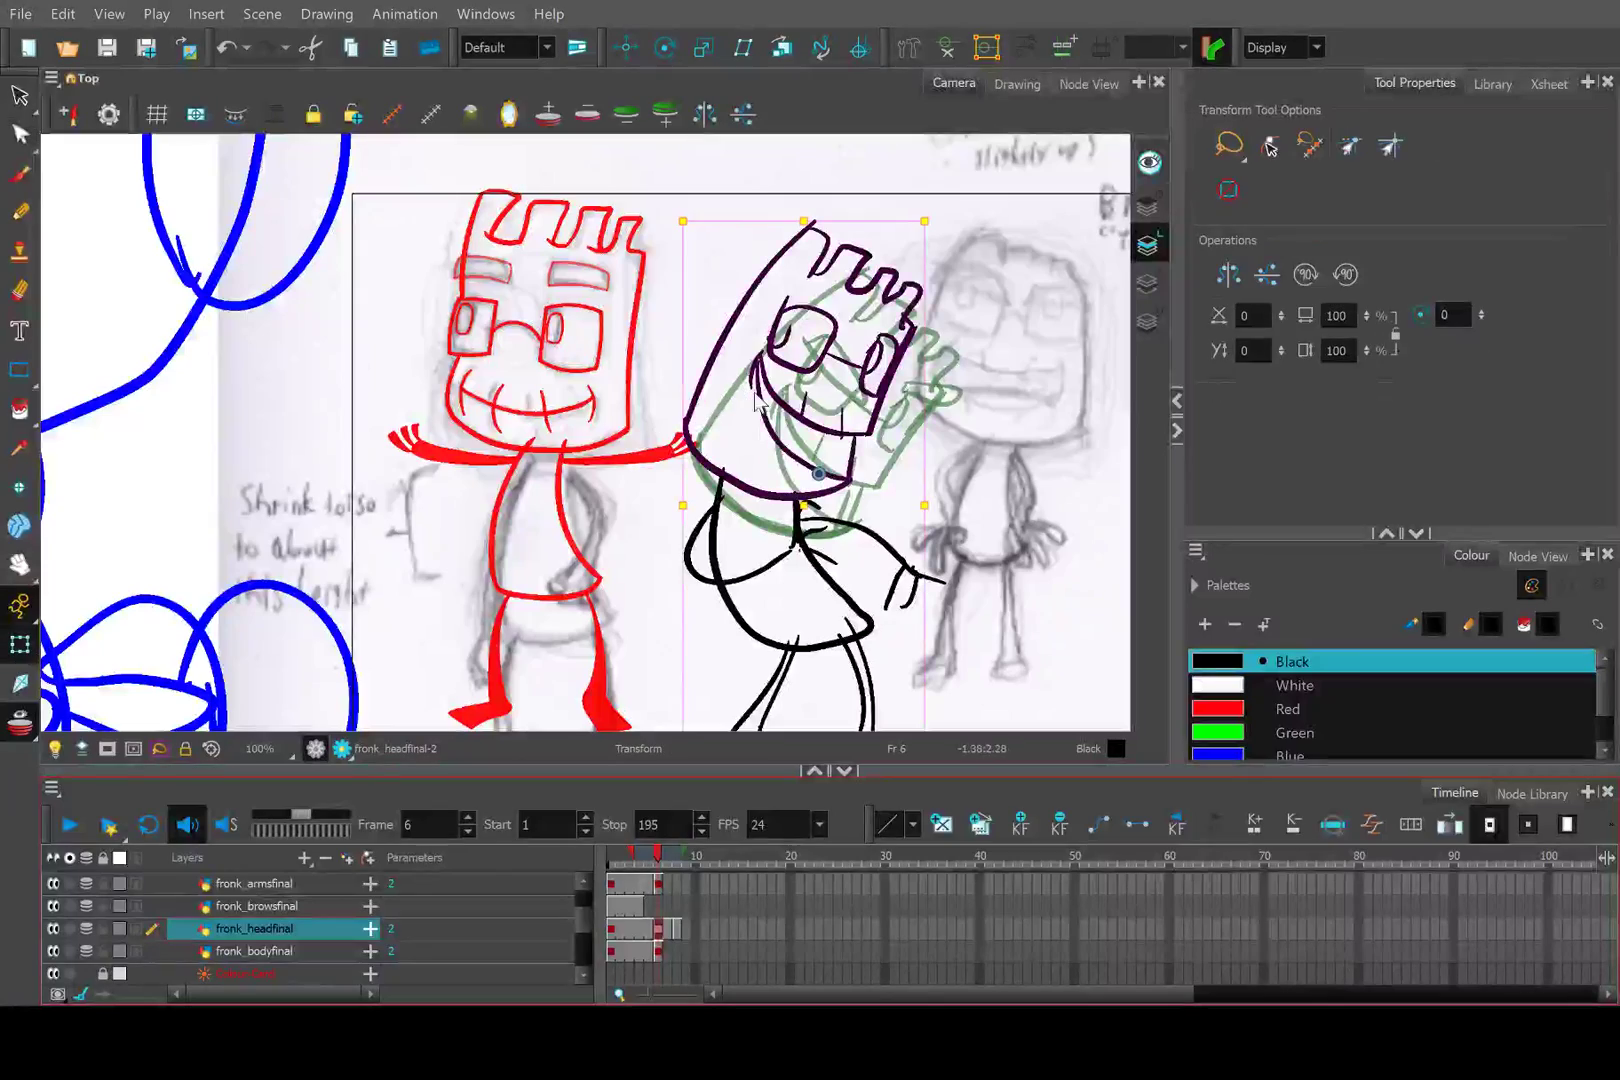
pyautogui.press('2')
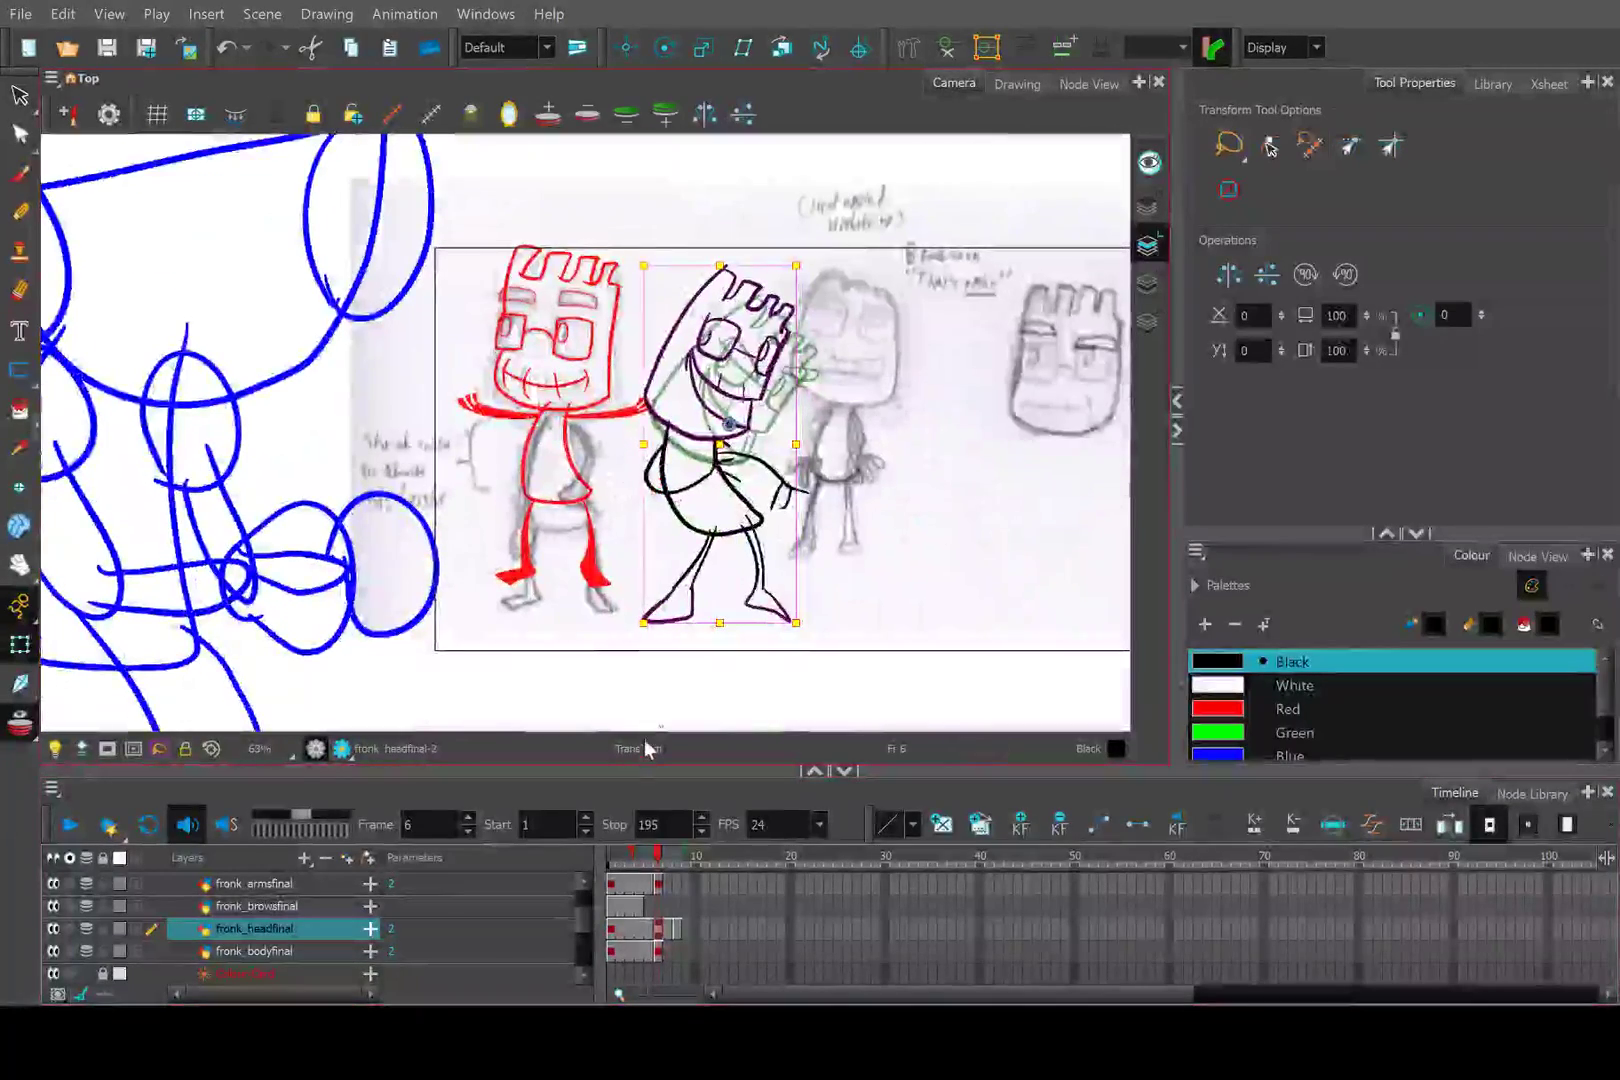
pyautogui.press('1')
pyautogui.press('1')
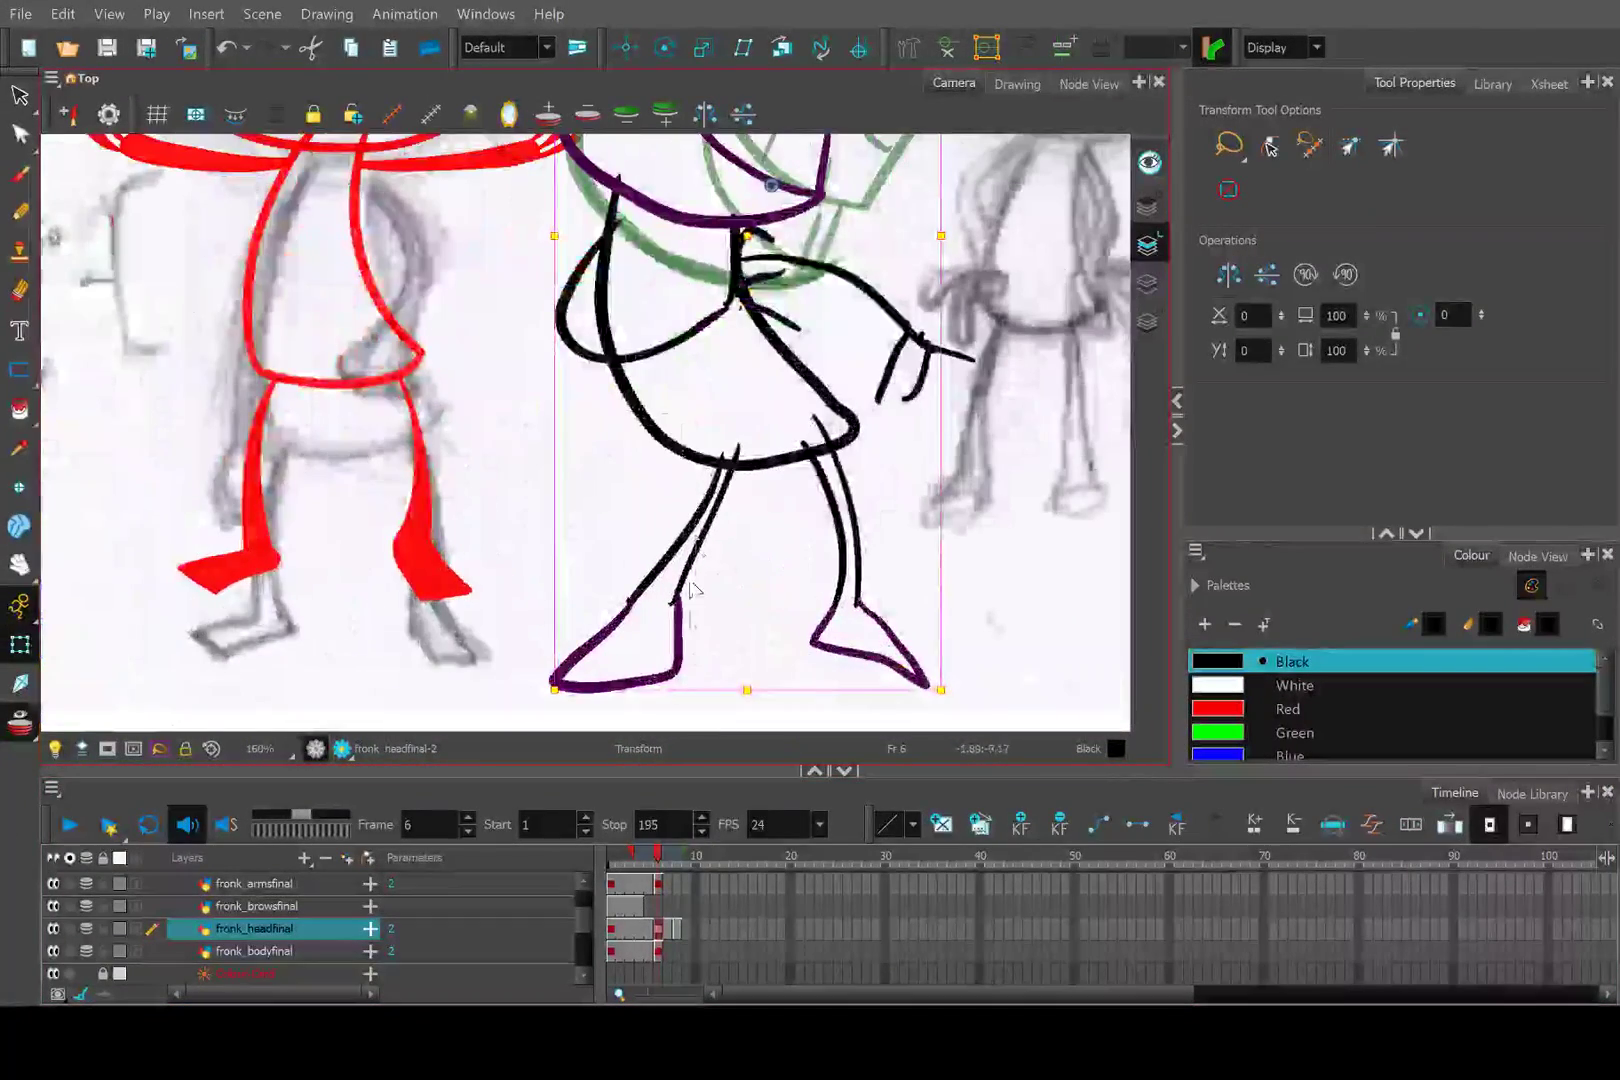
pyautogui.press('2')
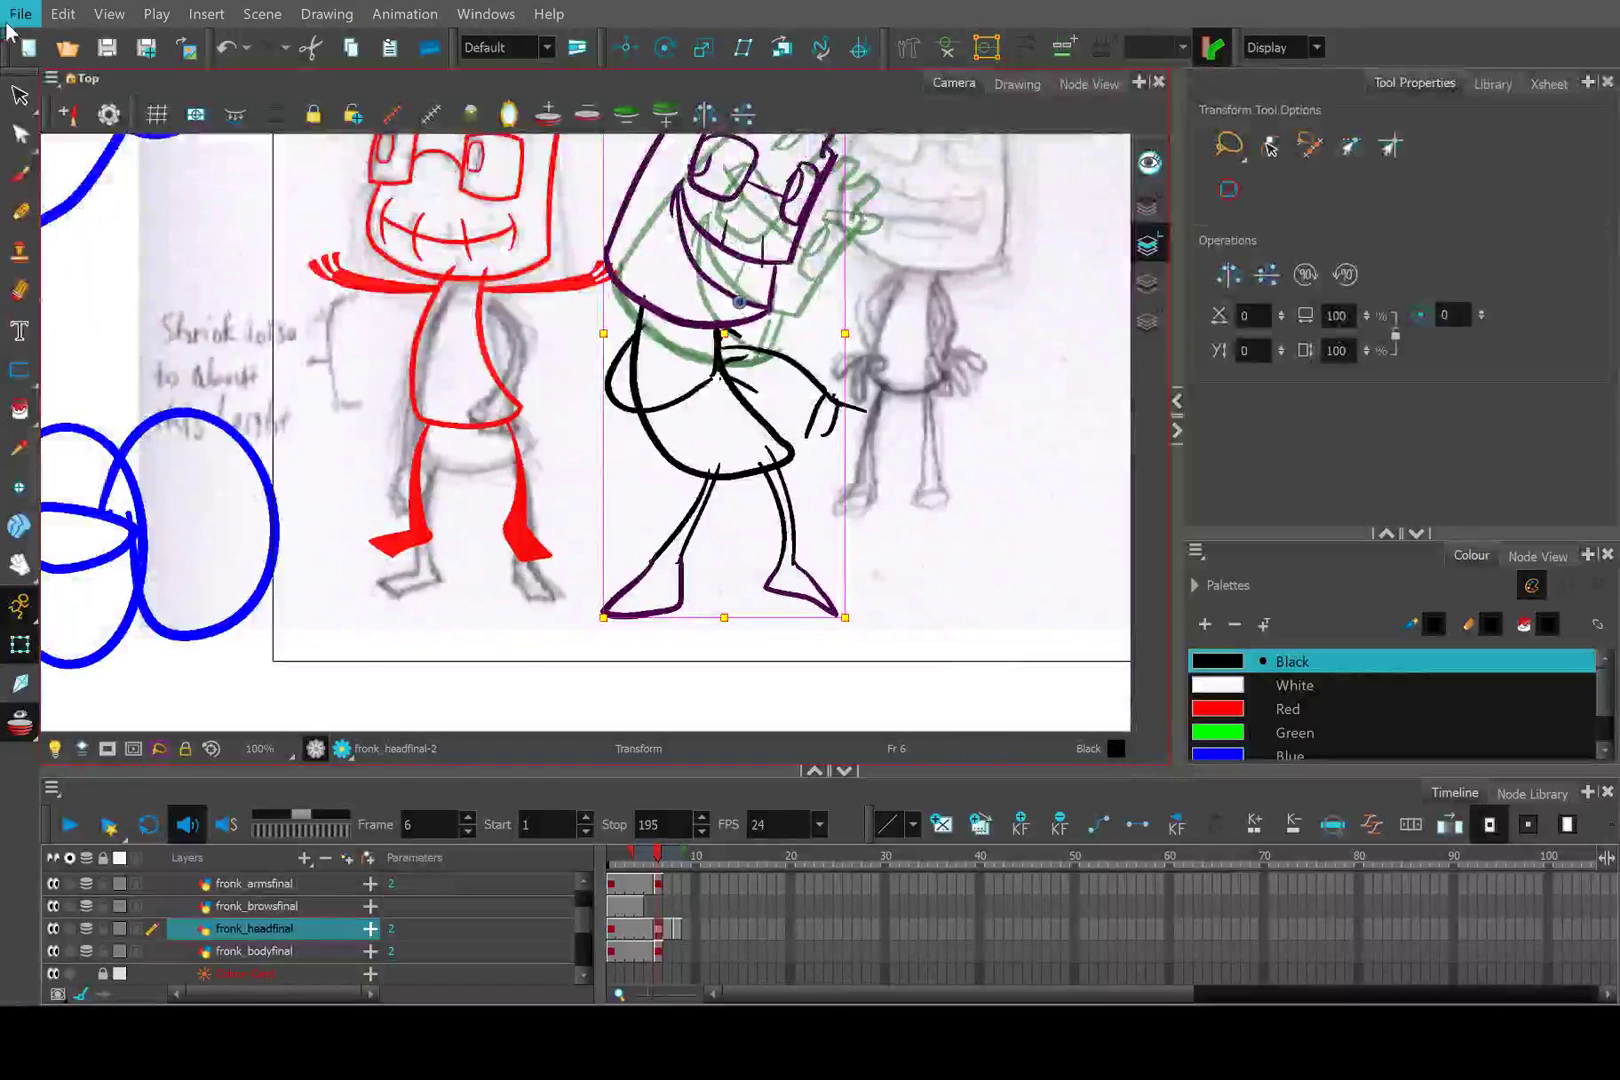
# Cut the second pose's feet out of the fronk_headfinal drawing and paste them into the fronk_bodyfinal drawing at frame 6.
pyautogui.click(20, 95)
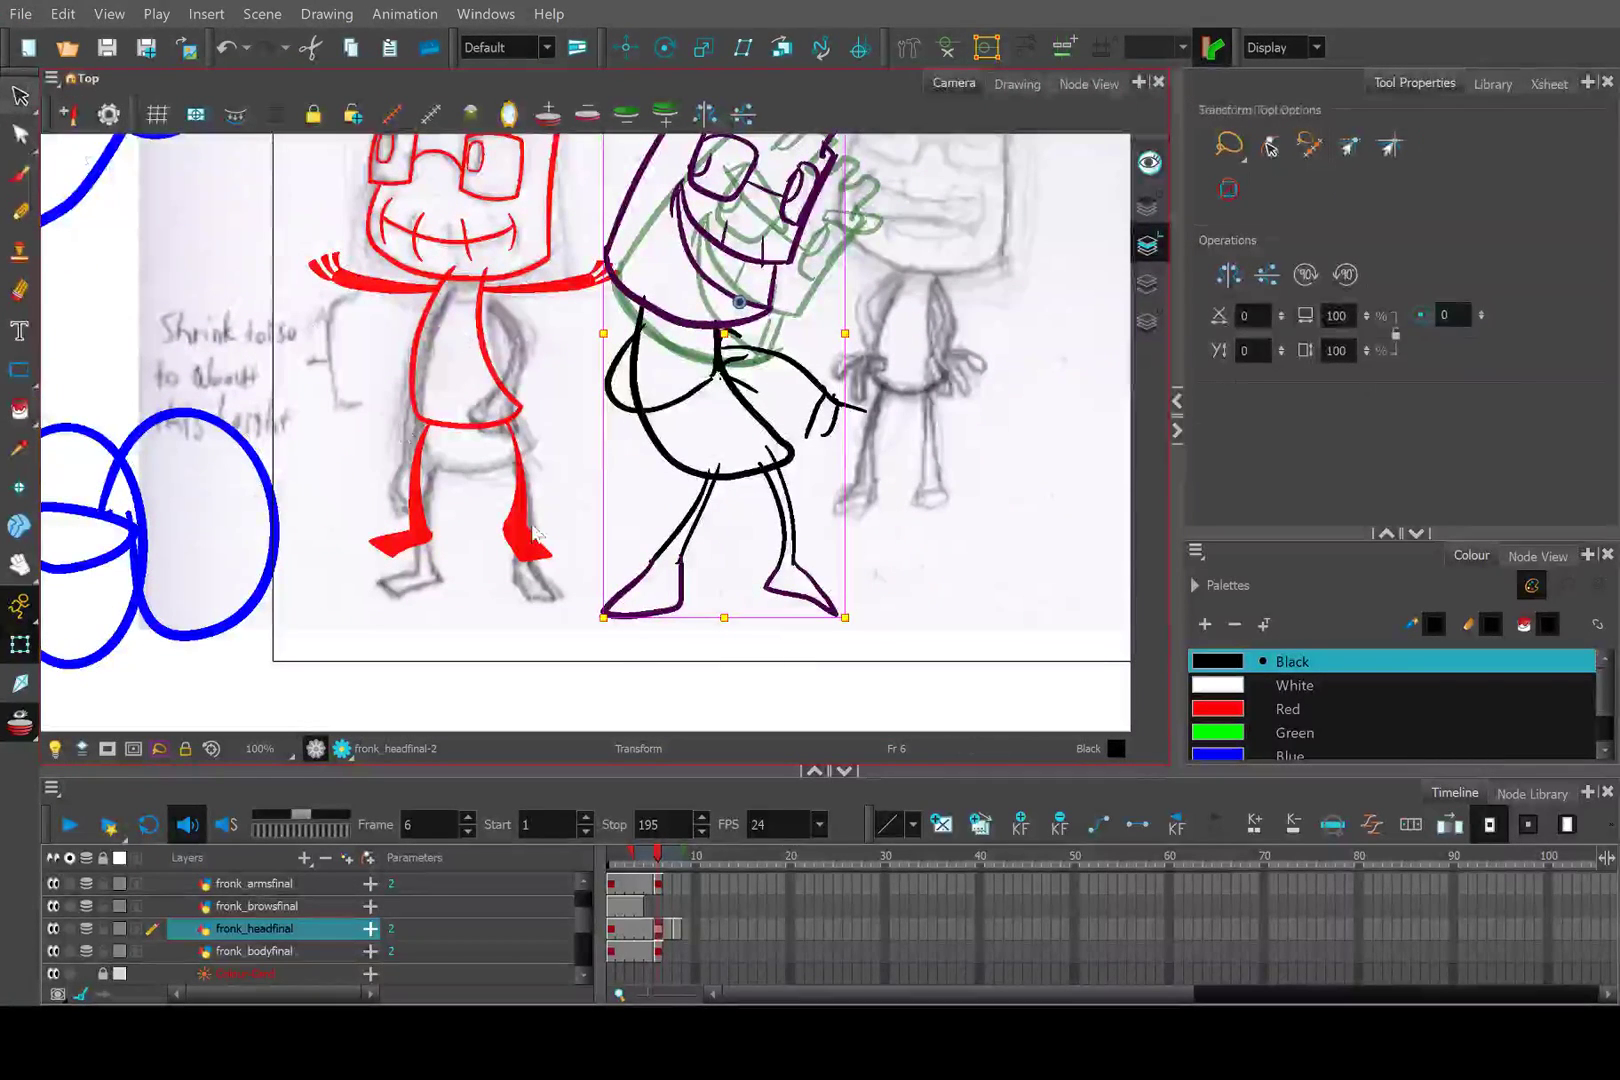
pyautogui.click(727, 647)
pyautogui.moveTo(640, 655)
pyautogui.mouseDown()
pyautogui.moveTo(879, 559)
pyautogui.moveTo(828, 633)
pyautogui.mouseUp()
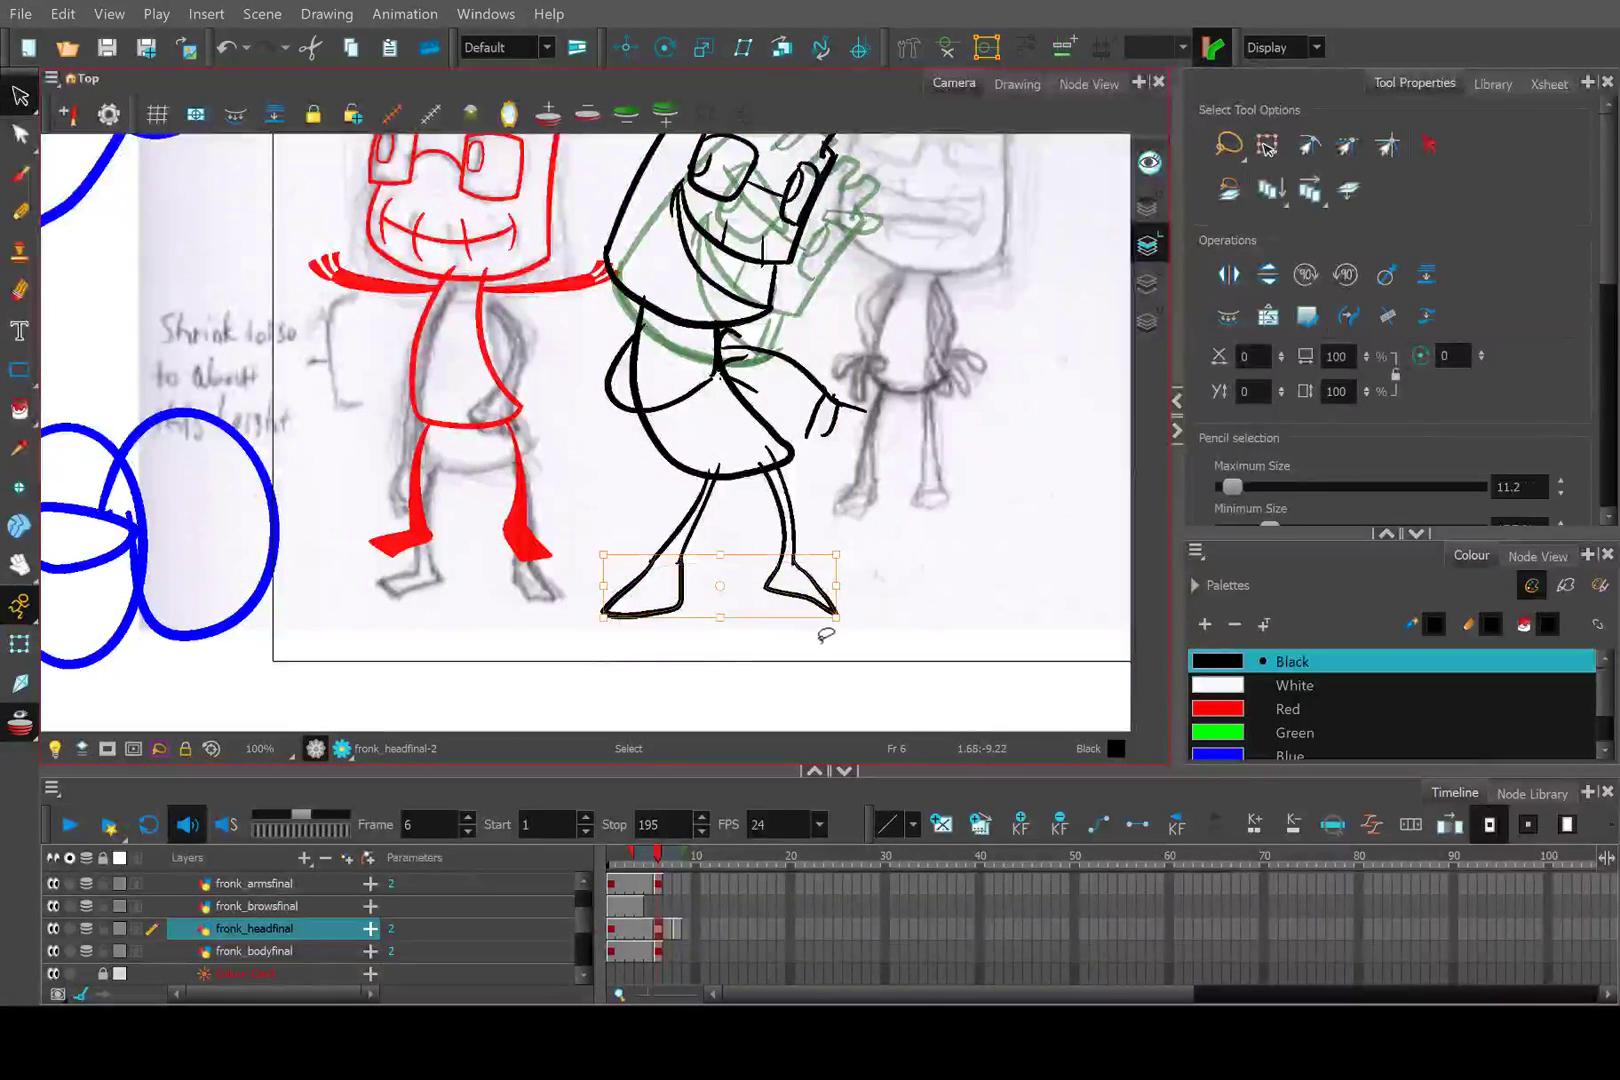
pyautogui.hotkey('ctrl', 'x')
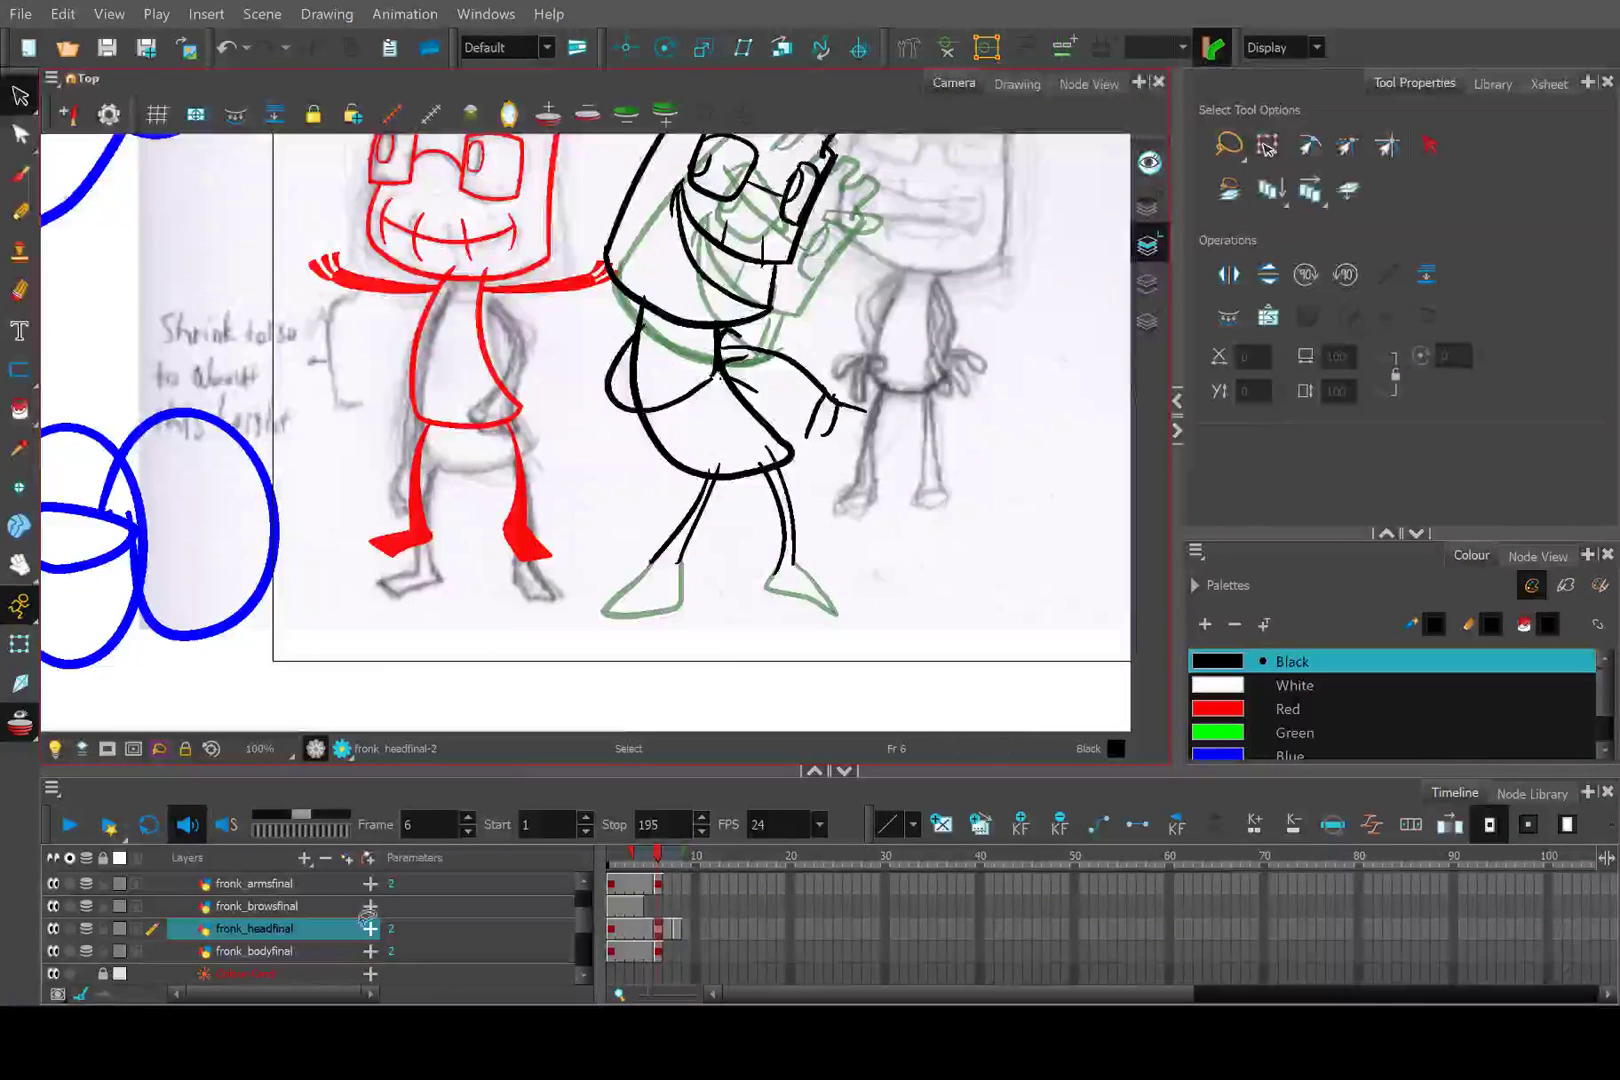
pyautogui.click(653, 949)
pyautogui.hotkey('ctrl', 'v')
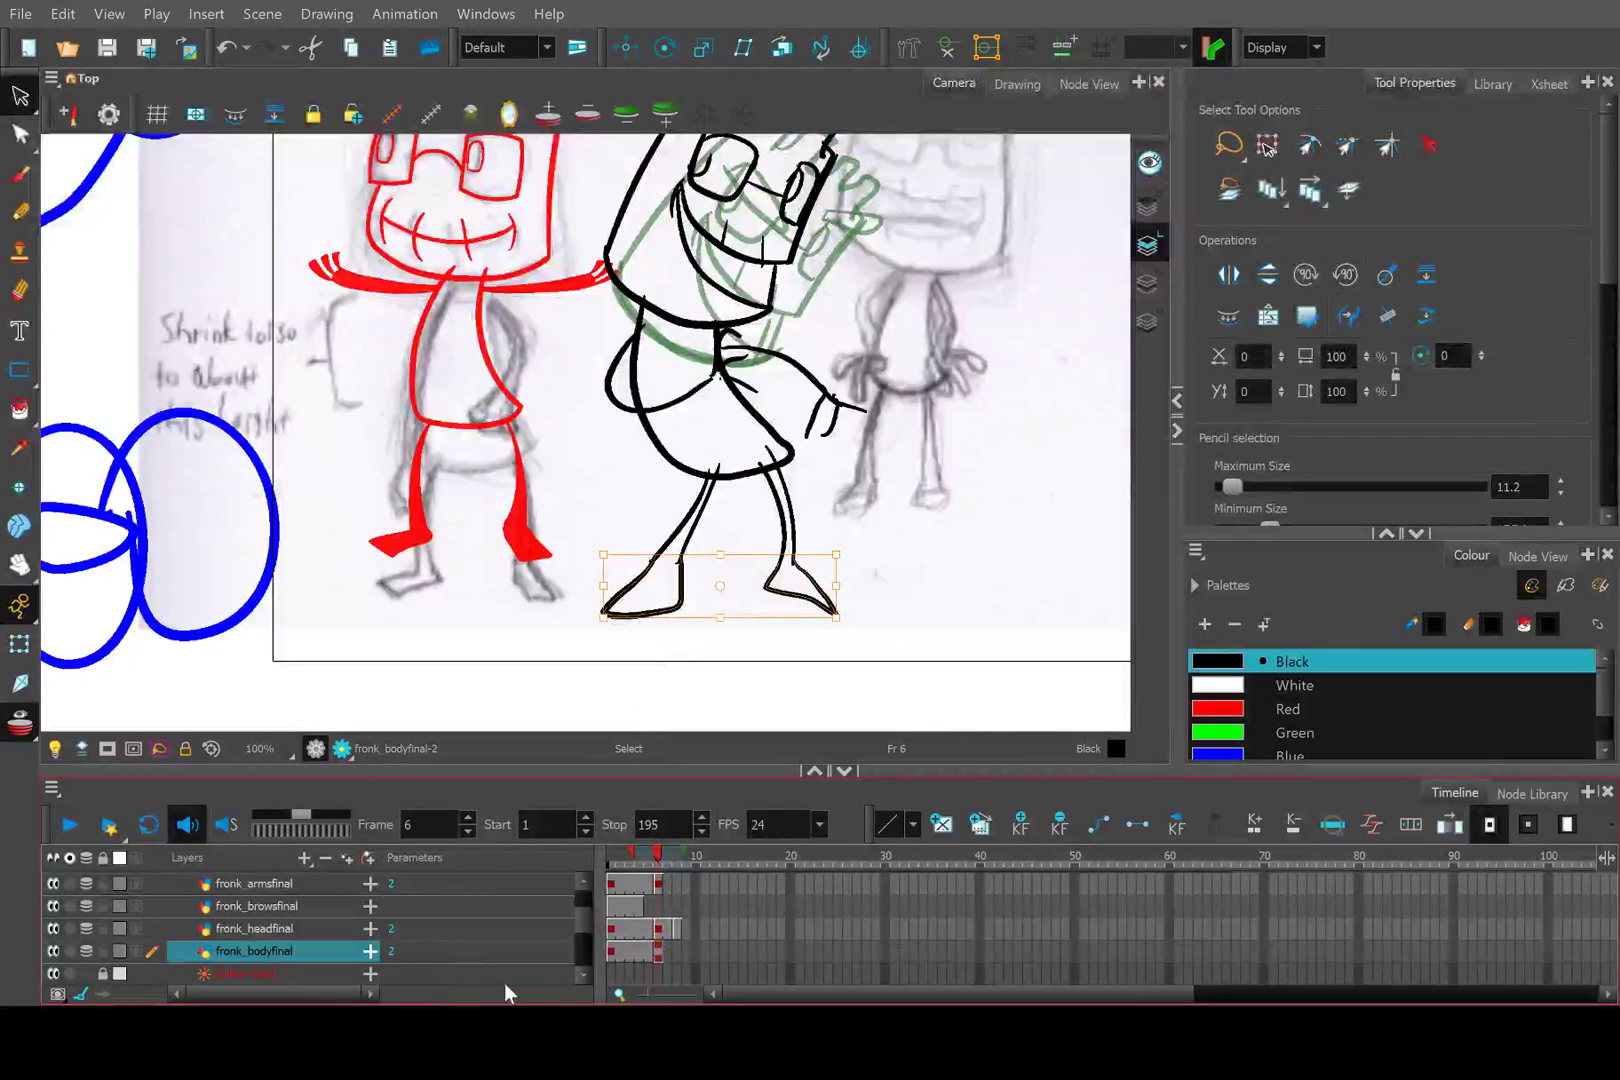
# Move the second pose's head in fronk_headfinal sideways toward the first pose, using the onion-skinned head as reference.
pyautogui.click(659, 930)
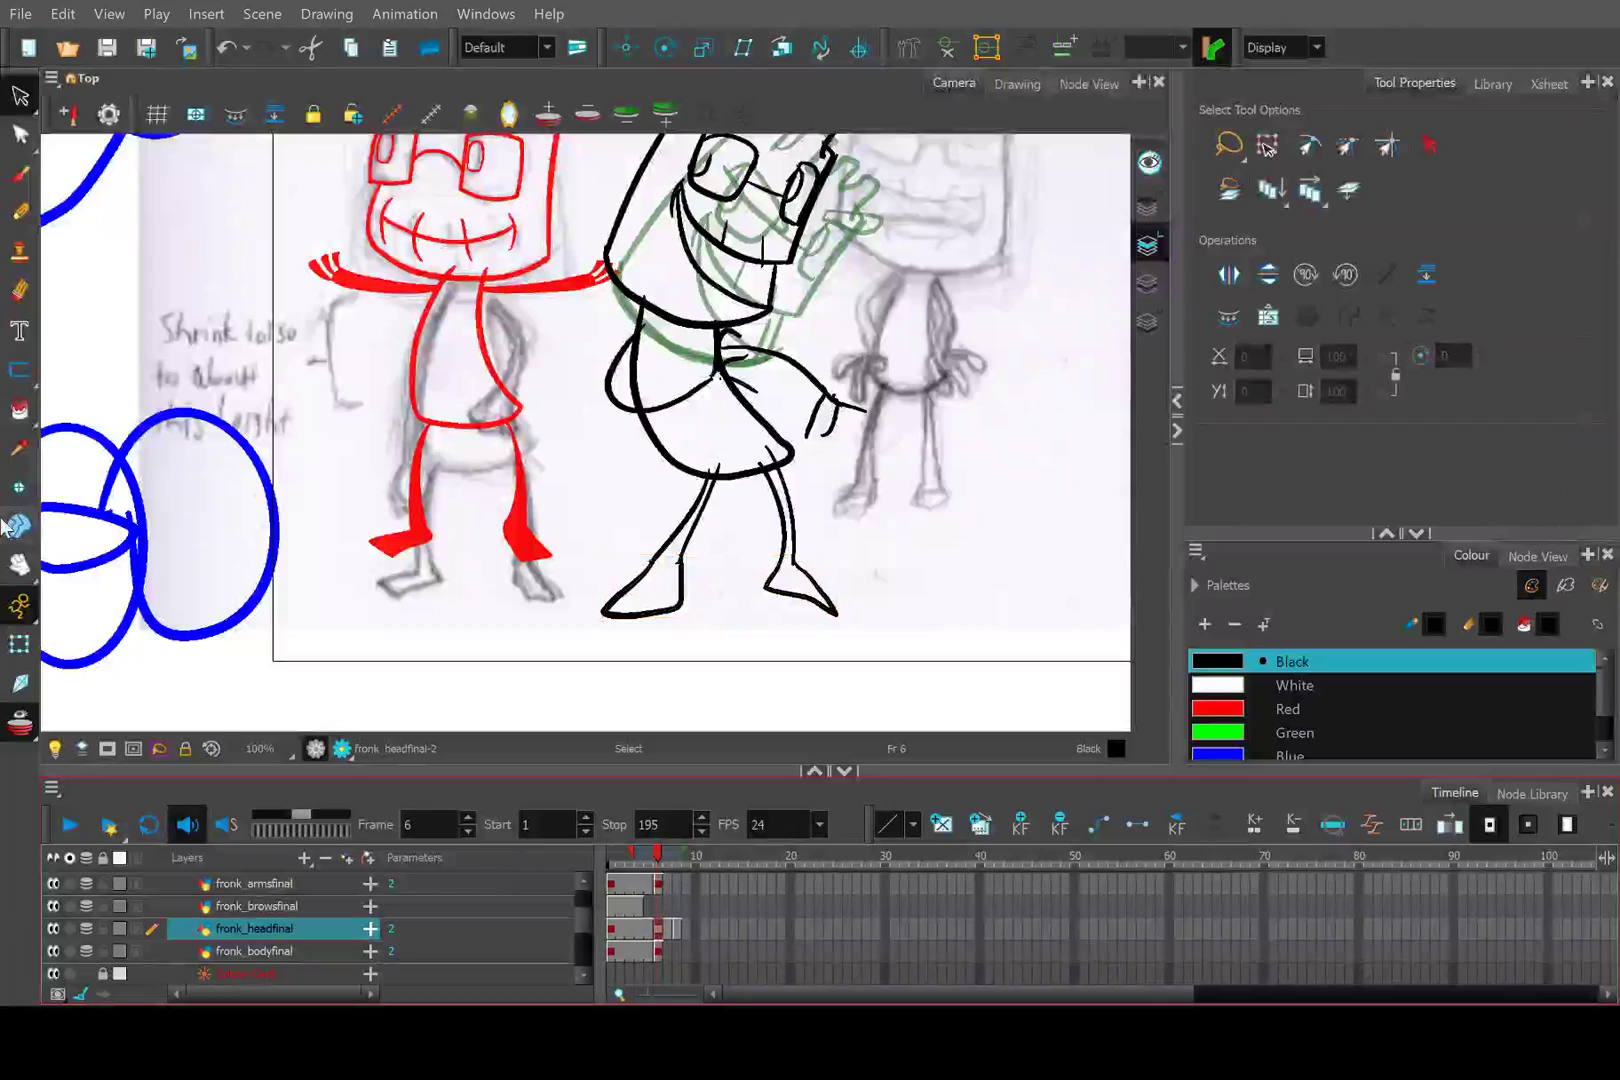
pyautogui.click(19, 644)
pyautogui.scroll(5, 585, 430)
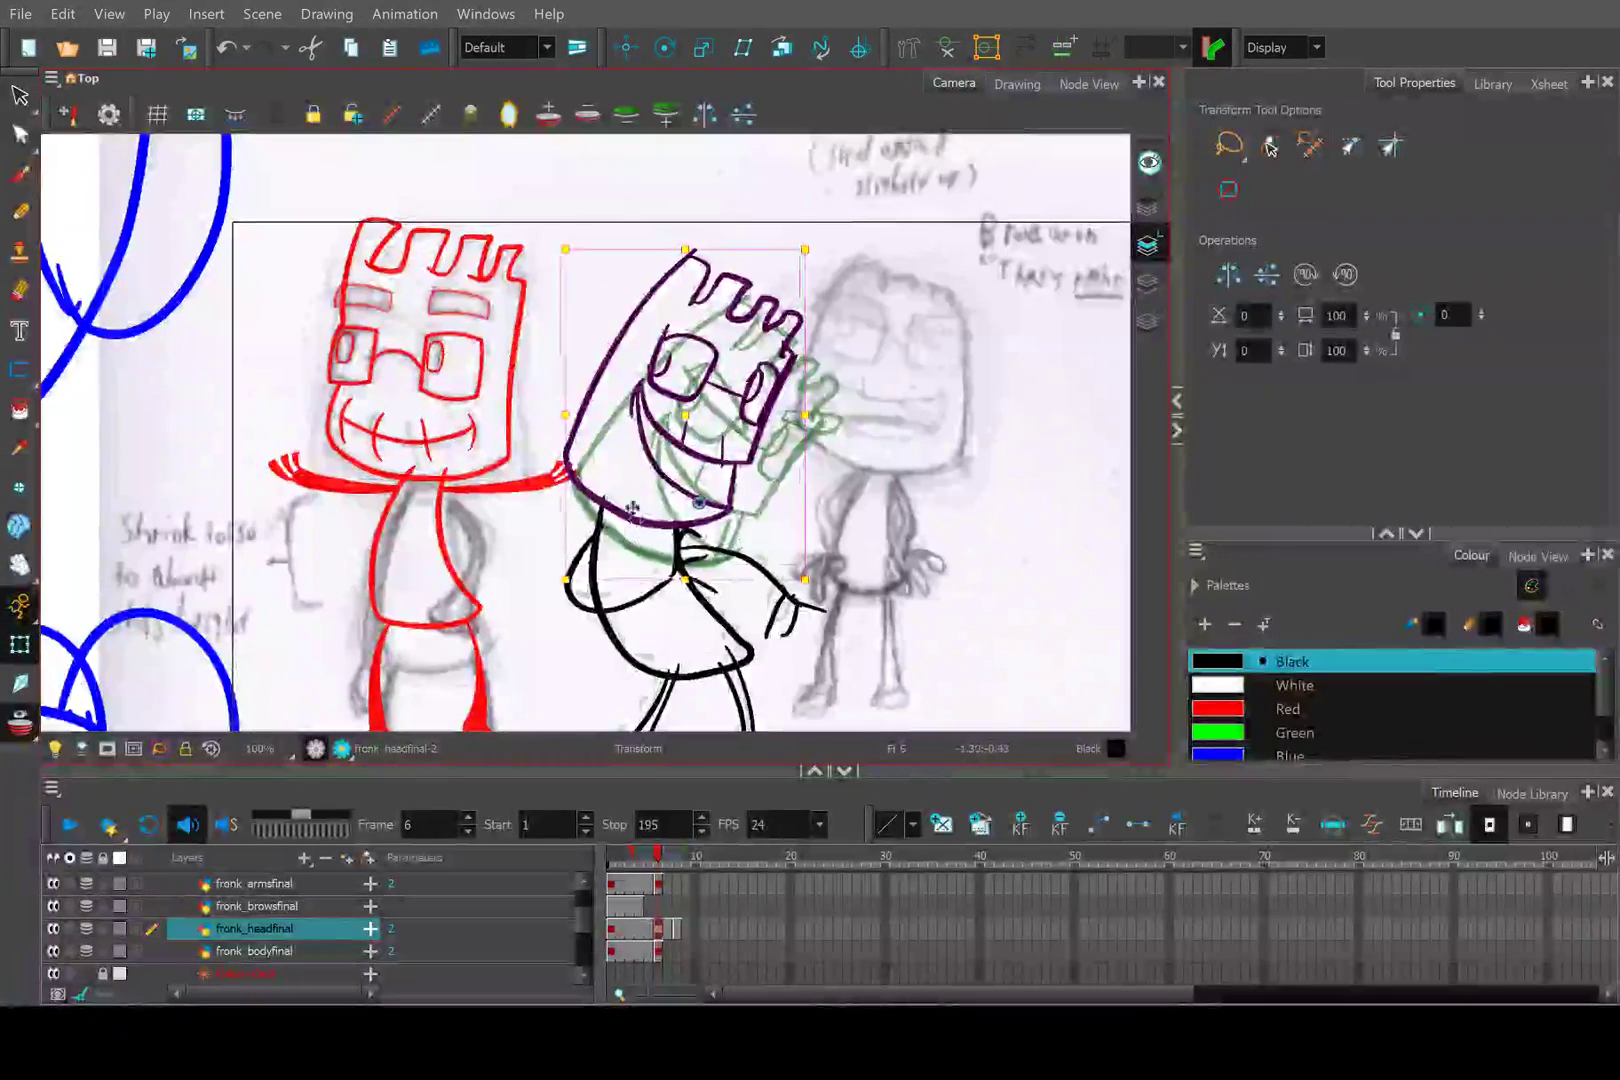
pyautogui.moveTo(631, 536)
pyautogui.mouseDown()
pyautogui.moveTo(595, 446)
pyautogui.moveTo(621, 419)
pyautogui.moveTo(645, 462)
pyautogui.moveTo(608, 505)
pyautogui.moveTo(538, 531)
pyautogui.moveTo(538, 507)
pyautogui.mouseUp()
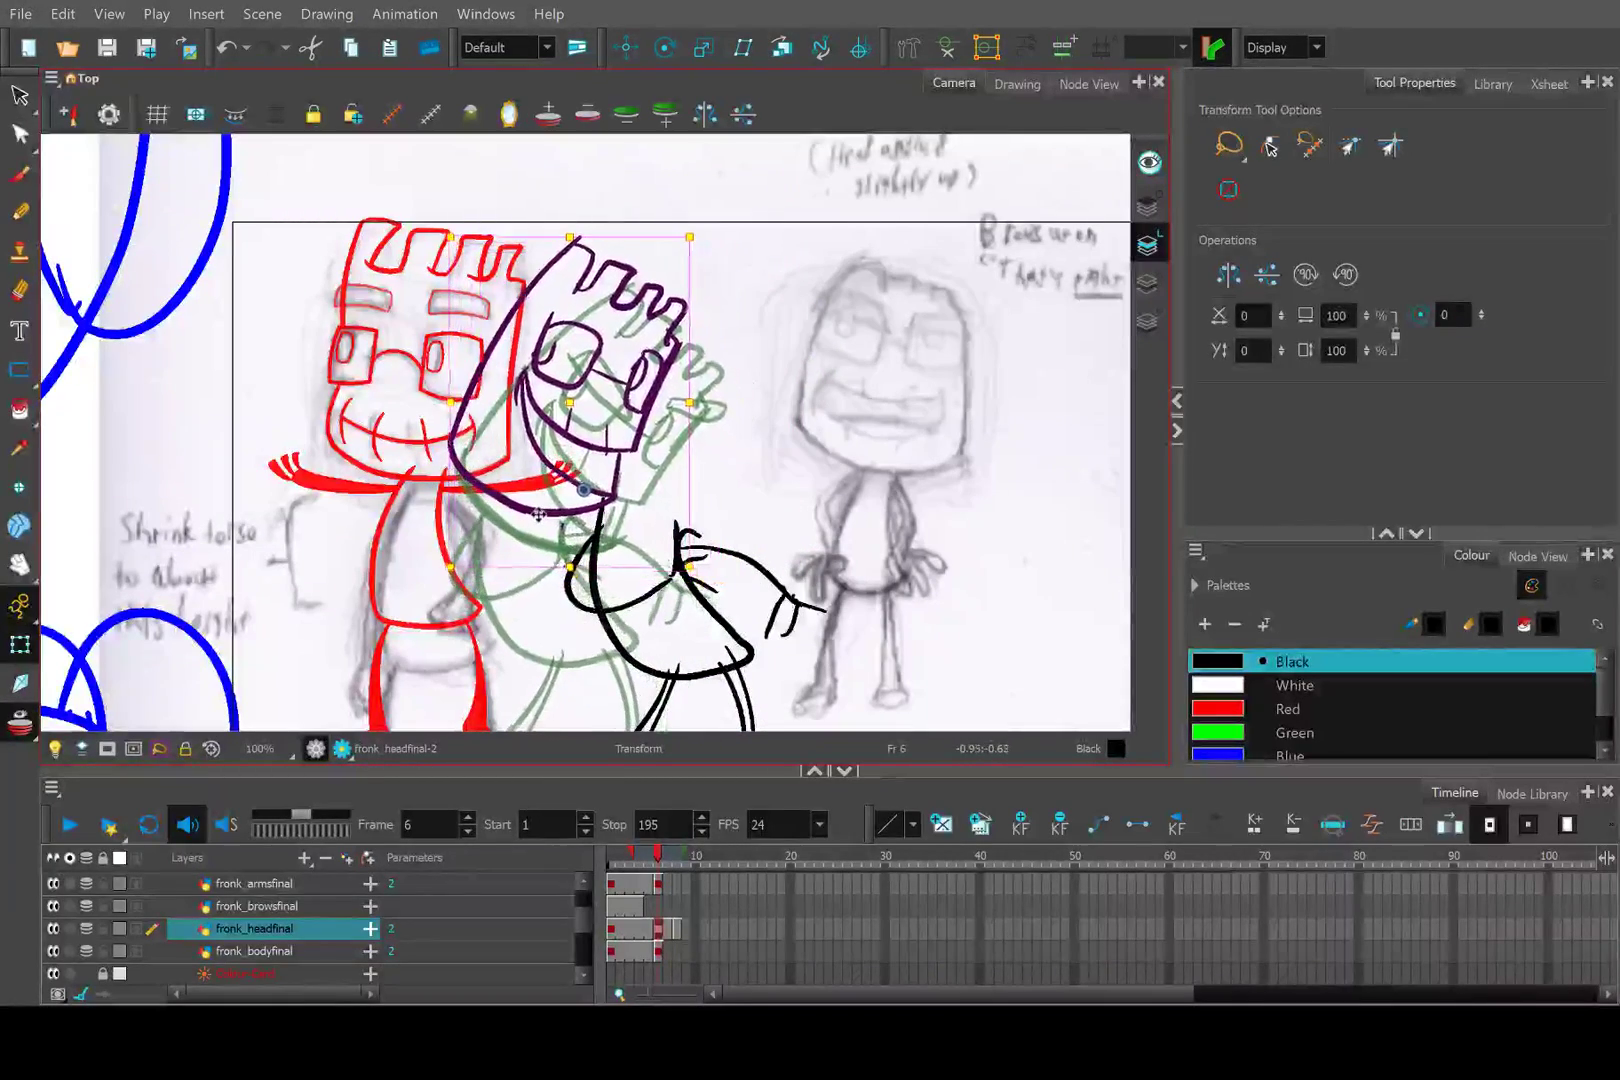
# Shift the second pose's arms and body at frame 6 toward the first pose so they line up beneath the moved head.
pyautogui.scroll(-3, 600, 450)
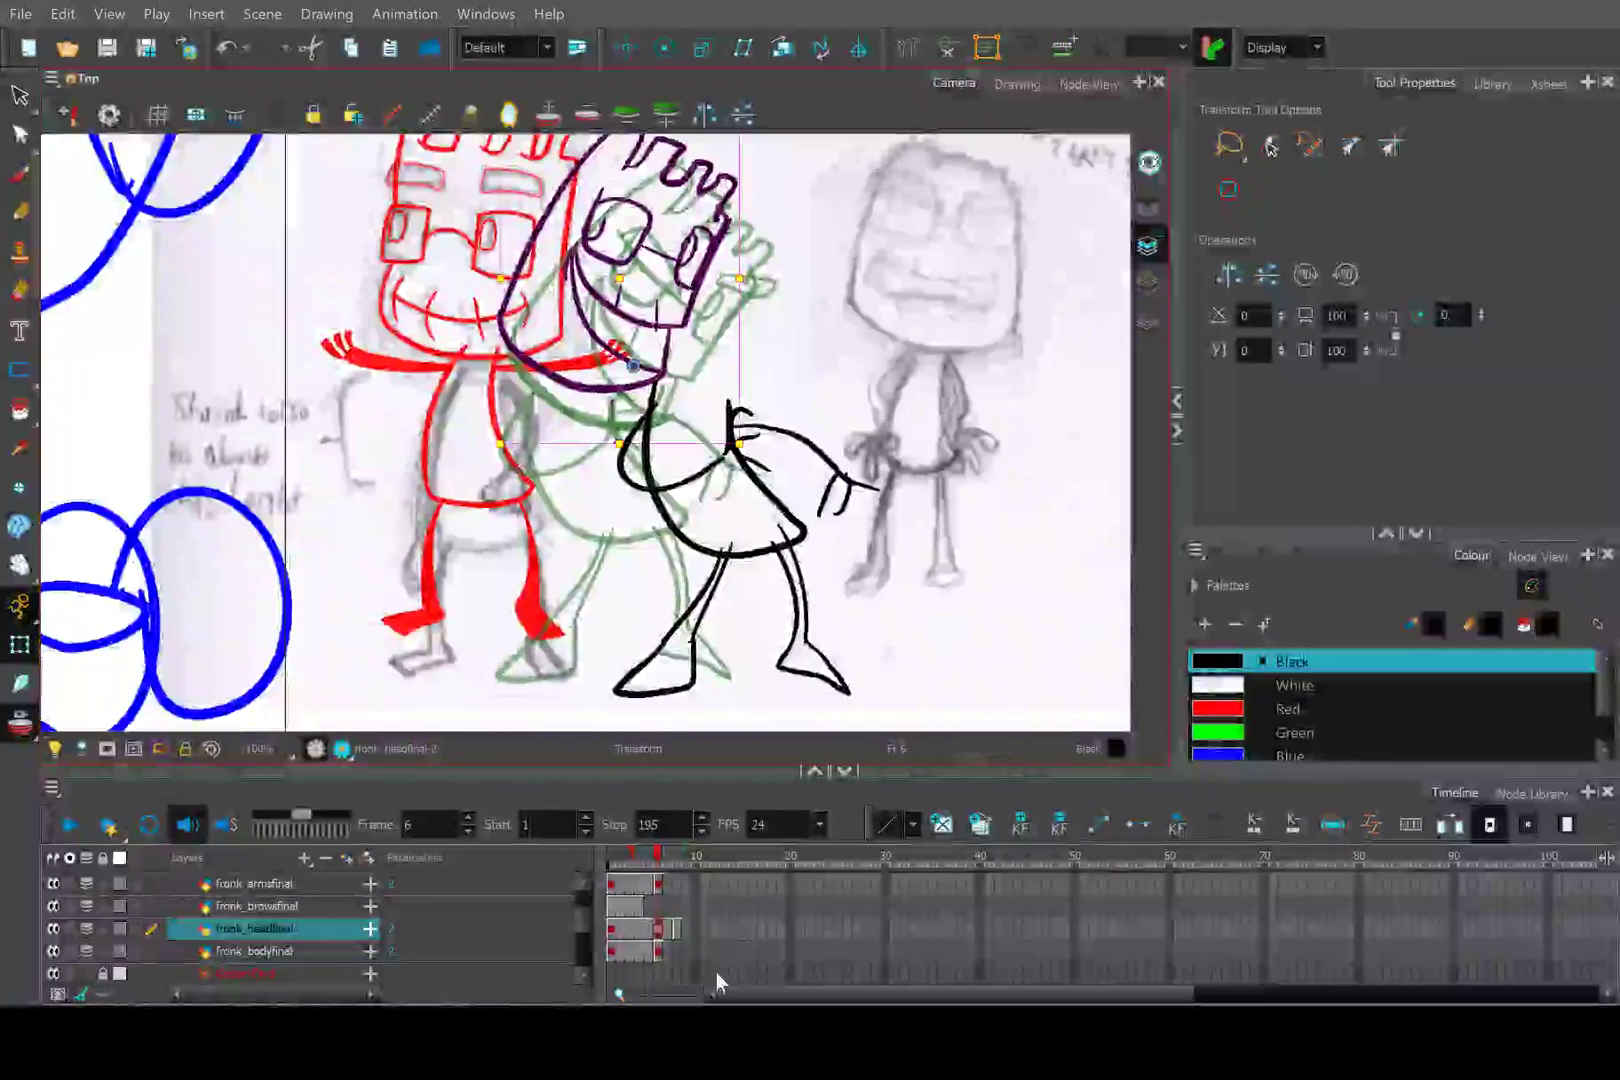
pyautogui.click(657, 906)
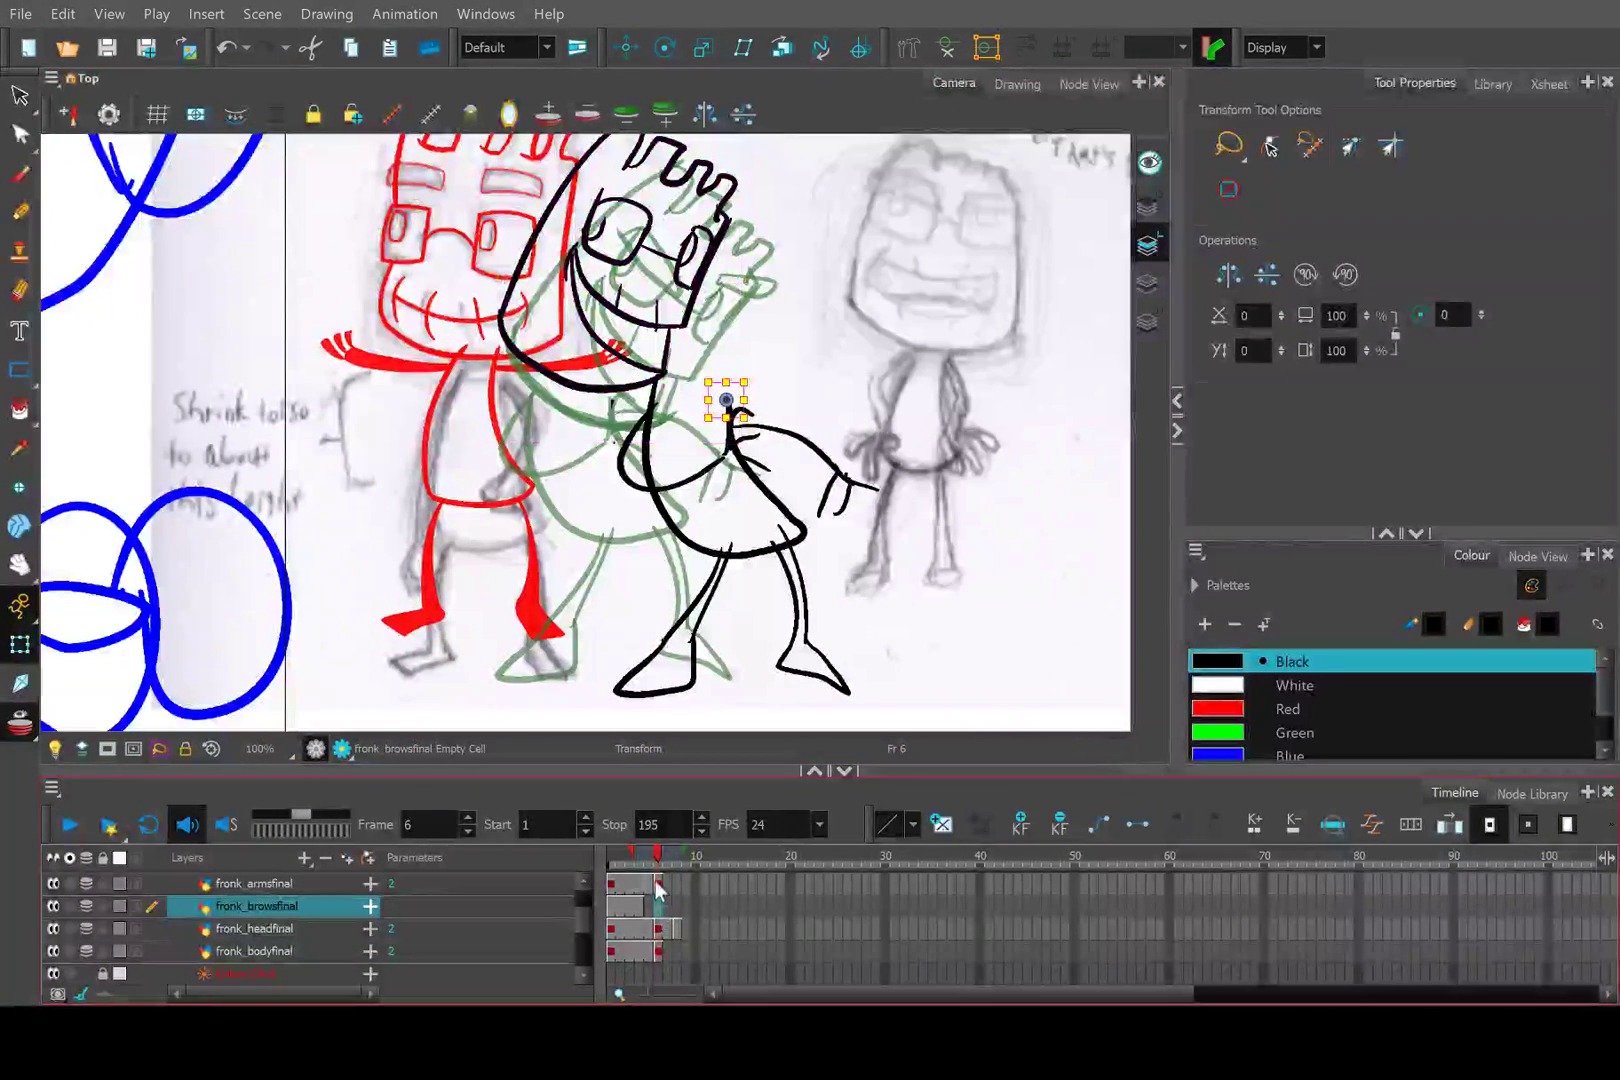
pyautogui.click(668, 490)
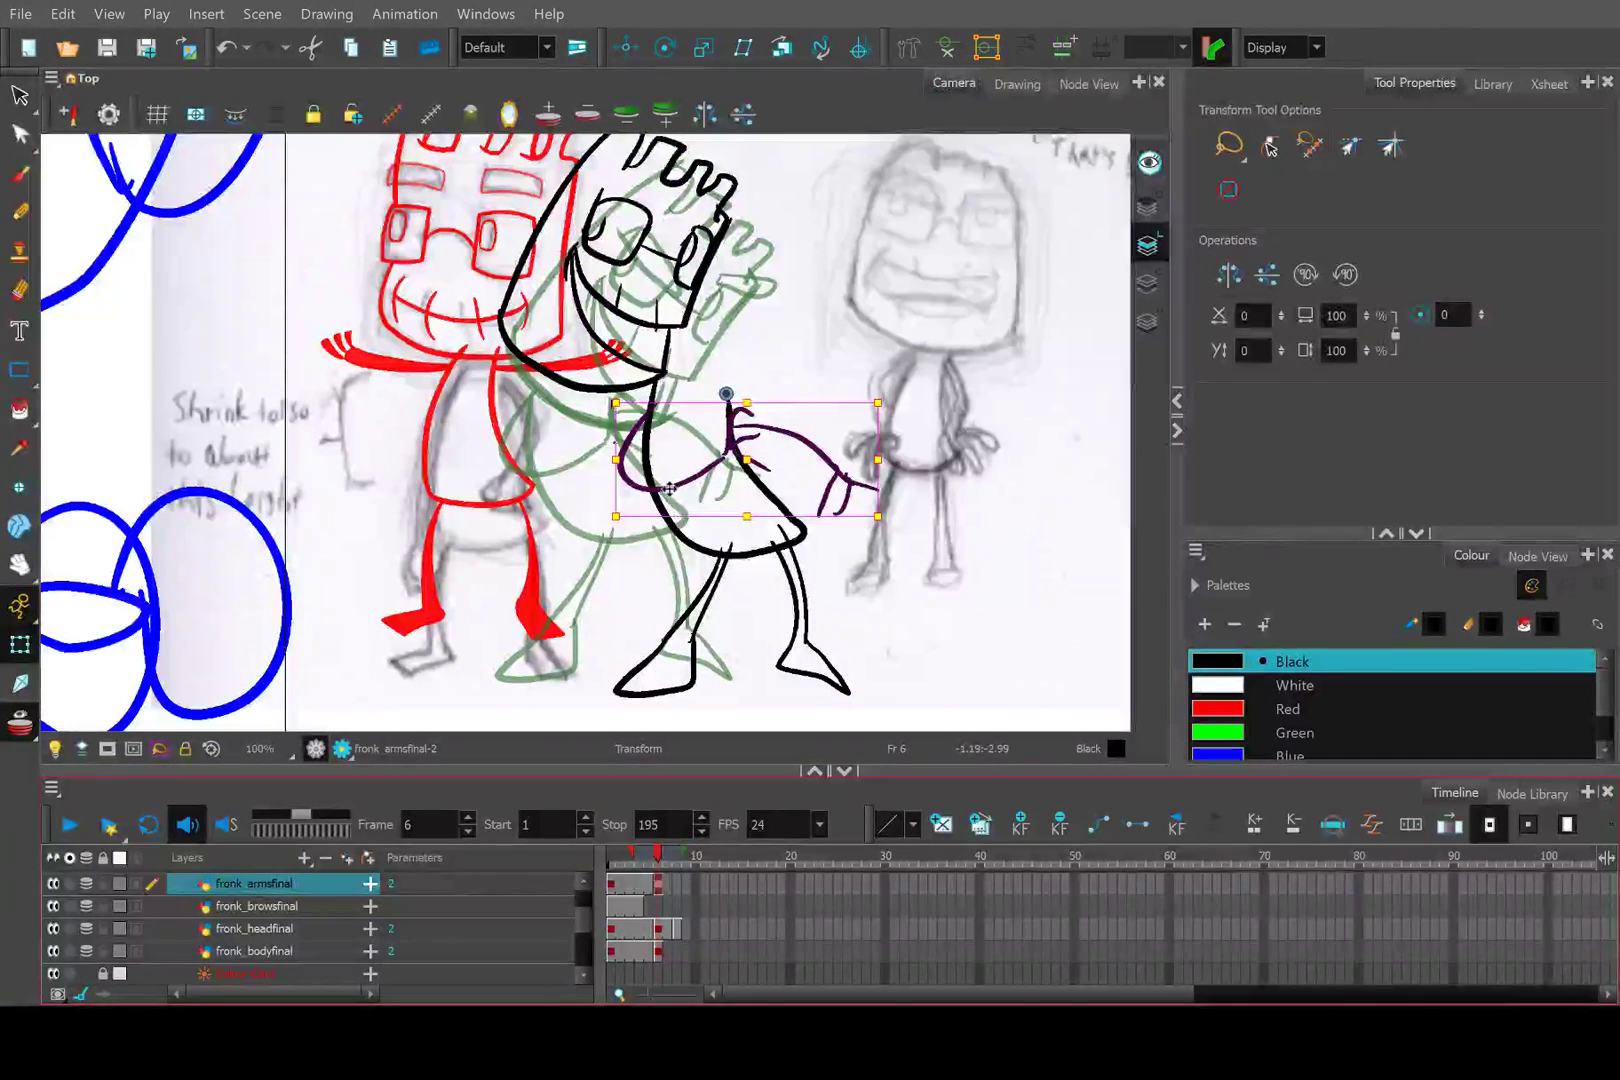
pyautogui.moveTo(668, 490); pyautogui.dragTo(560, 478)
pyautogui.moveTo(537, 476); pyautogui.dragTo(550, 477)
pyautogui.click(664, 953)
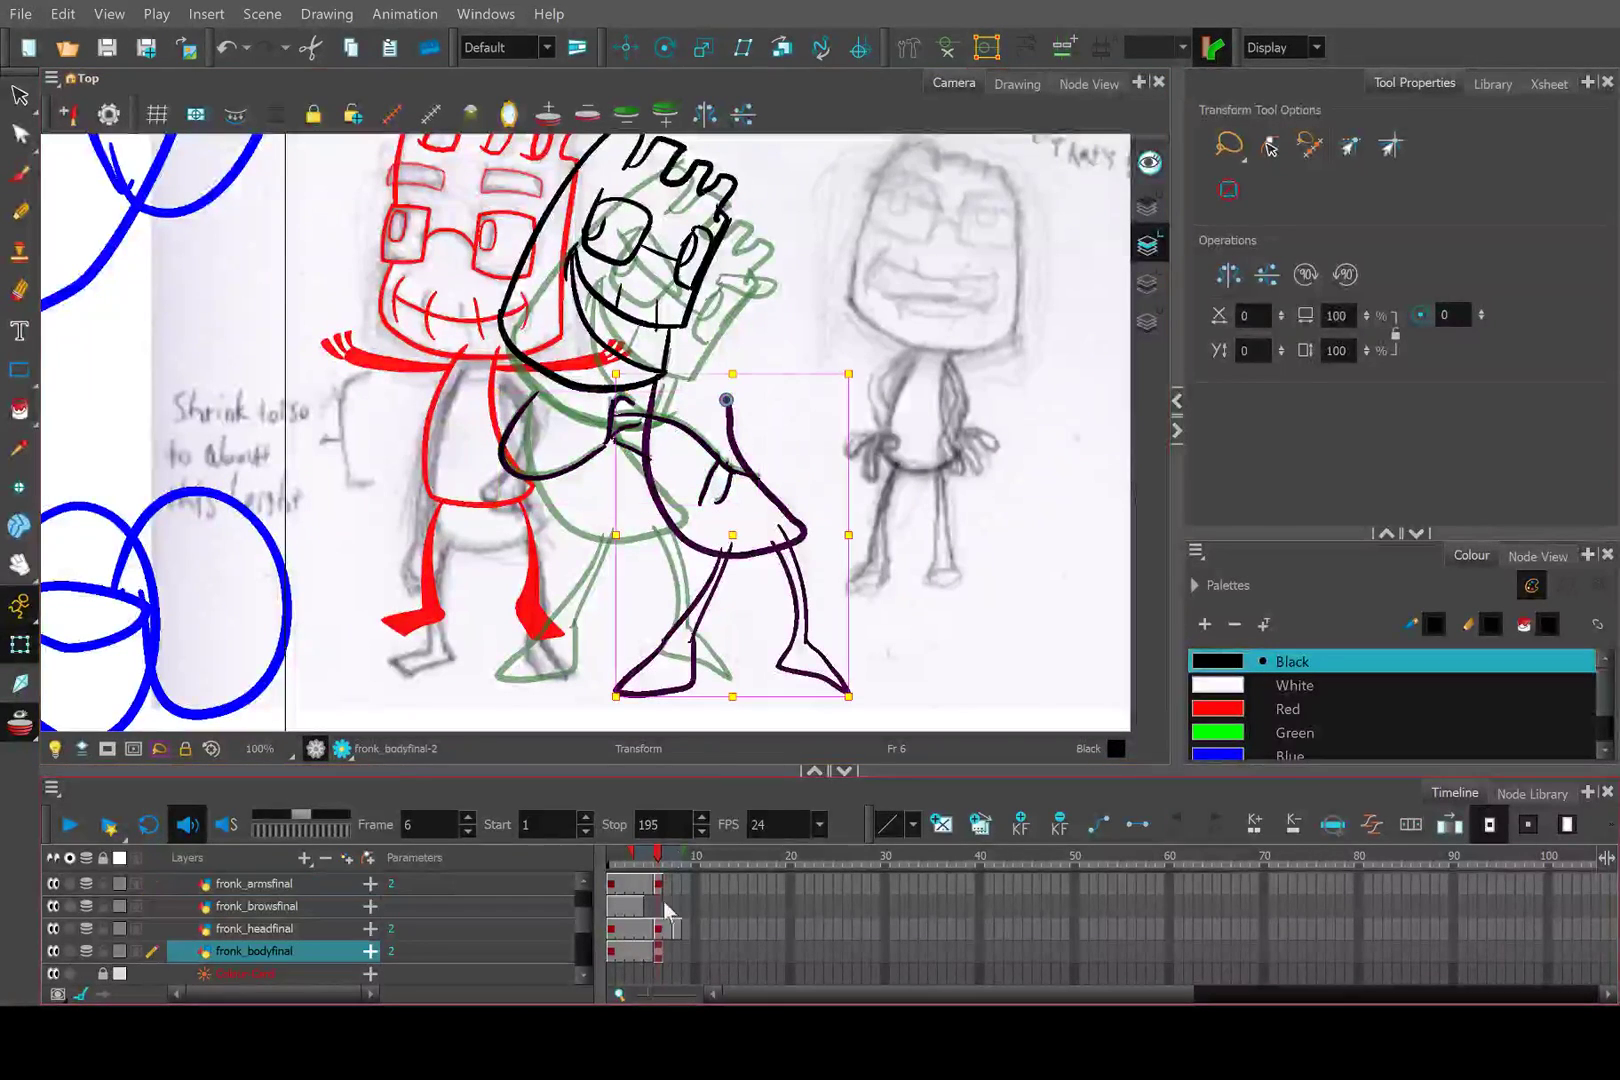
pyautogui.moveTo(761, 549); pyautogui.dragTo(647, 533)
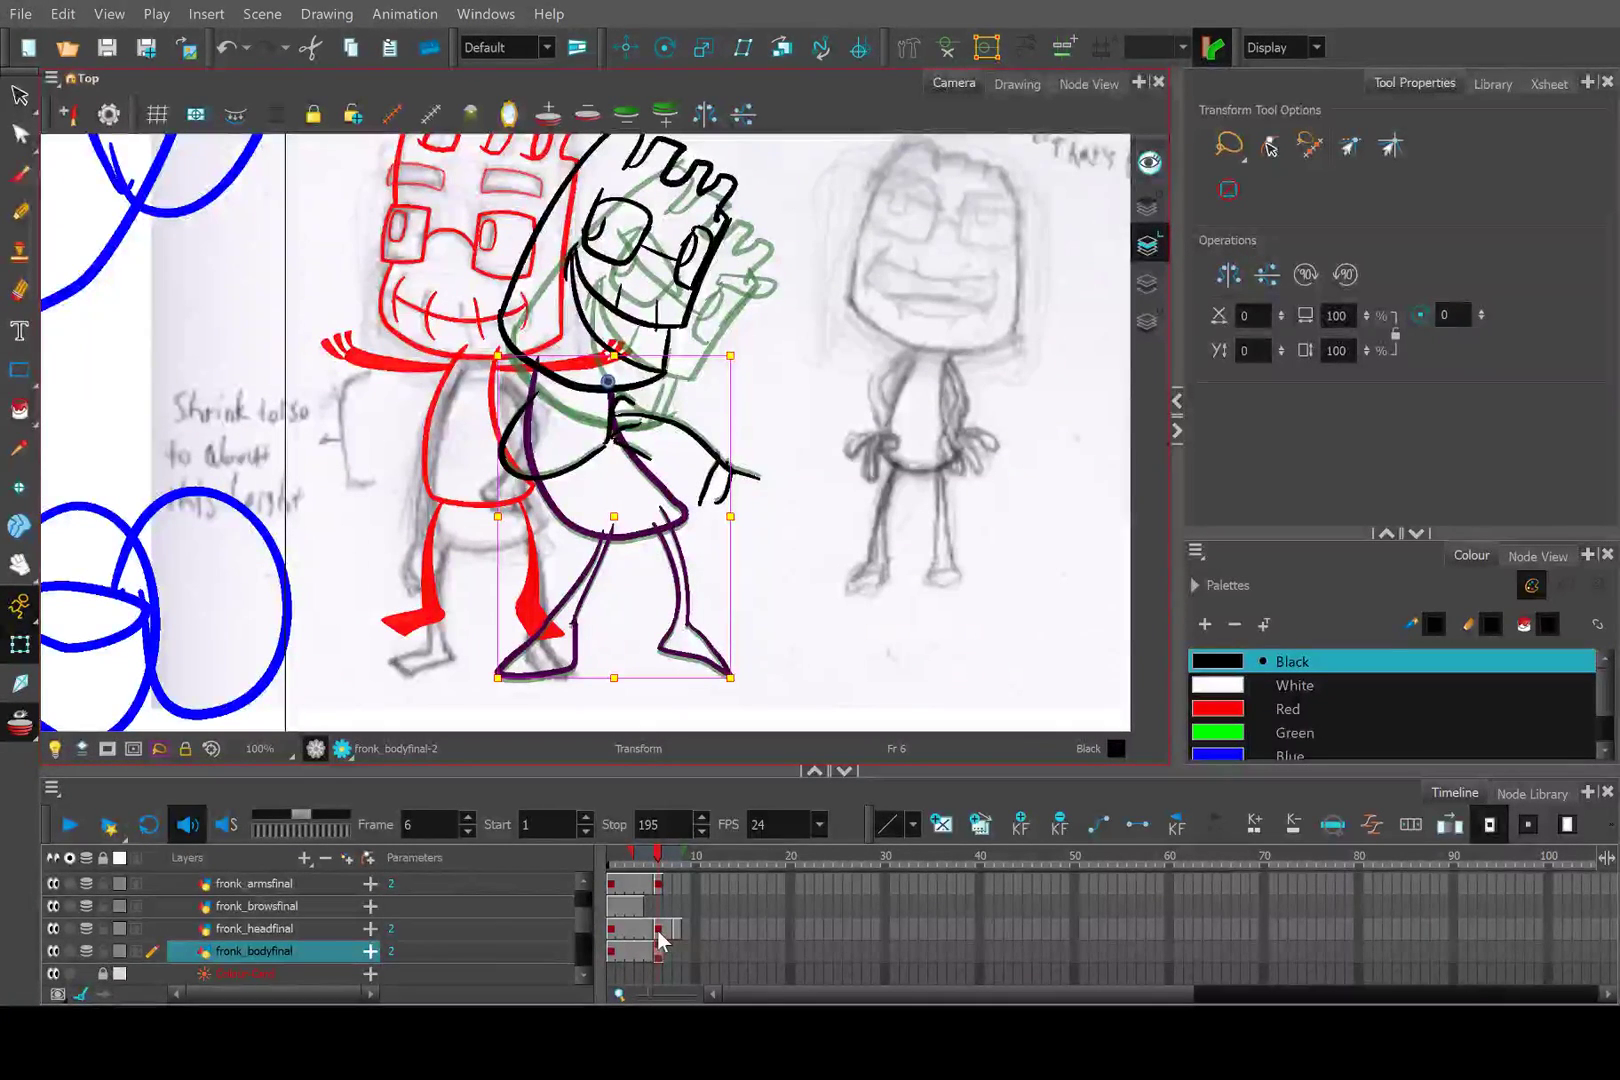
# Select the second pose's arms, head and body together and move them over the onion-skinned first pose, aligning the torsos.
pyautogui.click(795, 340)
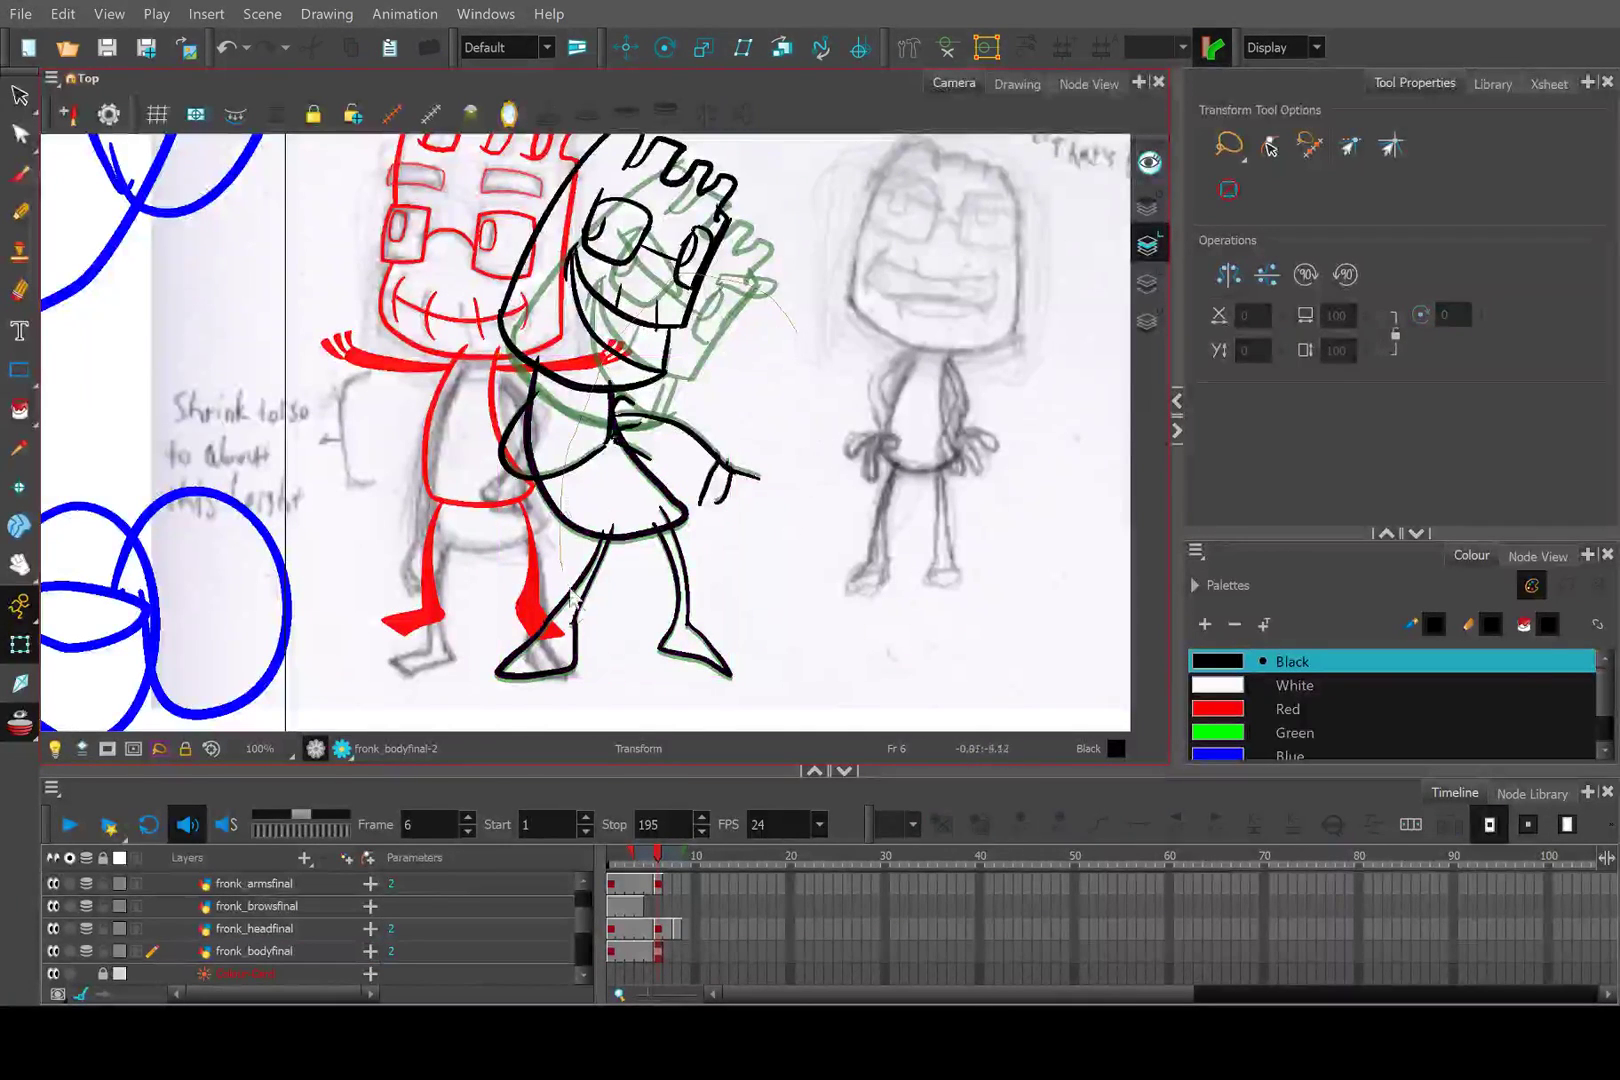
pyautogui.moveTo(572, 598); pyautogui.dragTo(650, 625)
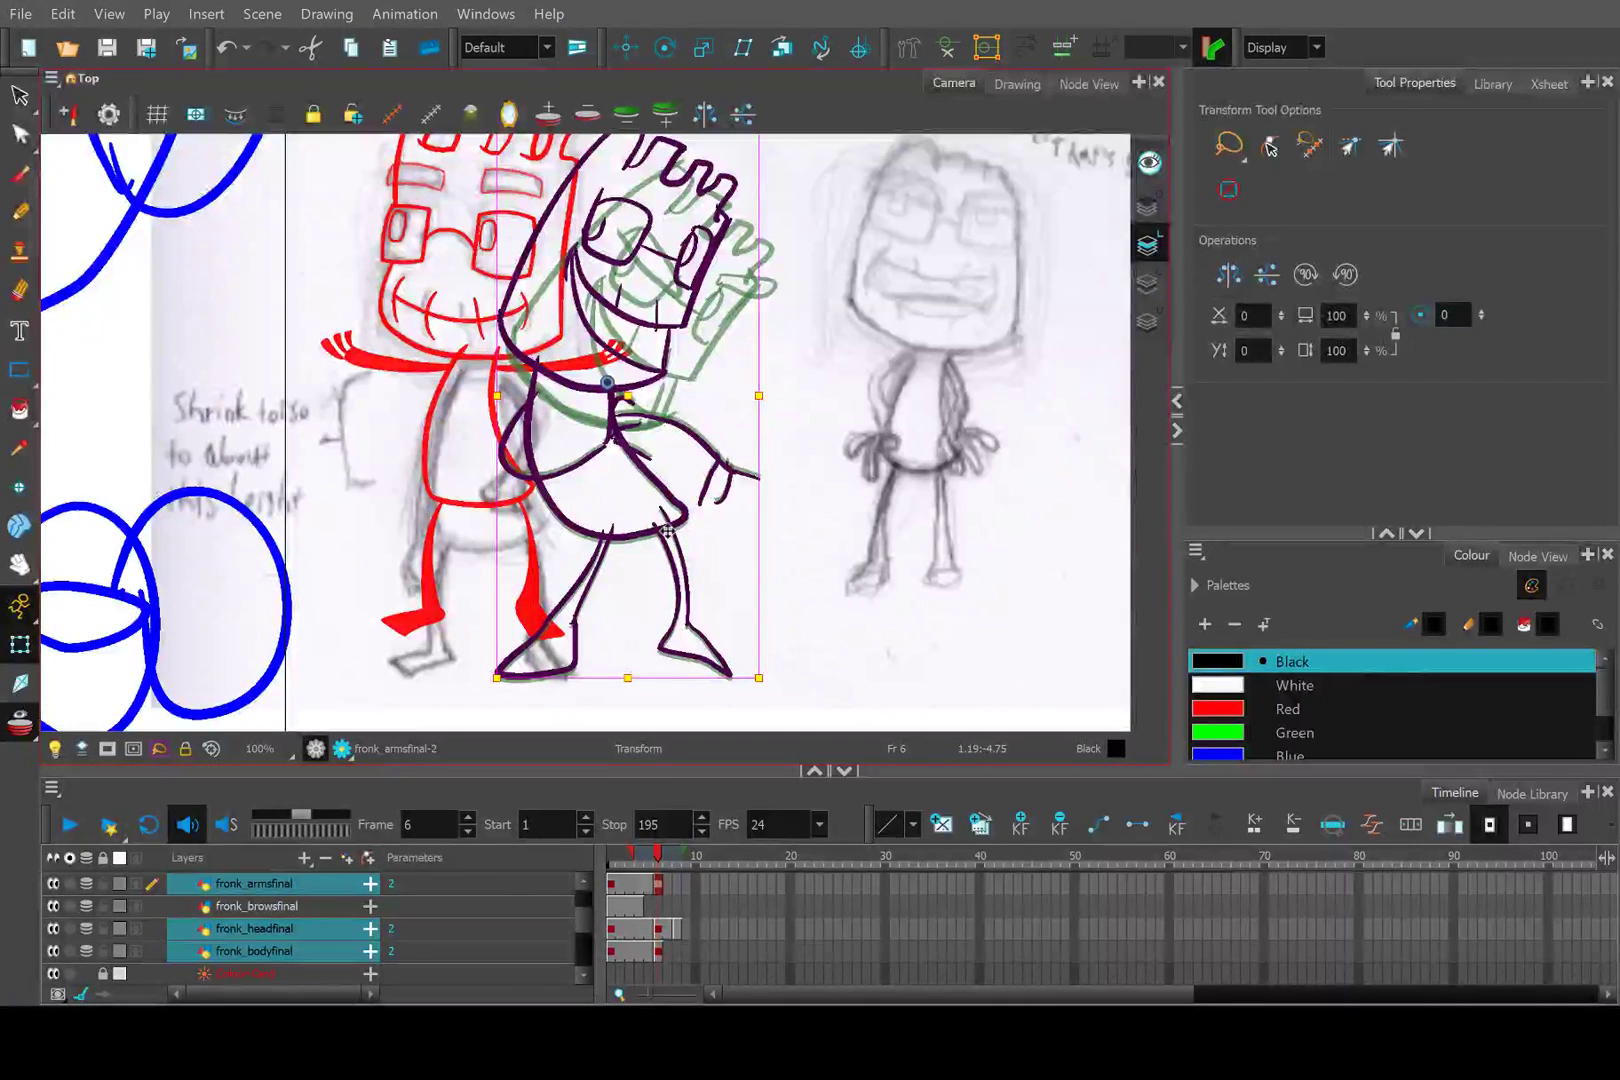
pyautogui.scroll(3, 689, 495)
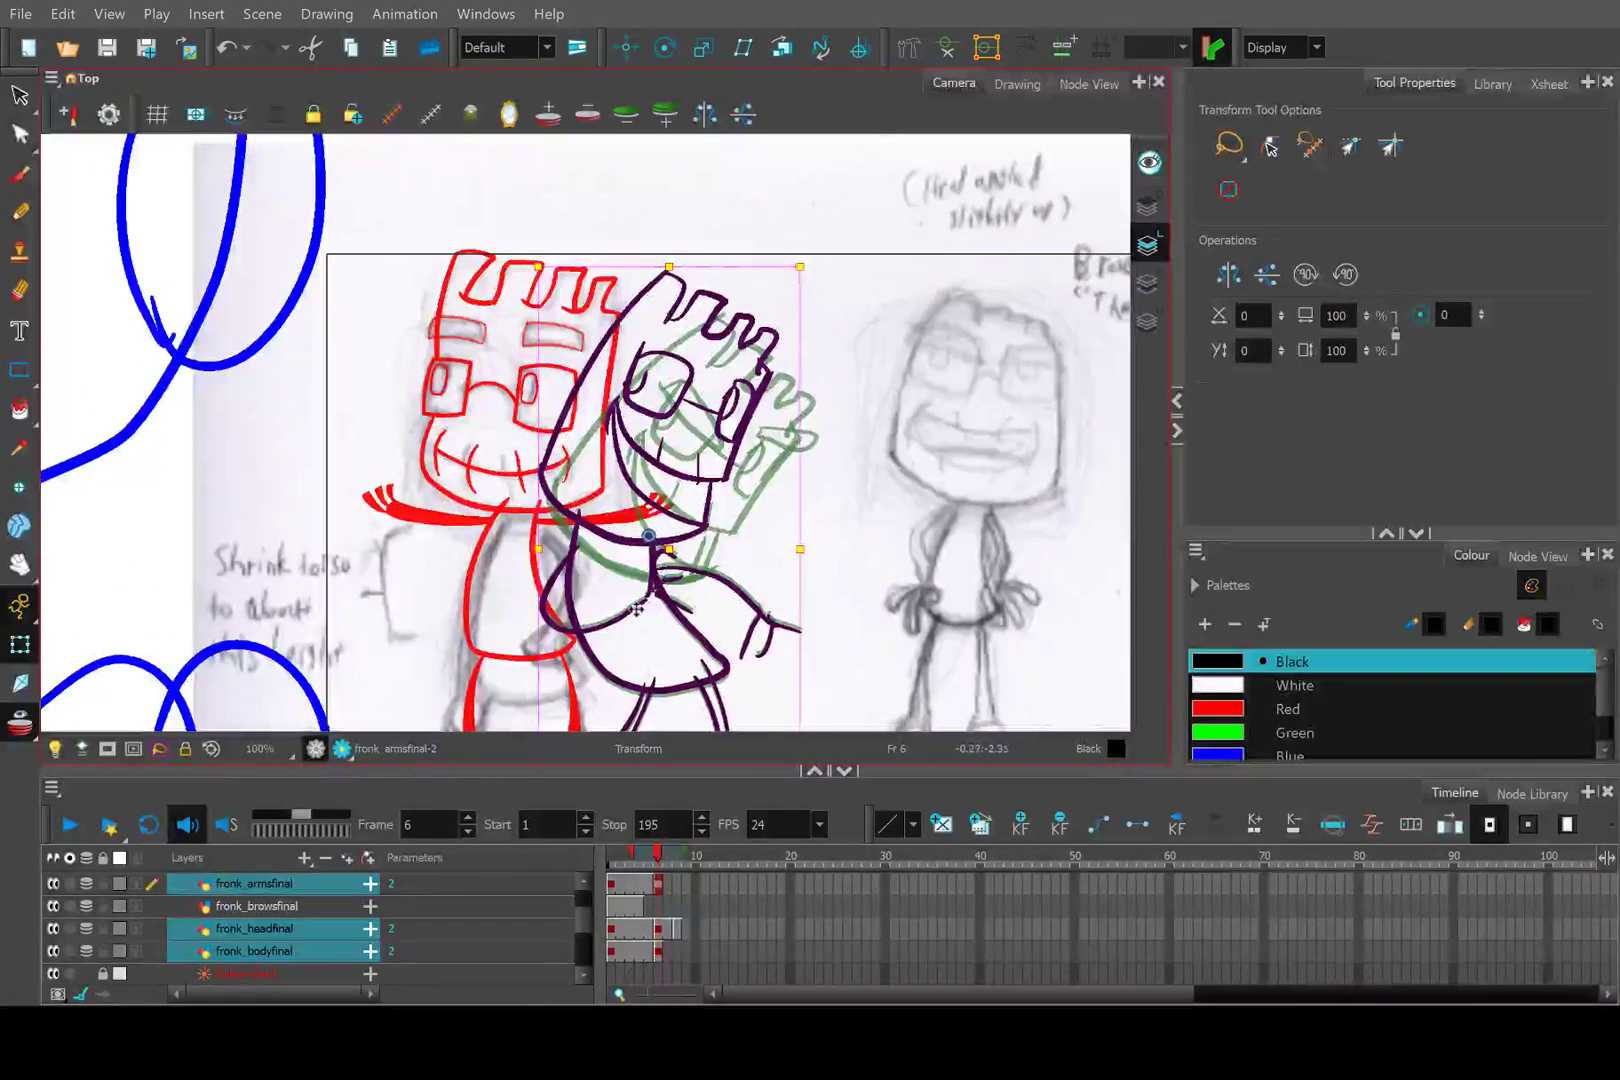
pyautogui.moveTo(640, 612); pyautogui.dragTo(556, 556)
pyautogui.moveTo(540, 718)
pyautogui.mouseDown()
pyautogui.moveTo(612, 566)
pyautogui.moveTo(582, 583)
pyautogui.mouseUp()
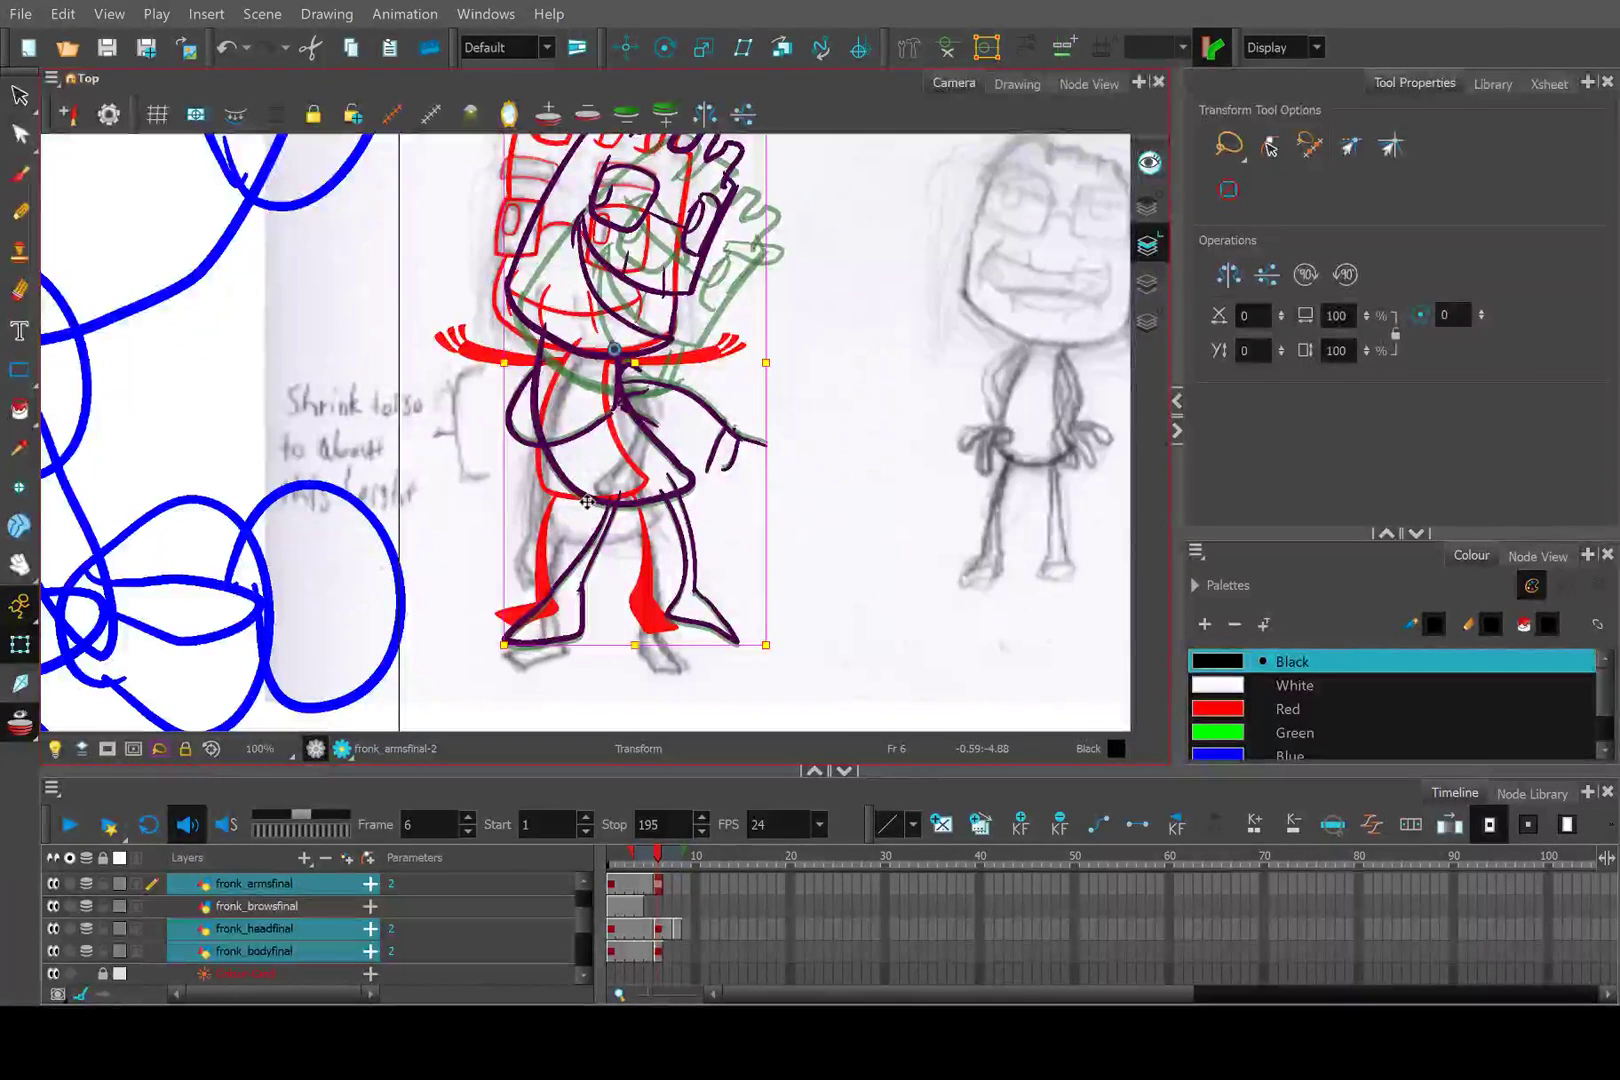
pyautogui.moveTo(595, 503); pyautogui.dragTo(581, 492)
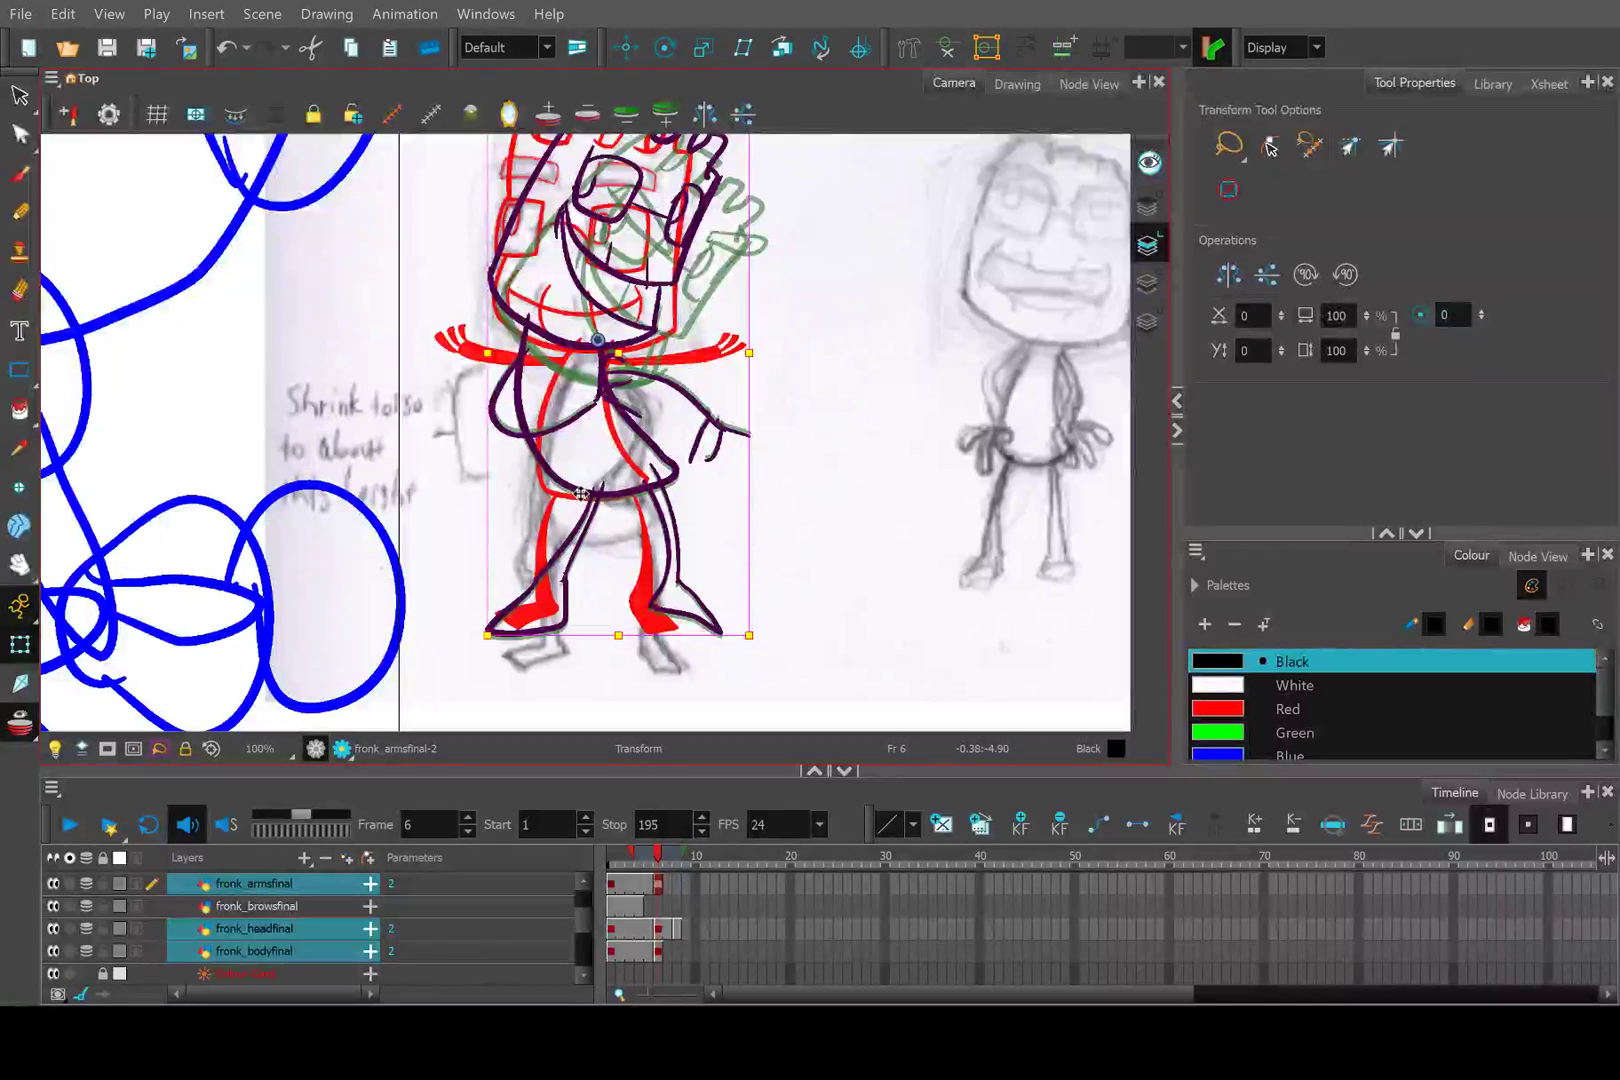
pyautogui.moveTo(581, 493); pyautogui.dragTo(580, 492)
# Deselect the figure, turn off onion skinning and scrub around frame 6 to compare the alignment of the two poses.
pyautogui.click(619, 721)
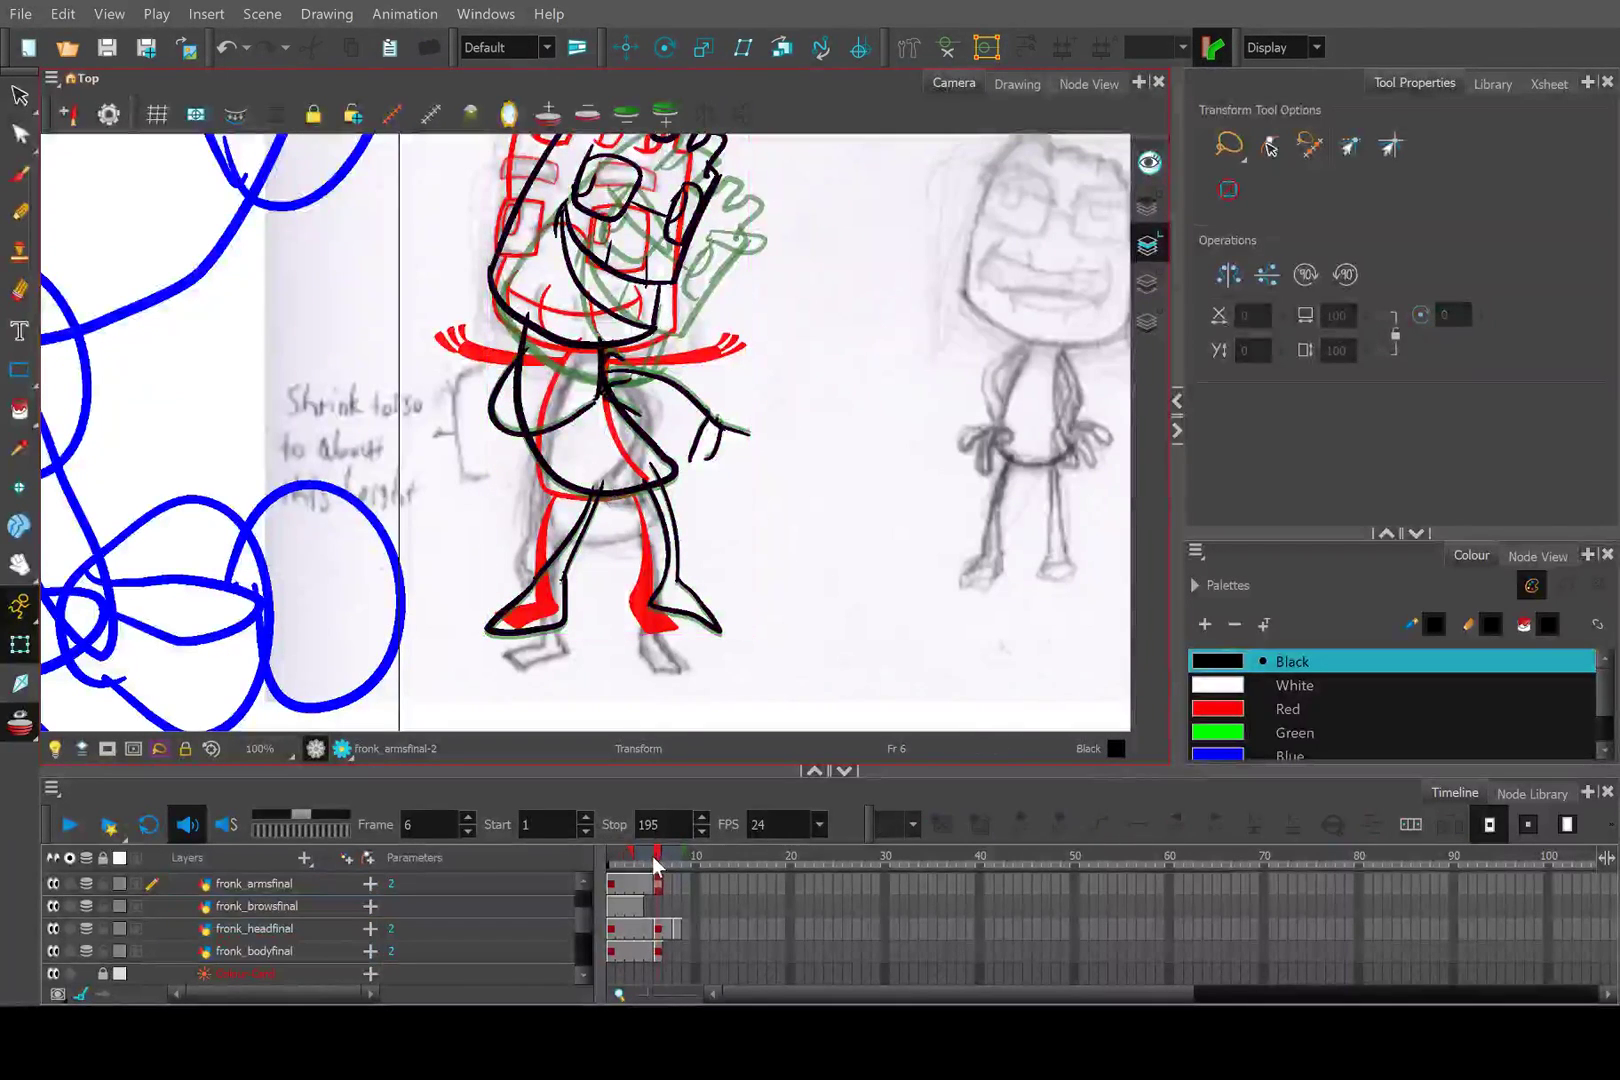
pyautogui.hotkey('alt', 'o')
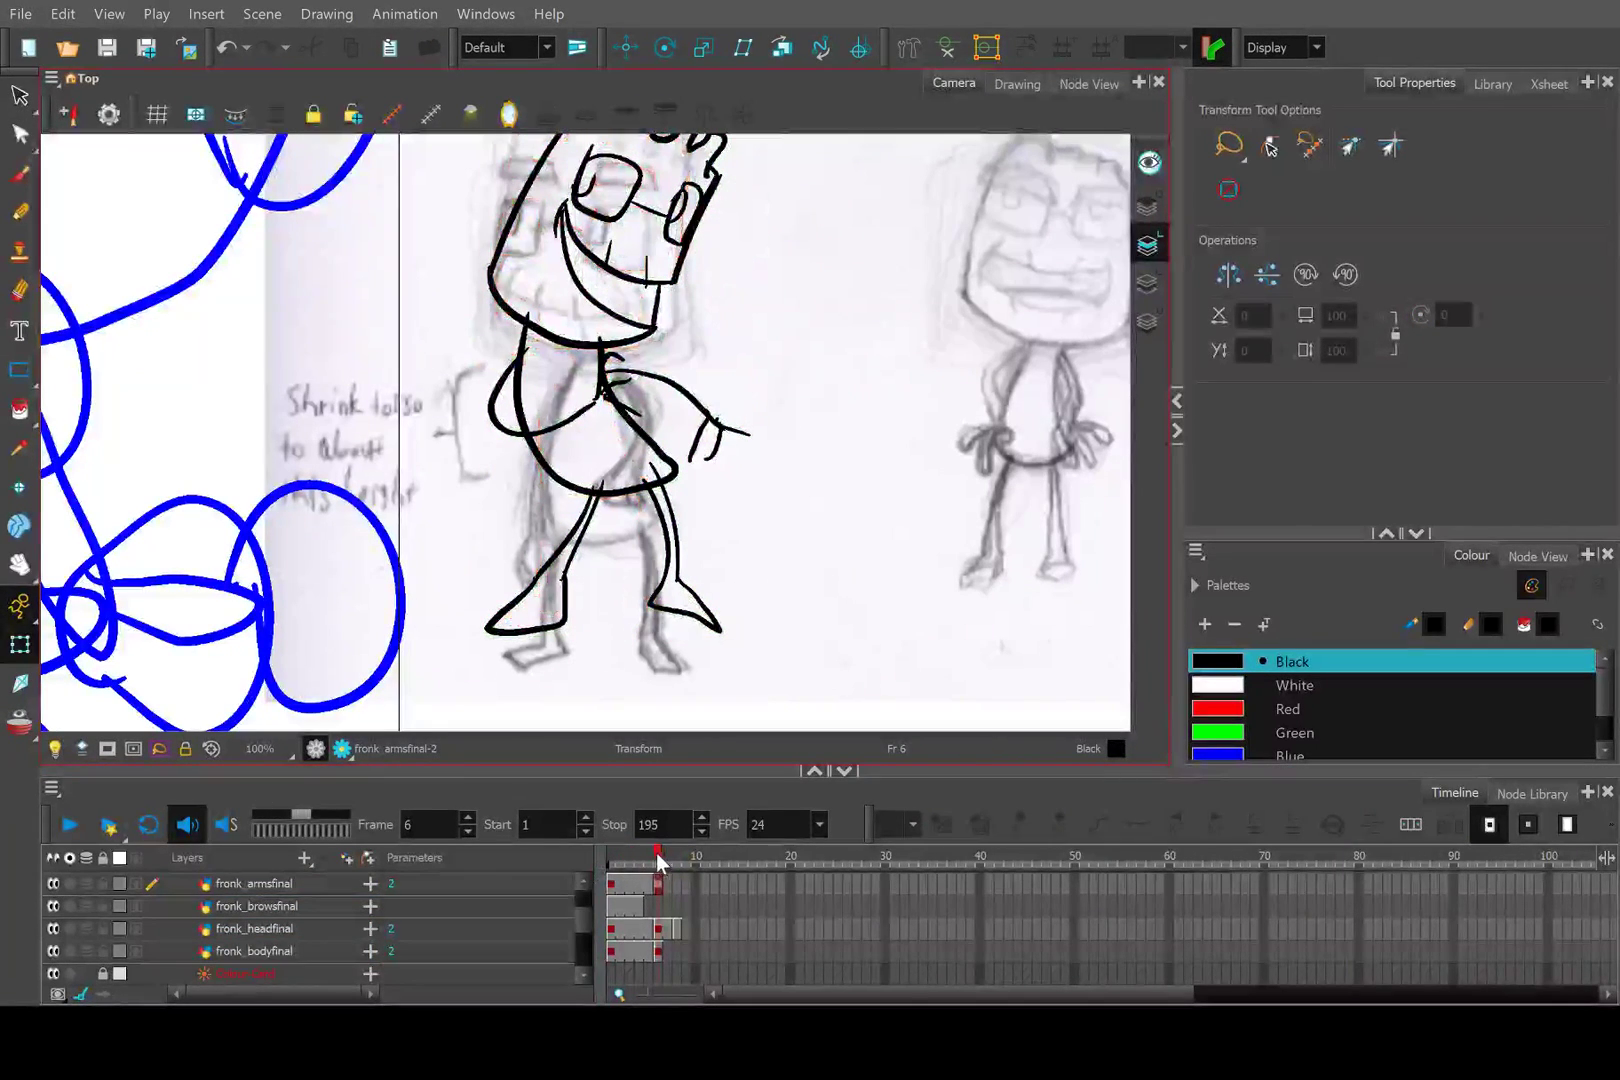
pyautogui.moveTo(656, 853); pyautogui.dragTo(660, 857)
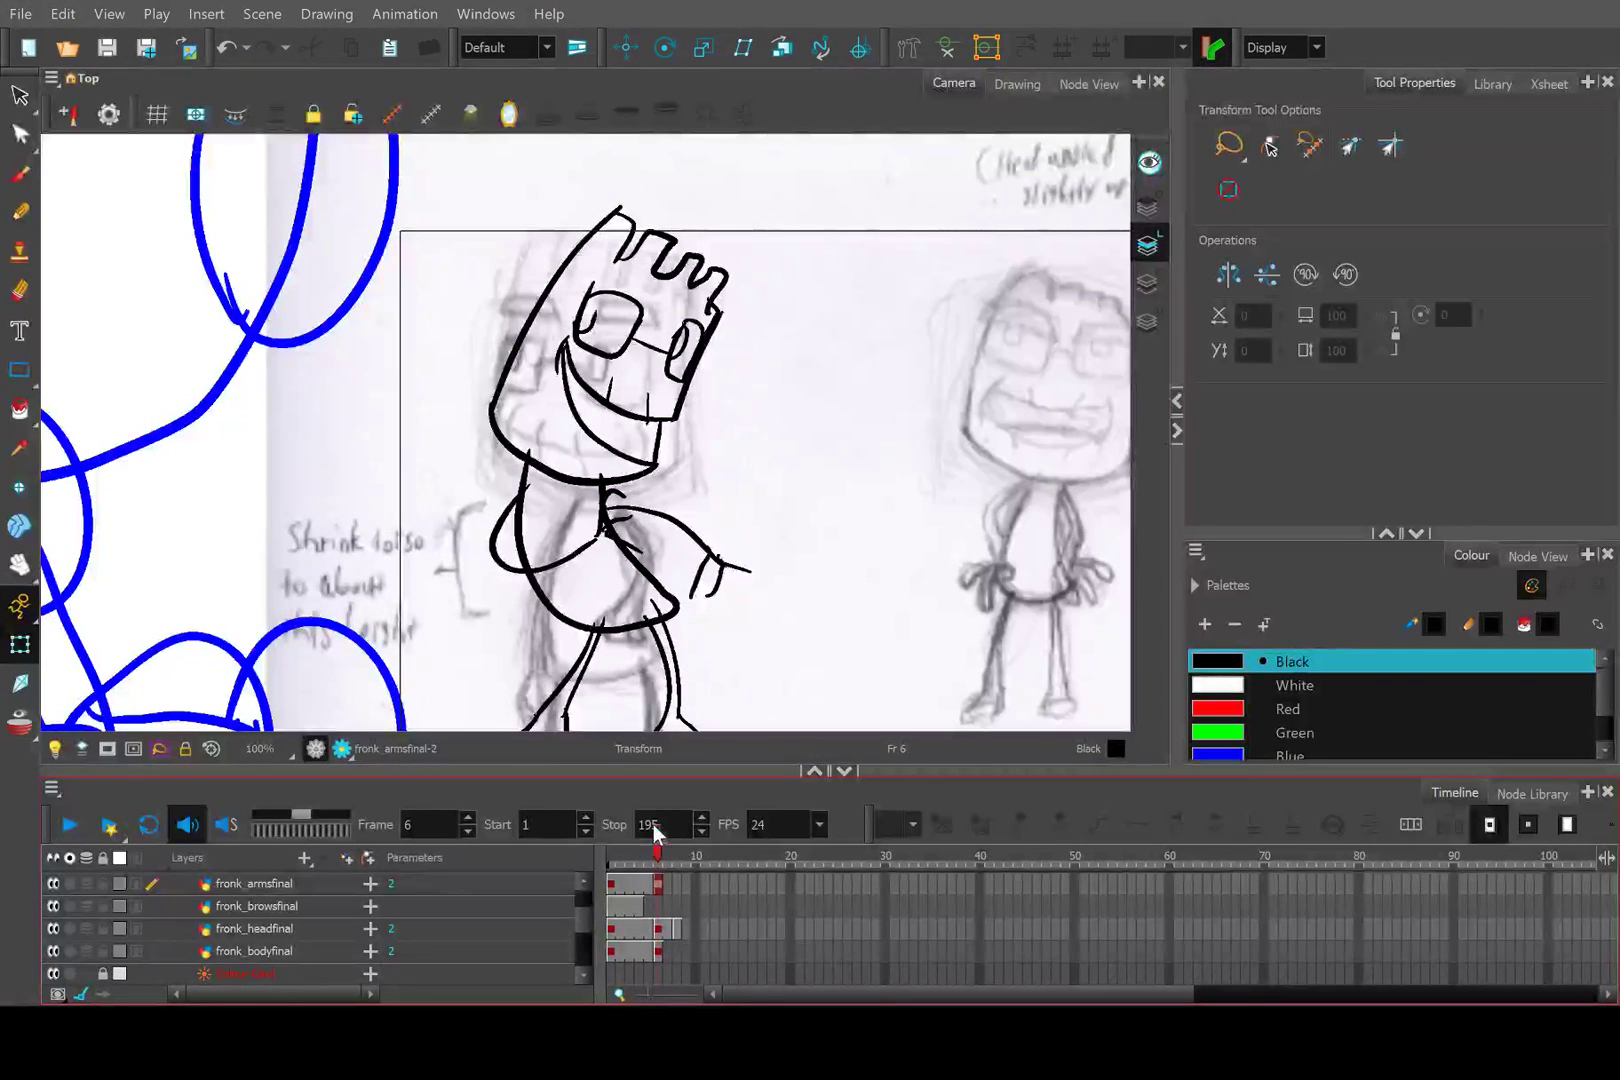
# Hide the fronk_headfinal and fronk_armsfinal layers to isolate the body linework at frame 6, and ready the Select tool.
pyautogui.click(53, 929)
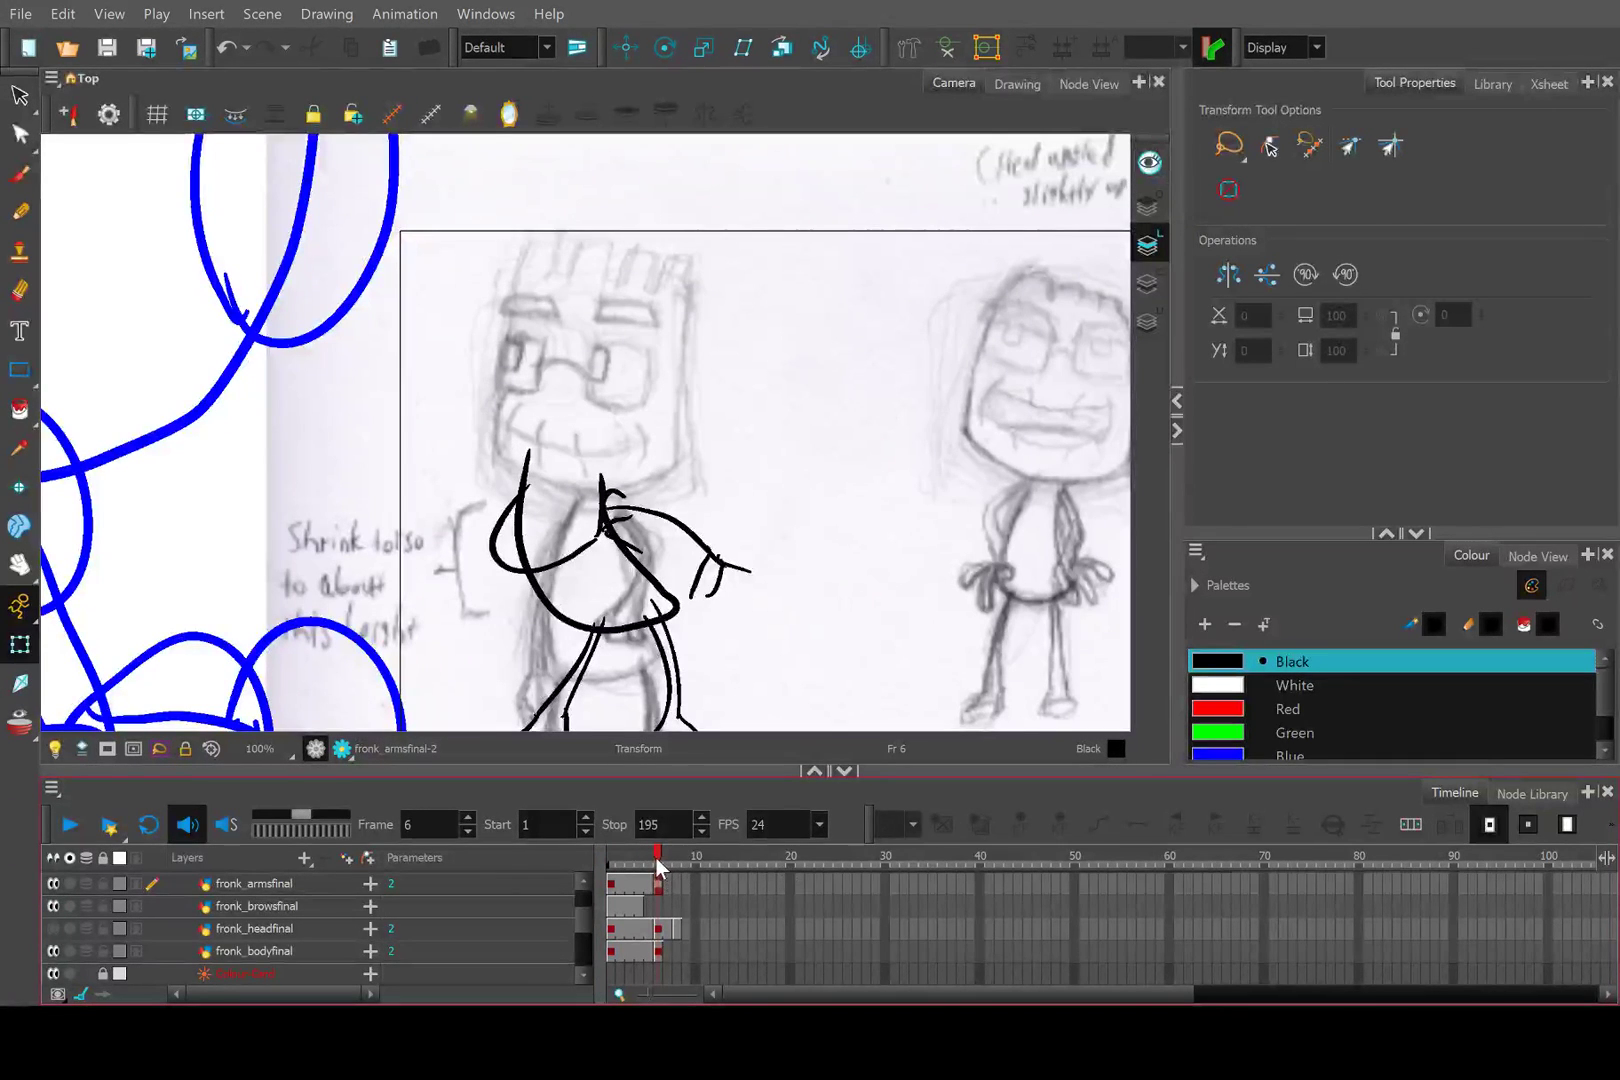
pyautogui.moveTo(656, 858); pyautogui.dragTo(660, 866)
pyautogui.click(20, 95)
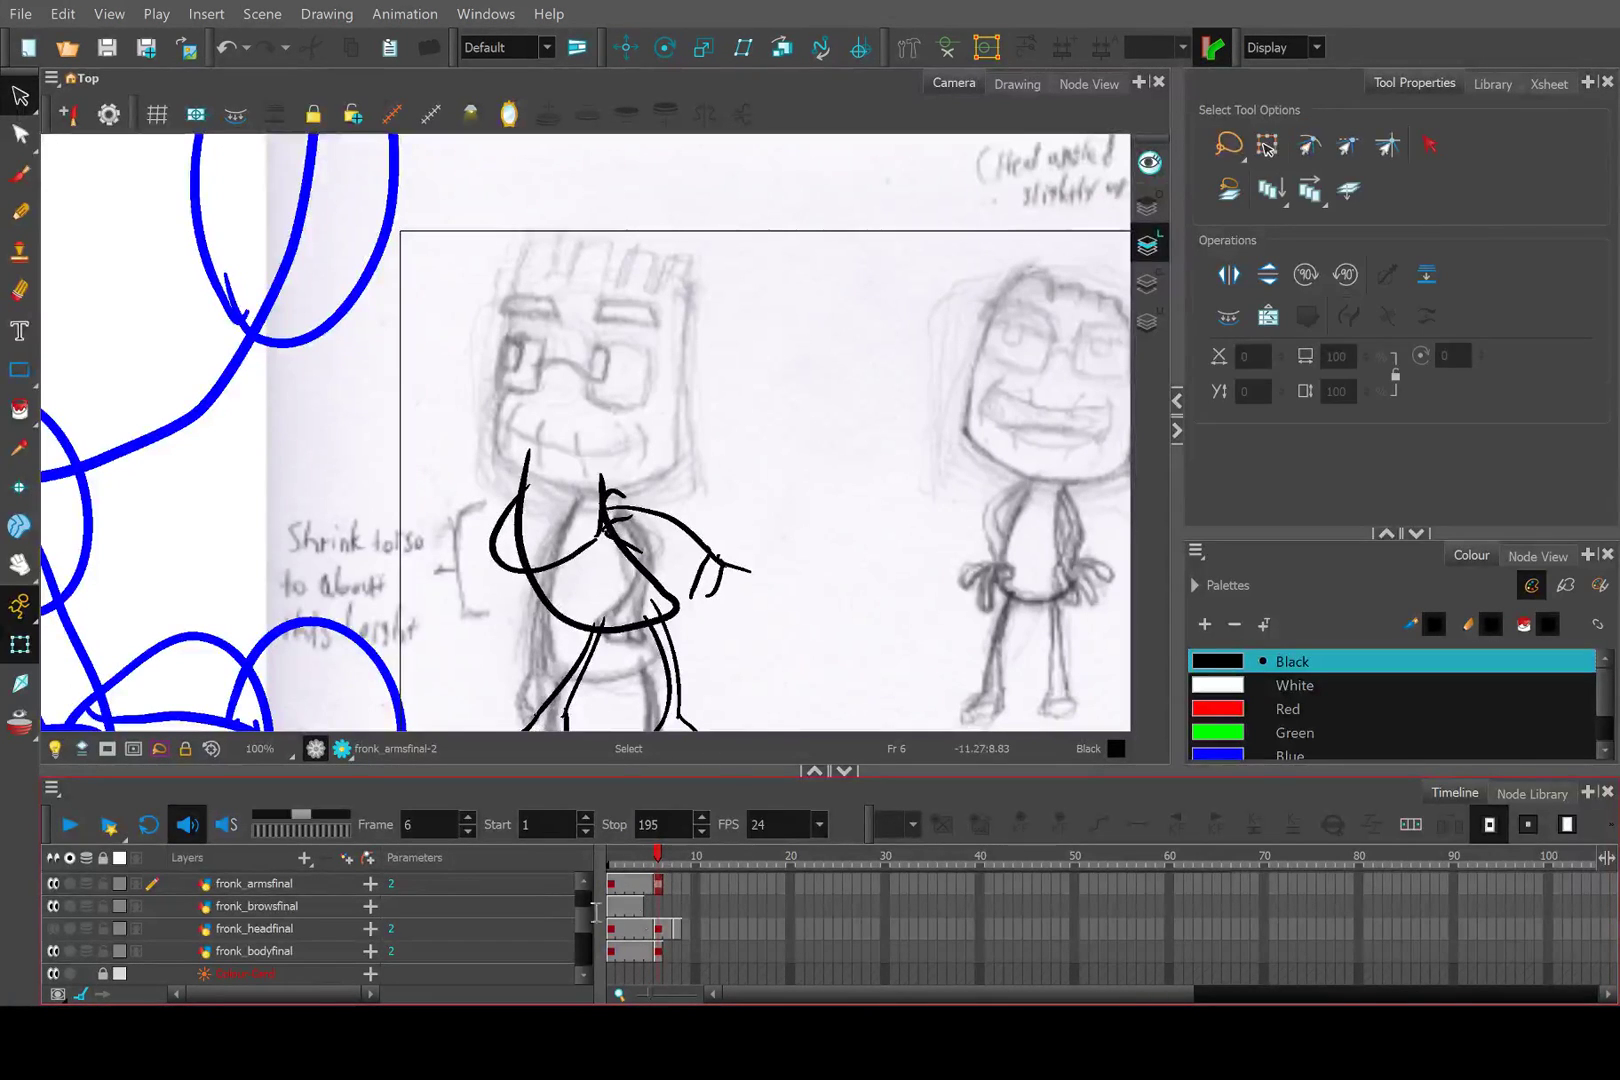
pyautogui.click(52, 883)
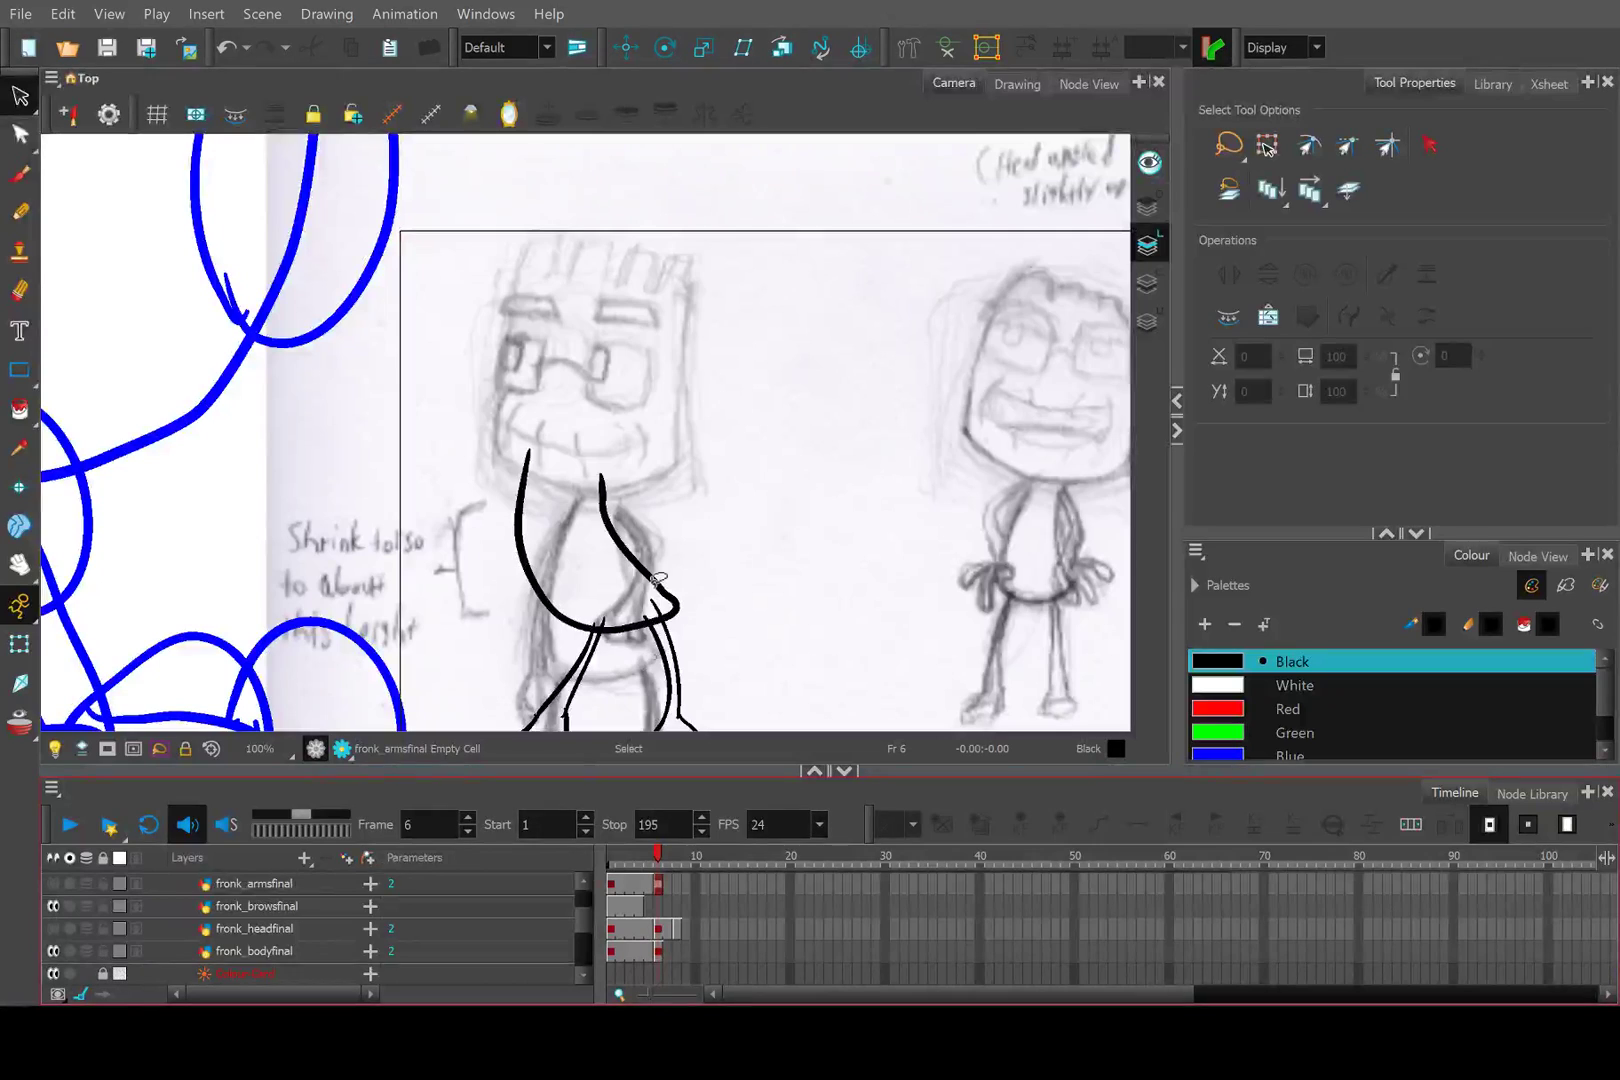
pyautogui.scroll(2, 589, 589)
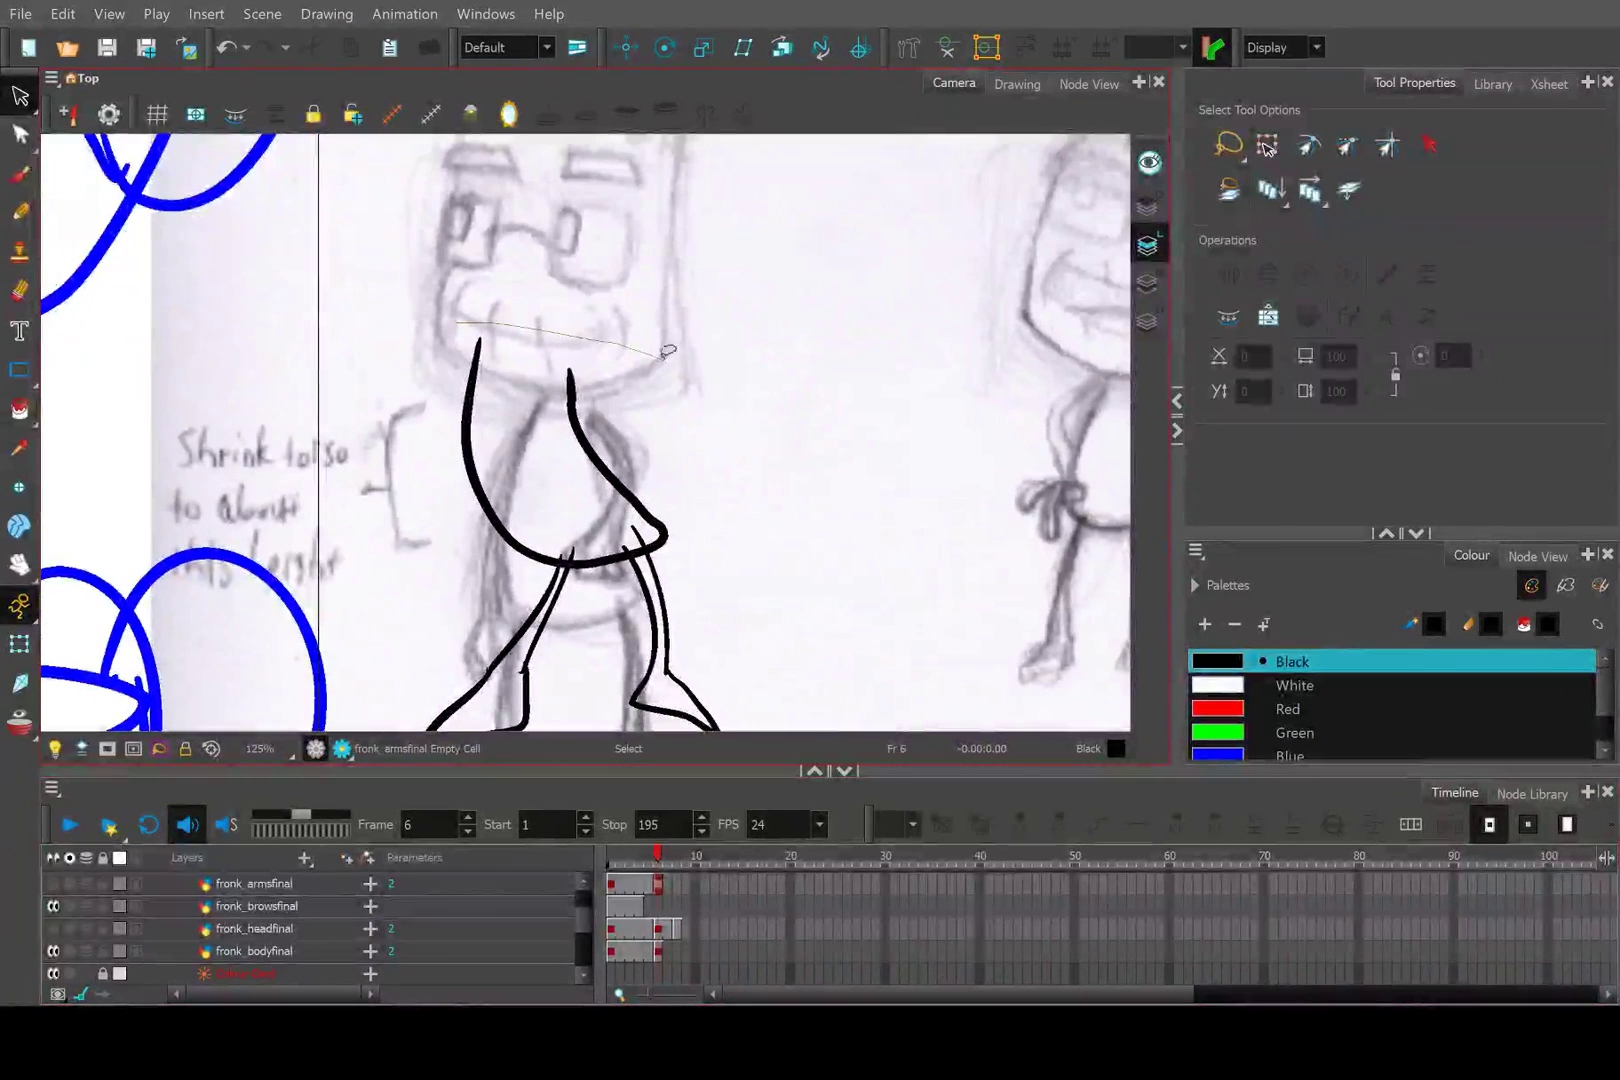
# Flip the fronk_bodyfinal torso line horizontally at frame 6 and move it up and to the right, clear of the legs.
pyautogui.click(477, 372)
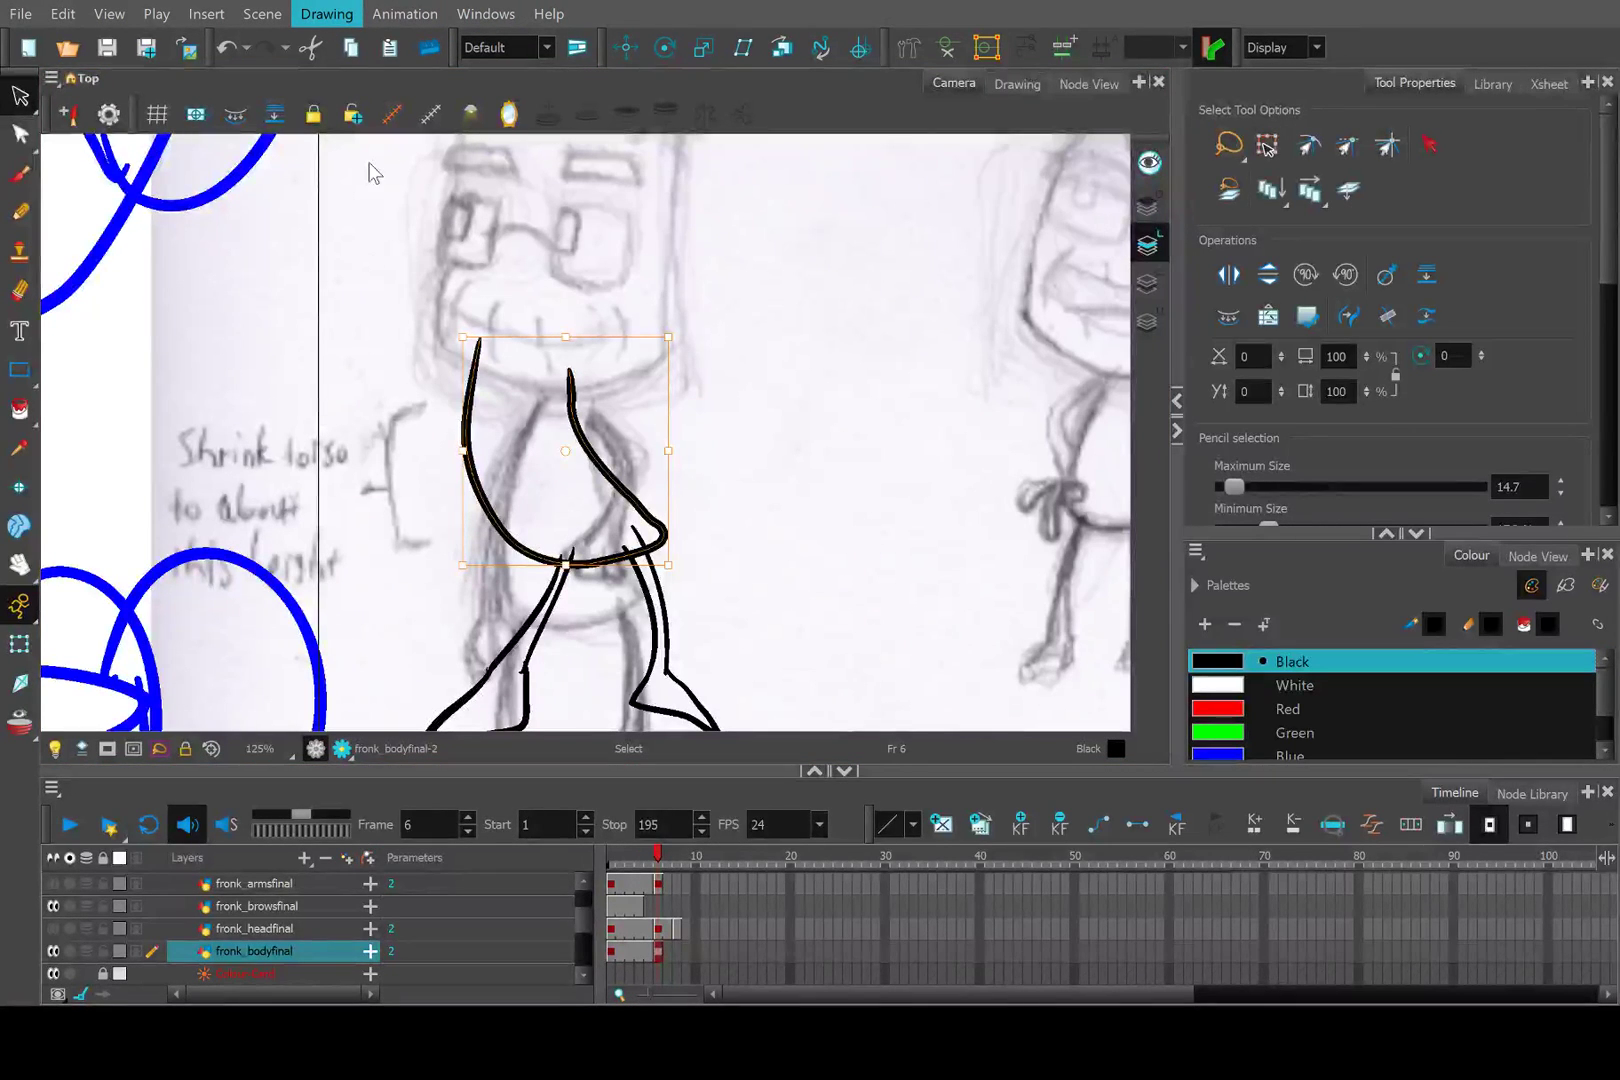
pyautogui.press('4')
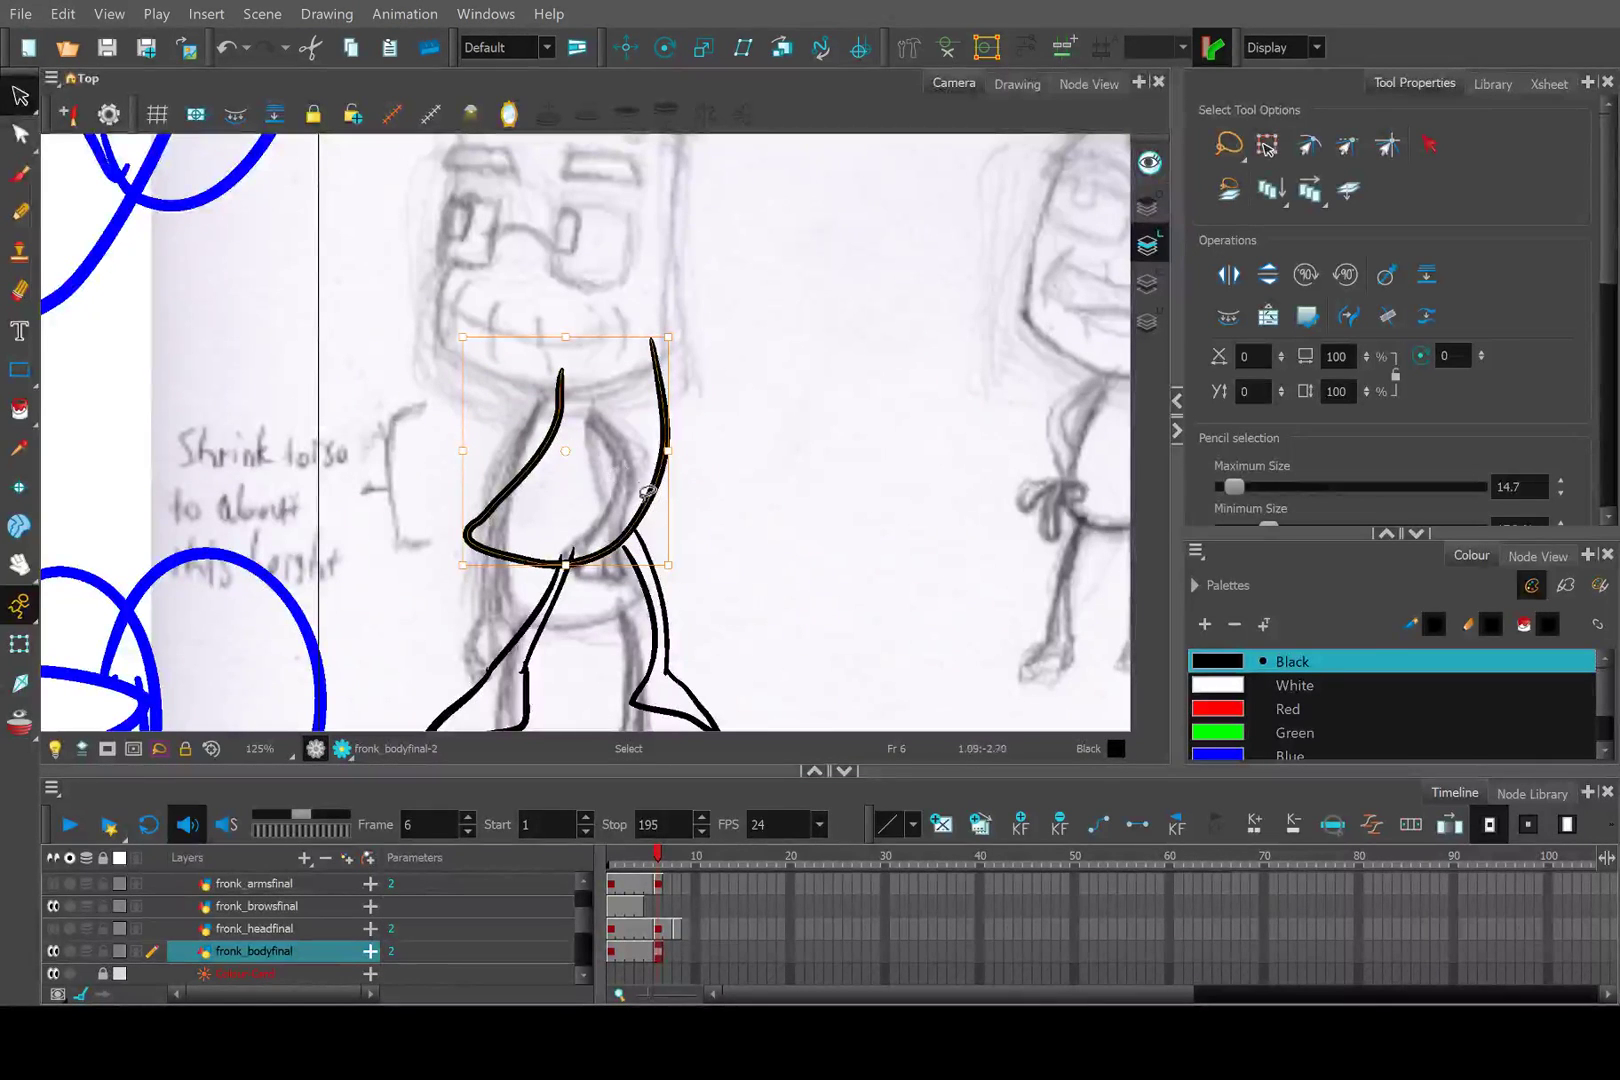
pyautogui.moveTo(650, 508)
pyautogui.mouseDown()
pyautogui.moveTo(734, 459)
pyautogui.moveTo(790, 465)
pyautogui.mouseUp()
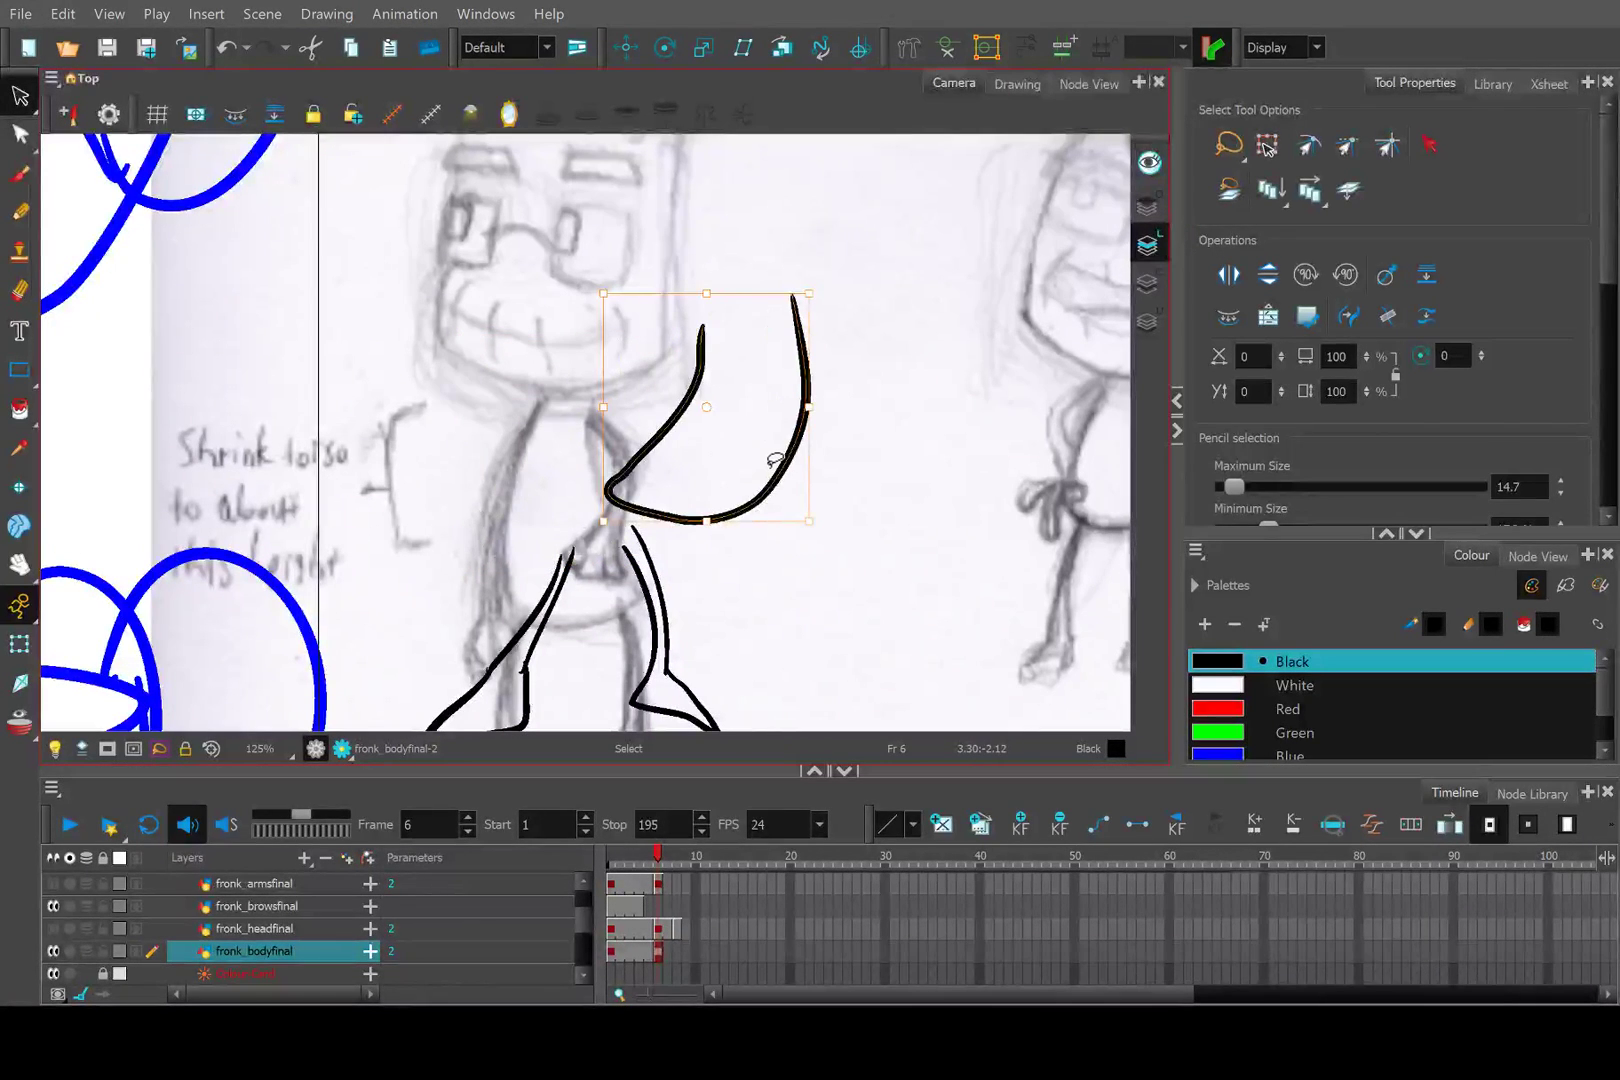
pyautogui.hotkey('alt', 'q')
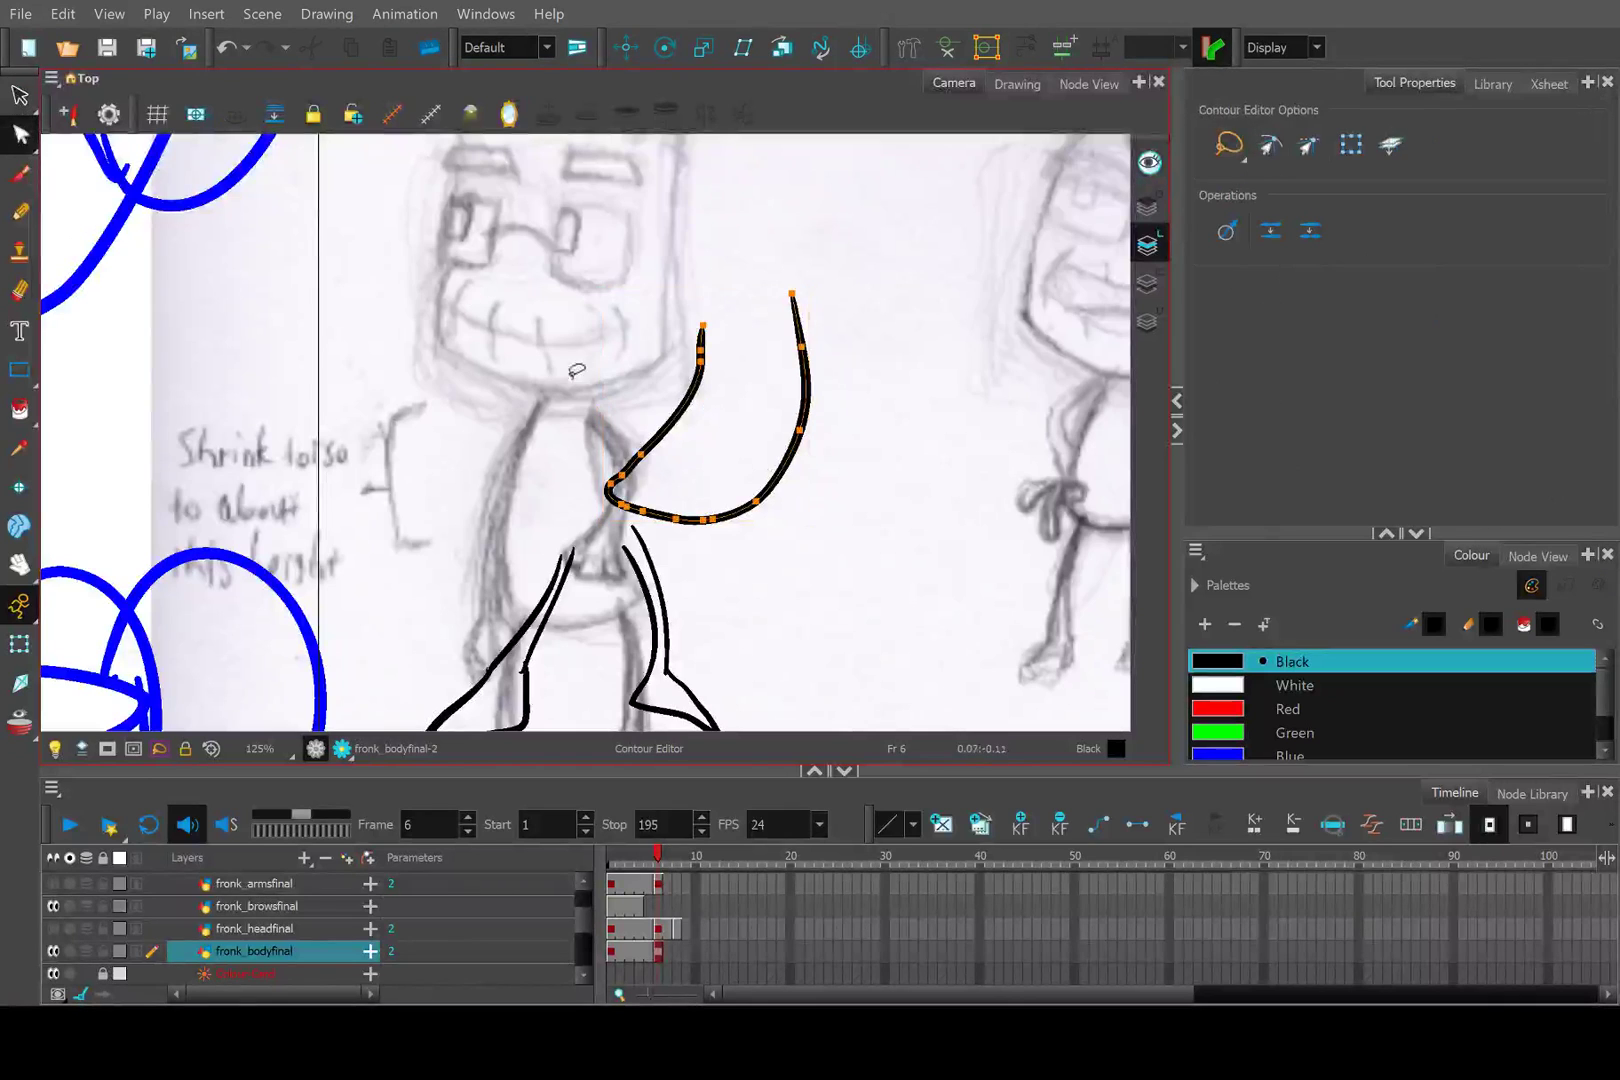
pyautogui.scroll(3, 622, 508)
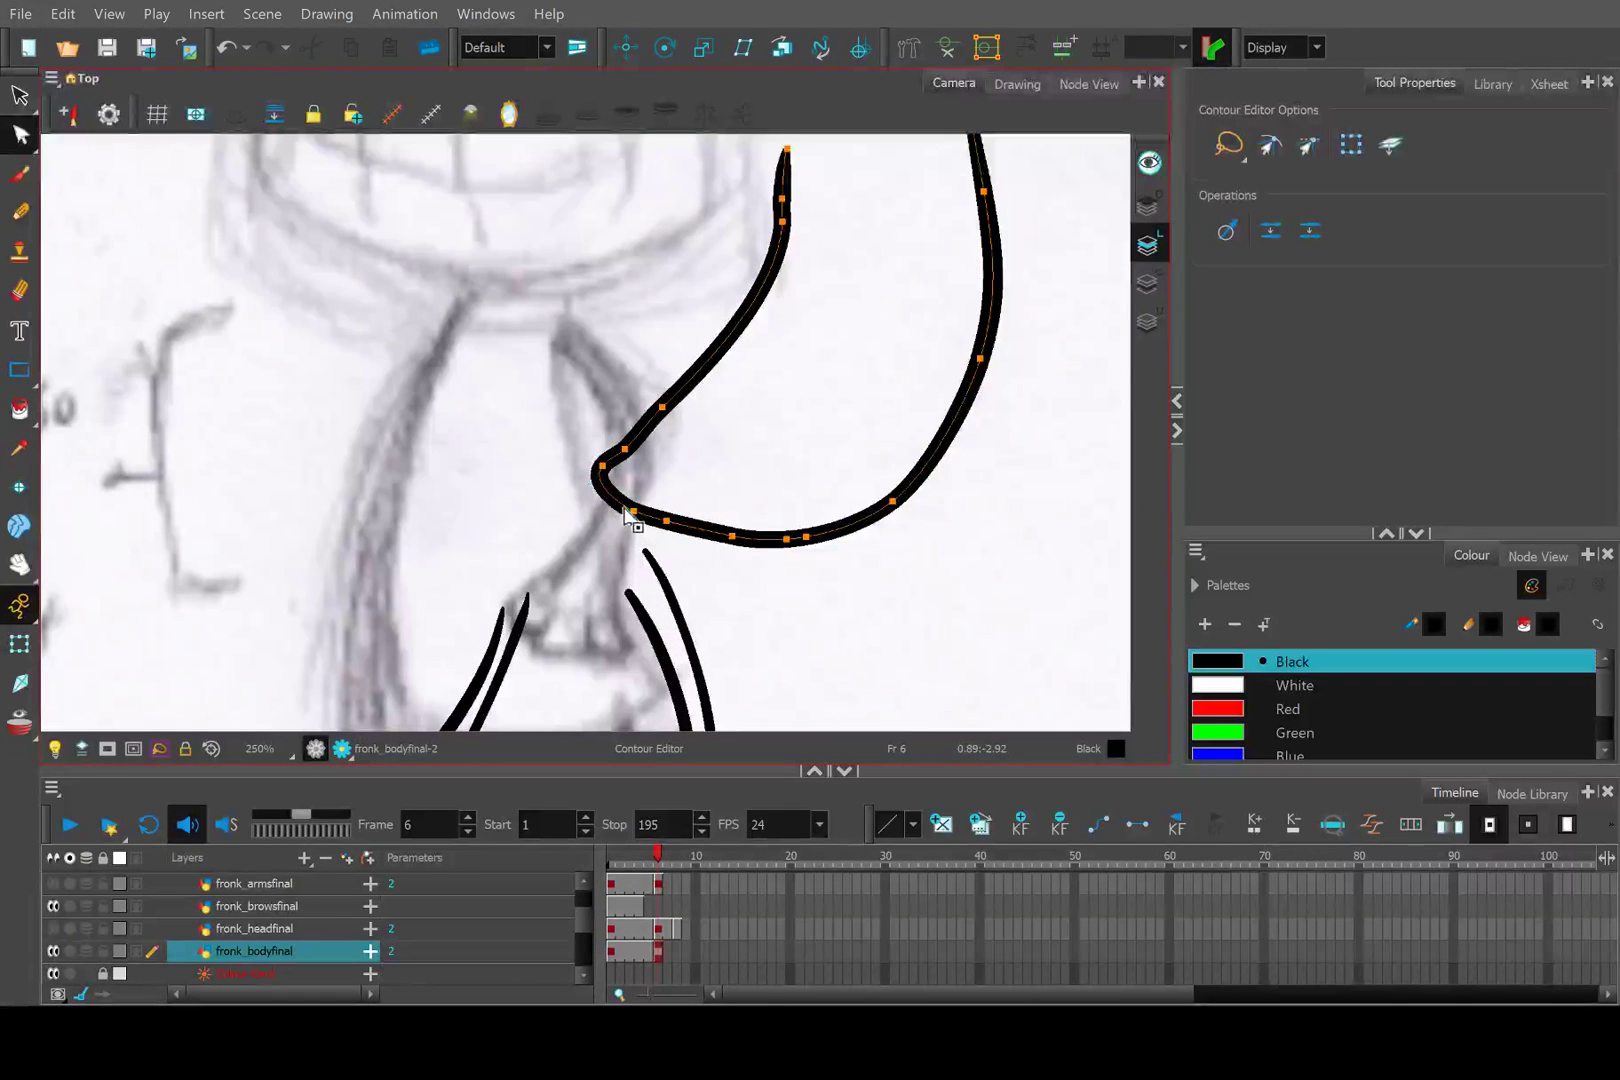
pyautogui.scroll(-5, 628, 514)
pyautogui.scroll(4, 648, 490)
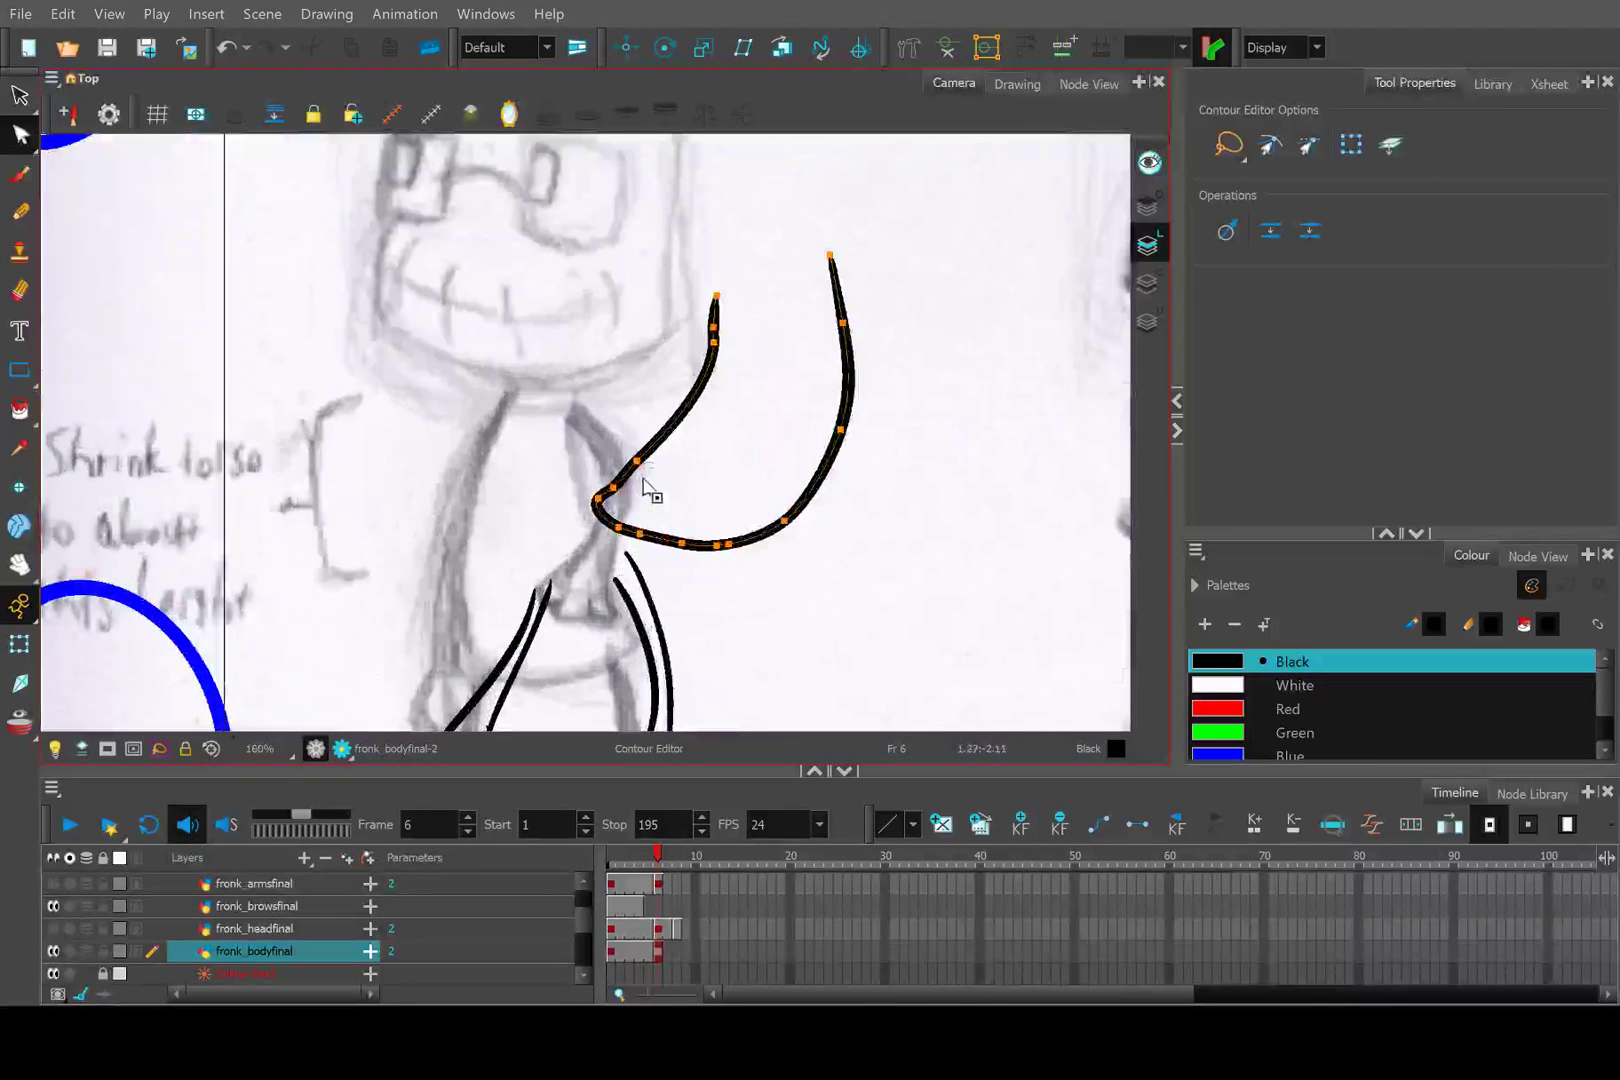
pyautogui.hotkey('alt', 's')
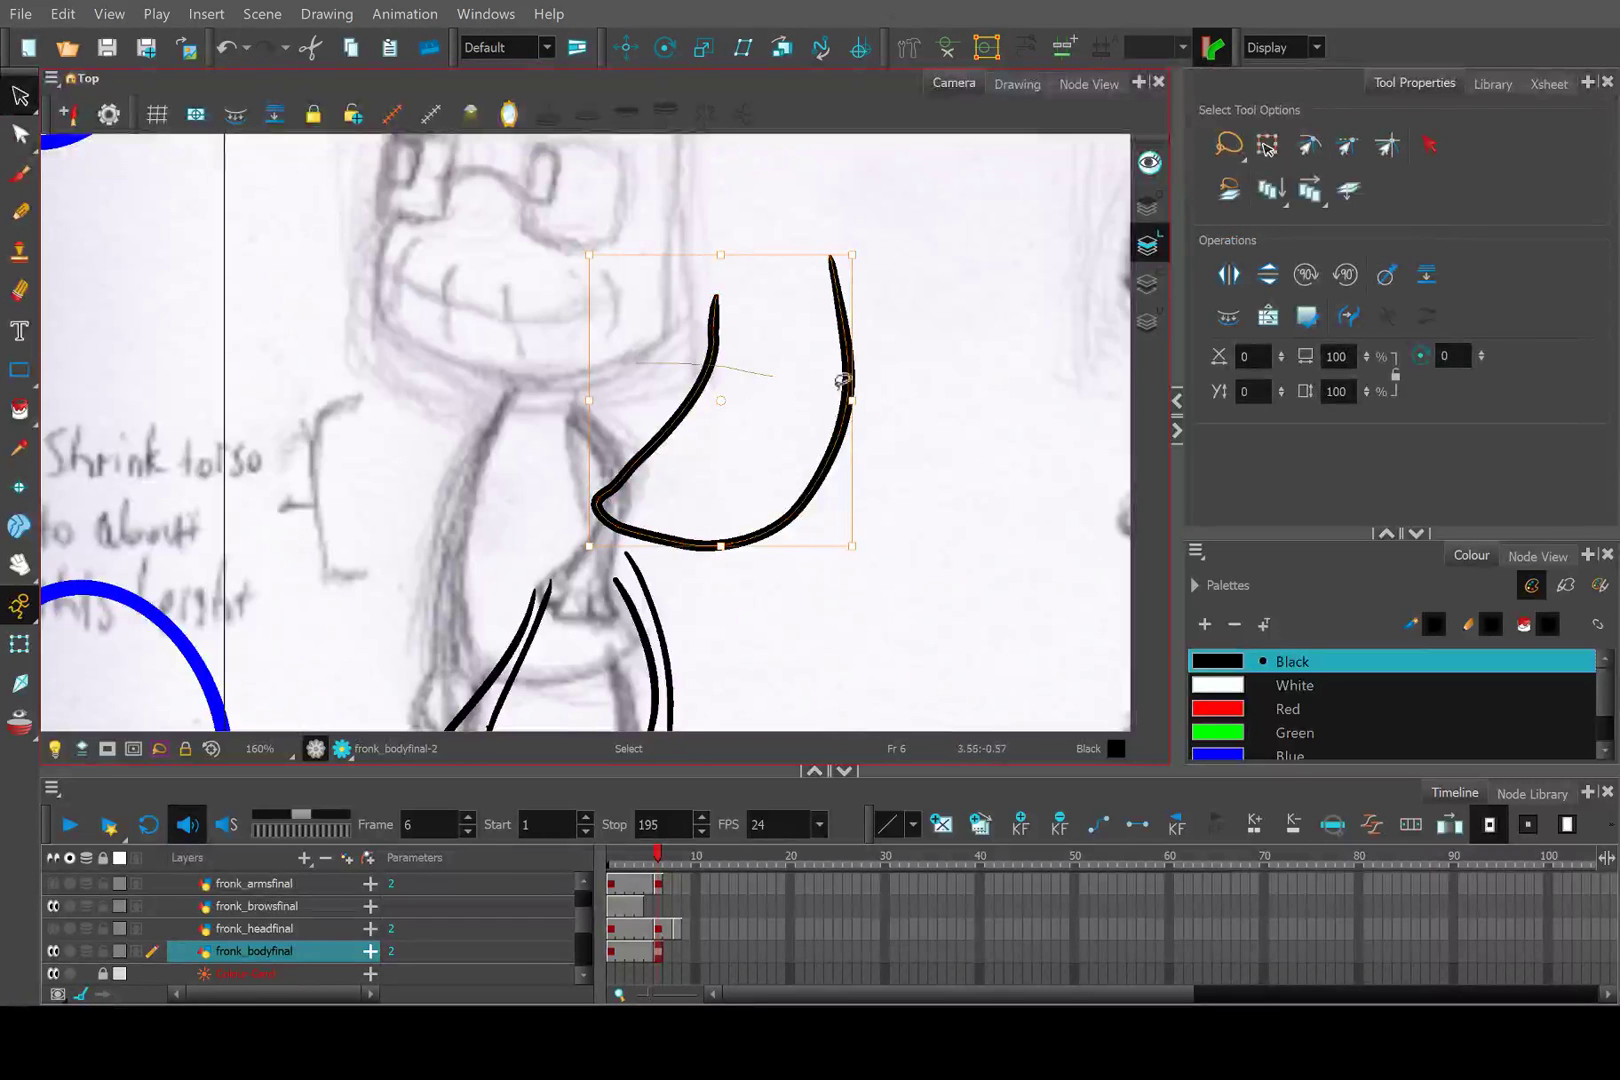
# Delete the selected torso curve on the fronk_bodyfinal layer at frame 6 and turn on onion skinning to show the previous drawing.
pyautogui.press('Delete')
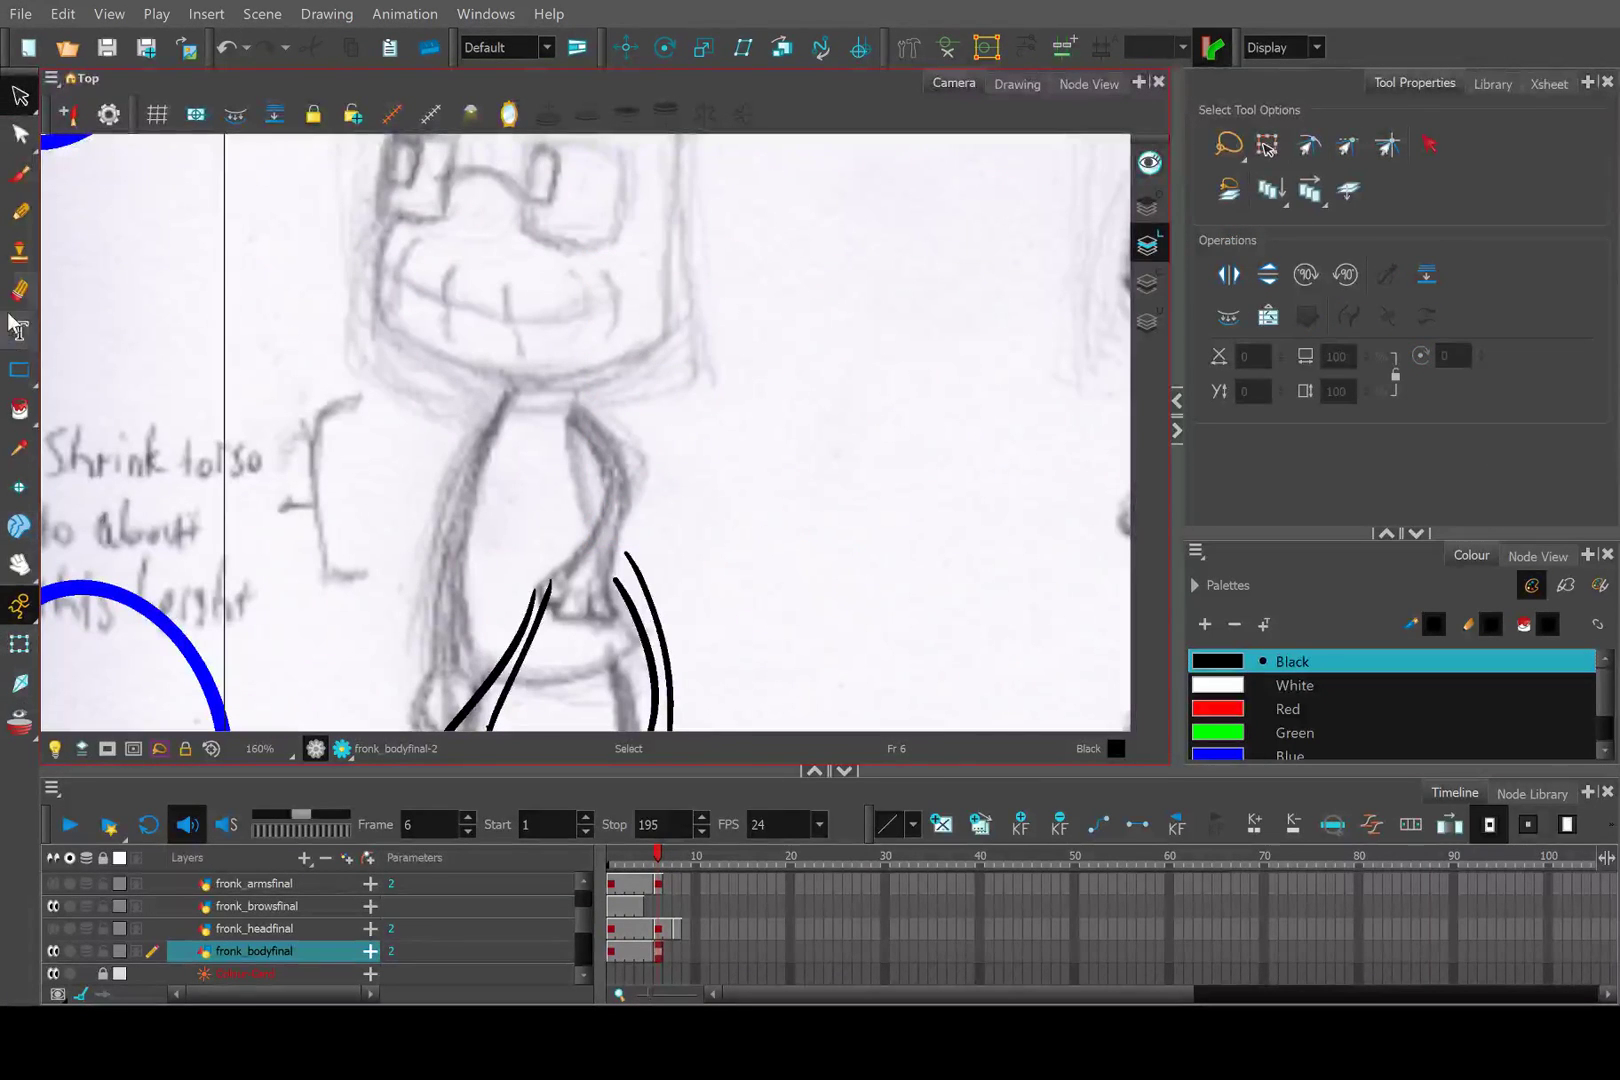
pyautogui.click(19, 211)
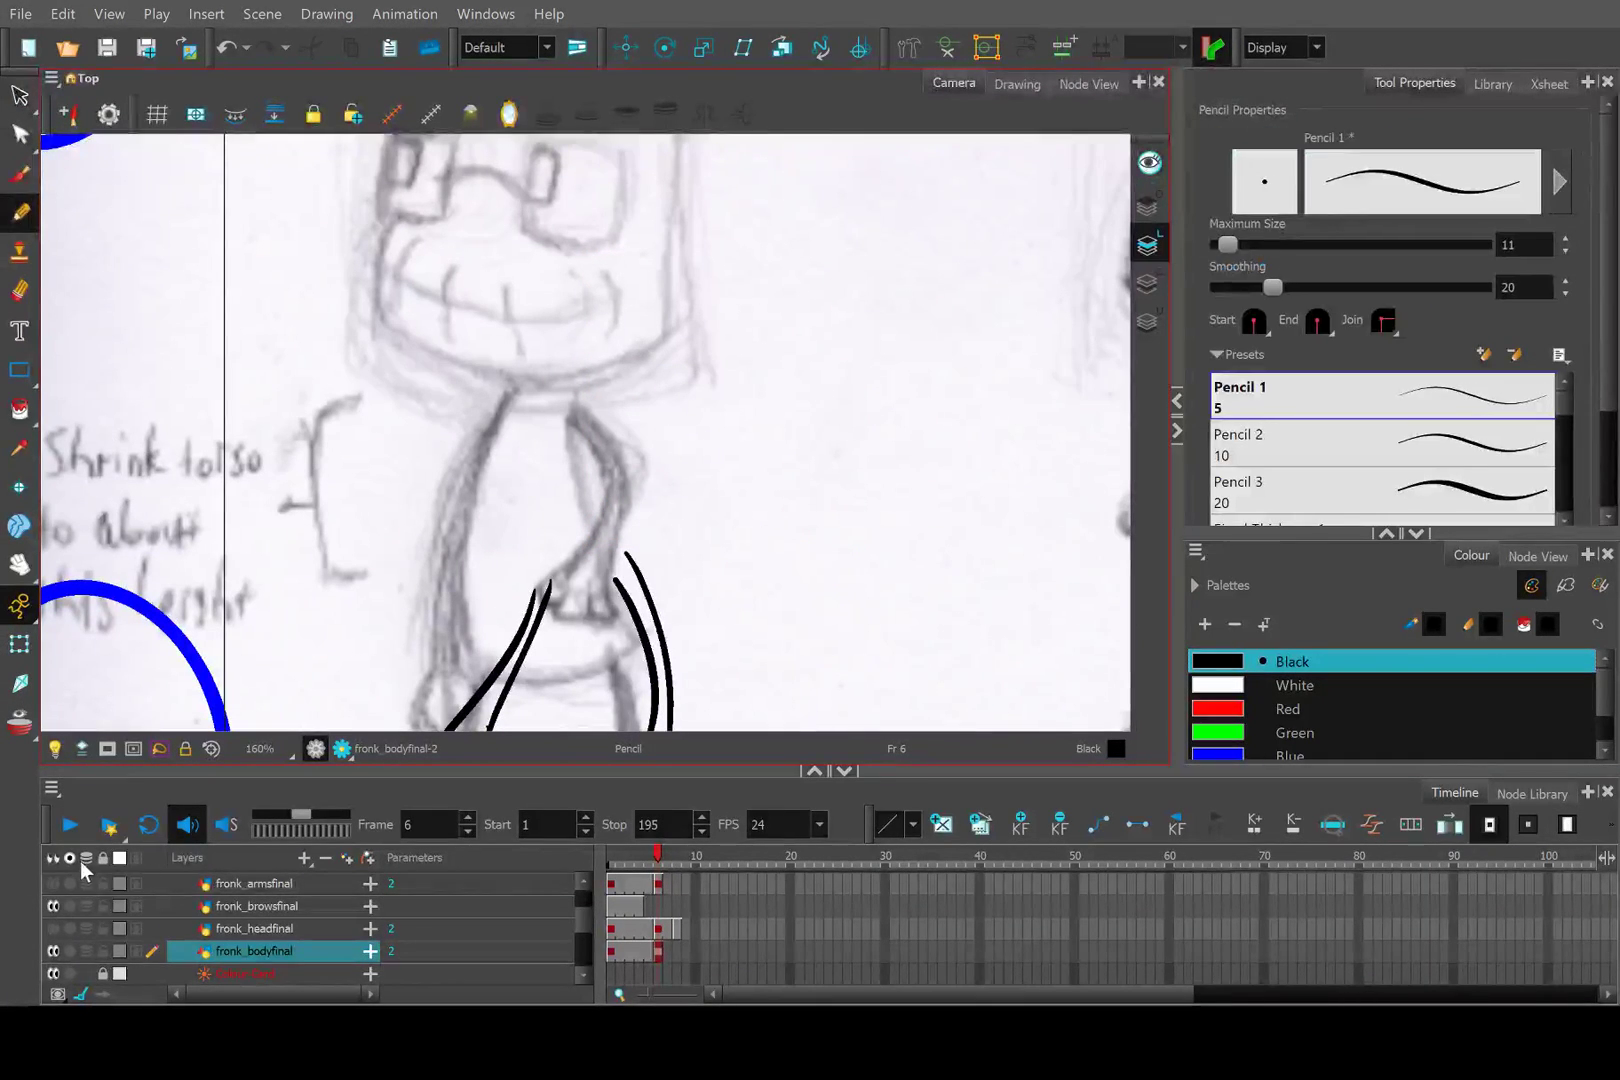
pyautogui.hotkey('alt', 'o')
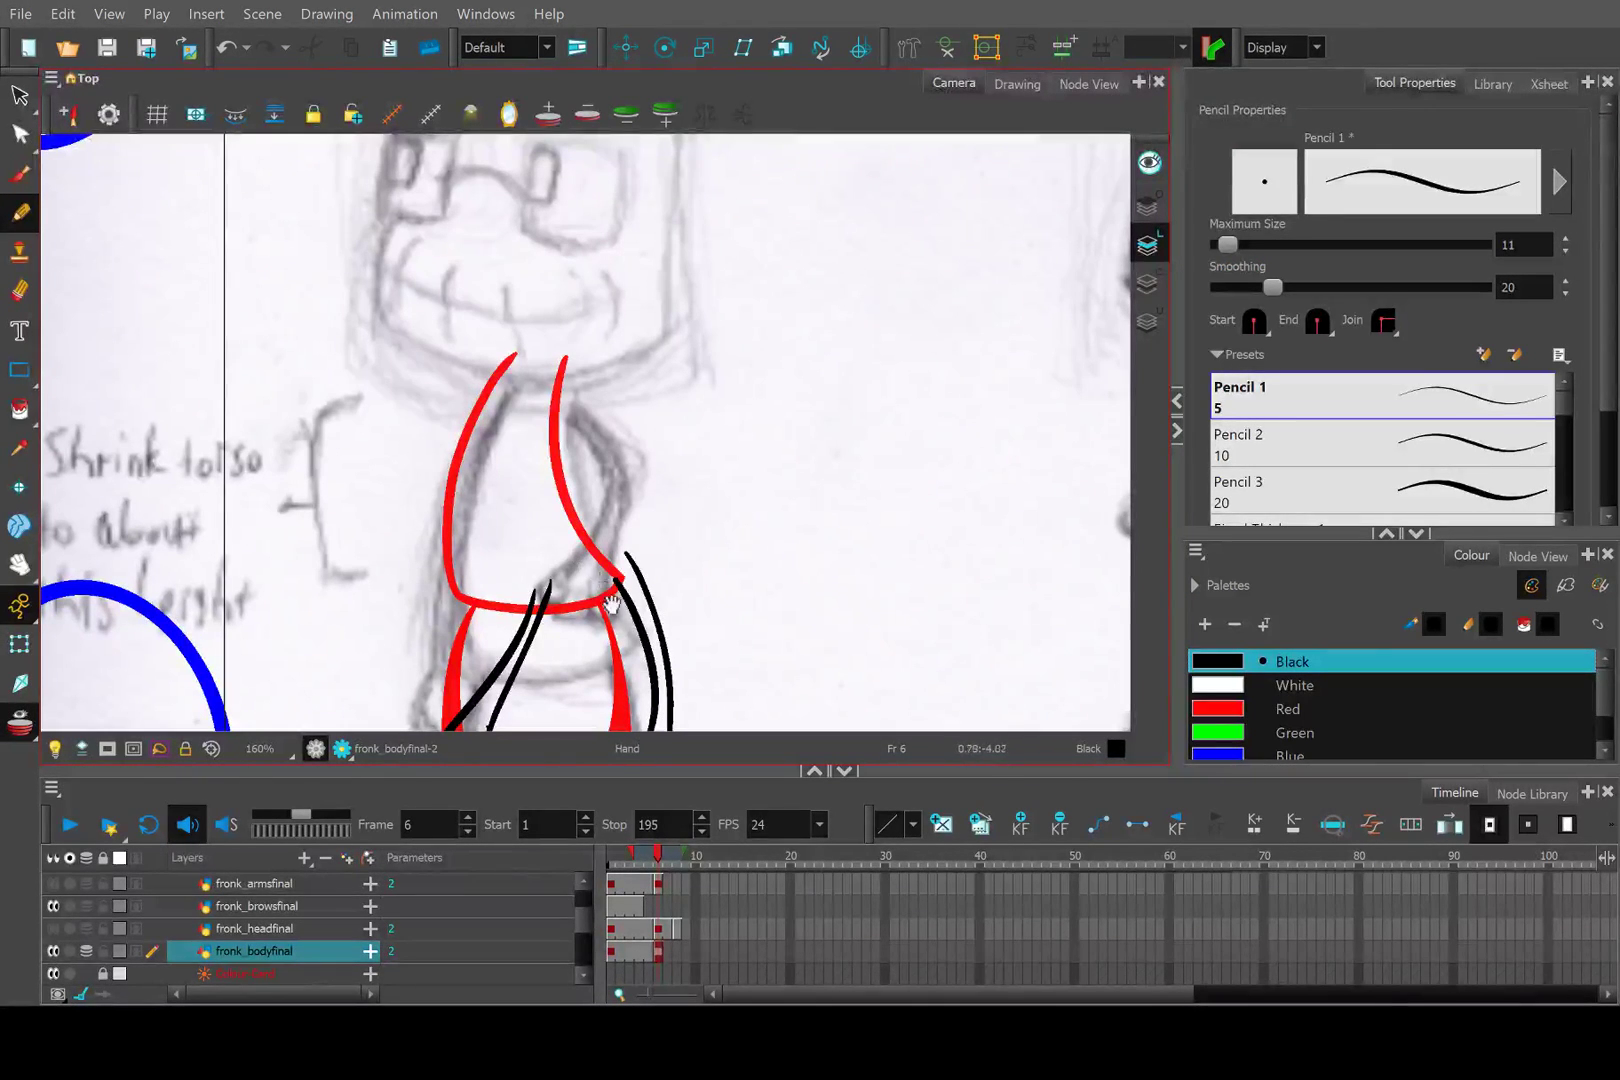
# Select the black right leg drawing and shift it left and slightly down so its hip meets the red onion-skinned torso hem.
pyautogui.moveTo(612, 603); pyautogui.dragTo(645, 376)
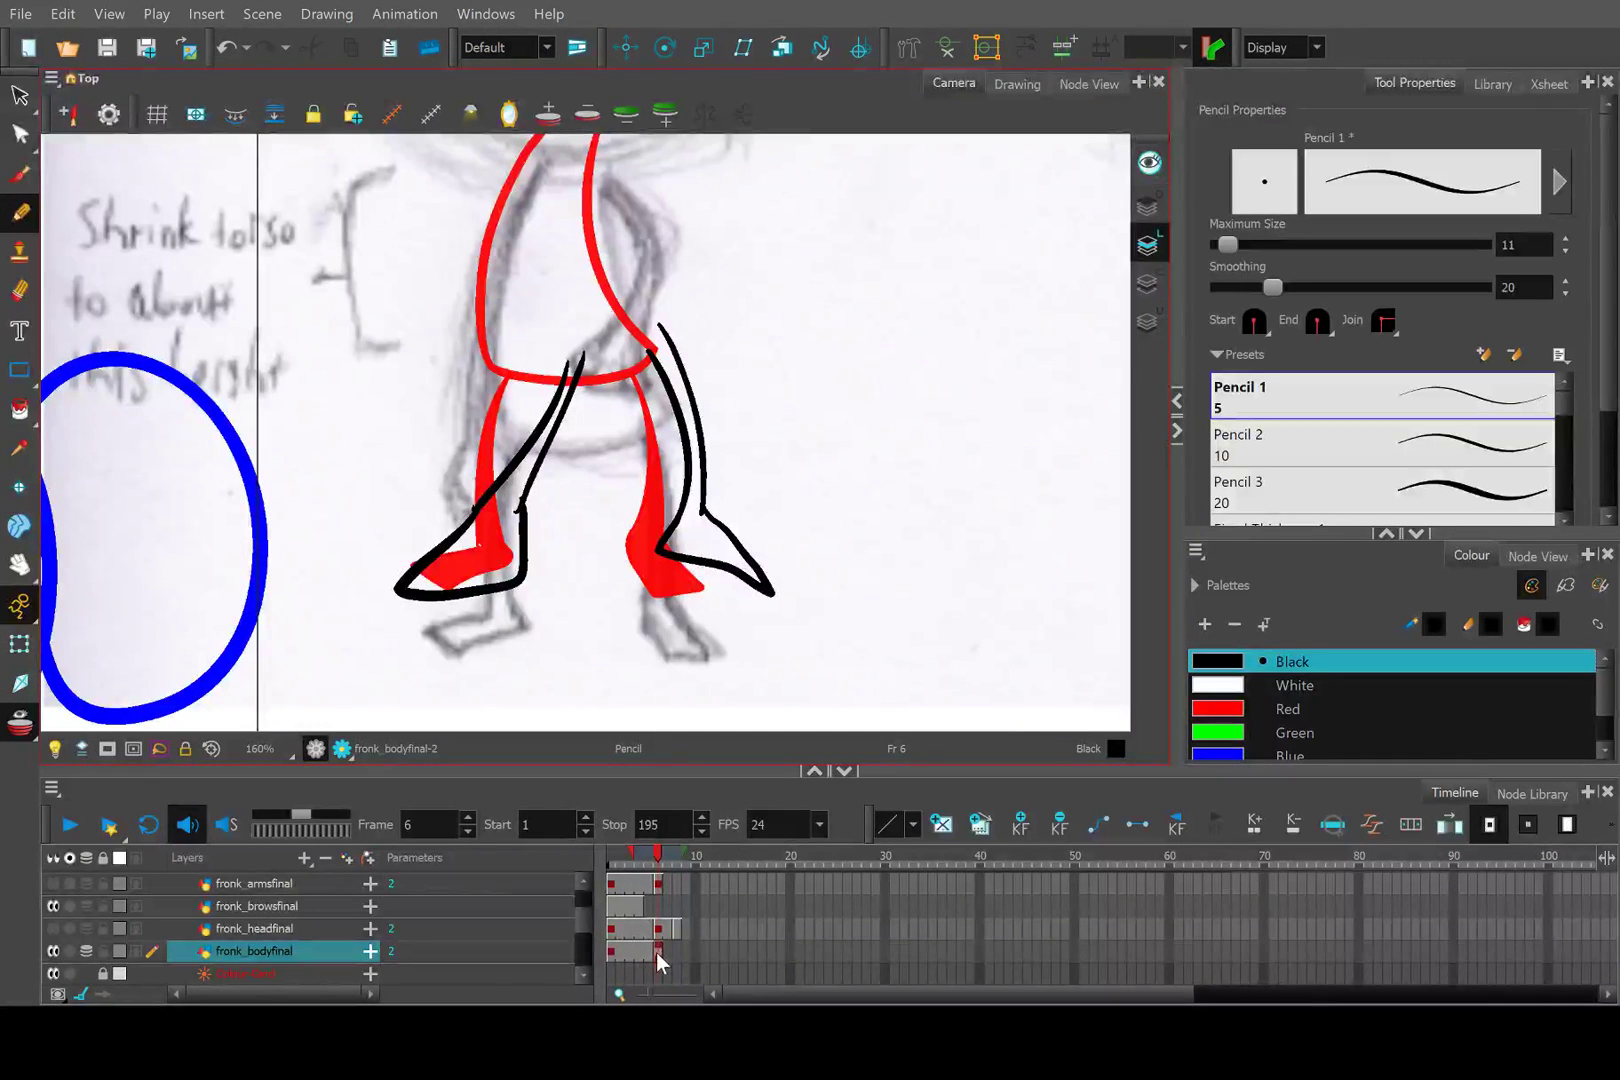
pyautogui.click(54, 950)
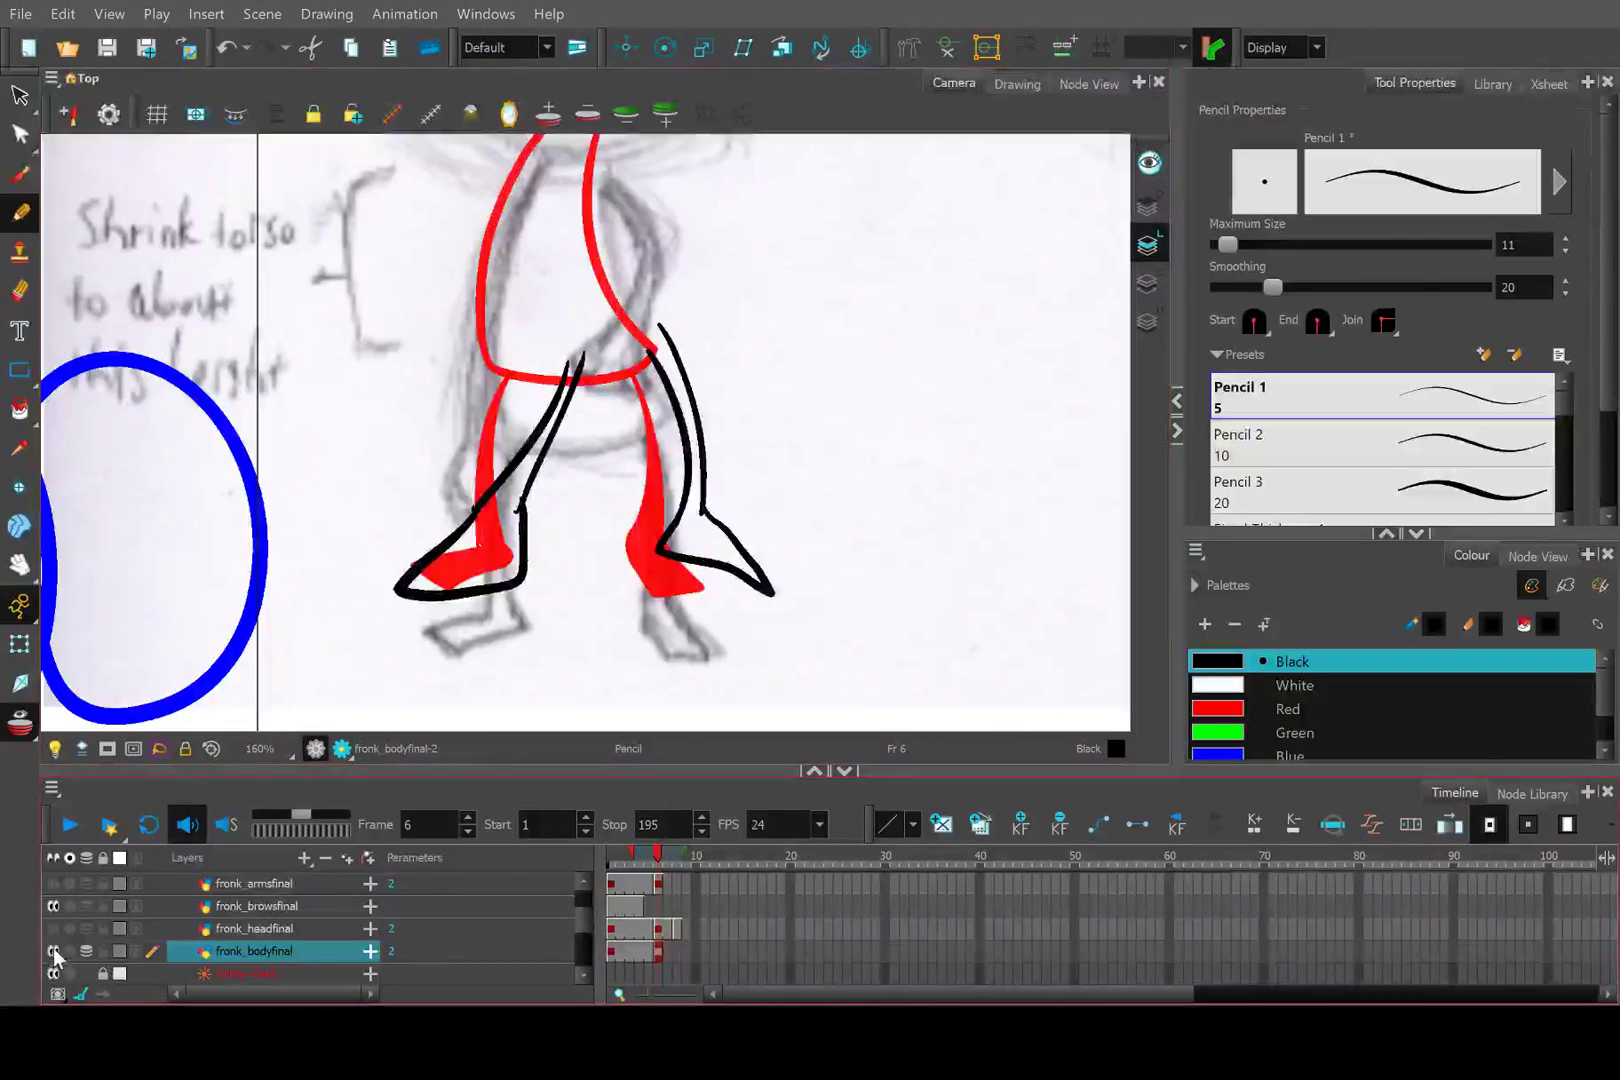
pyautogui.click(18, 97)
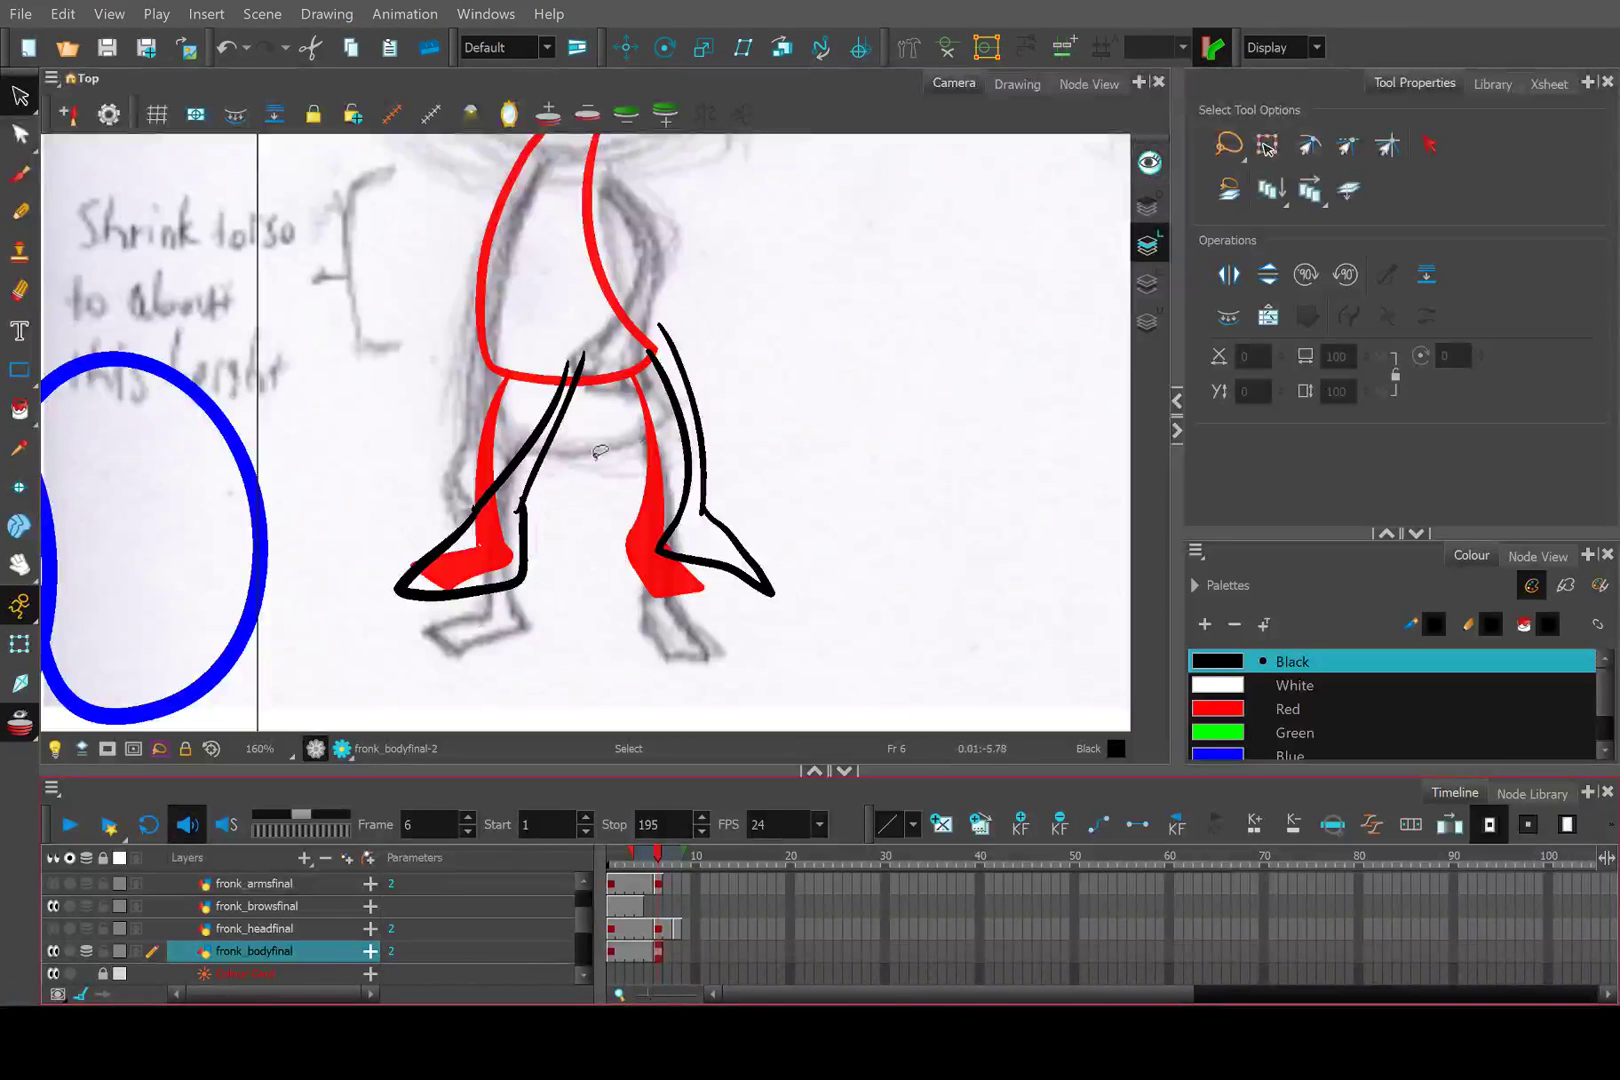
pyautogui.moveTo(635, 380)
pyautogui.mouseDown()
pyautogui.moveTo(800, 520)
pyautogui.moveTo(718, 597)
pyautogui.mouseUp()
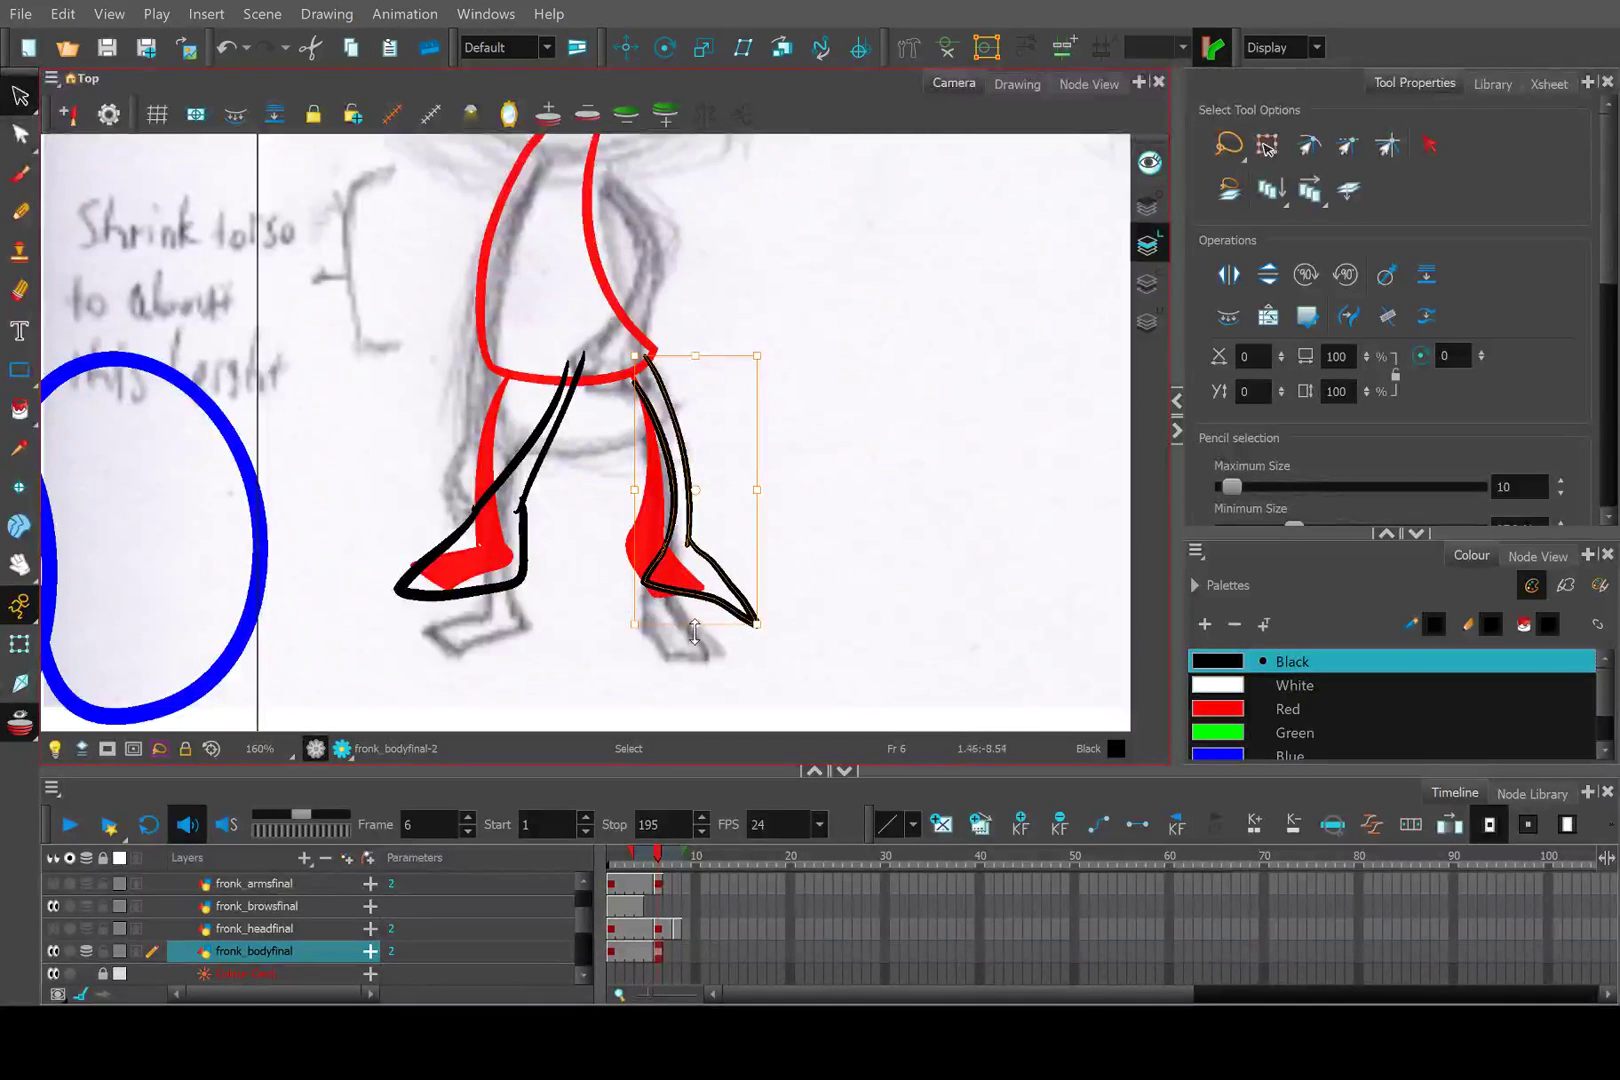
pyautogui.scroll(2, 694, 632)
pyautogui.press('Escape')
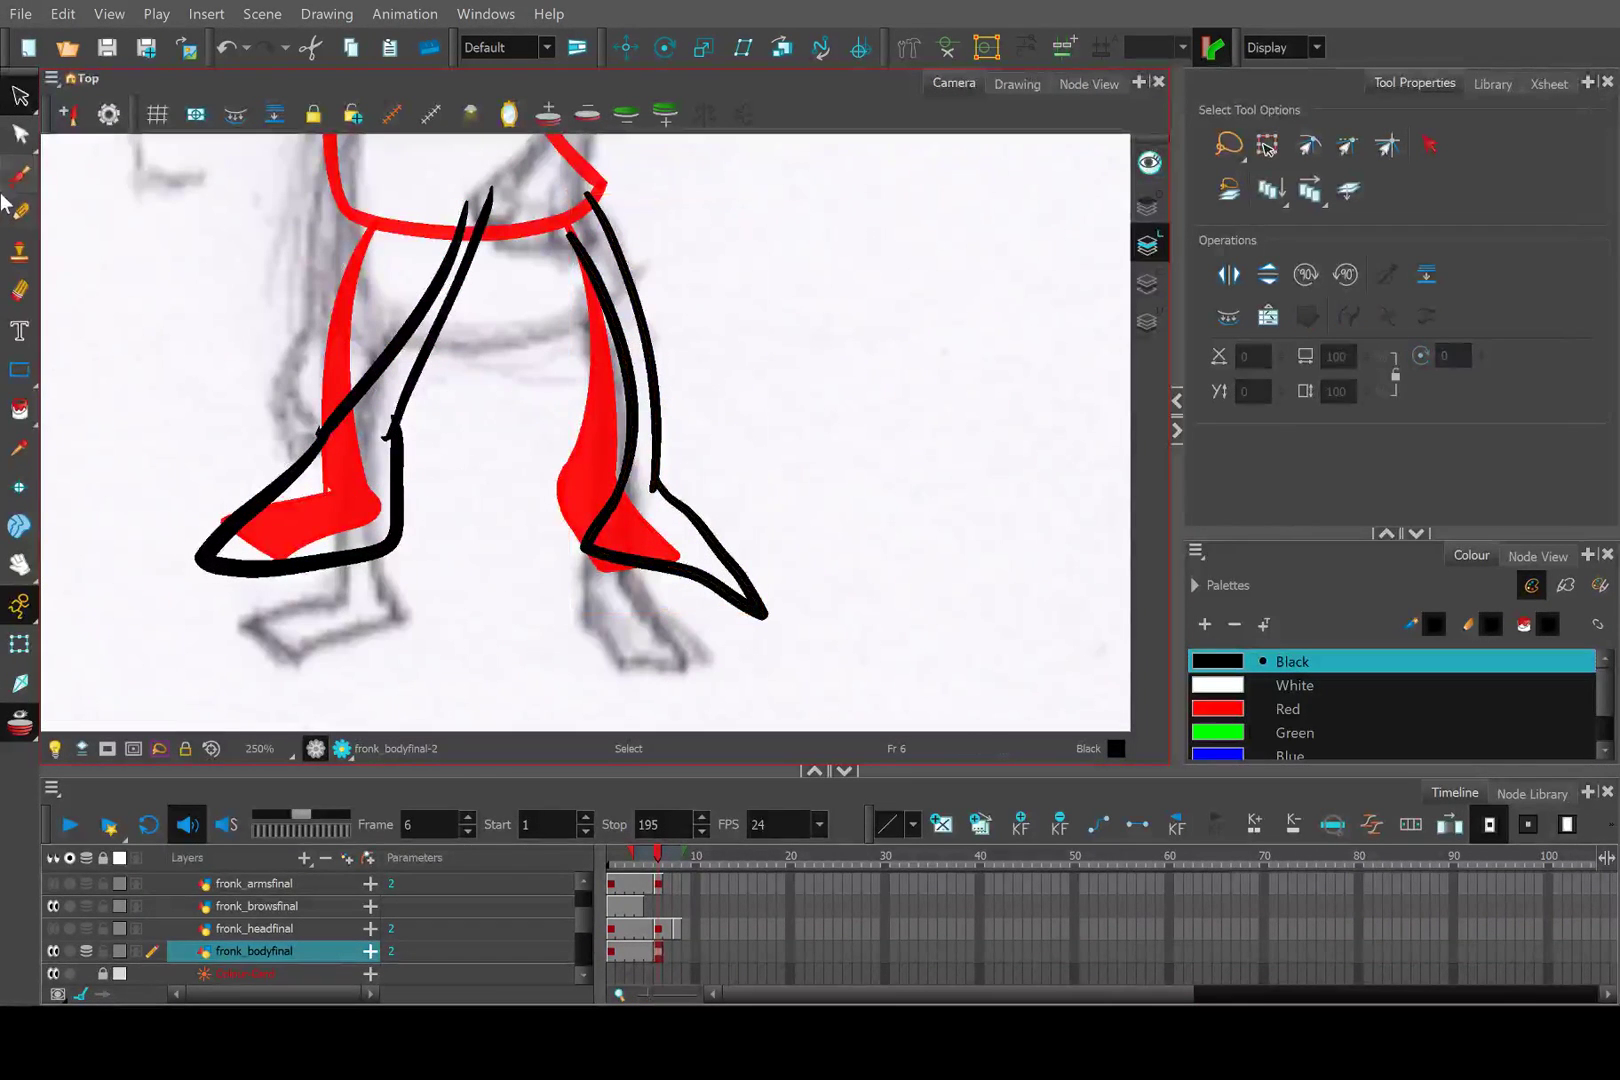
# Set the Eraser size to 18 and erase the left leg's foot, leaving the two leg lines open below the knee.
pyautogui.click(19, 290)
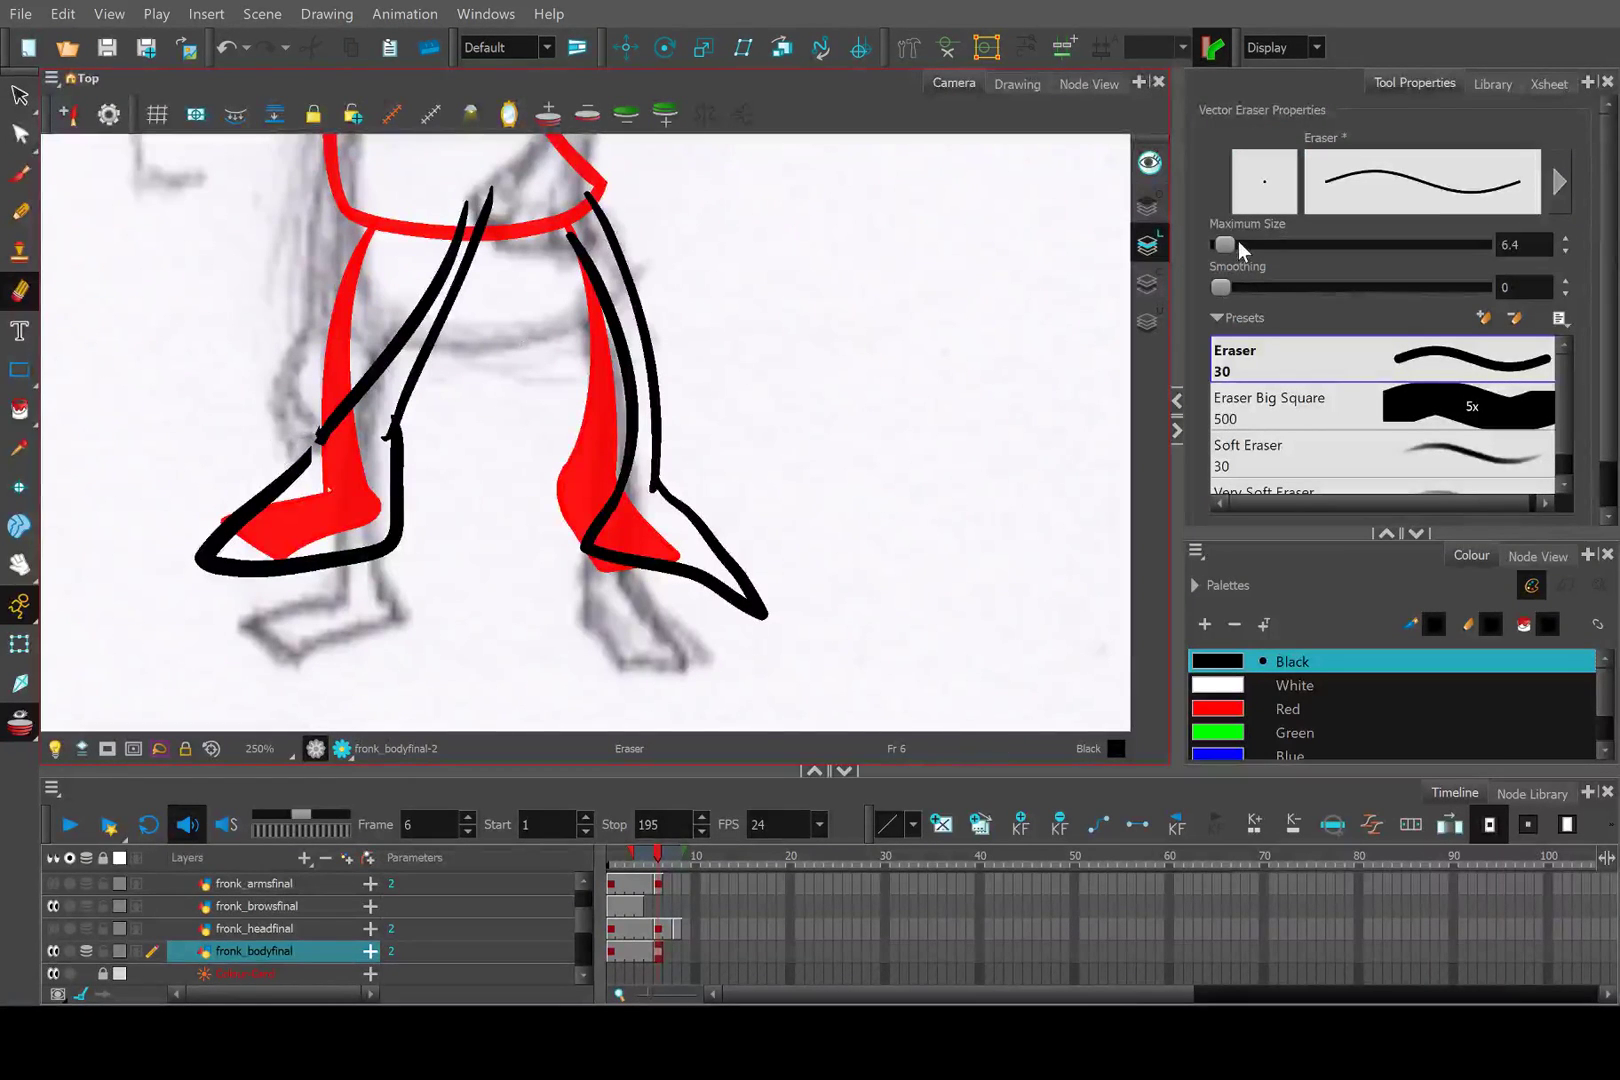
pyautogui.moveTo(1224, 244)
pyautogui.mouseDown()
pyautogui.moveTo(1247, 244)
pyautogui.moveTo(1233, 243)
pyautogui.mouseUp()
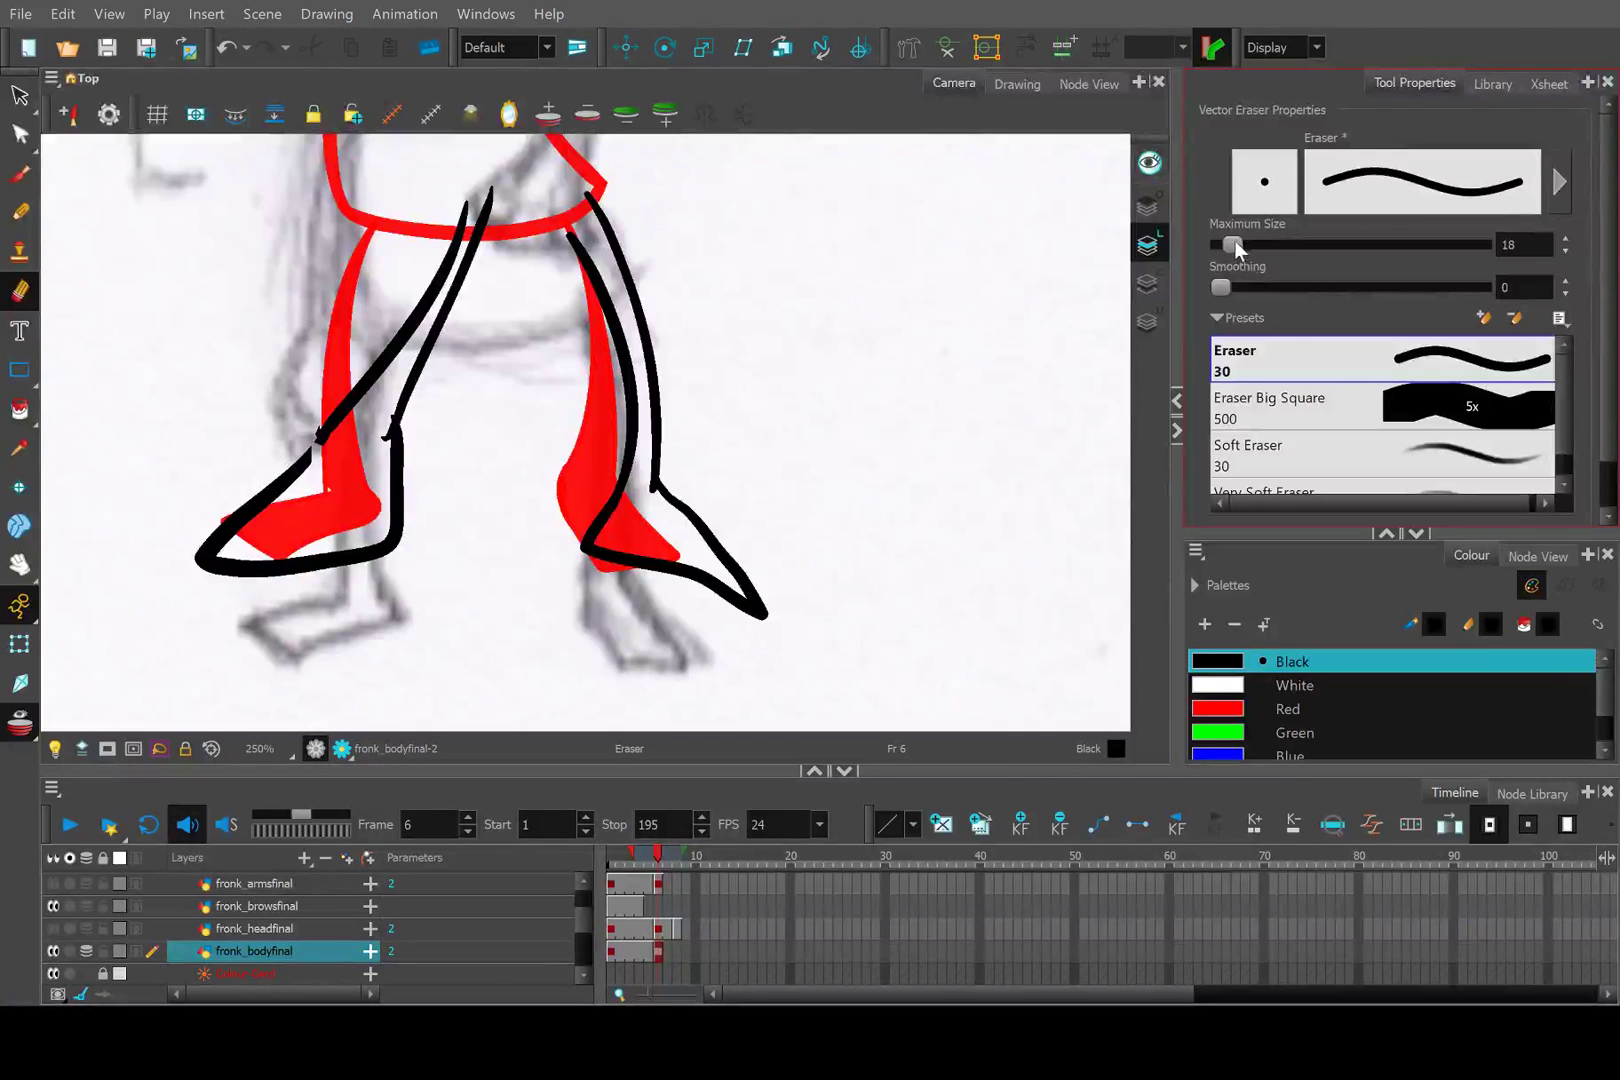
pyautogui.moveTo(318, 445); pyautogui.dragTo(205, 566)
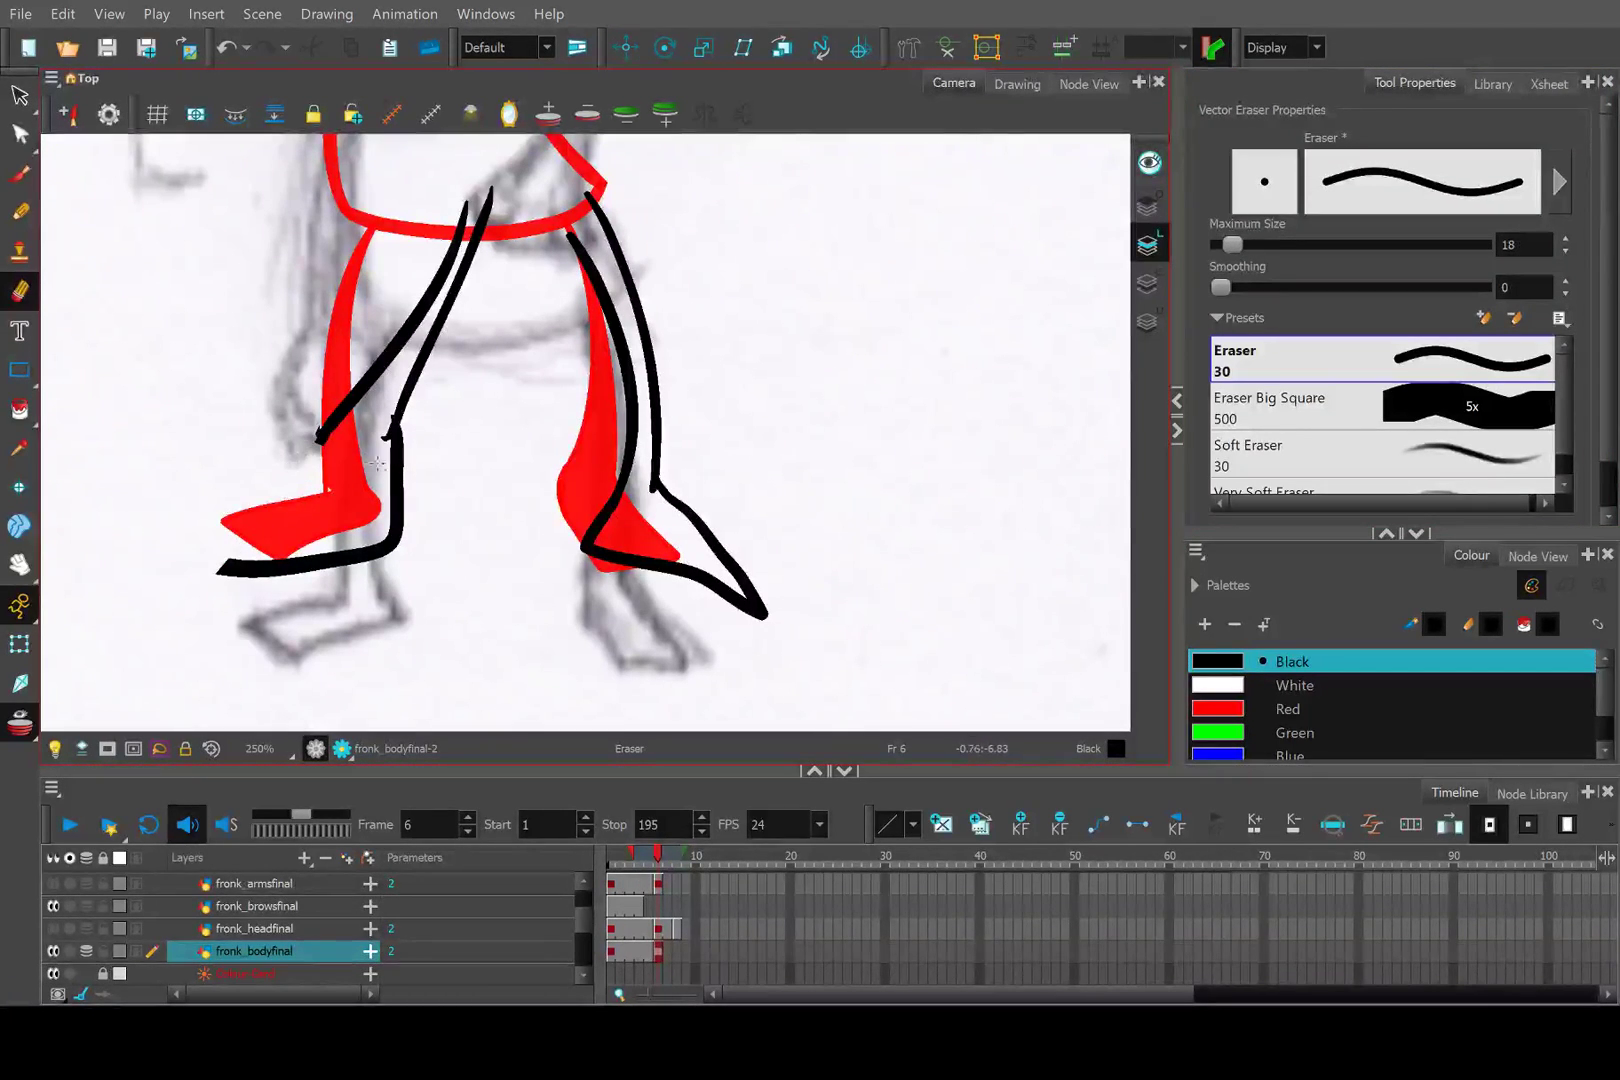
pyautogui.moveTo(305, 443)
pyautogui.mouseDown()
pyautogui.moveTo(403, 432)
pyautogui.moveTo(387, 422)
pyautogui.moveTo(403, 436)
pyautogui.moveTo(397, 543)
pyautogui.moveTo(213, 576)
pyautogui.moveTo(238, 561)
pyautogui.moveTo(393, 580)
pyautogui.mouseUp()
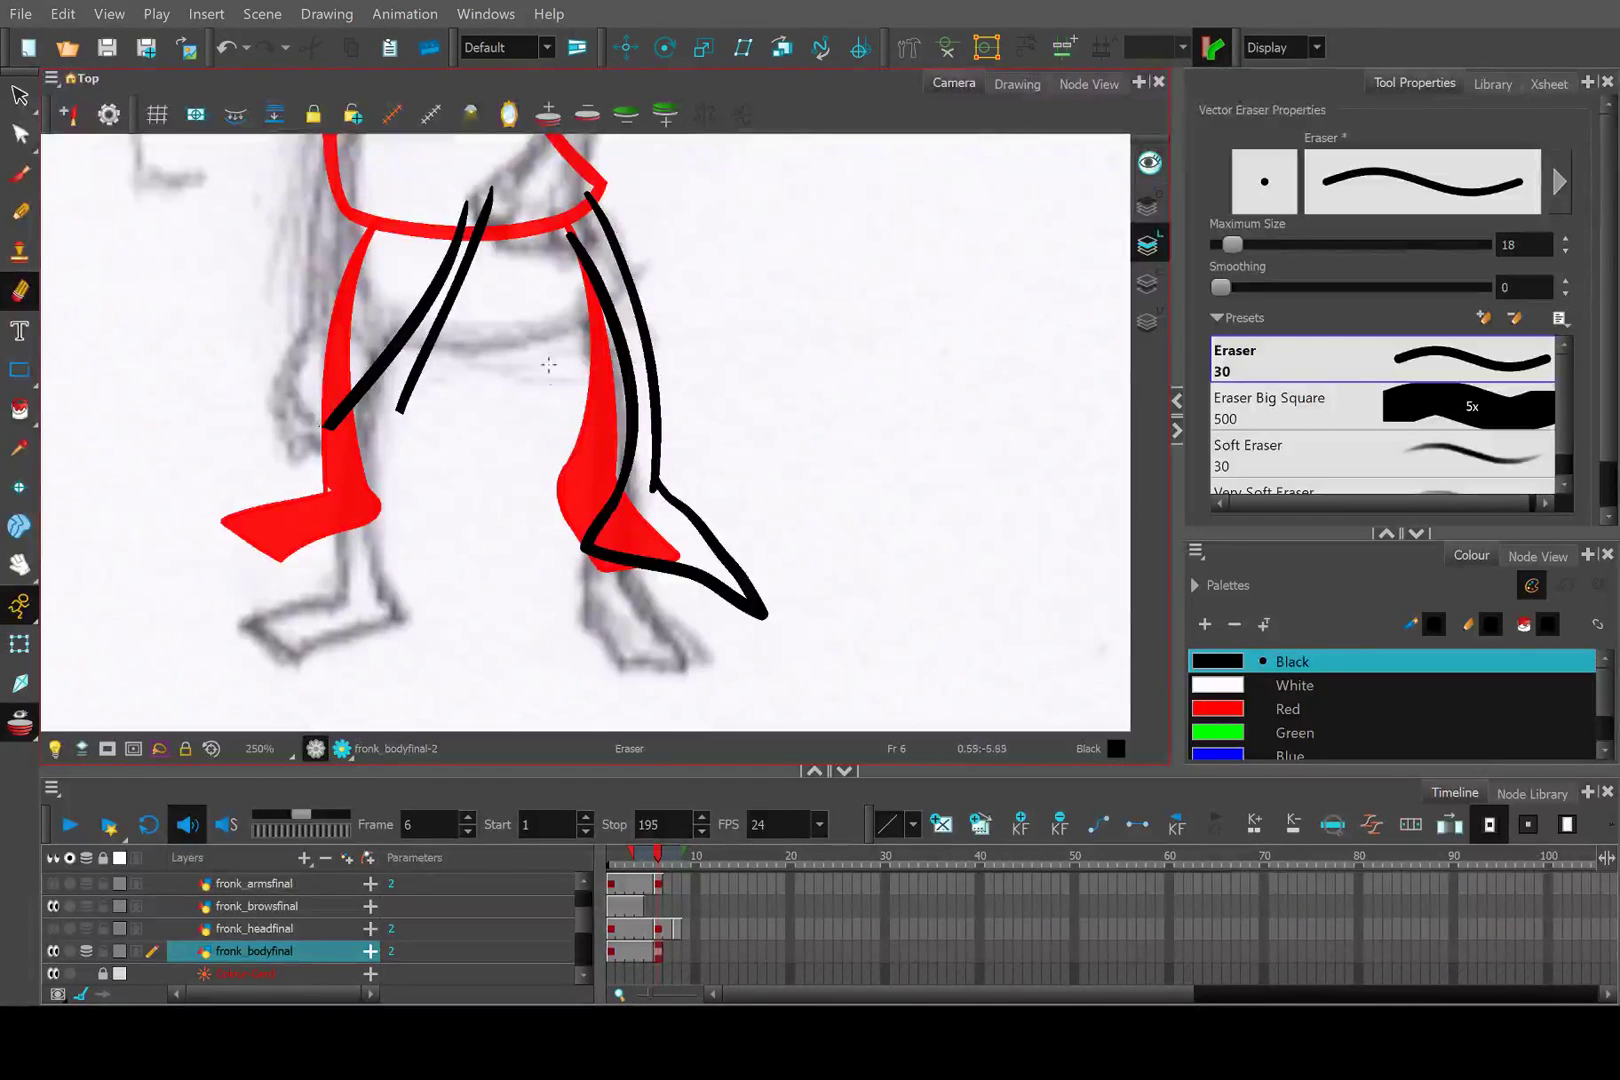
# Compare the legs with onion skinning off and on, and erase the right leg's foot up to the ankle.
pyautogui.scroll(-2, 549, 364)
pyautogui.click(20, 722)
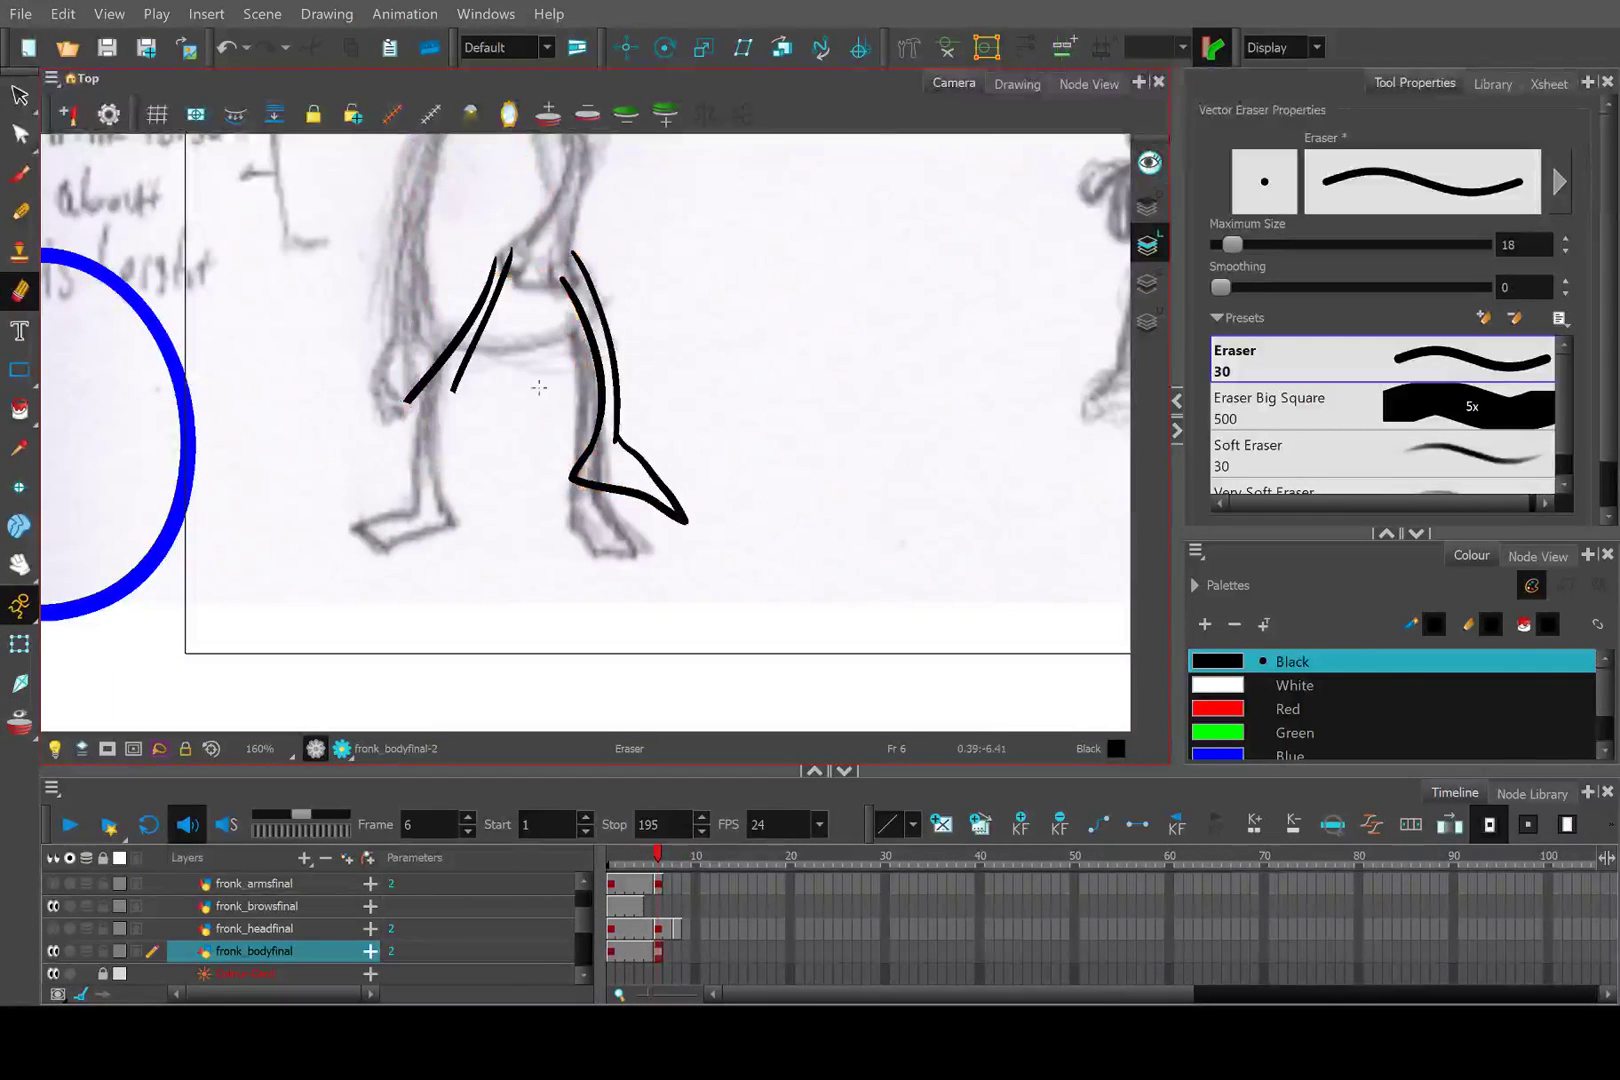
pyautogui.click(10, 718)
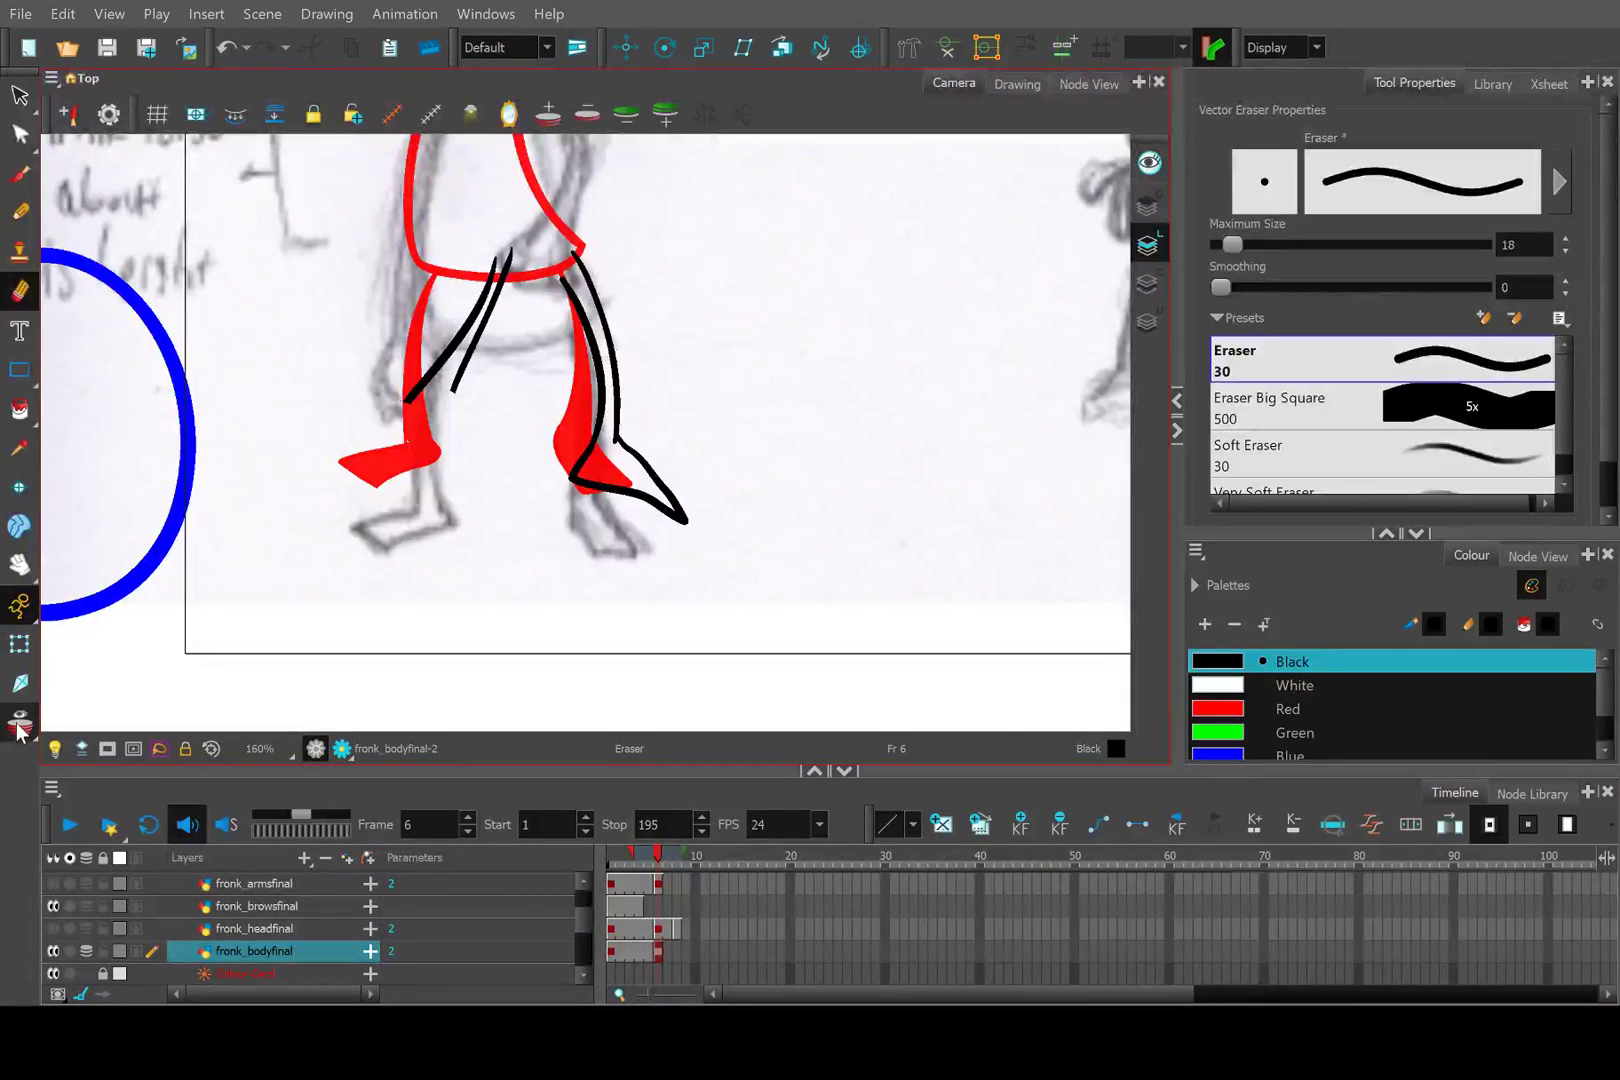
pyautogui.scroll(2, 549, 253)
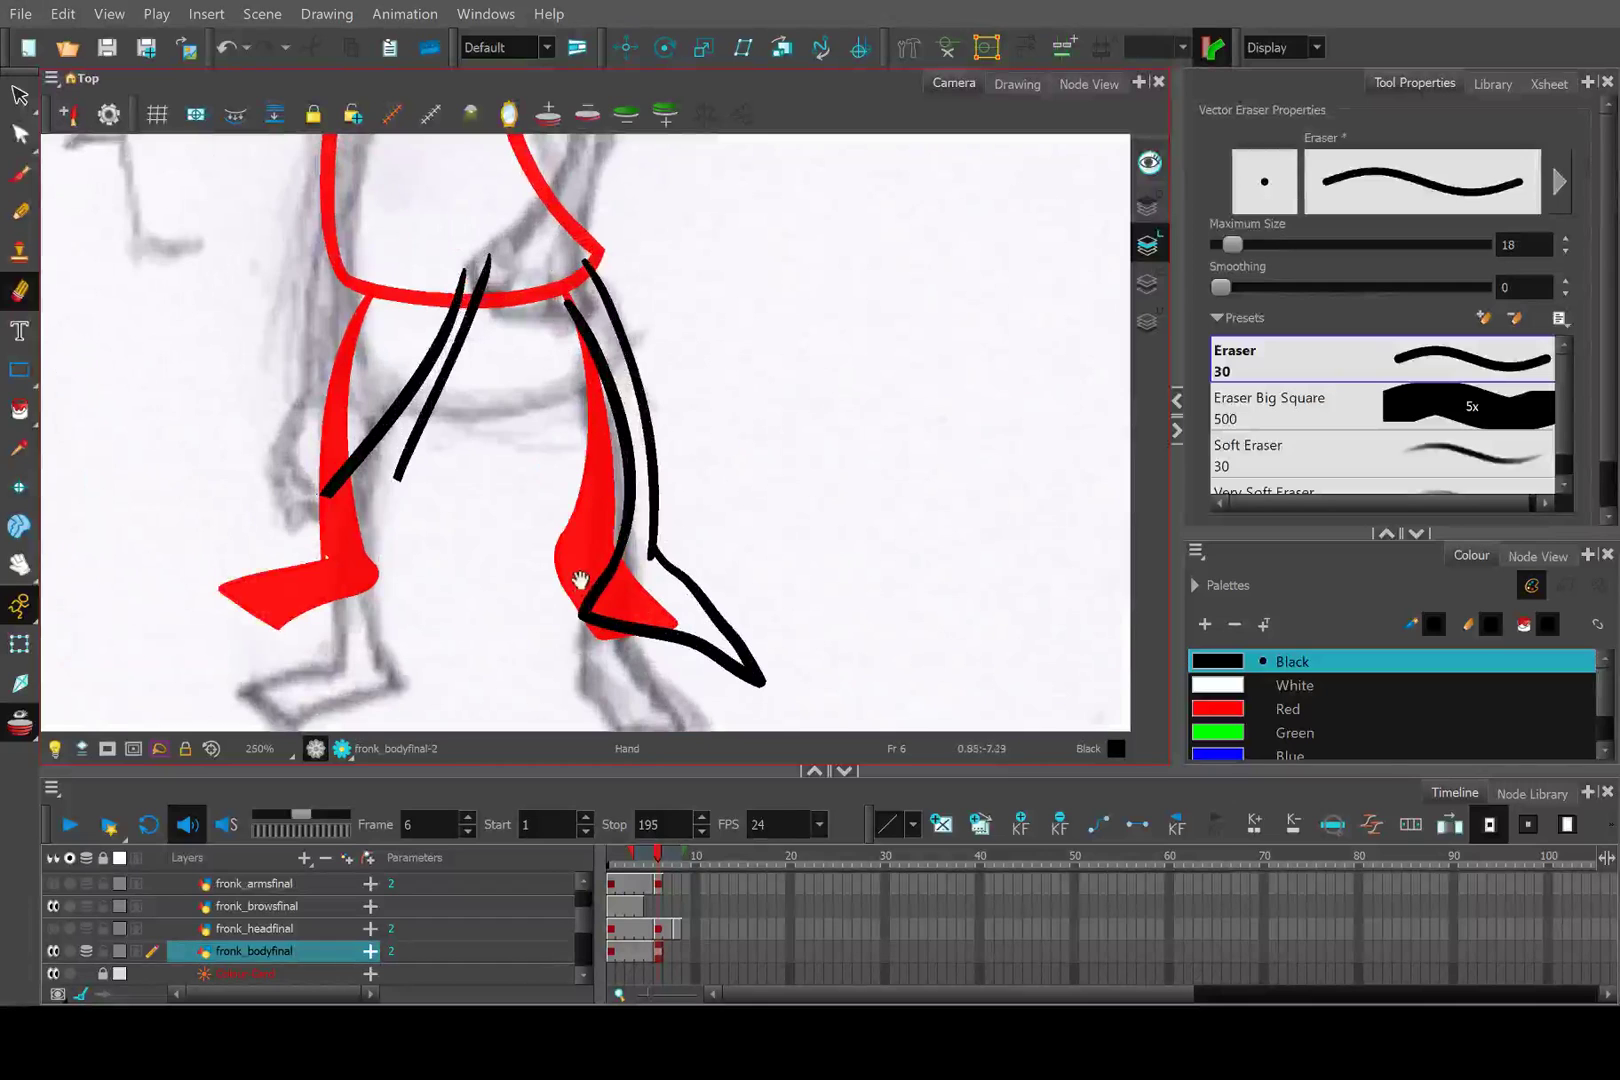
pyautogui.moveTo(572, 548)
pyautogui.mouseDown()
pyautogui.moveTo(658, 553)
pyautogui.moveTo(763, 689)
pyautogui.moveTo(702, 641)
pyautogui.moveTo(684, 638)
pyautogui.moveTo(747, 673)
pyautogui.moveTo(587, 614)
pyautogui.moveTo(615, 548)
pyautogui.mouseUp()
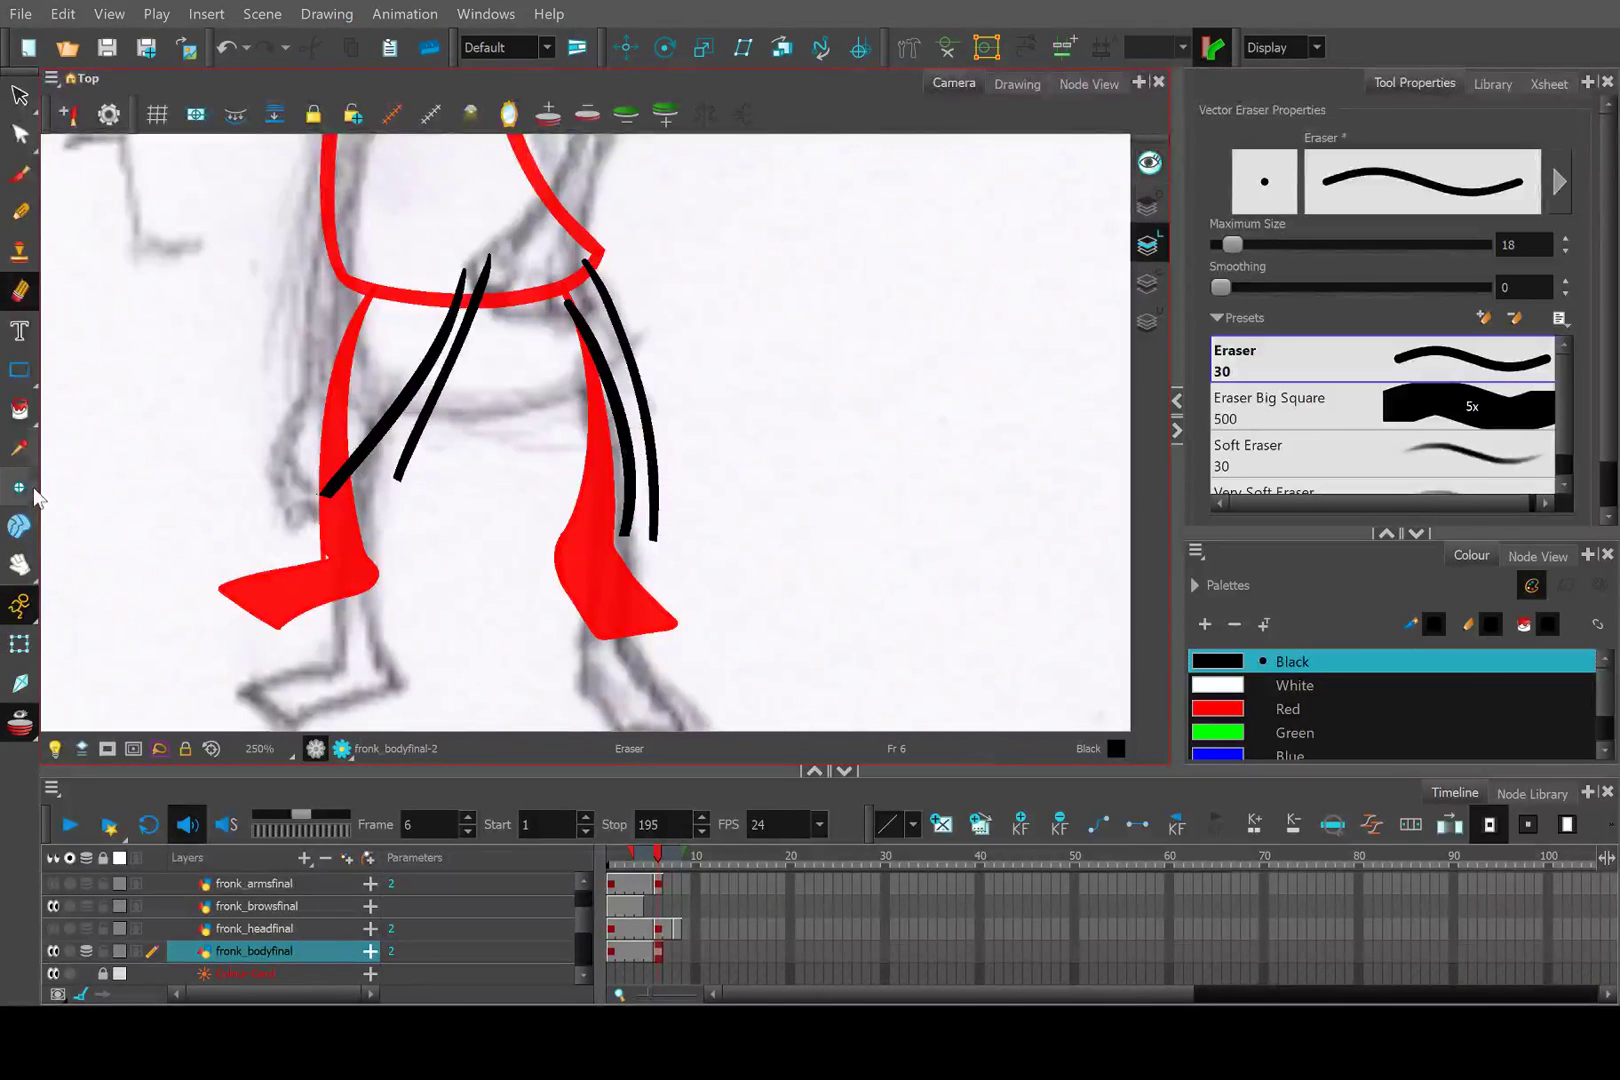
# Switch to the Pencil tool at the open ends of the right leg's ankle.
pyautogui.click(18, 212)
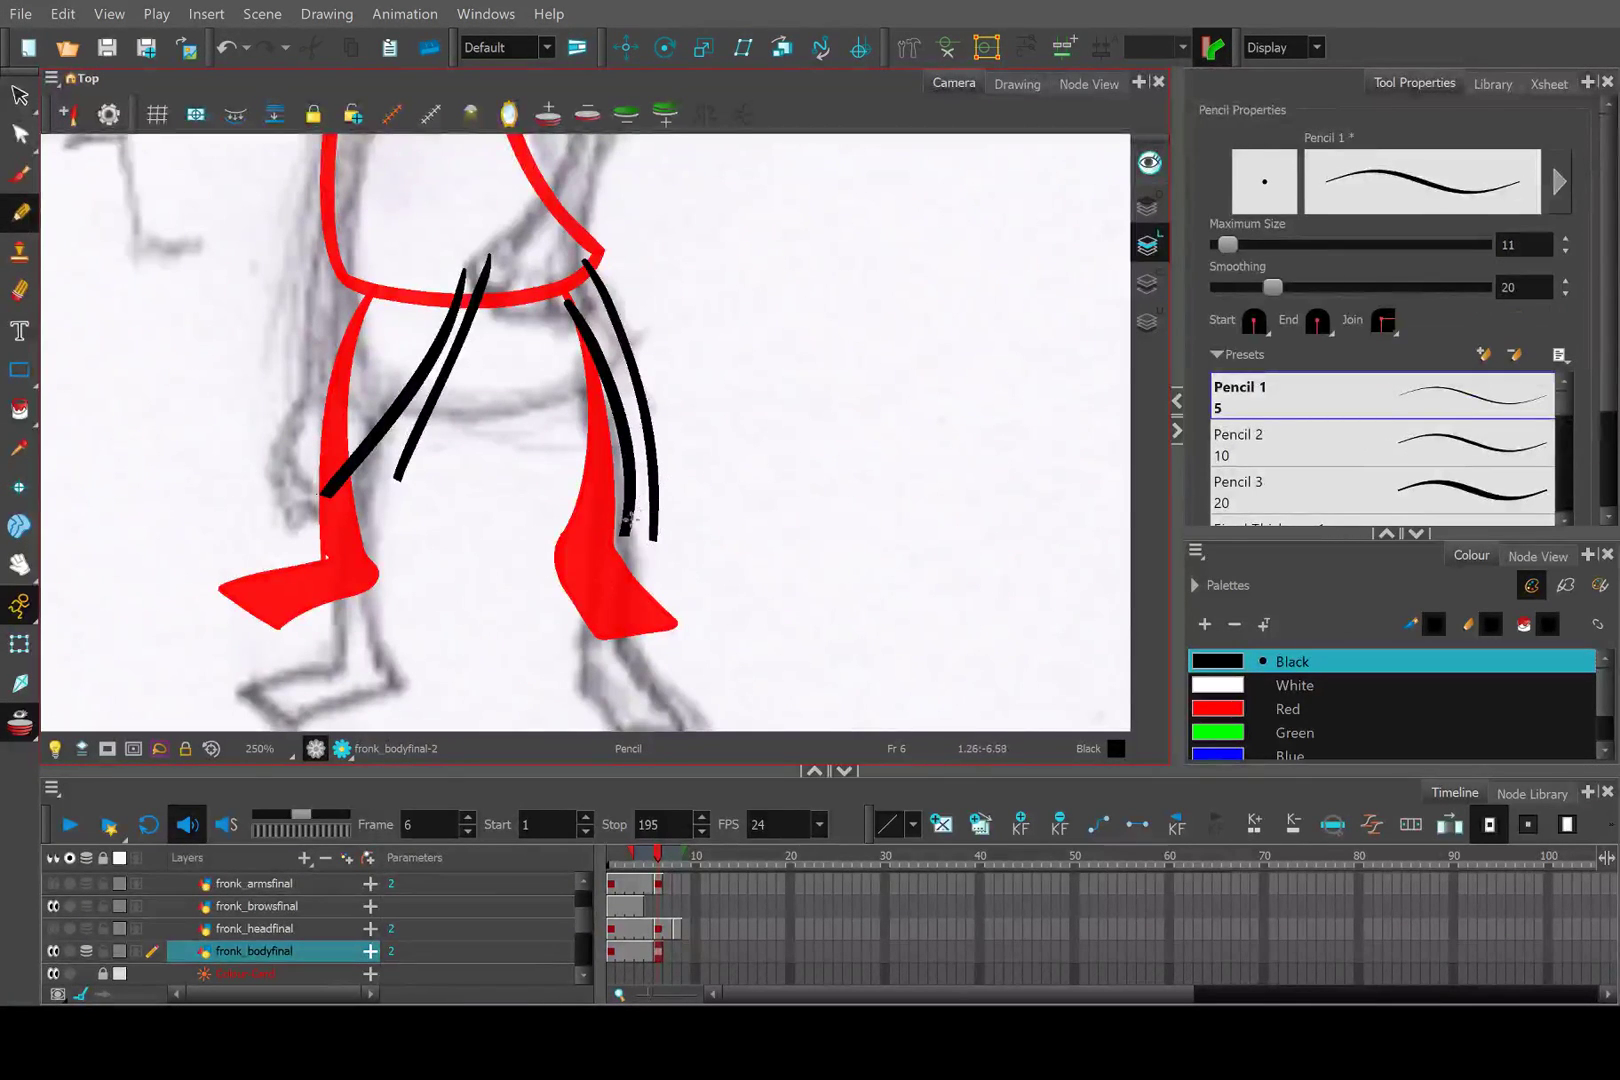
pyautogui.scroll(3, 628, 519)
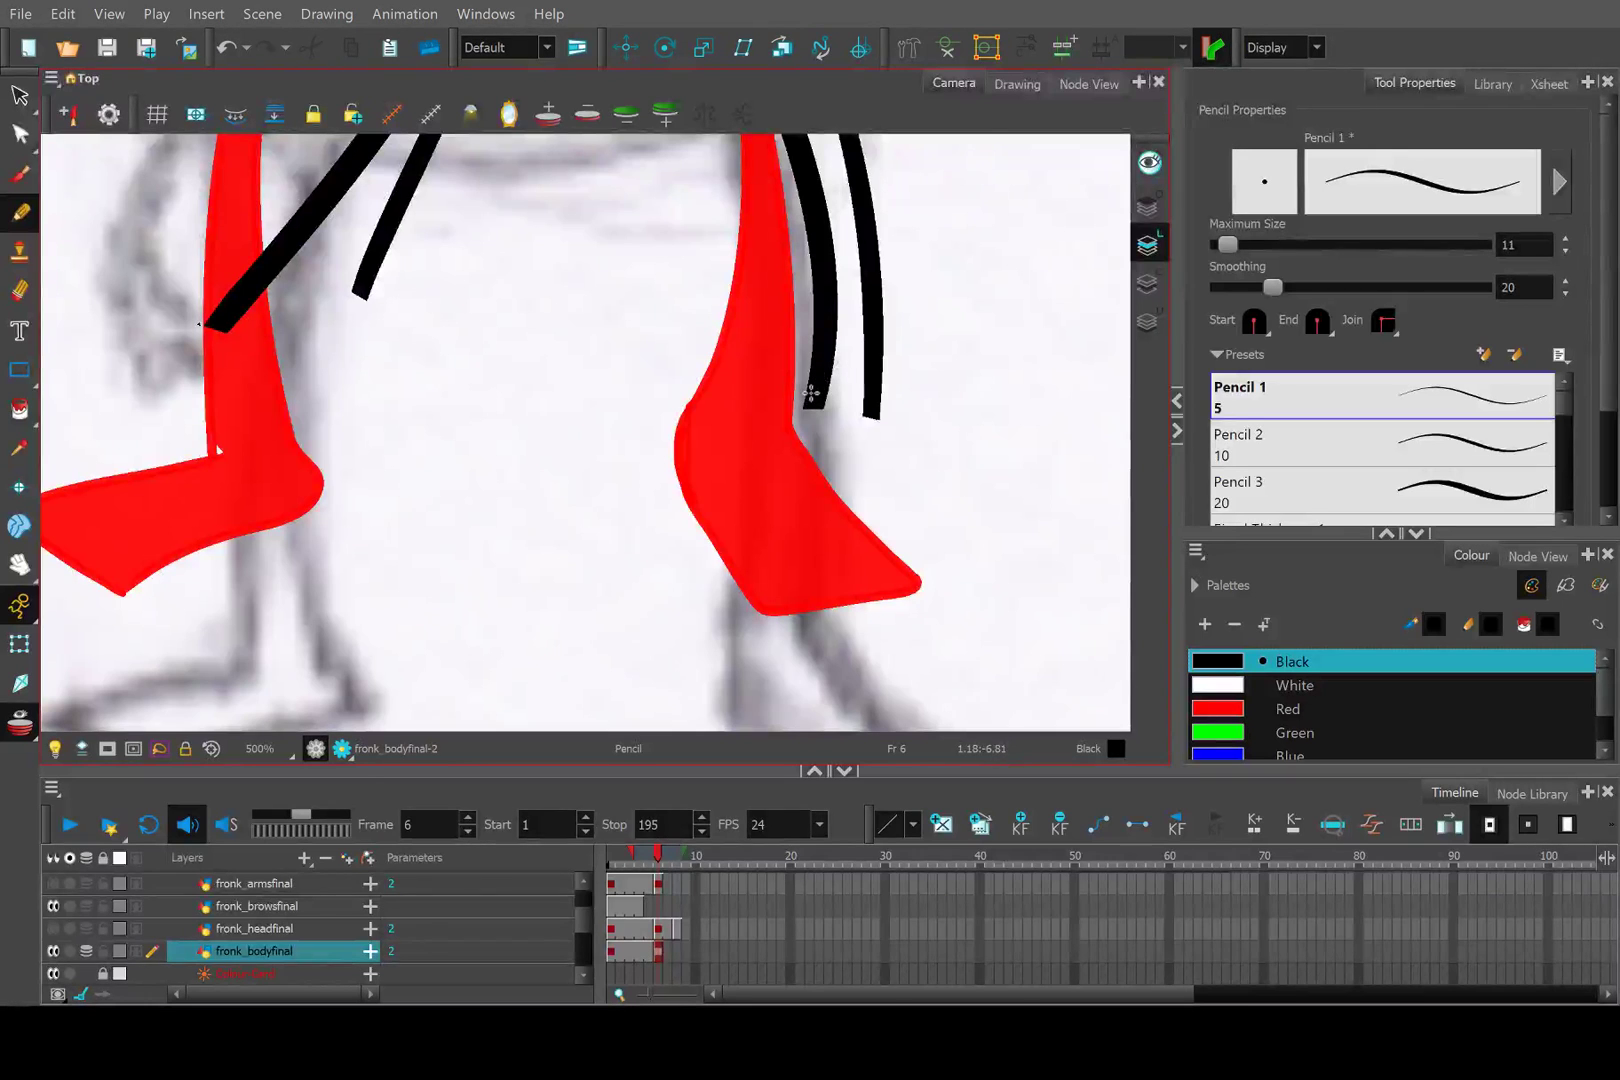
pyautogui.moveTo(816, 394); pyautogui.dragTo(721, 463)
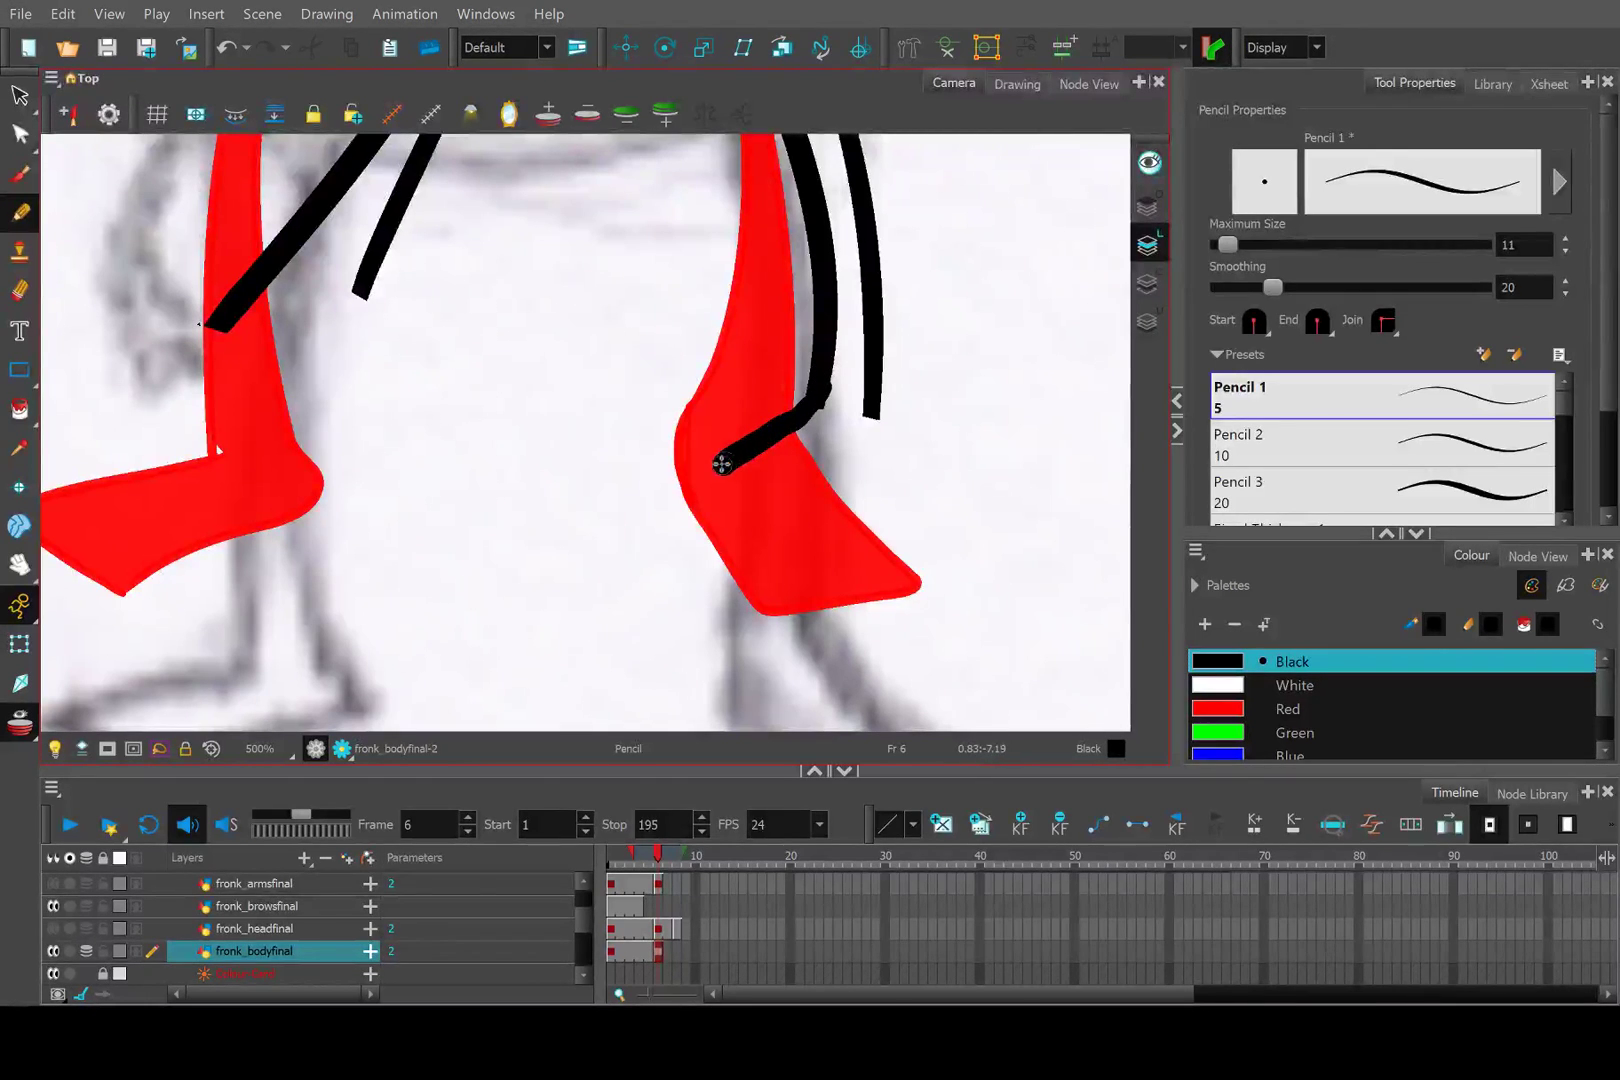
pyautogui.hotkey('ctrl', 'z')
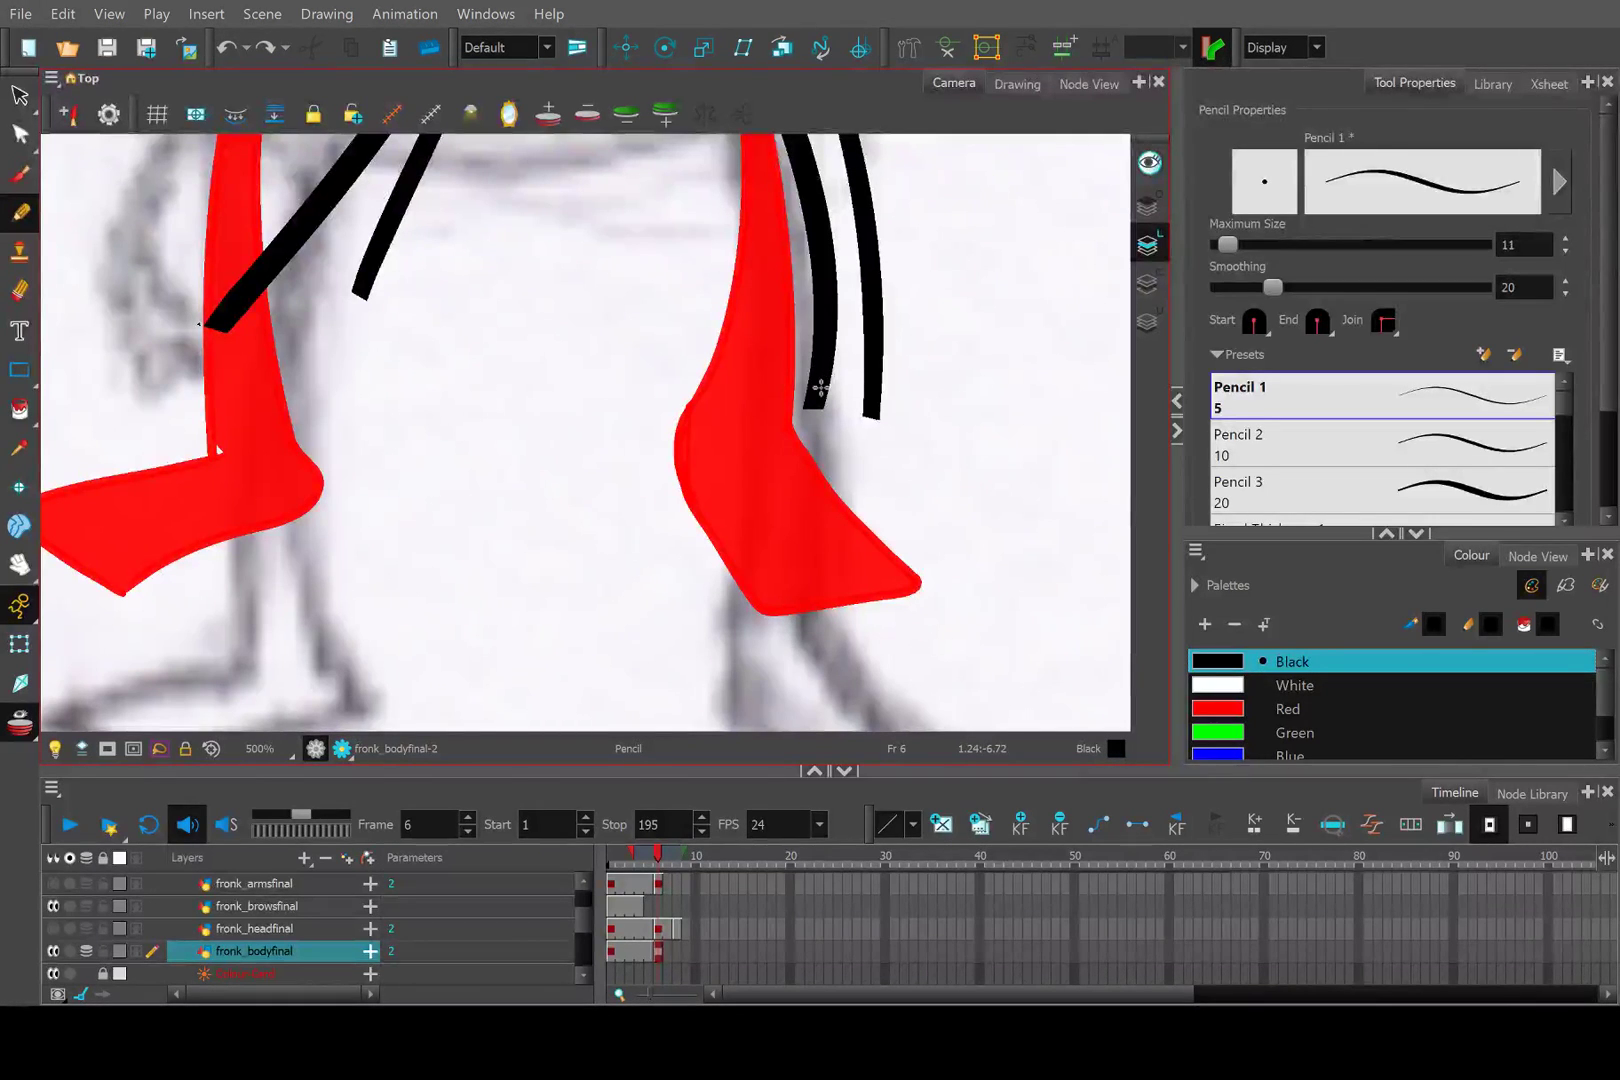
pyautogui.moveTo(808, 395); pyautogui.dragTo(708, 489)
pyautogui.hotkey('ctrl', 'z')
pyautogui.moveTo(815, 400); pyautogui.dragTo(734, 506)
pyautogui.hotkey('ctrl', 'z')
pyautogui.moveTo(815, 402); pyautogui.dragTo(718, 540)
pyautogui.hotkey('ctrl', 'z')
pyautogui.moveTo(818, 400)
pyautogui.mouseDown()
pyautogui.moveTo(751, 482)
pyautogui.moveTo(759, 578)
pyautogui.moveTo(789, 648)
pyautogui.moveTo(975, 642)
pyautogui.mouseUp()
pyautogui.hotkey('ctrl', 'z')
pyautogui.moveTo(822, 400)
pyautogui.mouseDown()
pyautogui.moveTo(740, 580)
pyautogui.moveTo(855, 701)
pyautogui.moveTo(975, 705)
pyautogui.mouseUp()
pyautogui.hotkey('ctrl', 'z')
pyautogui.moveTo(815, 400)
pyautogui.mouseDown()
pyautogui.moveTo(686, 571)
pyautogui.moveTo(811, 612)
pyautogui.moveTo(929, 603)
pyautogui.moveTo(866, 397)
pyautogui.mouseUp()
pyautogui.hotkey('ctrl', 'z')
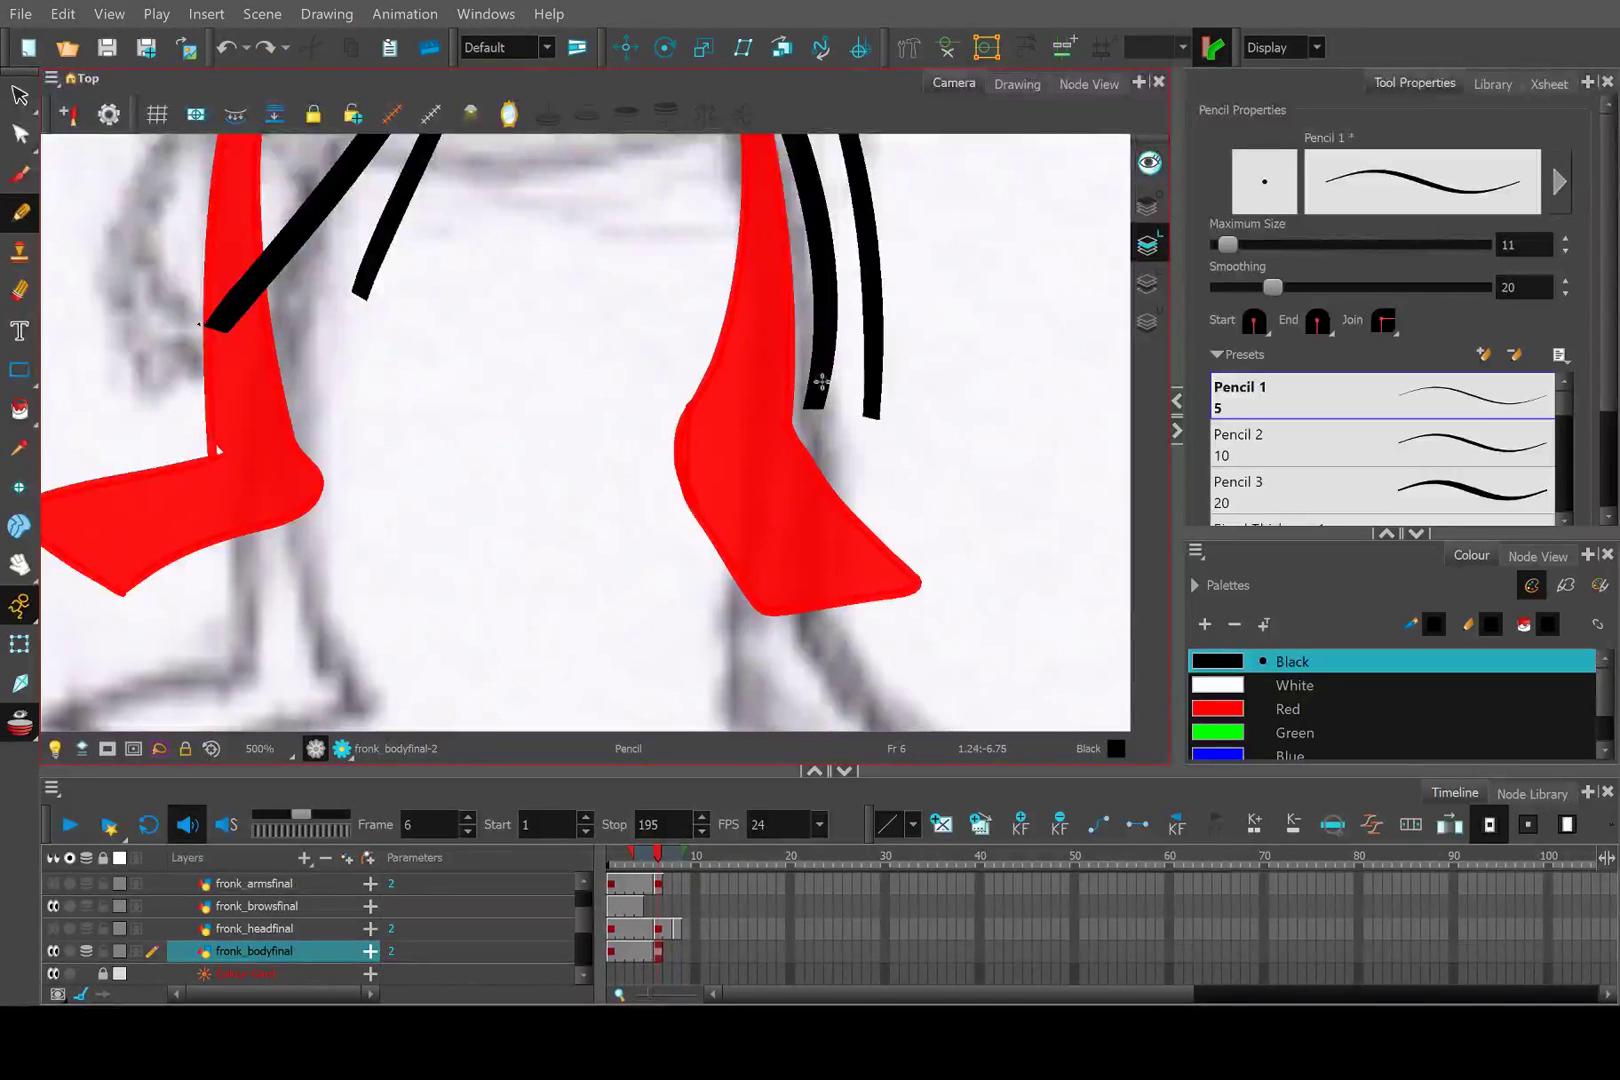
pyautogui.moveTo(816, 398)
pyautogui.mouseDown()
pyautogui.moveTo(738, 590)
pyautogui.moveTo(789, 613)
pyautogui.moveTo(922, 614)
pyautogui.mouseUp()
pyautogui.hotkey('ctrl', 'z')
# Draw a new wedge-shaped right foot with a flat sole, joining the open ends of the two right leg lines.
pyautogui.moveTo(820, 390)
pyautogui.mouseDown()
pyautogui.moveTo(709, 620)
pyautogui.moveTo(836, 657)
pyautogui.moveTo(903, 640)
pyautogui.moveTo(869, 402)
pyautogui.mouseUp()
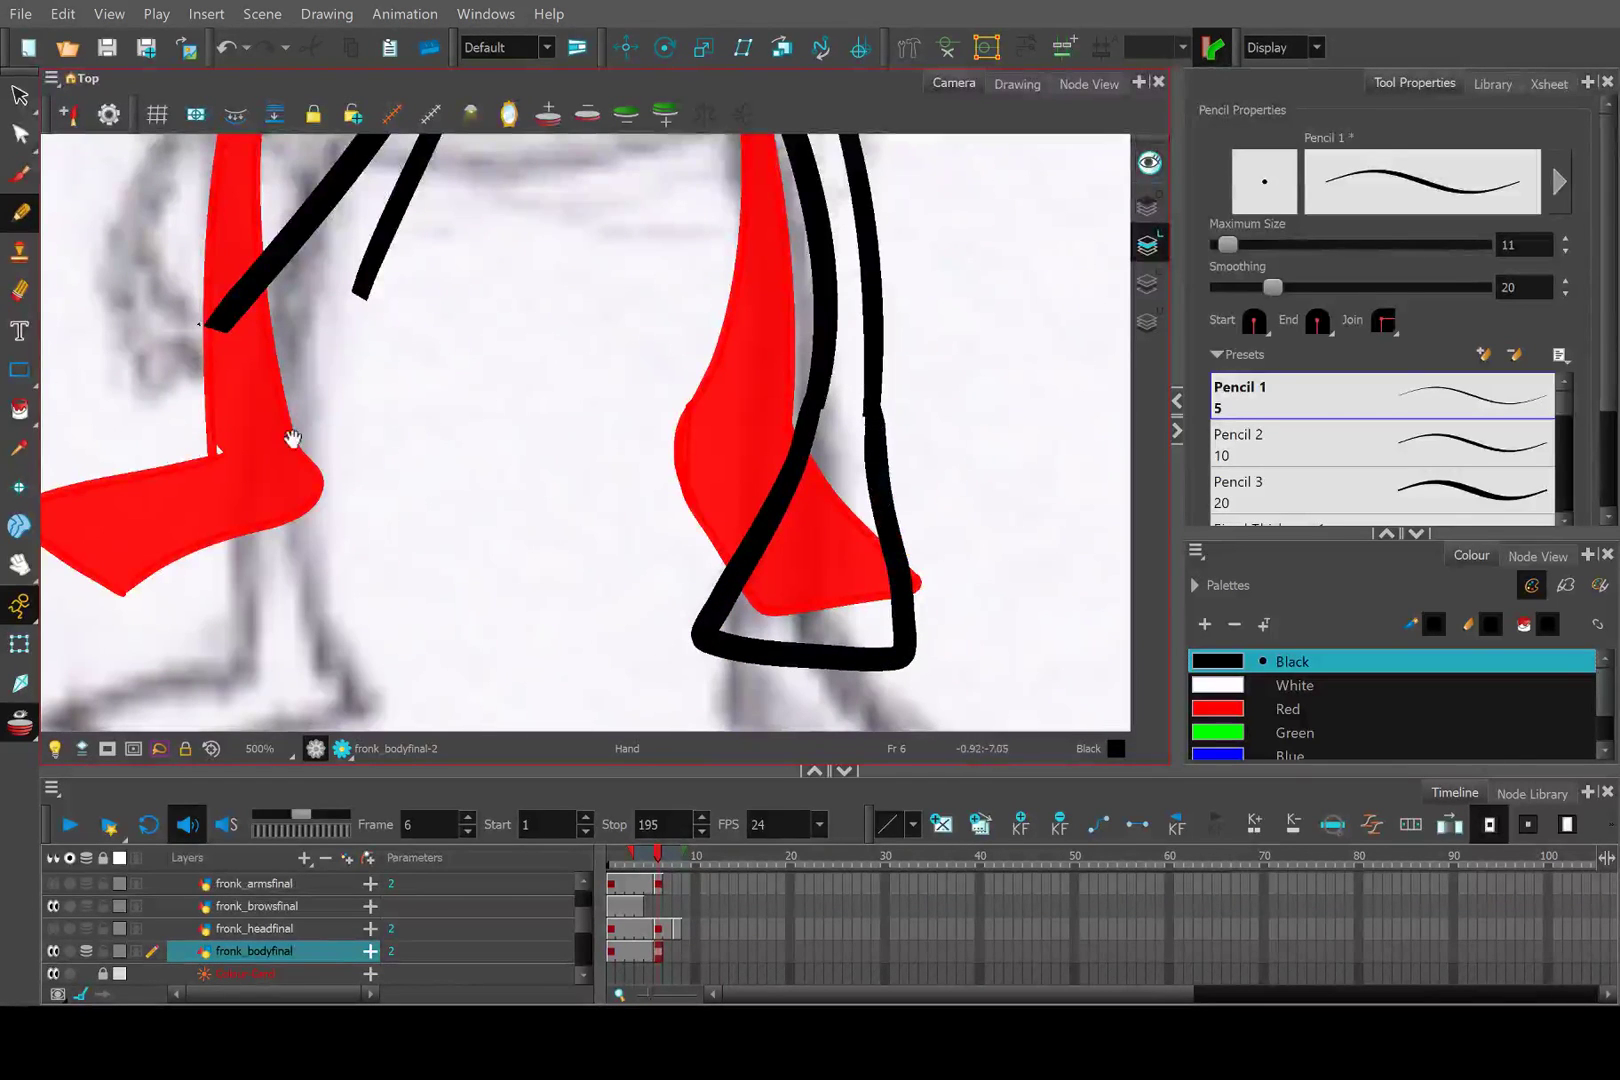
pyautogui.moveTo(294, 440); pyautogui.dragTo(676, 494)
pyautogui.scroll(-5, 687, 525)
pyautogui.scroll(1, 687, 525)
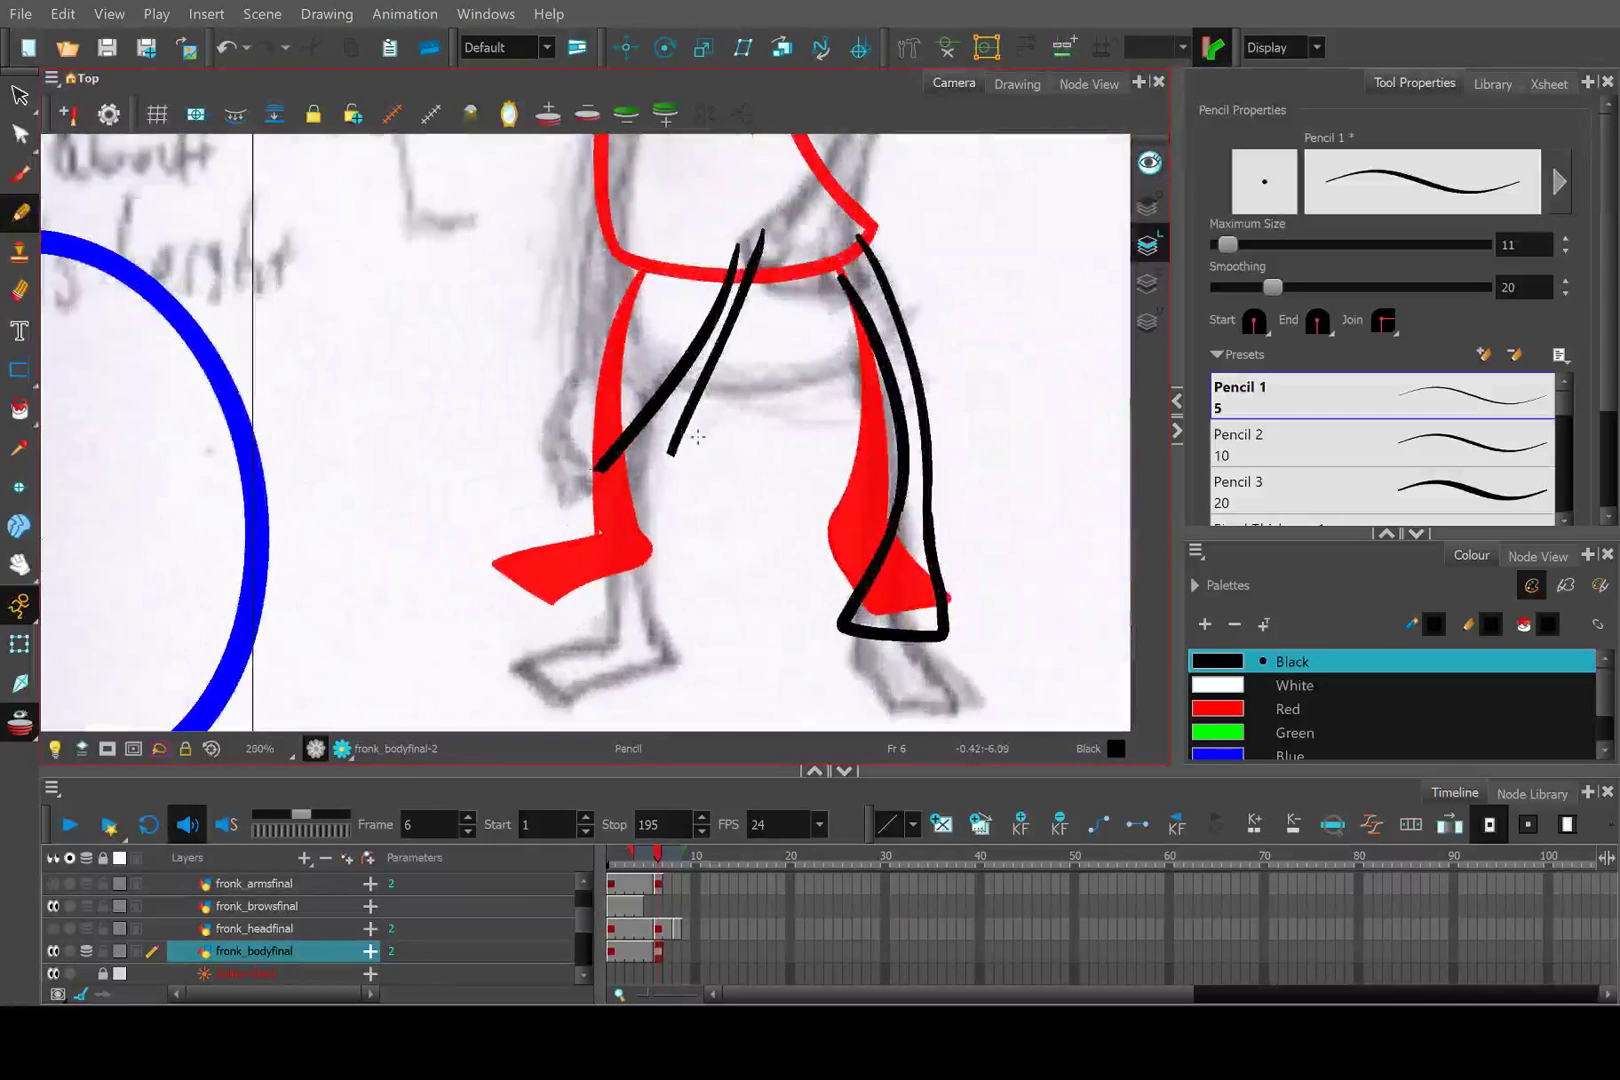
# Pull the lower ends of both left leg lines further down and to the right with the Contour Editor.
pyautogui.click(19, 133)
pyautogui.scroll(2, 665, 481)
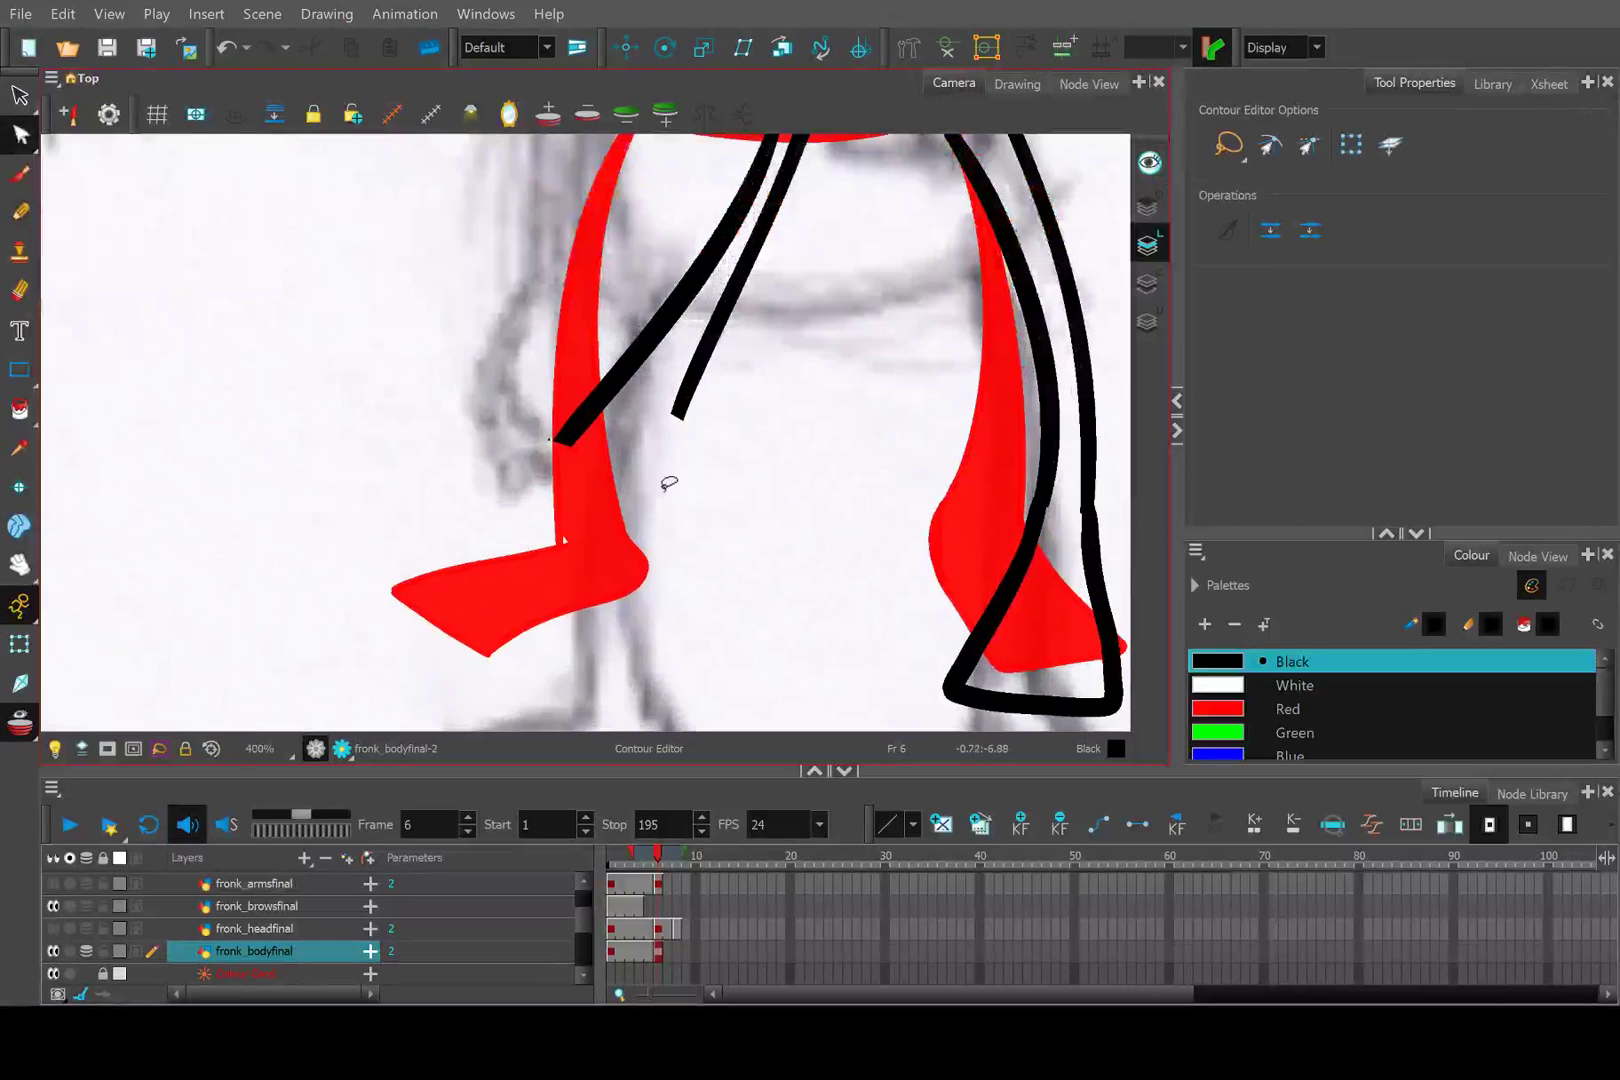
pyautogui.click(677, 424)
pyautogui.moveTo(658, 452)
pyautogui.mouseDown()
pyautogui.moveTo(745, 383)
pyautogui.moveTo(673, 405)
pyautogui.moveTo(703, 533)
pyautogui.moveTo(688, 527)
pyautogui.mouseUp()
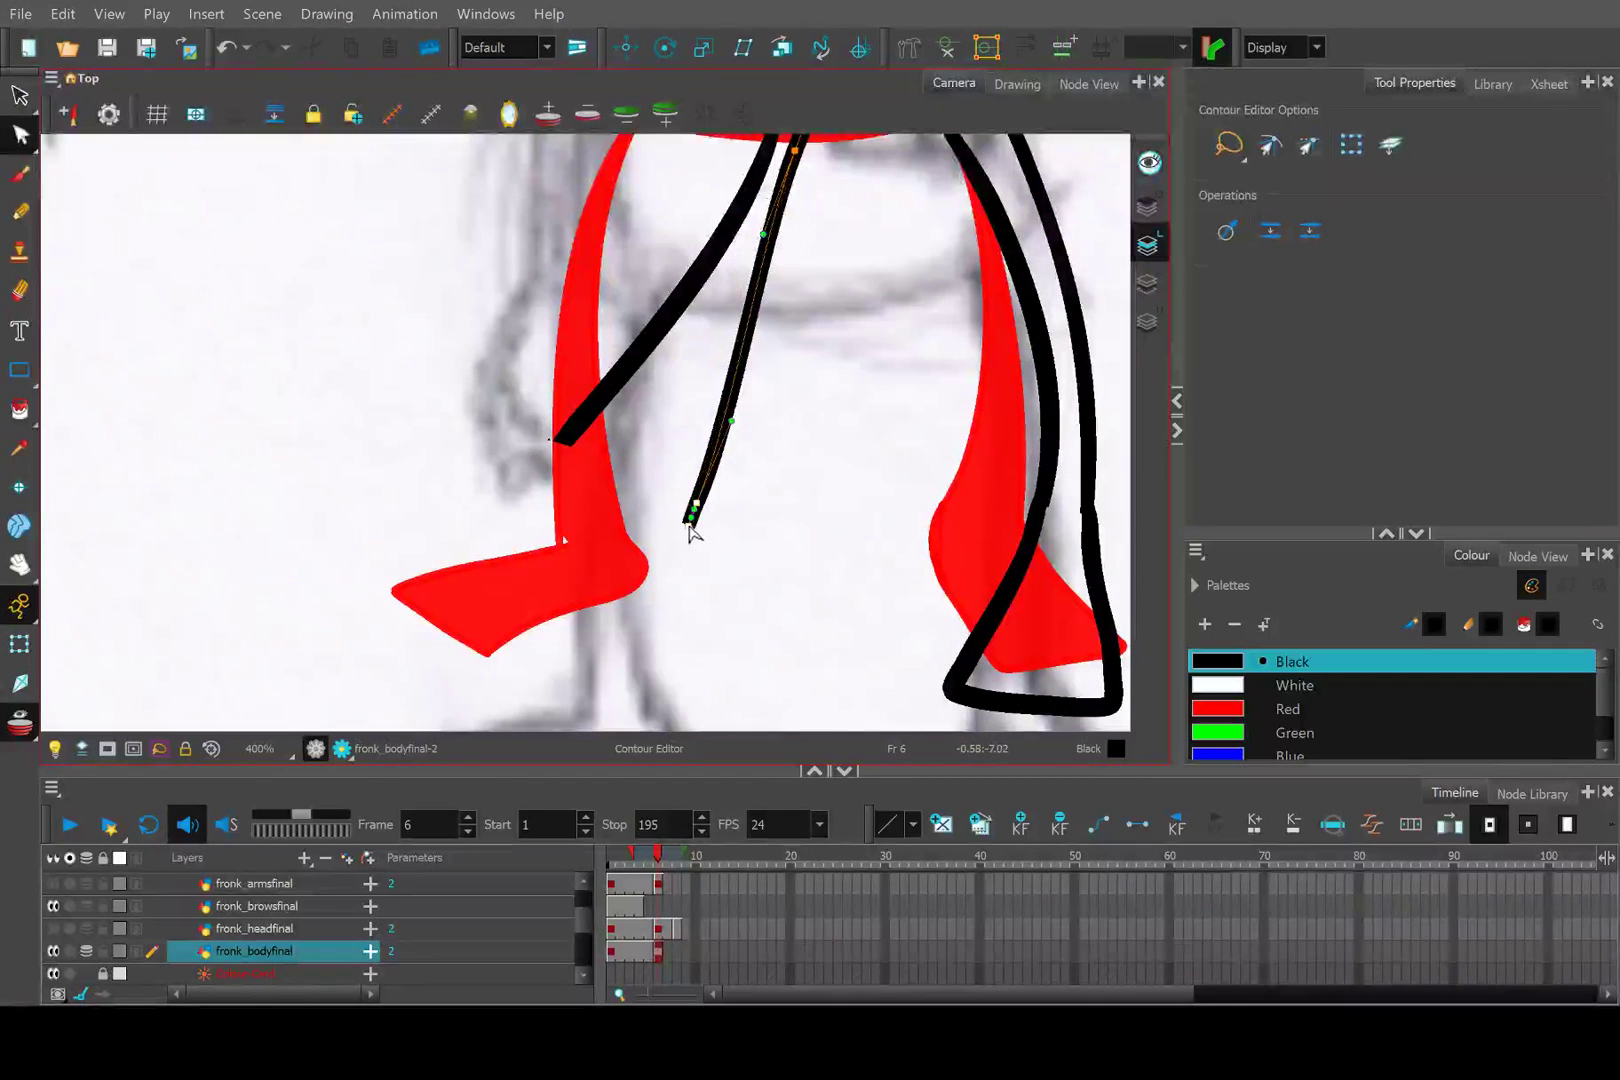
pyautogui.click(566, 446)
pyautogui.moveTo(568, 444); pyautogui.dragTo(595, 522)
# Move the upper points of the right leg's inner line up to the torso hem with the Contour Editor.
pyautogui.scroll(-3, 745, 265)
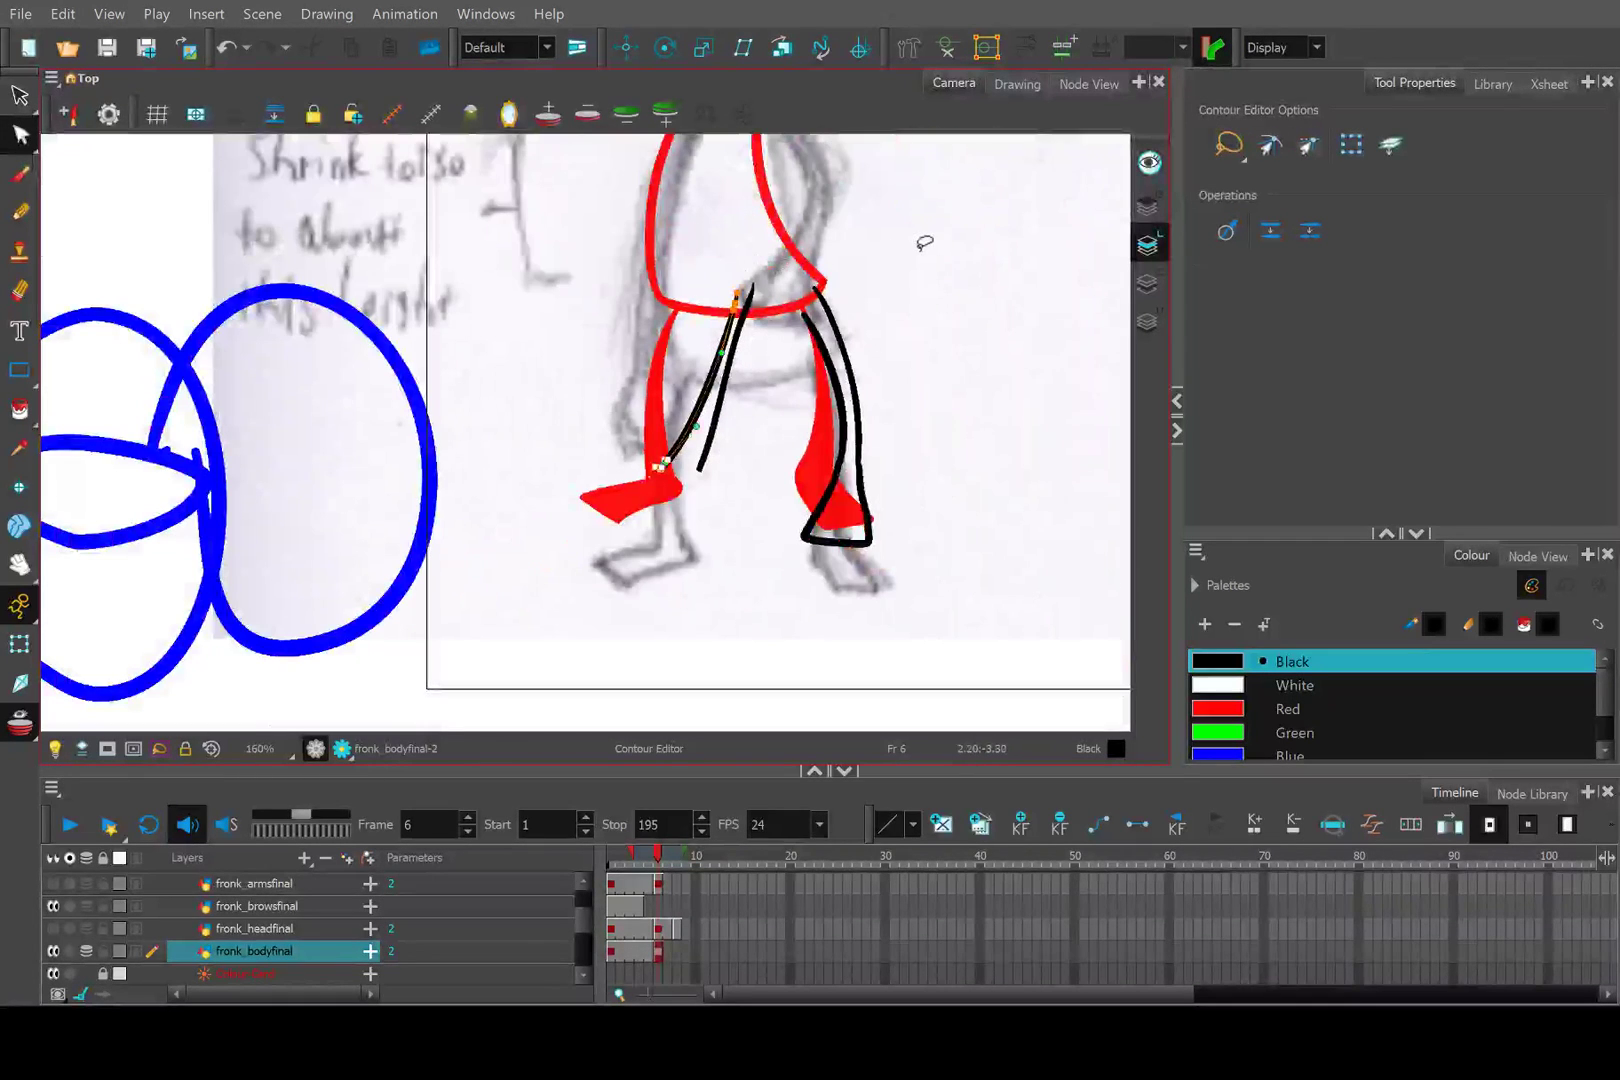
pyautogui.scroll(4, 705, 388)
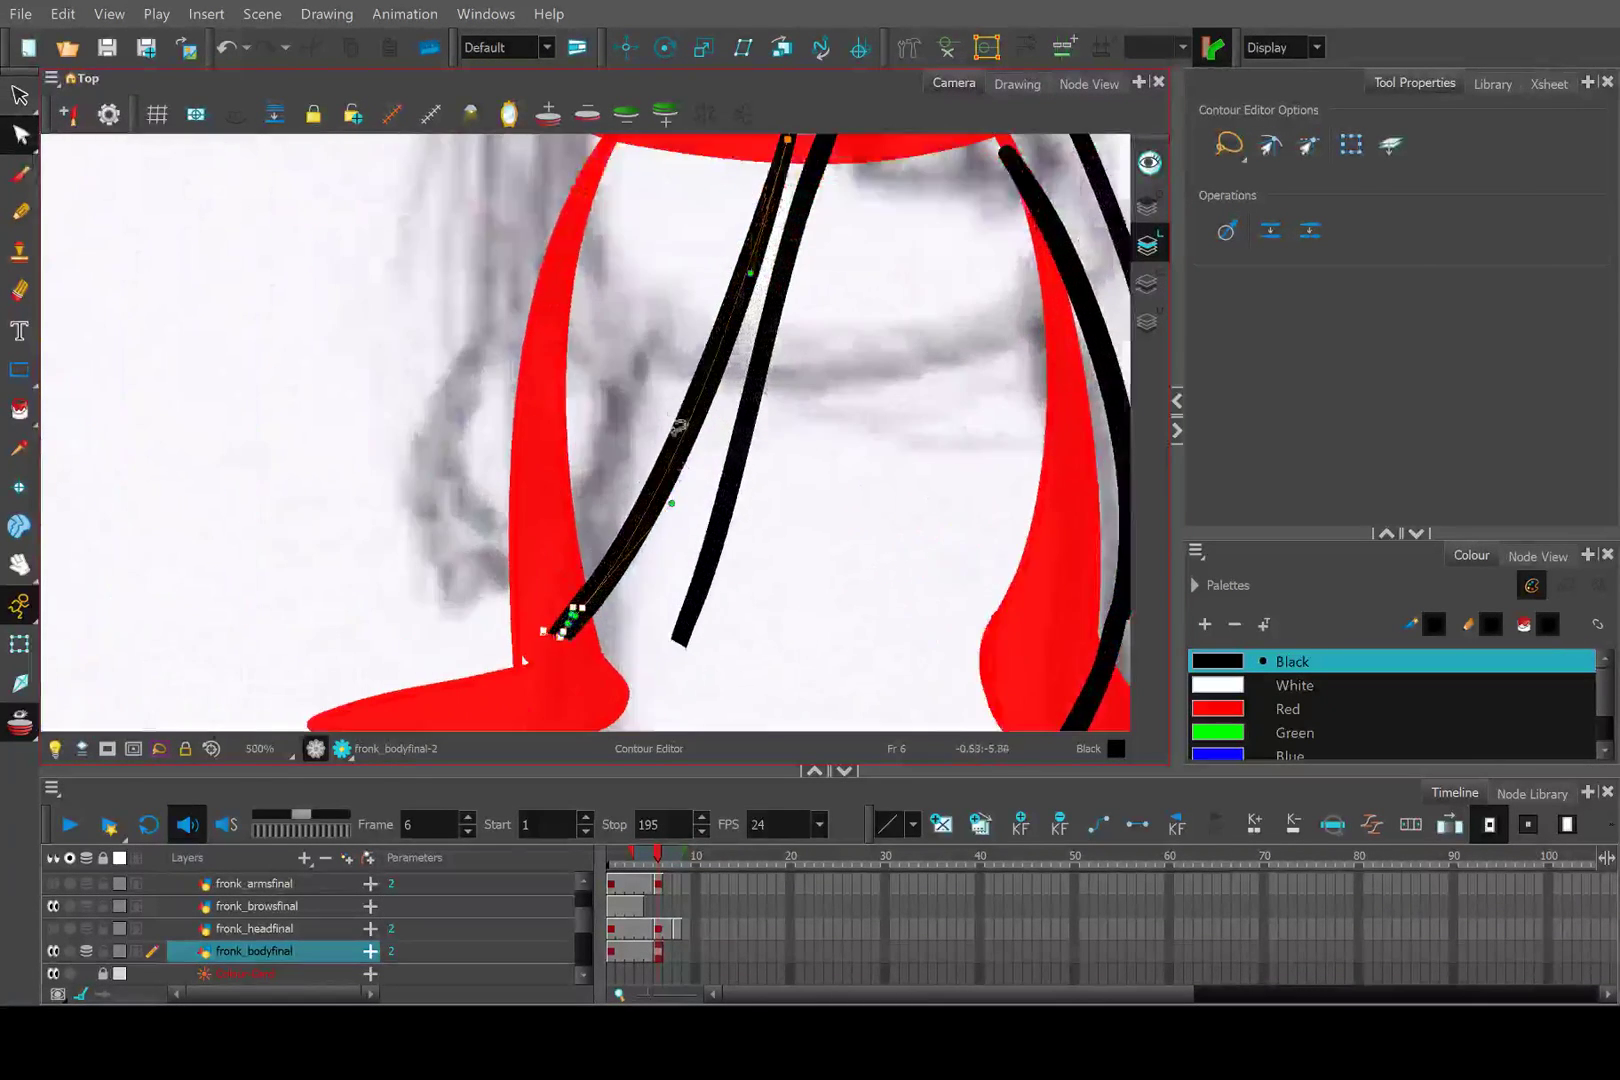
pyautogui.scroll(-2, 650, 500)
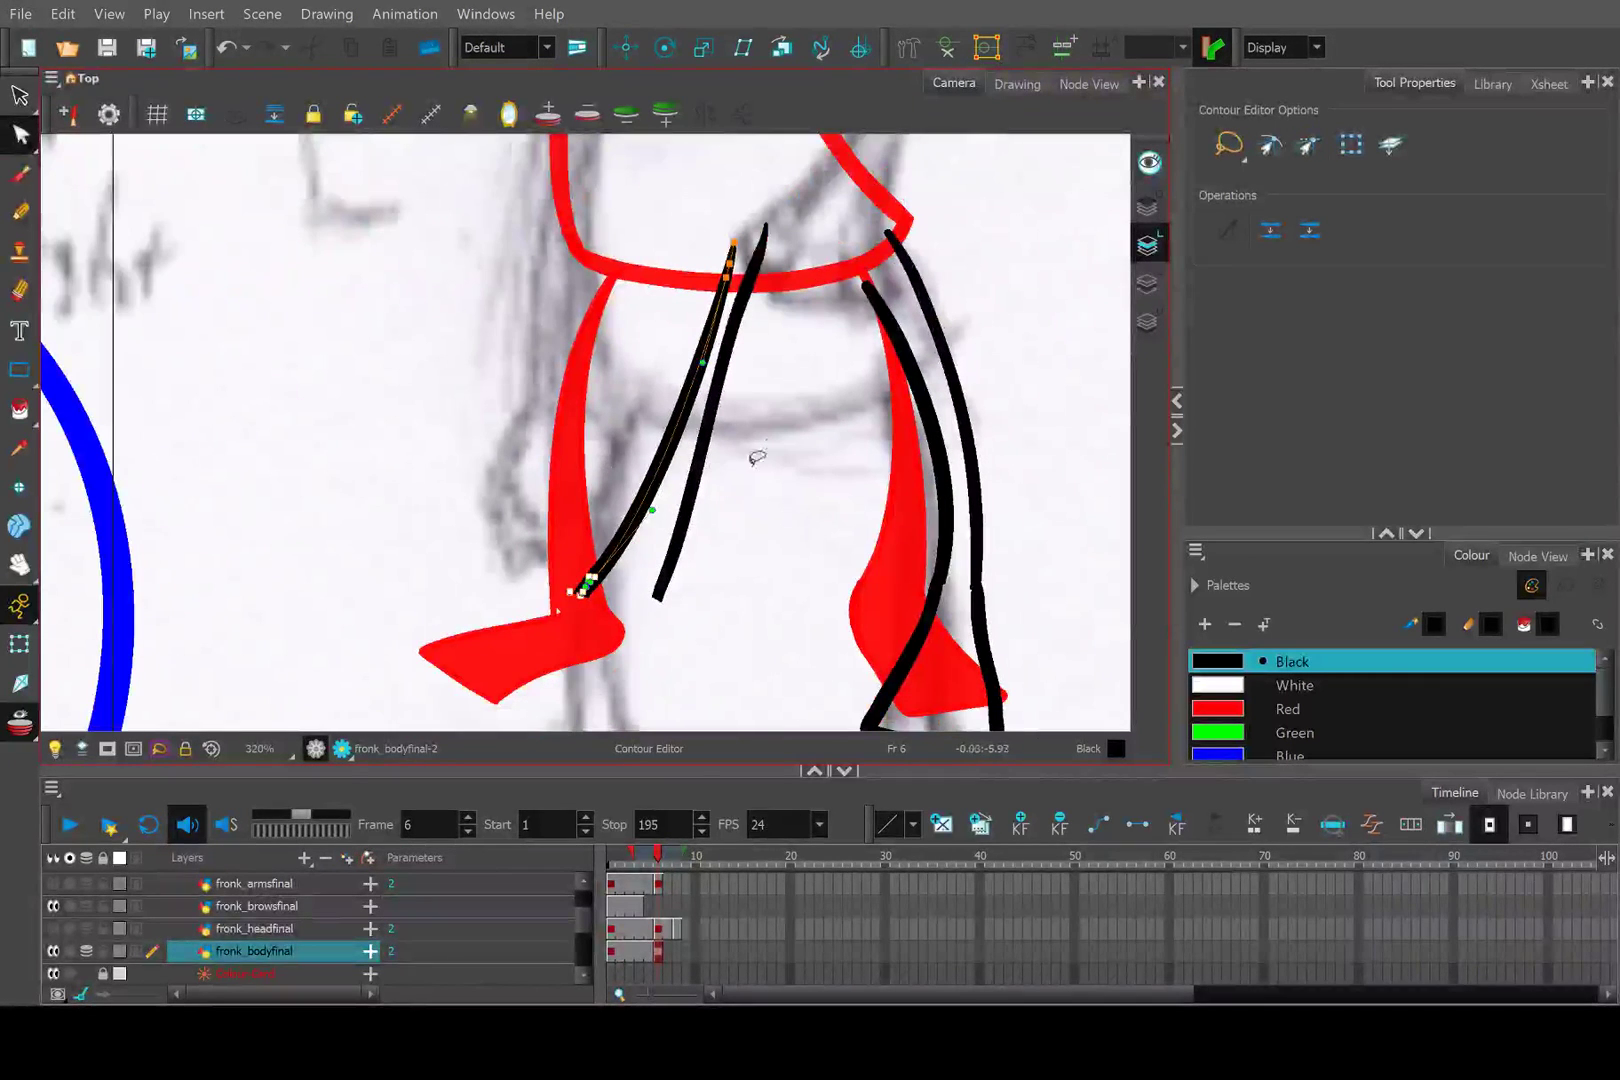
pyautogui.click(866, 296)
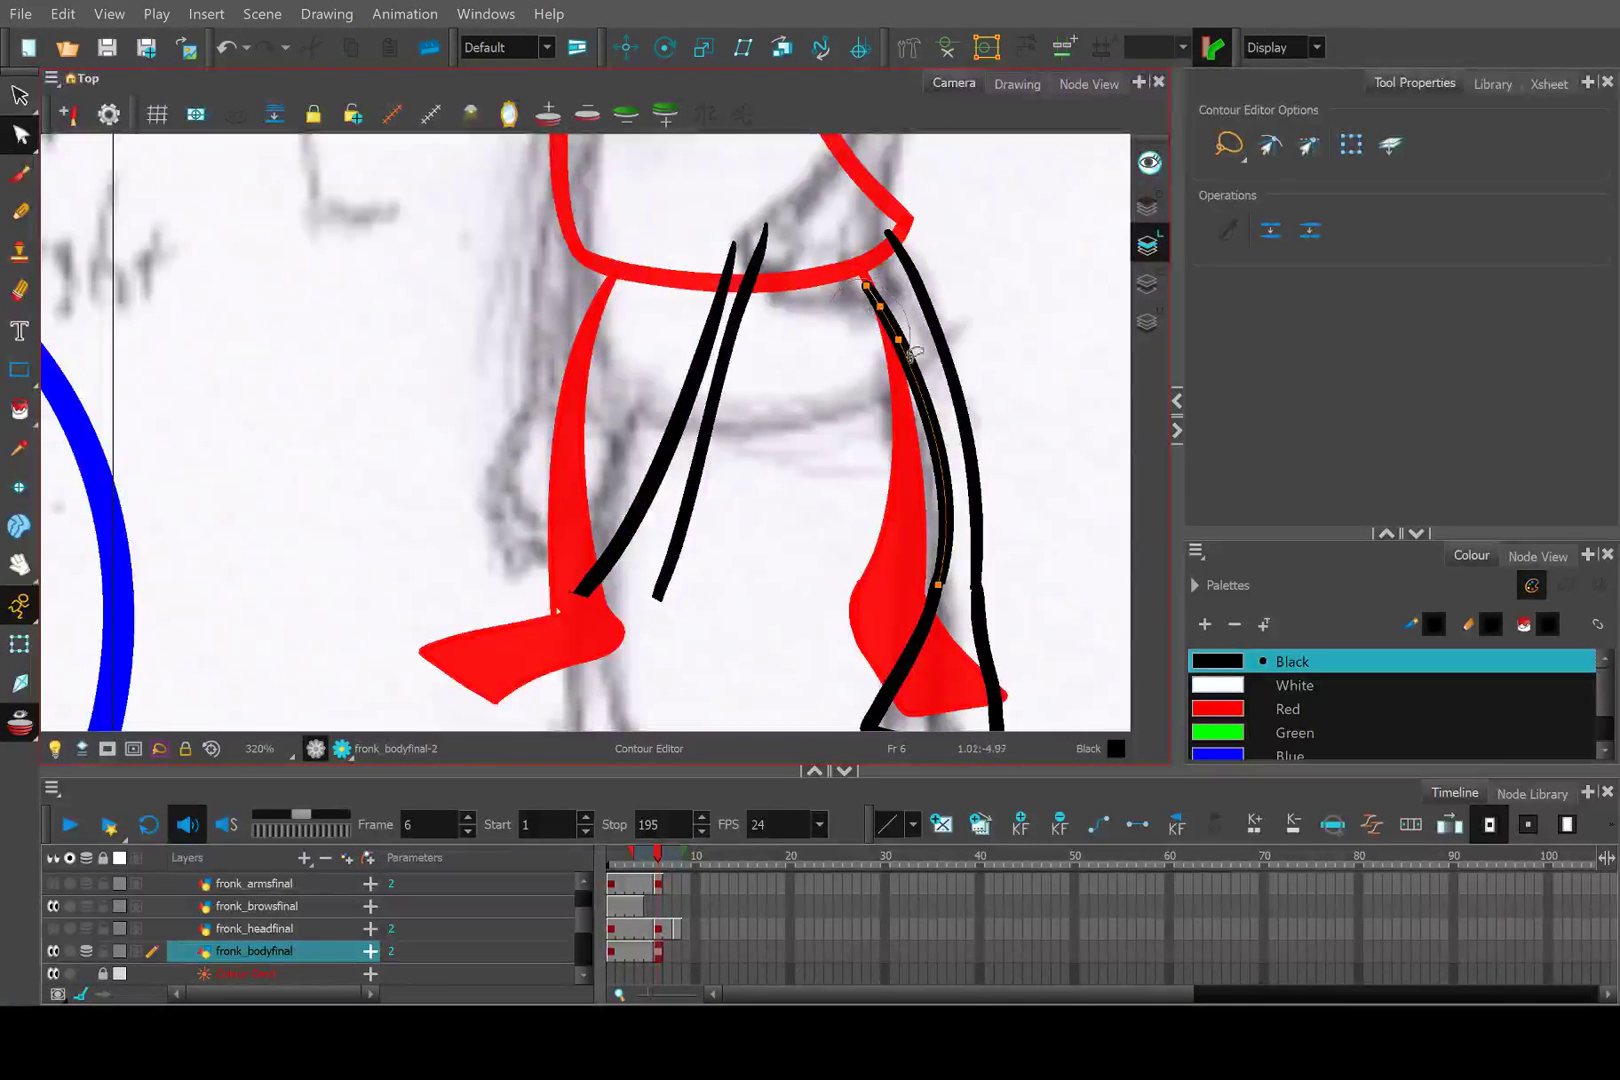
pyautogui.moveTo(904, 347); pyautogui.dragTo(911, 310)
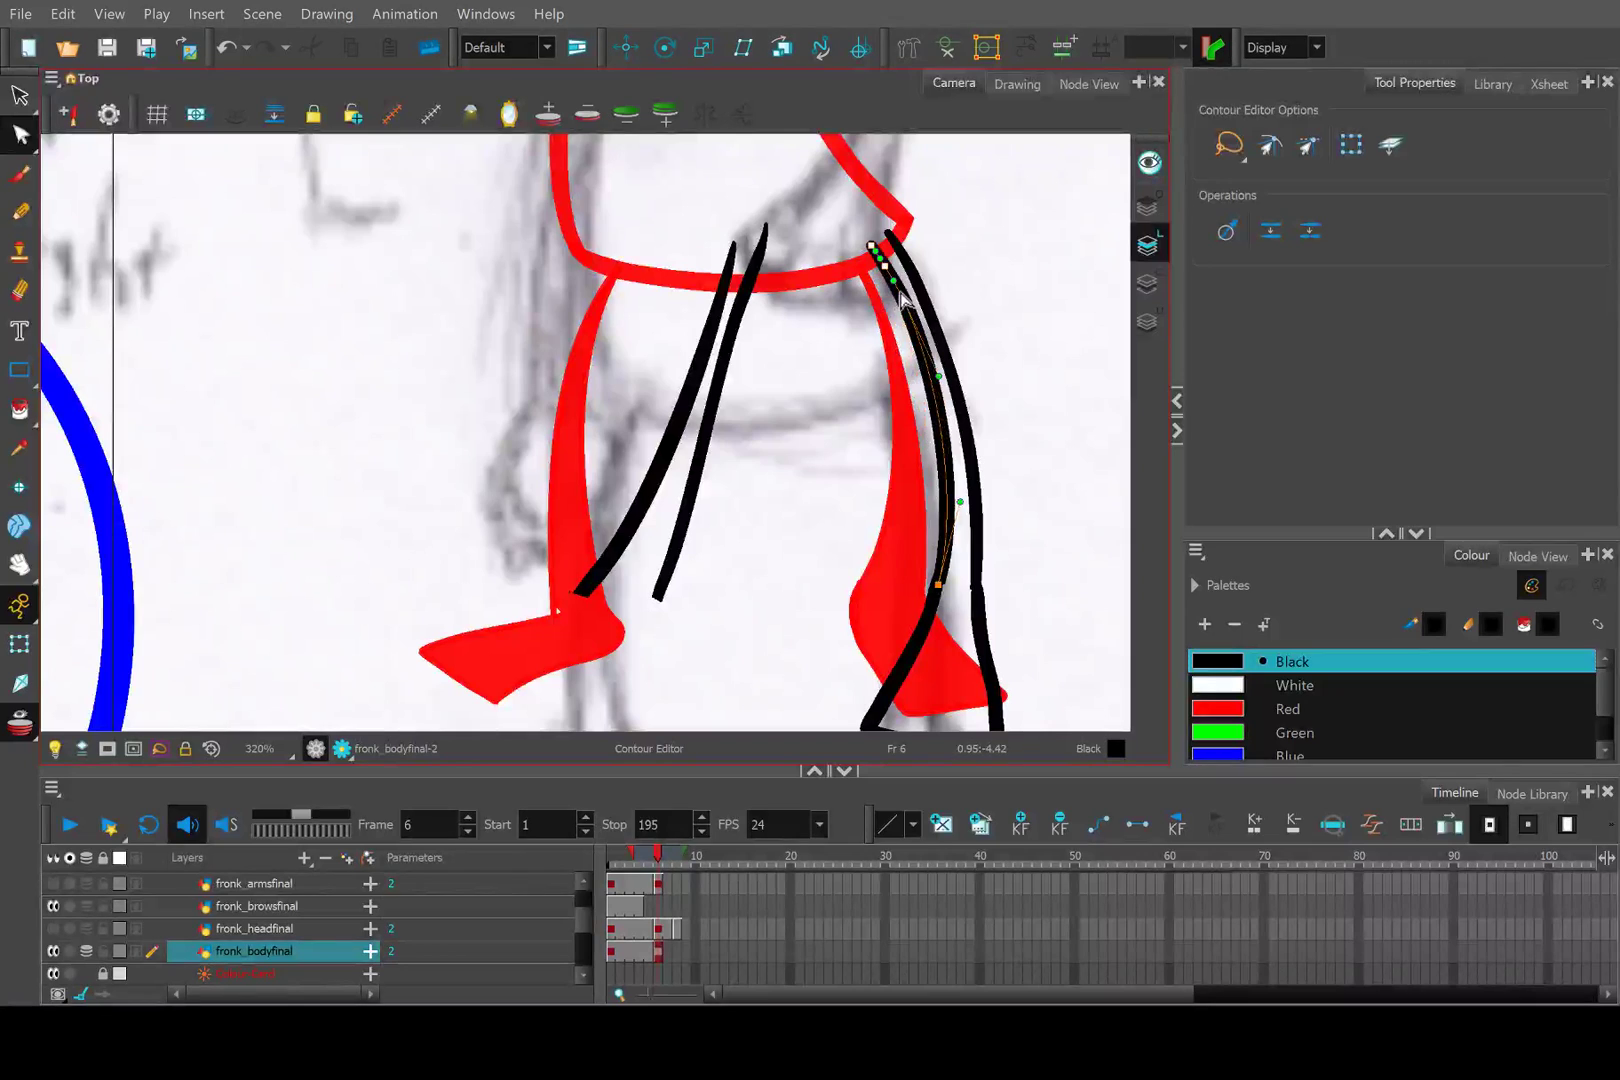
# Return to frame 1 and play back the scene from the start.
pyautogui.scroll(-5, 738, 531)
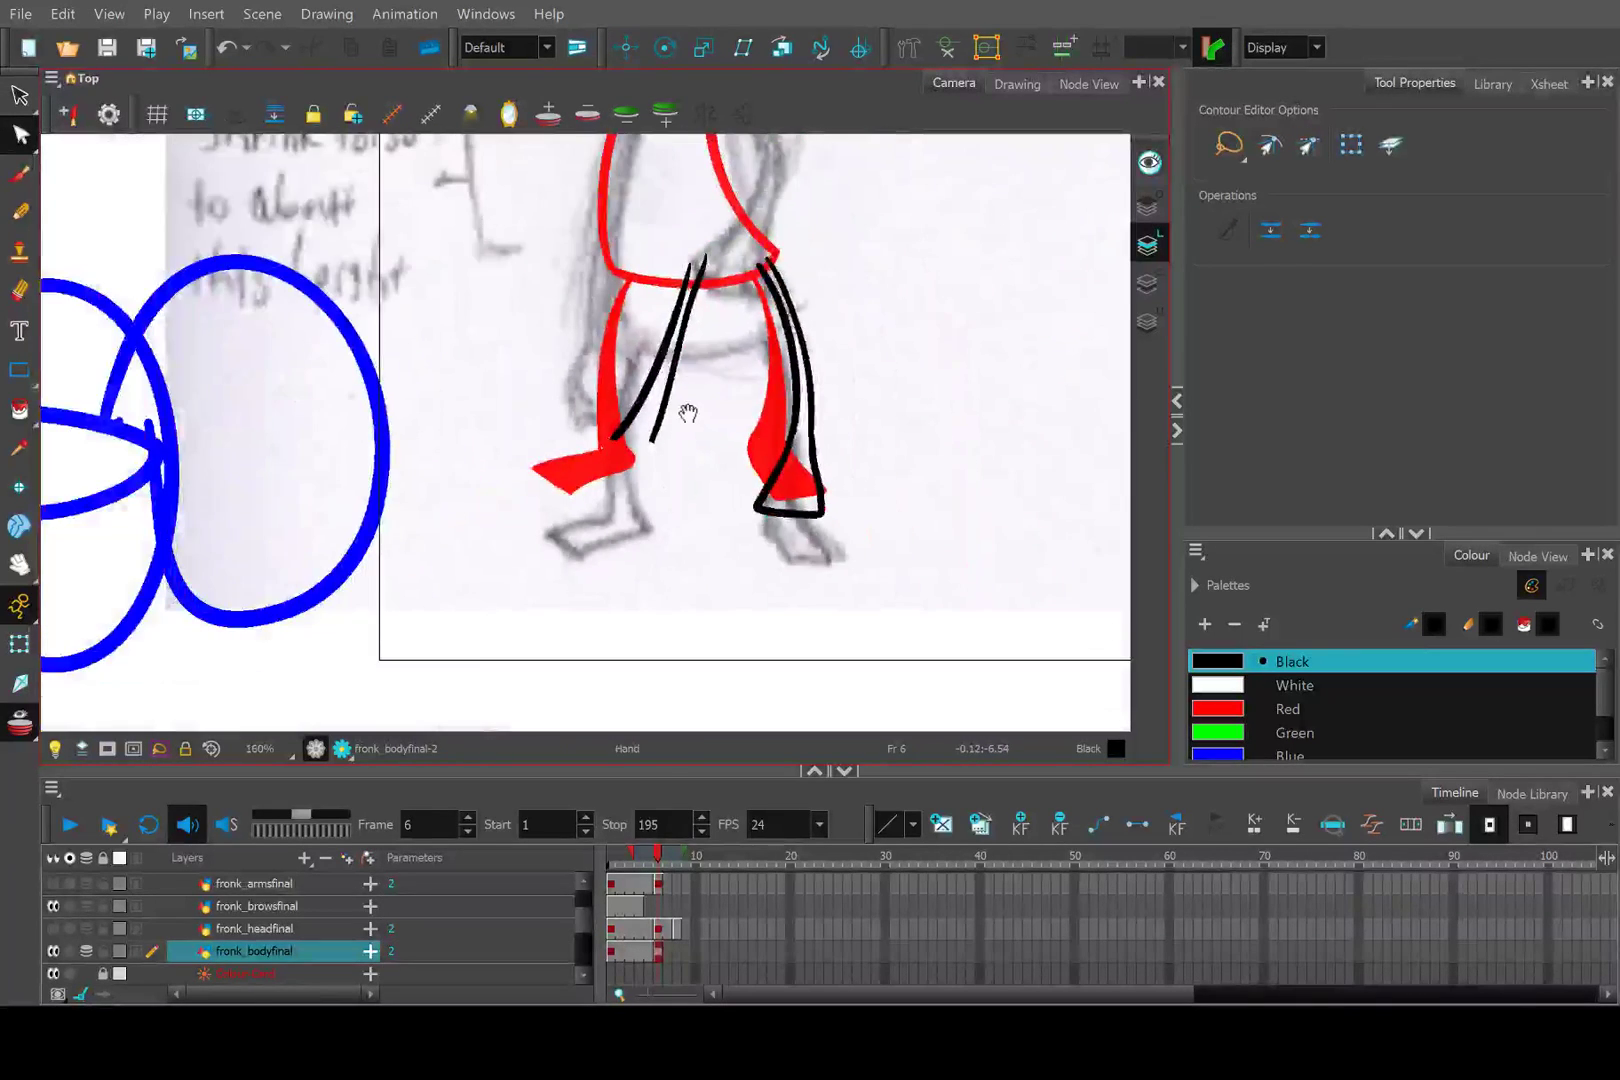
pyautogui.scroll(-2, 681, 406)
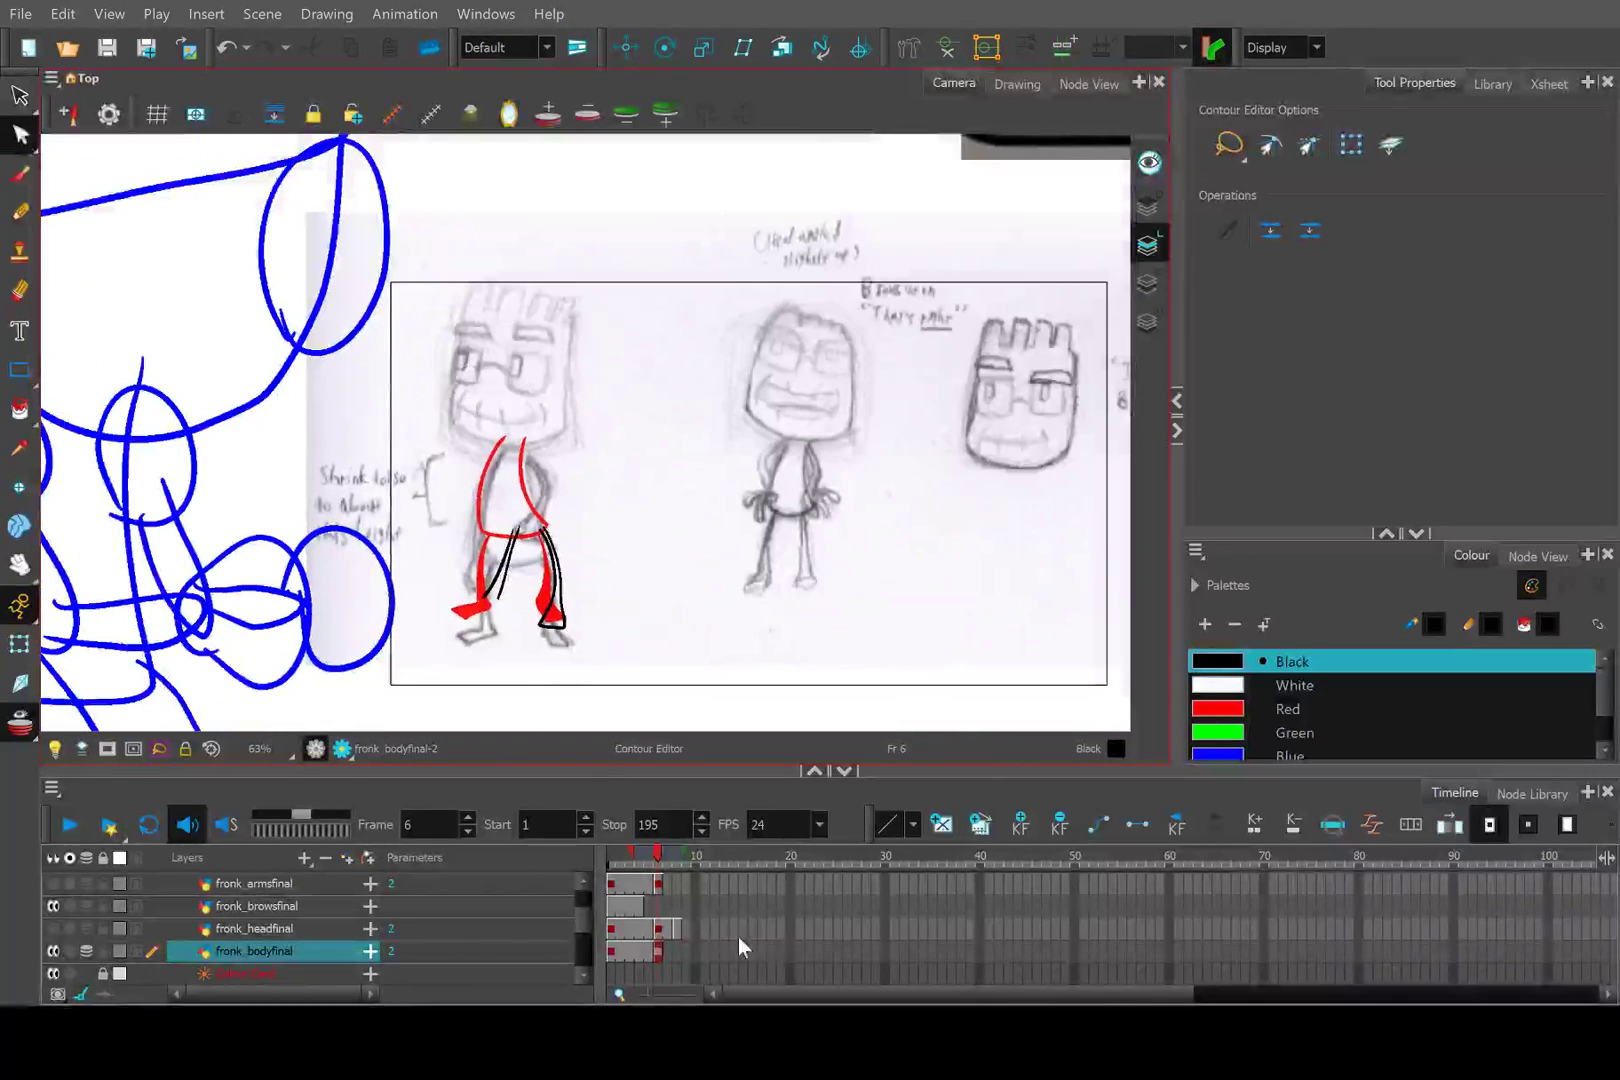
pyautogui.click(790, 858)
pyautogui.hotkey('shift', ',')
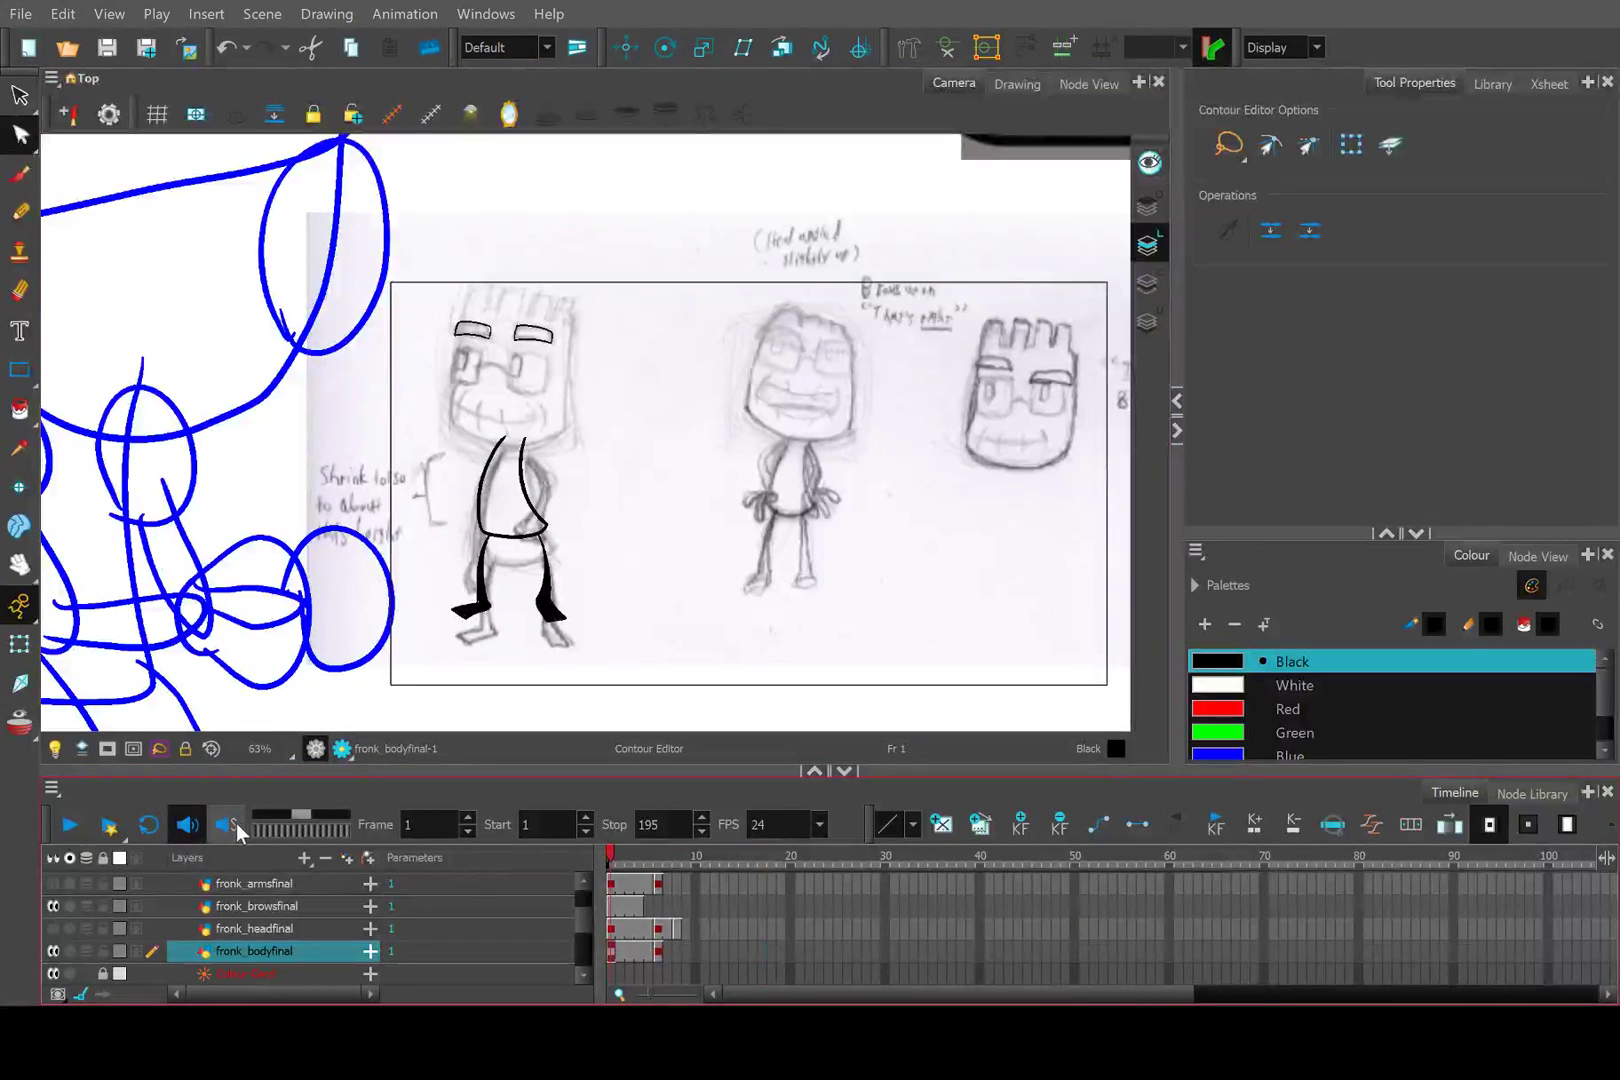
pyautogui.press('2')
pyautogui.press('2')
pyautogui.press('2')
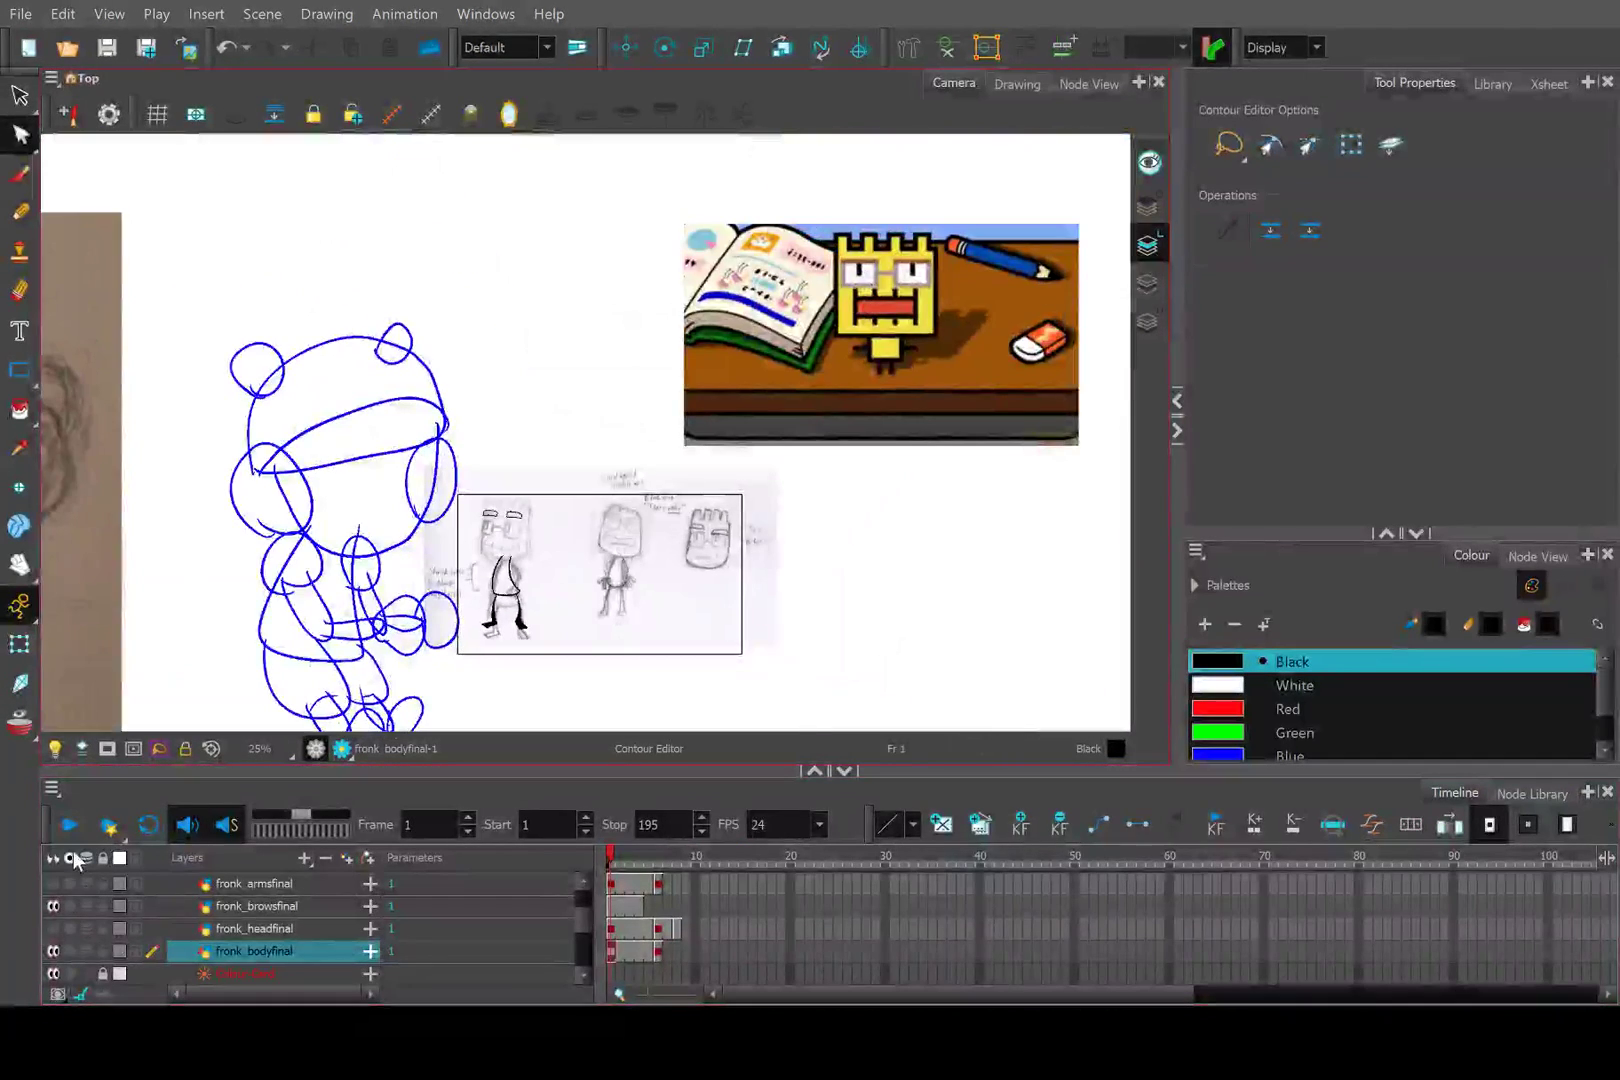
pyautogui.click(70, 824)
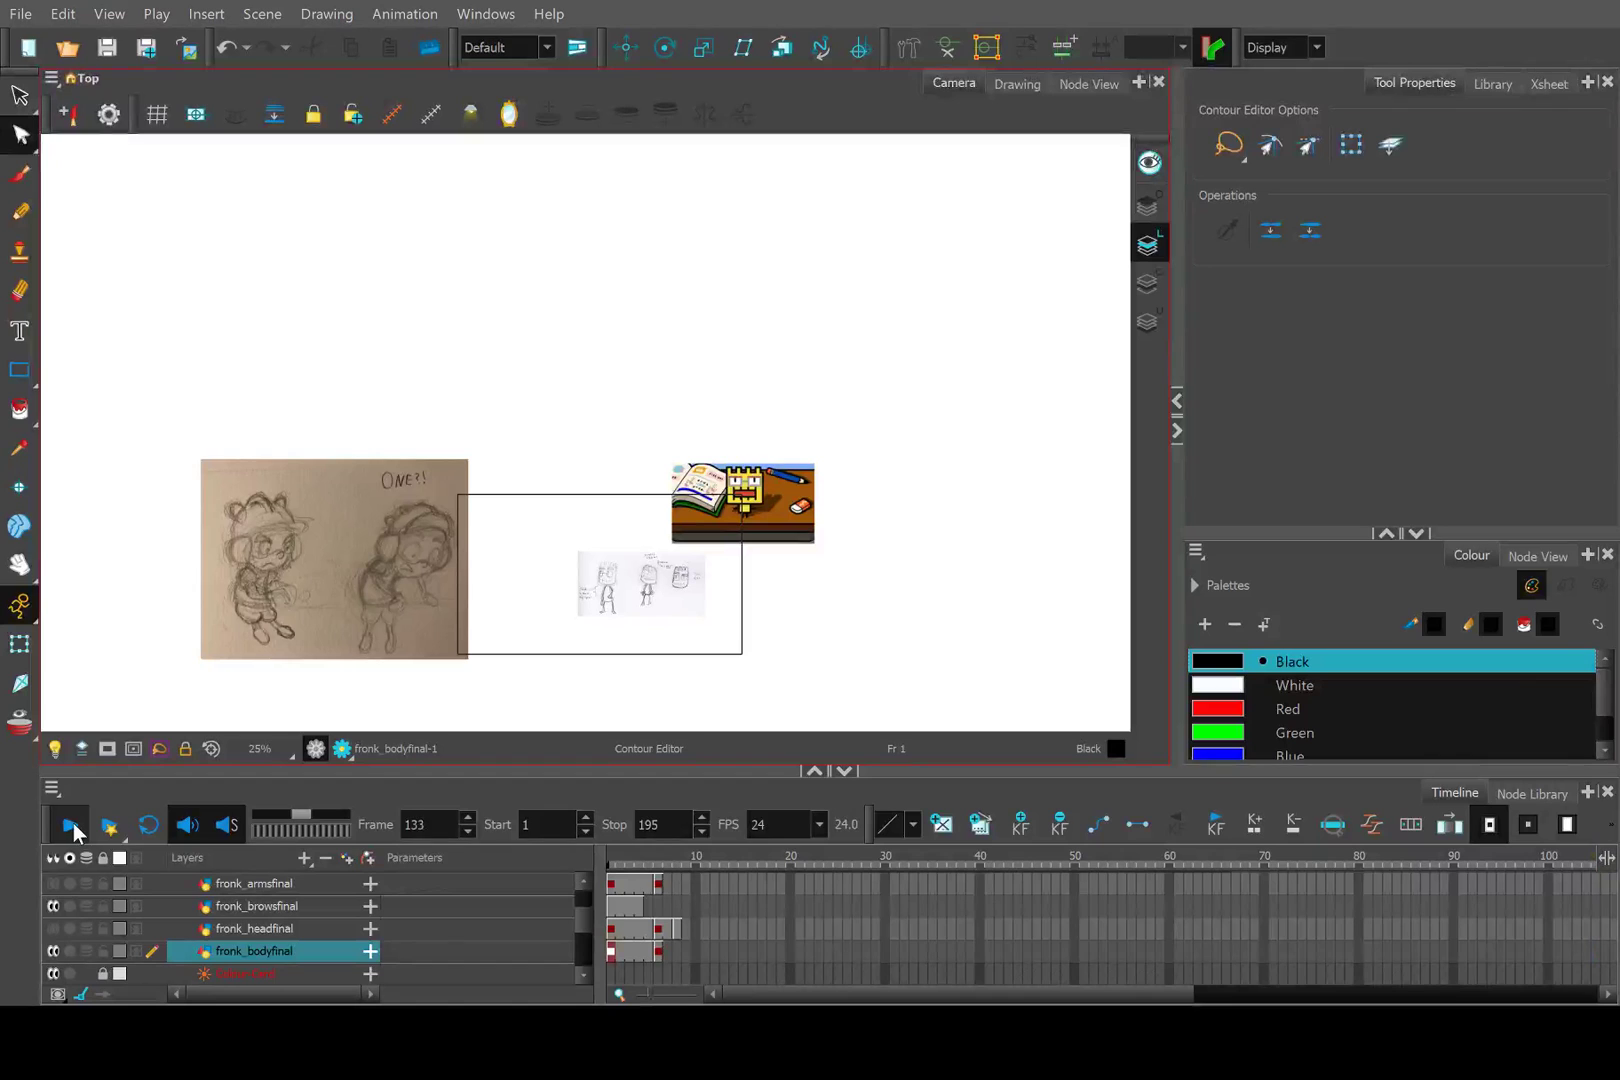
# Stop the playback and examine the pixel-art desk picture and the pencil sketch sheet.
pyautogui.click(71, 824)
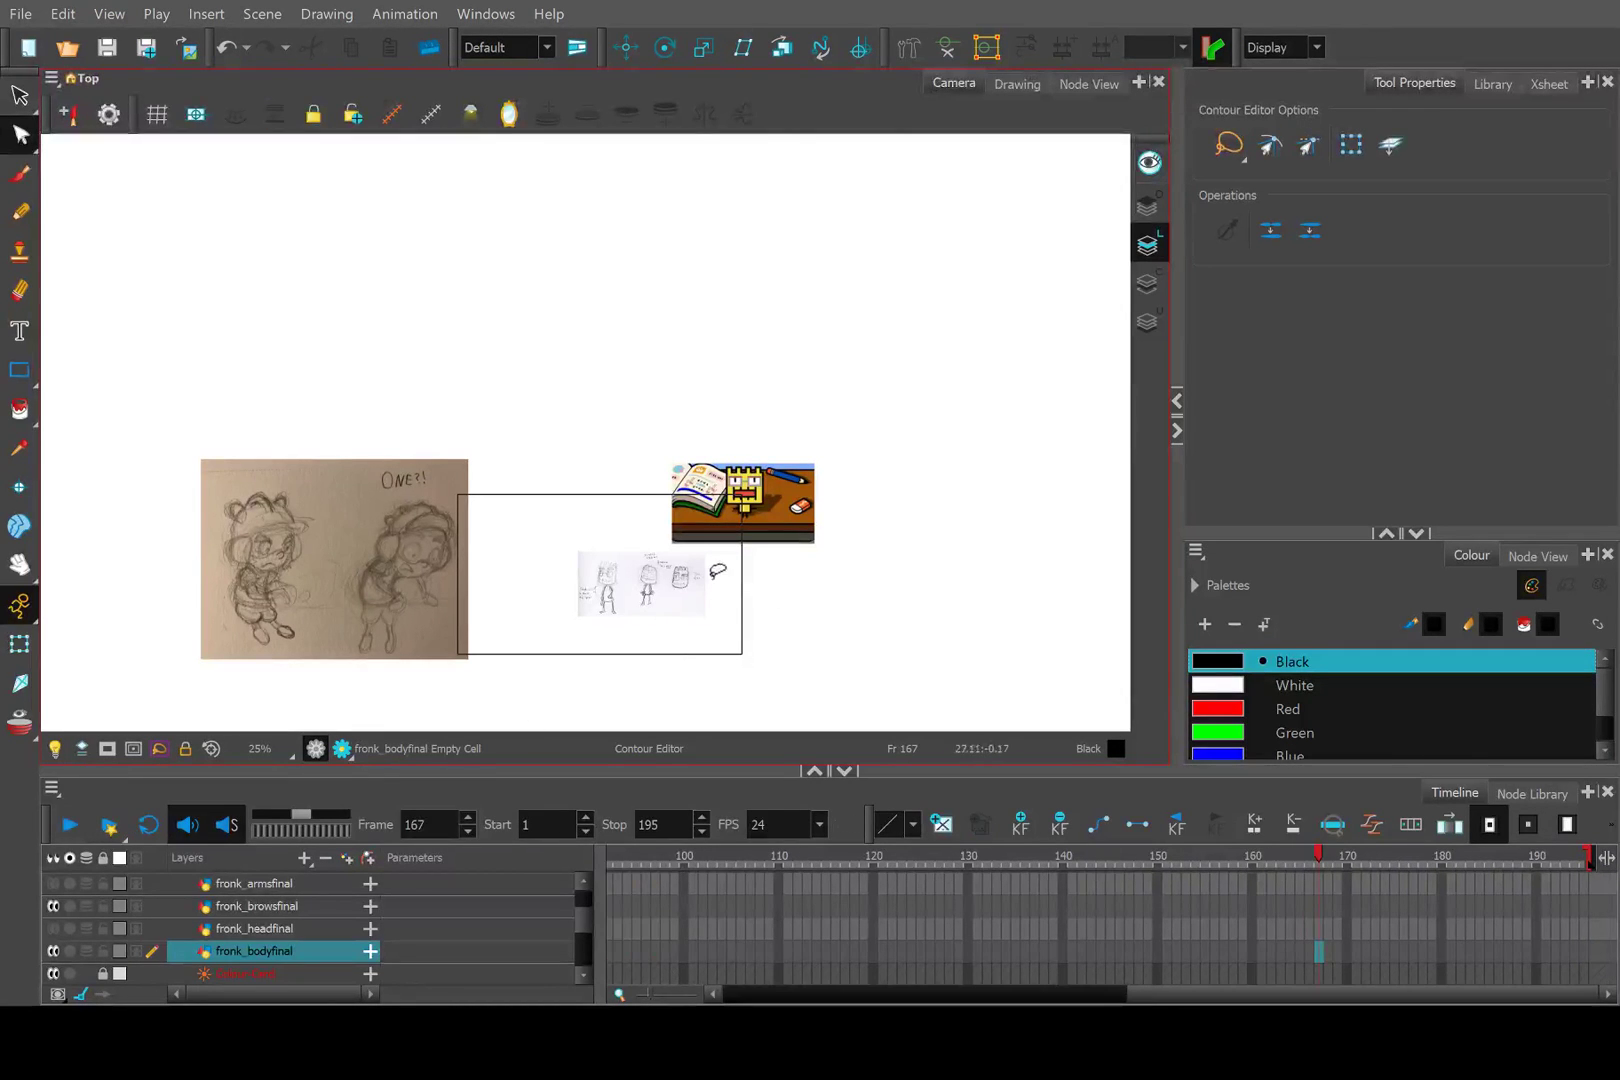
pyautogui.scroll(2, 708, 515)
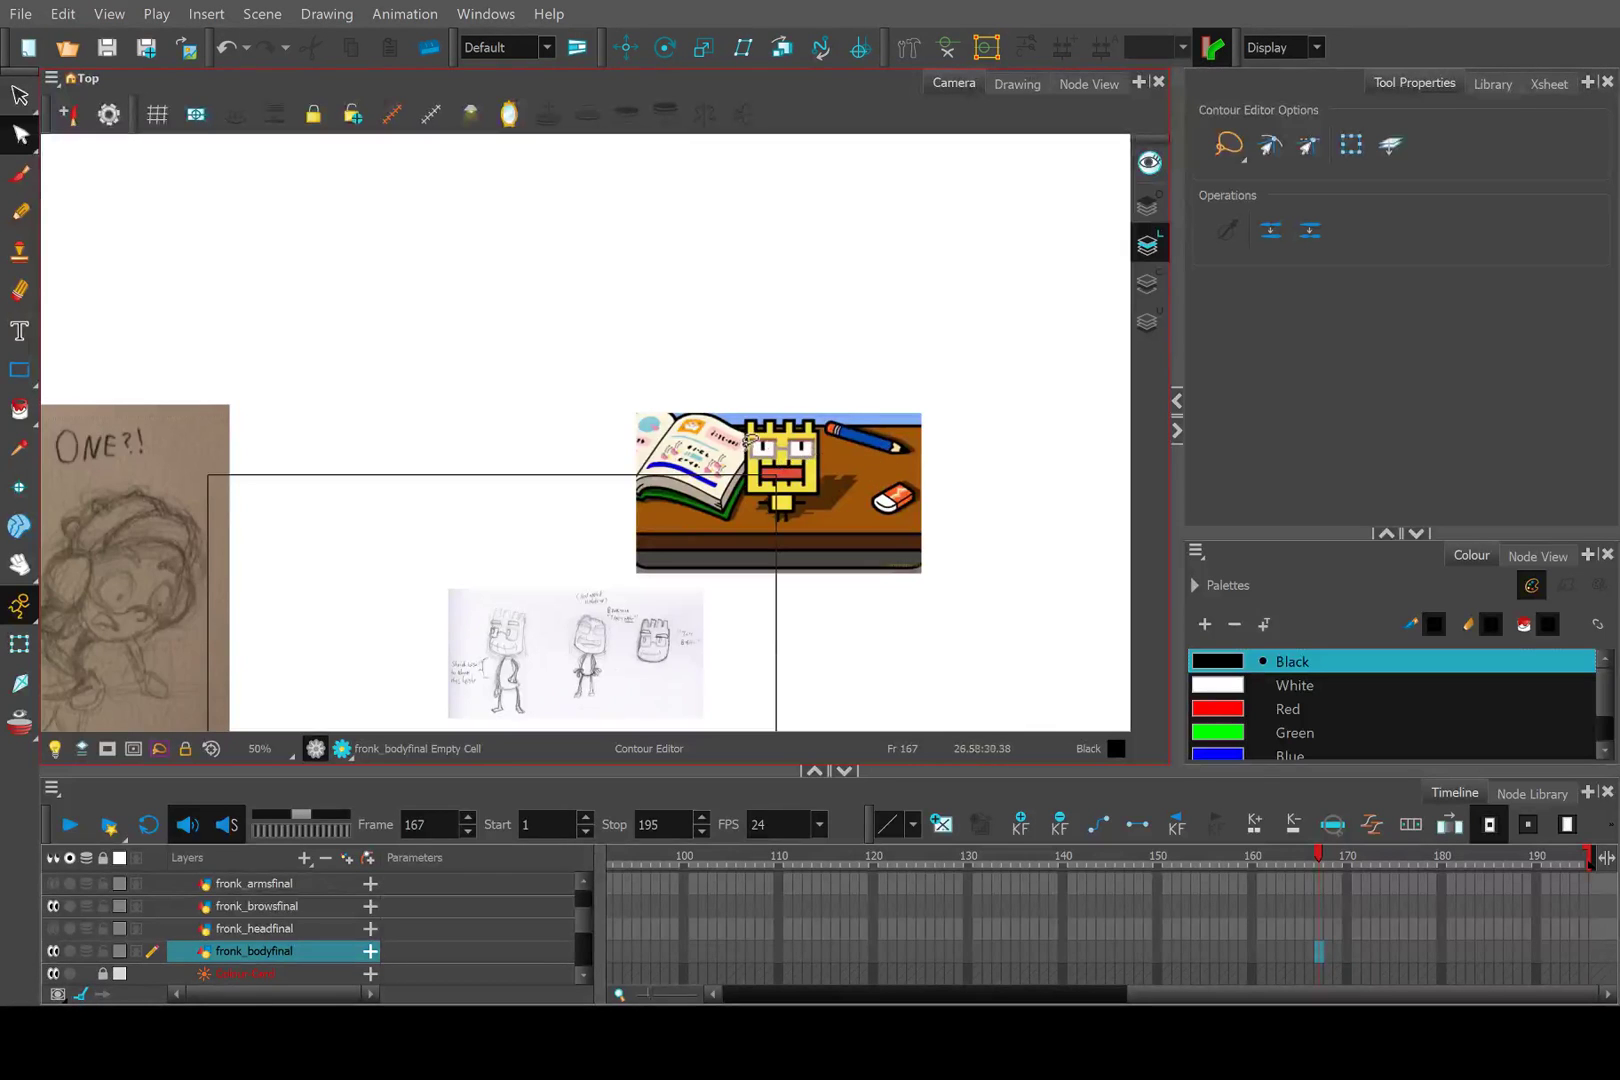
pyautogui.scroll(1, 743, 441)
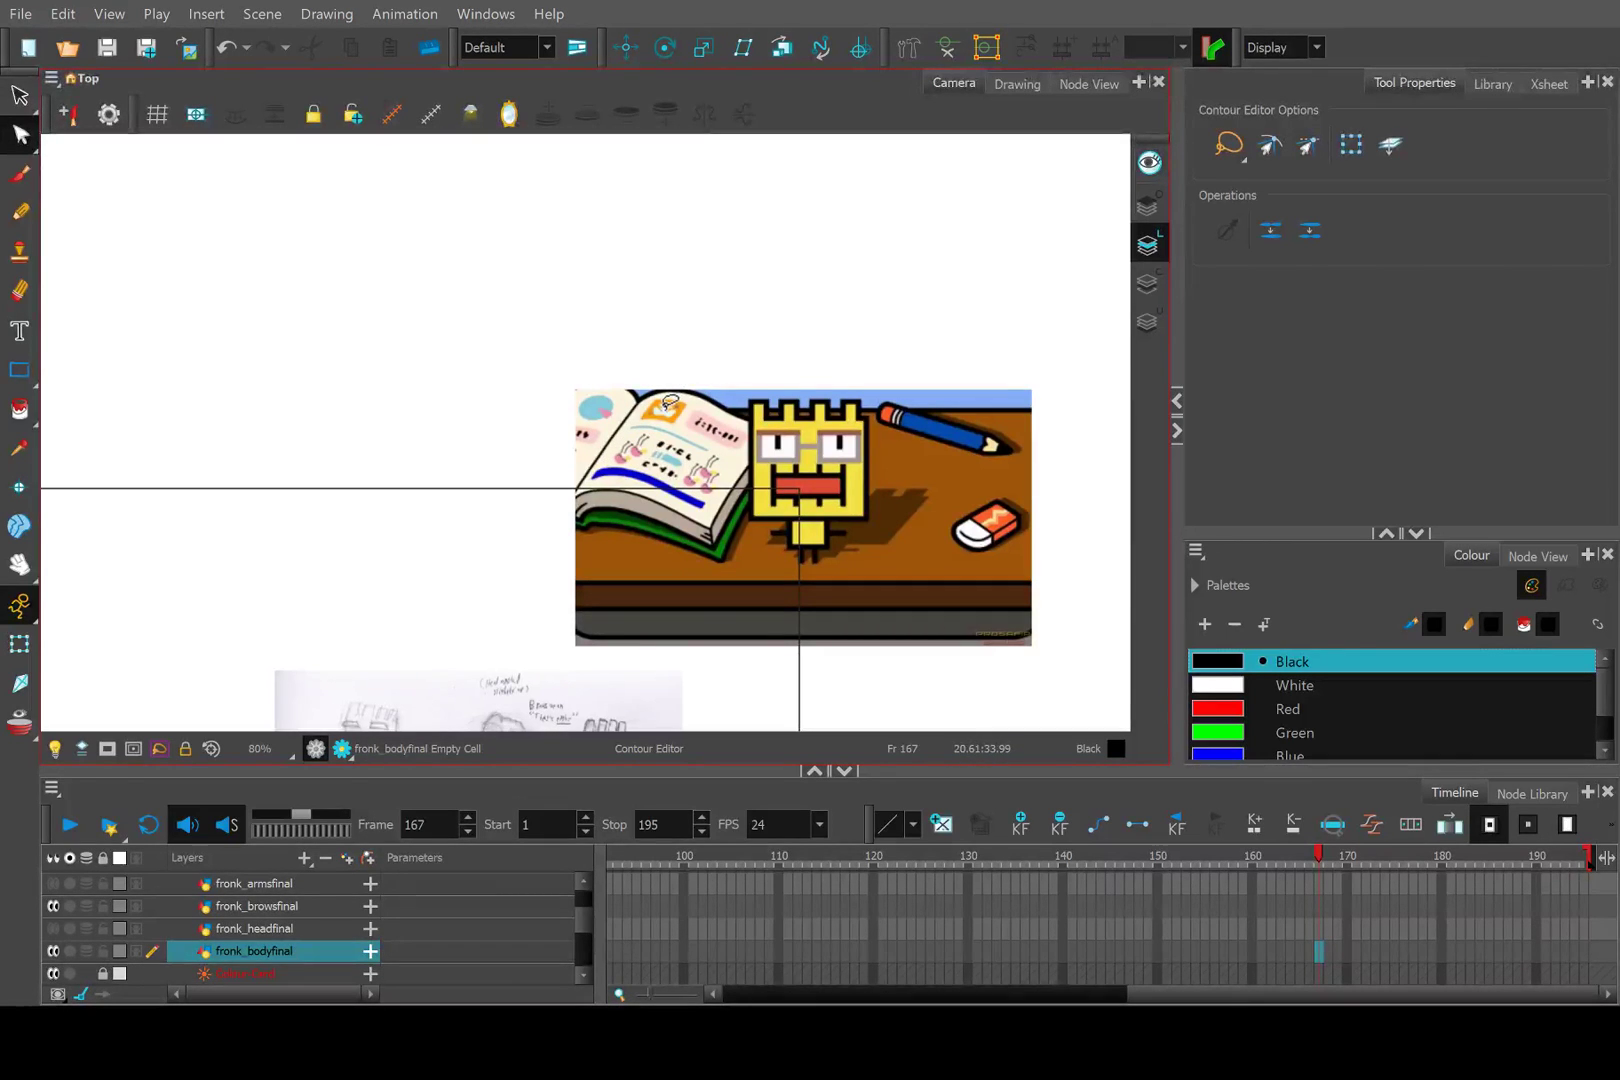
pyautogui.moveTo(562, 504); pyautogui.dragTo(679, 300)
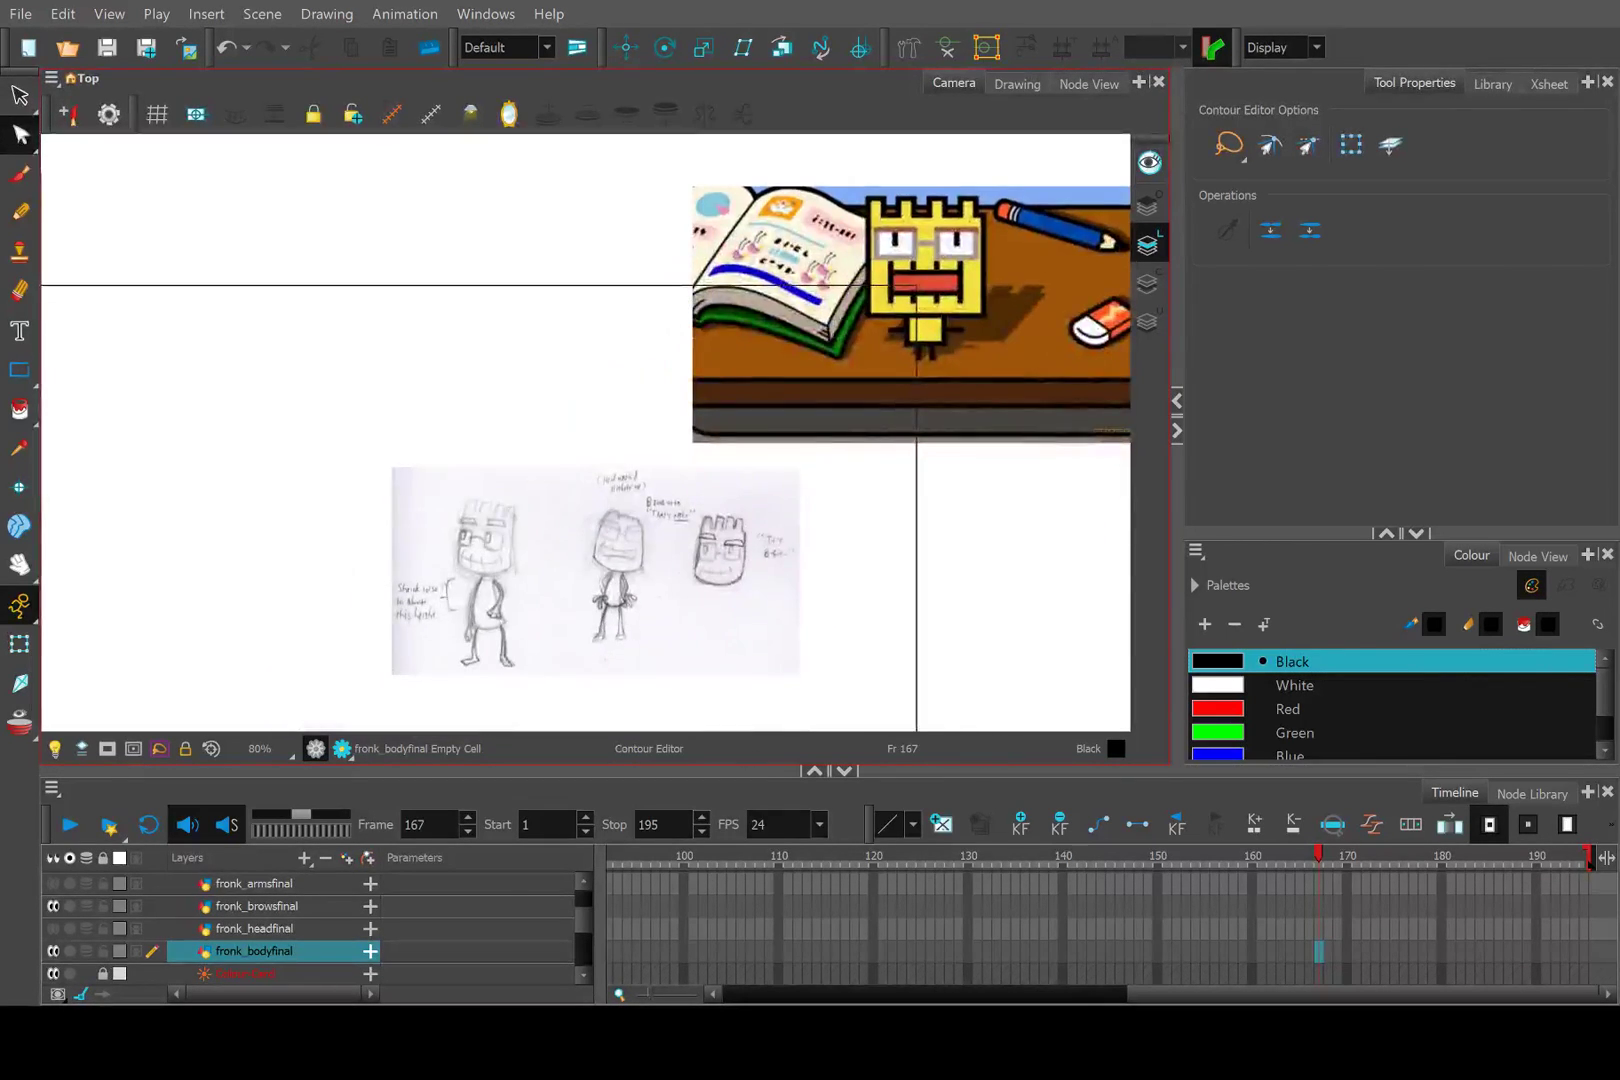
pyautogui.click(789, 988)
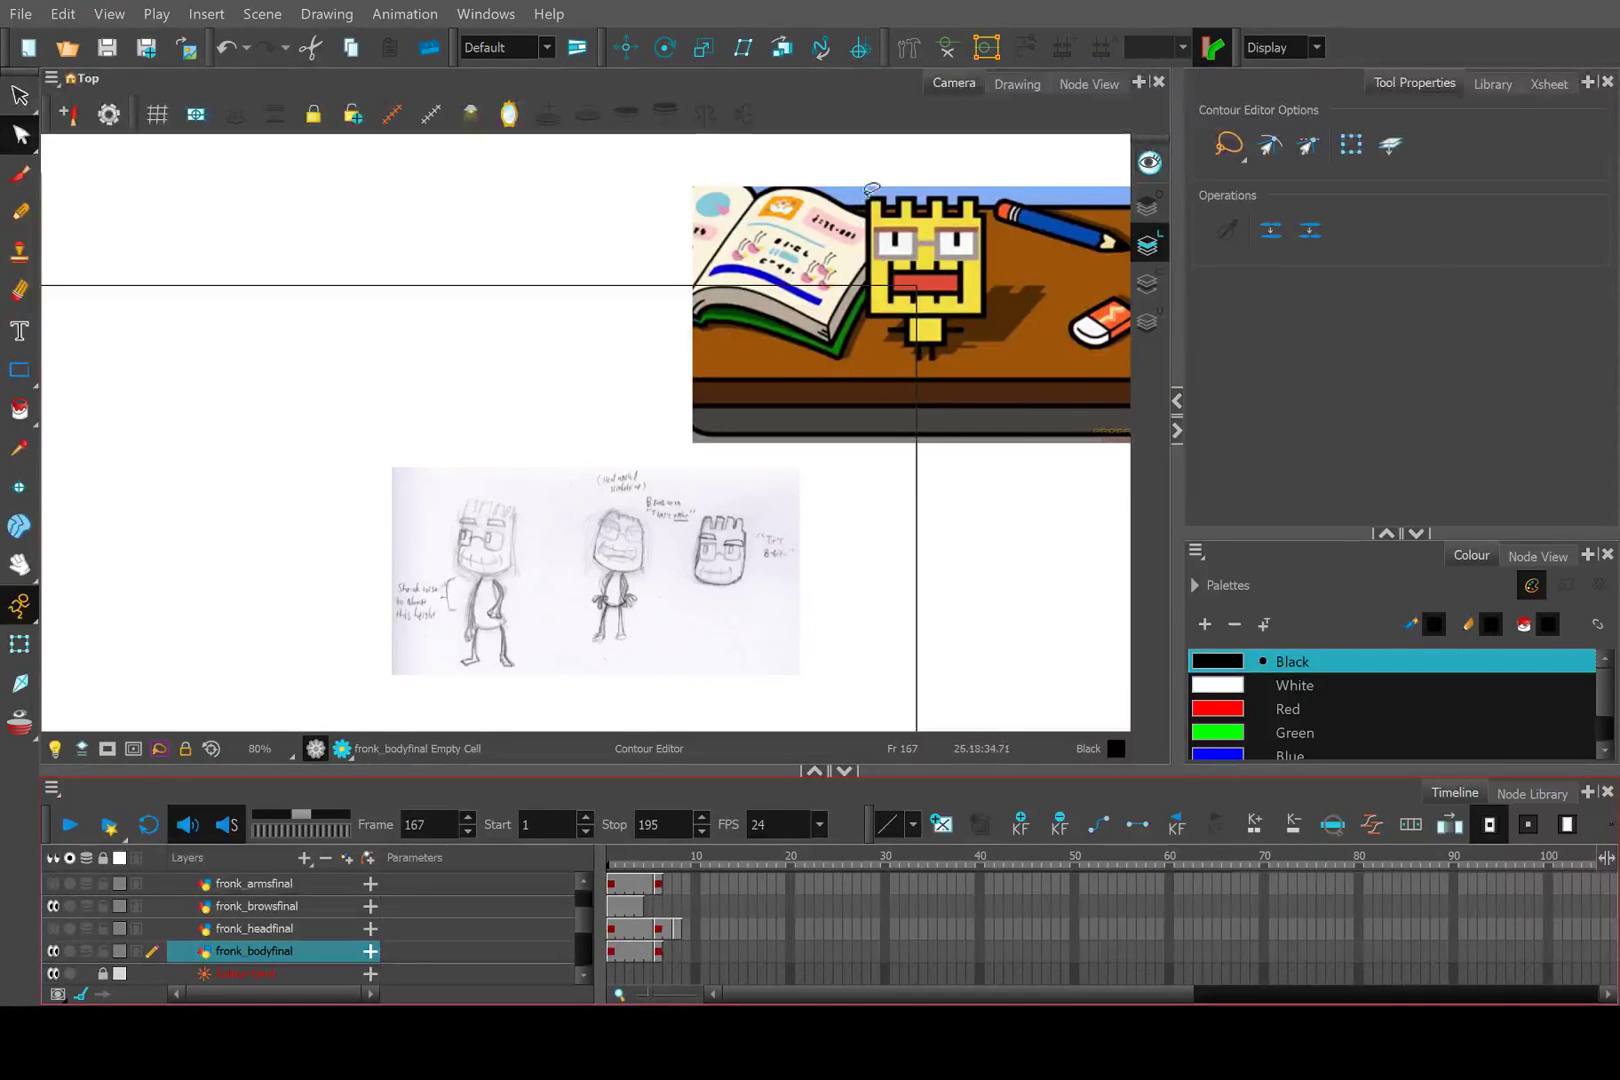
# Go to frame 6 and lower the upper end of the left leg's inner line with the Contour Editor, level with the outer line.
pyautogui.click(657, 860)
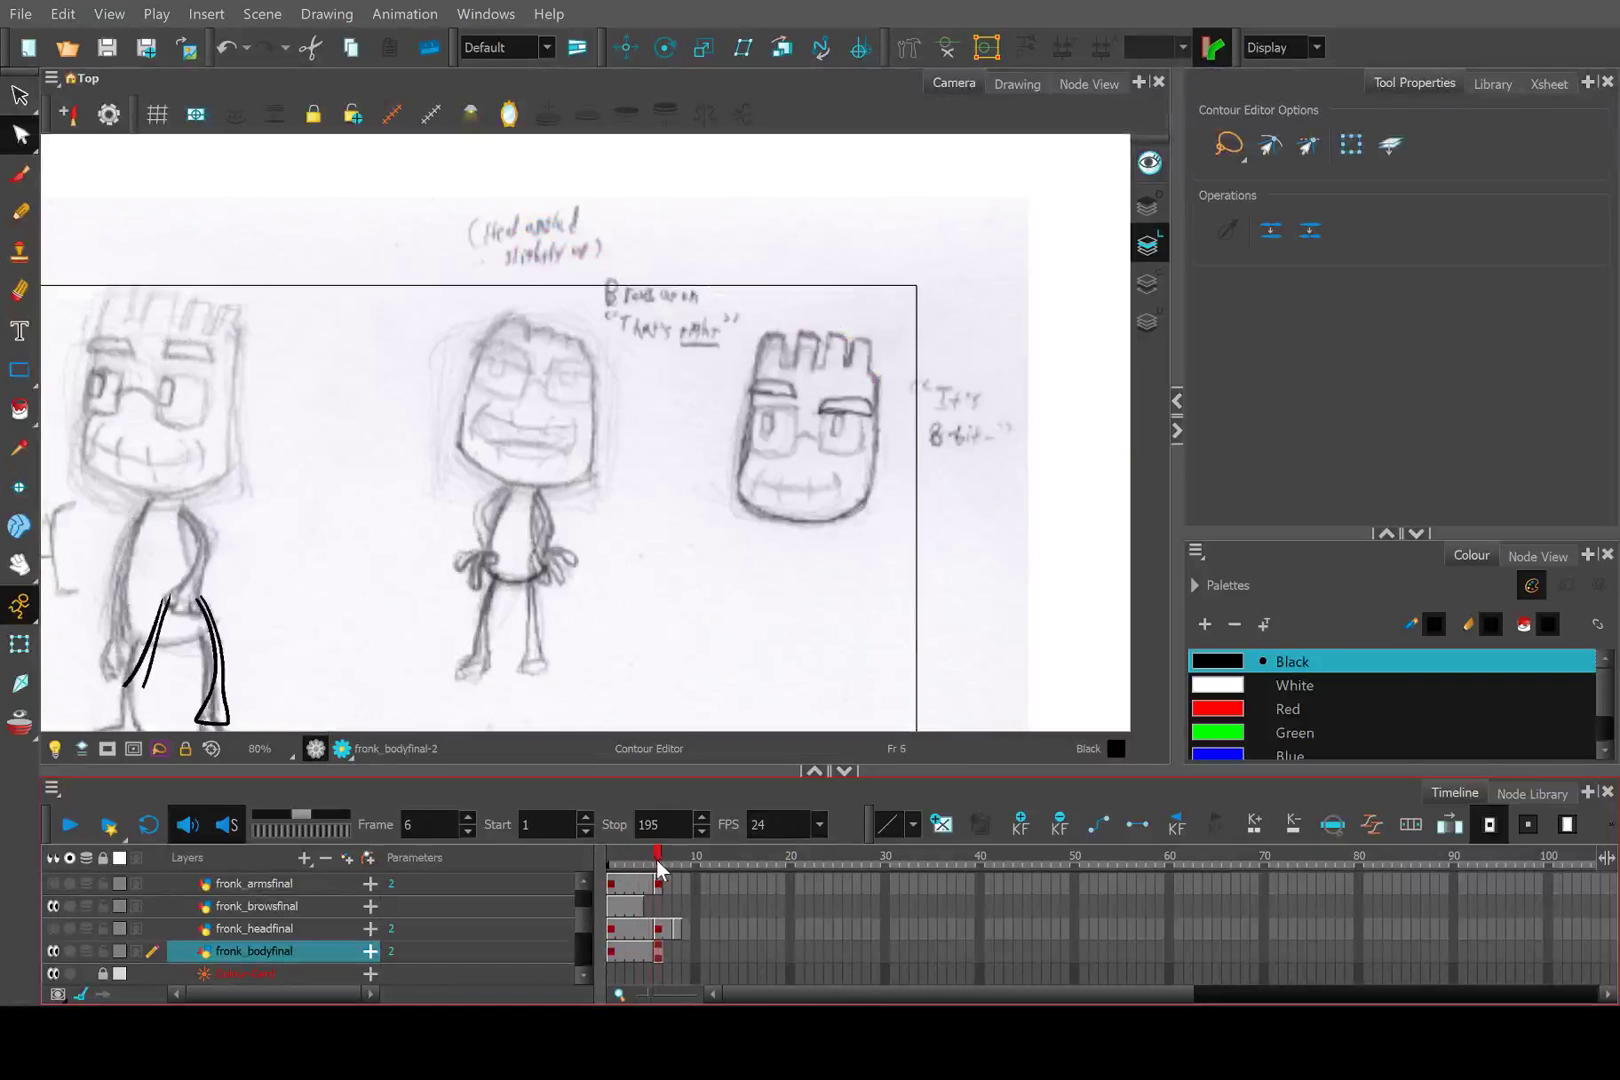
pyautogui.scroll(-2, 581, 611)
pyautogui.hscroll(-4, 581, 611)
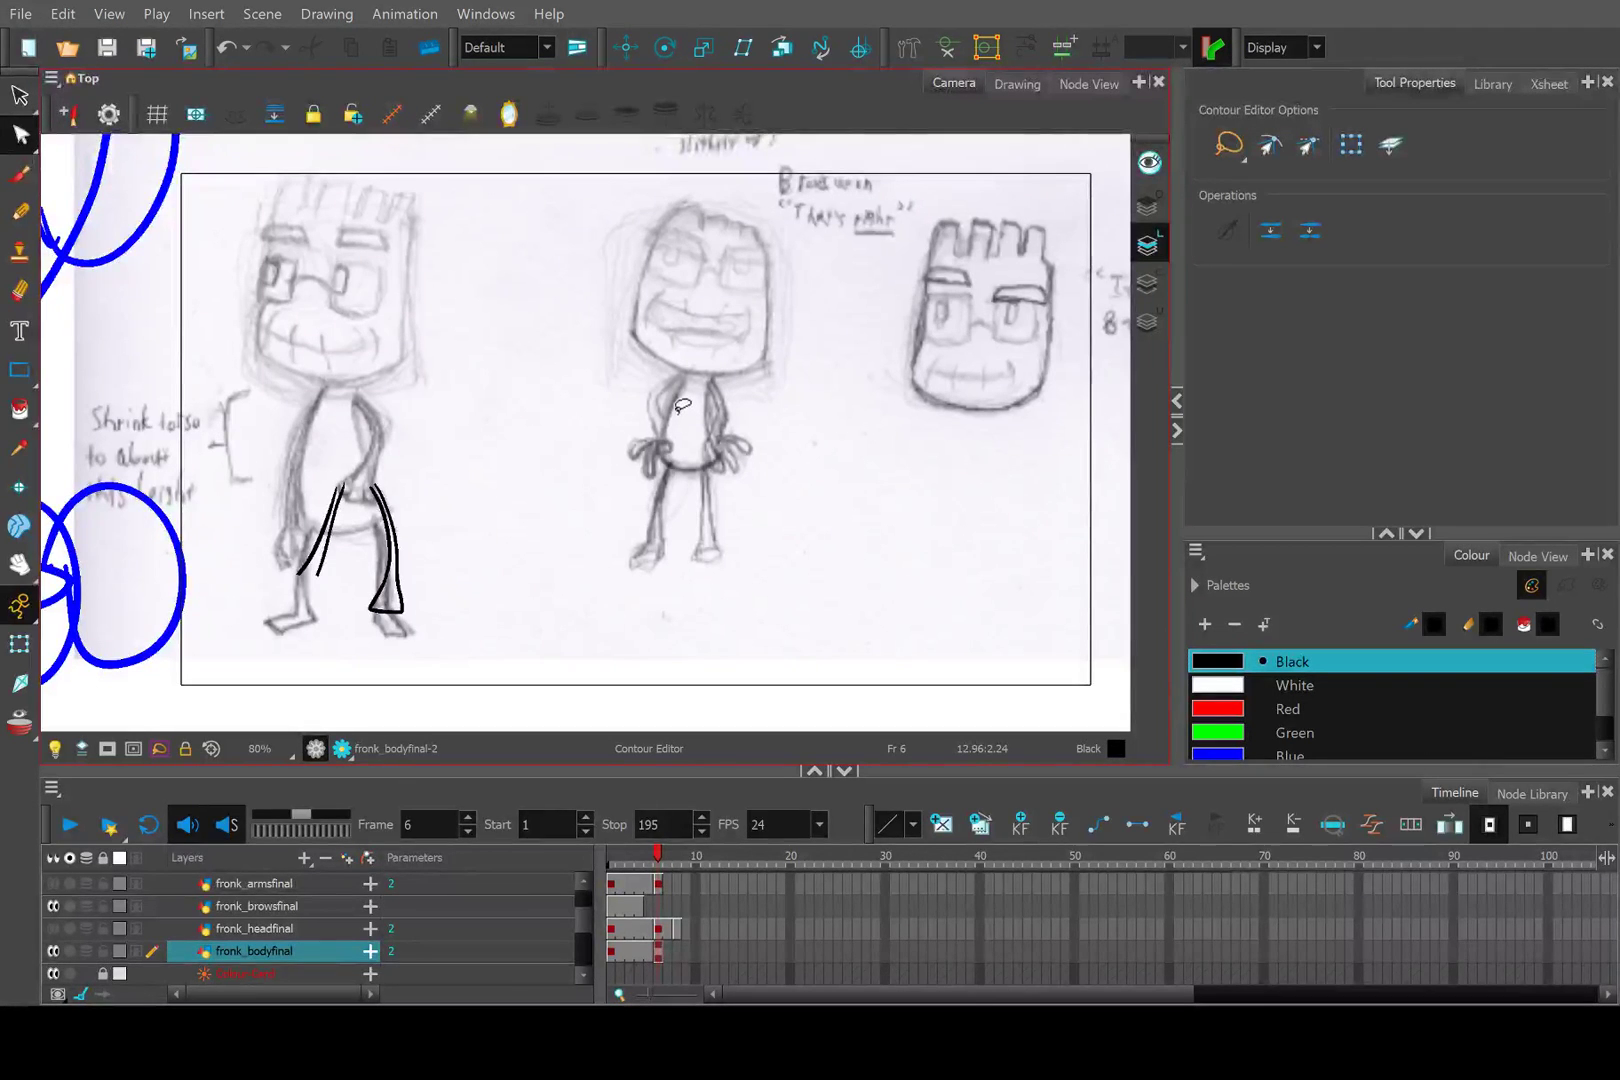
pyautogui.scroll(-5, 683, 405)
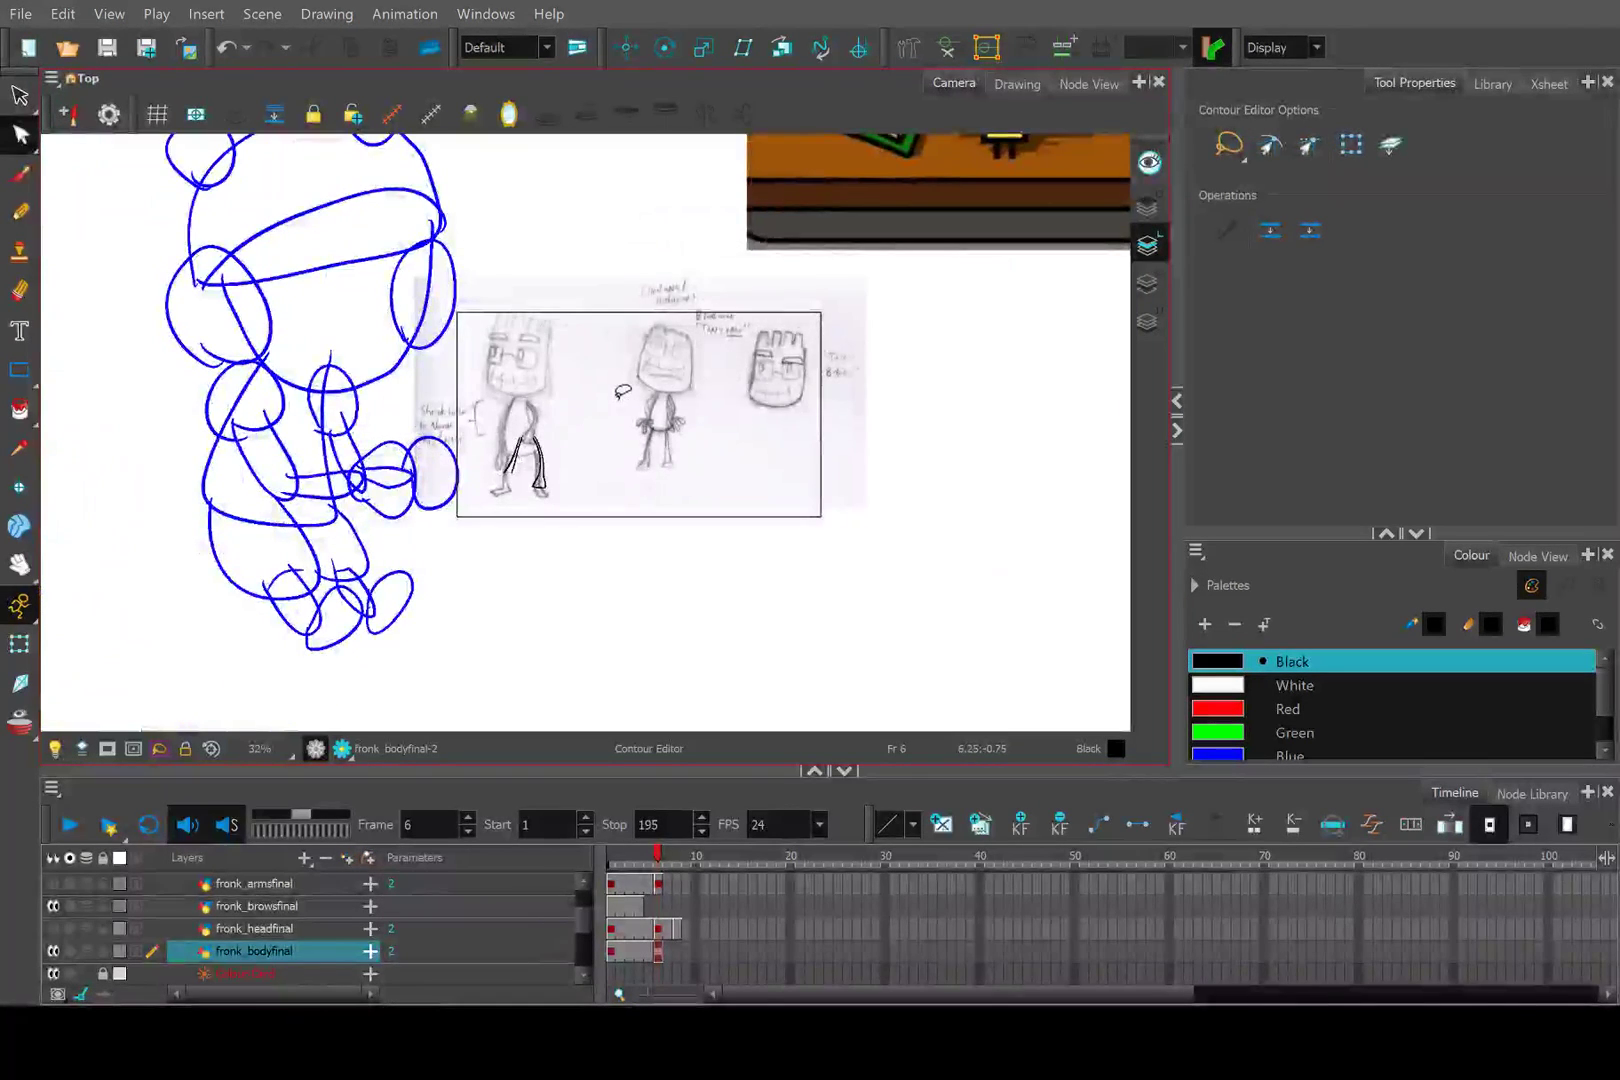
pyautogui.moveTo(569, 367); pyautogui.dragTo(535, 500)
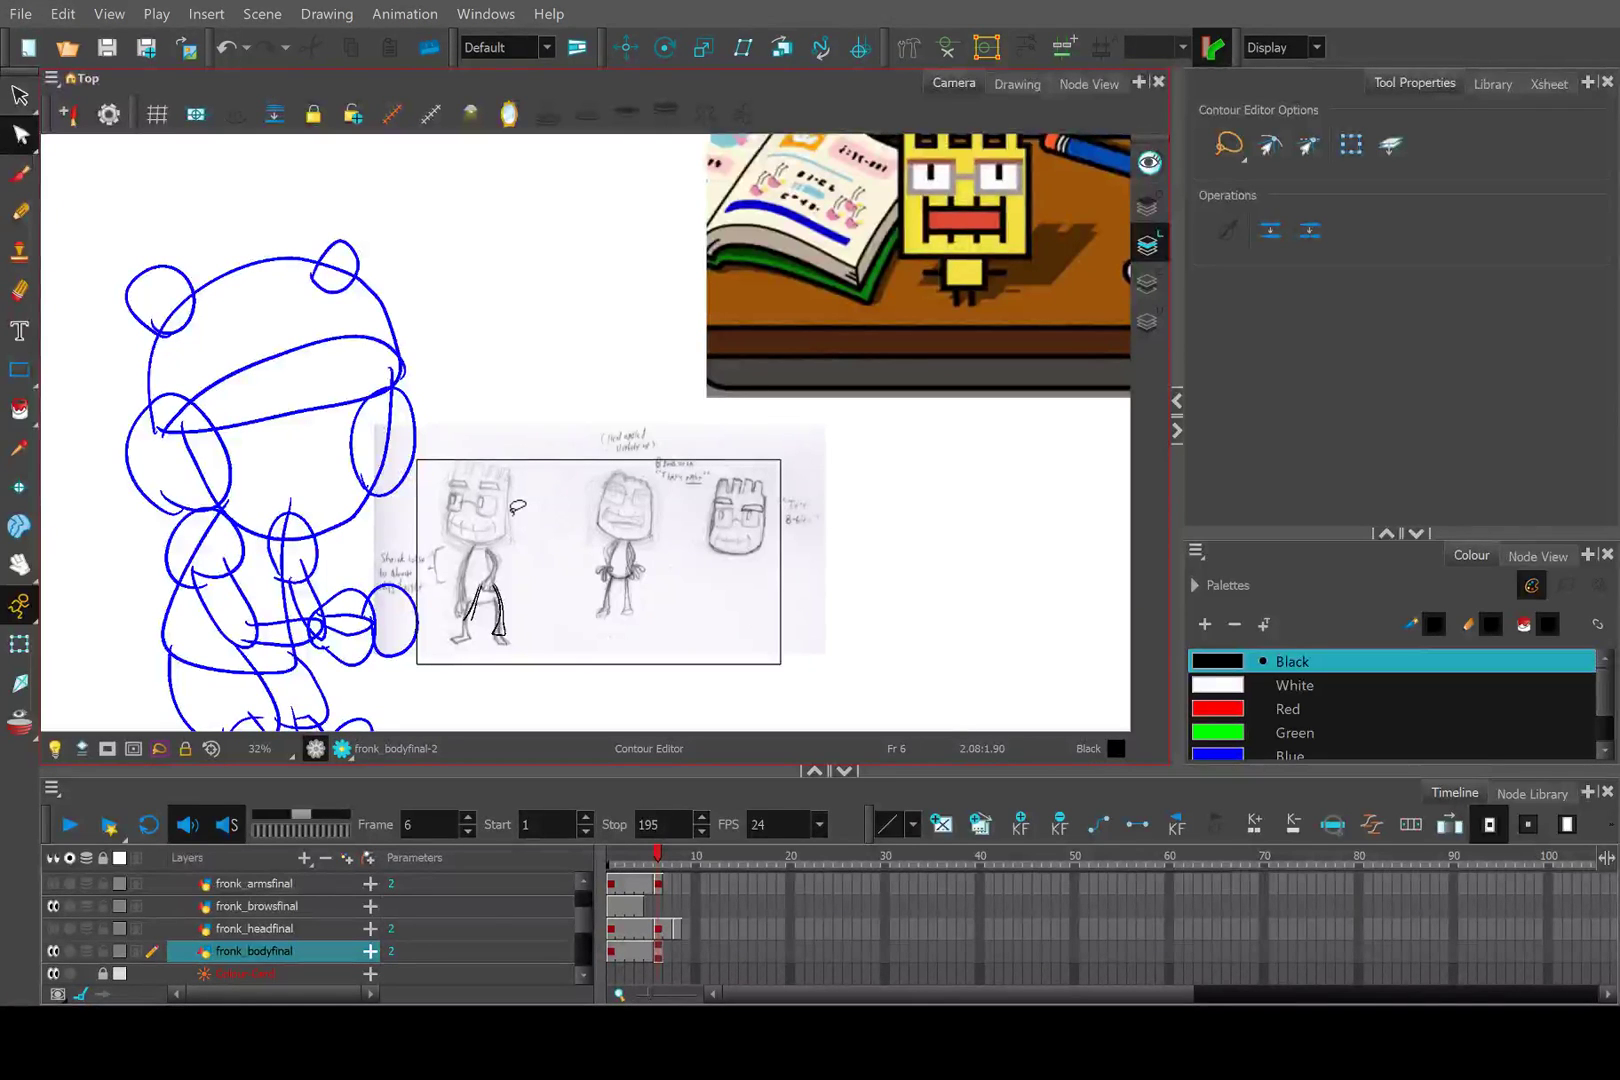
pyautogui.scroll(4, 488, 505)
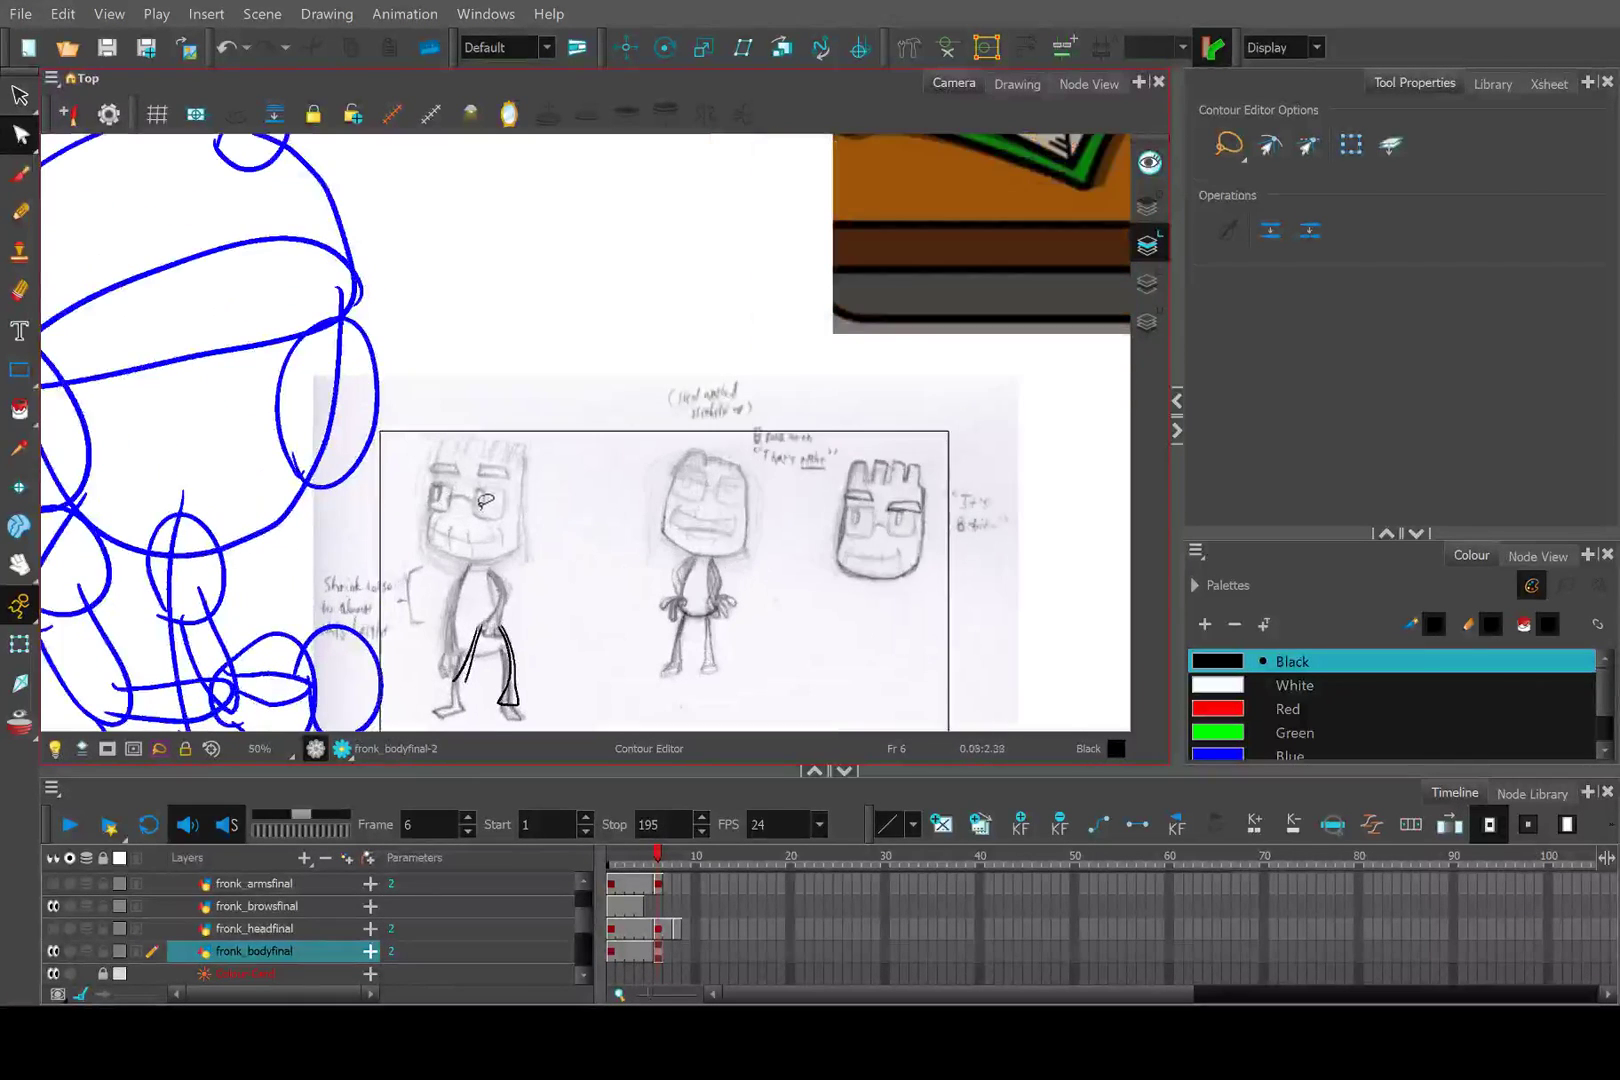
pyautogui.moveTo(618, 560); pyautogui.dragTo(636, 419)
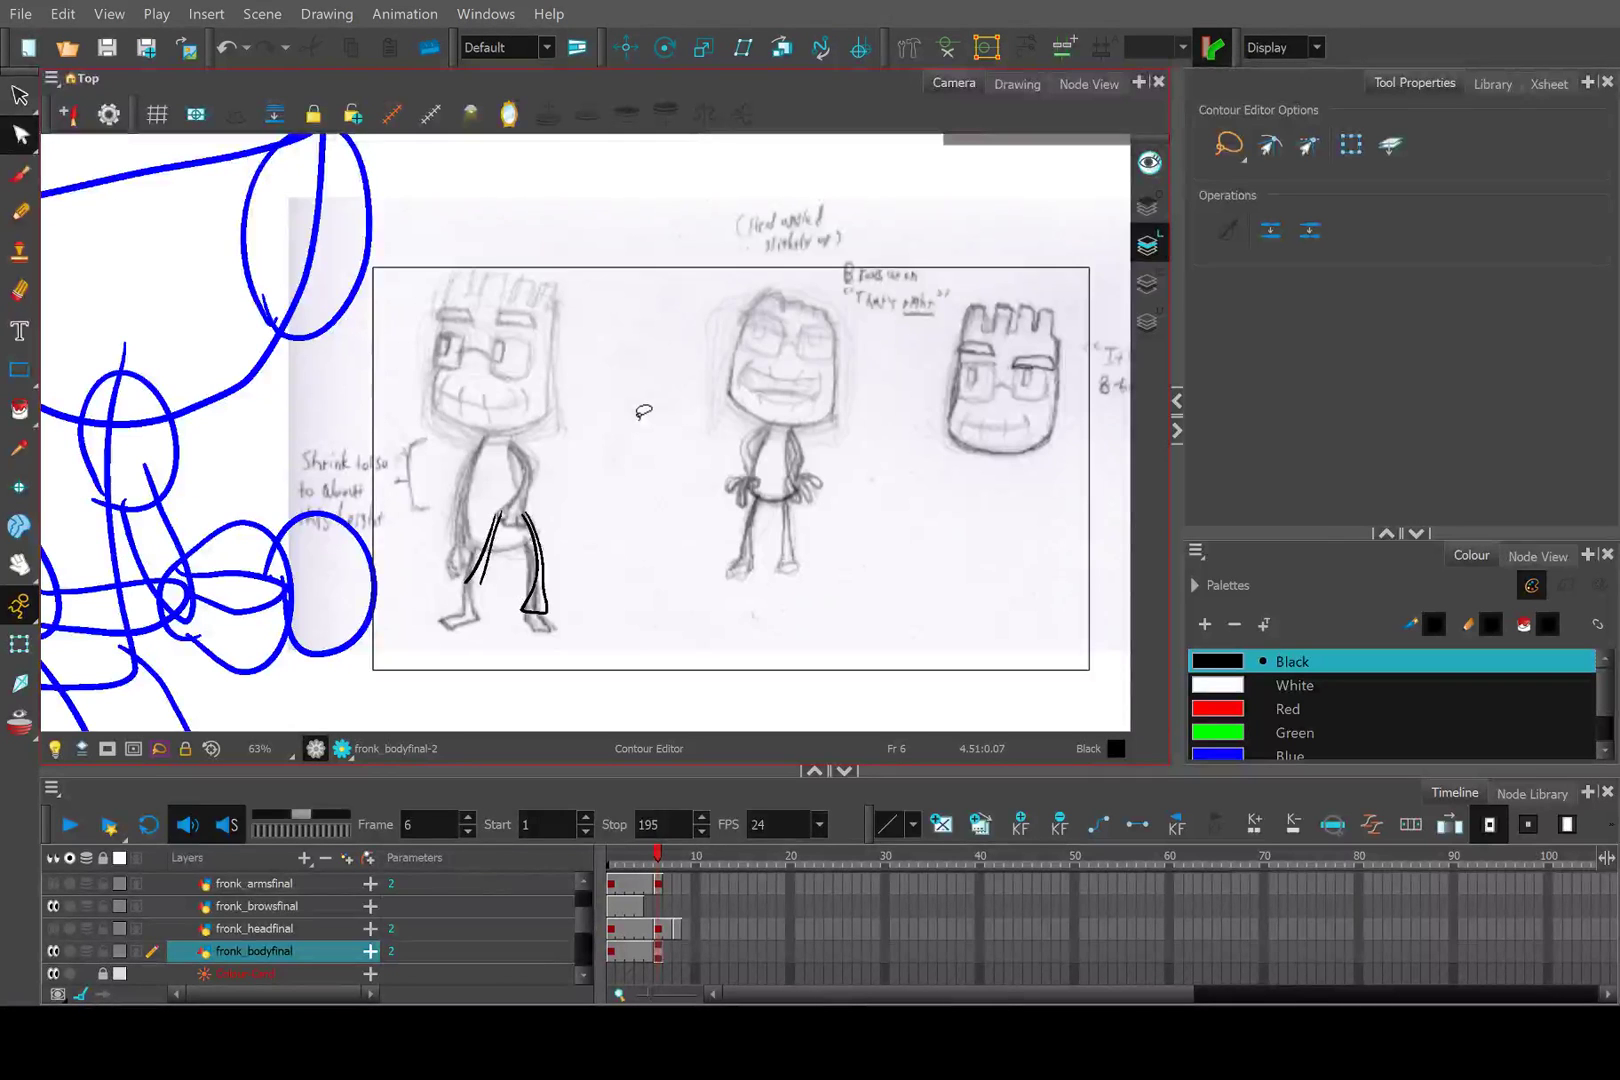
pyautogui.scroll(4, 500, 503)
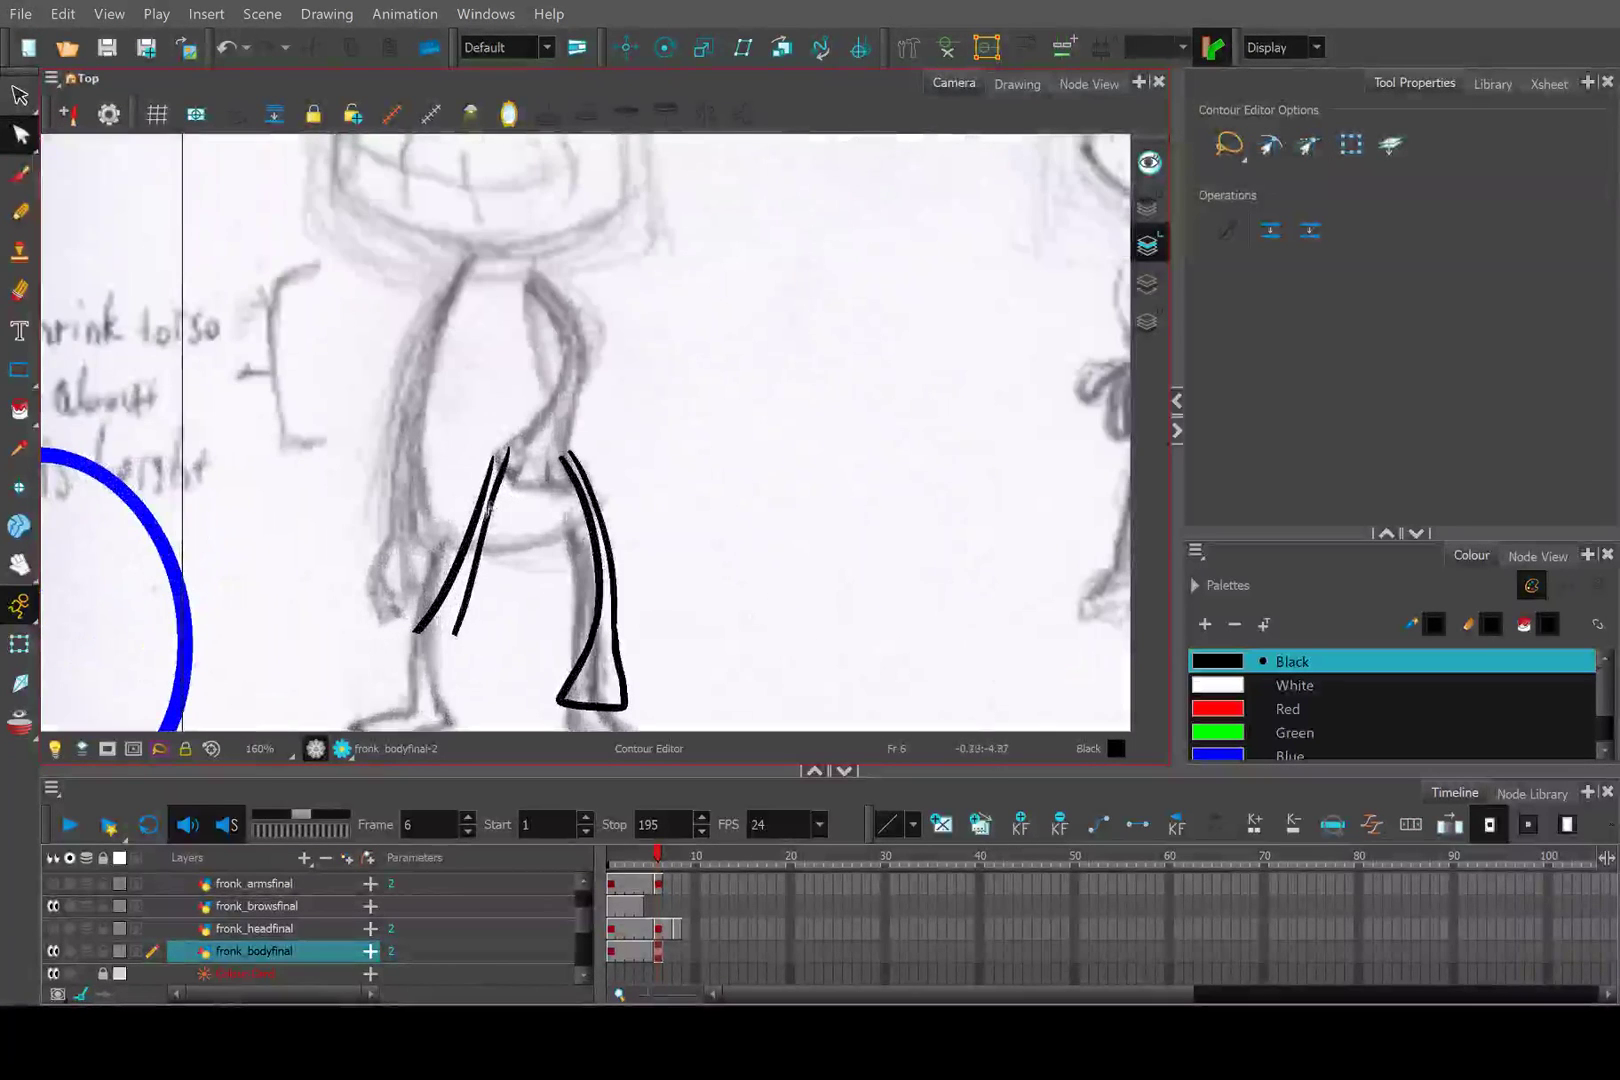
pyautogui.click(498, 503)
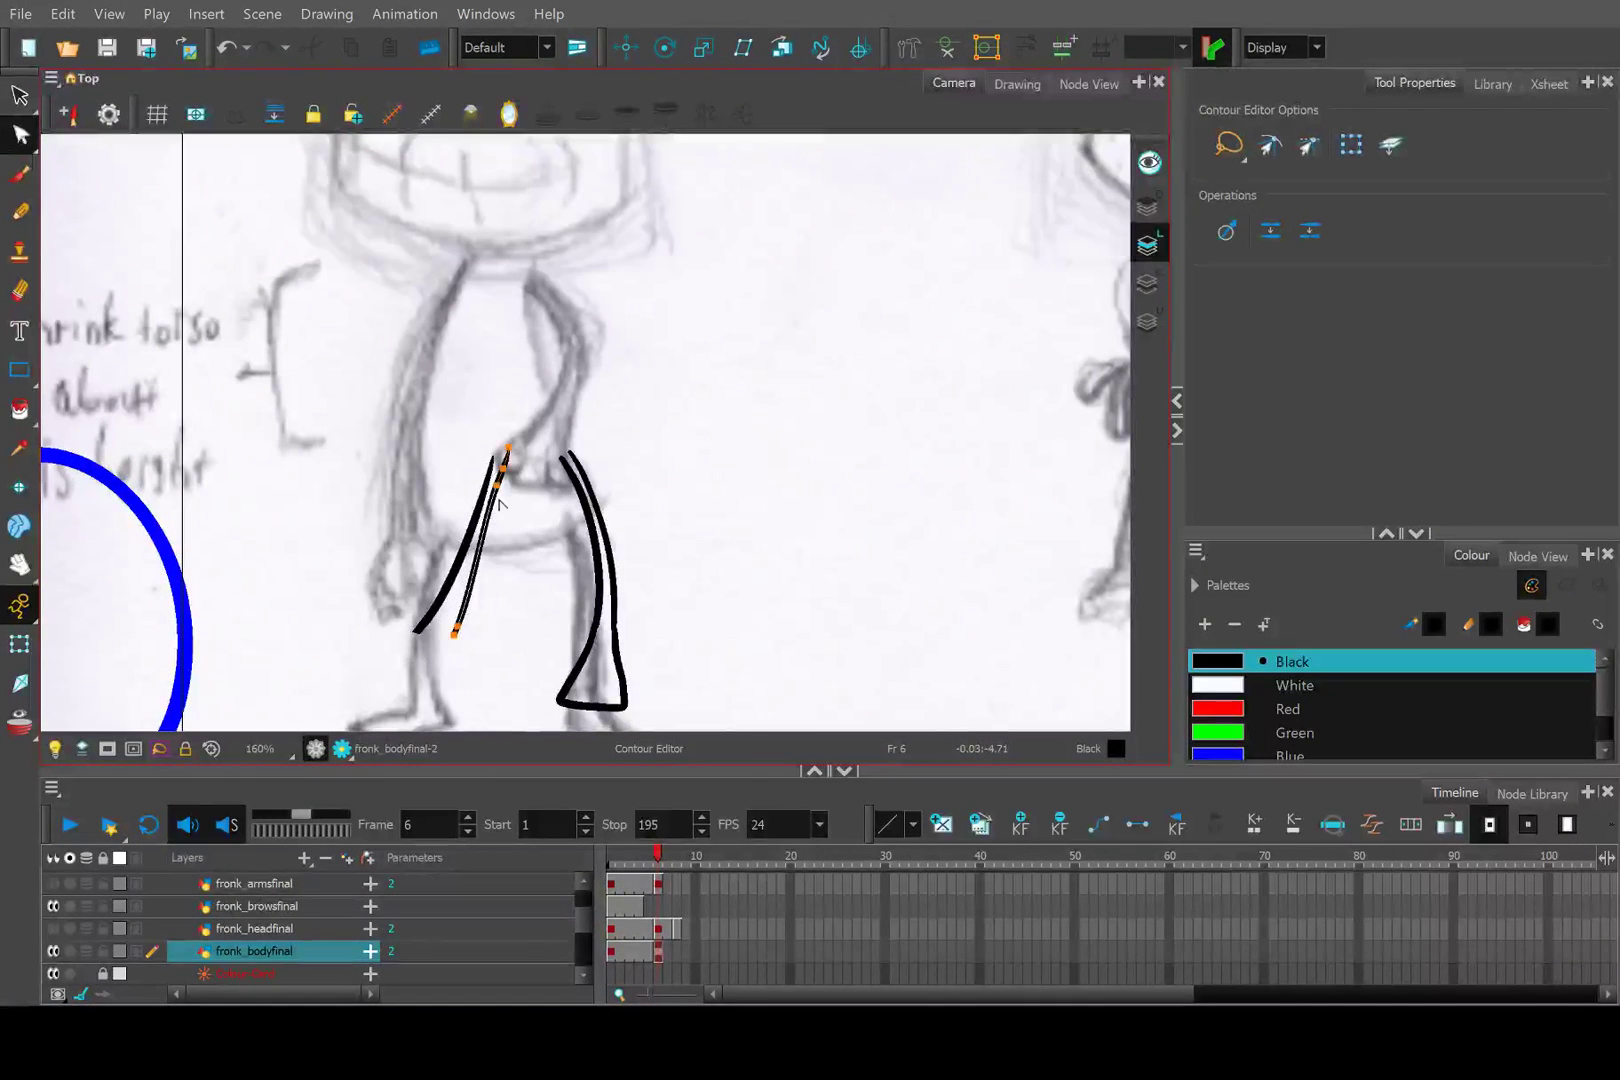
pyautogui.scroll(2, 492, 588)
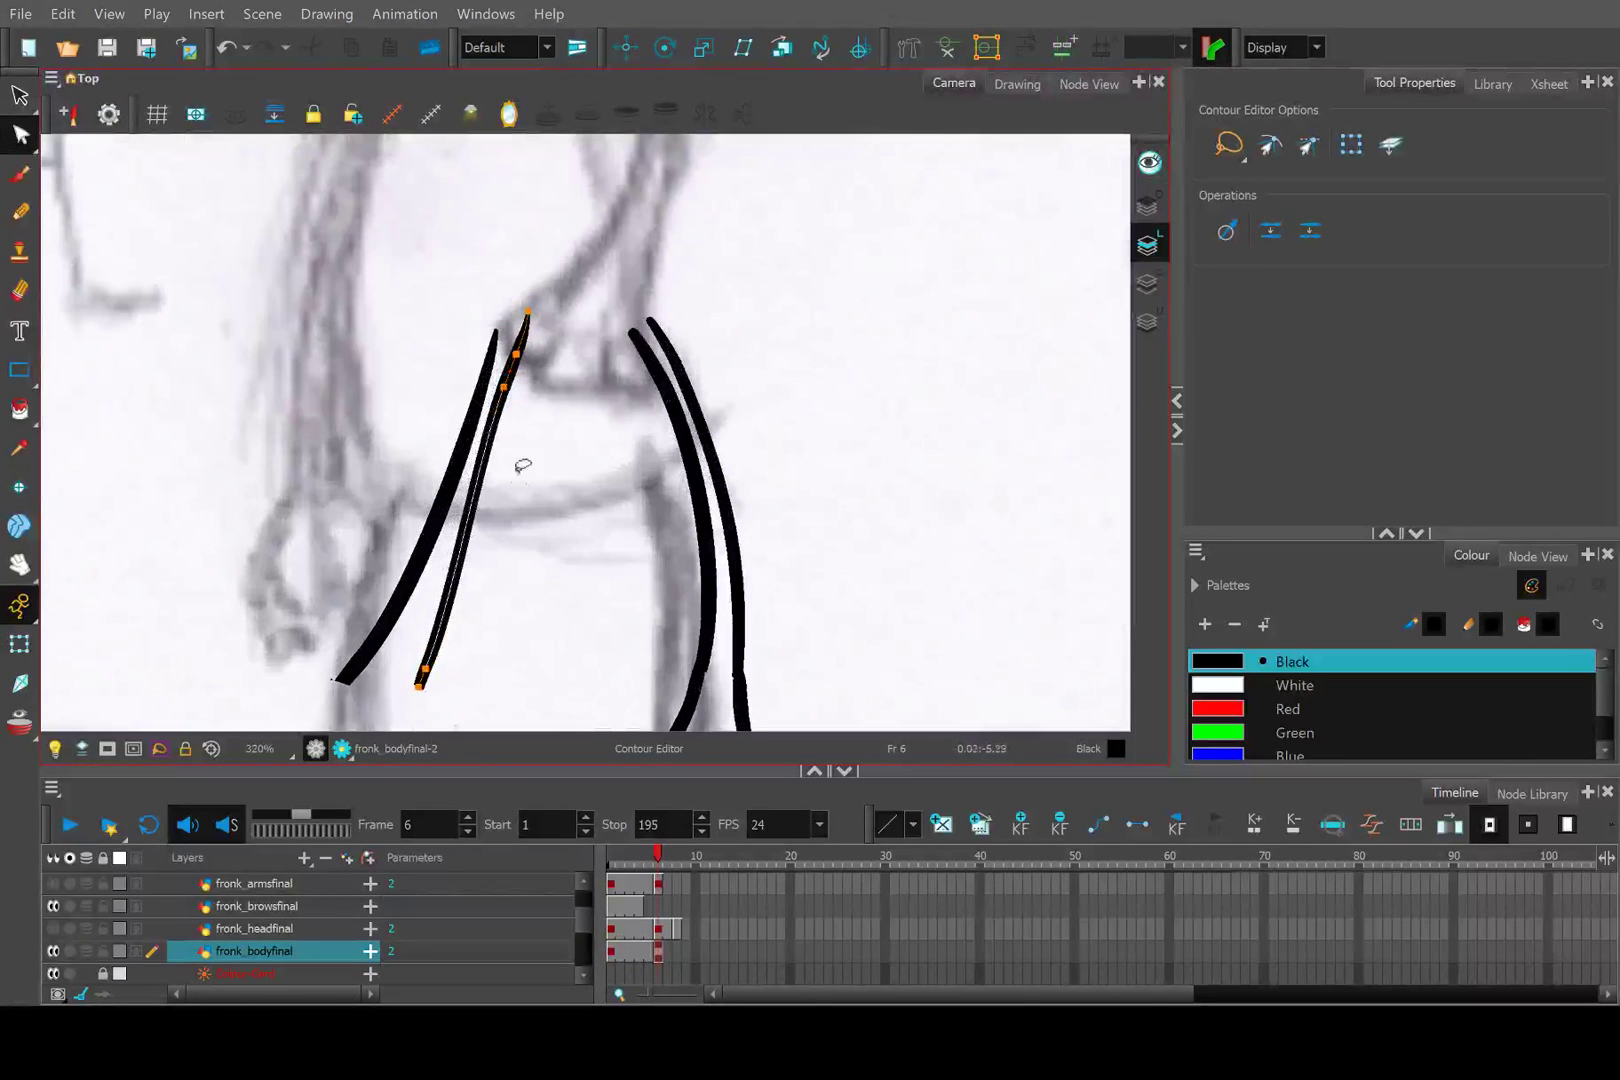
pyautogui.moveTo(529, 296); pyautogui.dragTo(545, 302)
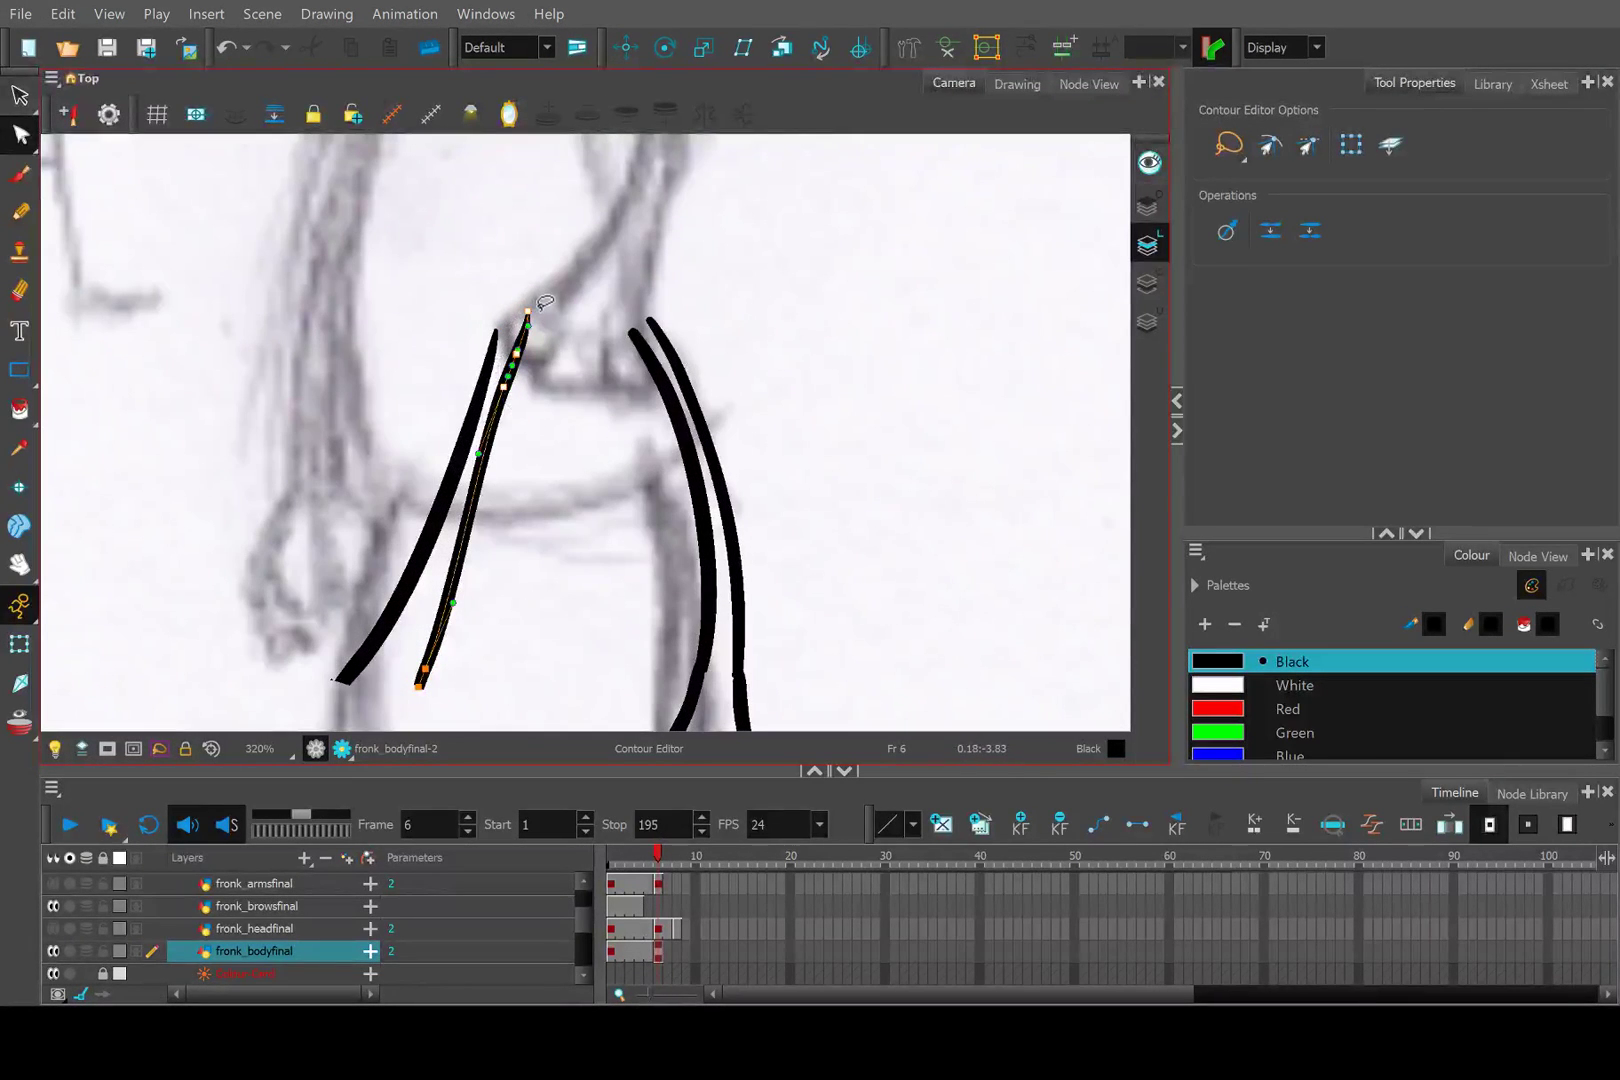
pyautogui.moveTo(508, 402); pyautogui.dragTo(509, 414)
pyautogui.click(556, 488)
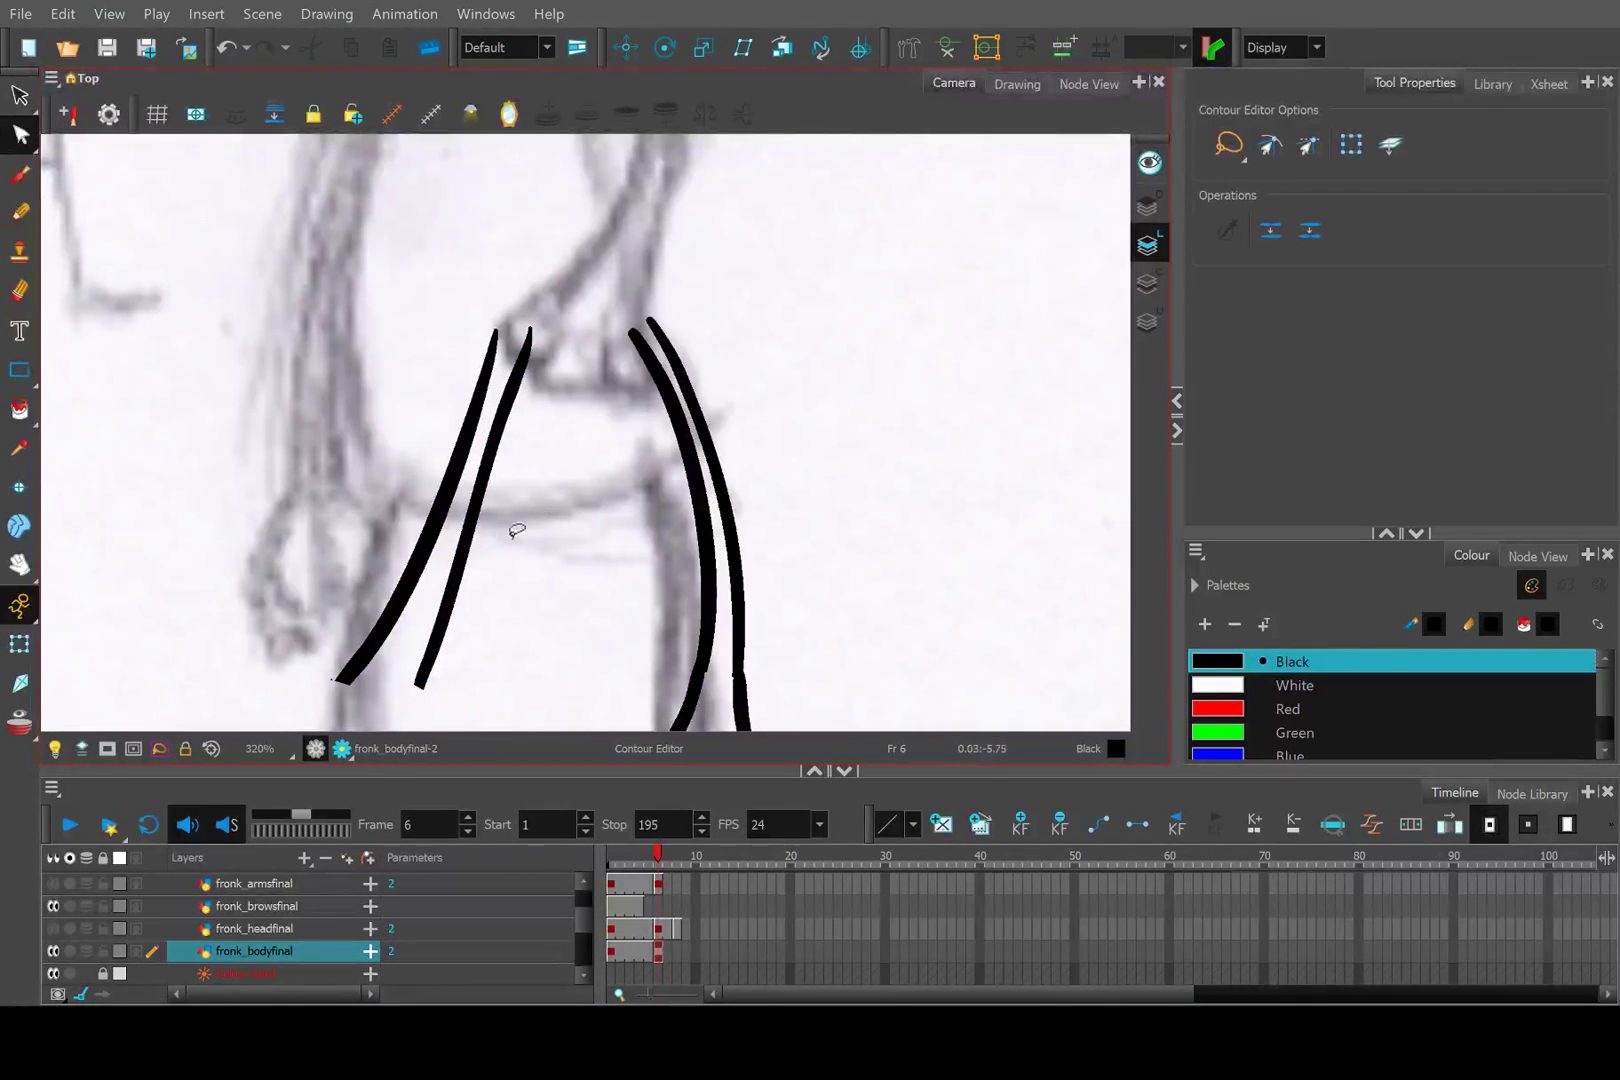
# Erase the stray dot beside the lower end of the left leg's outer line.
pyautogui.scroll(-5, 517, 530)
pyautogui.hscroll(-2, 517, 530)
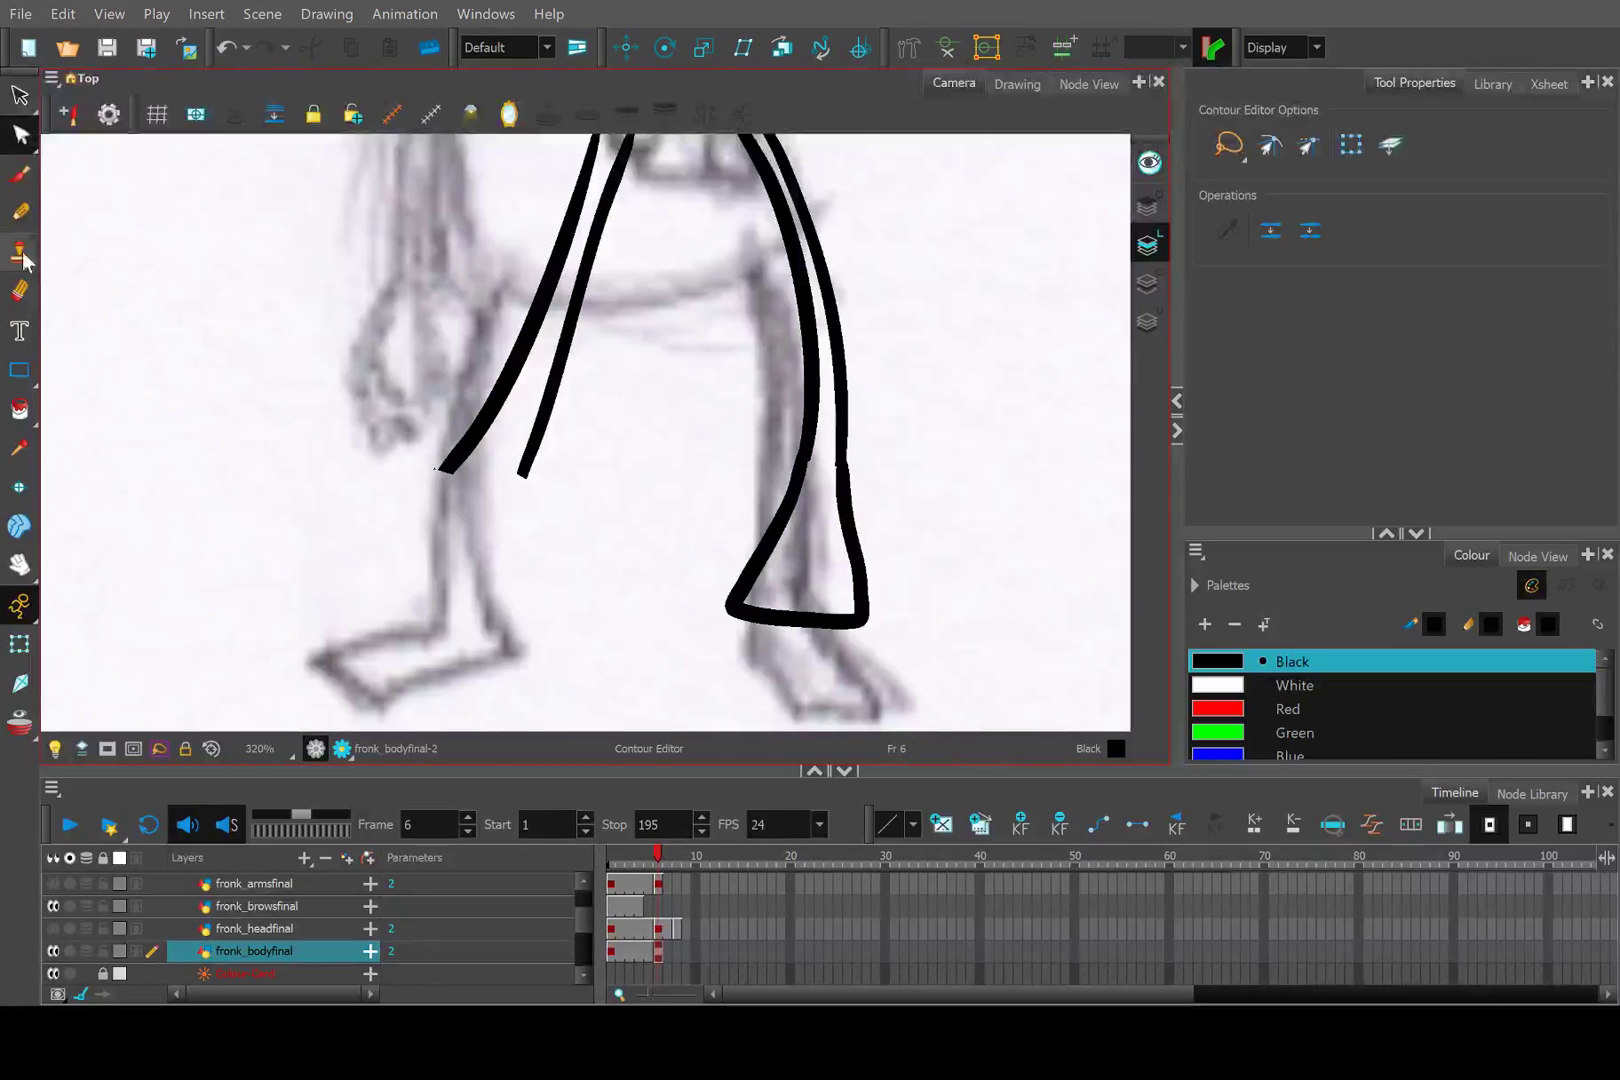
pyautogui.click(19, 211)
pyautogui.scroll(2, 590, 517)
pyautogui.scroll(3, 400, 408)
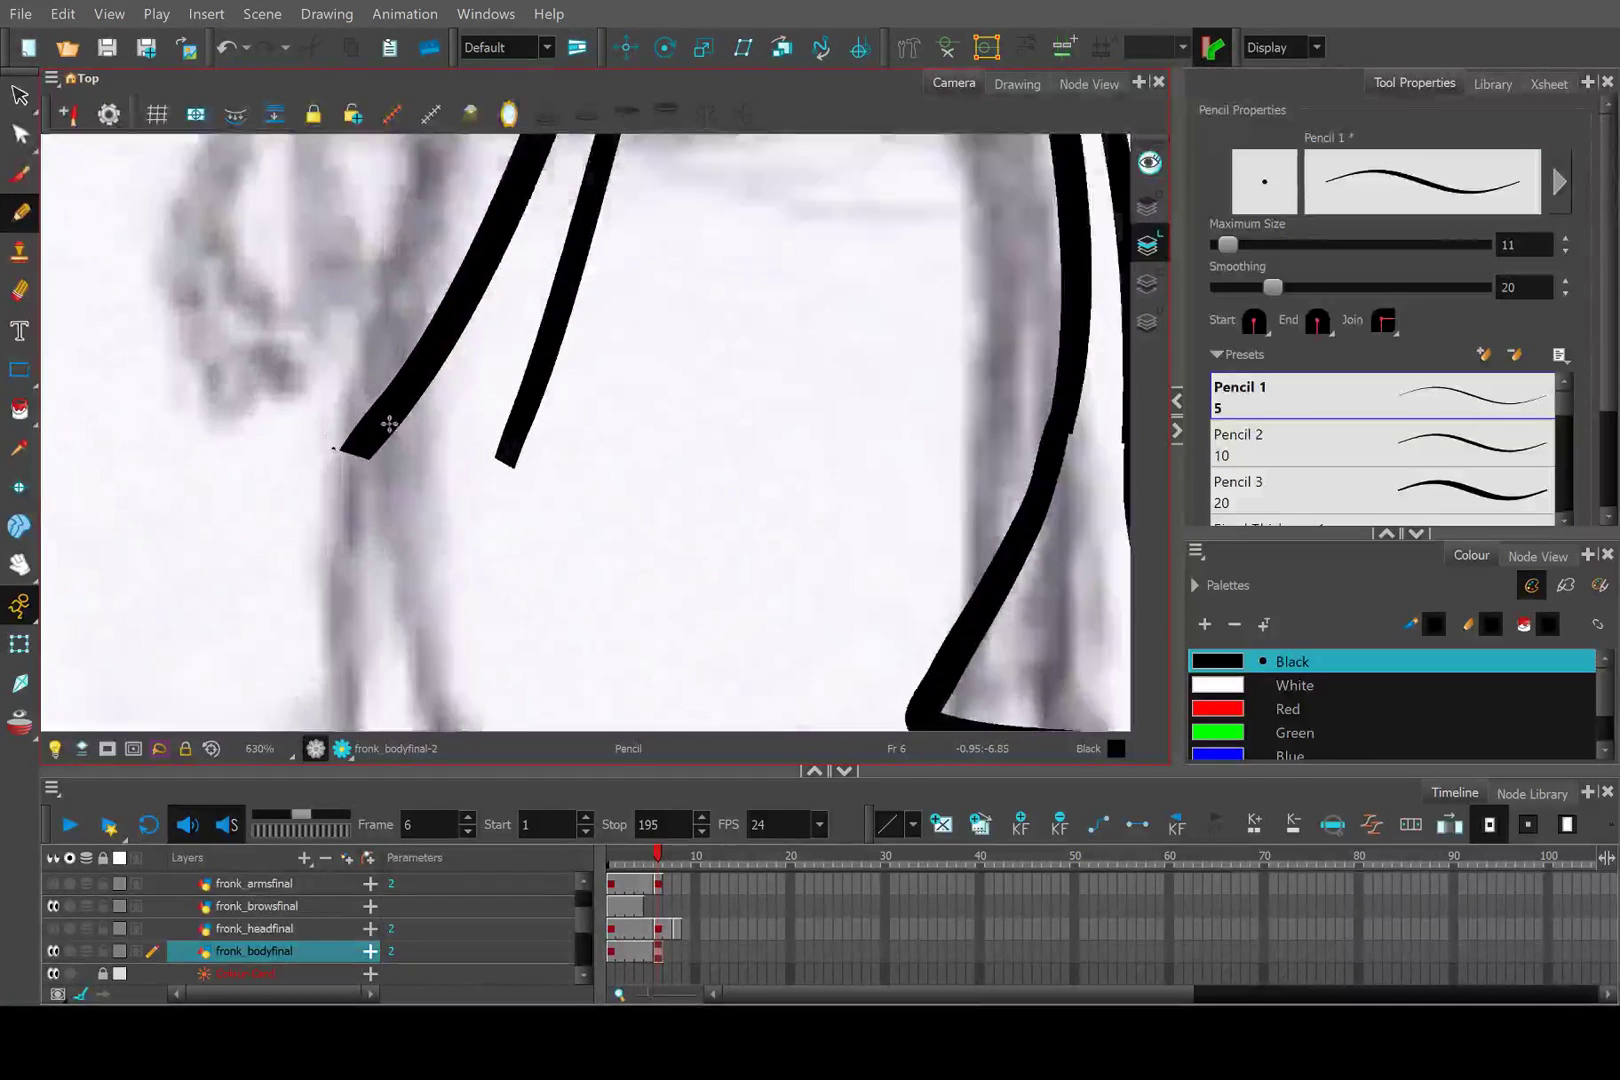
pyautogui.click(19, 291)
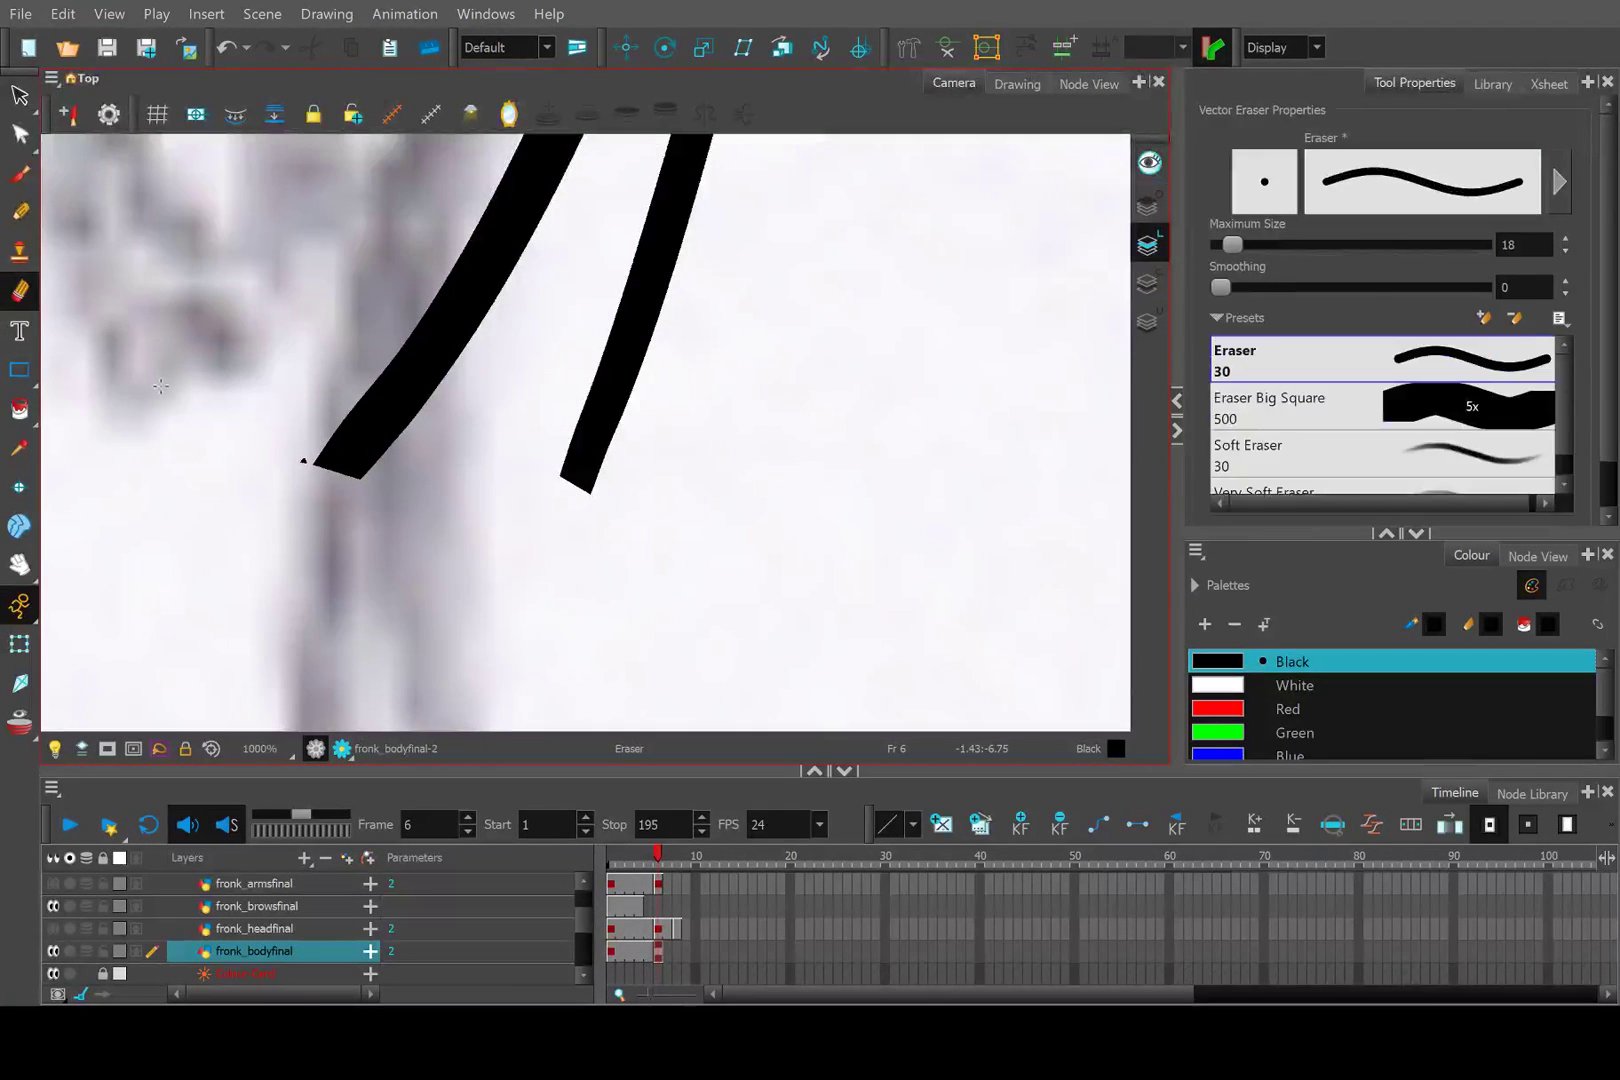
pyautogui.moveTo(160, 382)
pyautogui.mouseDown()
pyautogui.moveTo(205, 425)
pyautogui.moveTo(270, 449)
pyautogui.mouseUp()
pyautogui.scroll(-4, 267, 447)
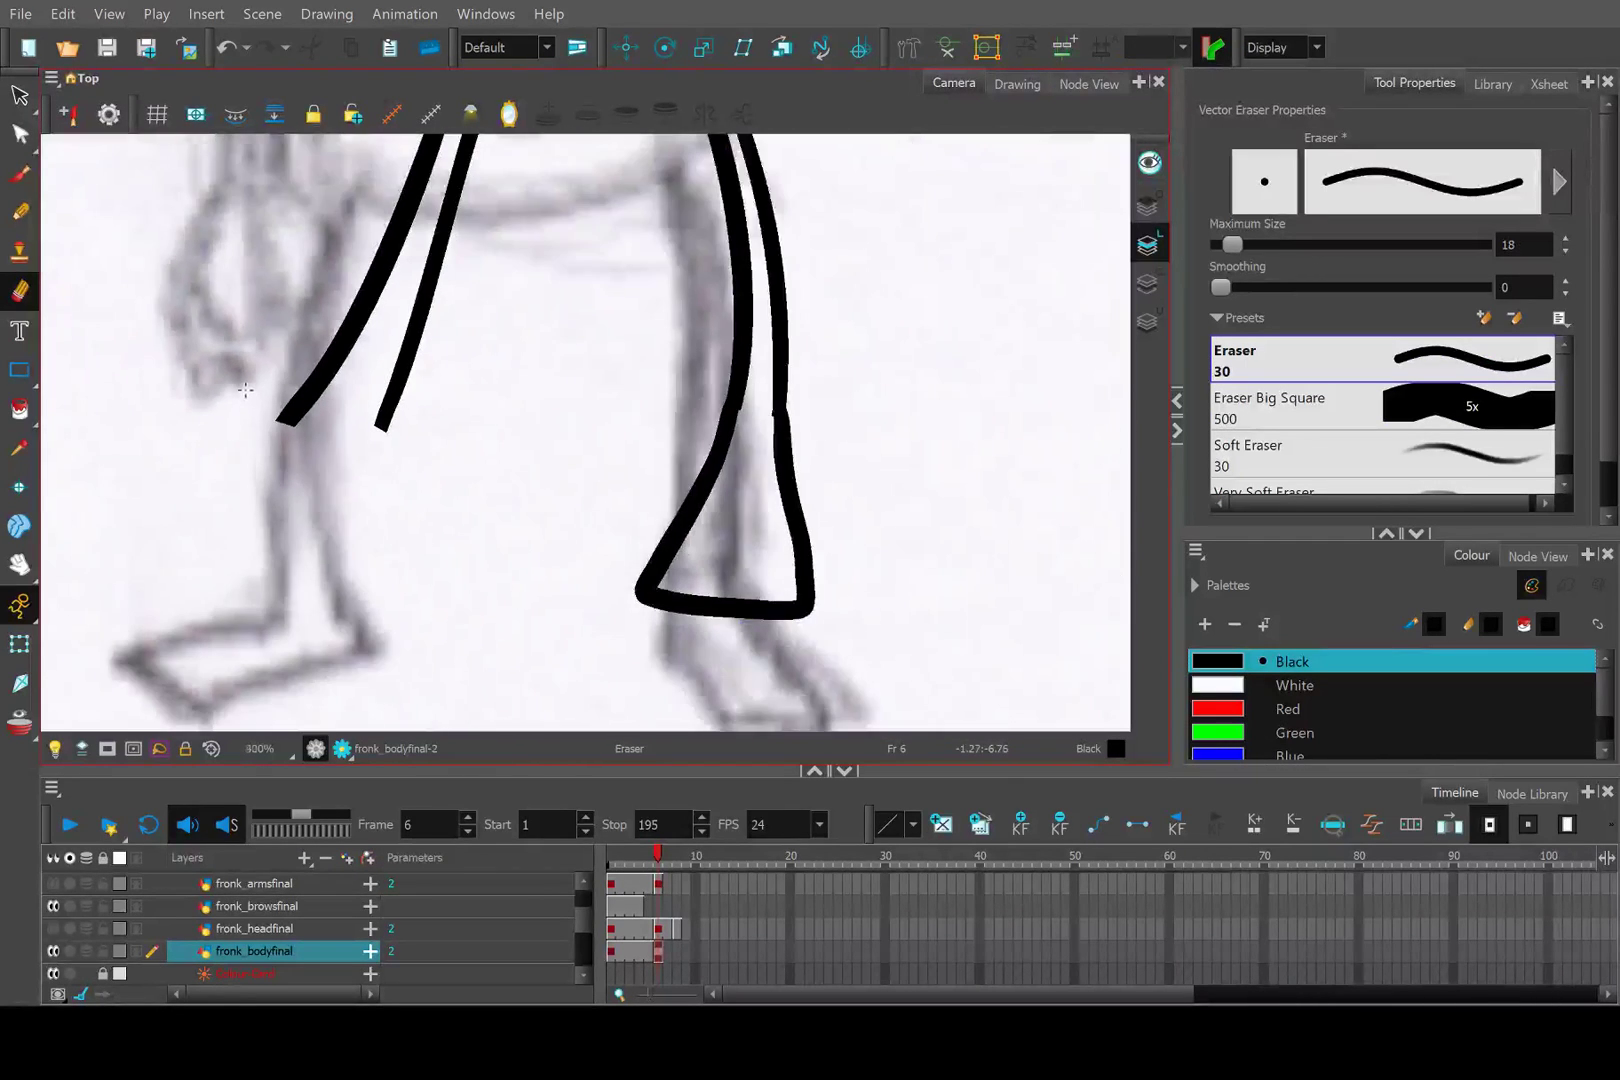
# Enable onion skin on fronk_bodyfinal and draw the left foot with the Pencil, joining the lower ends of both left leg lines.
pyautogui.click(19, 211)
pyautogui.scroll(-3, 434, 517)
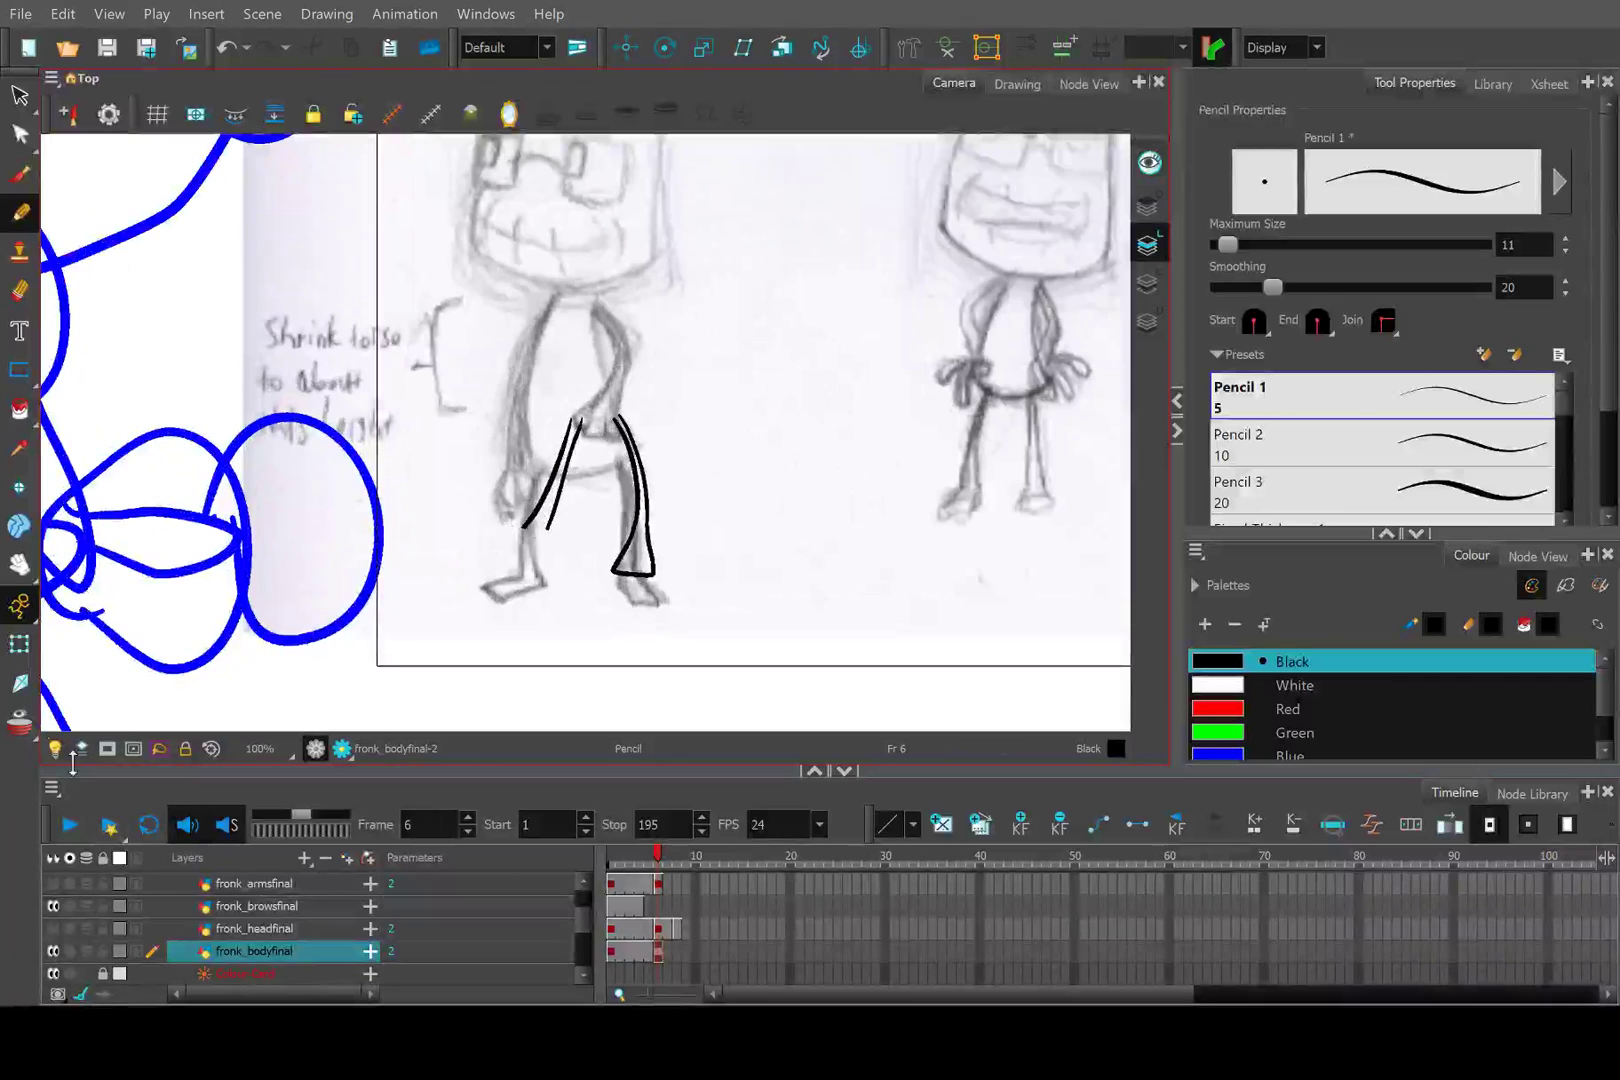
pyautogui.click(86, 951)
pyautogui.scroll(4, 580, 543)
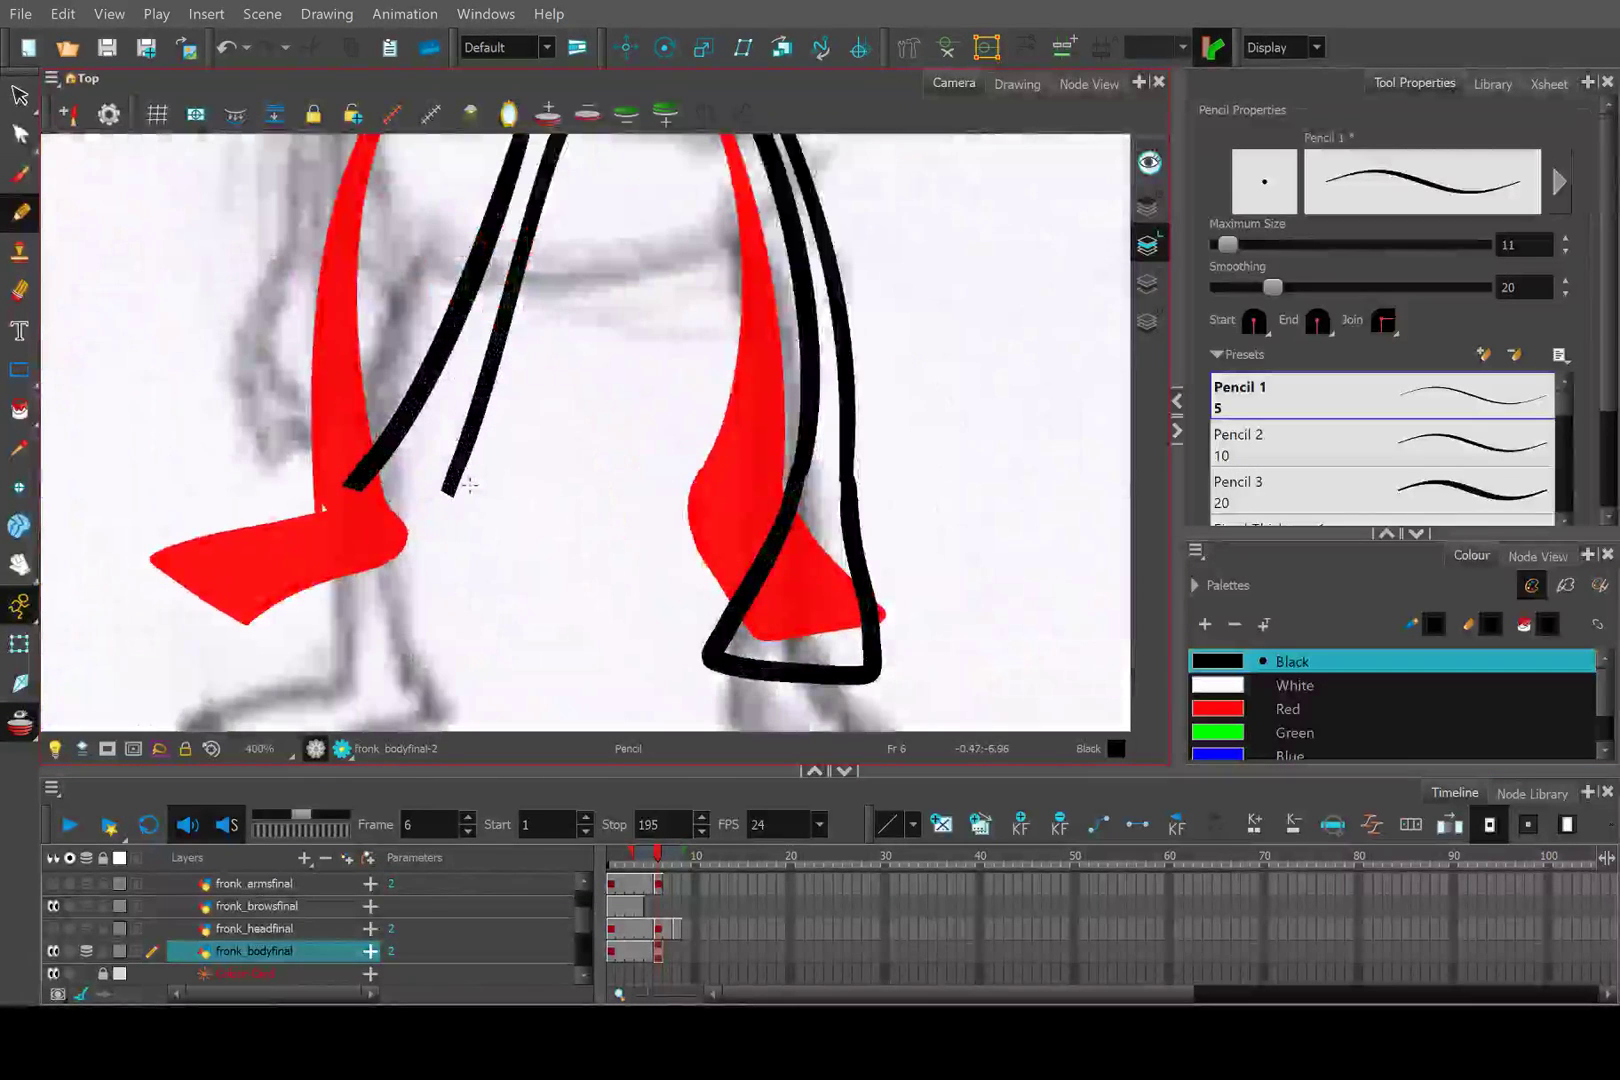
pyautogui.moveTo(366, 479)
pyautogui.mouseDown()
pyautogui.moveTo(208, 545)
pyautogui.moveTo(440, 508)
pyautogui.moveTo(452, 480)
pyautogui.moveTo(388, 538)
pyautogui.moveTo(188, 560)
pyautogui.moveTo(195, 518)
pyautogui.moveTo(352, 490)
pyautogui.moveTo(325, 484)
pyautogui.moveTo(250, 484)
pyautogui.moveTo(193, 530)
pyautogui.mouseUp()
pyautogui.hotkey('ctrl', 'z')
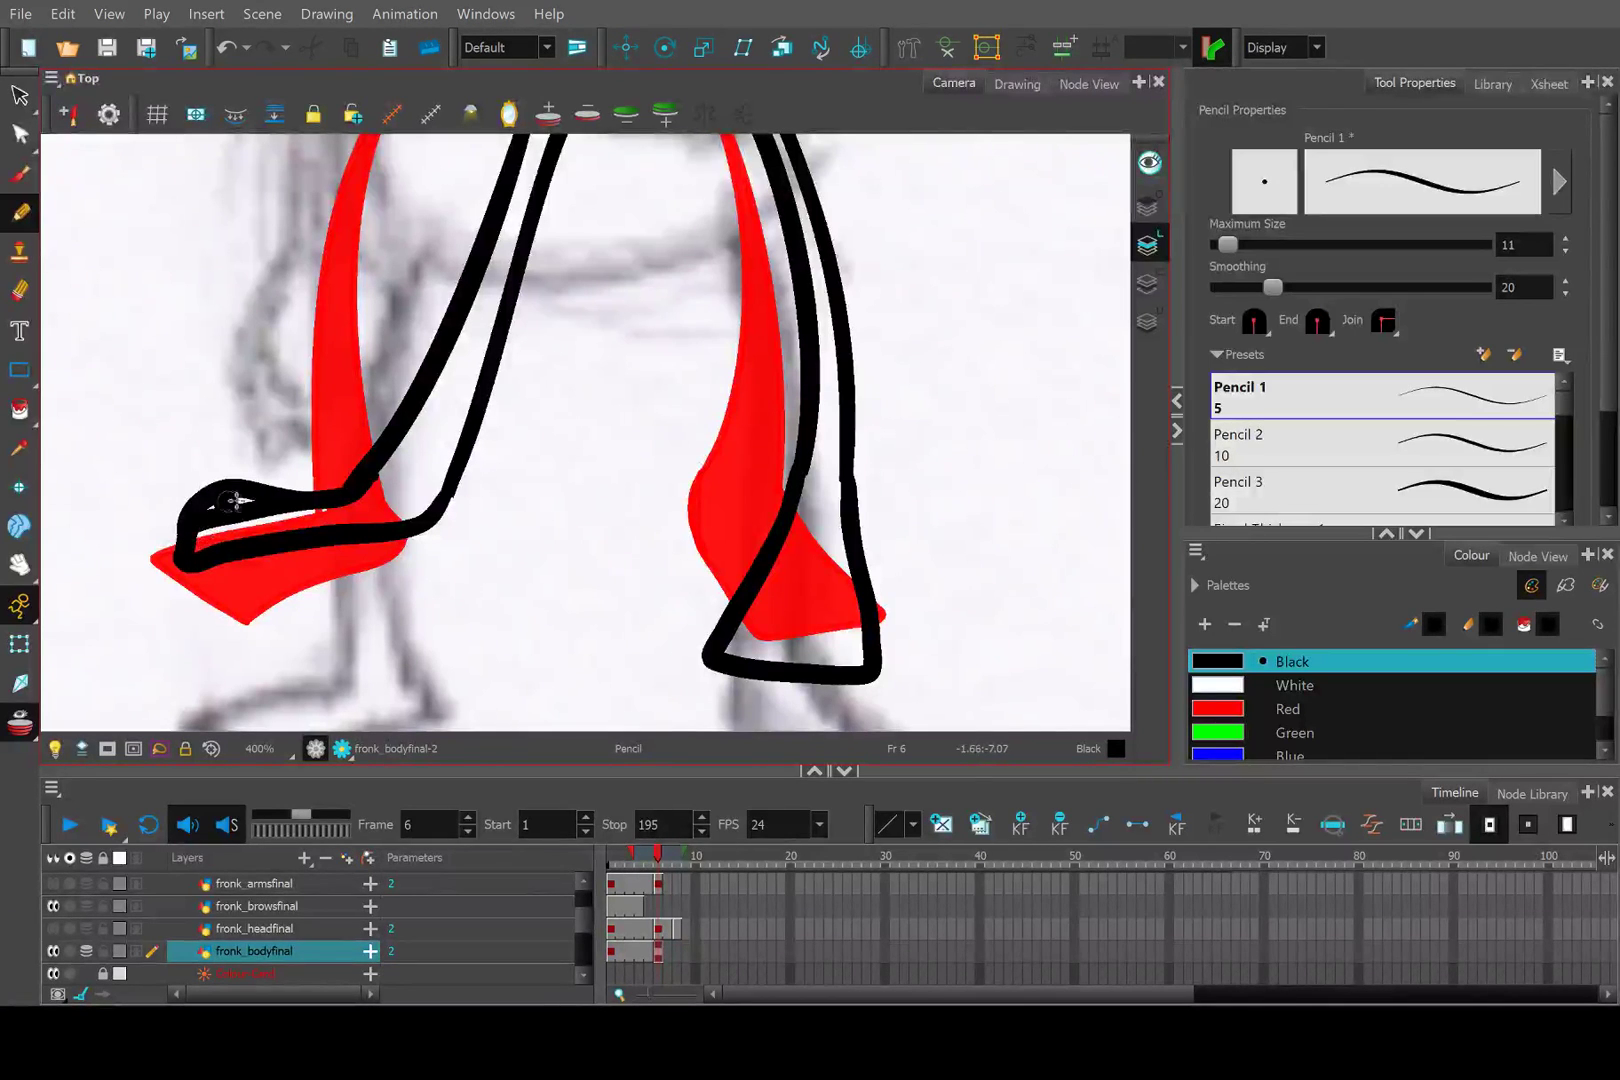
# Try to extend the left leg's outer line upward above the torso hem with a Pencil stroke.
pyautogui.scroll(-3, 210, 506)
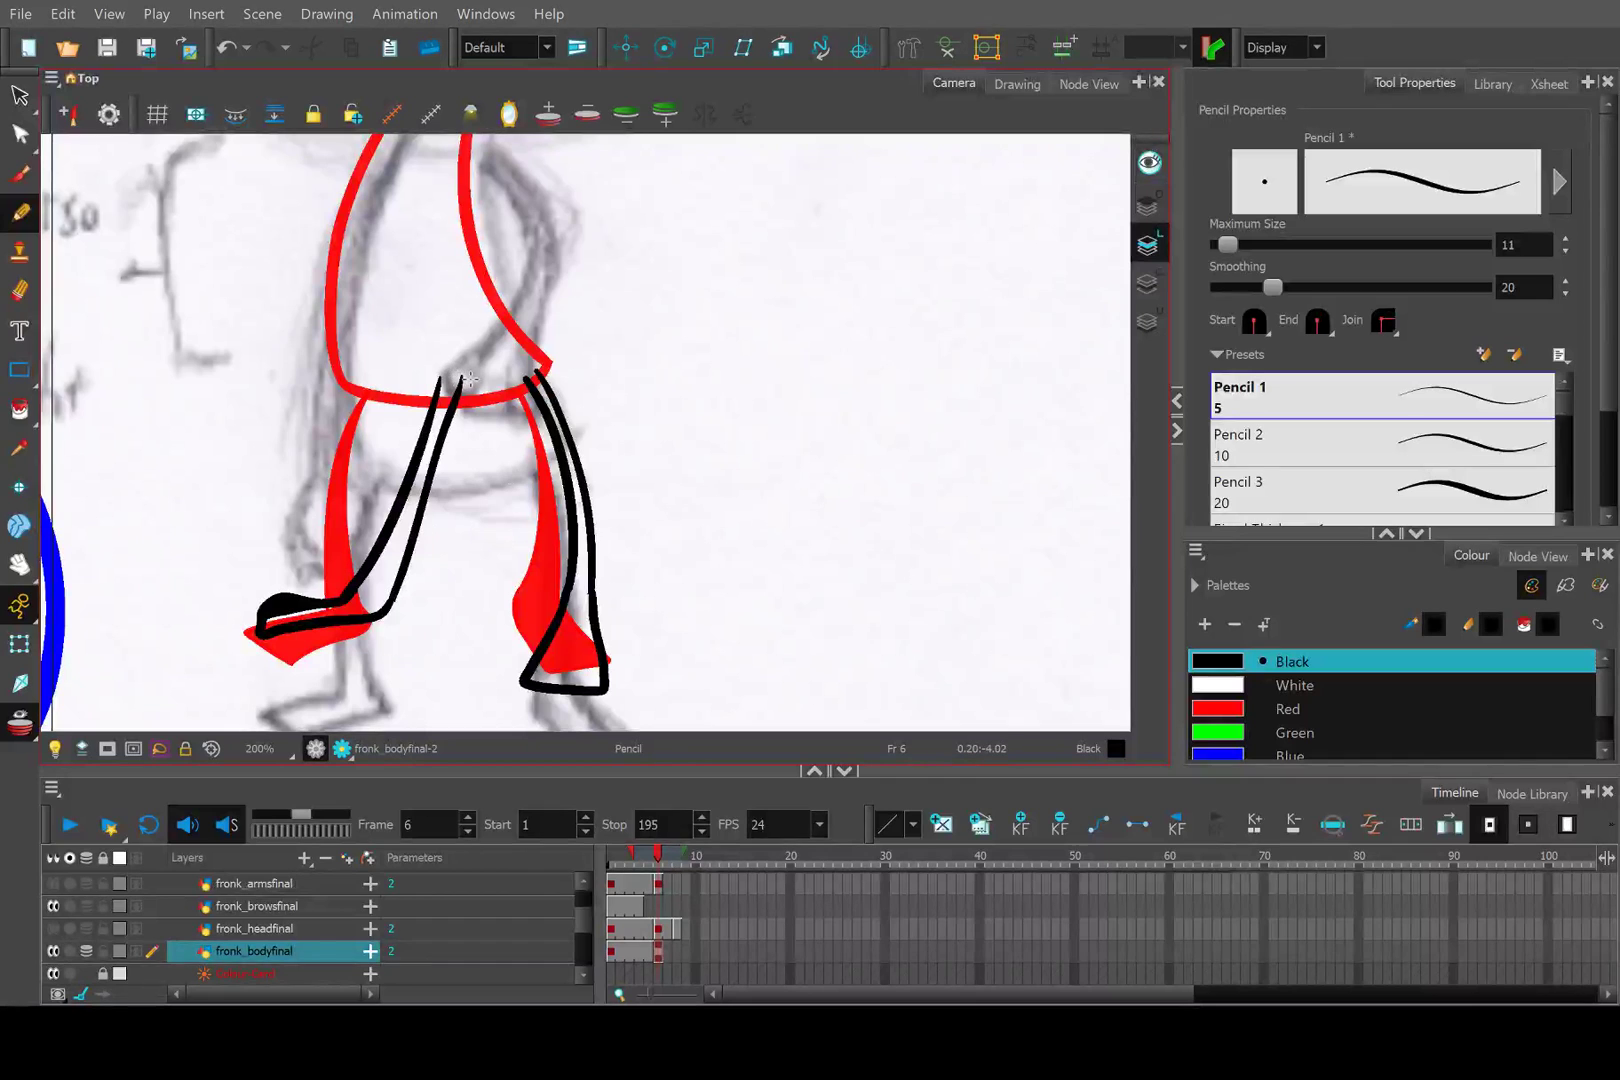
pyautogui.scroll(-2, 494, 396)
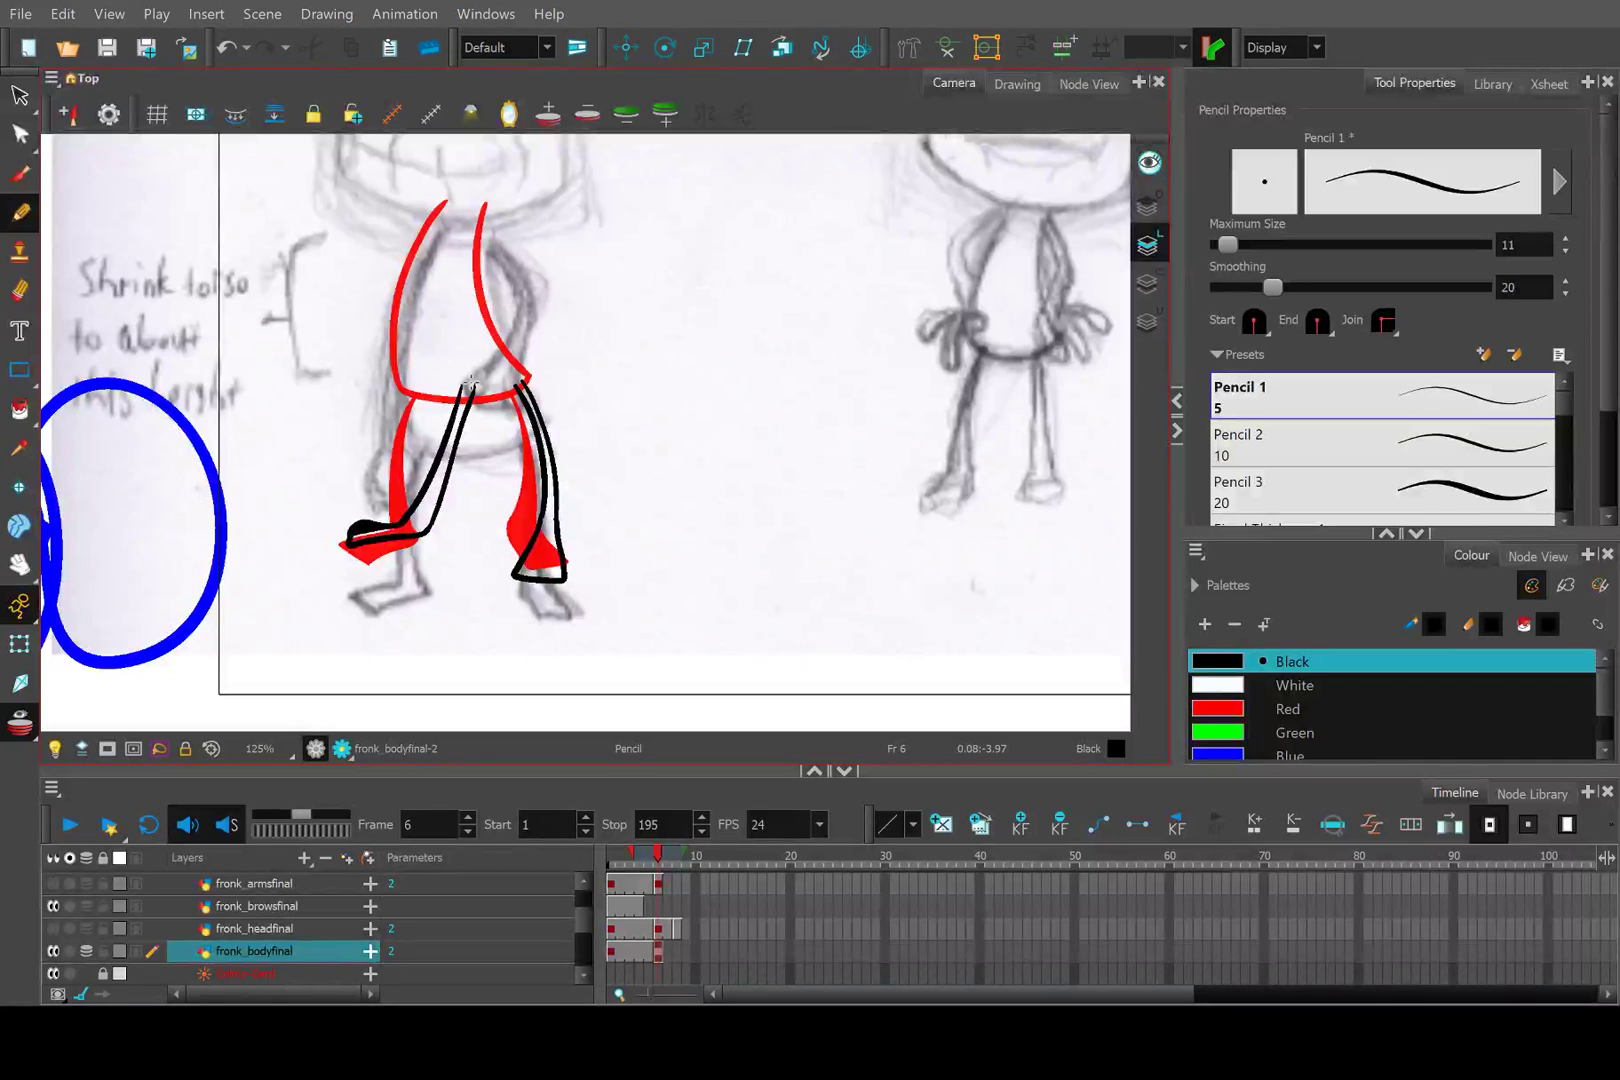
pyautogui.scroll(7, 500, 390)
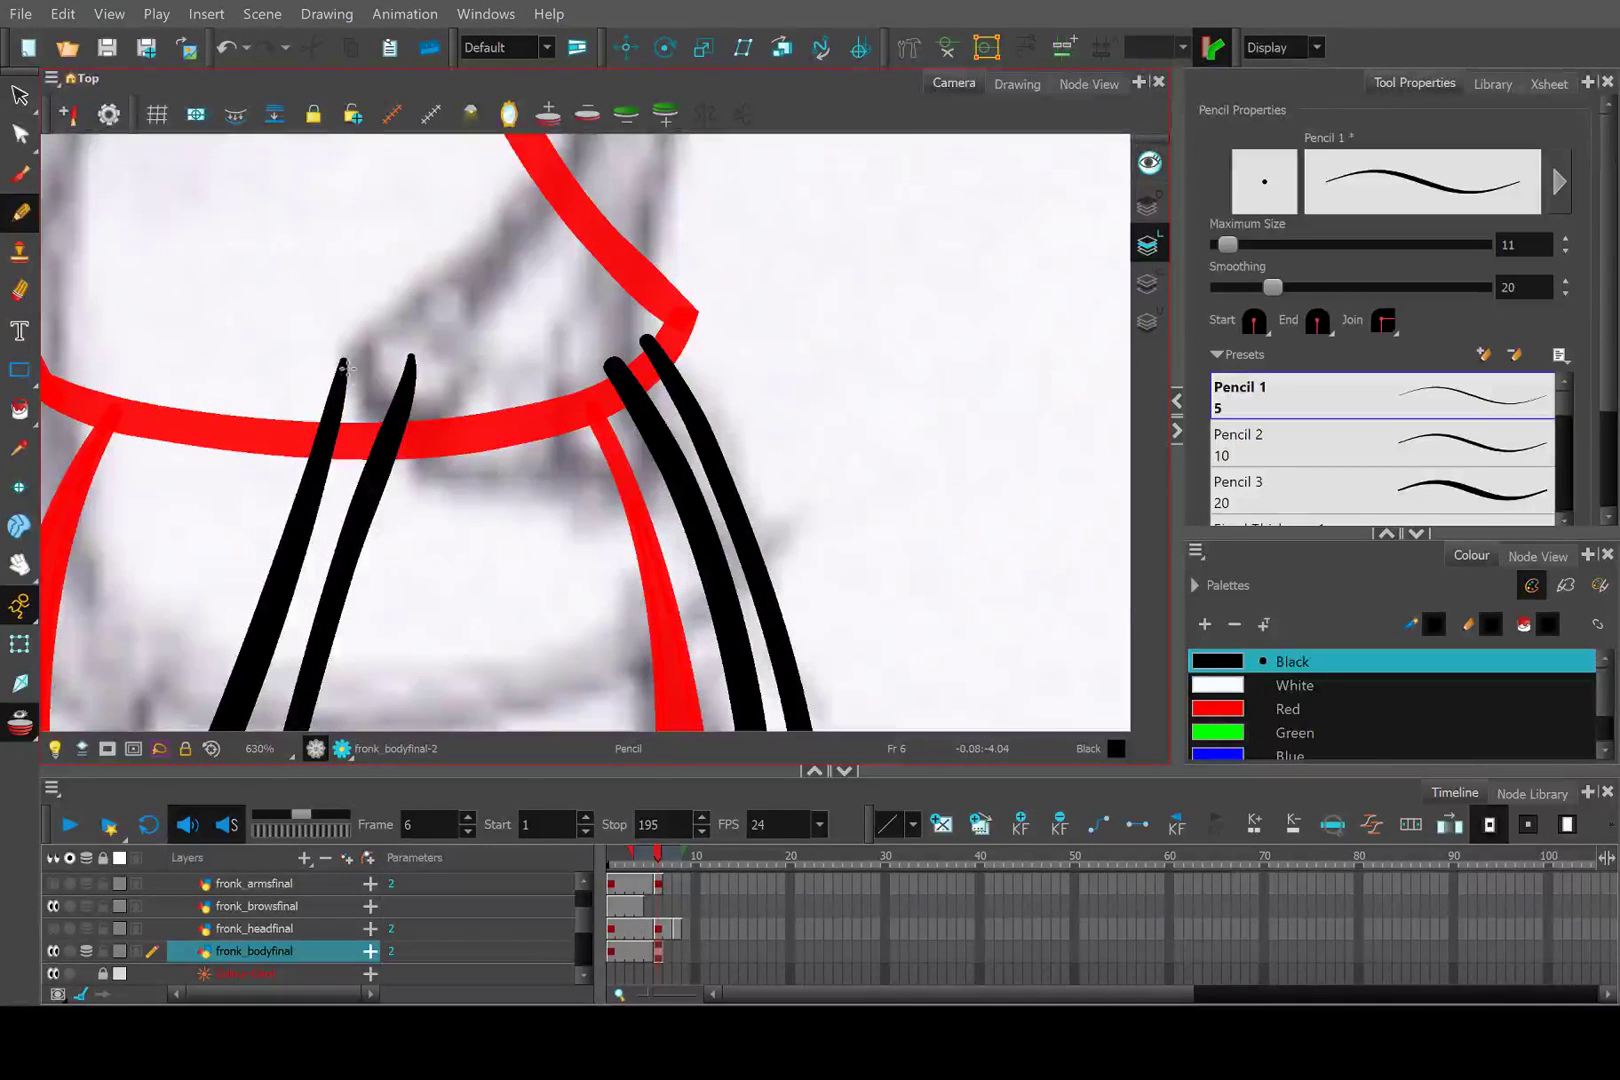
pyautogui.moveTo(340, 393); pyautogui.dragTo(398, 305)
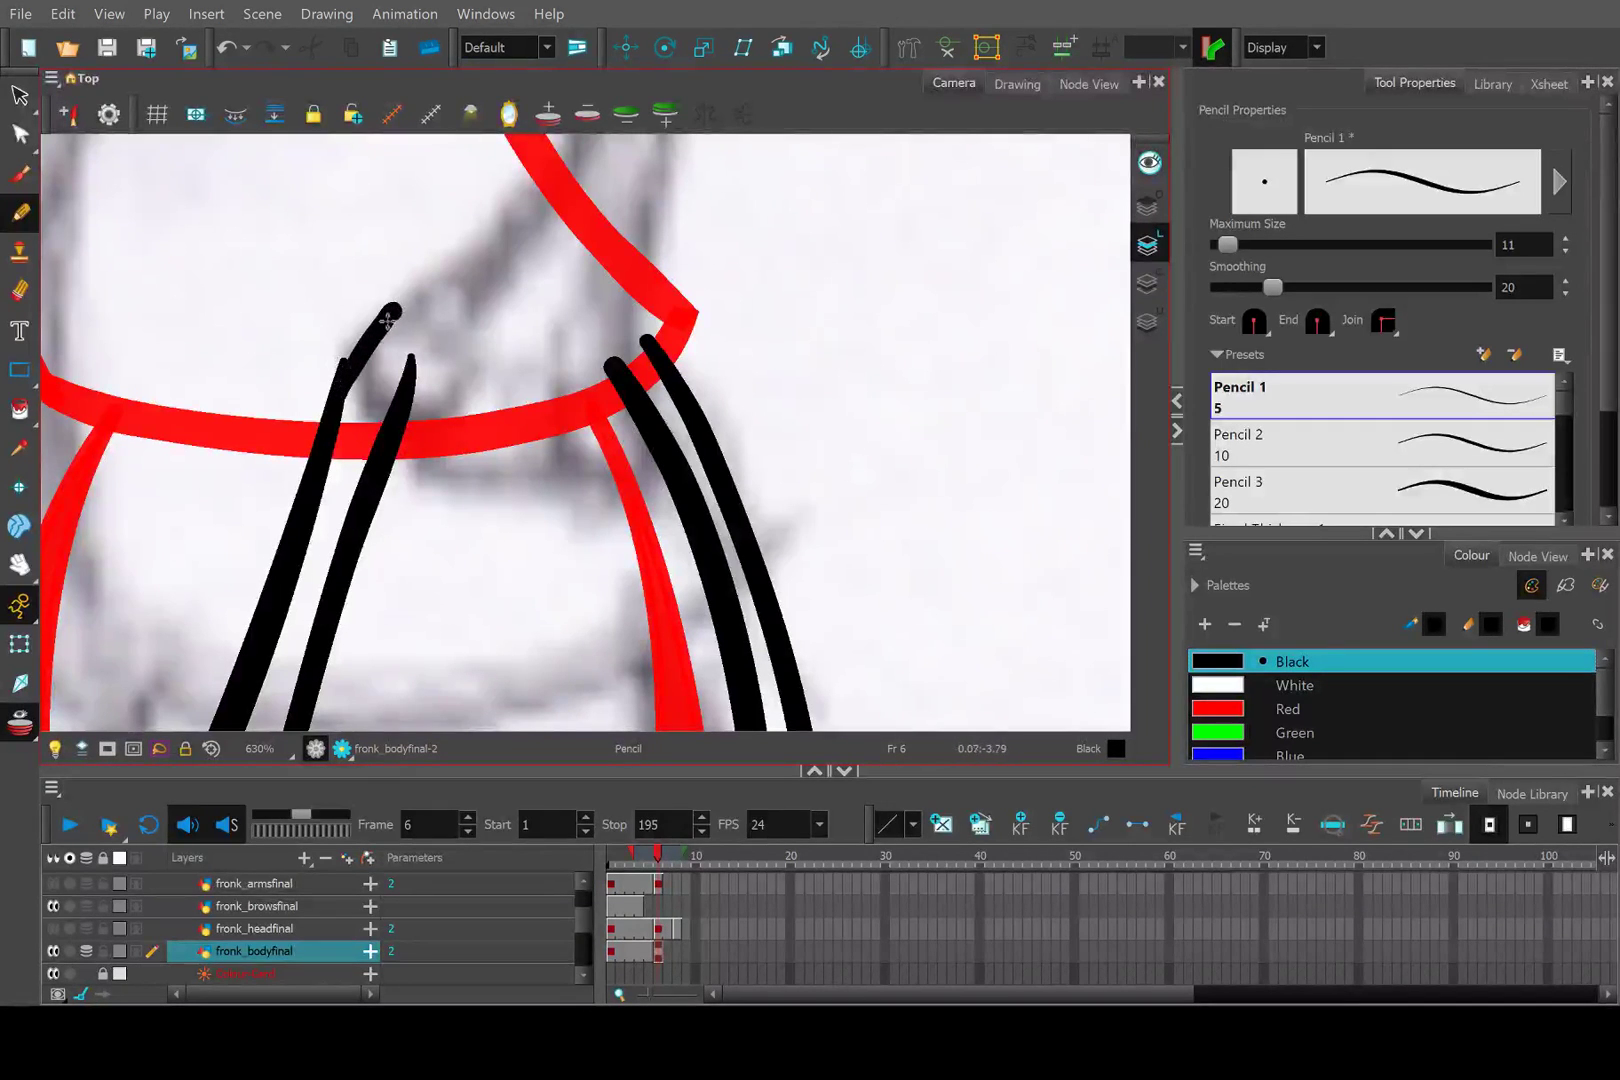
pyautogui.hotkey('ctrl', 'z')
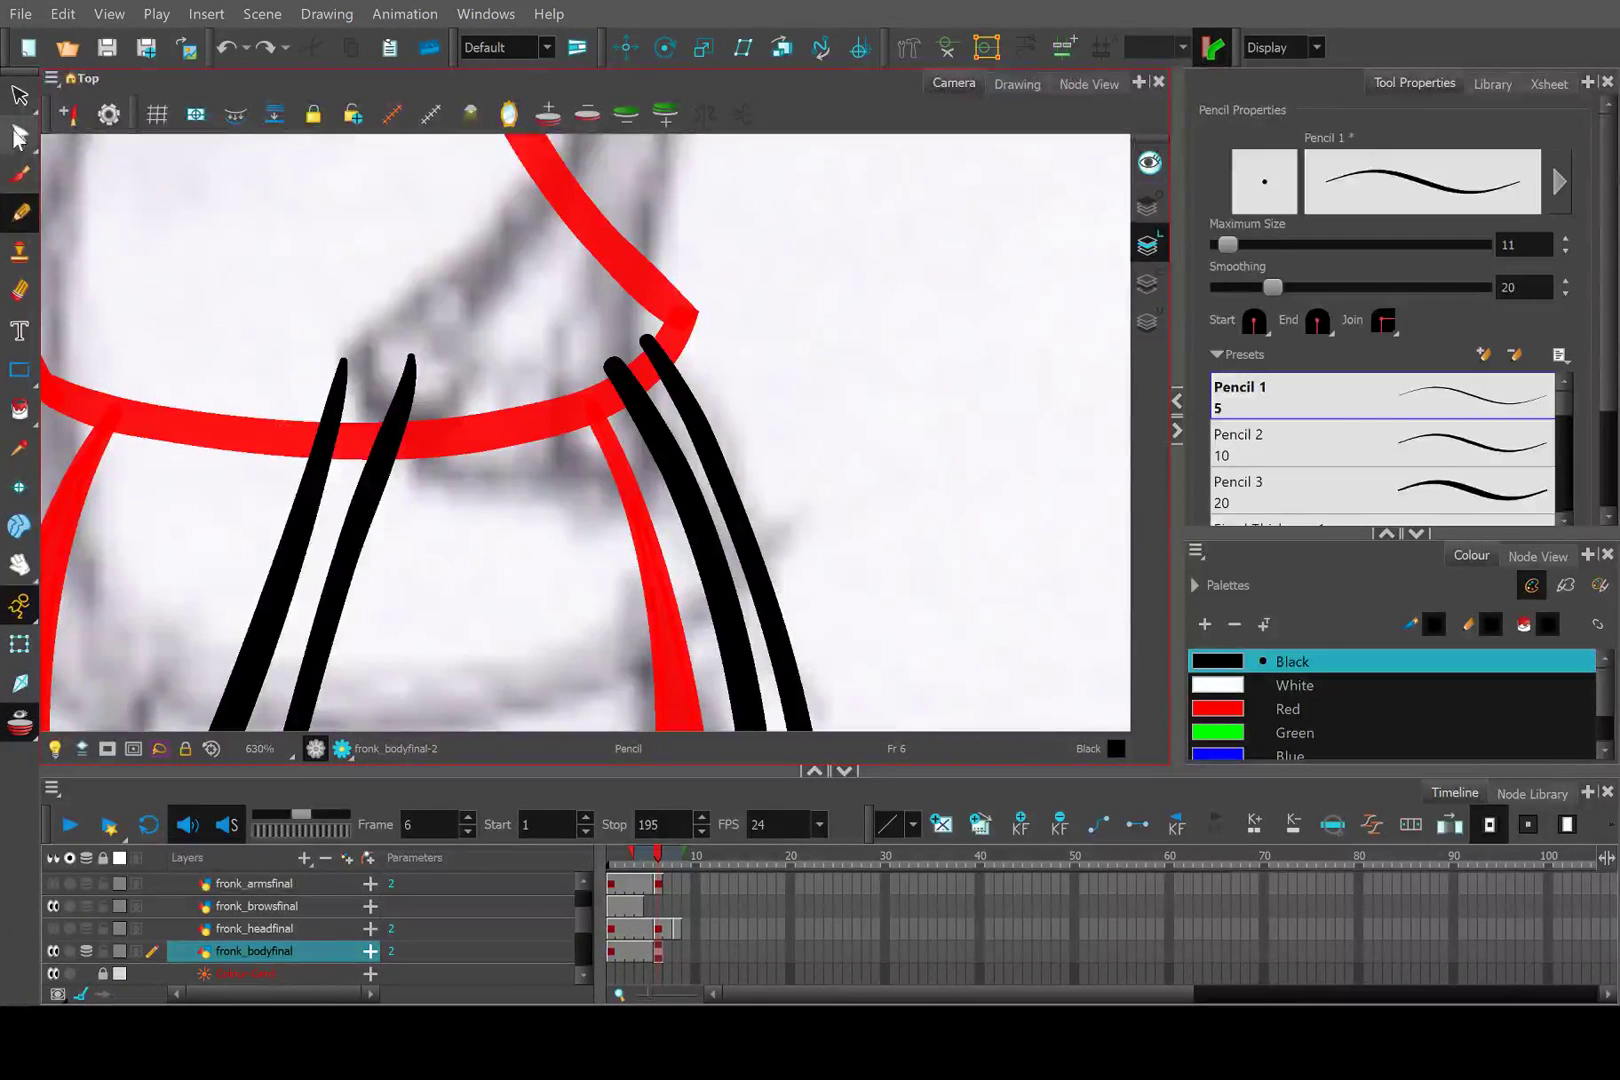
# Move the upper part of the left leg's inner line closer to the outer line with the Contour Editor and smooth its bend.
pyautogui.click(20, 133)
pyautogui.moveTo(383, 562); pyautogui.dragTo(350, 537)
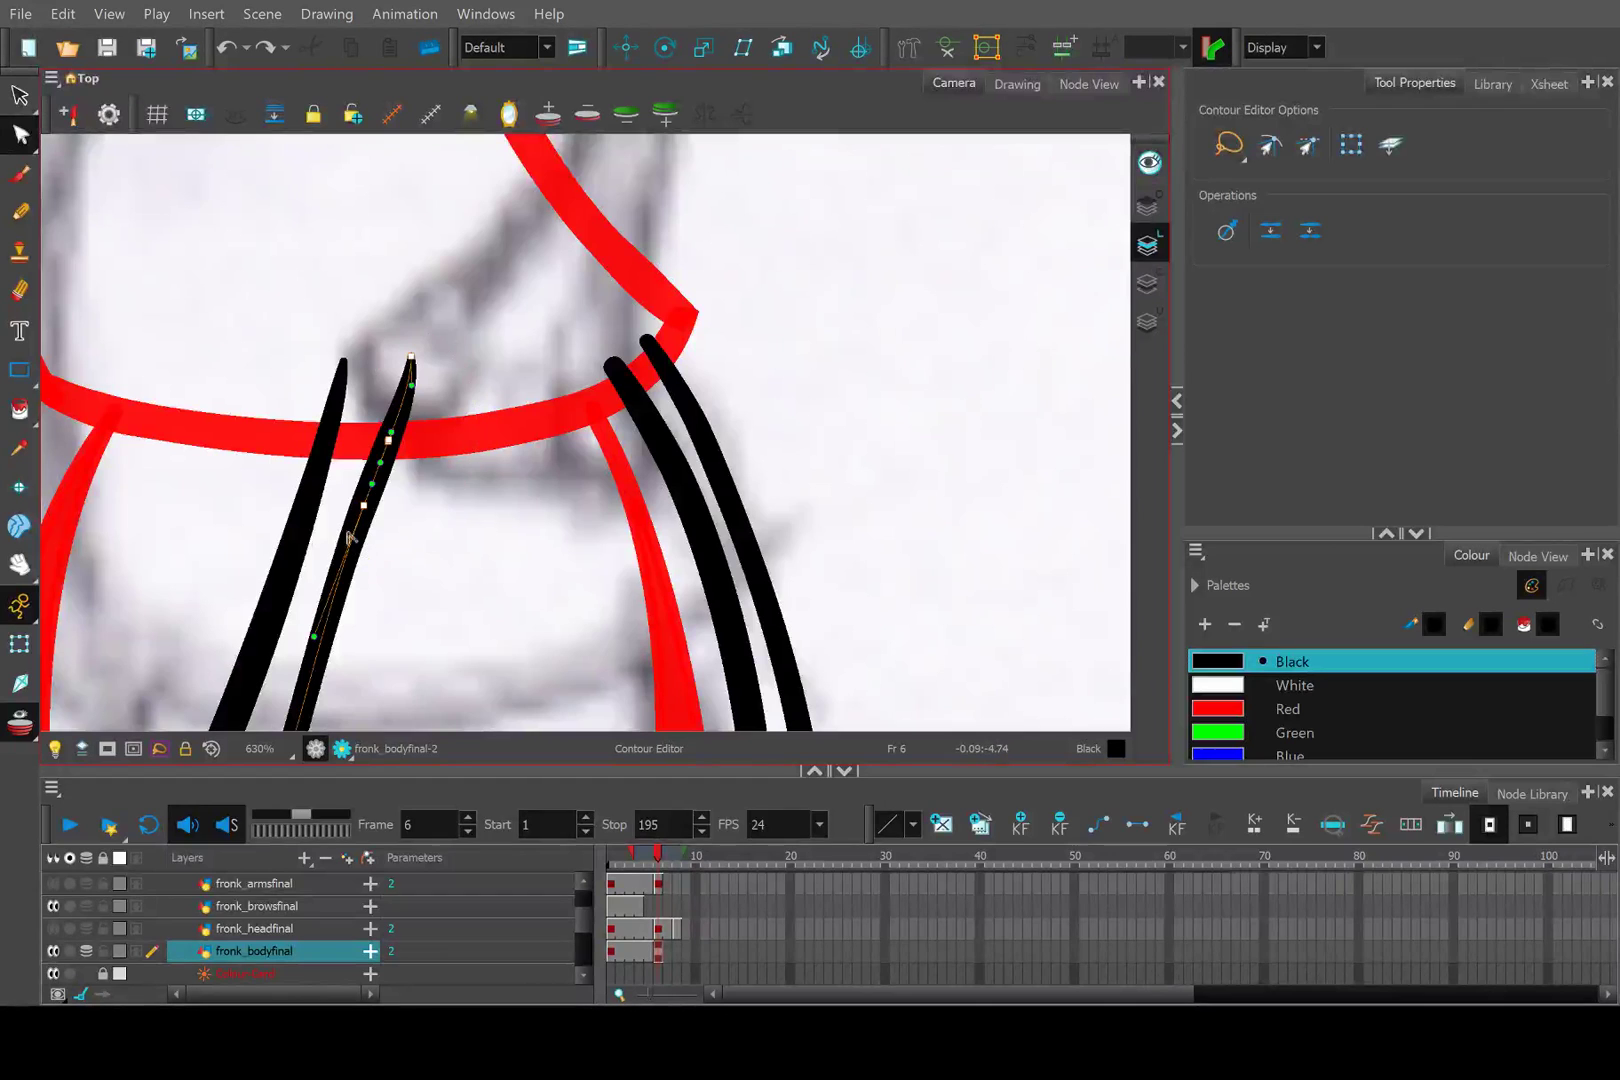
pyautogui.moveTo(393, 457); pyautogui.dragTo(361, 452)
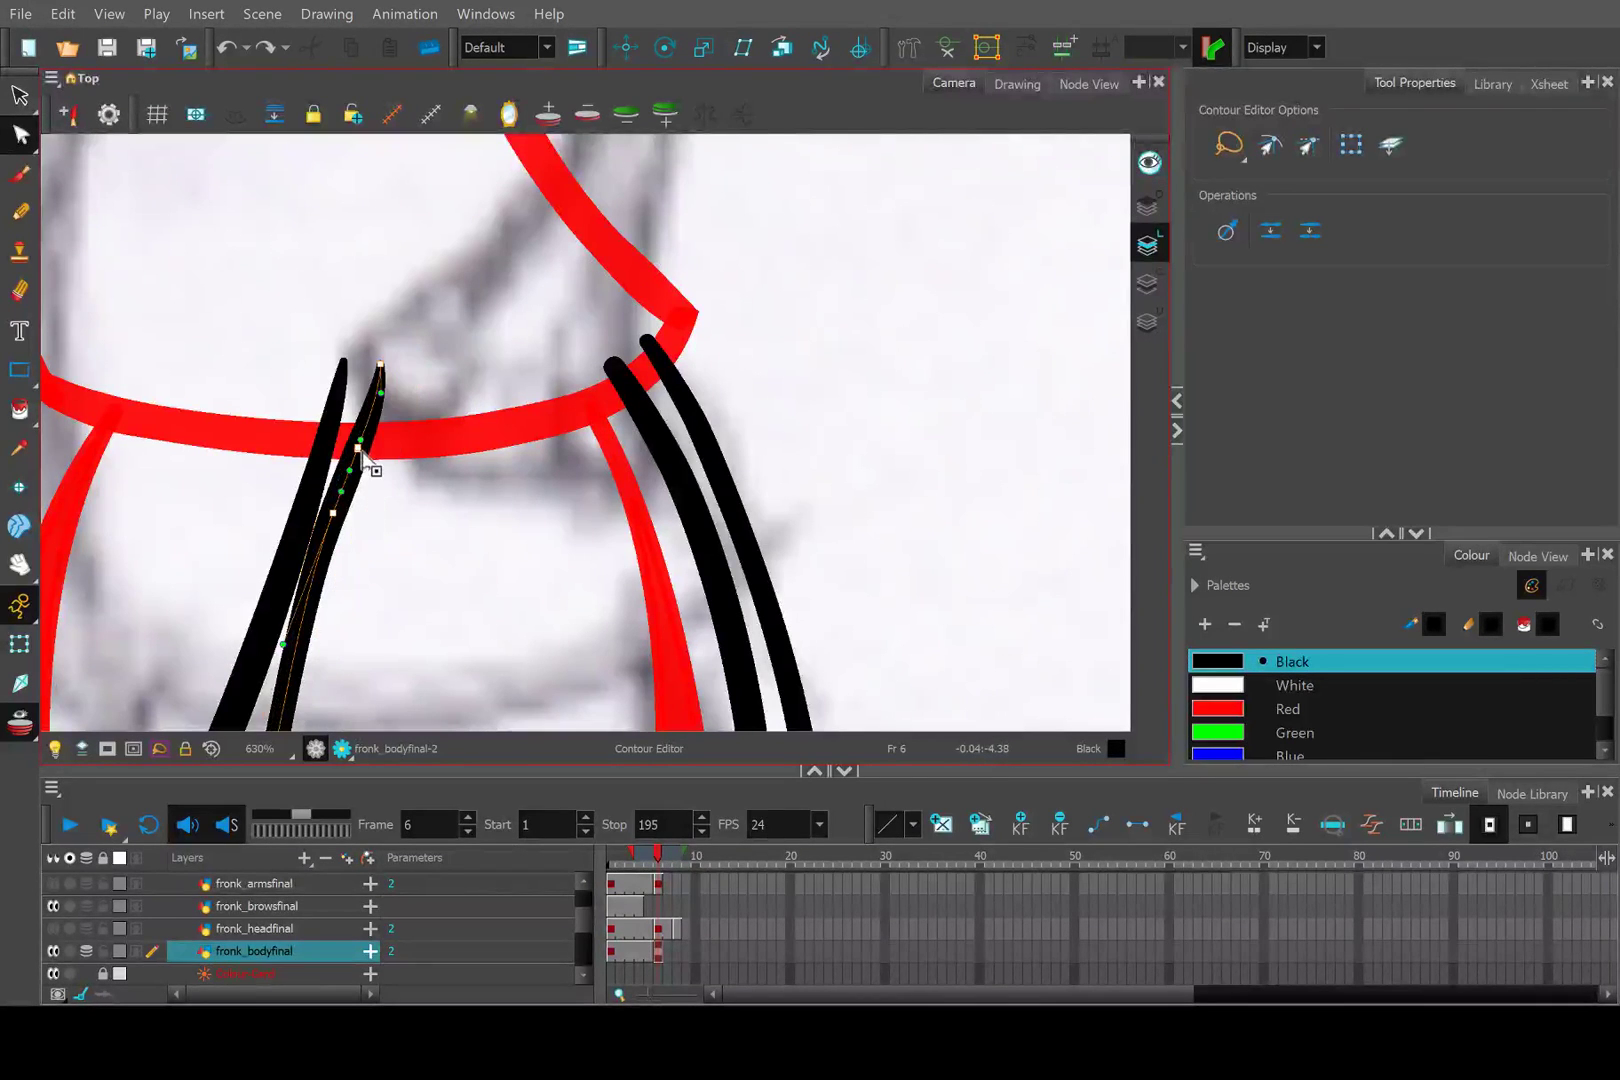
pyautogui.moveTo(403, 370); pyautogui.dragTo(390, 365)
pyautogui.click(358, 451)
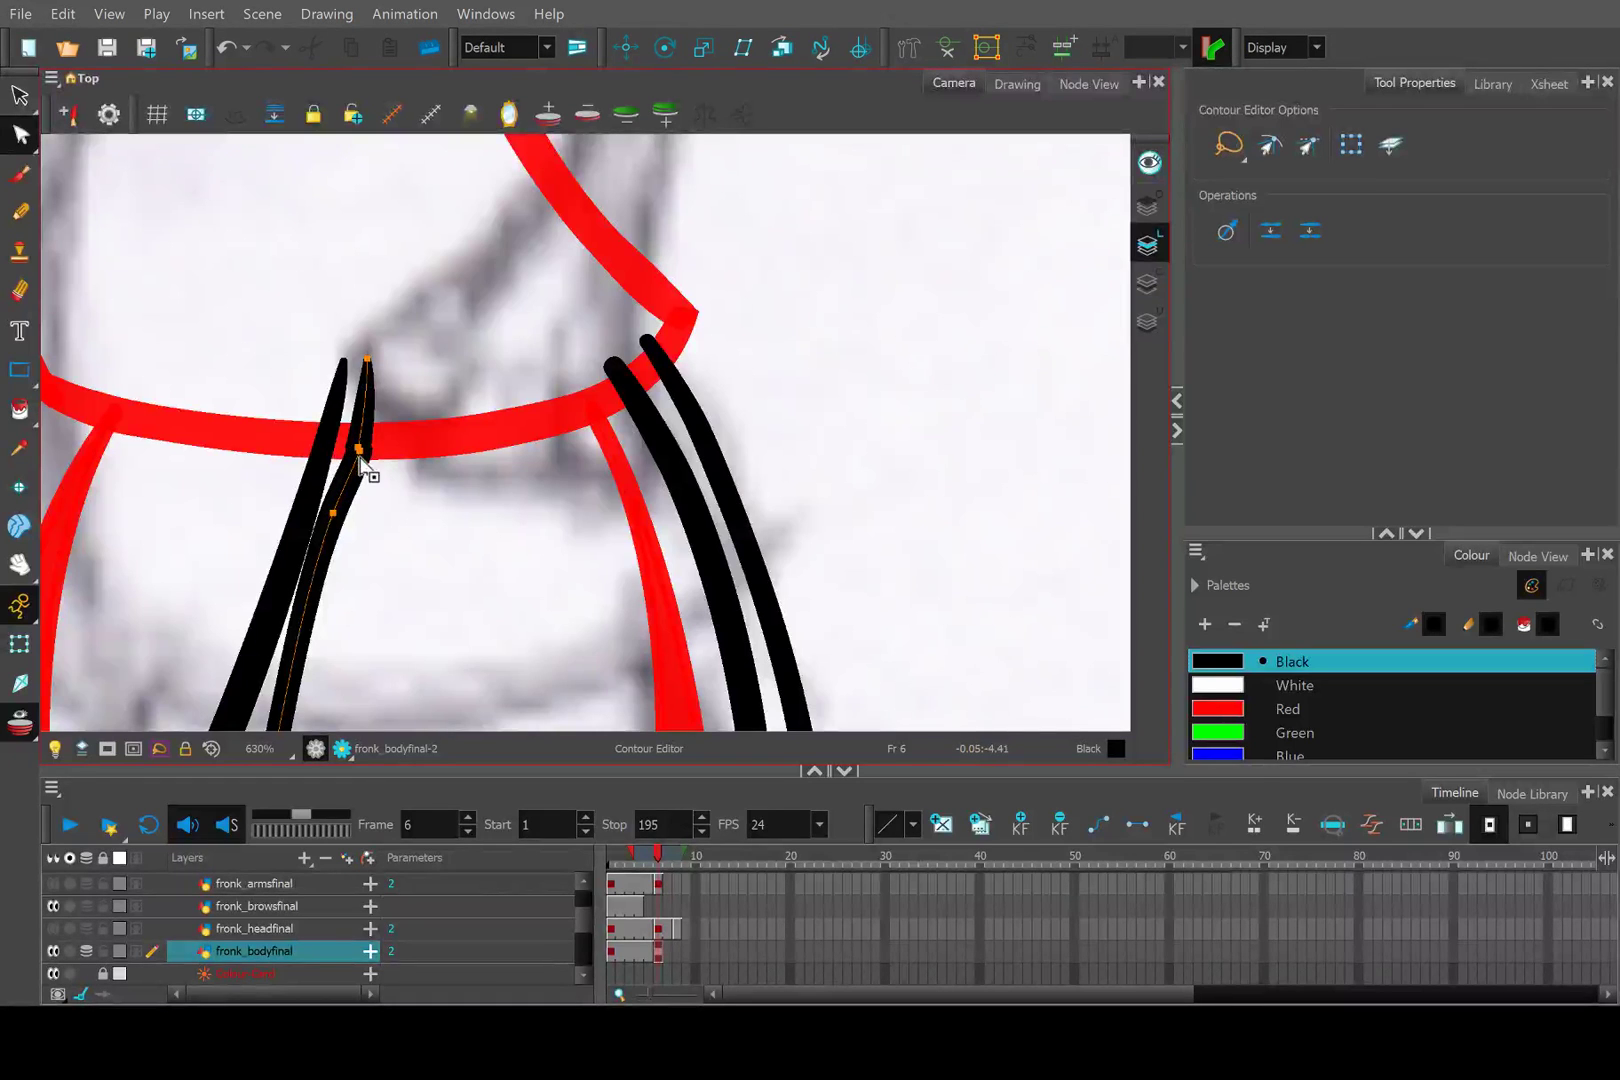
pyautogui.scroll(2, 362, 466)
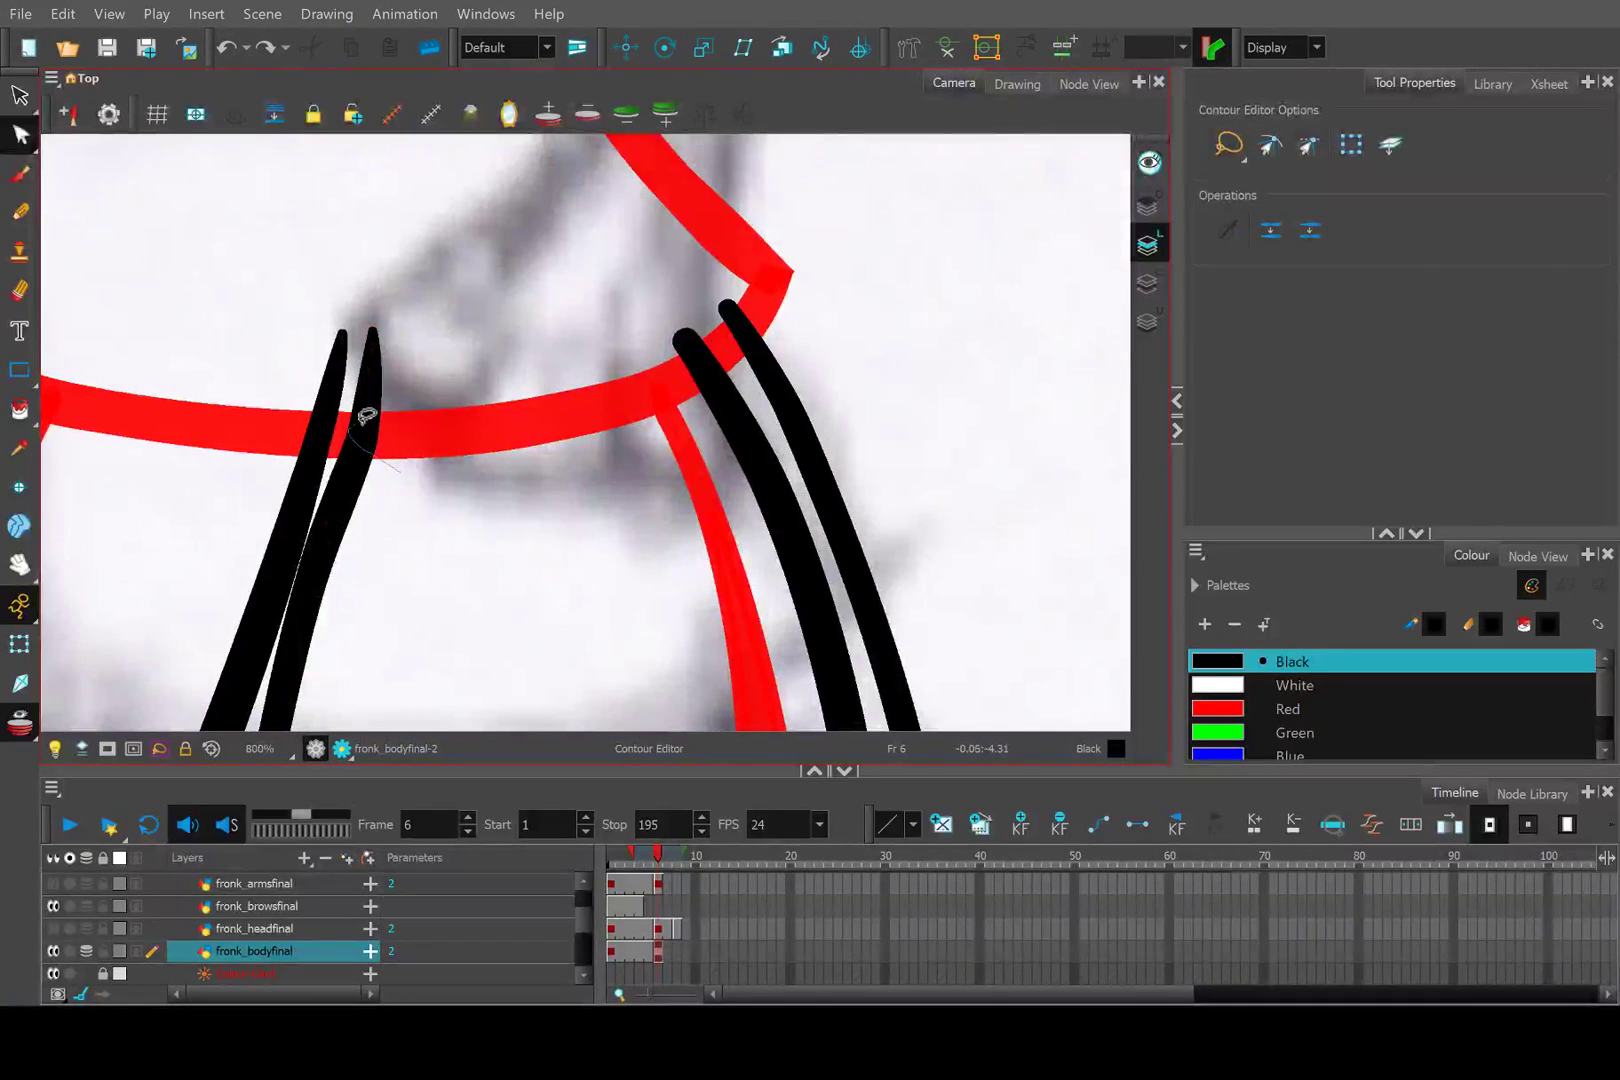
pyautogui.click(362, 445)
pyautogui.moveTo(360, 444); pyautogui.dragTo(352, 443)
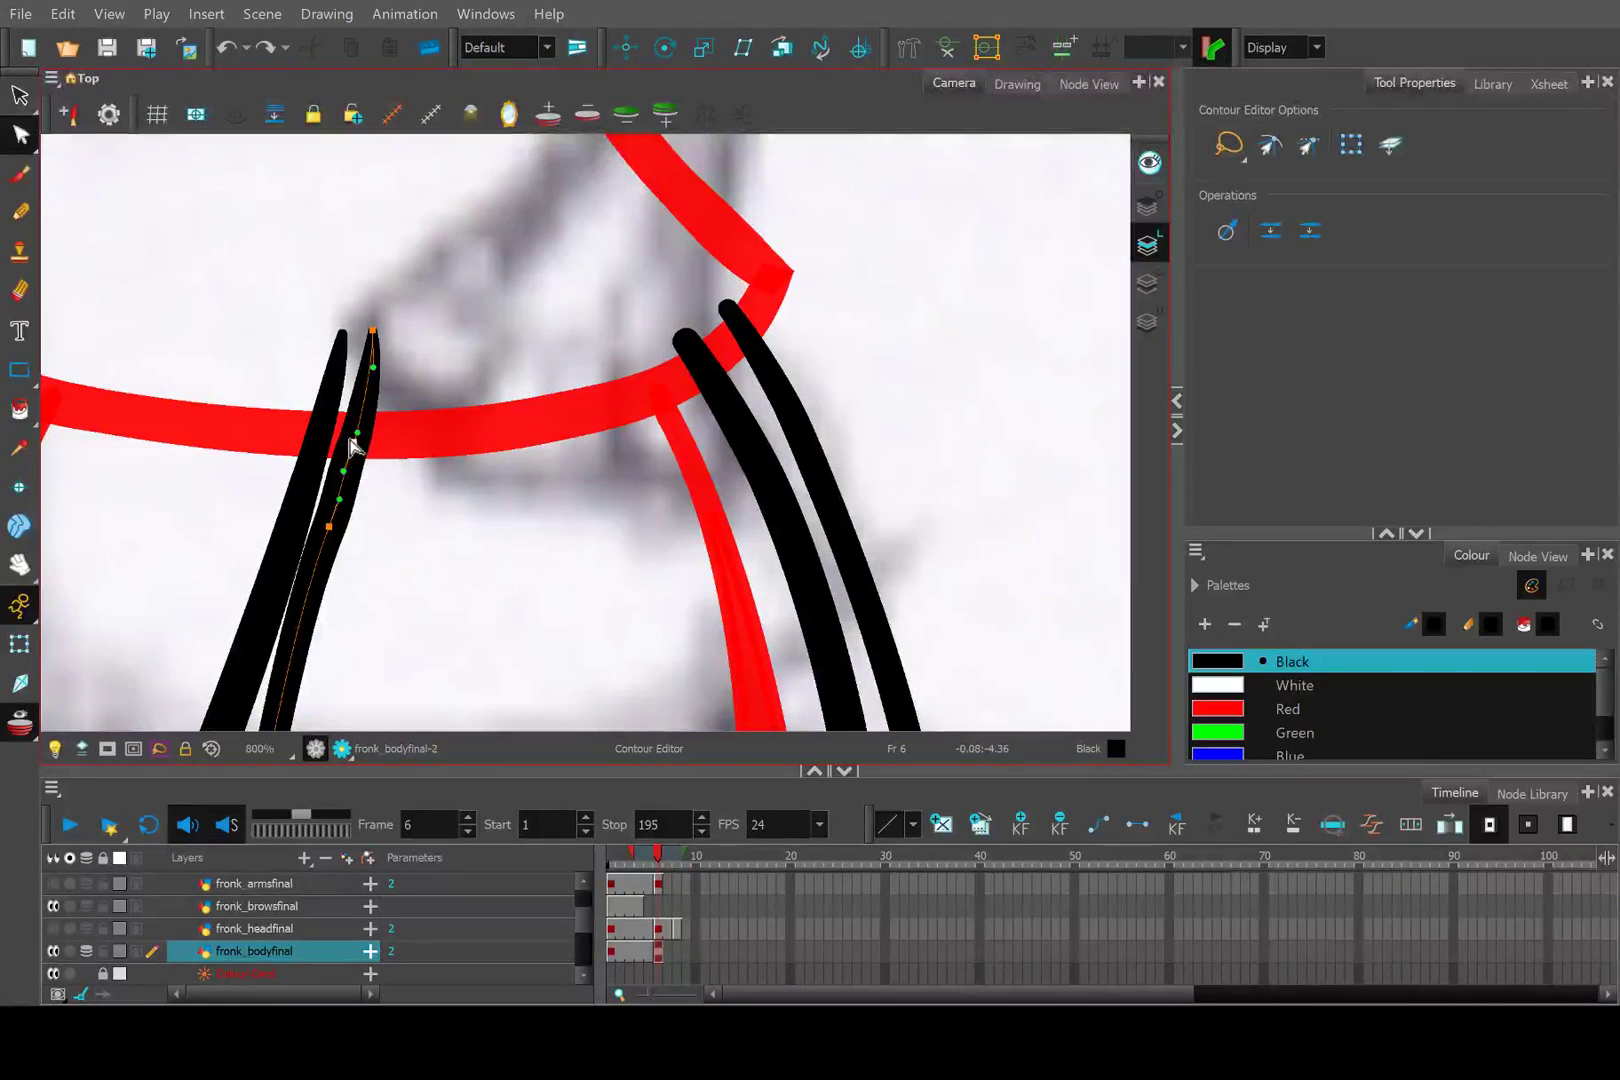
# Move the upper end of the right leg's outer line closer to the inner line with the Contour Editor.
pyautogui.scroll(-5, 410, 420)
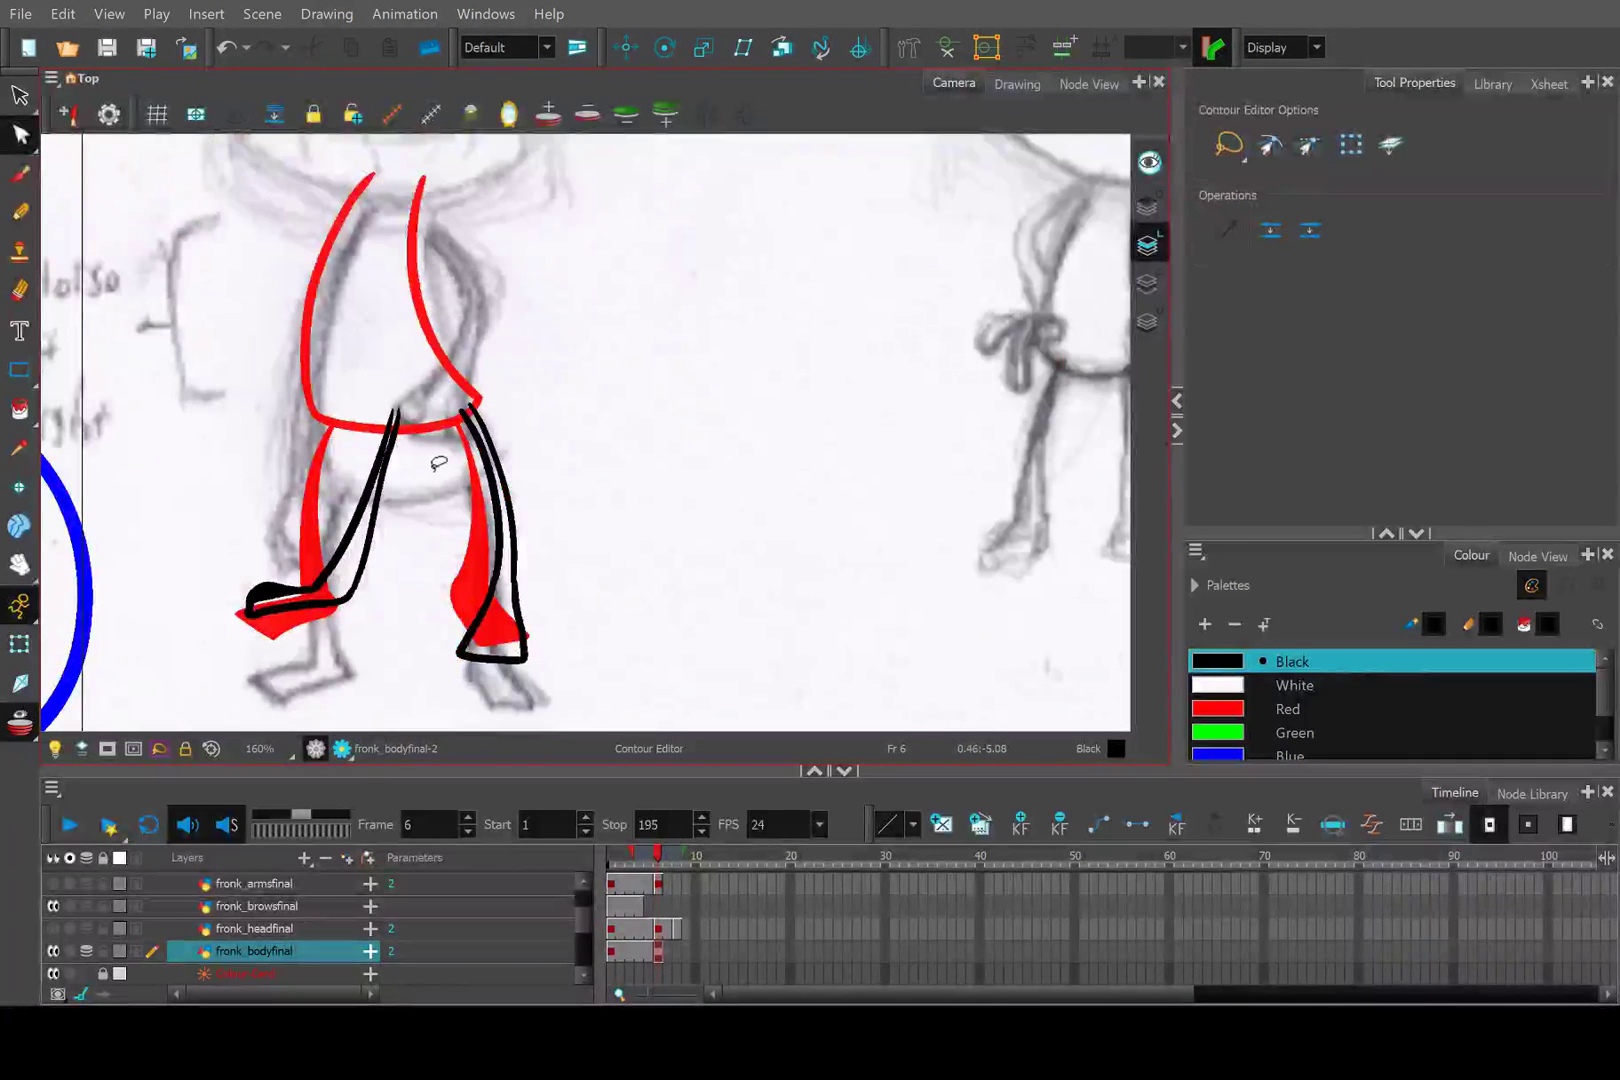
pyautogui.scroll(3, 466, 424)
pyautogui.scroll(3, 466, 422)
pyautogui.click(468, 294)
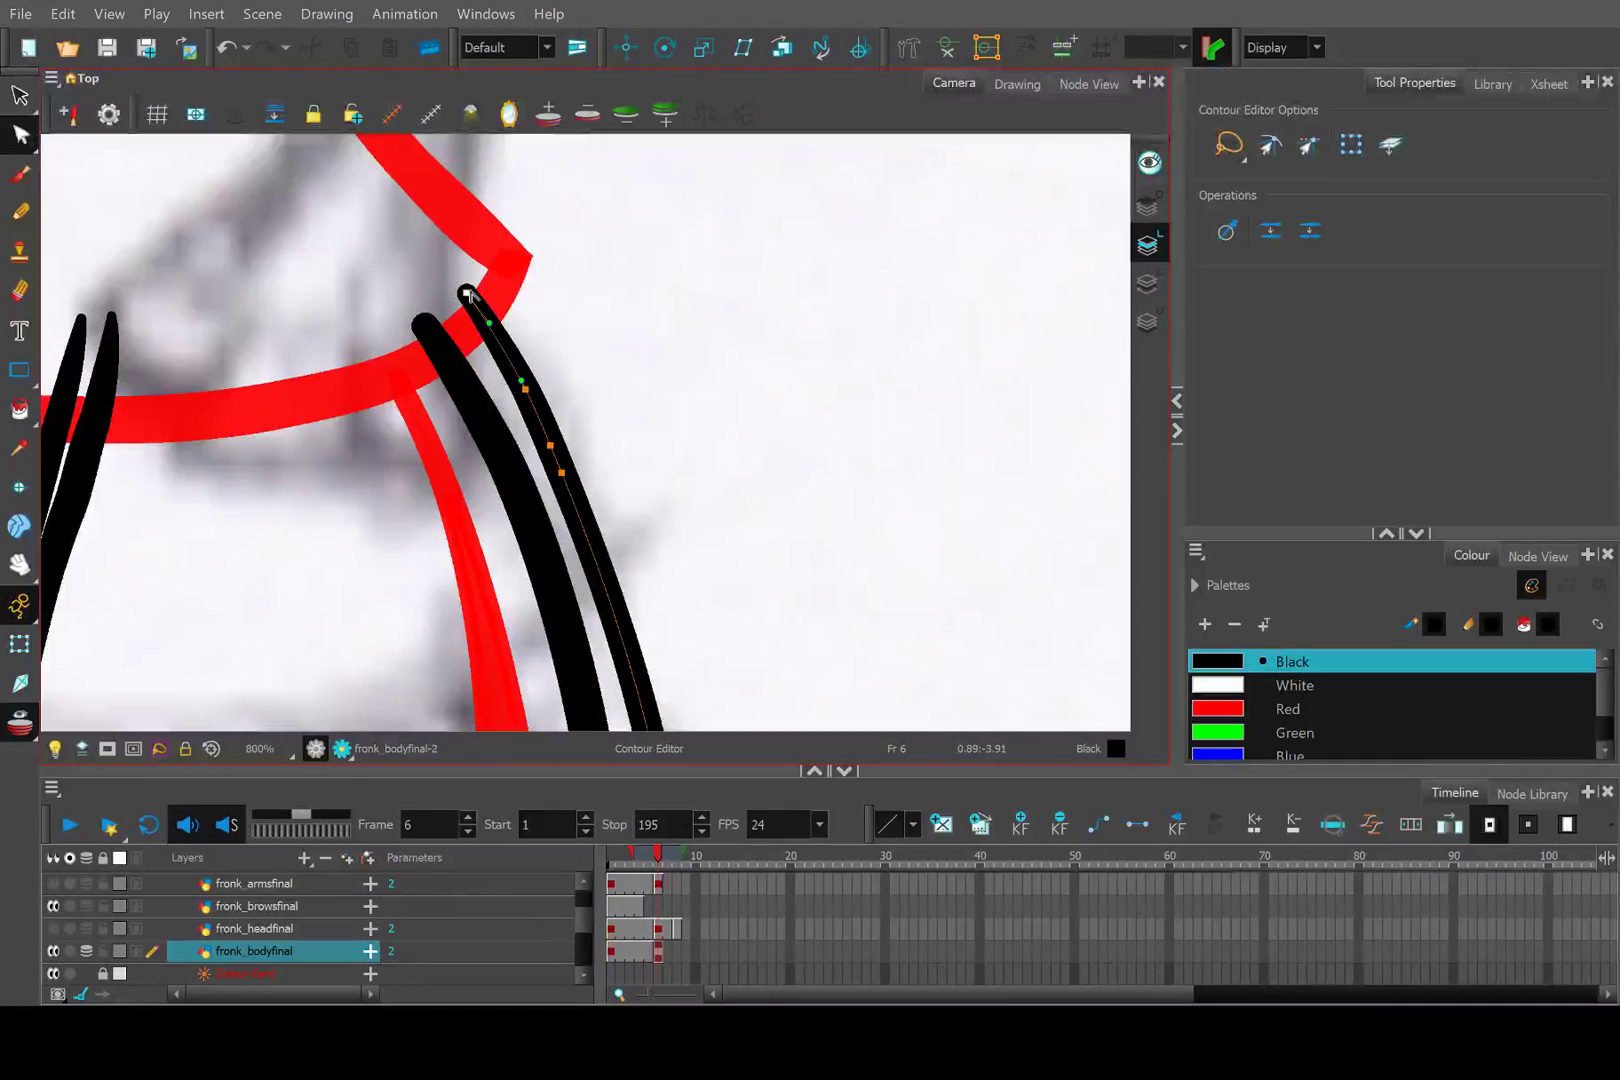
pyautogui.moveTo(459, 268)
pyautogui.mouseDown()
pyautogui.moveTo(587, 362)
pyautogui.moveTo(623, 468)
pyautogui.moveTo(580, 496)
pyautogui.moveTo(546, 461)
pyautogui.moveTo(449, 292)
pyautogui.mouseUp()
pyautogui.click(409, 300)
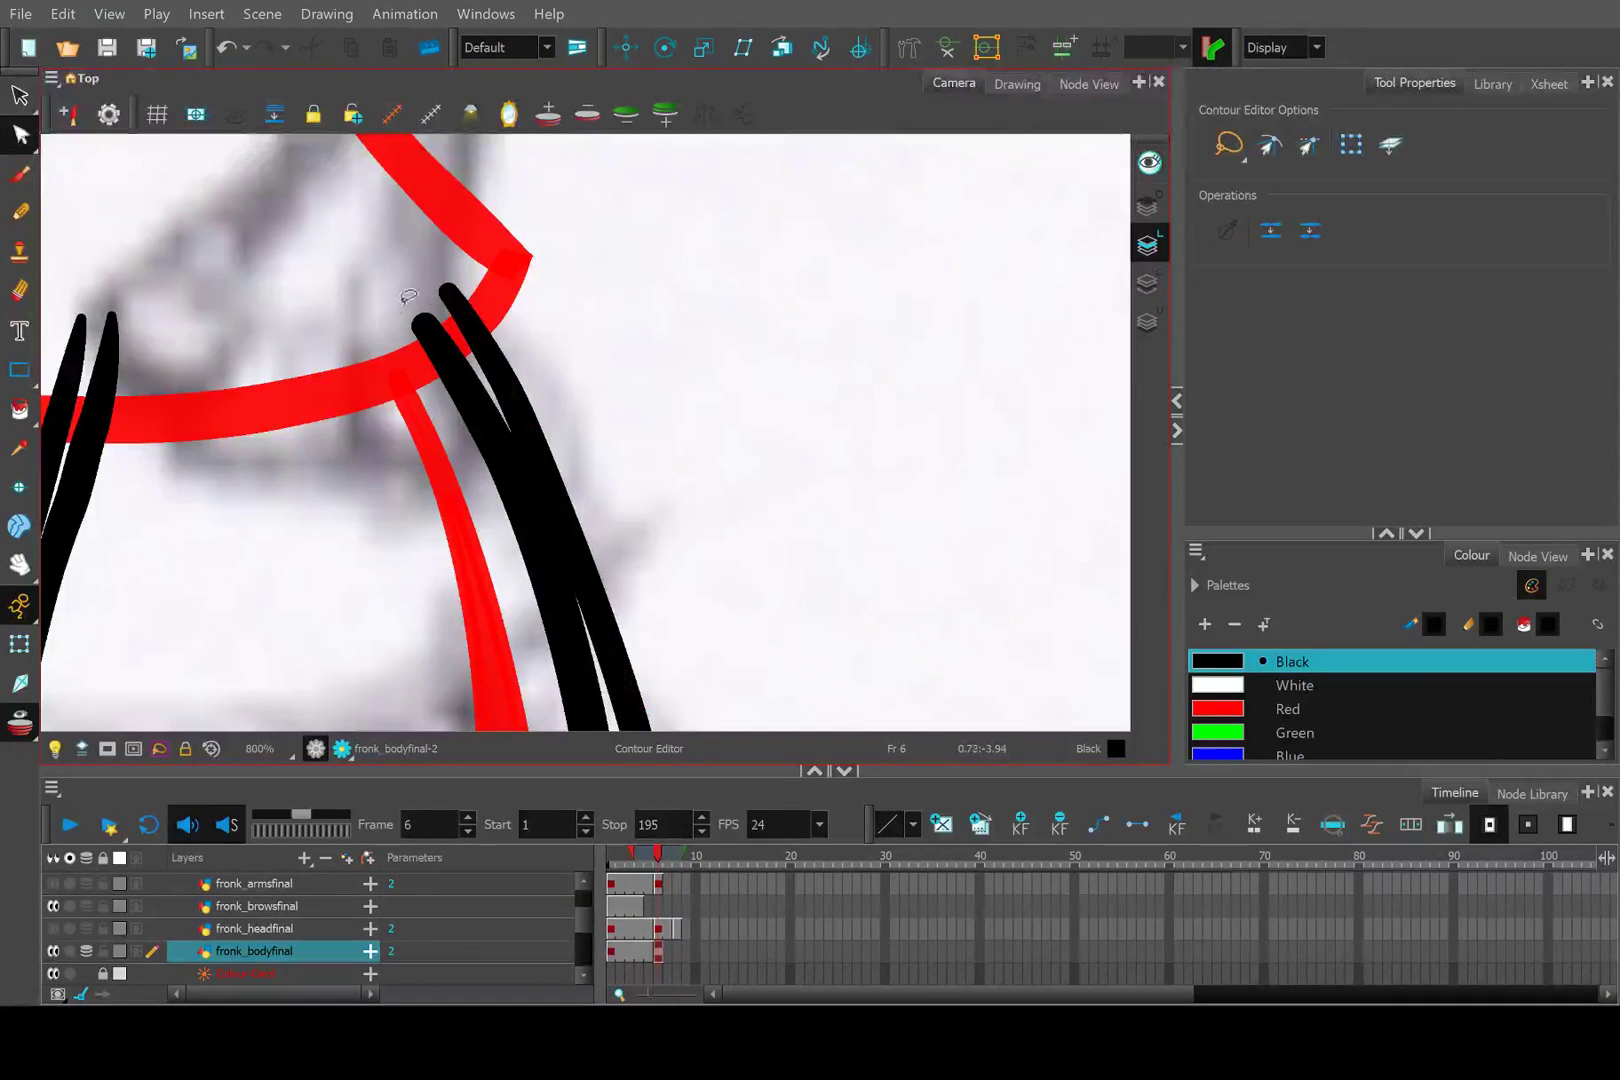
pyautogui.scroll(-4, 396, 365)
pyautogui.scroll(-4, 396, 373)
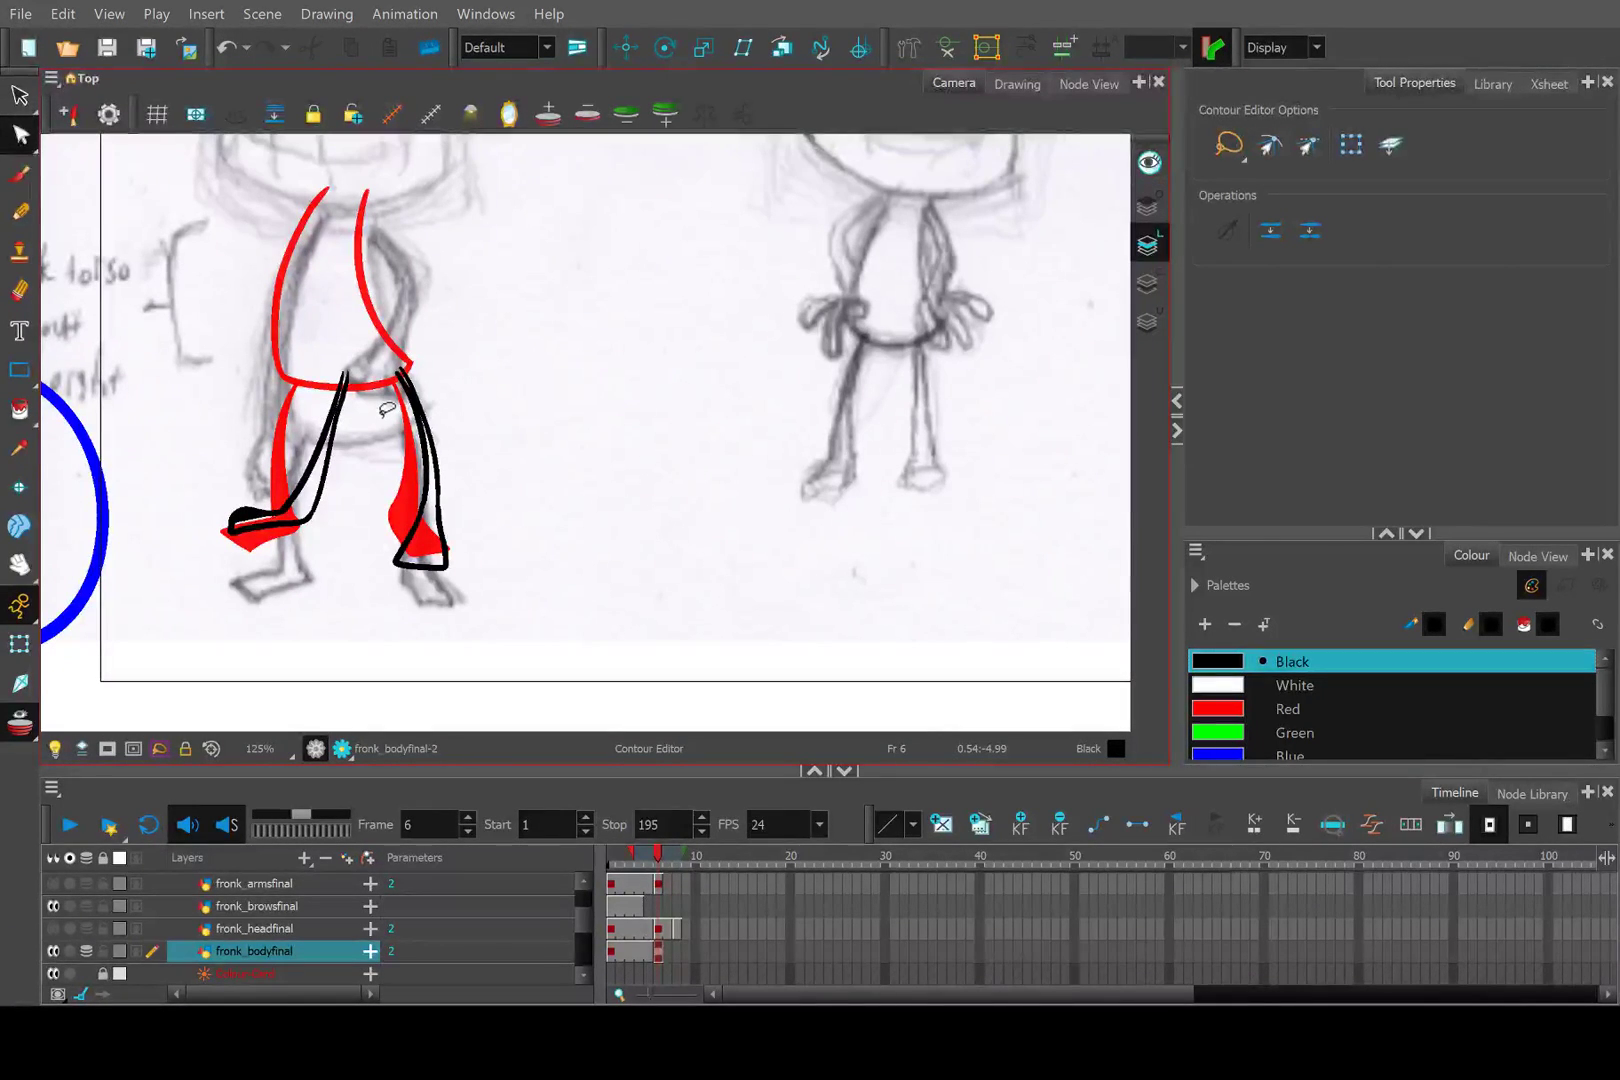
pyautogui.scroll(7, 299, 428)
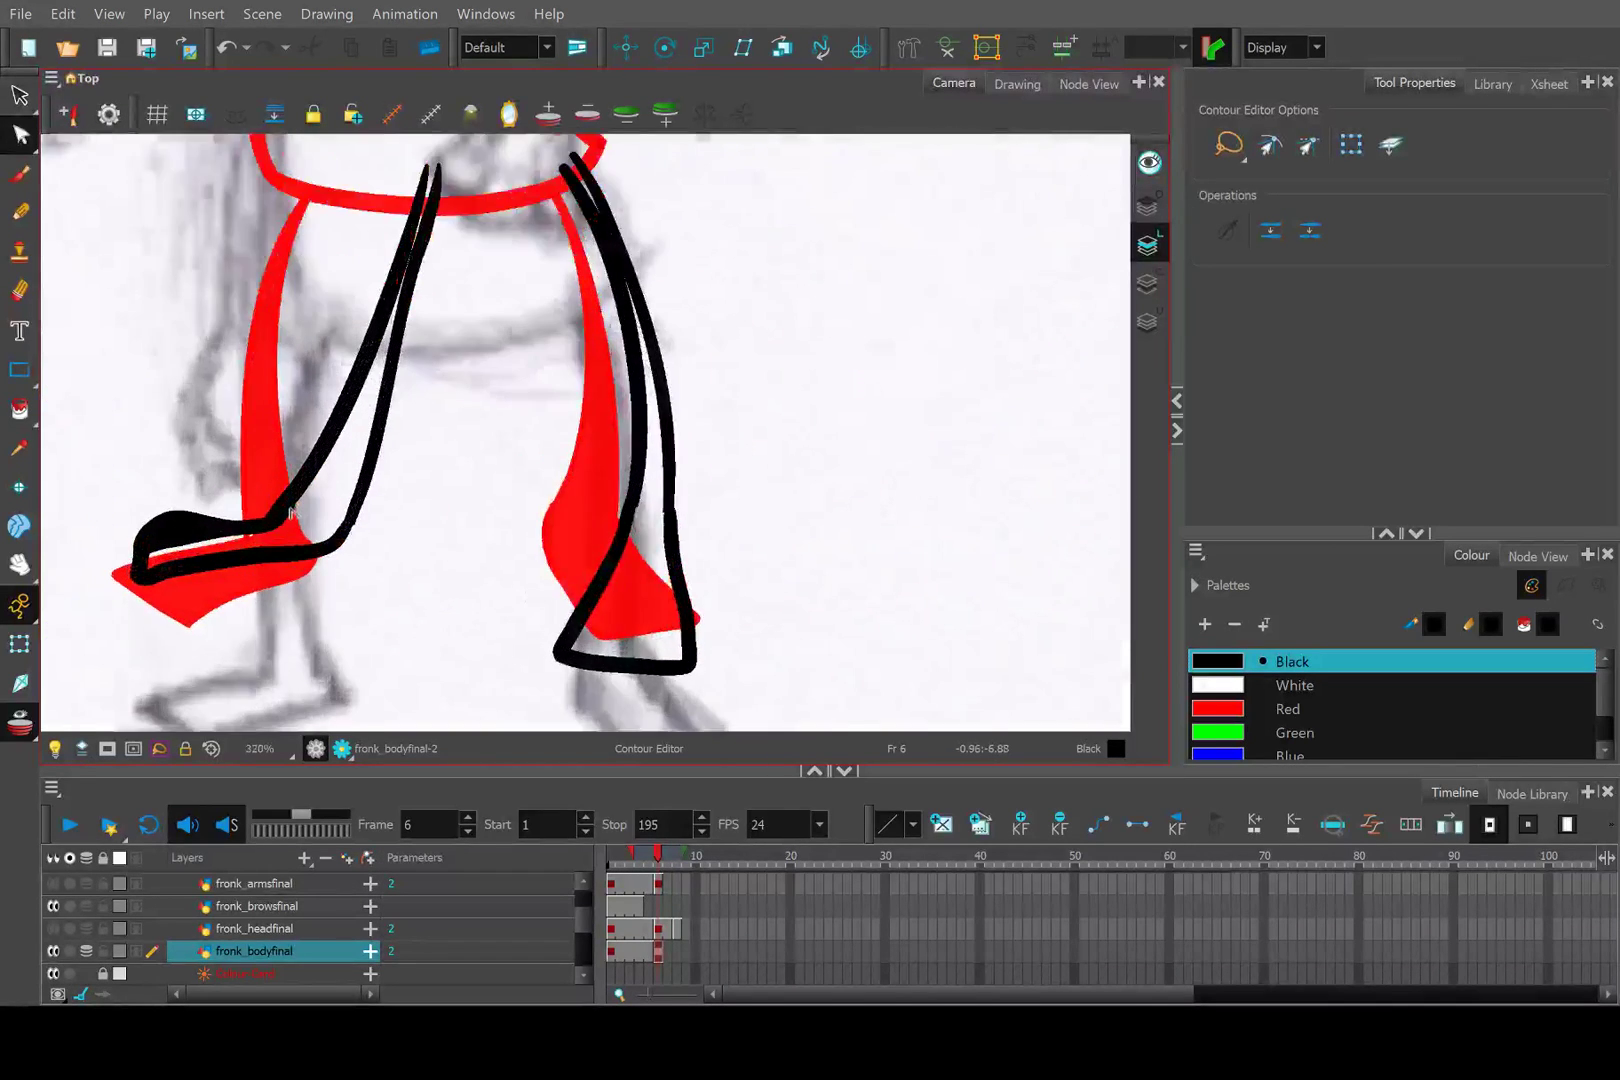
pyautogui.click(297, 525)
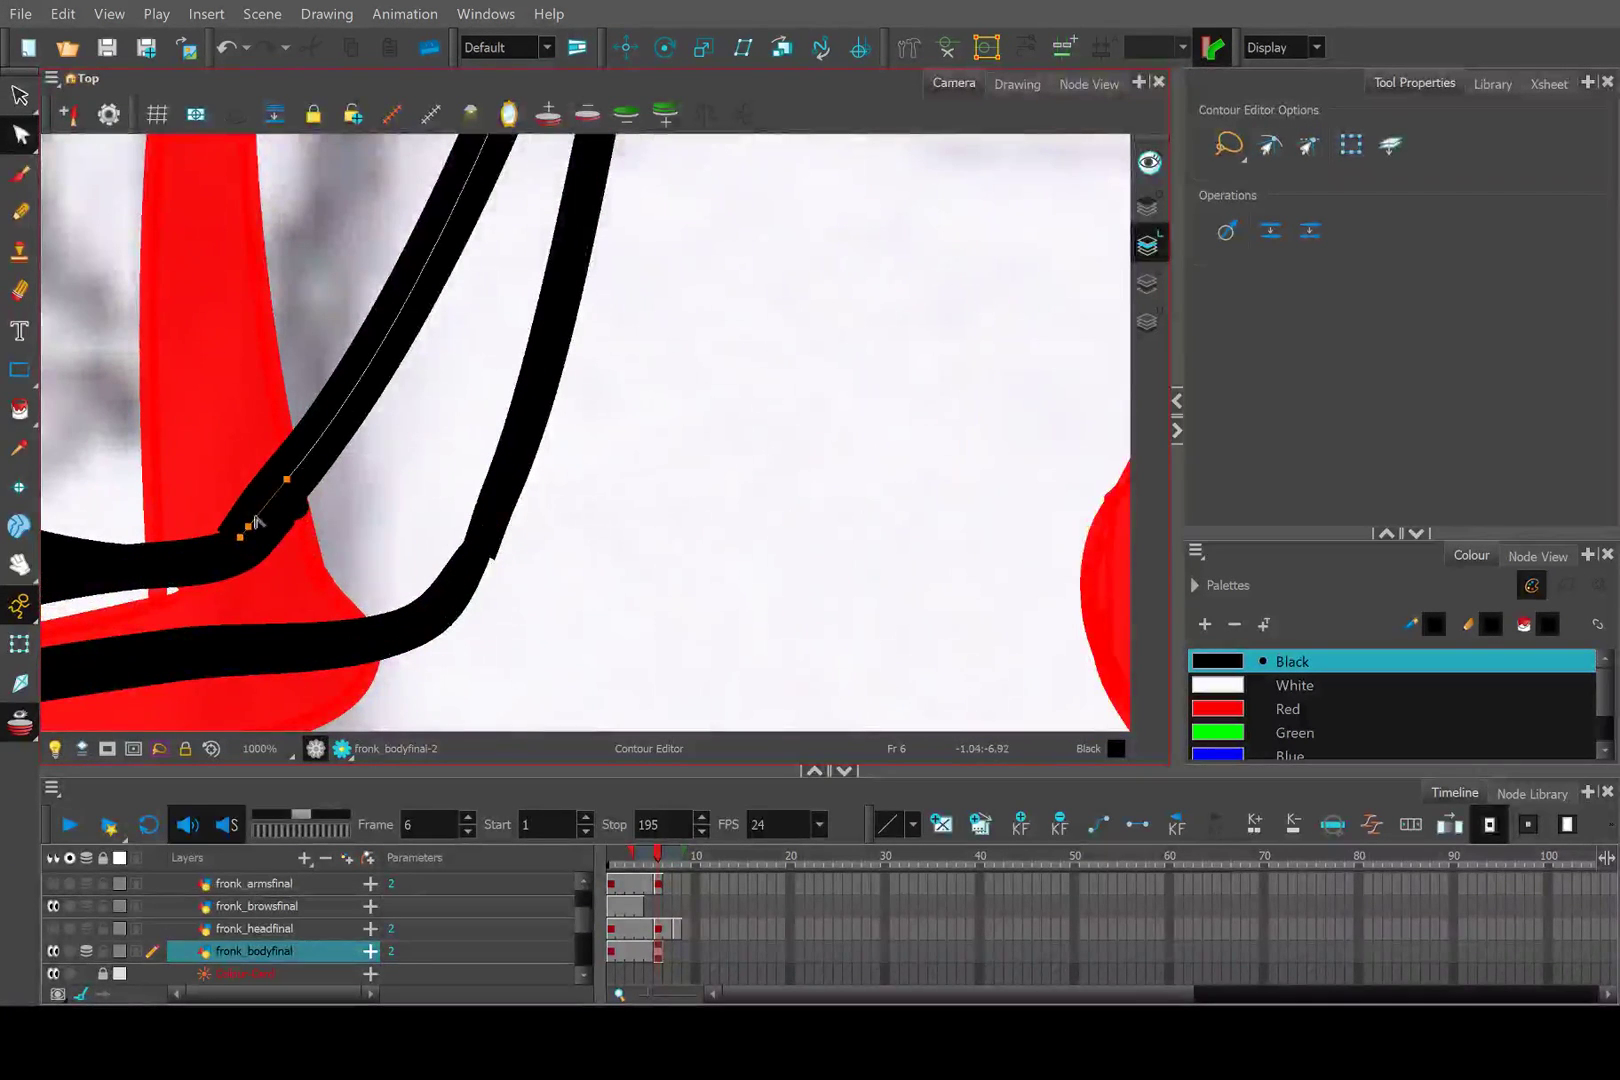
pyautogui.click(287, 479)
pyautogui.keyDown('shift'); pyautogui.click(248, 528); pyautogui.keyUp('shift')
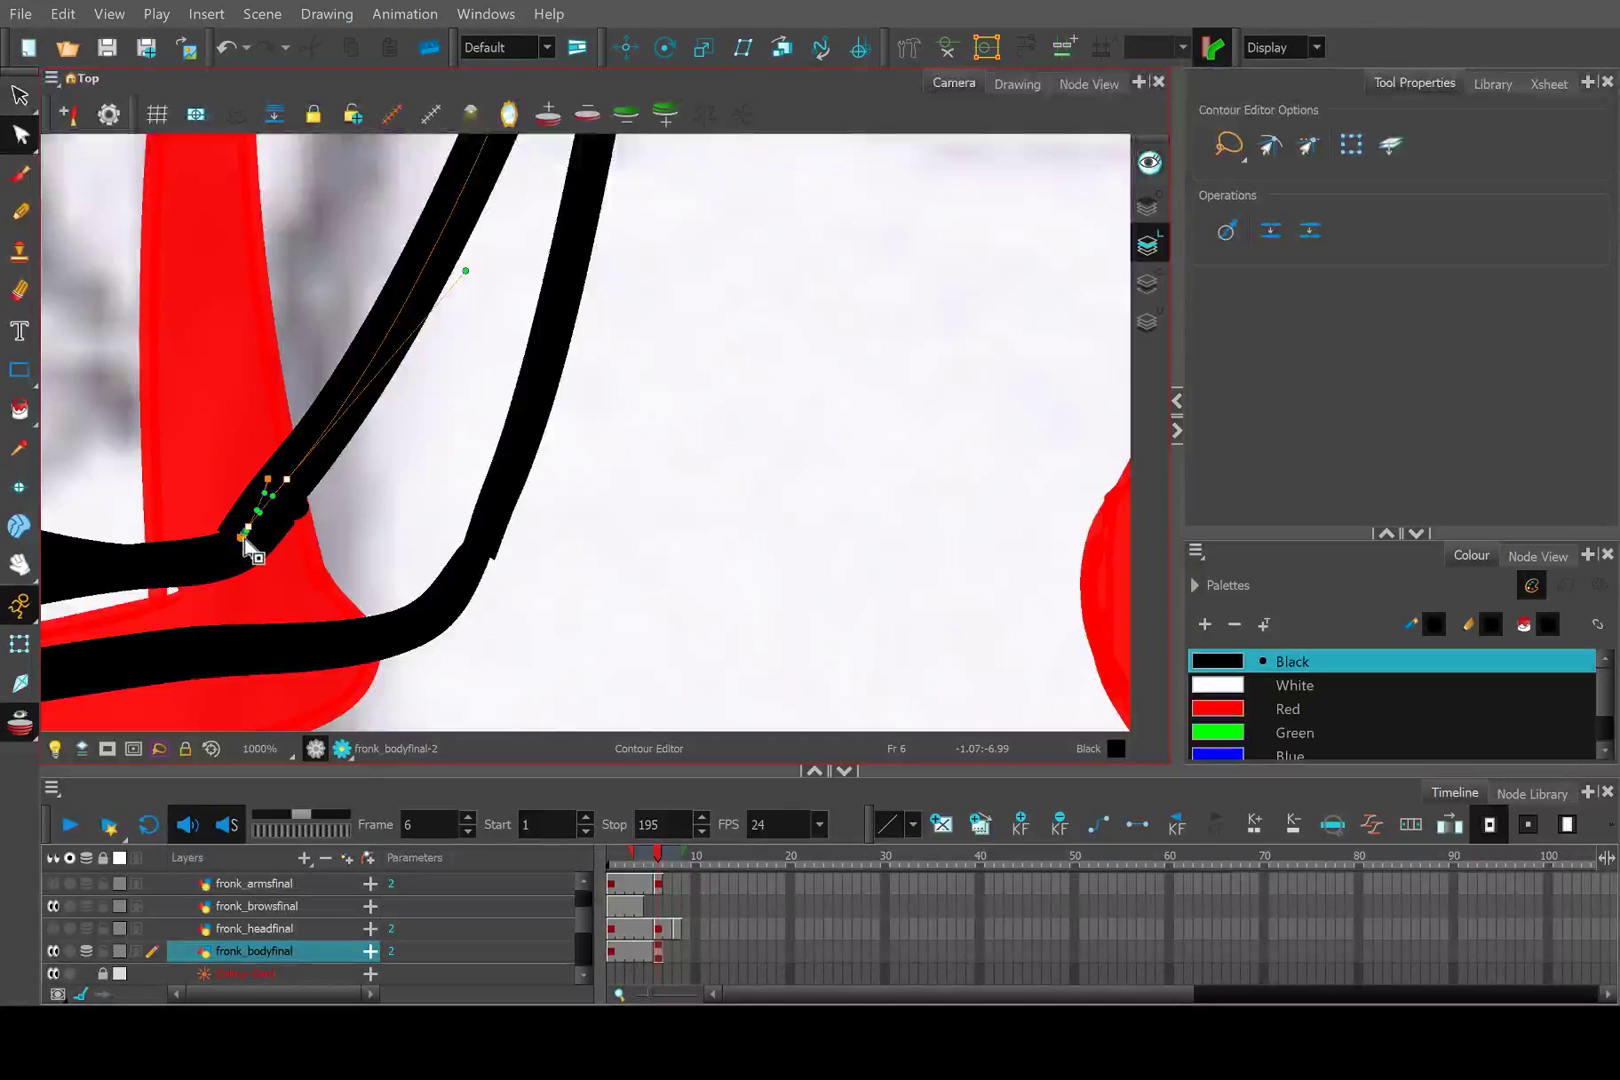
pyautogui.scroll(3, 252, 542)
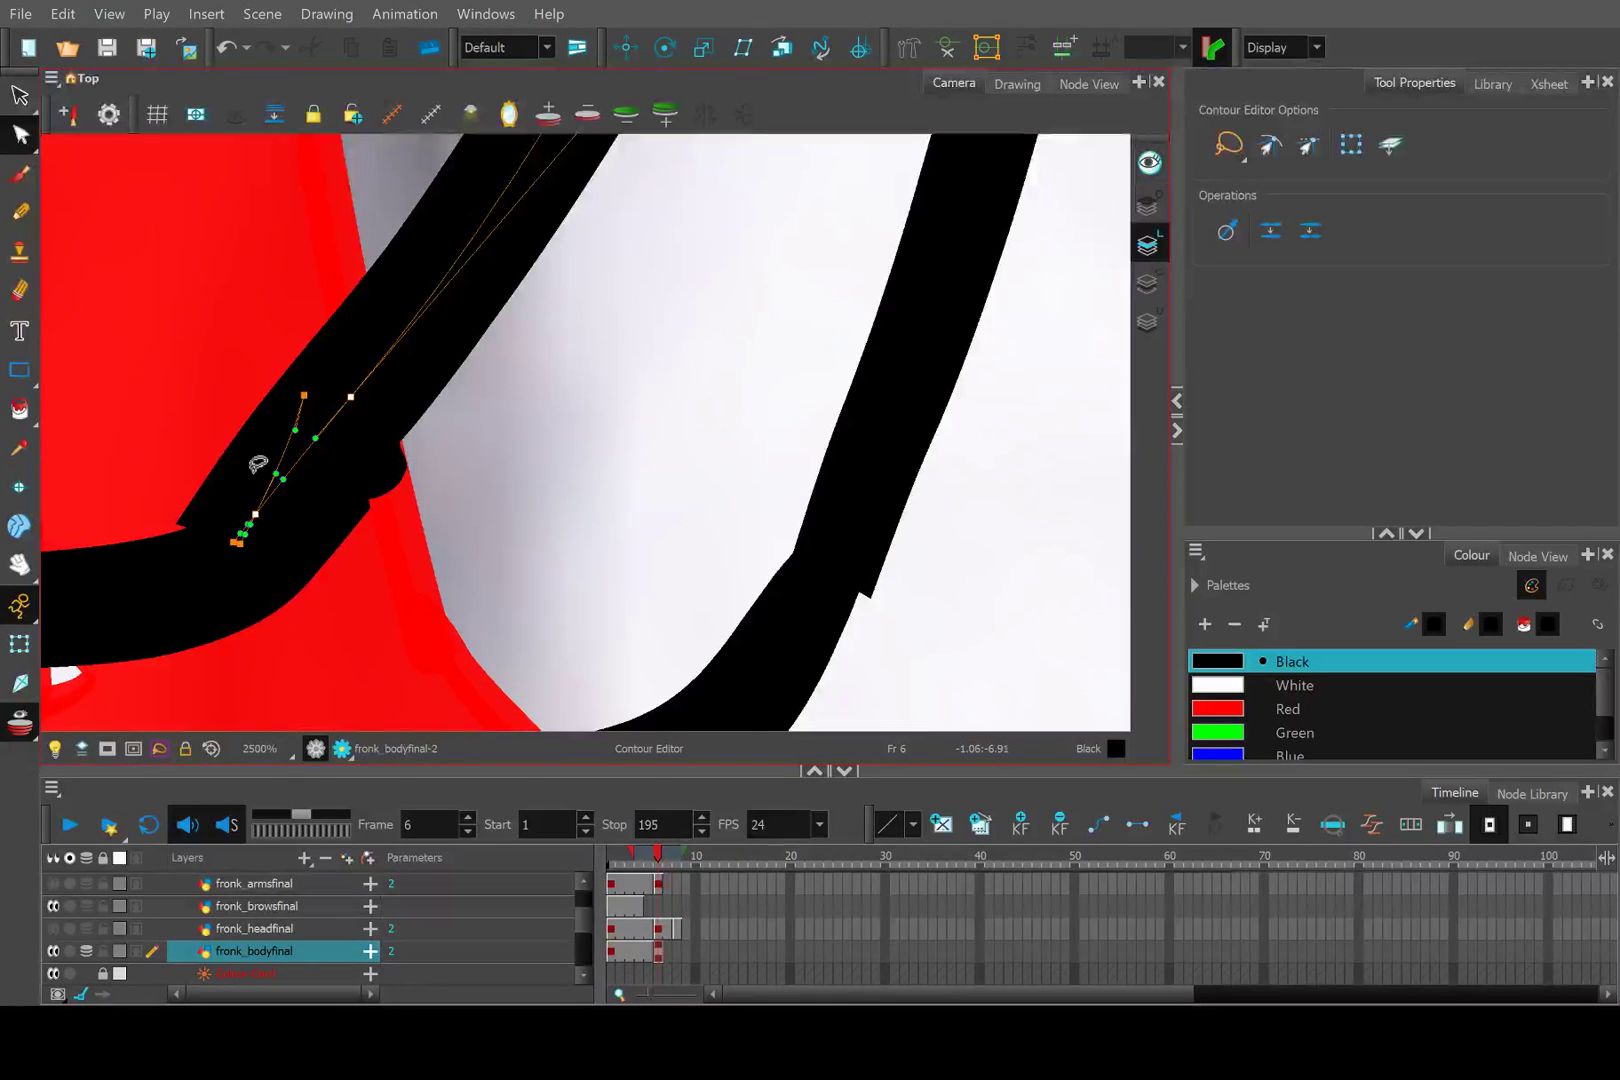
pyautogui.moveTo(239, 350)
pyautogui.mouseDown()
pyautogui.moveTo(355, 370)
pyautogui.moveTo(290, 408)
pyautogui.mouseUp()
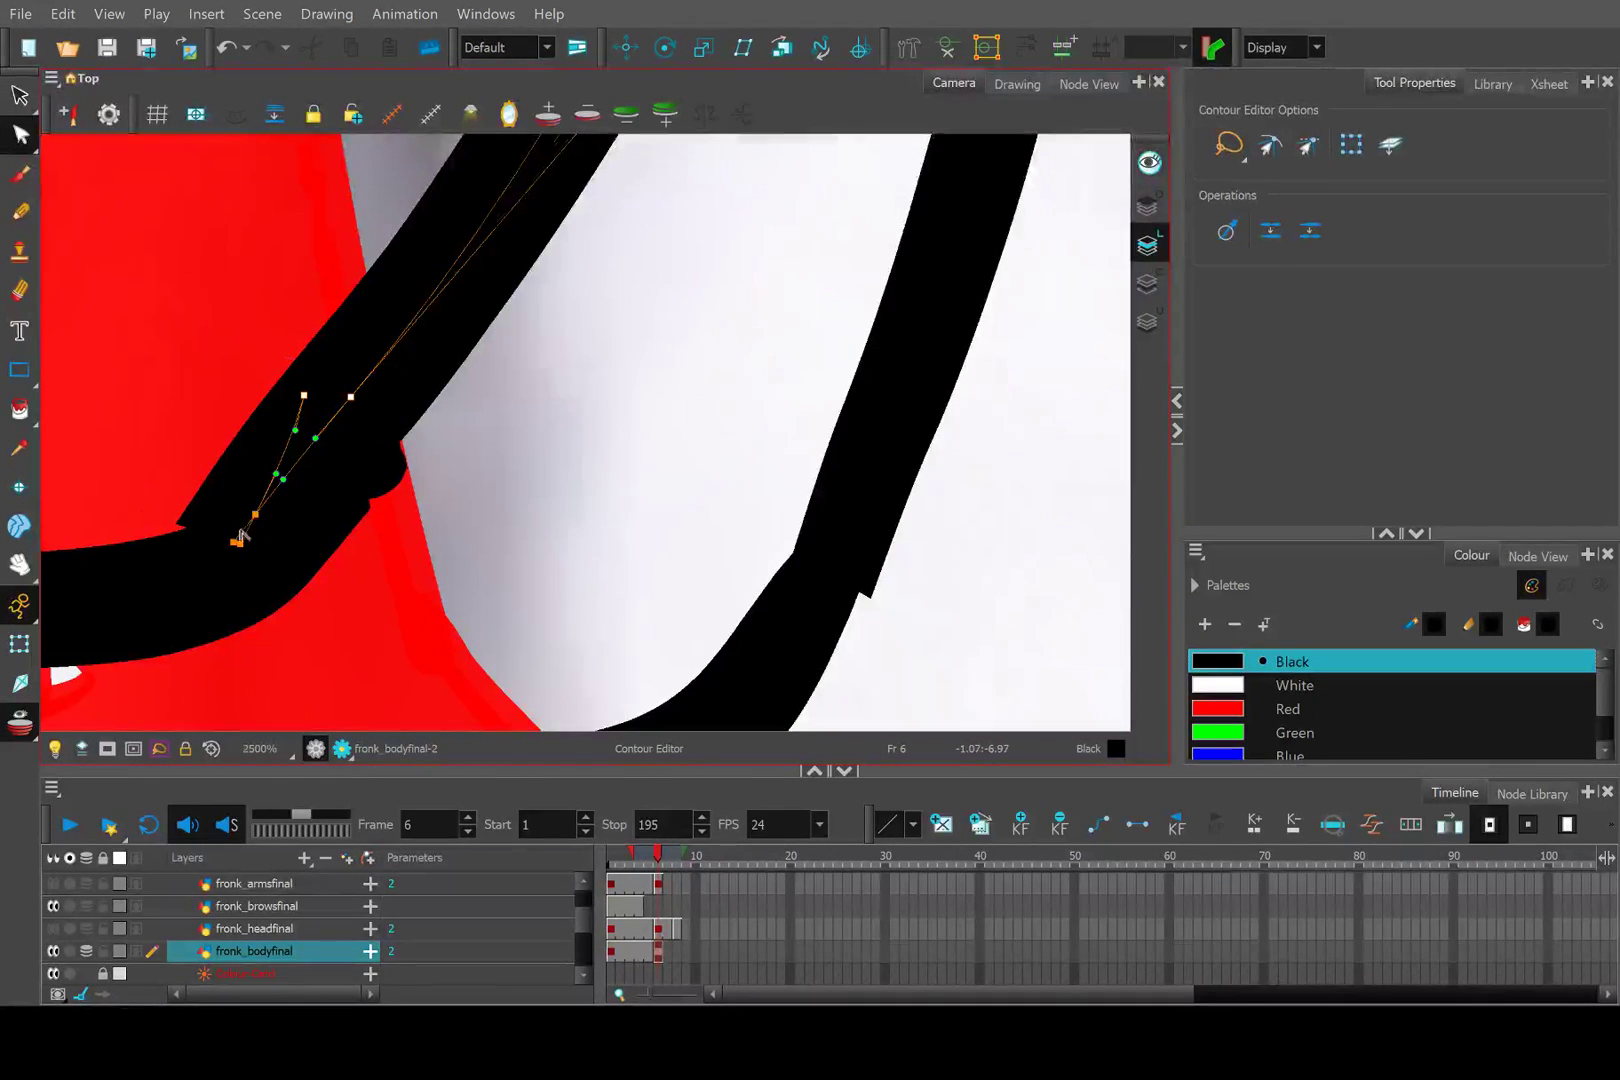
pyautogui.scroll(3, 252, 537)
pyautogui.click(283, 505)
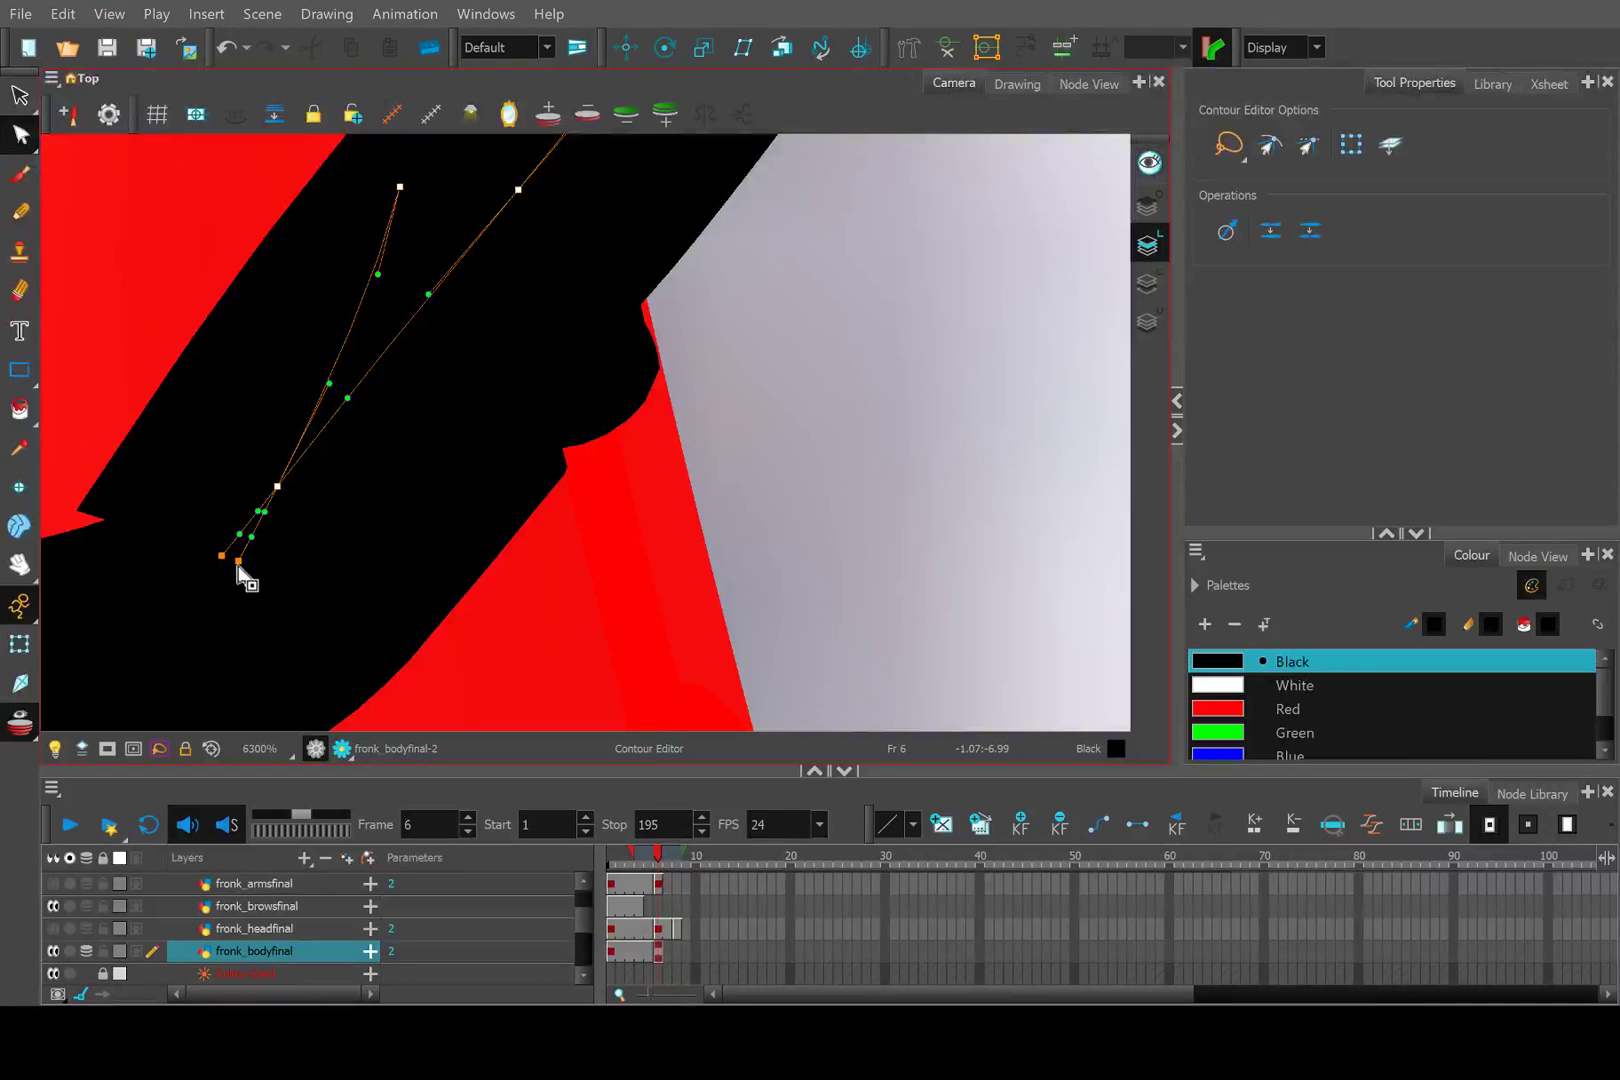
pyautogui.scroll(-3, 293, 459)
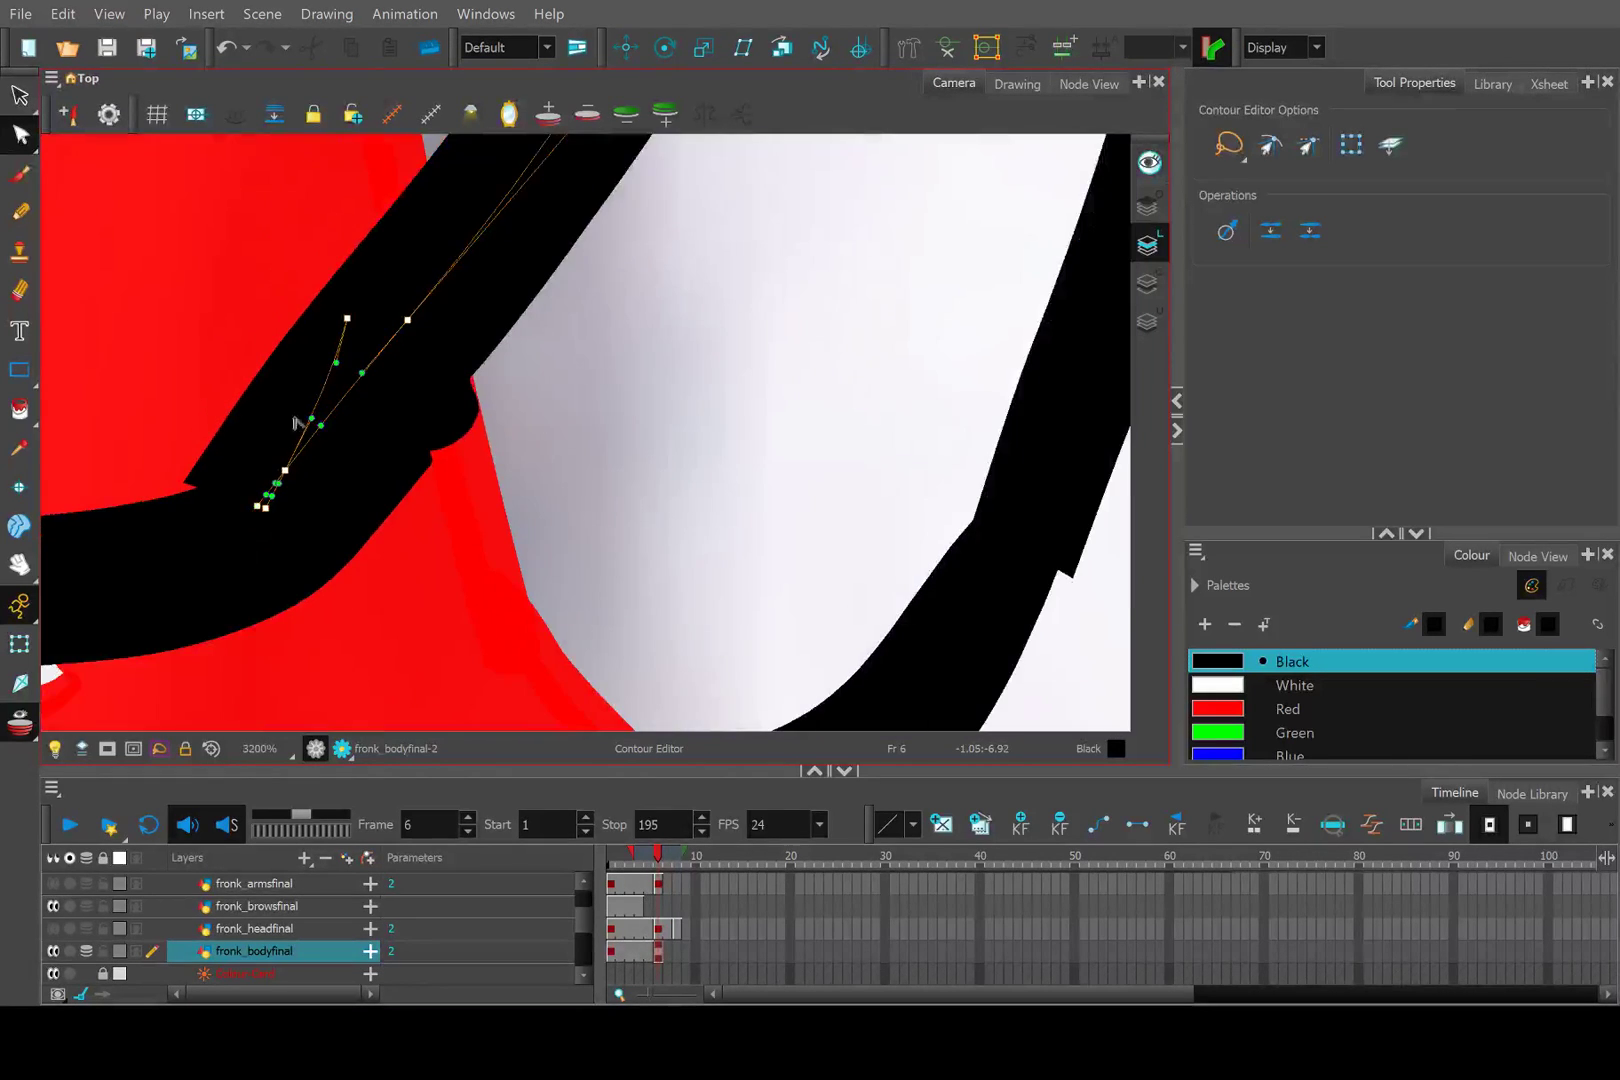
pyautogui.click(343, 336)
pyautogui.click(348, 320)
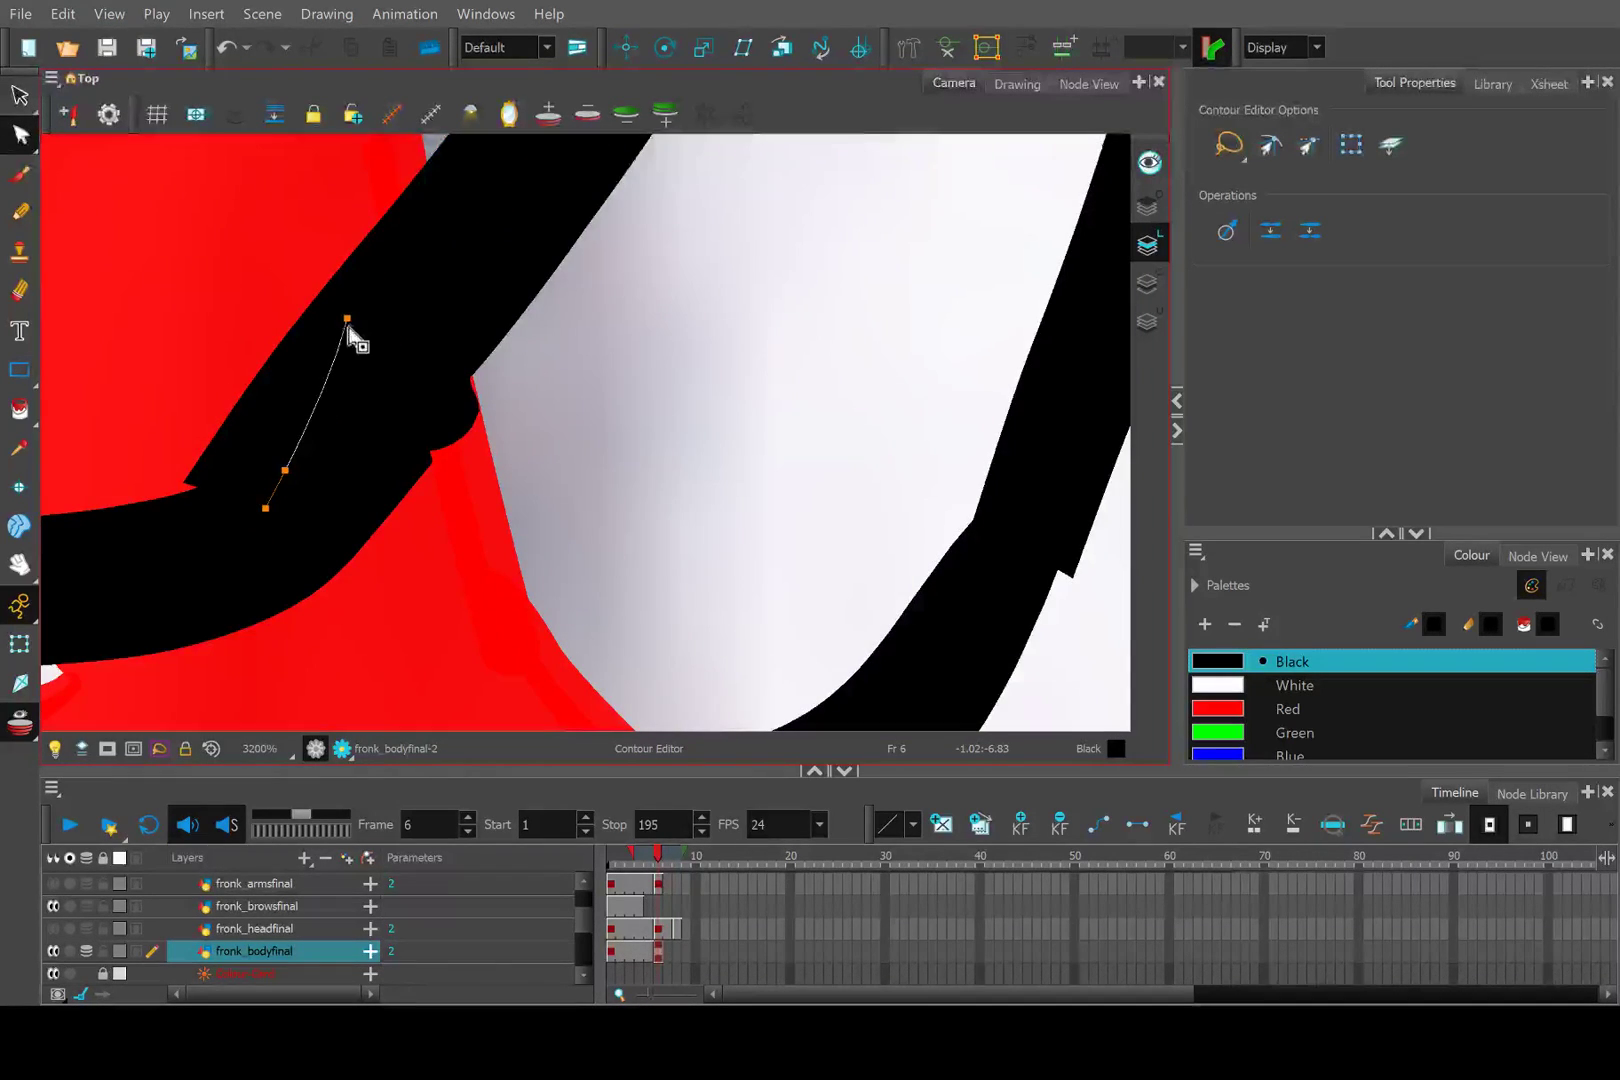
pyautogui.click(330, 375)
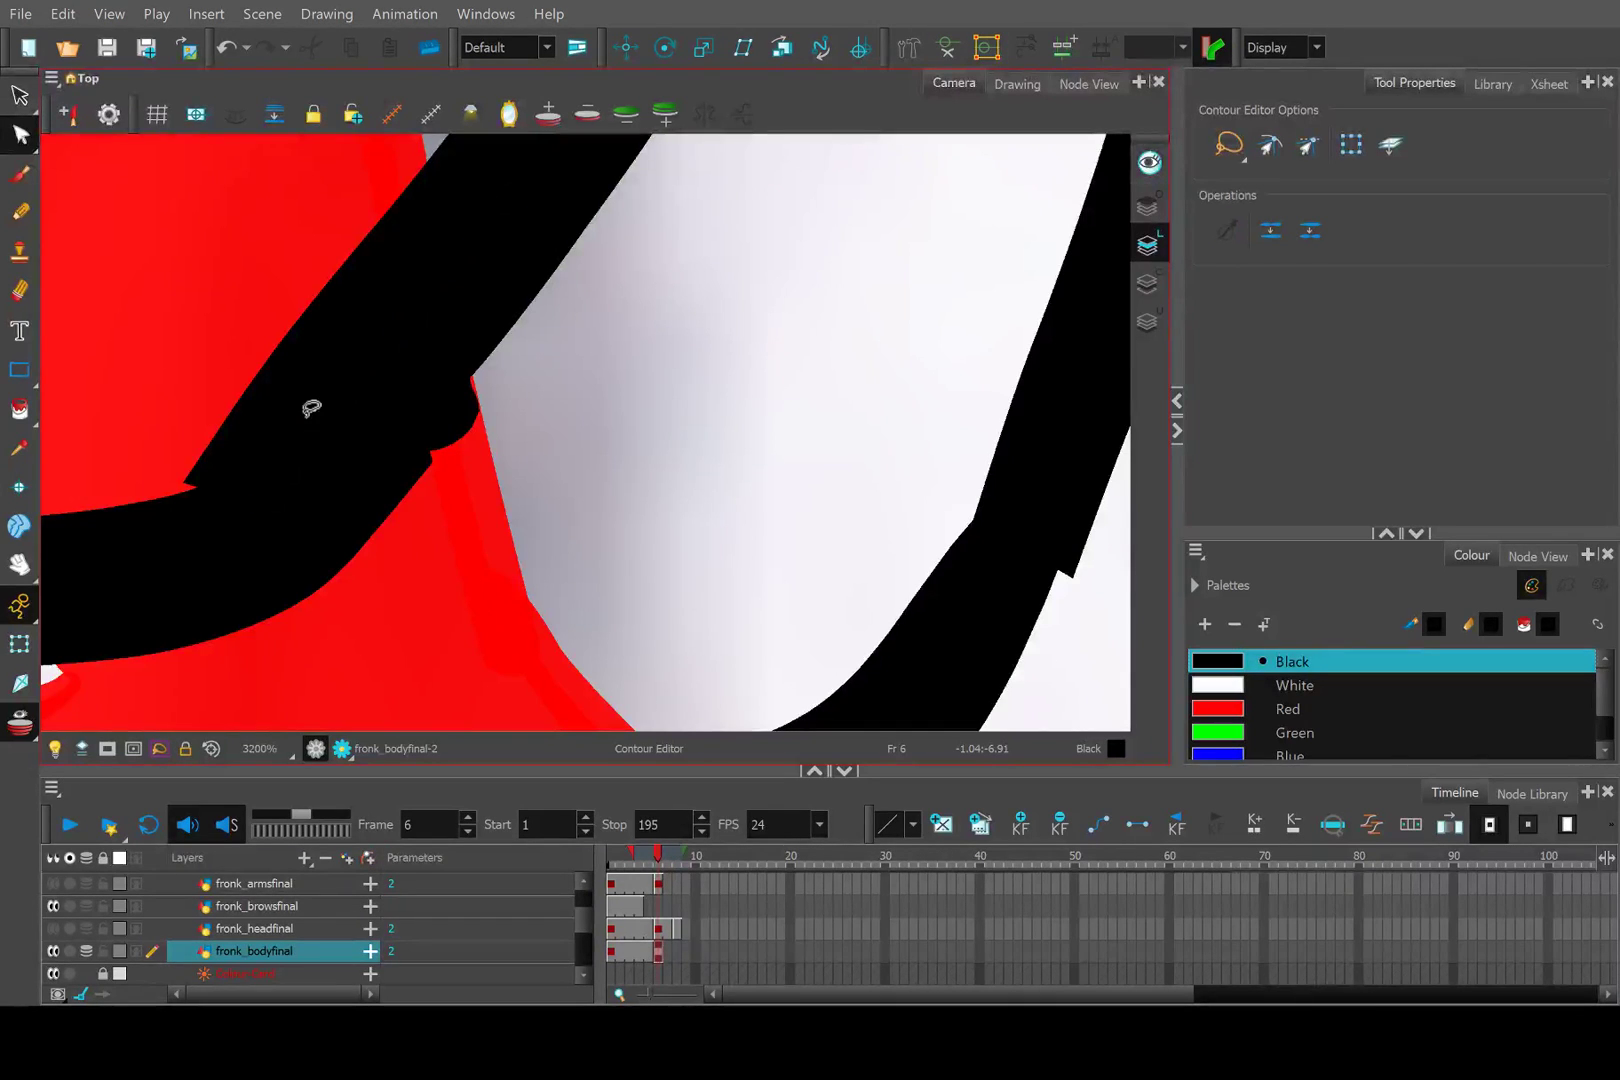
pyautogui.click(333, 403)
# Straighten the lower part of the left leg's outer line, deleting its surplus contour points and moving its lower end onto the foot line.
pyautogui.scroll(-2, 333, 405)
pyautogui.click(336, 351)
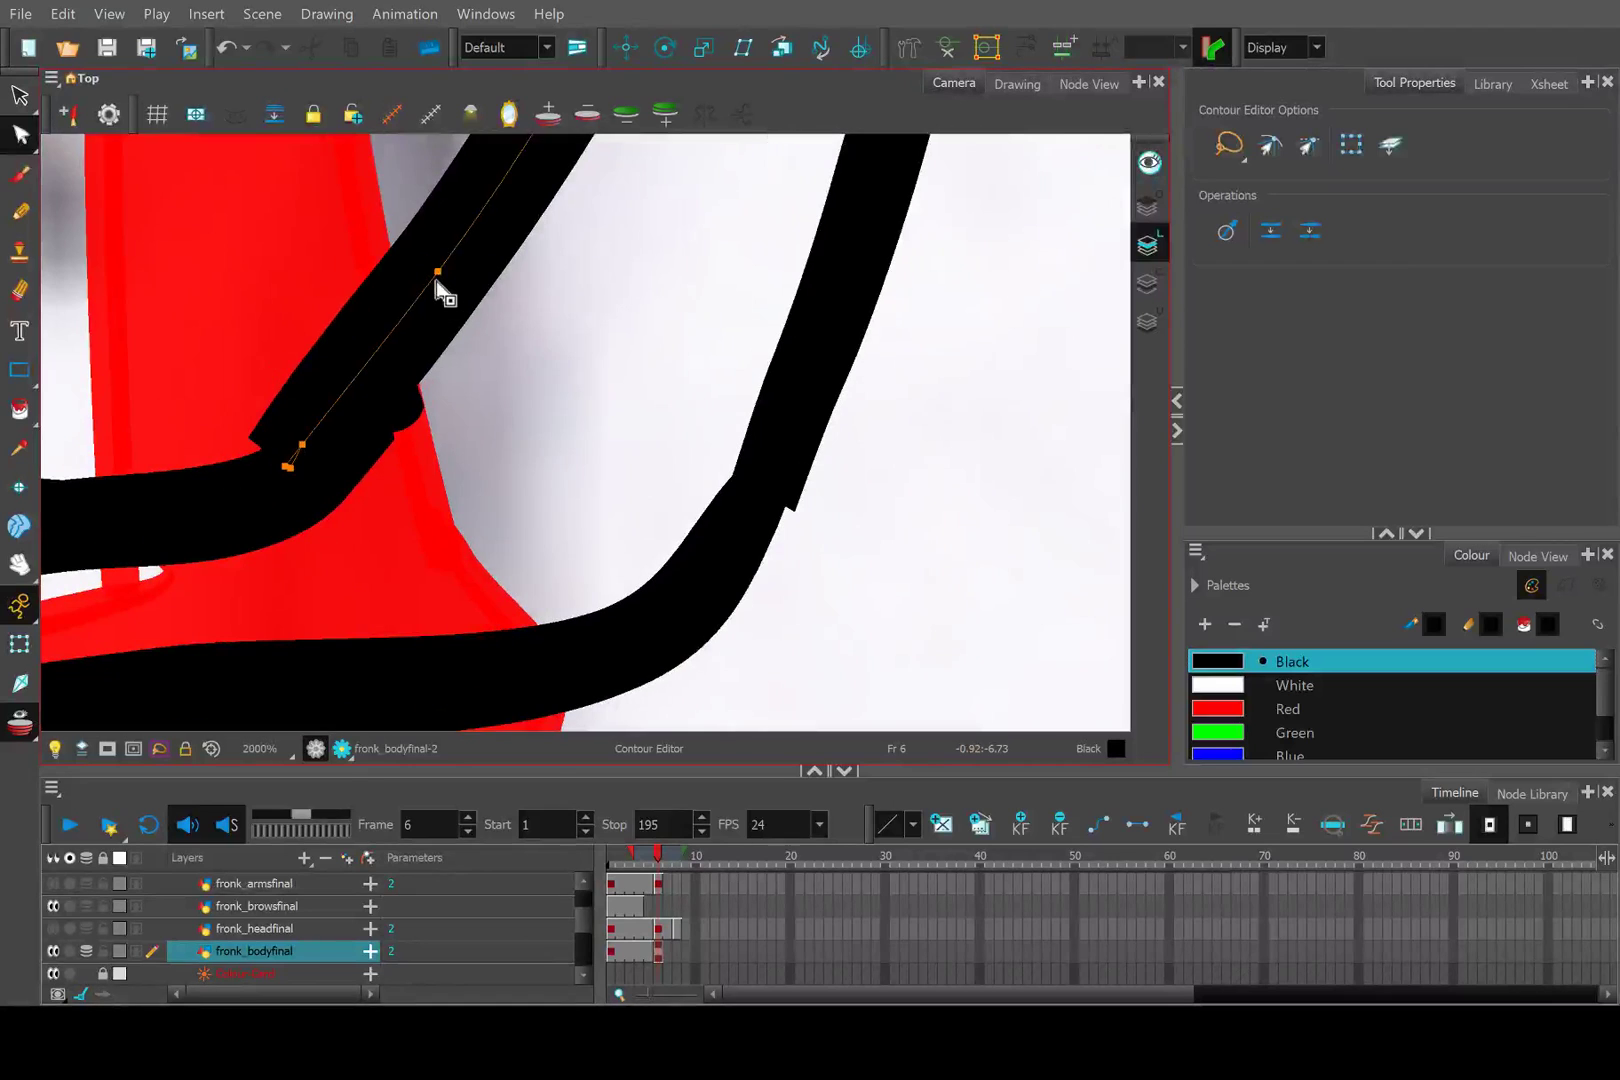
pyautogui.moveTo(448, 282); pyautogui.dragTo(455, 290)
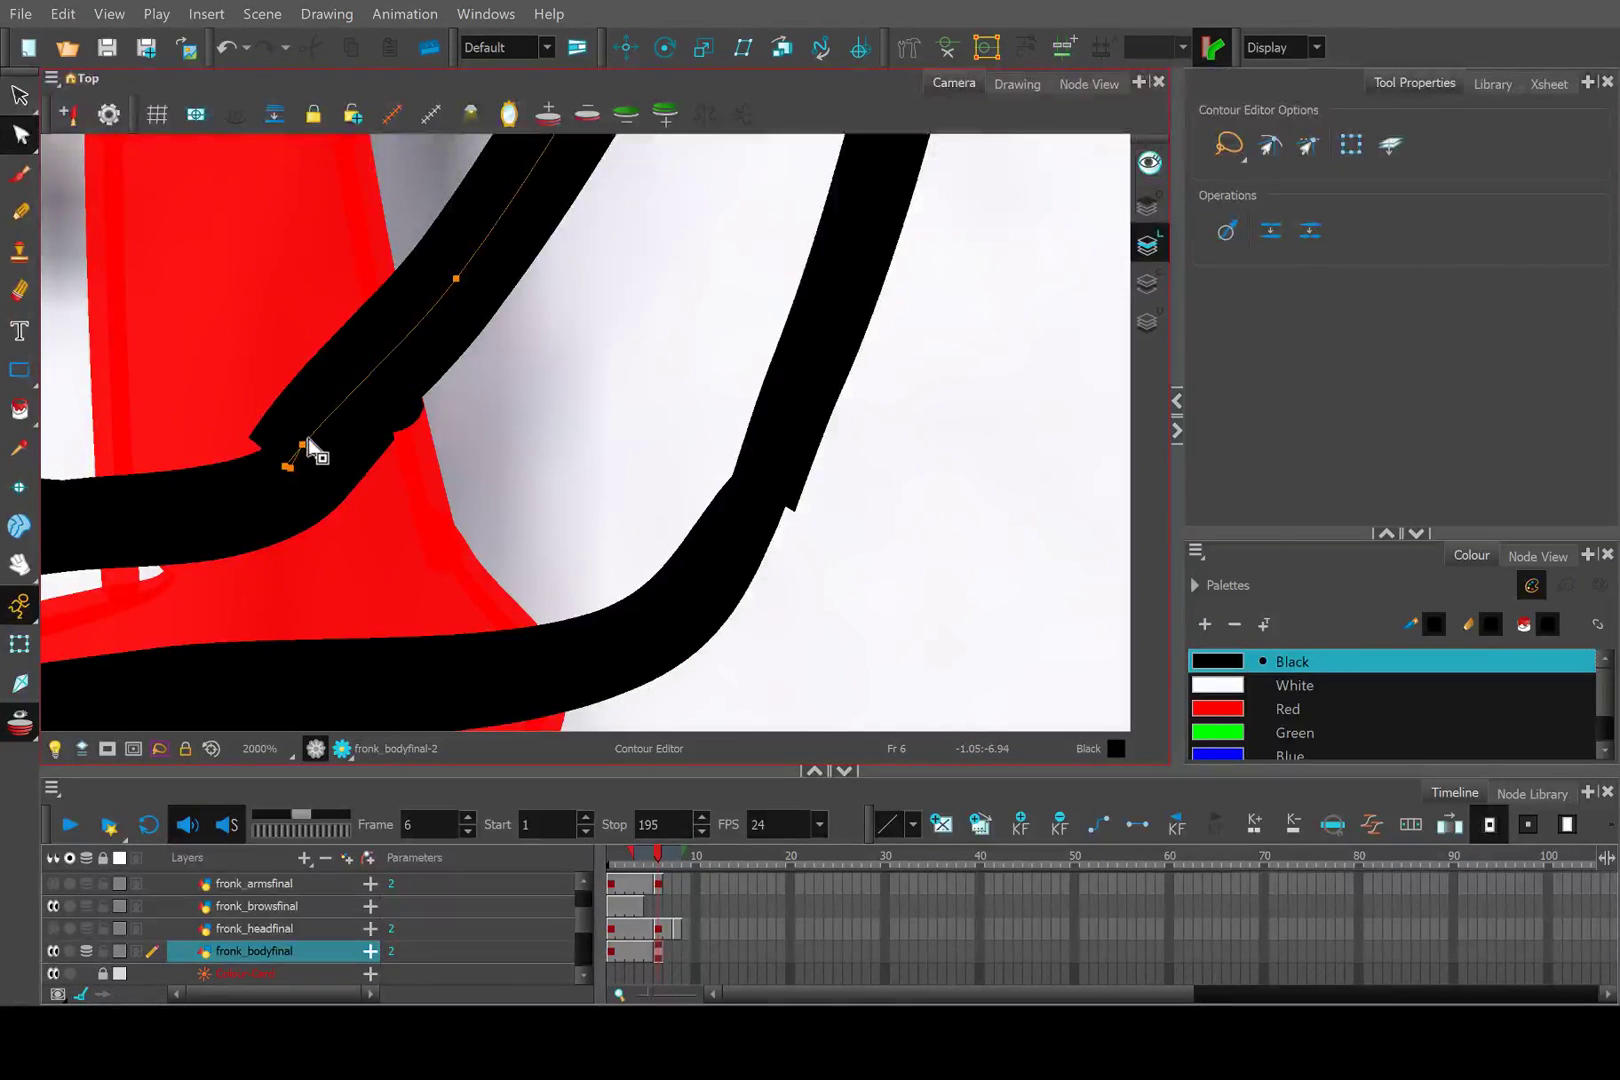
pyautogui.moveTo(310, 441); pyautogui.dragTo(316, 447)
pyautogui.press('Delete')
pyautogui.moveTo(288, 470); pyautogui.dragTo(306, 479)
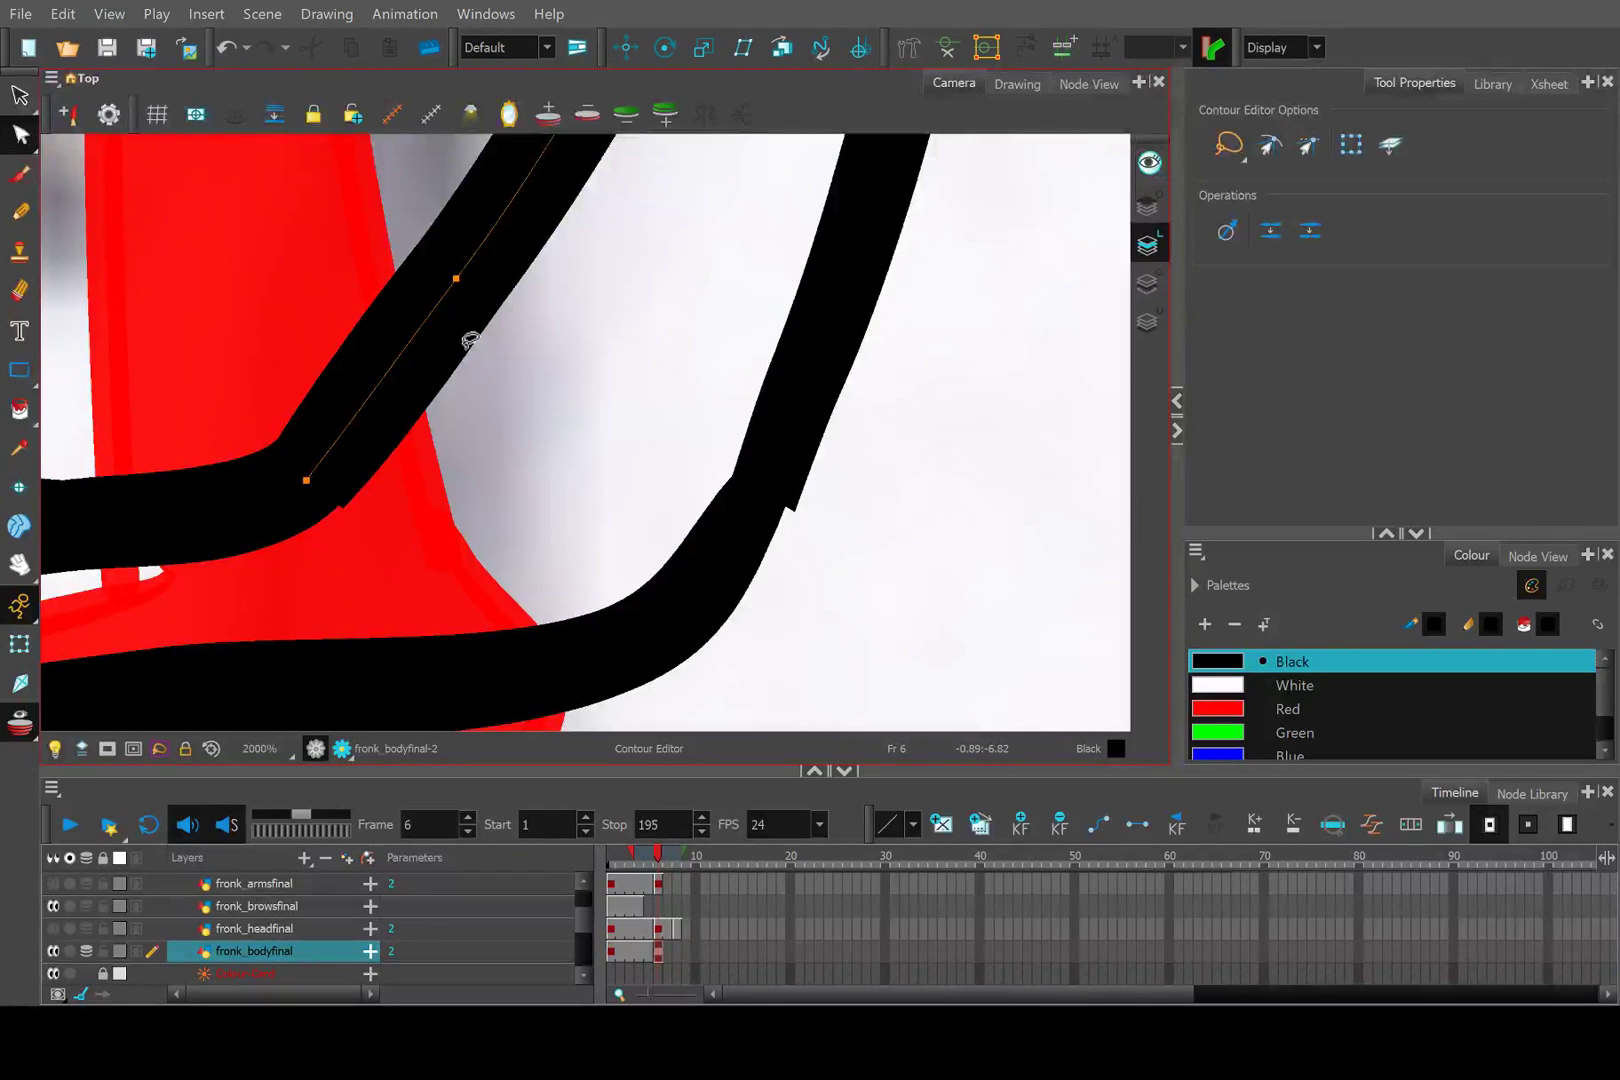
# Pull the upper bend of the left leg's inner line away from the outer line to separate the two.
pyautogui.scroll(-6, 465, 340)
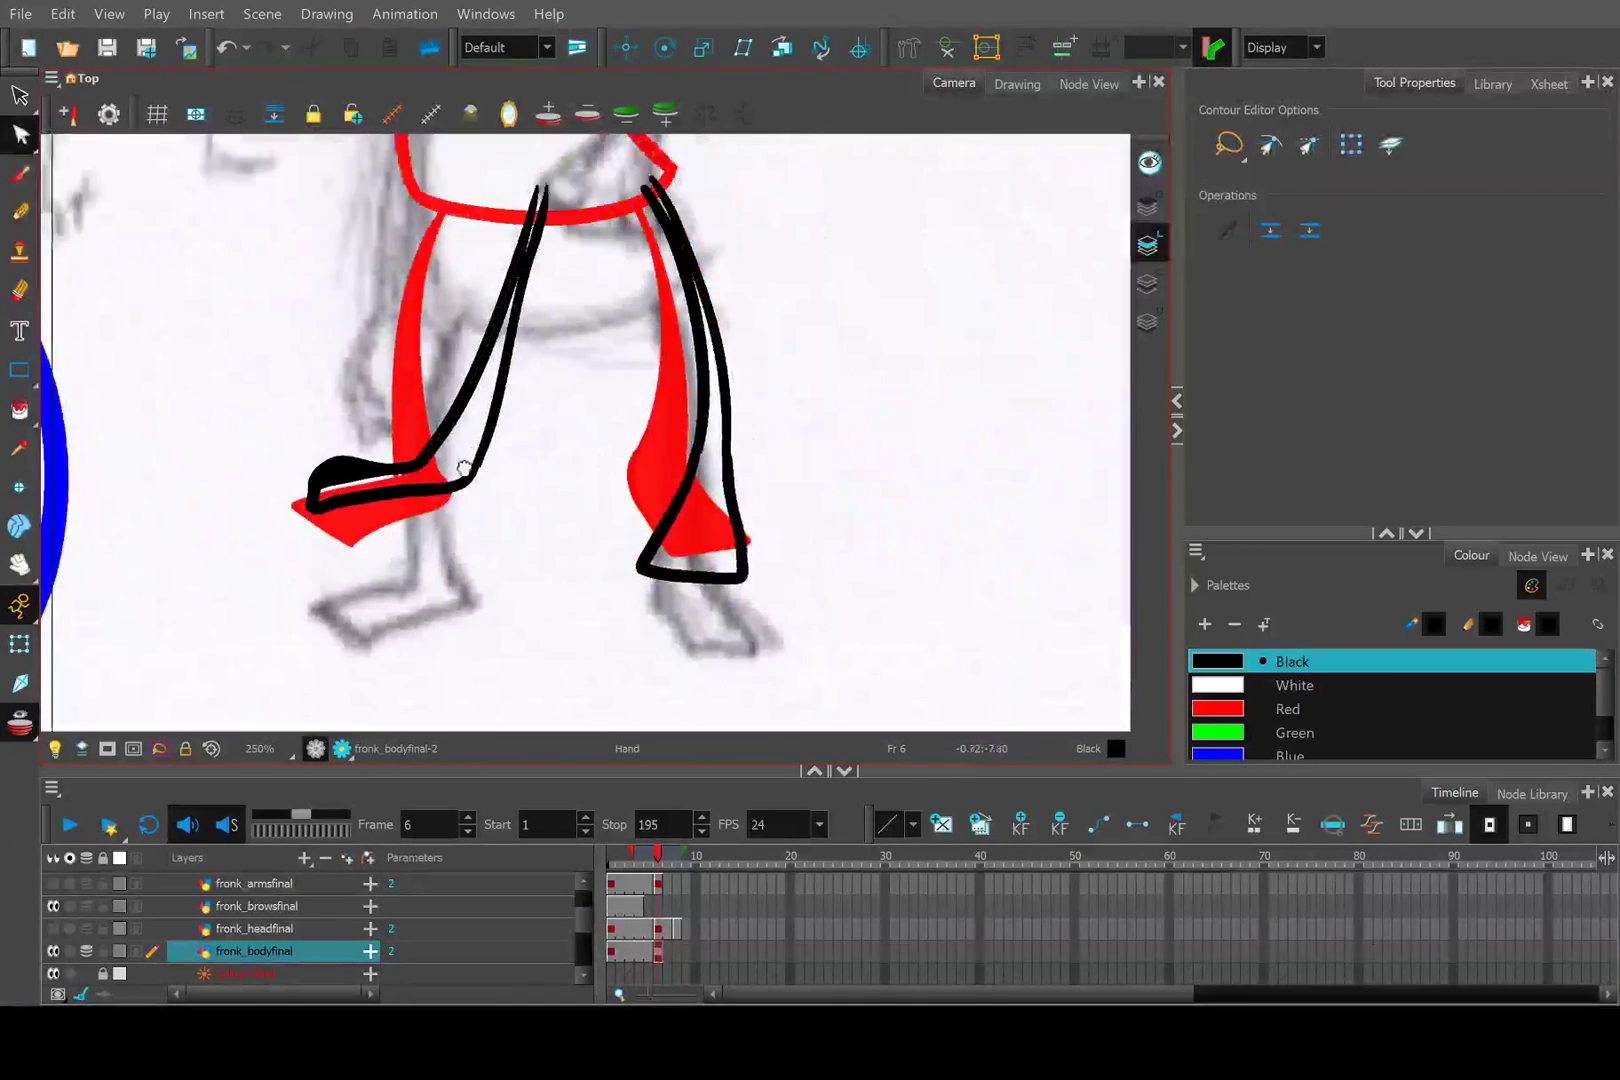
pyautogui.scroll(5, 473, 375)
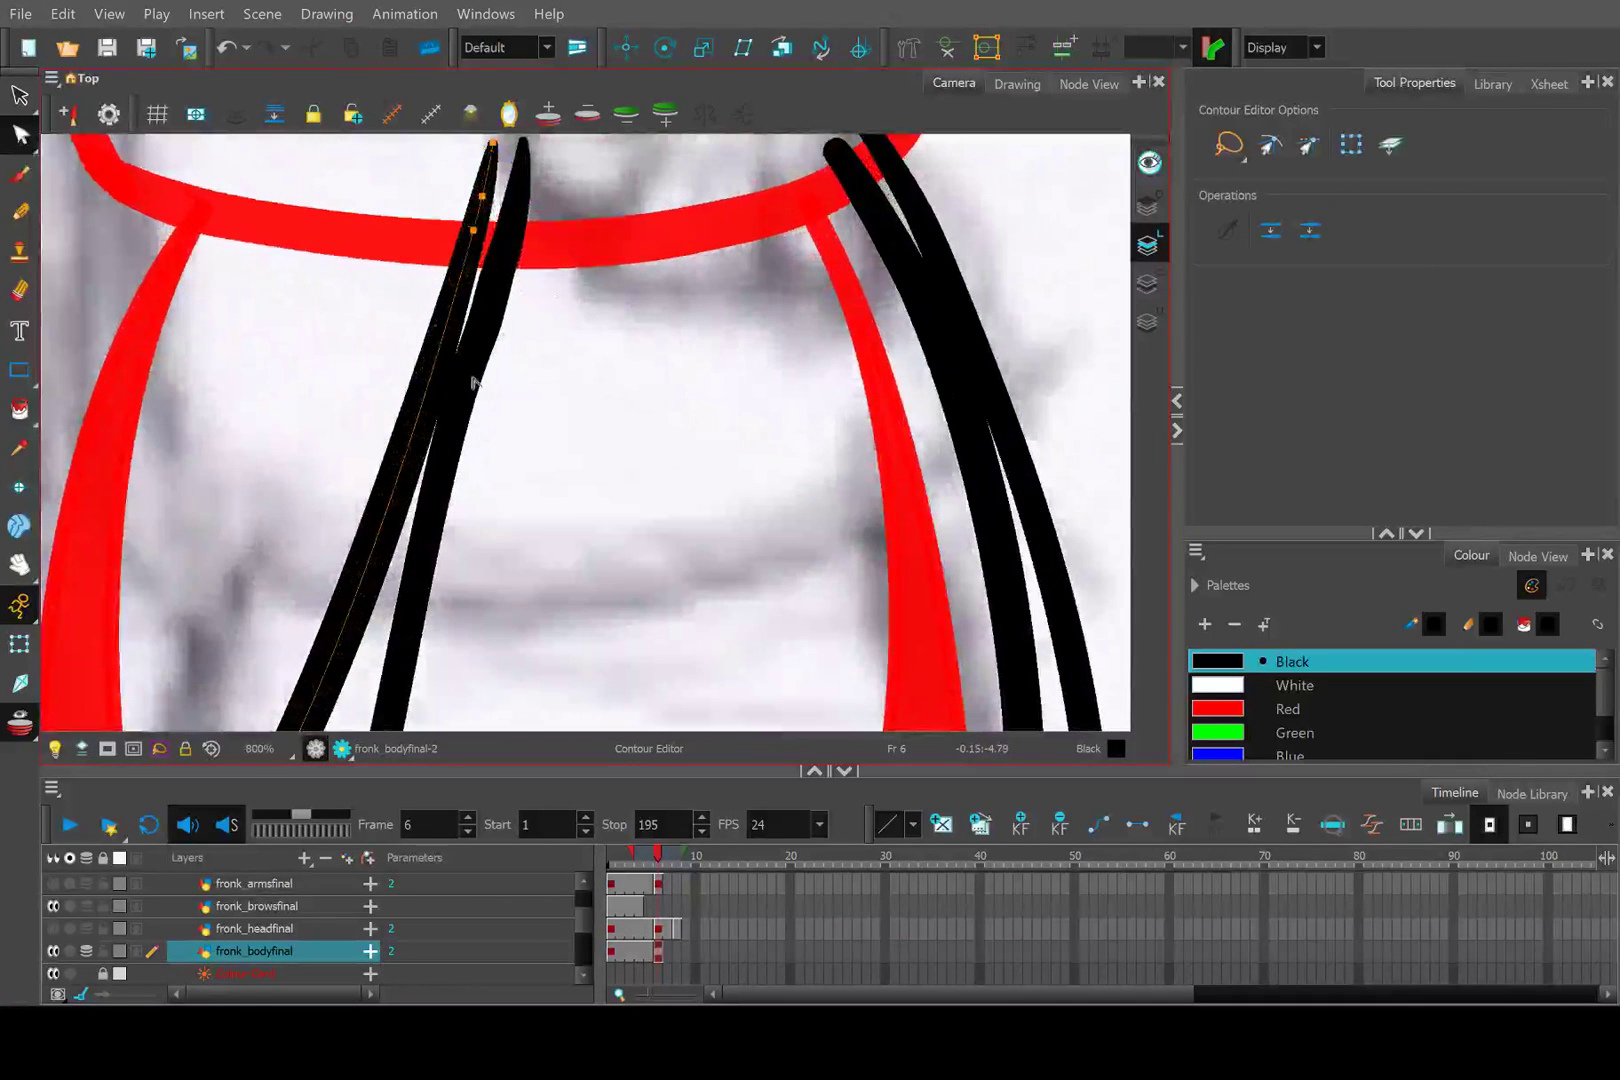
pyautogui.moveTo(481, 338); pyautogui.dragTo(495, 333)
pyautogui.scroll(-5, 510, 343)
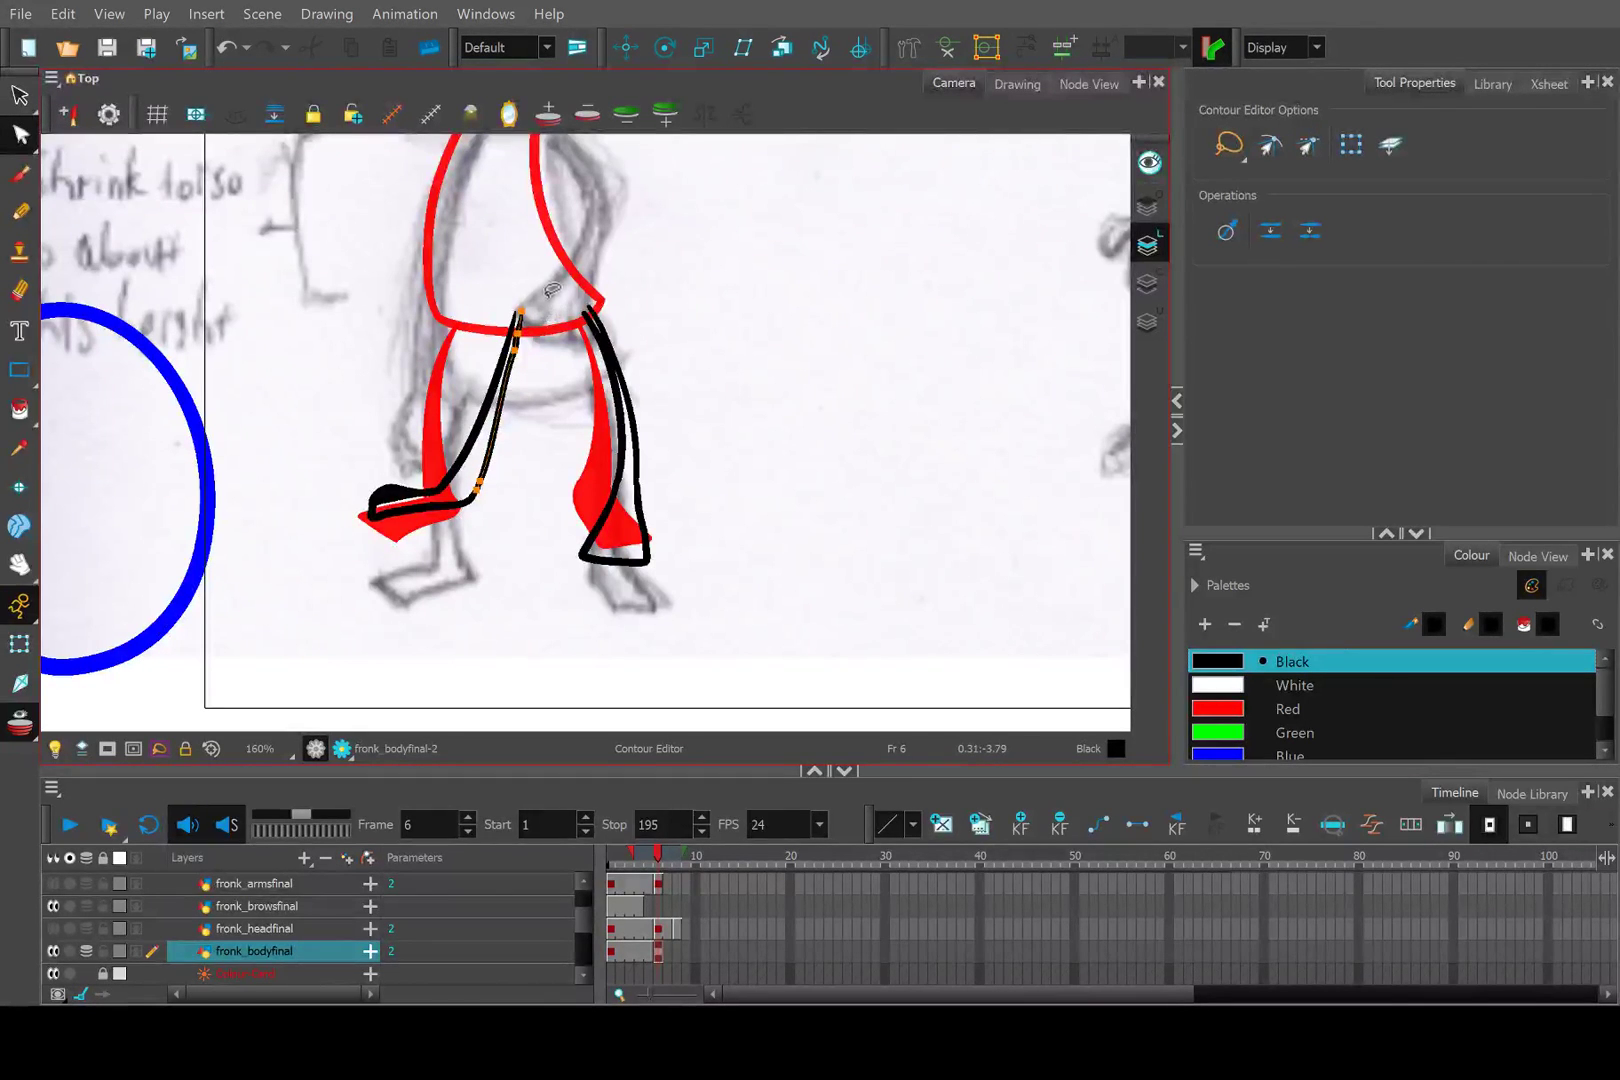
pyautogui.scroll(6, 557, 290)
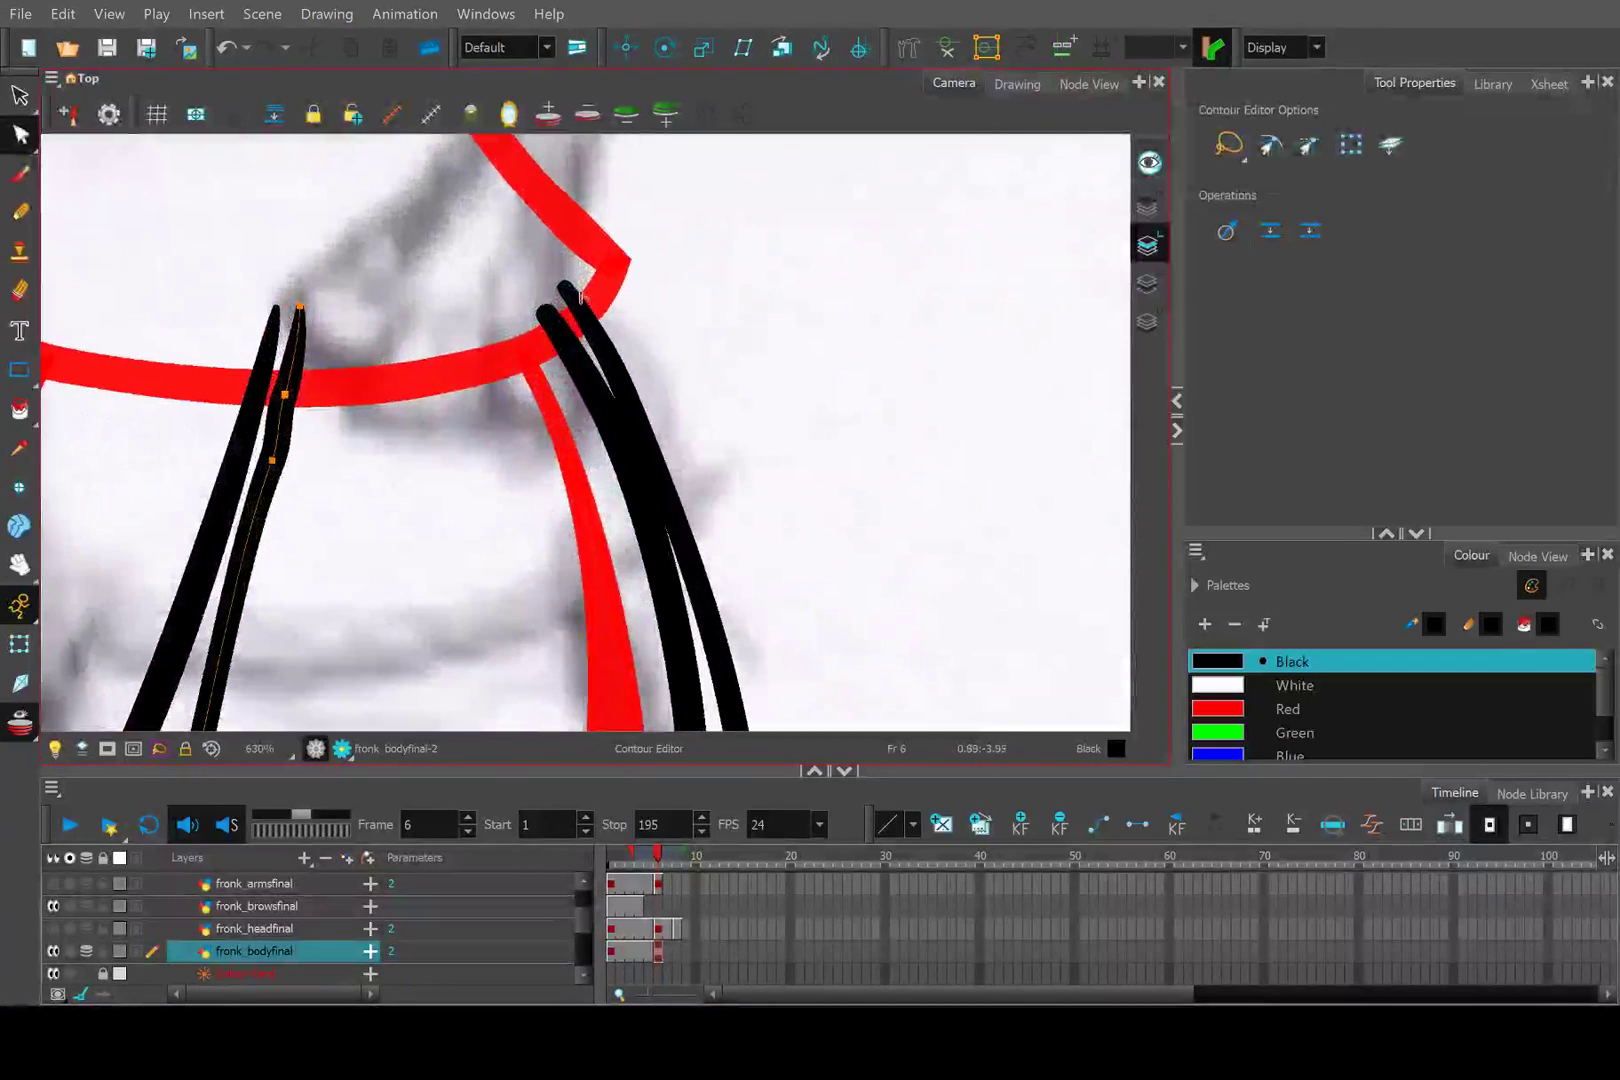
pyautogui.click(568, 289)
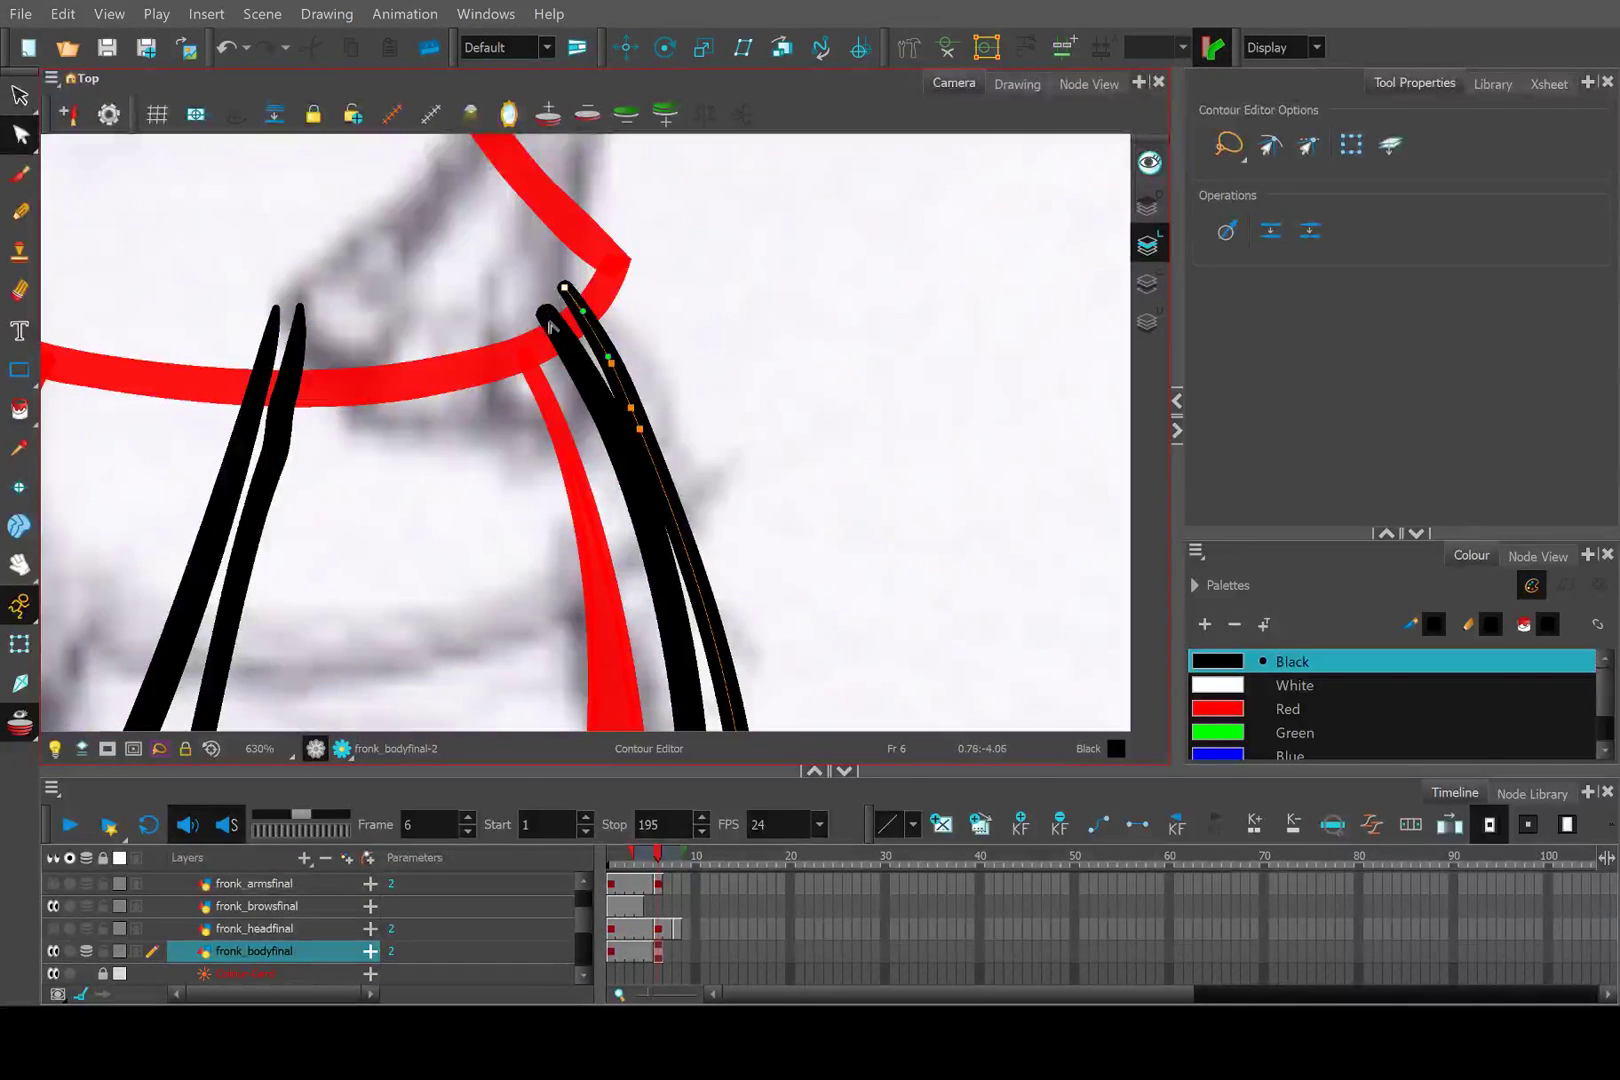
pyautogui.click(552, 323)
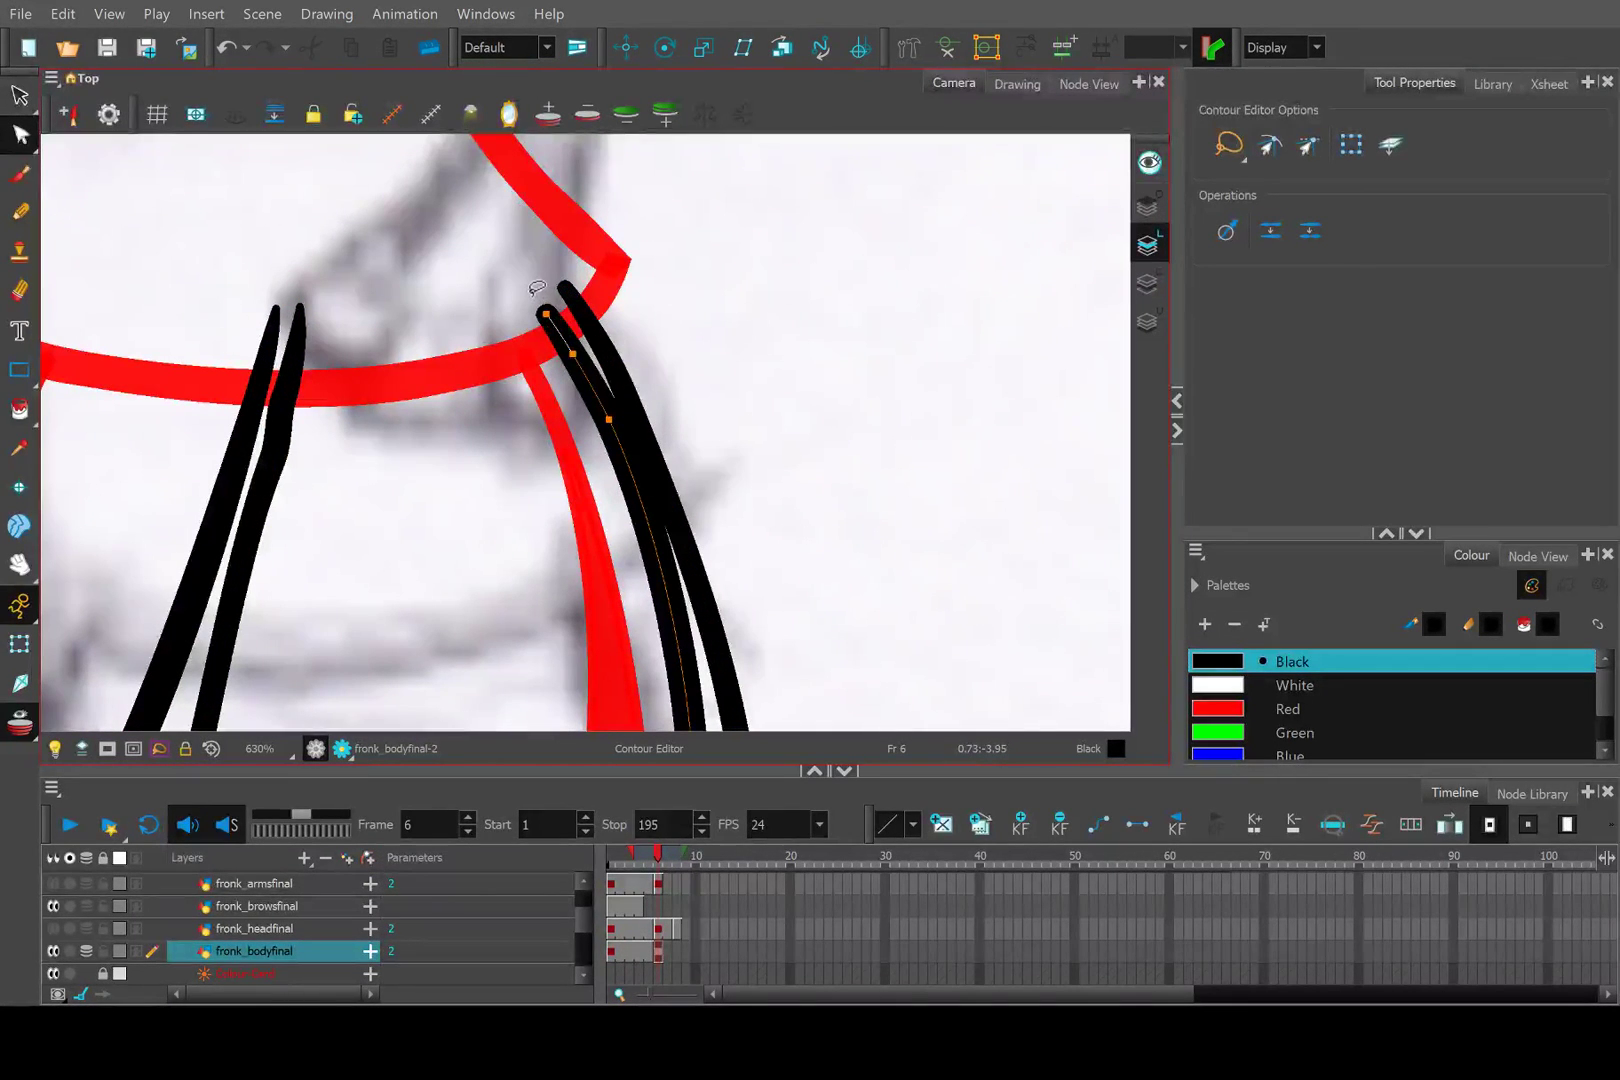
pyautogui.click(572, 352)
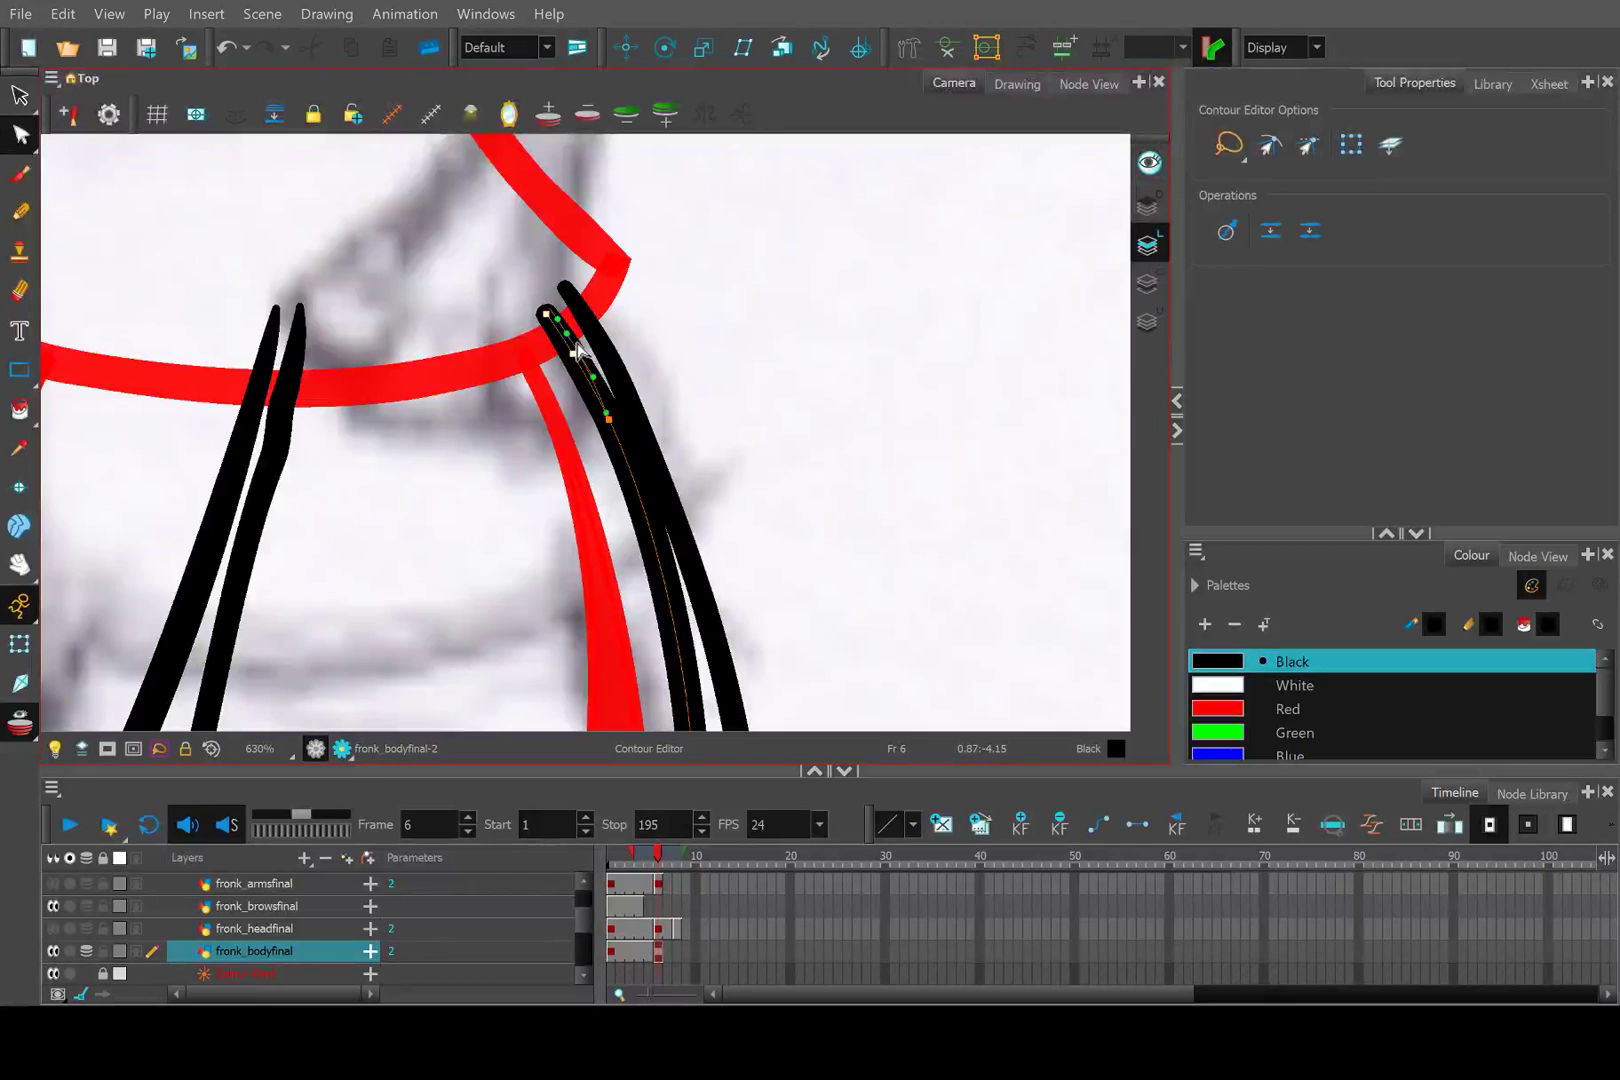
pyautogui.scroll(-6, 578, 365)
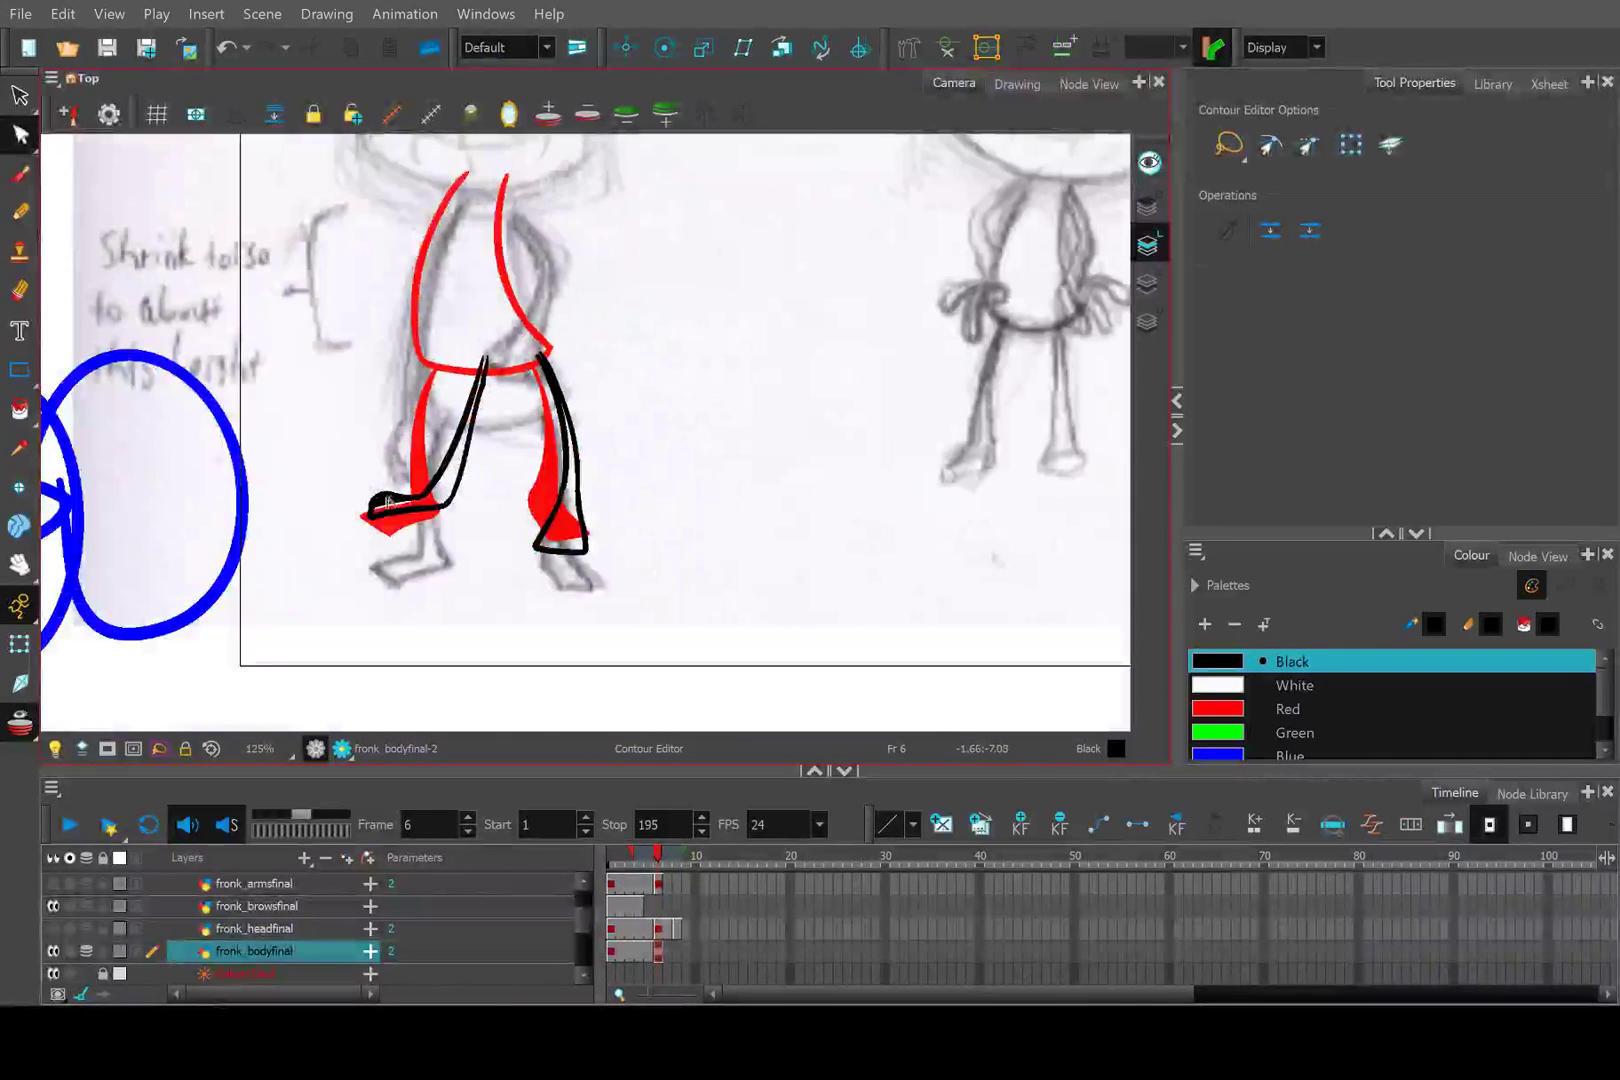
# Join the upper ends of the left leg's two lines above the torso hem with a short Pencil stroke.
pyautogui.scroll(4, 392, 500)
pyautogui.click(19, 212)
pyautogui.moveTo(605, 203); pyautogui.dragTo(560, 409)
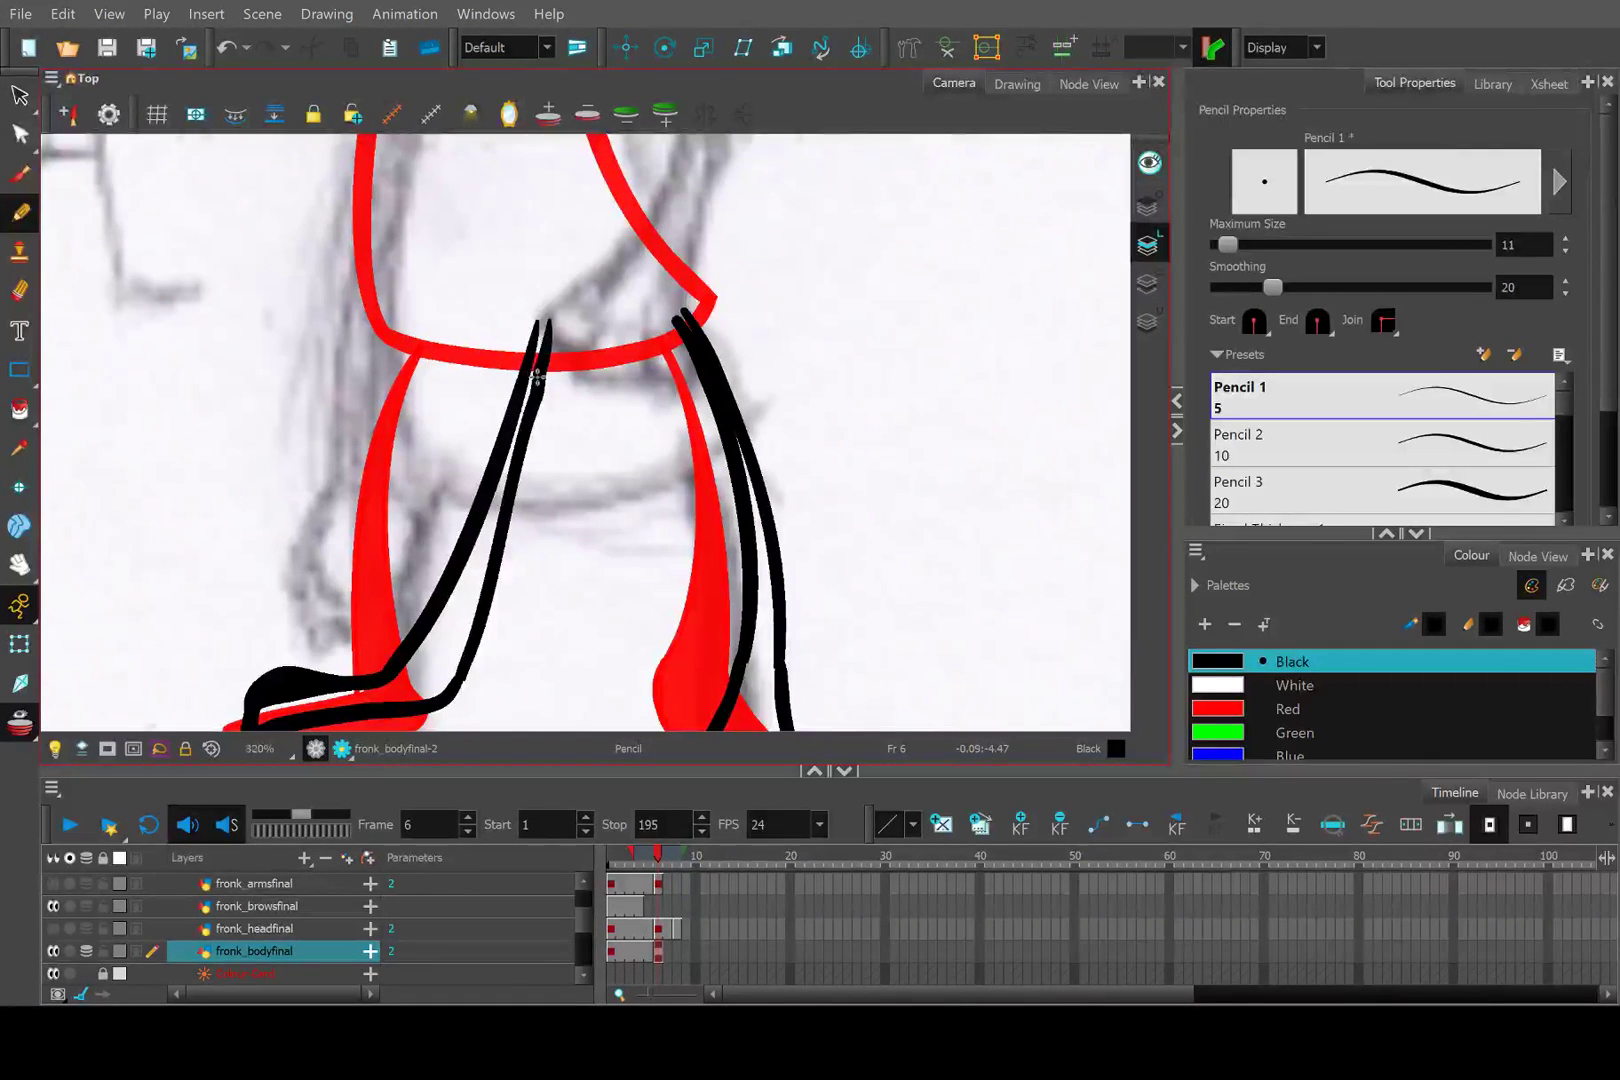
pyautogui.scroll(3, 538, 378)
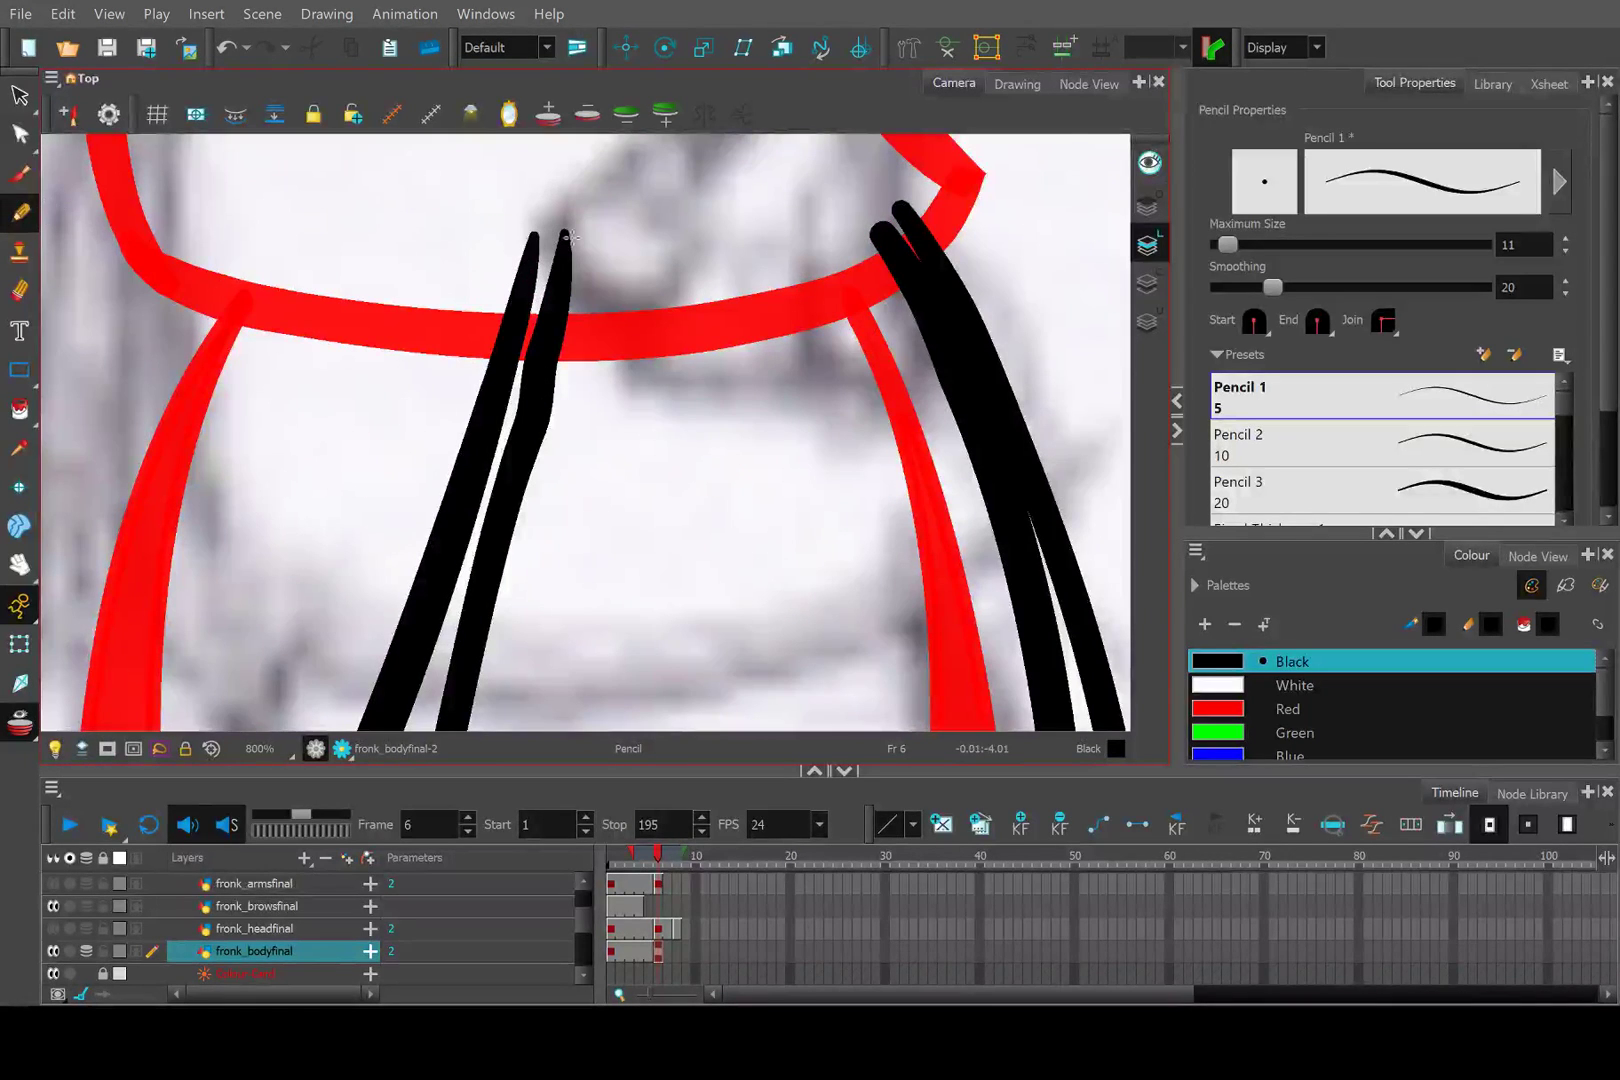
pyautogui.scroll(3, 485, 231)
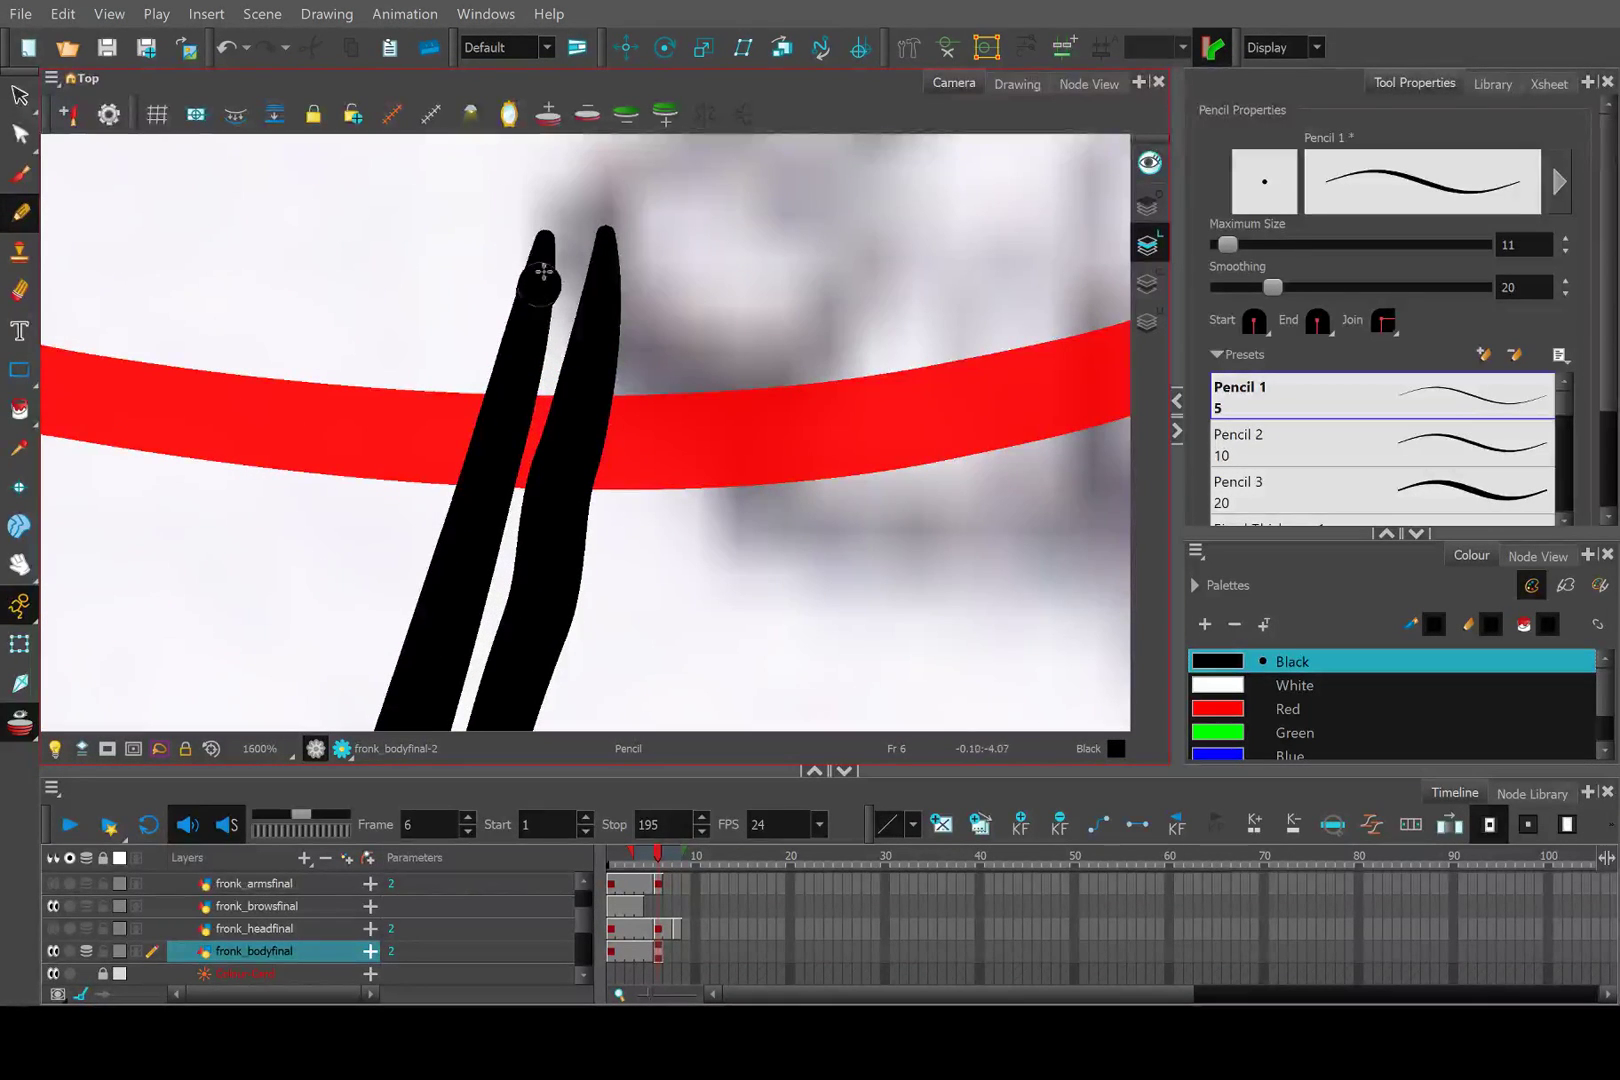
pyautogui.moveTo(542, 264); pyautogui.dragTo(589, 347)
# Close the upper end of the right leg by joining its two lines with a short Pencil stroke.
pyautogui.scroll(-3, 722, 330)
pyautogui.moveTo(722, 330); pyautogui.dragTo(362, 415)
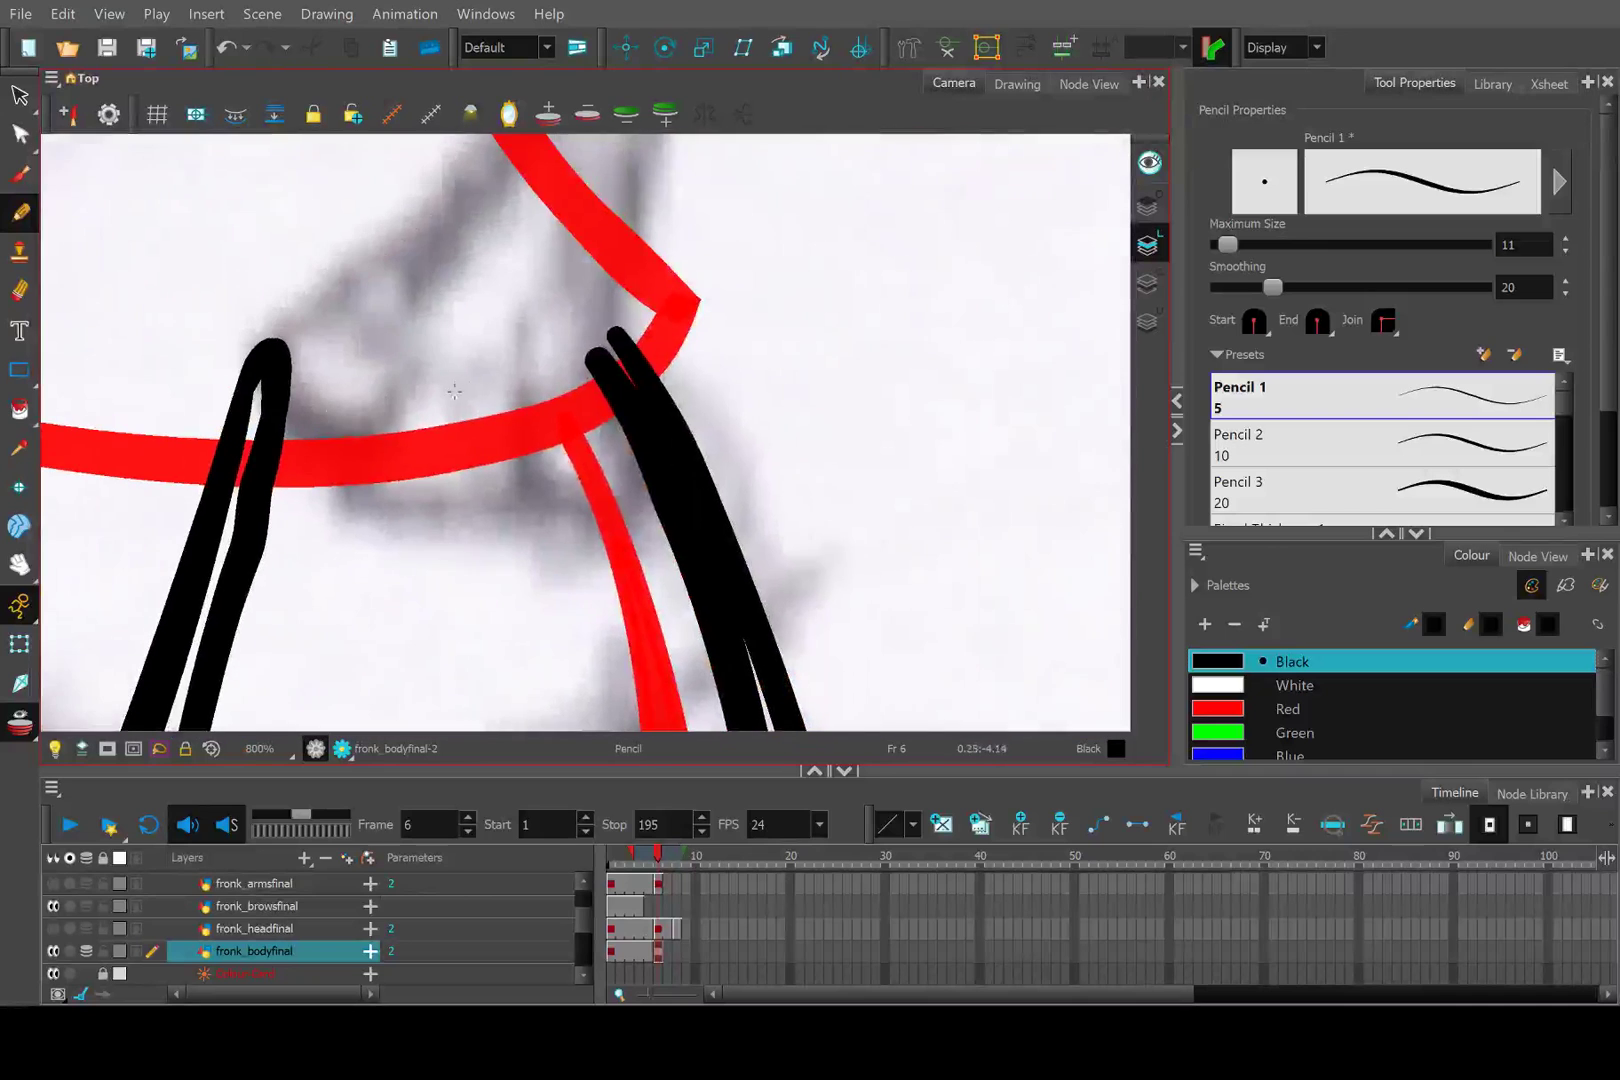
pyautogui.scroll(2, 459, 377)
pyautogui.moveTo(674, 341)
pyautogui.mouseDown()
pyautogui.moveTo(695, 312)
pyautogui.moveTo(709, 351)
pyautogui.moveTo(666, 345)
pyautogui.mouseUp()
pyautogui.scroll(-5, 666, 345)
pyautogui.scroll(-2, 648, 290)
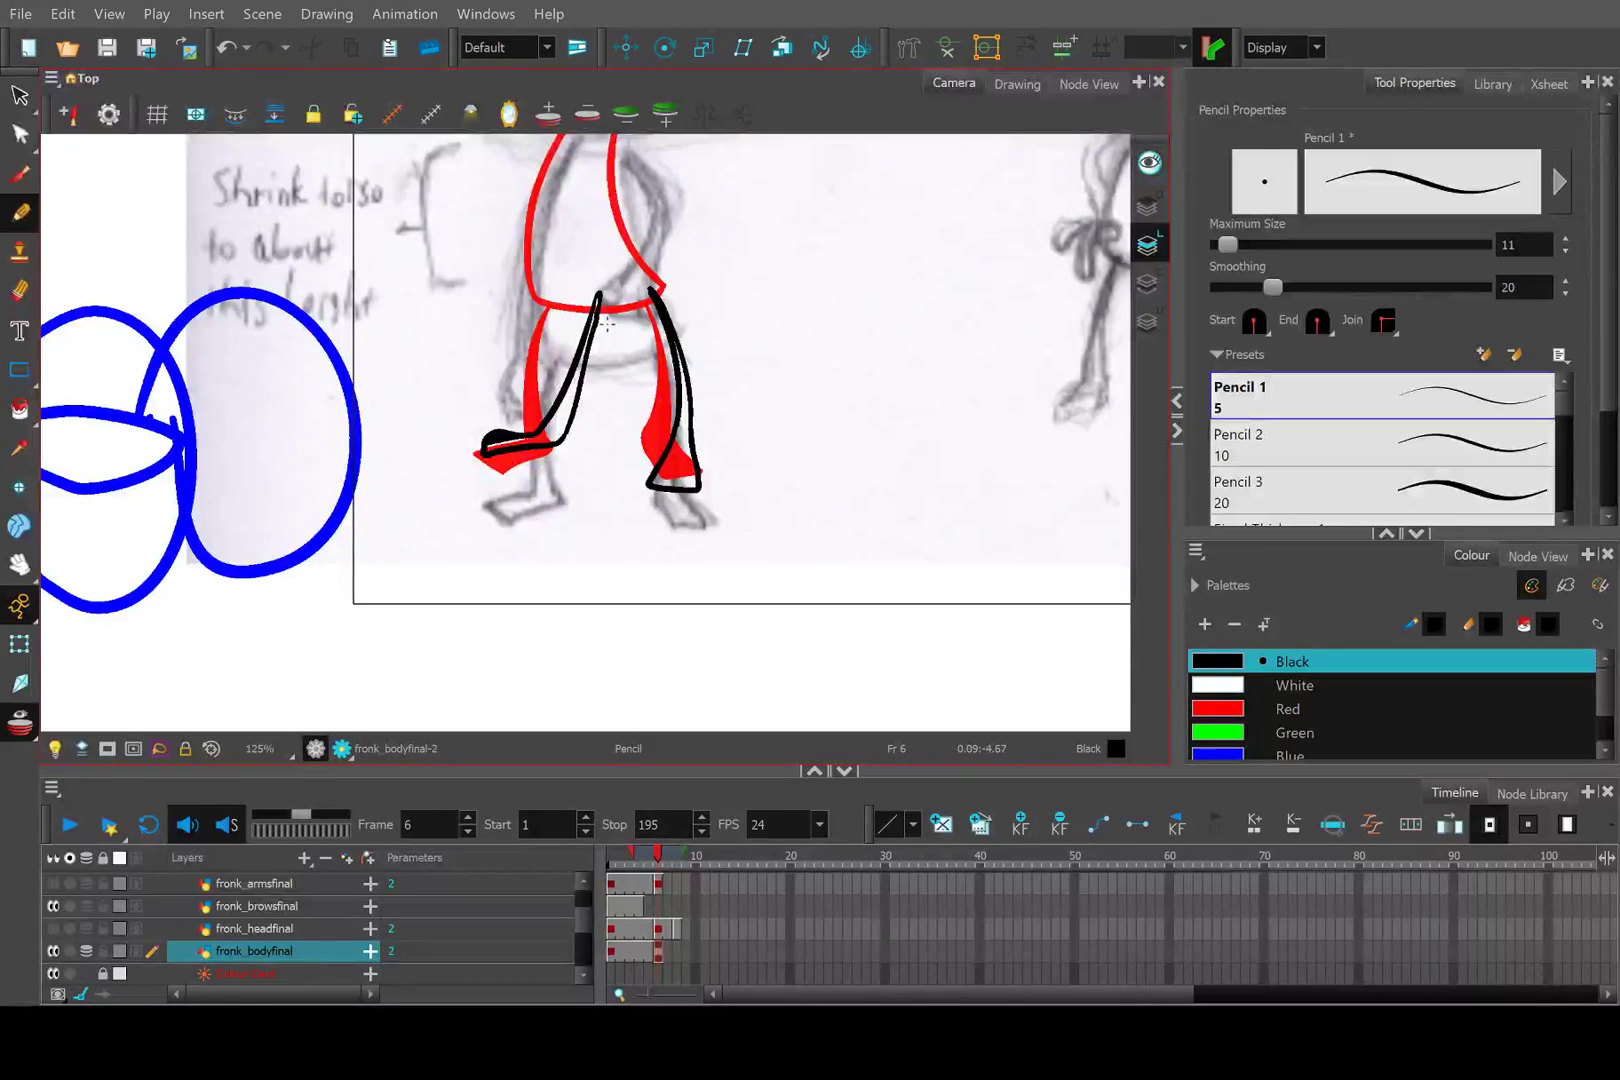
# Show the fronk_headfinal and fronk_armsfinal layers as guides around the torso.
pyautogui.scroll(4, 607, 323)
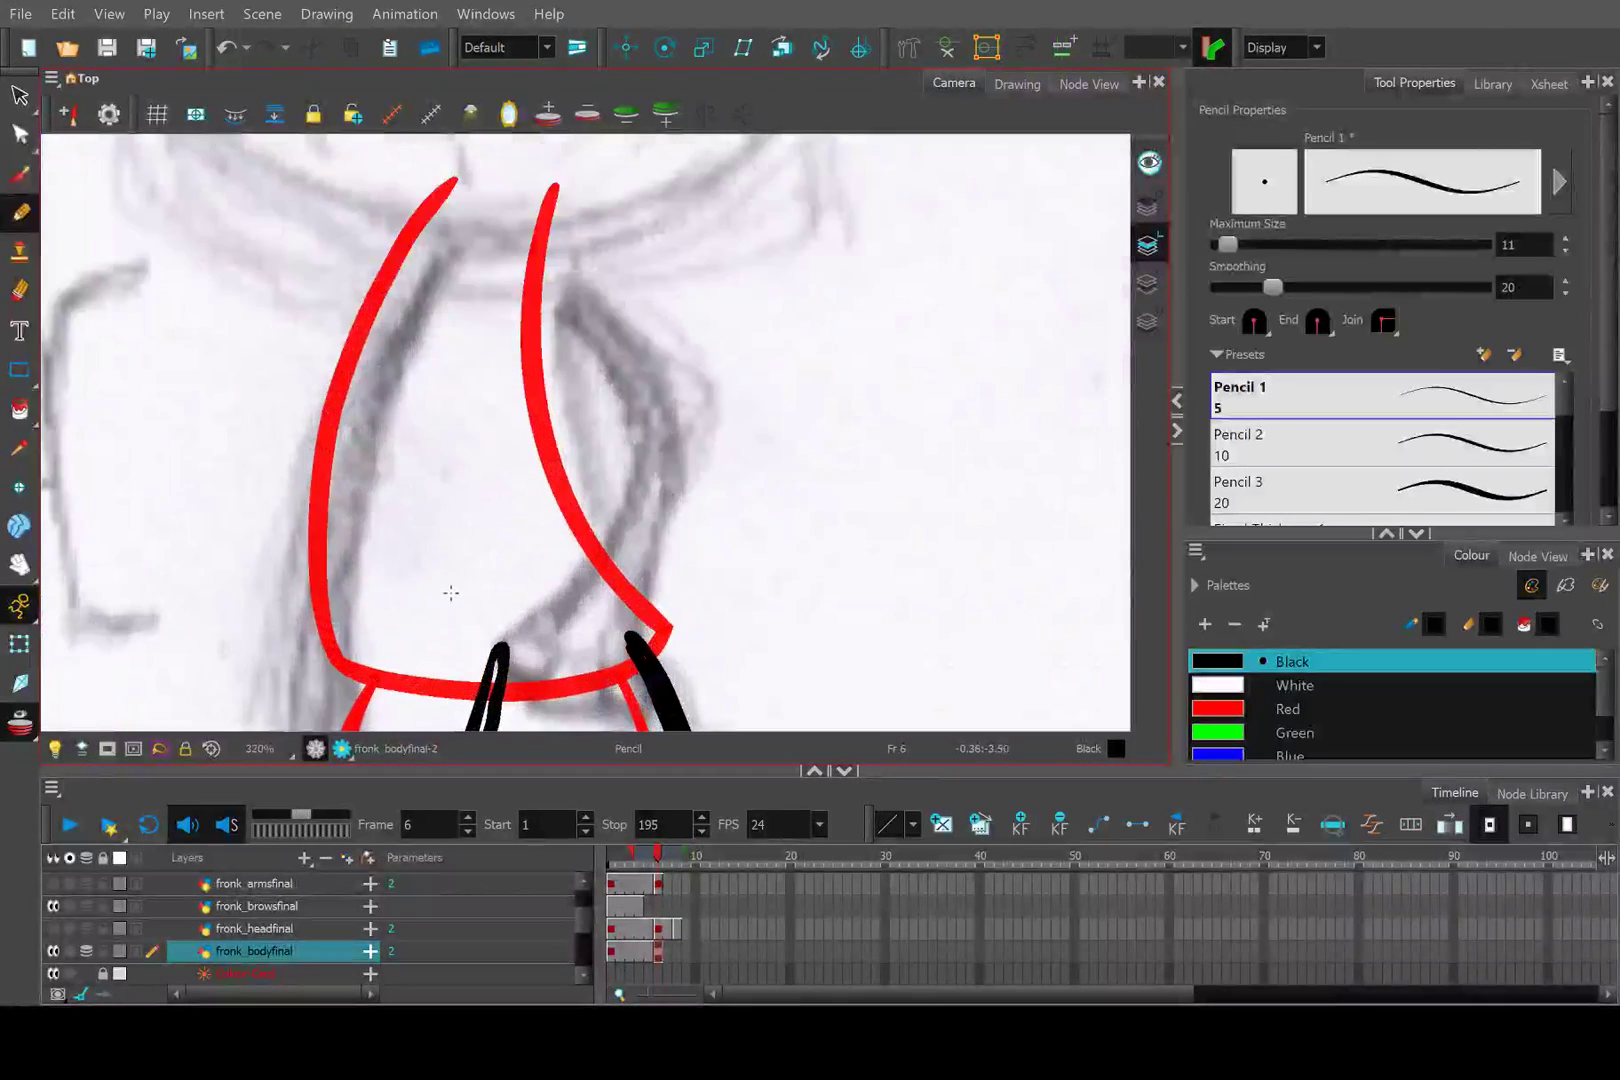
pyautogui.scroll(-4, 474, 609)
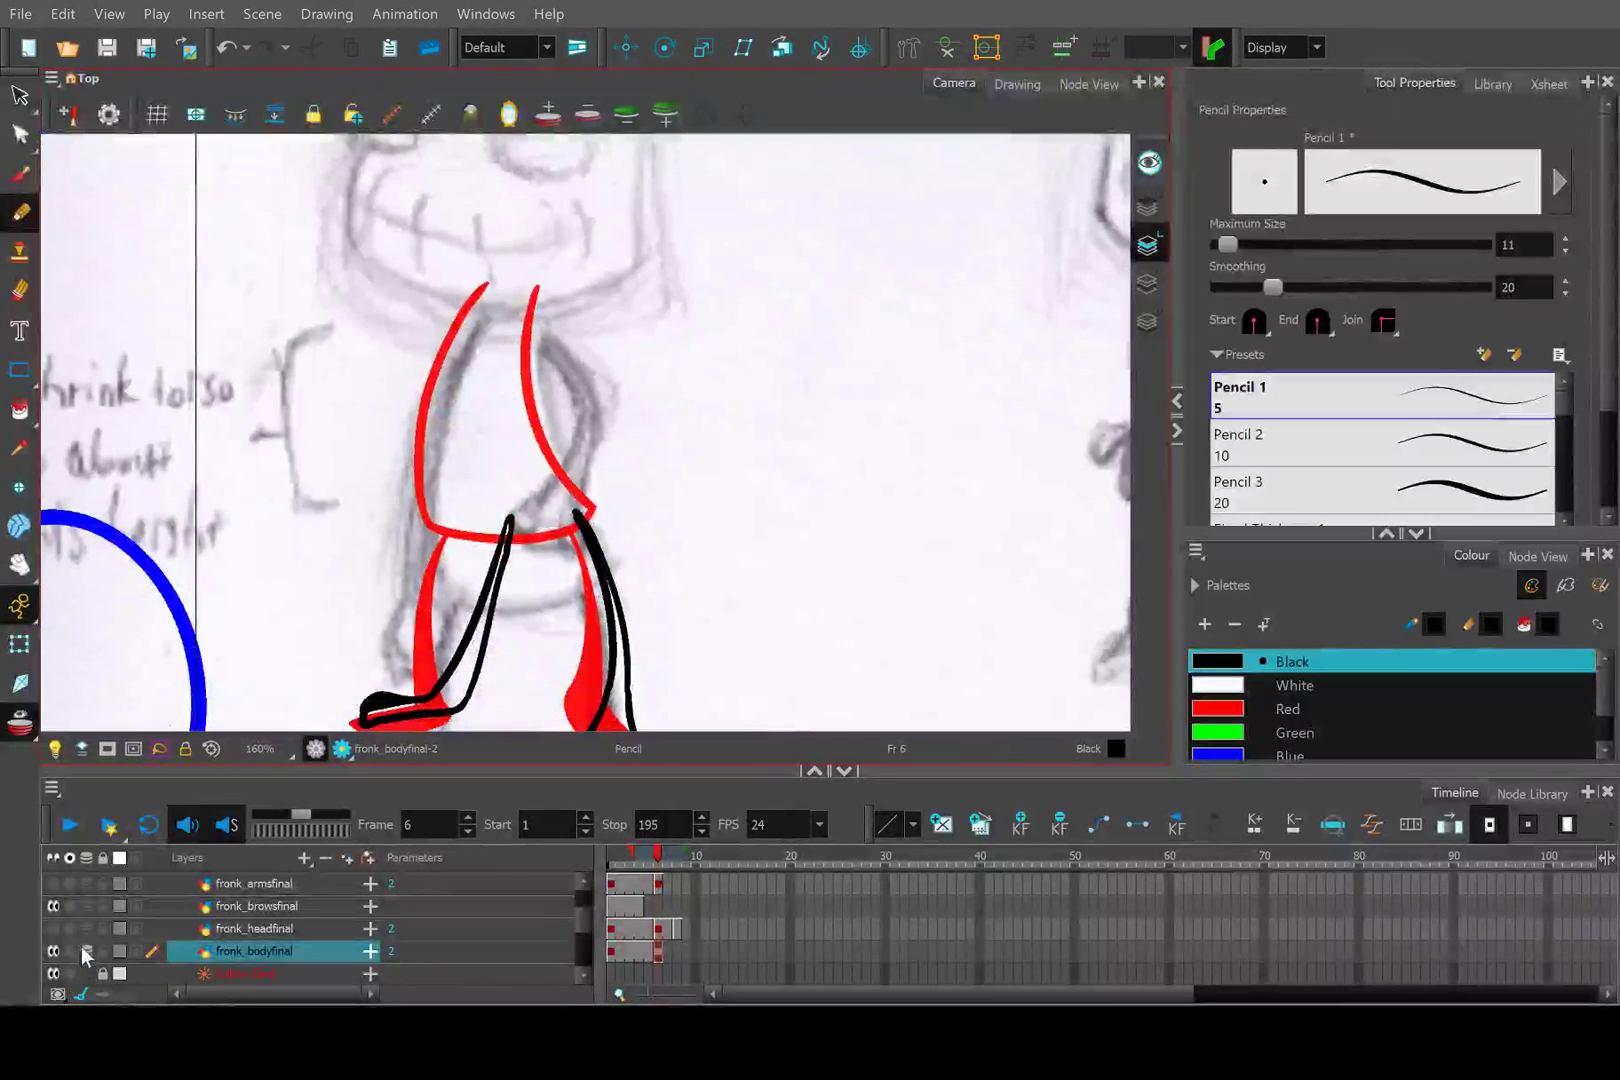
pyautogui.scroll(-2, 593, 522)
pyautogui.moveTo(659, 877)
pyautogui.mouseDown()
pyautogui.moveTo(646, 856)
pyautogui.moveTo(661, 854)
pyautogui.mouseUp()
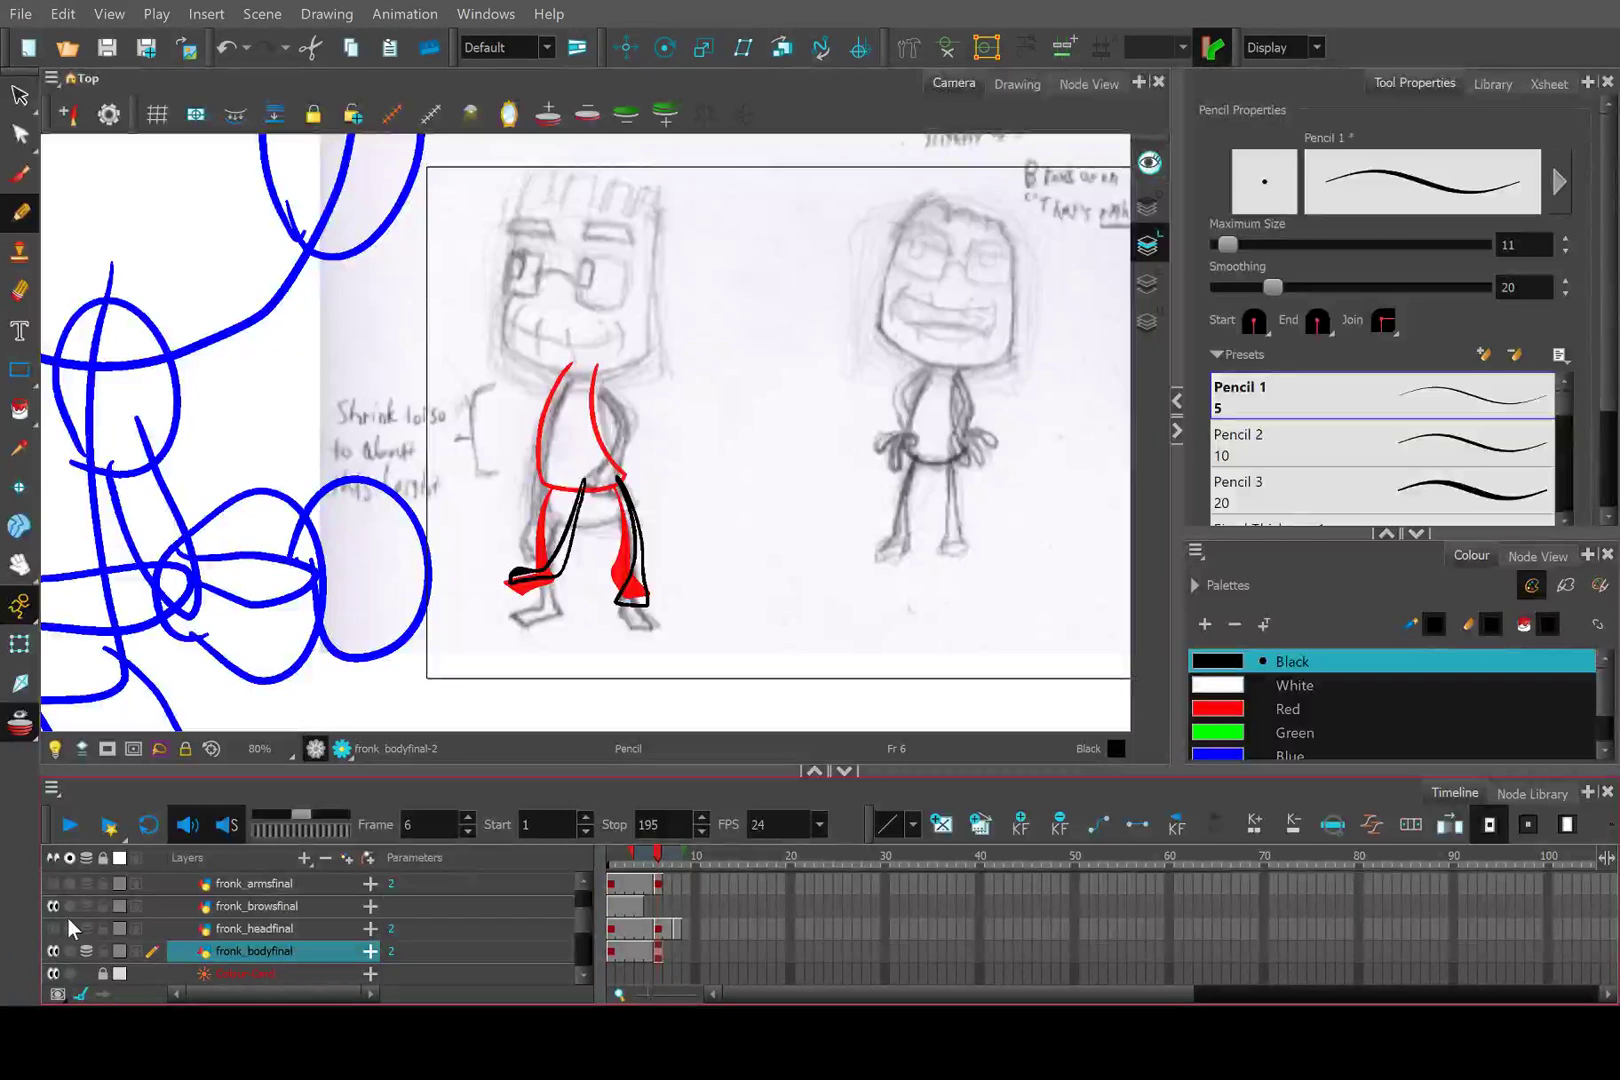
pyautogui.scroll(5, 610, 500)
pyautogui.scroll(1, 617, 511)
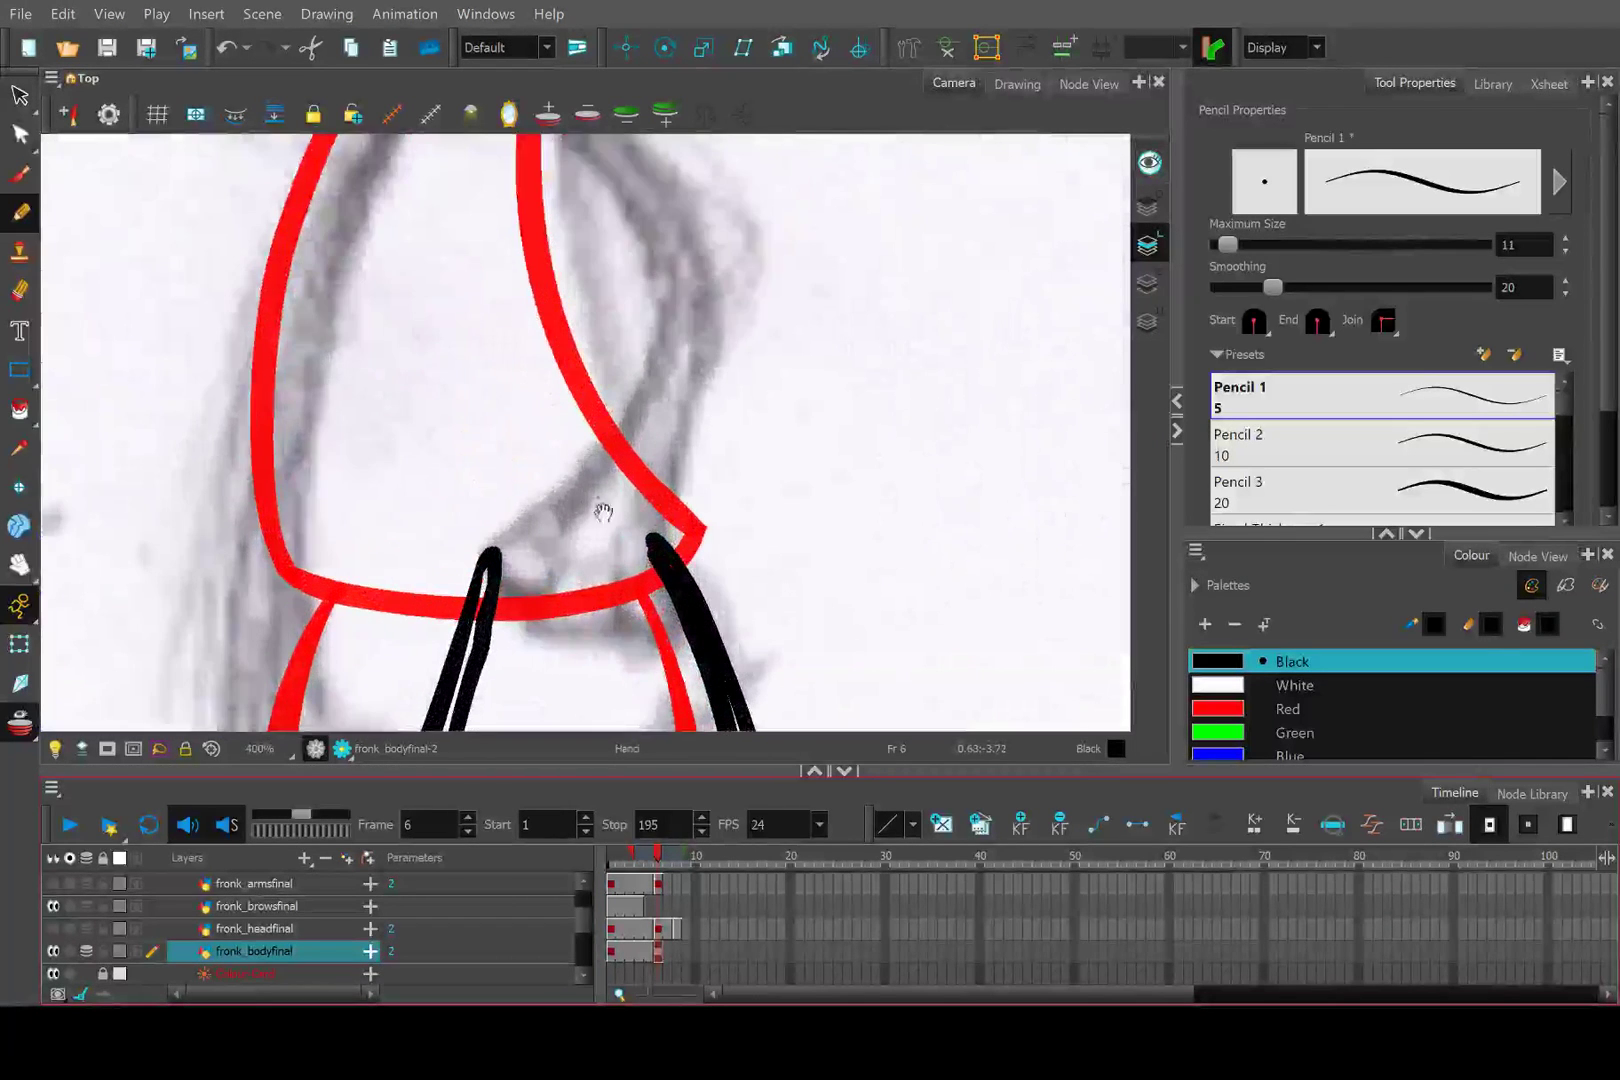
pyautogui.scroll(-2, 570, 530)
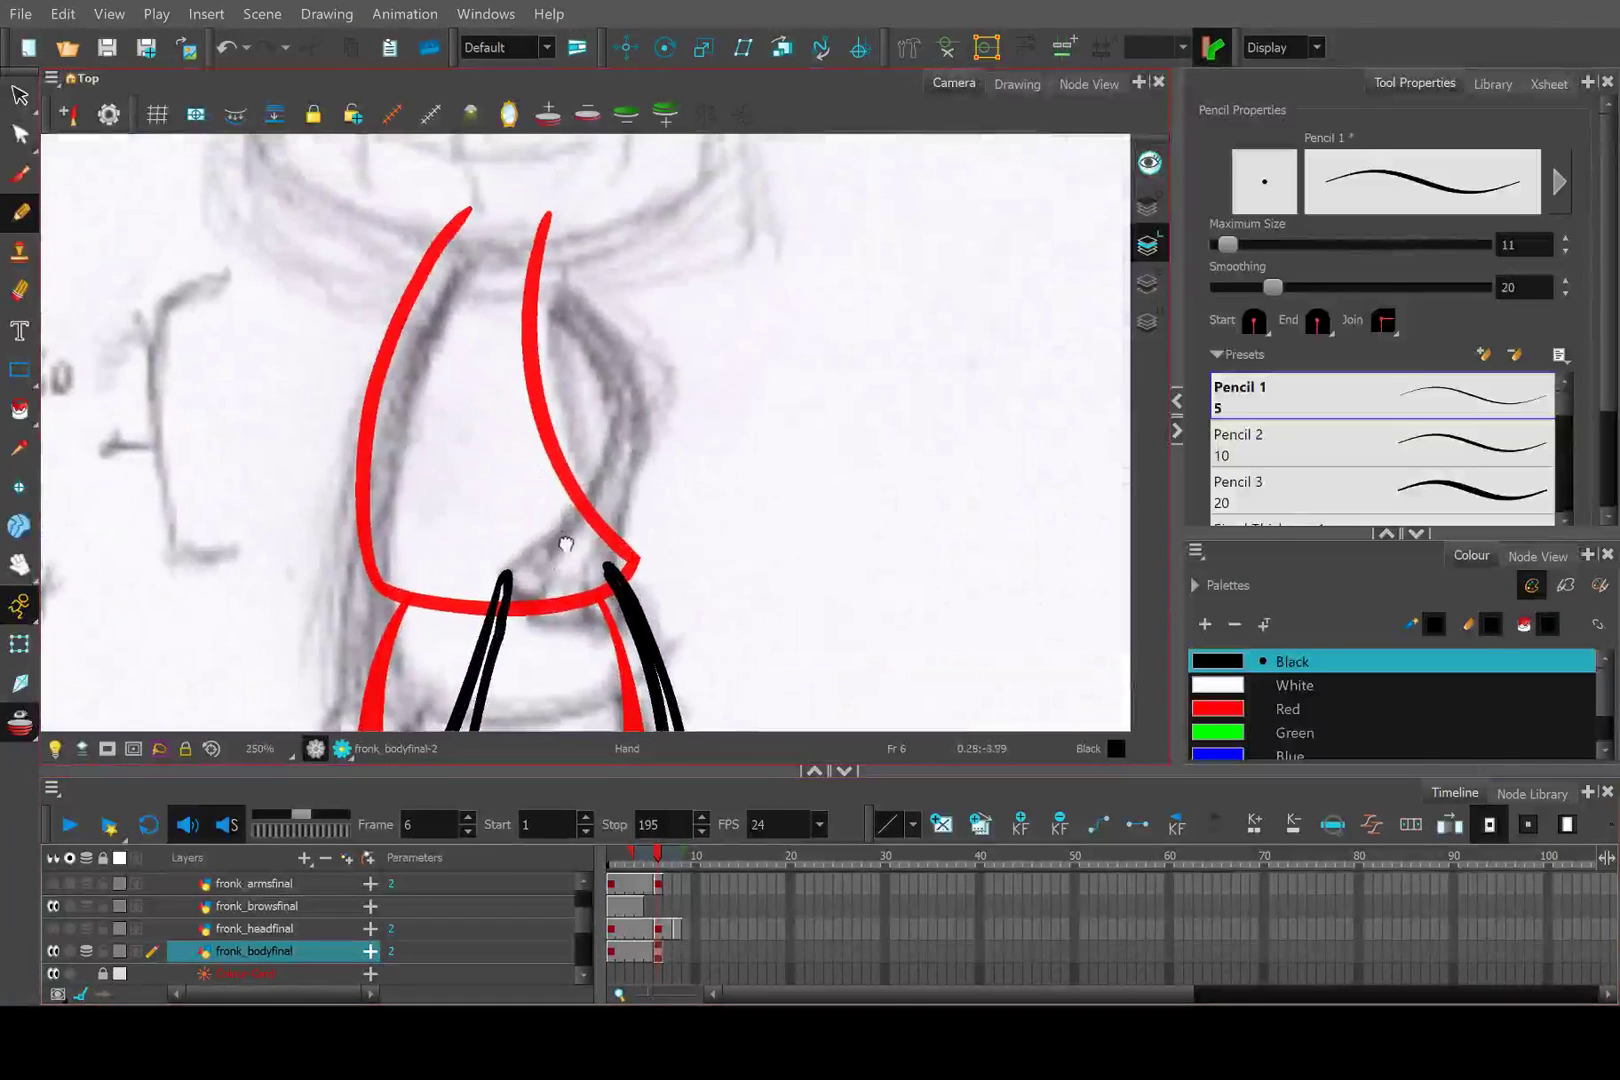
pyautogui.click(54, 928)
pyautogui.click(55, 884)
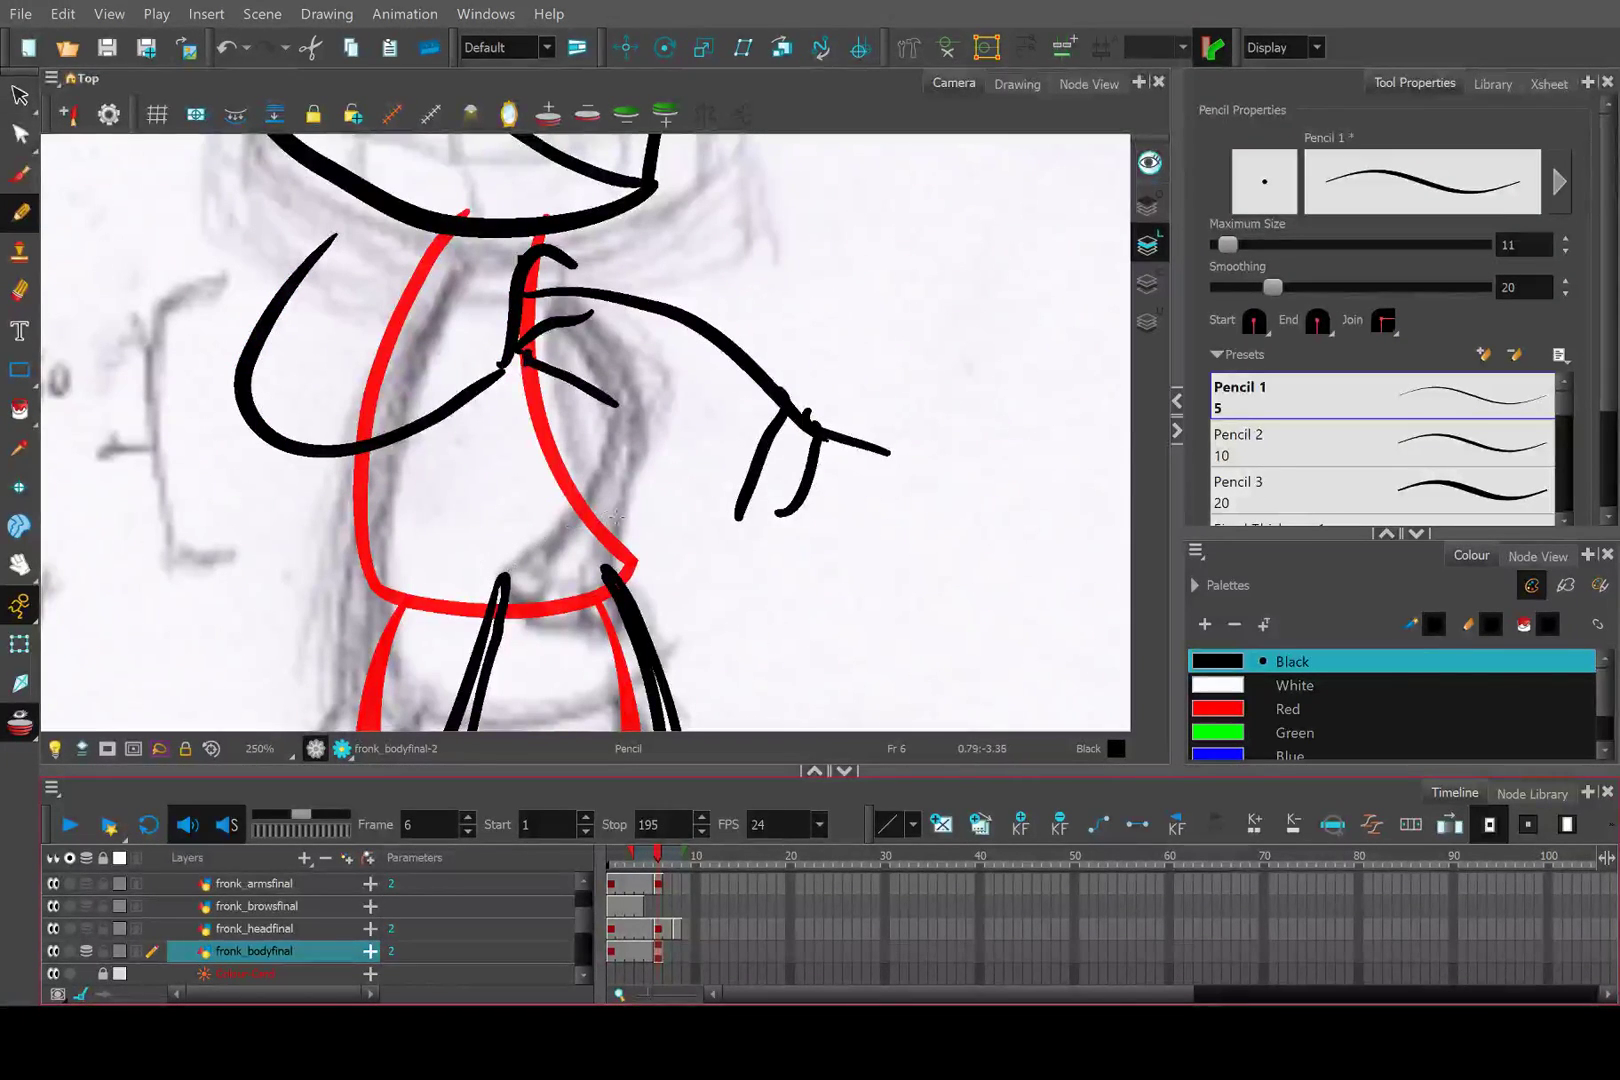
pyautogui.moveTo(668, 530); pyautogui.dragTo(425, 572)
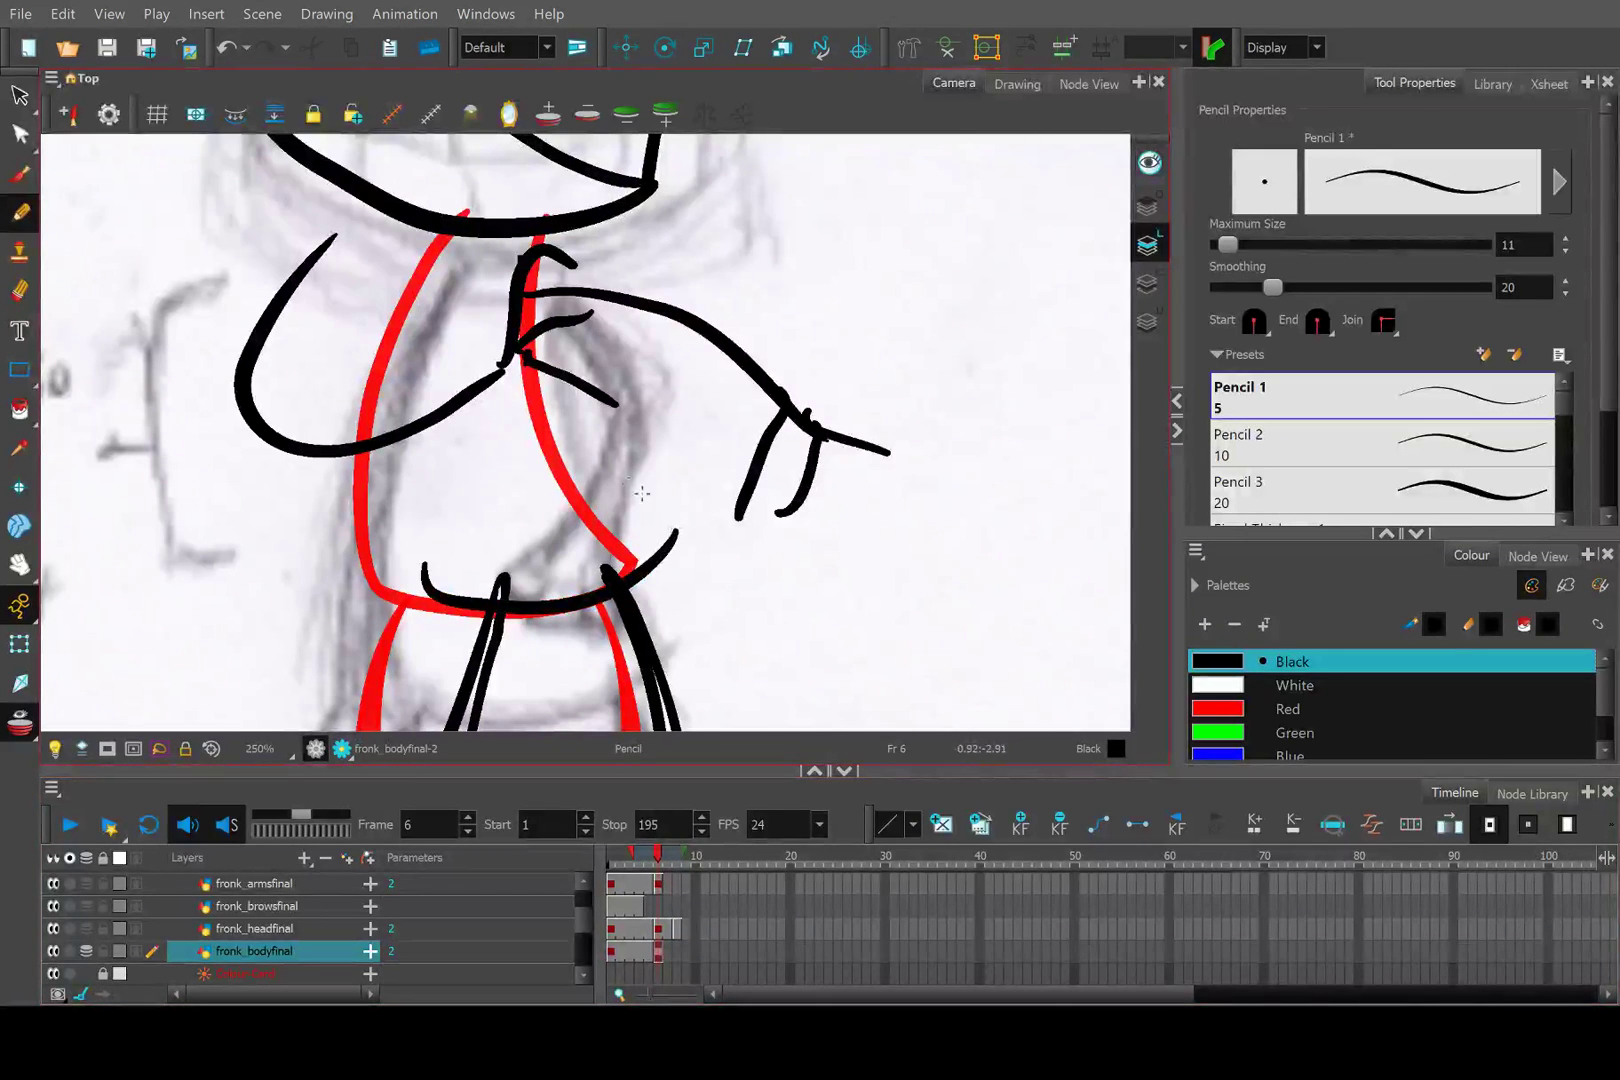
pyautogui.hotkey('ctrl', 'z')
pyautogui.moveTo(668, 518)
pyautogui.mouseDown()
pyautogui.moveTo(606, 570)
pyautogui.moveTo(465, 573)
pyautogui.mouseUp()
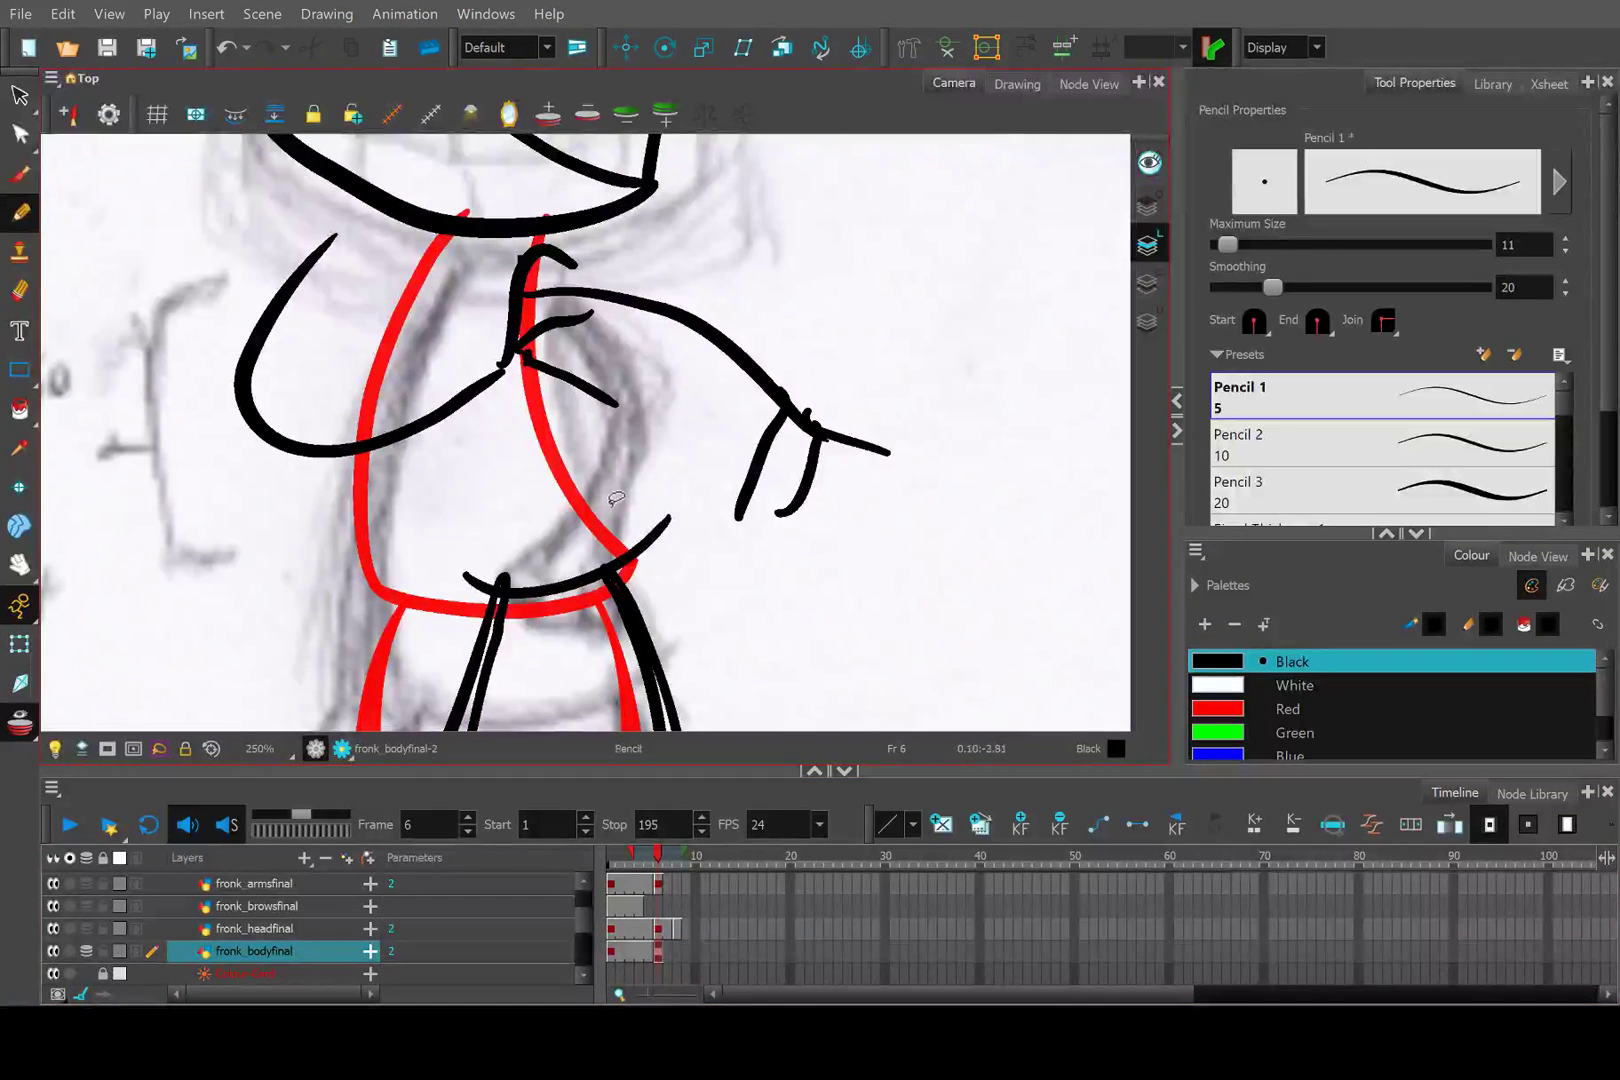
pyautogui.hotkey('ctrl', 'z')
pyautogui.moveTo(660, 522); pyautogui.dragTo(470, 572)
pyautogui.hotkey('ctrl', 'z')
pyautogui.moveTo(683, 520)
pyautogui.mouseDown()
pyautogui.moveTo(568, 588)
pyautogui.moveTo(510, 591)
pyautogui.mouseUp()
pyautogui.hotkey('ctrl', 'z')
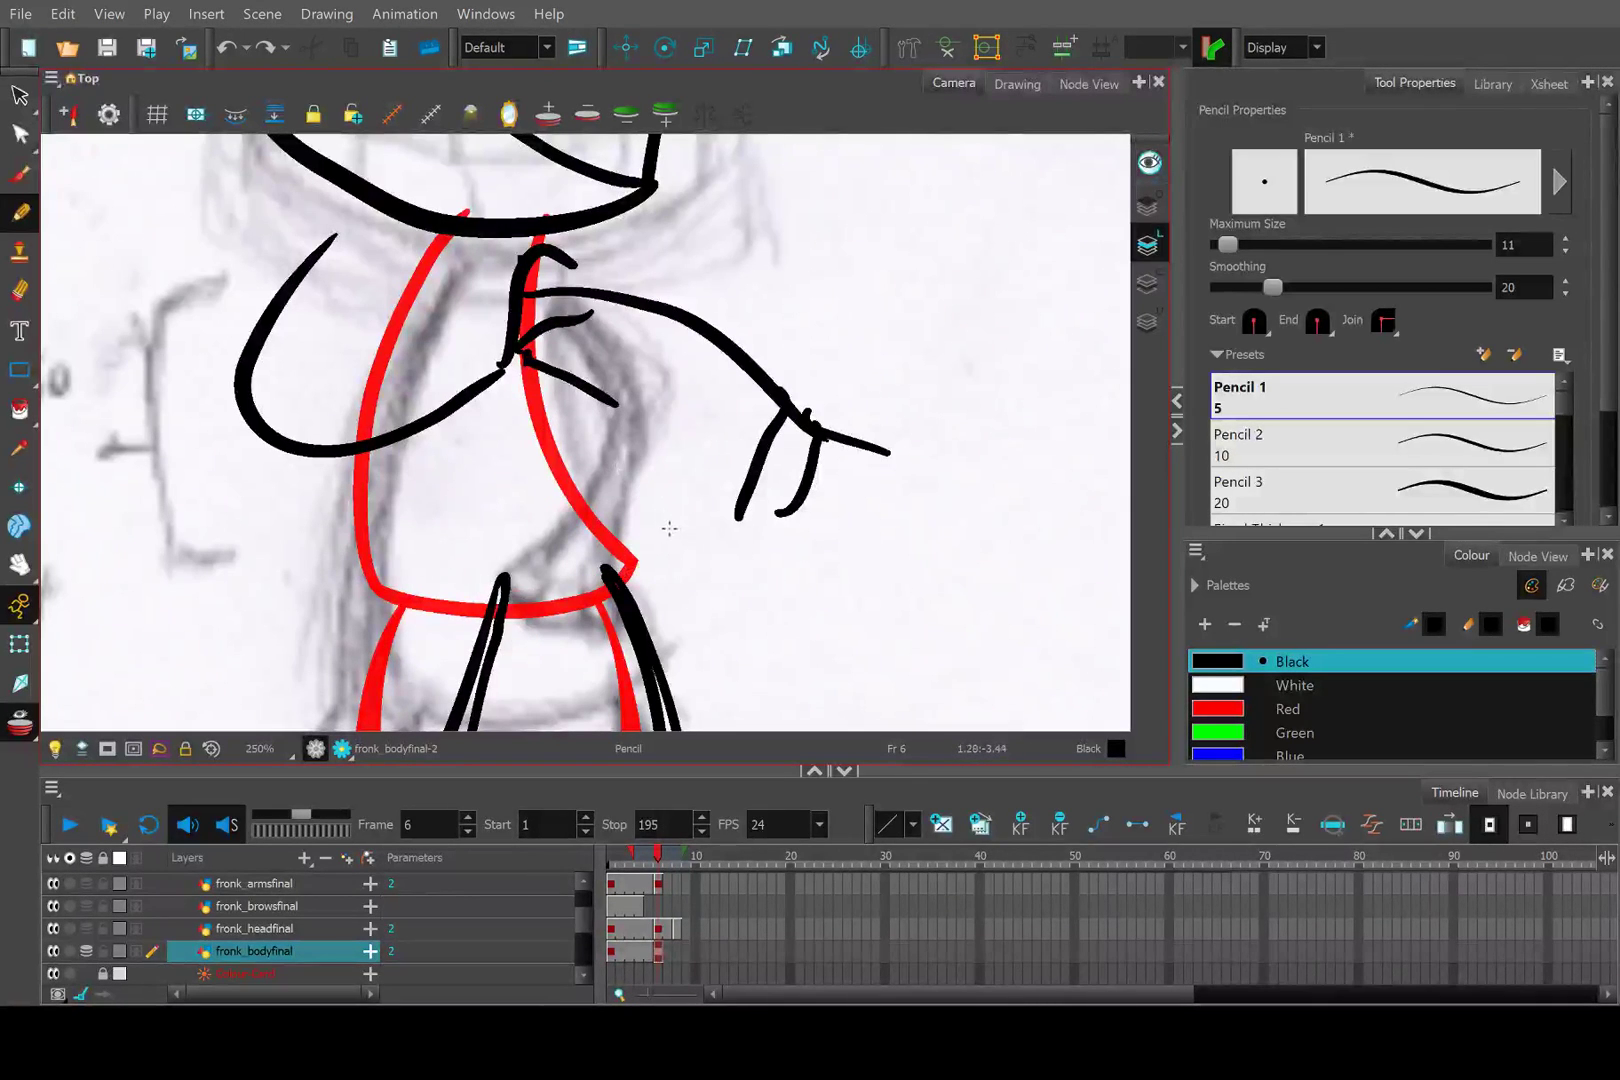
# Draw the torso's curved hem over the leg tops and its two side lines up to the head with the Pencil.
pyautogui.moveTo(675, 523)
pyautogui.mouseDown()
pyautogui.moveTo(563, 594)
pyautogui.moveTo(451, 590)
pyautogui.mouseUp()
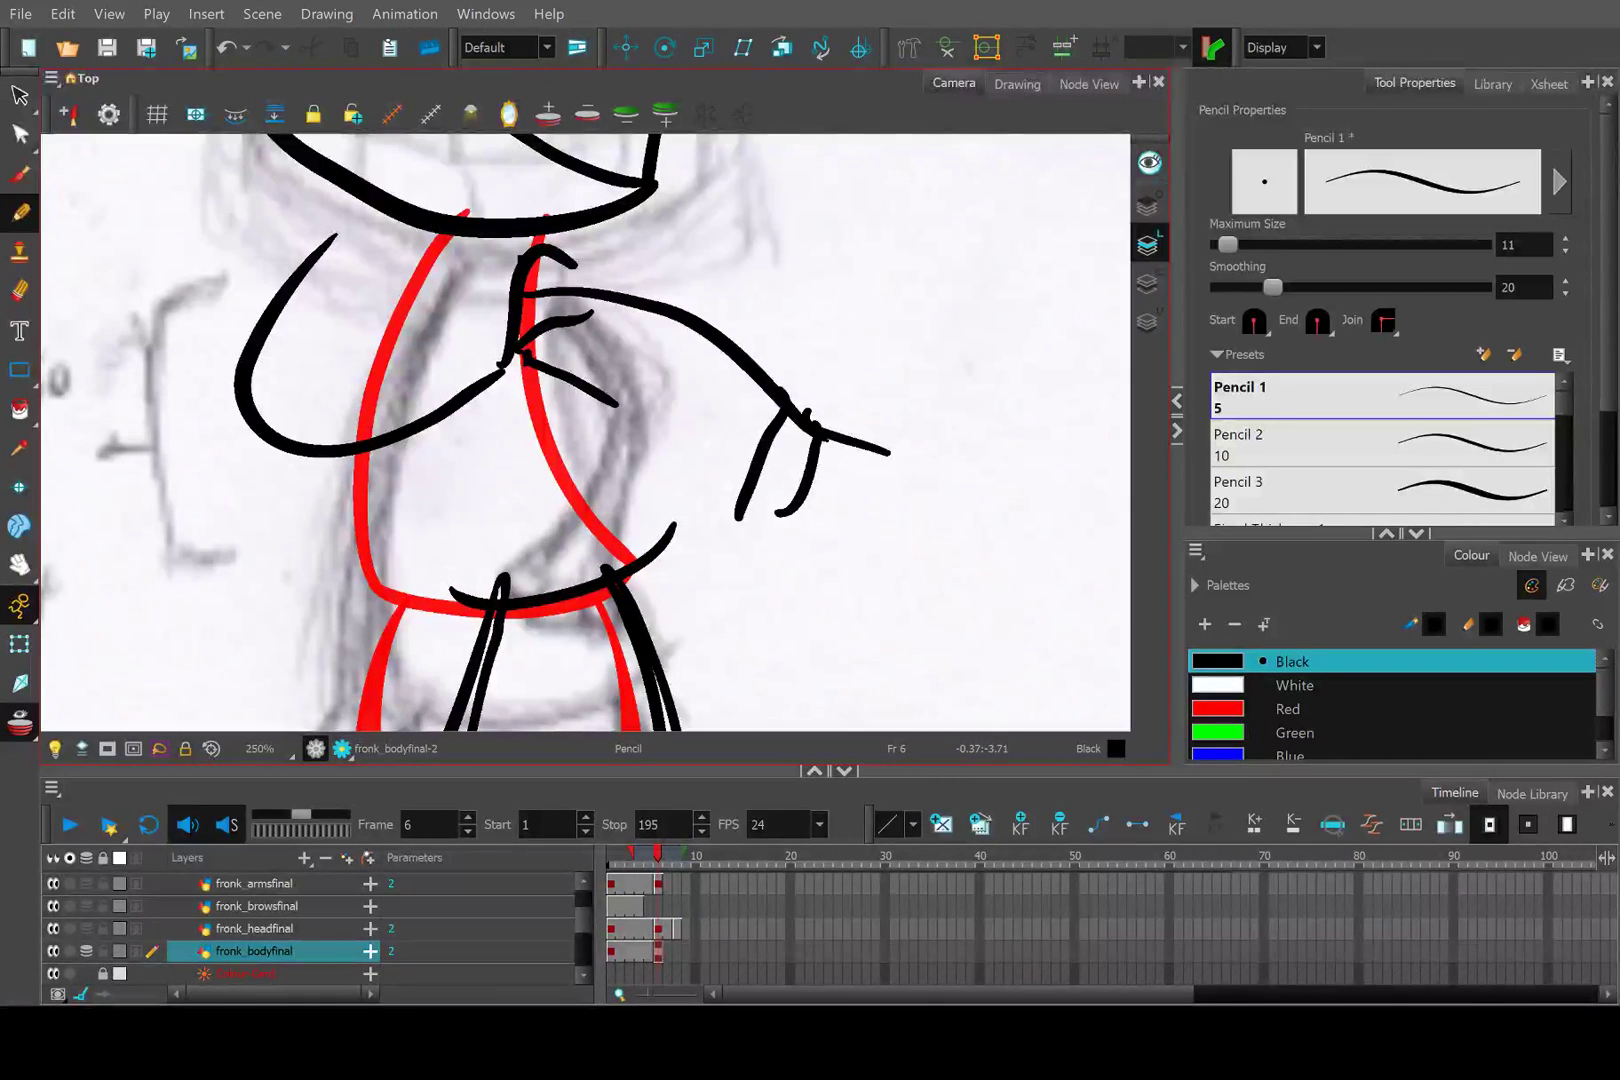
pyautogui.scroll(-3, 473, 450)
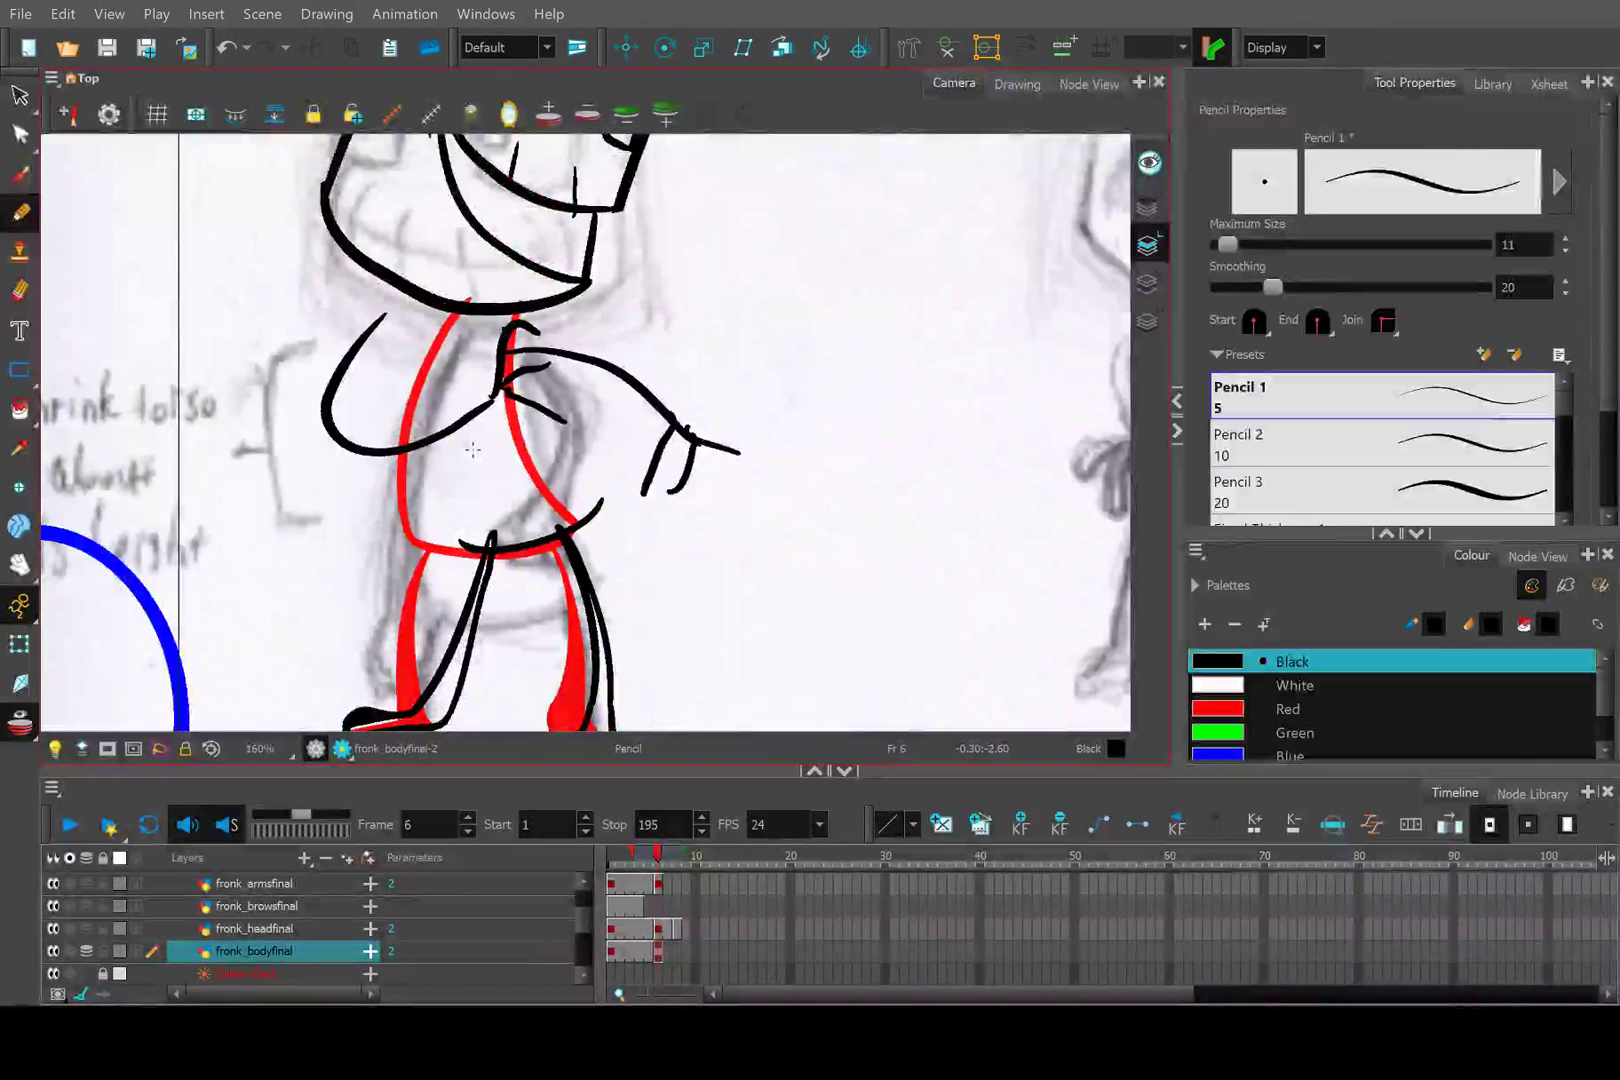
pyautogui.scroll(3, 473, 450)
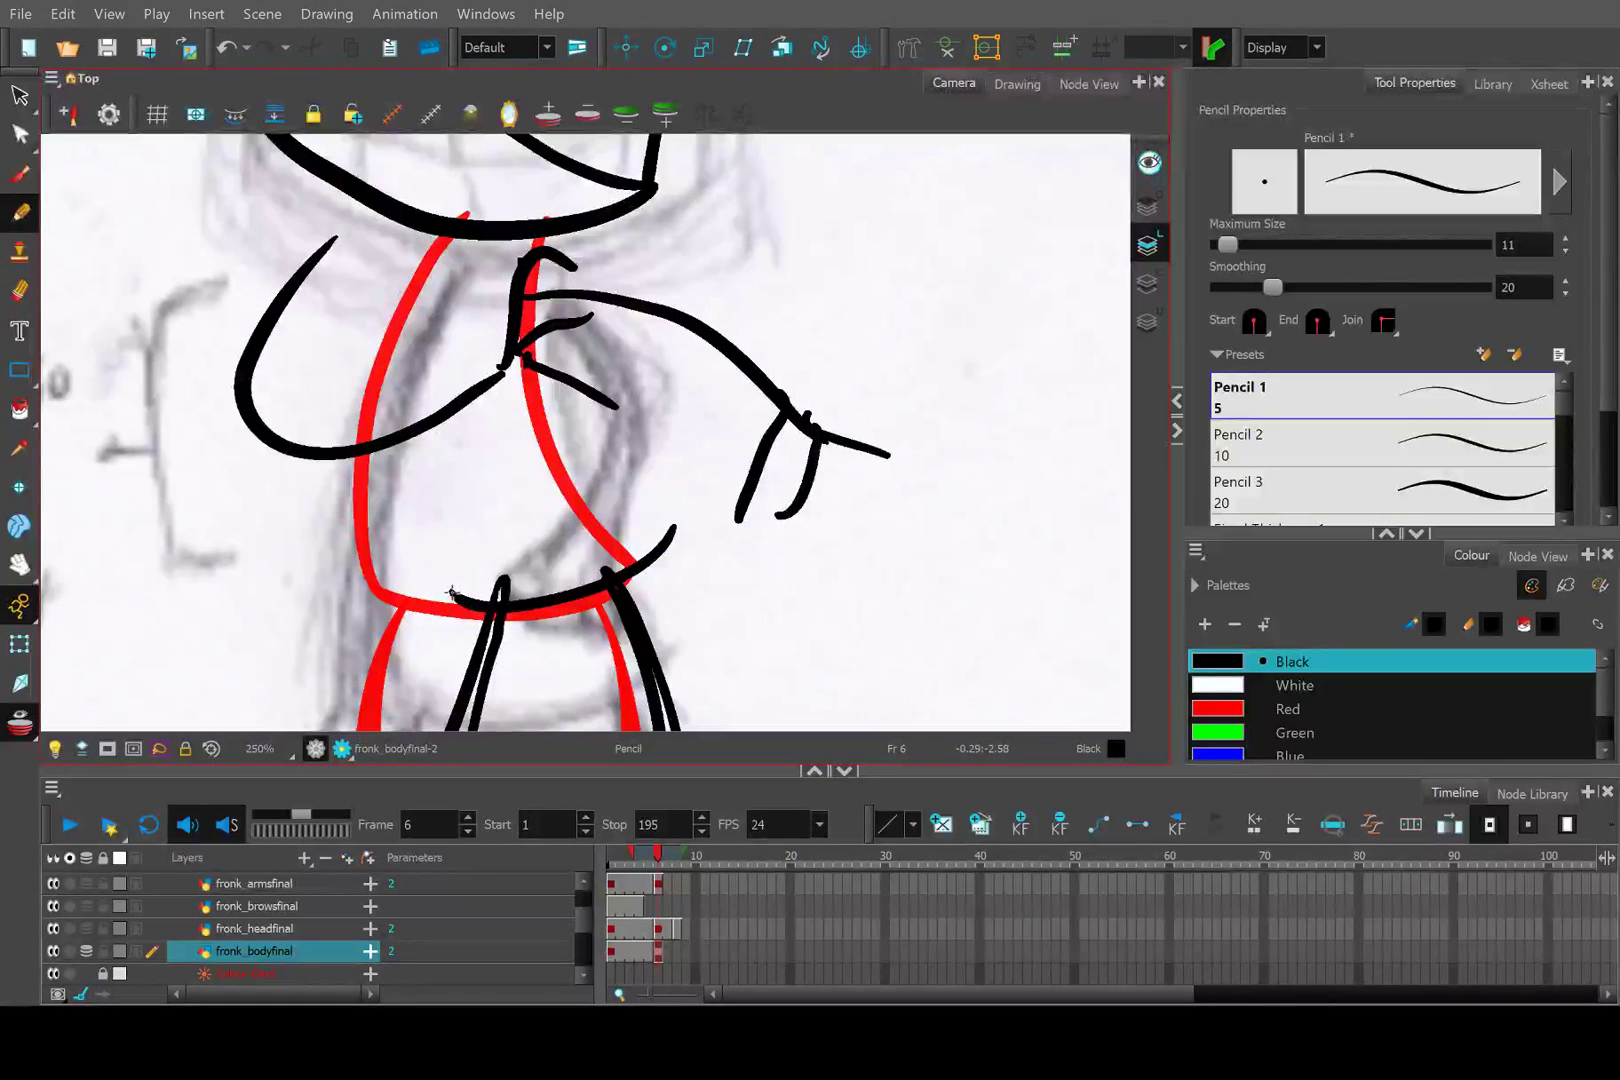
pyautogui.moveTo(451, 593); pyautogui.dragTo(542, 237)
pyautogui.hotkey('ctrl', 'z')
pyautogui.moveTo(449, 596)
pyautogui.mouseDown()
pyautogui.moveTo(437, 560)
pyautogui.moveTo(521, 230)
pyautogui.mouseUp()
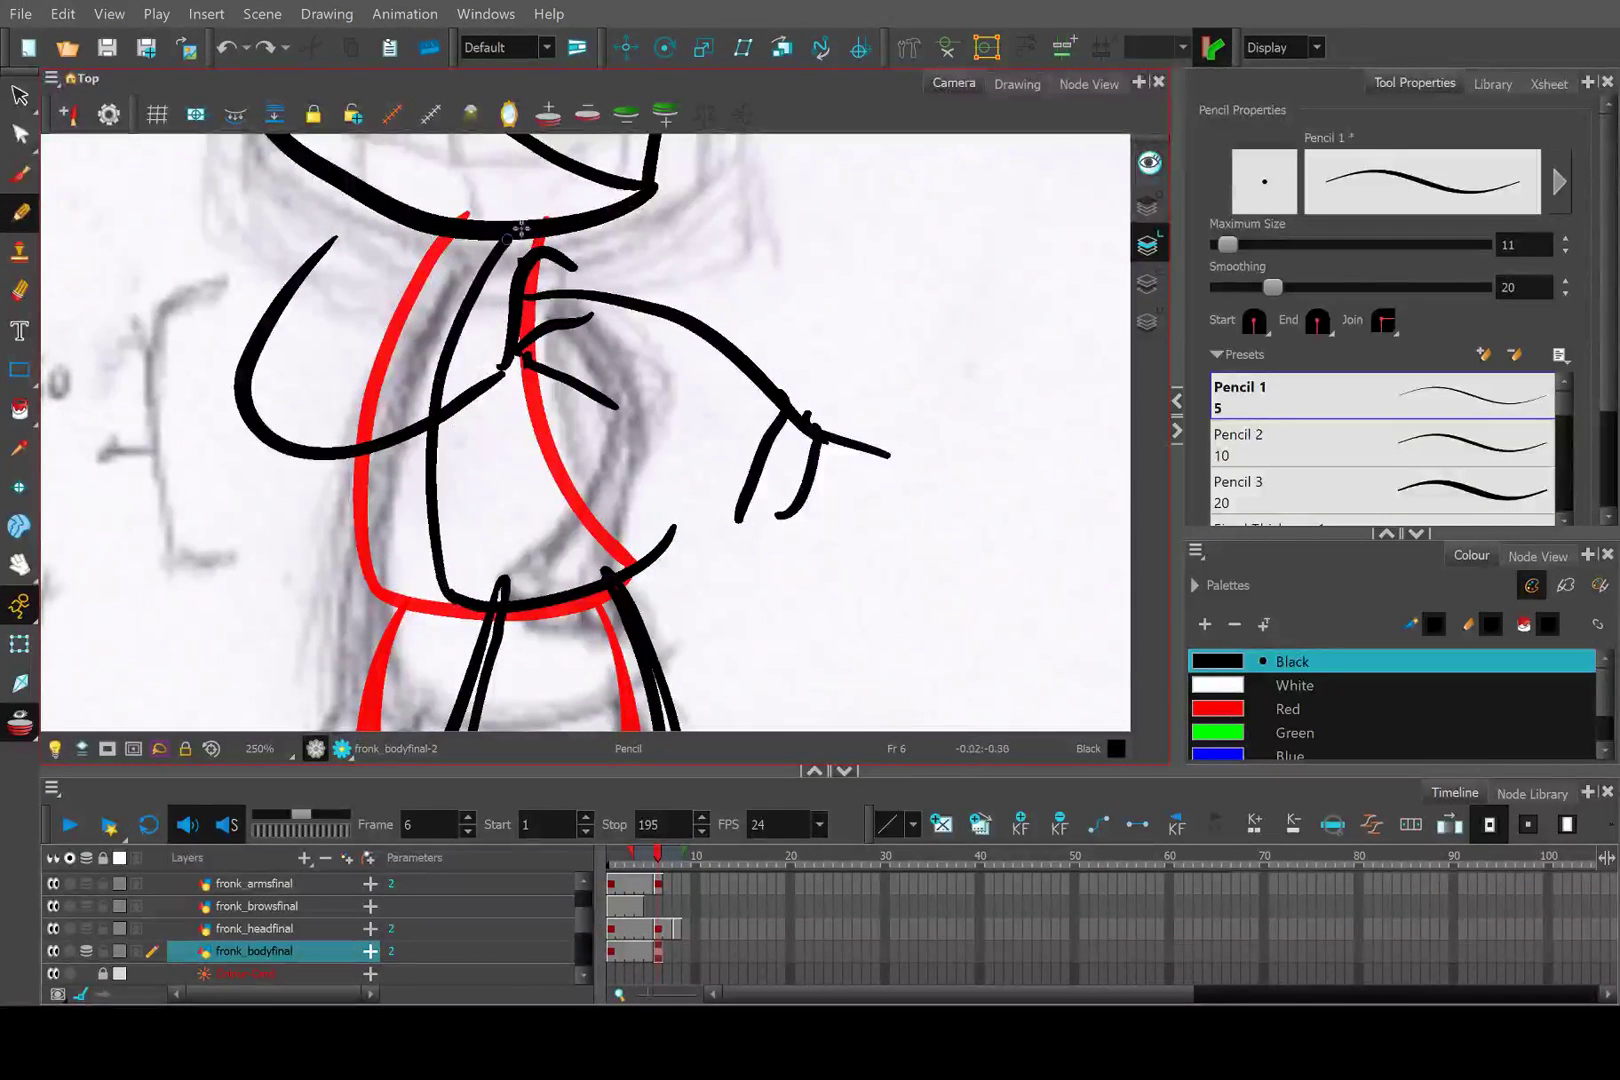
pyautogui.moveTo(670, 528)
pyautogui.mouseDown()
pyautogui.moveTo(642, 498)
pyautogui.moveTo(606, 192)
pyautogui.mouseUp()
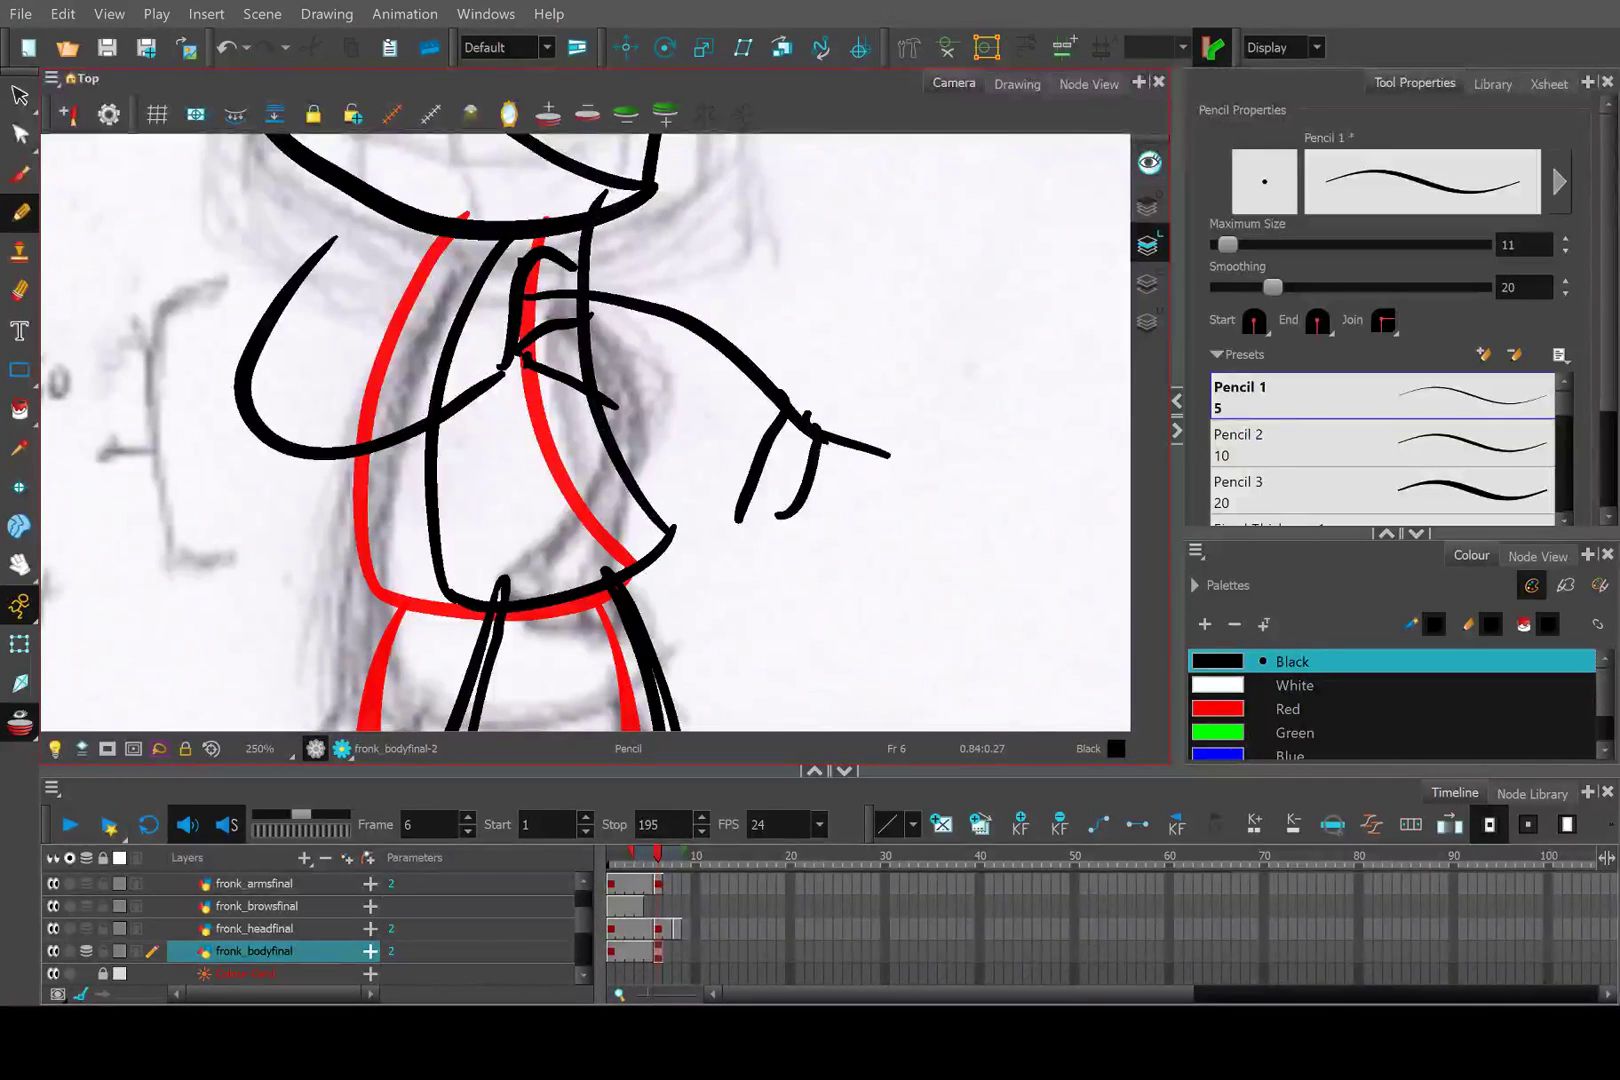
# Extend the upper end of the torso's left side line past the jaw line with the Contour Editor.
pyautogui.scroll(-2, 485, 318)
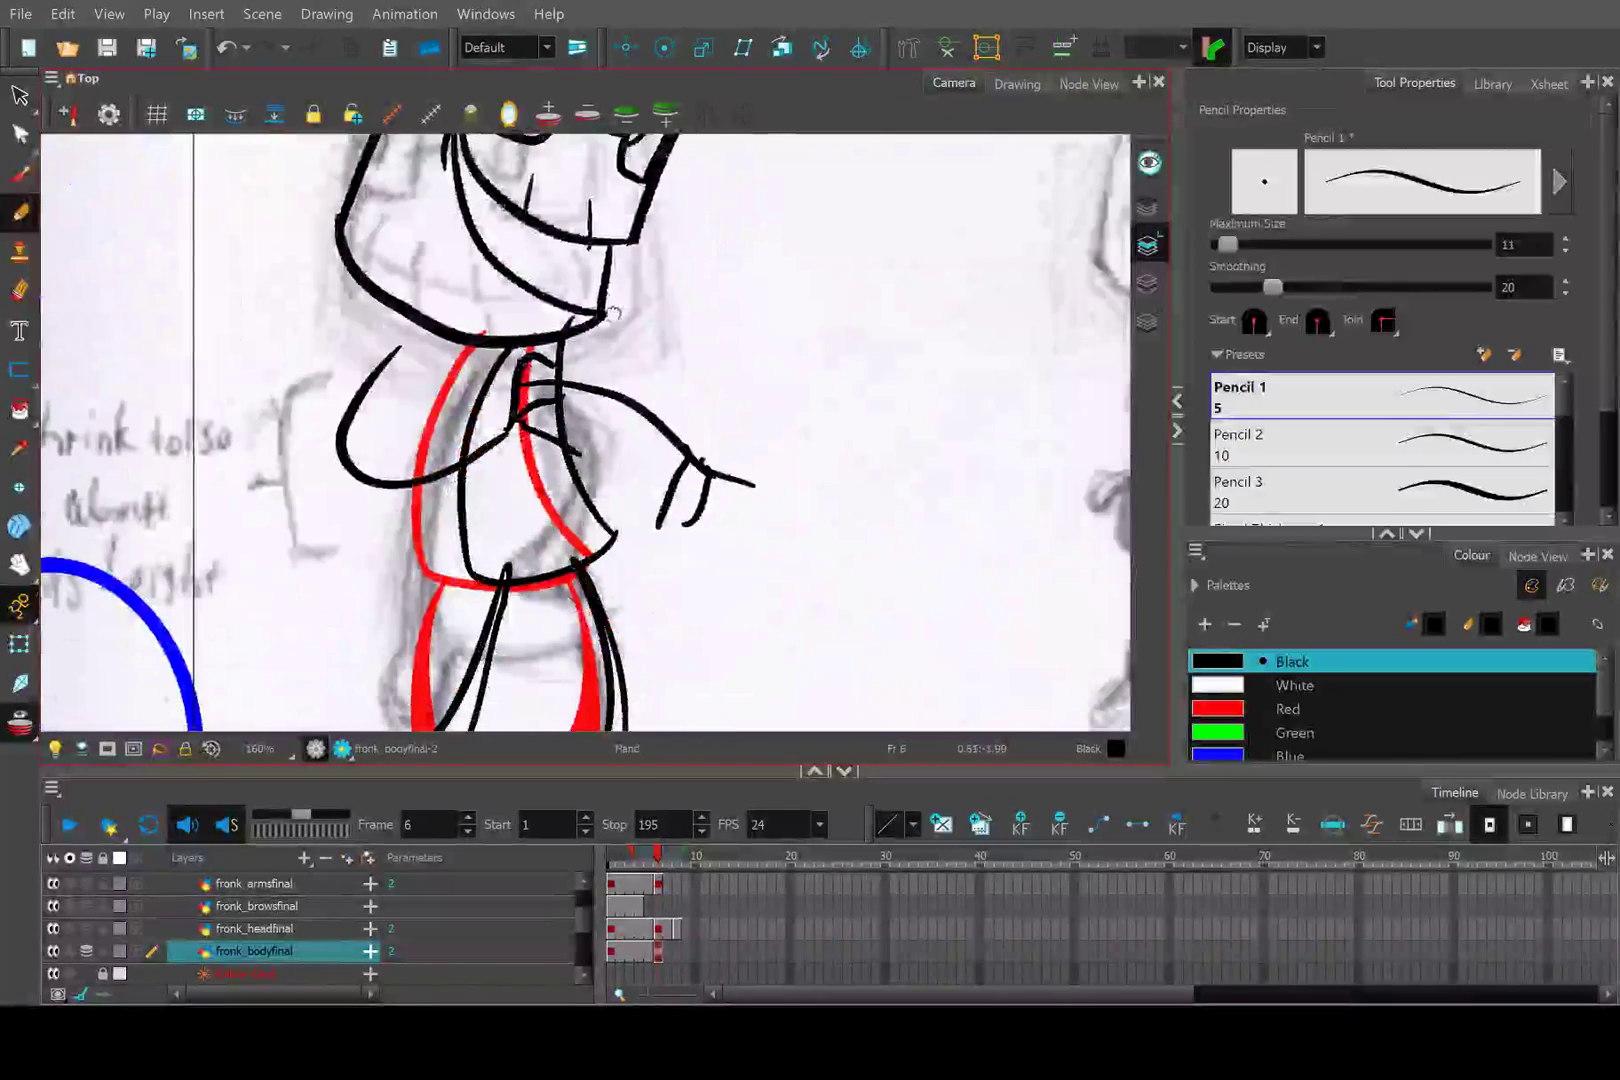
pyautogui.scroll(3, 485, 318)
pyautogui.click(20, 133)
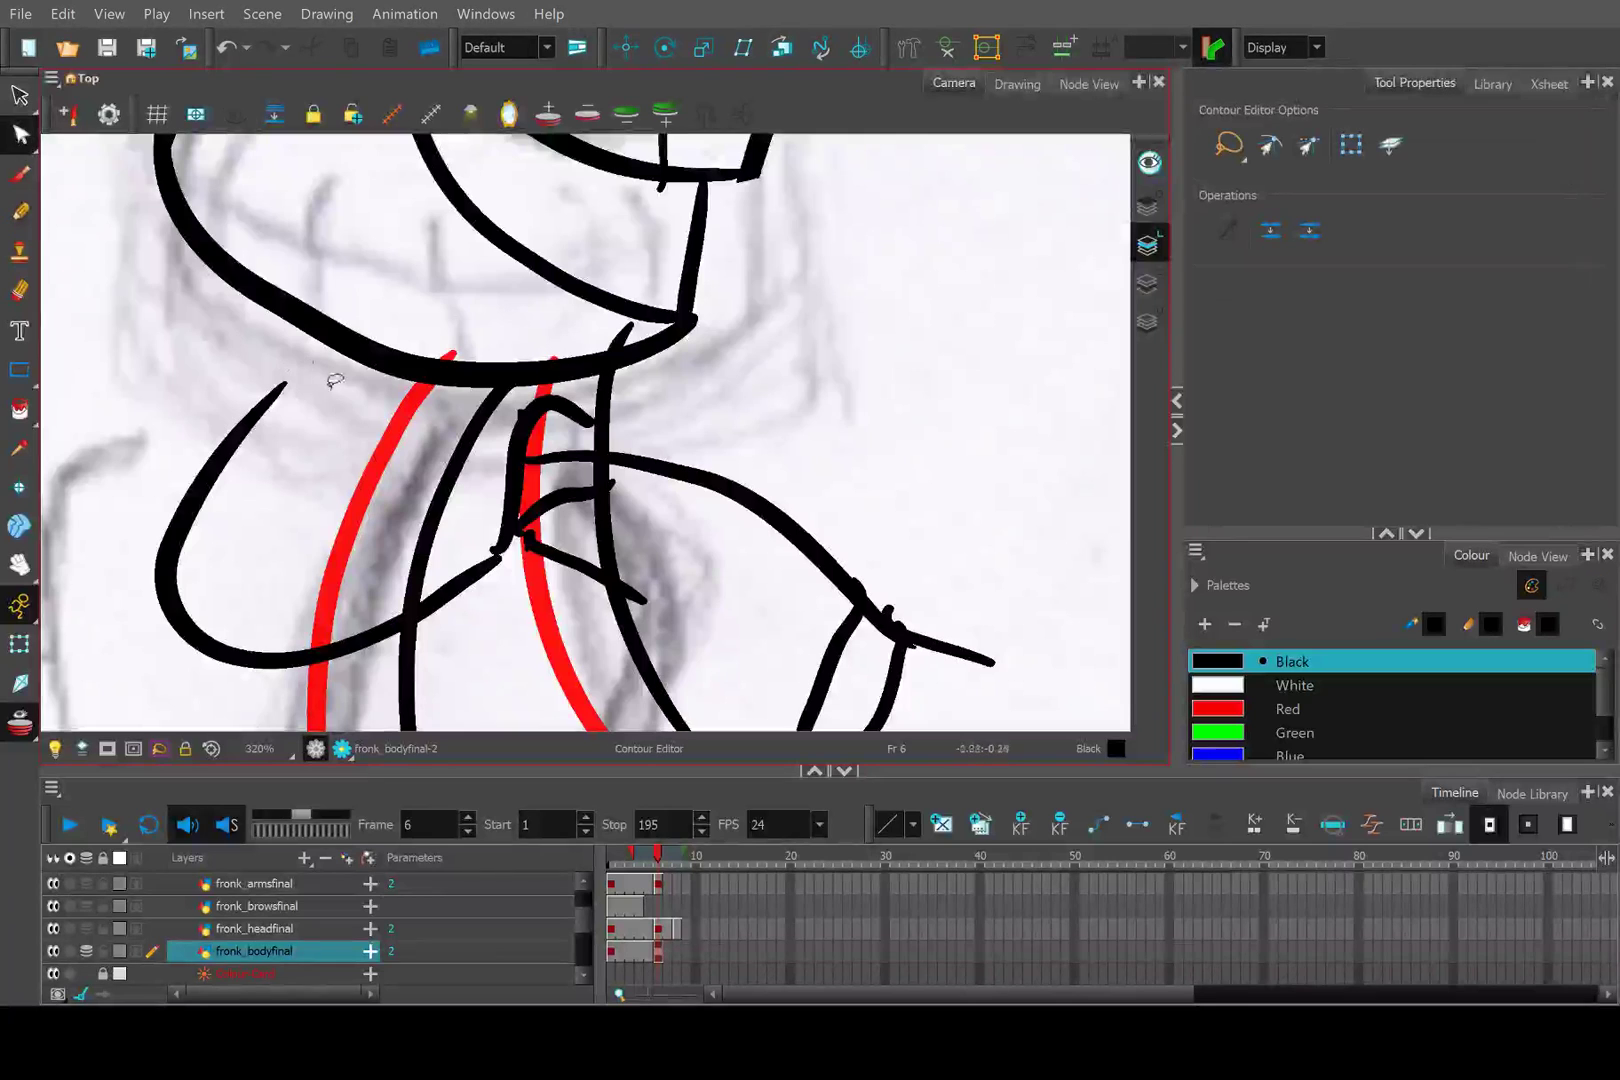
pyautogui.click(467, 455)
pyautogui.moveTo(467, 455)
pyautogui.mouseDown()
pyautogui.moveTo(500, 408)
pyautogui.moveTo(492, 365)
pyautogui.moveTo(545, 372)
pyautogui.moveTo(533, 385)
pyautogui.moveTo(524, 362)
pyautogui.moveTo(540, 350)
pyautogui.mouseUp()
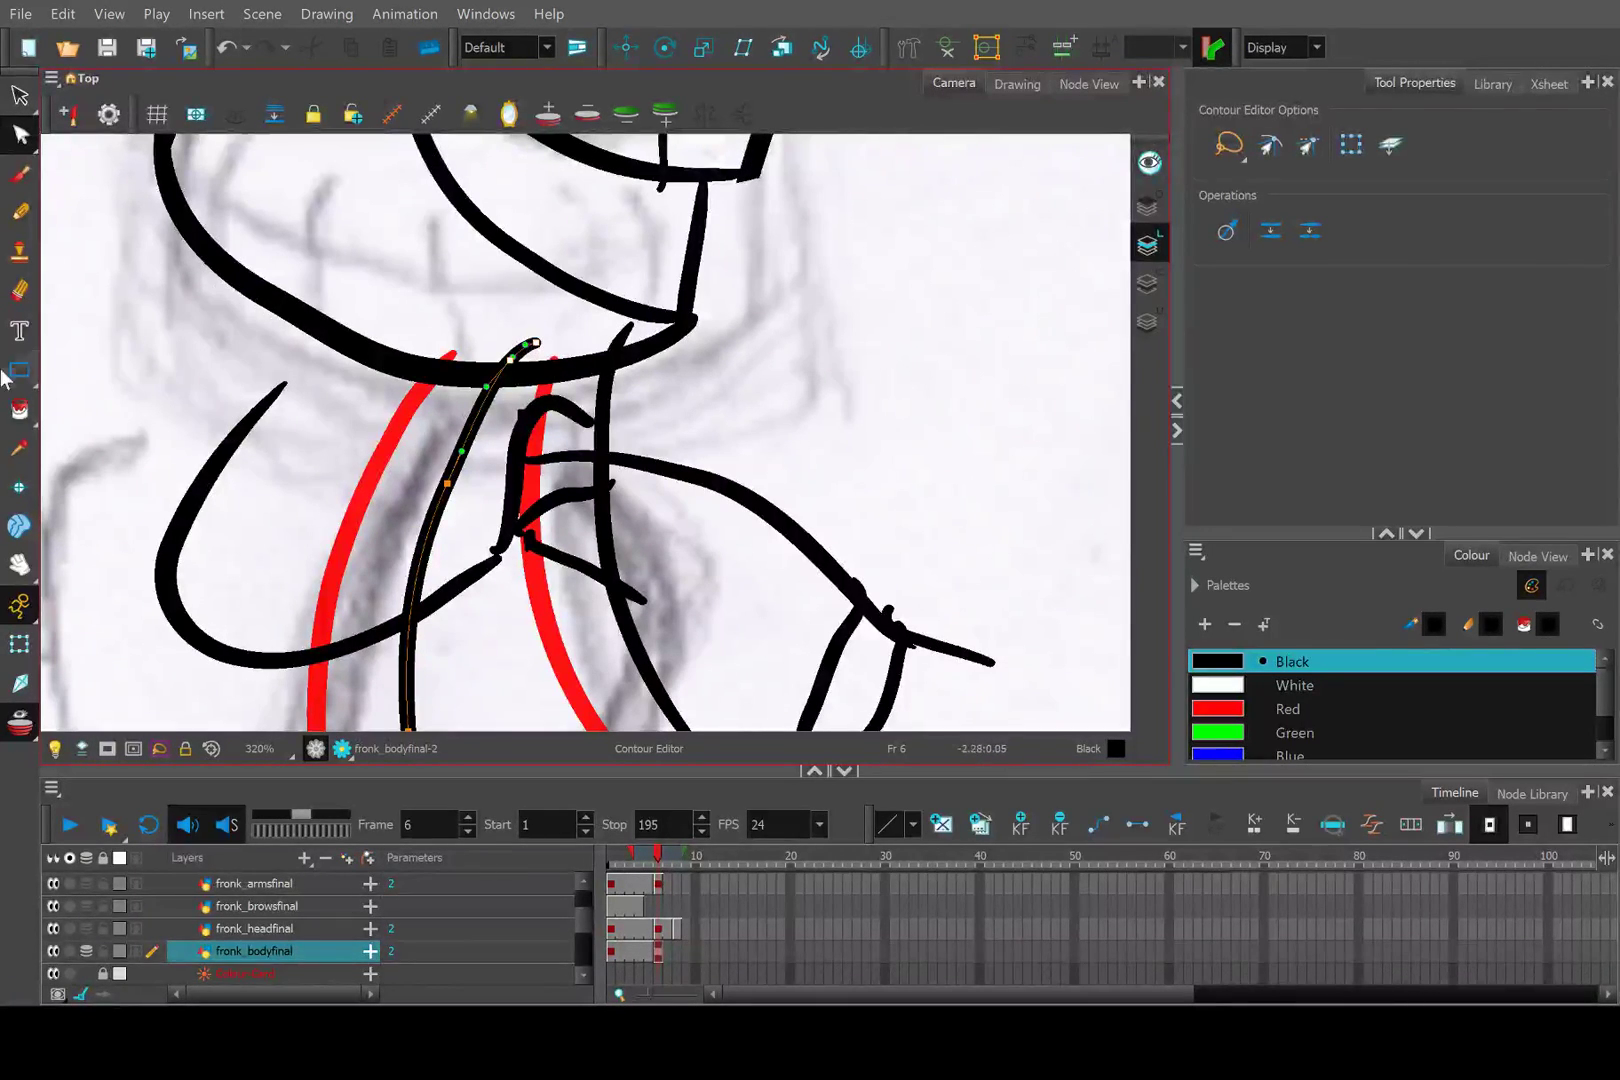
# Erase the upper ends of both torso side lines where they overlap the head above the jaw line.
pyautogui.hotkey('alt', 'e')
pyautogui.scroll(4, 547, 343)
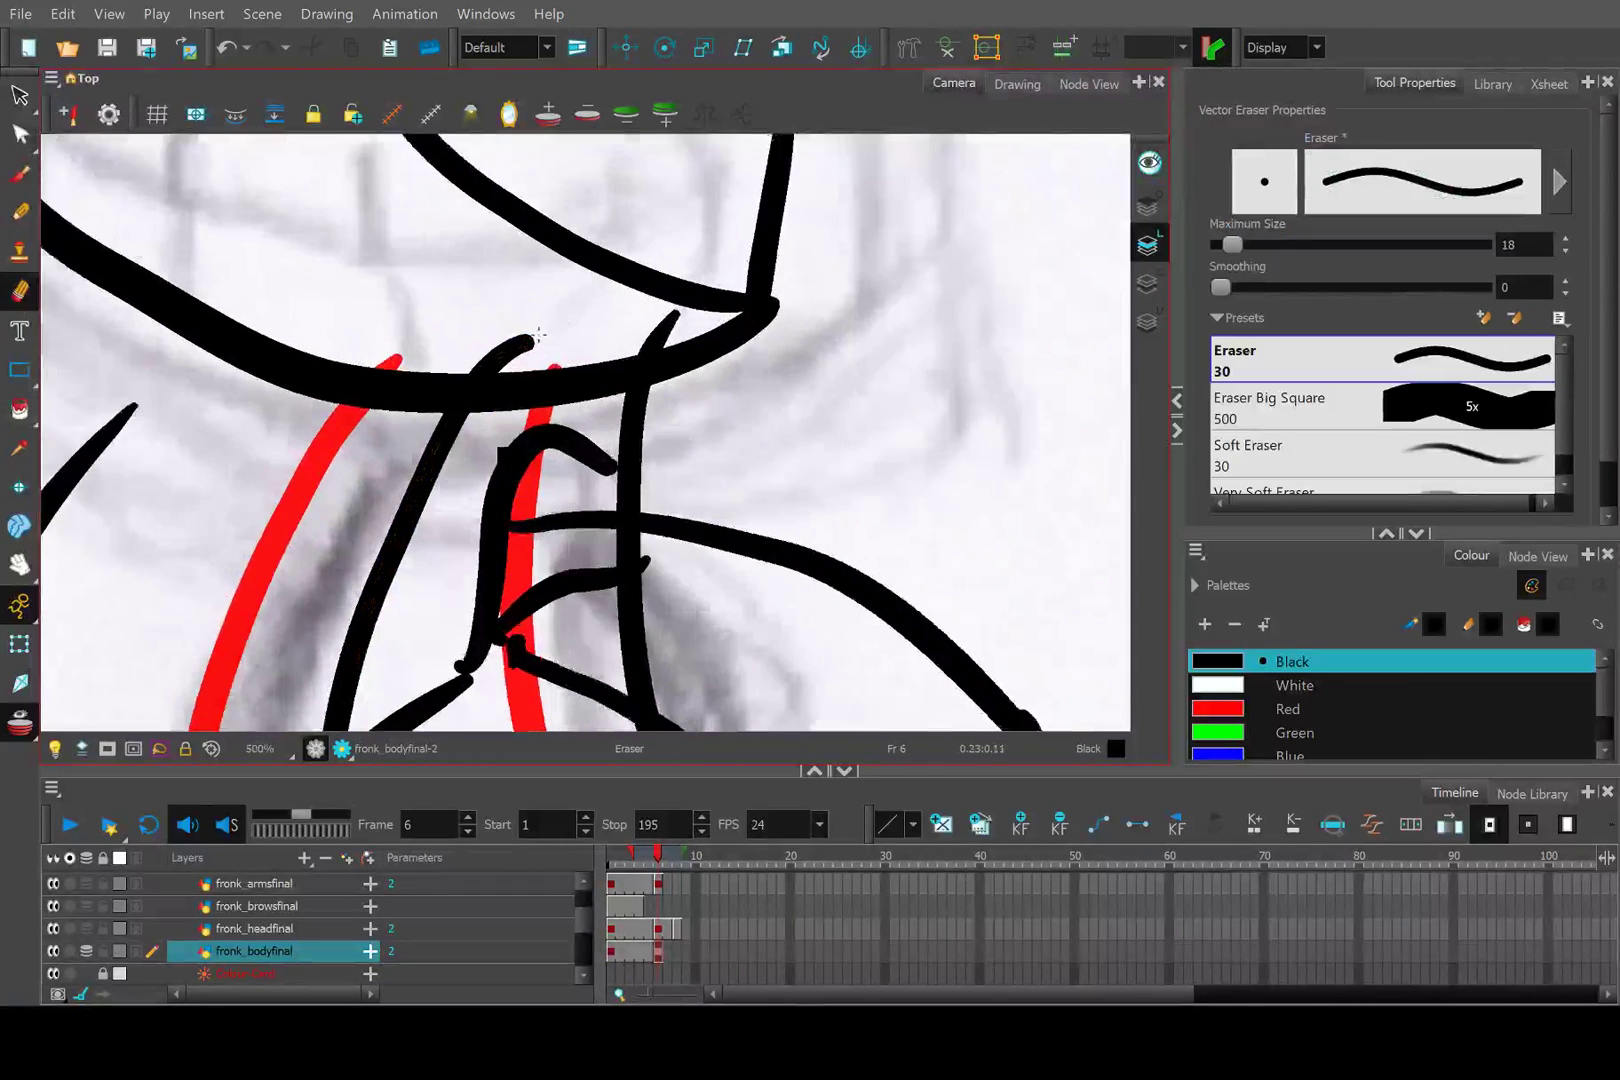
pyautogui.moveTo(410, 262)
pyautogui.mouseDown()
pyautogui.moveTo(500, 342)
pyautogui.moveTo(441, 376)
pyautogui.moveTo(723, 284)
pyautogui.moveTo(705, 295)
pyautogui.mouseUp()
pyautogui.scroll(-4, 586, 300)
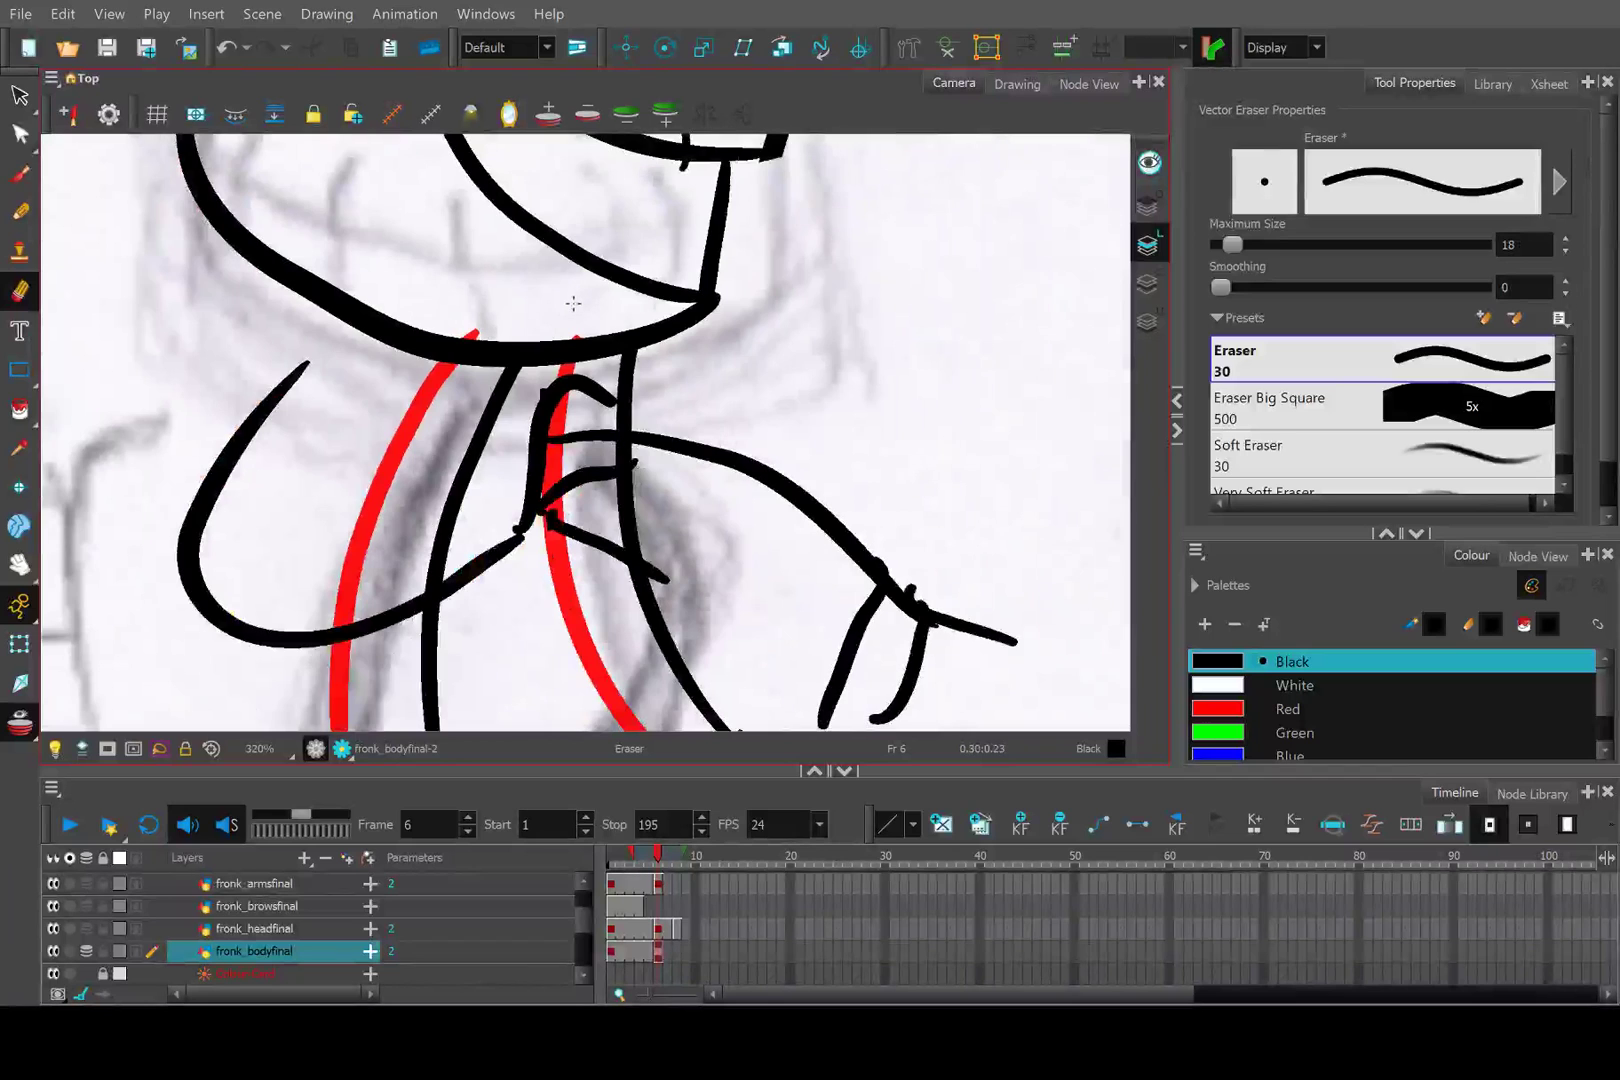
pyautogui.scroll(-4, 586, 300)
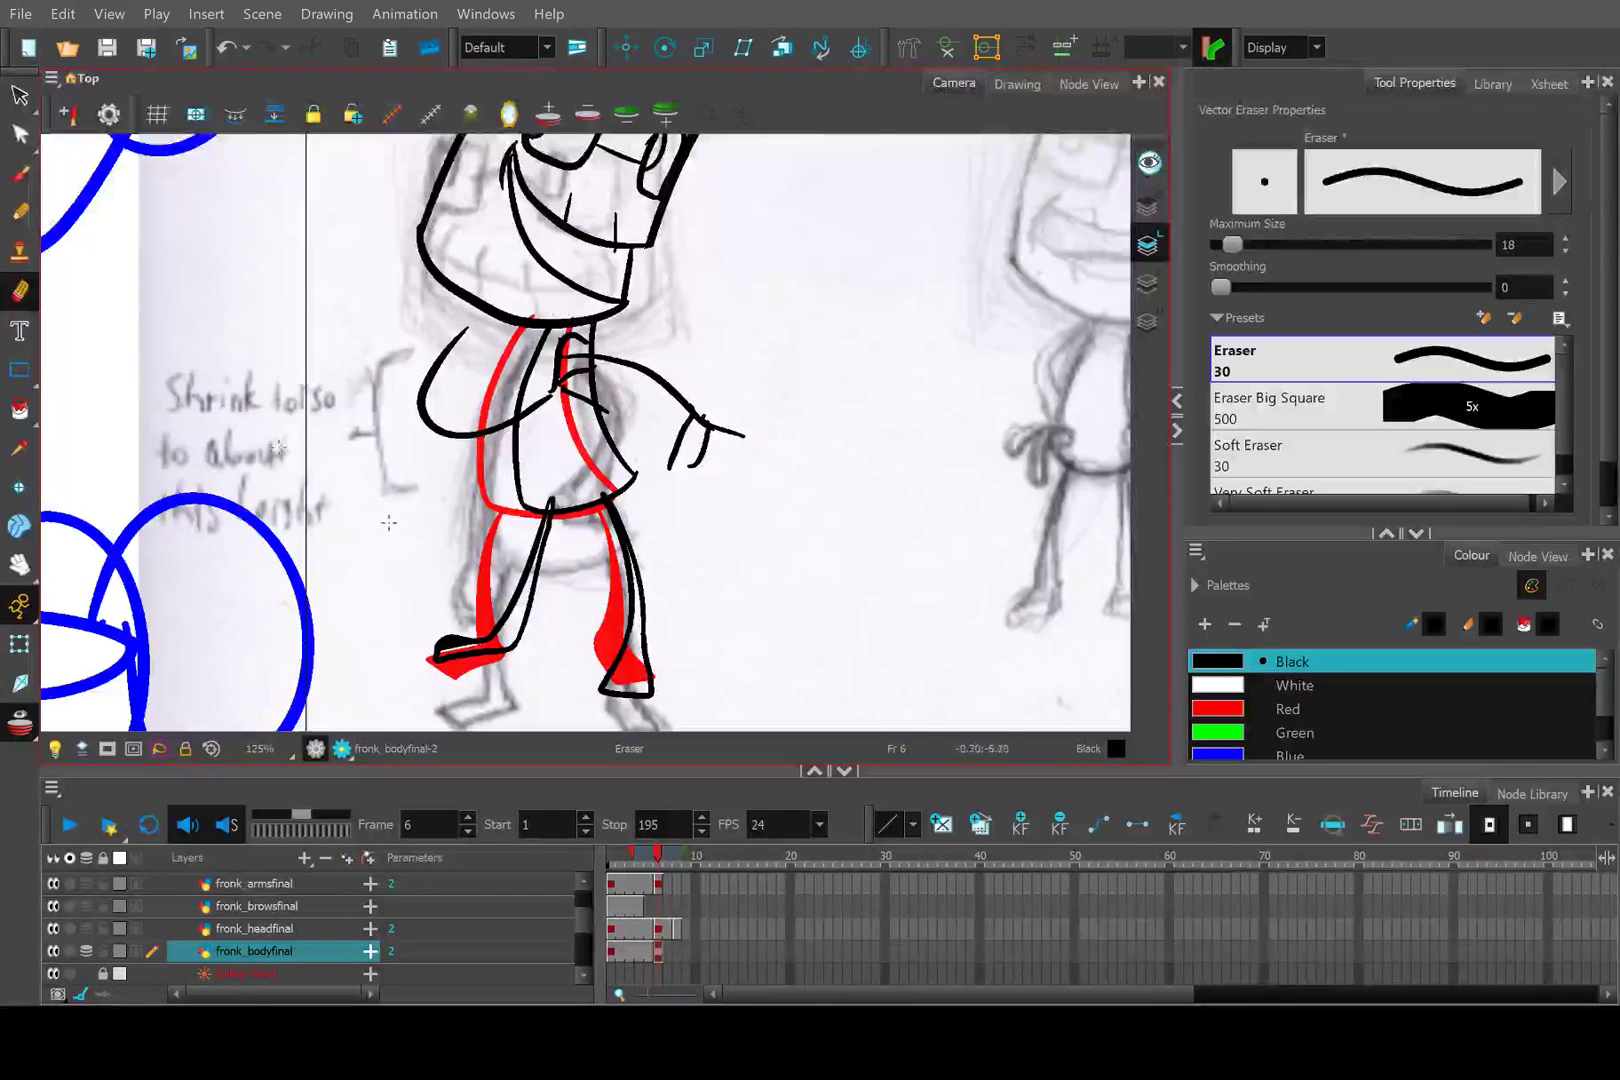
# Select all lines of the right leg and foot and shift them slightly outward under the torso hem.
pyautogui.click(19, 95)
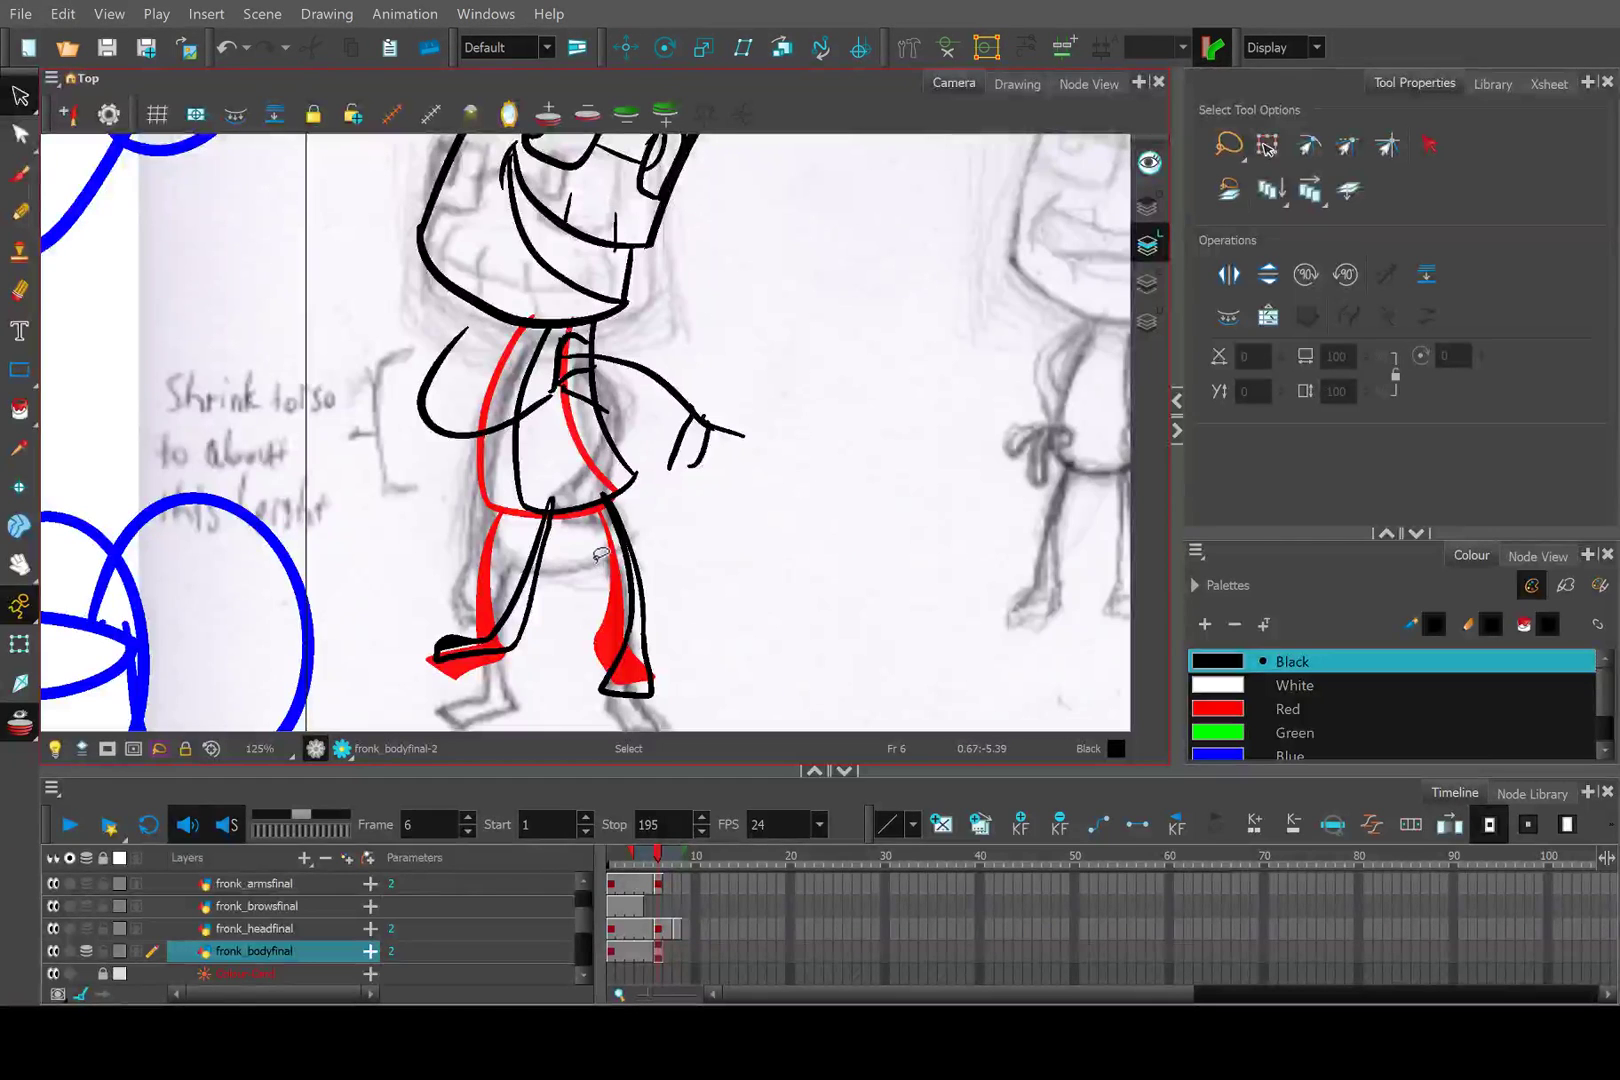
pyautogui.scroll(3, 600, 553)
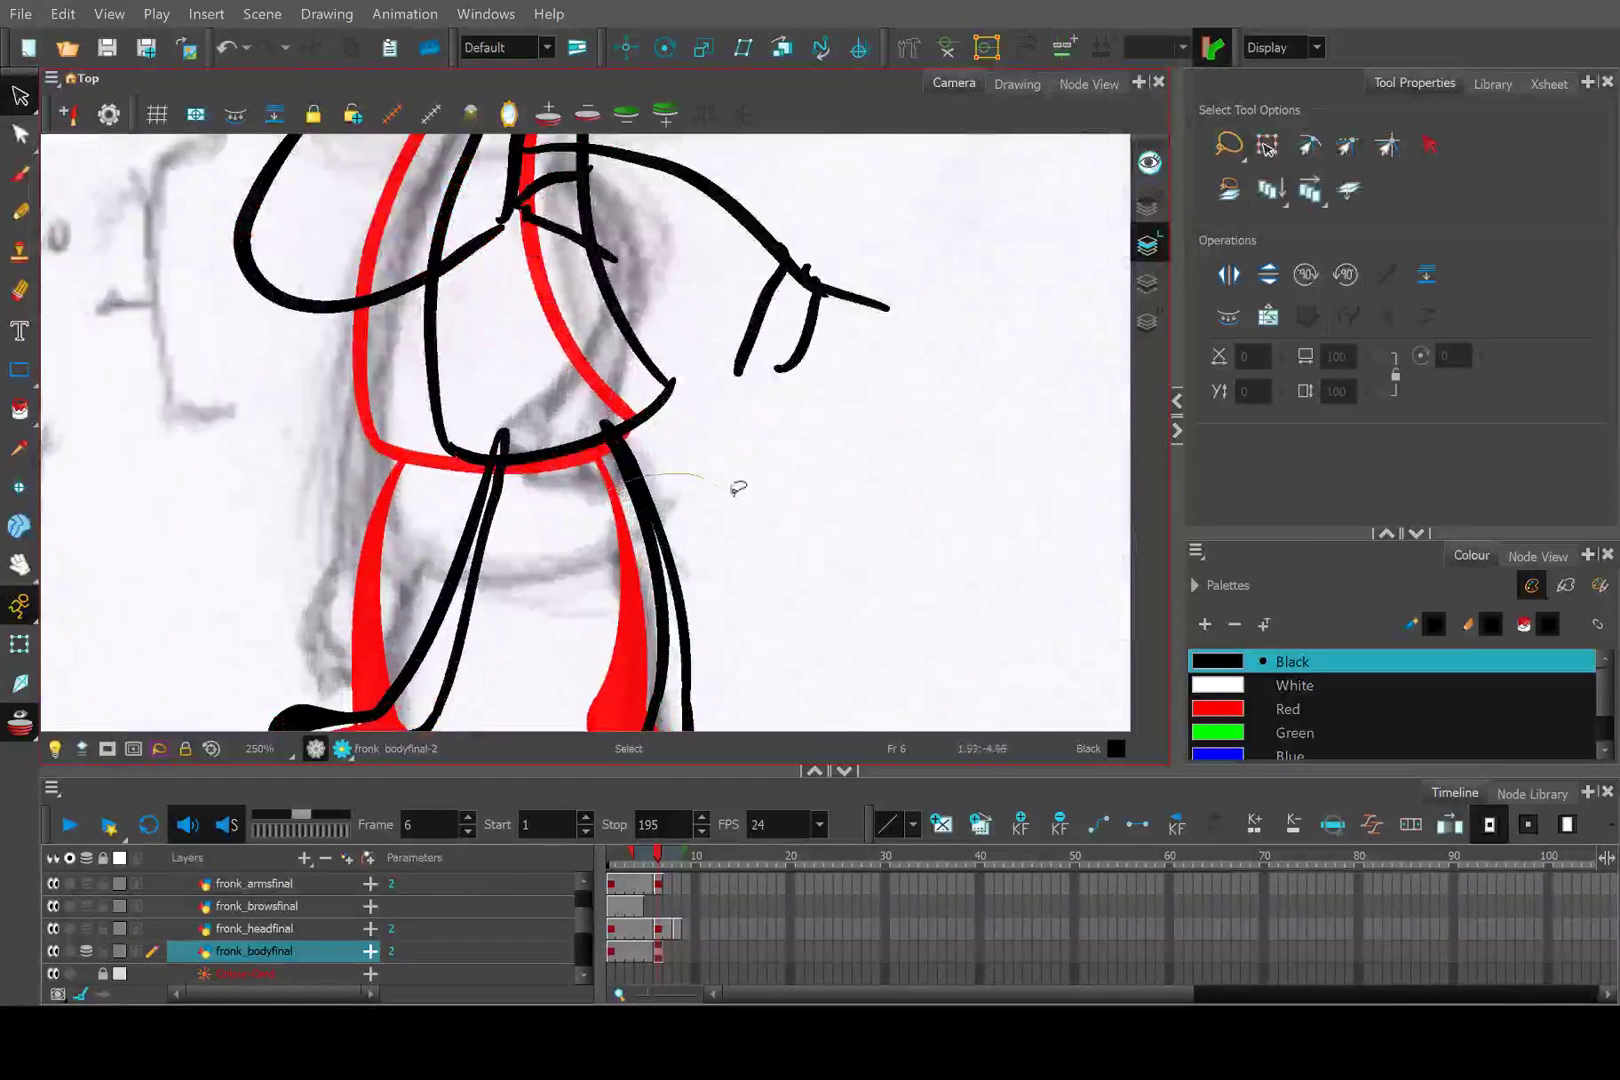
pyautogui.click(645, 580)
pyautogui.scroll(-3, 645, 580)
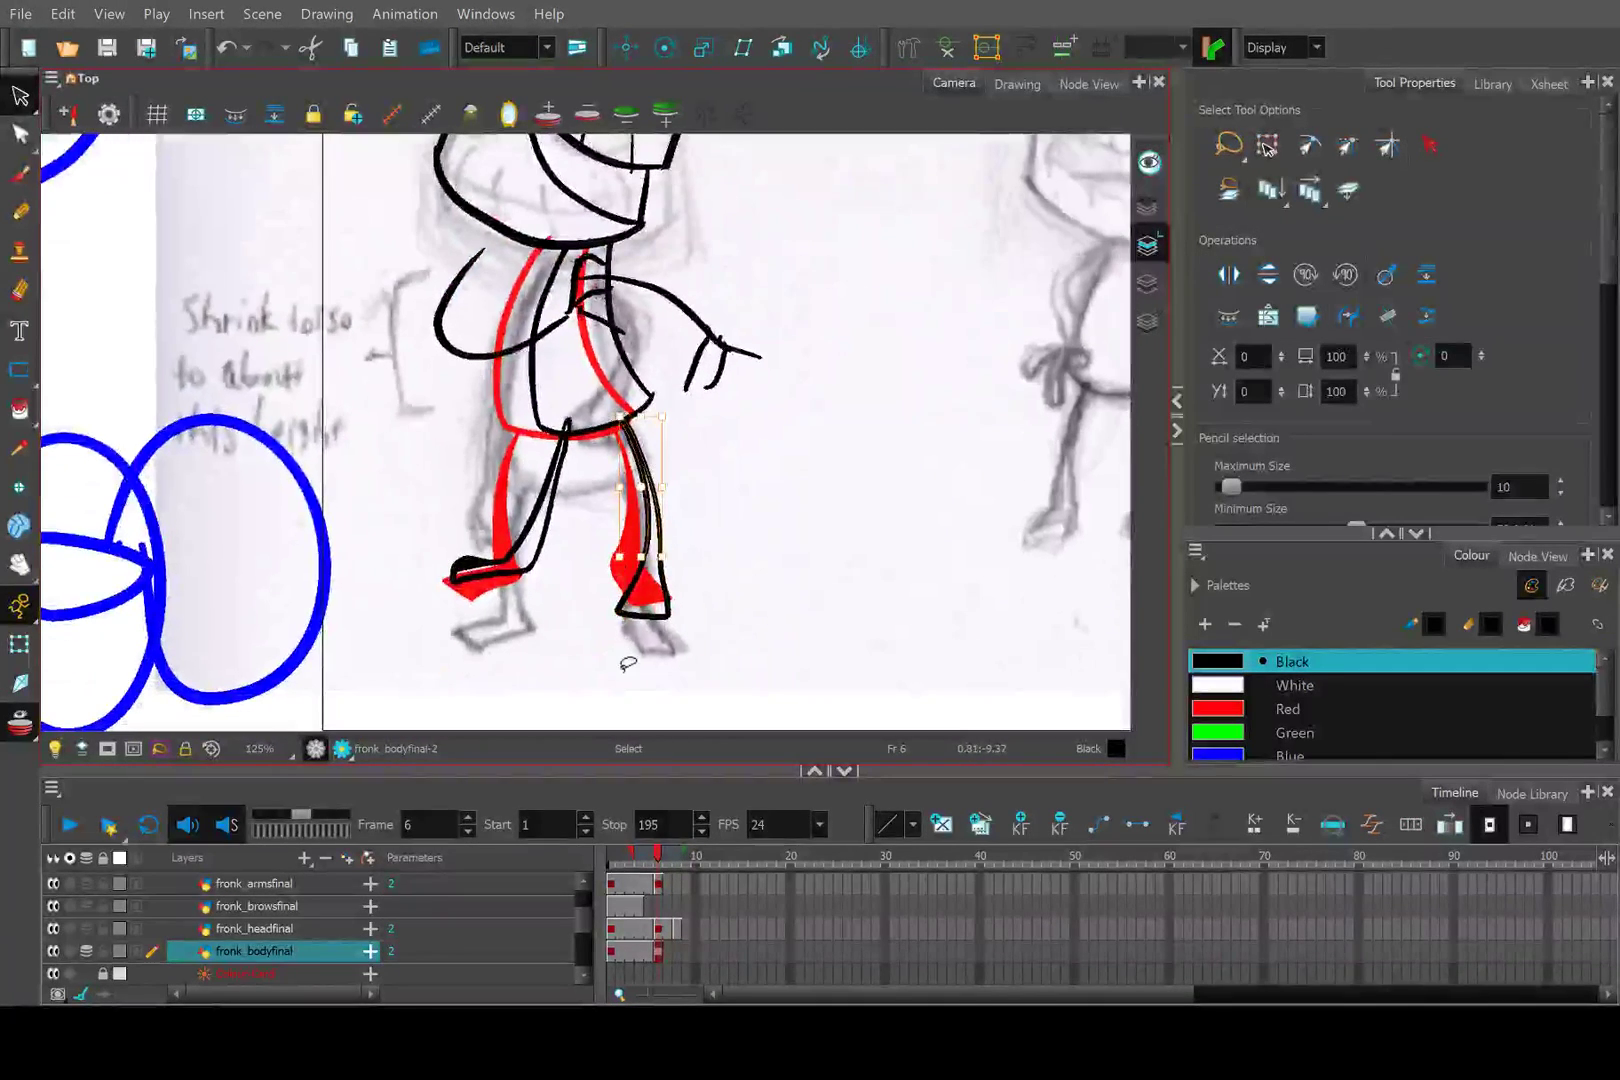
pyautogui.moveTo(600, 645)
pyautogui.mouseDown()
pyautogui.moveTo(768, 505)
pyautogui.moveTo(678, 638)
pyautogui.mouseUp()
pyautogui.scroll(2, 663, 623)
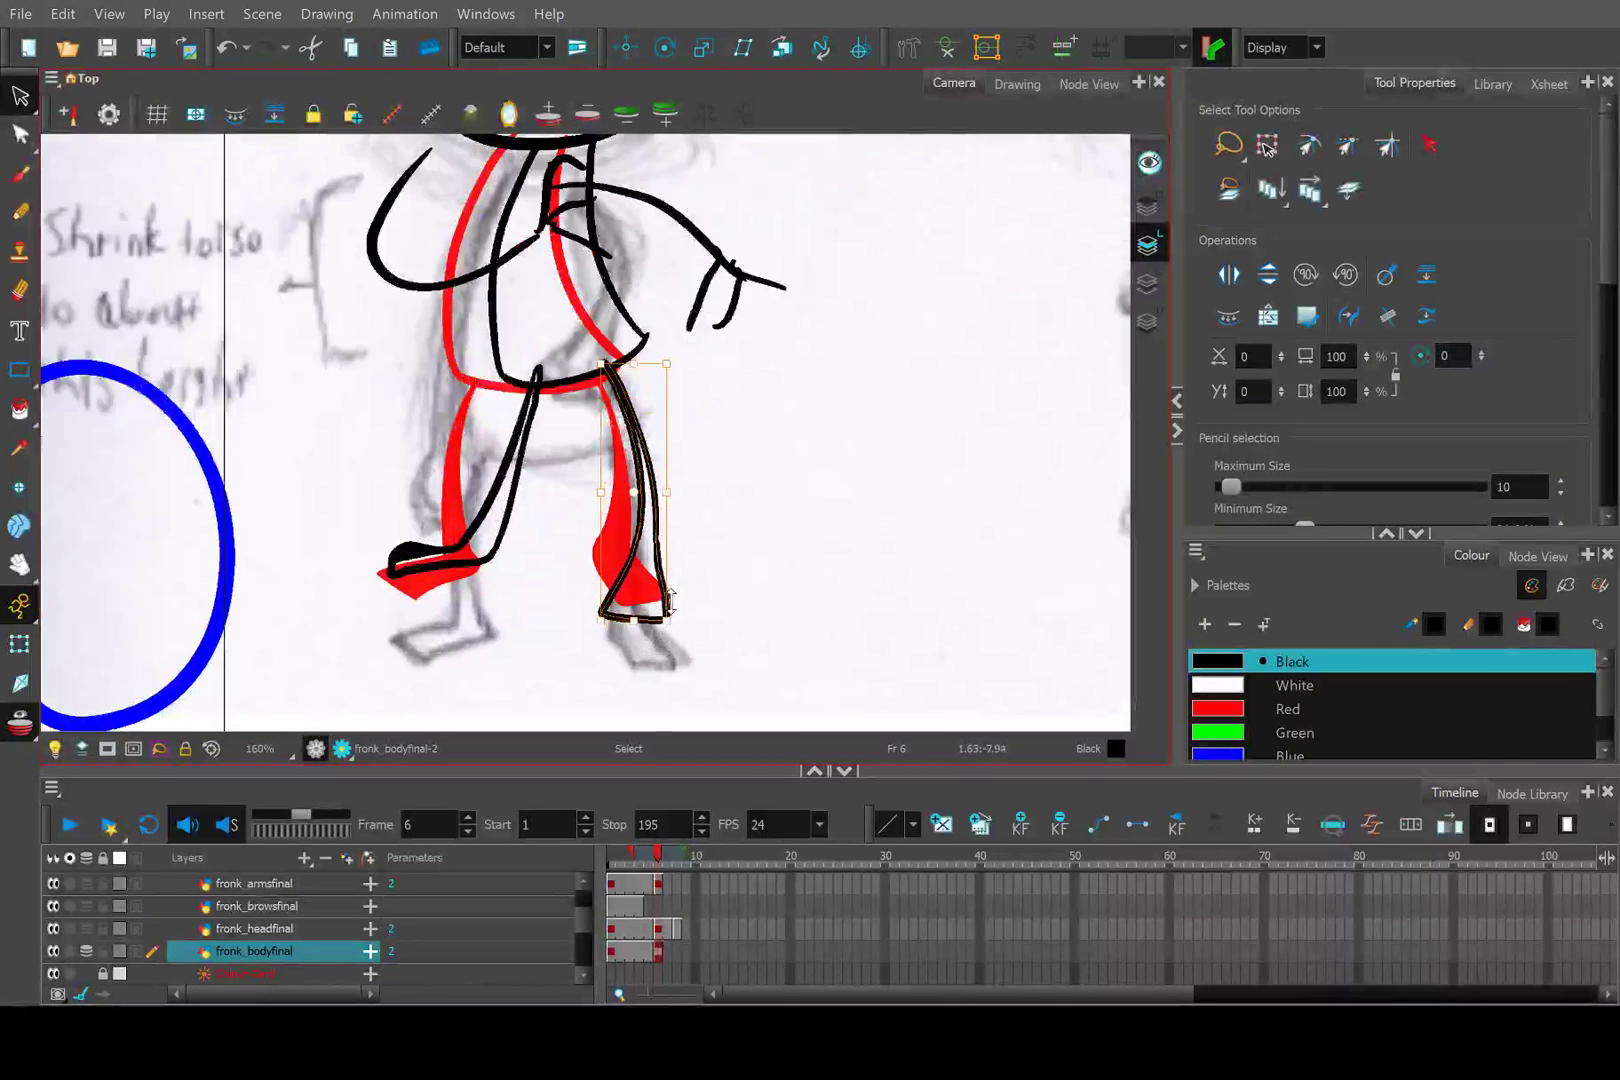
pyautogui.moveTo(625, 530); pyautogui.dragTo(637, 527)
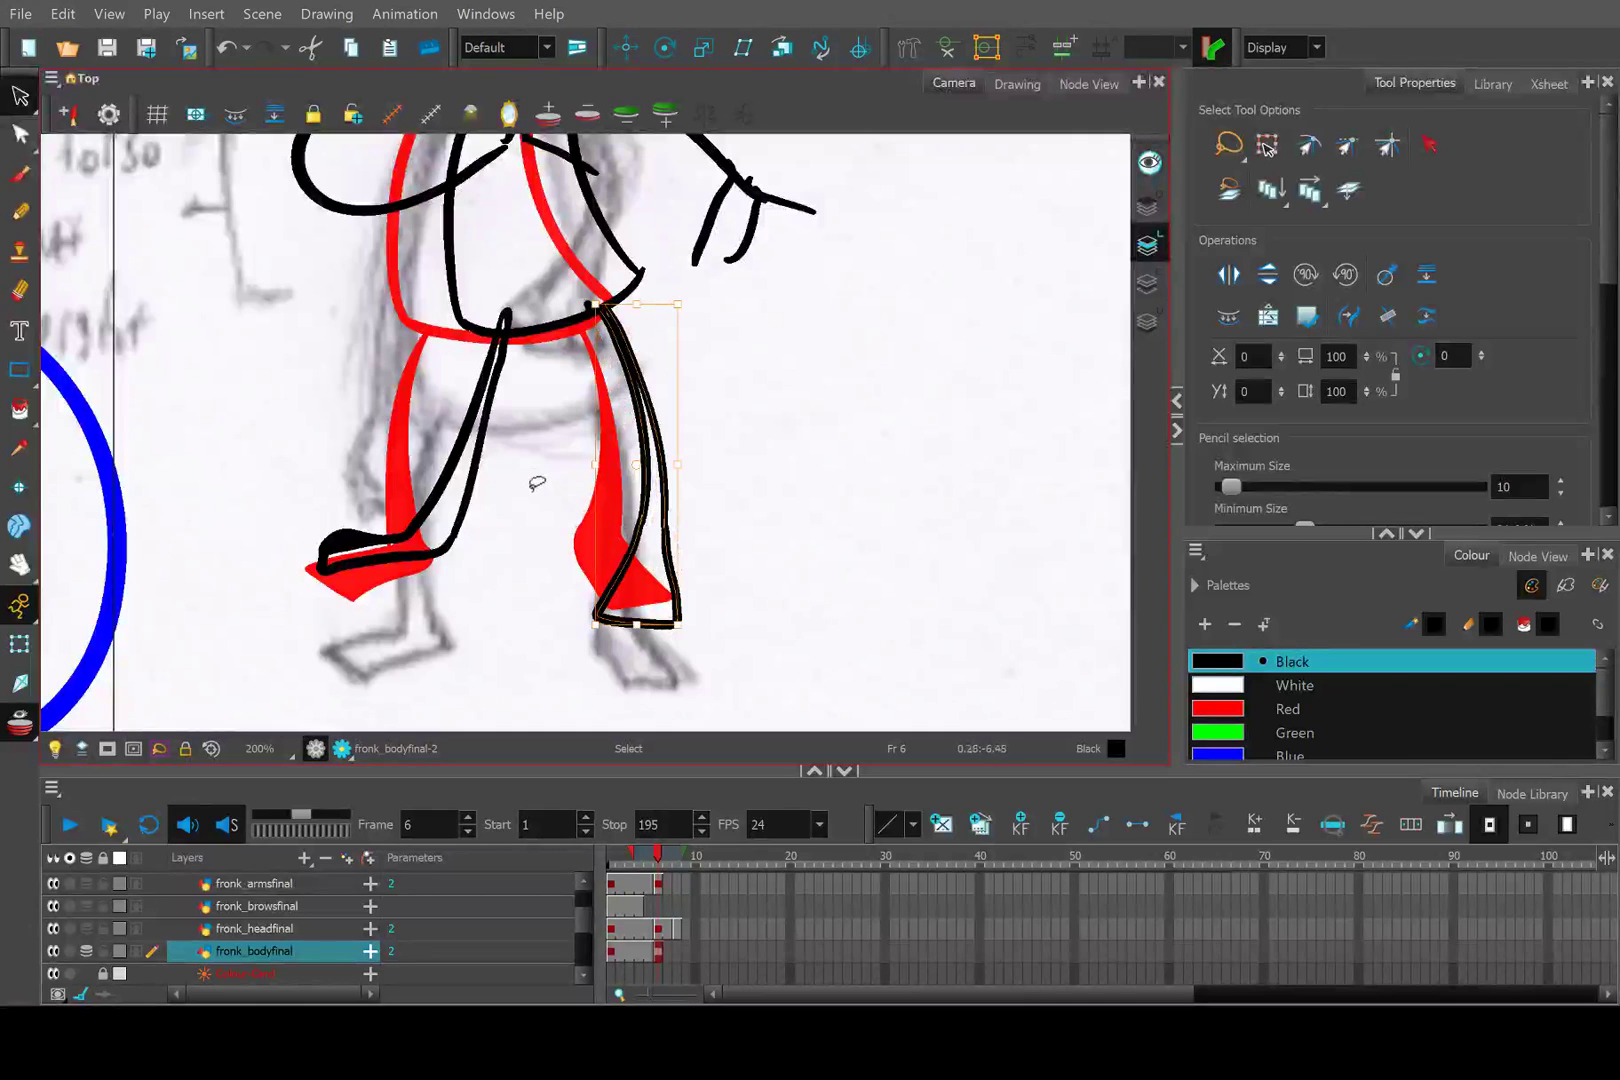
# Move both arms on the fronk_armsfinal layer so their shoulders meet the sides of the new torso.
pyautogui.click(560, 409)
pyautogui.moveTo(560, 409); pyautogui.dragTo(583, 622)
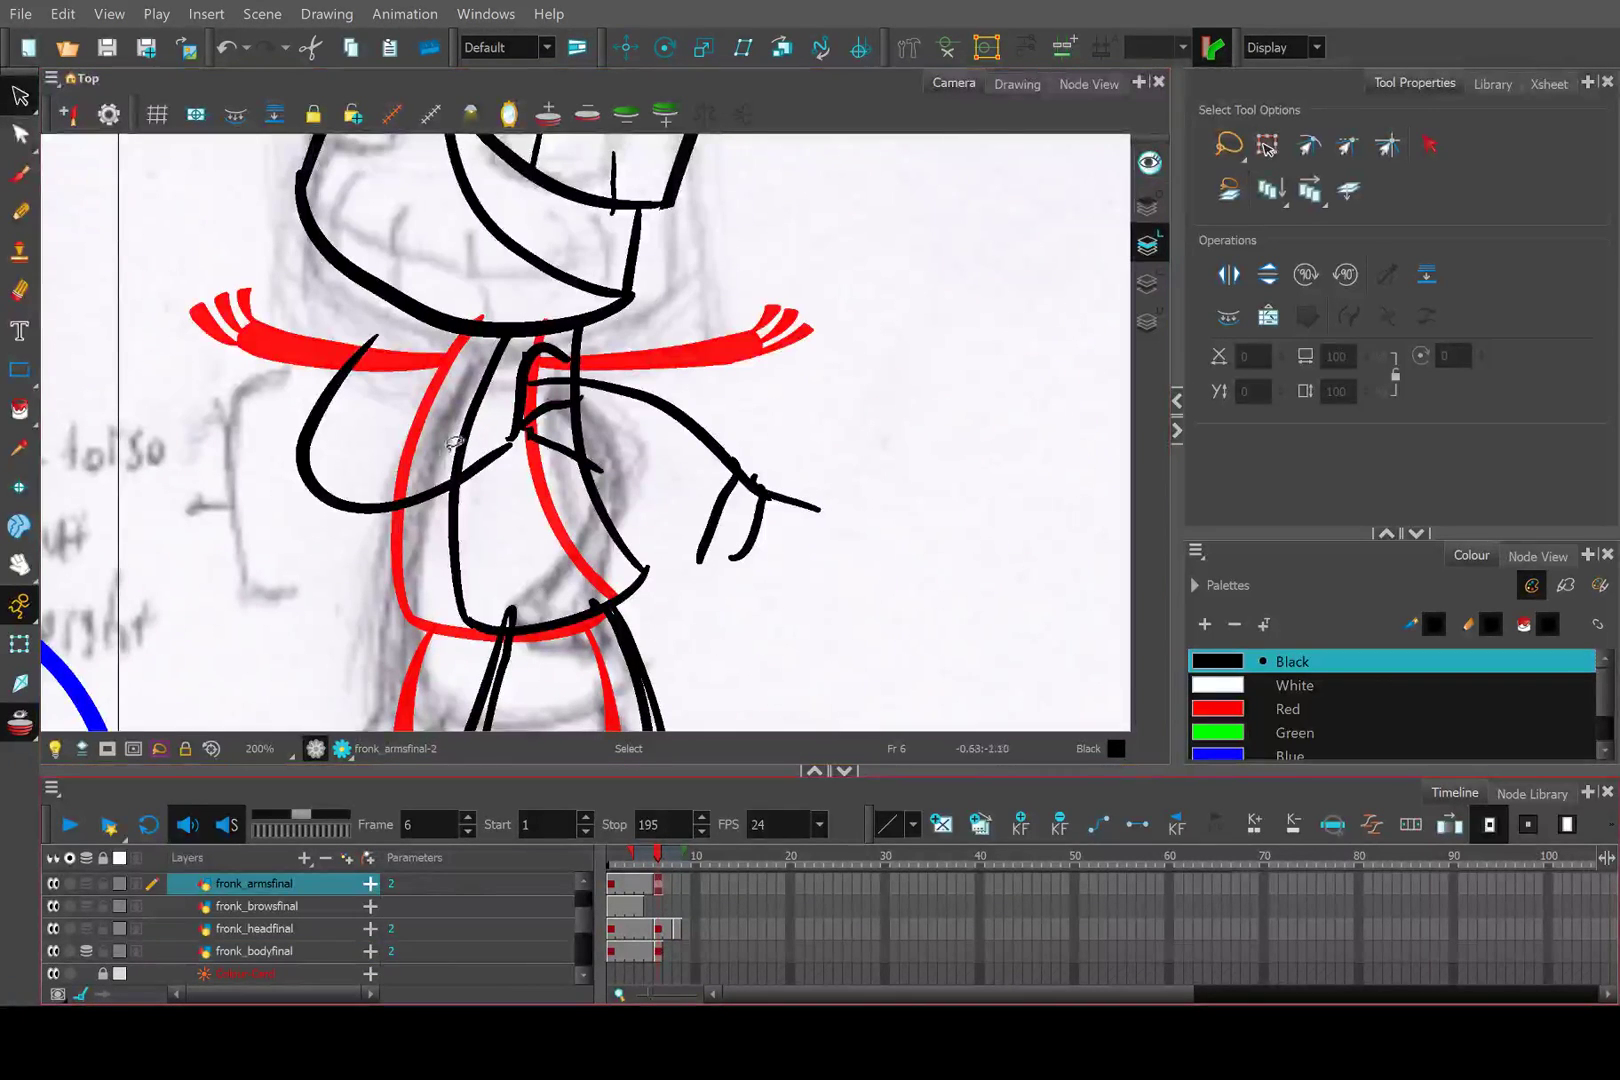
pyautogui.scroll(1, 453, 441)
pyautogui.moveTo(550, 478)
pyautogui.mouseDown()
pyautogui.moveTo(519, 423)
pyautogui.moveTo(571, 377)
pyautogui.moveTo(600, 433)
pyautogui.mouseUp()
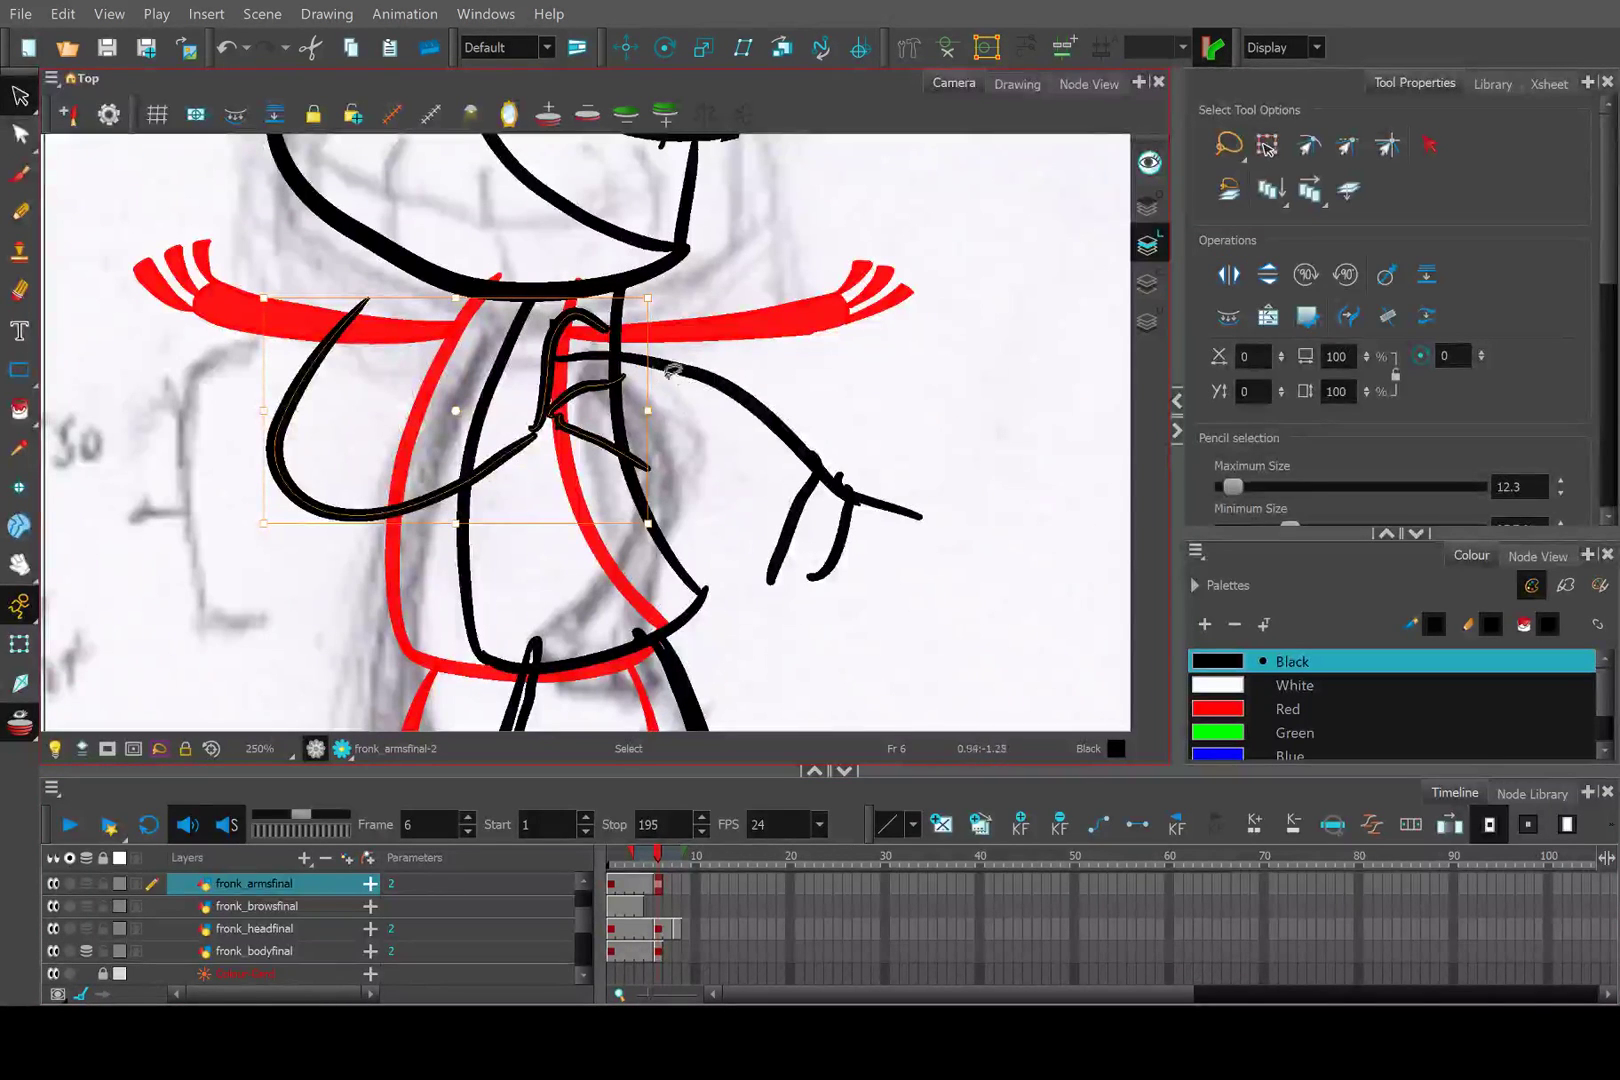
pyautogui.click(723, 441)
pyautogui.moveTo(820, 392)
pyautogui.mouseDown()
pyautogui.moveTo(911, 622)
pyautogui.moveTo(781, 433)
pyautogui.moveTo(822, 363)
pyautogui.mouseUp()
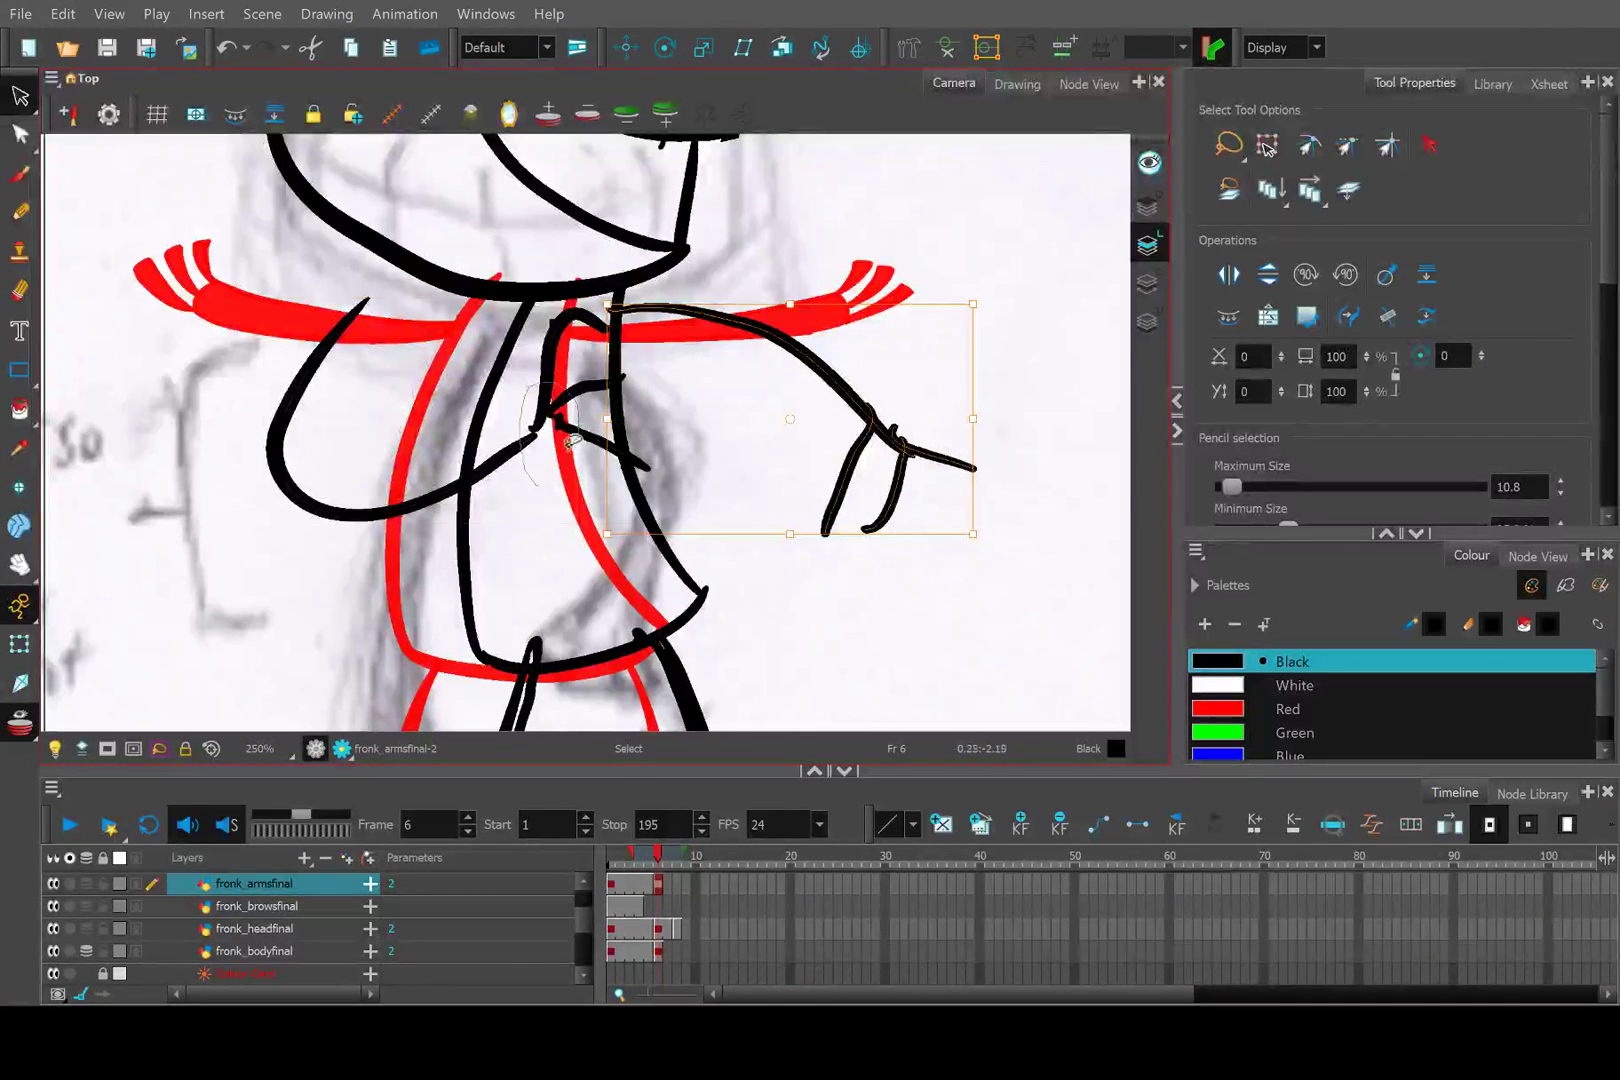
pyautogui.moveTo(575, 420)
pyautogui.mouseDown()
pyautogui.moveTo(493, 472)
pyautogui.moveTo(597, 516)
pyautogui.moveTo(632, 516)
pyautogui.moveTo(636, 490)
pyautogui.mouseUp()
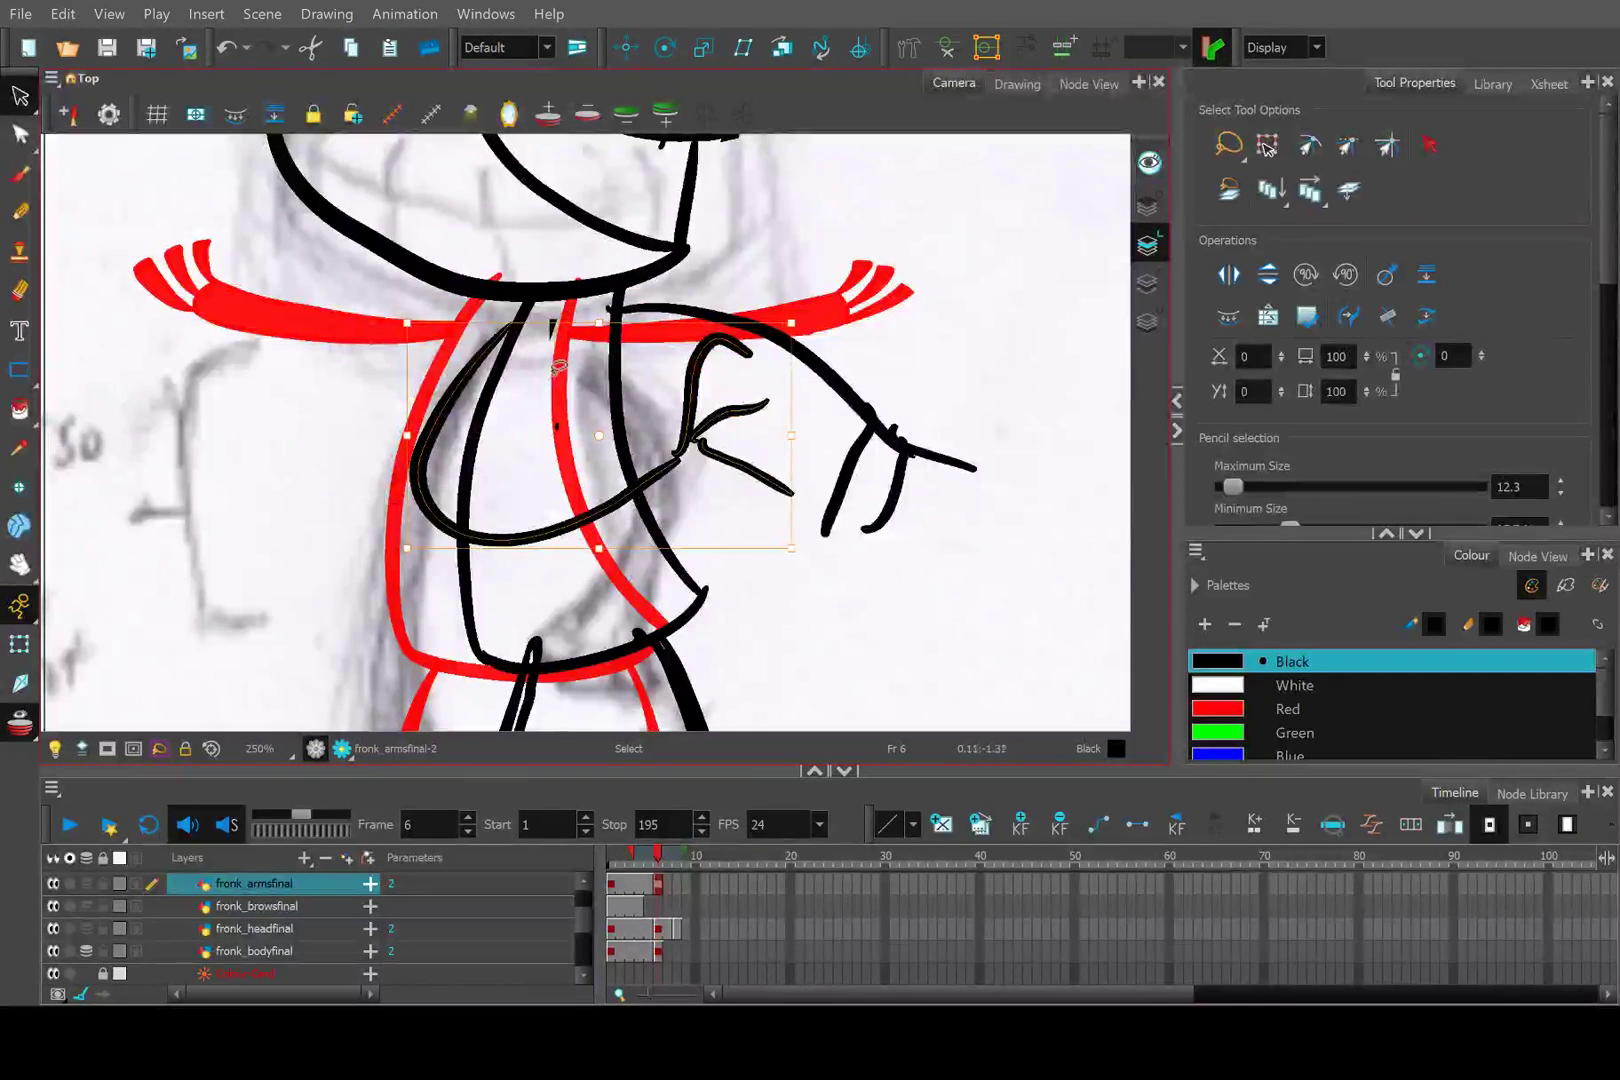
# Delete the stray marks inside the upper torso from the fronk_headfinal layer.
pyautogui.scroll(3, 558, 368)
pyautogui.click(540, 335)
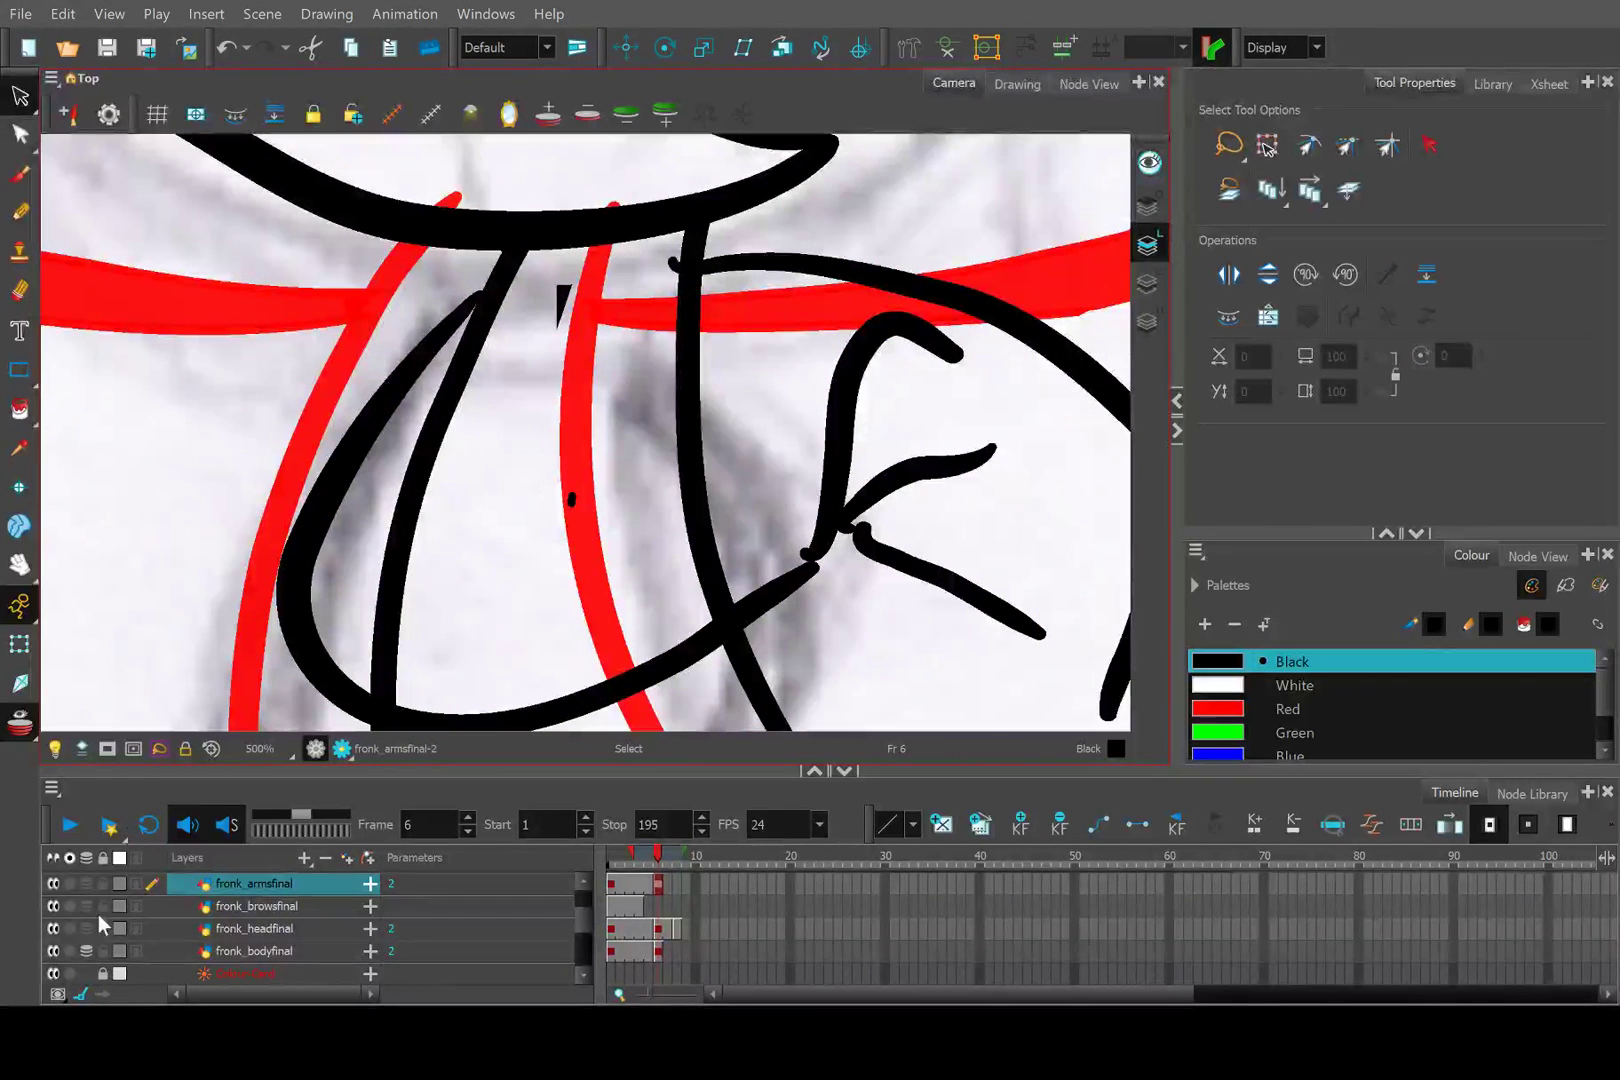
pyautogui.click(240, 949)
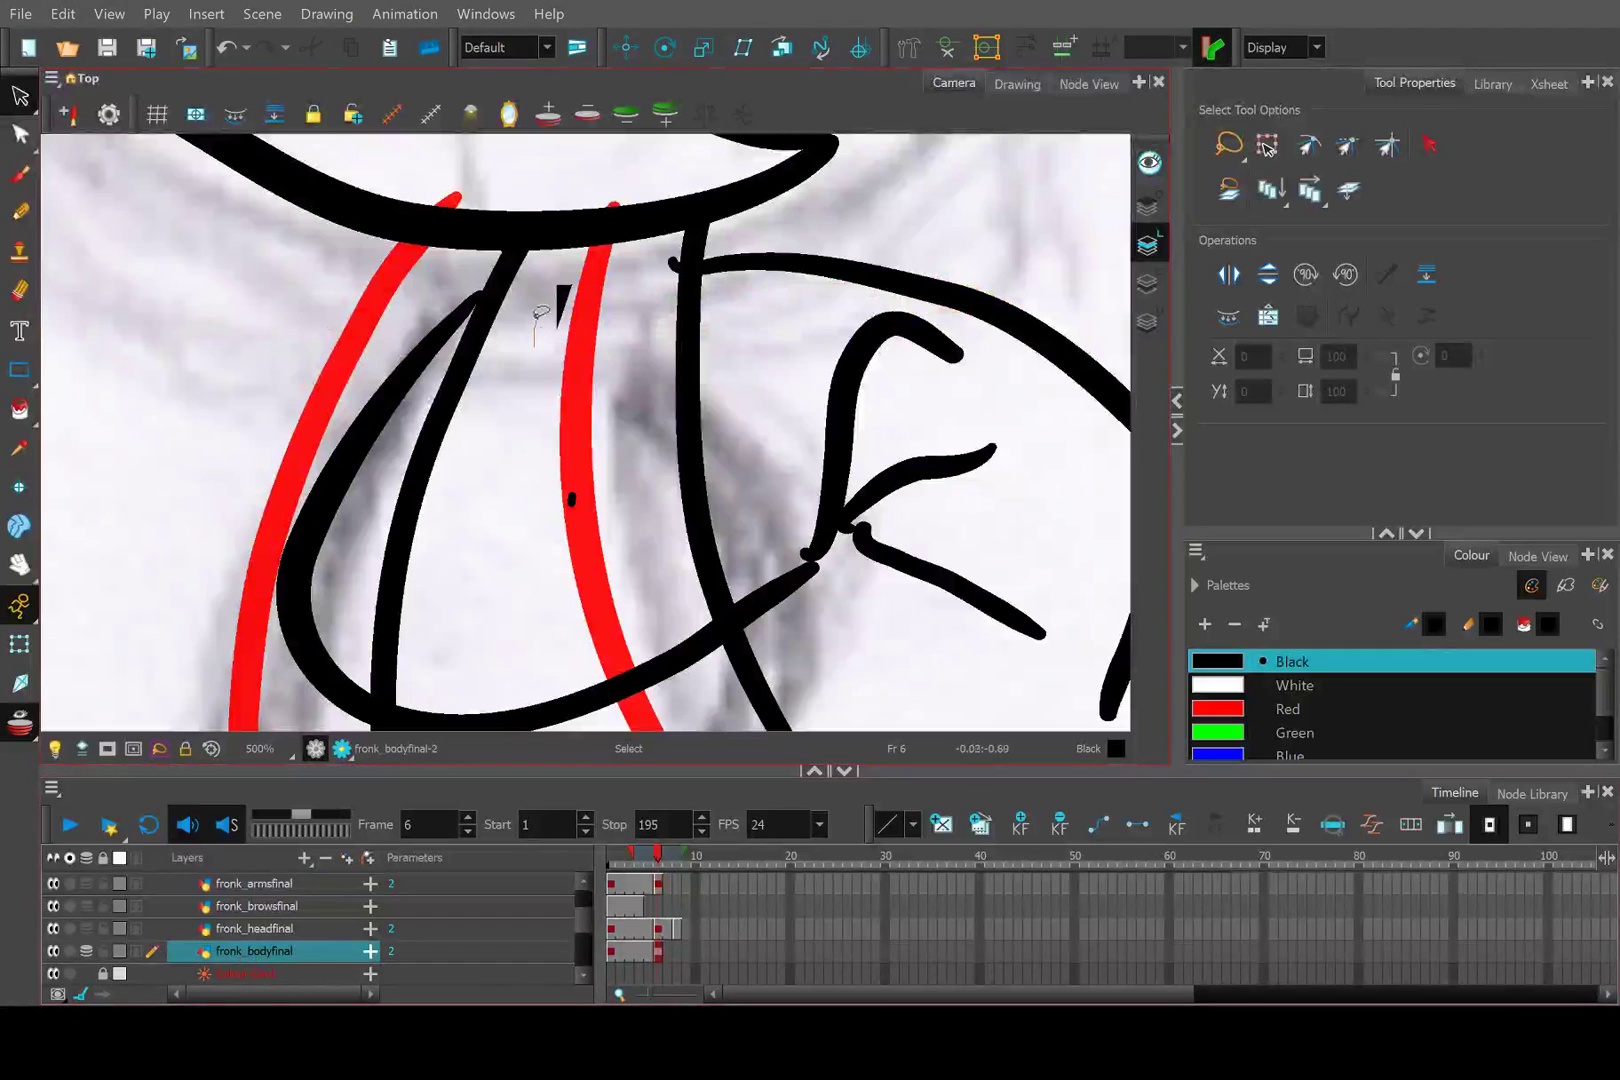
pyautogui.moveTo(610, 398); pyautogui.dragTo(548, 502)
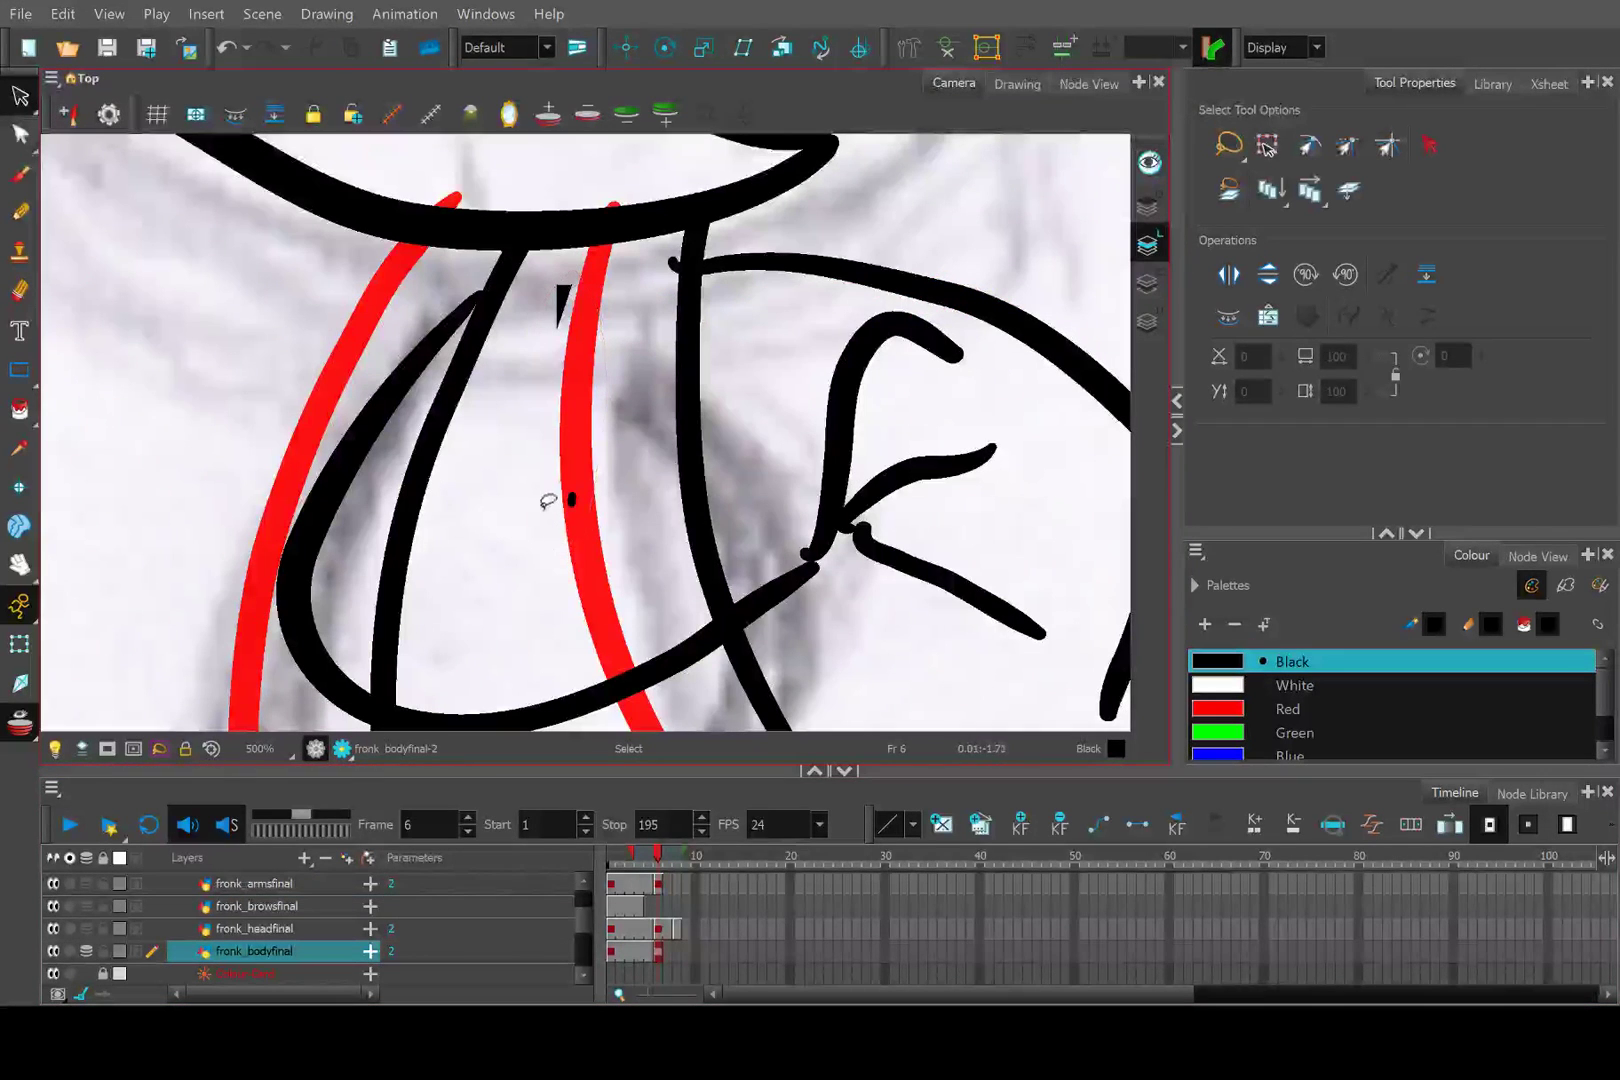
pyautogui.click(280, 930)
pyautogui.moveTo(535, 484); pyautogui.dragTo(557, 515)
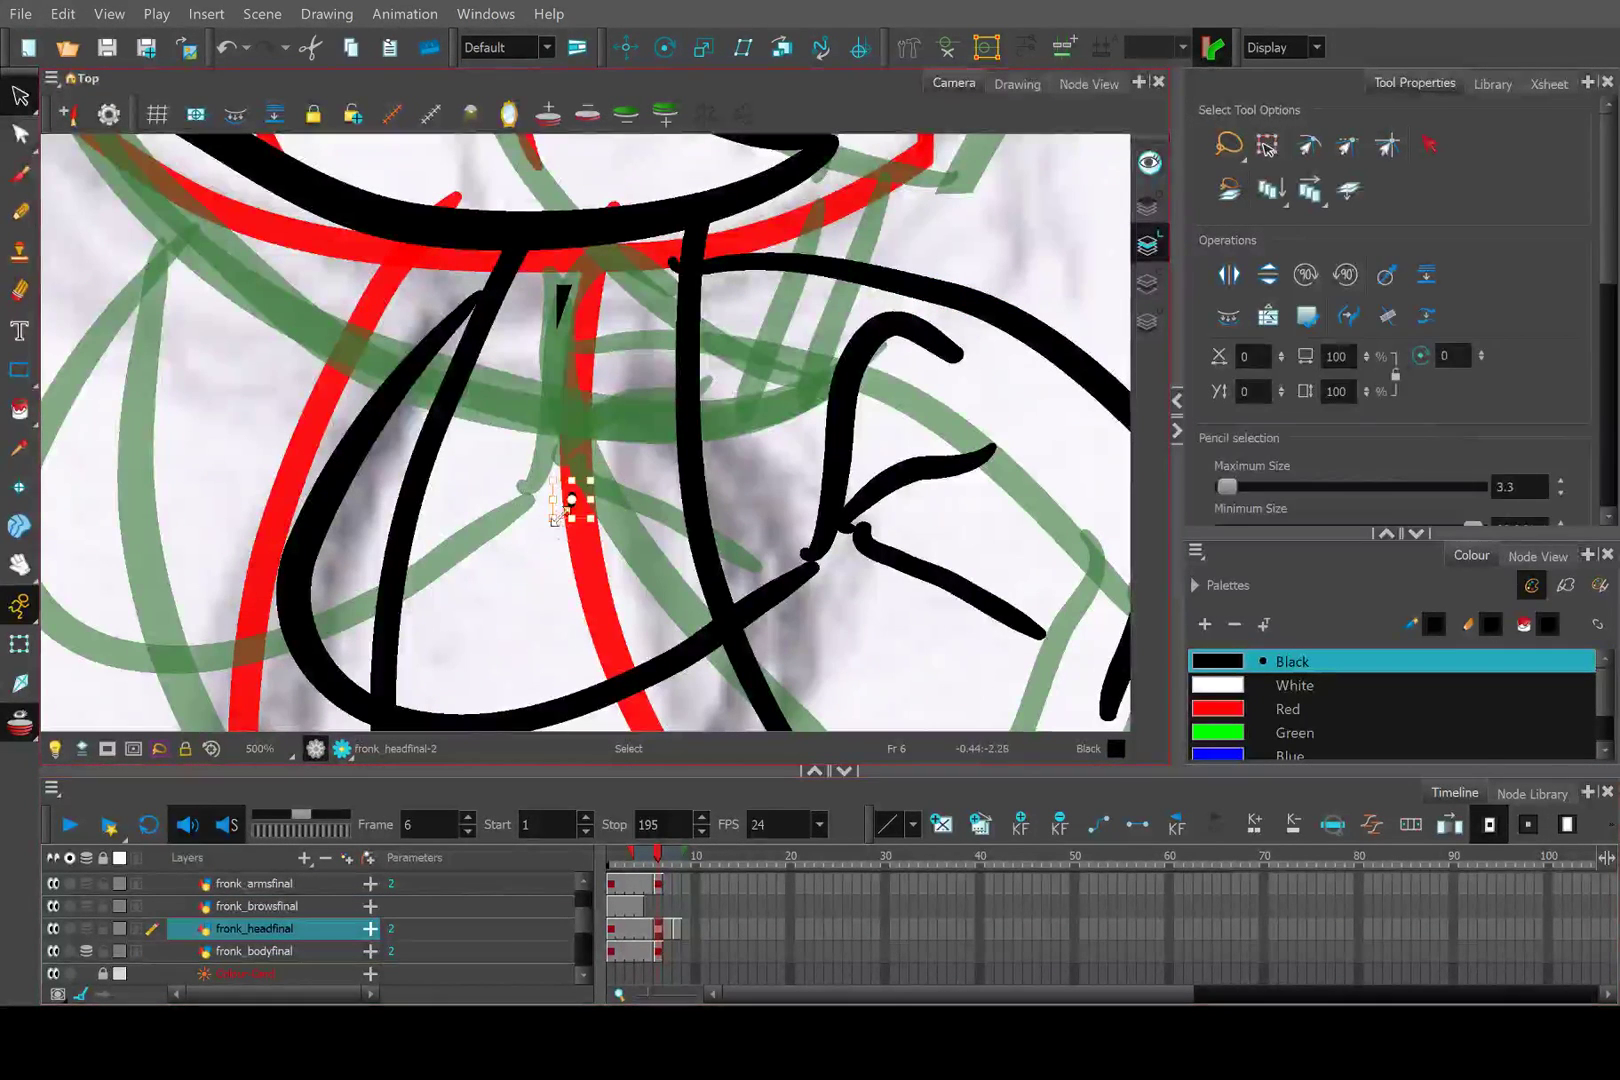
pyautogui.press('Delete')
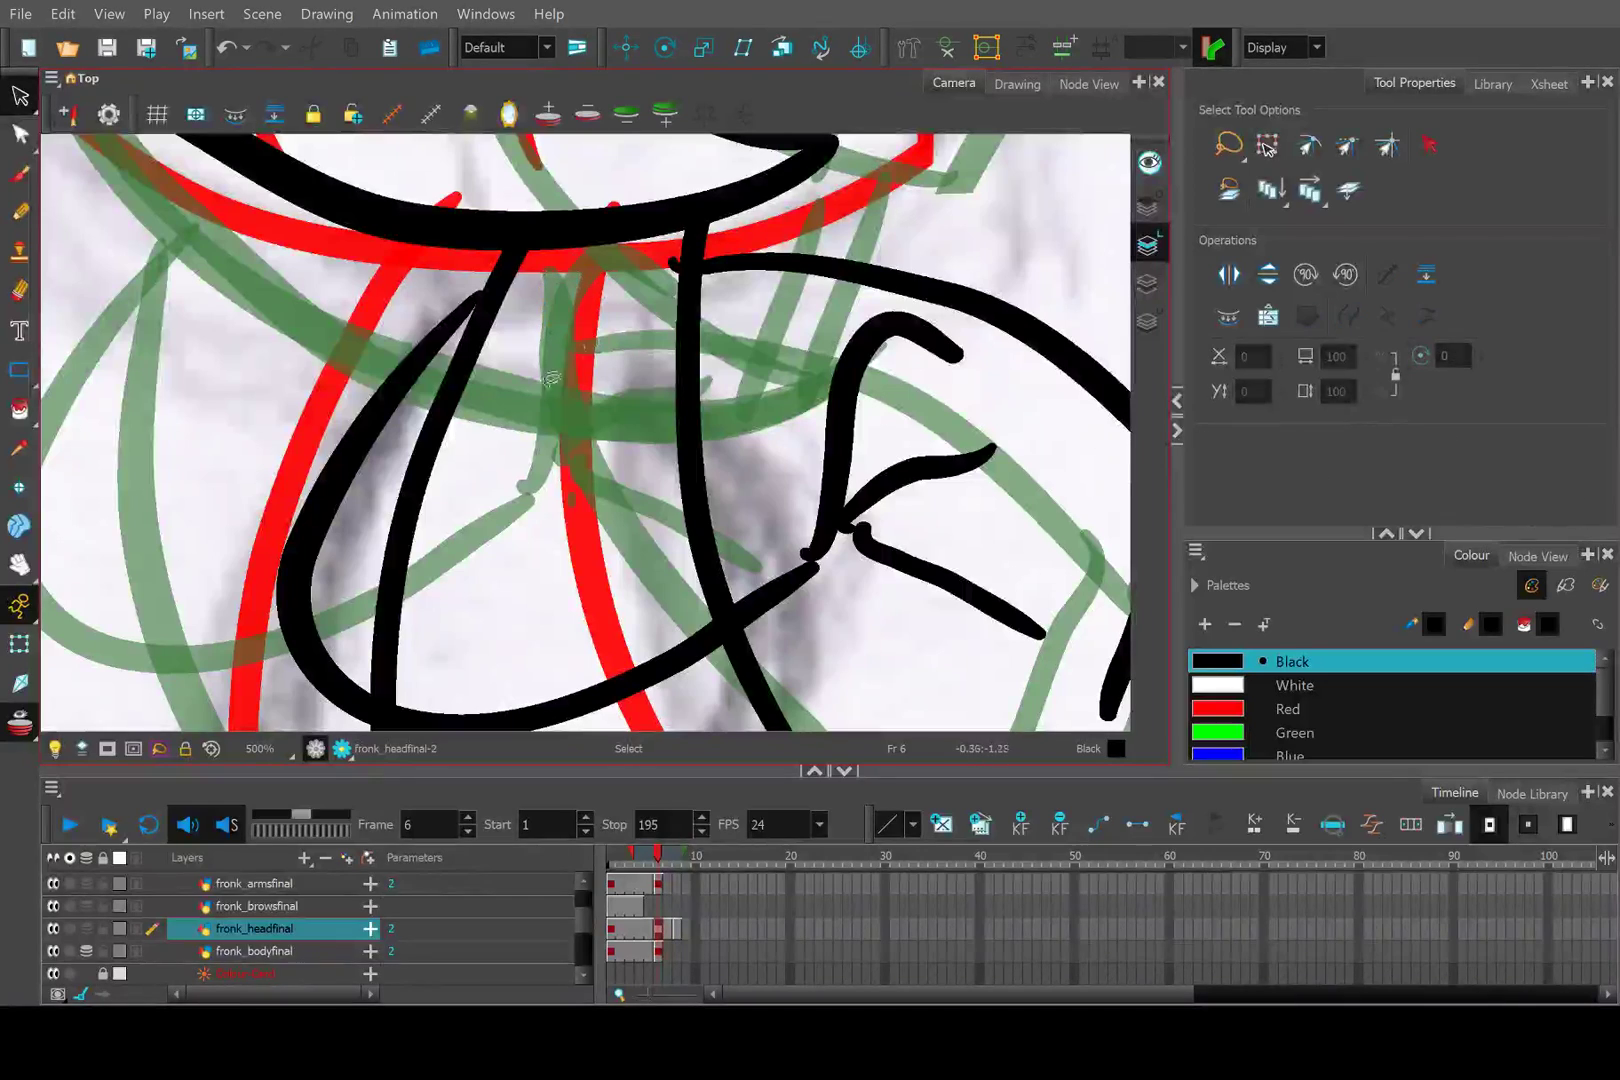
# Turn off the onion skin, return to the Pencil tool and check the full character pose at frame 6.
pyautogui.scroll(-5, 551, 400)
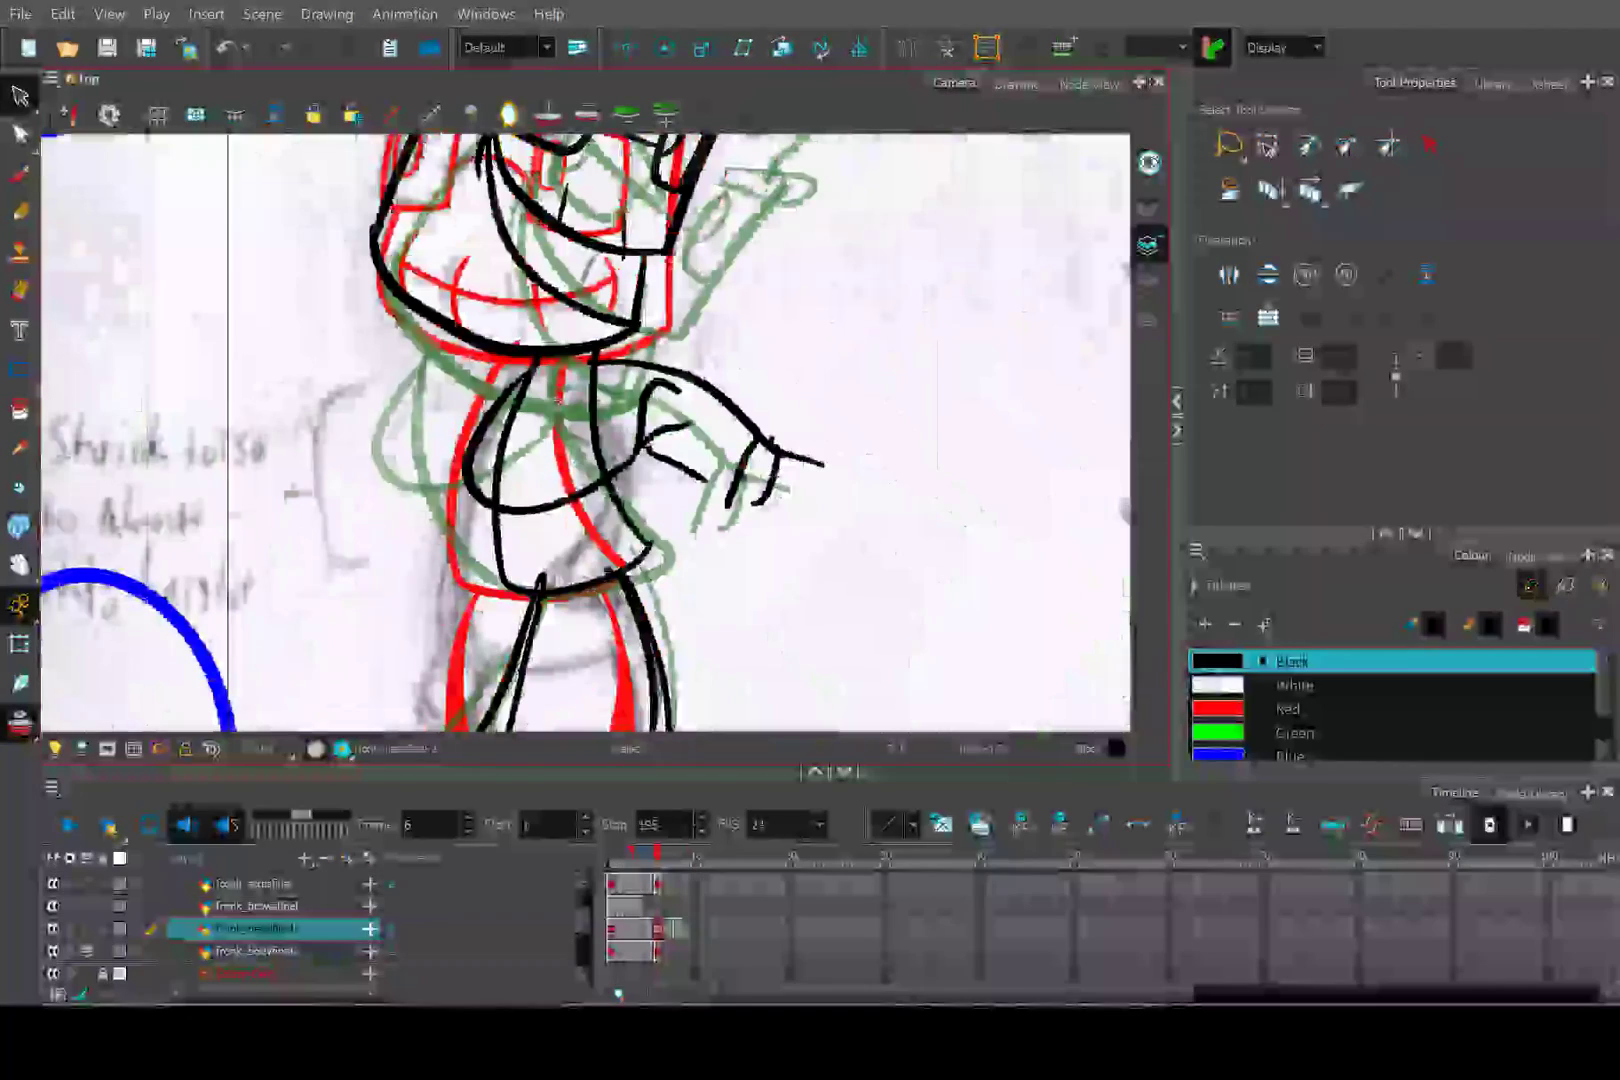
pyautogui.click(19, 212)
pyautogui.hotkey('alt', 'o')
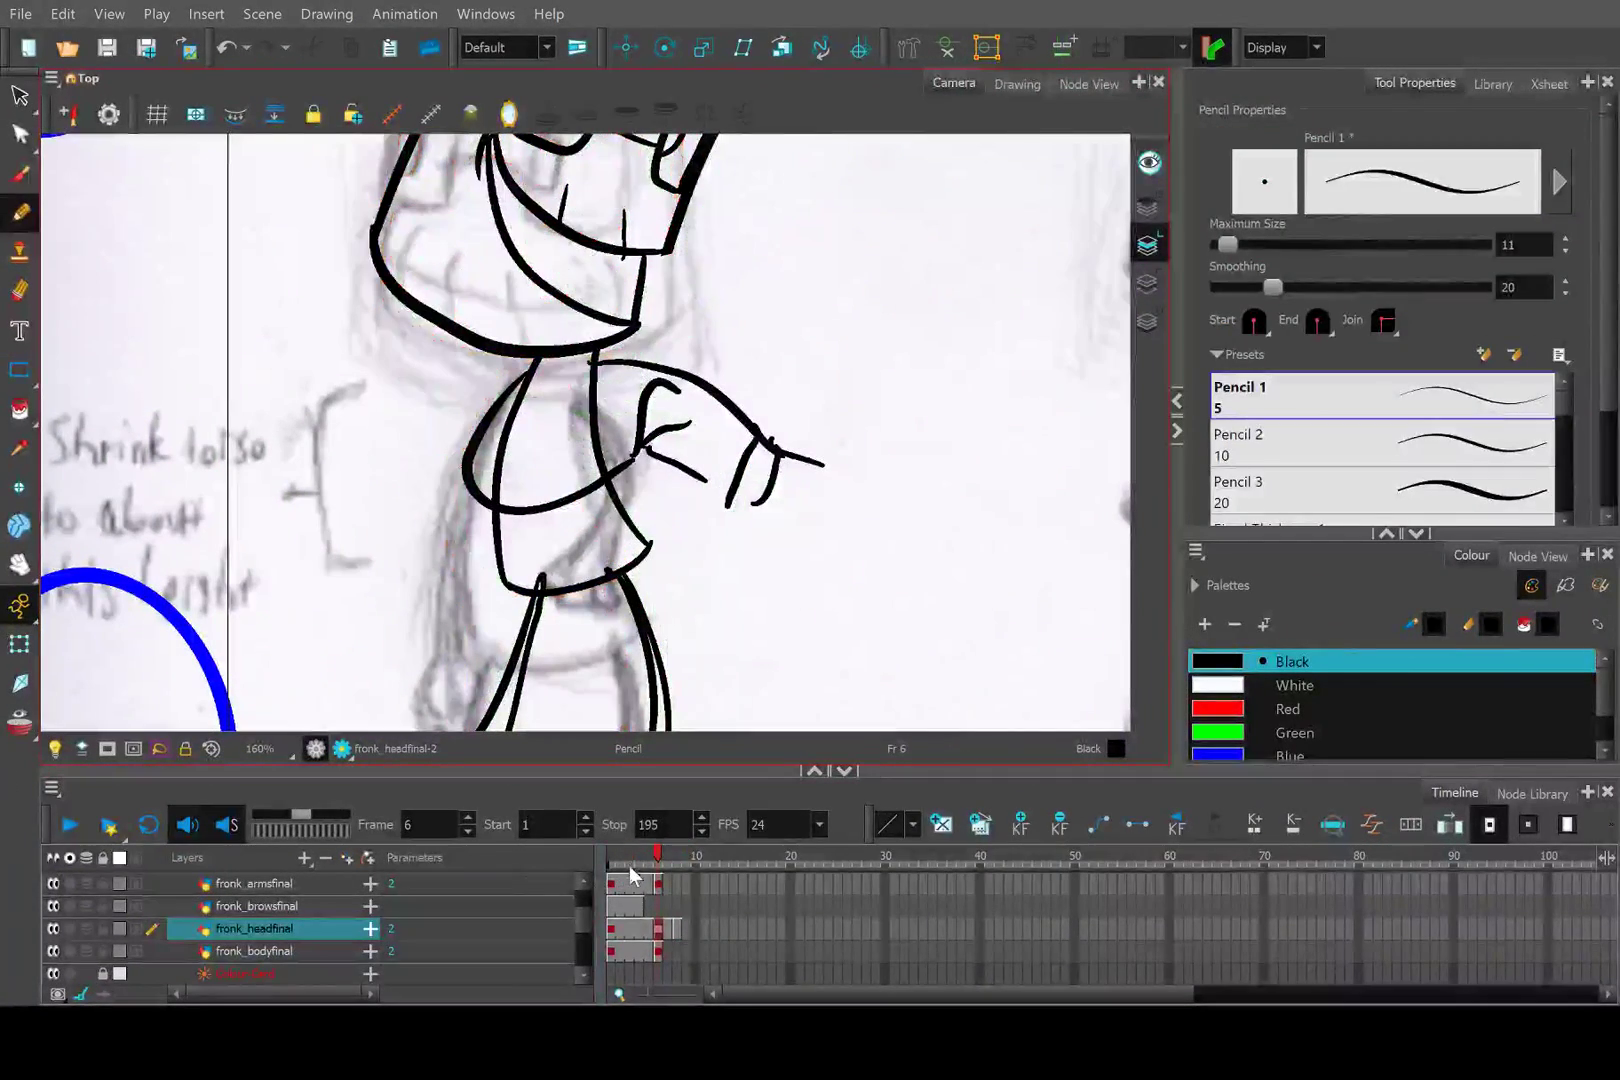
pyautogui.scroll(-4, 663, 405)
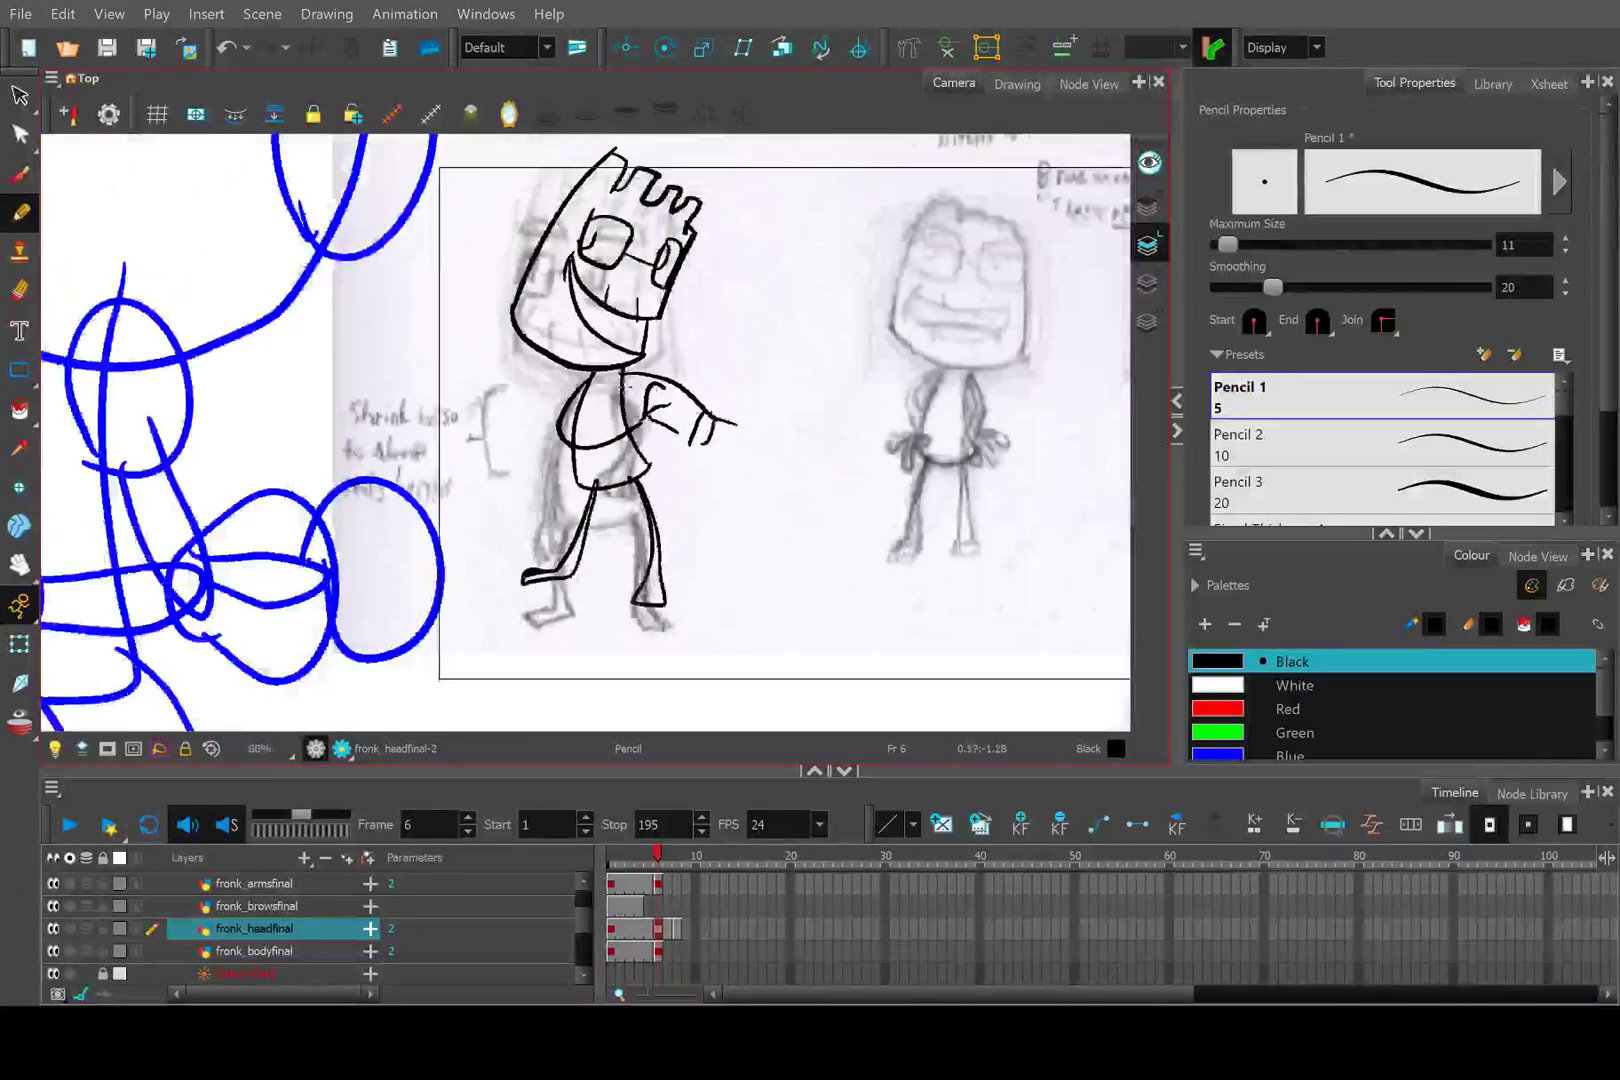
pyautogui.scroll(3, 553, 327)
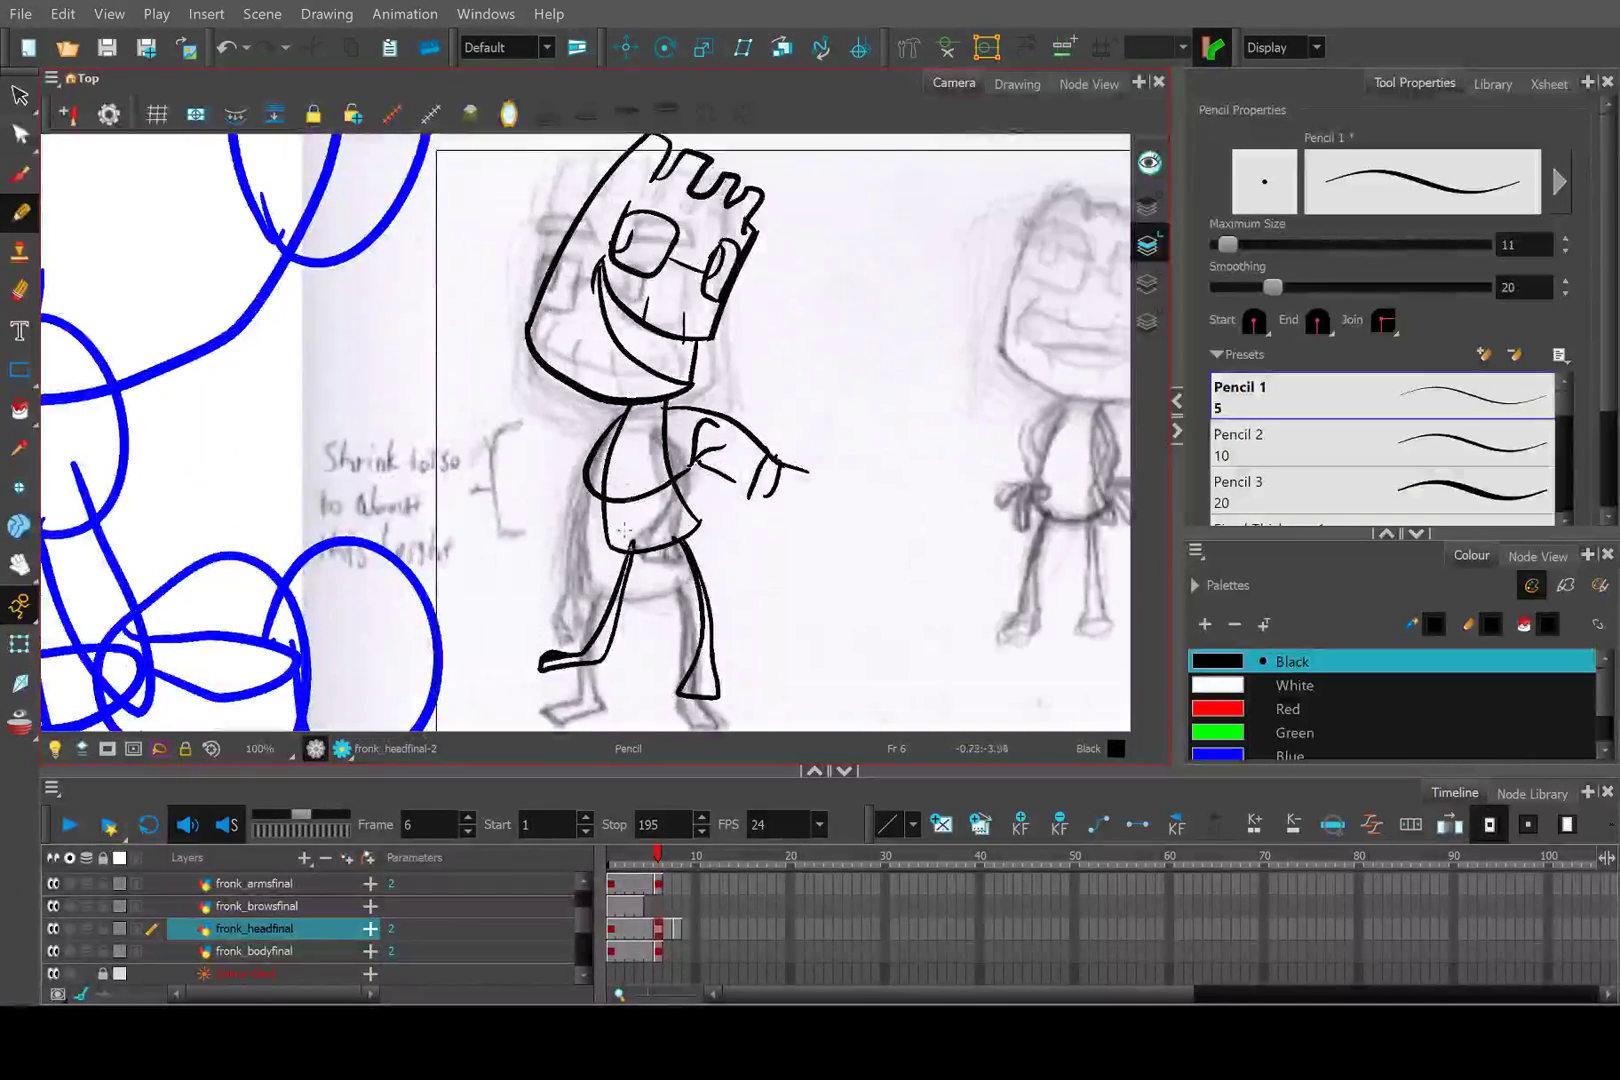
# Make the frame 6 drawing of the fronk_bodyfinal layer active in the timeline.
pyautogui.moveTo(657, 860)
pyautogui.mouseDown()
pyautogui.moveTo(630, 860)
pyautogui.moveTo(659, 862)
pyautogui.mouseUp()
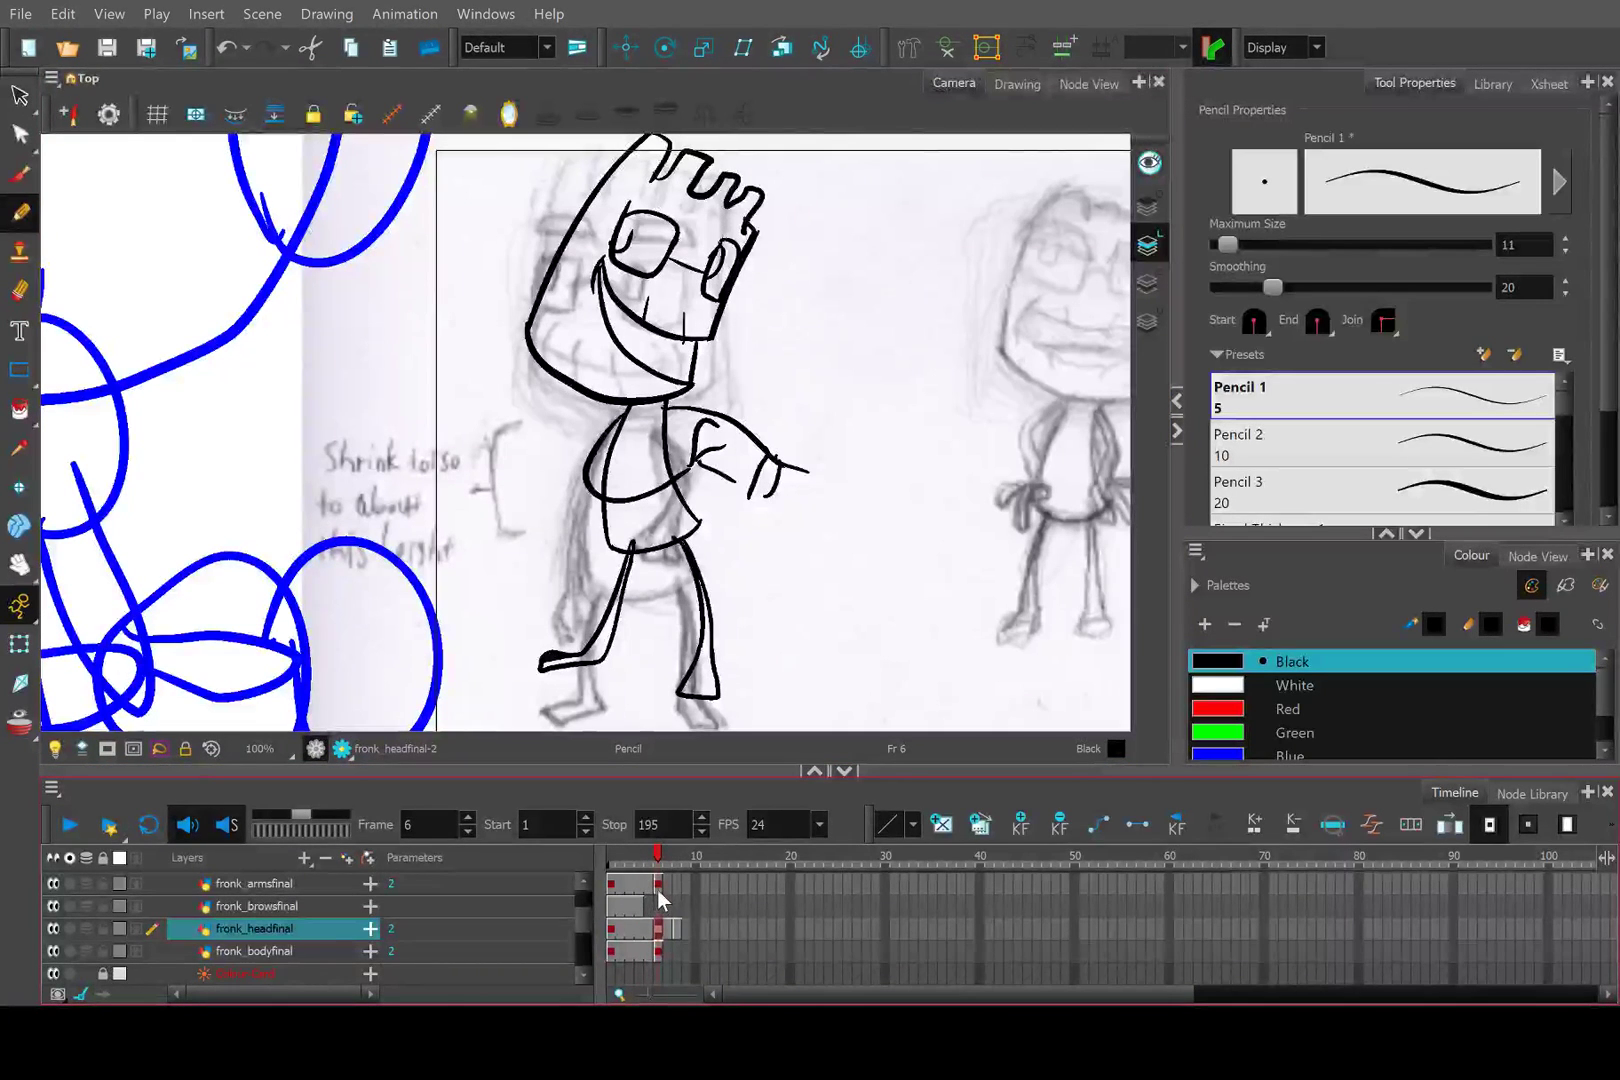
pyautogui.click(659, 888)
pyautogui.scroll(2, 660, 905)
pyautogui.scroll(-3, 662, 929)
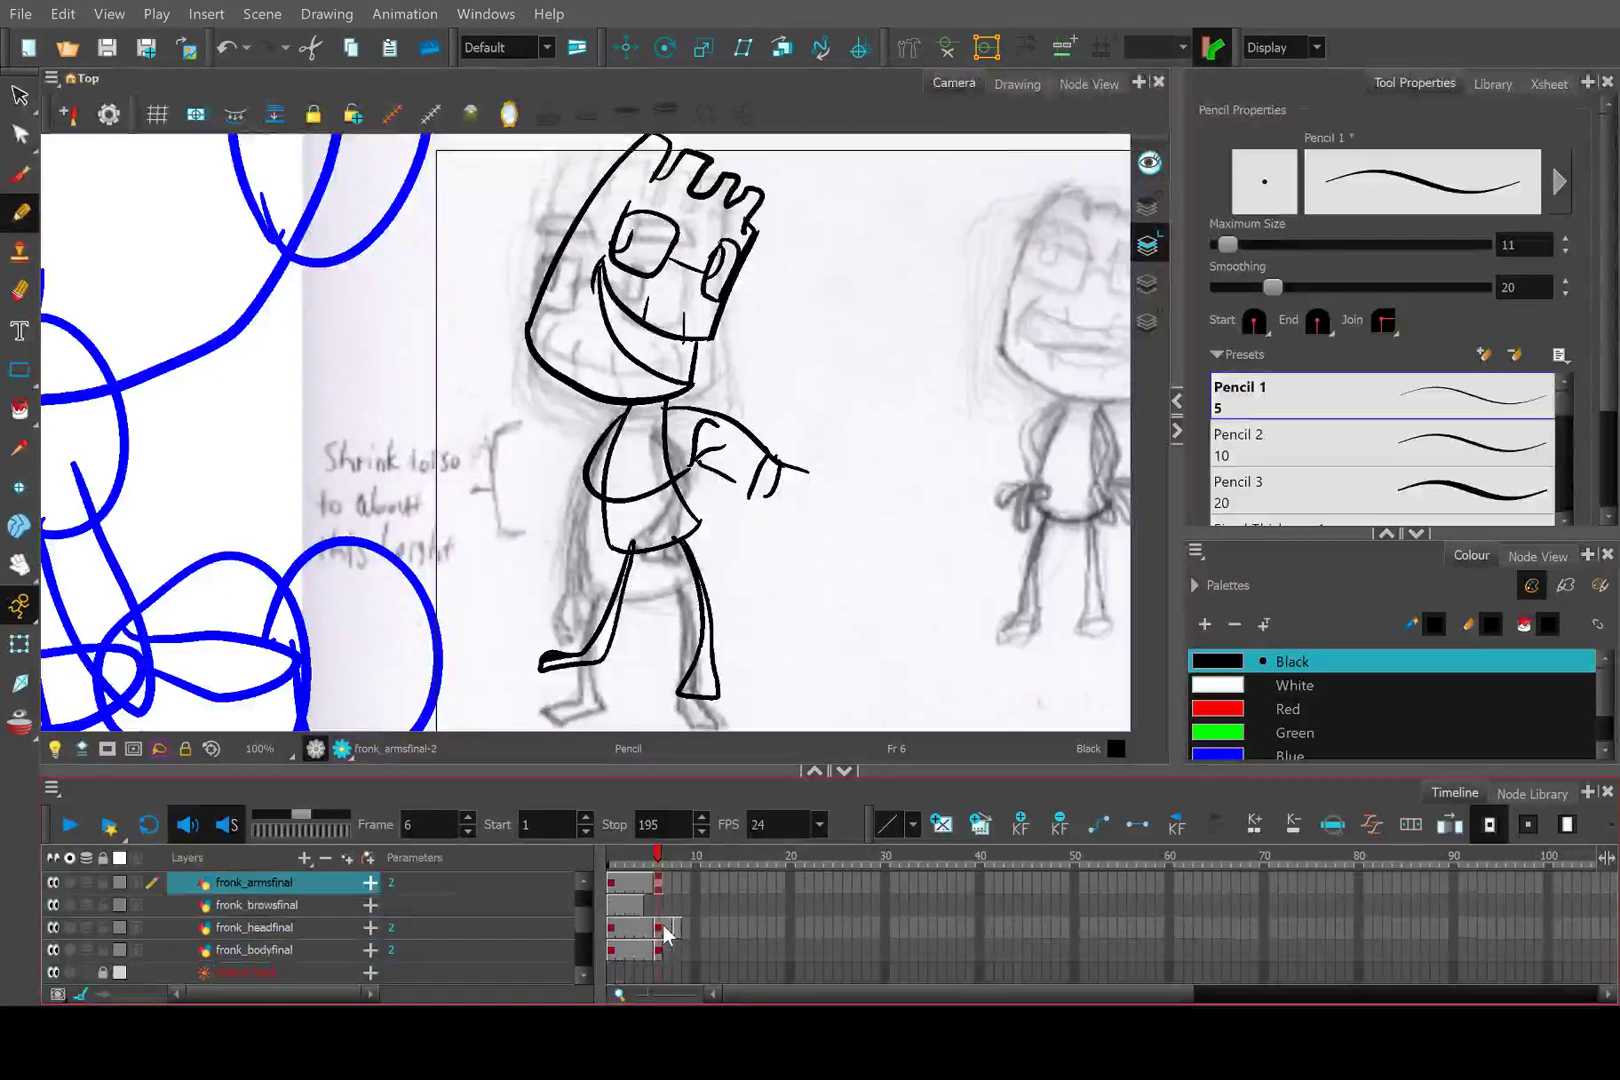
pyautogui.click(662, 950)
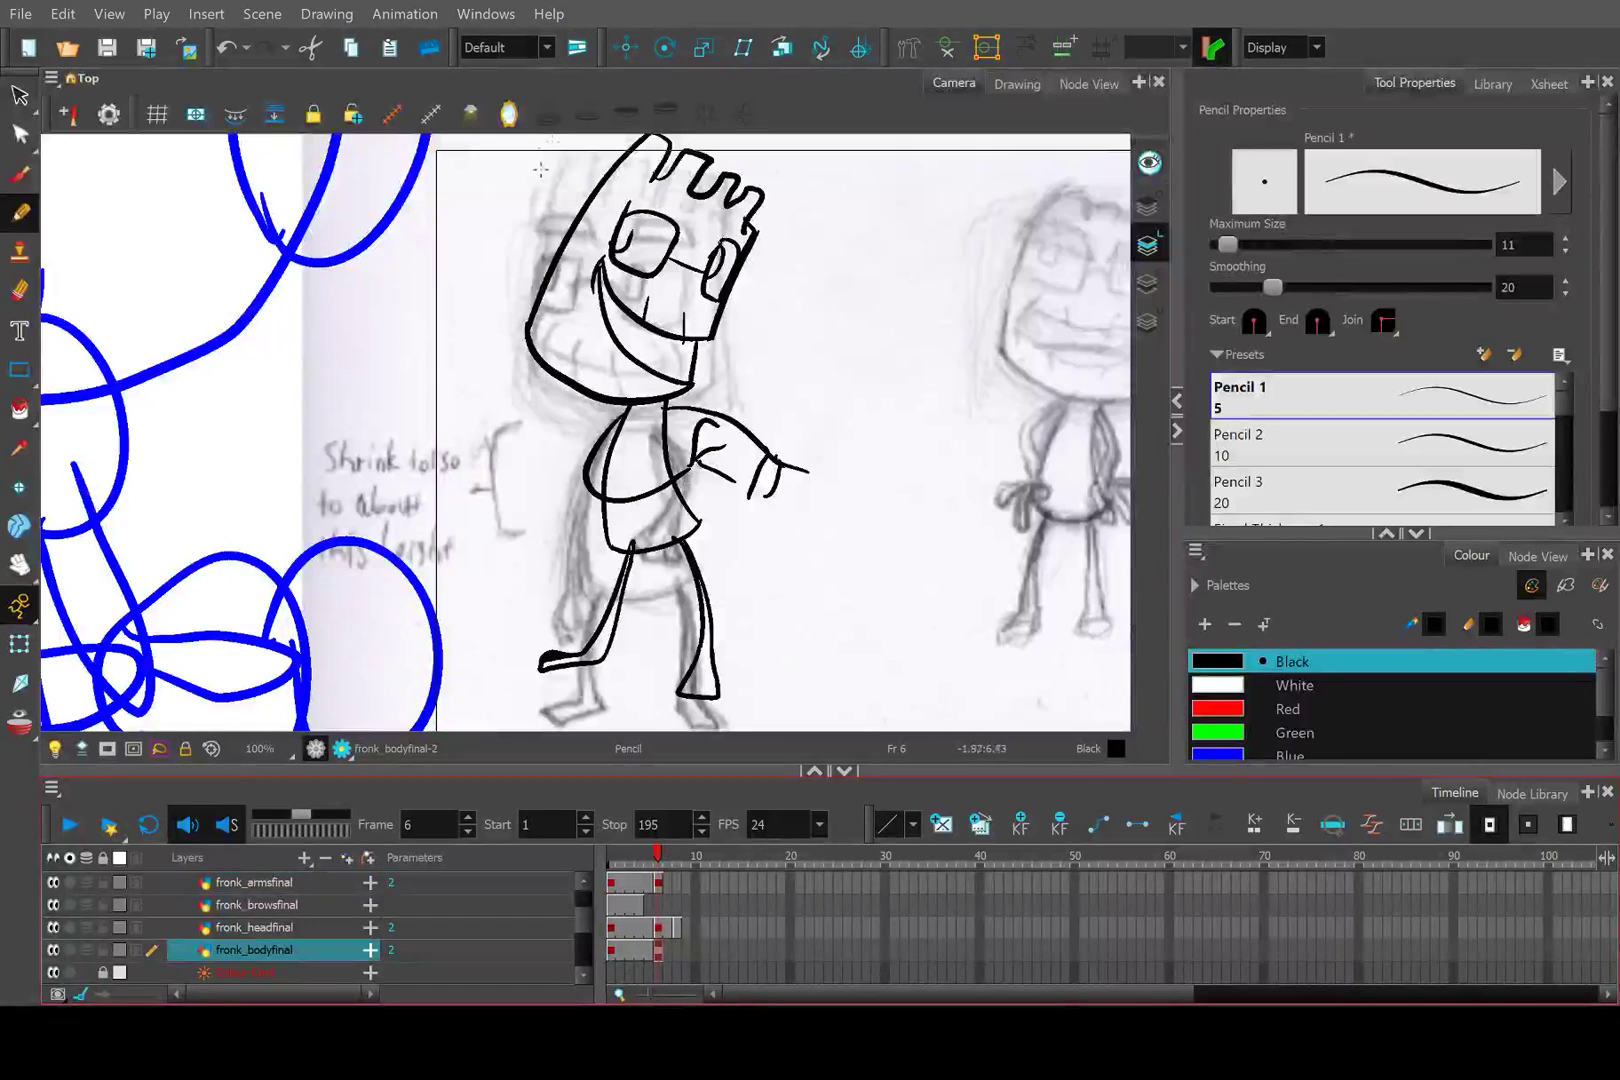
# Select the whole head in the frame 6 drawing of the fronk_headfinal layer and move it right, over the neck.
pyautogui.hotkey('alt', 's')
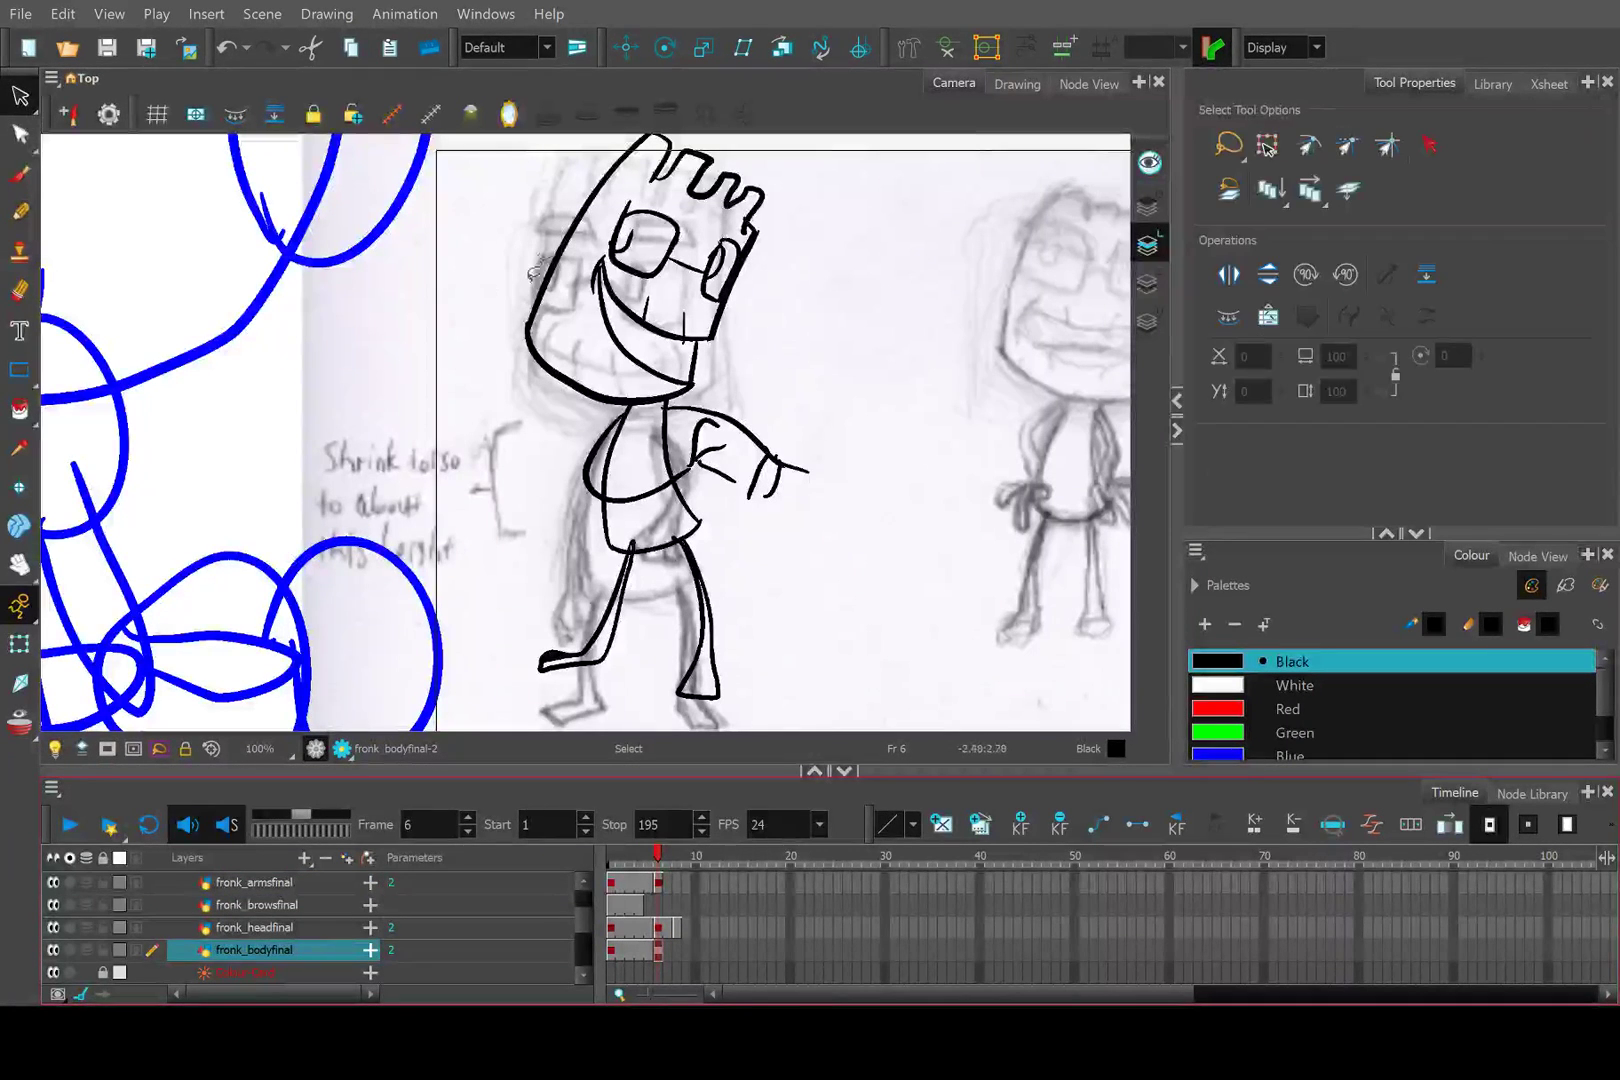
pyautogui.moveTo(535, 198); pyautogui.dragTo(805, 340)
pyautogui.moveTo(668, 360)
pyautogui.mouseDown()
pyautogui.moveTo(534, 387)
pyautogui.moveTo(485, 300)
pyautogui.mouseUp()
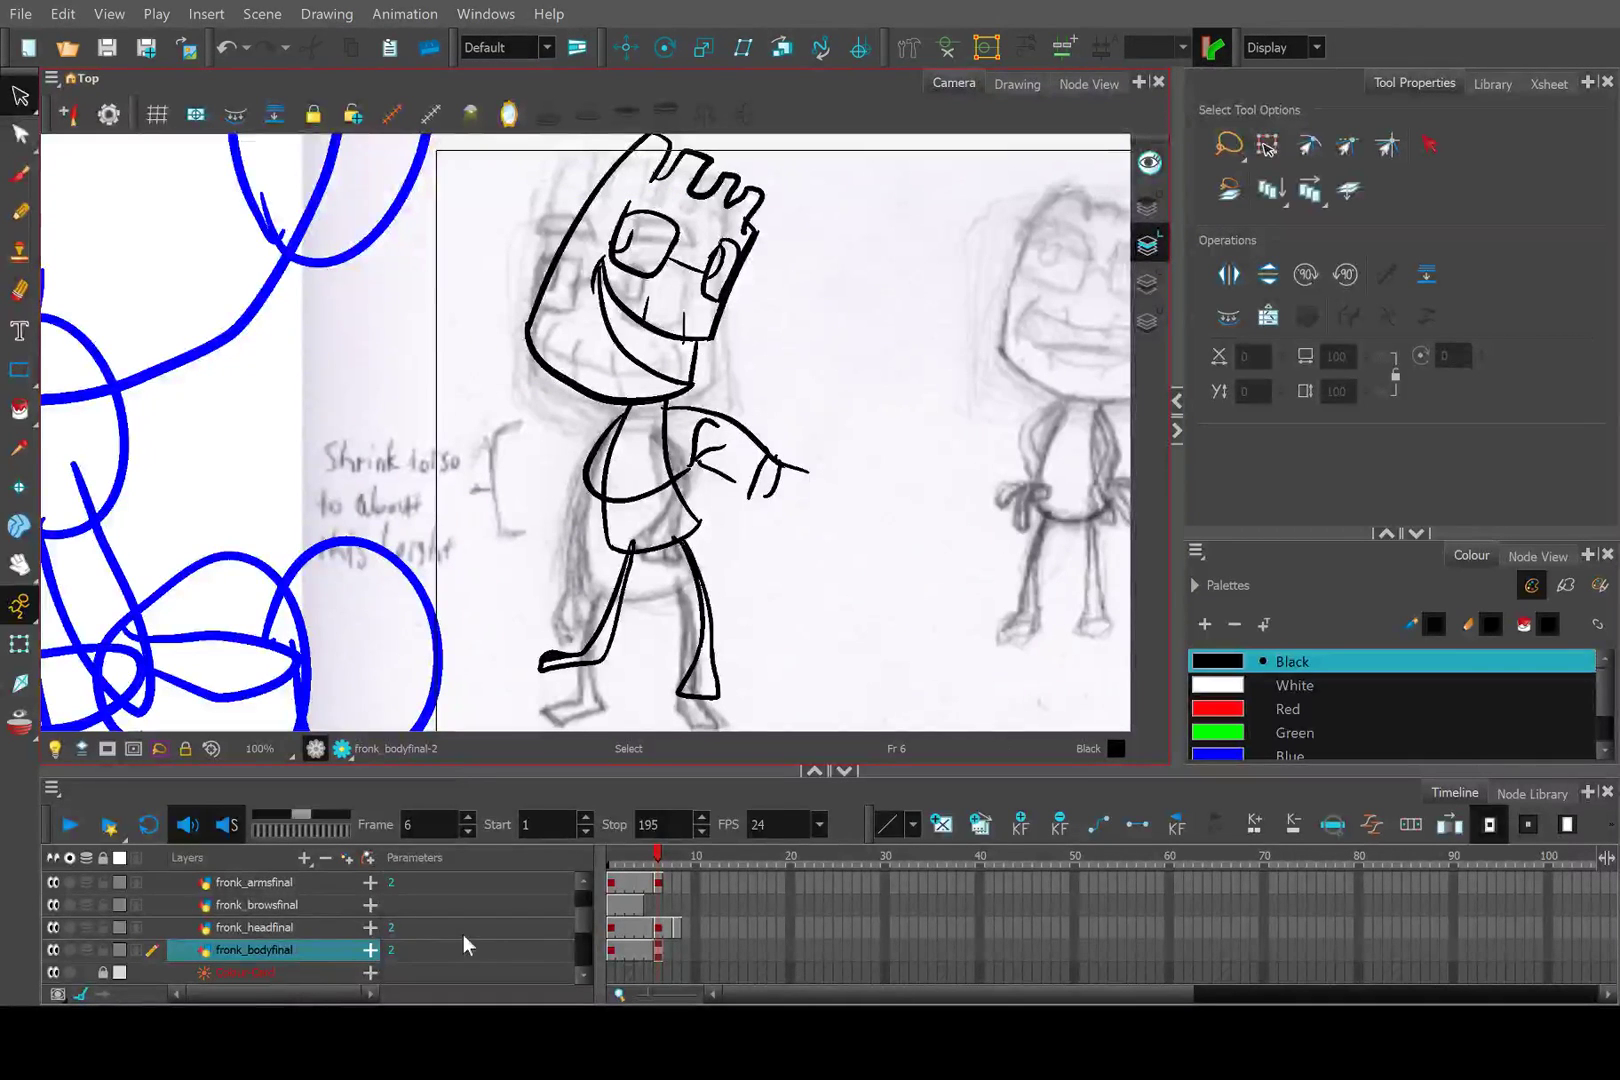
pyautogui.scroll(1, 464, 936)
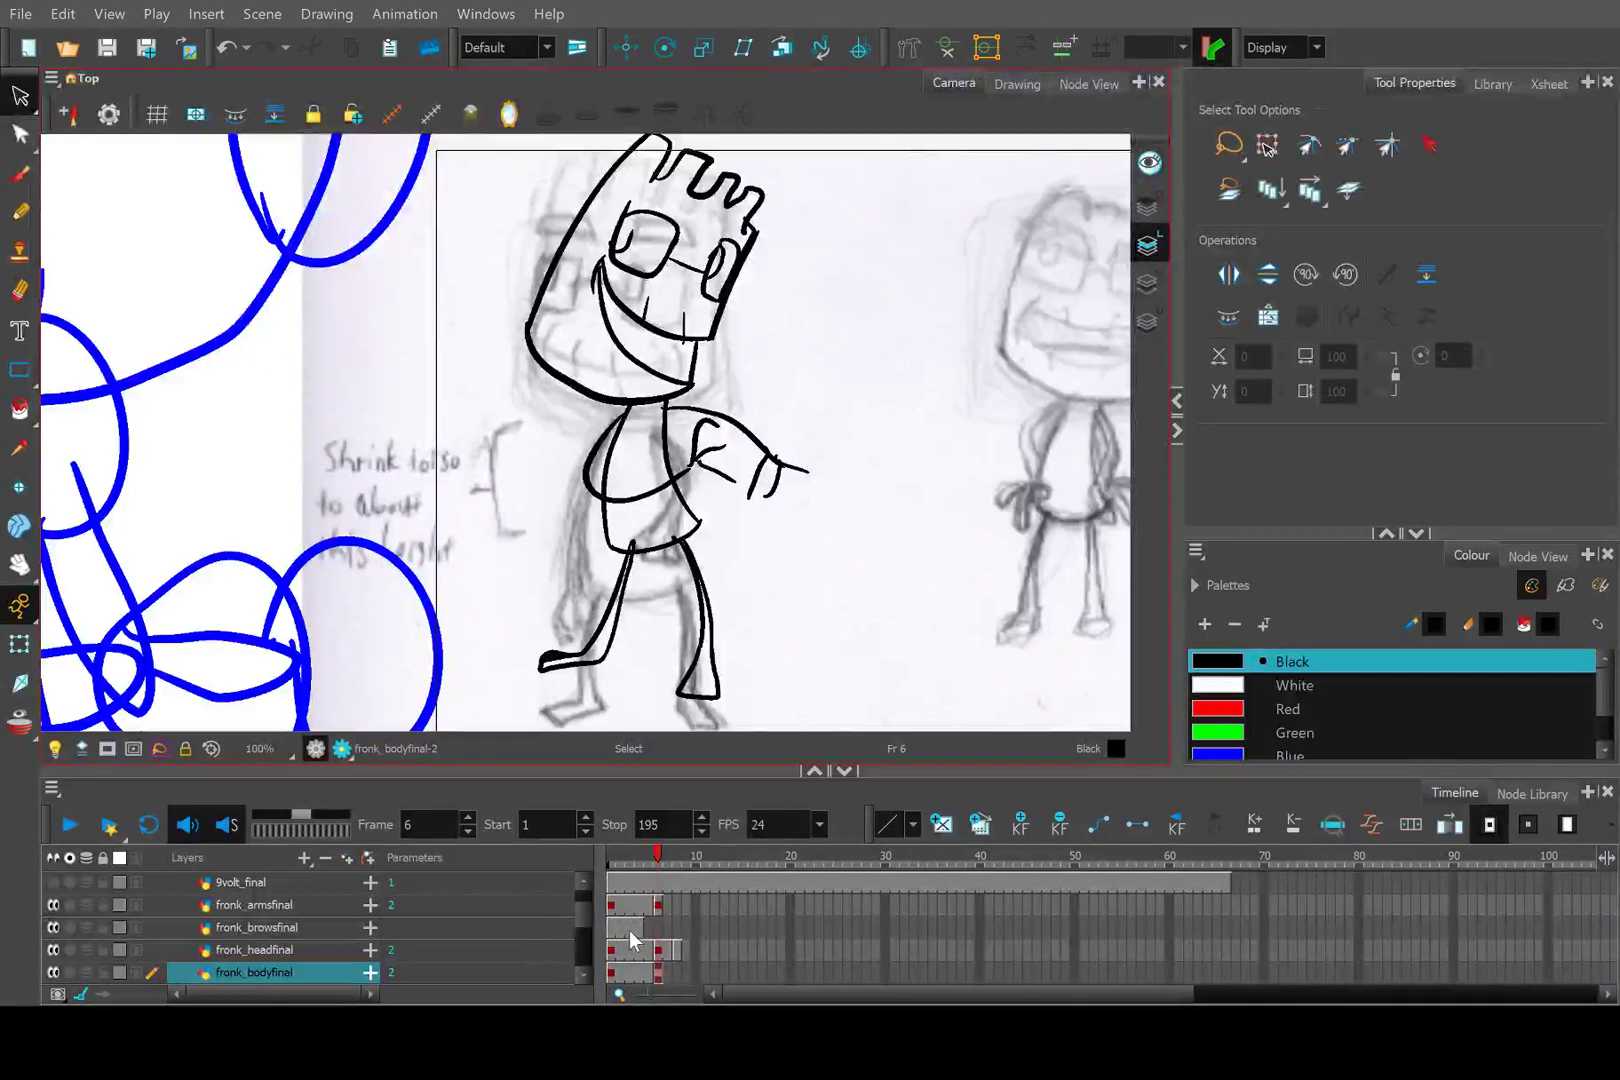
pyautogui.click(659, 950)
pyautogui.moveTo(523, 213)
pyautogui.mouseDown()
pyautogui.moveTo(698, 224)
pyautogui.moveTo(705, 378)
pyautogui.moveTo(558, 368)
pyautogui.moveTo(517, 306)
pyautogui.mouseUp()
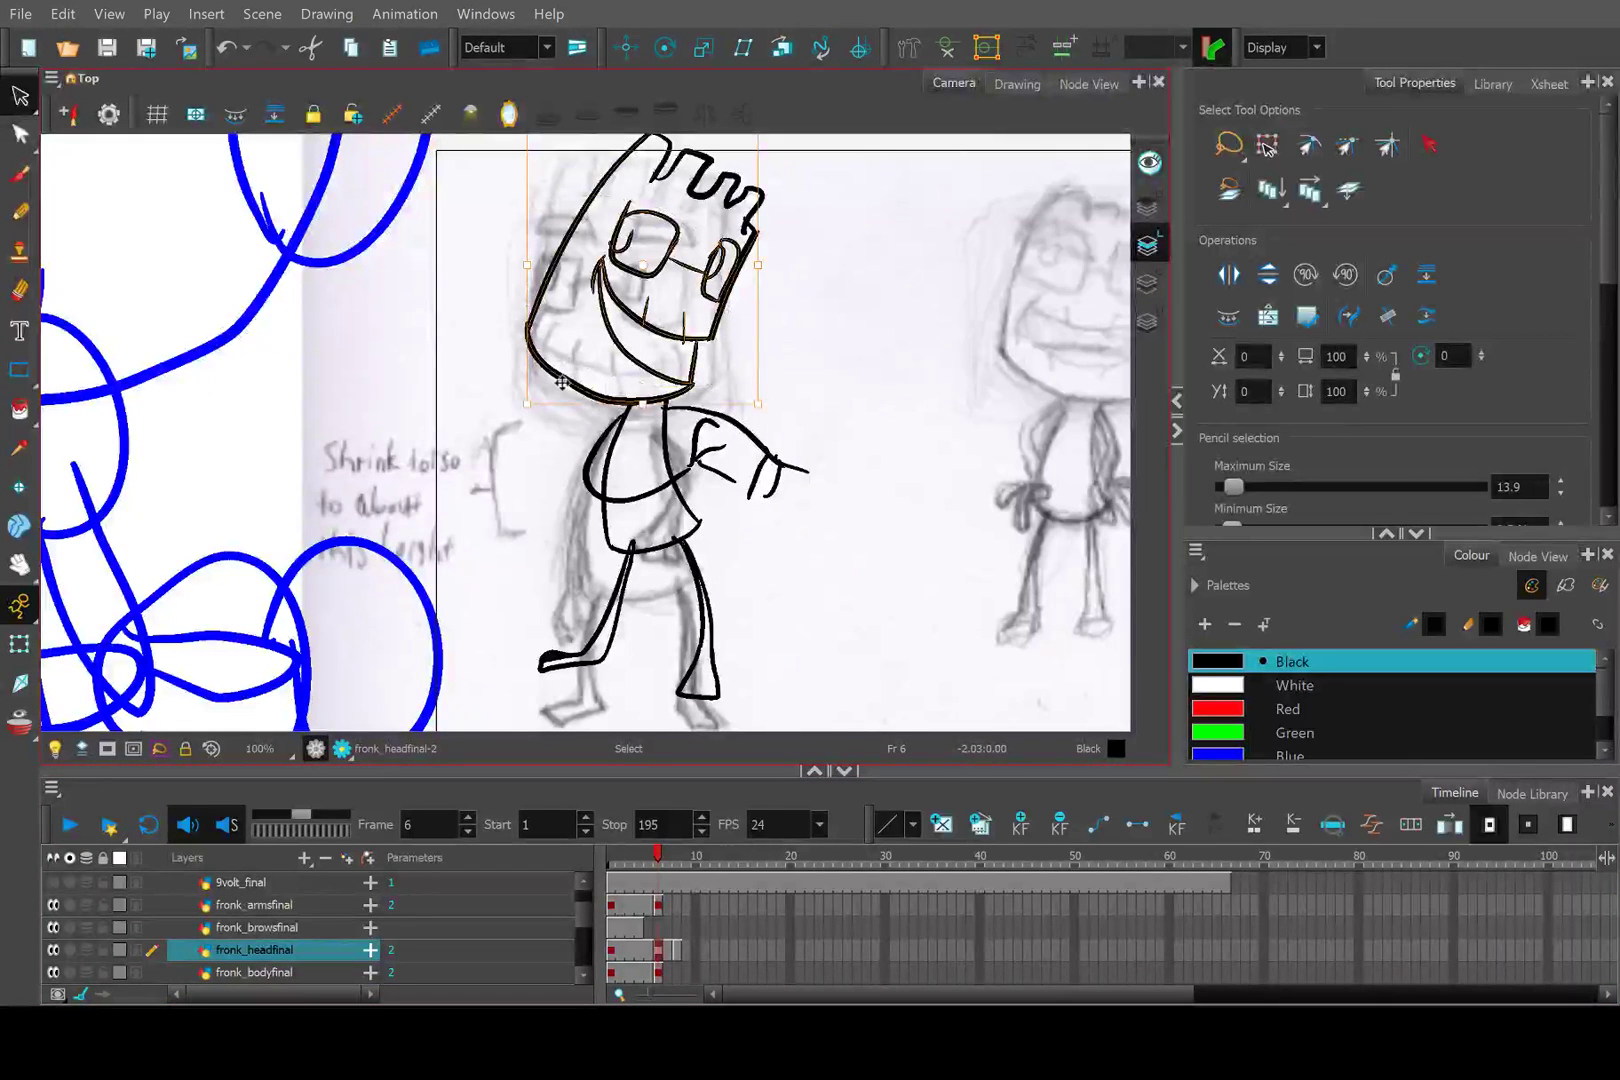
pyautogui.moveTo(562, 380); pyautogui.dragTo(610, 382)
pyautogui.scroll(-2, 572, 360)
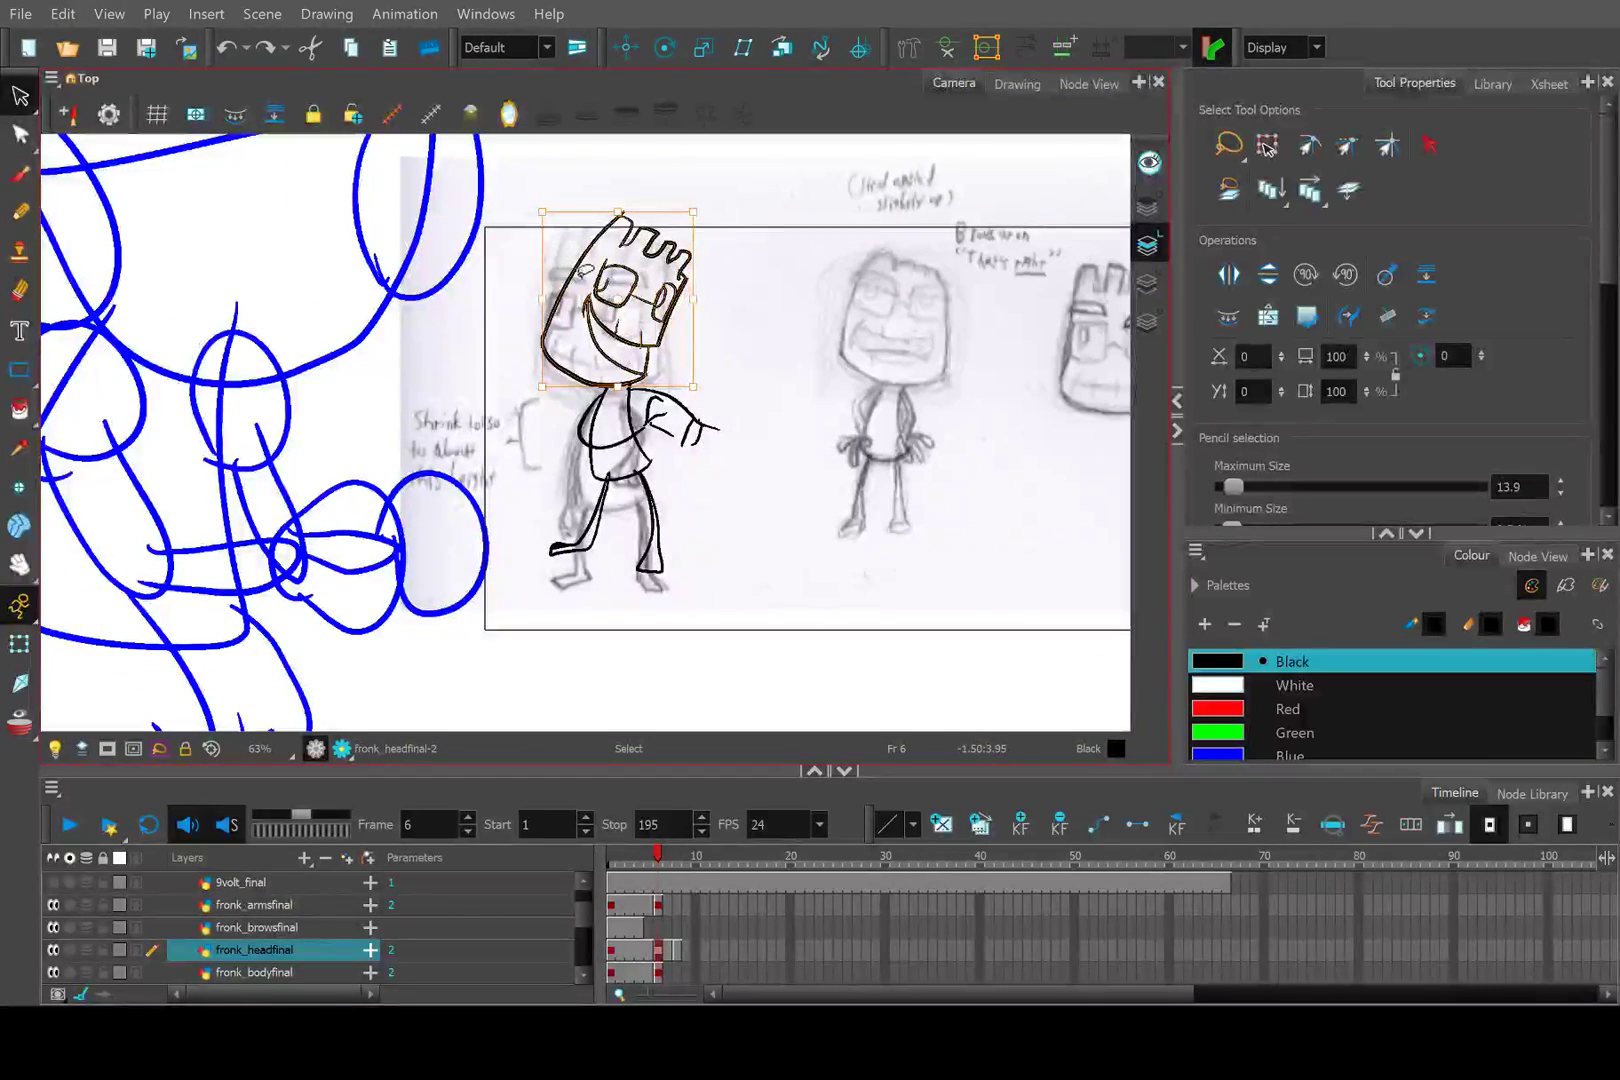
pyautogui.scroll(2, 613, 369)
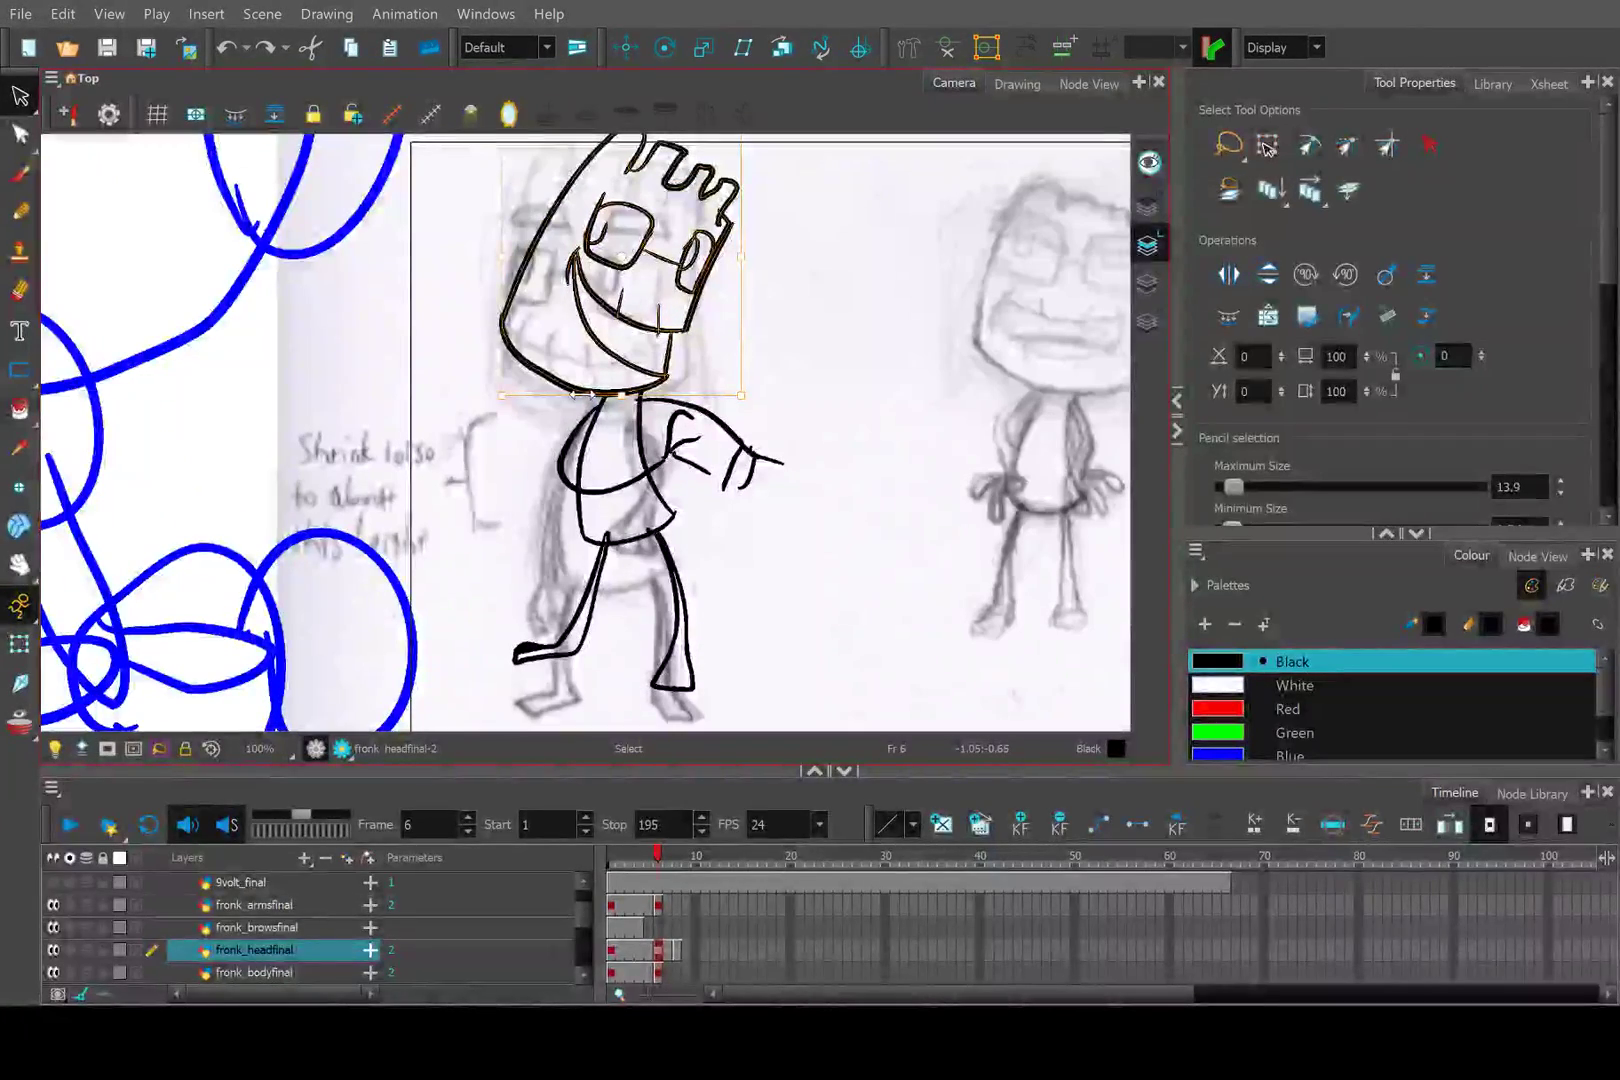
pyautogui.scroll(2, 561, 339)
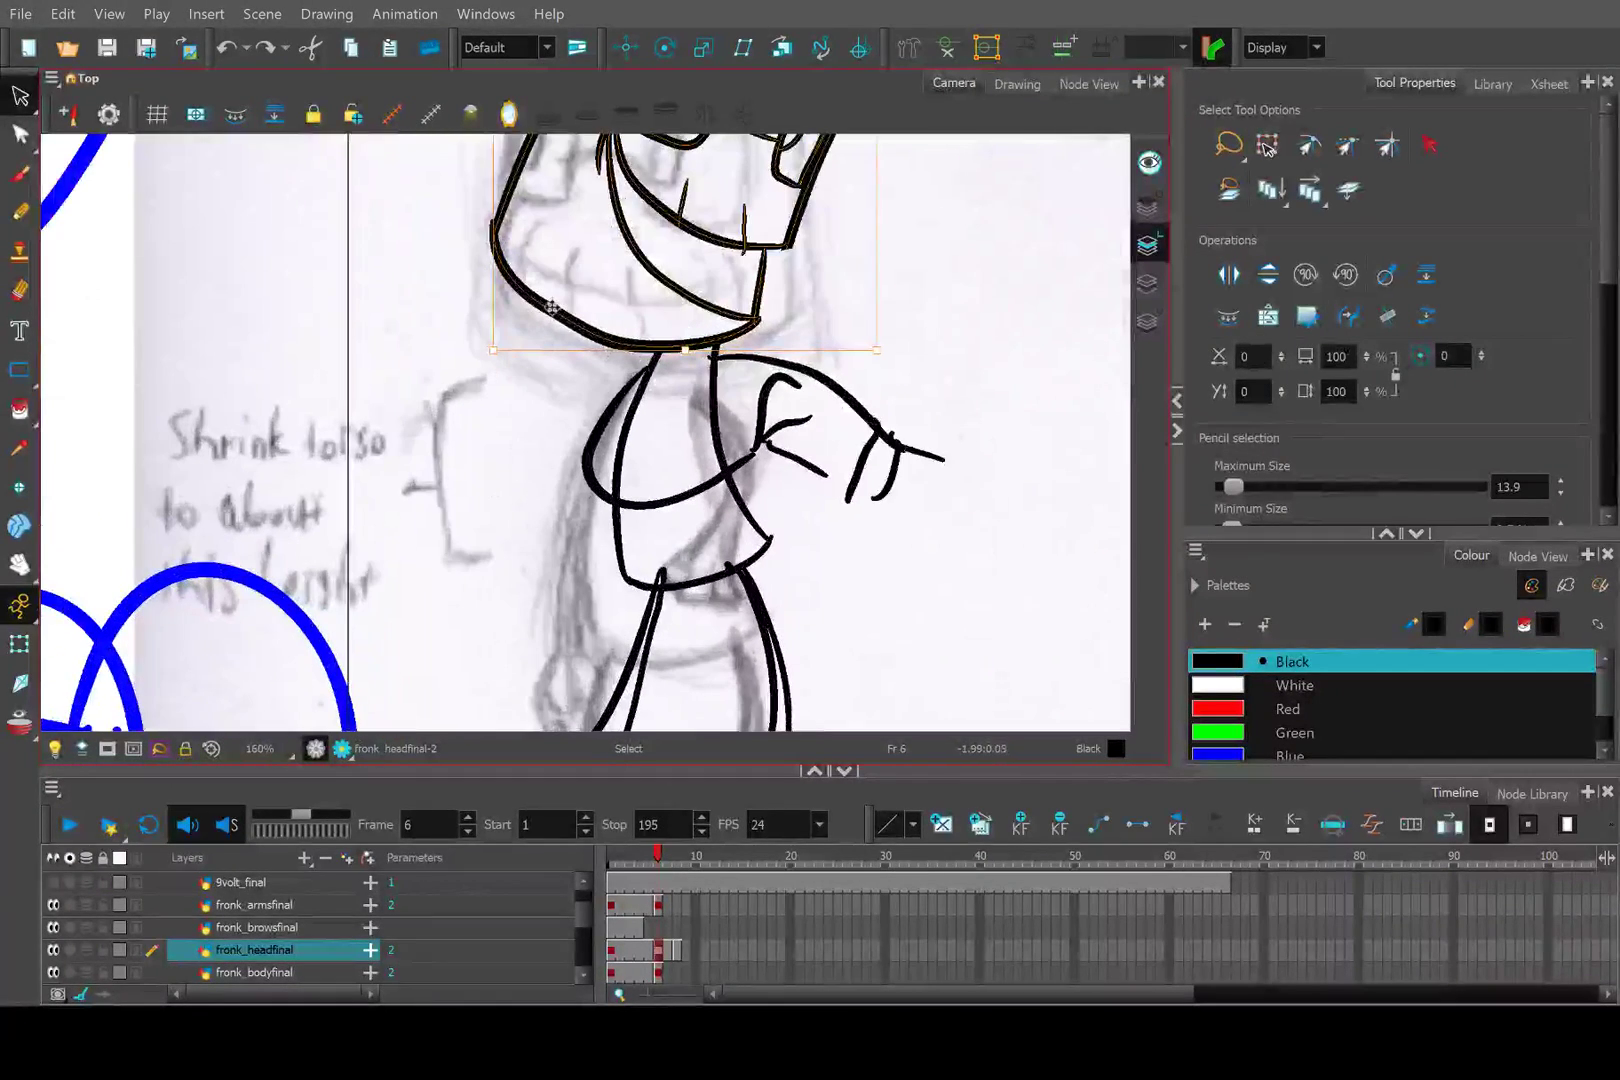
pyautogui.scroll(-7, 613, 298)
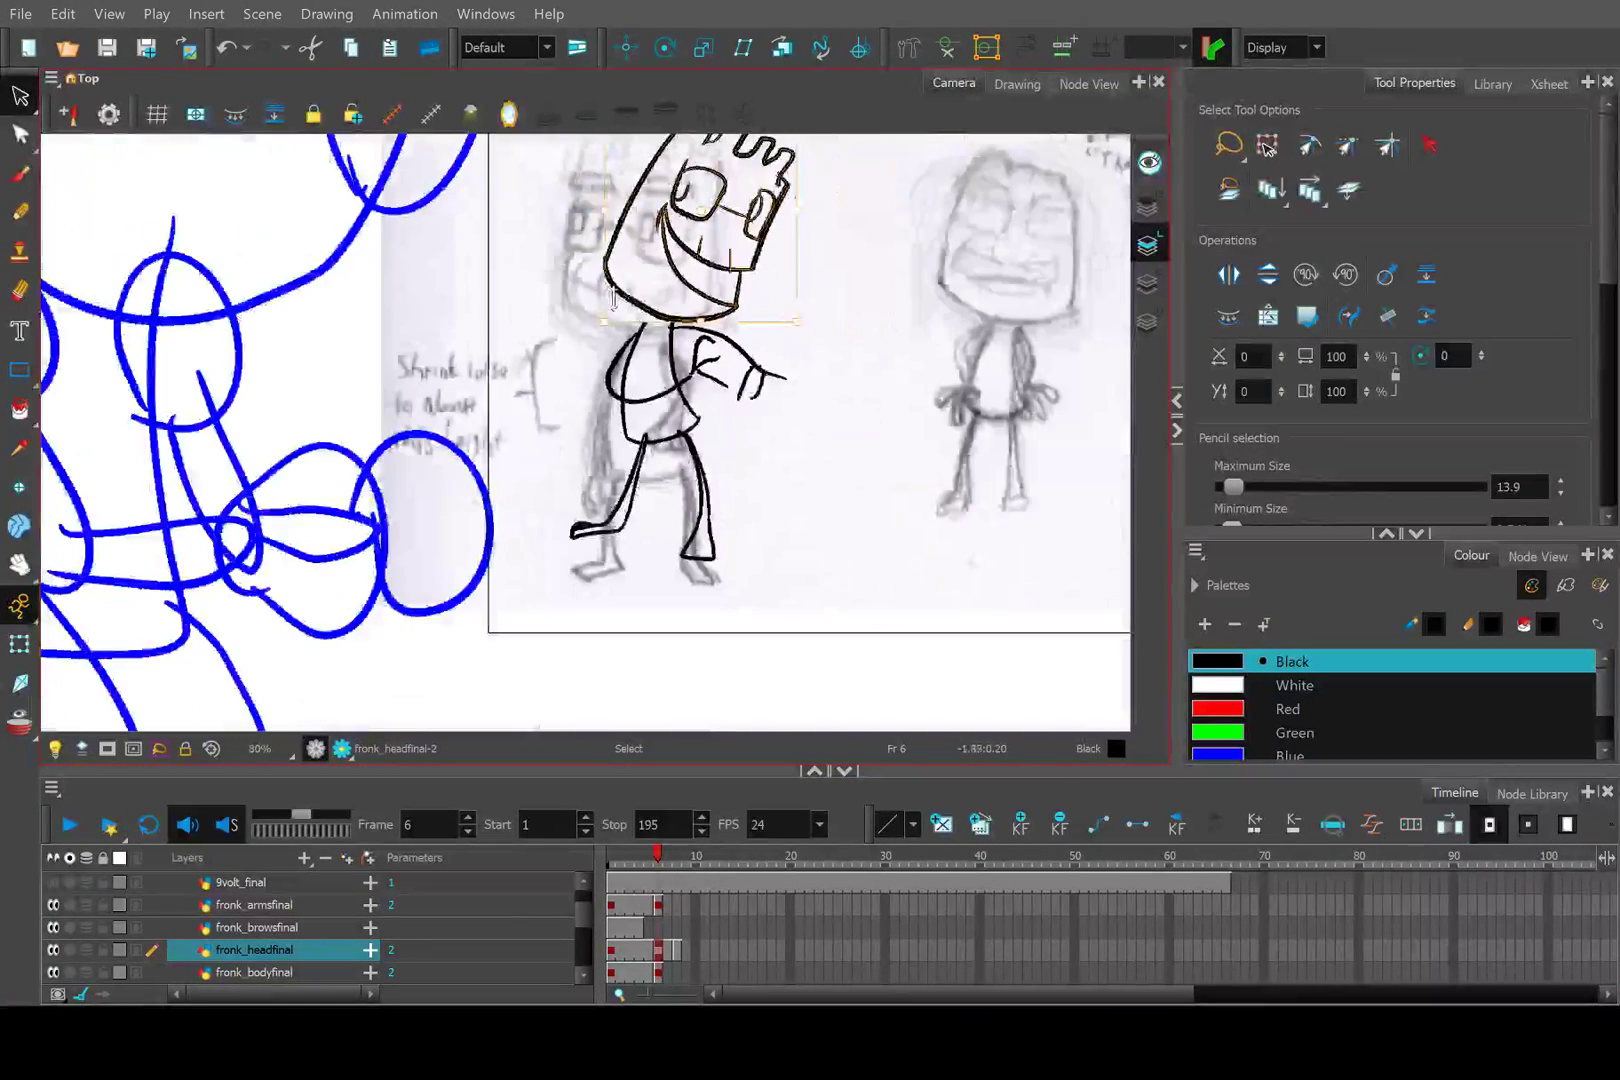
pyautogui.press('Escape')
pyautogui.scroll(7, 613, 298)
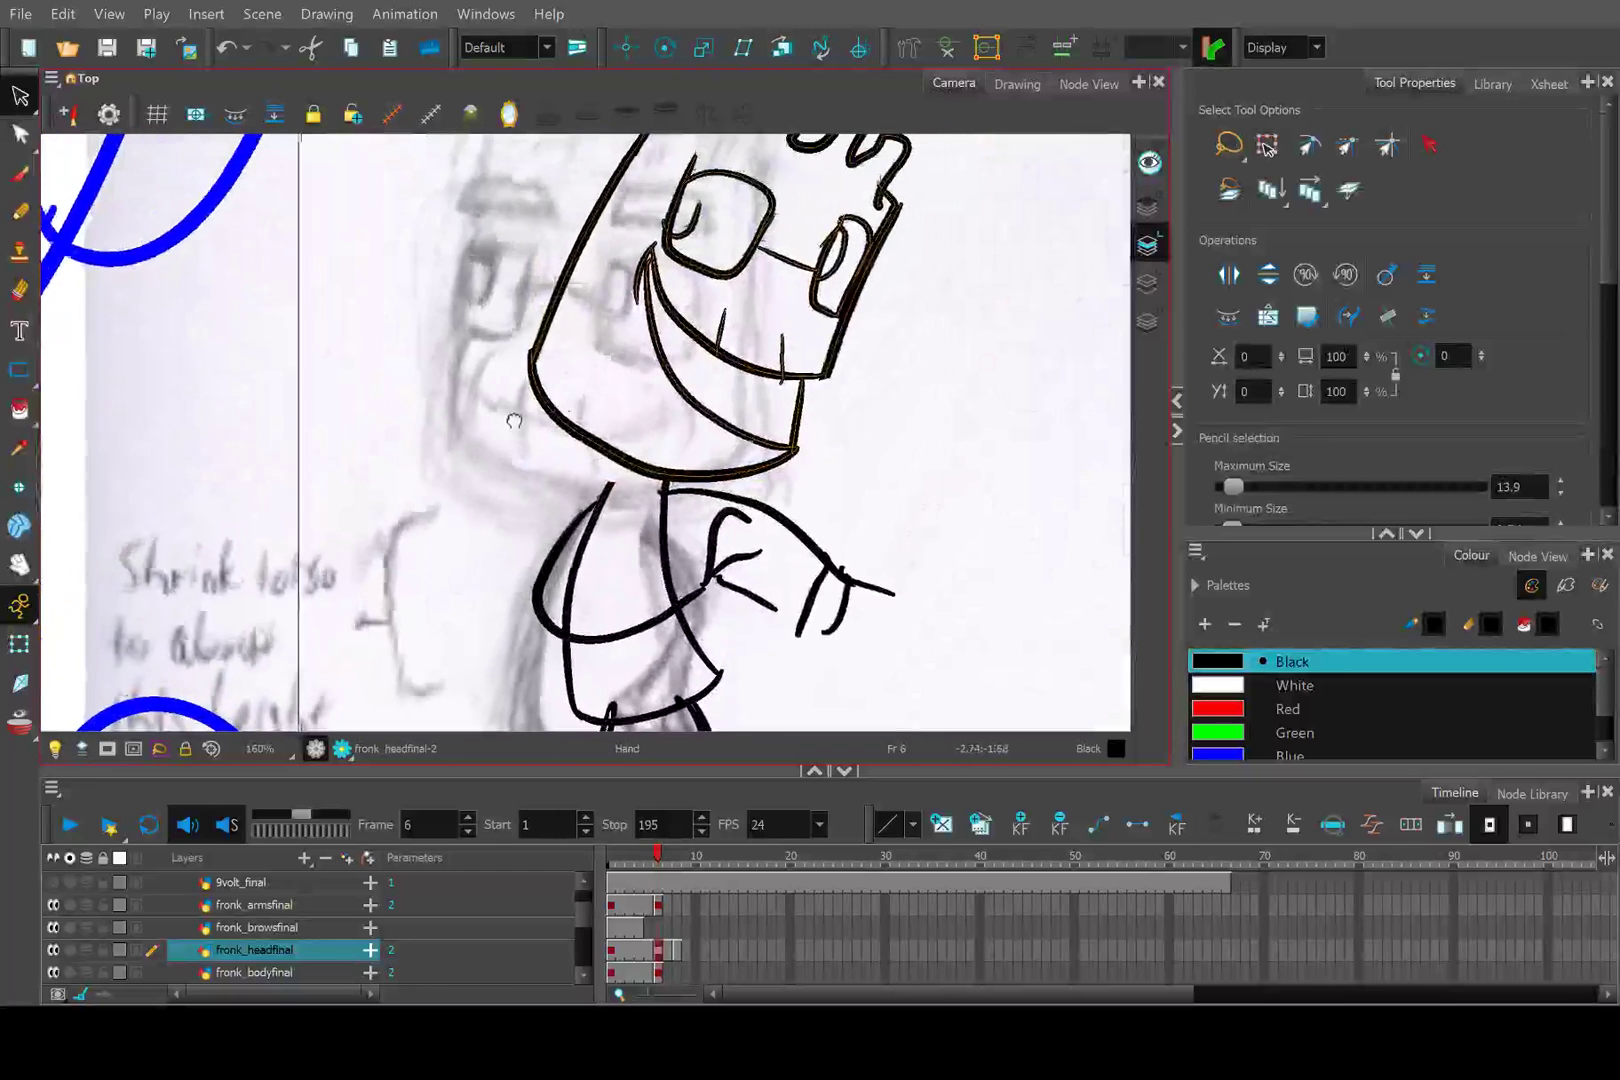
# Delete the thick curved jaw line under the mouth from the head drawing.
pyautogui.click(20, 133)
pyautogui.click(617, 456)
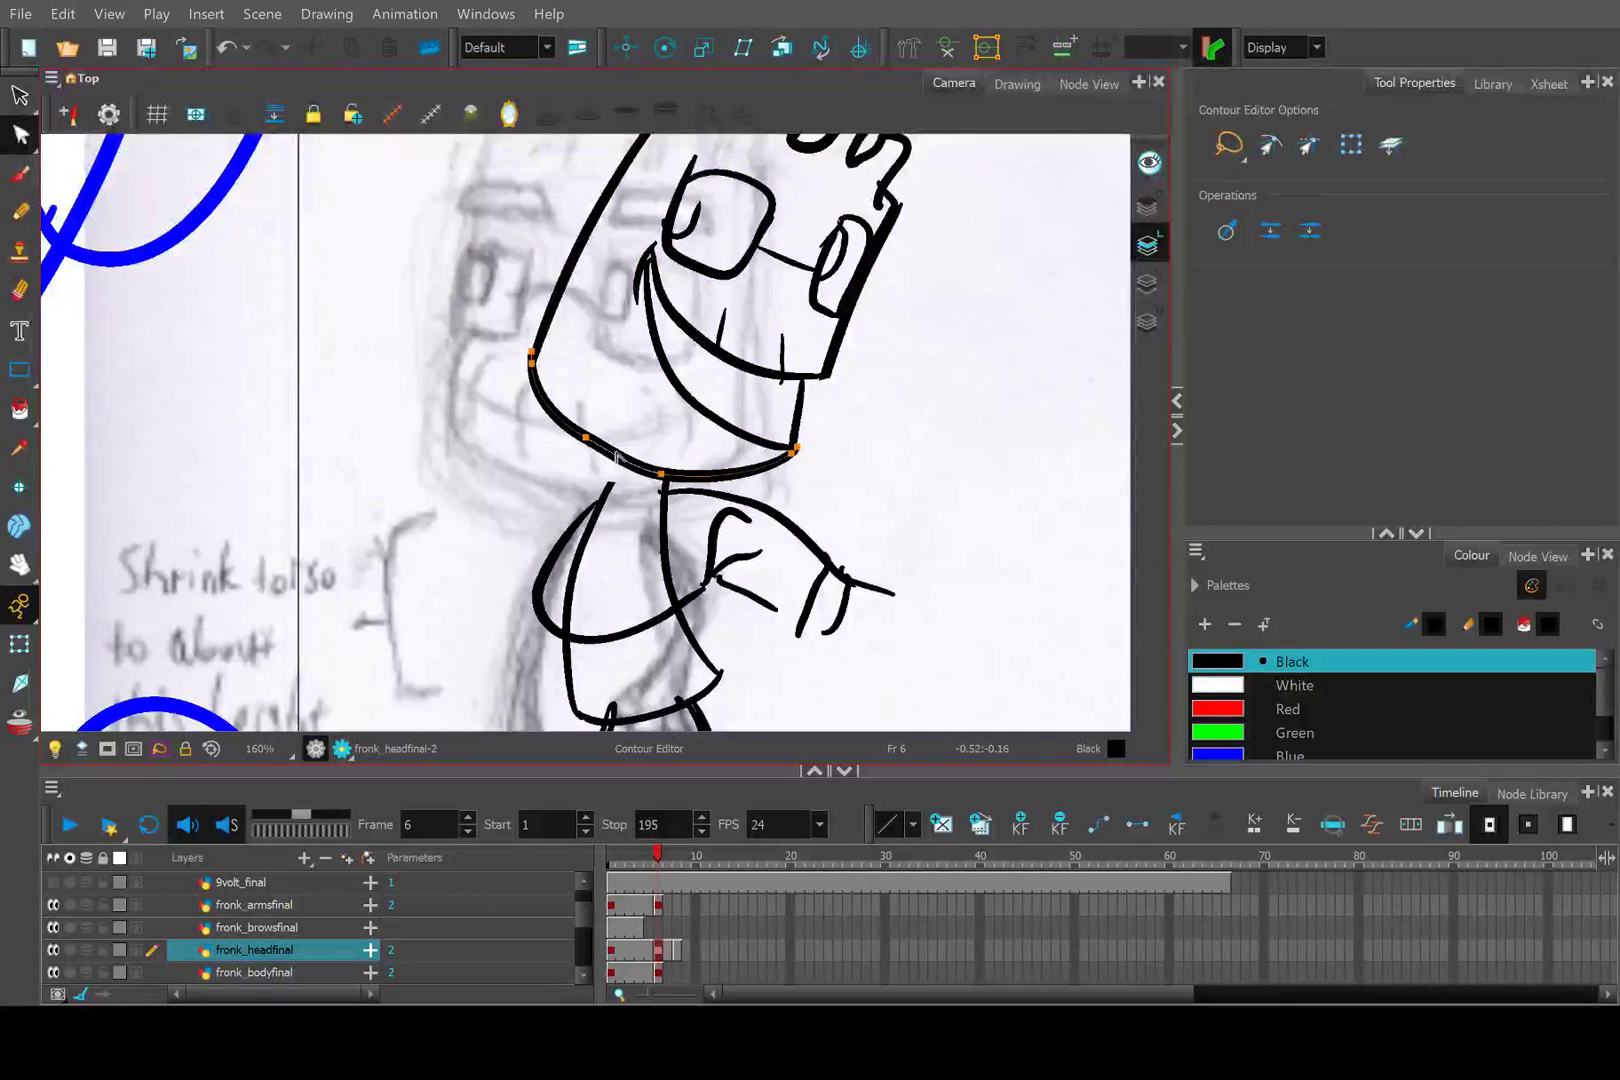
pyautogui.click(20, 94)
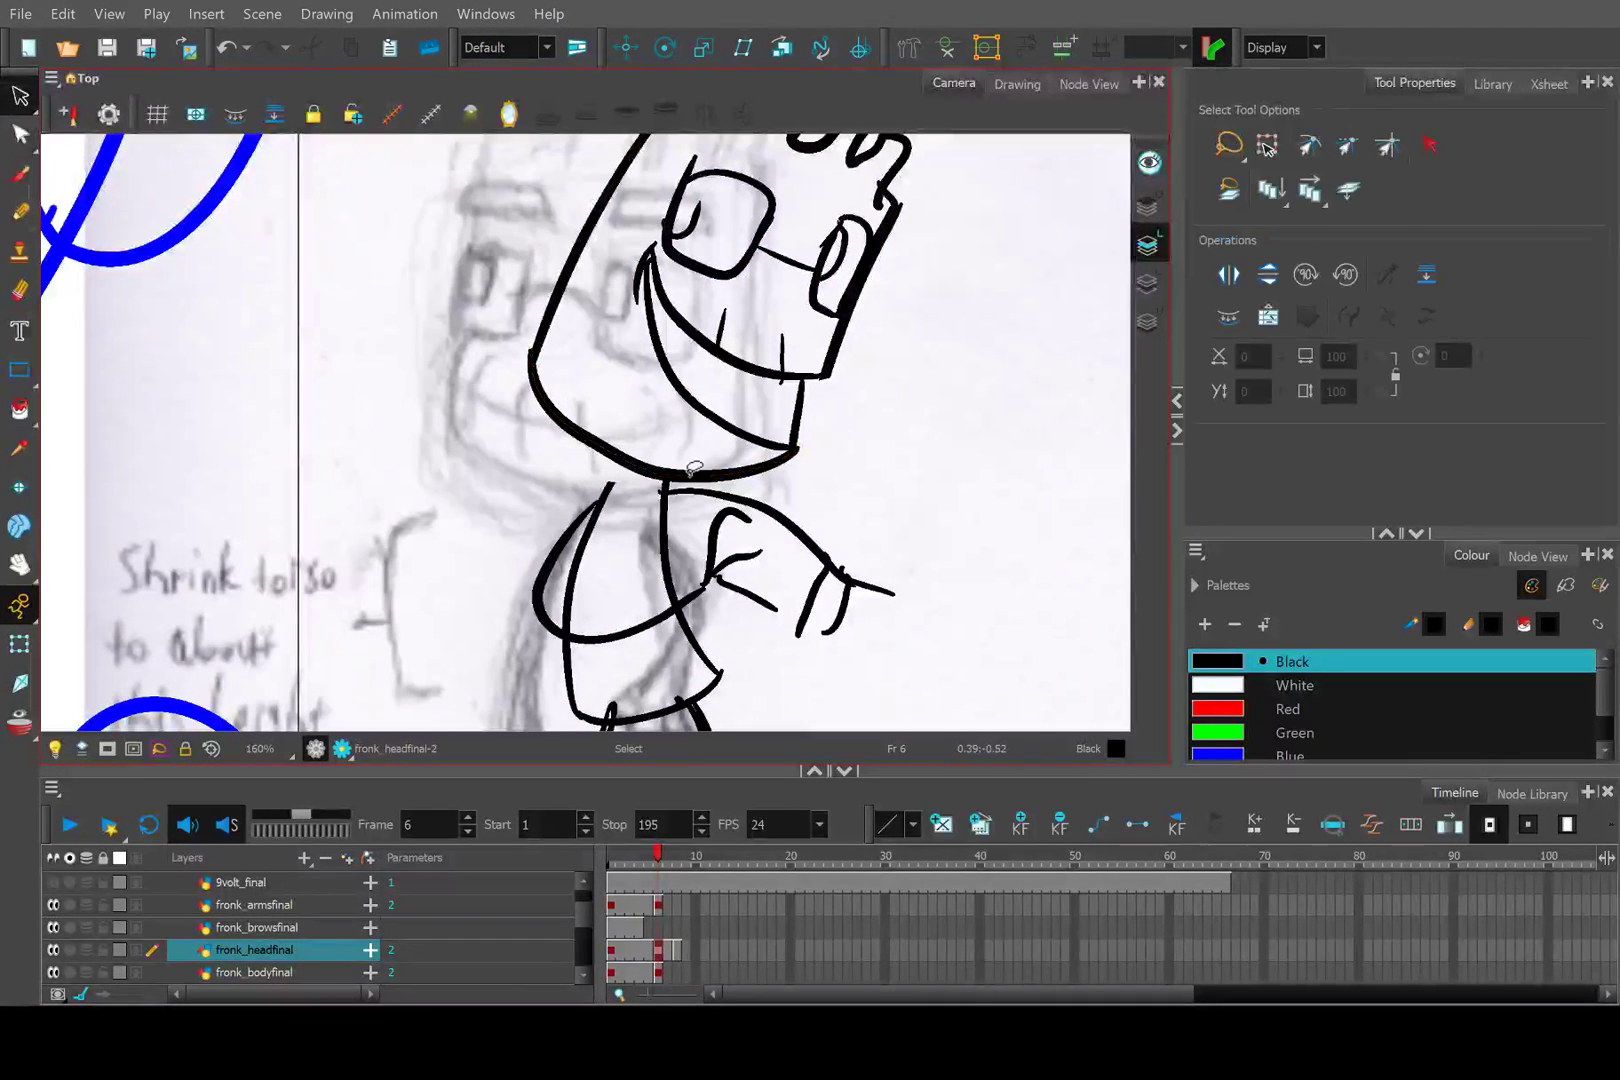
pyautogui.press('Delete')
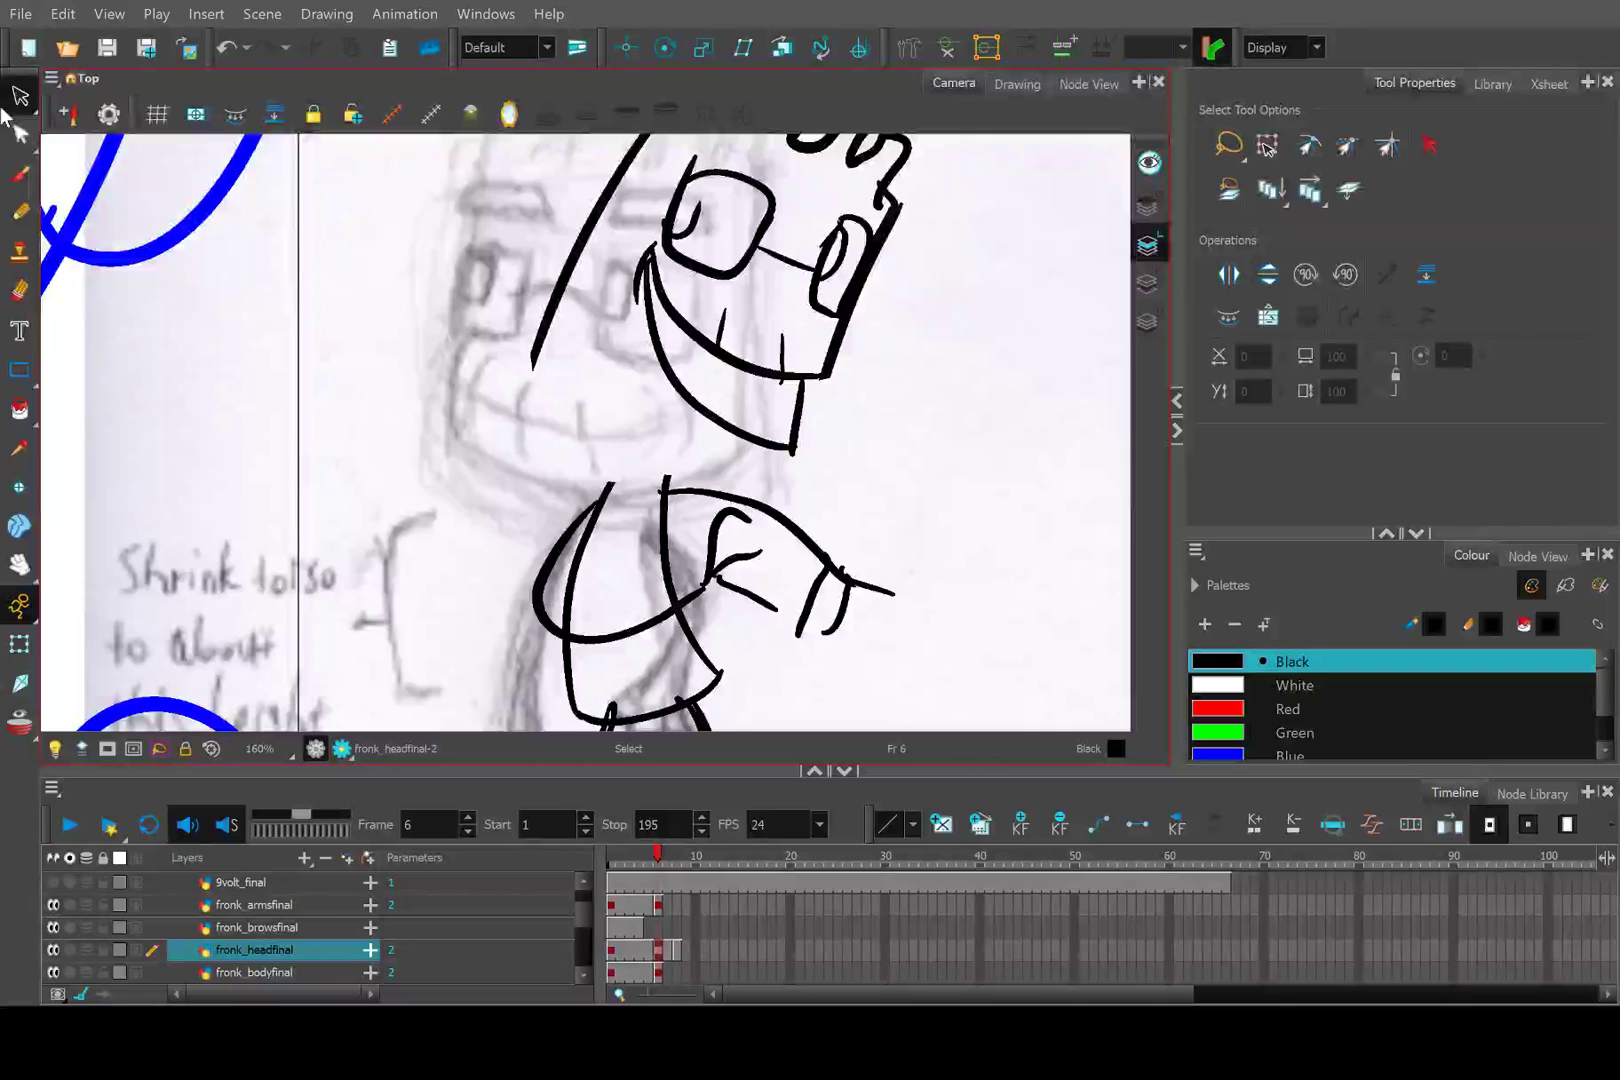
# Reshape the head's long left outline with the Contour Editor, bowing its middle outward and shifting its lower end slightly inward.
pyautogui.click(20, 211)
pyautogui.scroll(3, 620, 360)
pyautogui.scroll(-5, 617, 361)
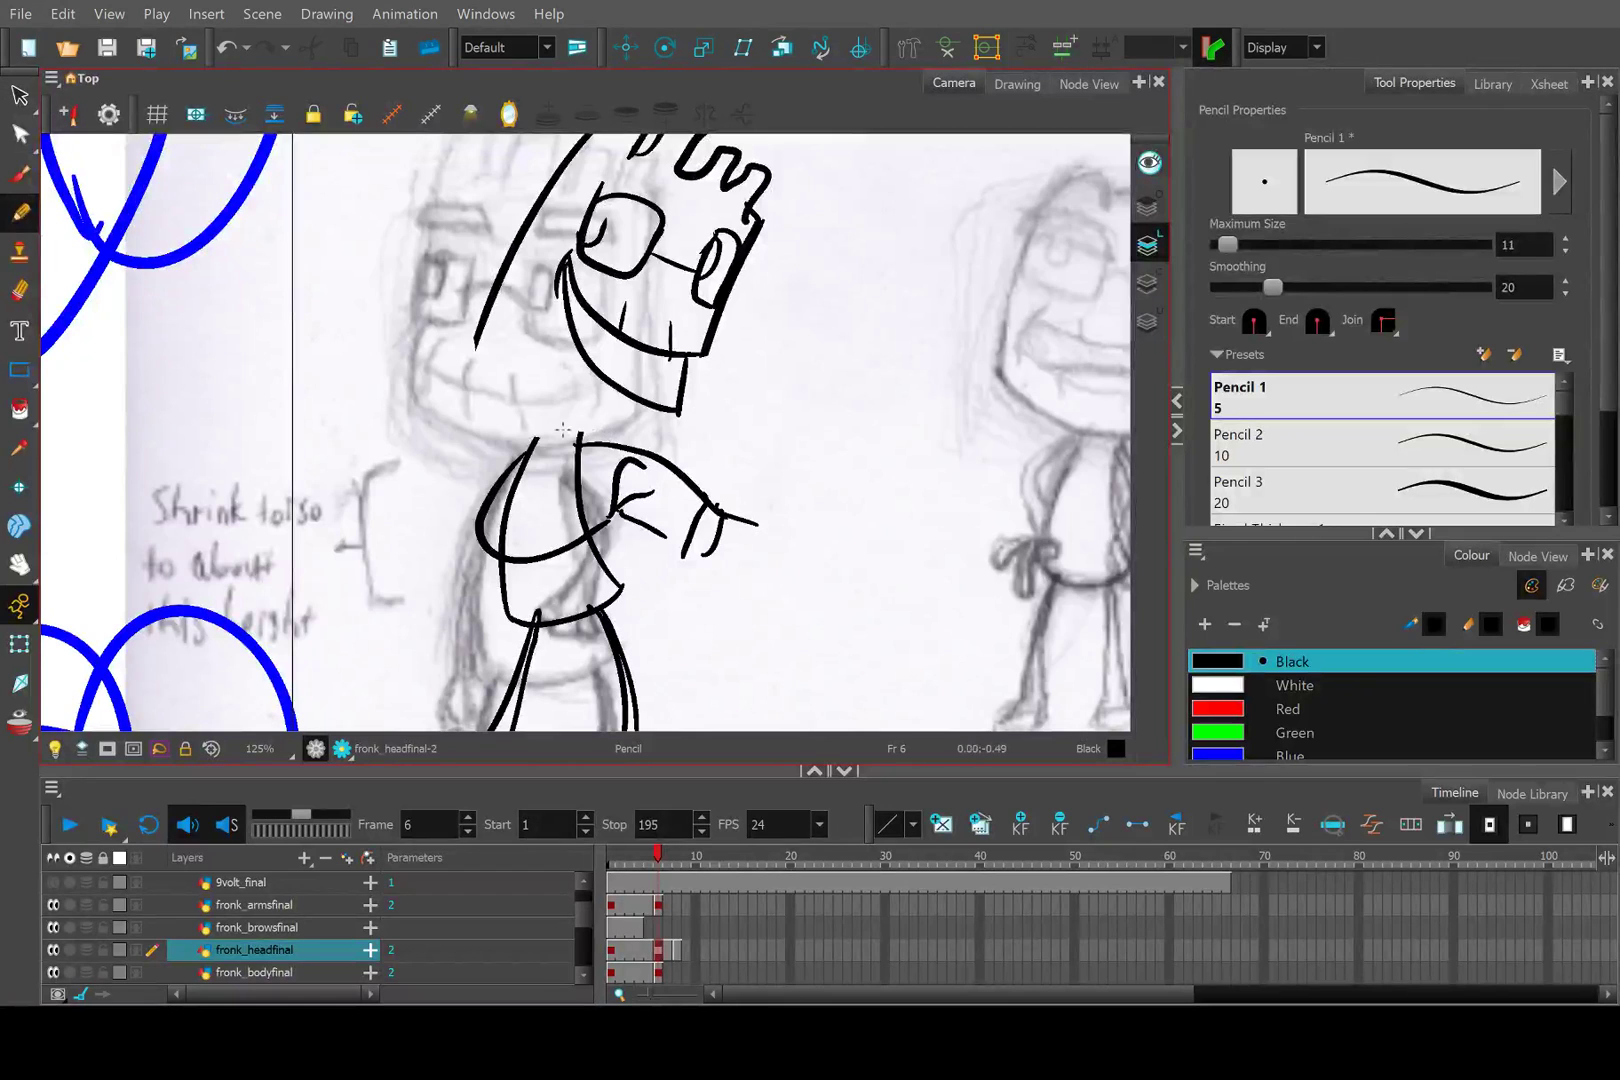
pyautogui.click(20, 133)
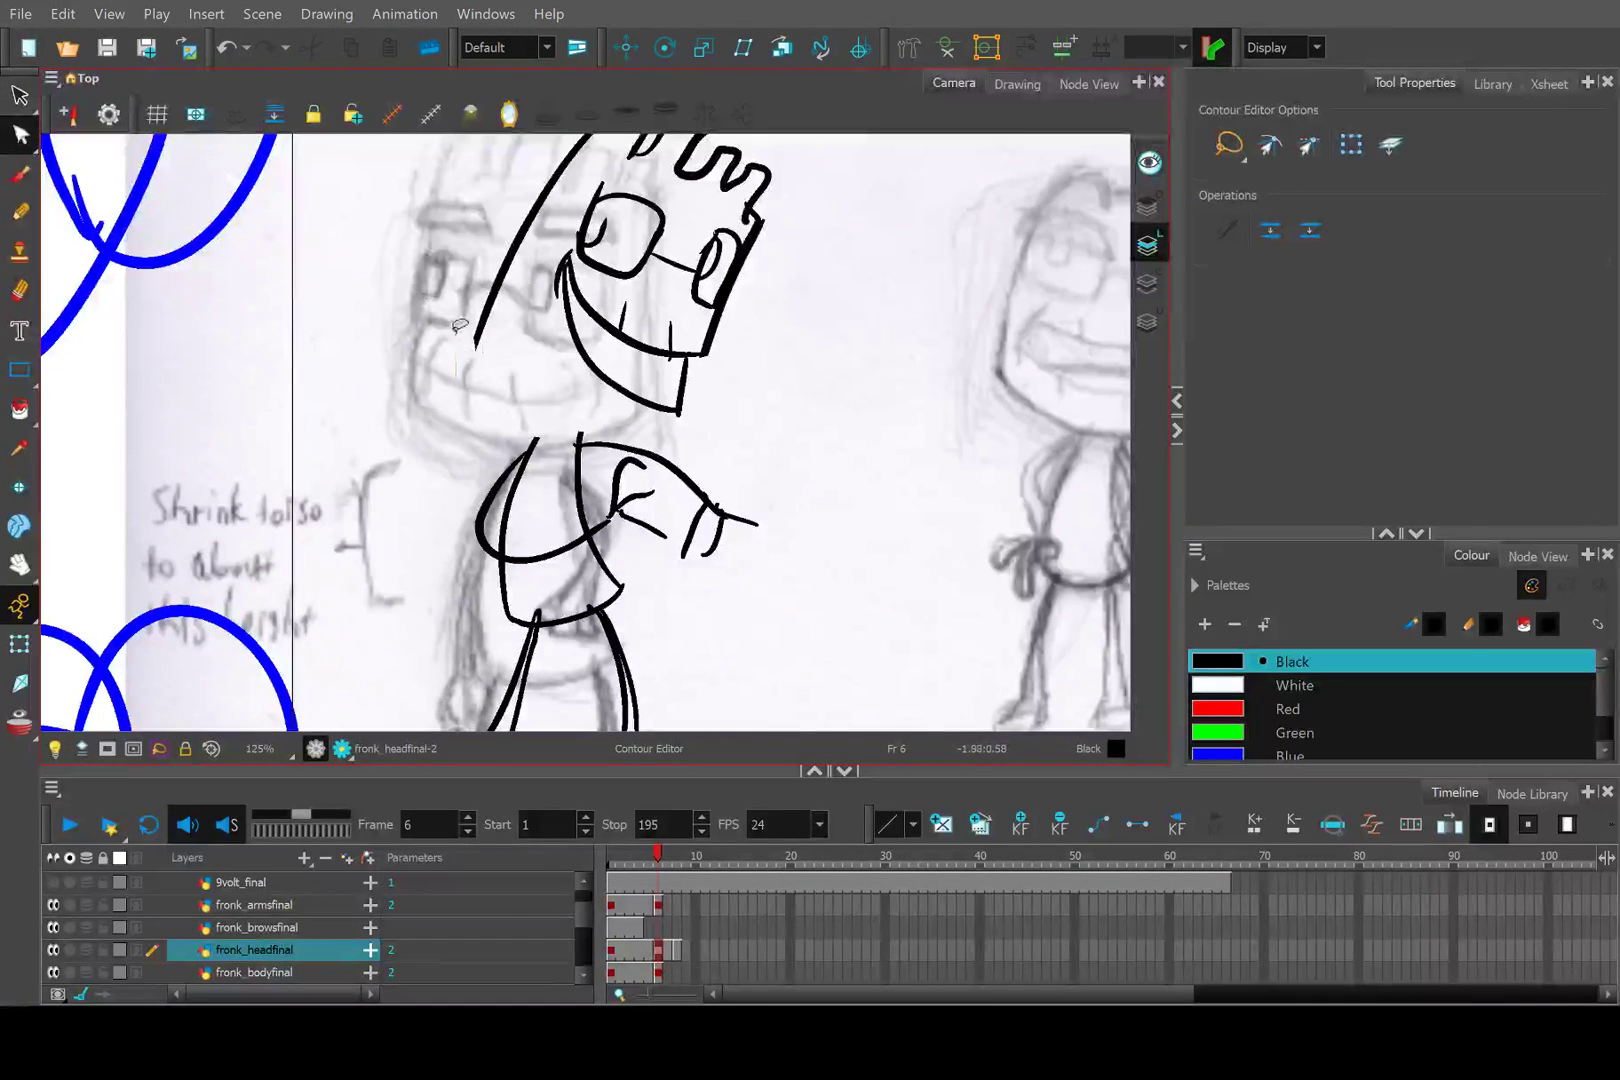
pyautogui.moveTo(548, 170)
pyautogui.mouseDown()
pyautogui.moveTo(541, 258)
pyautogui.moveTo(508, 345)
pyautogui.mouseUp()
pyautogui.scroll(3, 508, 345)
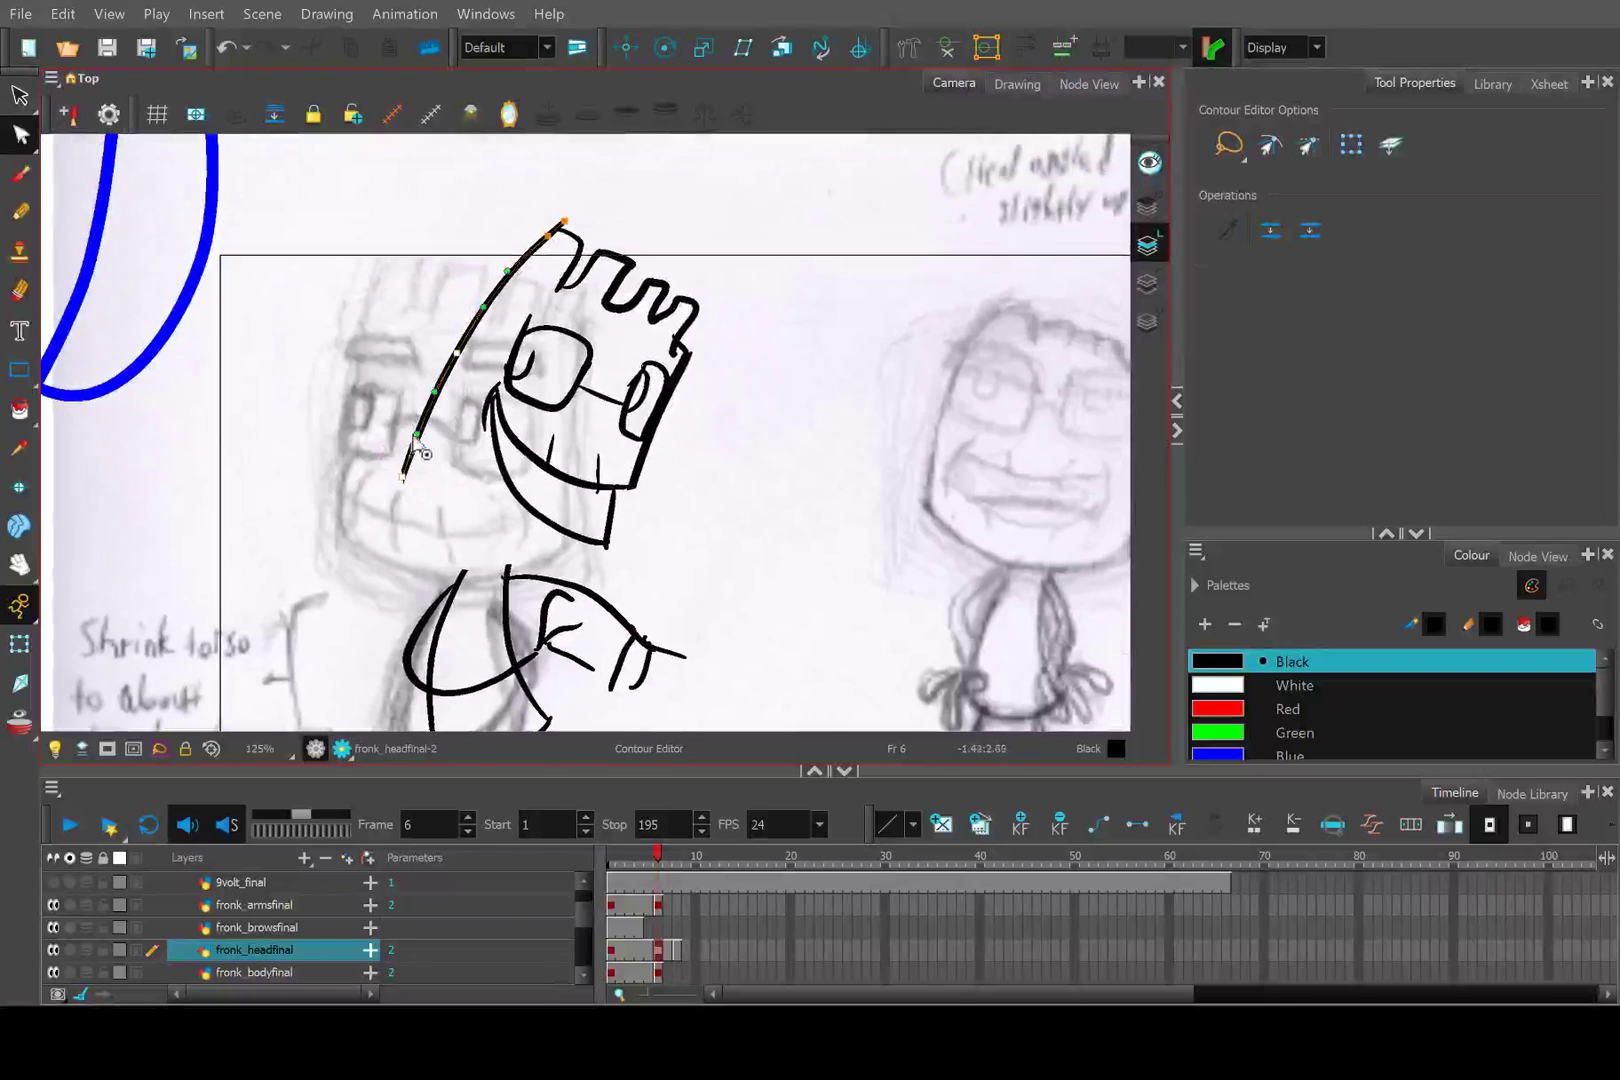
pyautogui.moveTo(412, 500); pyautogui.dragTo(420, 503)
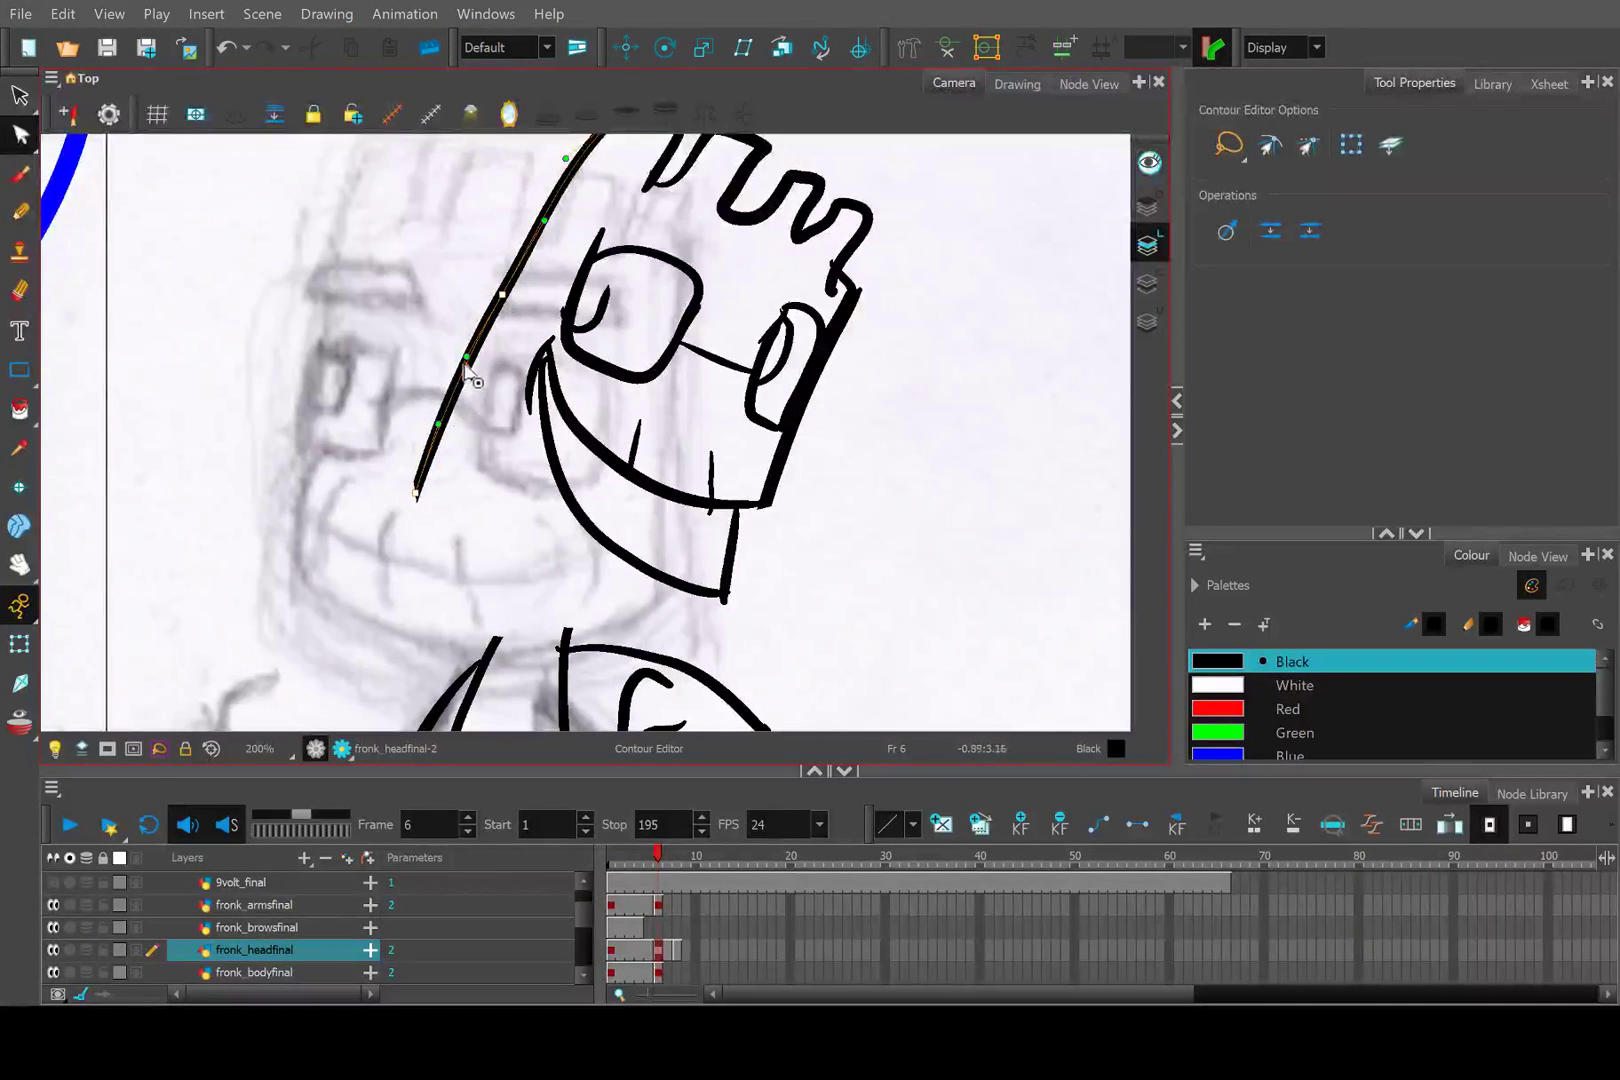
pyautogui.moveTo(434, 434); pyautogui.dragTo(427, 427)
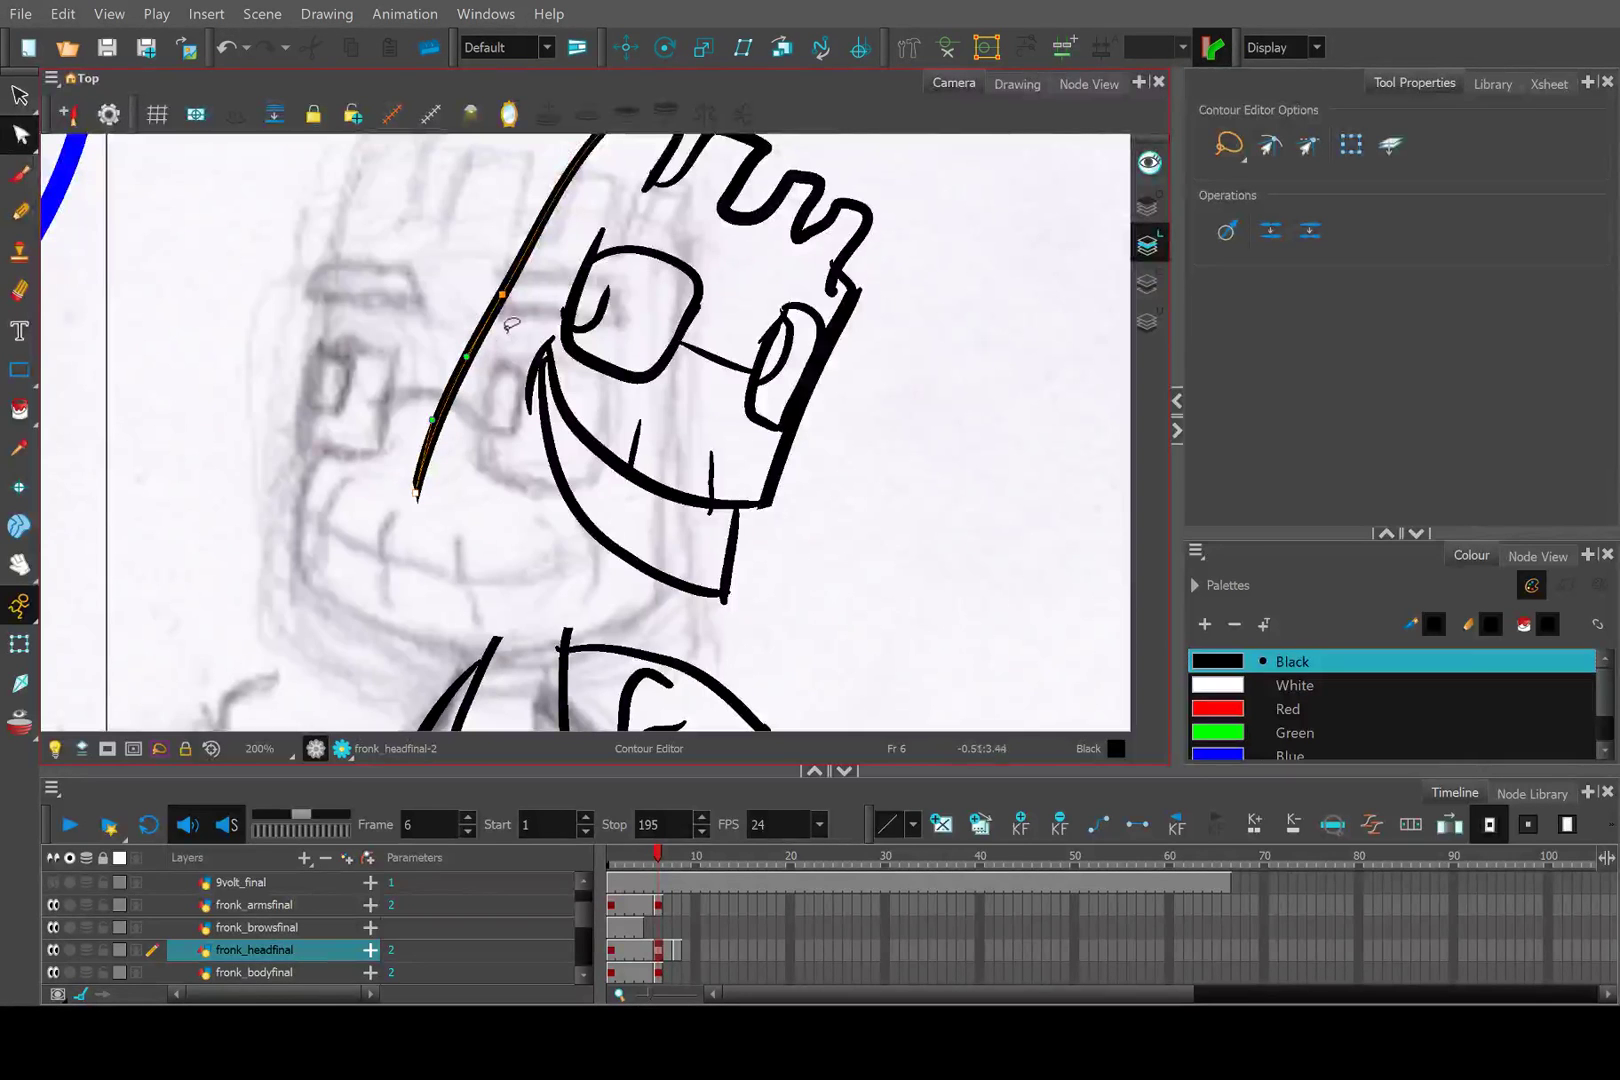
pyautogui.moveTo(502, 295); pyautogui.dragTo(497, 293)
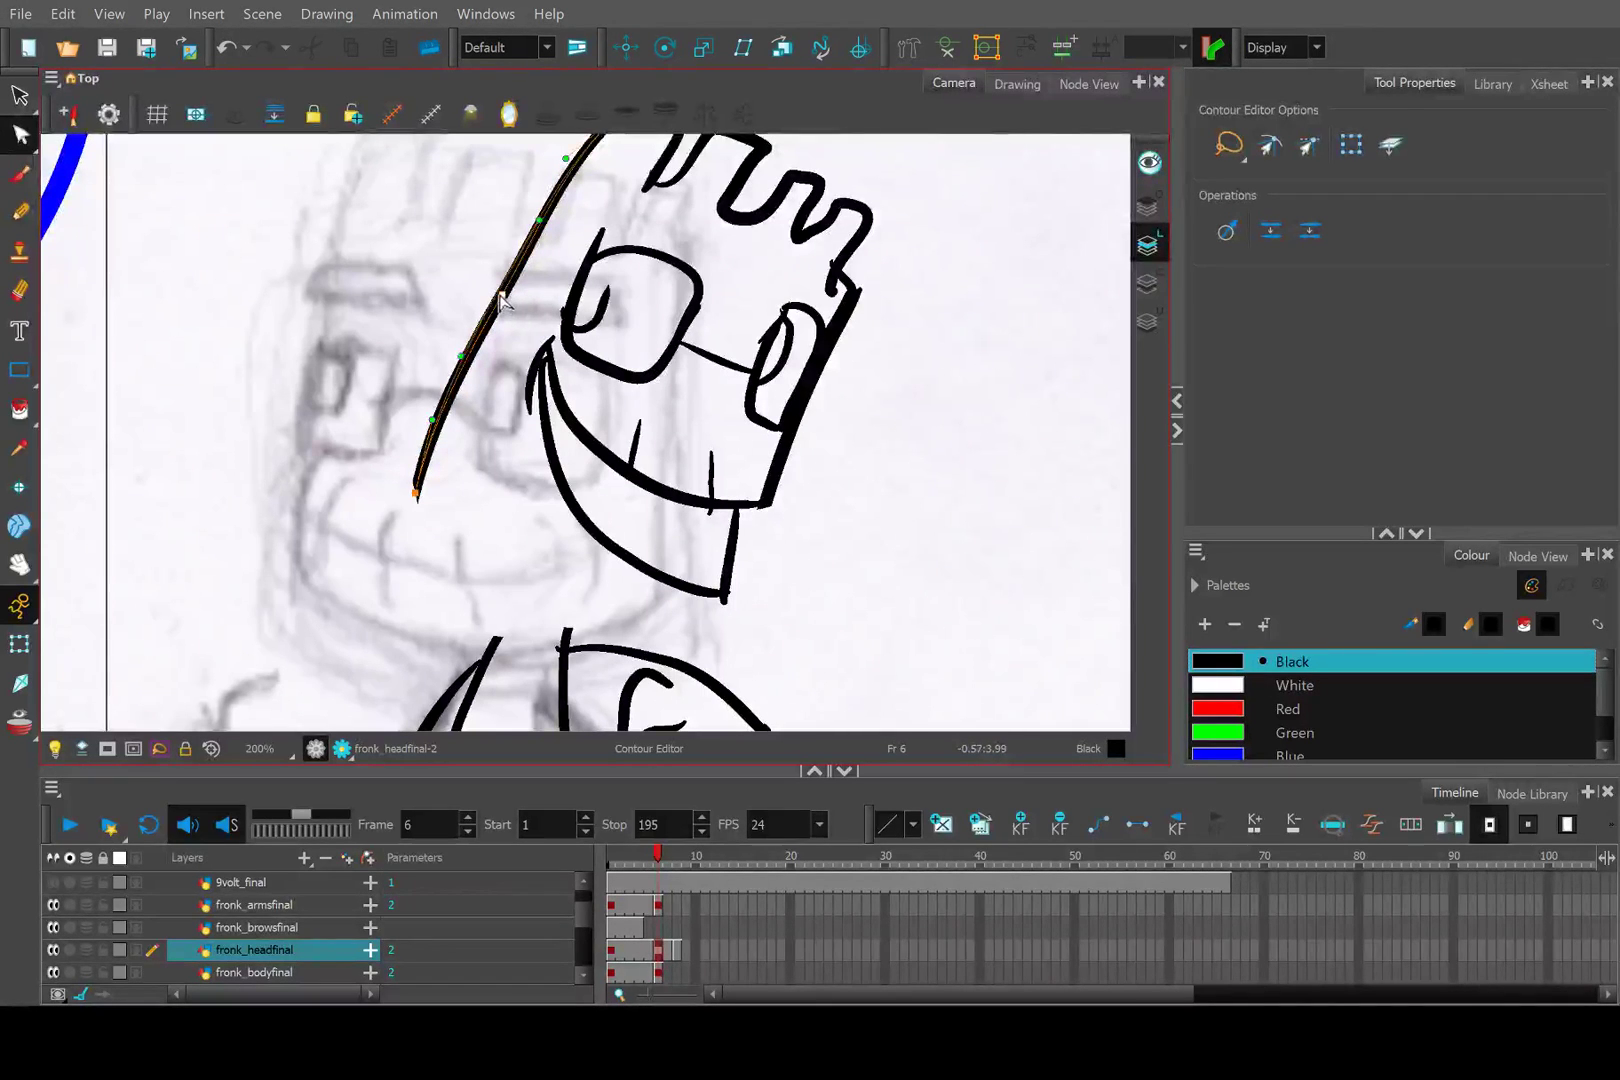
pyautogui.moveTo(417, 494); pyautogui.dragTo(428, 505)
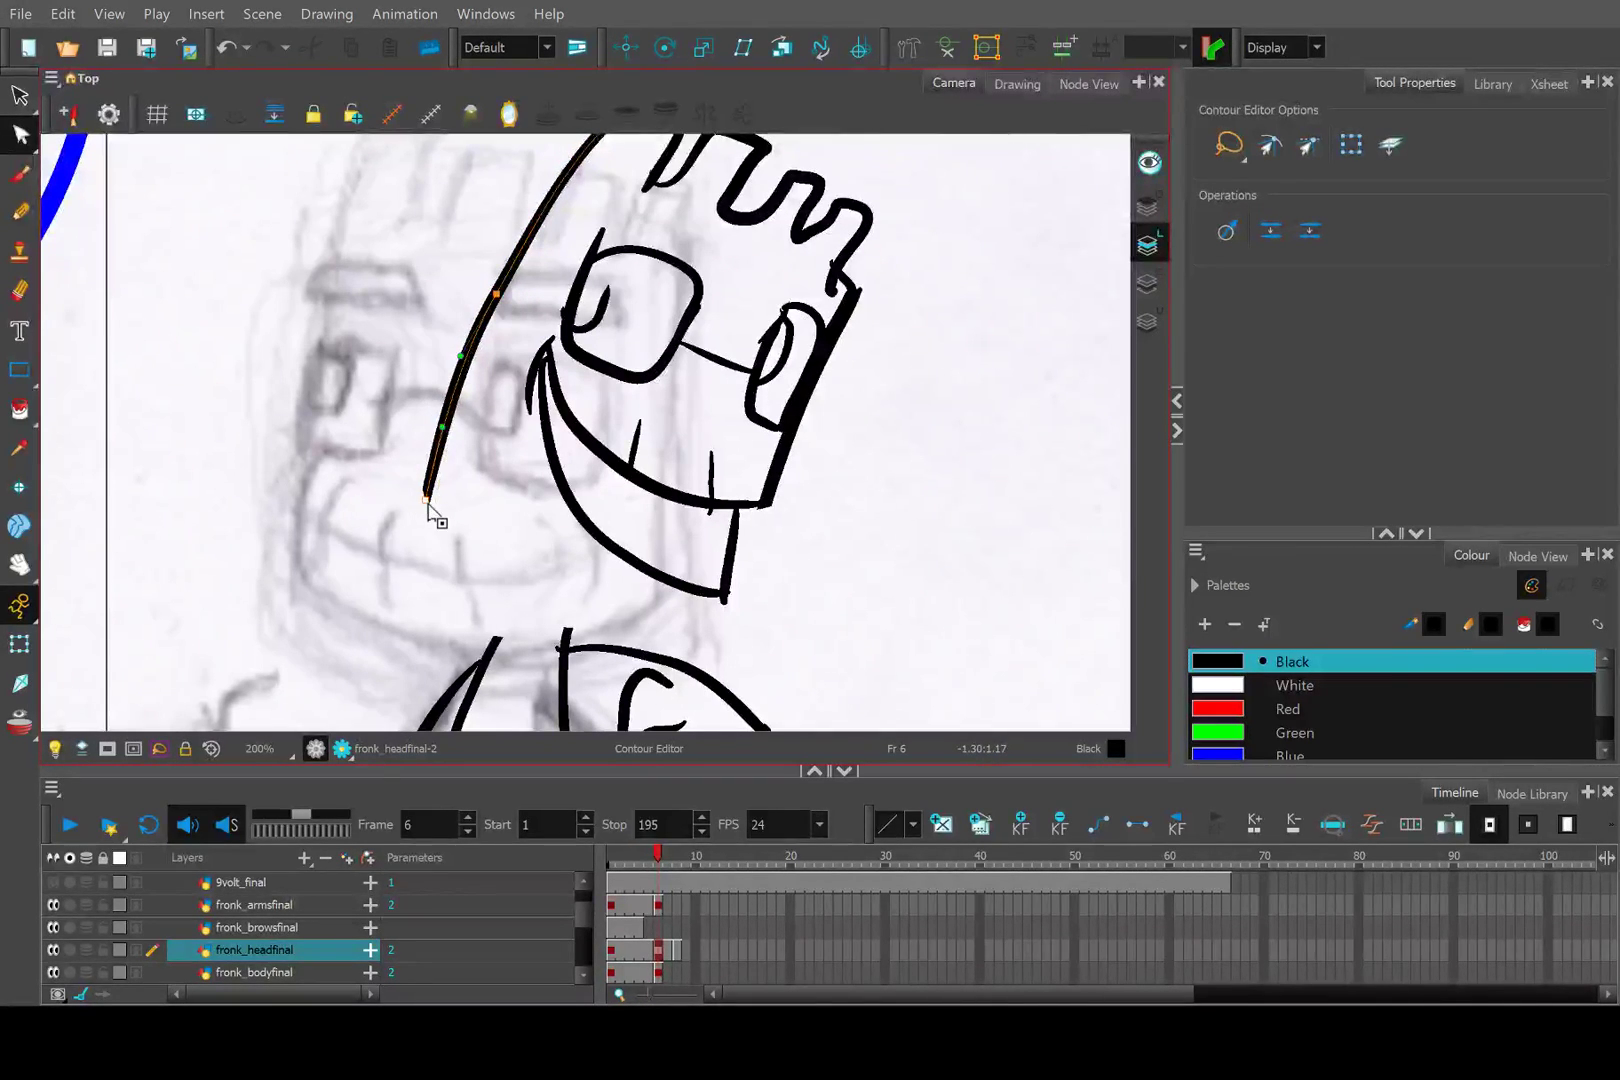
pyautogui.scroll(-2, 506, 310)
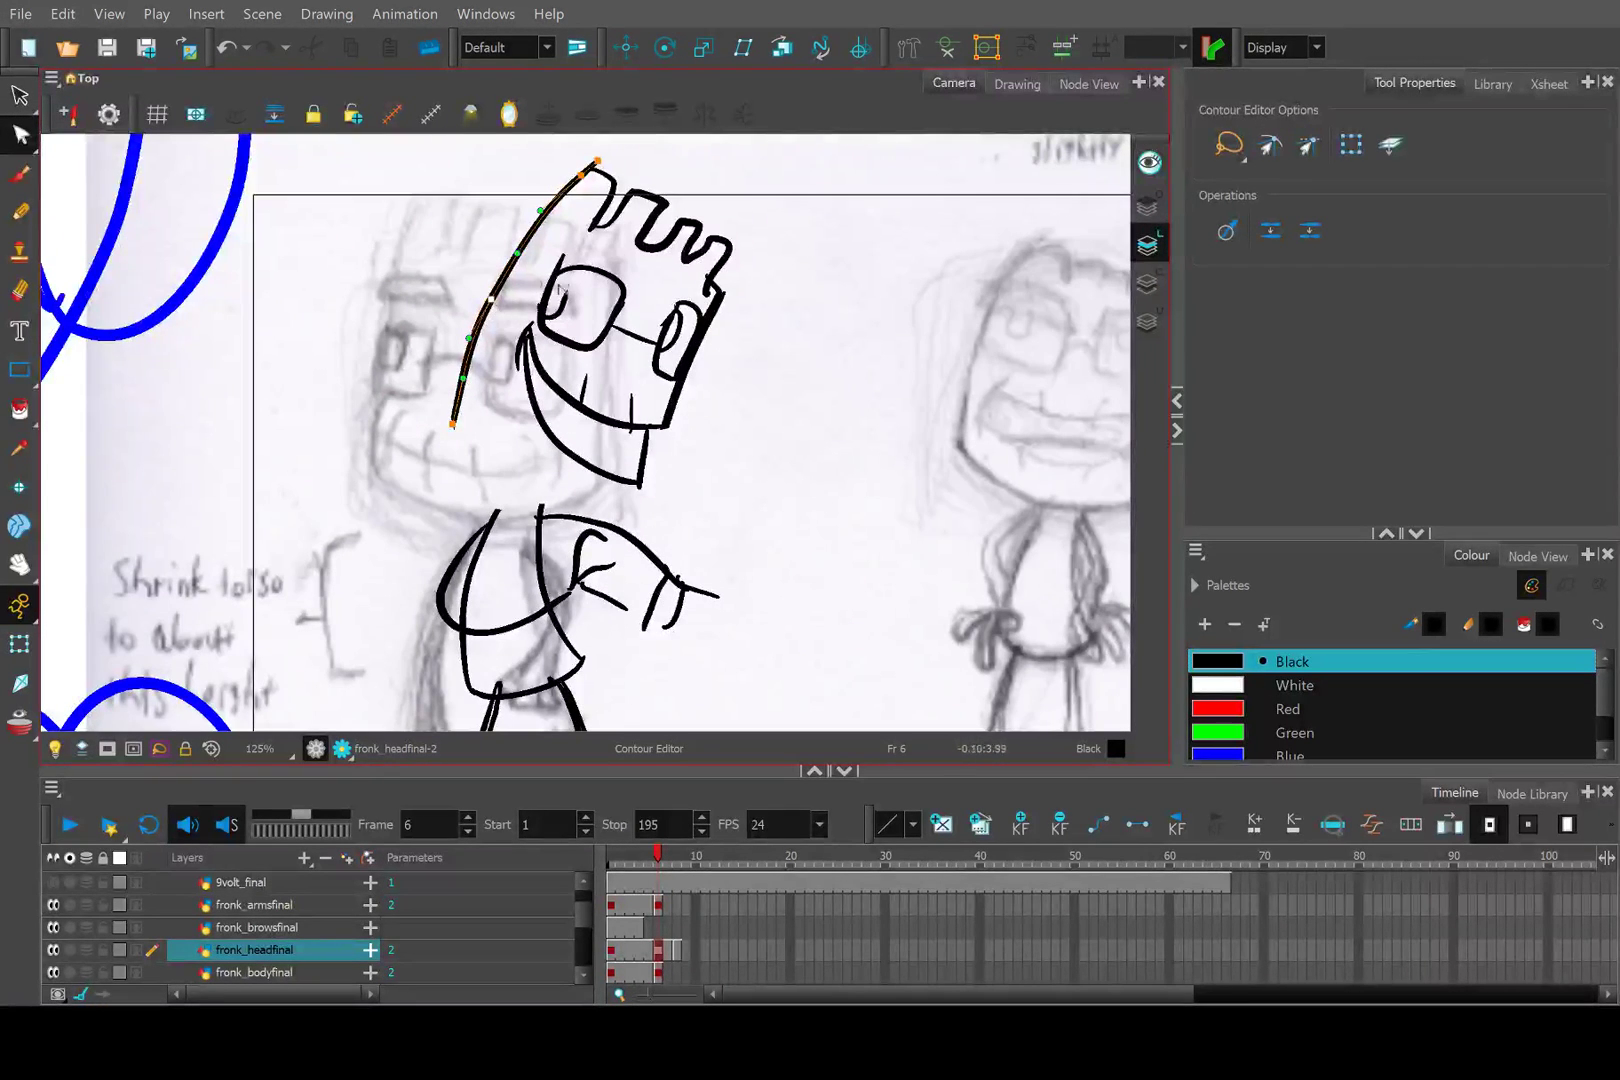
# Cut off the tip of the left outline that overshoots the first hair spike with the Cutter tool.
pyautogui.scroll(5, 492, 308)
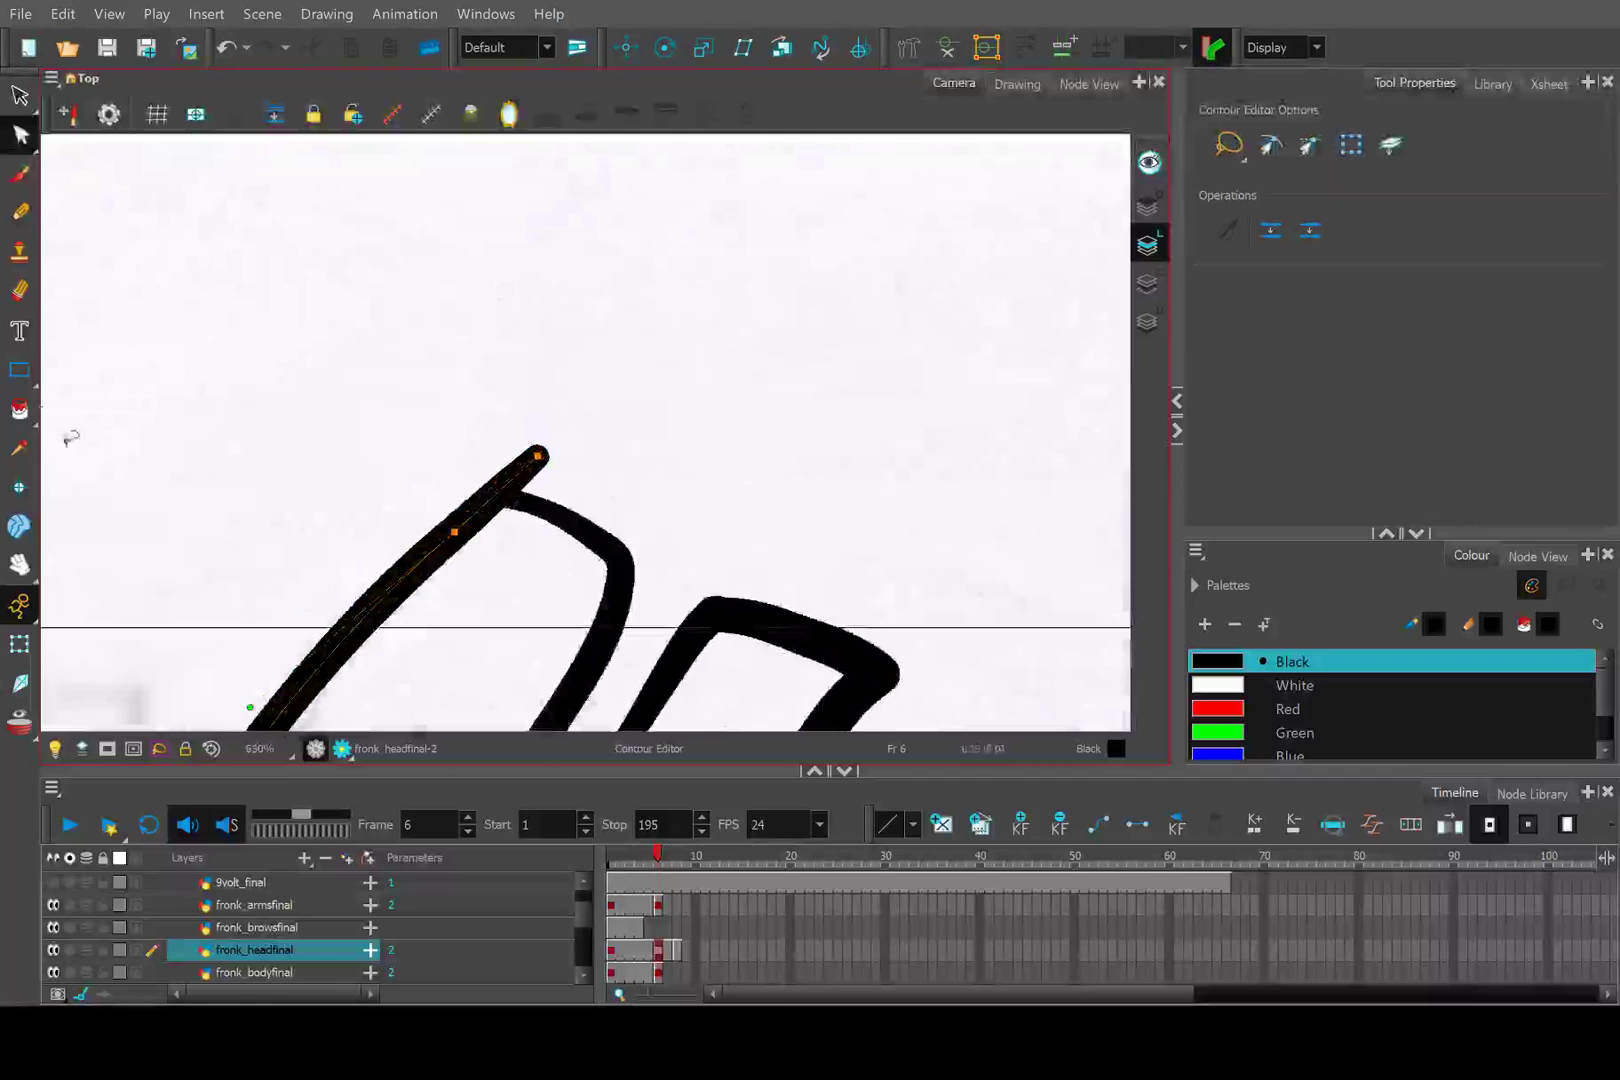
pyautogui.click(19, 290)
pyautogui.moveTo(670, 400)
pyautogui.mouseDown()
pyautogui.moveTo(527, 462)
pyautogui.moveTo(465, 455)
pyautogui.mouseUp()
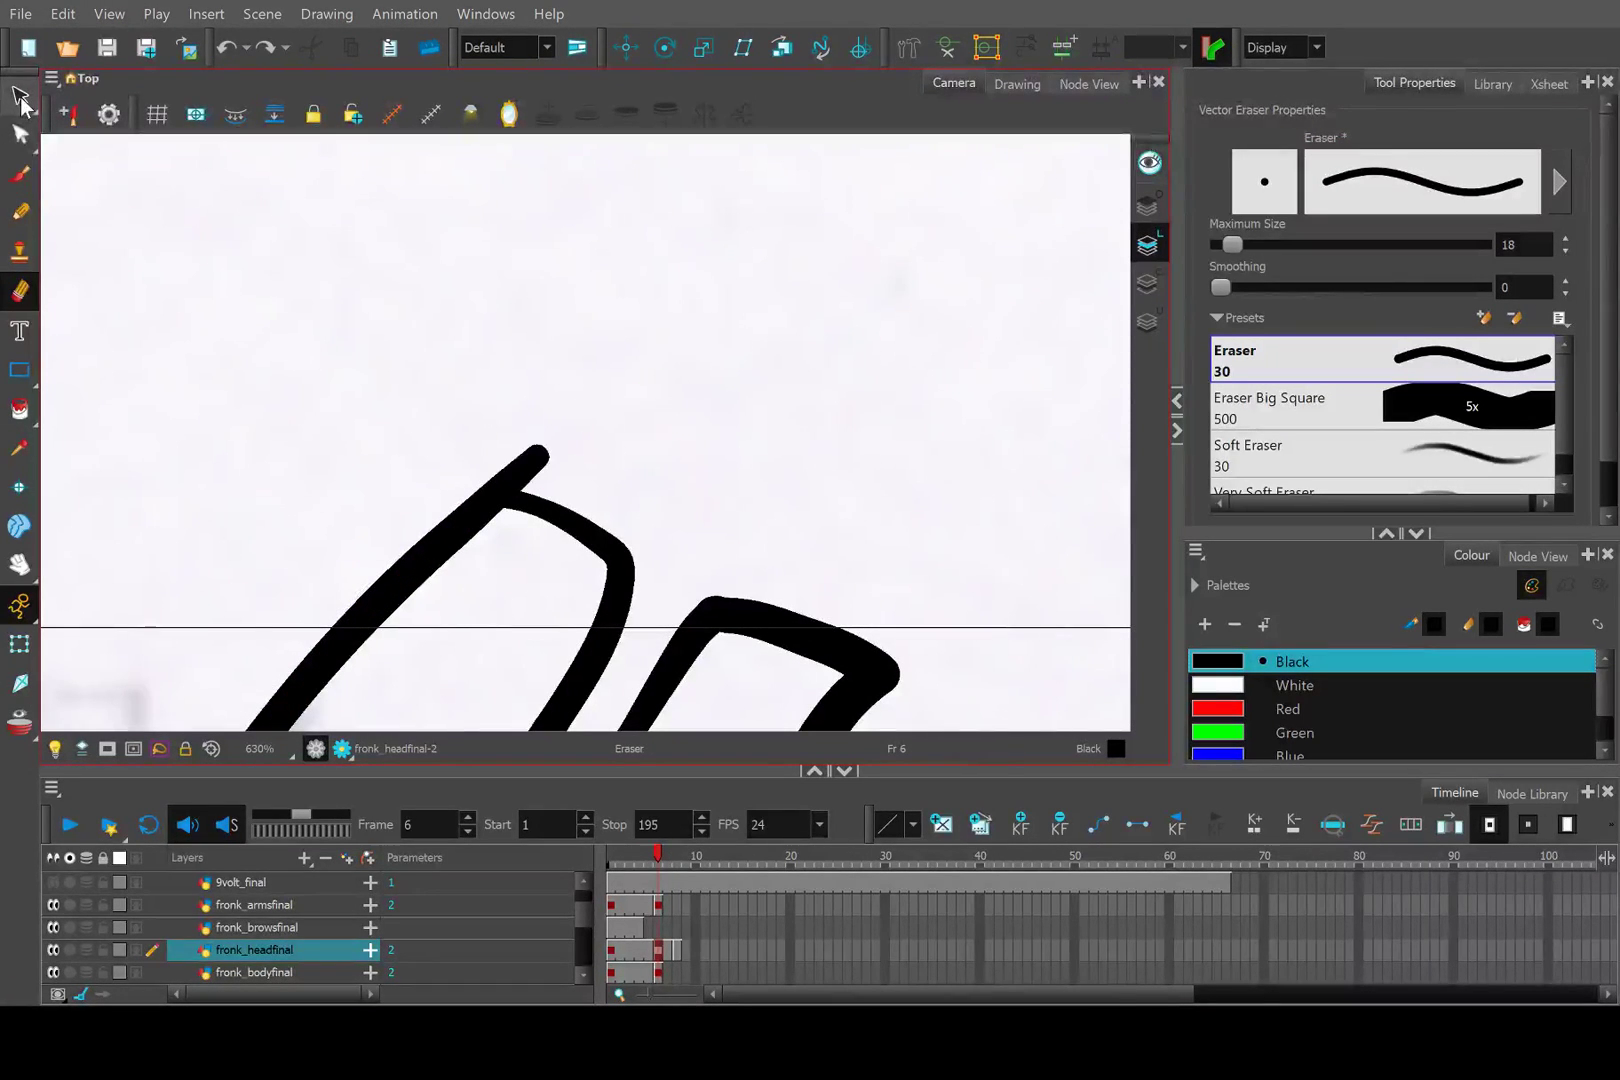
pyautogui.click(19, 94)
pyautogui.scroll(2, 530, 492)
pyautogui.moveTo(530, 492); pyautogui.dragTo(490, 545)
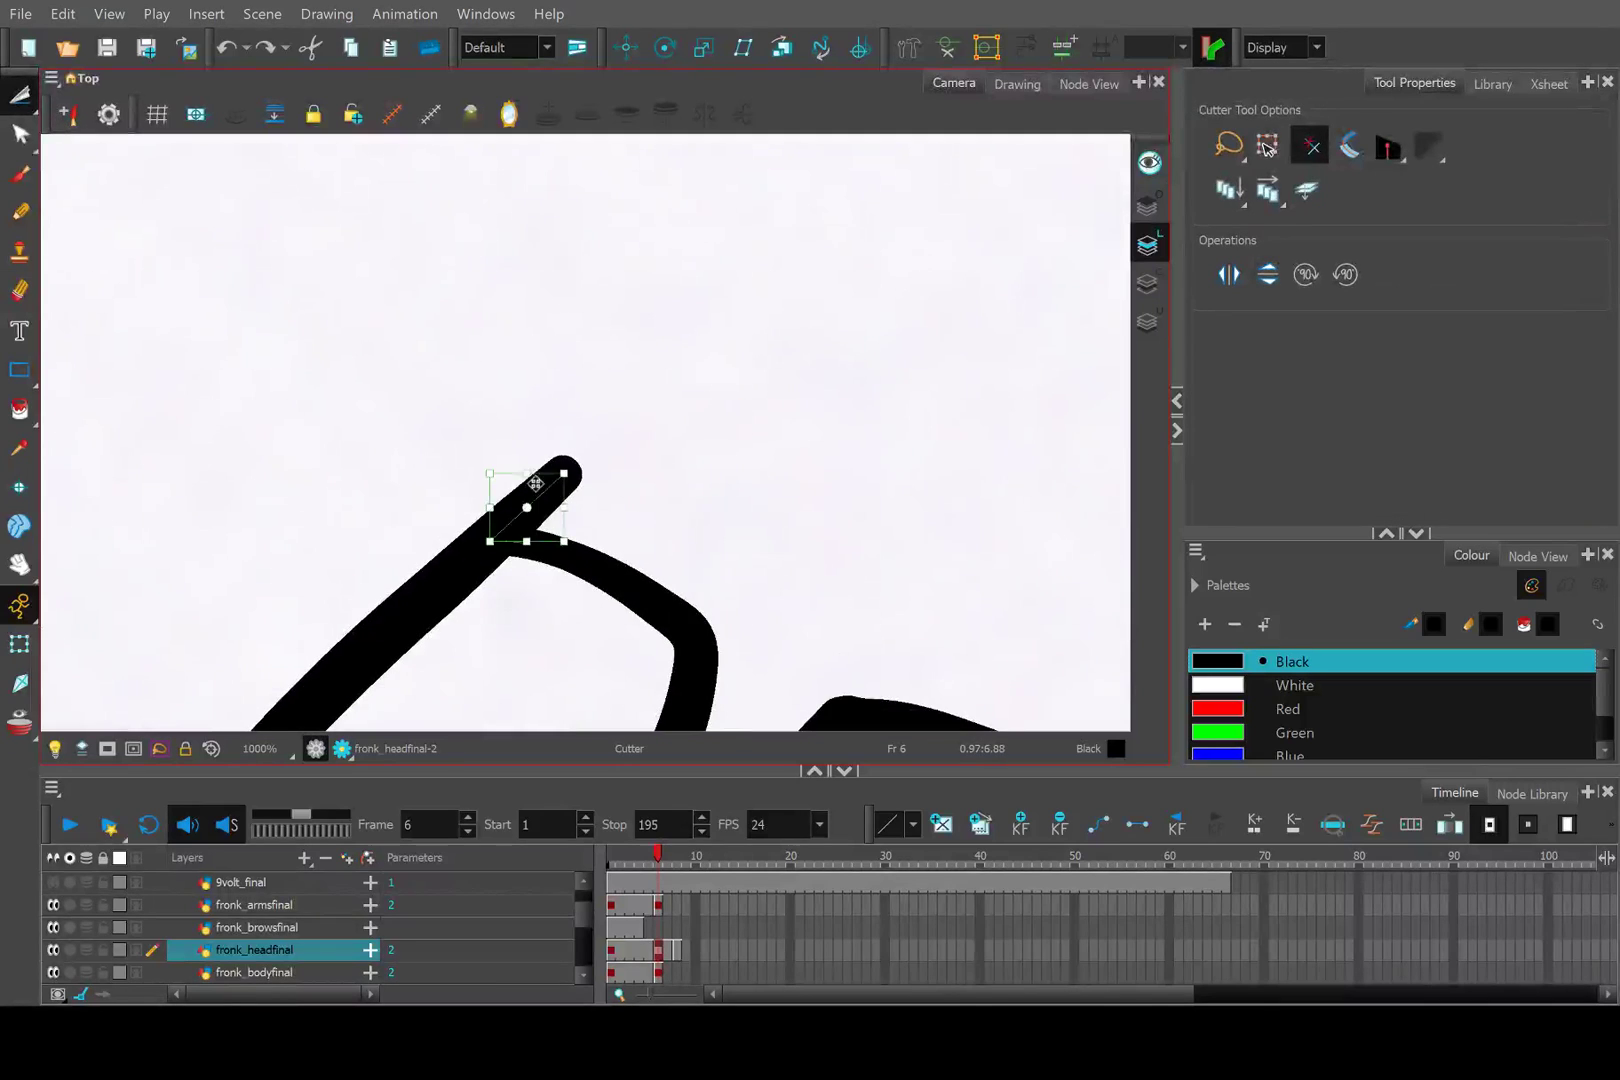
# Try to draw a new jaw line with the Pencil tool from the lower end of the head's left outline.
pyautogui.scroll(-5, 553, 452)
pyautogui.scroll(3, 548, 567)
pyautogui.scroll(3, 548, 567)
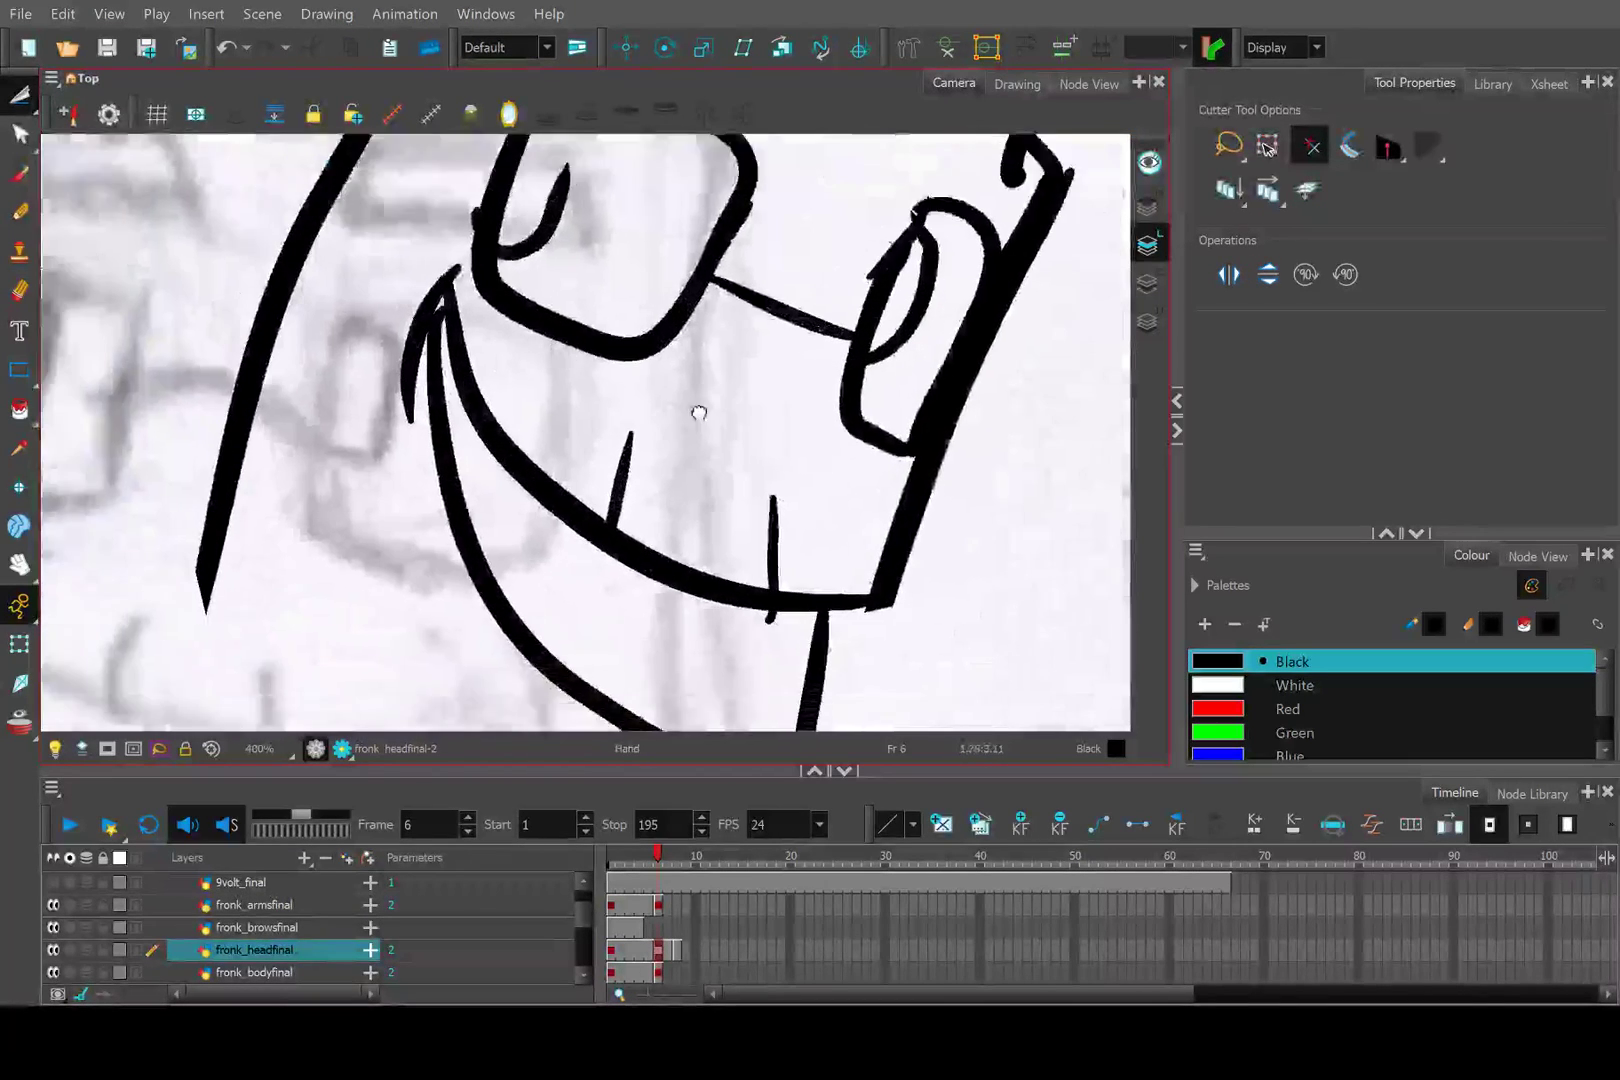
pyautogui.scroll(-2, 699, 409)
pyautogui.click(19, 212)
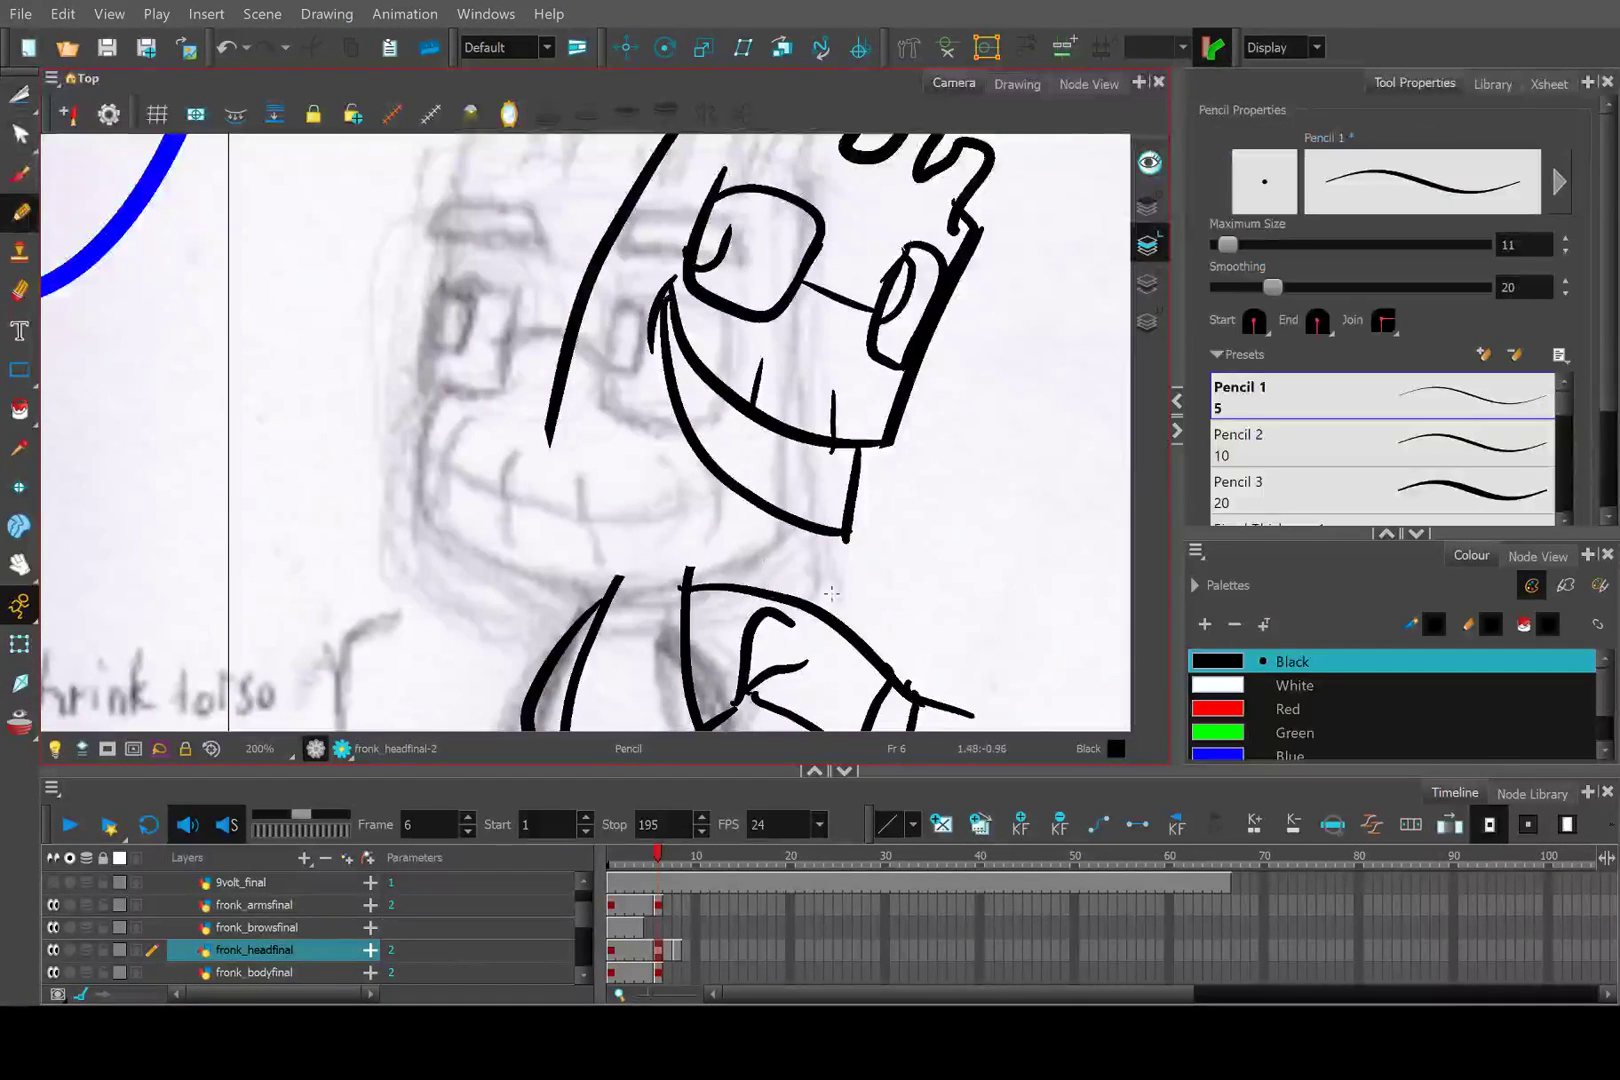
pyautogui.scroll(2, 711, 521)
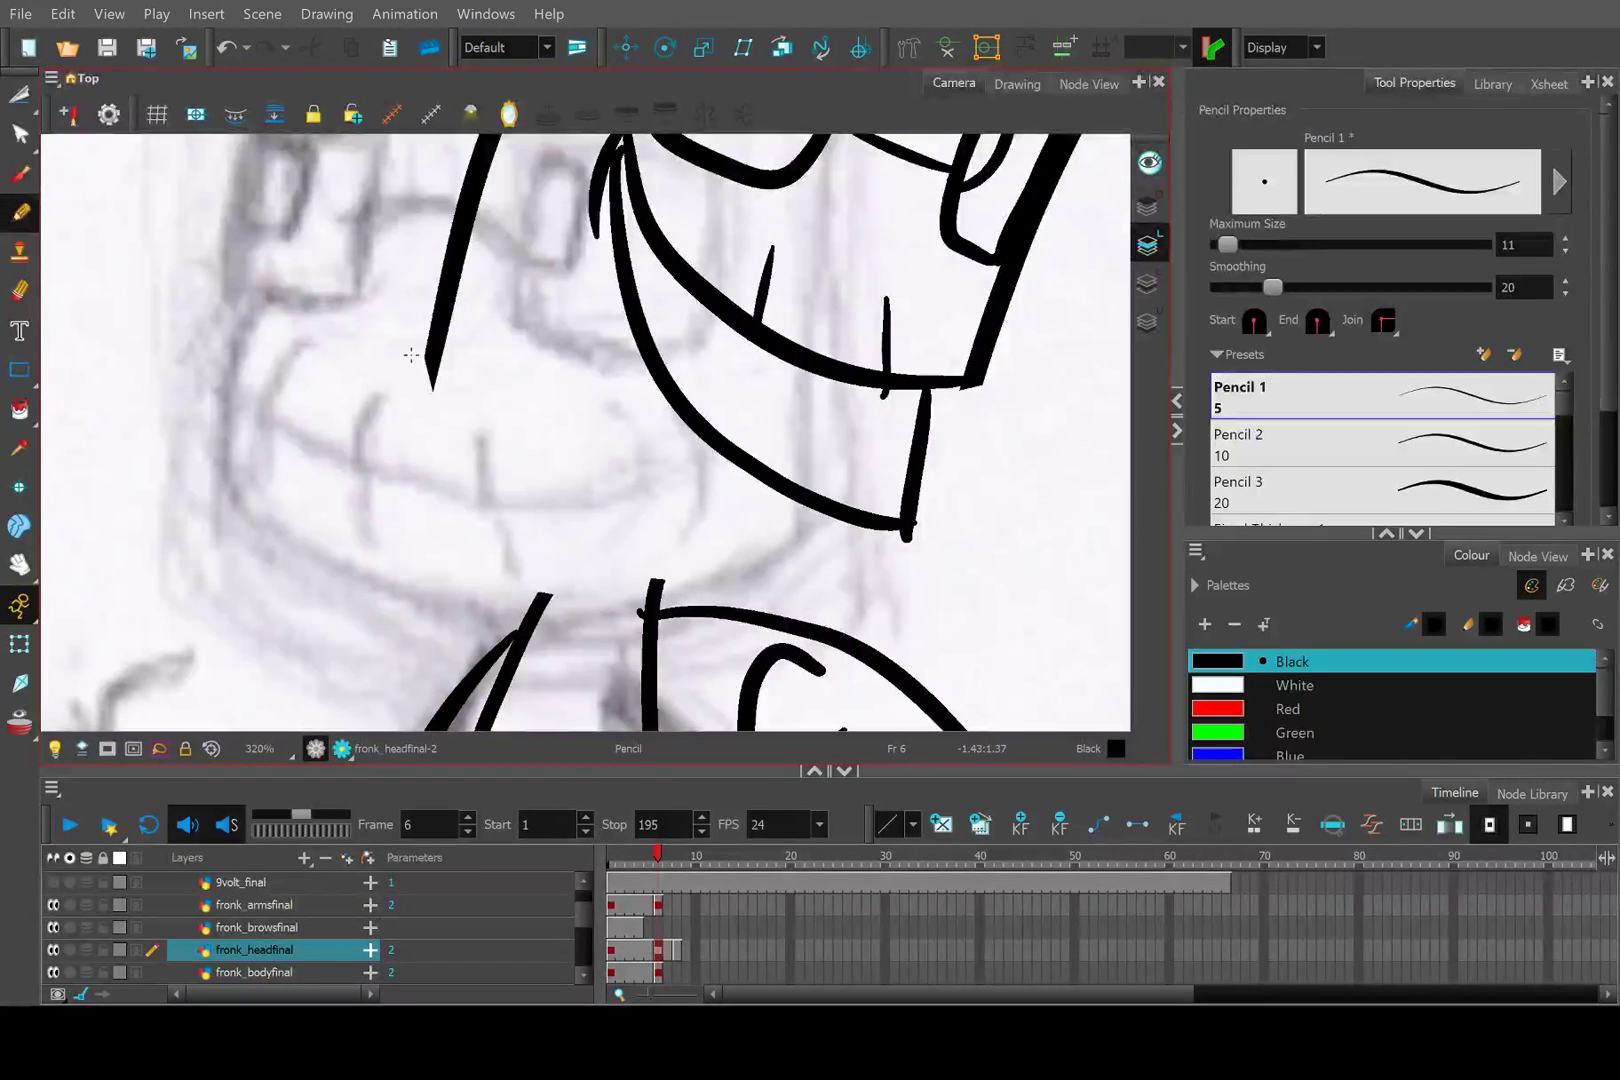
pyautogui.moveTo(440, 326)
pyautogui.mouseDown()
pyautogui.moveTo(419, 478)
pyautogui.moveTo(447, 338)
pyautogui.mouseUp()
pyautogui.hotkey('ctrl', 'z')
pyautogui.hotkey('ctrl', 'z')
pyautogui.scroll(-3, 443, 341)
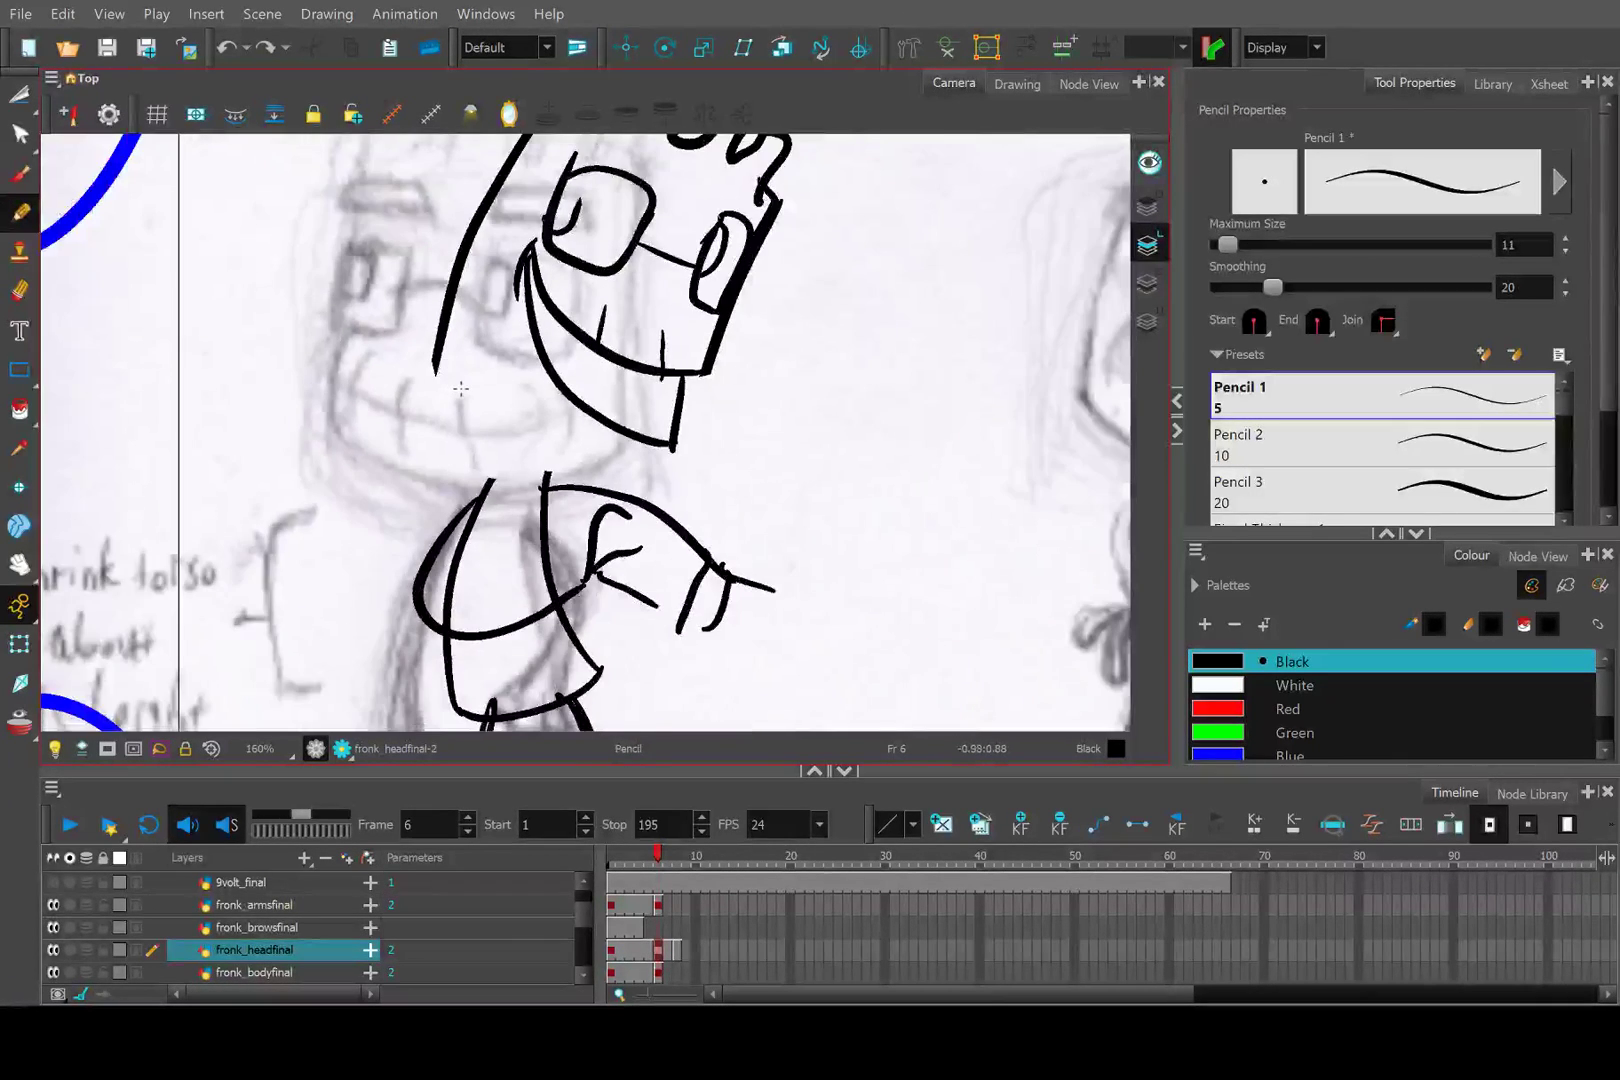
pyautogui.scroll(2, 443, 372)
pyautogui.moveTo(473, 375); pyautogui.dragTo(437, 518)
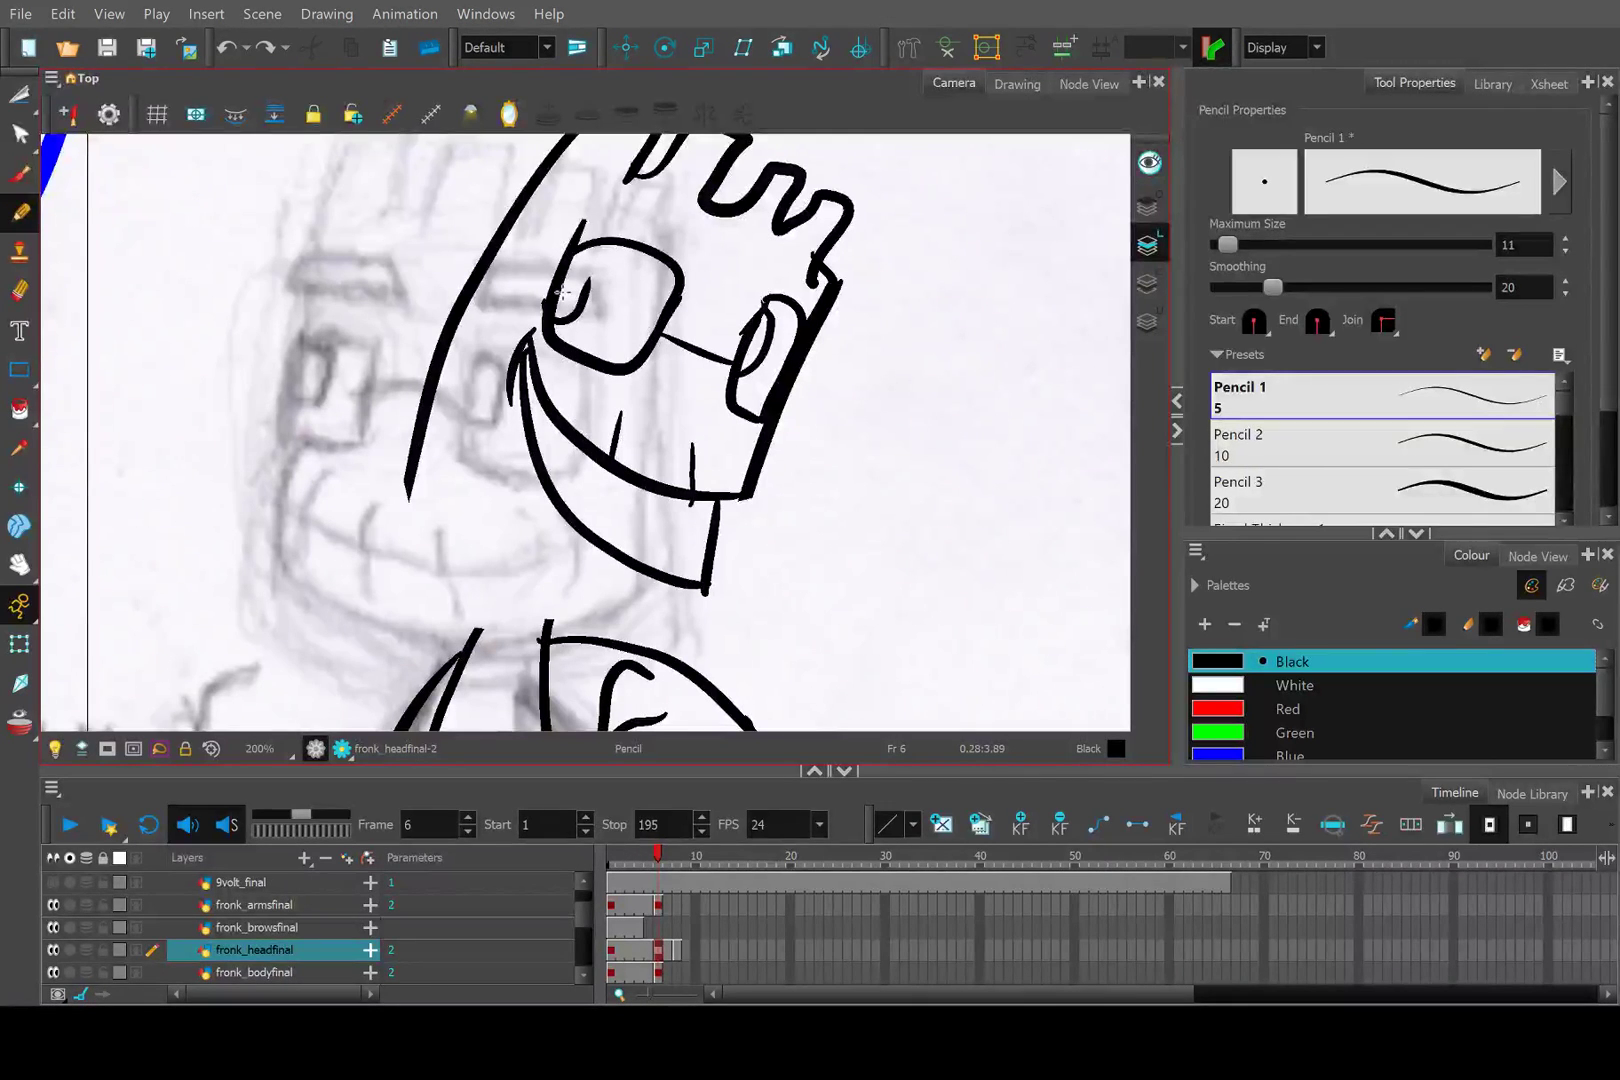
# Adjust the left head outline's lower end and middle points slightly inward with the Contour Editor to smooth its curve.
pyautogui.click(20, 133)
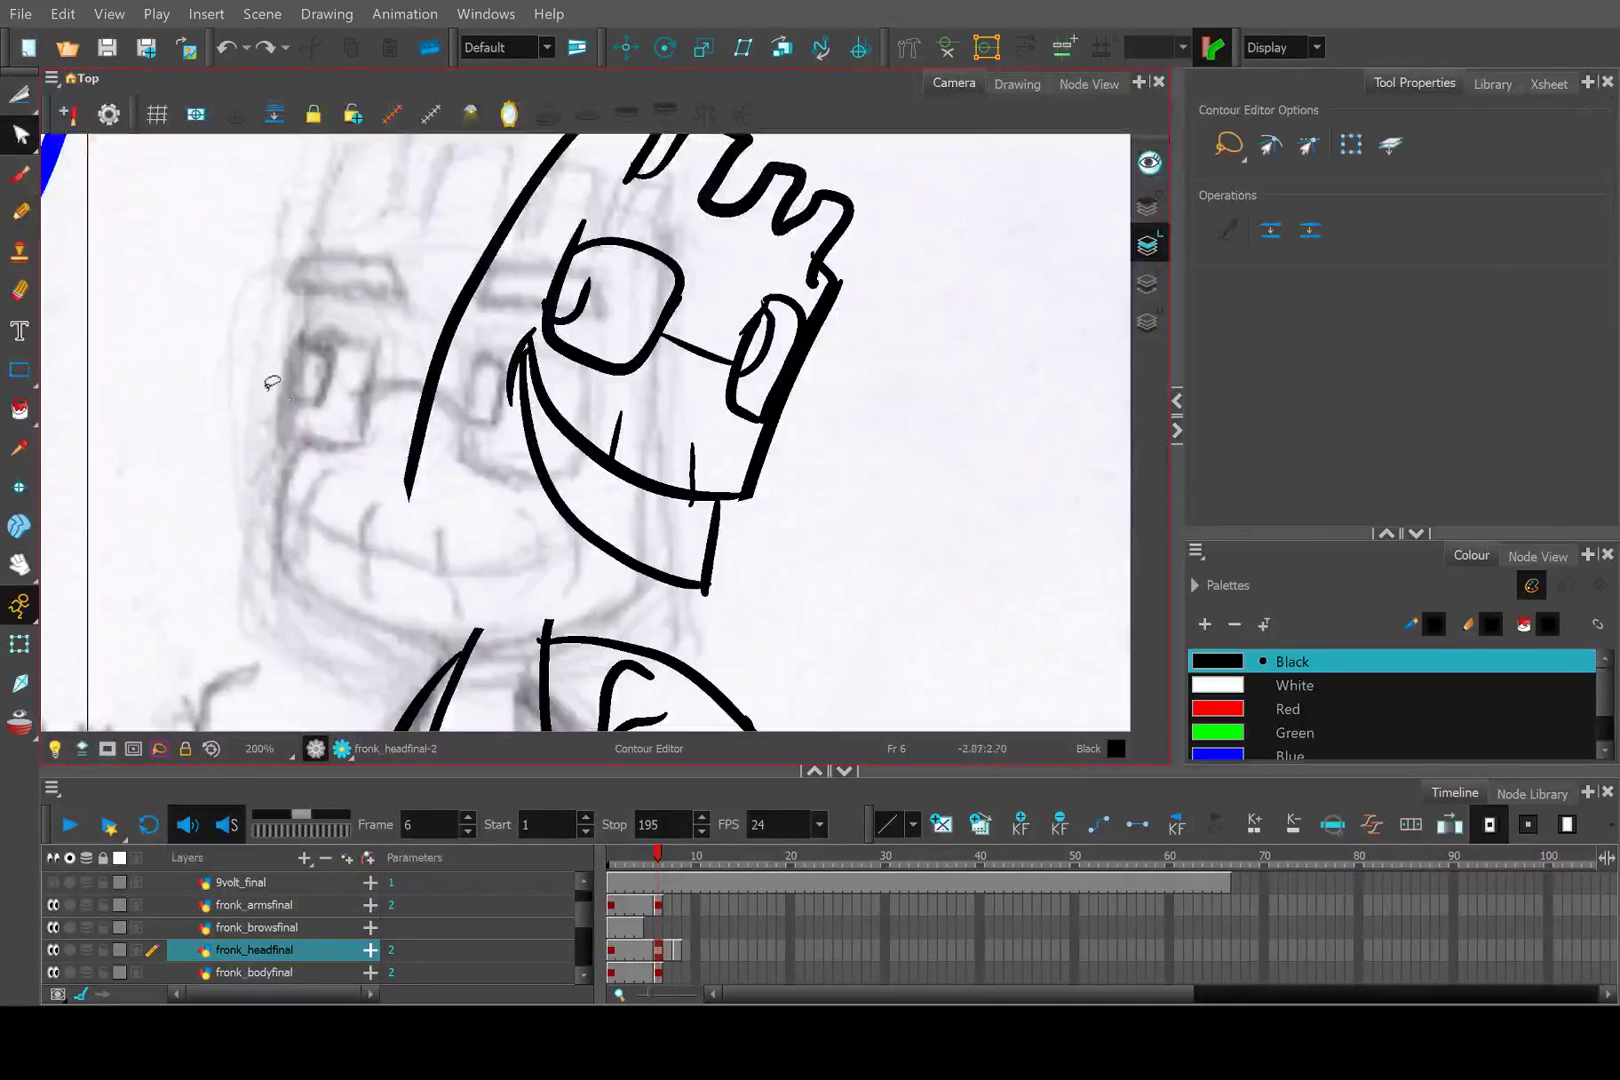
pyautogui.click(407, 496)
pyautogui.moveTo(407, 492); pyautogui.dragTo(426, 515)
pyautogui.moveTo(470, 295); pyautogui.dragTo(484, 298)
pyautogui.moveTo(449, 360); pyautogui.dragTo(460, 362)
pyautogui.click(449, 340)
pyautogui.scroll(-5, 432, 256)
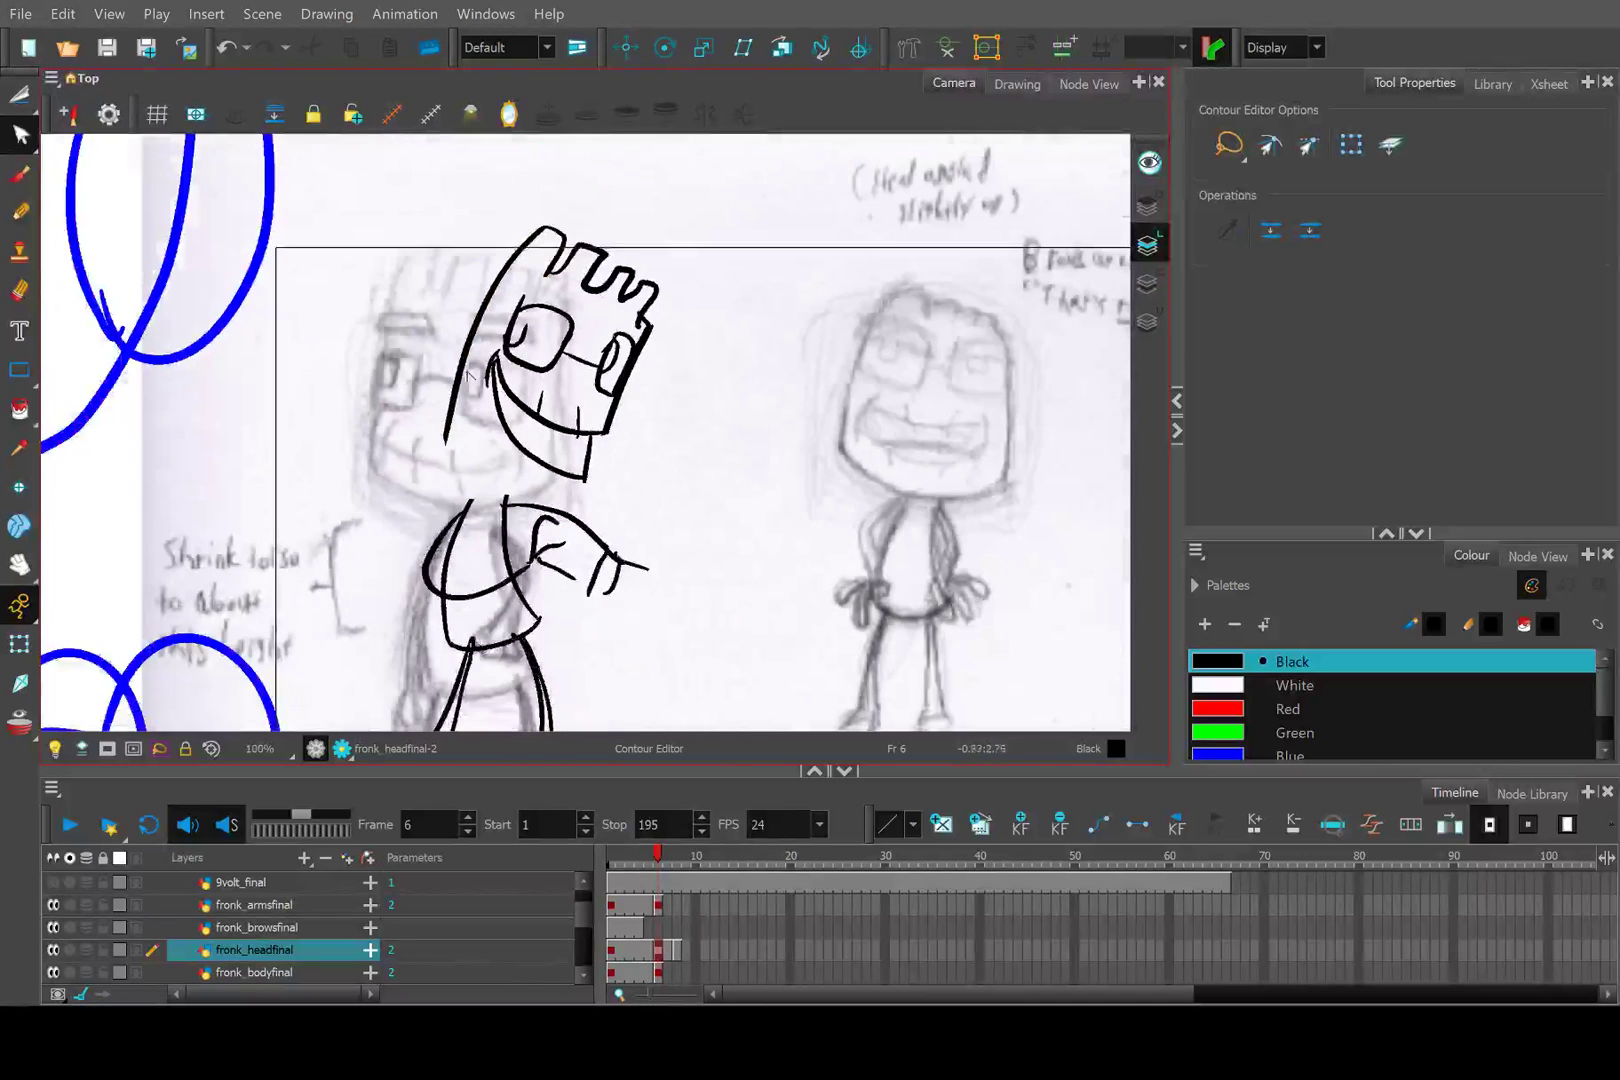
# Draw a new curved jaw line with the Pencil tool joining the left outline's lower end to the chin below the mouth.
pyautogui.scroll(6, 463, 430)
pyautogui.click(19, 211)
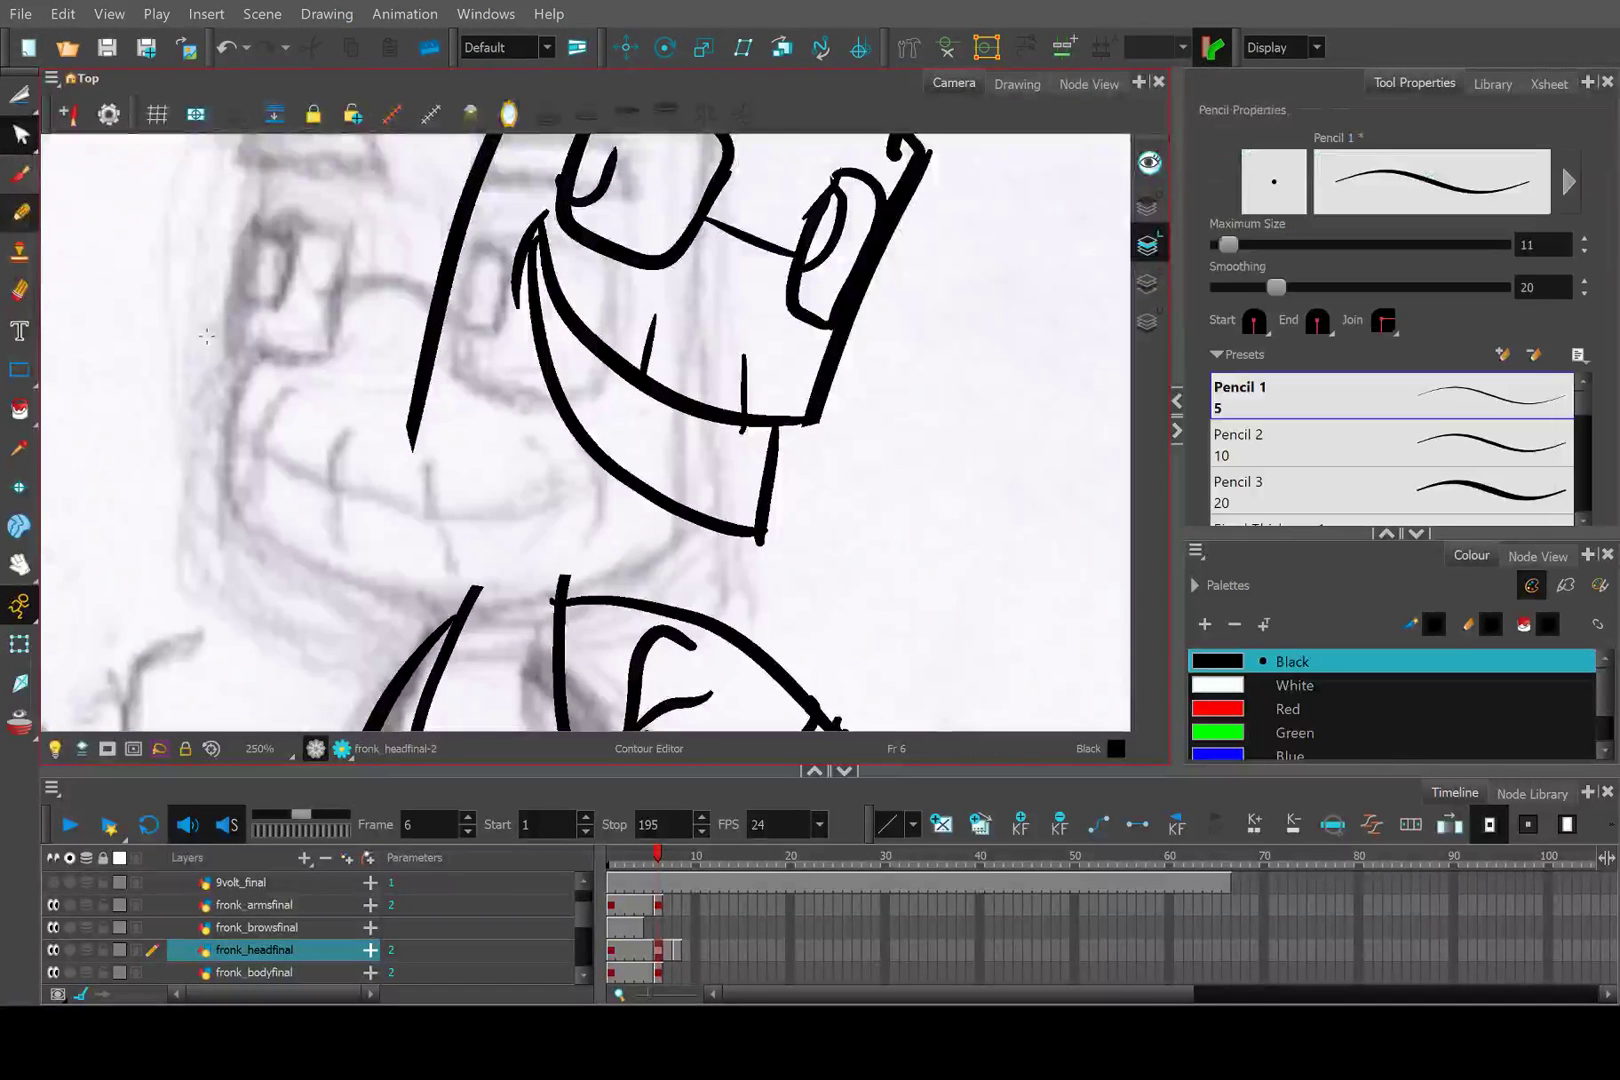
pyautogui.scroll(2, 603, 489)
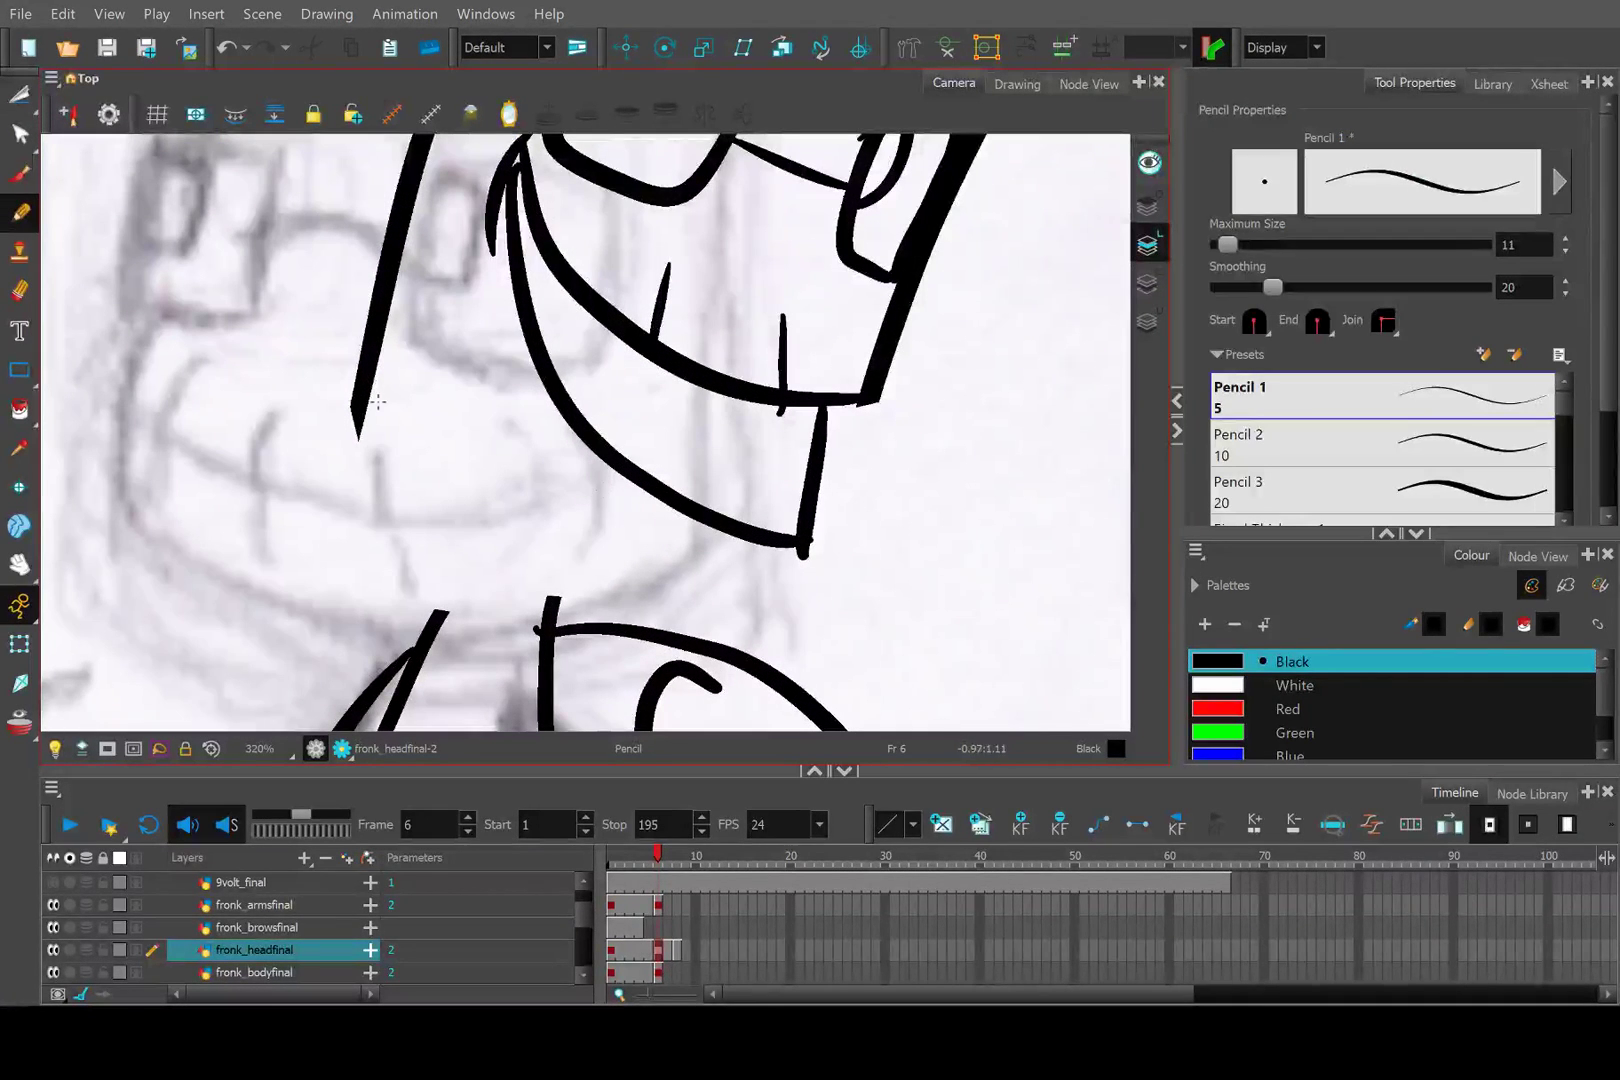
pyautogui.moveTo(362, 405)
pyautogui.mouseDown()
pyautogui.moveTo(406, 477)
pyautogui.moveTo(654, 580)
pyautogui.moveTo(805, 548)
pyautogui.mouseUp()
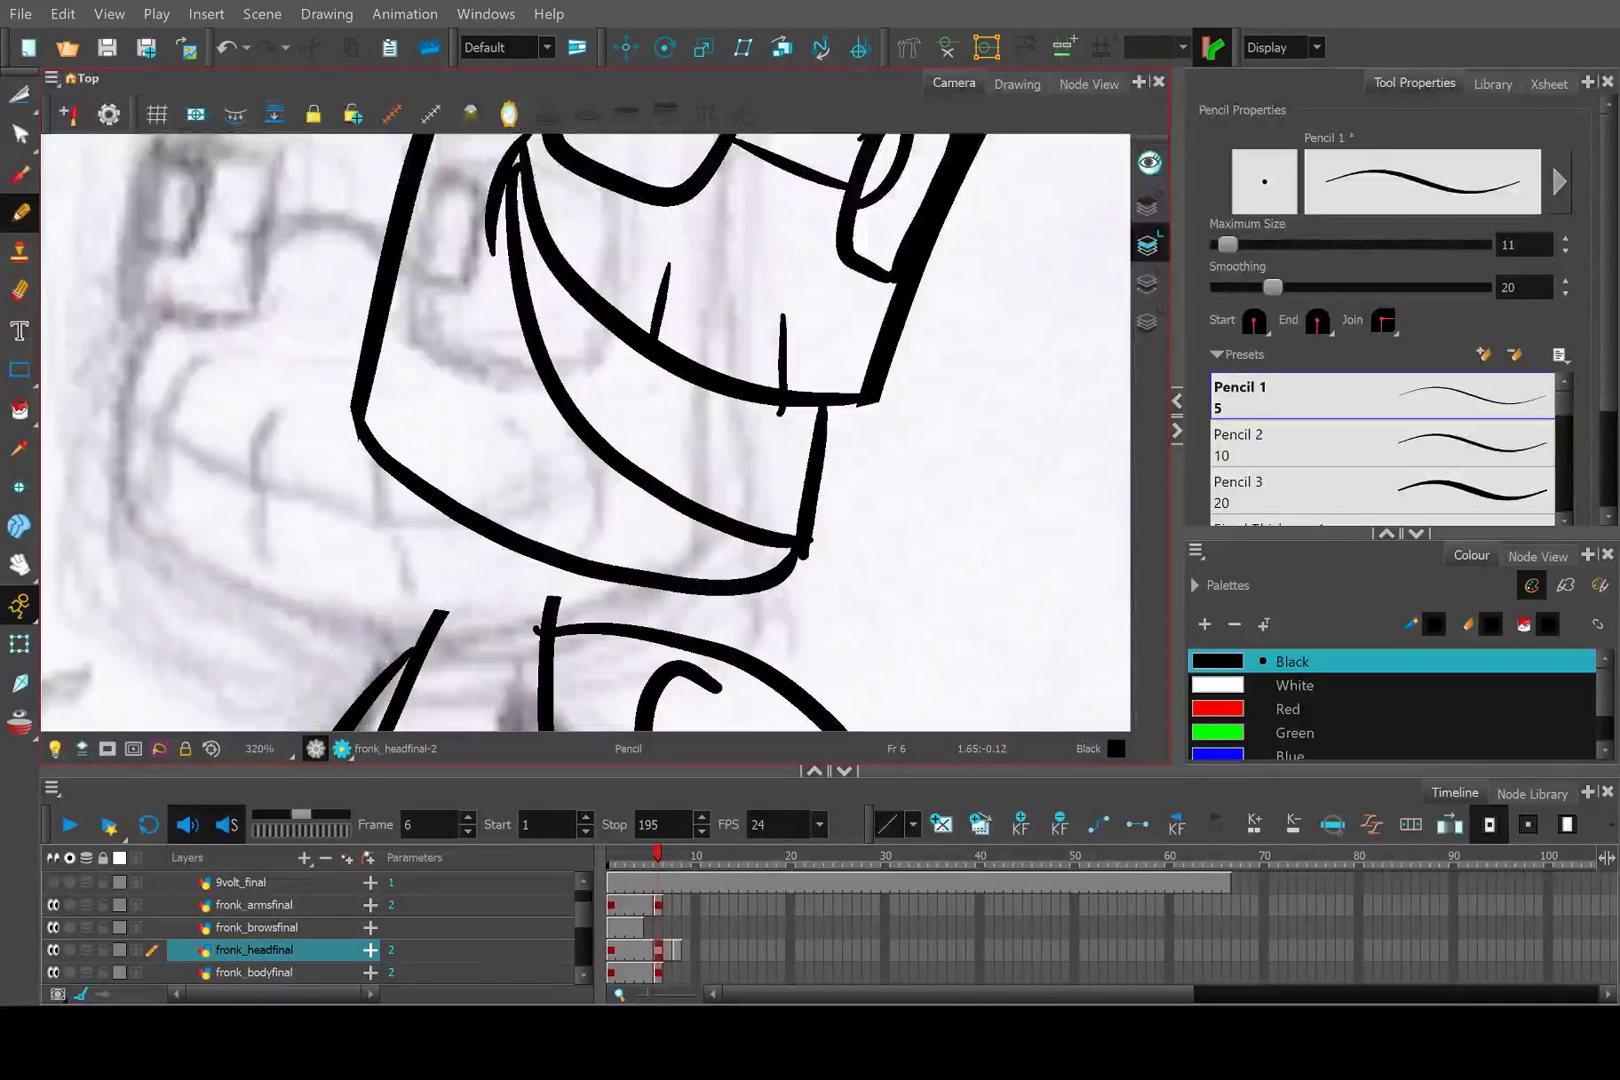
pyautogui.hotkey('ctrl', 'z')
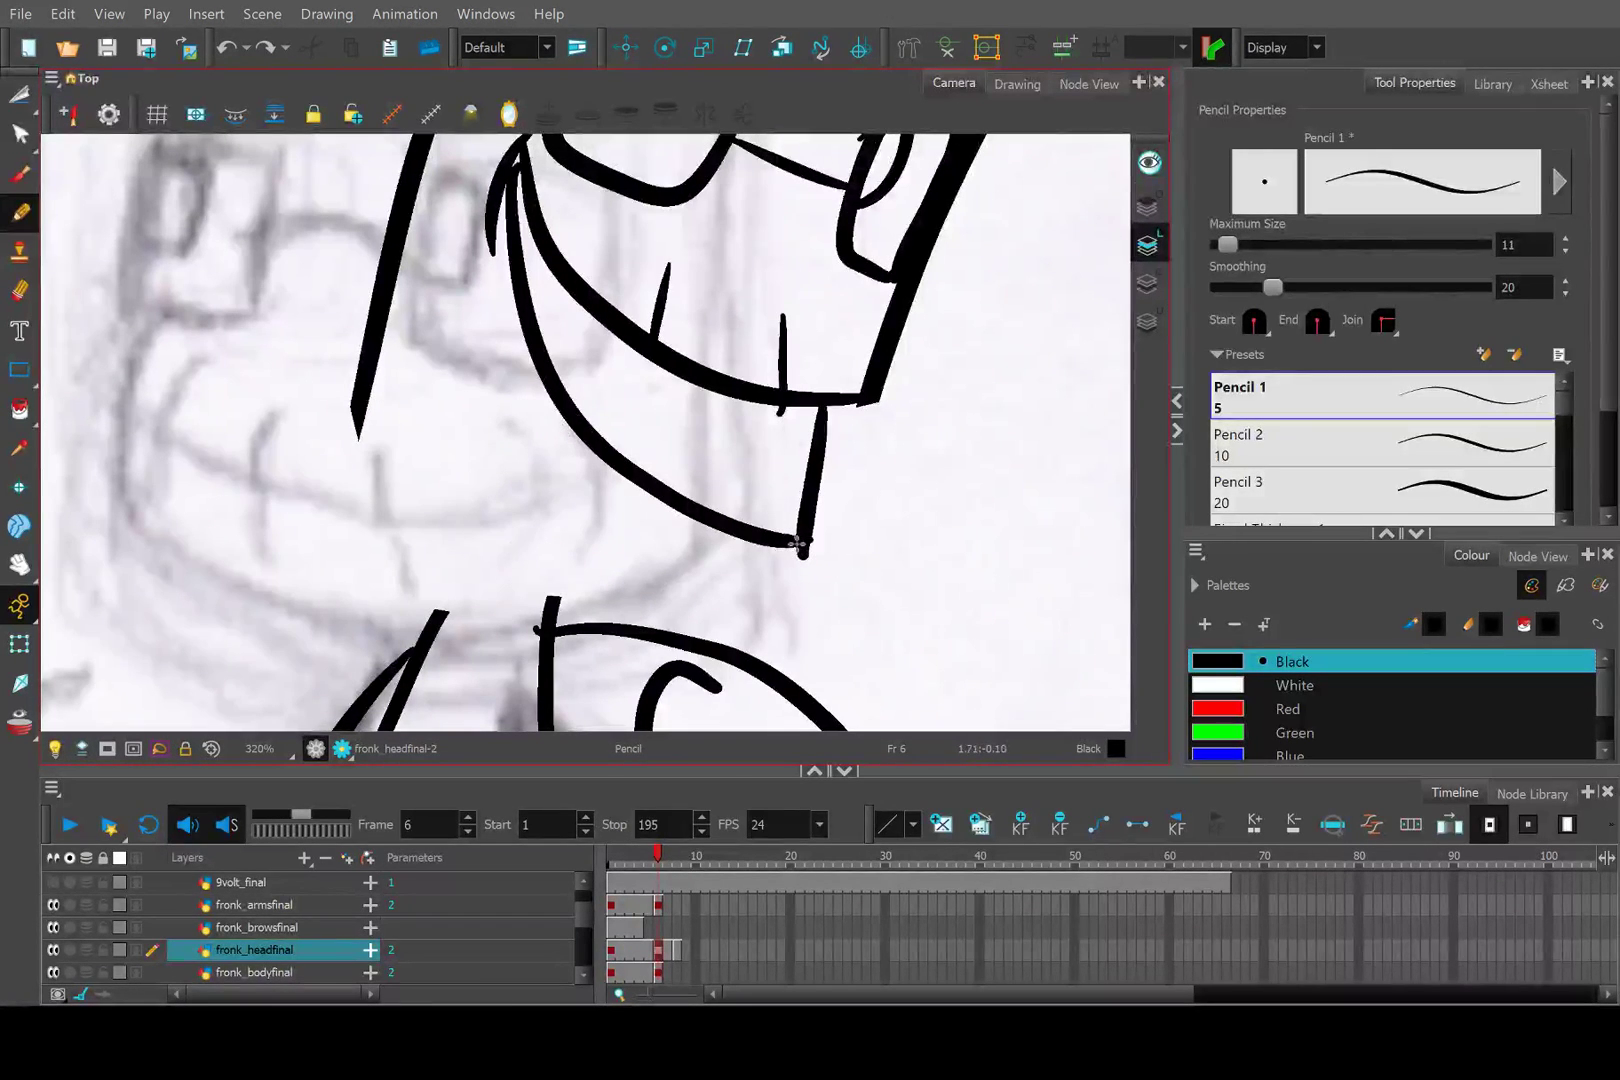
pyautogui.moveTo(804, 540)
pyautogui.mouseDown()
pyautogui.moveTo(745, 606)
pyautogui.moveTo(587, 595)
pyautogui.moveTo(447, 554)
pyautogui.moveTo(362, 508)
pyautogui.moveTo(358, 407)
pyautogui.moveTo(498, 563)
pyautogui.moveTo(679, 606)
pyautogui.moveTo(775, 596)
pyautogui.moveTo(800, 548)
pyautogui.moveTo(670, 616)
pyautogui.moveTo(697, 498)
pyautogui.moveTo(653, 464)
pyautogui.mouseUp()
pyautogui.hotkey('ctrl', 'z')
pyautogui.scroll(-2, 754, 483)
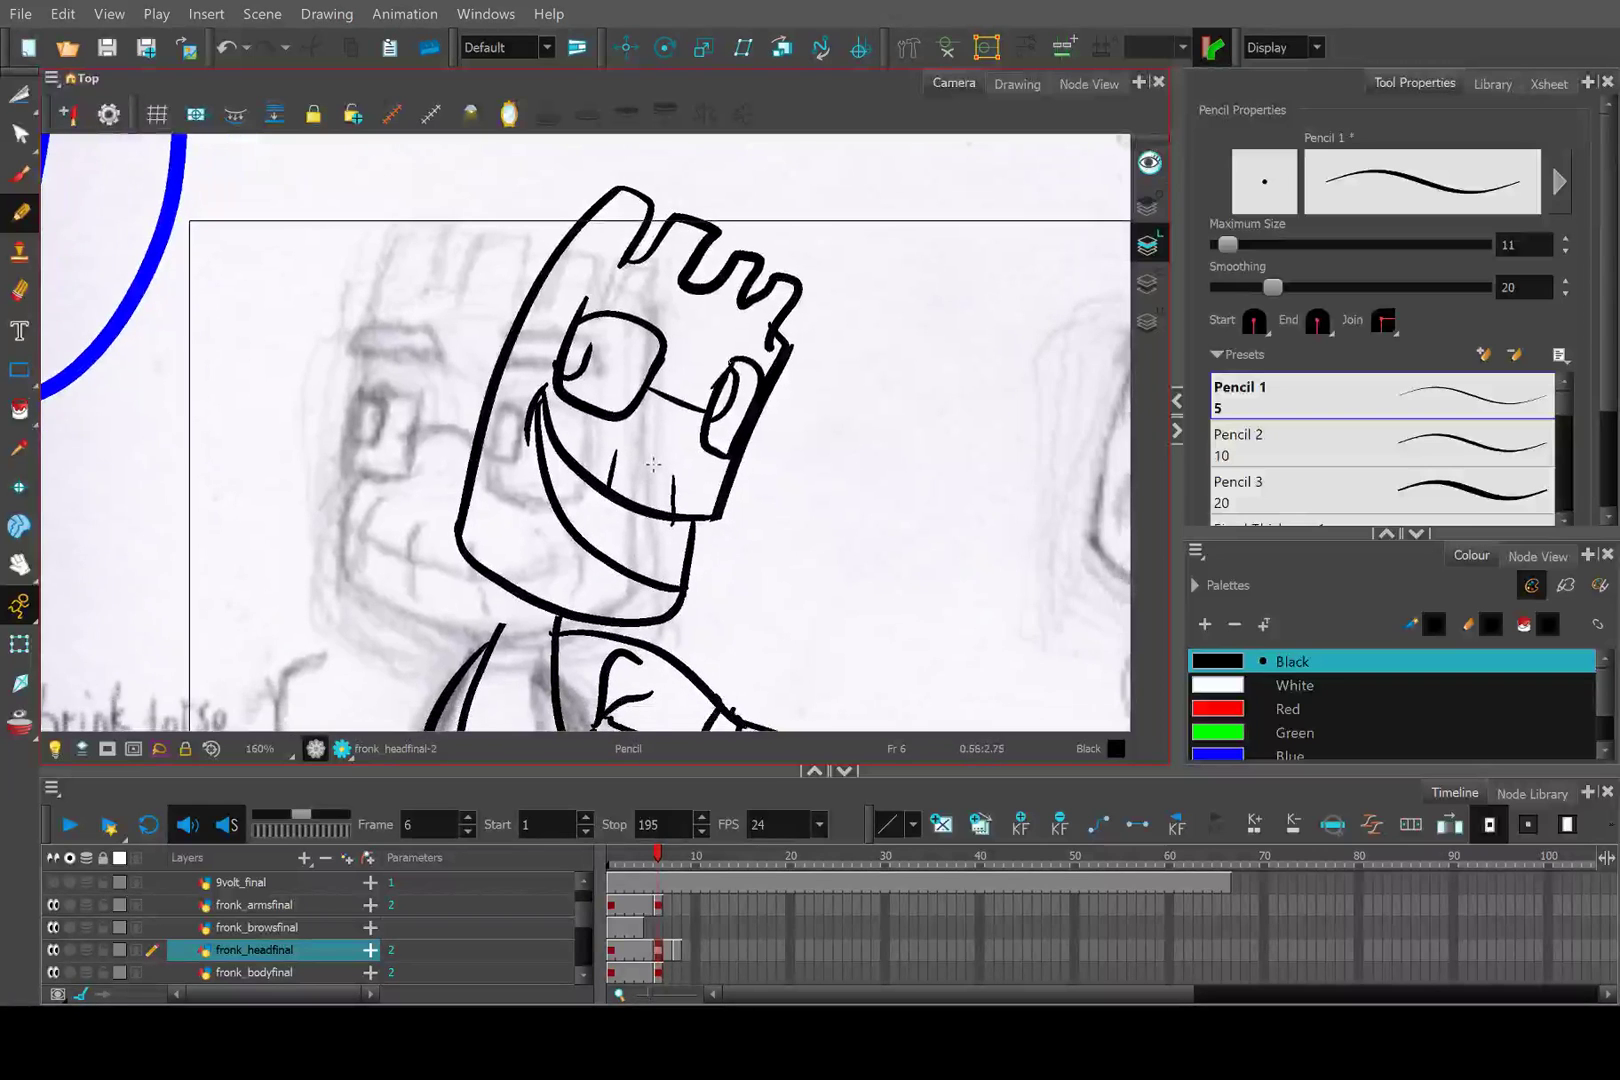
# Erase both glasses lenses, the eyes inside them and the bridge line from the head with the Eraser tool.
pyautogui.scroll(2, 793, 412)
pyautogui.click(19, 290)
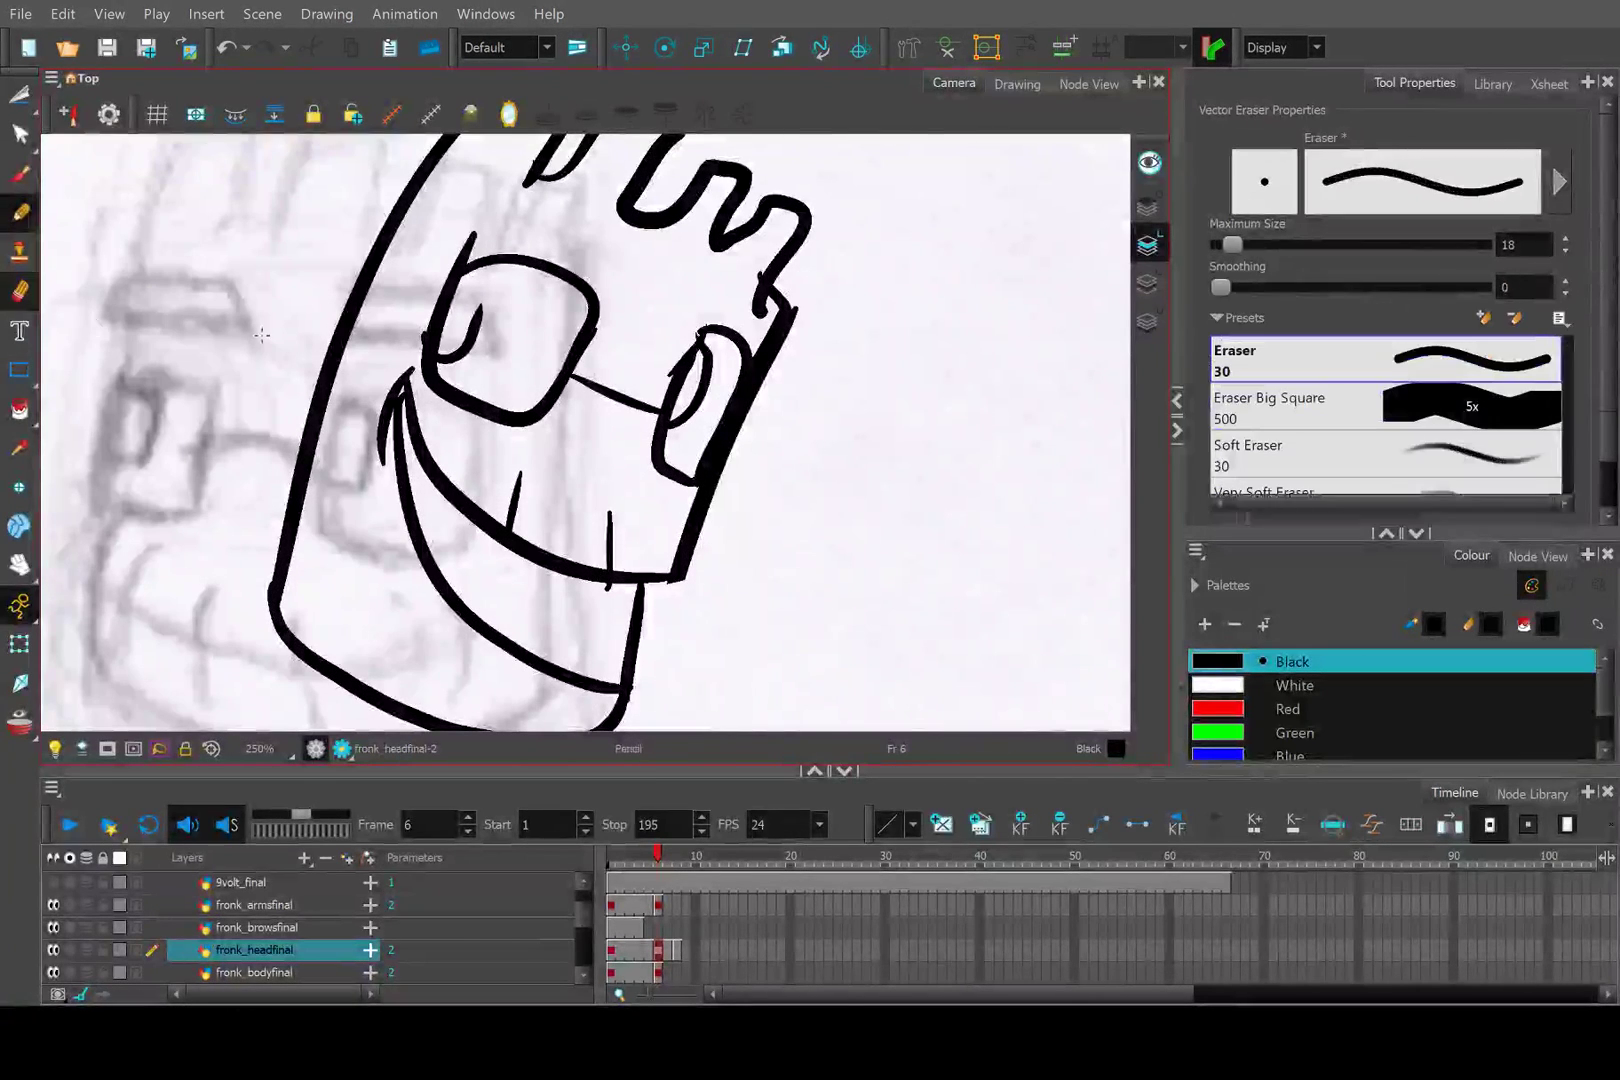
pyautogui.moveTo(630, 272); pyautogui.dragTo(548, 393)
pyautogui.scroll(3, 606, 275)
pyautogui.moveTo(606, 320)
pyautogui.mouseDown()
pyautogui.moveTo(434, 256)
pyautogui.moveTo(305, 246)
pyautogui.moveTo(300, 195)
pyautogui.moveTo(320, 210)
pyautogui.moveTo(255, 414)
pyautogui.mouseUp()
pyautogui.moveTo(348, 315)
pyautogui.mouseDown()
pyautogui.moveTo(336, 396)
pyautogui.moveTo(249, 441)
pyautogui.moveTo(252, 488)
pyautogui.moveTo(286, 517)
pyautogui.moveTo(442, 562)
pyautogui.moveTo(307, 532)
pyautogui.moveTo(432, 578)
pyautogui.moveTo(455, 539)
pyautogui.mouseUp()
pyautogui.scroll(-3, 455, 539)
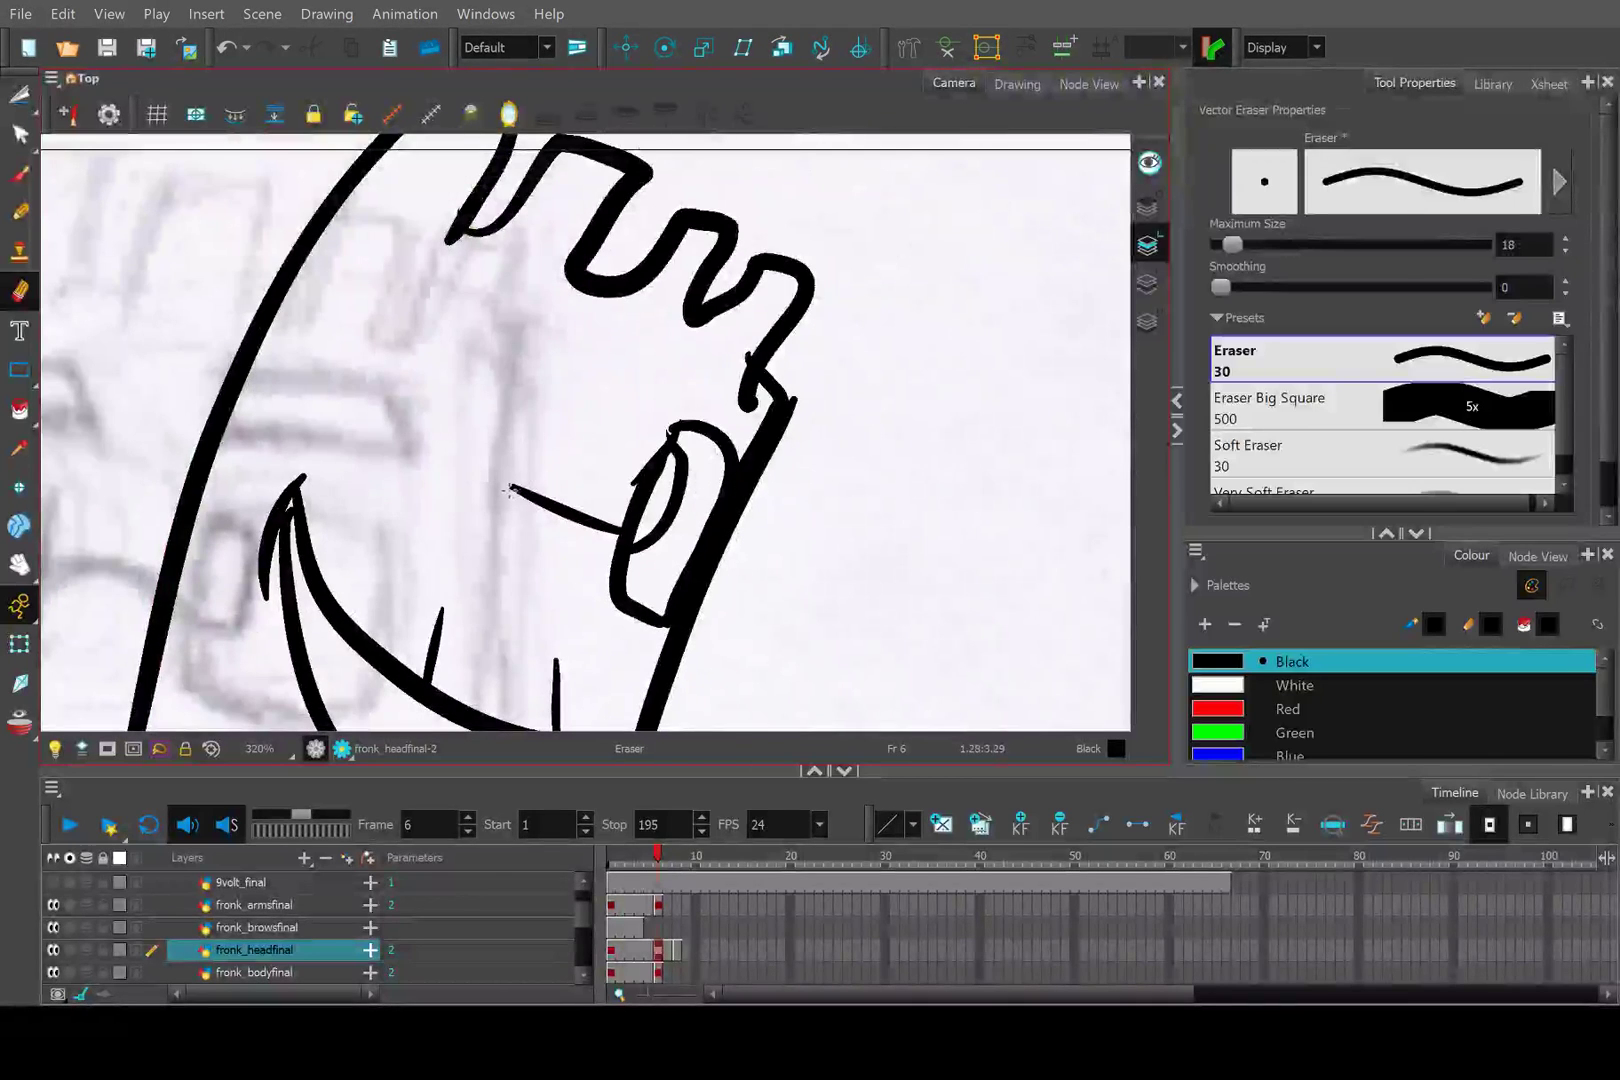
pyautogui.moveTo(502, 477)
pyautogui.mouseDown()
pyautogui.moveTo(652, 537)
pyautogui.moveTo(676, 475)
pyautogui.moveTo(666, 426)
pyautogui.moveTo(623, 533)
pyautogui.moveTo(688, 424)
pyautogui.moveTo(723, 437)
pyautogui.moveTo(721, 472)
pyautogui.moveTo(619, 553)
pyautogui.moveTo(611, 587)
pyautogui.moveTo(643, 621)
pyautogui.moveTo(712, 463)
pyautogui.moveTo(745, 438)
pyautogui.mouseUp()
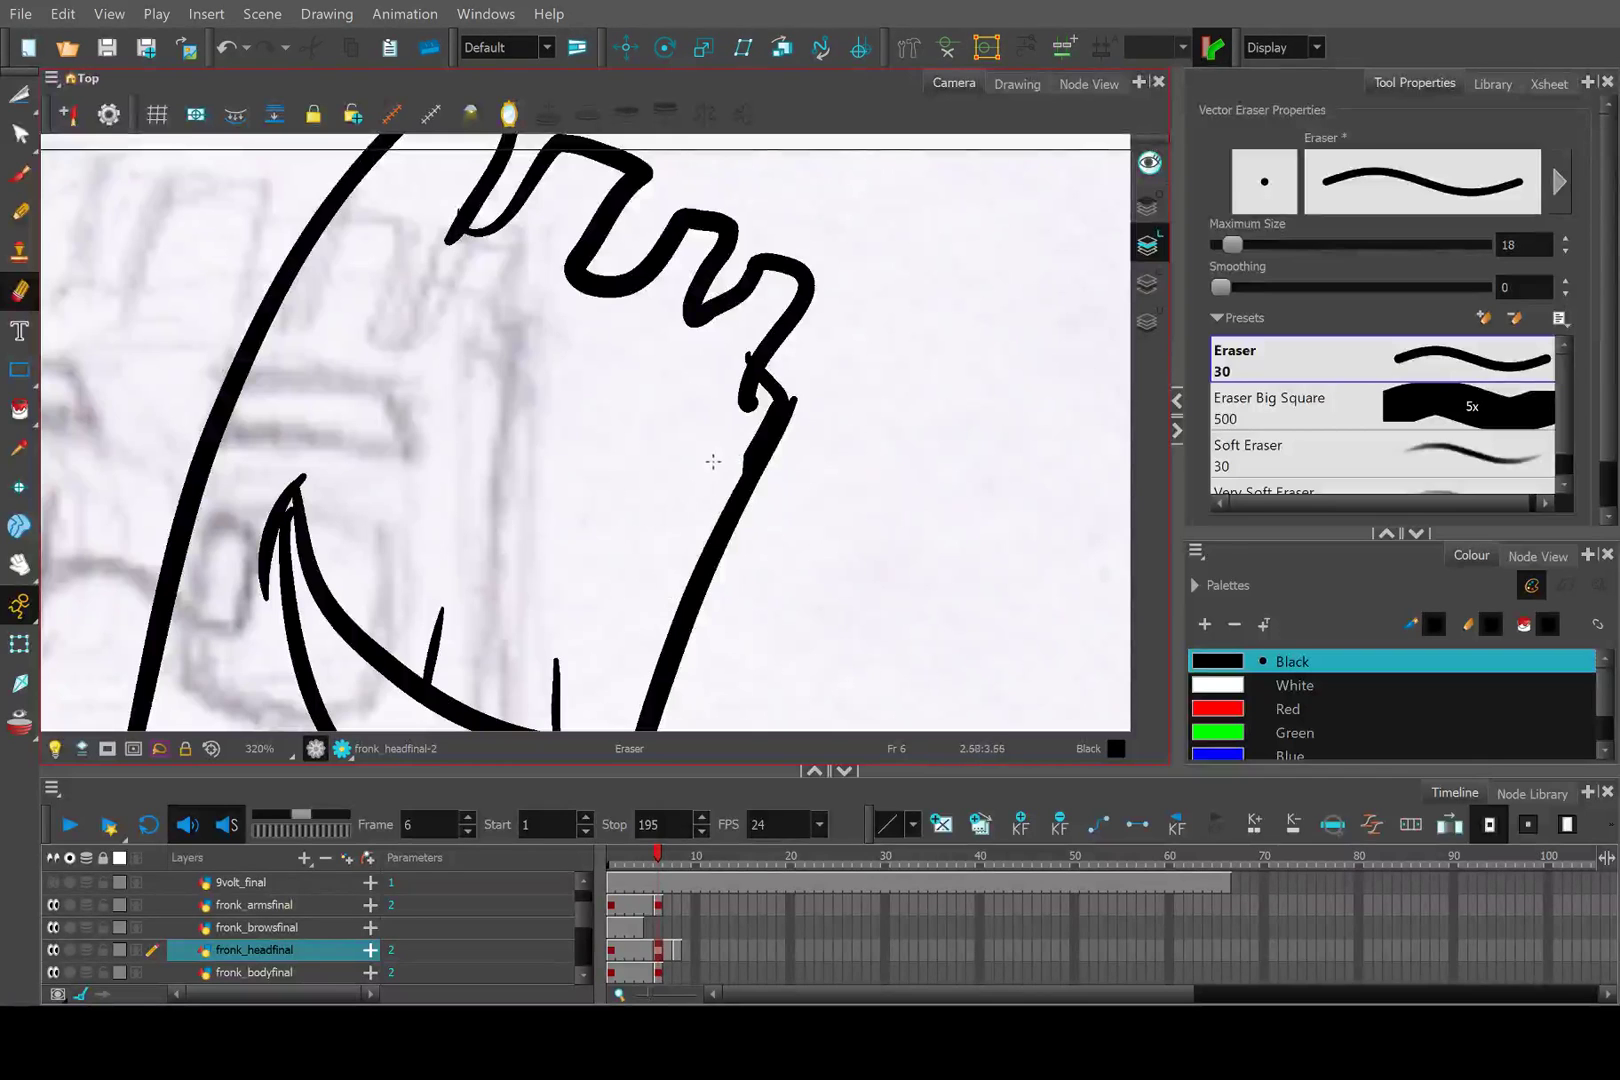
pyautogui.scroll(-2, 728, 361)
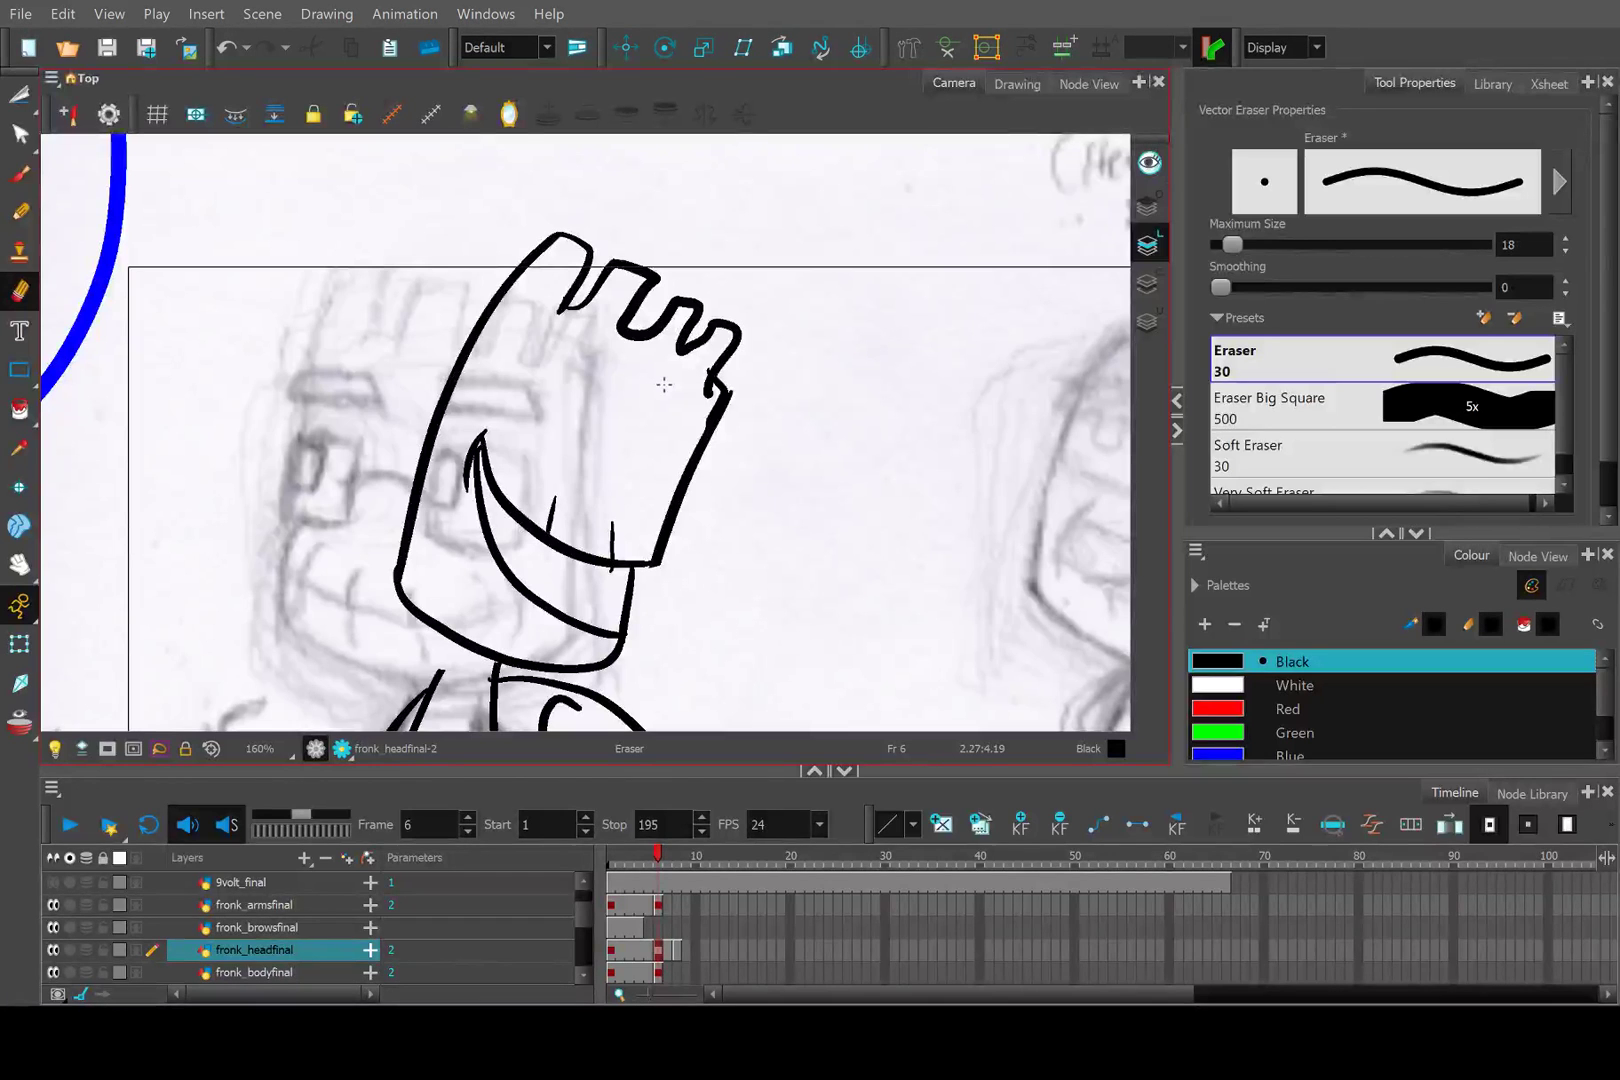
pyautogui.scroll(5, 659, 395)
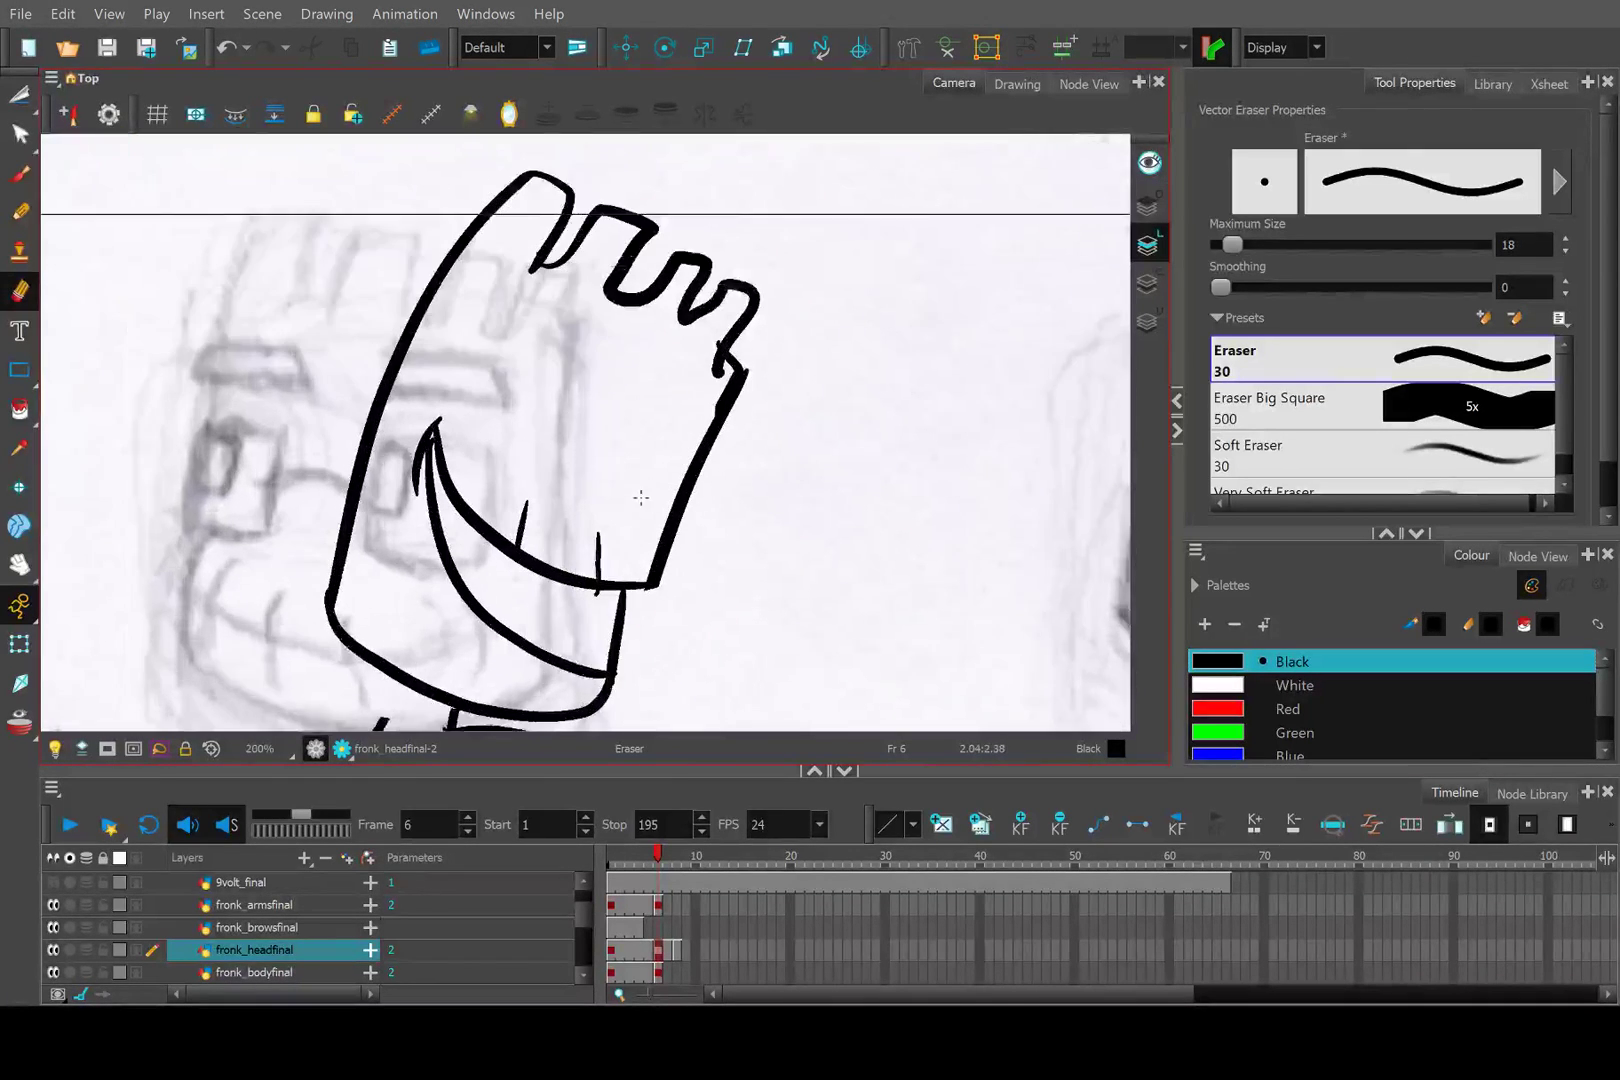
pyautogui.scroll(-2, 680, 372)
pyautogui.scroll(-2, 587, 376)
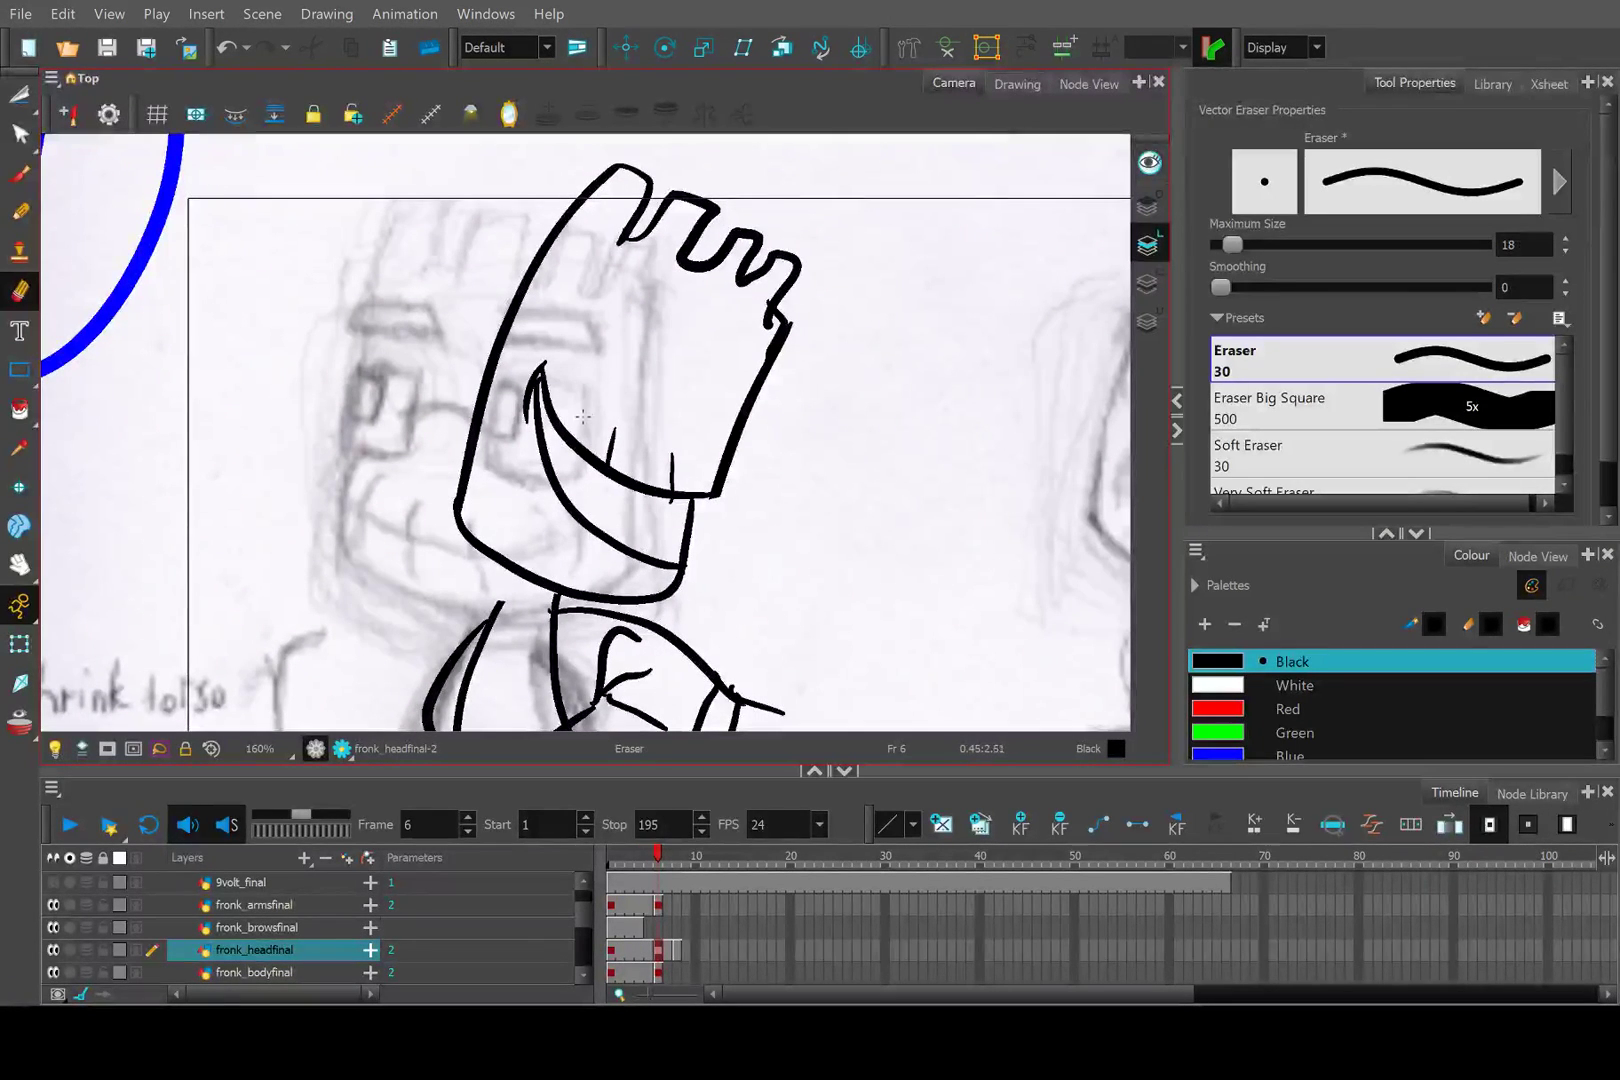
pyautogui.scroll(1, 577, 415)
pyautogui.click(15, 208)
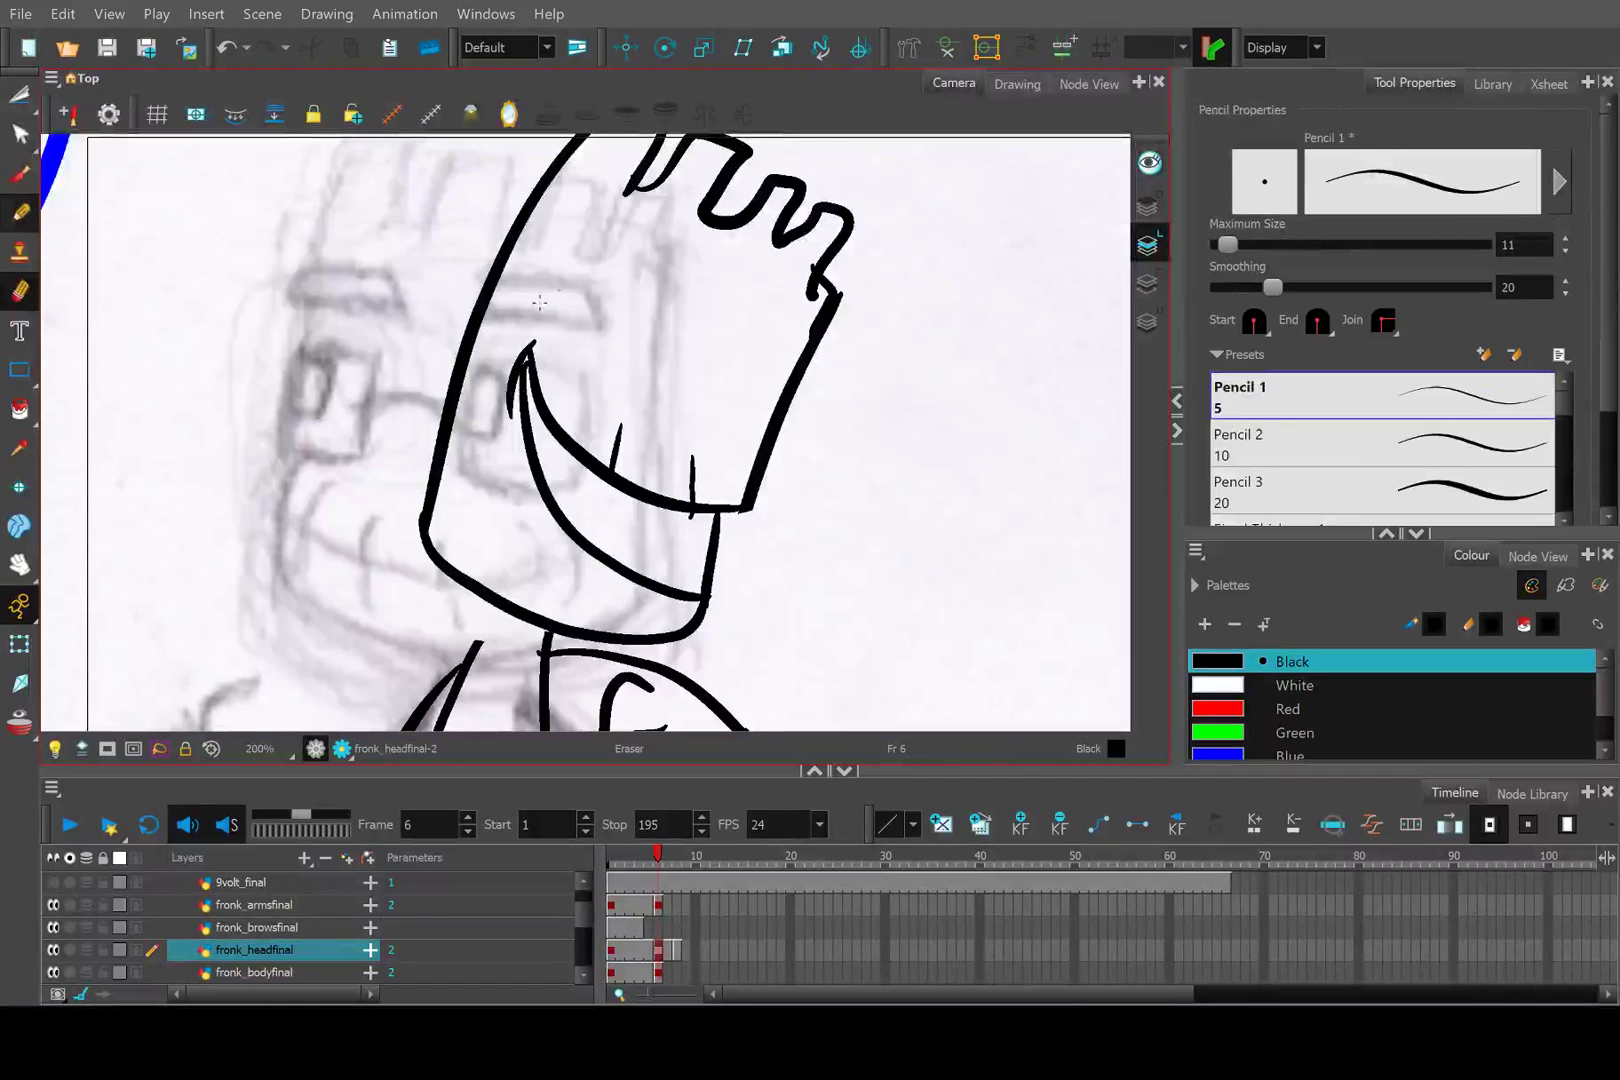
pyautogui.scroll(3, 568, 278)
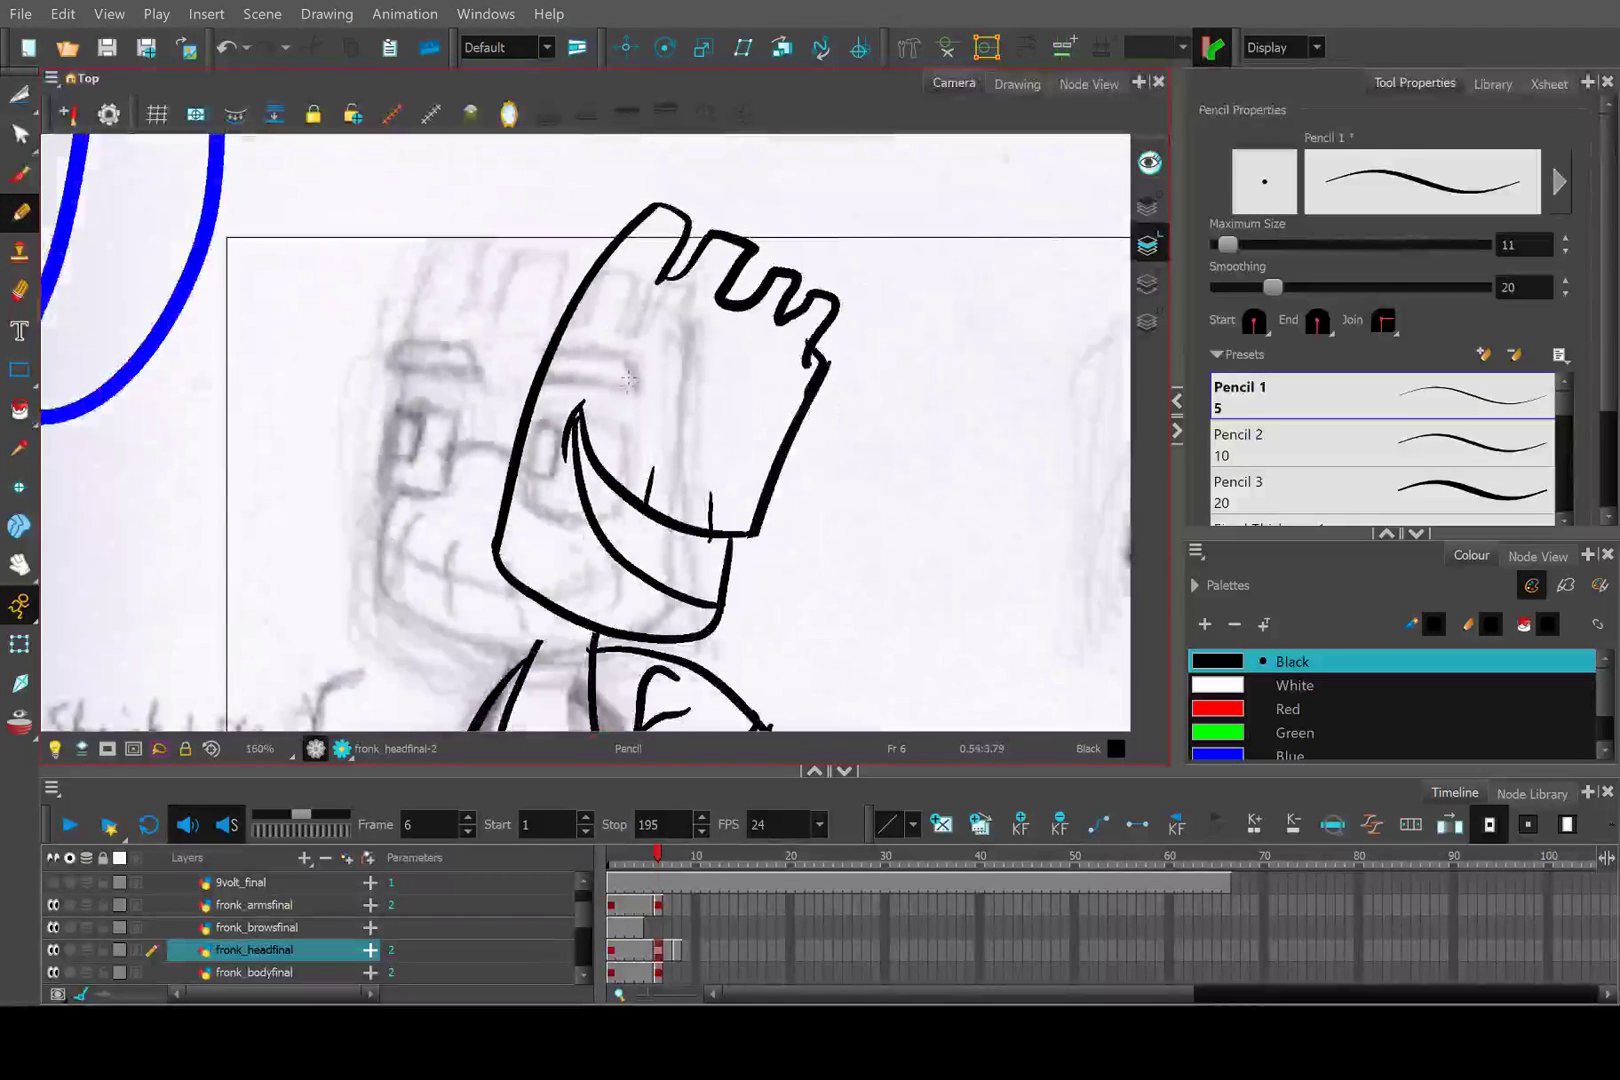
pyautogui.moveTo(661, 862); pyautogui.dragTo(658, 857)
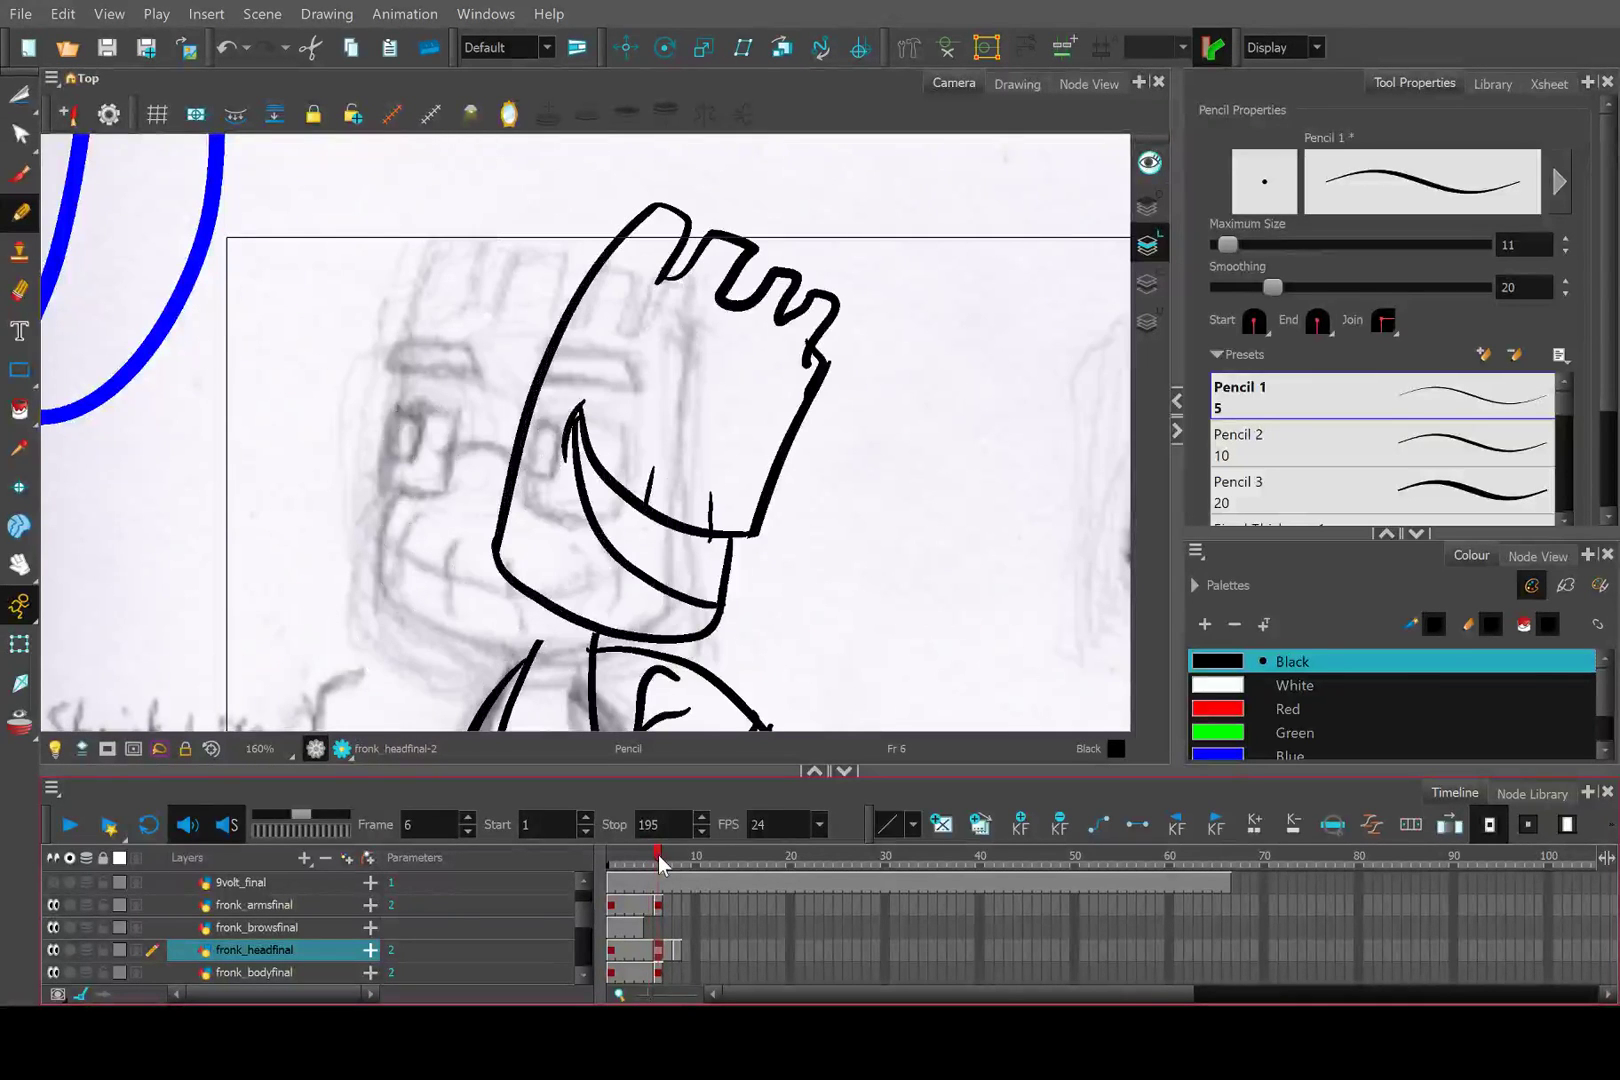
# Select the whole head drawing on frame 6, squash it slightly in height and stretch it slightly wider.
pyautogui.hotkey('alt', 's')
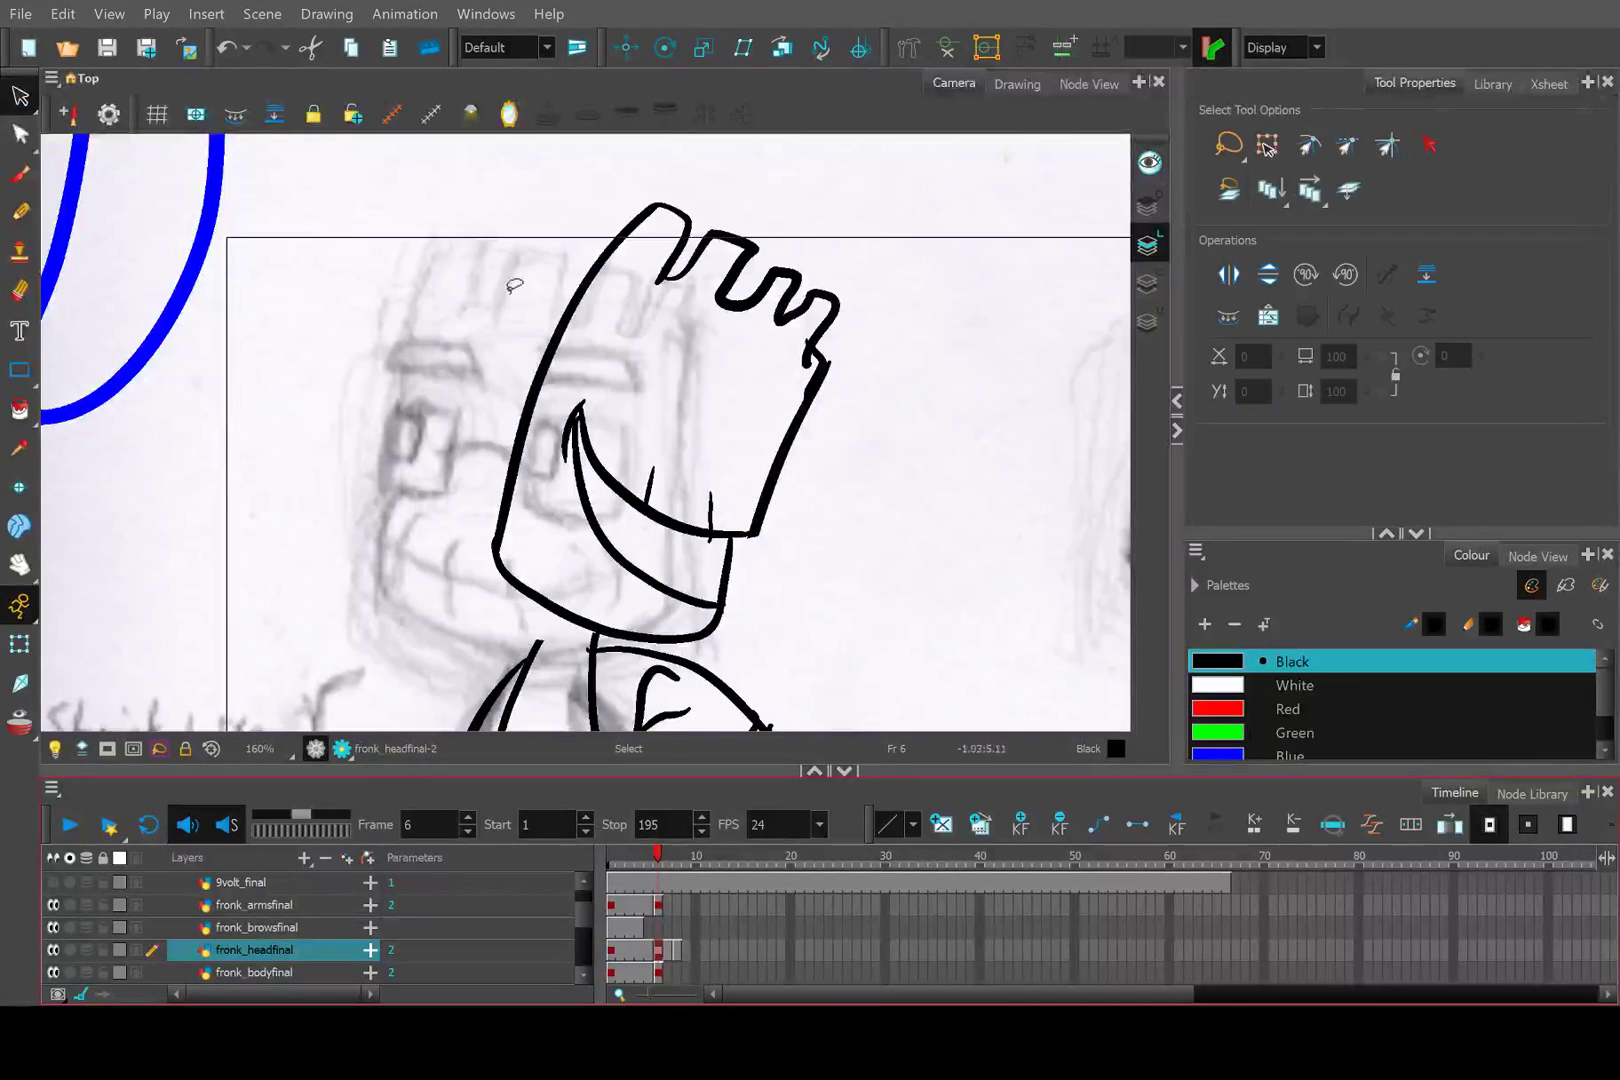
pyautogui.moveTo(542, 206)
pyautogui.mouseDown()
pyautogui.moveTo(879, 372)
pyautogui.moveTo(715, 615)
pyautogui.moveTo(460, 470)
pyautogui.mouseUp()
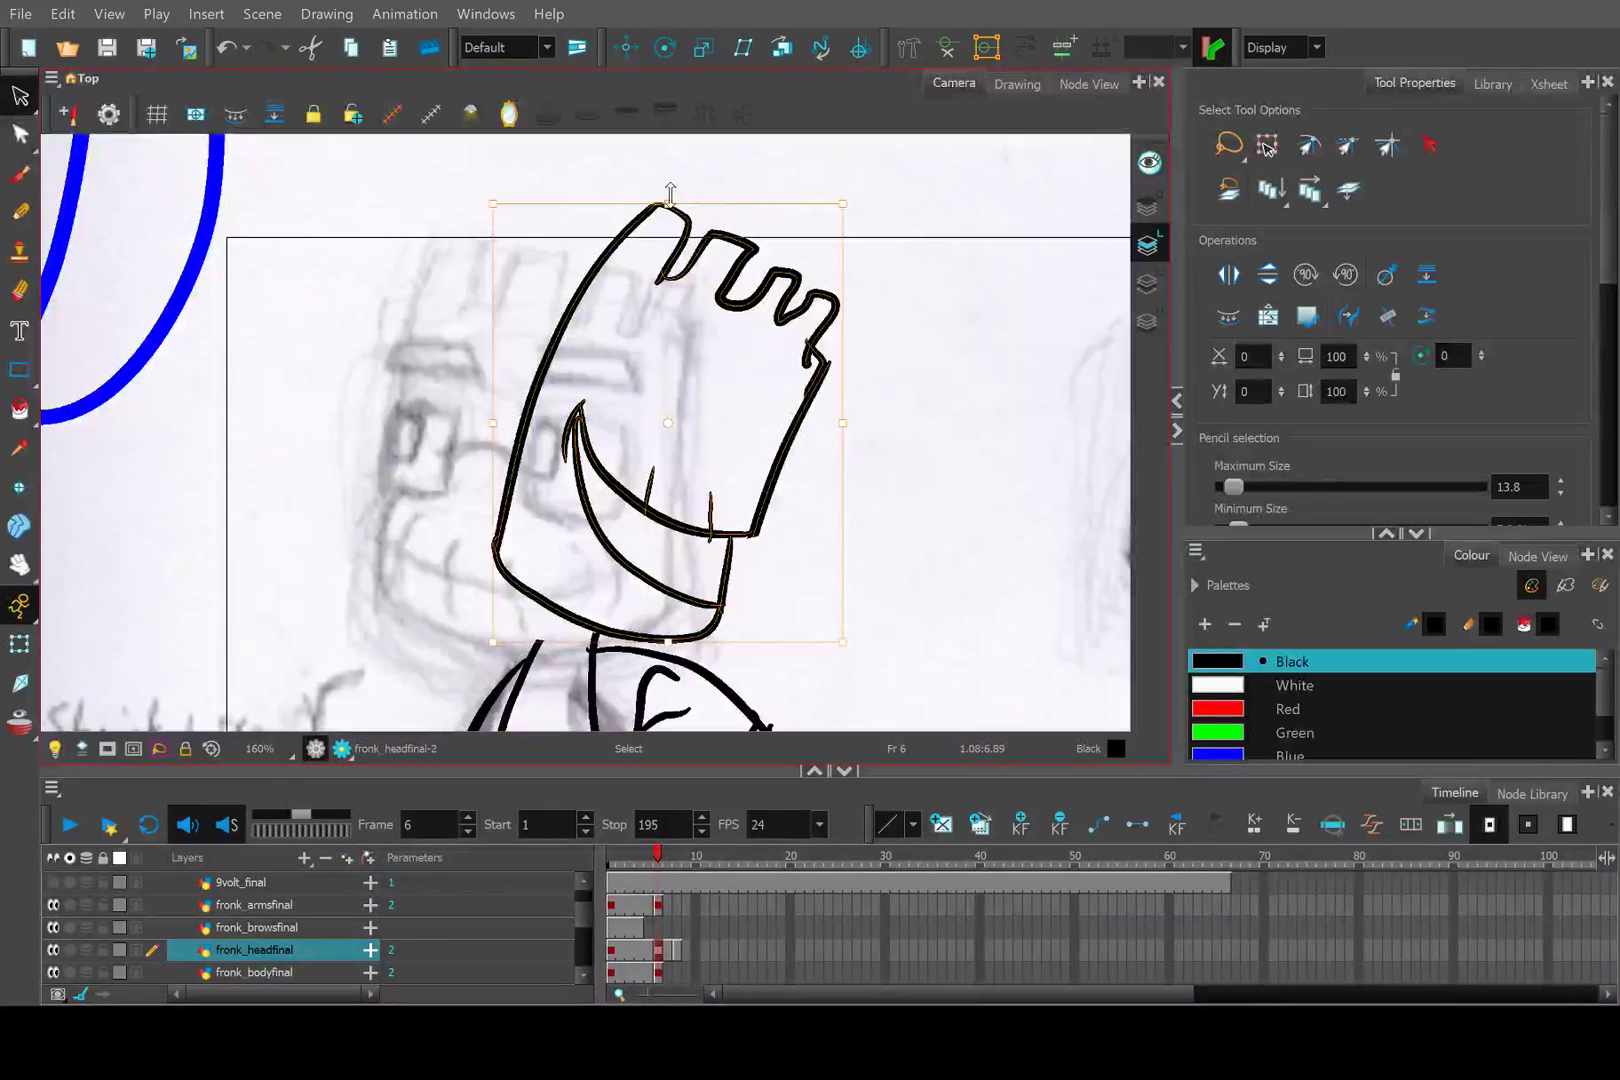
pyautogui.moveTo(670, 190); pyautogui.dragTo(660, 228)
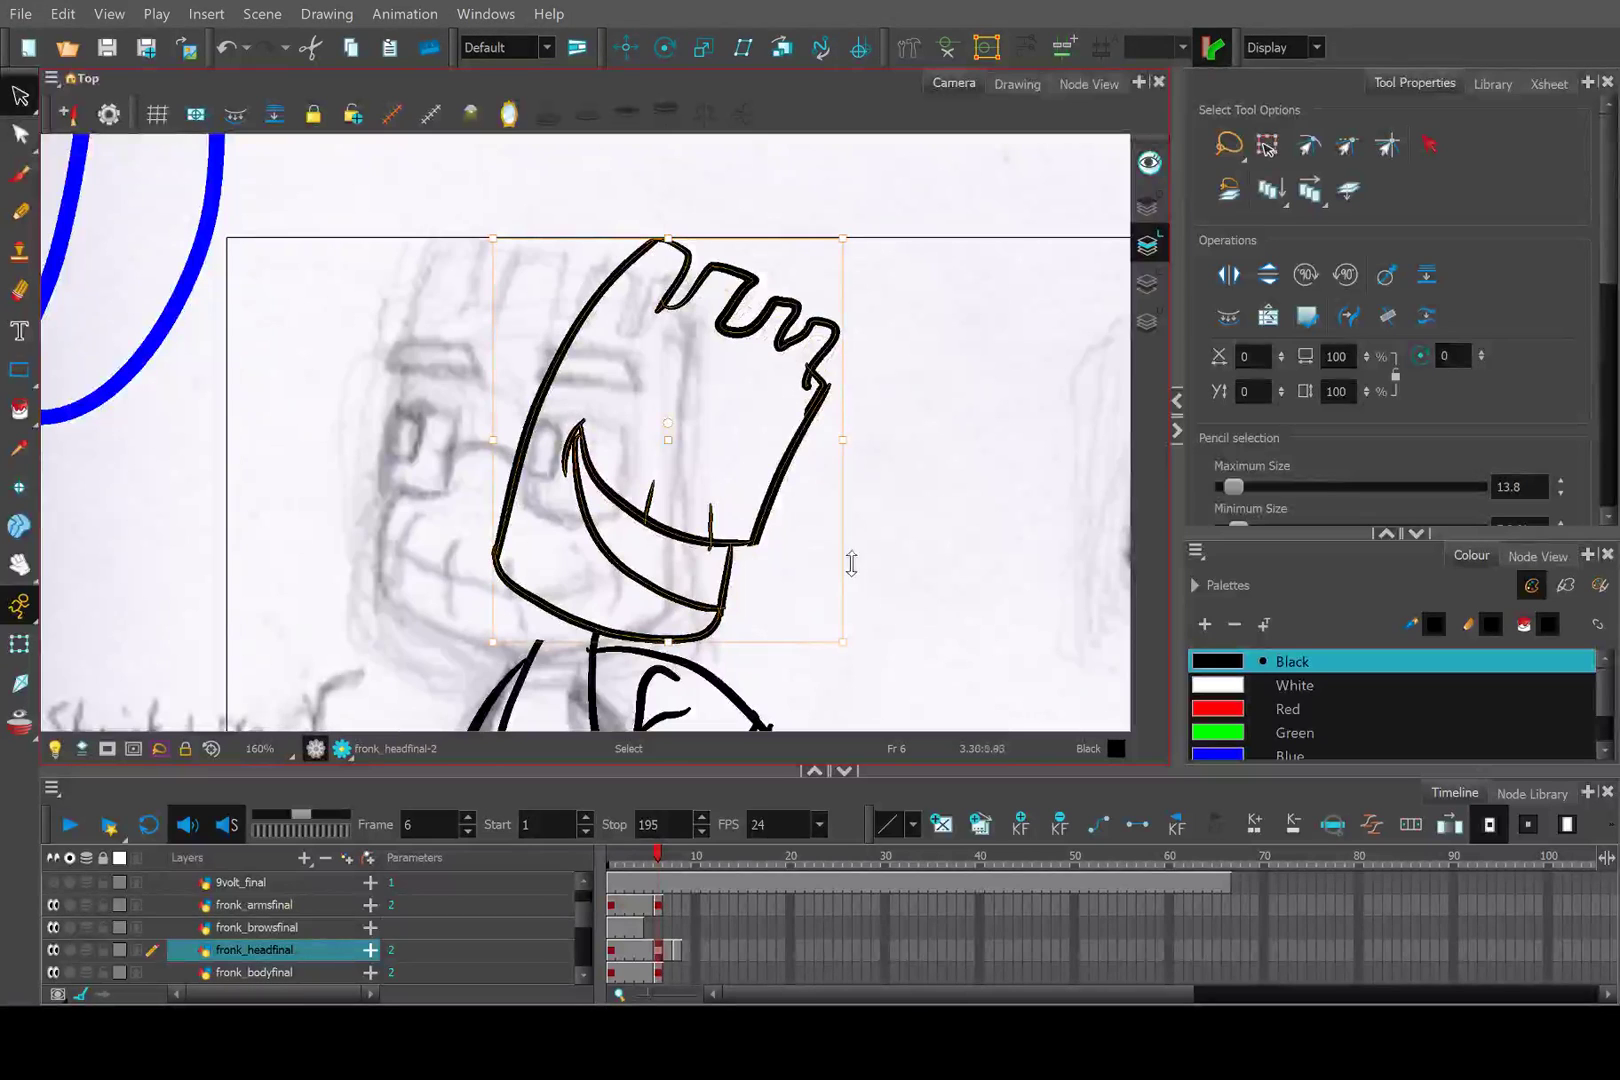
pyautogui.moveTo(845, 440); pyautogui.dragTo(877, 441)
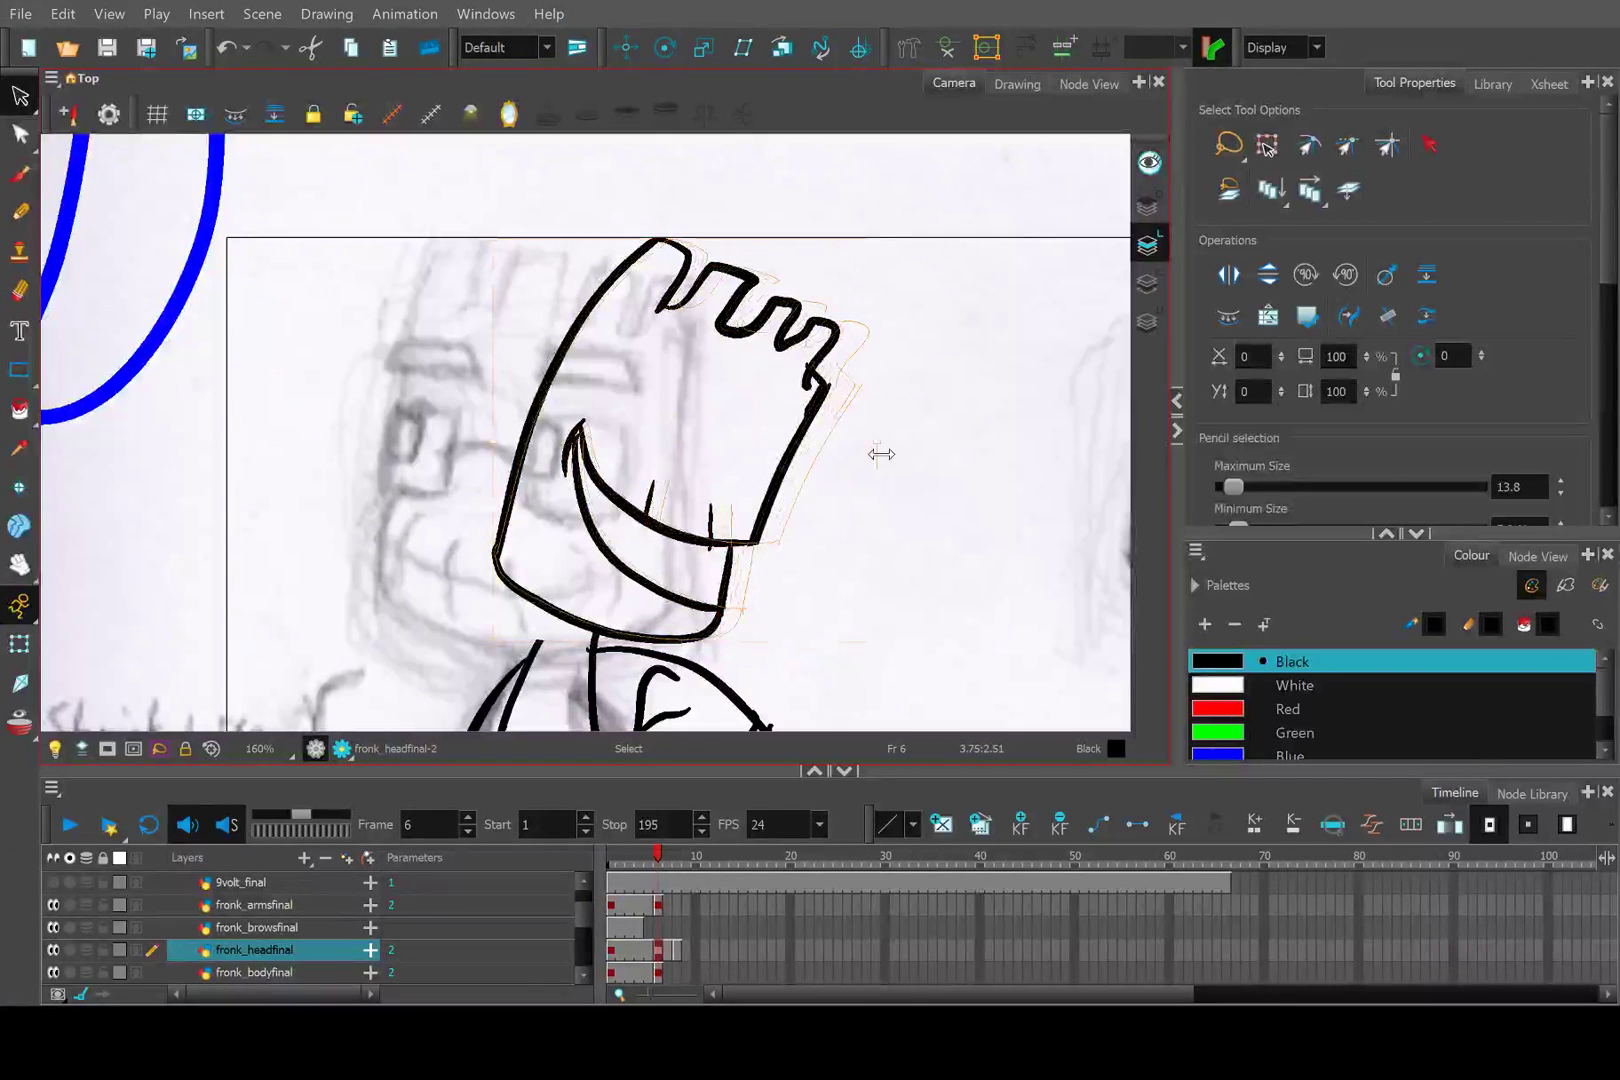
pyautogui.click(489, 272)
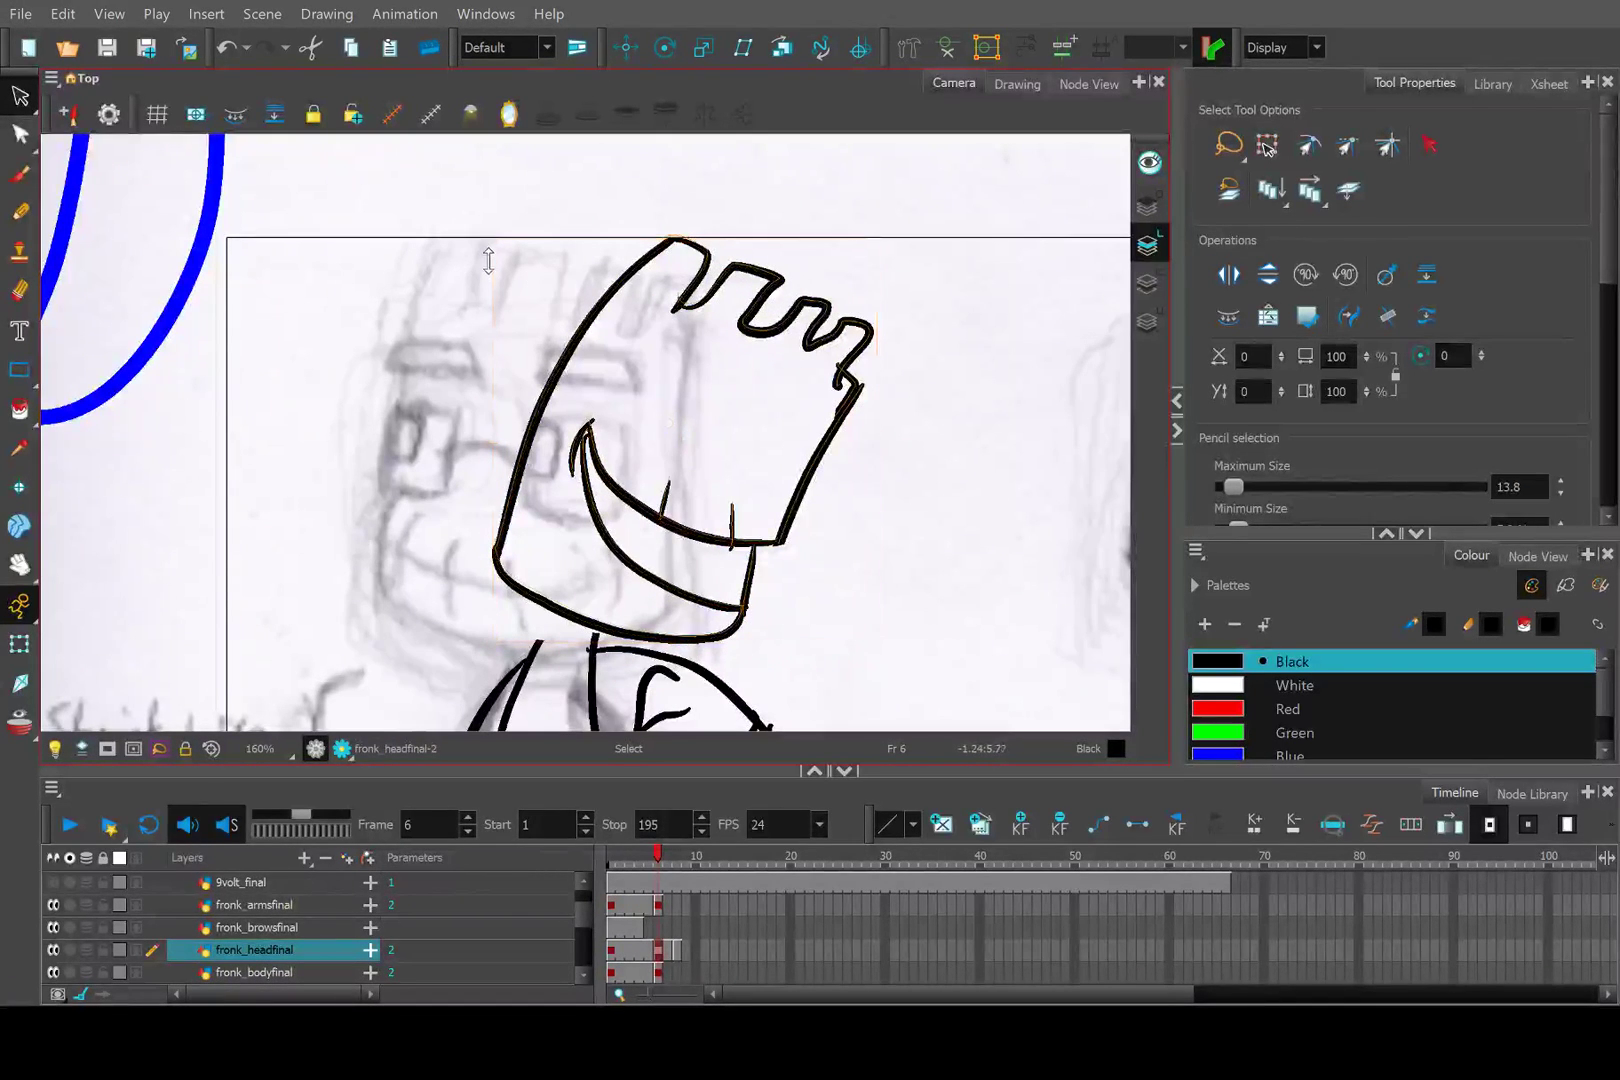
# Move the whole head down so the jaw overlaps the neck, and compare the pose with frame 5.
pyautogui.hotkey('ctrl', 'a')
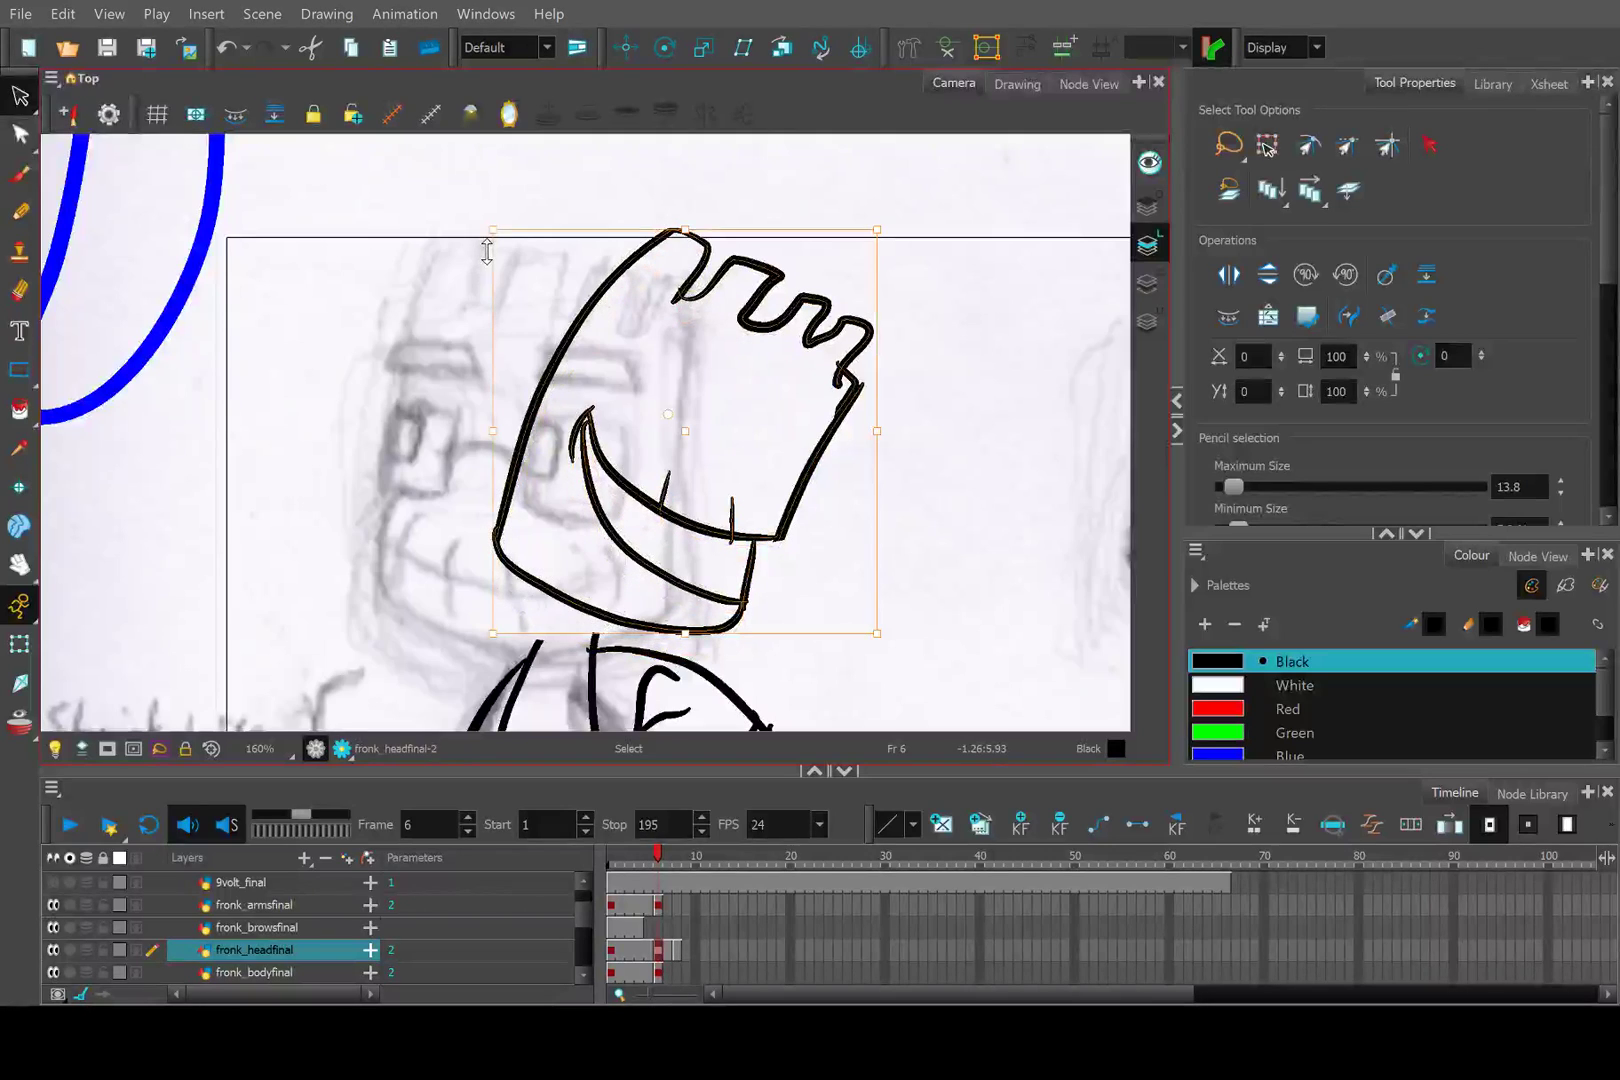
pyautogui.moveTo(543, 452); pyautogui.dragTo(516, 312)
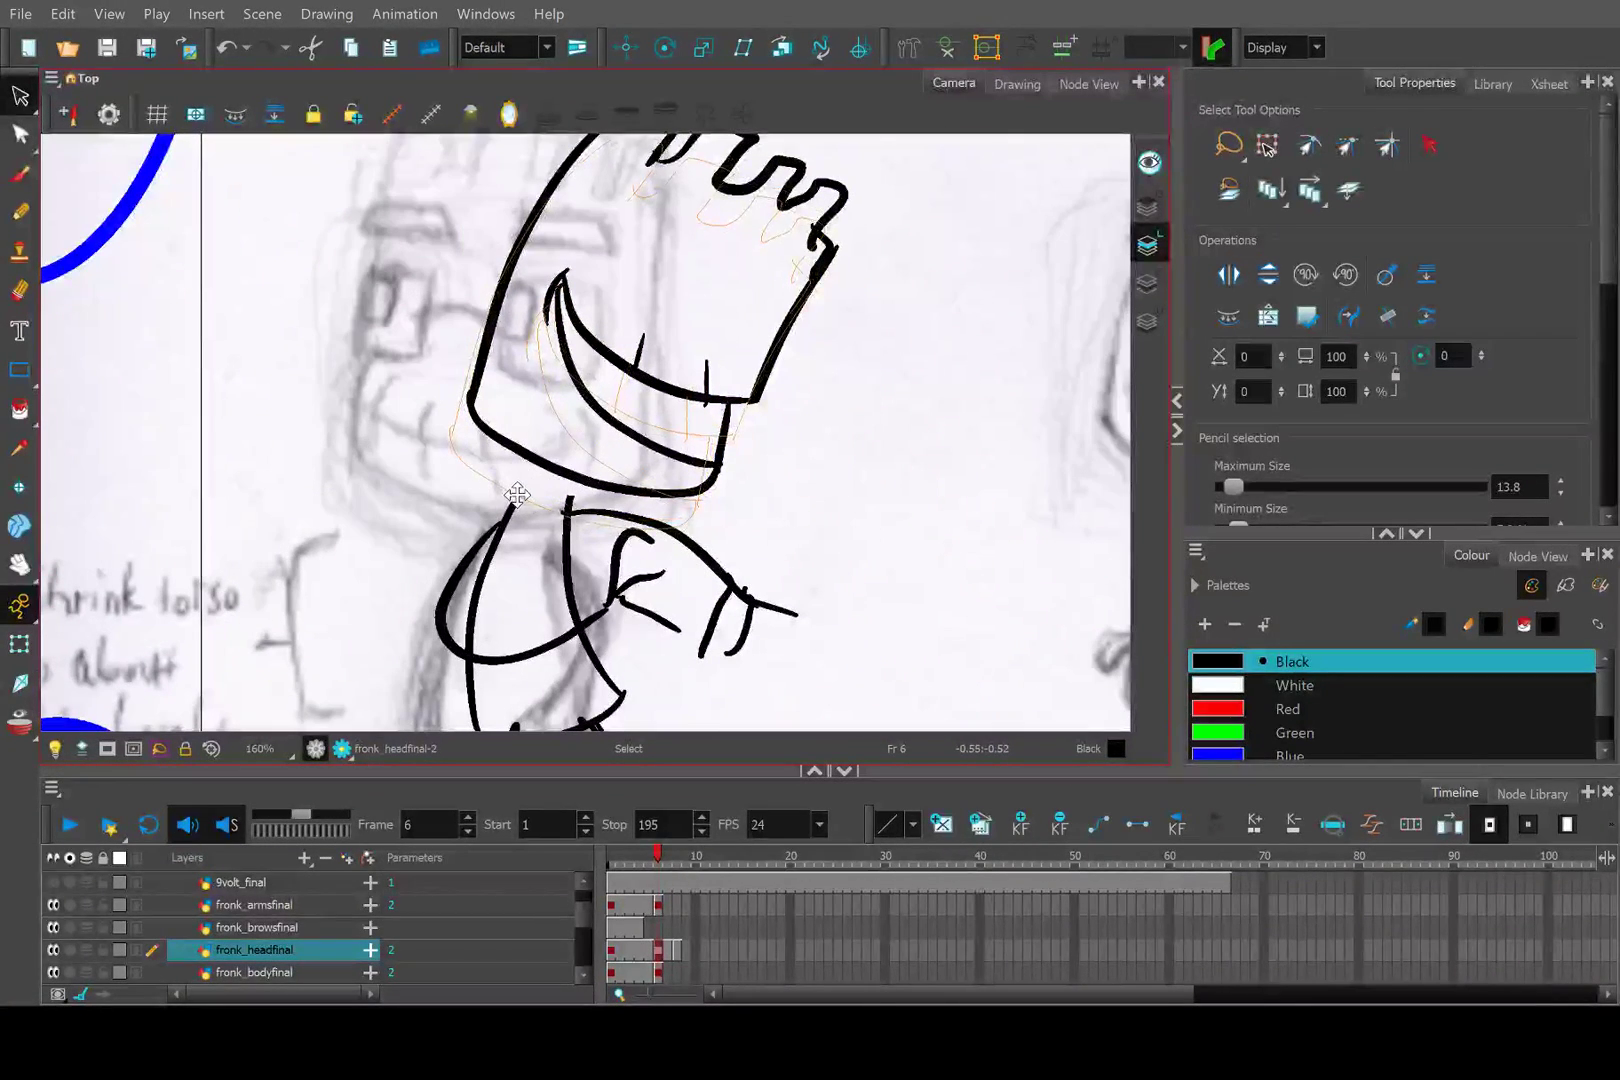
pyautogui.hotkey('ctrl', 'z')
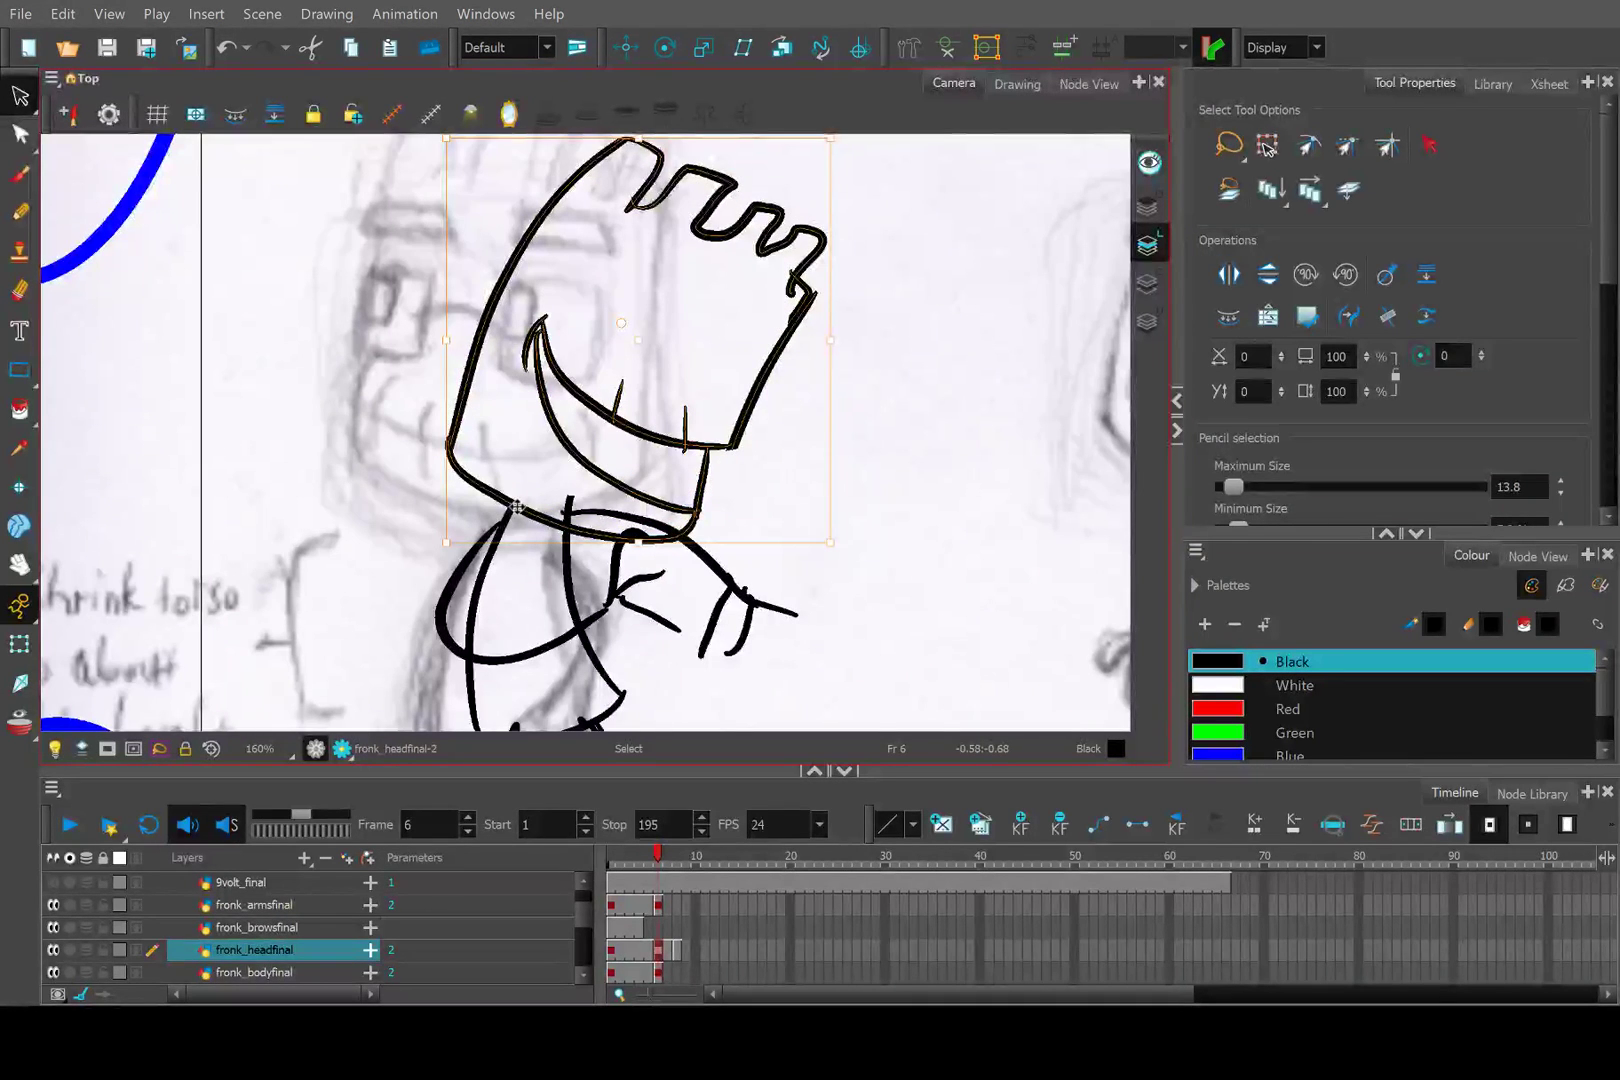
pyautogui.click(855, 428)
pyautogui.scroll(-3, 835, 437)
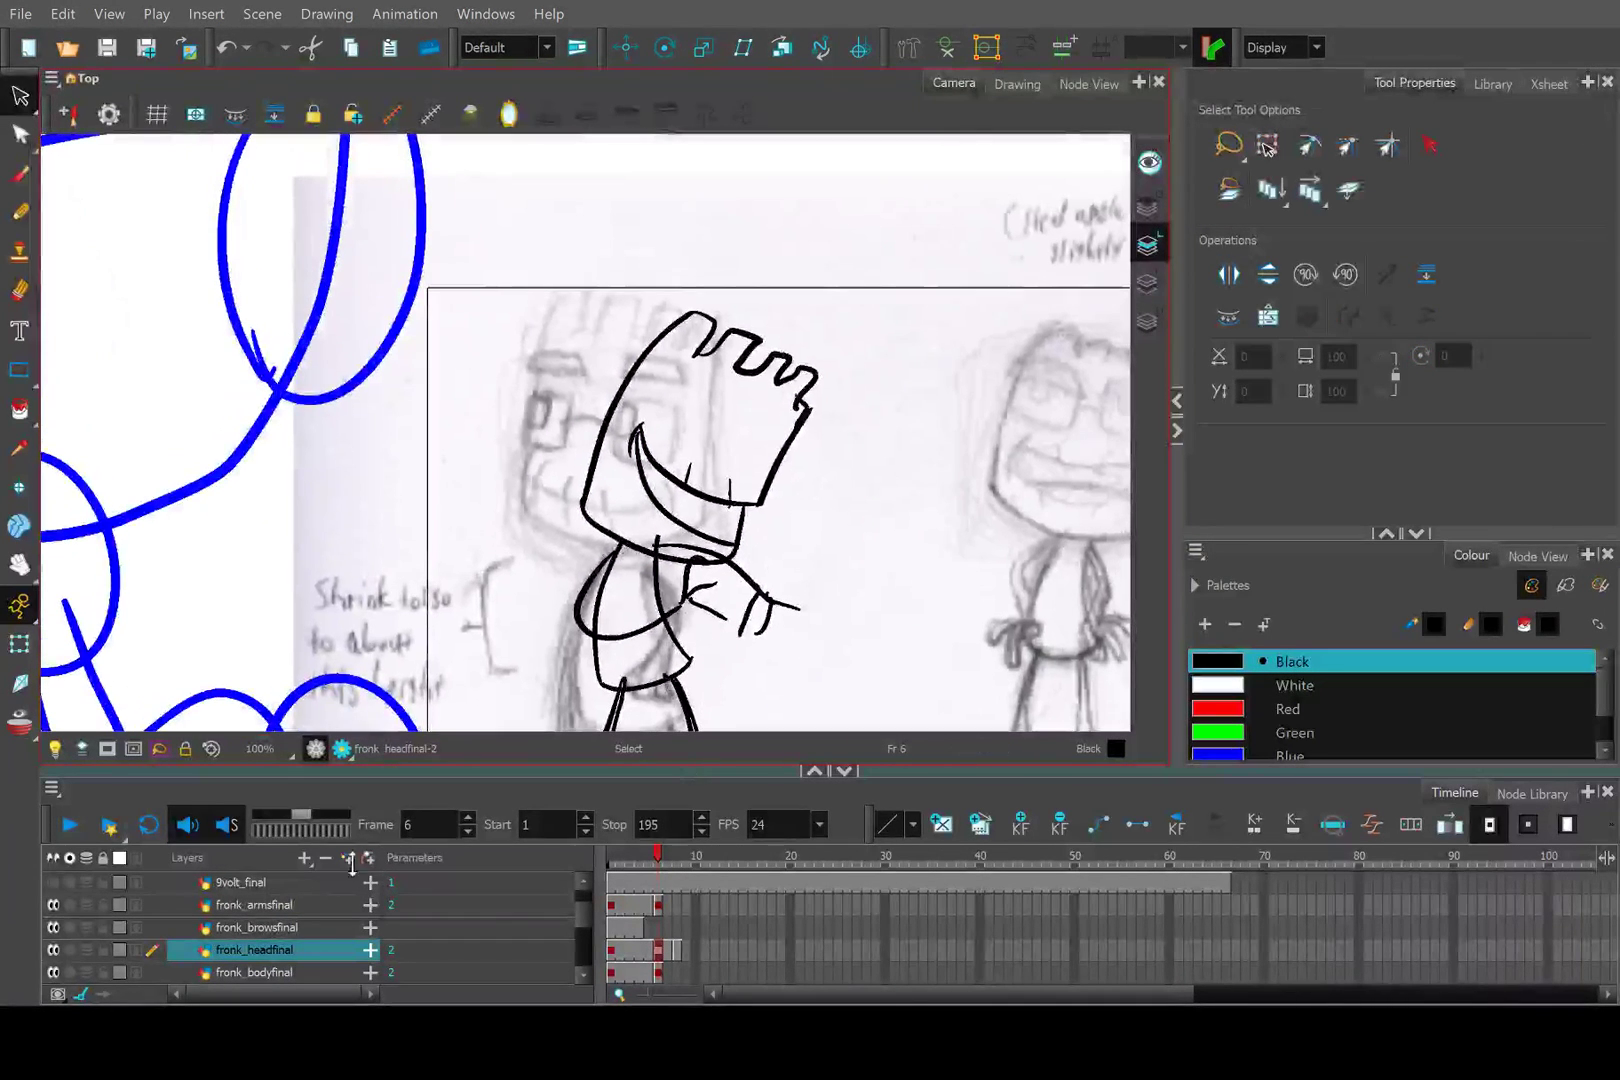
pyautogui.click(651, 860)
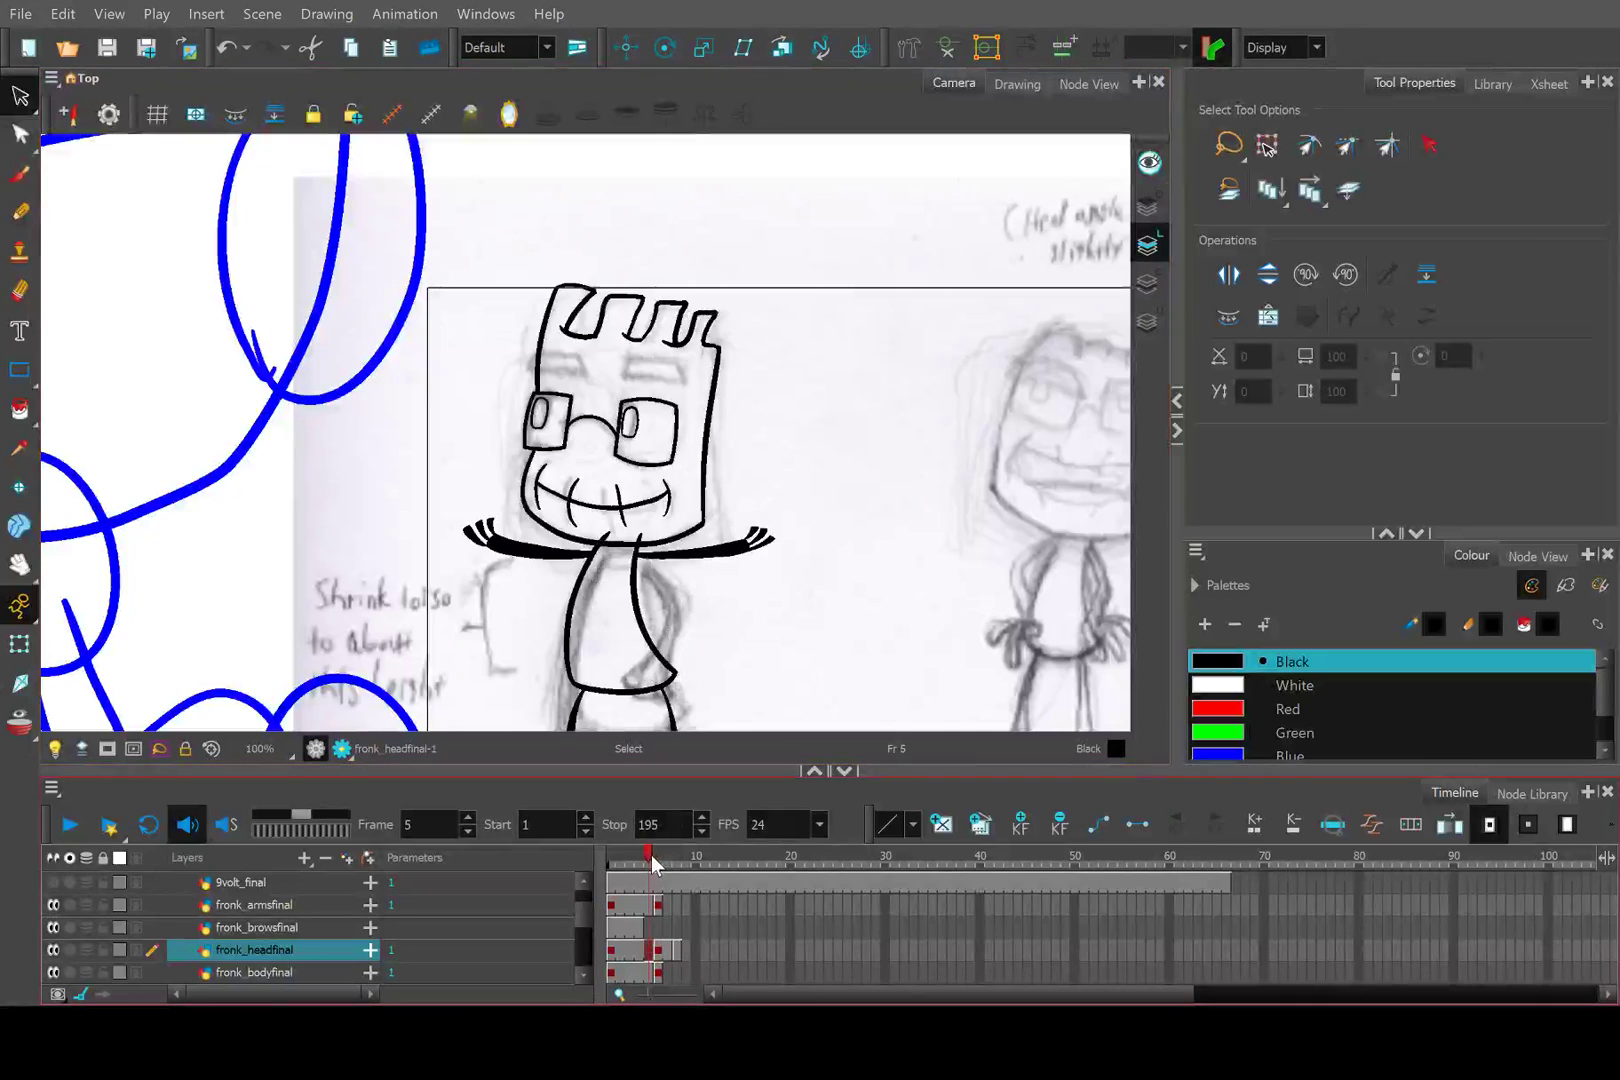
pyautogui.moveTo(648, 862); pyautogui.dragTo(657, 862)
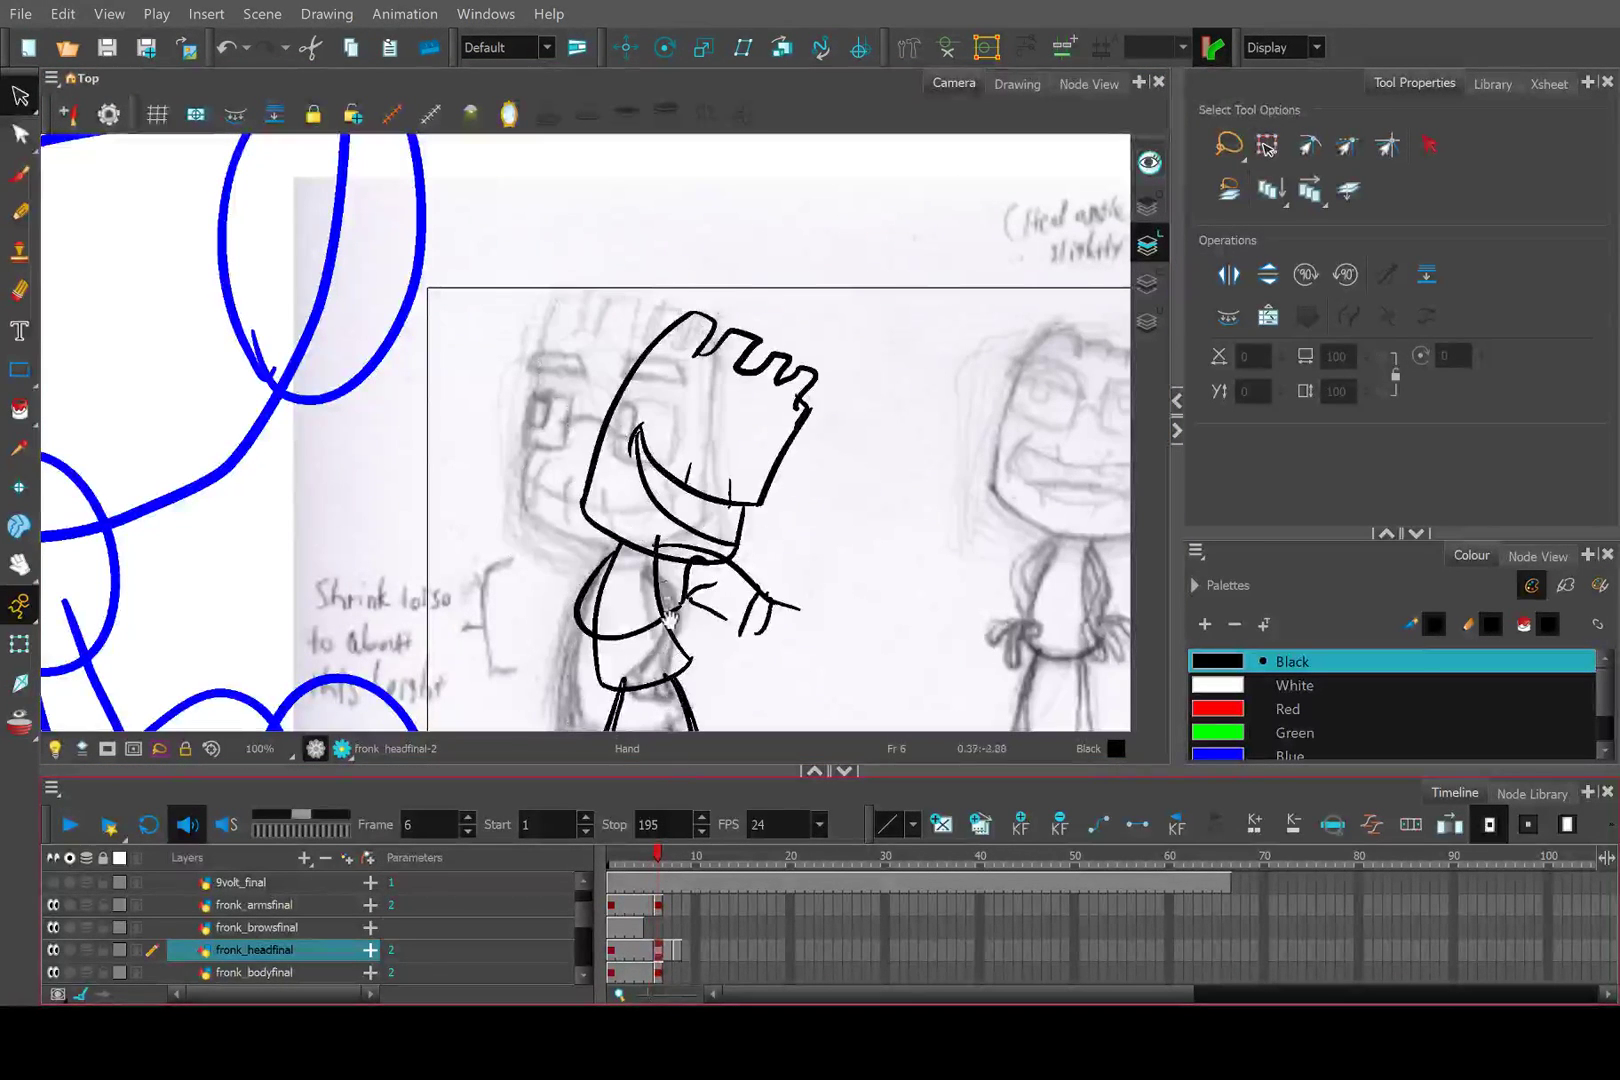
# Pull the torso's lower right corner outward with the Contour Editor on the fronk_bodyfinal layer at frame 6.
pyautogui.scroll(4, 668, 618)
pyautogui.click(20, 133)
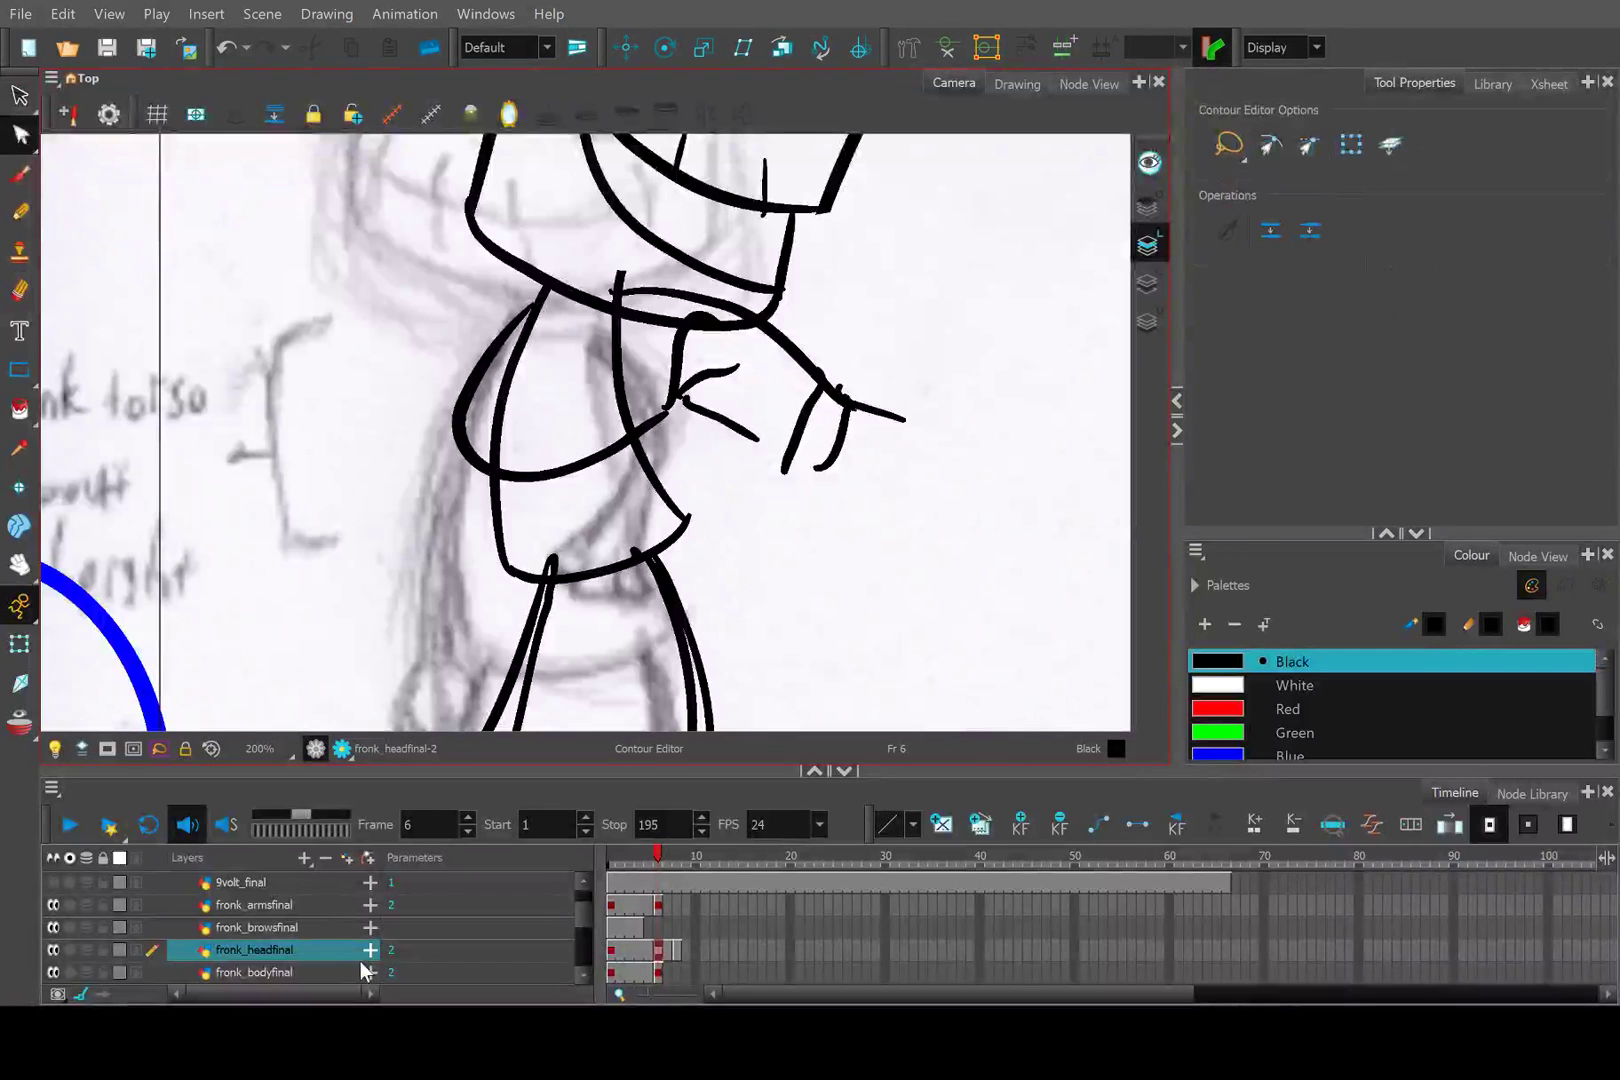
pyautogui.click(256, 966)
pyautogui.moveTo(656, 857); pyautogui.dragTo(658, 857)
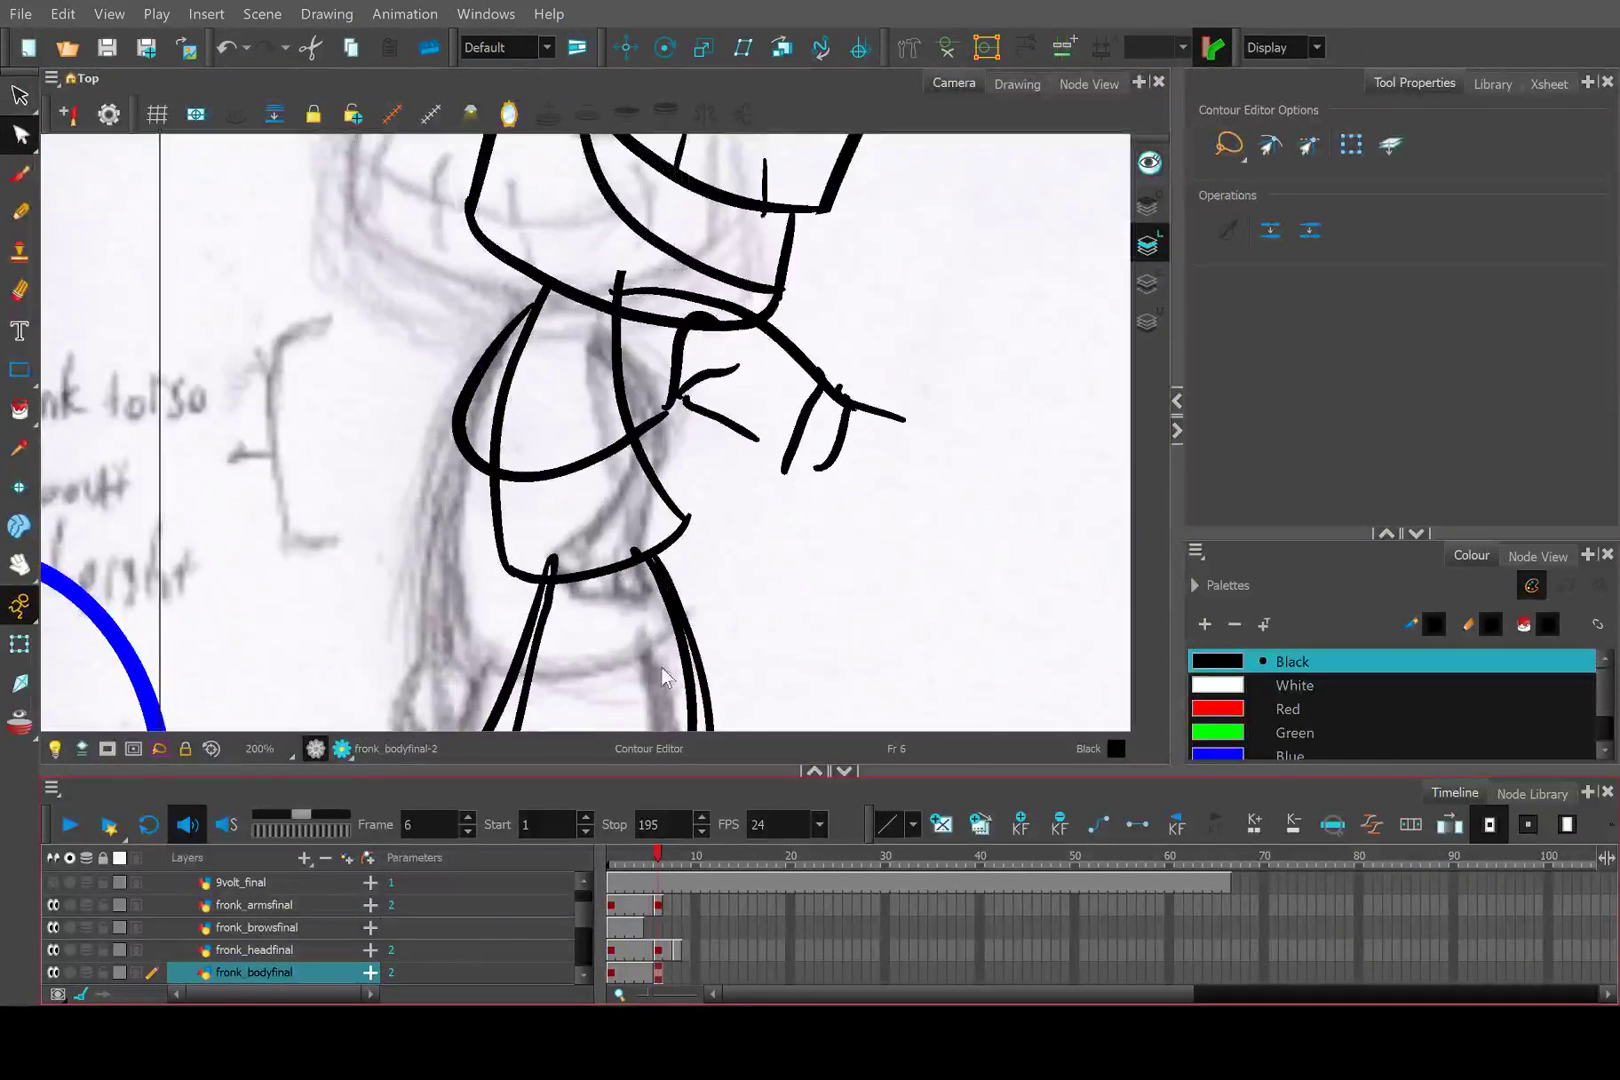
pyautogui.click(676, 525)
pyautogui.moveTo(693, 530); pyautogui.dragTo(719, 516)
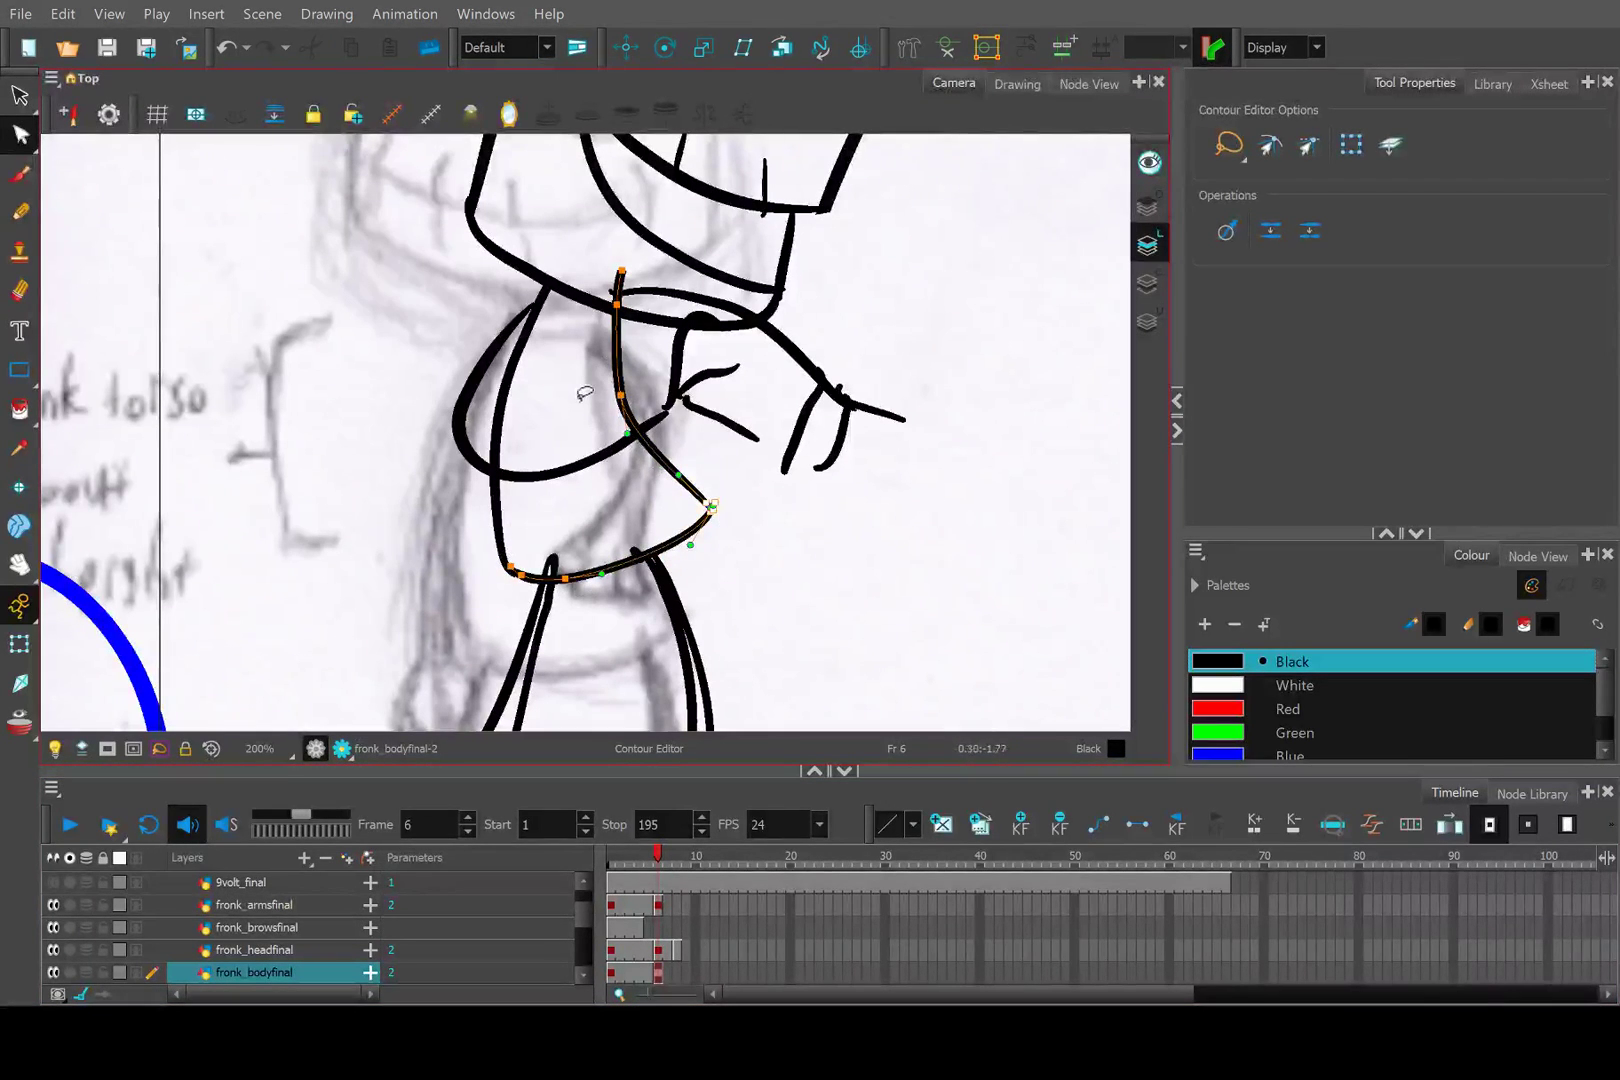
# Shift the torso's left outline and its lower left corner slightly inward with the Contour Editor.
pyautogui.click(514, 585)
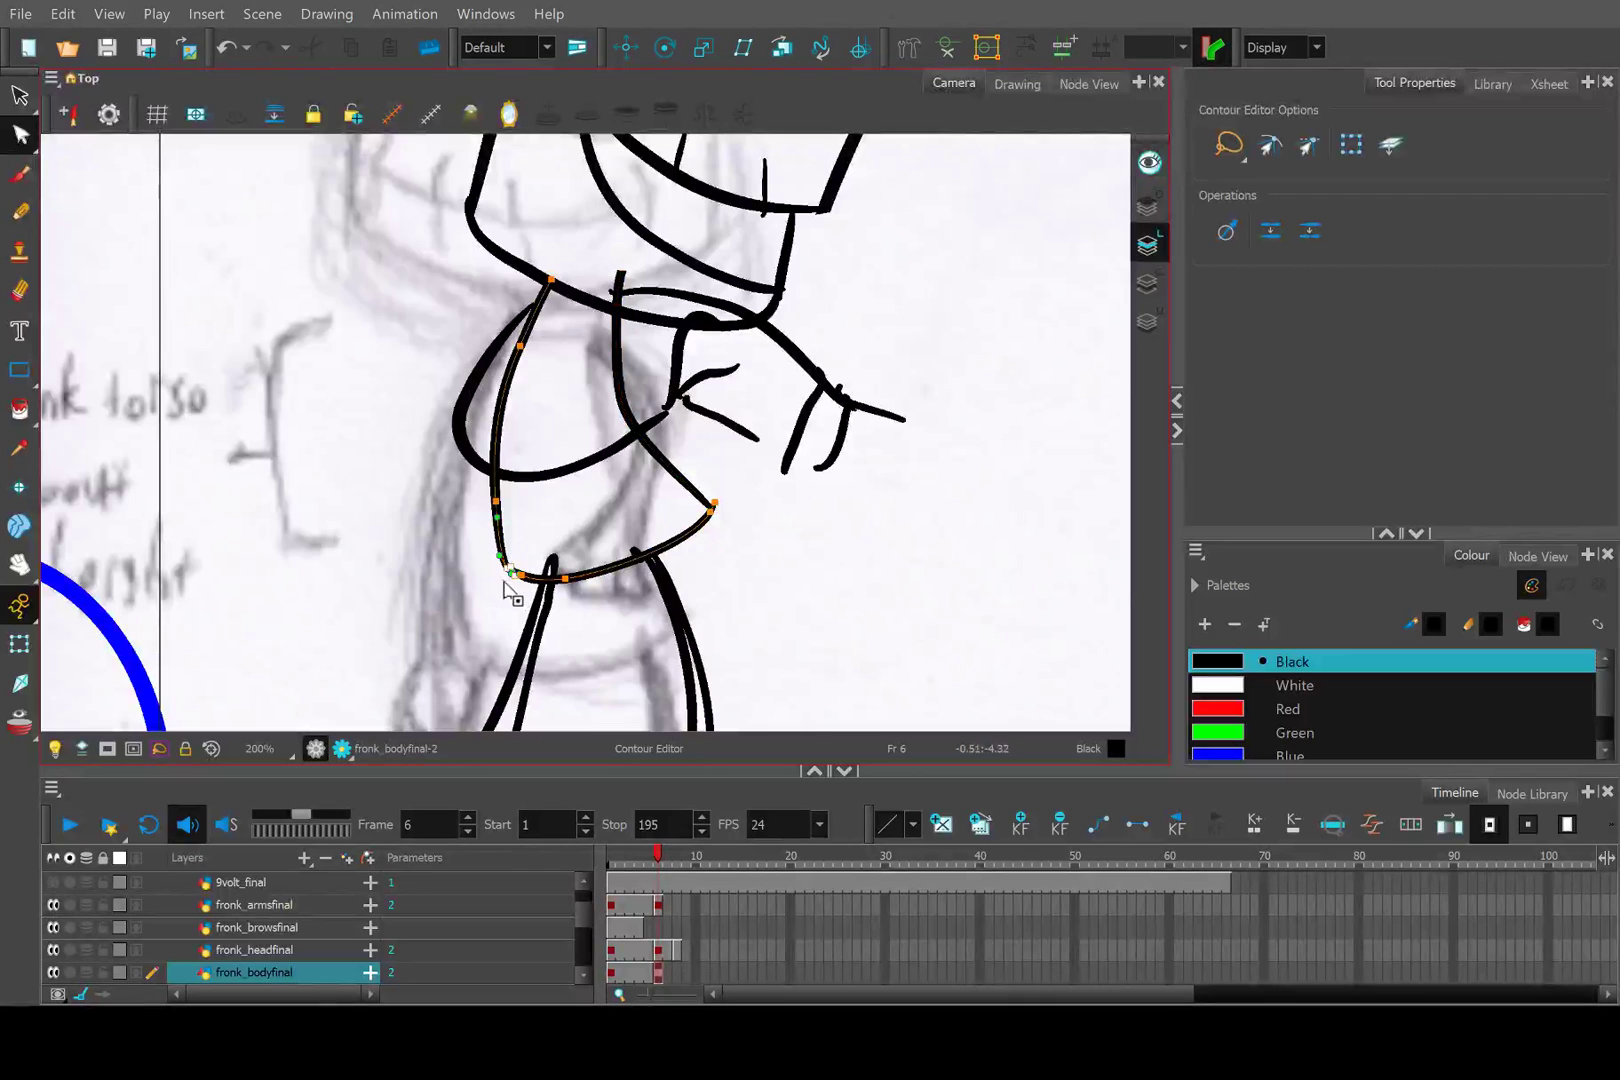
pyautogui.moveTo(465, 490)
pyautogui.mouseDown()
pyautogui.moveTo(525, 325)
pyautogui.moveTo(555, 490)
pyautogui.moveTo(530, 595)
pyautogui.moveTo(497, 522)
pyautogui.moveTo(512, 503)
pyautogui.mouseUp()
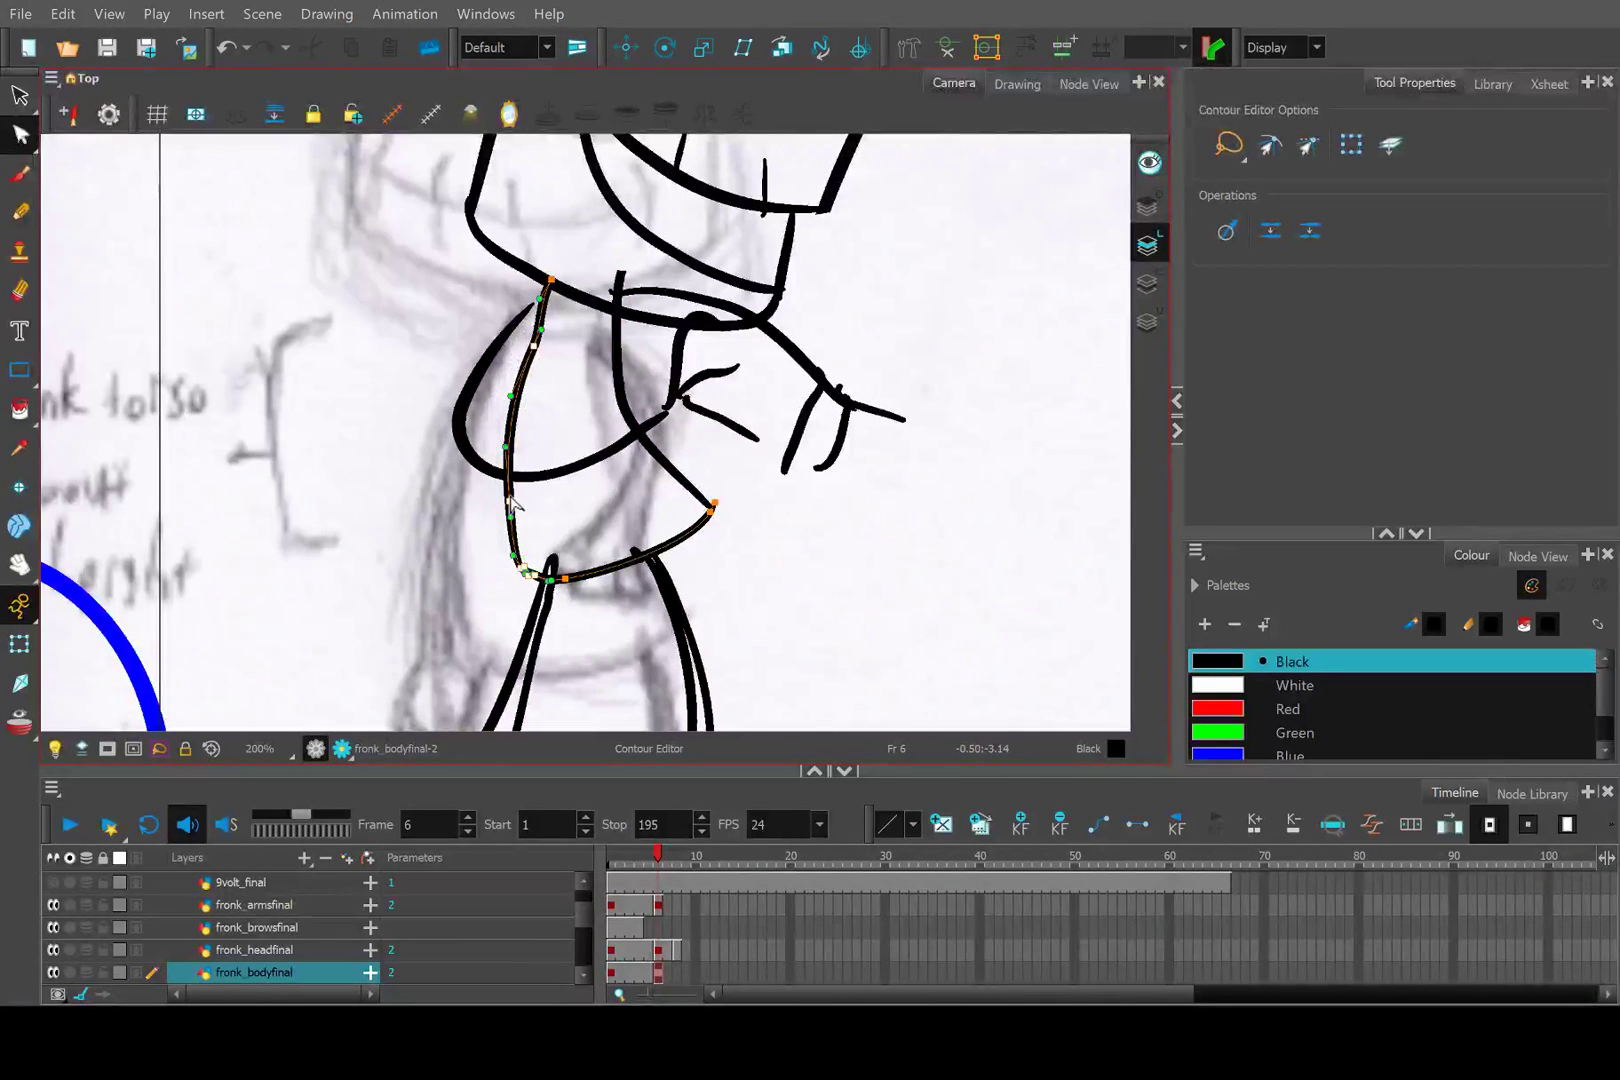
pyautogui.click(537, 345)
pyautogui.moveTo(534, 331); pyautogui.dragTo(530, 329)
pyautogui.hotkey('ctrl', 'z')
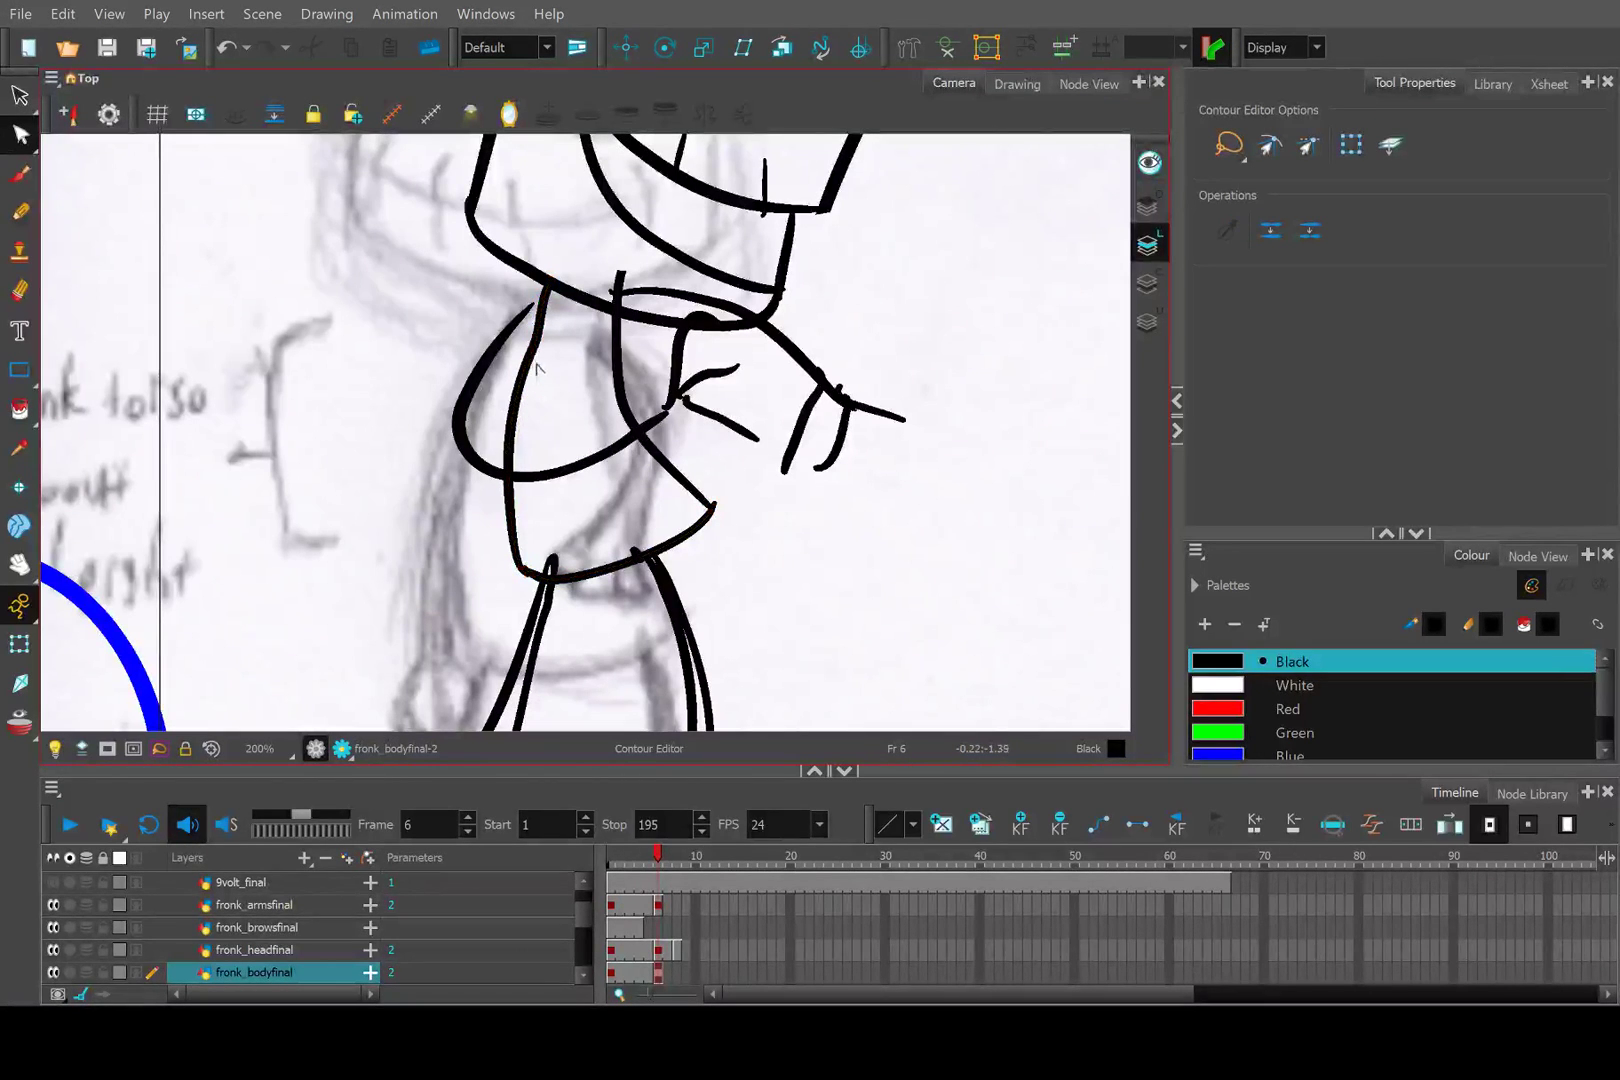
# Adjust the upper contour point on the torso's left outline and remove it to smooth the line below the neck.
pyautogui.click(535, 350)
pyautogui.moveTo(537, 342); pyautogui.dragTo(533, 346)
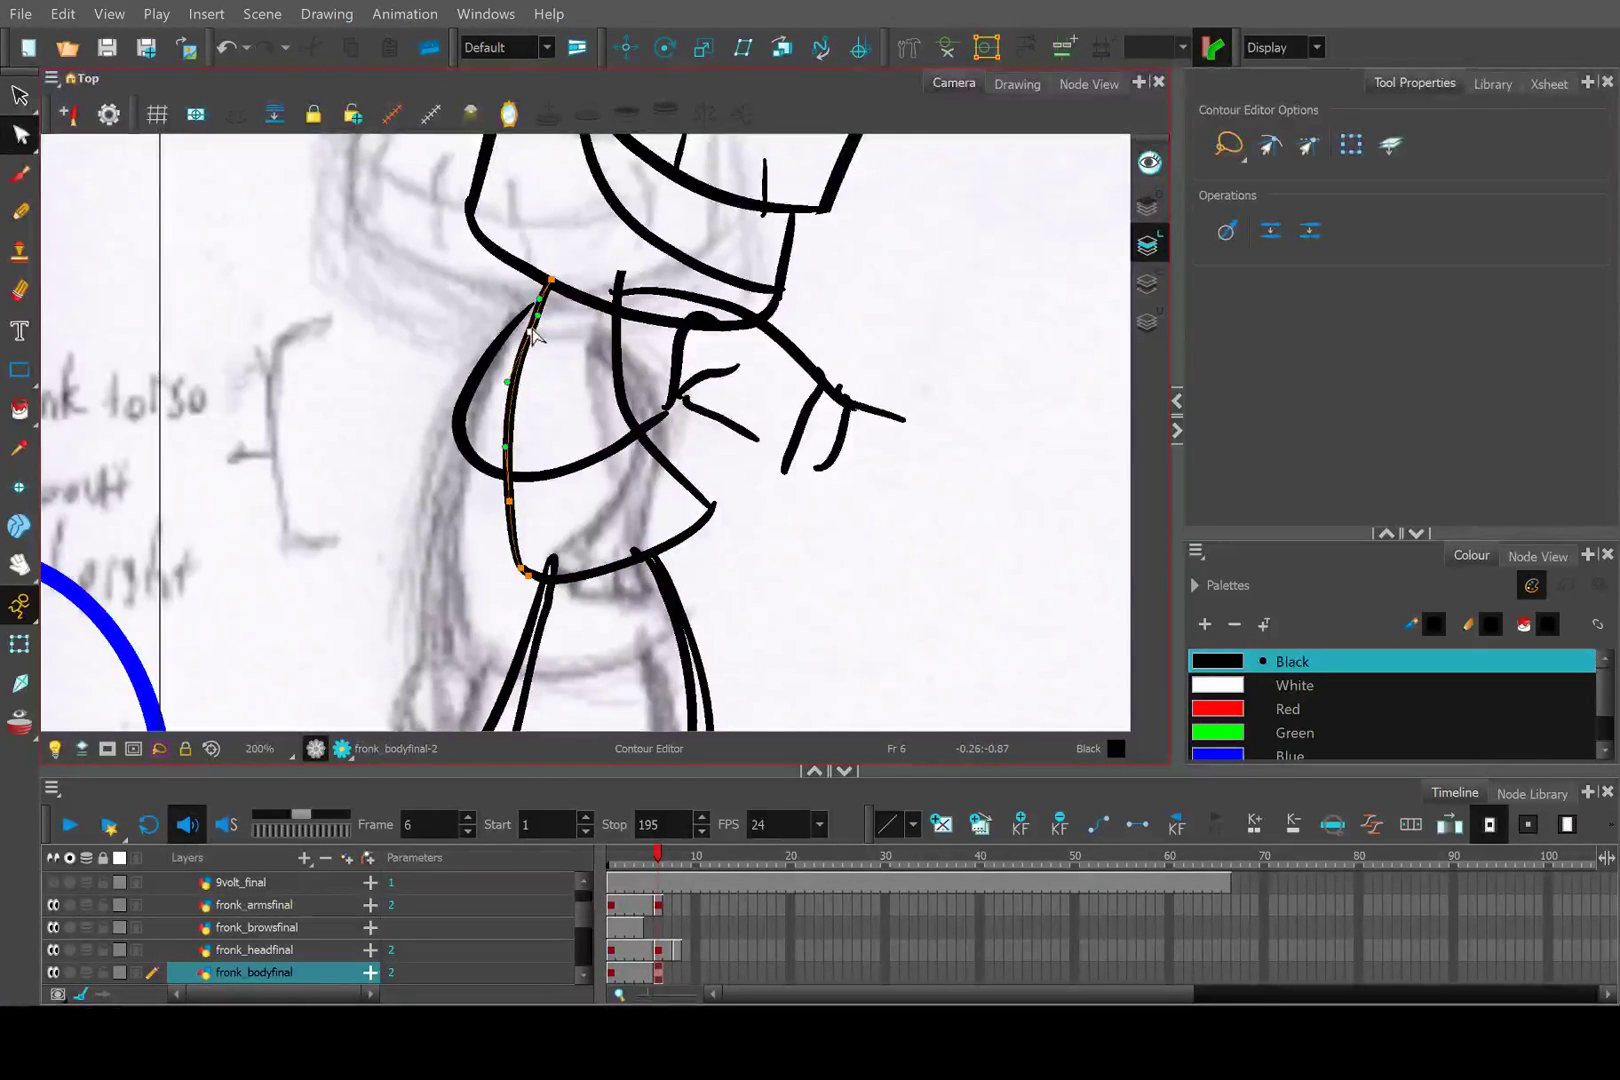
pyautogui.click(580, 370)
pyautogui.moveTo(656, 859); pyautogui.dragTo(661, 856)
pyautogui.click(527, 344)
pyautogui.moveTo(535, 343); pyautogui.dragTo(540, 345)
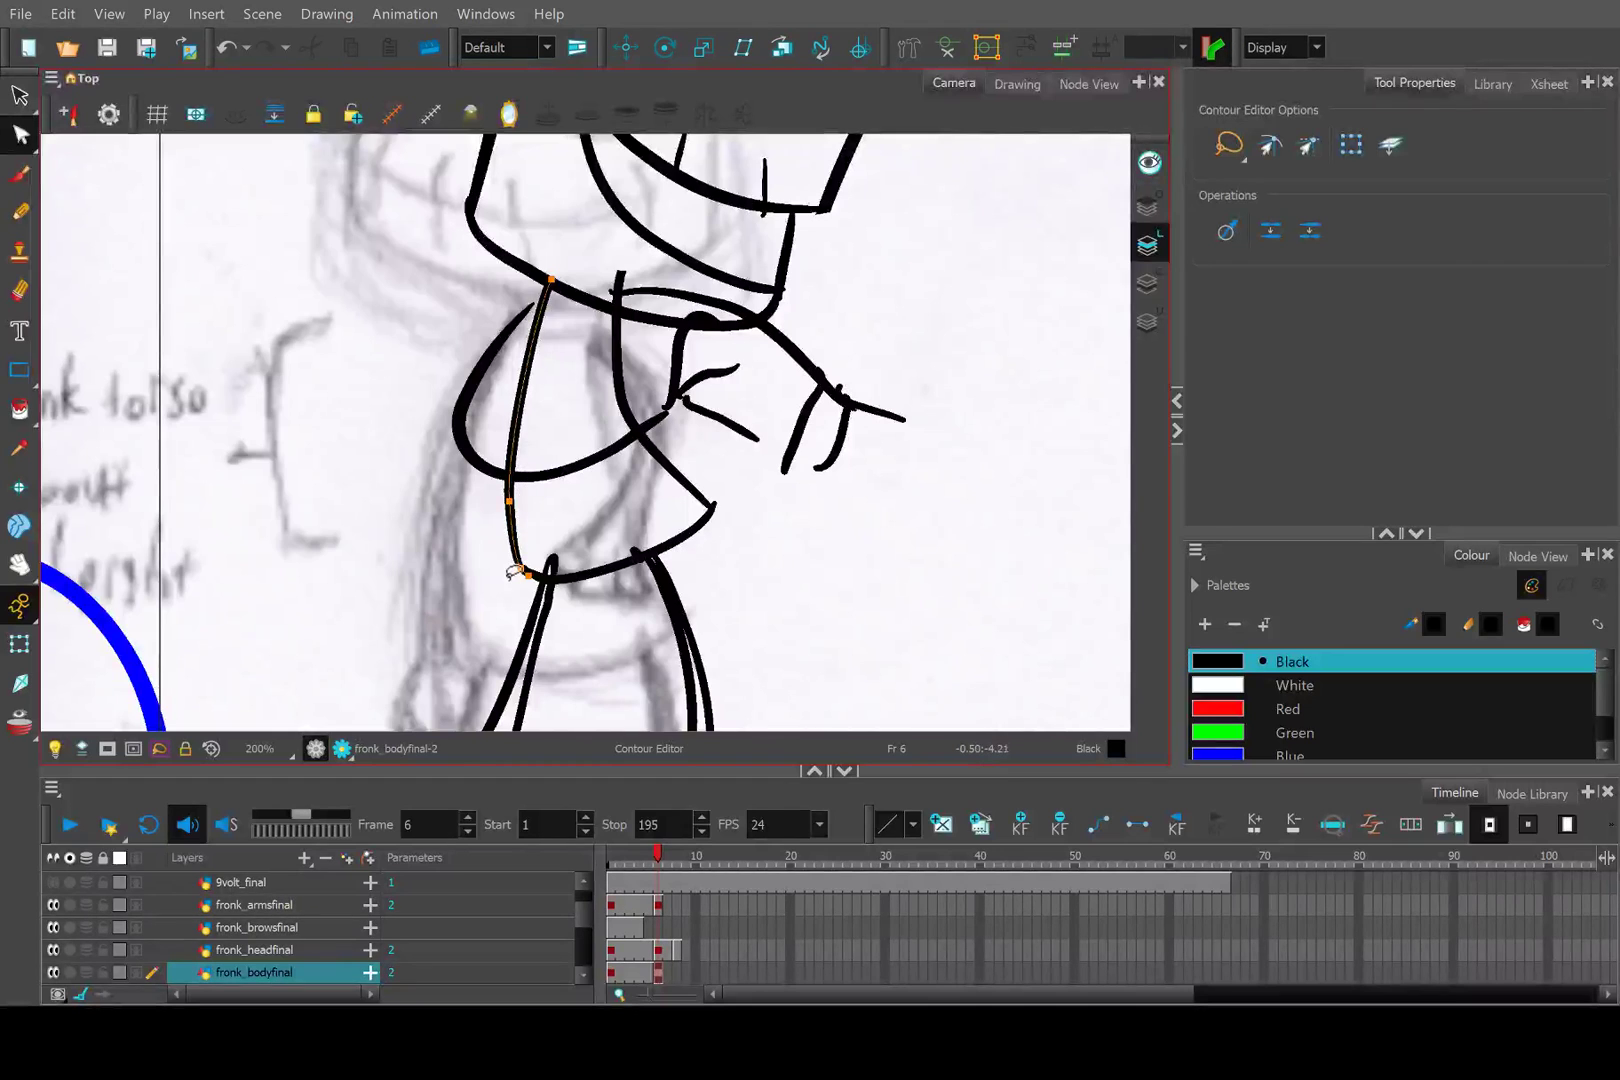
# Move the middle contour point of the torso's left outline upward to round the curve into the lower corner.
pyautogui.scroll(3, 514, 572)
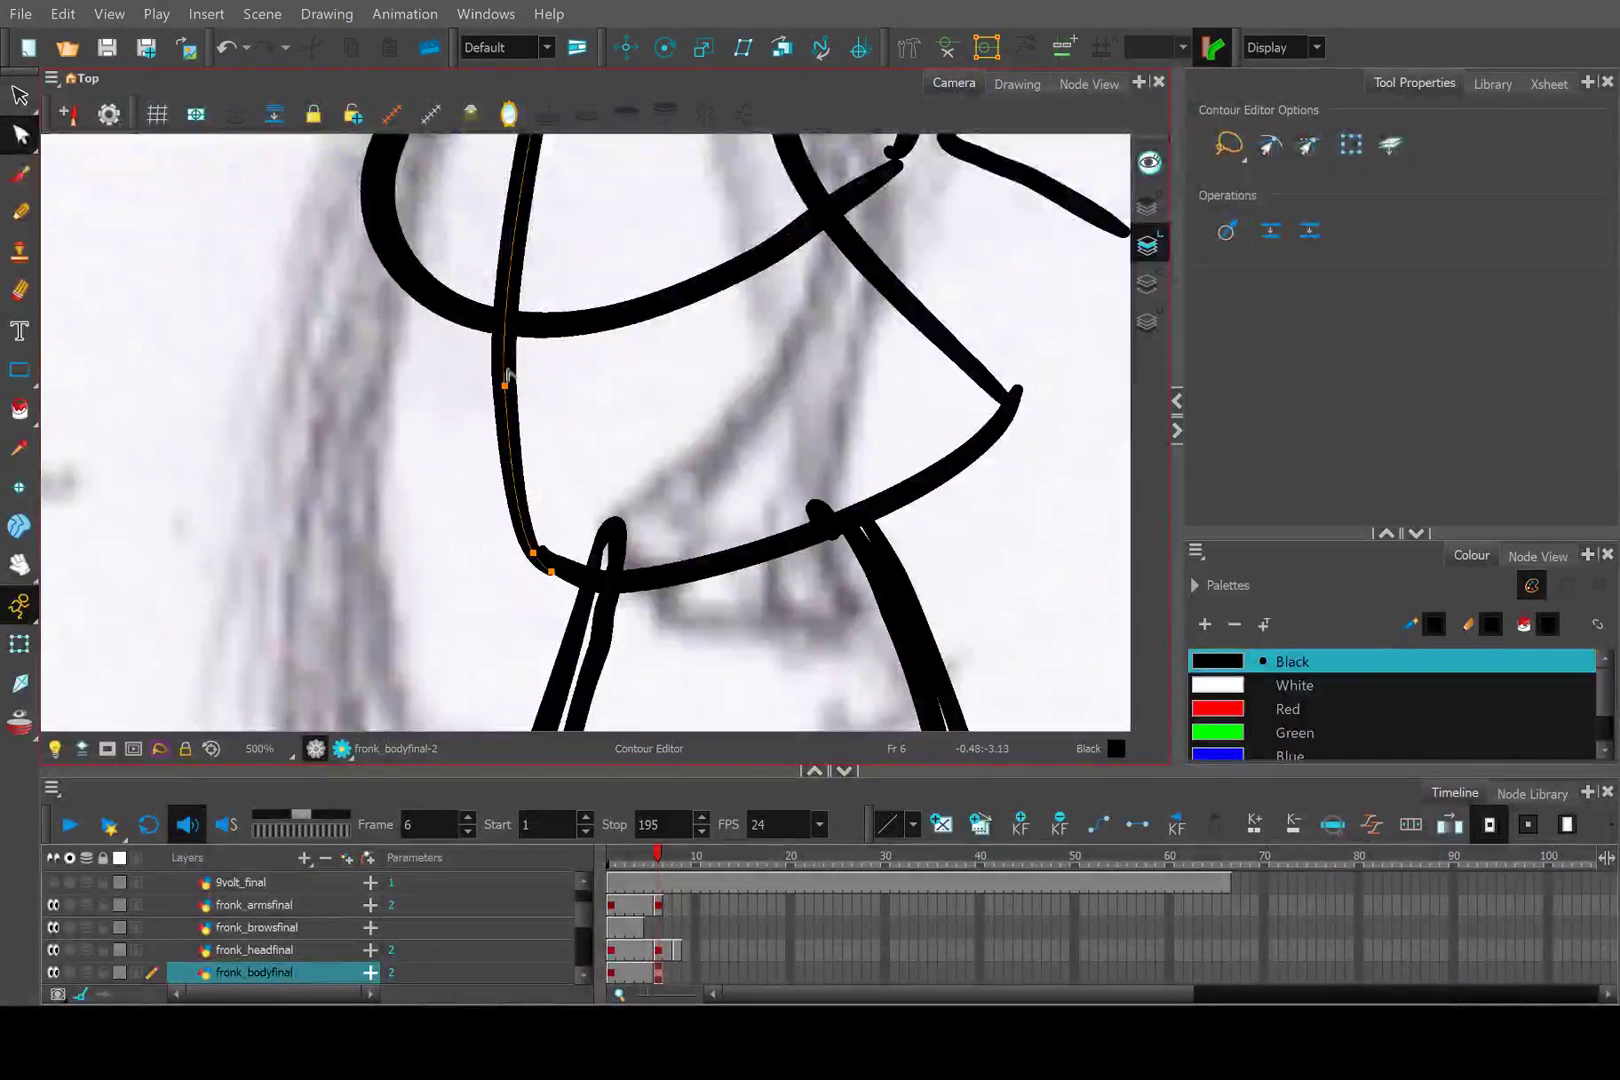
pyautogui.moveTo(508, 389); pyautogui.dragTo(526, 322)
pyautogui.scroll(-3, 536, 461)
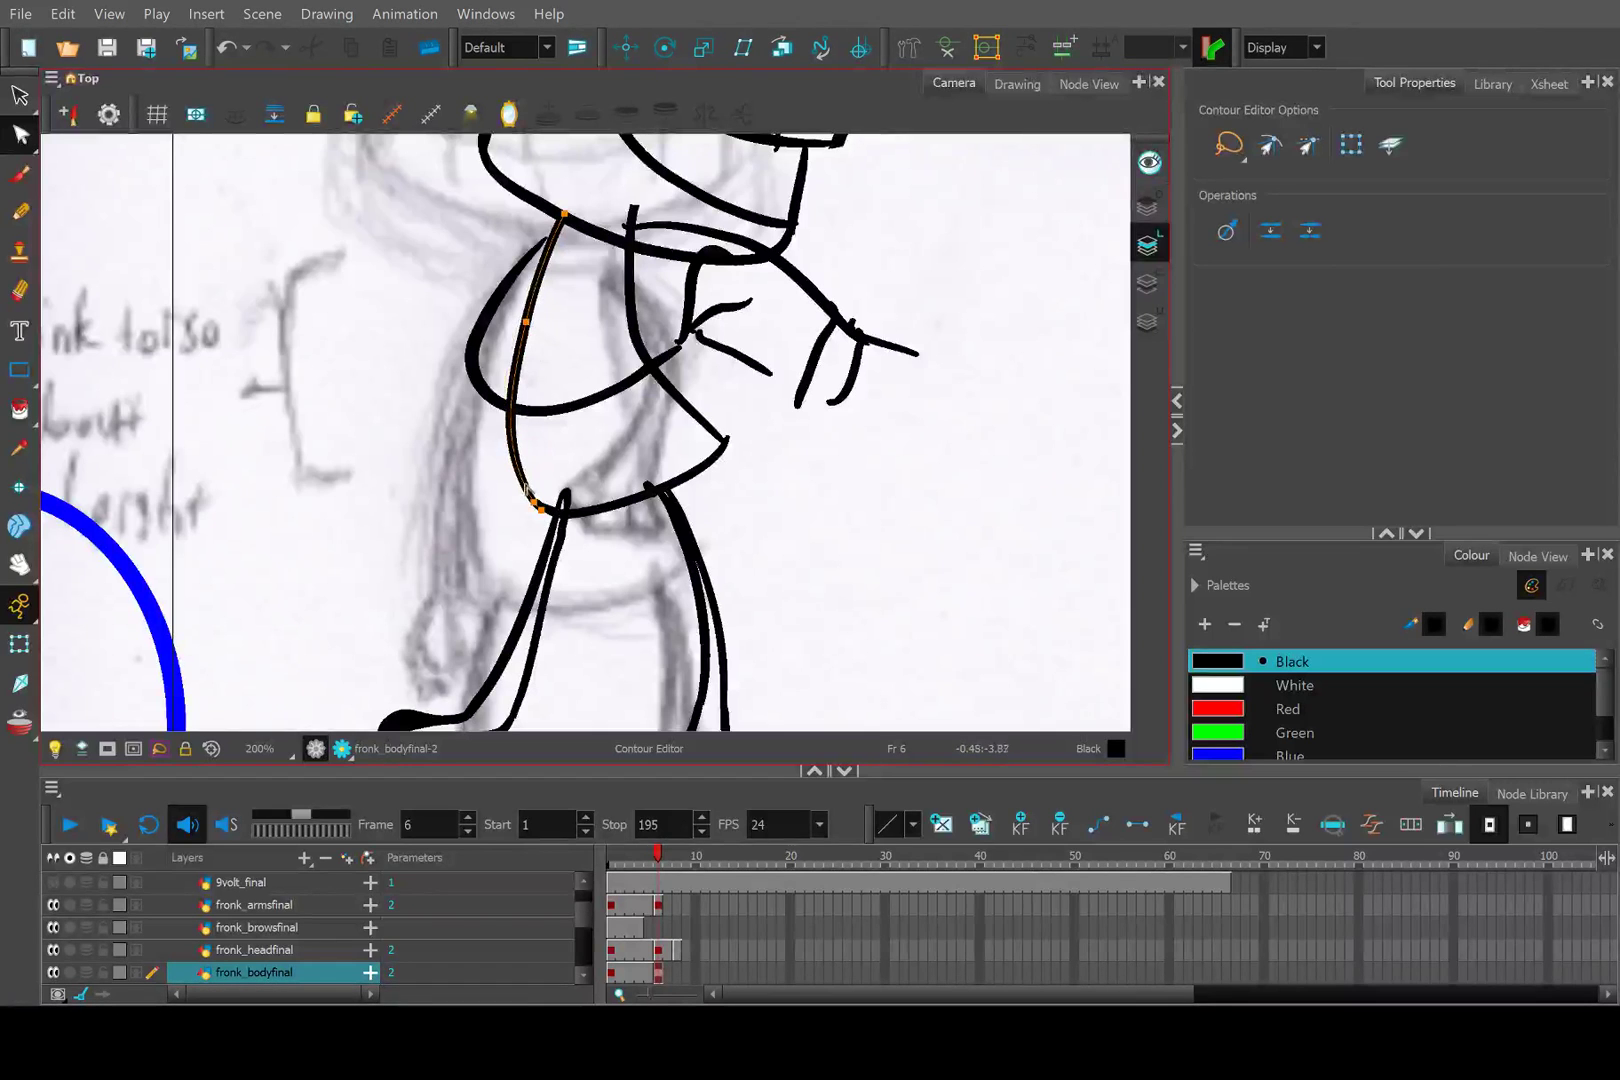
pyautogui.scroll(2, 537, 512)
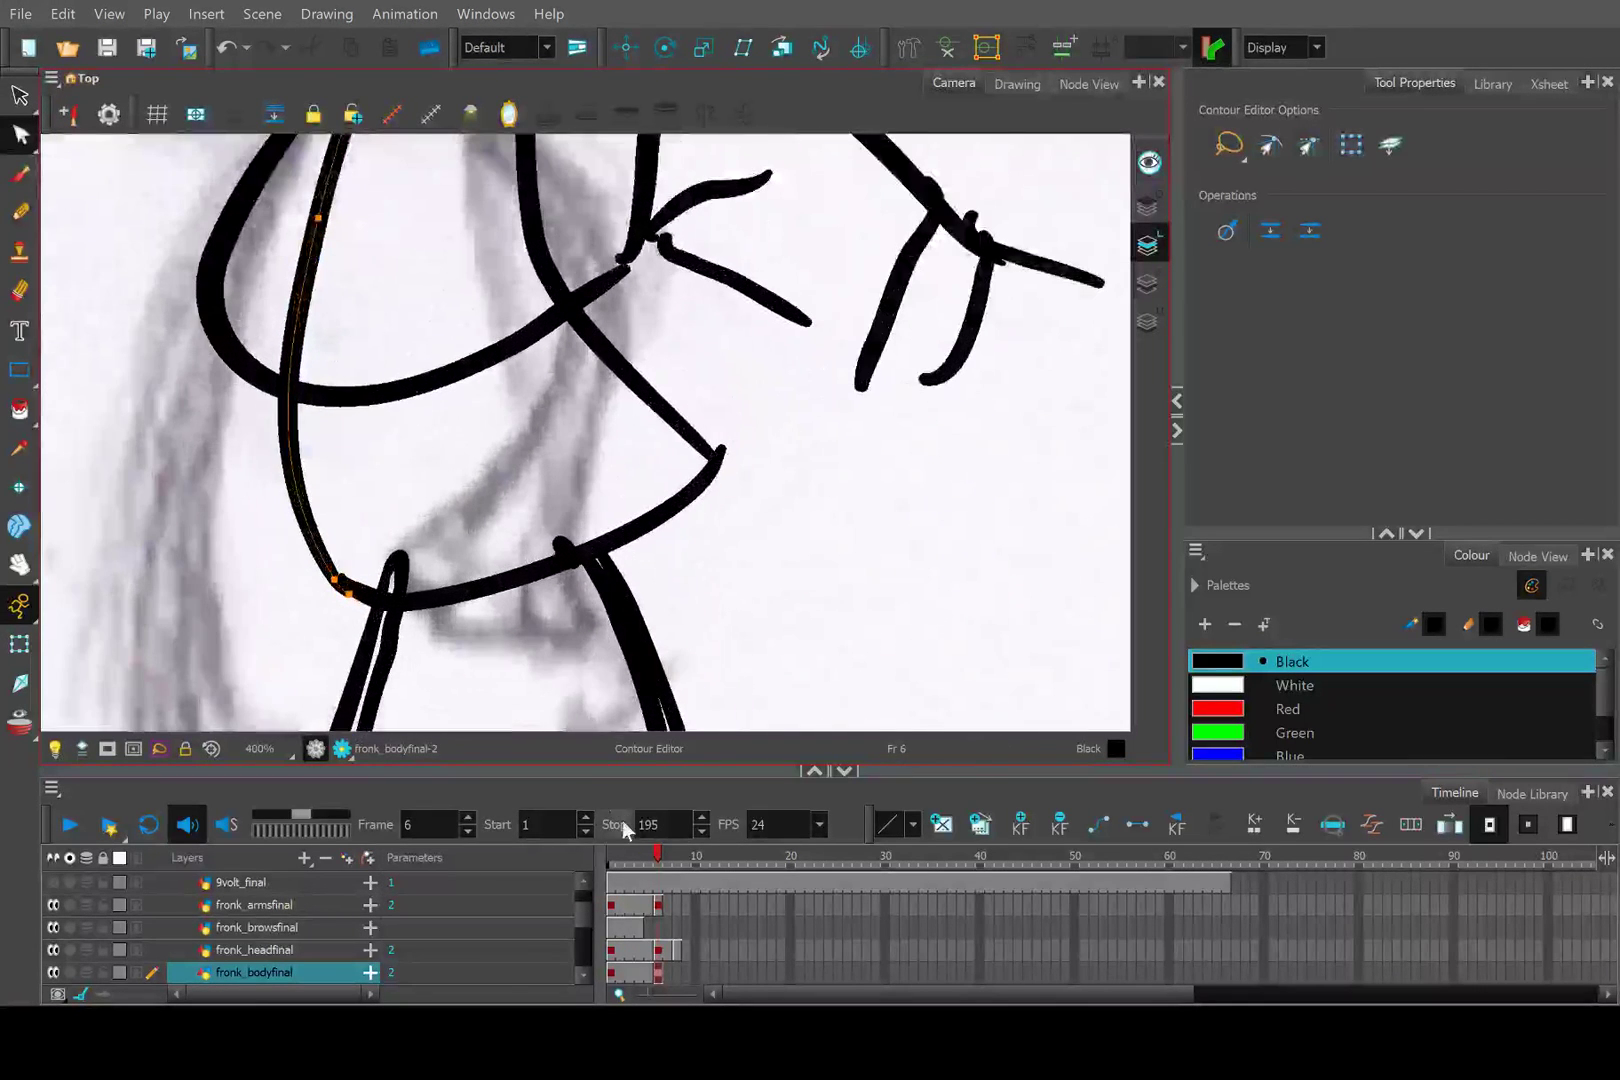
pyautogui.scroll(-2, 615, 720)
# Compare the reshaped torso on frame 6 with the pose on frame 5 and inspect its outline up close.
pyautogui.click(648, 858)
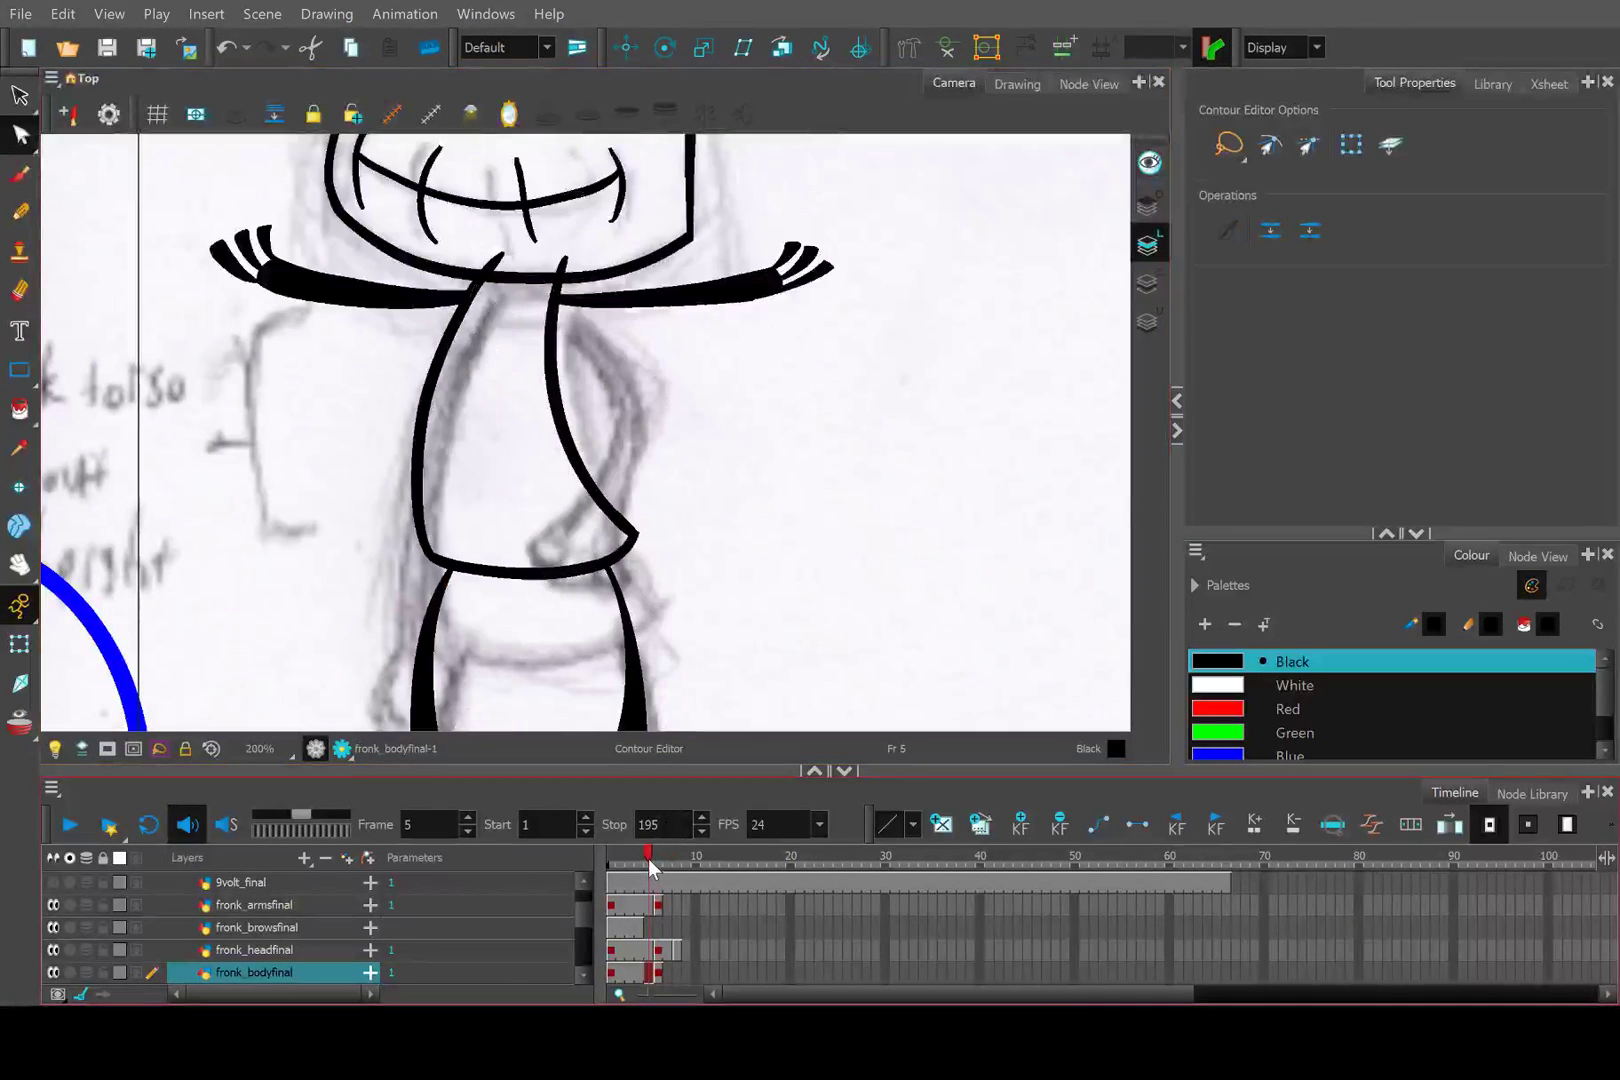
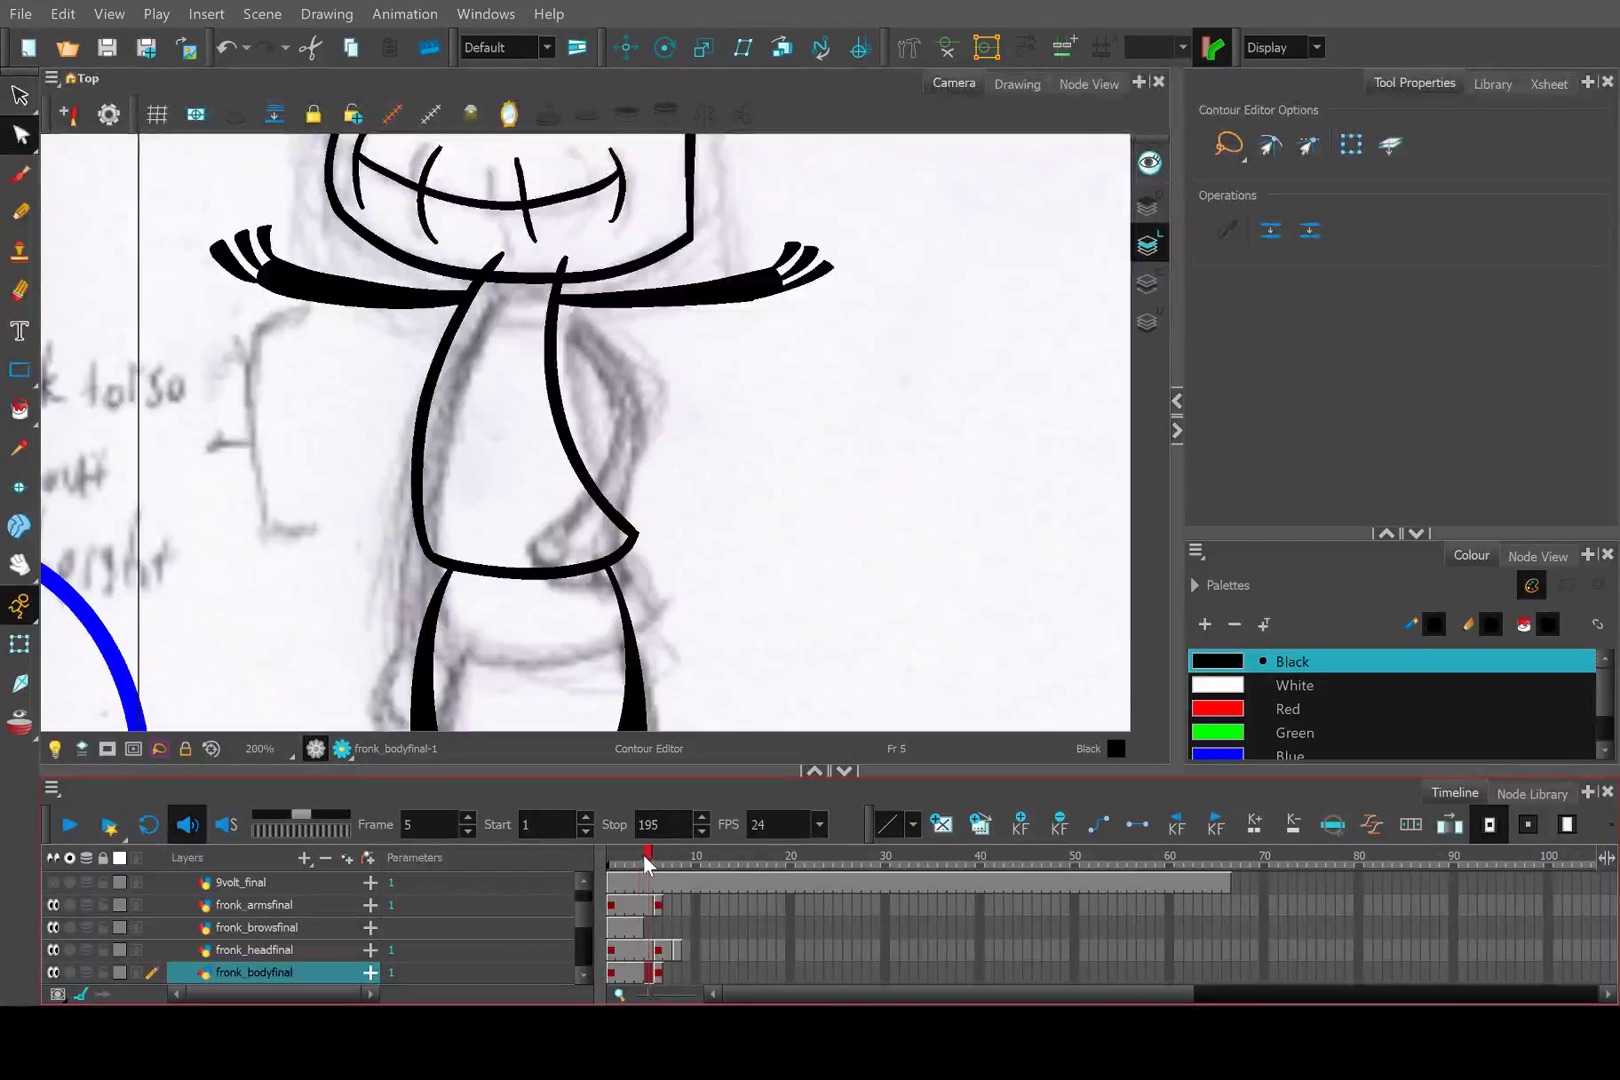
pyautogui.click(655, 857)
pyautogui.moveTo(653, 854); pyautogui.dragTo(657, 854)
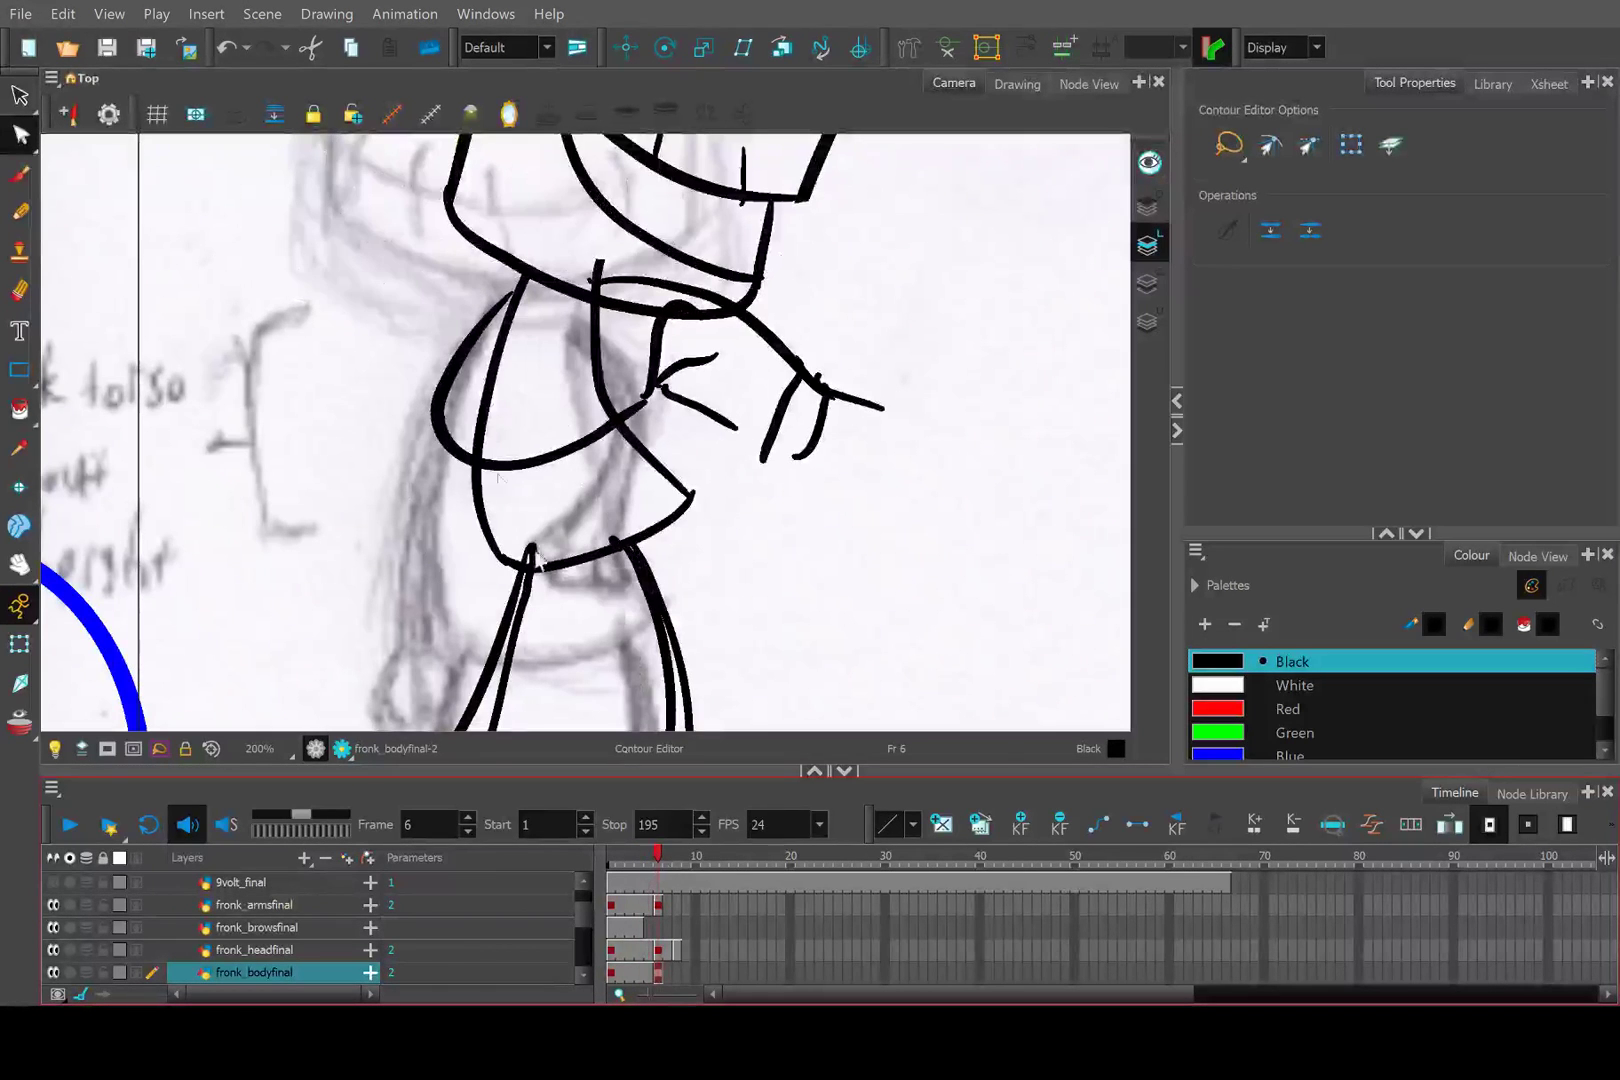
pyautogui.scroll(1, 570, 384)
pyautogui.scroll(3, 610, 420)
pyautogui.scroll(-3, 408, 235)
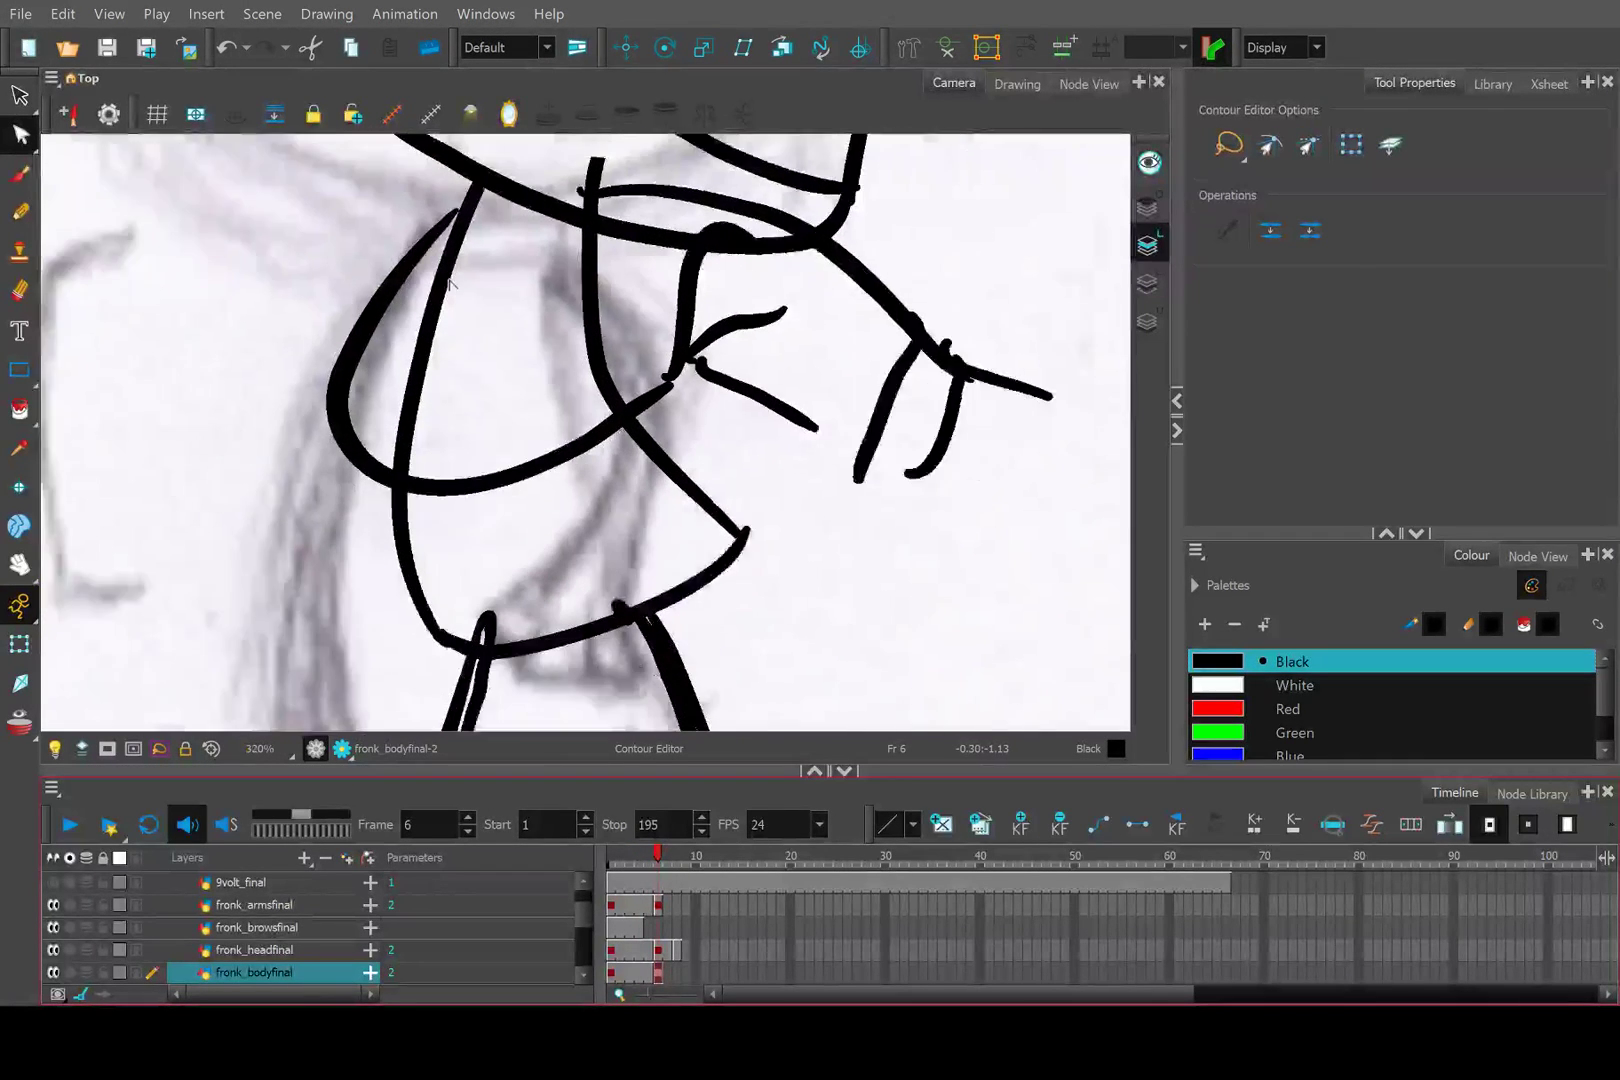
# Shift the middle contour point of the torso's left outline slightly outward to round the line below the neck.
pyautogui.scroll(2, 450, 320)
pyautogui.click(453, 325)
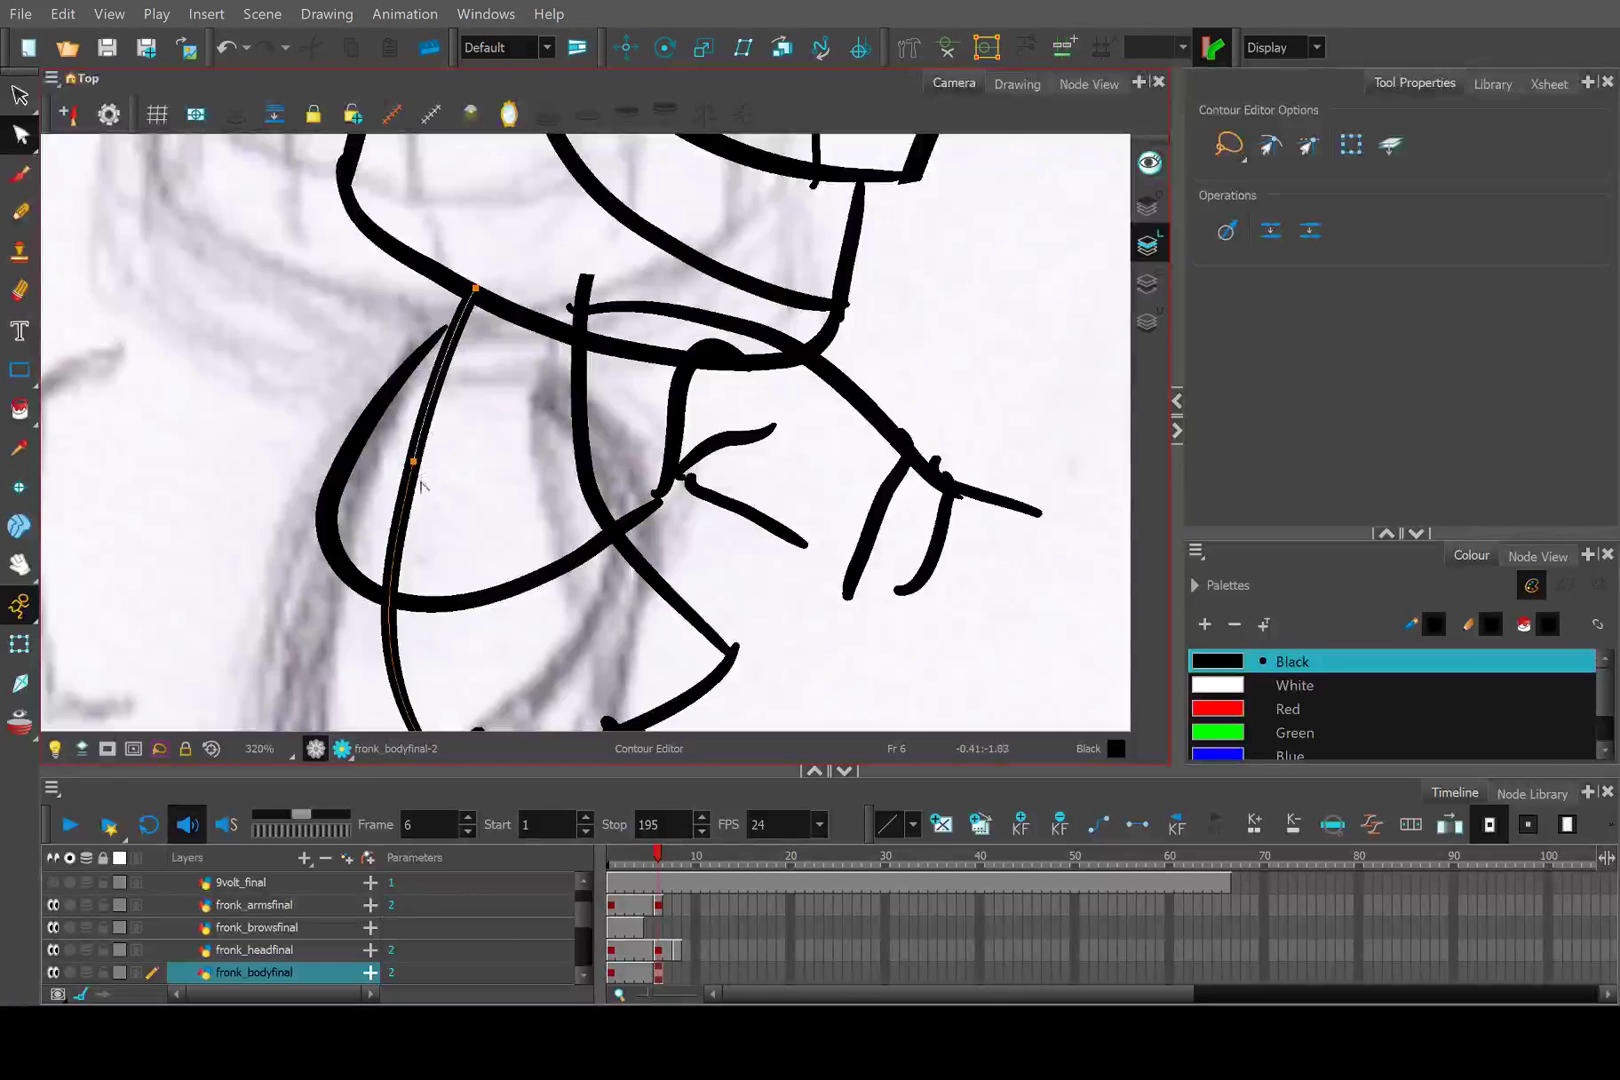
pyautogui.click(436, 382)
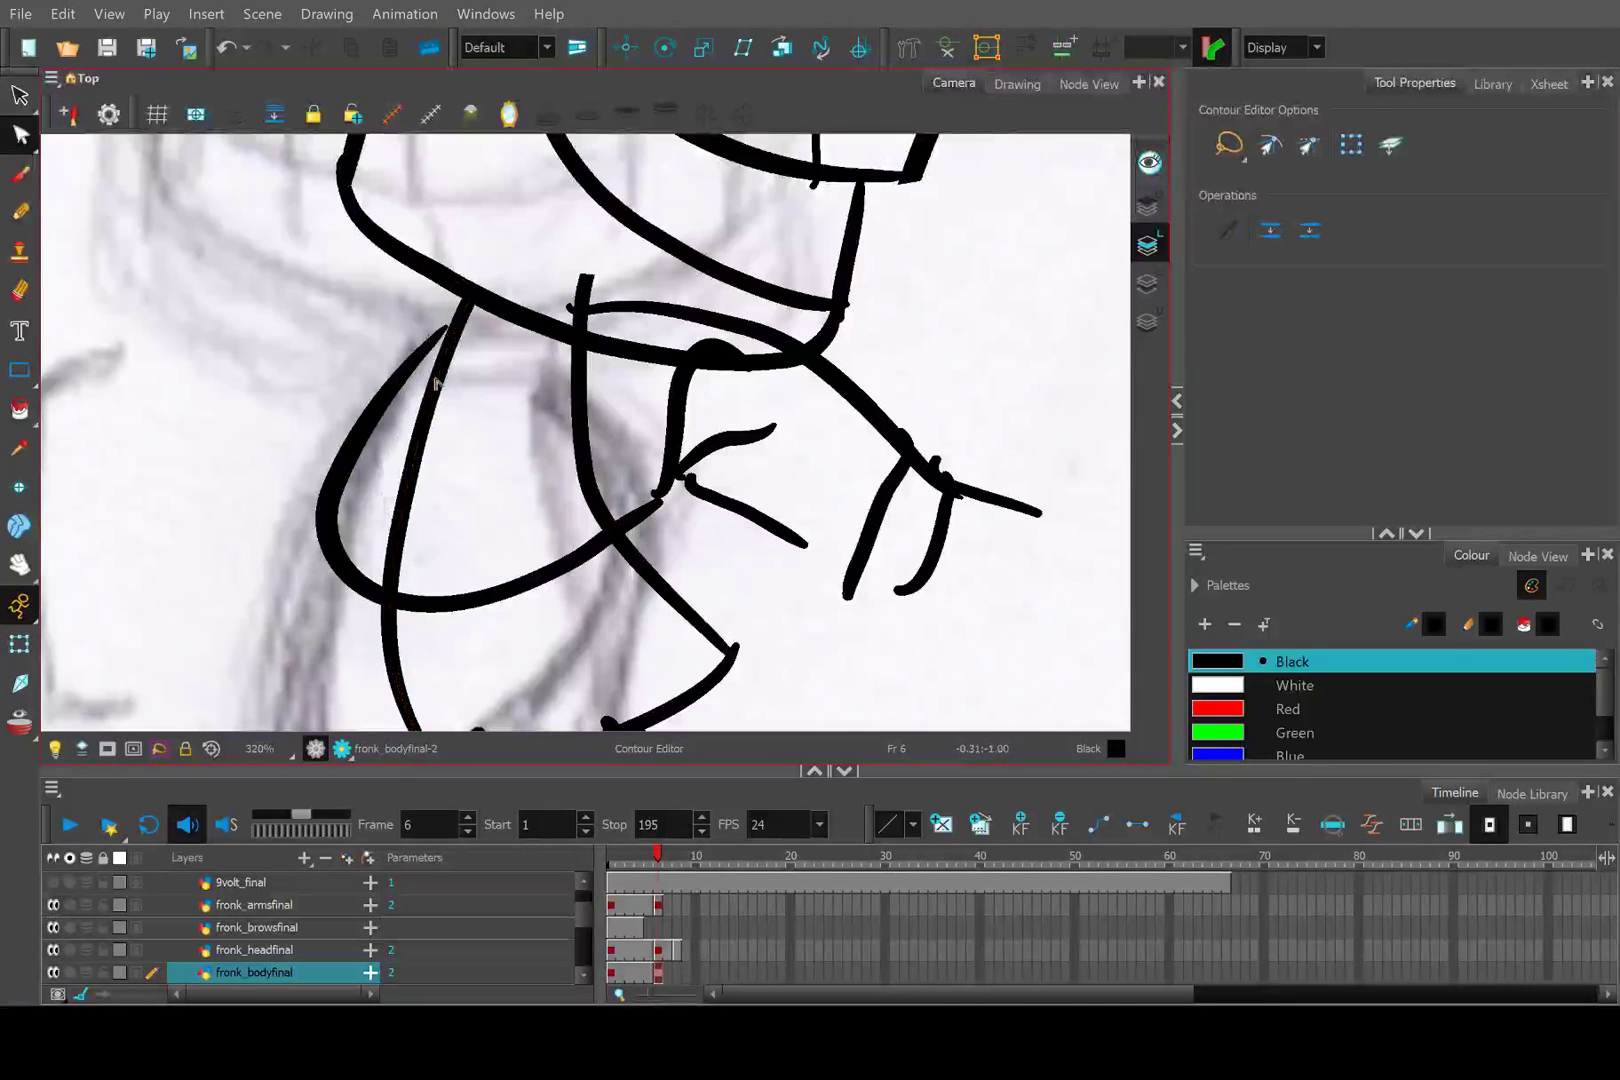
pyautogui.click(424, 445)
pyautogui.moveTo(423, 473); pyautogui.dragTo(434, 421)
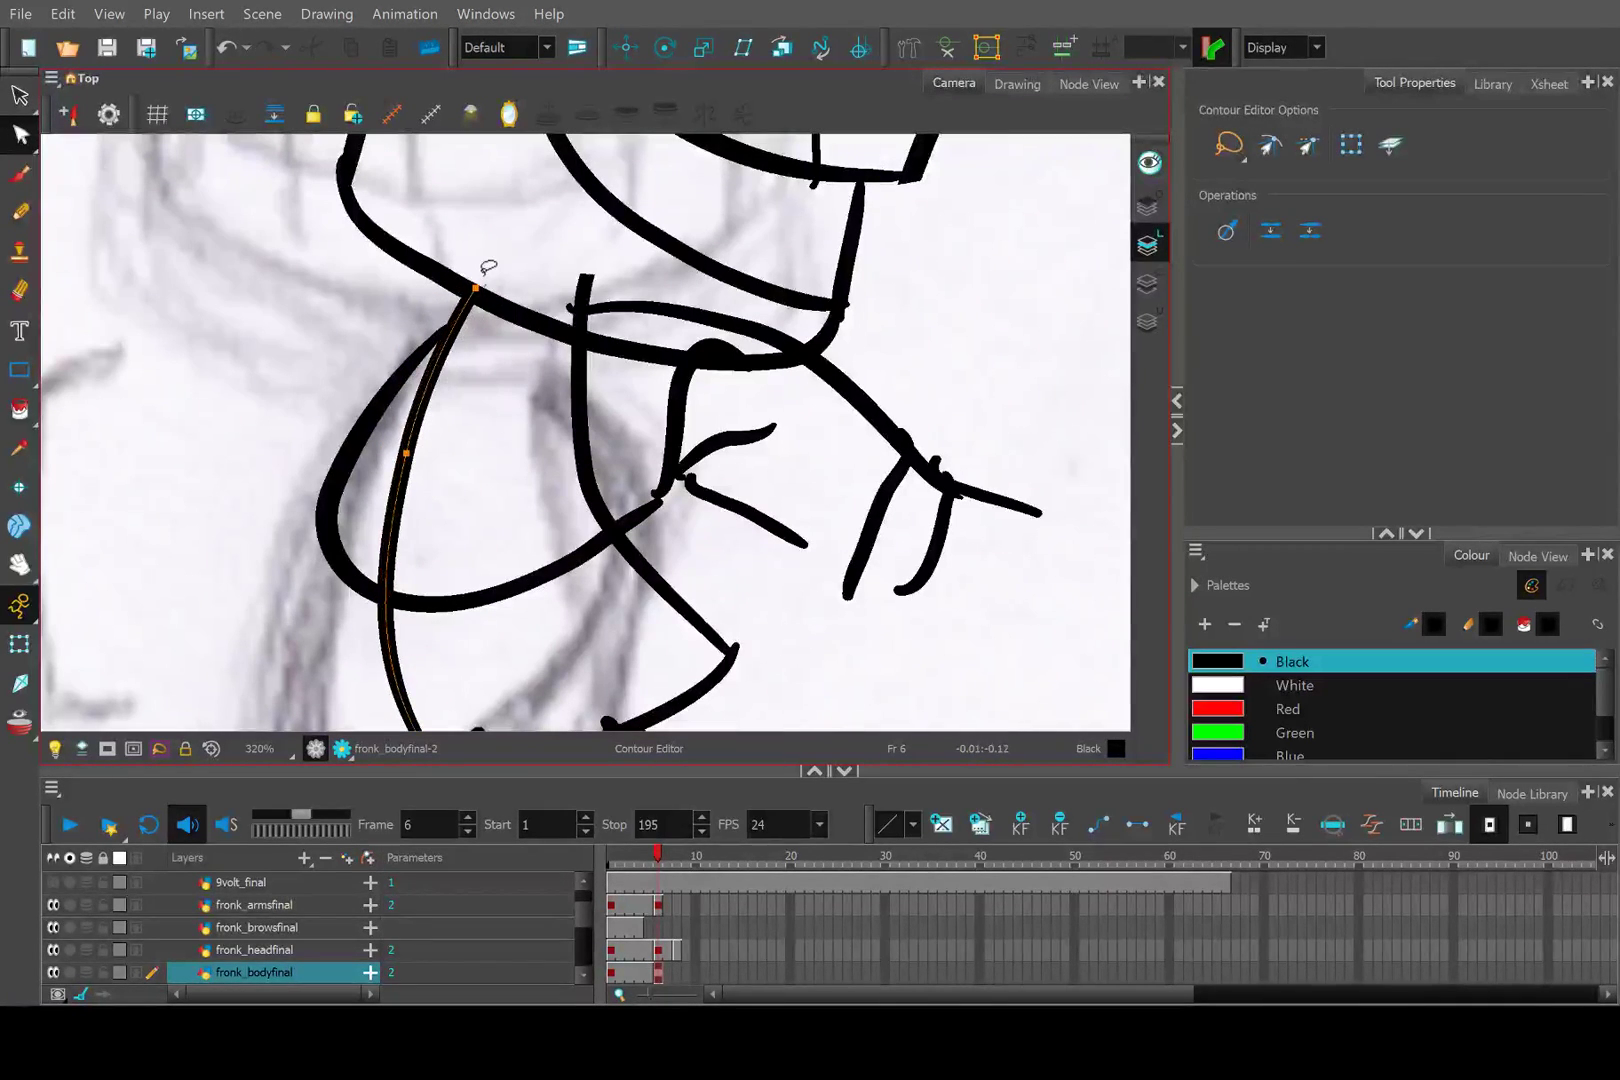
pyautogui.moveTo(531, 452); pyautogui.dragTo(550, 307)
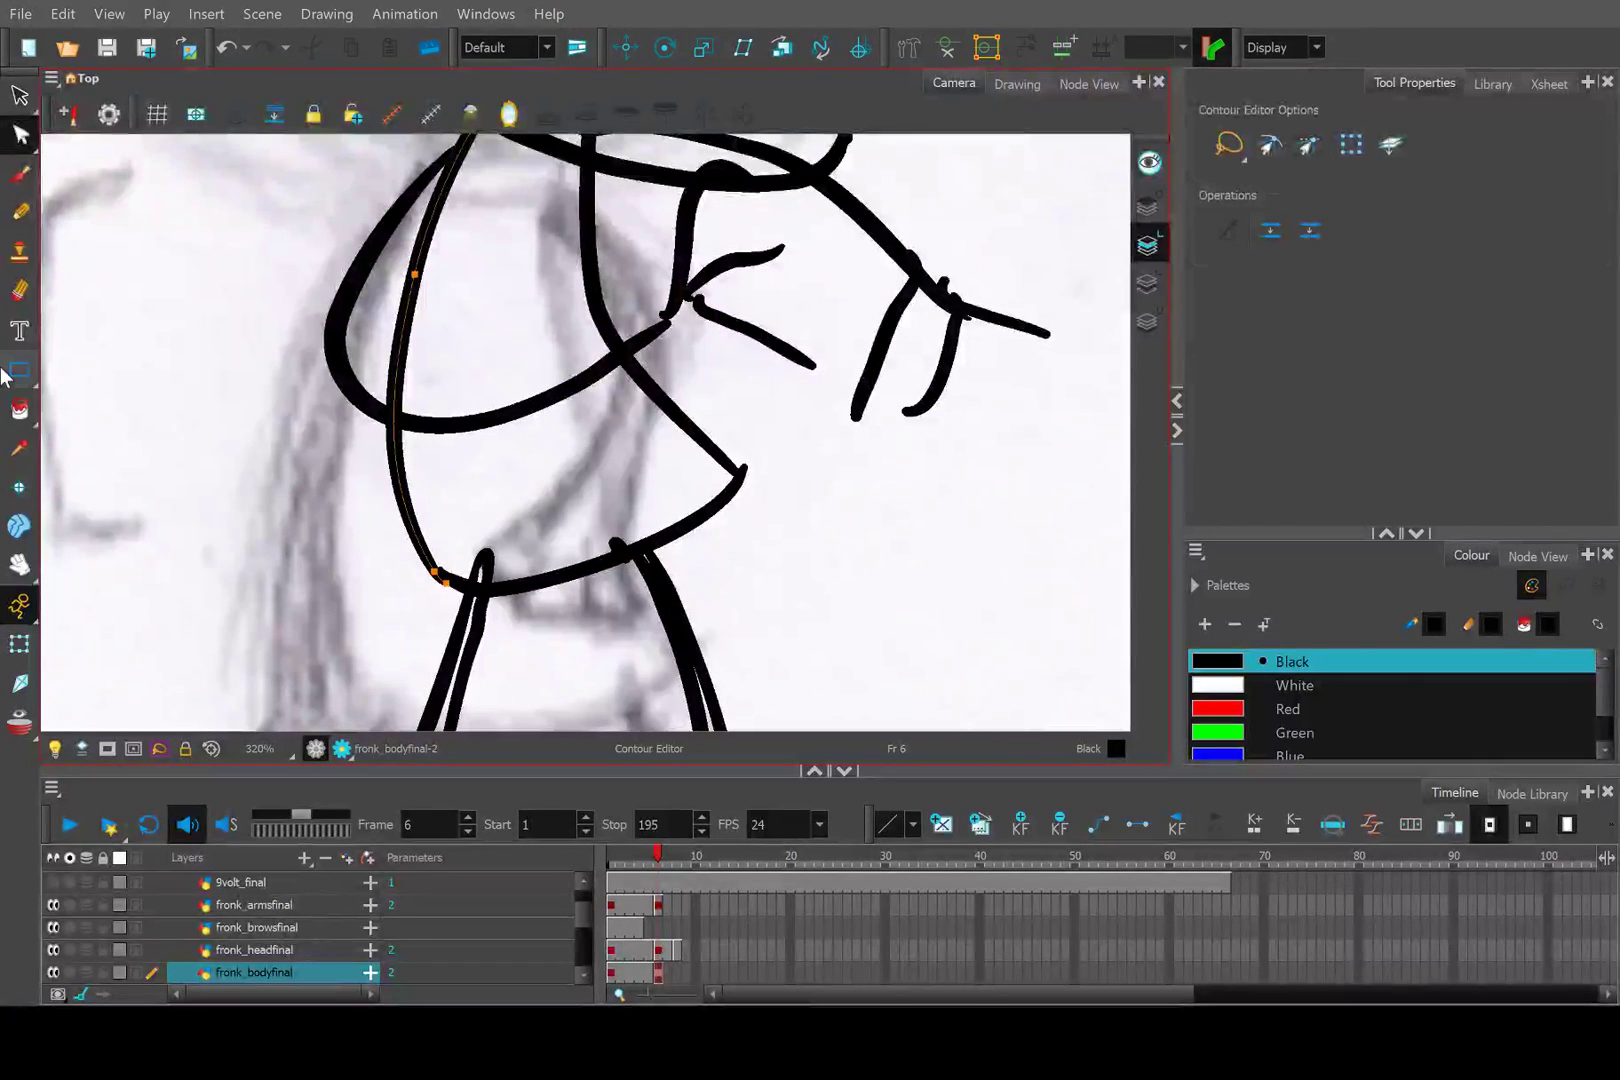
# Pull the torso's lower right corner inward and down, and reshape the right outline into a smooth curve leading to it.
pyautogui.click(19, 290)
pyautogui.scroll(5, 686, 435)
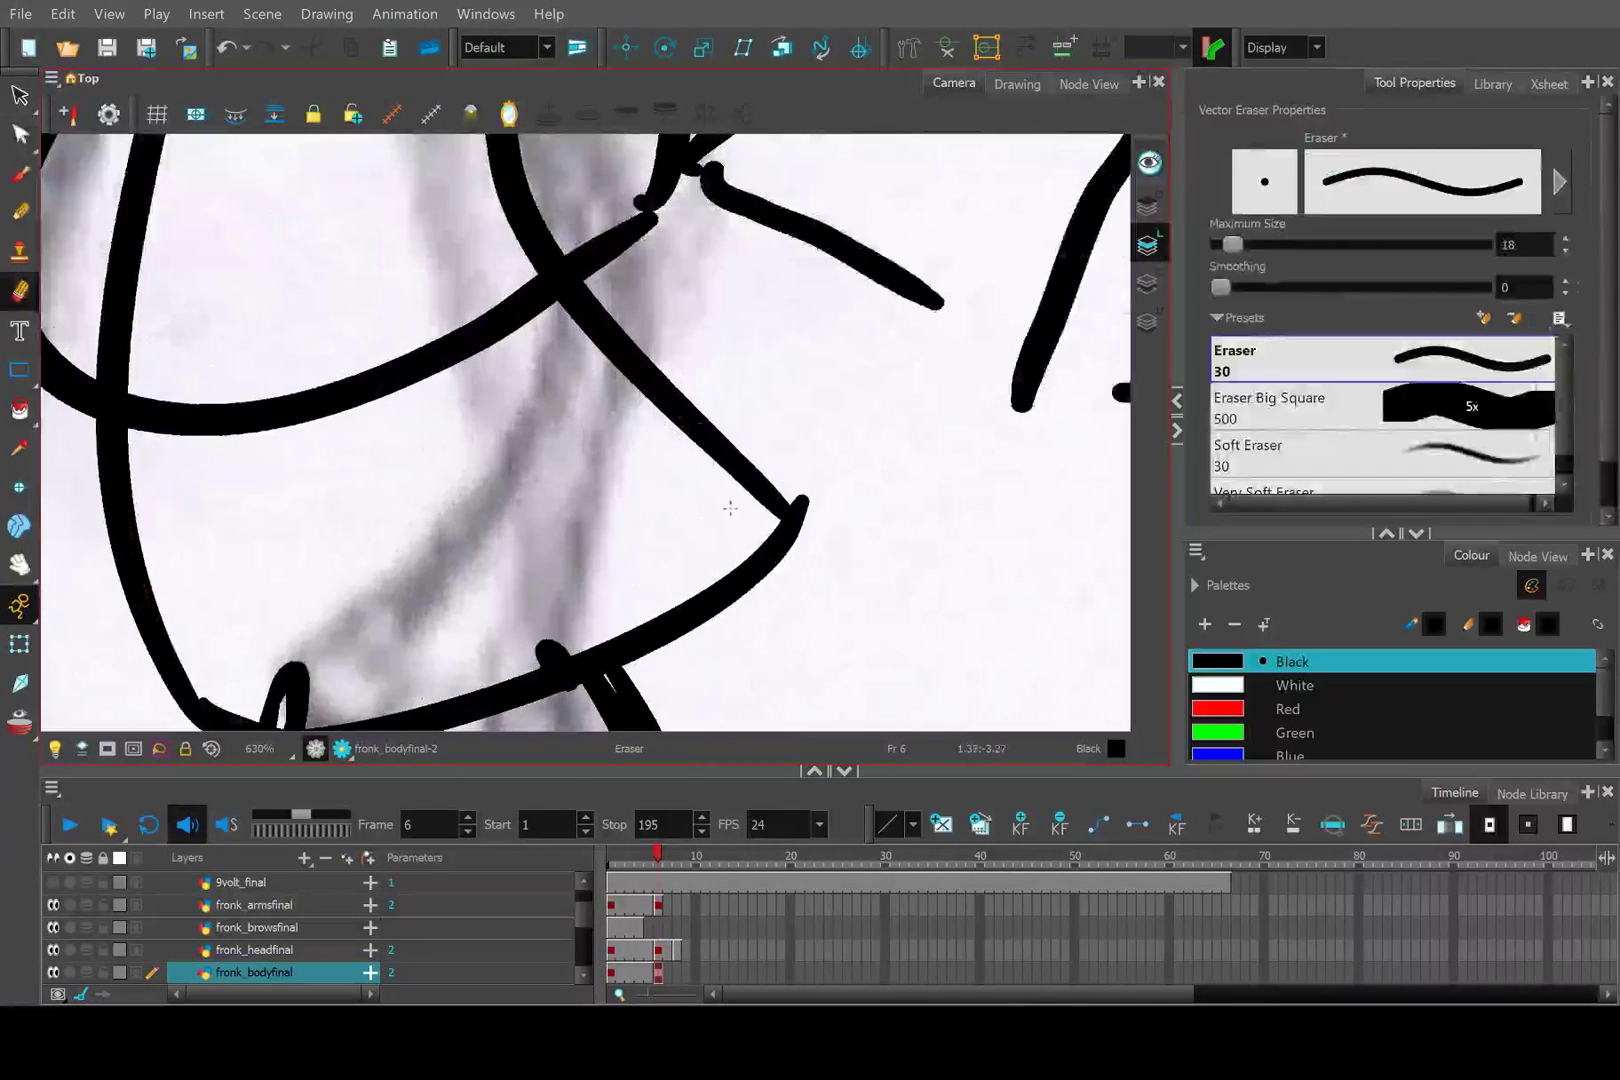
pyautogui.click(19, 133)
pyautogui.scroll(-5, 438, 376)
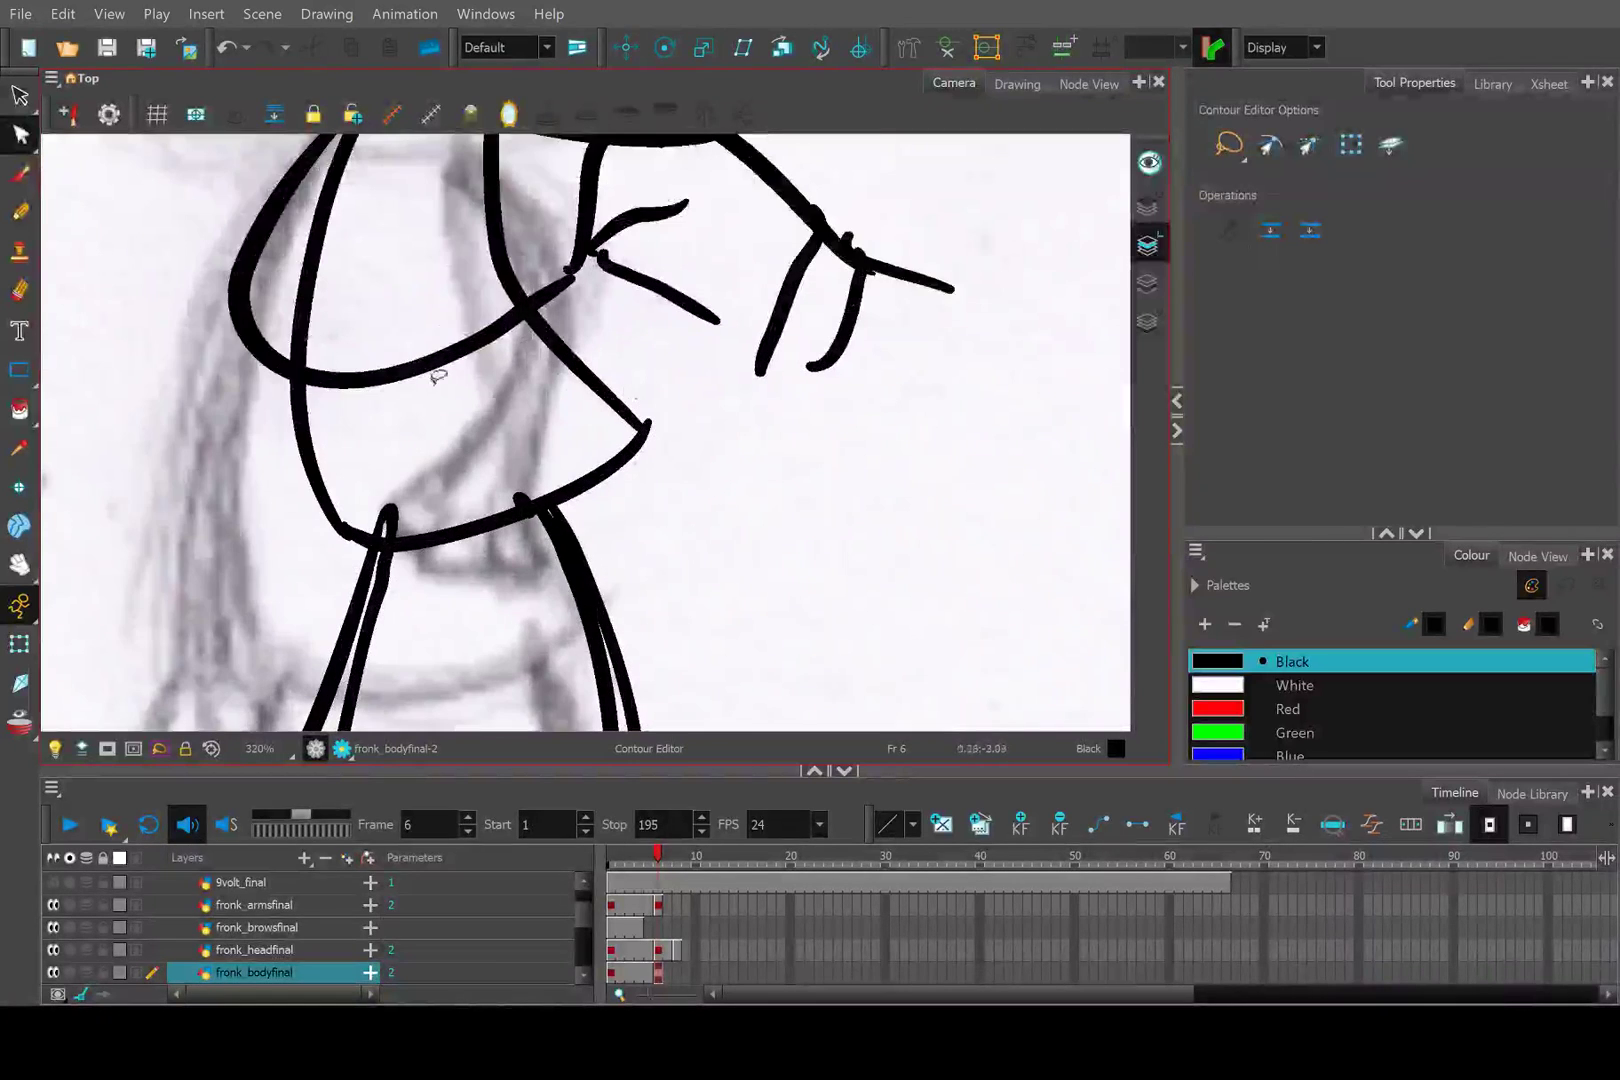
pyautogui.click(19, 290)
pyautogui.moveTo(518, 415)
pyautogui.mouseDown()
pyautogui.moveTo(590, 360)
pyautogui.moveTo(648, 425)
pyautogui.moveTo(571, 362)
pyautogui.moveTo(633, 463)
pyautogui.moveTo(617, 452)
pyautogui.mouseUp()
pyautogui.click(19, 133)
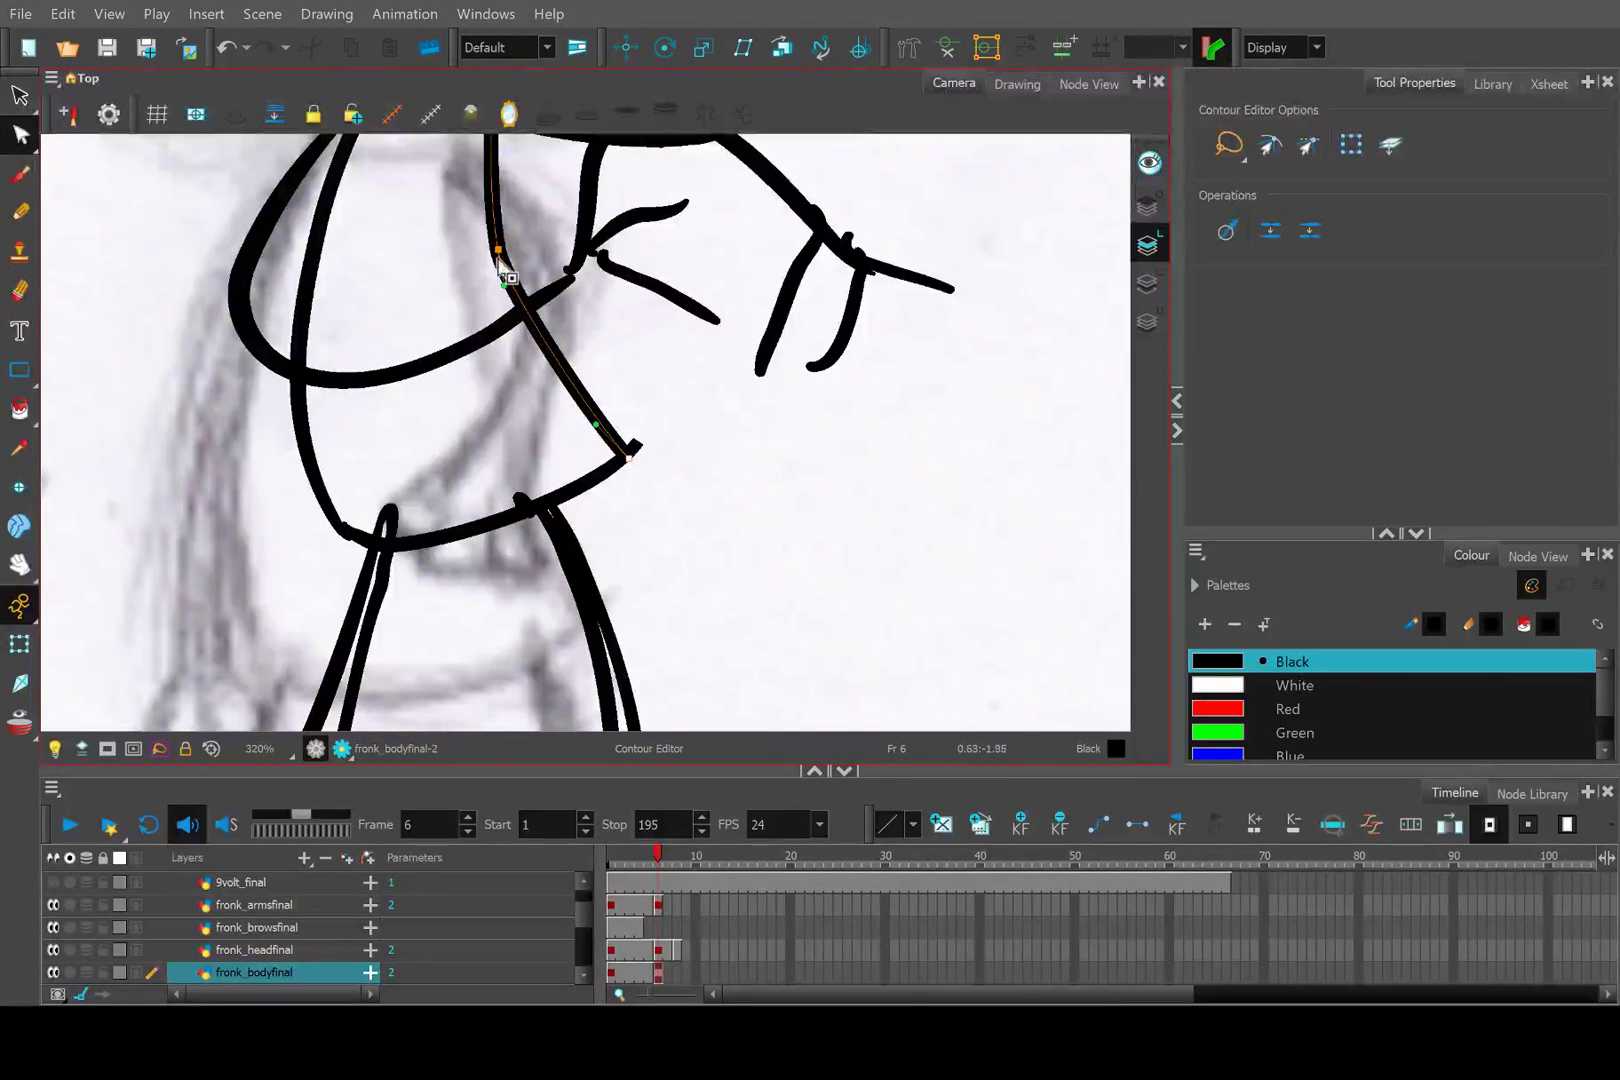
pyautogui.moveTo(511, 296); pyautogui.dragTo(527, 357)
pyautogui.scroll(-3, 499, 356)
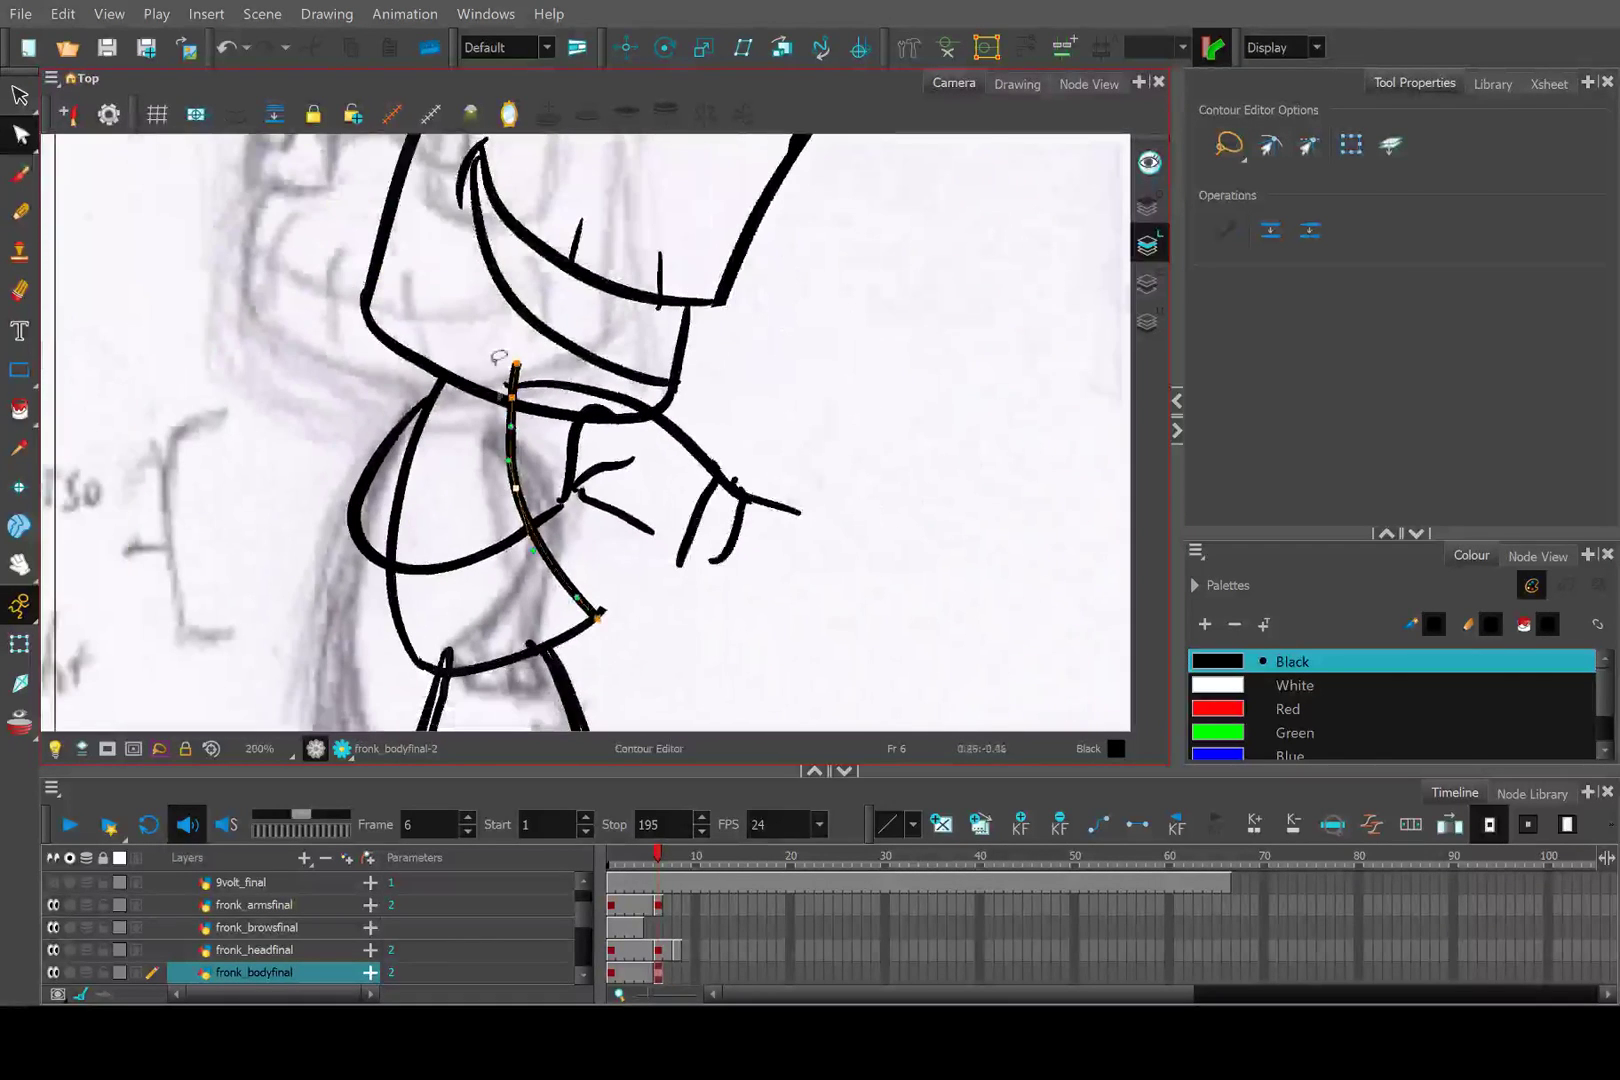
# Erase the top end of the torso's right outline where it overlaps the head, and check the trimmed body.
pyautogui.scroll(3, 499, 356)
pyautogui.hotkey('alt', 'e')
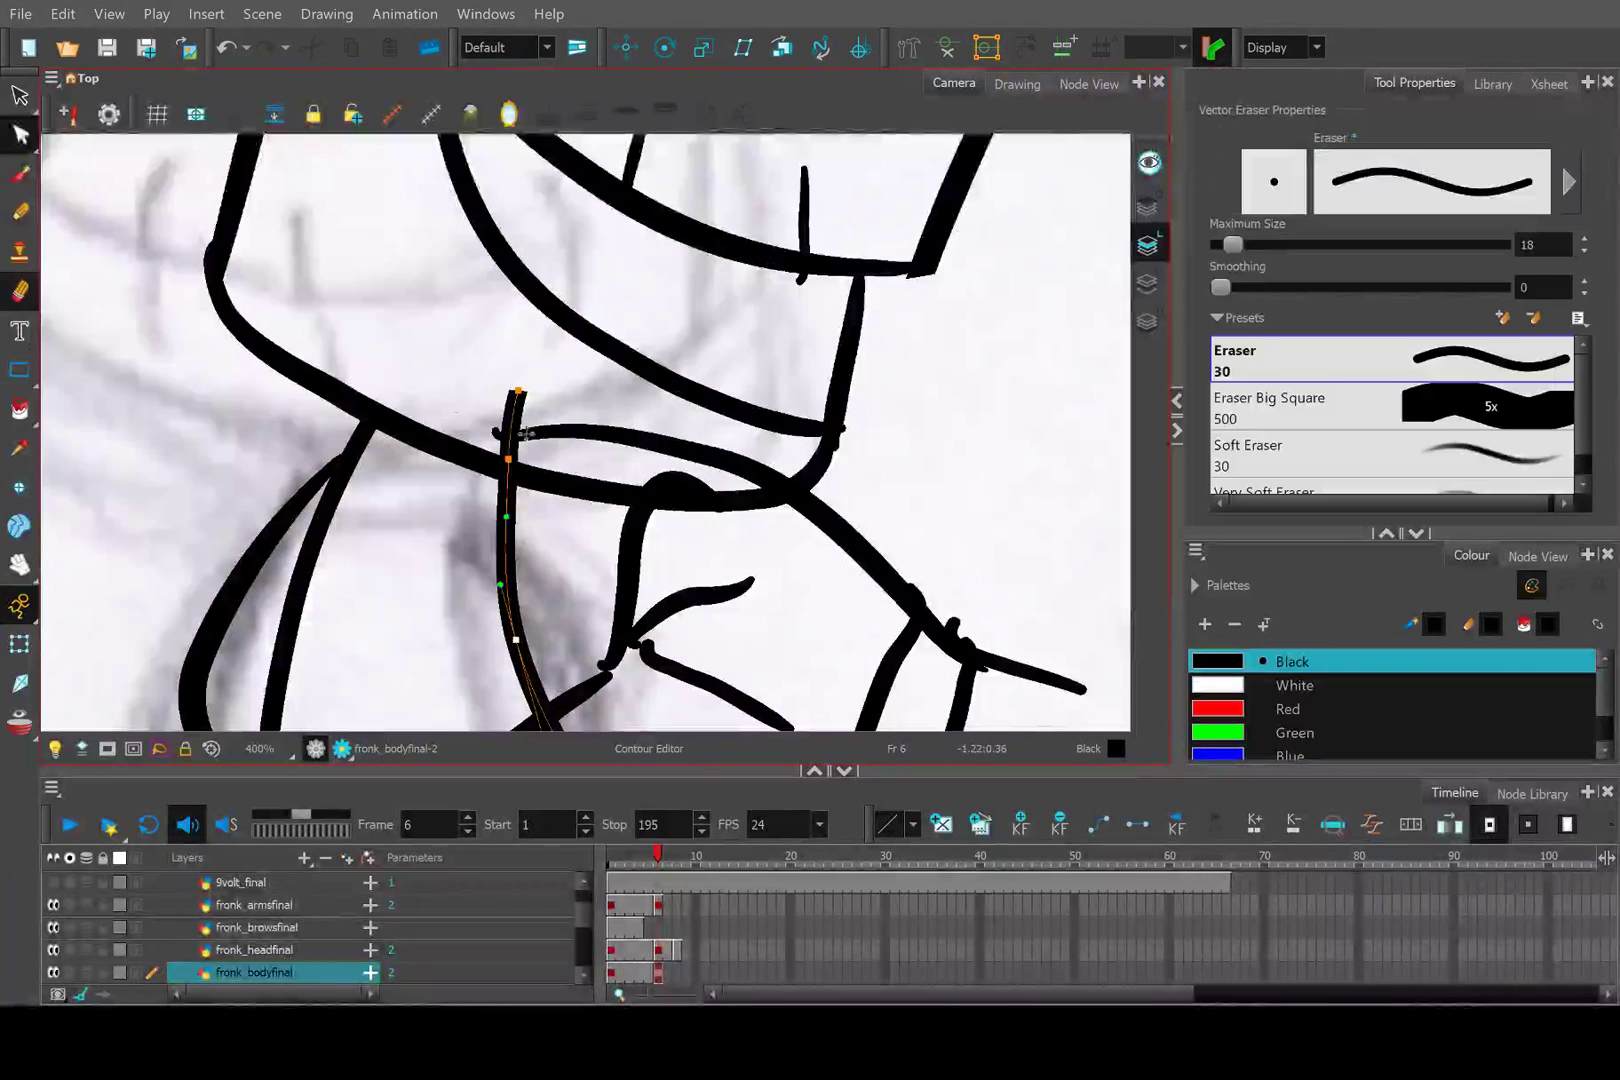
pyautogui.scroll(2, 526, 434)
pyautogui.moveTo(471, 340)
pyautogui.mouseDown()
pyautogui.moveTo(496, 374)
pyautogui.moveTo(480, 482)
pyautogui.mouseUp()
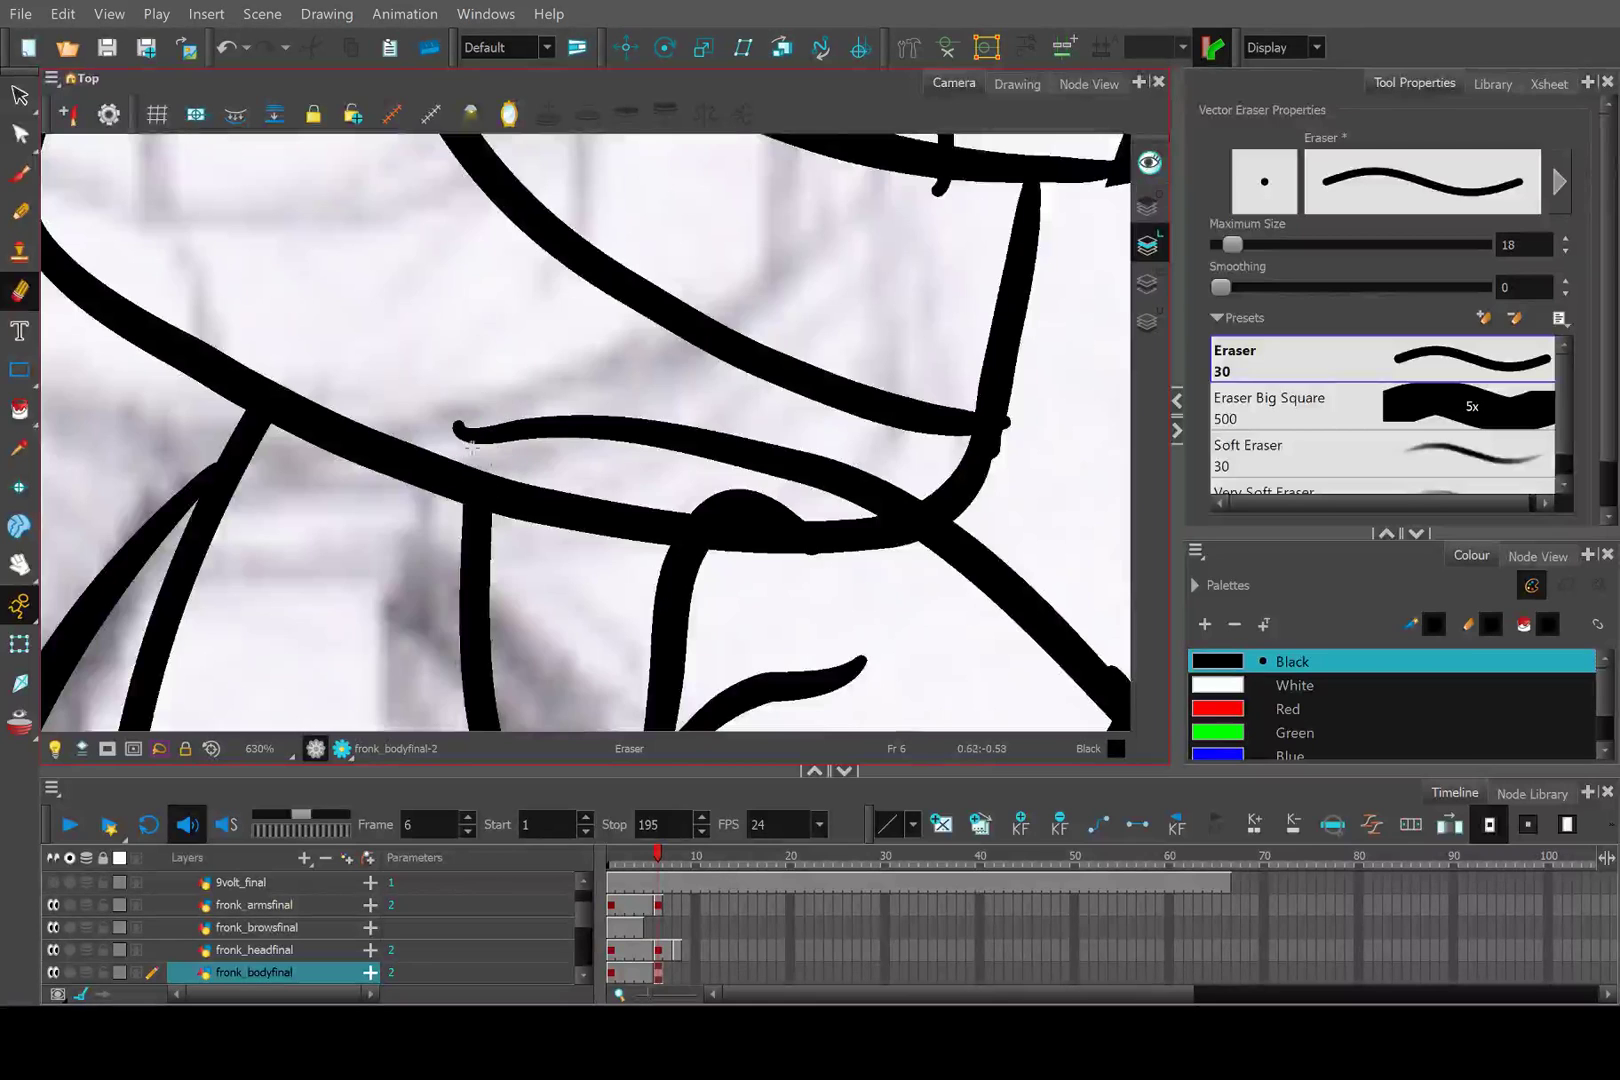
pyautogui.scroll(-4, 471, 446)
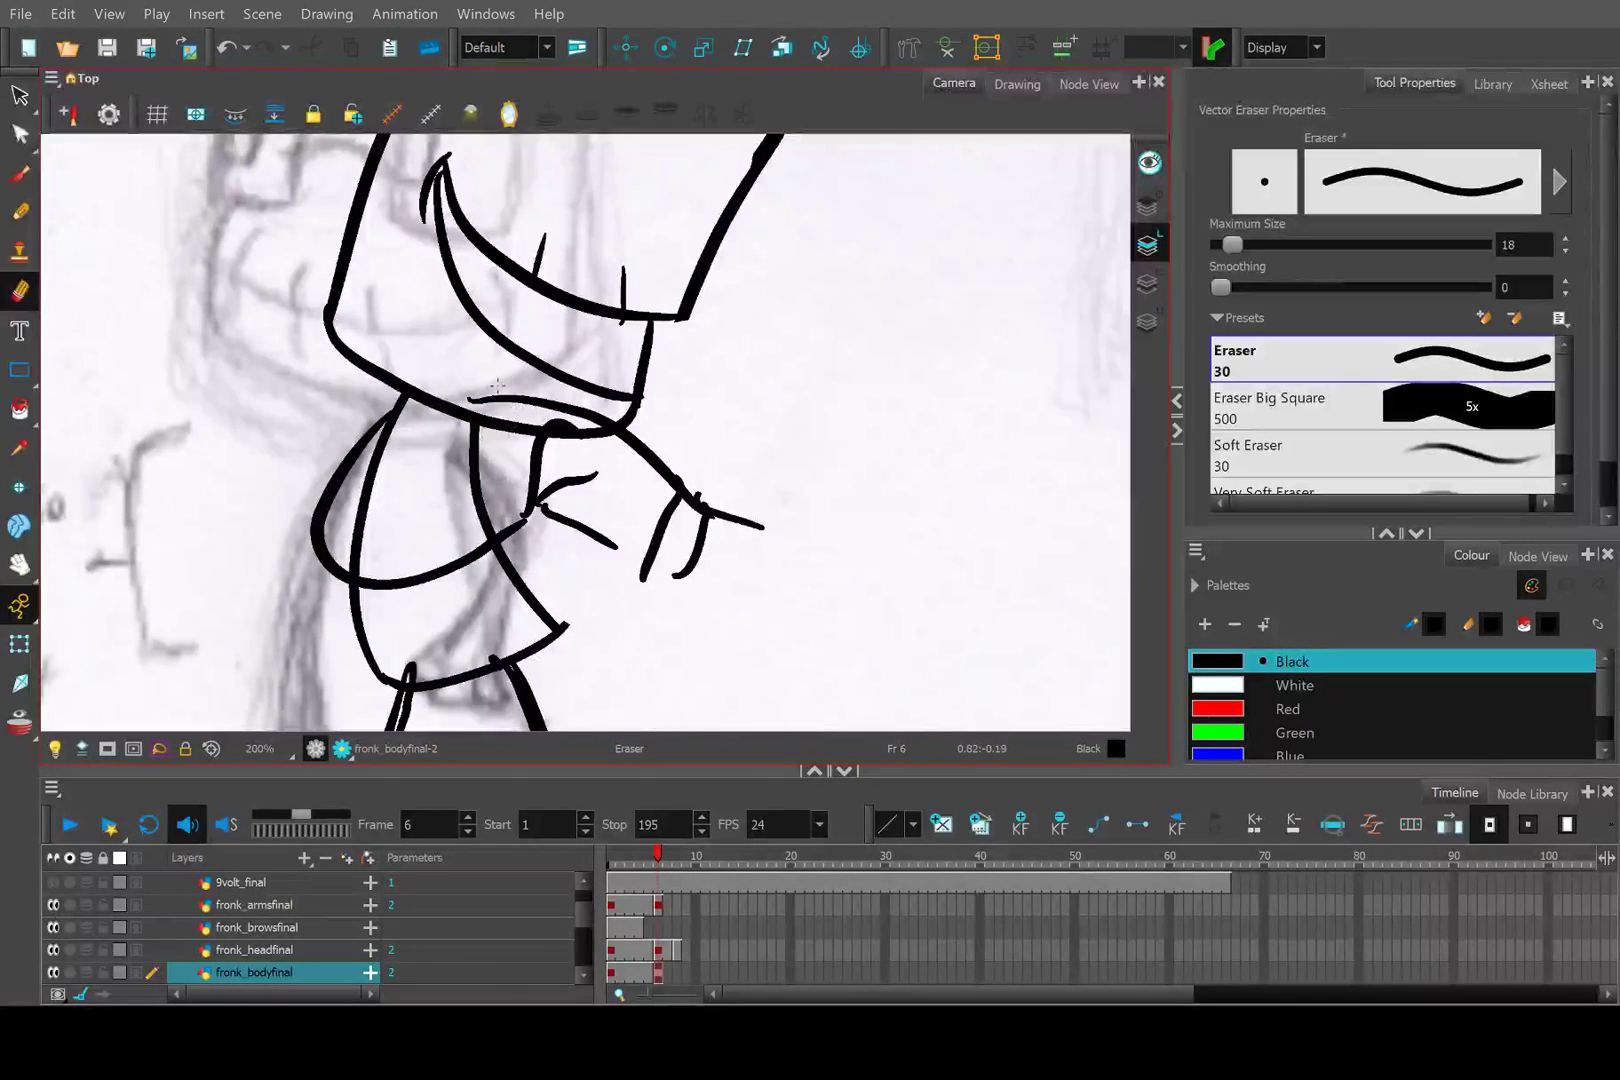
pyautogui.scroll(1, 497, 385)
pyautogui.scroll(1, 490, 427)
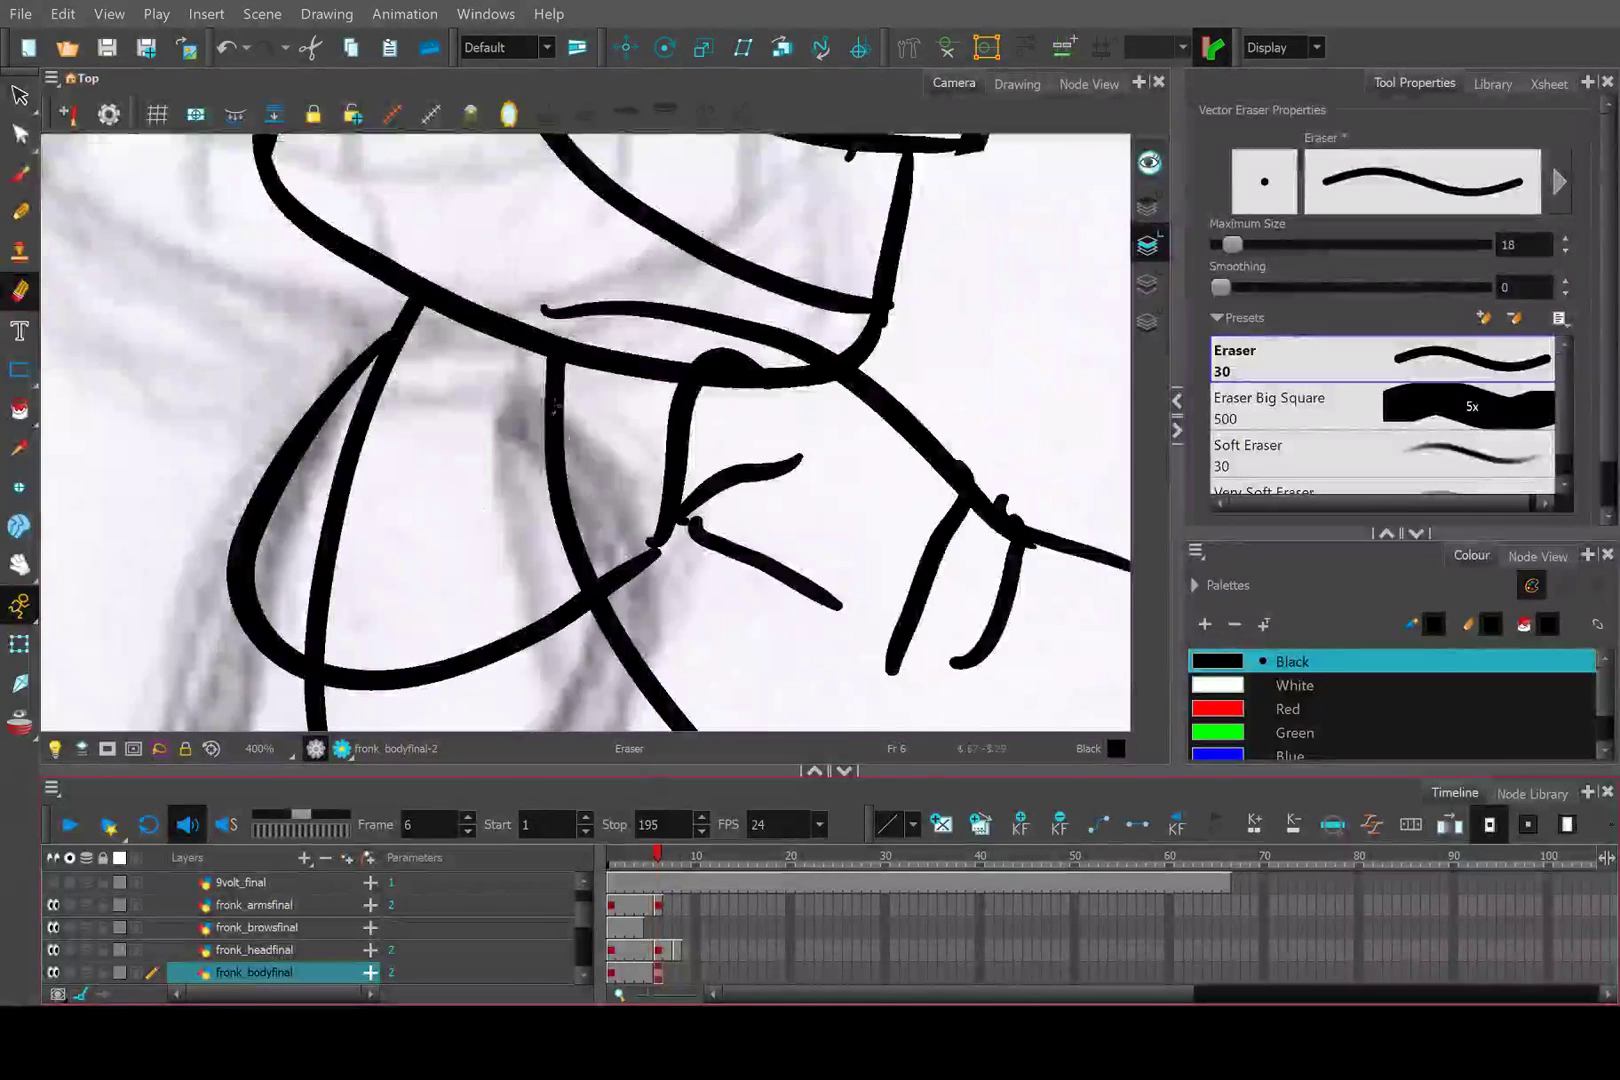
pyautogui.scroll(-3, 555, 408)
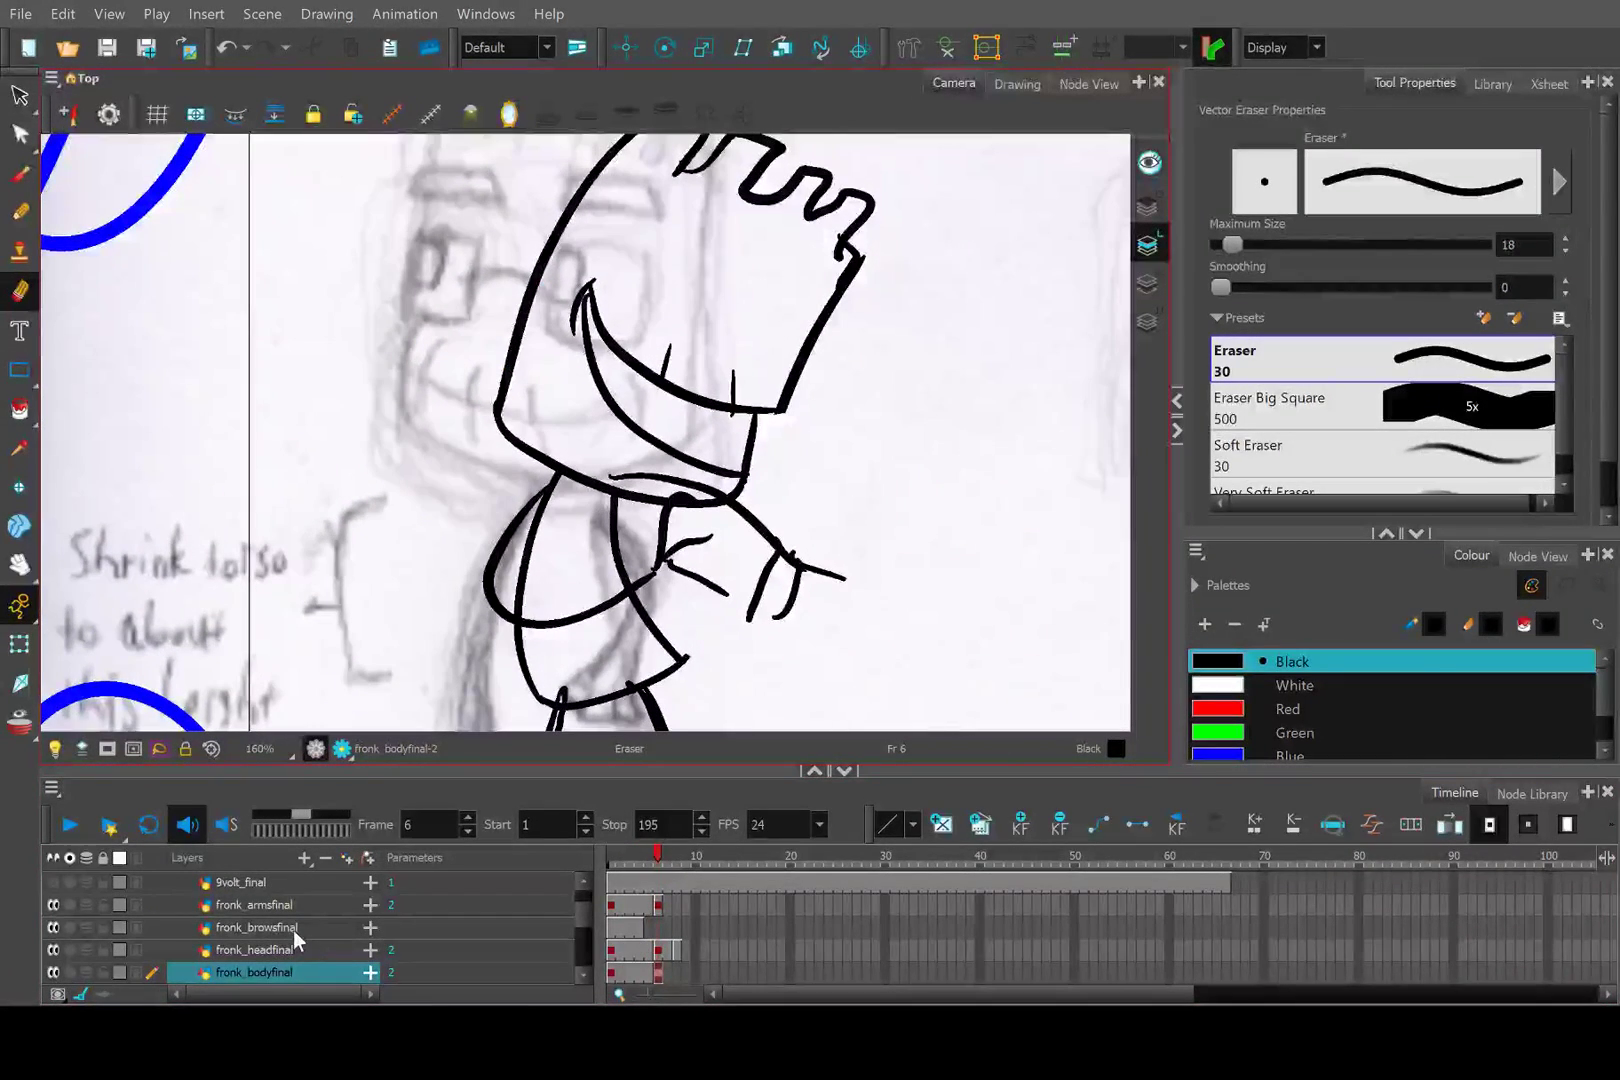
# On the fronk_armsfinal layer, lower the right arm beneath the chin and raise the left arm to meet the neck.
pyautogui.click(270, 906)
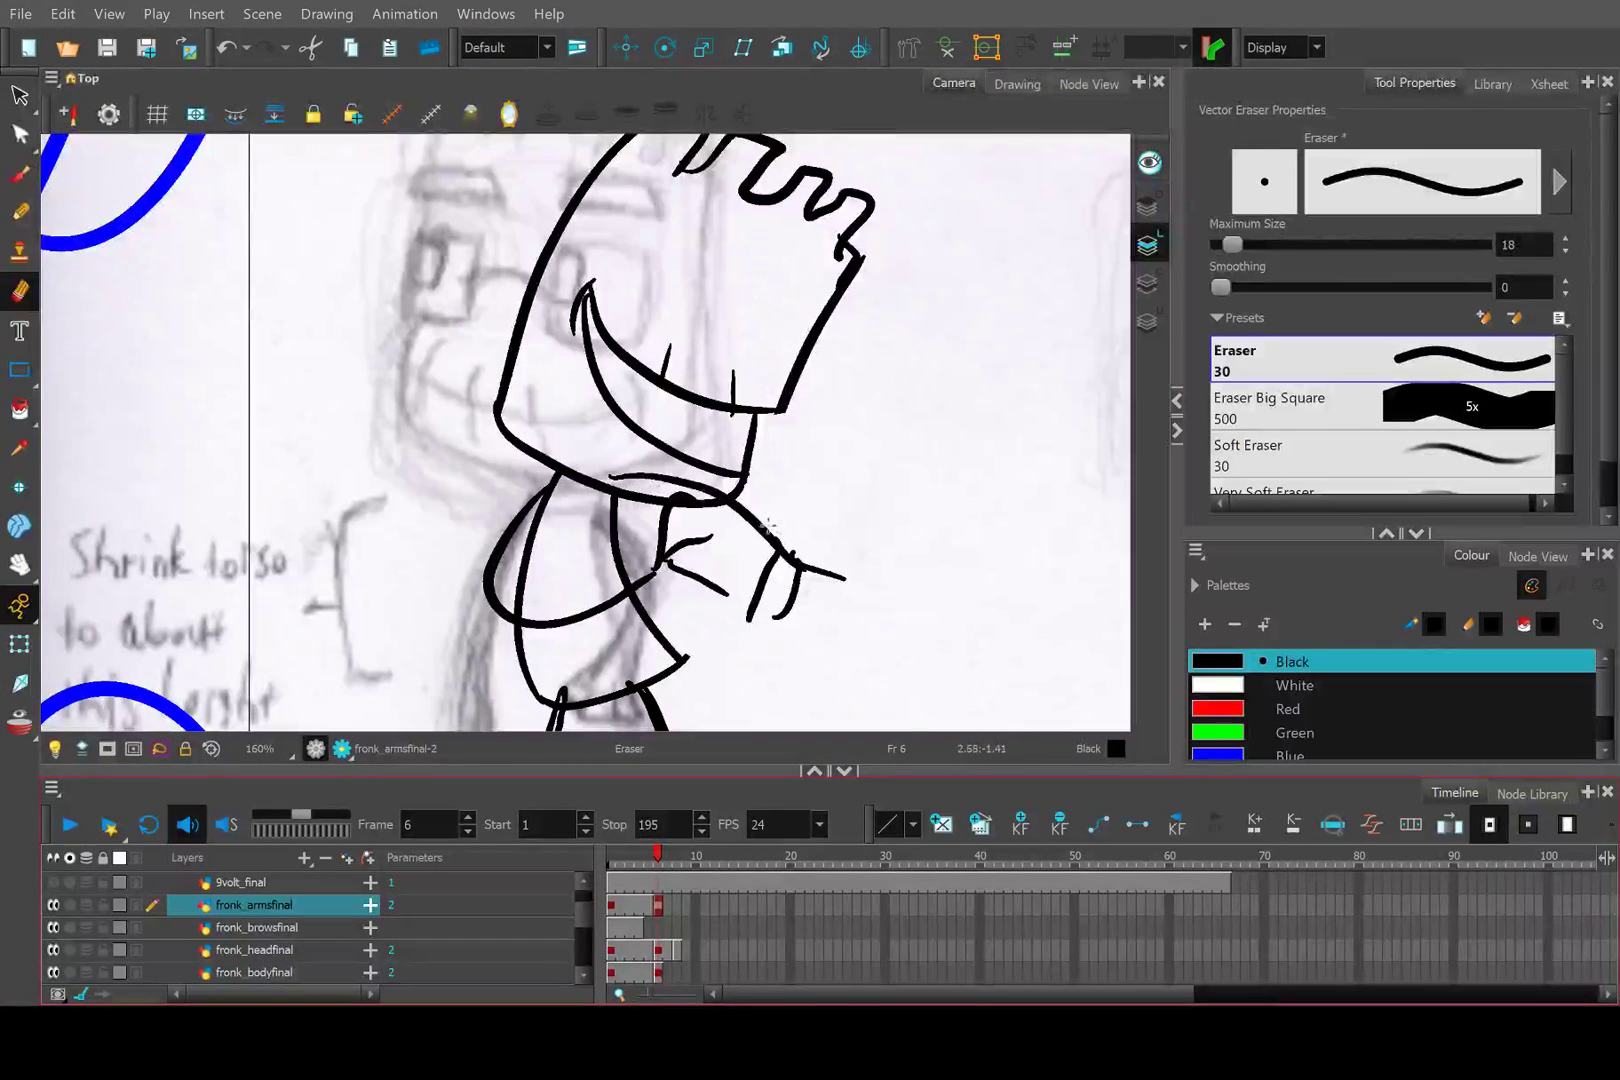
pyautogui.click(19, 95)
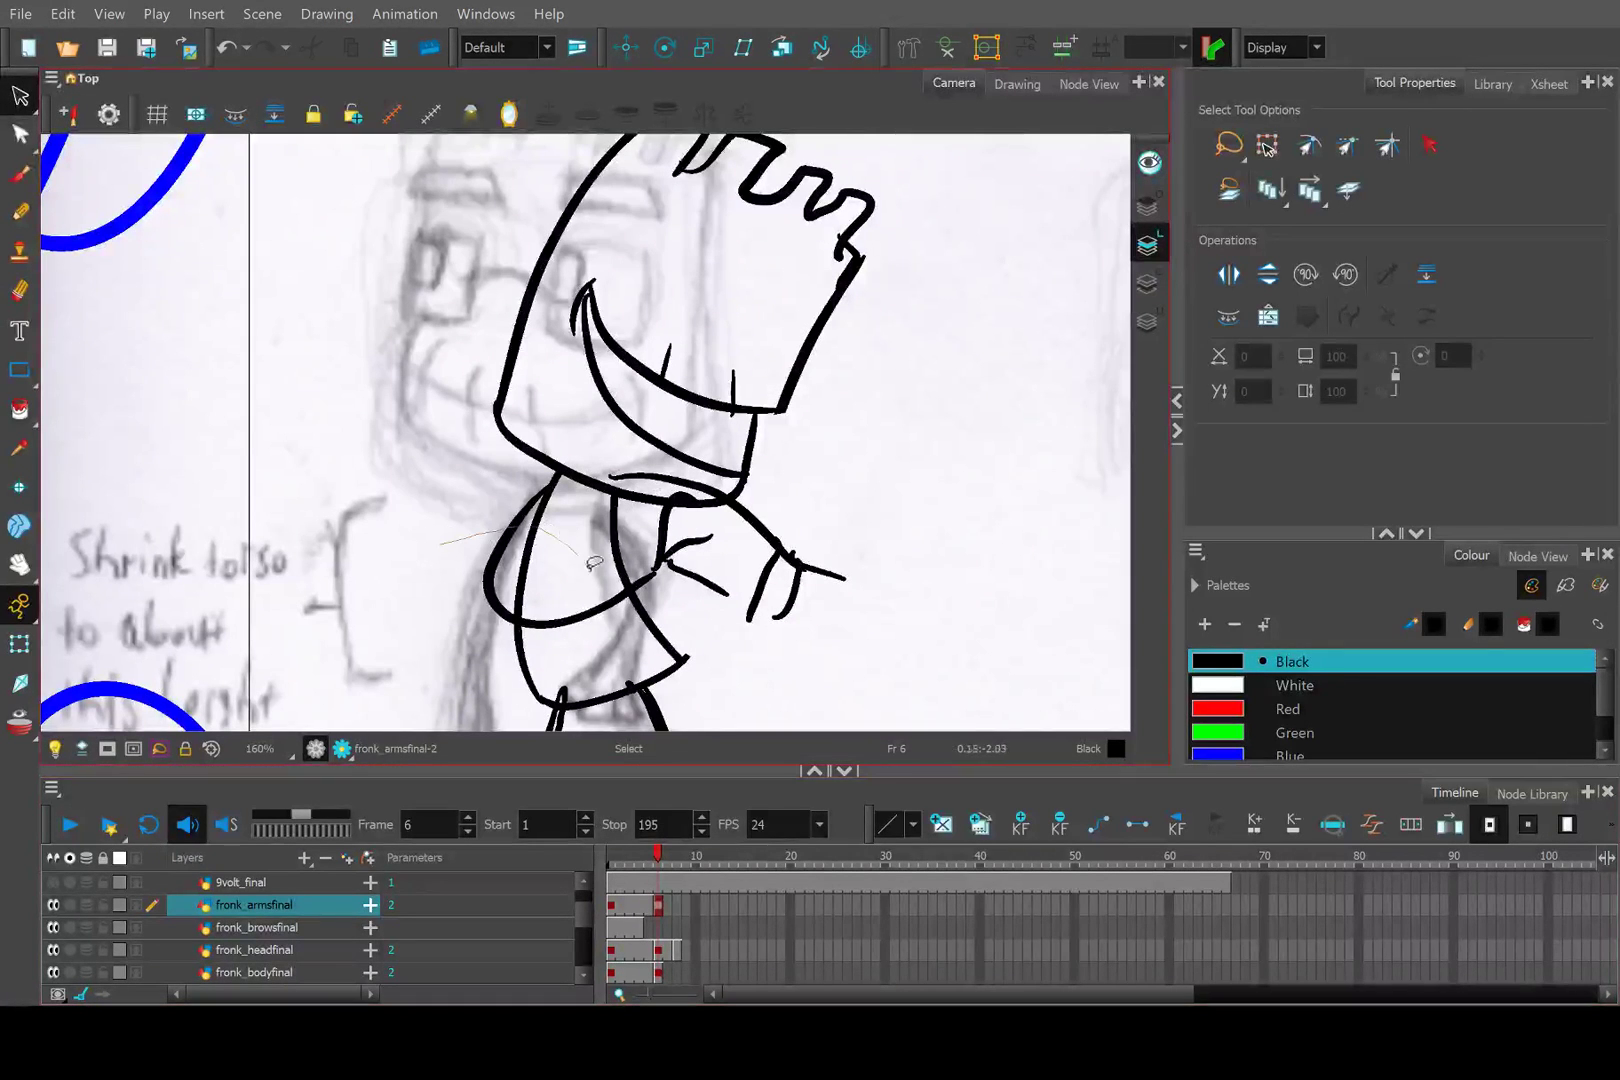
pyautogui.click(560, 620)
pyautogui.scroll(2, 624, 558)
pyautogui.keyDown('shift'); pyautogui.click(665, 578); pyautogui.keyUp('shift')
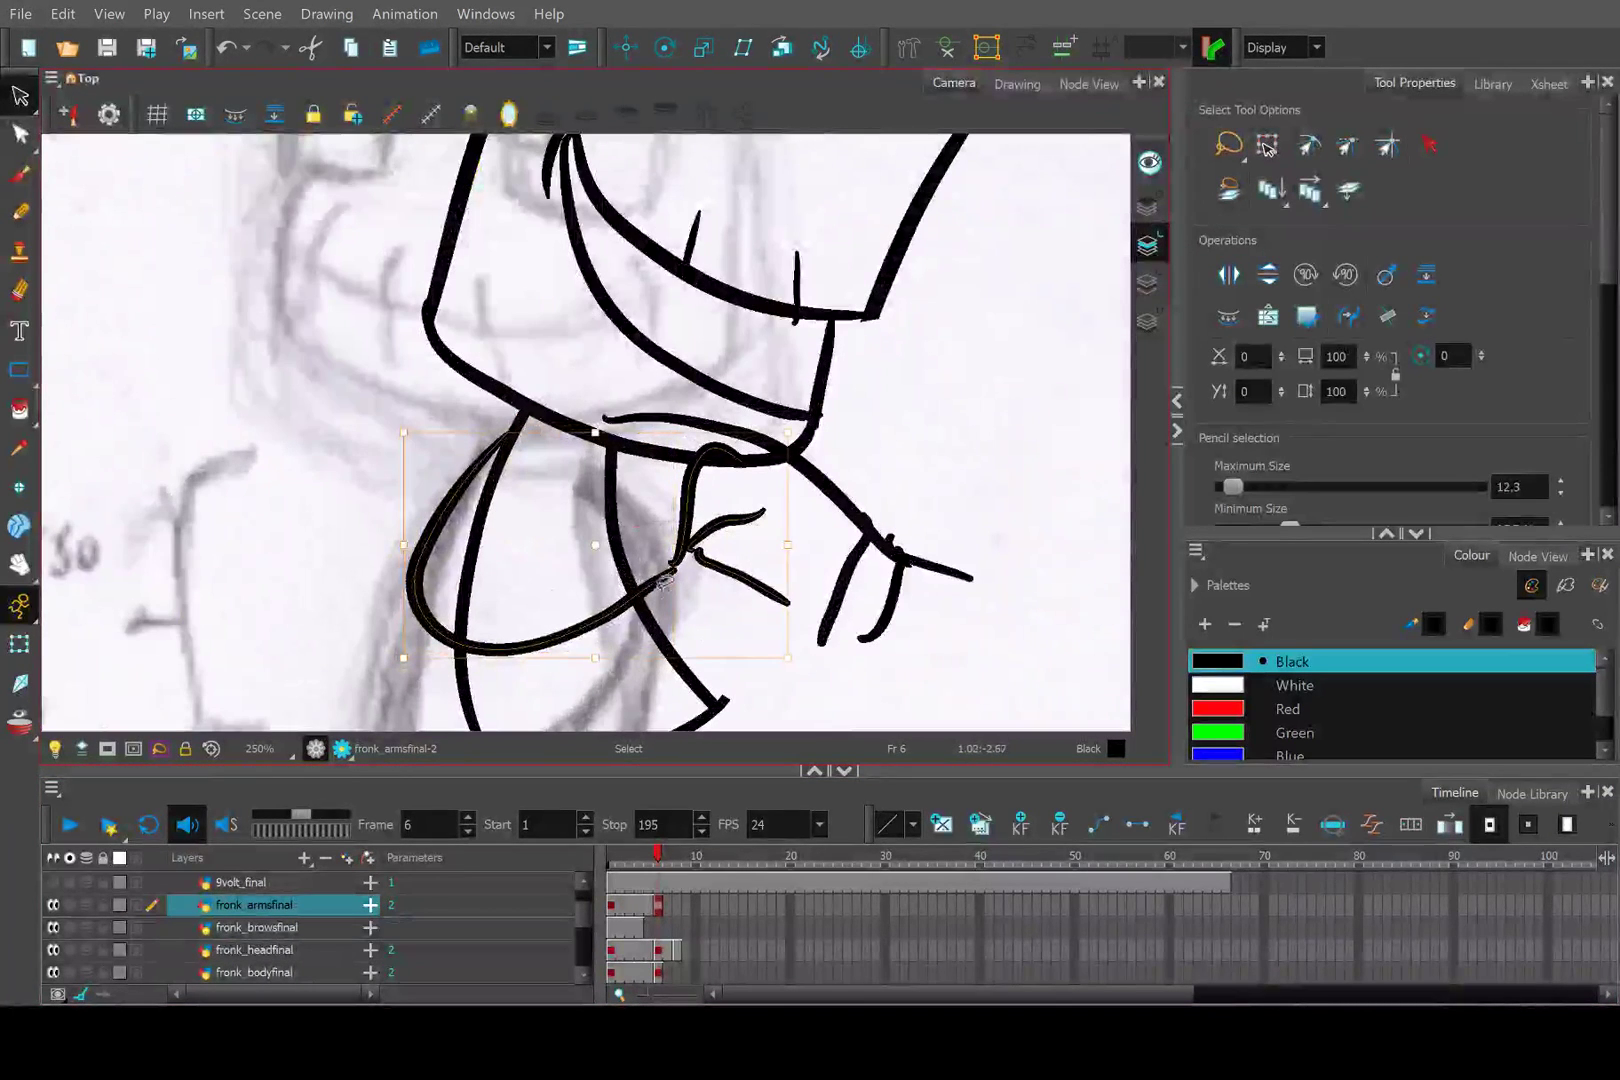
pyautogui.click(836, 520)
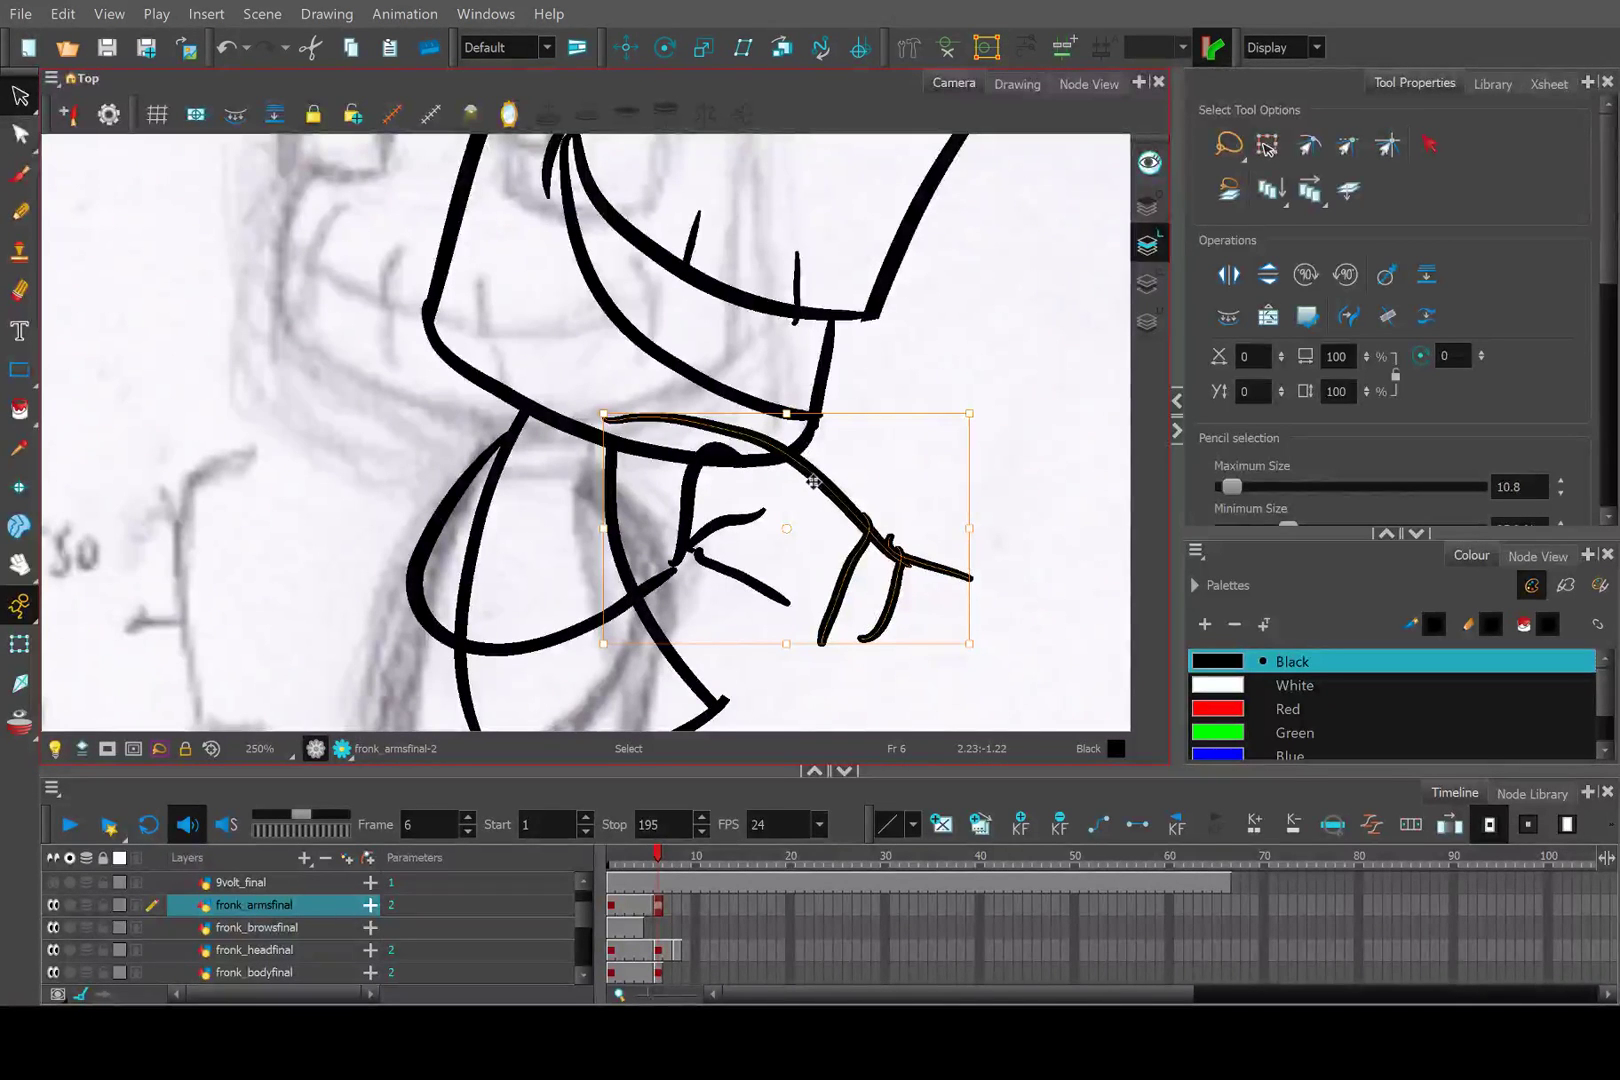
pyautogui.moveTo(813, 481); pyautogui.dragTo(808, 533)
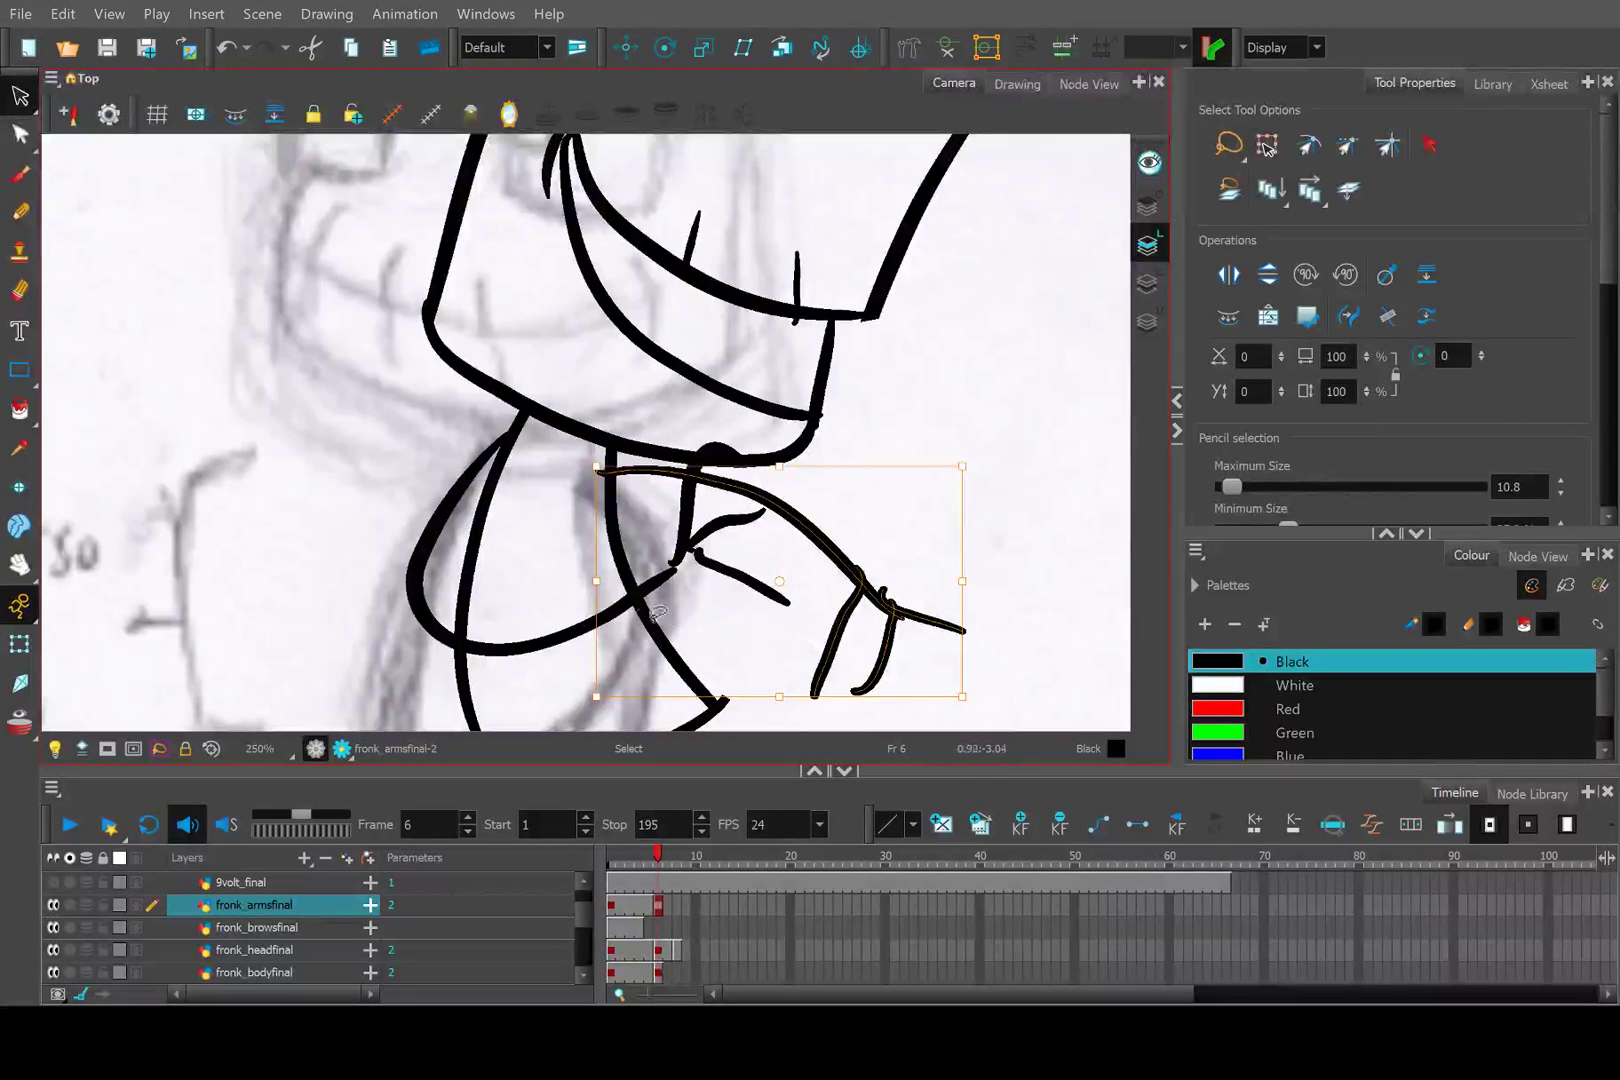
pyautogui.click(640, 538)
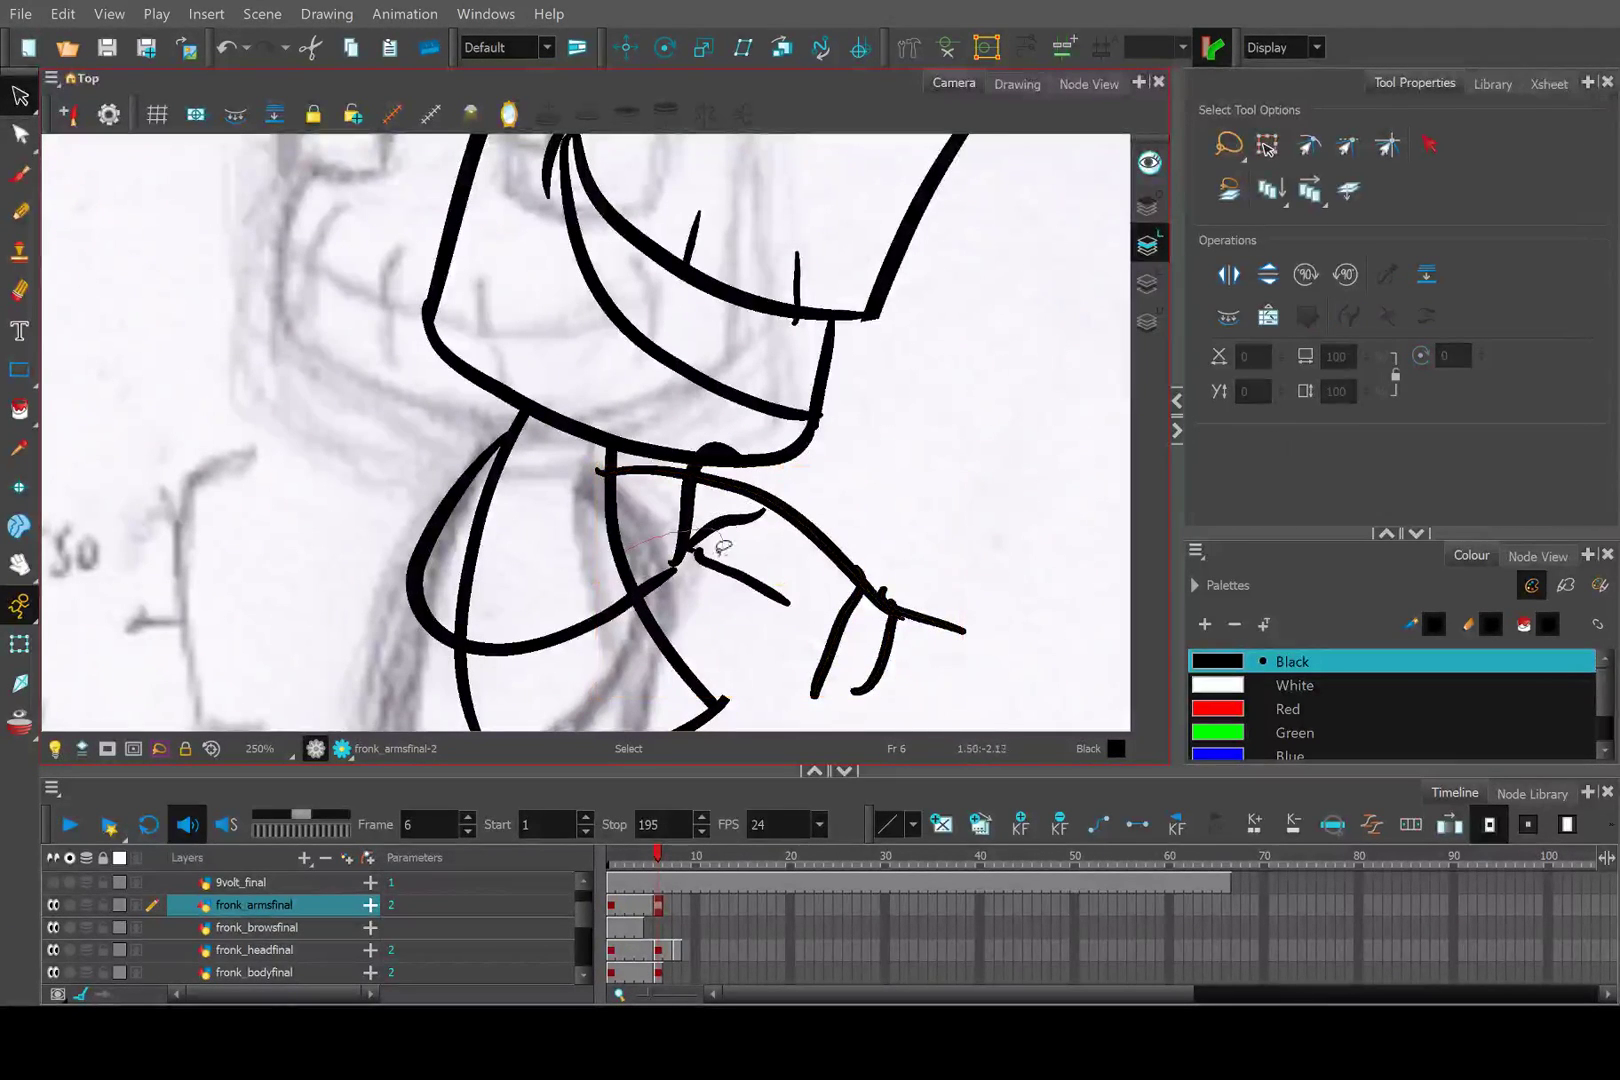
pyautogui.moveTo(601, 574)
pyautogui.mouseDown()
pyautogui.moveTo(600, 612)
pyautogui.moveTo(606, 598)
pyautogui.mouseUp()
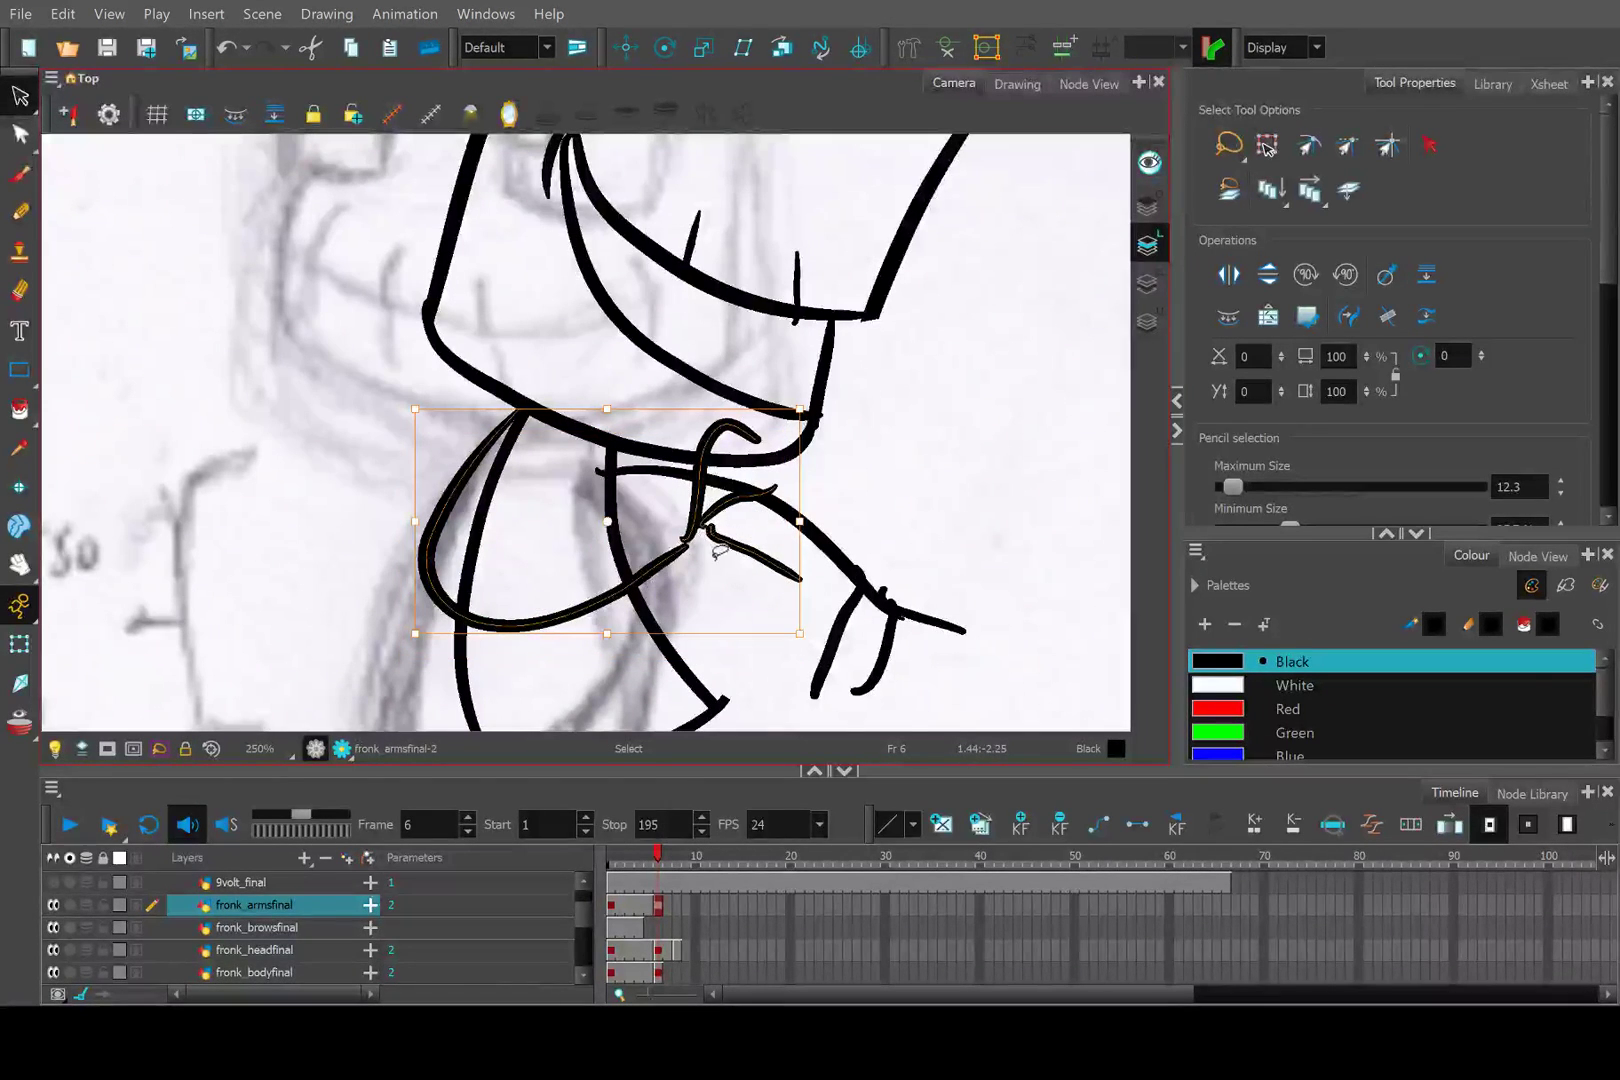
# Extend the inner ends of the left hand's two lower finger lines with the Contour Editor so they meet at the wrist.
pyautogui.scroll(5, 716, 552)
pyautogui.hotkey('alt', 'q')
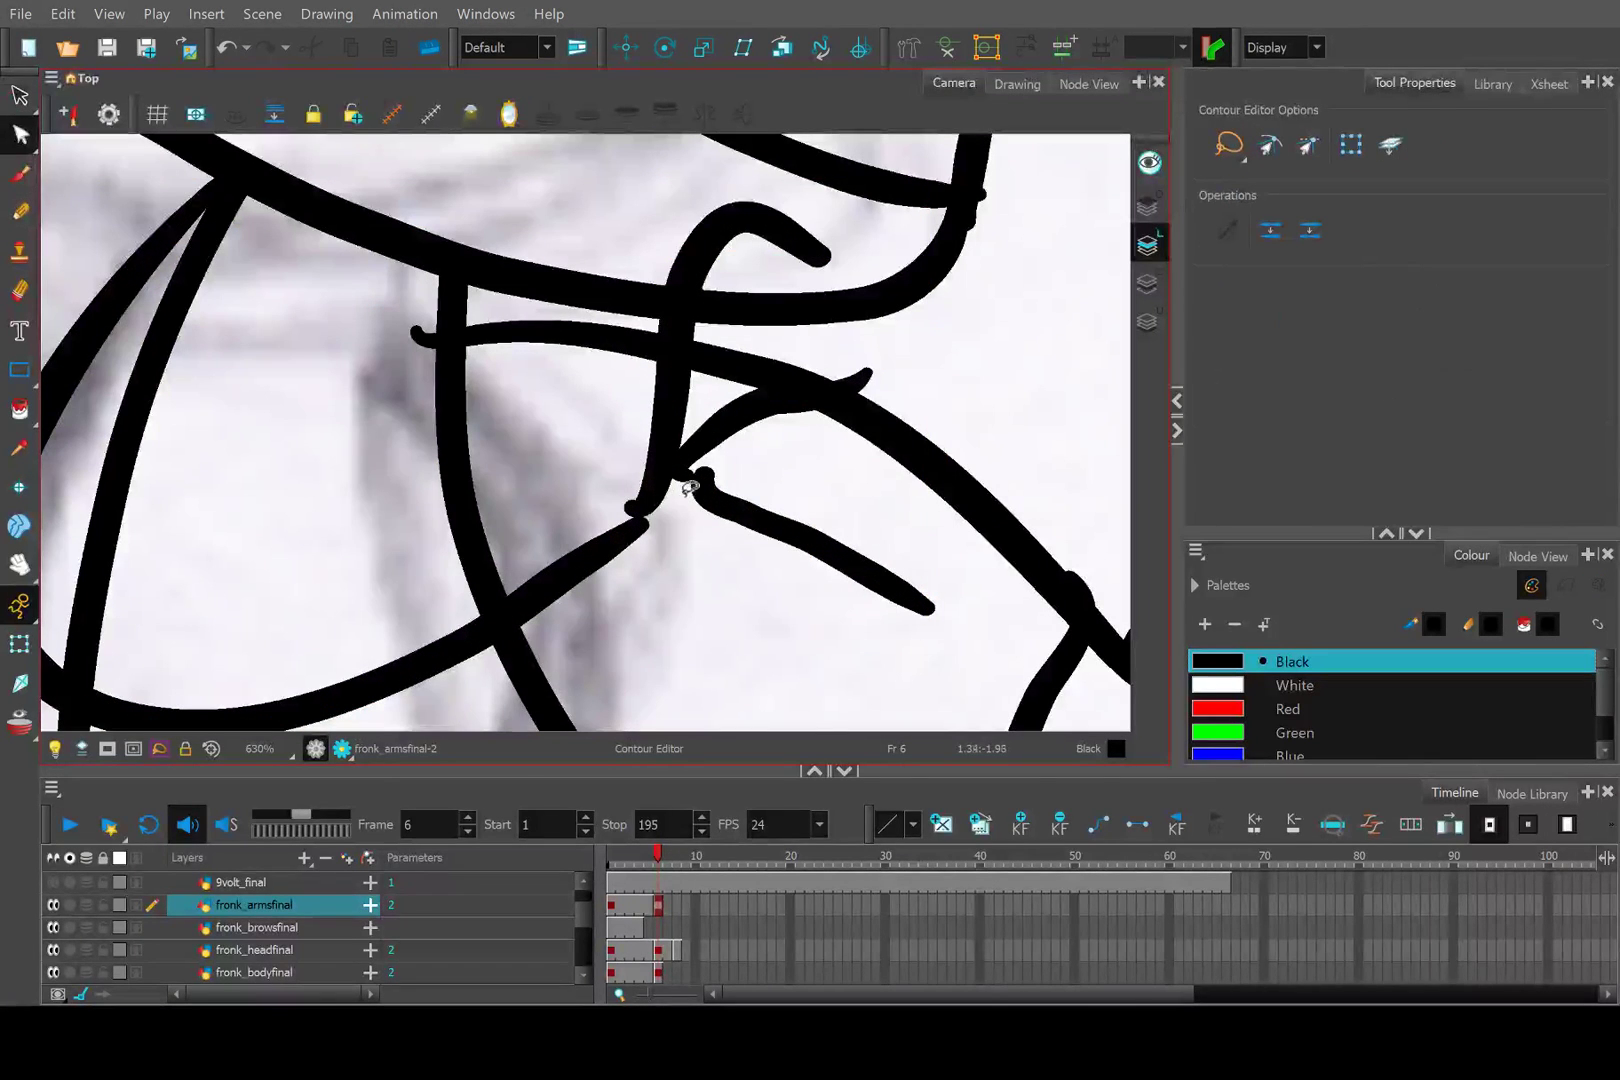
pyautogui.click(690, 487)
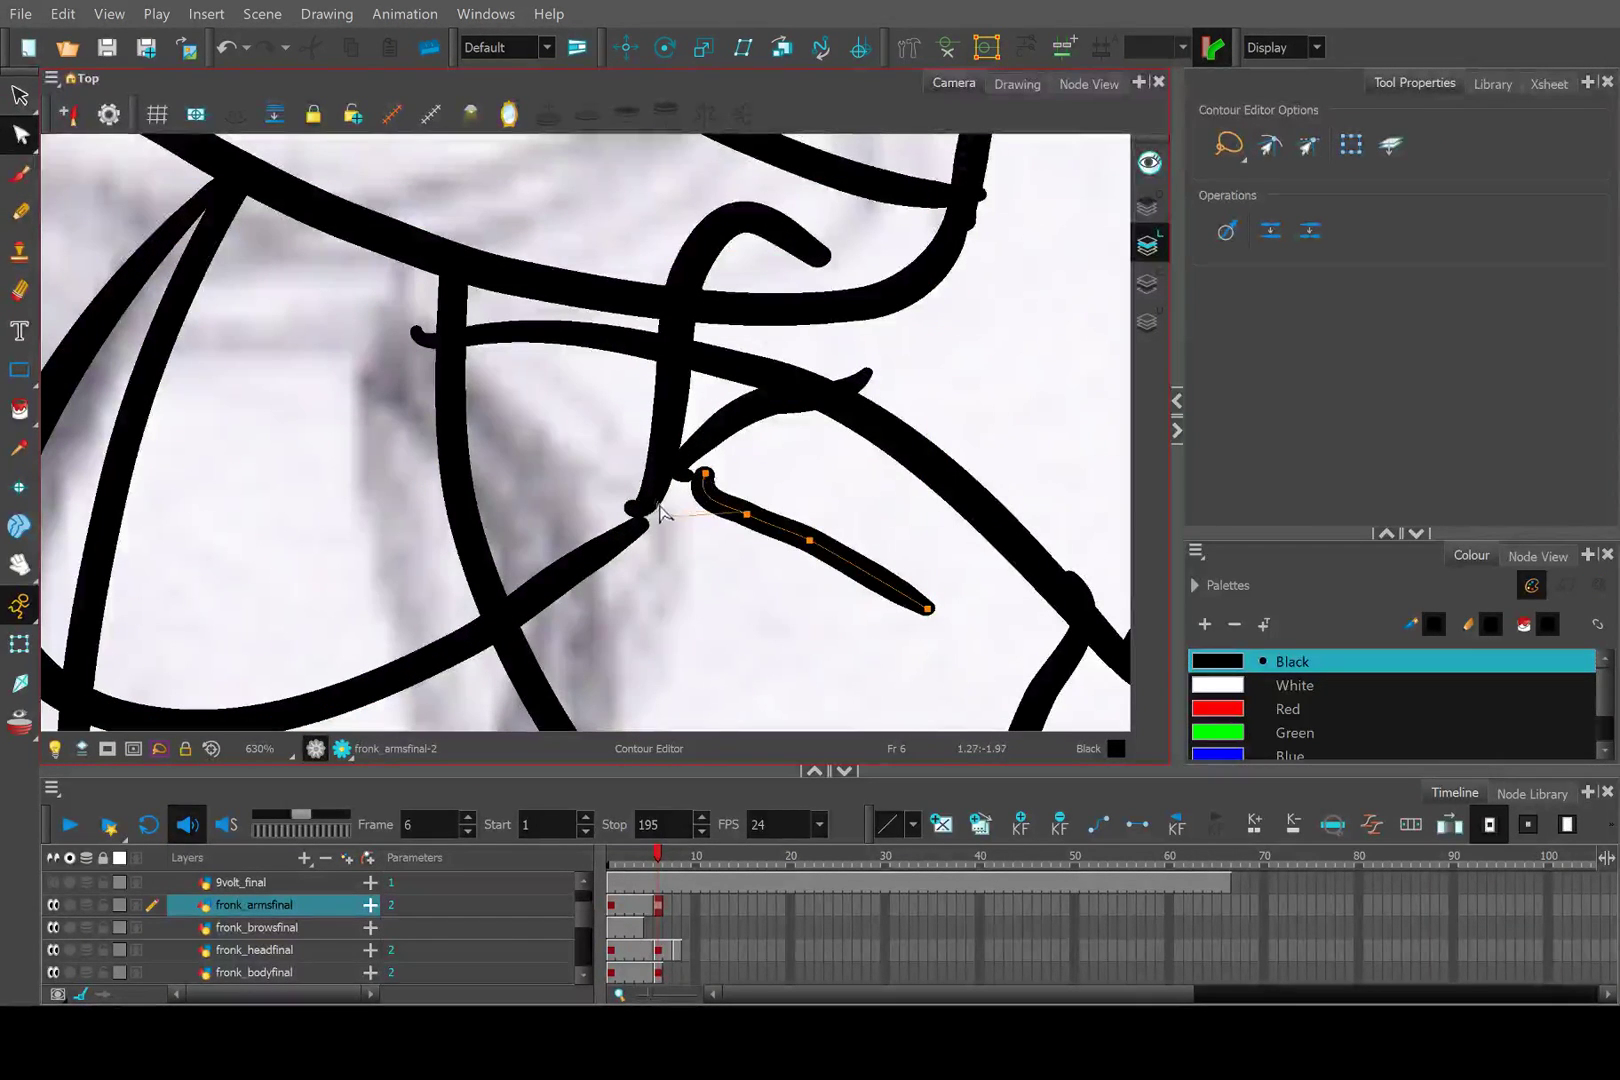
pyautogui.moveTo(660, 512); pyautogui.dragTo(654, 516)
pyautogui.click(687, 478)
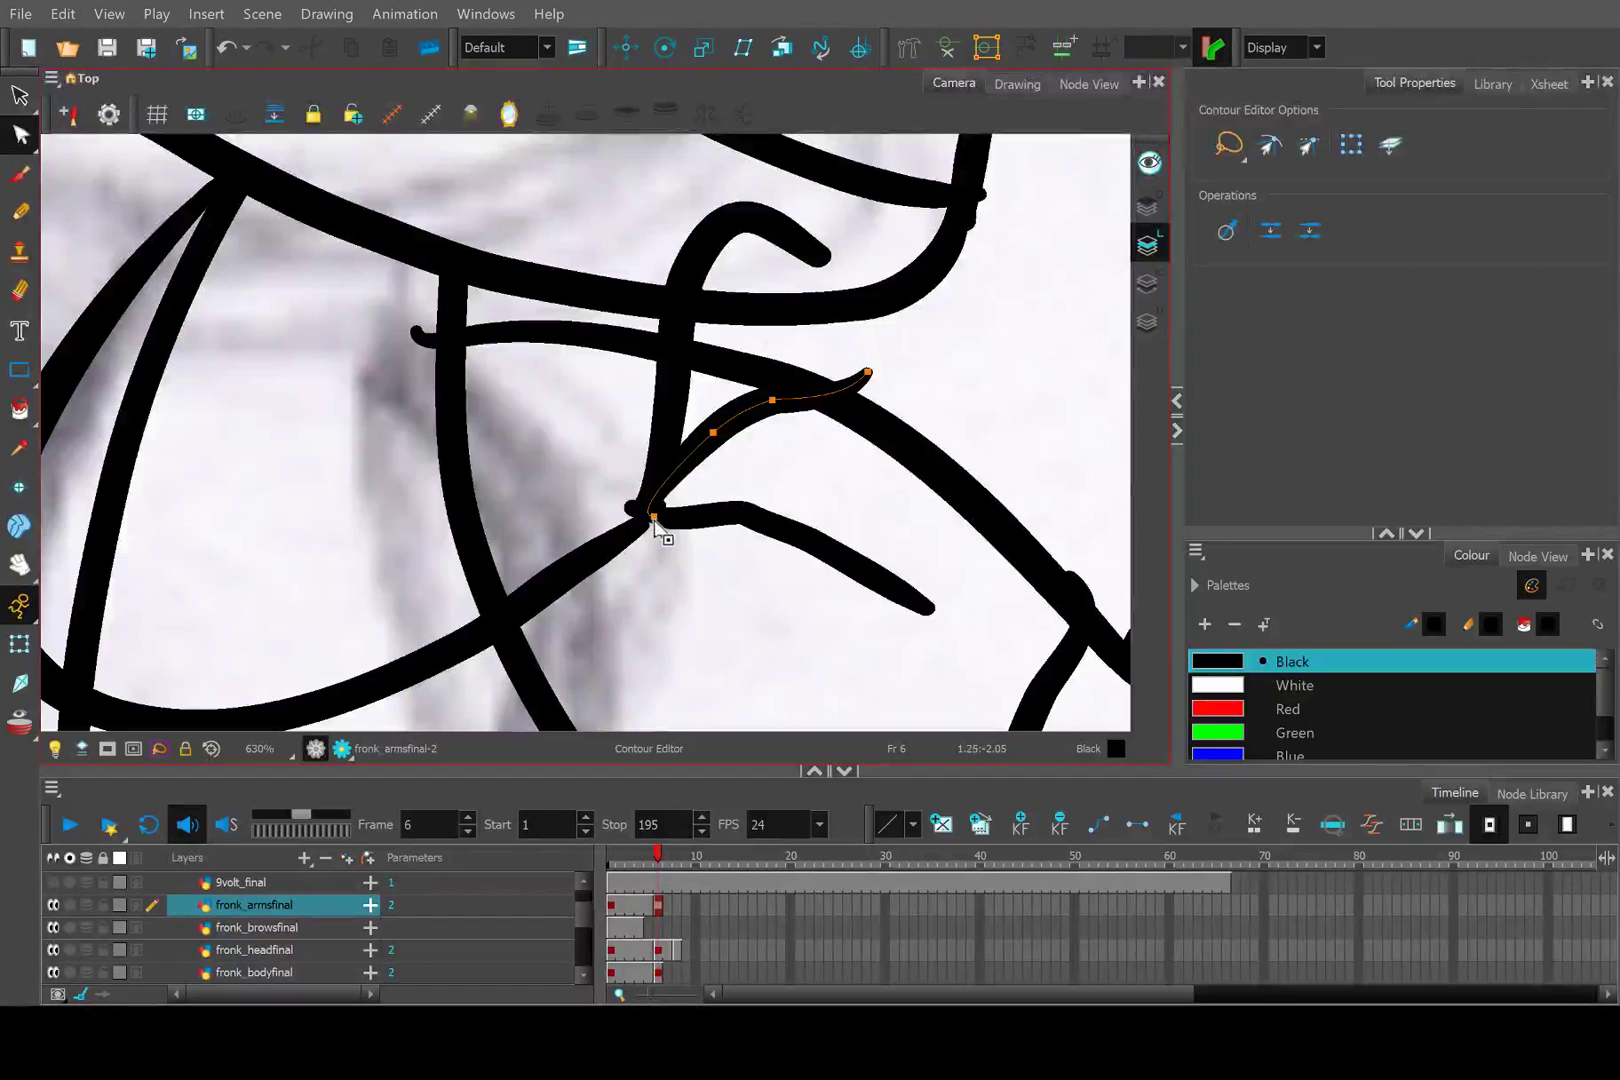
pyautogui.scroll(-3, 808, 421)
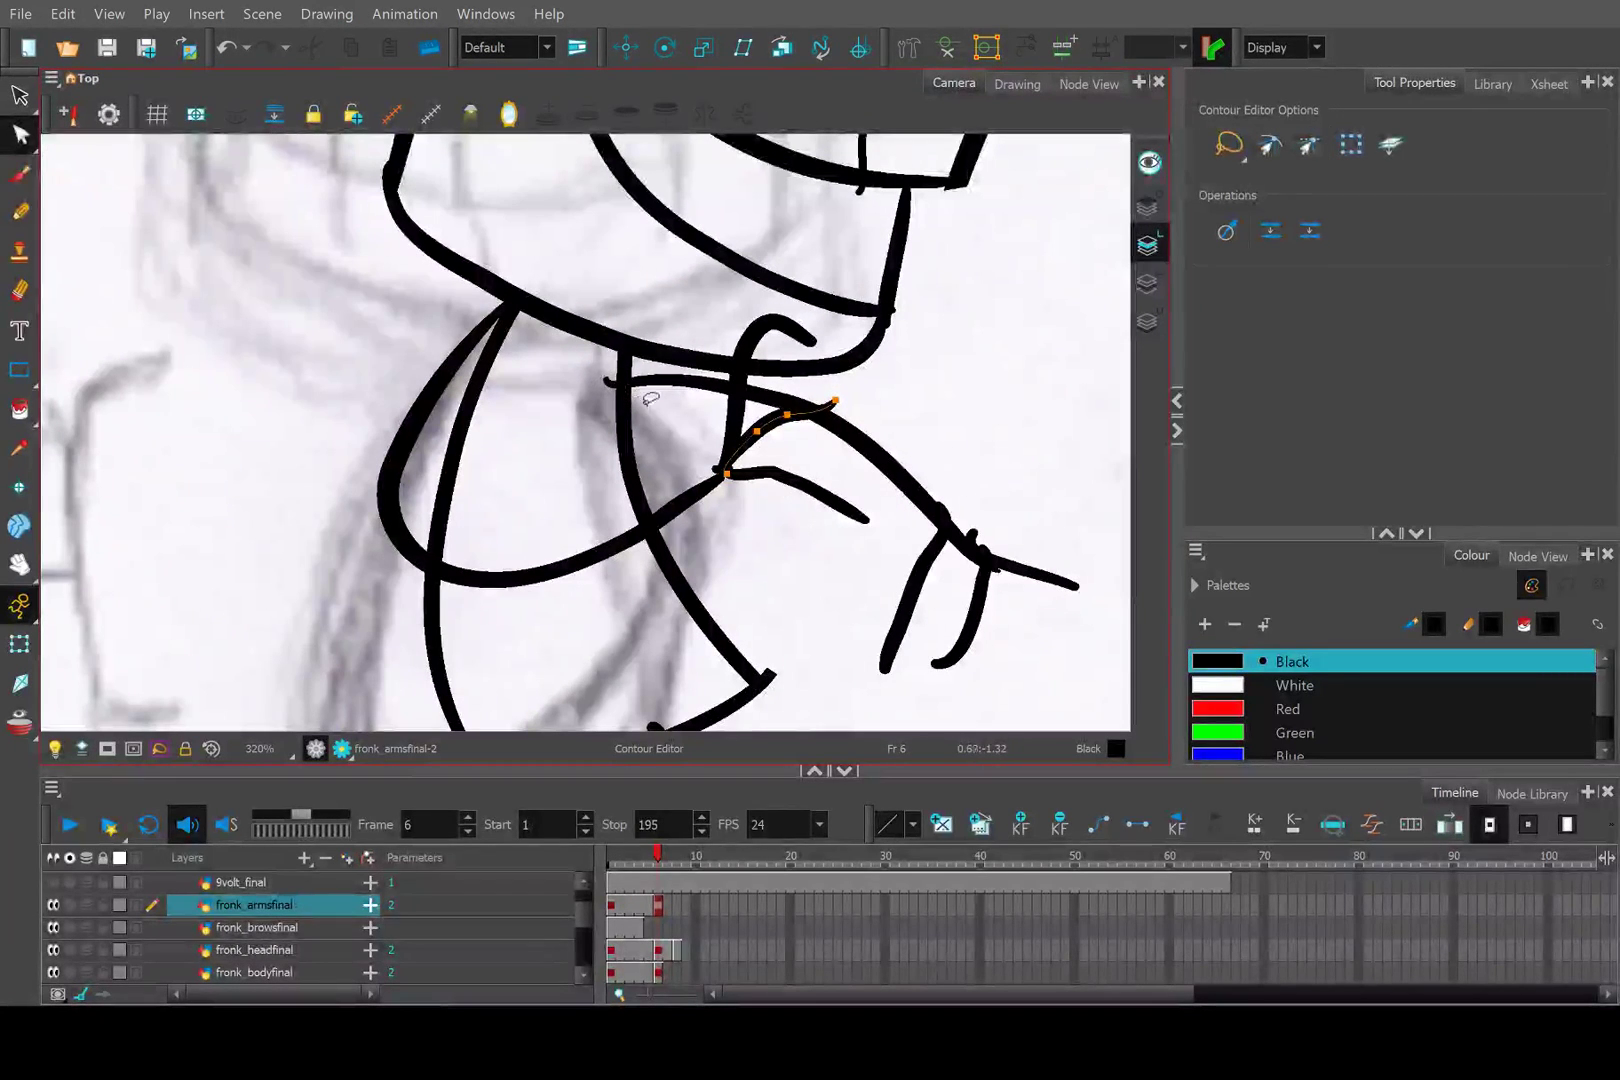
# Erase the right hand's outer finger line and the overlapping stroke ends around its wrist.
pyautogui.scroll(4, 925, 560)
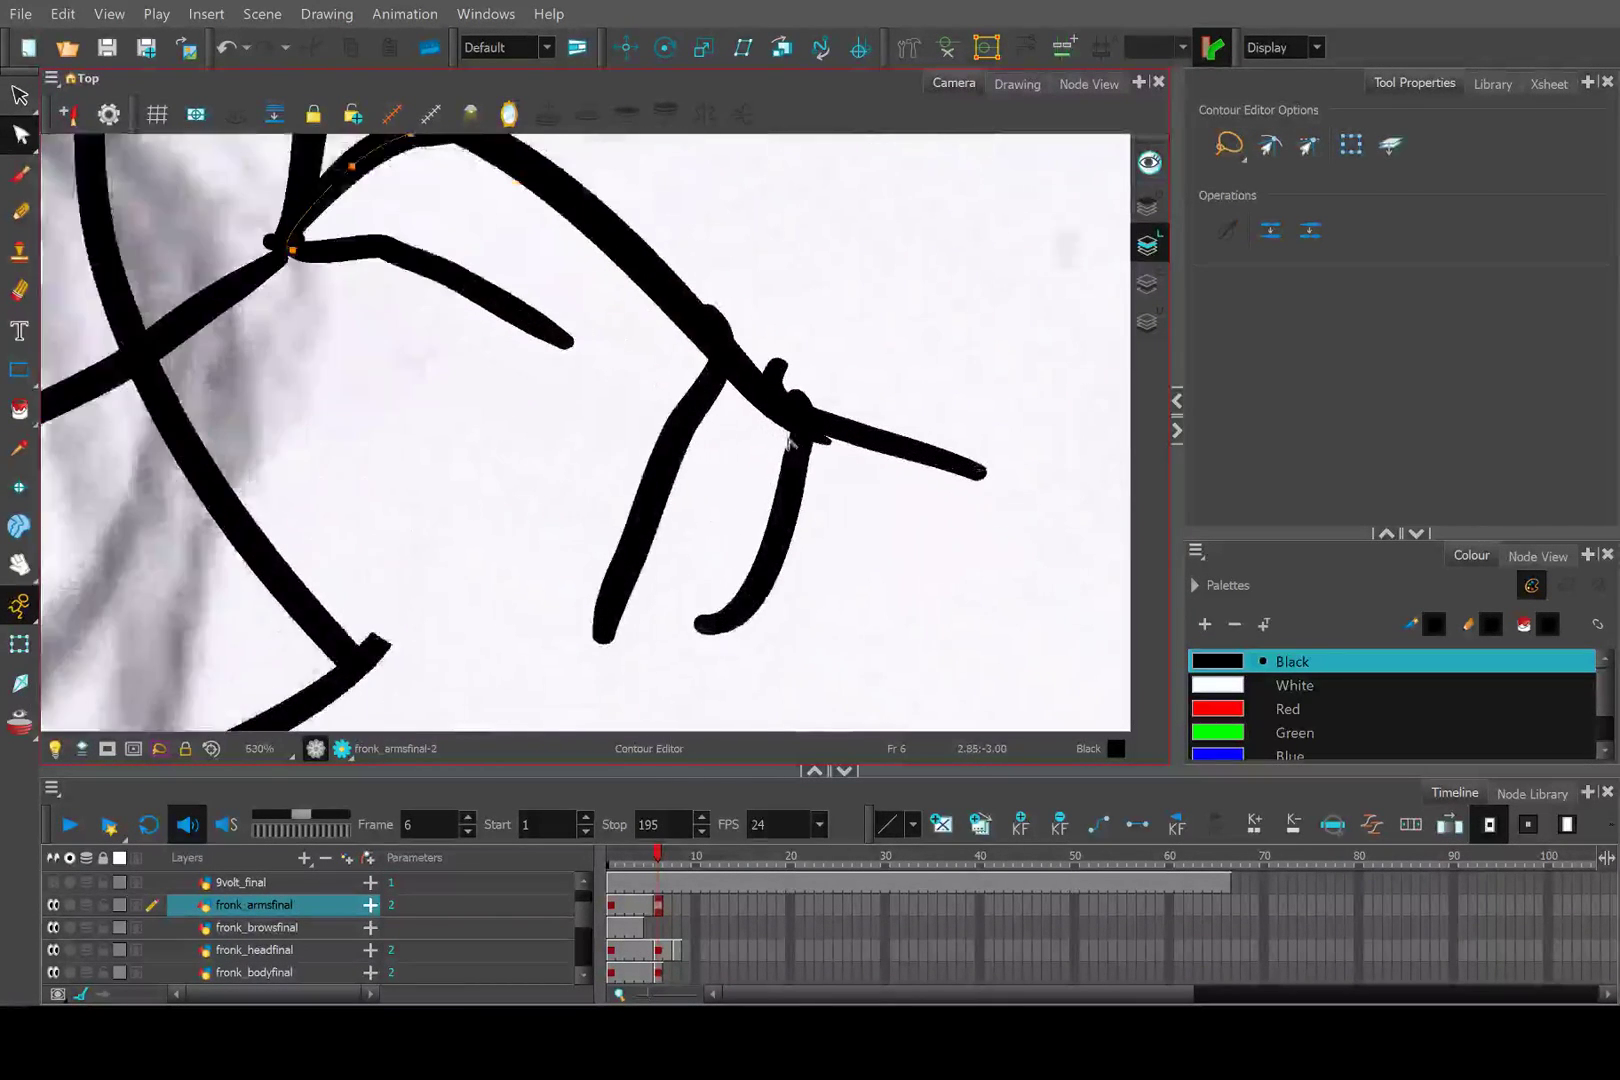
pyautogui.click(19, 290)
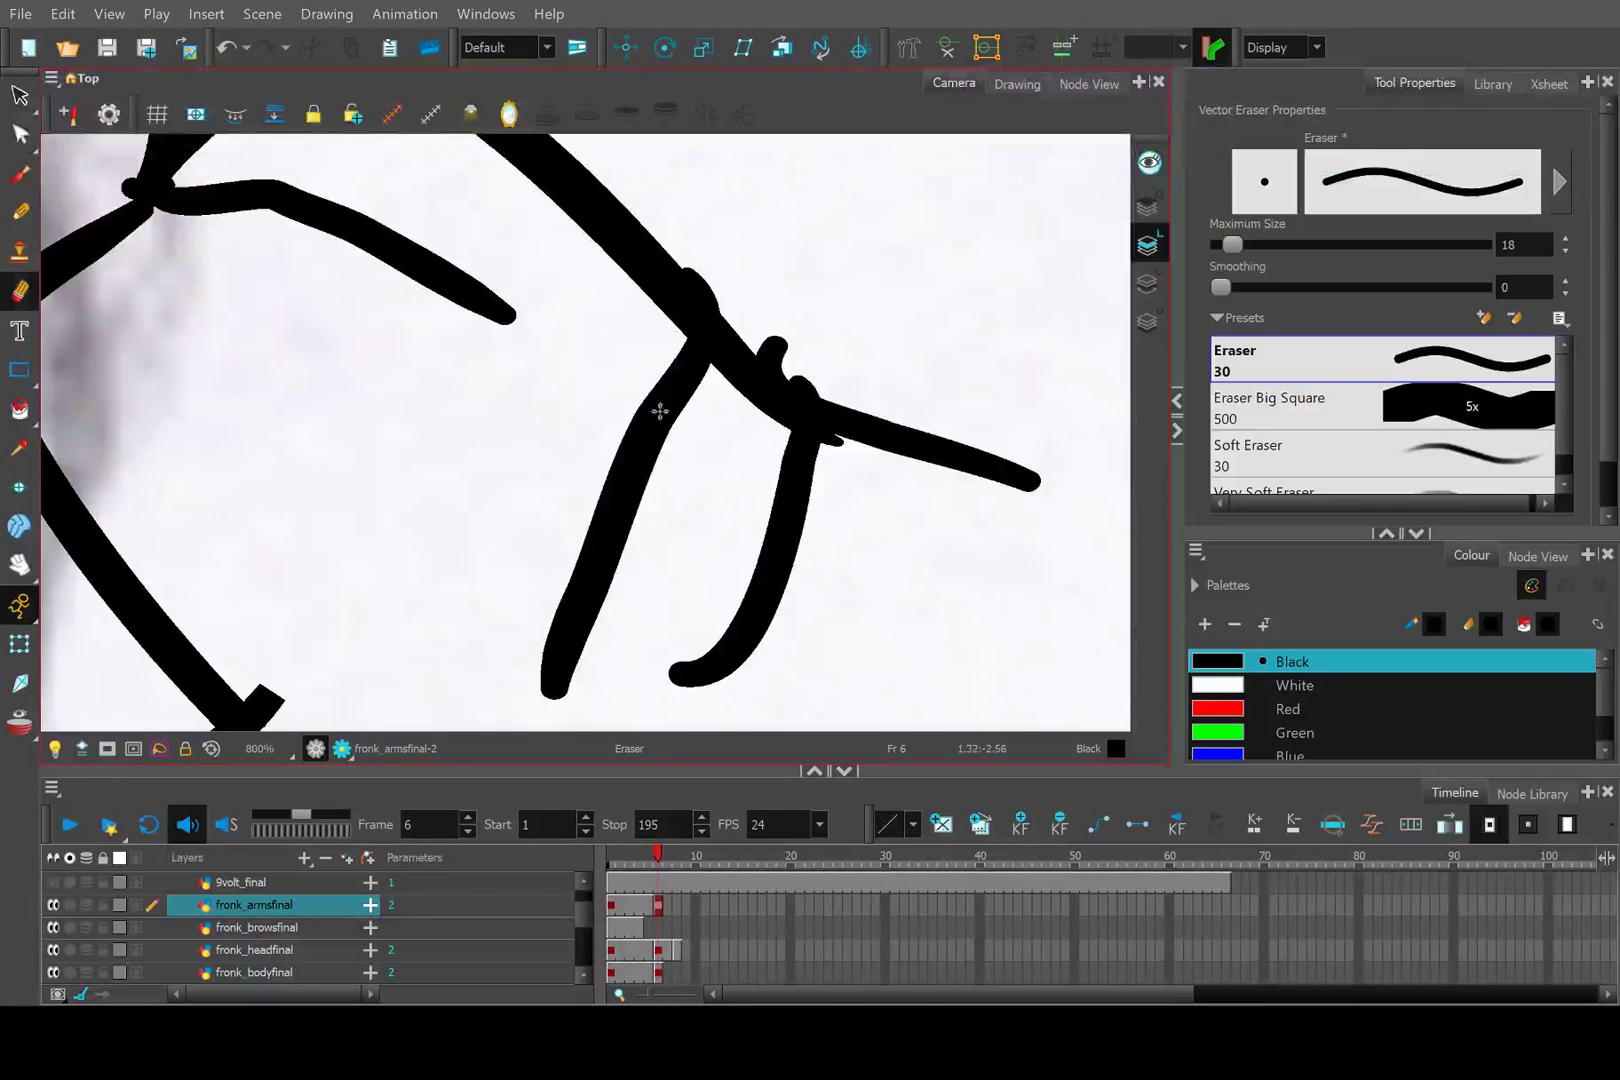
pyautogui.moveTo(1030, 562)
pyautogui.mouseDown()
pyautogui.moveTo(1041, 525)
pyautogui.moveTo(1023, 481)
pyautogui.moveTo(961, 444)
pyautogui.moveTo(834, 435)
pyautogui.moveTo(761, 346)
pyautogui.moveTo(805, 435)
pyautogui.mouseUp()
pyautogui.scroll(-5, 717, 385)
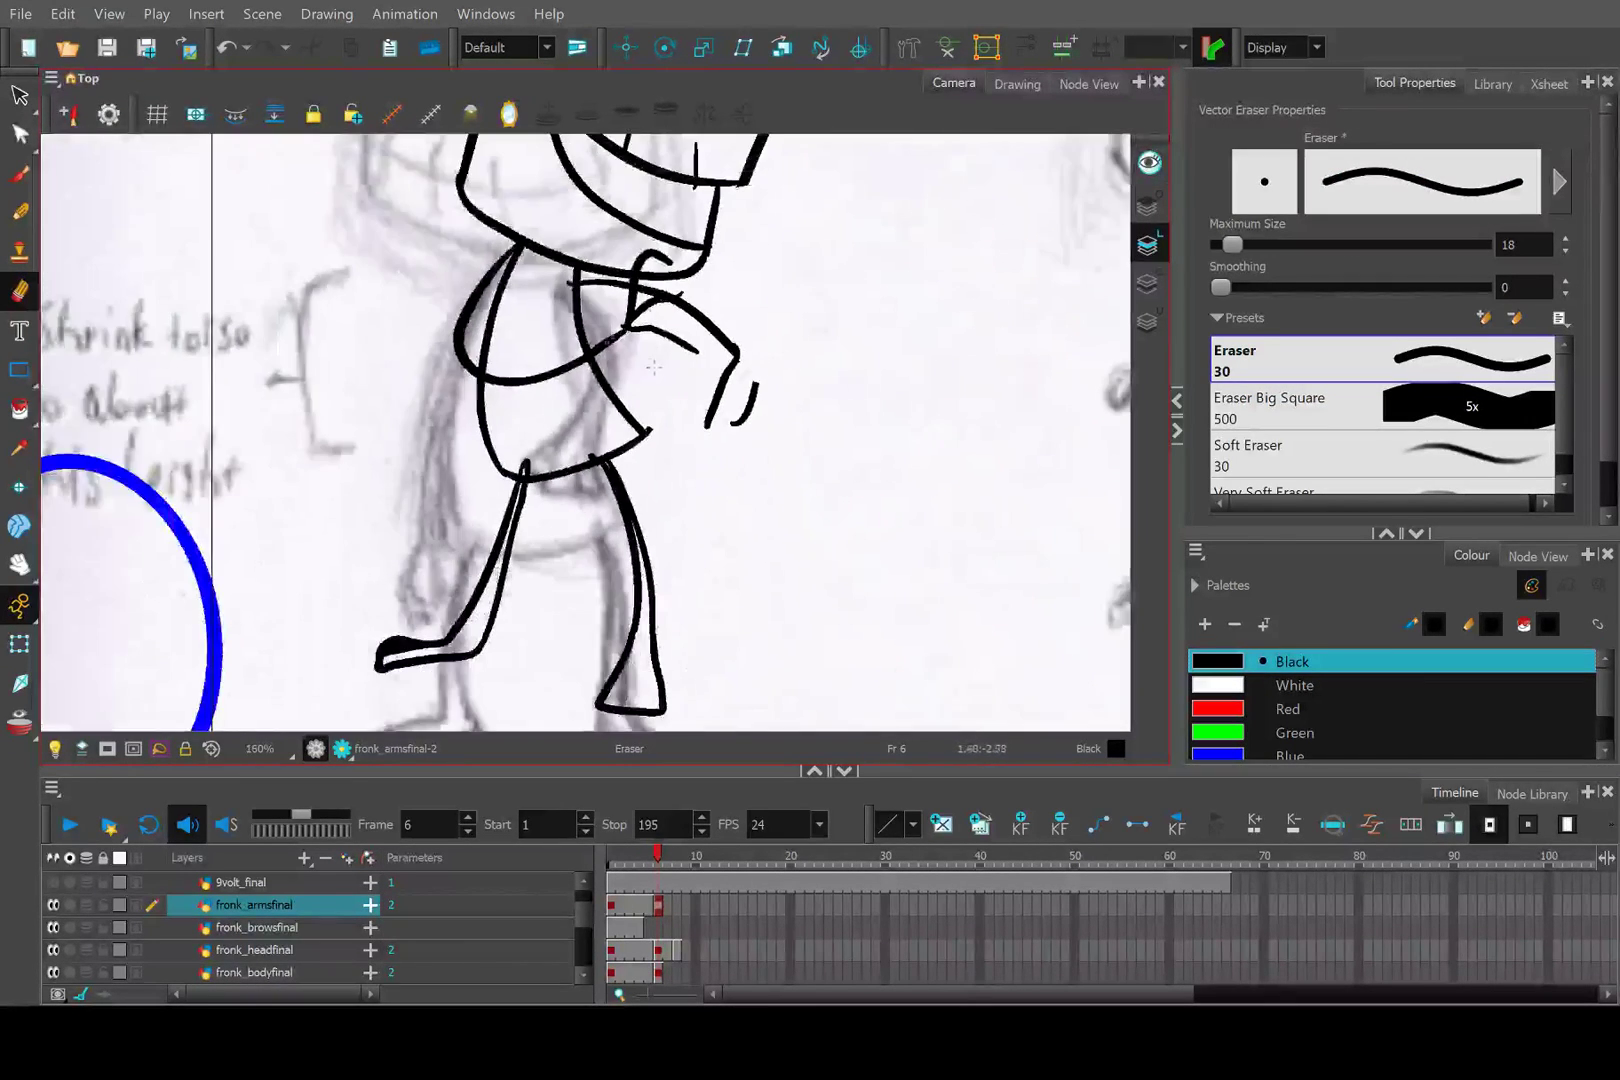
pyautogui.moveTo(412, 254); pyautogui.dragTo(537, 414)
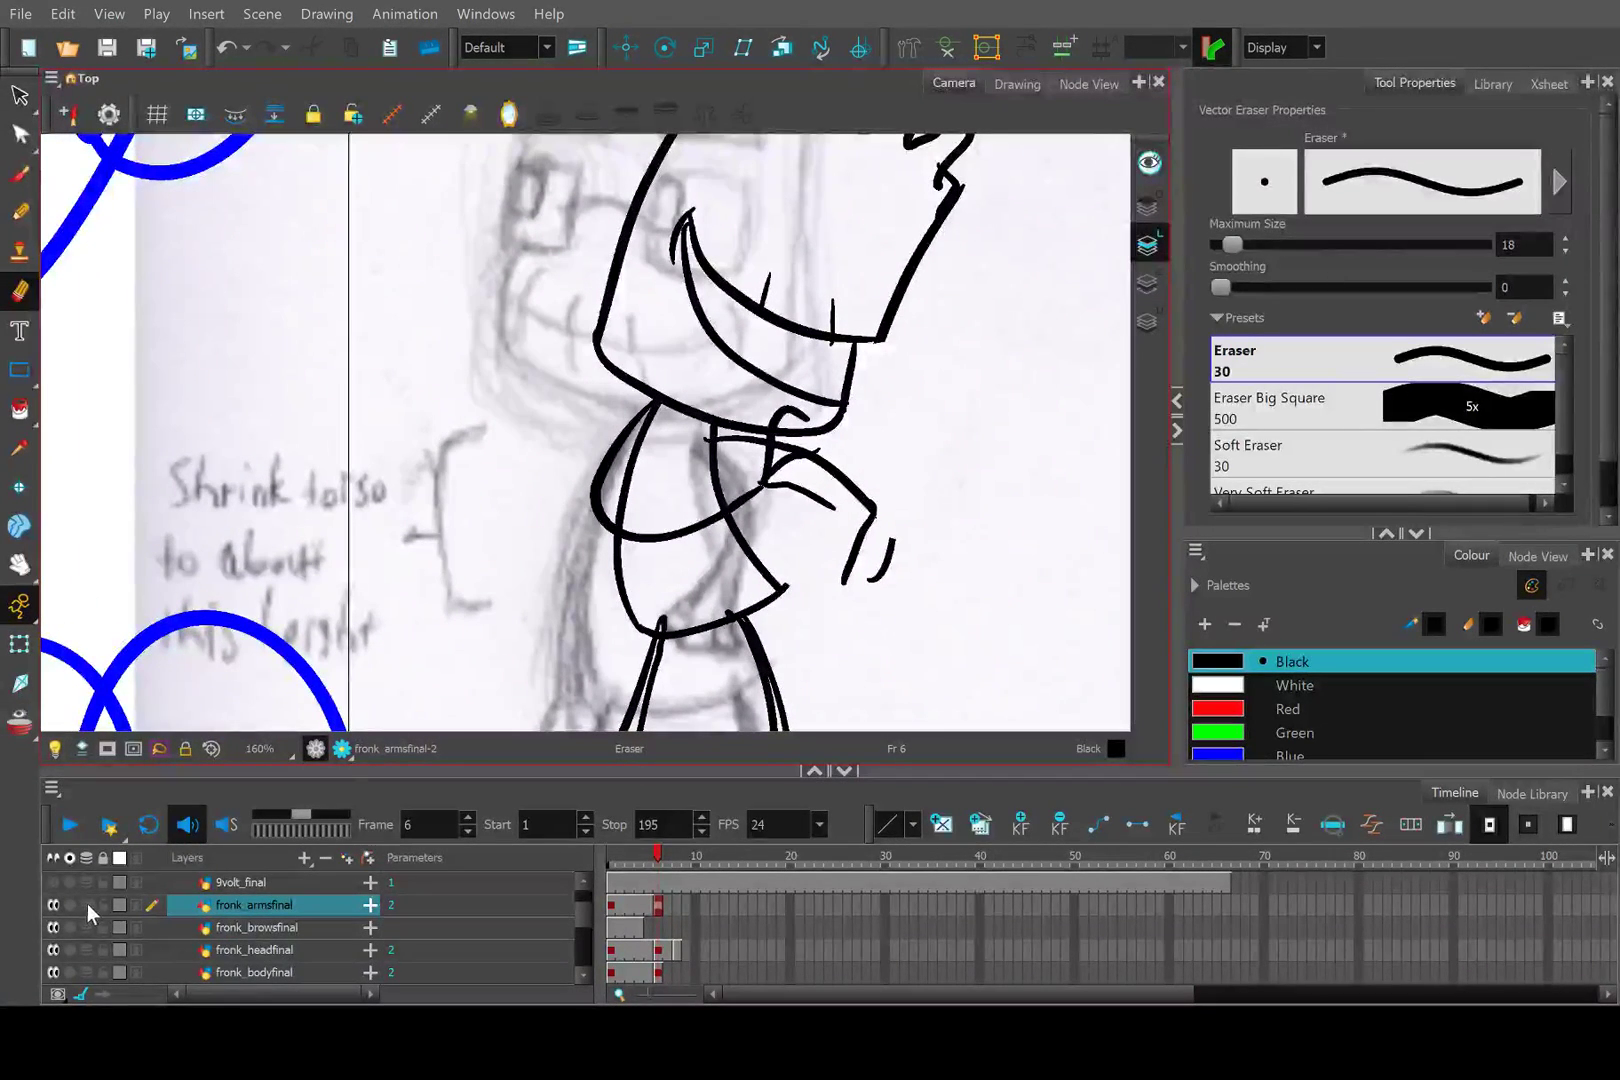
# Compare the pose with the neighbouring drawings using onion skin on the arms, brows, head and body layers, then hide it again.
pyautogui.moveTo(87, 902); pyautogui.dragTo(89, 976)
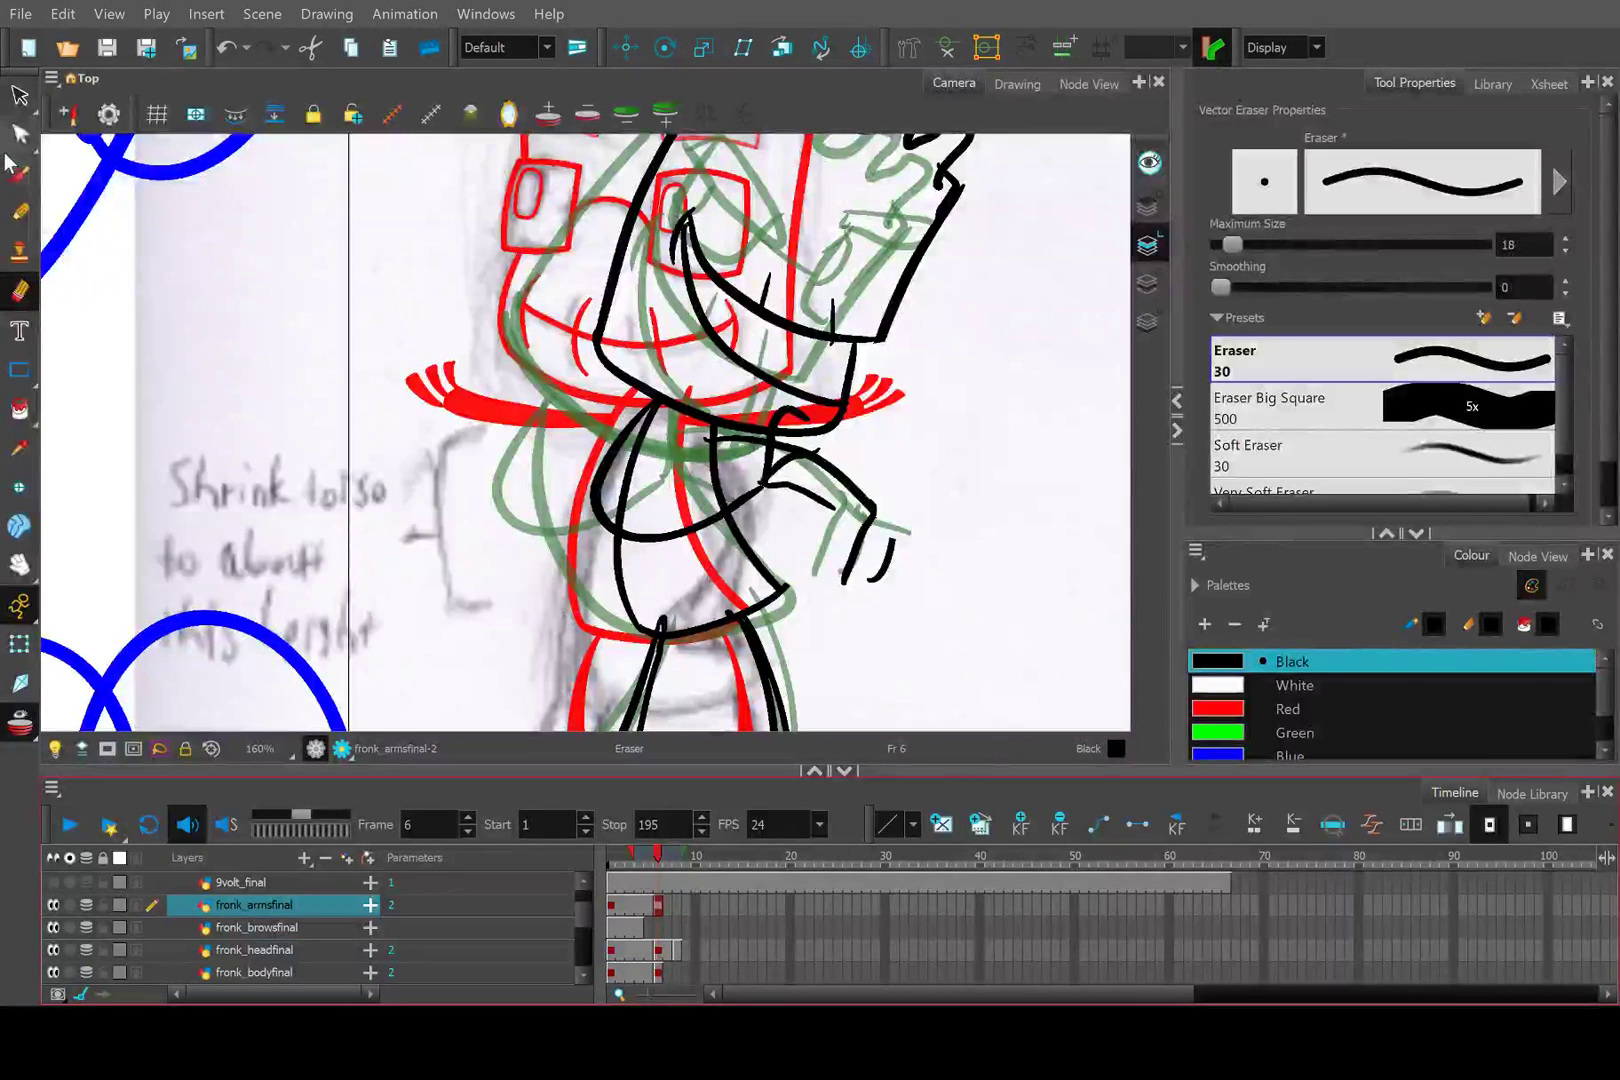
pyautogui.click(21, 210)
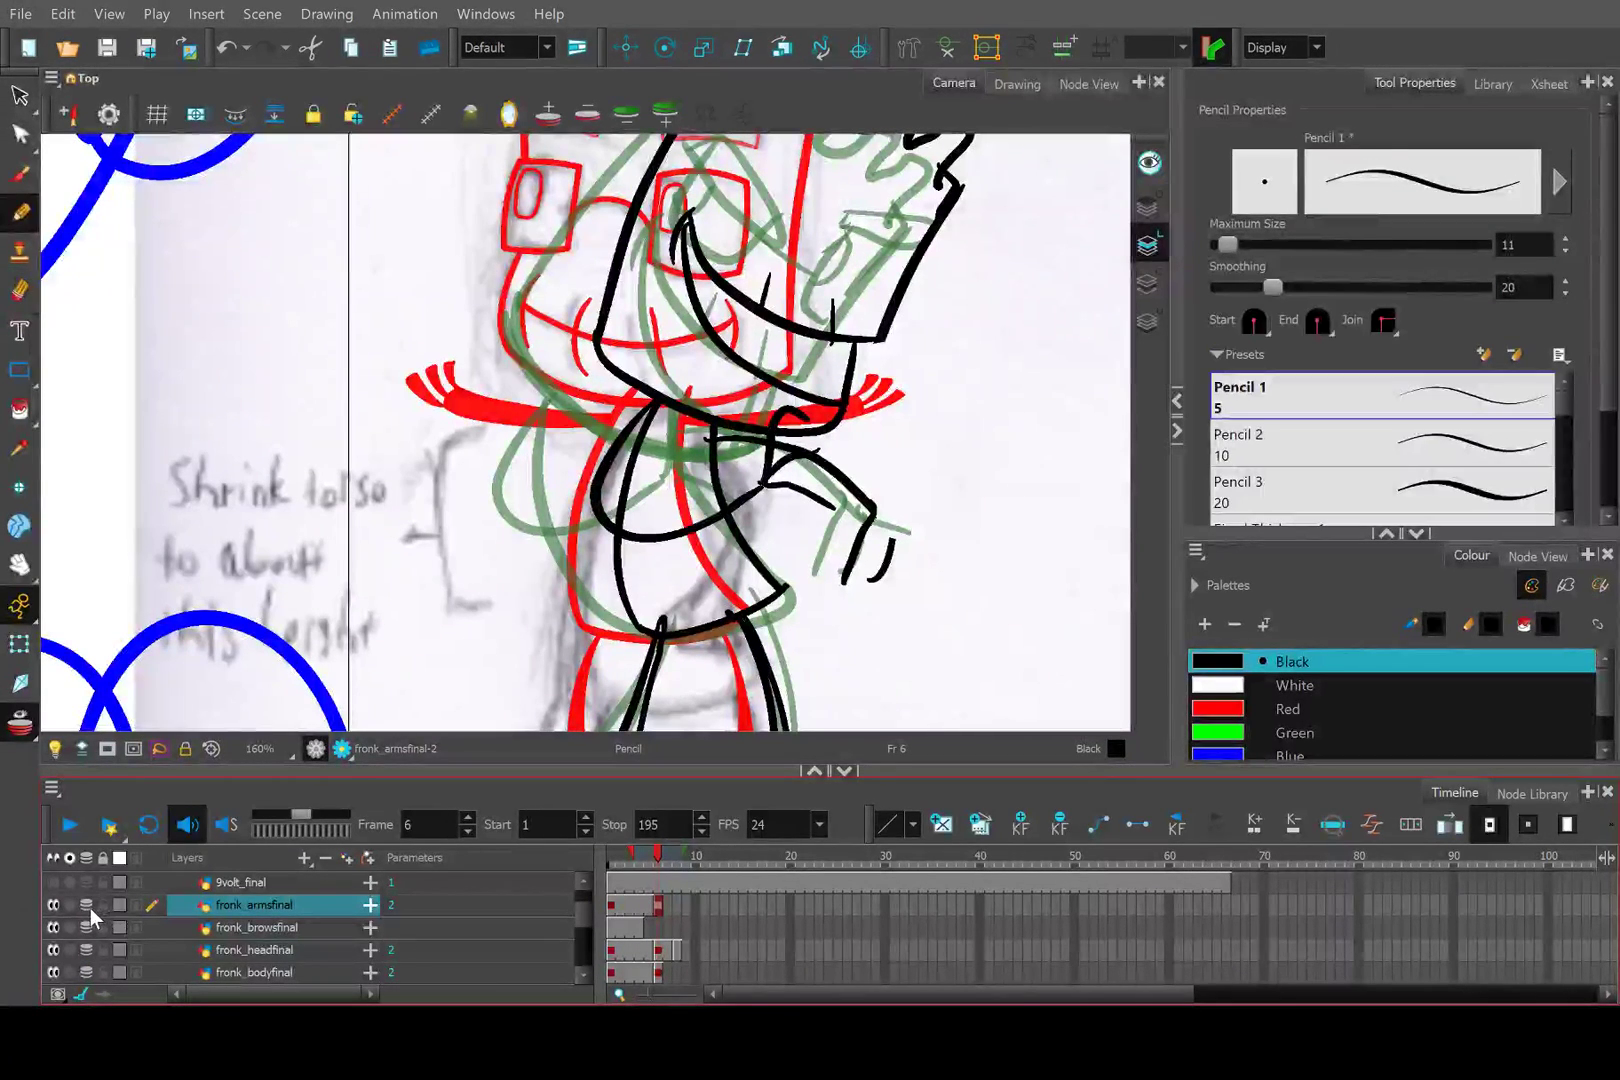
pyautogui.moveTo(88, 908); pyautogui.dragTo(88, 974)
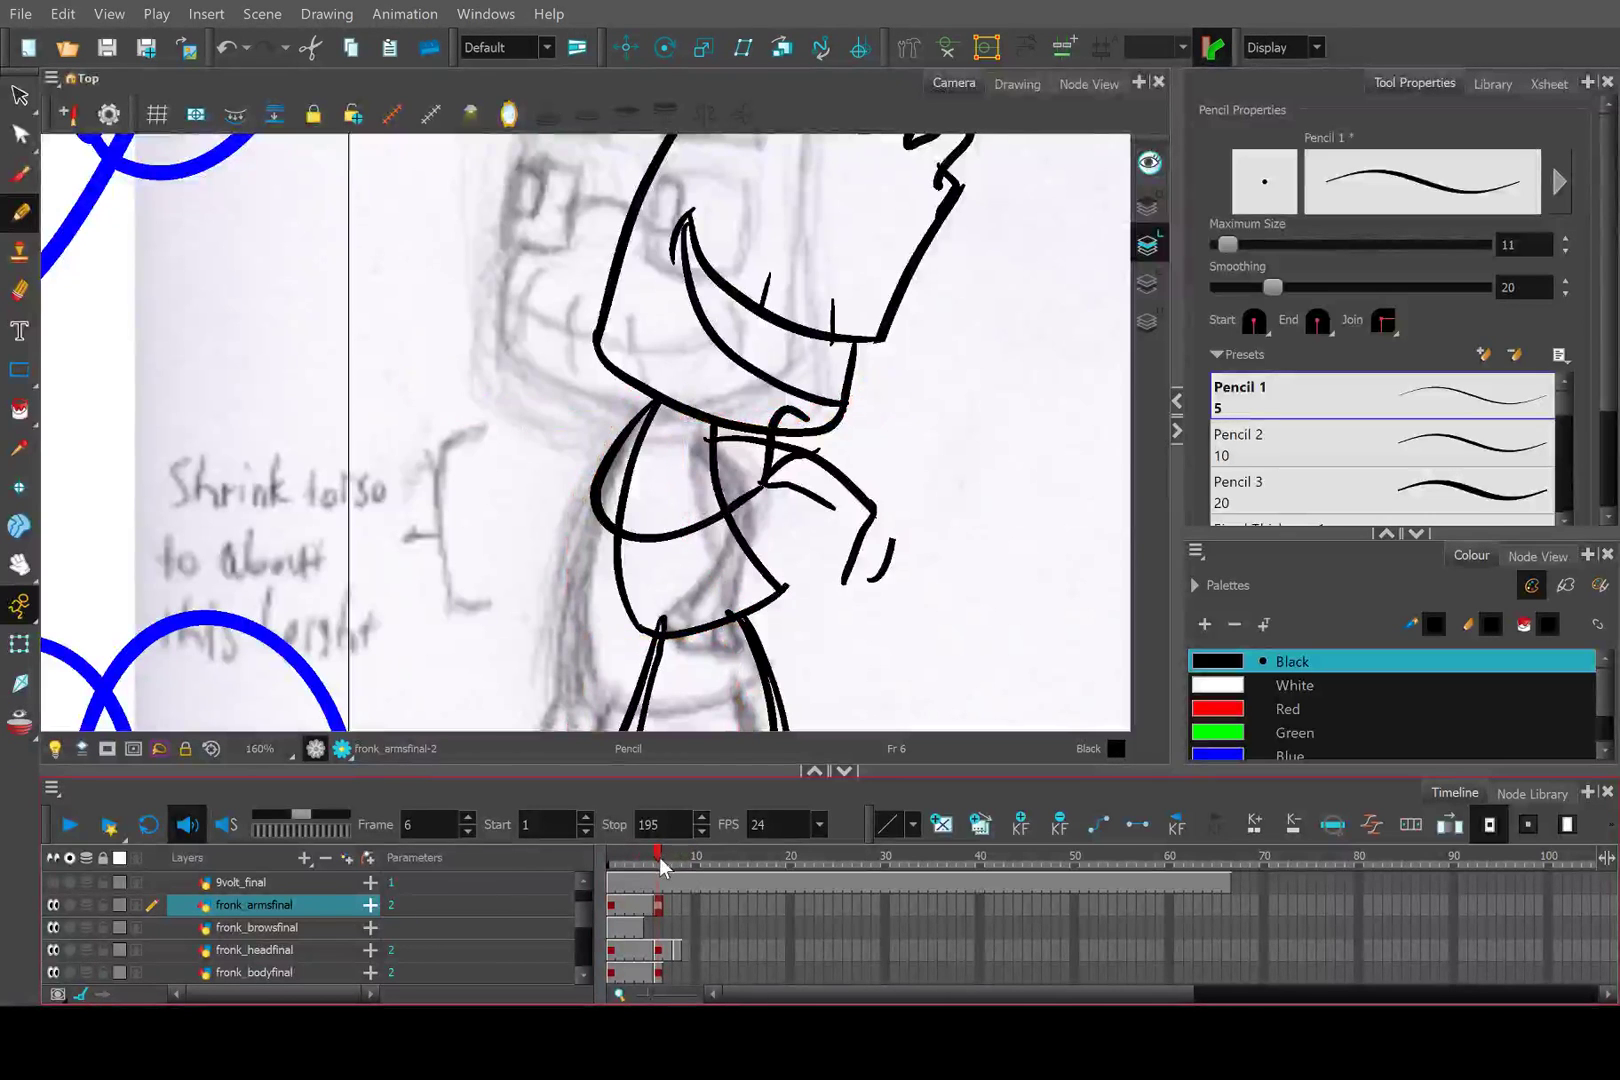
pyautogui.moveTo(660, 866); pyautogui.dragTo(658, 866)
# Draw an inner pencil line along the underside of the right arm and fill the gap with black to thicken the arm.
pyautogui.scroll(3, 870, 515)
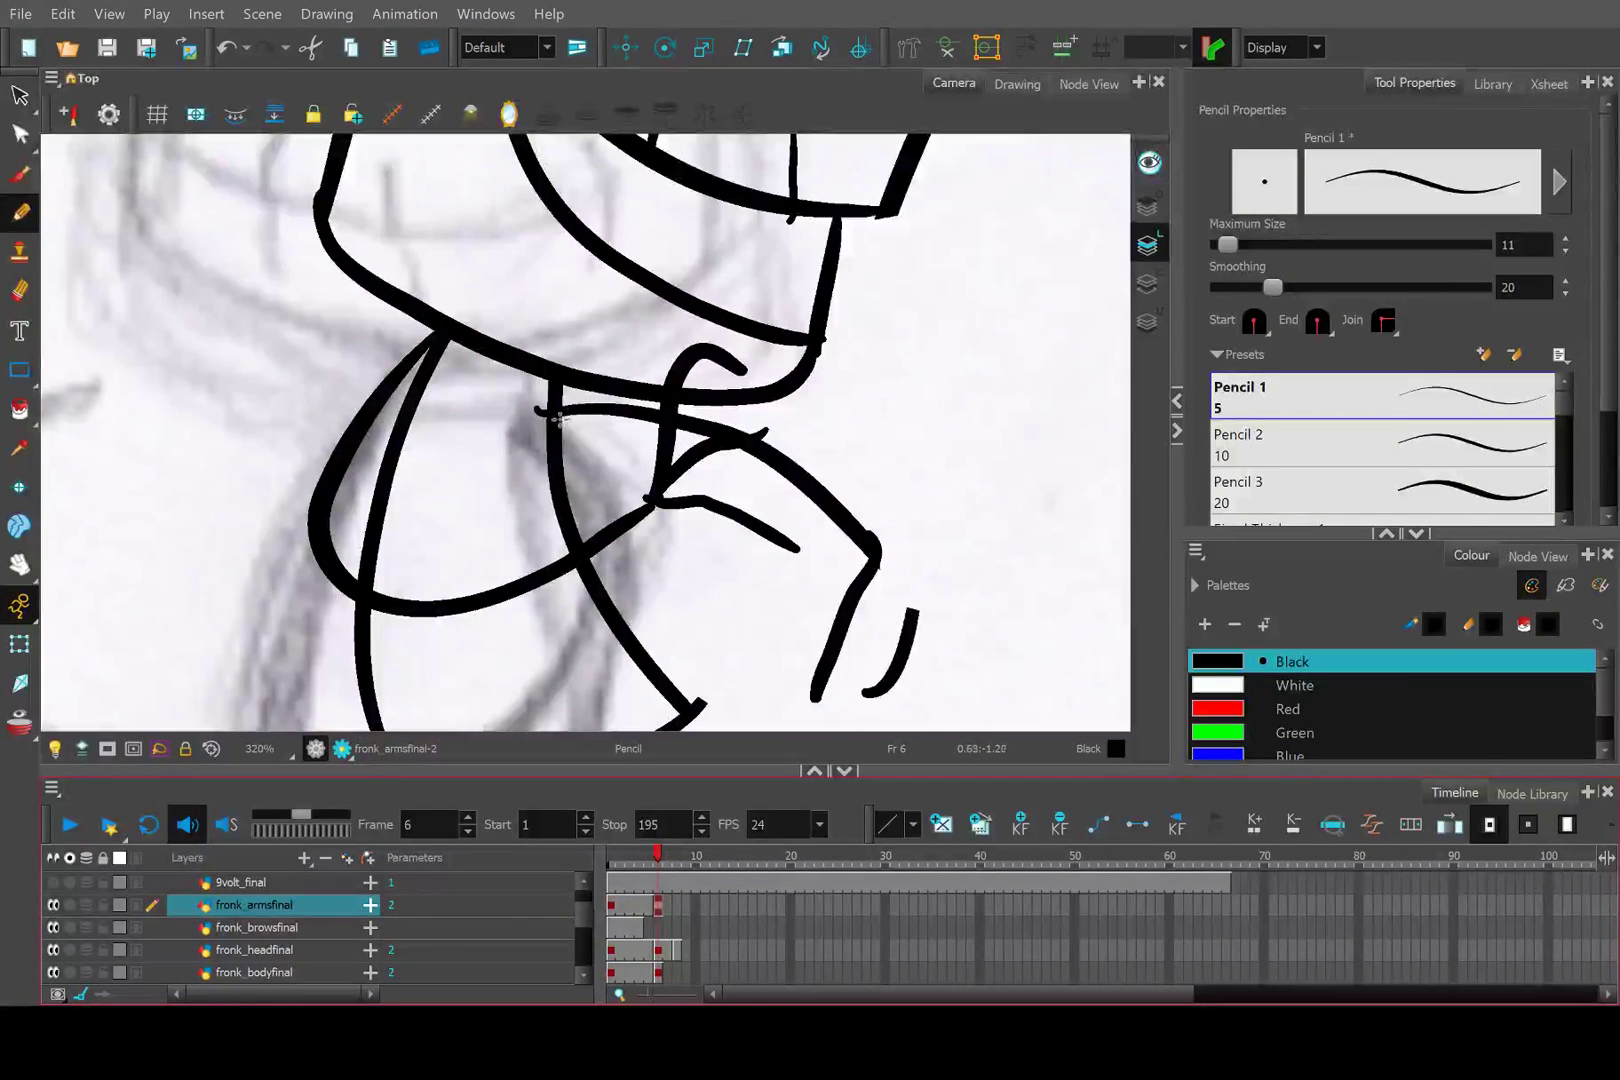
pyautogui.moveTo(558, 418)
pyautogui.mouseDown()
pyautogui.moveTo(710, 444)
pyautogui.moveTo(864, 557)
pyautogui.moveTo(776, 484)
pyautogui.moveTo(652, 420)
pyautogui.mouseUp()
pyautogui.hotkey('ctrl', 'z')
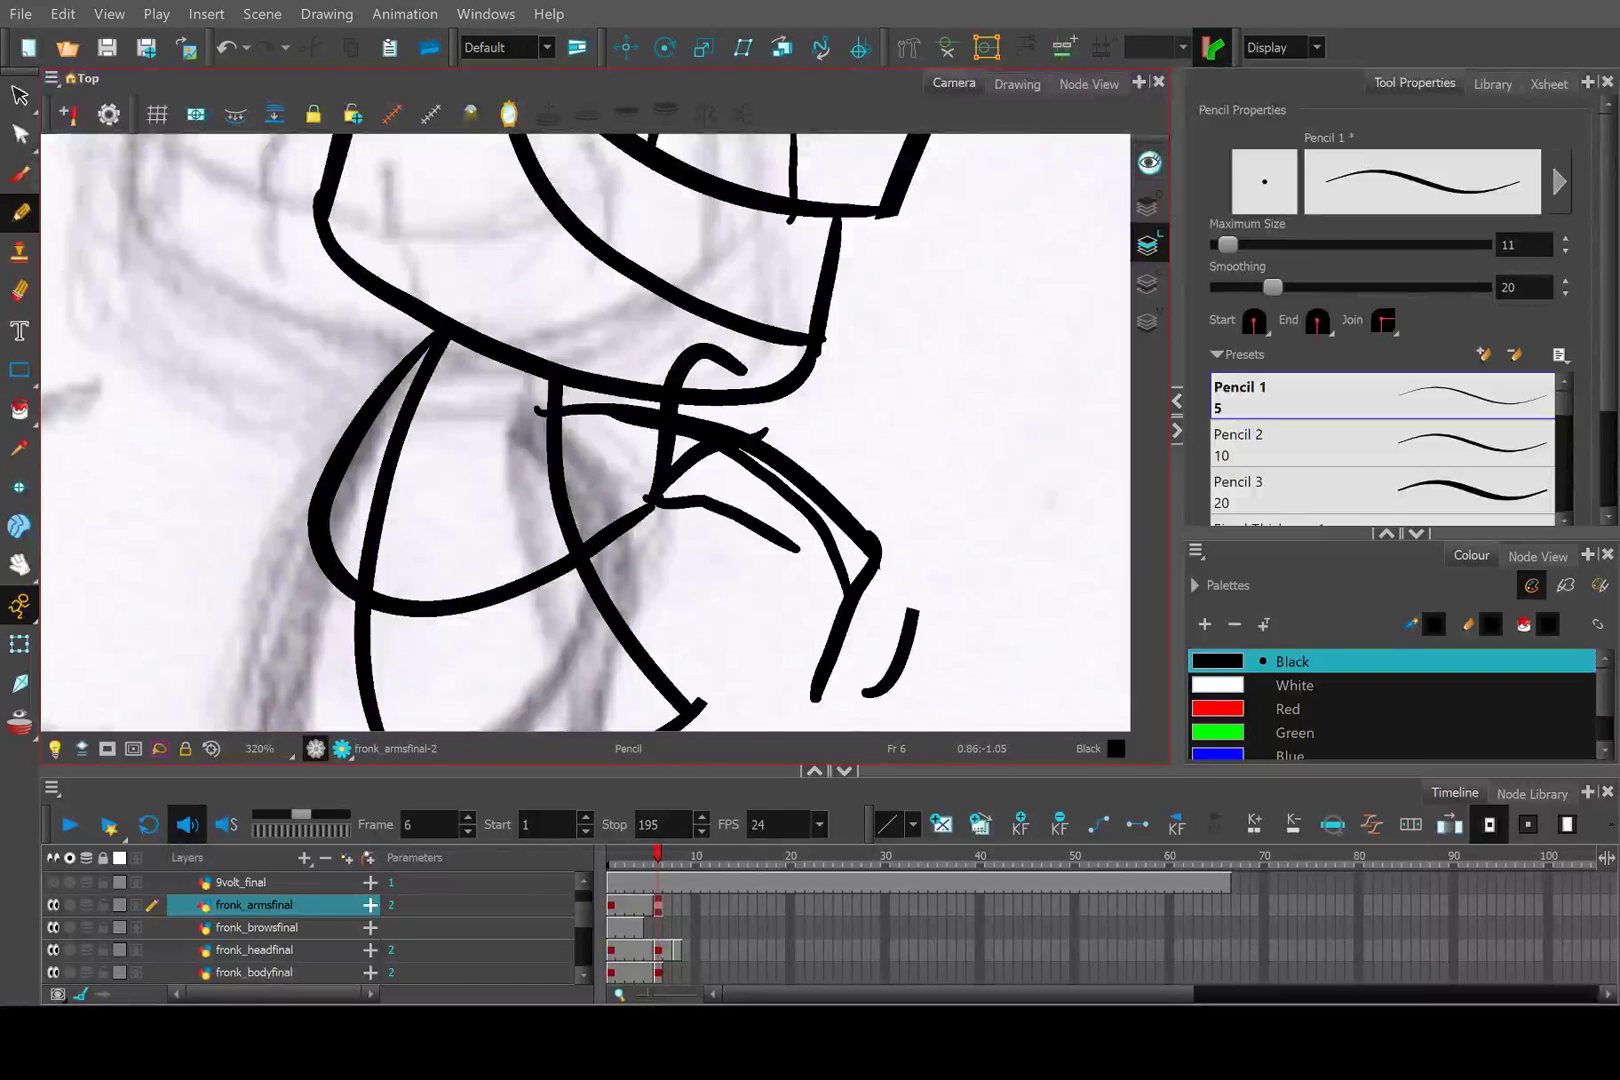
pyautogui.click(19, 409)
pyautogui.scroll(1, 862, 558)
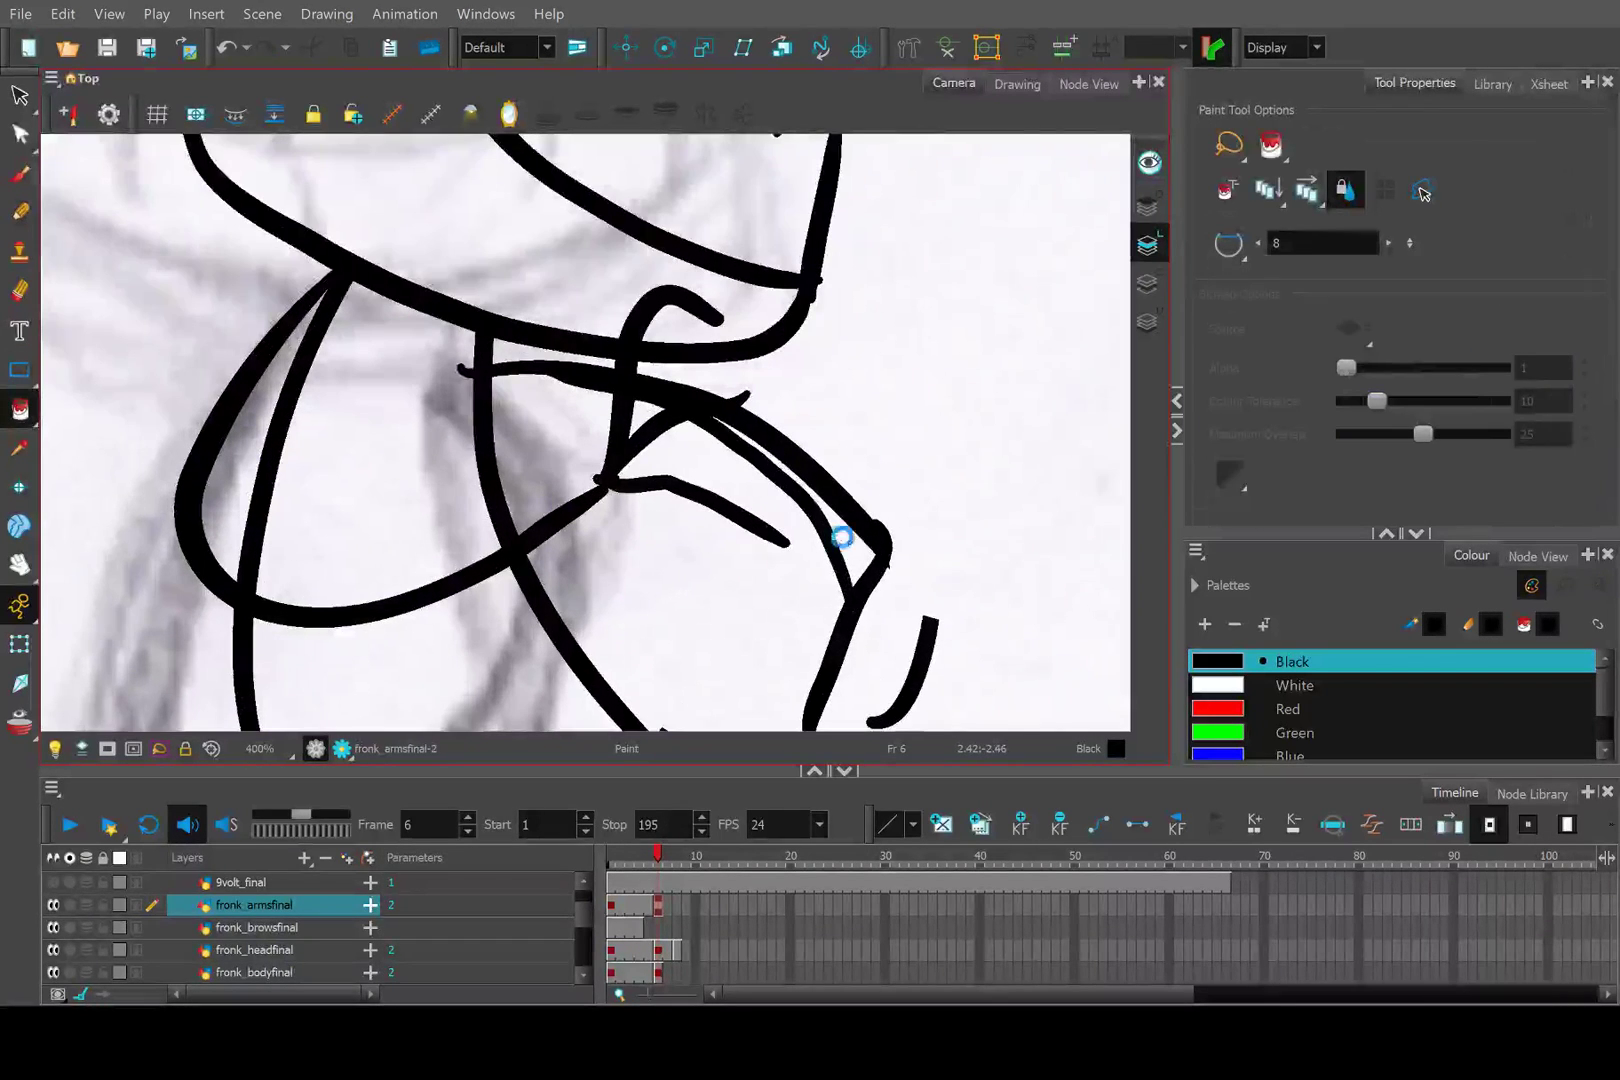
pyautogui.click(842, 537)
pyautogui.moveTo(868, 542); pyautogui.dragTo(788, 417)
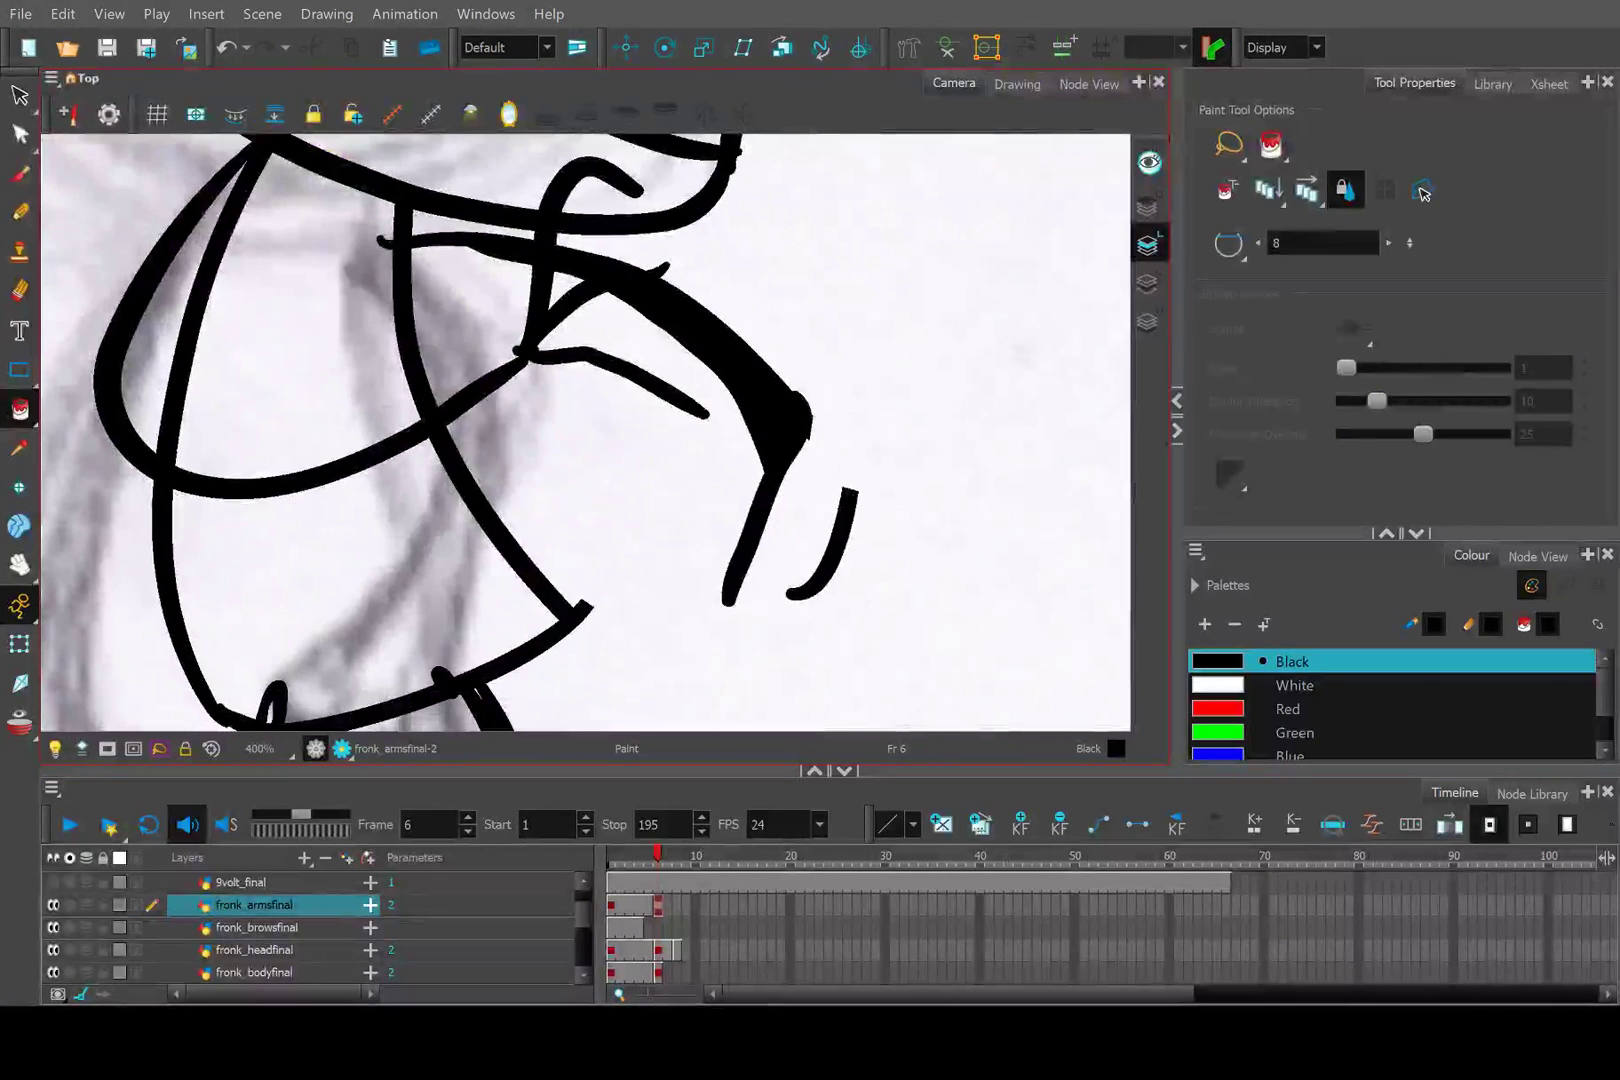
# Pencil a widening outline beside the right hand's inner finger and fill it with black to form a flared finger.
pyautogui.scroll(-3, 670, 688)
pyautogui.click(647, 852)
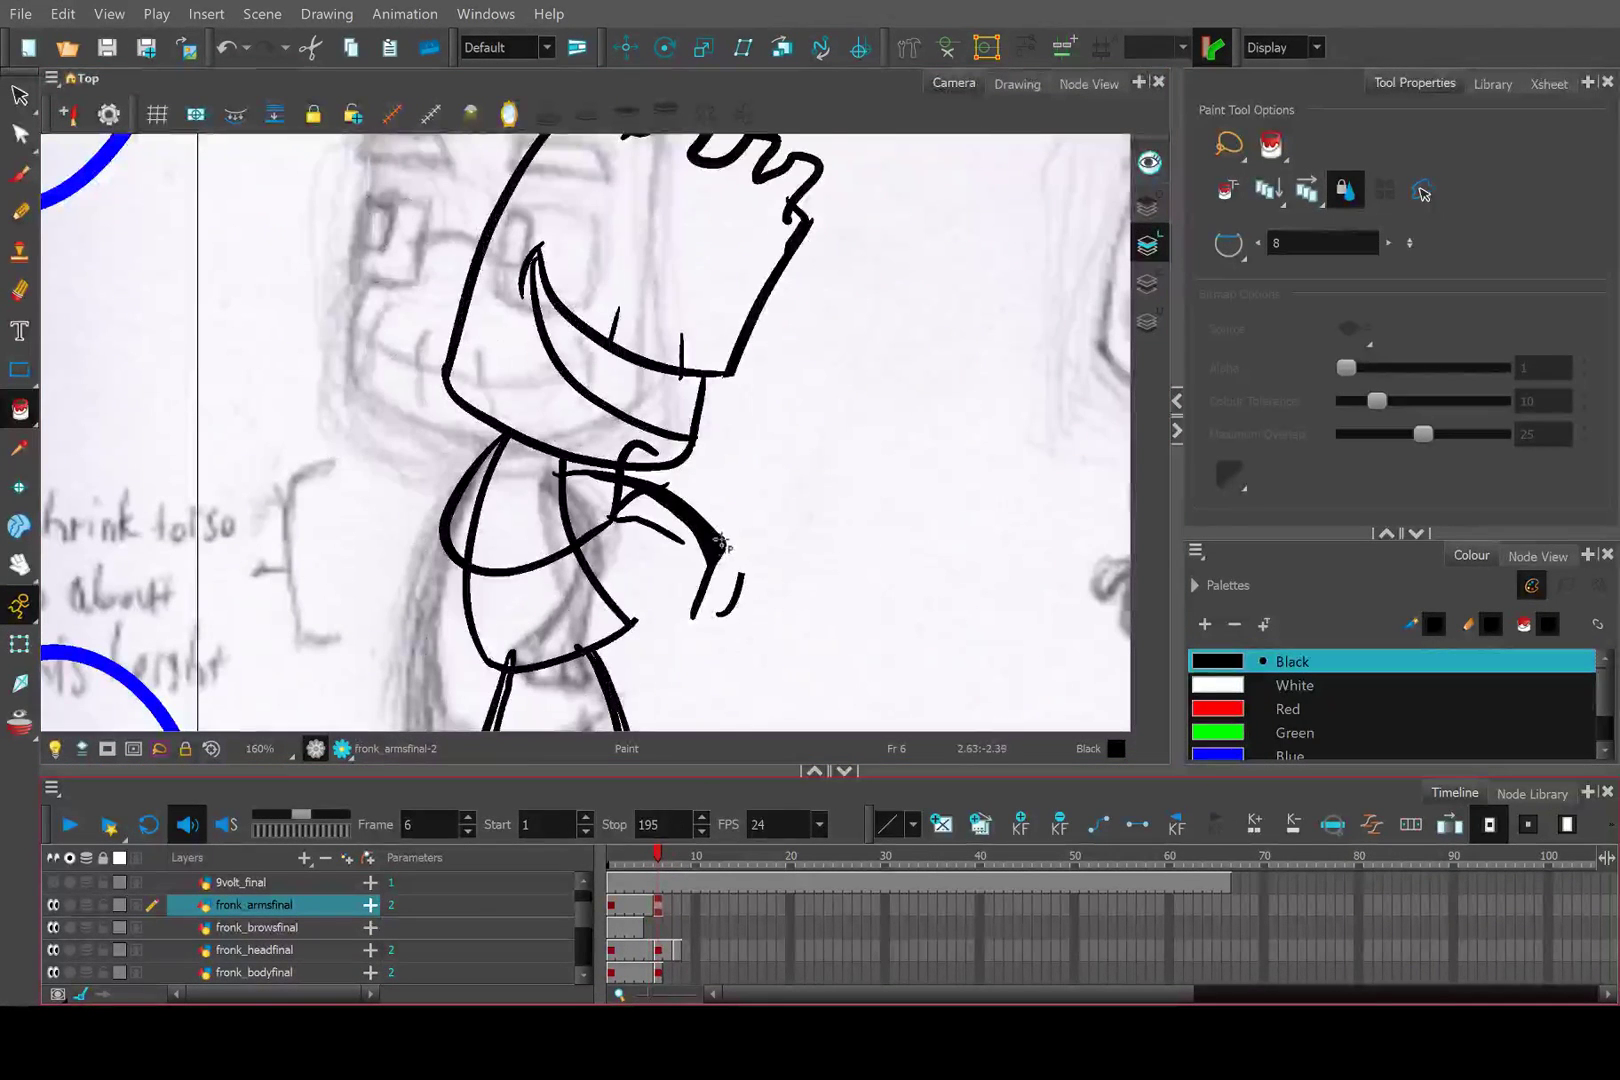
pyautogui.scroll(5, 705, 545)
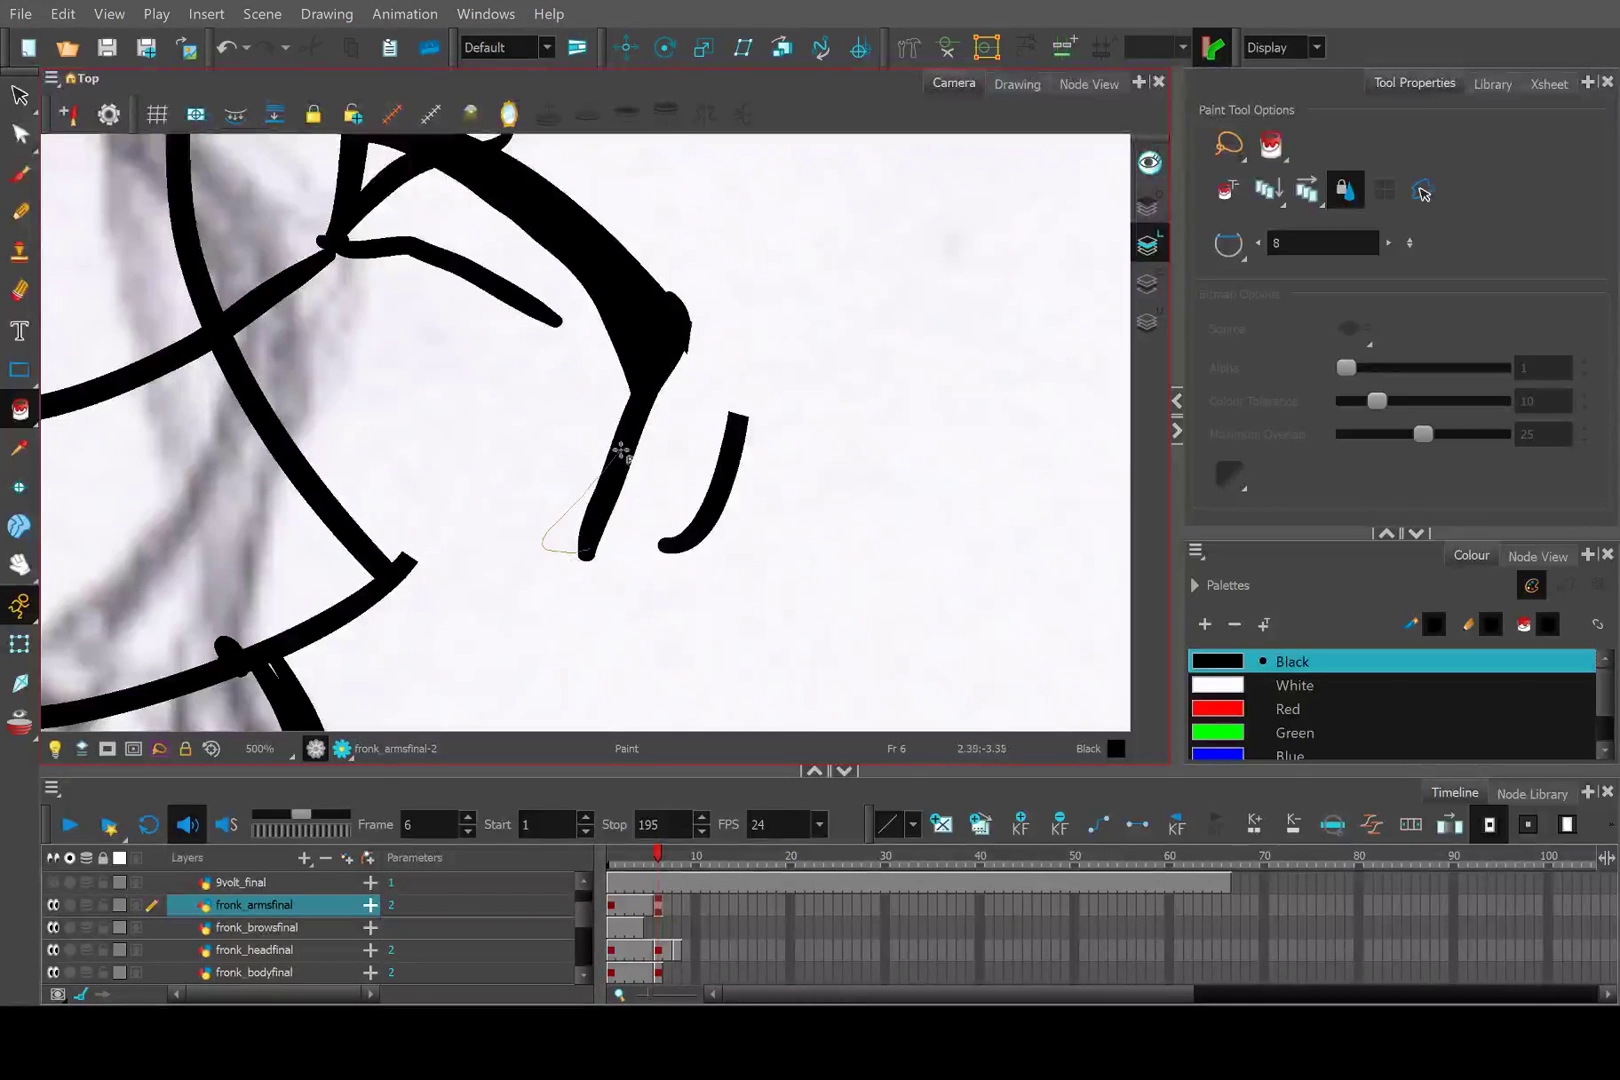
pyautogui.click(22, 212)
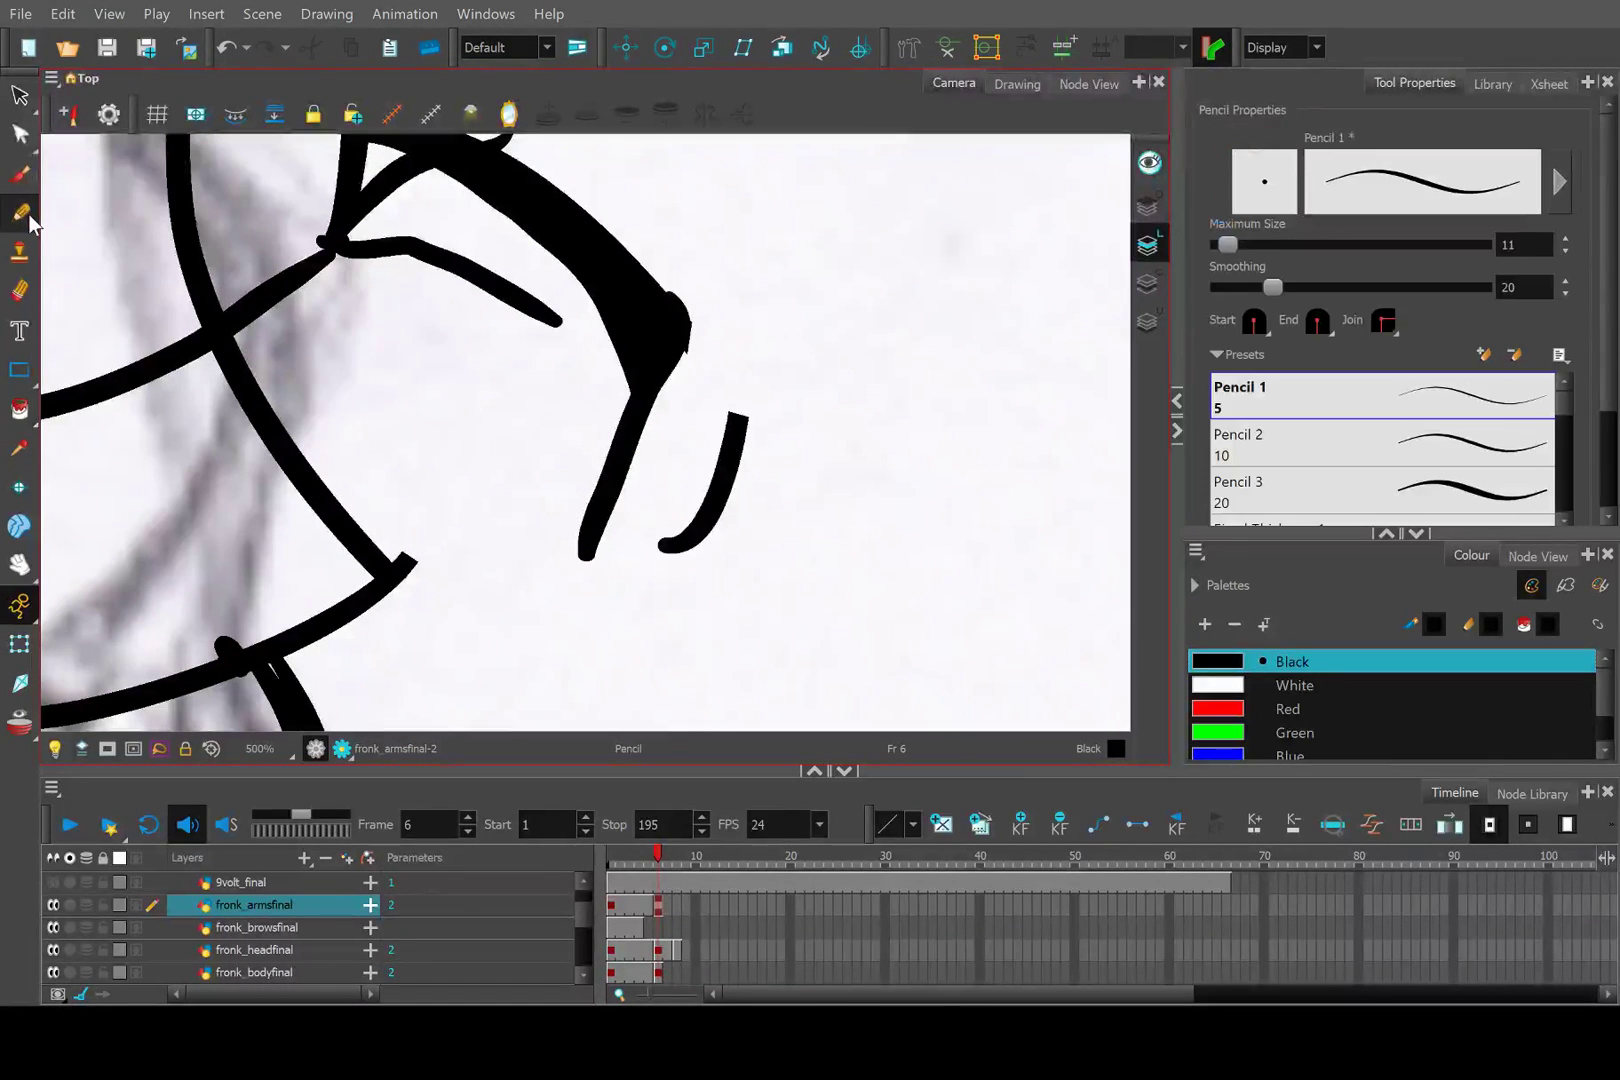
pyautogui.moveTo(584, 552)
pyautogui.mouseDown()
pyautogui.moveTo(555, 527)
pyautogui.moveTo(634, 392)
pyautogui.mouseUp()
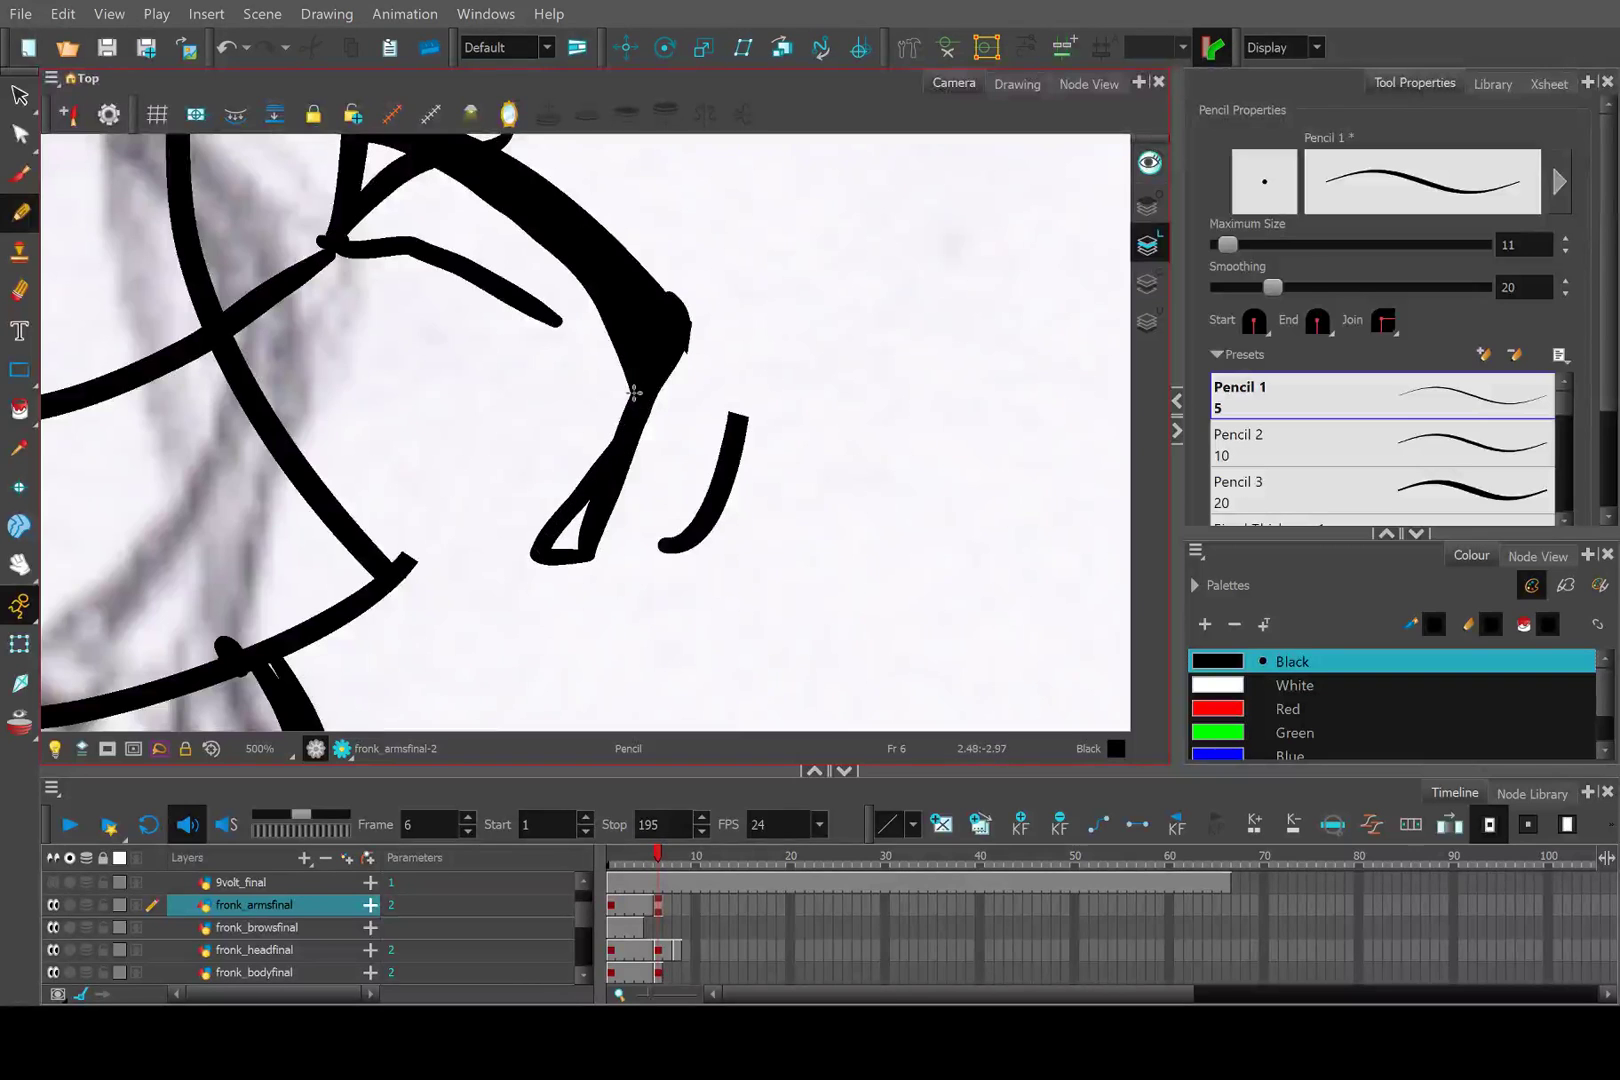
pyautogui.moveTo(583, 509)
pyautogui.mouseDown()
pyautogui.moveTo(579, 517)
pyautogui.moveTo(662, 543)
pyautogui.mouseUp()
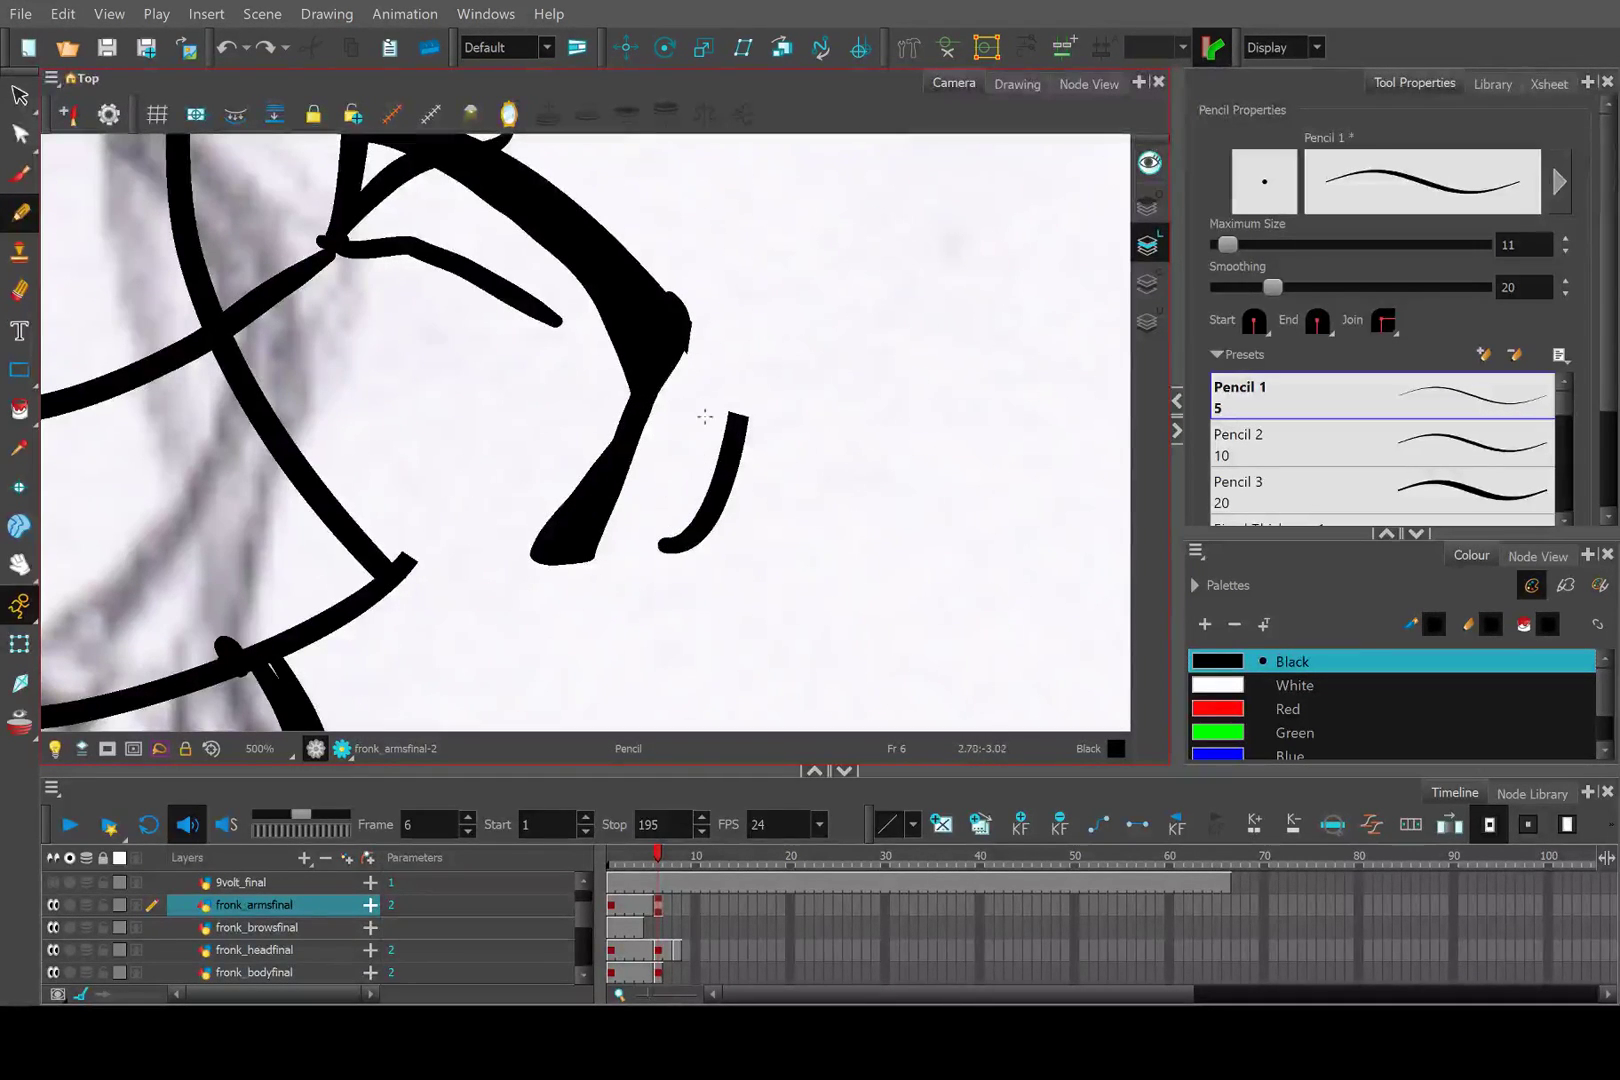
# Delete the detached curved outer finger line of the right hand.
pyautogui.click(19, 95)
pyautogui.moveTo(823, 560)
pyautogui.mouseDown()
pyautogui.moveTo(689, 478)
pyautogui.moveTo(799, 438)
pyautogui.mouseUp()
pyautogui.press('Delete')
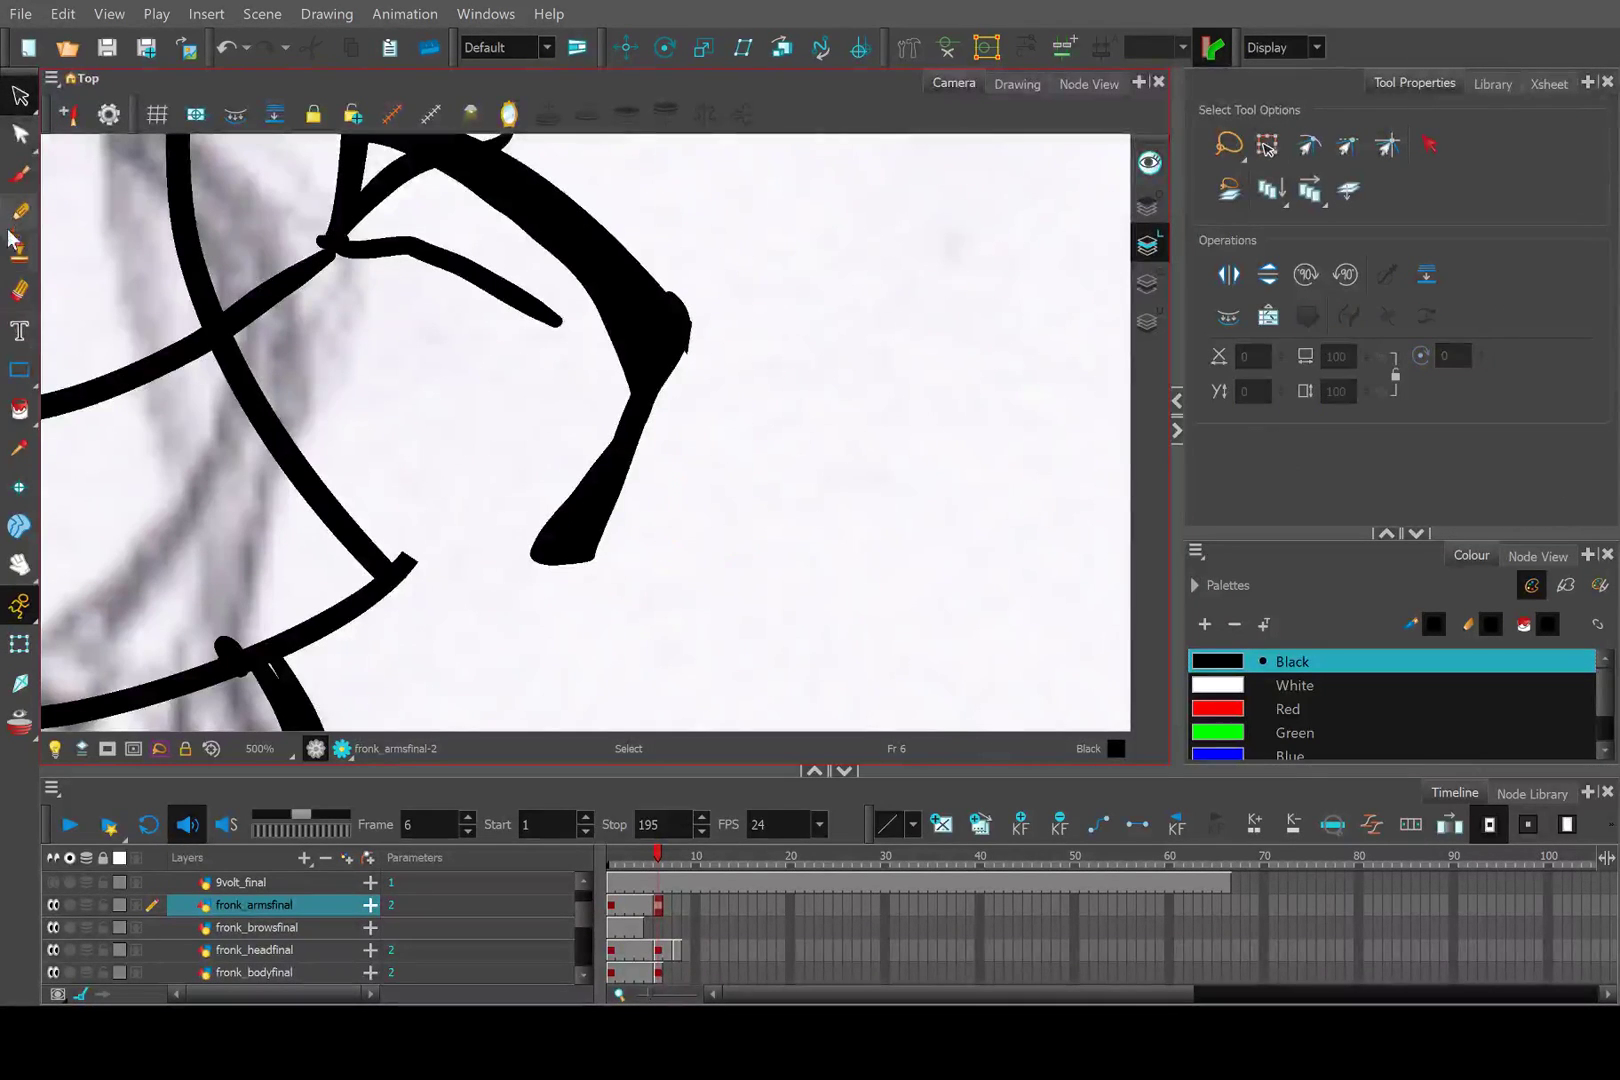
# Draw two flared fingers from the right wrist beside the inner one and fill both with black.
pyautogui.click(21, 214)
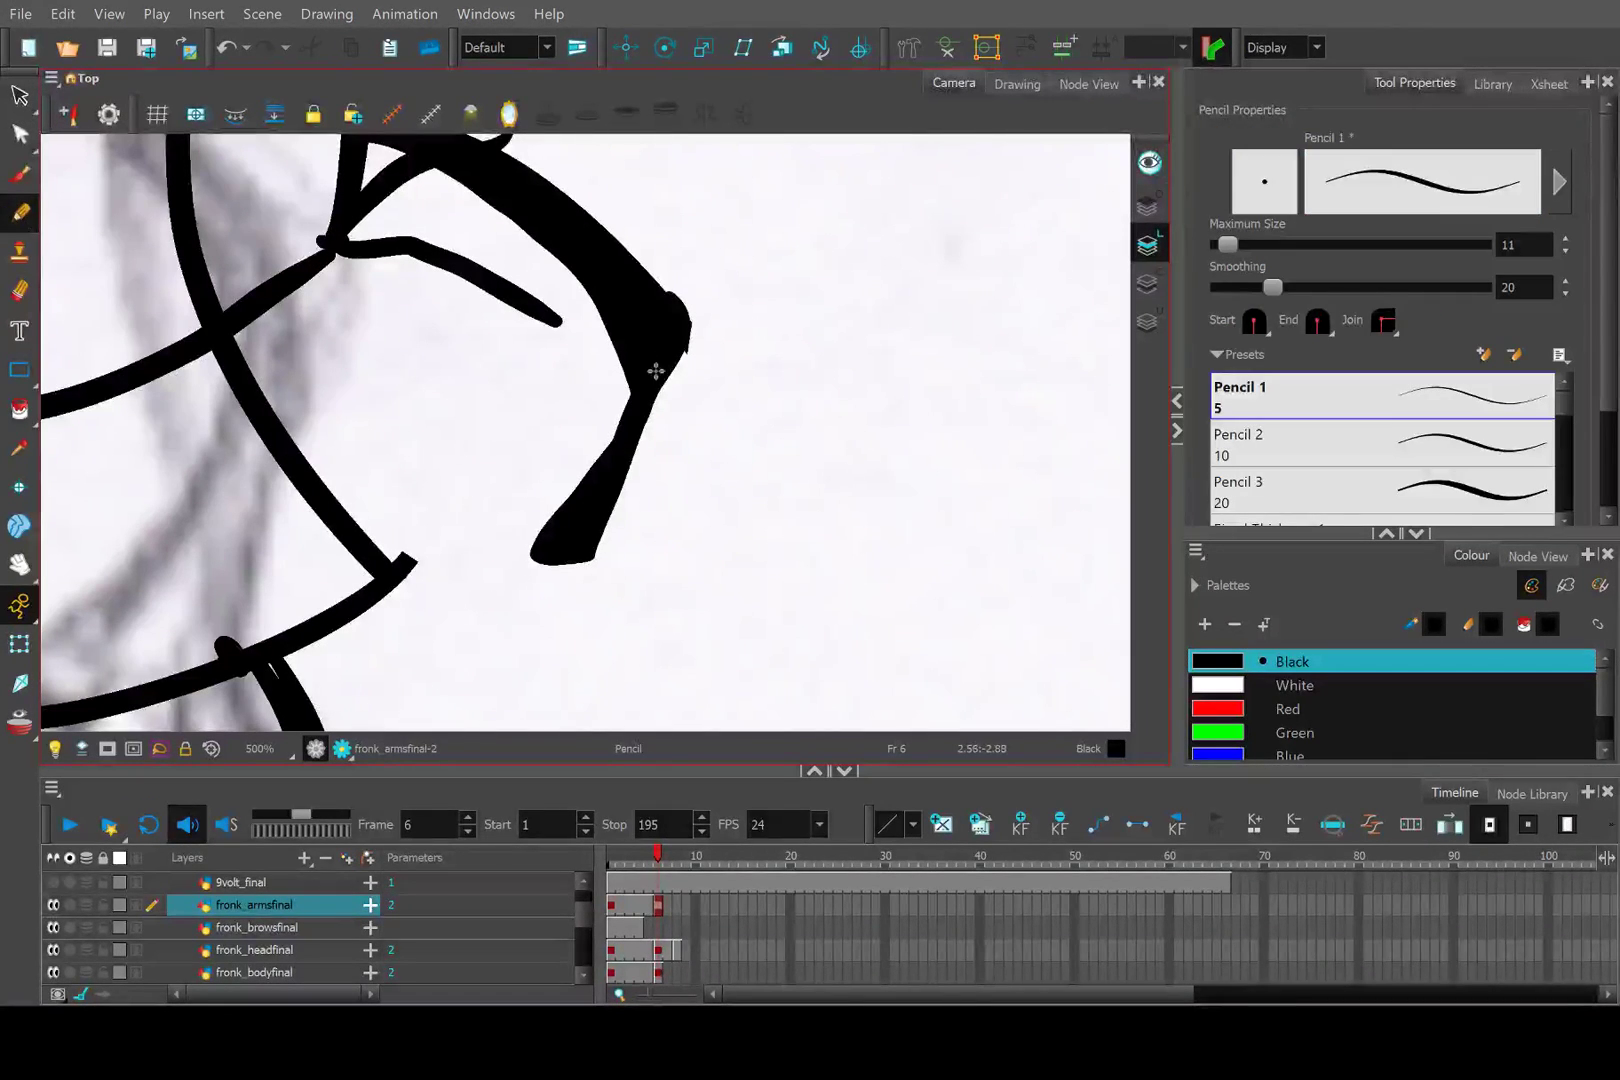
pyautogui.moveTo(663, 364)
pyautogui.mouseDown()
pyautogui.moveTo(663, 564)
pyautogui.moveTo(699, 565)
pyautogui.moveTo(716, 473)
pyautogui.moveTo(666, 353)
pyautogui.moveTo(668, 549)
pyautogui.moveTo(723, 520)
pyautogui.moveTo(662, 371)
pyautogui.moveTo(783, 457)
pyautogui.moveTo(788, 524)
pyautogui.moveTo(705, 357)
pyautogui.moveTo(668, 324)
pyautogui.mouseUp()
pyautogui.hotkey('ctrl', 'z')
pyautogui.hotkey('ctrl', 'z')
pyautogui.hotkey('ctrl', 'z')
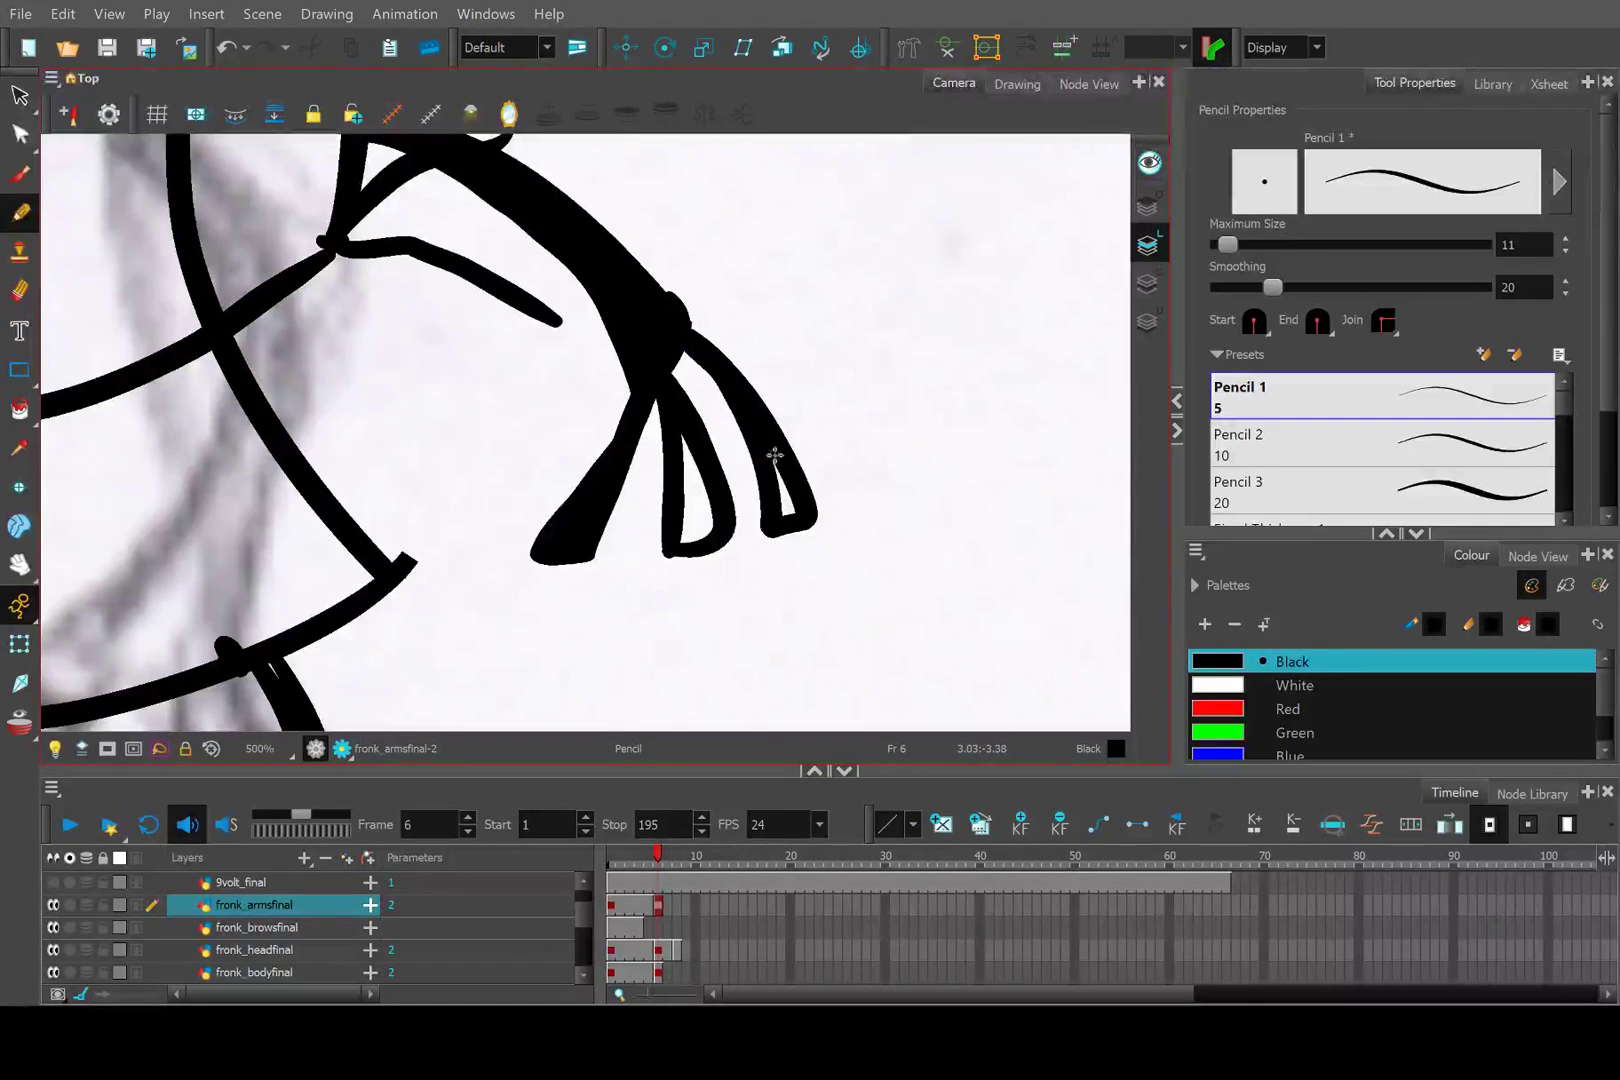
pyautogui.moveTo(681, 434)
pyautogui.mouseDown()
pyautogui.moveTo(694, 537)
pyautogui.moveTo(697, 479)
pyautogui.moveTo(708, 518)
pyautogui.mouseUp()
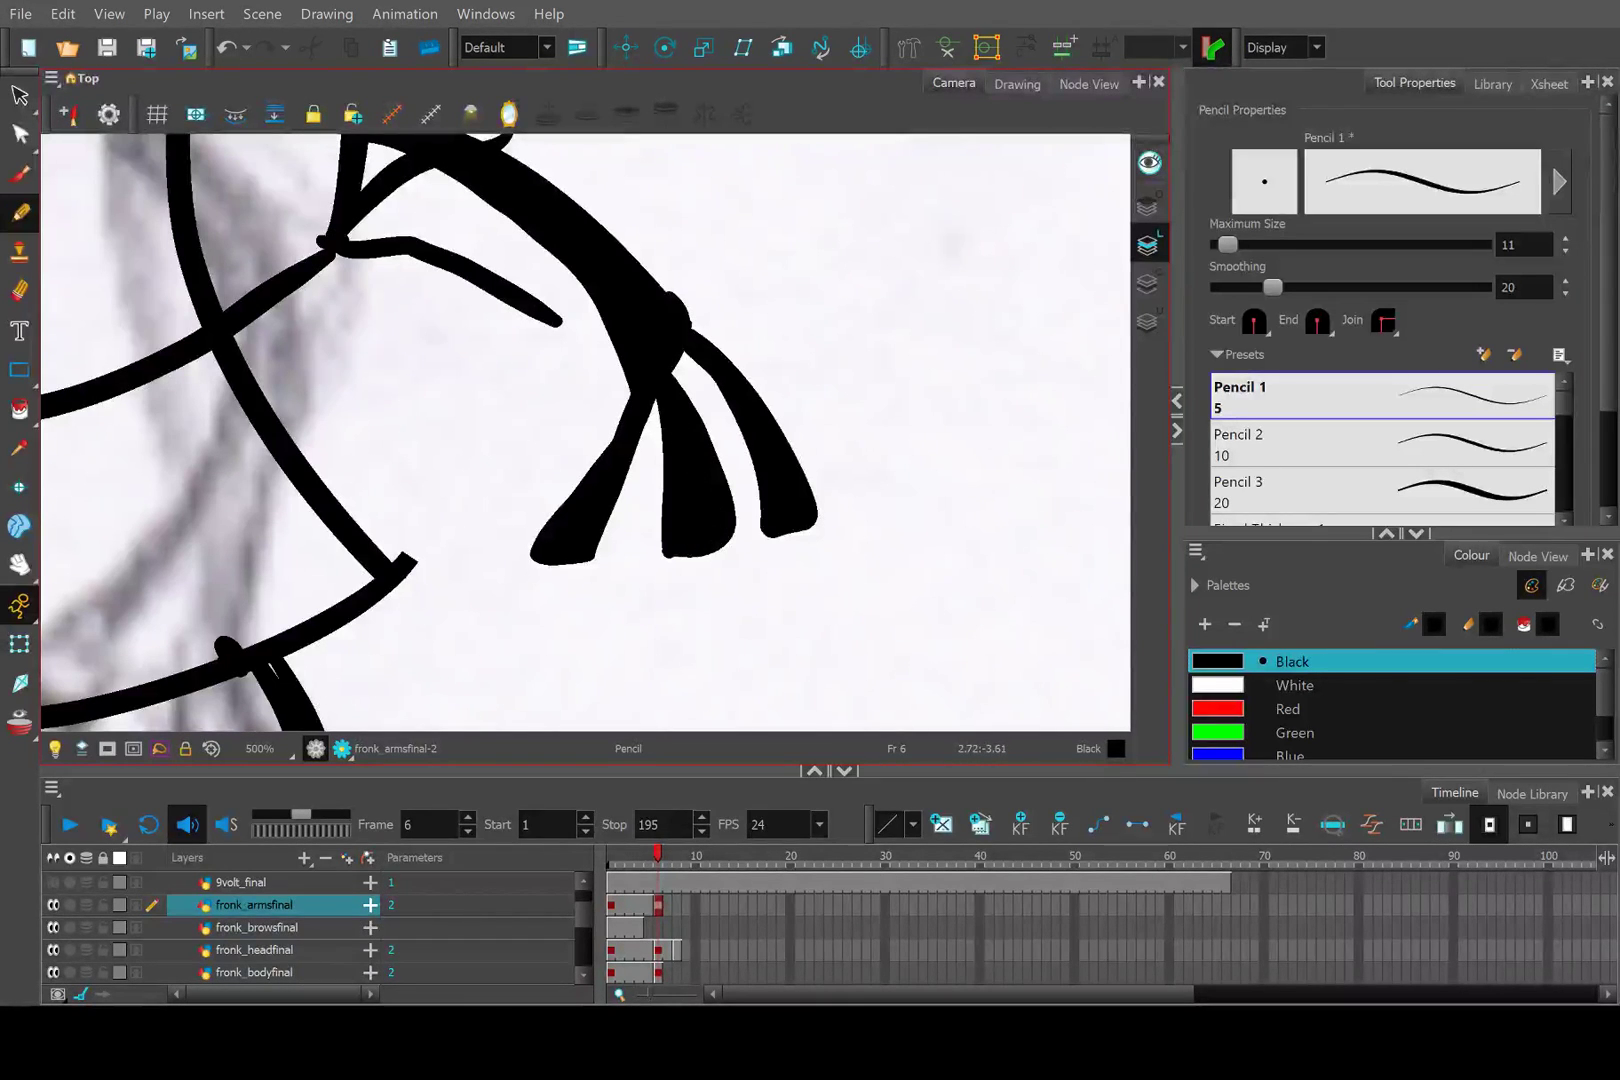
# Move the right hand's middle finger slightly up and outward, closer to the wrist.
pyautogui.scroll(-5, 514, 351)
pyautogui.scroll(3, 615, 432)
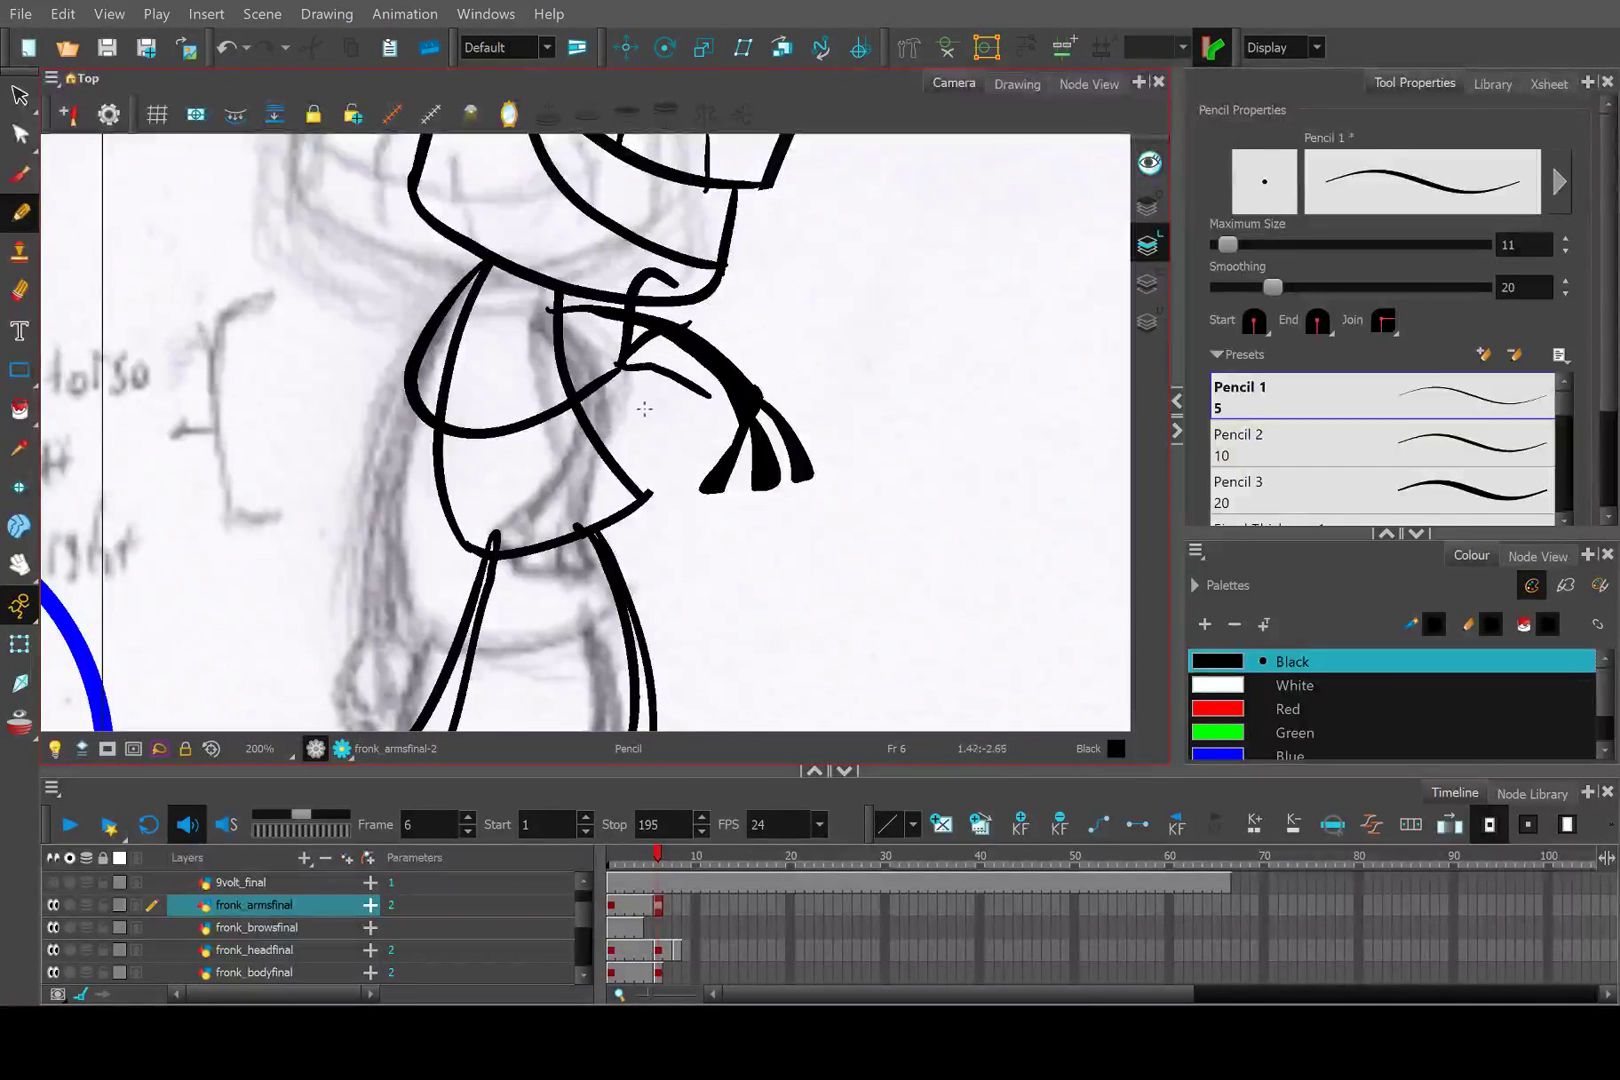
pyautogui.scroll(4, 668, 504)
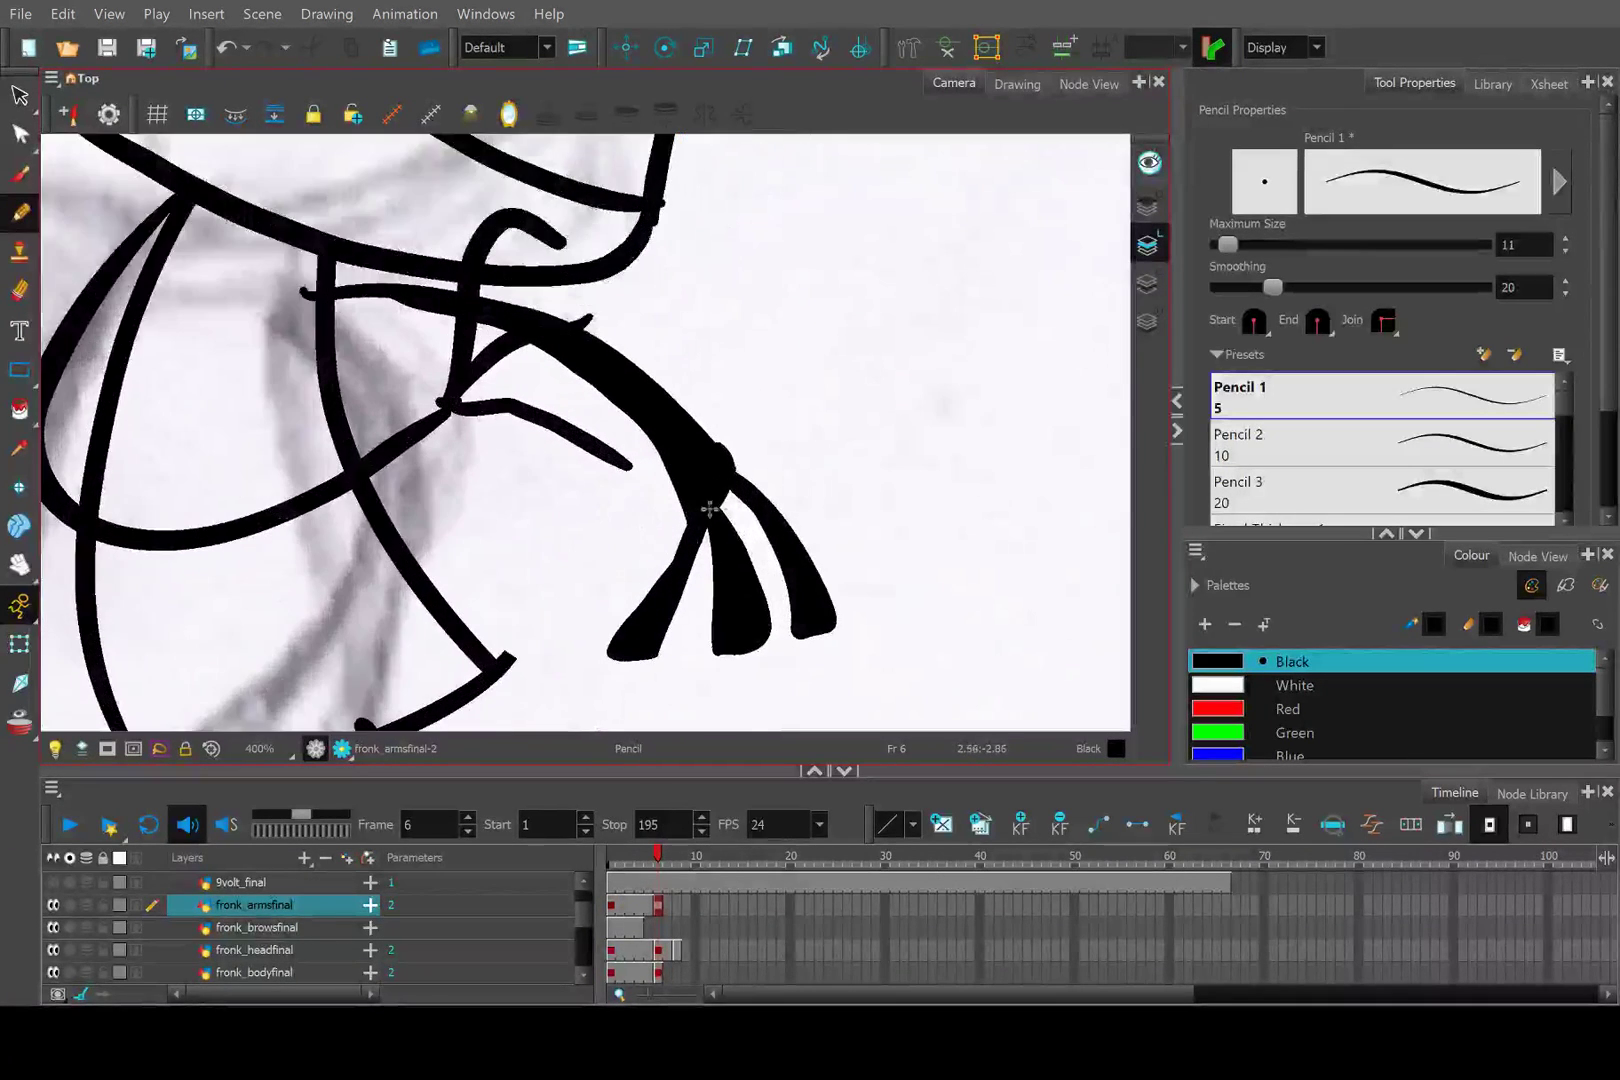
pyautogui.click(20, 95)
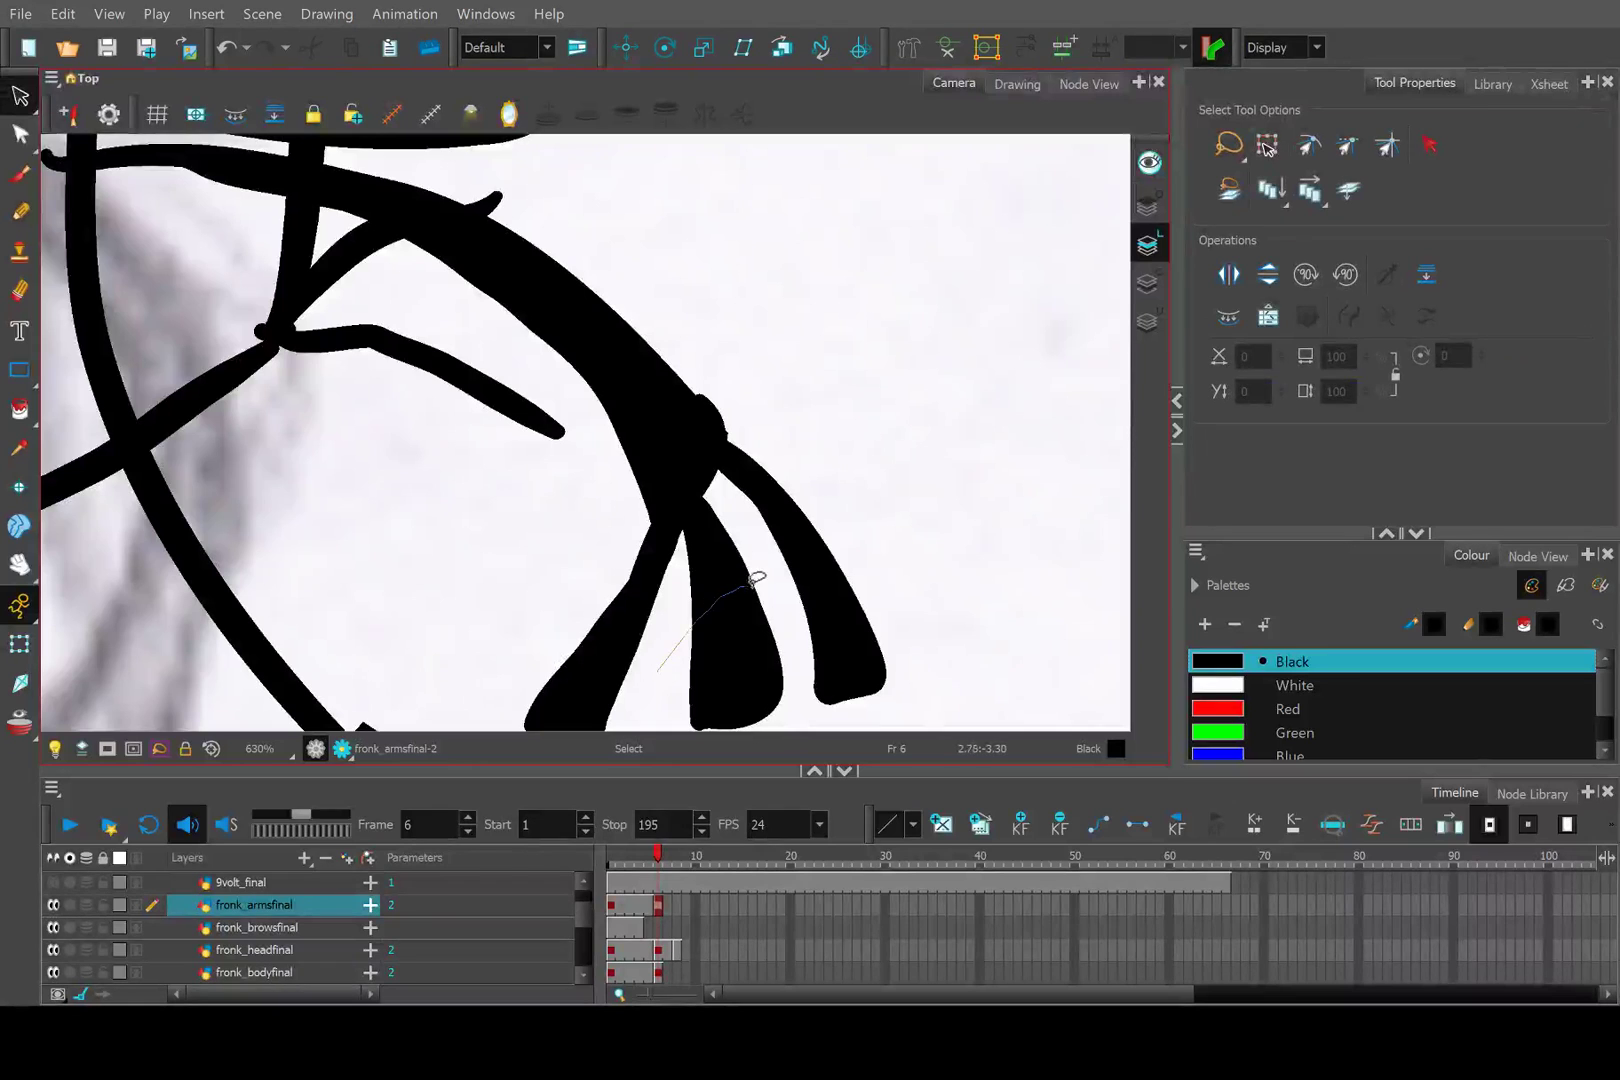
pyautogui.moveTo(688, 662); pyautogui.dragTo(738, 618)
pyautogui.moveTo(275, 335)
pyautogui.mouseDown()
pyautogui.moveTo(560, 437)
pyautogui.moveTo(524, 495)
pyautogui.mouseUp()
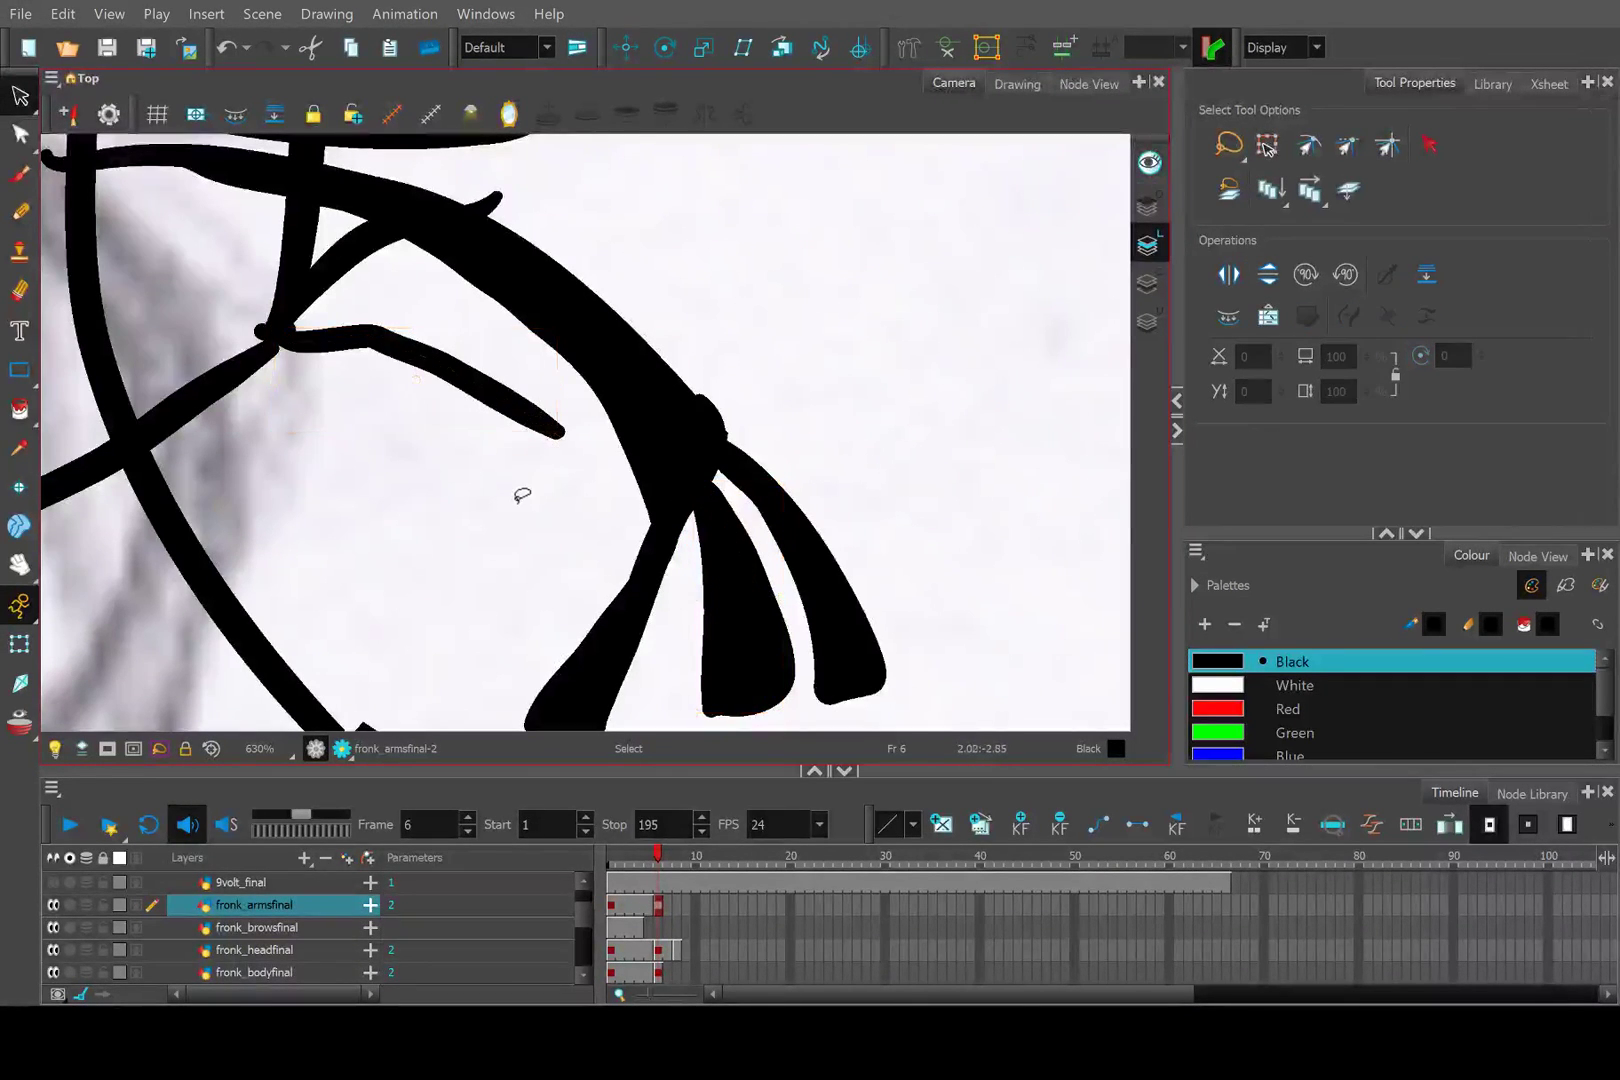
# Draw an inner pencil line along the upper side of the left forearm, from the hand down to the elbow bend.
pyautogui.scroll(-4, 524, 495)
pyautogui.scroll(2, 420, 458)
pyautogui.click(20, 212)
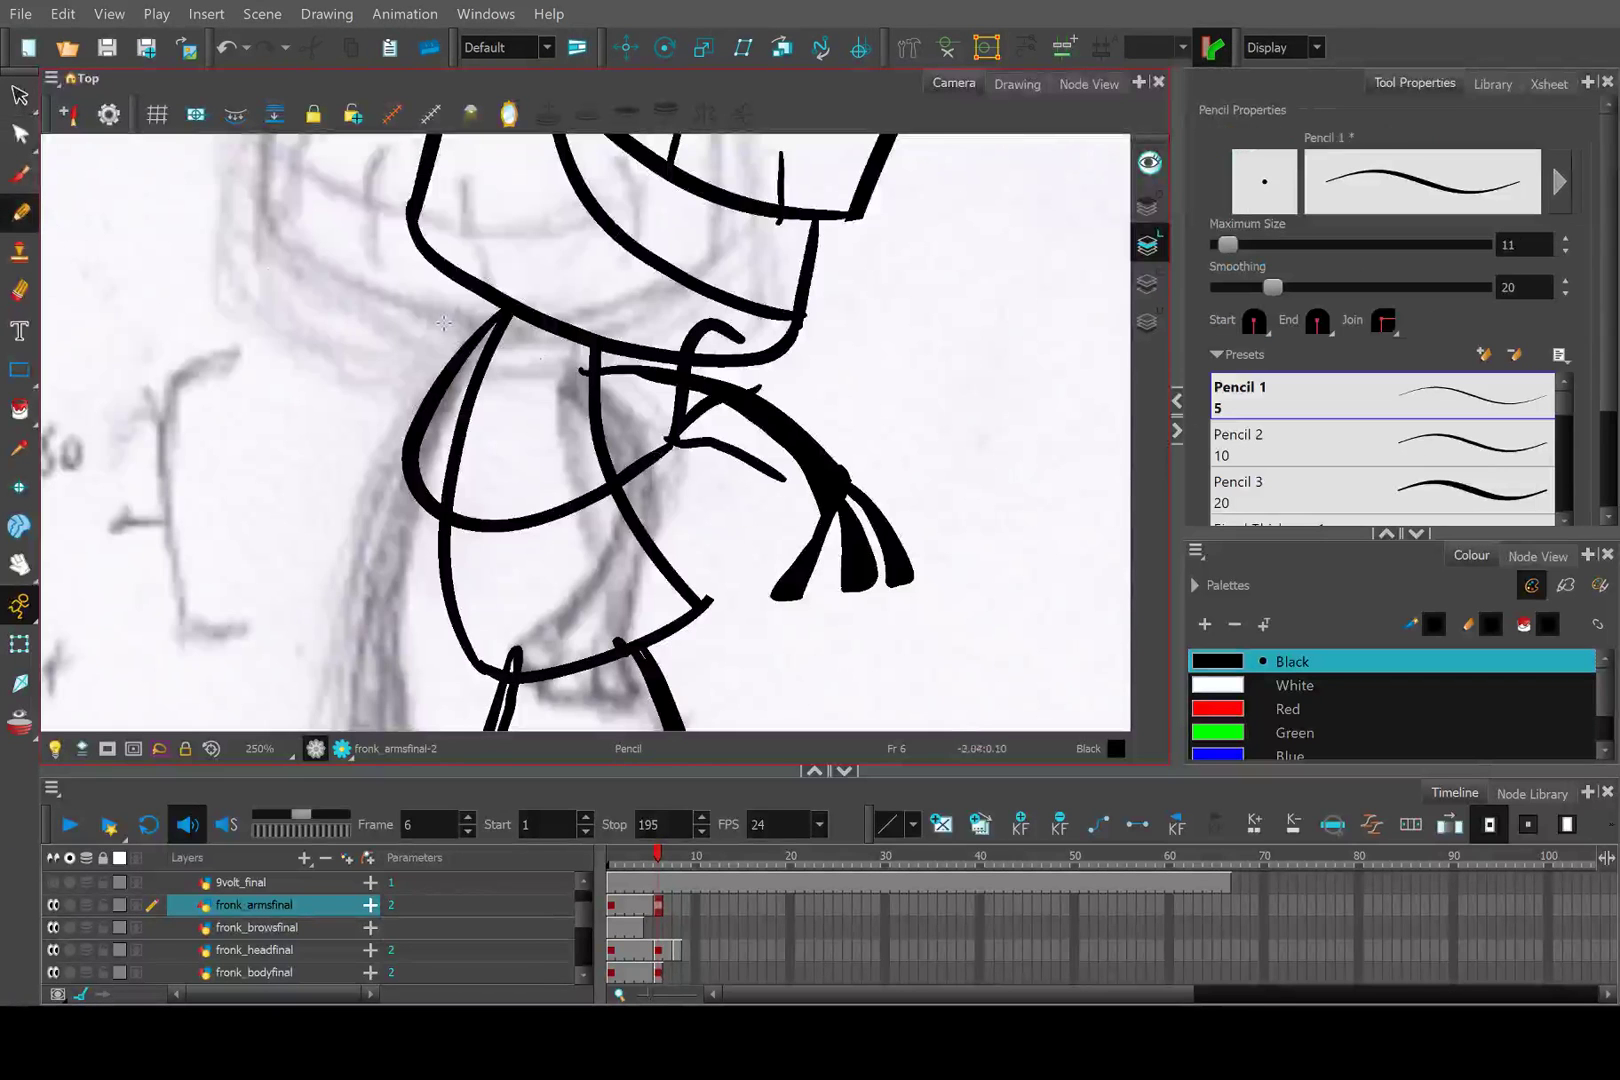
pyautogui.scroll(2, 513, 373)
pyautogui.scroll(1, 513, 373)
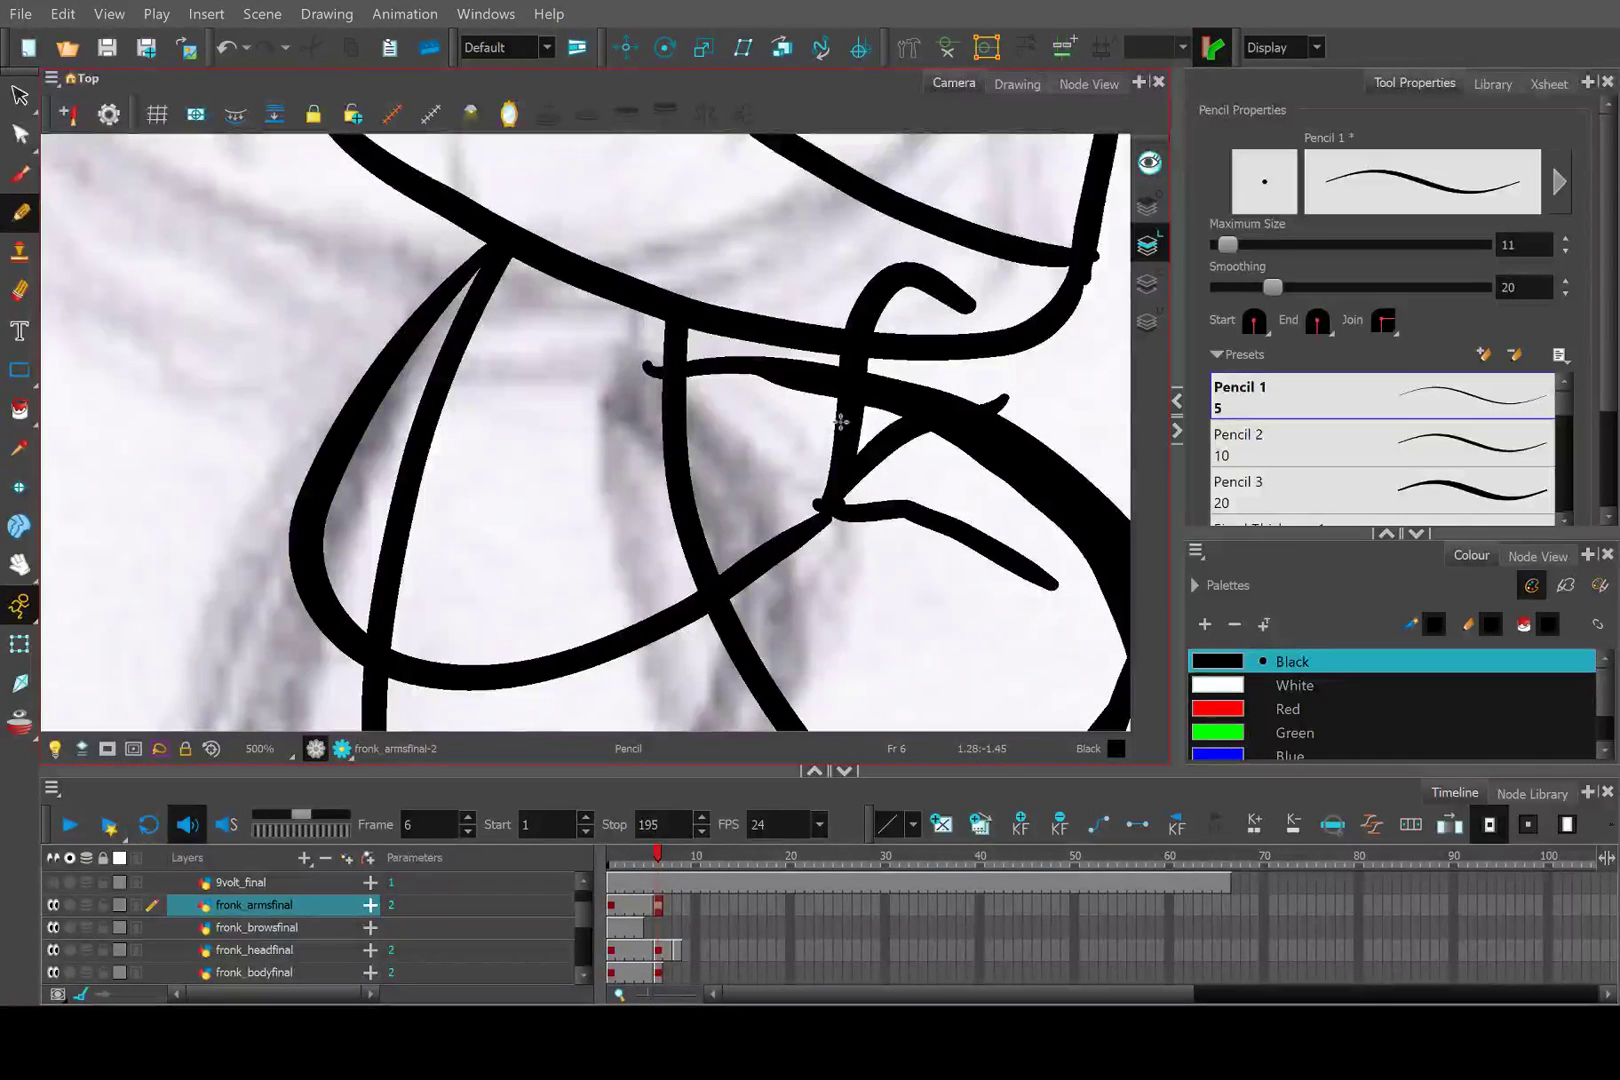
pyautogui.moveTo(840, 422)
pyautogui.mouseDown()
pyautogui.moveTo(725, 550)
pyautogui.moveTo(596, 633)
pyautogui.moveTo(432, 660)
pyautogui.mouseUp()
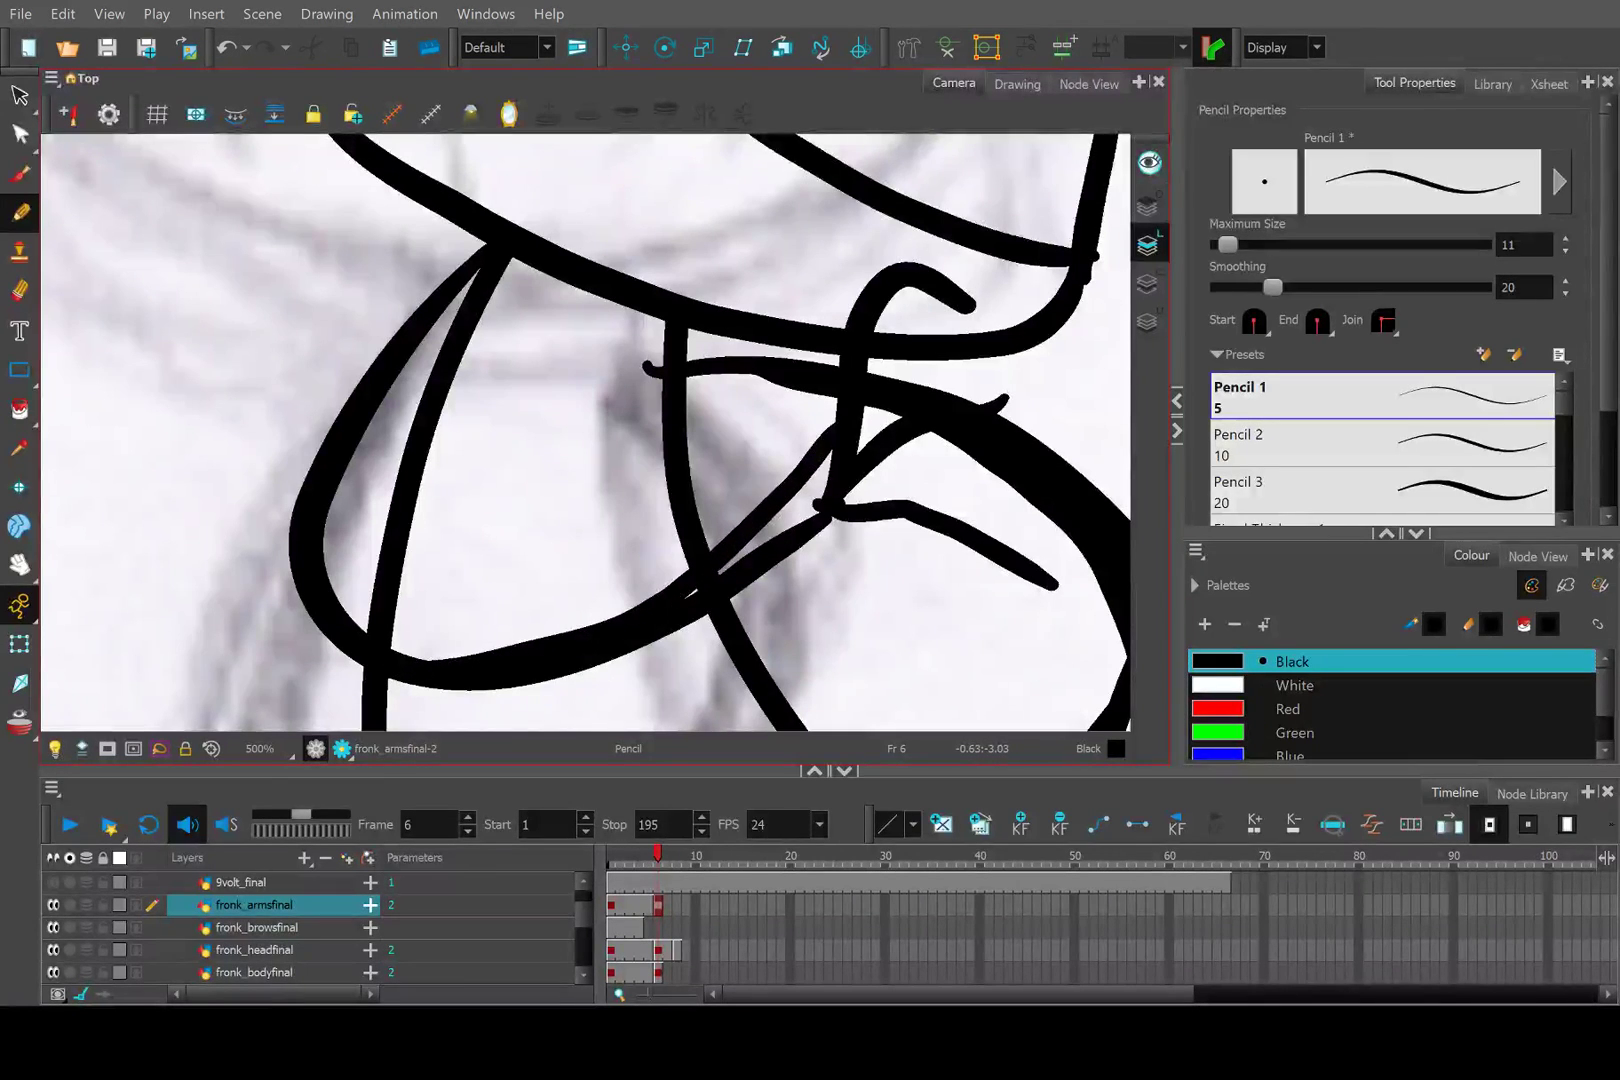
pyautogui.scroll(-3, 432, 660)
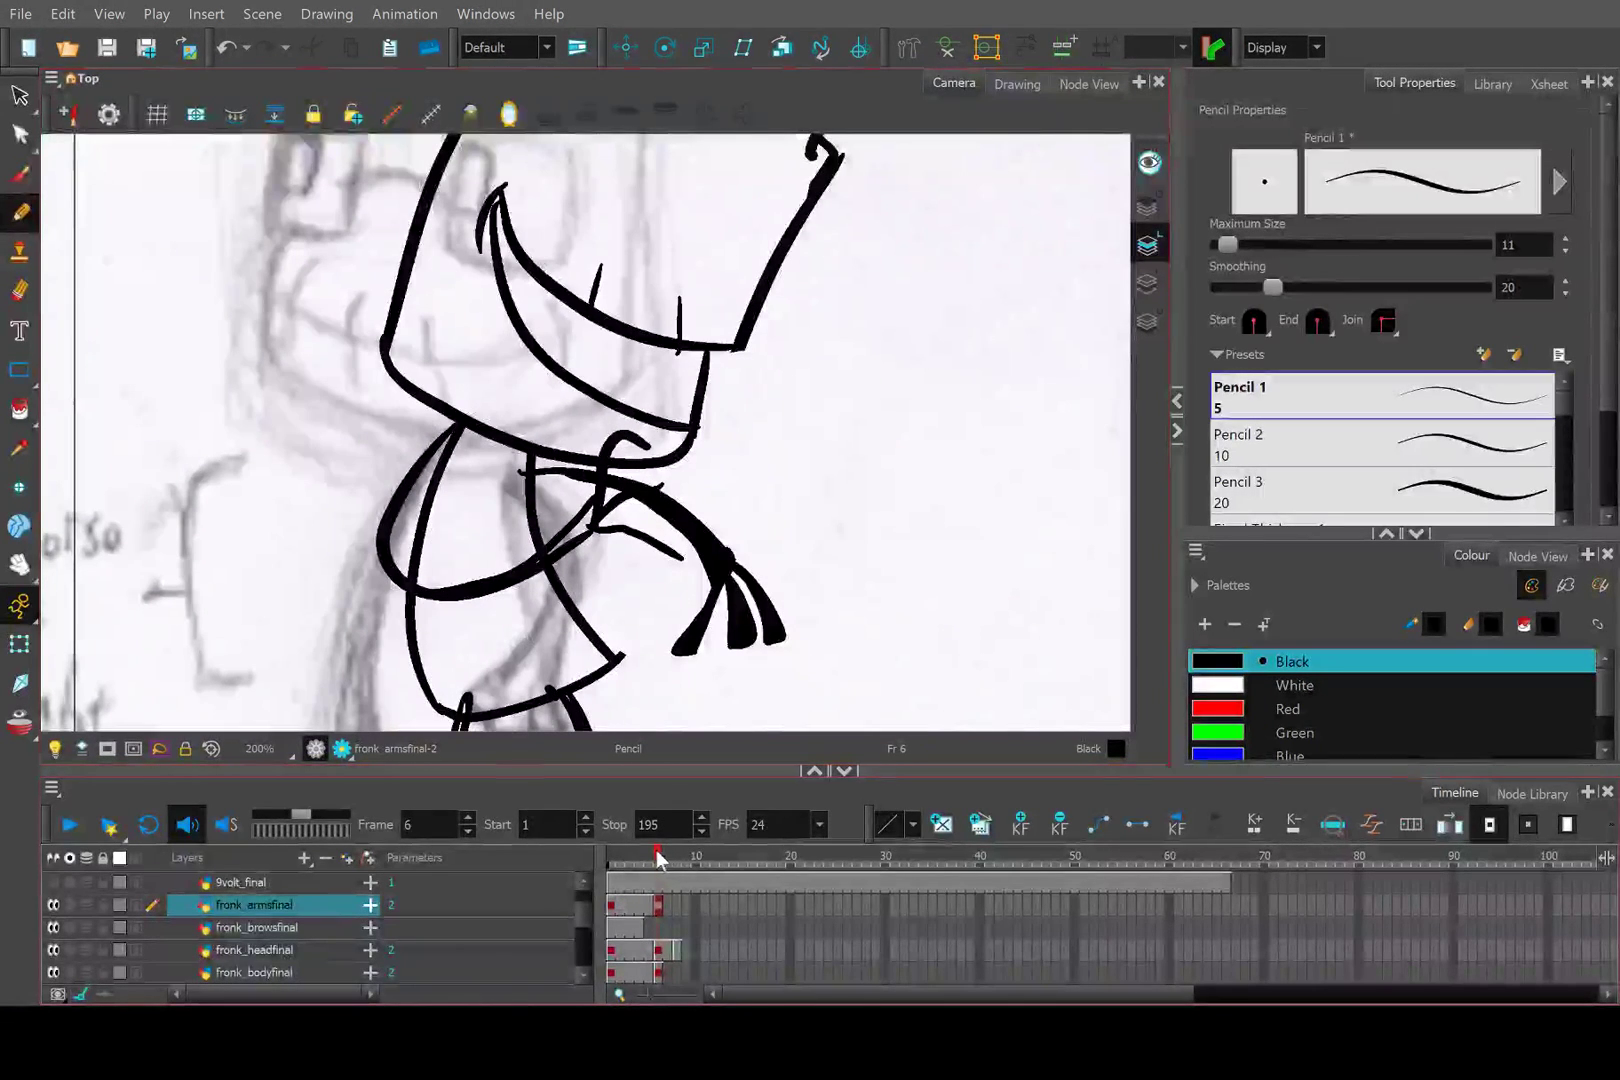
# Thicken the left arm's elbow bend with a black inner curve that tapers up towards the shoulder.
pyautogui.moveTo(656, 850); pyautogui.dragTo(657, 852)
pyautogui.scroll(1, 600, 549)
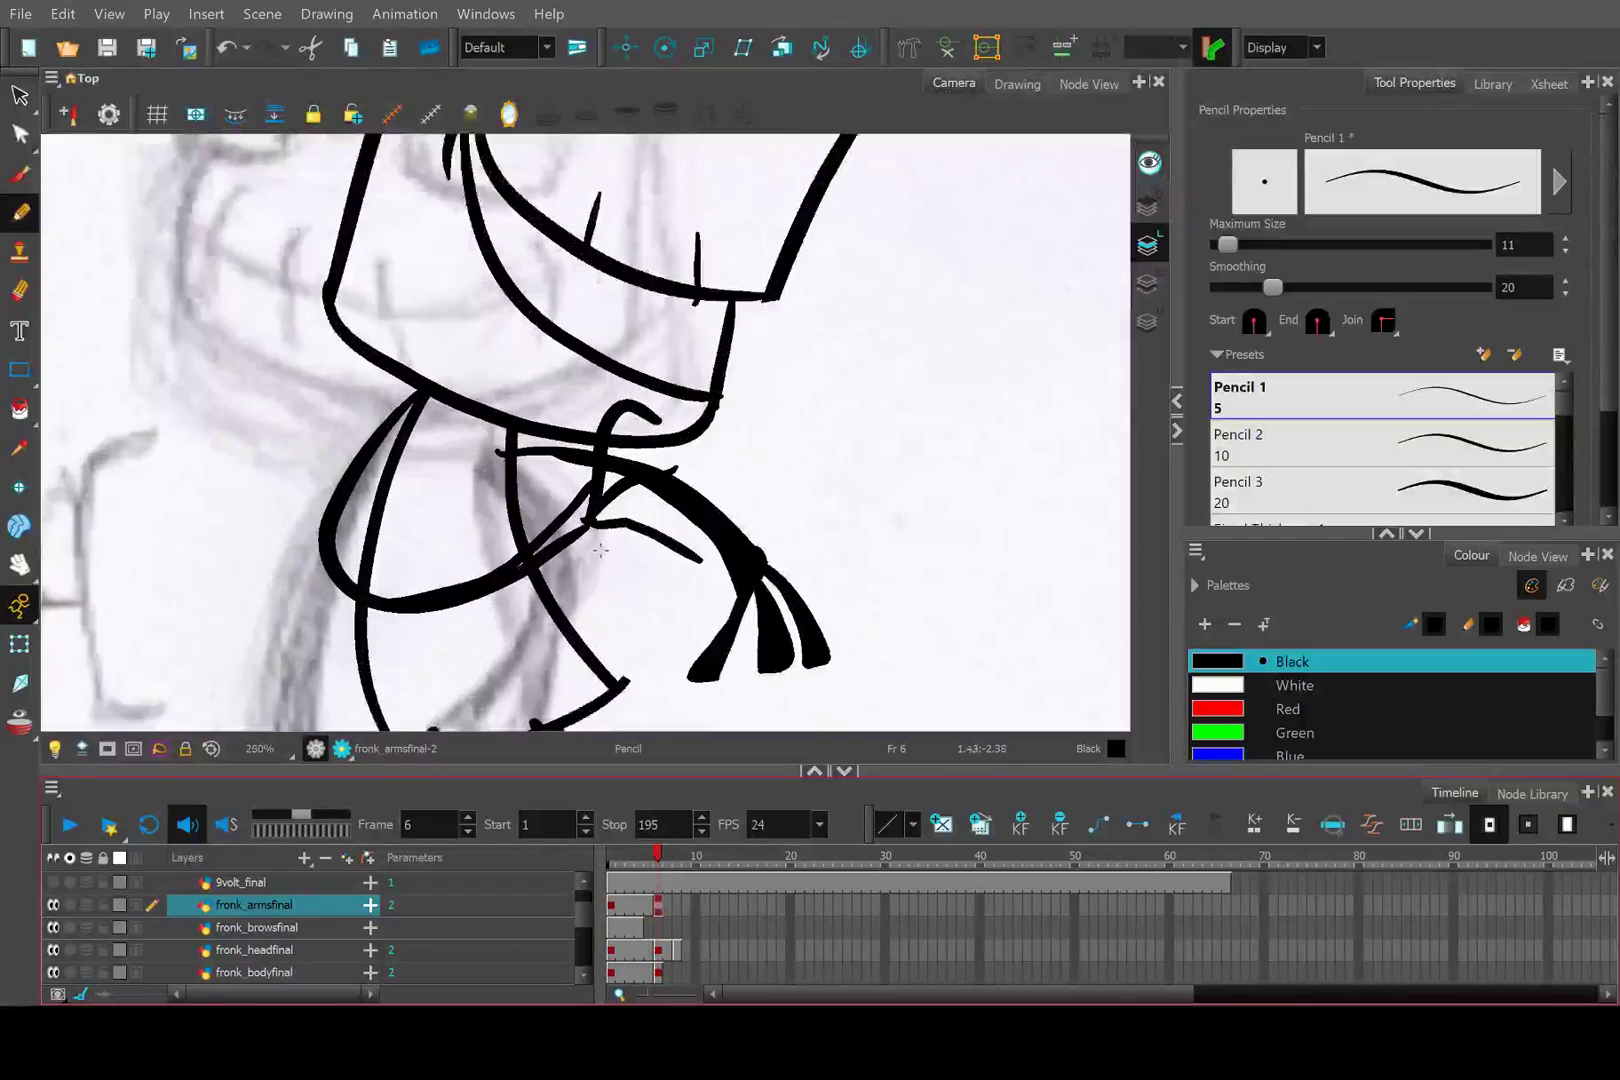
pyautogui.scroll(1, 600, 549)
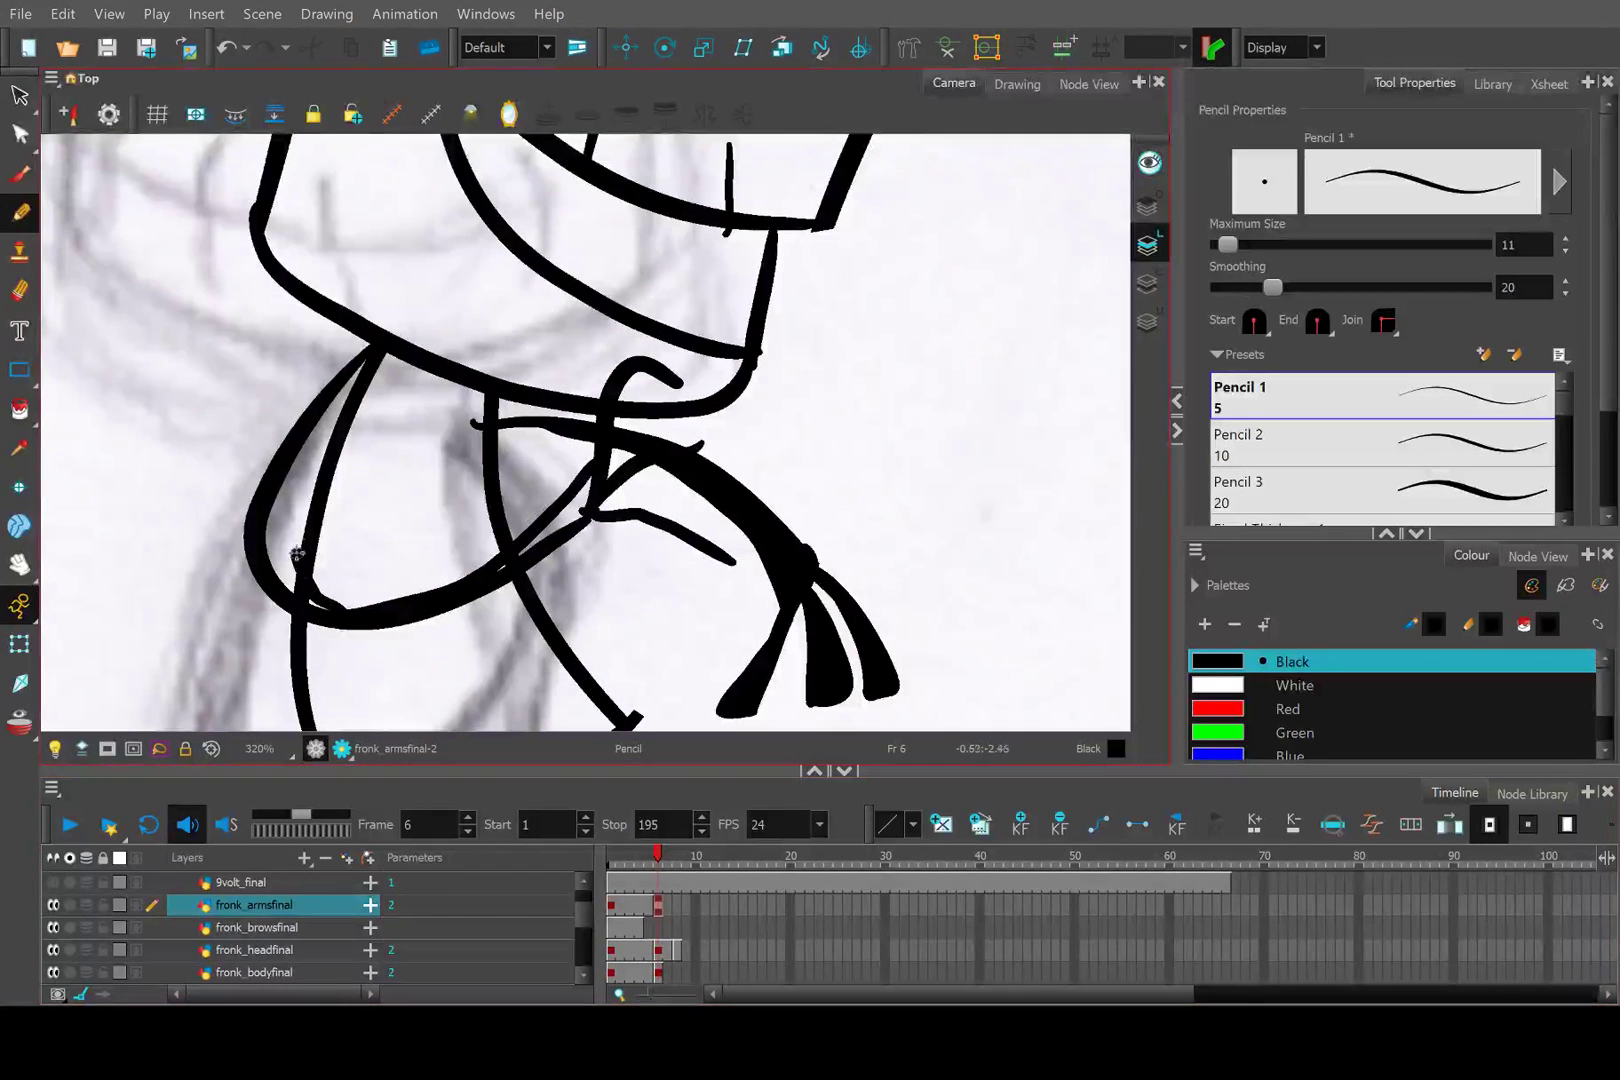
pyautogui.moveTo(297, 553)
pyautogui.mouseDown()
pyautogui.moveTo(311, 469)
pyautogui.moveTo(372, 362)
pyautogui.mouseUp()
pyautogui.hotkey('ctrl', 'z')
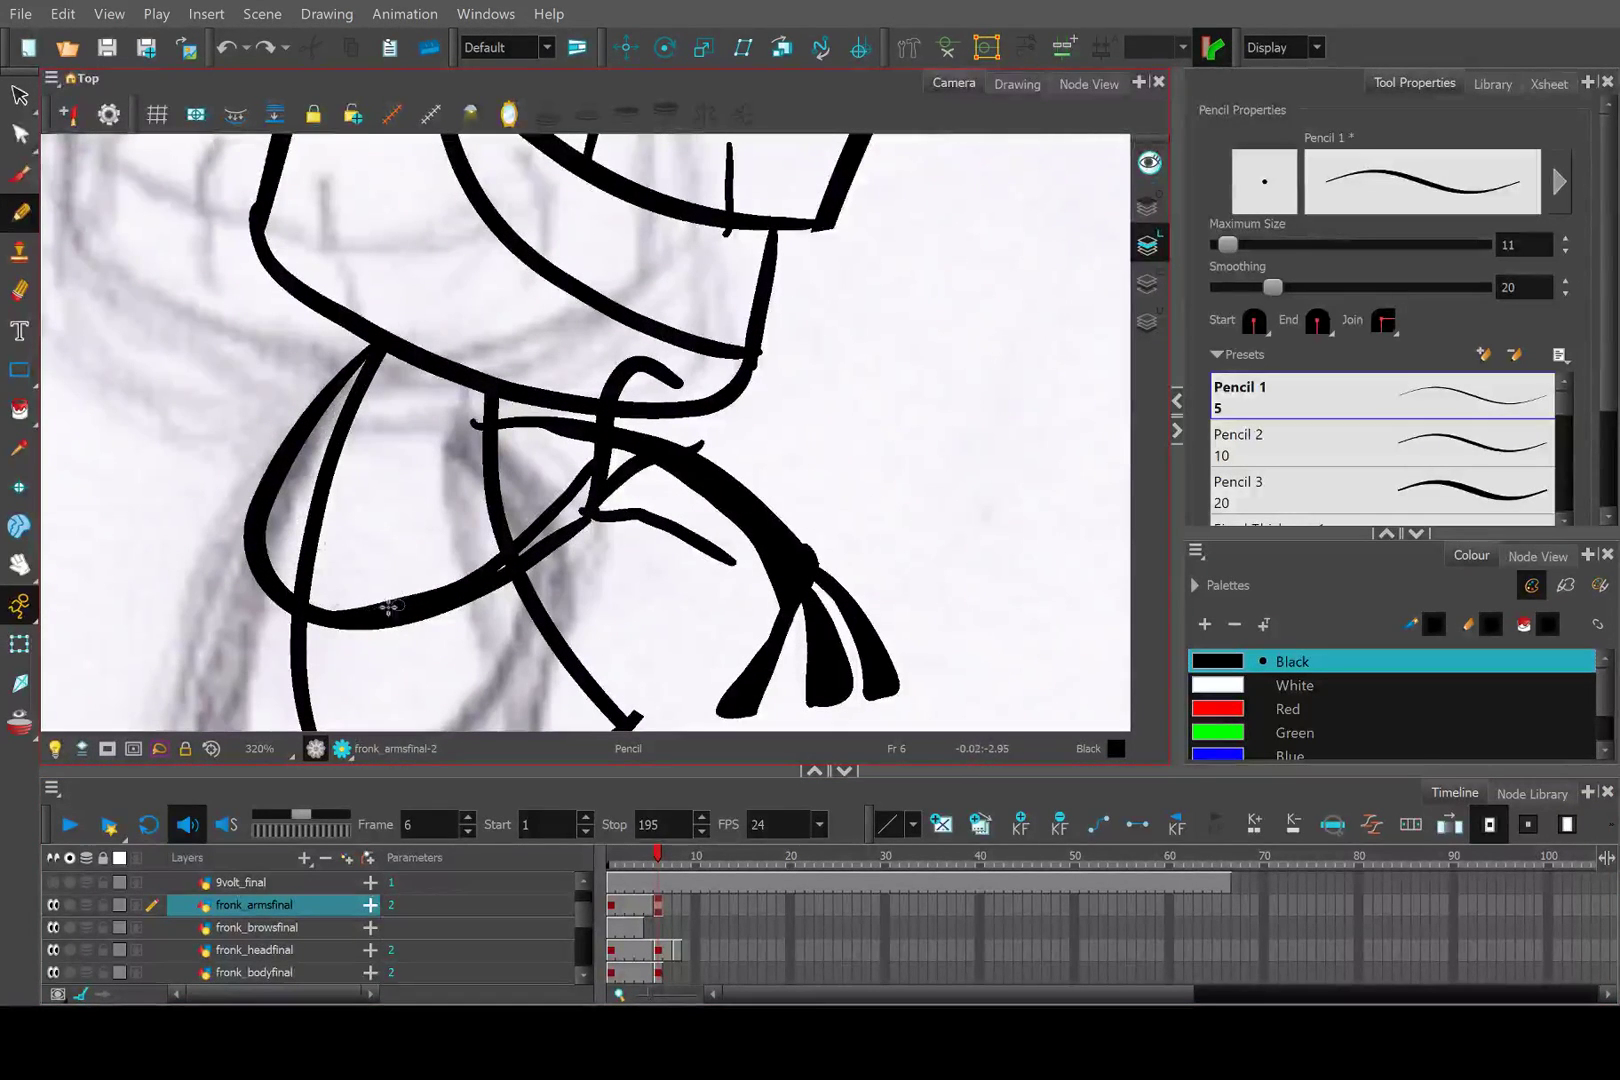
pyautogui.moveTo(390, 607)
pyautogui.mouseDown()
pyautogui.moveTo(333, 599)
pyautogui.moveTo(291, 566)
pyautogui.moveTo(272, 489)
pyautogui.moveTo(296, 594)
pyautogui.mouseUp()
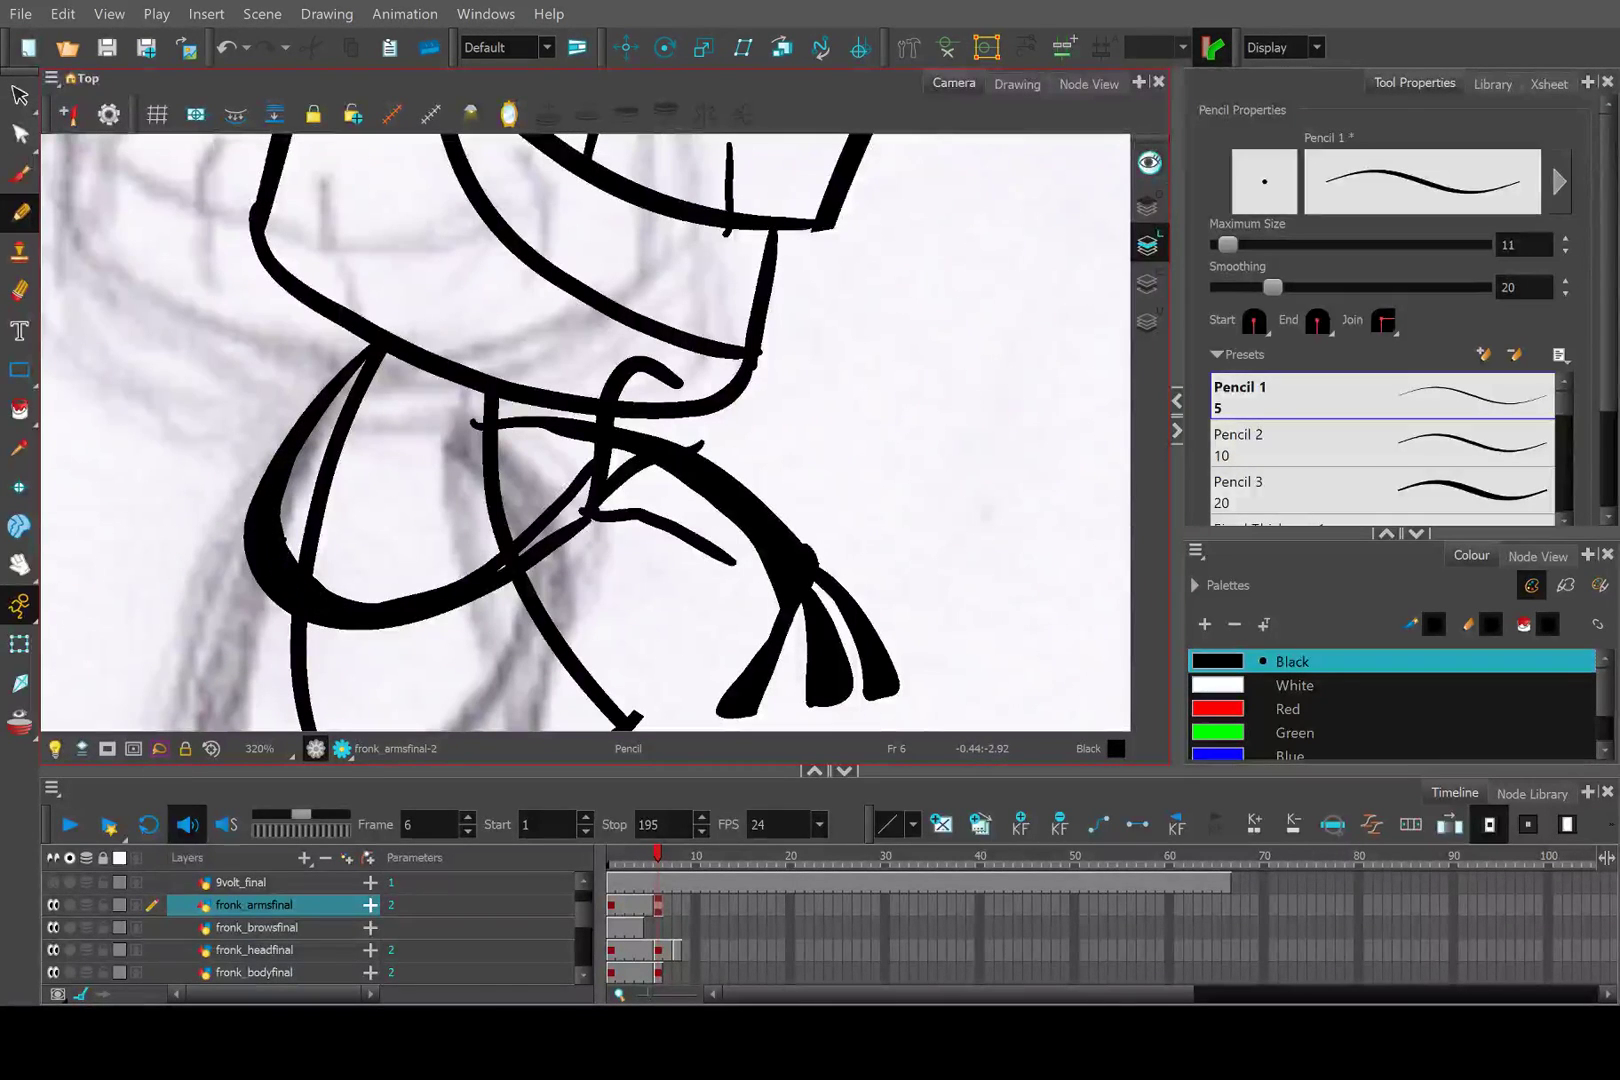
# Erase the end of the right arm's stroke that sticks out past the torso line at the shoulder.
pyautogui.scroll(3, 538, 423)
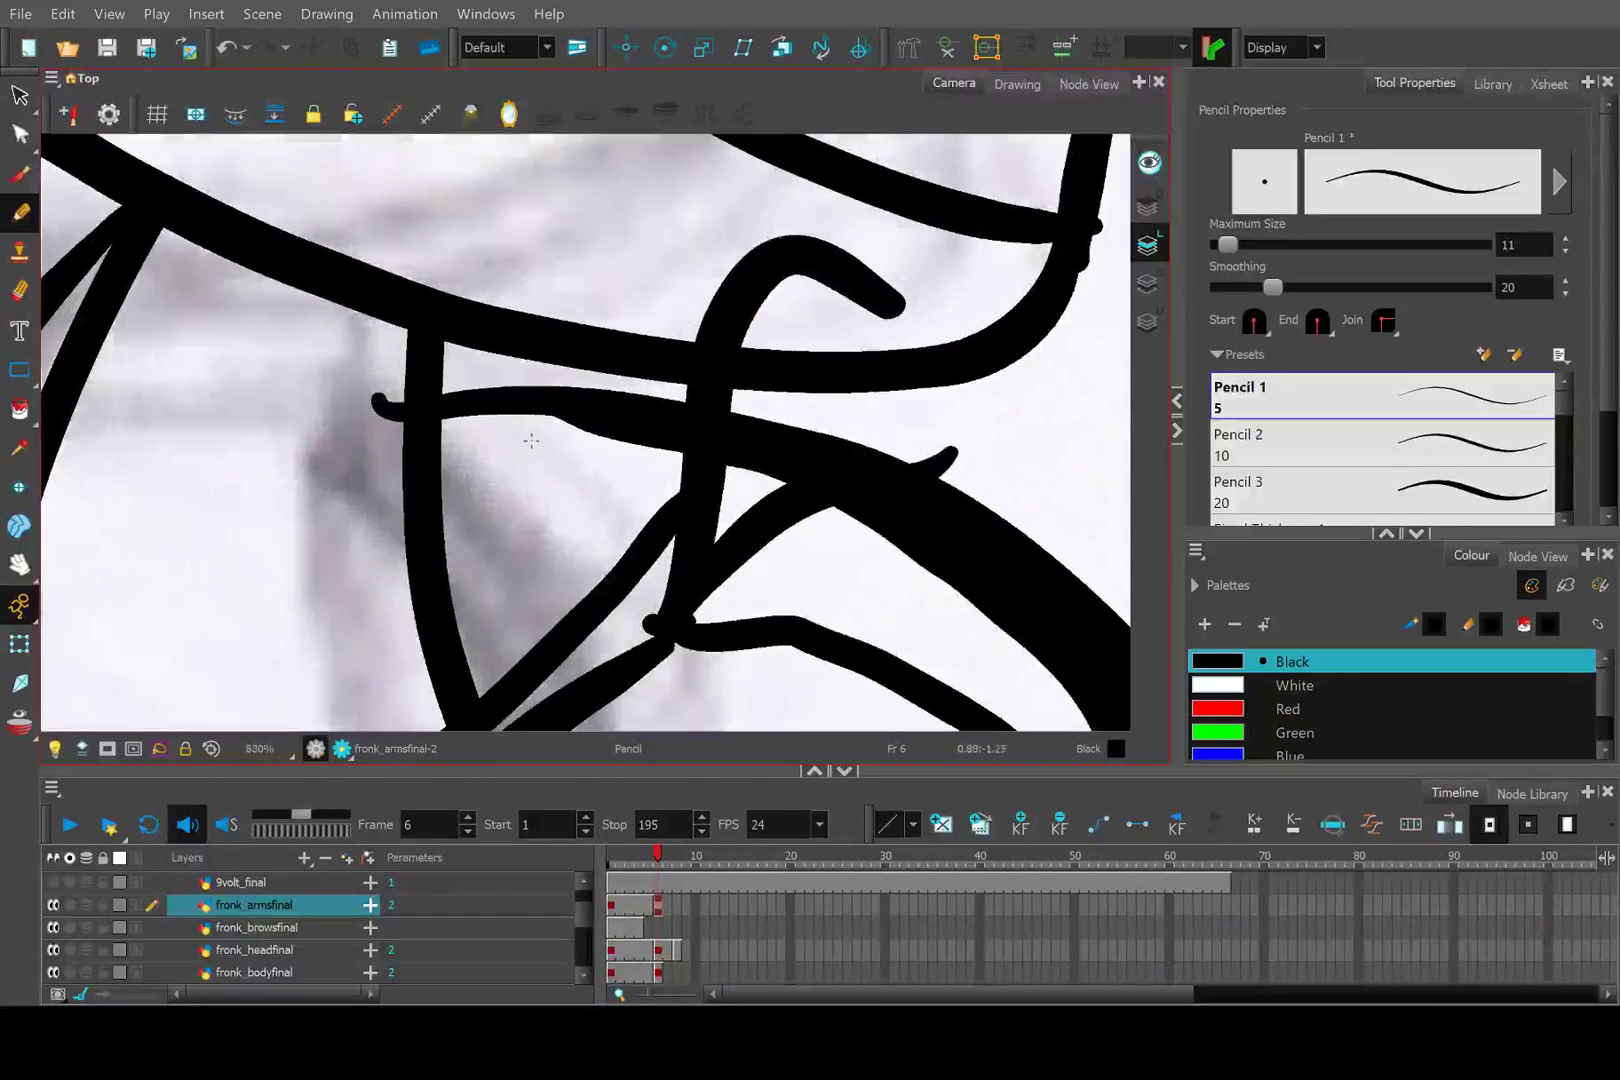
pyautogui.click(19, 410)
pyautogui.click(21, 296)
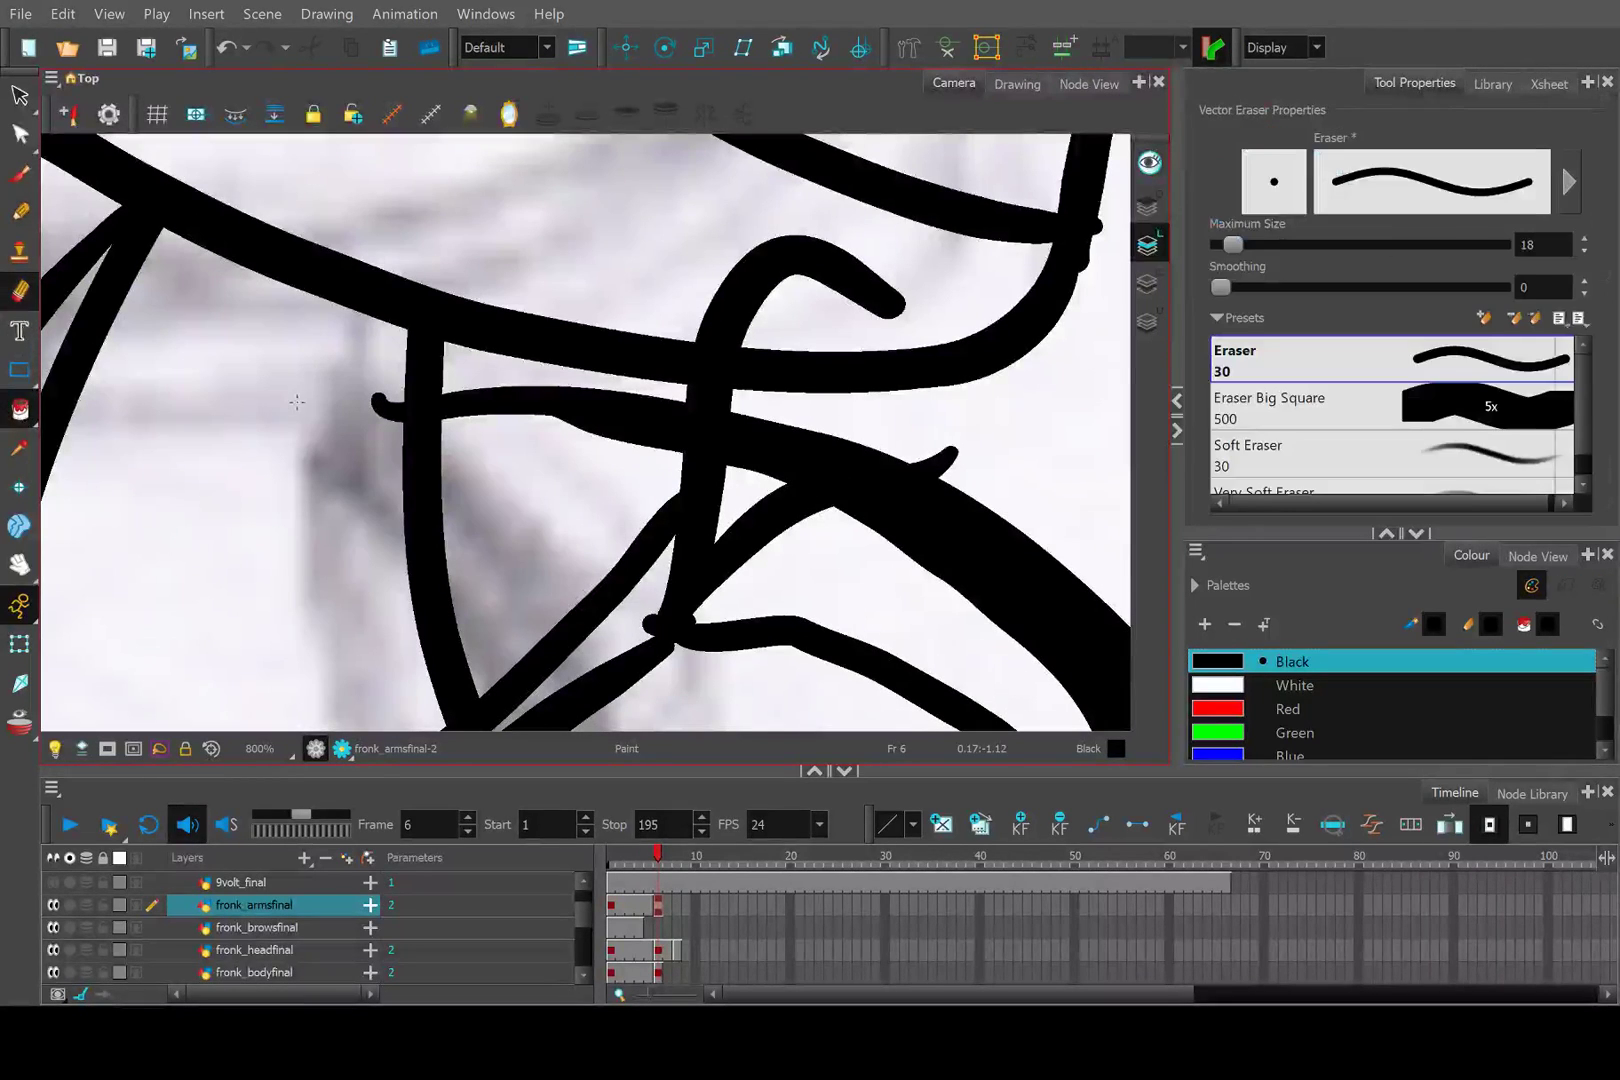
pyautogui.moveTo(318, 402)
pyautogui.mouseDown()
pyautogui.moveTo(395, 406)
pyautogui.moveTo(385, 415)
pyautogui.mouseUp()
pyautogui.scroll(-4, 383, 417)
pyautogui.scroll(-2, 383, 417)
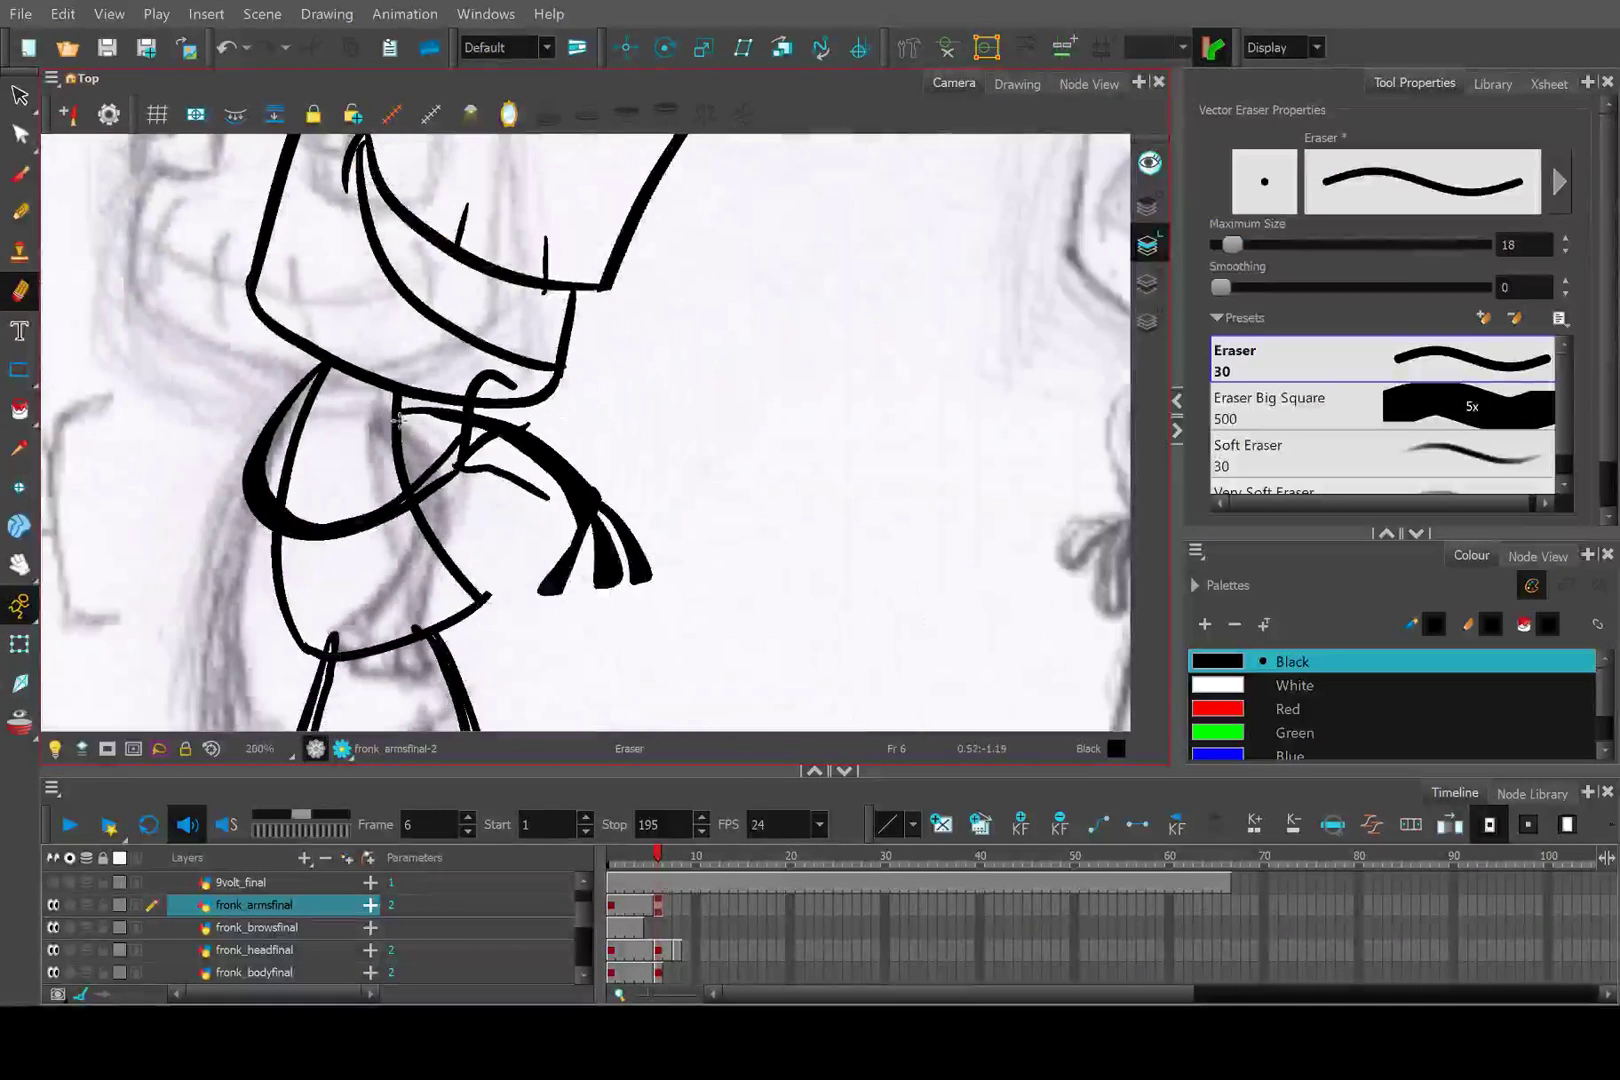
# Delete the left hand's hooked upper finger line that overlaps the chin.
pyautogui.scroll(3, 399, 420)
pyautogui.click(19, 97)
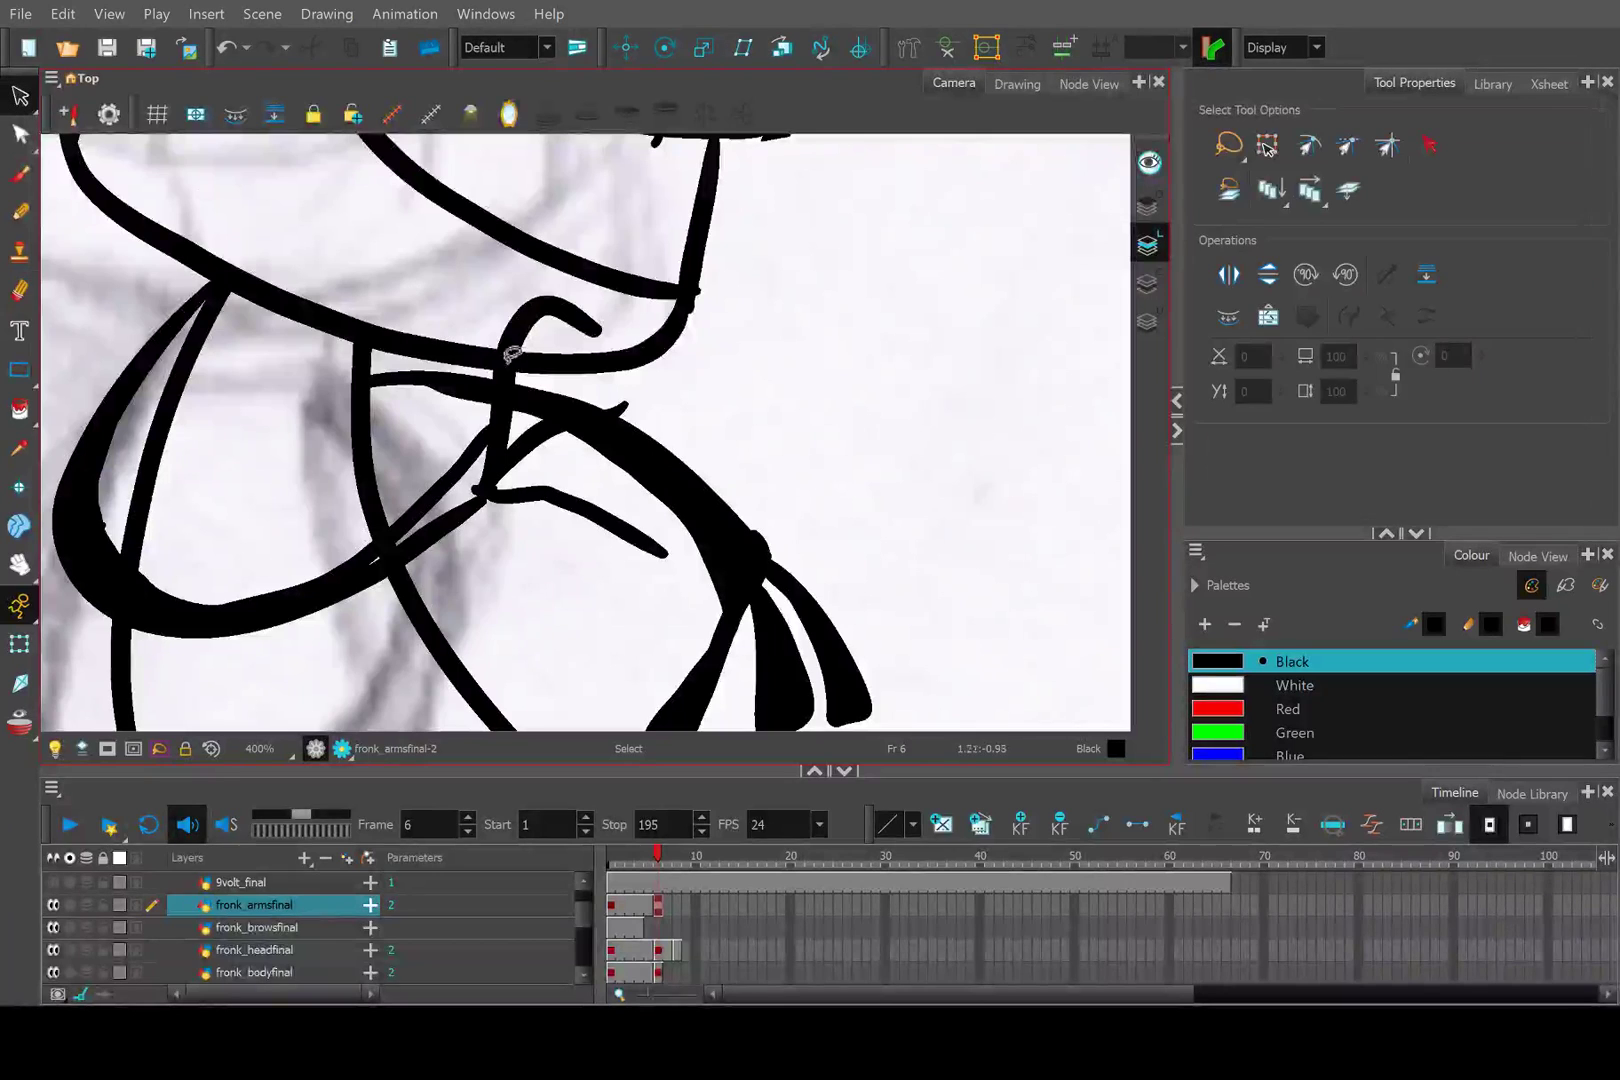
pyautogui.click(514, 330)
pyautogui.press('Delete')
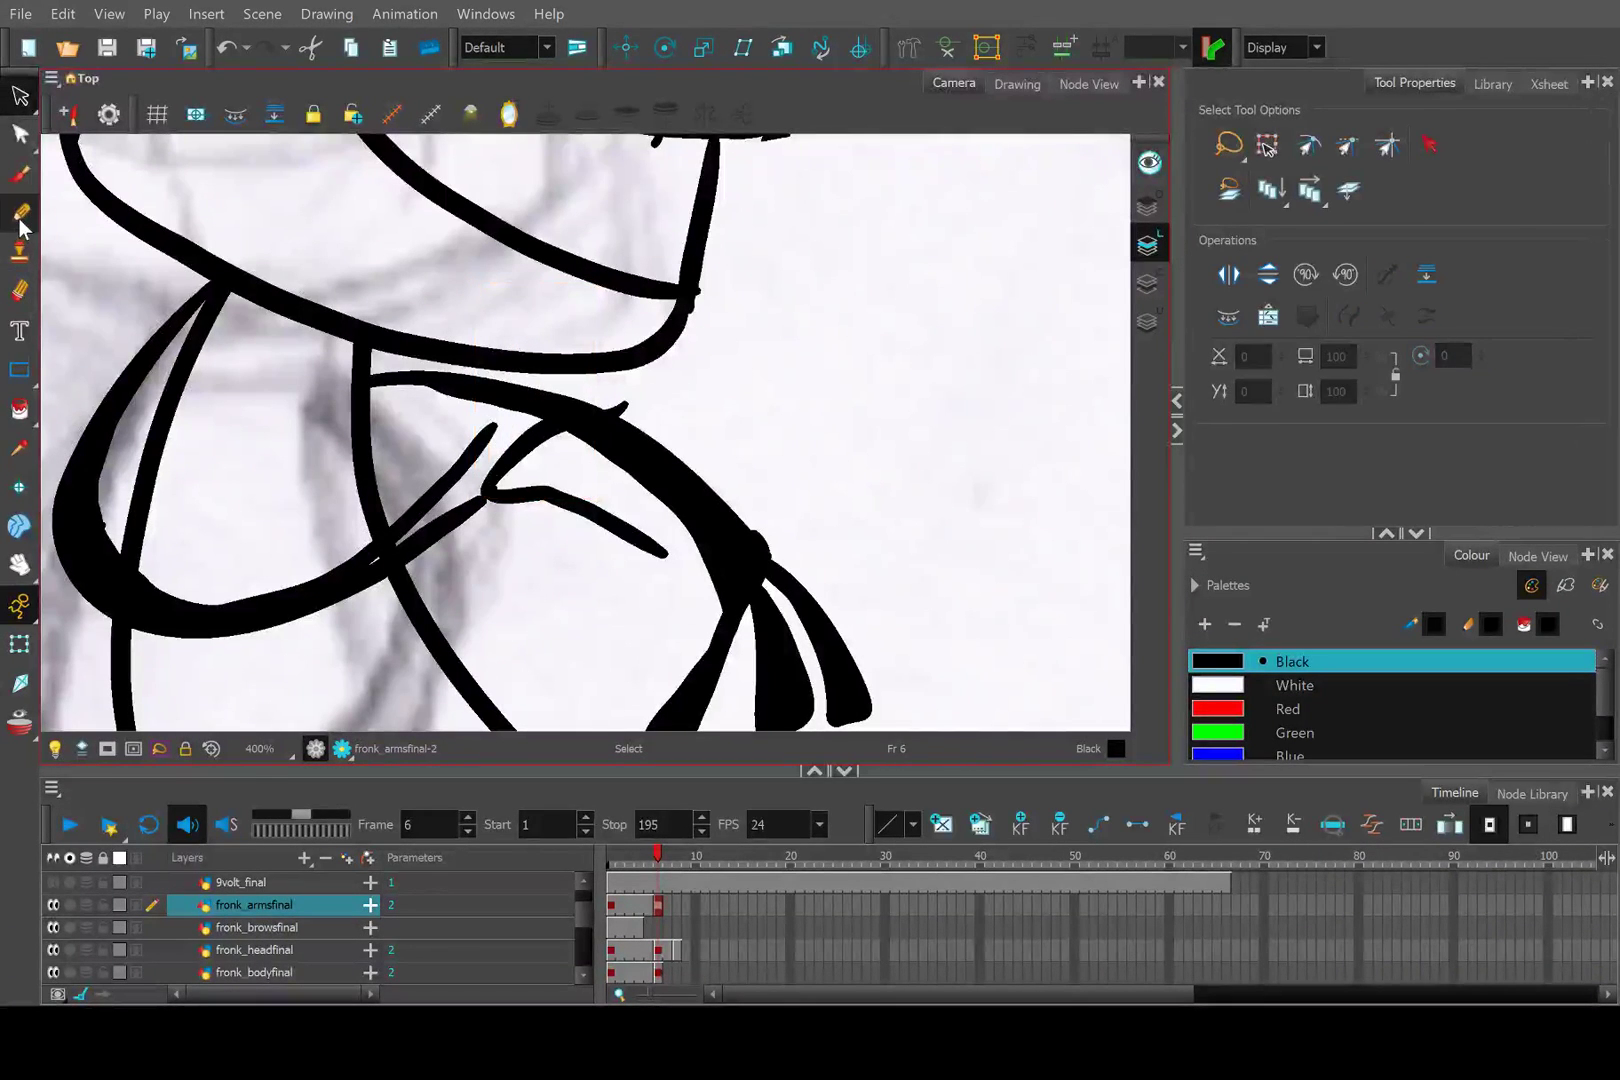
# Extend the left forearm's underside to the lower finger and draw a hooked, closed outline for the upper finger.
pyautogui.click(21, 212)
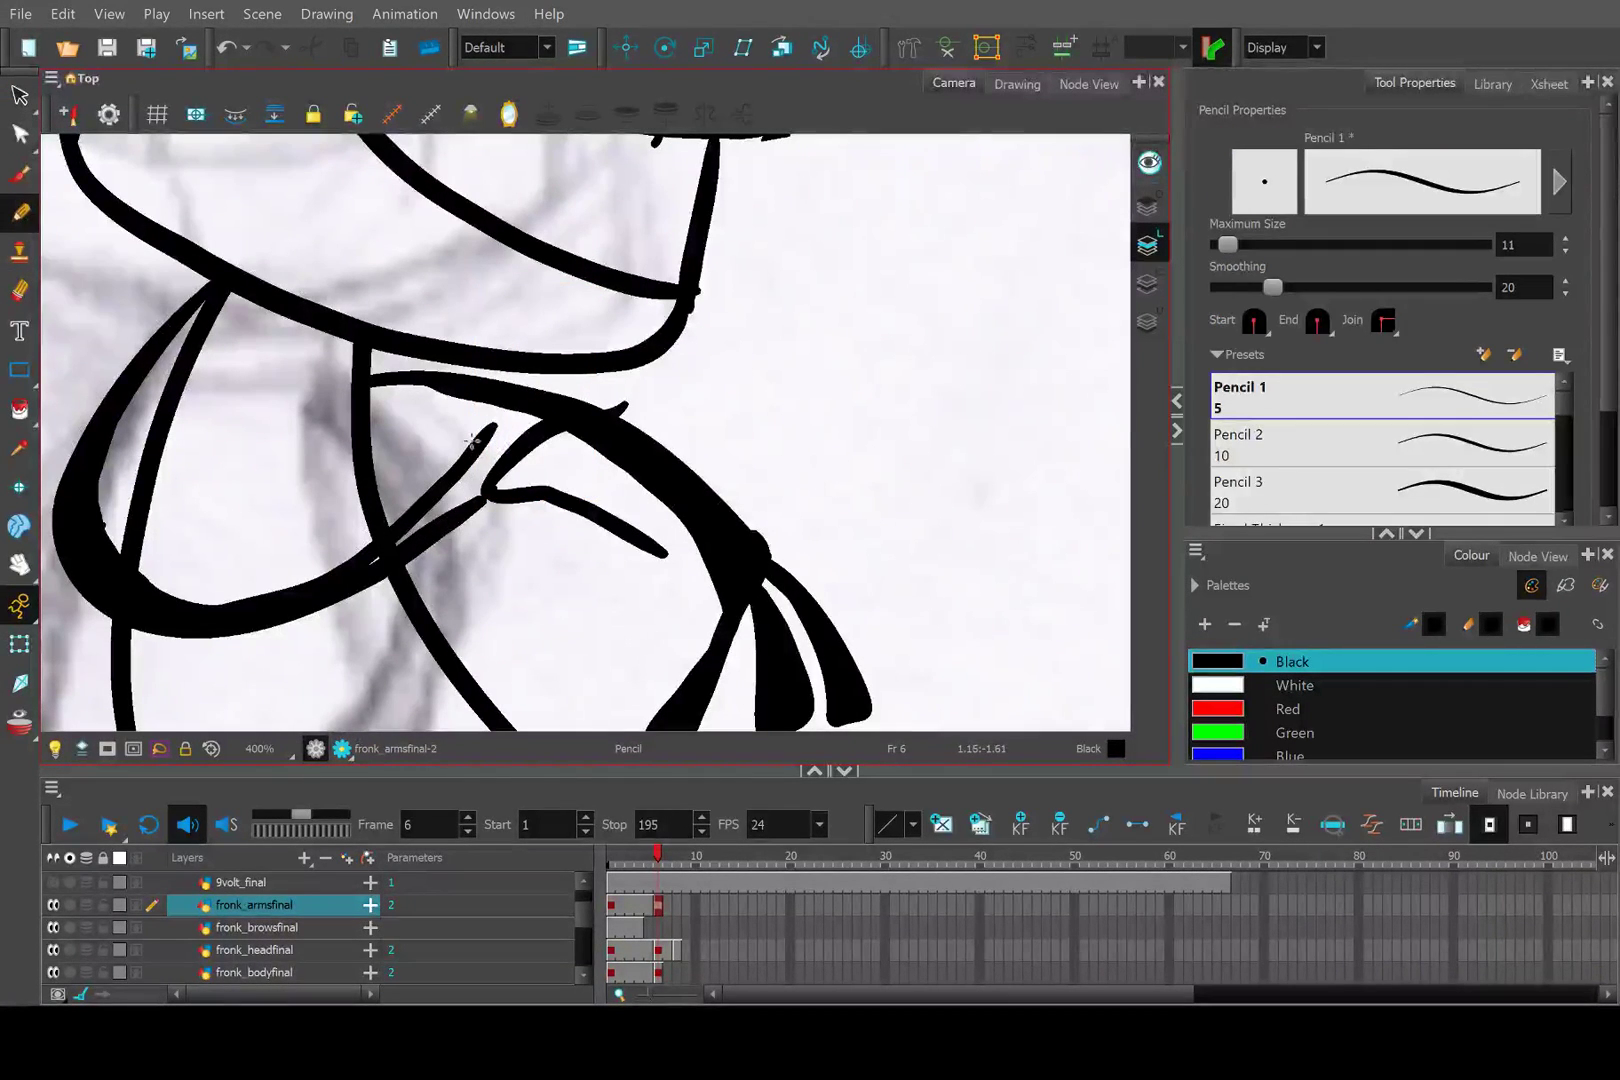
pyautogui.moveTo(387, 566); pyautogui.dragTo(542, 487)
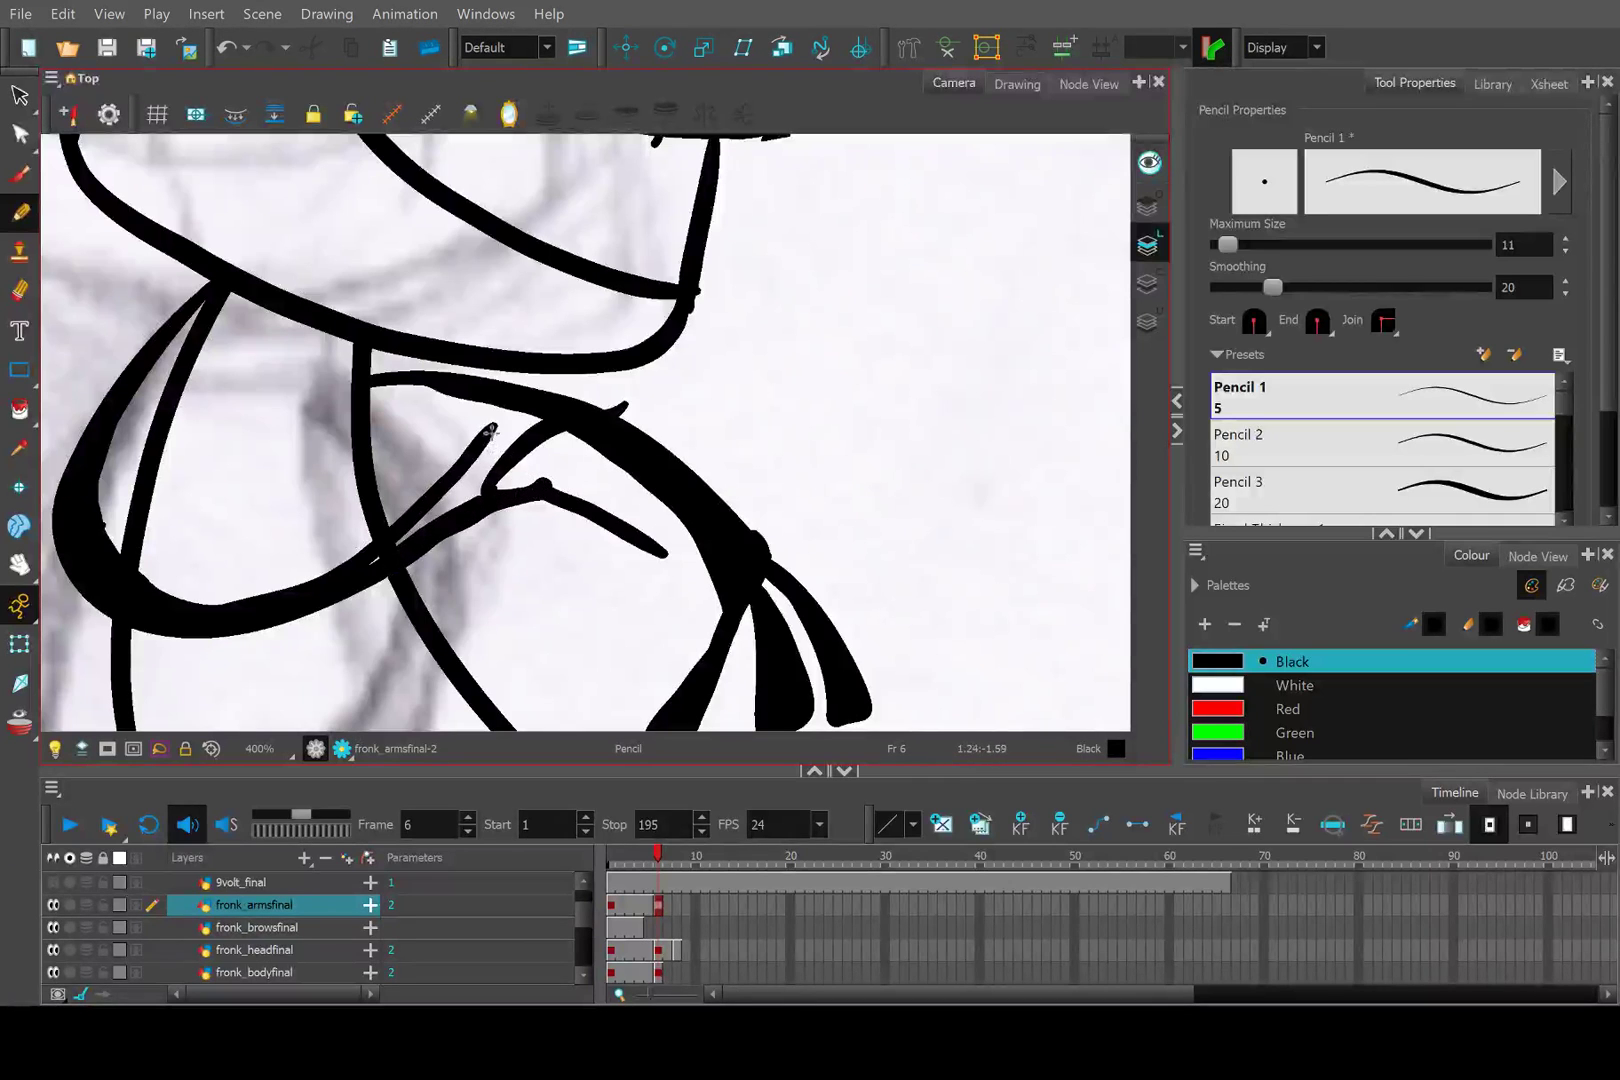
pyautogui.moveTo(491, 430)
pyautogui.mouseDown()
pyautogui.moveTo(517, 305)
pyautogui.moveTo(590, 285)
pyautogui.mouseUp()
pyautogui.hotkey('ctrl', 'z')
pyautogui.moveTo(480, 440)
pyautogui.mouseDown()
pyautogui.moveTo(515, 308)
pyautogui.moveTo(581, 308)
pyautogui.moveTo(568, 334)
pyautogui.moveTo(523, 328)
pyautogui.moveTo(497, 400)
pyautogui.moveTo(510, 391)
pyautogui.moveTo(495, 337)
pyautogui.moveTo(543, 297)
pyautogui.moveTo(590, 307)
pyautogui.moveTo(590, 327)
pyautogui.moveTo(542, 334)
pyautogui.moveTo(500, 410)
pyautogui.moveTo(481, 371)
pyautogui.moveTo(528, 286)
pyautogui.moveTo(580, 293)
pyautogui.moveTo(590, 332)
pyautogui.moveTo(537, 329)
pyautogui.moveTo(491, 390)
pyautogui.moveTo(498, 443)
pyautogui.moveTo(716, 366)
pyautogui.mouseUp()
pyautogui.hotkey('ctrl', 'z')
pyautogui.hotkey('ctrl', 'z')
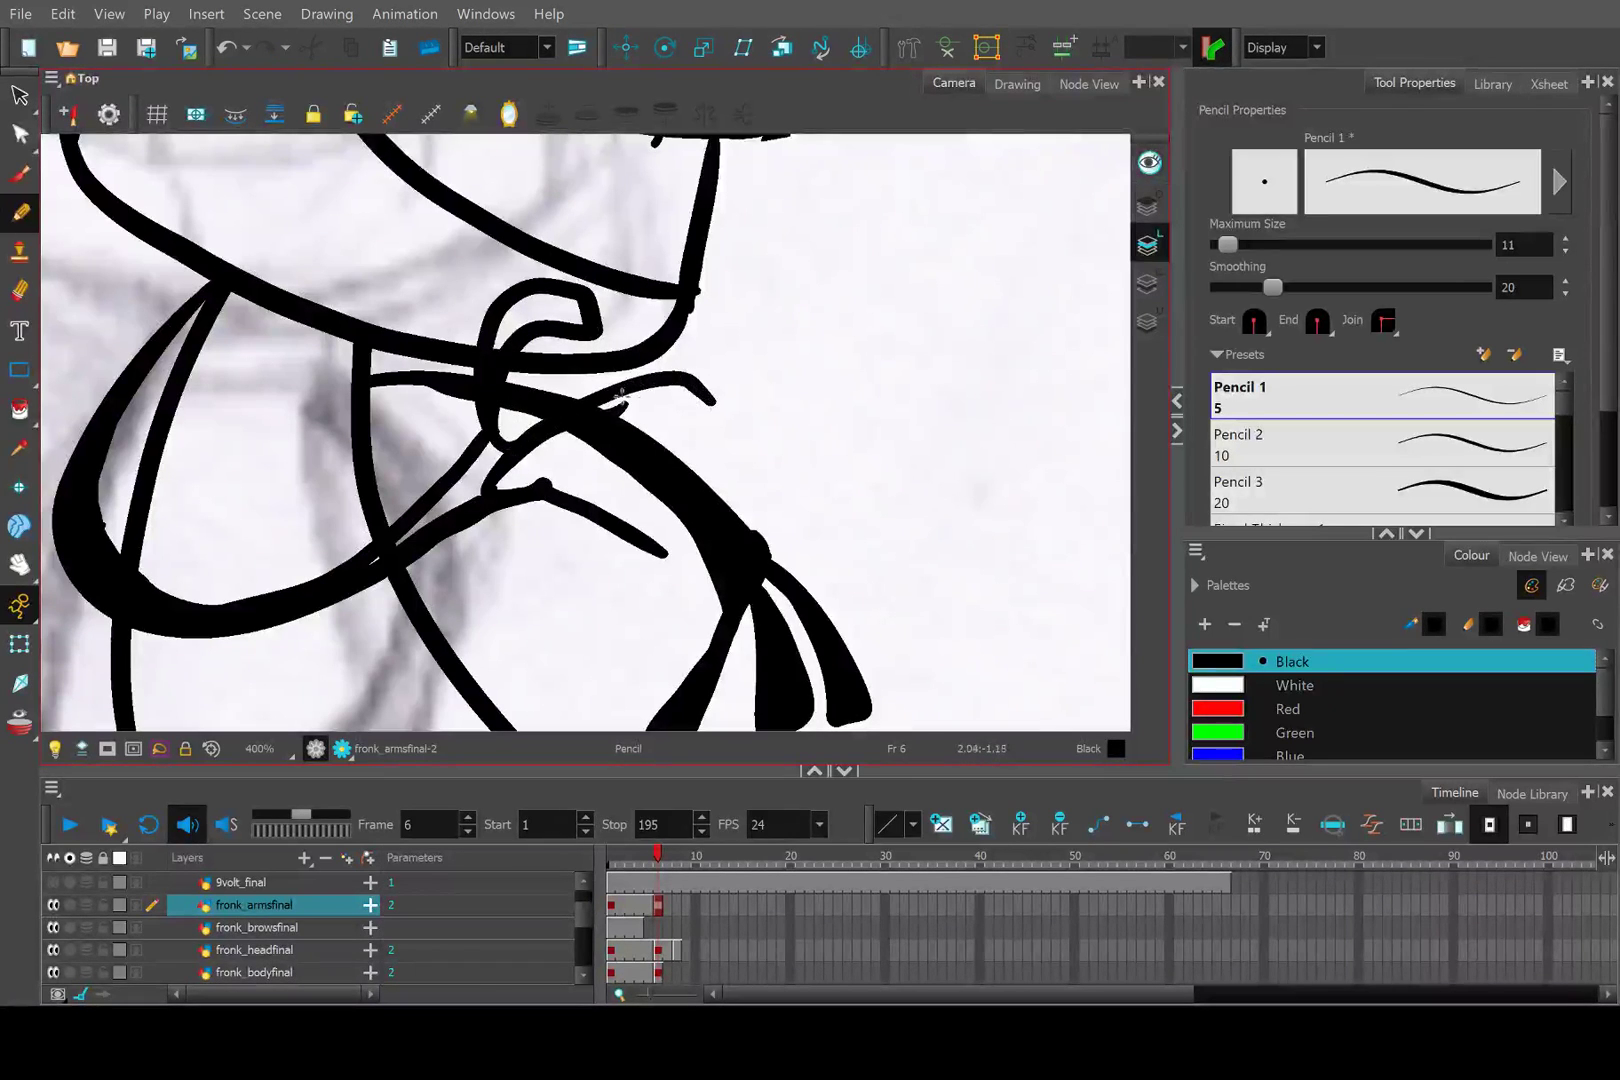
# Redraw the left hand's middle finger as a rounded outline curving over the right arm.
pyautogui.hotkey('ctrl', 'z')
pyautogui.moveTo(492, 430)
pyautogui.mouseDown()
pyautogui.moveTo(580, 406)
pyautogui.moveTo(685, 419)
pyautogui.moveTo(658, 426)
pyautogui.moveTo(668, 437)
pyautogui.moveTo(578, 424)
pyautogui.moveTo(522, 448)
pyautogui.moveTo(533, 429)
pyautogui.moveTo(512, 431)
pyautogui.moveTo(539, 488)
pyautogui.moveTo(513, 437)
pyautogui.moveTo(533, 425)
pyautogui.moveTo(554, 459)
pyautogui.moveTo(544, 474)
pyautogui.moveTo(644, 524)
pyautogui.moveTo(668, 560)
pyautogui.mouseUp()
pyautogui.hotkey('ctrl', 'z')
pyautogui.hotkey('ctrl', 'z')
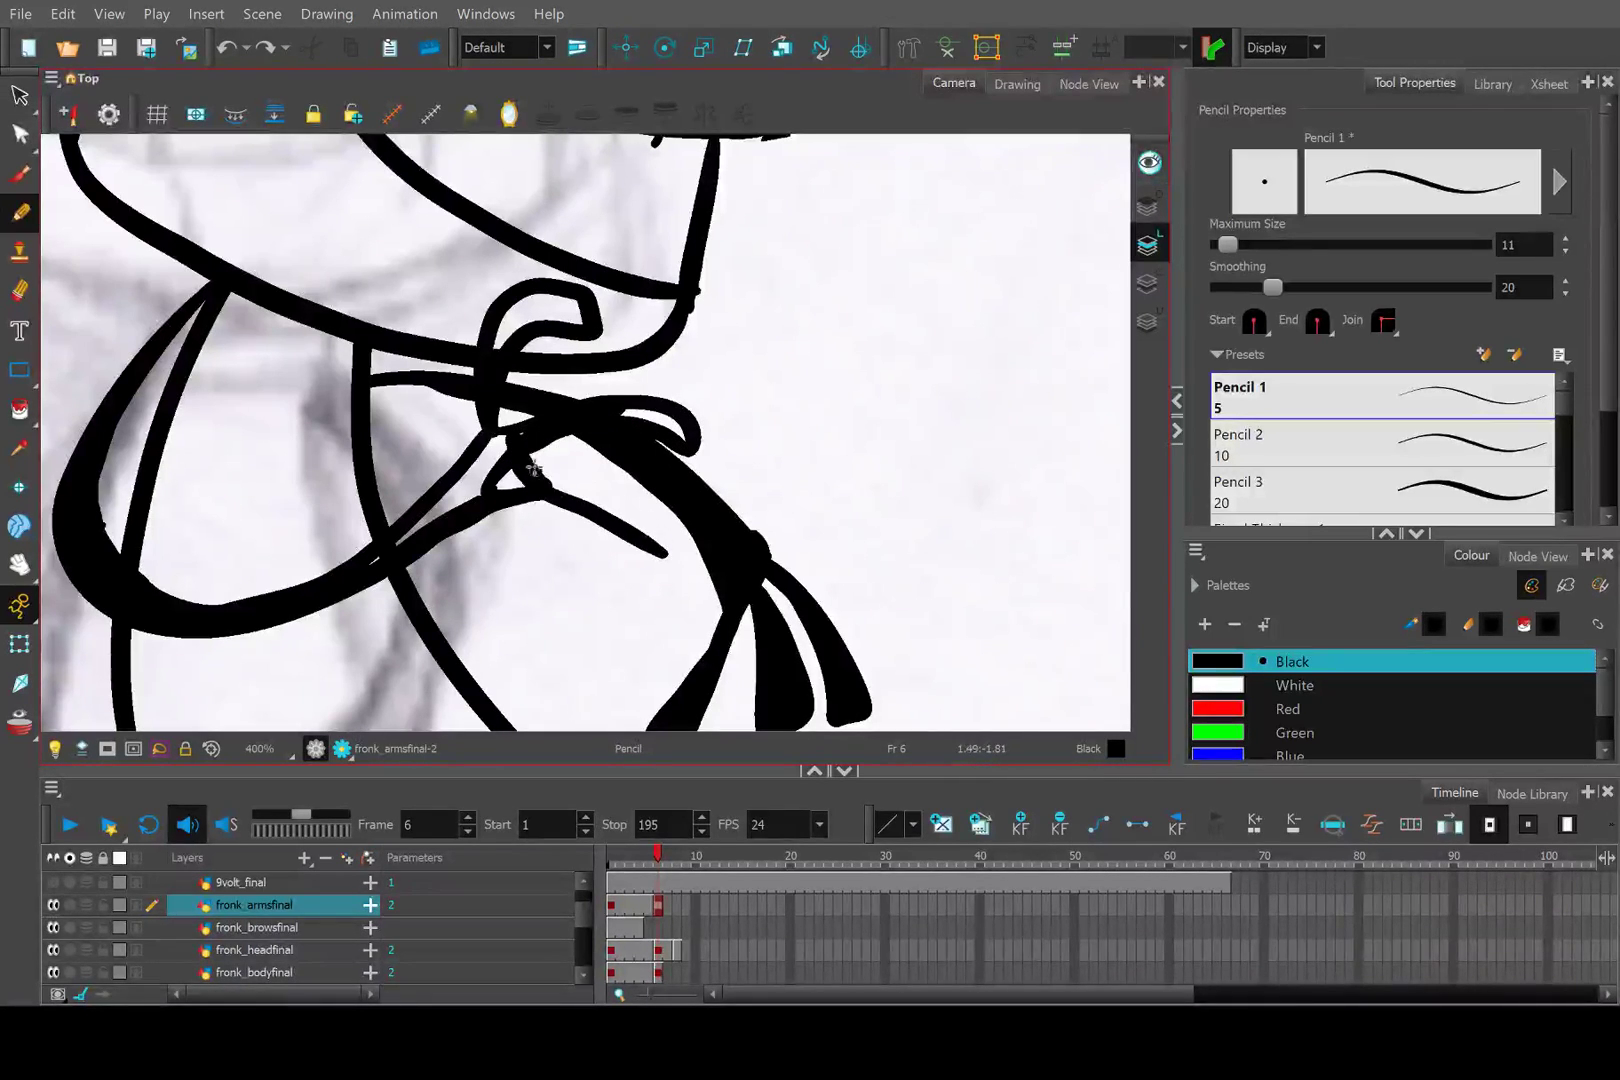
# Draw the left hand's lower finger as a thicker curved shape and fill the lower and middle fingers with black.
pyautogui.moveTo(528, 462)
pyautogui.mouseDown()
pyautogui.moveTo(621, 518)
pyautogui.moveTo(655, 605)
pyautogui.mouseUp()
pyautogui.hotkey('ctrl', 'z')
pyautogui.moveTo(528, 462)
pyautogui.mouseDown()
pyautogui.moveTo(672, 556)
pyautogui.moveTo(657, 594)
pyautogui.moveTo(556, 489)
pyautogui.mouseUp()
pyautogui.hotkey('ctrl', 'z')
pyautogui.moveTo(632, 540)
pyautogui.mouseDown()
pyautogui.moveTo(684, 583)
pyautogui.moveTo(657, 541)
pyautogui.moveTo(540, 480)
pyautogui.mouseUp()
pyautogui.moveTo(640, 405)
pyautogui.mouseDown()
pyautogui.moveTo(695, 430)
pyautogui.moveTo(675, 431)
pyautogui.mouseUp()
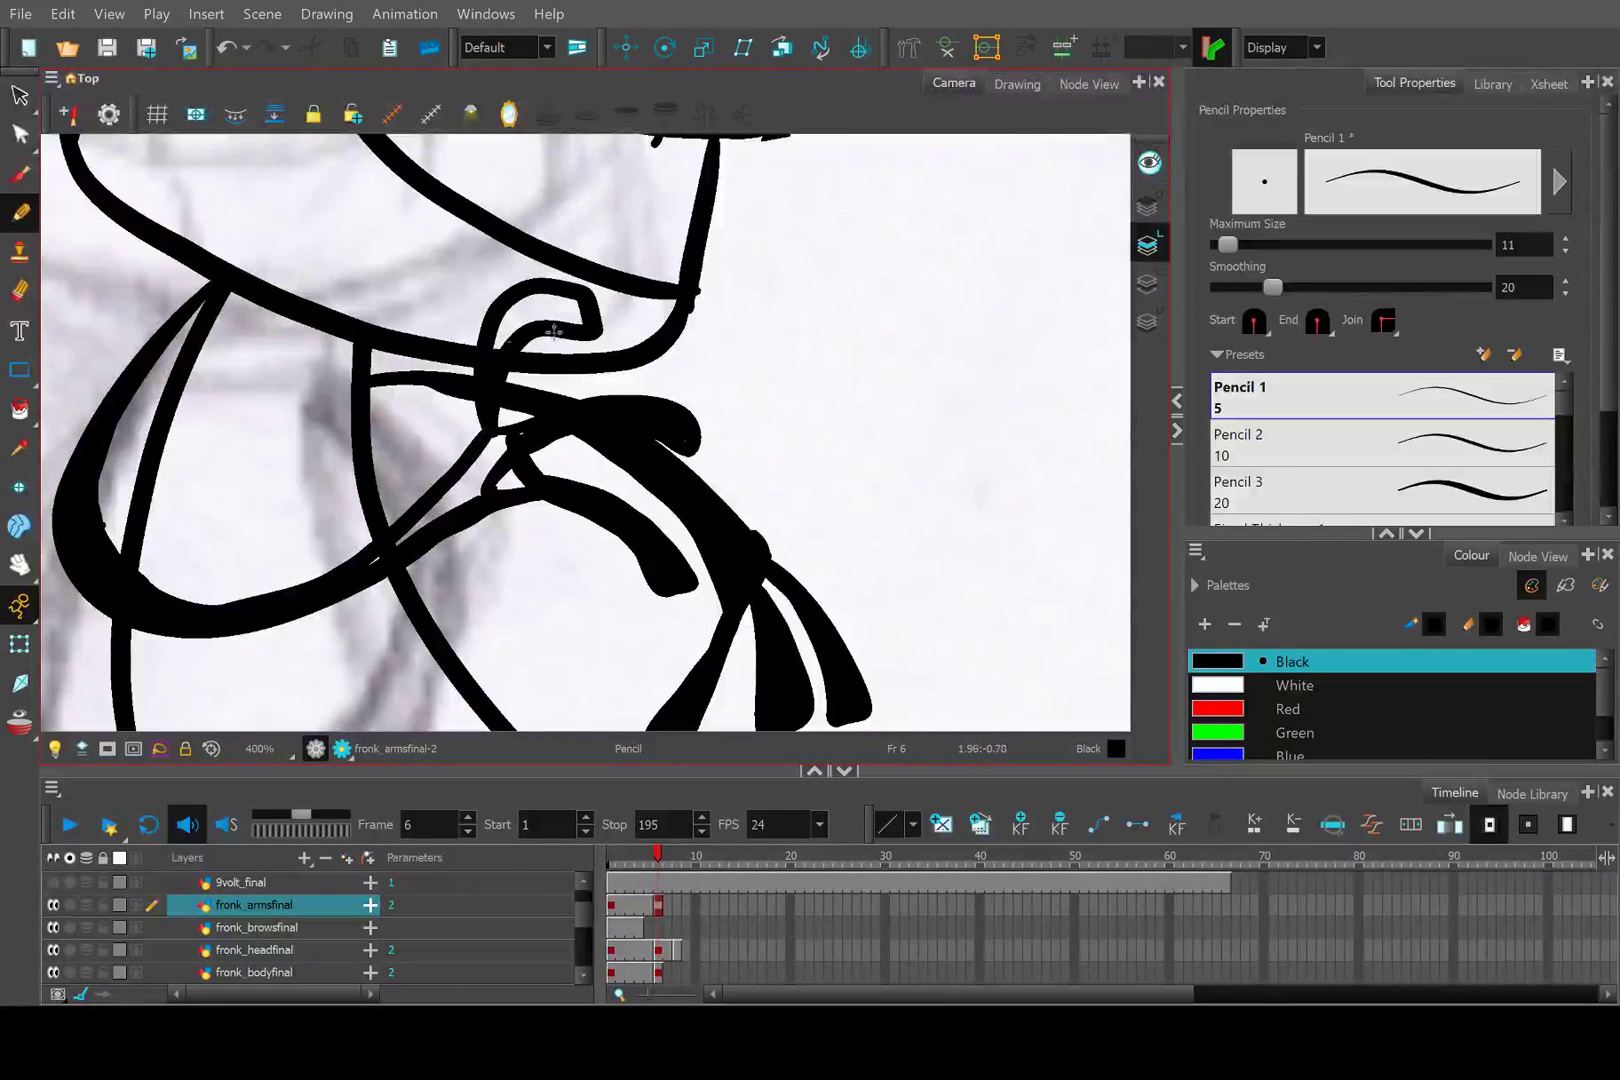
# Fill the left hand's palm, the forearm gap and the hooked upper finger with black pencil strokes.
pyautogui.moveTo(505, 400)
pyautogui.mouseDown()
pyautogui.moveTo(670, 315)
pyautogui.moveTo(672, 350)
pyautogui.moveTo(645, 382)
pyautogui.moveTo(660, 390)
pyautogui.moveTo(562, 458)
pyautogui.mouseUp()
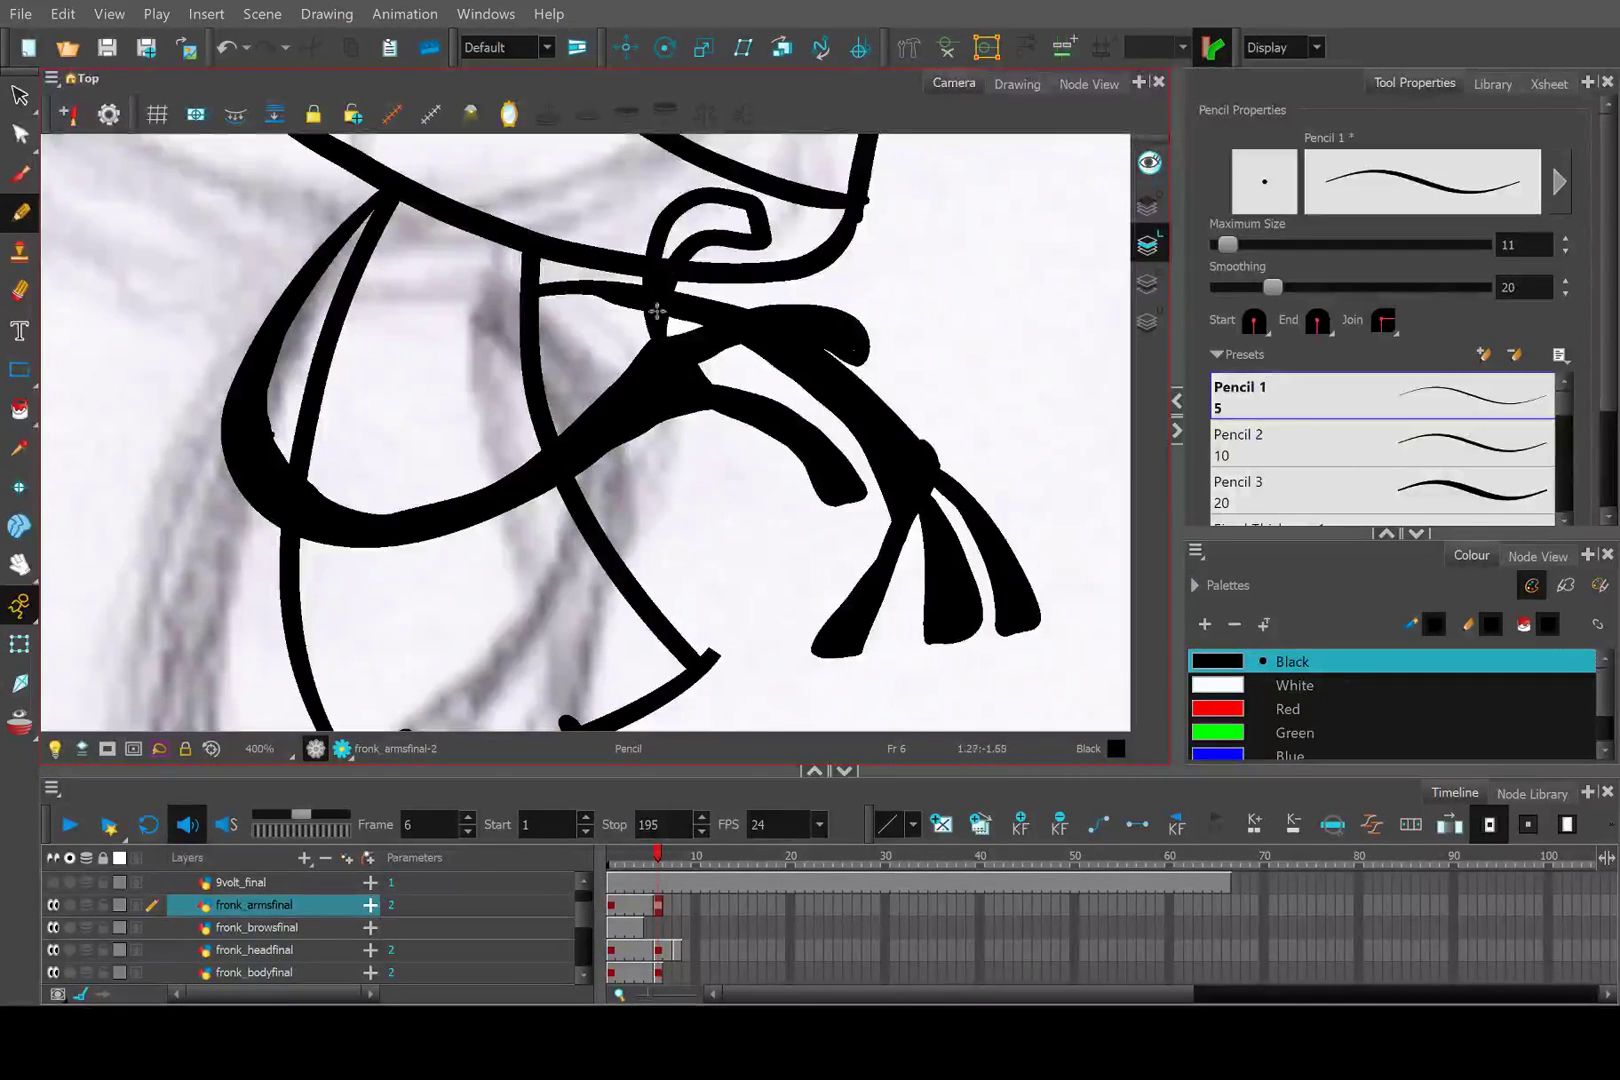
pyautogui.moveTo(667, 250)
pyautogui.mouseDown()
pyautogui.moveTo(704, 211)
pyautogui.moveTo(739, 218)
pyautogui.moveTo(694, 227)
pyautogui.moveTo(741, 229)
pyautogui.mouseUp()
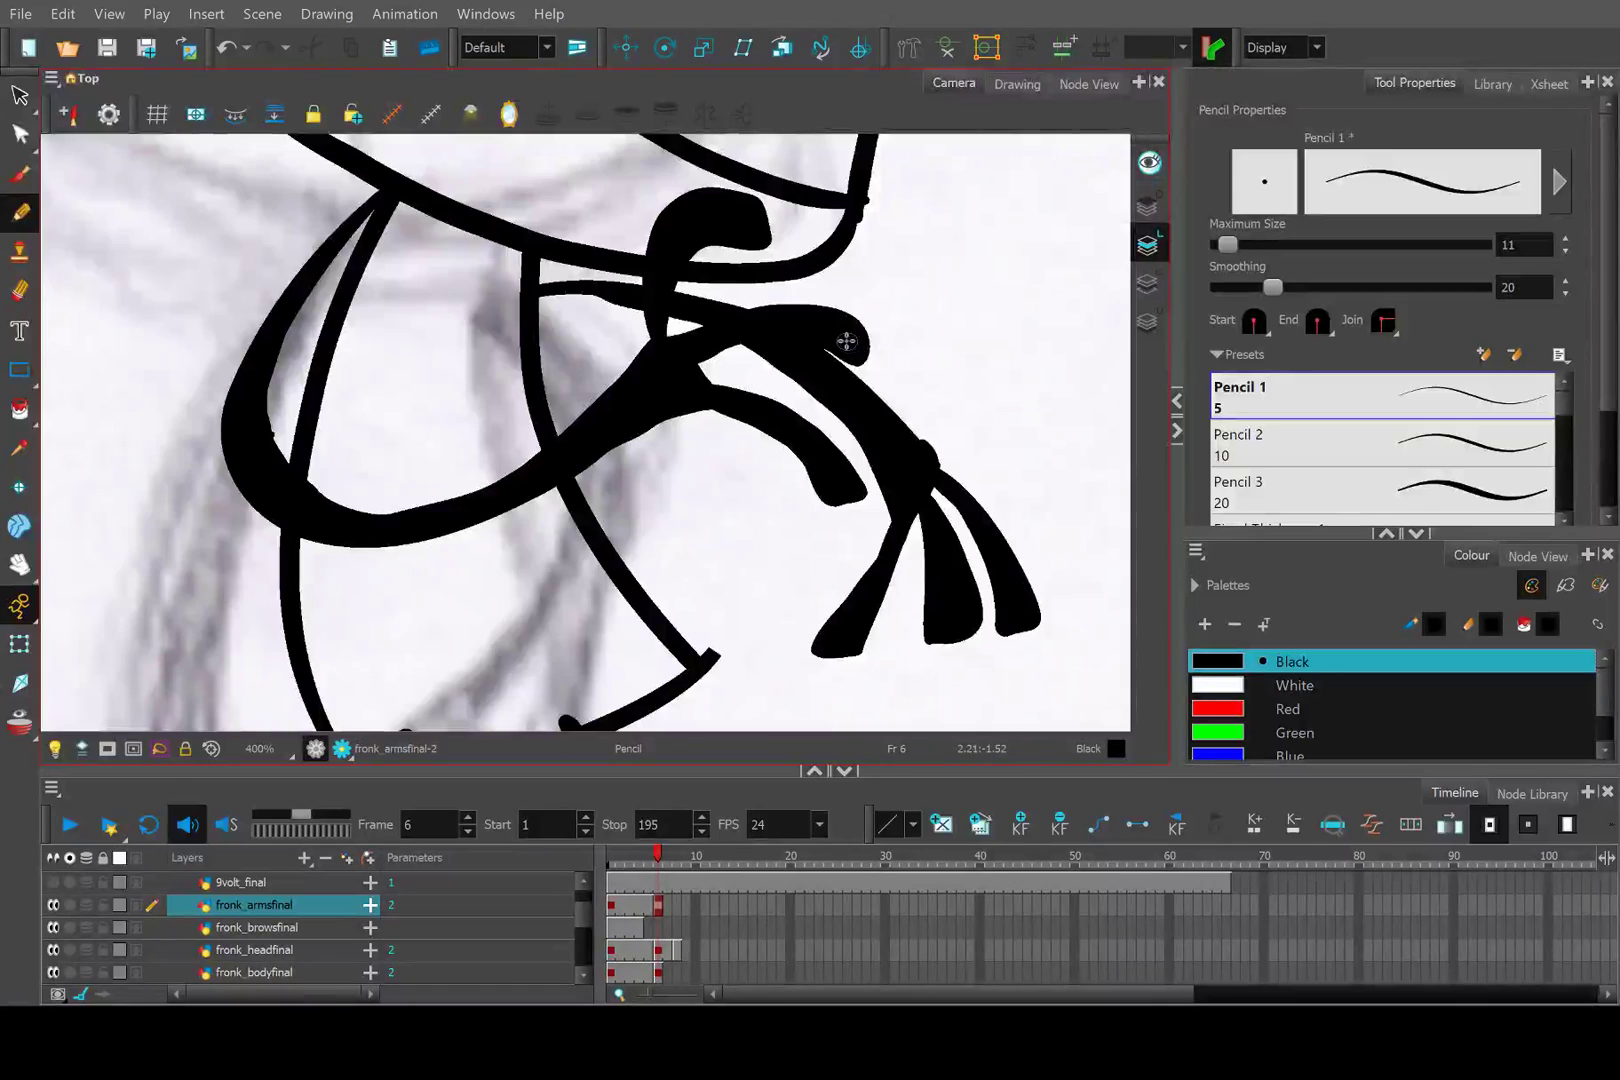
pyautogui.scroll(-4, 858, 348)
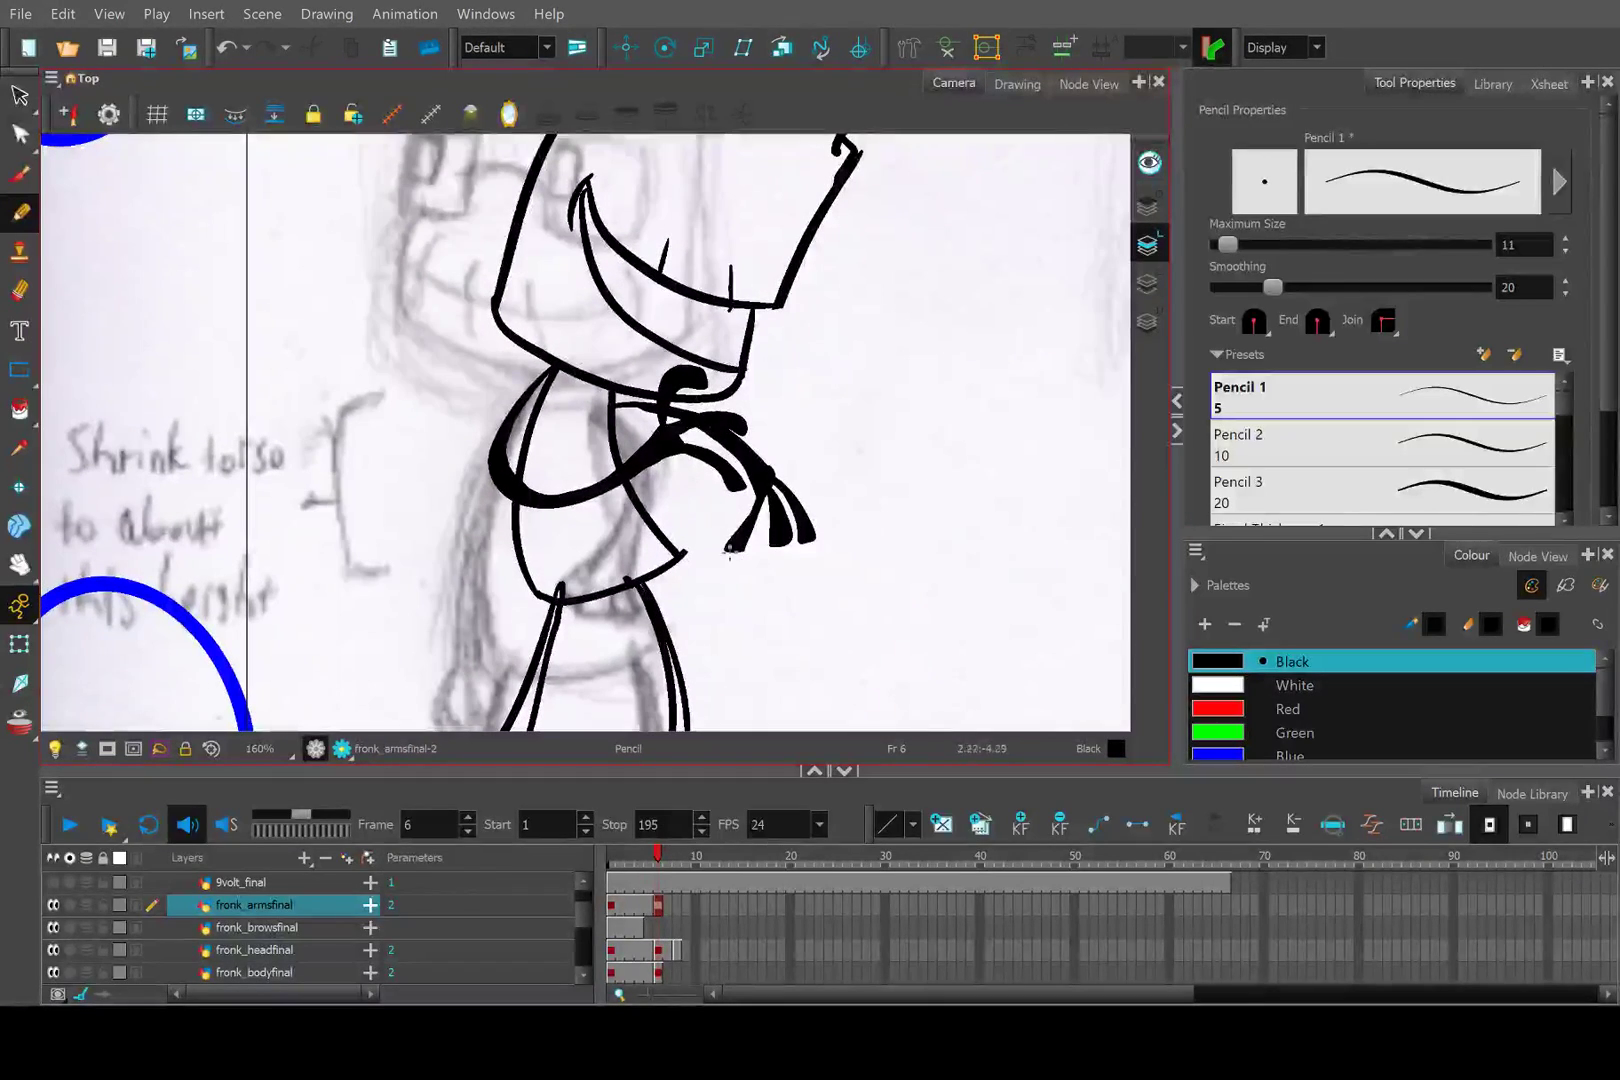
pyautogui.scroll(5, 651, 447)
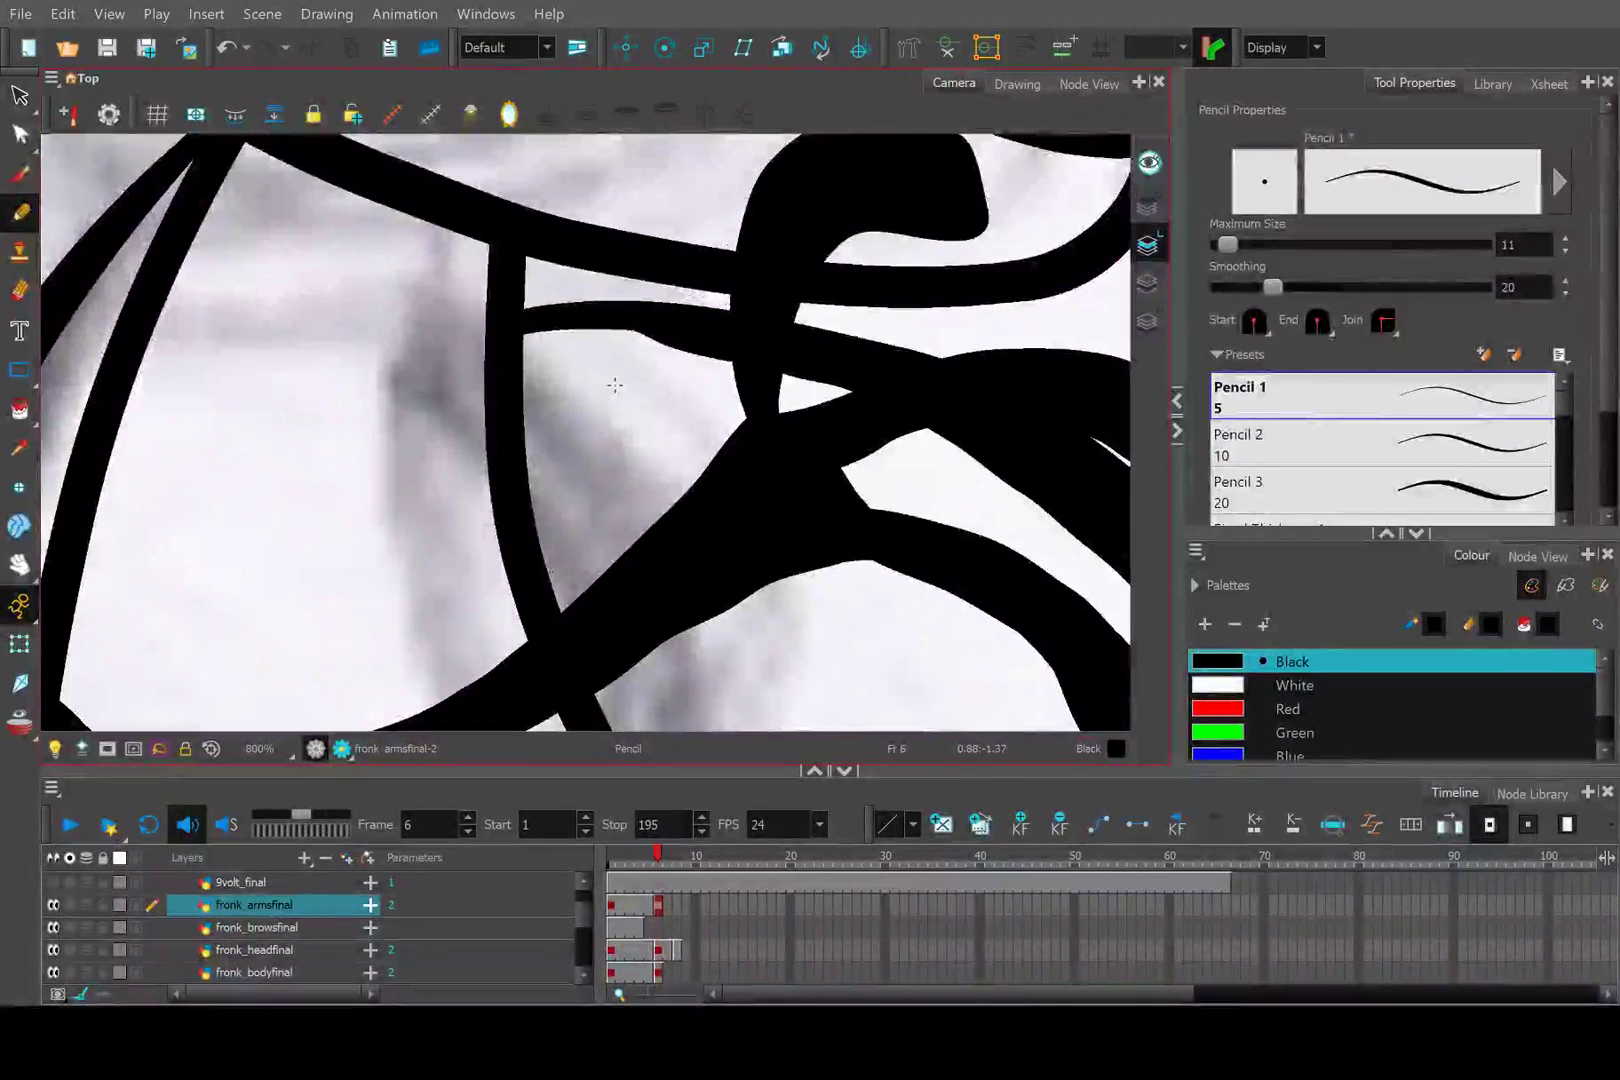
# Smooth the underside of the right arm just beside the torso with a black pencil stroke.
pyautogui.moveTo(673, 325)
pyautogui.mouseDown()
pyautogui.moveTo(516, 329)
pyautogui.moveTo(671, 318)
pyautogui.moveTo(704, 334)
pyautogui.moveTo(528, 332)
pyautogui.mouseUp()
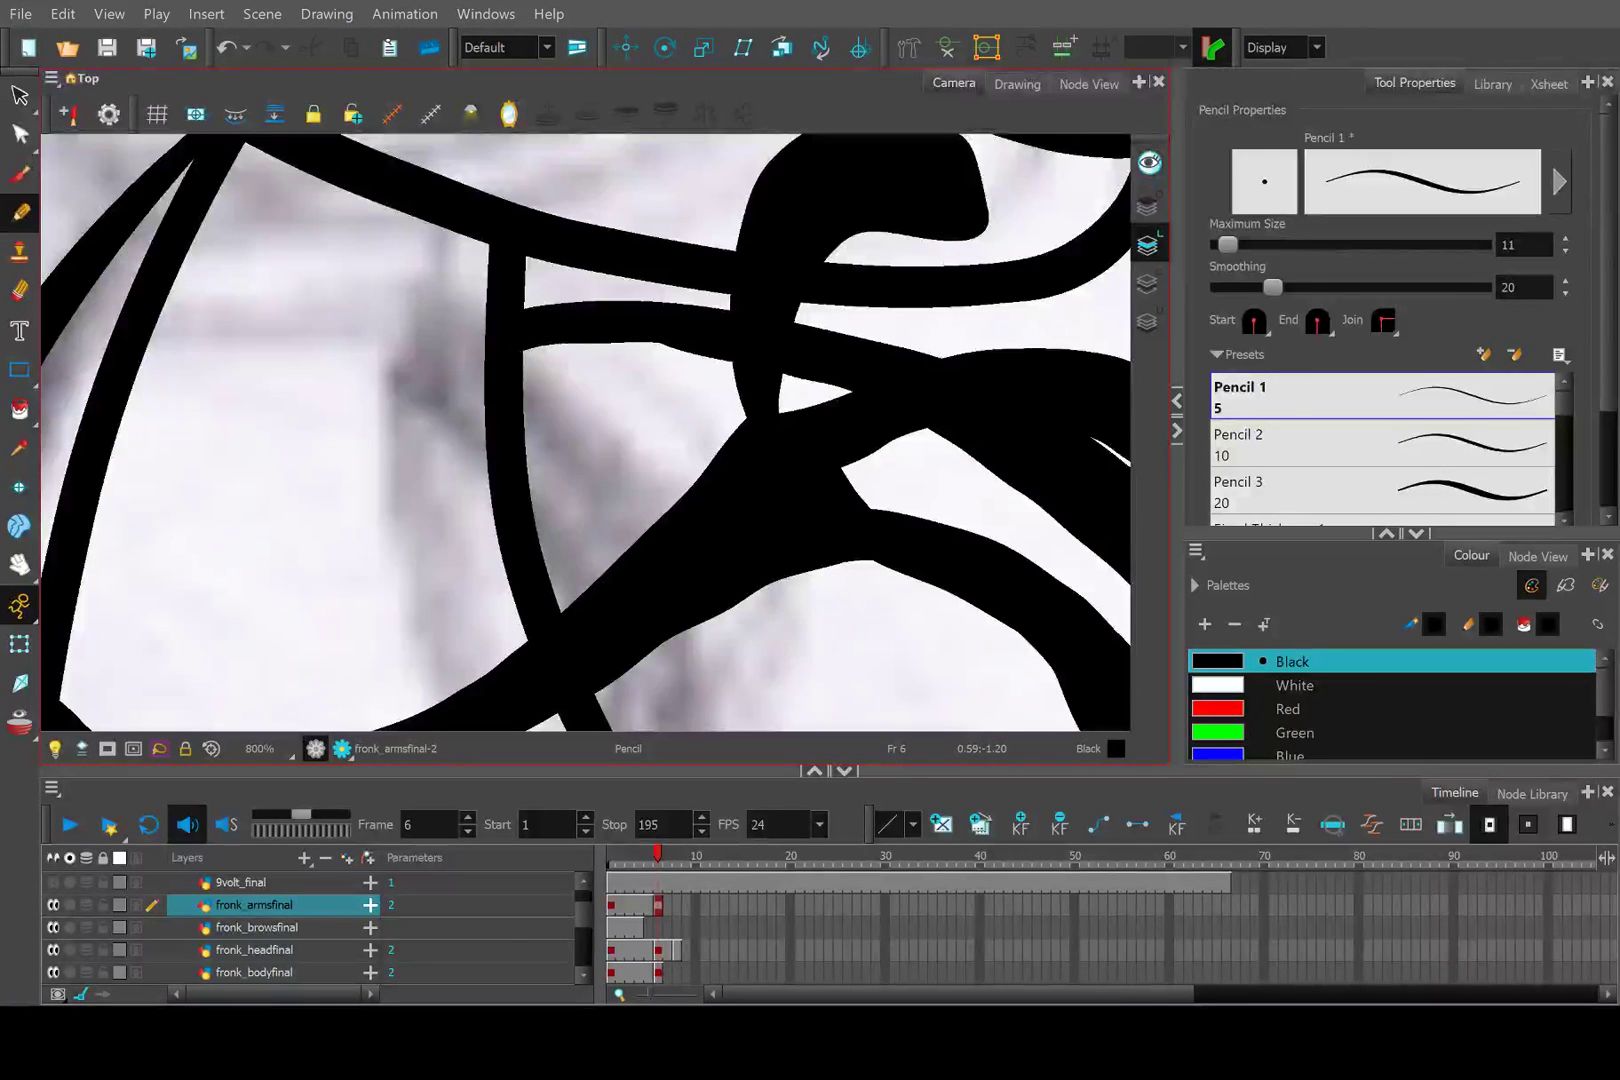
pyautogui.scroll(-4, 546, 300)
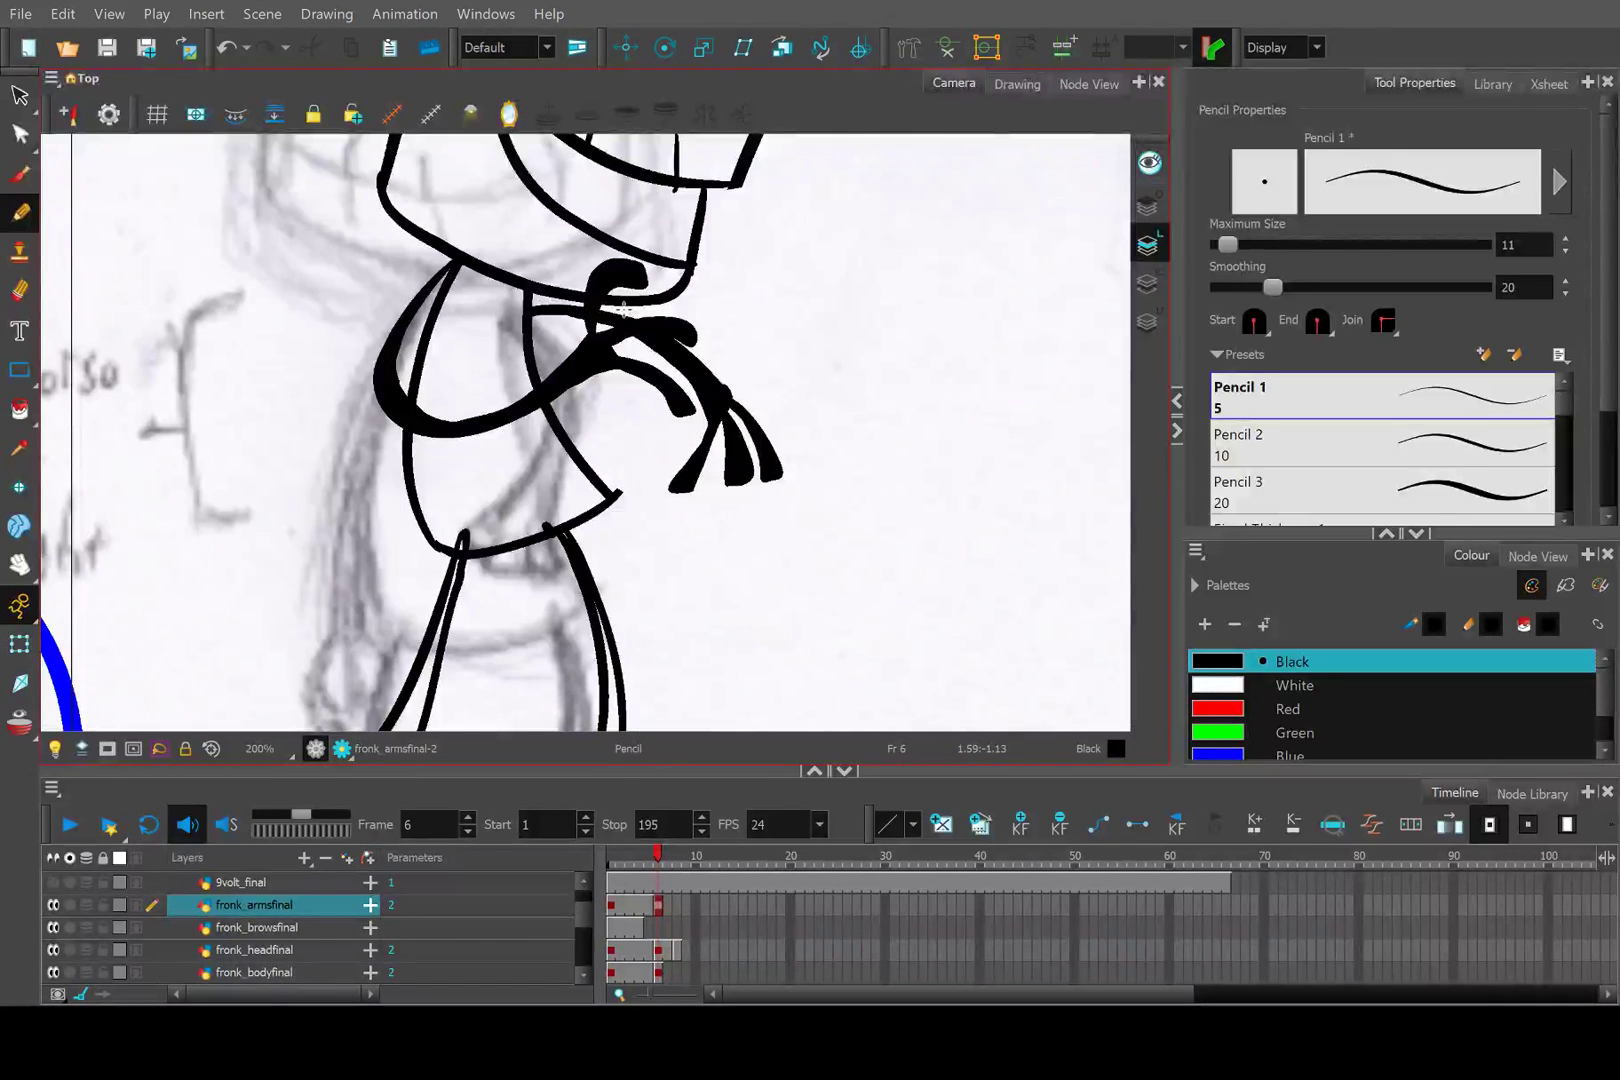
pyautogui.scroll(-2, 624, 310)
pyautogui.moveTo(612, 313); pyautogui.dragTo(646, 370)
pyautogui.moveTo(565, 540); pyautogui.dragTo(585, 422)
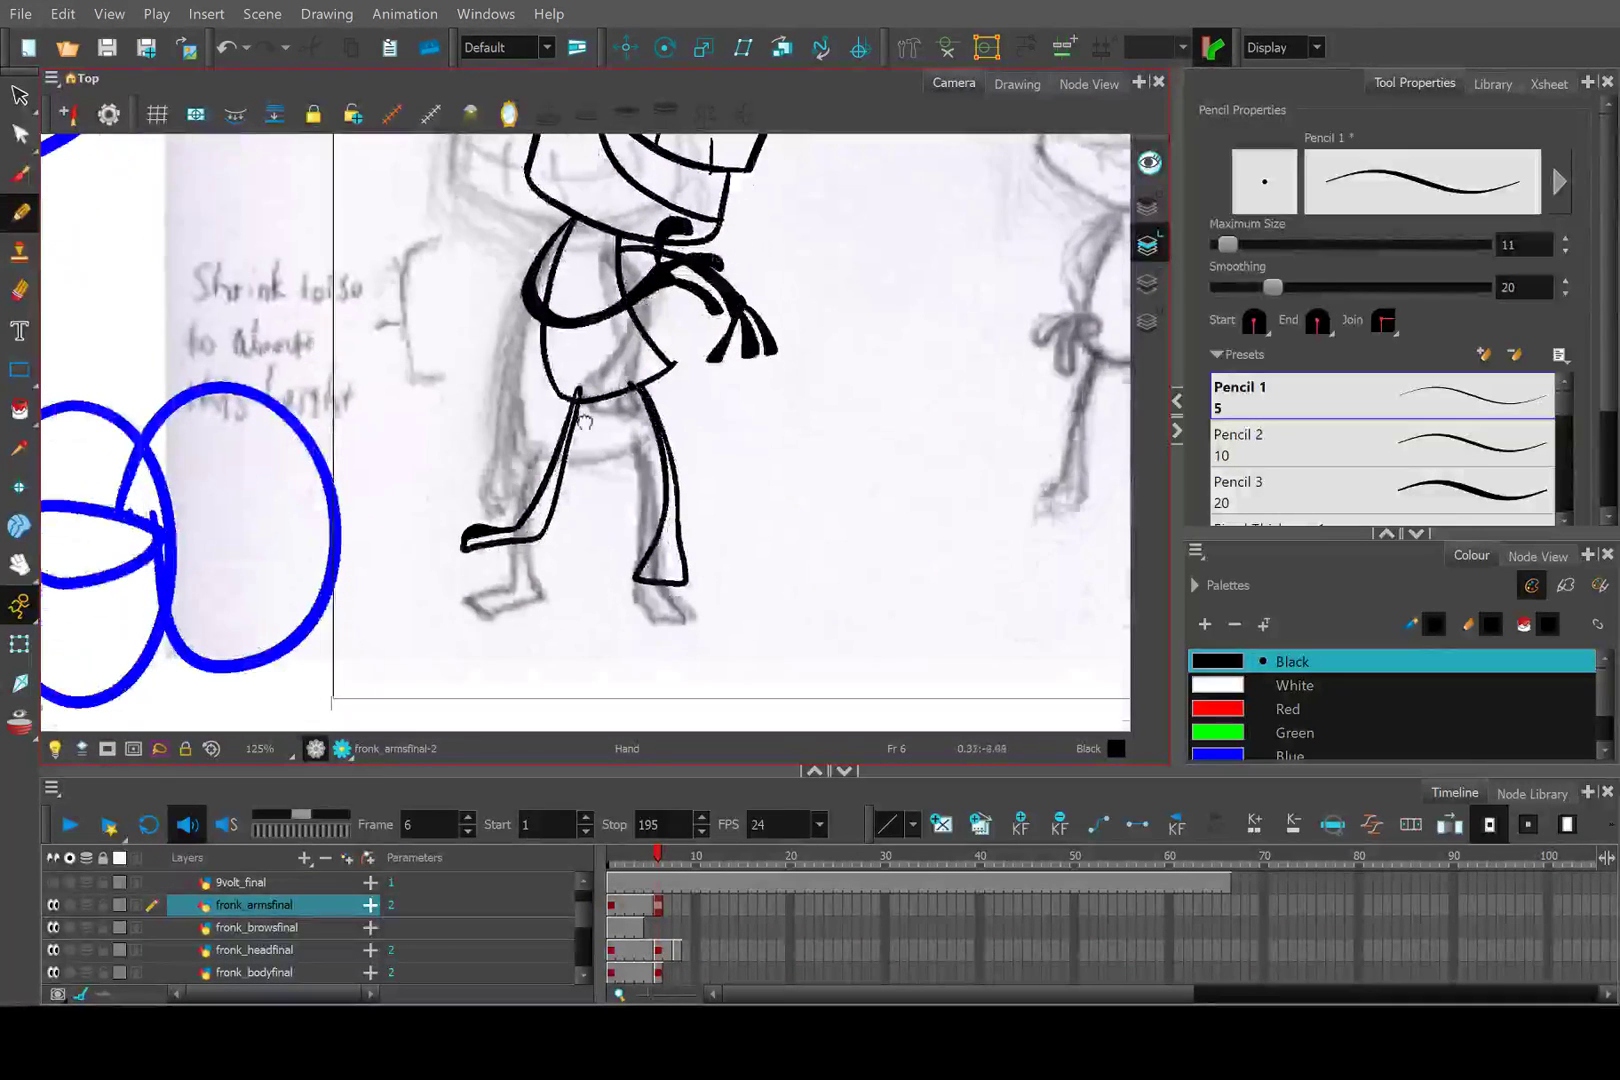
pyautogui.click(635, 950)
pyautogui.click(658, 945)
pyautogui.click(664, 862)
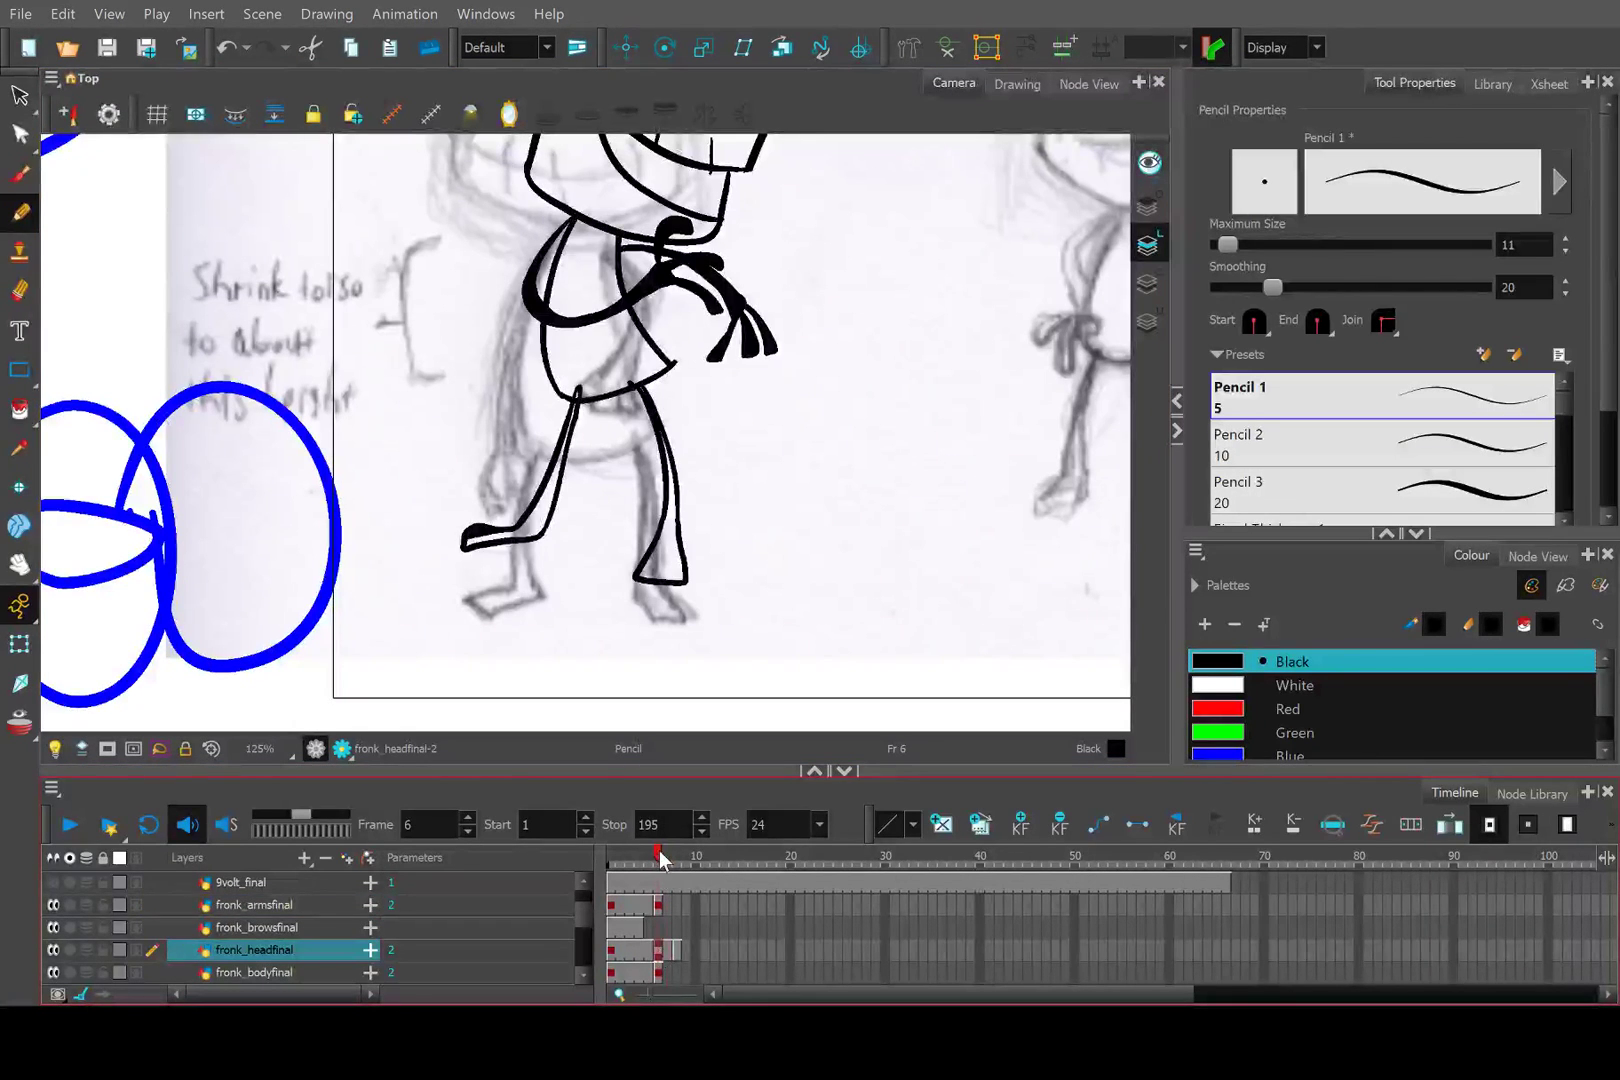
pyautogui.moveTo(660, 860); pyautogui.dragTo(658, 860)
# Select the right hand's inner finger on the fronk_armsfinal layer and scale it down toward the wrist.
pyautogui.scroll(5, 756, 340)
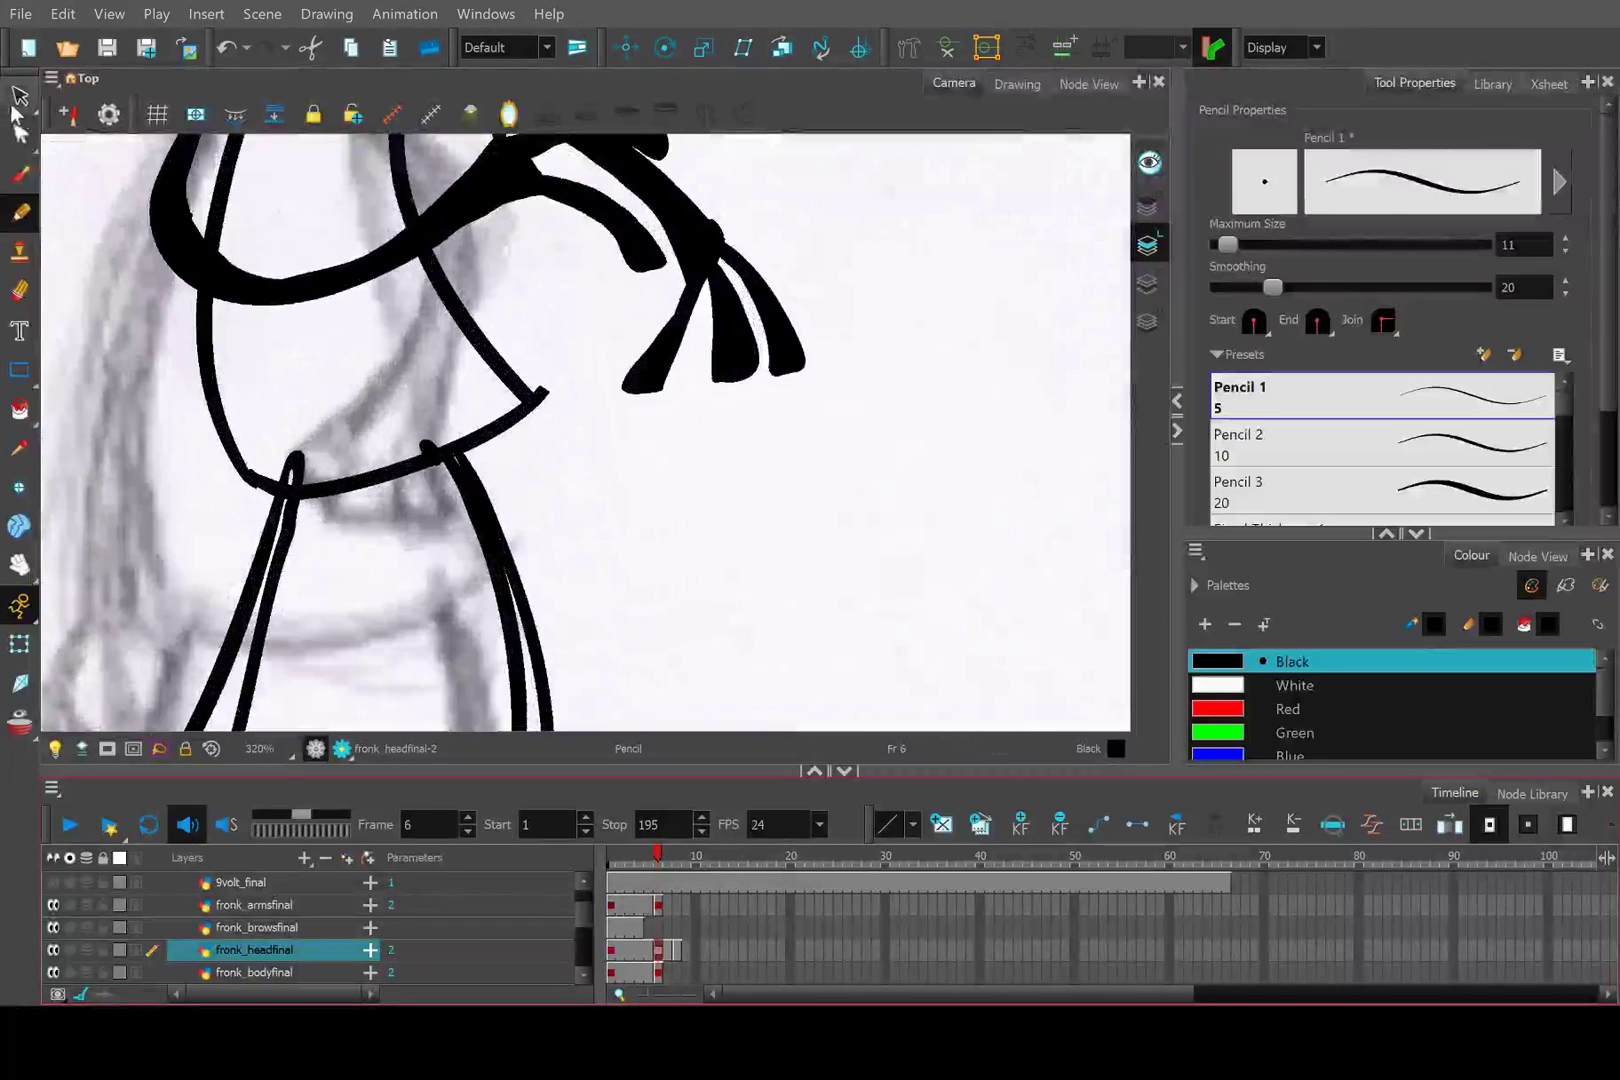
pyautogui.click(19, 95)
pyautogui.scroll(2, 651, 365)
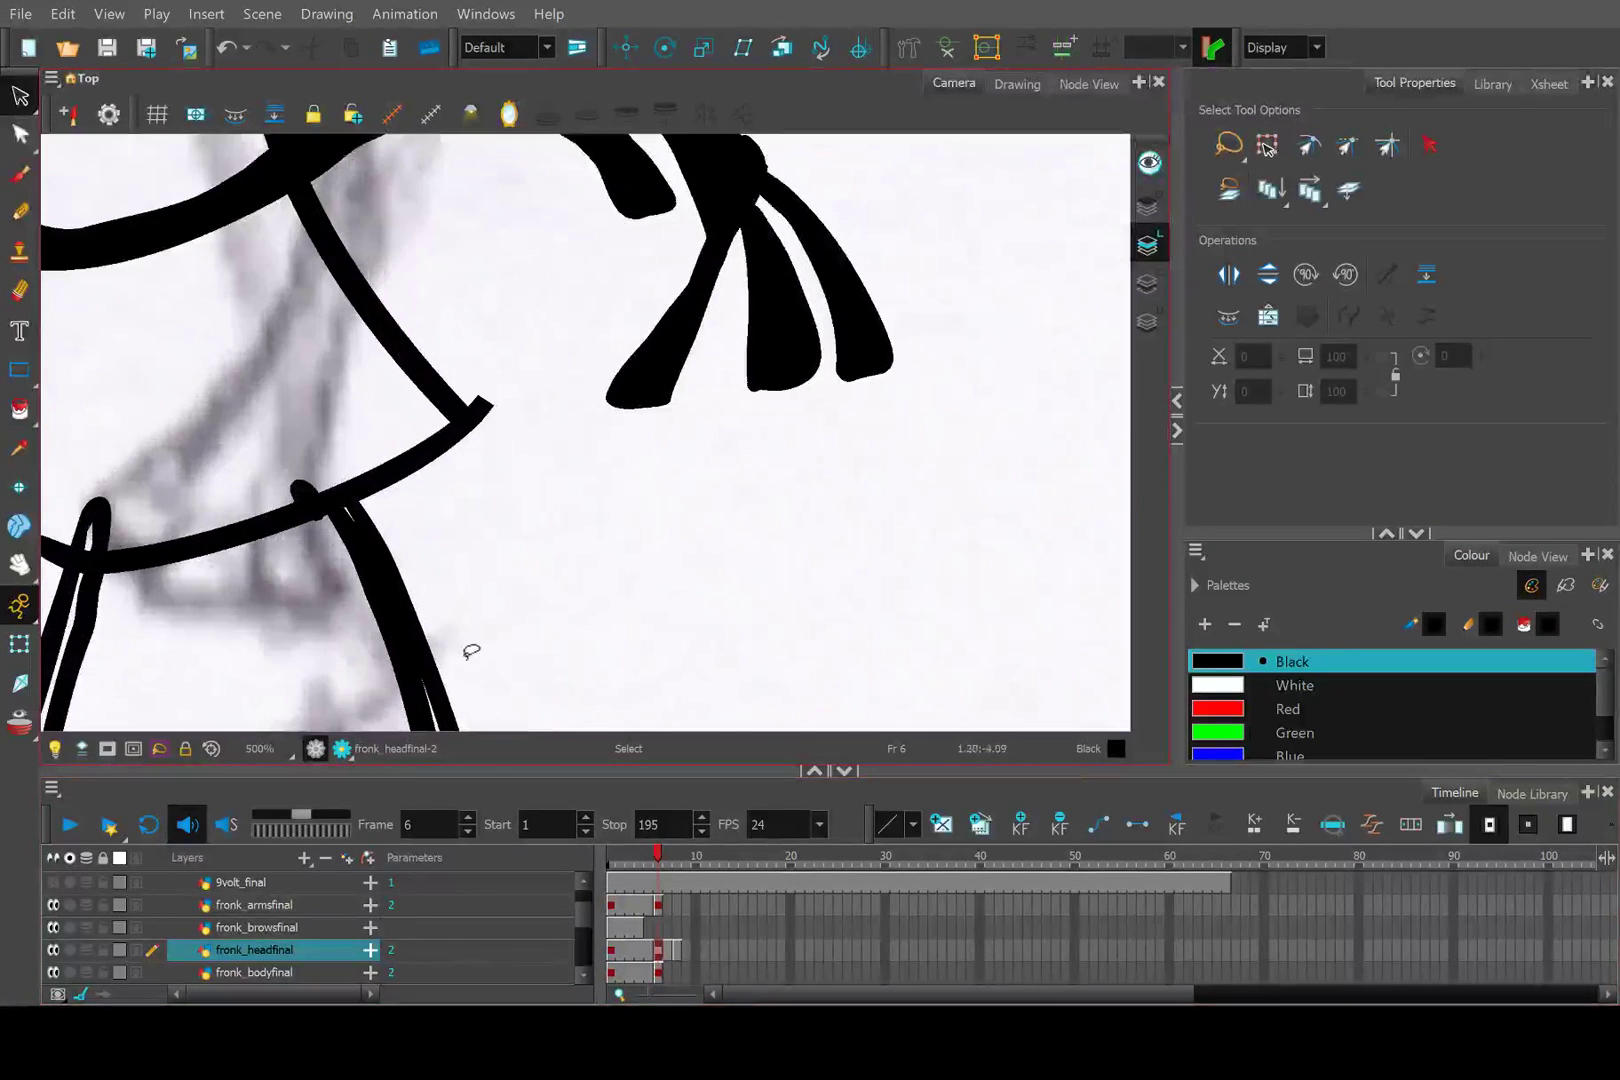
pyautogui.click(661, 907)
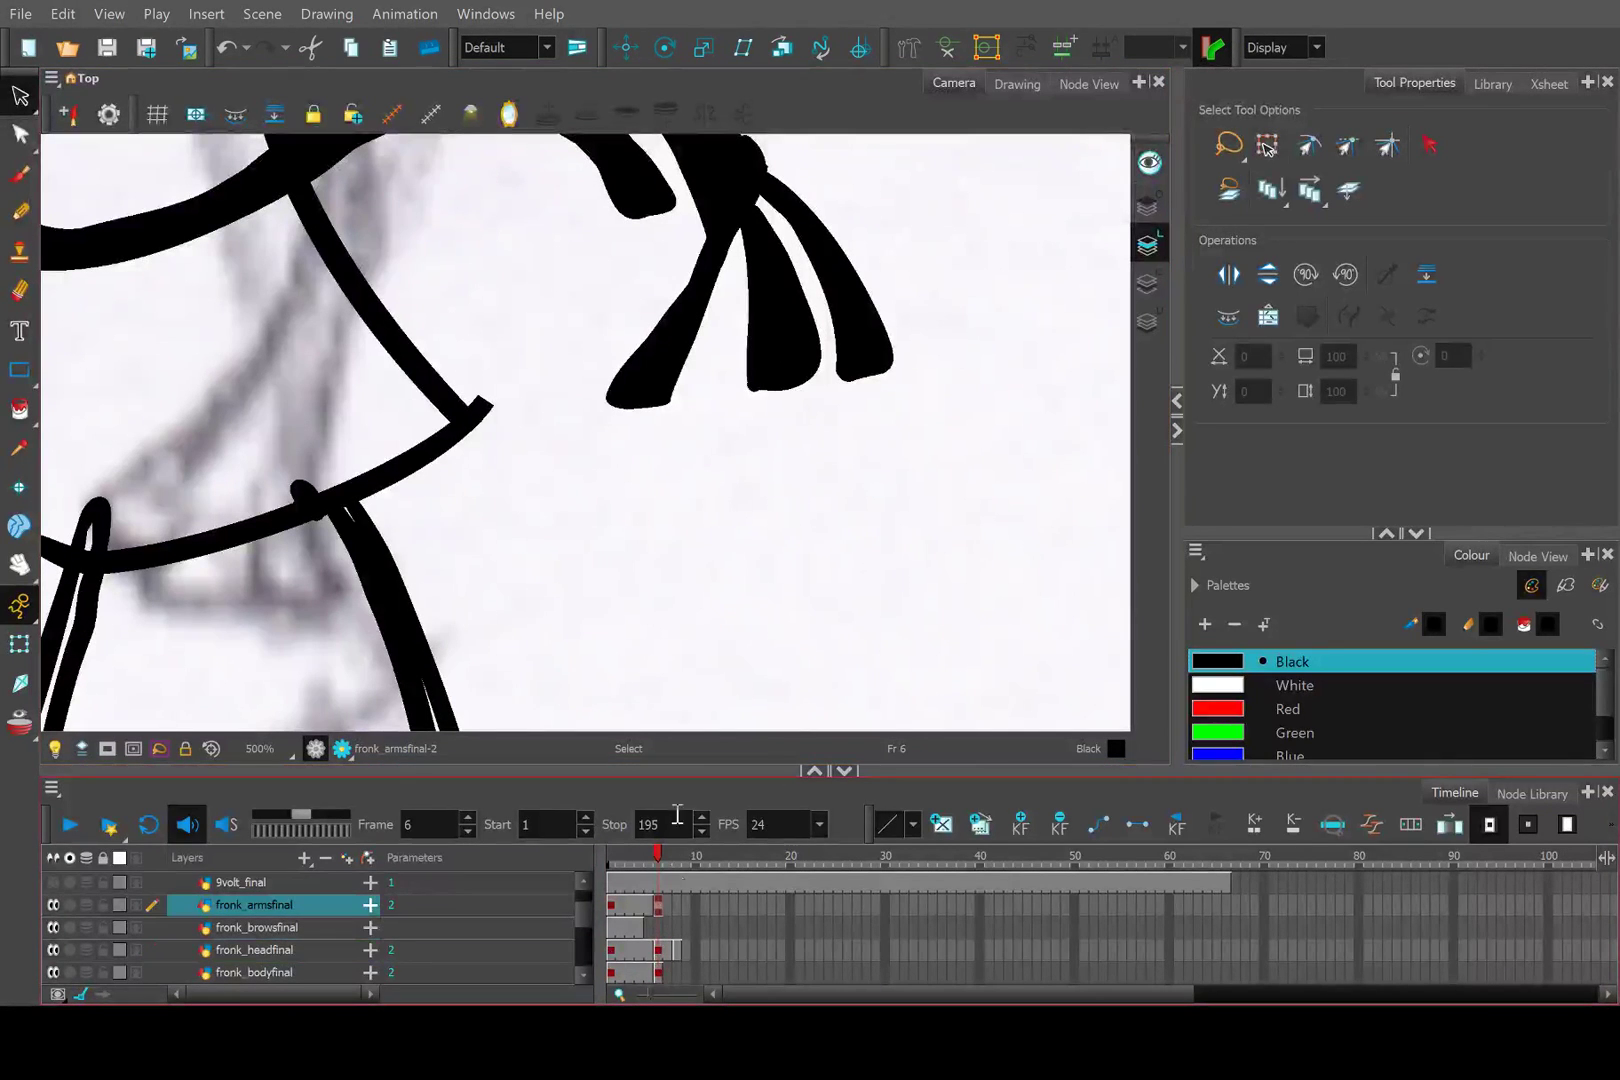
pyautogui.click(615, 402)
pyautogui.moveTo(604, 438)
pyautogui.mouseDown()
pyautogui.moveTo(527, 533)
pyautogui.moveTo(588, 441)
pyautogui.moveTo(578, 432)
pyautogui.mouseUp()
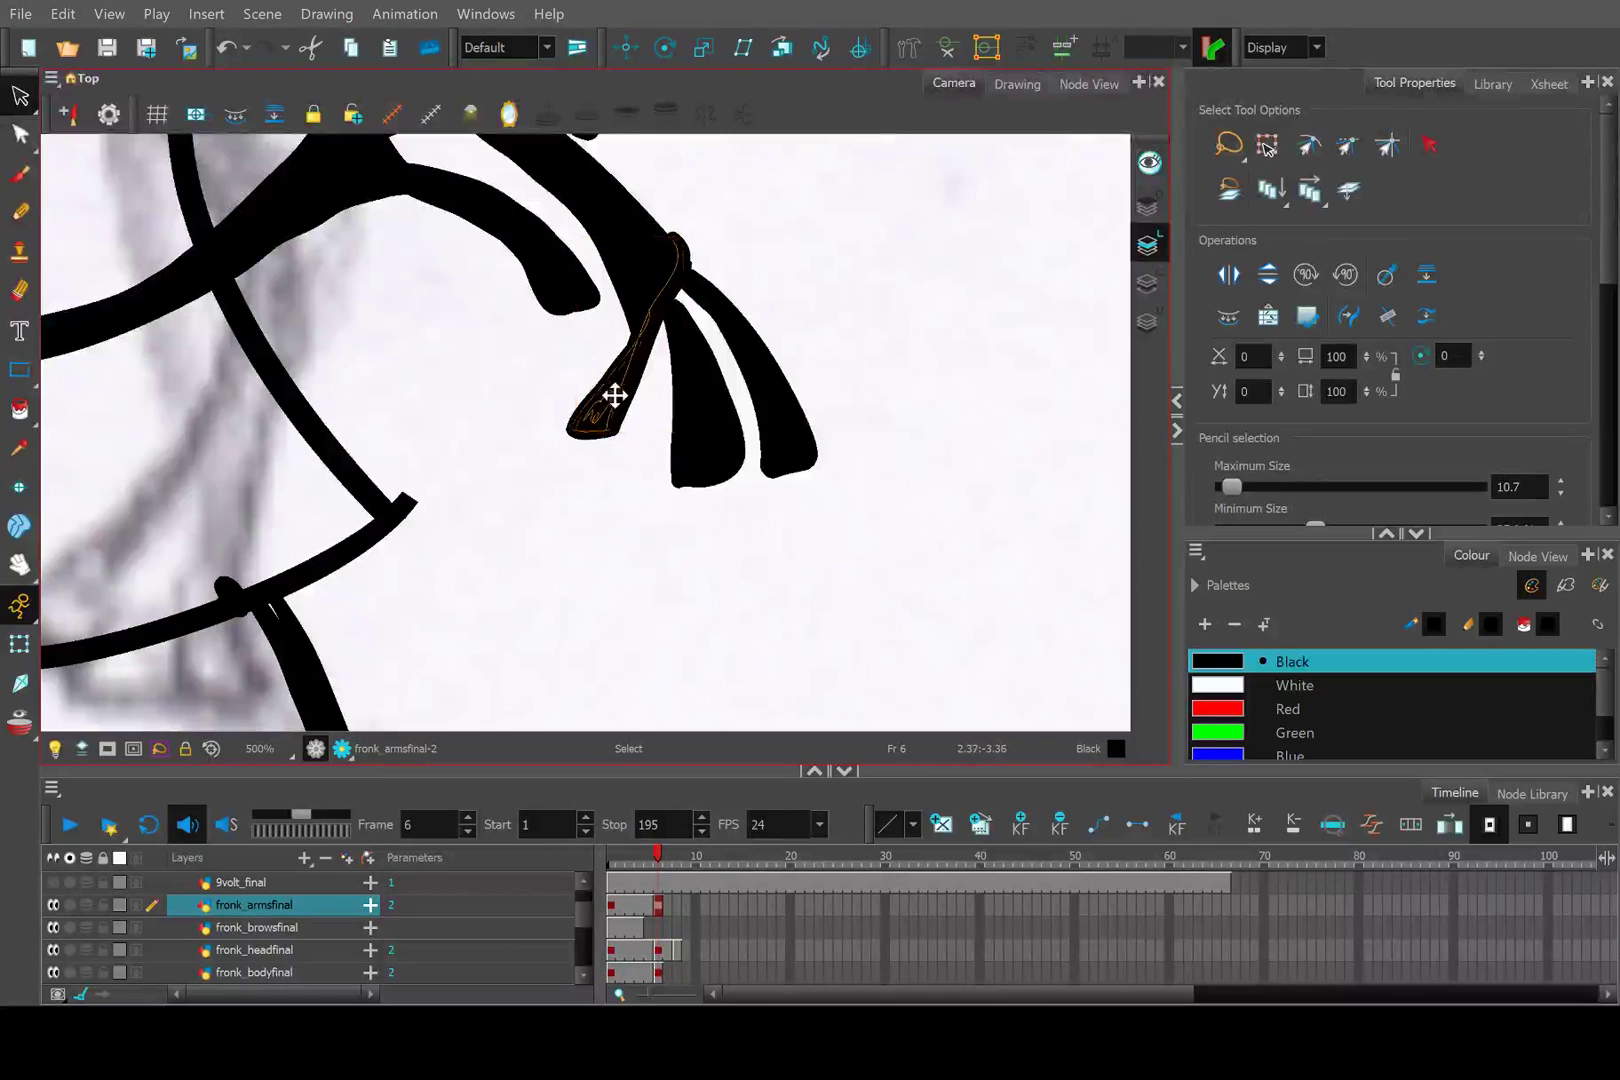
# Scale down the right hand's middle and outer fingers toward the wrist, one after the other.
pyautogui.moveTo(677, 567); pyautogui.dragTo(655, 470)
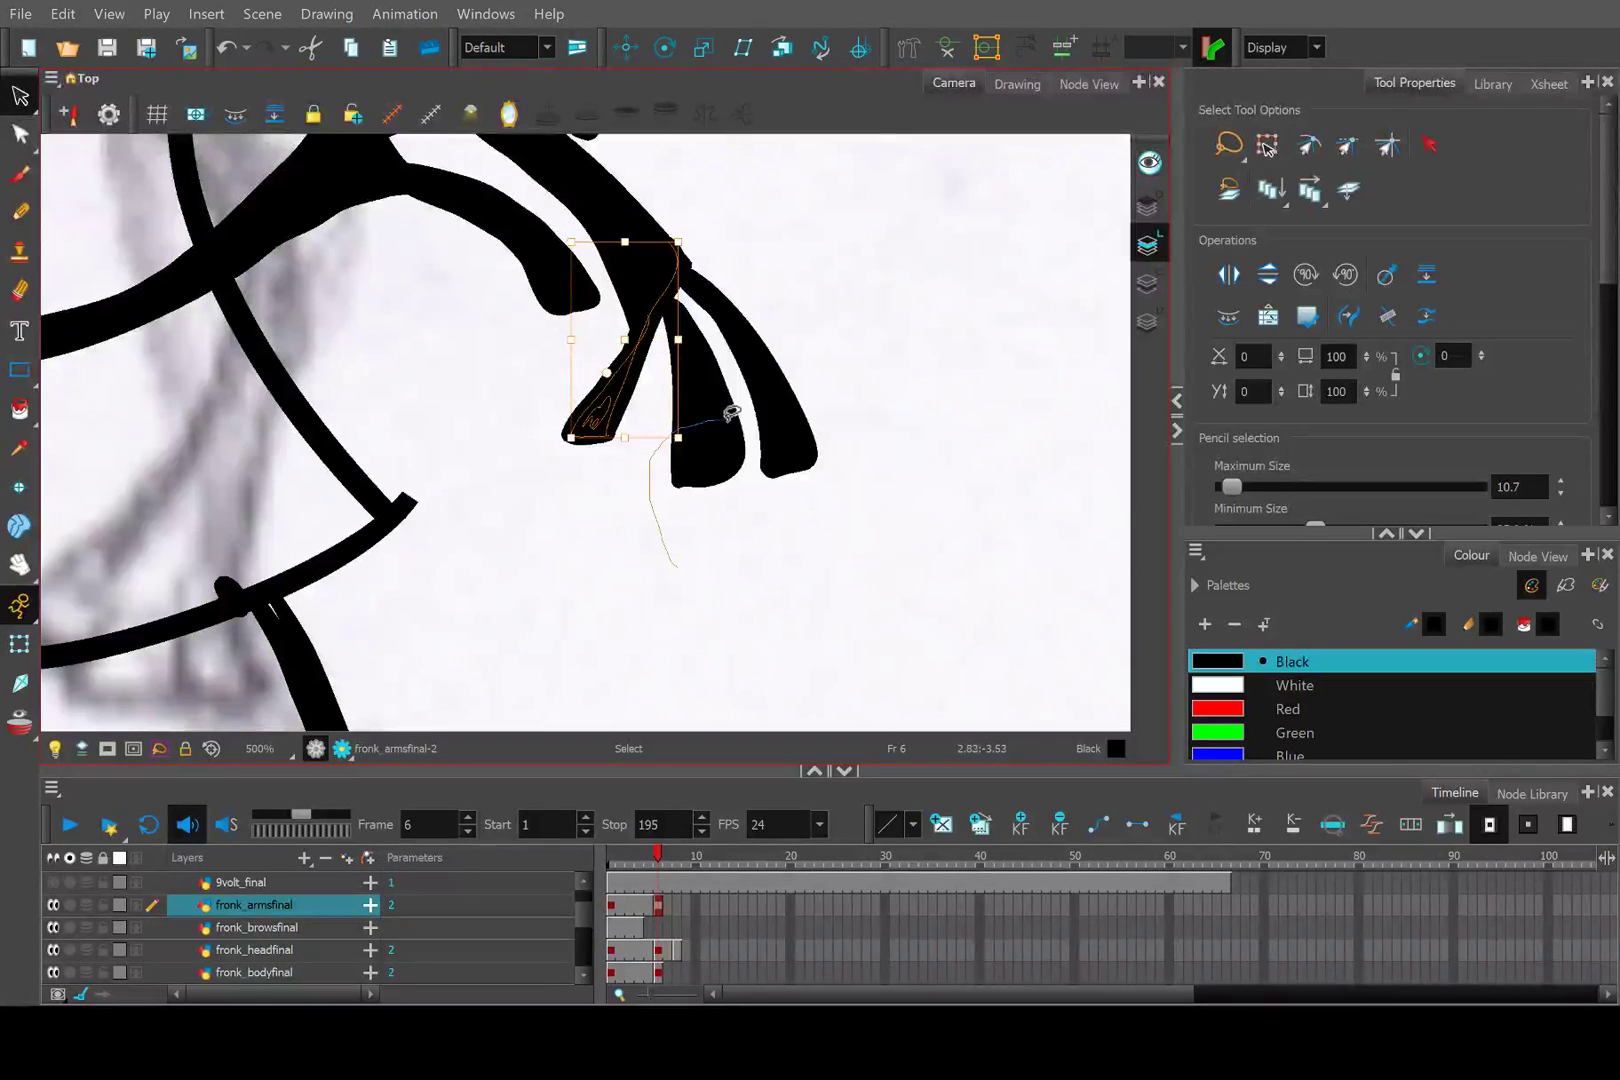
pyautogui.moveTo(752, 438); pyautogui.dragTo(741, 506)
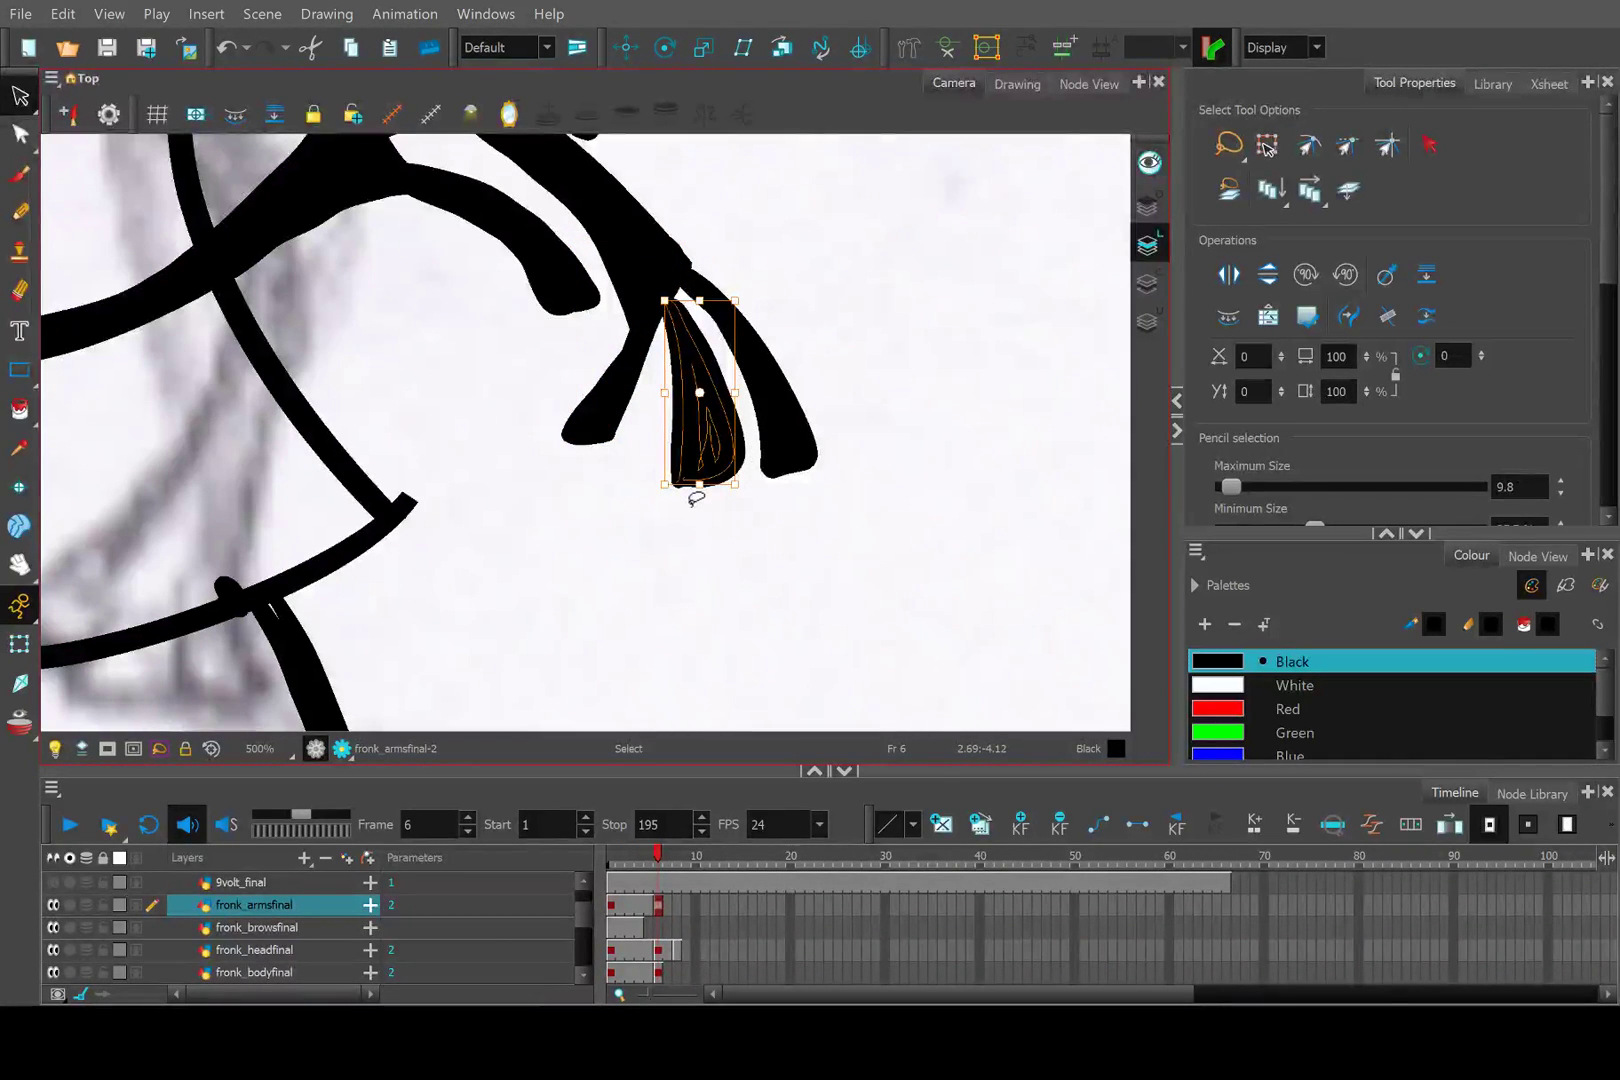
pyautogui.moveTo(735, 484)
pyautogui.mouseDown()
pyautogui.moveTo(716, 458)
pyautogui.moveTo(741, 437)
pyautogui.moveTo(886, 463)
pyautogui.moveTo(827, 478)
pyautogui.moveTo(772, 425)
pyautogui.mouseUp()
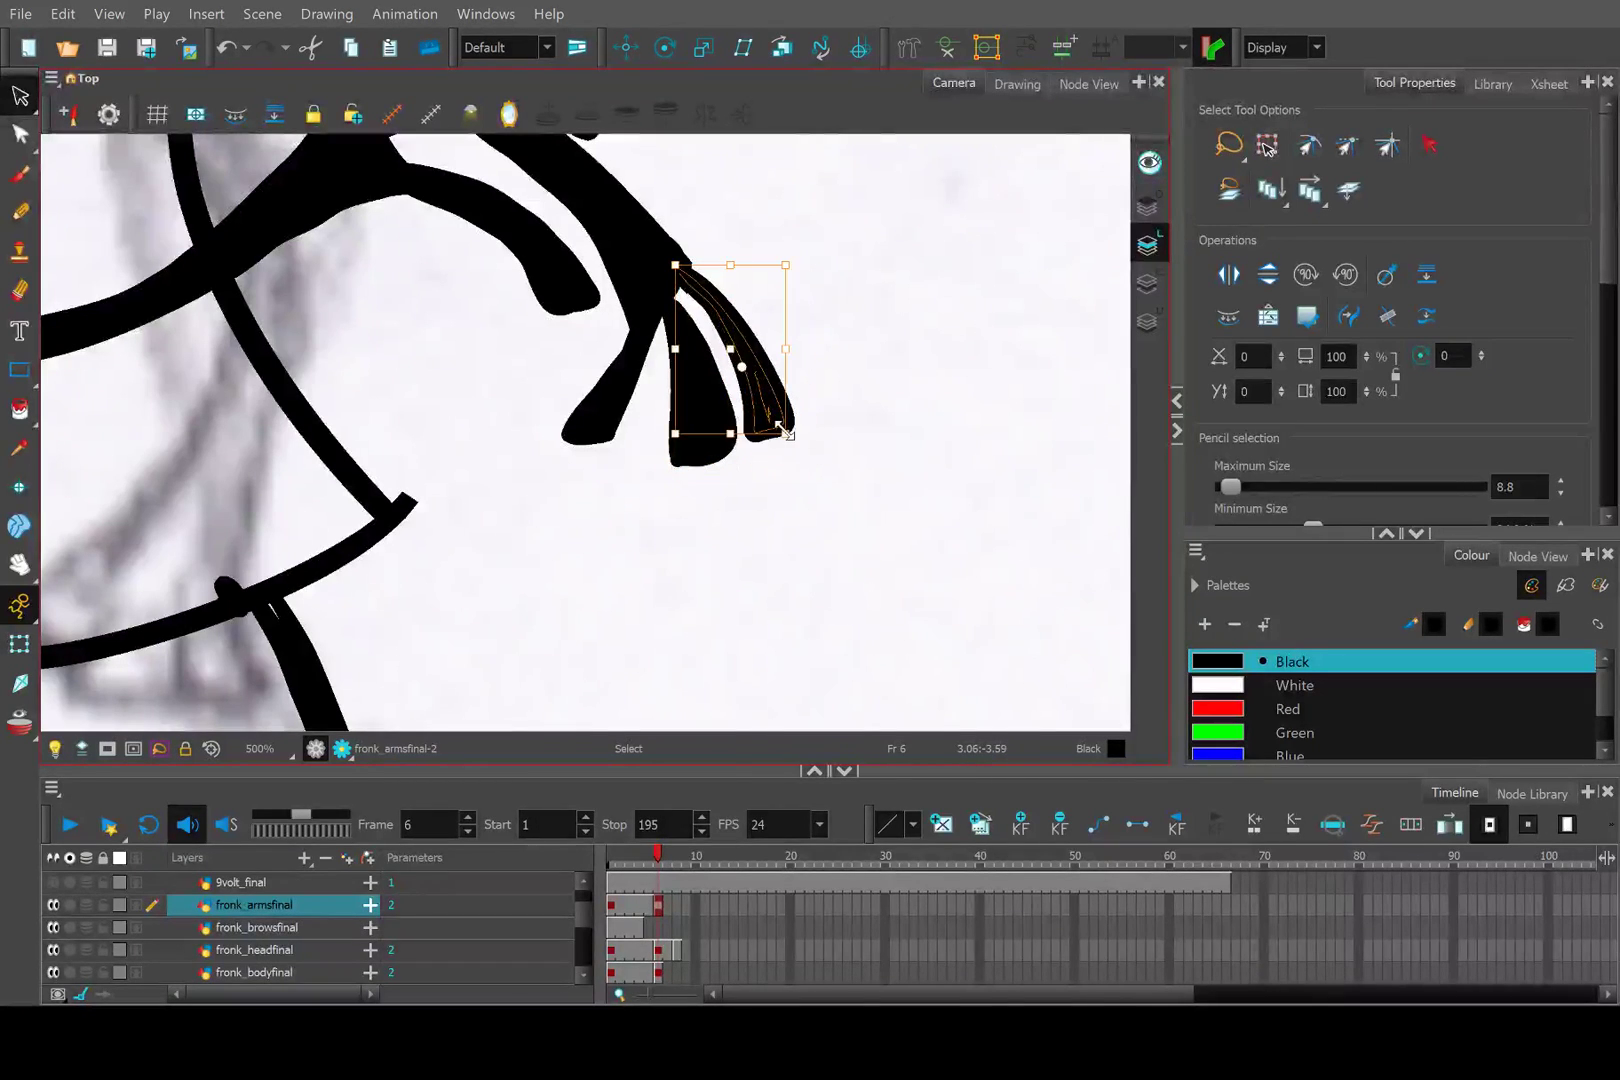
pyautogui.click(853, 425)
pyautogui.scroll(-3, 633, 380)
pyautogui.scroll(3, 626, 459)
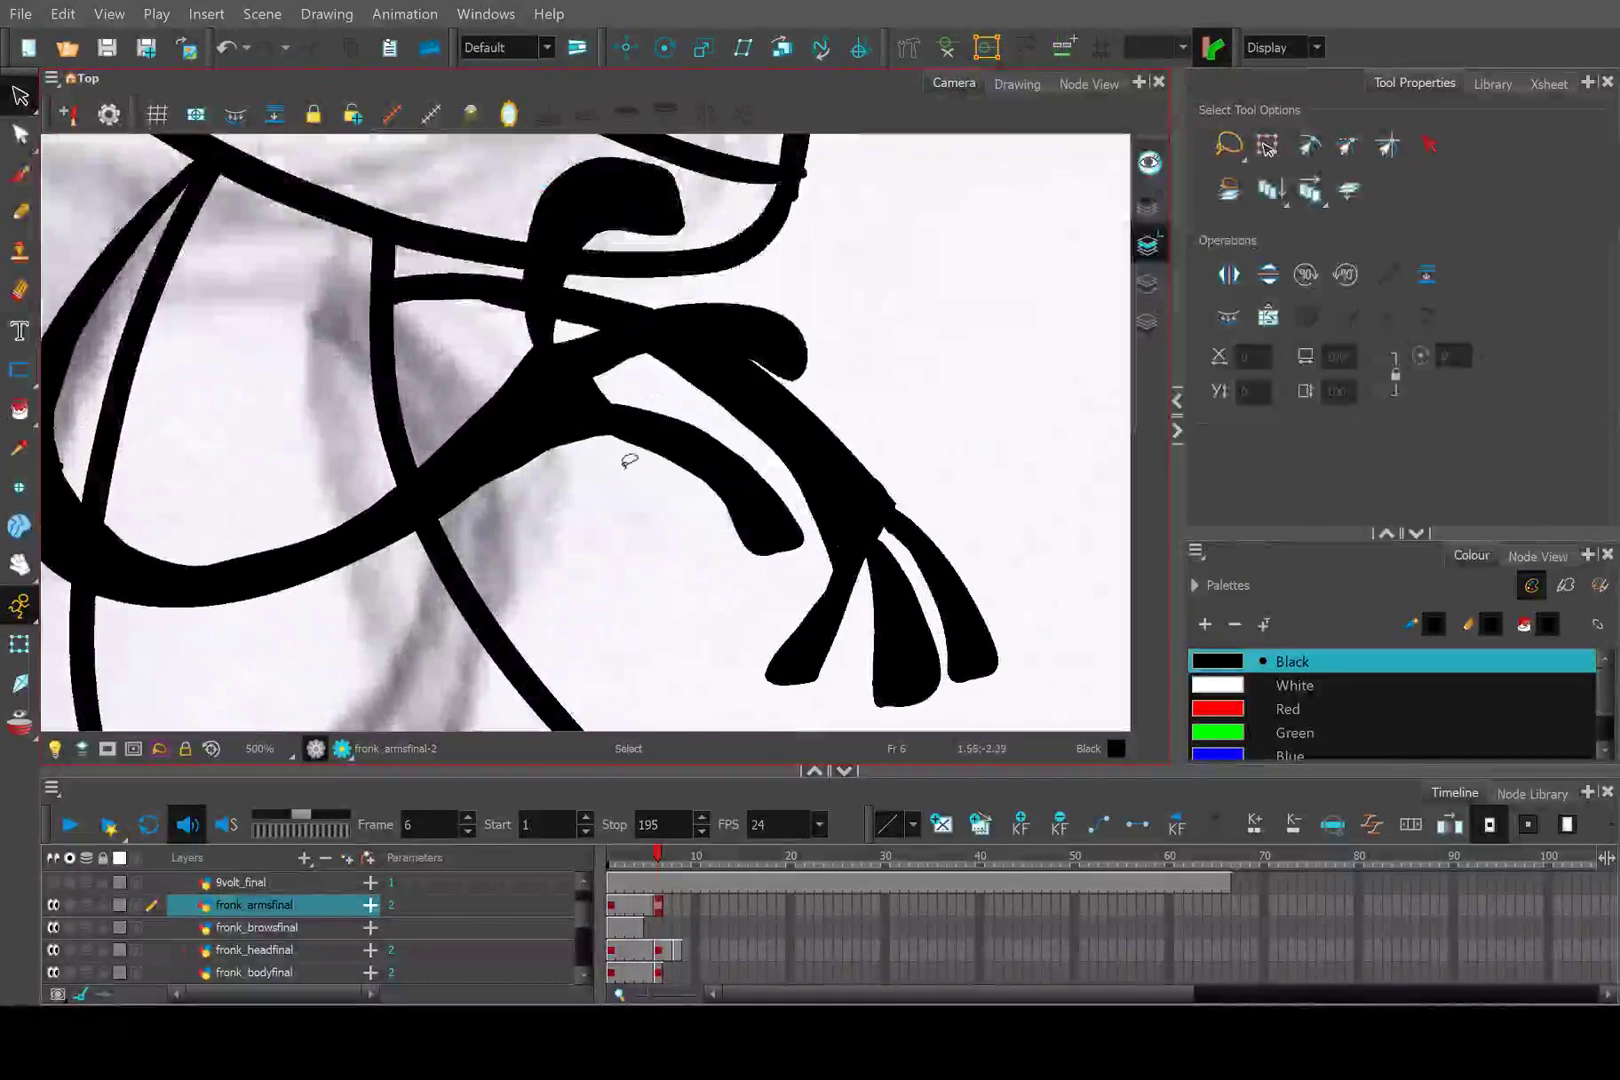
# Scale down the left hand's lower finger and nudge it slightly up against the palm.
pyautogui.moveTo(632, 462)
pyautogui.mouseDown()
pyautogui.moveTo(682, 403)
pyautogui.moveTo(710, 421)
pyautogui.moveTo(700, 512)
pyautogui.mouseUp()
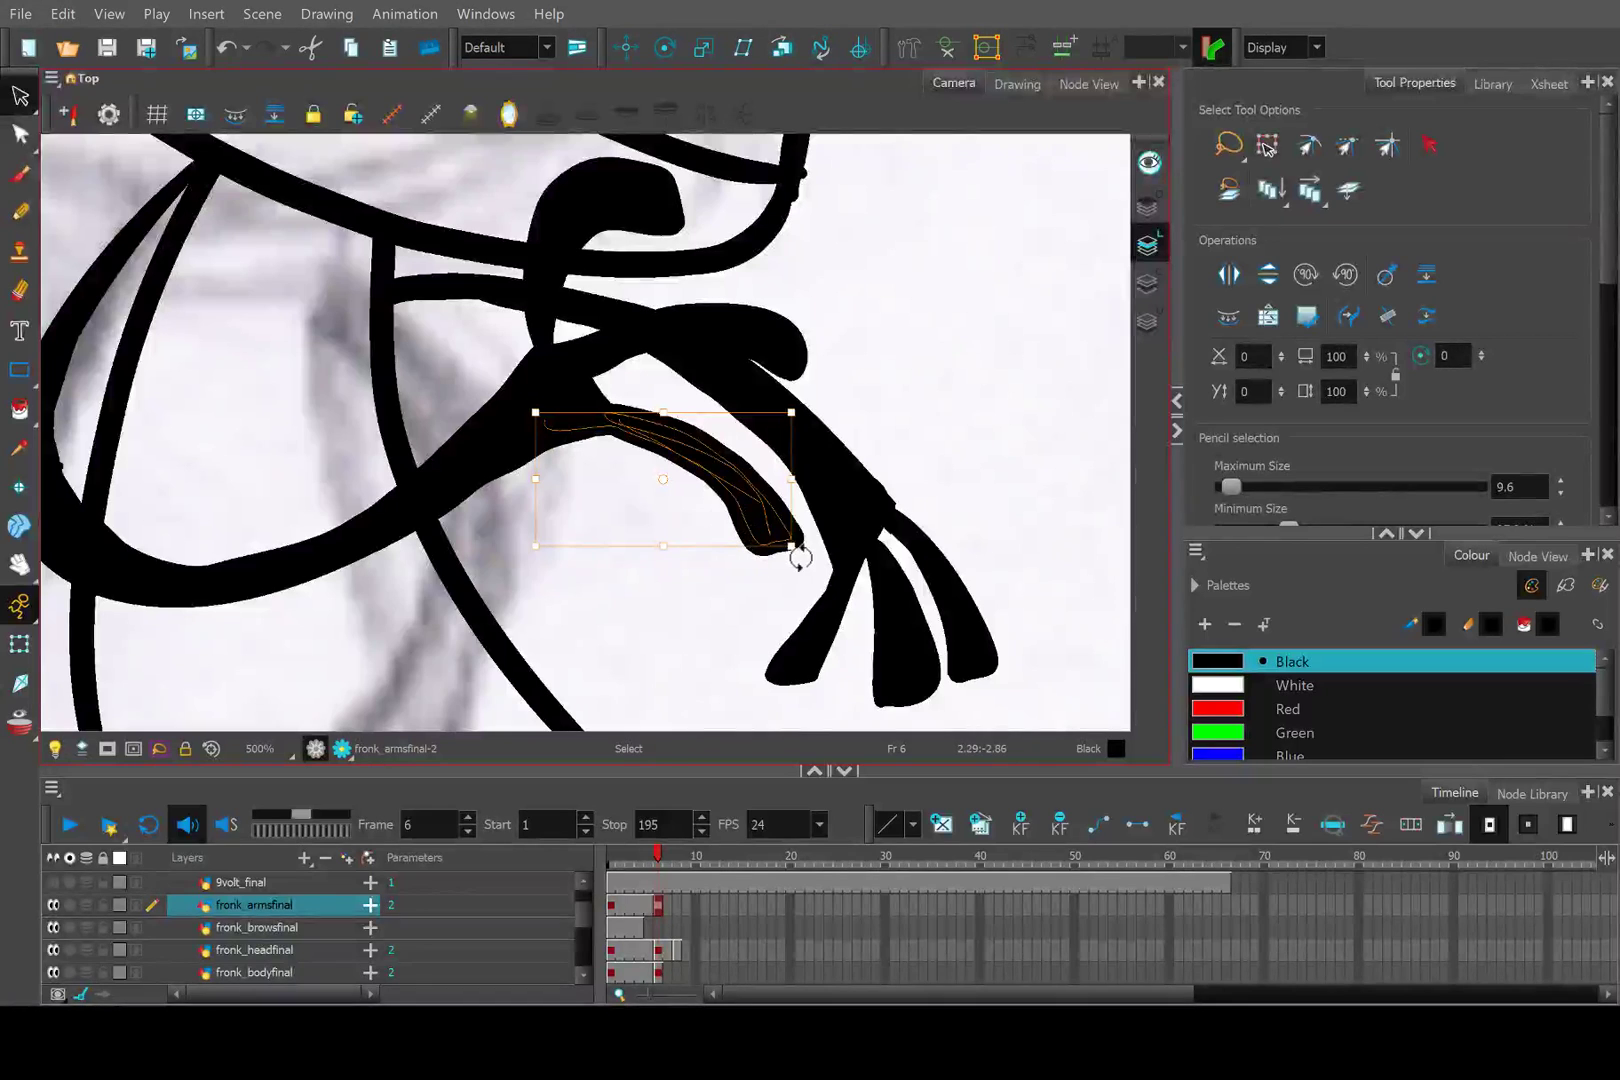
pyautogui.moveTo(791, 543); pyautogui.dragTo(748, 522)
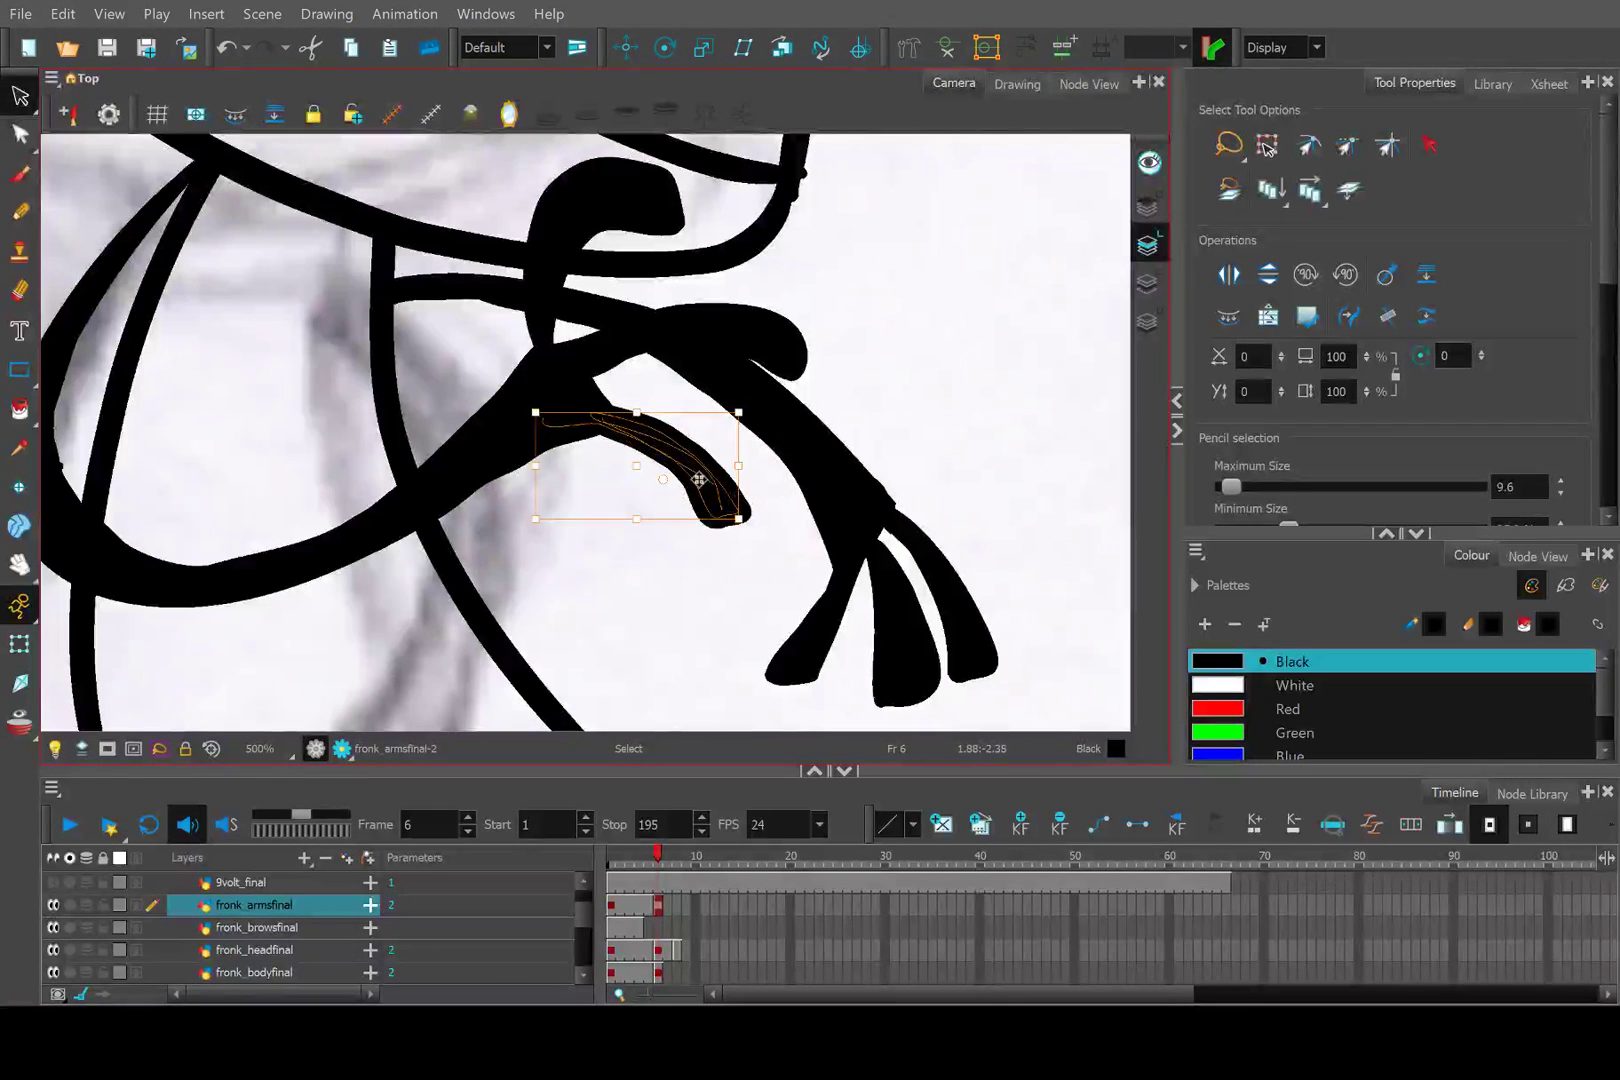
pyautogui.moveTo(699, 465); pyautogui.dragTo(698, 463)
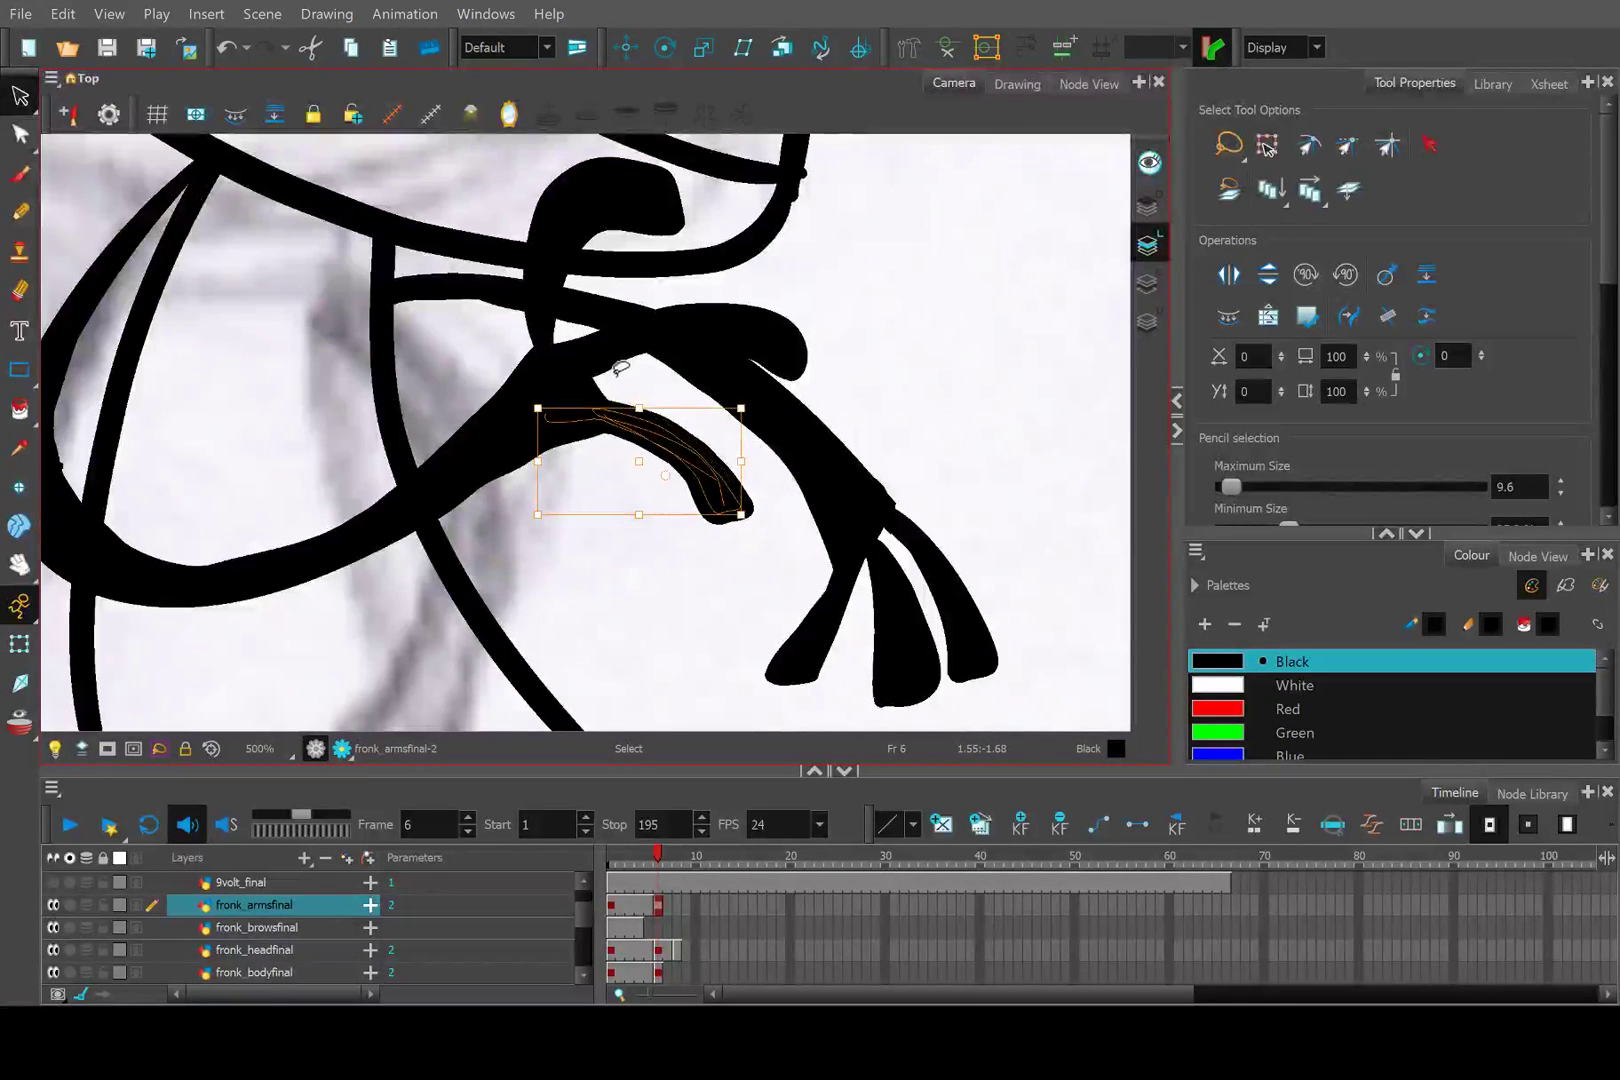
# Scale down the left hand's middle finger and its hooked upper finger.
pyautogui.moveTo(580, 323)
pyautogui.mouseDown()
pyautogui.moveTo(622, 362)
pyautogui.moveTo(765, 337)
pyautogui.mouseUp()
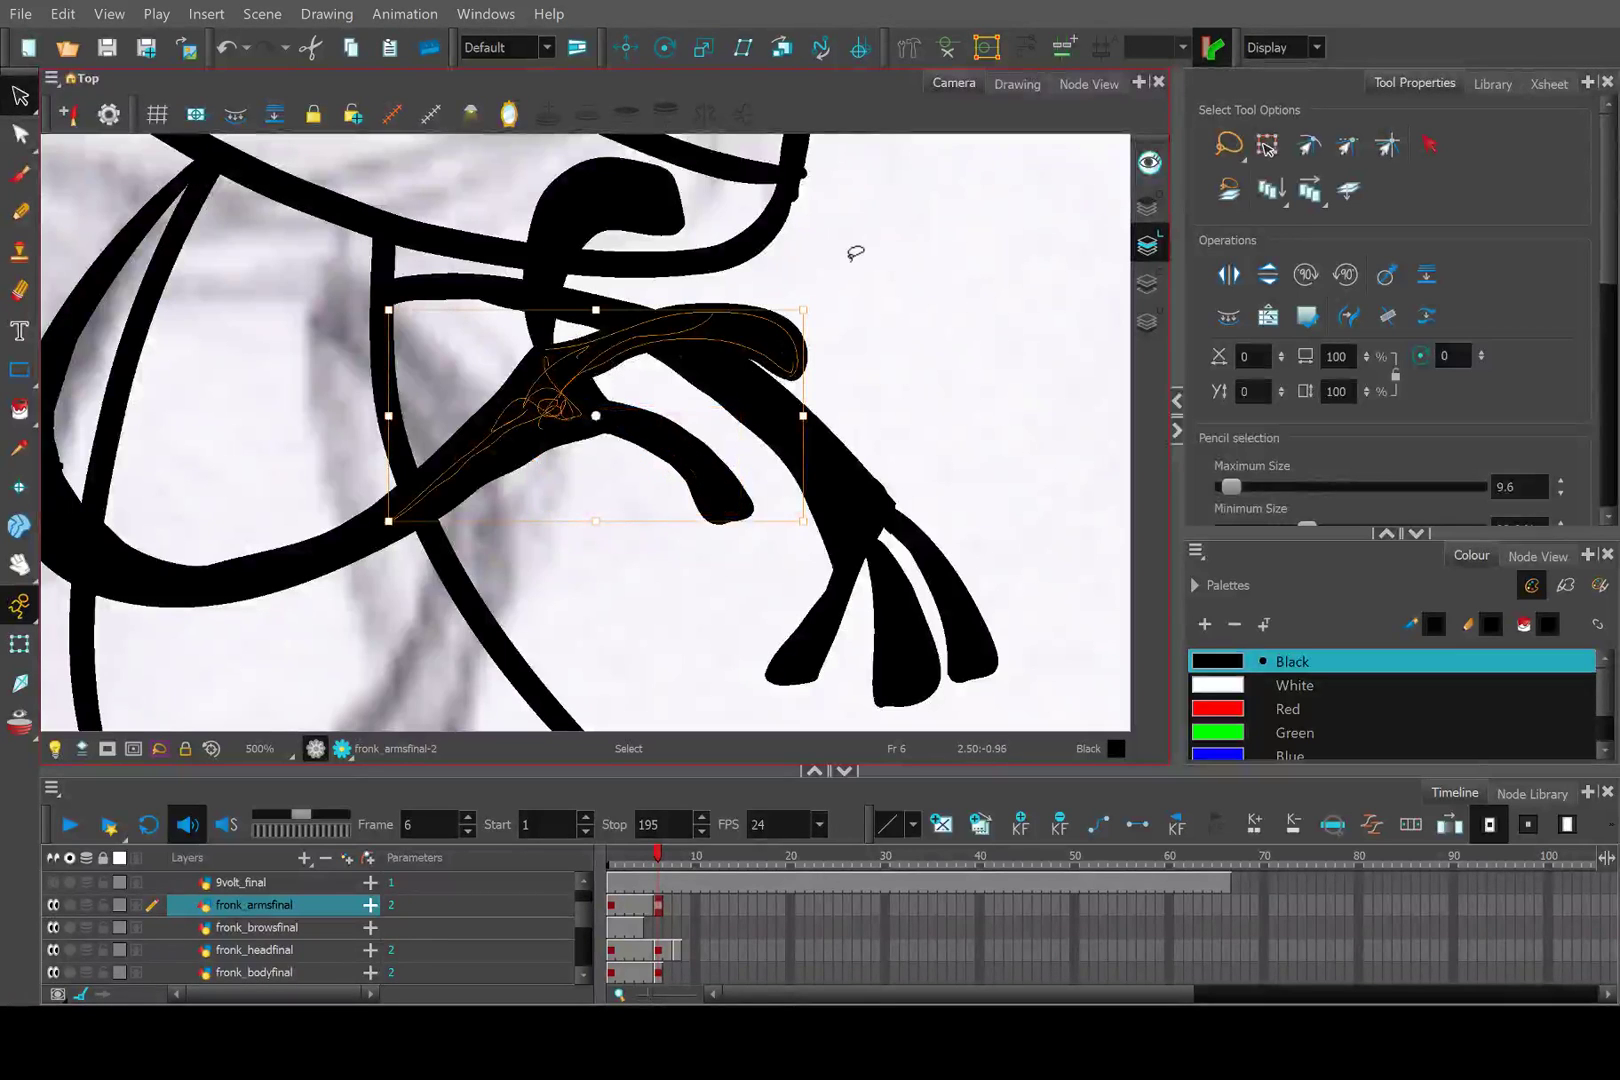
pyautogui.moveTo(855, 253)
pyautogui.mouseDown()
pyautogui.moveTo(814, 282)
pyautogui.moveTo(796, 362)
pyautogui.moveTo(835, 336)
pyautogui.moveTo(783, 317)
pyautogui.mouseUp()
pyautogui.moveTo(535, 166)
pyautogui.mouseDown()
pyautogui.moveTo(640, 224)
pyautogui.moveTo(536, 193)
pyautogui.mouseUp()
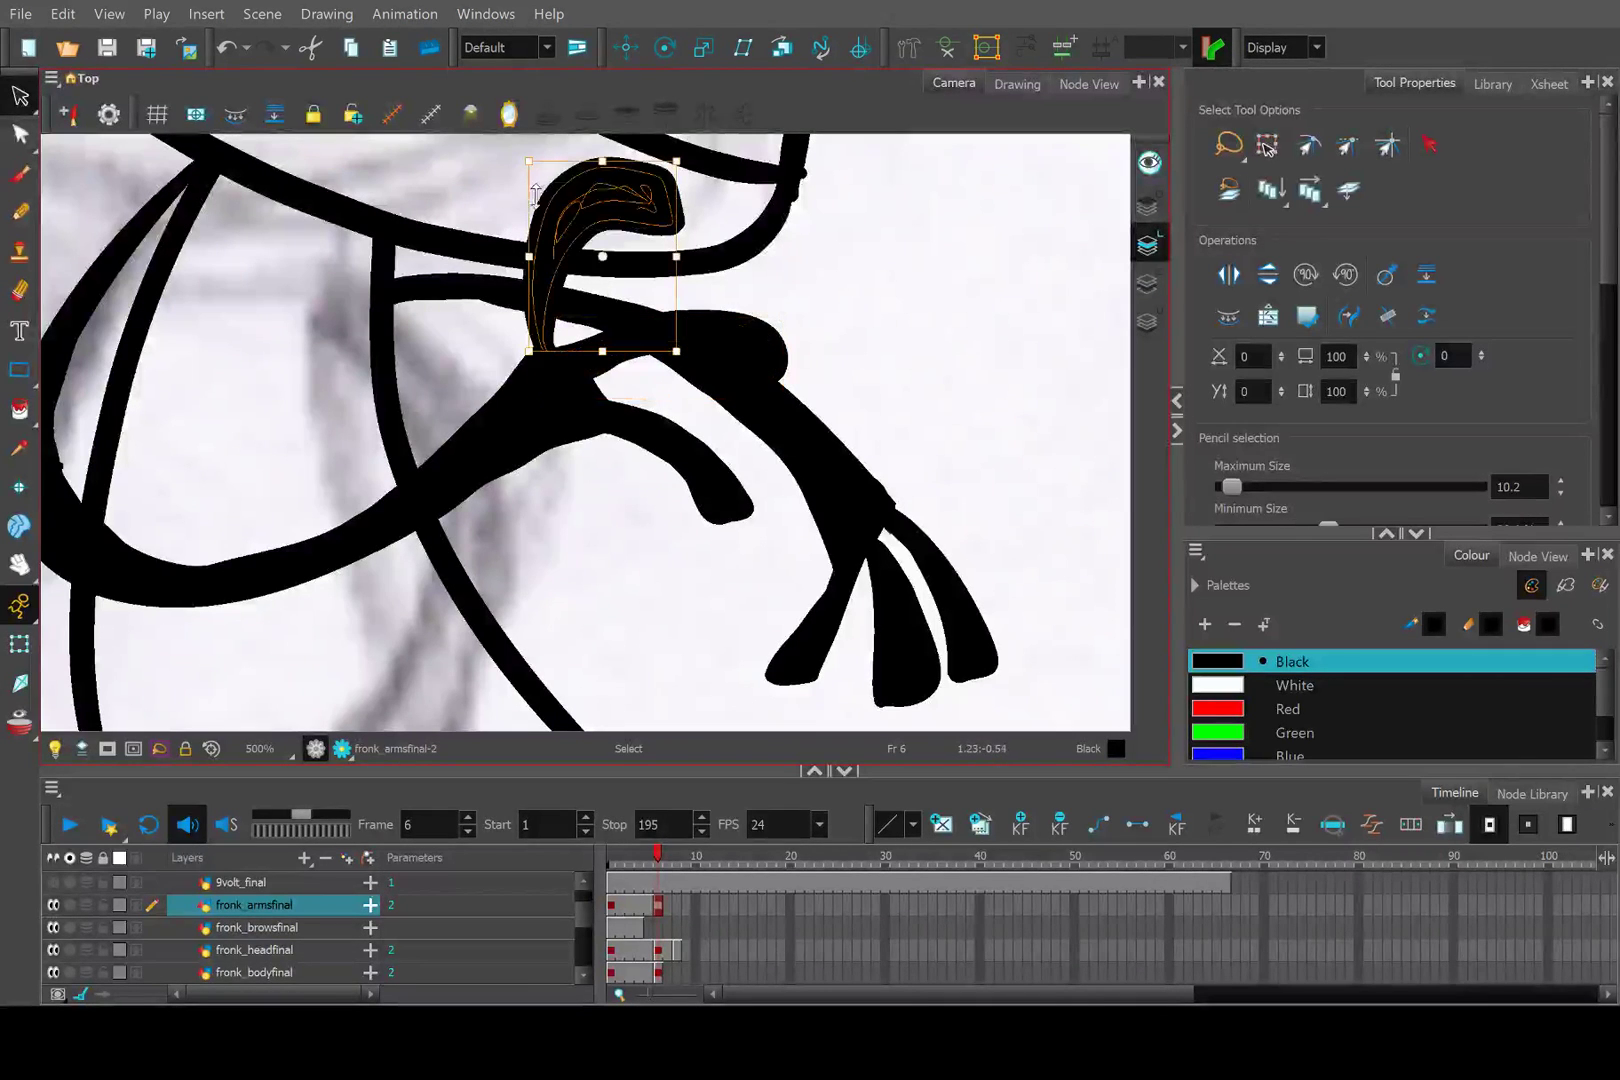
pyautogui.moveTo(684, 163)
pyautogui.mouseDown()
pyautogui.moveTo(645, 183)
pyautogui.moveTo(655, 195)
pyautogui.mouseUp()
pyautogui.click(810, 298)
pyautogui.scroll(-6, 840, 322)
pyautogui.scroll(2, 840, 322)
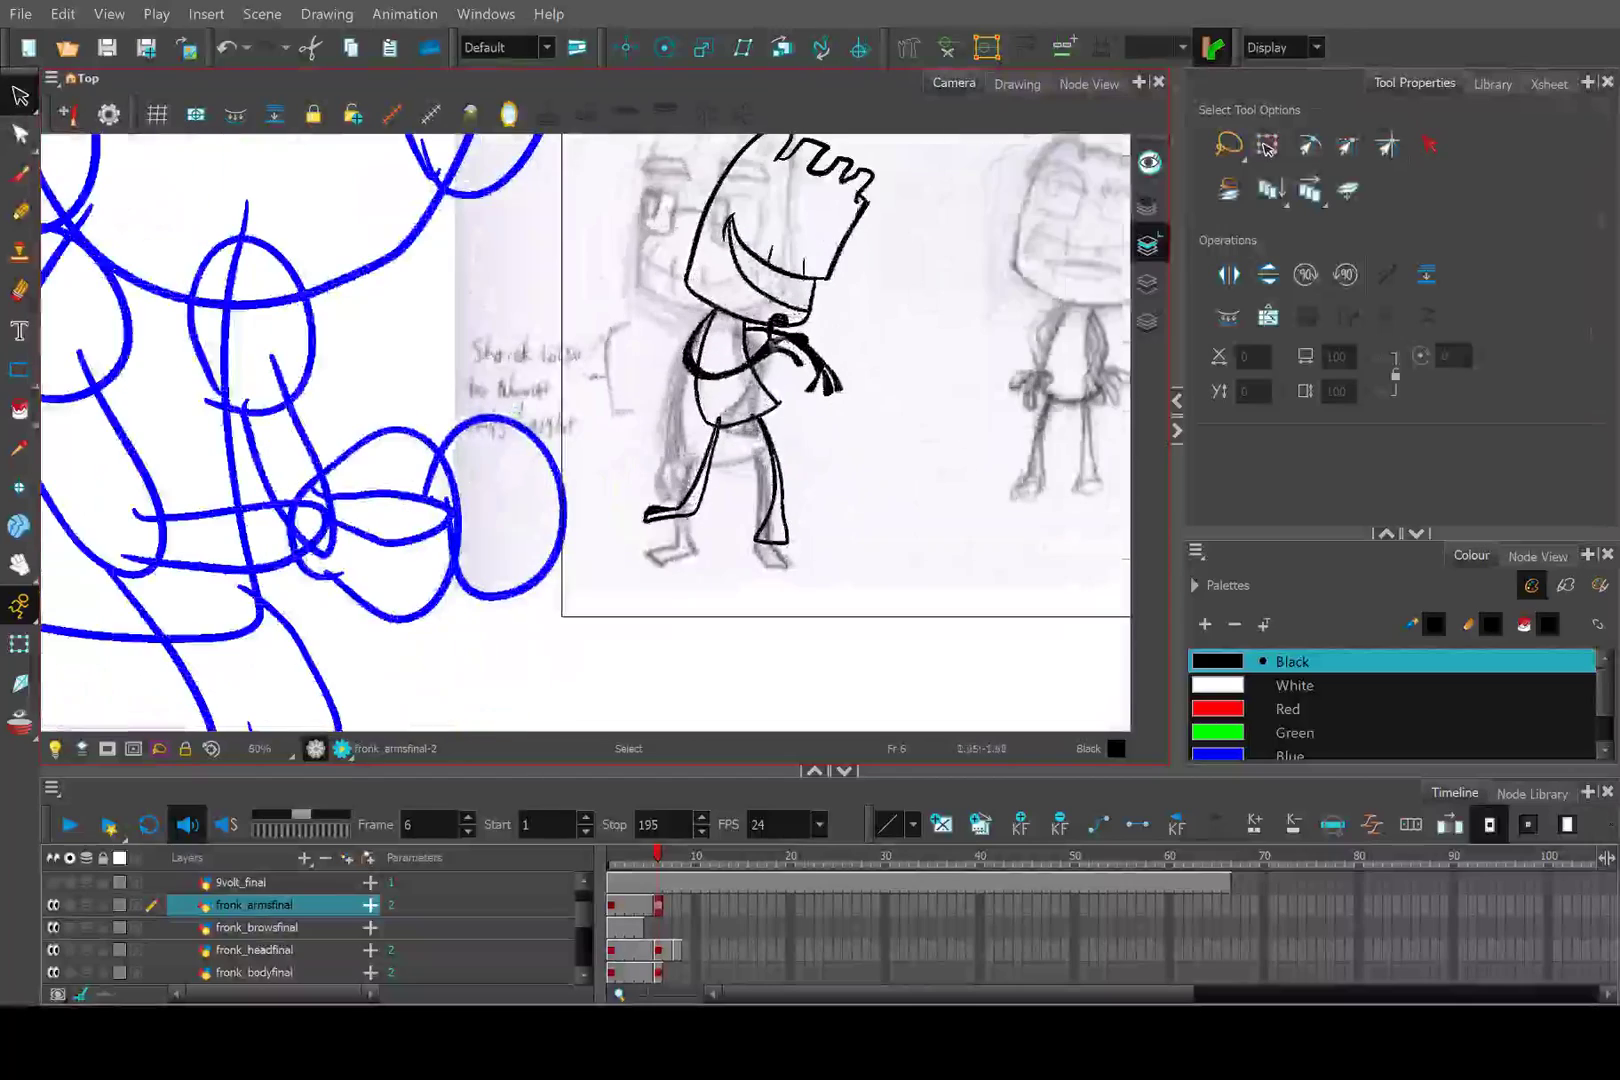
pyautogui.click(651, 856)
pyautogui.click(660, 858)
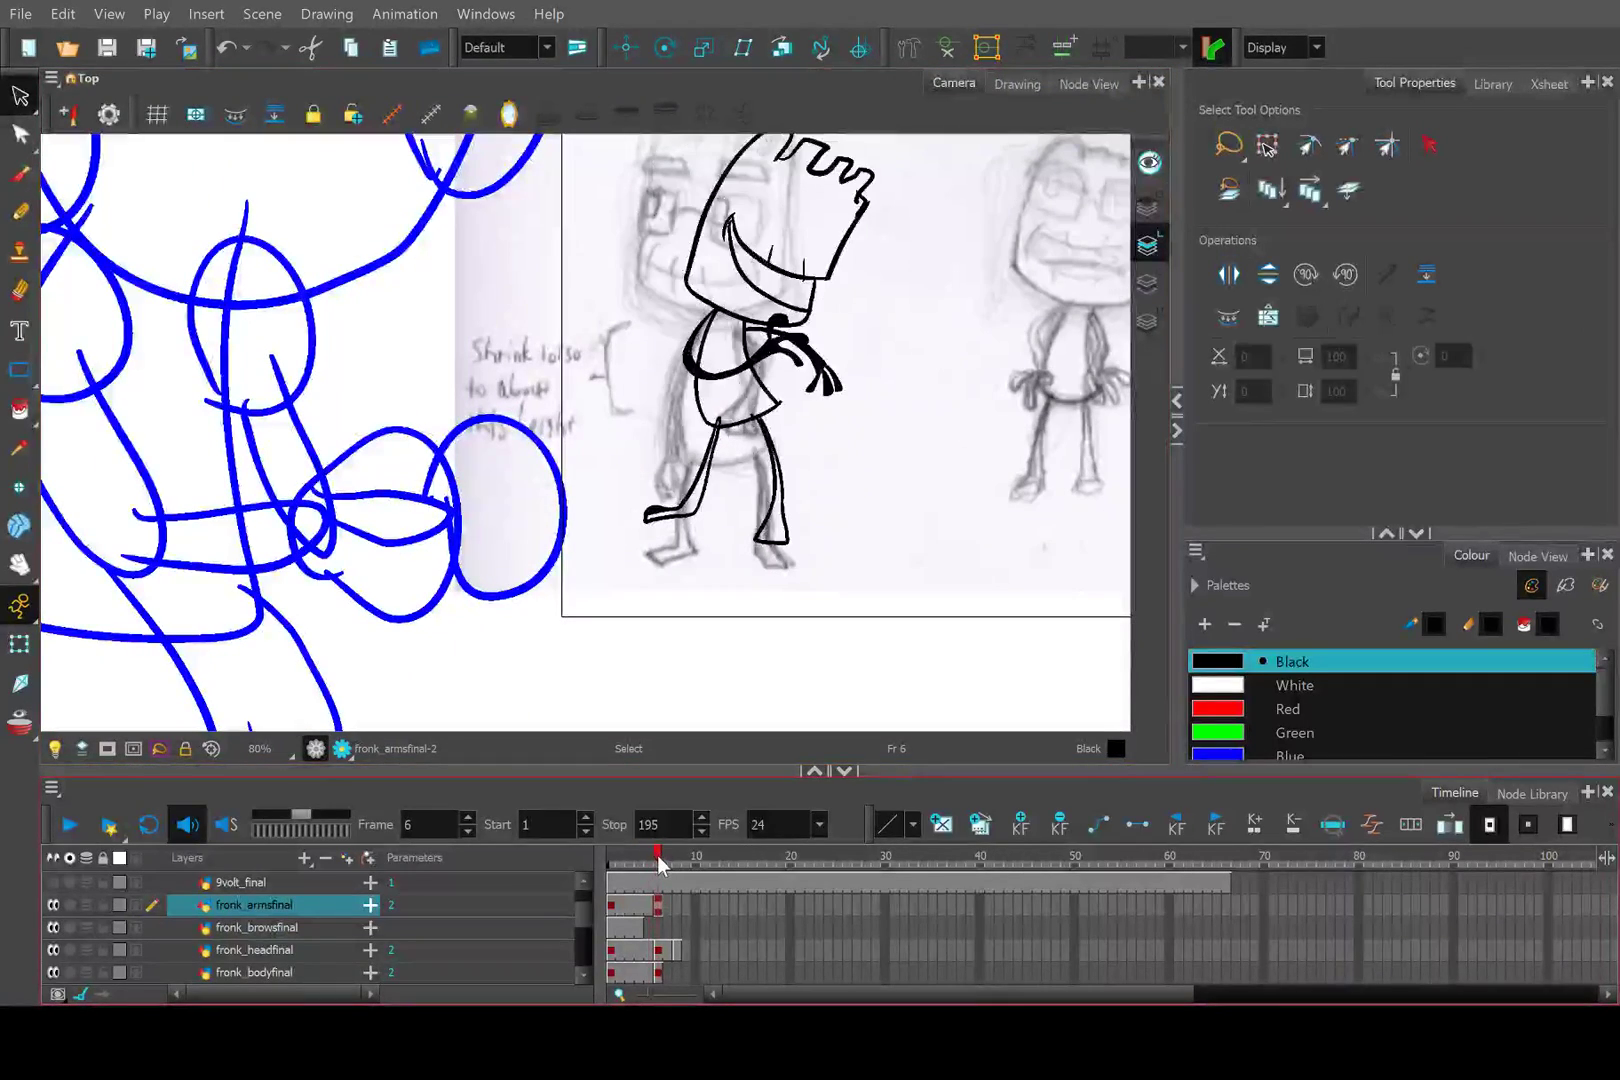
# Select all three fingers of the right hand and shrink them together toward the wrist.
pyautogui.scroll(6, 824, 360)
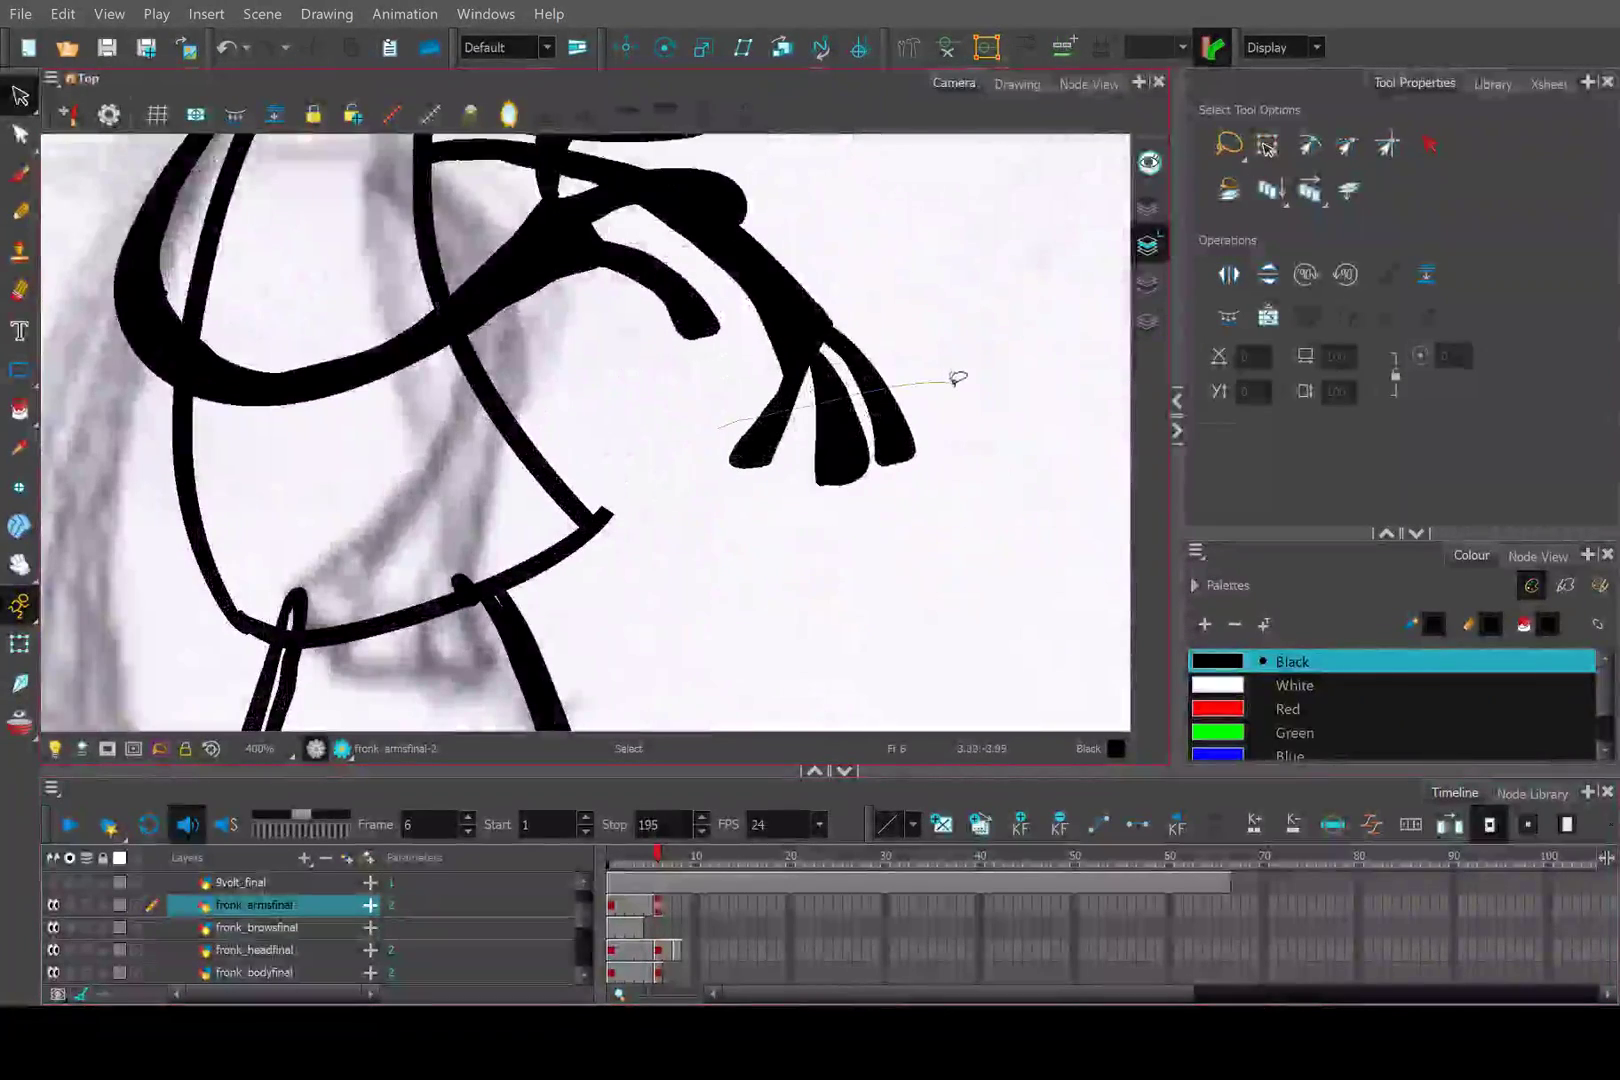
pyautogui.moveTo(958, 376)
pyautogui.mouseDown()
pyautogui.moveTo(741, 463)
pyautogui.moveTo(802, 420)
pyautogui.moveTo(793, 393)
pyautogui.mouseUp()
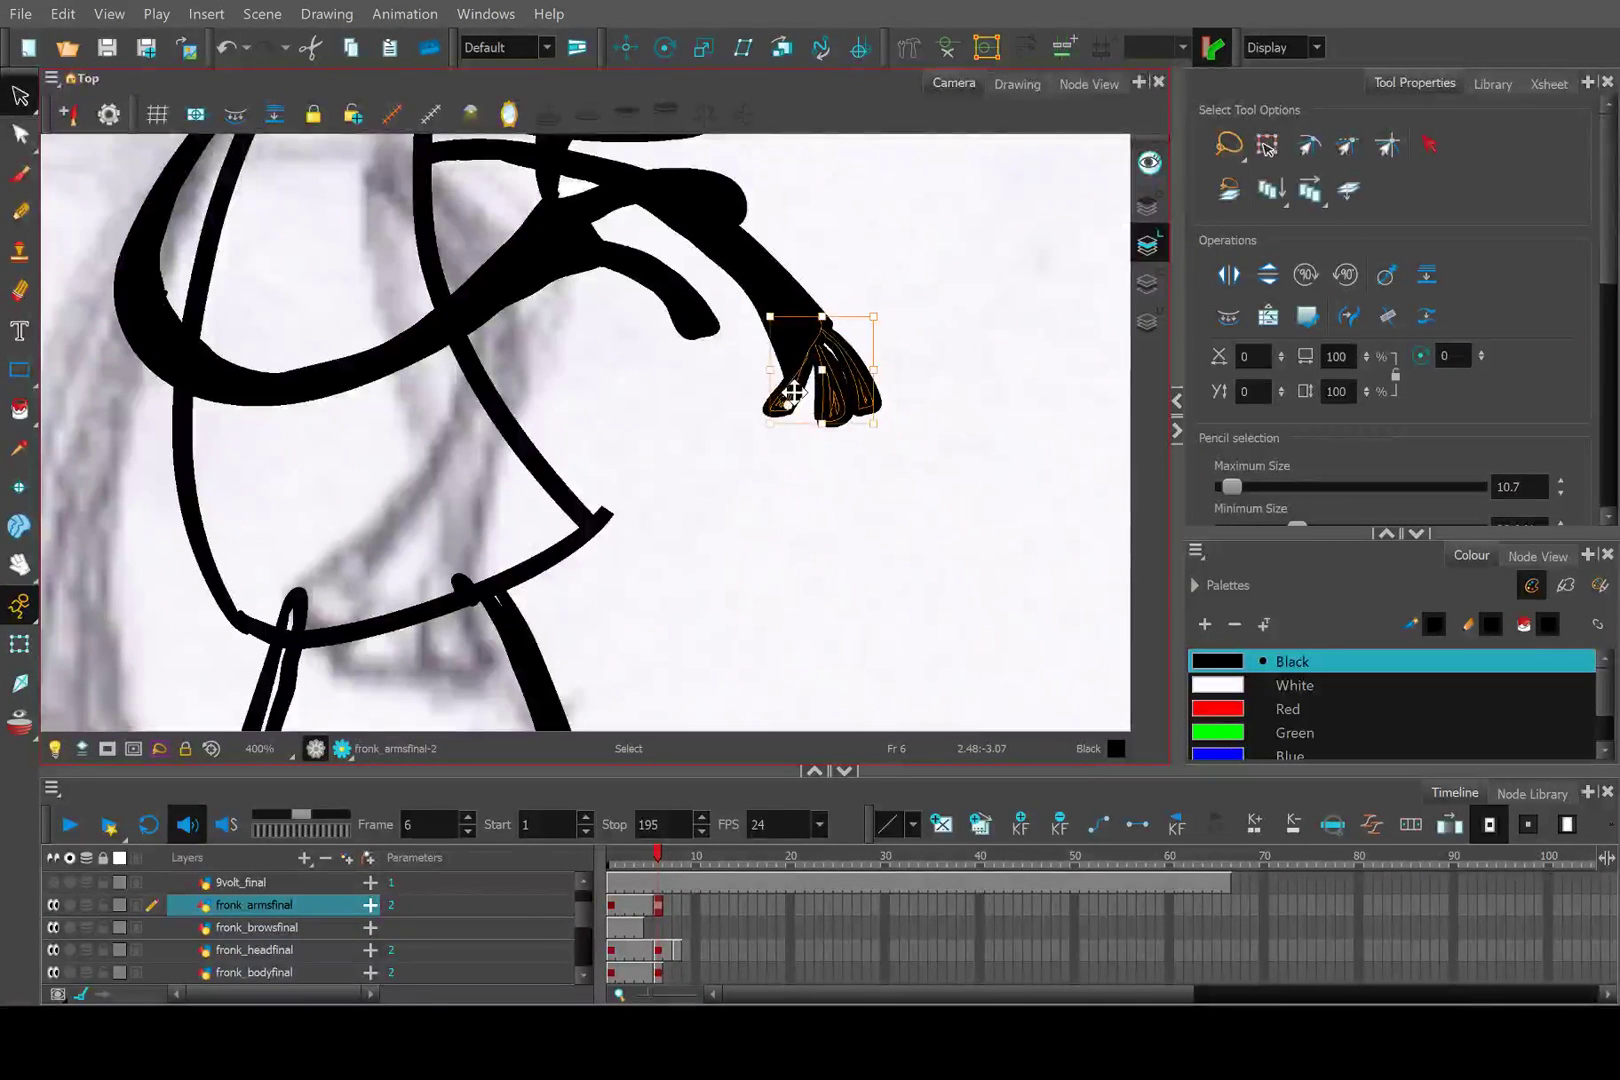
pyautogui.scroll(3, 571, 473)
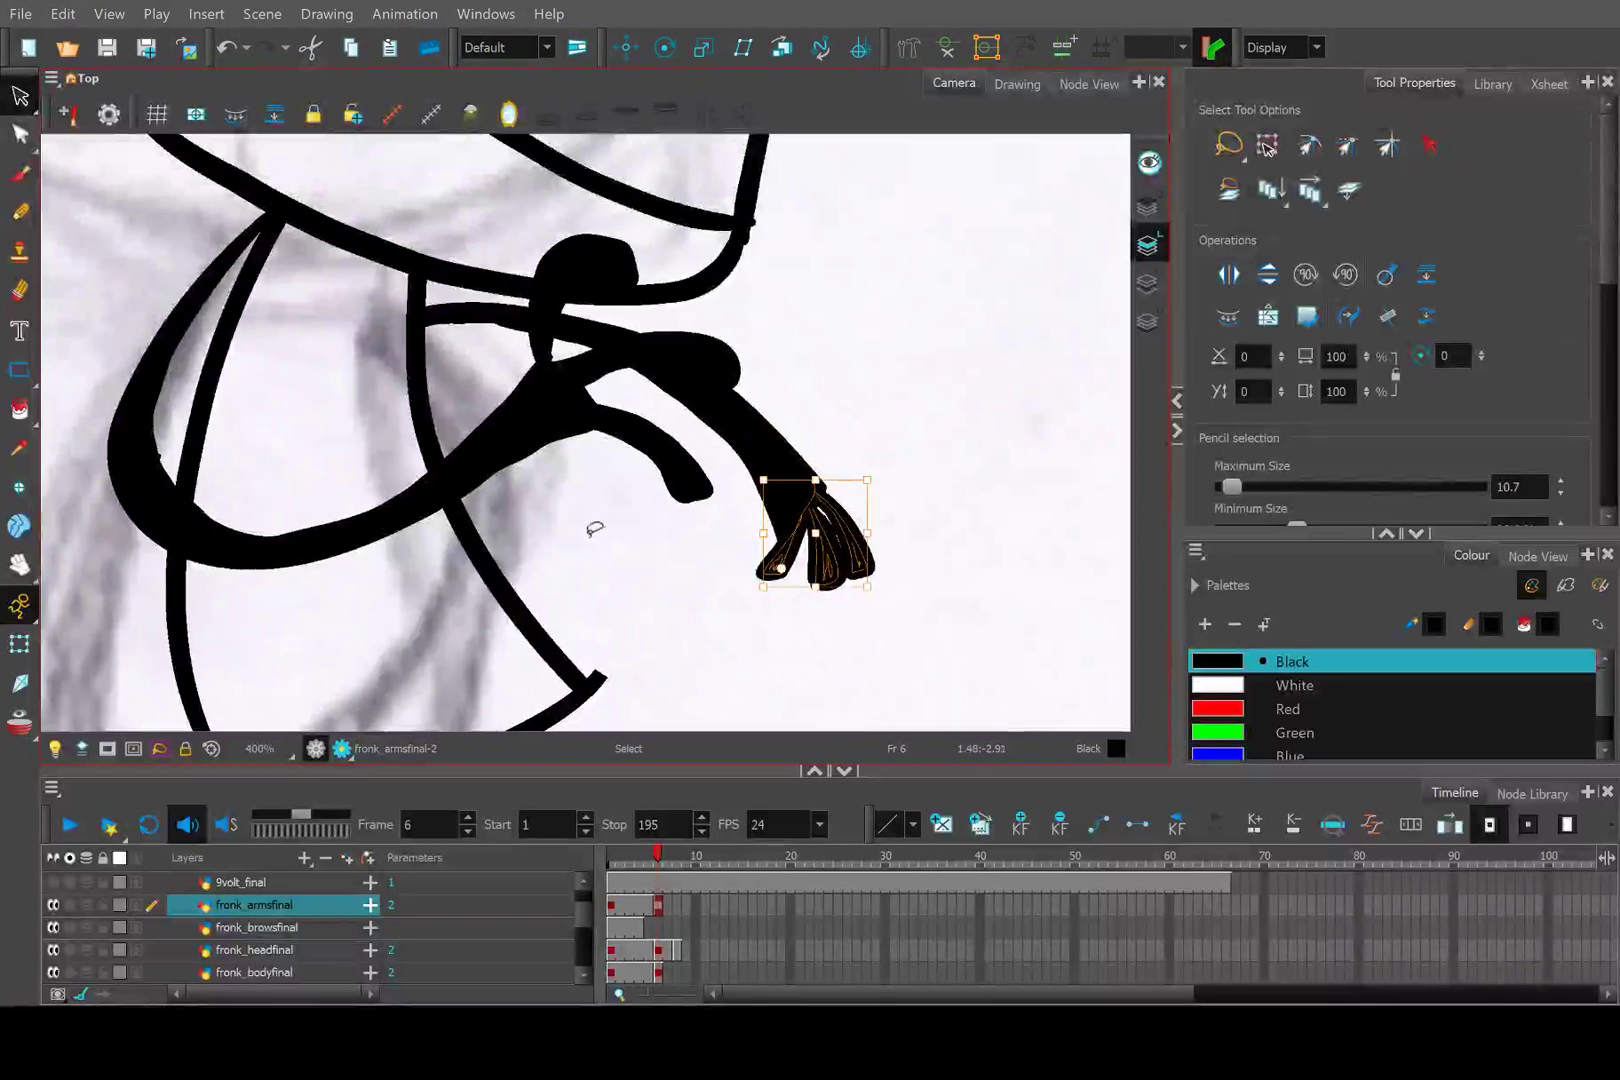
pyautogui.moveTo(611, 485)
pyautogui.mouseDown()
pyautogui.moveTo(636, 414)
pyautogui.moveTo(655, 488)
pyautogui.moveTo(640, 484)
pyautogui.mouseUp()
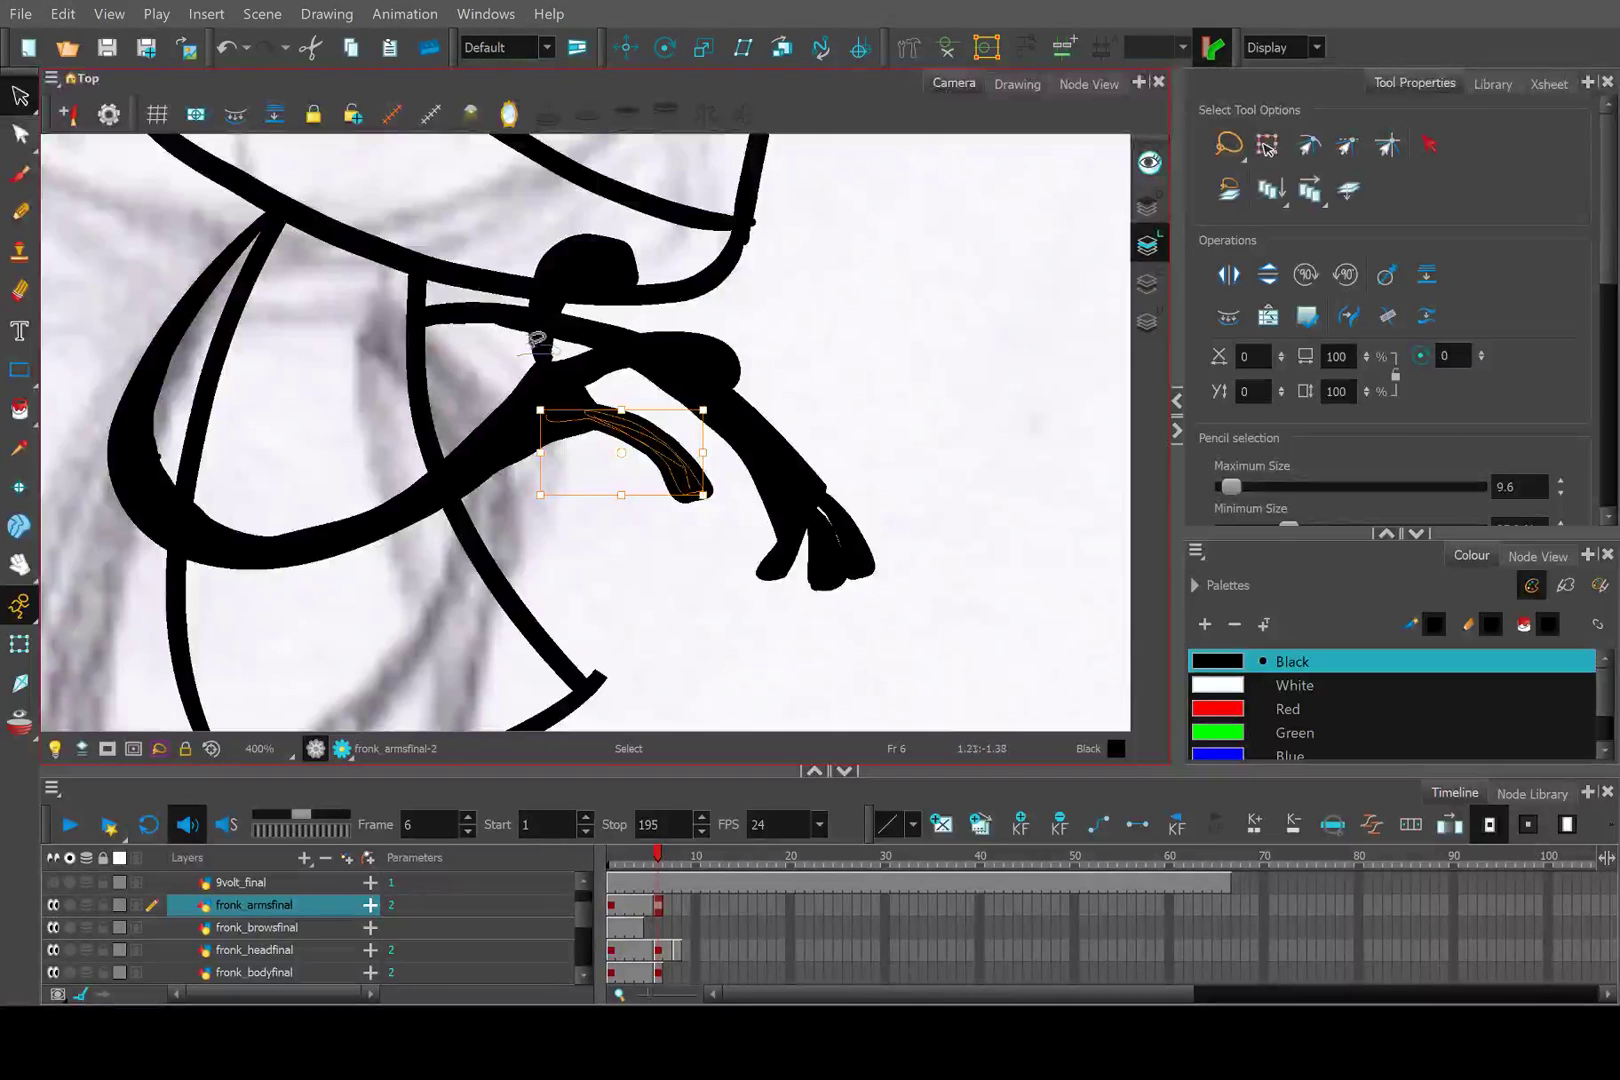
pyautogui.keyDown('shift'); pyautogui.click(538, 342); pyautogui.keyUp('shift')
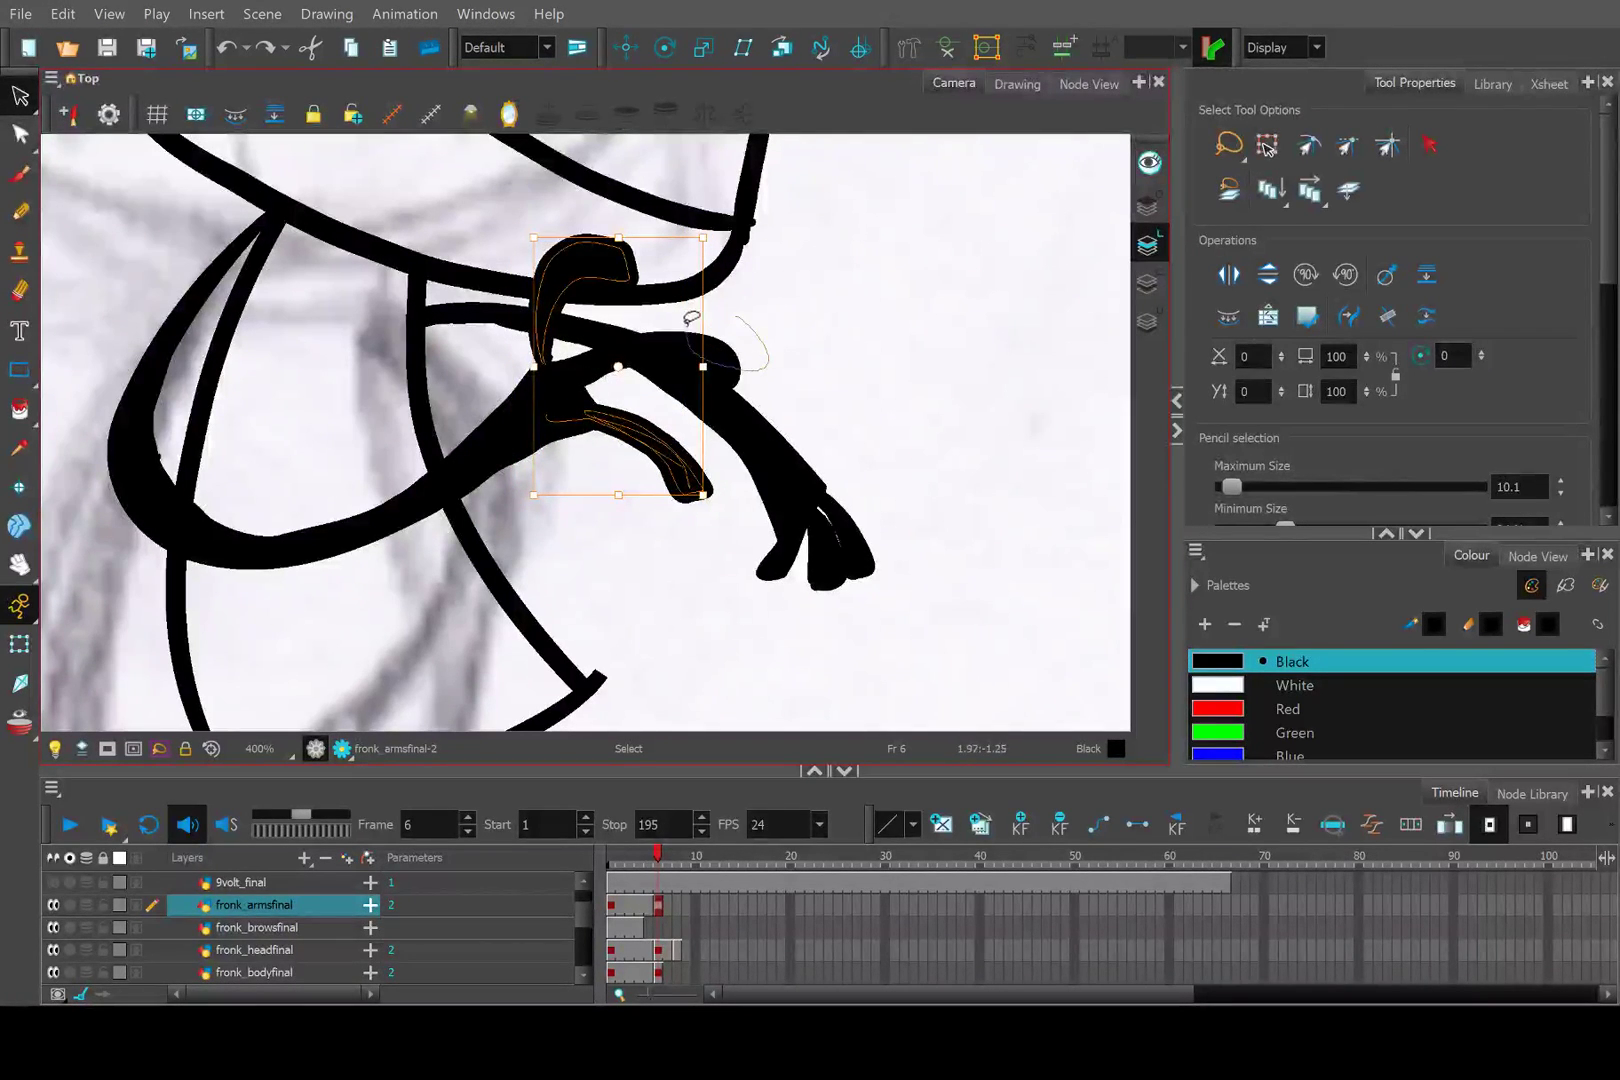
pyautogui.moveTo(690, 318); pyautogui.dragTo(709, 318)
pyautogui.scroll(3, 615, 380)
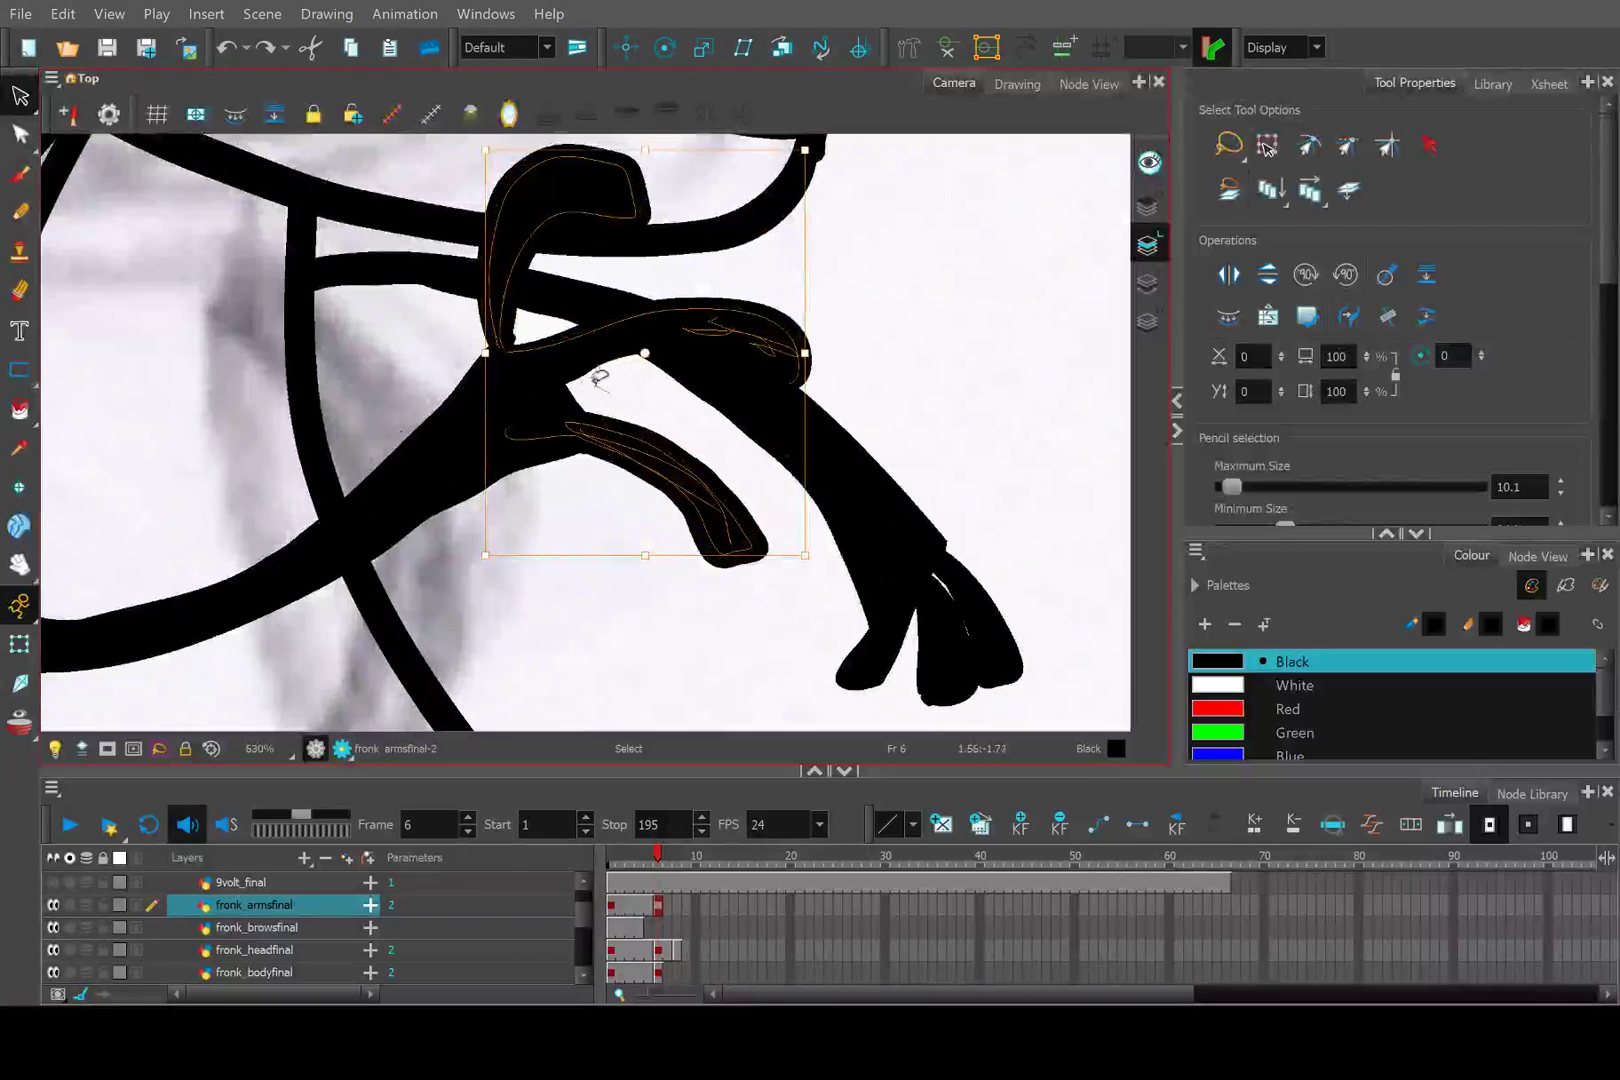
pyautogui.moveTo(555, 328)
pyautogui.mouseDown()
pyautogui.moveTo(620, 374)
pyautogui.moveTo(562, 325)
pyautogui.moveTo(611, 404)
pyautogui.moveTo(615, 470)
pyautogui.moveTo(655, 554)
pyautogui.moveTo(673, 463)
pyautogui.mouseUp()
pyautogui.hotkey('ctrl', 'z')
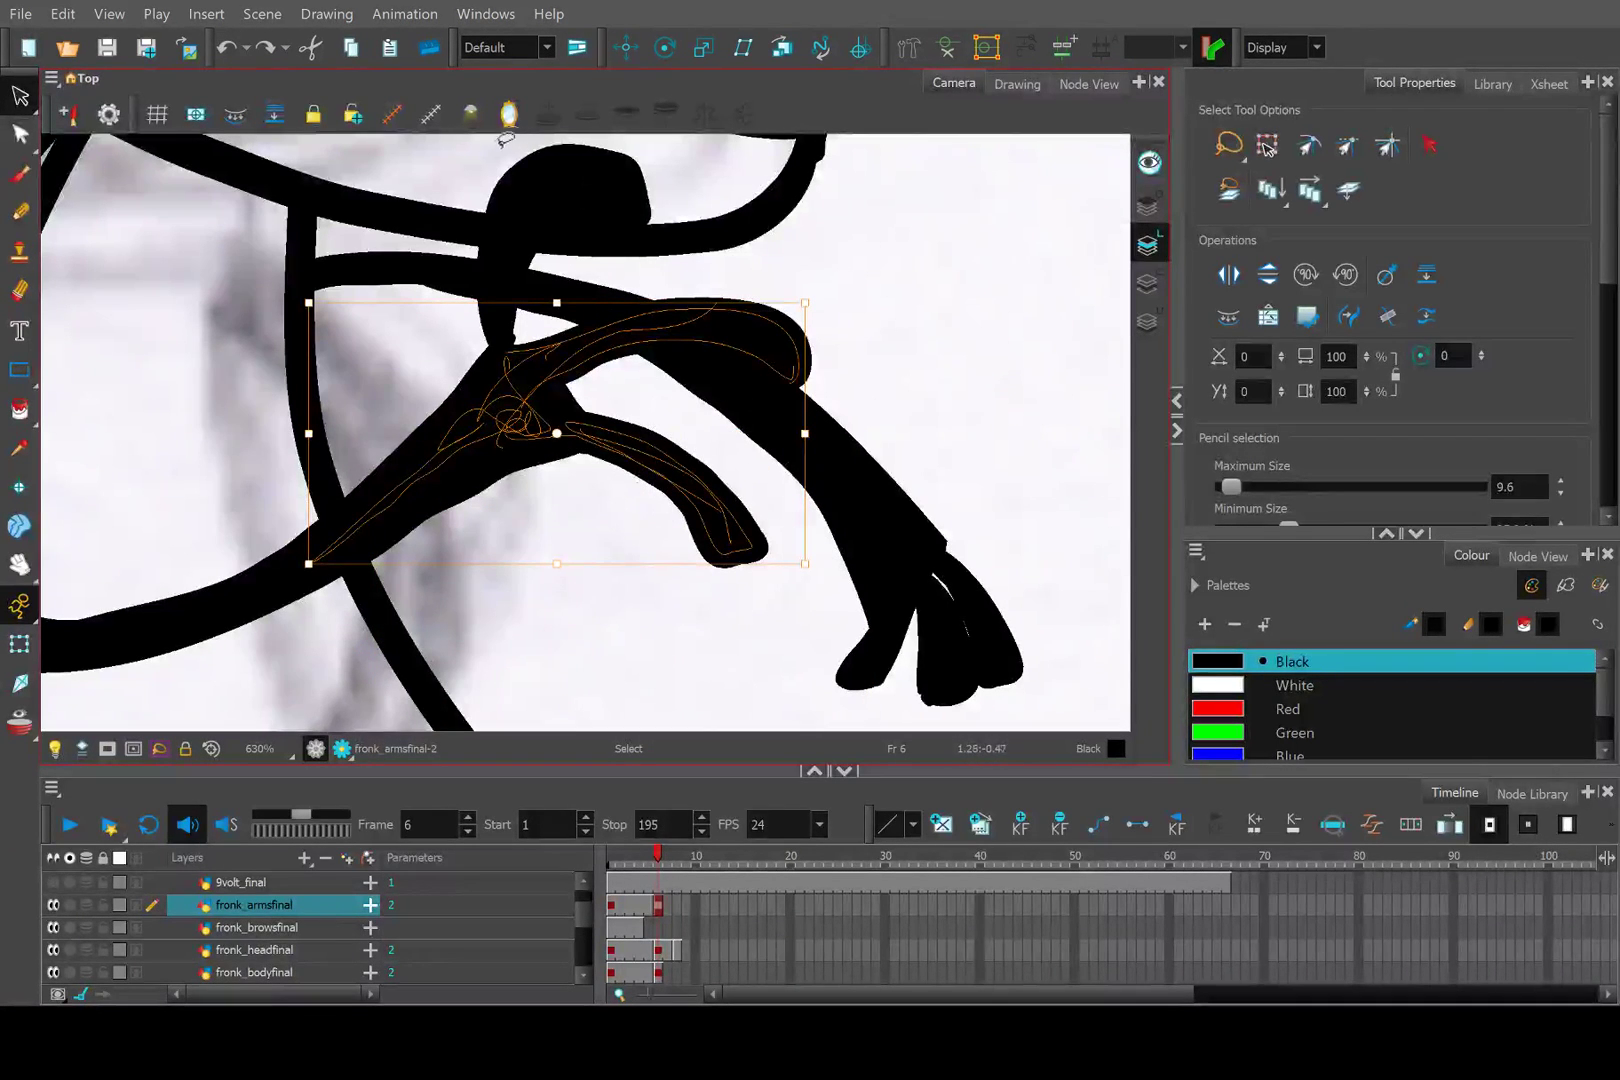
# Add the hooked upper finger to the selected left-hand strokes and scale the selection down toward the forearm.
pyautogui.moveTo(686, 162); pyautogui.dragTo(500, 230)
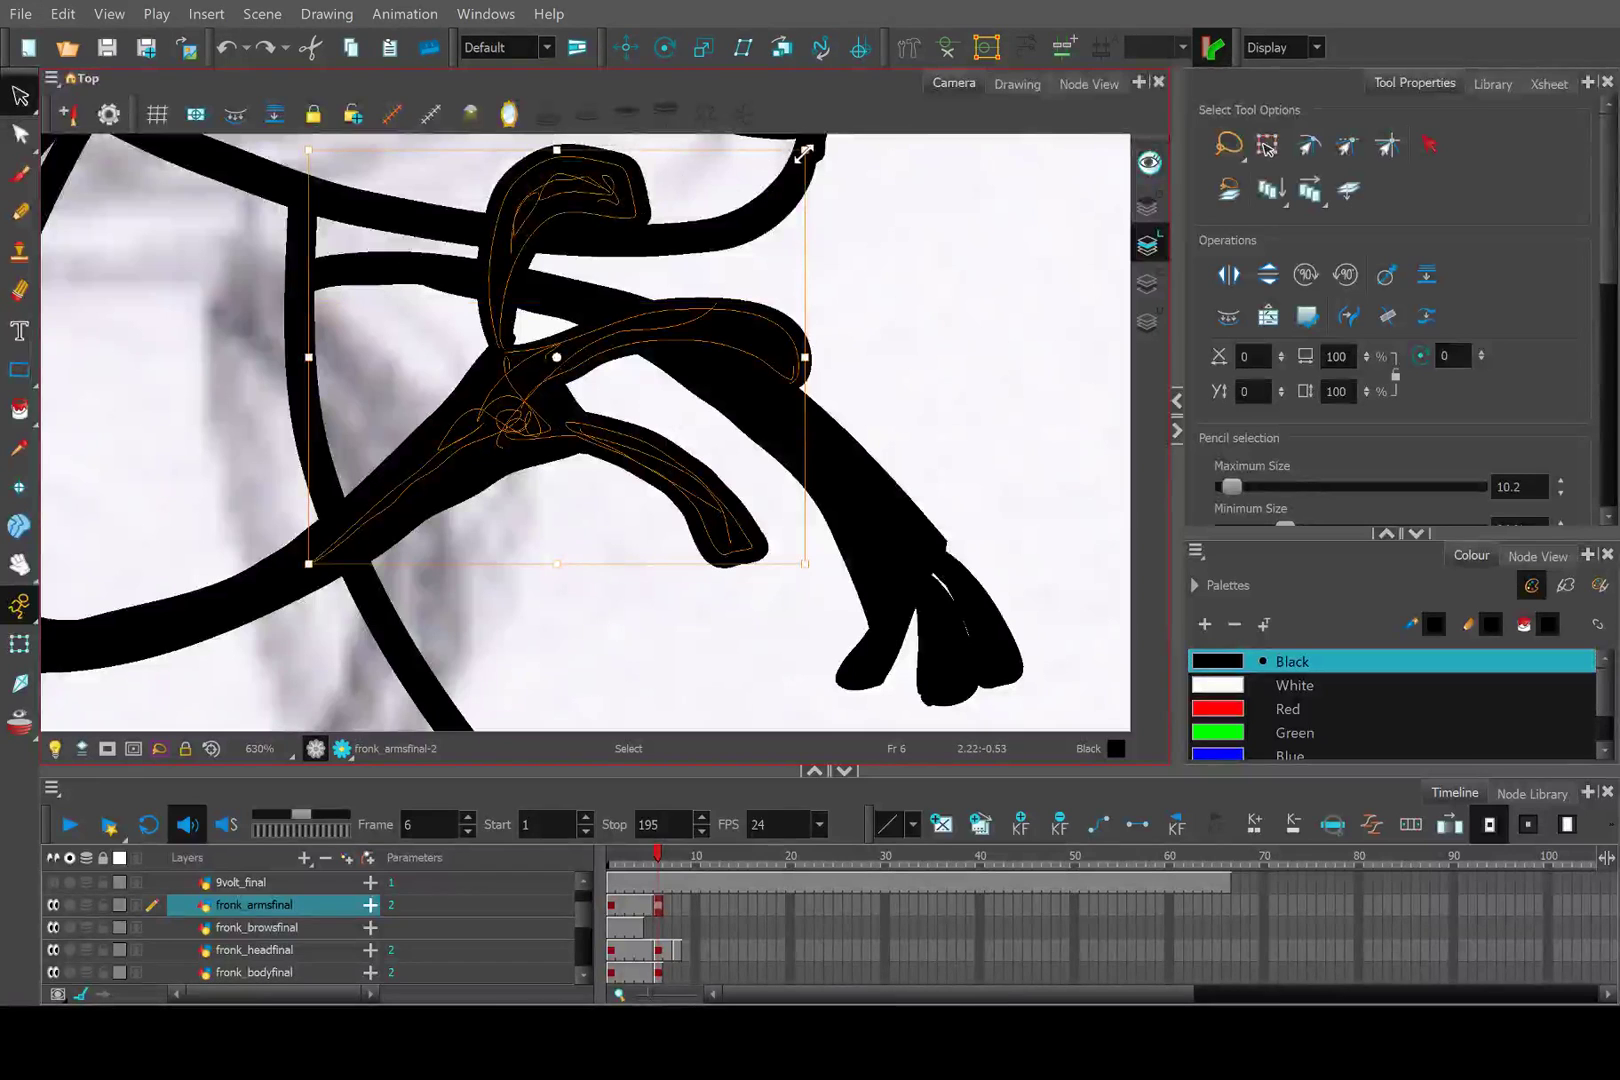
pyautogui.moveTo(805, 152)
pyautogui.mouseDown()
pyautogui.moveTo(685, 236)
pyautogui.moveTo(704, 234)
pyautogui.mouseUp()
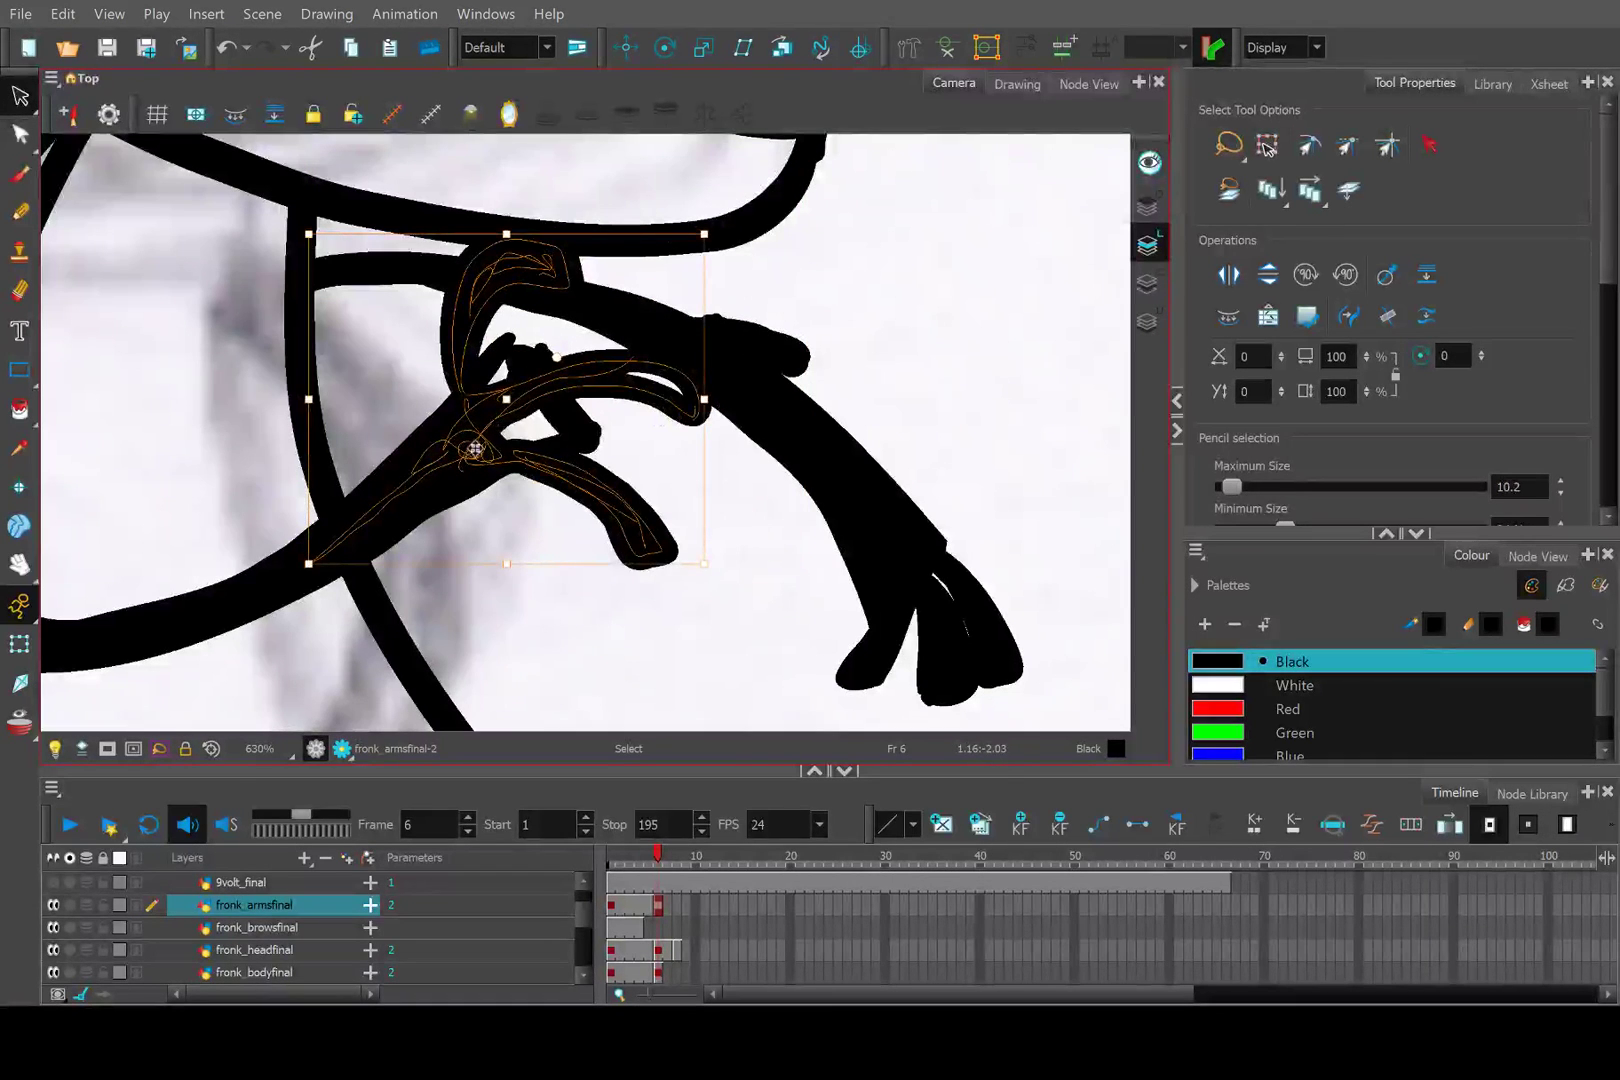
pyautogui.hotkey('ctrl', 'z')
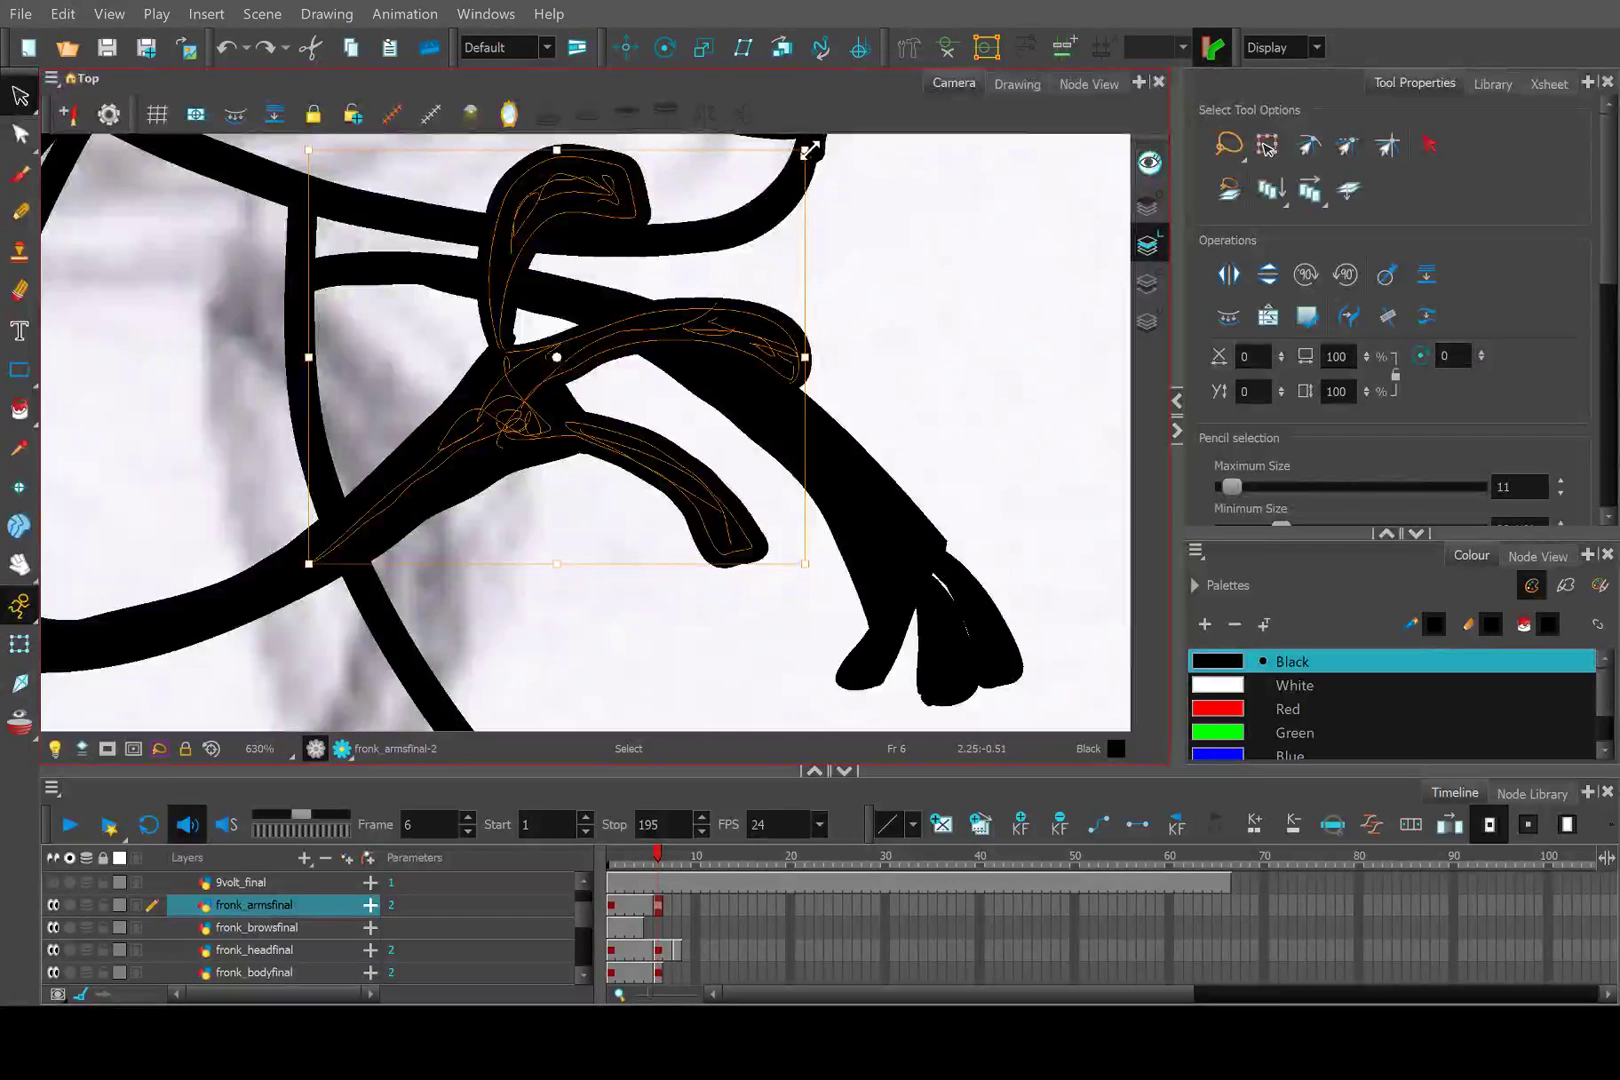
pyautogui.moveTo(810, 150); pyautogui.dragTo(664, 260)
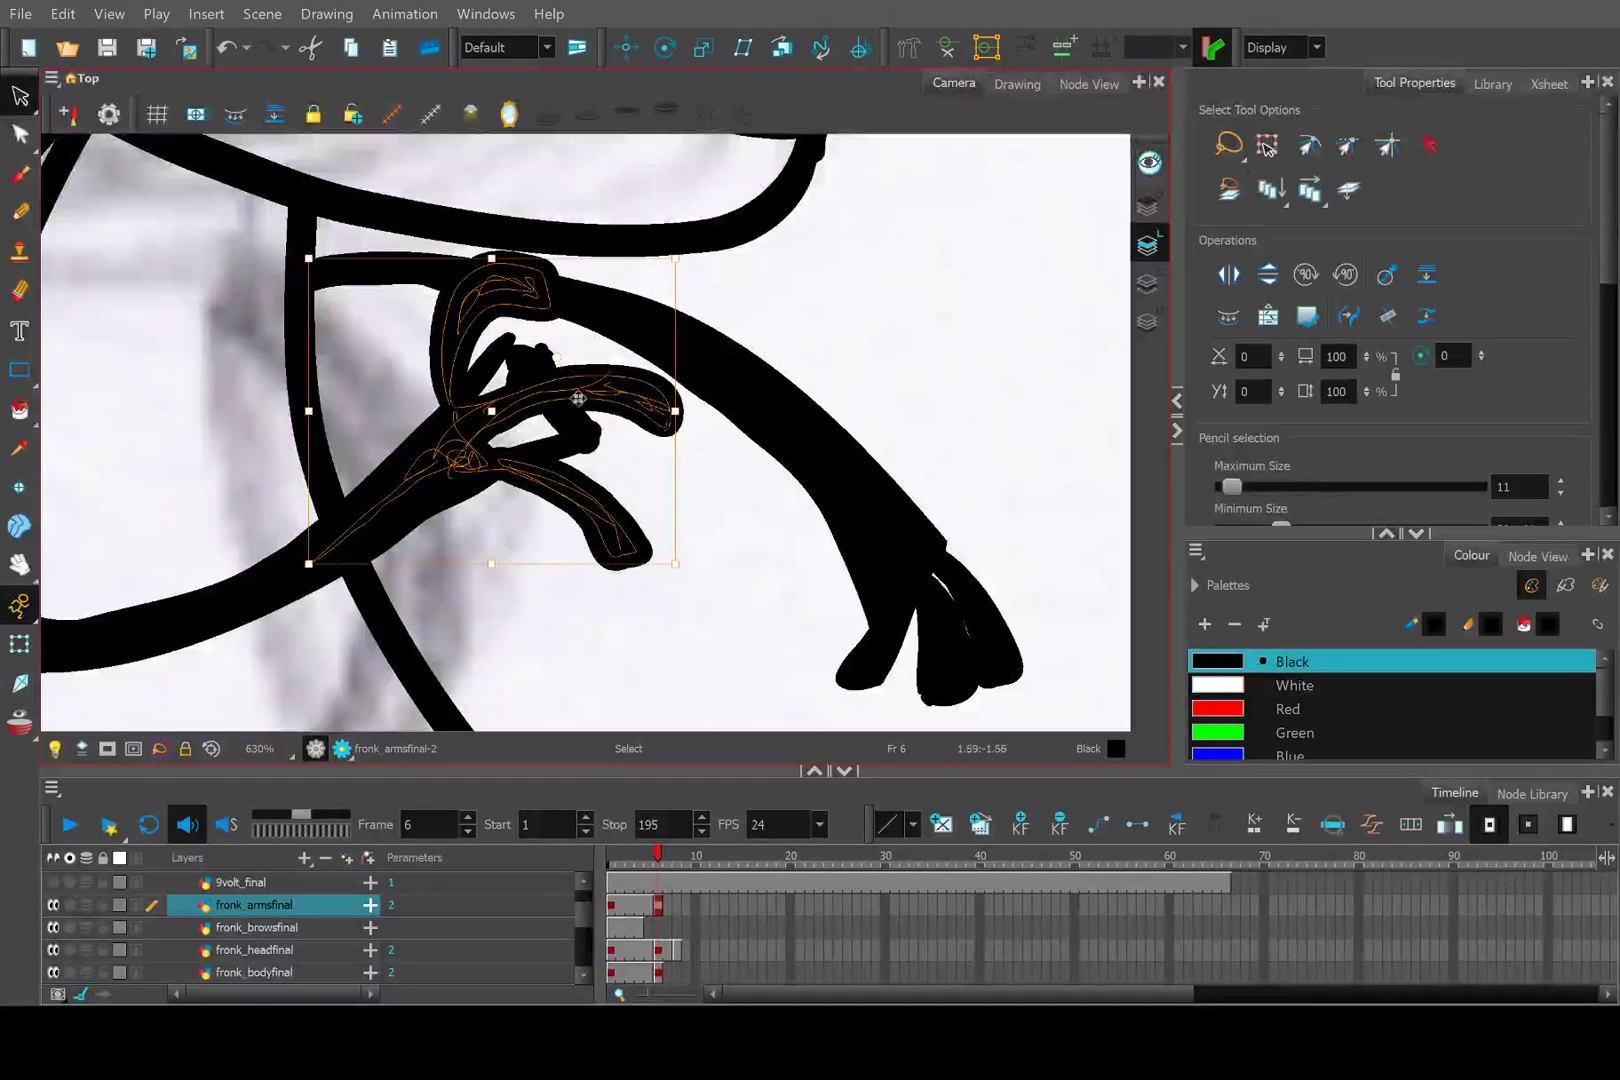
pyautogui.click(545, 523)
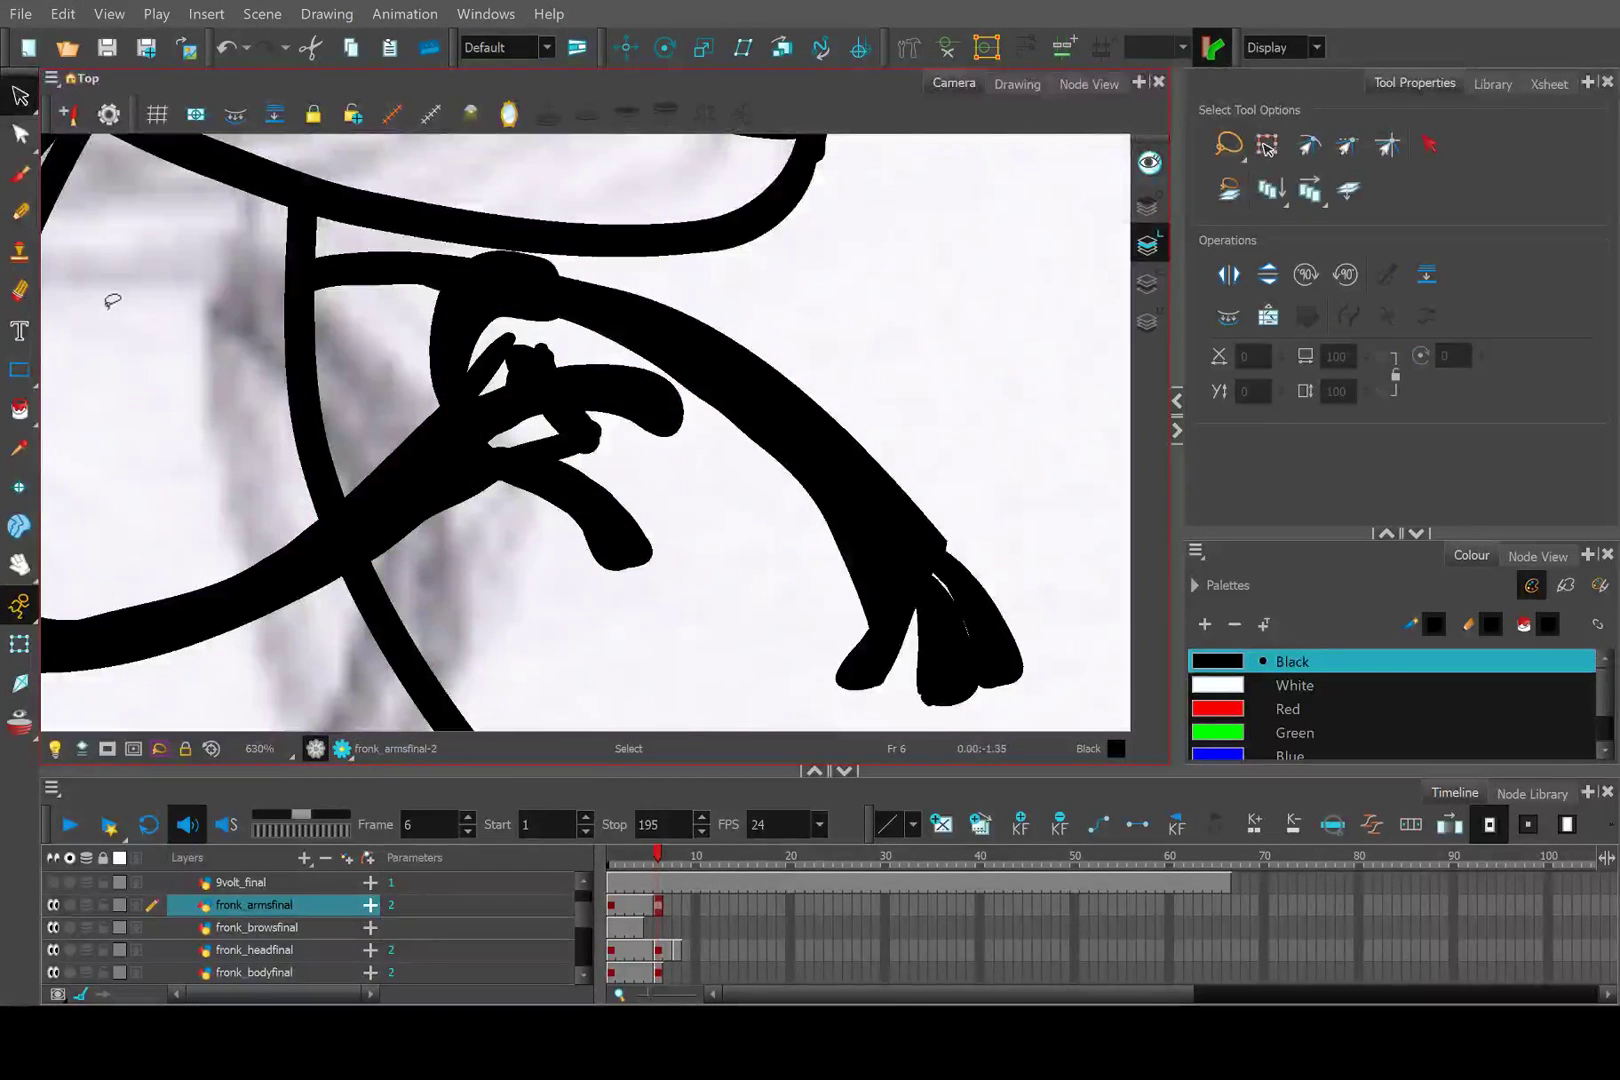
# Erase the leftover palm strokes sticking out between the left hand's three fingers.
pyautogui.click(19, 290)
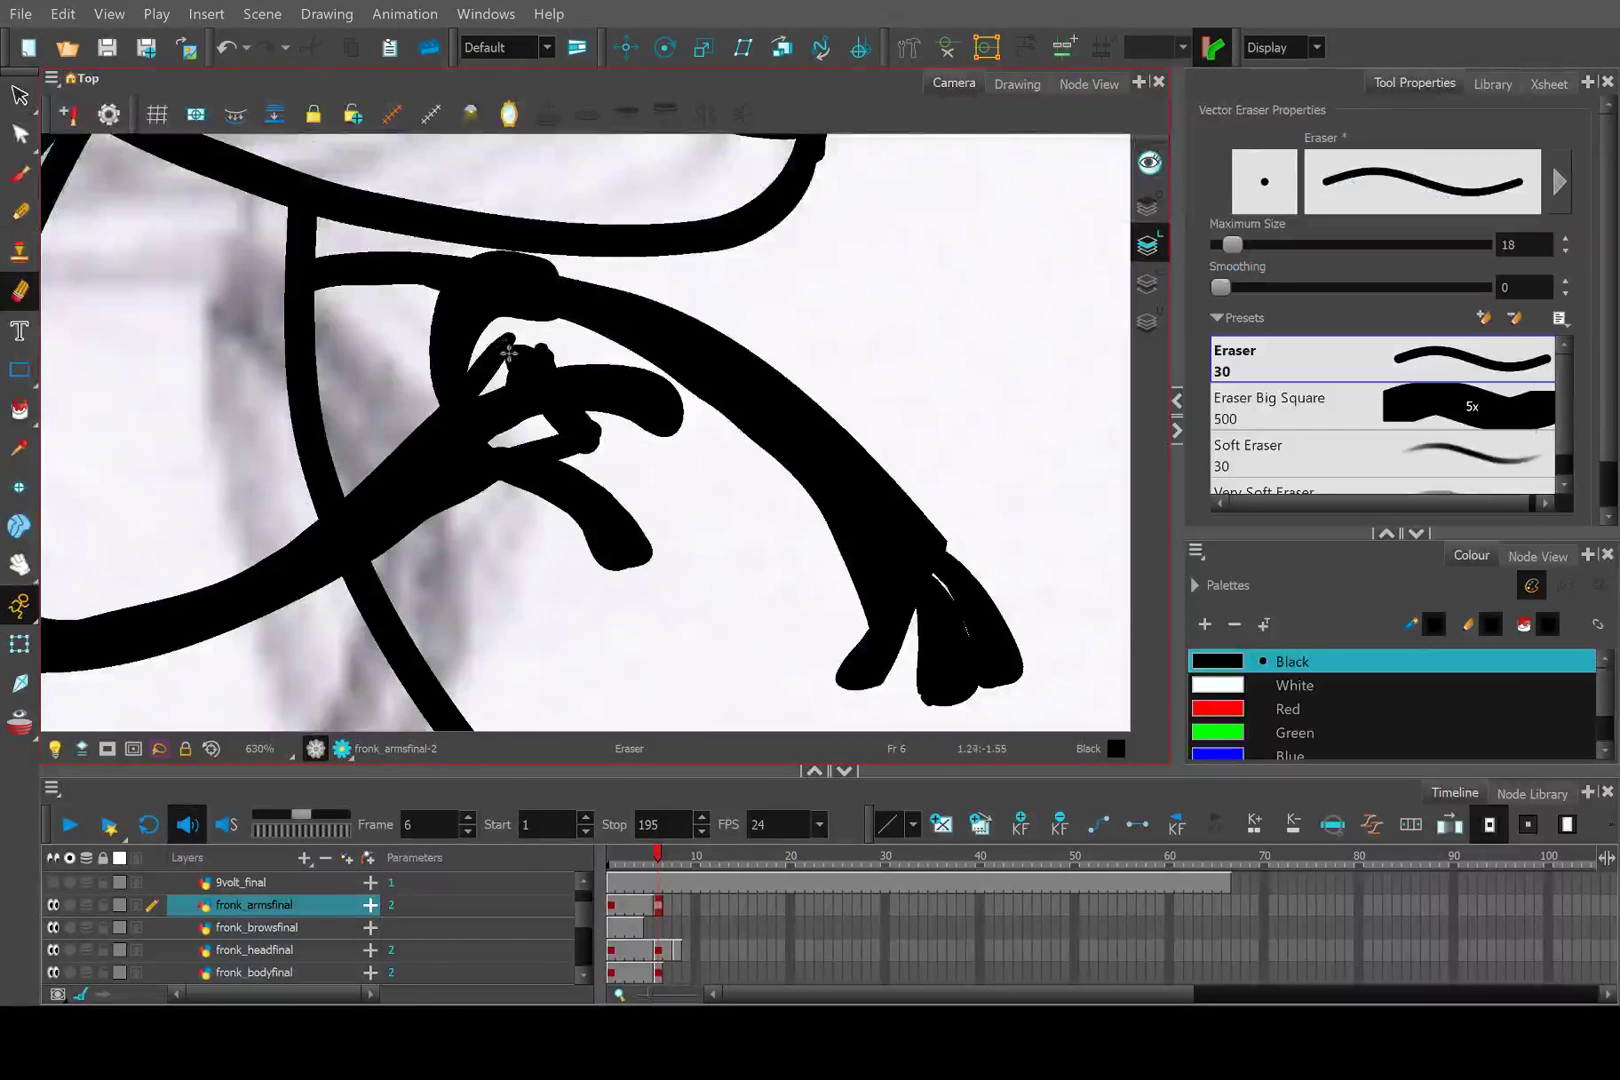
pyautogui.scroll(2, 509, 353)
pyautogui.moveTo(685, 515); pyautogui.dragTo(555, 496)
pyautogui.moveTo(522, 311)
pyautogui.mouseDown()
pyautogui.moveTo(470, 345)
pyautogui.moveTo(477, 365)
pyautogui.moveTo(571, 333)
pyautogui.moveTo(560, 345)
pyautogui.mouseUp()
pyautogui.scroll(-1, 456, 372)
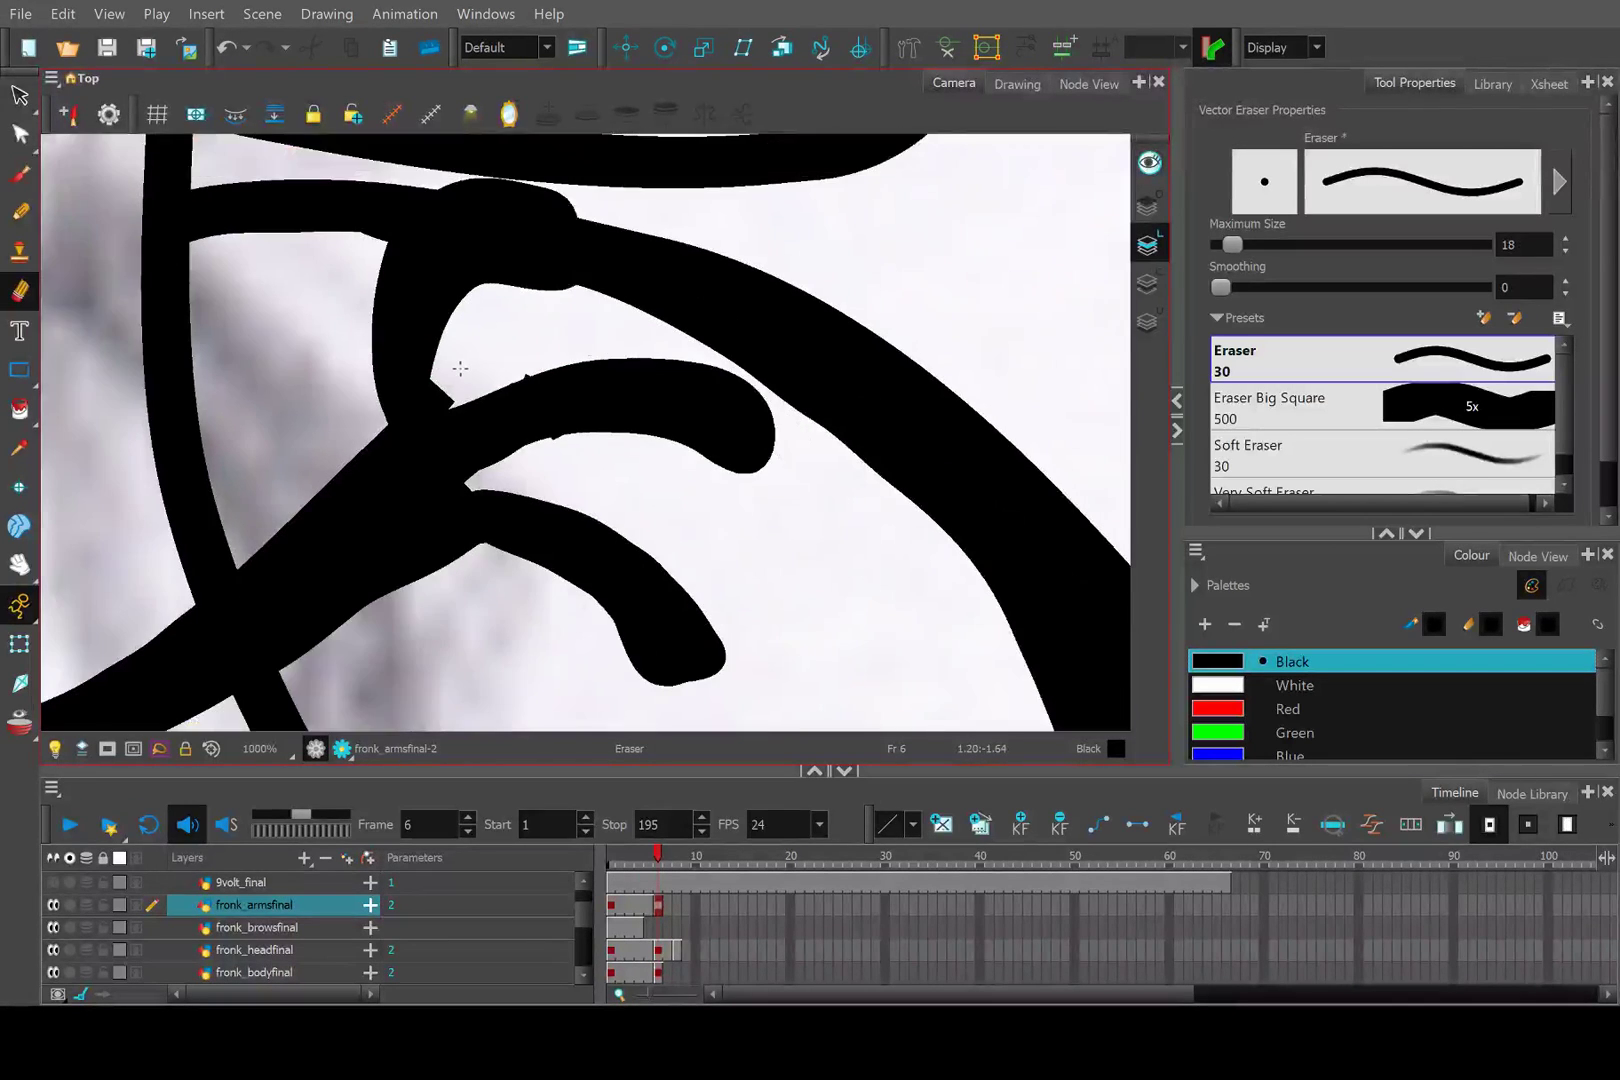
# Set the eraser's maximum size to 8 and erase the small jagged bumps on the left hand's middle finger and at the hooked finger's base.
pyautogui.scroll(3, 421, 368)
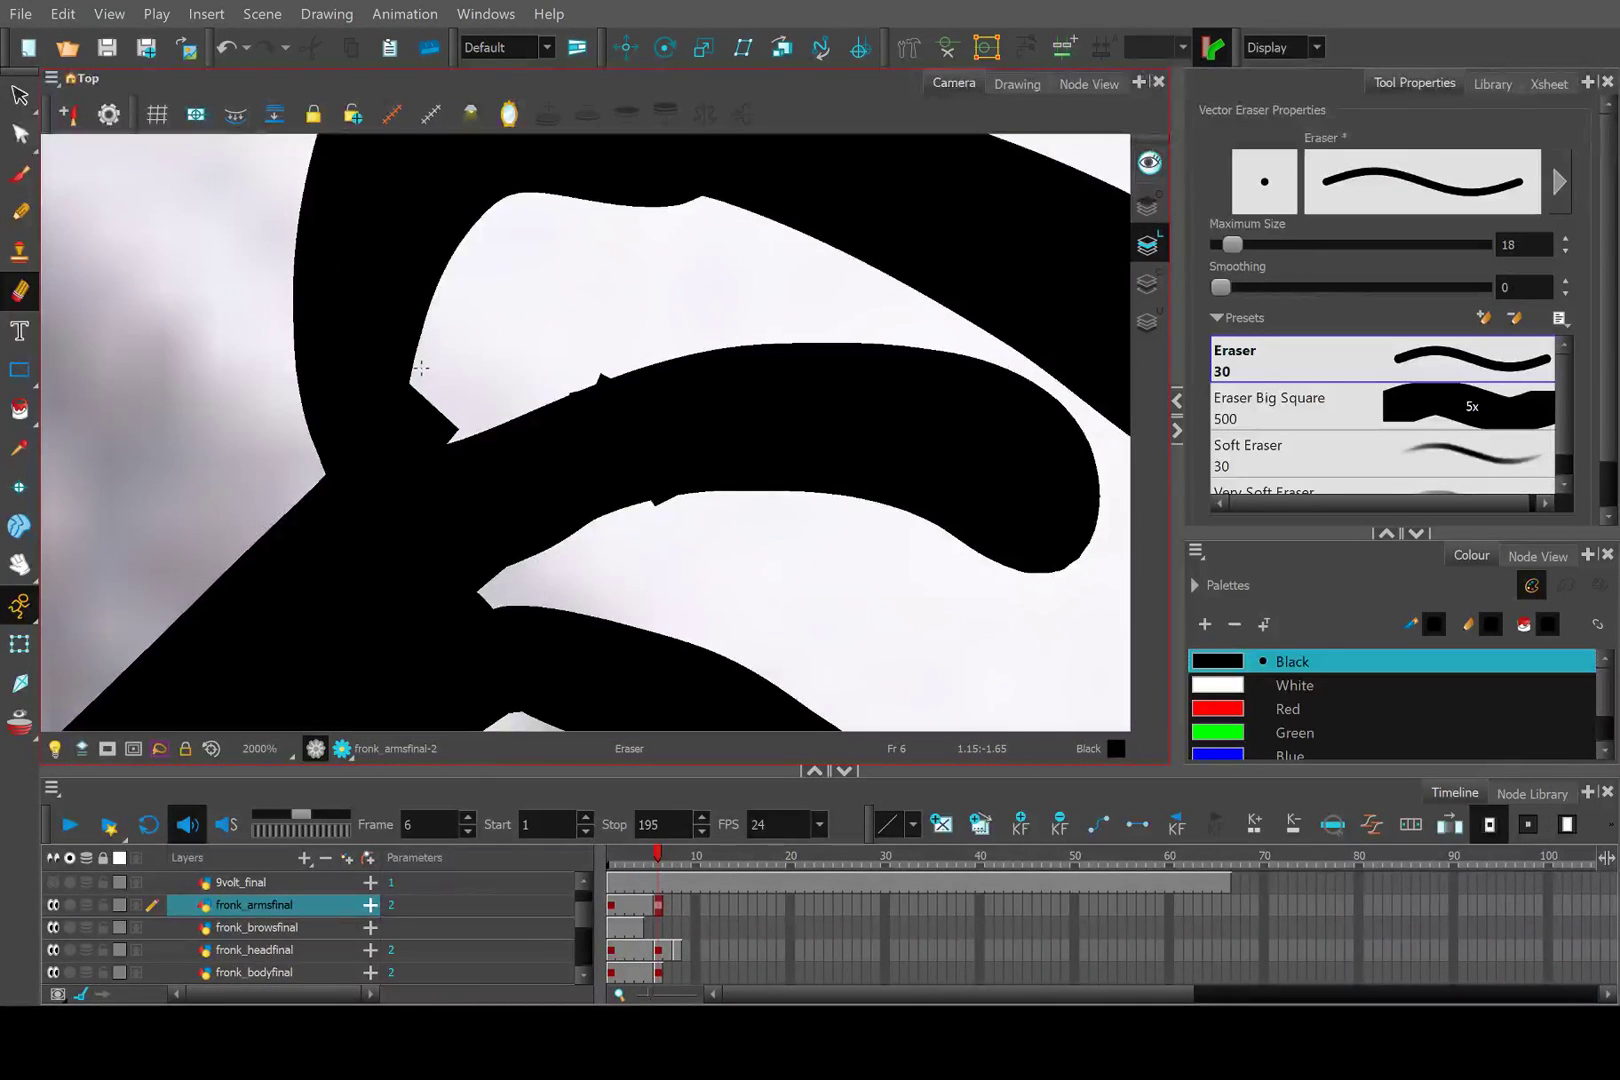
pyautogui.click(797, 578)
pyautogui.click(1566, 251)
pyautogui.click(1566, 251)
pyautogui.click(1566, 251)
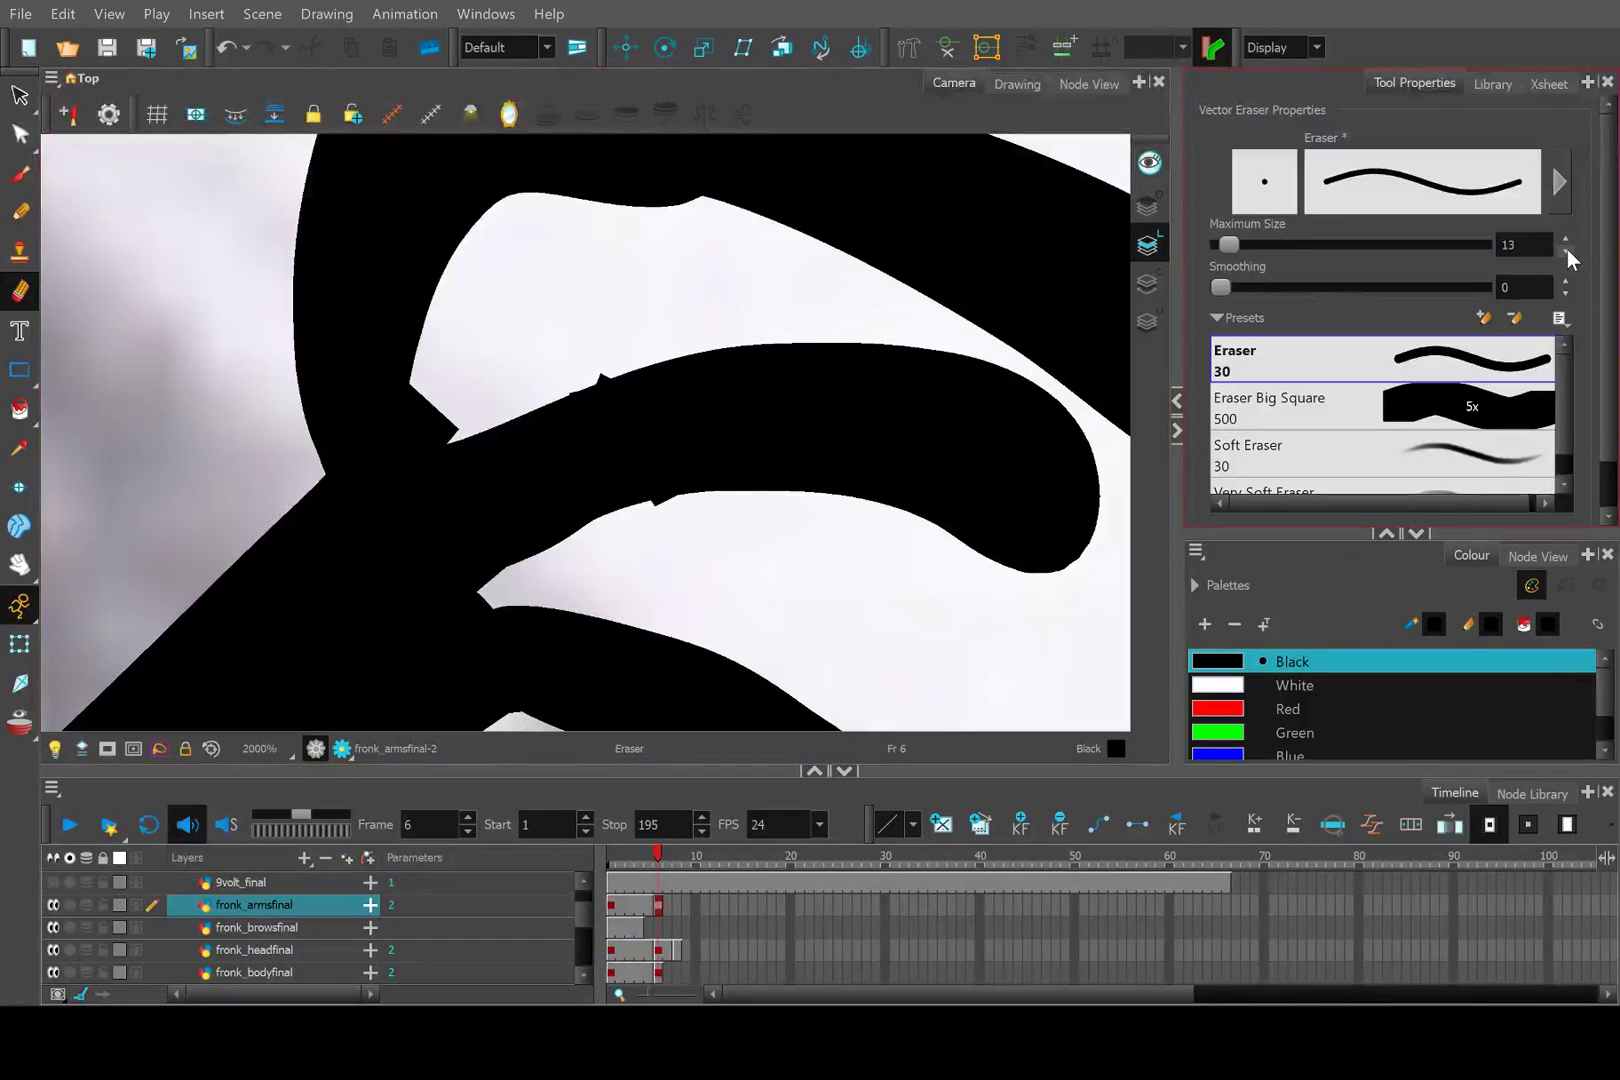
pyautogui.click(1566, 251)
pyautogui.click(1566, 251)
pyautogui.click(1566, 251)
pyautogui.click(1566, 251)
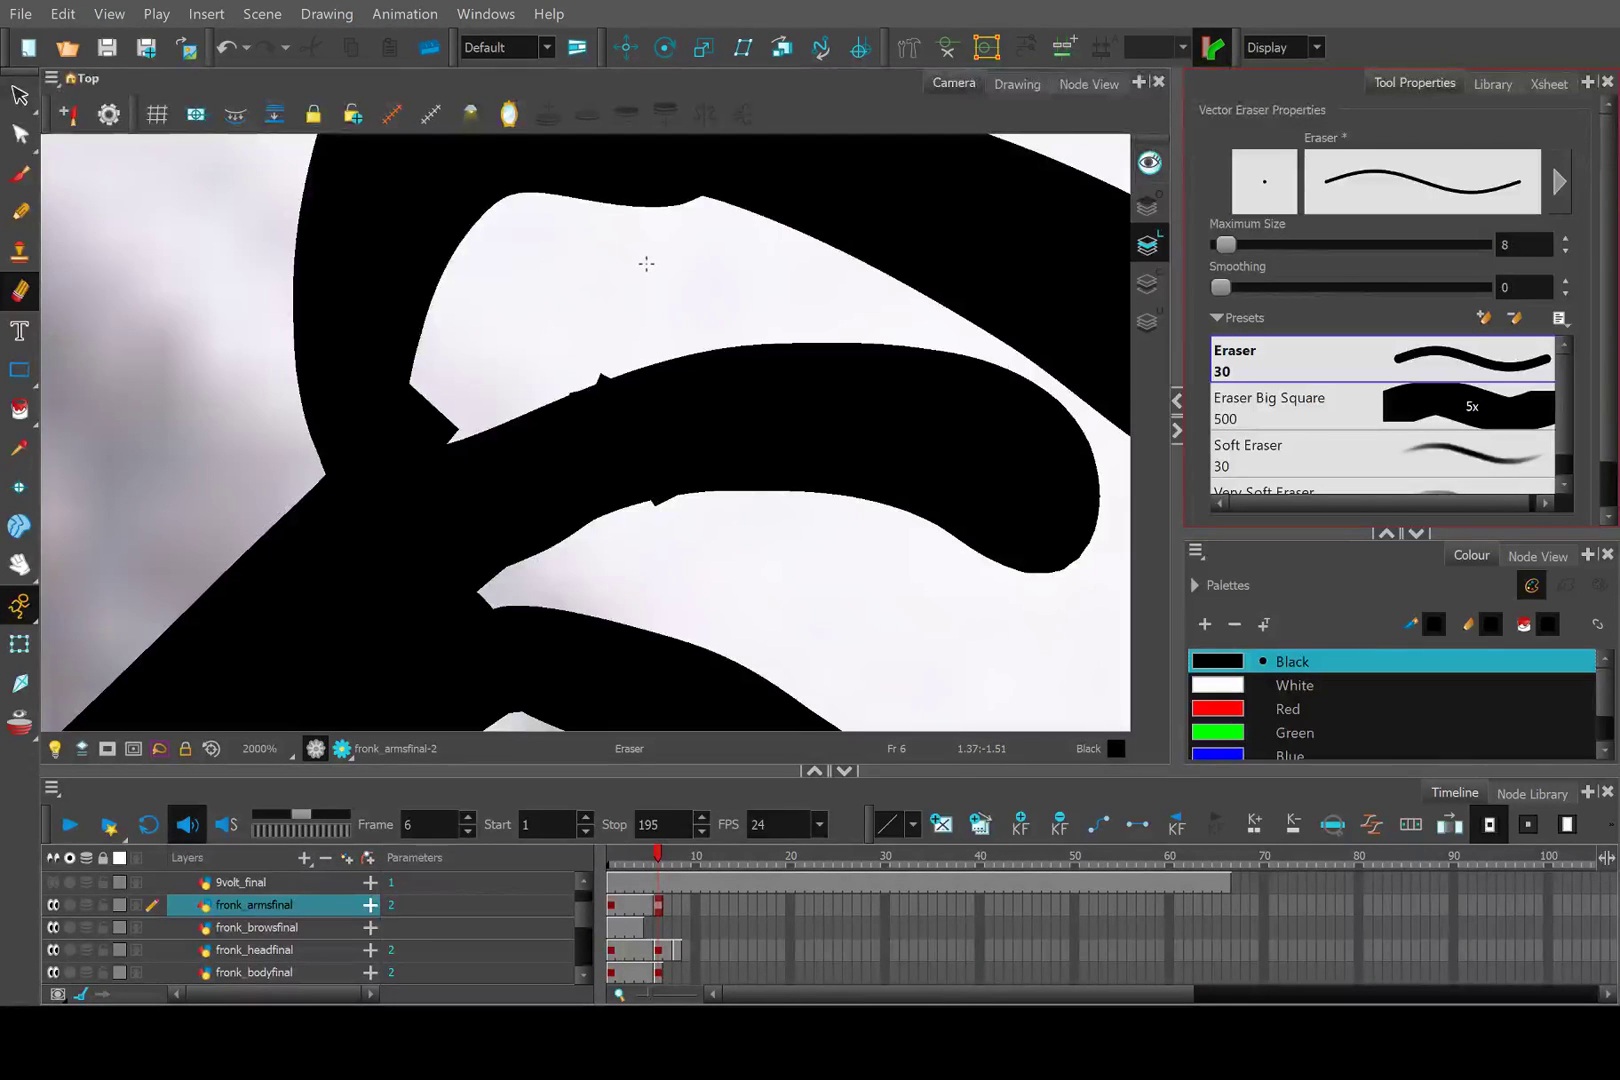
pyautogui.moveTo(532, 374)
pyautogui.mouseDown()
pyautogui.moveTo(446, 418)
pyautogui.moveTo(442, 395)
pyautogui.moveTo(629, 361)
pyautogui.moveTo(650, 372)
pyautogui.moveTo(672, 529)
pyautogui.moveTo(686, 519)
pyautogui.moveTo(621, 369)
pyautogui.mouseUp()
pyautogui.click(669, 530)
pyautogui.scroll(-5, 663, 381)
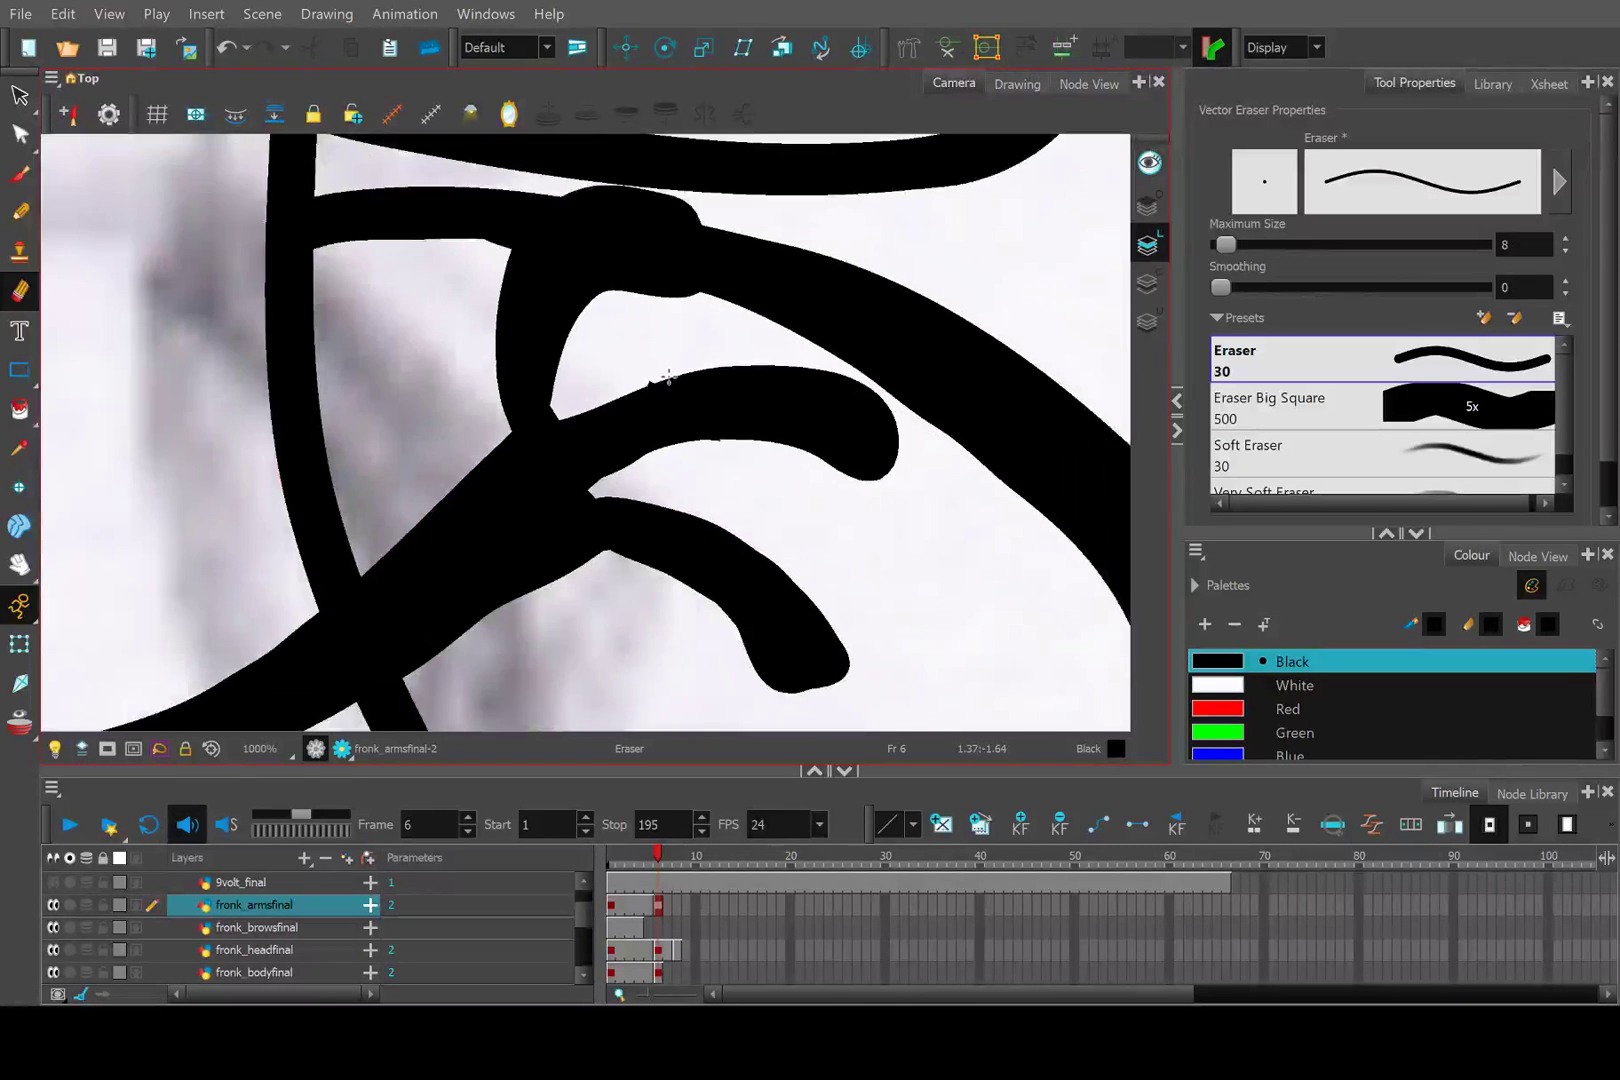
pyautogui.scroll(-2, 663, 381)
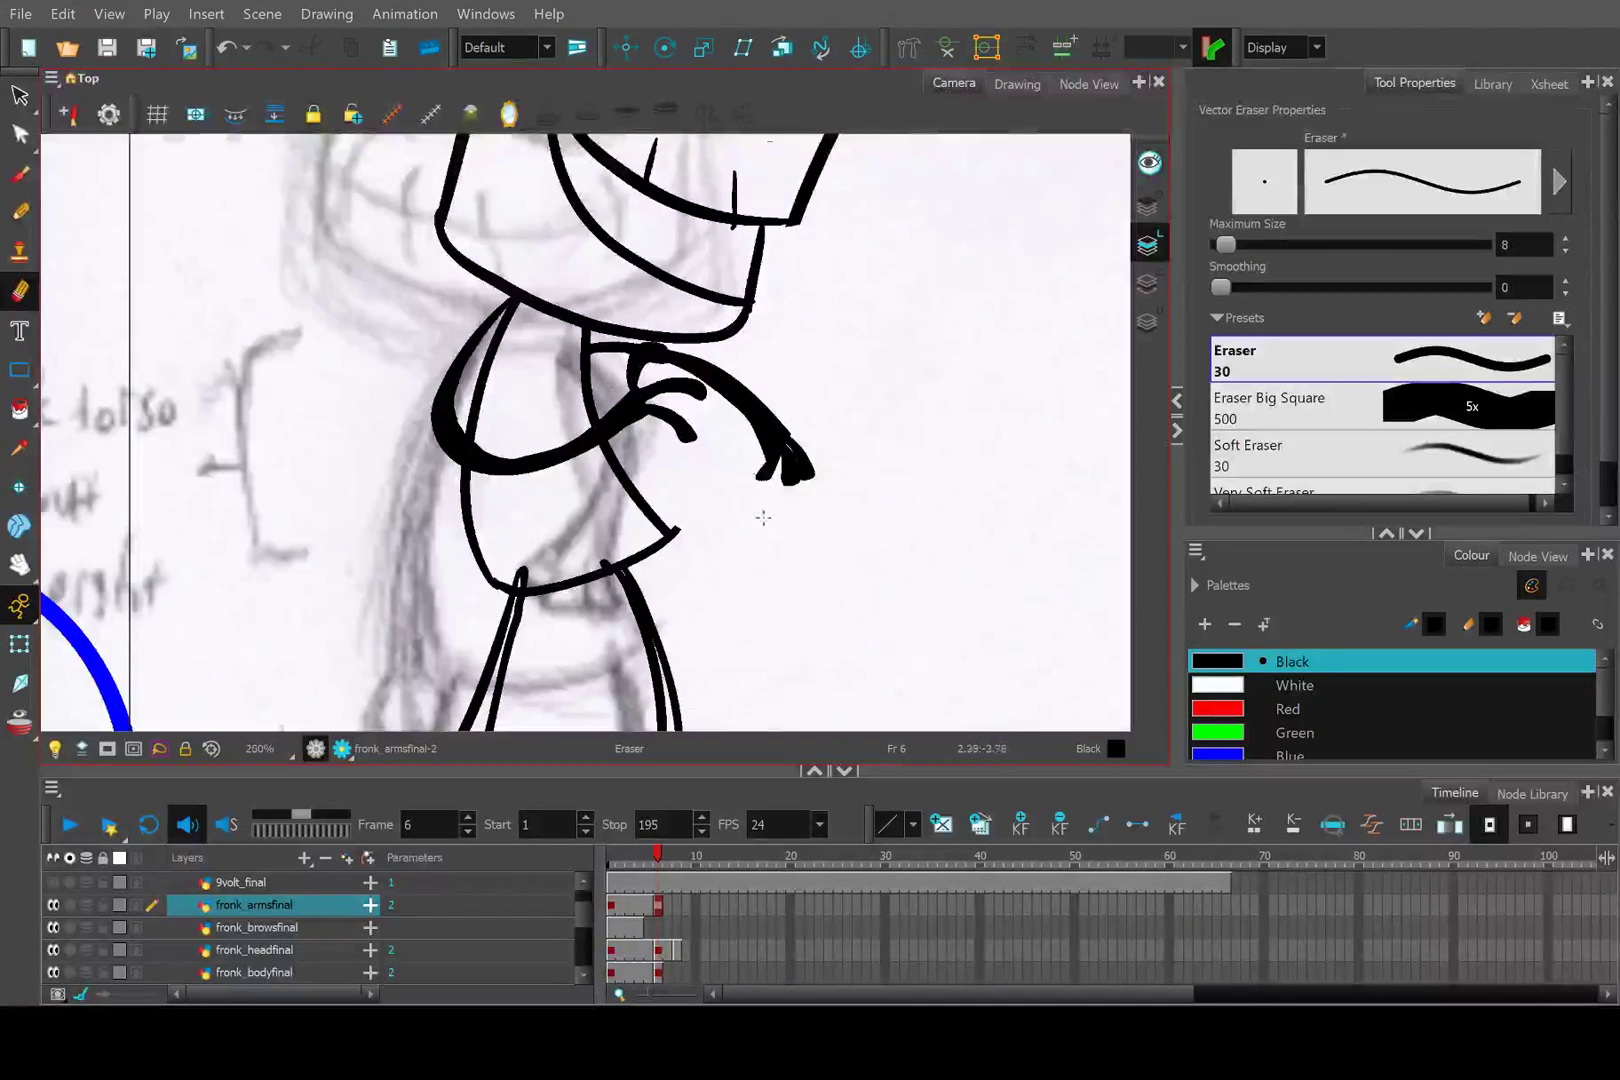
# Reposition the right hand's three fingers one by one, spreading them apart so a gap separates the middle and outer fingers.
pyautogui.scroll(4, 763, 517)
pyautogui.click(22, 98)
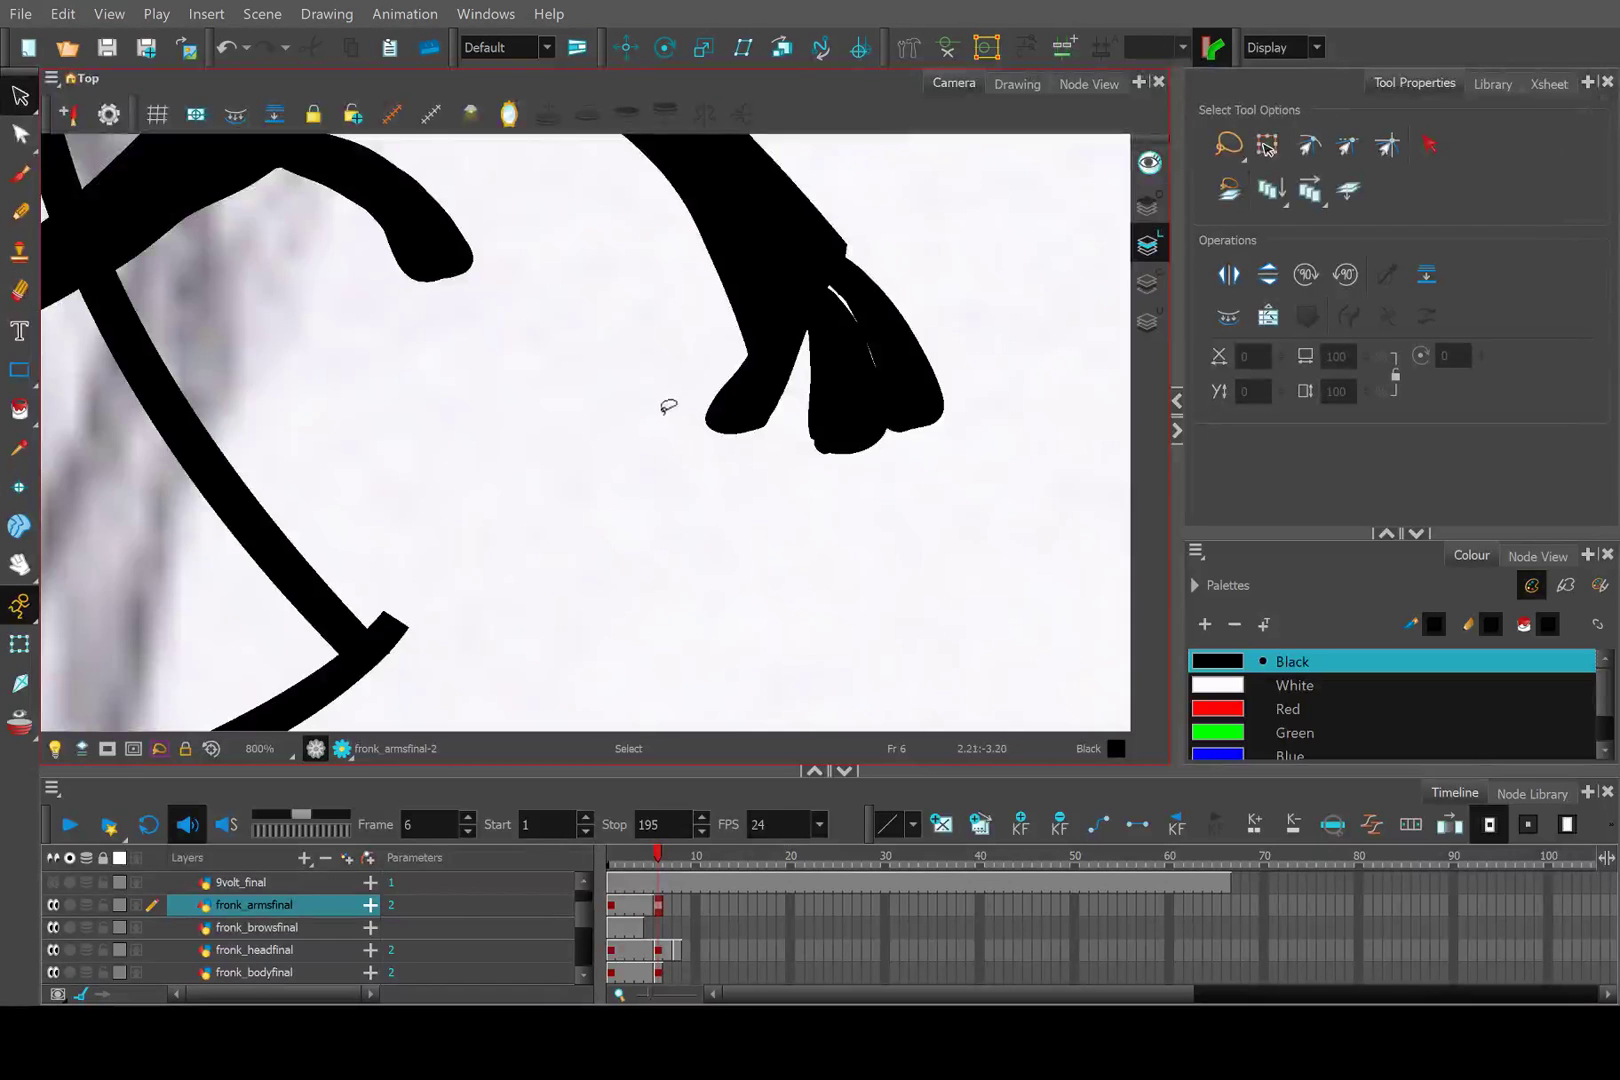
pyautogui.moveTo(717, 360)
pyautogui.mouseDown()
pyautogui.moveTo(774, 398)
pyautogui.moveTo(752, 434)
pyautogui.moveTo(742, 422)
pyautogui.mouseUp()
pyautogui.scroll(1, 773, 408)
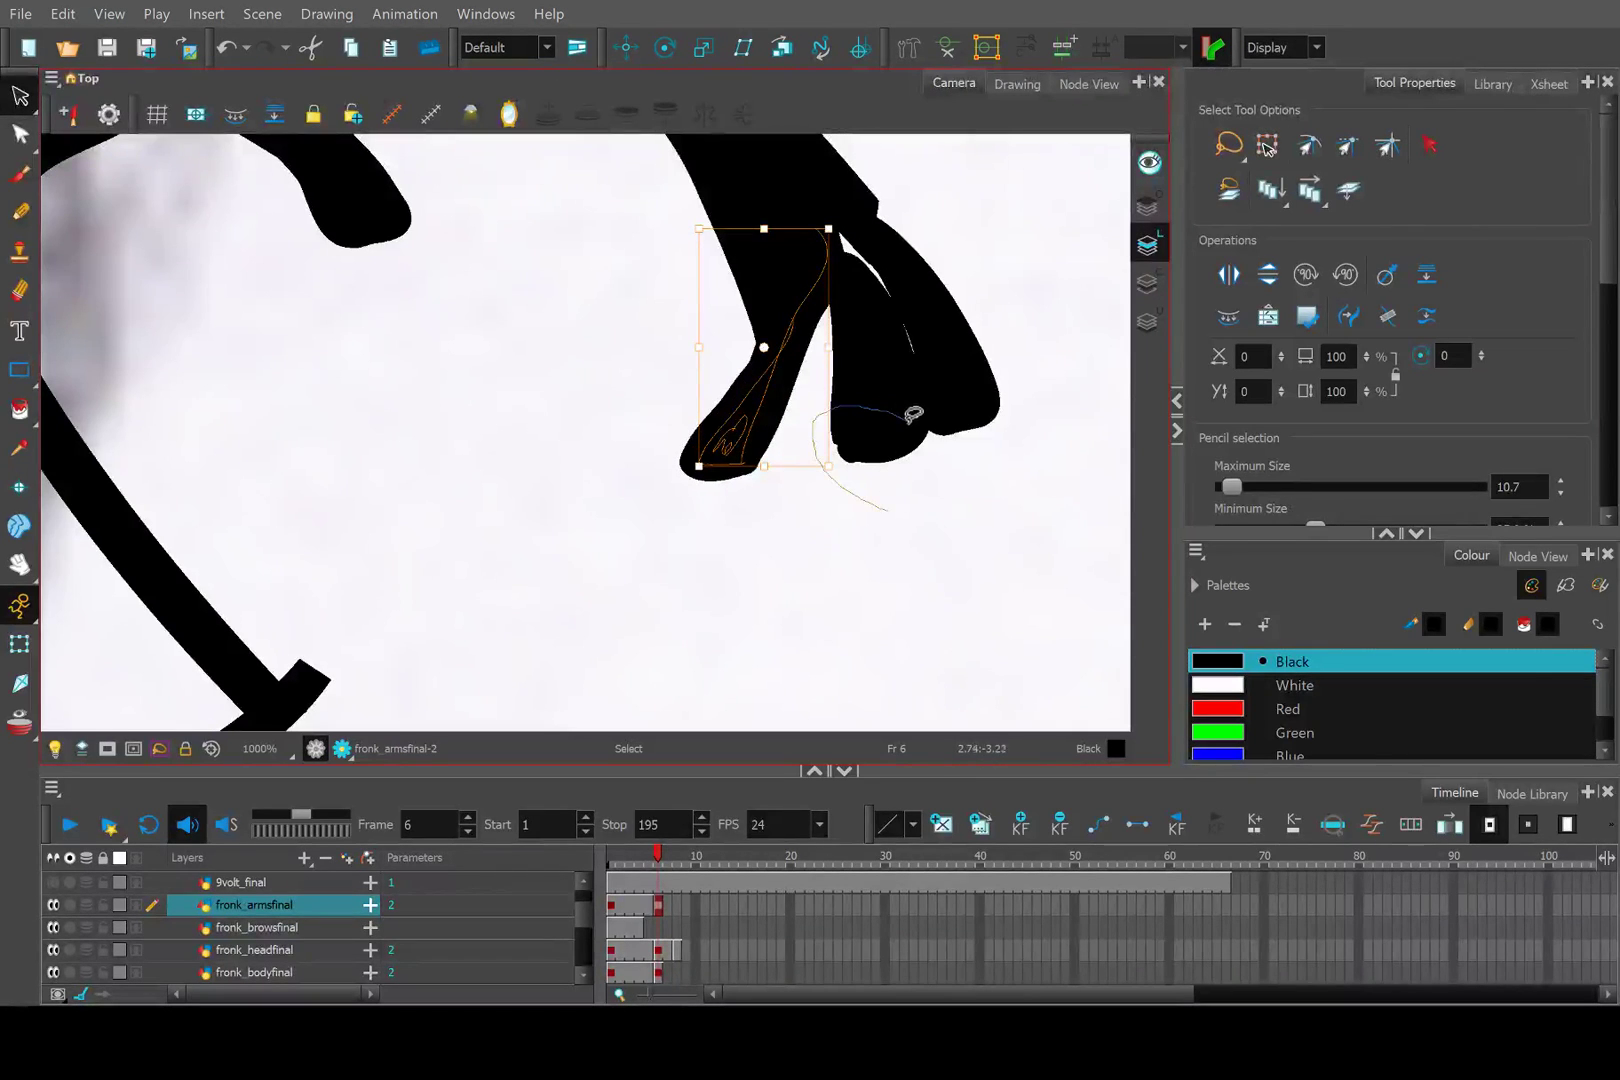
pyautogui.moveTo(912, 413); pyautogui.dragTo(893, 460)
pyautogui.moveTo(875, 390)
pyautogui.mouseDown()
pyautogui.moveTo(861, 424)
pyautogui.moveTo(950, 289)
pyautogui.moveTo(921, 313)
pyautogui.moveTo(940, 344)
pyautogui.moveTo(1024, 326)
pyautogui.moveTo(839, 434)
pyautogui.mouseUp()
pyautogui.scroll(-1, 965, 295)
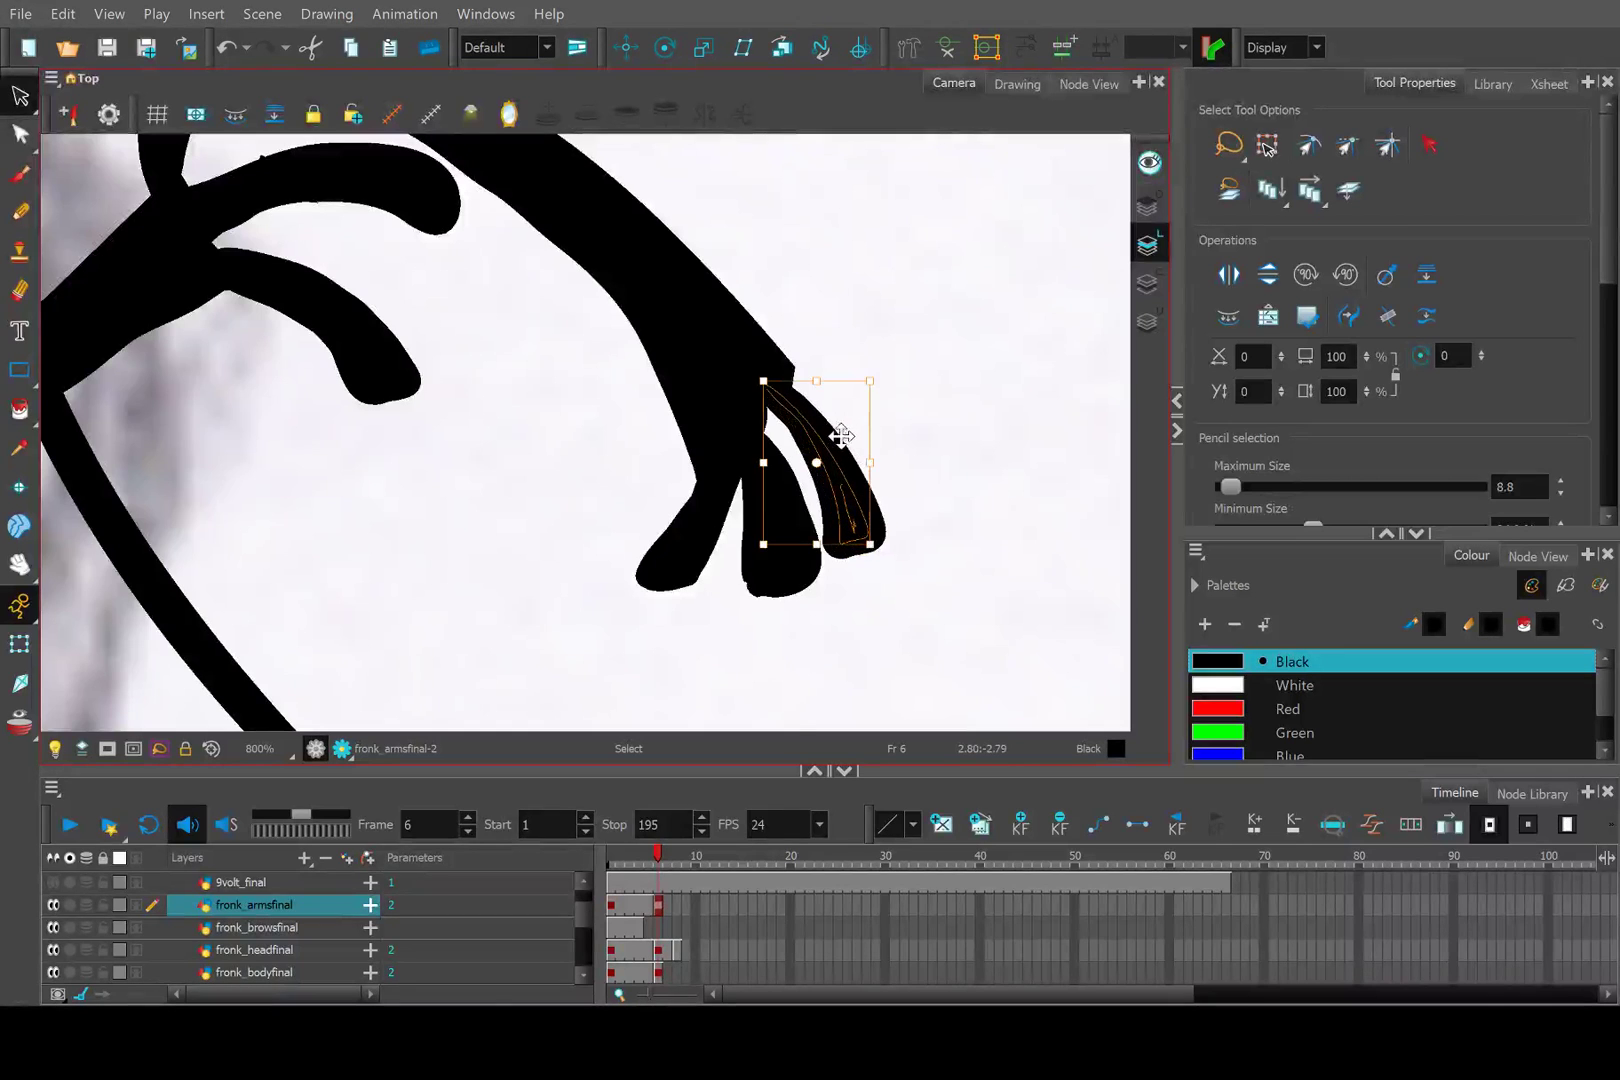
pyautogui.click(828, 317)
# Erase the corner jutting out of the right arm's outer edge at the wrist, just above the outer finger.
pyautogui.scroll(2, 828, 317)
pyautogui.scroll(1, 828, 317)
pyautogui.click(19, 290)
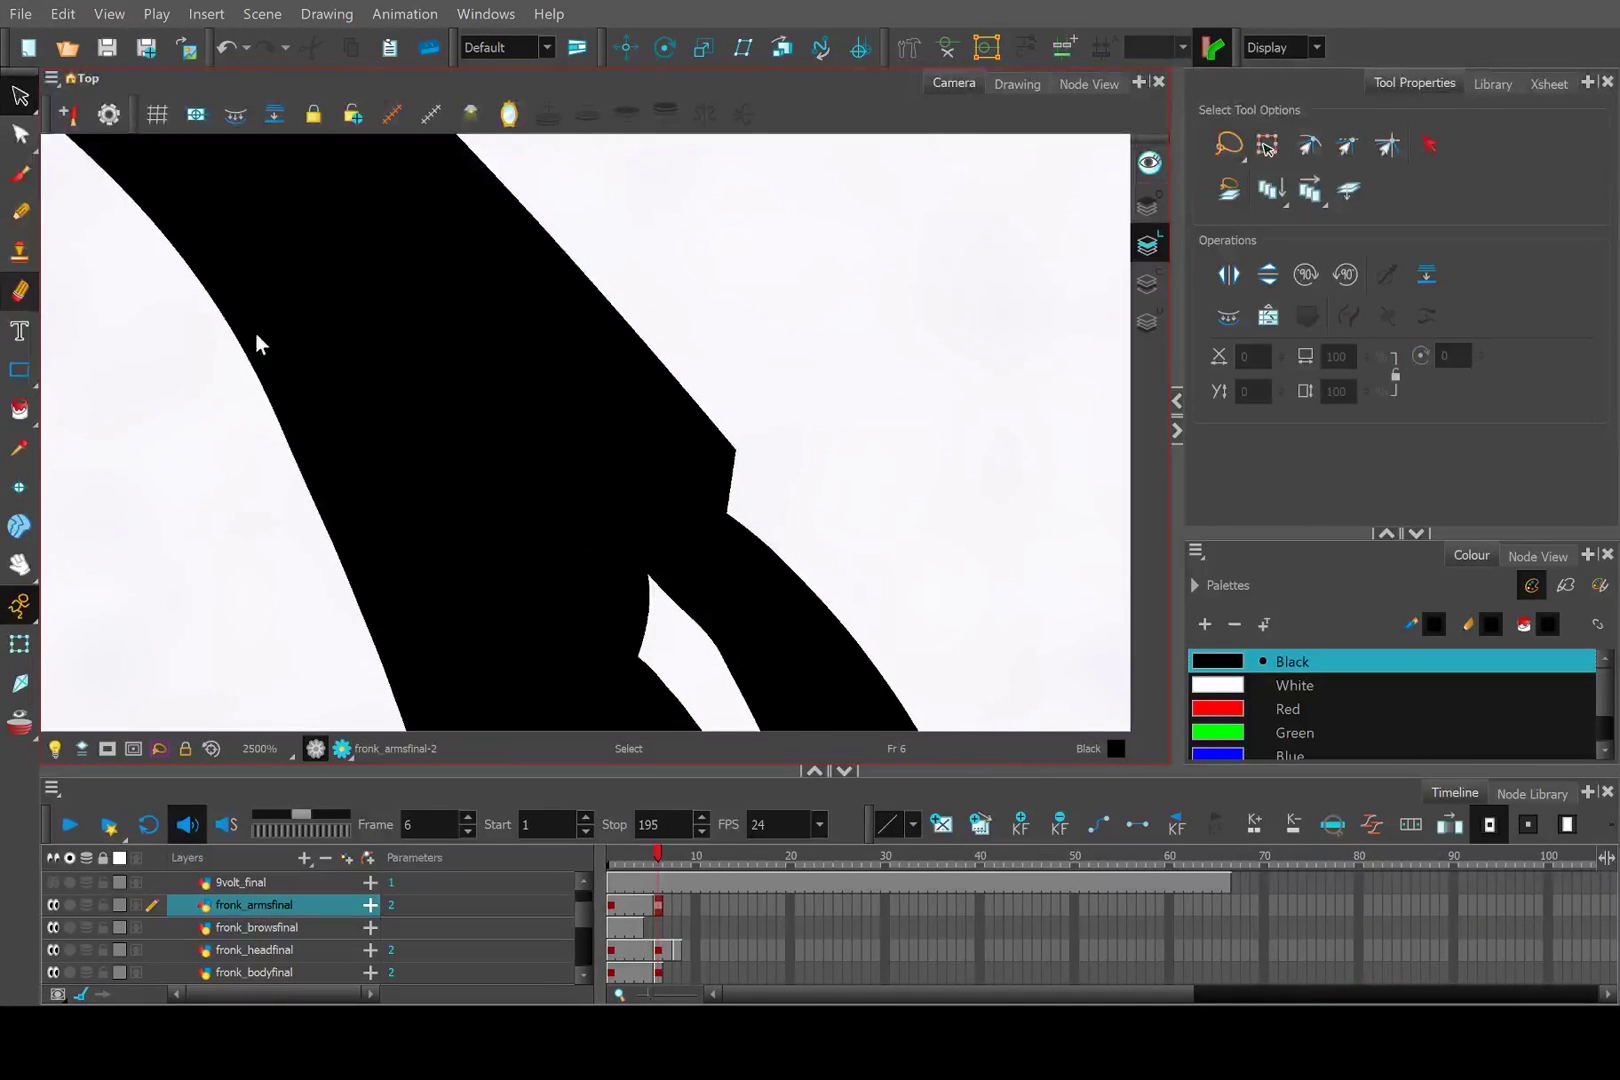
pyautogui.moveTo(822, 480)
pyautogui.mouseDown()
pyautogui.moveTo(754, 468)
pyautogui.moveTo(706, 411)
pyautogui.moveTo(570, 160)
pyautogui.mouseUp()
pyautogui.scroll(-3, 665, 251)
pyautogui.scroll(3, 665, 251)
pyautogui.moveTo(775, 450)
pyautogui.mouseDown()
pyautogui.moveTo(706, 433)
pyautogui.moveTo(623, 357)
pyautogui.moveTo(491, 190)
pyautogui.mouseUp()
pyautogui.scroll(-6, 515, 240)
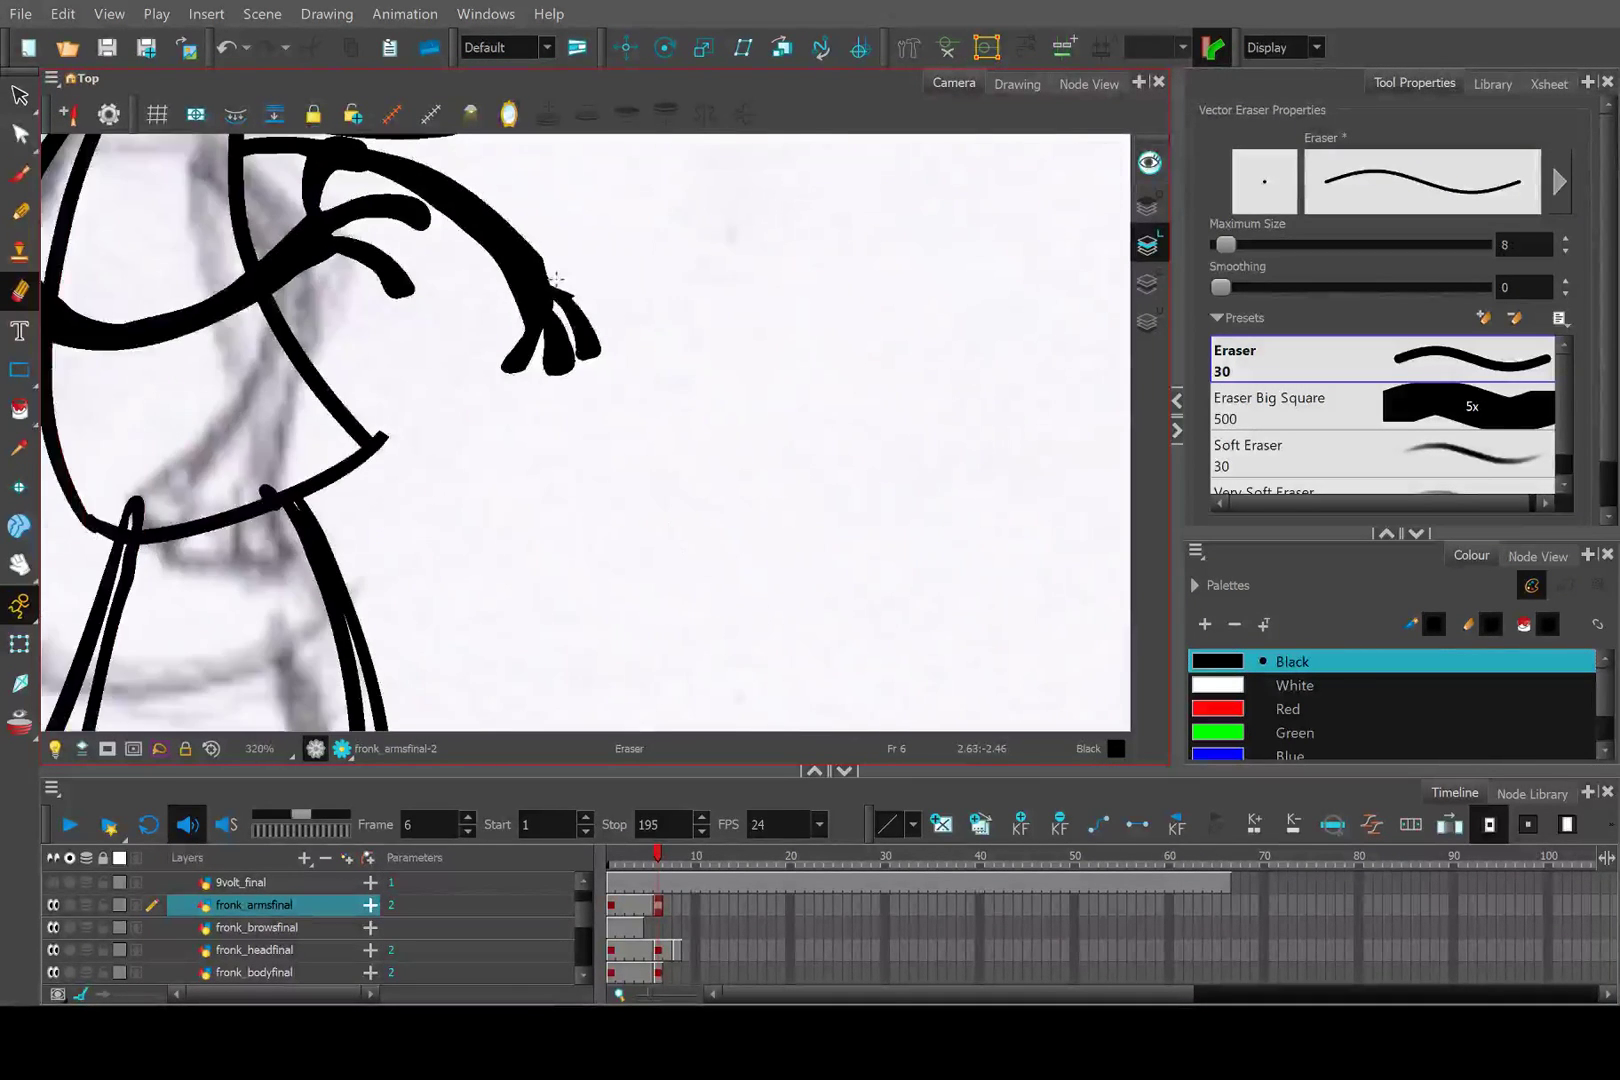
# Erase the jagged spikes joining the hand to its outermost finger on the fronk_armsfinal drawing at frame 6.
pyautogui.scroll(2, 728, 612)
pyautogui.scroll(3, 728, 612)
pyautogui.moveTo(730, 596); pyautogui.dragTo(645, 502)
pyautogui.moveTo(774, 640); pyautogui.dragTo(673, 434)
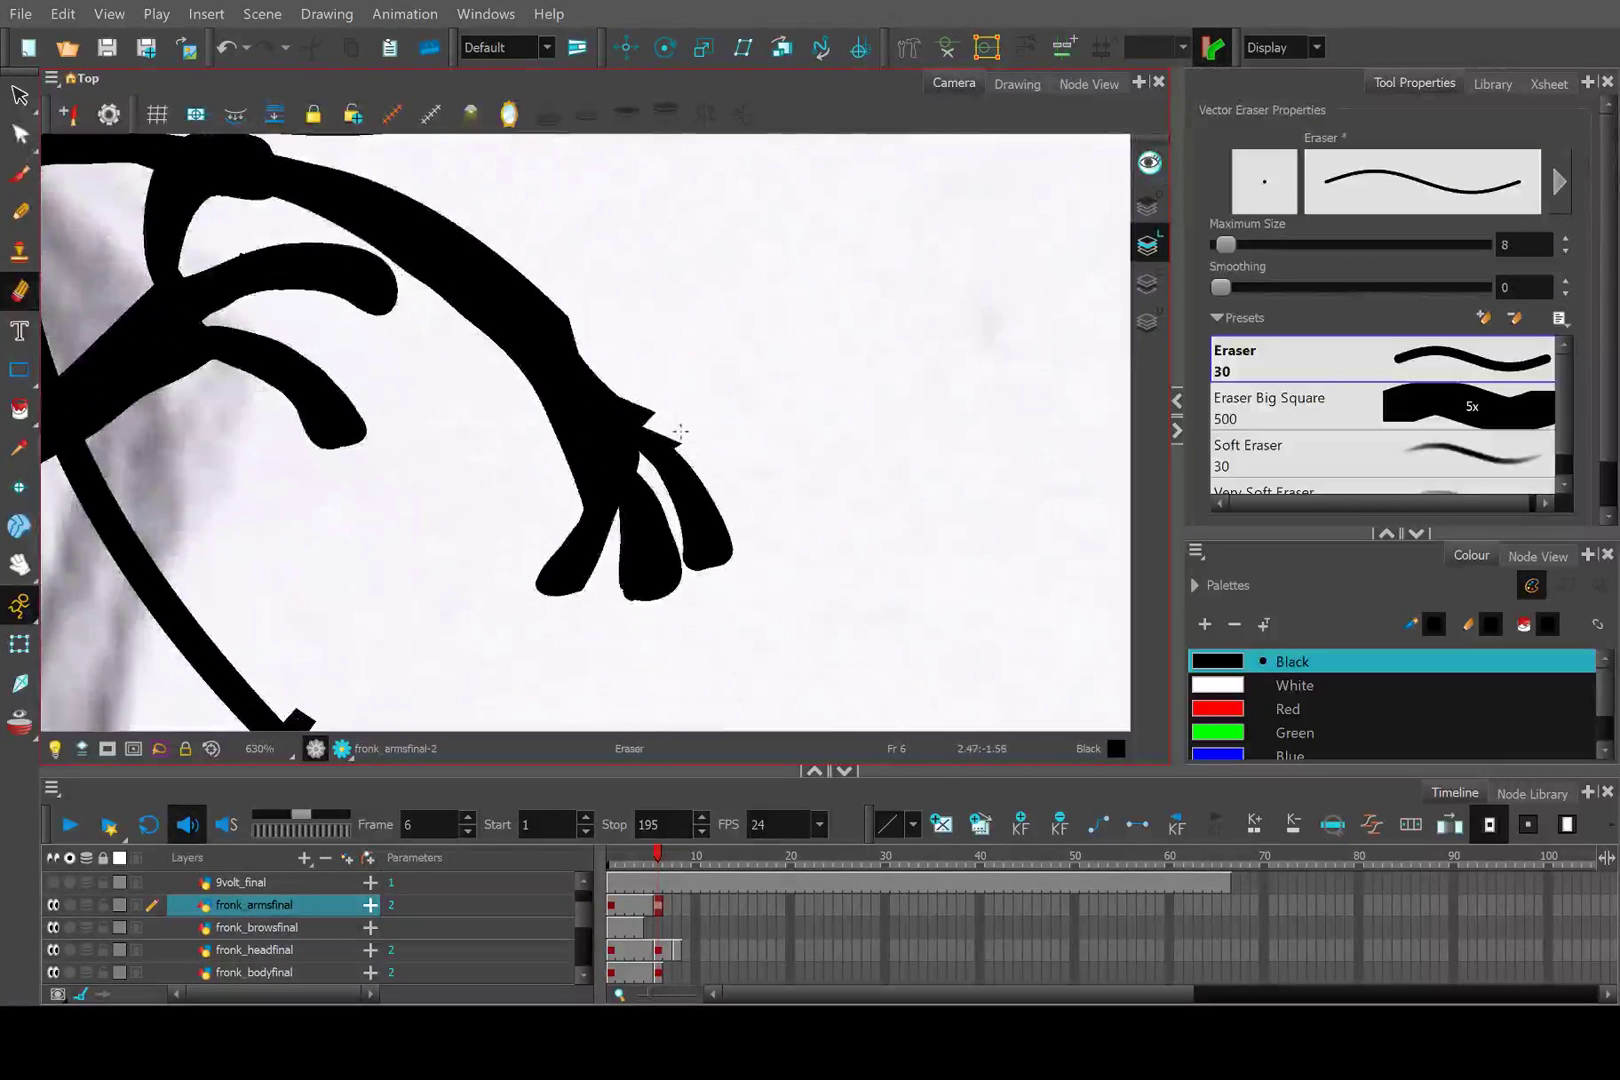
pyautogui.scroll(3, 672, 478)
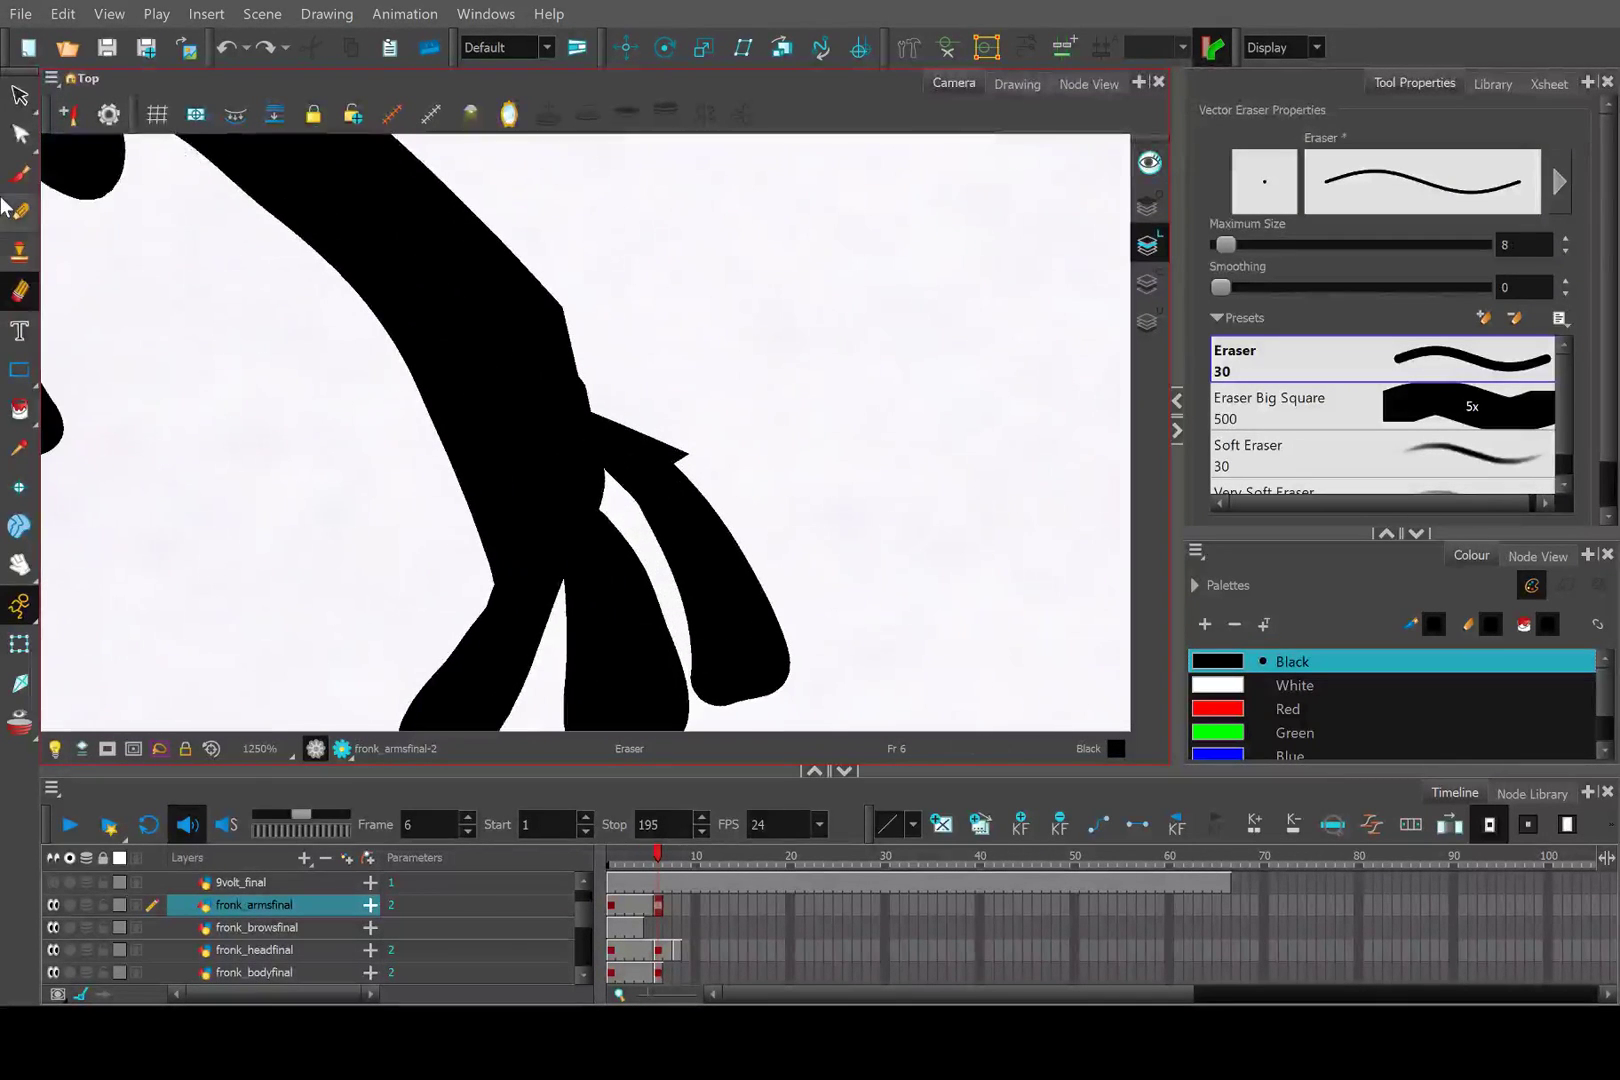
pyautogui.click(19, 290)
pyautogui.moveTo(697, 454)
pyautogui.mouseDown()
pyautogui.moveTo(629, 470)
pyautogui.moveTo(611, 430)
pyautogui.moveTo(703, 455)
pyautogui.mouseUp()
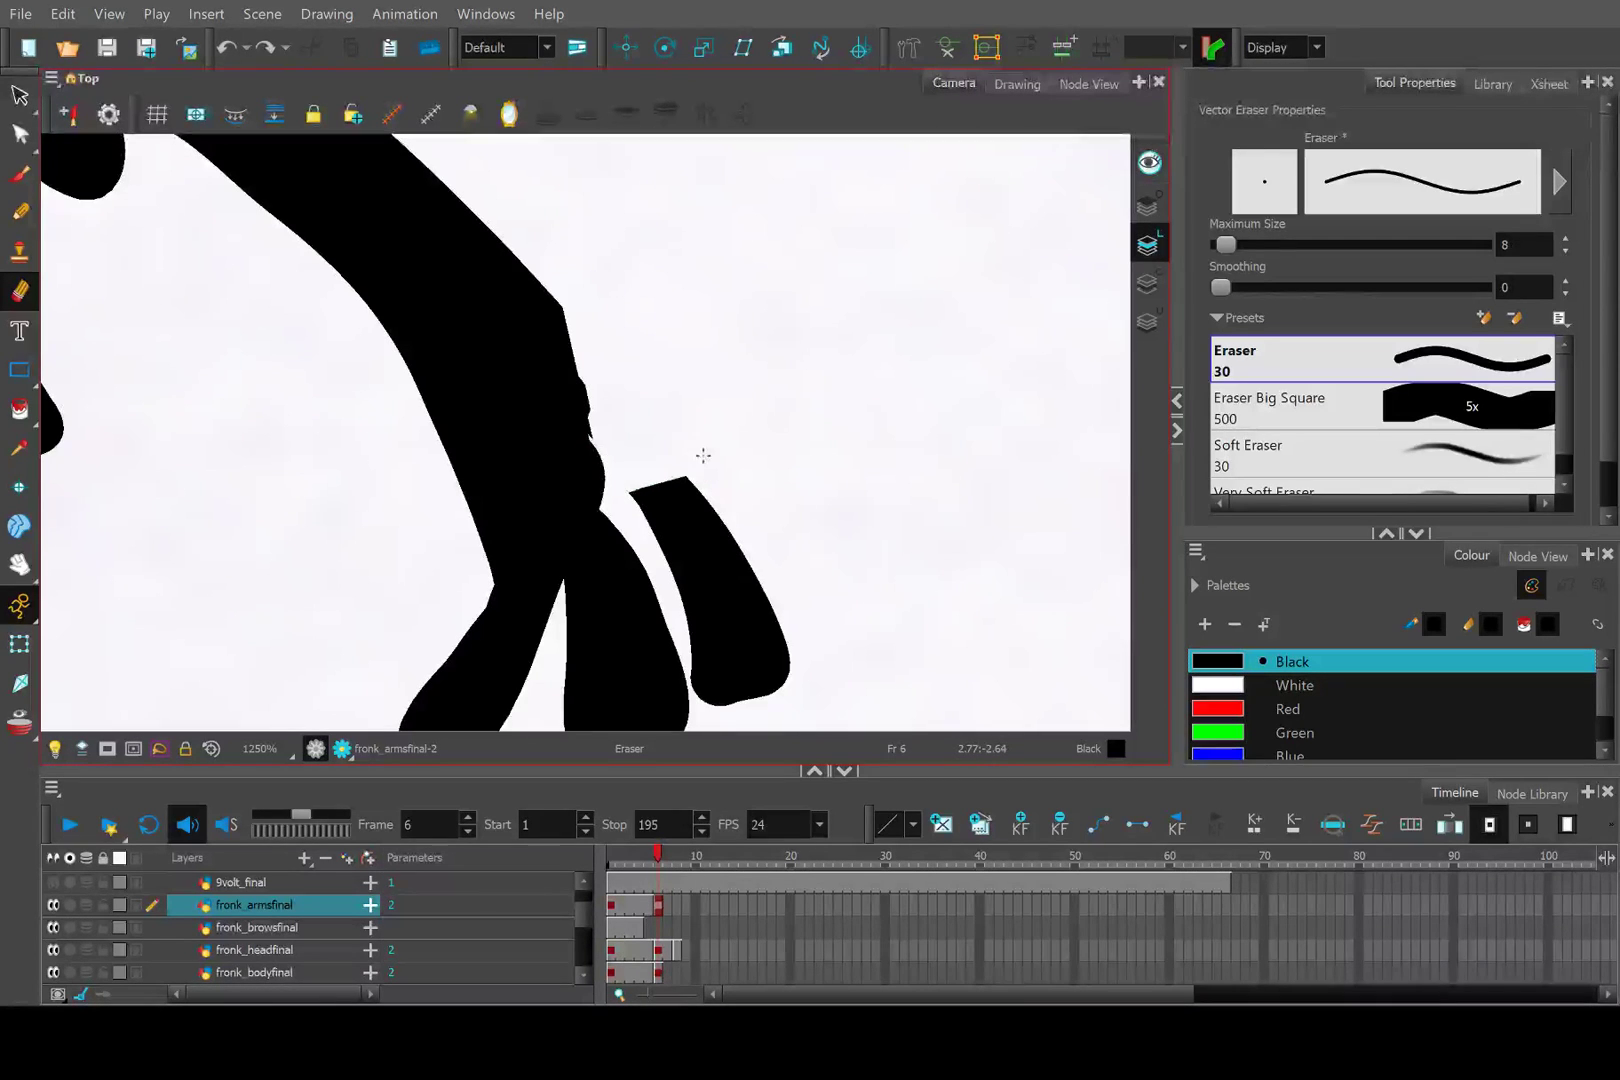
# Redraw the outer edge of the hand with the Pencil, reconnecting the outermost finger and filling in the gap at its base.
pyautogui.click(19, 211)
pyautogui.scroll(1, 557, 323)
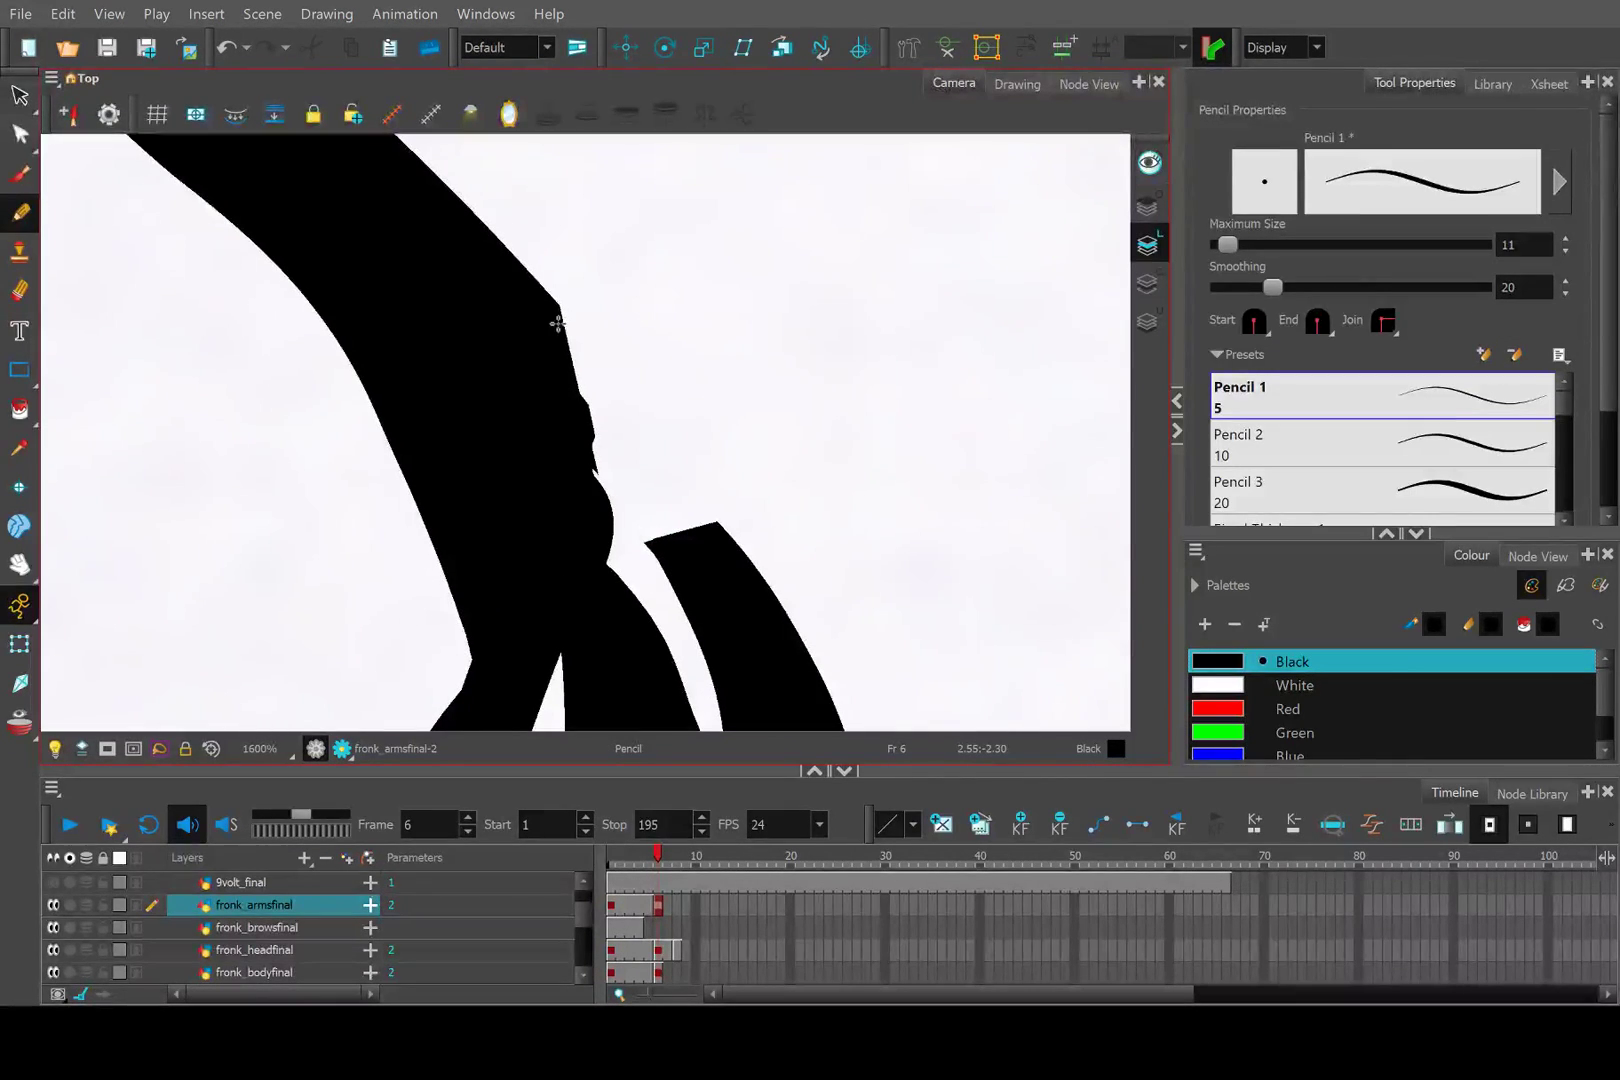
pyautogui.moveTo(557, 323)
pyautogui.mouseDown()
pyautogui.moveTo(691, 498)
pyautogui.moveTo(665, 527)
pyautogui.moveTo(579, 462)
pyautogui.mouseUp()
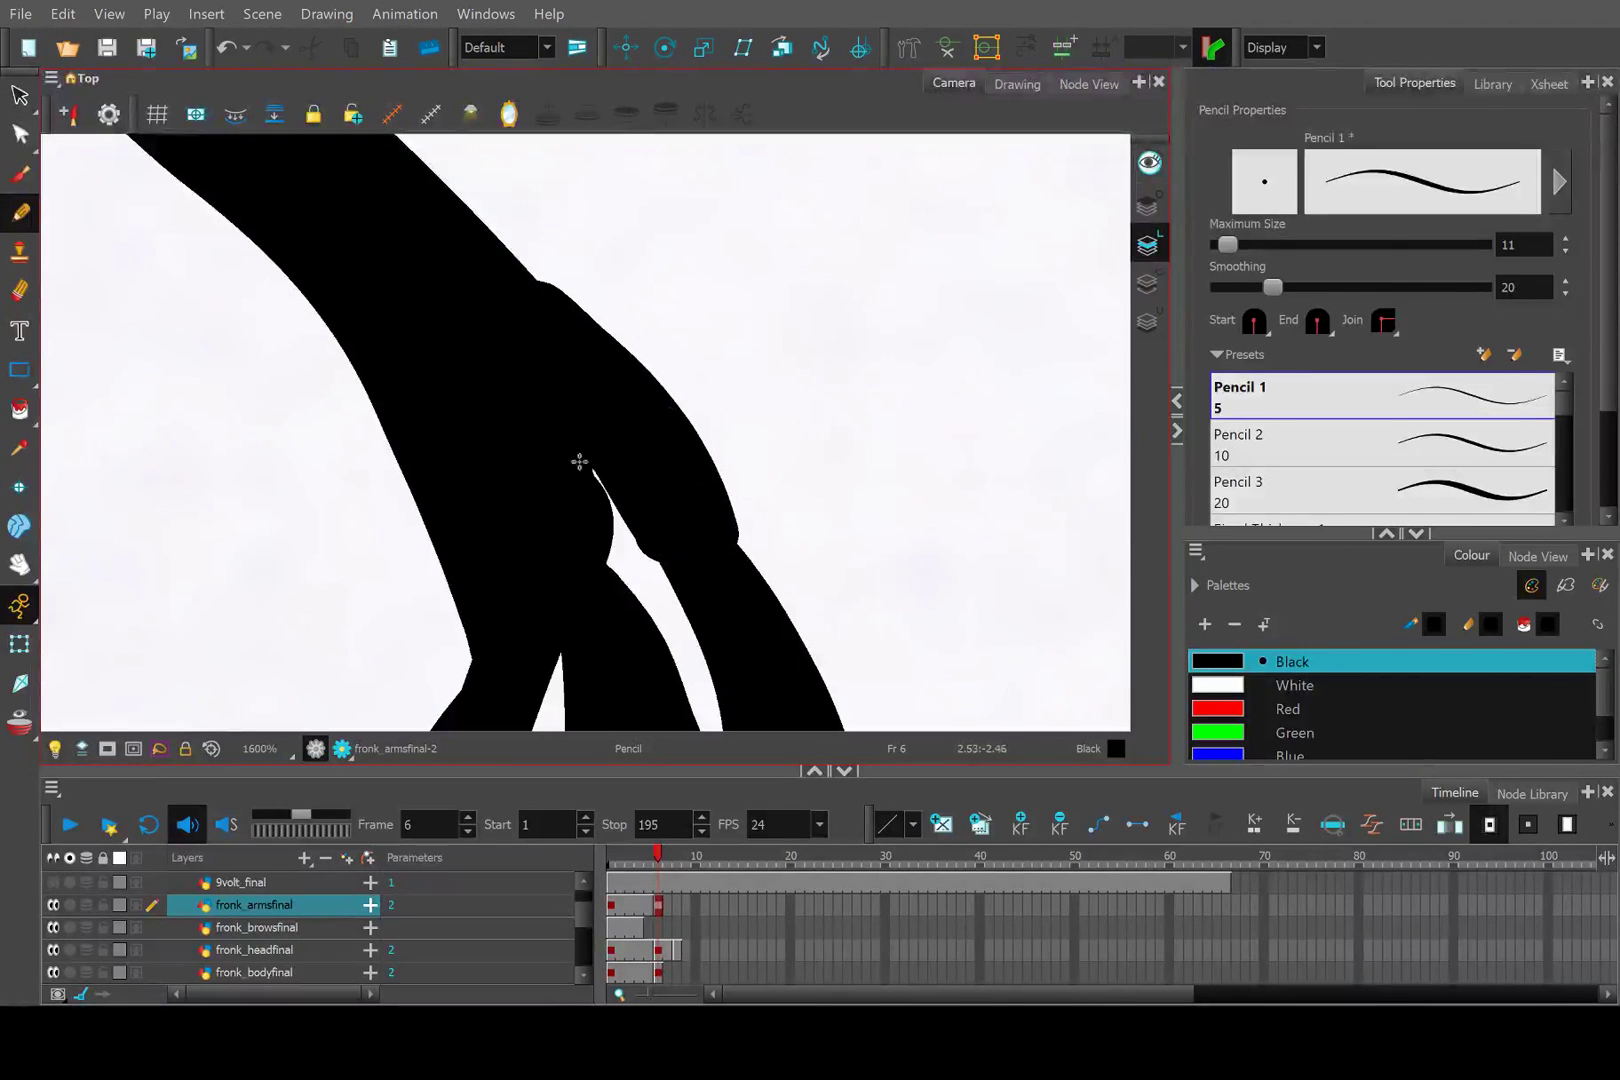
pyautogui.moveTo(594, 563)
pyautogui.mouseDown()
pyautogui.moveTo(583, 464)
pyautogui.moveTo(694, 544)
pyautogui.mouseUp()
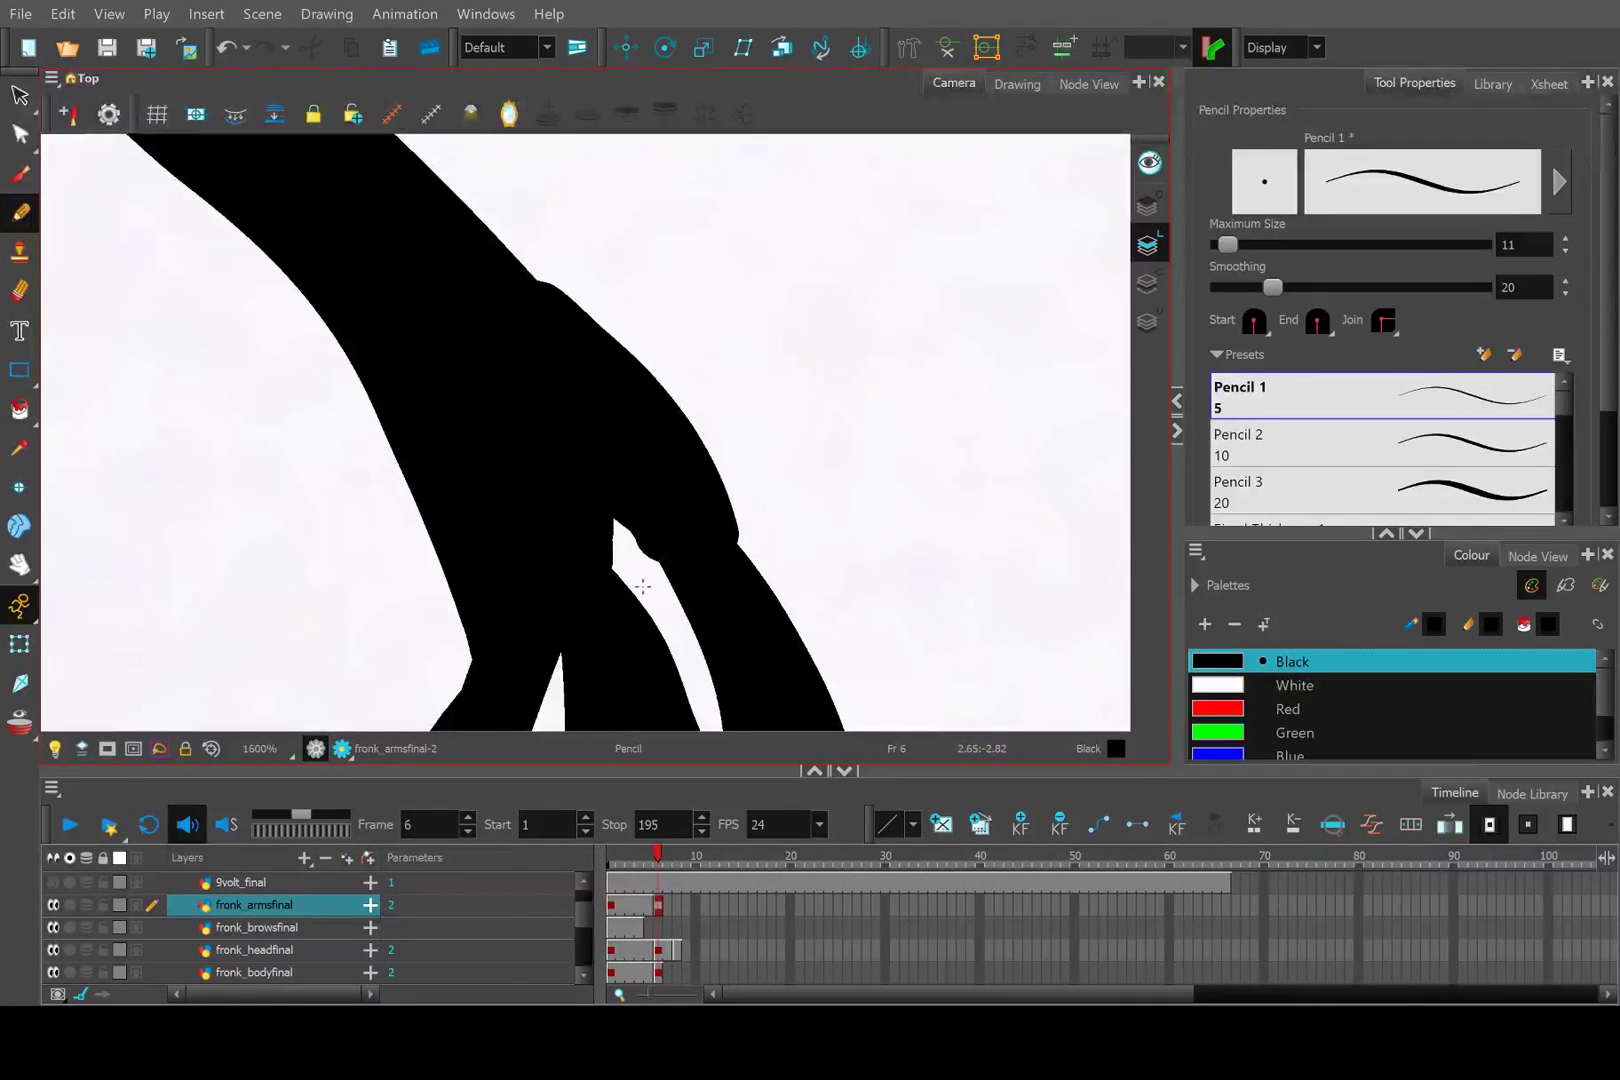
pyautogui.scroll(-4, 642, 587)
pyautogui.scroll(3, 844, 415)
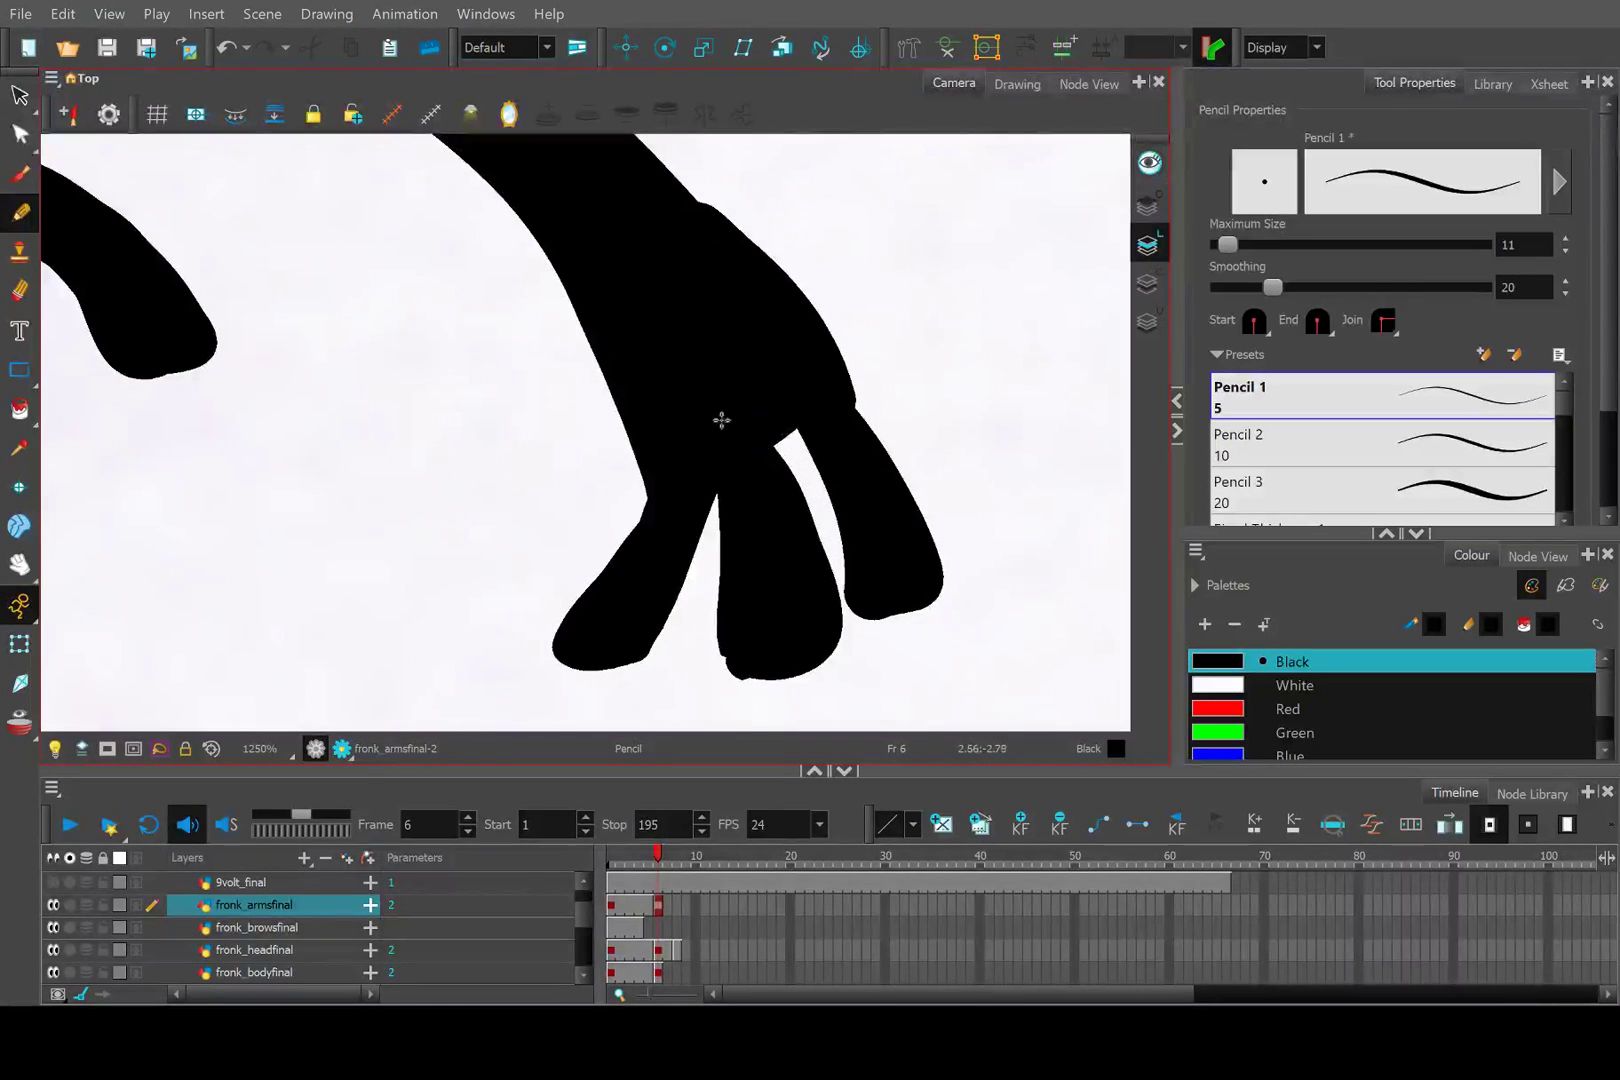
# Compare the full character pose between frames 5 and 6.
pyautogui.scroll(-5, 720, 419)
pyautogui.scroll(-2, 562, 383)
pyautogui.moveTo(562, 383); pyautogui.dragTo(689, 430)
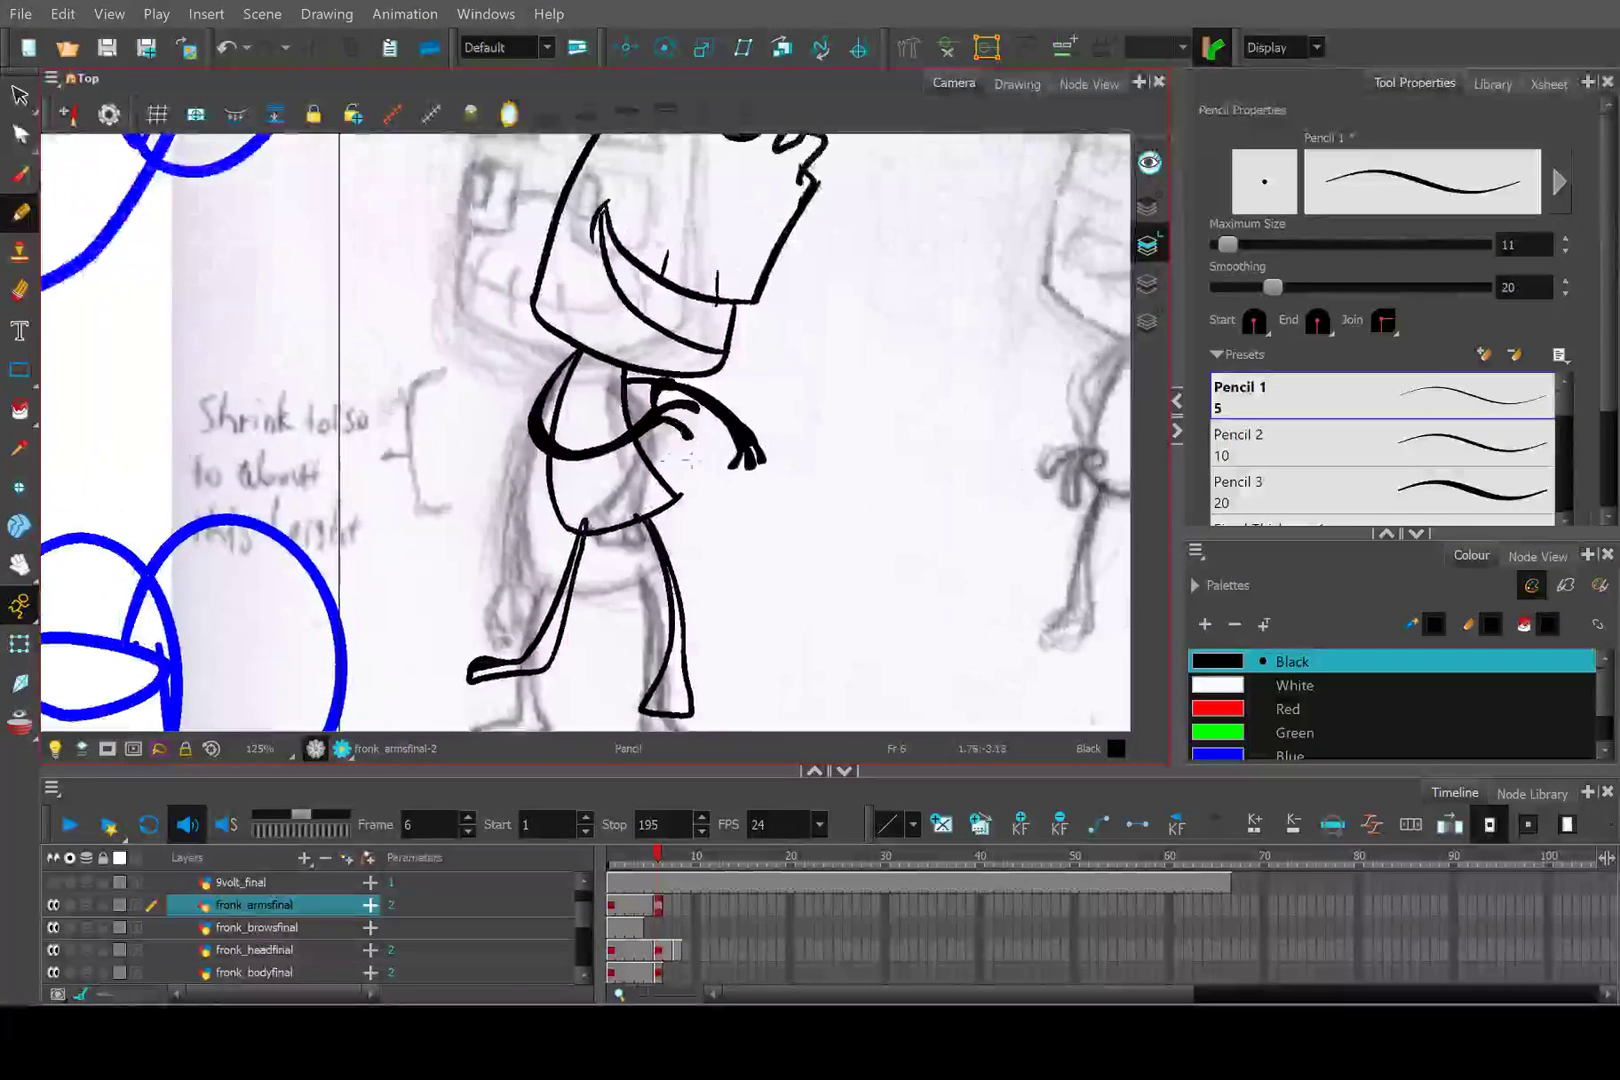
pyautogui.click(658, 856)
pyautogui.press(',')
pyautogui.press('.')
pyautogui.press(',')
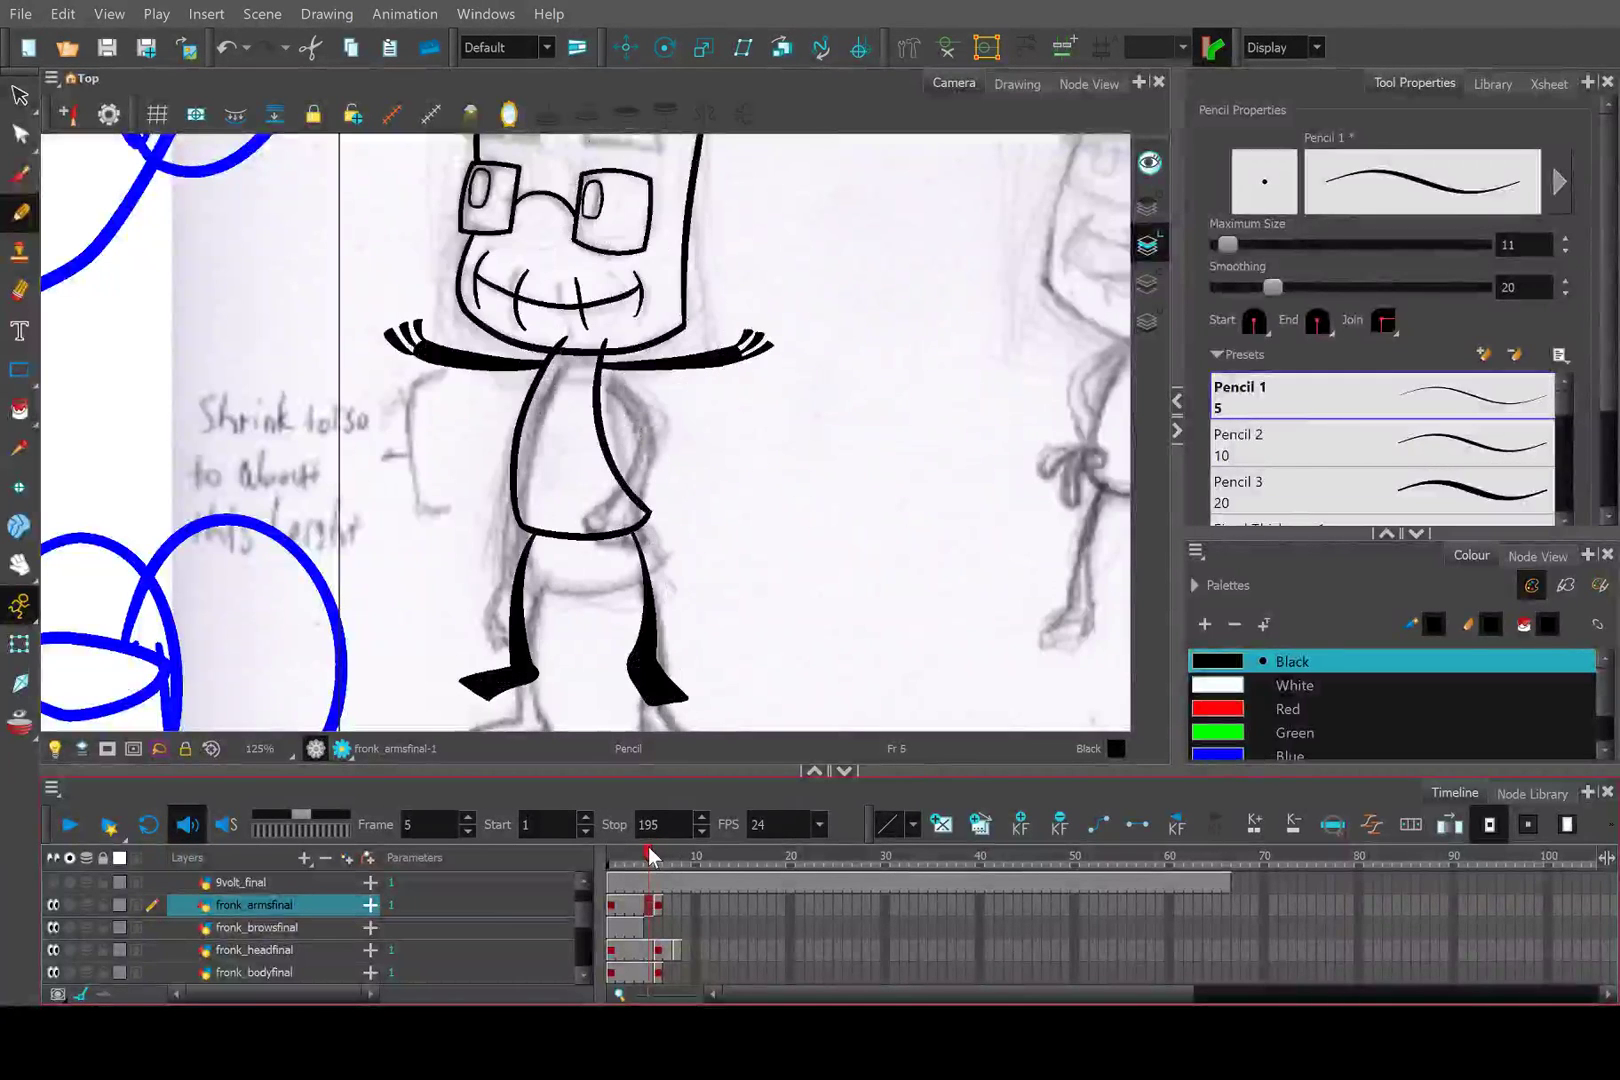
pyautogui.press('.')
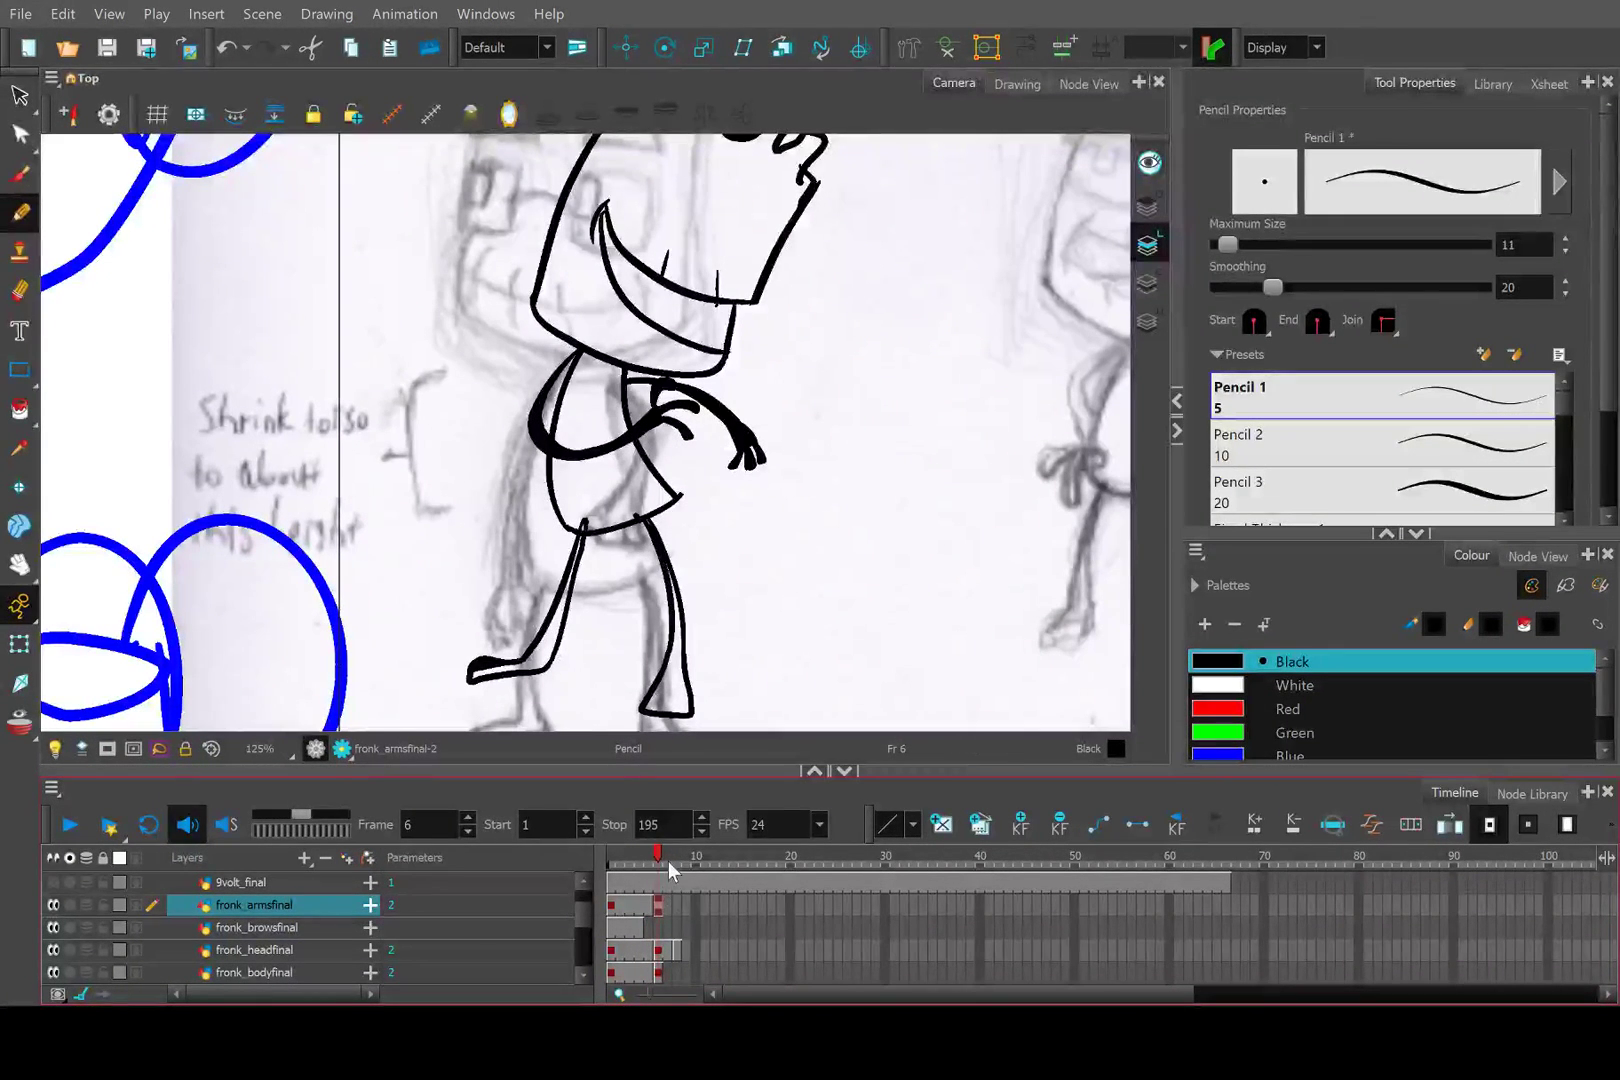
# Draw a rounded square glasses lens above the smile on the fronk_headfinal drawing at frame 6.
pyautogui.scroll(-2, 714, 545)
pyautogui.scroll(4, 670, 340)
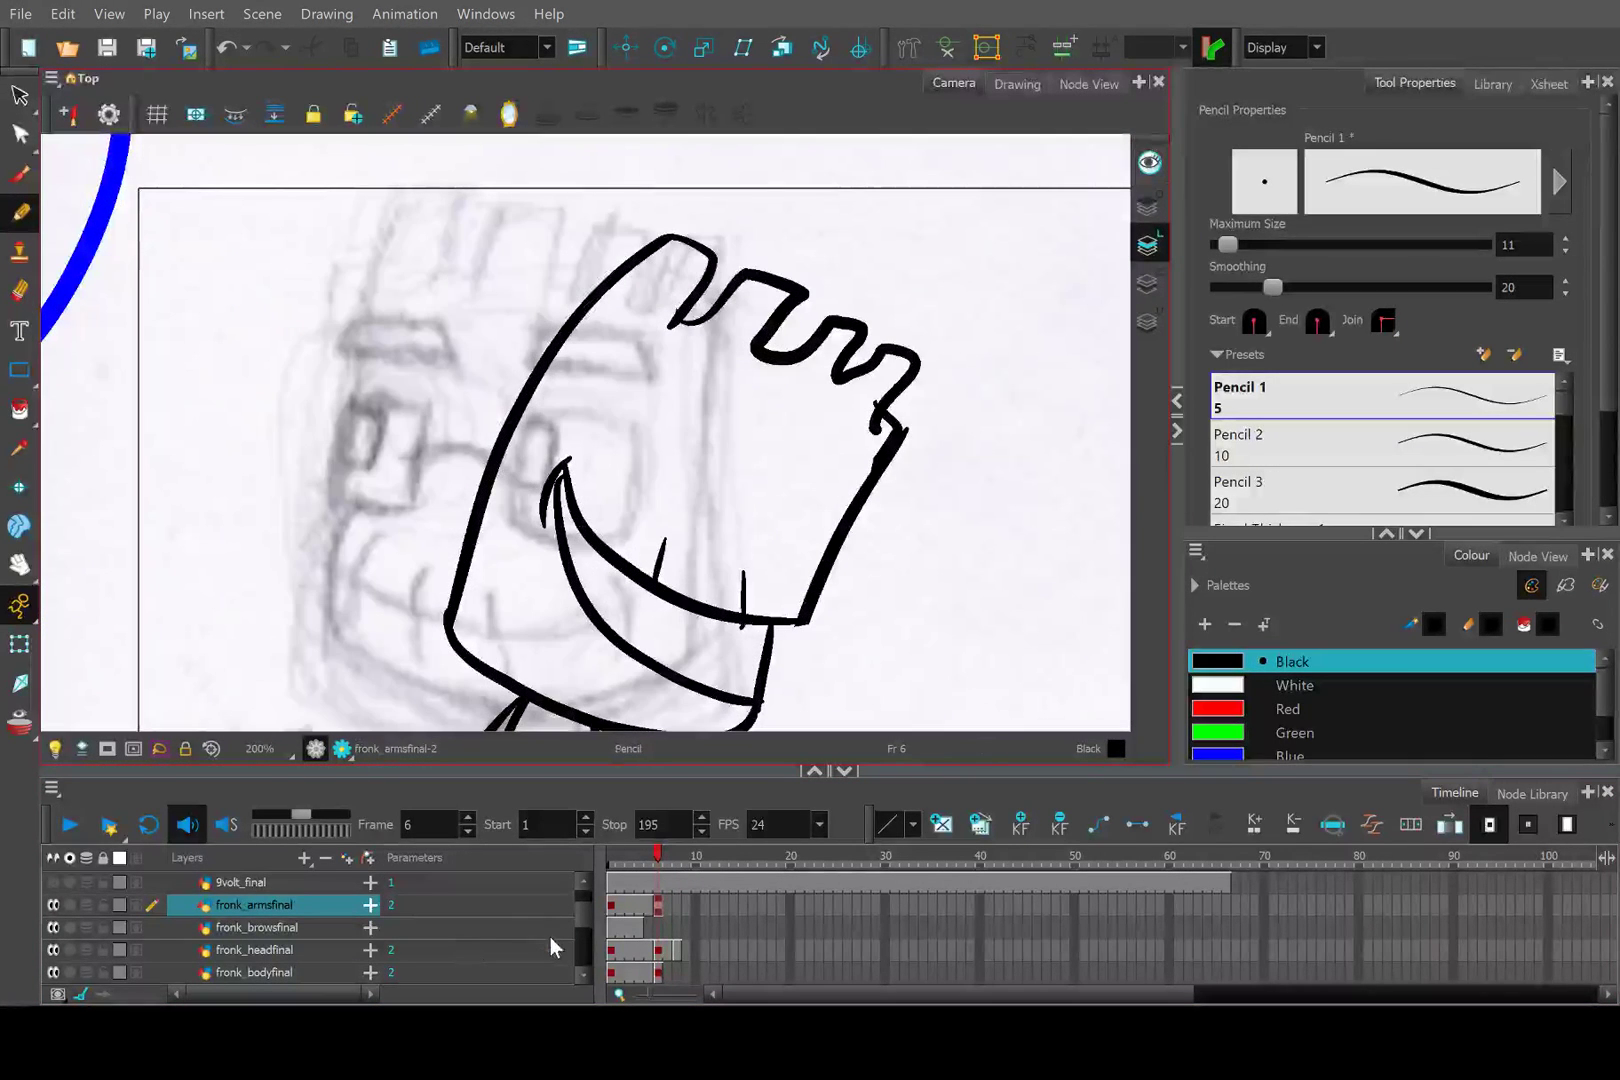
pyautogui.click(656, 950)
pyautogui.scroll(1, 687, 408)
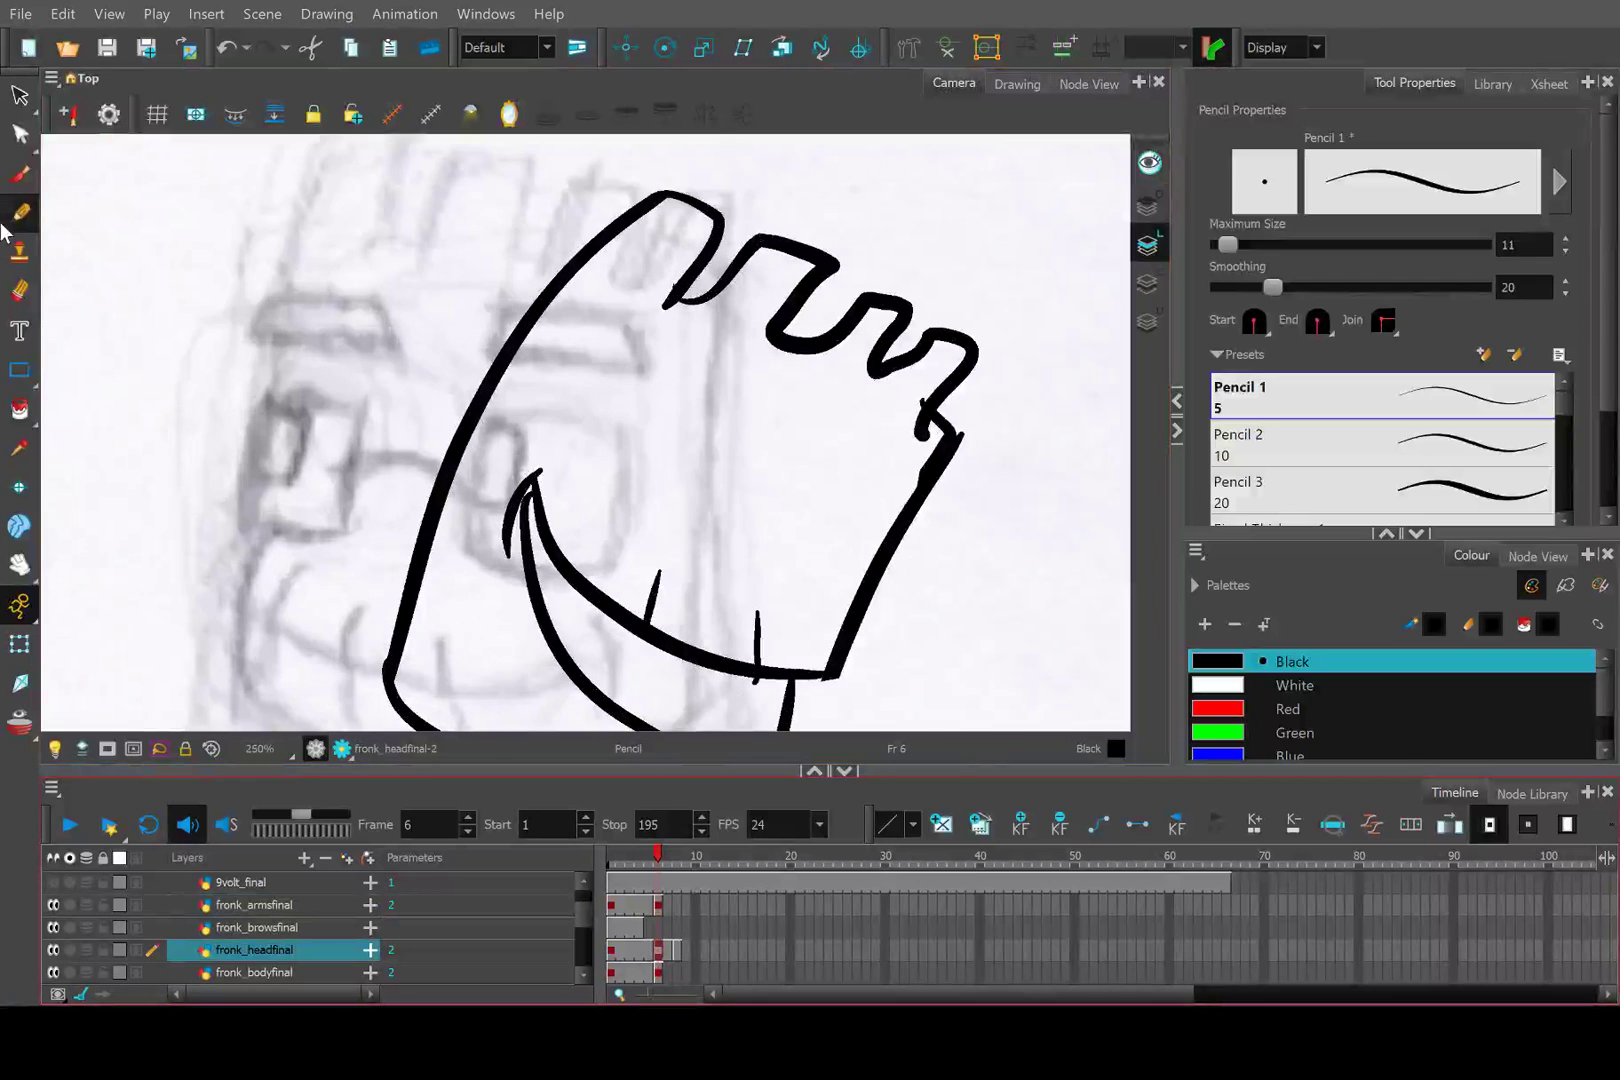
pyautogui.moveTo(640, 410)
pyautogui.mouseDown()
pyautogui.moveTo(684, 387)
pyautogui.moveTo(732, 450)
pyautogui.mouseUp()
pyautogui.hotkey('ctrl', 'z')
pyautogui.moveTo(598, 492)
pyautogui.mouseDown()
pyautogui.moveTo(642, 380)
pyautogui.moveTo(739, 406)
pyautogui.moveTo(723, 458)
pyautogui.moveTo(660, 516)
pyautogui.moveTo(631, 425)
pyautogui.moveTo(651, 393)
pyautogui.moveTo(729, 404)
pyautogui.moveTo(751, 456)
pyautogui.moveTo(708, 540)
pyautogui.moveTo(601, 490)
pyautogui.moveTo(649, 382)
pyautogui.moveTo(741, 408)
pyautogui.moveTo(746, 474)
pyautogui.moveTo(712, 534)
pyautogui.moveTo(598, 494)
pyautogui.mouseUp()
pyautogui.hotkey('ctrl', 'z')
pyautogui.hotkey('ctrl', 'z')
# Undo the trial stroke for the second lens and set the Pencil smoothing to 46.8.
pyautogui.moveTo(807, 542)
pyautogui.mouseDown()
pyautogui.moveTo(850, 451)
pyautogui.moveTo(909, 494)
pyautogui.mouseUp()
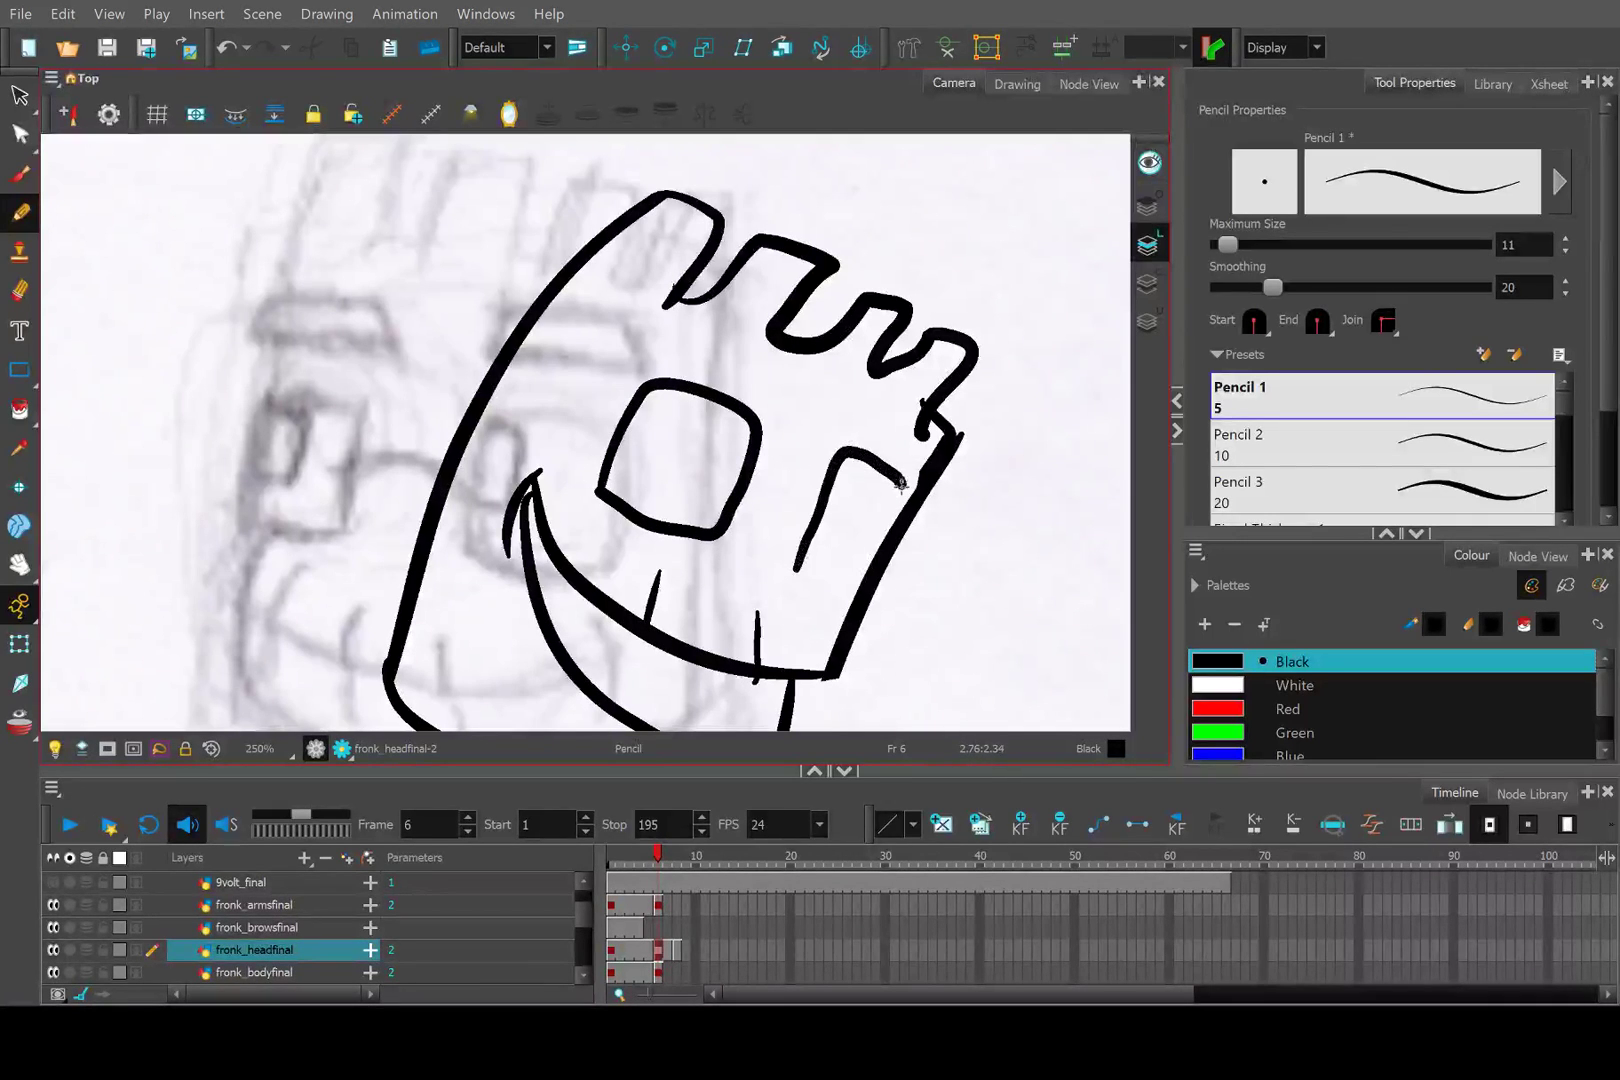
pyautogui.hotkey('ctrl', 'z')
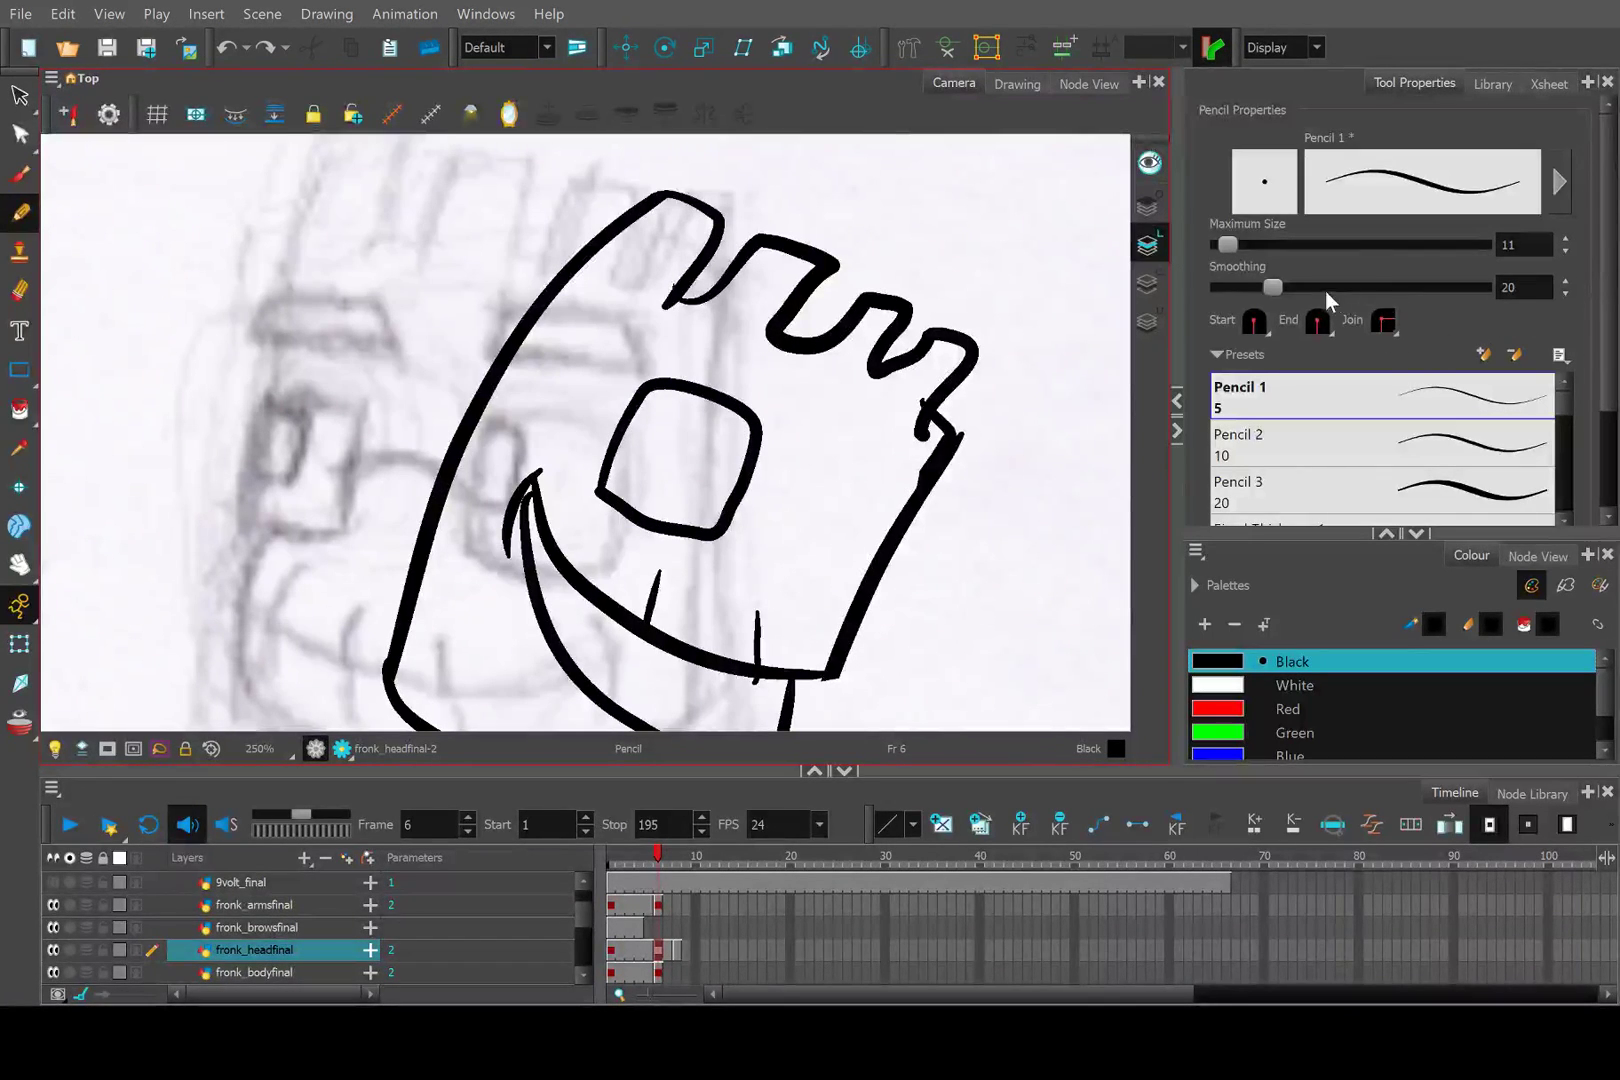
pyautogui.moveTo(1274, 289); pyautogui.dragTo(1316, 291)
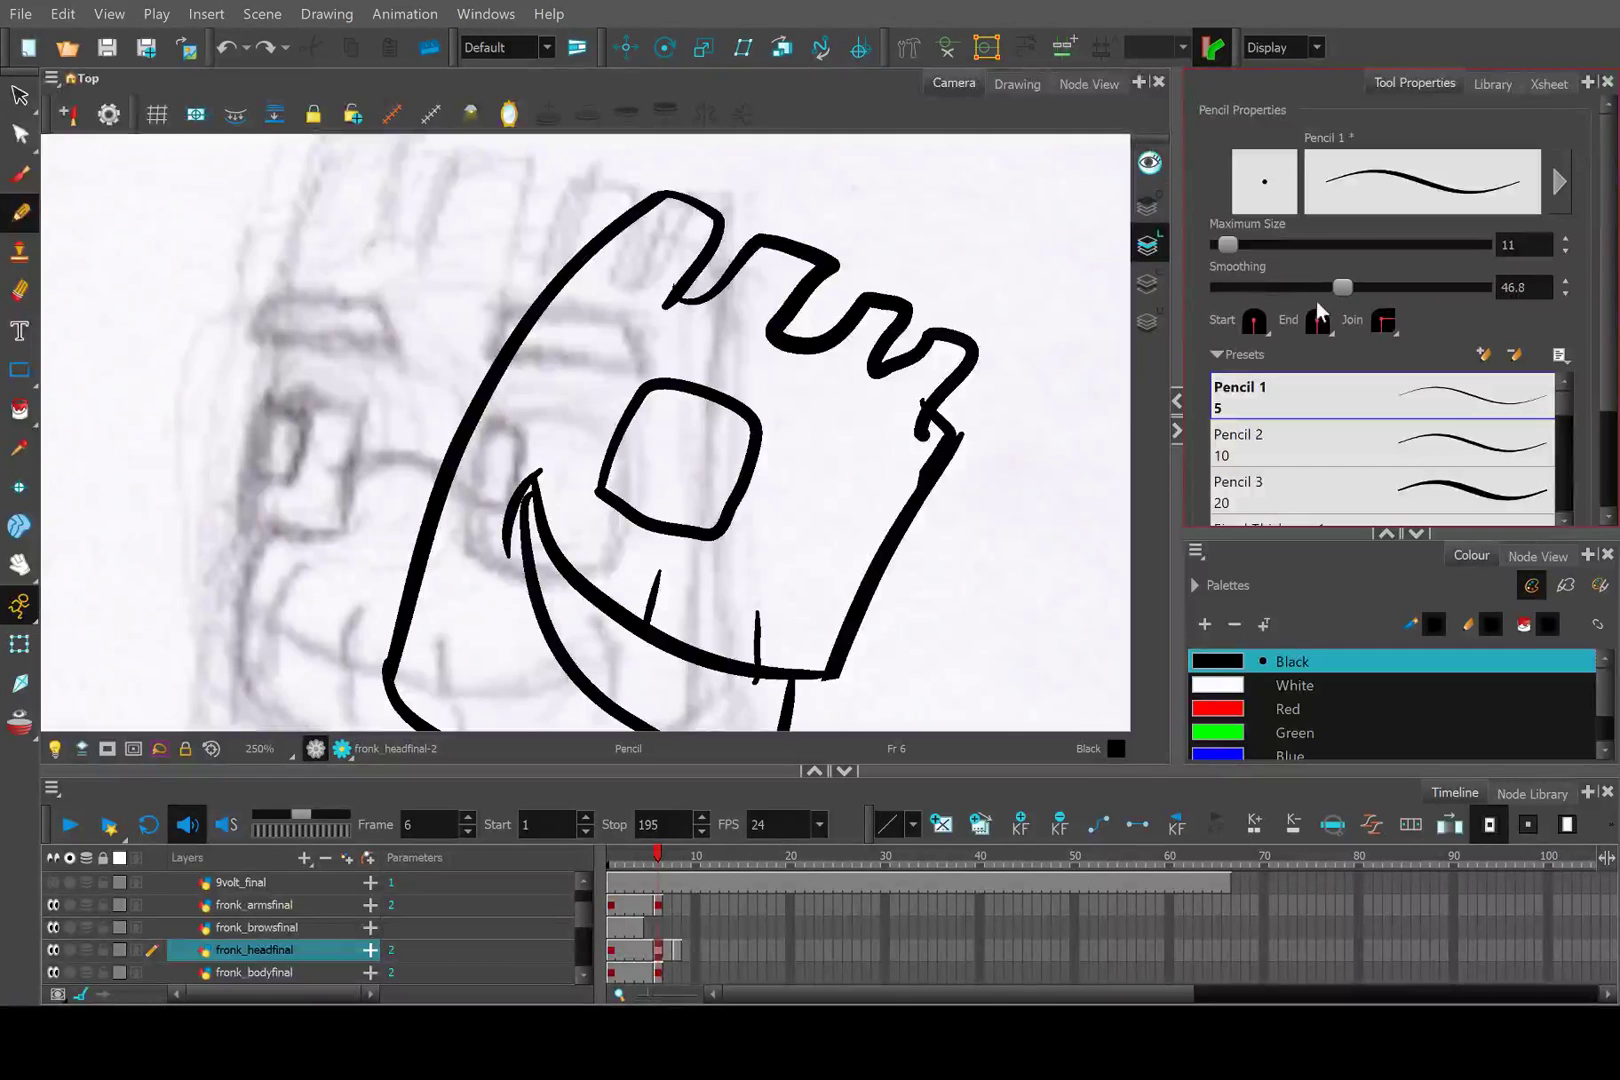
# Examine the pixel-art reference of the character and compare it with the frame 6 head drawing.
pyautogui.click(629, 861)
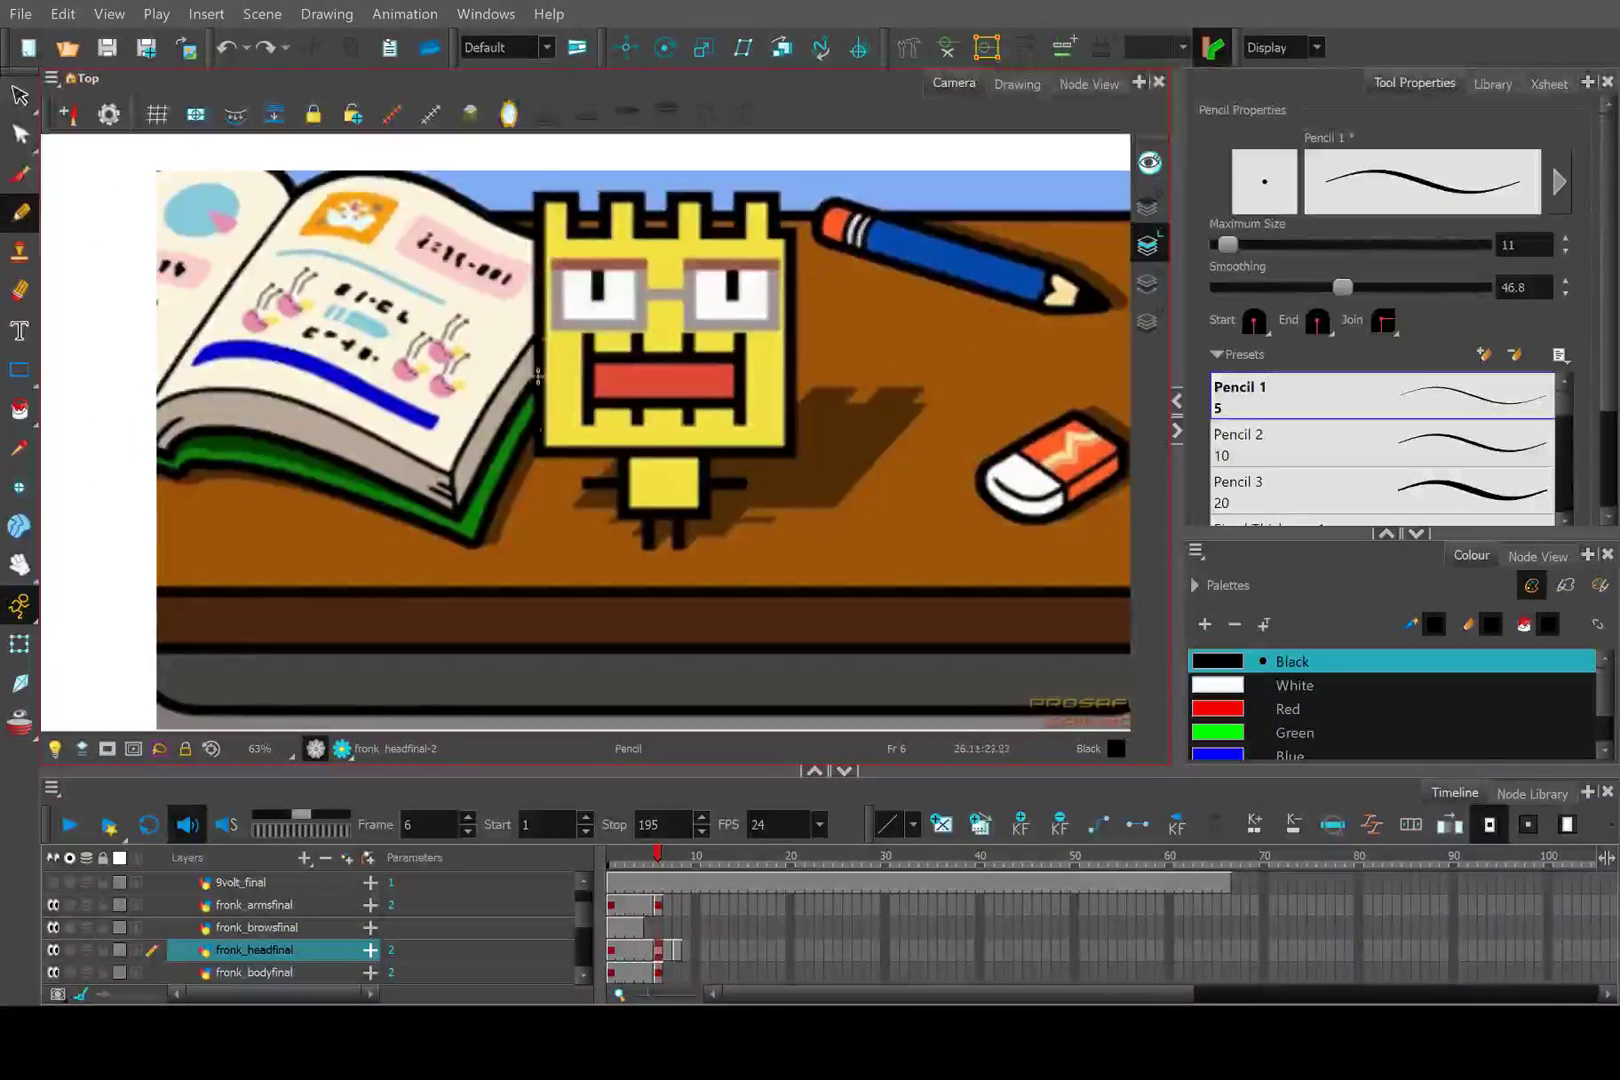
pyautogui.scroll(-3, 568, 365)
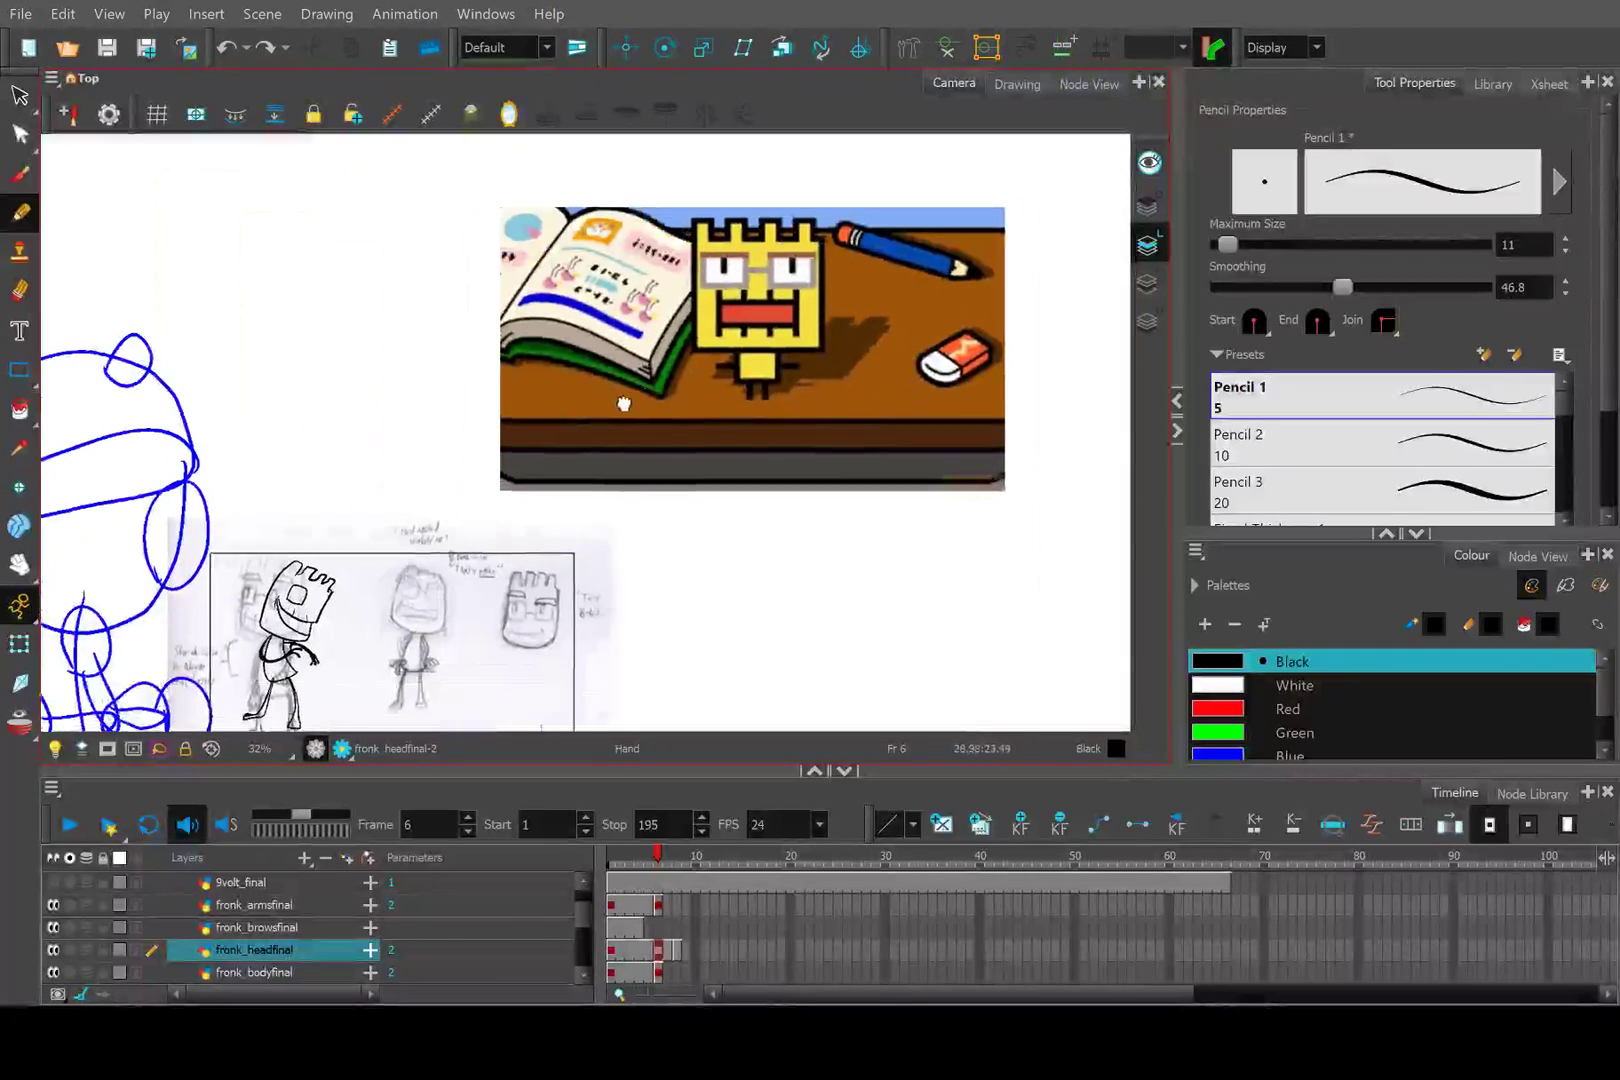
pyautogui.scroll(2, 653, 383)
pyautogui.moveTo(701, 326); pyautogui.dragTo(613, 395)
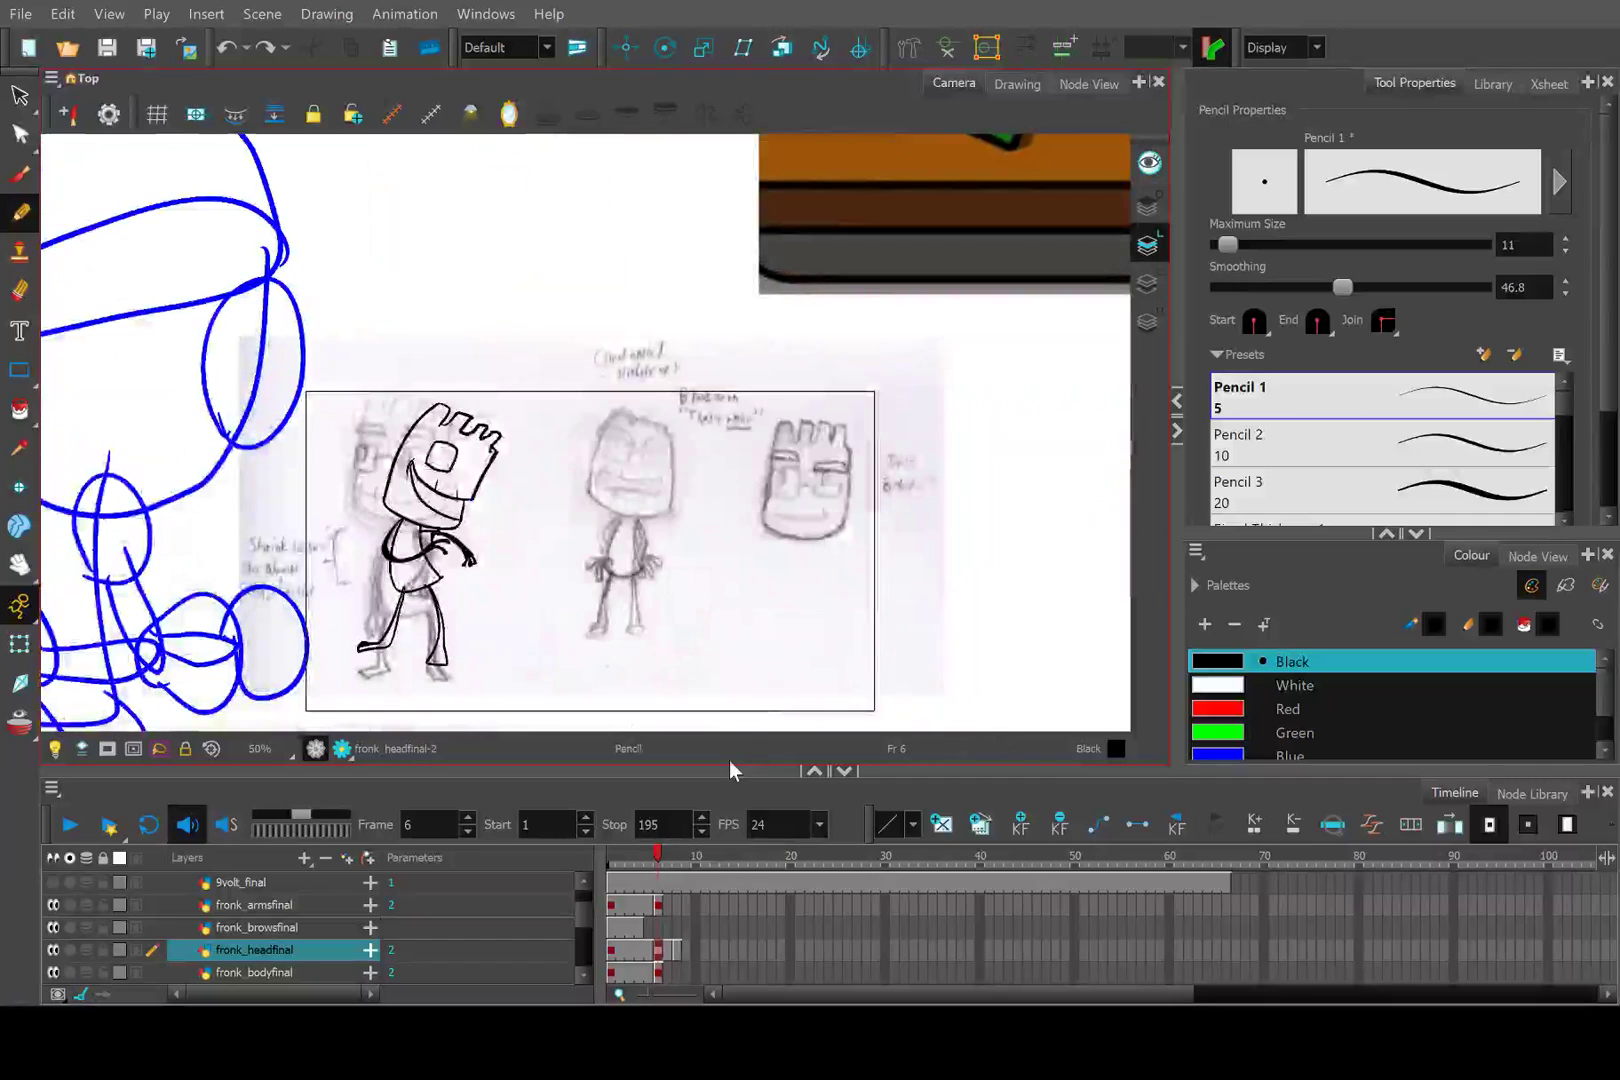
pyautogui.moveTo(668, 866); pyautogui.dragTo(658, 866)
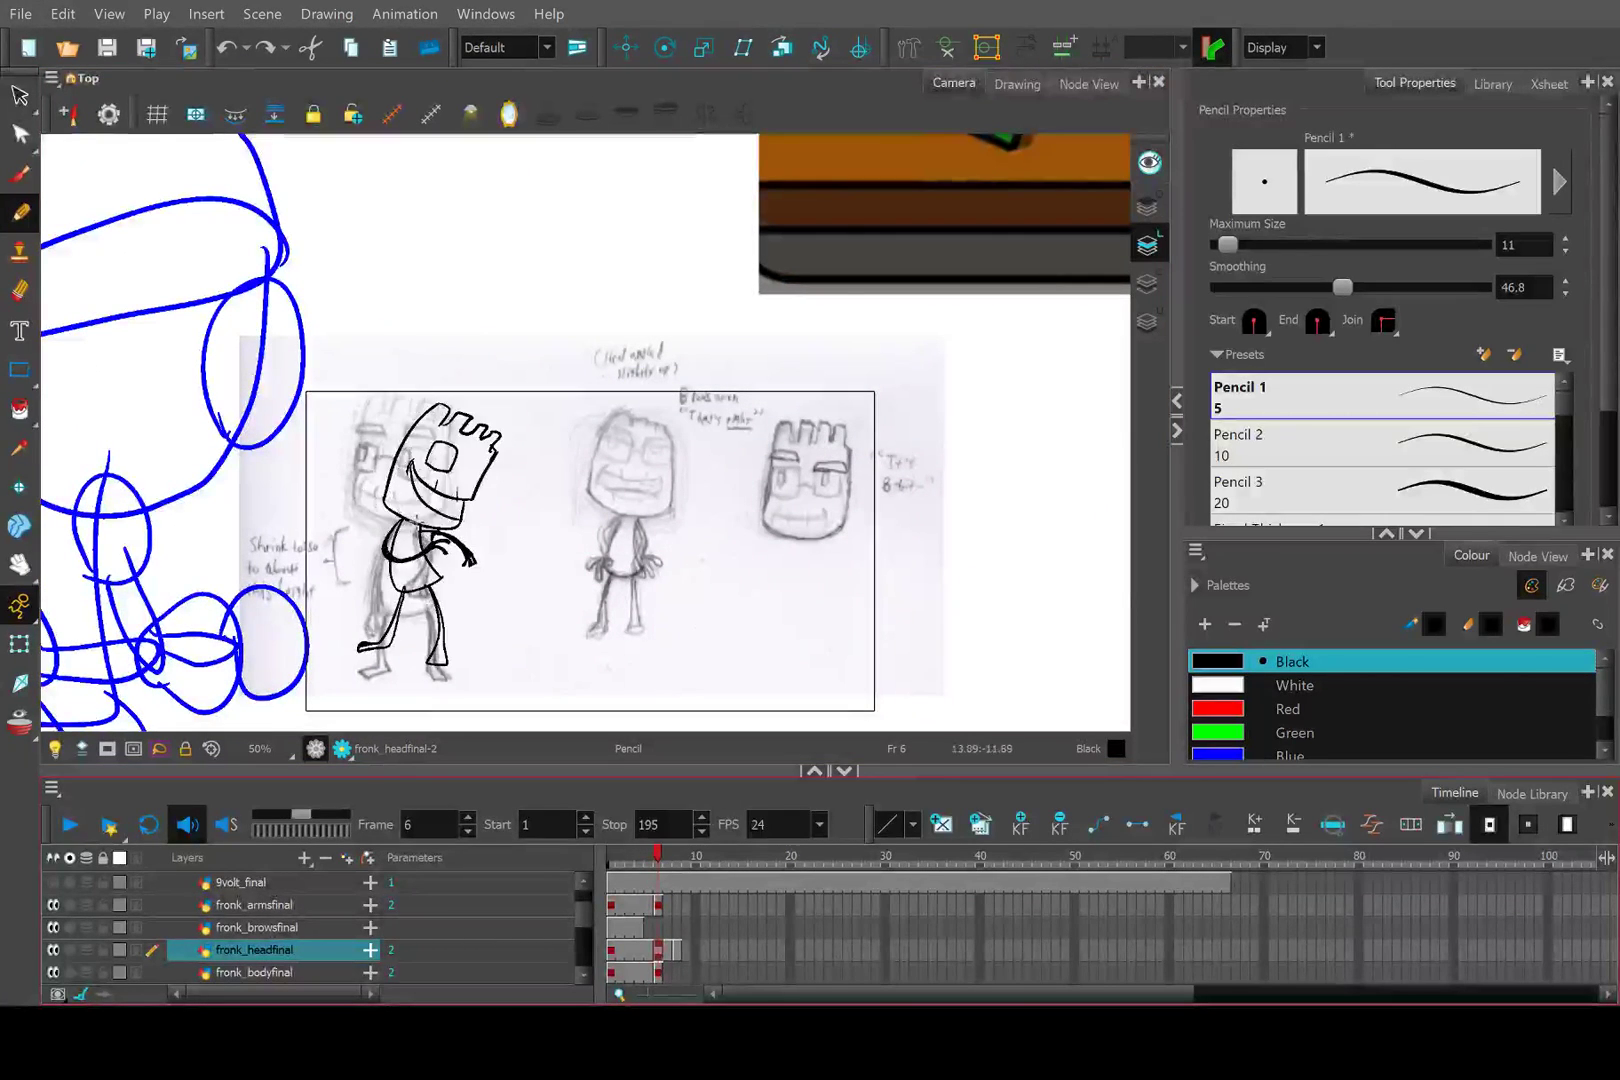
pyautogui.scroll(5, 495, 386)
pyautogui.scroll(3, 493, 386)
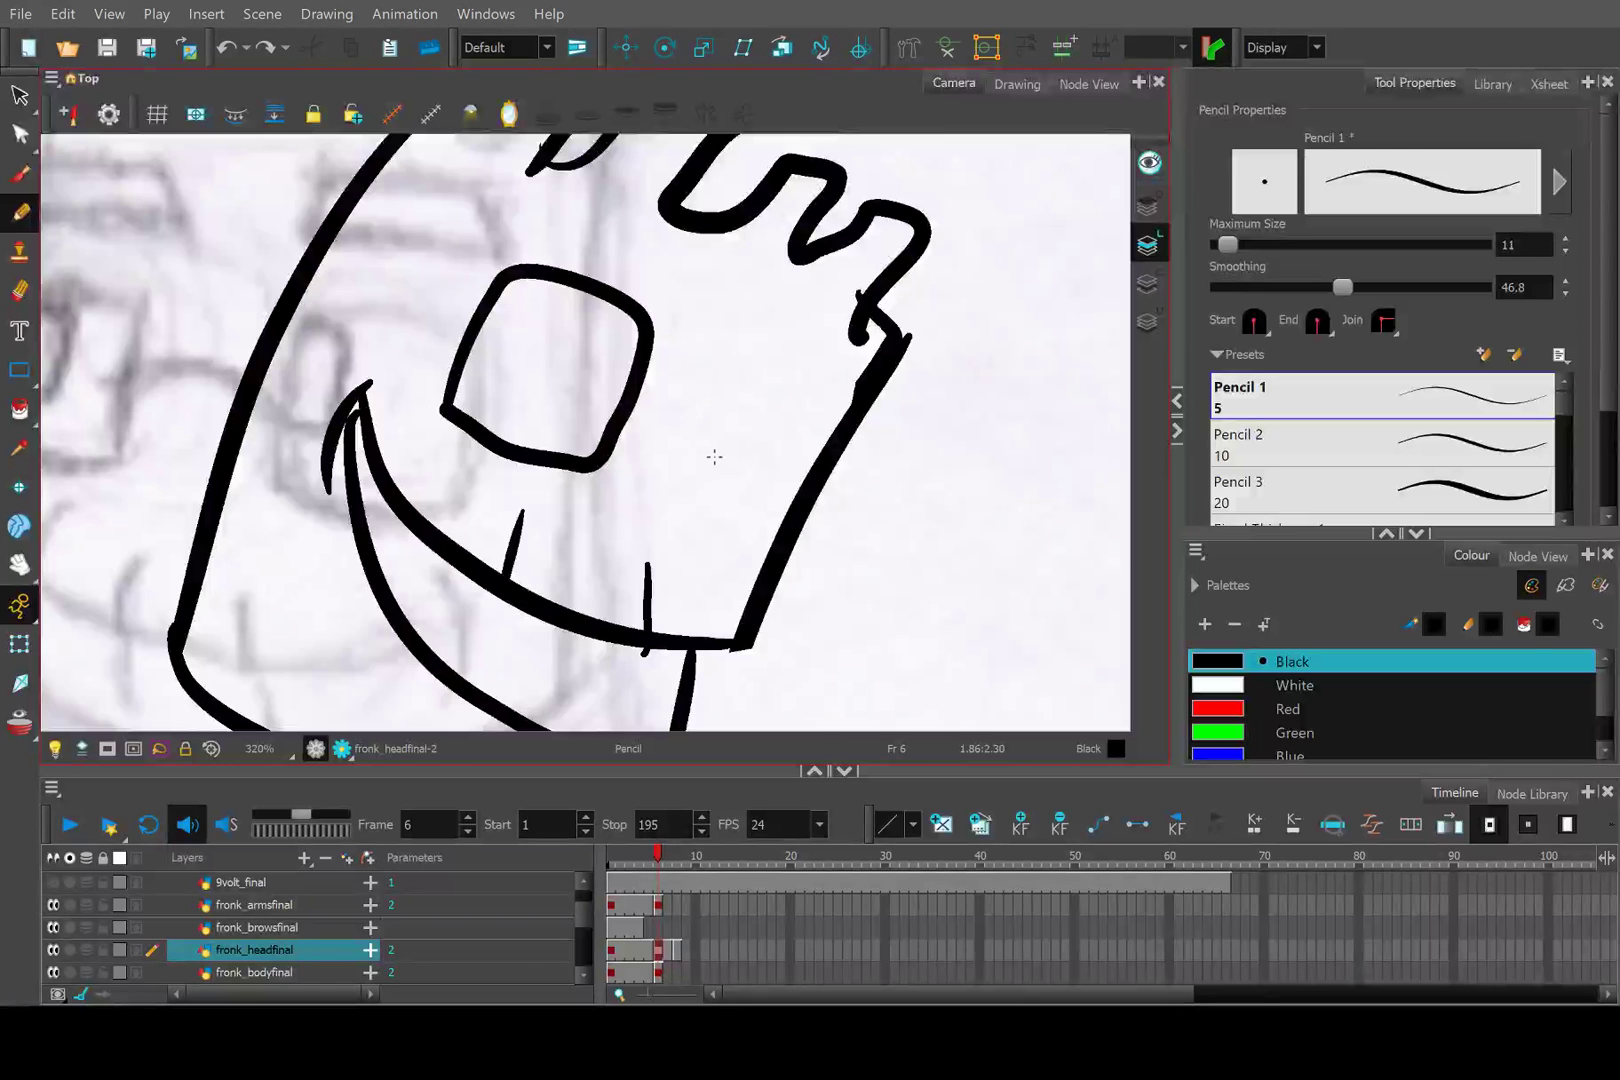
pyautogui.moveTo(698, 456); pyautogui.dragTo(839, 456)
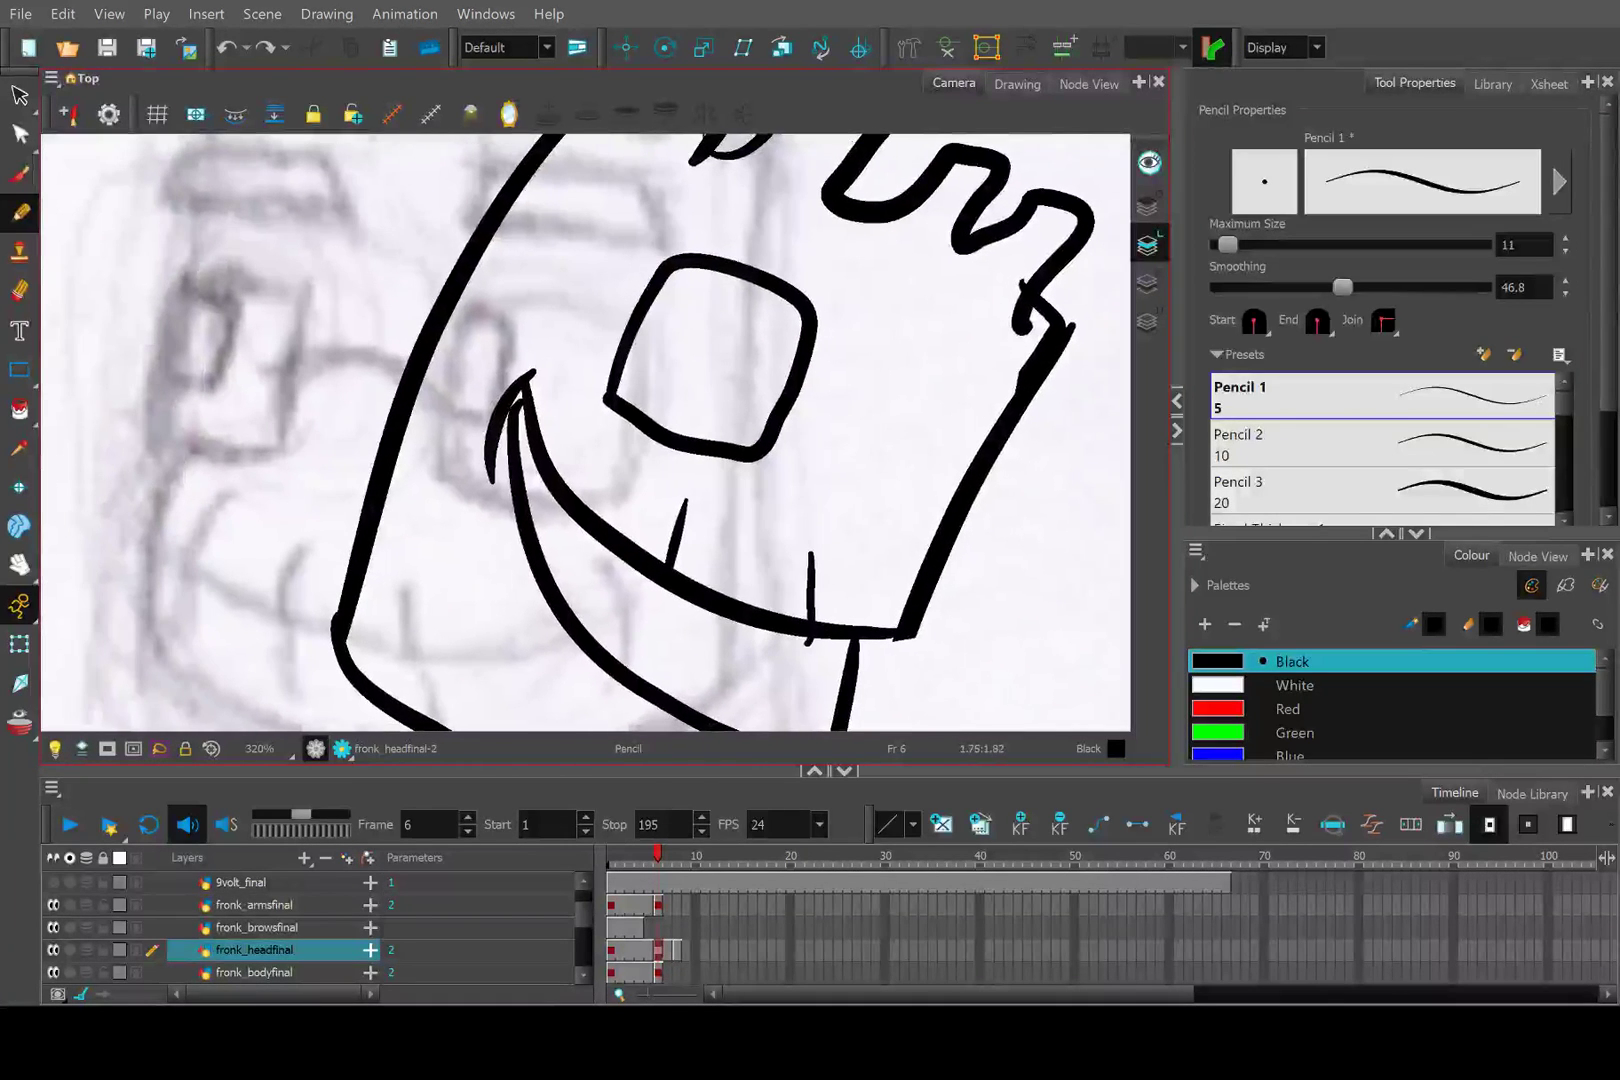
# Smooth the lens outline's lower edge and tidy its lower-left corner with the Contour Editor.
pyautogui.click(20, 96)
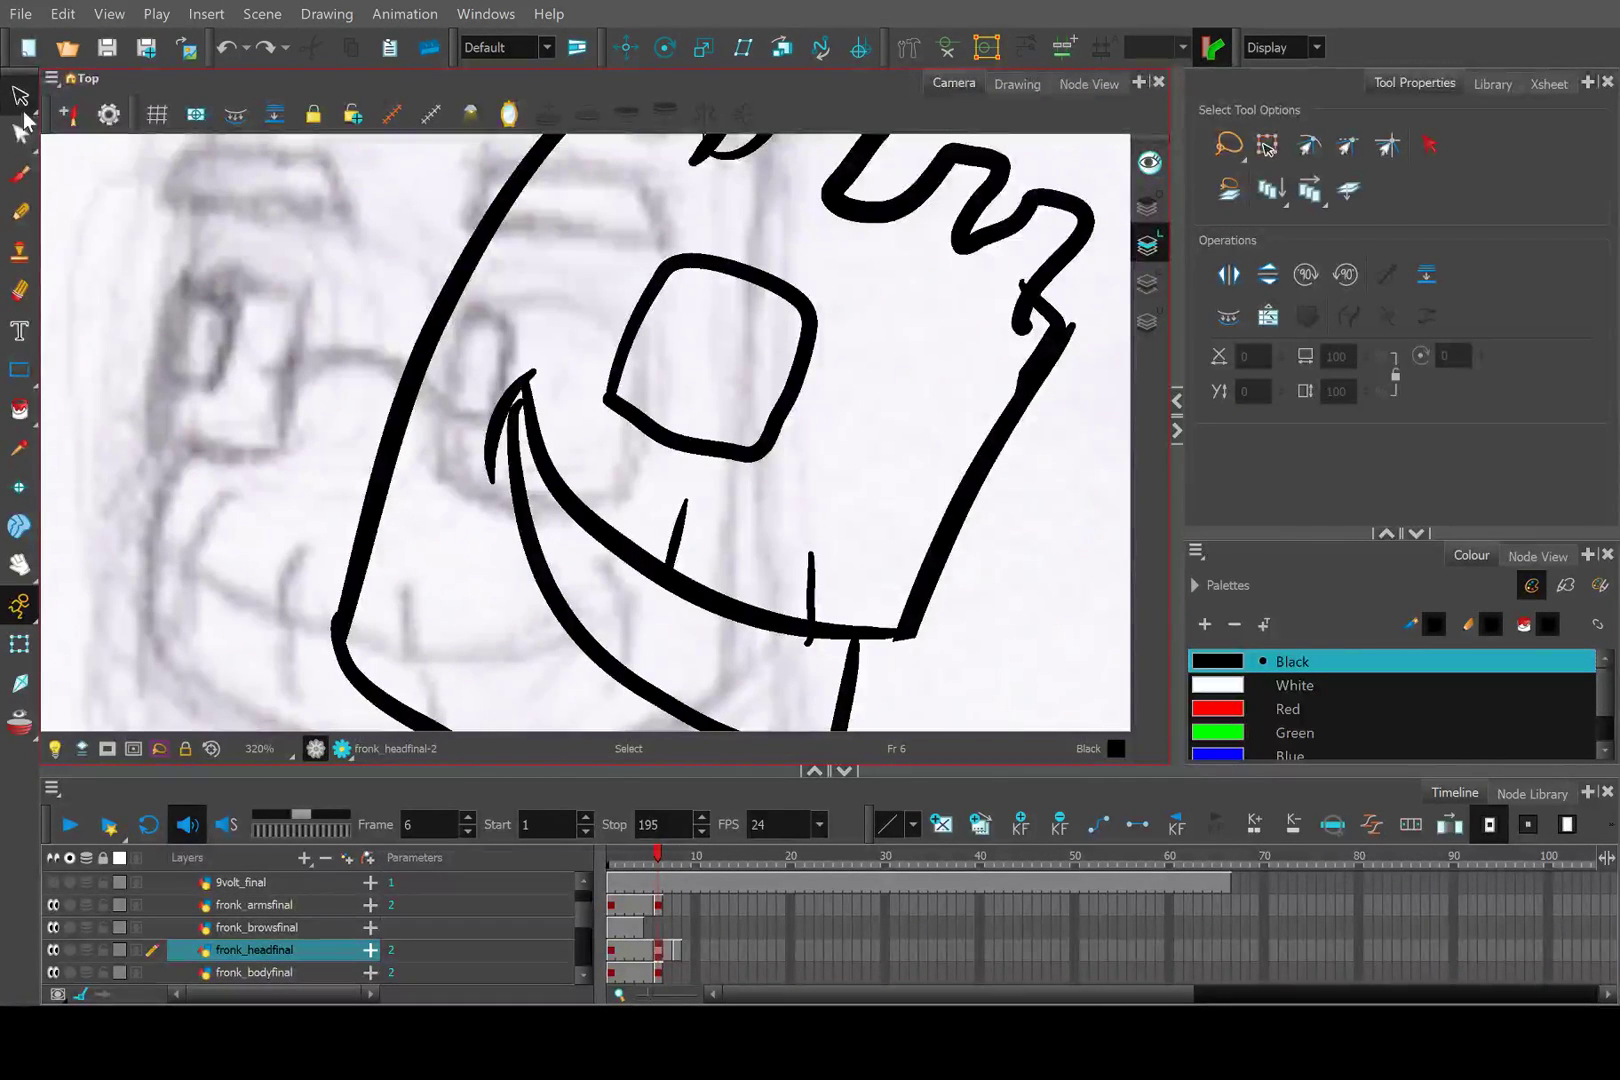
pyautogui.click(20, 133)
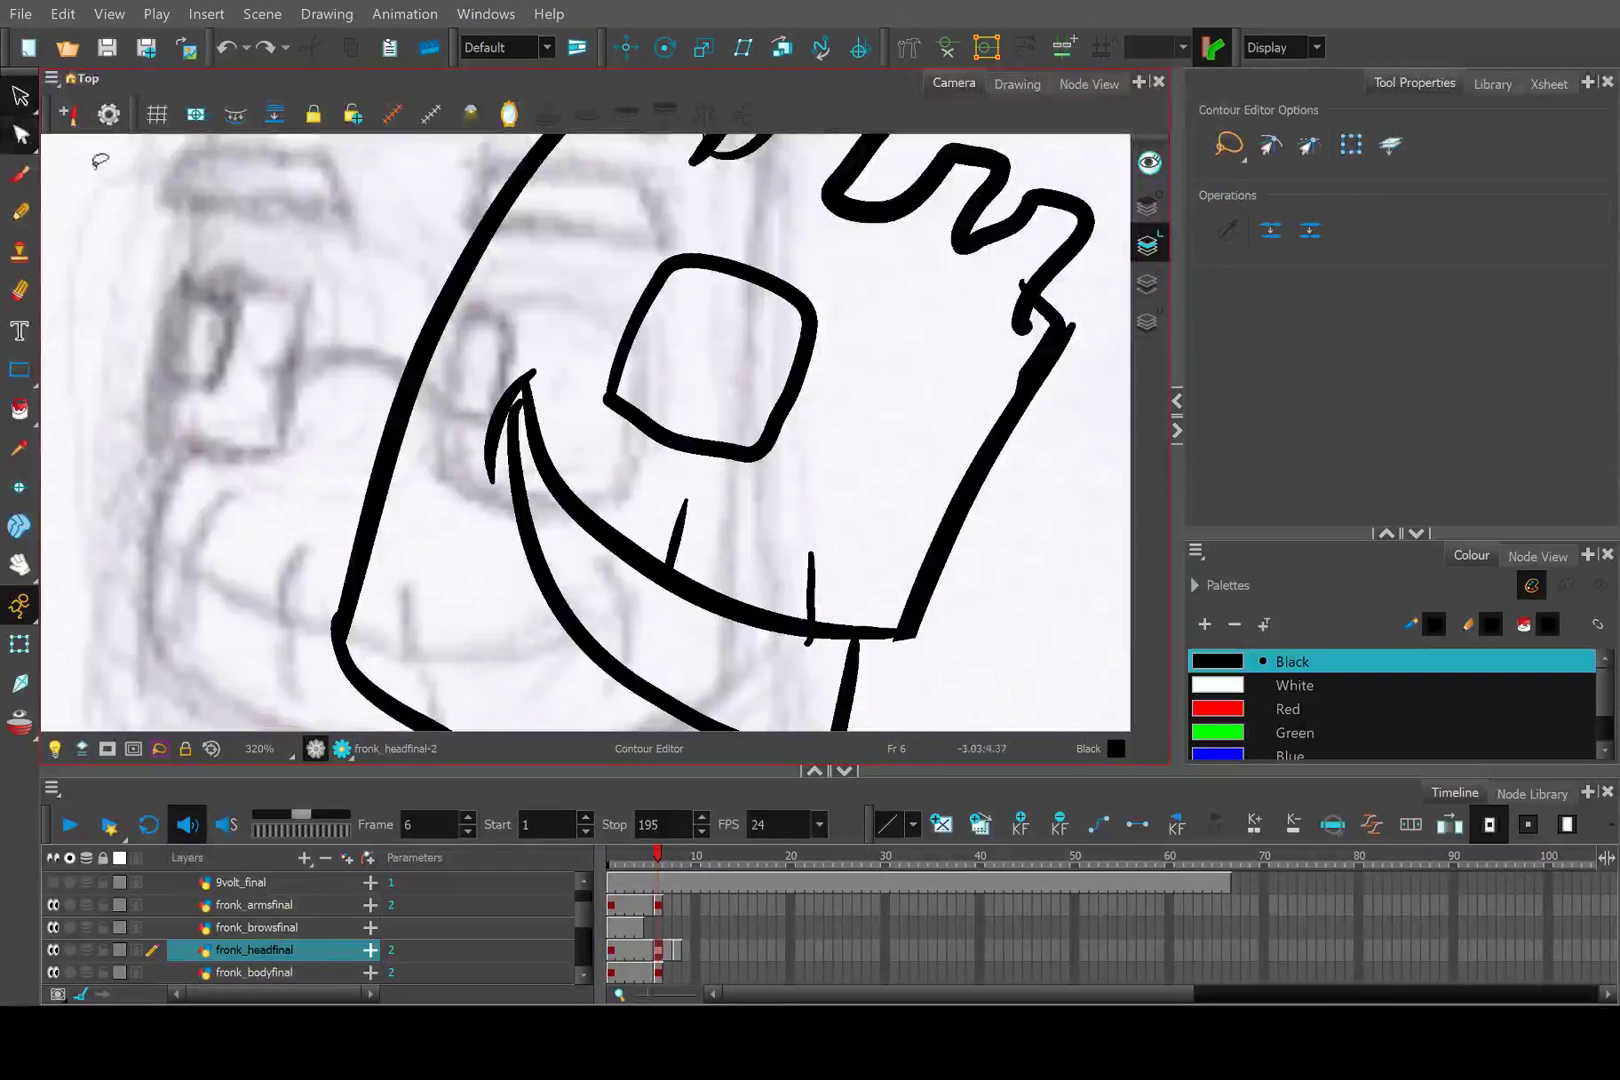
pyautogui.click(672, 440)
pyautogui.scroll(2, 672, 440)
pyautogui.click(653, 432)
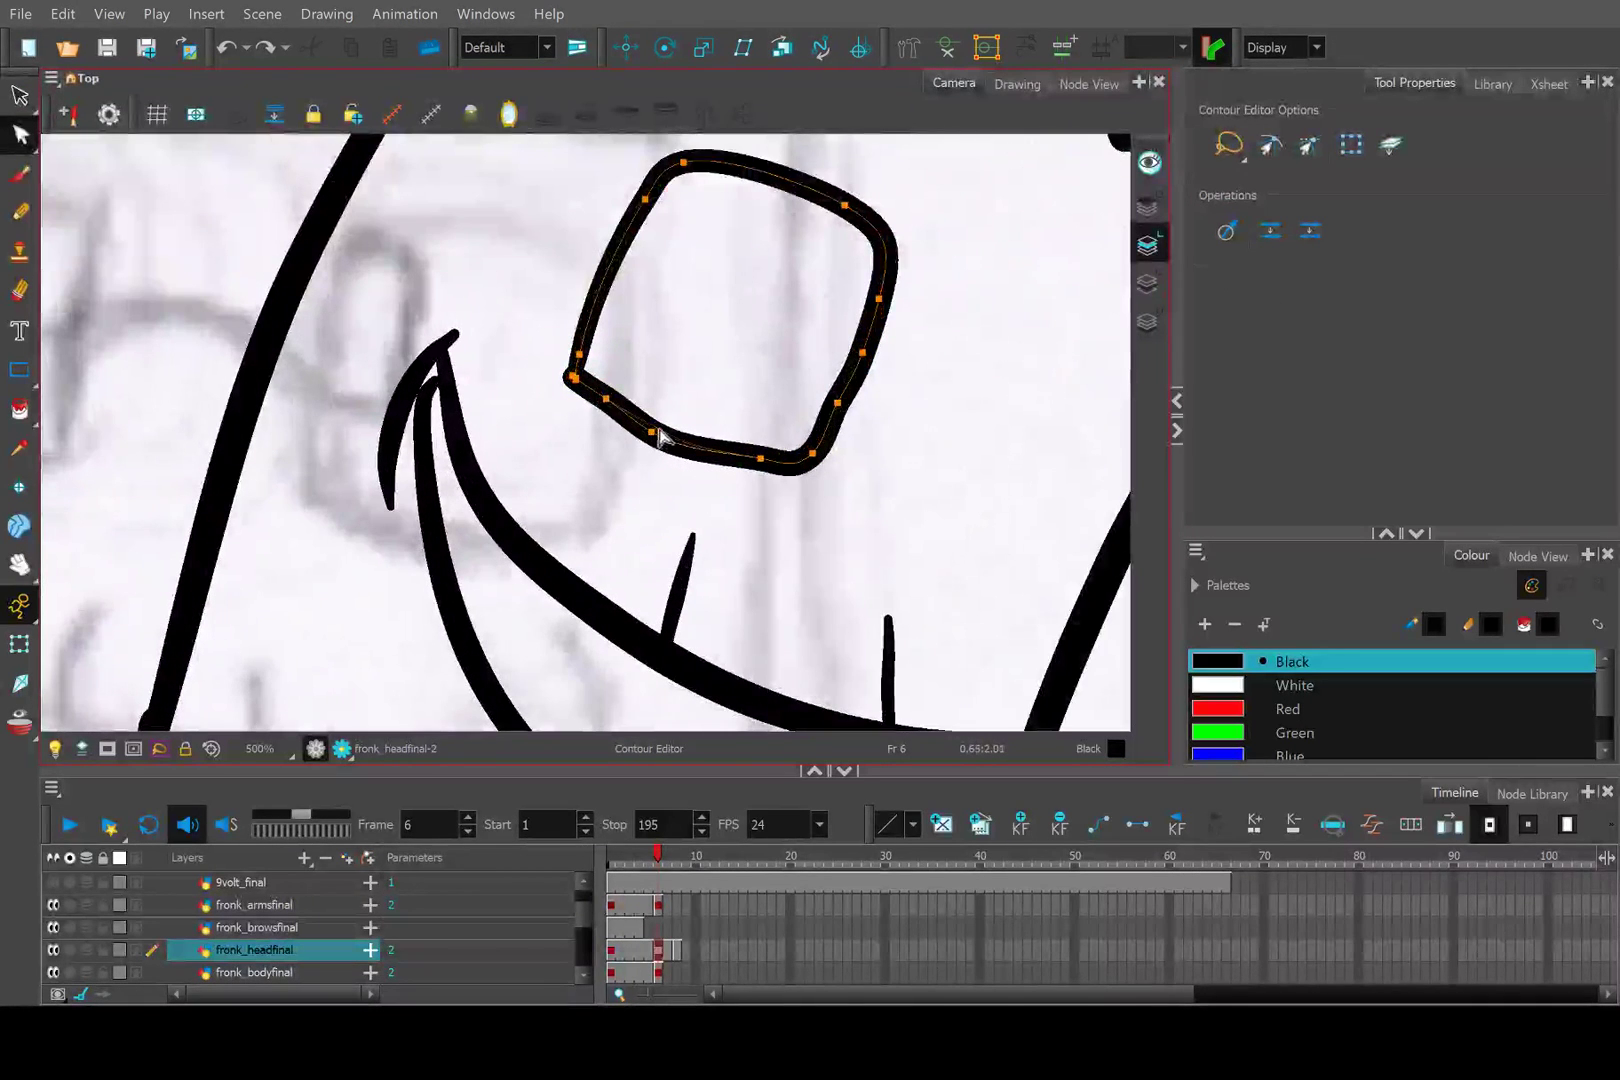
pyautogui.scroll(3, 575, 375)
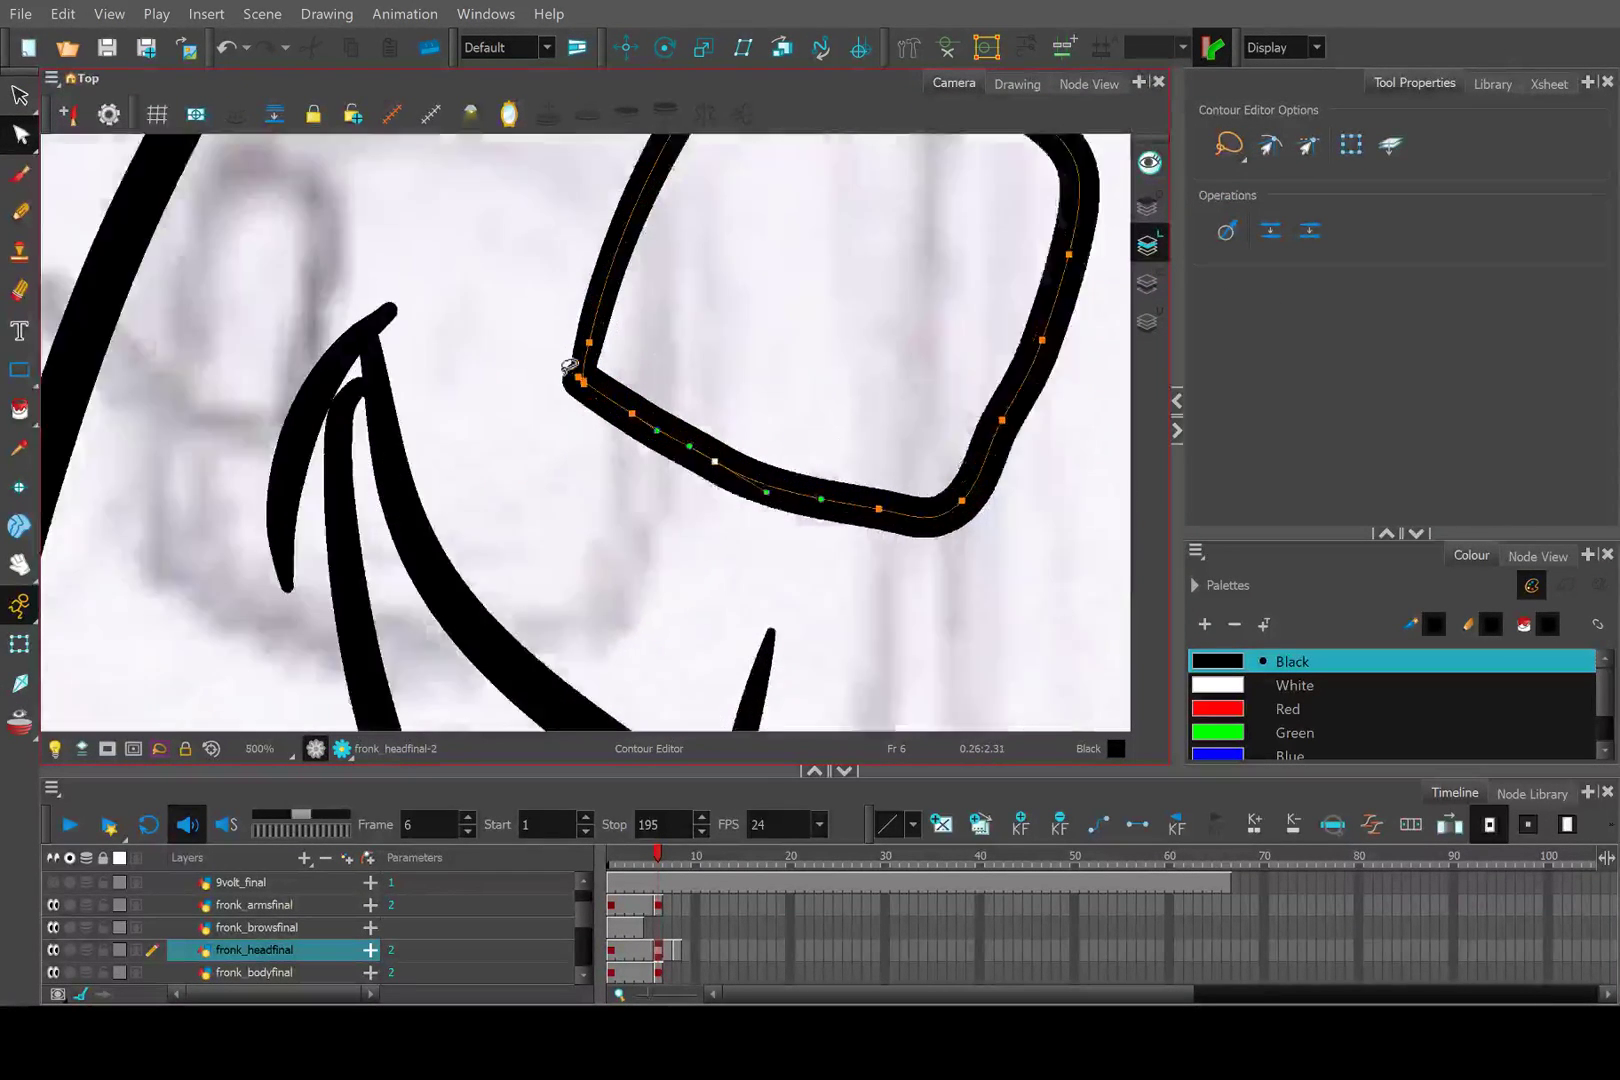
pyautogui.click(593, 382)
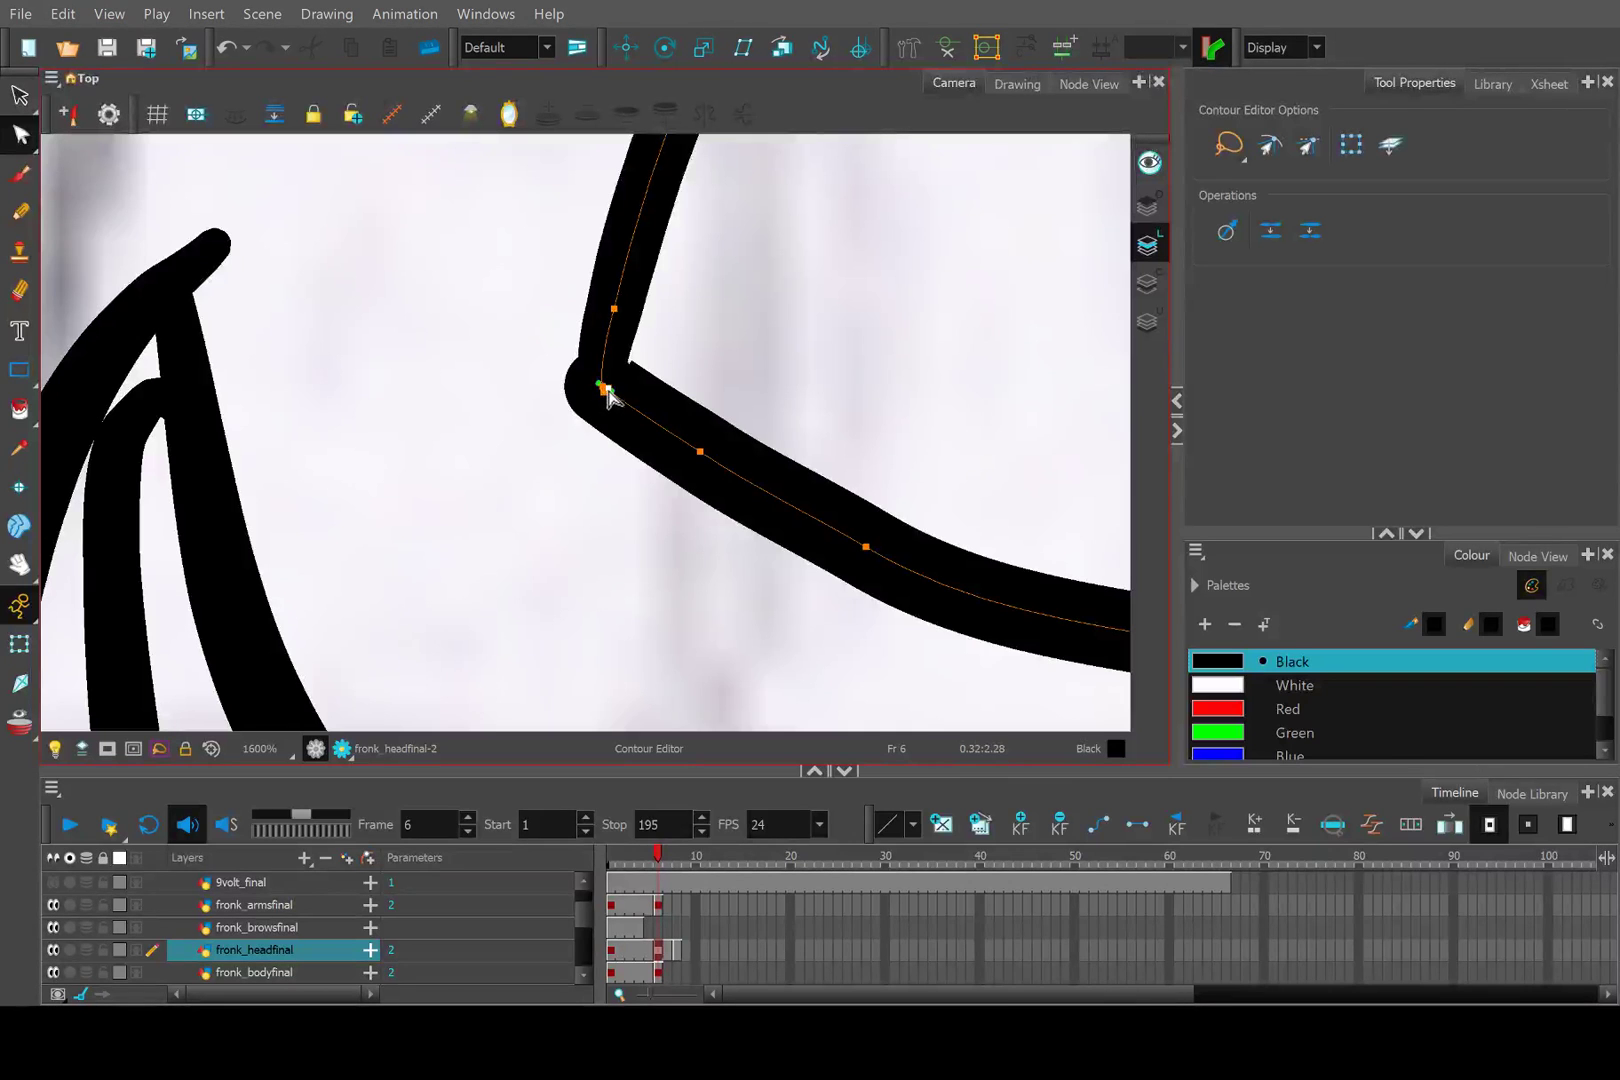
pyautogui.scroll(-3, 614, 318)
pyautogui.scroll(3, 546, 266)
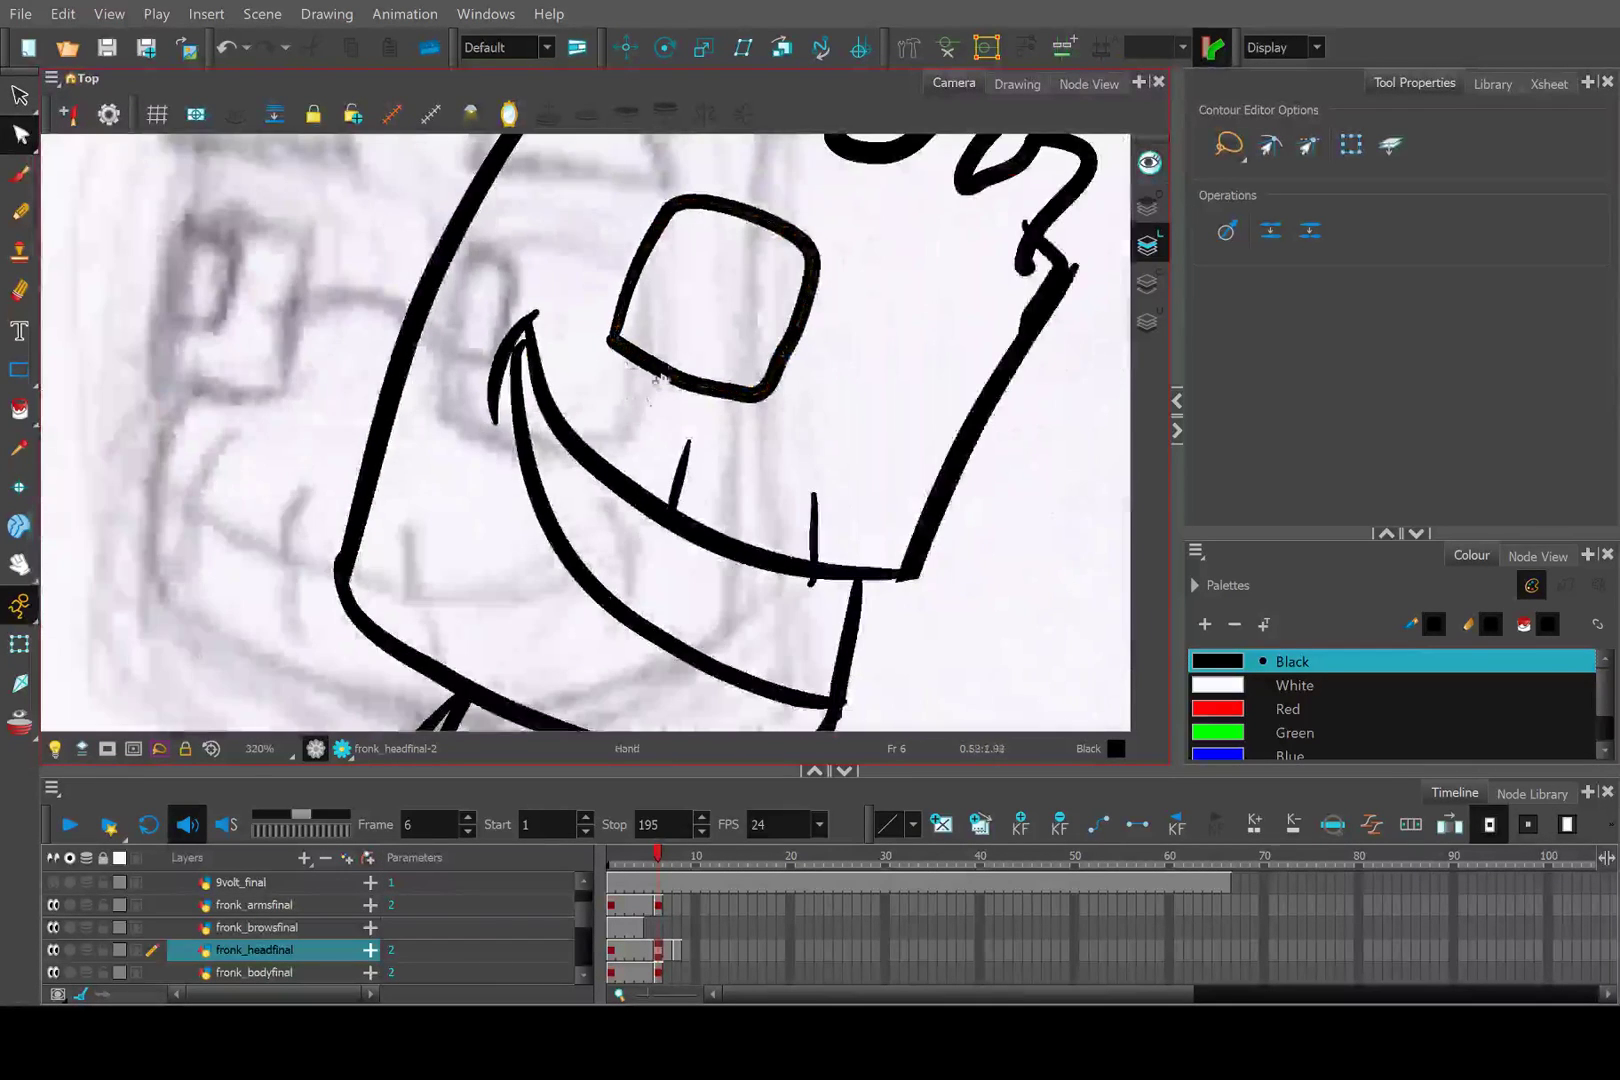
# Add a short Pencil stroke to fill out the line at the lens's lower-left corner.
pyautogui.click(19, 211)
pyautogui.moveTo(486, 276); pyautogui.dragTo(526, 451)
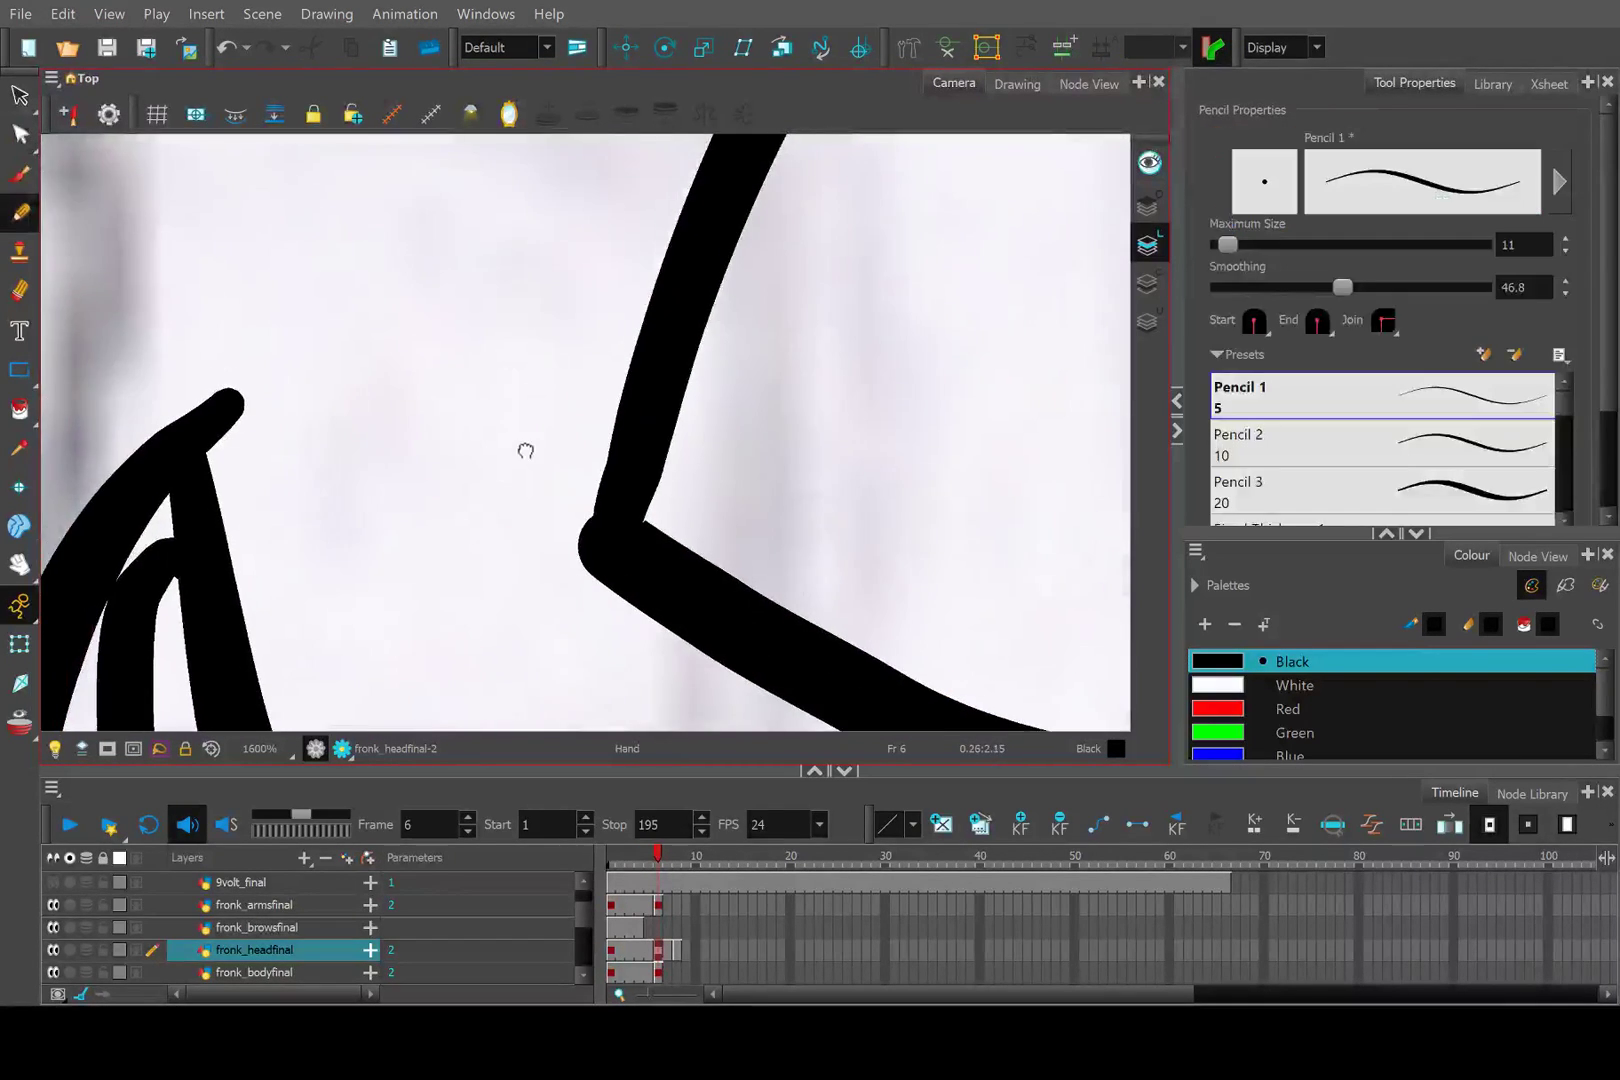
pyautogui.moveTo(607, 532)
pyautogui.mouseDown()
pyautogui.moveTo(634, 456)
pyautogui.moveTo(613, 496)
pyautogui.mouseUp()
pyautogui.scroll(-4, 613, 480)
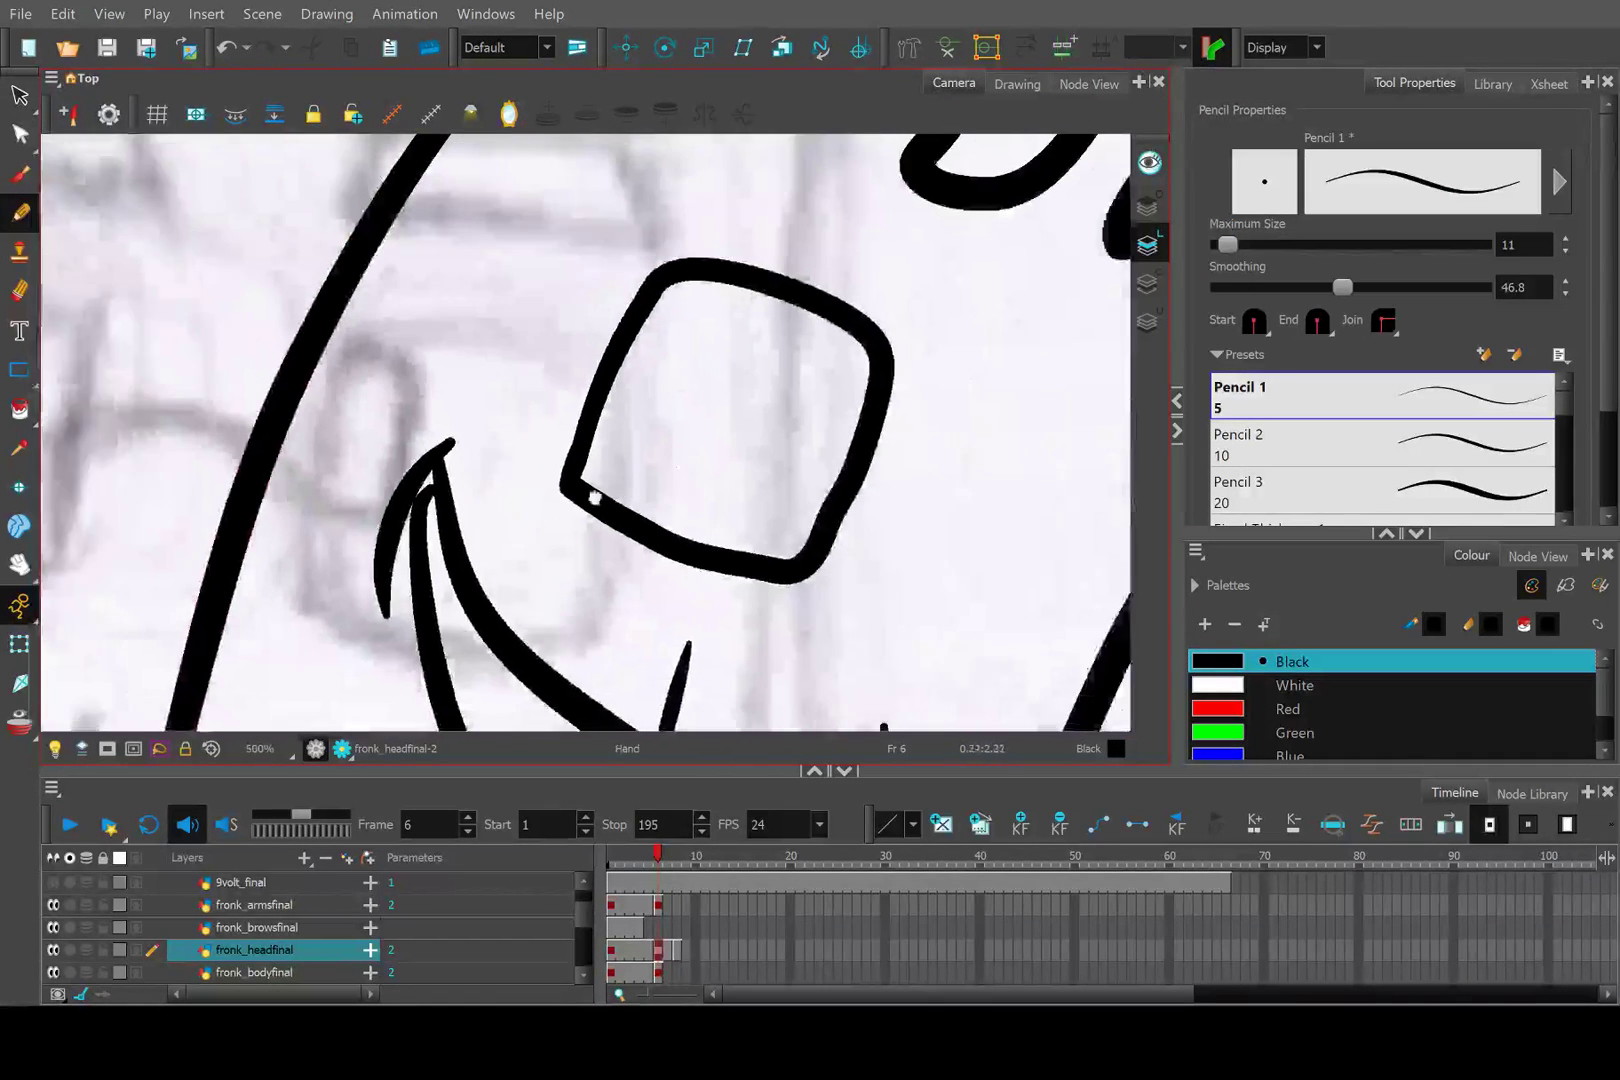
pyautogui.click(19, 95)
pyautogui.moveTo(490, 263)
pyautogui.mouseDown()
pyautogui.moveTo(770, 310)
pyautogui.moveTo(733, 630)
pyautogui.moveTo(416, 477)
pyautogui.moveTo(440, 420)
pyautogui.mouseUp()
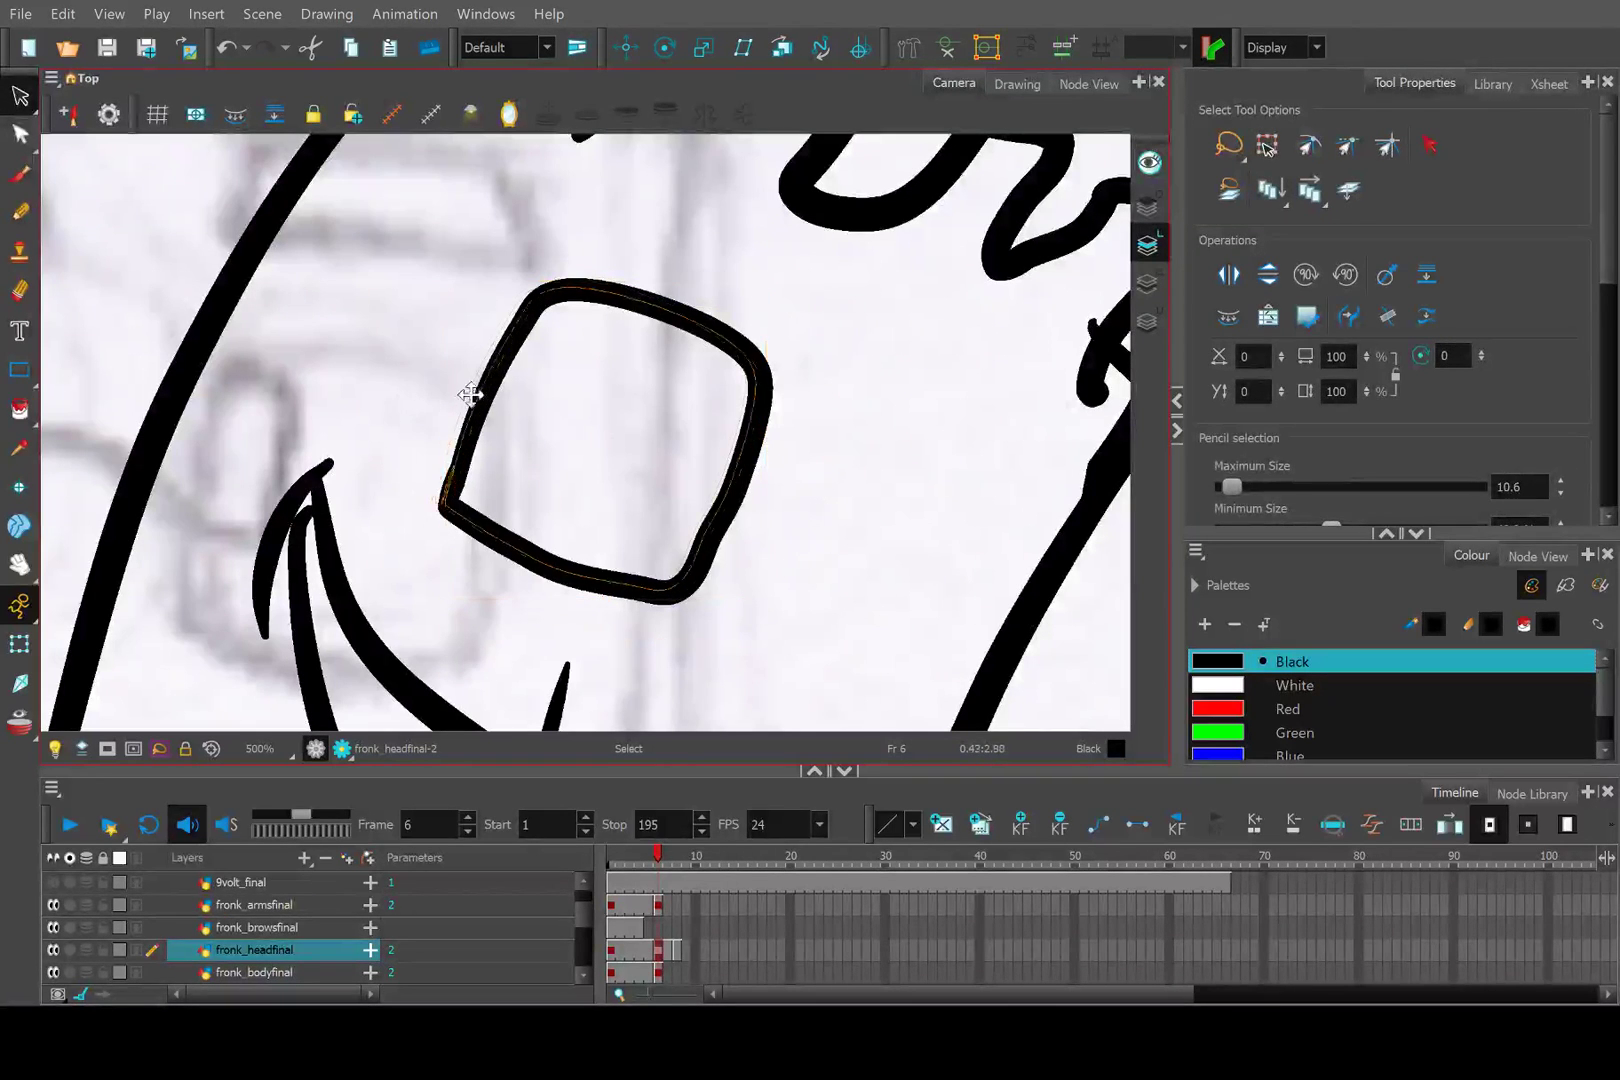
pyautogui.scroll(-3, 449, 372)
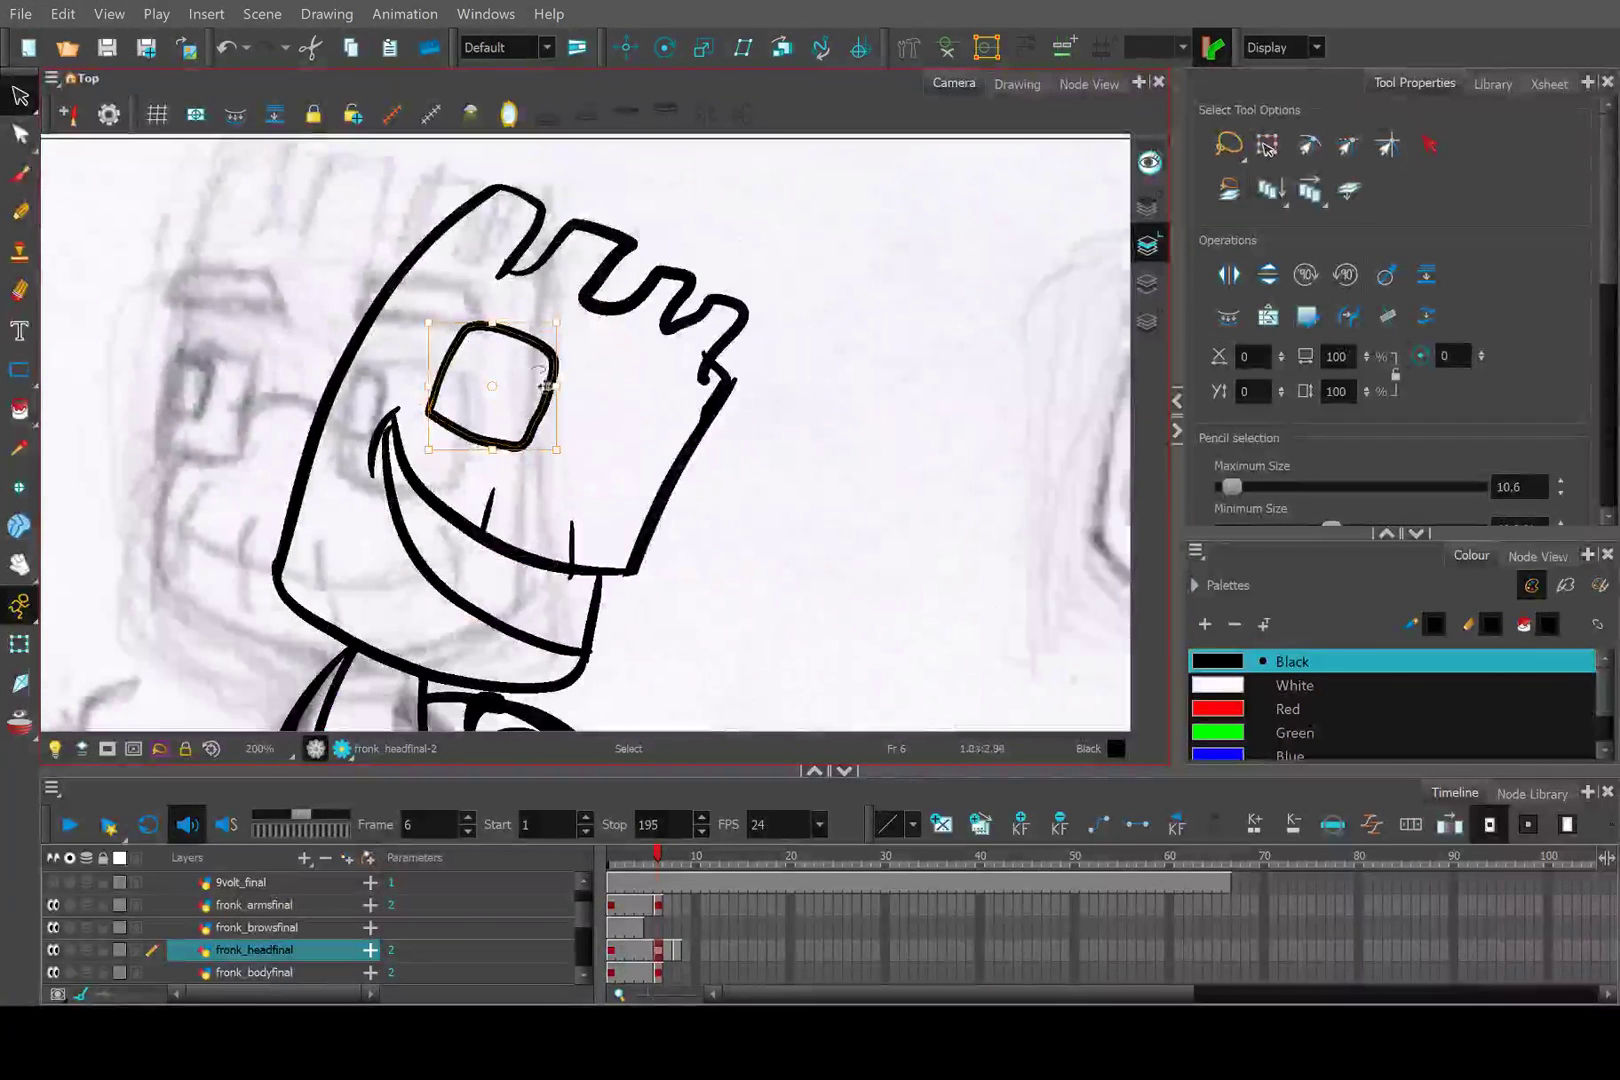
pyautogui.click(628, 455)
# Move the contour point on the lens's lower-right side slightly outward to straighten that edge.
pyautogui.scroll(3, 600, 425)
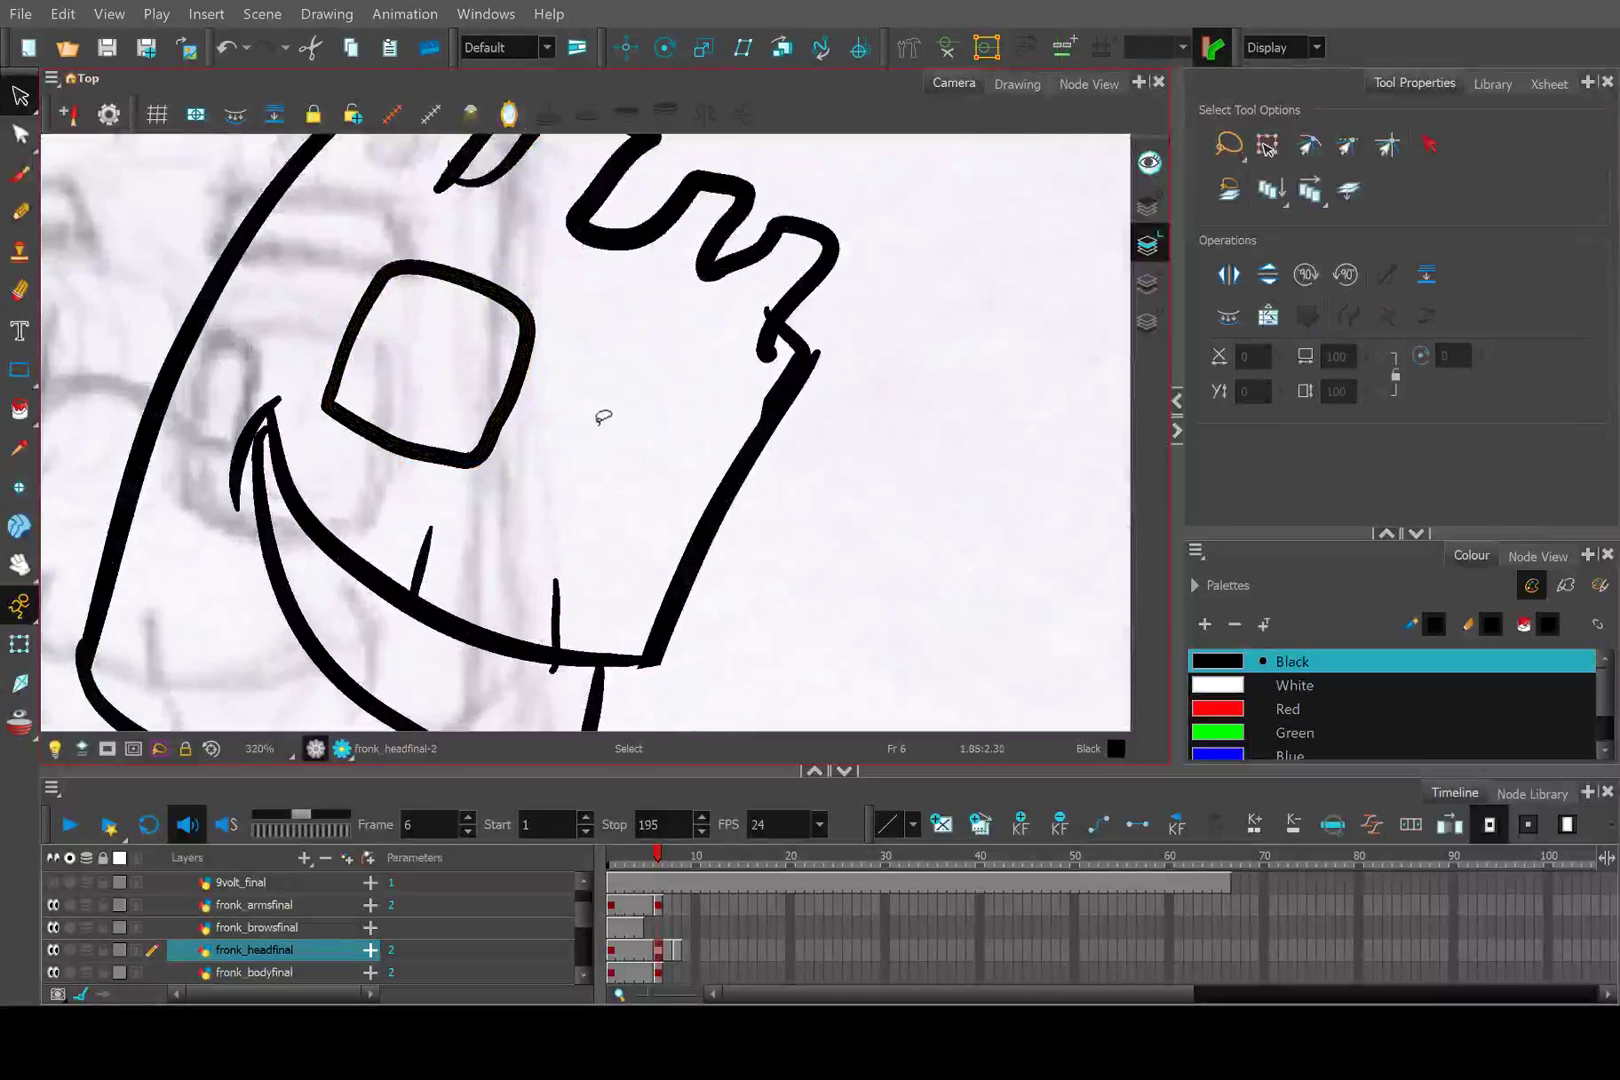
pyautogui.hotkey('alt', 'q')
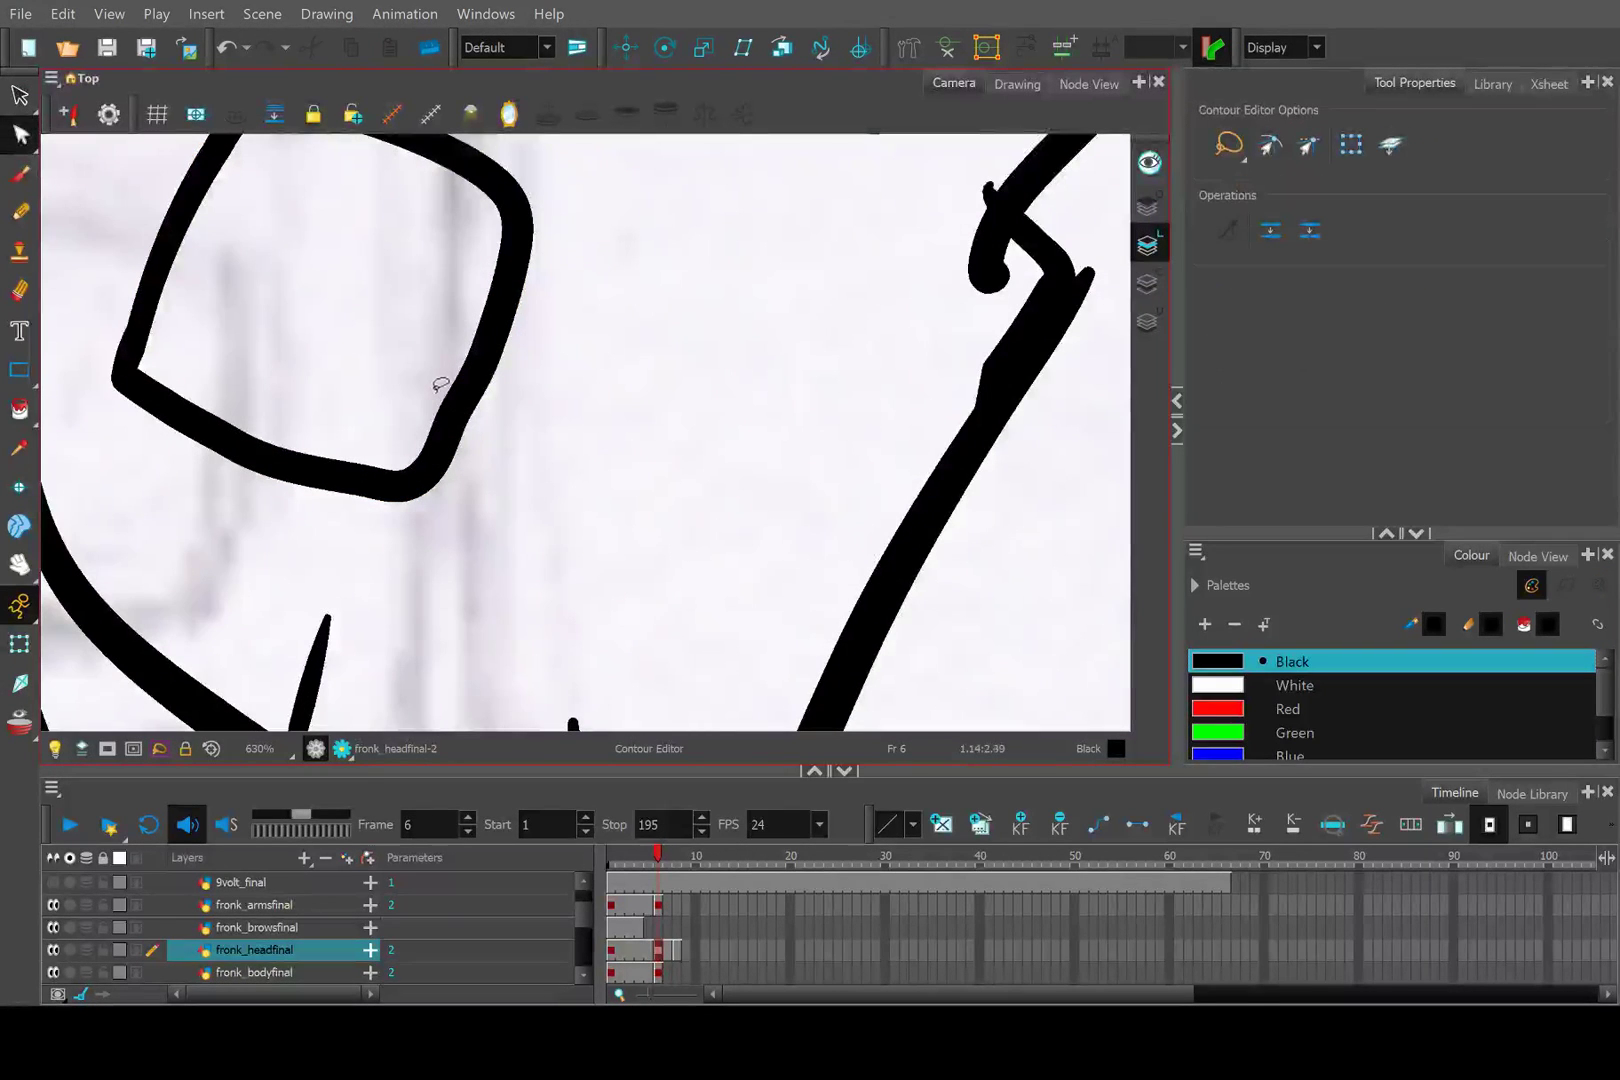
pyautogui.click(456, 410)
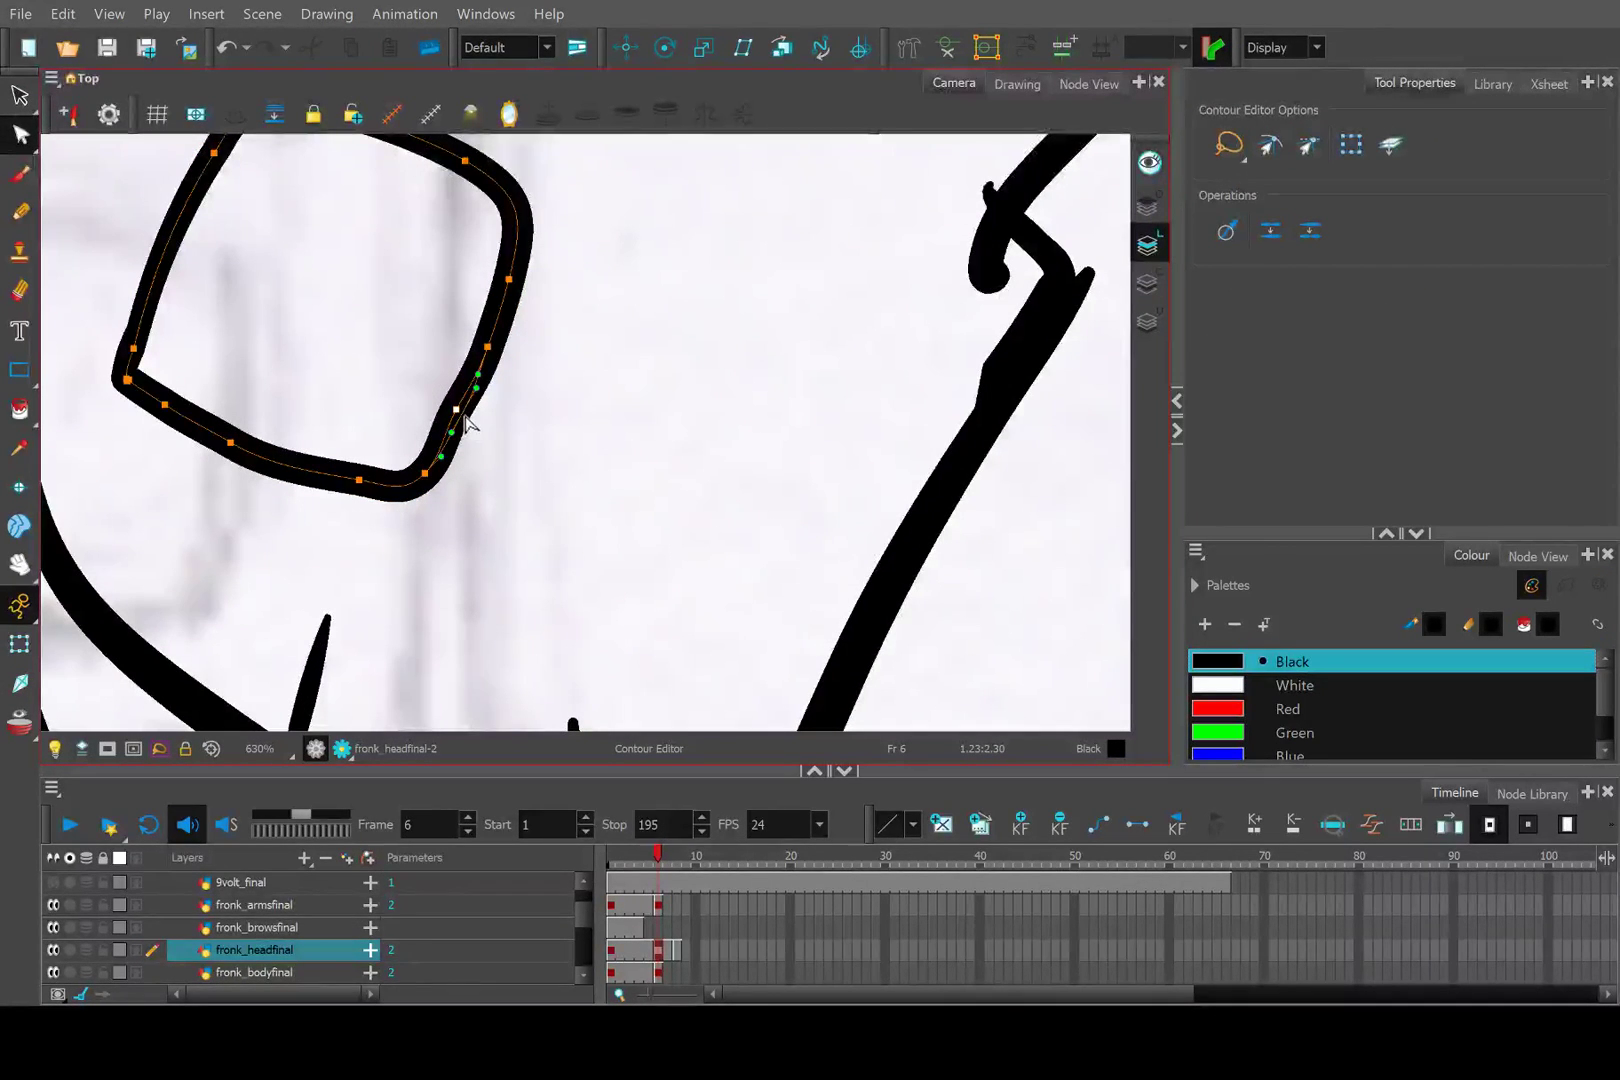
pyautogui.moveTo(463, 418); pyautogui.dragTo(469, 421)
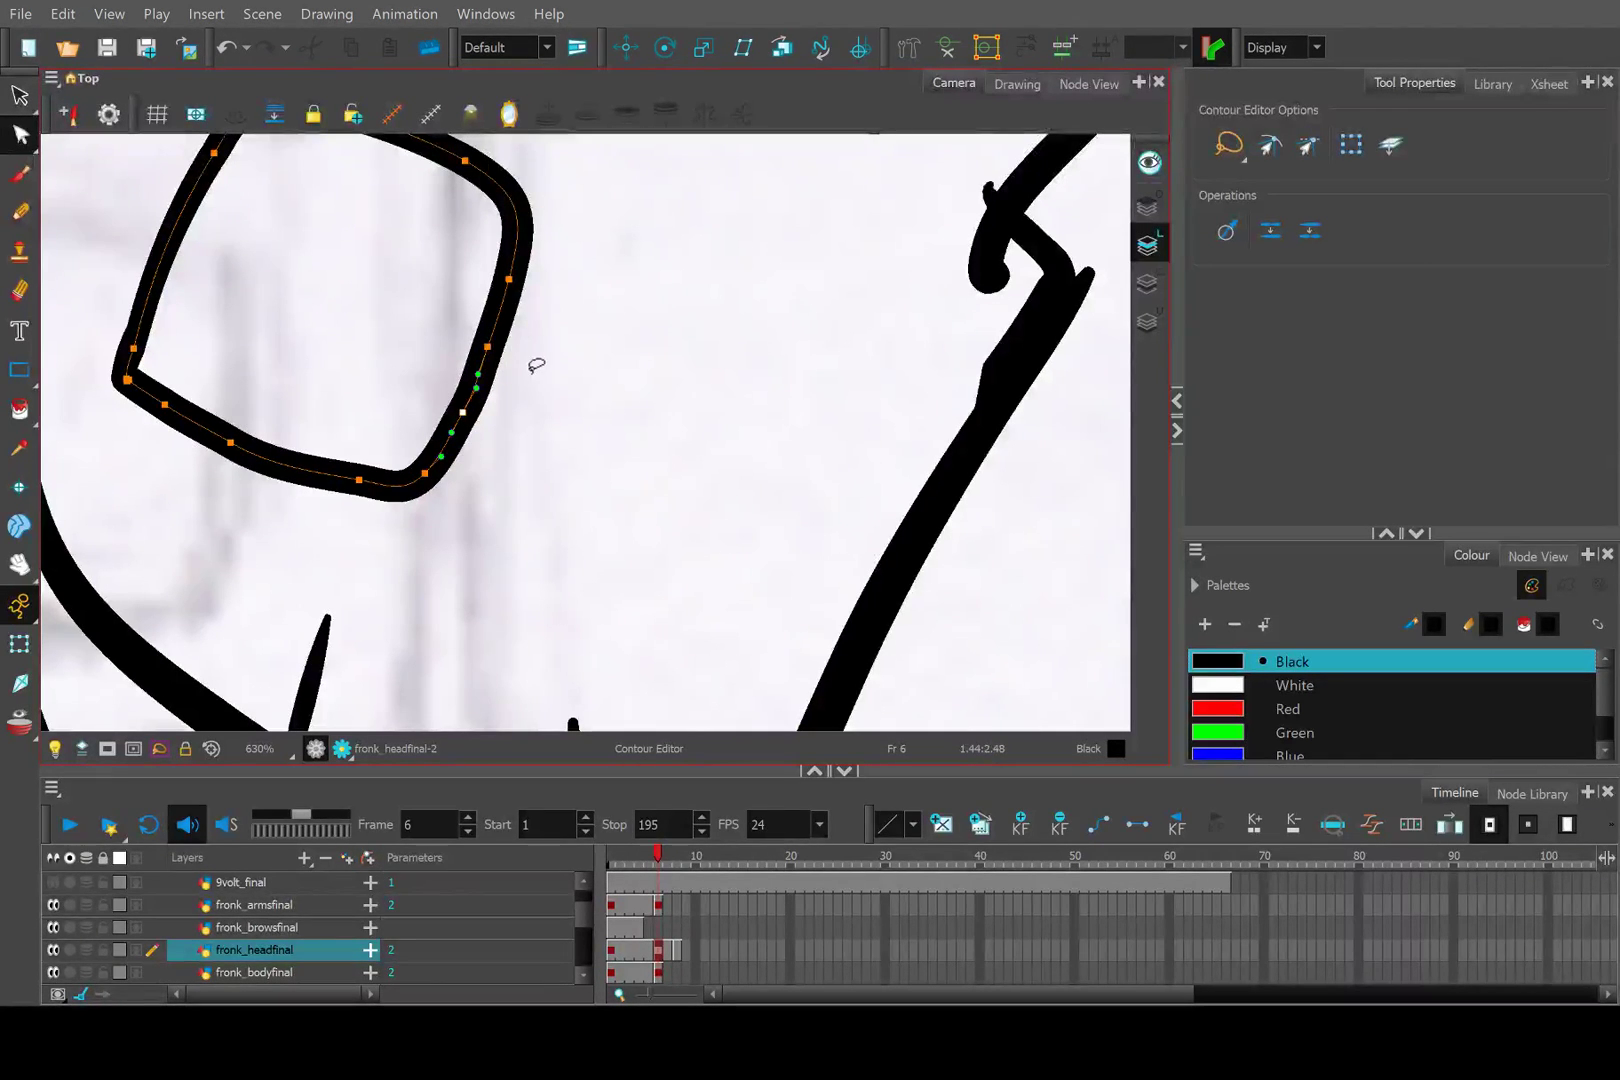
# Delete the surplus contour points on the lens's lower-right side and near its upper-left corner with the Contour Editor.
pyautogui.click(528, 400)
pyautogui.click(461, 423)
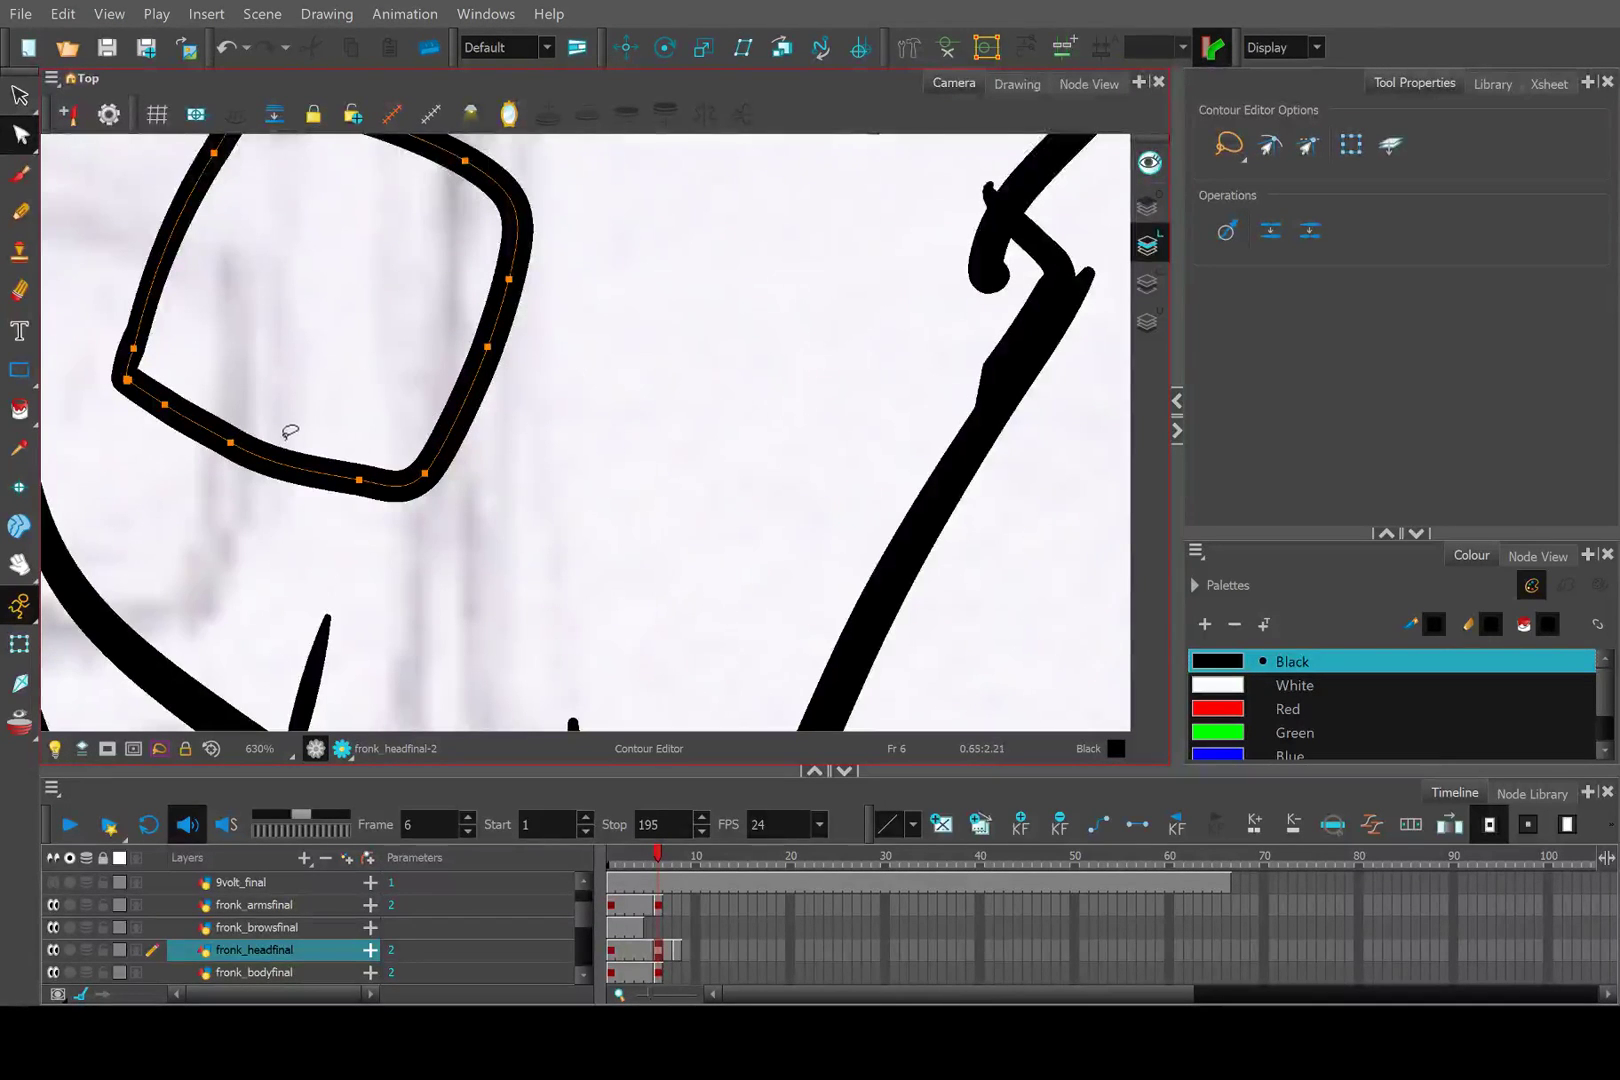
pyautogui.scroll(2, 290, 432)
pyautogui.scroll(-4, 115, 365)
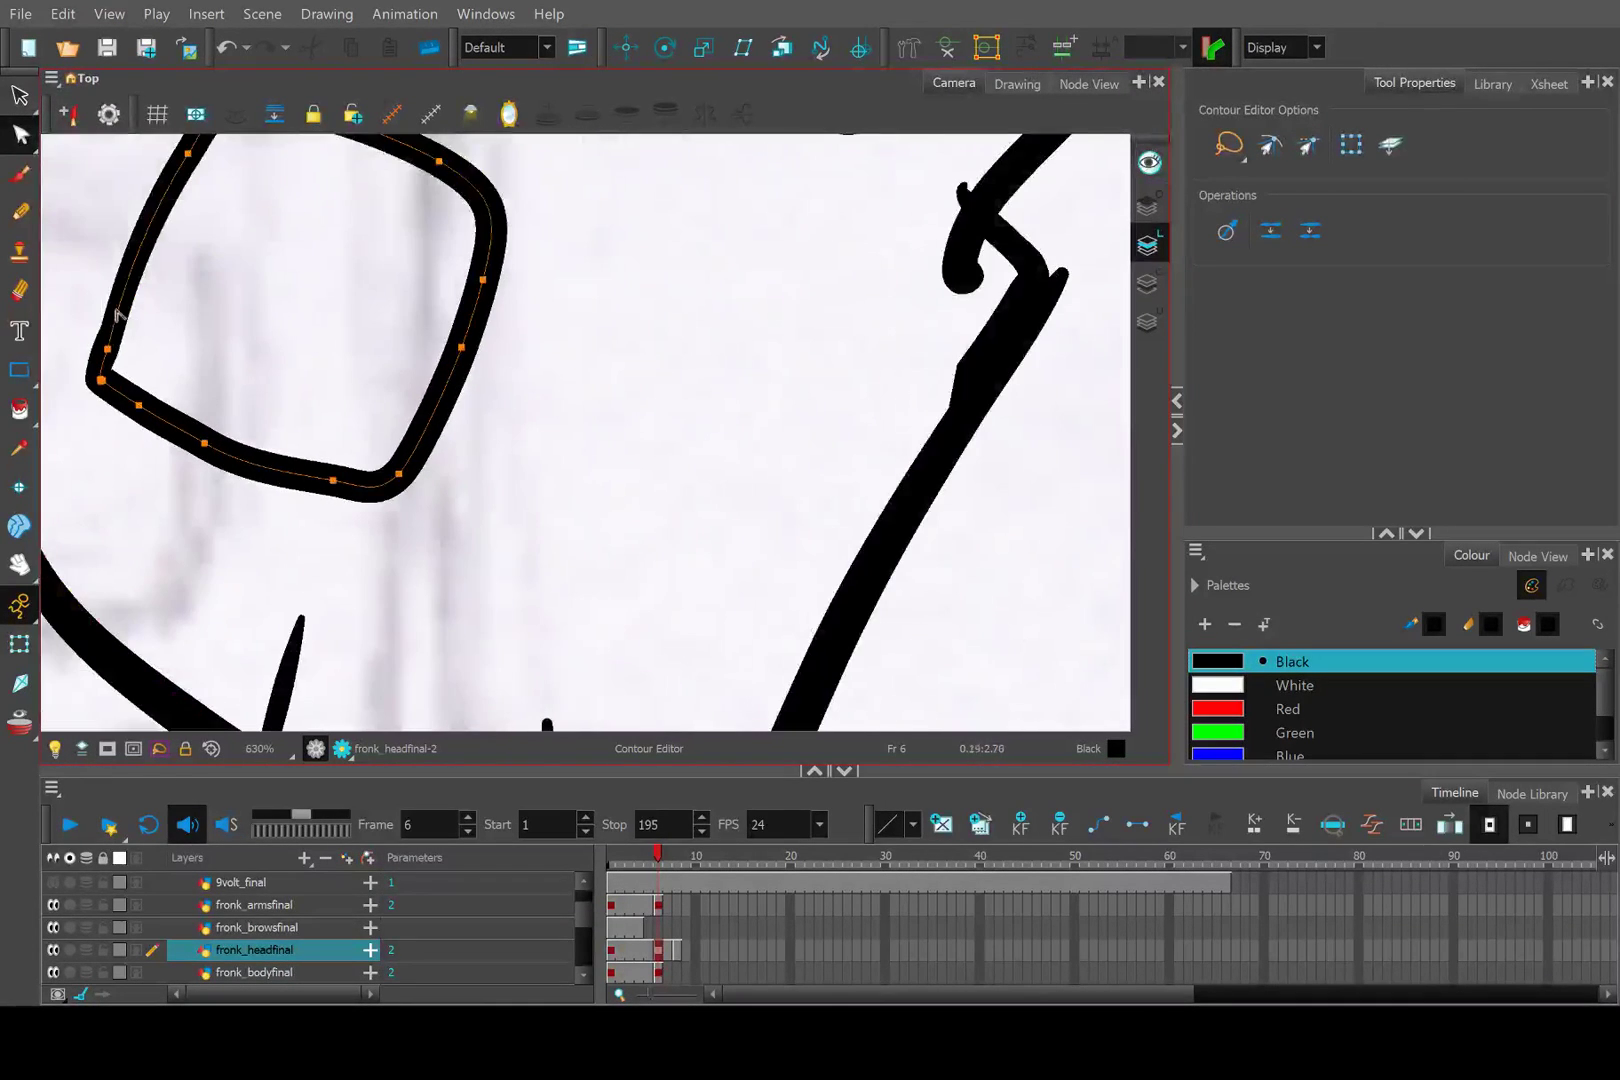
pyautogui.scroll(3, 112, 362)
pyautogui.scroll(-5, 150, 300)
pyautogui.scroll(5, 165, 252)
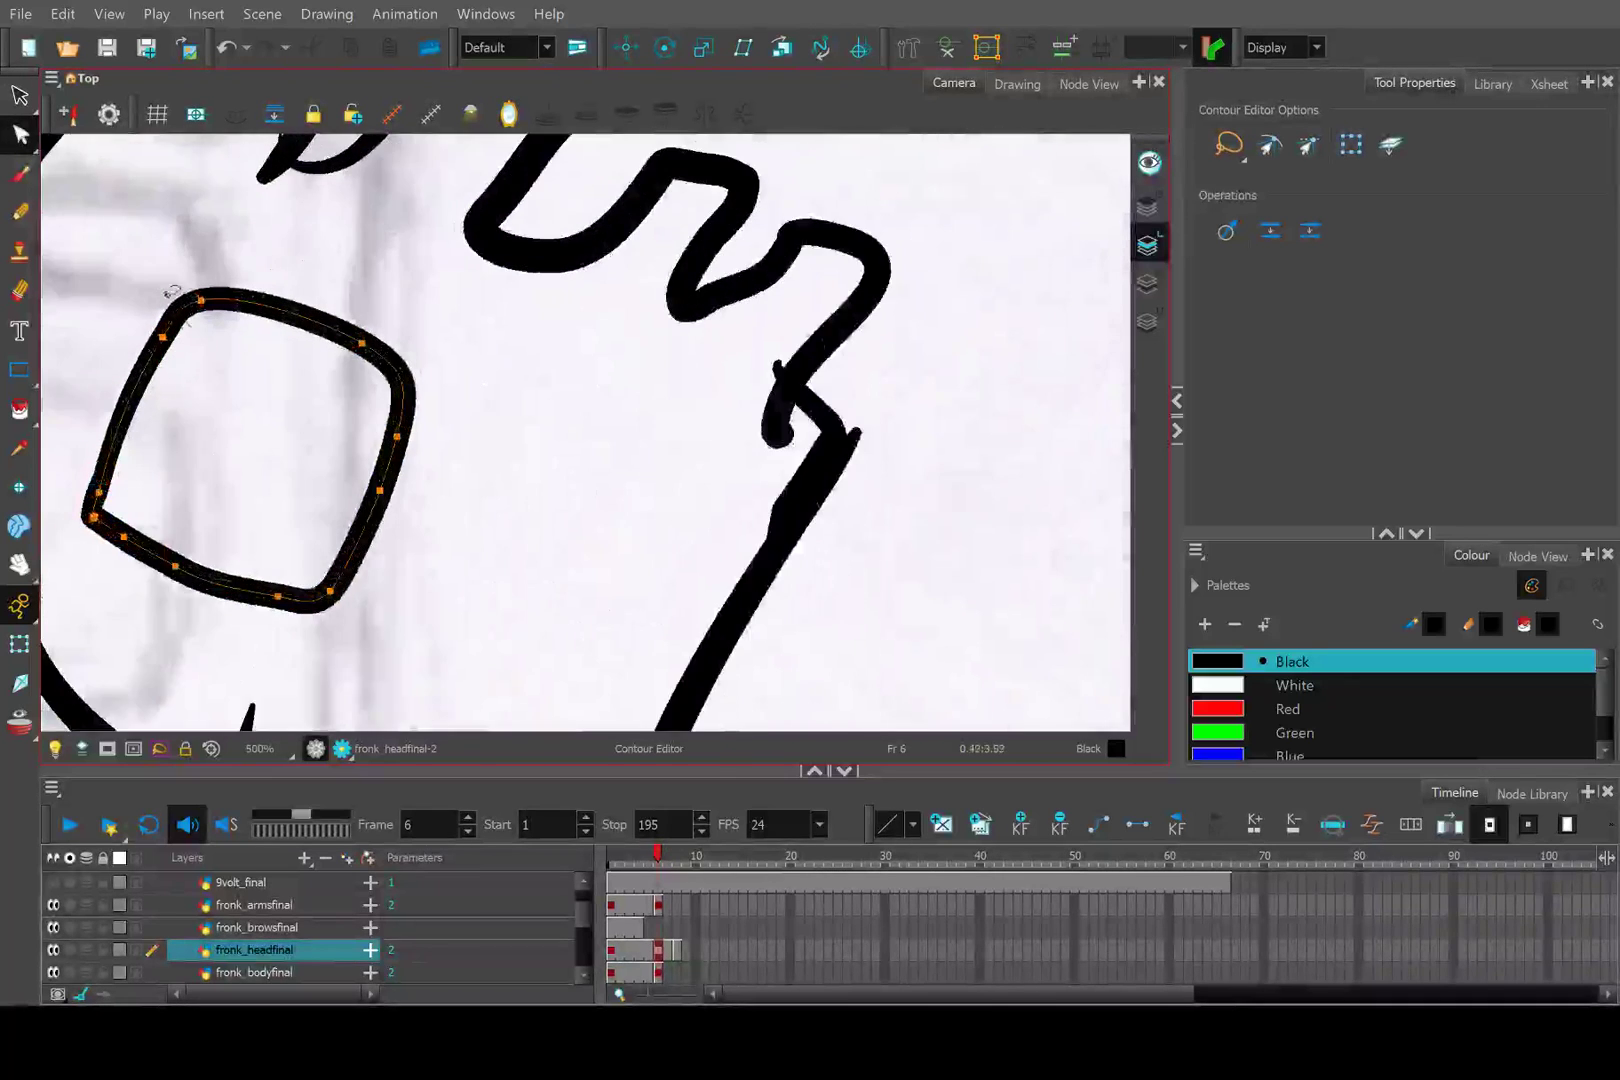
pyautogui.press('Delete')
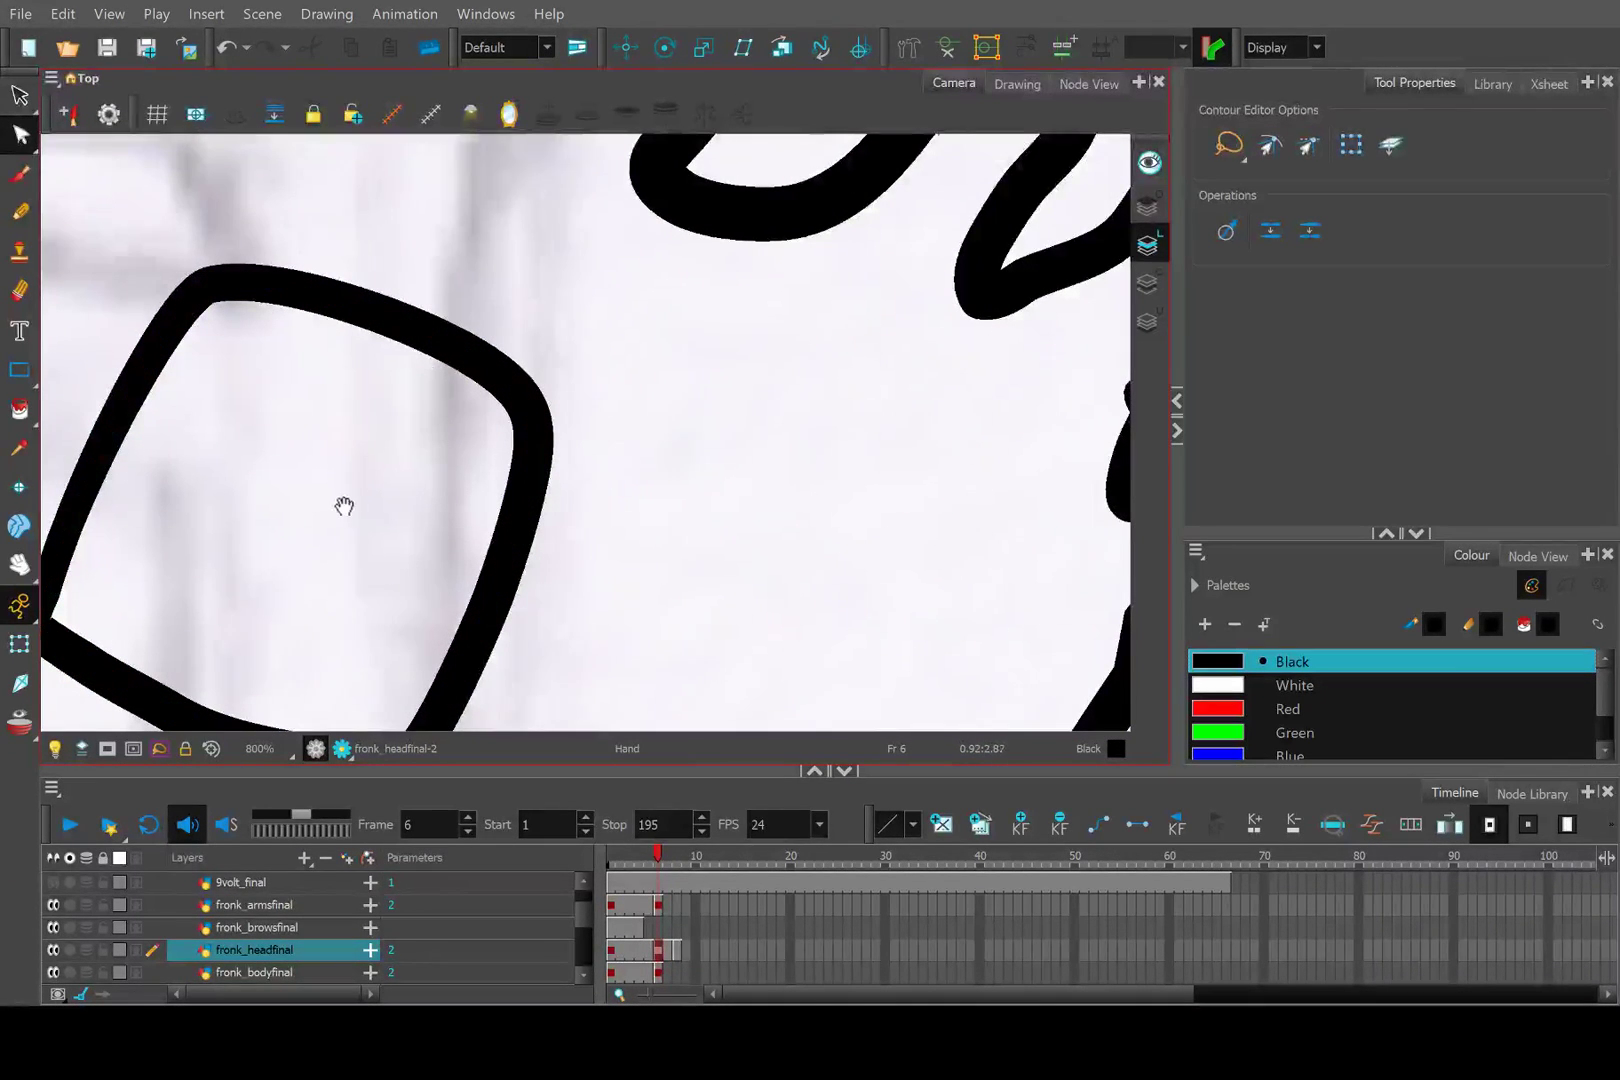
# Delete the extra contour point midway along the lens's lower edge to smooth that curve.
pyautogui.moveTo(343, 506); pyautogui.dragTo(522, 368)
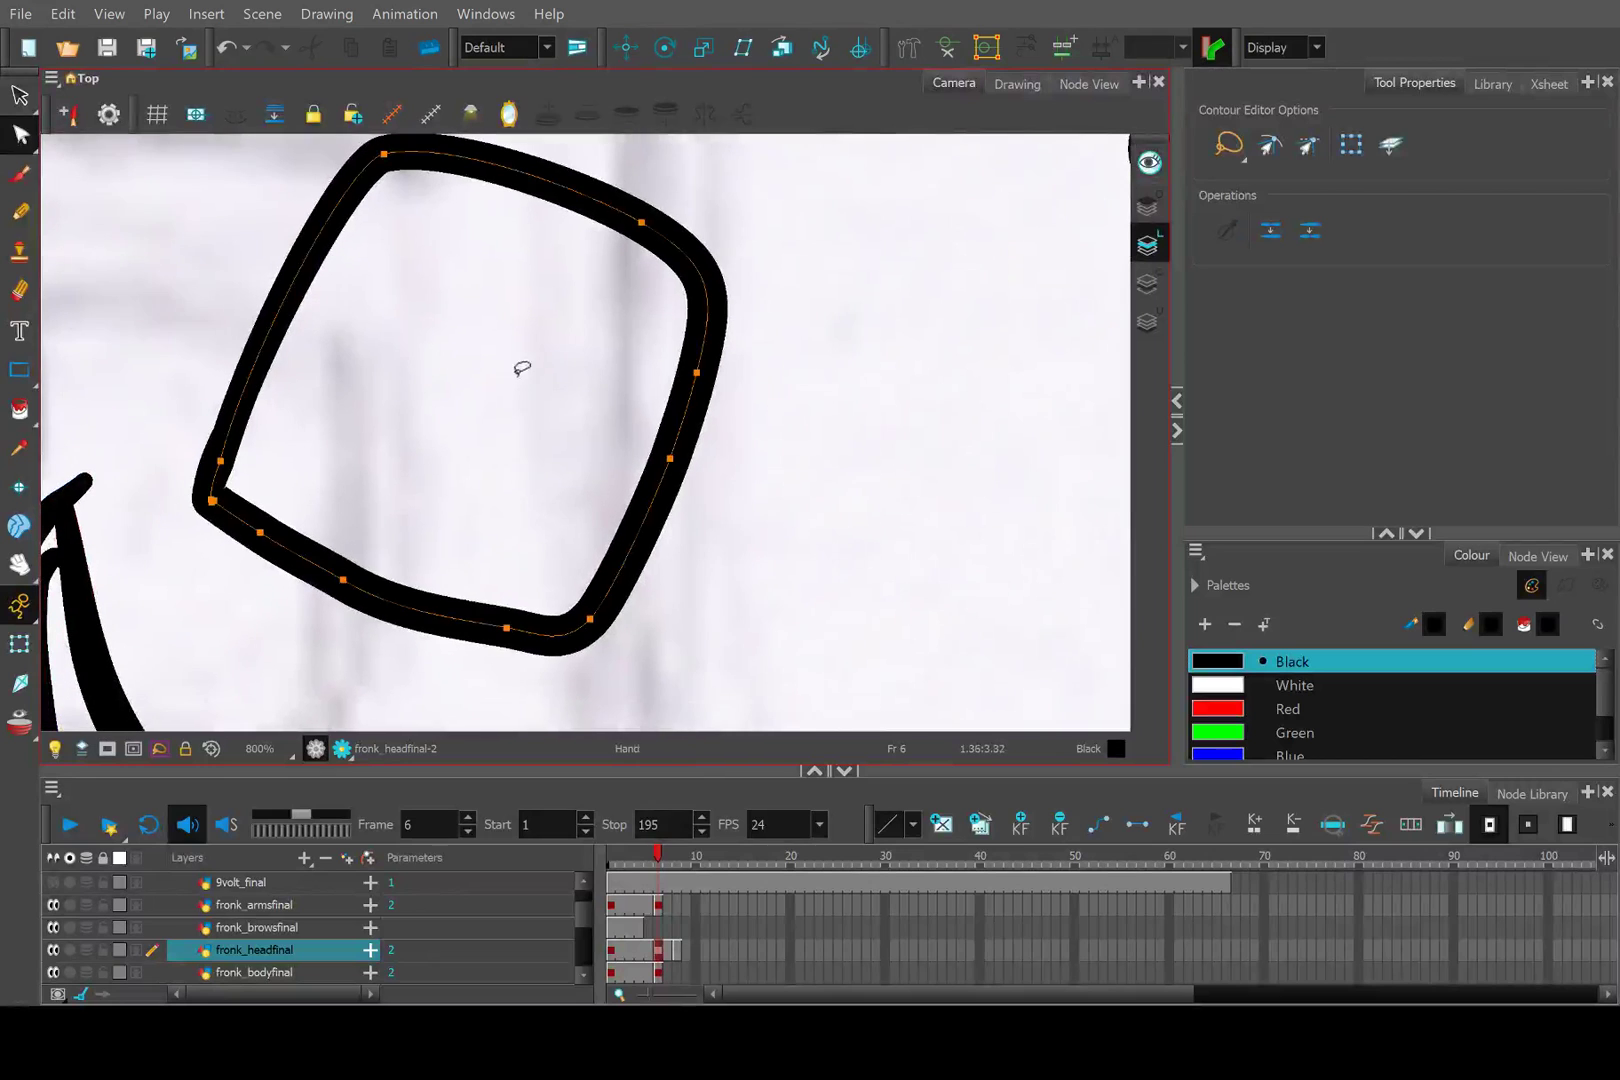
pyautogui.click(345, 578)
pyautogui.scroll(-4, 510, 440)
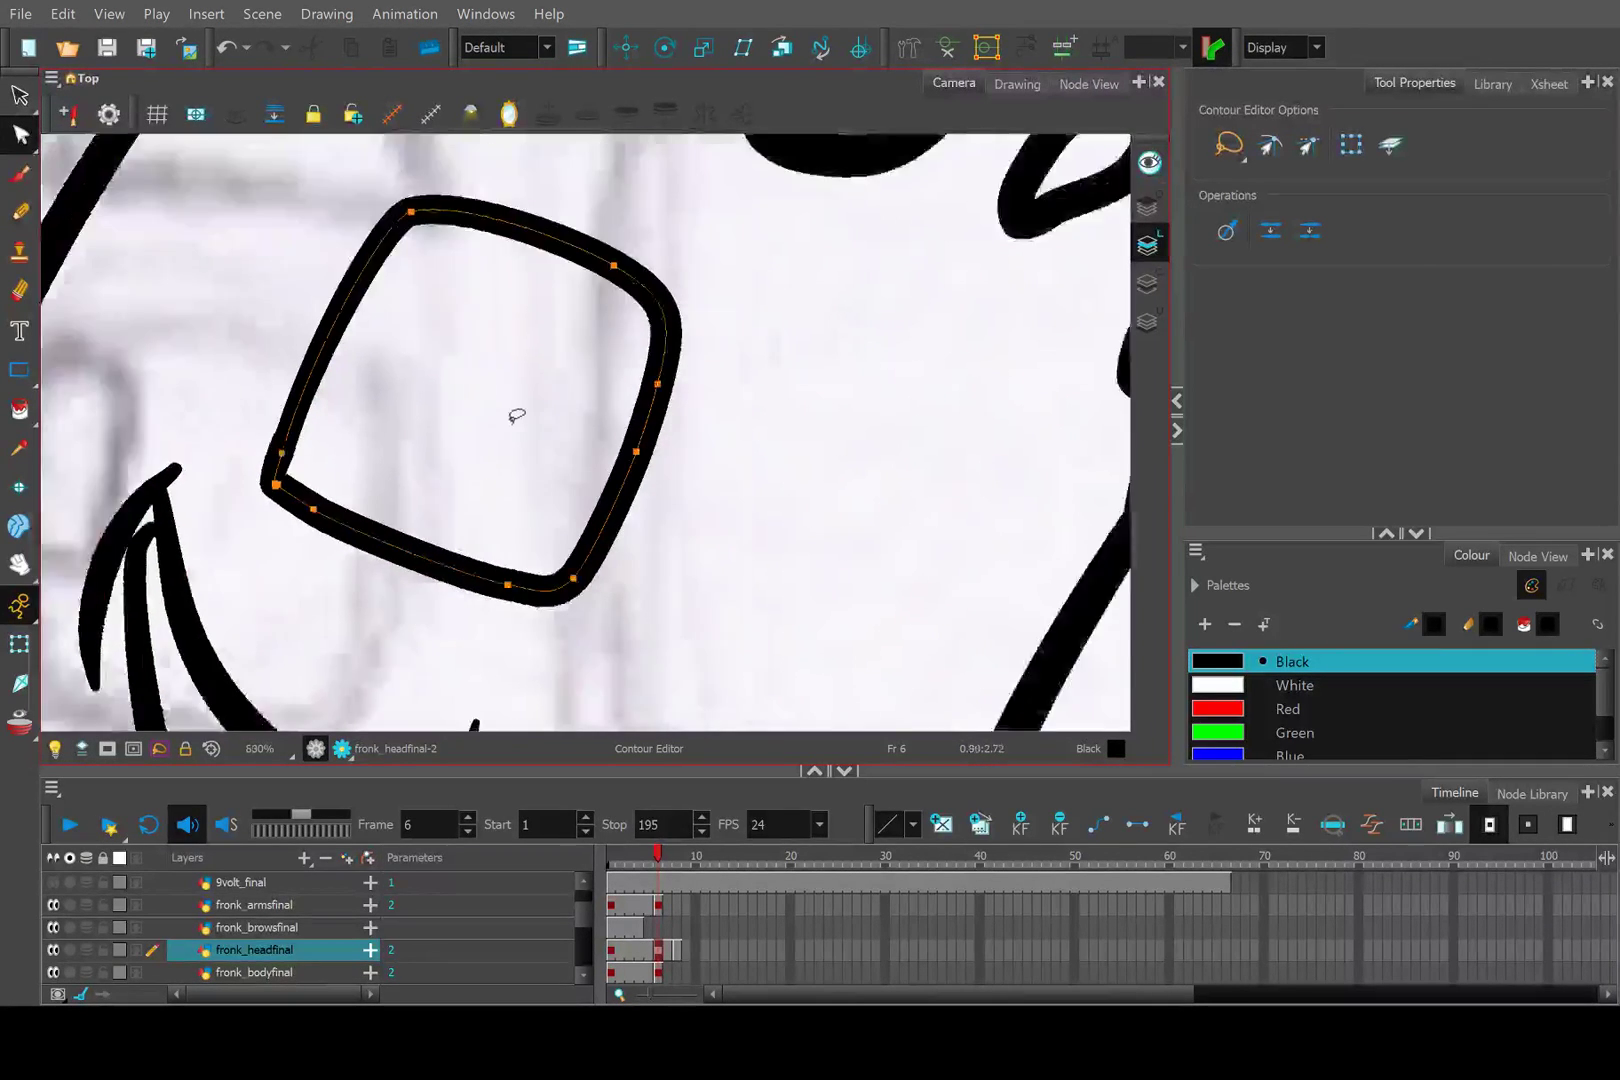
pyautogui.scroll(2, 633, 466)
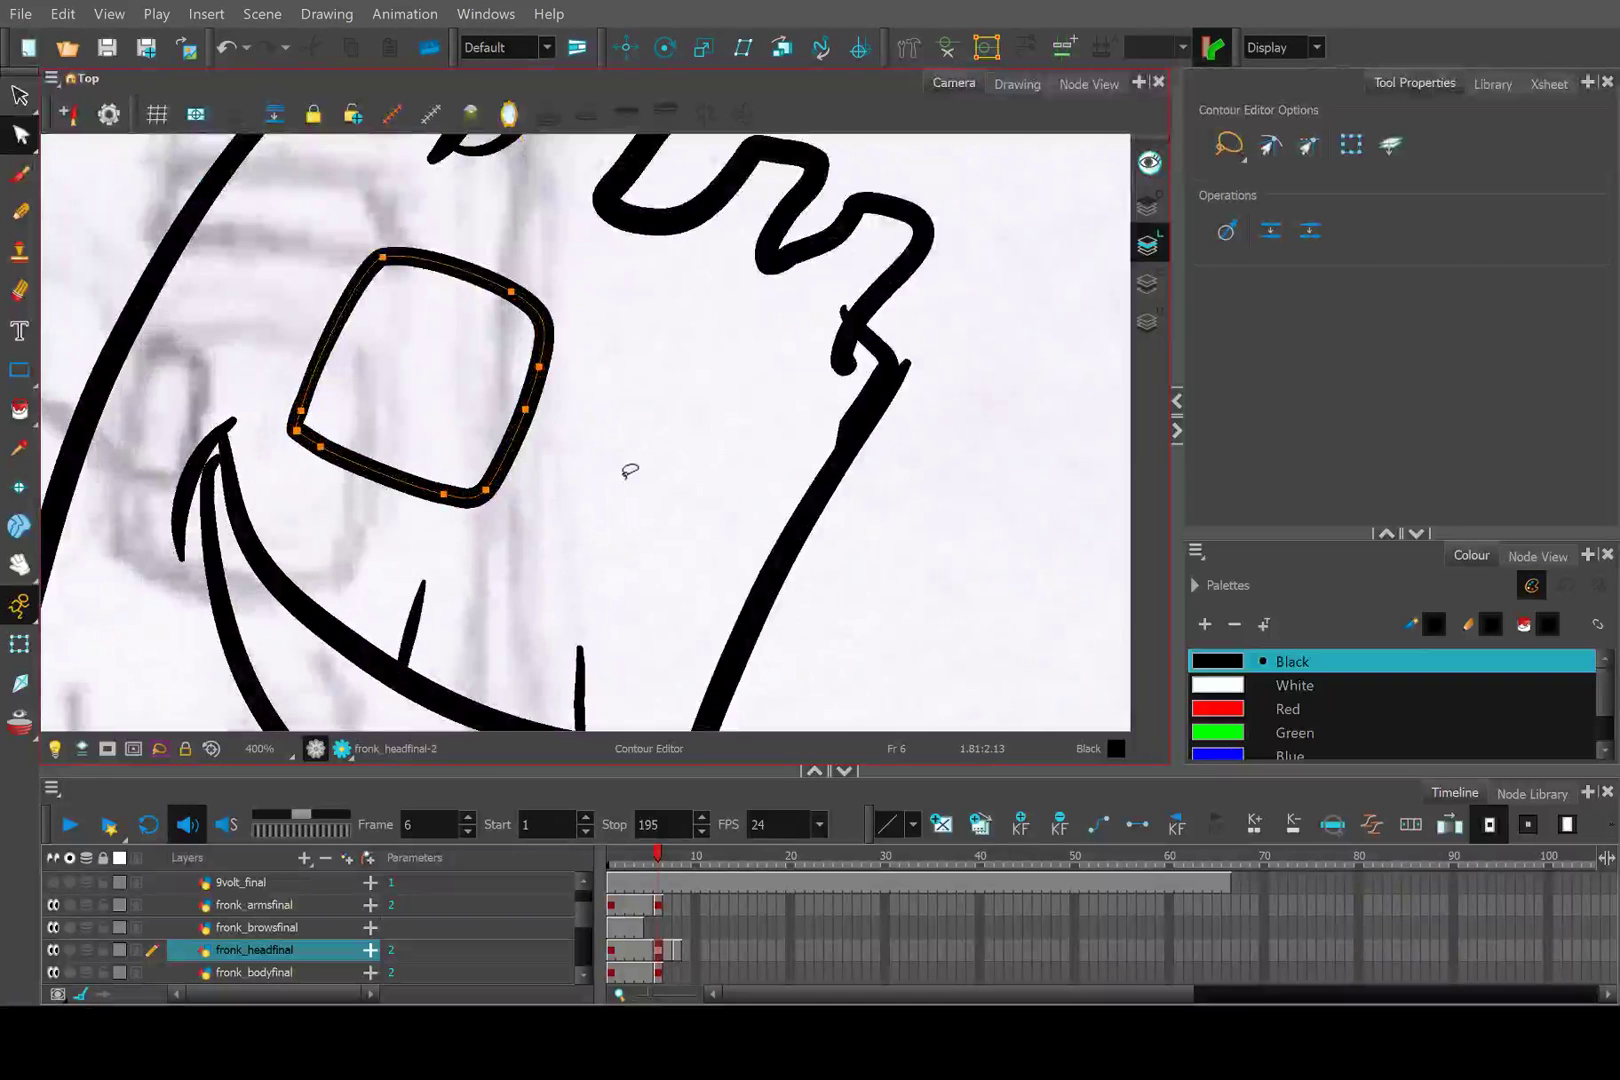
pyautogui.scroll(1, 645, 436)
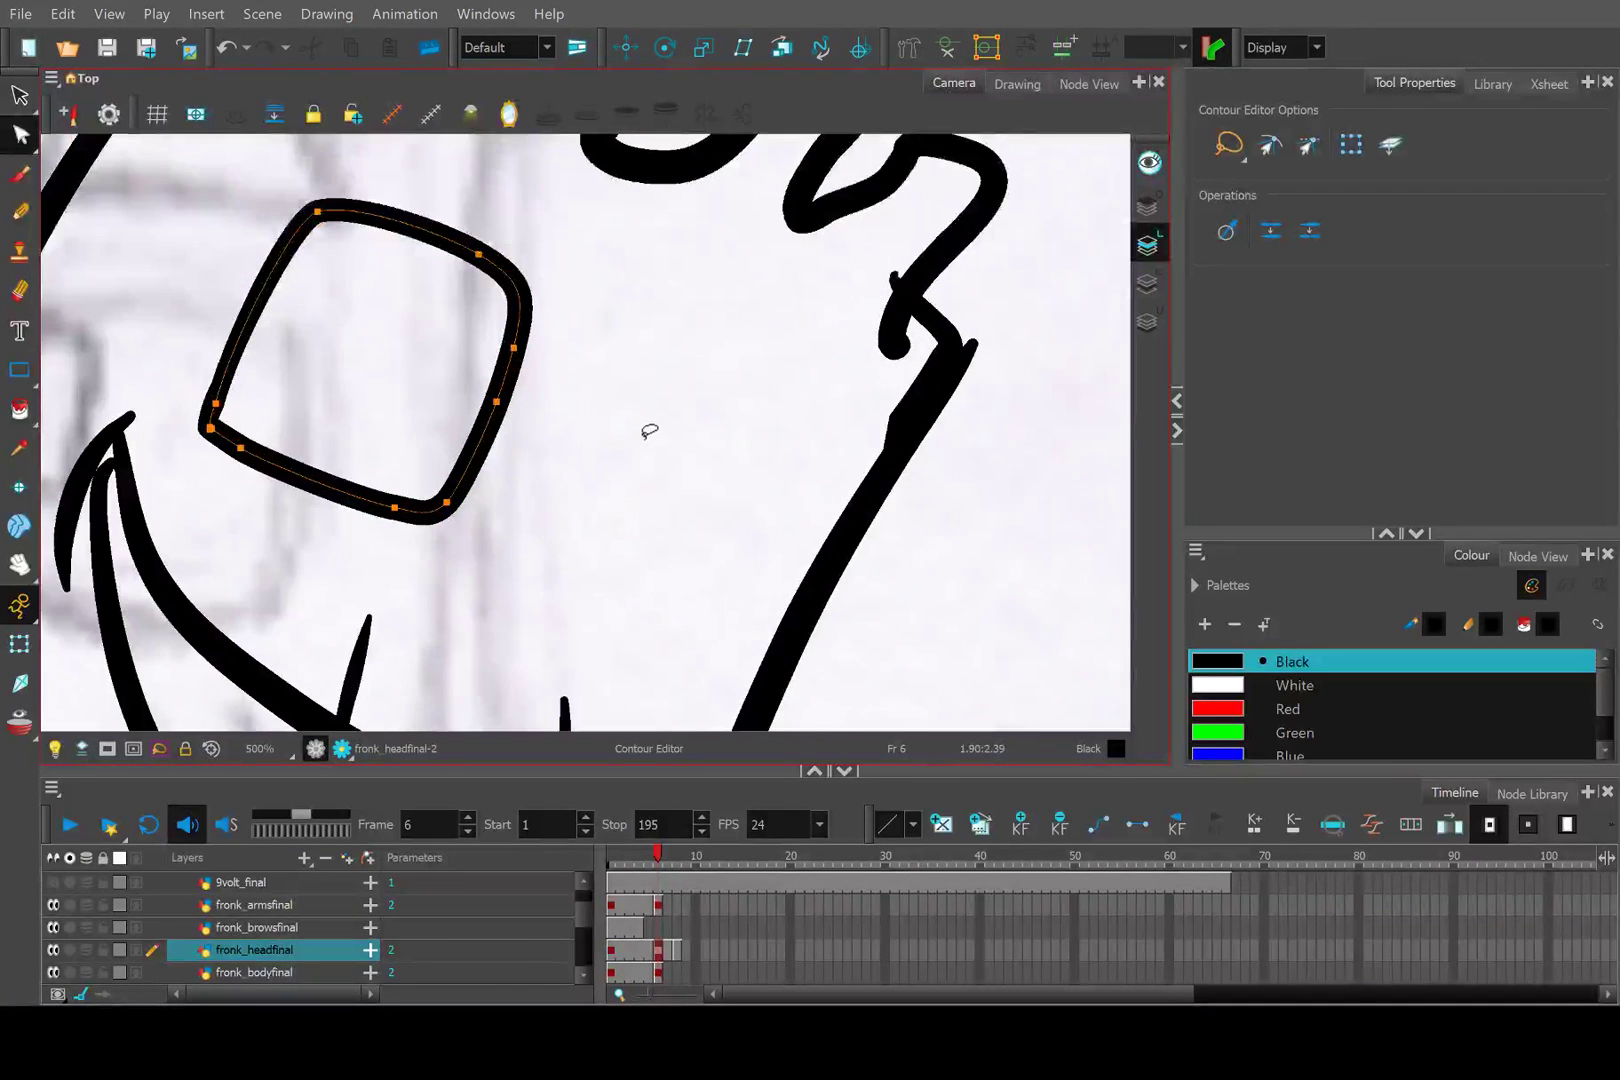
pyautogui.scroll(-1, 647, 431)
# Compare the finished head and glasses at frame 5 with the head drawing at frame 6.
pyautogui.click(19, 211)
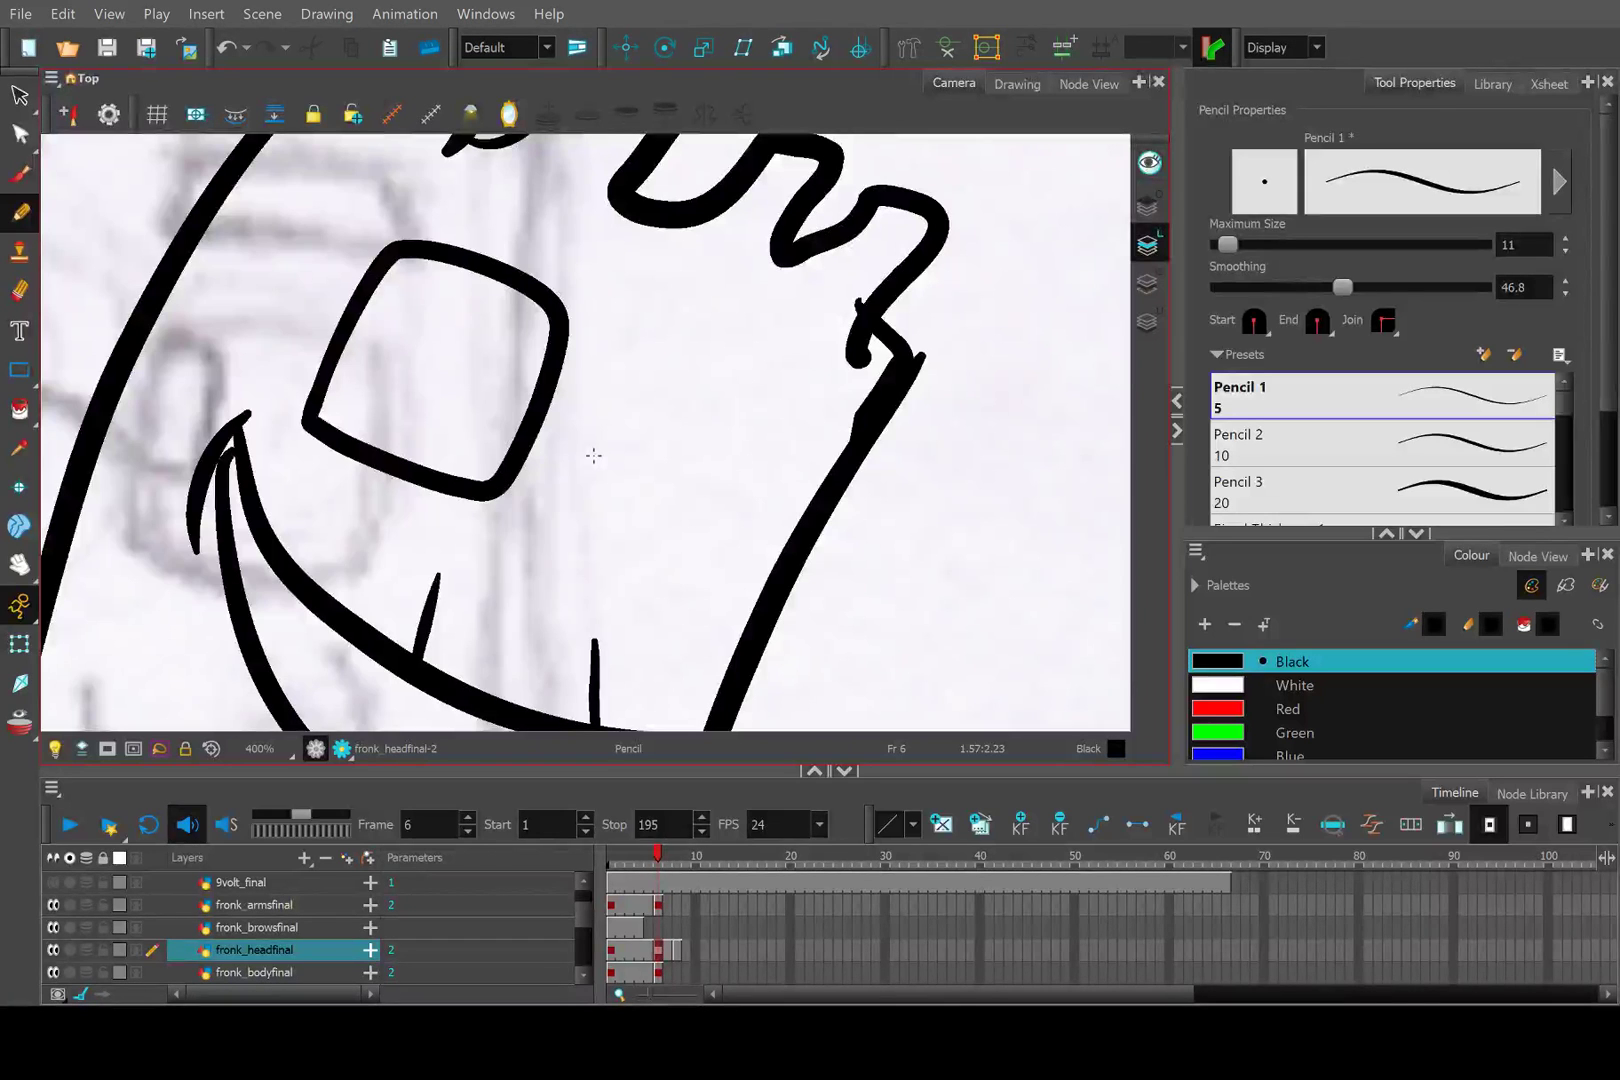
pyautogui.scroll(-4, 593, 455)
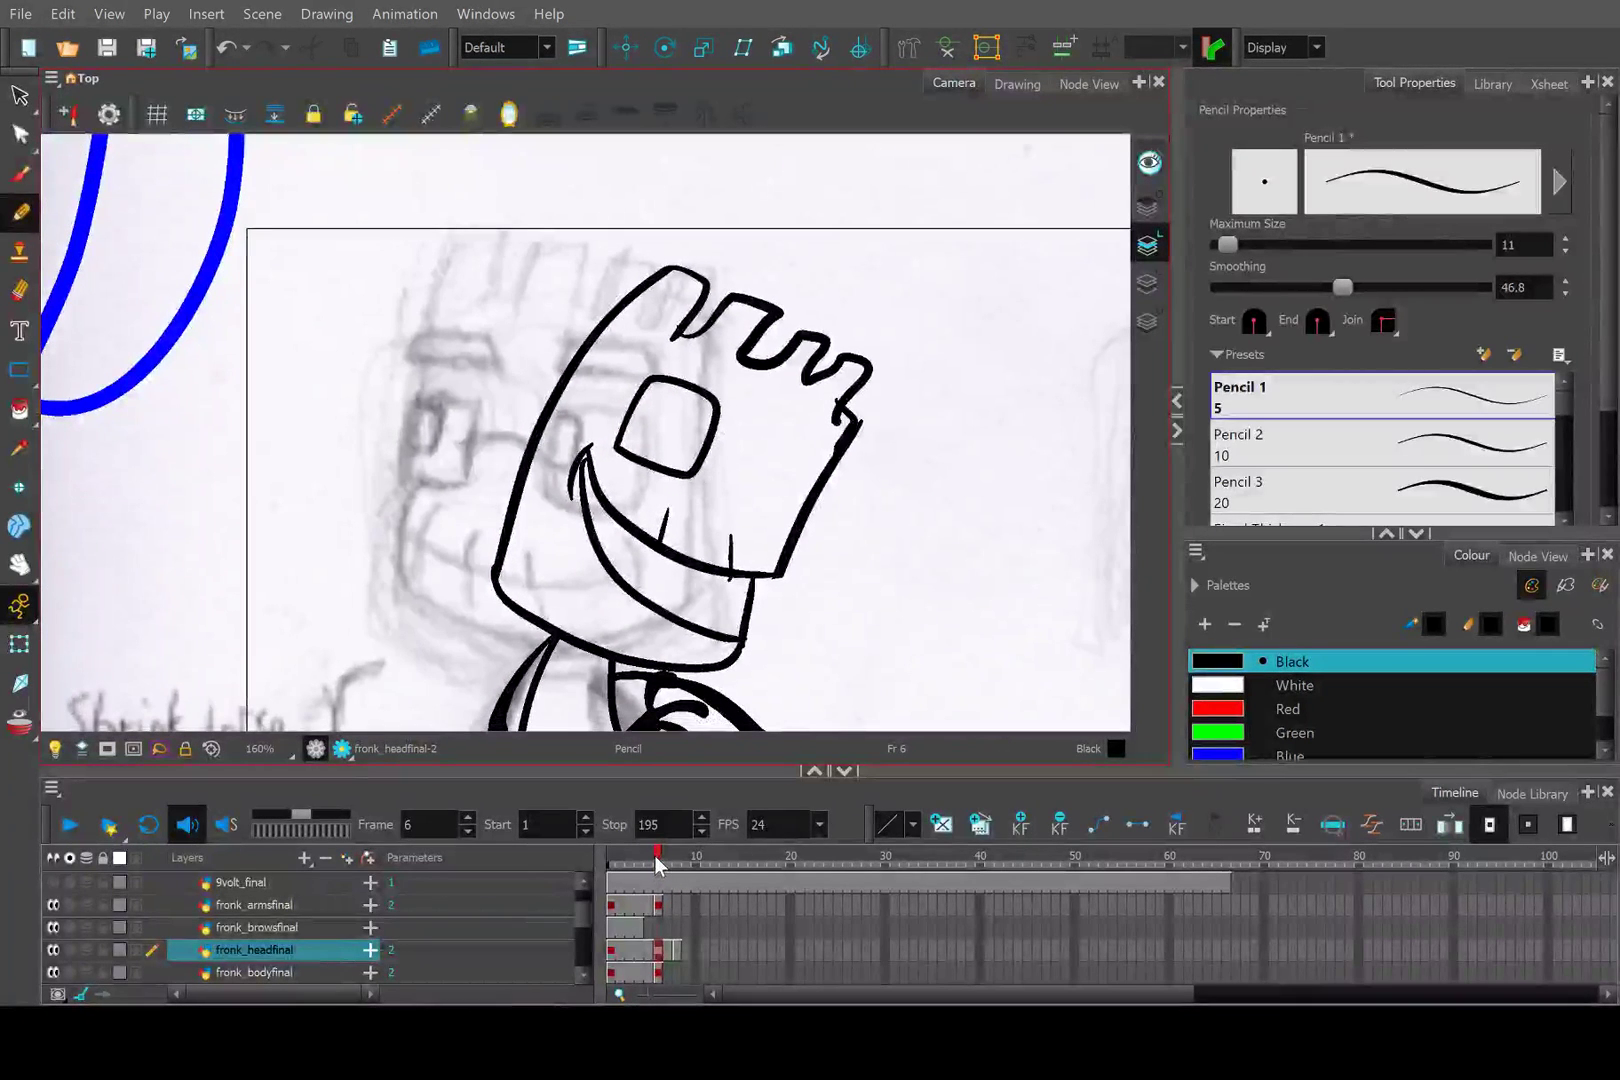
pyautogui.moveTo(656, 862); pyautogui.dragTo(658, 862)
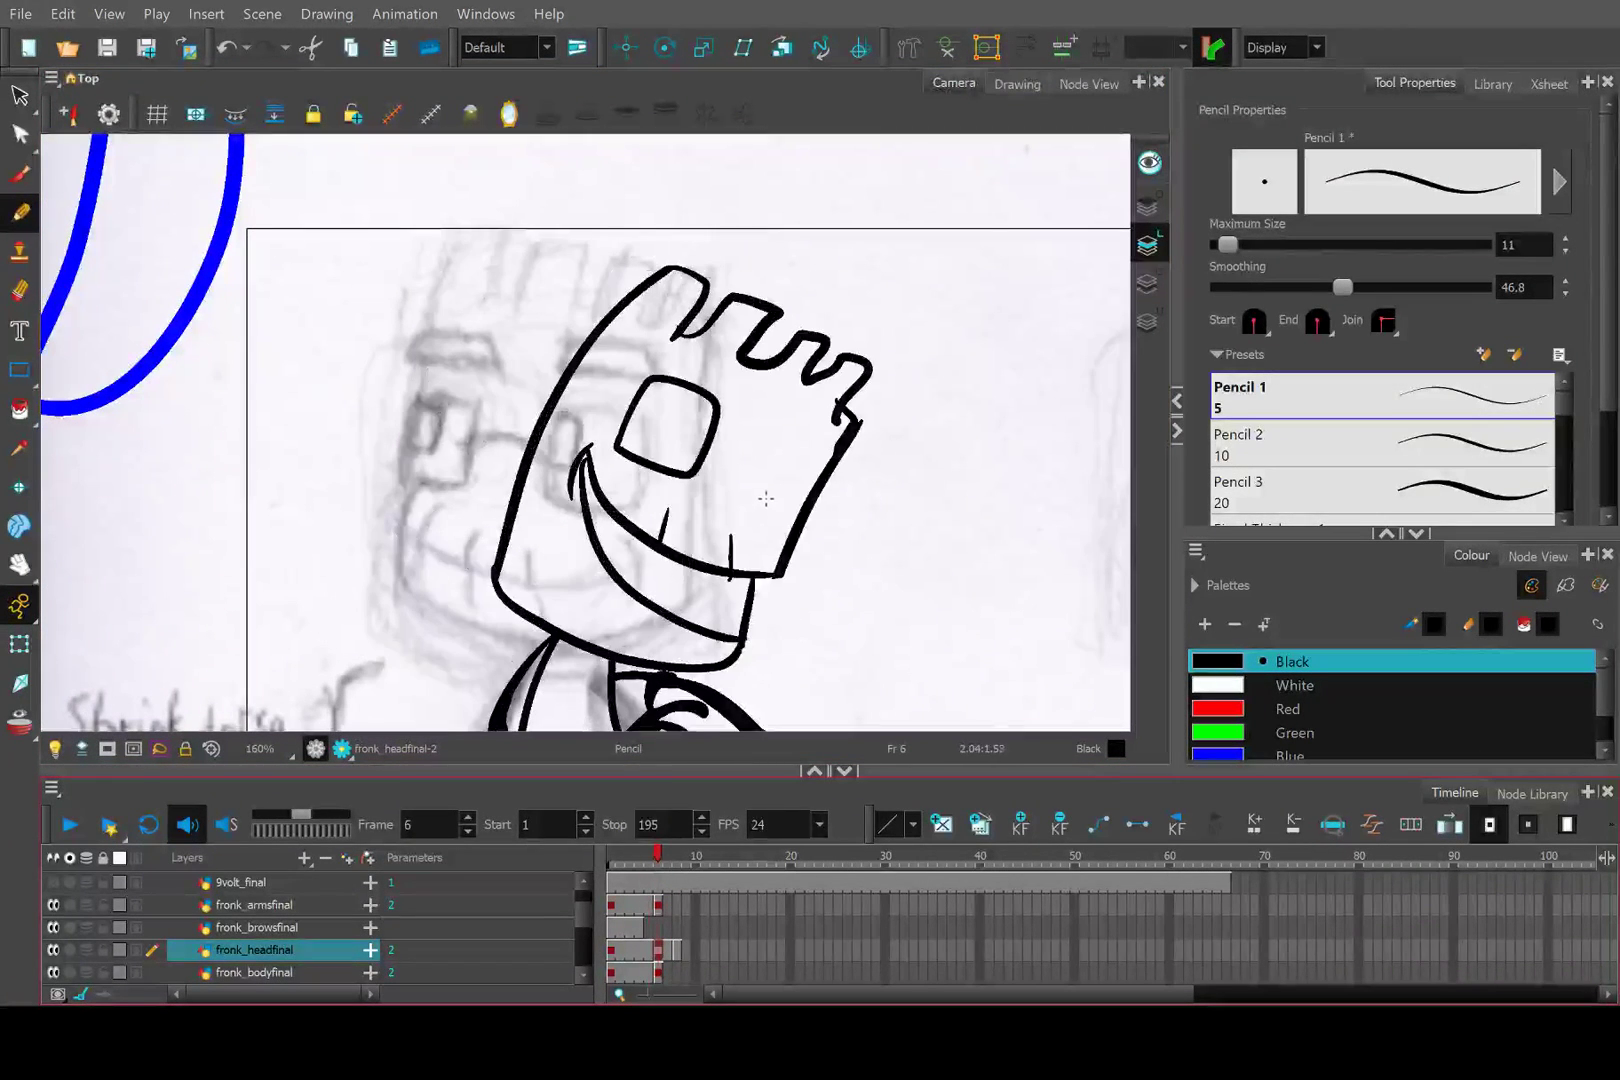
pyautogui.click(650, 865)
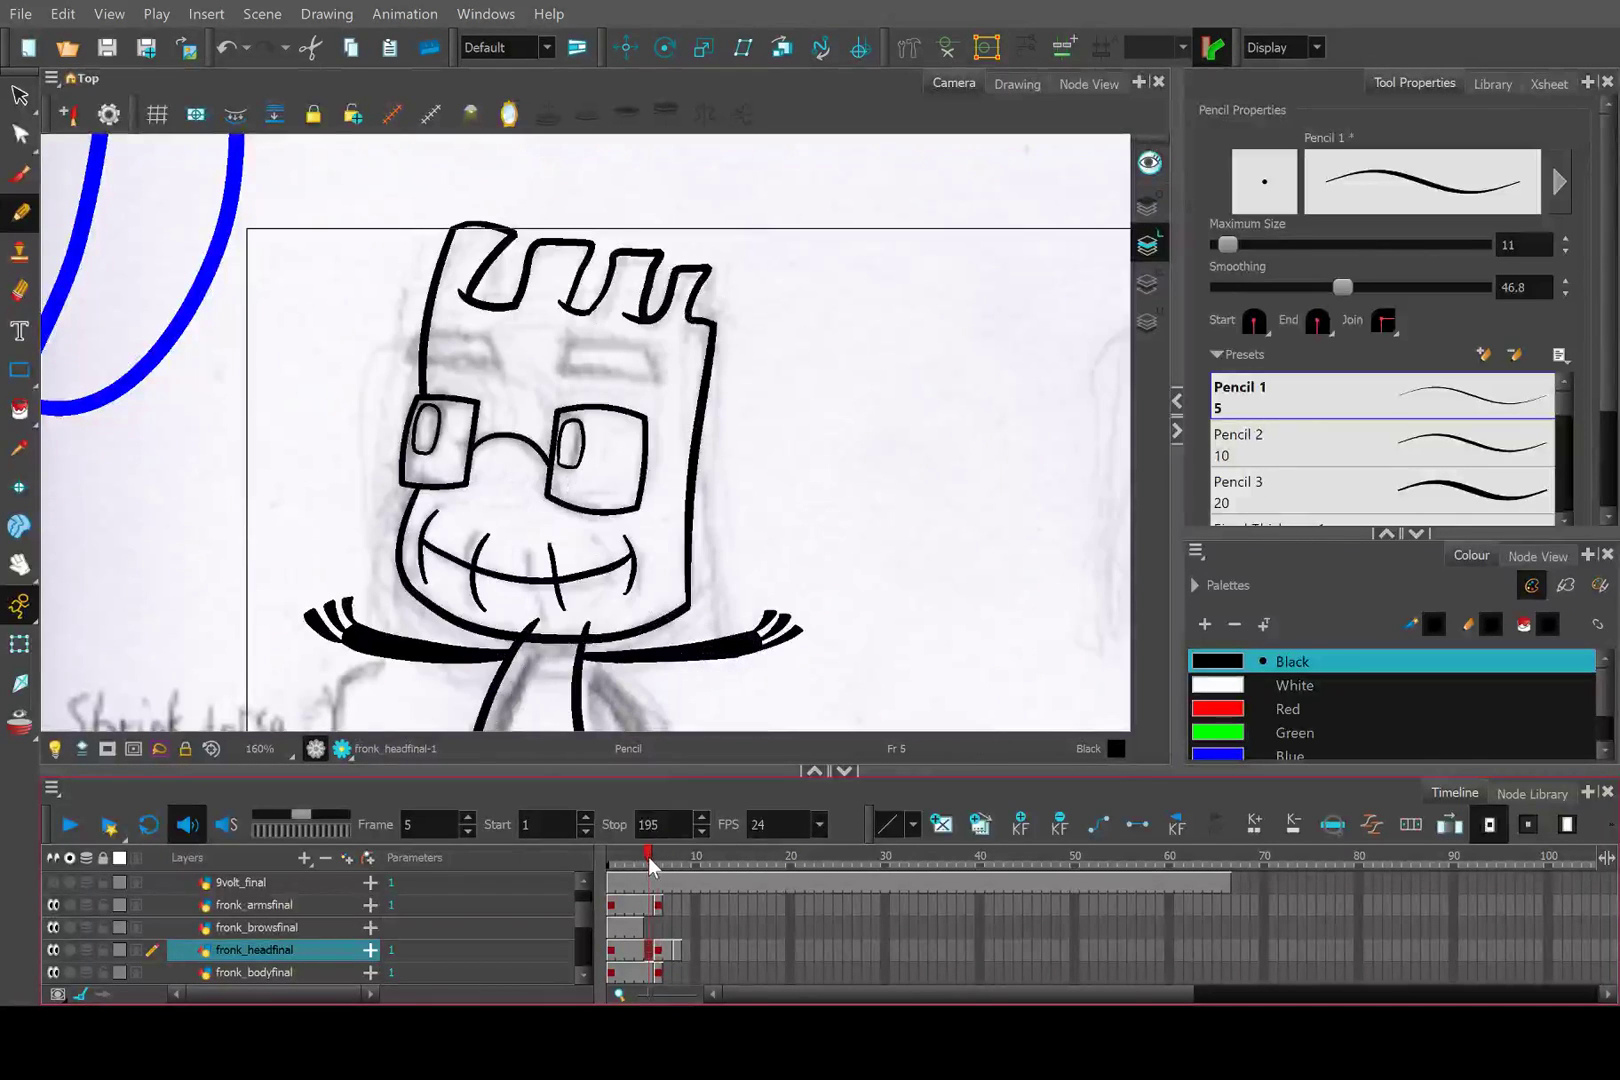
pyautogui.moveTo(648, 864); pyautogui.dragTo(660, 862)
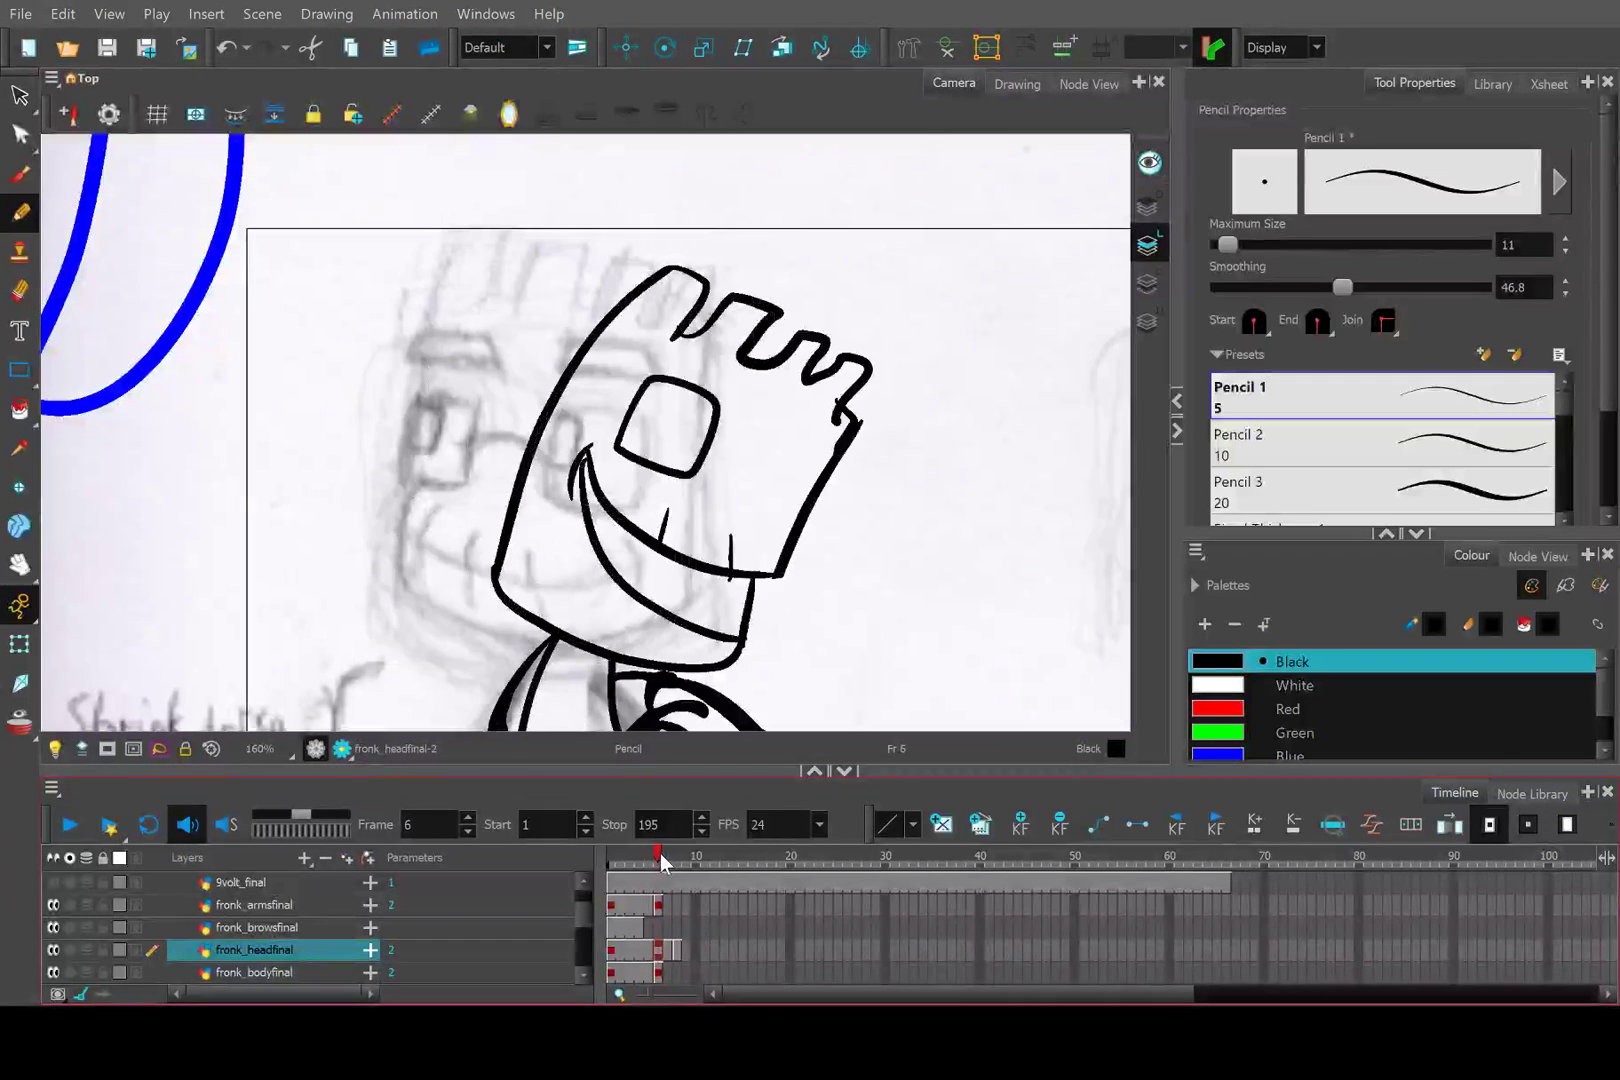
# Select the mouth, teeth and right-hand face lines together and move them slightly down and to the left.
pyautogui.click(19, 133)
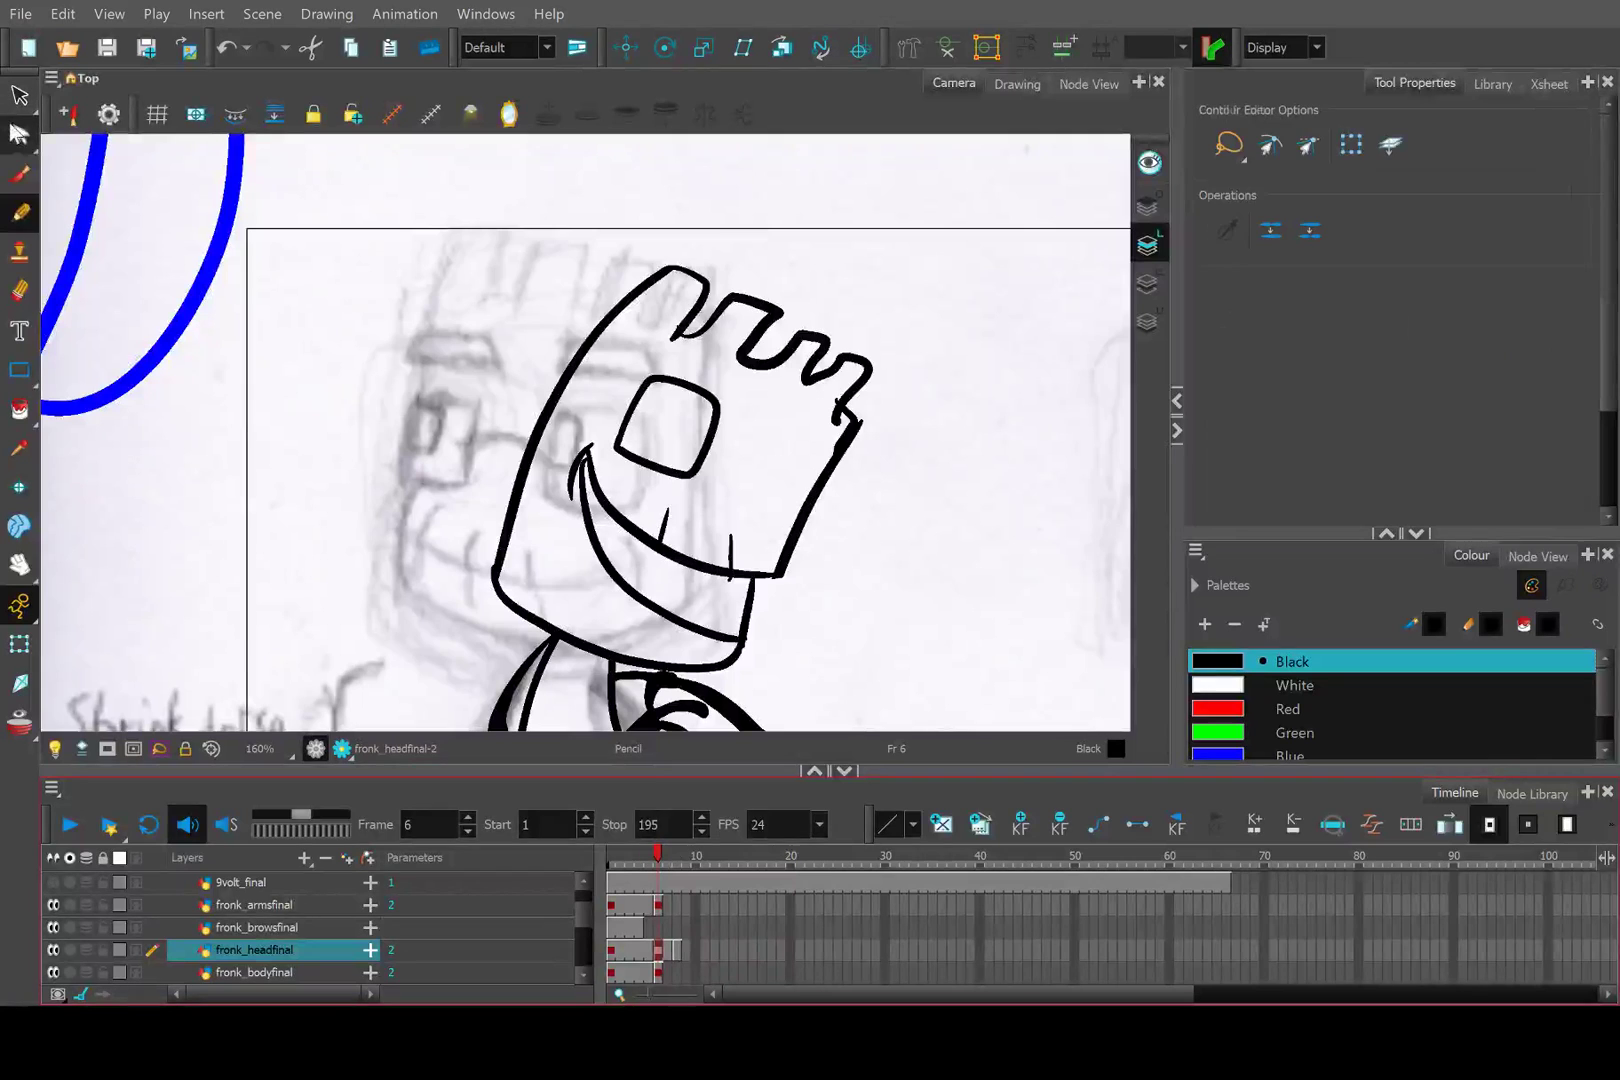
pyautogui.moveTo(549, 515); pyautogui.dragTo(590, 430)
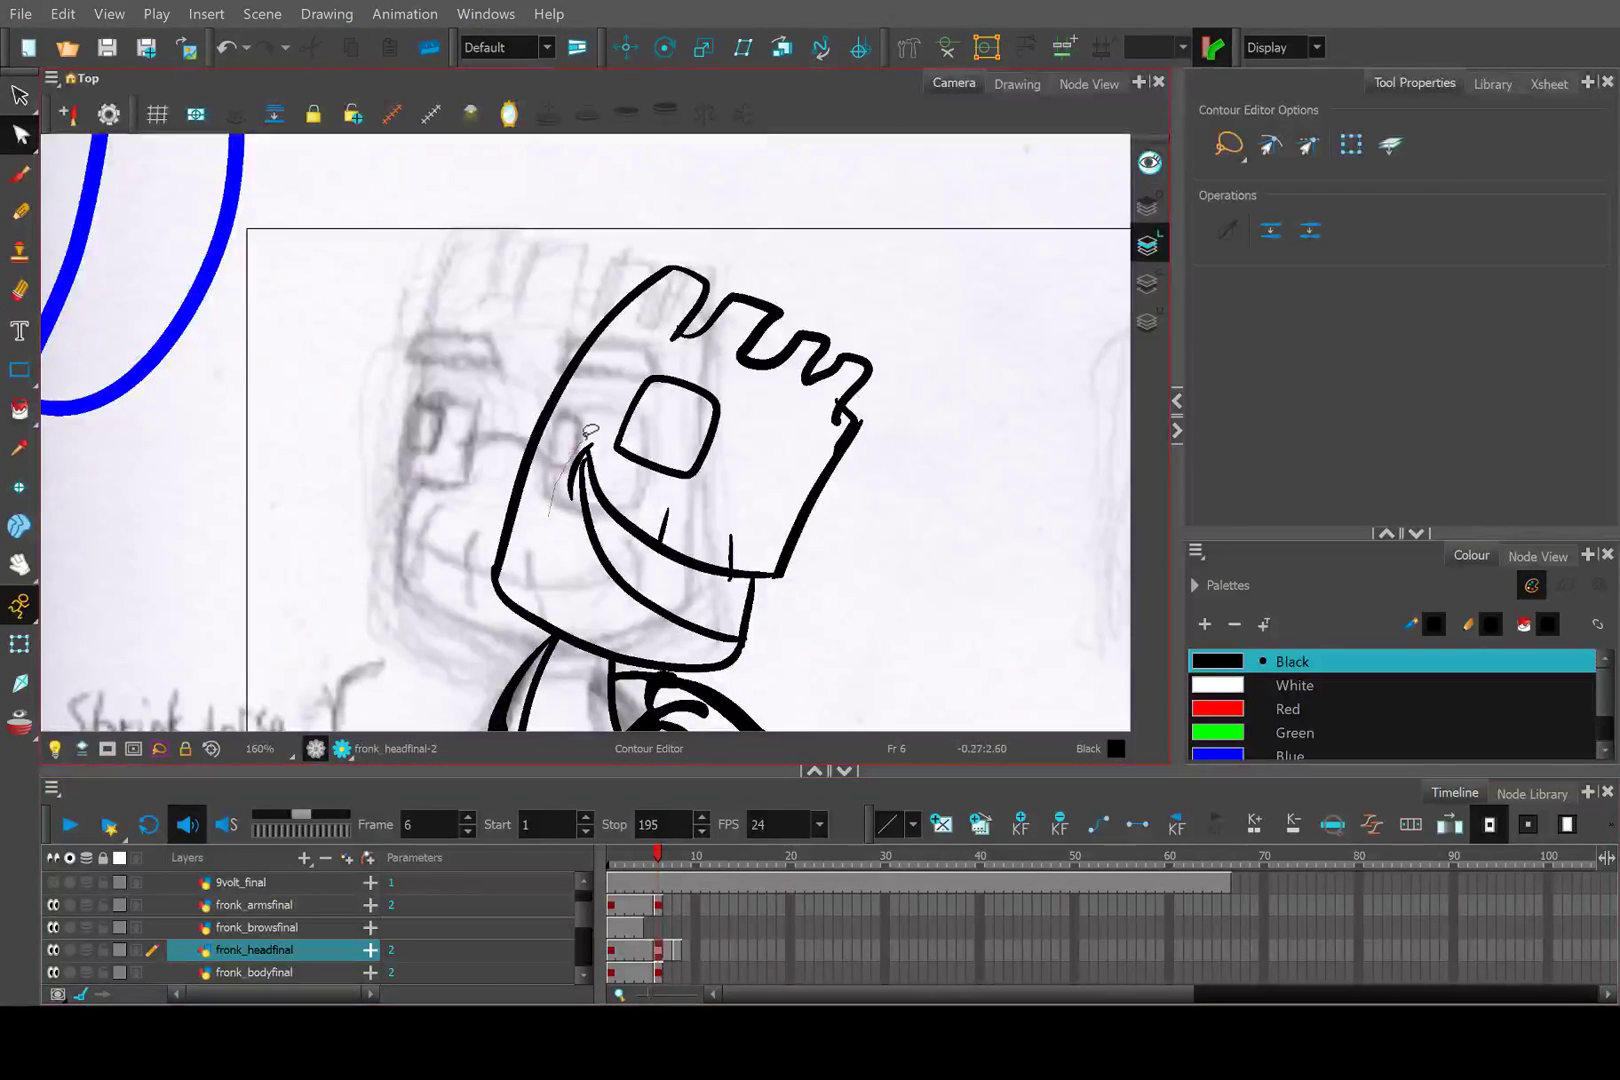
pyautogui.moveTo(645, 489)
pyautogui.mouseDown()
pyautogui.moveTo(833, 582)
pyautogui.moveTo(804, 606)
pyautogui.moveTo(694, 630)
pyautogui.moveTo(597, 582)
pyautogui.mouseUp()
pyautogui.scroll(2, 597, 582)
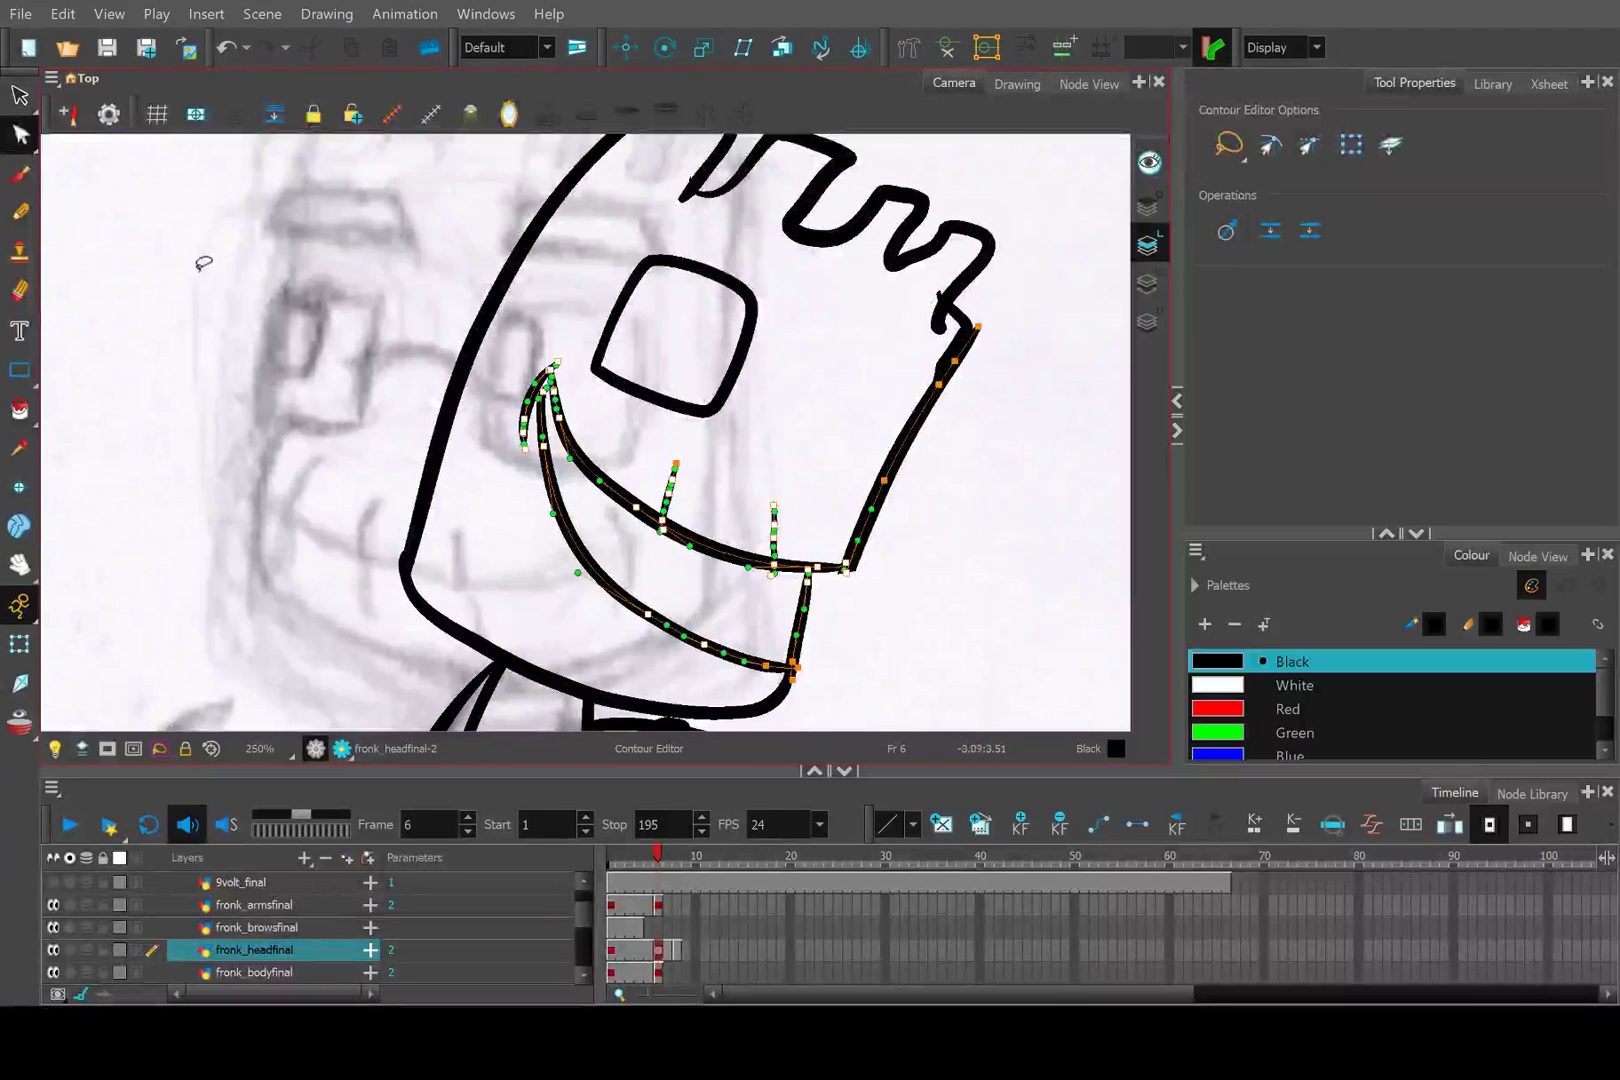
pyautogui.click(19, 95)
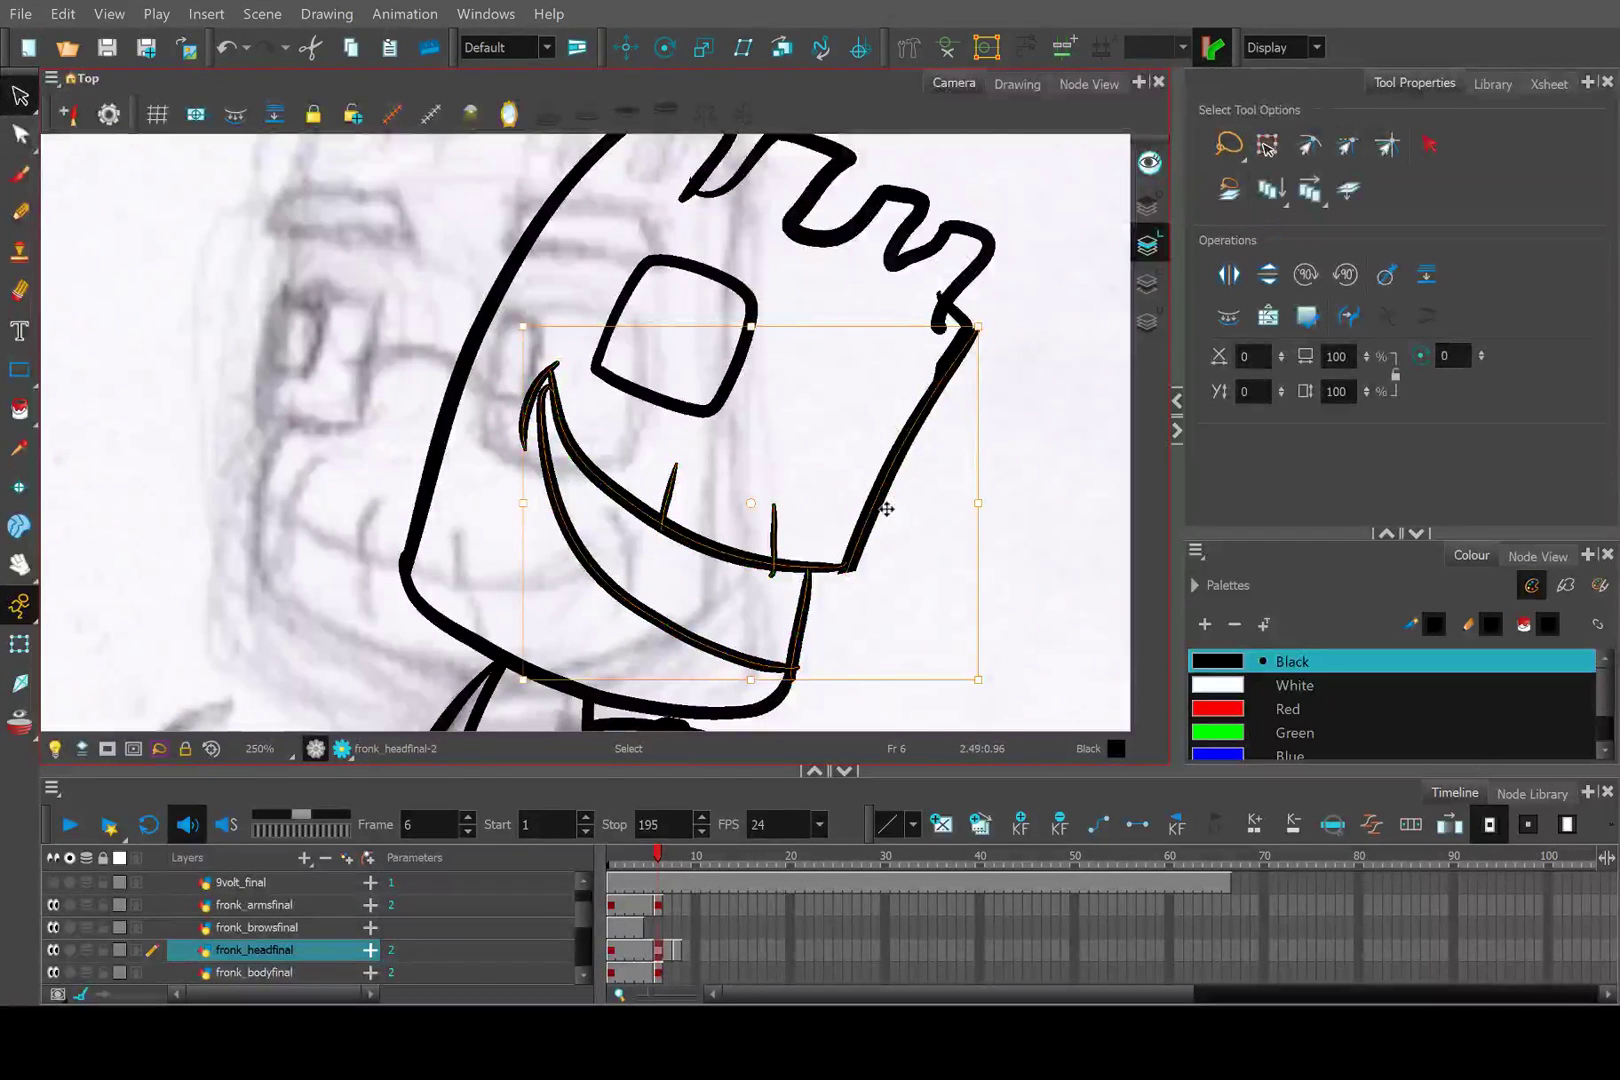
pyautogui.moveTo(879, 509)
pyautogui.mouseDown()
pyautogui.moveTo(862, 542)
pyautogui.moveTo(868, 526)
pyautogui.mouseUp()
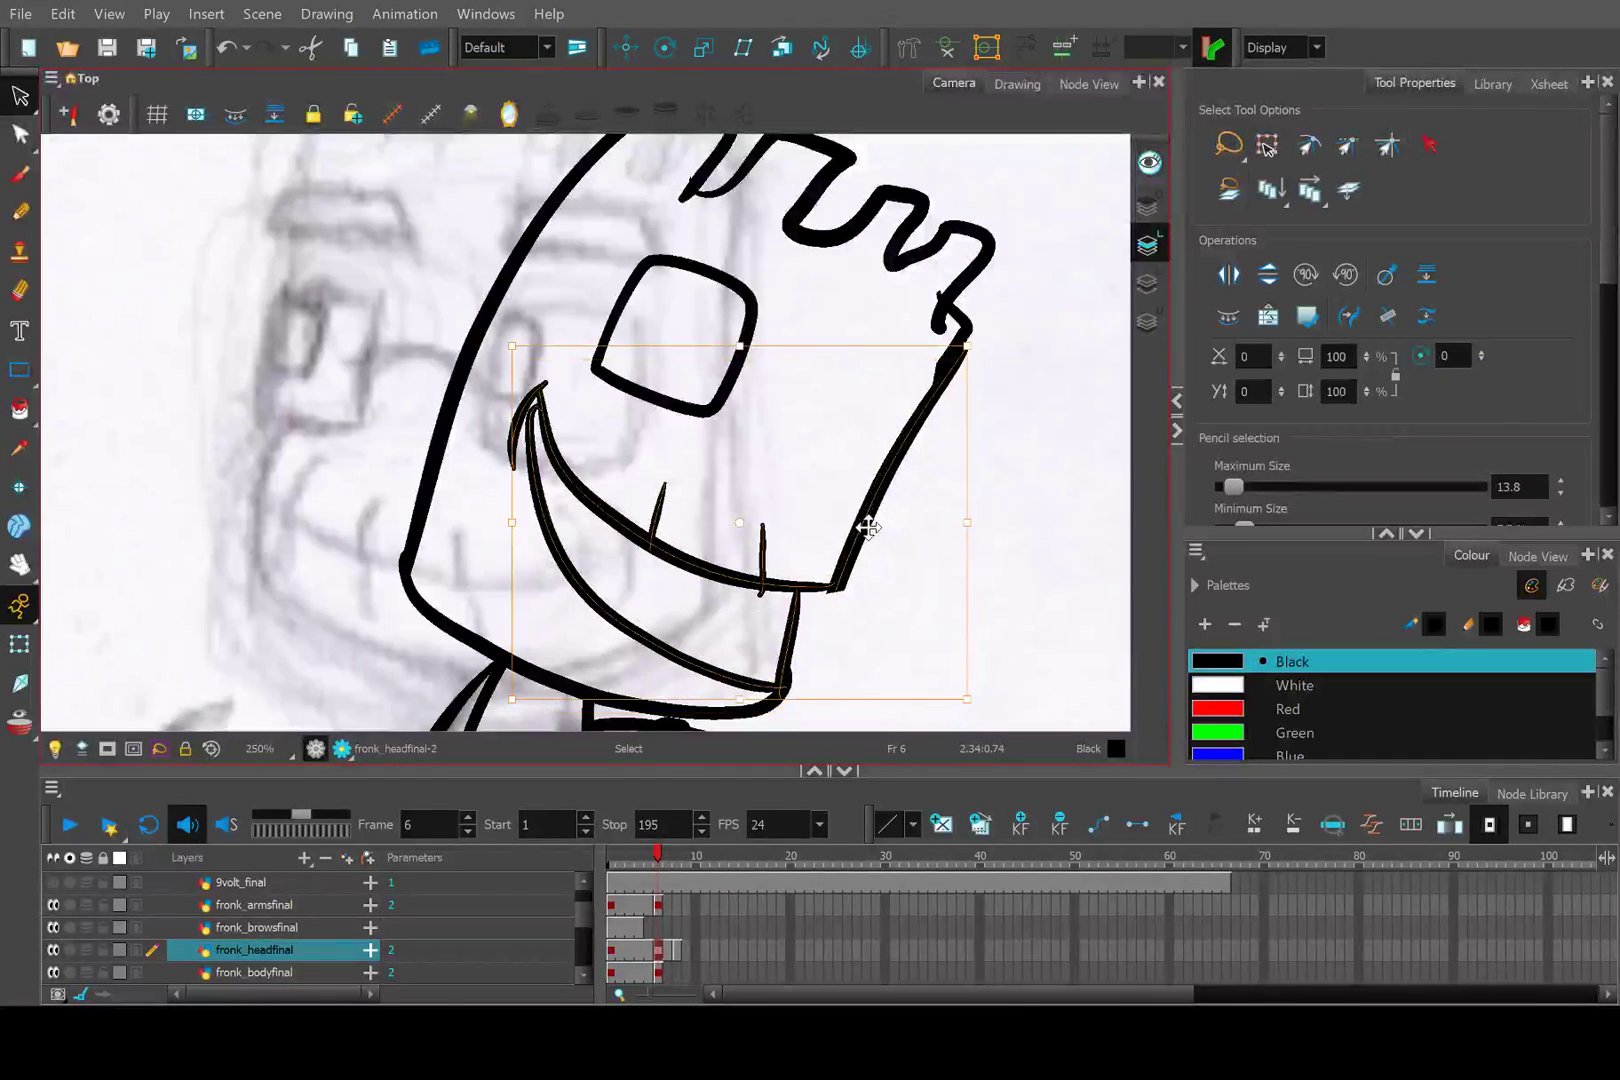
pyautogui.scroll(3, 866, 533)
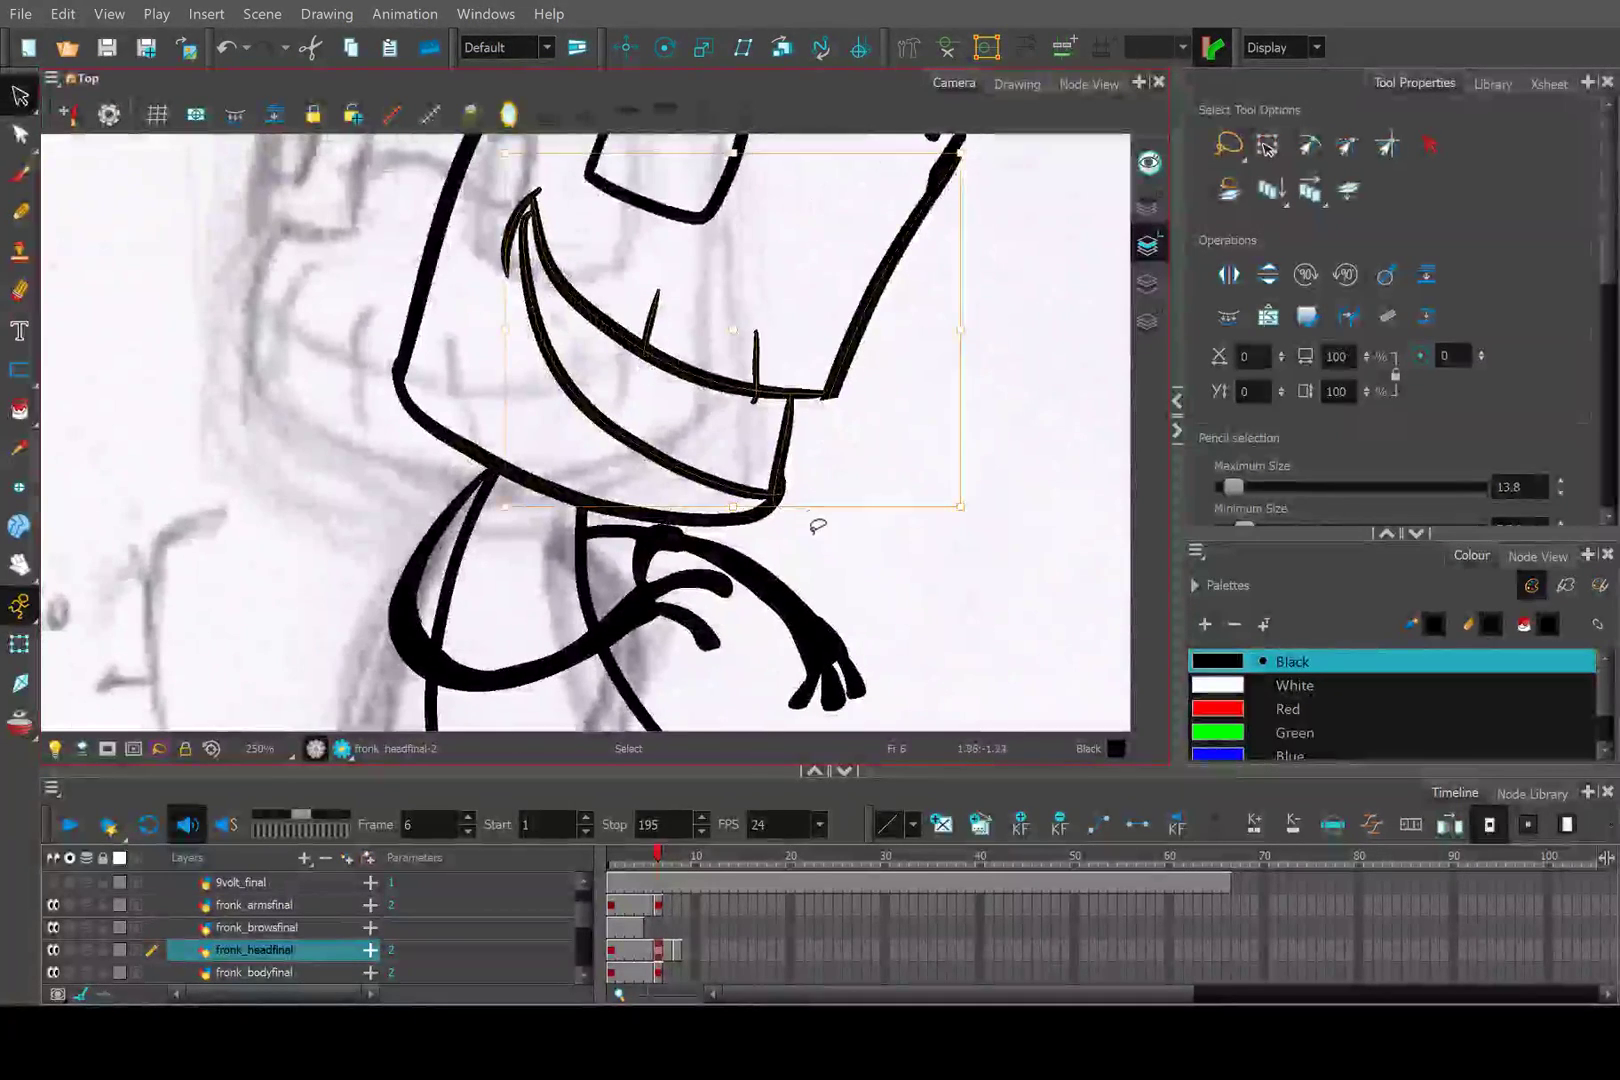
pyautogui.click(817, 524)
# Erase the bulging line end outside the right corner of the chin with the size 8 Eraser.
pyautogui.scroll(3, 798, 513)
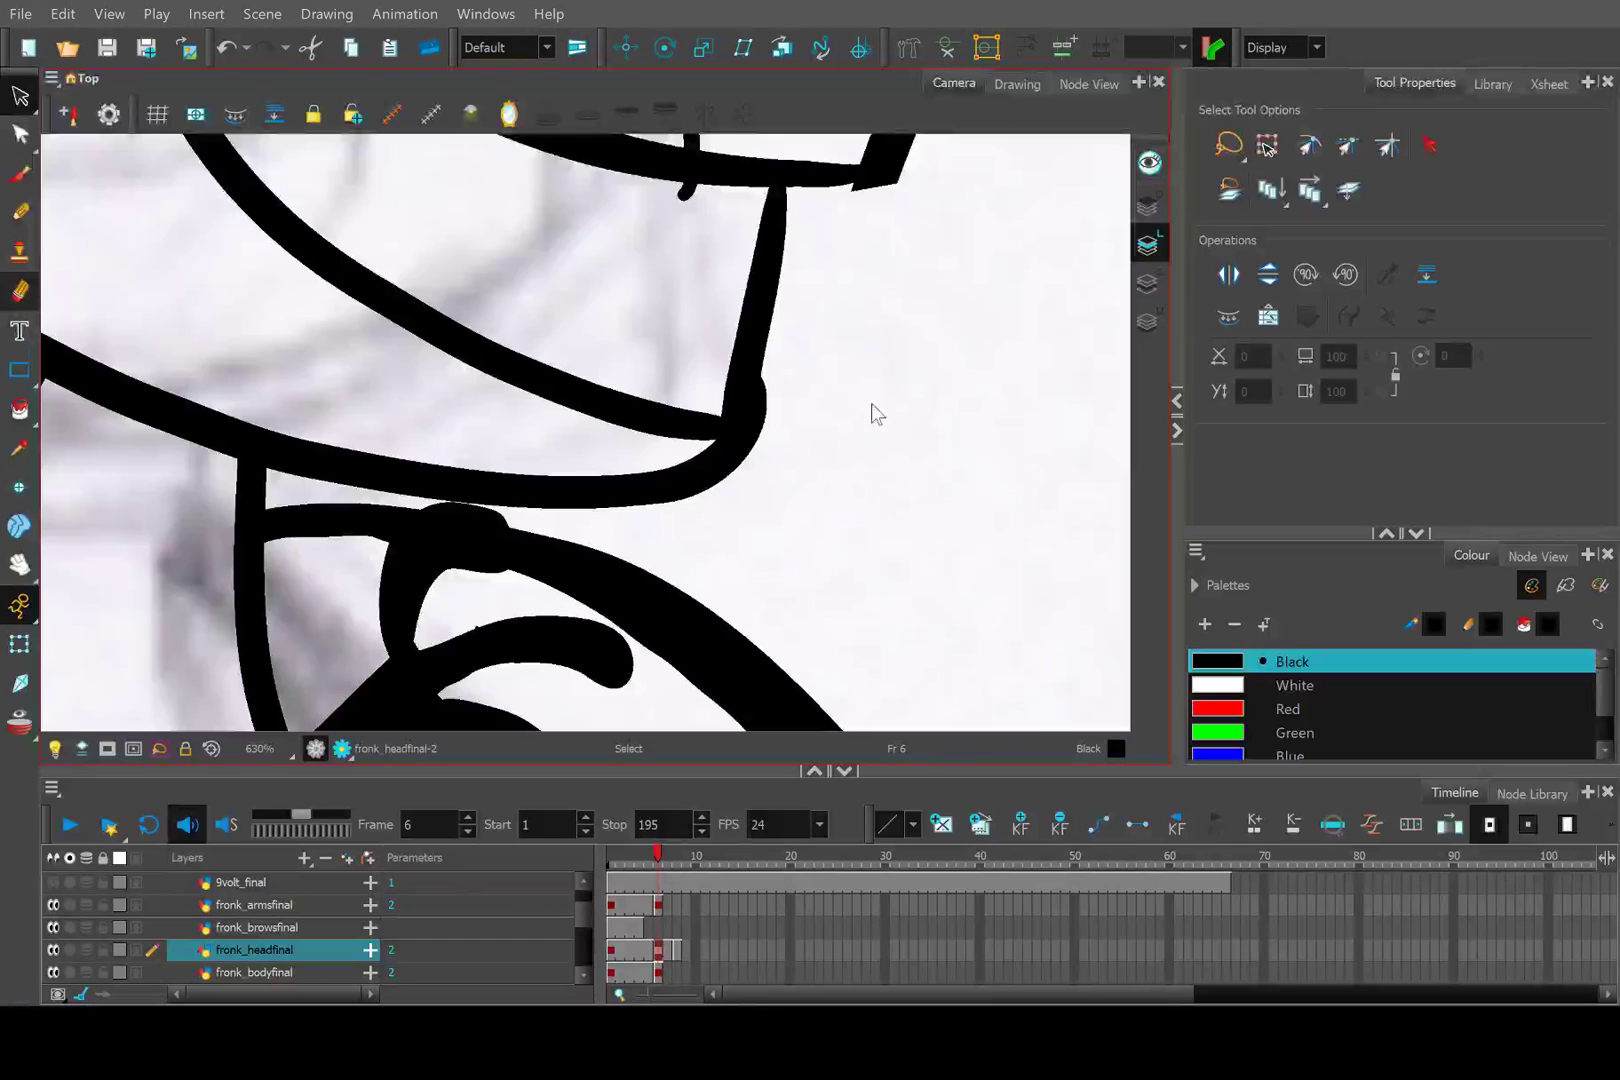
pyautogui.hotkey('alt', 'e')
pyautogui.moveTo(820, 405)
pyautogui.mouseDown()
pyautogui.moveTo(790, 365)
pyautogui.moveTo(721, 503)
pyautogui.mouseUp()
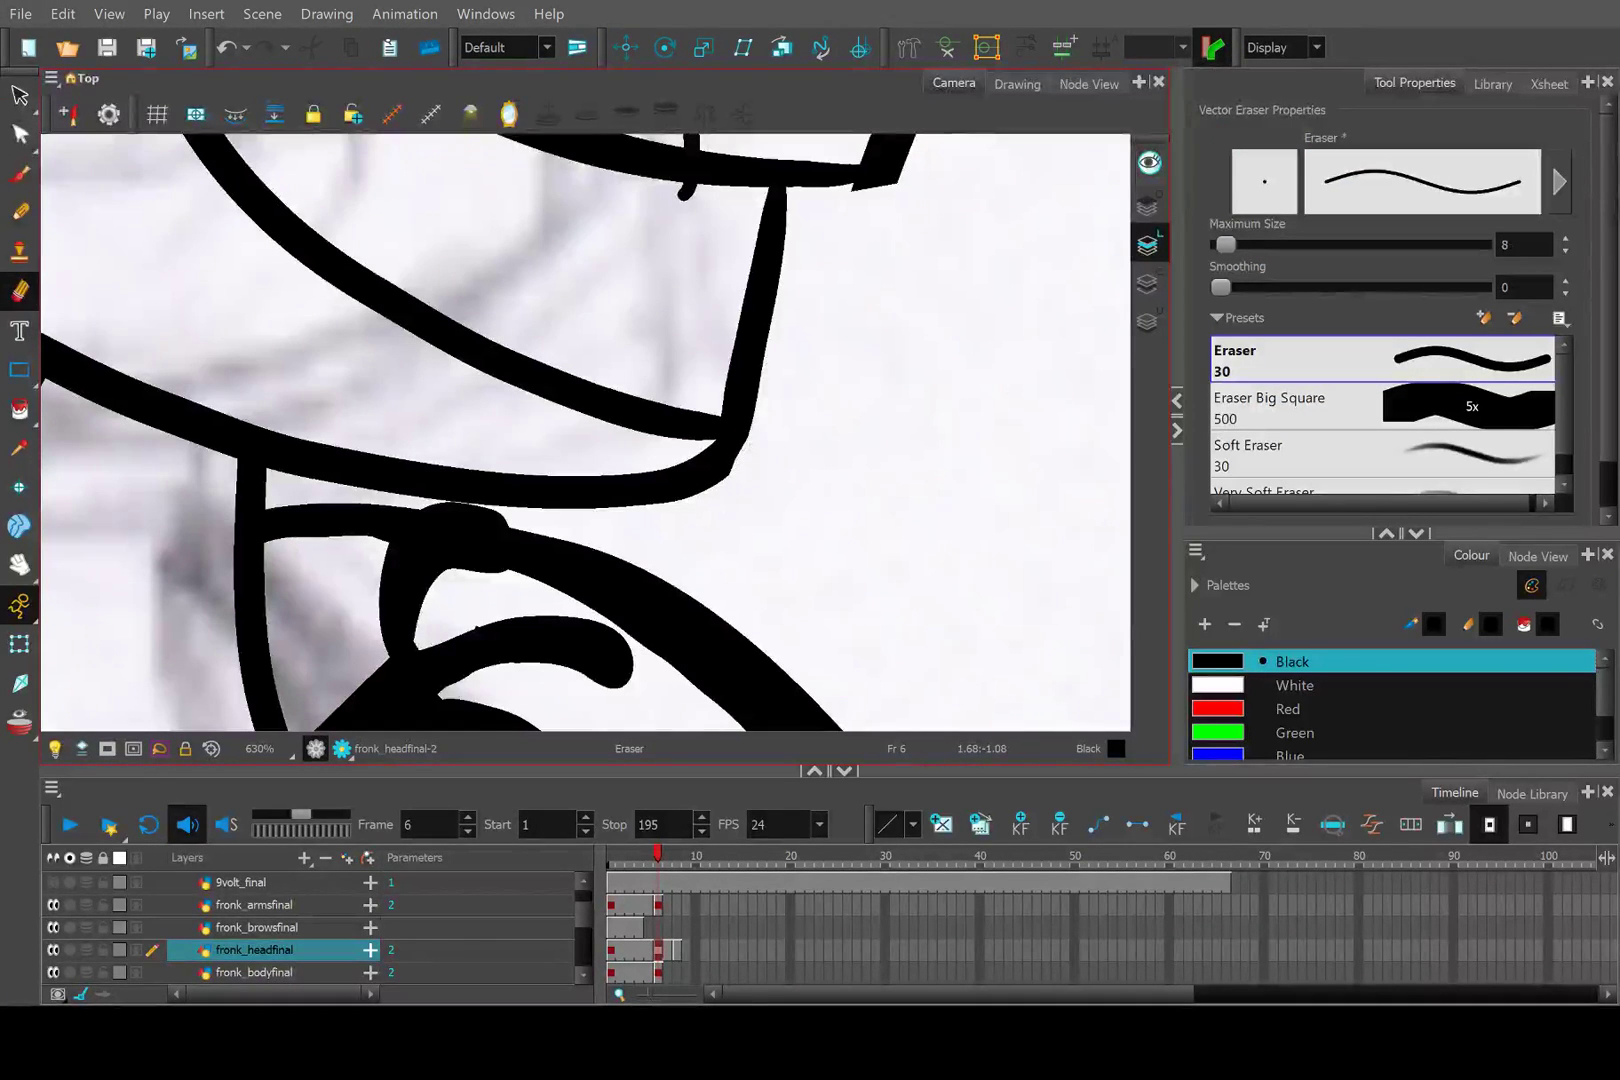
pyautogui.scroll(-4, 592, 456)
# Bend the short line between the mouth's right end and the chin inward with the Contour Editor.
pyautogui.hotkey('alt', 'q')
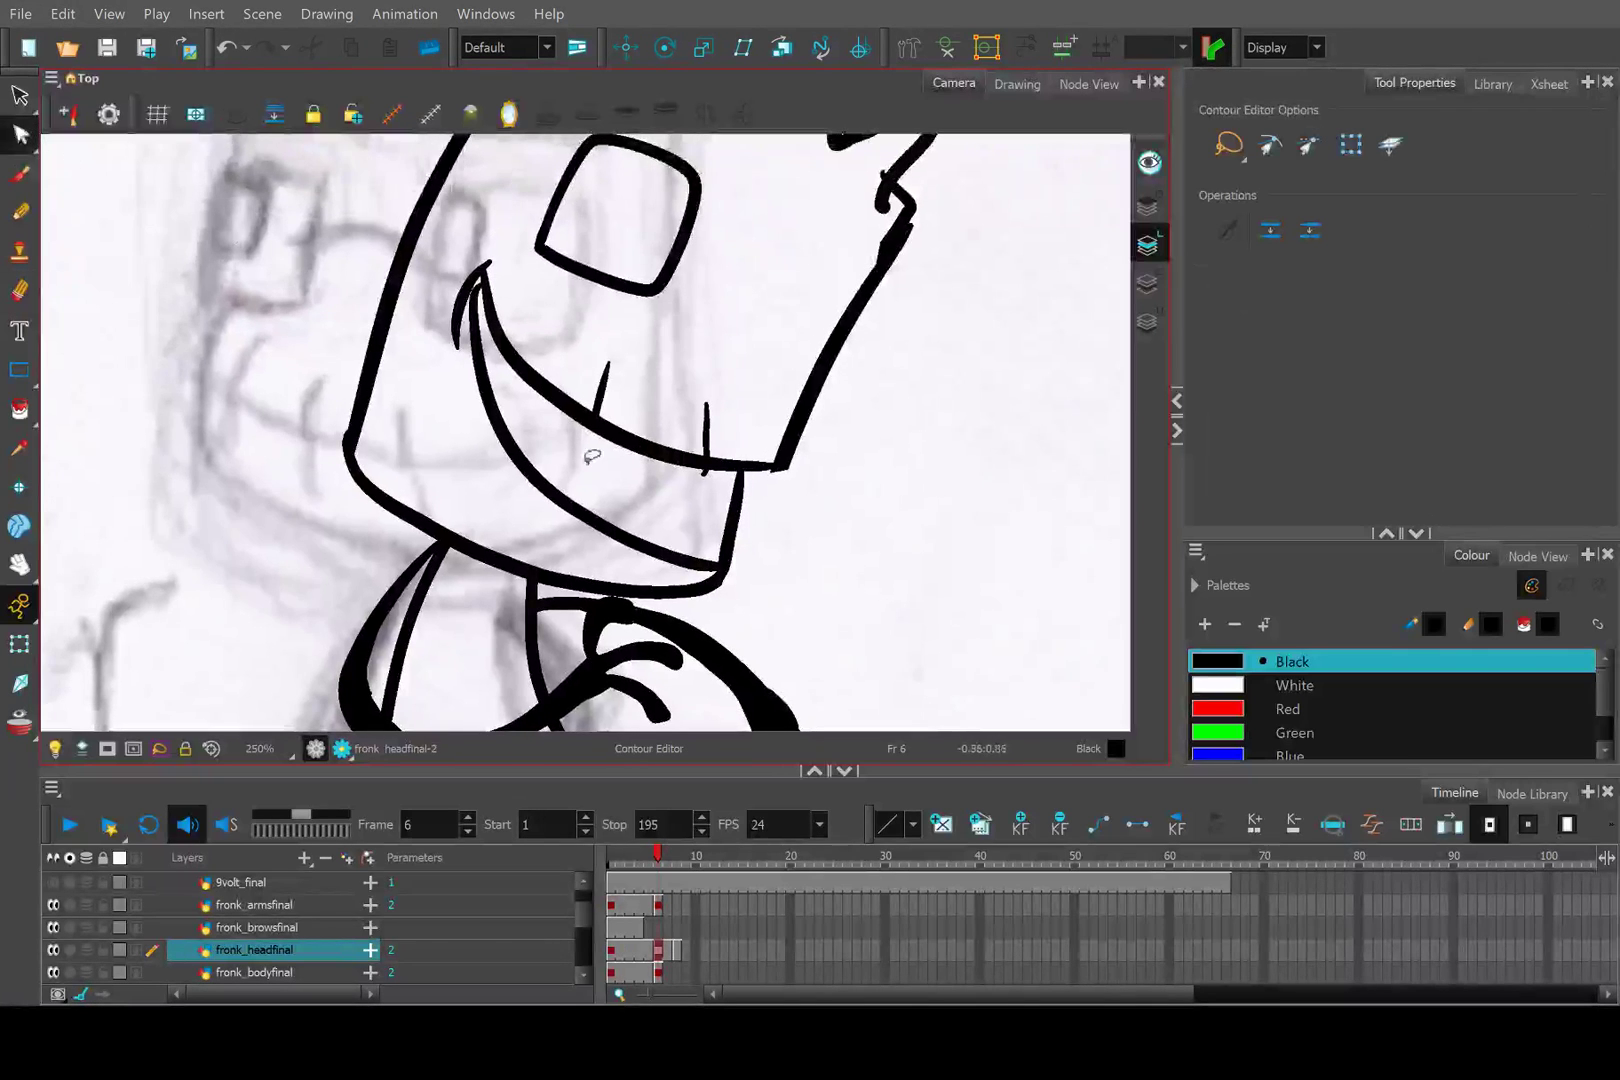
pyautogui.scroll(3, 725, 505)
pyautogui.click(738, 512)
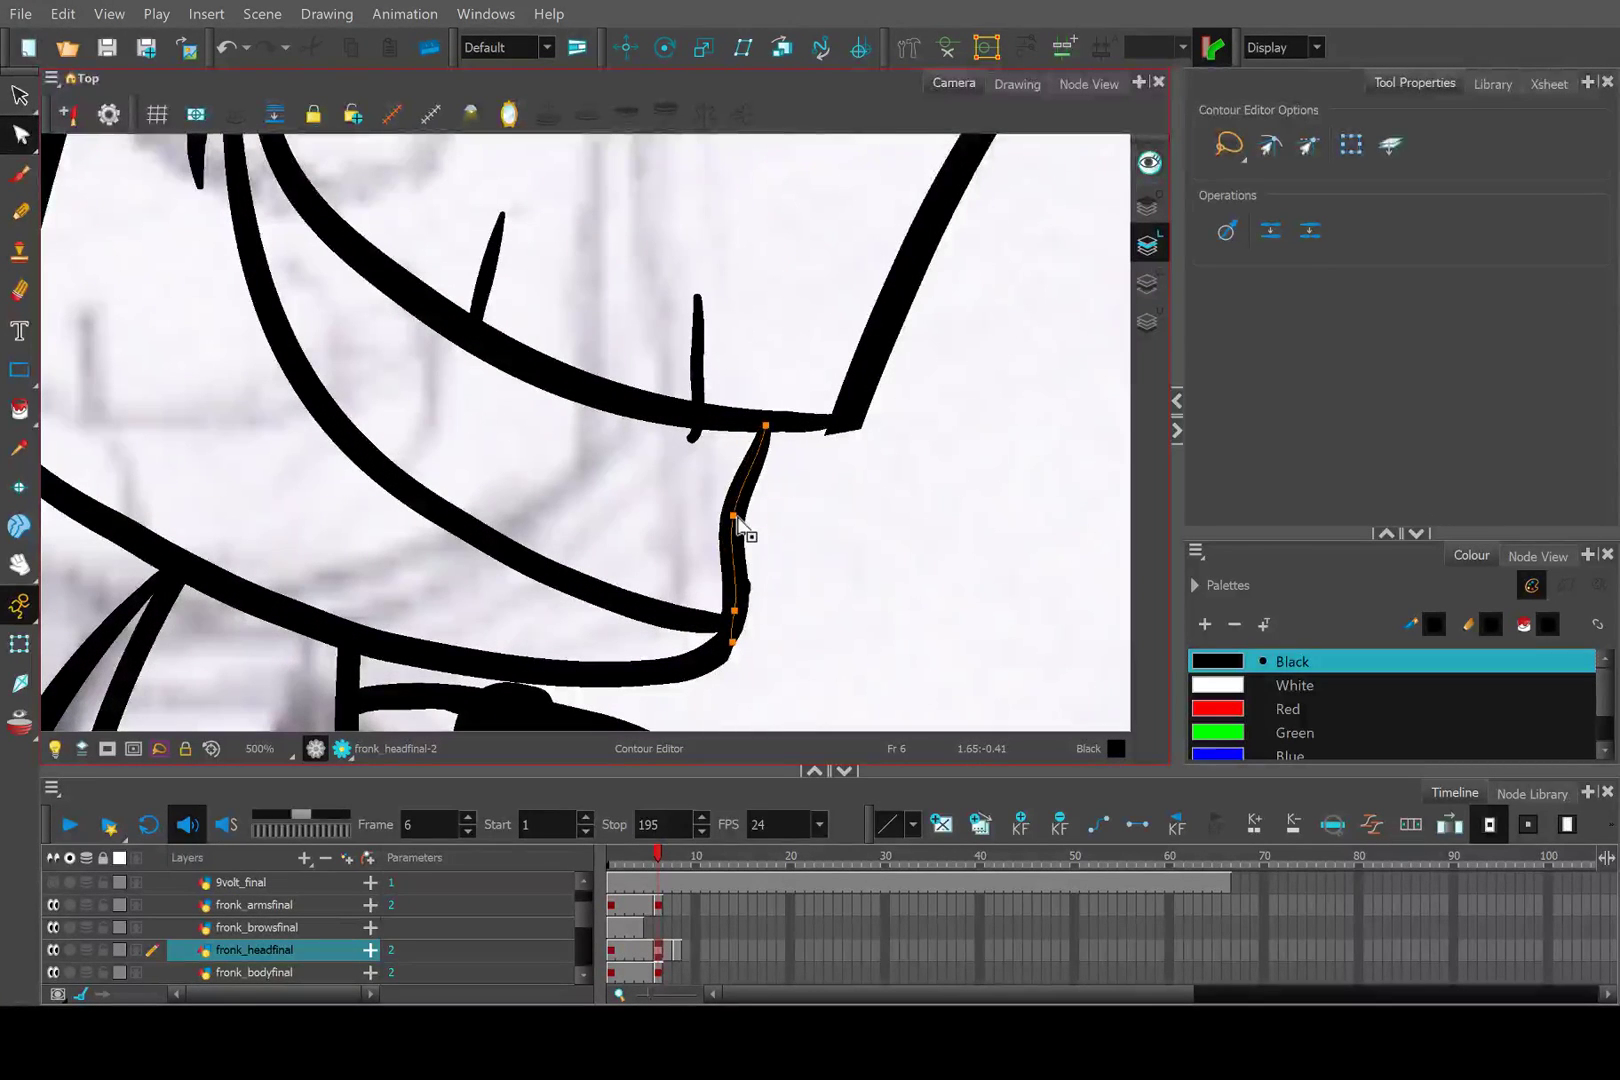
pyautogui.moveTo(749, 452)
pyautogui.mouseDown()
pyautogui.moveTo(770, 445)
pyautogui.moveTo(762, 462)
pyautogui.mouseUp()
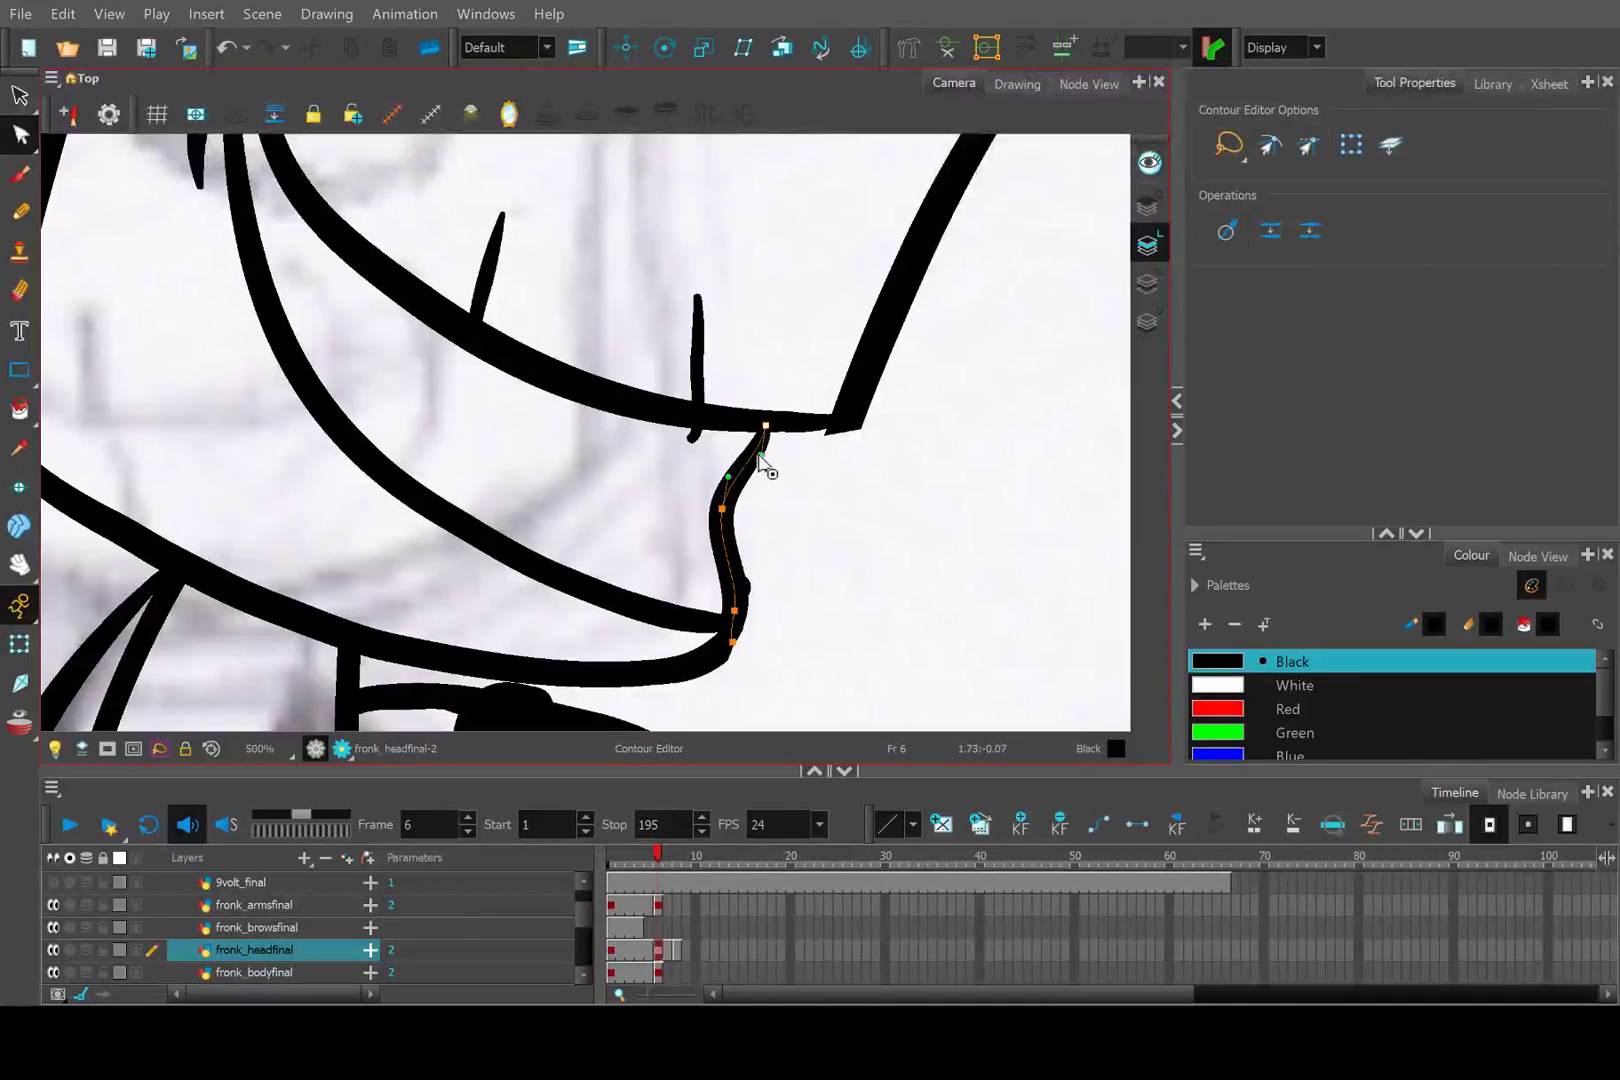
pyautogui.scroll(-7, 762, 462)
pyautogui.scroll(3, 752, 472)
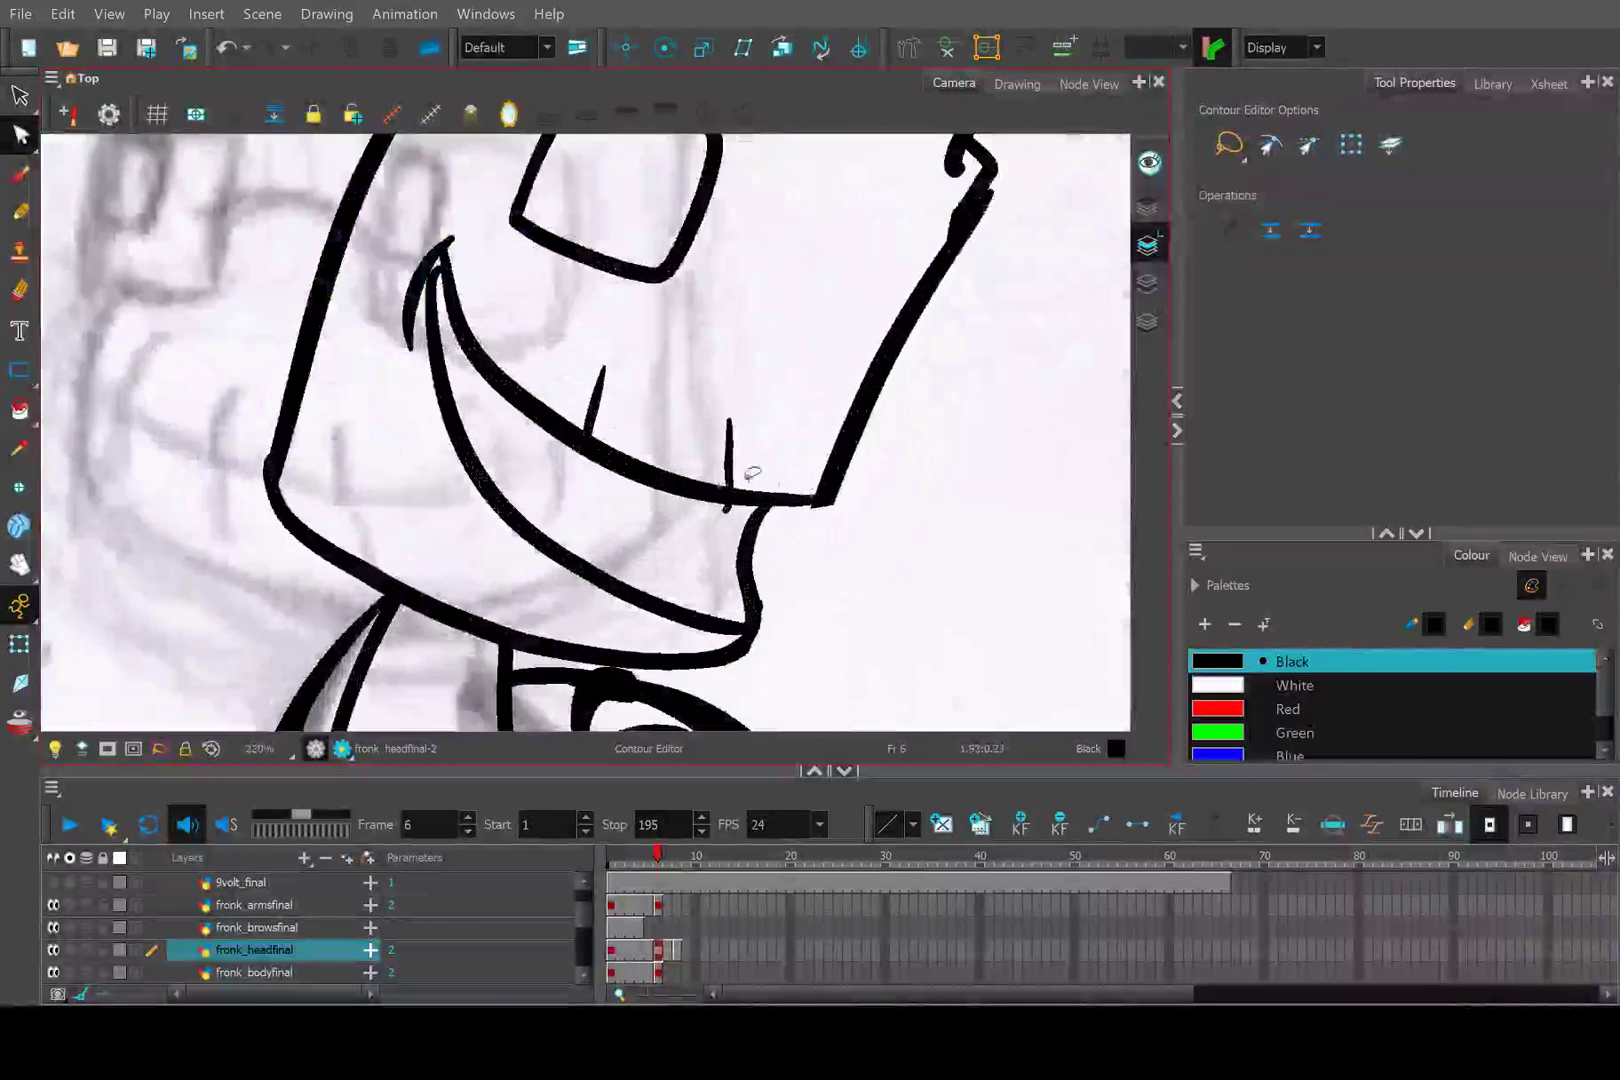
# Cut off the part of the right tooth line that overshoots below the upper mouth line.
pyautogui.scroll(4, 752, 472)
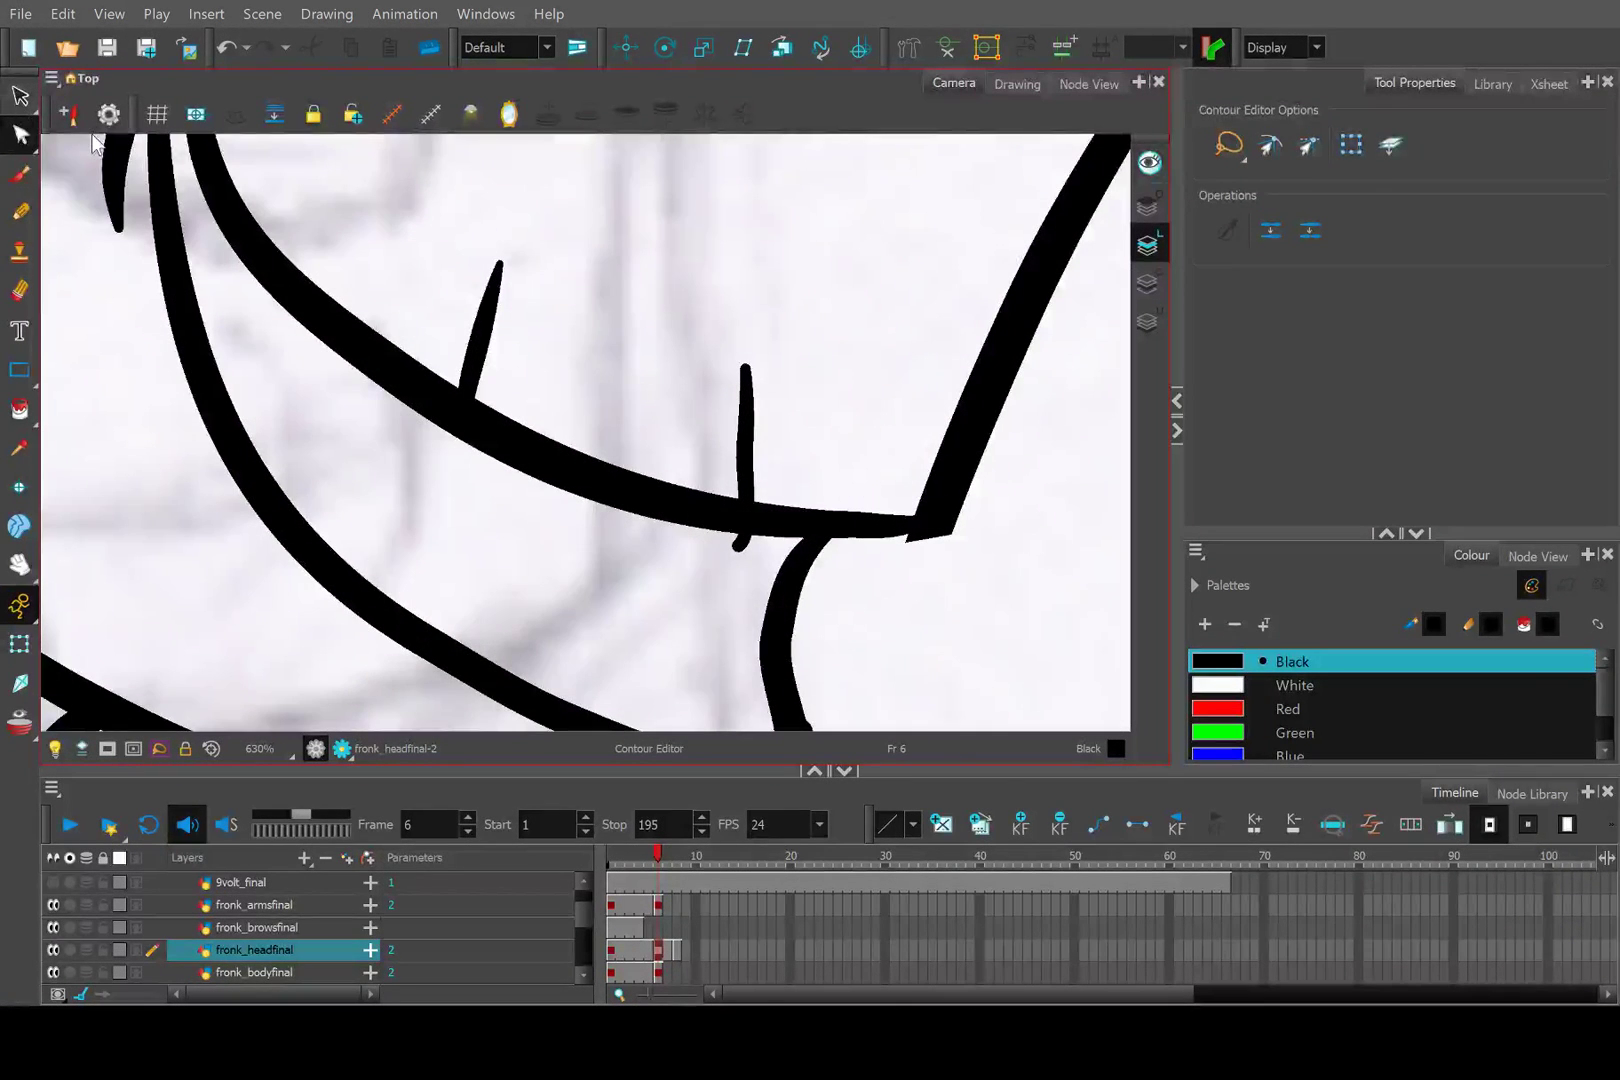
pyautogui.hotkey('alt', 't')
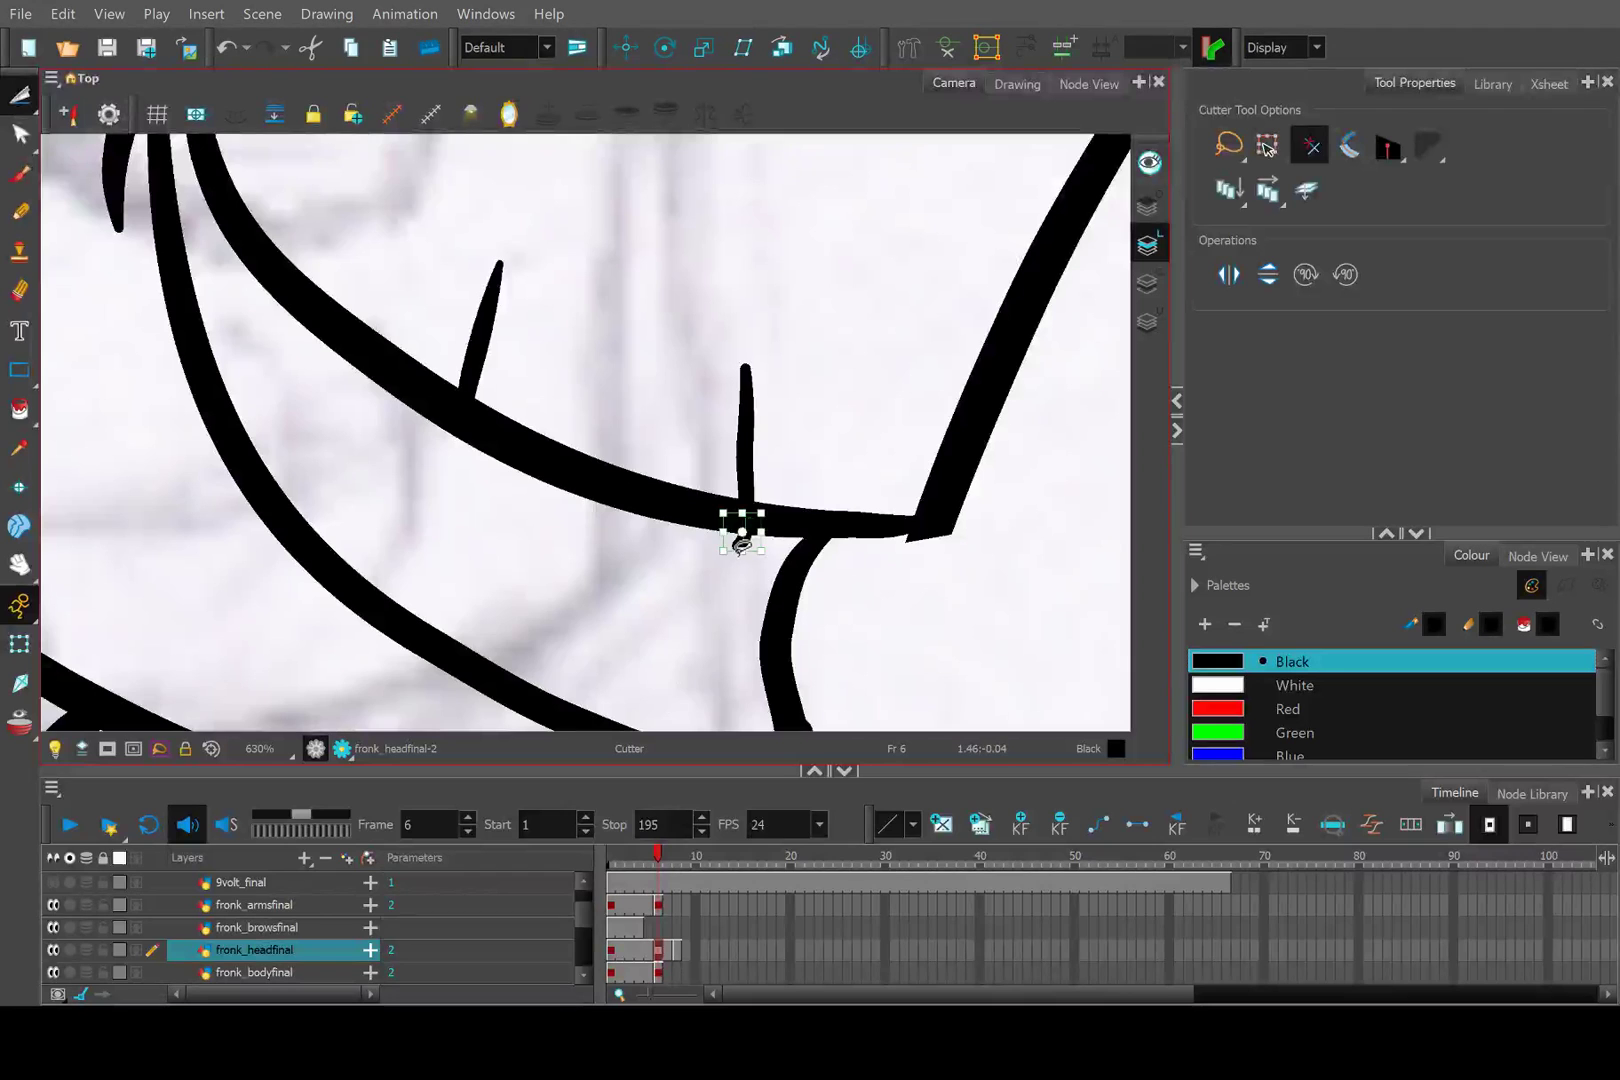
pyautogui.hotkey('alt', '/')
pyautogui.scroll(-4, 607, 436)
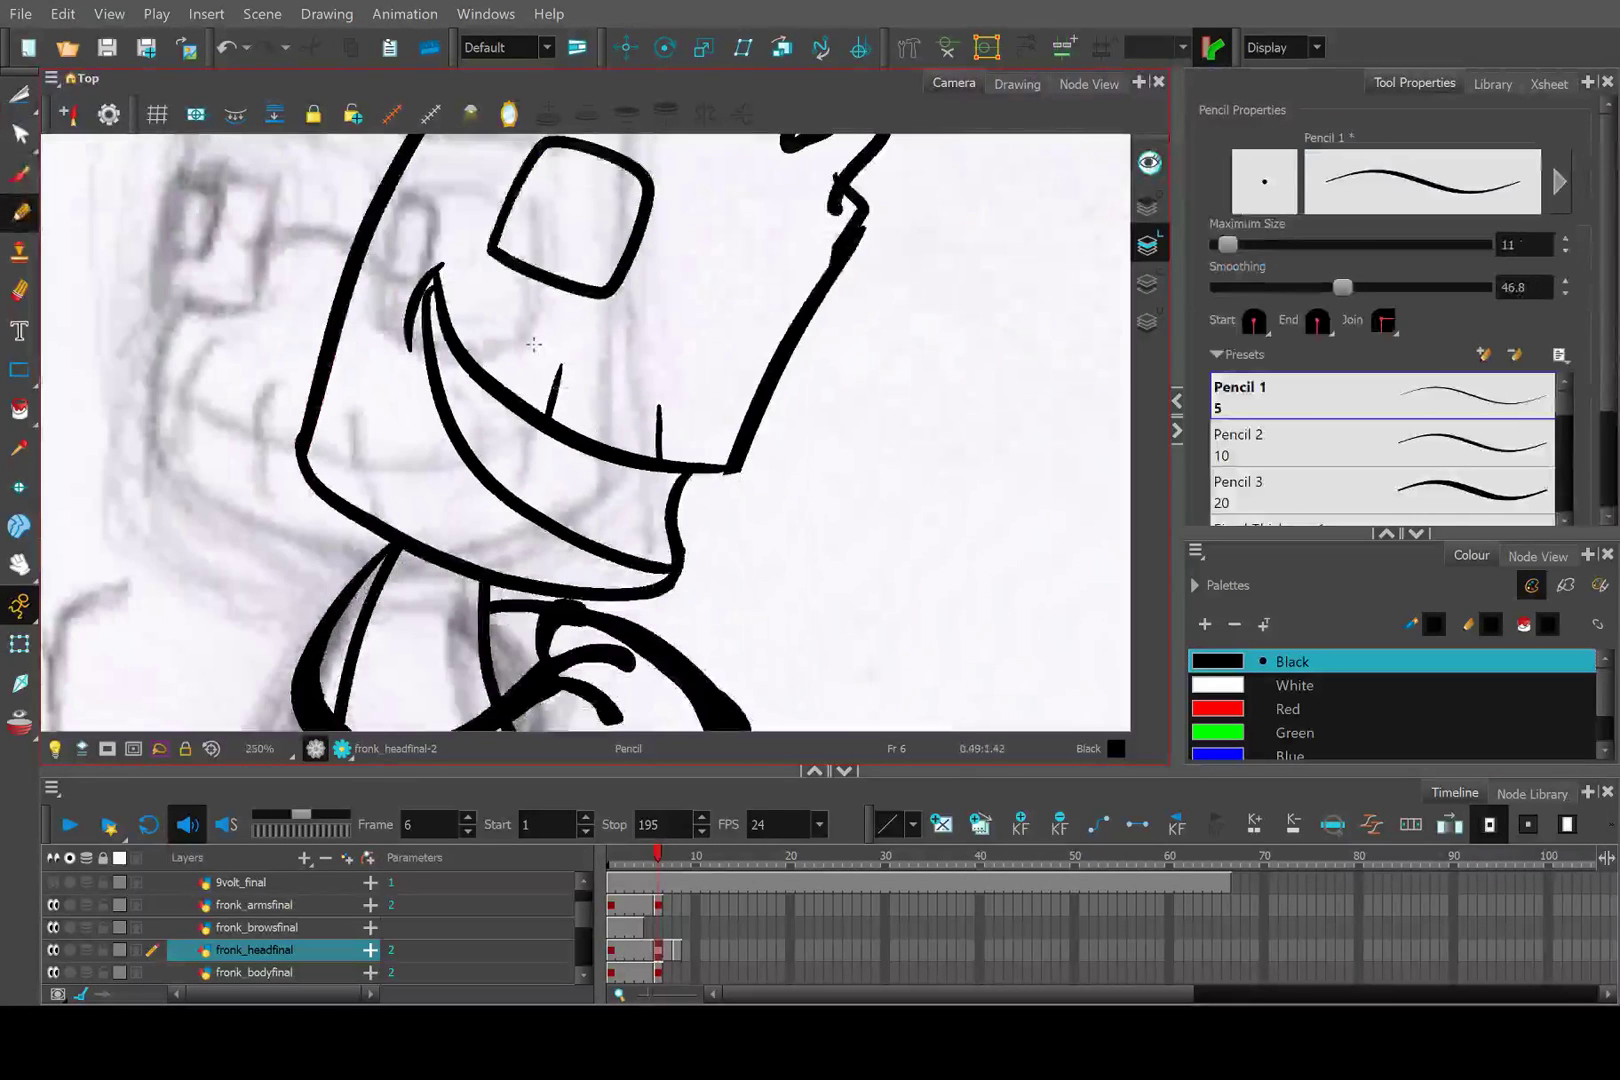
# Move the top contour point of the lower mouth line up so it joins the corner of the smile.
pyautogui.scroll(7, 425, 285)
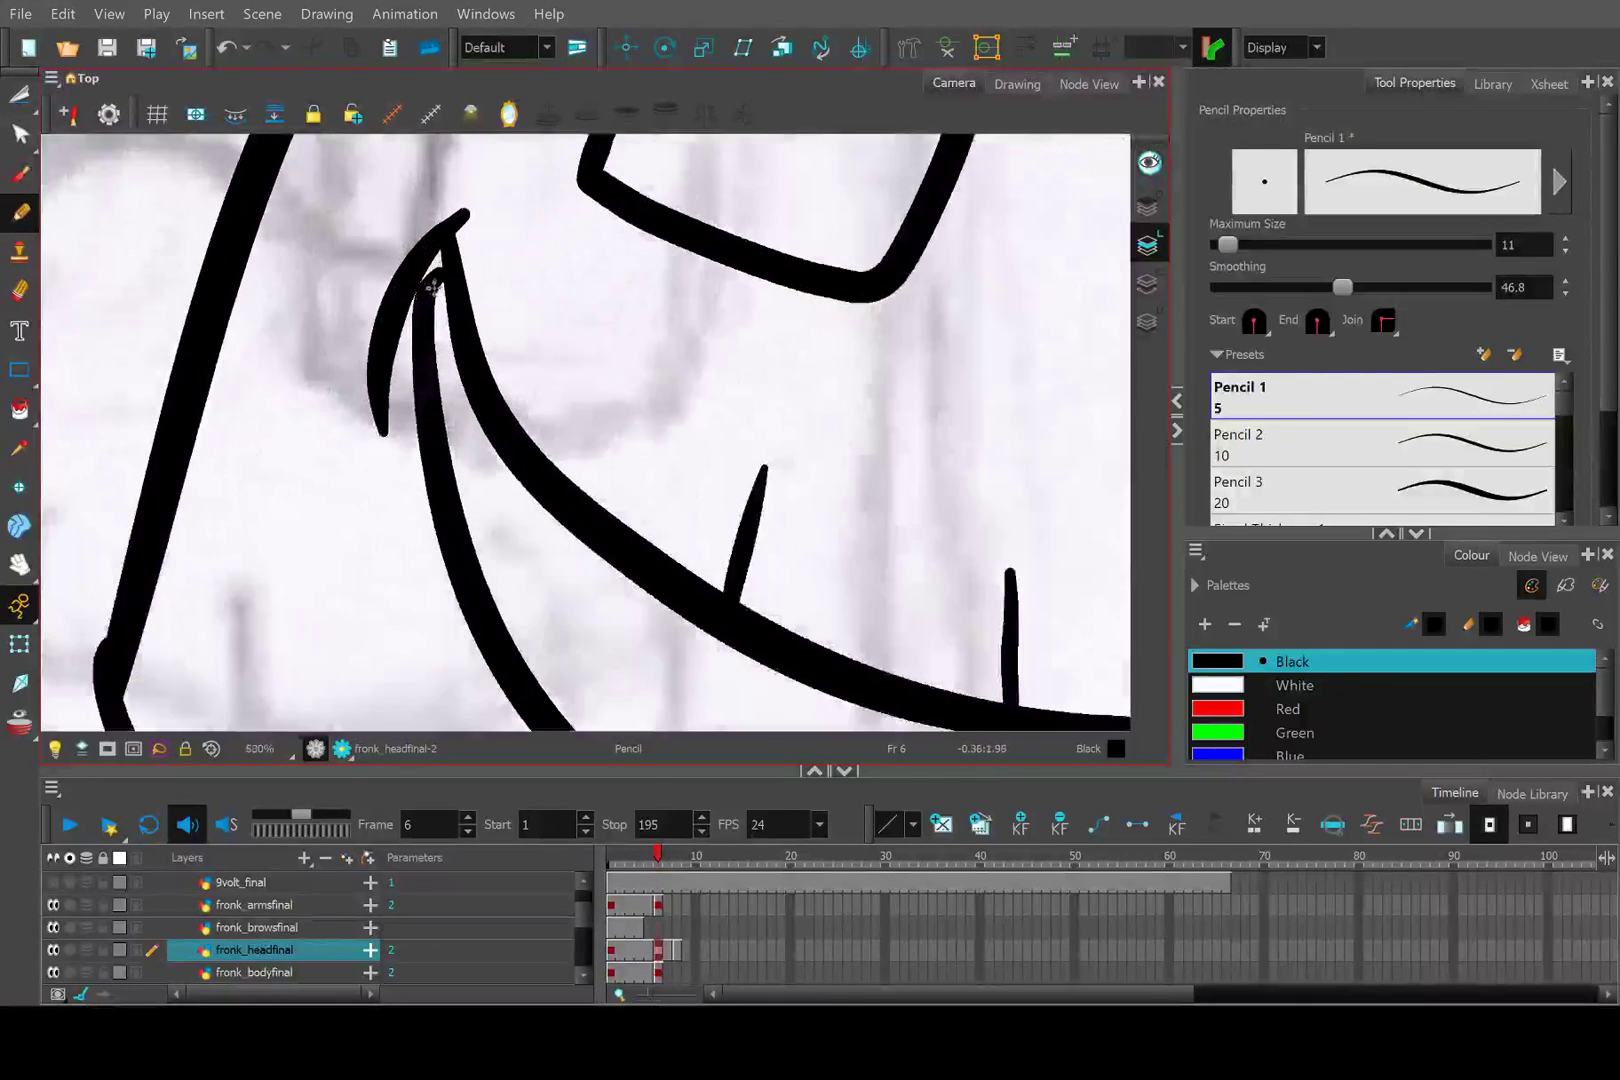
pyautogui.hotkey('alt', 'q')
pyautogui.click(432, 272)
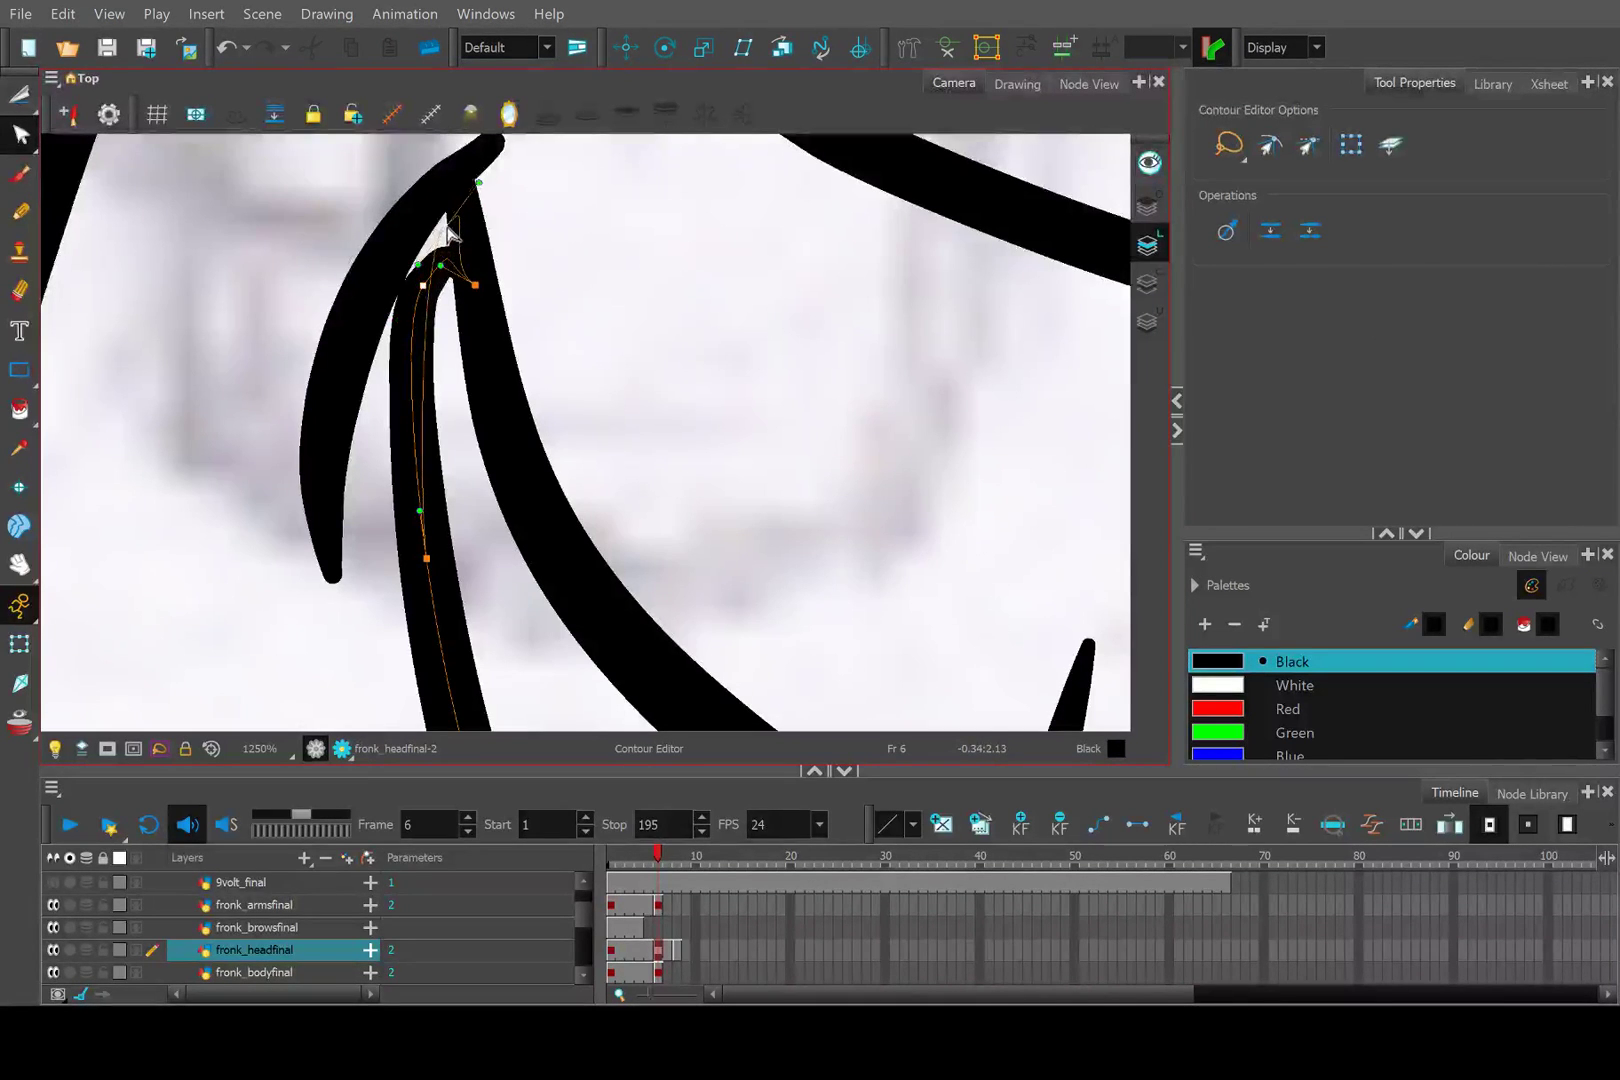
pyautogui.scroll(-4, 452, 262)
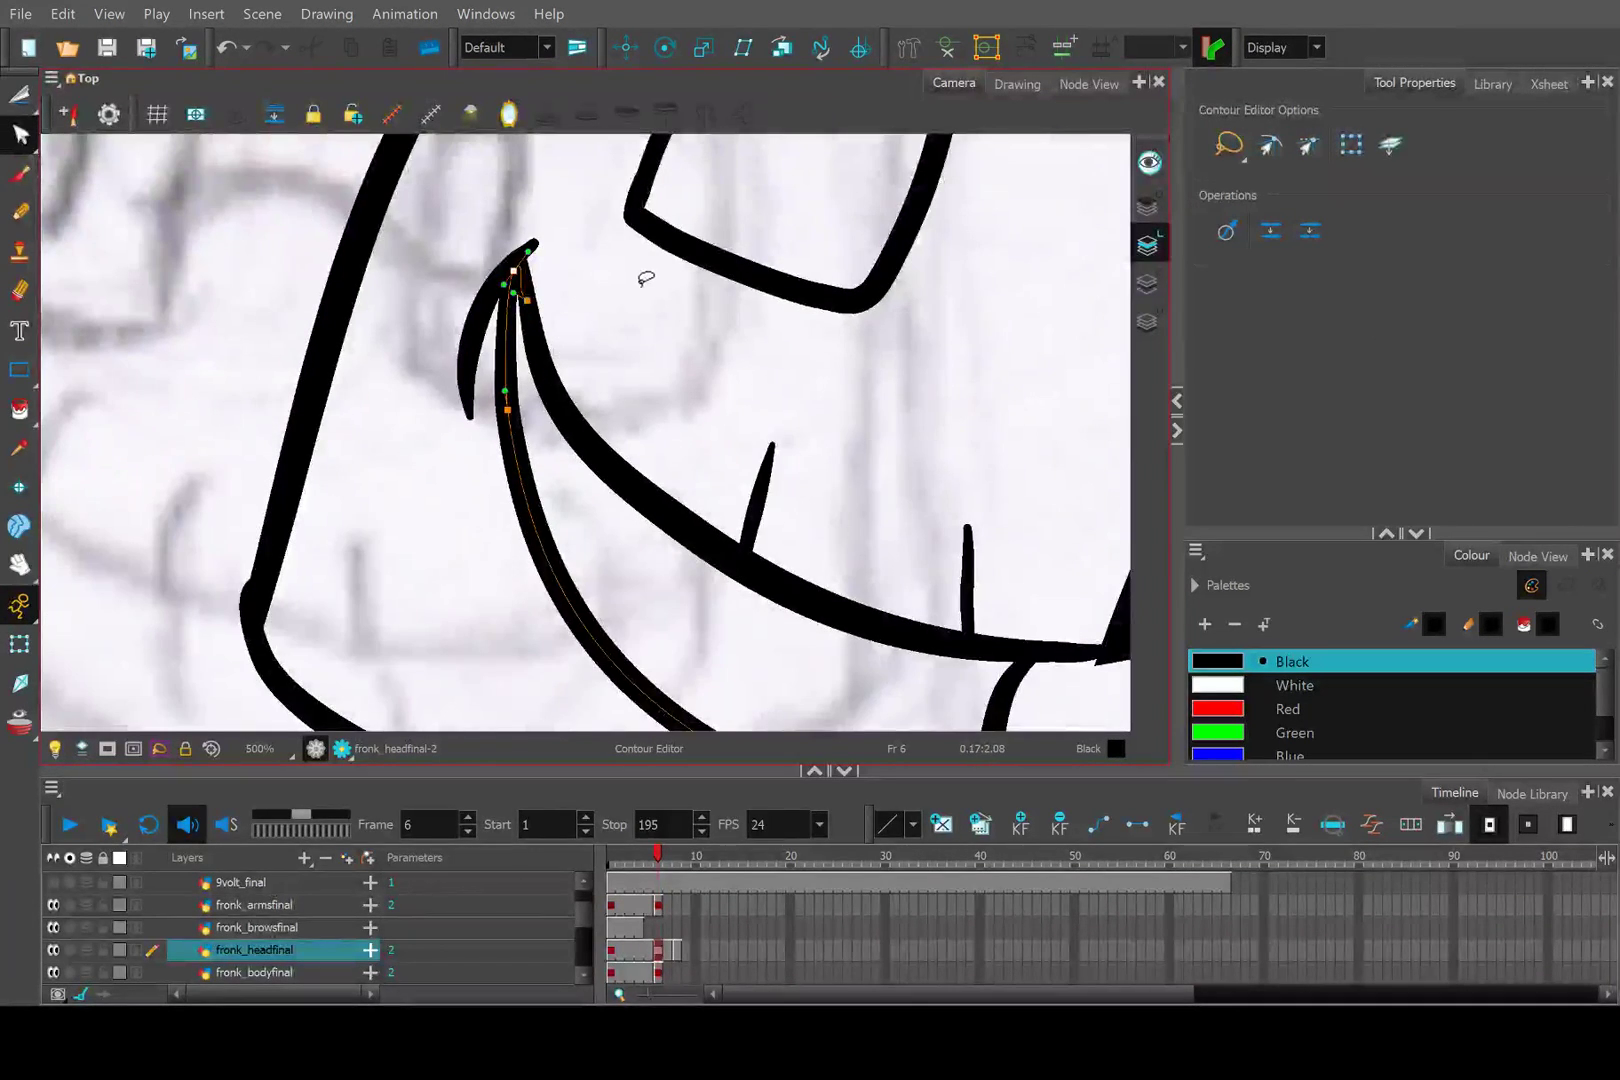
pyautogui.scroll(-3, 646, 279)
pyautogui.moveTo(766, 365); pyautogui.dragTo(604, 441)
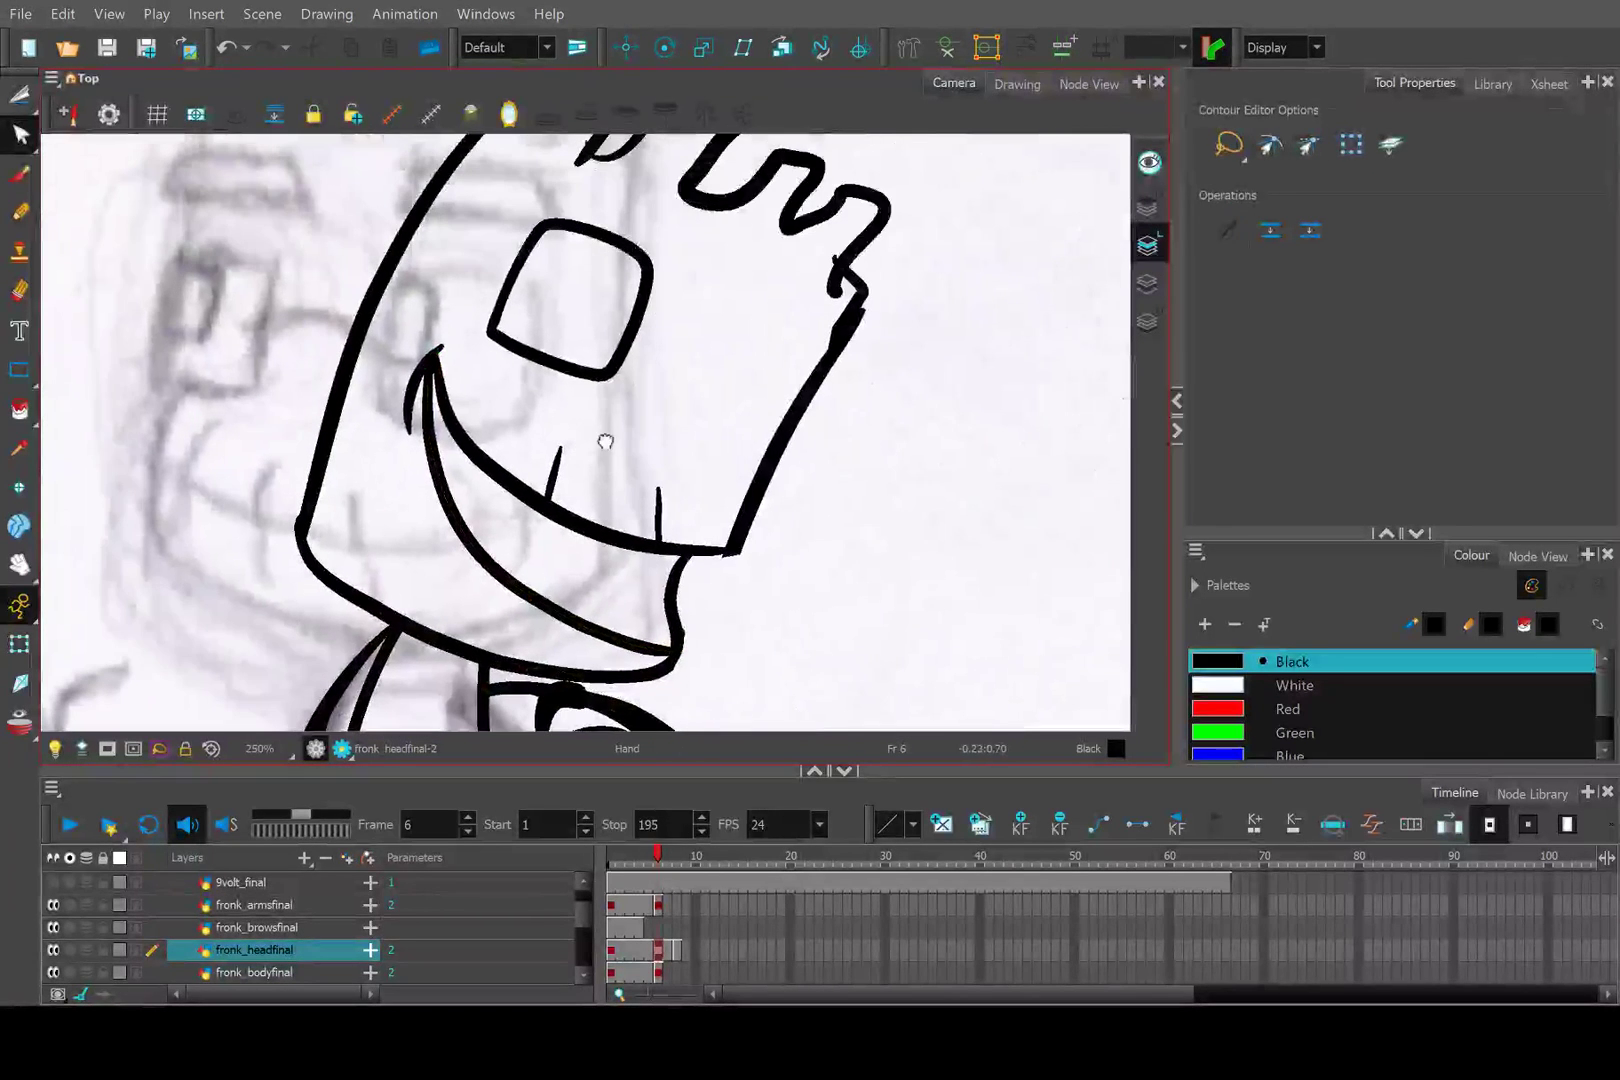
# Compare the glasses and face on the frame 4 head drawing with the tilted head at frame 6.
pyautogui.click(20, 211)
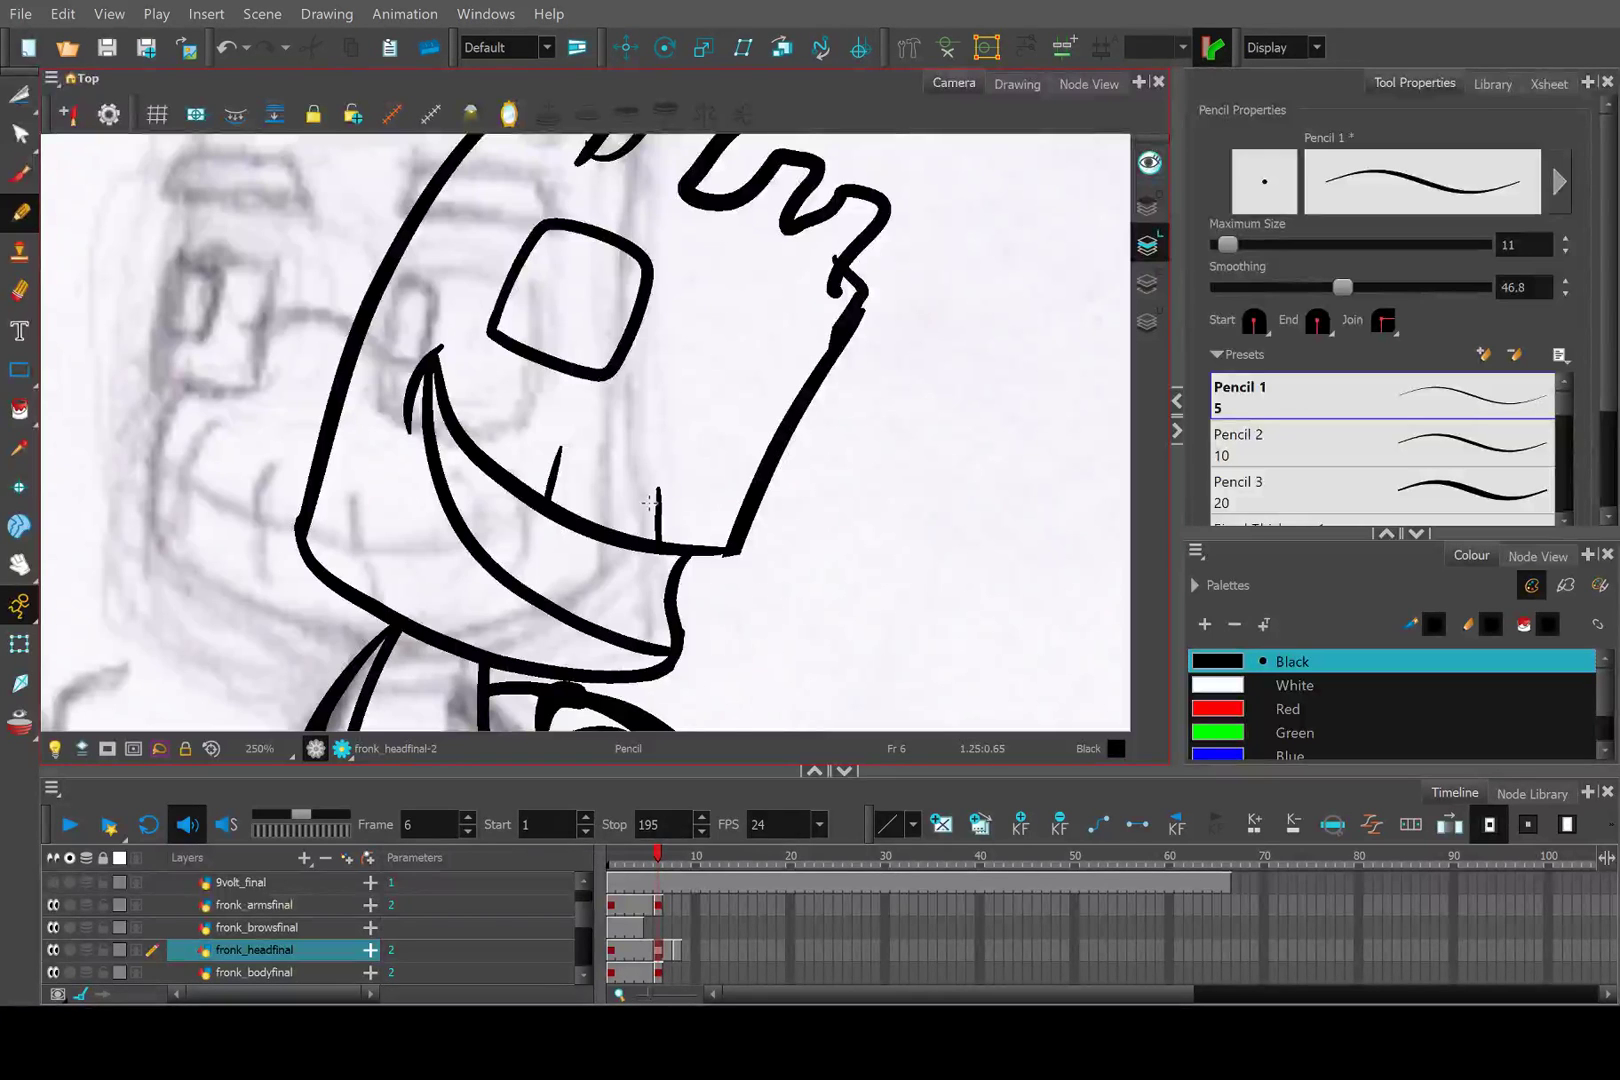
pyautogui.scroll(2, 699, 353)
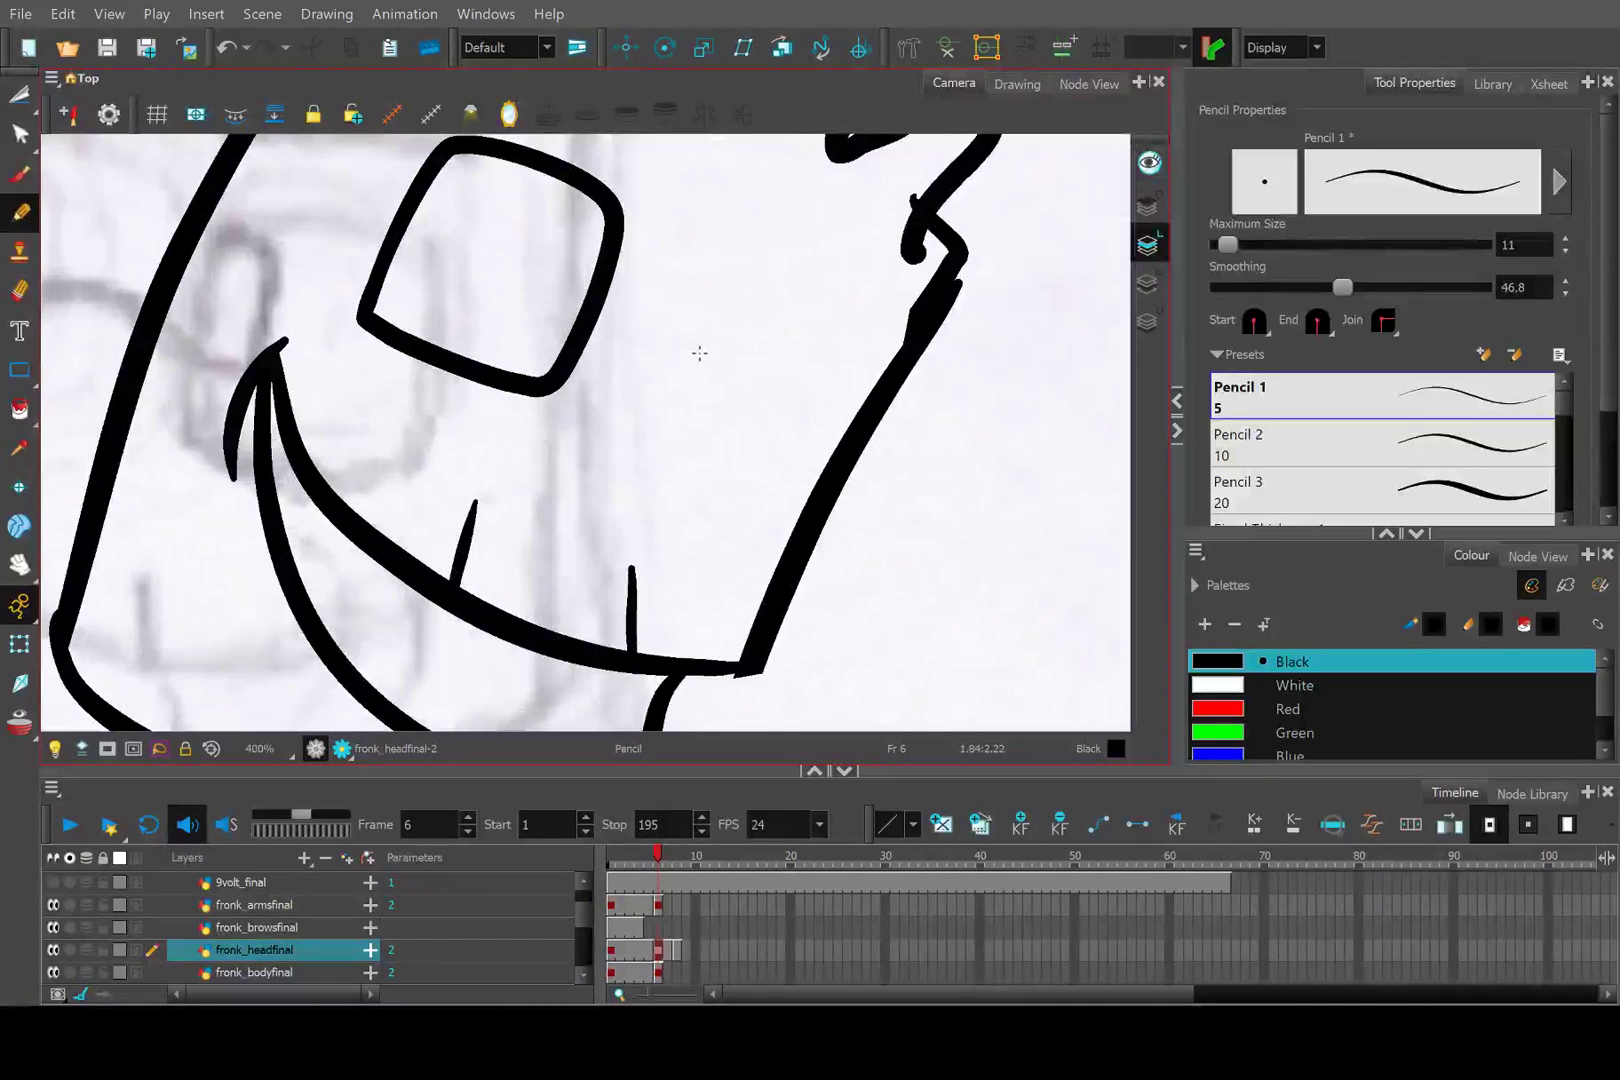
pyautogui.moveTo(705, 343); pyautogui.dragTo(735, 496)
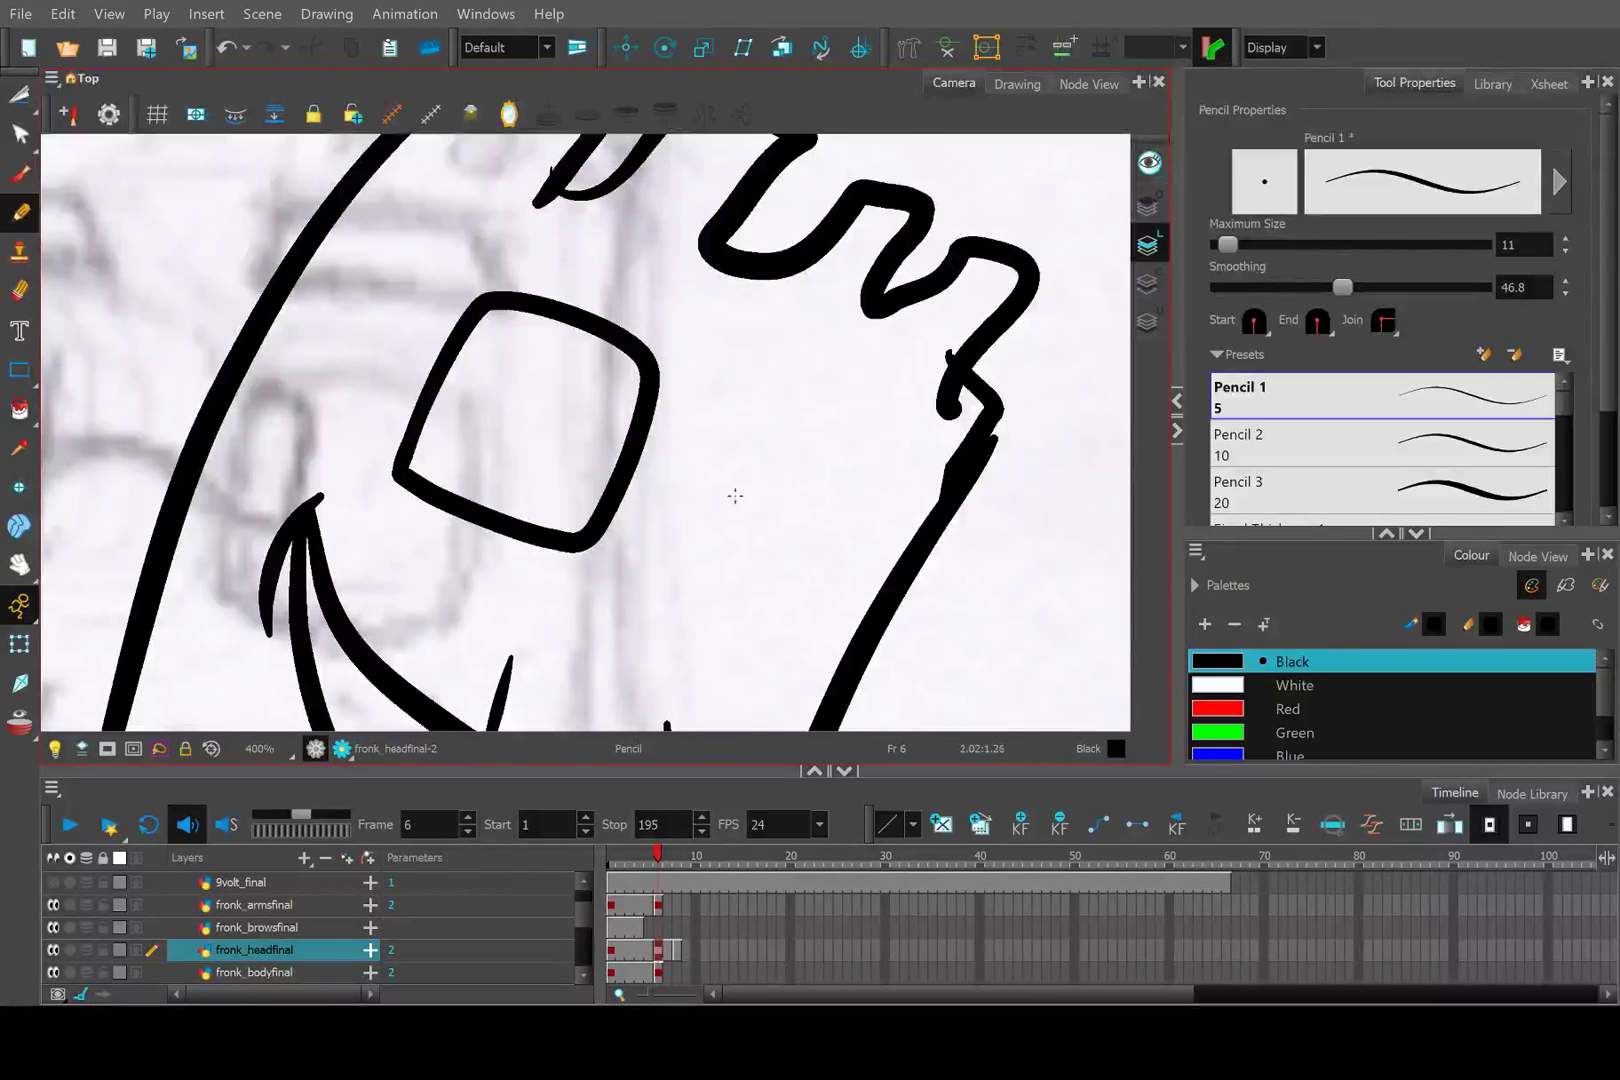
pyautogui.scroll(-2, 735, 496)
pyautogui.moveTo(535, 365); pyautogui.dragTo(764, 346)
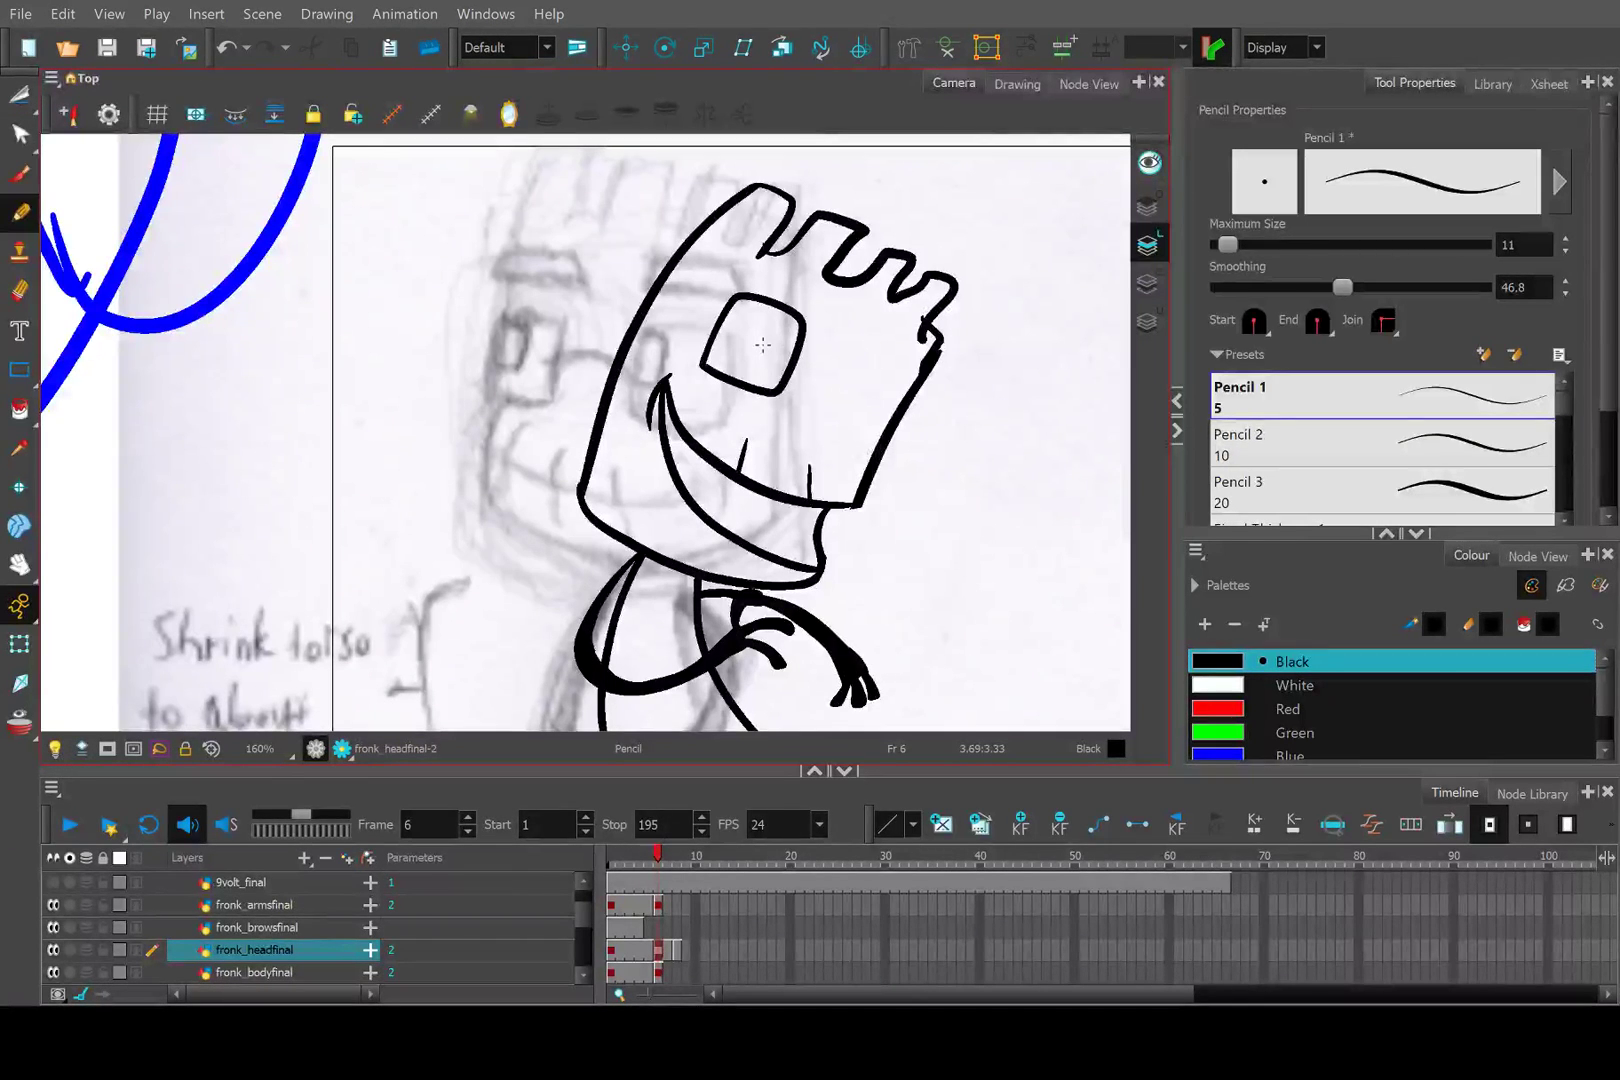
pyautogui.scroll(1, 763, 344)
pyautogui.moveTo(656, 858); pyautogui.dragTo(643, 856)
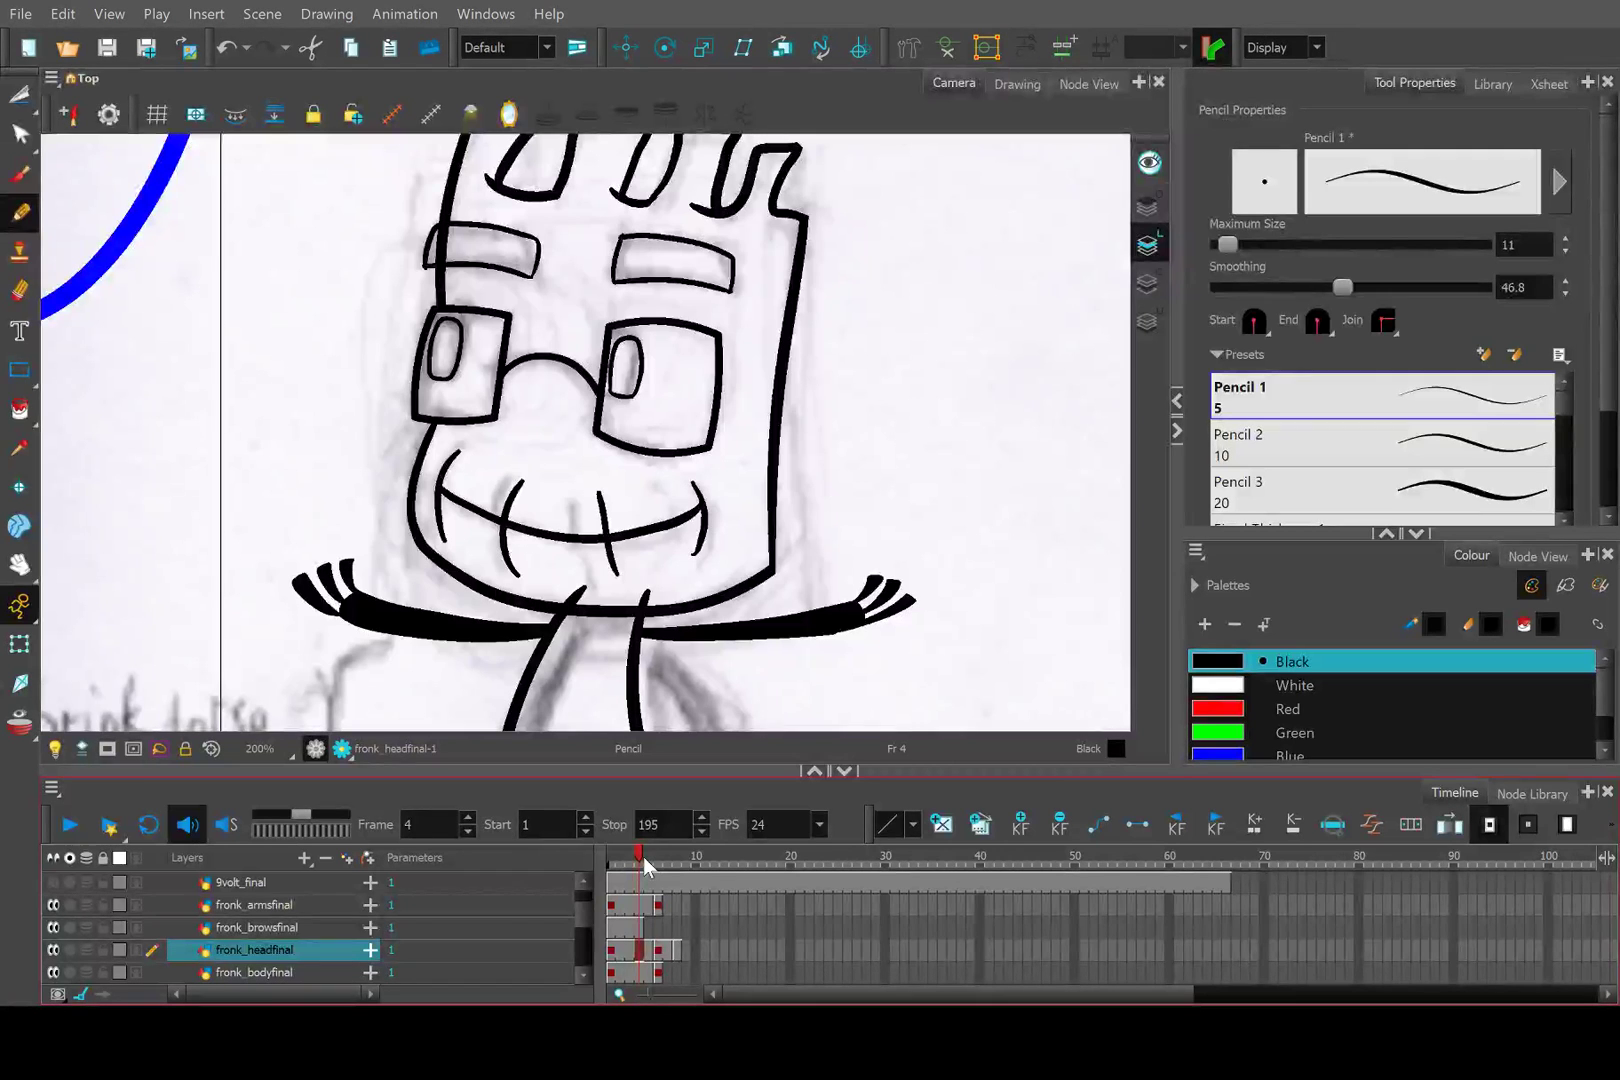
pyautogui.moveTo(643, 856); pyautogui.dragTo(656, 857)
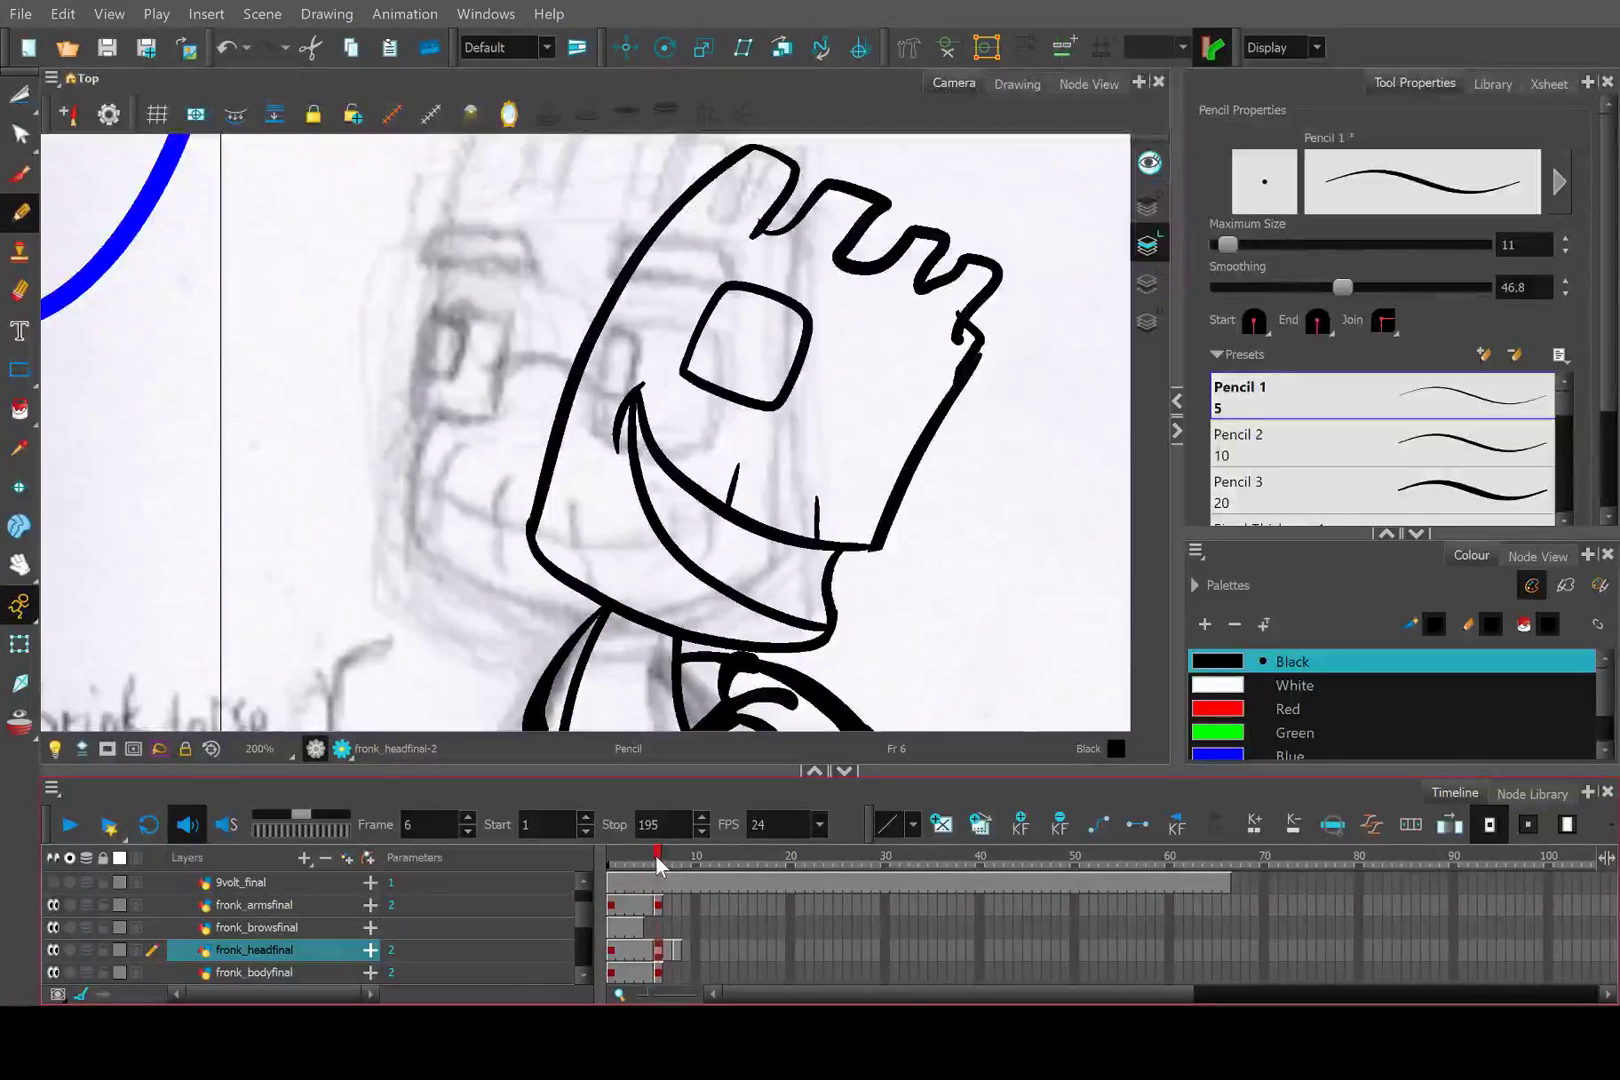
pyautogui.moveTo(656, 862); pyautogui.dragTo(657, 862)
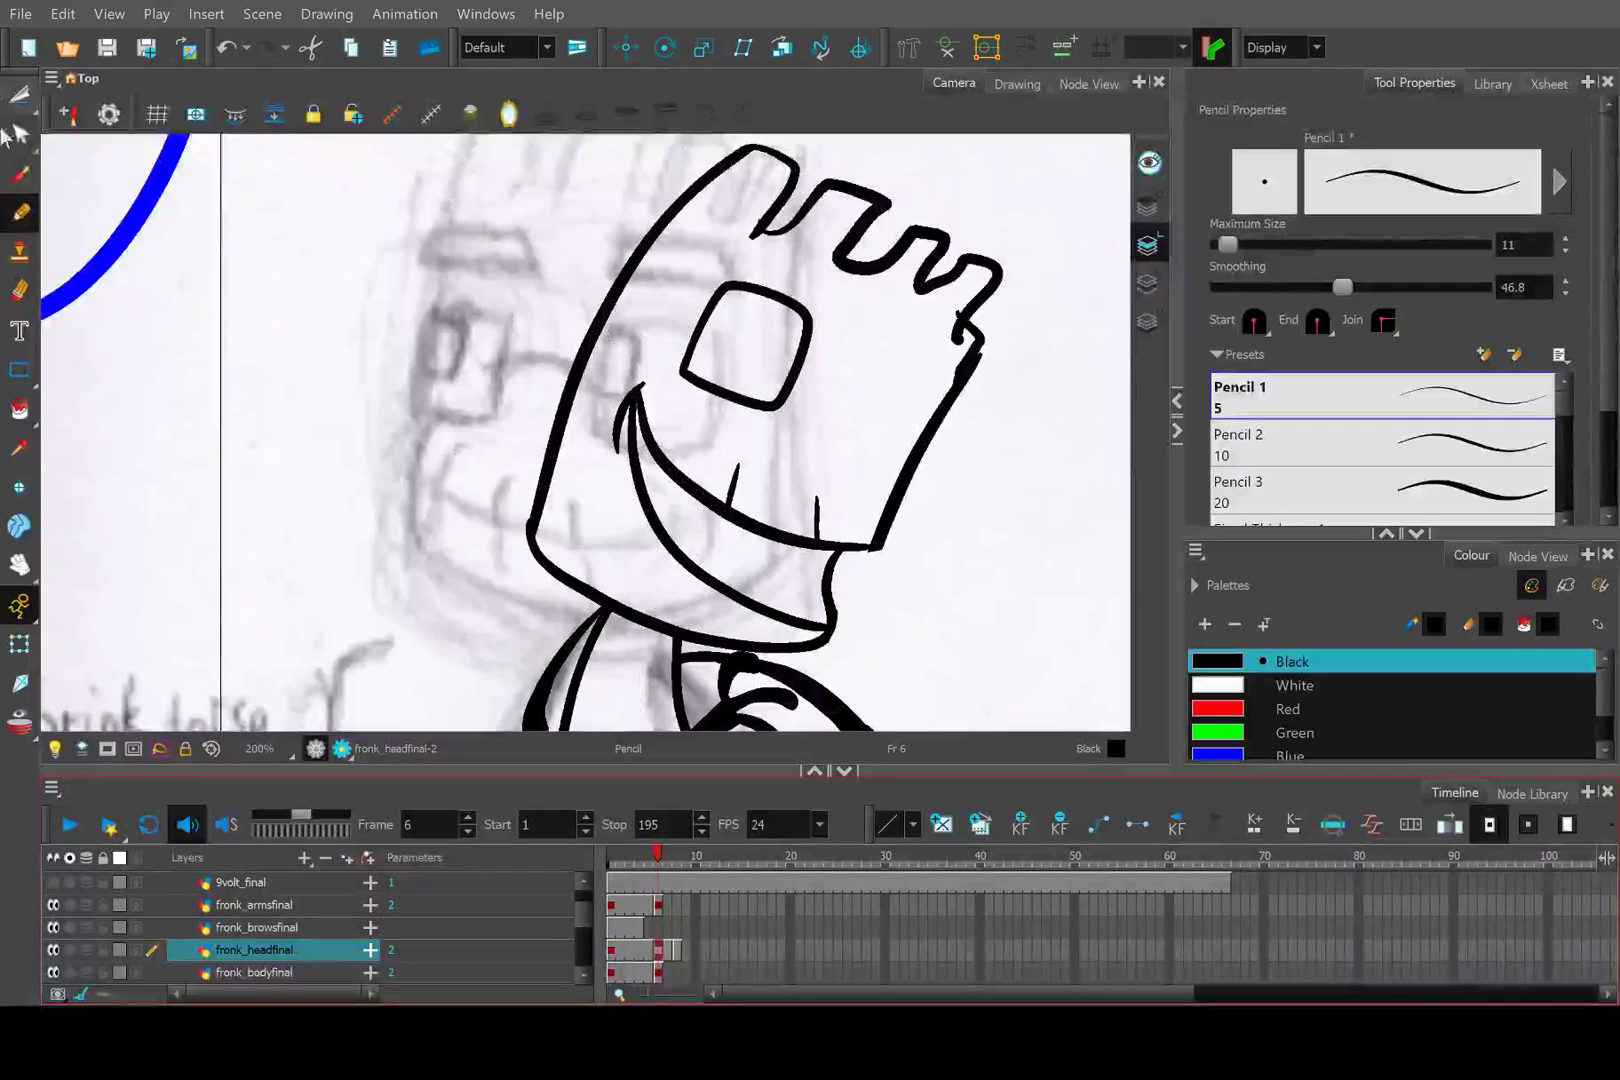
# Enlarge the glasses lens slightly towards its lower right corner with the Select tool and shift it a little downward.
pyautogui.click(20, 95)
pyautogui.scroll(3, 815, 378)
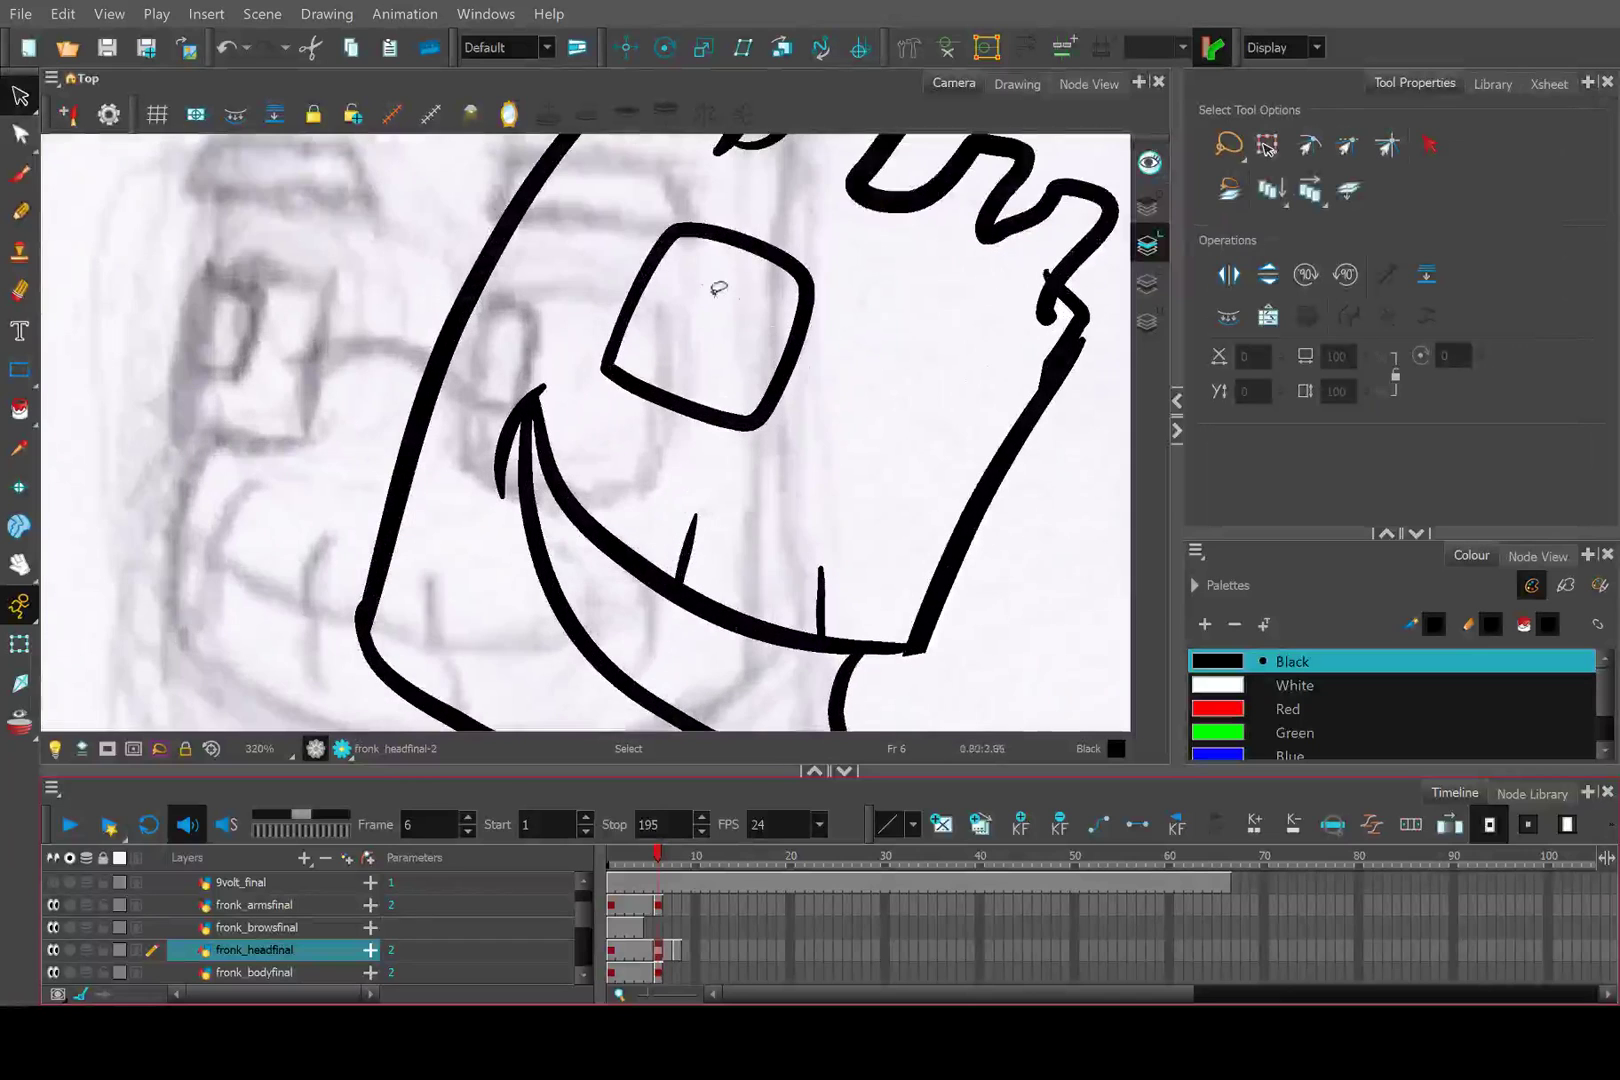
pyautogui.moveTo(659, 204)
pyautogui.mouseDown()
pyautogui.moveTo(821, 228)
pyautogui.moveTo(770, 474)
pyautogui.moveTo(578, 333)
pyautogui.moveTo(645, 220)
pyautogui.mouseUp()
pyautogui.moveTo(810, 428); pyautogui.dragTo(829, 470)
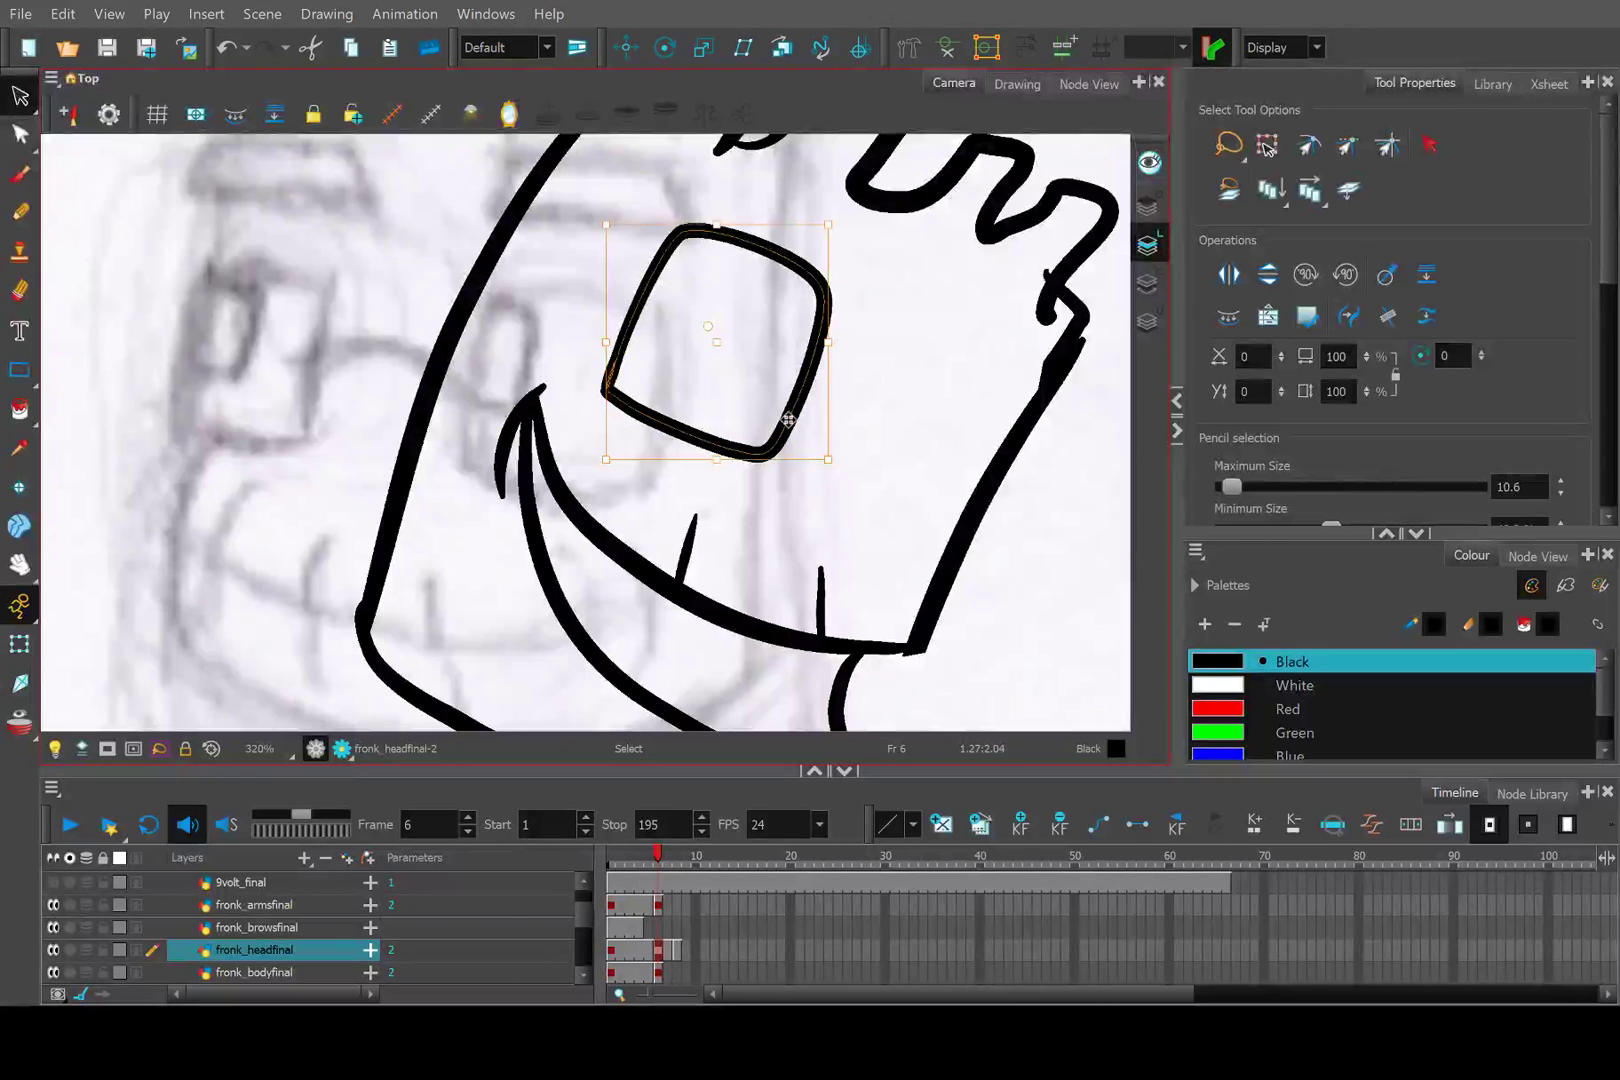
pyautogui.hotkey('alt', '/')
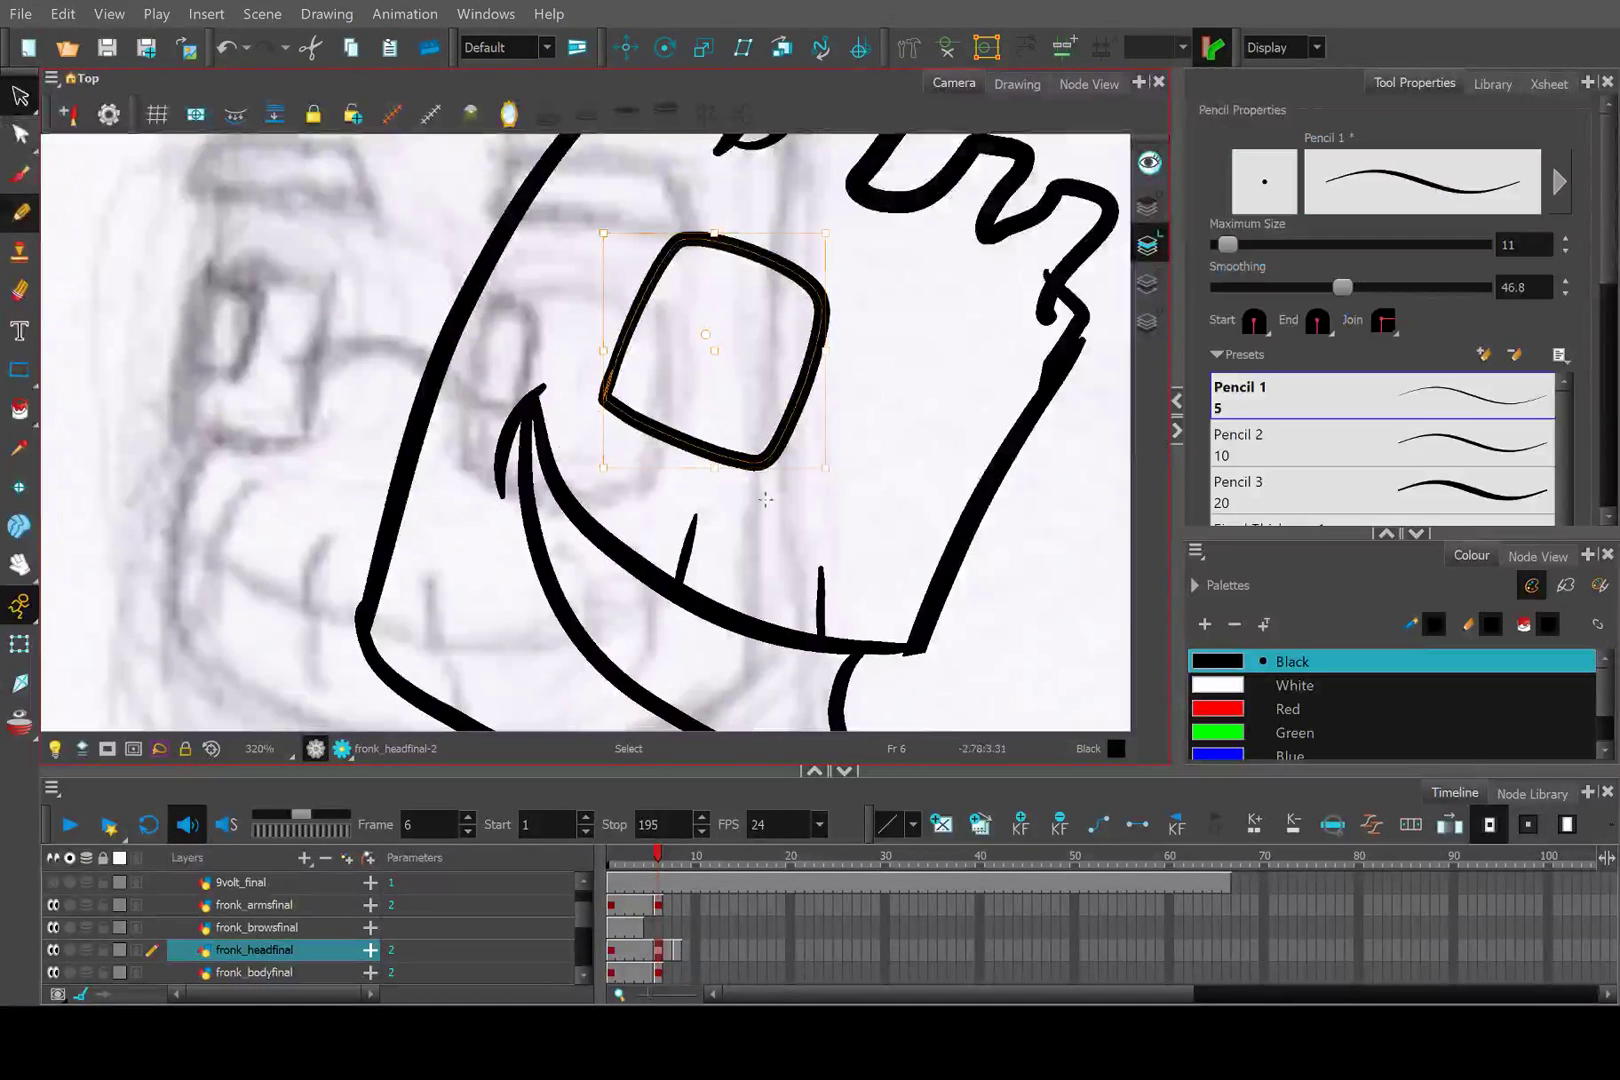
# Compare the lens on the frame 6 head with the glasses in the frame 5 pose.
pyautogui.scroll(-2, 759, 482)
pyautogui.click(650, 860)
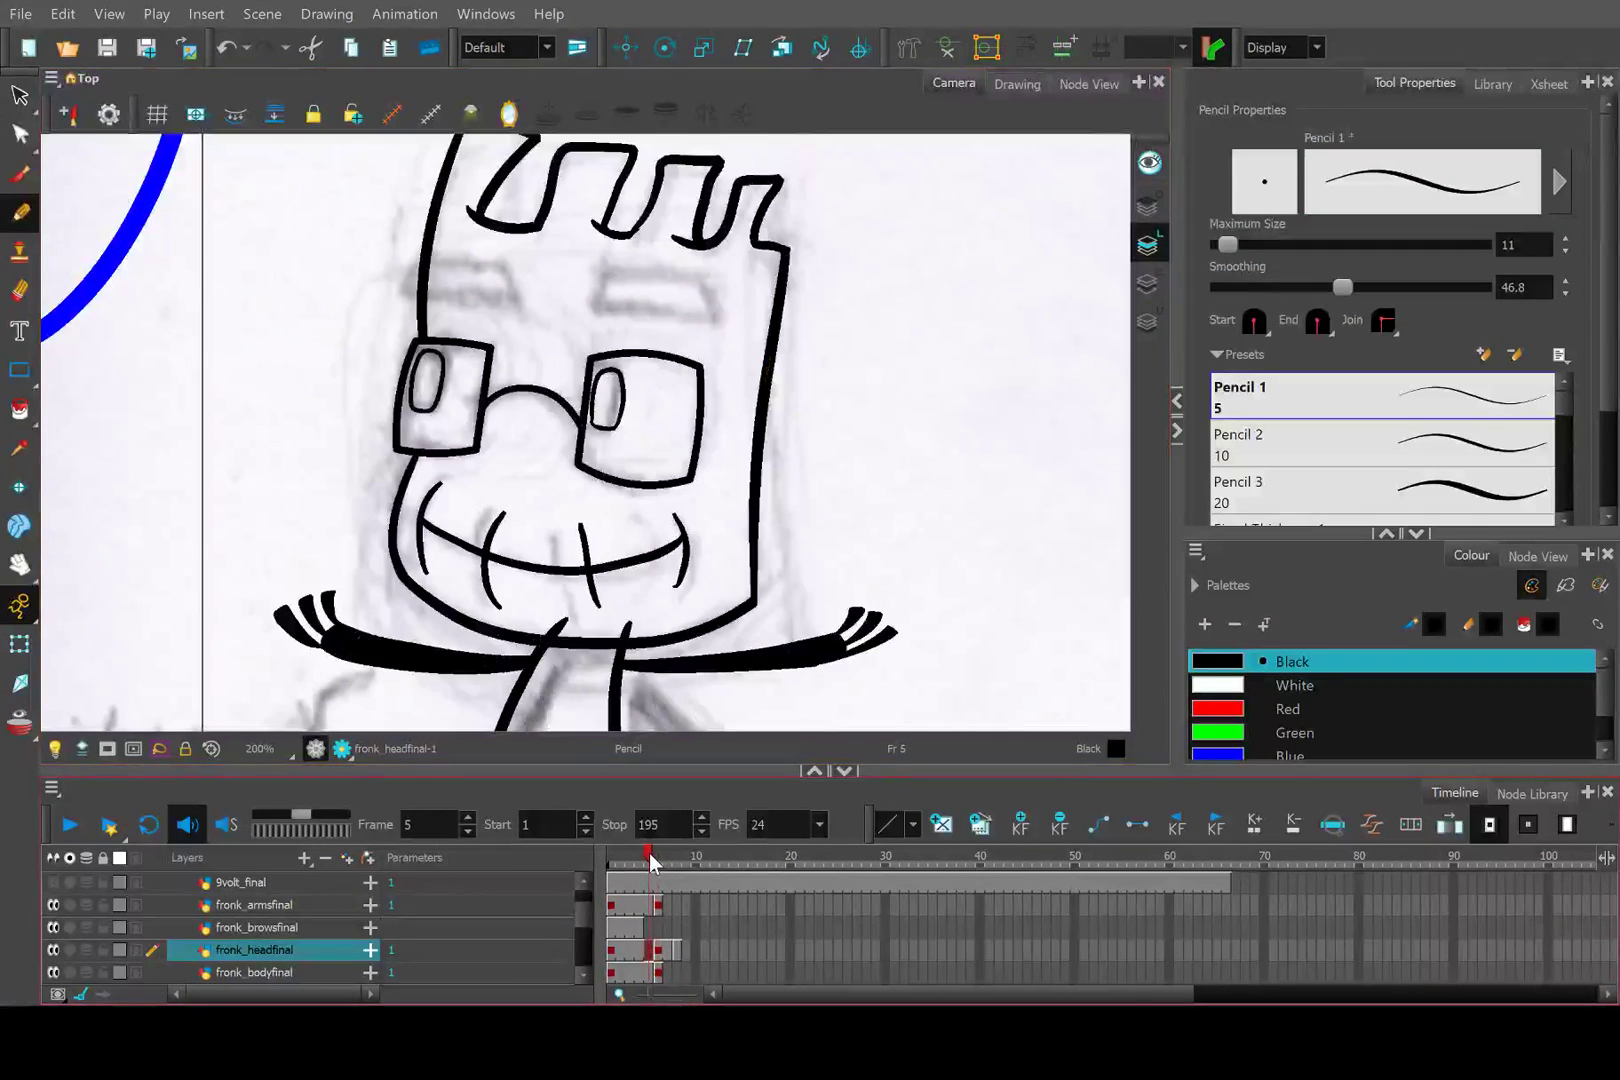
pyautogui.moveTo(653, 862); pyautogui.dragTo(651, 850)
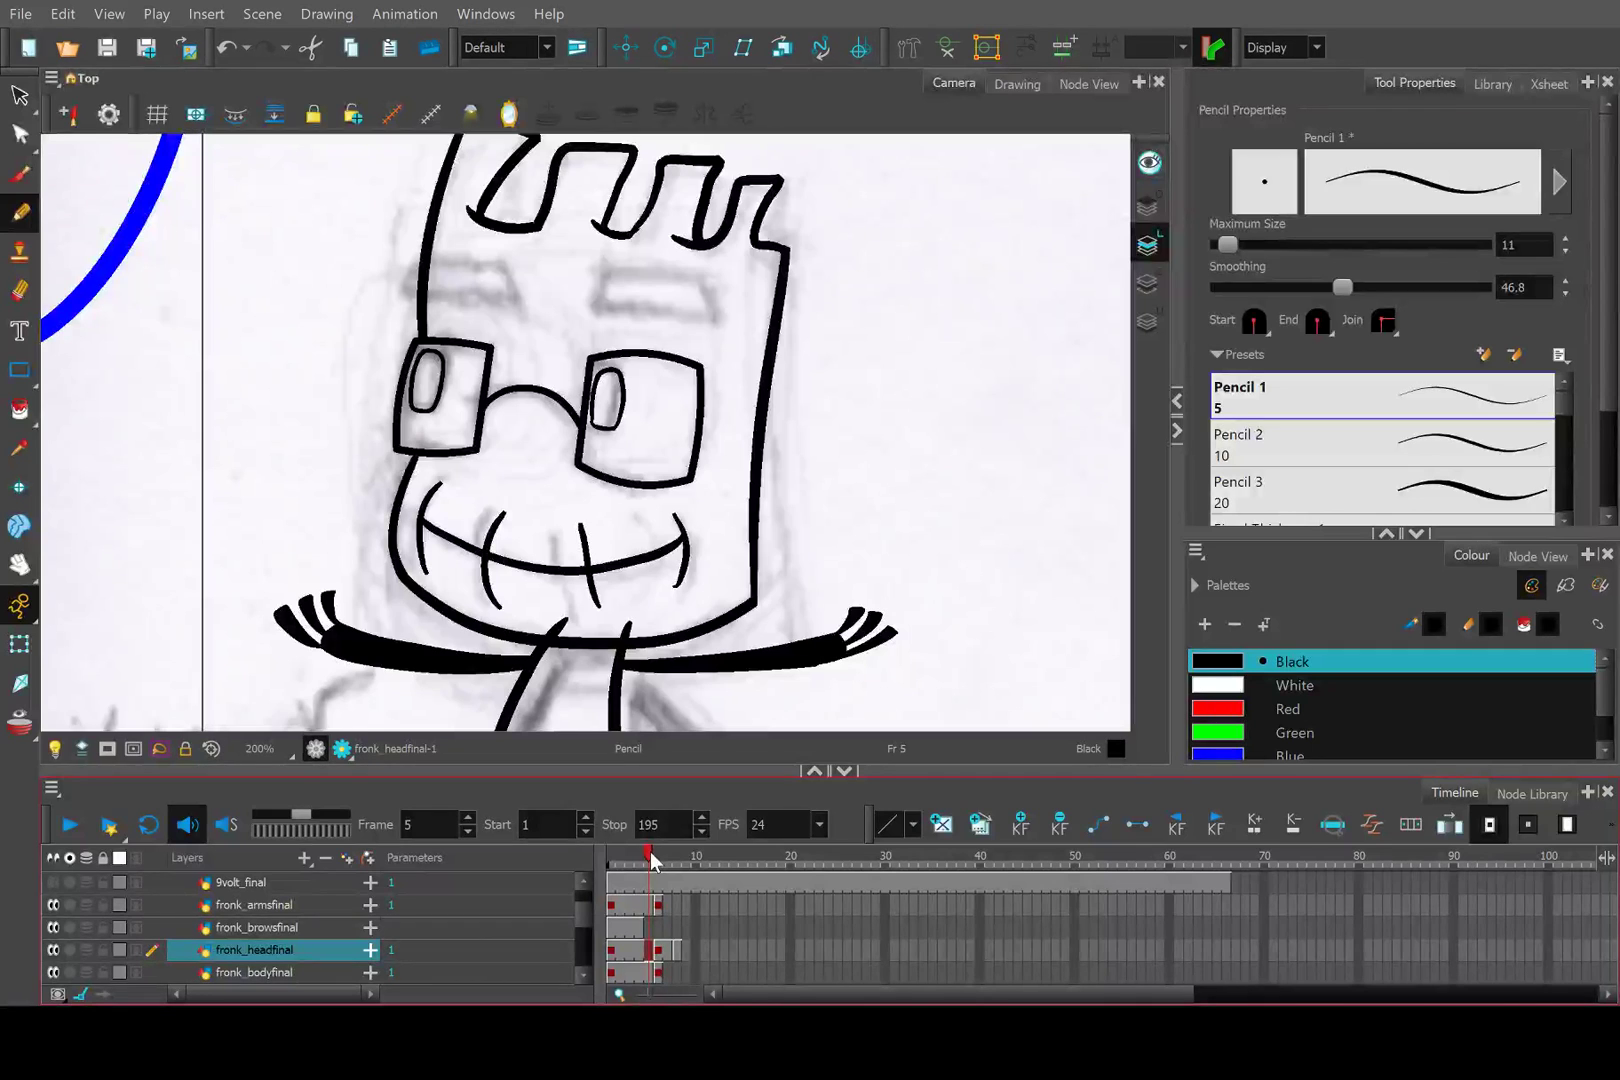
pyautogui.moveTo(650, 860); pyautogui.dragTo(658, 860)
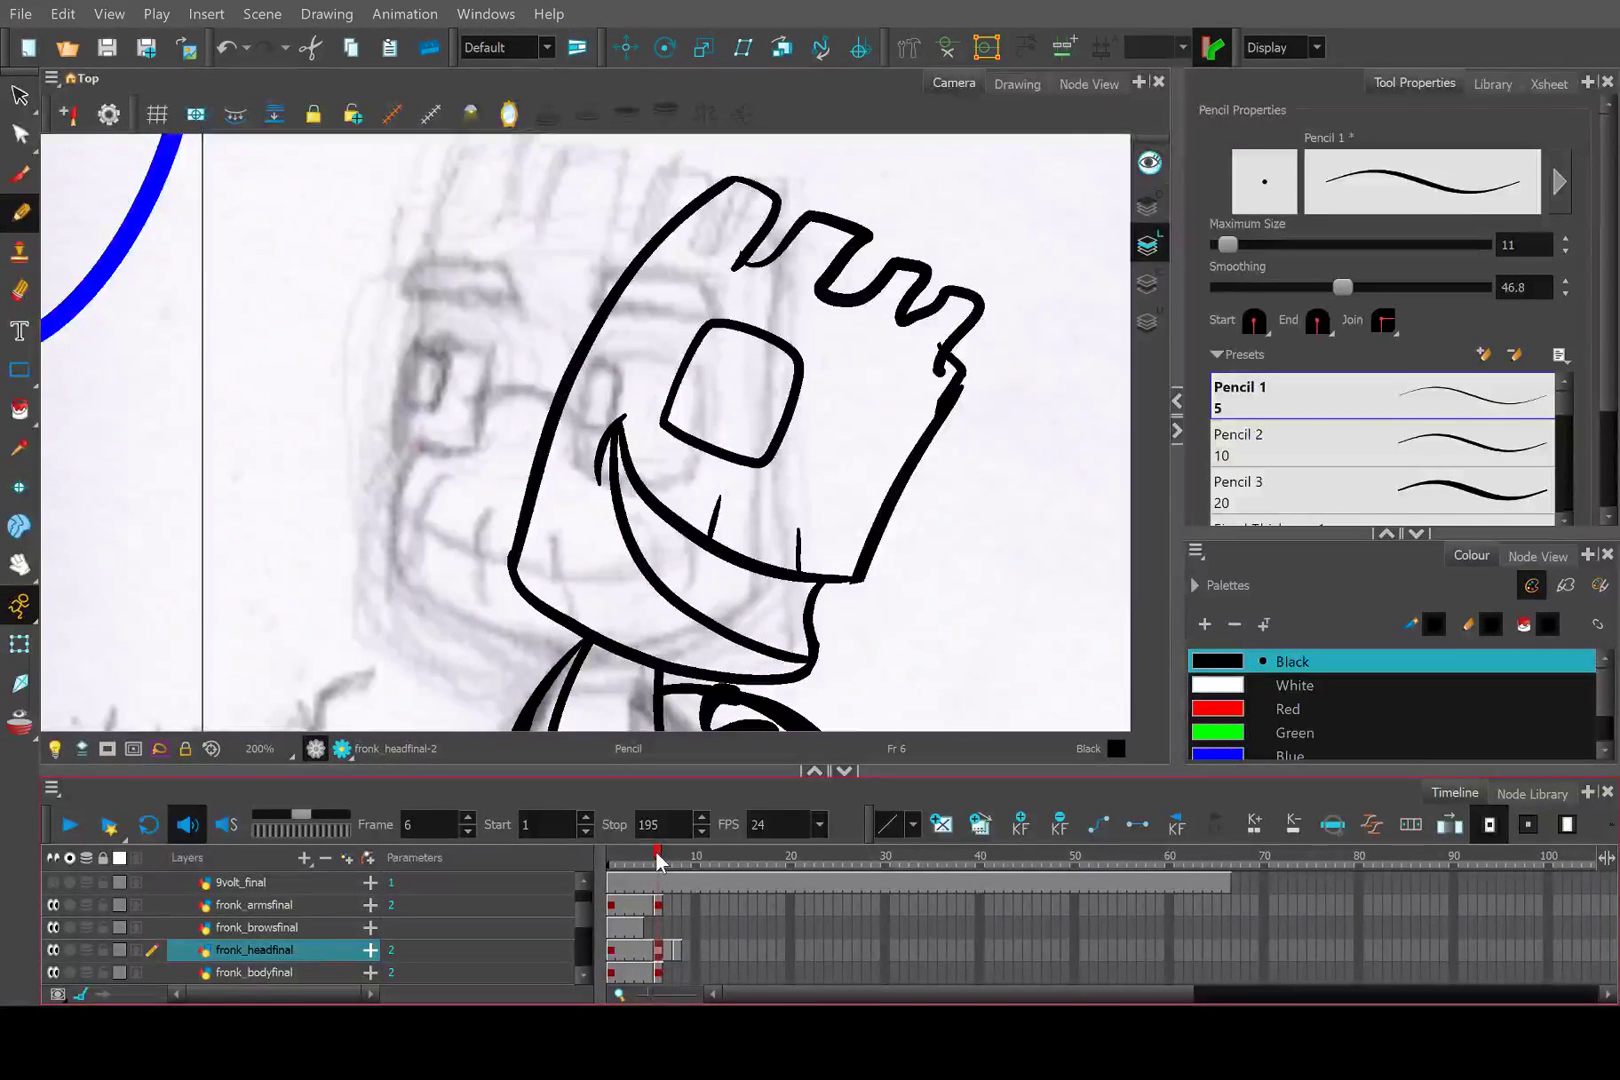
pyautogui.moveTo(657, 860); pyautogui.dragTo(658, 860)
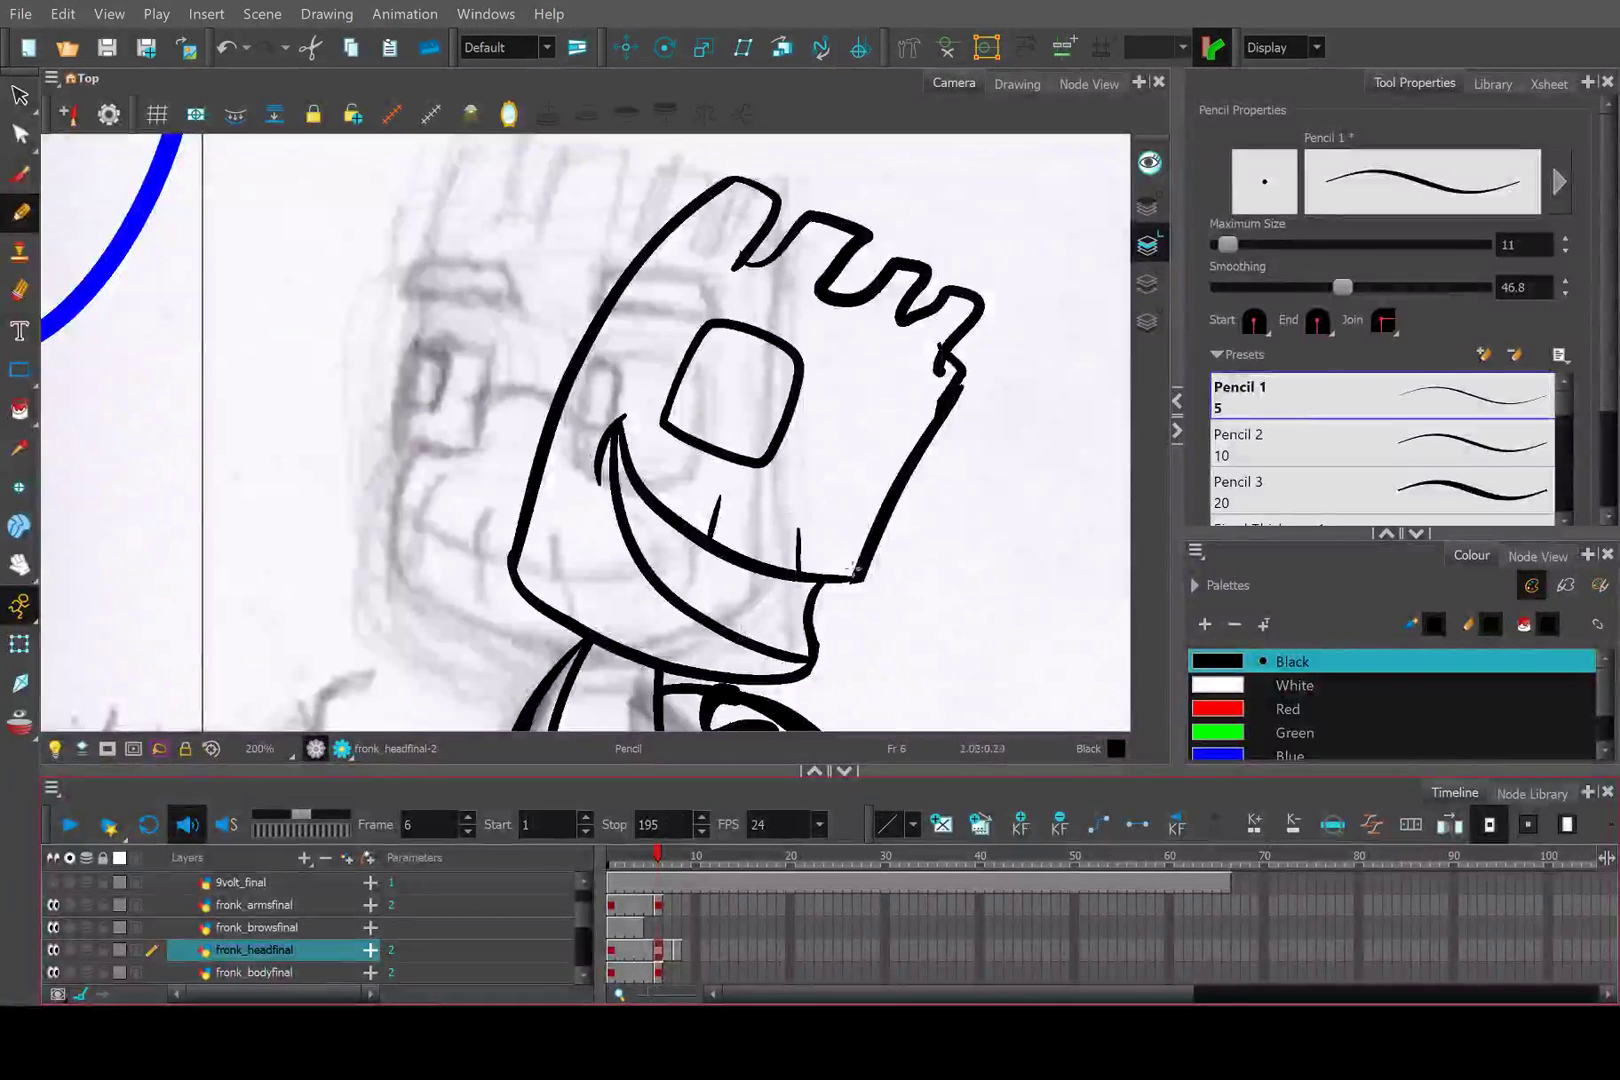
# Erase the lower half of the face's right side line down to the mouth with the Eraser at size 23.6.
pyautogui.scroll(2, 855, 567)
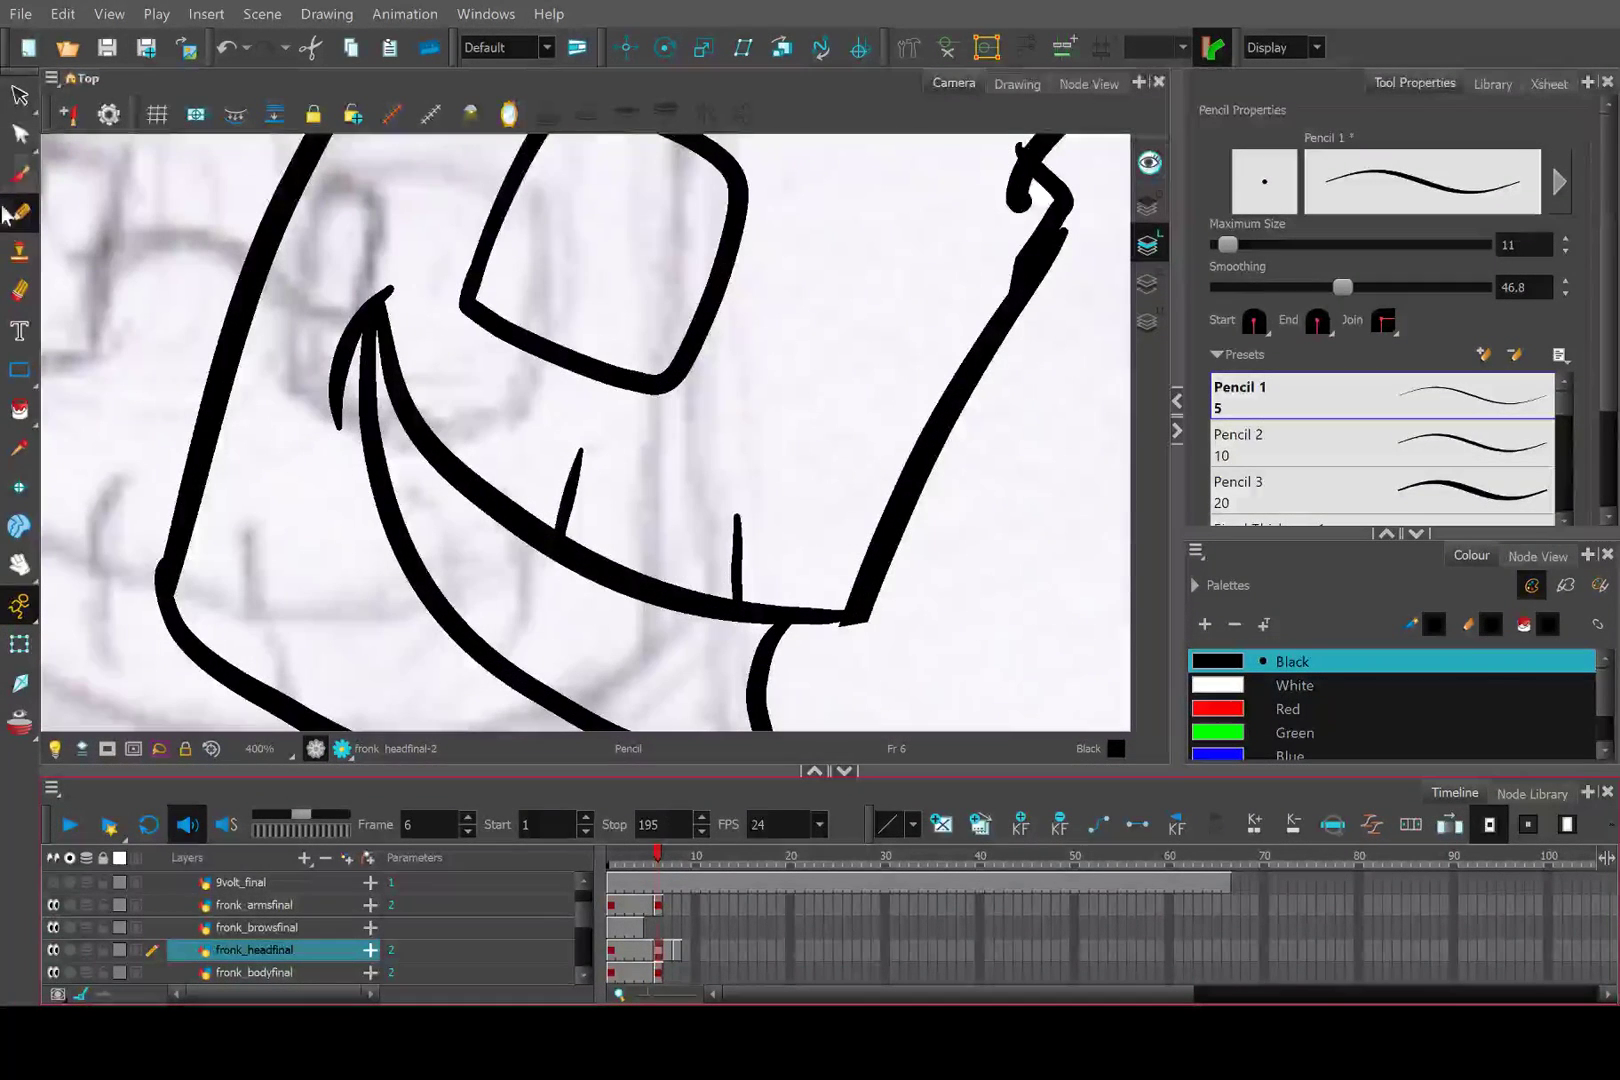
pyautogui.click(19, 290)
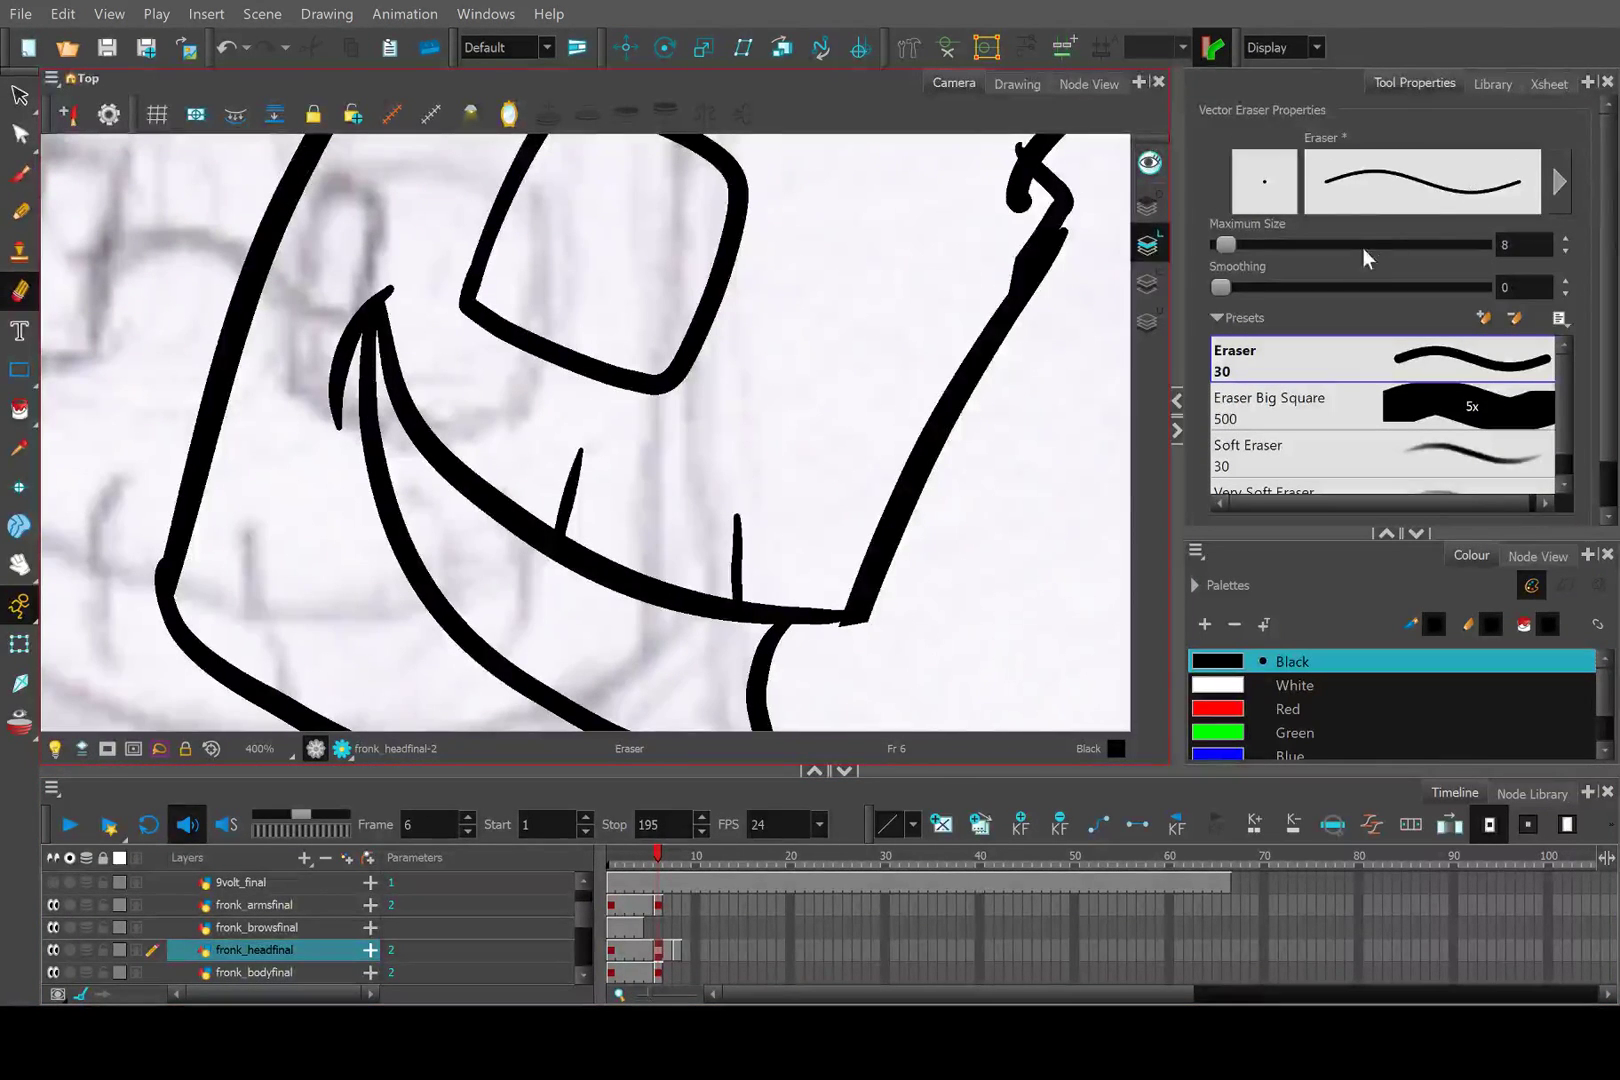
pyautogui.moveTo(1223, 243); pyautogui.dragTo(1234, 243)
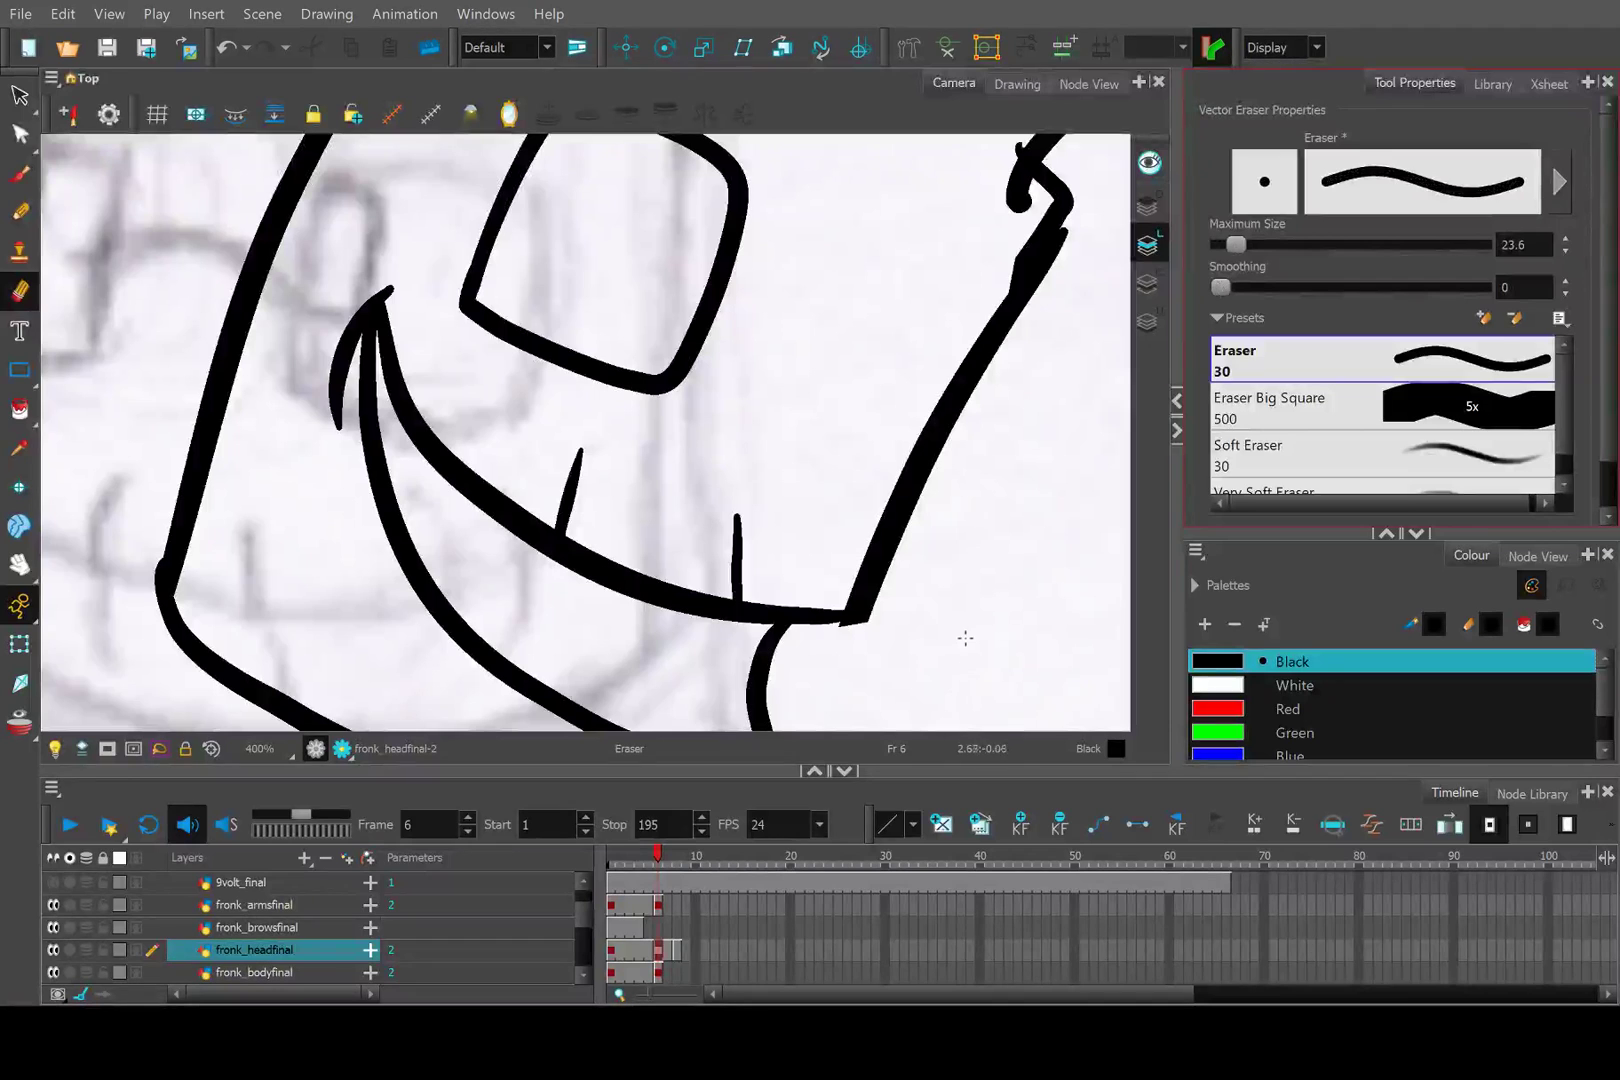
pyautogui.moveTo(962, 633)
pyautogui.mouseDown()
pyautogui.moveTo(874, 635)
pyautogui.moveTo(893, 465)
pyautogui.moveTo(925, 455)
pyautogui.mouseUp()
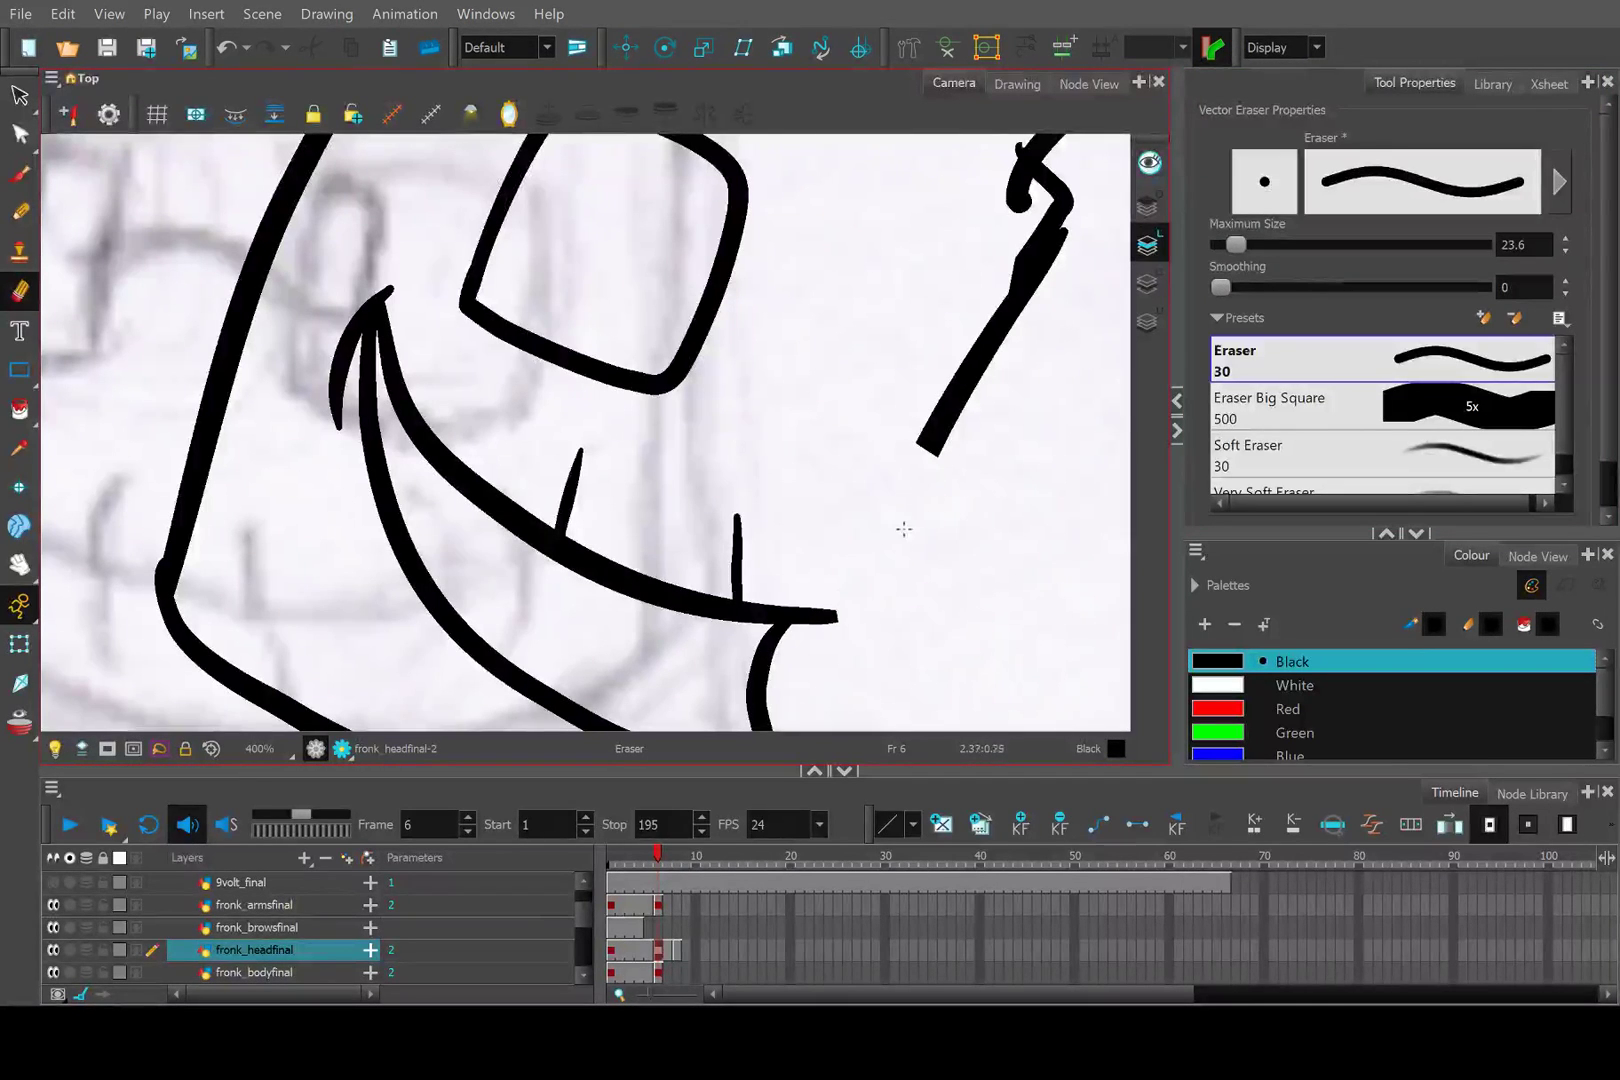
# Extend the right face line down to the mouth's right end with the Contour Editor and bend it into an outward curve.
pyautogui.click(19, 134)
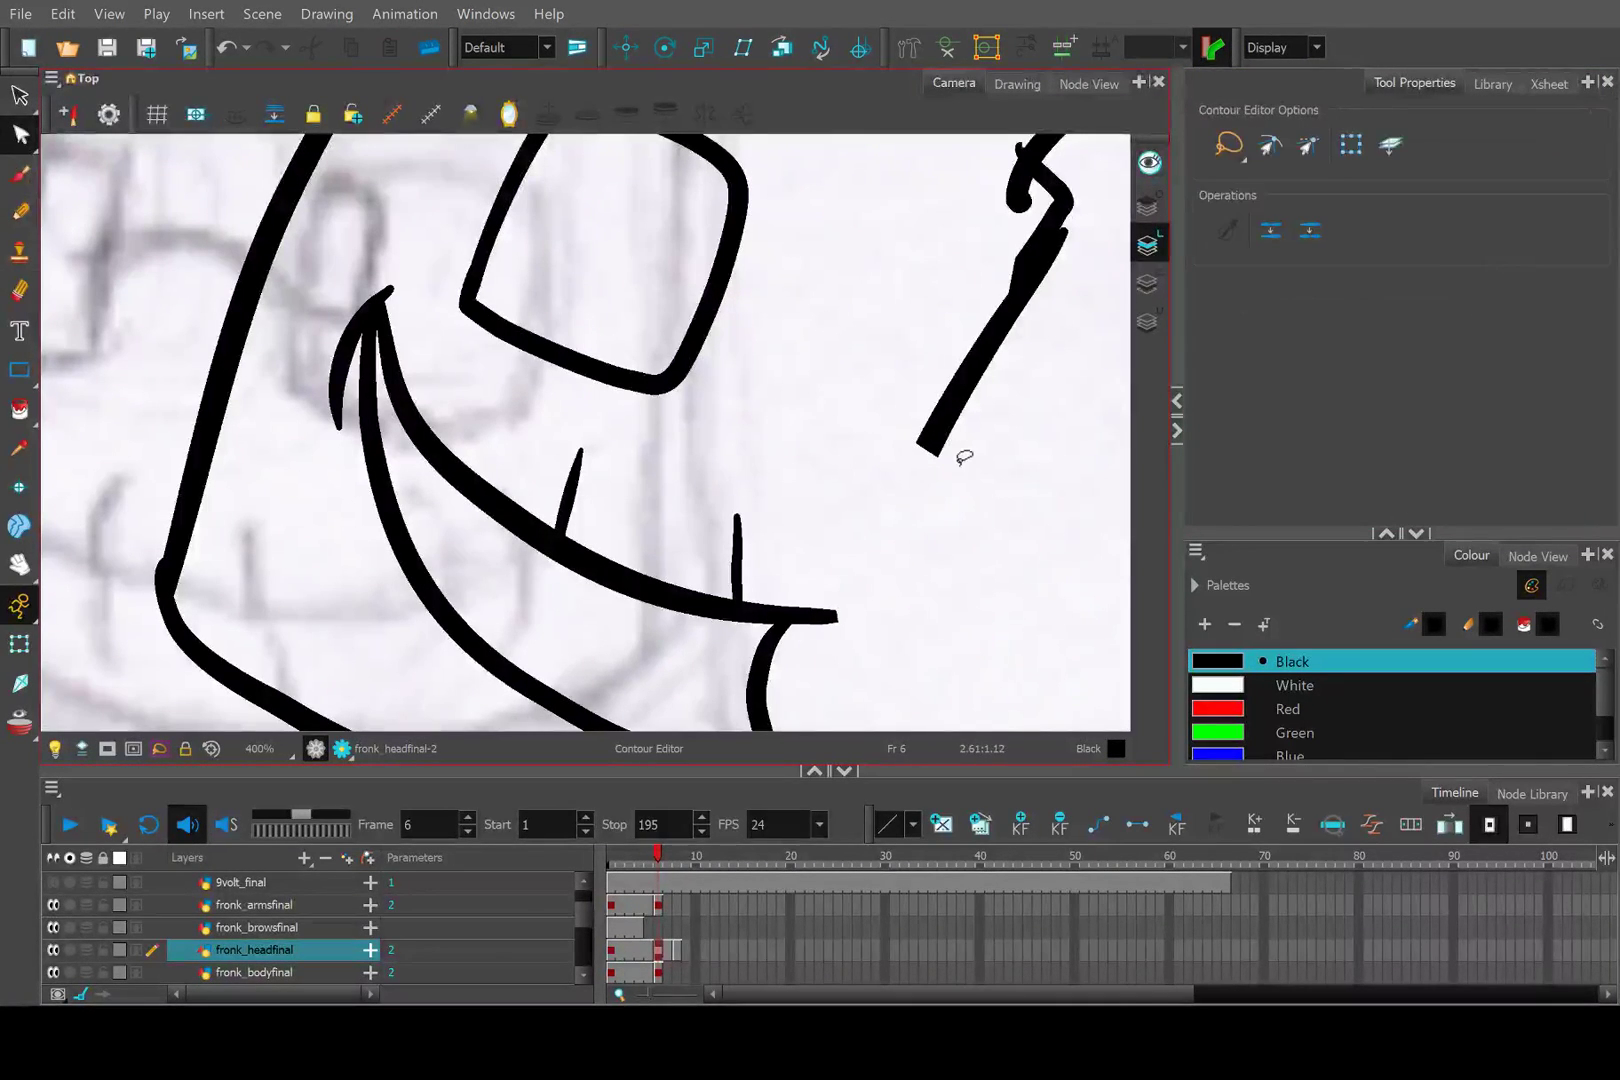
pyautogui.click(930, 452)
pyautogui.moveTo(930, 452)
pyautogui.mouseDown()
pyautogui.moveTo(897, 535)
pyautogui.moveTo(830, 611)
pyautogui.moveTo(922, 459)
pyautogui.moveTo(935, 465)
pyautogui.mouseUp()
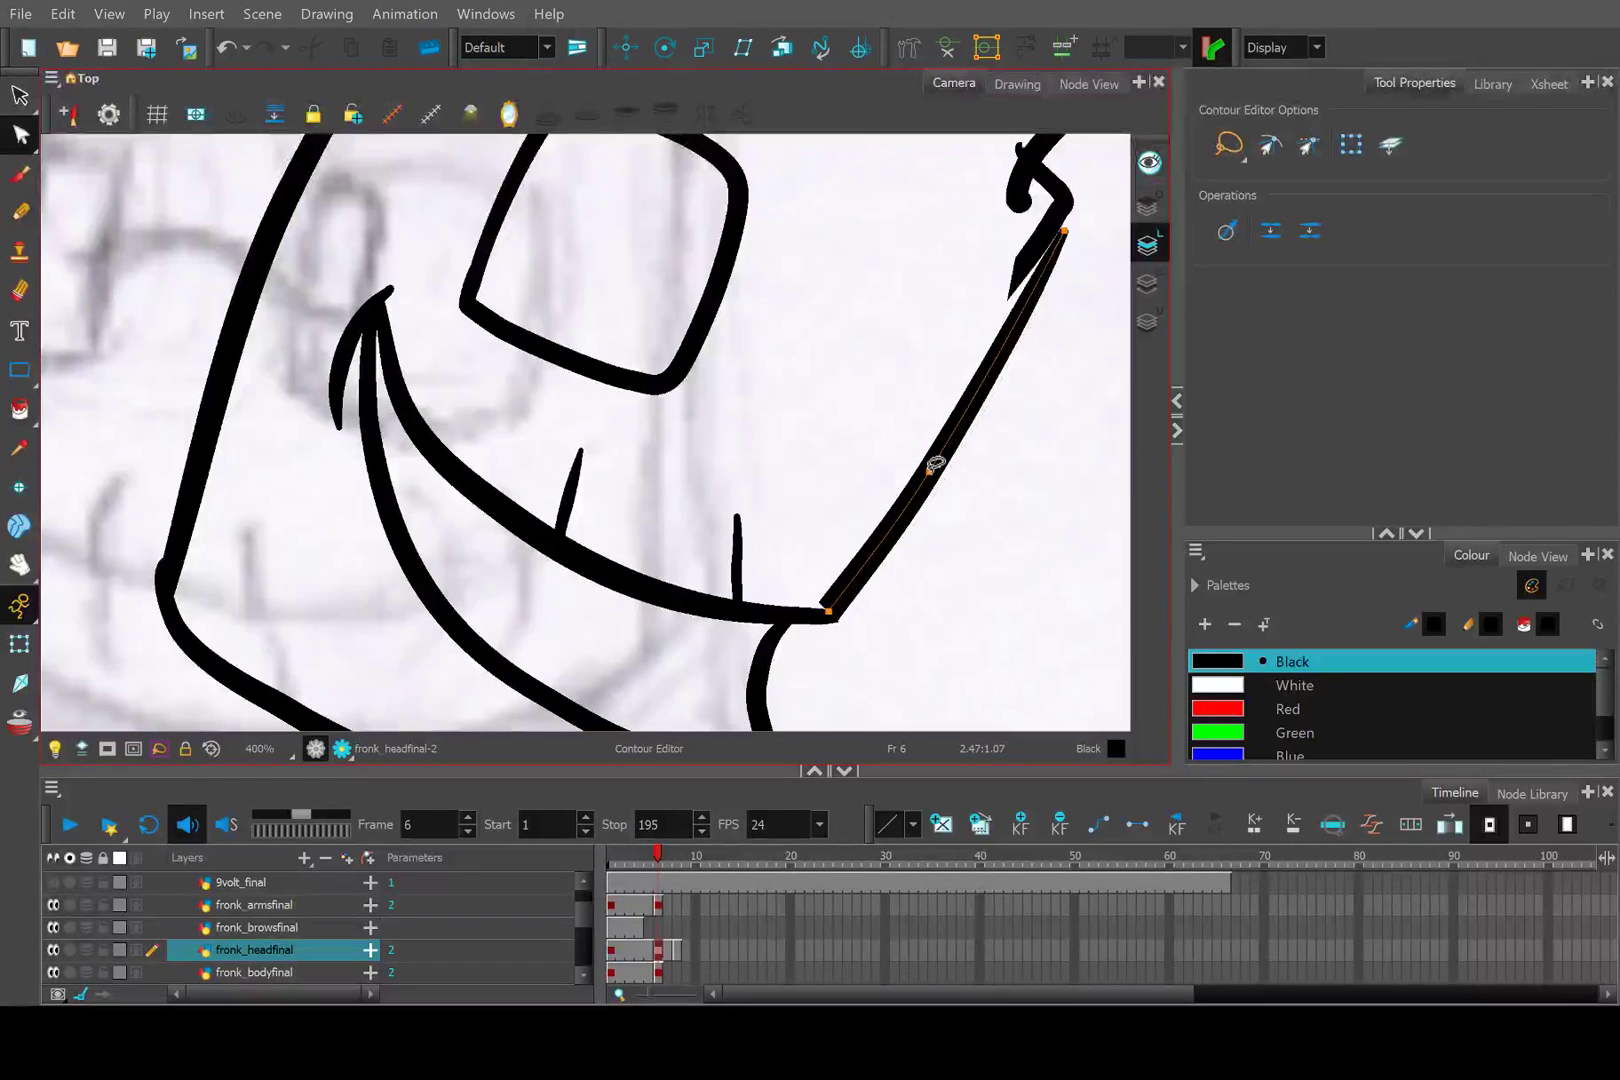
pyautogui.moveTo(1064, 231); pyautogui.dragTo(1050, 225)
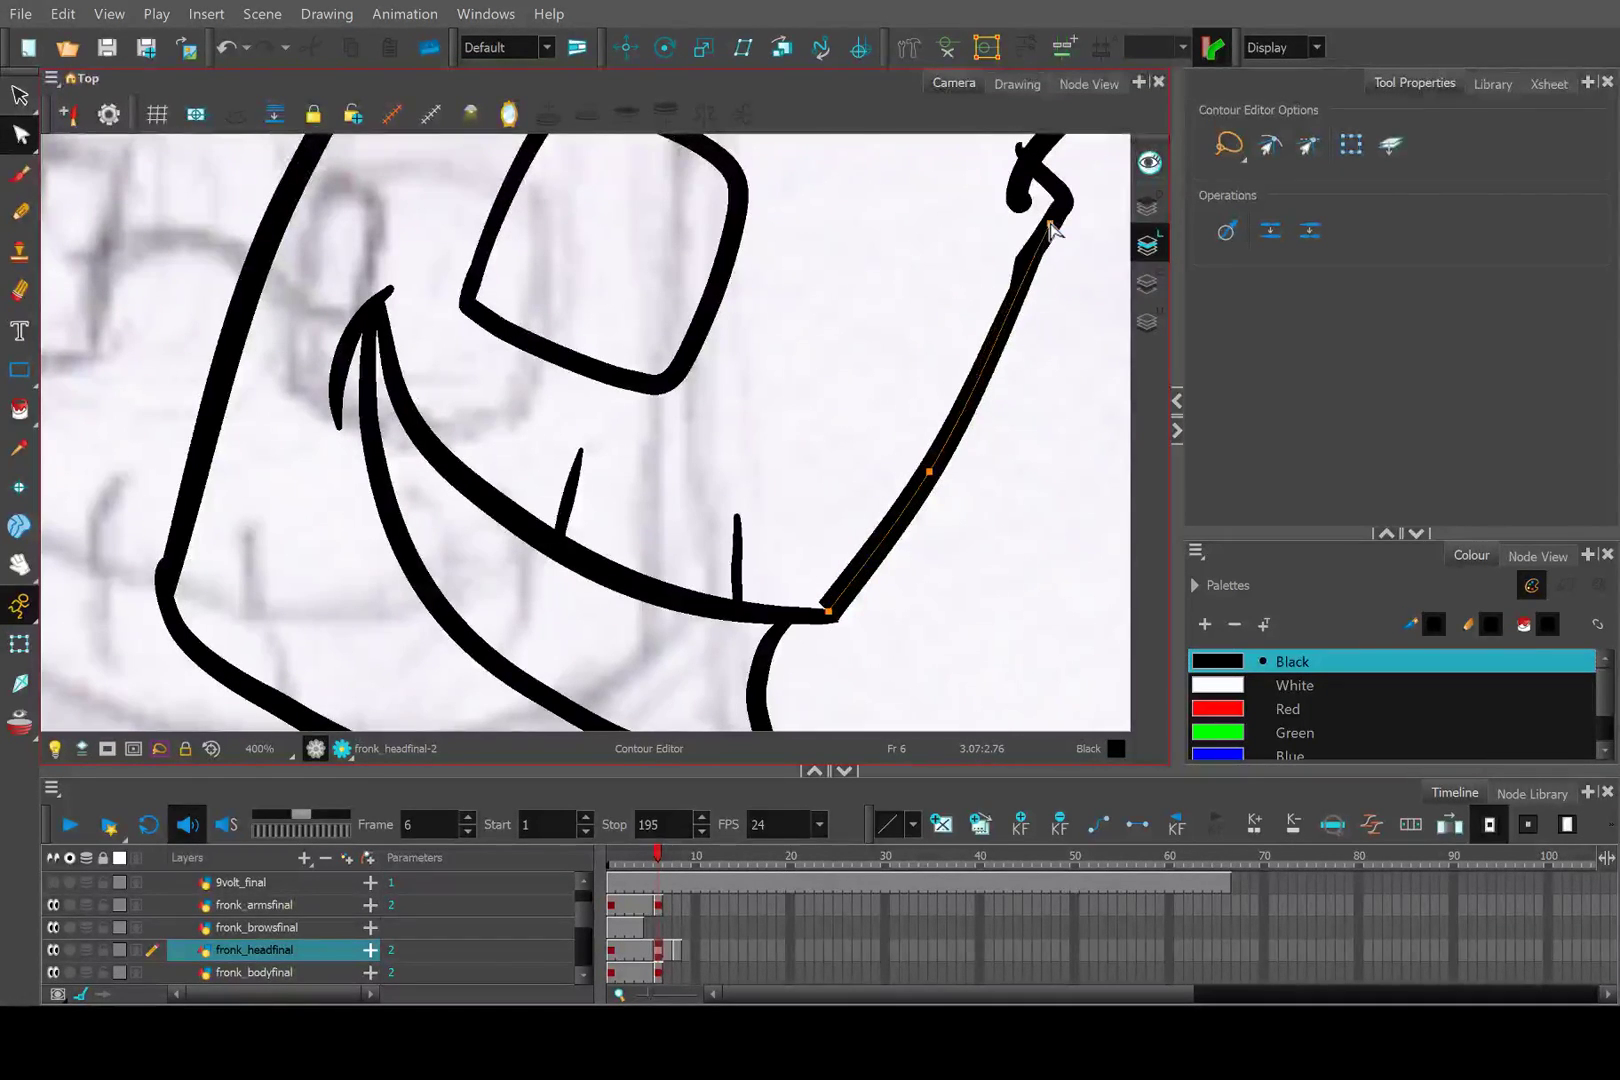
pyautogui.moveTo(929, 471); pyautogui.dragTo(930, 495)
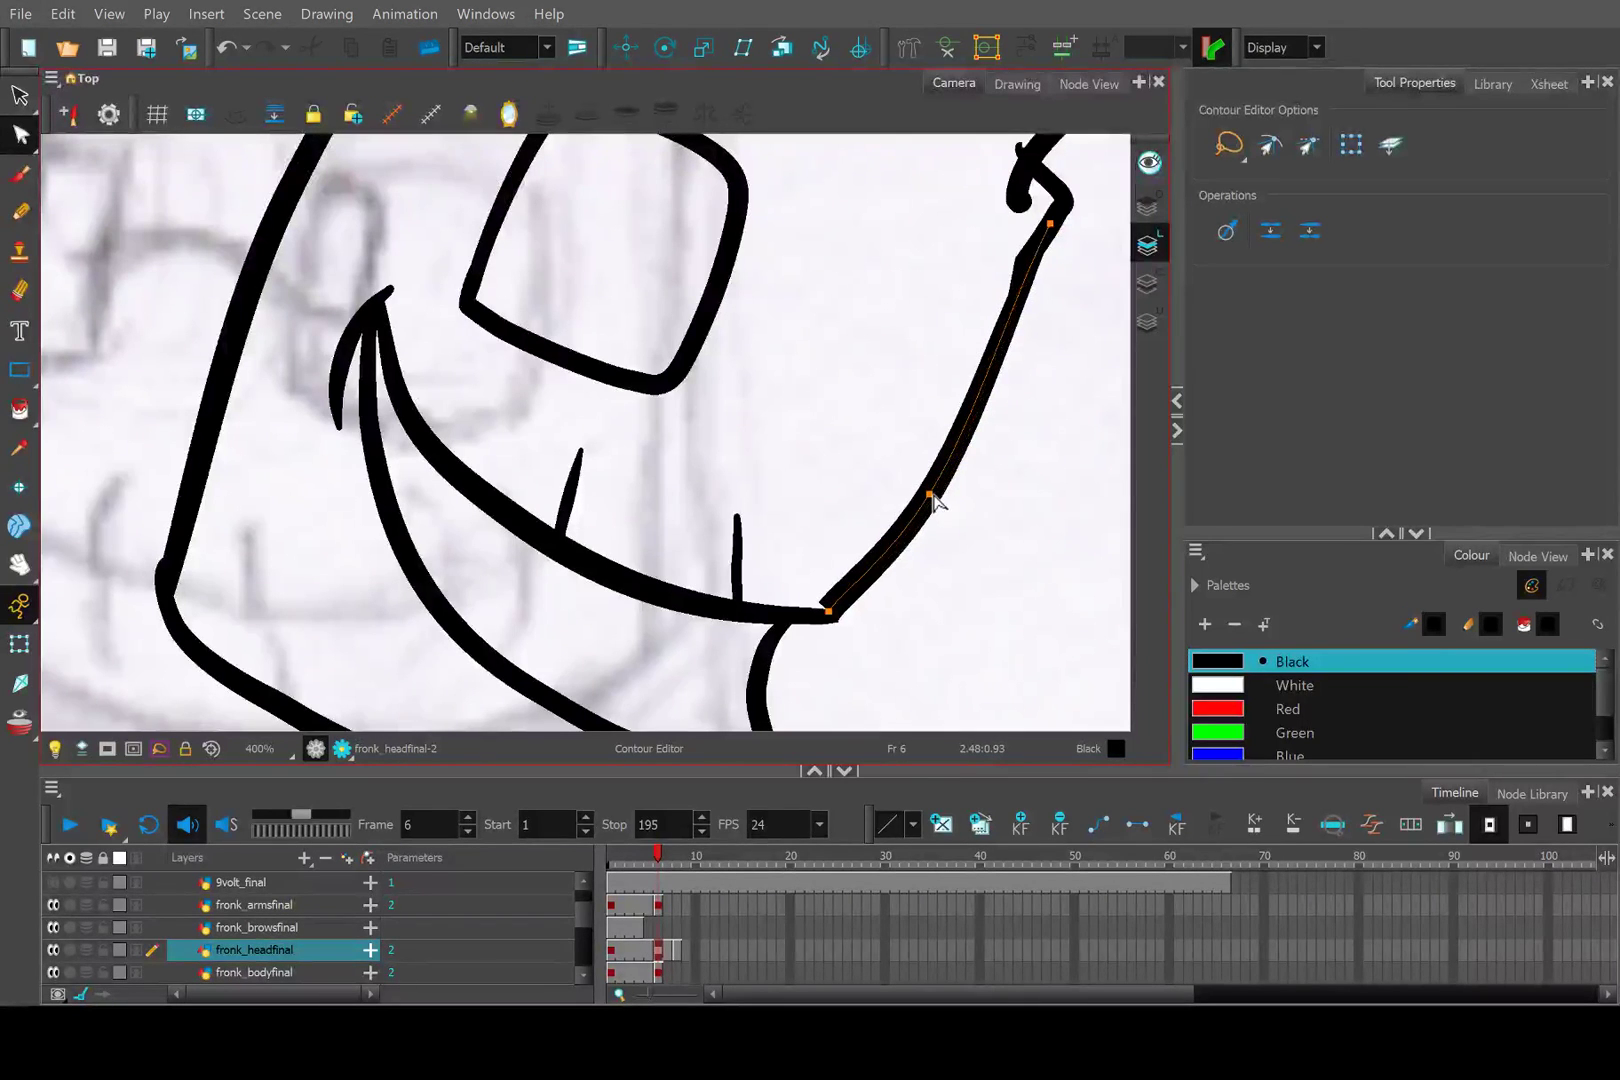
# Pull the face line's lower end point up off the mouth line and trim that end with the size 23.6 Eraser.
pyautogui.scroll(2, 830, 605)
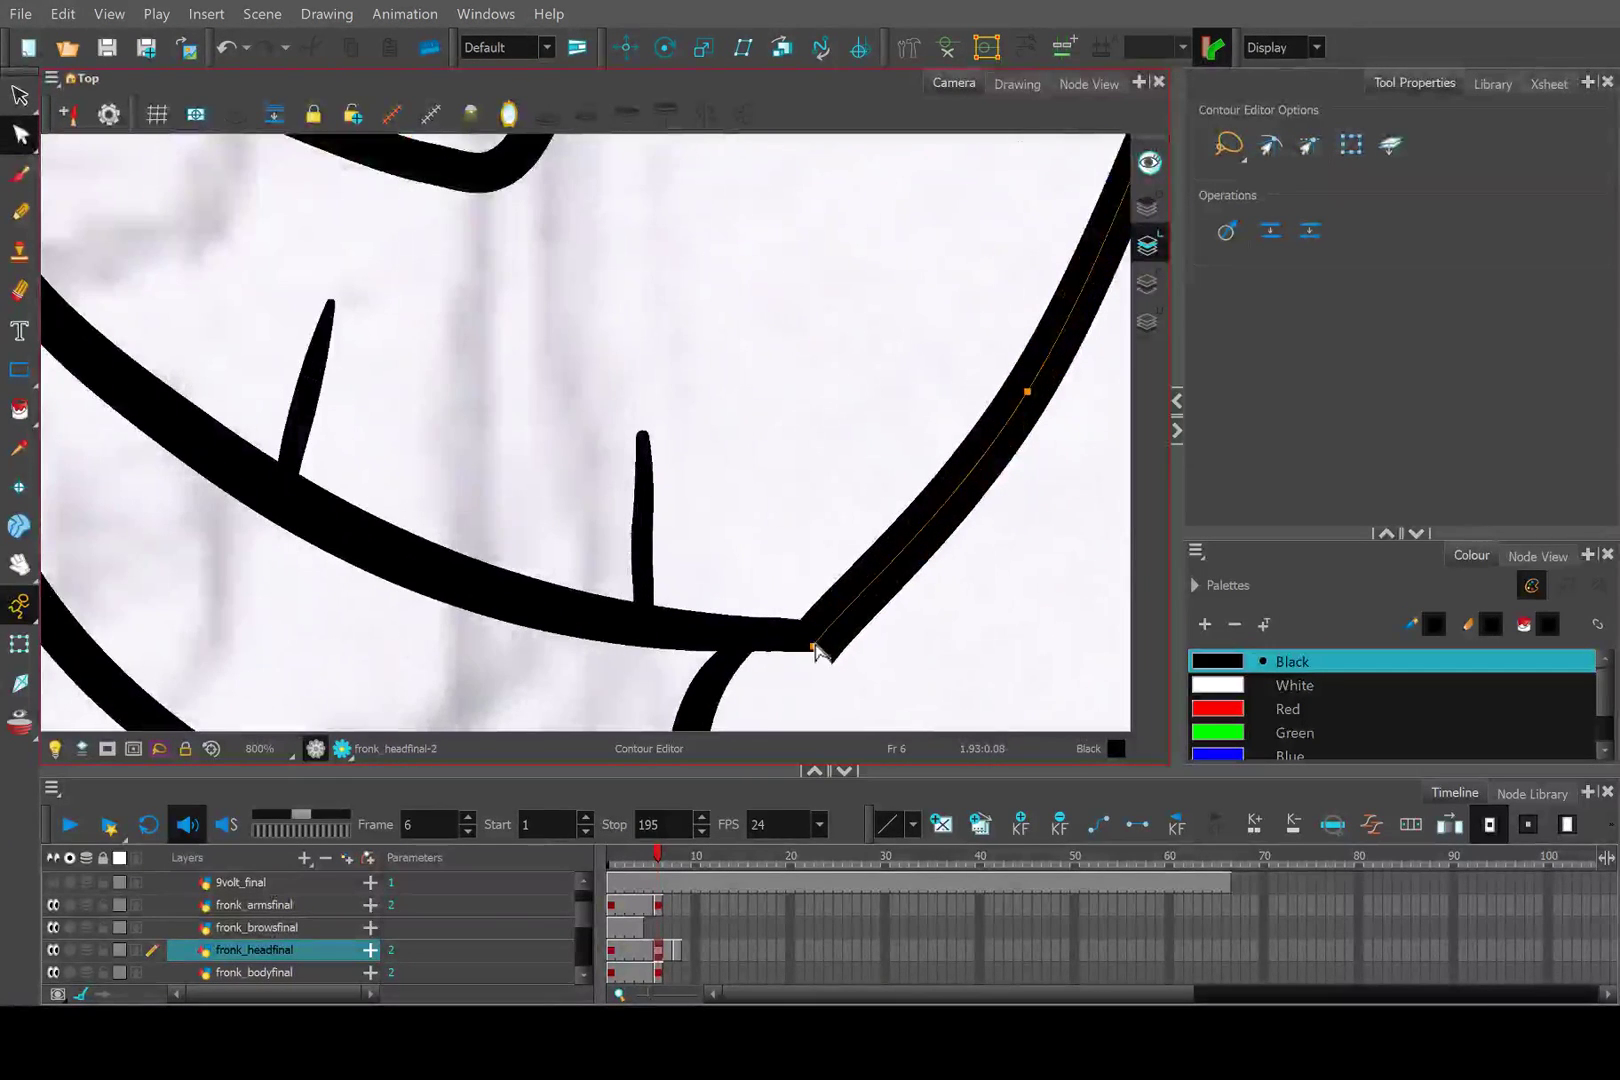
pyautogui.scroll(-3, 820, 645)
pyautogui.scroll(4, 792, 474)
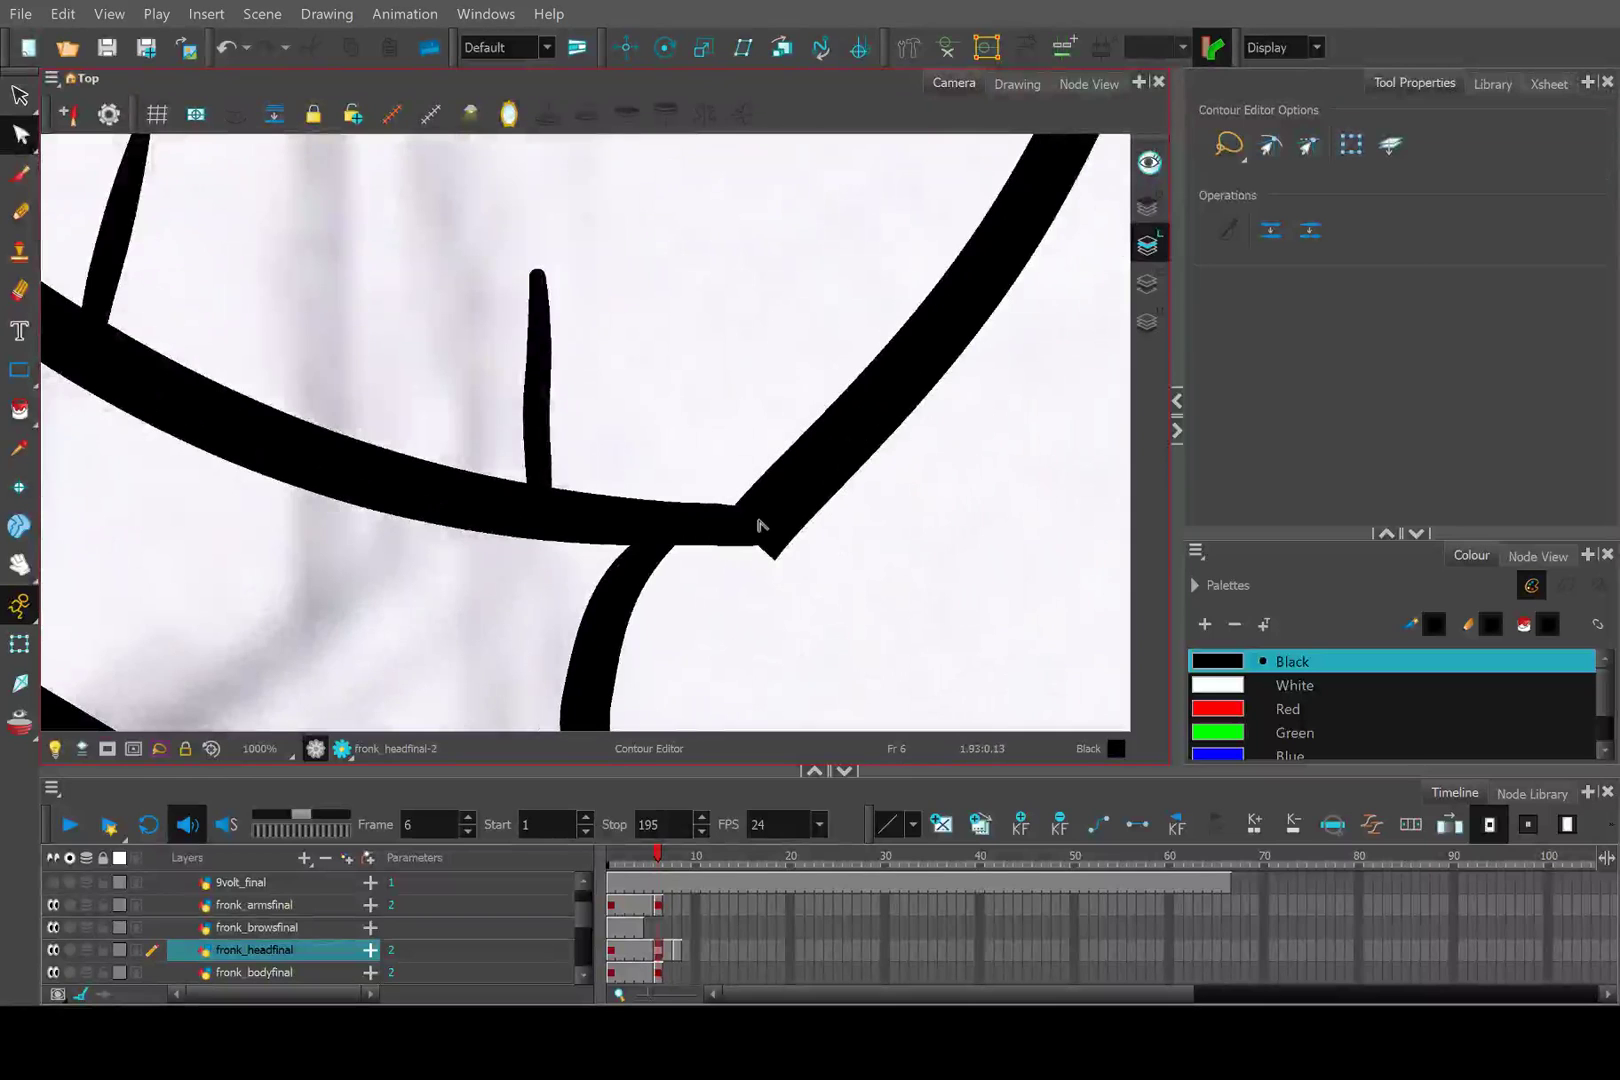
pyautogui.moveTo(757, 546); pyautogui.dragTo(757, 490)
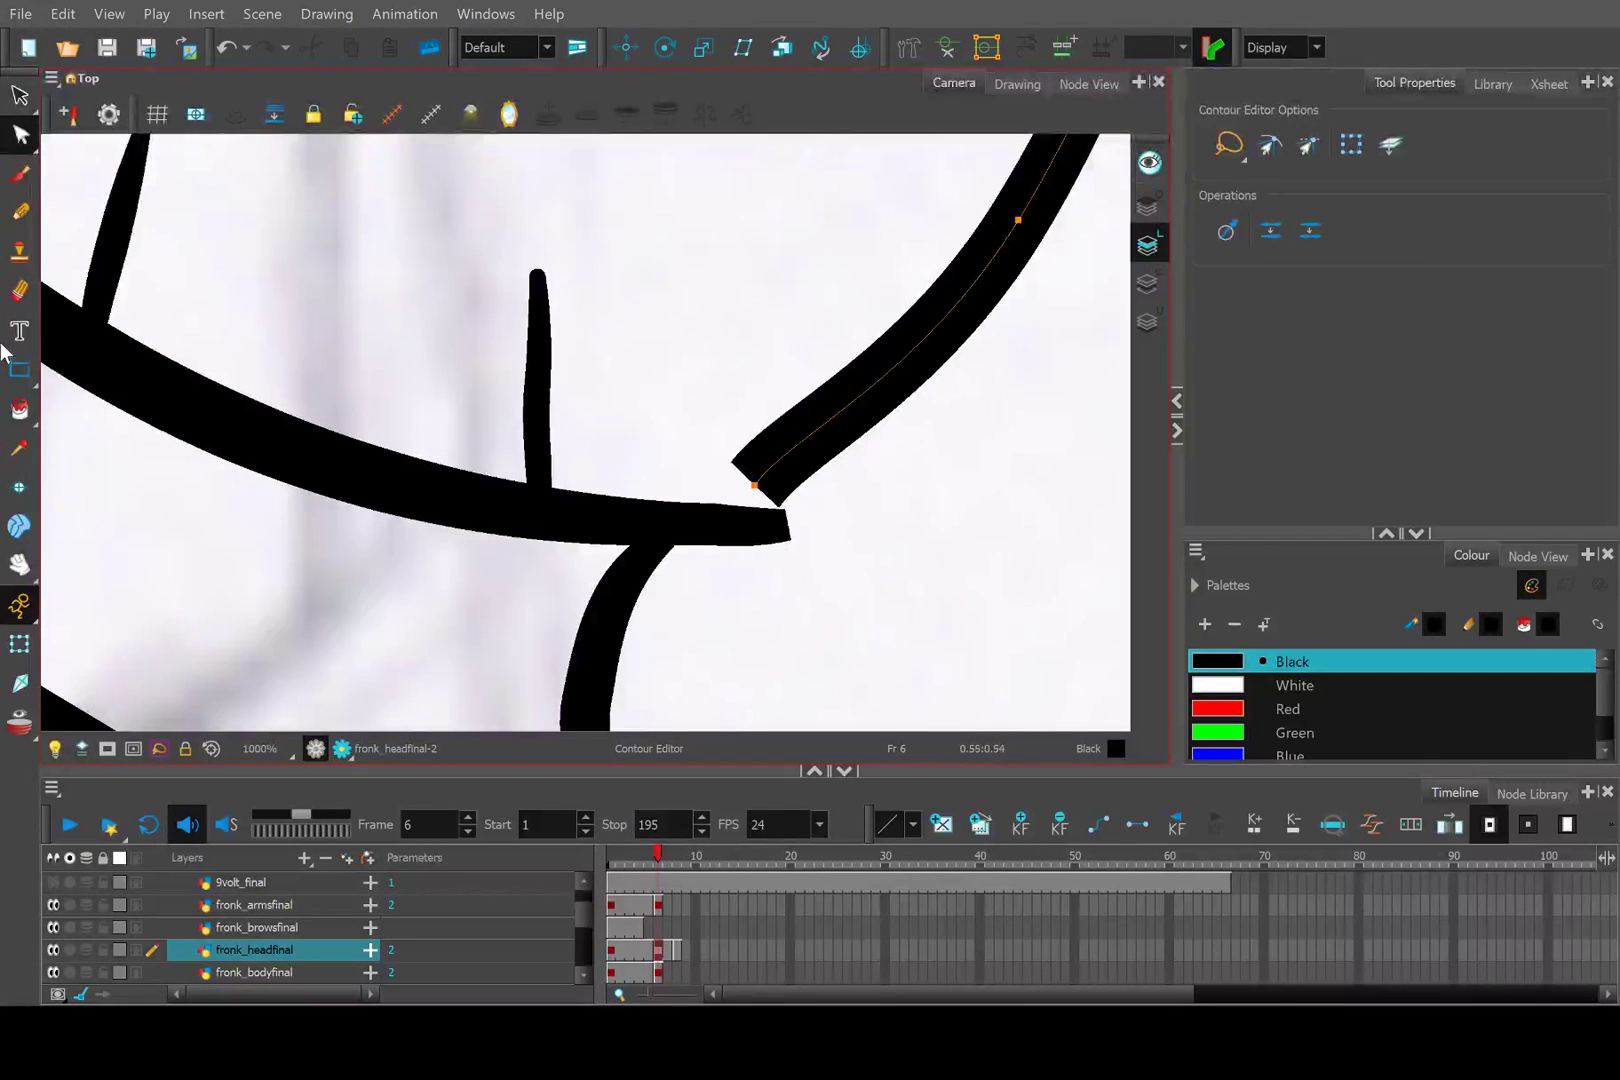
pyautogui.click(19, 290)
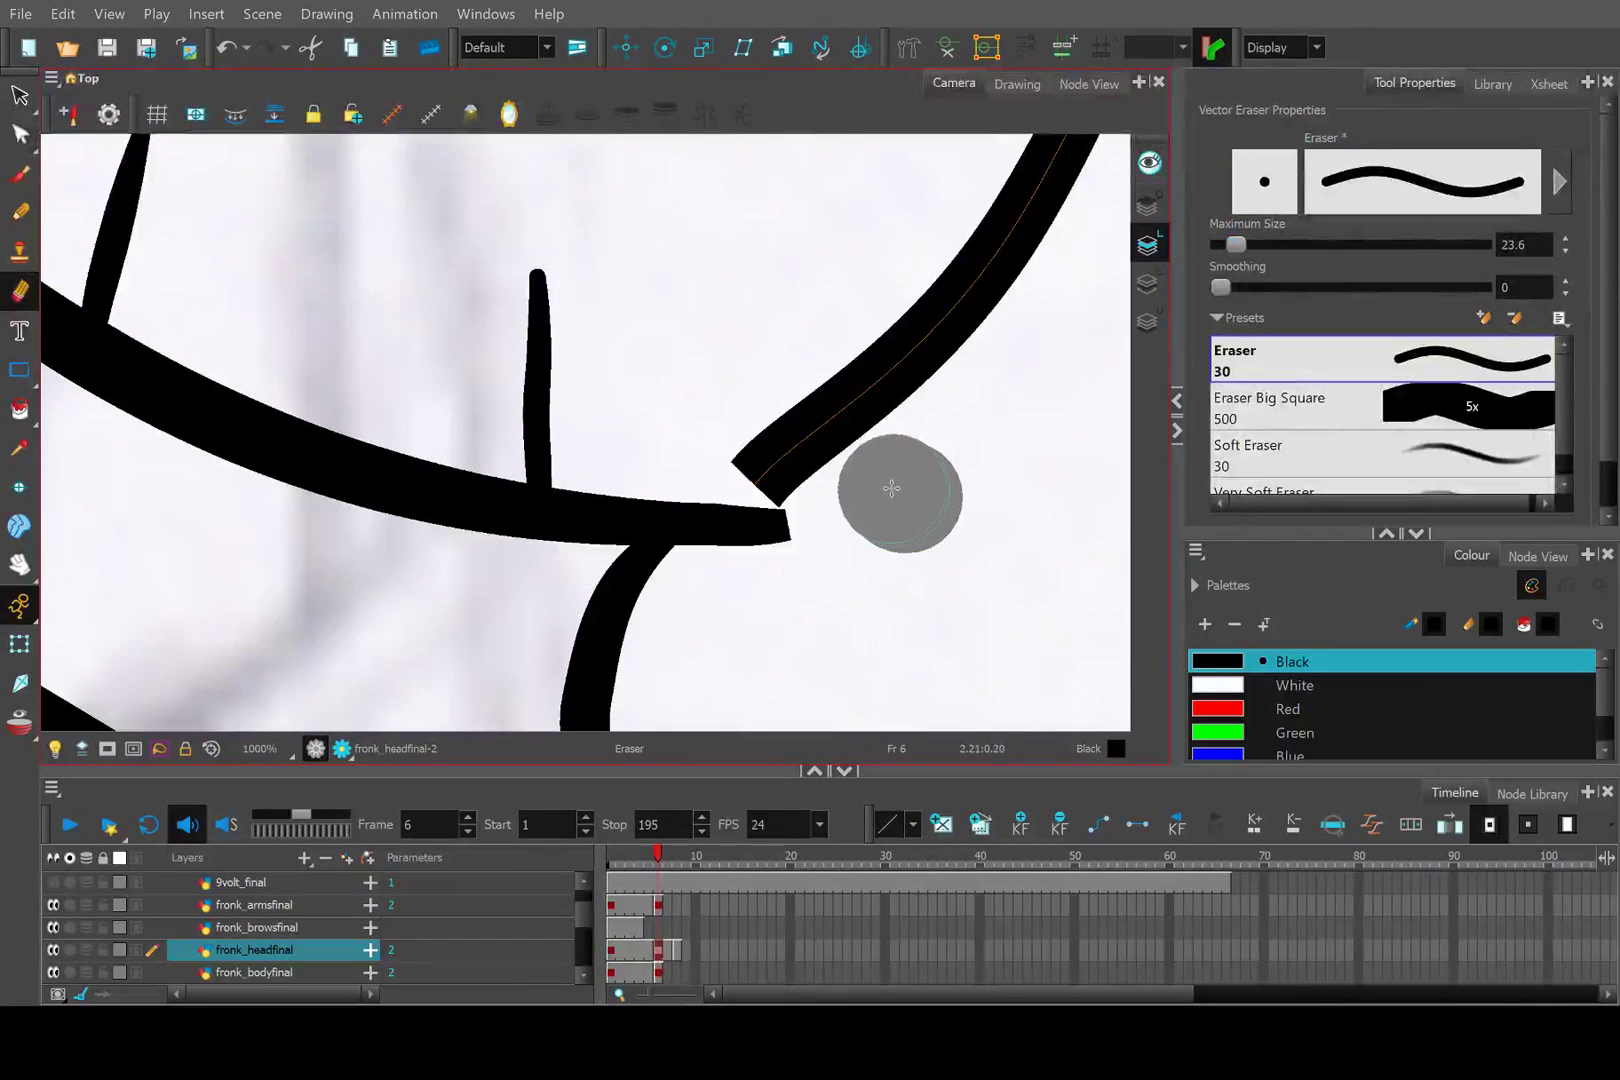
pyautogui.moveTo(892, 488); pyautogui.dragTo(771, 456)
# Move the trimmed face line's lower contour point down to join the right end of the upper mouth line.
pyautogui.click(20, 133)
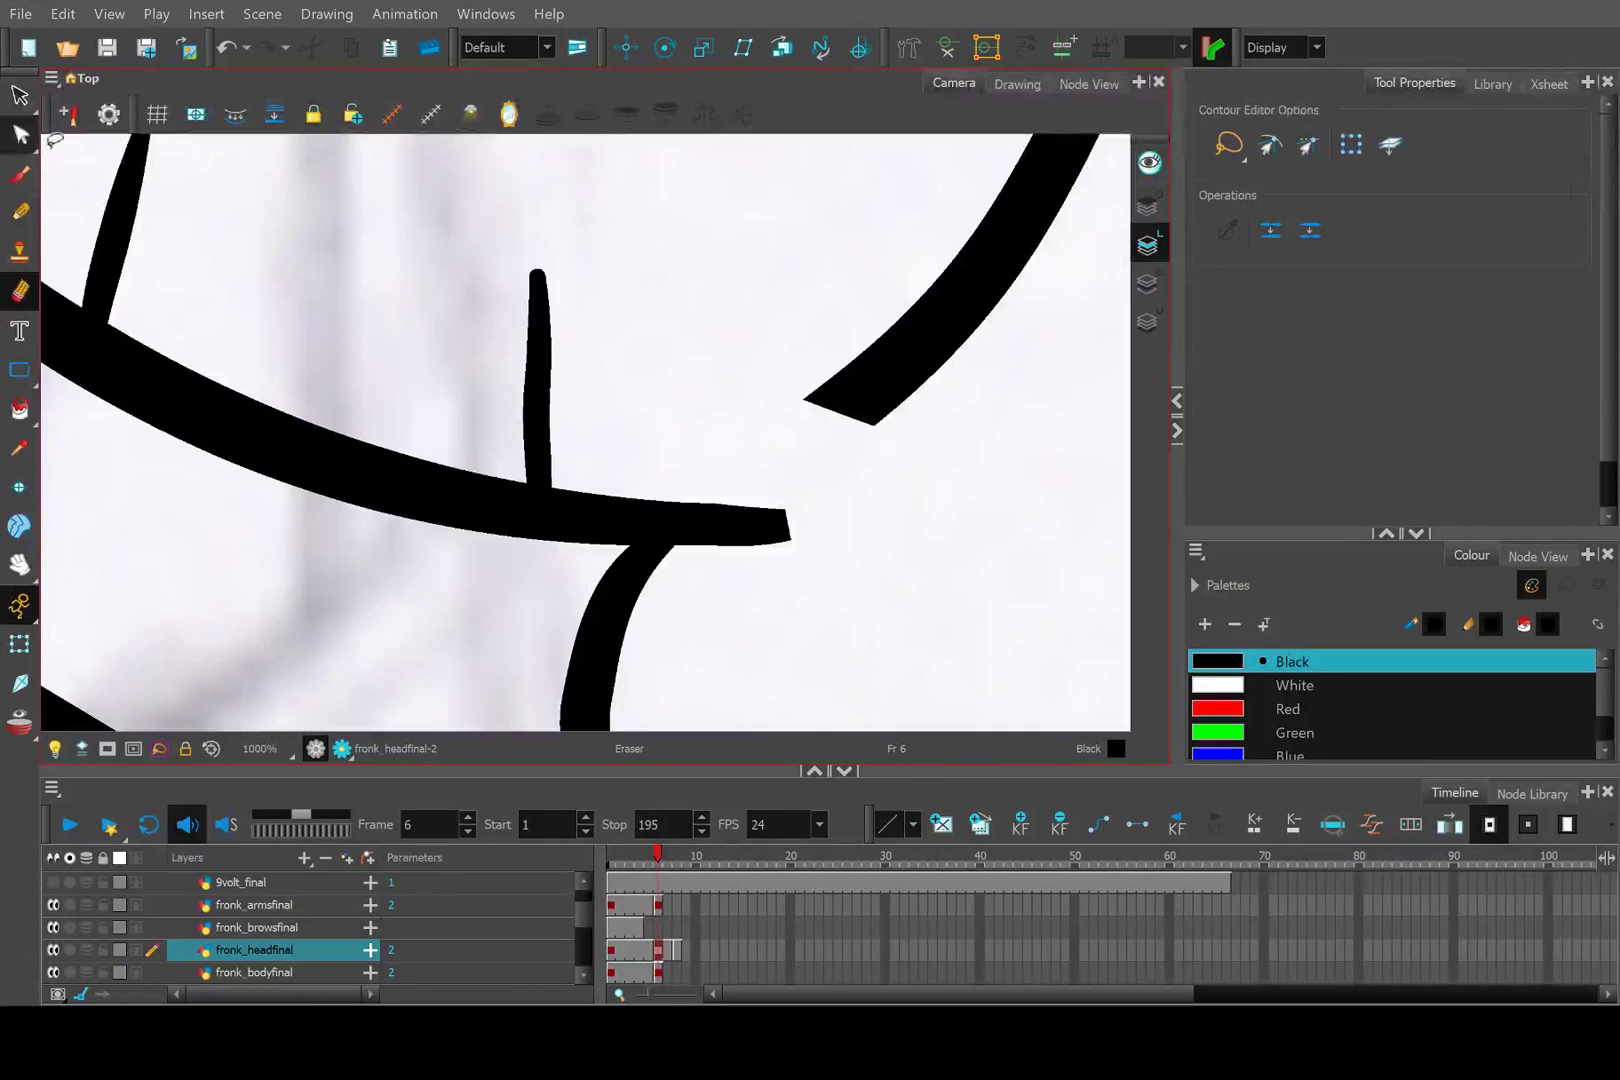
pyautogui.click(864, 402)
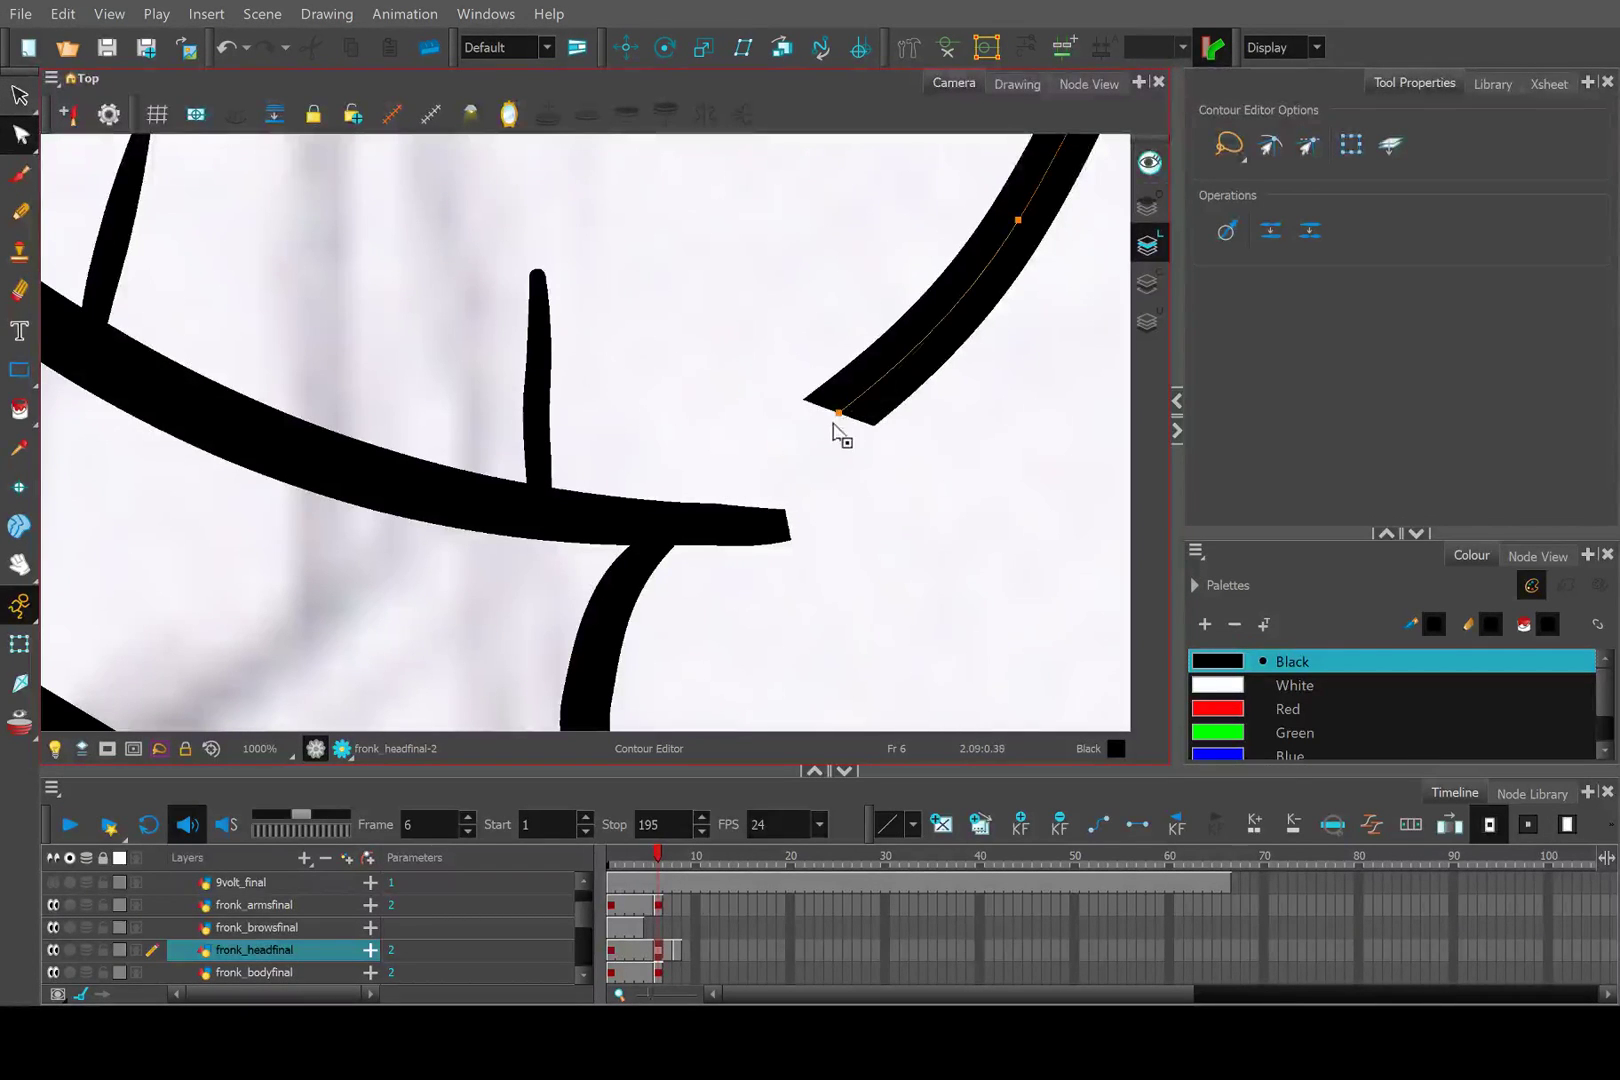
pyautogui.moveTo(834, 424); pyautogui.dragTo(756, 532)
pyautogui.scroll(-3, 738, 304)
pyautogui.click(893, 409)
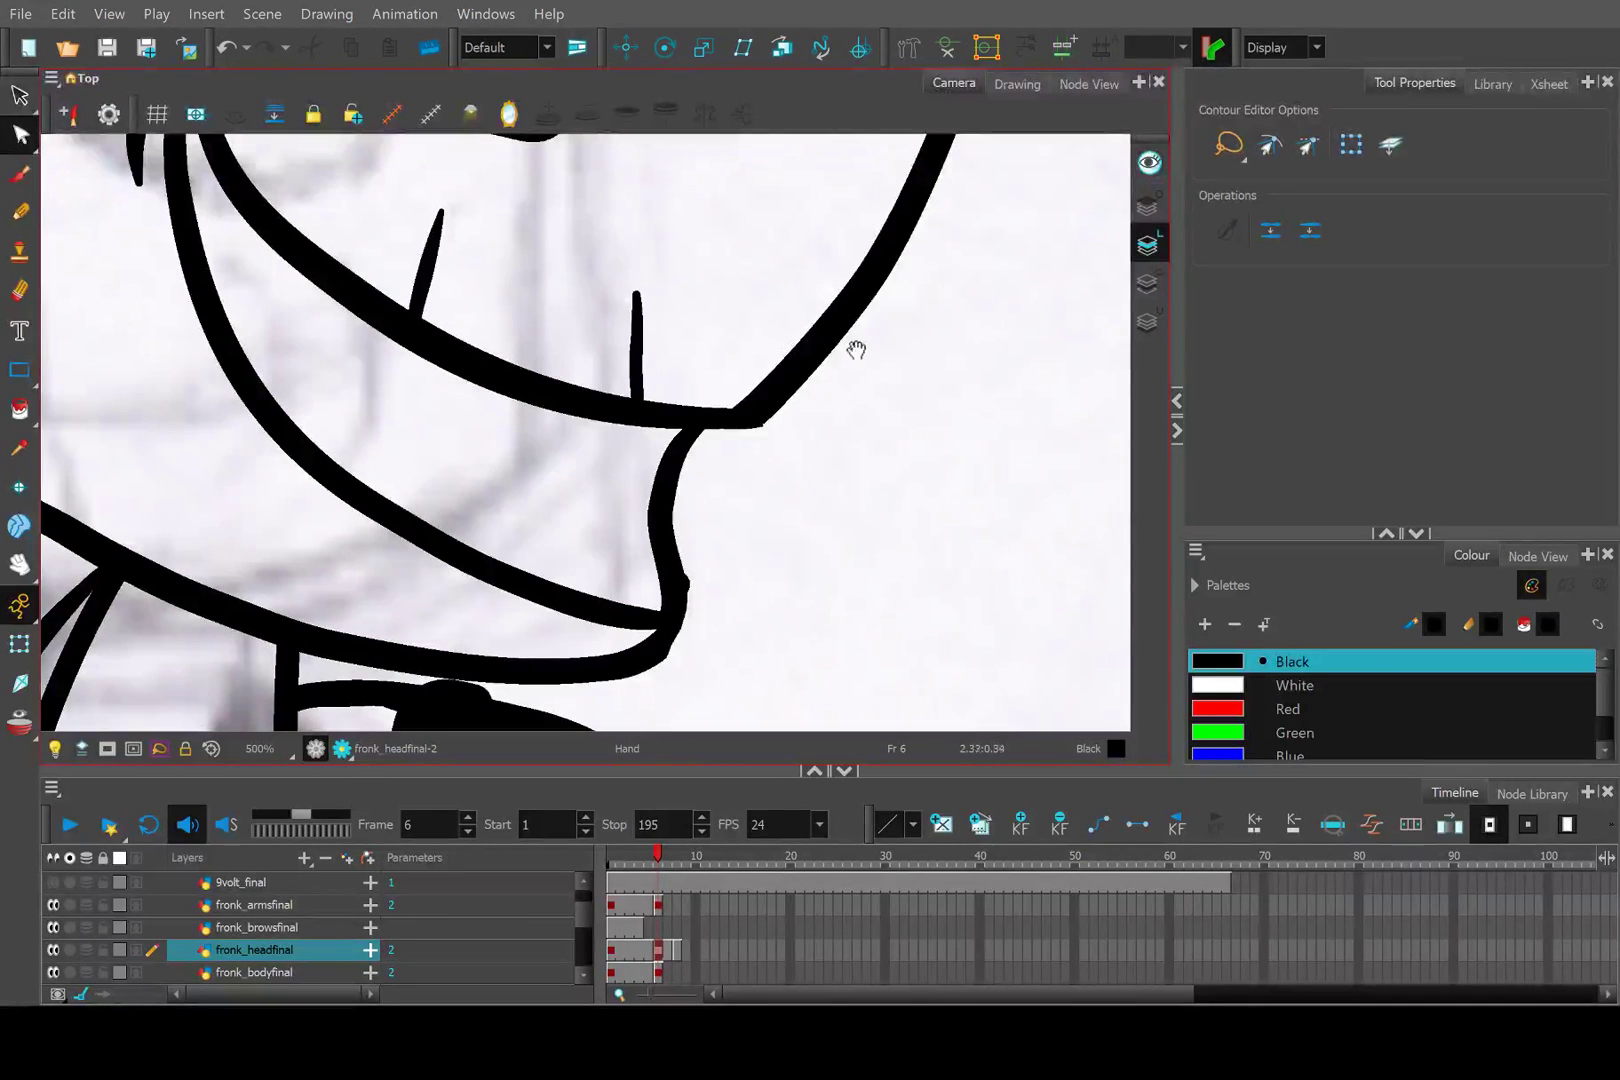
# Move the lower end point of the short corner line below the hair so it lines up with the right face line.
pyautogui.hscroll(3, 853, 347)
pyautogui.scroll(2, 853, 347)
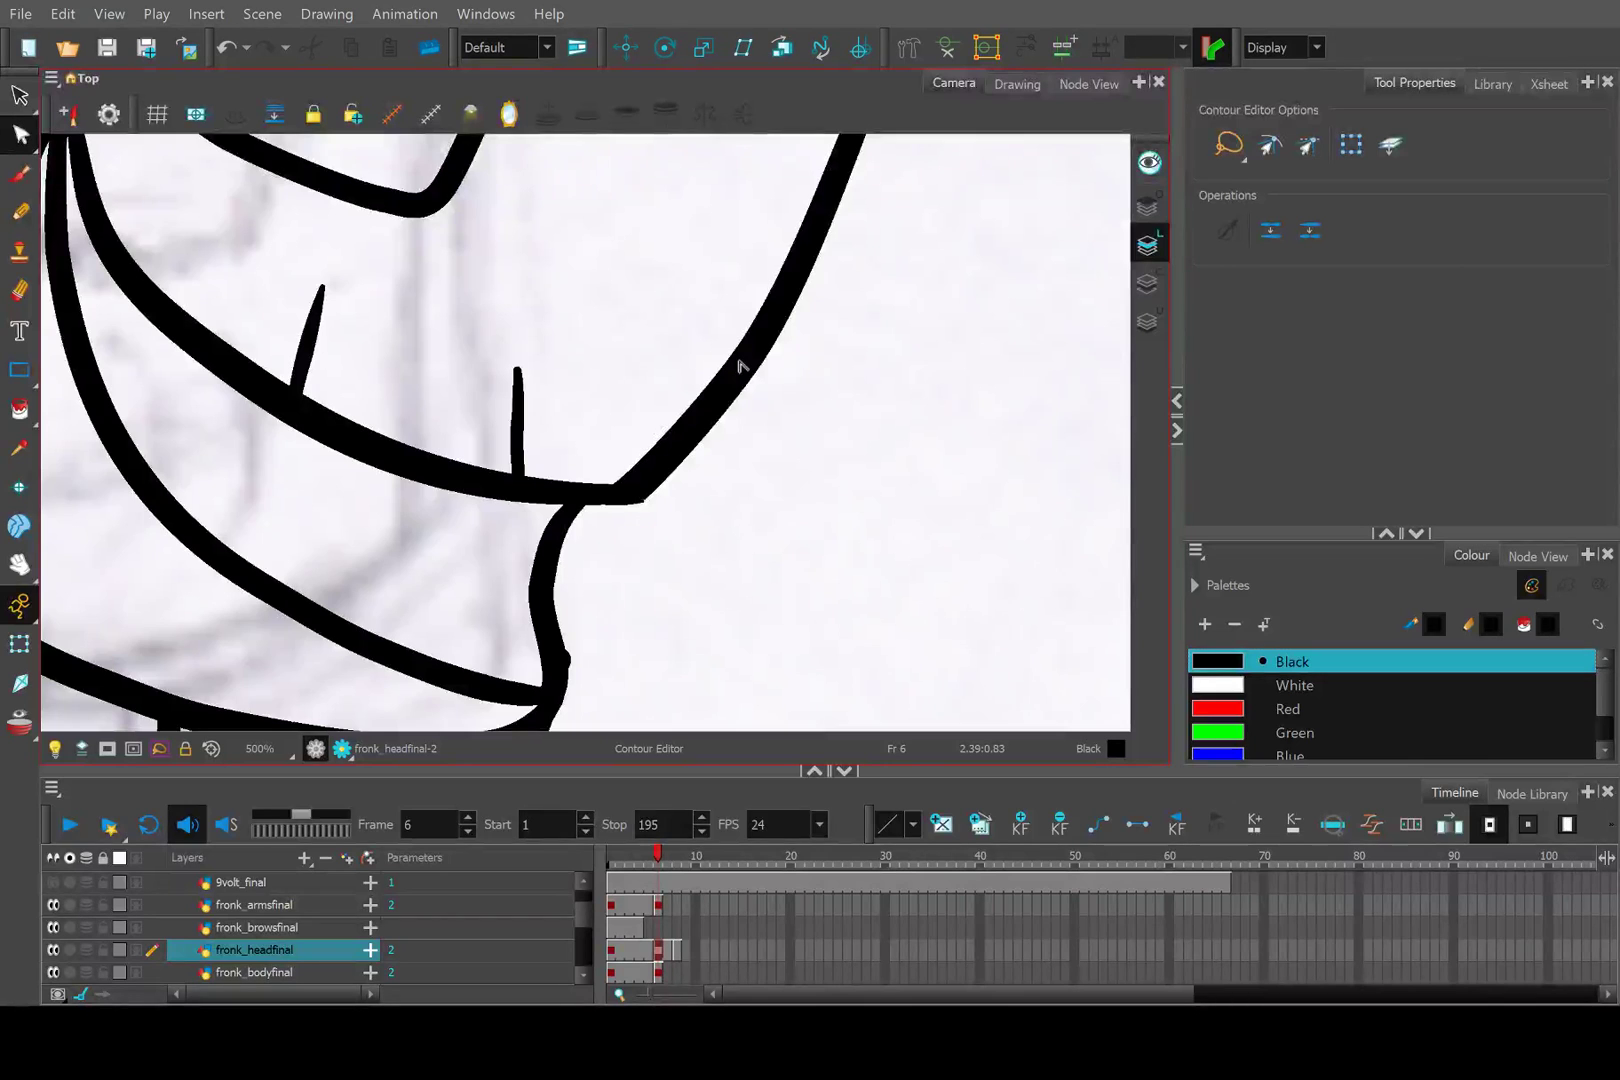
pyautogui.scroll(-4, 741, 366)
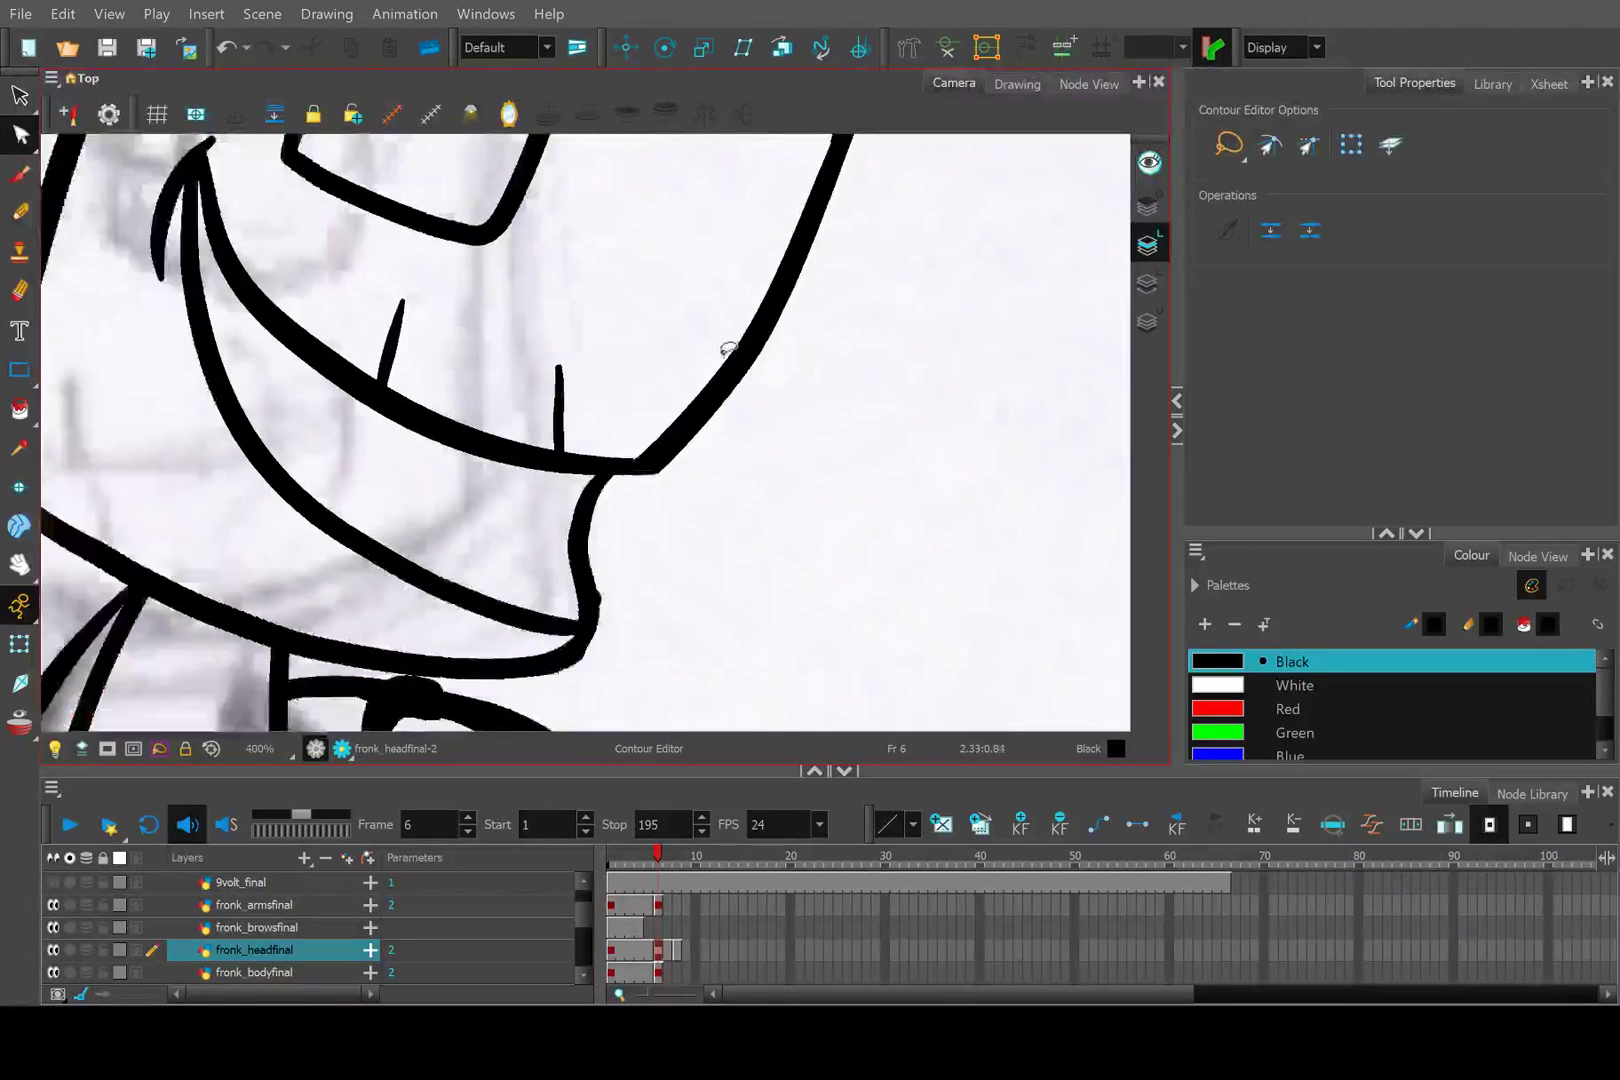
pyautogui.scroll(2, 803, 227)
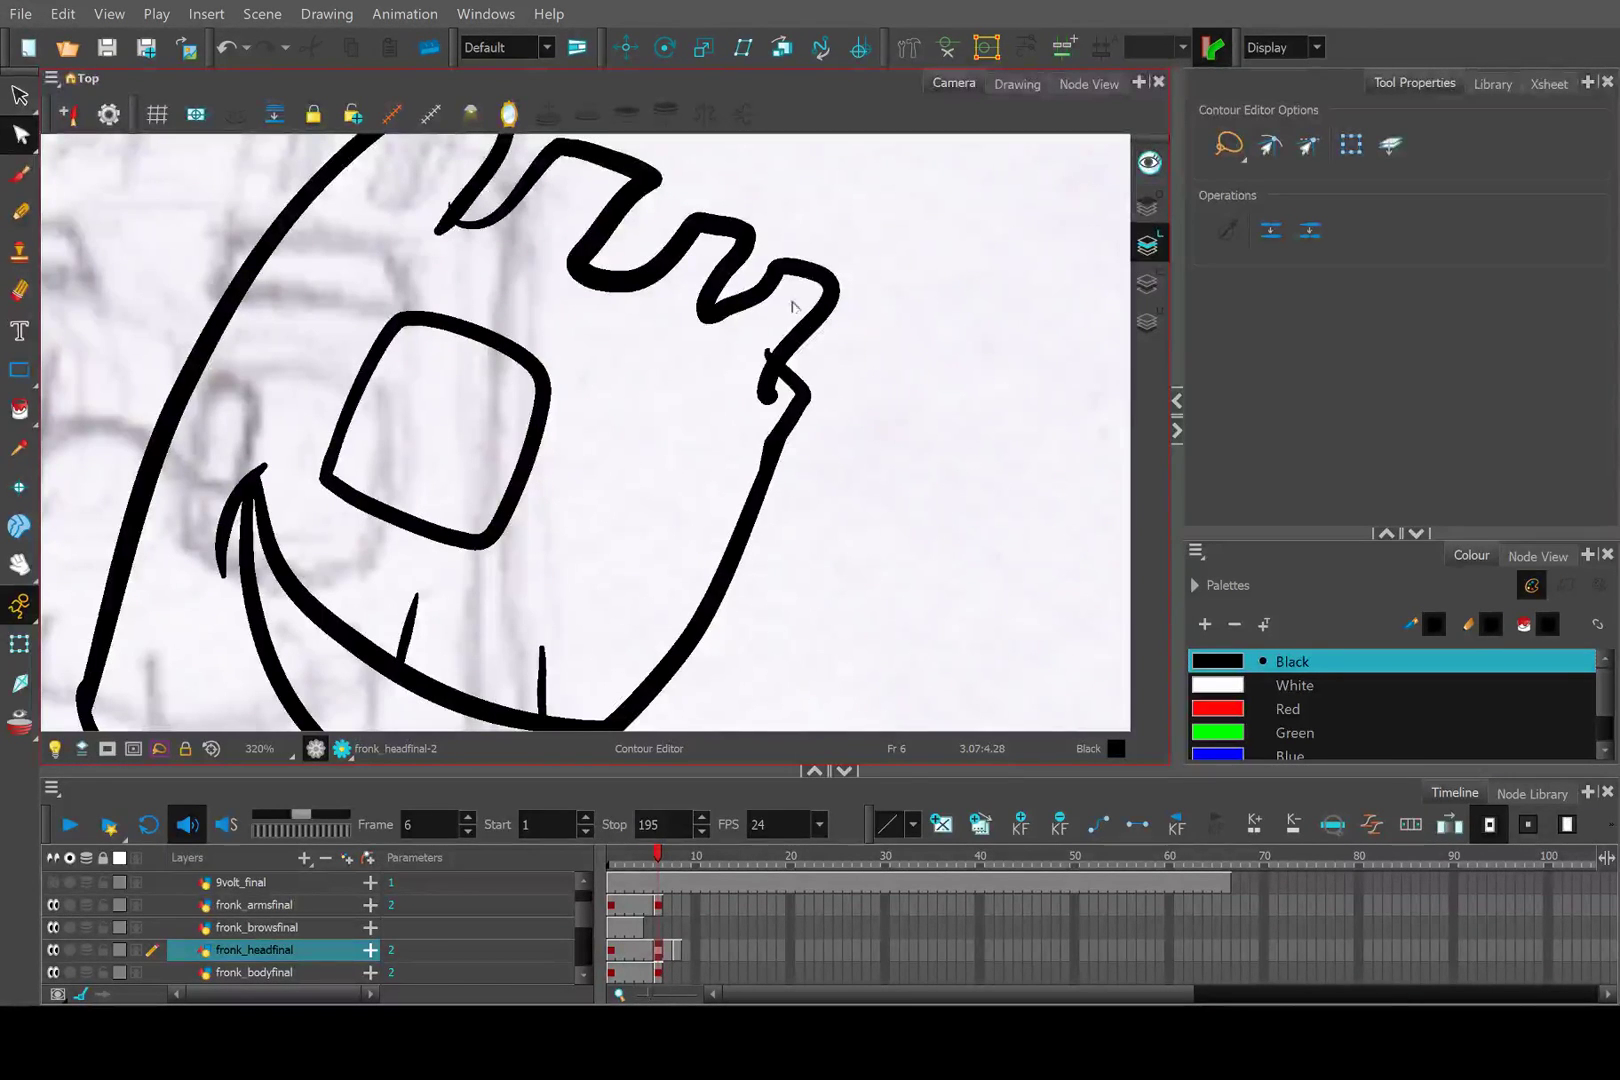
pyautogui.scroll(3, 785, 427)
pyautogui.click(760, 461)
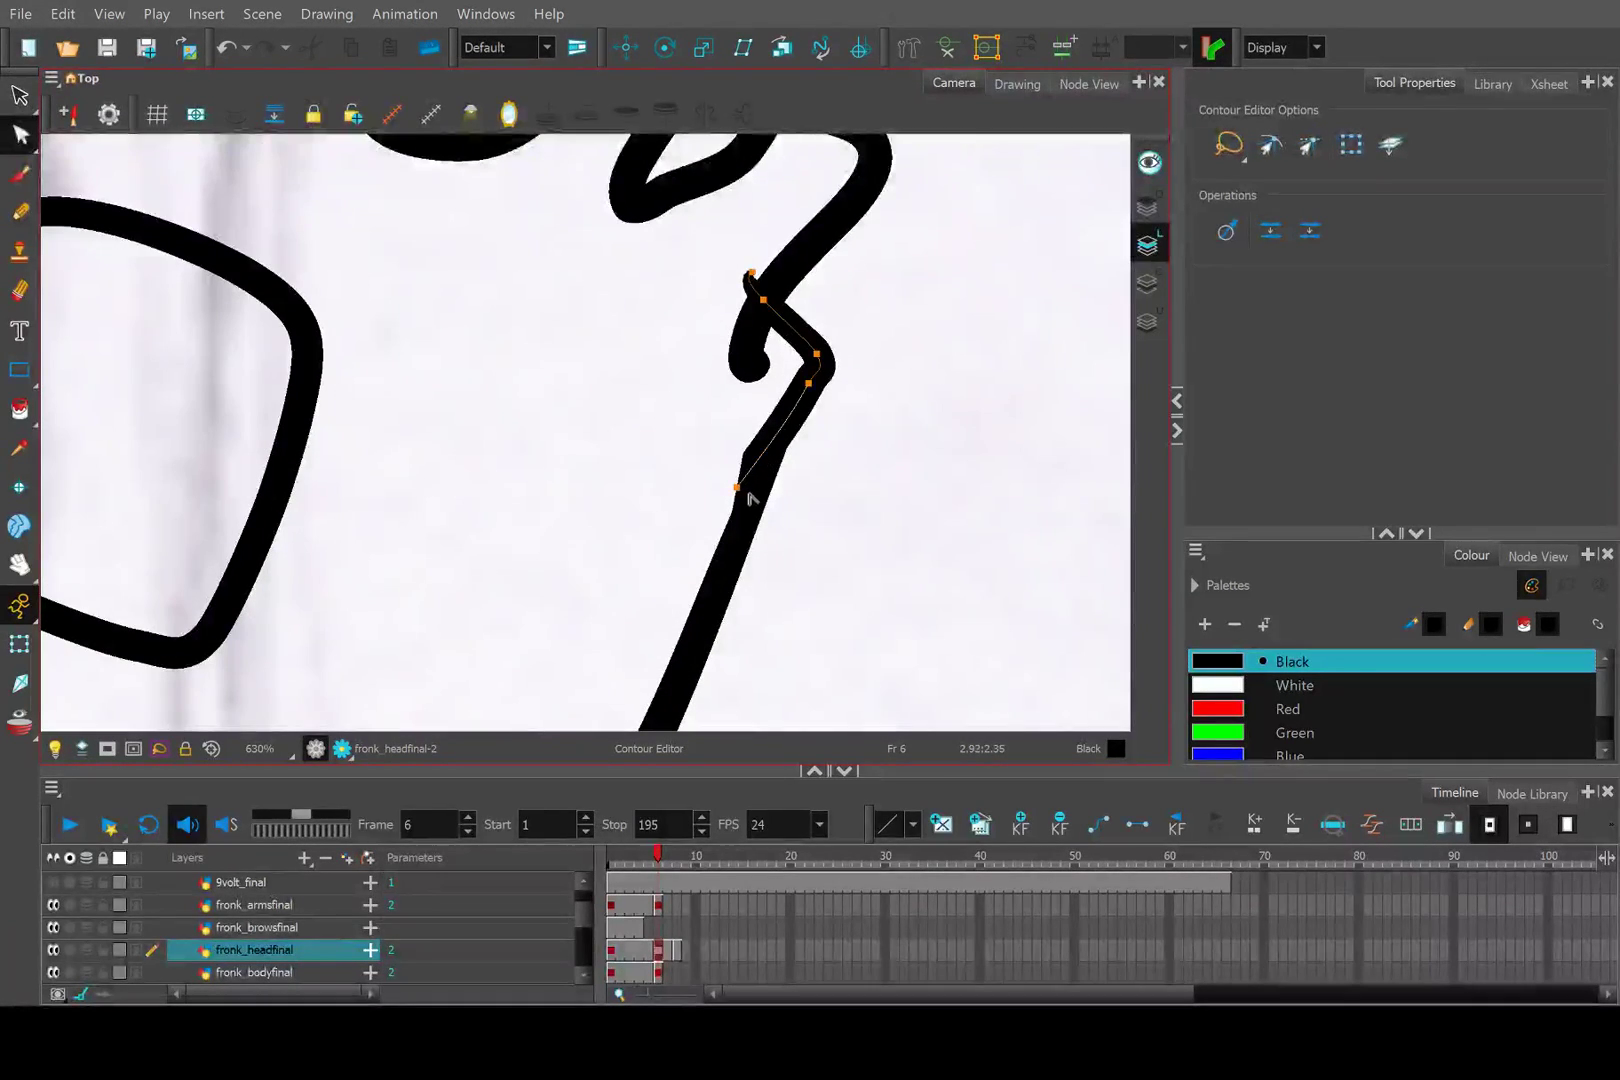
pyautogui.moveTo(738, 488); pyautogui.dragTo(750, 496)
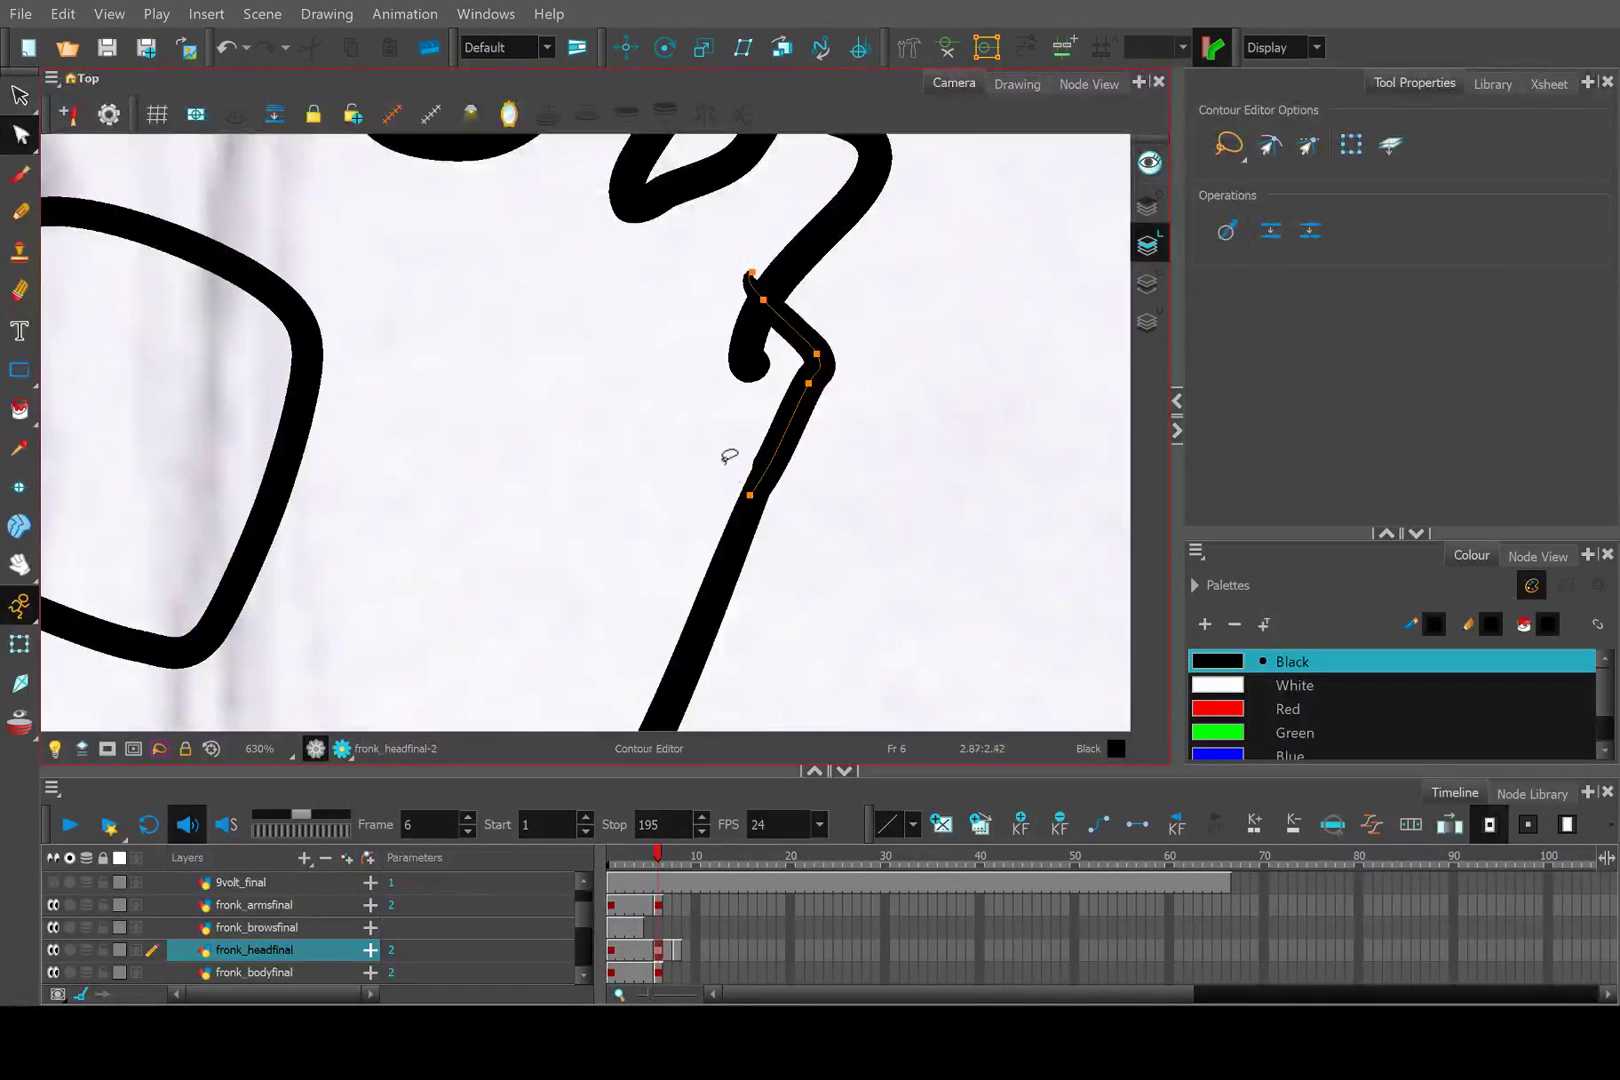
pyautogui.scroll(1, 751, 316)
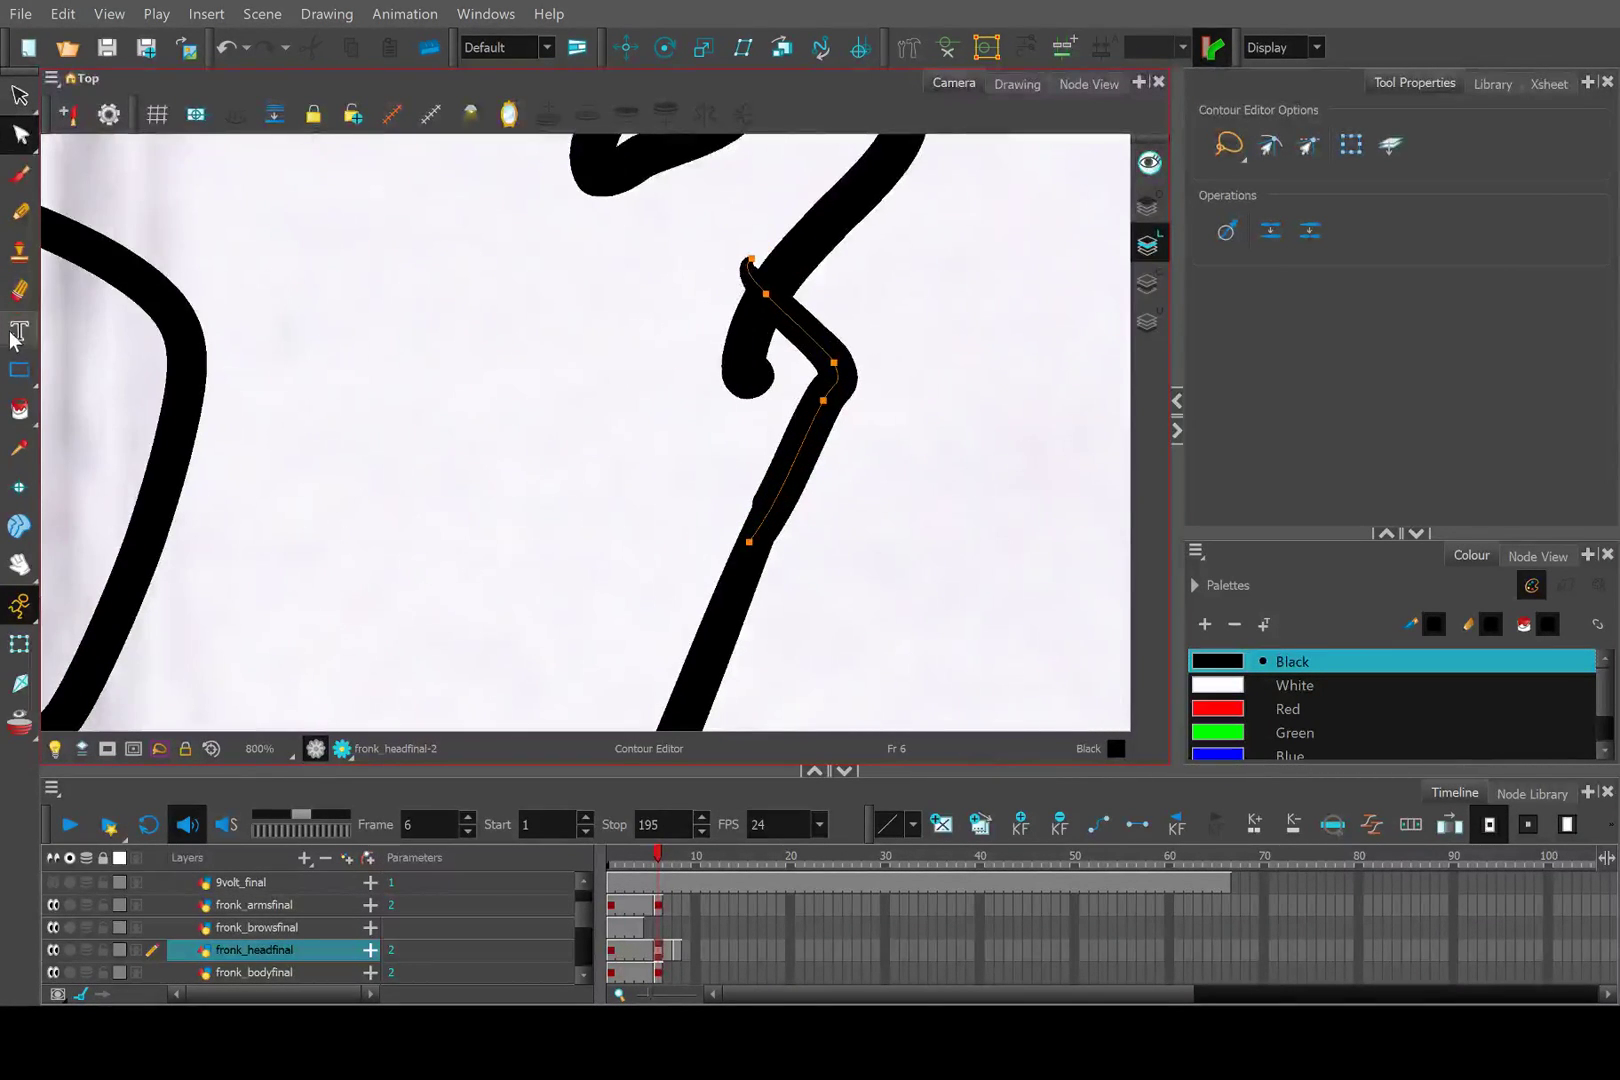
# Erase the tip of the short corner line that sticks out past the hair outline with the size 23.6 Eraser.
pyautogui.click(20, 298)
pyautogui.scroll(2, 735, 258)
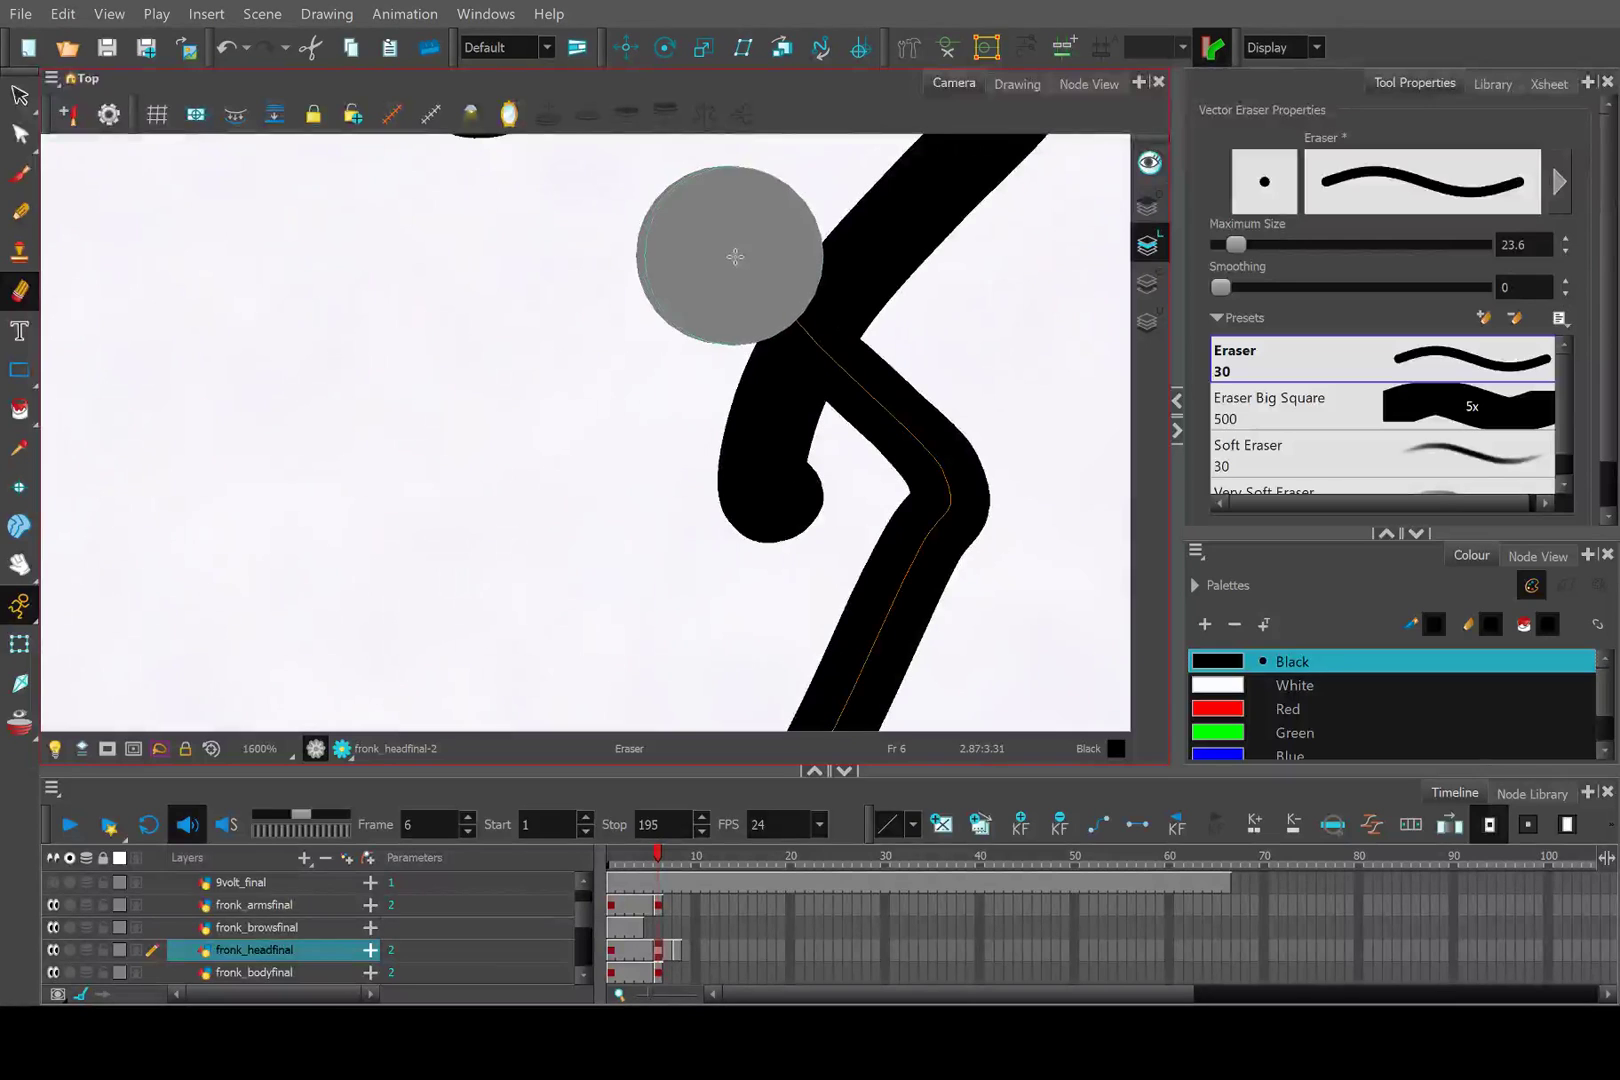
pyautogui.scroll(-6, 727, 257)
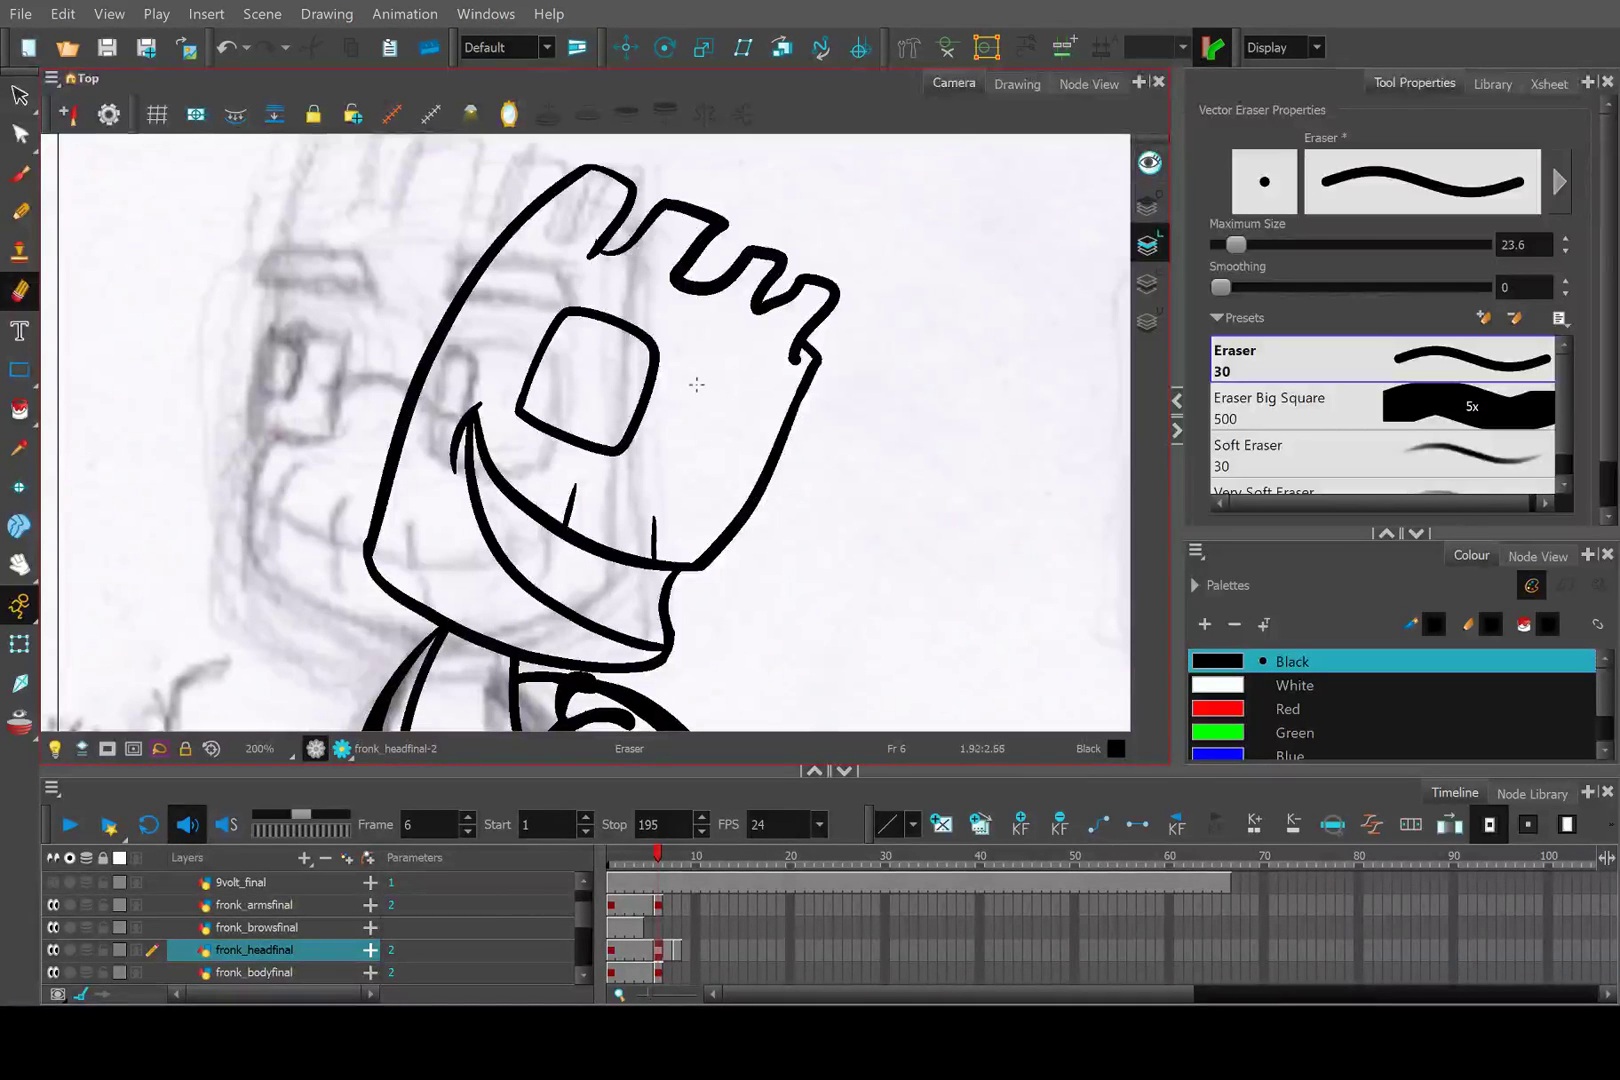
# Move the left glasses lens slightly up and to the left on the face.
pyautogui.hotkey('alt', '/')
pyautogui.scroll(2, 720, 456)
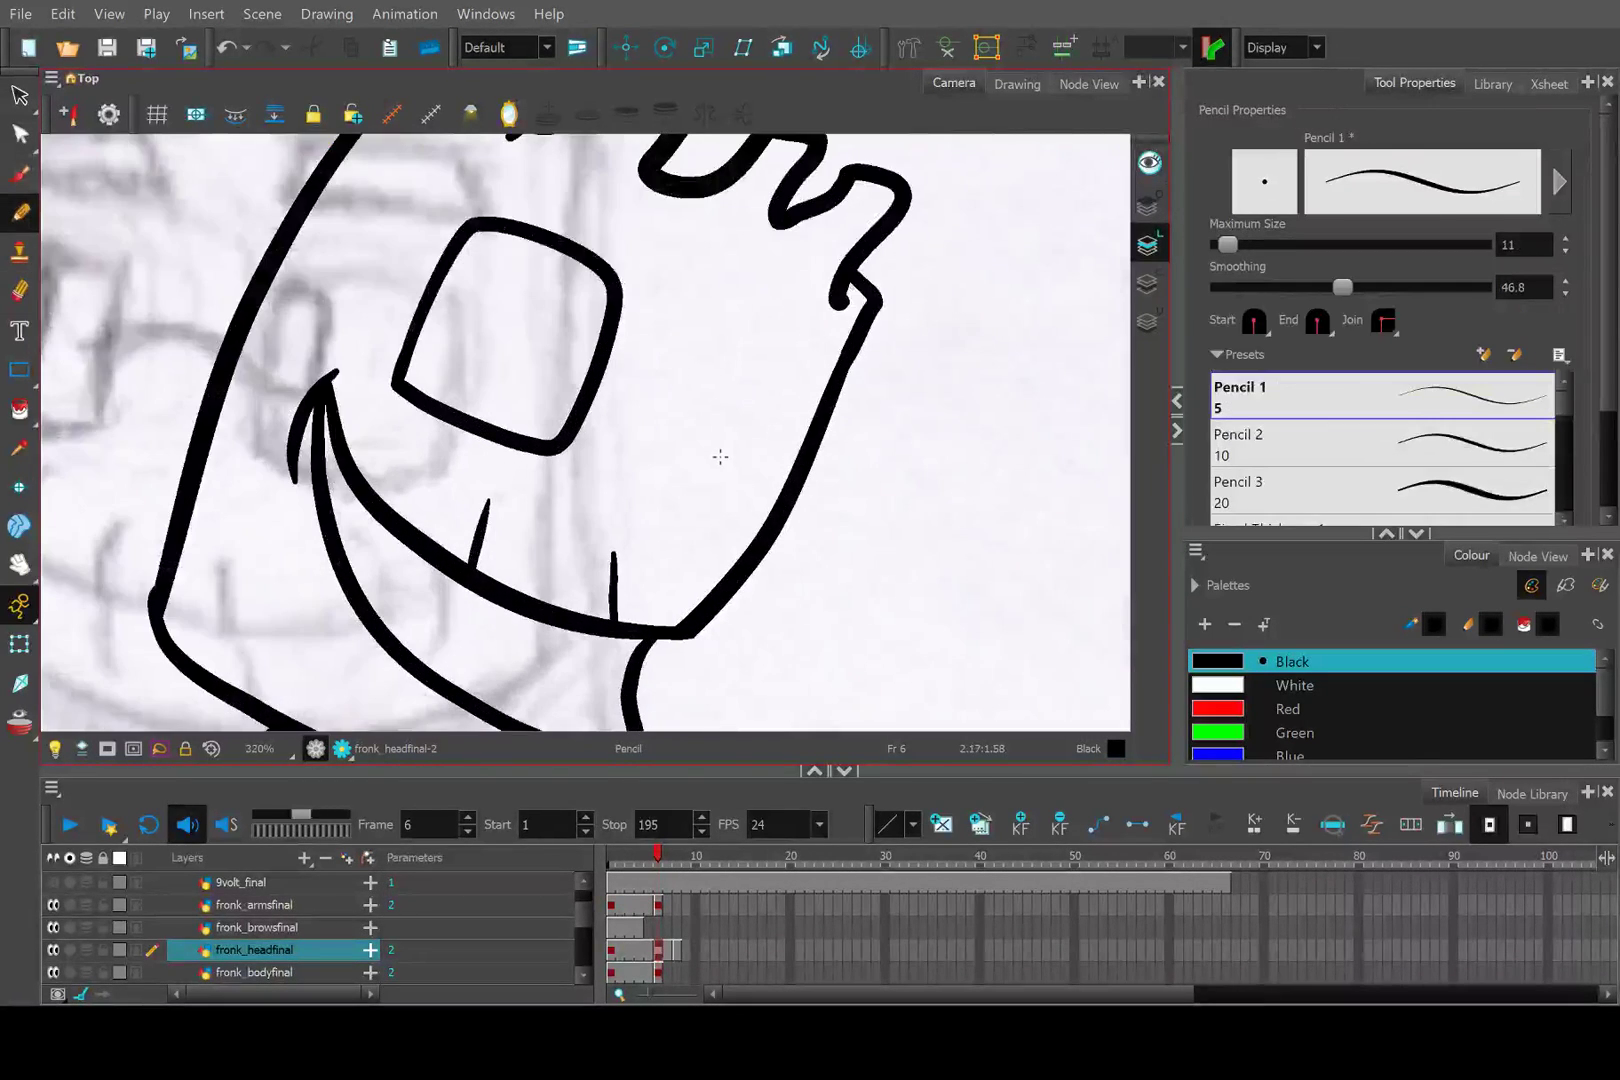
pyautogui.moveTo(717, 455); pyautogui.dragTo(869, 507)
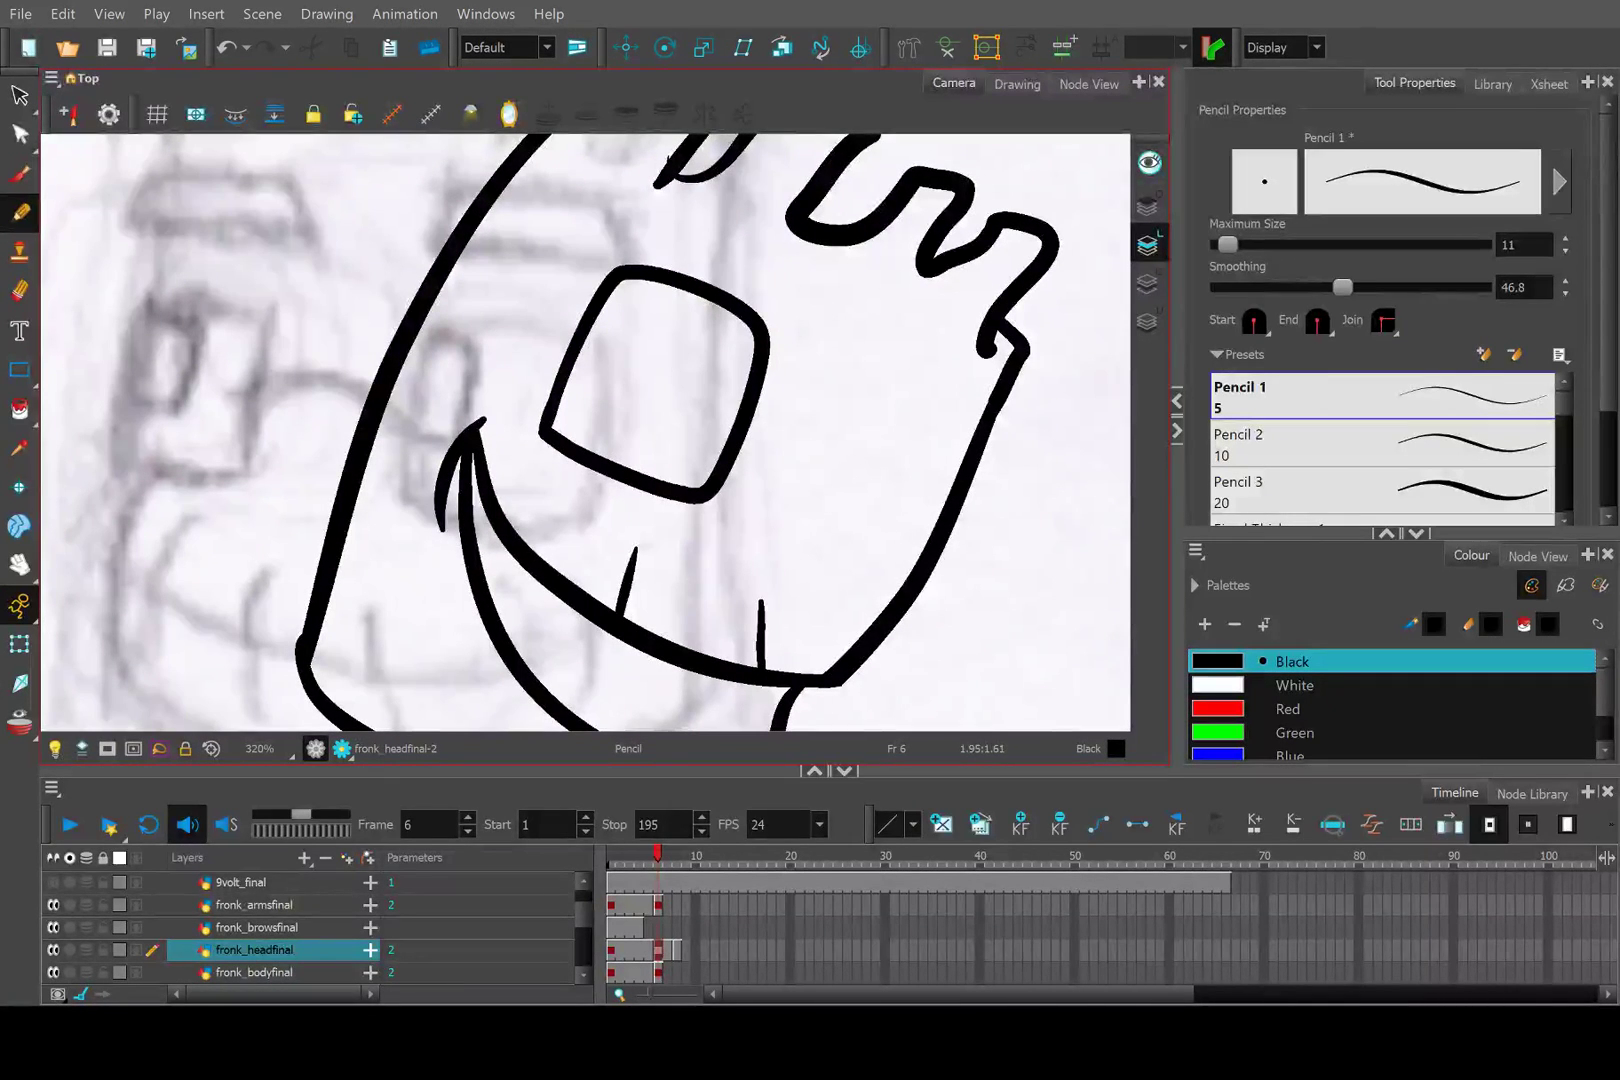
pyautogui.click(19, 95)
pyautogui.moveTo(616, 256)
pyautogui.mouseDown()
pyautogui.moveTo(831, 331)
pyautogui.moveTo(789, 489)
pyautogui.moveTo(658, 529)
pyautogui.moveTo(560, 468)
pyautogui.moveTo(517, 420)
pyautogui.moveTo(541, 329)
pyautogui.moveTo(568, 306)
pyautogui.mouseUp()
# Draw the second rounded-square lens across the right face line with the size 11 Pencil, undoing strokes until the shape fits.
pyautogui.click(19, 212)
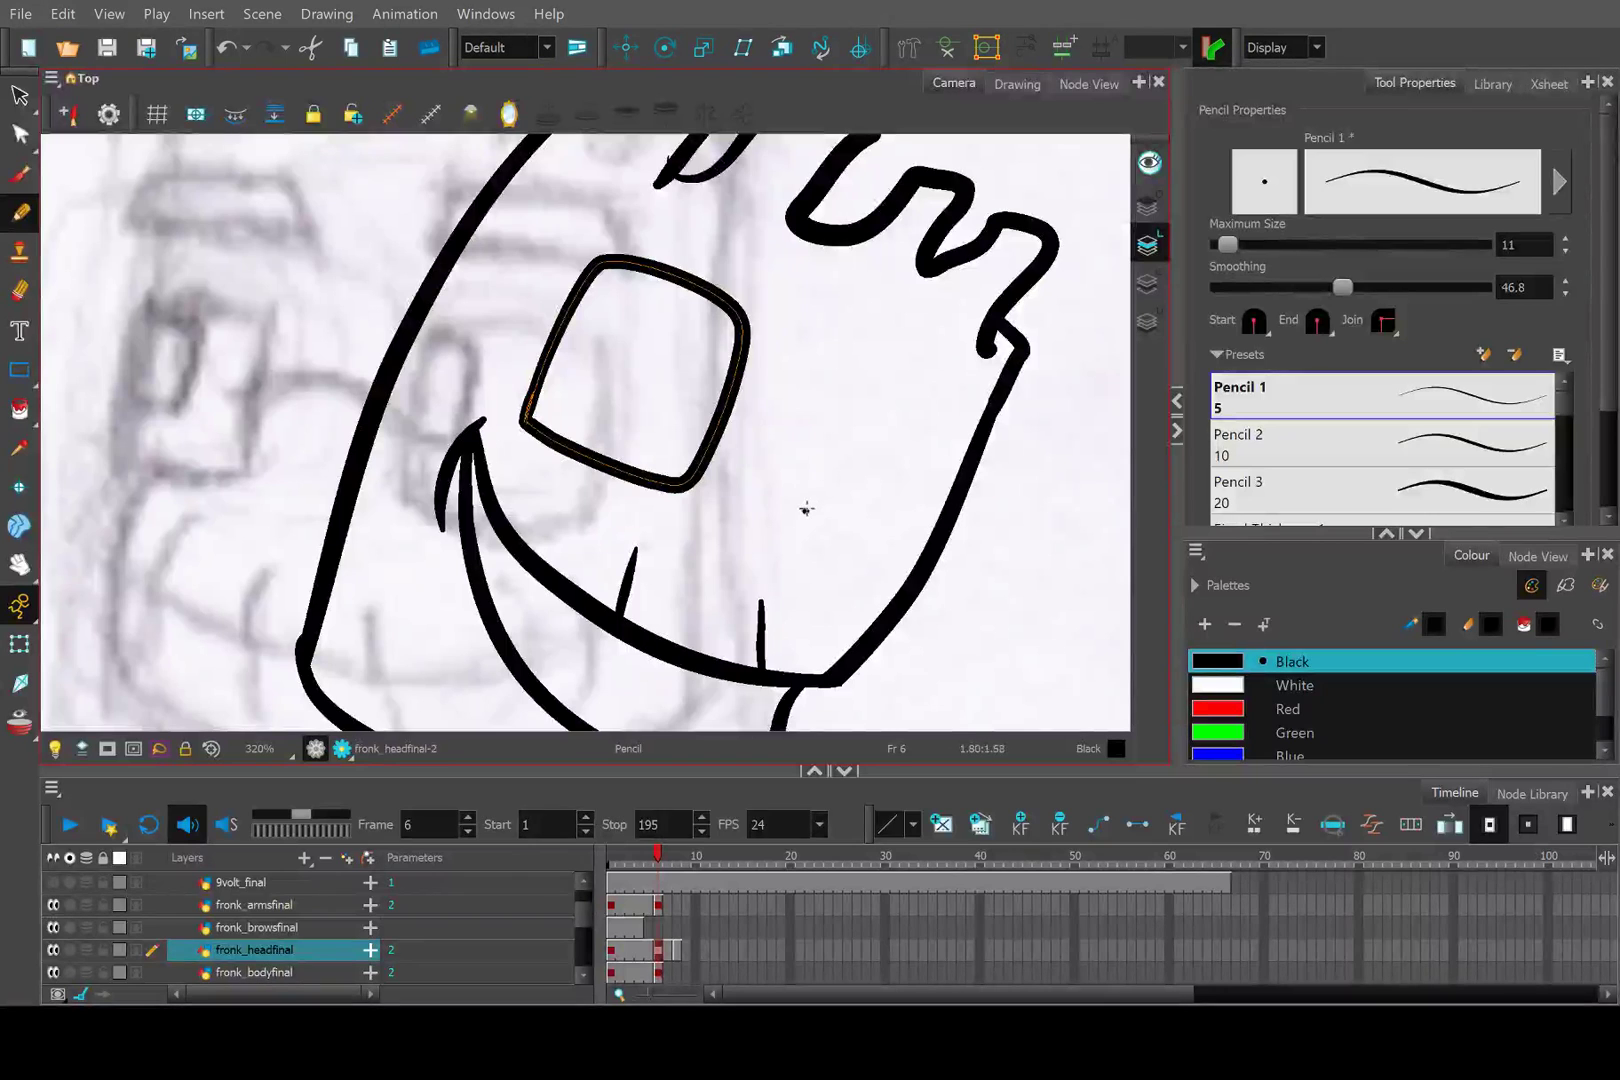
pyautogui.moveTo(806, 509)
pyautogui.mouseDown()
pyautogui.moveTo(875, 343)
pyautogui.moveTo(970, 390)
pyautogui.mouseUp()
pyautogui.hotkey('ctrl', 'z')
pyautogui.moveTo(812, 510); pyautogui.dragTo(876, 370)
pyautogui.hotkey('ctrl', 'z')
pyautogui.moveTo(816, 519)
pyautogui.mouseDown()
pyautogui.moveTo(882, 366)
pyautogui.moveTo(992, 414)
pyautogui.moveTo(895, 545)
pyautogui.moveTo(965, 537)
pyautogui.moveTo(995, 418)
pyautogui.moveTo(975, 550)
pyautogui.moveTo(925, 575)
pyautogui.moveTo(815, 517)
pyautogui.mouseUp()
pyautogui.hotkey('ctrl', 'z')
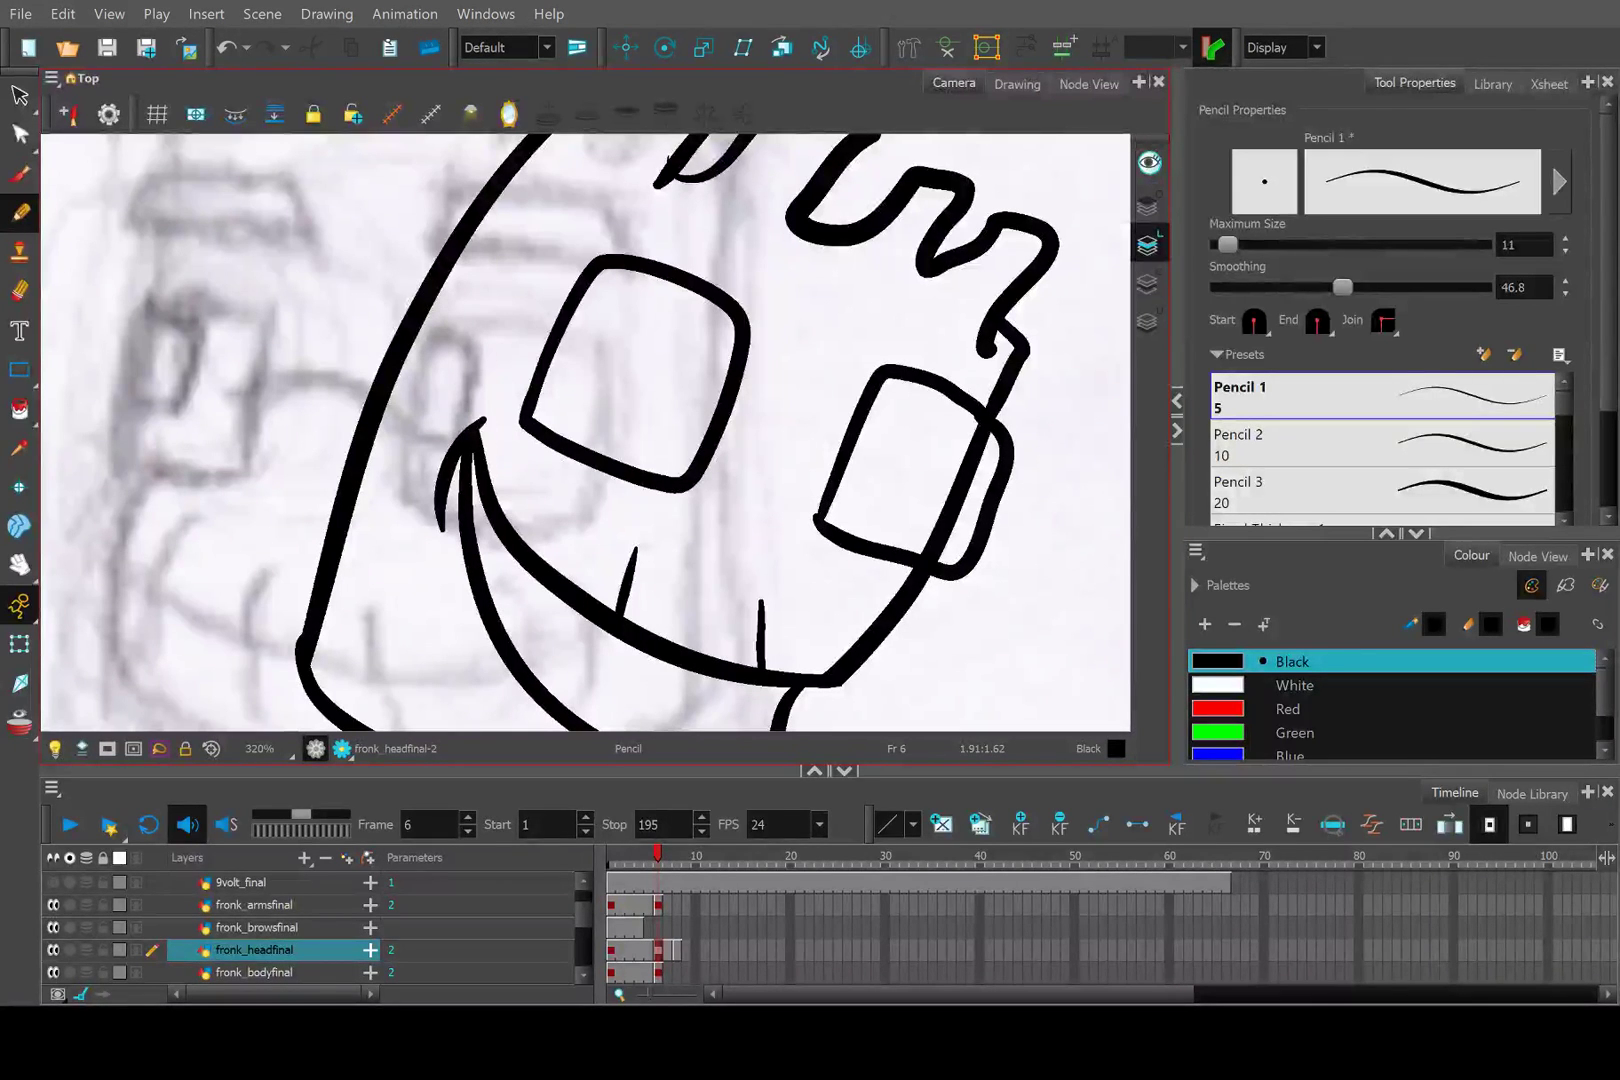
pyautogui.scroll(-2, 859, 458)
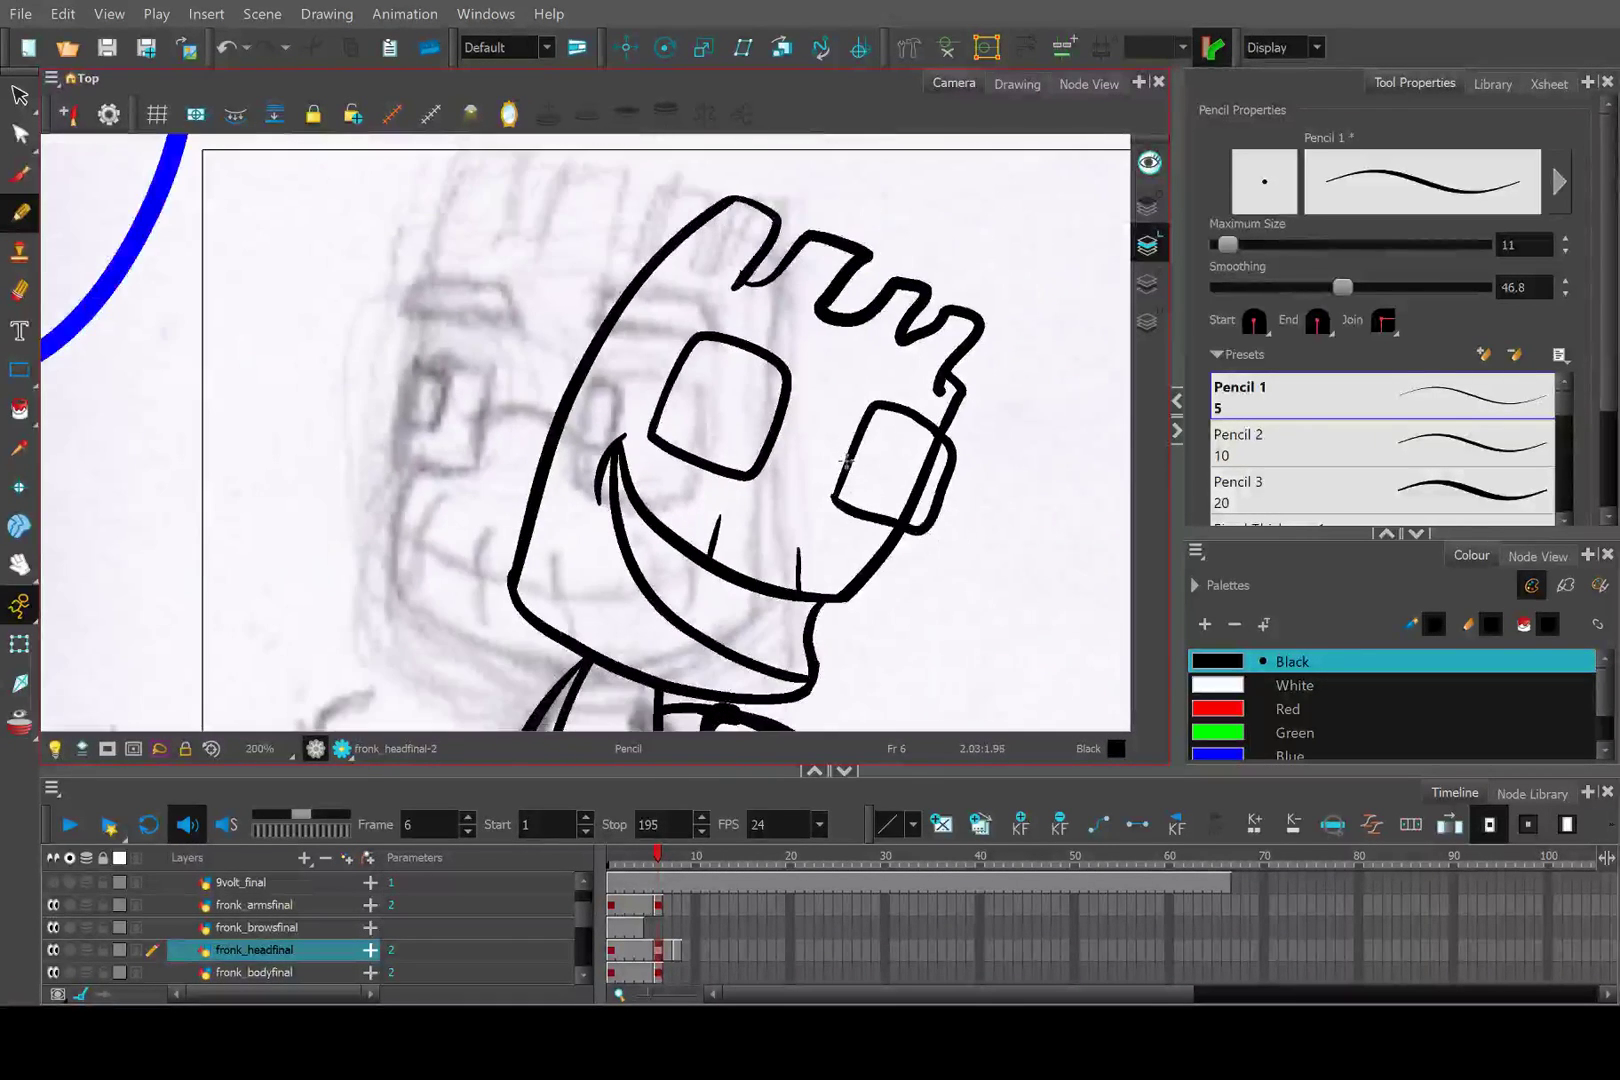
# Thicken the lower part of the right lens's inner edge down to its lower-left corner with a Pencil stroke.
pyautogui.scroll(4, 858, 450)
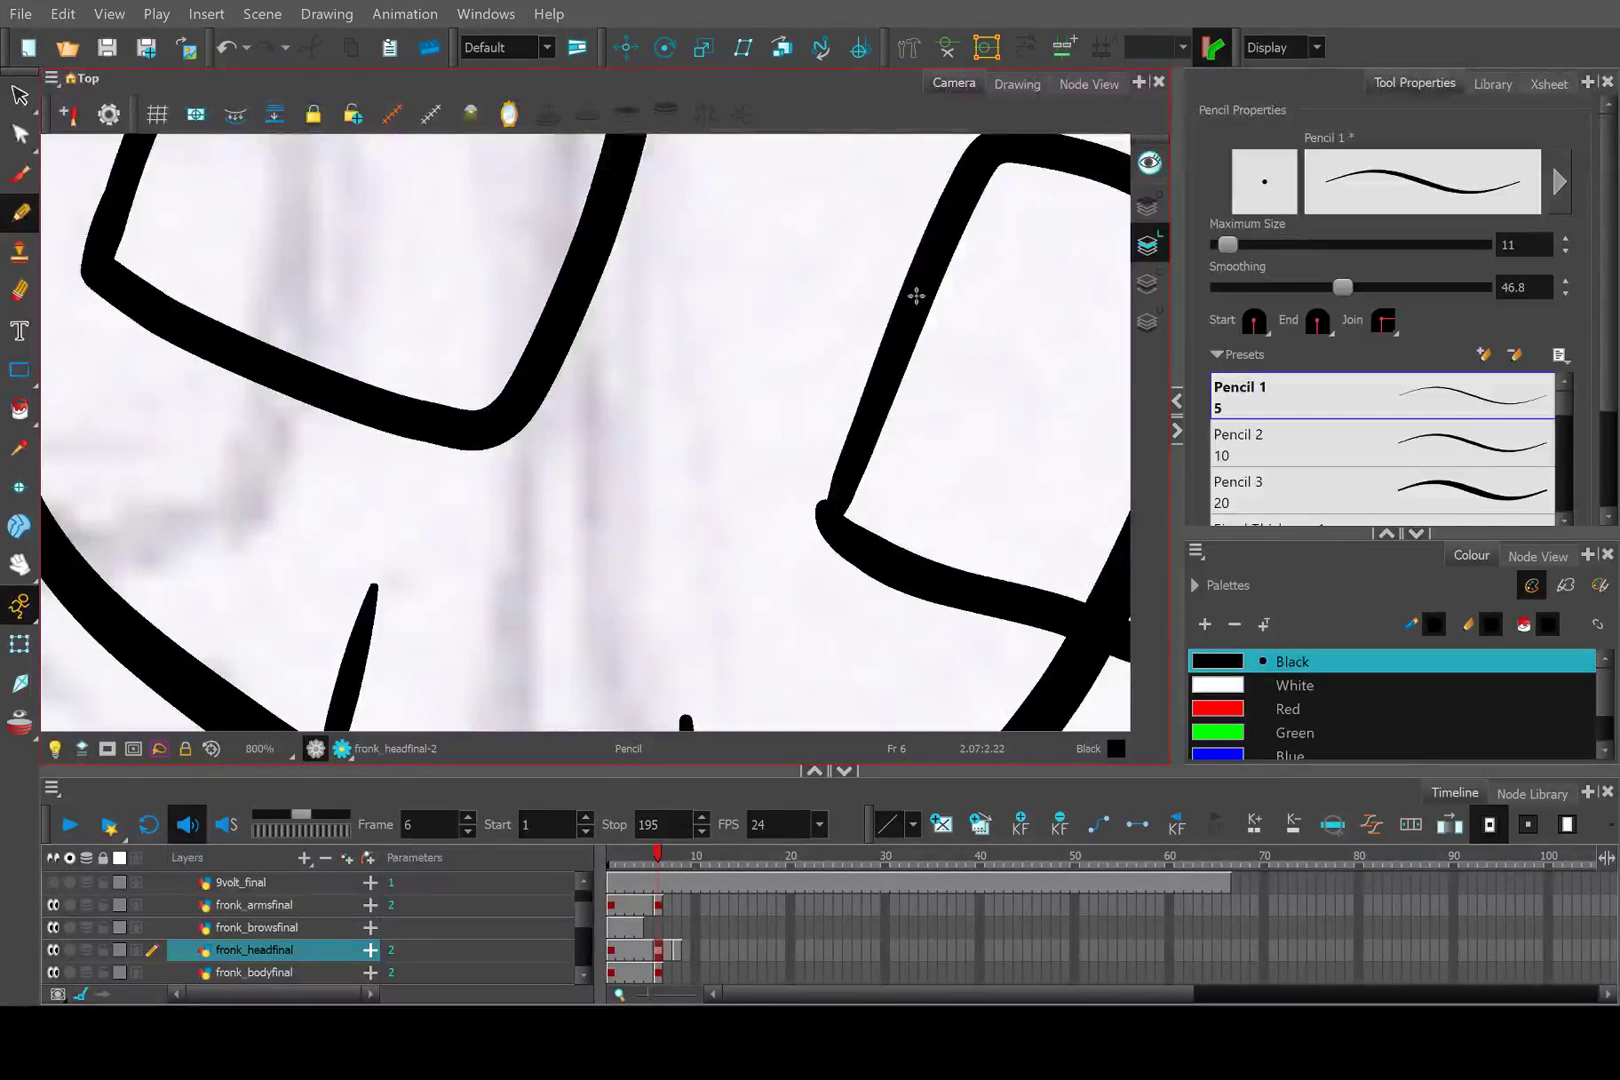
pyautogui.moveTo(916, 296); pyautogui.dragTo(815, 497)
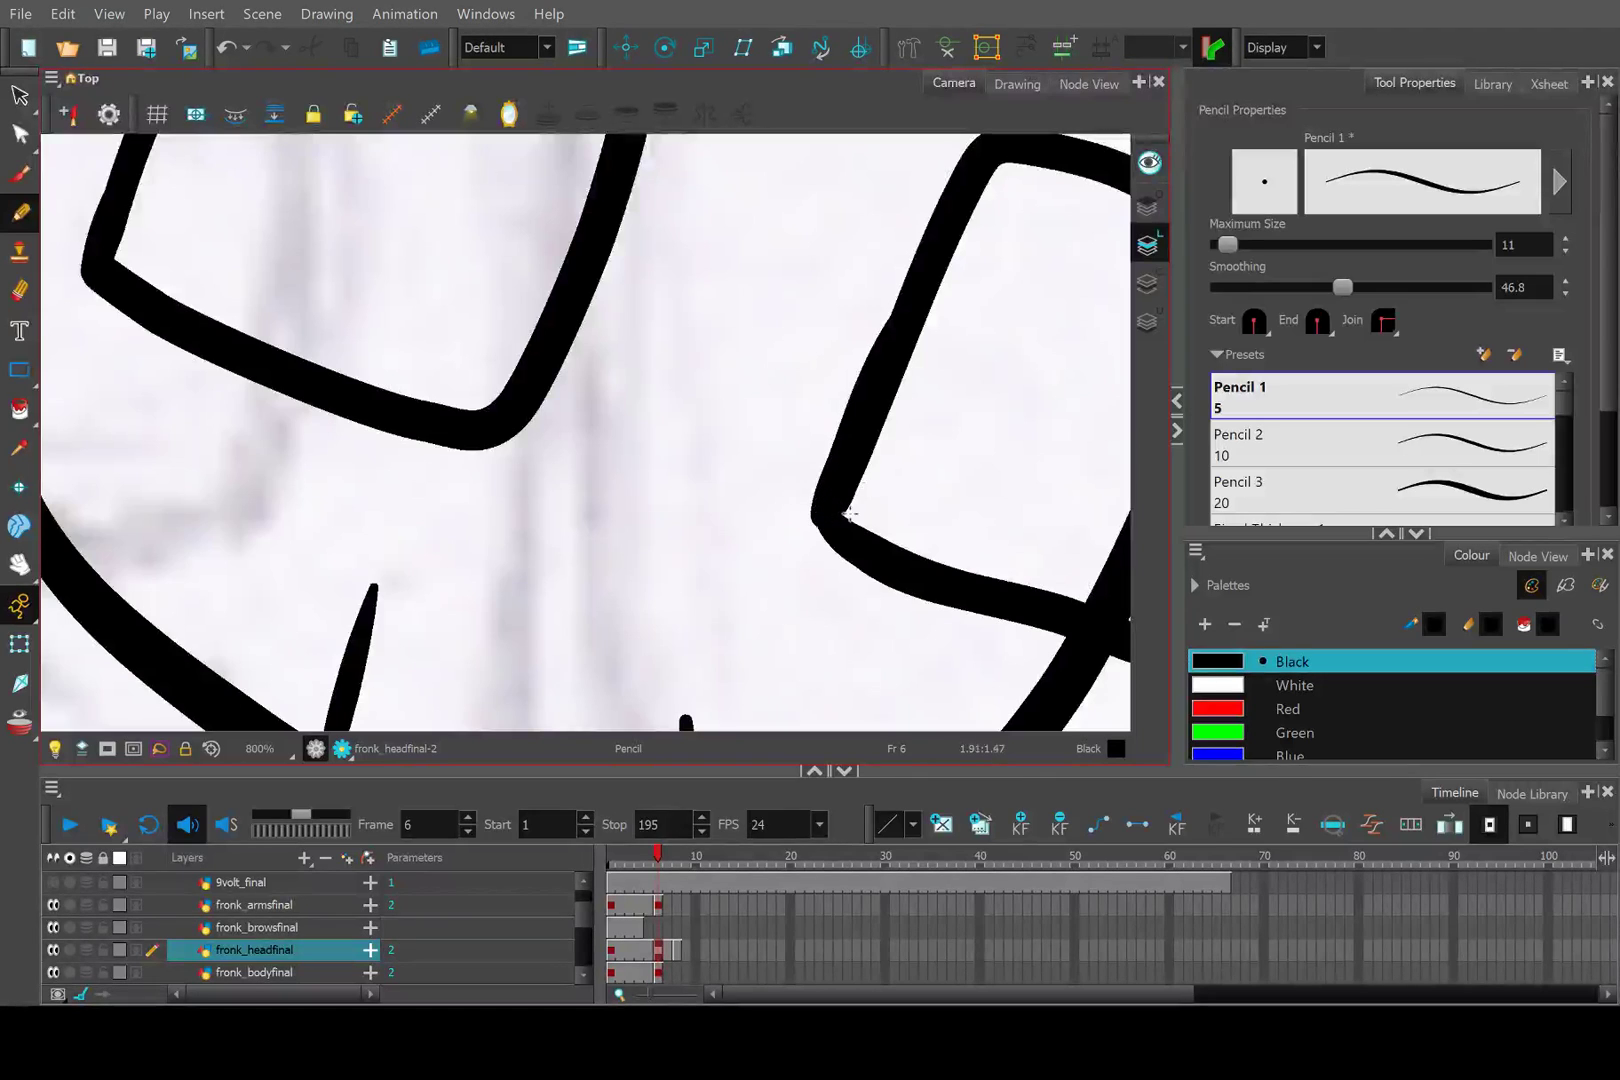
pyautogui.scroll(-4, 849, 513)
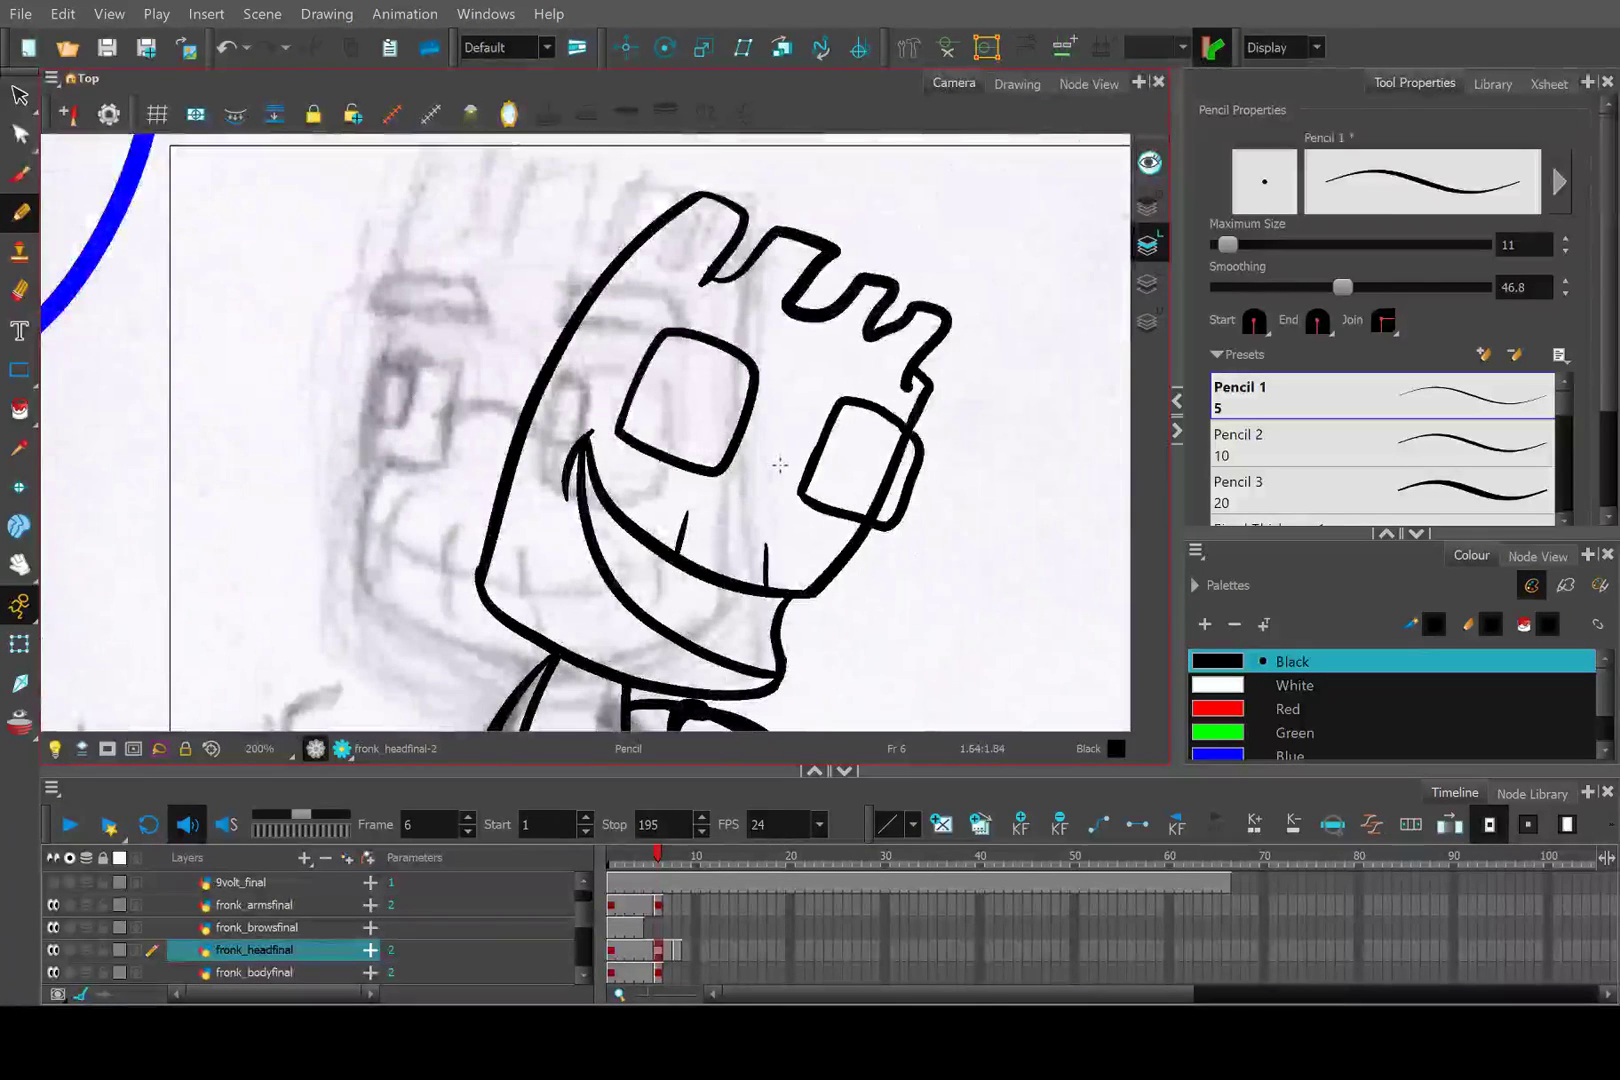
# Draw an arched glasses bridge from the left lens's inner edge to the right lens with the size 11 Pencil.
pyautogui.scroll(2, 780, 464)
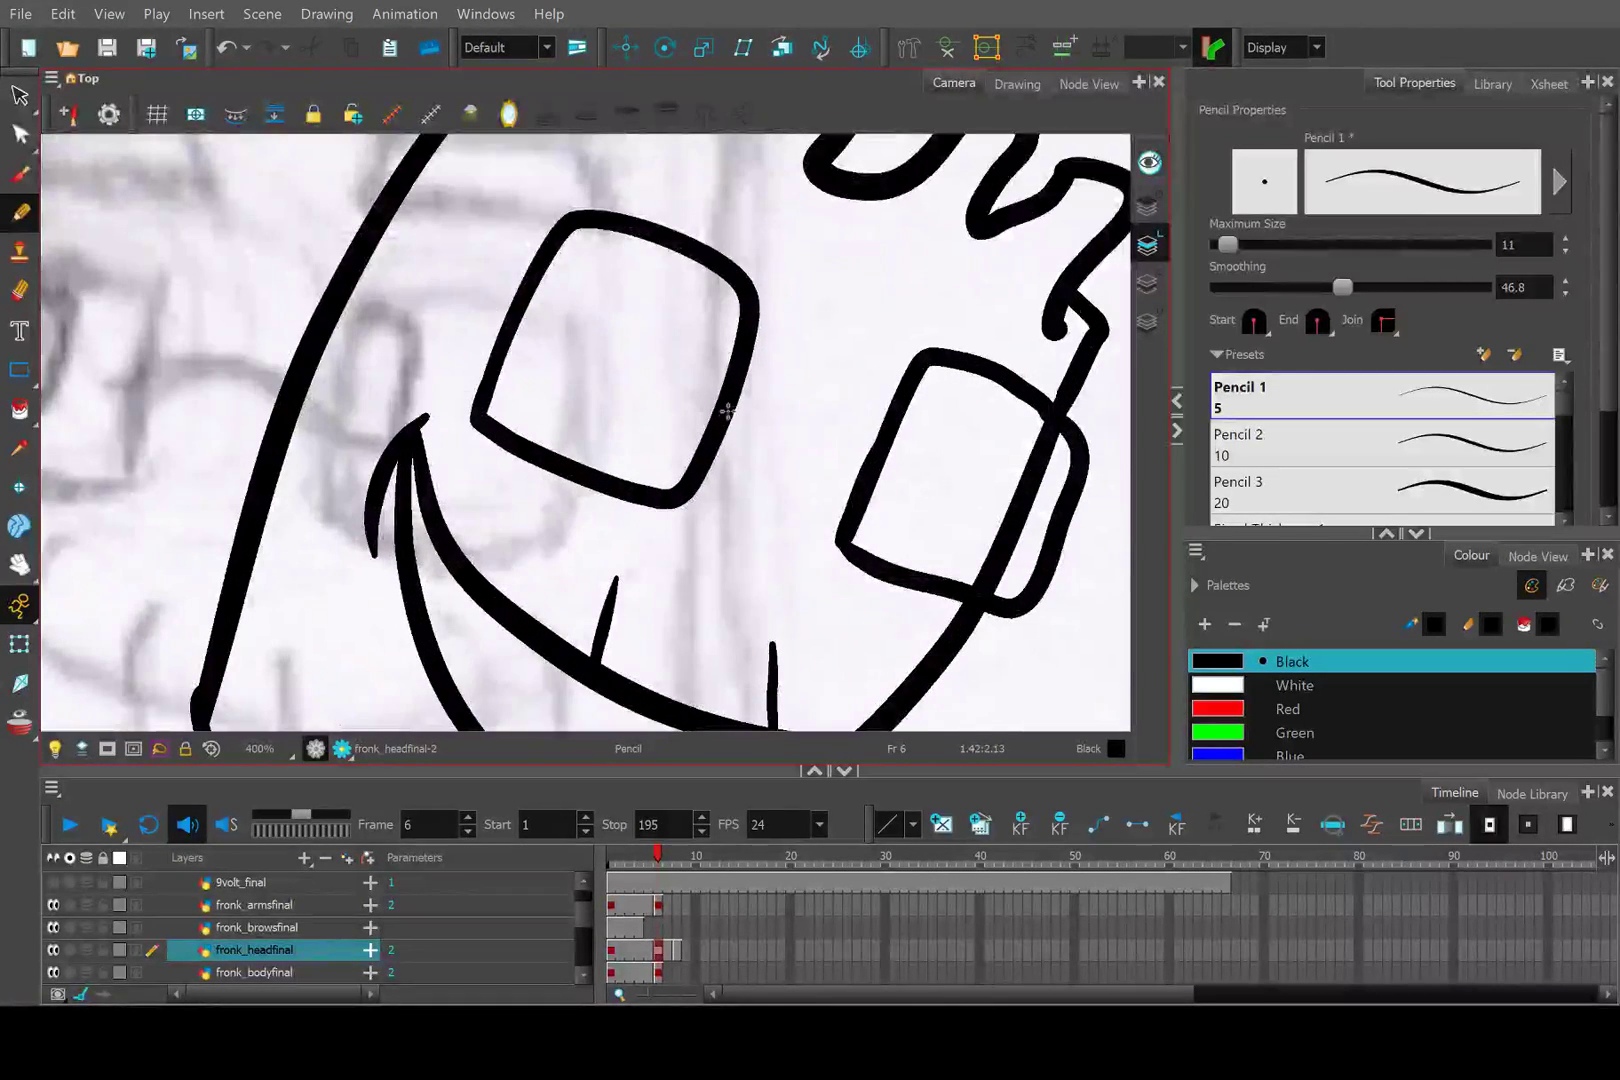
pyautogui.moveTo(727, 410)
pyautogui.mouseDown()
pyautogui.moveTo(840, 416)
pyautogui.moveTo(864, 478)
pyautogui.mouseUp()
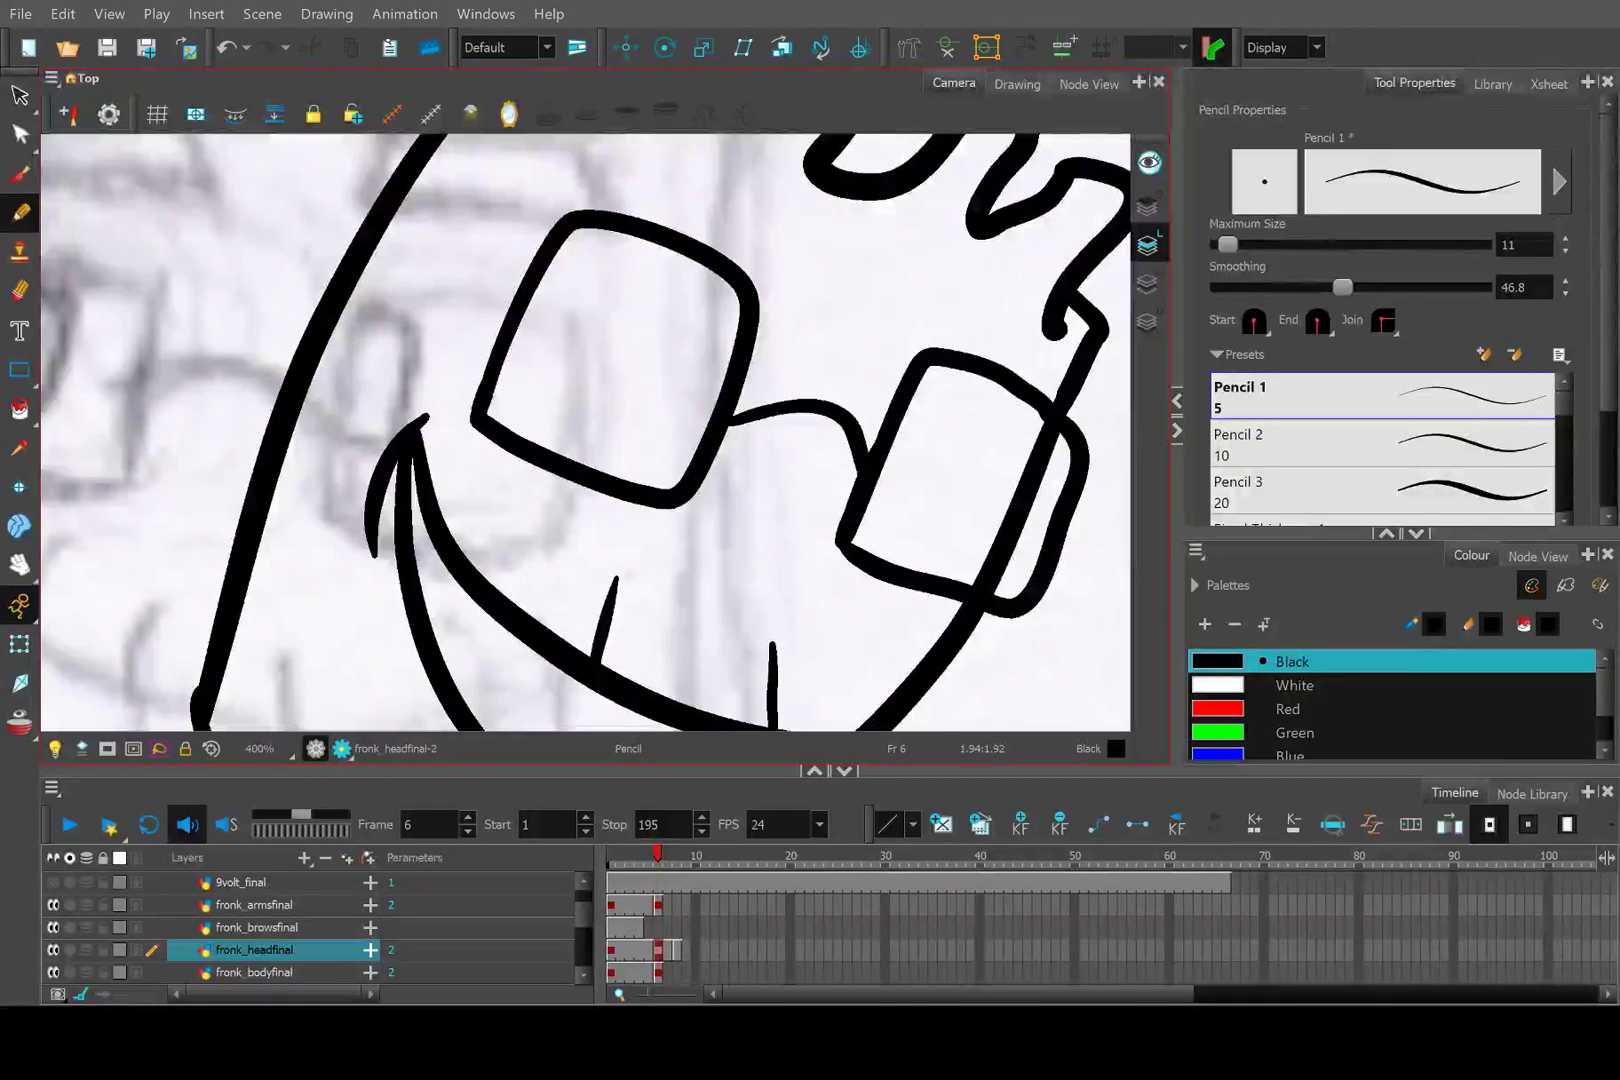
pyautogui.scroll(-2, 585, 432)
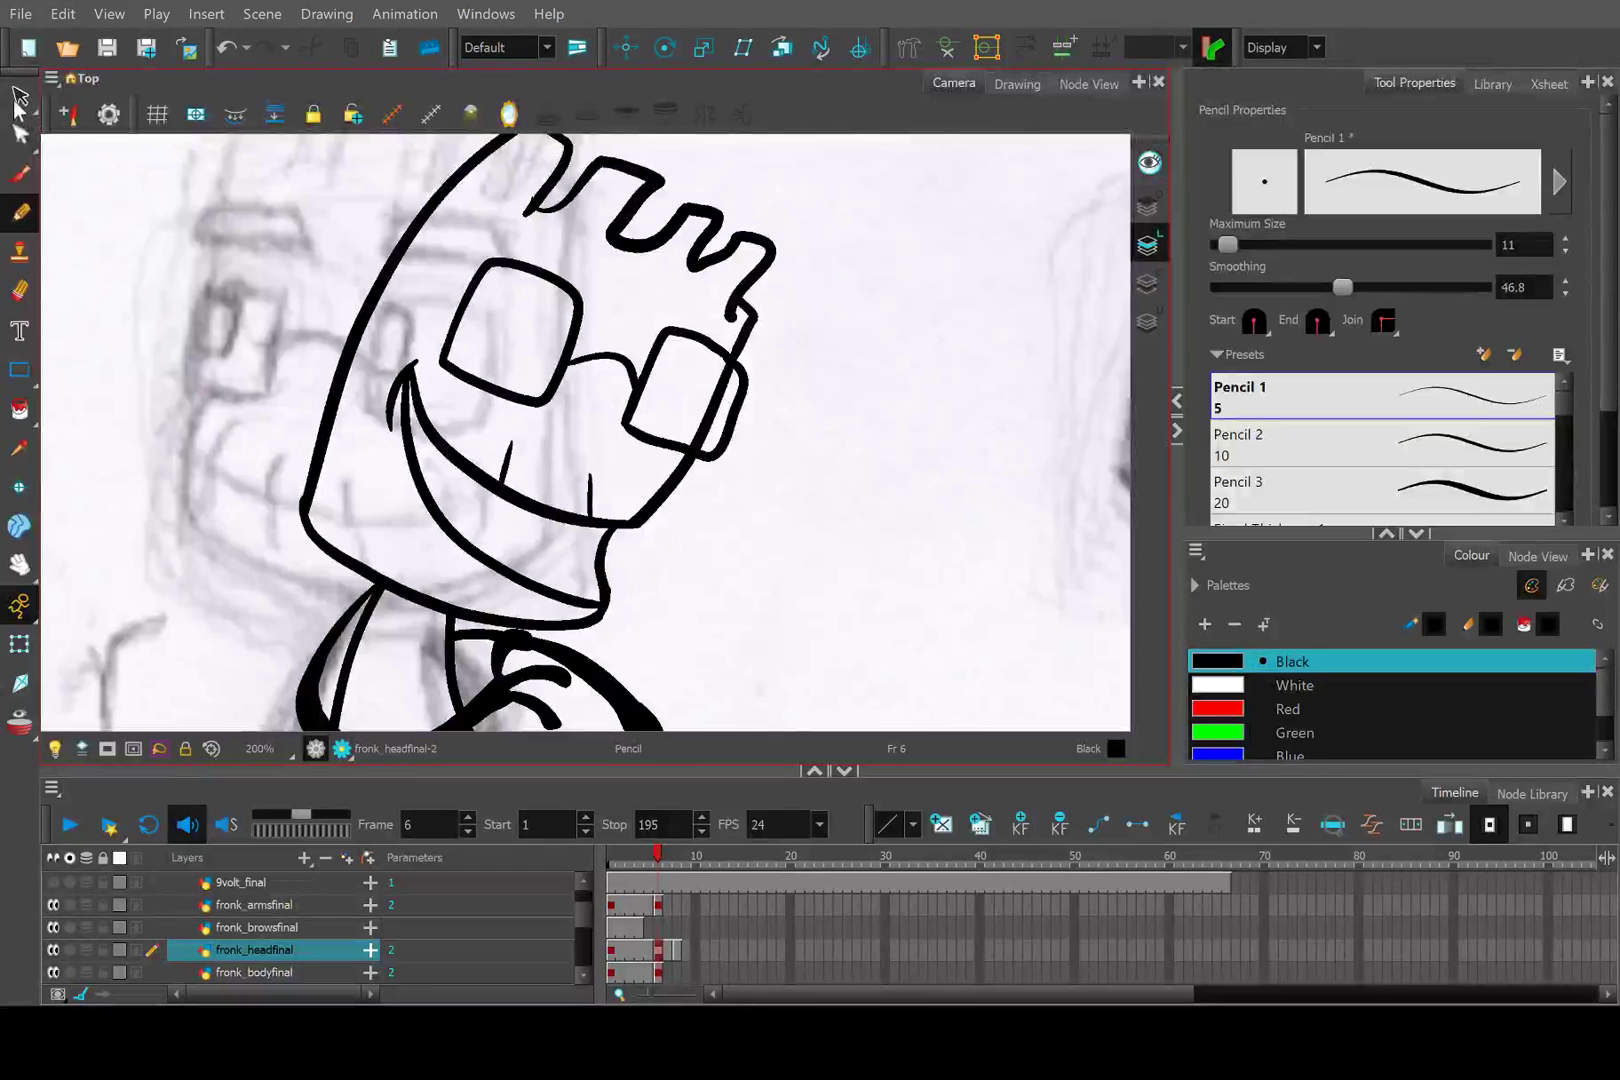
# Cut away the part of the right face line that runs through the inside of the right lens.
pyautogui.click(18, 95)
pyautogui.scroll(2, 705, 392)
pyautogui.scroll(-2, 712, 389)
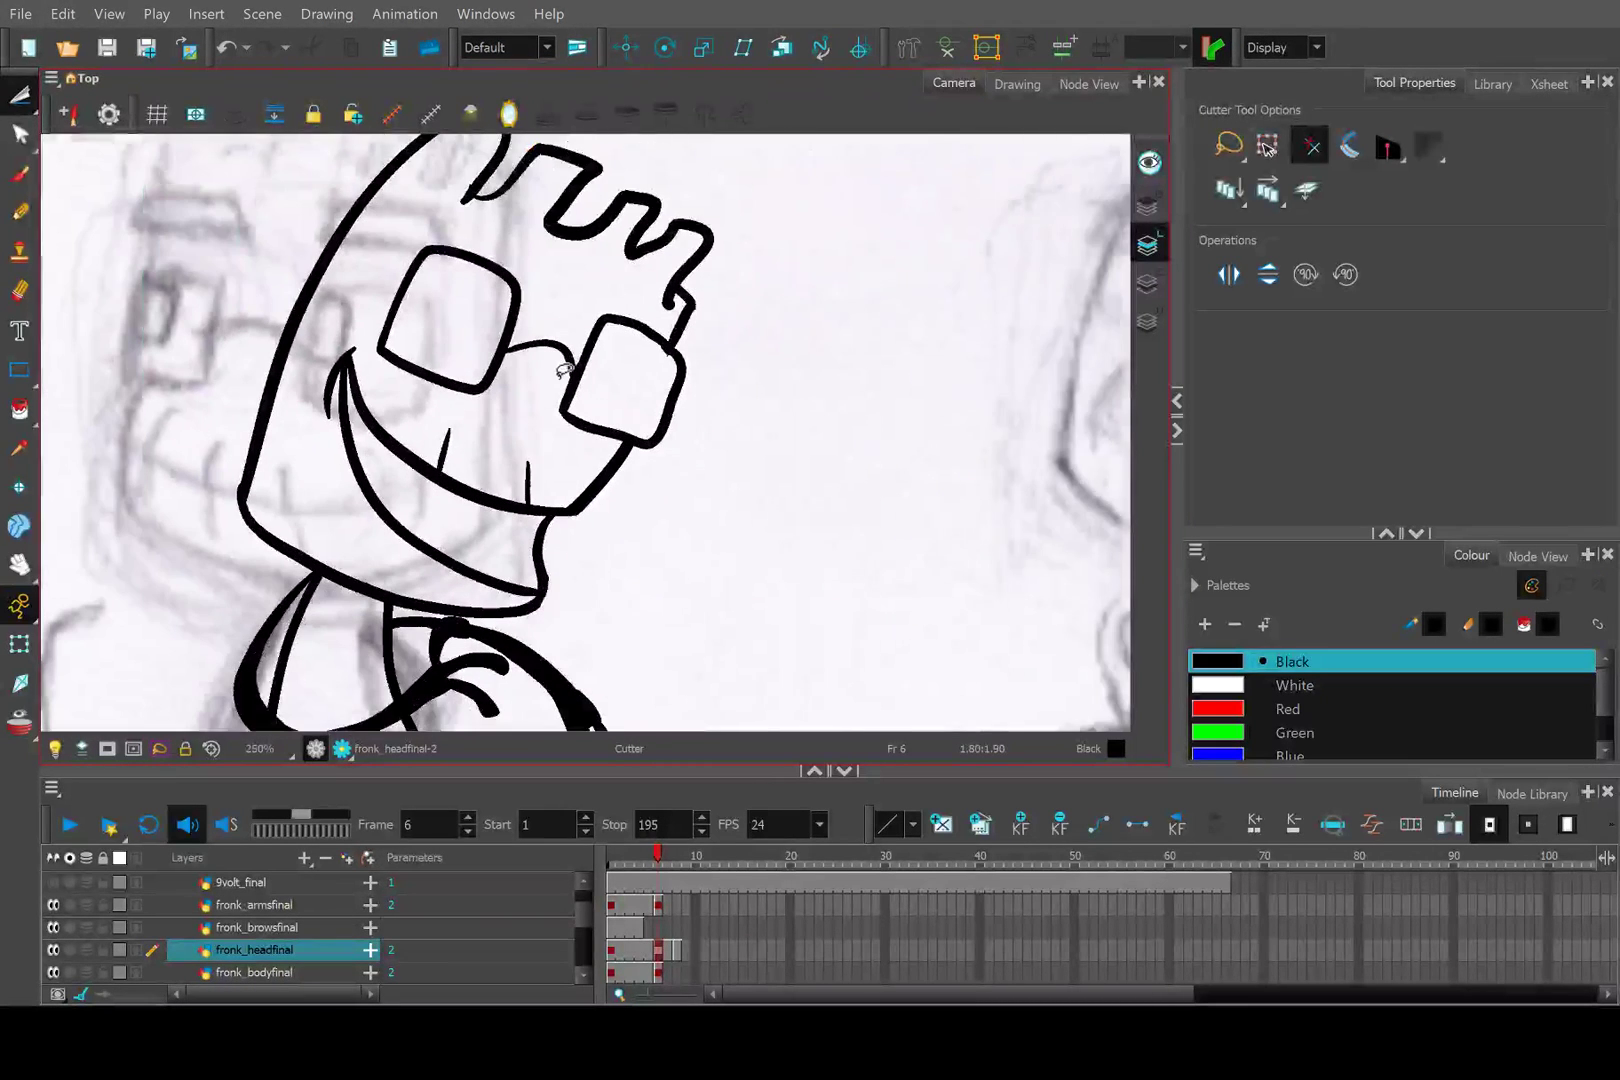
pyautogui.moveTo(18, 95); pyautogui.dragTo(57, 108)
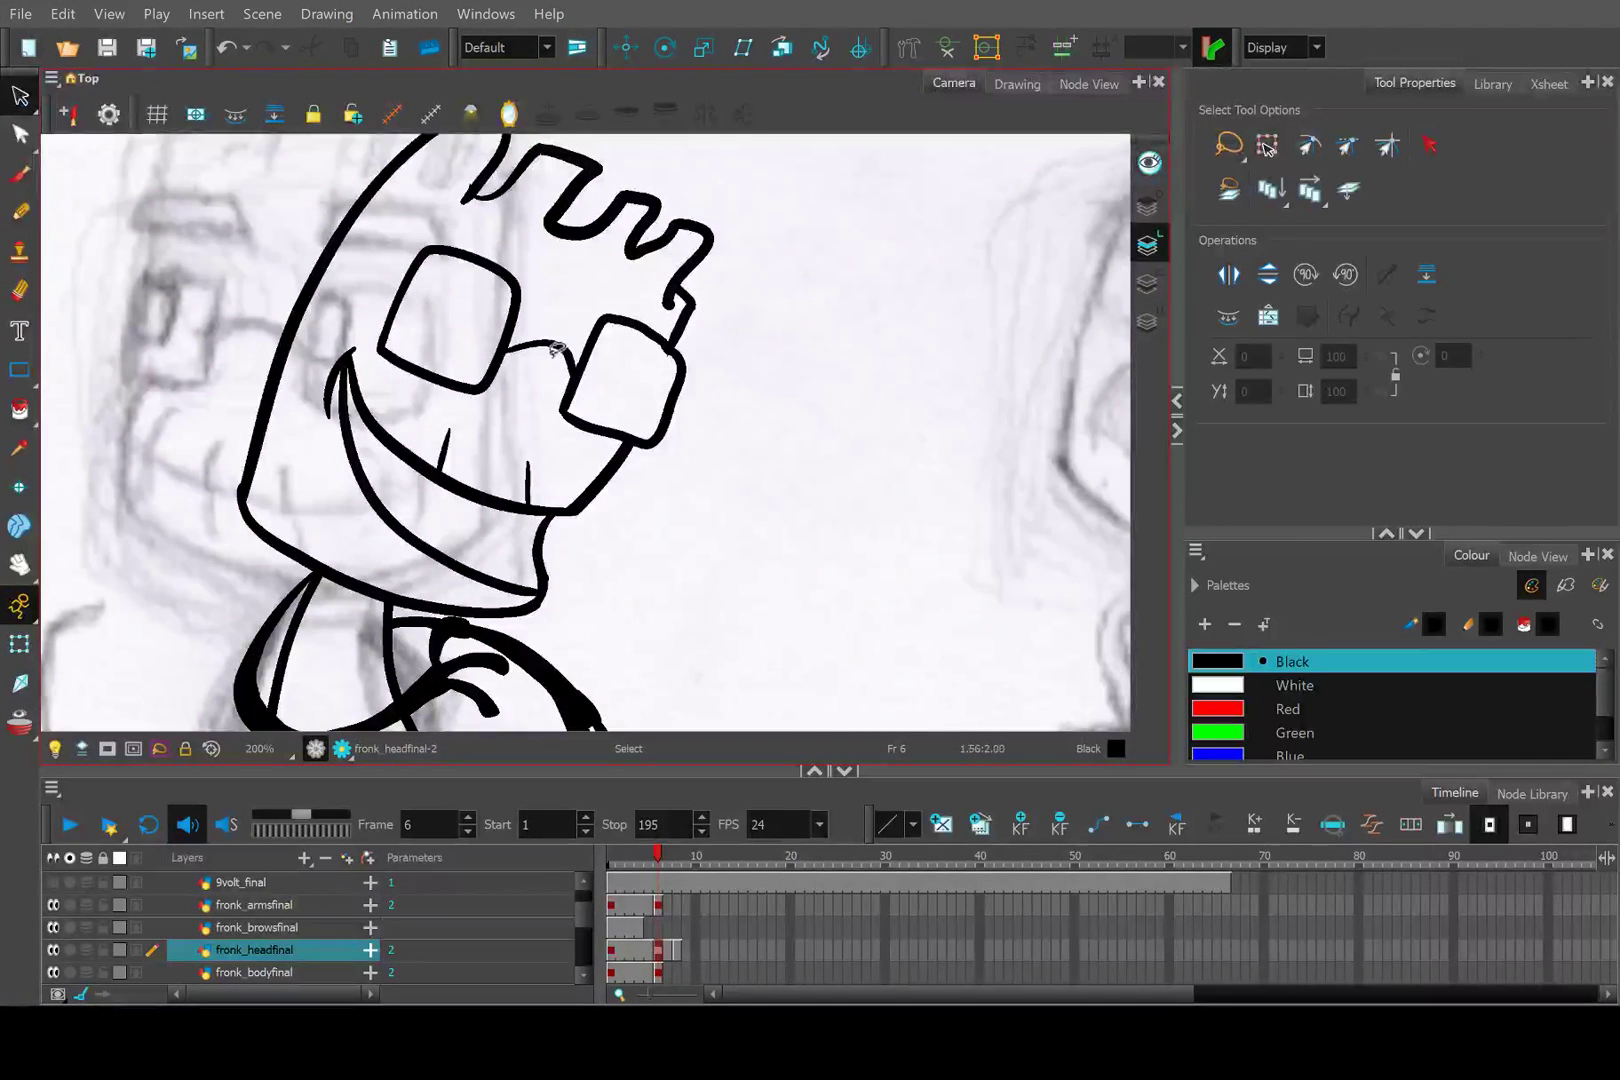
# Erase the right lens's uneven upper-right corner together with the end of the face line touching it.
pyautogui.scroll(7, 664, 334)
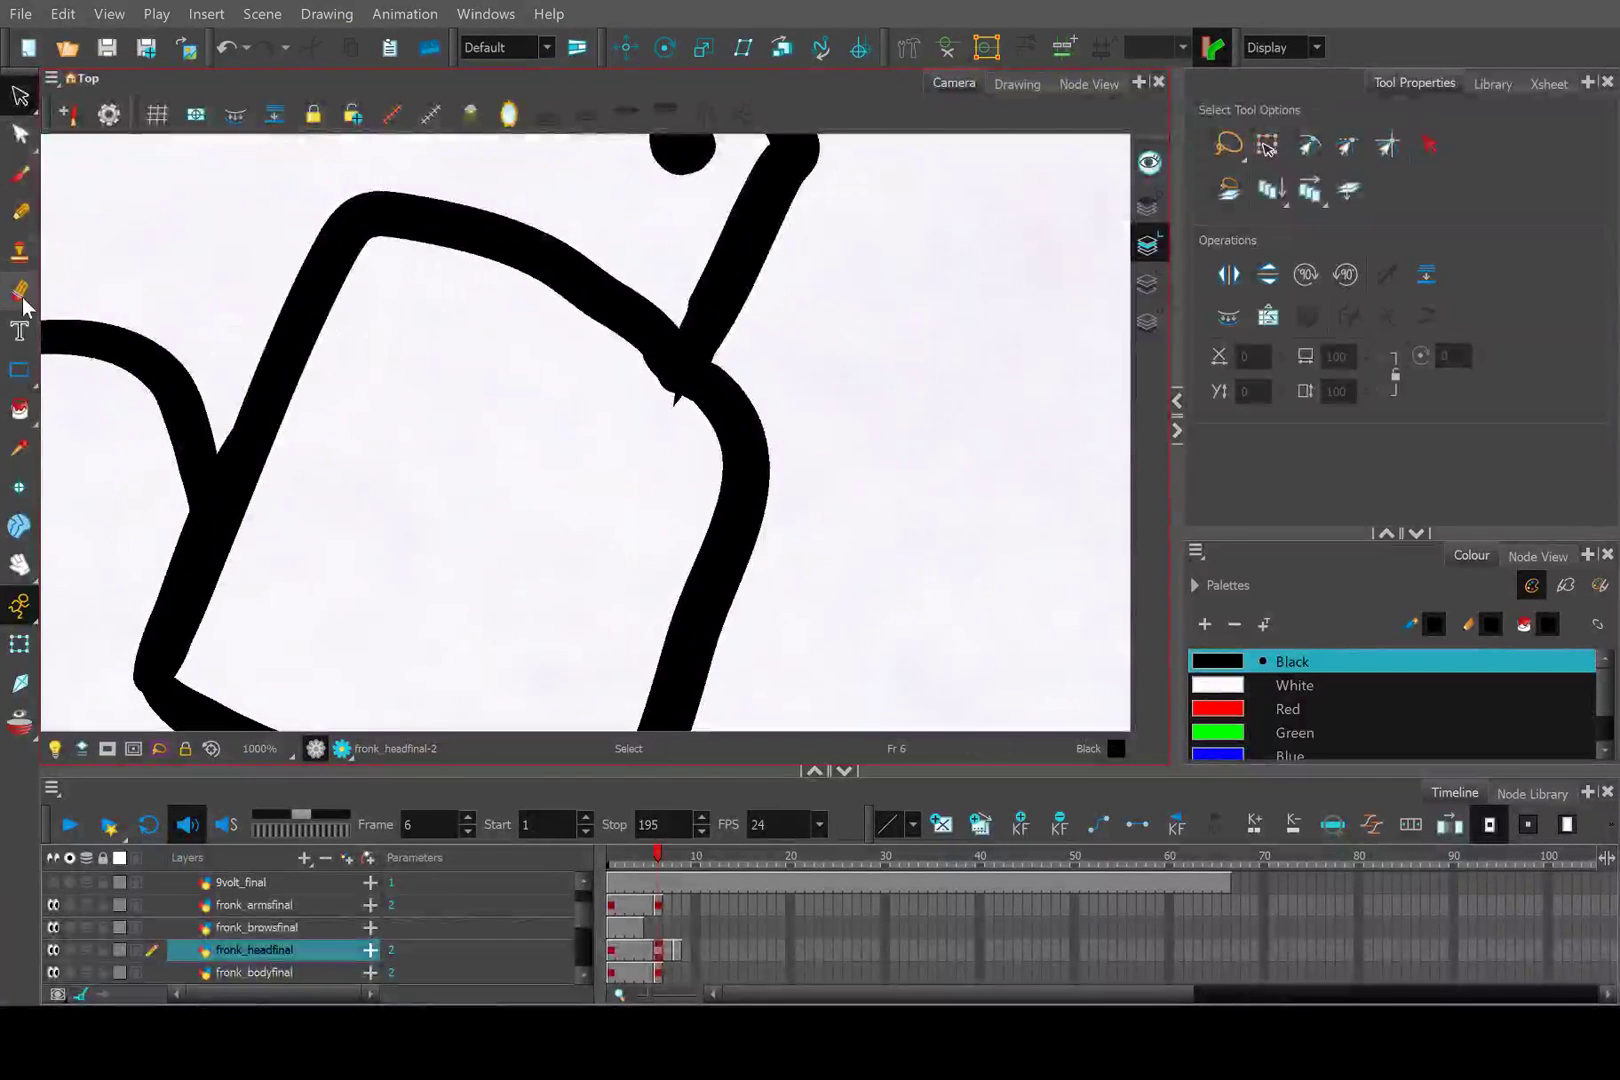
pyautogui.hotkey('alt', 'e')
pyautogui.moveTo(597, 430)
pyautogui.mouseDown()
pyautogui.moveTo(654, 362)
pyautogui.moveTo(571, 271)
pyautogui.moveTo(696, 338)
pyautogui.moveTo(660, 388)
pyautogui.mouseUp()
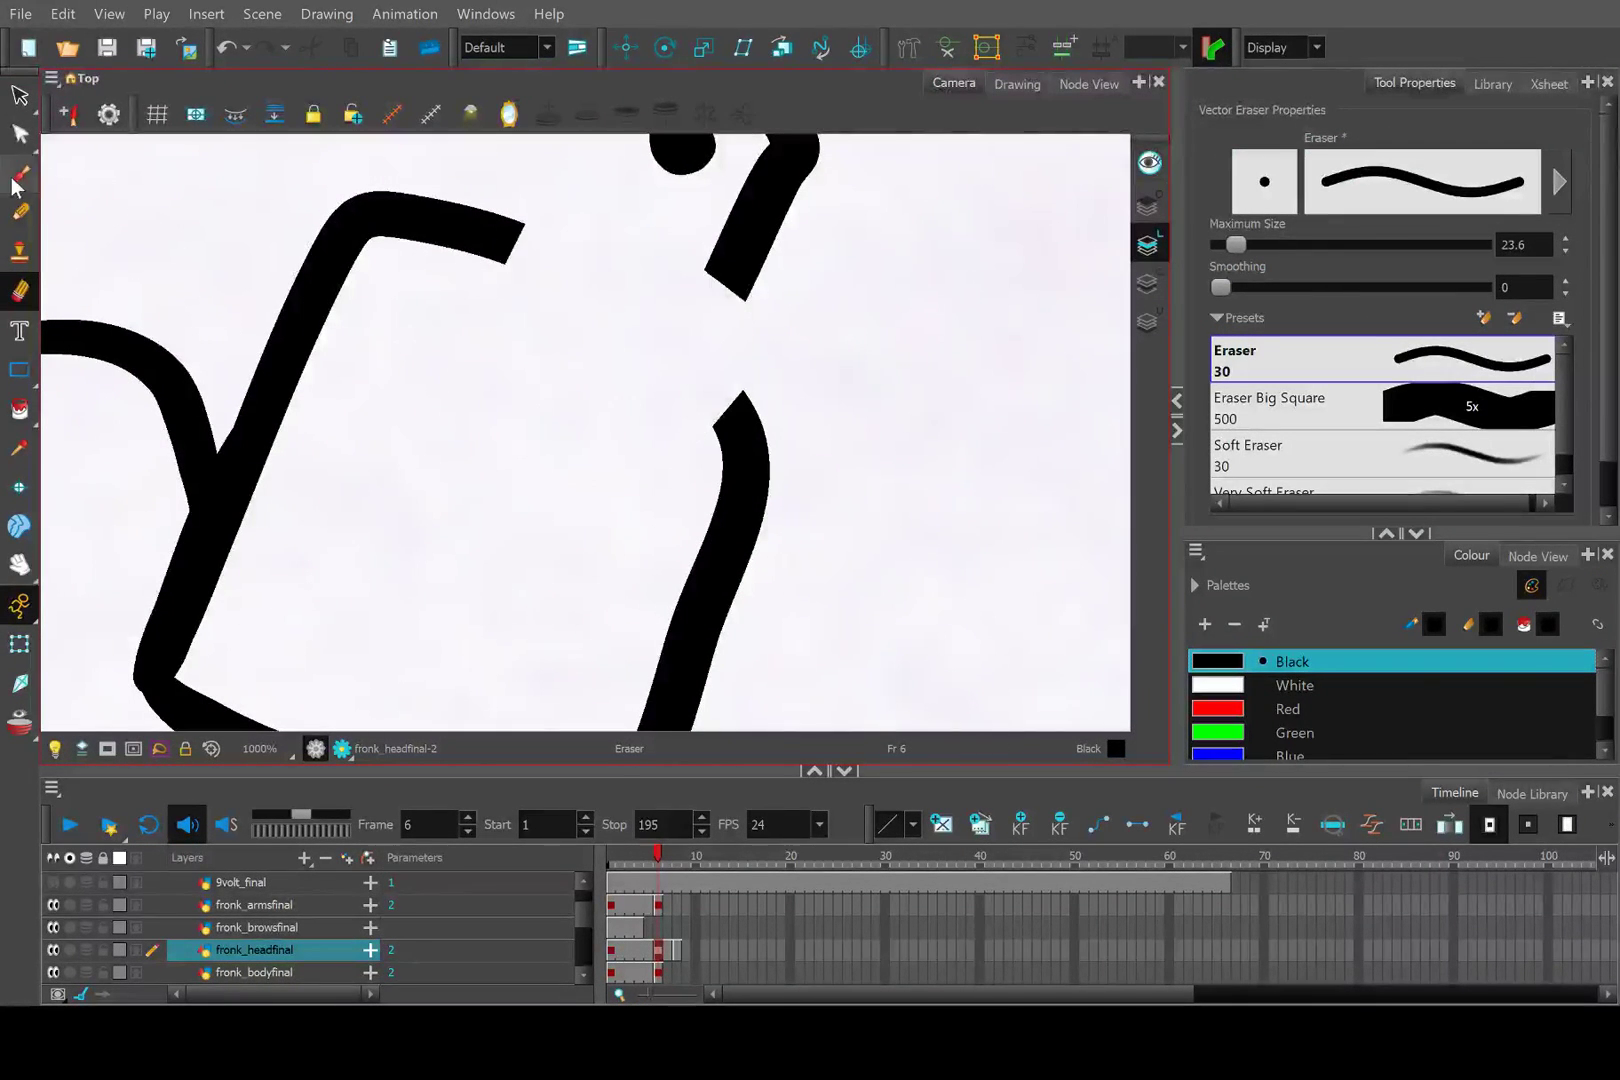
# Extend the cut outer edge of the right lens upward and curve its end inward with the Contour Editor.
pyautogui.hotkey('alt', 'q')
pyautogui.moveTo(752, 415)
pyautogui.mouseDown()
pyautogui.moveTo(734, 423)
pyautogui.moveTo(741, 343)
pyautogui.moveTo(802, 381)
pyautogui.mouseUp()
pyautogui.moveTo(729, 333); pyautogui.dragTo(724, 323)
# Redraw the missing part of the right lens's top edge to its outer side with the size 11 Pencil.
pyautogui.hotkey('alt', '/')
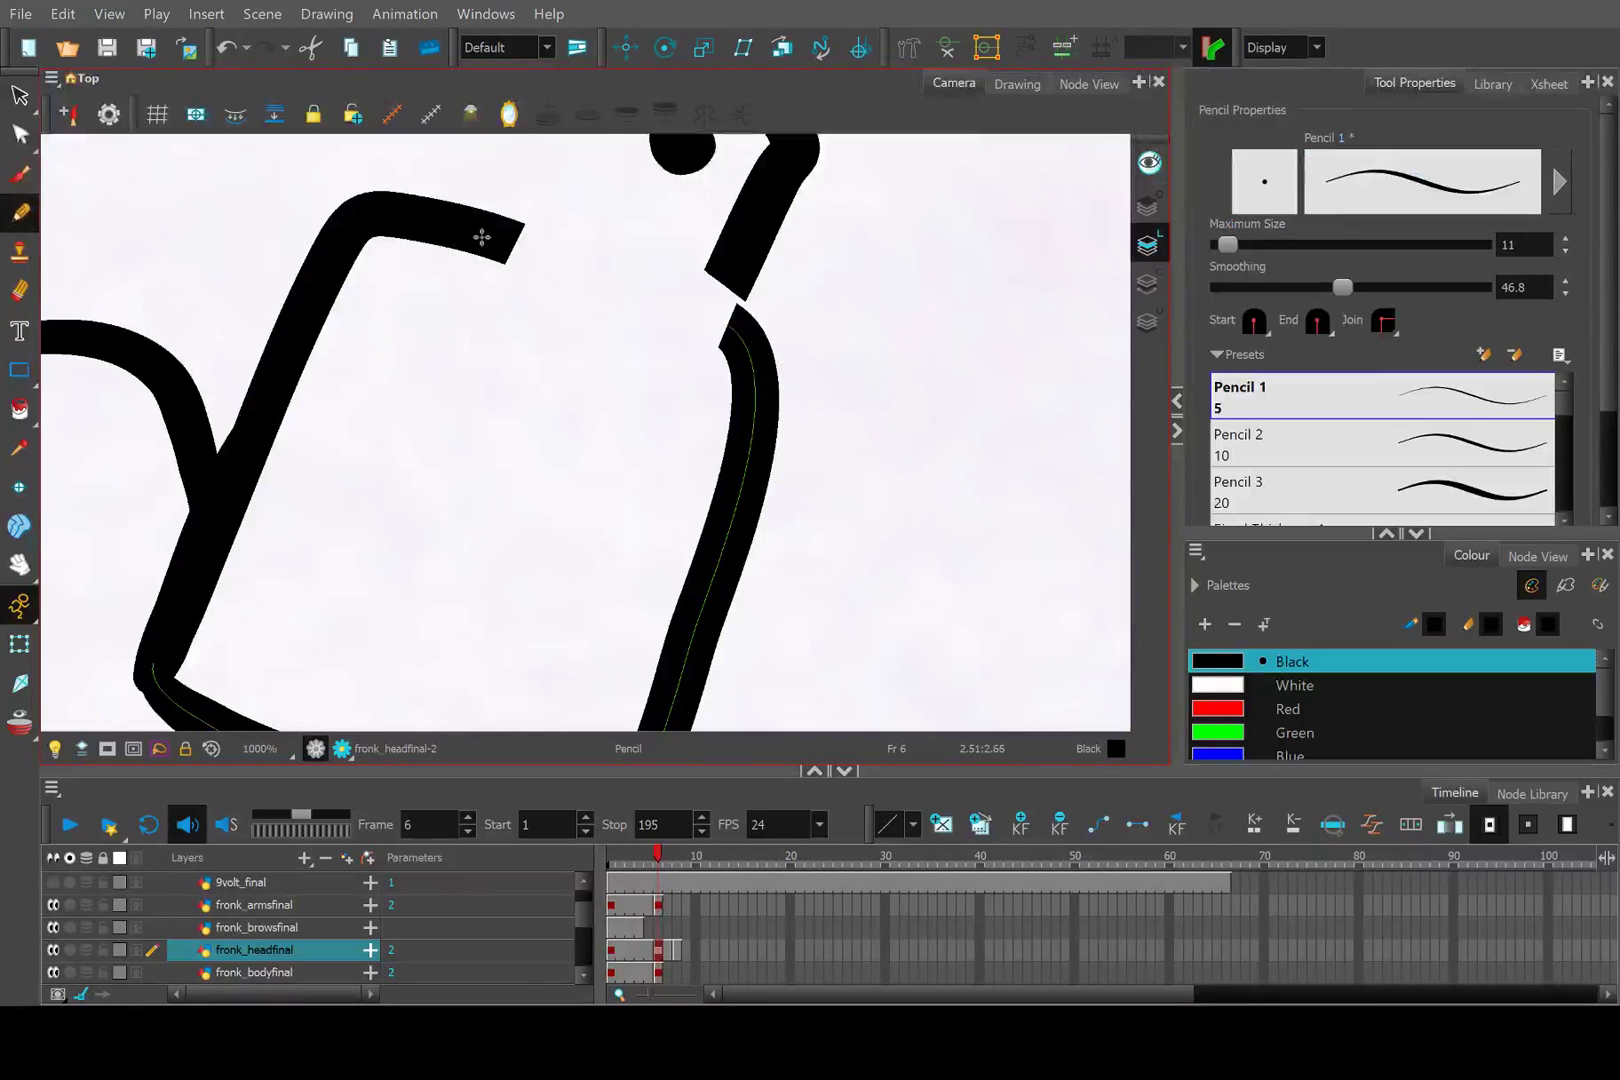
pyautogui.moveTo(481, 238); pyautogui.dragTo(740, 333)
pyautogui.scroll(-8, 740, 333)
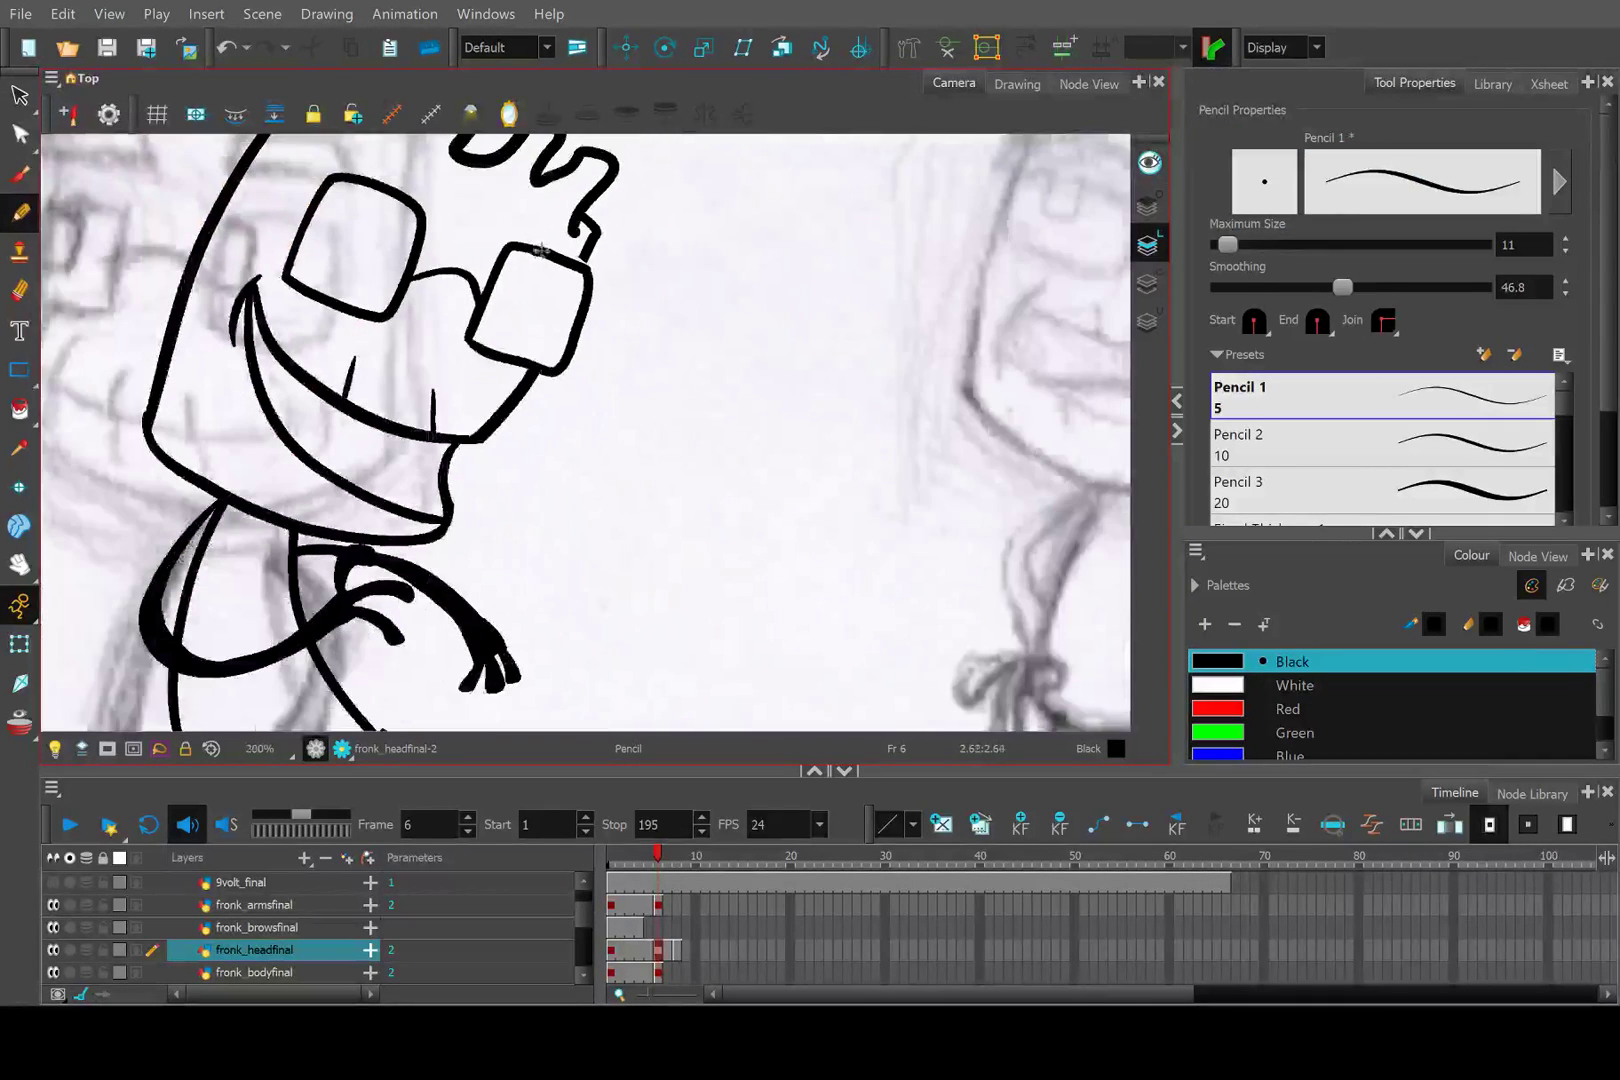
# Close the gap between the short face line below the hair and the right lens's upper corner with the Pencil.
pyautogui.scroll(2, 597, 335)
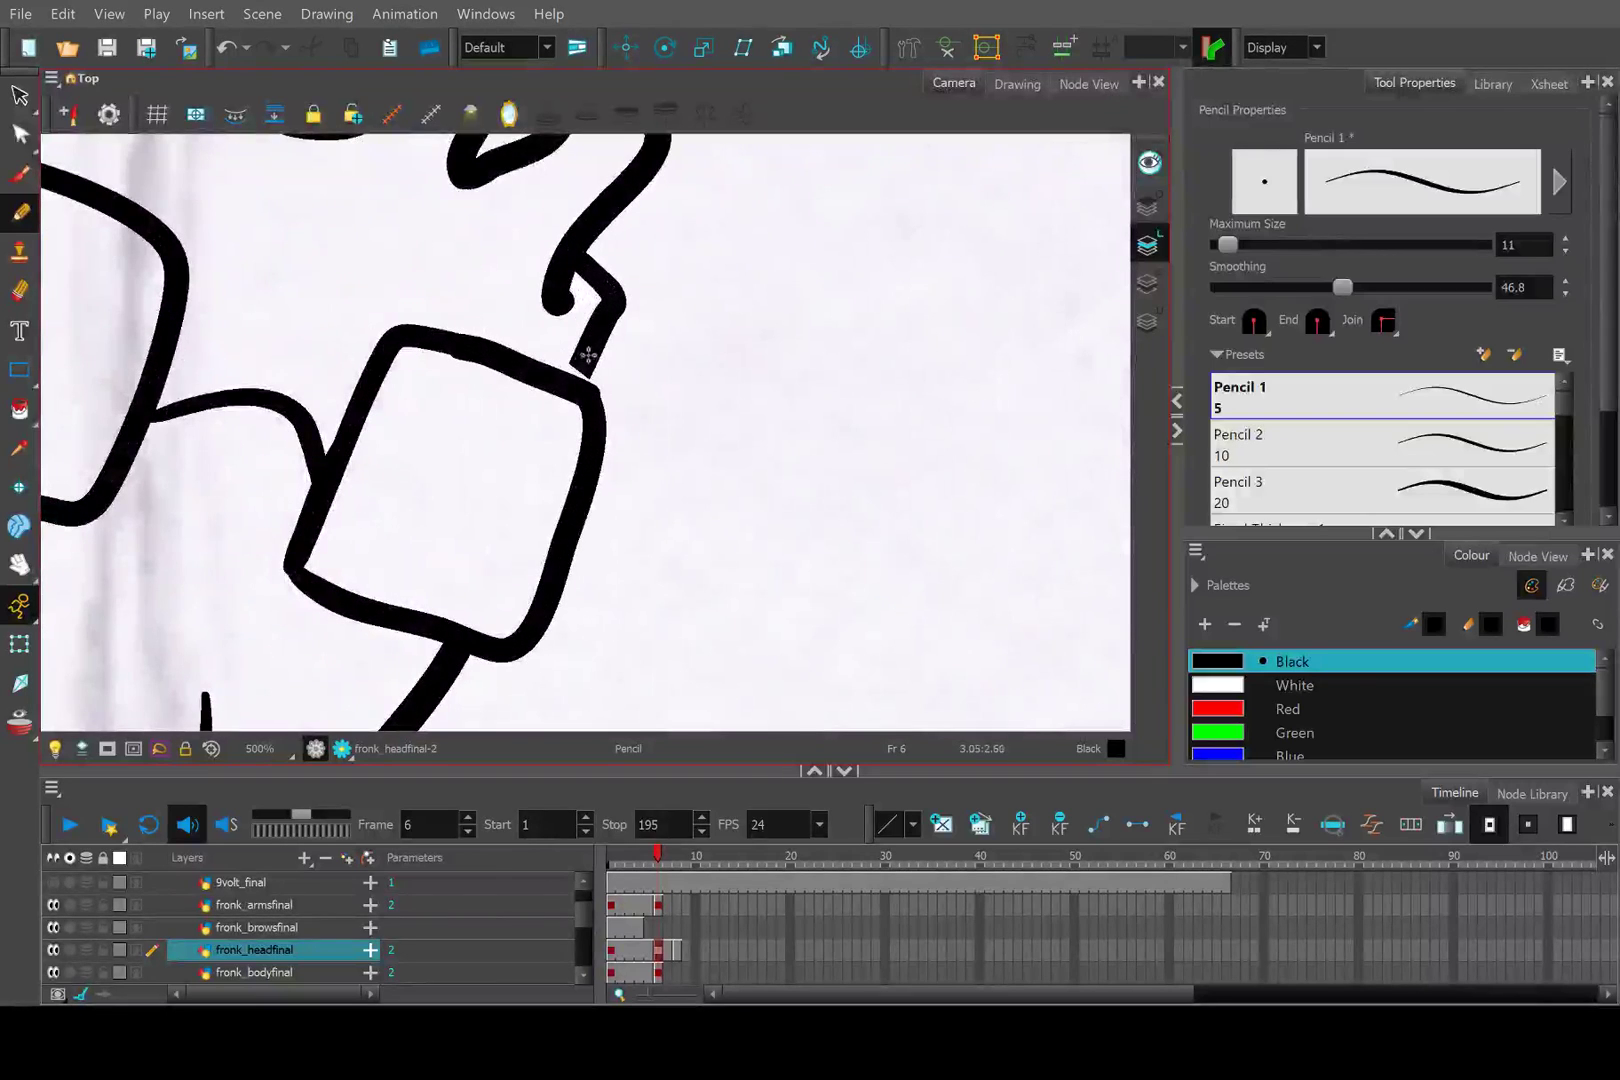
pyautogui.moveTo(584, 362); pyautogui.dragTo(576, 373)
pyautogui.scroll(-5, 571, 381)
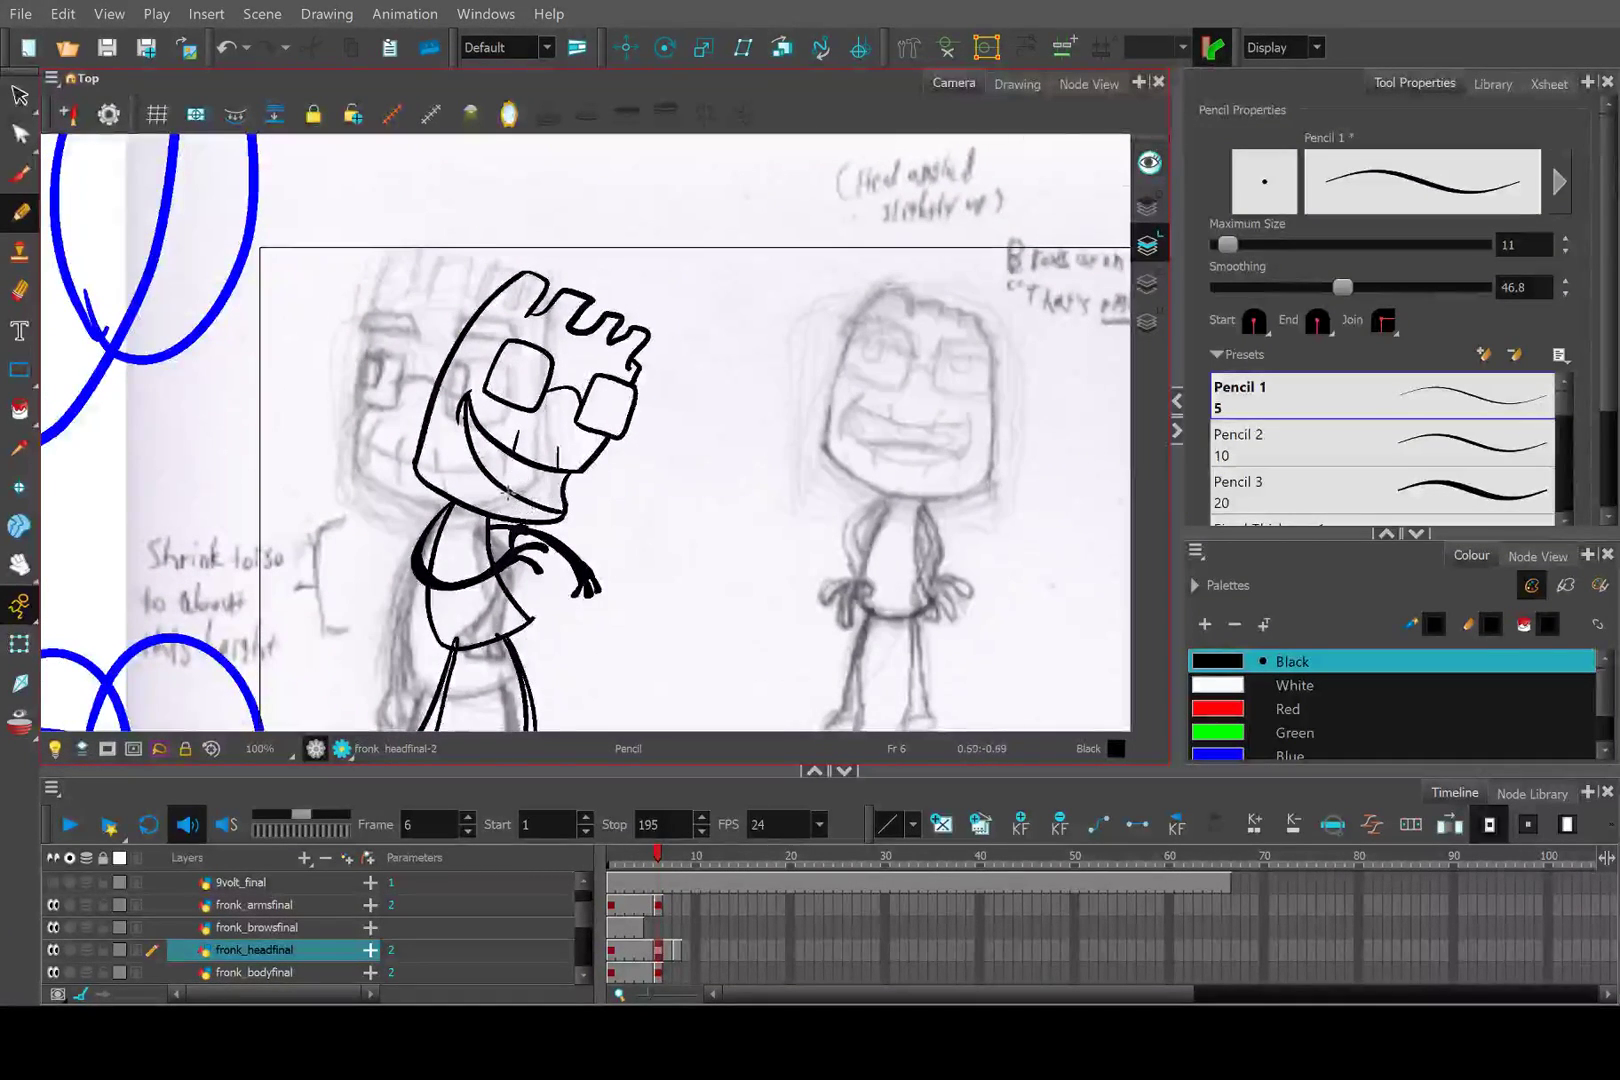
pyautogui.scroll(4, 495, 440)
pyautogui.scroll(-3, 579, 542)
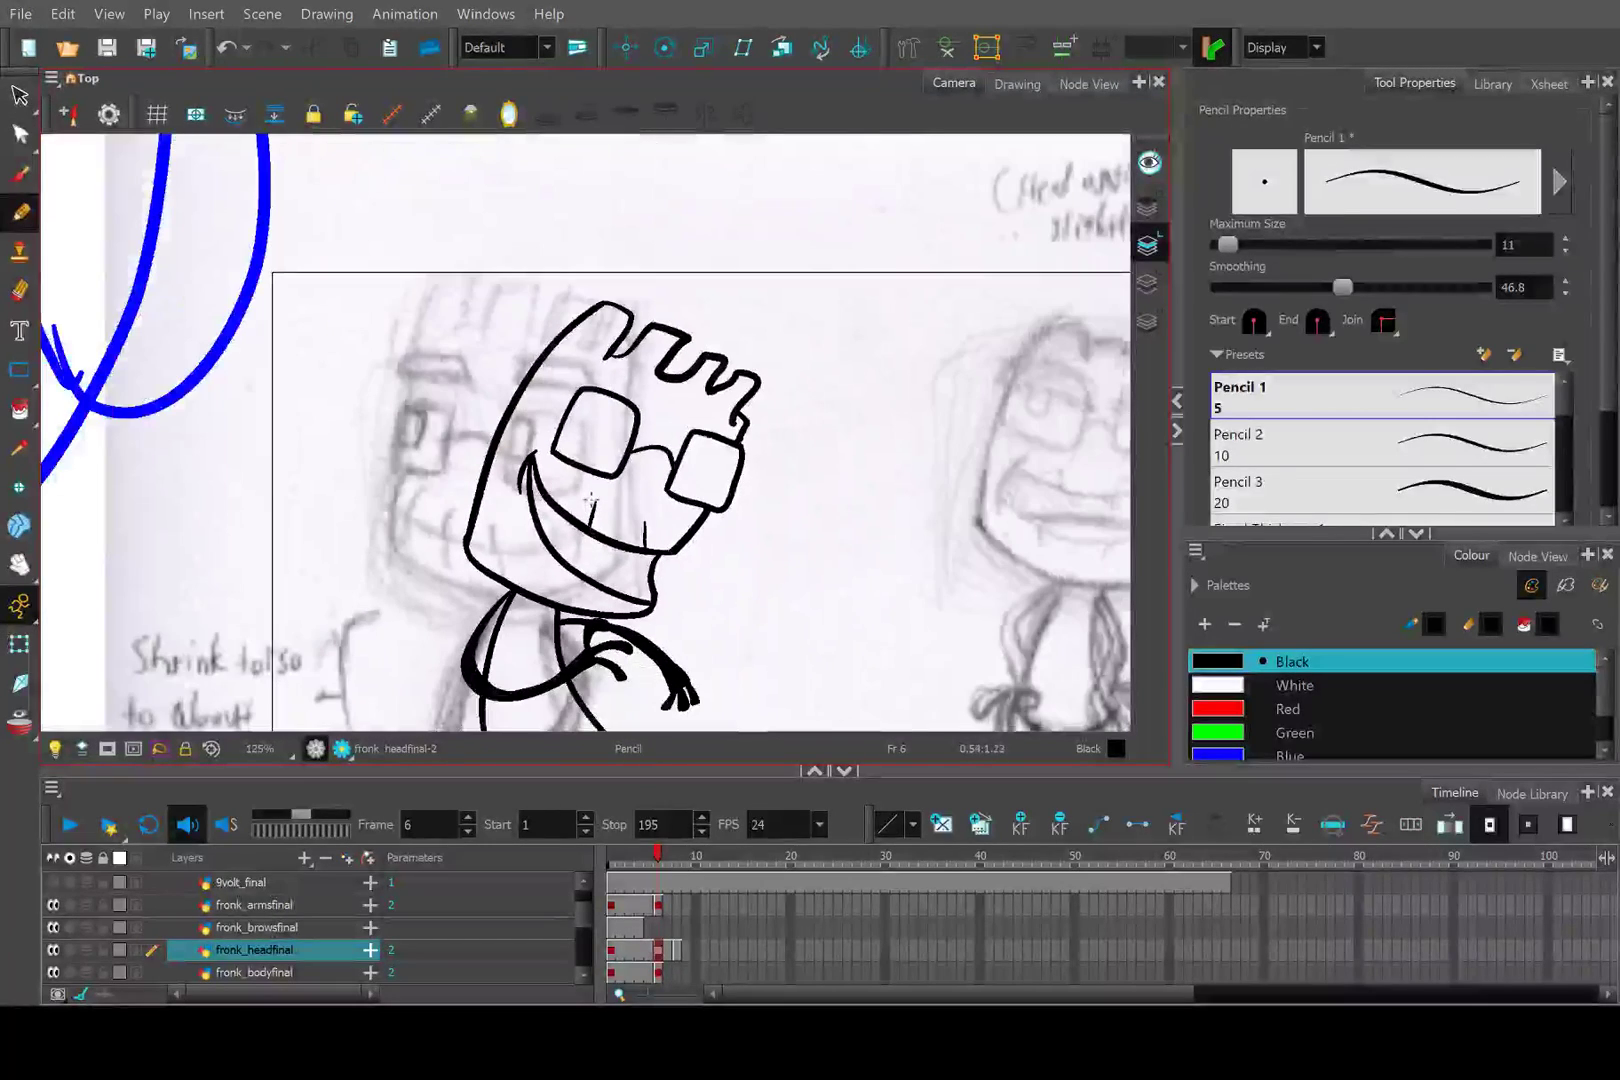
pyautogui.scroll(2, 584, 547)
pyautogui.moveTo(580, 546); pyautogui.dragTo(645, 468)
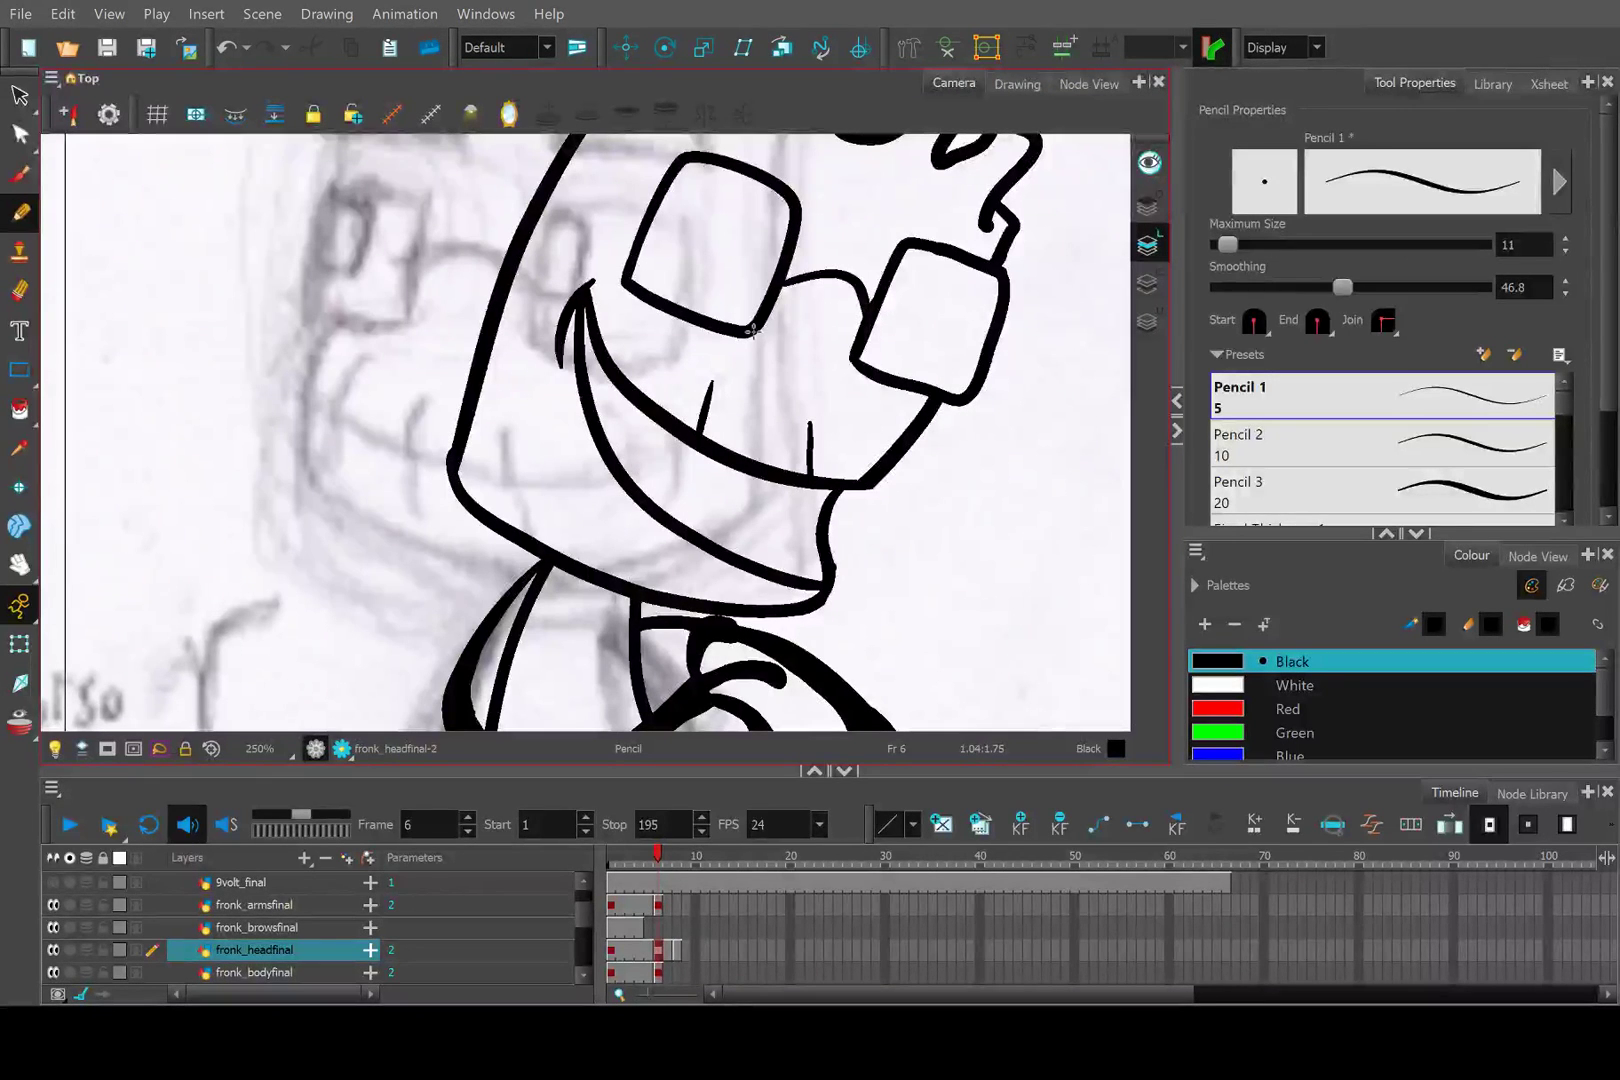
pyautogui.scroll(-4, 755, 465)
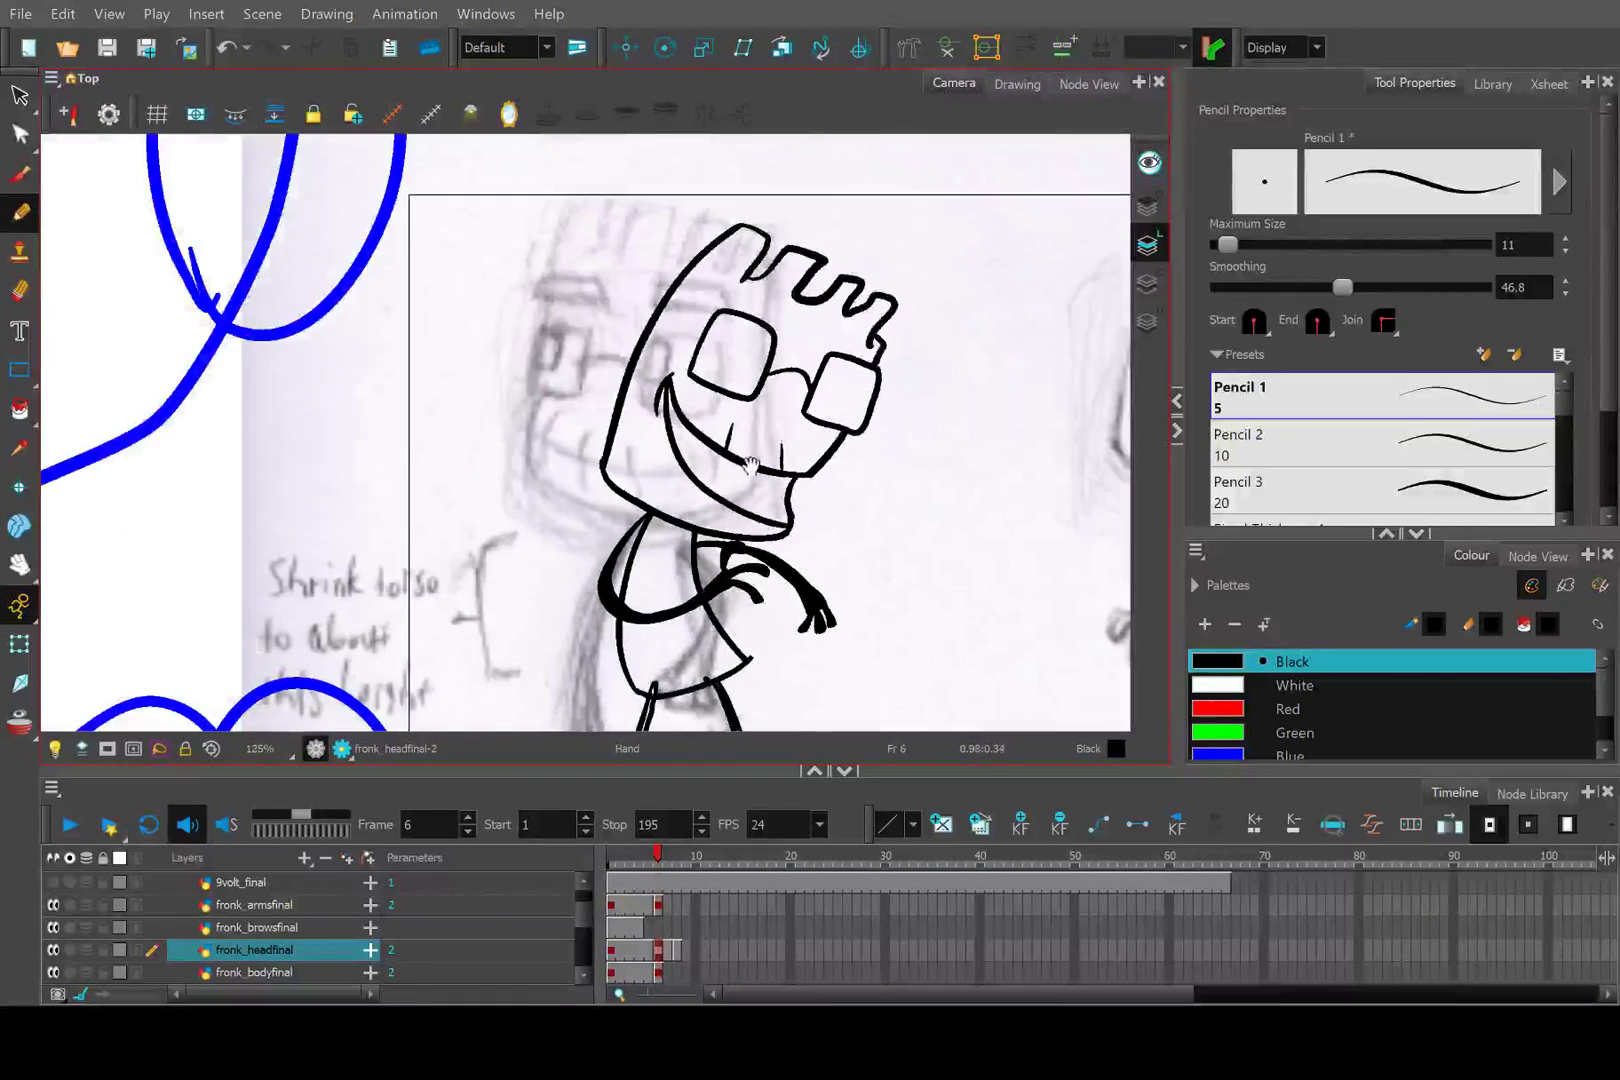
# Erase the bump at the head outline's lower-left jaw corner and redraw the joint smoothly with the size 11 Pencil.
pyautogui.scroll(6, 418, 467)
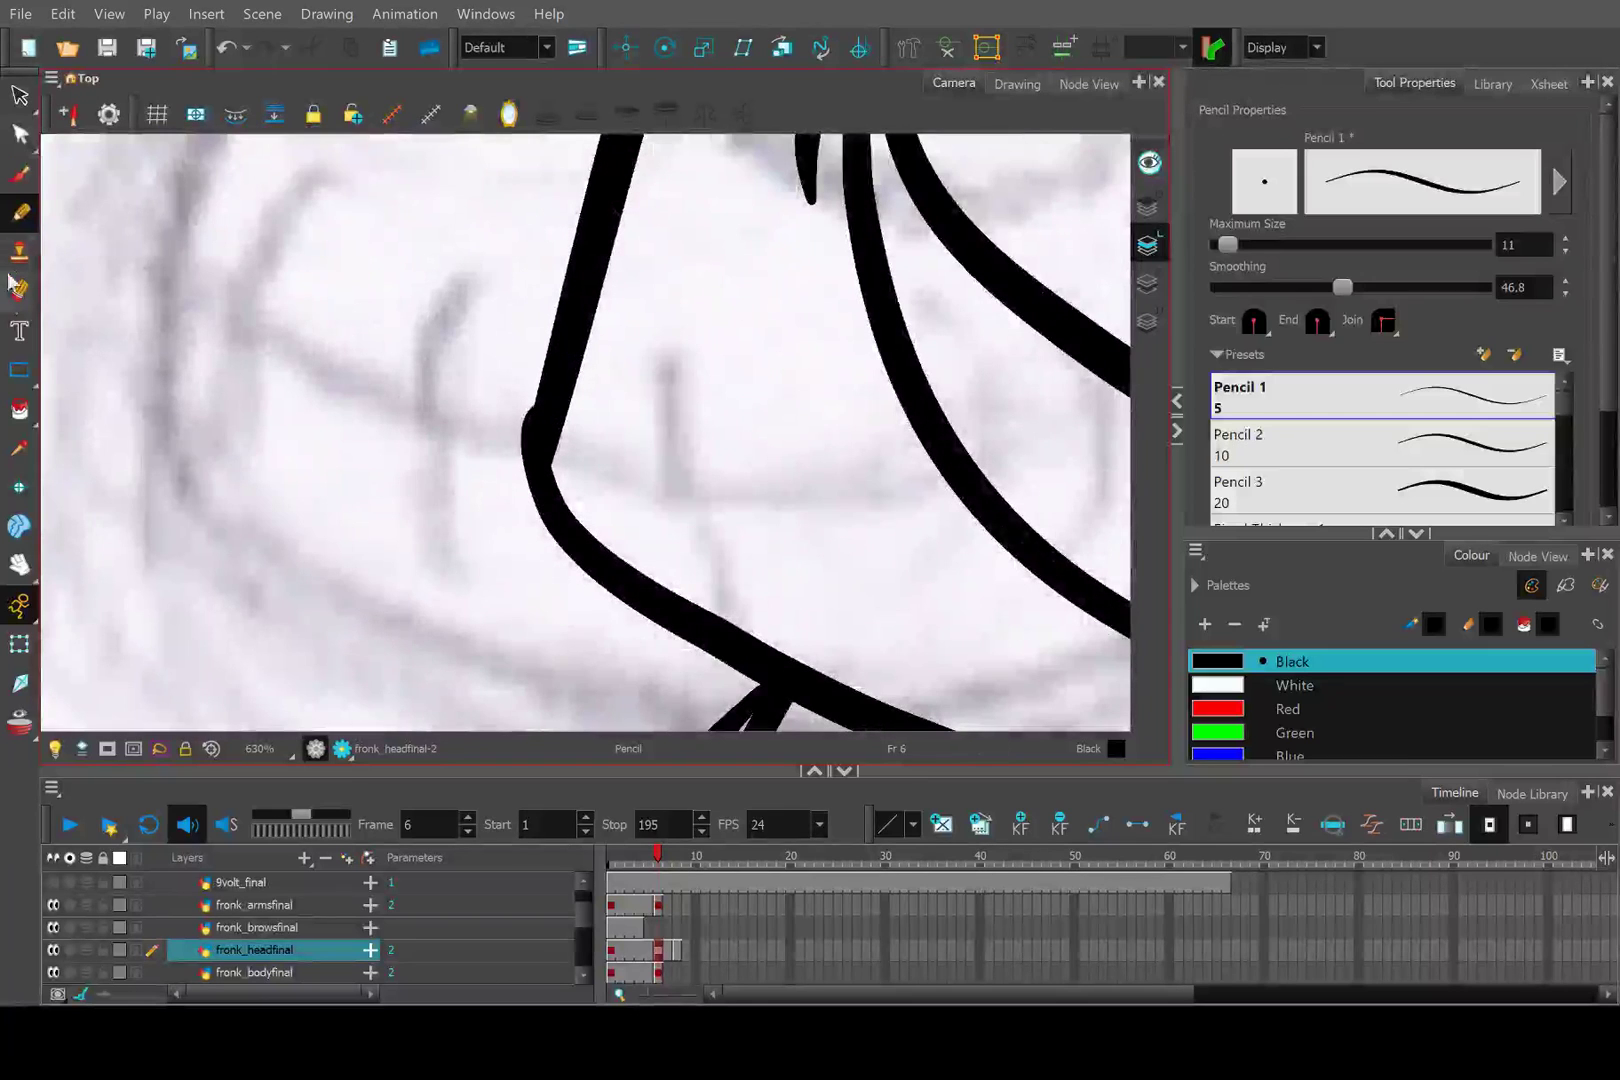
pyautogui.hotkey('alt', 'e')
pyautogui.moveTo(418, 492)
pyautogui.mouseDown()
pyautogui.moveTo(464, 438)
pyautogui.moveTo(547, 438)
pyautogui.moveTo(485, 460)
pyautogui.moveTo(548, 488)
pyautogui.moveTo(545, 405)
pyautogui.mouseUp()
pyautogui.click(19, 212)
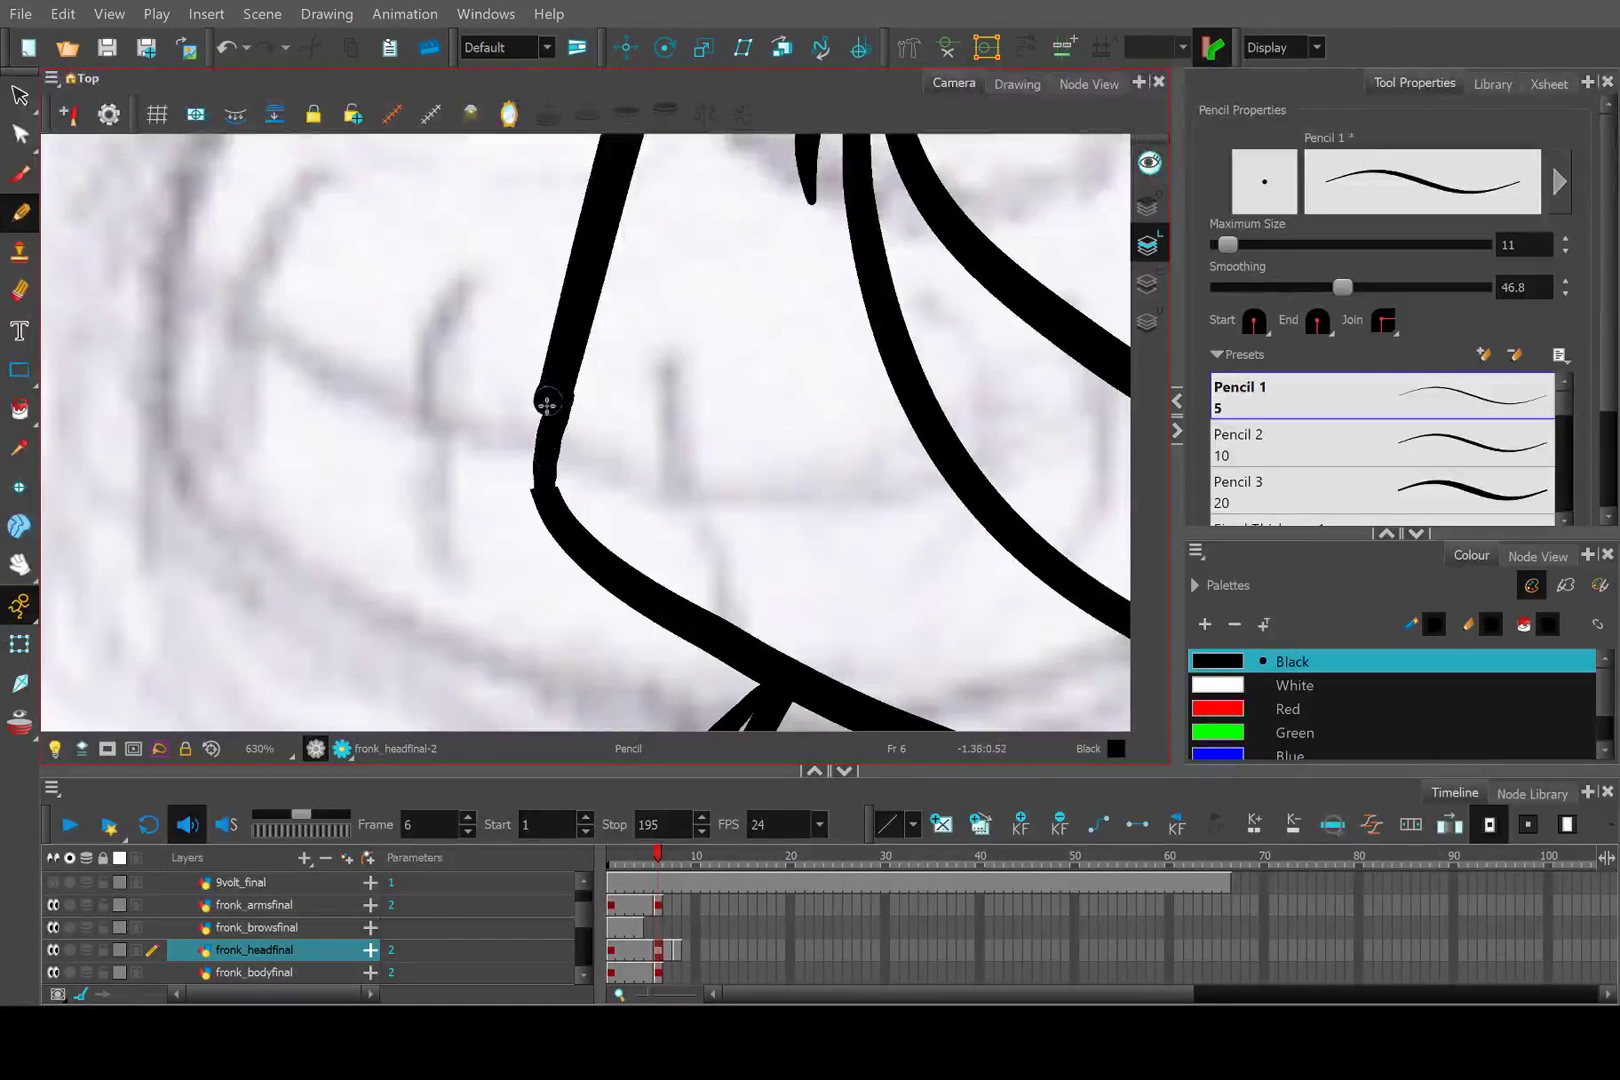
pyautogui.scroll(-3, 557, 262)
pyautogui.scroll(-3, 557, 262)
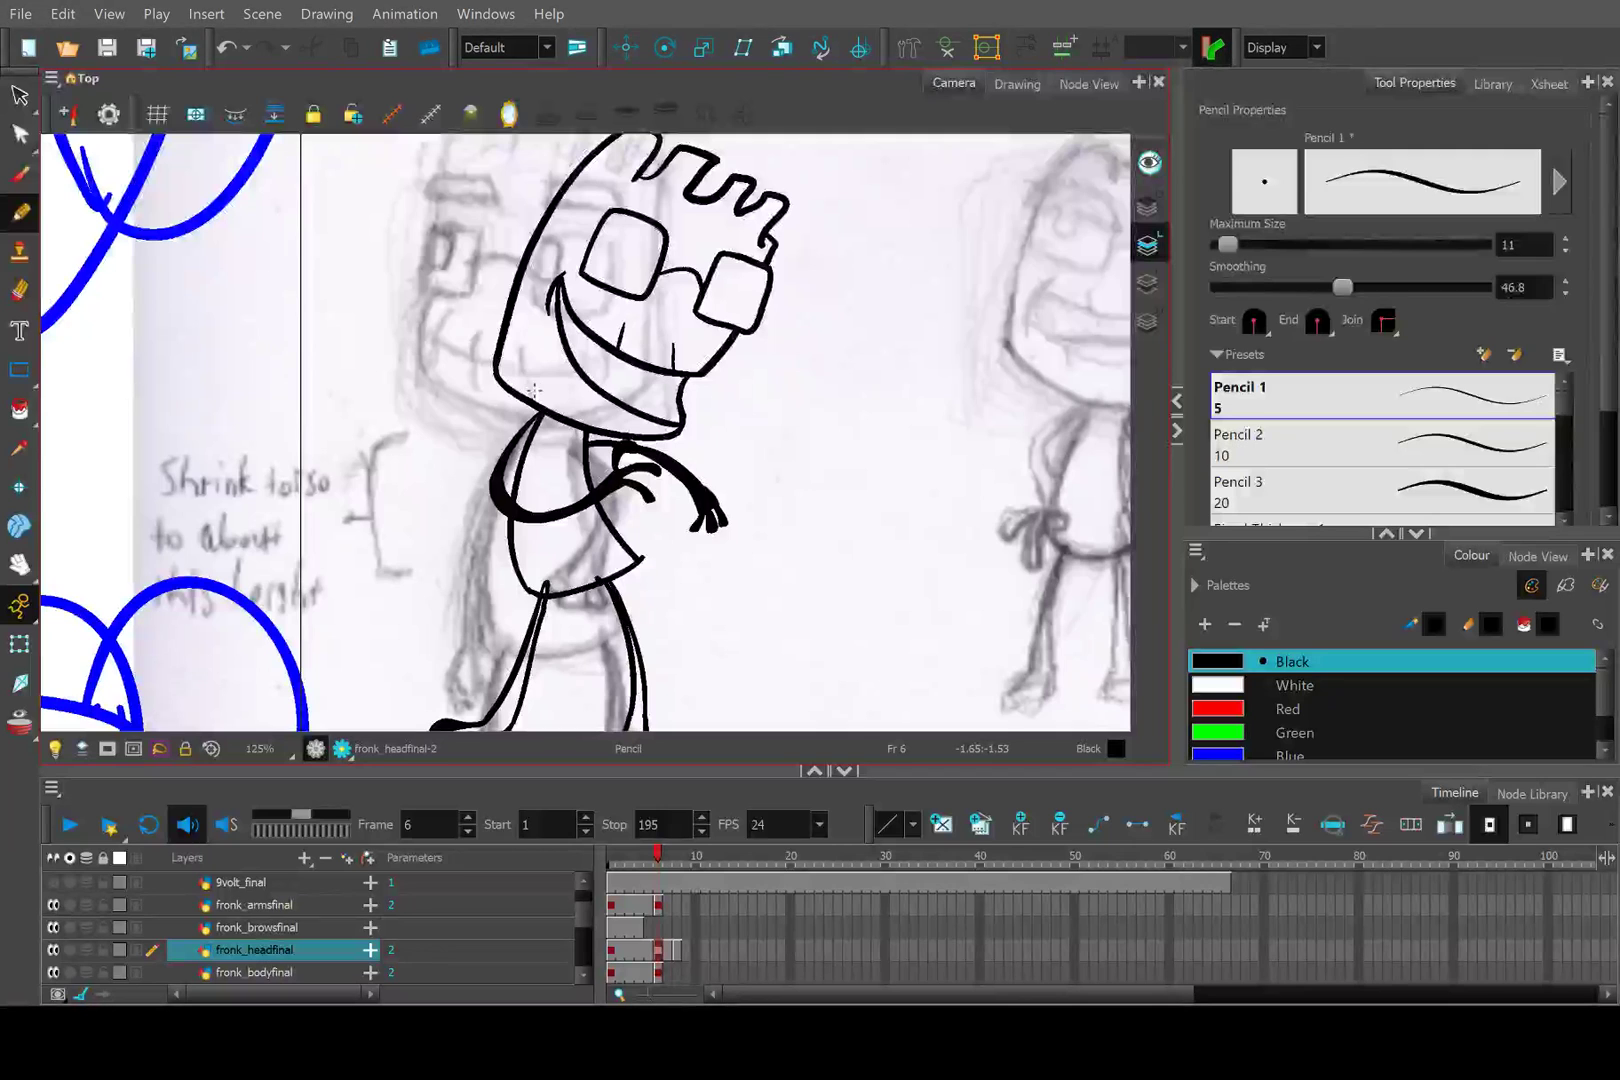
pyautogui.moveTo(587, 305)
pyautogui.mouseDown()
pyautogui.moveTo(578, 370)
pyautogui.moveTo(612, 397)
pyautogui.mouseUp()
pyautogui.scroll(5, 612, 397)
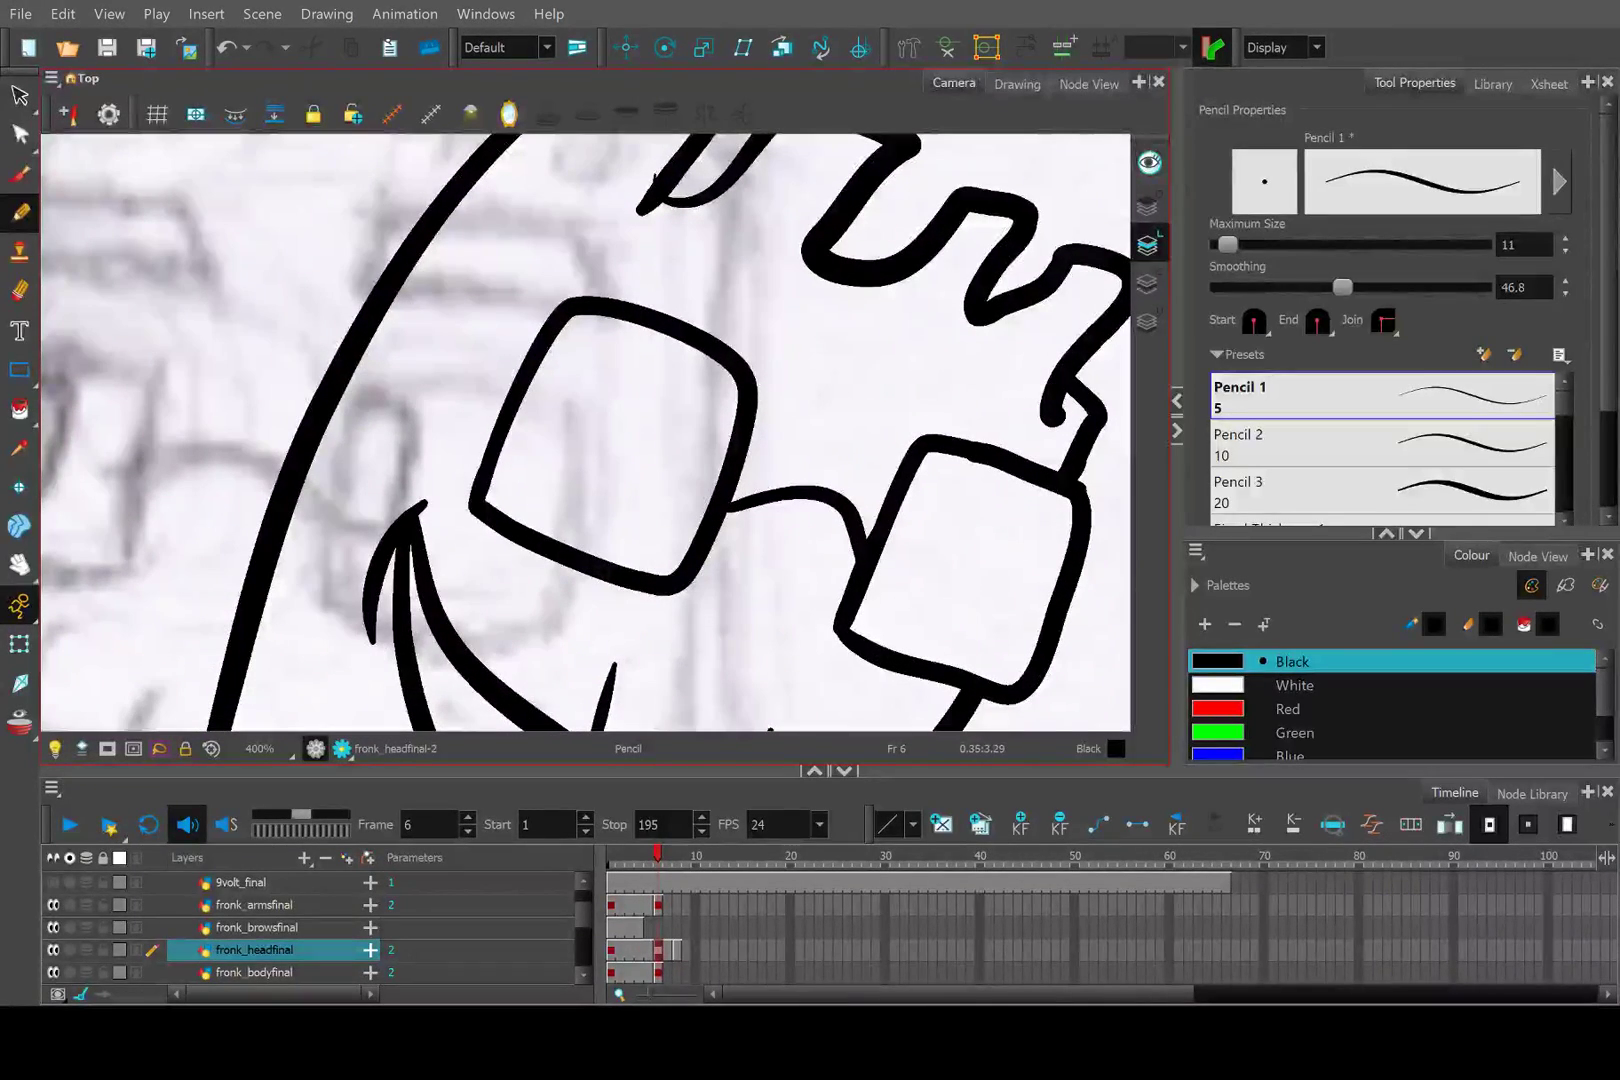
pyautogui.scroll(-6, 518, 364)
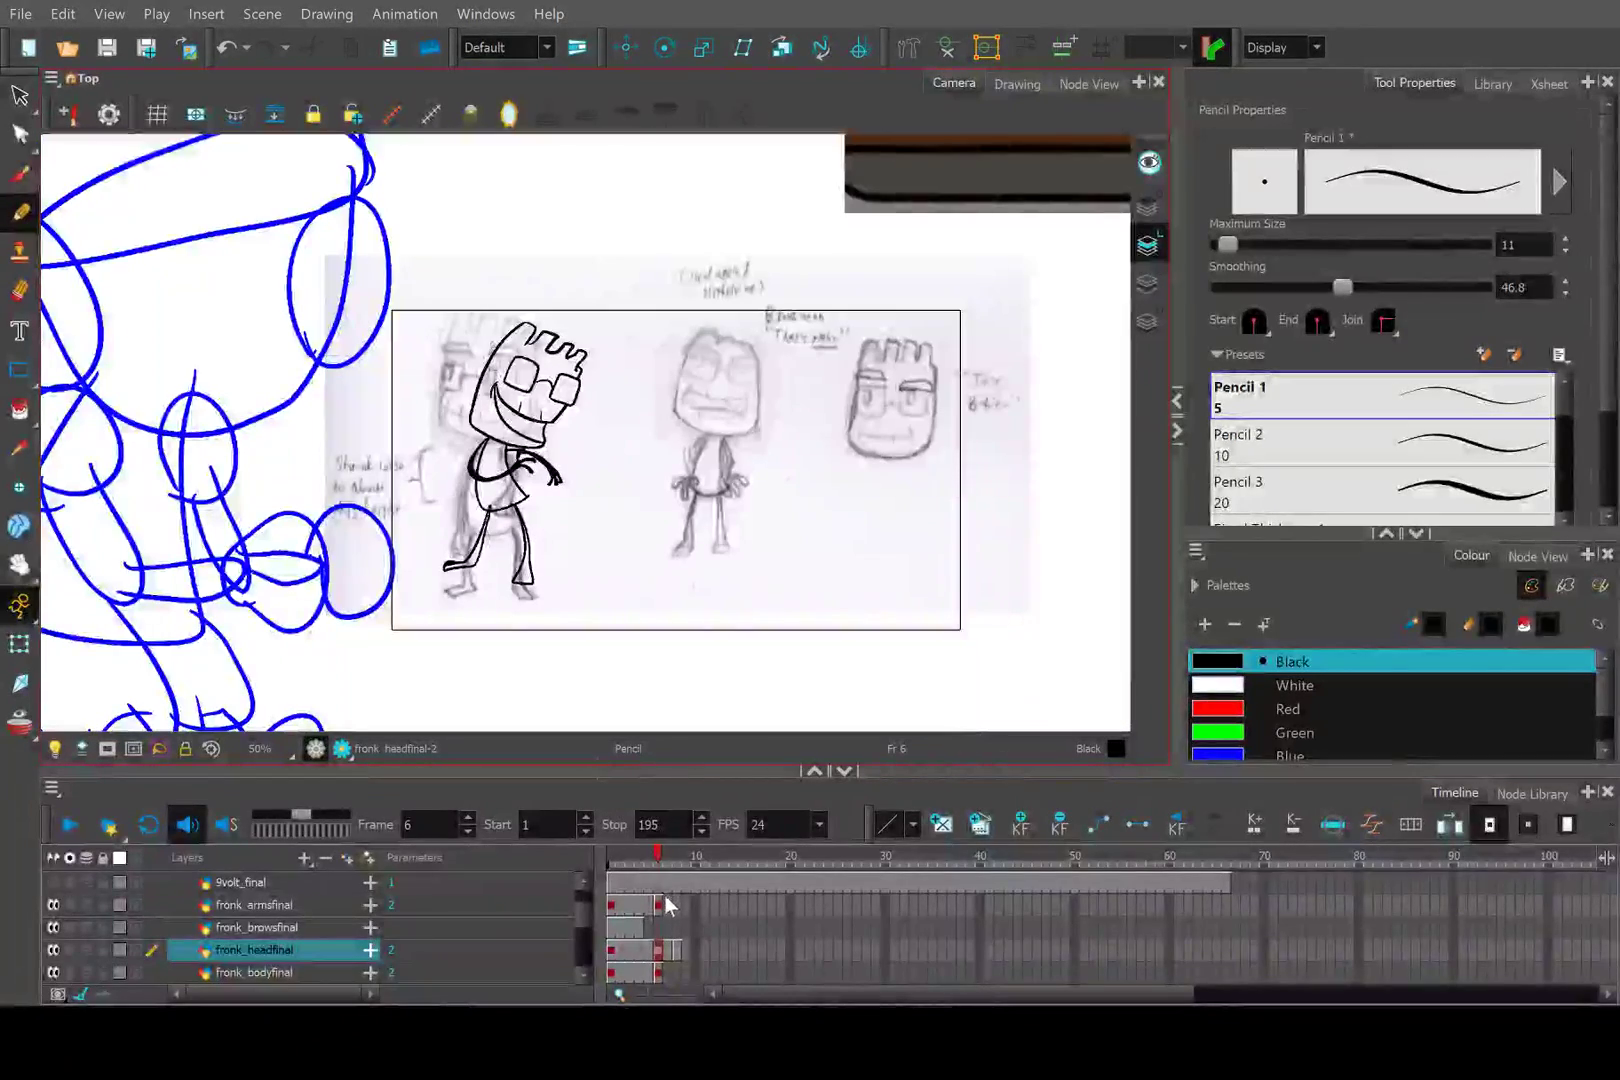
# Go to the rough head drawing at frame 8 and copy the small curved pupil line inside the left lens.
pyautogui.moveTo(660, 857)
pyautogui.mouseDown()
pyautogui.moveTo(622, 857)
pyautogui.moveTo(682, 851)
pyautogui.mouseUp()
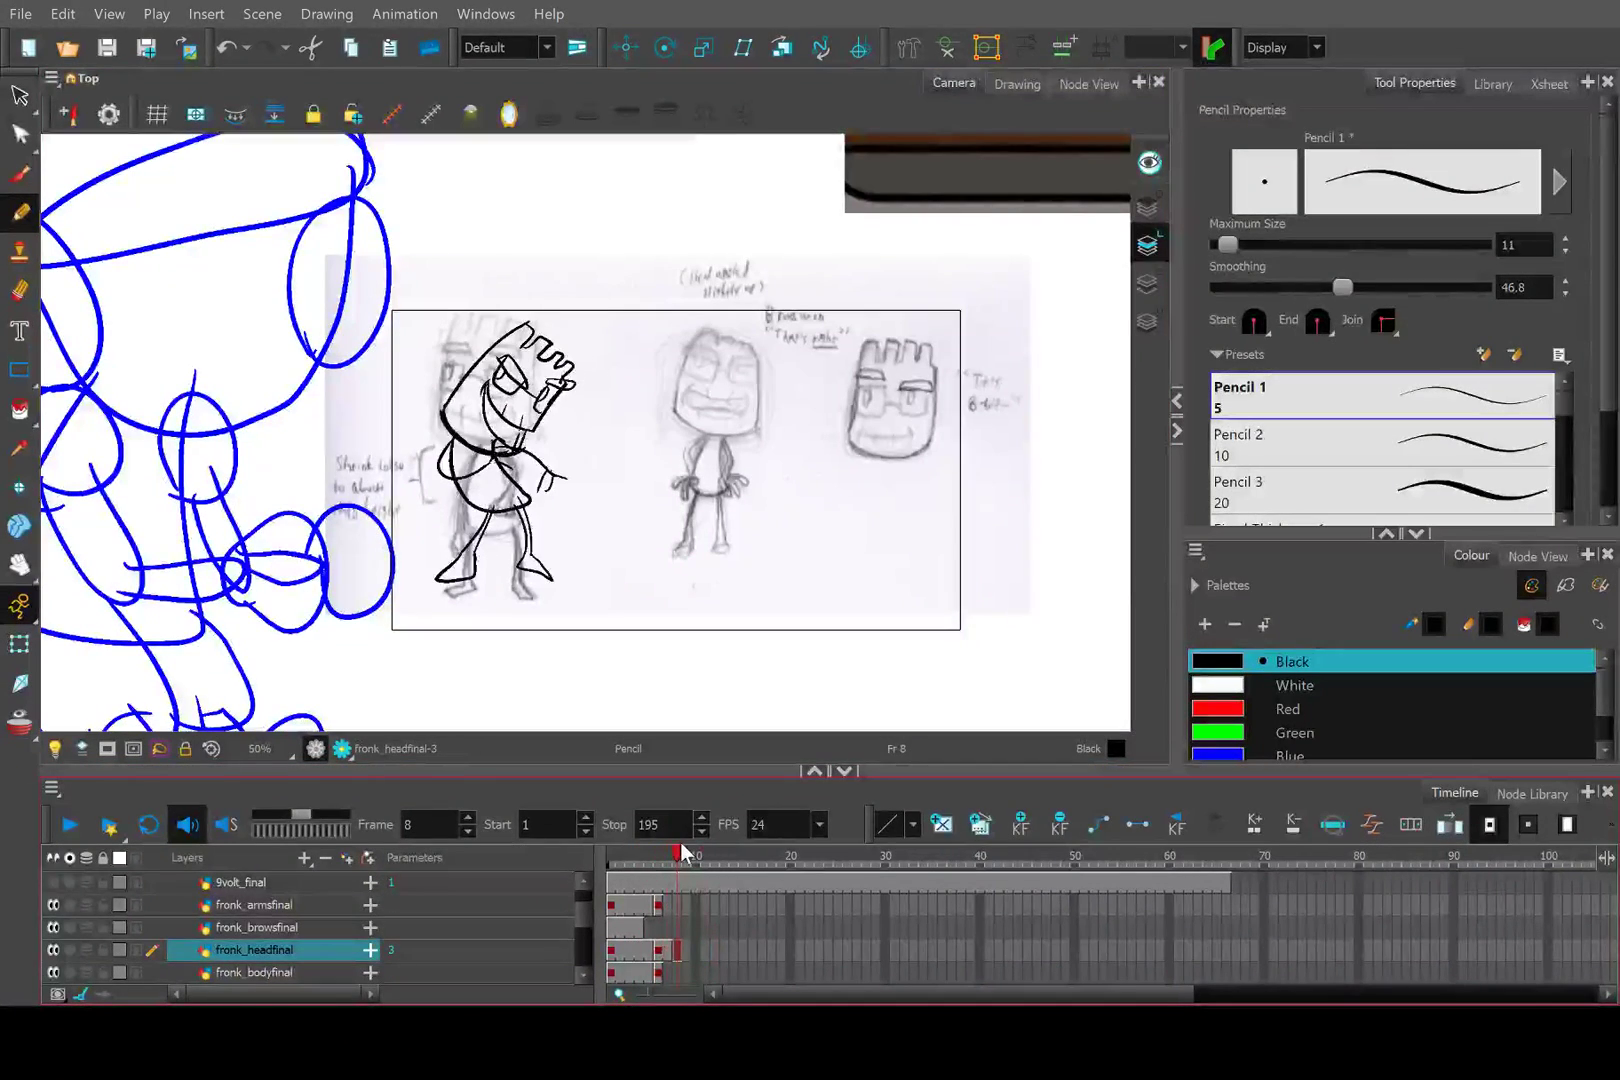
pyautogui.scroll(5, 508, 381)
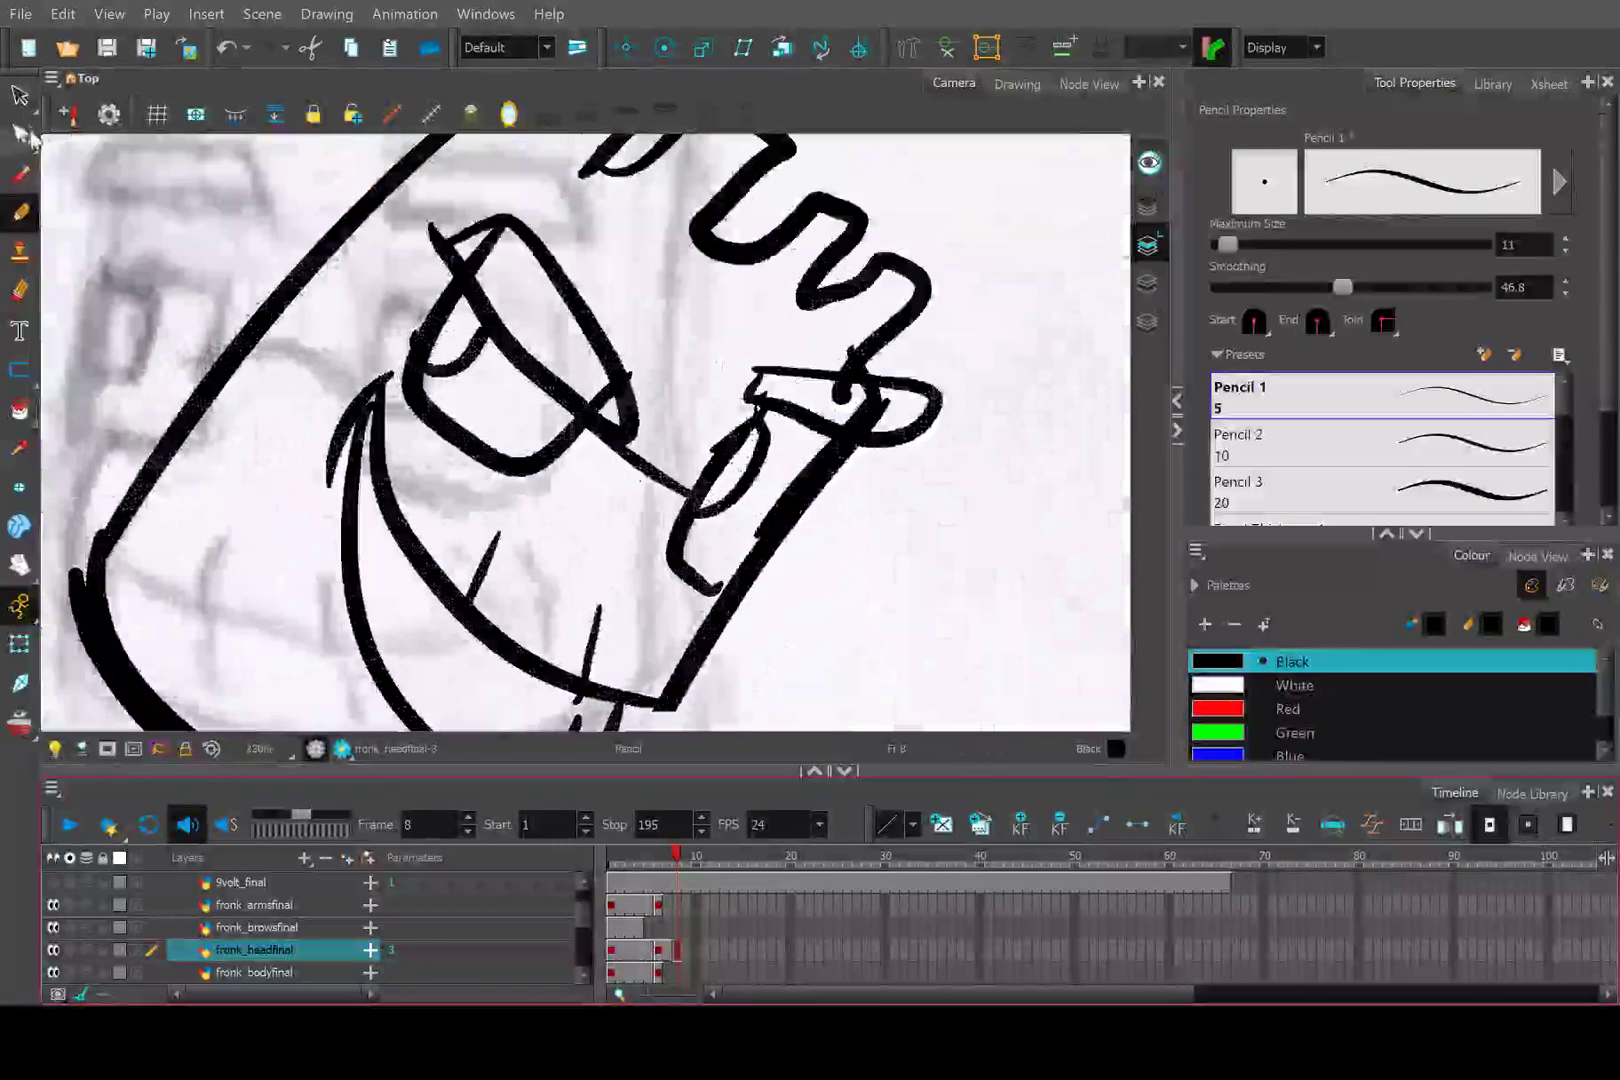
pyautogui.click(19, 95)
pyautogui.click(455, 343)
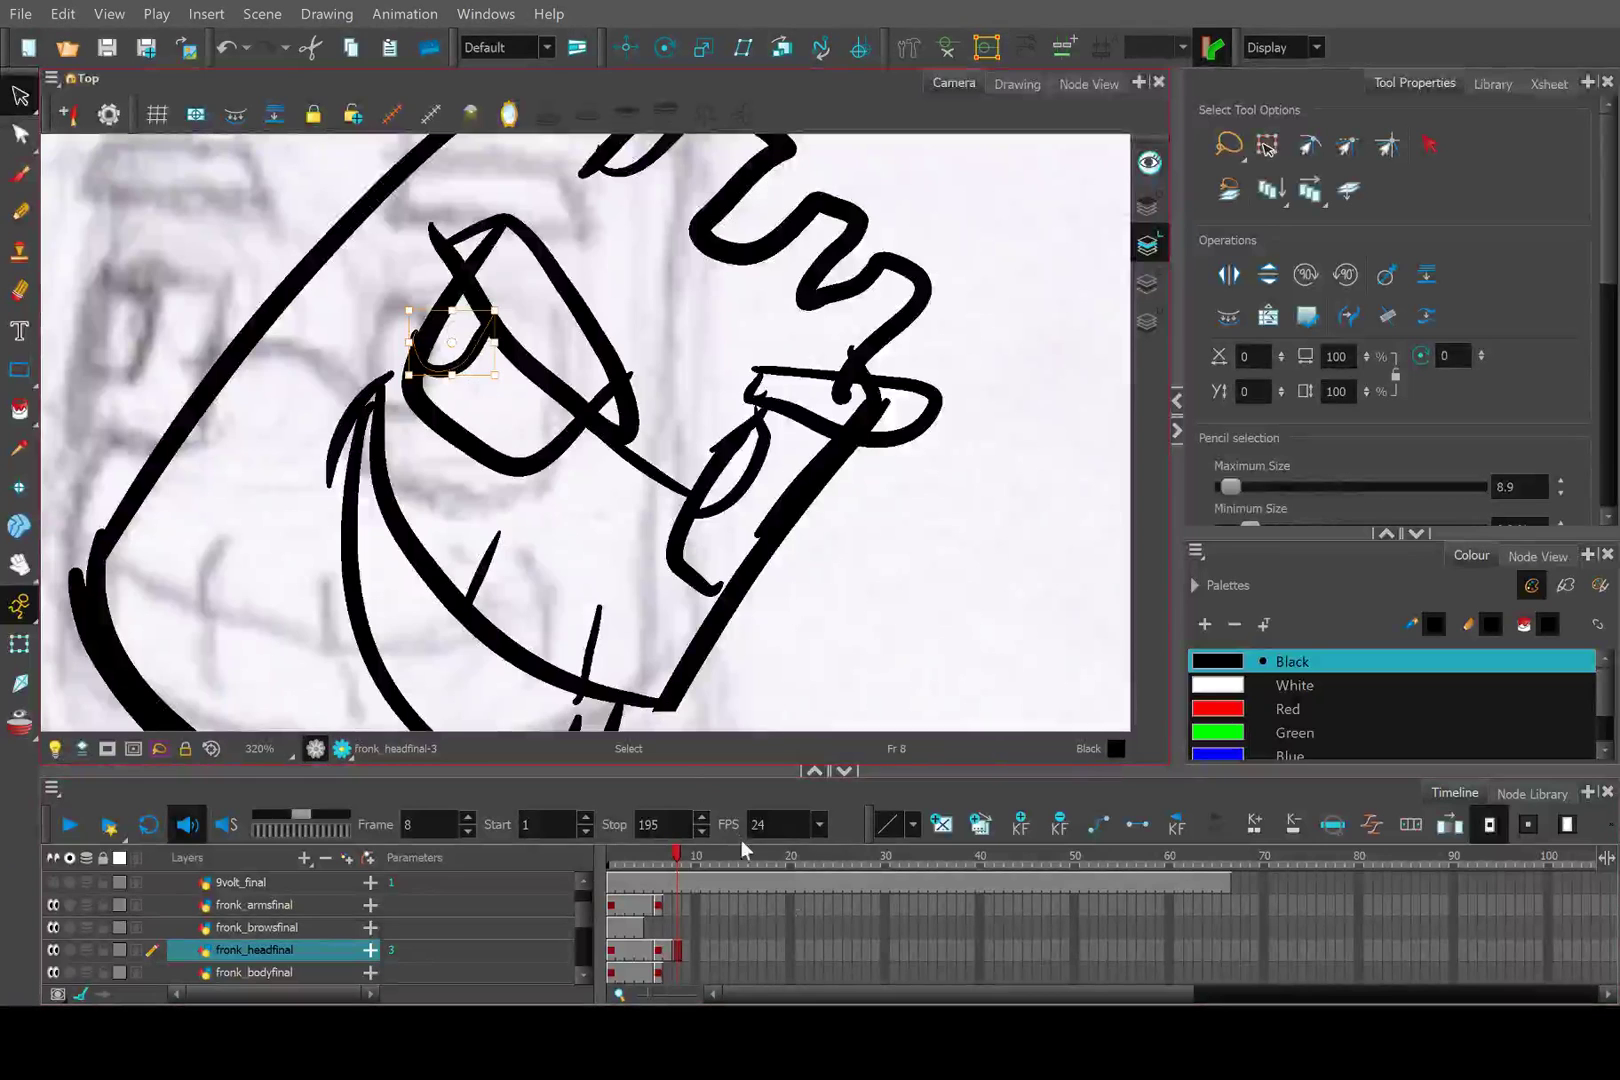
# Paste the pupil curve into the head drawing at frame 6 and move it inside the left lens.
pyautogui.click(657, 858)
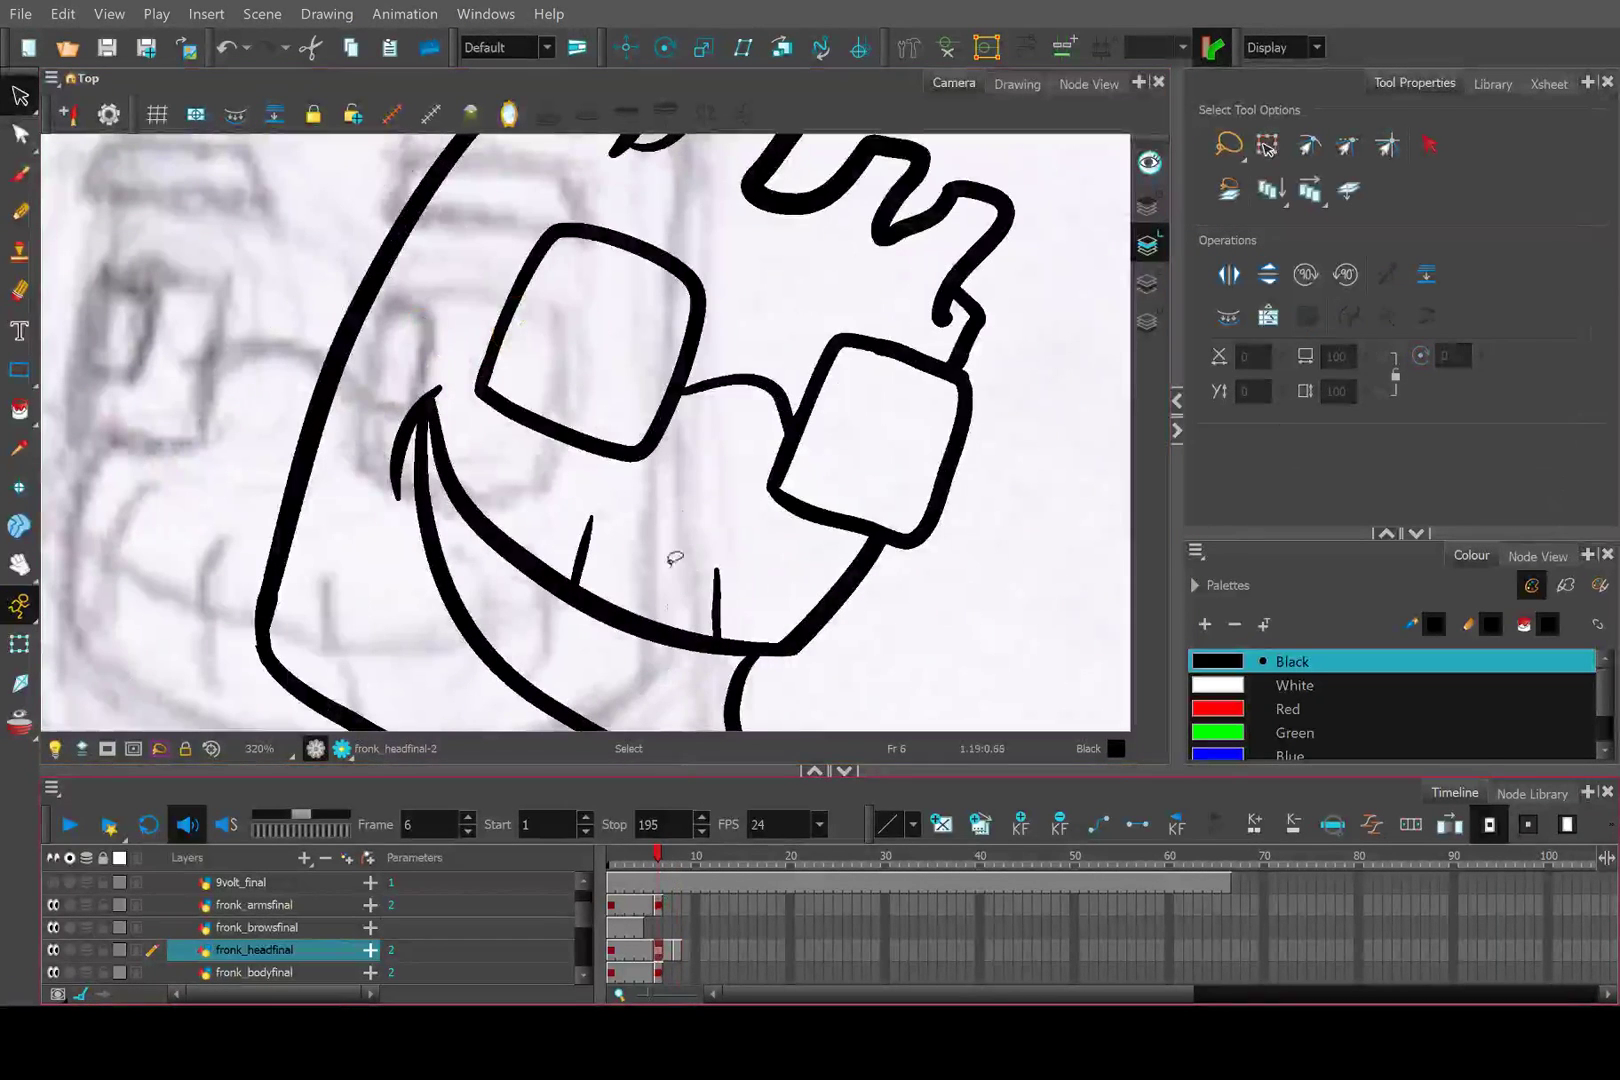
pyautogui.hotkey('ctrl', 'v')
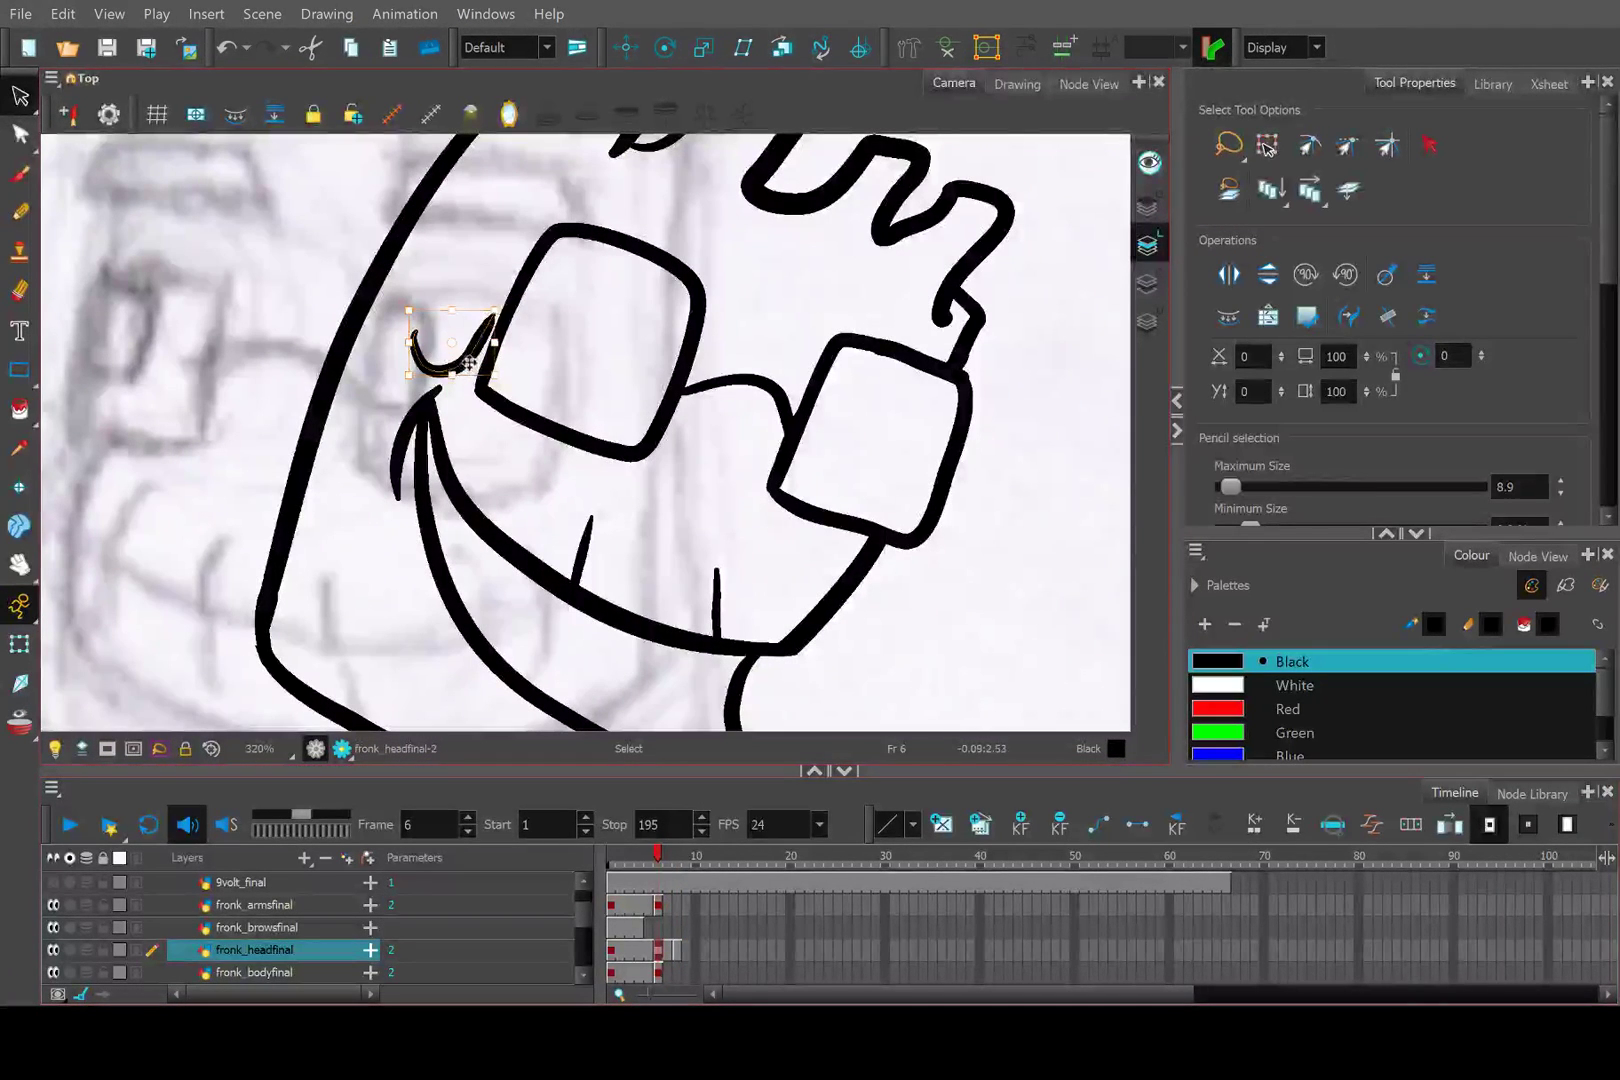
pyautogui.moveTo(512, 342); pyautogui.dragTo(558, 366)
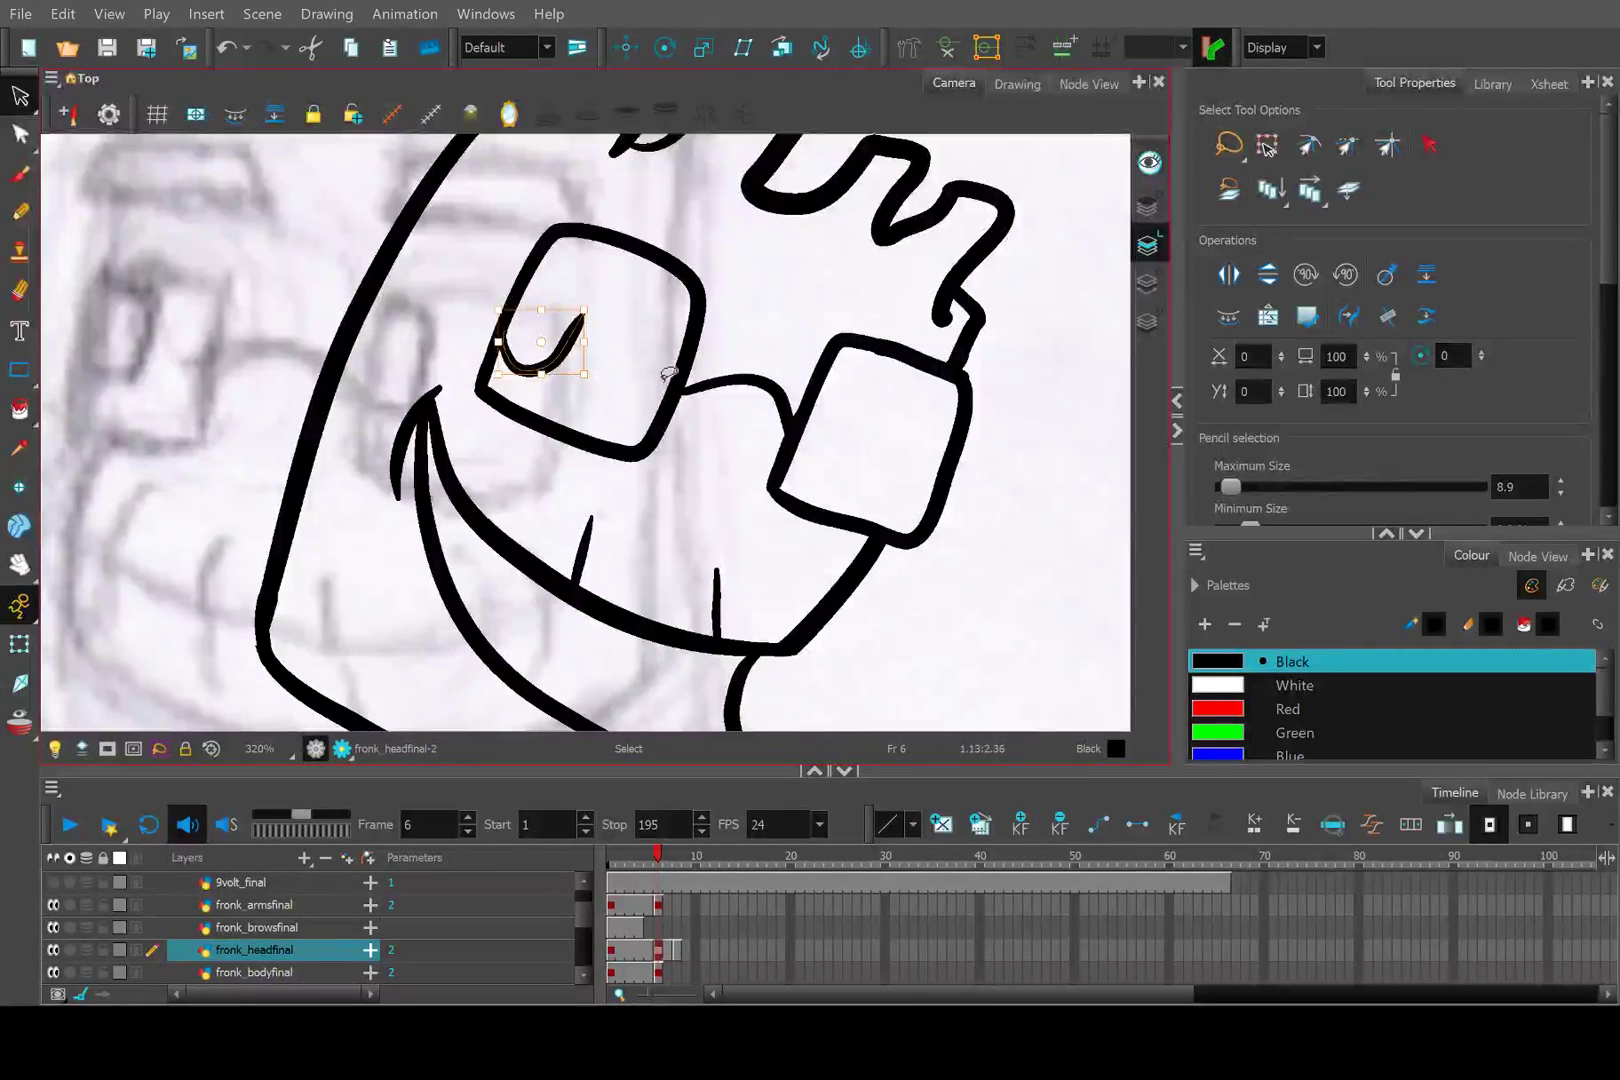
# Go to the rough head drawing at frame 8 and copy the curved pupil line inside the right lens.
pyautogui.scroll(-5, 711, 483)
pyautogui.click(861, 712)
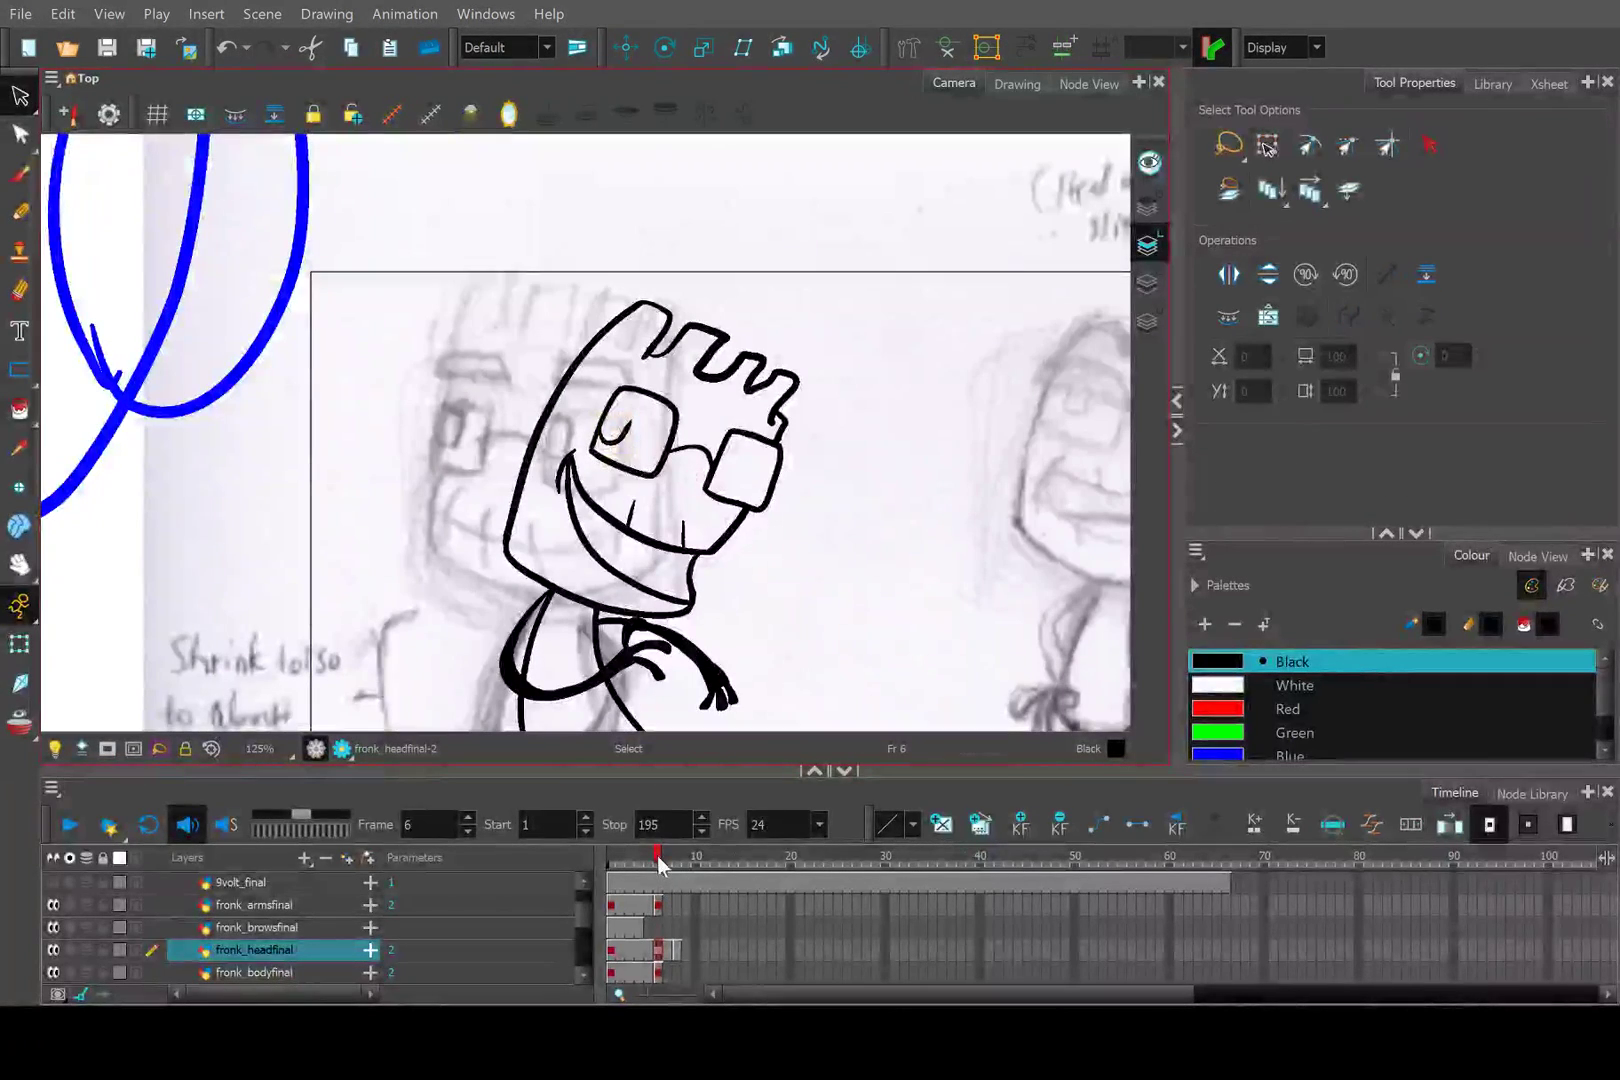
pyautogui.moveTo(660, 857)
pyautogui.mouseDown()
pyautogui.moveTo(683, 857)
pyautogui.moveTo(651, 853)
pyautogui.moveTo(678, 840)
pyautogui.moveTo(661, 835)
pyautogui.moveTo(662, 869)
pyautogui.moveTo(679, 853)
pyautogui.mouseUp()
pyautogui.scroll(4, 737, 537)
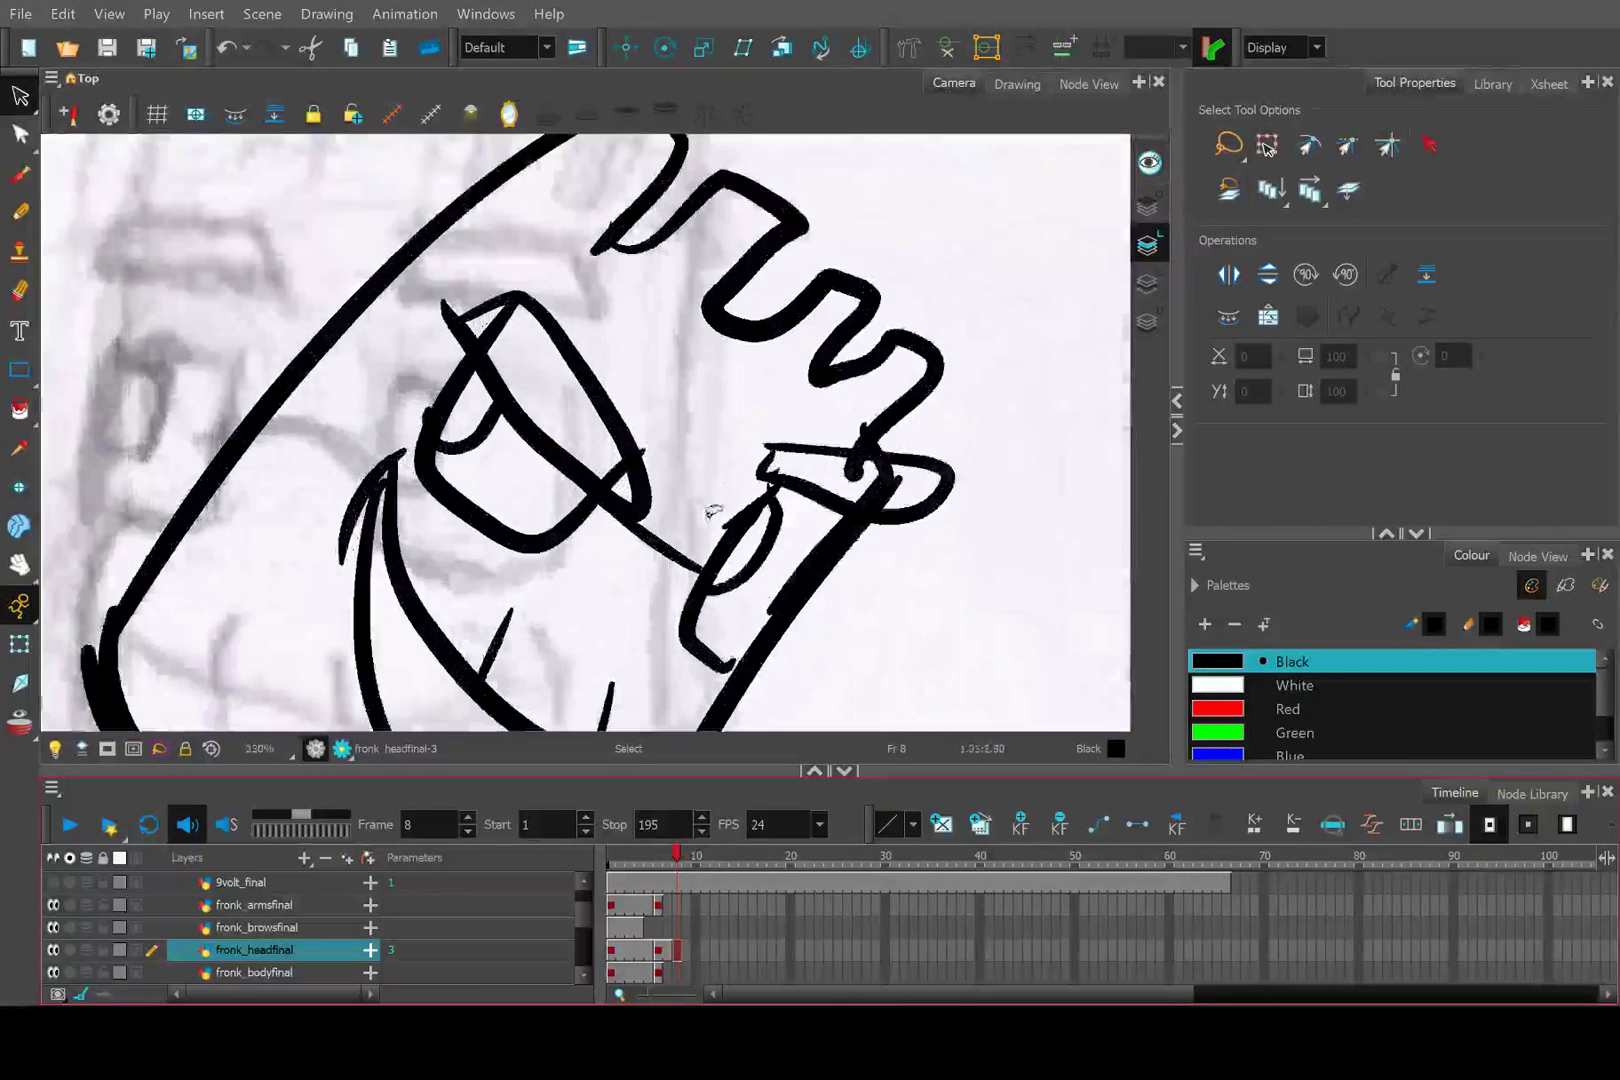
pyautogui.click(744, 575)
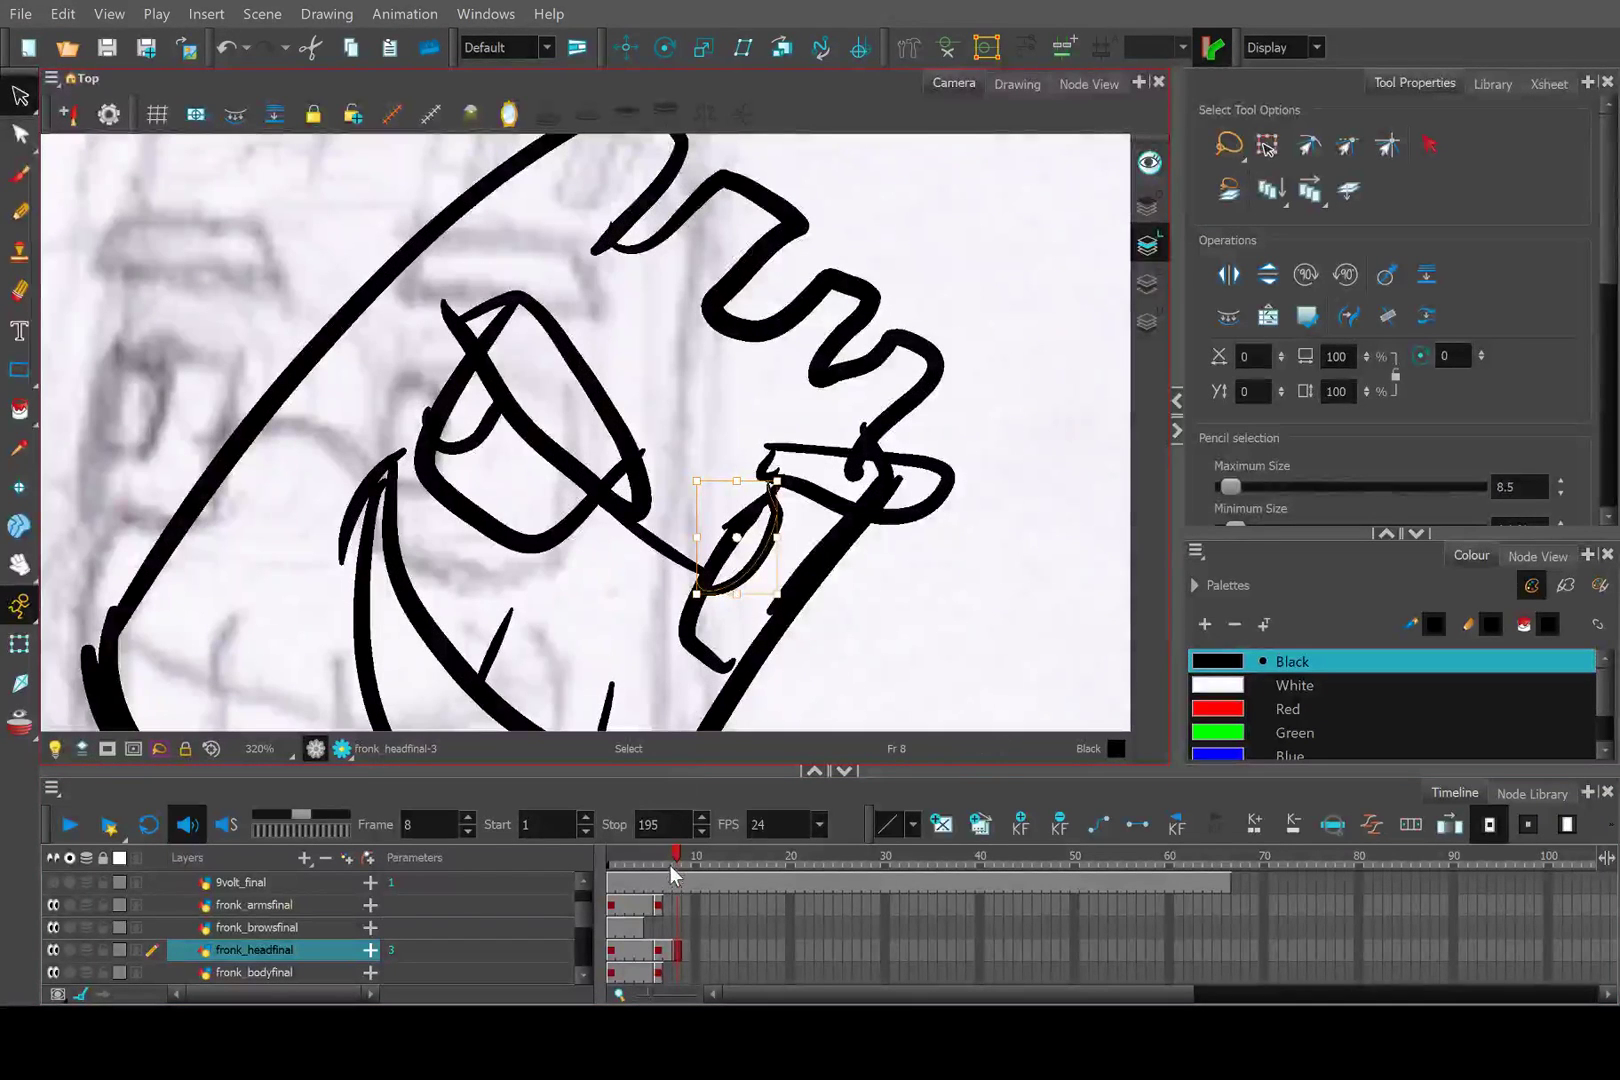
# Paste the pupil curve into the head drawing at frame 6, then rotate and position it inside the right lens.
pyautogui.moveTo(670, 864); pyautogui.dragTo(659, 847)
pyautogui.moveTo(744, 456); pyautogui.dragTo(748, 450)
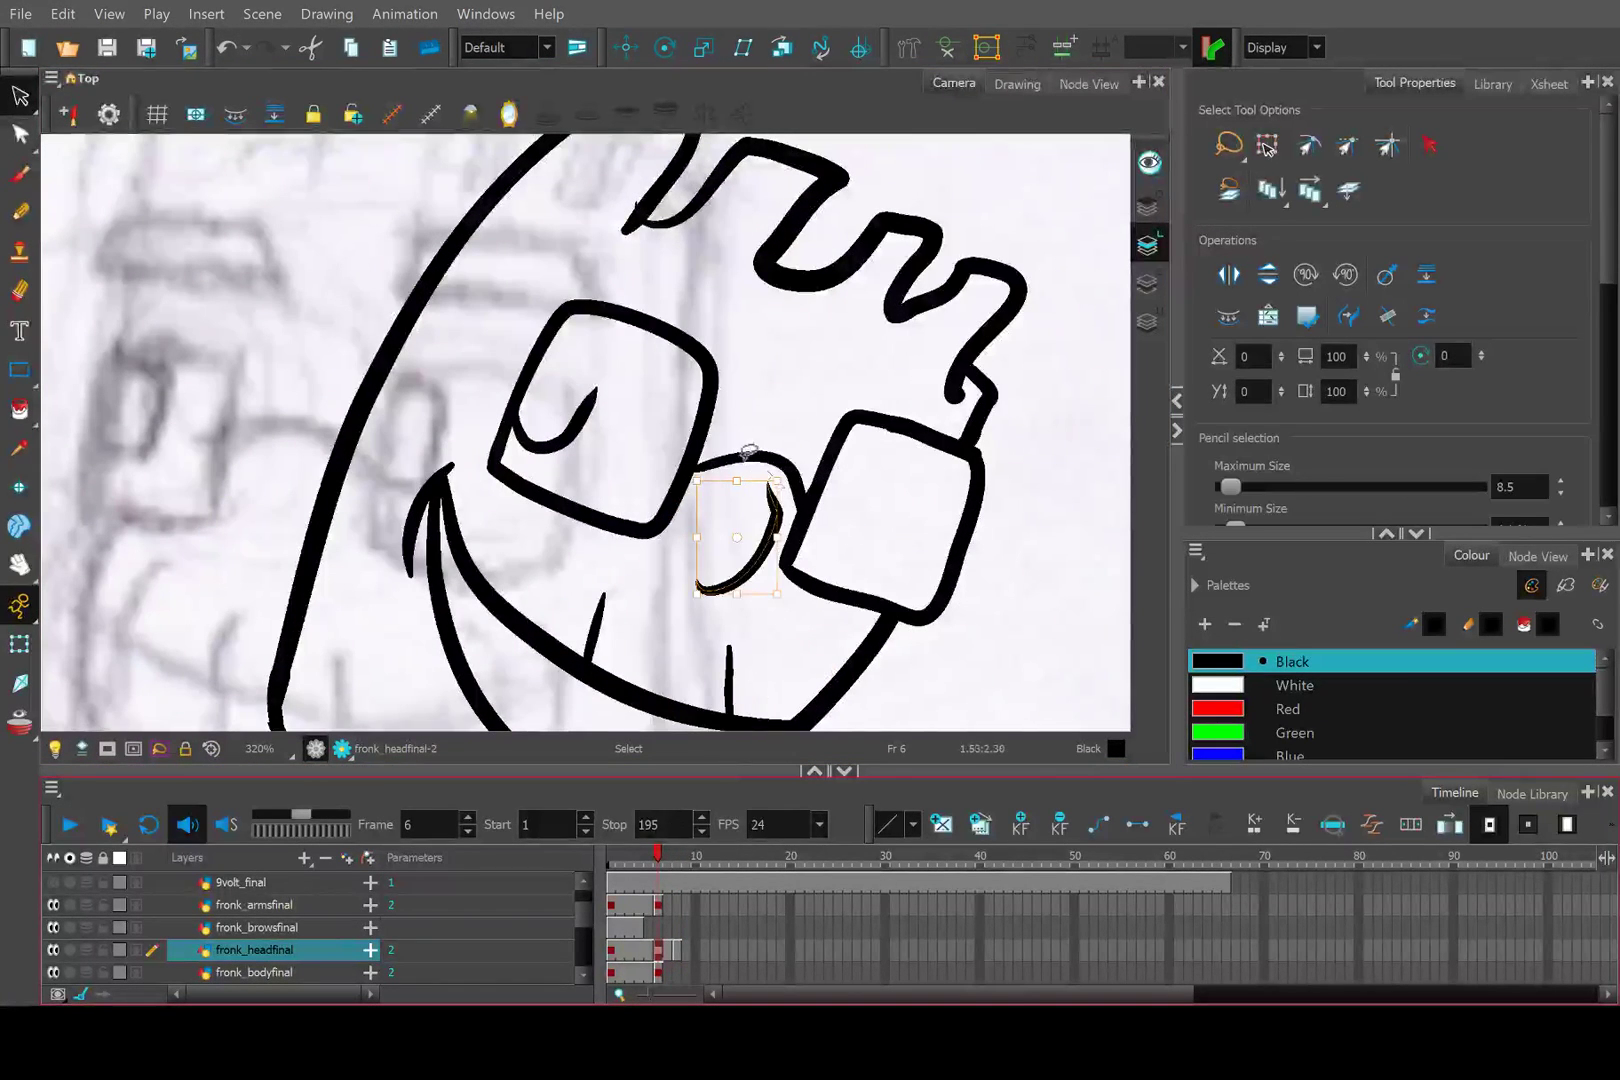
pyautogui.moveTo(740, 578); pyautogui.dragTo(863, 555)
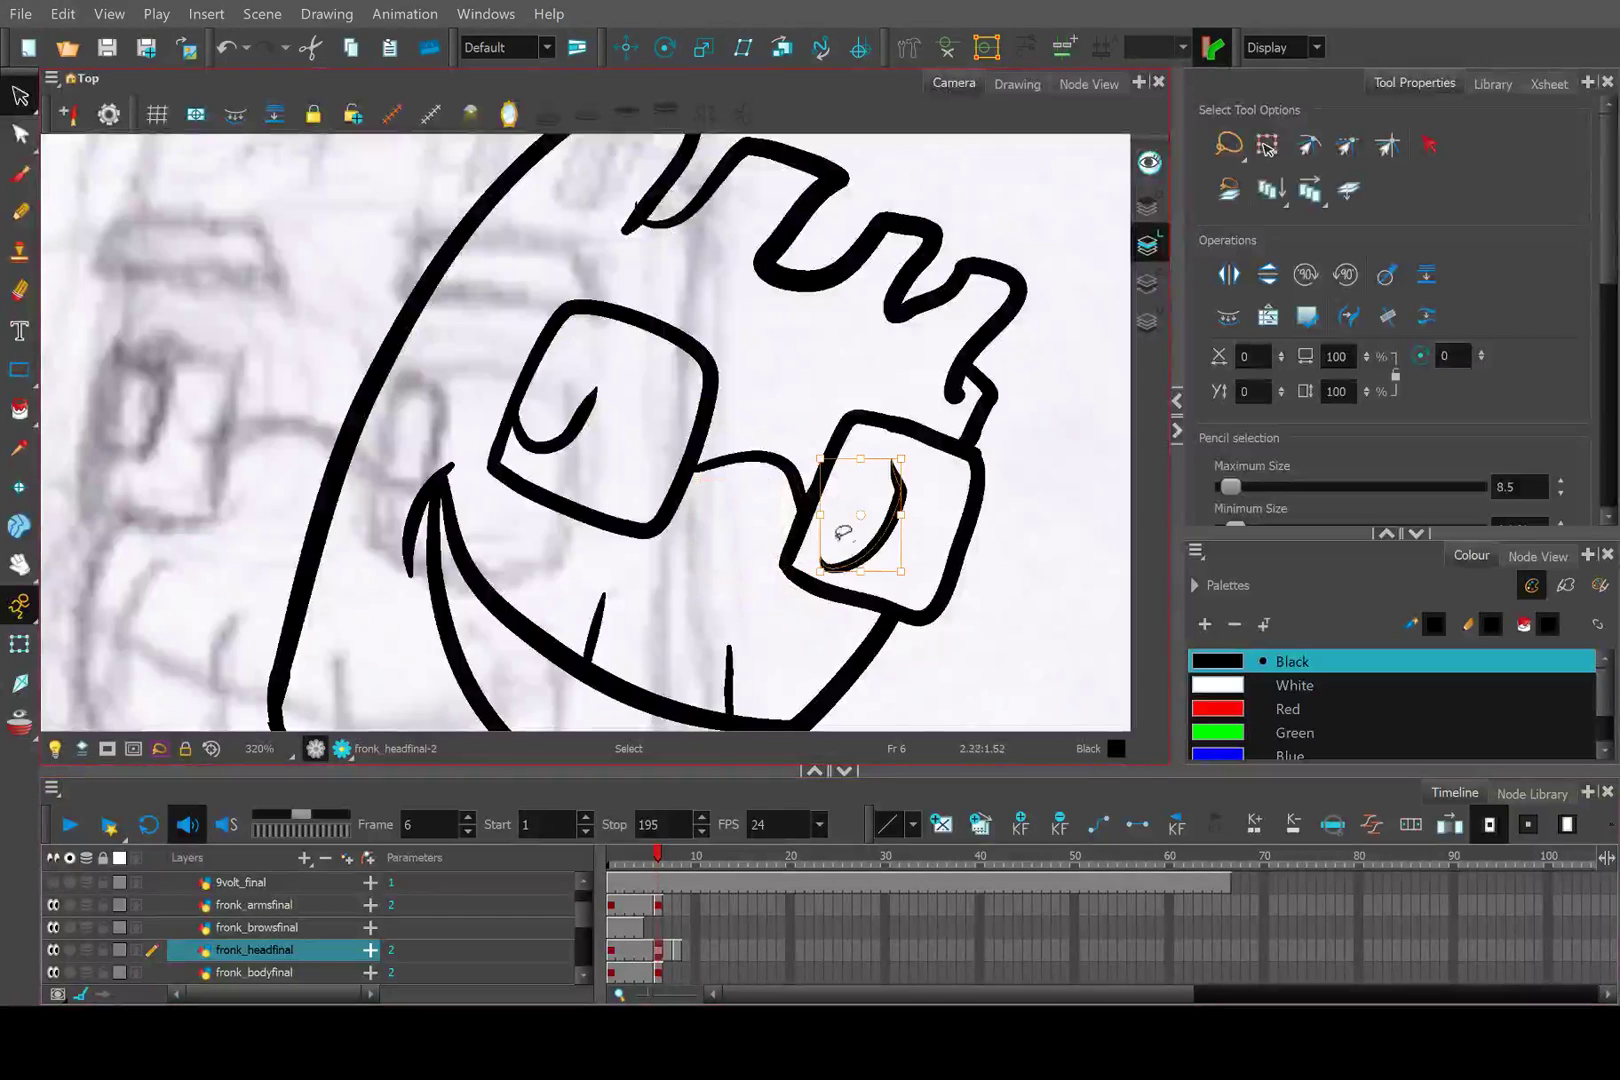
pyautogui.scroll(3, 818, 513)
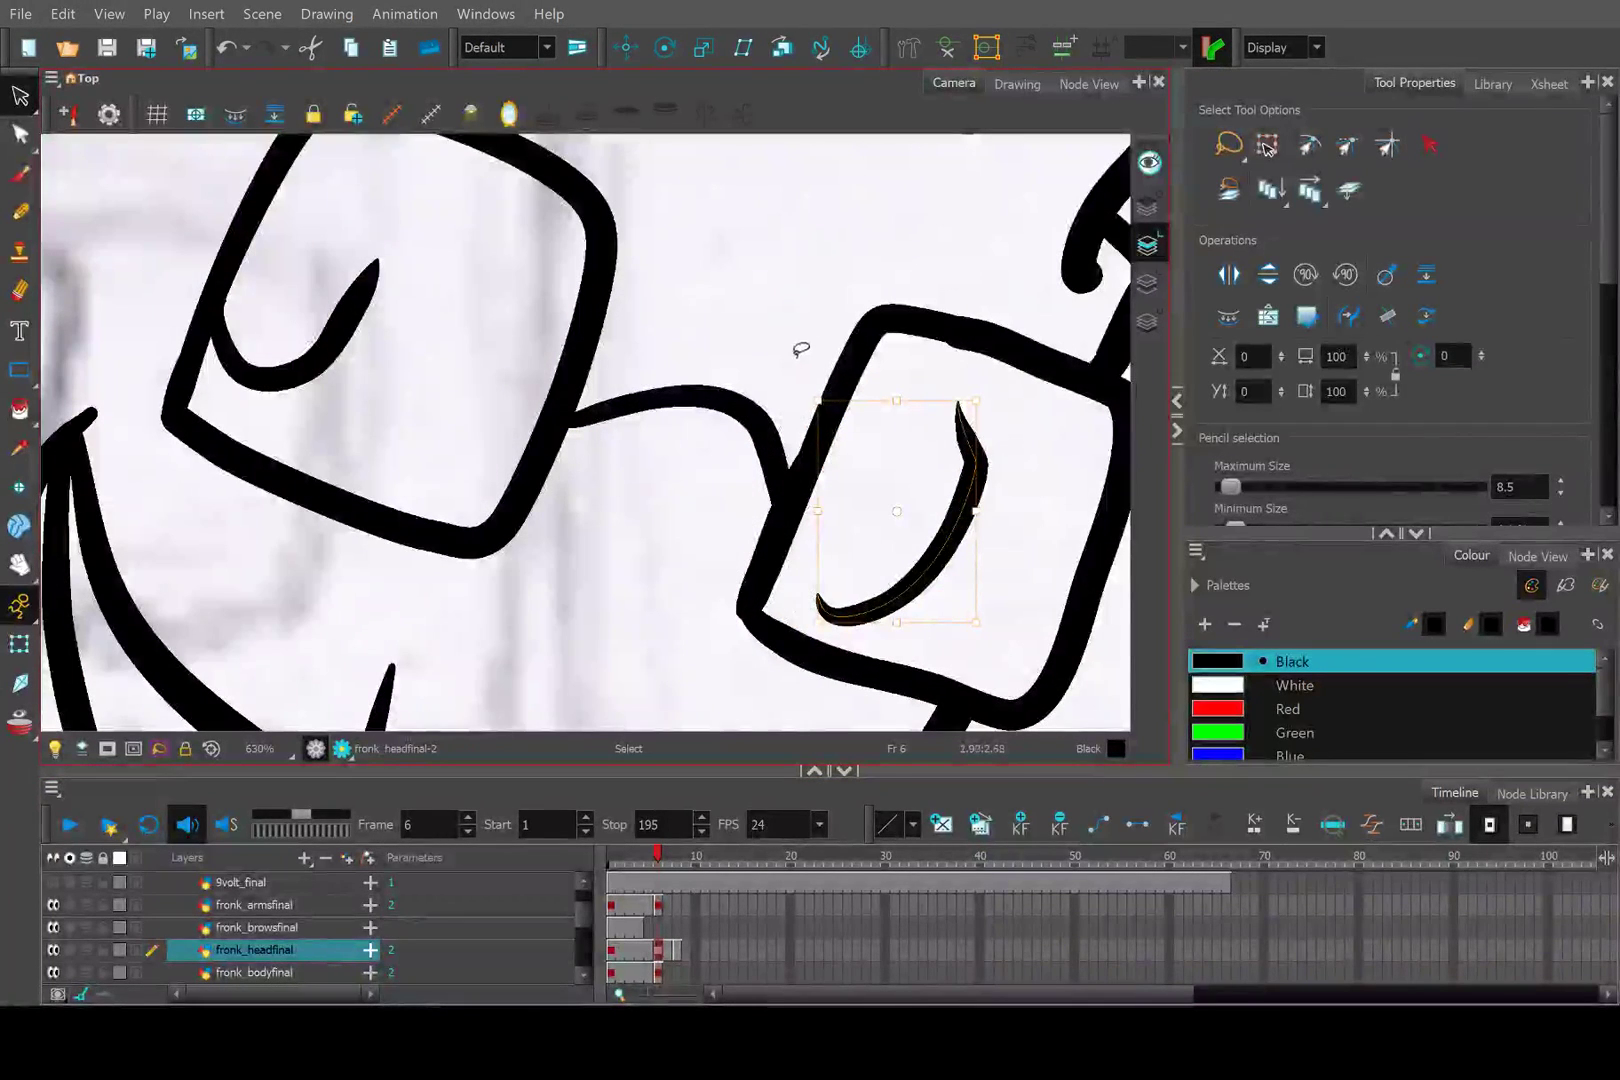
pyautogui.moveTo(806, 390)
pyautogui.mouseDown()
pyautogui.moveTo(741, 448)
pyautogui.moveTo(763, 418)
pyautogui.mouseUp()
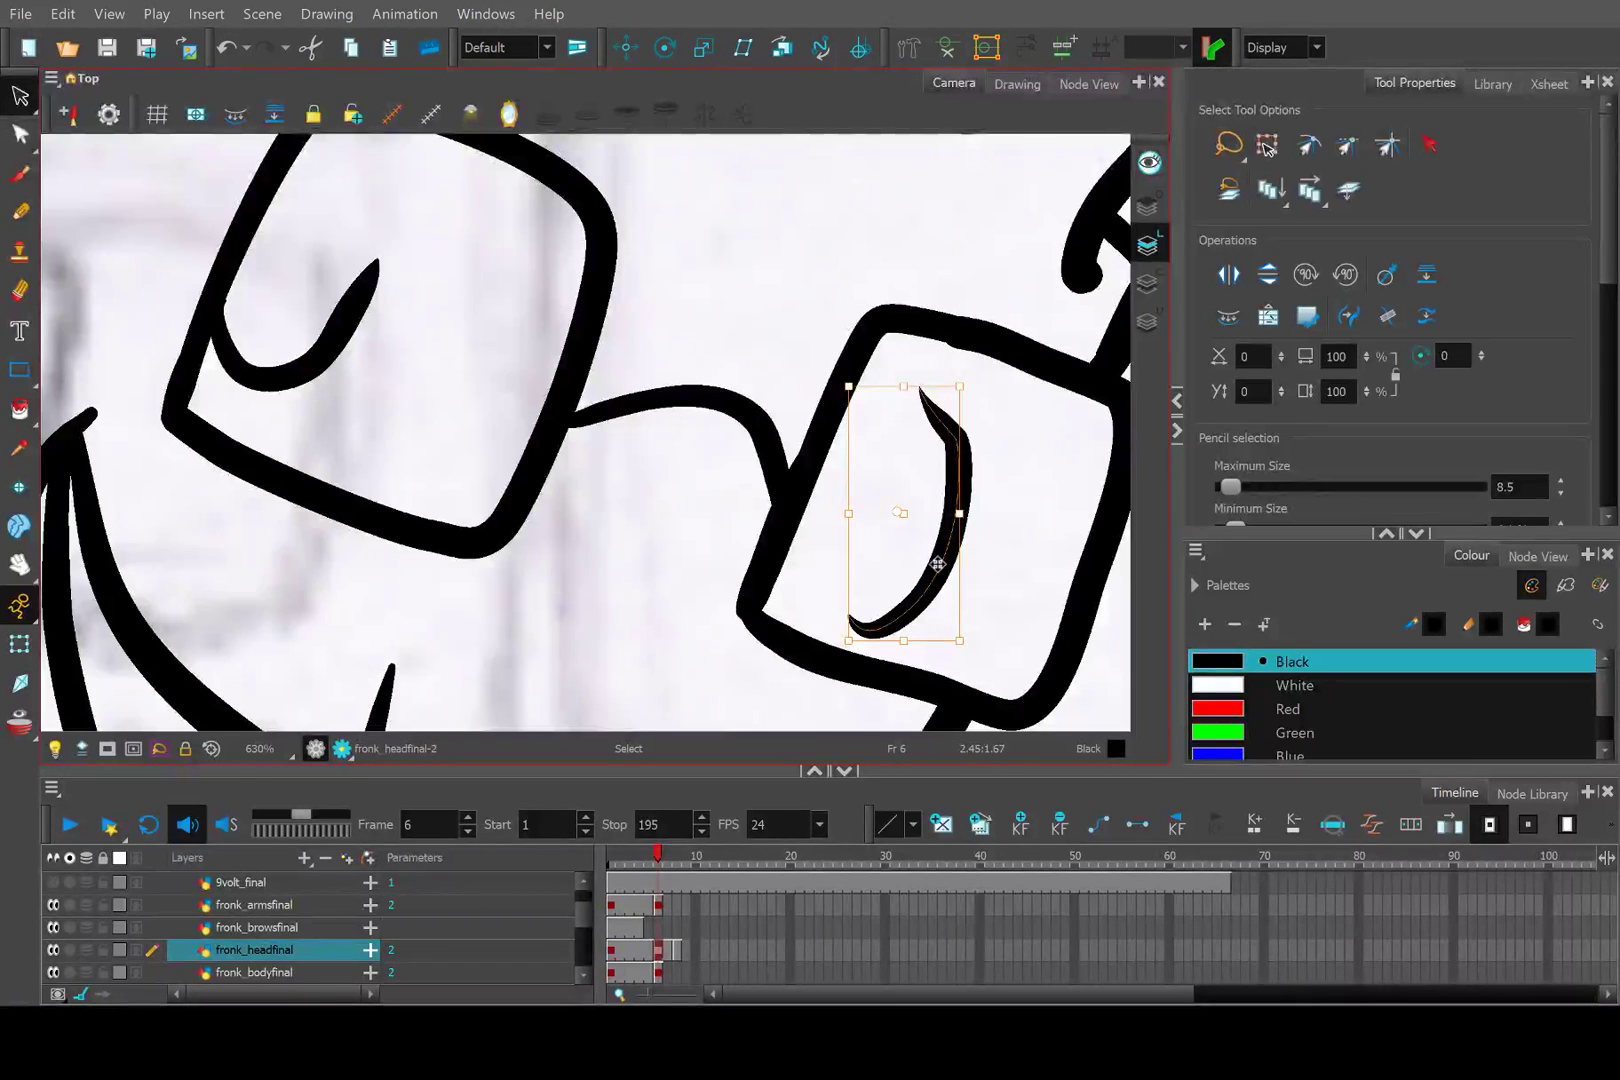
pyautogui.moveTo(940, 566)
pyautogui.mouseDown()
pyautogui.moveTo(929, 506)
pyautogui.moveTo(892, 558)
pyautogui.mouseUp()
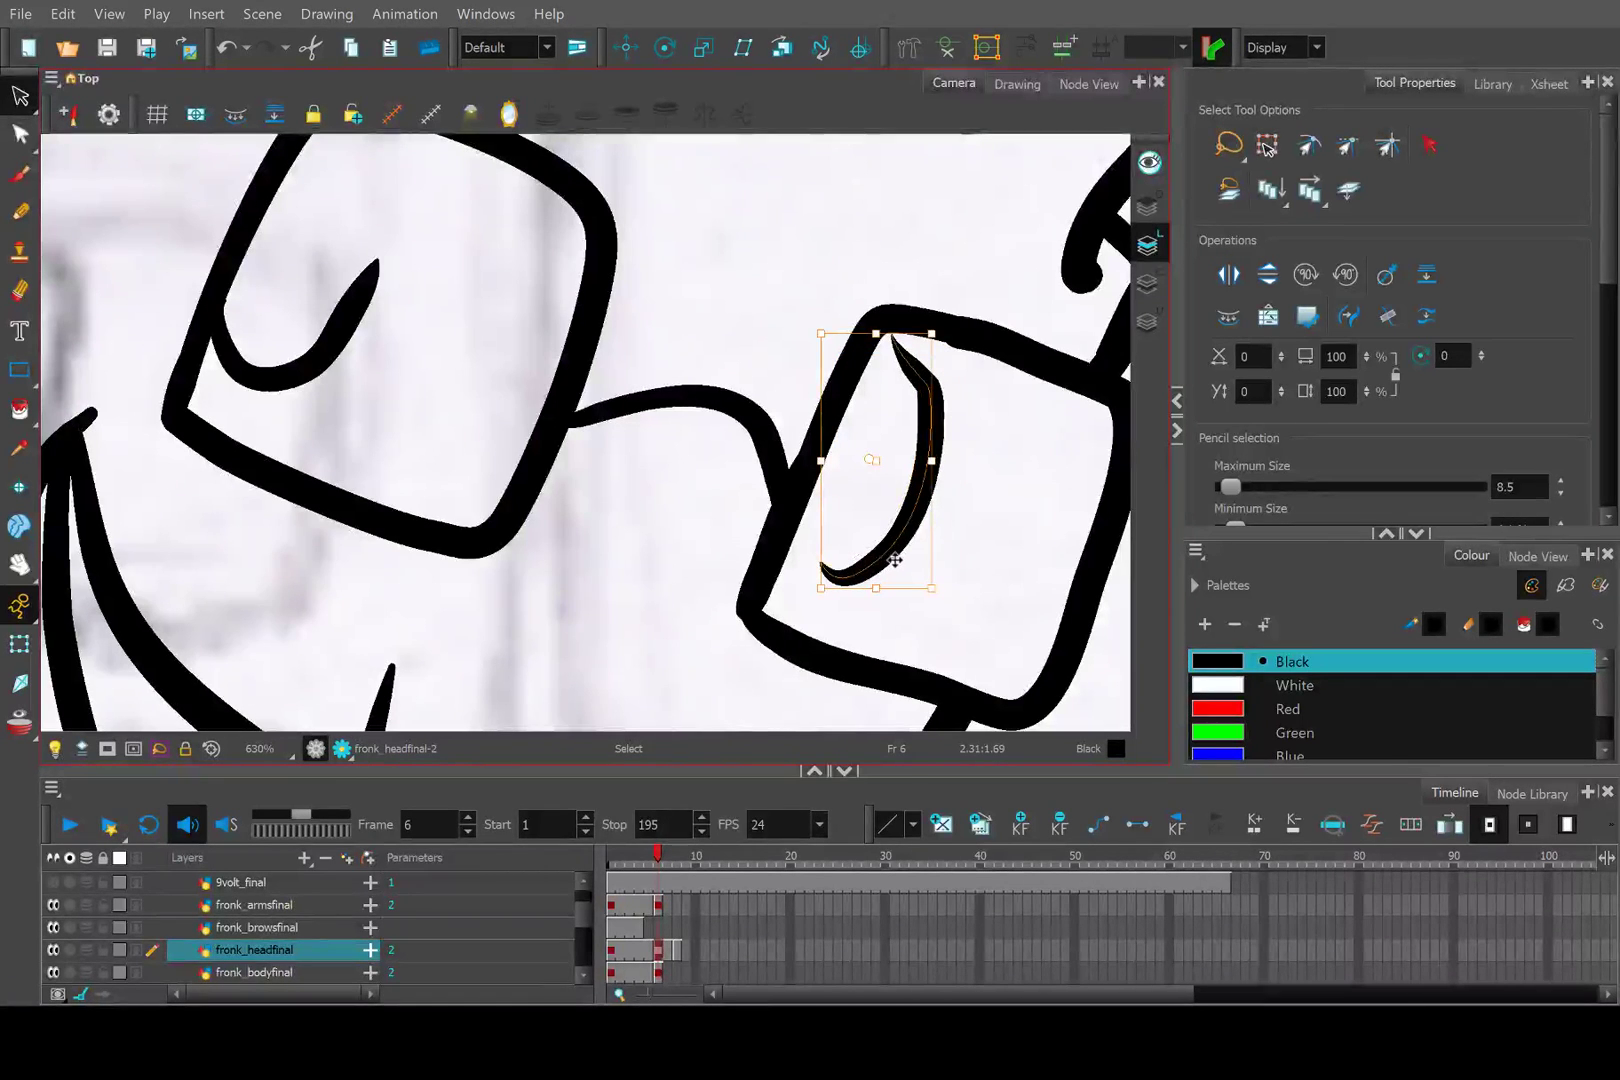
# Reshape the right pupil curve with the Contour Editor so both of its ends meet the lens's inner left edge.
pyautogui.click(20, 133)
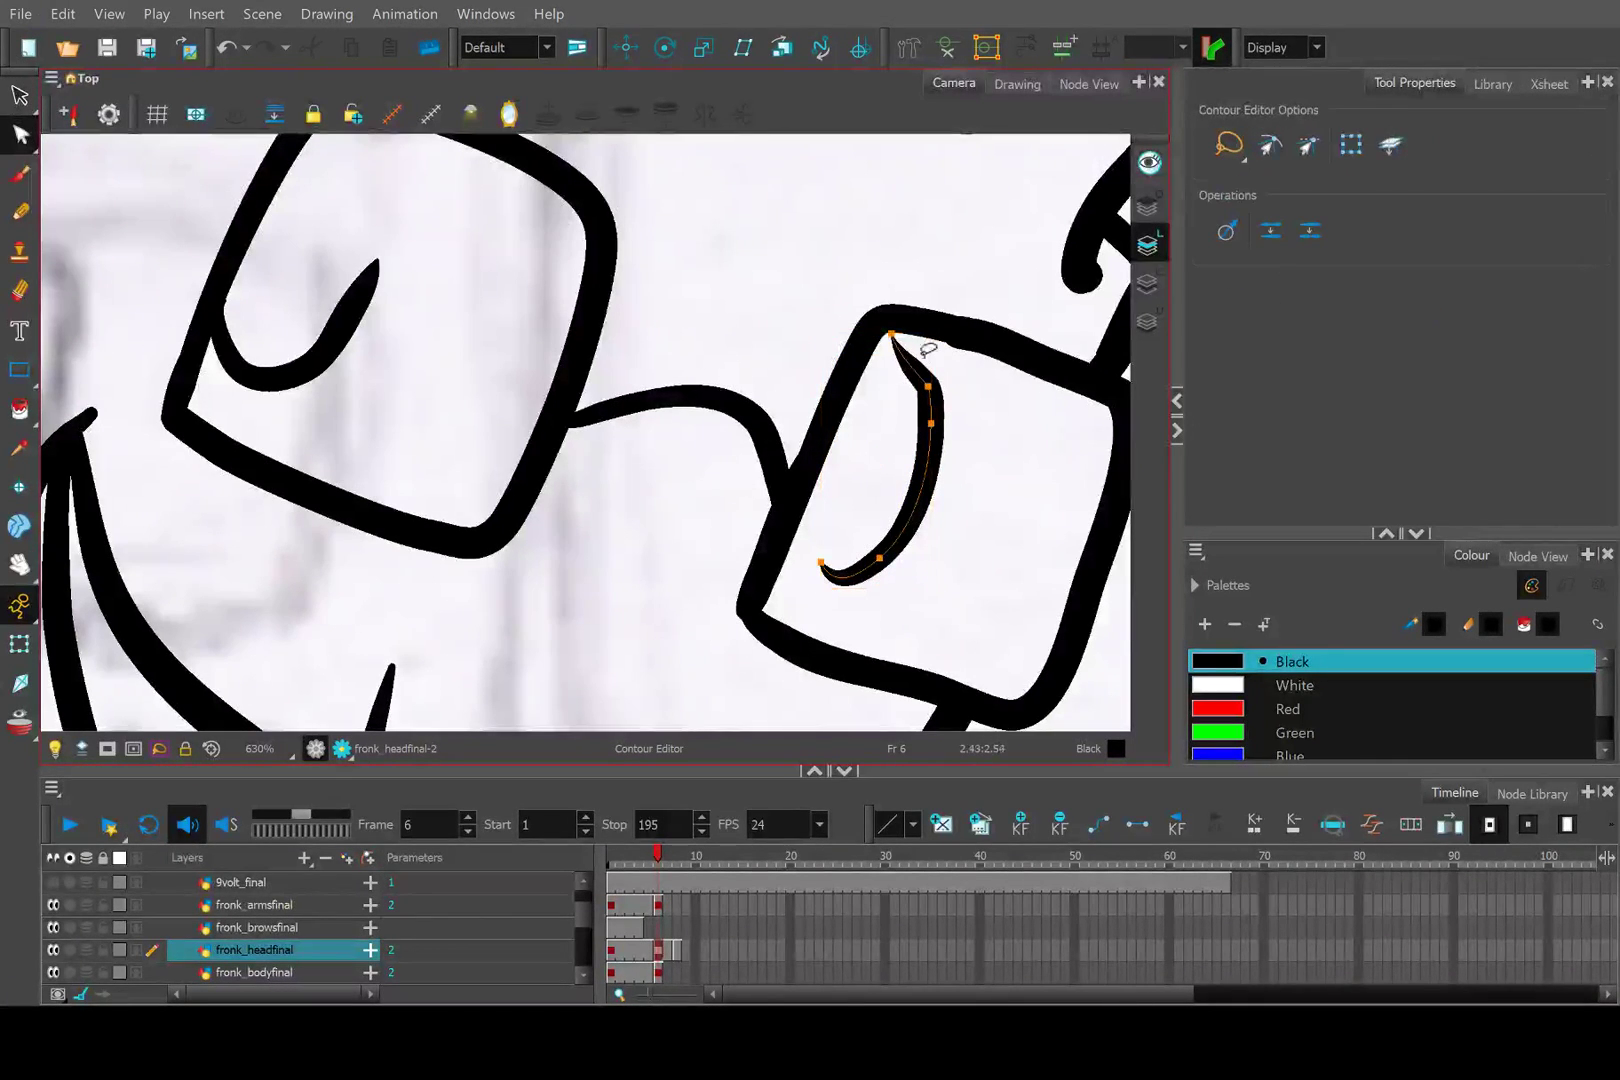
pyautogui.moveTo(889, 336)
pyautogui.mouseDown()
pyautogui.moveTo(888, 368)
pyautogui.moveTo(905, 355)
pyautogui.mouseUp()
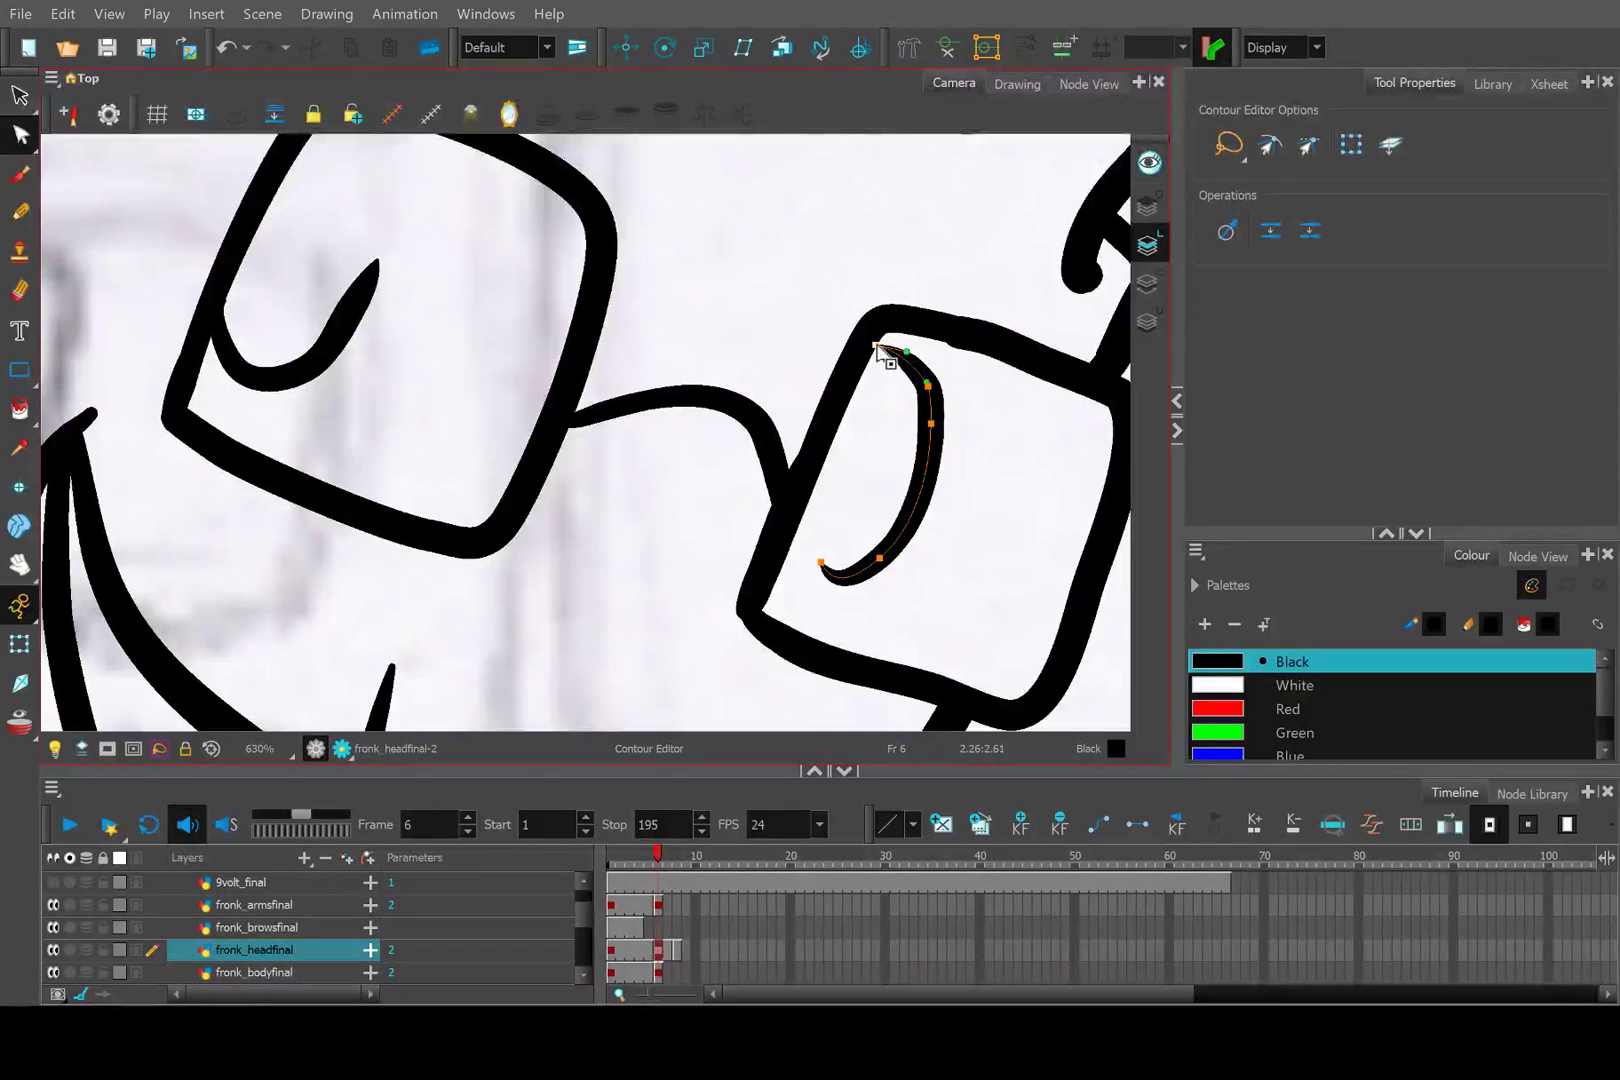
pyautogui.moveTo(822, 566); pyautogui.dragTo(791, 537)
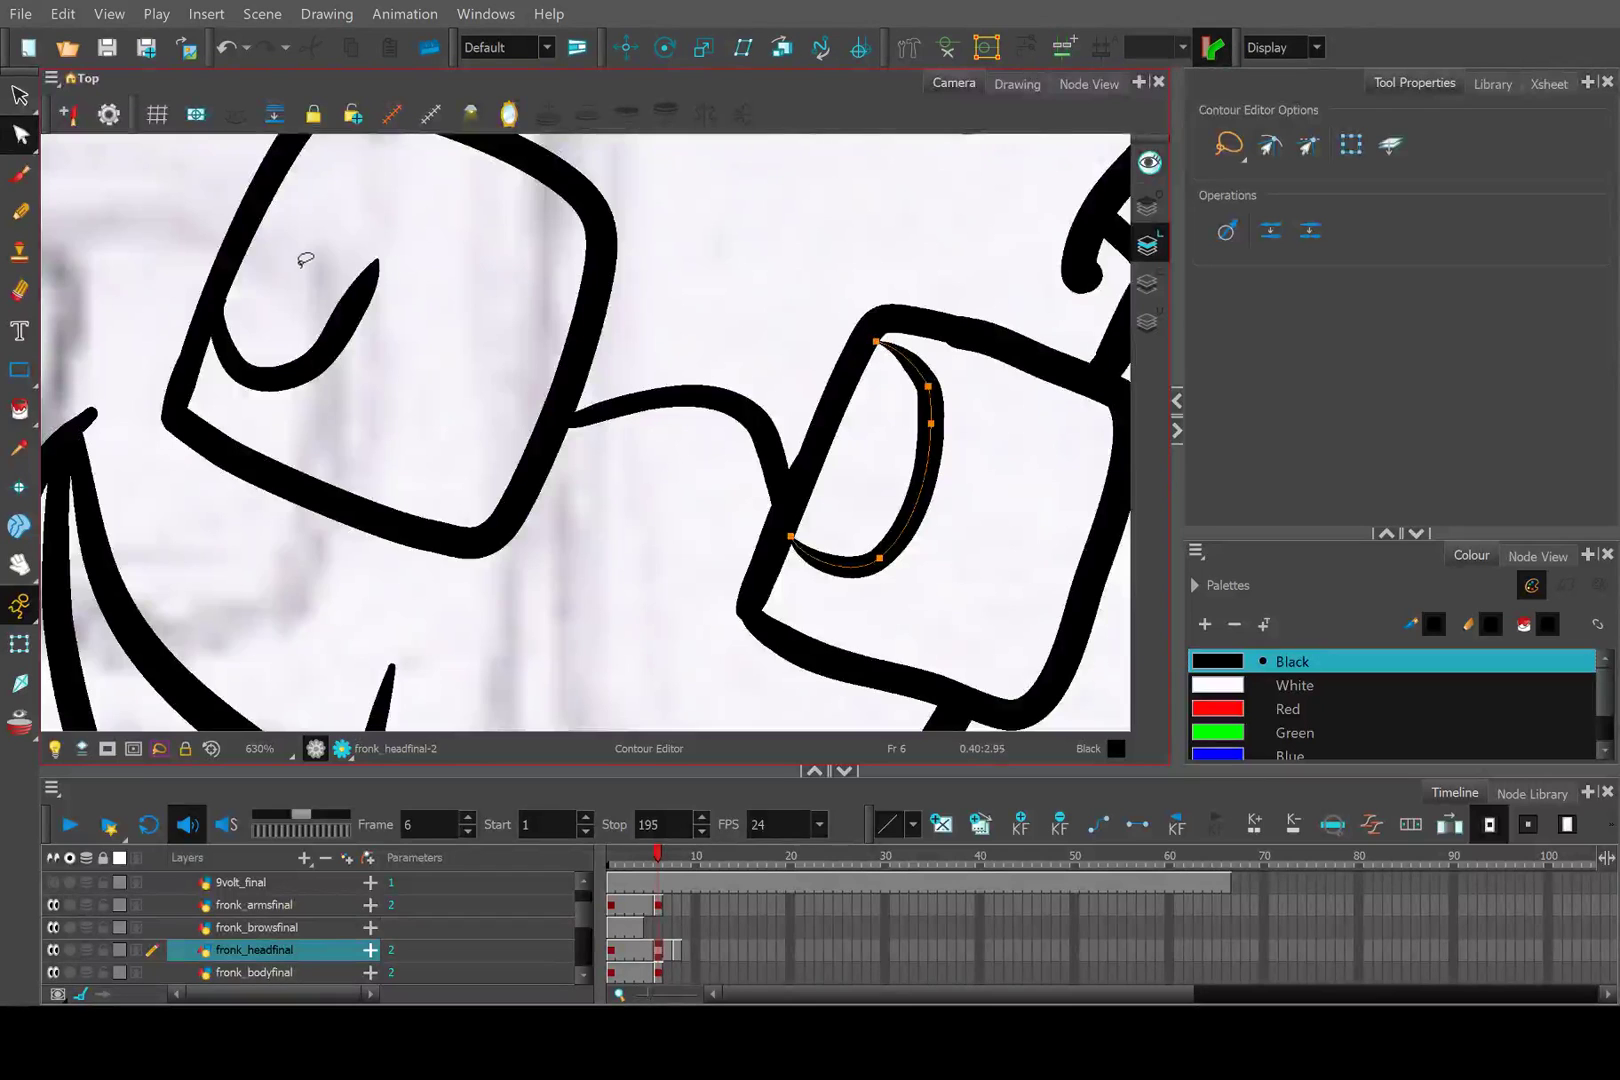
# Compare the eyes with frame 5 and complete the left pupil at frame 6 up to the lens's upper-left corner with the size 11 Pencil.
pyautogui.scroll(-3, 305, 259)
pyautogui.scroll(2, 615, 426)
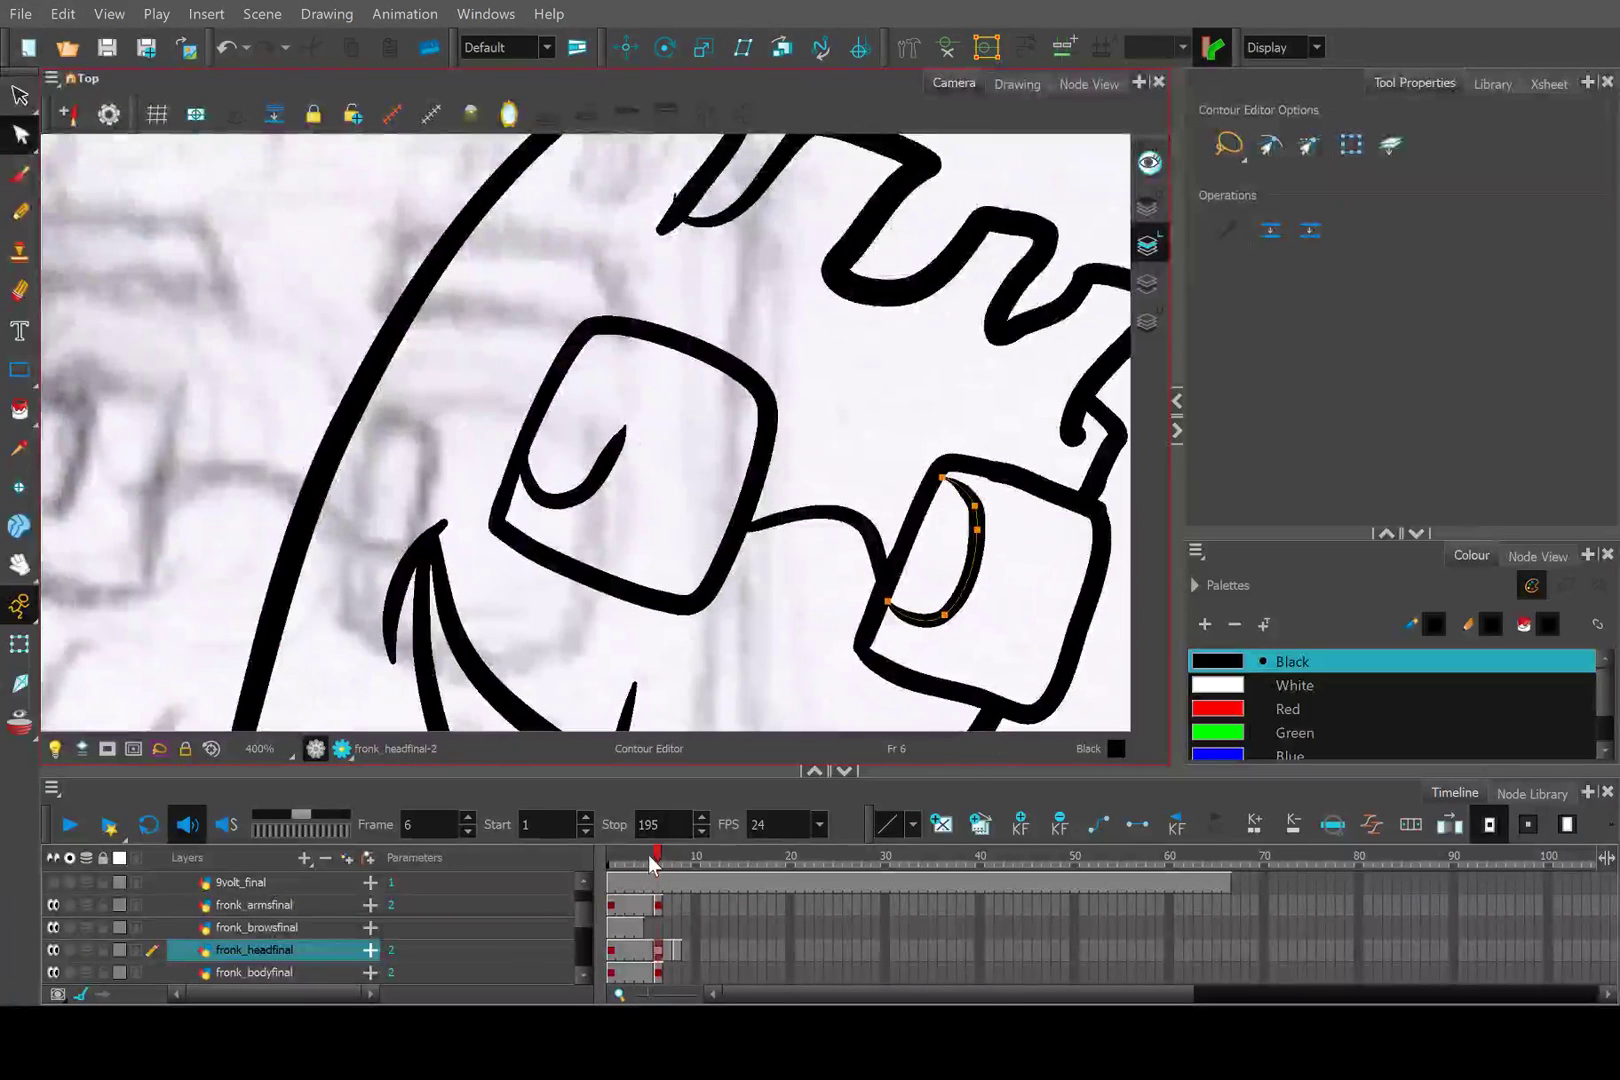
pyautogui.click(648, 856)
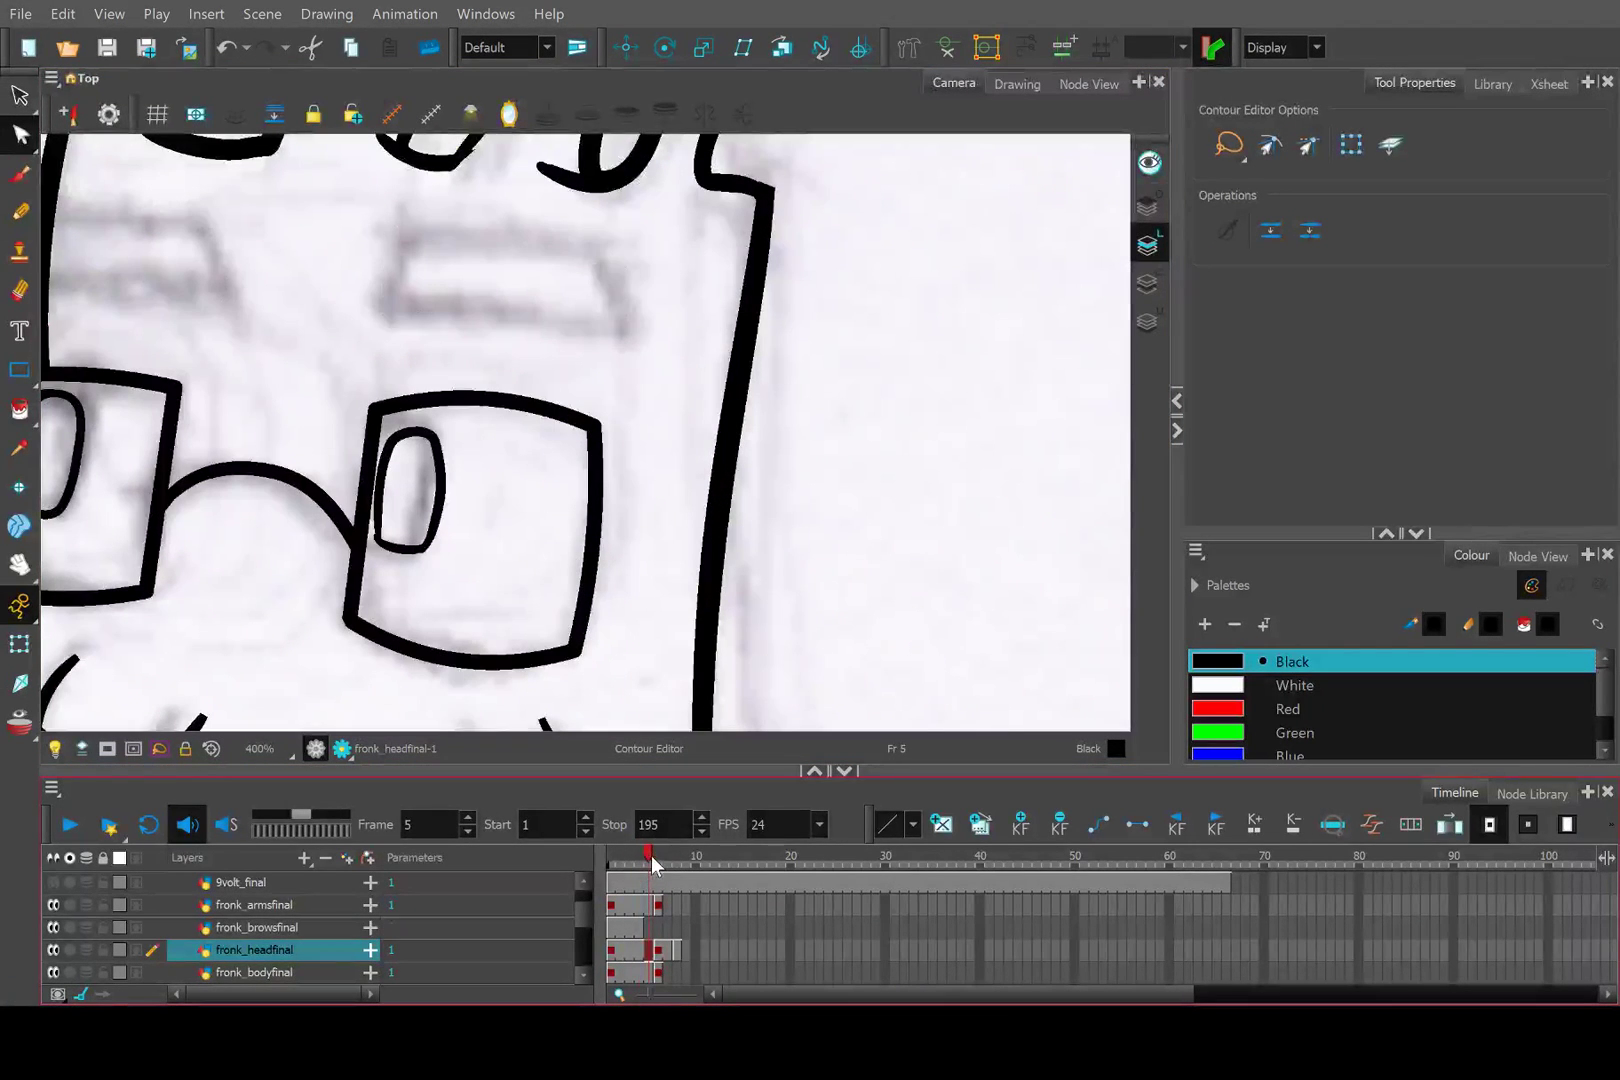
pyautogui.click(657, 856)
pyautogui.scroll(3, 590, 450)
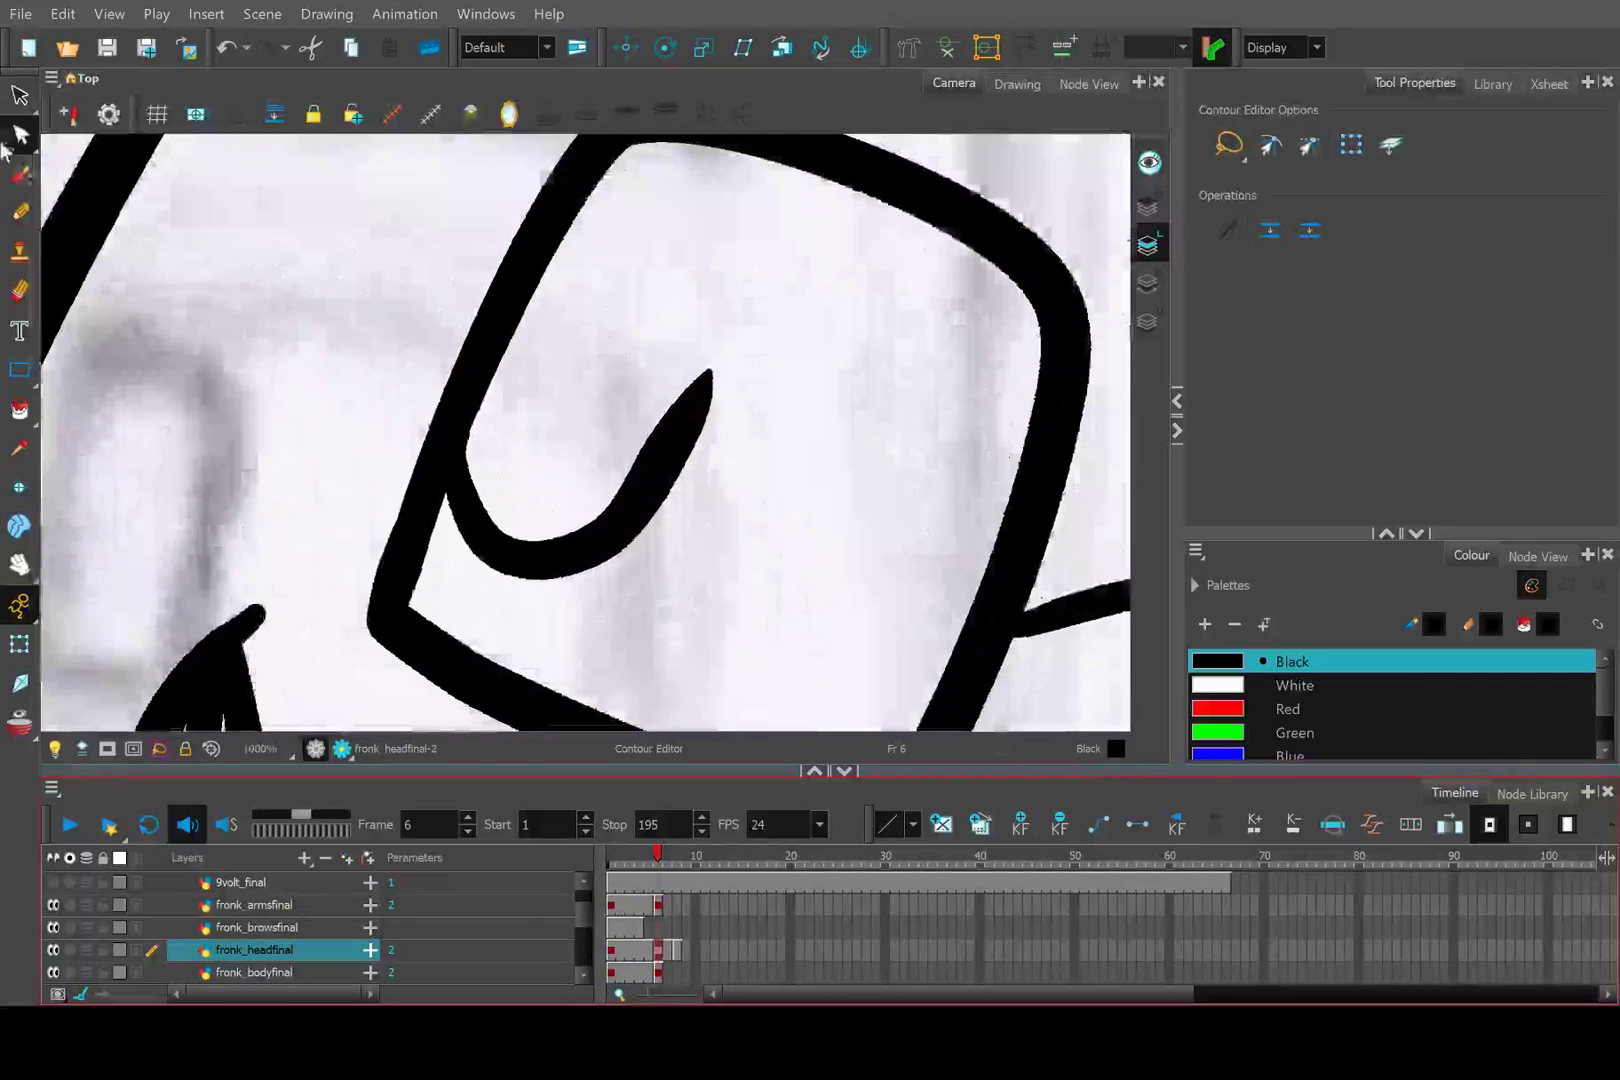
pyautogui.click(20, 215)
pyautogui.moveTo(706, 378)
pyautogui.mouseDown()
pyautogui.moveTo(723, 284)
pyautogui.moveTo(658, 213)
pyautogui.moveTo(569, 196)
pyautogui.mouseUp()
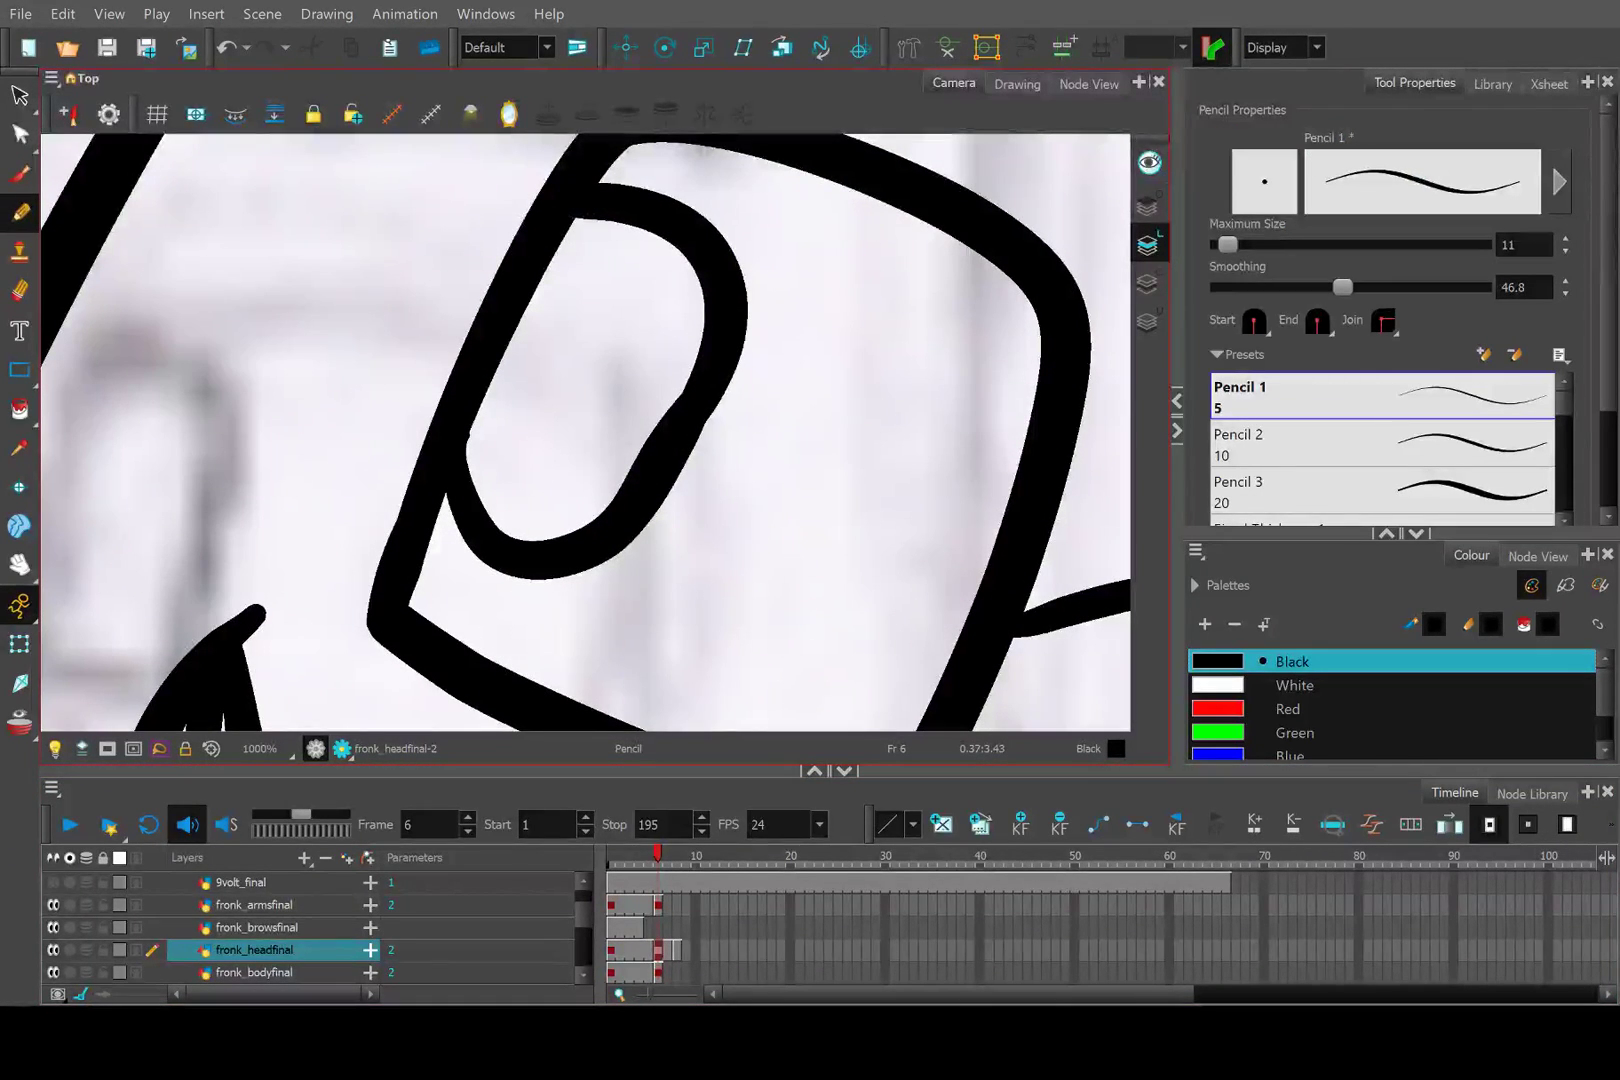
pyautogui.hotkey('ctrl', 'z')
pyautogui.moveTo(664, 446)
pyautogui.mouseDown()
pyautogui.moveTo(719, 355)
pyautogui.moveTo(719, 272)
pyautogui.moveTo(650, 204)
pyautogui.moveTo(595, 189)
pyautogui.moveTo(602, 178)
pyautogui.moveTo(712, 258)
pyautogui.moveTo(708, 376)
pyautogui.moveTo(697, 233)
pyautogui.moveTo(594, 160)
pyautogui.mouseUp()
pyautogui.hotkey('ctrl', 'z')
pyautogui.hotkey('ctrl', 'z')
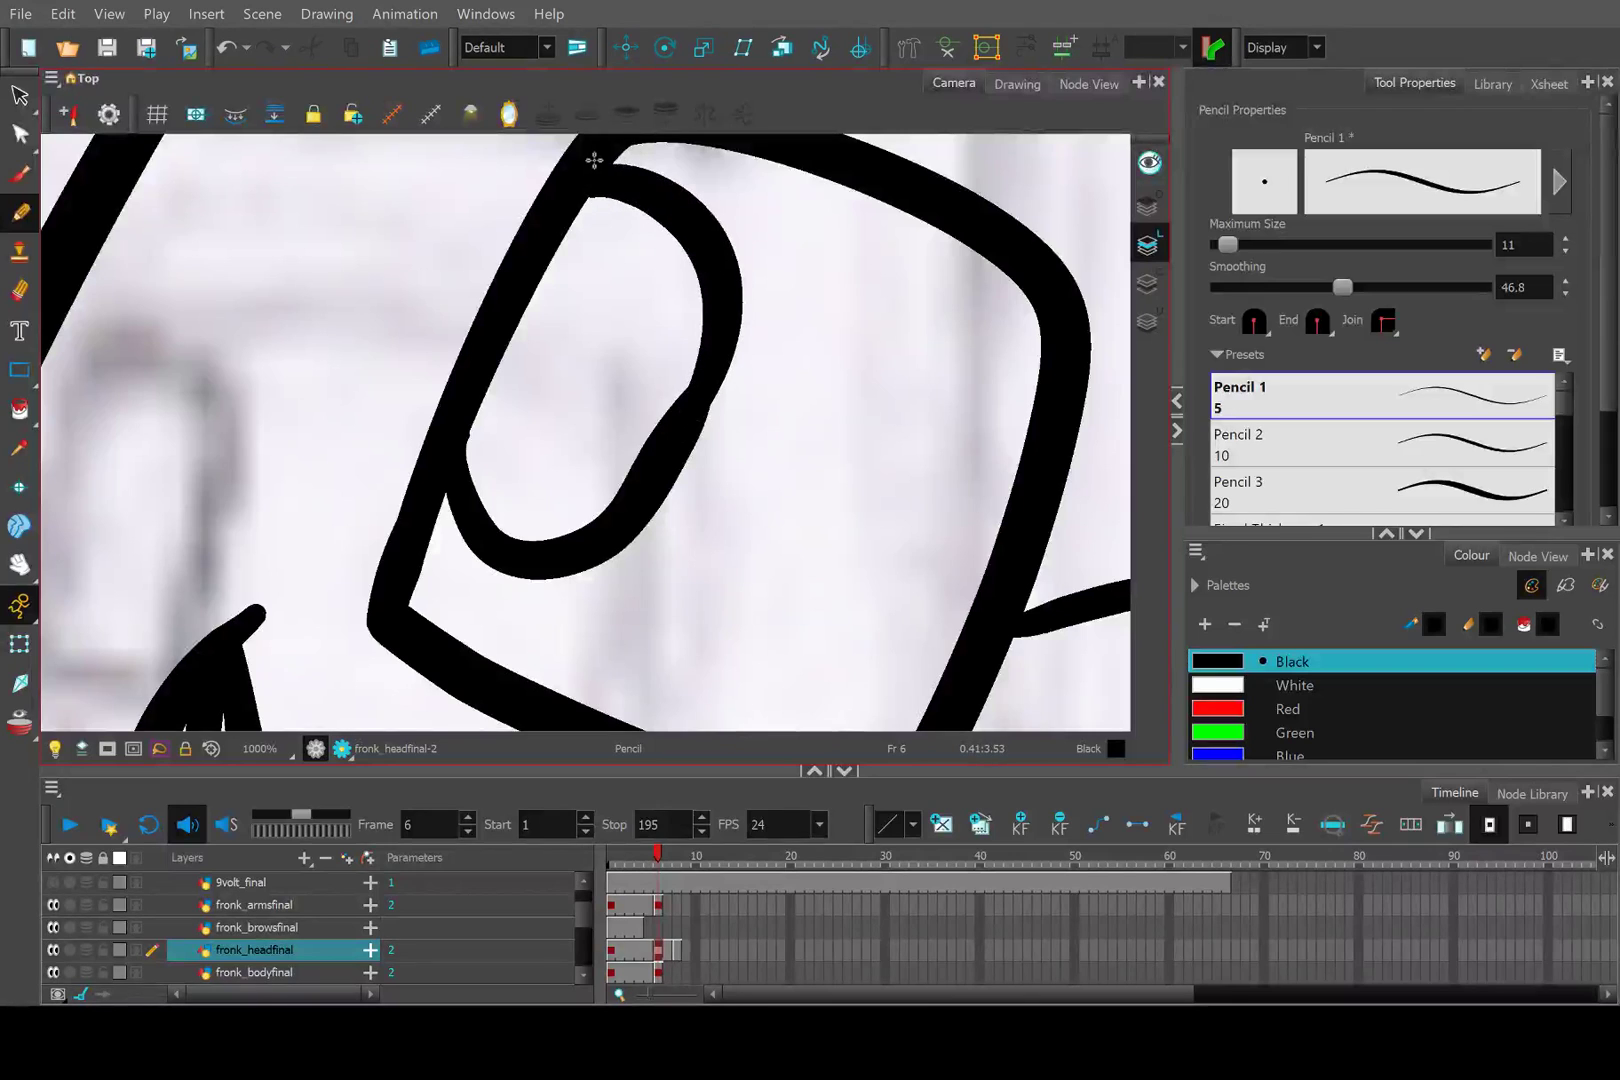
pyautogui.moveTo(716, 314); pyautogui.dragTo(658, 480)
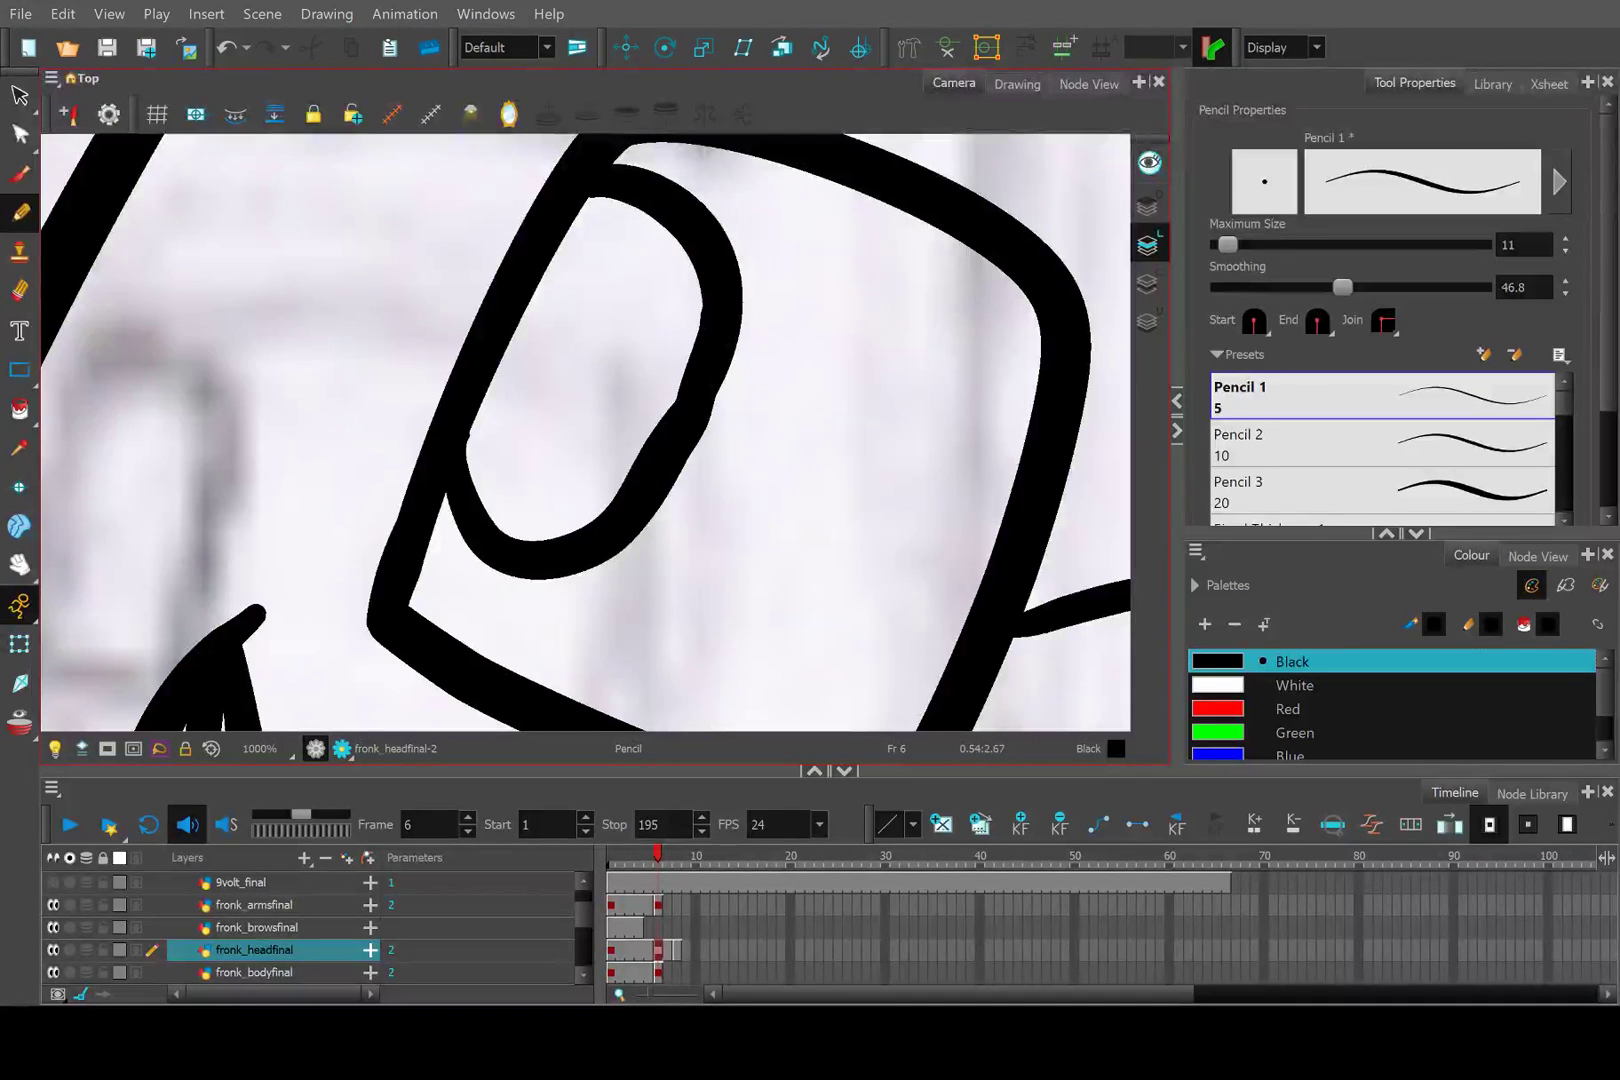
# Thicken the right pupil outline's thin tapered end where it meets the lens frame with the size 11 Pencil.
pyautogui.scroll(-3, 742, 617)
pyautogui.moveTo(748, 633); pyautogui.dragTo(543, 549)
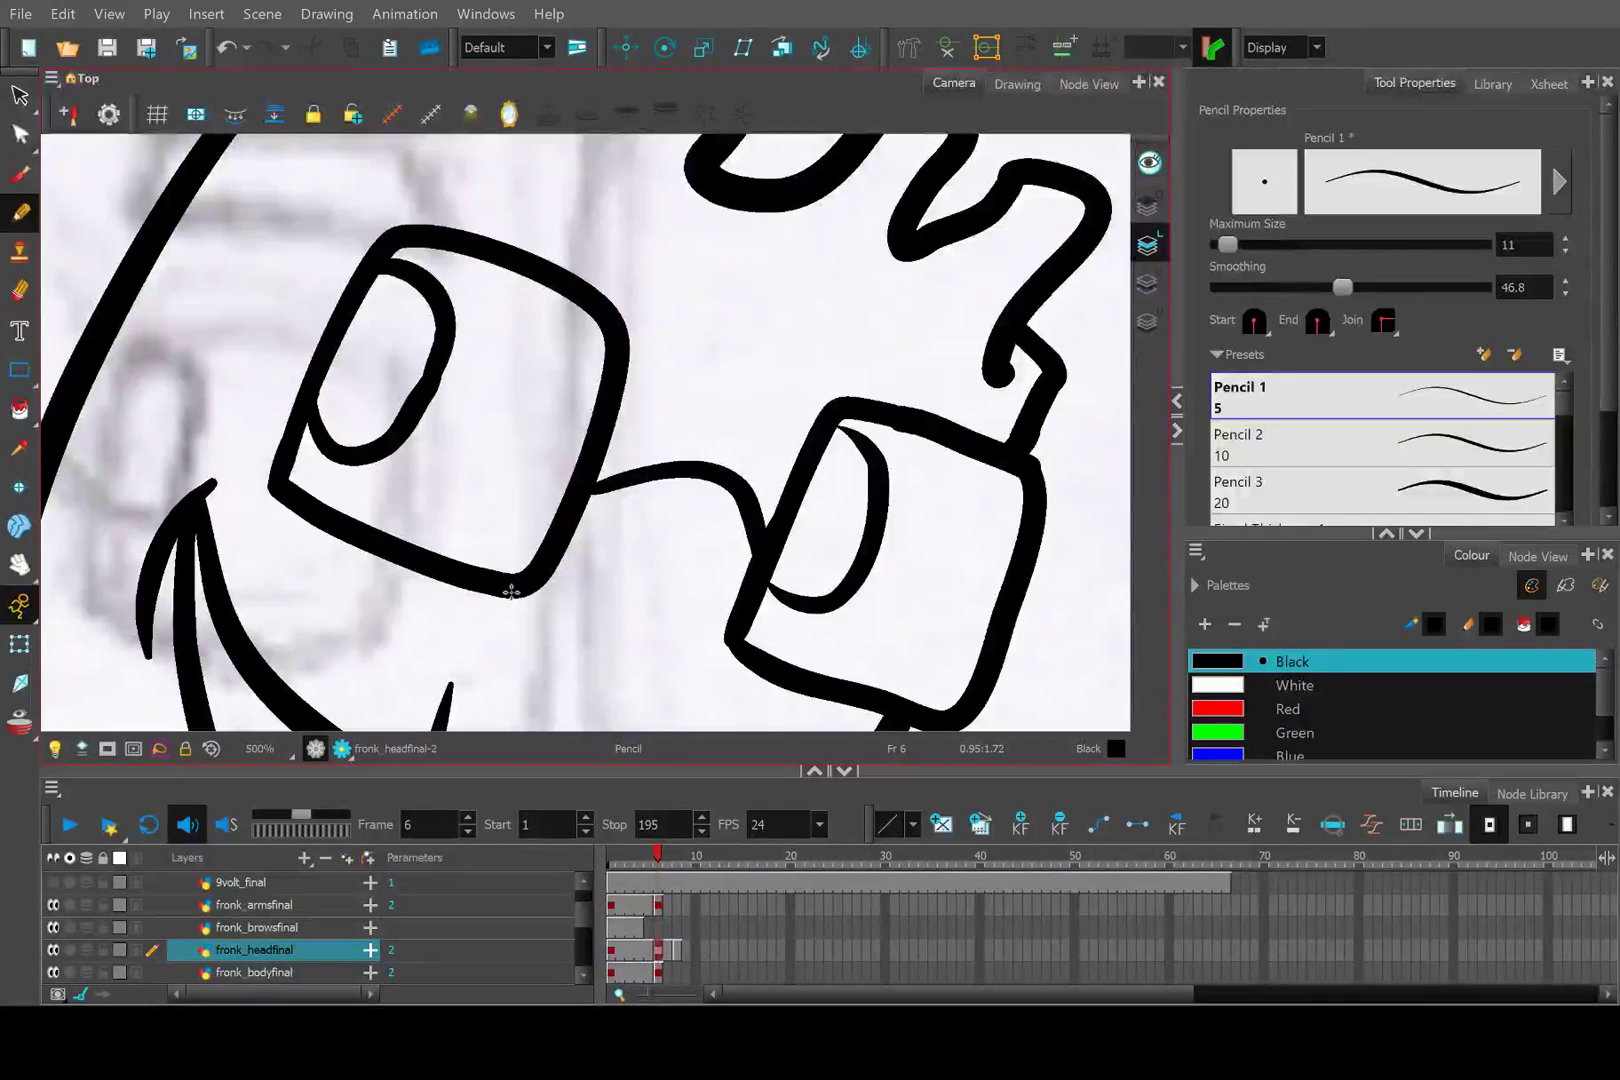
pyautogui.press('space')
pyautogui.moveTo(755, 539)
pyautogui.mouseDown()
pyautogui.moveTo(499, 388)
pyautogui.moveTo(586, 547)
pyautogui.mouseUp()
pyautogui.press('2')
pyautogui.press('space')
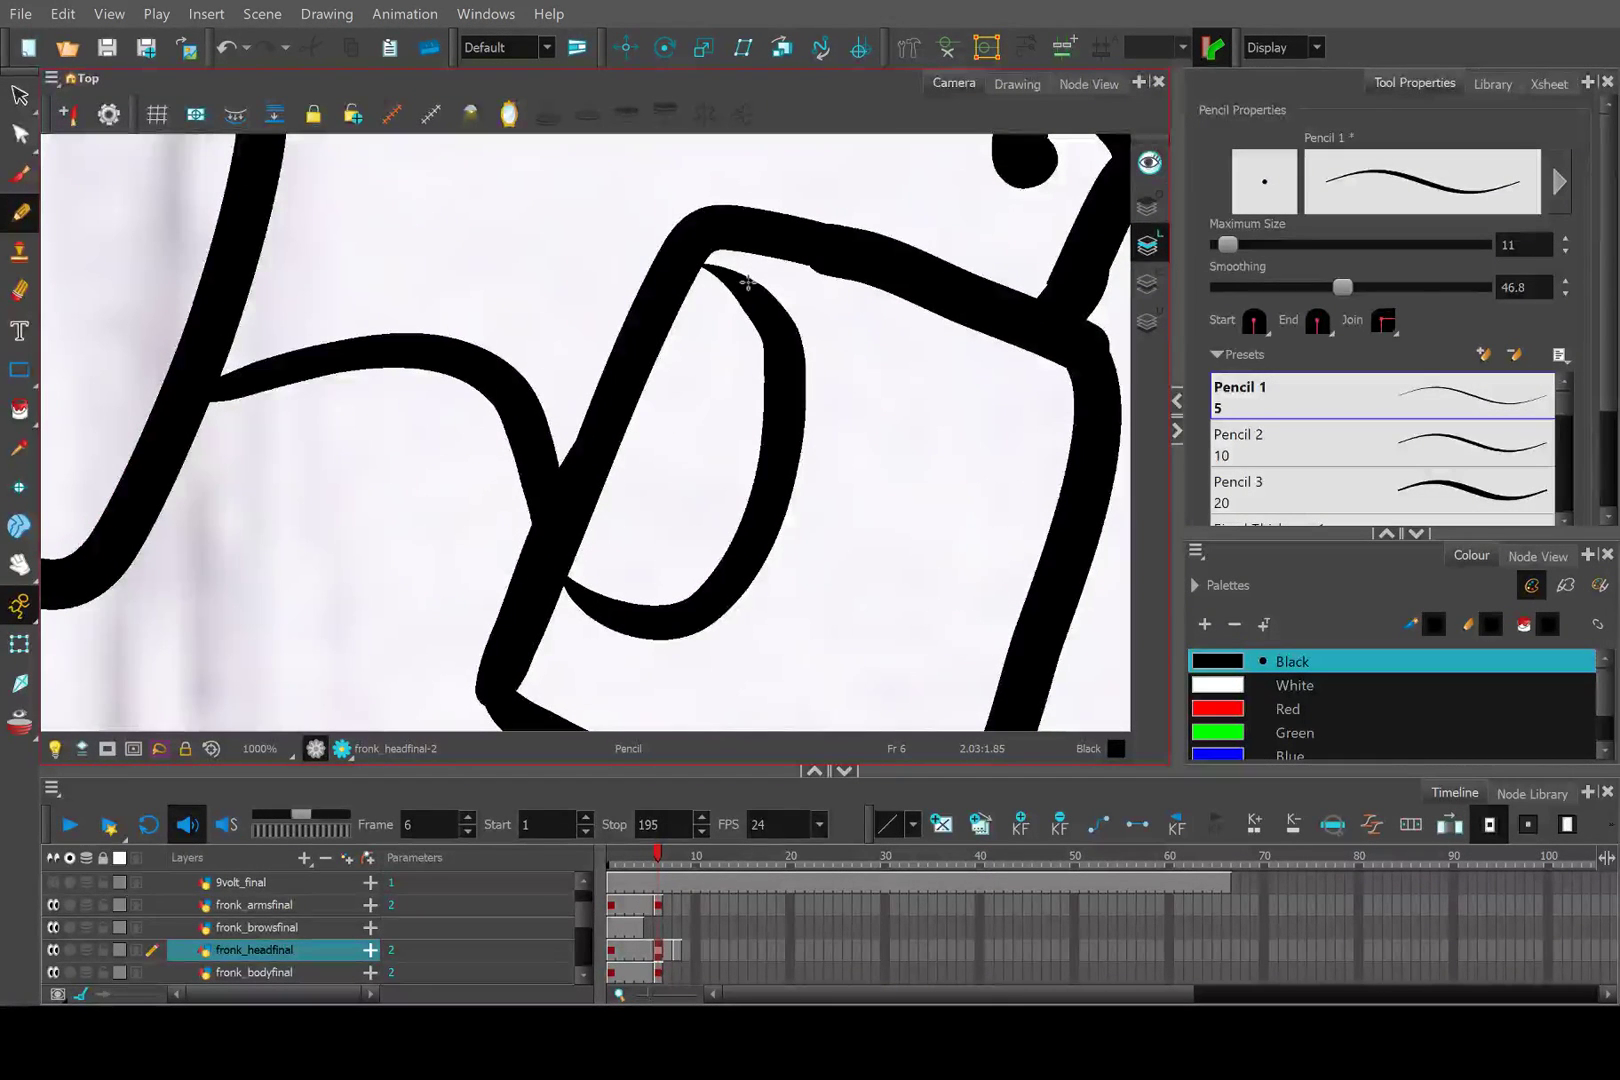
pyautogui.moveTo(739, 282); pyautogui.dragTo(673, 271)
pyautogui.moveTo(549, 561)
pyautogui.mouseDown()
pyautogui.moveTo(577, 599)
pyautogui.moveTo(636, 612)
pyautogui.mouseUp()
pyautogui.hotkey('ctrl', 'z')
pyautogui.moveTo(562, 558)
pyautogui.mouseDown()
pyautogui.moveTo(635, 626)
pyautogui.moveTo(550, 558)
pyautogui.mouseUp()
pyautogui.hotkey('ctrl', 'z')
pyautogui.scroll(-5, 600, 400)
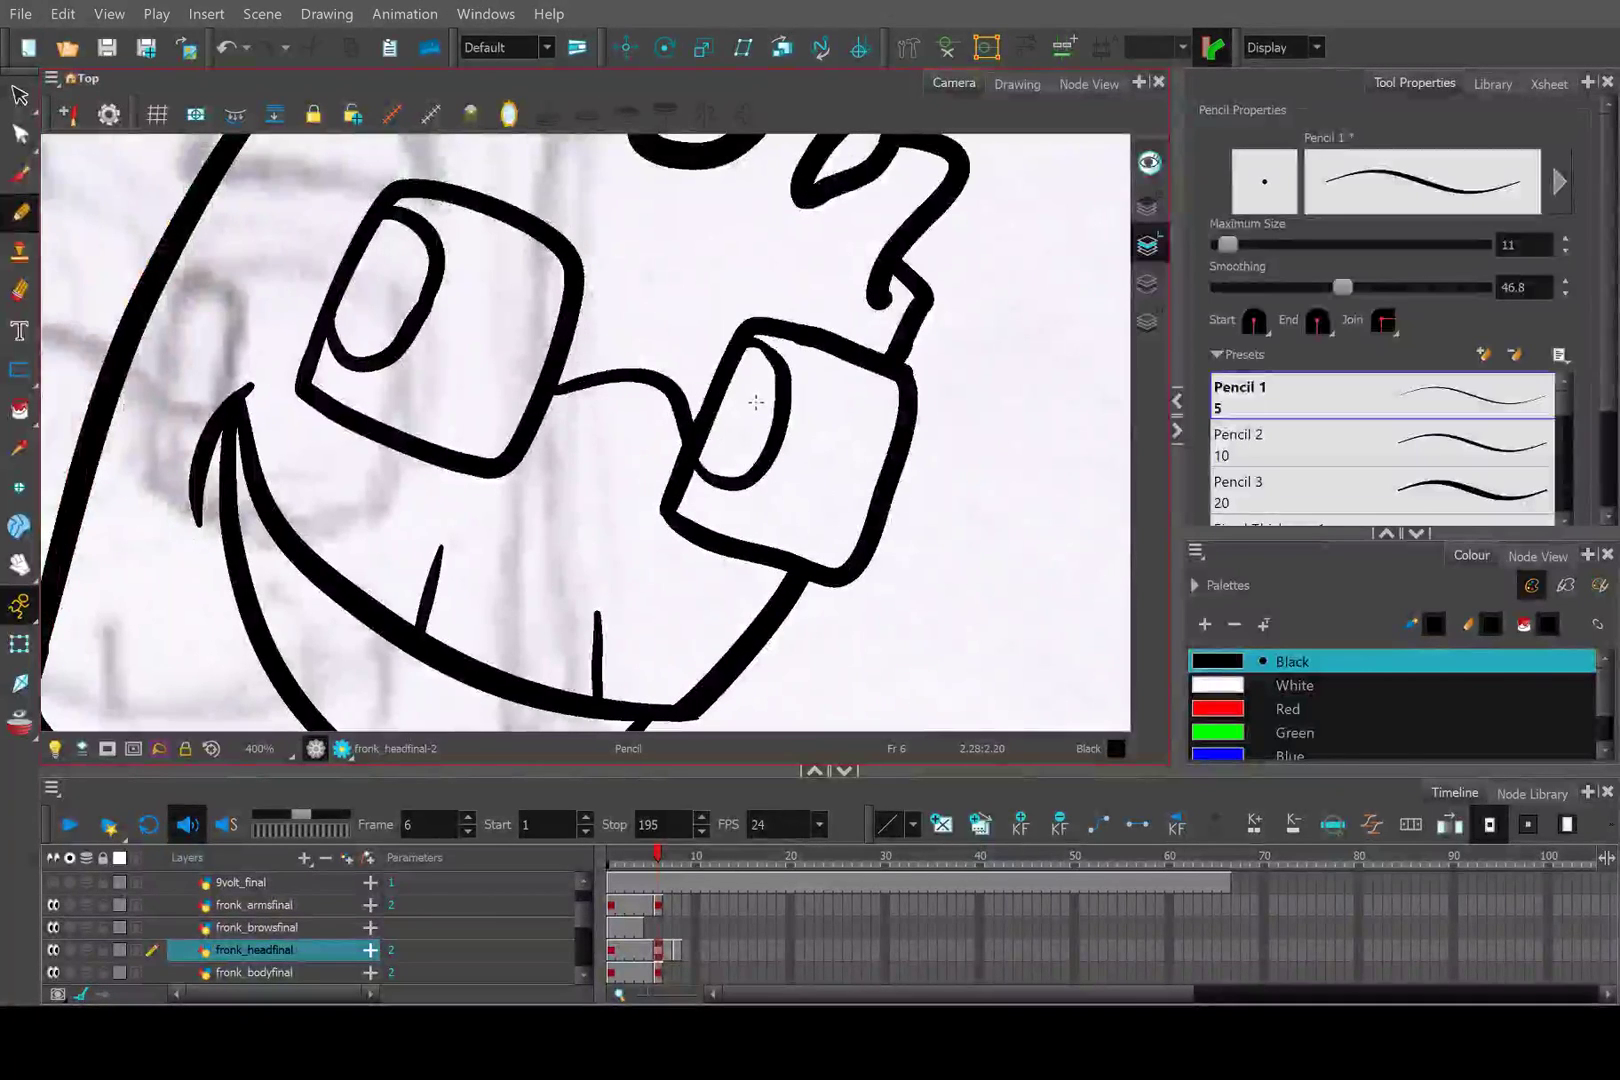
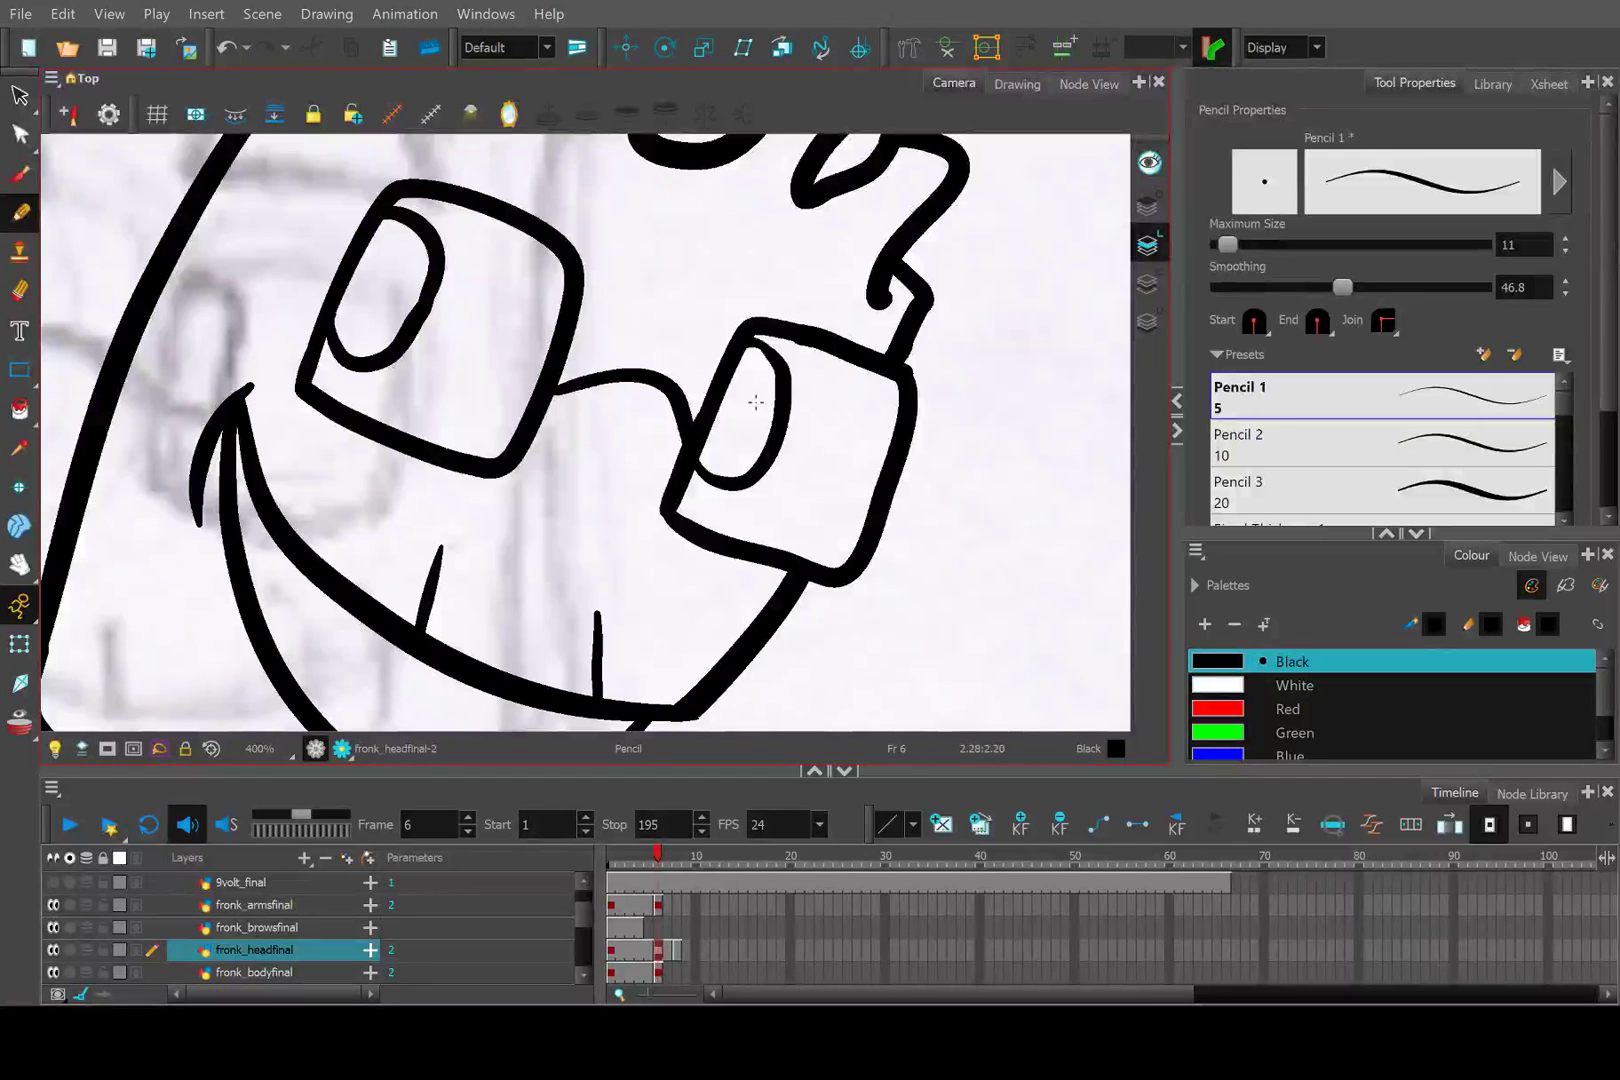
# Try to trim the overshooting tip of the line at the hair's first notch with the Cutter.
pyautogui.scroll(-2, 756, 401)
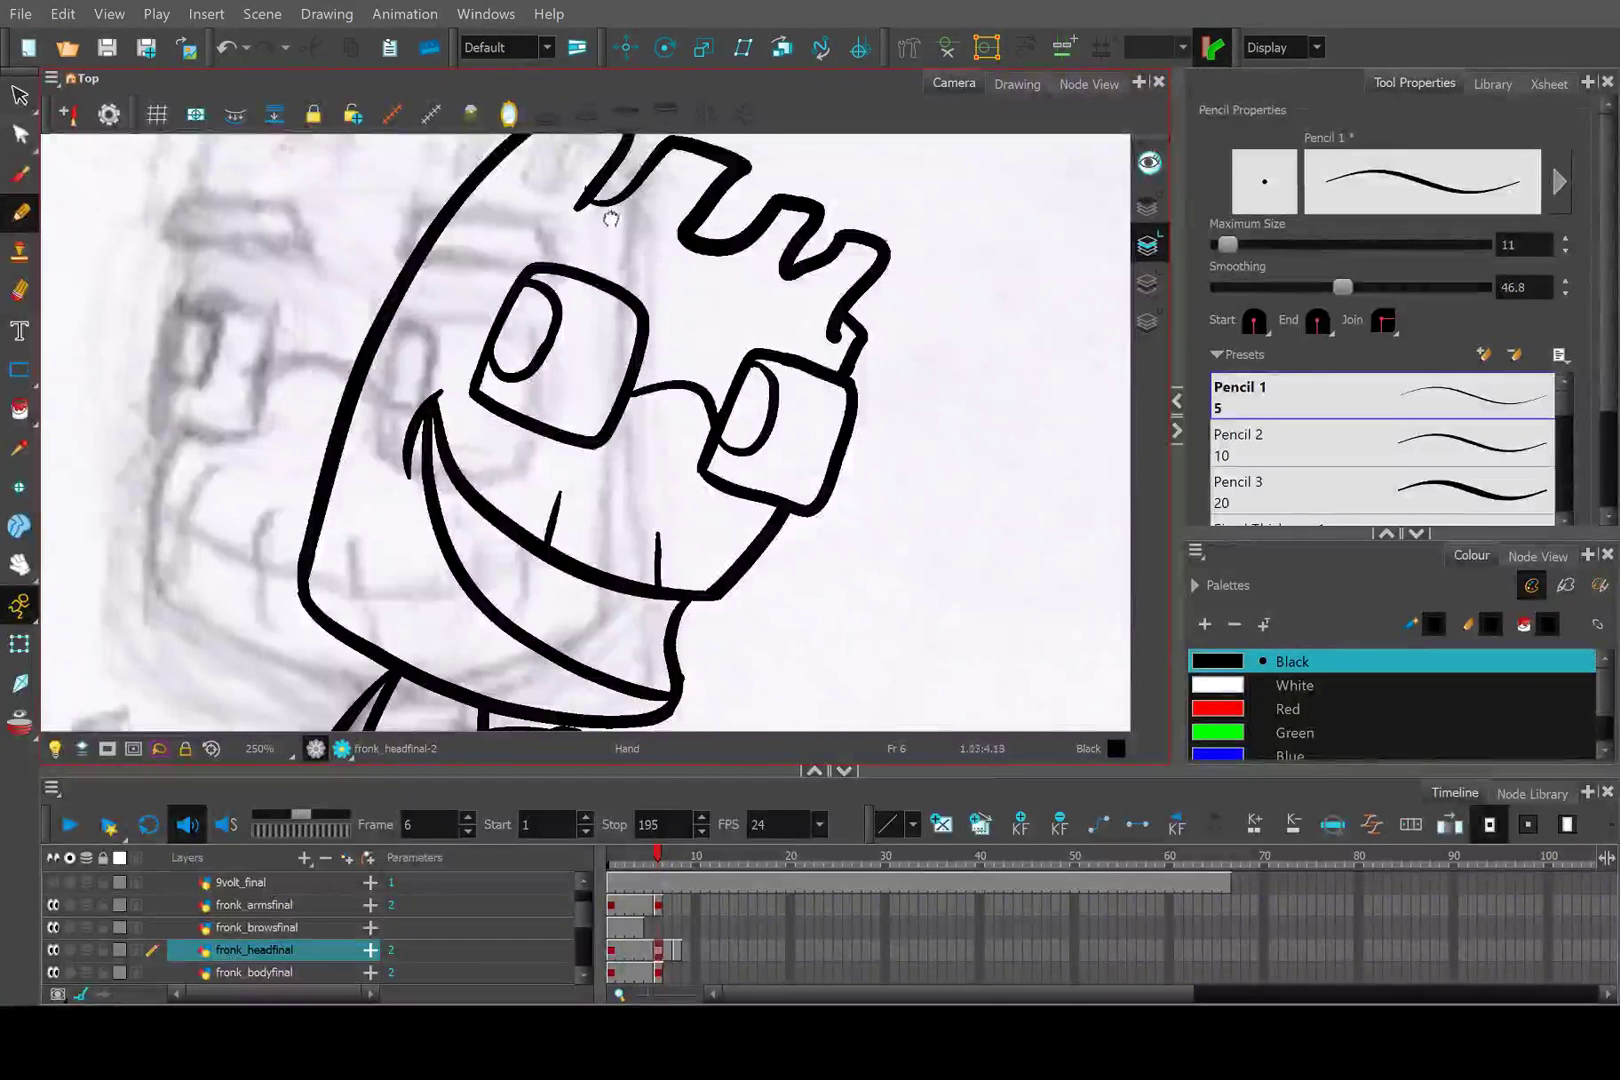
pyautogui.scroll(2, 655, 399)
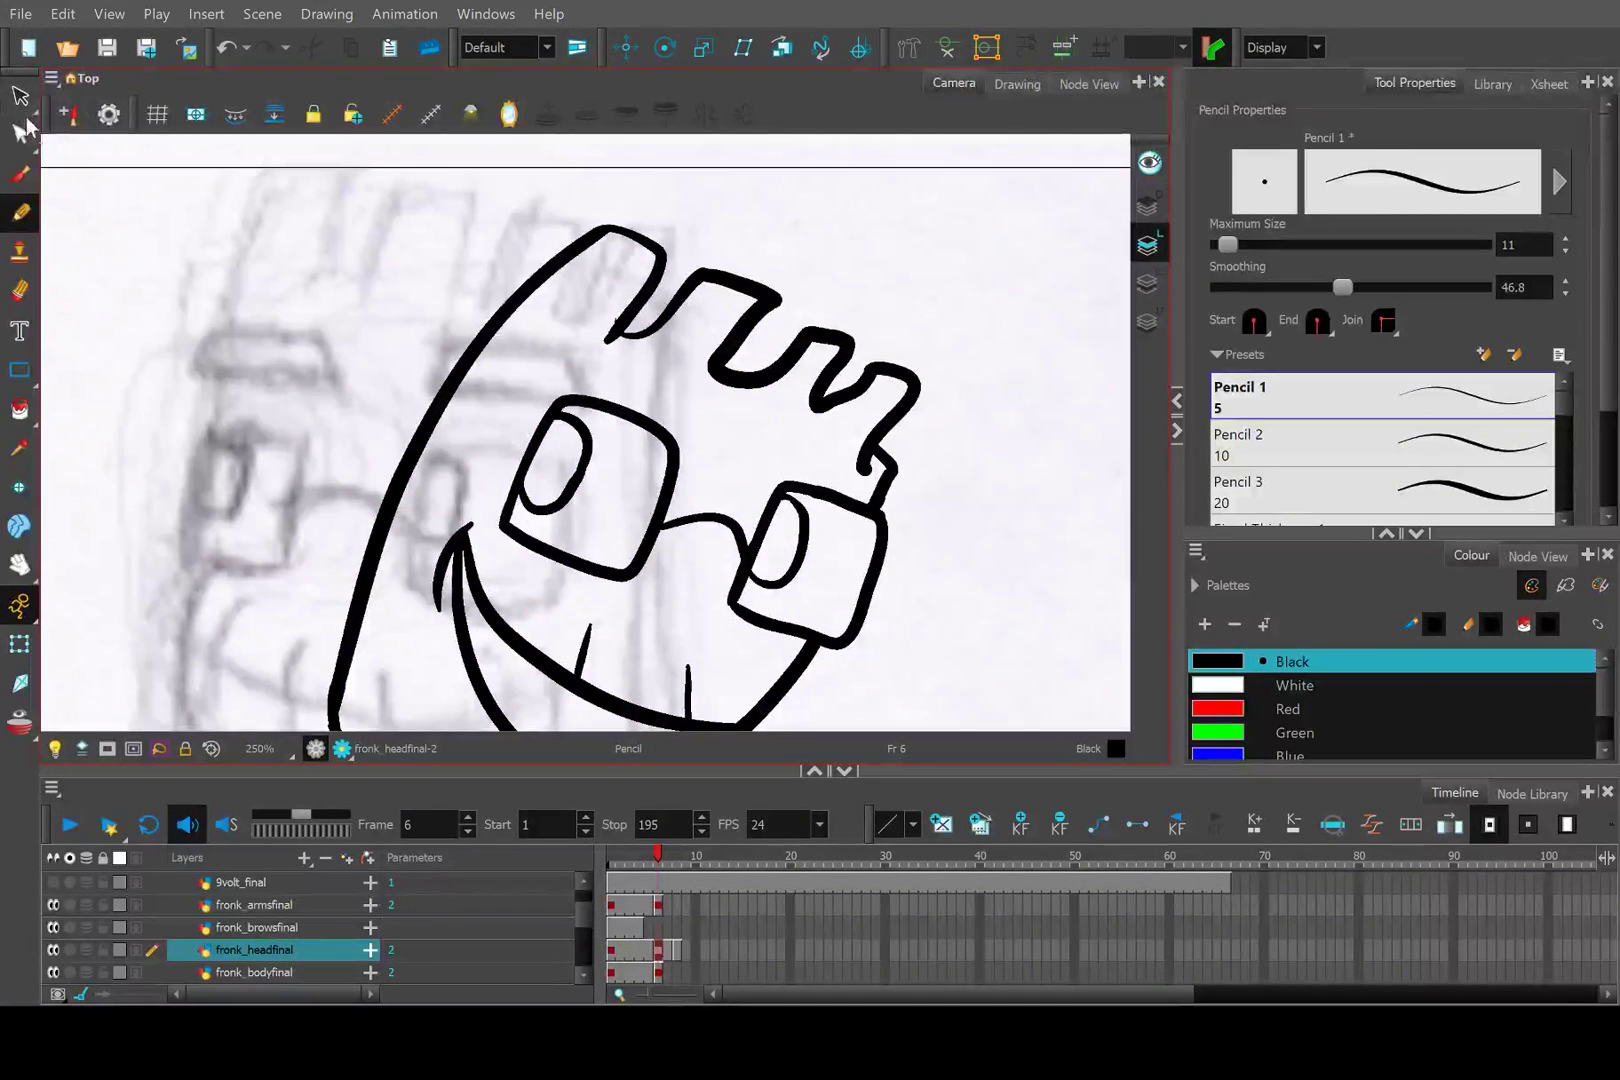
pyautogui.hotkey('alt', 't')
pyautogui.scroll(6, 622, 275)
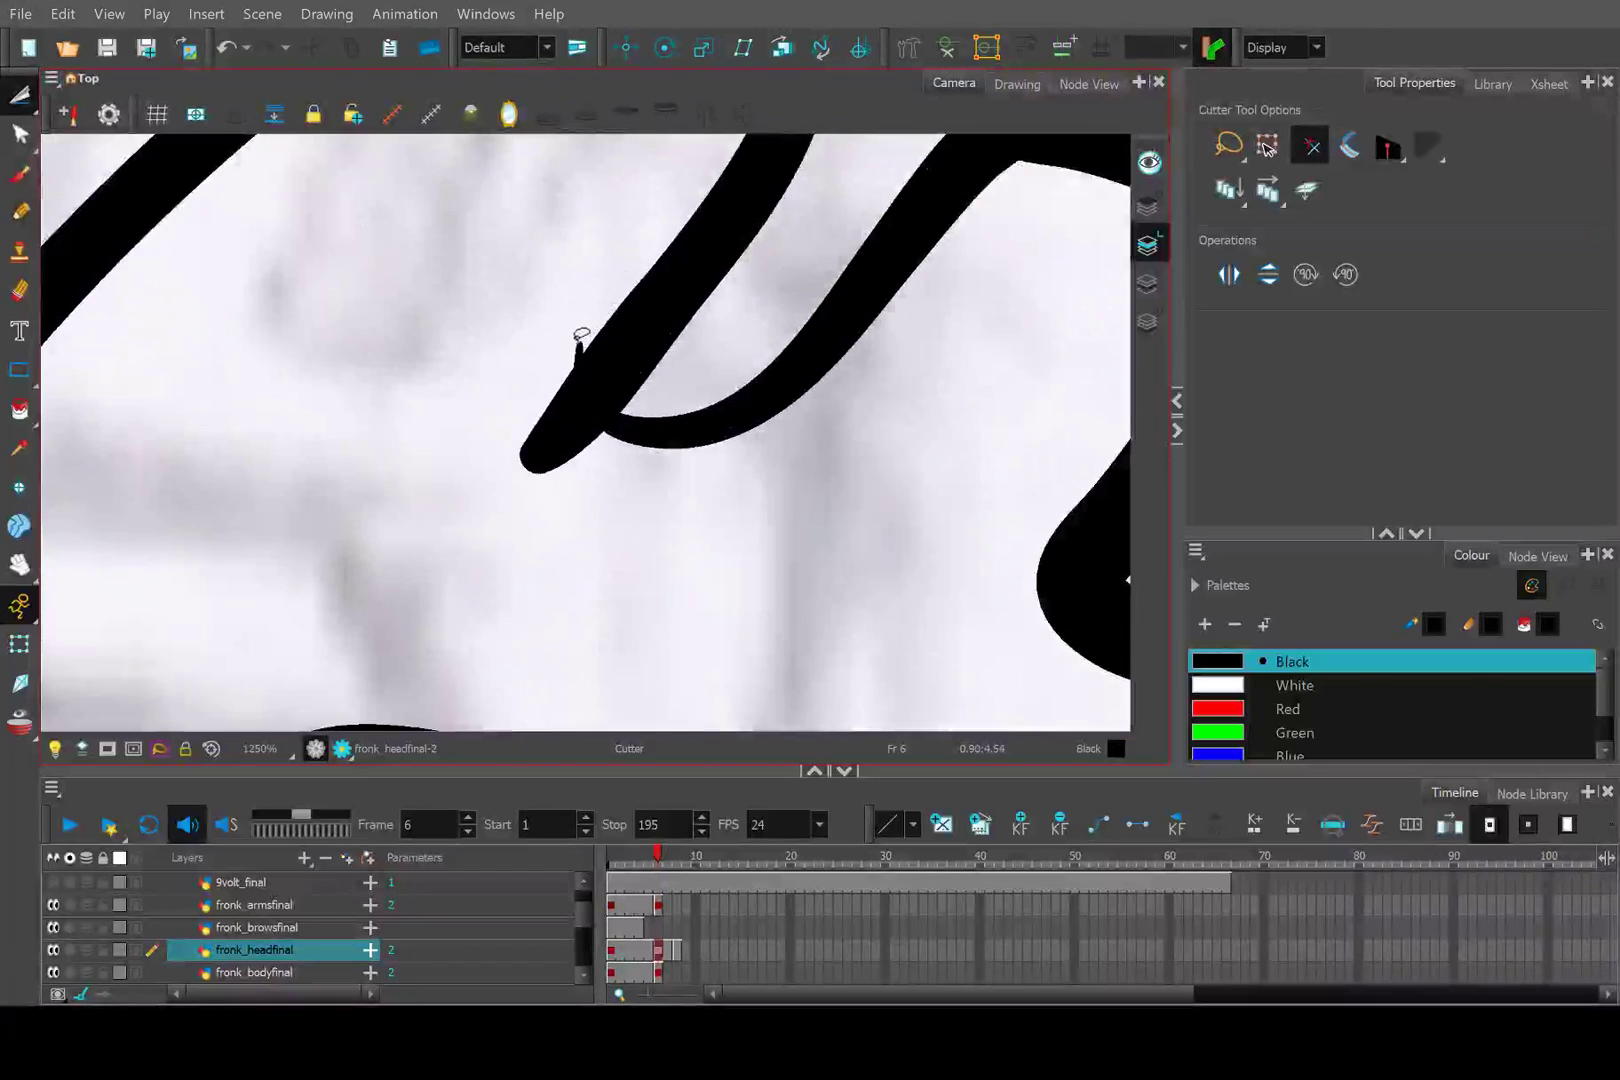
pyautogui.moveTo(600, 402); pyautogui.dragTo(568, 340)
pyautogui.scroll(-6, 568, 330)
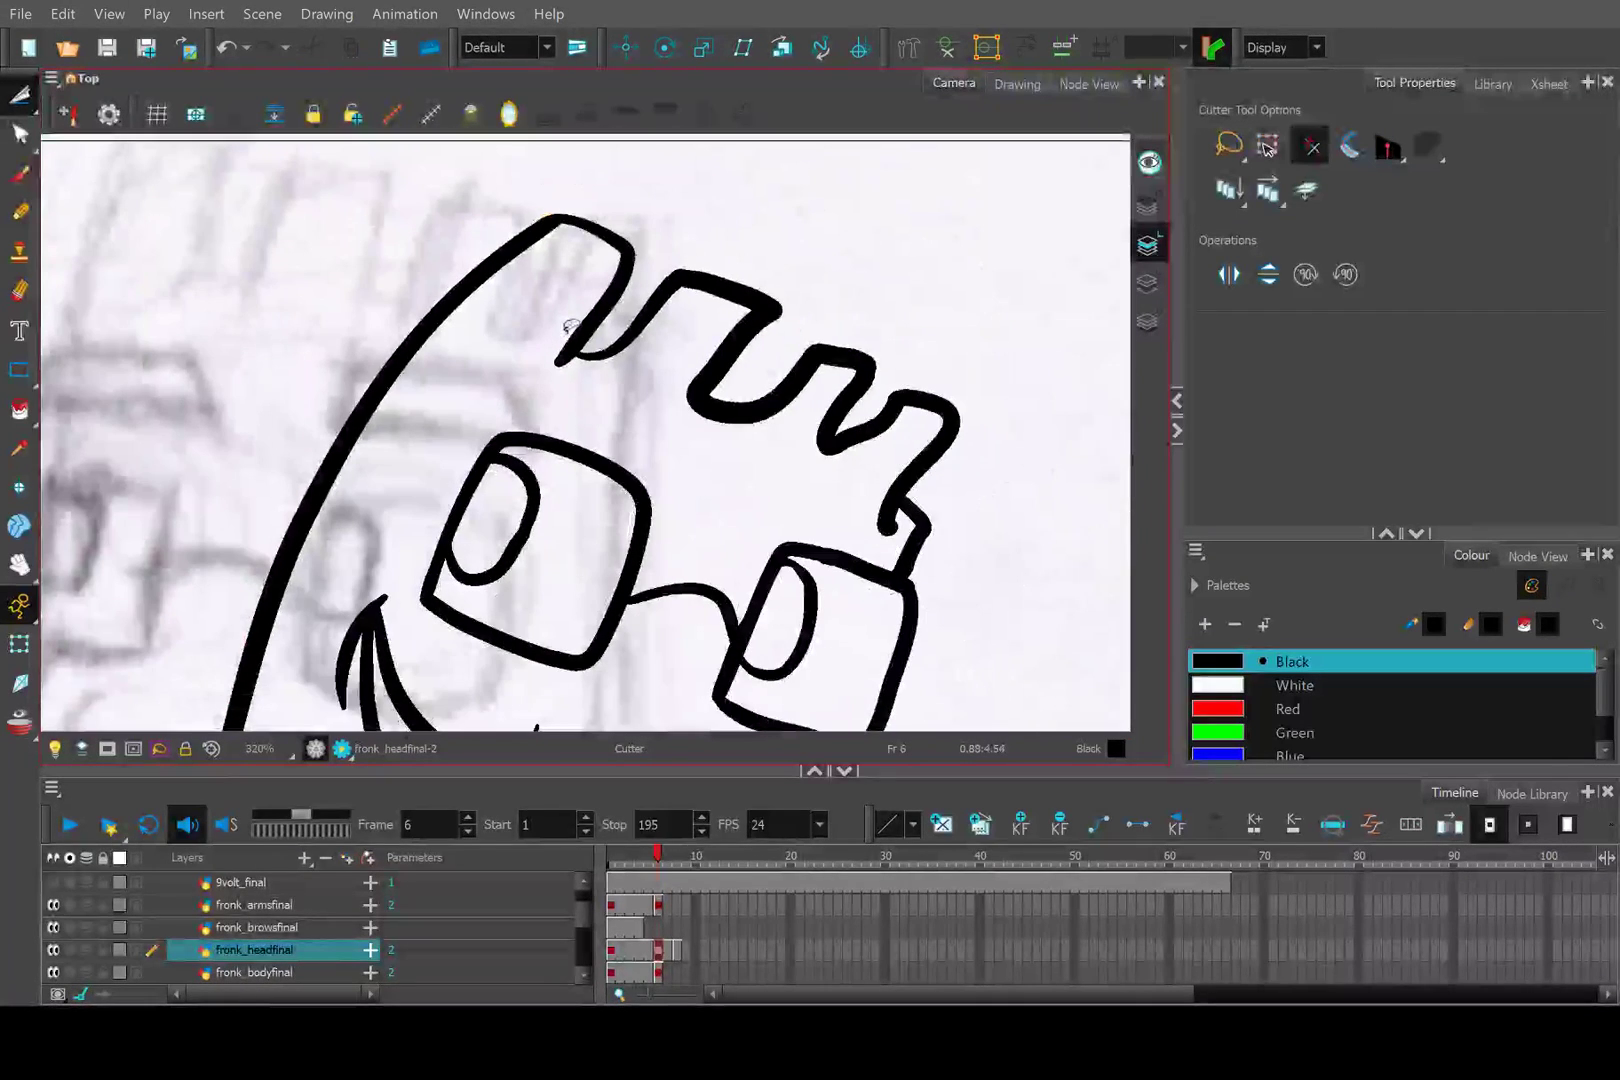
pyautogui.click(19, 211)
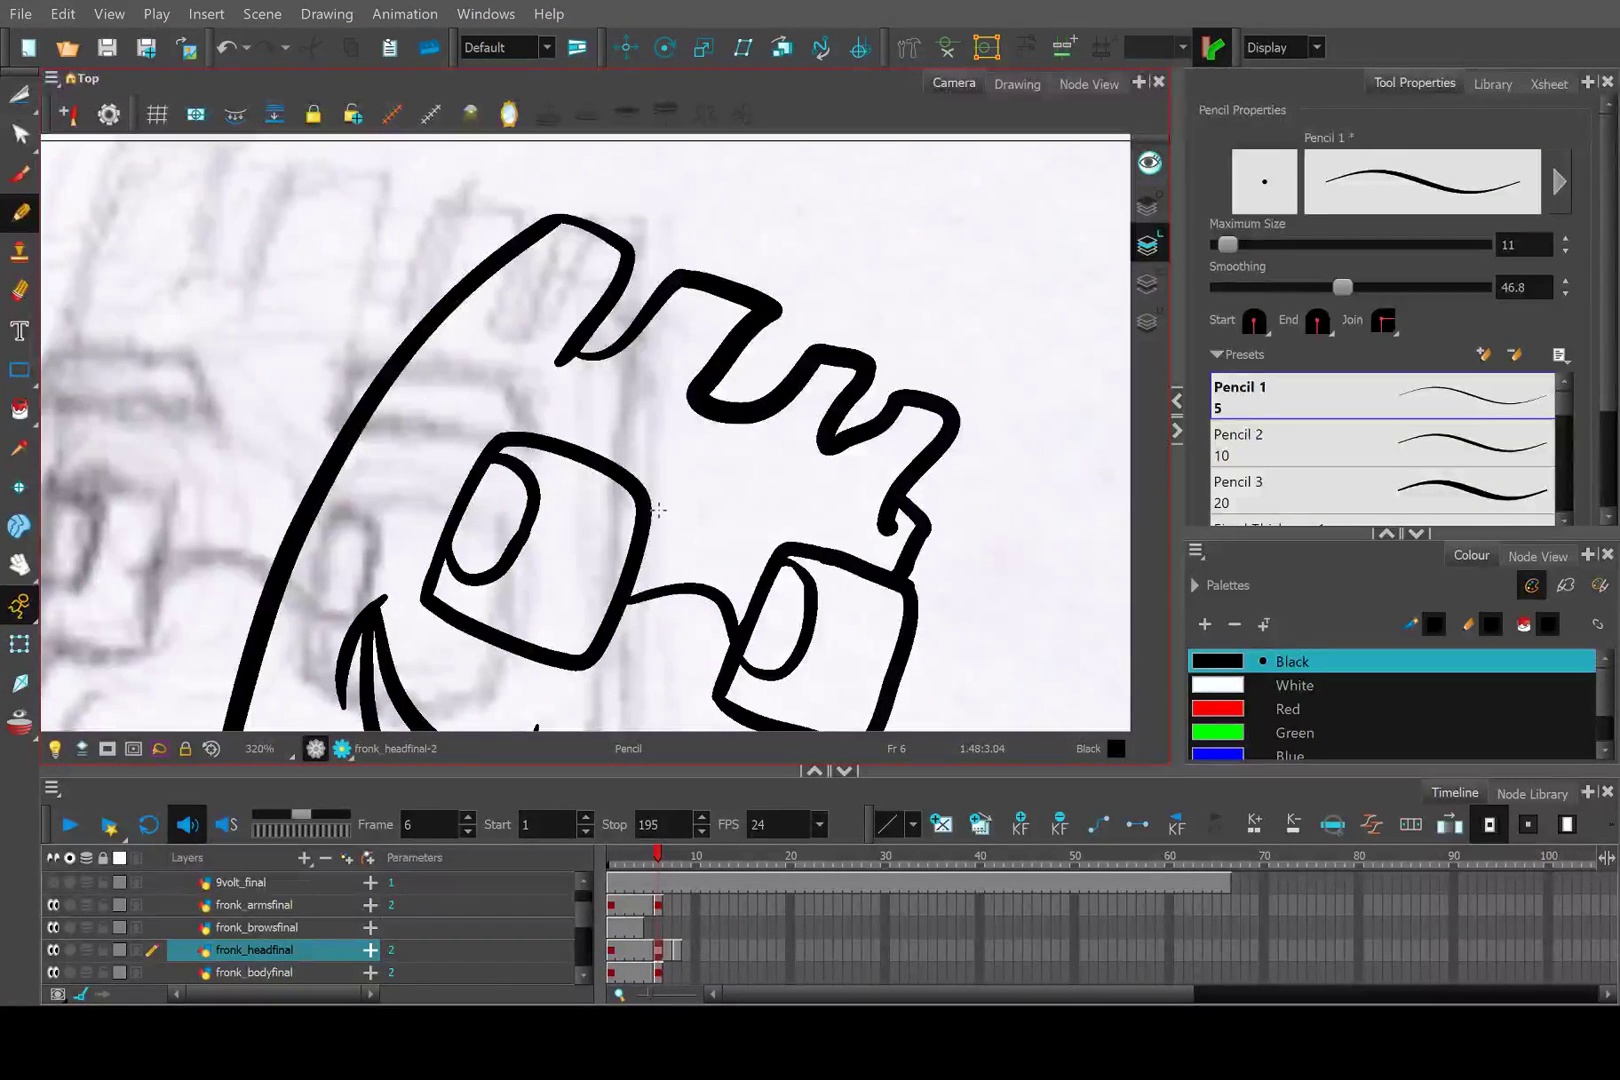
pyautogui.moveTo(687, 550); pyautogui.dragTo(600, 351)
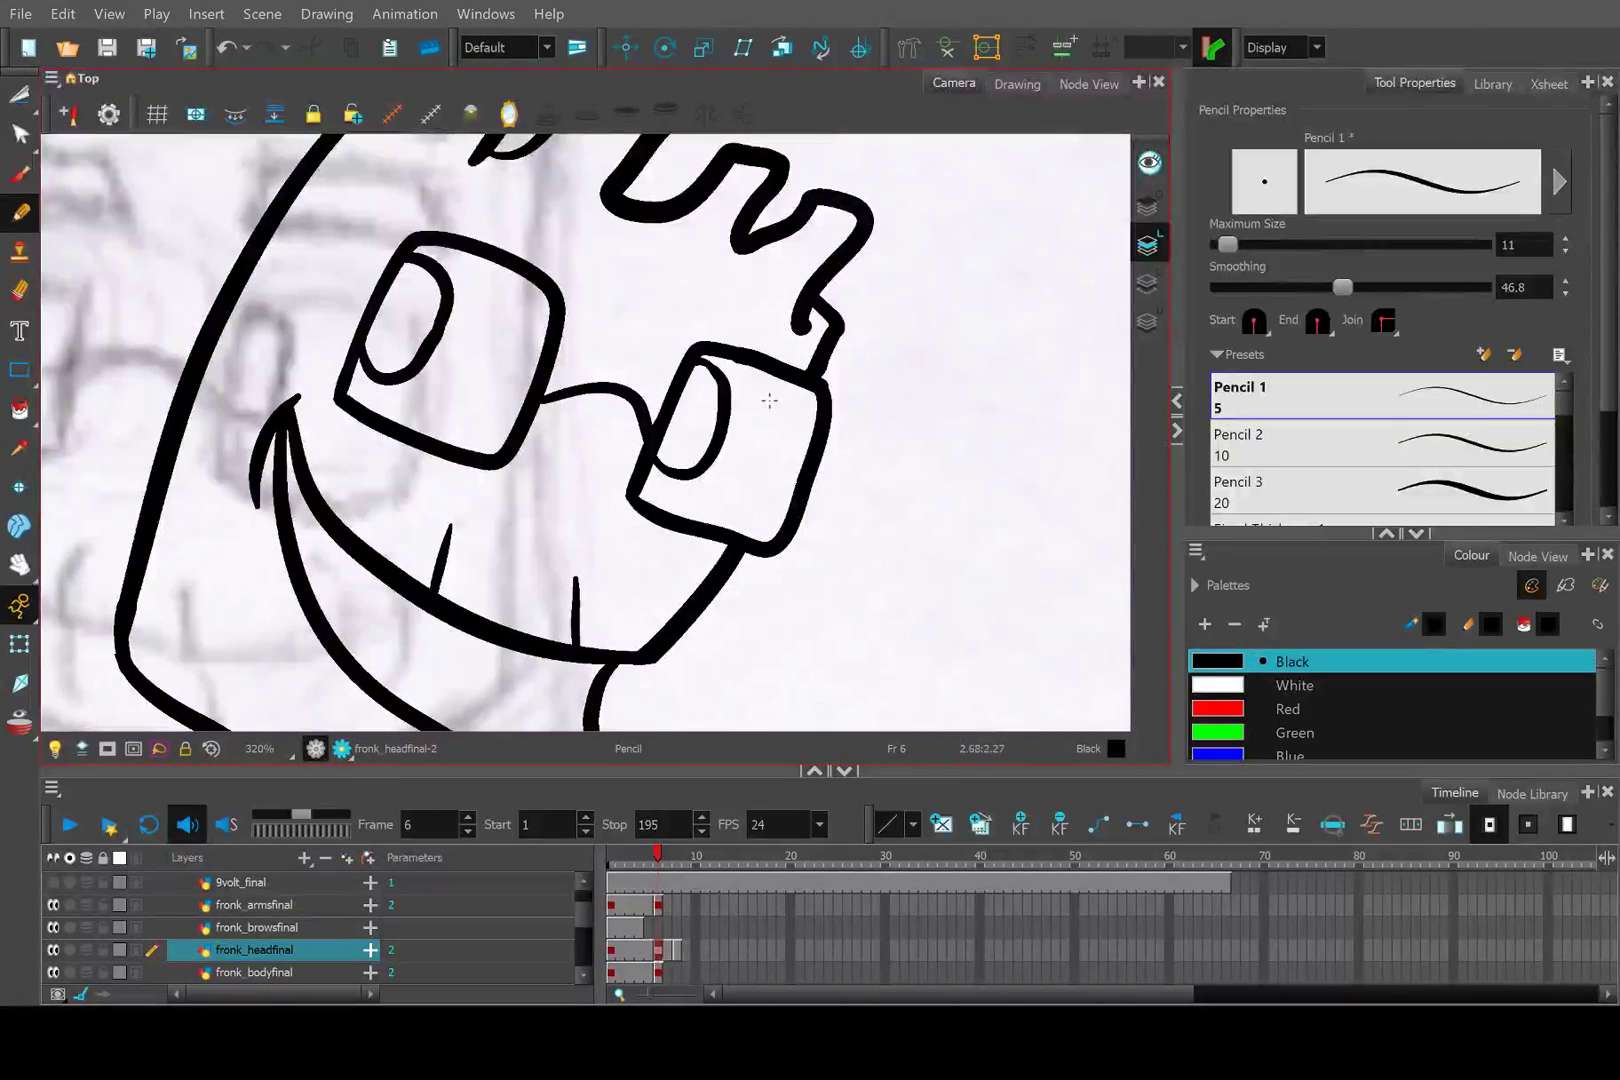
pyautogui.scroll(1, 769, 400)
pyautogui.moveTo(695, 395)
pyautogui.mouseDown()
pyautogui.moveTo(633, 387)
pyautogui.moveTo(700, 402)
pyautogui.moveTo(712, 442)
pyautogui.mouseUp()
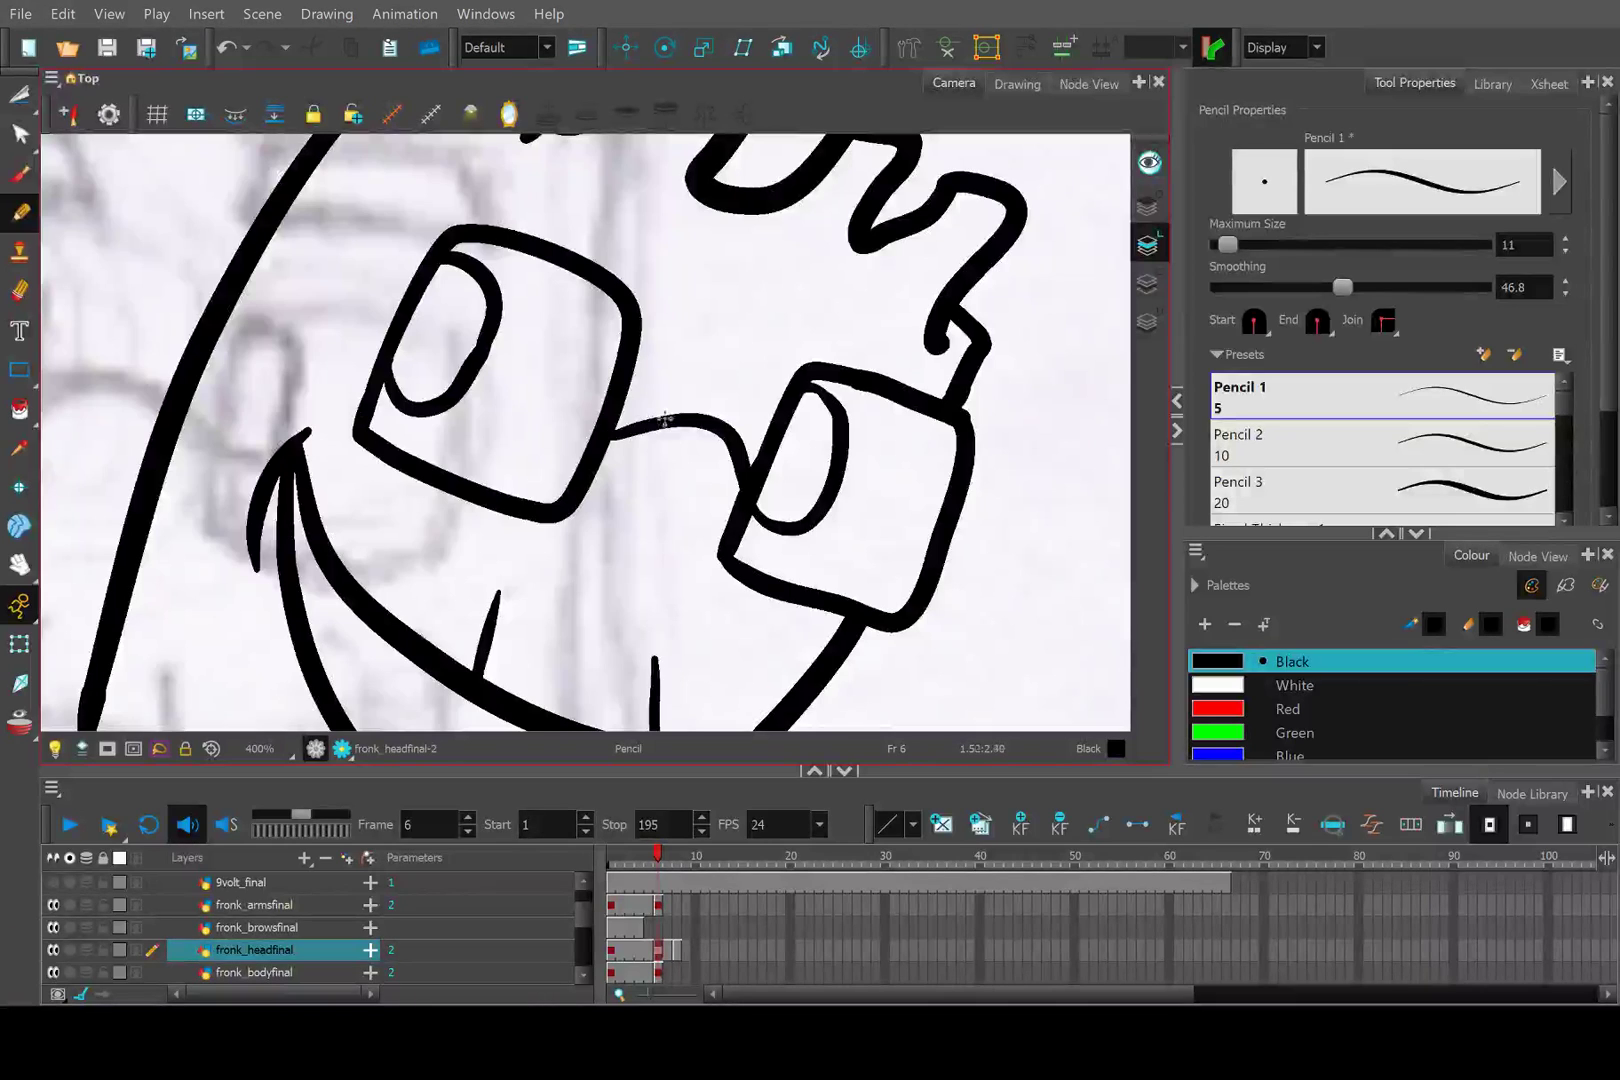
# Try to erase the overshooting line end at the torso's lower-right corner while on the head layer.
pyautogui.scroll(-2, 665, 420)
pyautogui.moveTo(740, 500); pyautogui.dragTo(747, 190)
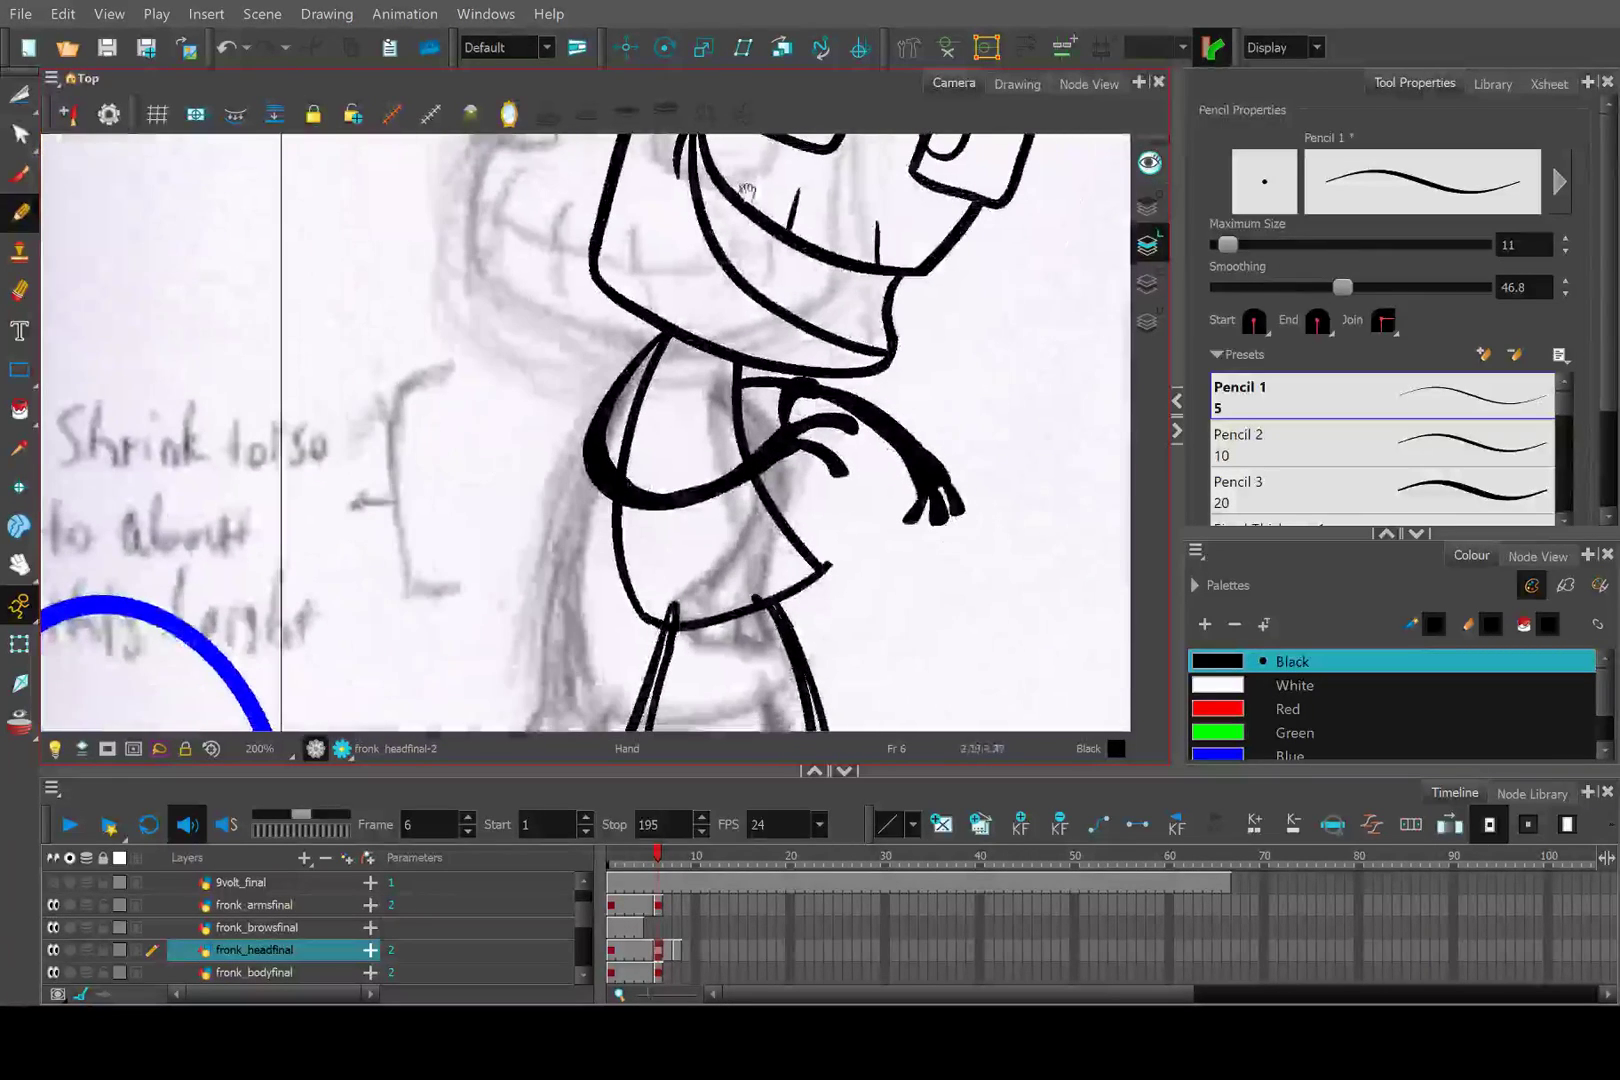
pyautogui.scroll(5, 860, 575)
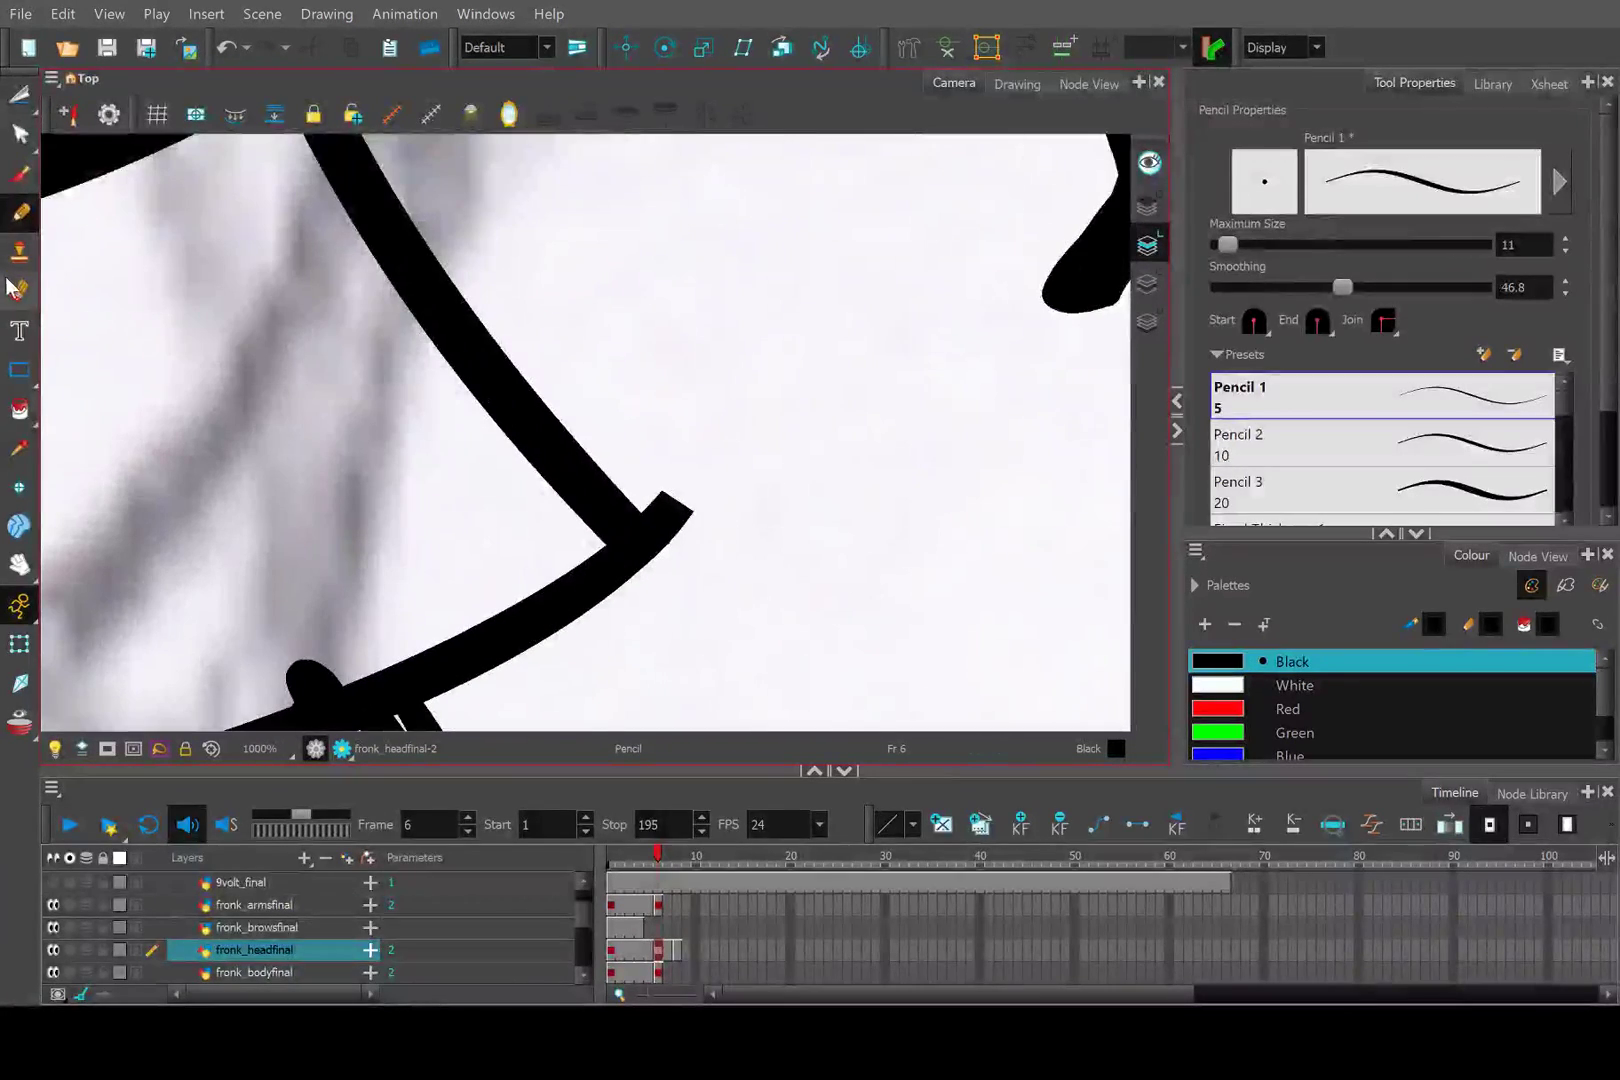
pyautogui.click(12, 289)
pyautogui.moveTo(790, 482)
pyautogui.mouseDown()
pyautogui.moveTo(675, 469)
pyautogui.moveTo(711, 520)
pyautogui.moveTo(633, 427)
pyautogui.mouseUp()
pyautogui.scroll(-3, 741, 517)
pyautogui.scroll(4, 709, 524)
pyautogui.click(635, 471)
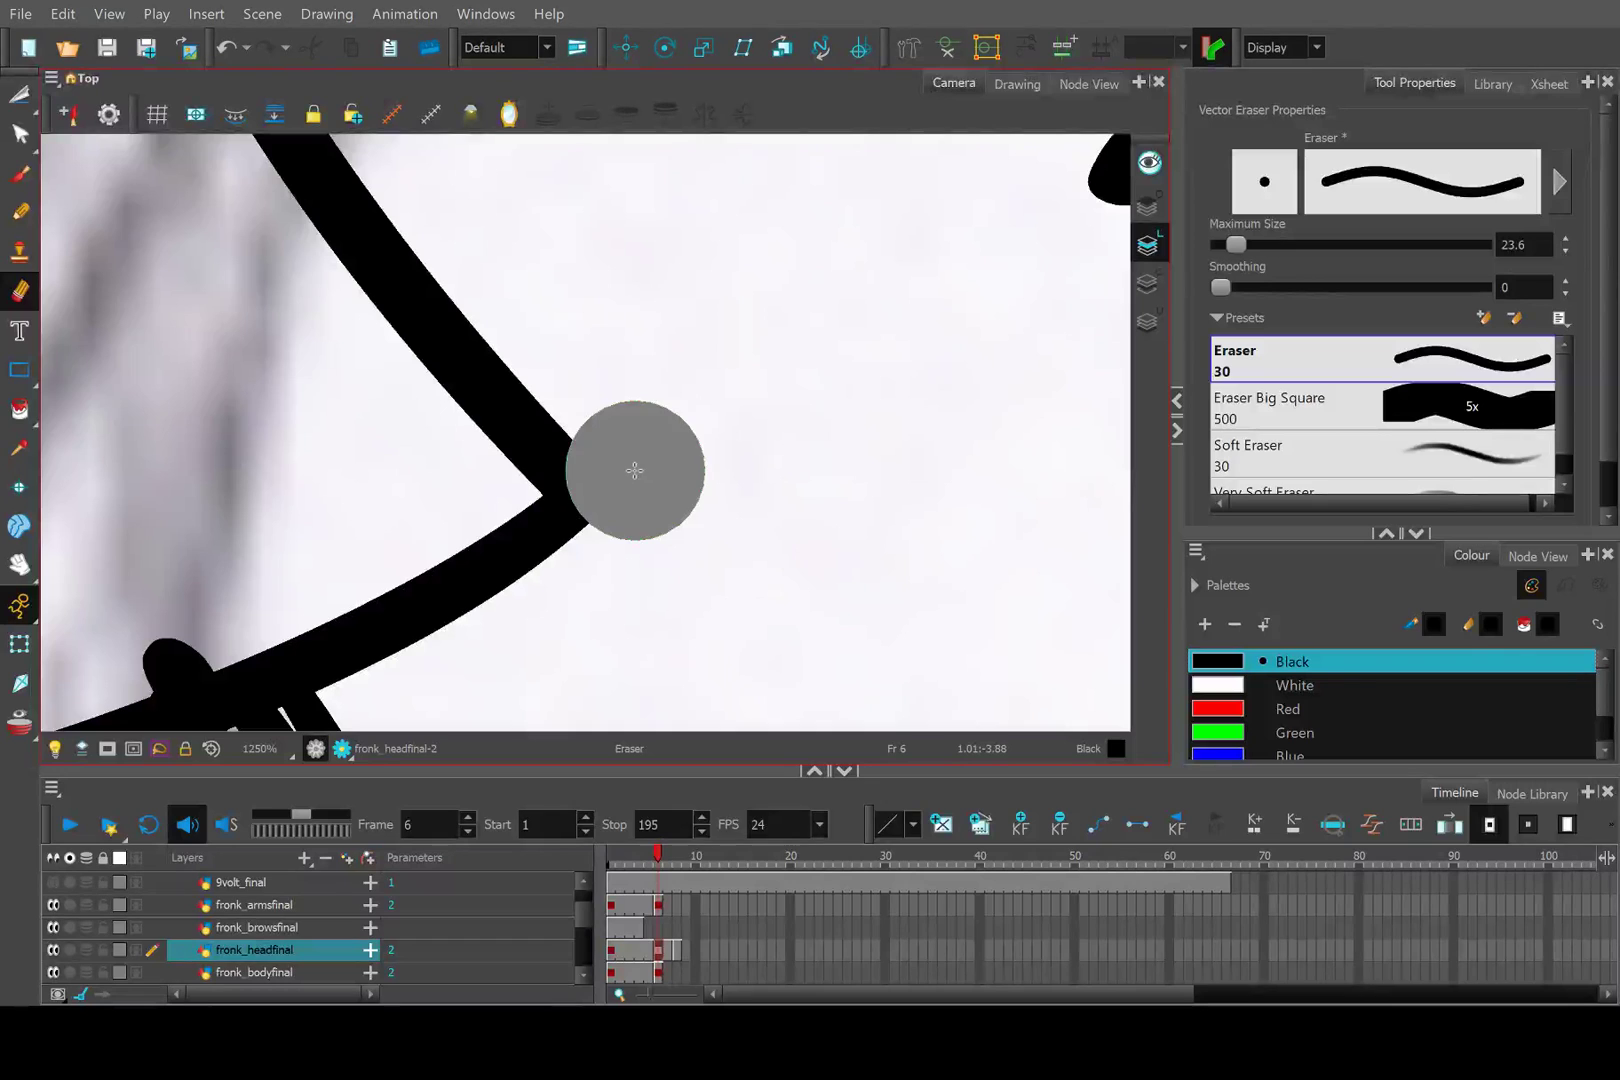
# Cut off and delete the overshooting line end at the torso's lower-right corner on the fronk_bodyfinal layer.
pyautogui.click(255, 972)
pyautogui.click(19, 94)
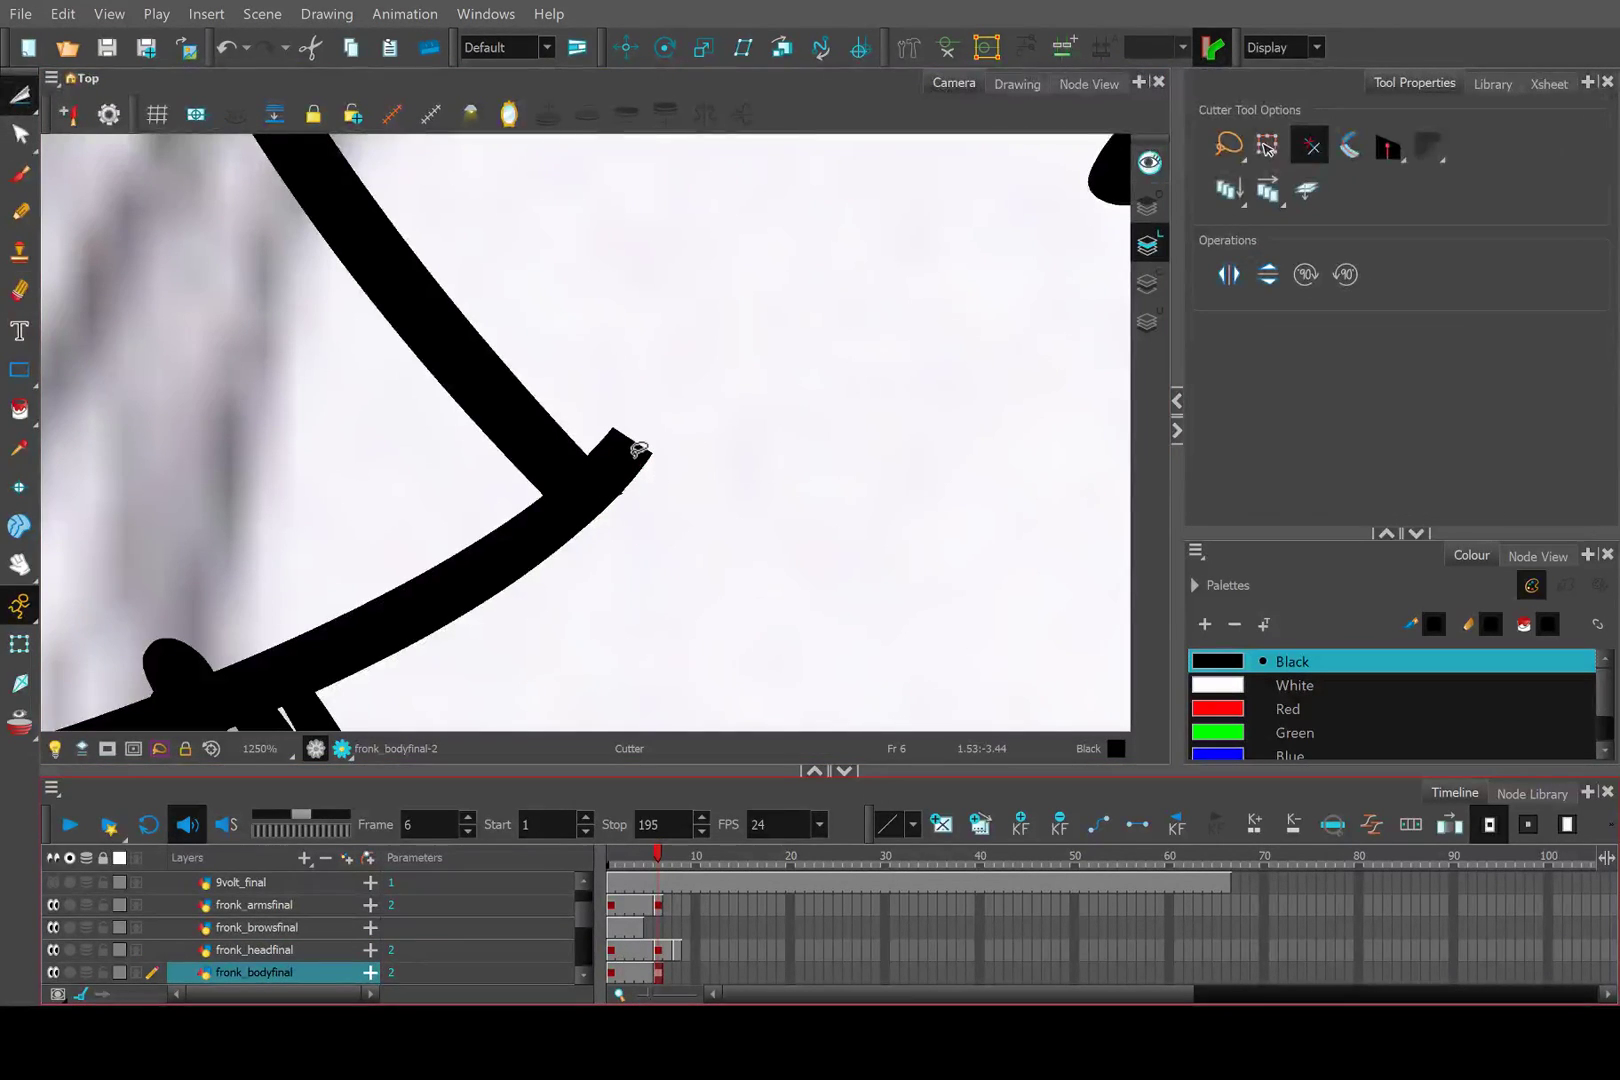
pyautogui.moveTo(638, 449); pyautogui.dragTo(622, 452)
pyautogui.press('Delete')
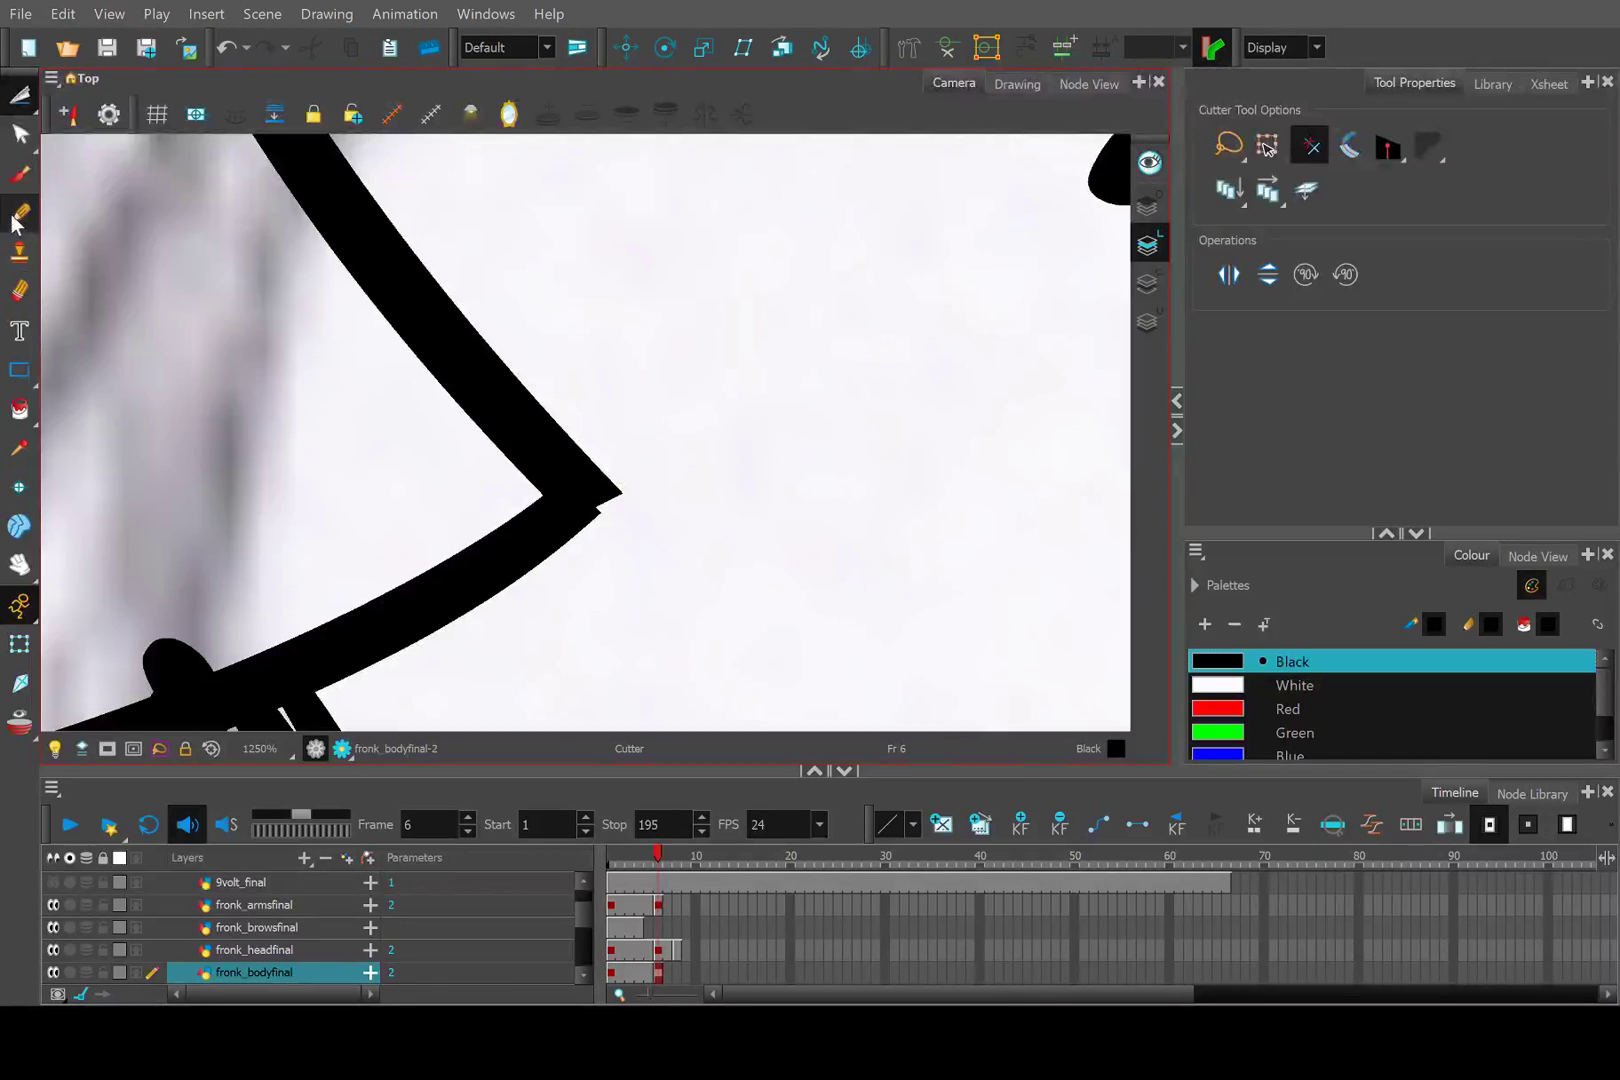
# Join the side and bottom line ends at the torso's lower-right corner with the Contour Editor to form a clean corner.
pyautogui.click(19, 212)
pyautogui.press('1')
pyautogui.press('1')
pyautogui.press('1')
pyautogui.press('2')
pyautogui.press('2')
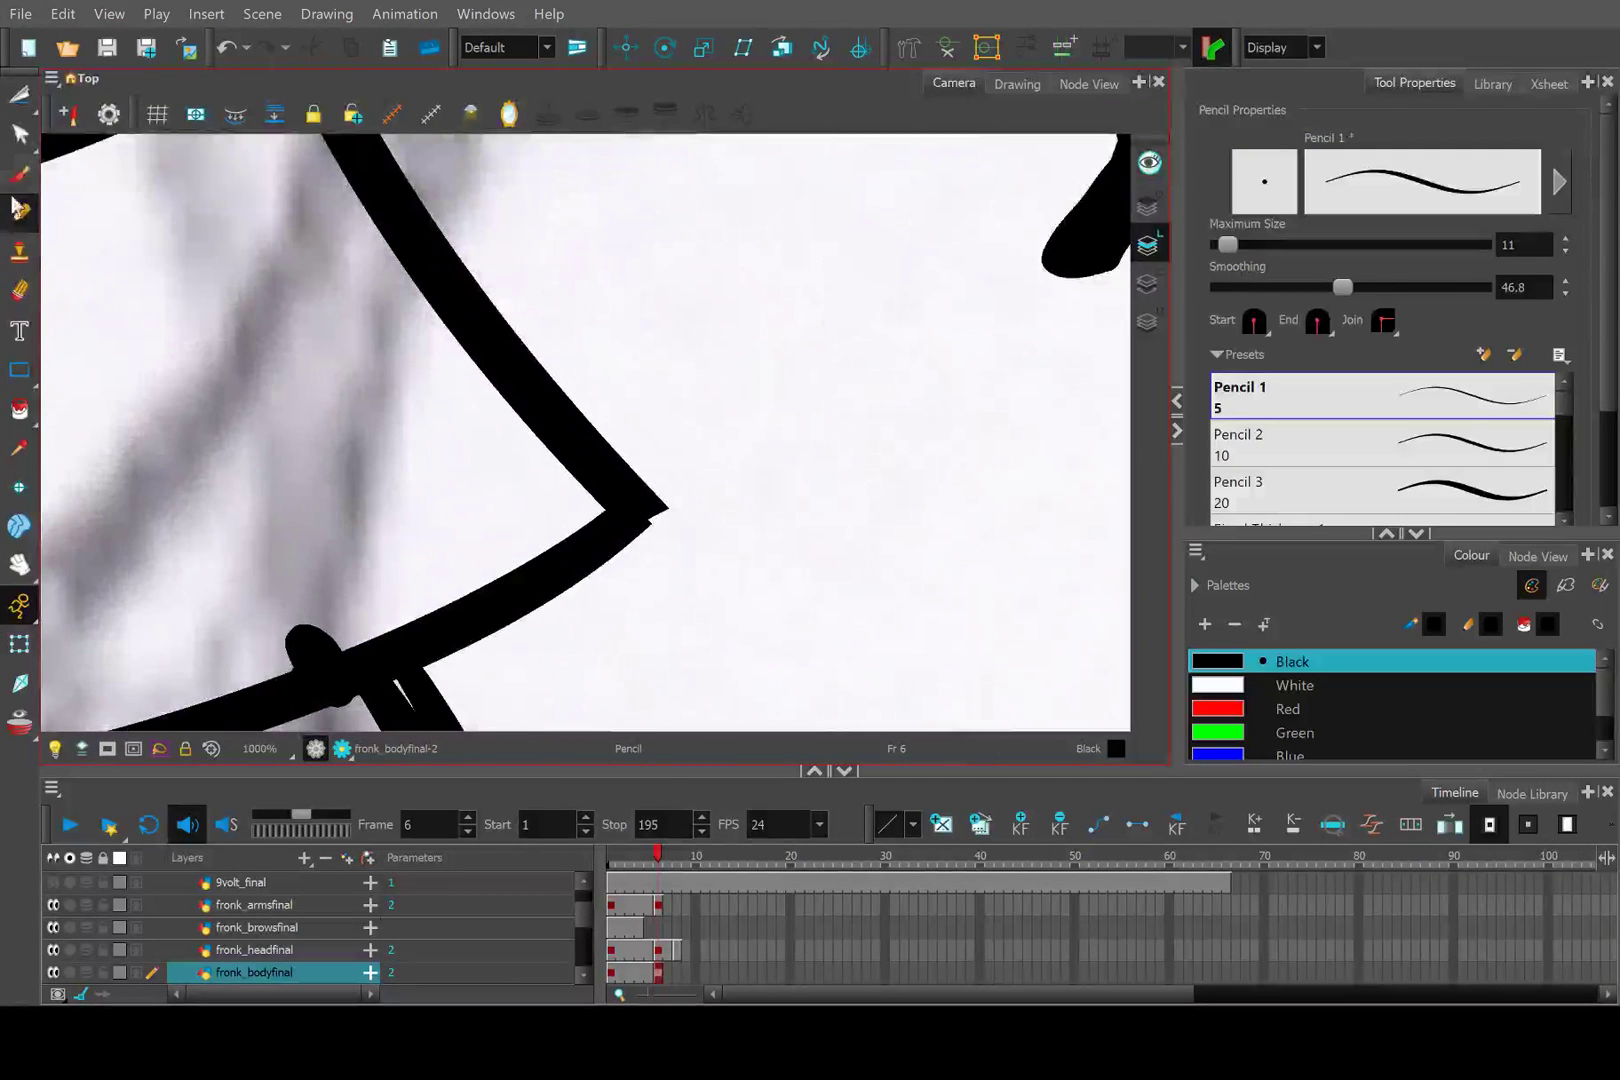
pyautogui.click(19, 134)
pyautogui.click(622, 532)
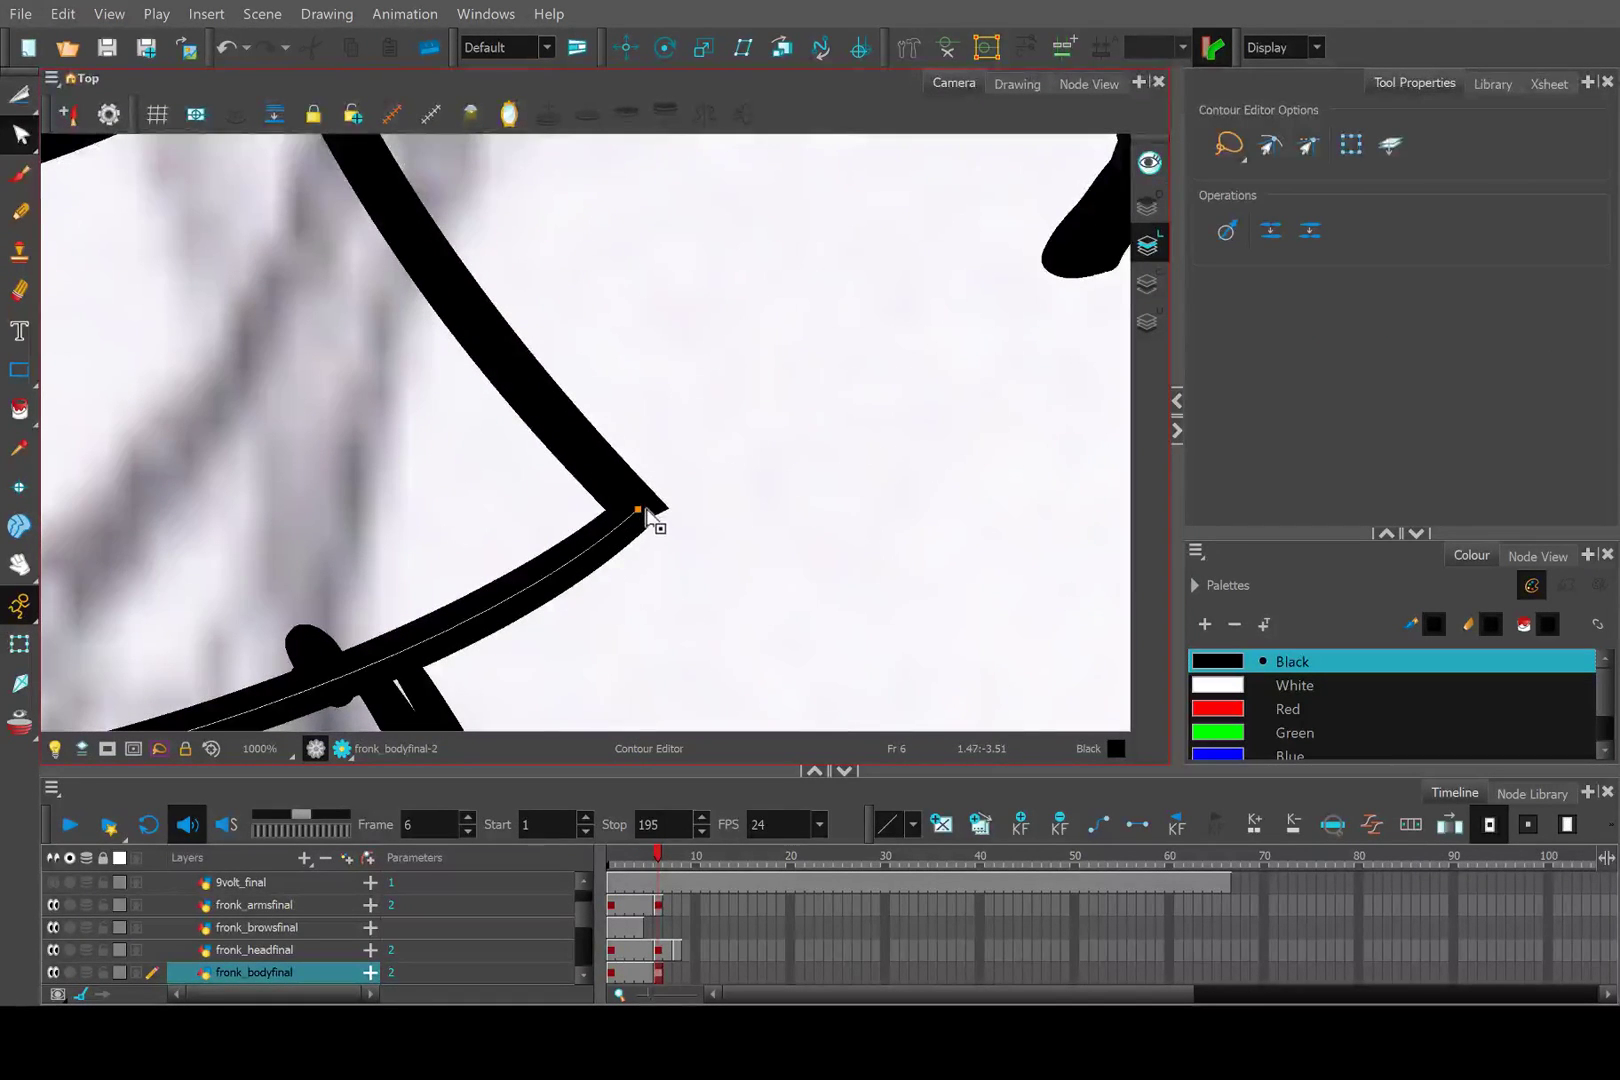
pyautogui.click(647, 513)
pyautogui.scroll(2, 660, 507)
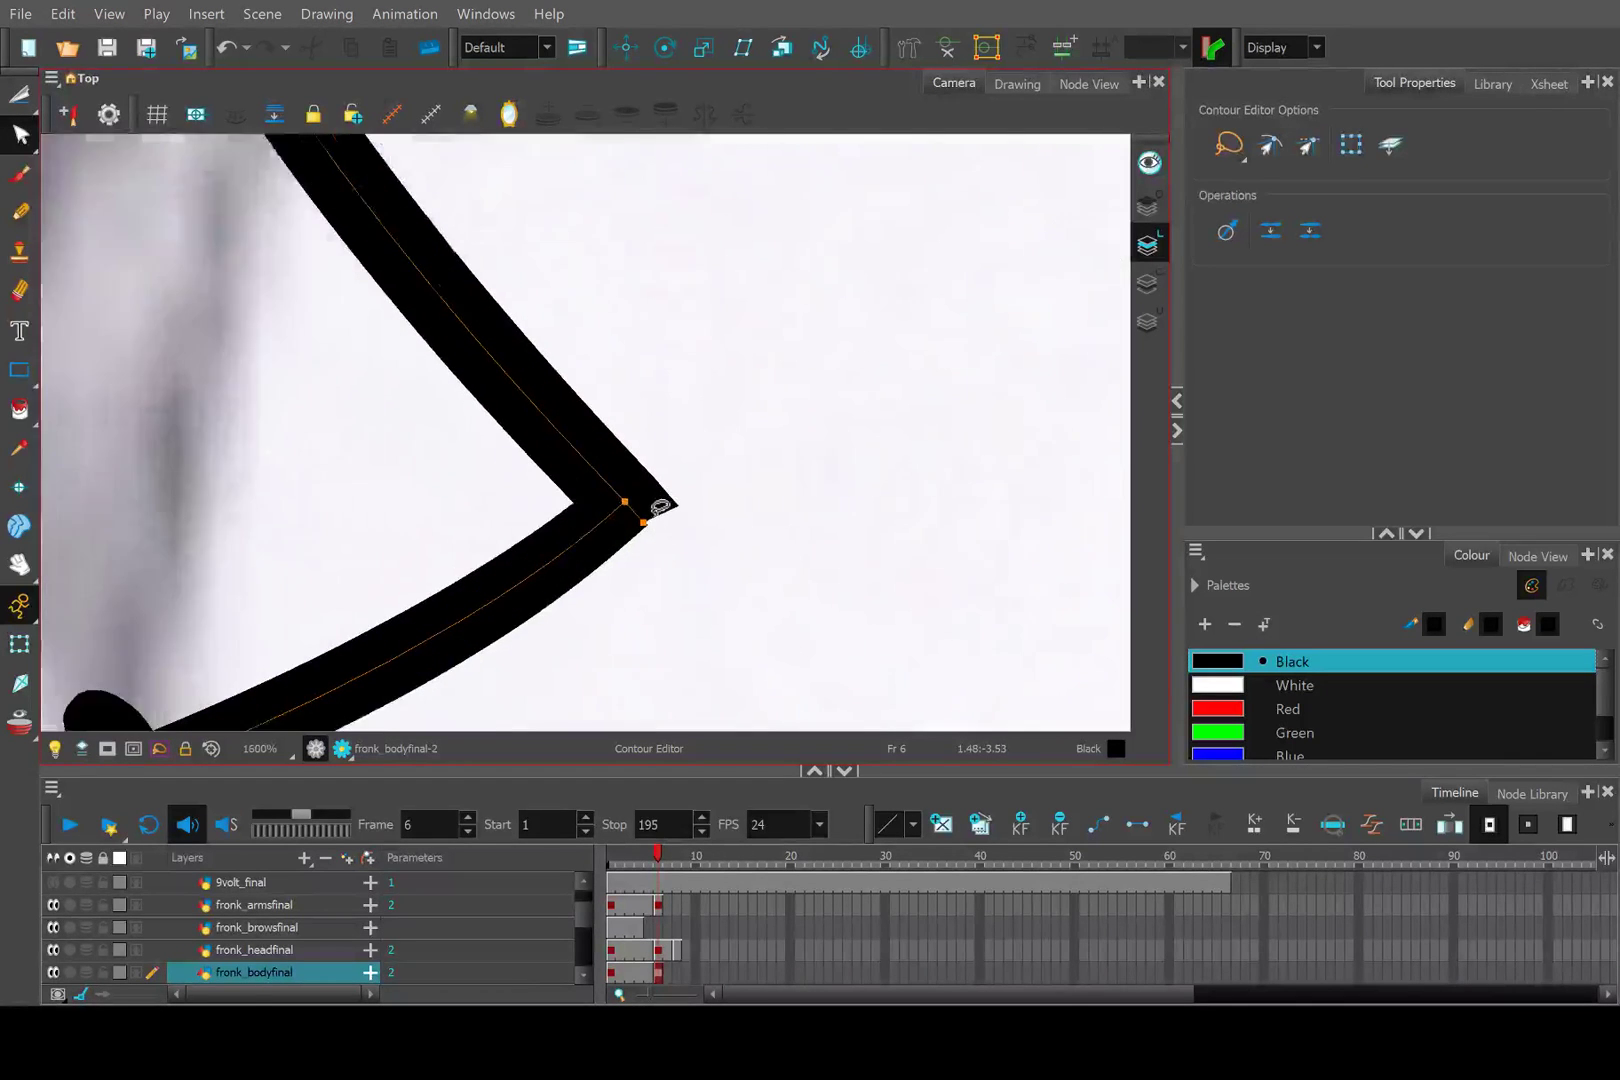
pyautogui.click(688, 521)
pyautogui.scroll(-6, 685, 521)
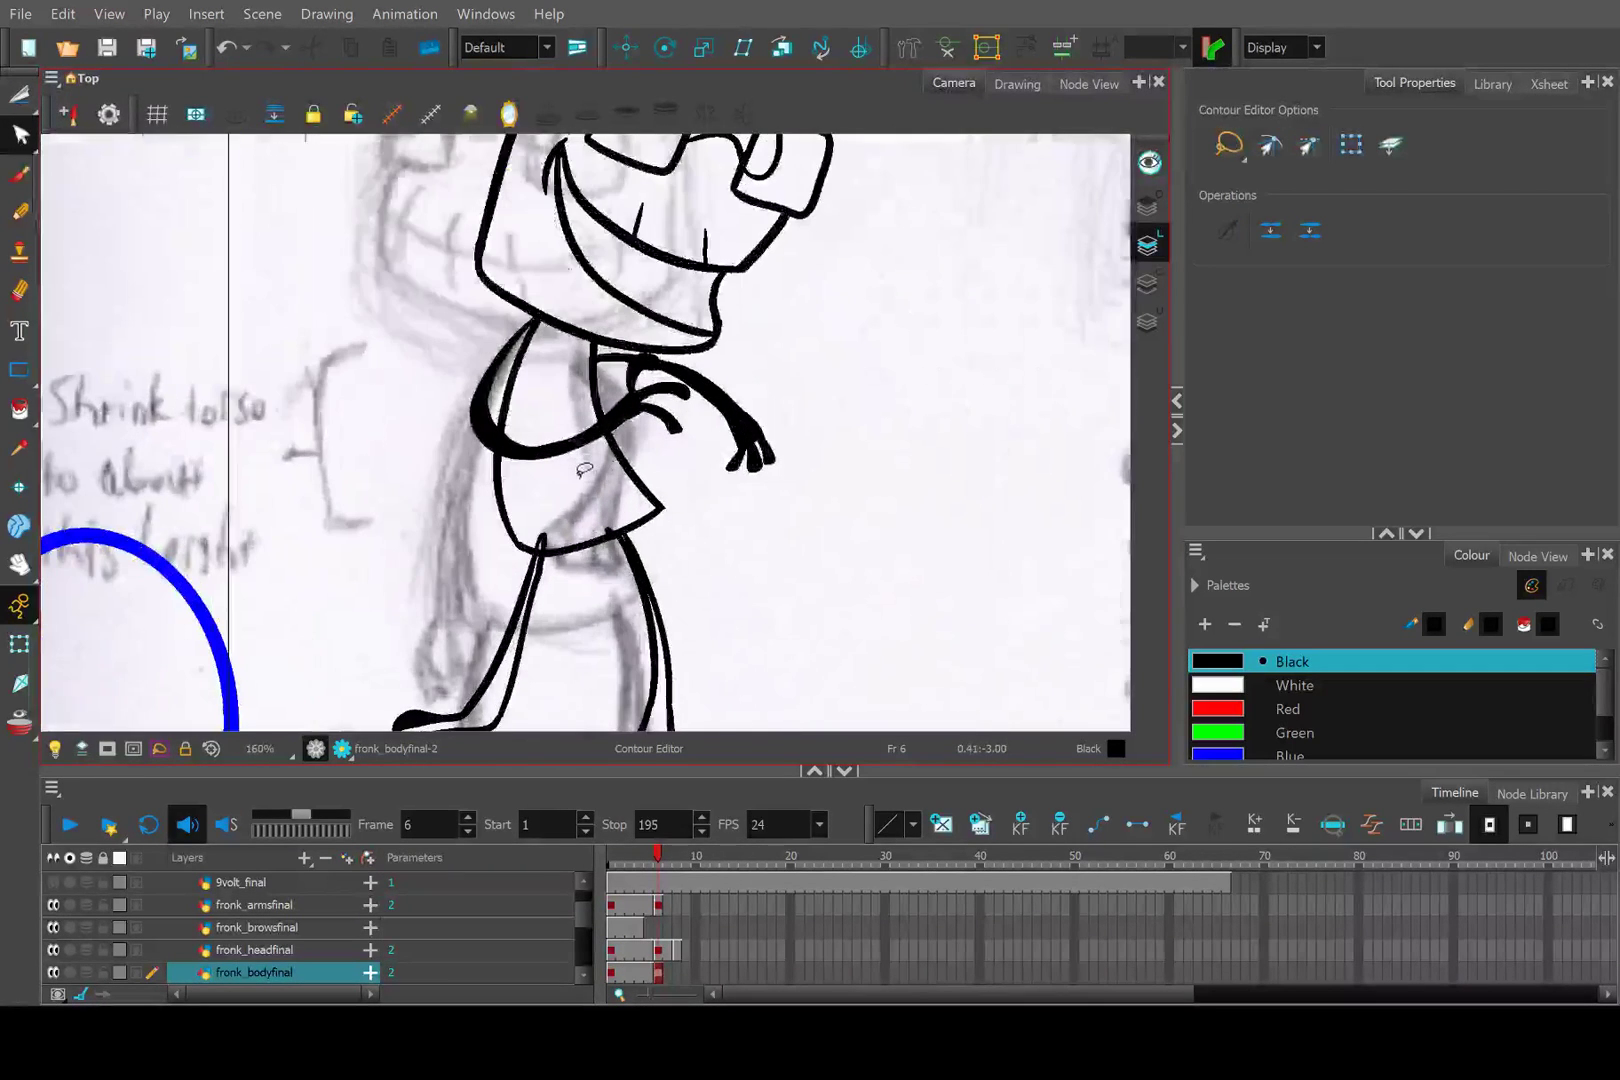
# Fill both leg shapes with black on the fronk_bodyfinal layer using the Paint tool.
pyautogui.moveTo(451, 629); pyautogui.dragTo(506, 469)
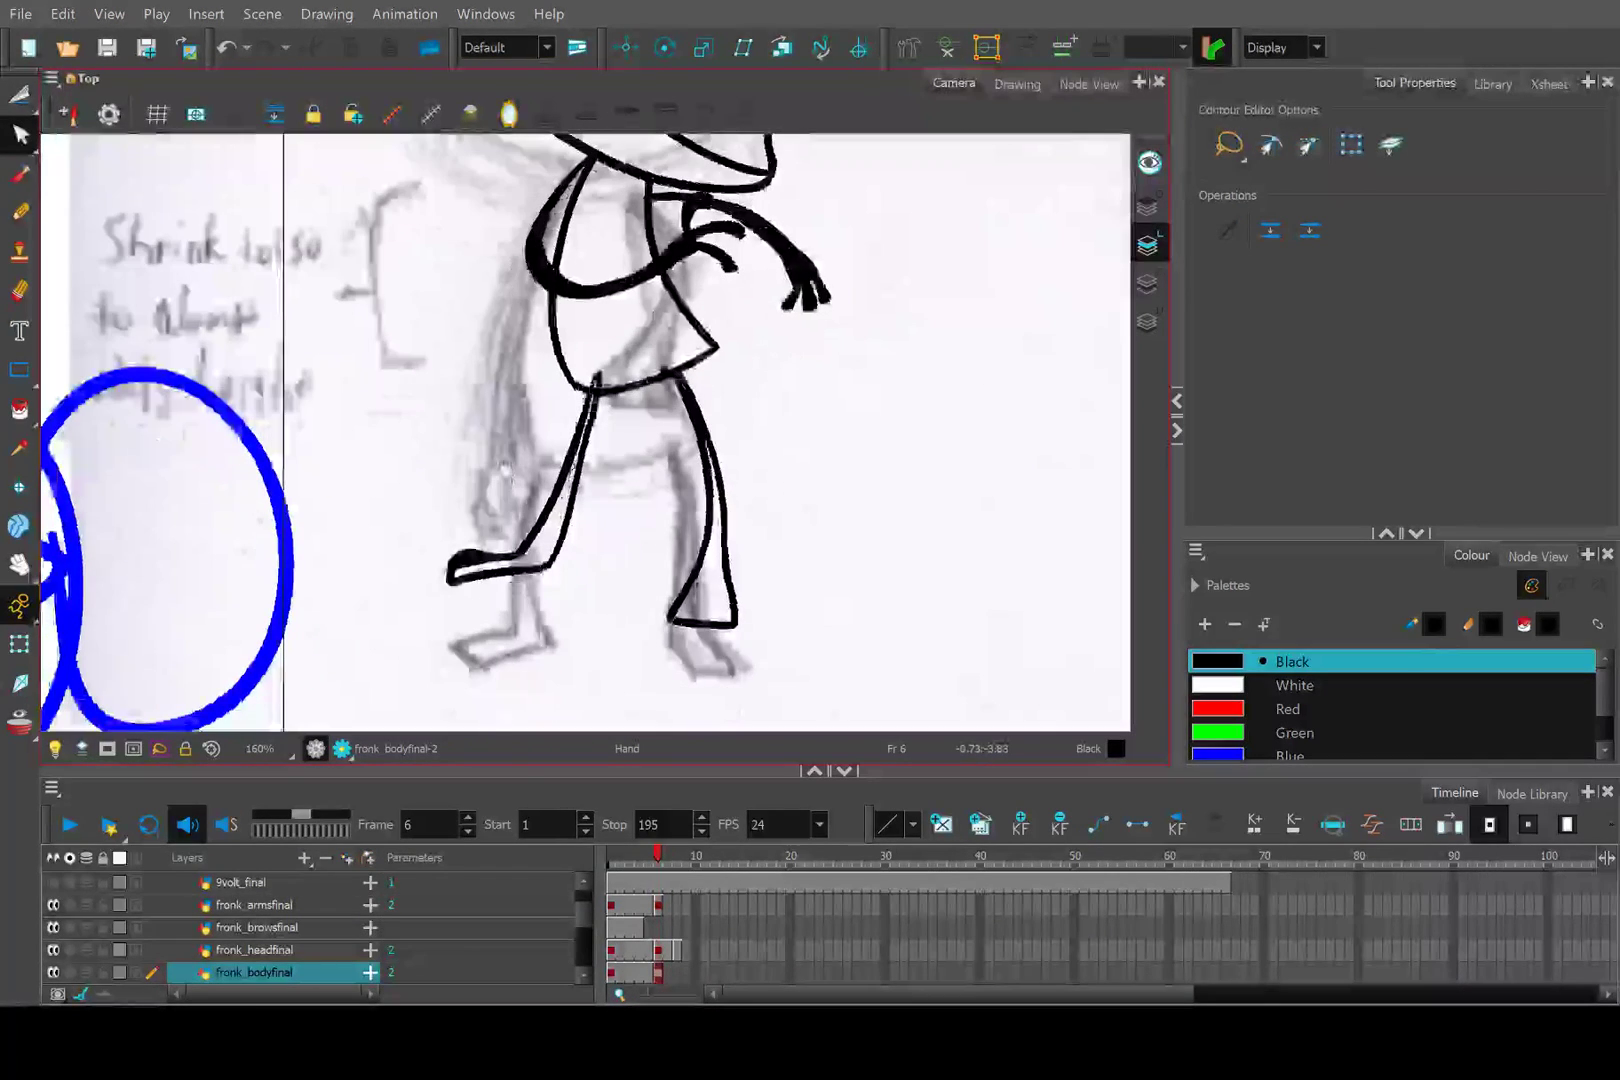
pyautogui.click(55, 971)
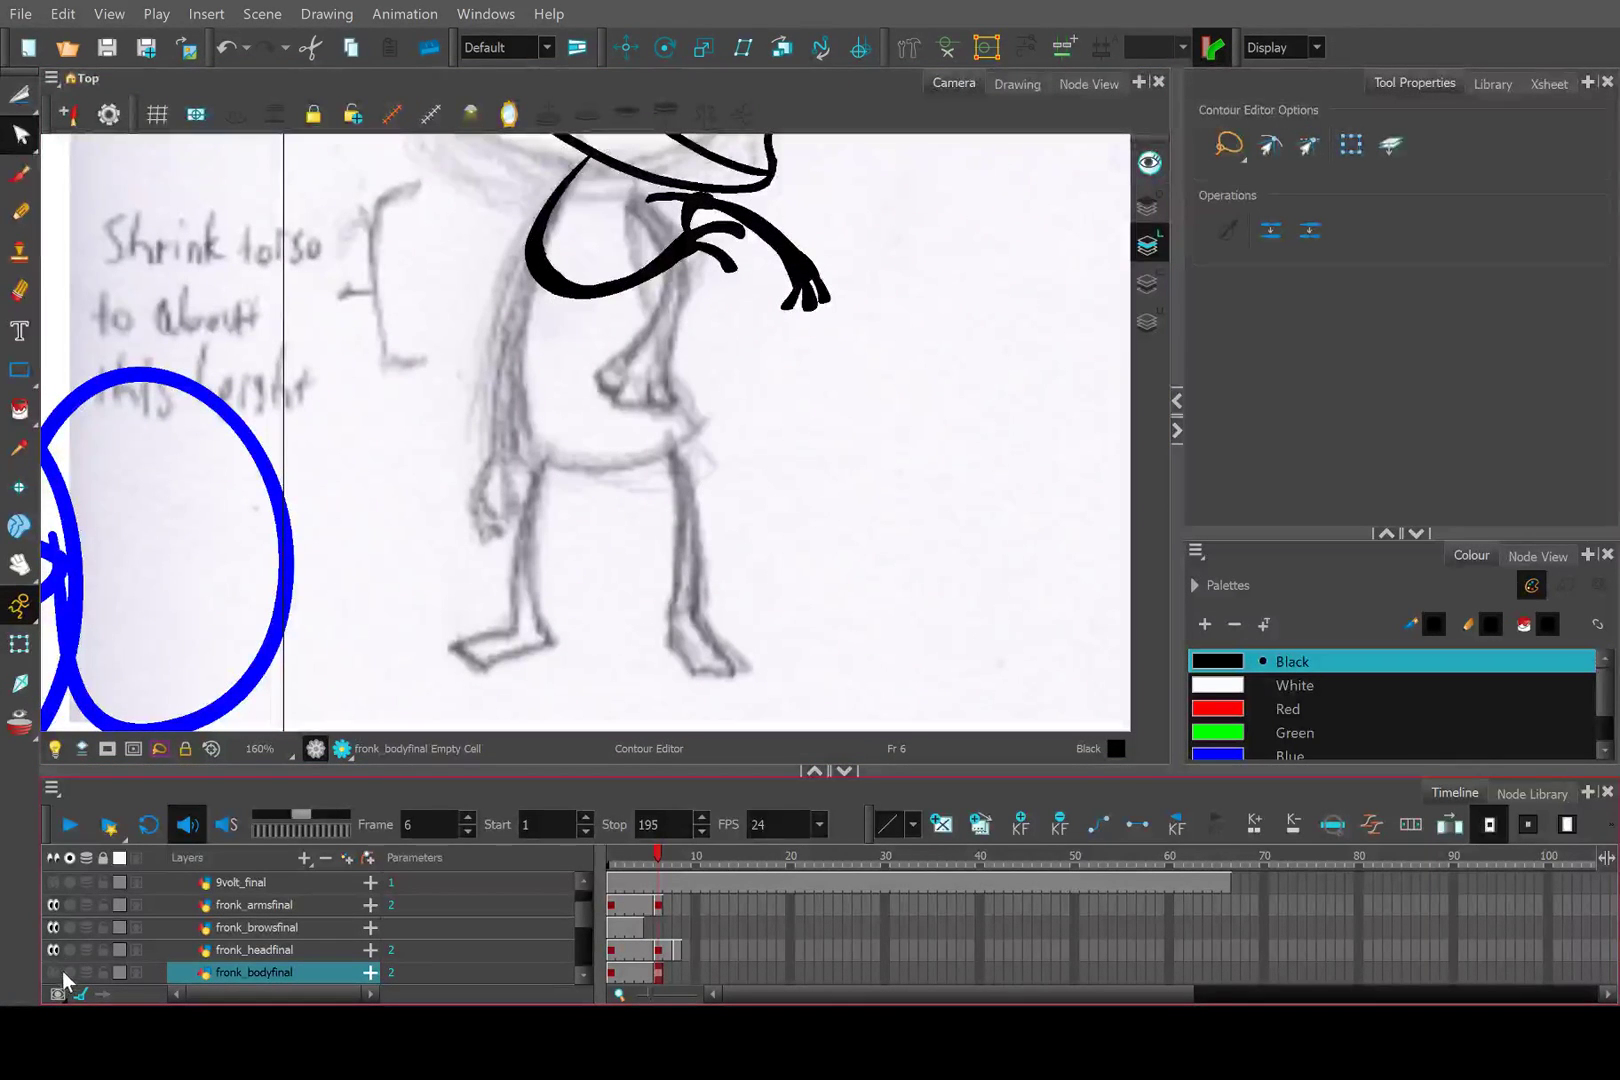
pyautogui.click(57, 971)
pyautogui.click(19, 408)
pyautogui.scroll(2, 447, 566)
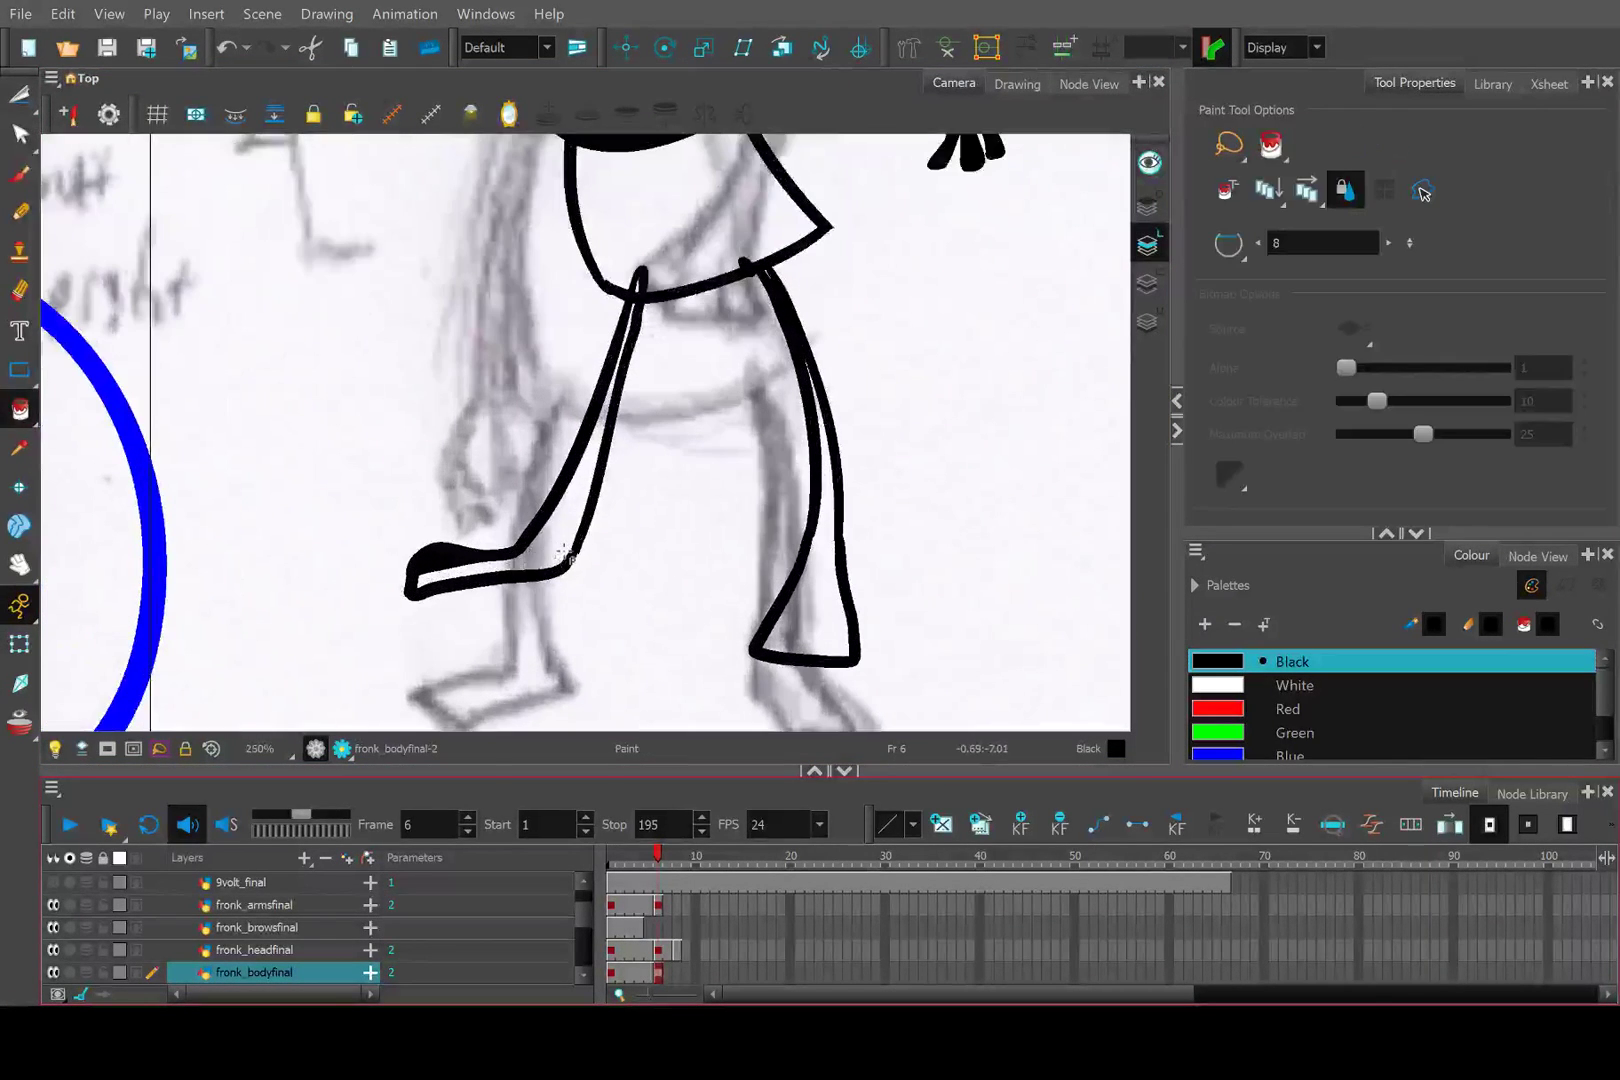
pyautogui.click(560, 548)
pyautogui.click(829, 621)
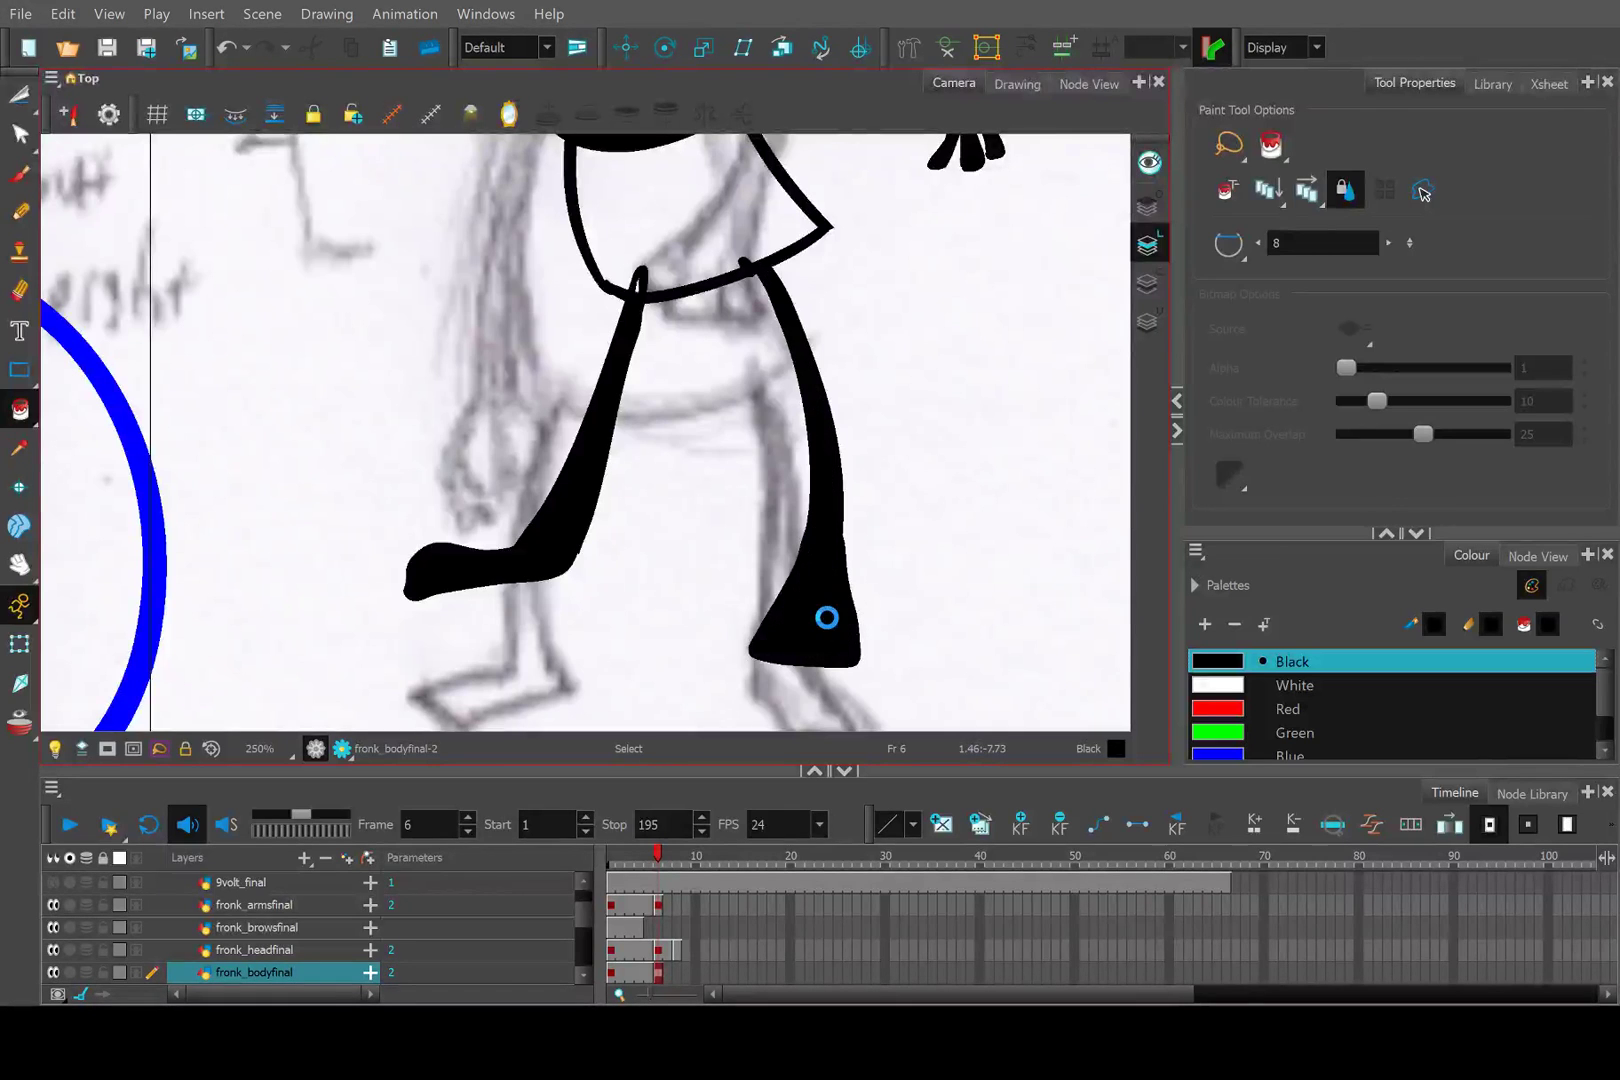
# Cut off and delete the left leg's line ends that overshoot above the torso's bottom line.
pyautogui.scroll(3, 618, 524)
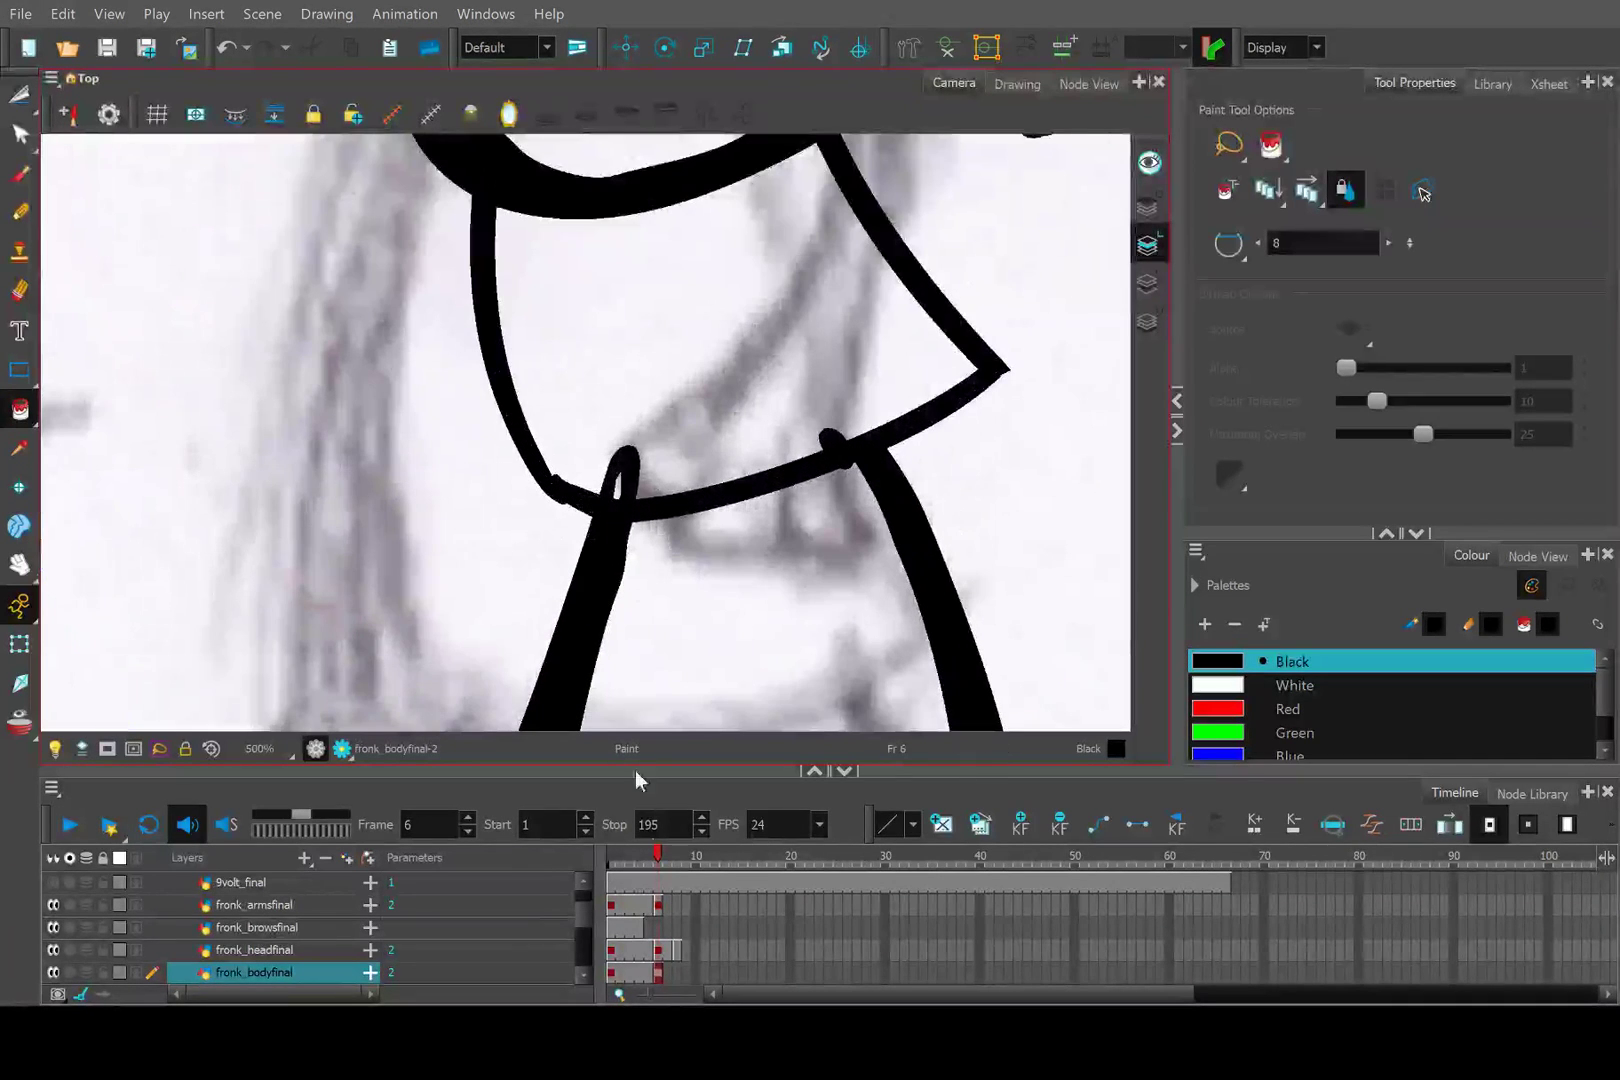
pyautogui.click(19, 97)
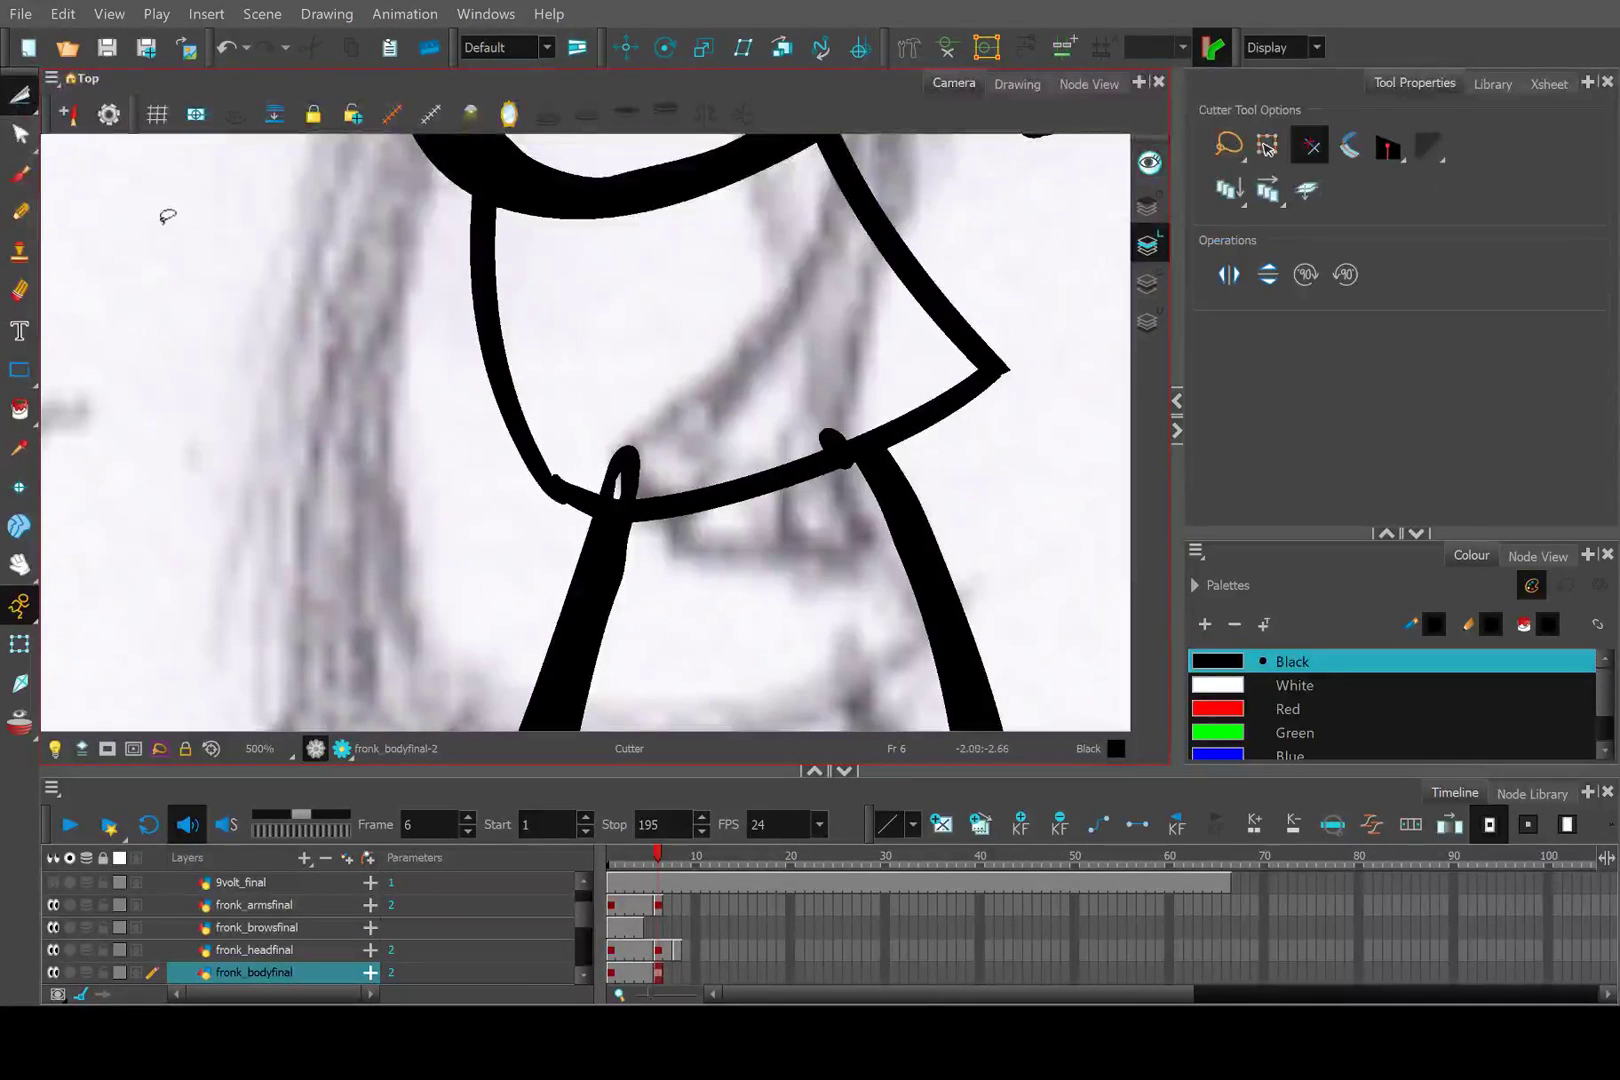
pyautogui.moveTo(565, 474); pyautogui.dragTo(627, 456)
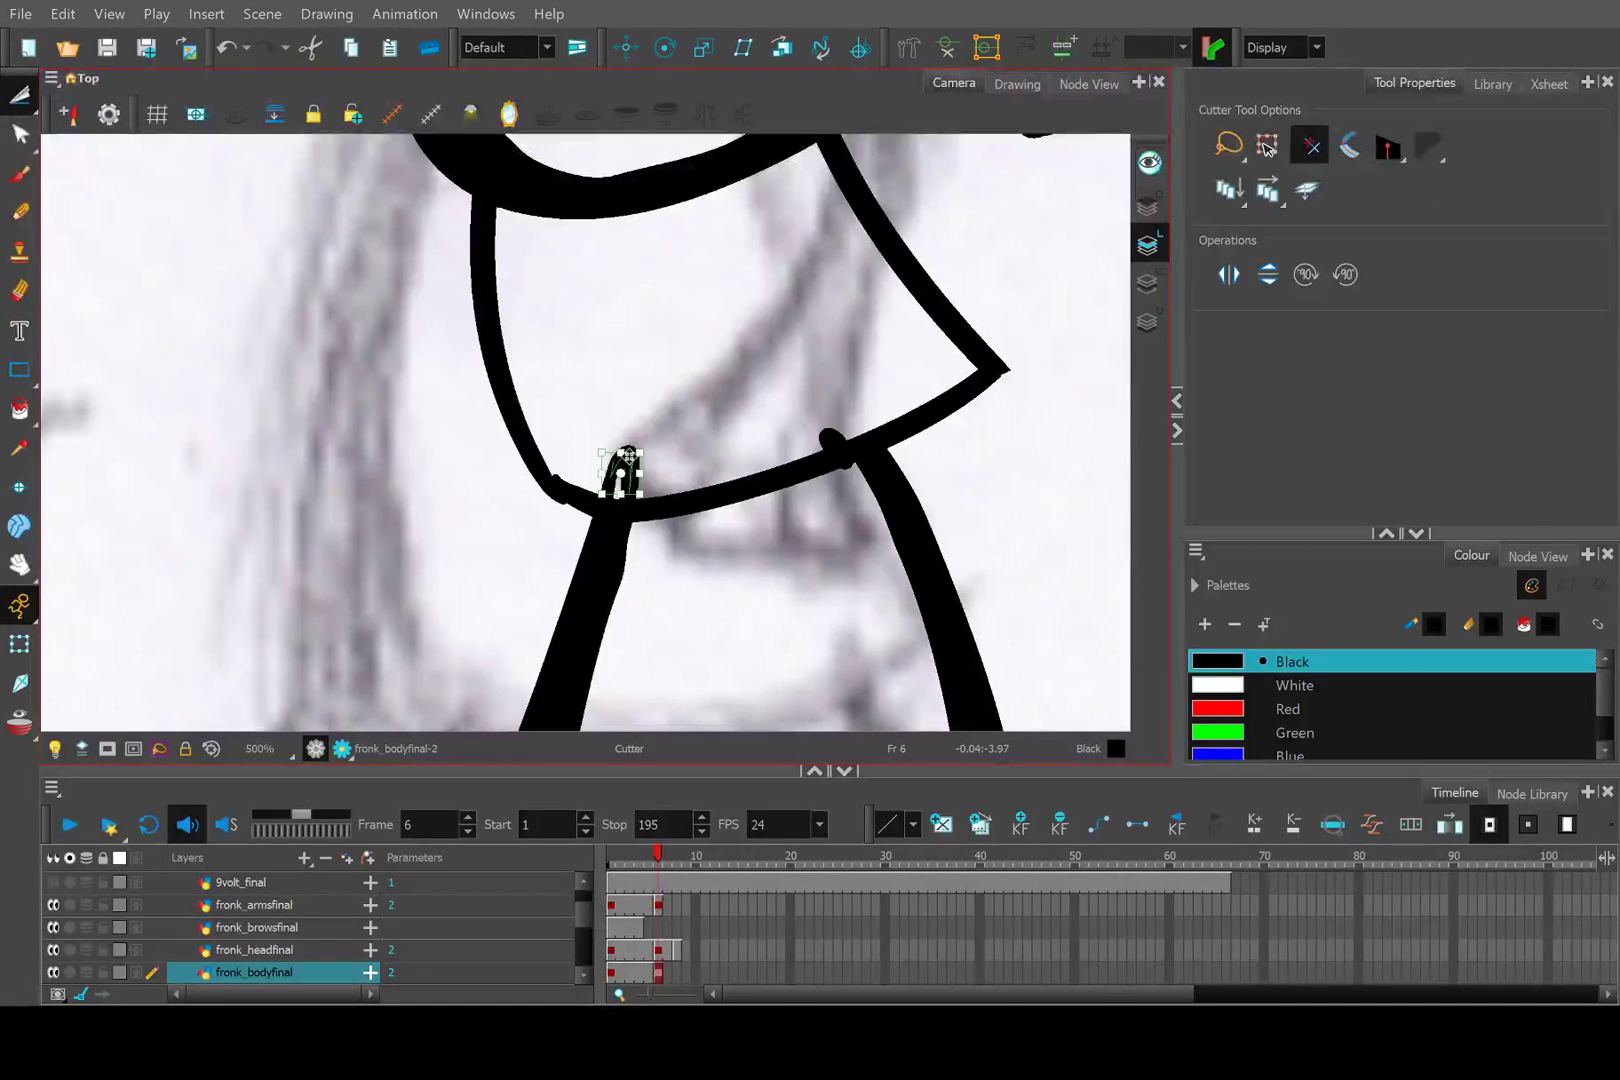
pyautogui.press('Delete')
pyautogui.scroll(4, 628, 462)
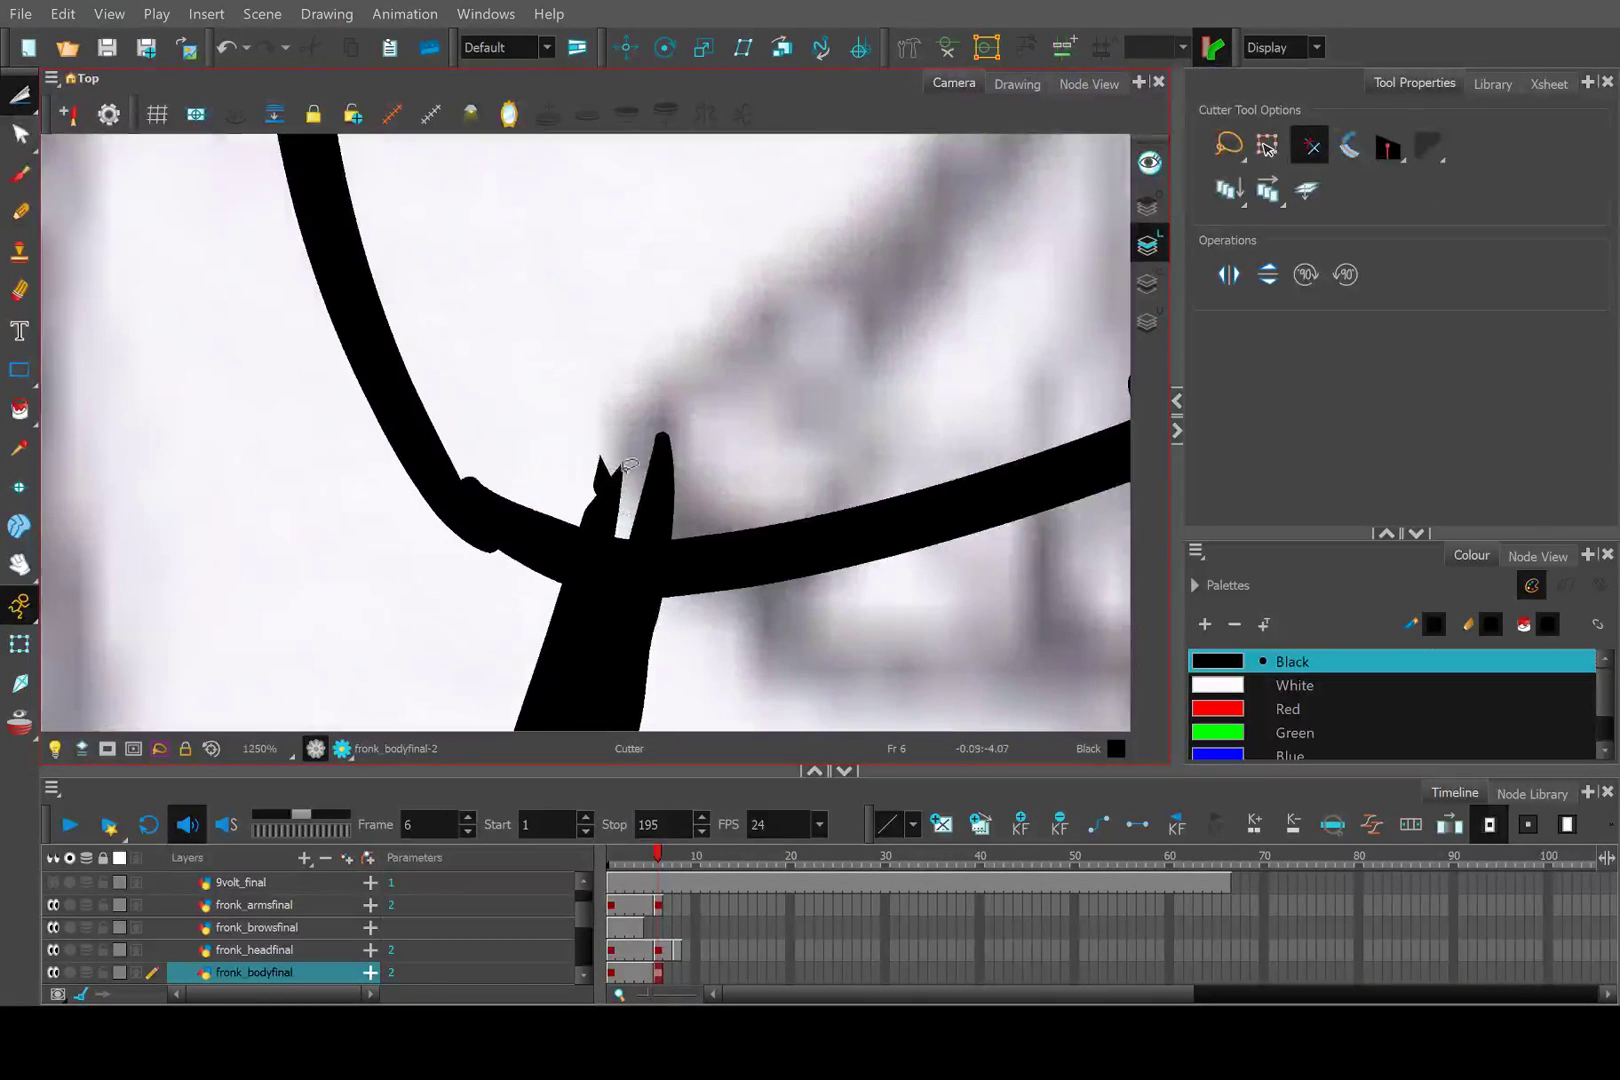
pyautogui.moveTo(674, 474)
pyautogui.mouseDown()
pyautogui.moveTo(650, 530)
pyautogui.moveTo(598, 472)
pyautogui.moveTo(614, 488)
pyautogui.moveTo(600, 525)
pyautogui.mouseUp()
pyautogui.scroll(-3, 936, 410)
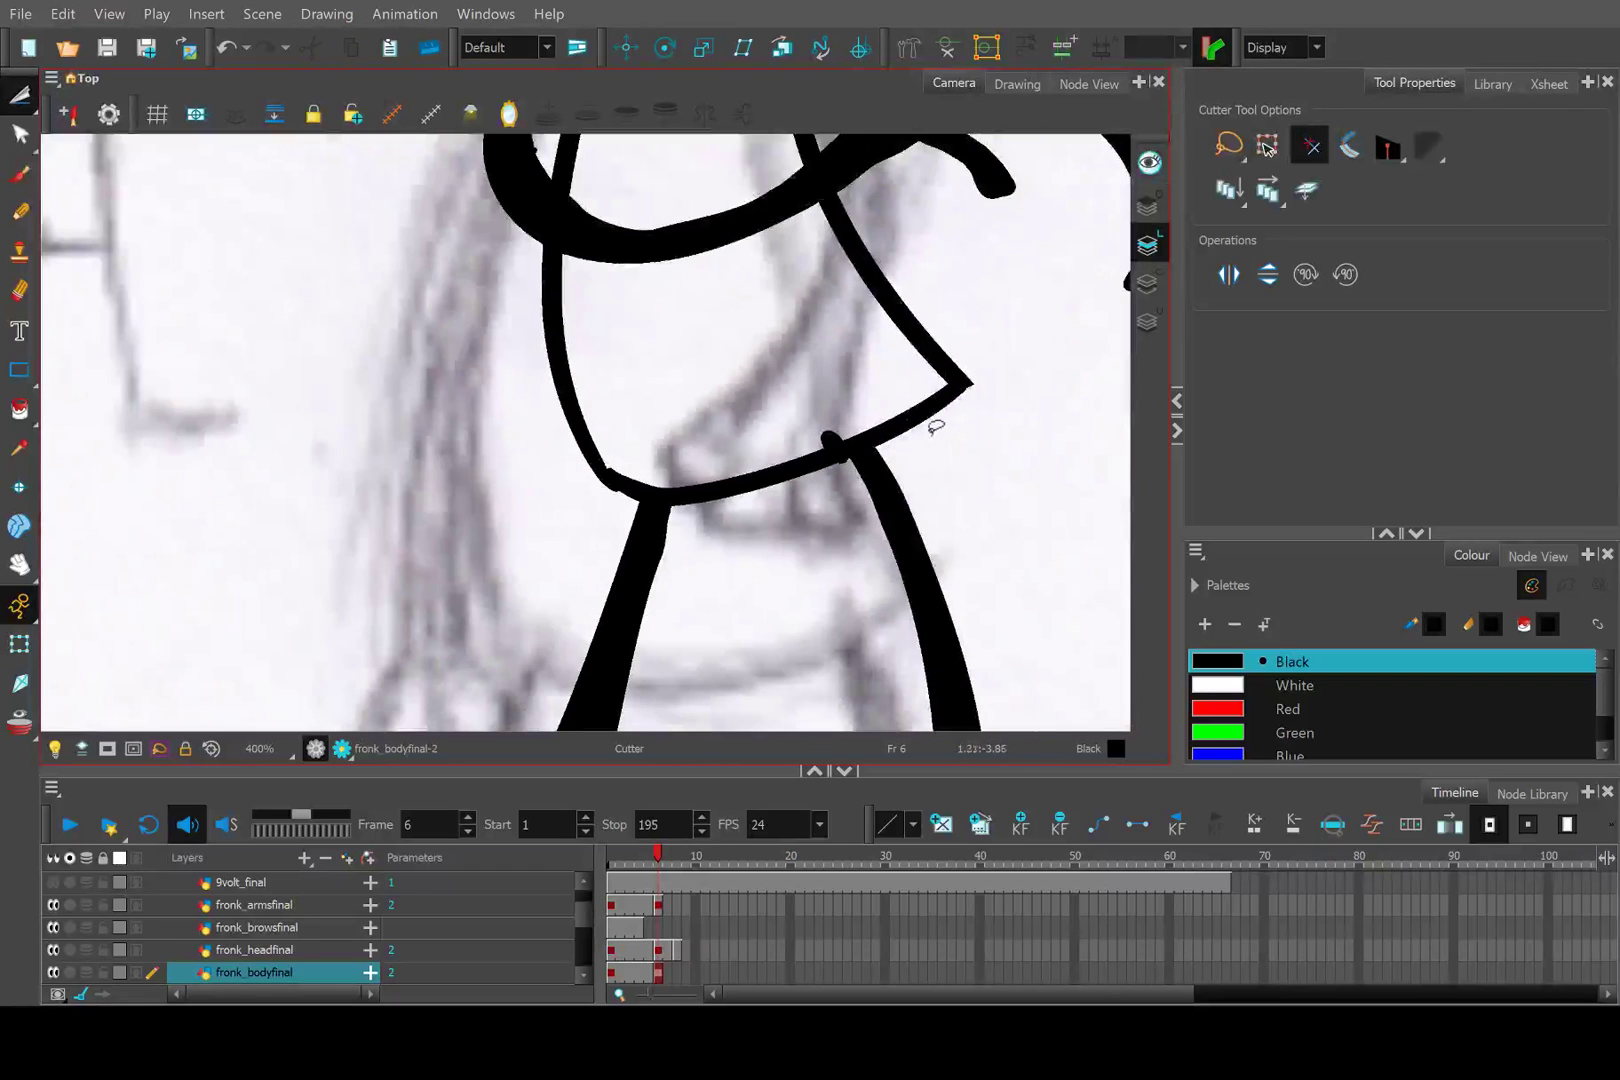
# Cut off and delete the right leg's line end that overshoots above the torso's bottom line.
pyautogui.scroll(5, 917, 437)
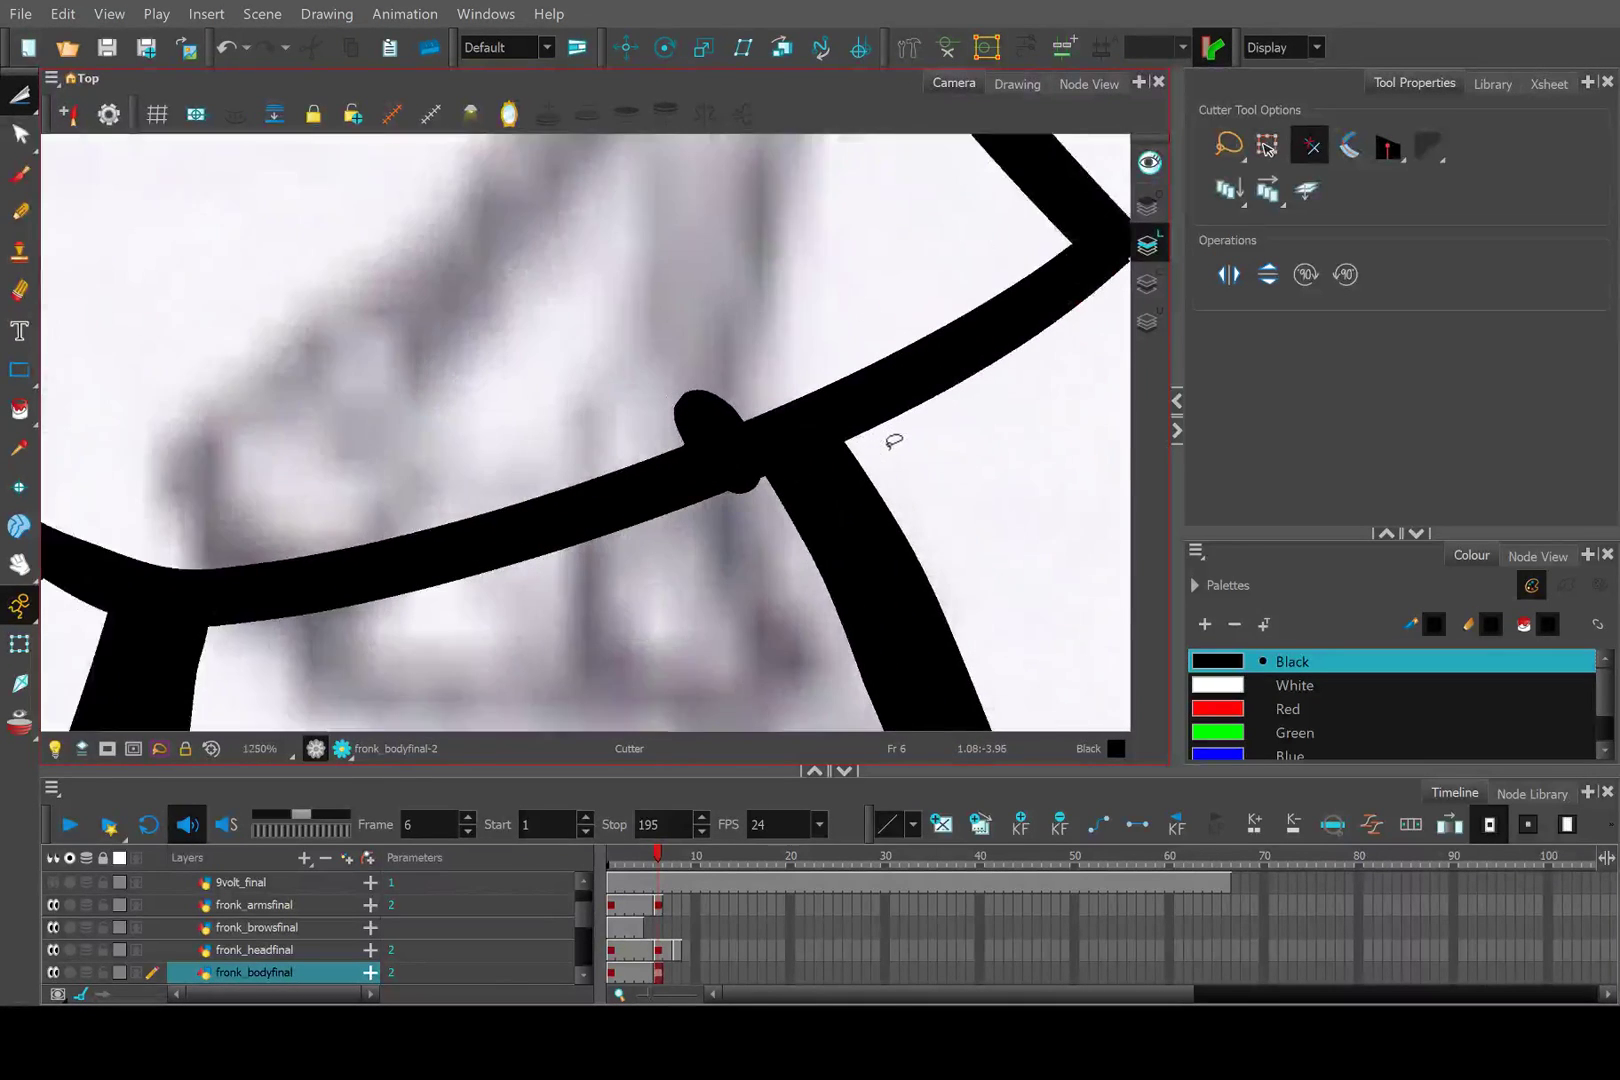
pyautogui.moveTo(640, 380); pyautogui.dragTo(600, 365)
pyautogui.press('Delete')
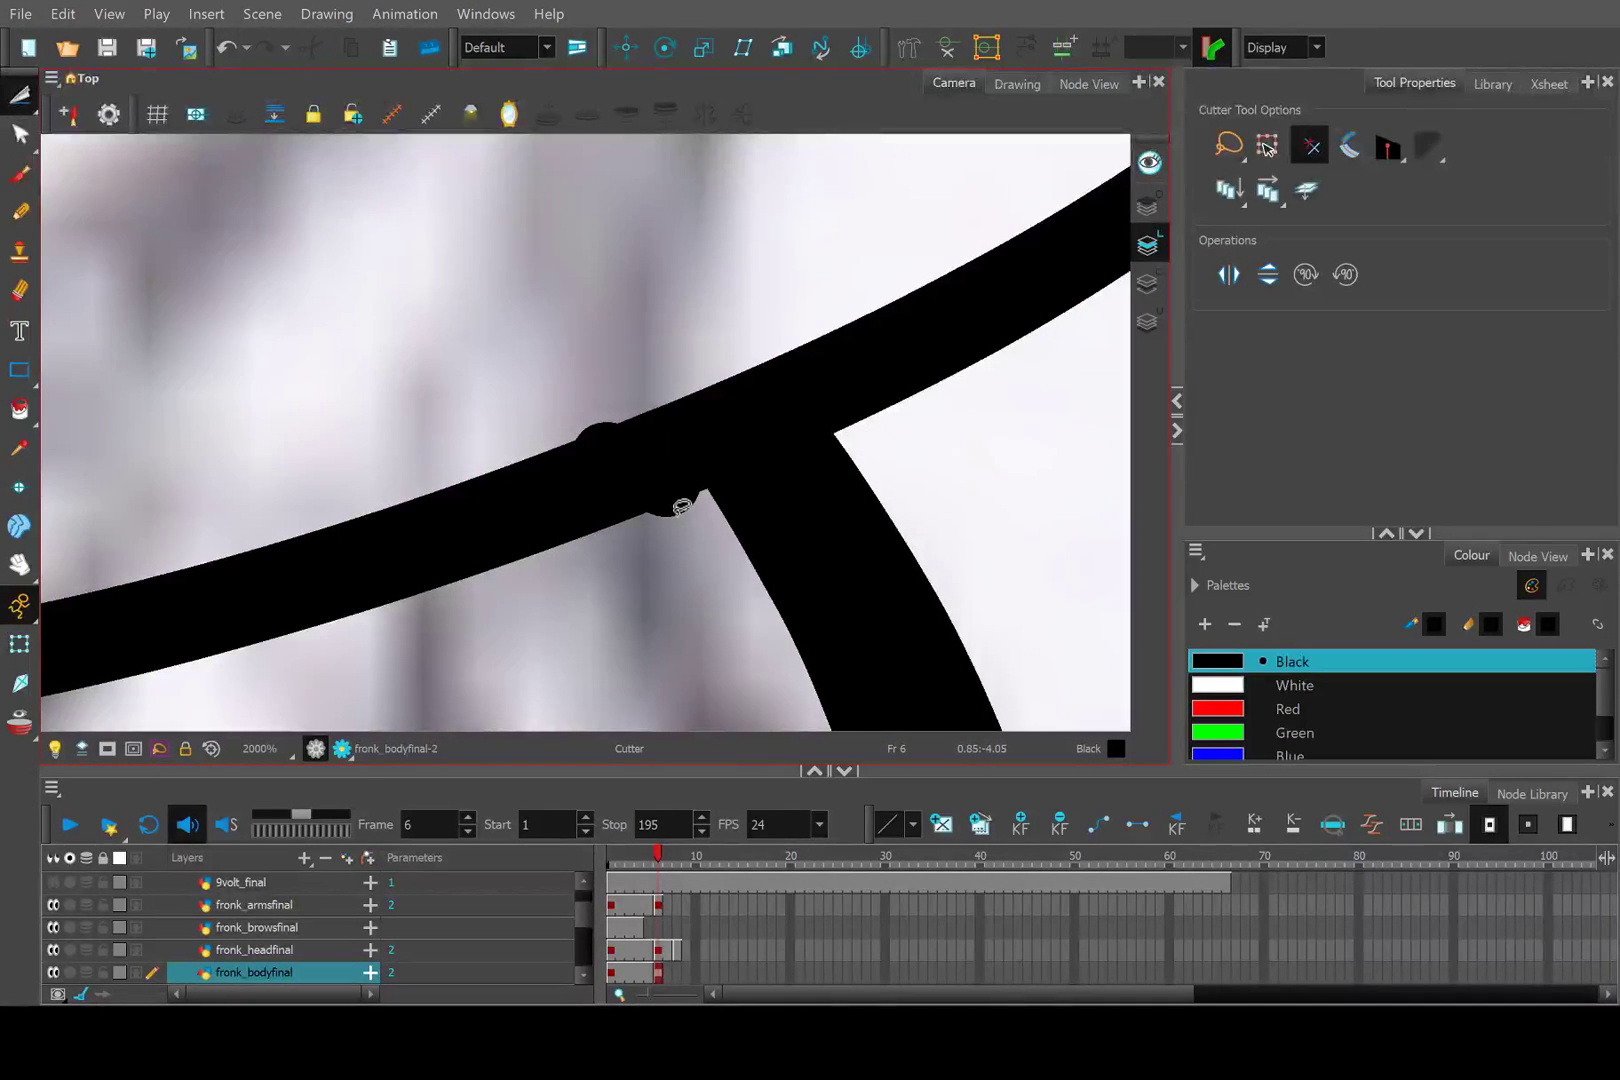
pyautogui.scroll(-8, 645, 457)
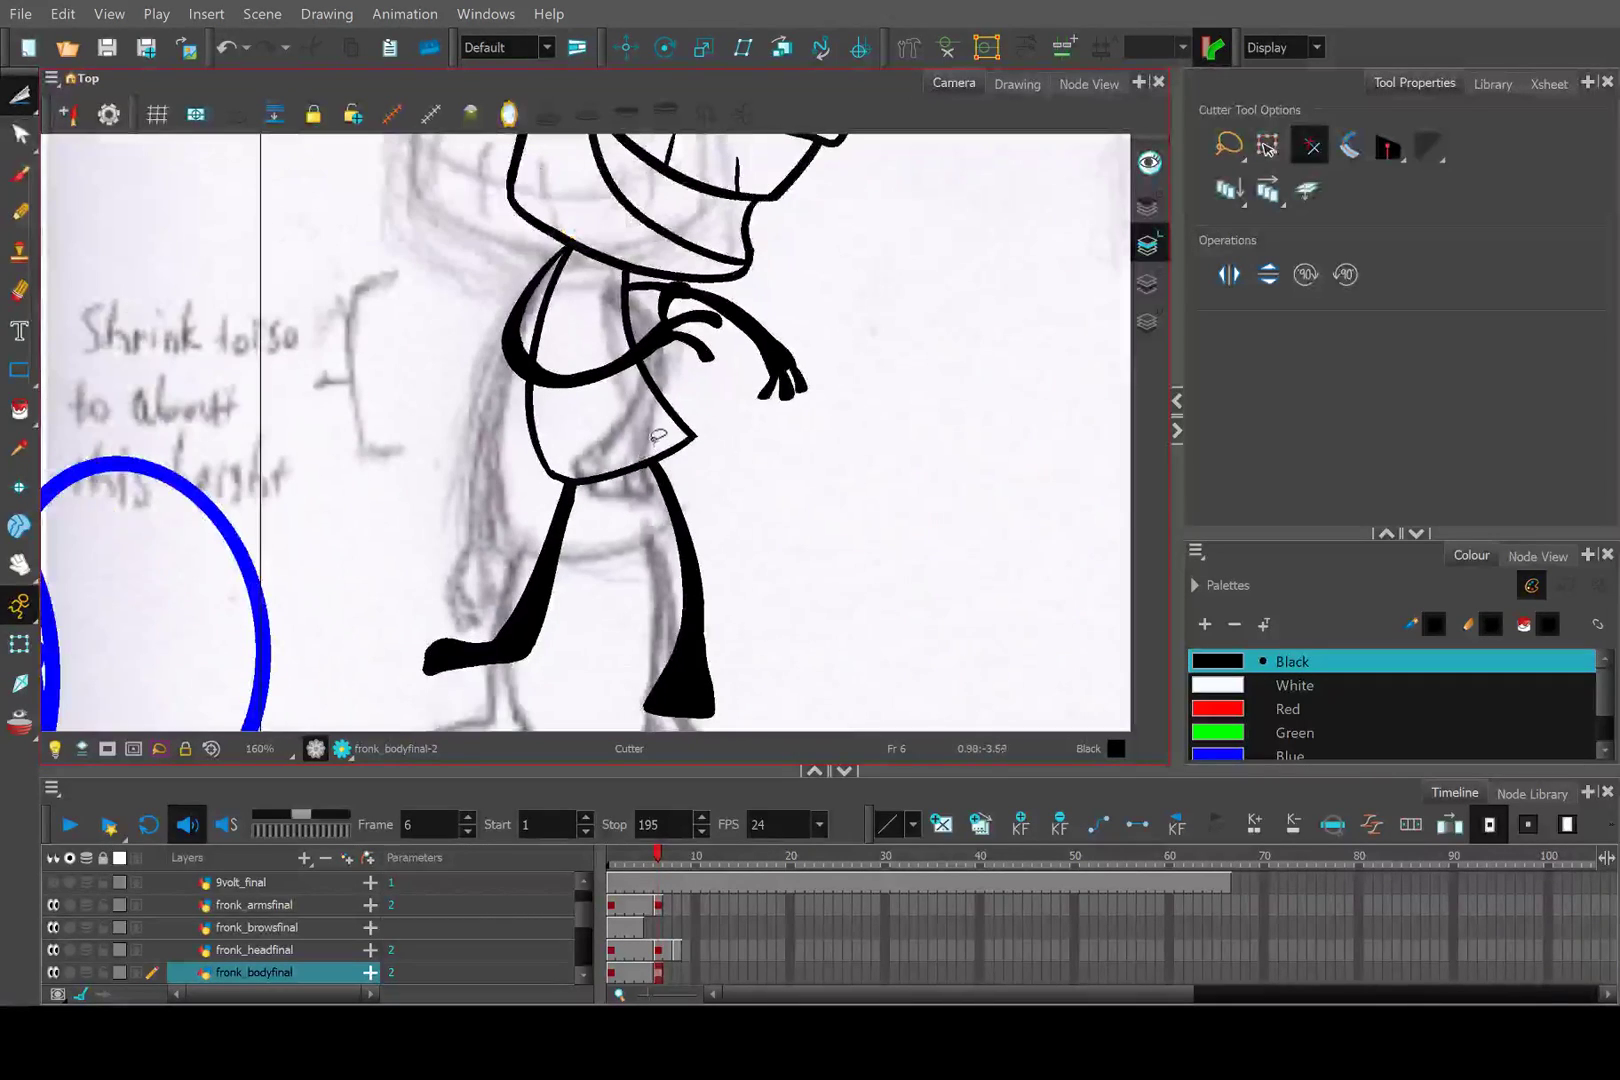
pyautogui.scroll(-3, 622, 370)
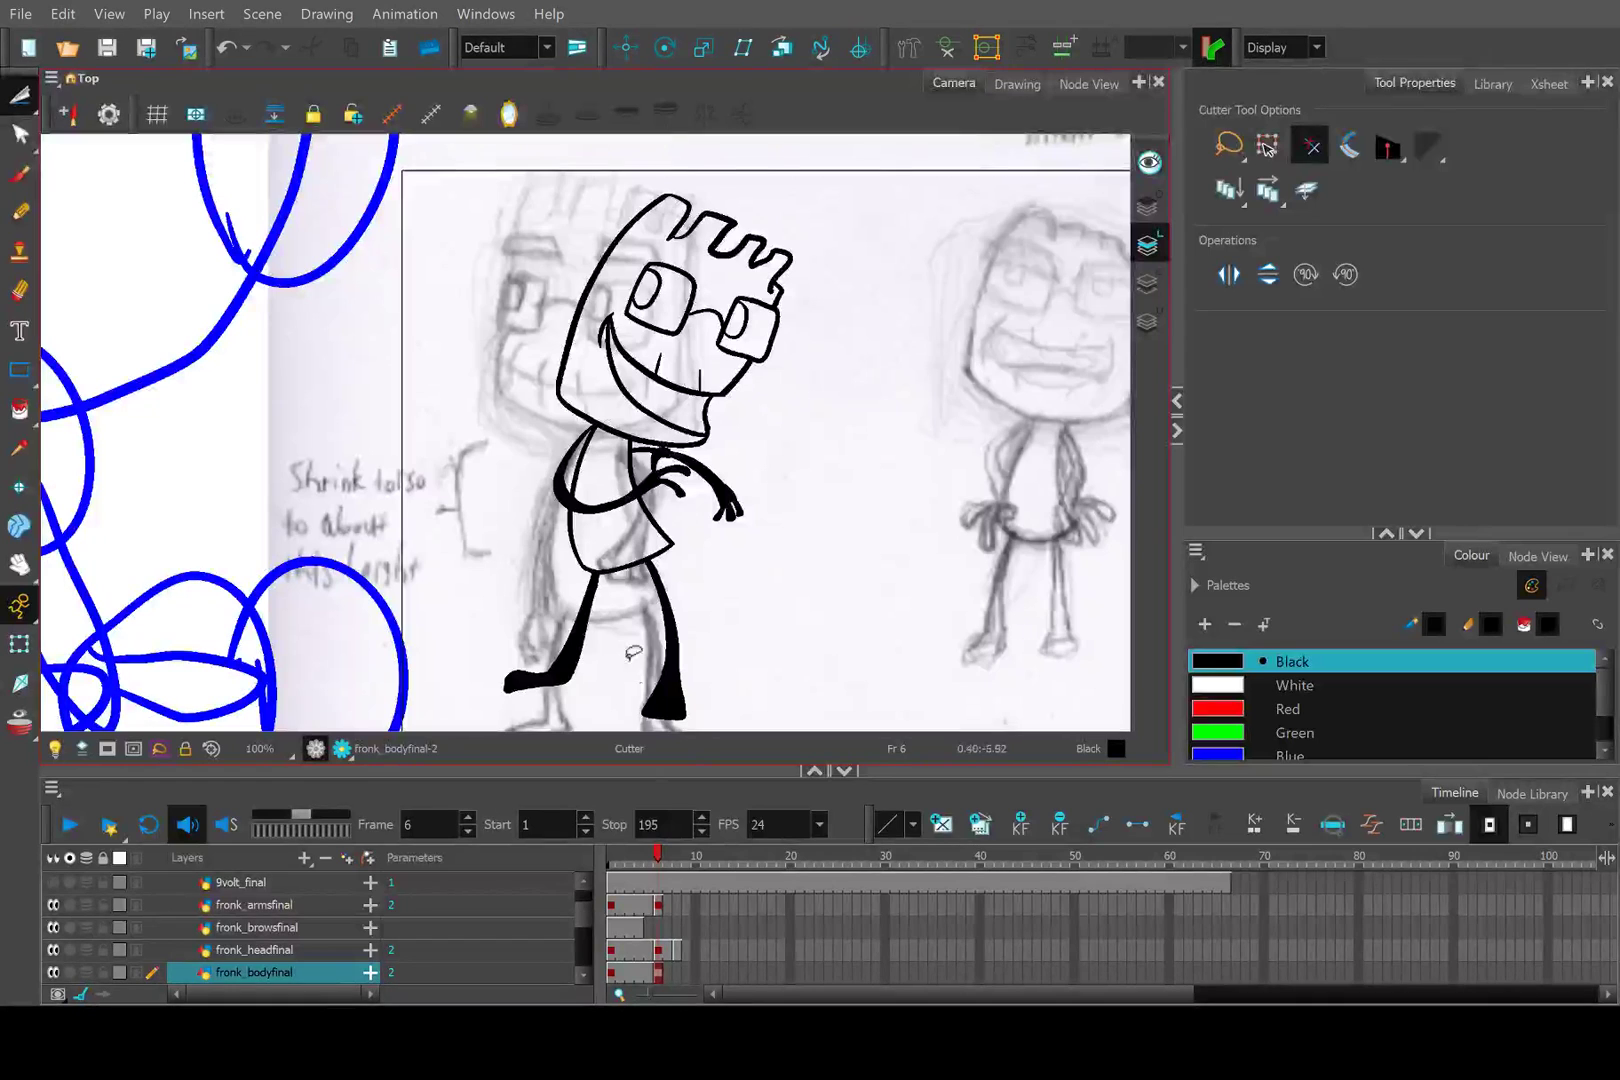
# Copy both eyebrows on the fronk_browsfinal layer from frame 1 and paste them at frame 6.
pyautogui.click(650, 855)
pyautogui.moveTo(650, 855)
pyautogui.mouseDown()
pyautogui.moveTo(608, 850)
pyautogui.moveTo(655, 861)
pyautogui.mouseUp()
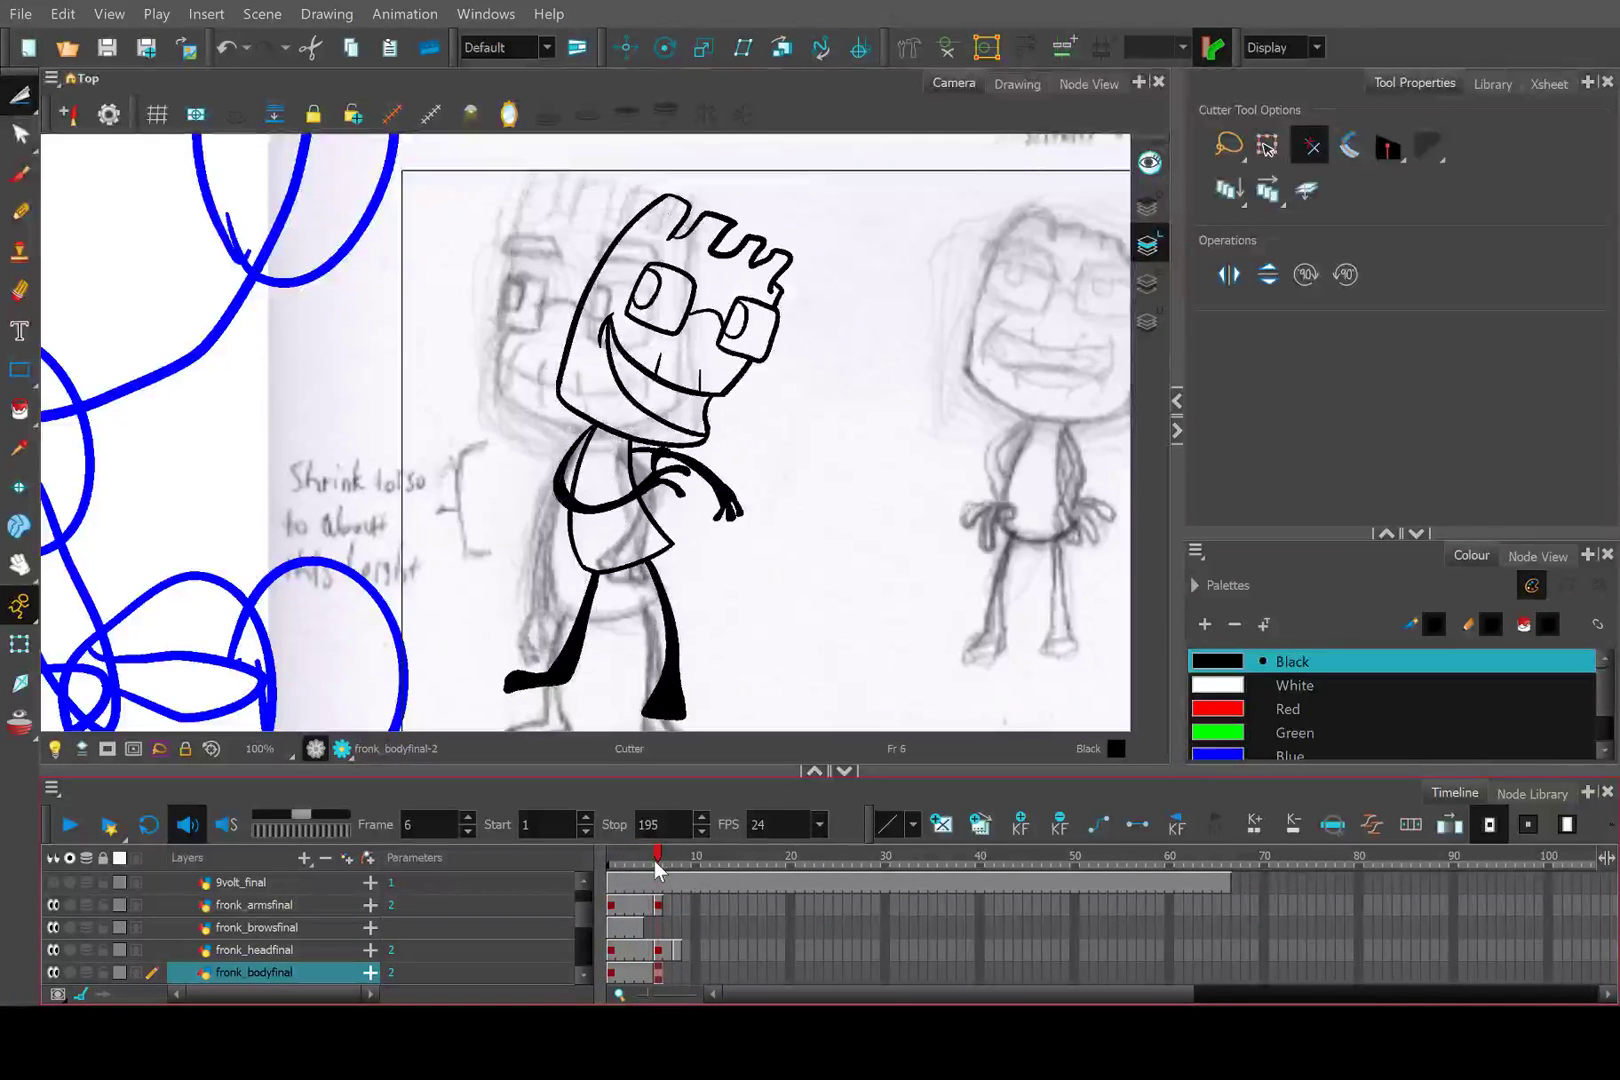
pyautogui.click(613, 862)
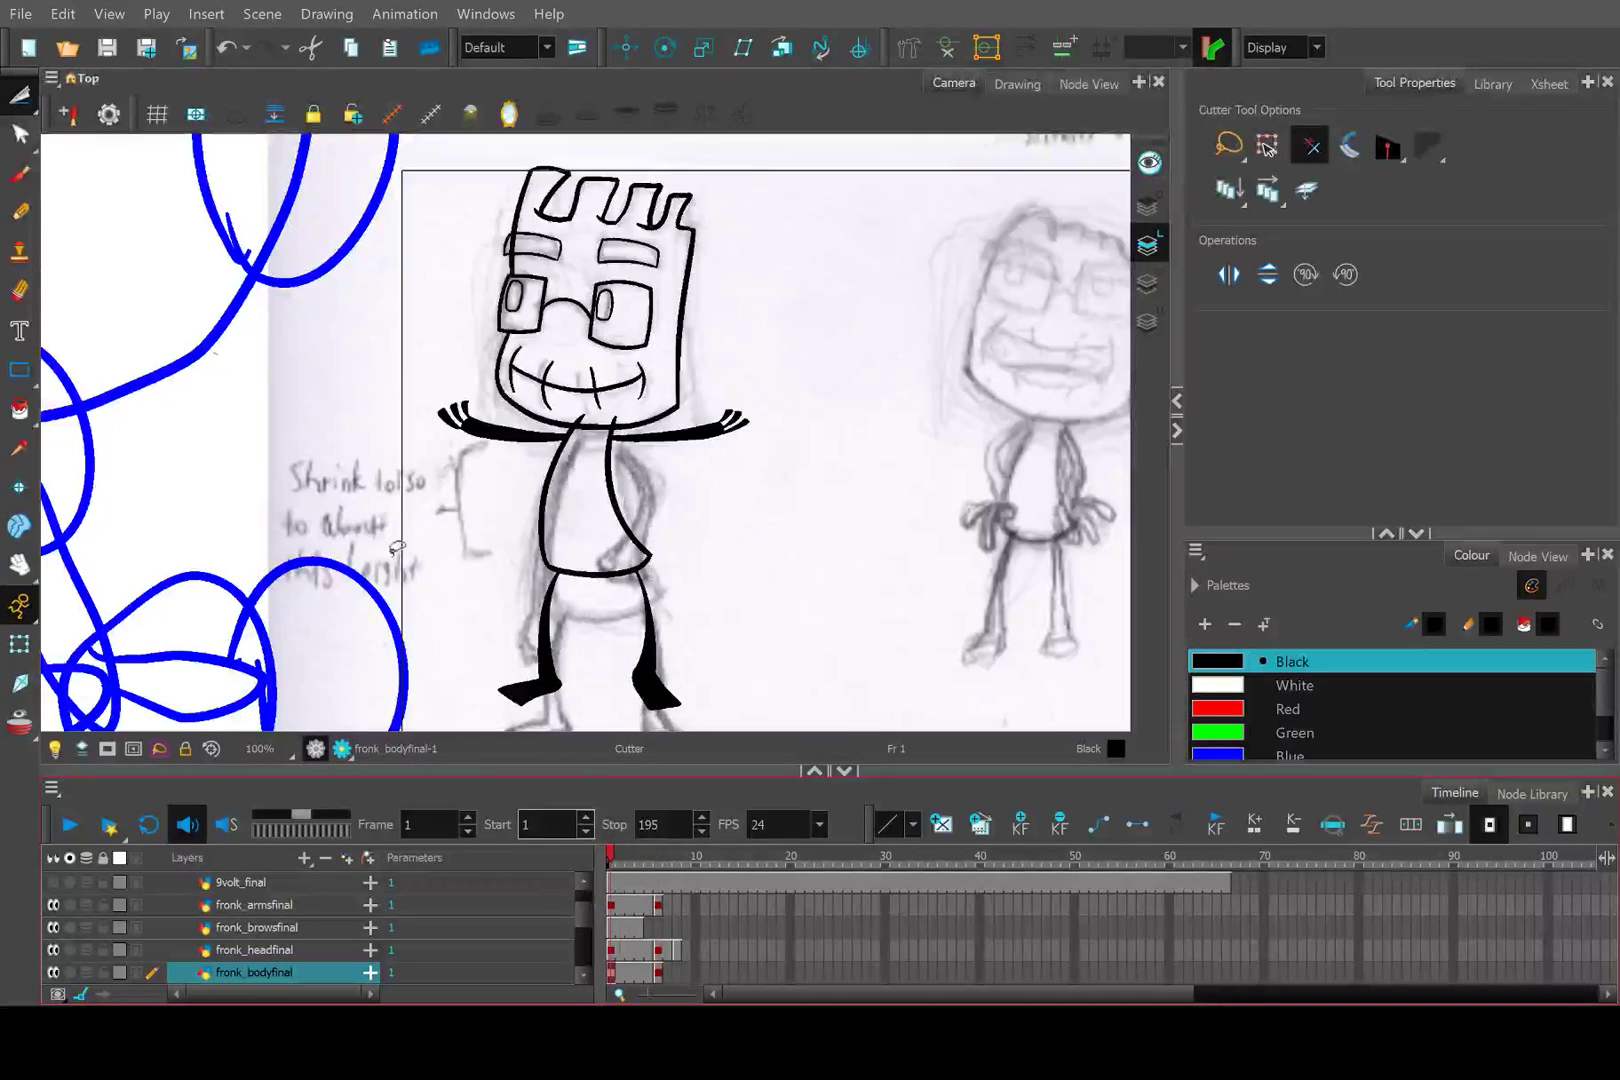
pyautogui.click(19, 95)
pyautogui.scroll(3, 501, 246)
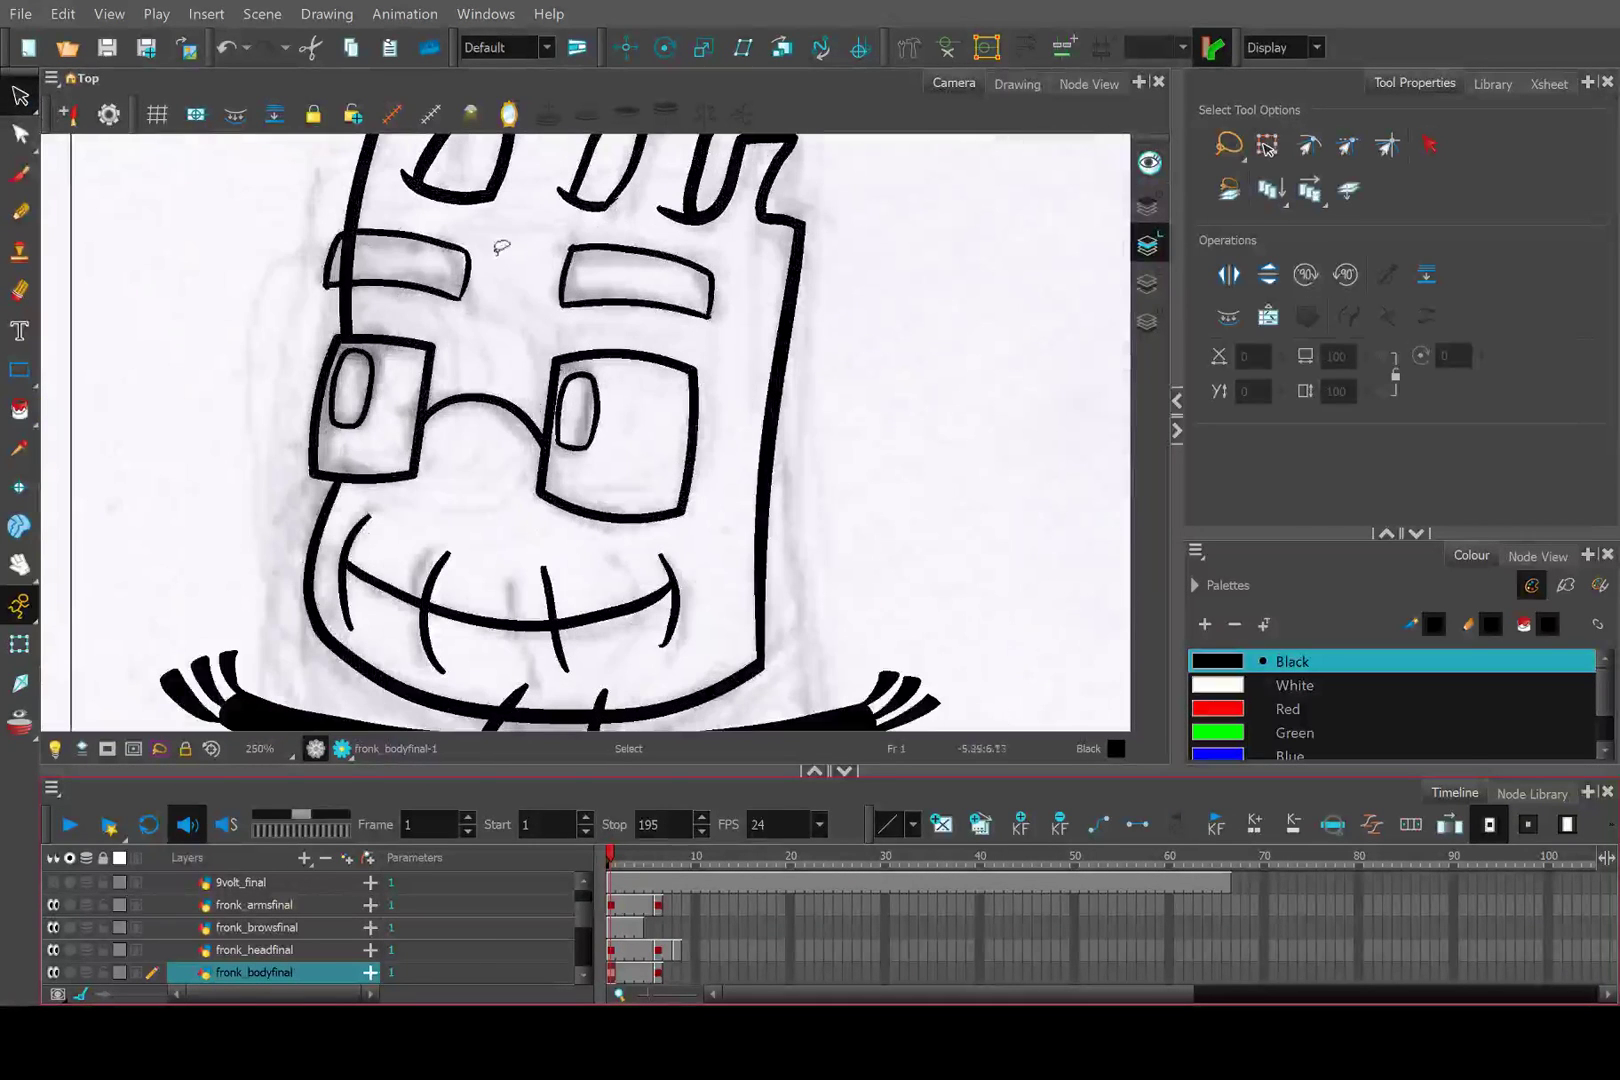
pyautogui.moveTo(418, 303)
pyautogui.mouseDown()
pyautogui.moveTo(470, 238)
pyautogui.moveTo(492, 275)
pyautogui.mouseUp()
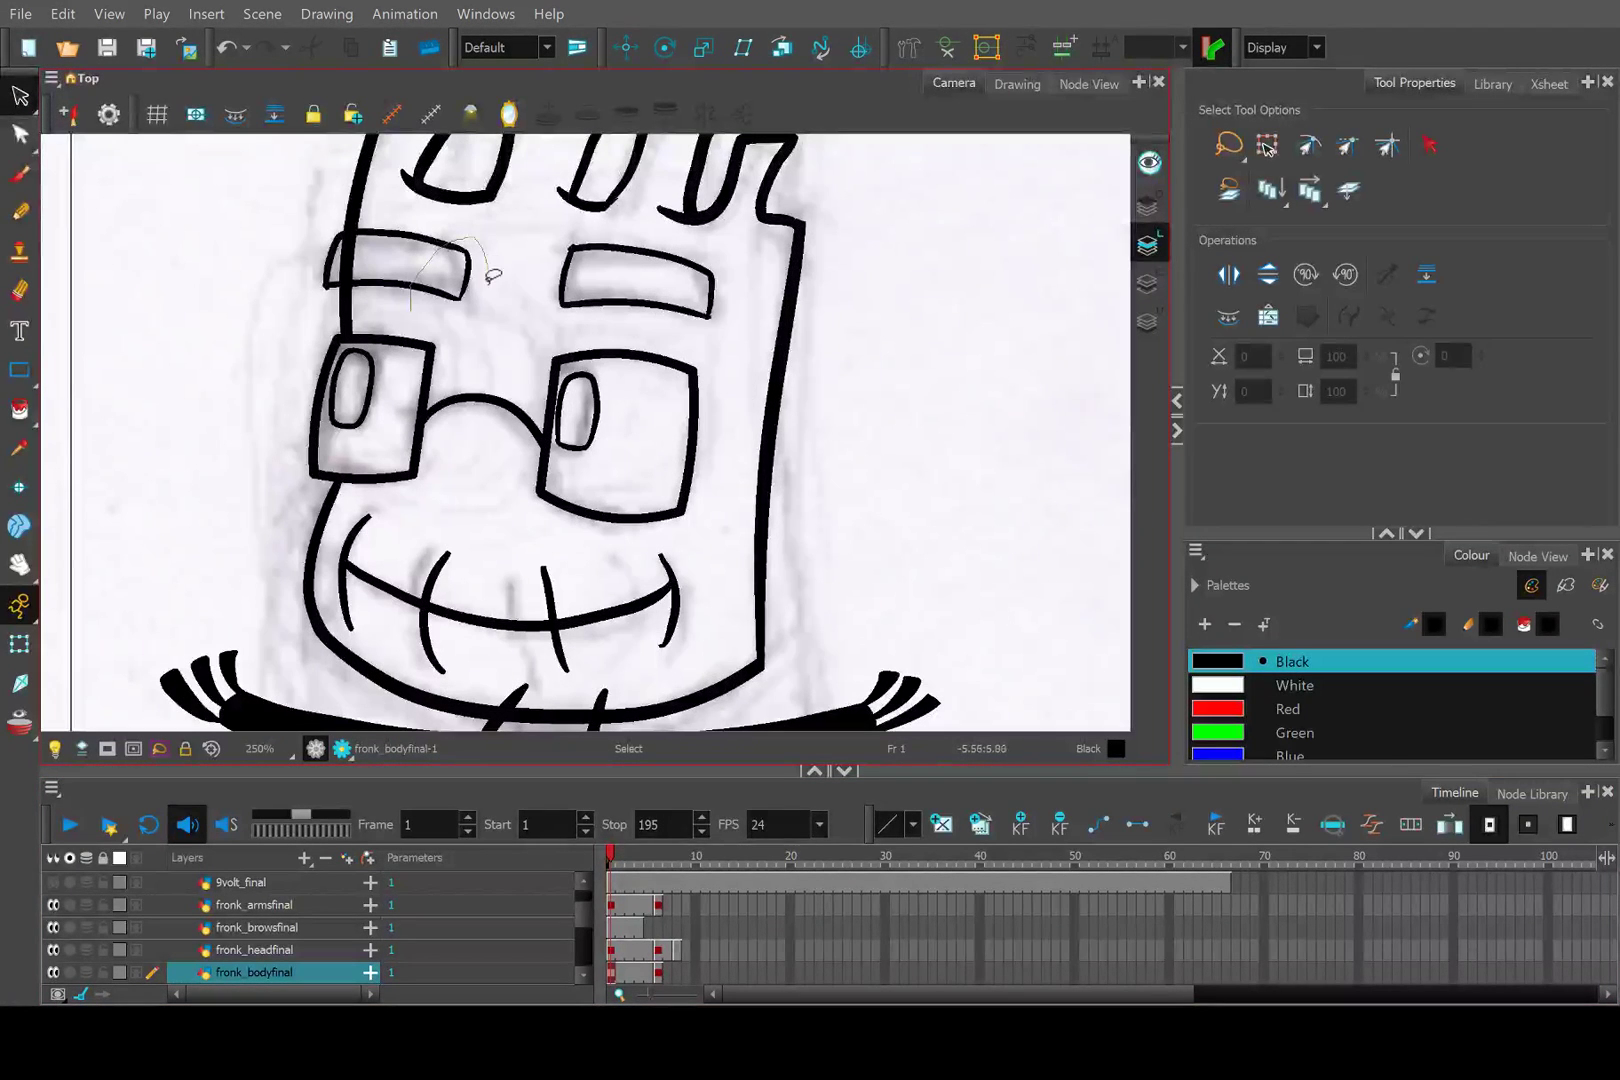
pyautogui.click(304, 927)
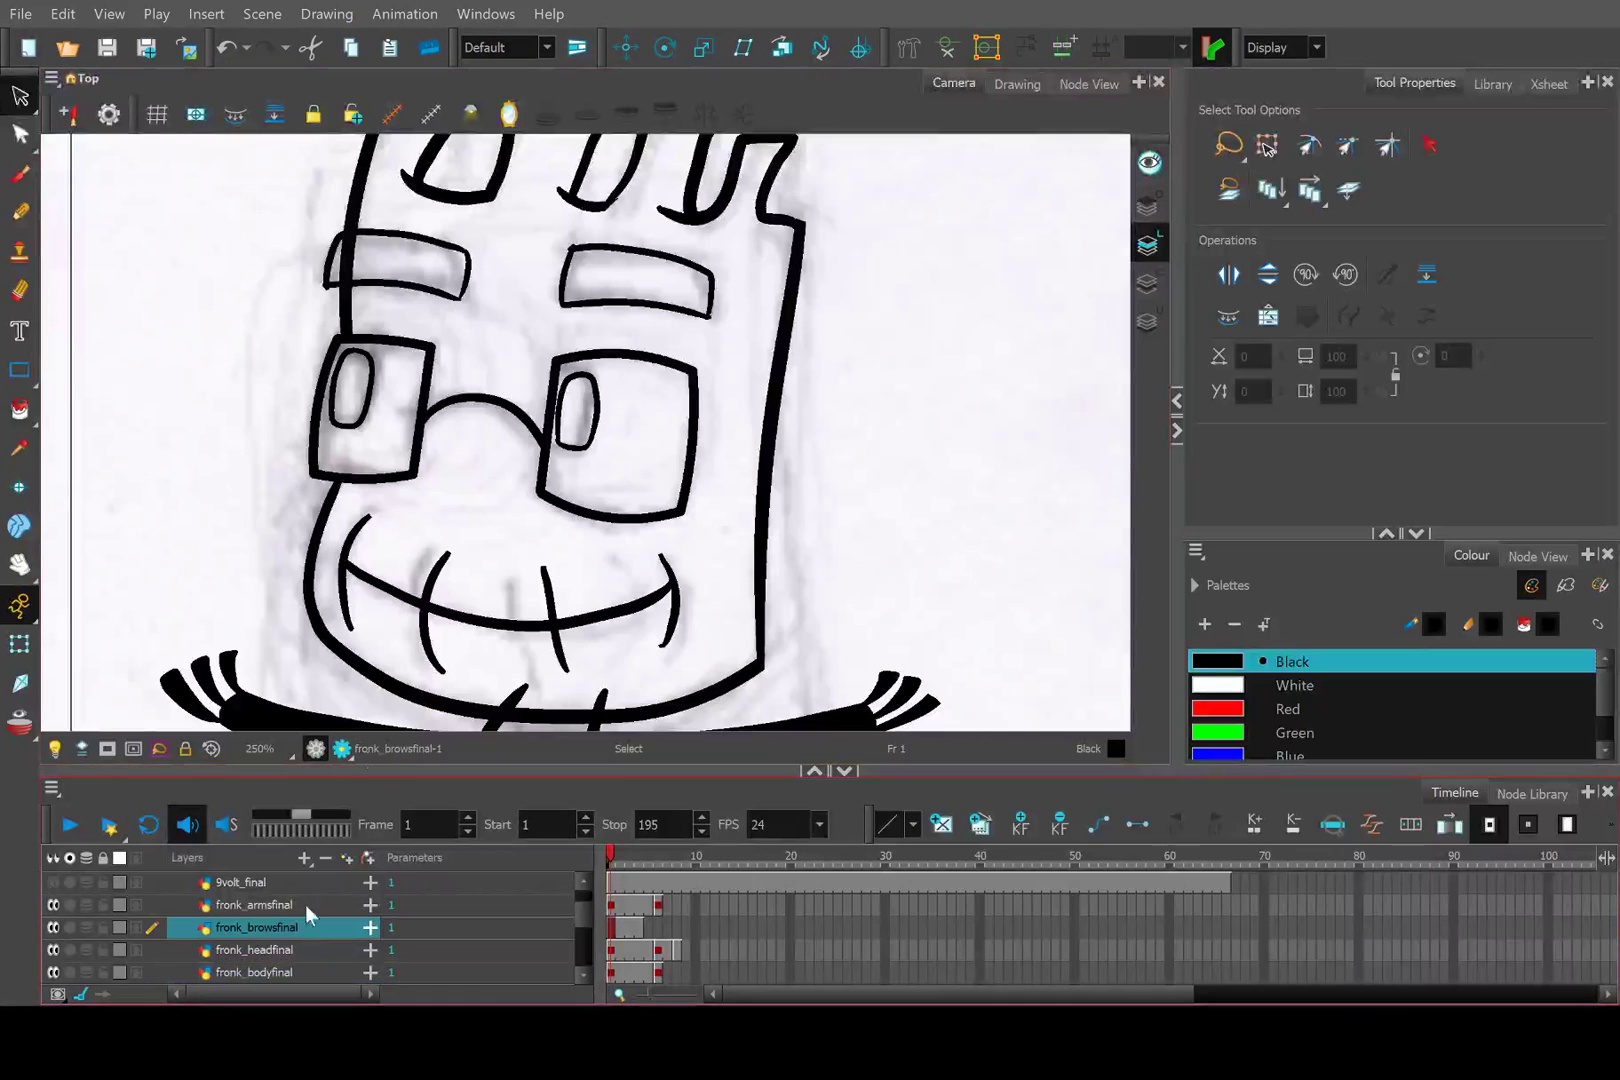
pyautogui.moveTo(437, 217); pyautogui.dragTo(503, 285)
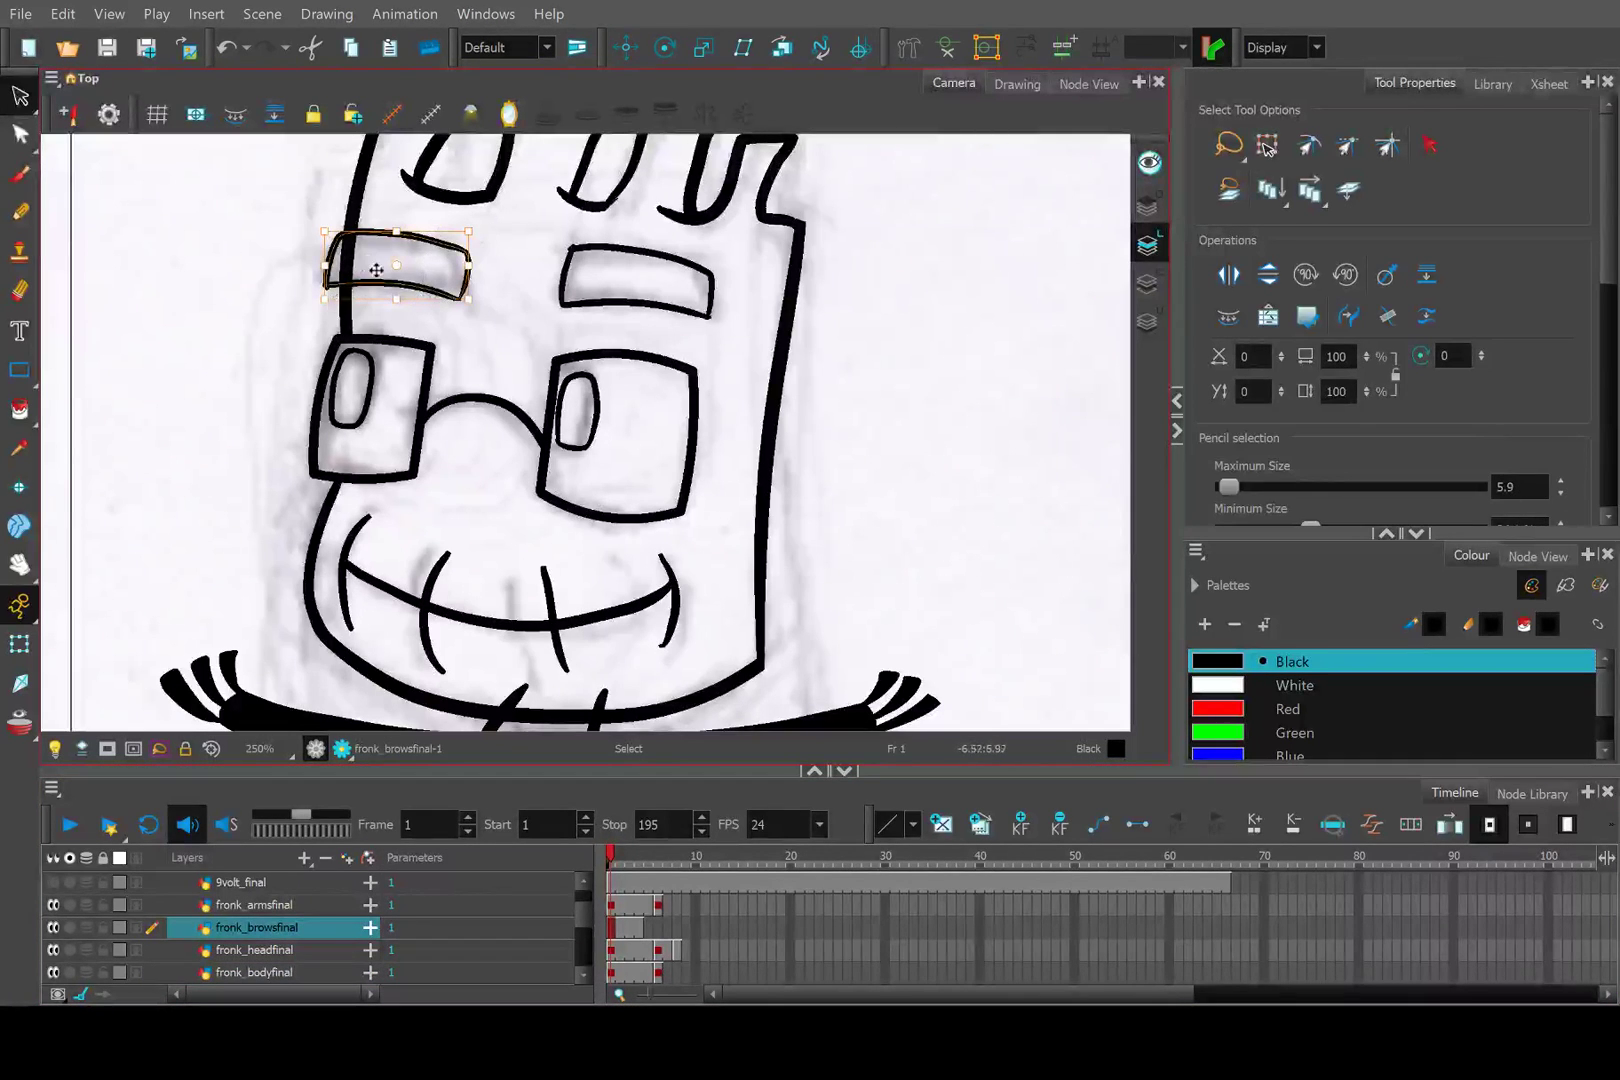
pyautogui.press('2')
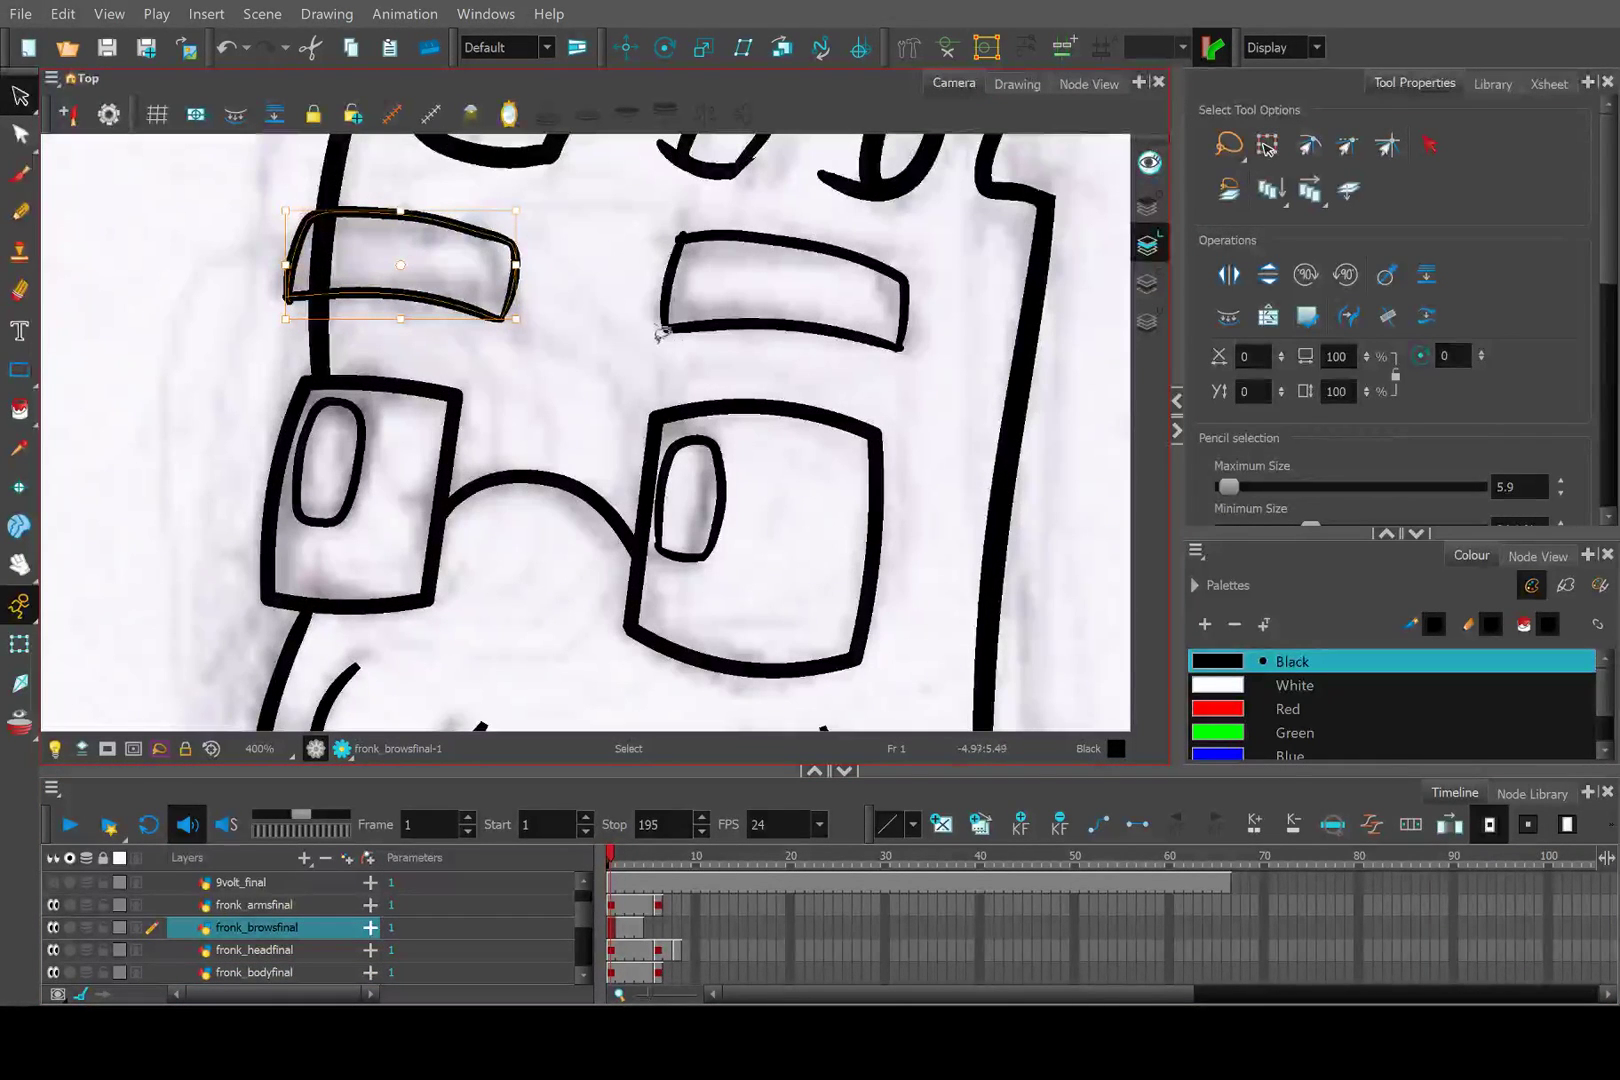
pyautogui.moveTo(678, 230)
pyautogui.mouseDown()
pyautogui.moveTo(728, 215)
pyautogui.moveTo(841, 250)
pyautogui.moveTo(928, 327)
pyautogui.moveTo(870, 370)
pyautogui.mouseUp()
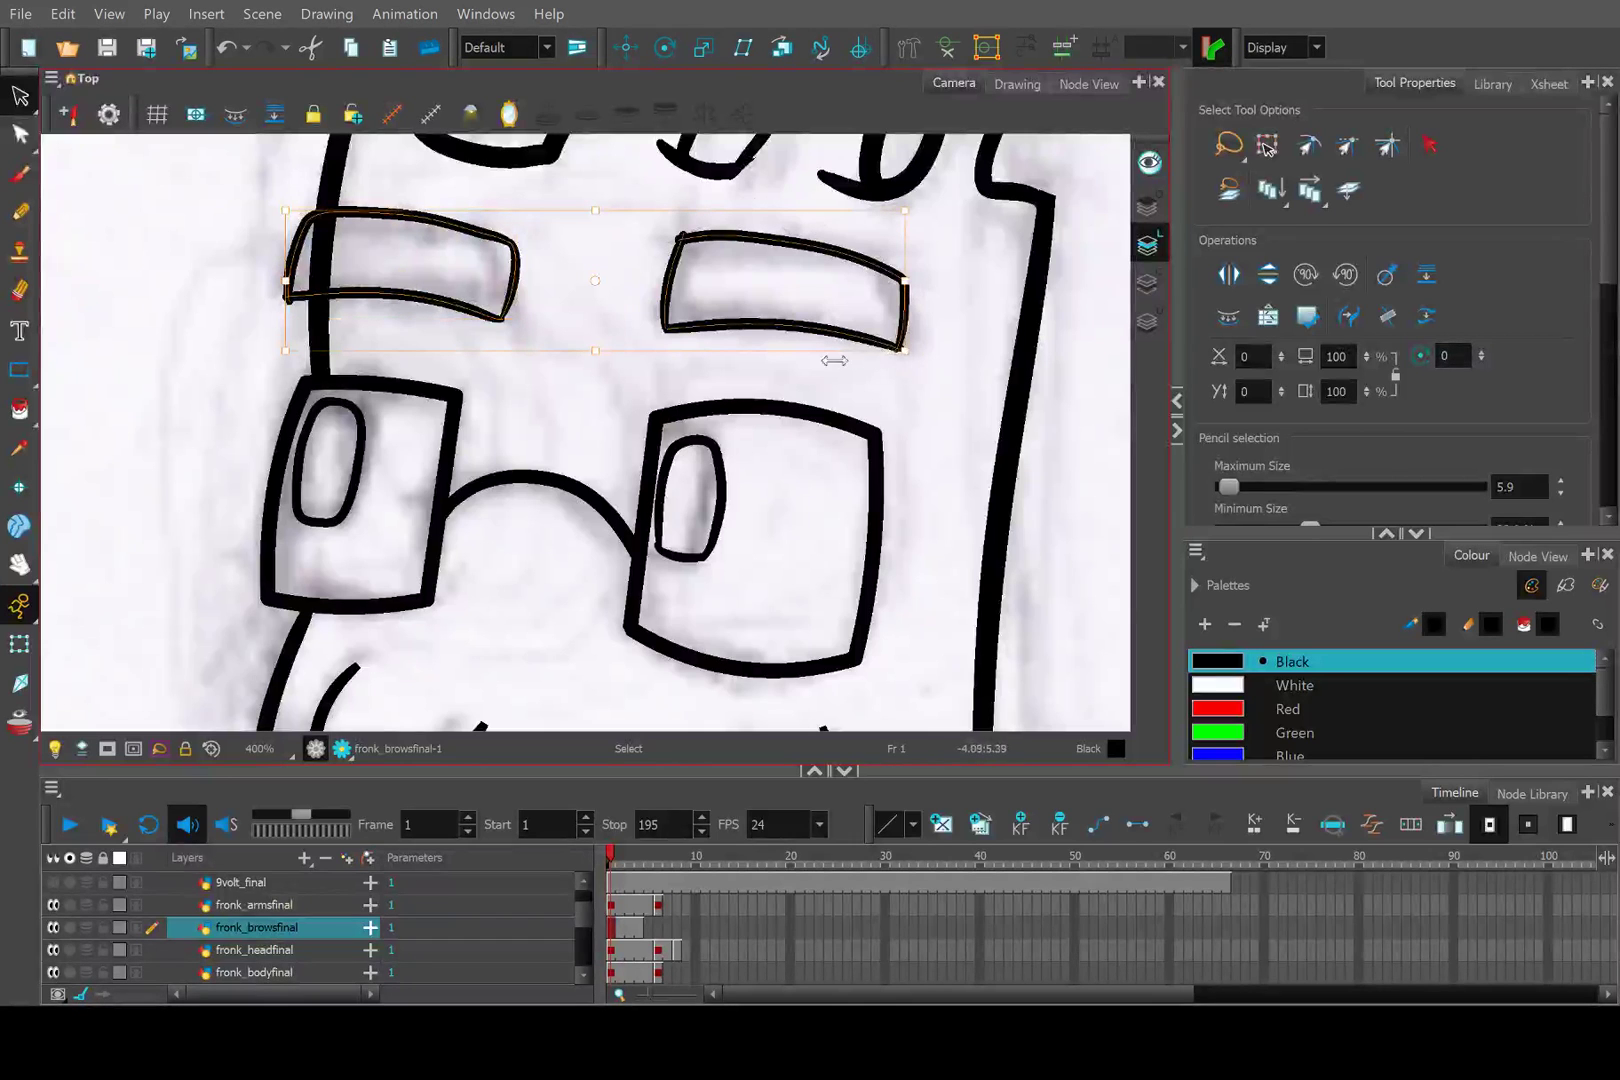
pyautogui.click(663, 862)
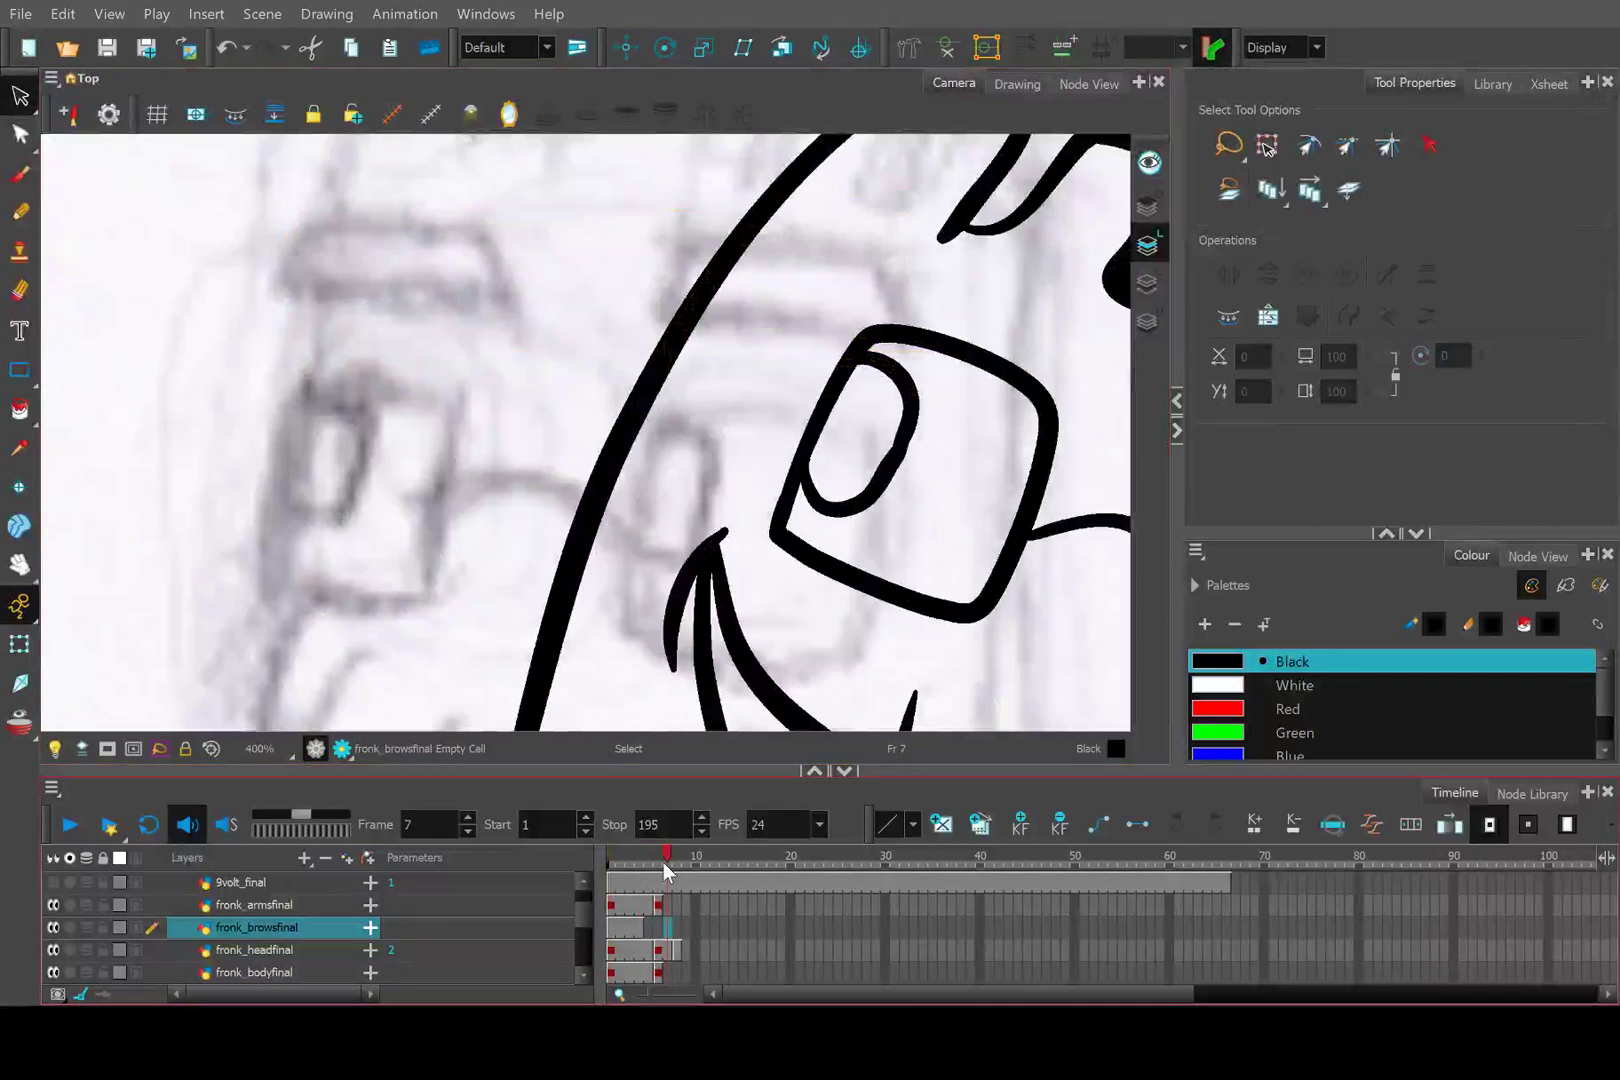
pyautogui.scroll(-2, 711, 607)
pyautogui.hotkey('ctrl', 'v')
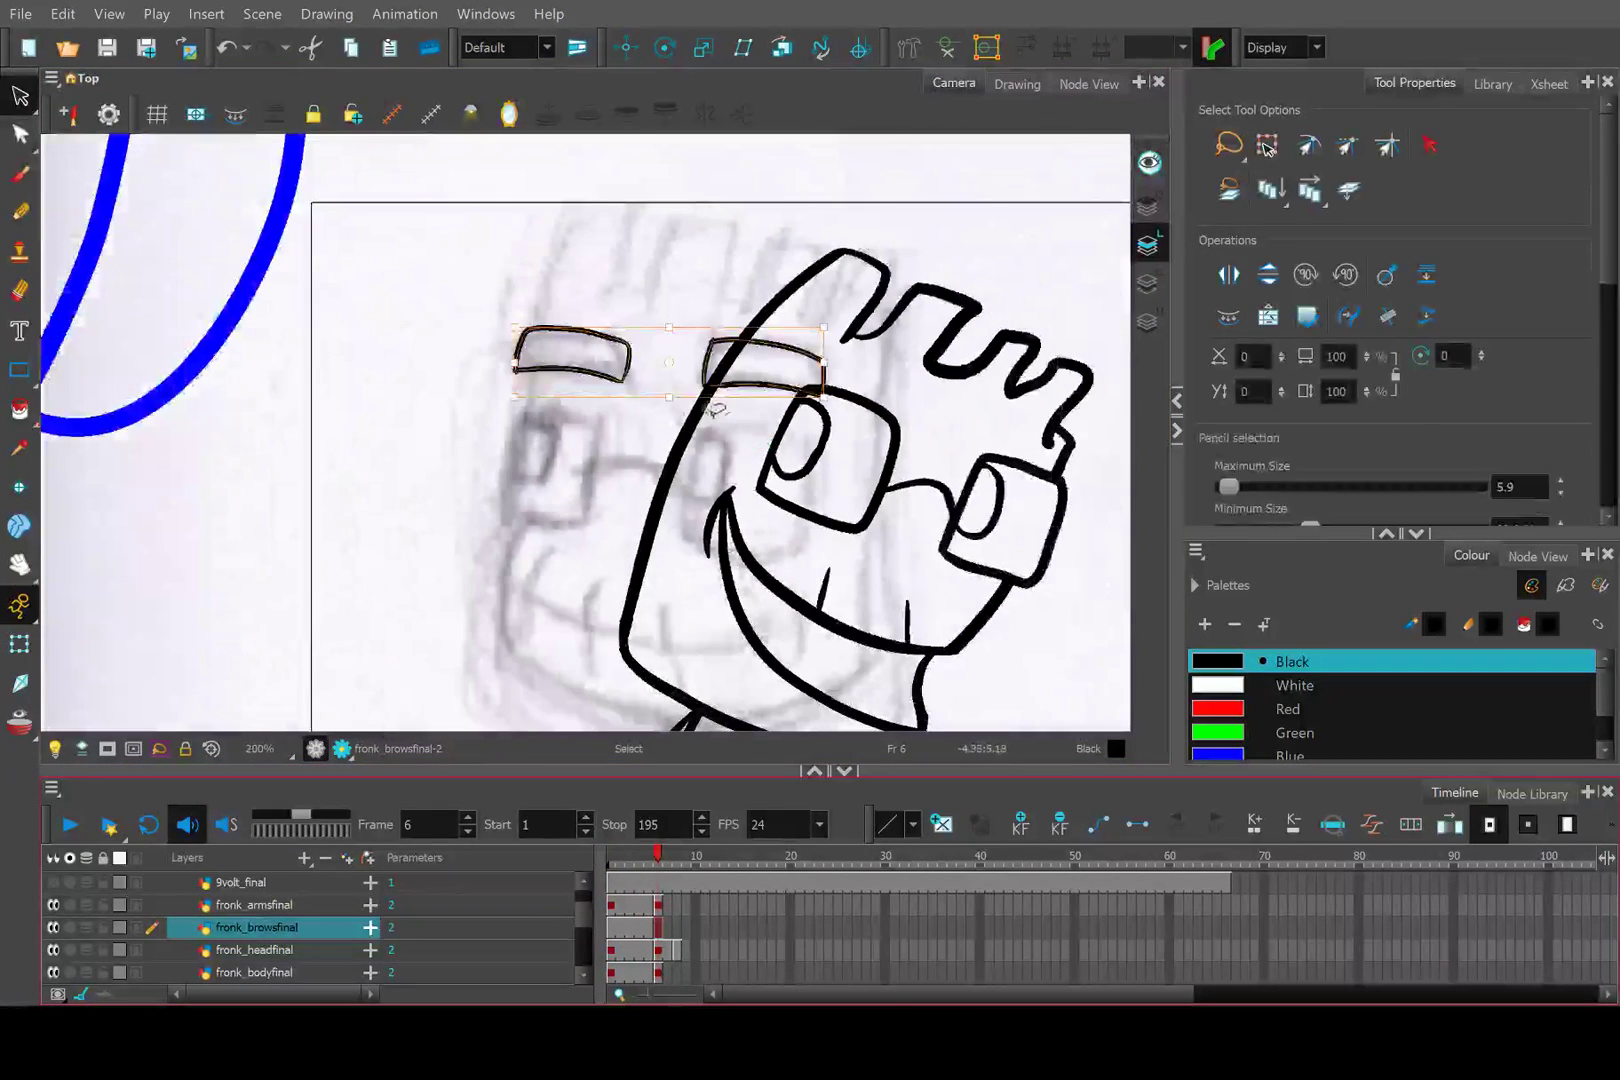
# Separate the two pasted eyebrows and place one of them just above the right glasses lens.
pyautogui.moveTo(500, 388); pyautogui.dragTo(210, 392)
pyautogui.moveTo(475, 347); pyautogui.dragTo(323, 292)
pyautogui.click(257, 365)
pyautogui.moveTo(254, 378)
pyautogui.mouseDown()
pyautogui.moveTo(358, 303)
pyautogui.moveTo(379, 329)
pyautogui.moveTo(268, 361)
pyautogui.moveTo(395, 334)
pyautogui.moveTo(694, 449)
pyautogui.mouseUp()
pyautogui.scroll(-5, 608, 398)
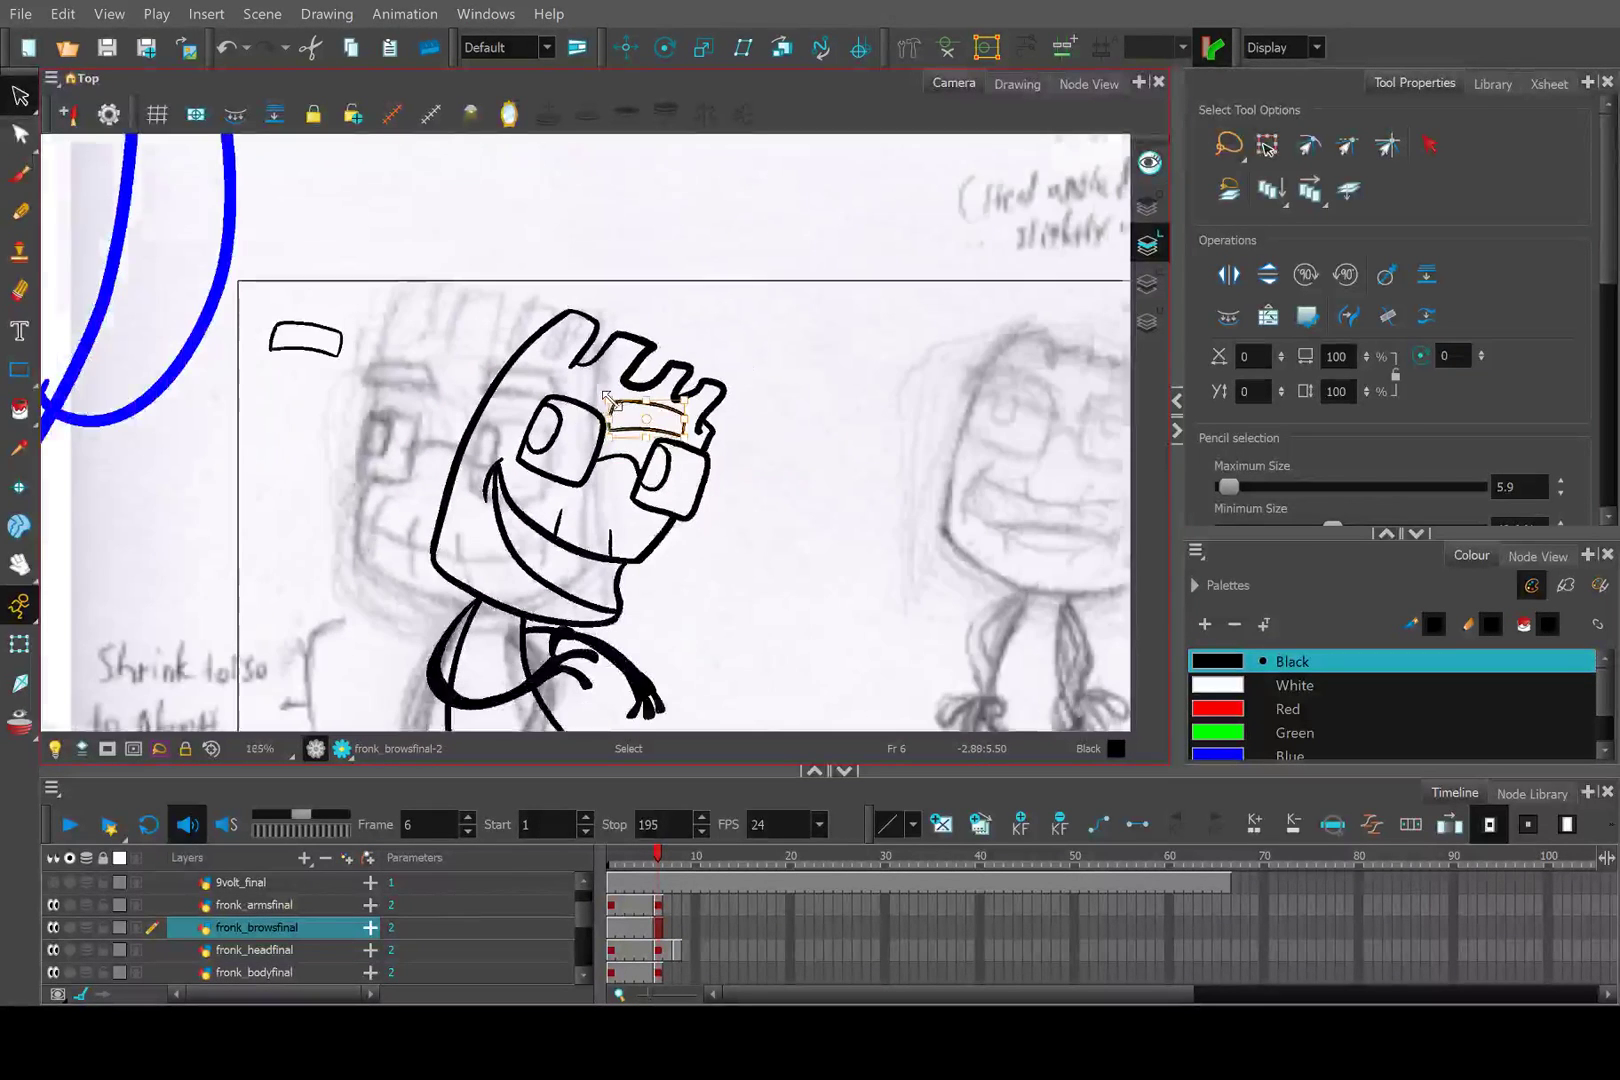
pyautogui.scroll(6, 654, 405)
pyautogui.scroll(-2, 654, 405)
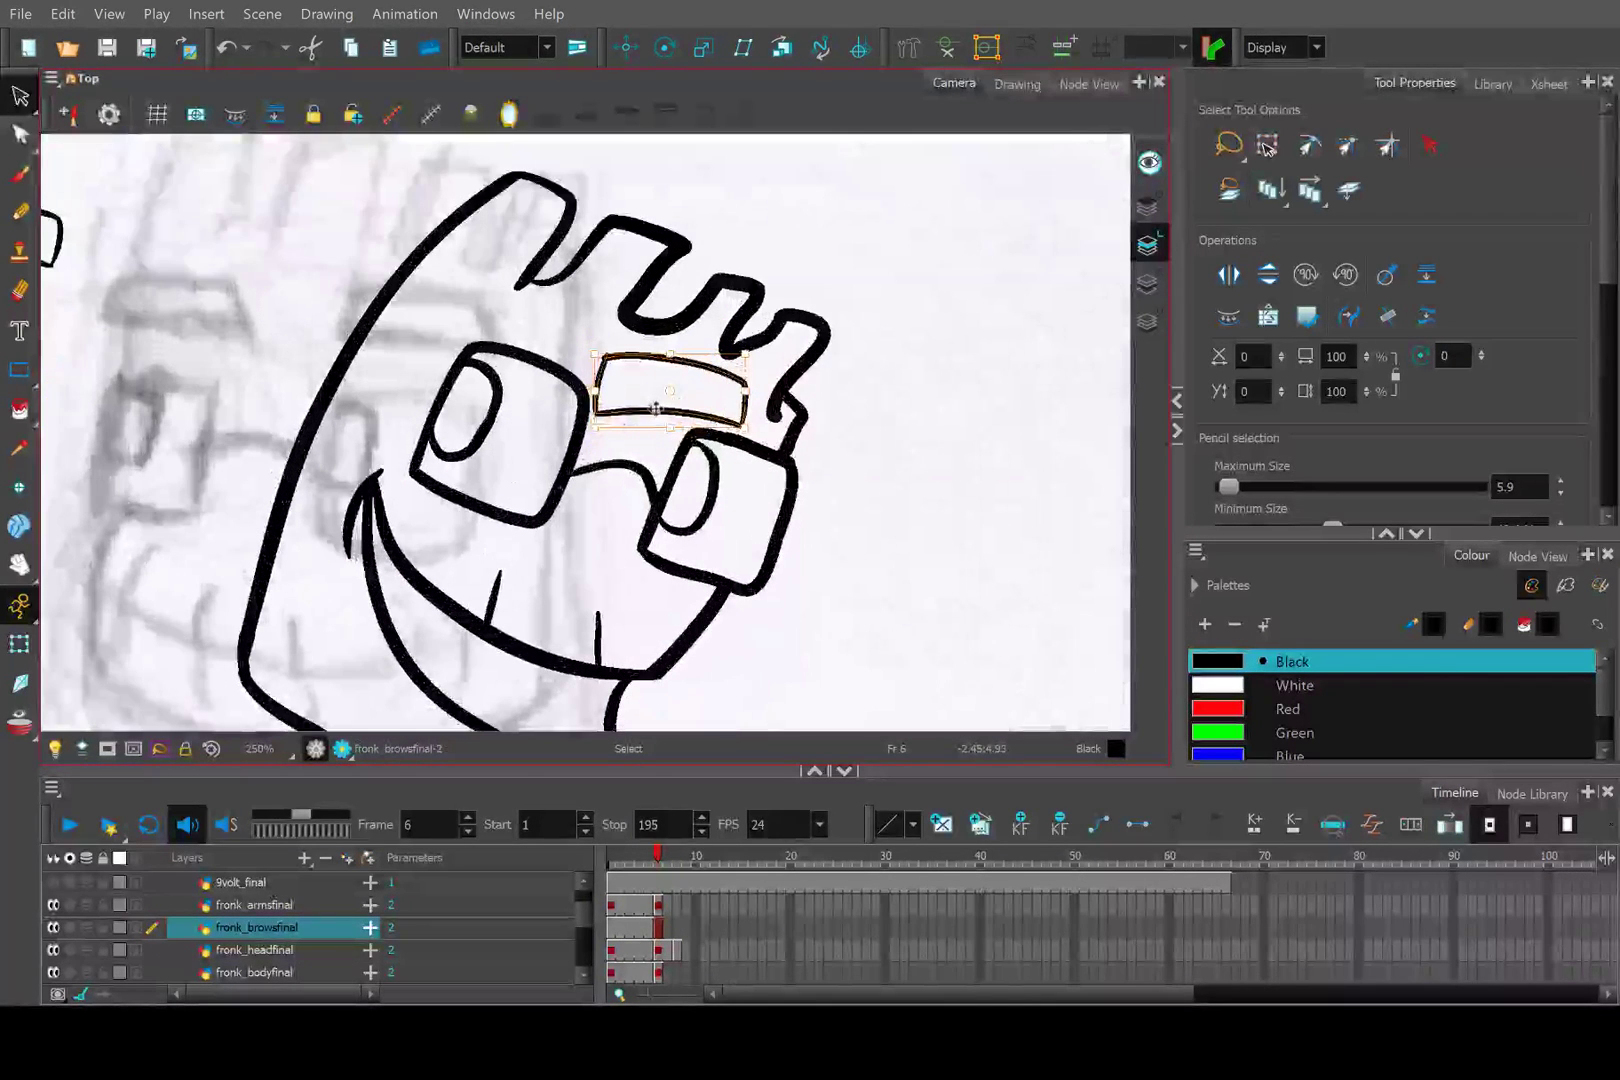
pyautogui.scroll(-3, 669, 392)
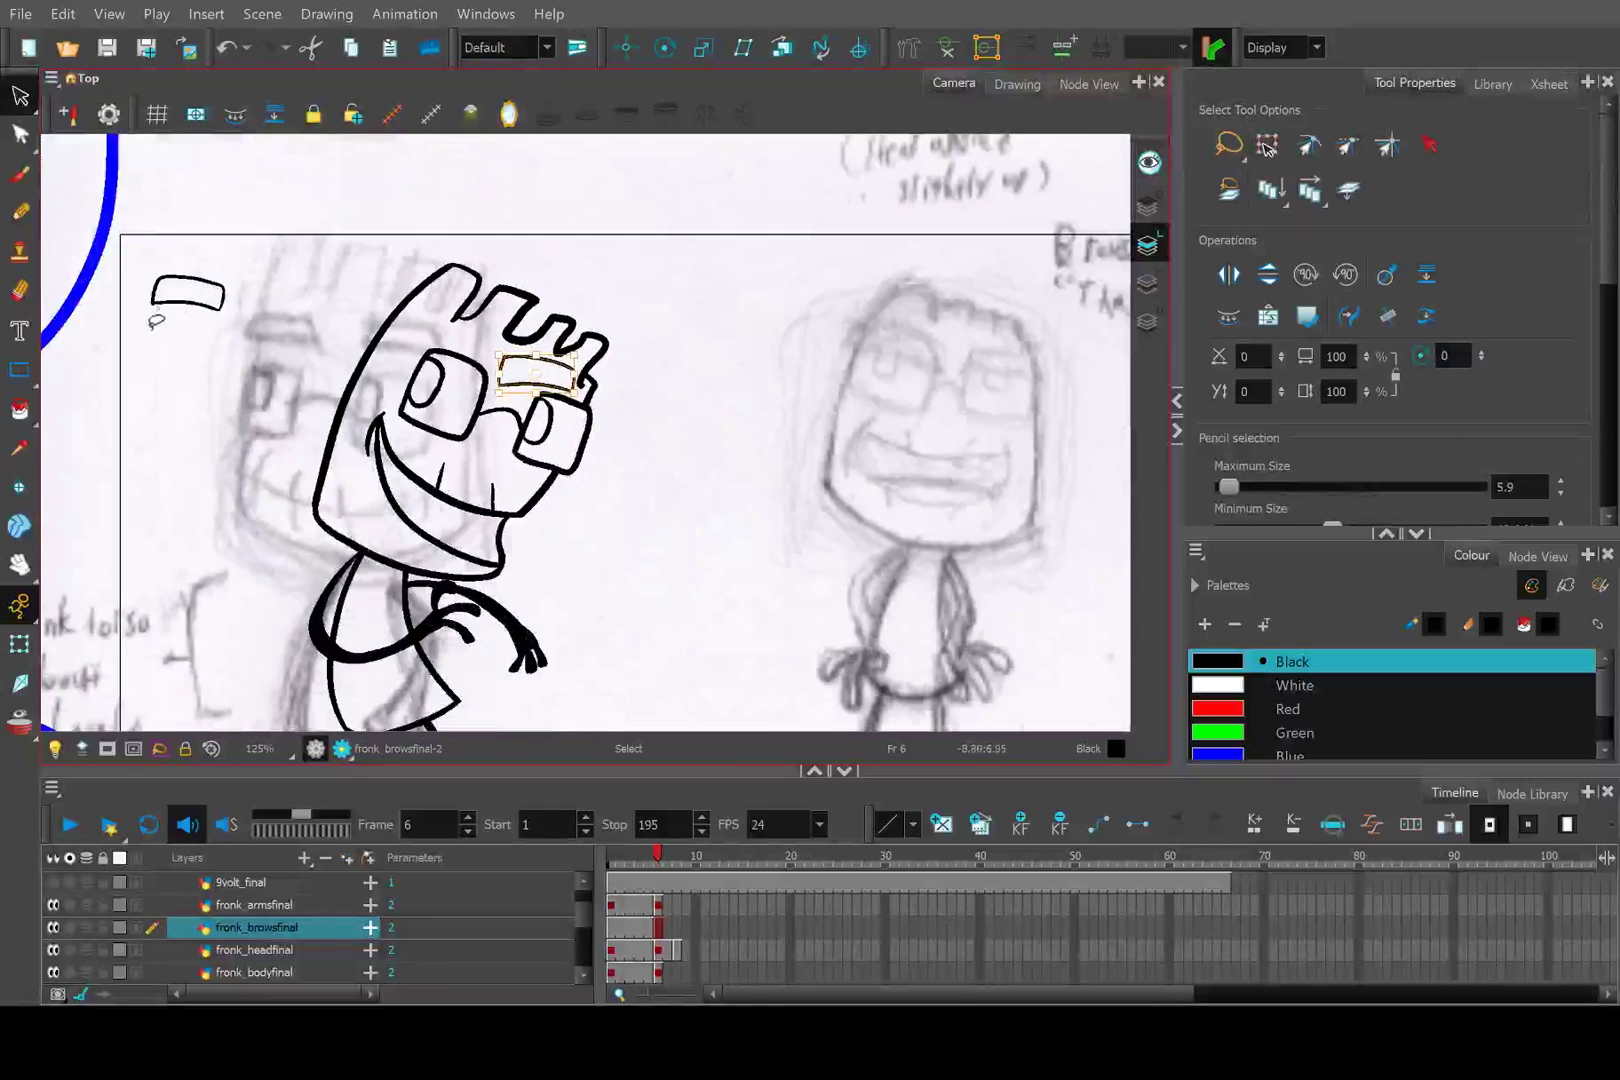
# Move the other eyebrow closer to the head, just outside its upper-left outline.
pyautogui.click(195, 294)
pyautogui.scroll(1, 205, 298)
pyautogui.scroll(1, 205, 300)
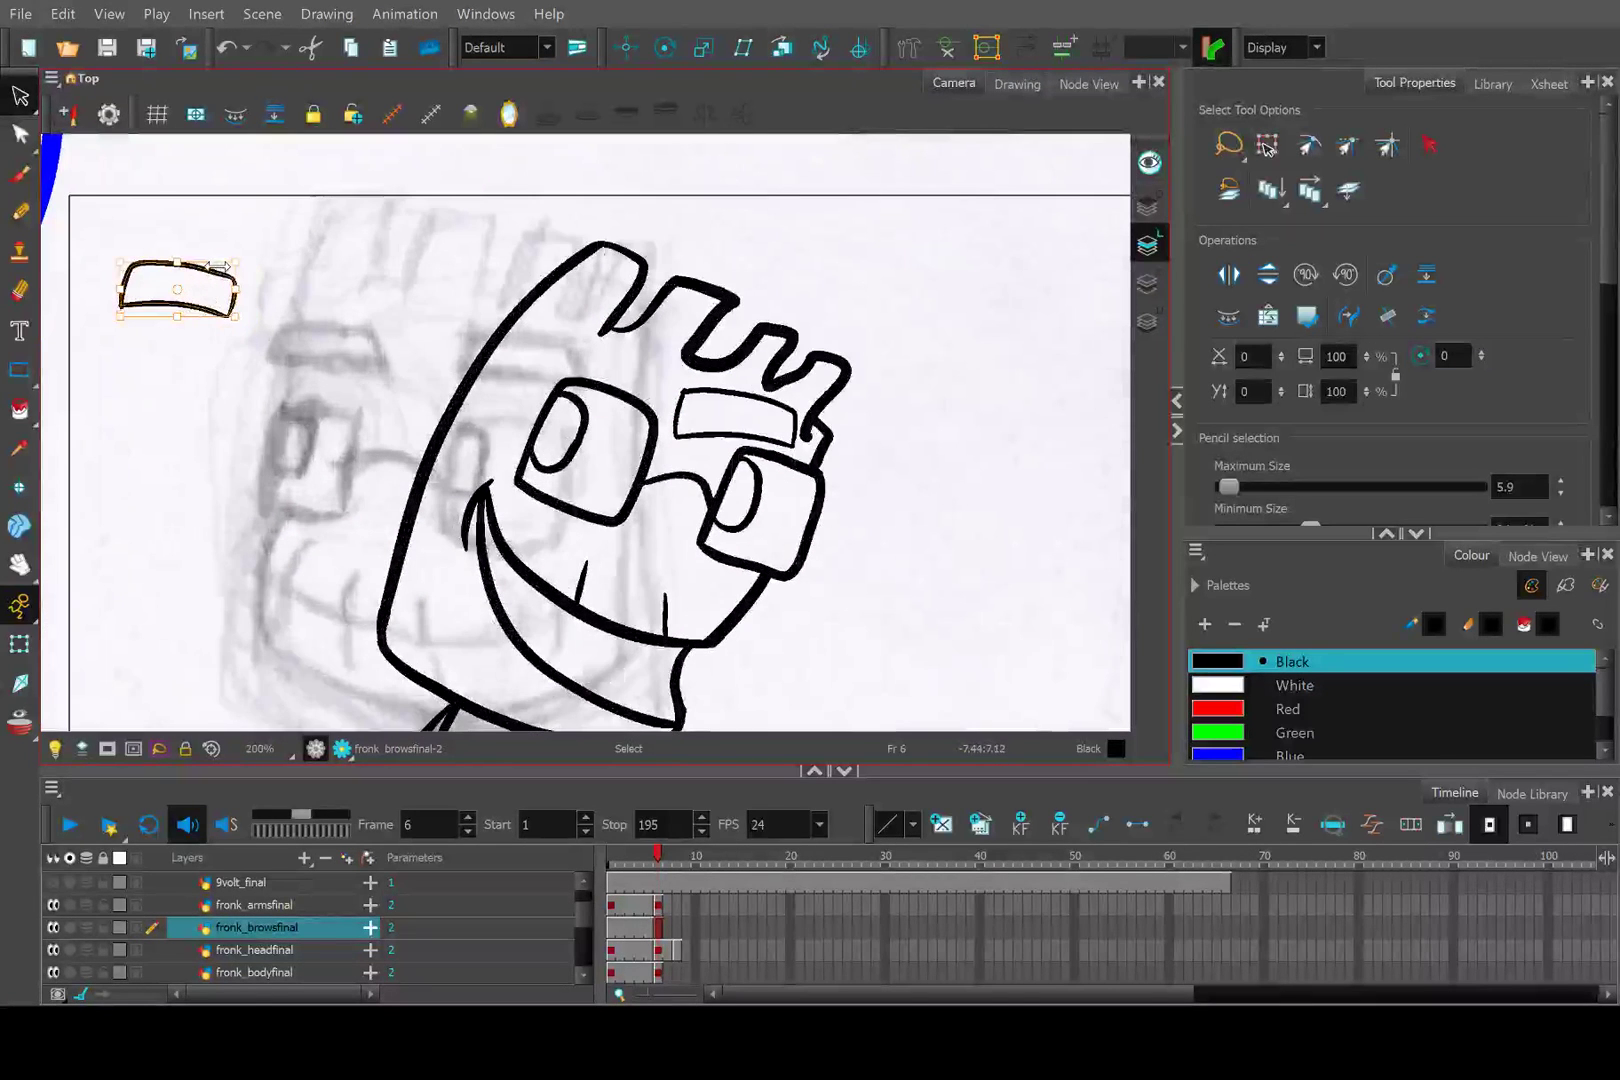
pyautogui.moveTo(217, 275); pyautogui.dragTo(455, 301)
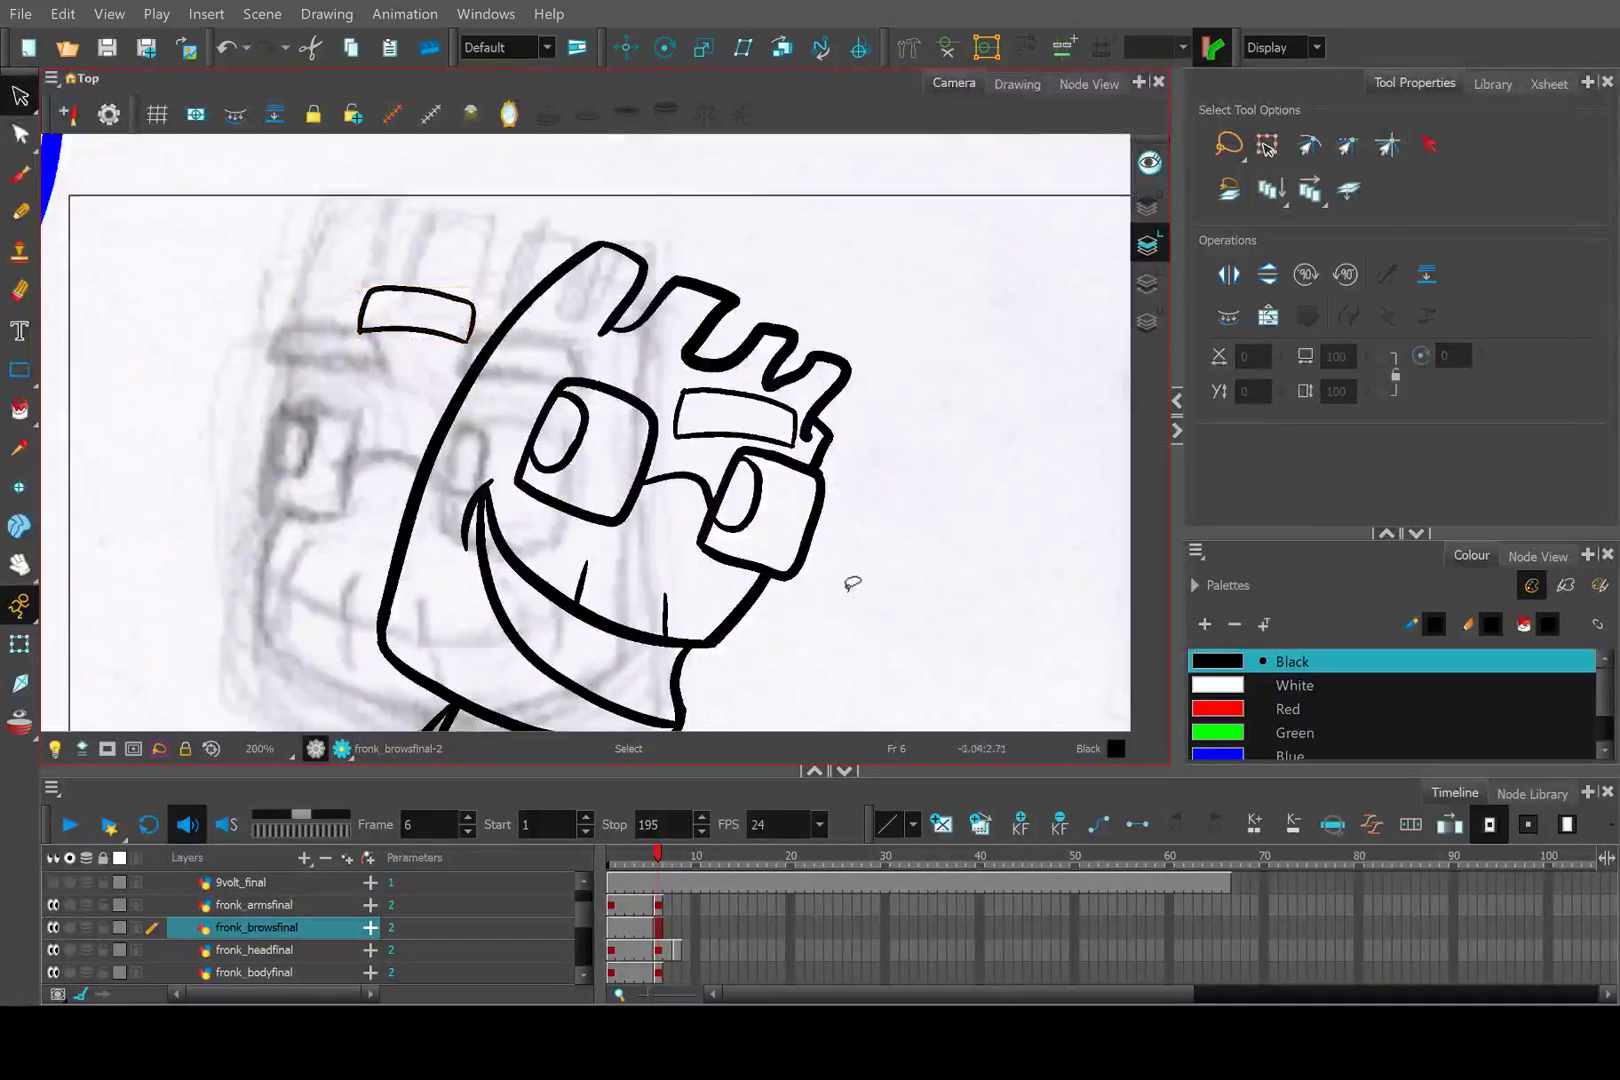
pyautogui.scroll(-2, 897, 570)
pyautogui.click(670, 857)
pyautogui.moveTo(669, 858); pyautogui.dragTo(658, 858)
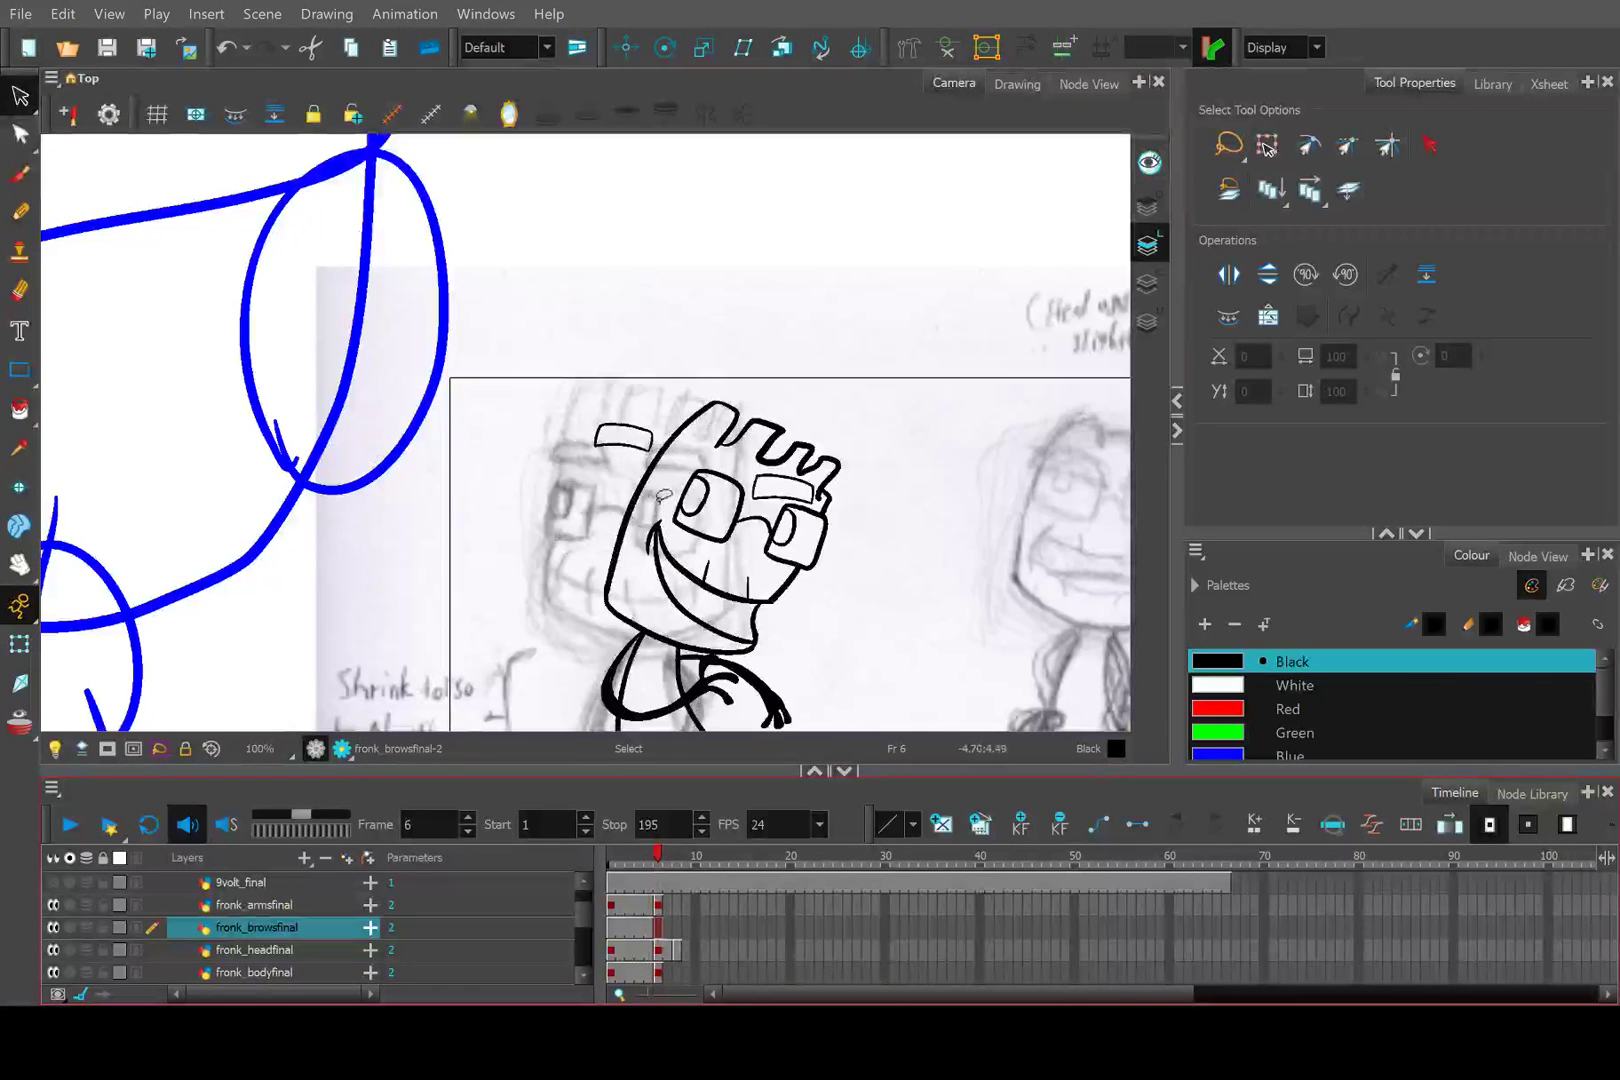
# Move the eyebrow above the right glasses lens down and outward so it rests on the lens's top edge and overlaps the hair outline.
pyautogui.scroll(4, 663, 494)
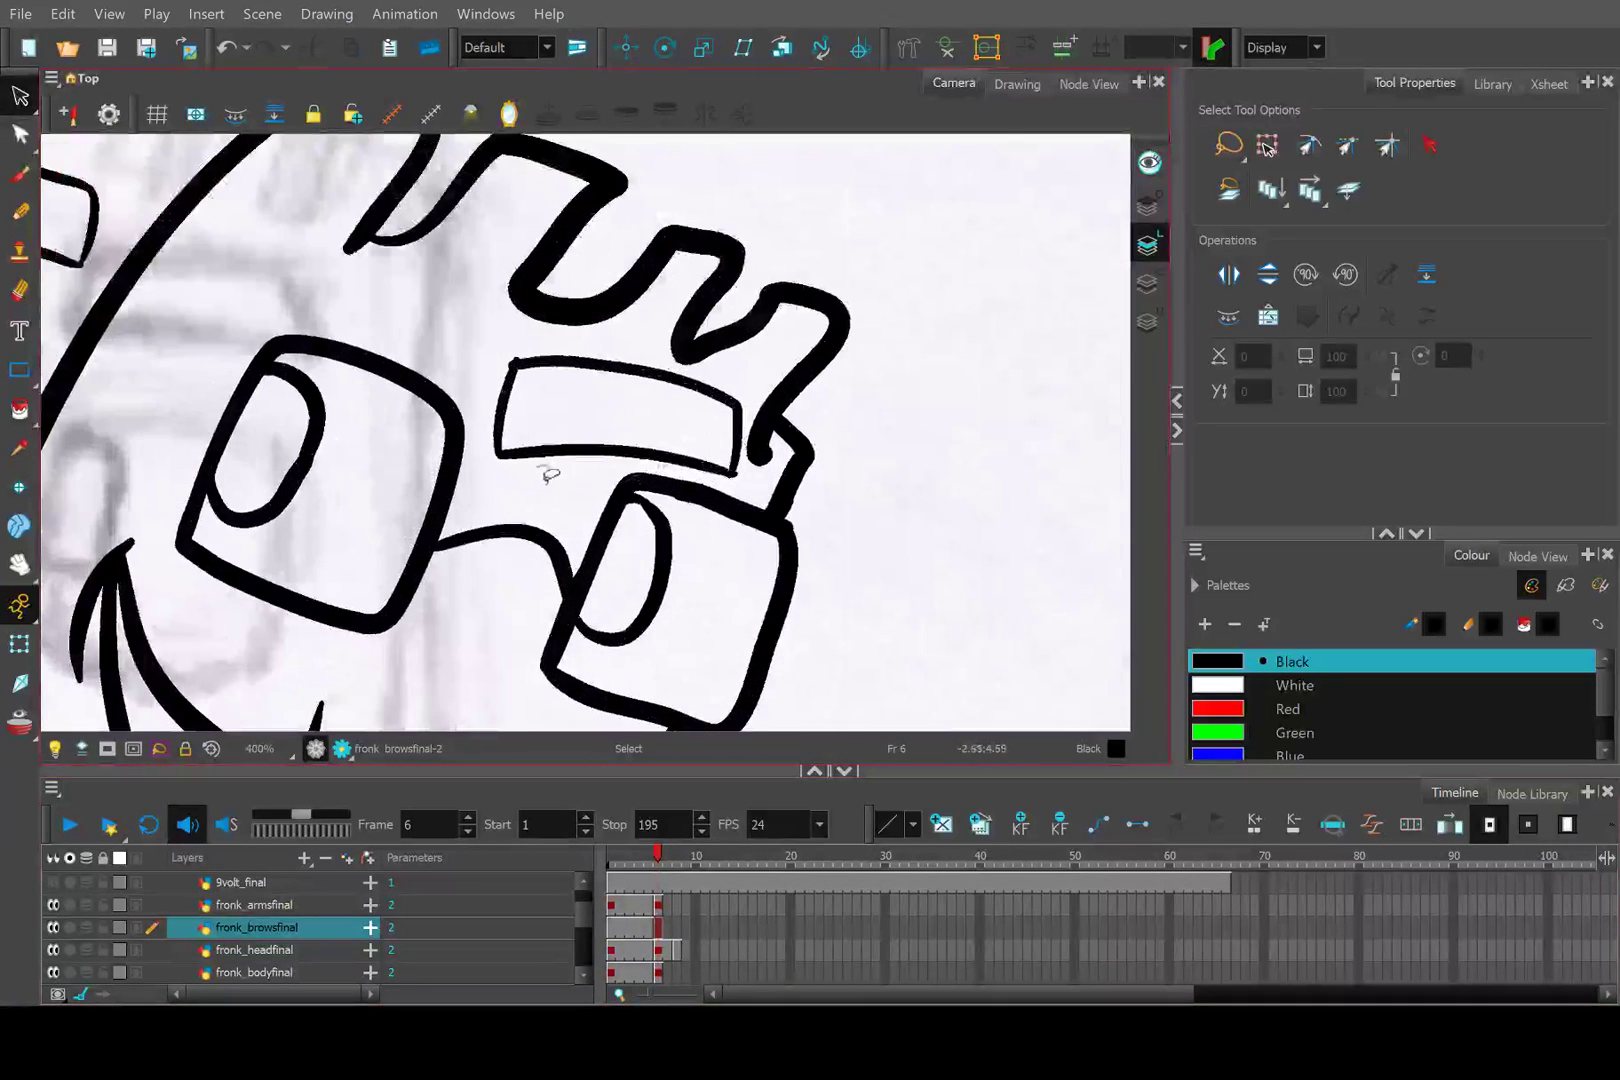
pyautogui.moveTo(549, 476)
pyautogui.mouseDown()
pyautogui.moveTo(508, 459)
pyautogui.moveTo(506, 391)
pyautogui.moveTo(618, 363)
pyautogui.moveTo(708, 374)
pyautogui.moveTo(746, 412)
pyautogui.moveTo(734, 471)
pyautogui.moveTo(467, 480)
pyautogui.mouseUp()
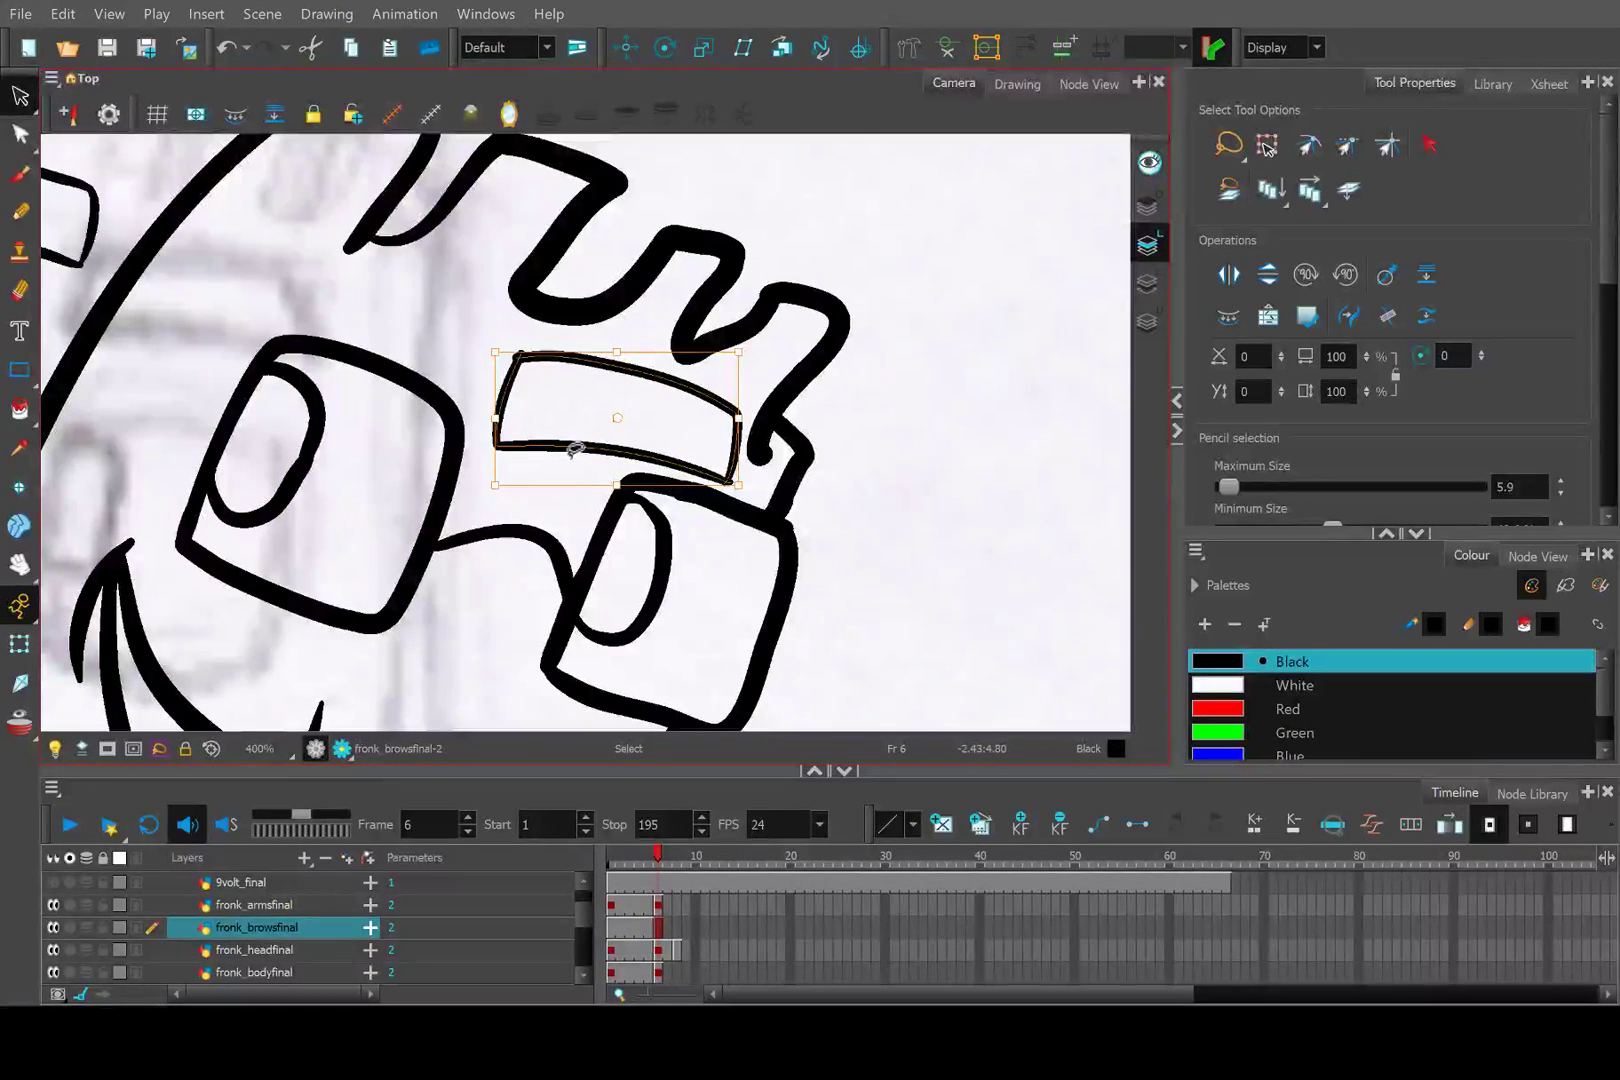
pyautogui.moveTo(577, 451); pyautogui.dragTo(662, 503)
pyautogui.scroll(-5, 662, 503)
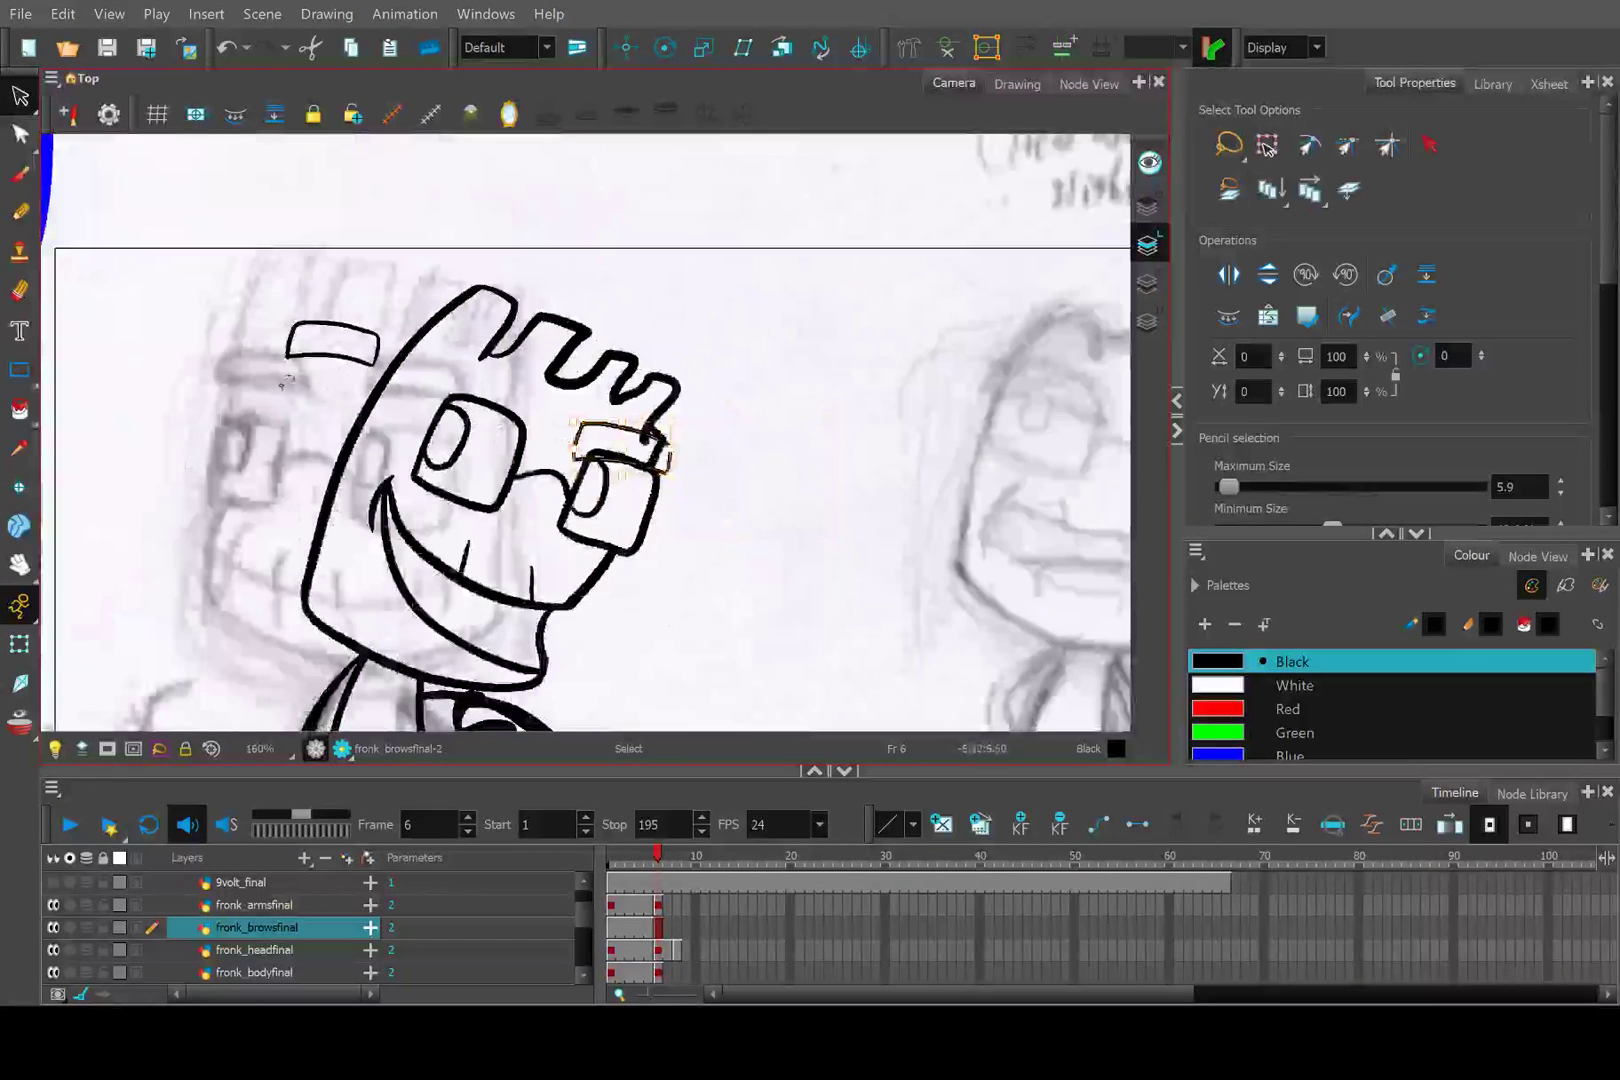
# Move the other eyebrow onto the top of the left glasses lens and tilt it to follow the lens's edge.
pyautogui.moveTo(278, 388)
pyautogui.mouseDown()
pyautogui.moveTo(349, 285)
pyautogui.moveTo(394, 319)
pyautogui.moveTo(395, 363)
pyautogui.moveTo(336, 380)
pyautogui.moveTo(550, 418)
pyautogui.moveTo(443, 421)
pyautogui.mouseUp()
pyautogui.scroll(1, 334, 368)
pyautogui.scroll(2, 530, 418)
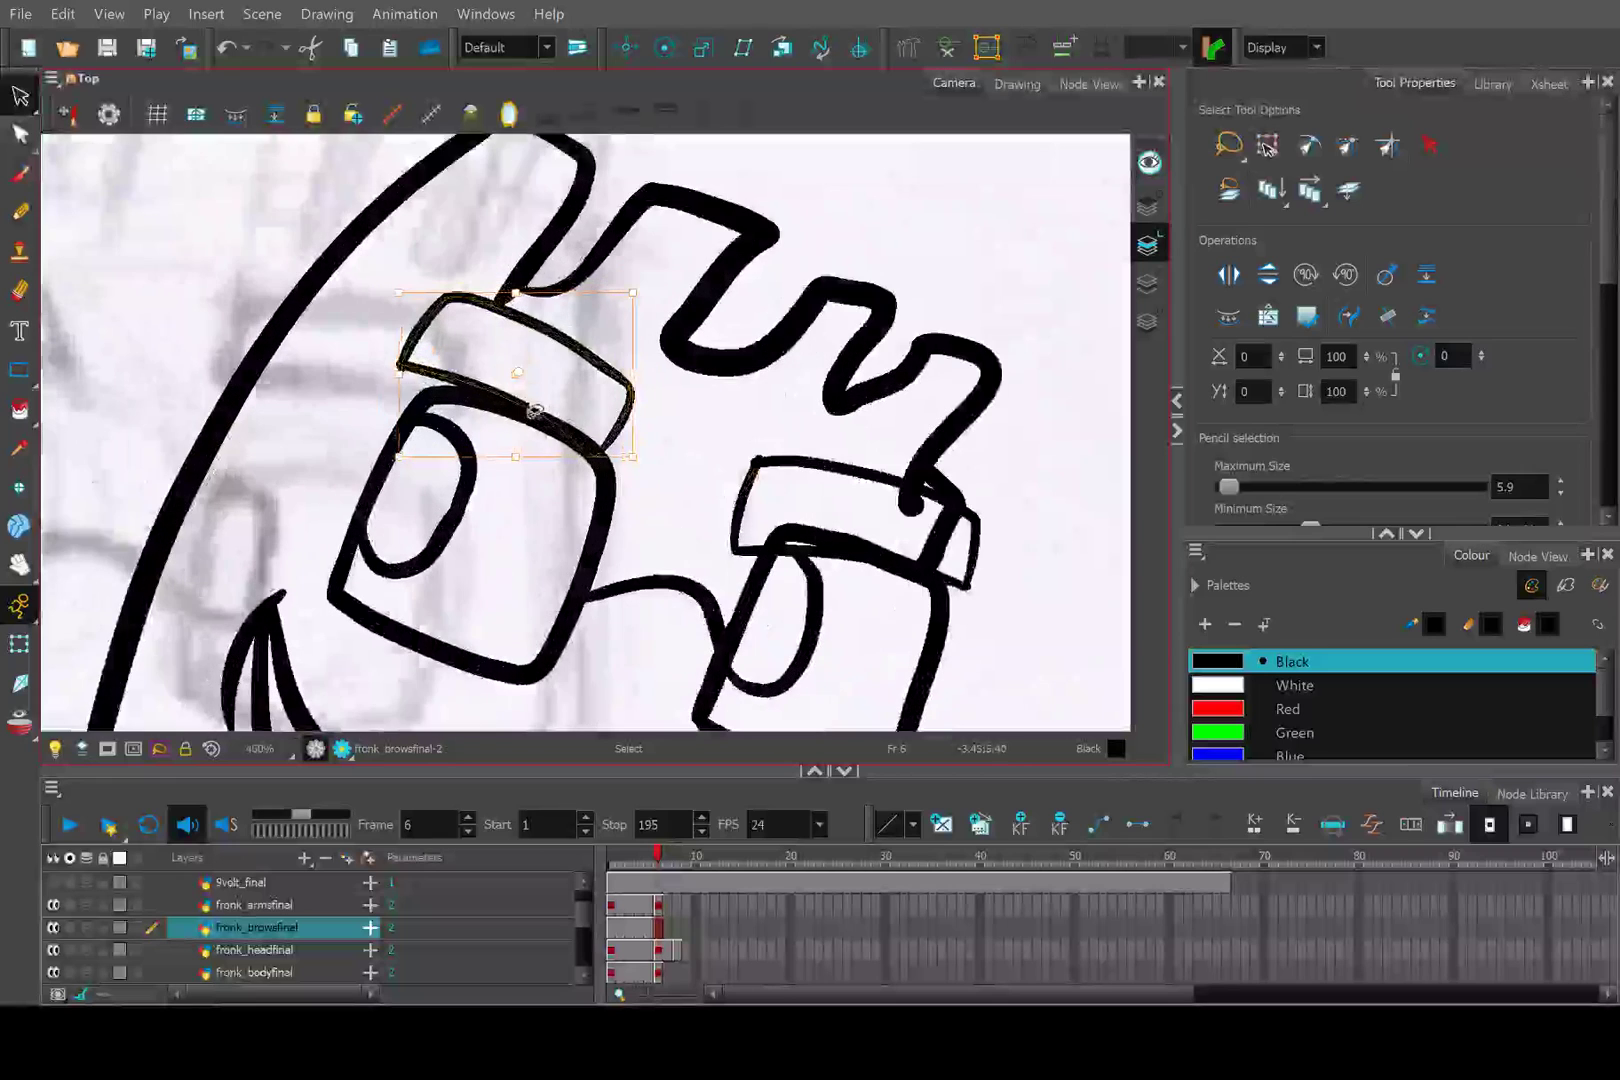
pyautogui.press('Escape')
pyautogui.click(632, 438)
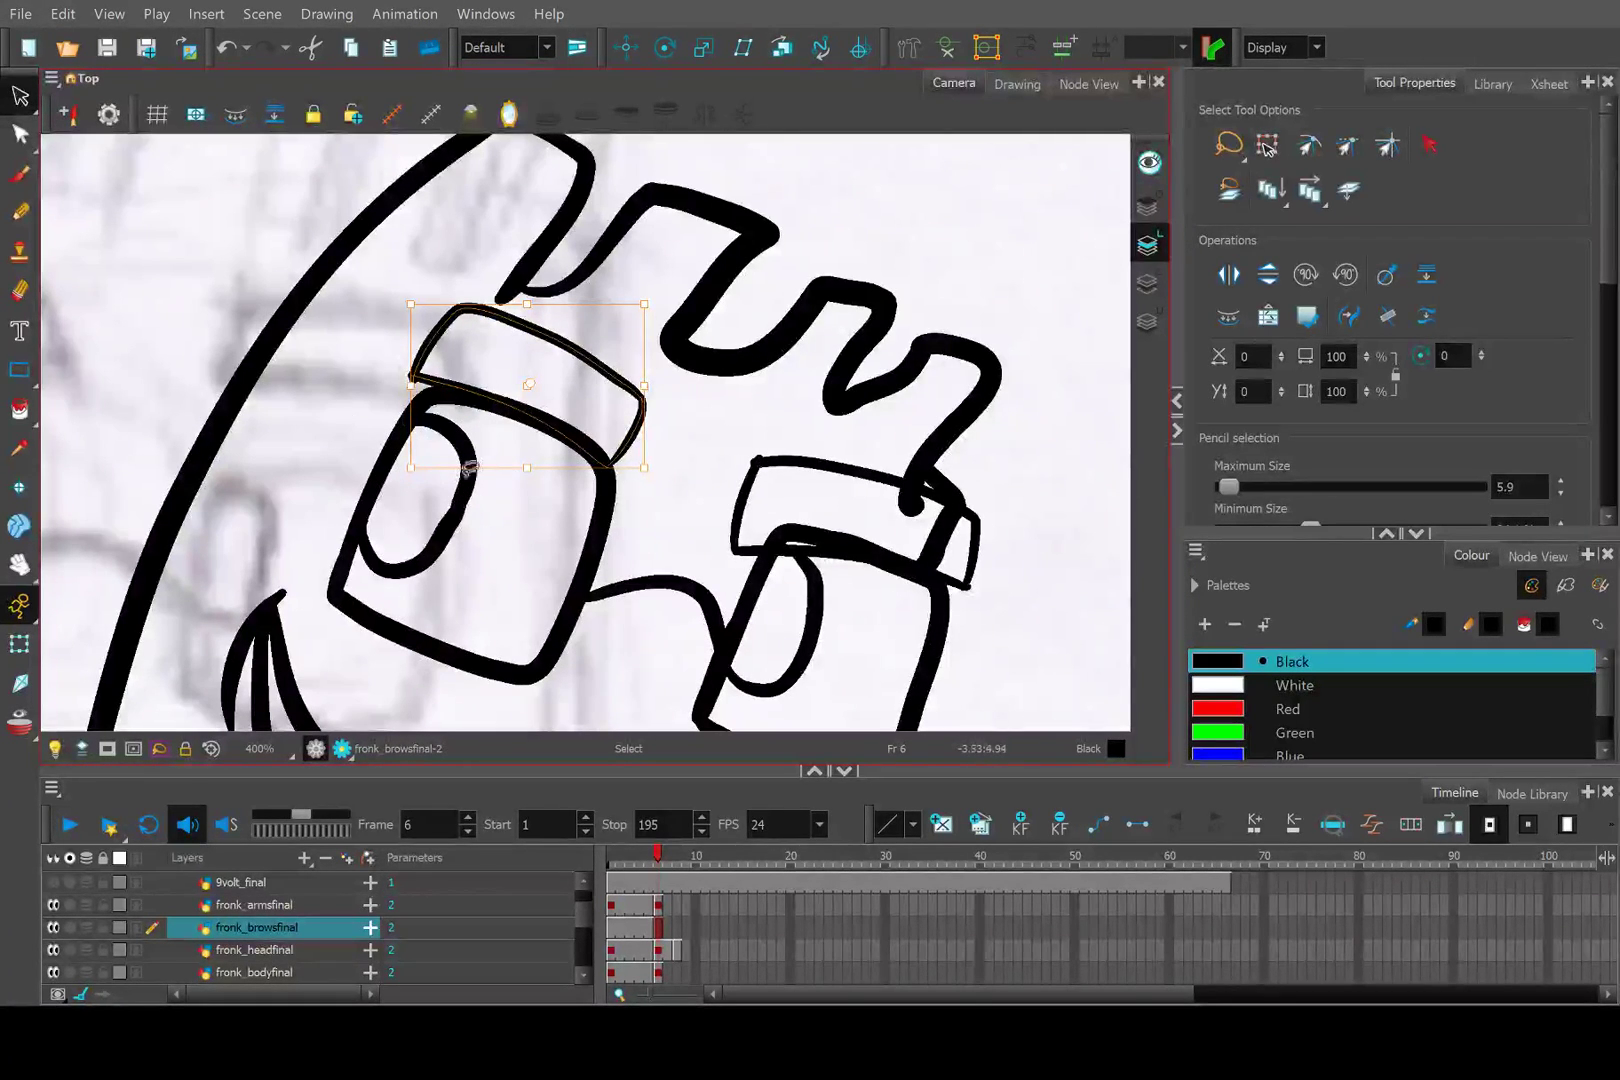
pyautogui.click(289, 411)
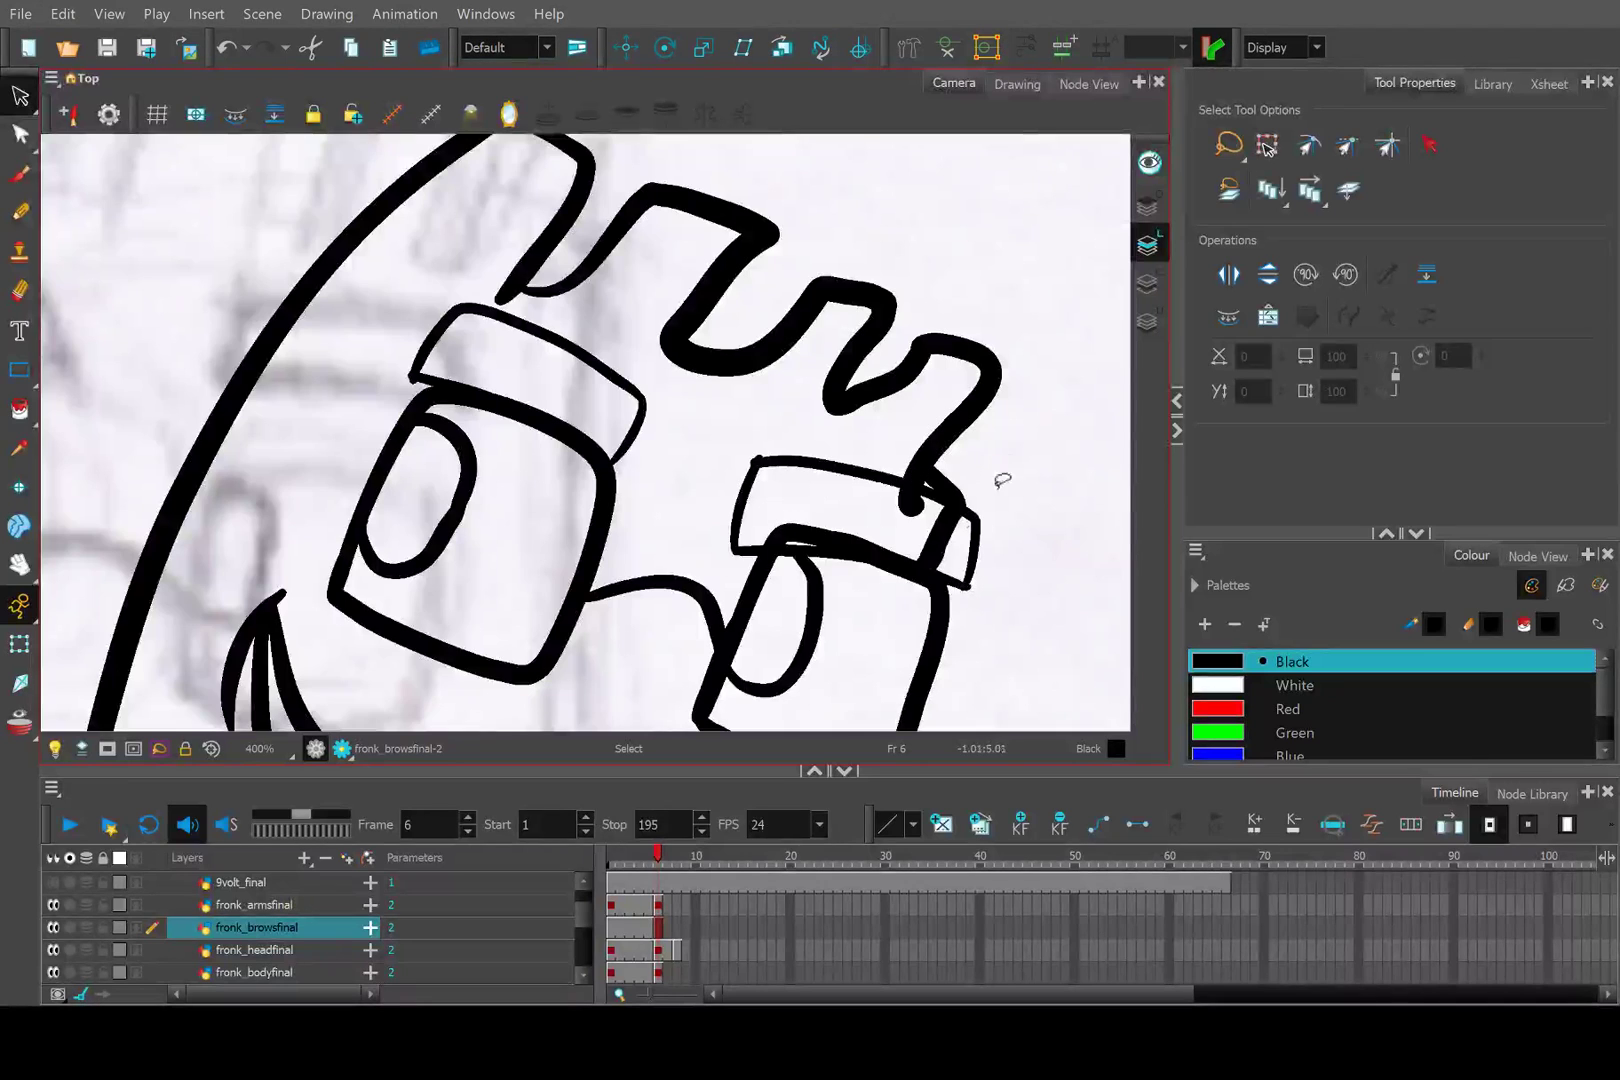
# Examine how both eyebrows sit against the glasses lenses and the hair outline at frame 6.
pyautogui.scroll(2, 945, 570)
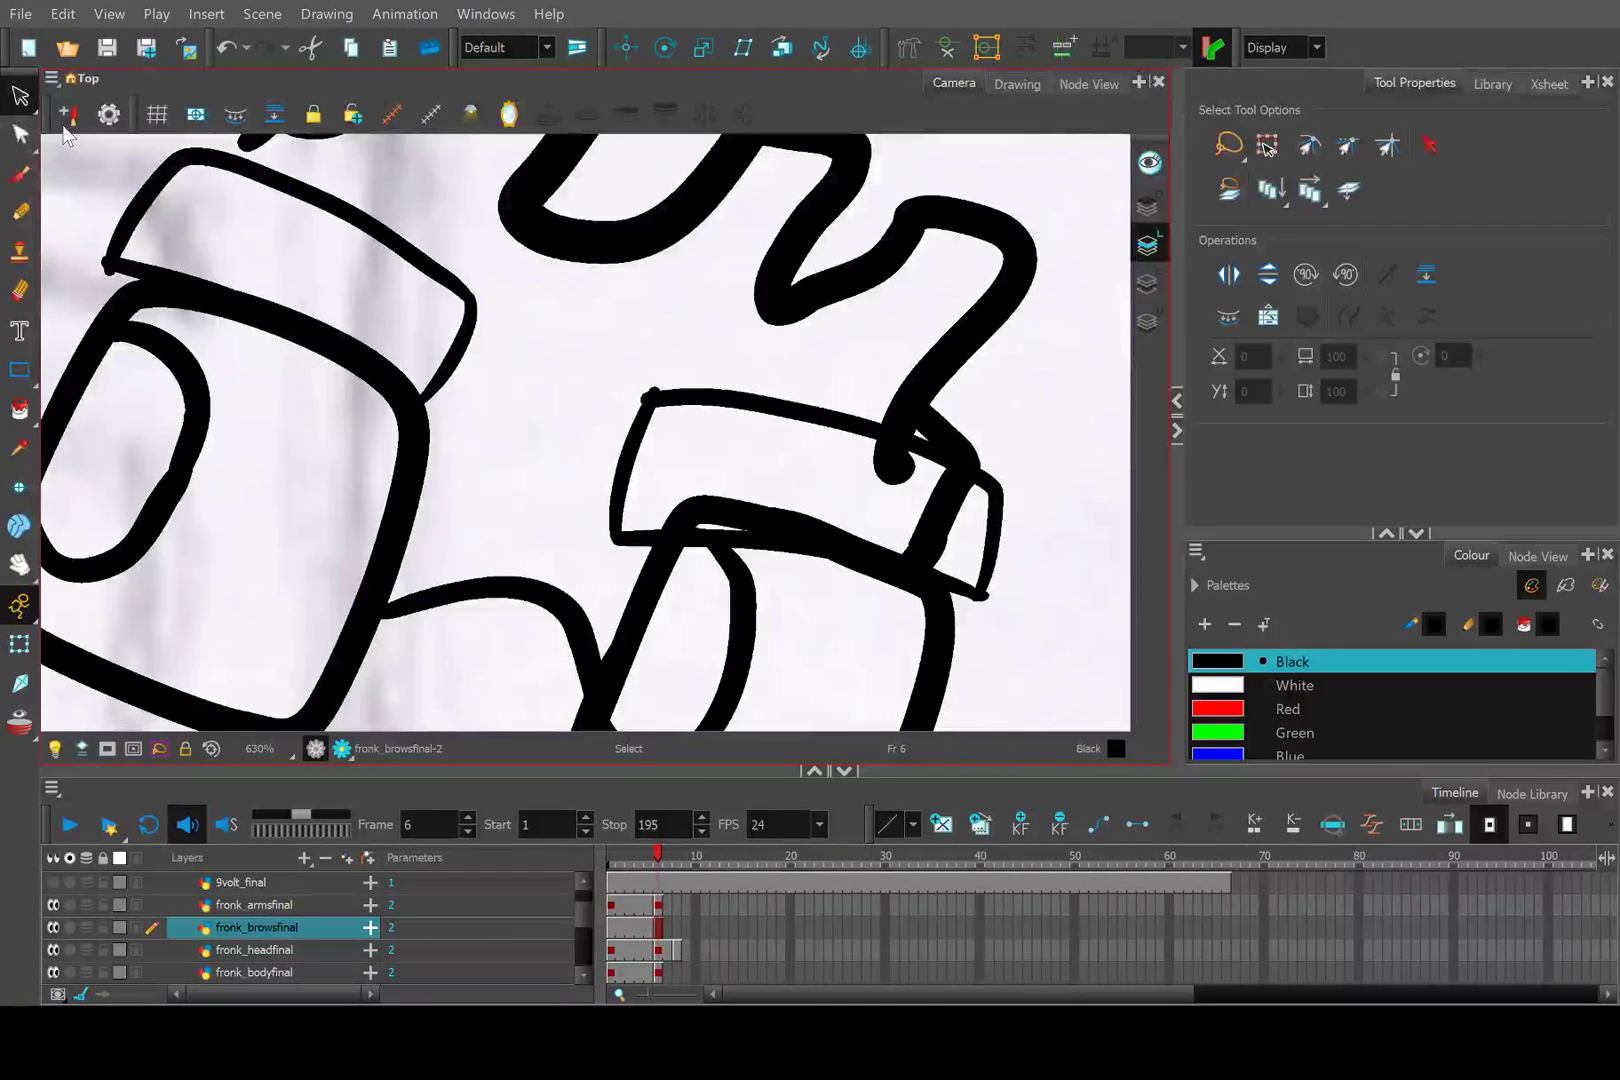
pyautogui.hotkey('alt', 't')
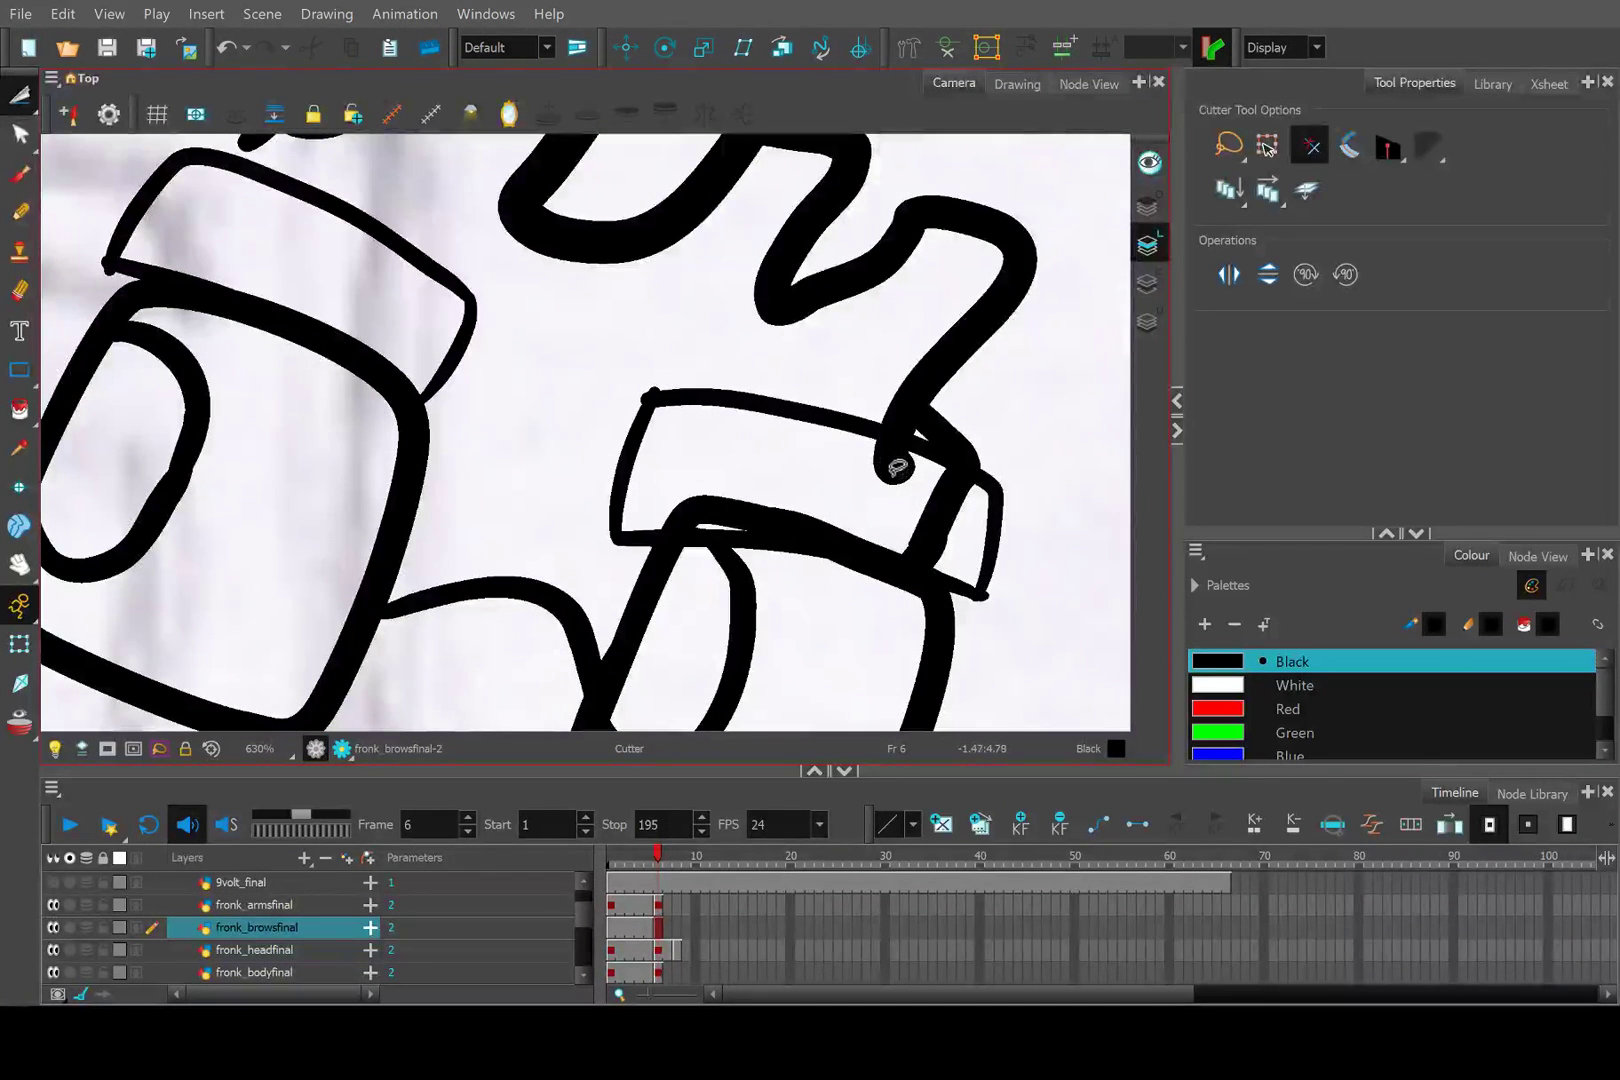
pyautogui.scroll(-2, 630, 481)
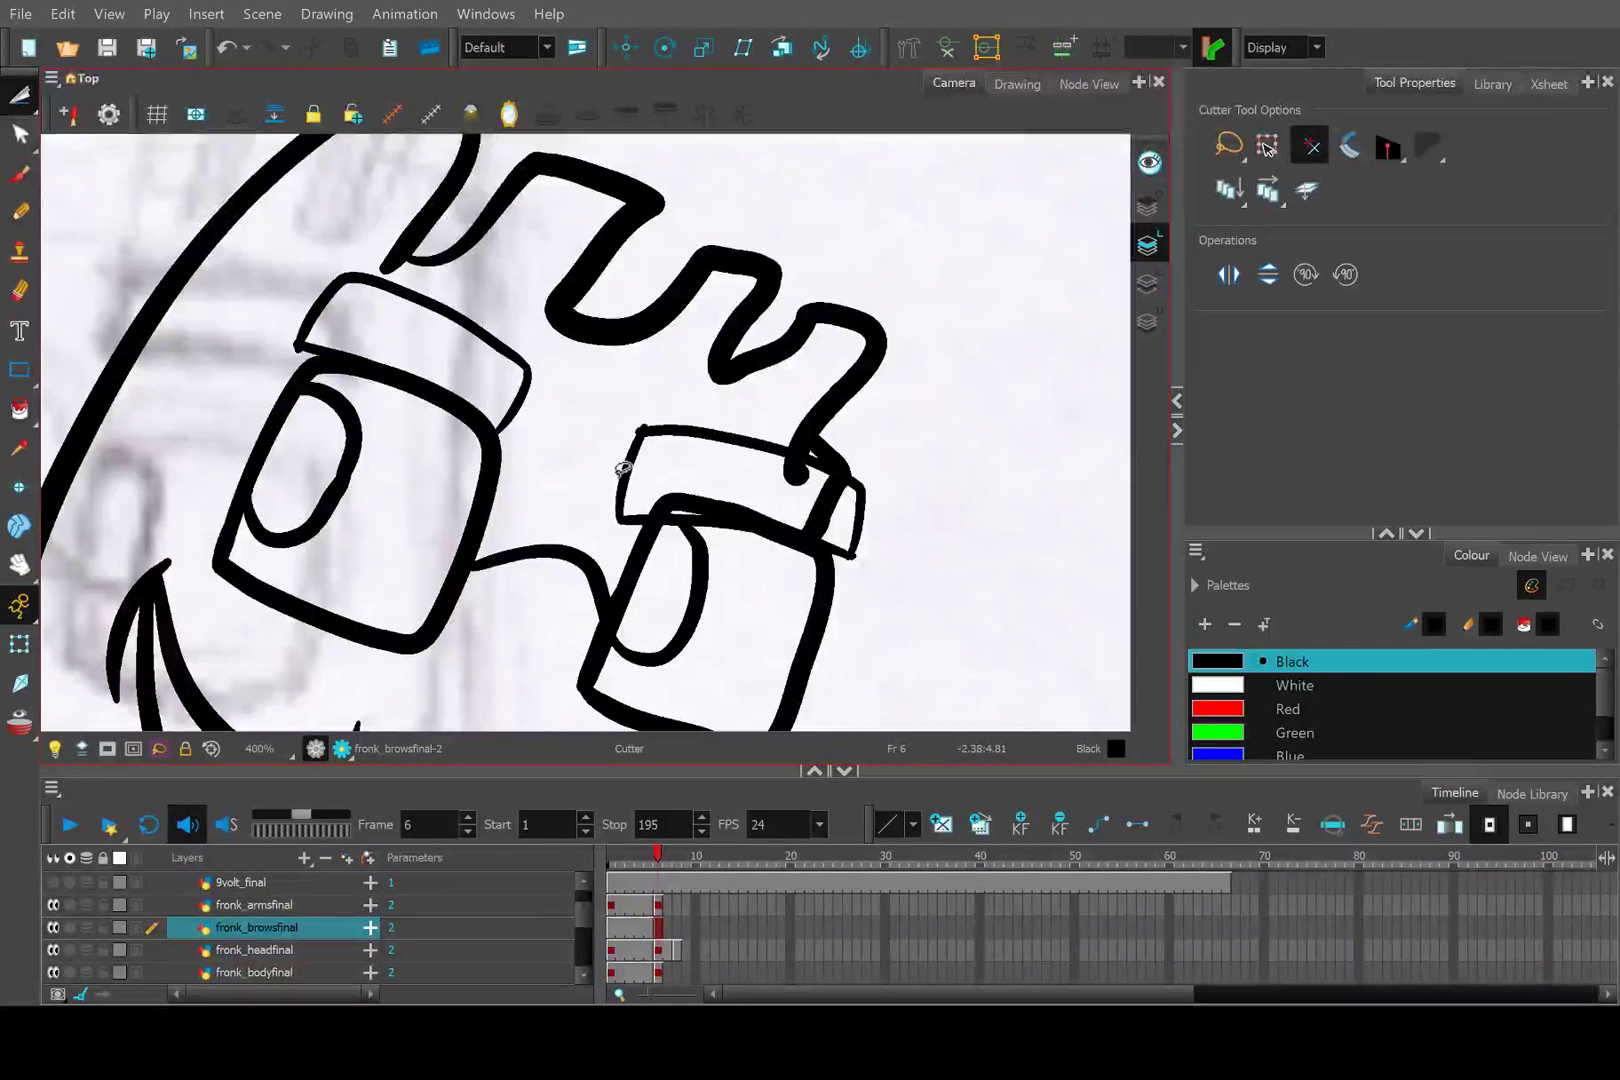
pyautogui.scroll(3, 810, 495)
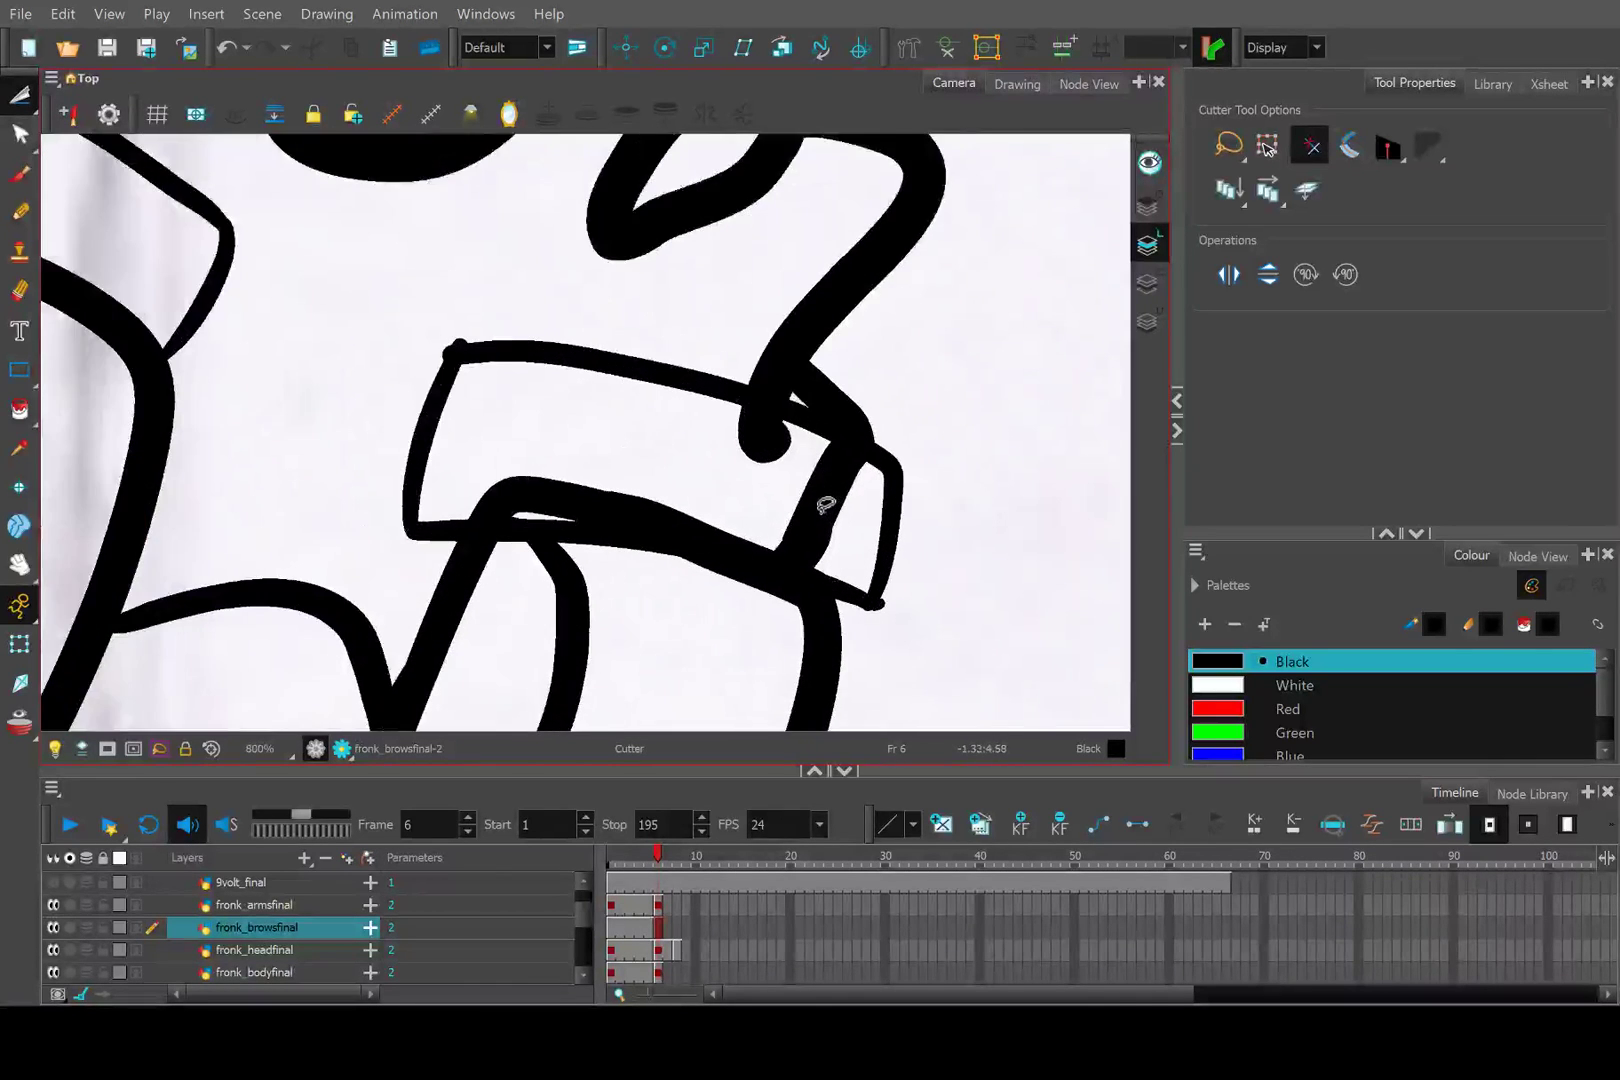
pyautogui.scroll(-3, 748, 488)
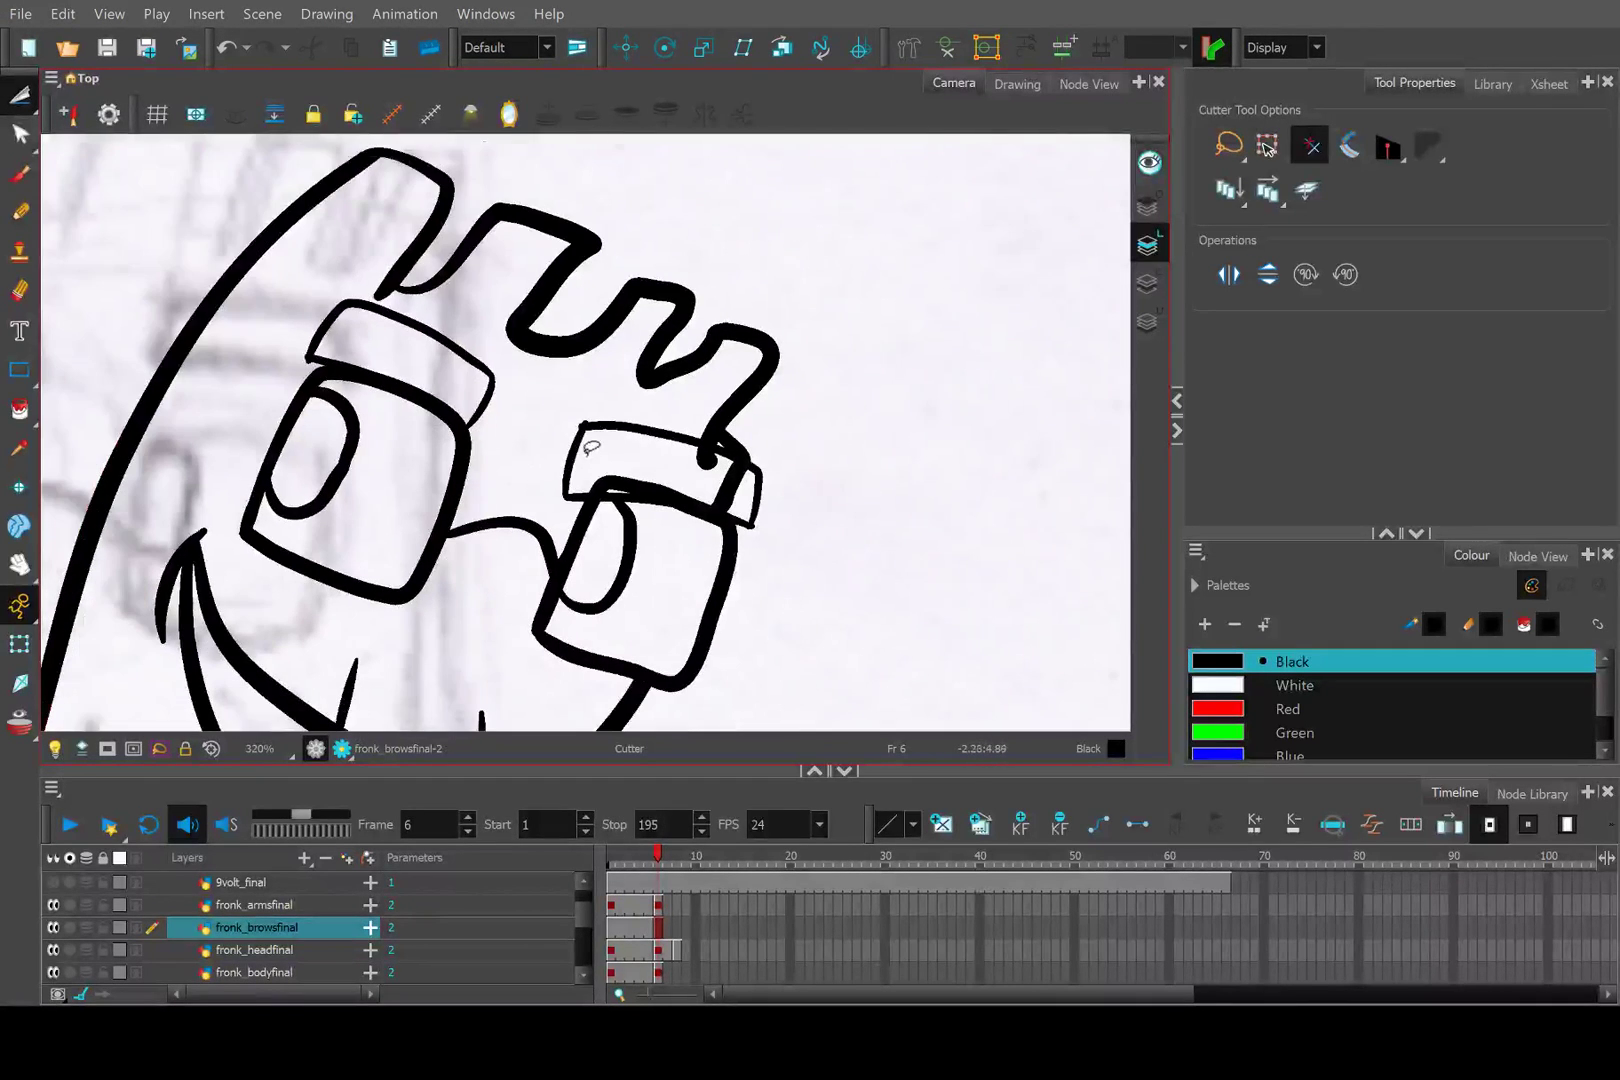
pyautogui.scroll(-1, 585, 440)
pyautogui.moveTo(656, 856); pyautogui.dragTo(656, 852)
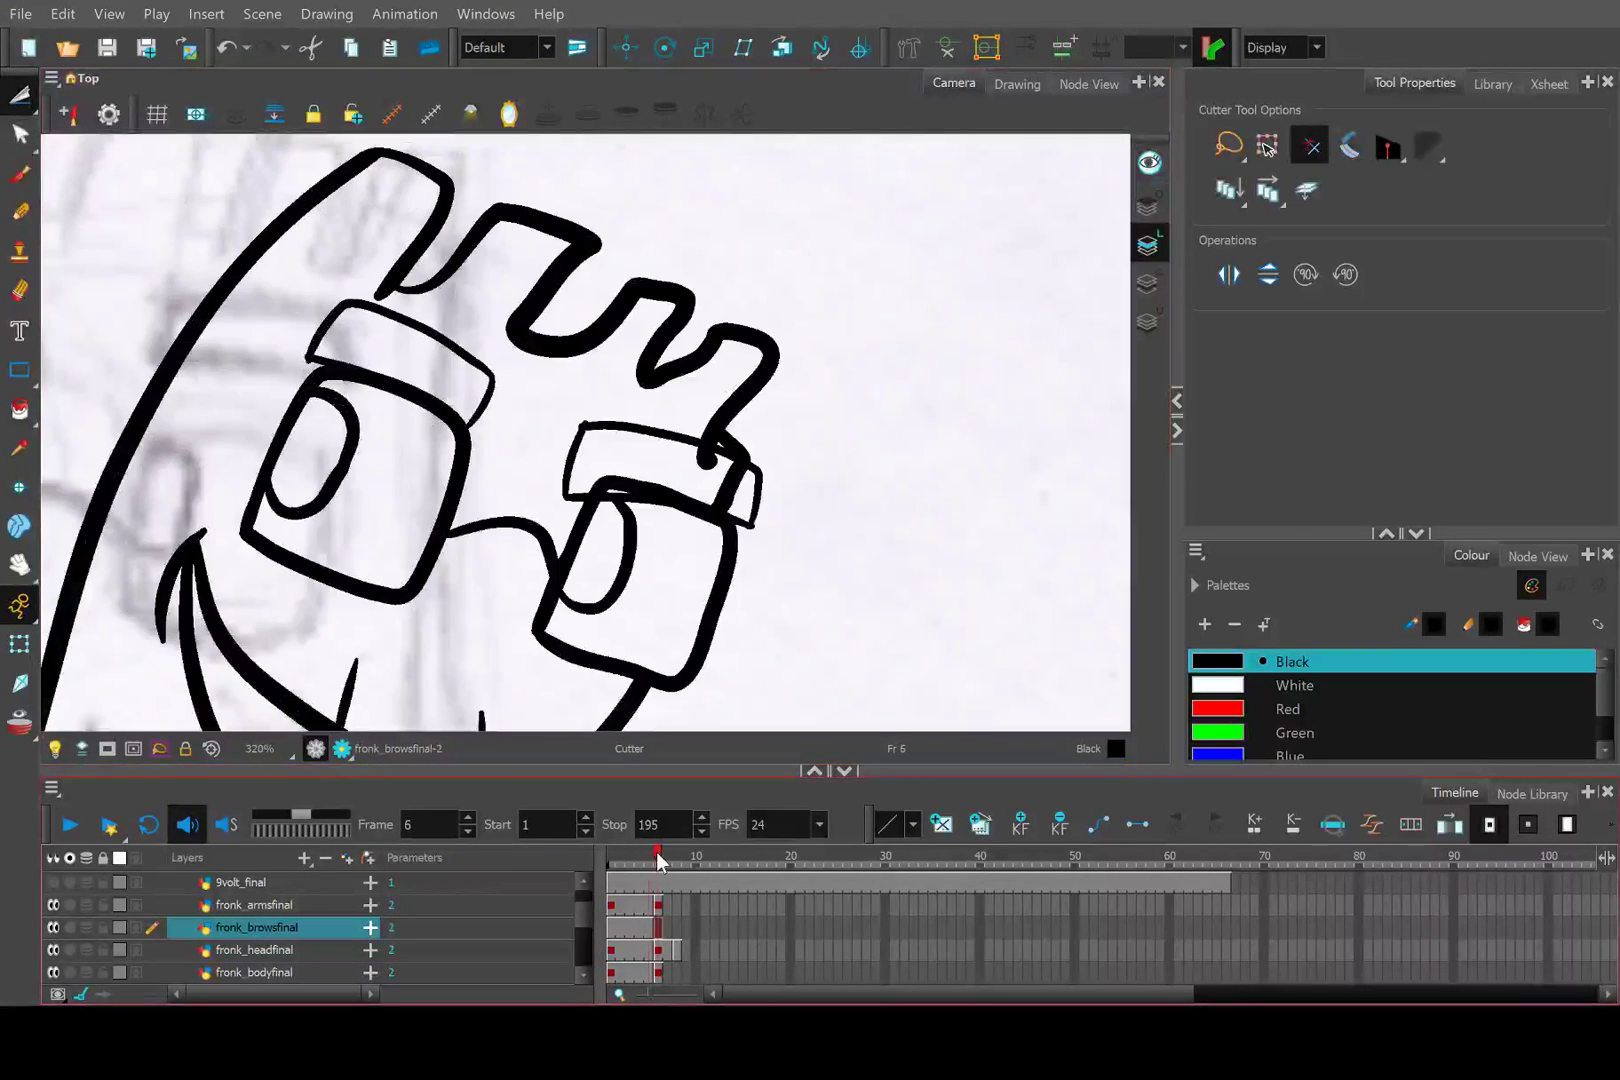
pyautogui.scroll(2, 405, 348)
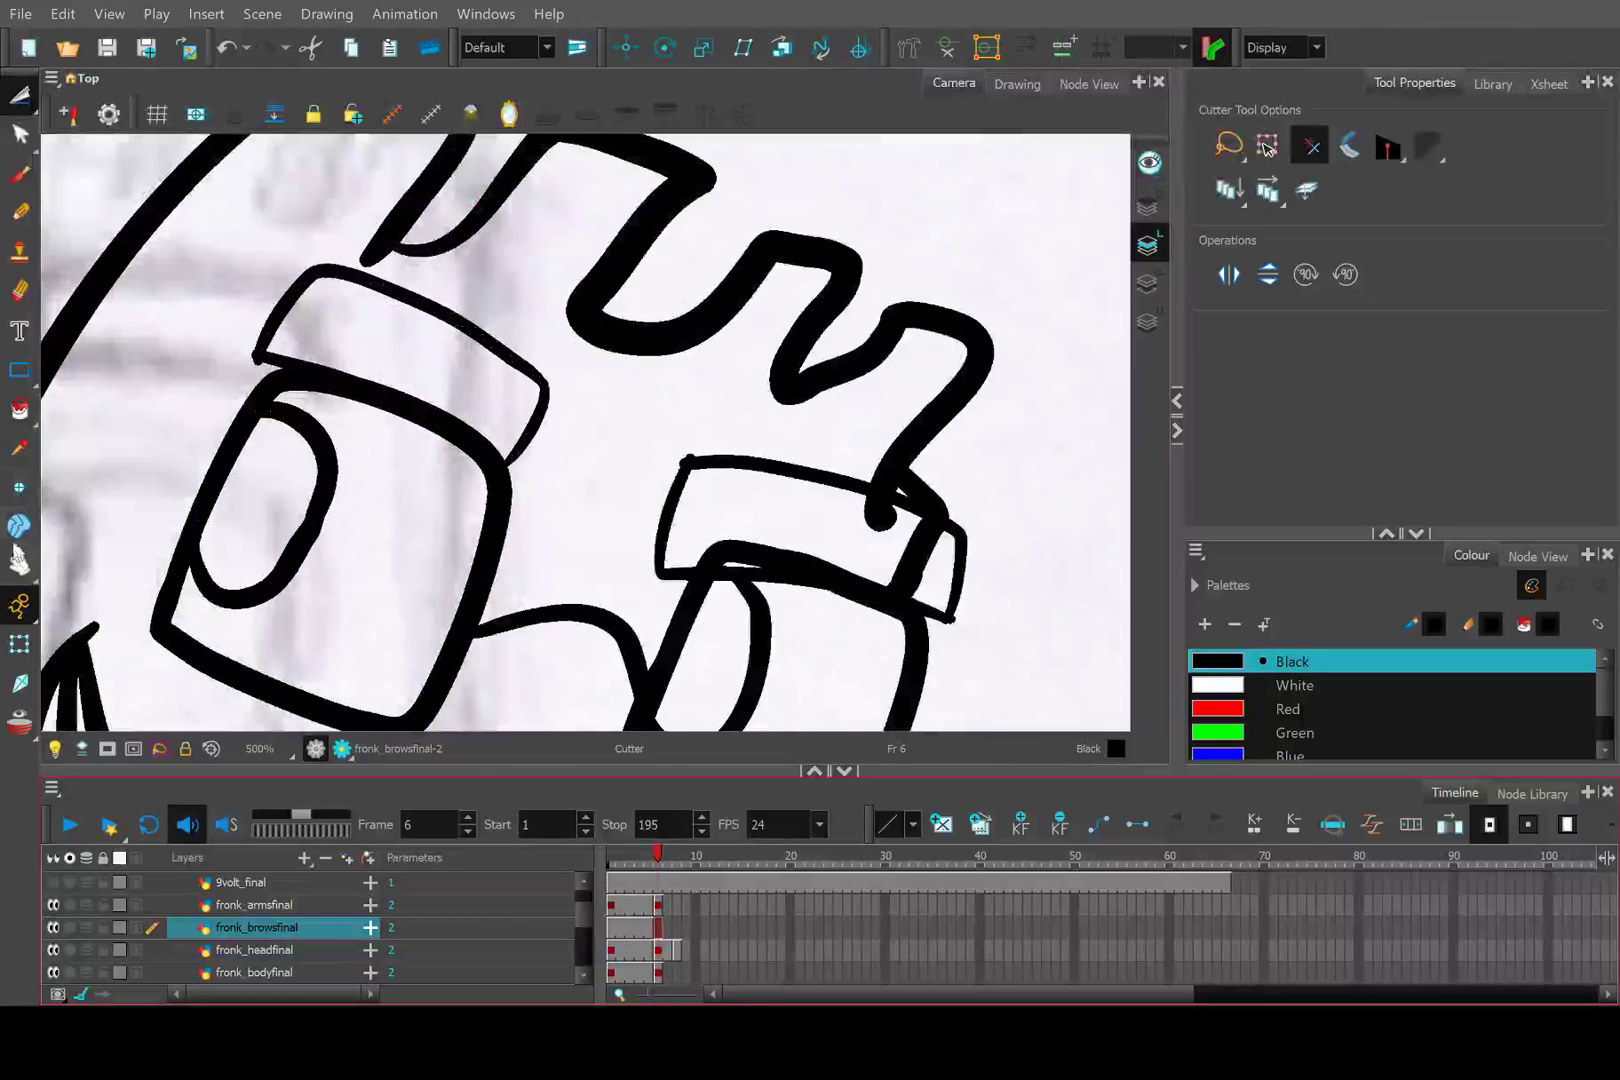
pyautogui.click(20, 646)
pyautogui.scroll(-5, 382, 360)
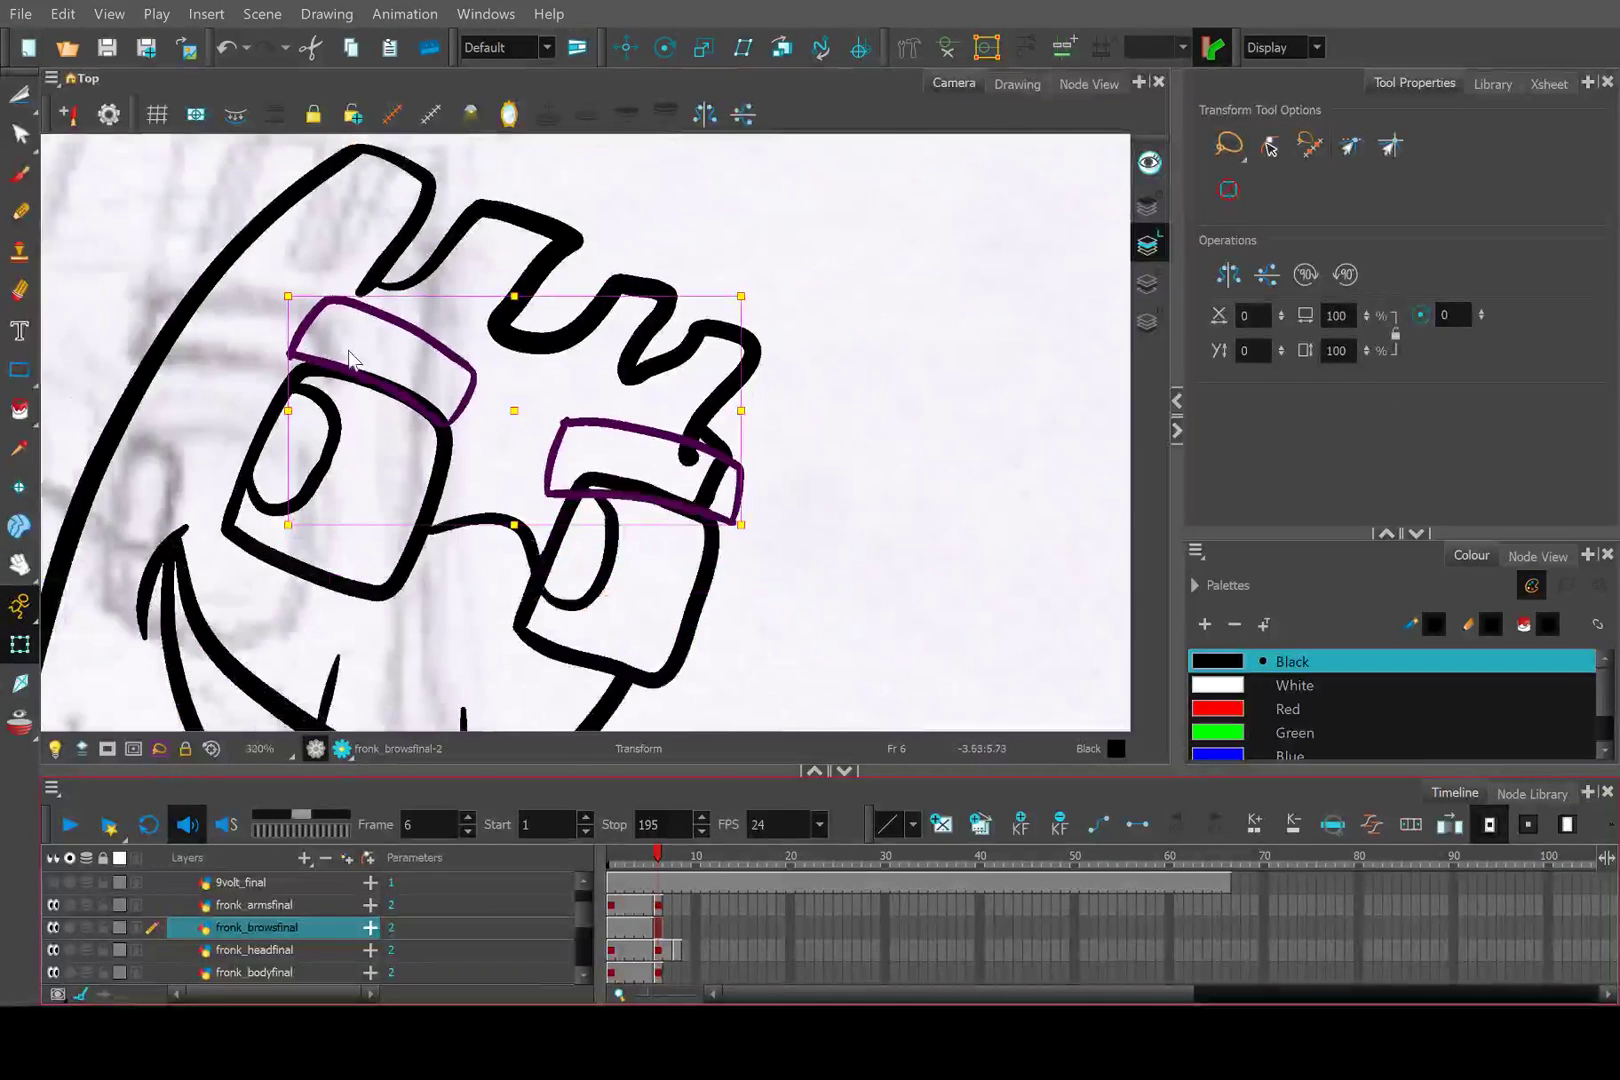
pyautogui.moveTo(655, 865)
pyautogui.mouseDown()
pyautogui.moveTo(681, 858)
pyautogui.moveTo(660, 866)
pyautogui.mouseUp()
pyautogui.scroll(4, 416, 452)
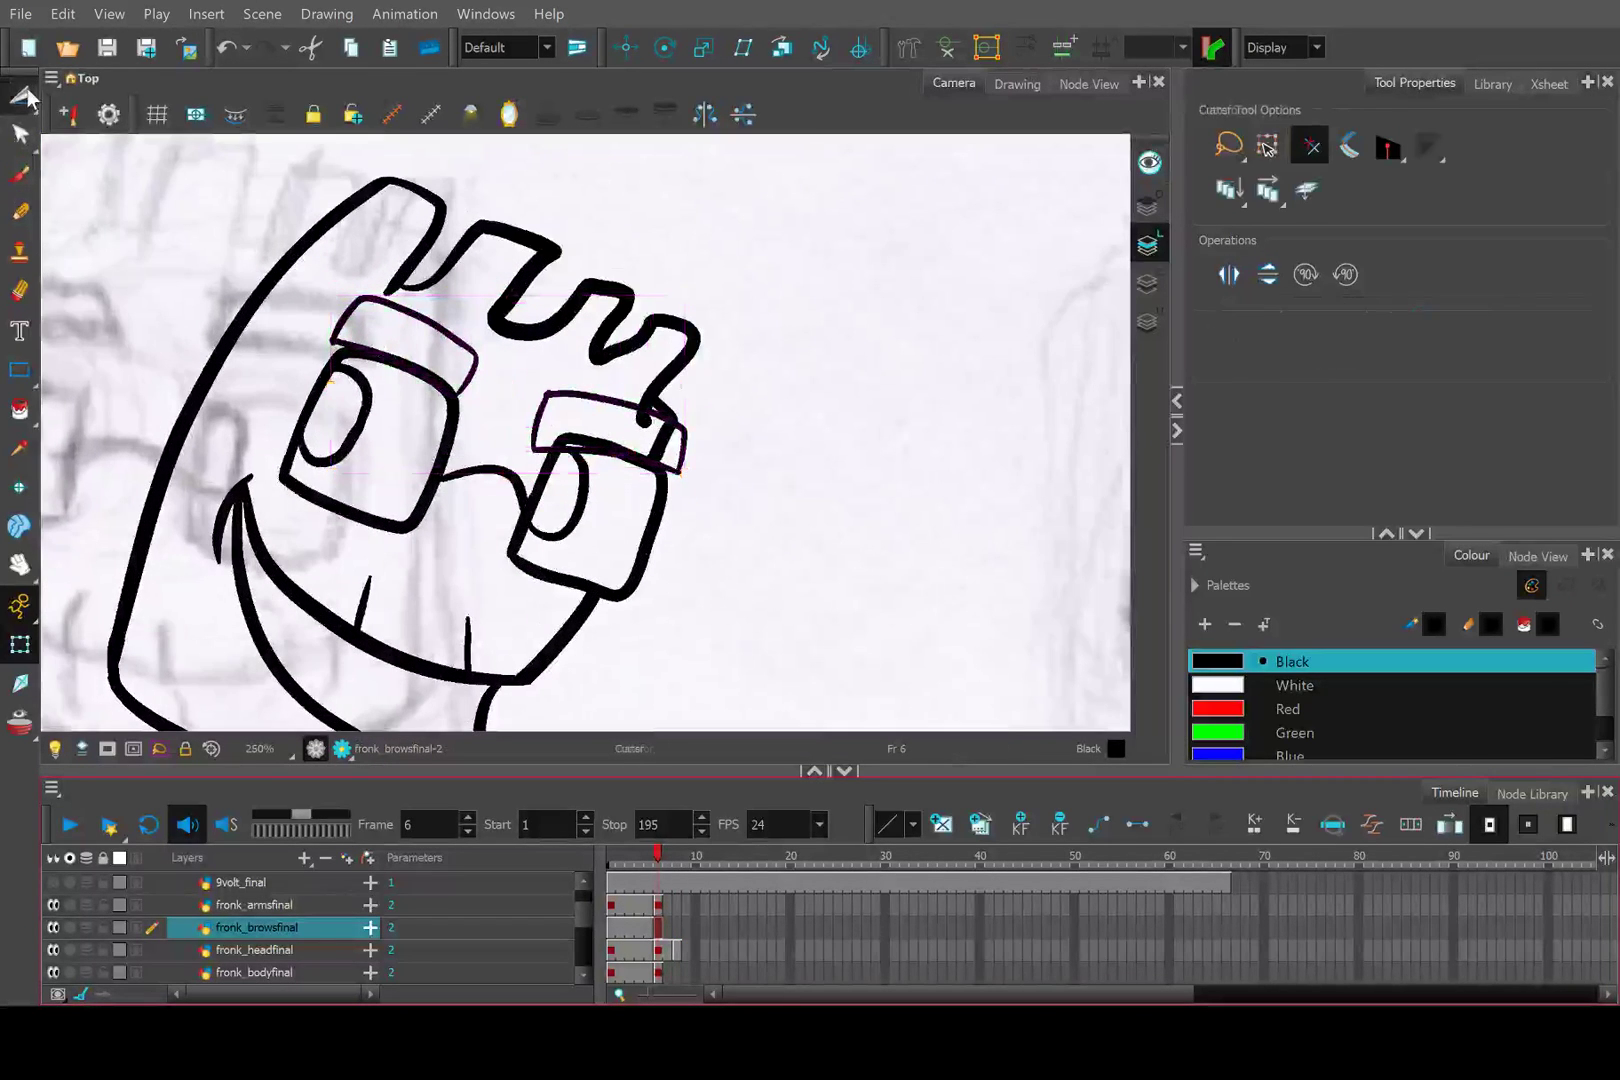
# Stretch the inner end of the left lens's eyebrow outward toward the nose with the Contour Editor.
pyautogui.click(20, 95)
pyautogui.scroll(4, 452, 350)
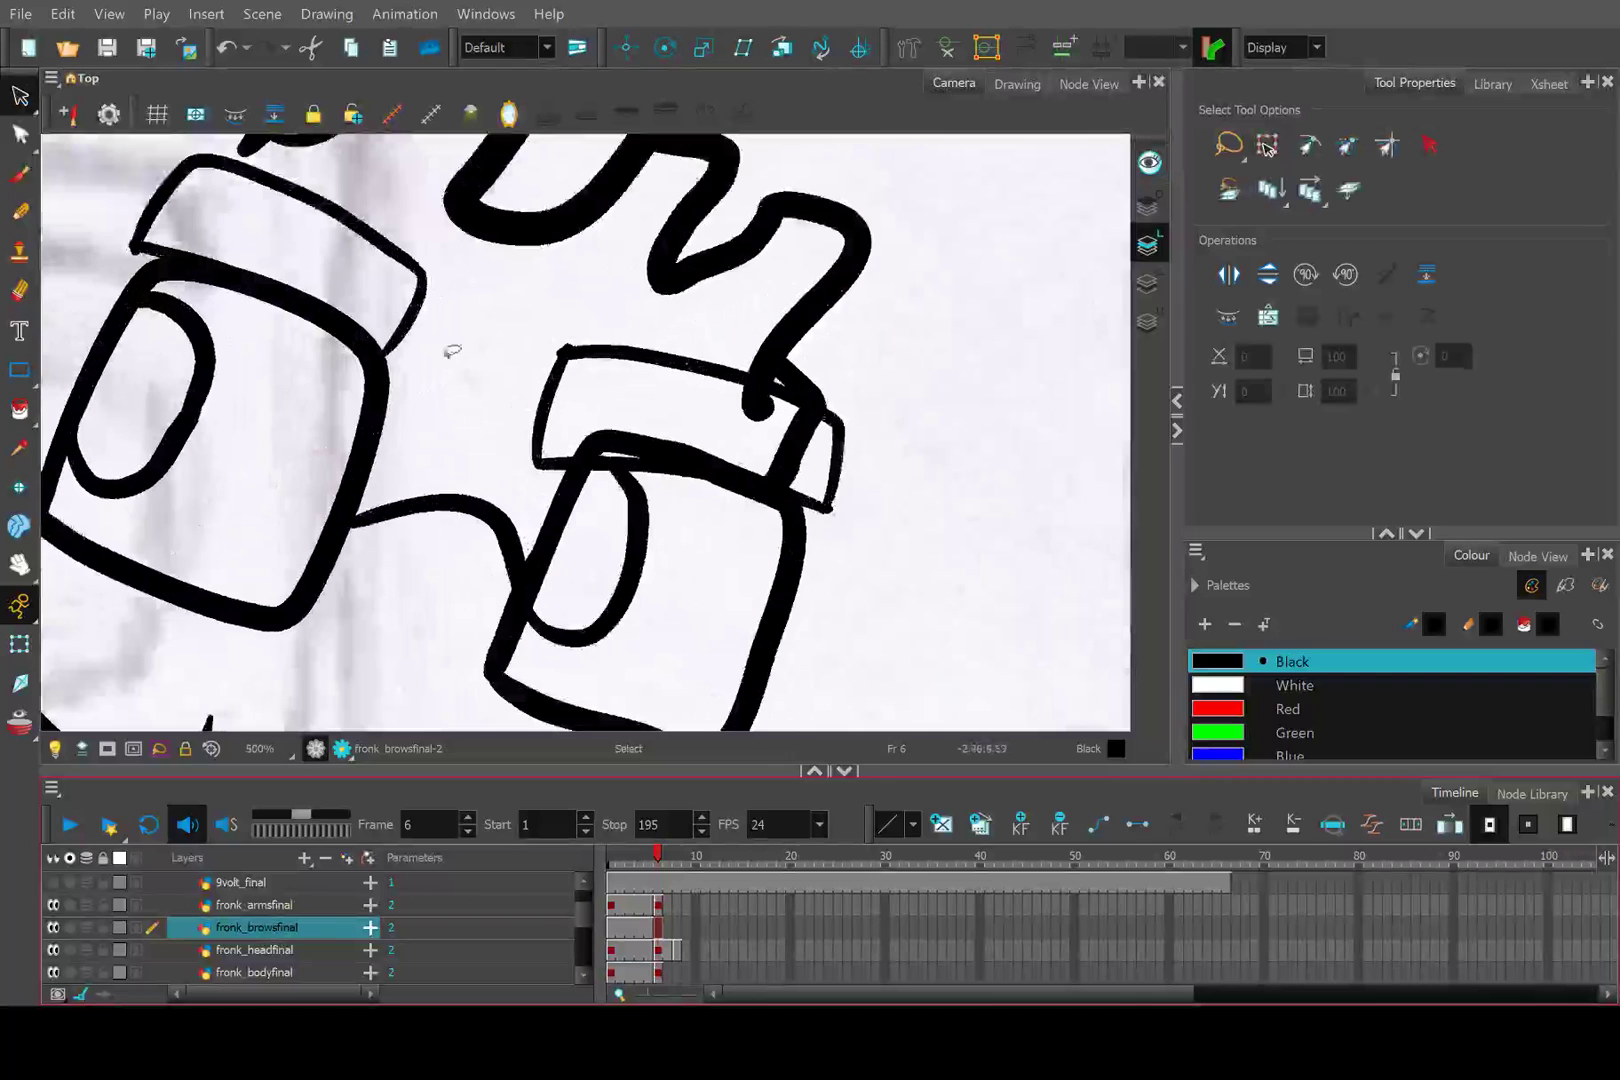
pyautogui.click(411, 318)
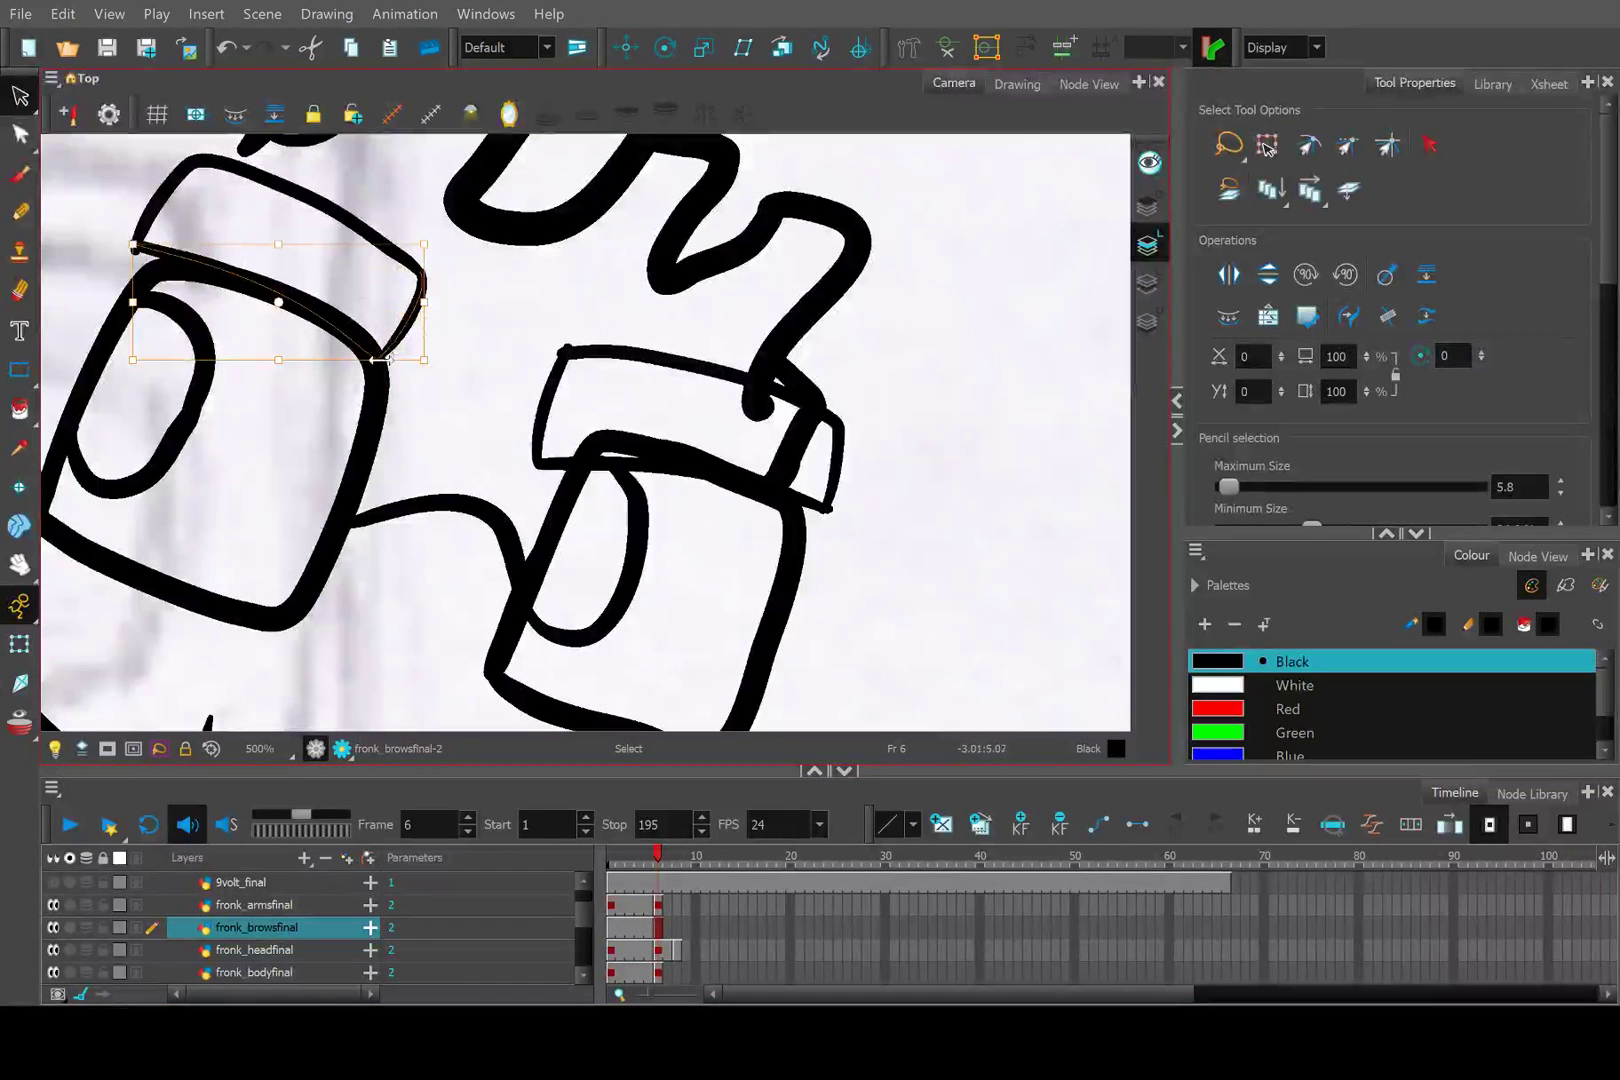
pyautogui.click(20, 133)
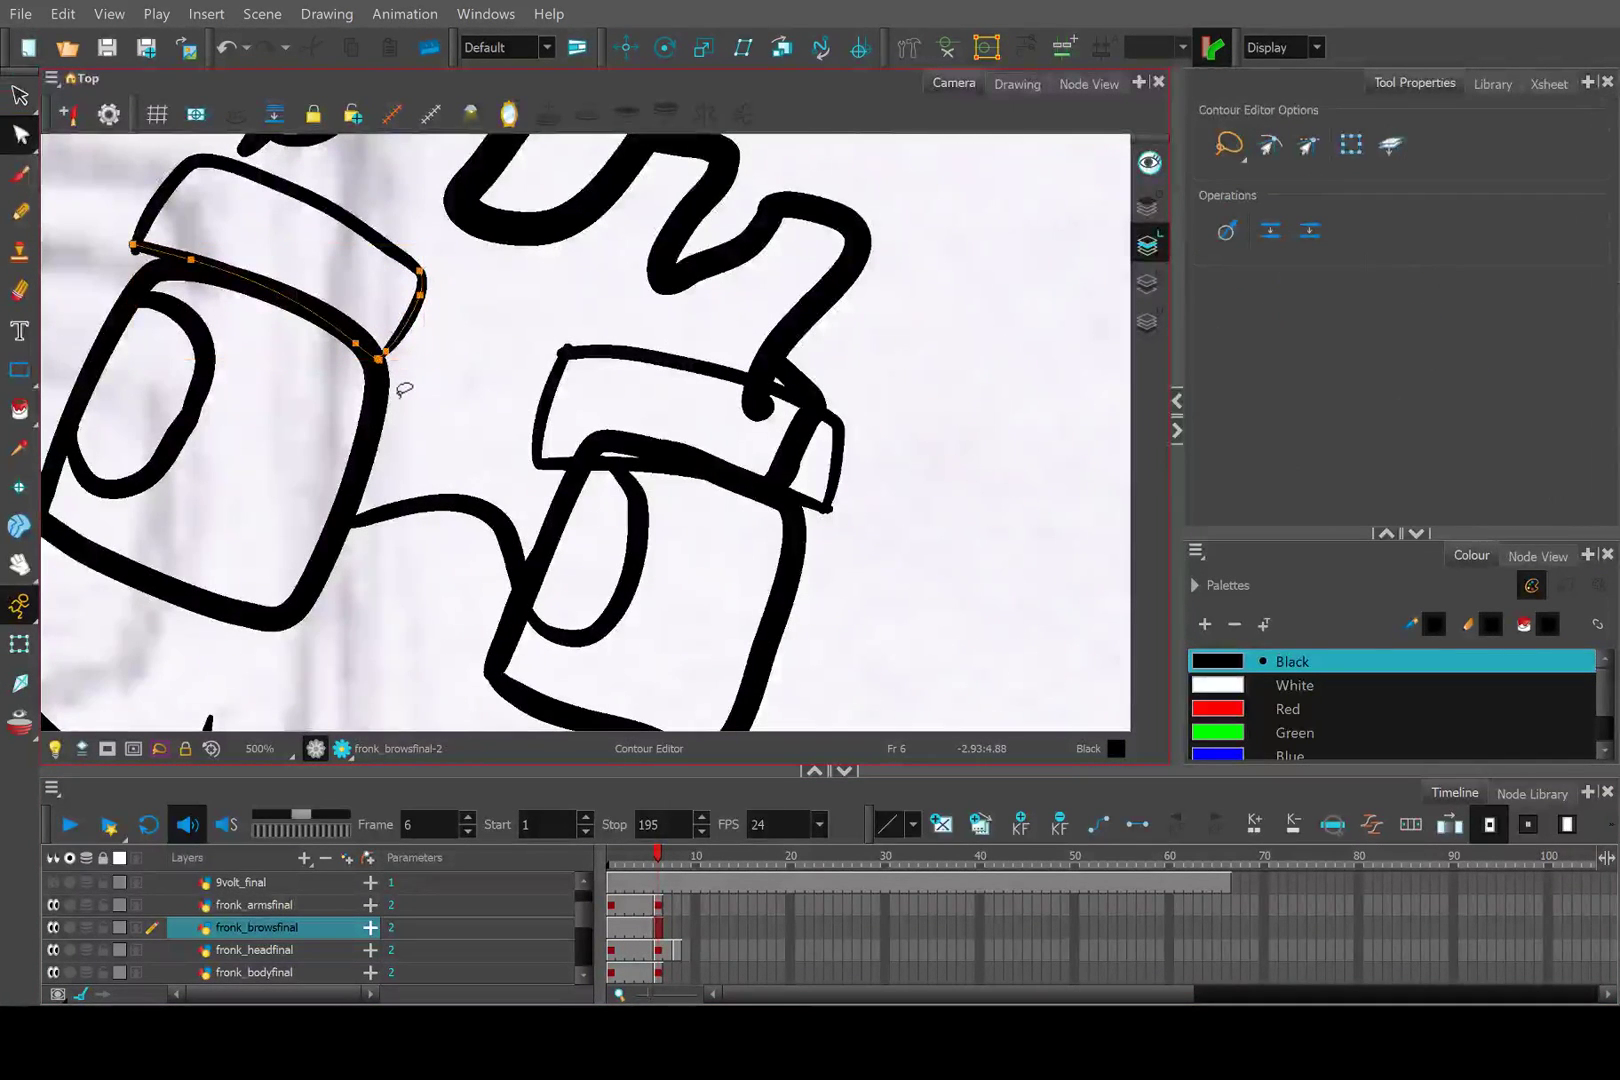
pyautogui.moveTo(404, 389)
pyautogui.mouseDown()
pyautogui.moveTo(358, 385)
pyautogui.moveTo(345, 291)
pyautogui.moveTo(431, 236)
pyautogui.moveTo(453, 351)
pyautogui.moveTo(405, 393)
pyautogui.mouseUp()
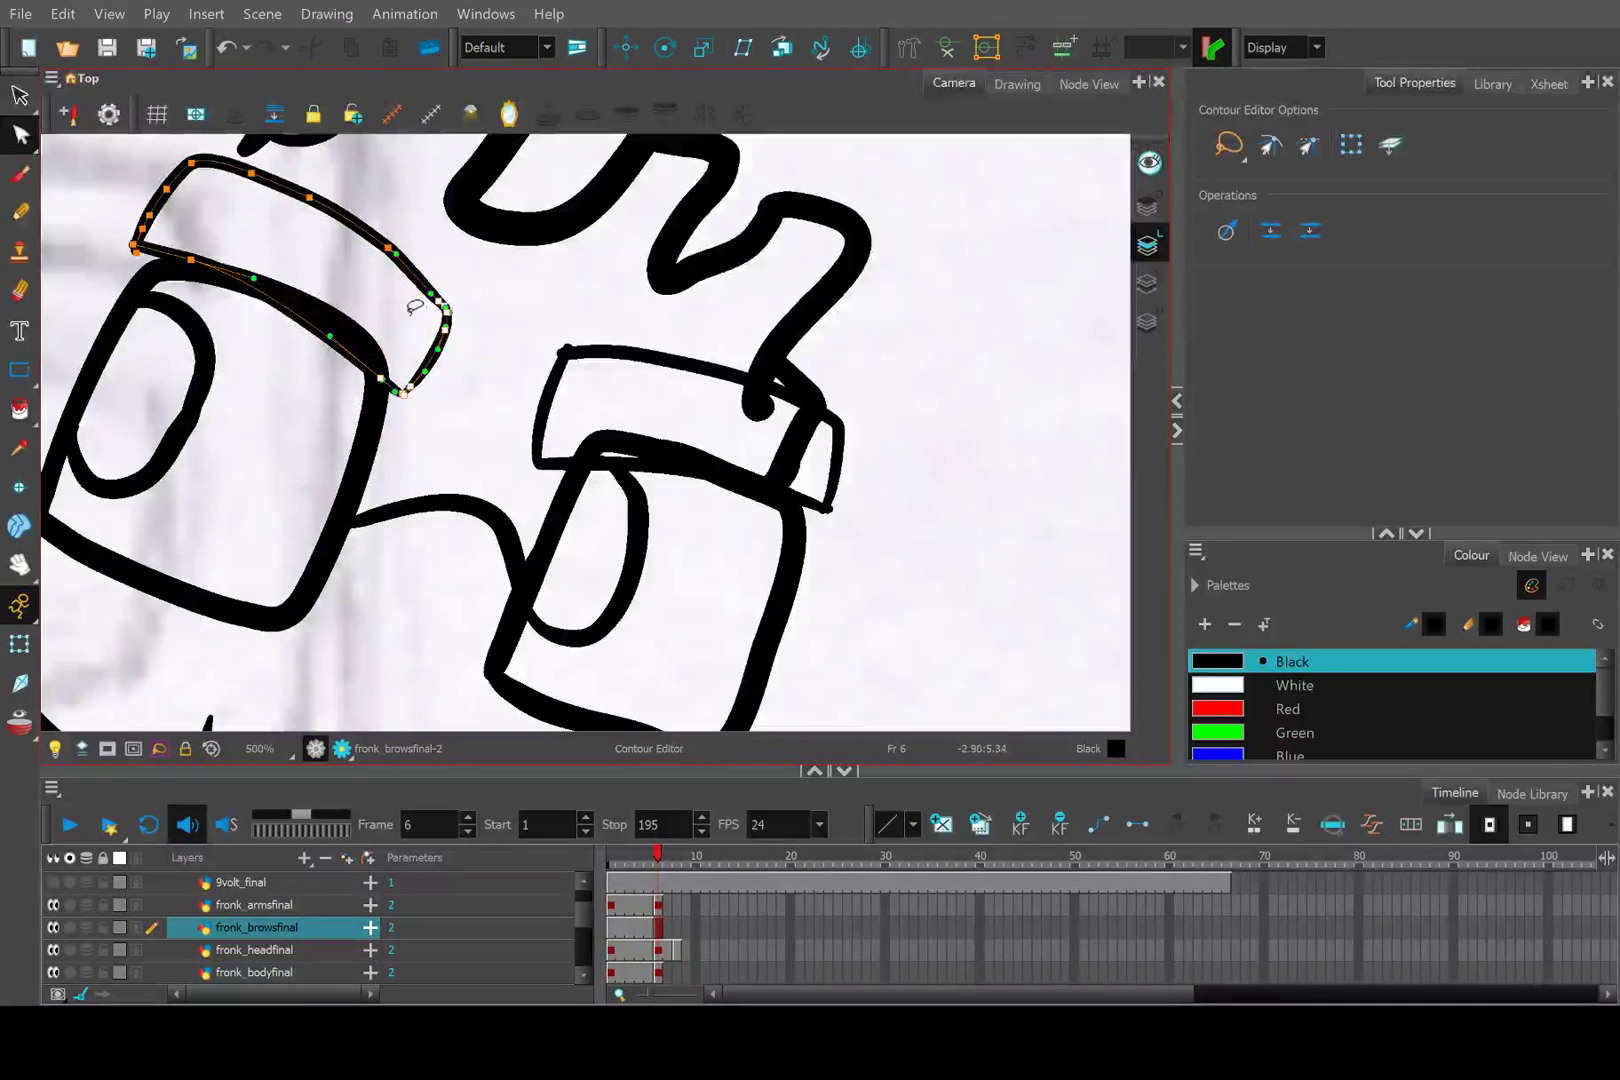
# Smooth the top edge of the left lens's eyebrow by adjusting its contour points.
pyautogui.click(396, 262)
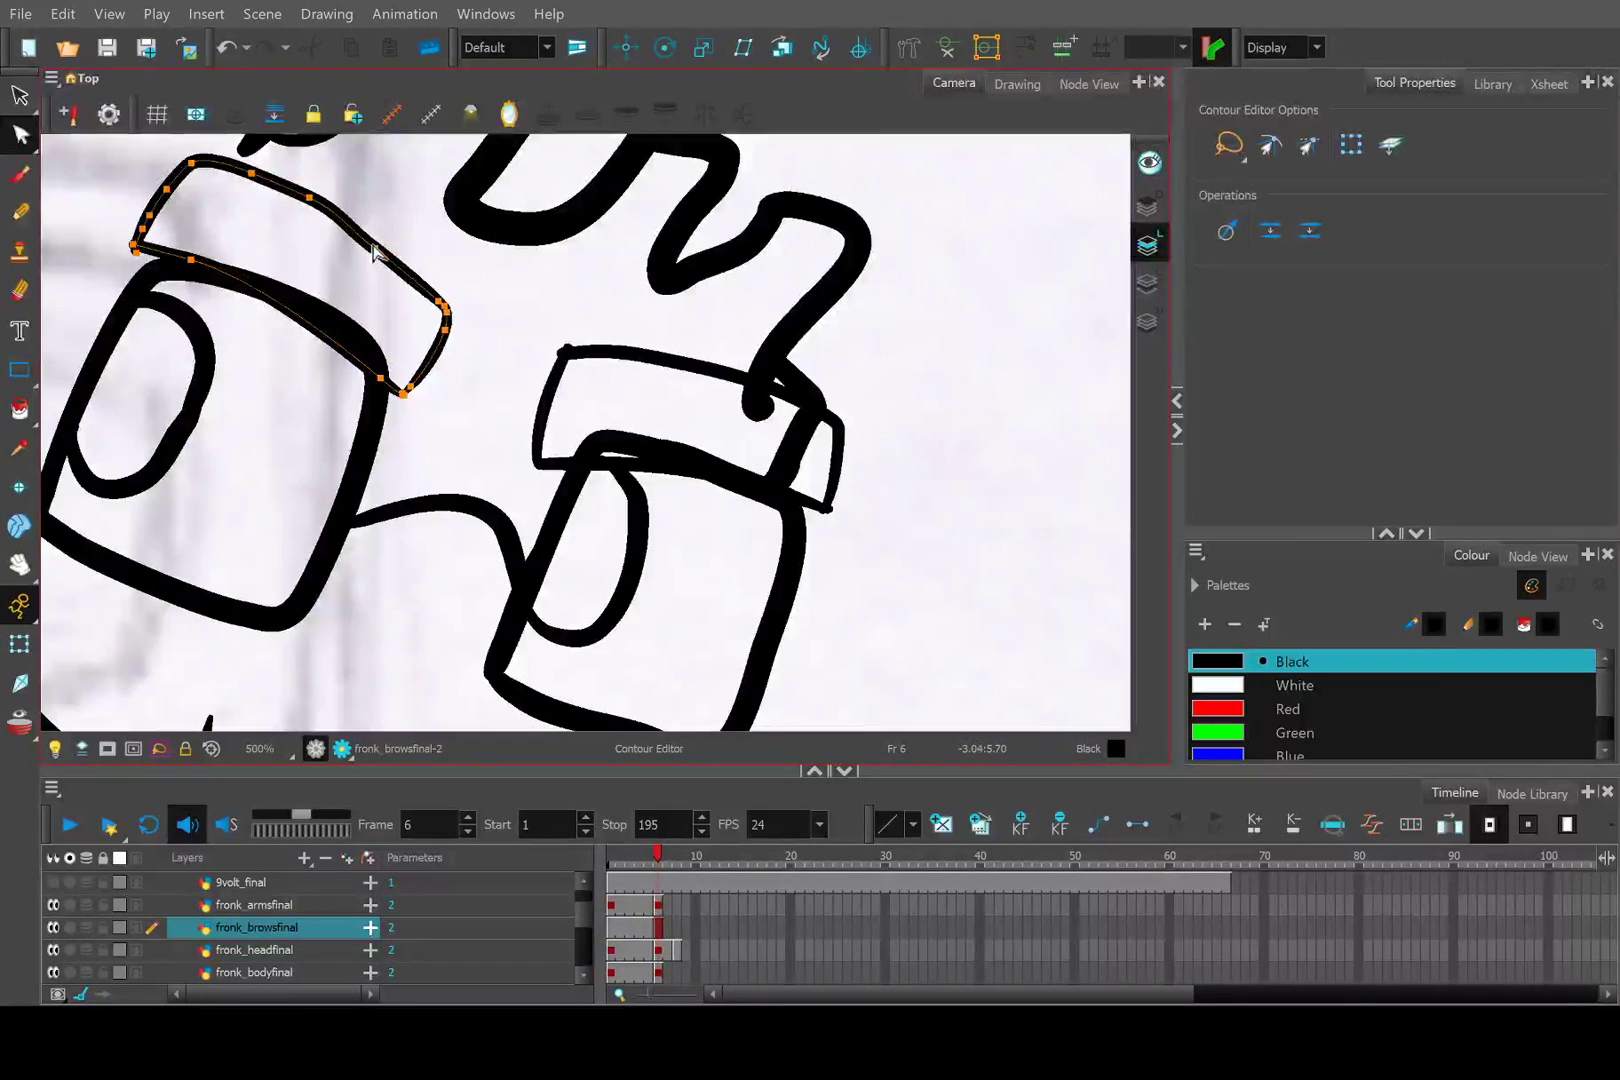
pyautogui.click(380, 249)
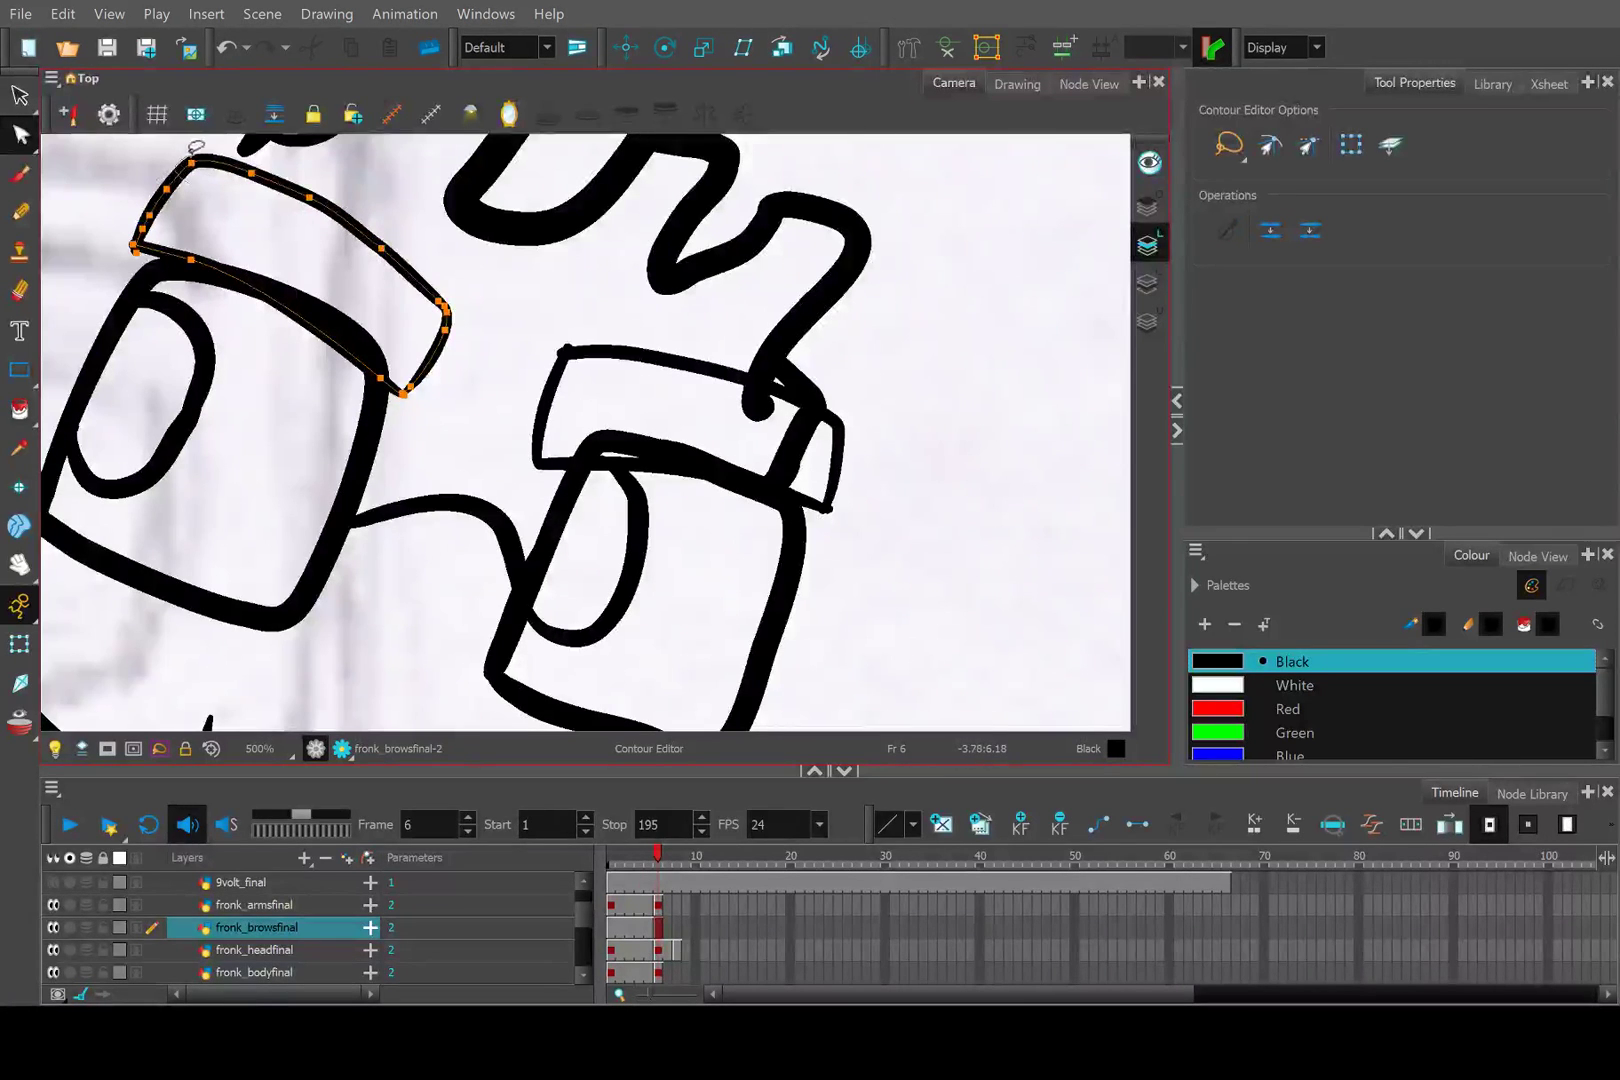
pyautogui.moveTo(196, 146)
pyautogui.mouseDown()
pyautogui.moveTo(330, 180)
pyautogui.moveTo(322, 208)
pyautogui.mouseUp()
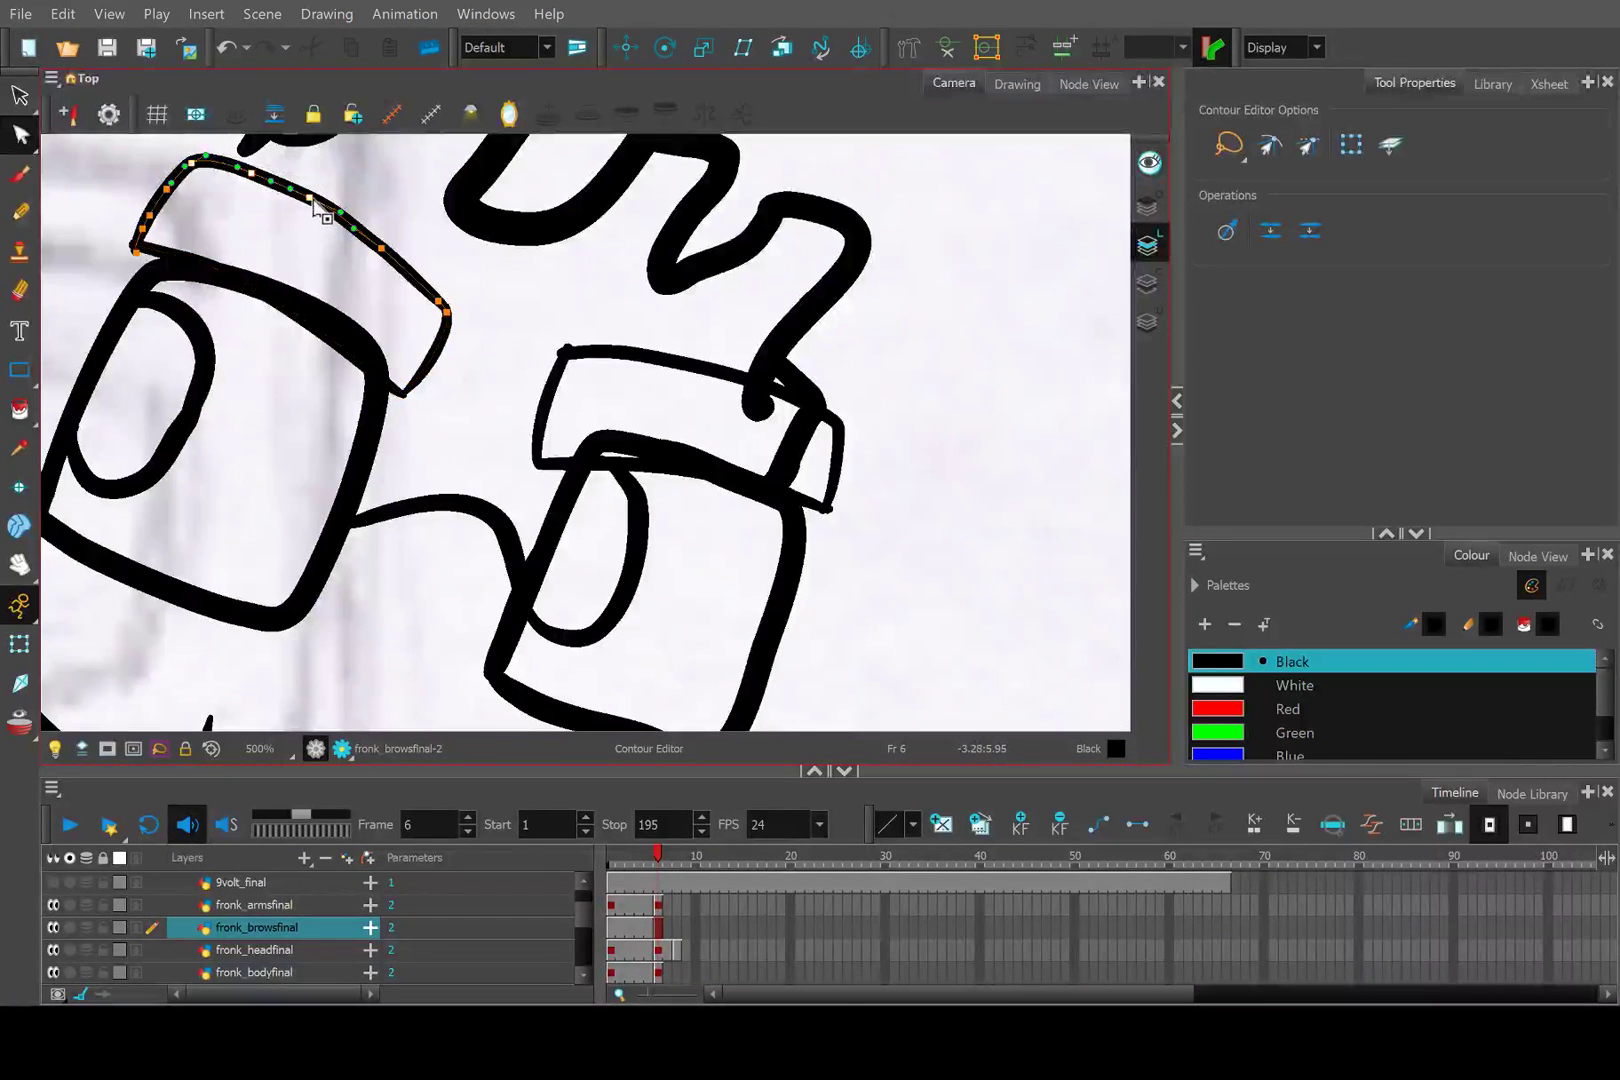
pyautogui.click(388, 288)
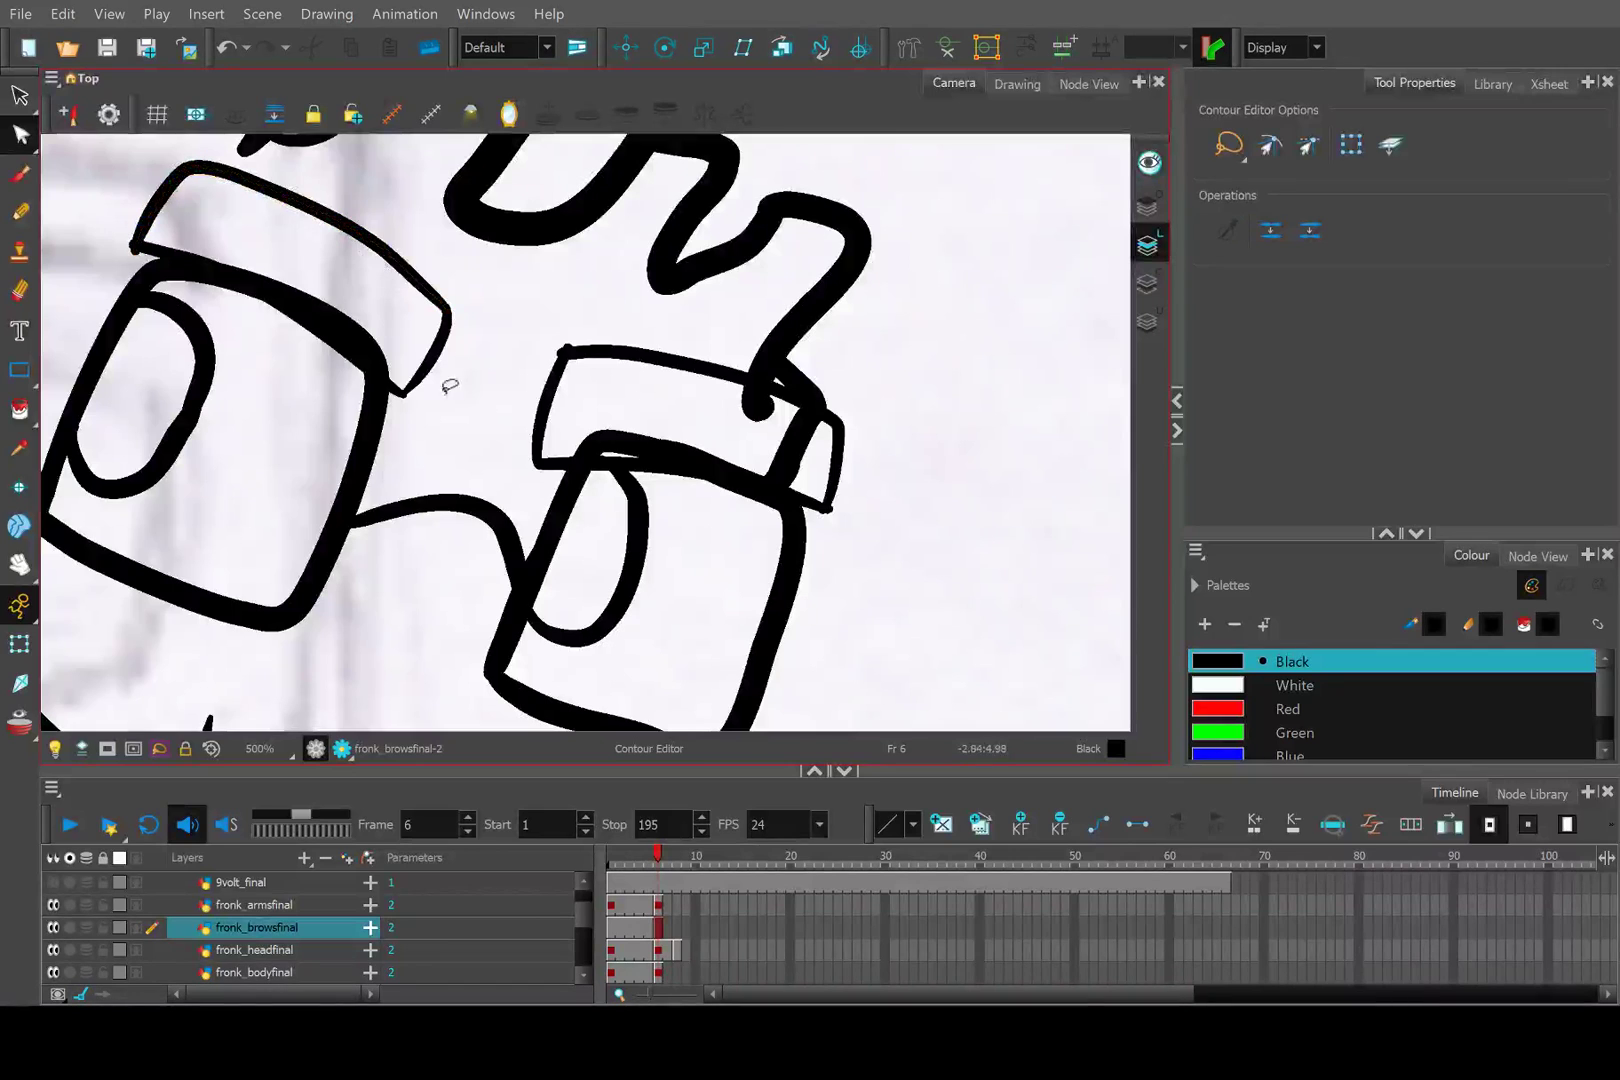
pyautogui.moveTo(524, 338)
pyautogui.mouseDown()
pyautogui.moveTo(599, 352)
pyautogui.moveTo(632, 318)
pyautogui.moveTo(887, 406)
pyautogui.moveTo(881, 440)
pyautogui.moveTo(807, 440)
pyautogui.moveTo(561, 381)
pyautogui.mouseUp()
# Select the whole eyebrow above the left glasses lens and rotate it clockwise so it slopes more steeply toward the nose.
pyautogui.scroll(-5, 561, 381)
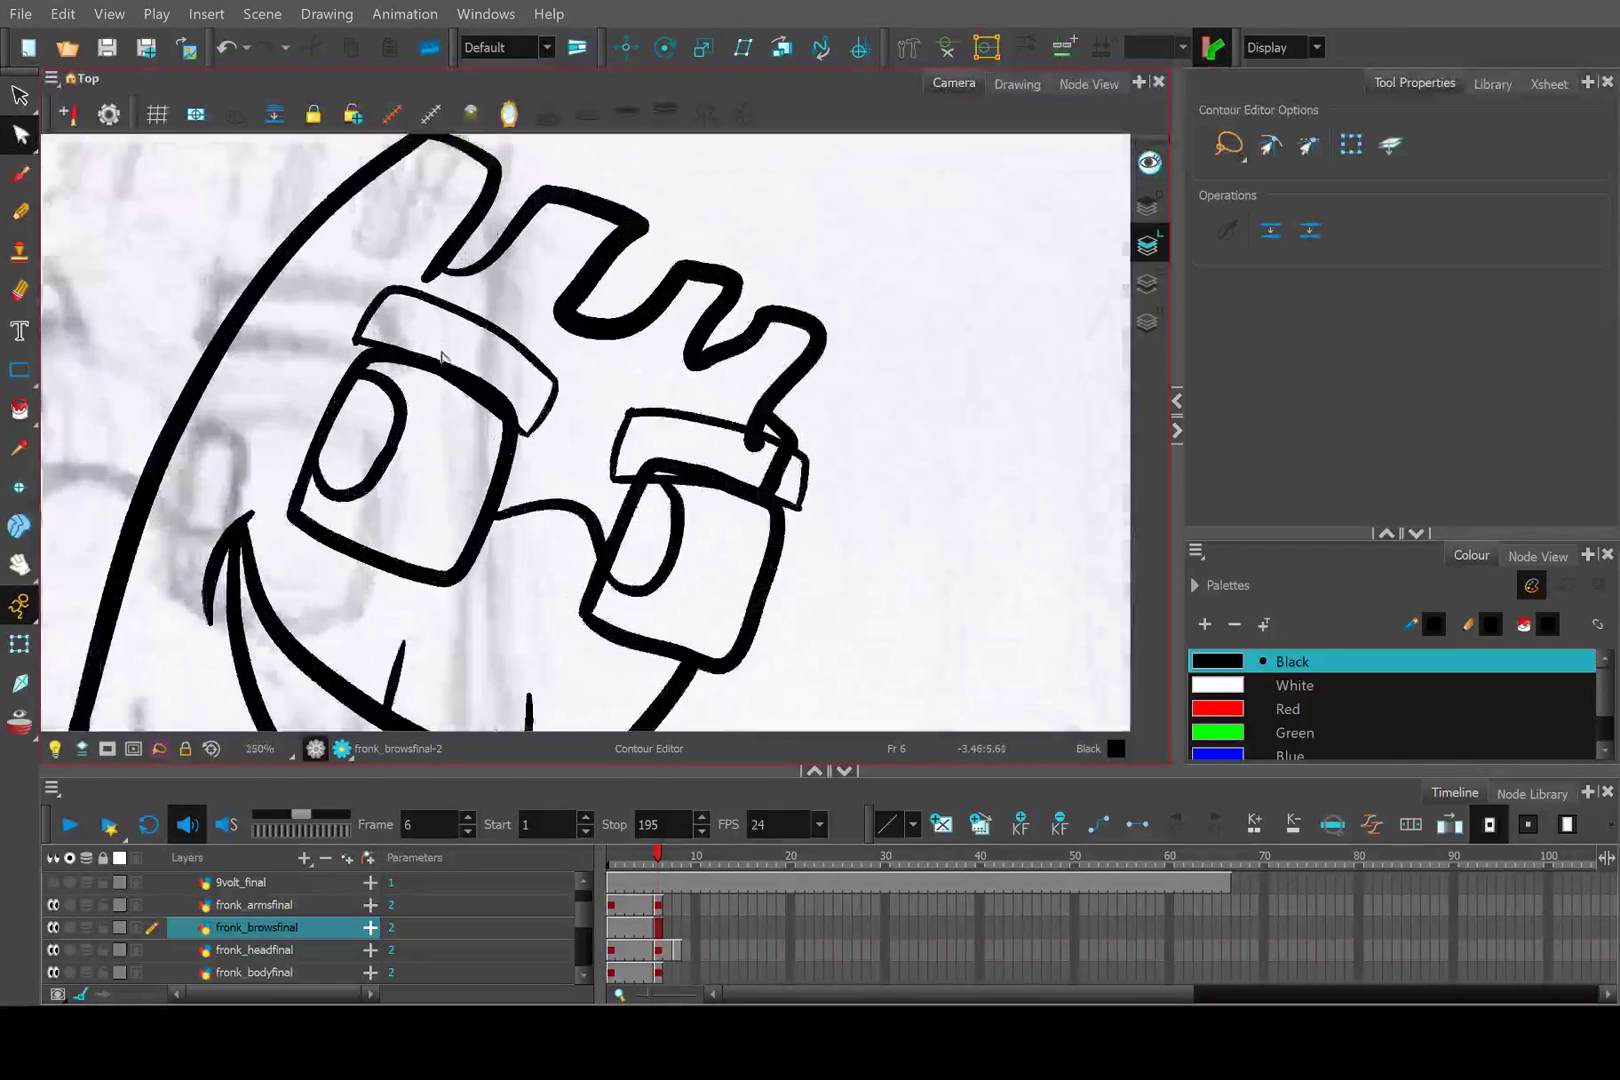
pyautogui.scroll(3, 400, 357)
pyautogui.scroll(2, 419, 336)
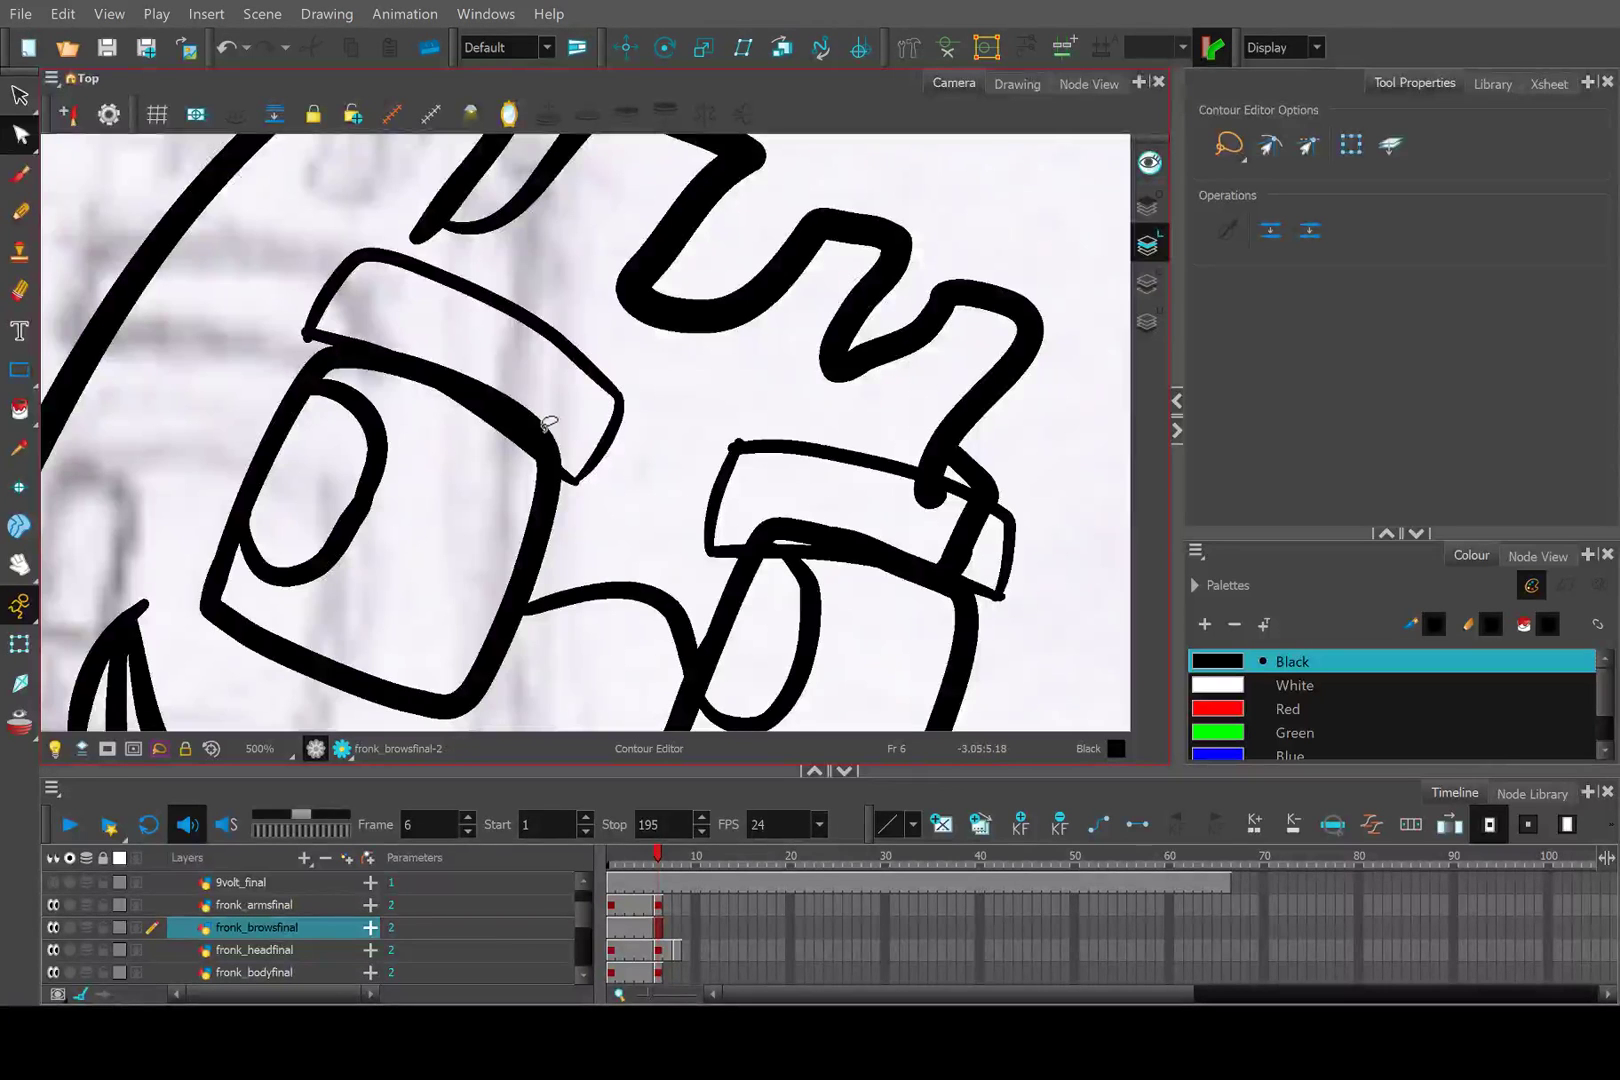
pyautogui.scroll(2, 754, 443)
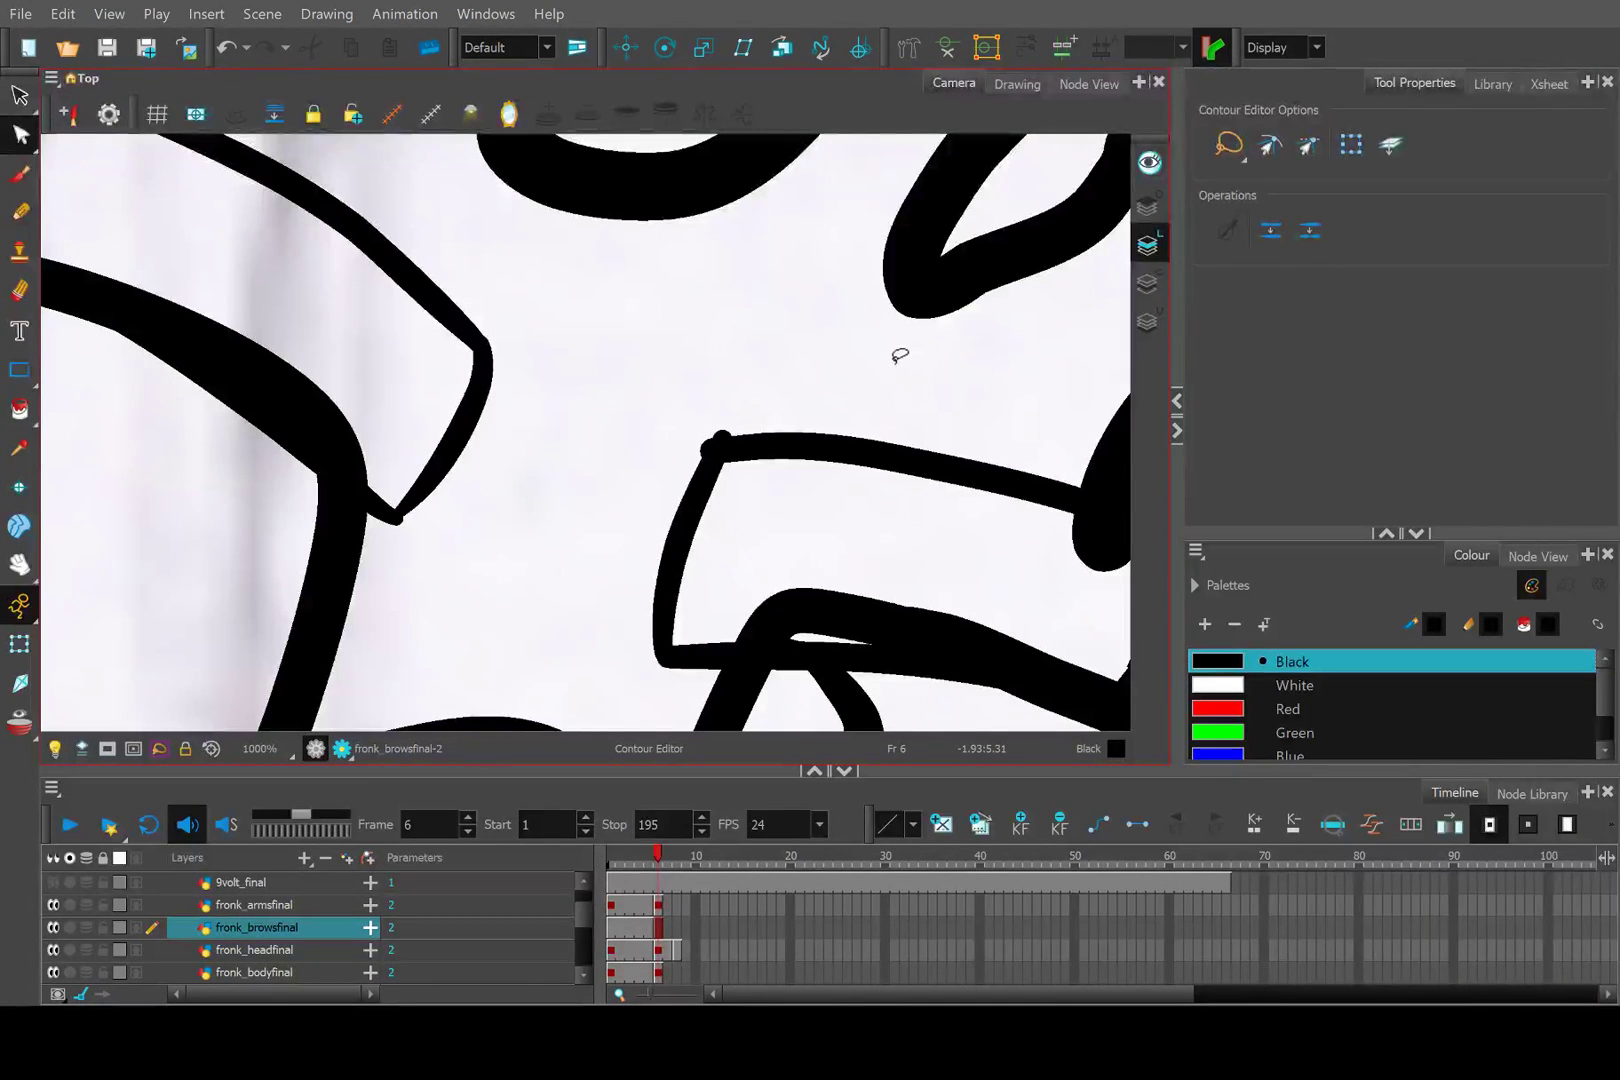
pyautogui.scroll(-3, 853, 352)
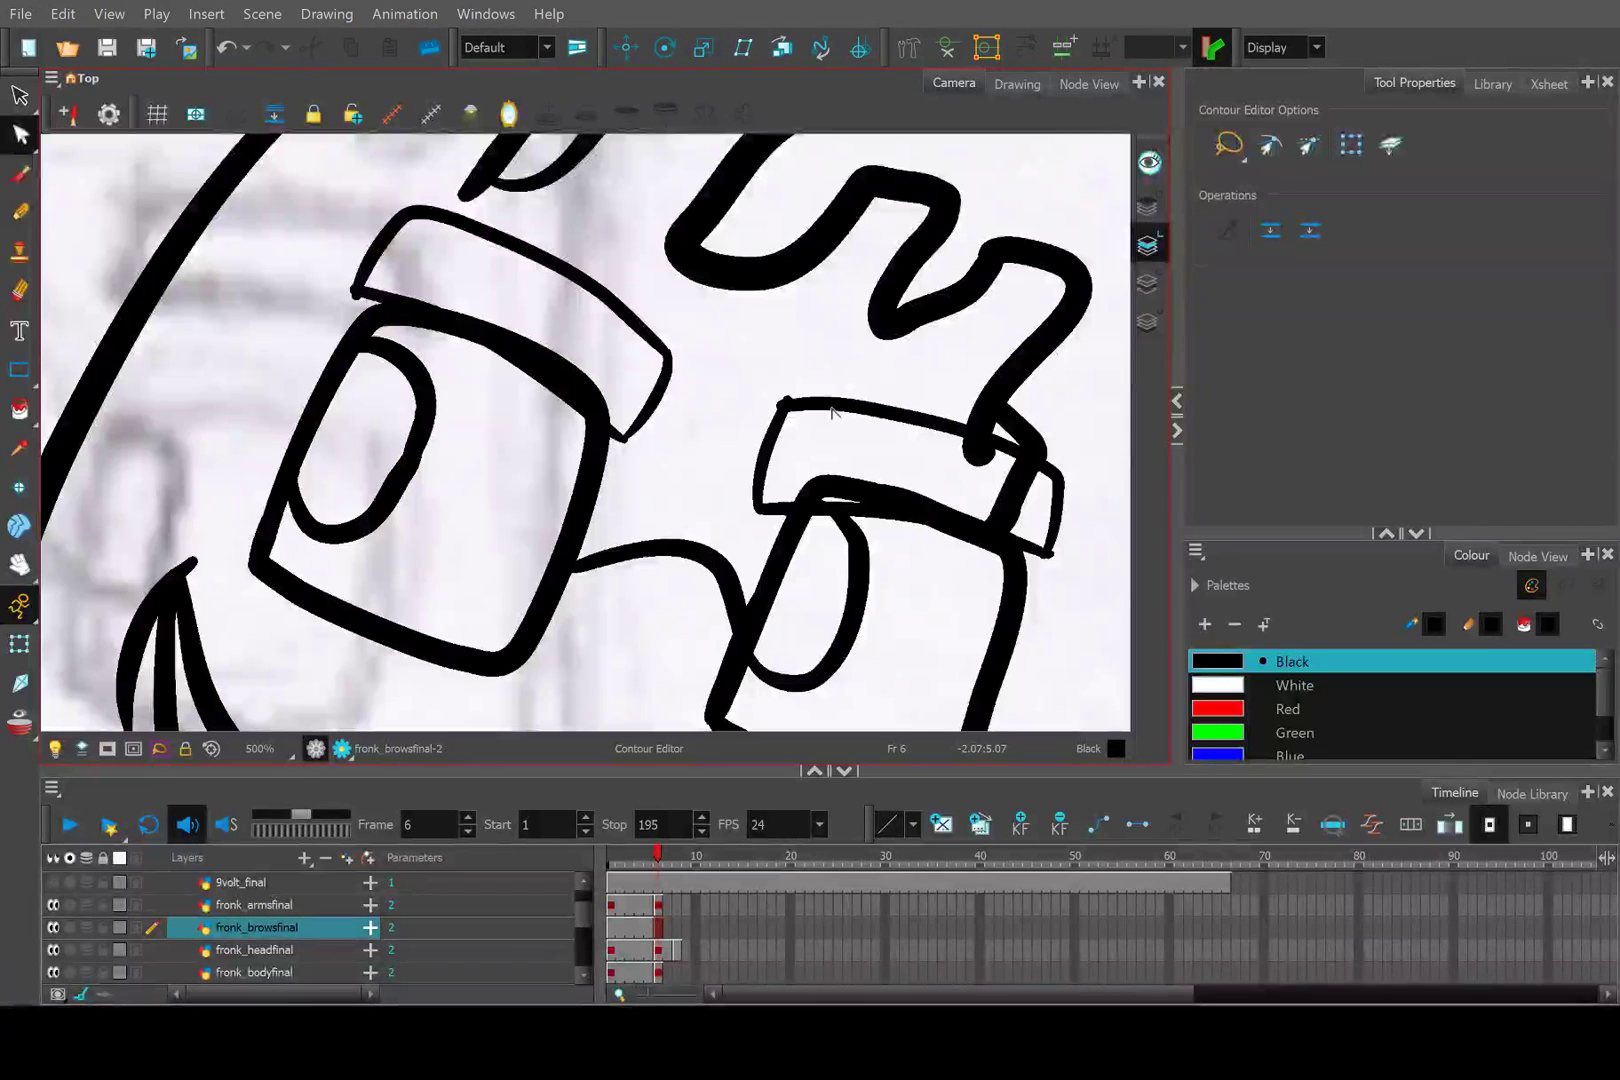
pyautogui.scroll(1, 784, 418)
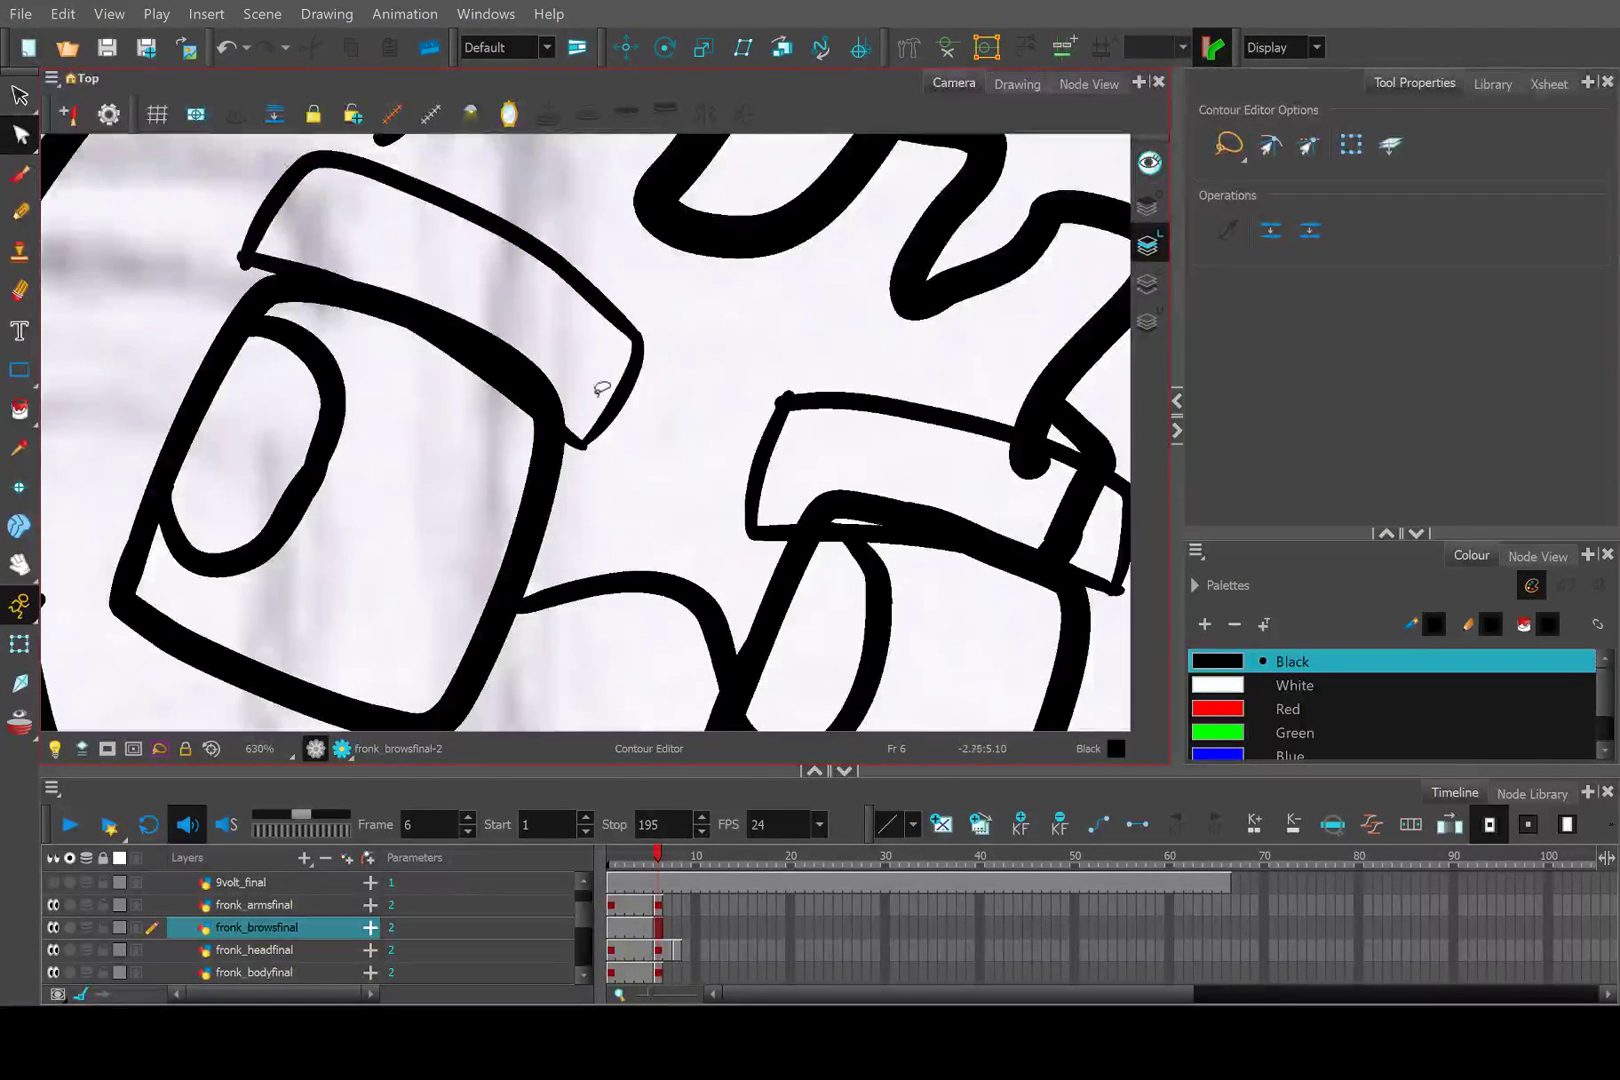
pyautogui.scroll(-2, 602, 388)
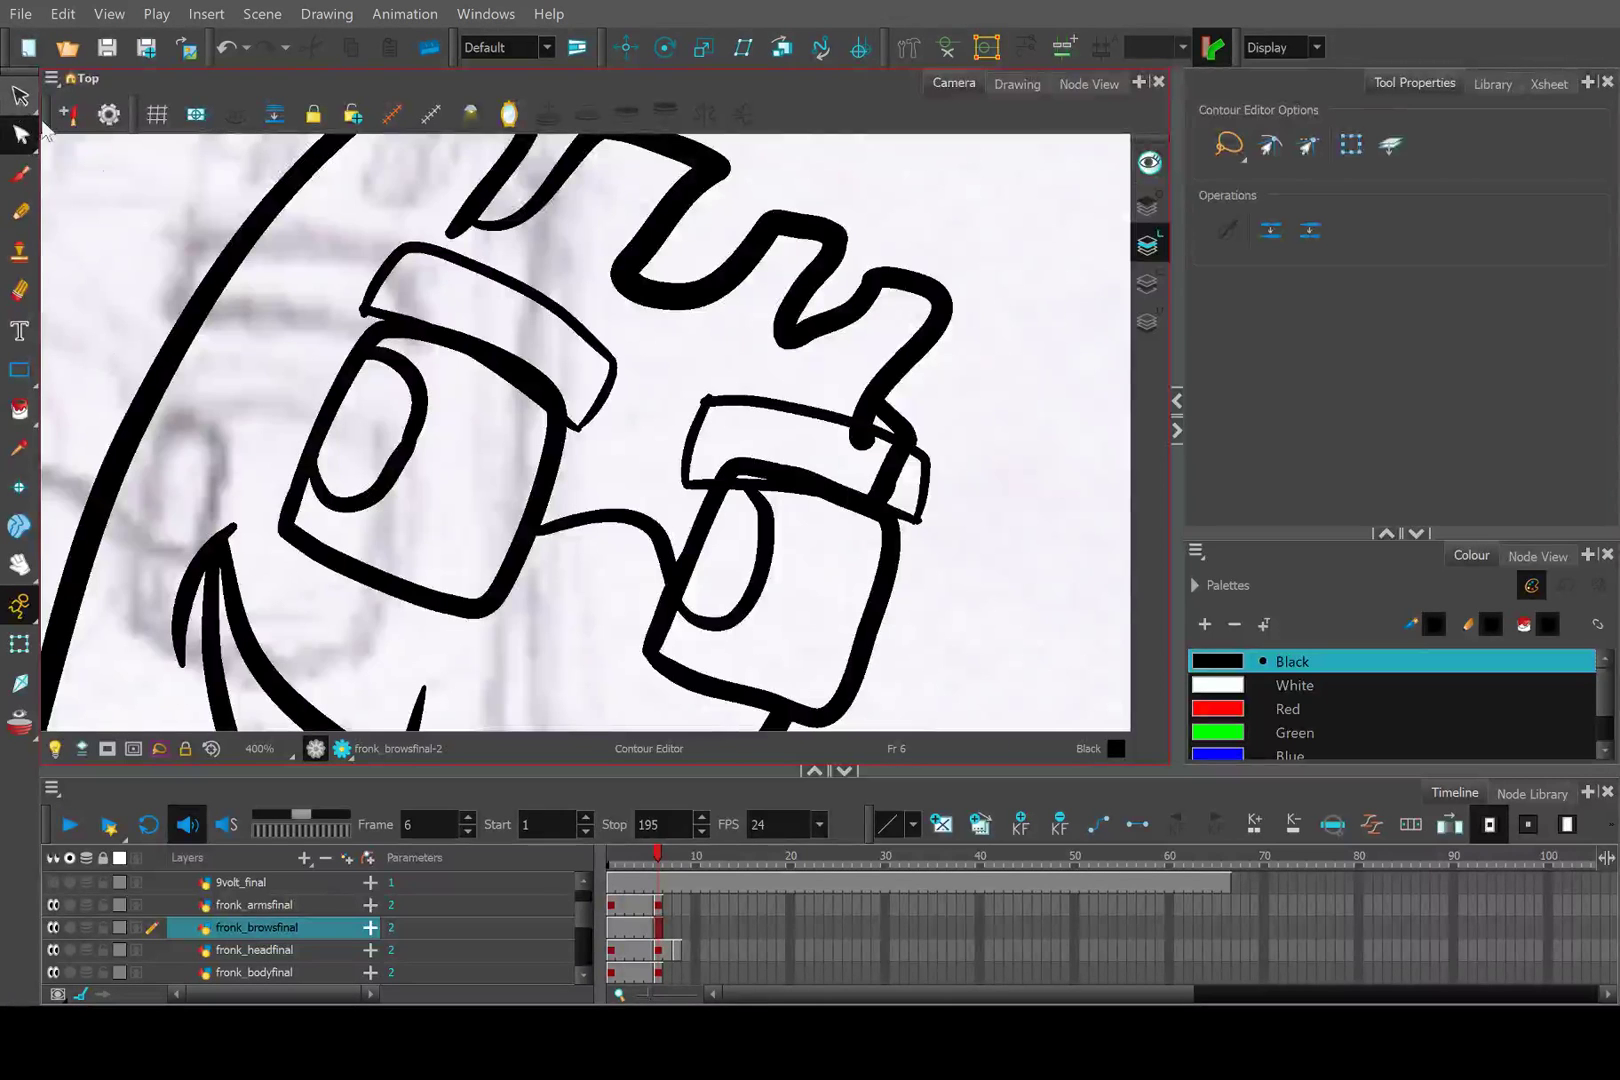
pyautogui.click(20, 95)
pyautogui.moveTo(332, 338)
pyautogui.mouseDown()
pyautogui.moveTo(415, 280)
pyautogui.moveTo(589, 320)
pyautogui.moveTo(628, 378)
pyautogui.moveTo(568, 446)
pyautogui.mouseUp()
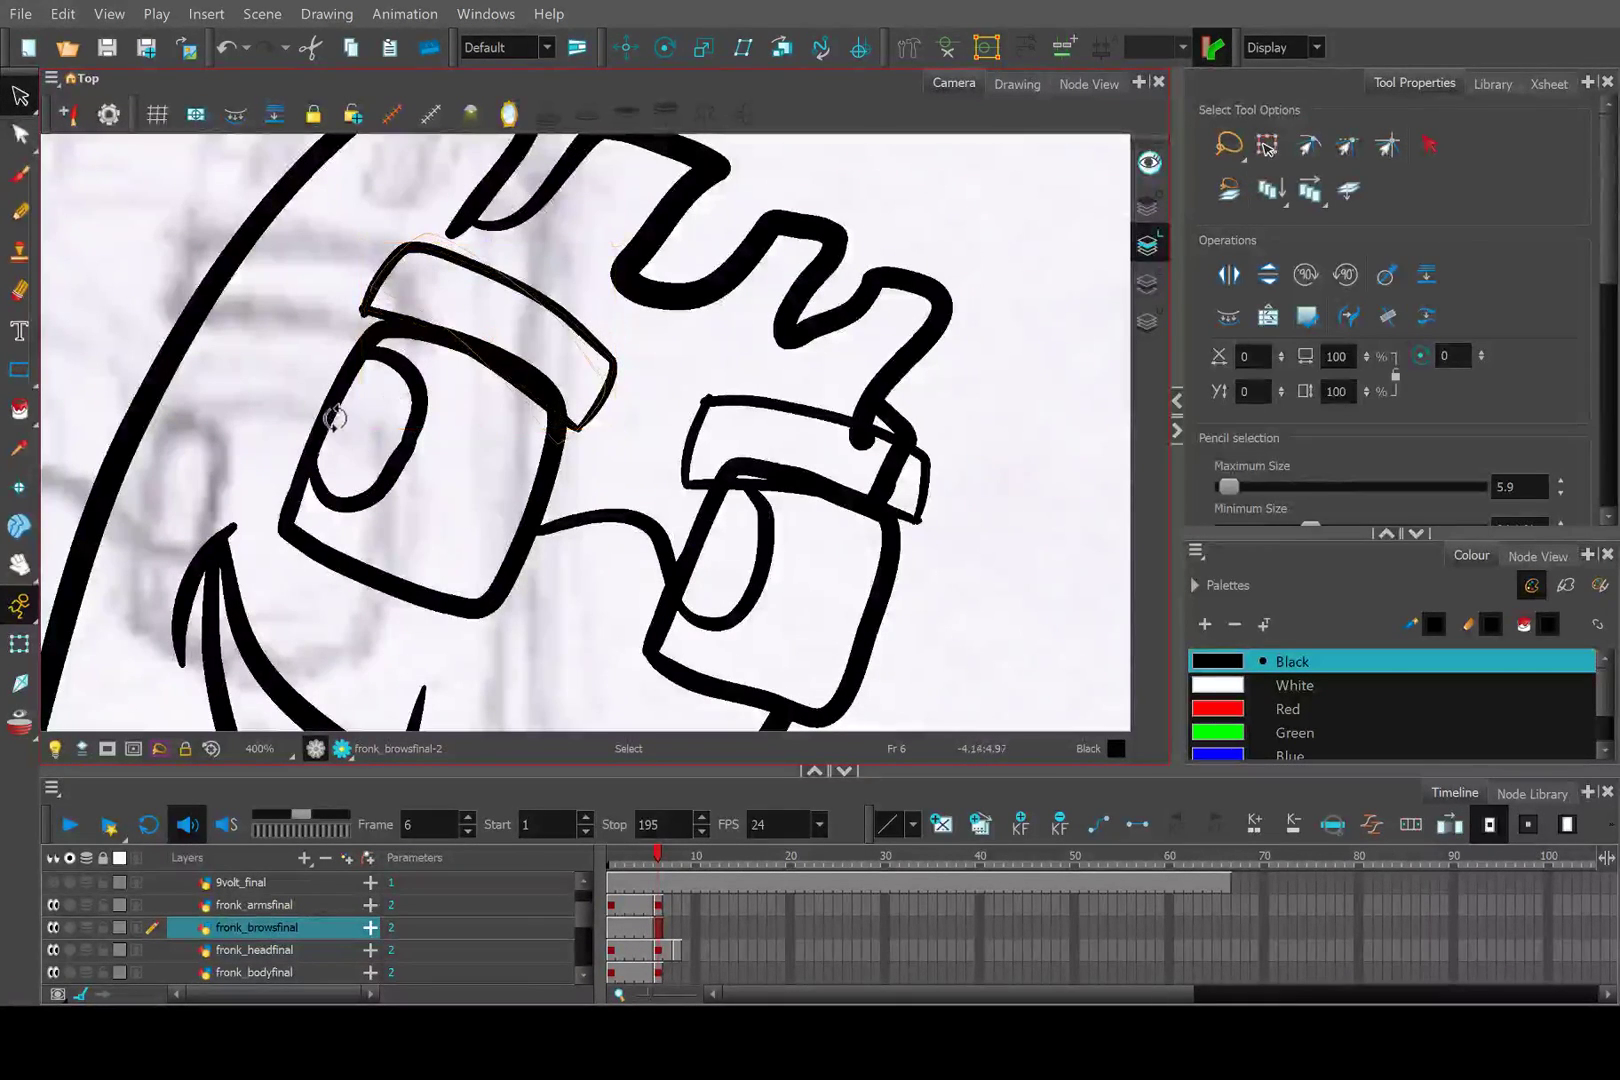
pyautogui.moveTo(335, 418); pyautogui.dragTo(332, 408)
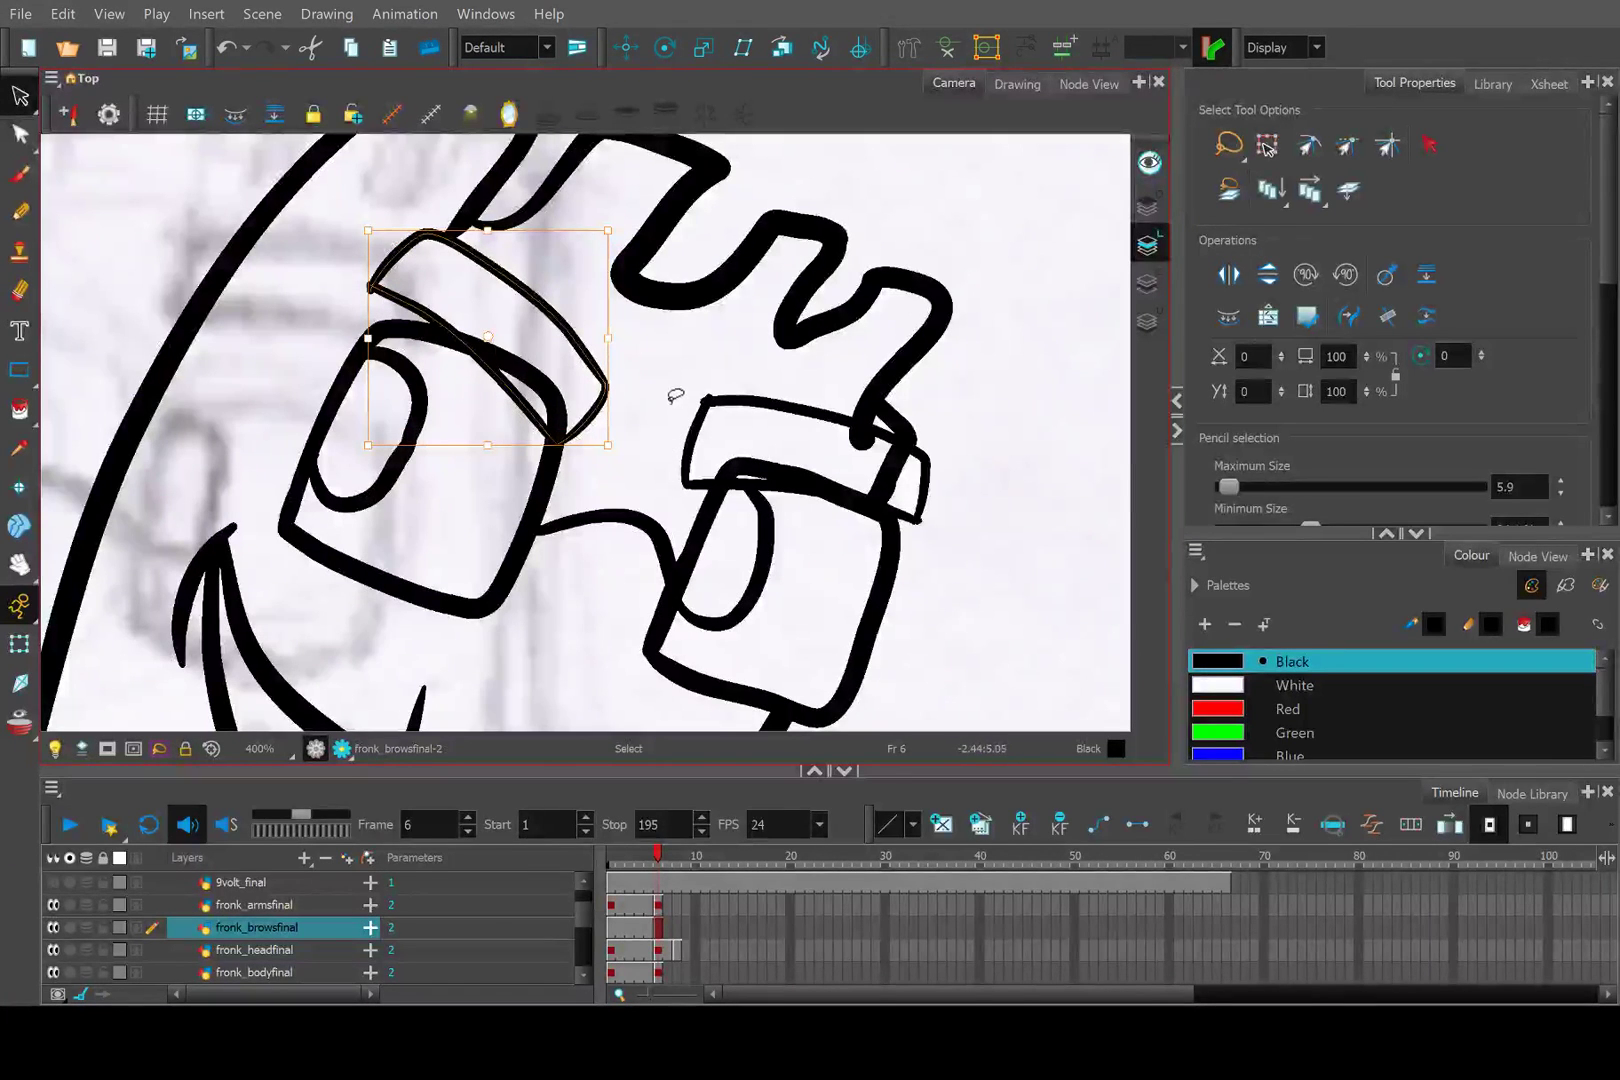
# Rotate the eyebrow above the right glasses lens counter-clockwise until it is nearly level, and check the pose at frame 6.
pyautogui.moveTo(676, 396)
pyautogui.mouseDown()
pyautogui.moveTo(803, 427)
pyautogui.moveTo(680, 463)
pyautogui.mouseUp()
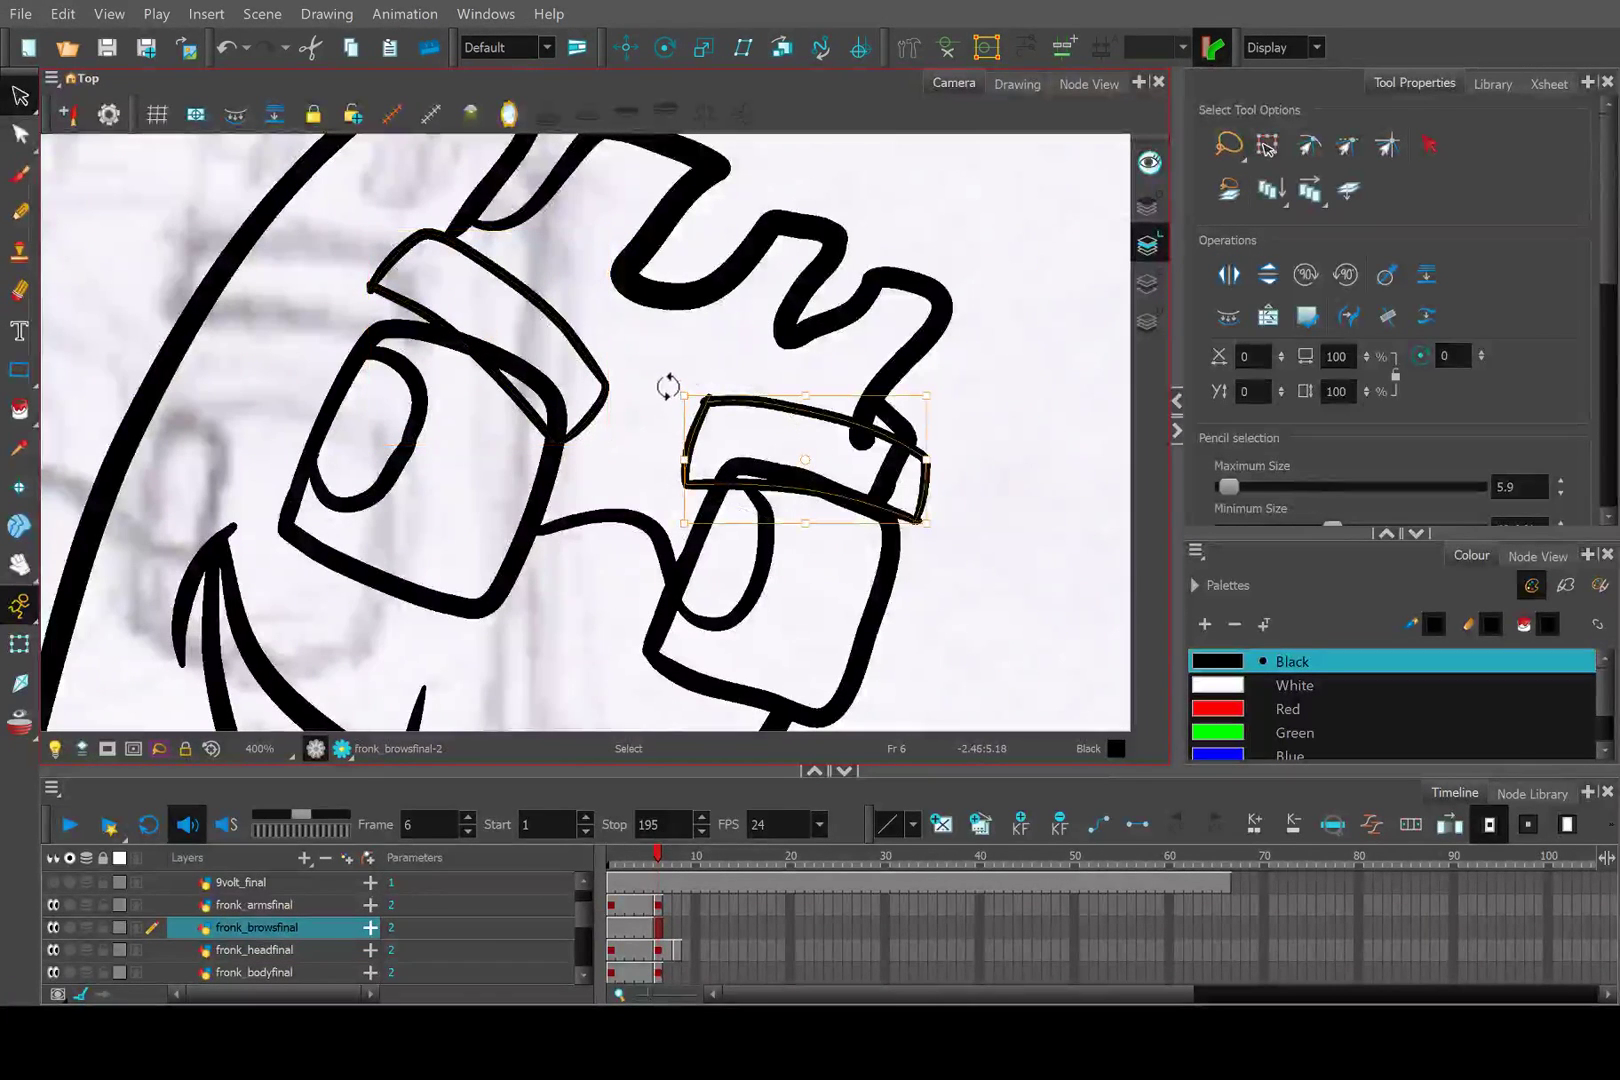
pyautogui.moveTo(668, 386); pyautogui.dragTo(647, 409)
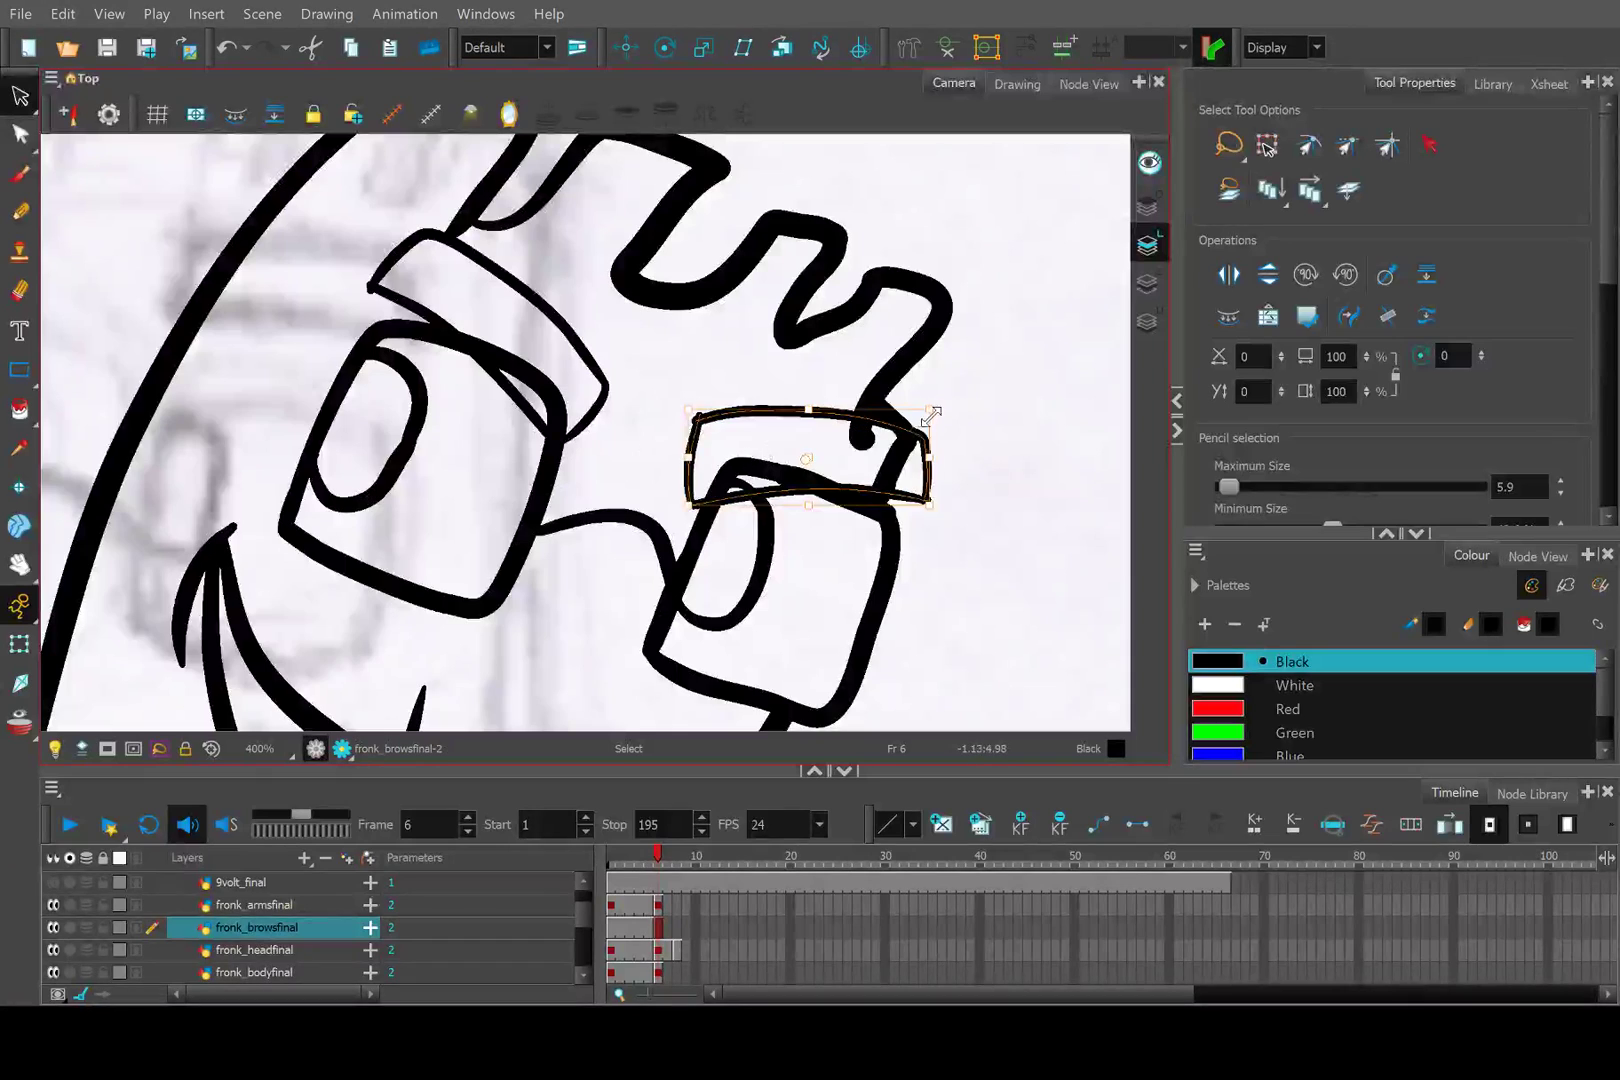
pyautogui.click(1002, 405)
pyautogui.scroll(-4, 1002, 405)
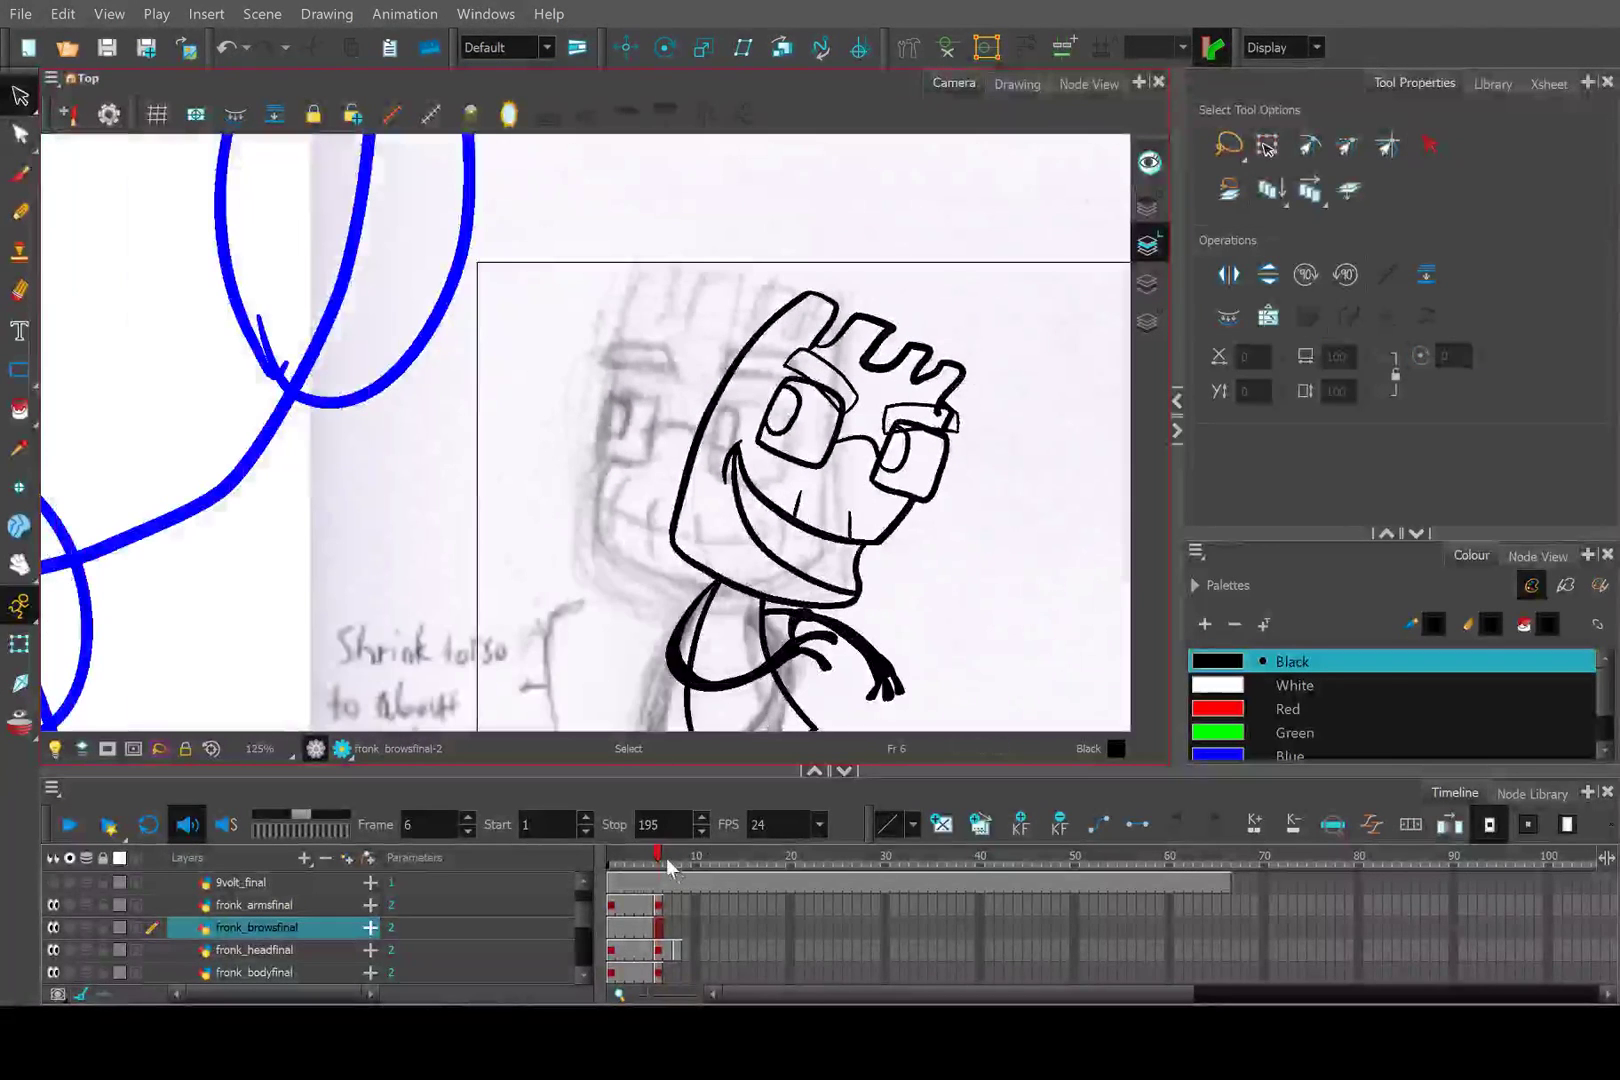
pyautogui.moveTo(666, 858)
pyautogui.mouseDown()
pyautogui.moveTo(583, 850)
pyautogui.moveTo(657, 855)
pyautogui.mouseUp()
pyautogui.scroll(3, 895, 527)
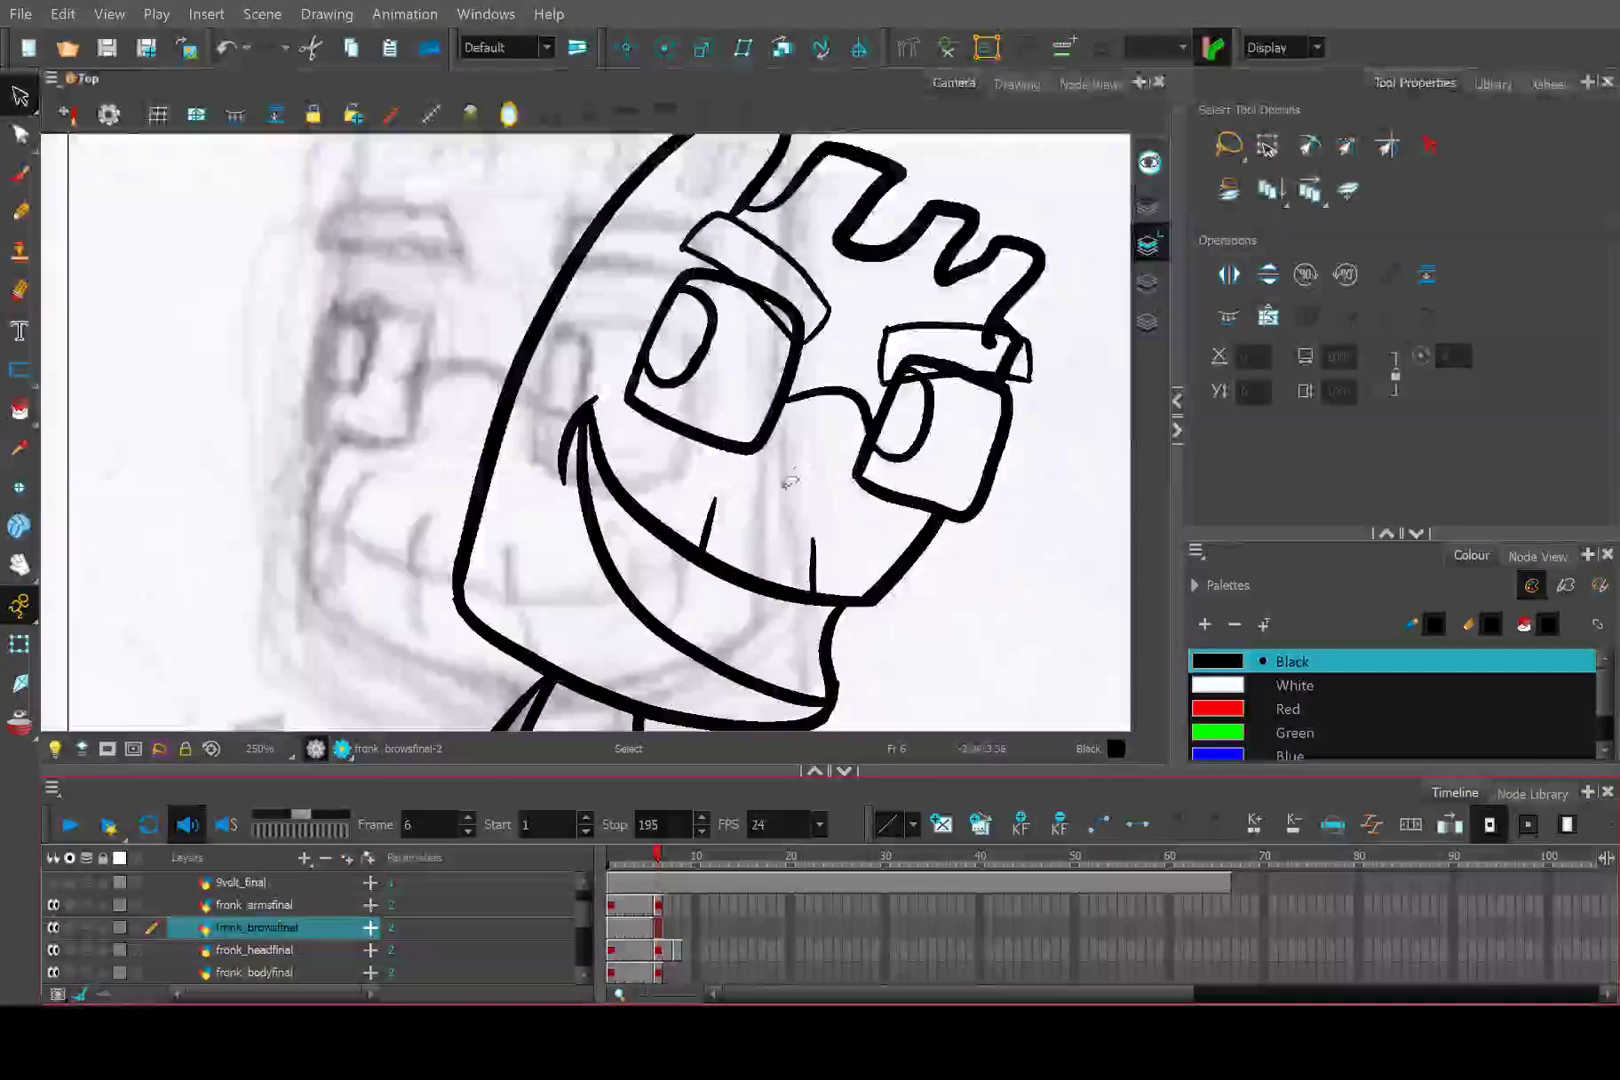
# On the fronk_headfinal layer, move the top edge of the right glasses lens down so it clears the eyebrow and meets the lens sides.
pyautogui.click(255, 949)
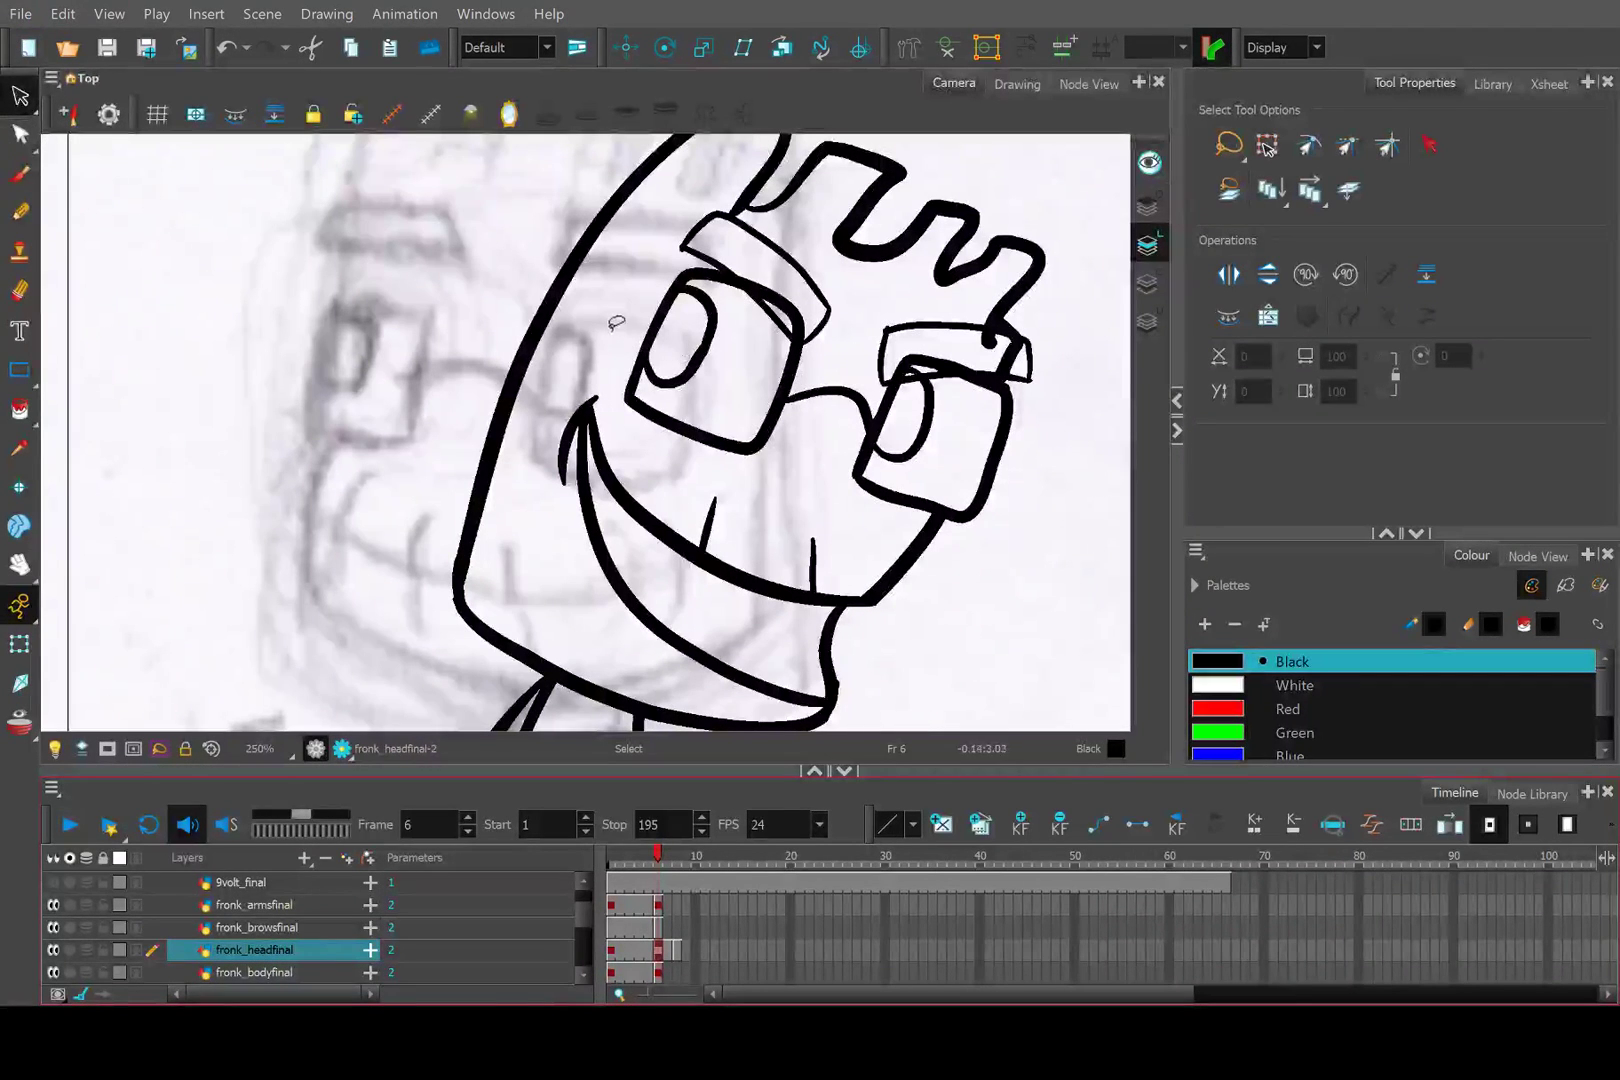
pyautogui.moveTo(612, 327)
pyautogui.mouseDown()
pyautogui.moveTo(697, 329)
pyautogui.moveTo(885, 390)
pyautogui.moveTo(946, 433)
pyautogui.moveTo(887, 515)
pyautogui.moveTo(862, 486)
pyautogui.mouseUp()
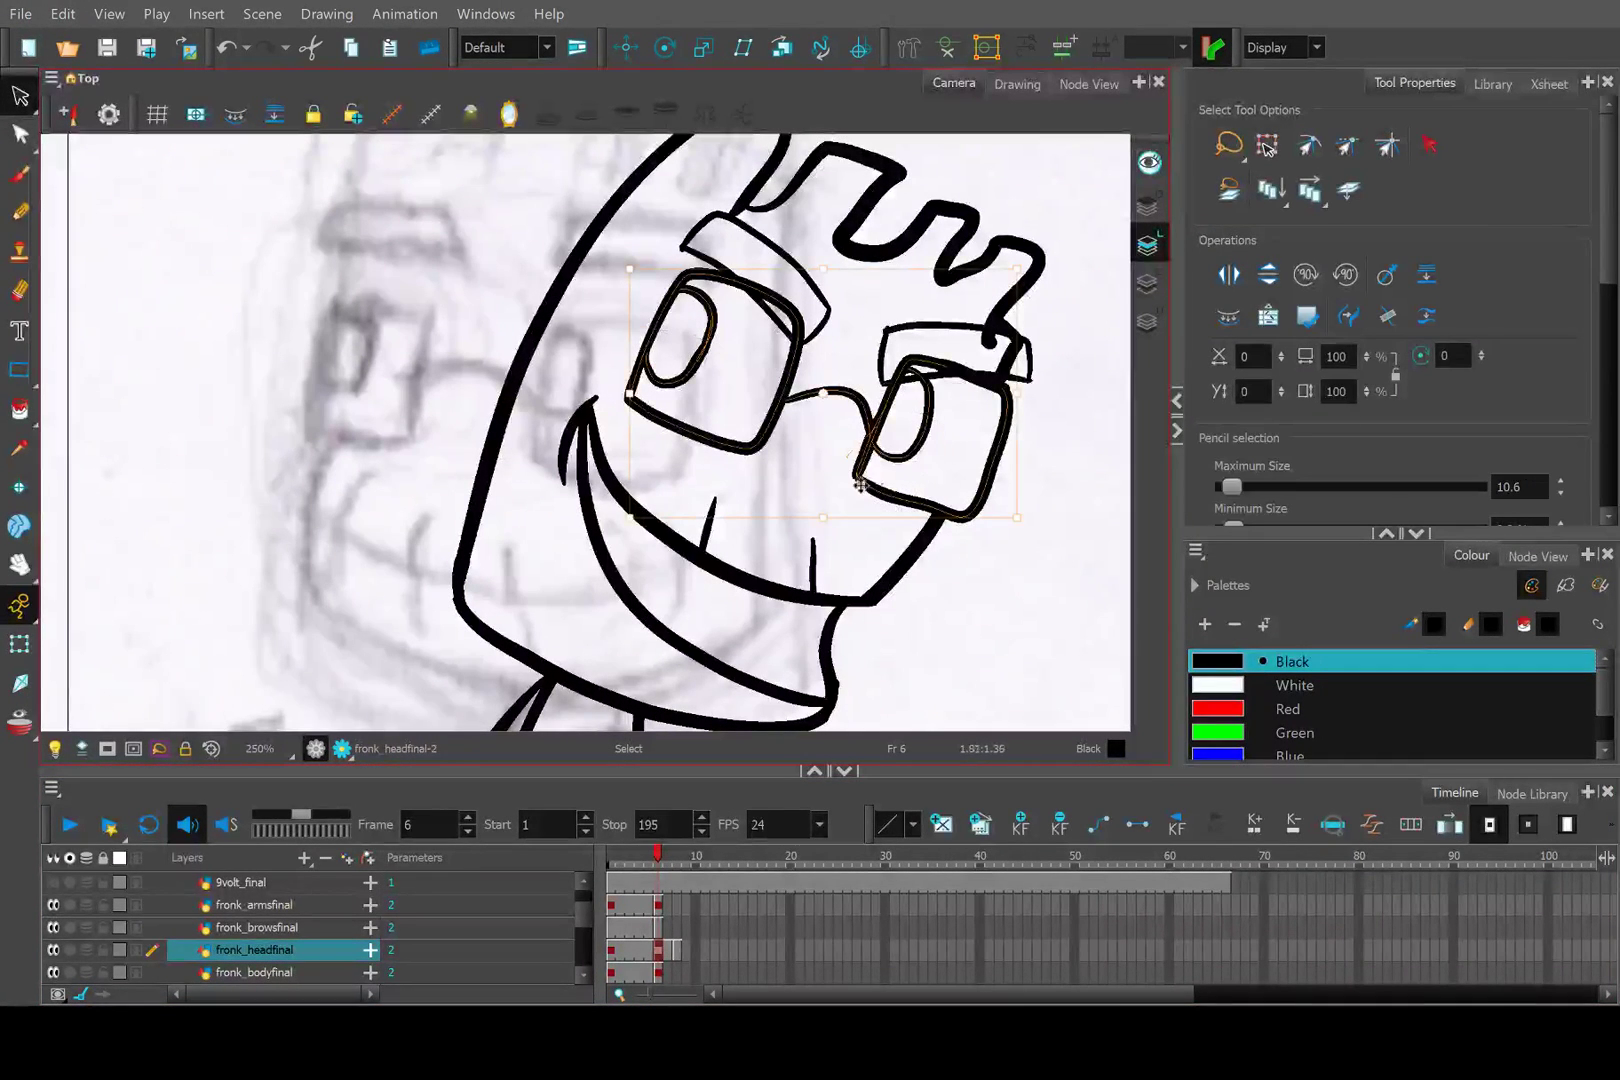
pyautogui.moveTo(976, 462); pyautogui.dragTo(978, 492)
pyautogui.click(990, 389)
pyautogui.scroll(5, 990, 389)
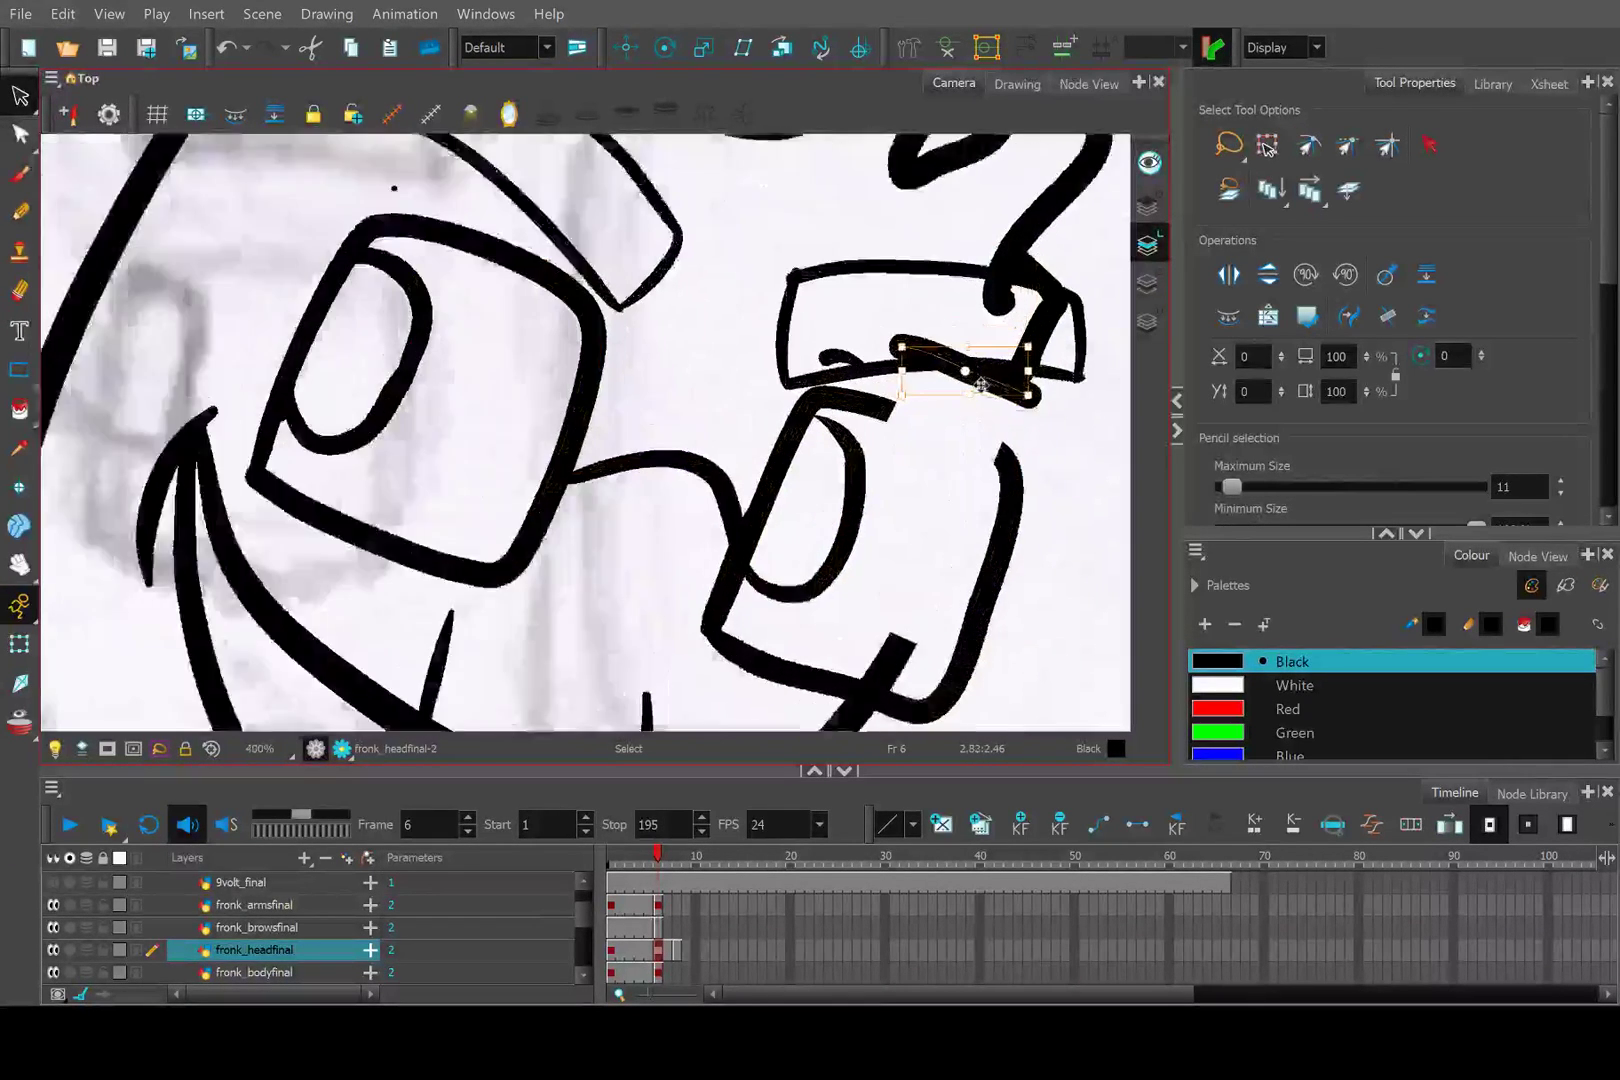
pyautogui.moveTo(990, 389)
pyautogui.mouseDown()
pyautogui.moveTo(948, 463)
pyautogui.moveTo(954, 486)
pyautogui.mouseUp()
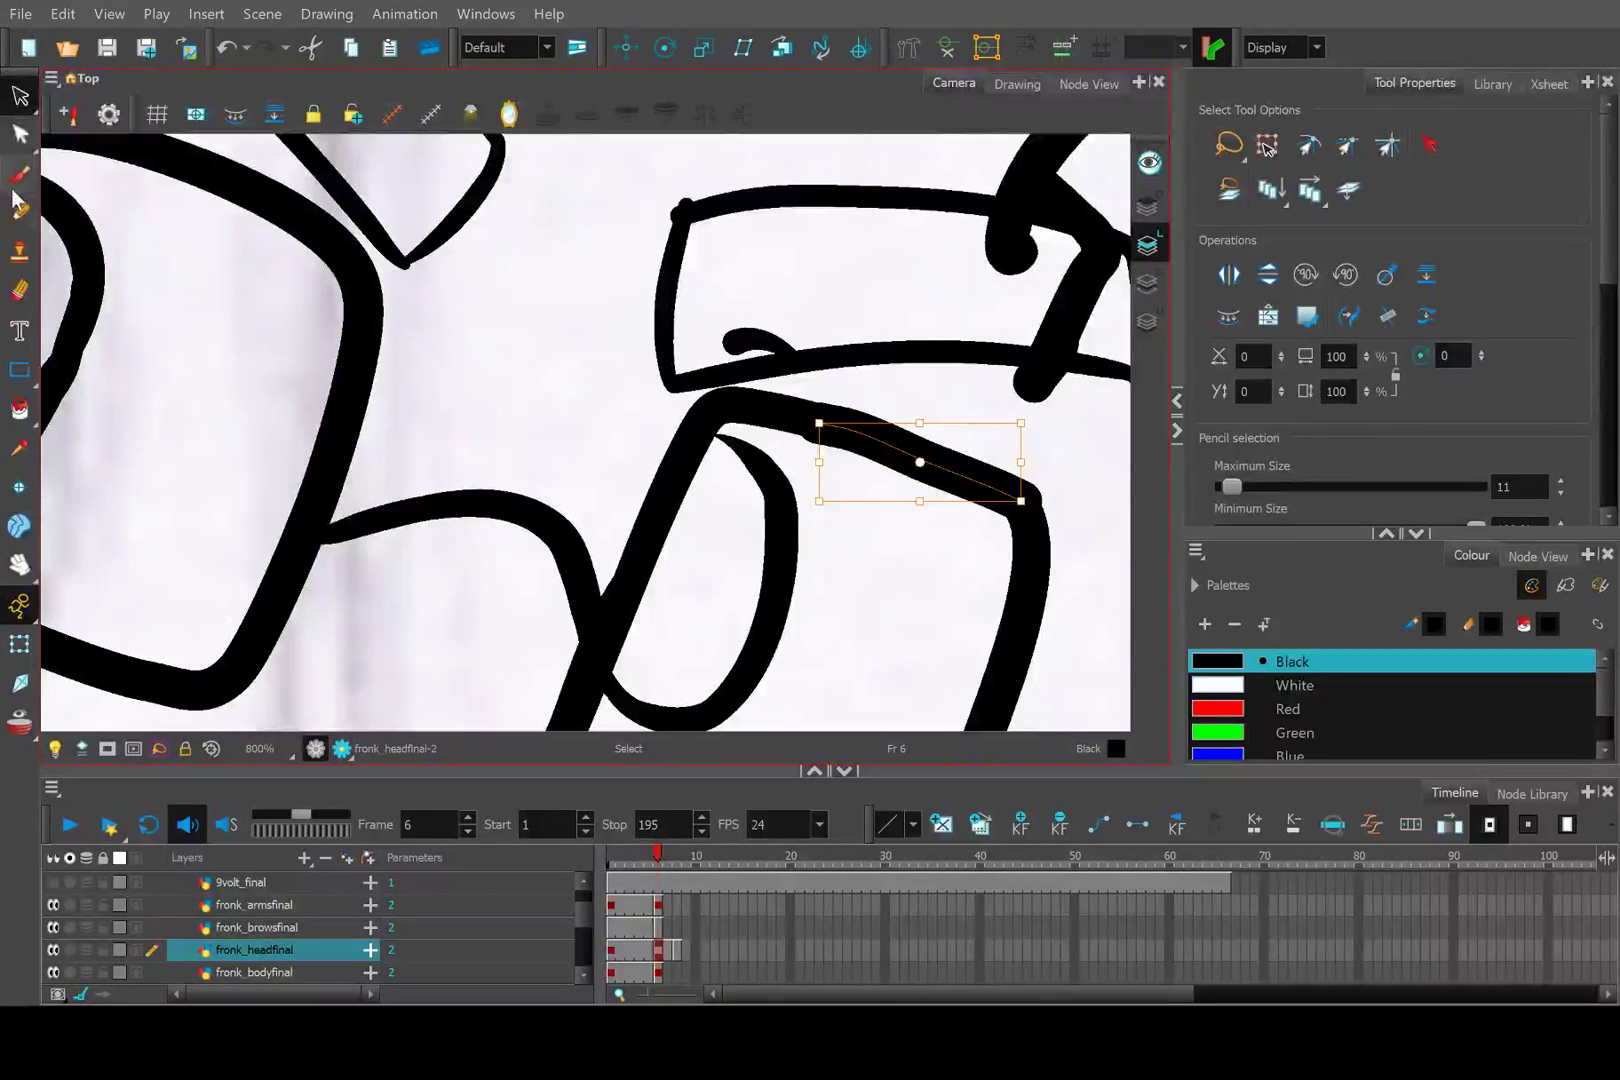
# Delete the stray hooked stroke left inside the eyebrow above the right lens.
pyautogui.click(19, 133)
pyautogui.scroll(-5, 722, 425)
pyautogui.scroll(5, 722, 425)
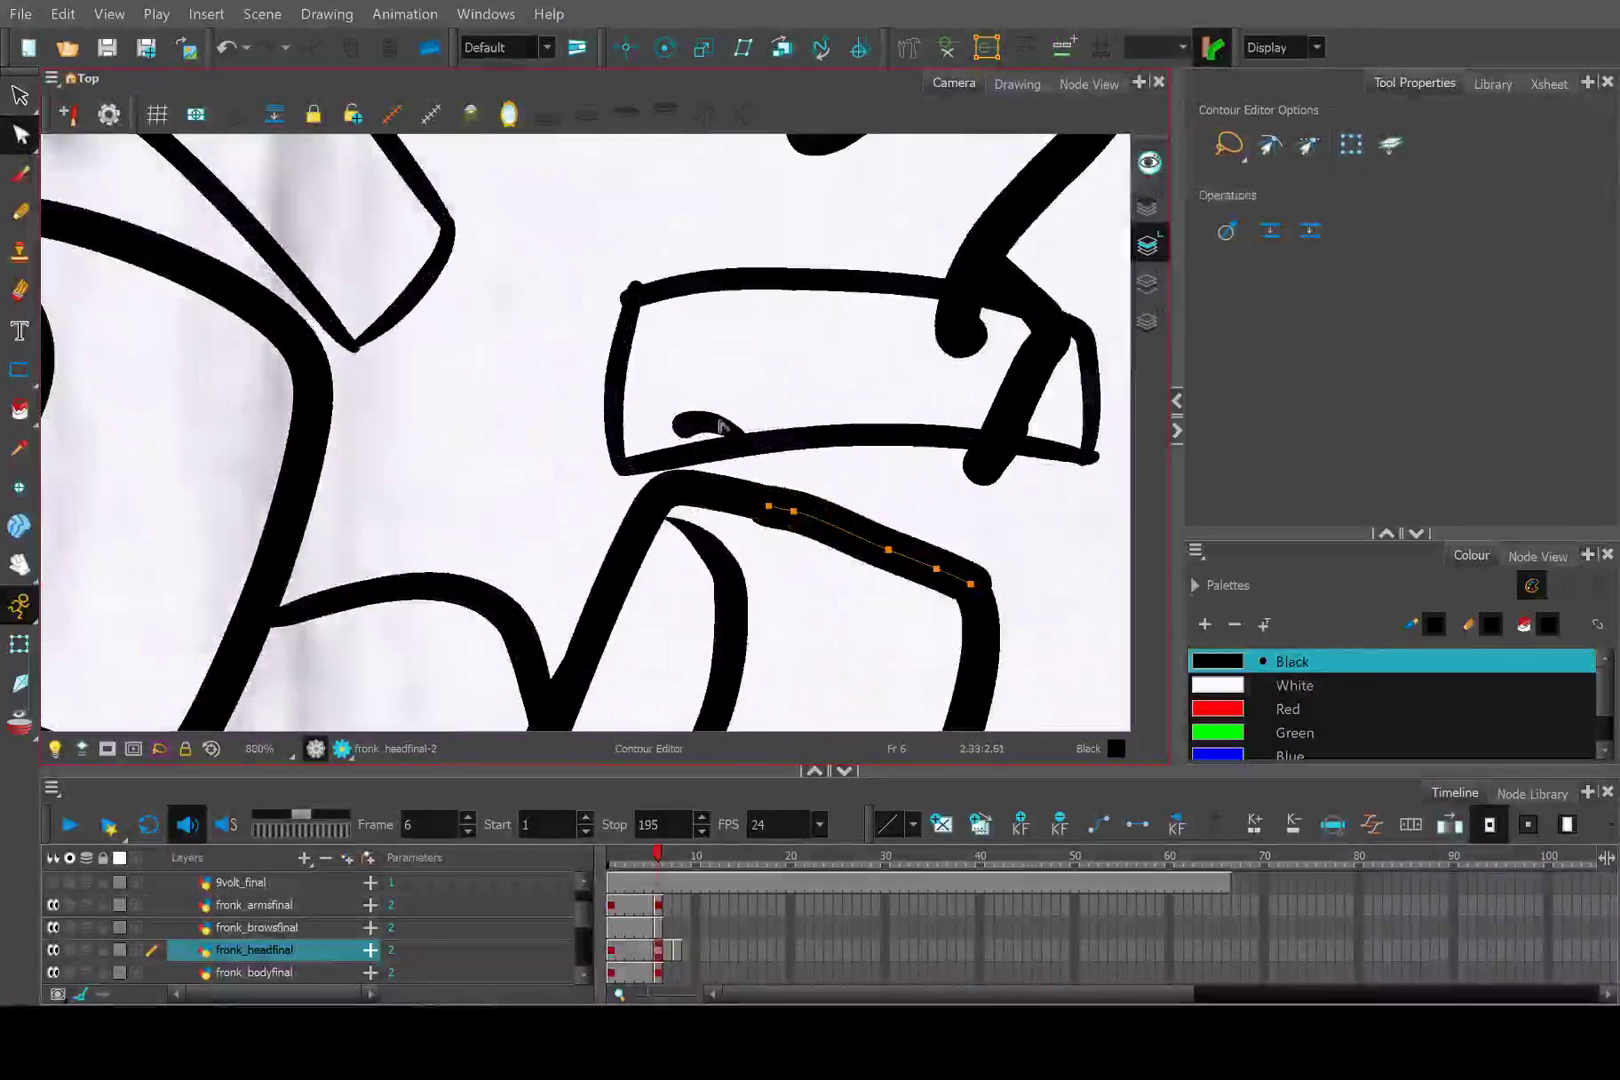
pyautogui.click(689, 426)
pyautogui.press('Delete')
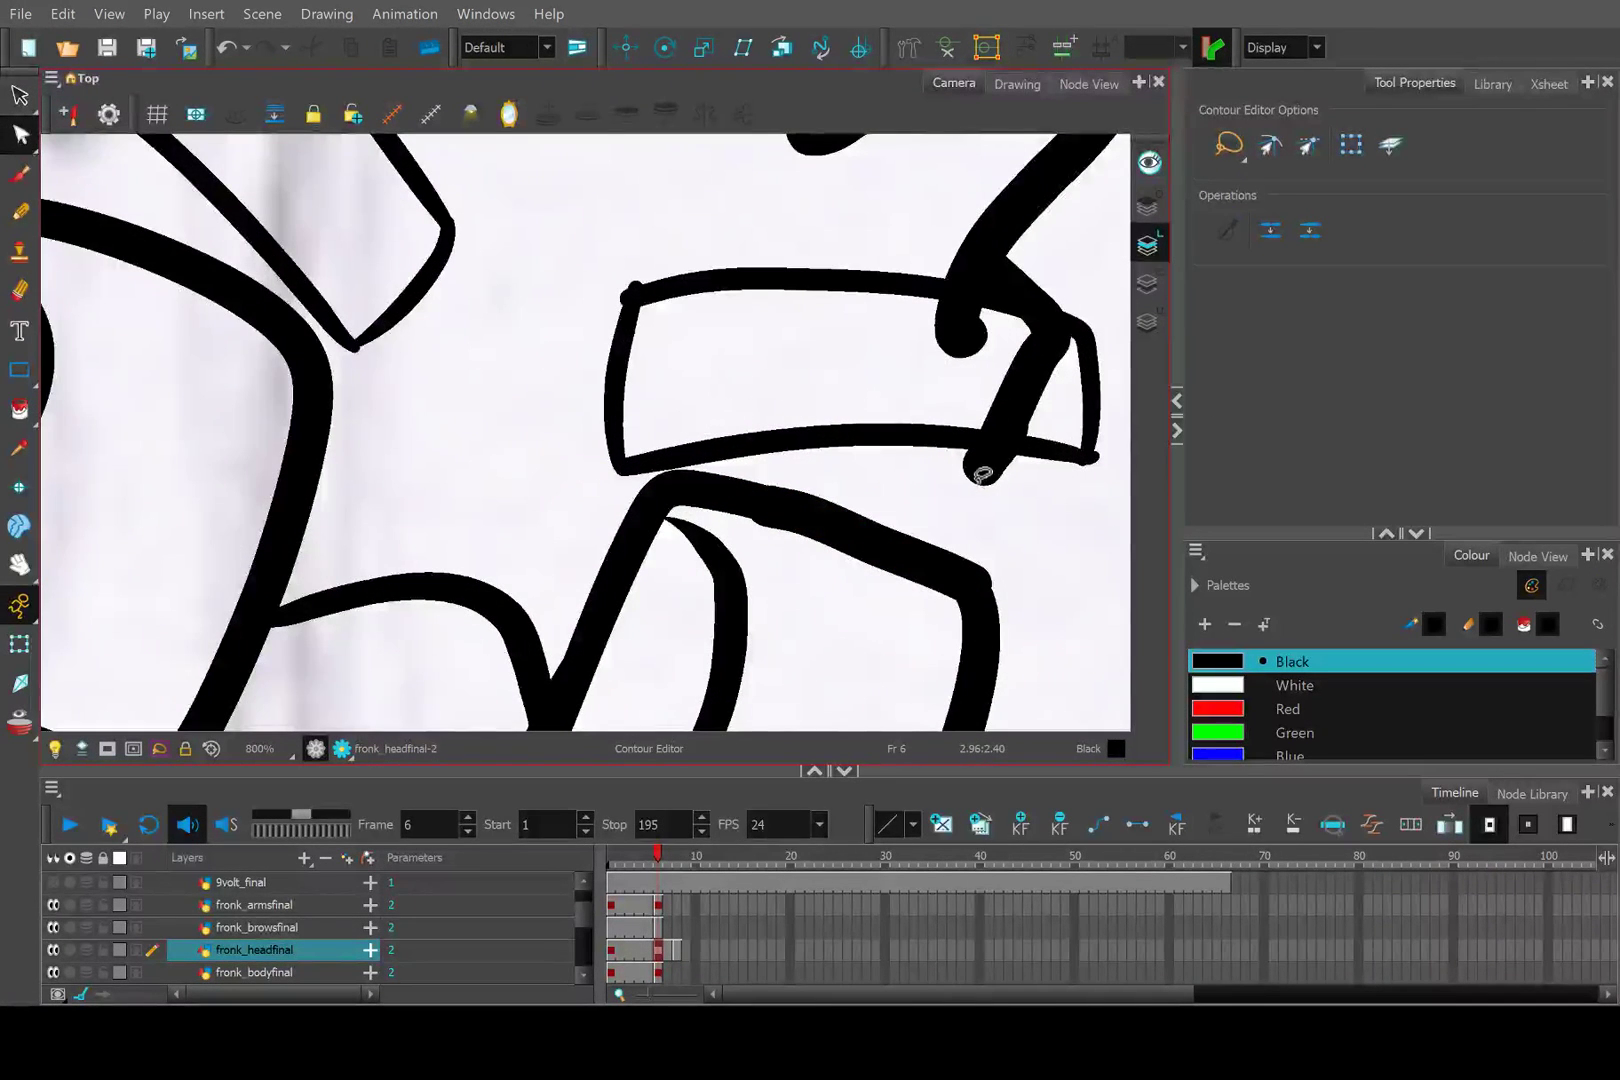
# Extend the short head outline behind the right eyebrow down to the upper corner of the right lens with the Contour Editor.
pyautogui.click(985, 472)
pyautogui.moveTo(983, 460); pyautogui.dragTo(963, 571)
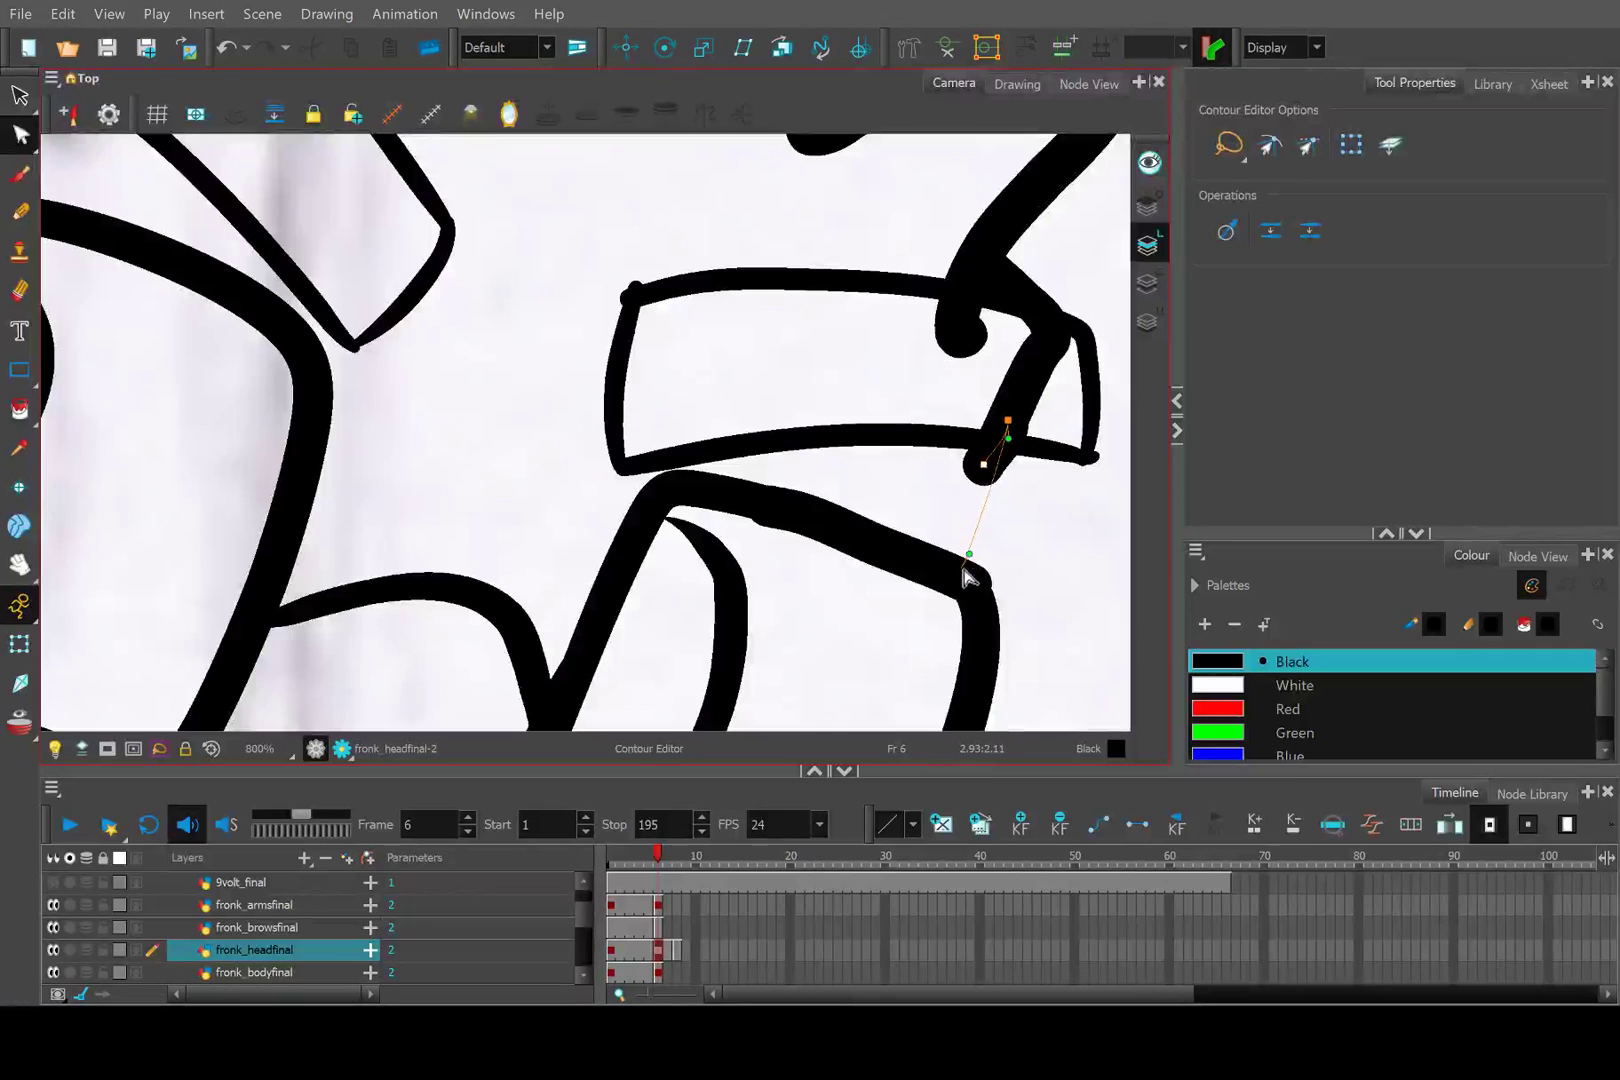
pyautogui.scroll(-2, 988, 461)
pyautogui.scroll(-5, 990, 459)
pyautogui.scroll(7, 990, 462)
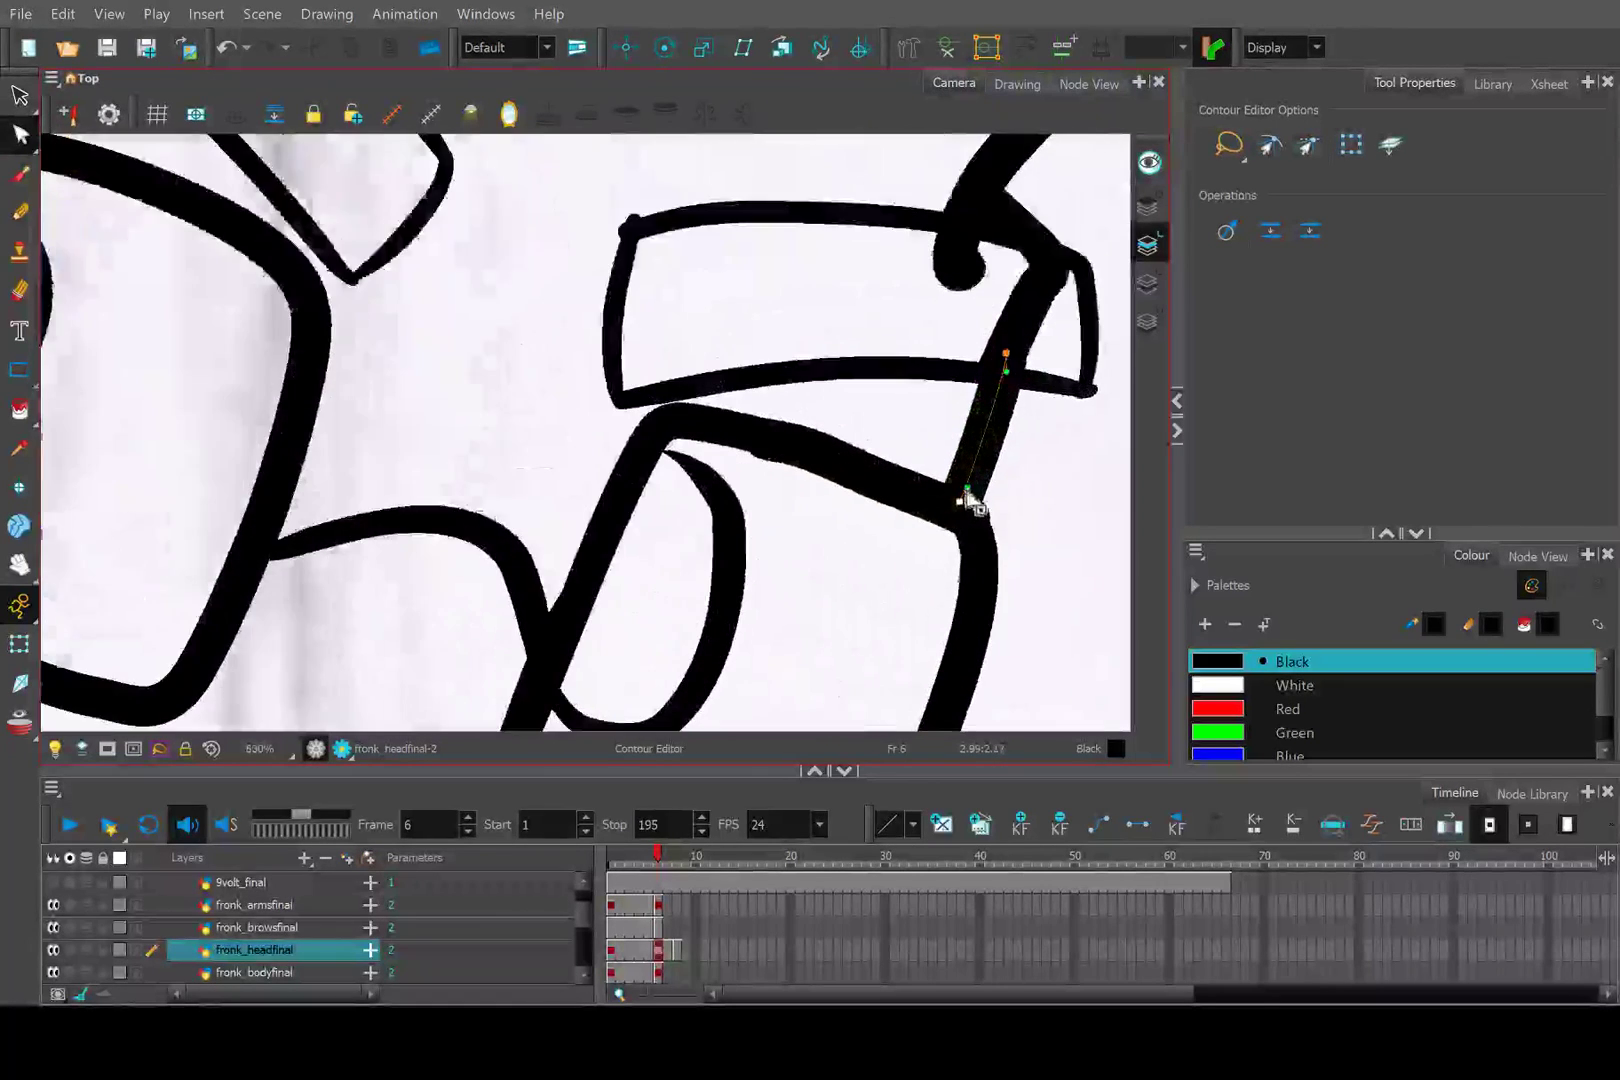
pyautogui.moveTo(961, 514); pyautogui.dragTo(933, 503)
pyautogui.scroll(-4, 933, 503)
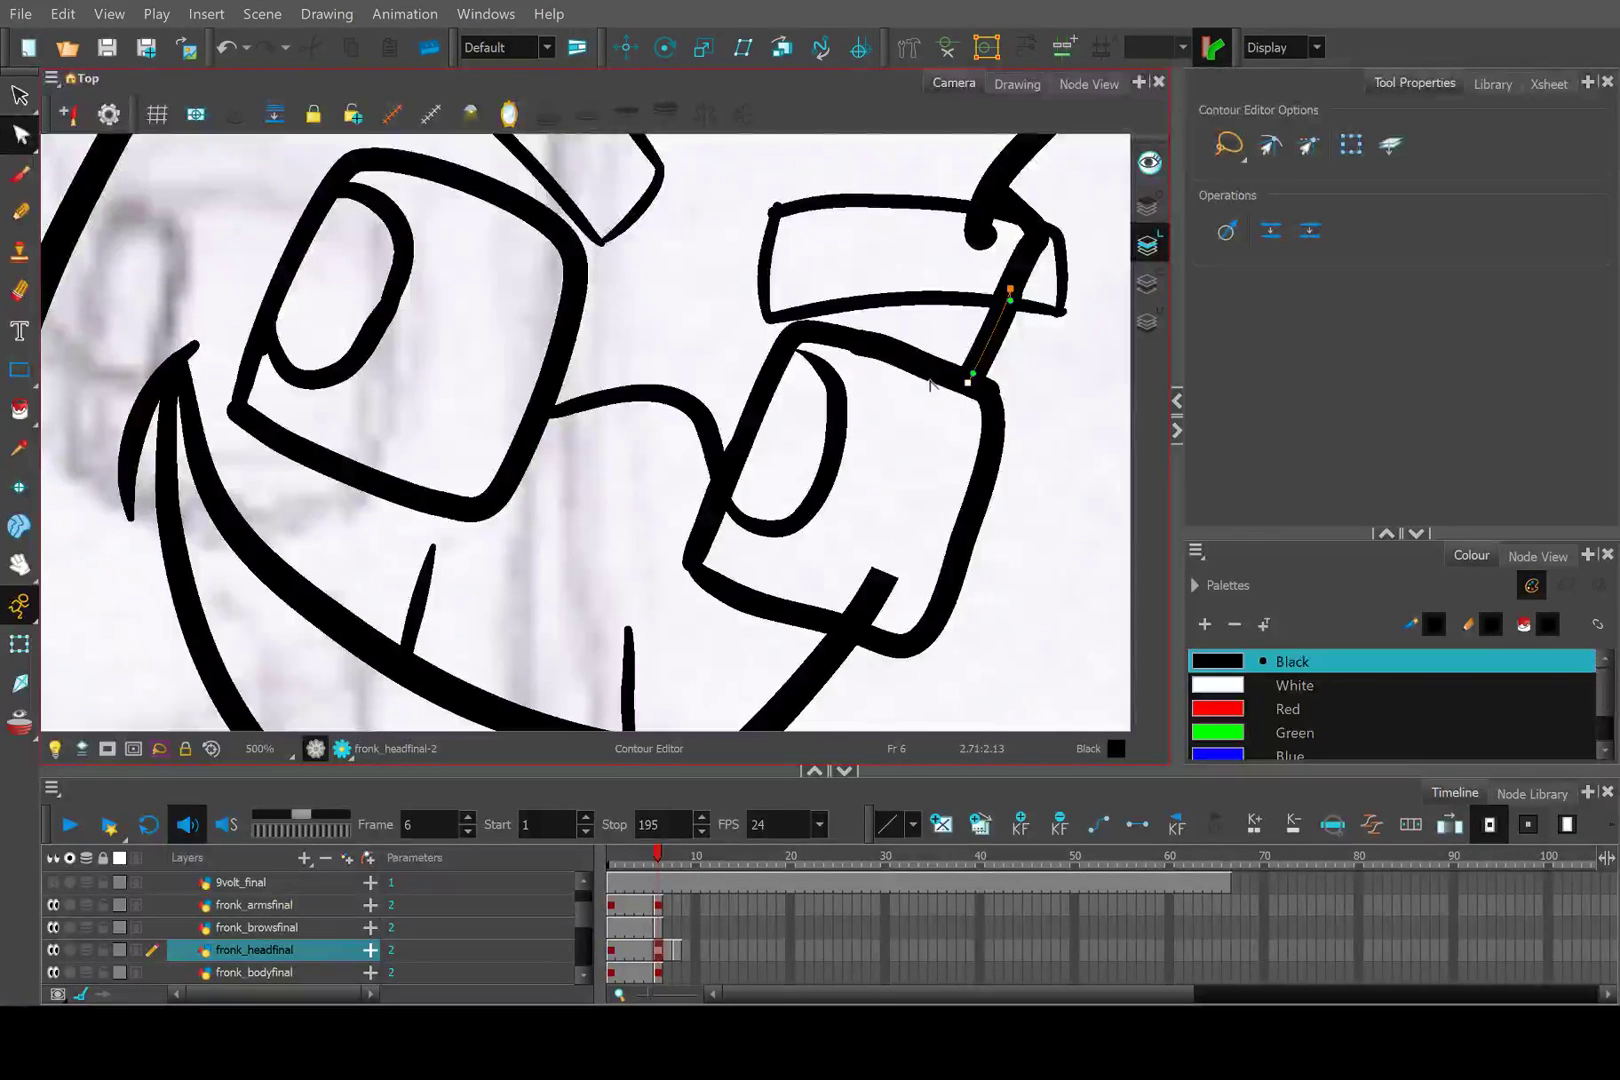
# Pull the upper end of the right lens's pupil outline into the lens frame to close the gap.
pyautogui.scroll(-2, 950, 370)
pyautogui.scroll(5, 870, 375)
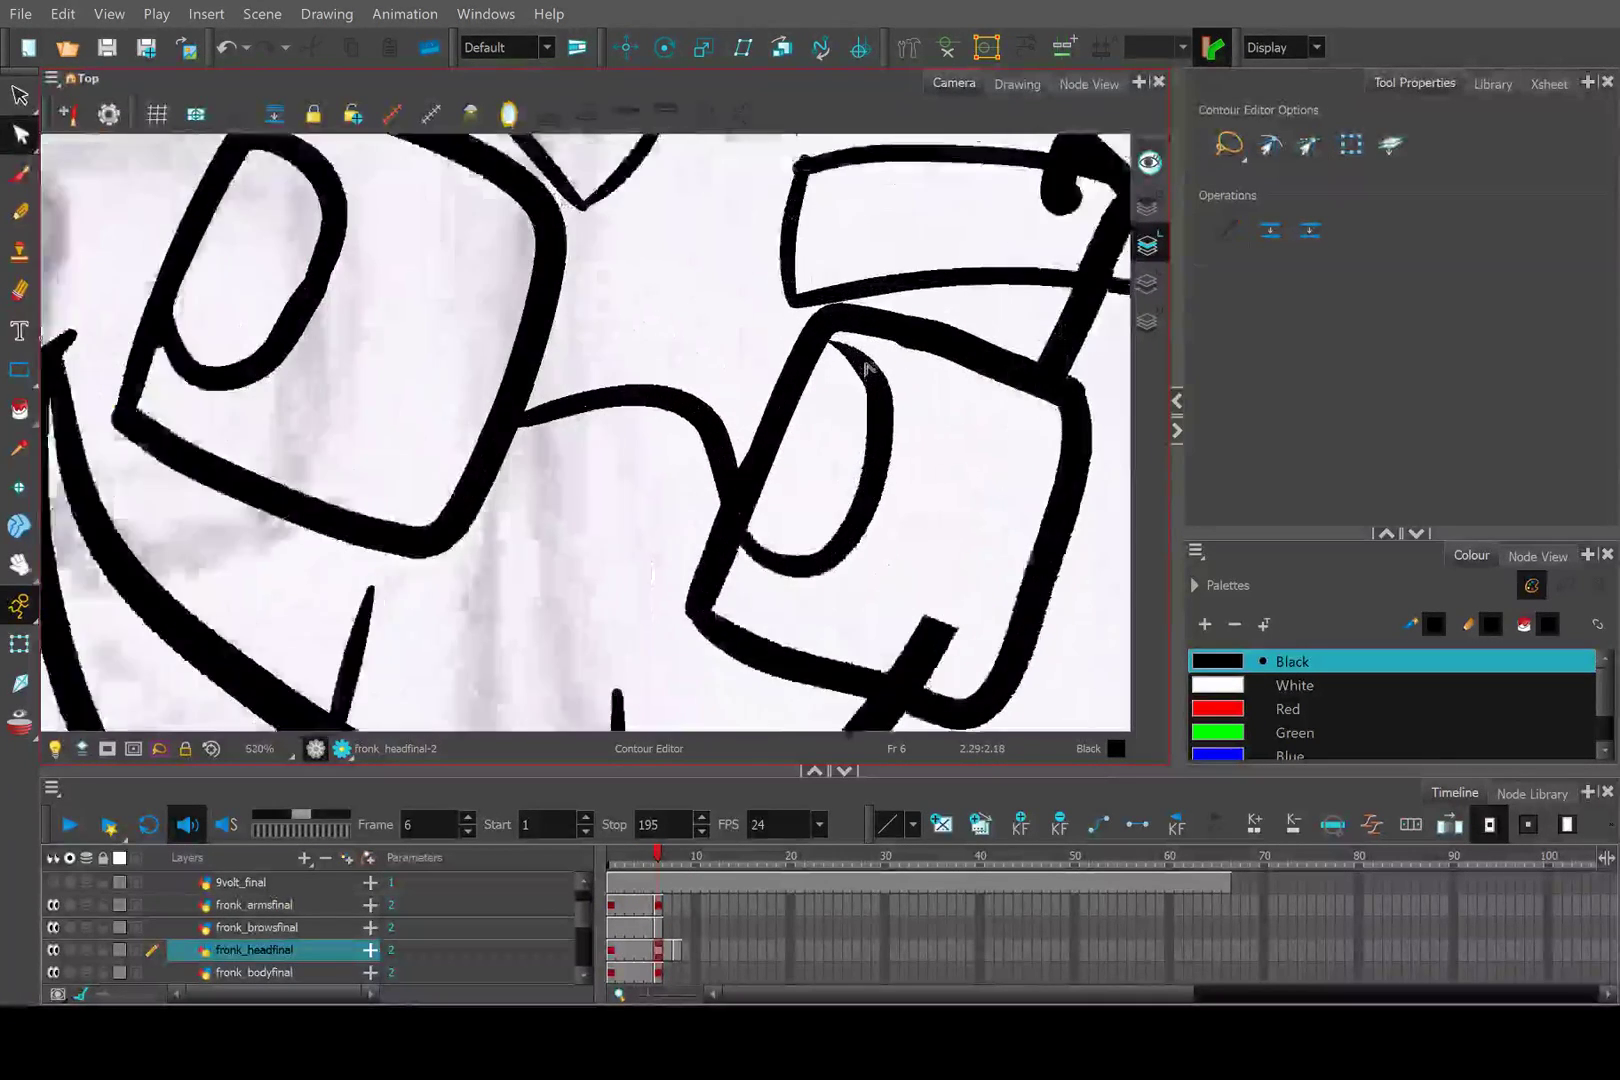
pyautogui.scroll(1, 845, 347)
pyautogui.click(845, 330)
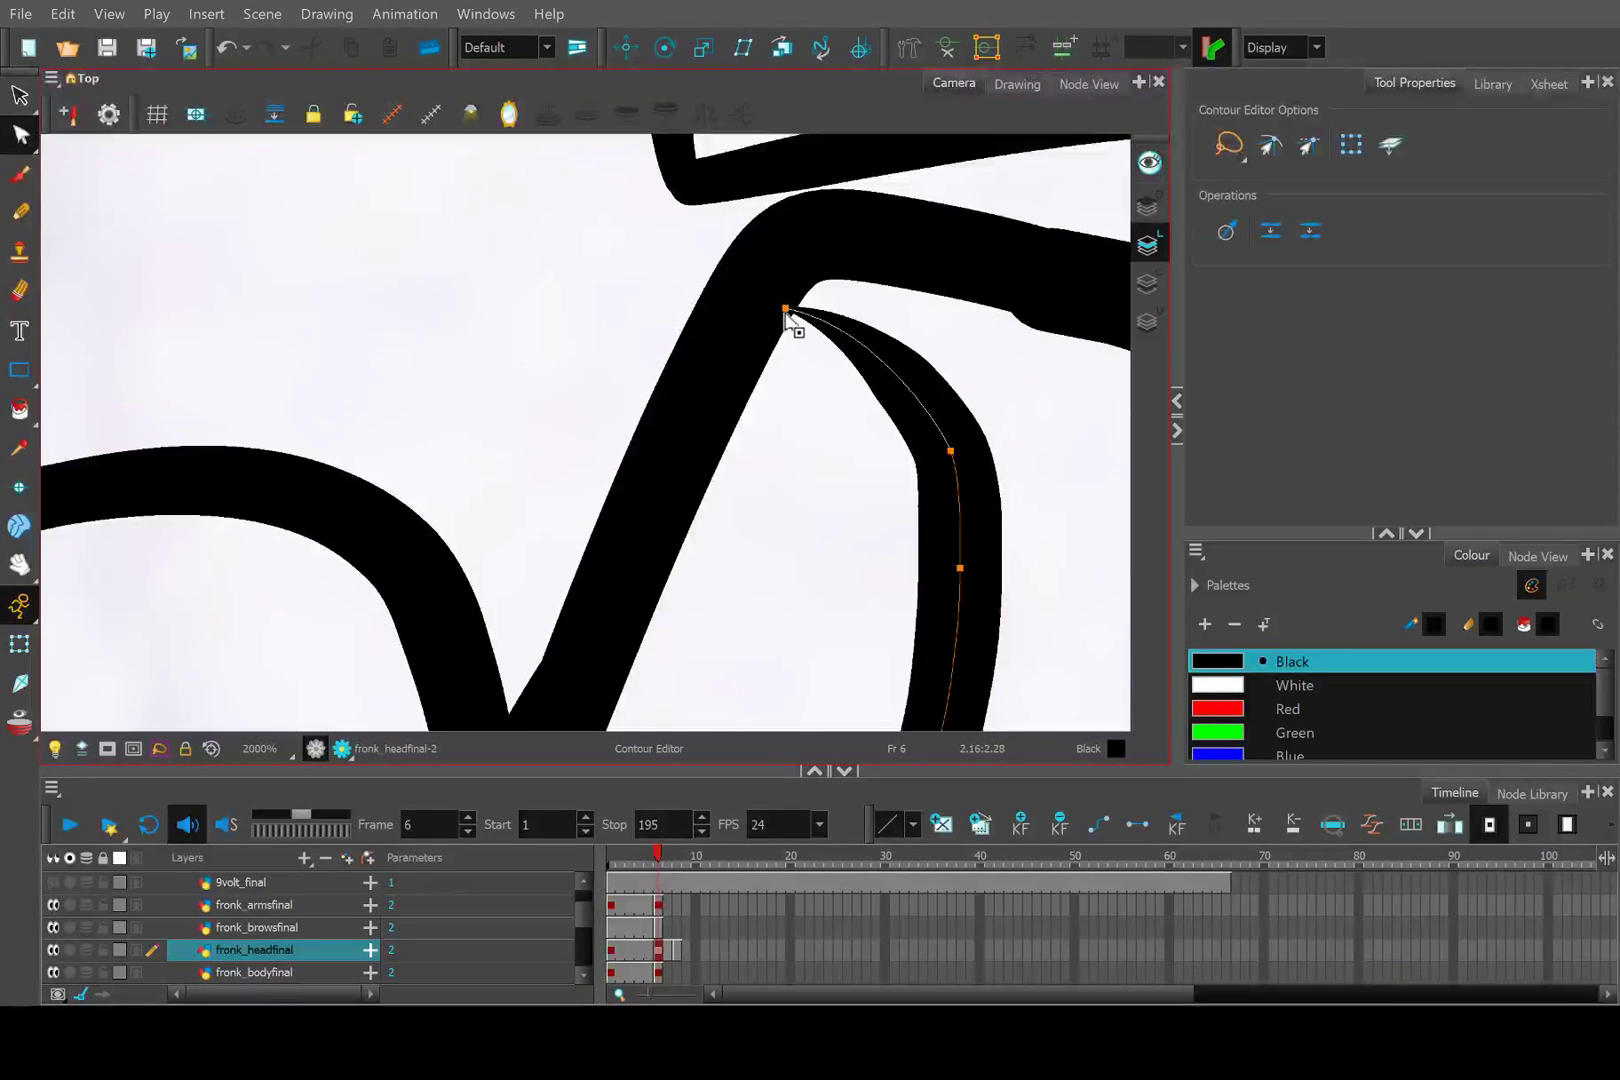
pyautogui.scroll(-3, 770, 345)
pyautogui.scroll(5, 772, 355)
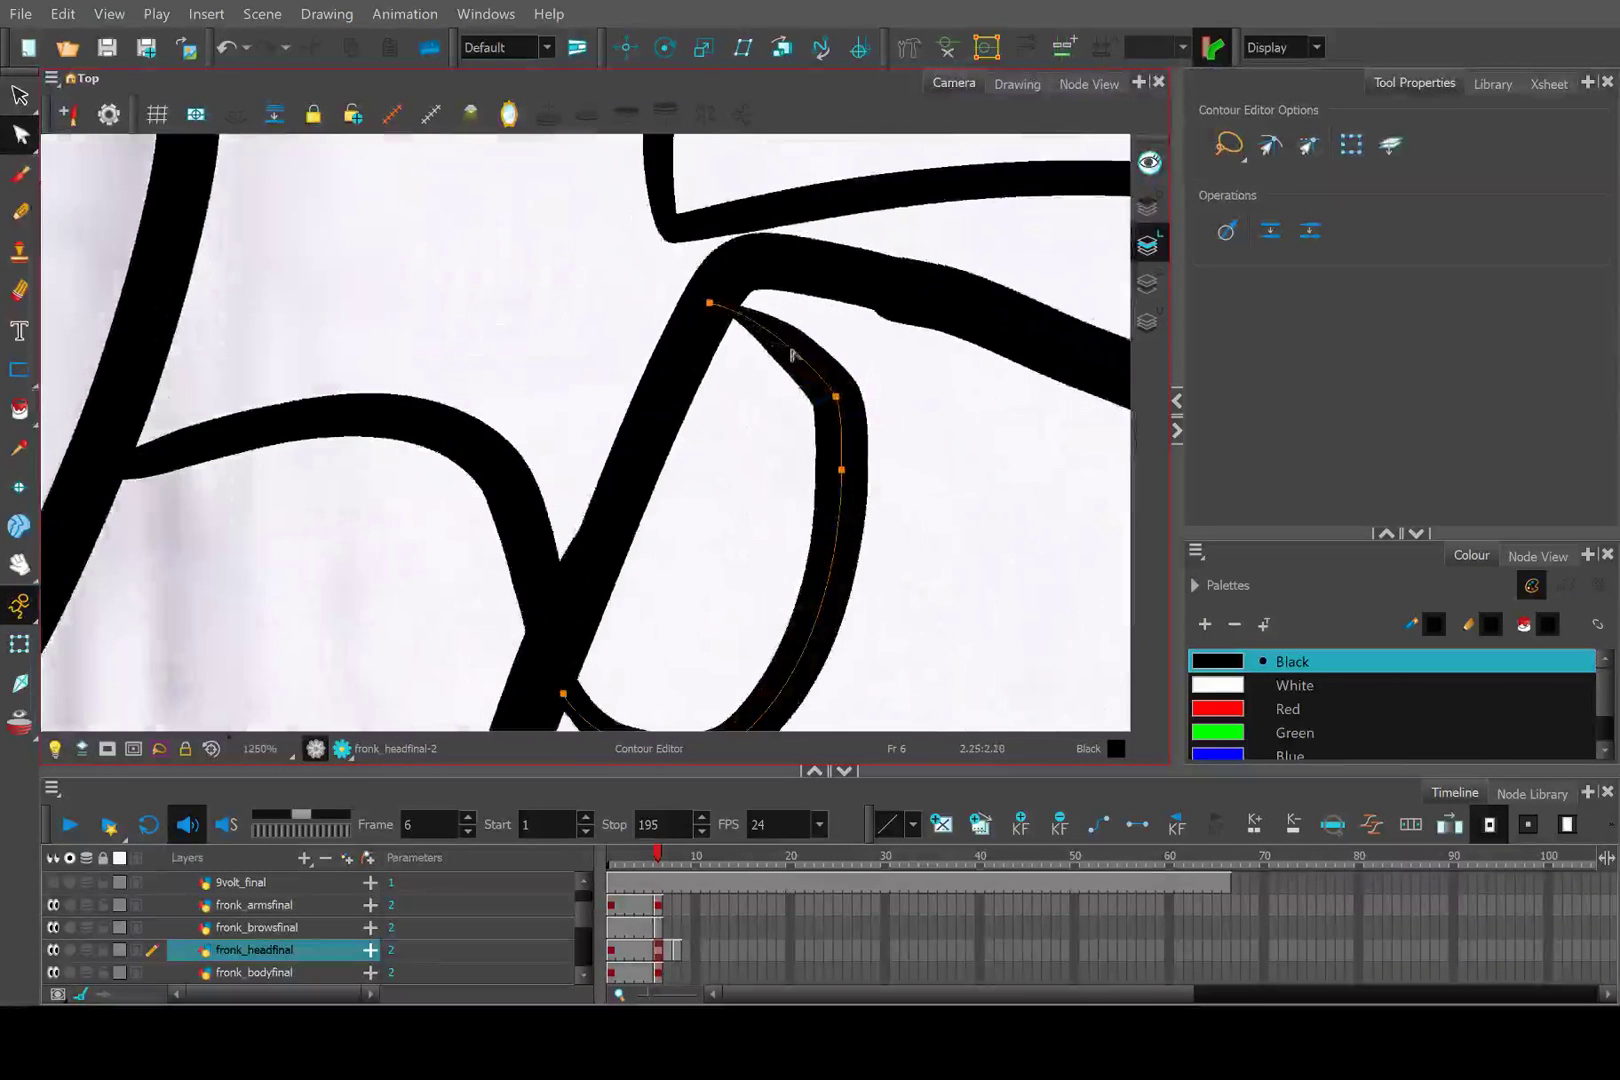
pyautogui.scroll(-3, 798, 425)
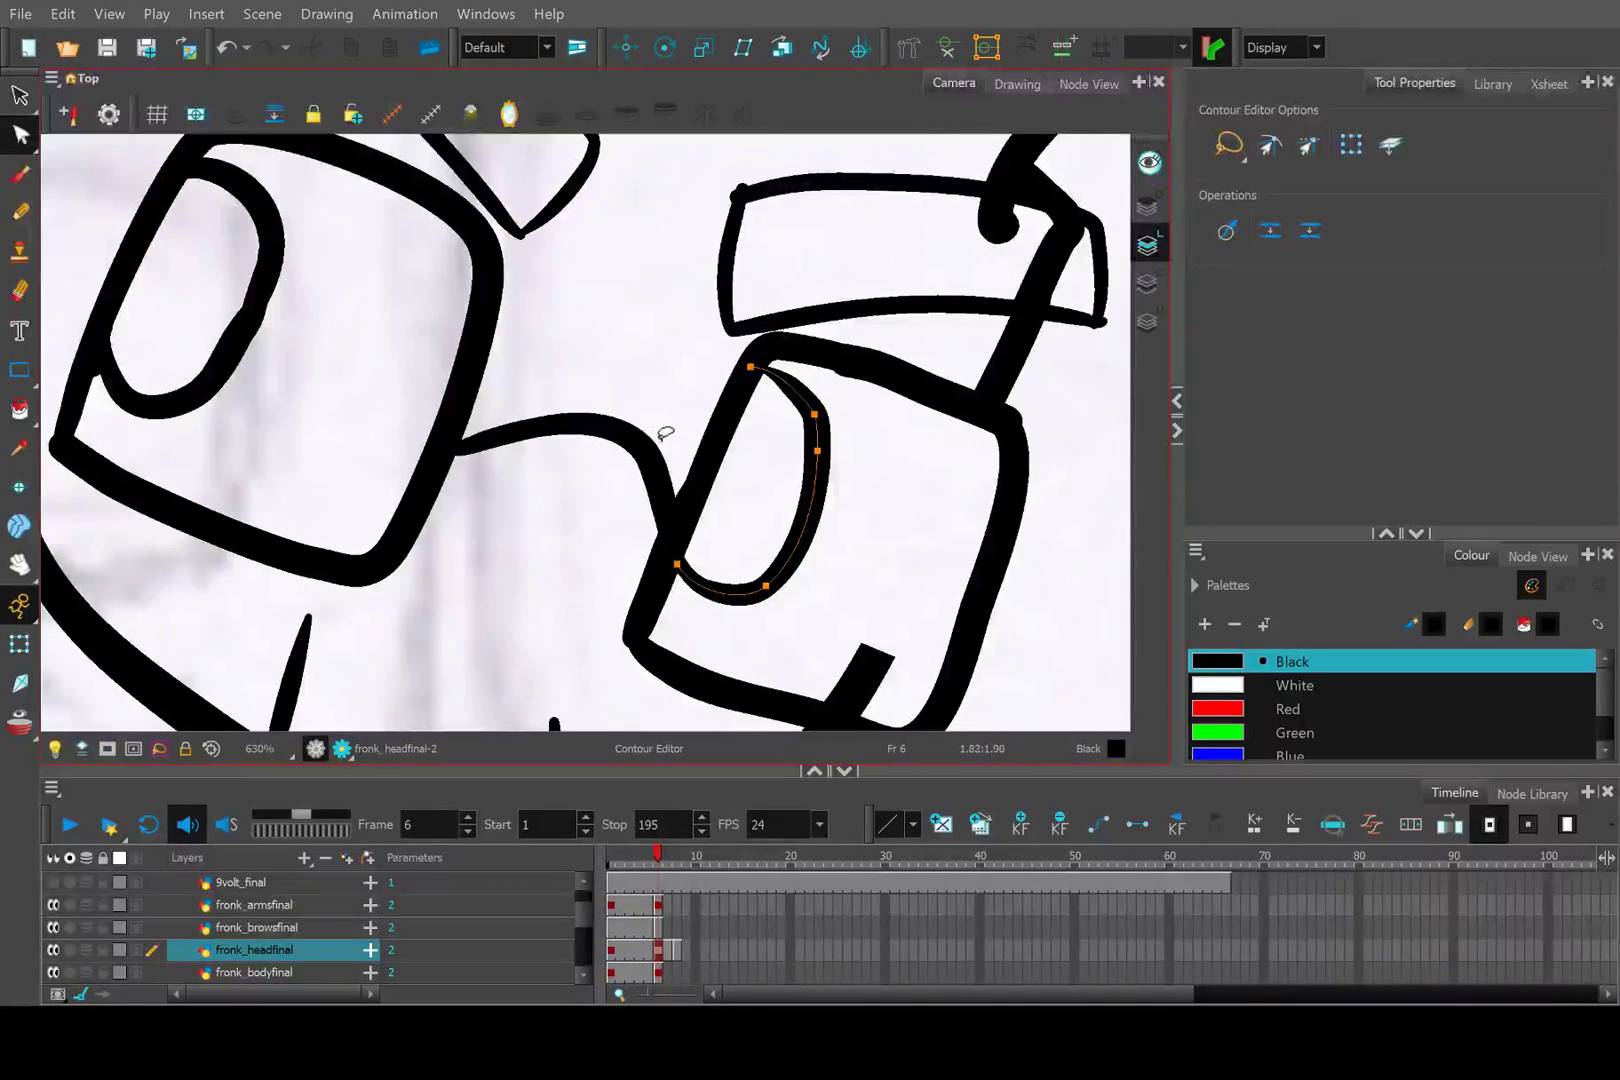
# Examine the mouth and face of the yellow reference character standing beside the open book.
pyautogui.scroll(-10, 667, 395)
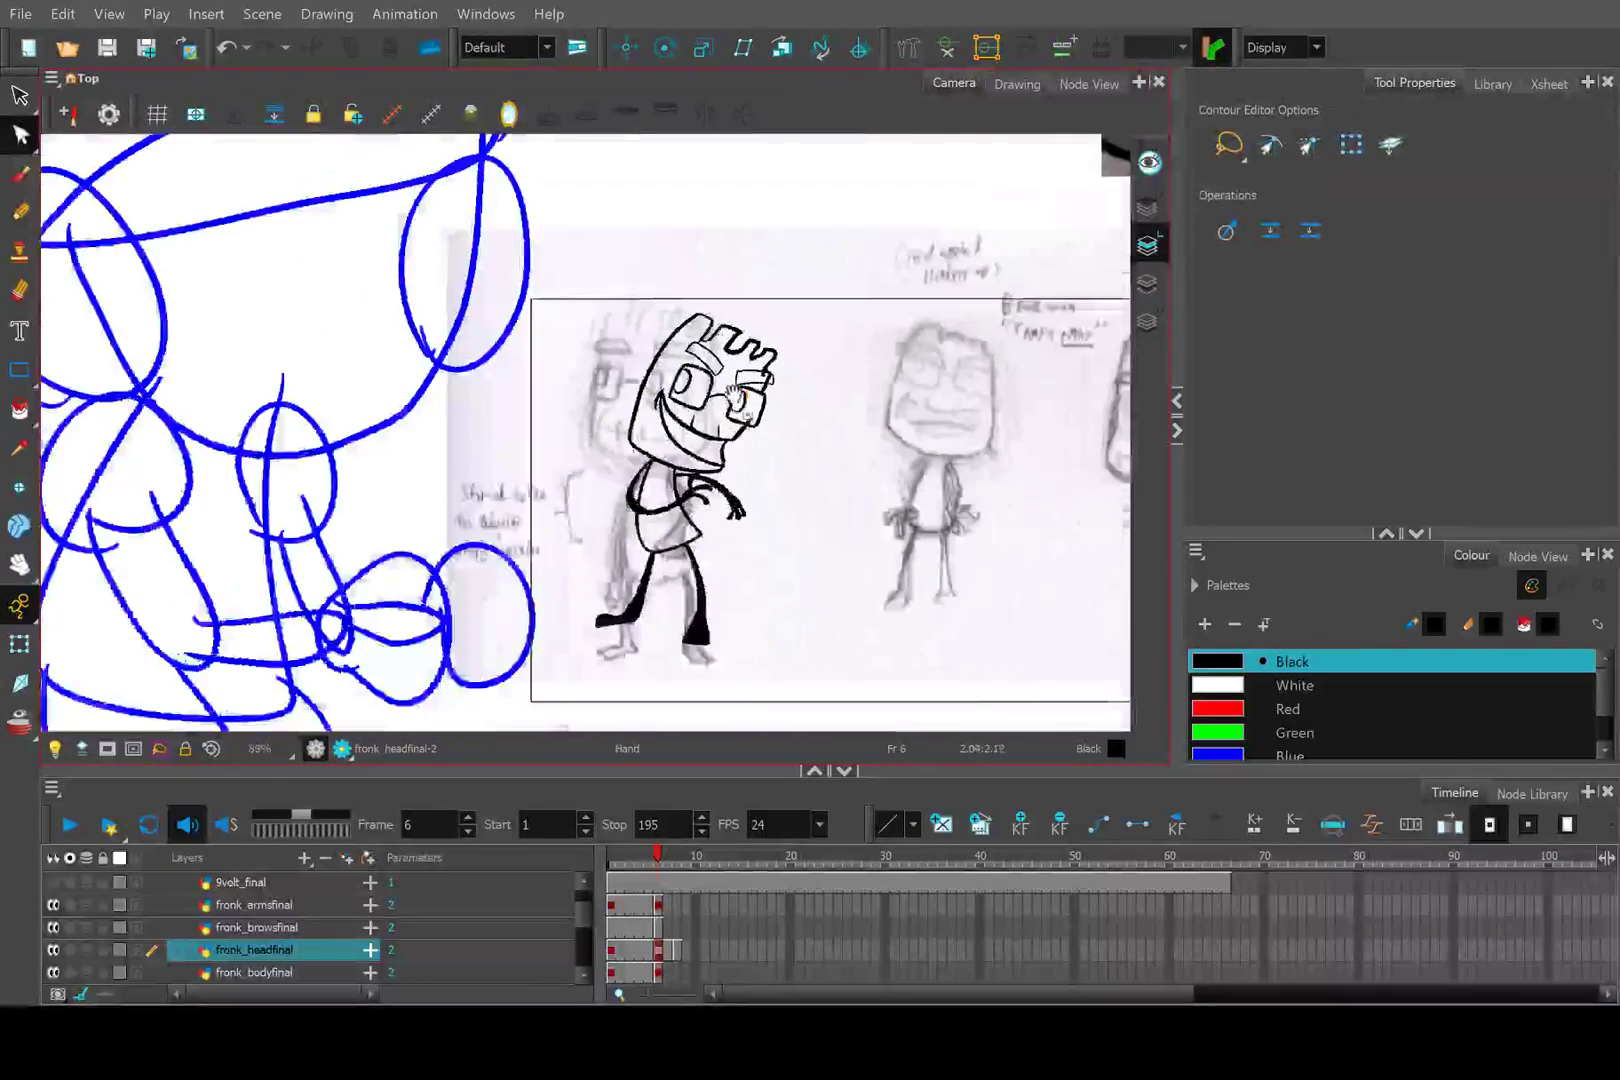
pyautogui.moveTo(887, 211); pyautogui.dragTo(417, 481)
pyautogui.scroll(5, 447, 461)
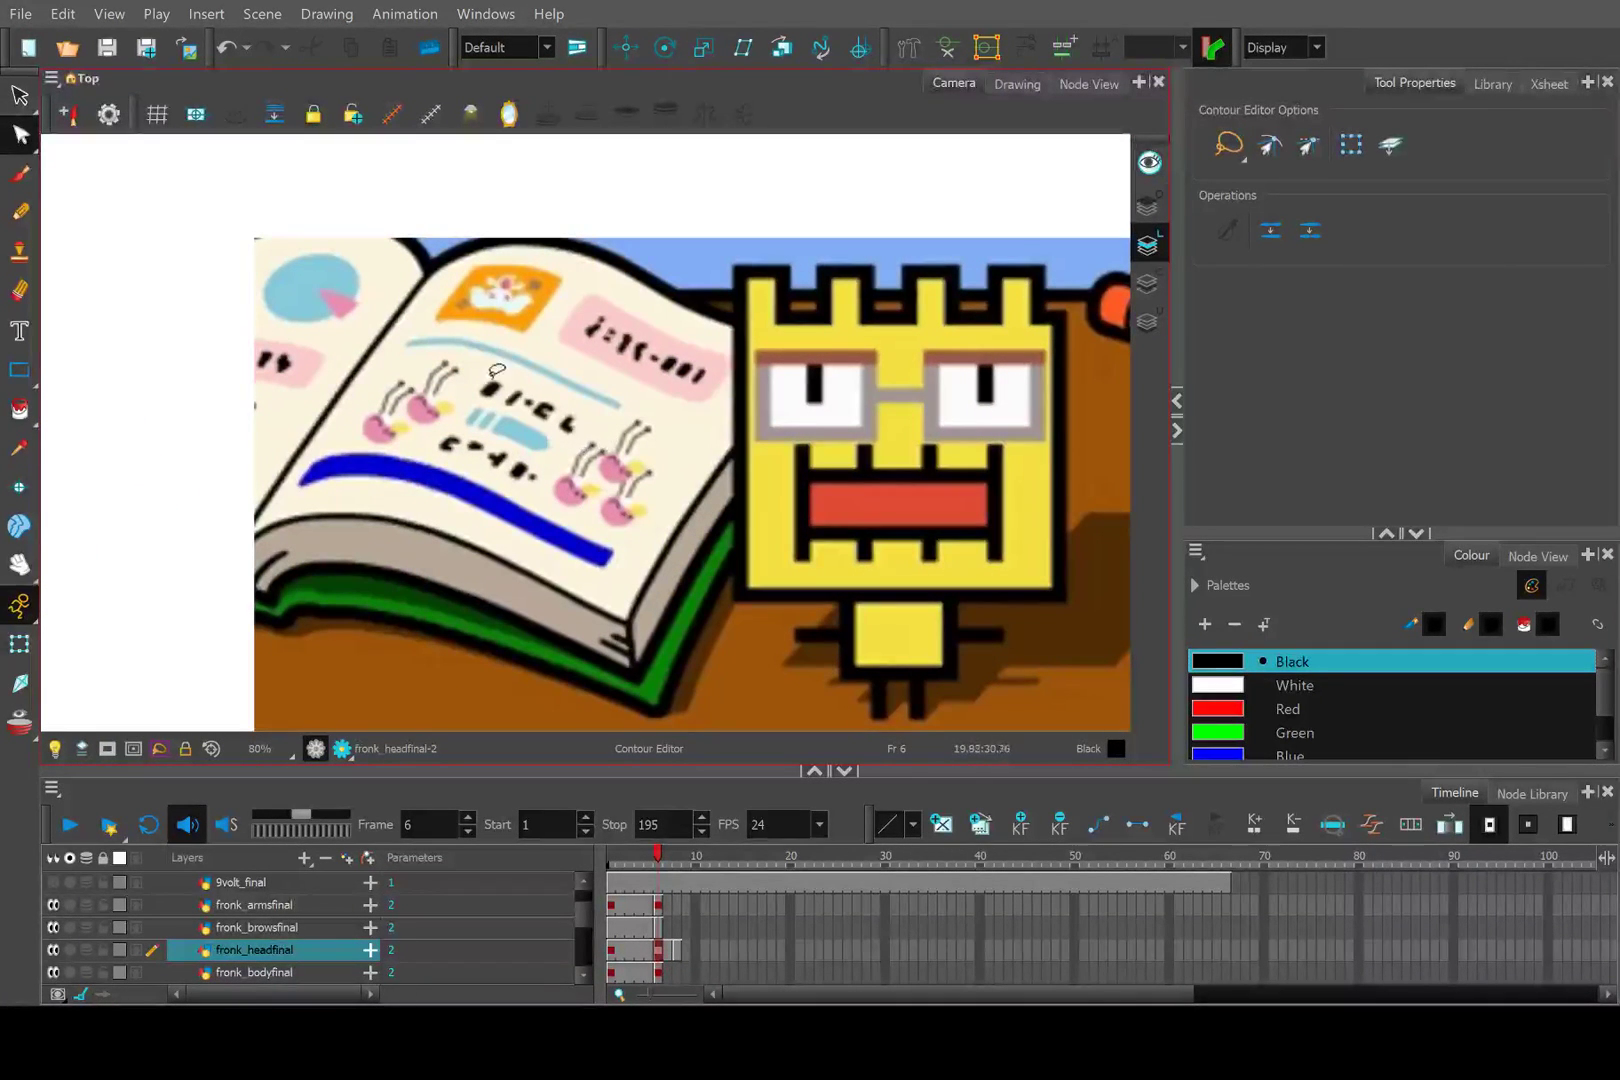
pyautogui.scroll(-3, 497, 370)
pyautogui.scroll(4, 563, 262)
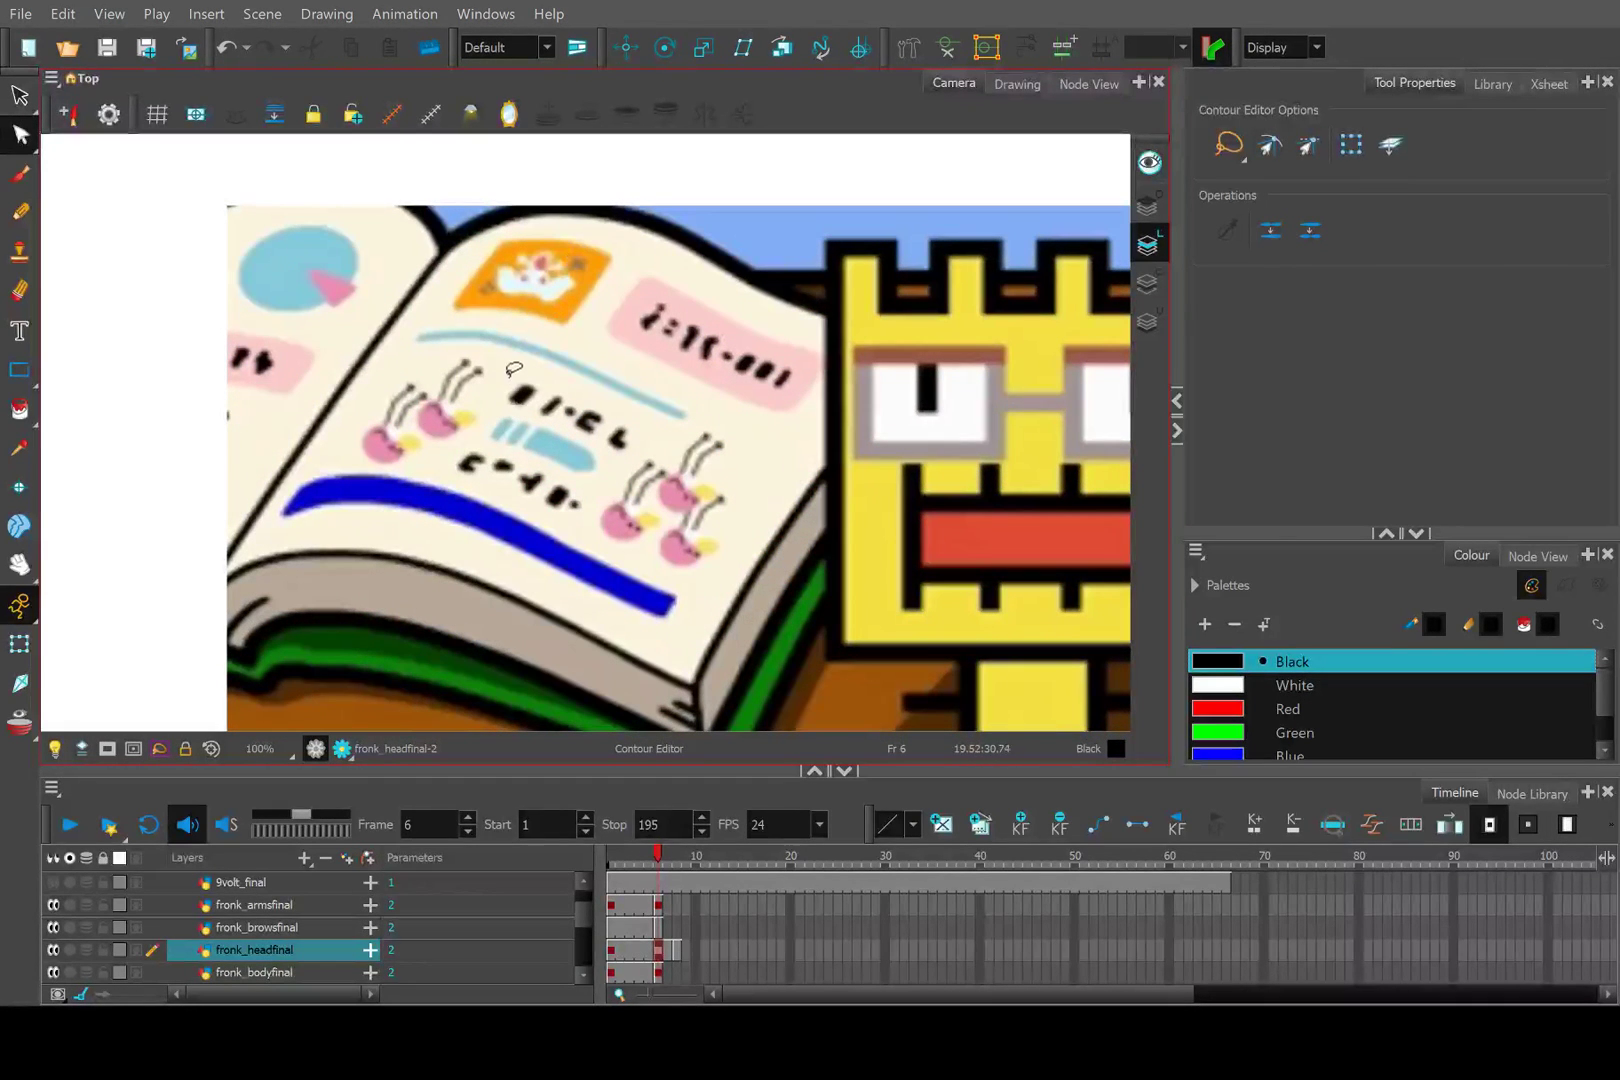
pyautogui.scroll(-4, 513, 369)
pyautogui.moveTo(113, 578); pyautogui.dragTo(596, 181)
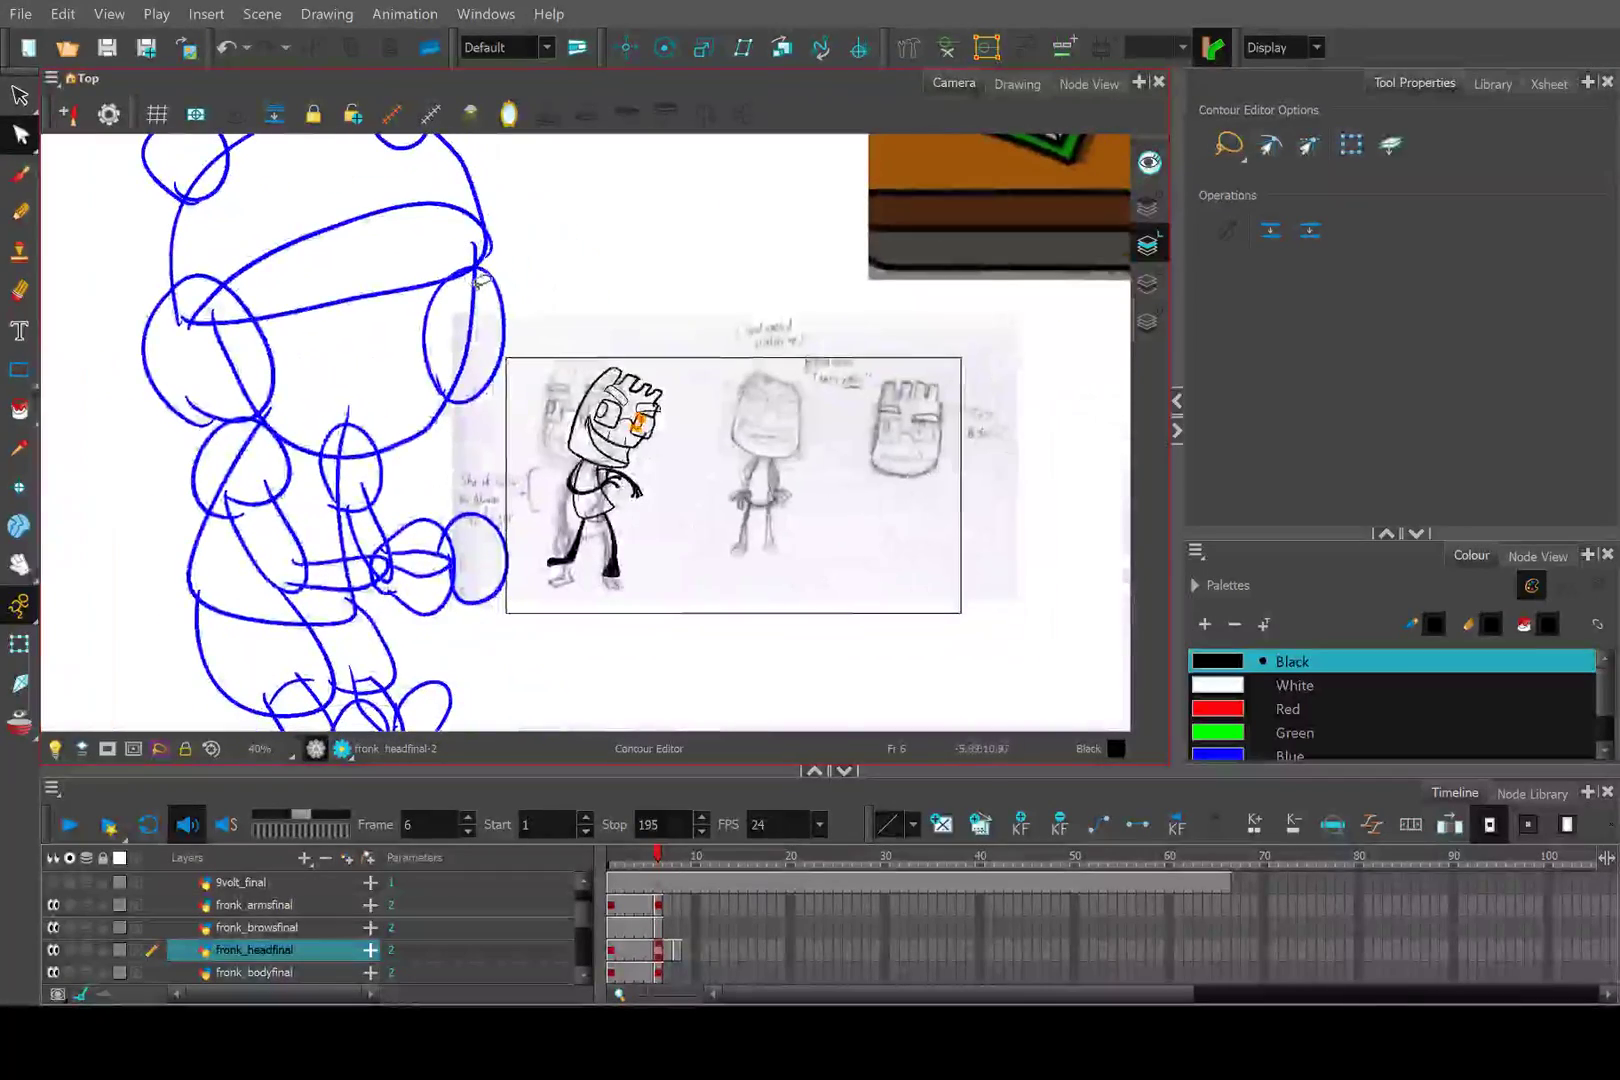
pyautogui.scroll(4, 657, 407)
pyautogui.moveTo(618, 466); pyautogui.dragTo(712, 427)
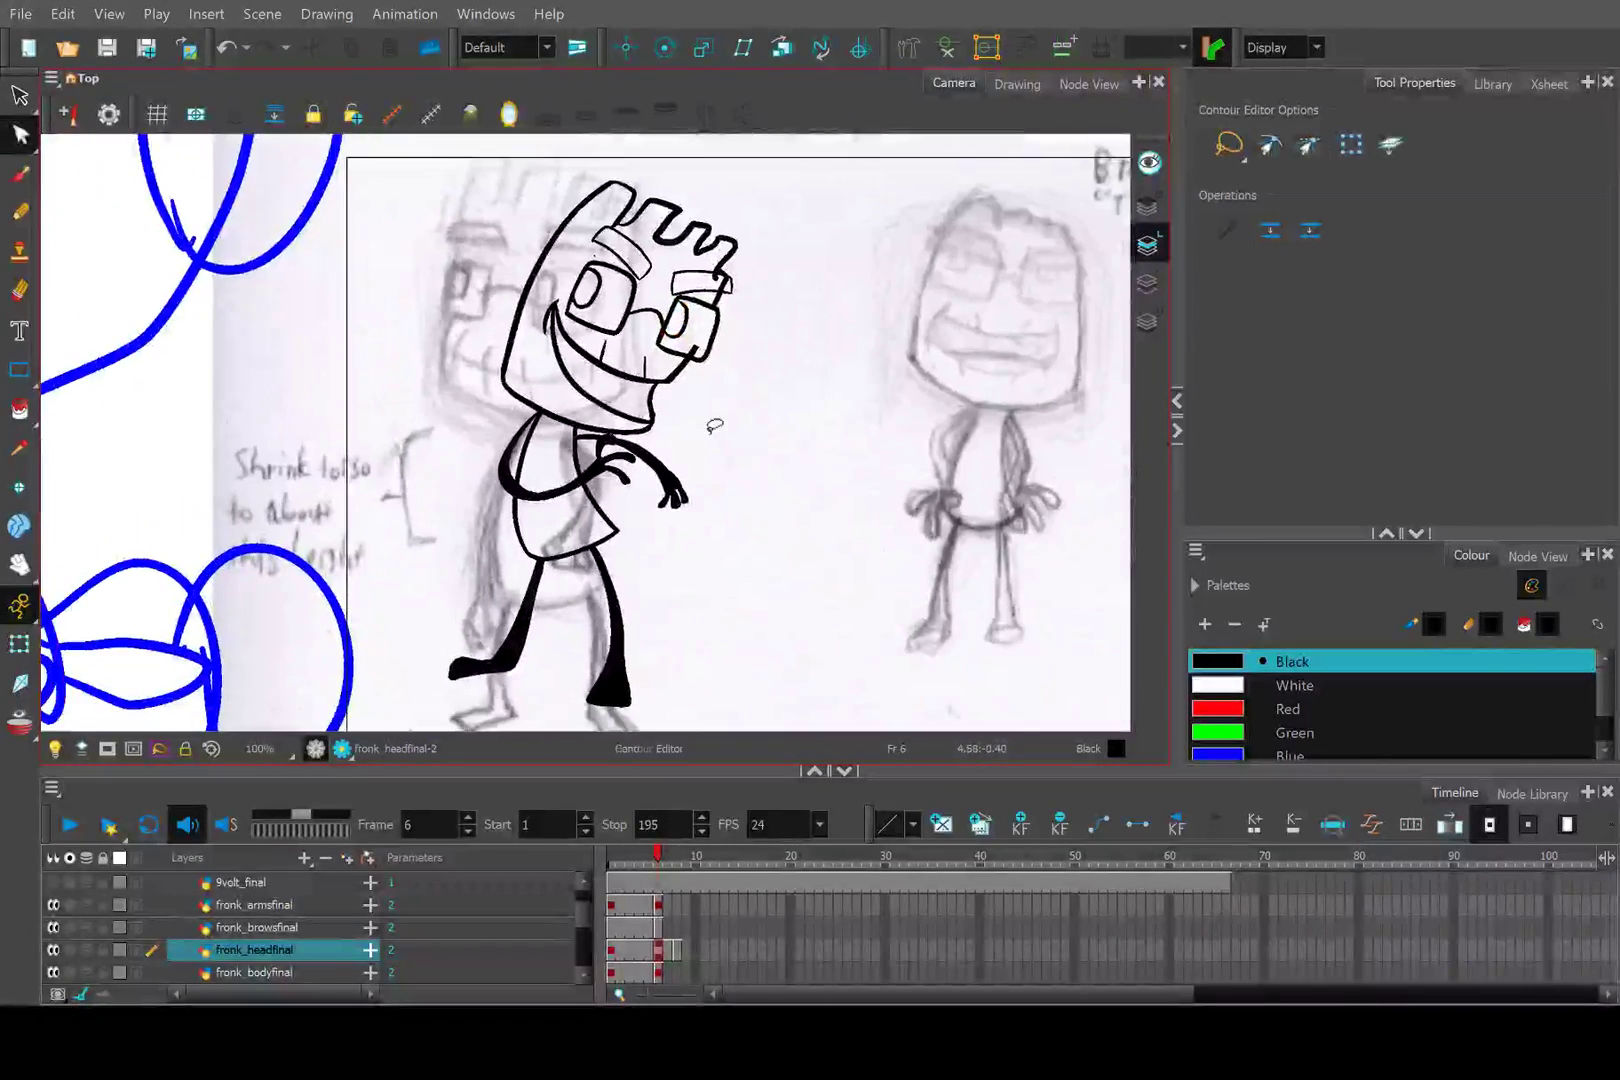
# Trim the end of the jaw line that protrudes into the right lens with the Cutter tool.
pyautogui.hotkey('alt', 't')
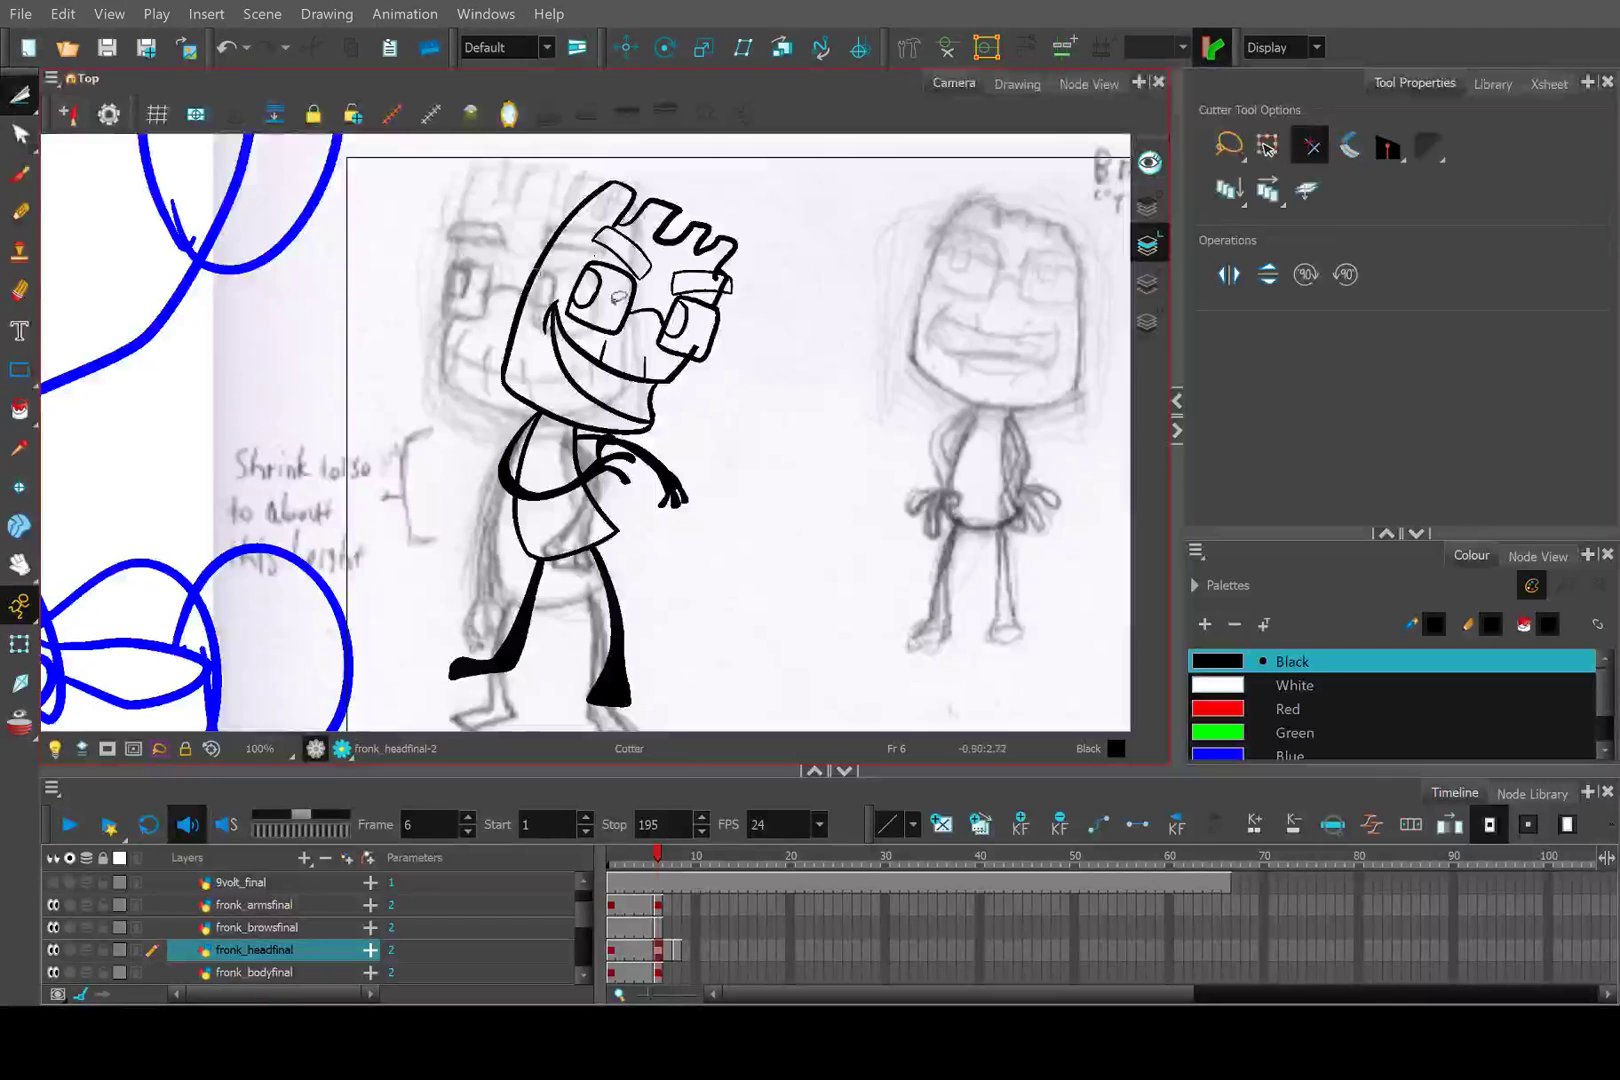
pyautogui.press('2')
pyautogui.scroll(-4, 735, 362)
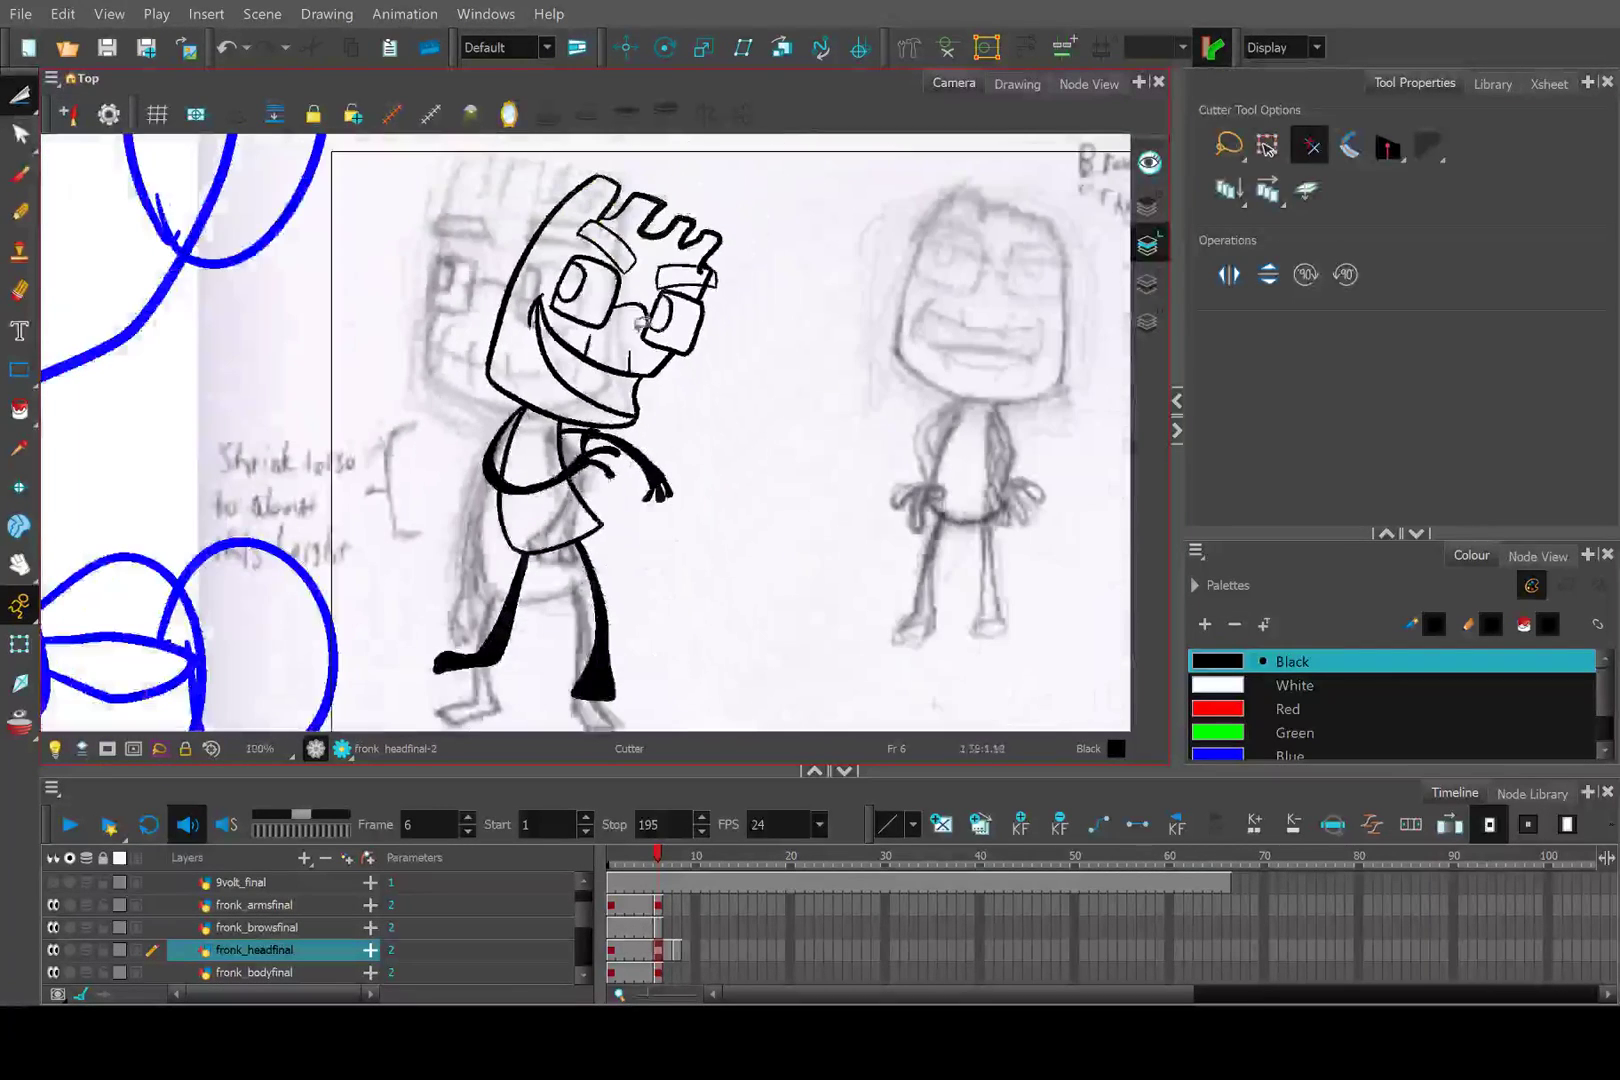
# Draw a curved tongue line inside the open smile with the Pencil at maximum size 11, from the mouth's lower line toward the chin.
pyautogui.scroll(-5, 592, 343)
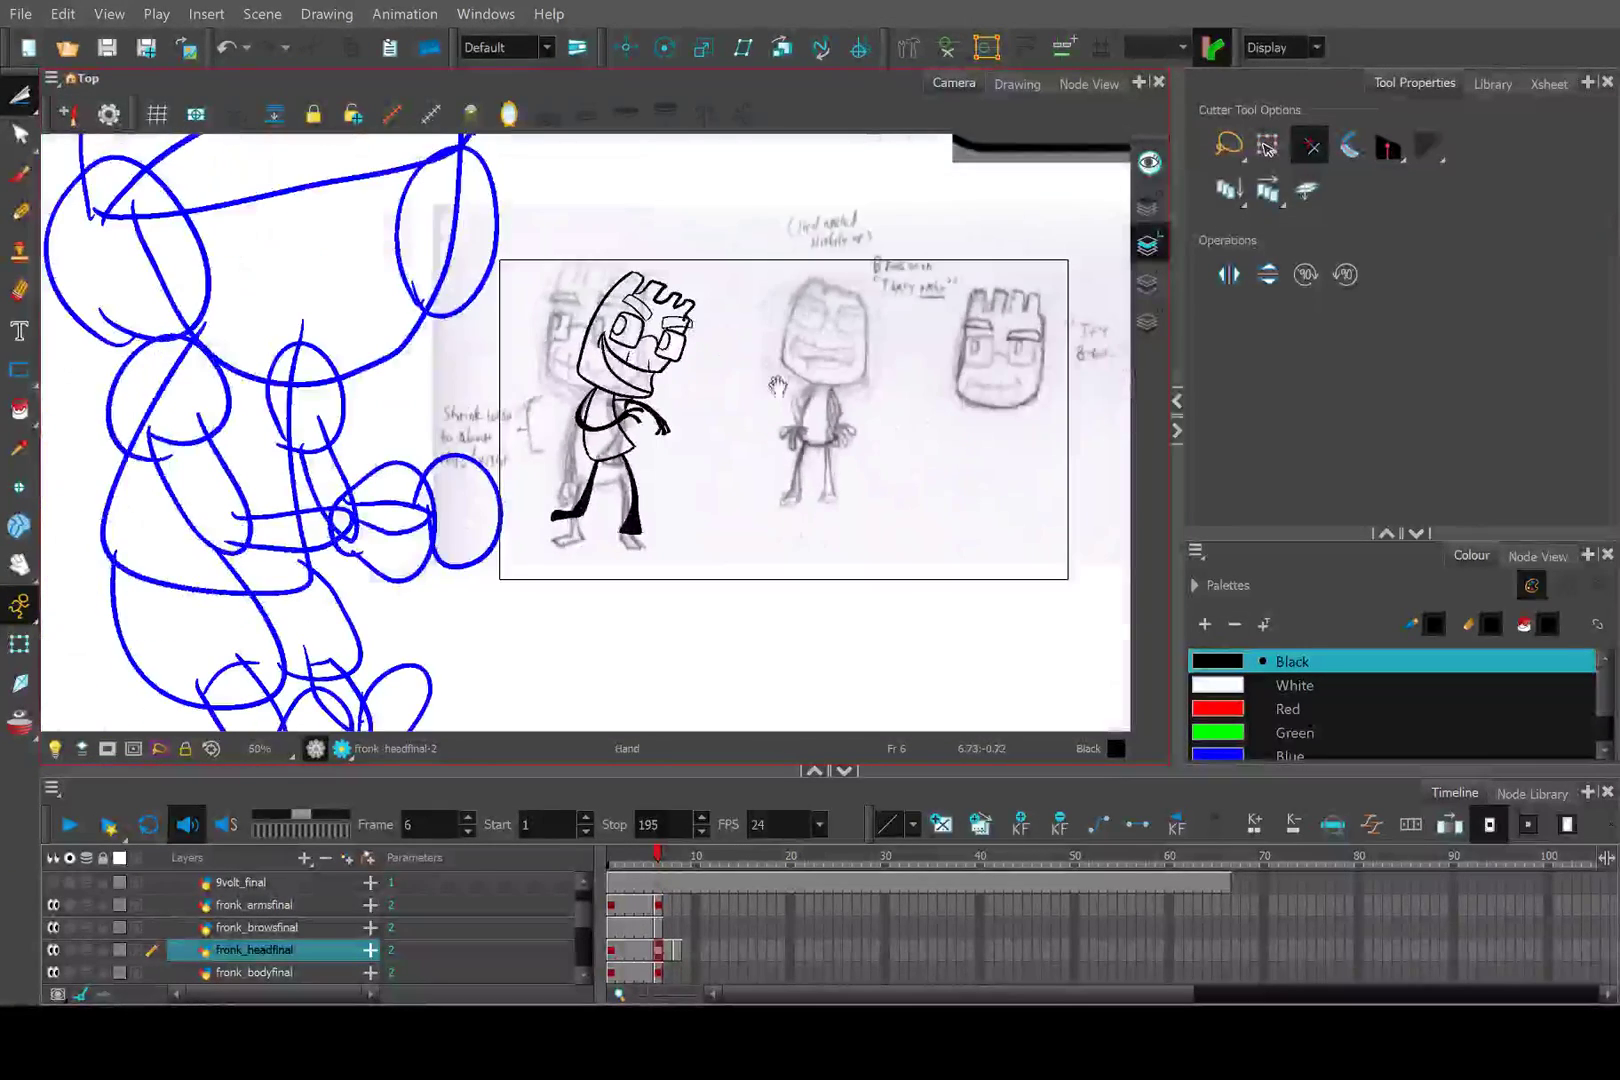
pyautogui.moveTo(770, 392); pyautogui.dragTo(369, 649)
pyautogui.scroll(-2, 369, 649)
pyautogui.scroll(6, 712, 440)
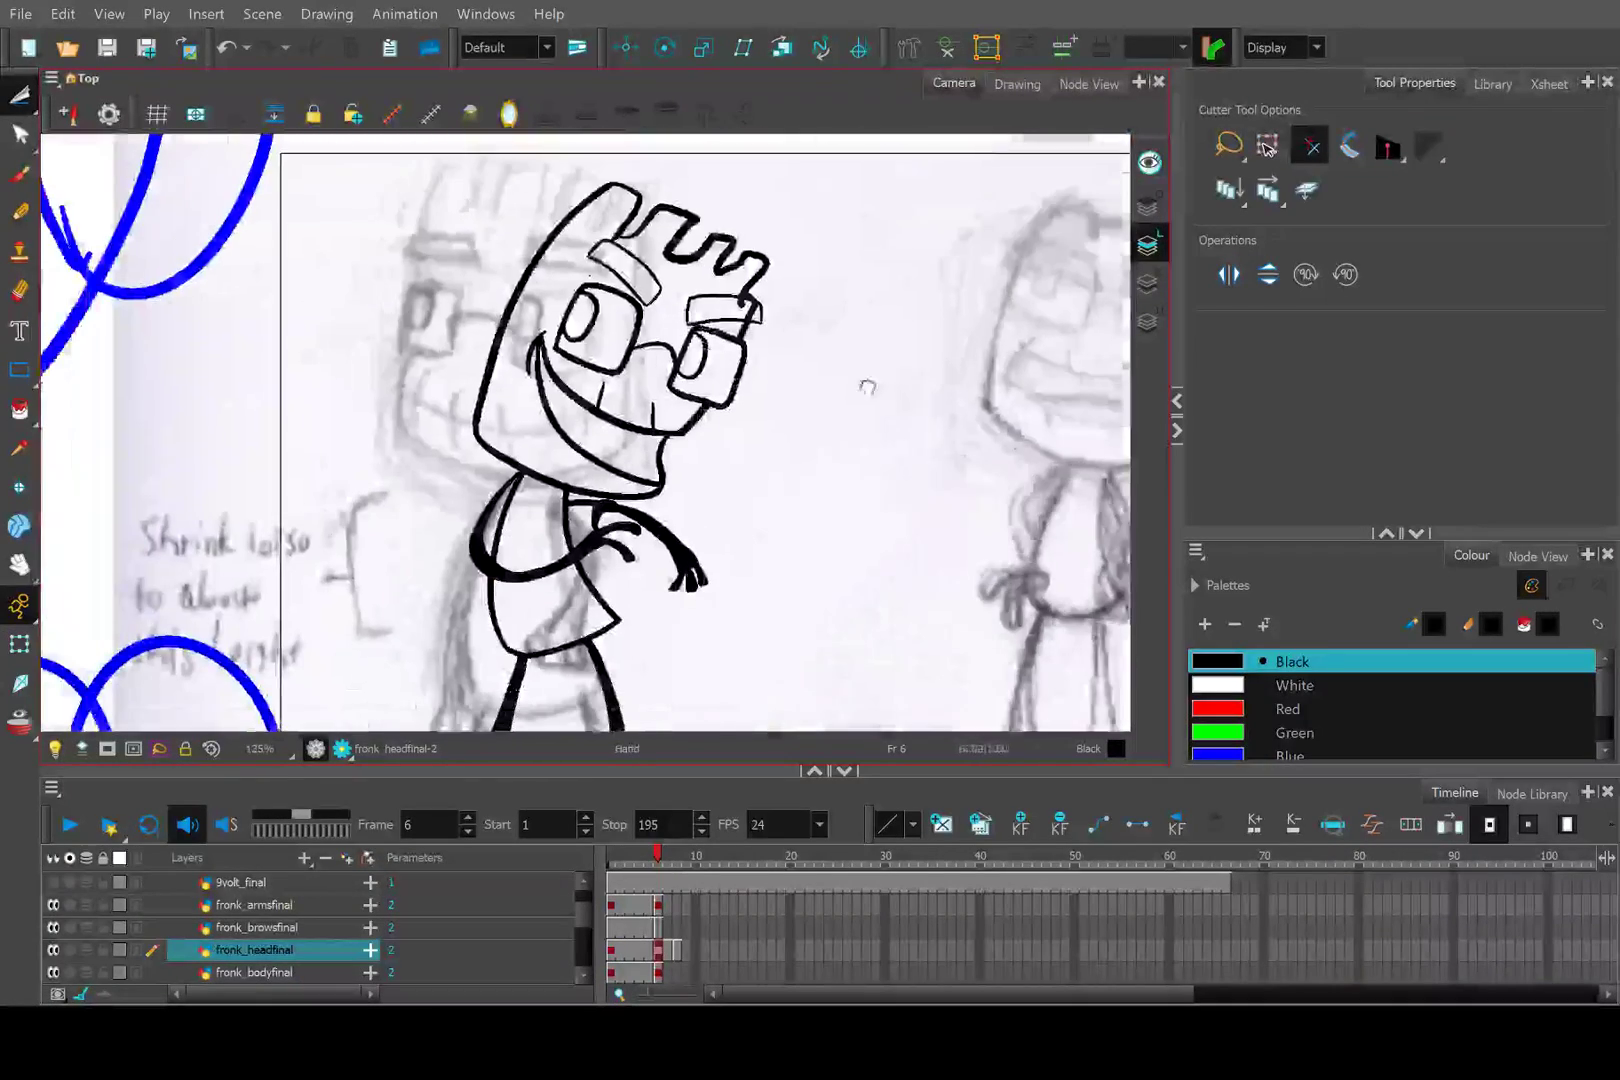
pyautogui.click(19, 211)
pyautogui.scroll(6, 548, 408)
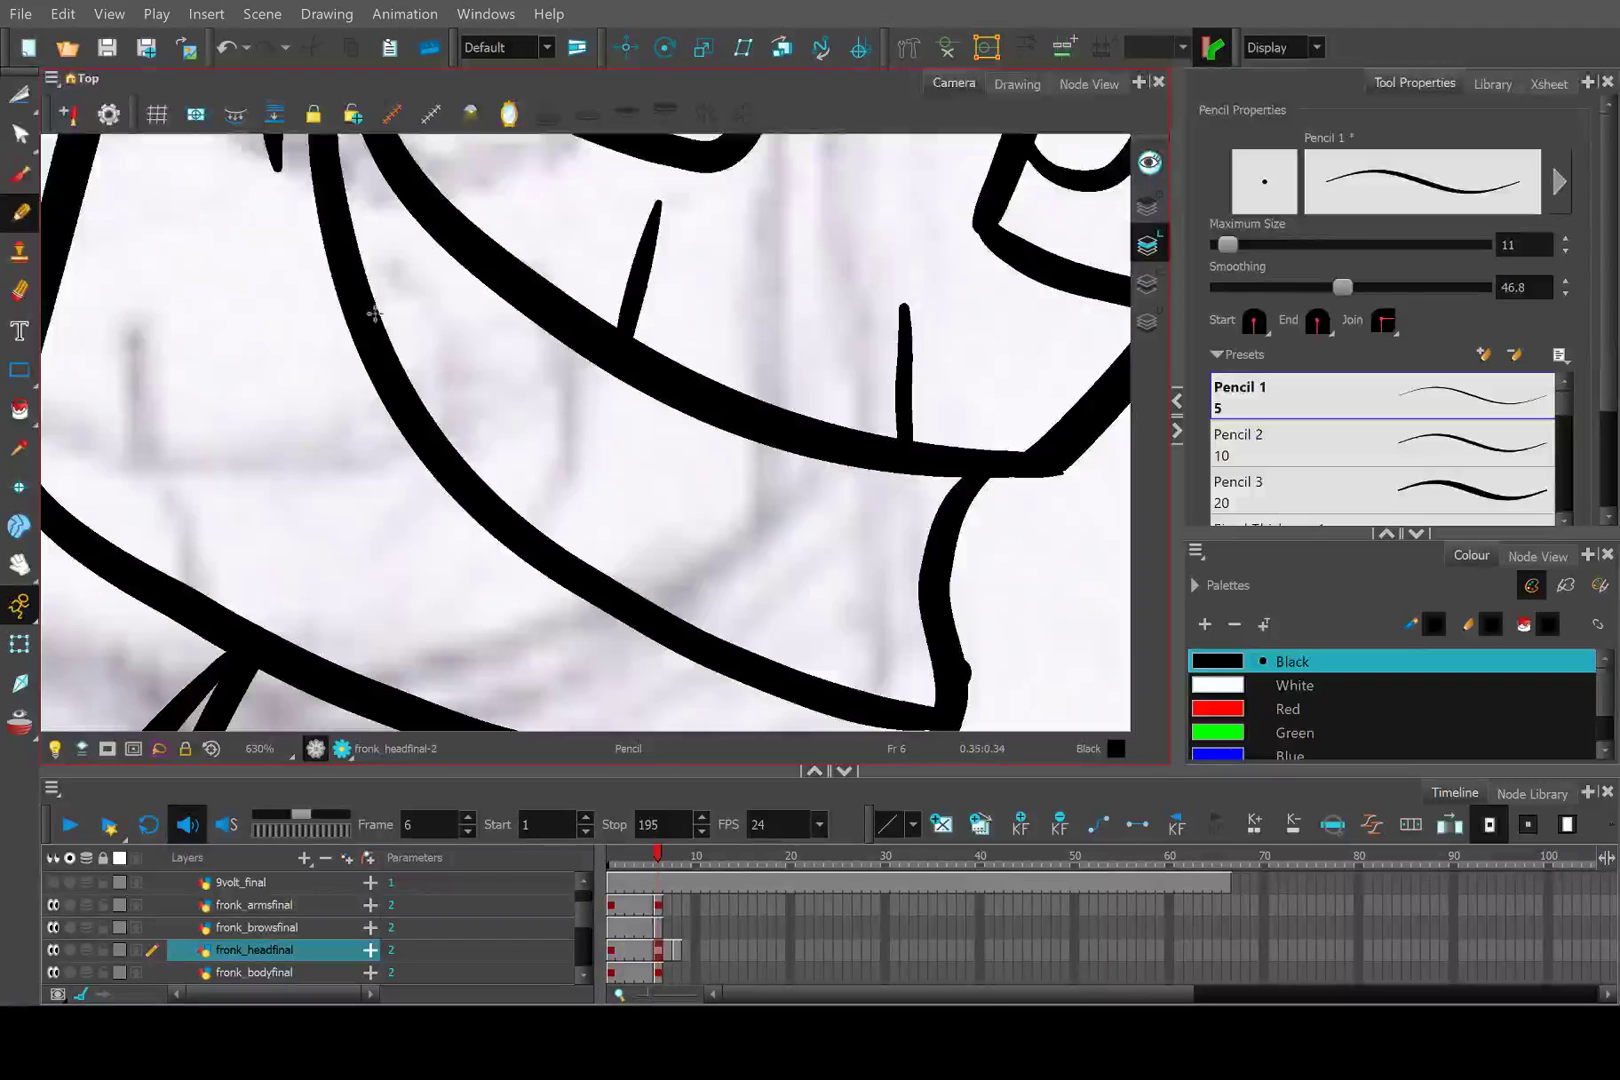
pyautogui.moveTo(356, 283)
pyautogui.mouseDown()
pyautogui.moveTo(491, 326)
pyautogui.moveTo(647, 439)
pyautogui.moveTo(775, 615)
pyautogui.mouseUp()
pyautogui.hotkey('ctrl', 'z')
pyautogui.moveTo(372, 296)
pyautogui.mouseDown()
pyautogui.moveTo(588, 400)
pyautogui.moveTo(749, 551)
pyautogui.moveTo(832, 687)
pyautogui.mouseUp()
pyautogui.scroll(-4, 828, 540)
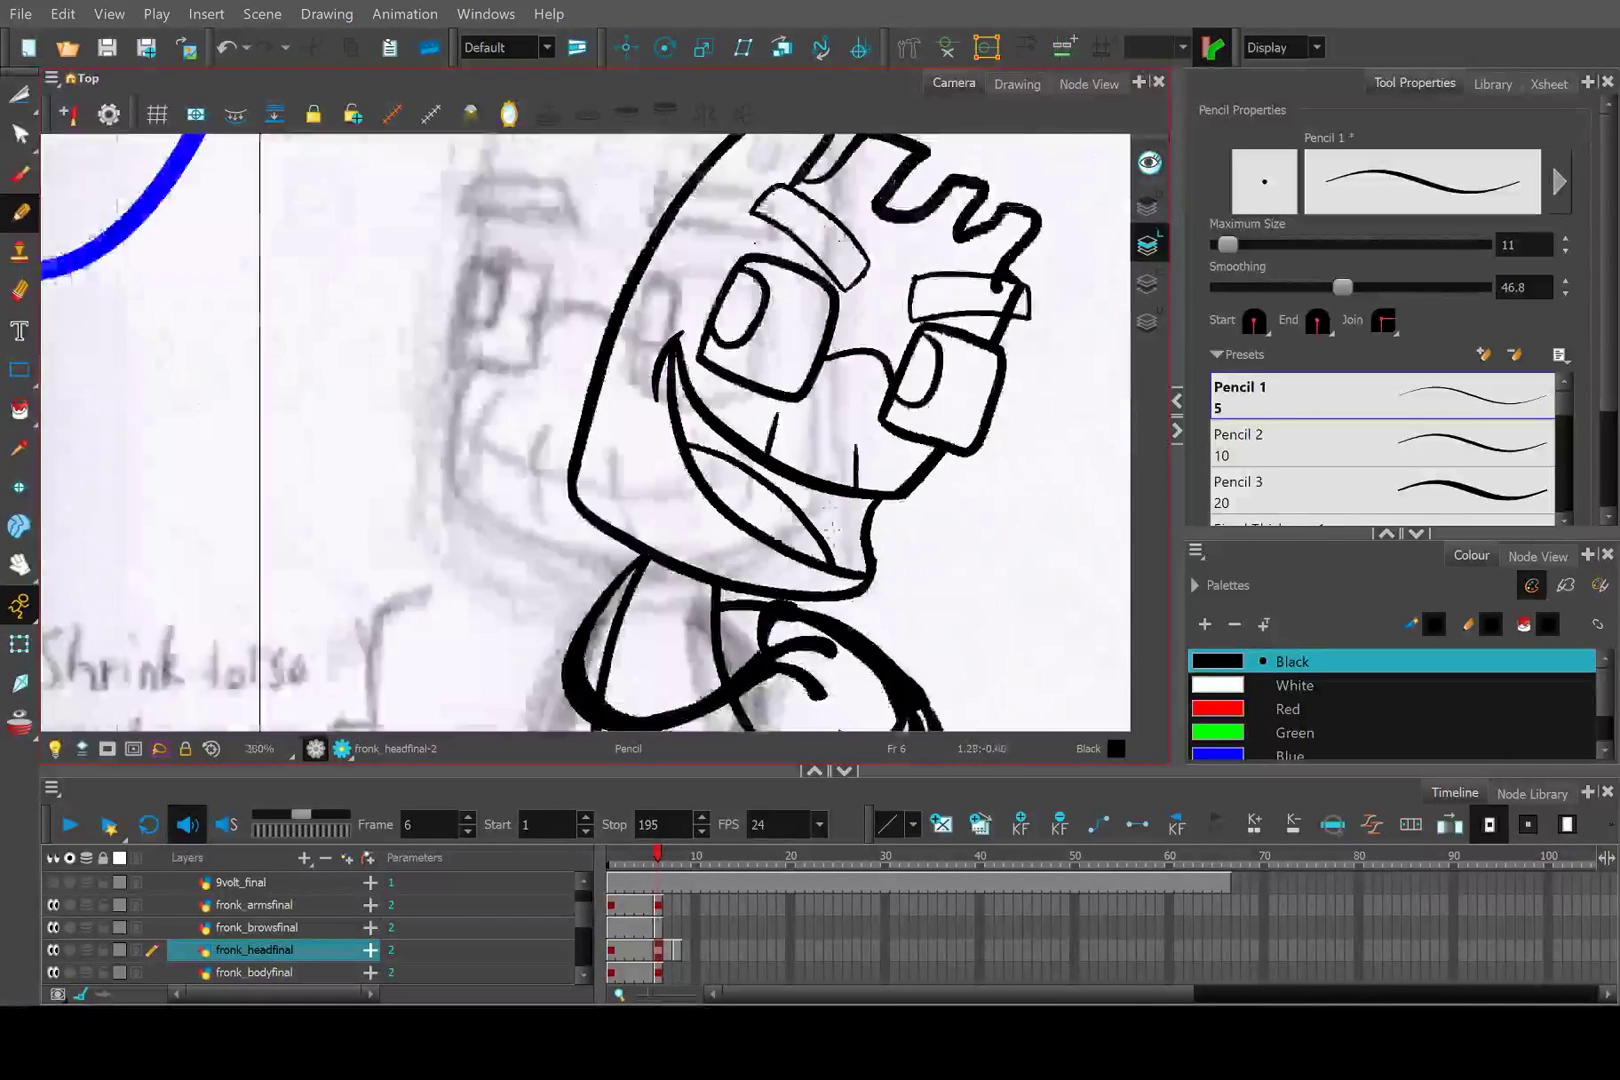
# Round out the tongue line's chin-side end by adjusting its contour points and curve handles.
pyautogui.scroll(3, 829, 540)
pyautogui.hotkey('alt', 'q')
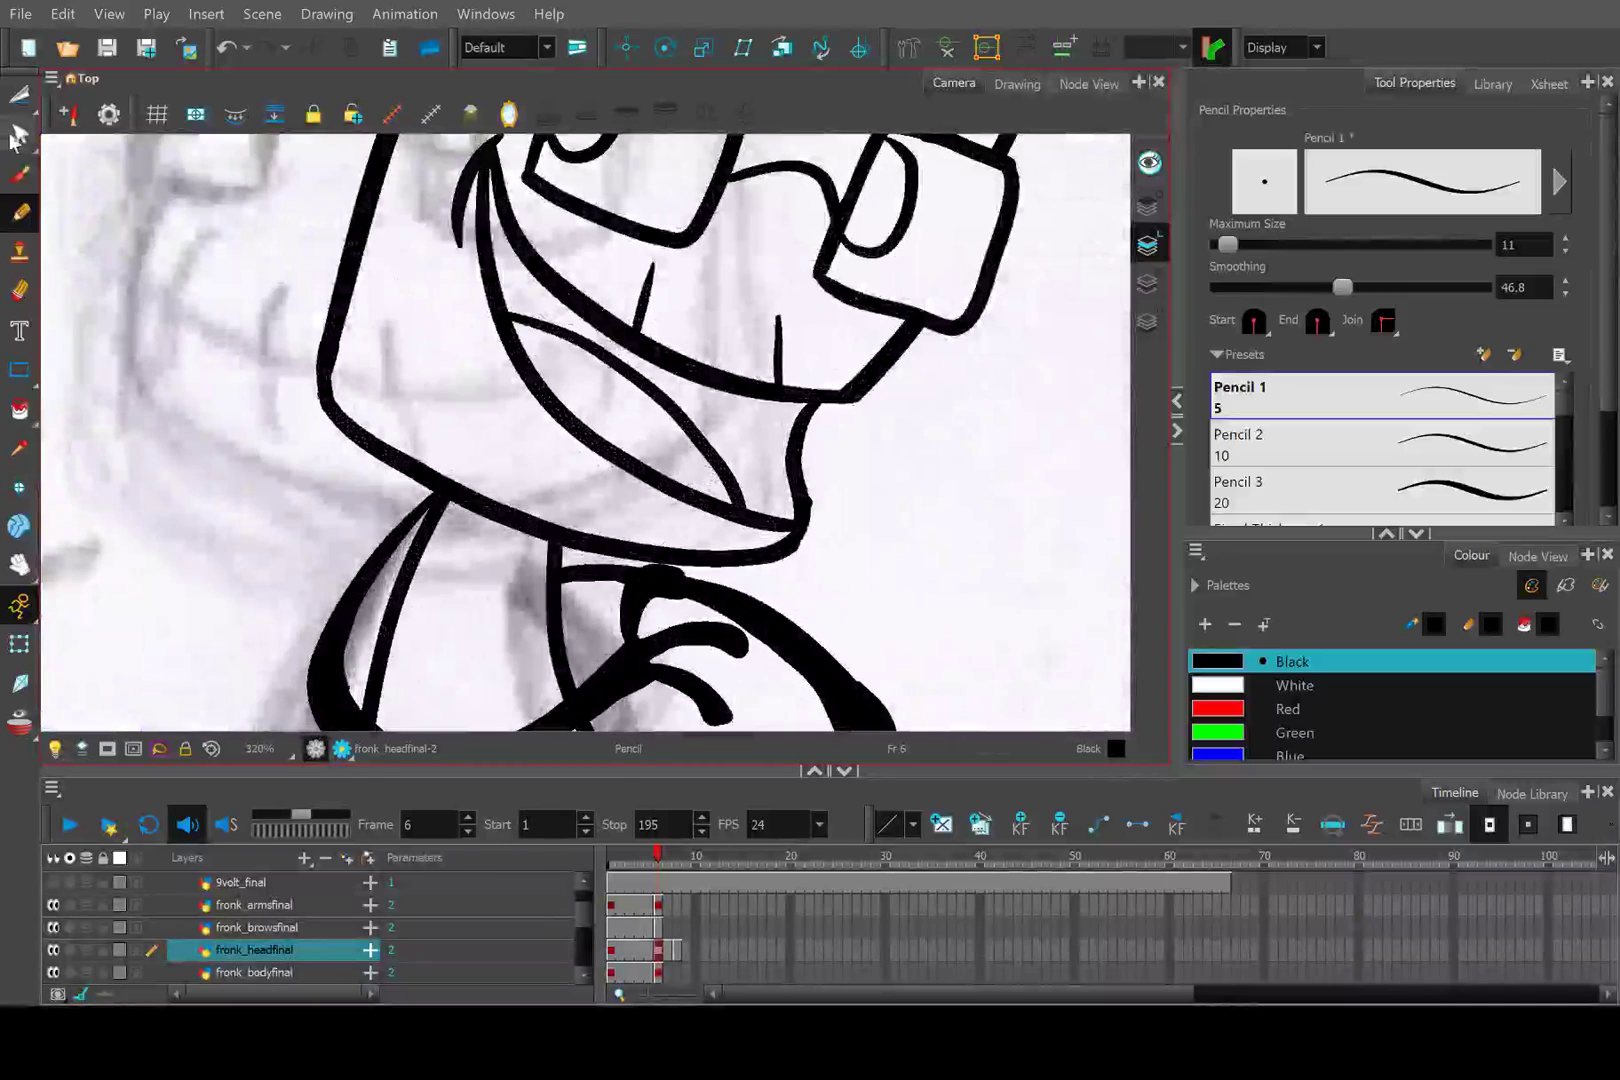
pyautogui.scroll(1, 683, 442)
pyautogui.click(673, 390)
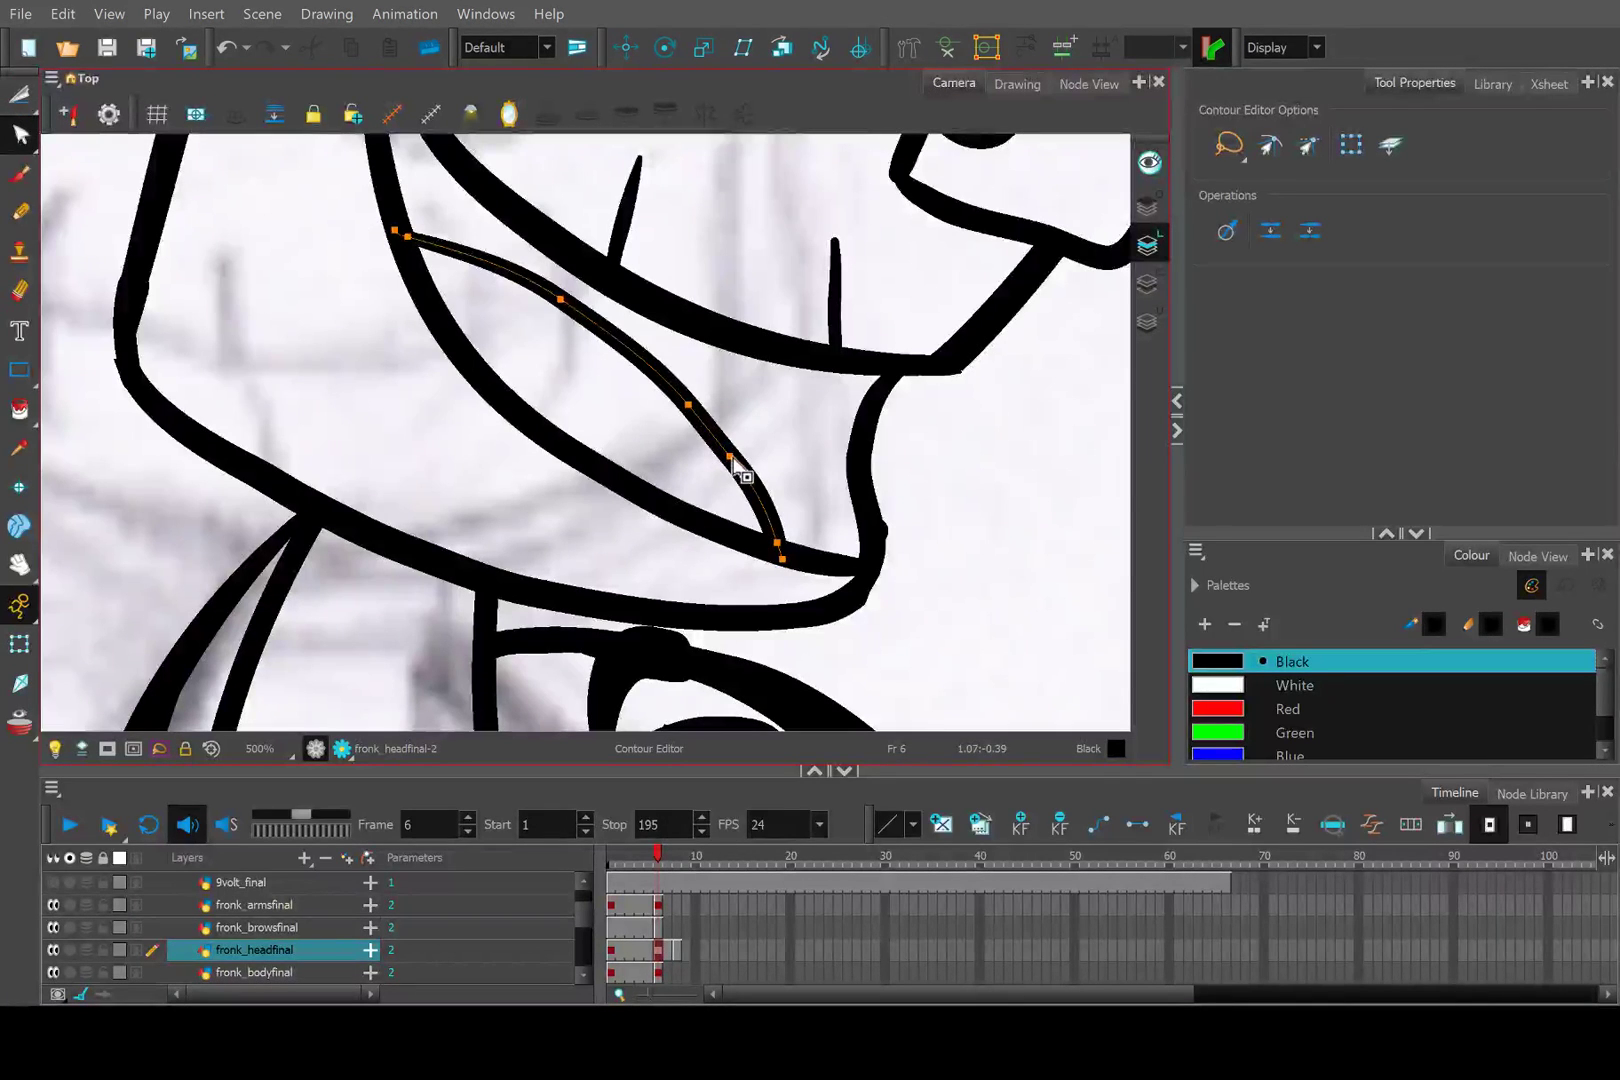
pyautogui.moveTo(729, 456)
pyautogui.mouseDown()
pyautogui.moveTo(690, 412)
pyautogui.moveTo(760, 450)
pyautogui.mouseUp()
pyautogui.scroll(1, 778, 505)
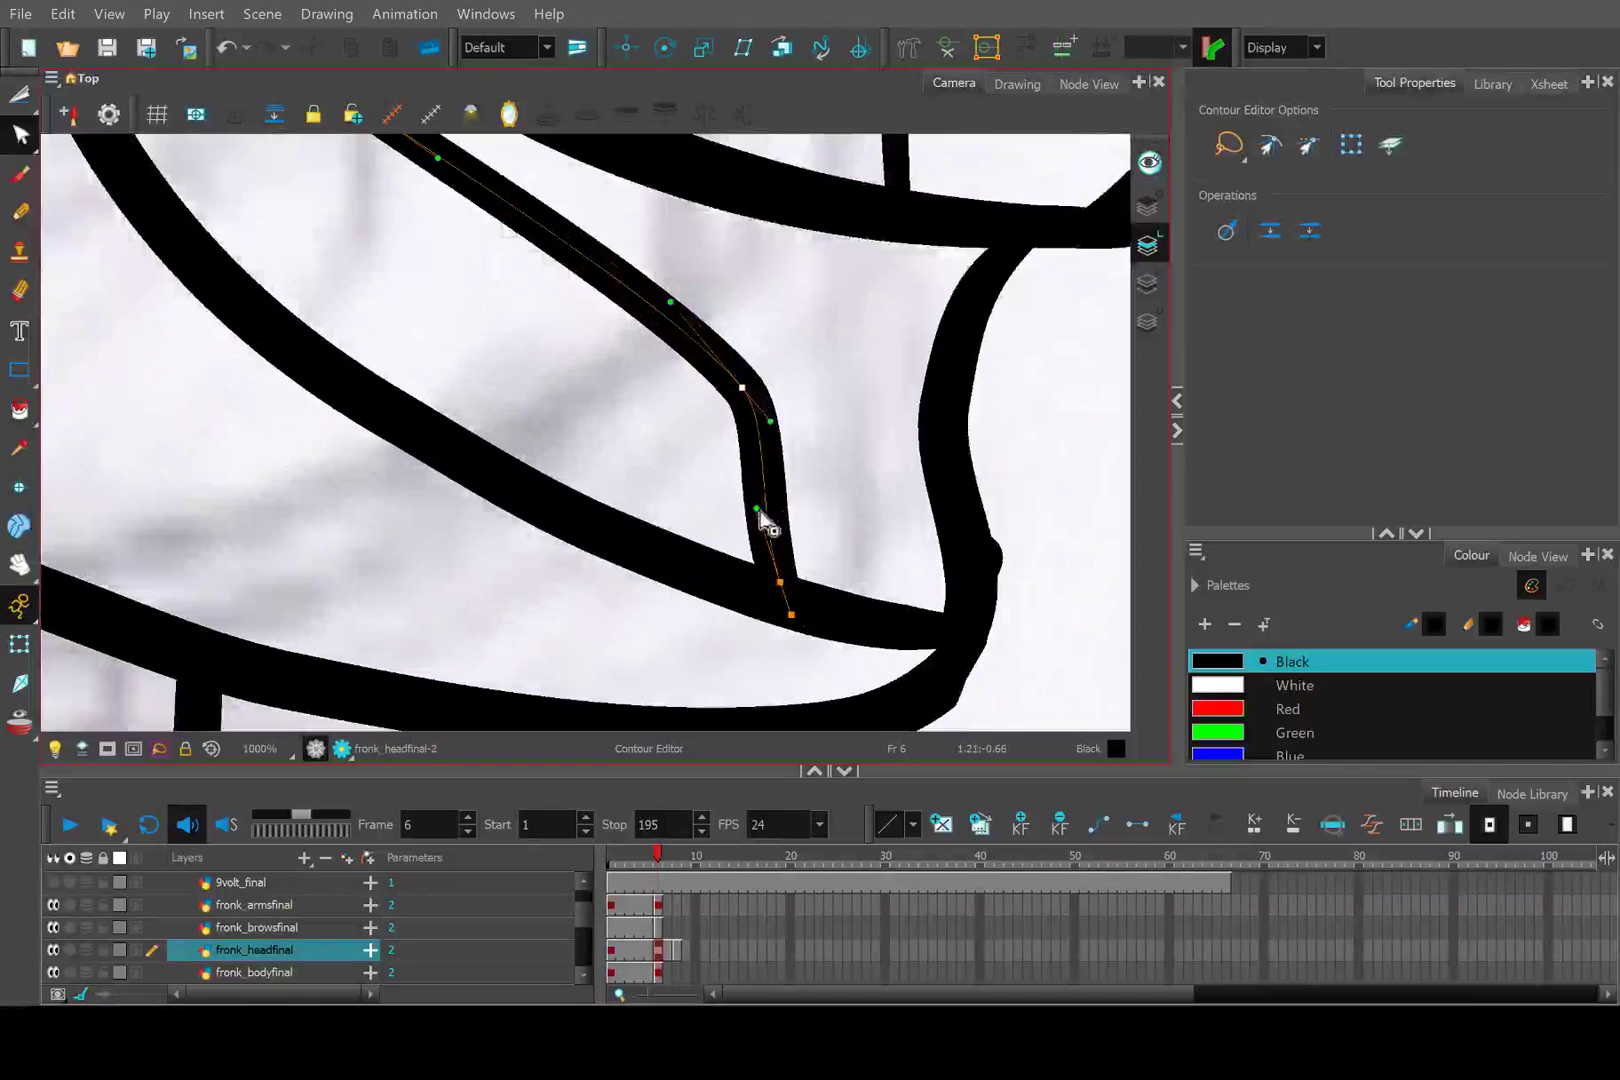
pyautogui.moveTo(767, 532); pyautogui.dragTo(810, 515)
pyautogui.click(690, 423)
pyautogui.scroll(-3, 690, 423)
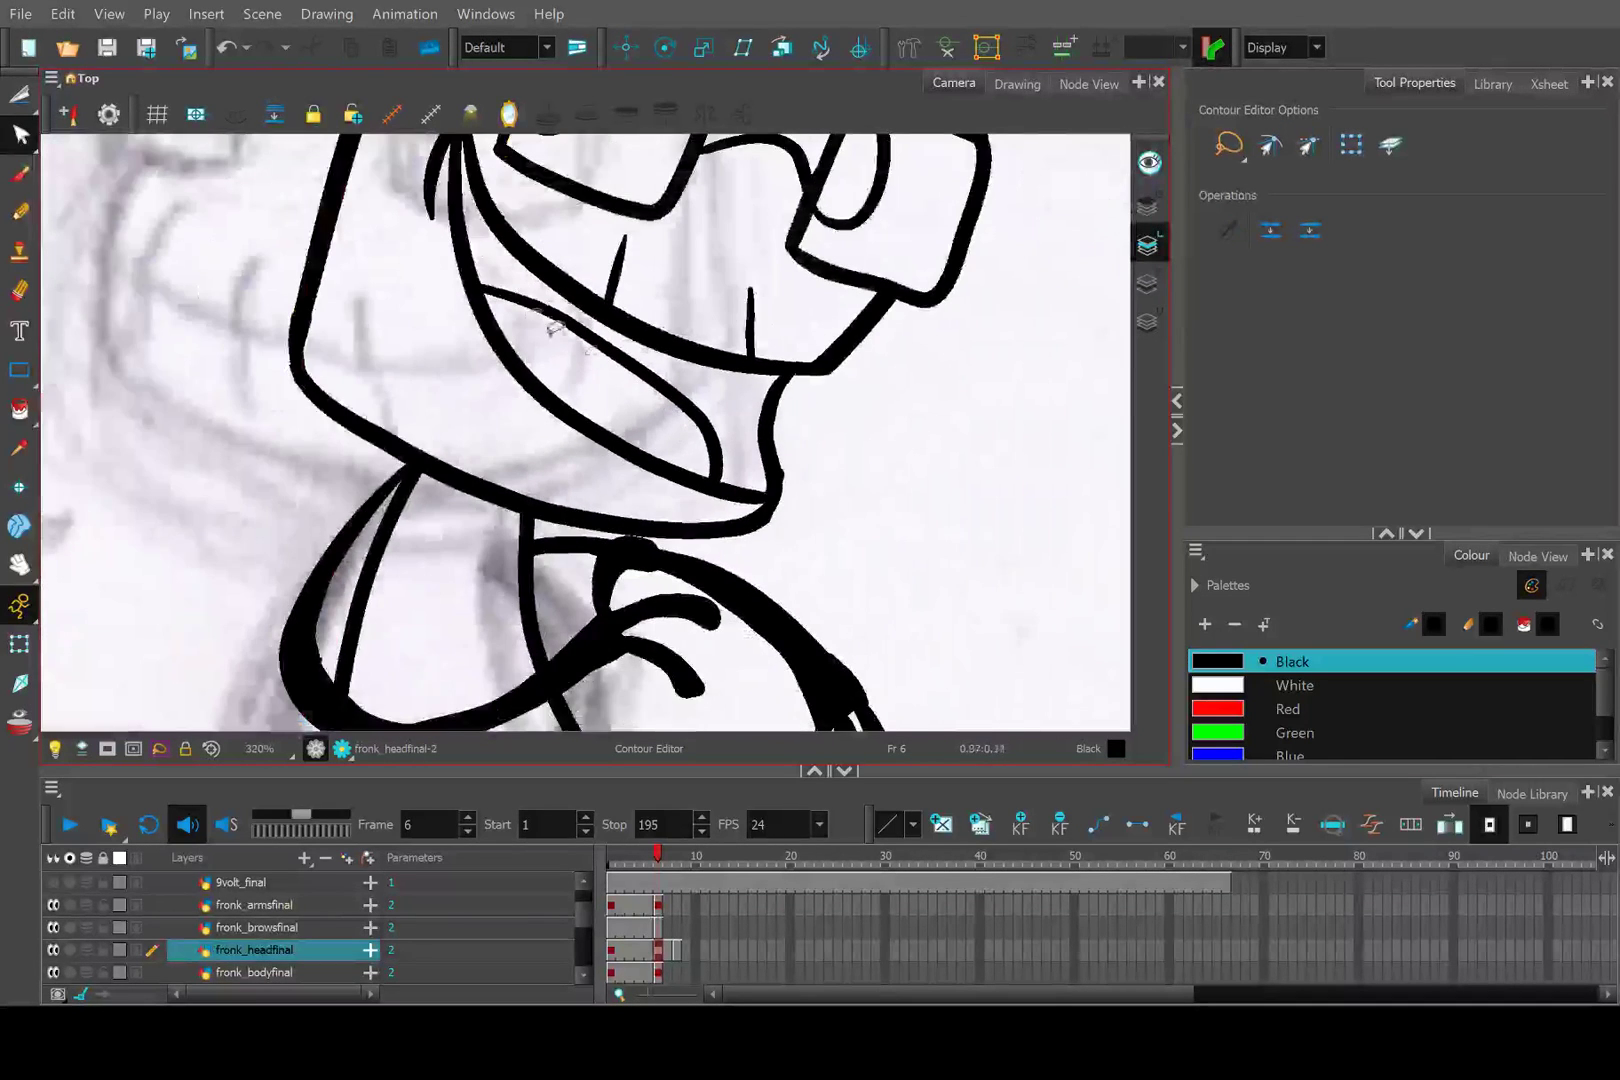
# Flatten the middle of the tongue line by shifting its upper contour point toward the cheek.
pyautogui.scroll(1, 557, 329)
pyautogui.click(606, 333)
pyautogui.moveTo(620, 333); pyautogui.dragTo(568, 340)
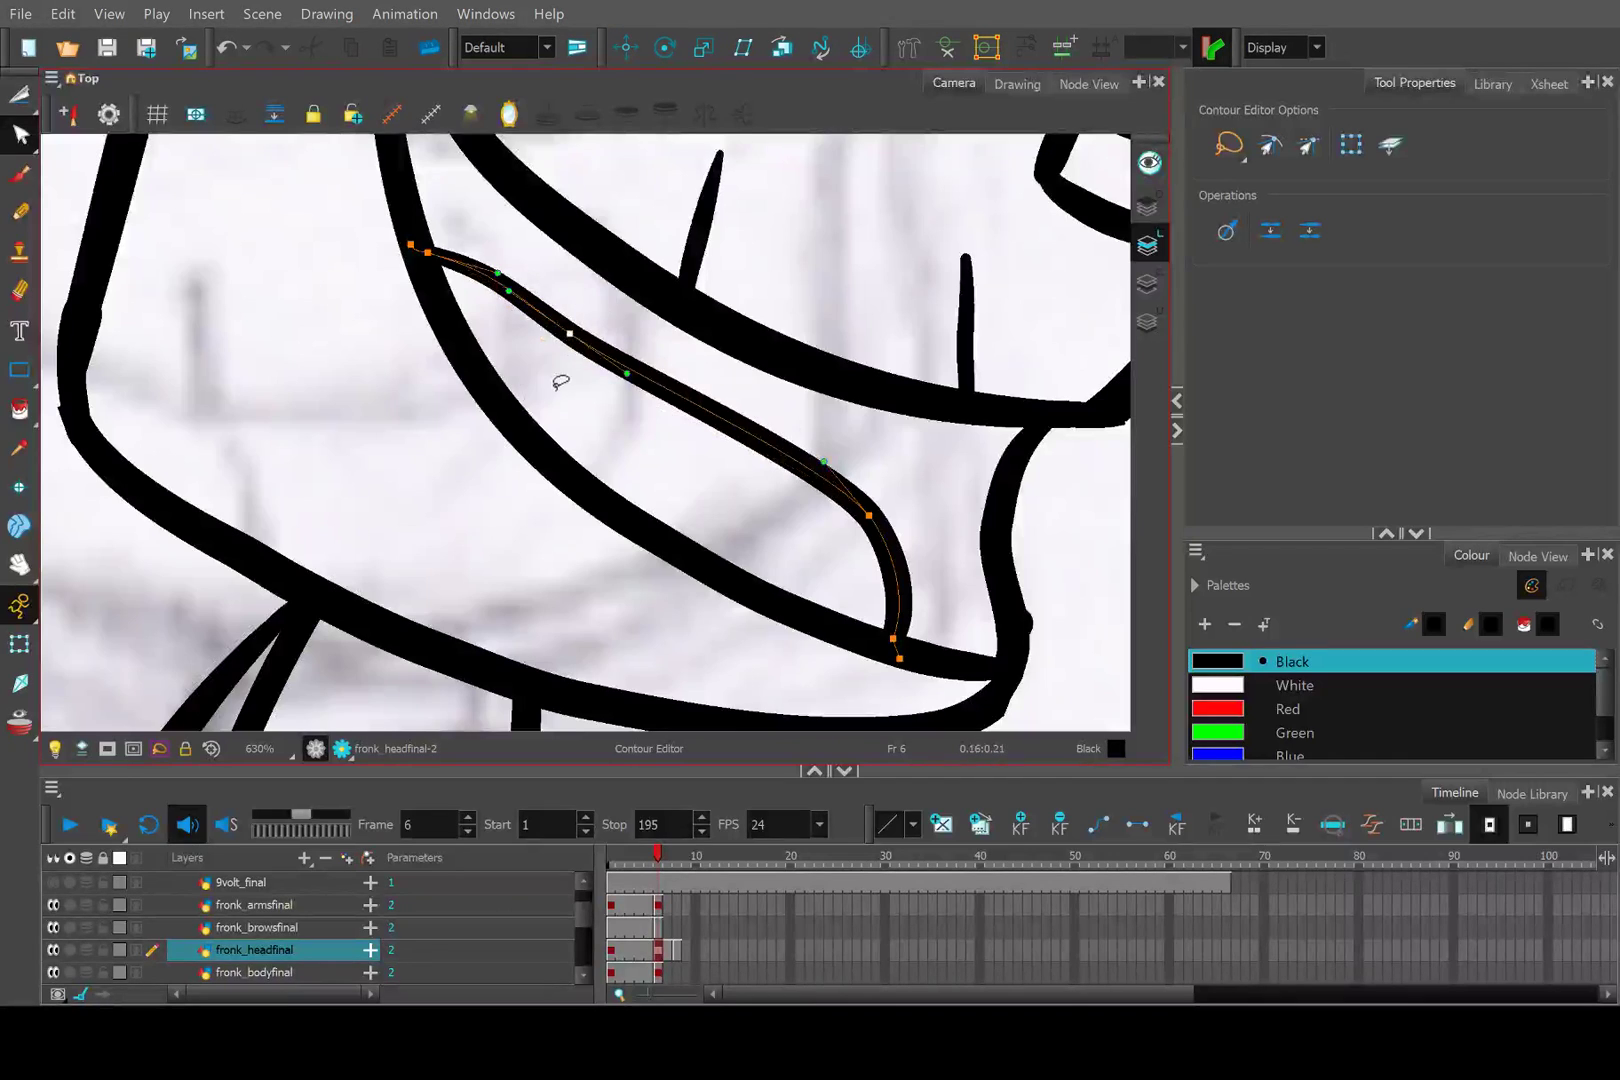
pyautogui.scroll(-3, 561, 382)
pyautogui.scroll(3, 660, 583)
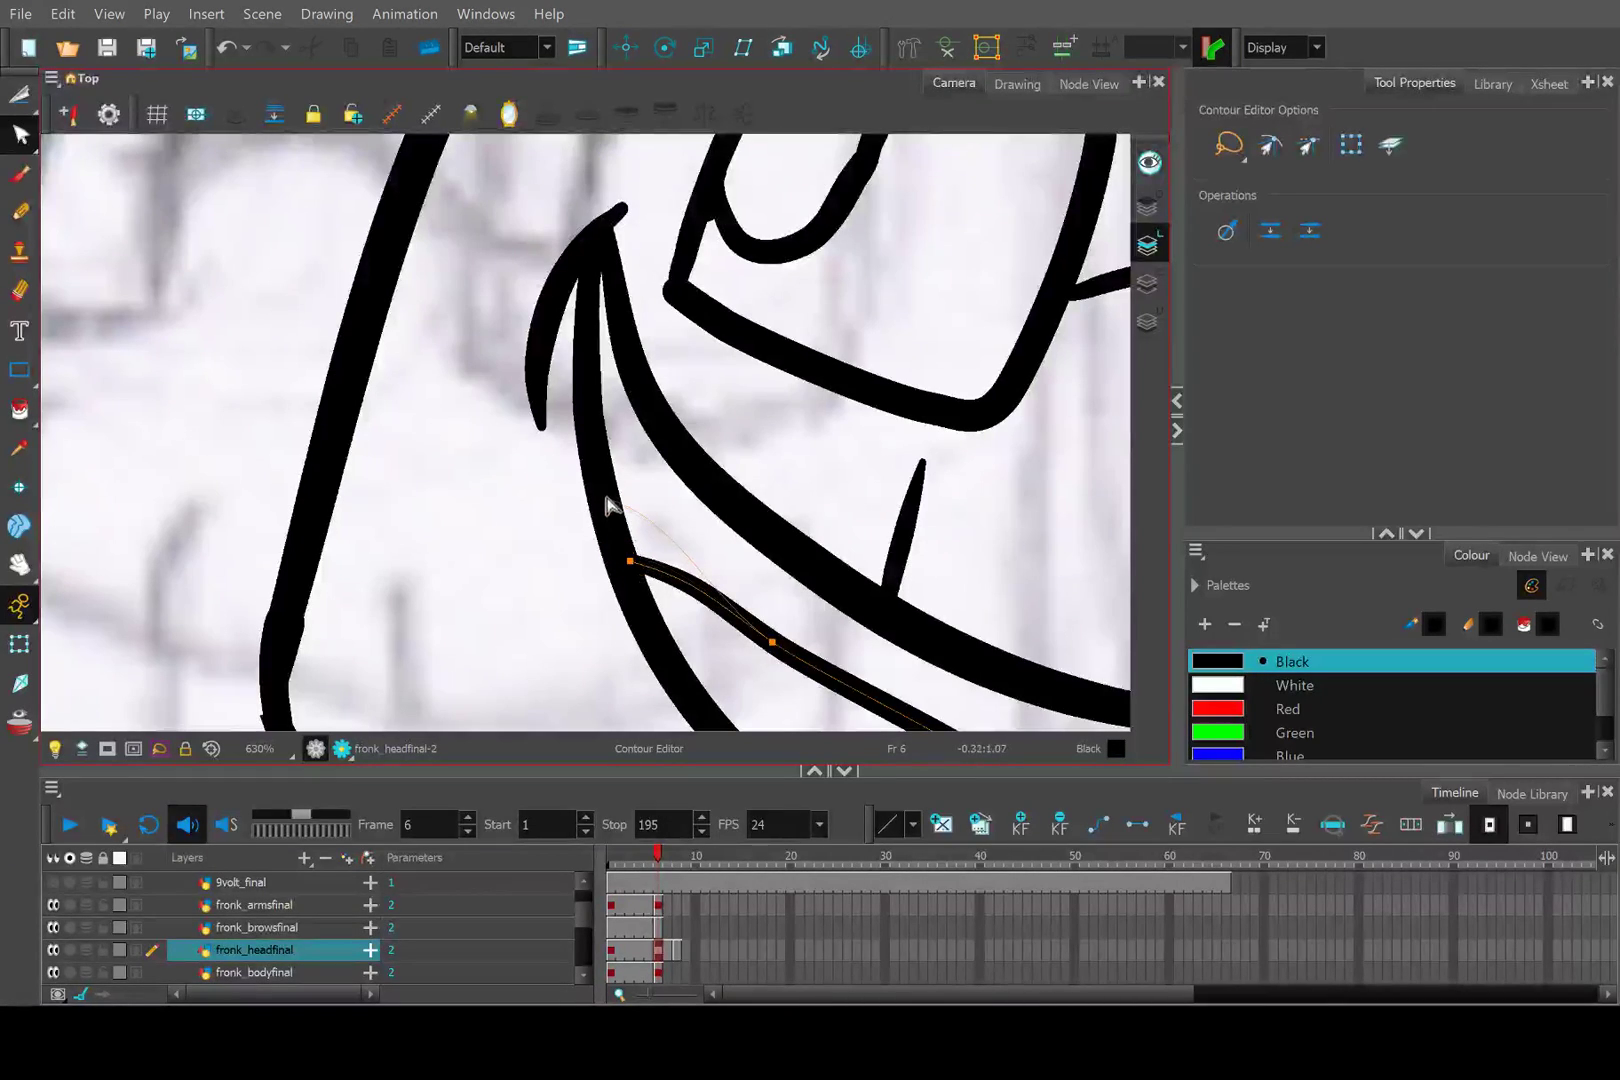
pyautogui.scroll(-3, 600, 495)
pyautogui.scroll(-3, 930, 656)
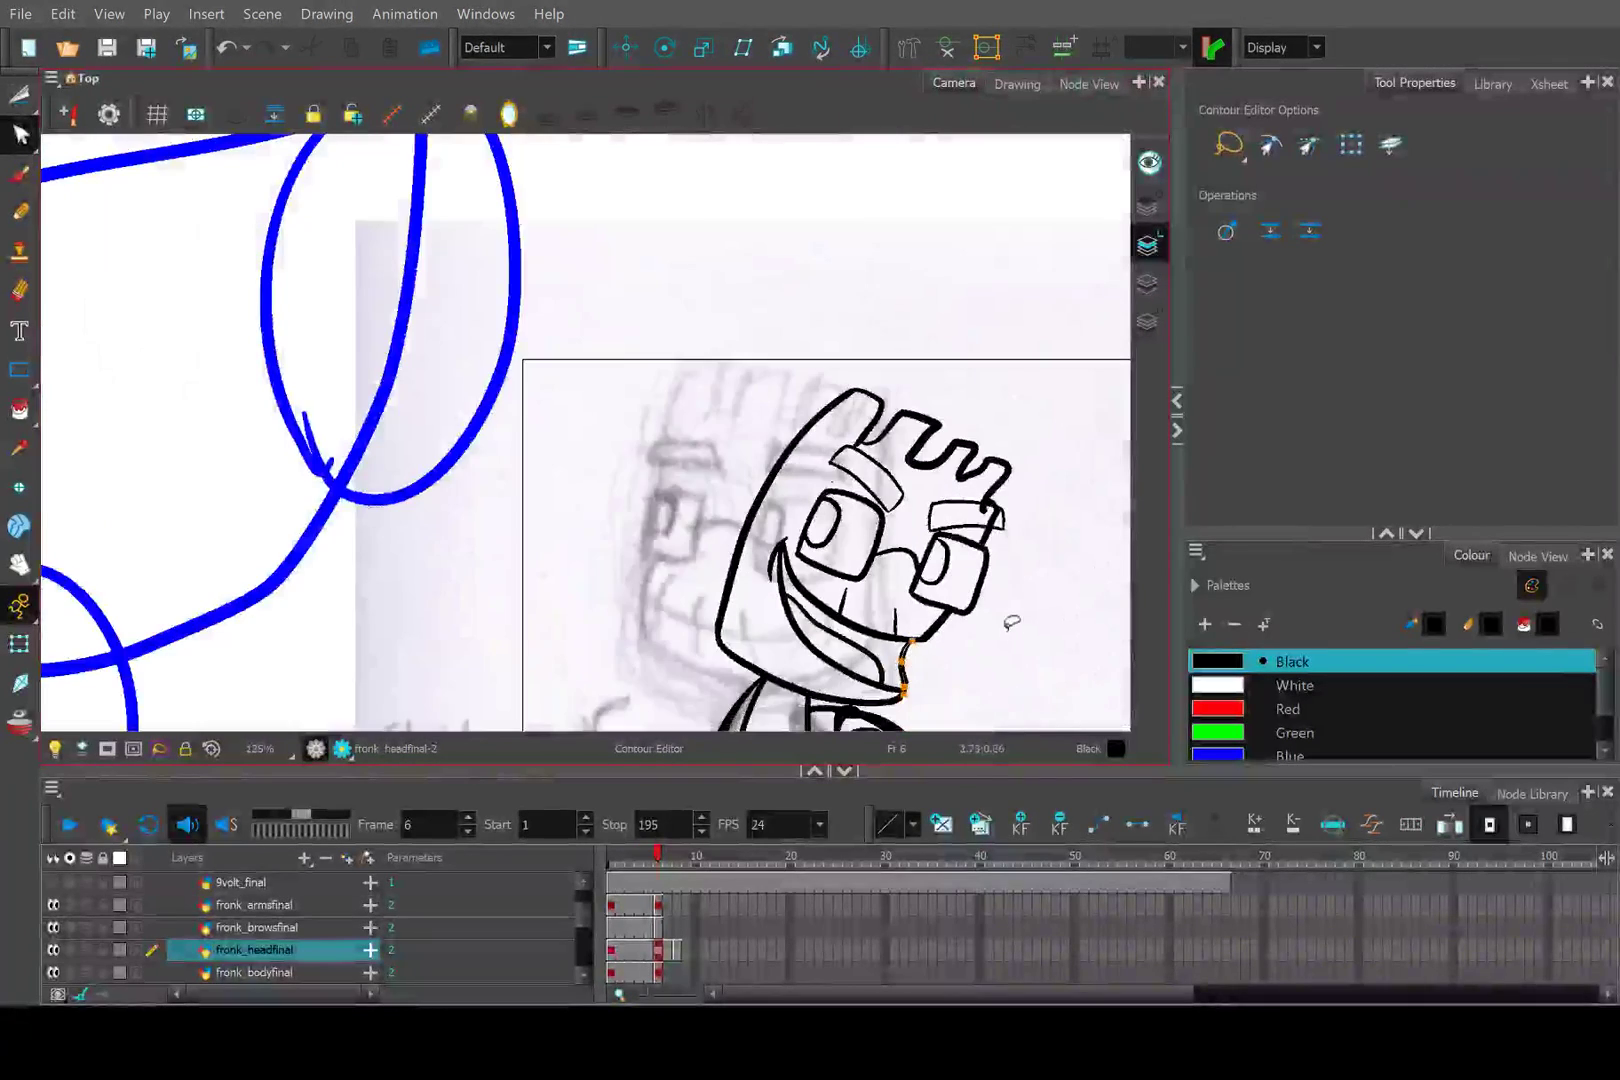
# Move the tongue line's cheek-side end up along the mouth line toward the mouth corner, and check the whole pose.
pyautogui.scroll(5, 930, 656)
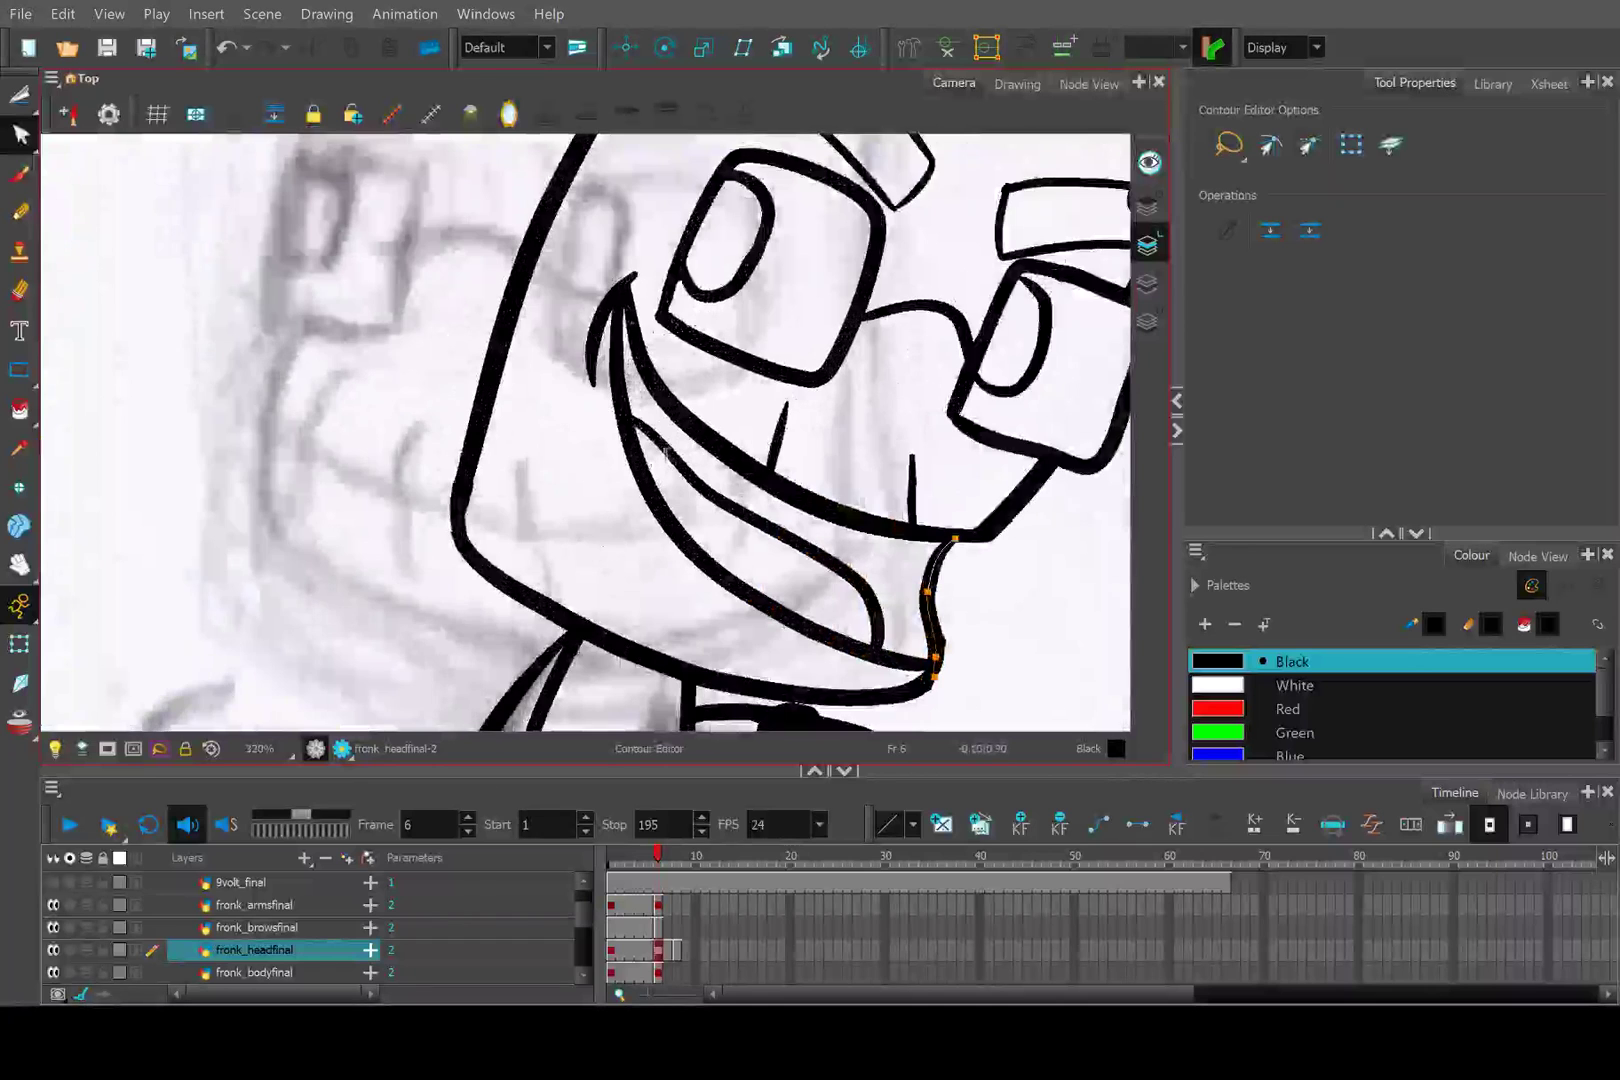
pyautogui.scroll(3, 638, 430)
pyautogui.click(626, 430)
pyautogui.moveTo(596, 413); pyautogui.dragTo(586, 350)
pyautogui.click(675, 482)
pyautogui.scroll(-4, 700, 541)
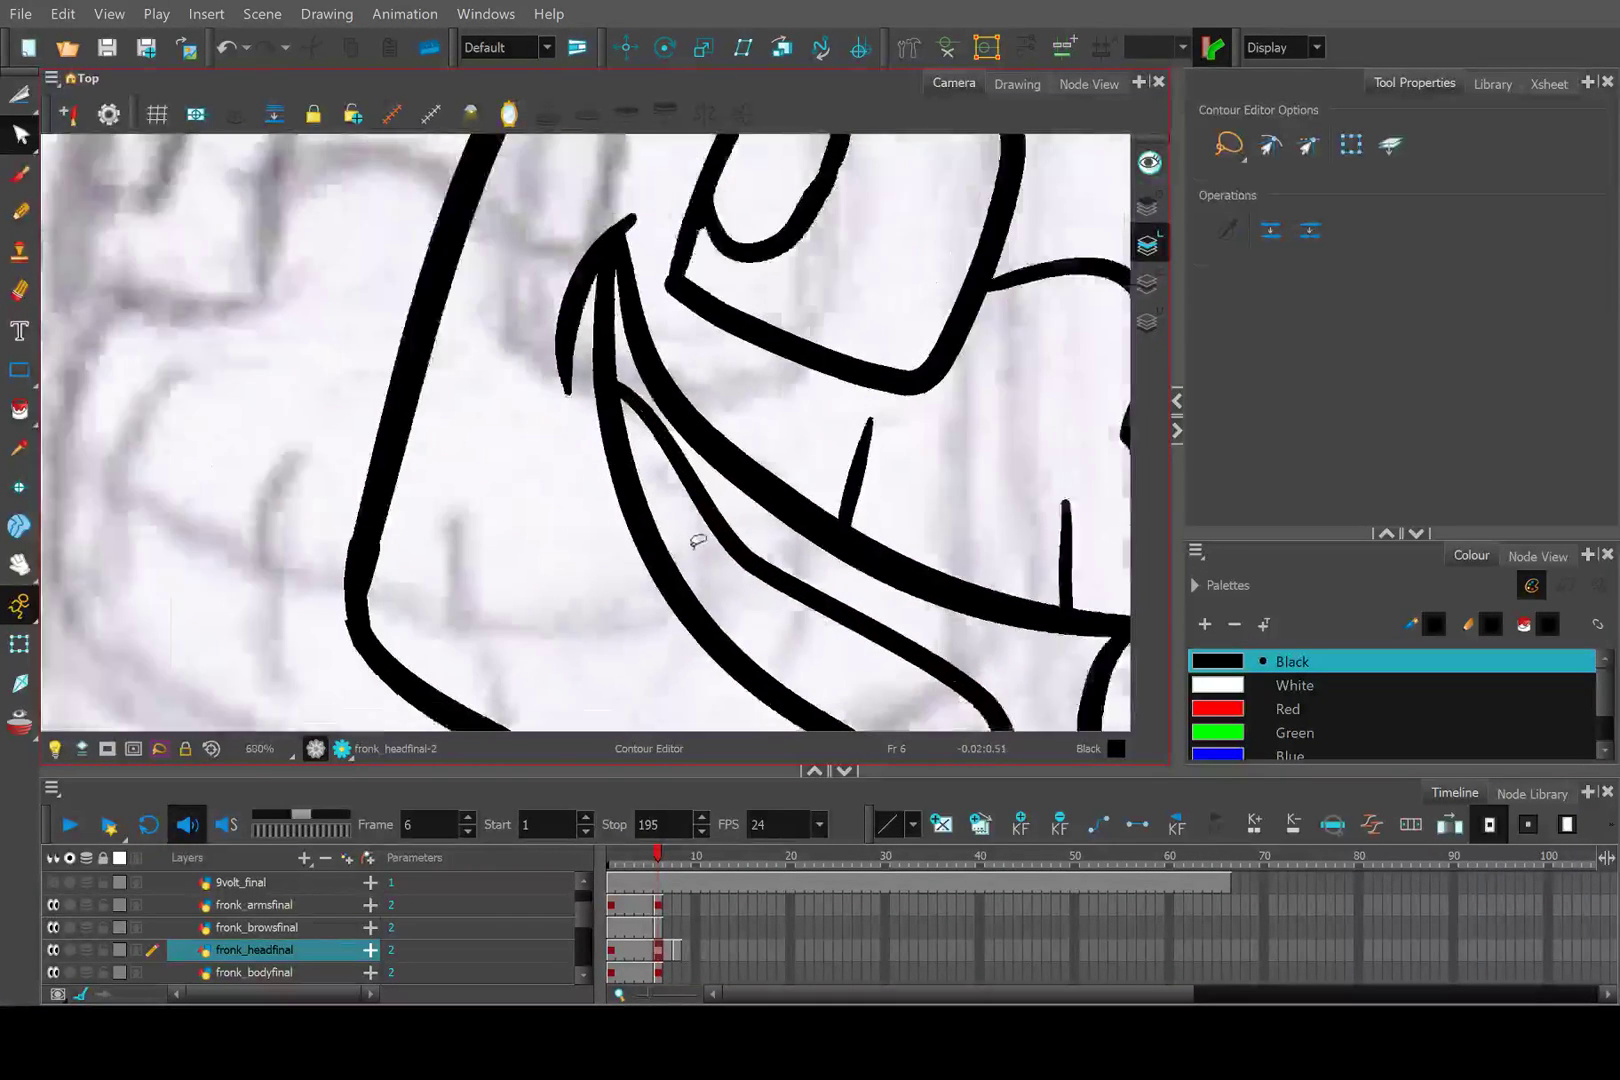
pyautogui.moveTo(700, 541); pyautogui.dragTo(580, 455)
pyautogui.scroll(4, 578, 450)
pyautogui.scroll(-4, 528, 318)
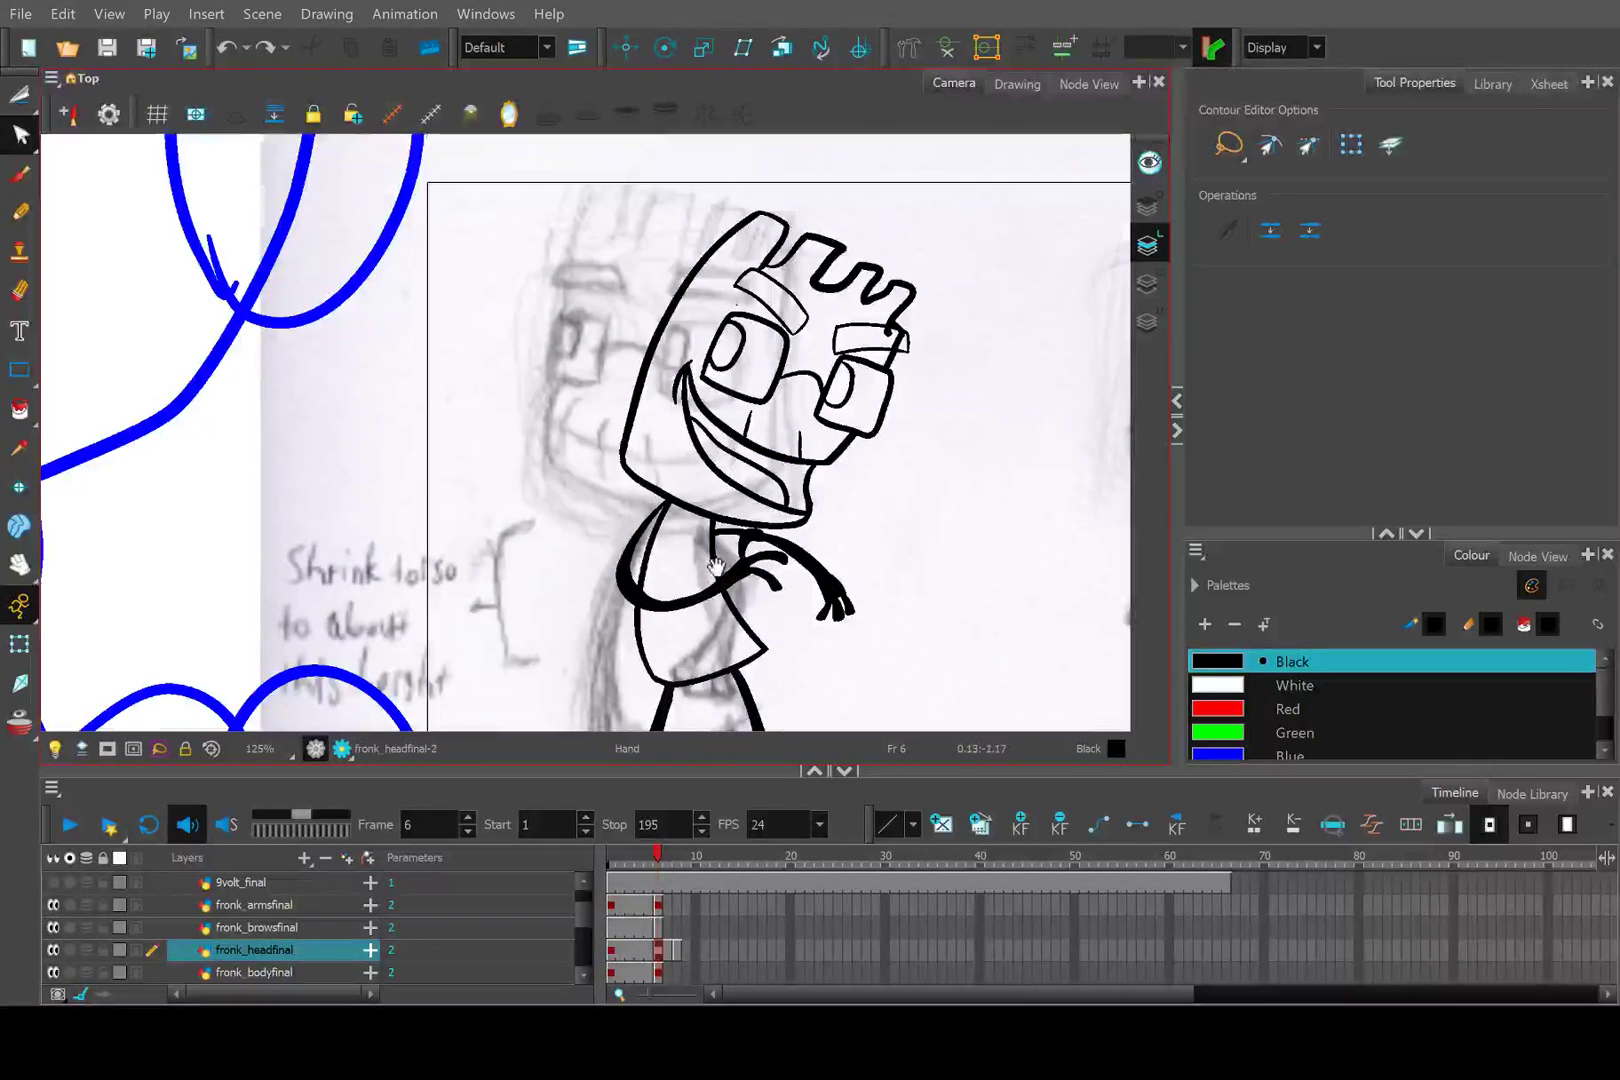
pyautogui.moveTo(715, 567); pyautogui.dragTo(712, 552)
pyautogui.scroll(-4, 712, 552)
pyautogui.moveTo(593, 501); pyautogui.dragTo(633, 558)
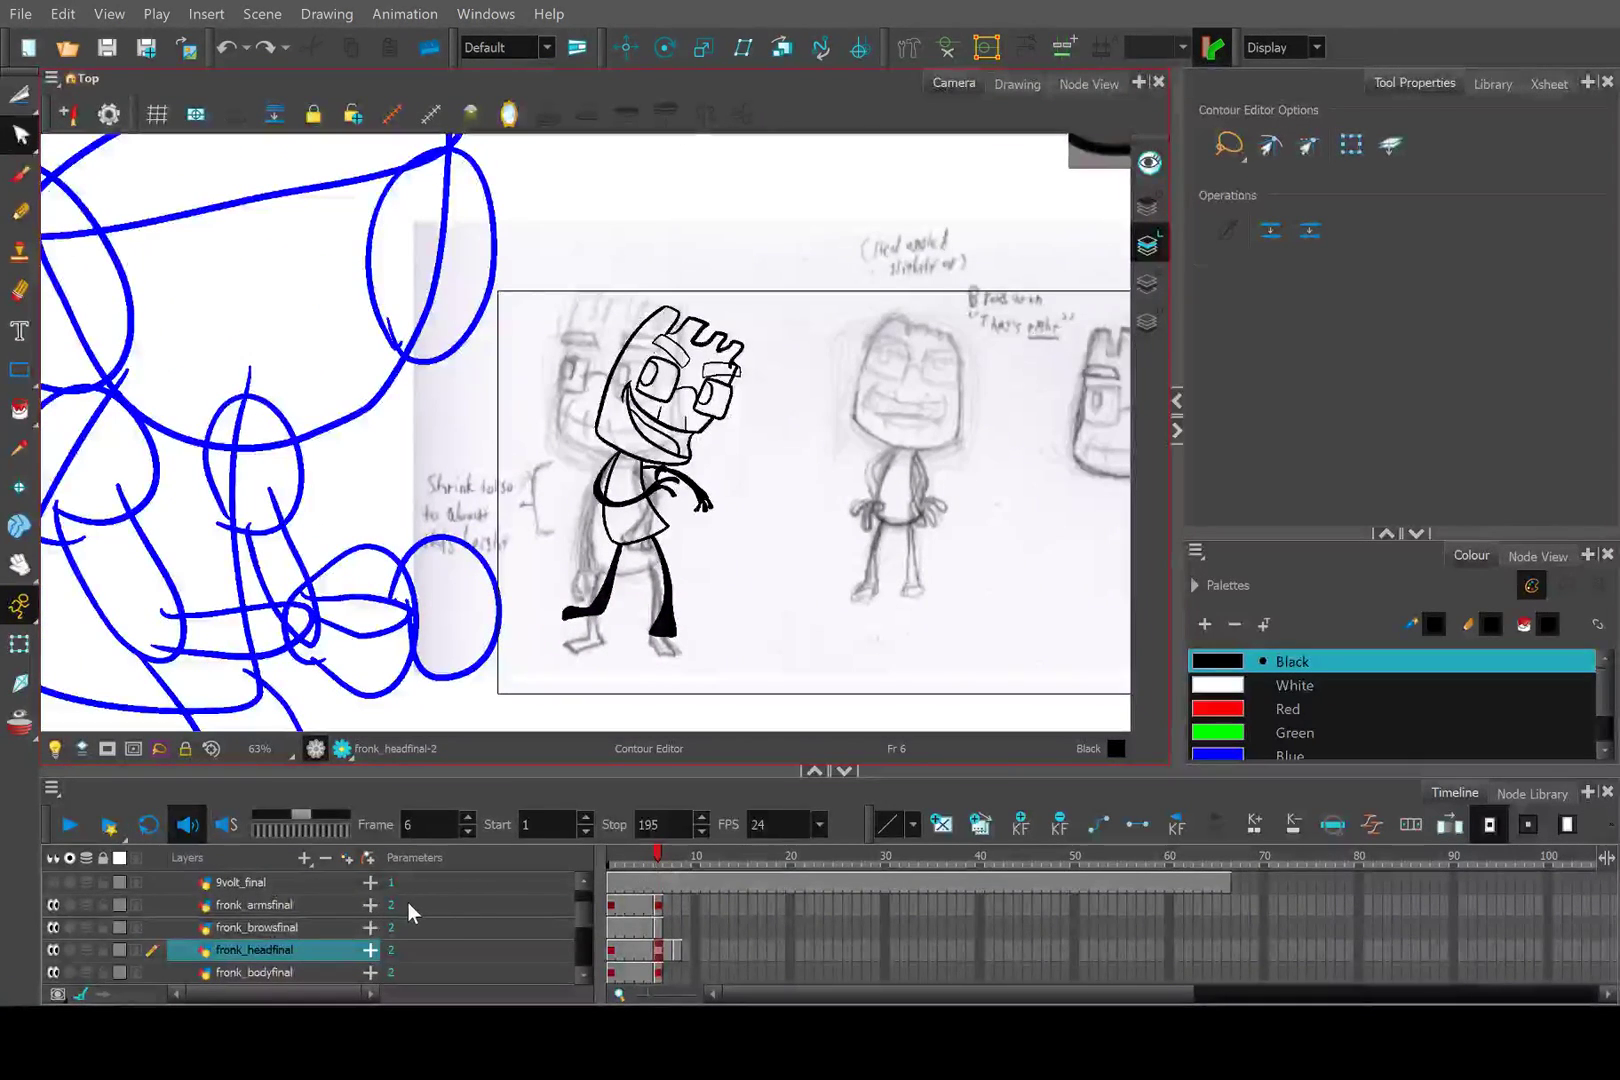
# Return the timeline to frame 1 to show the first inked Fronk pose.
pyautogui.scroll(-1, 410, 912)
pyautogui.click(648, 858)
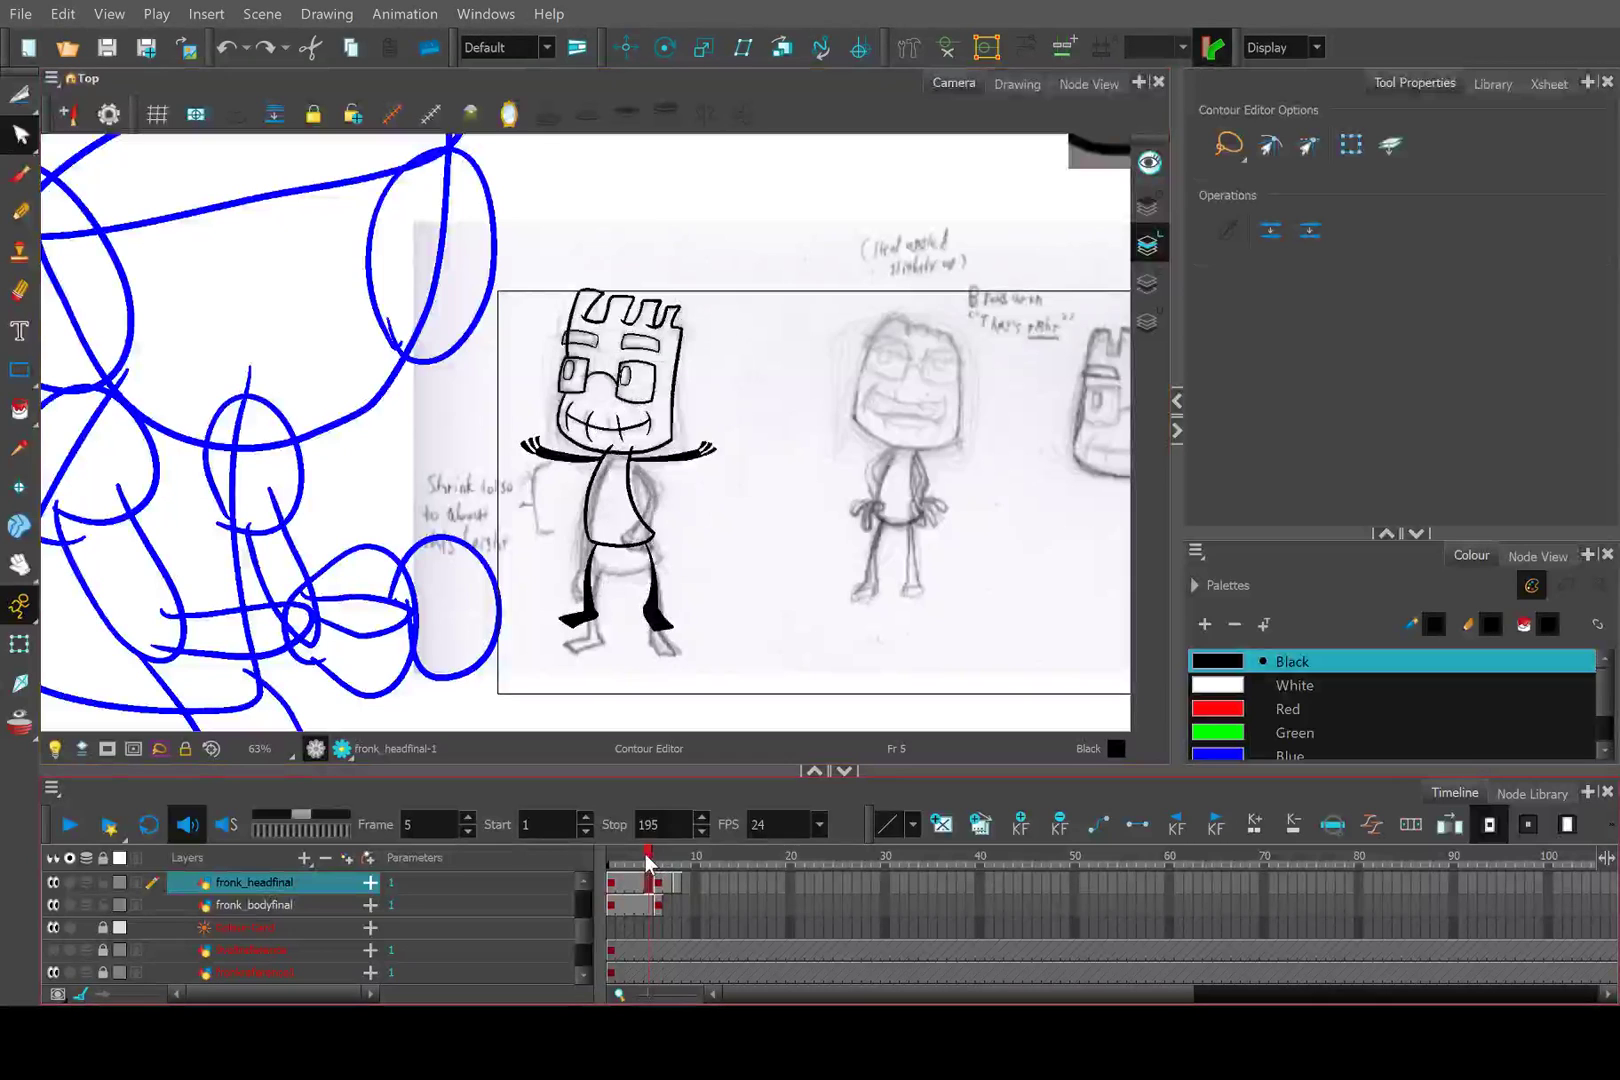
pyautogui.moveTo(648, 858); pyautogui.dragTo(568, 871)
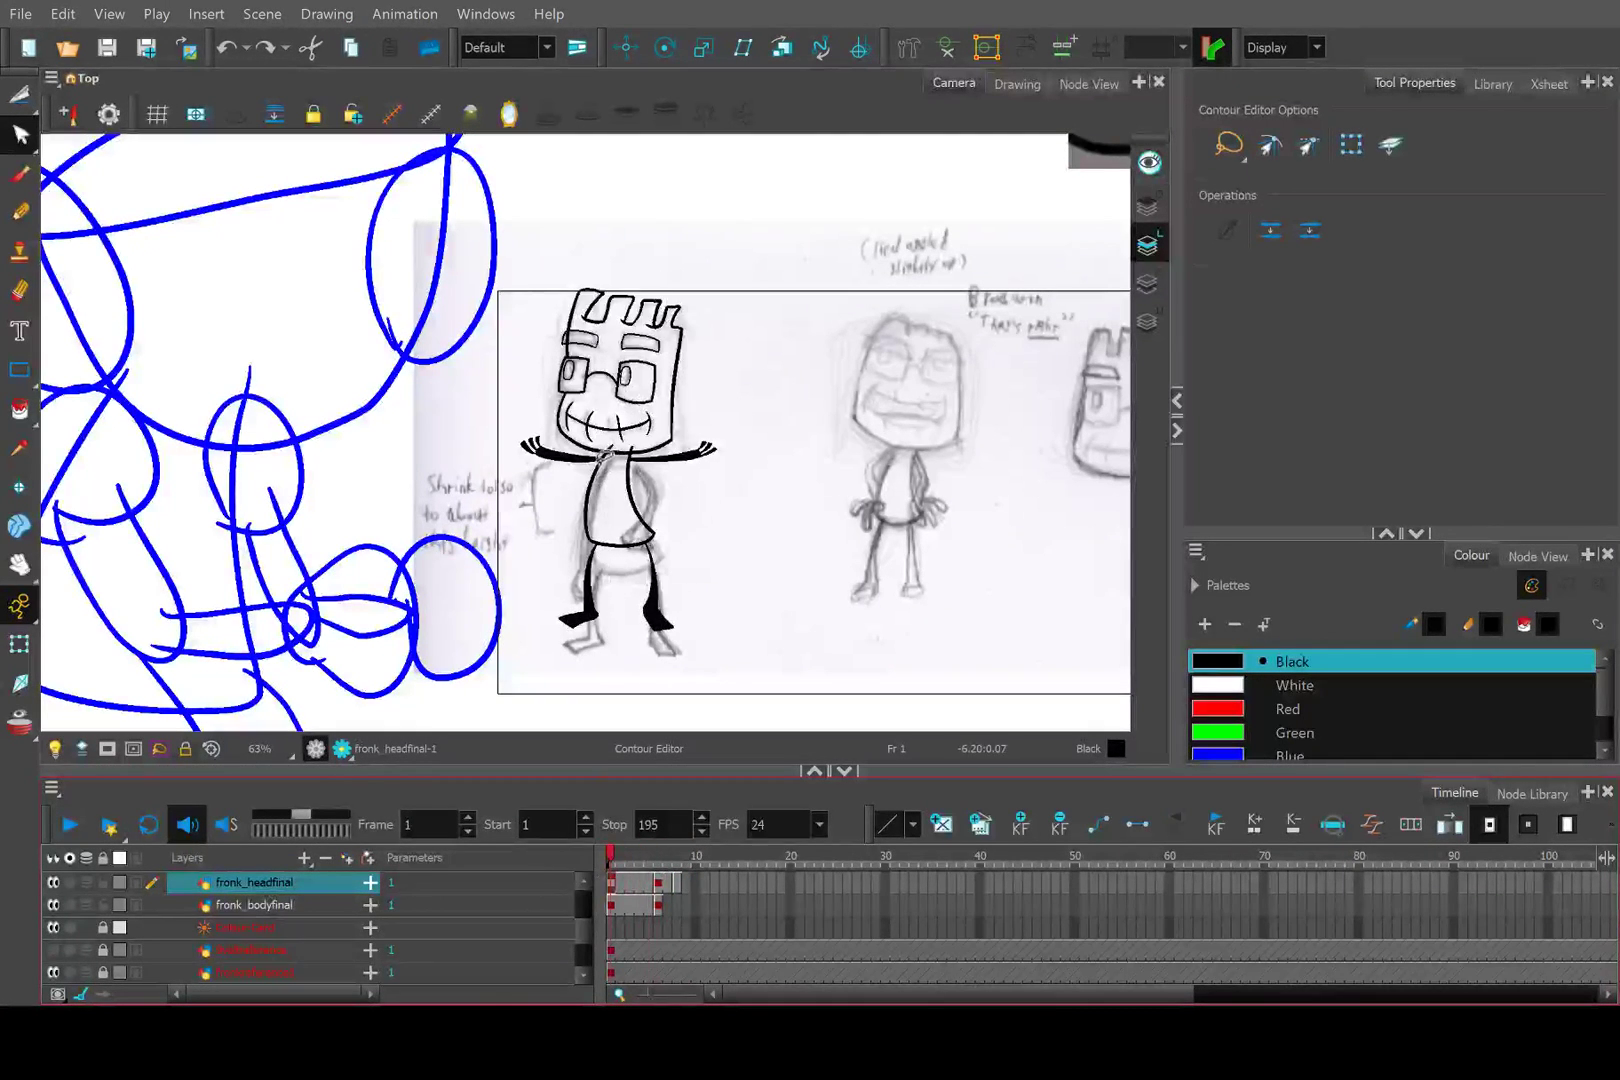
pyautogui.scroll(-4, 603, 455)
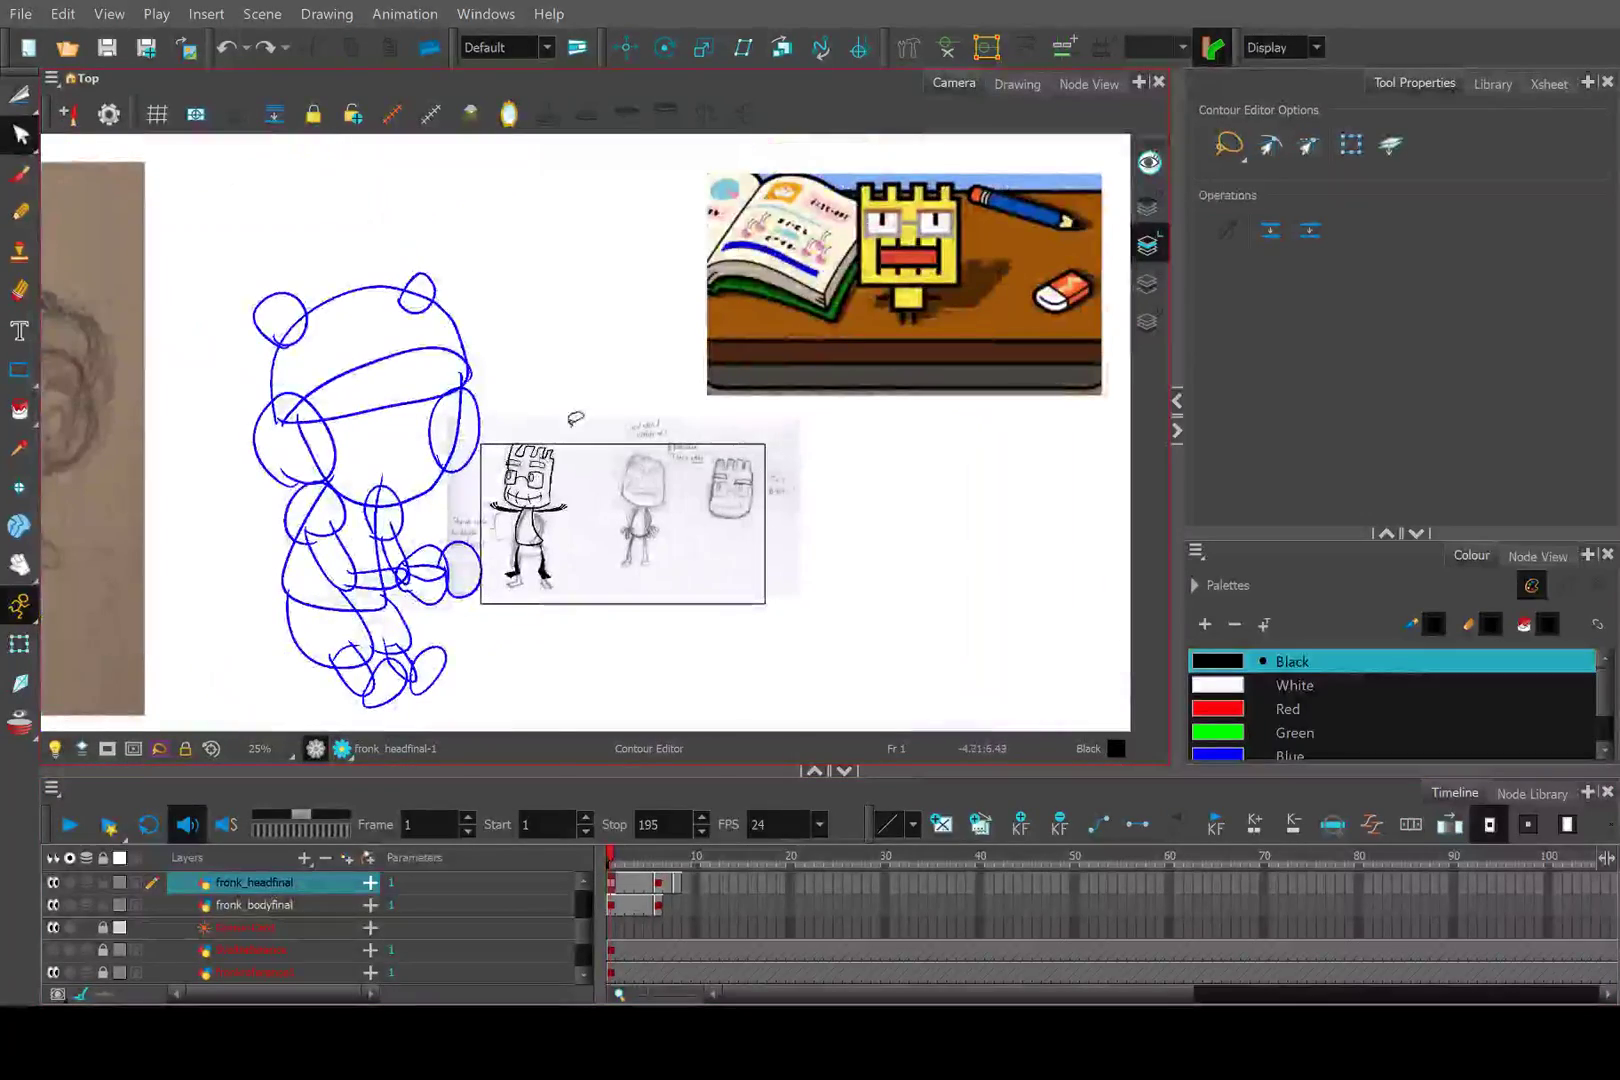
pyautogui.scroll(4, 575, 418)
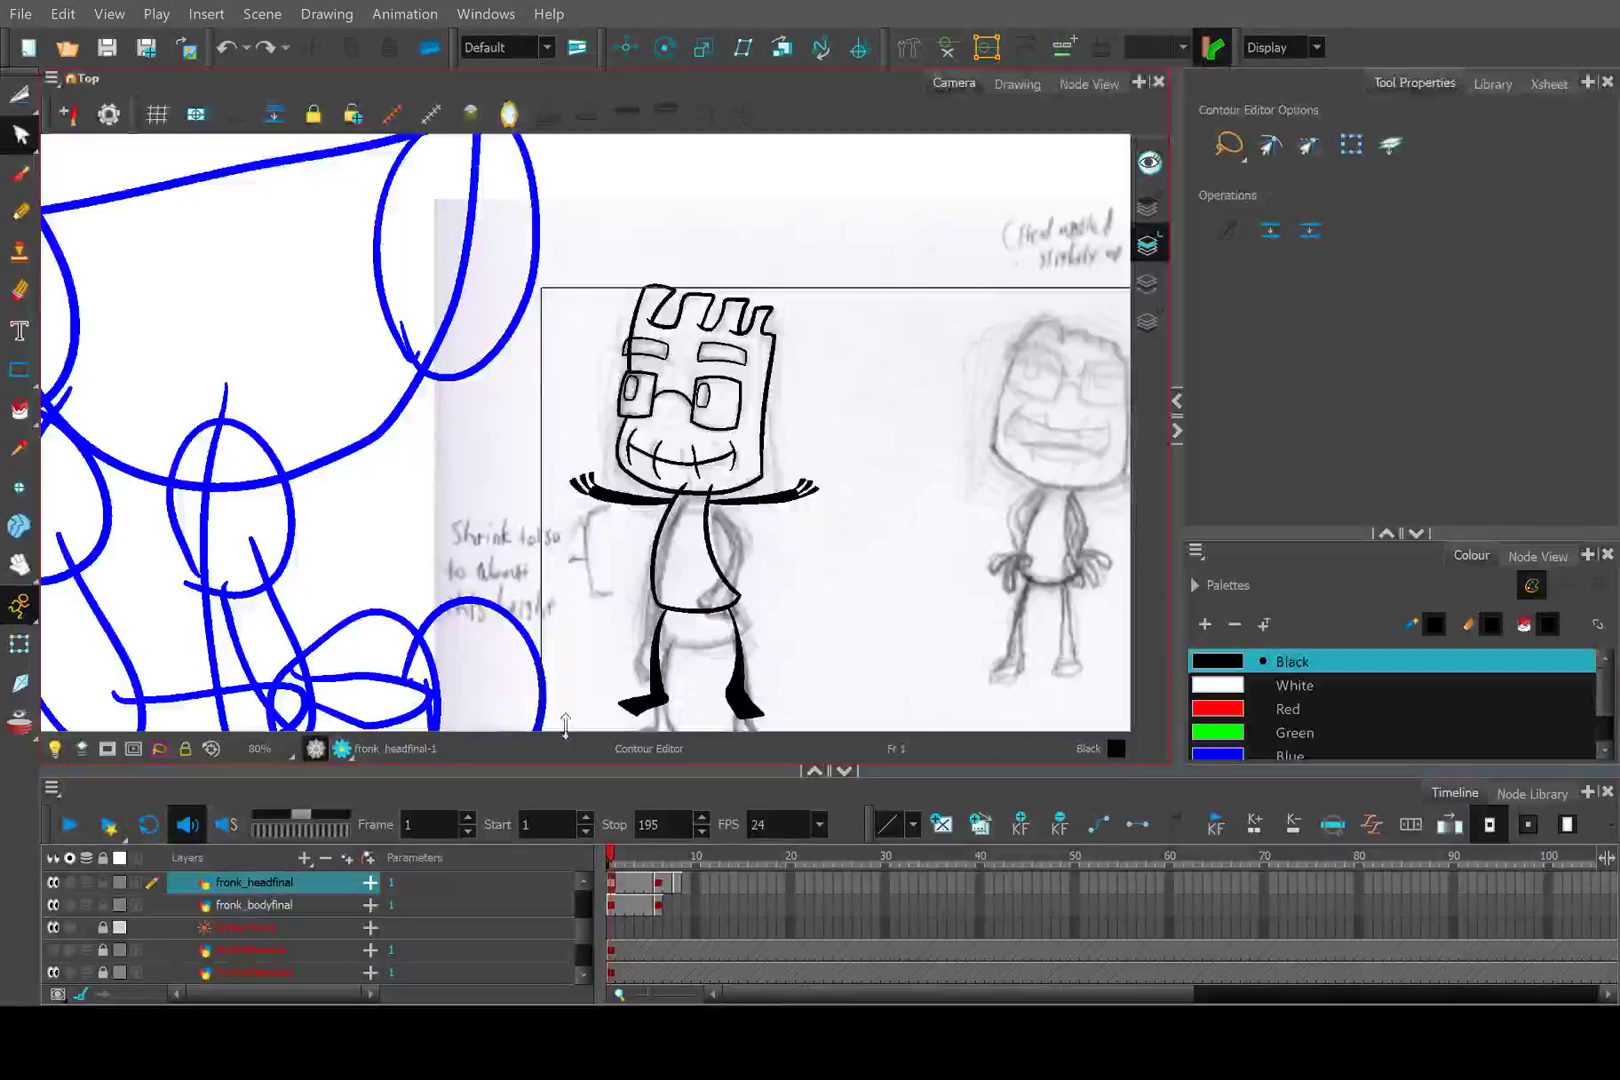
# Add a new colour to the palette and sample it from the yellow of the character's head in the reference picture.
pyautogui.press('2')
pyautogui.press('2')
pyautogui.press('2')
pyautogui.press('2')
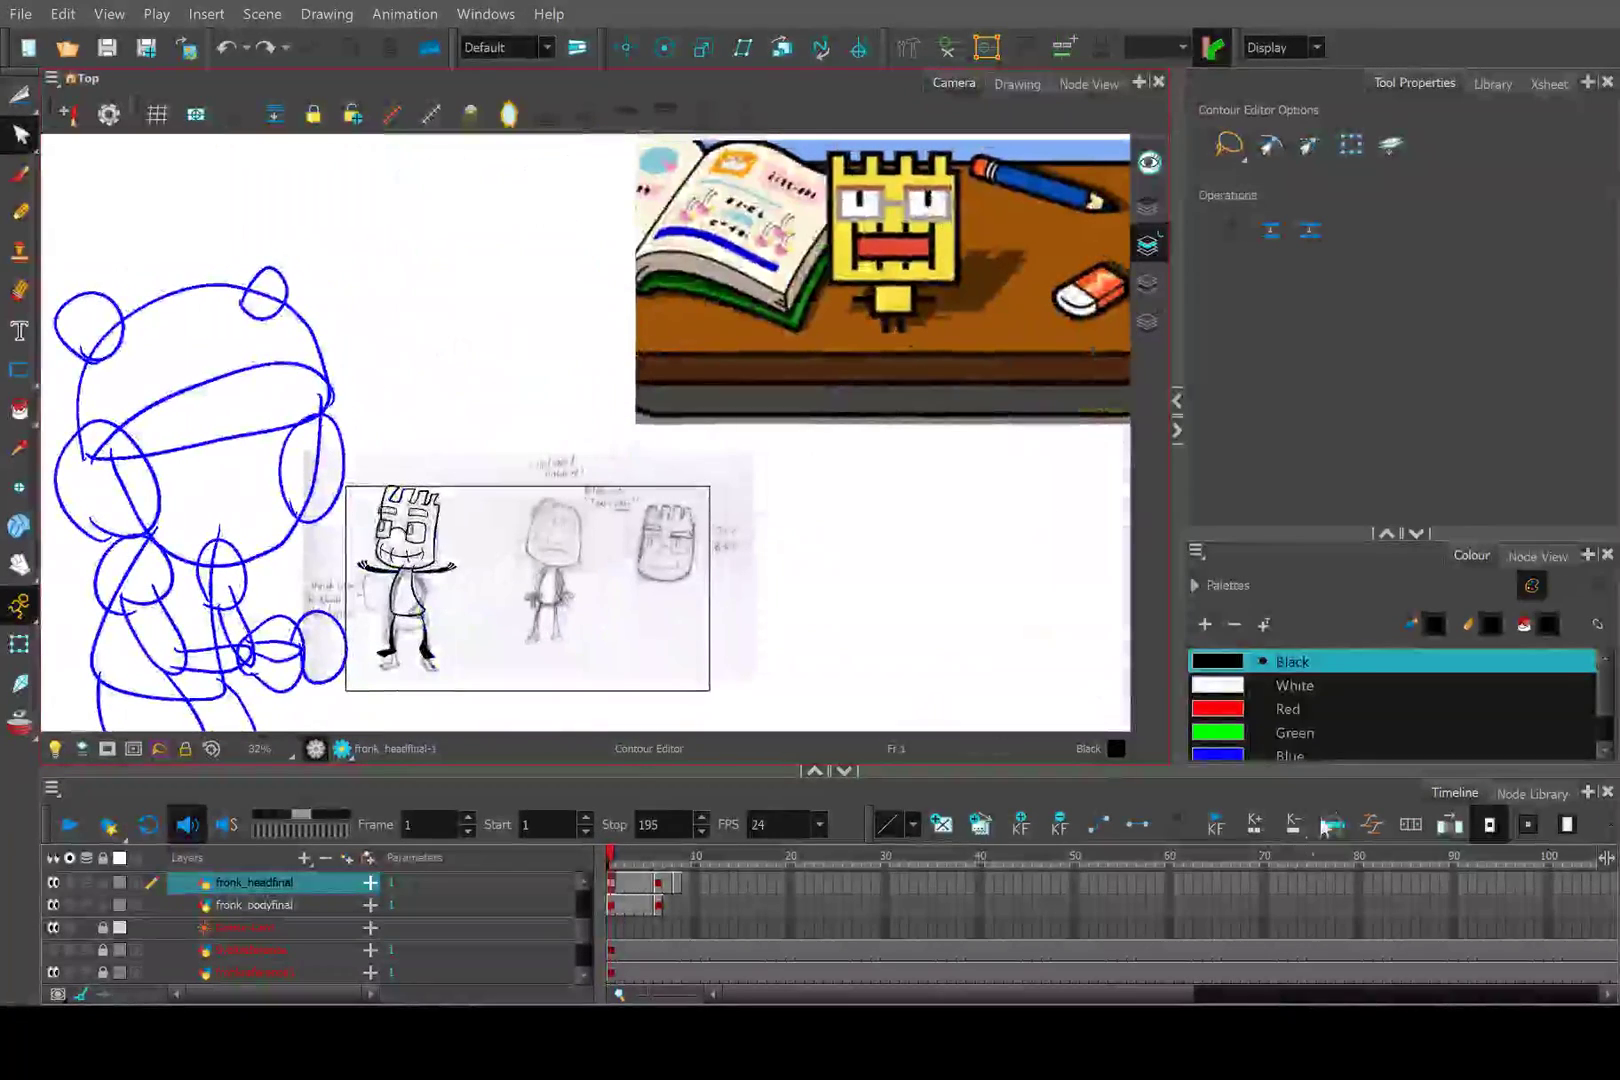
pyautogui.scroll(-2, 1300, 724)
pyautogui.moveTo(860, 441); pyautogui.dragTo(768, 520)
pyautogui.click(1247, 737)
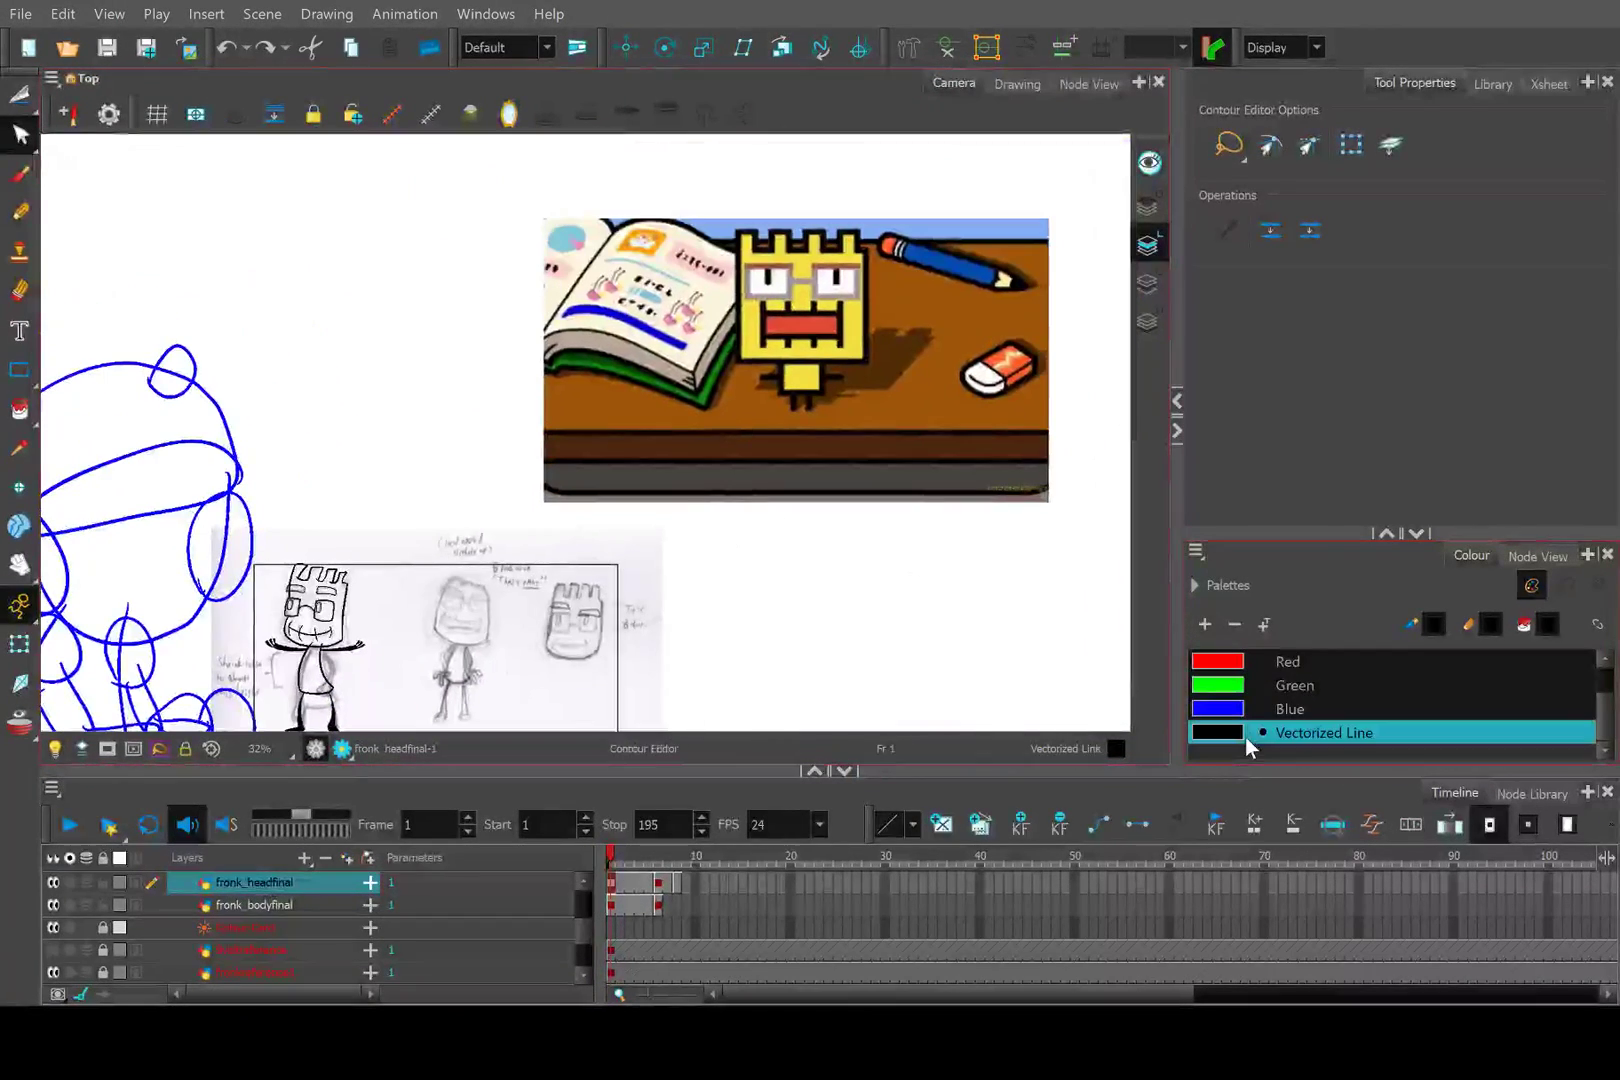
pyautogui.click(1207, 624)
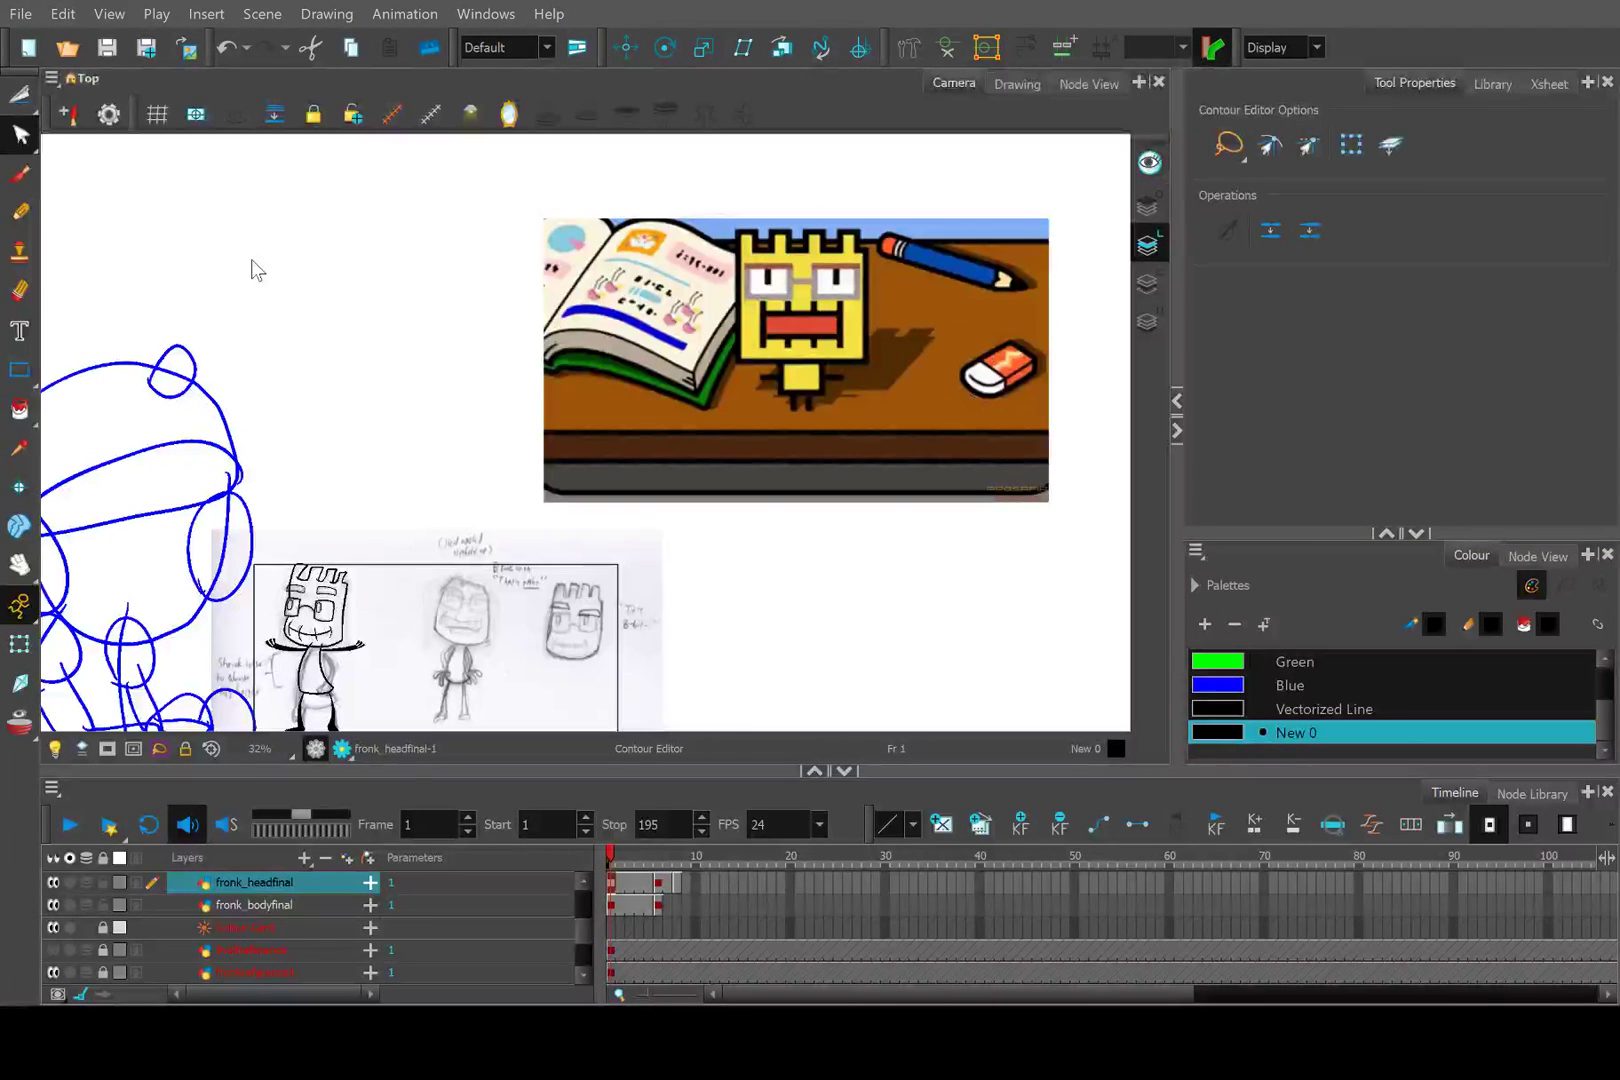
pyautogui.click(754, 318)
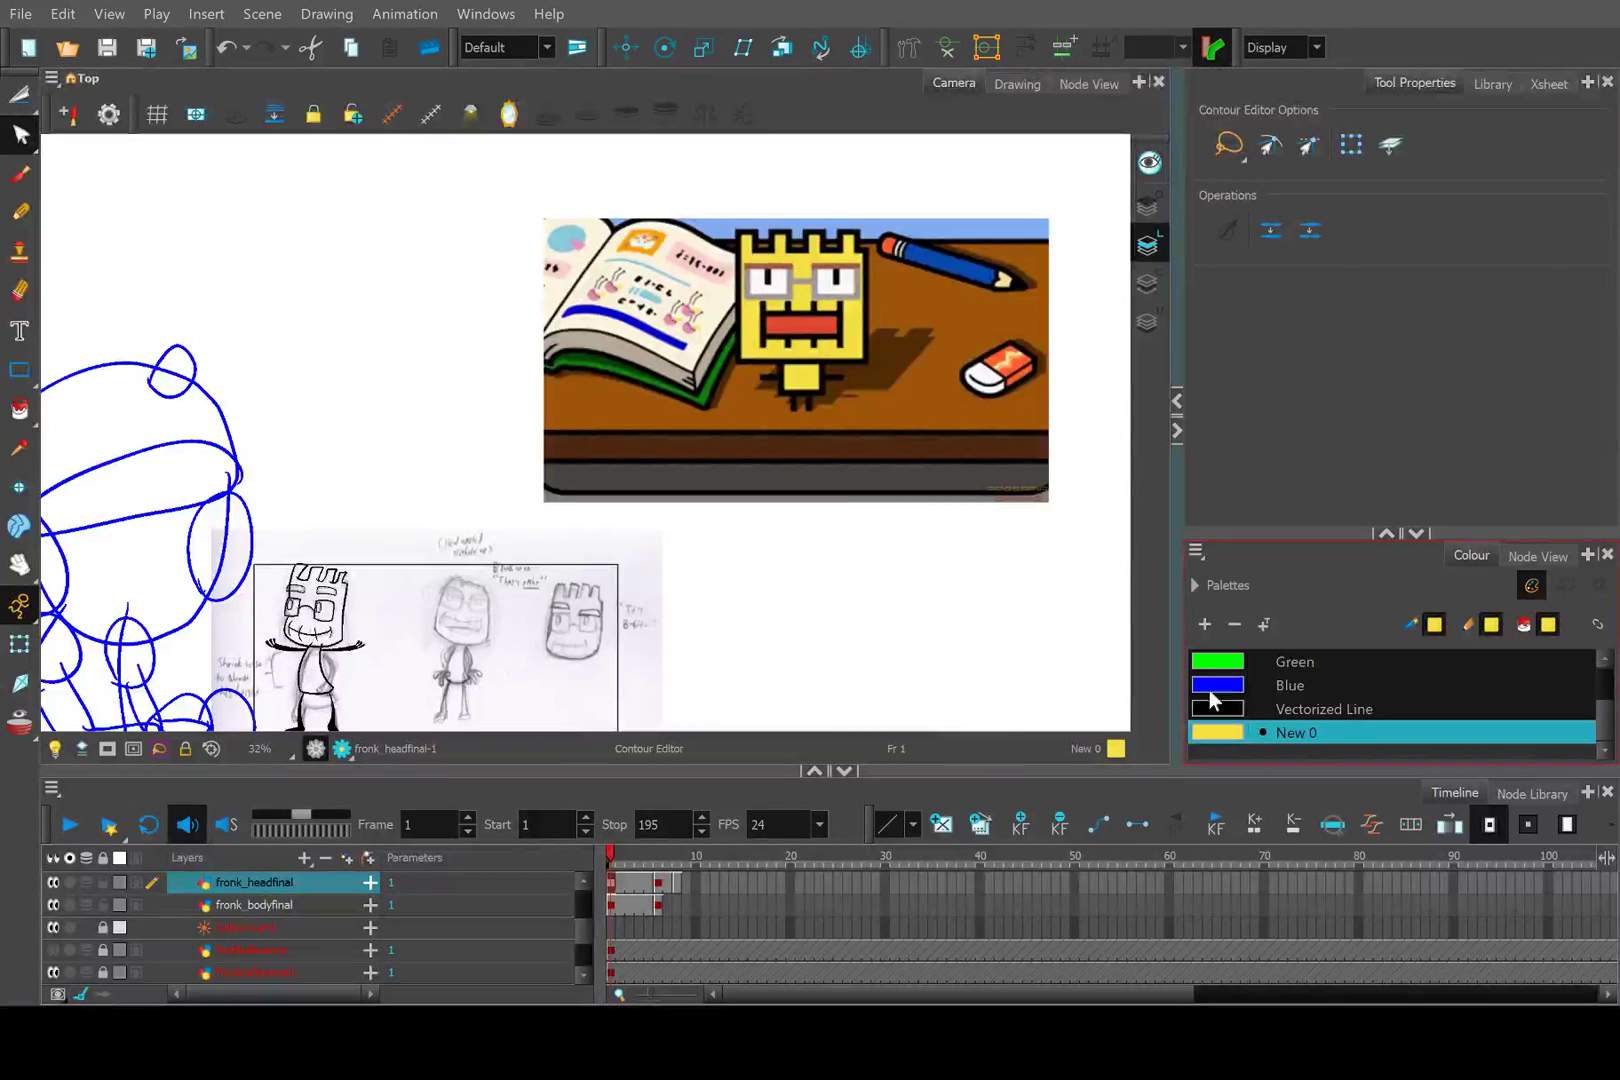
# Rename the new yellow swatch to Fronk Yellow.
pyautogui.doubleClick(1292, 734)
pyautogui.write('Fronk Yellow')
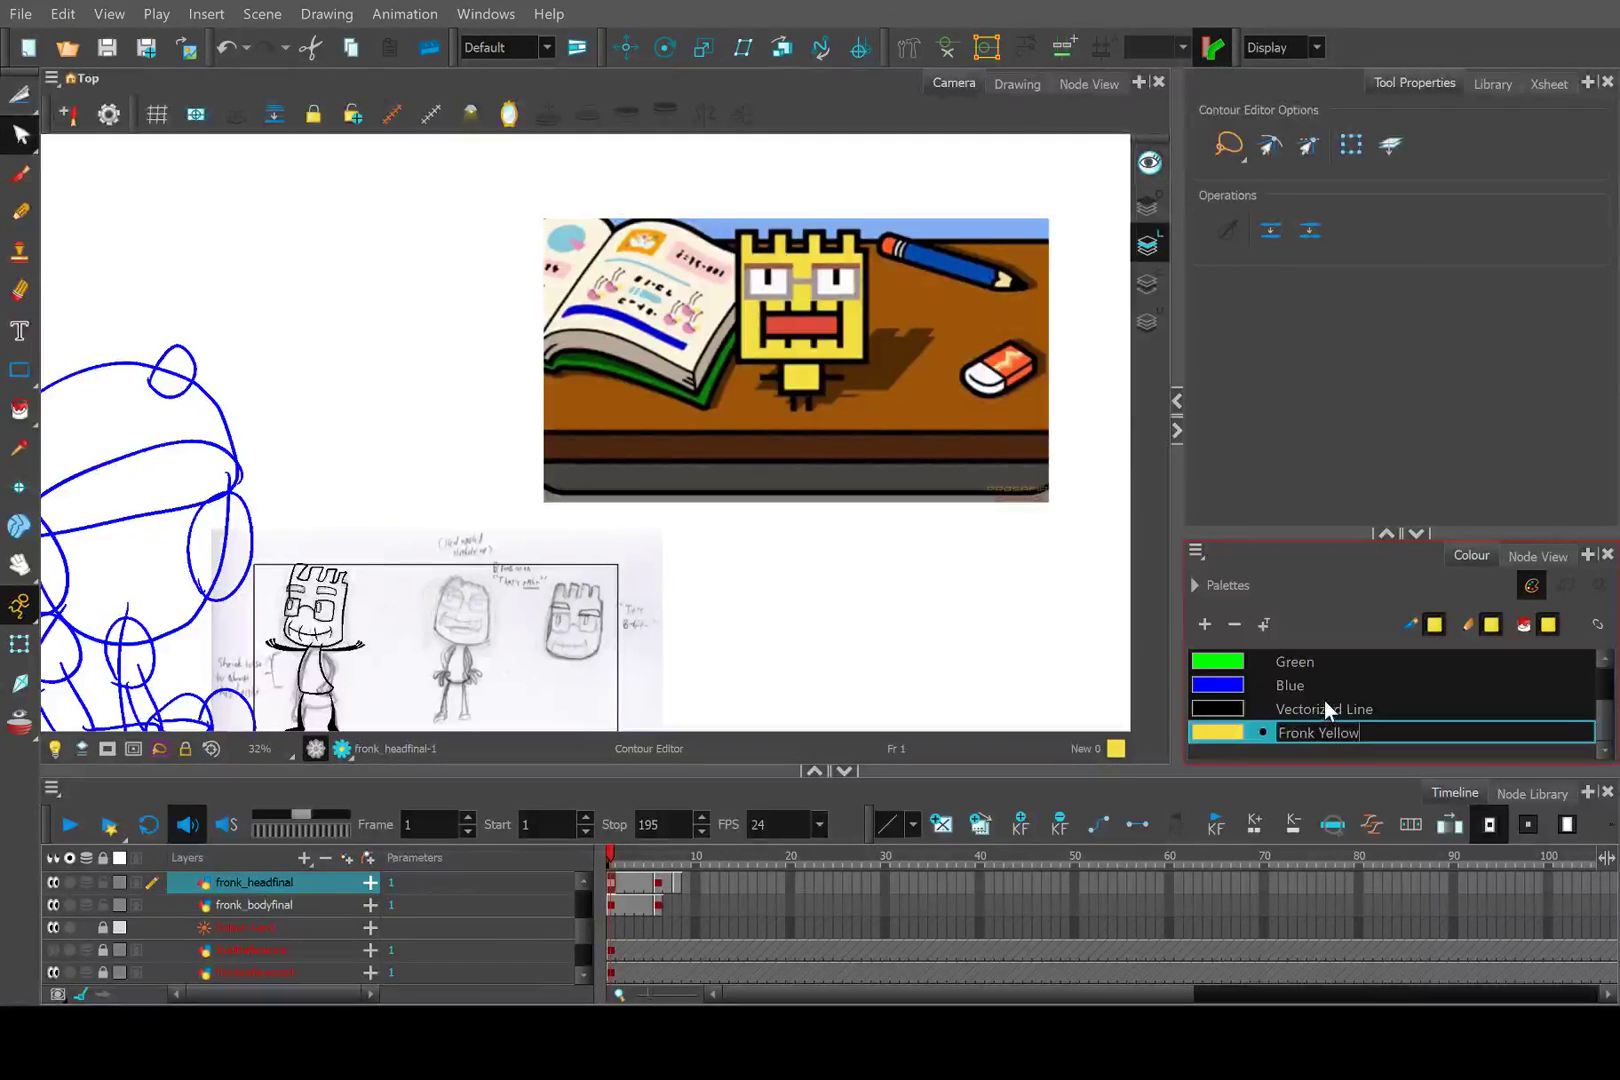
pyautogui.press('Return')
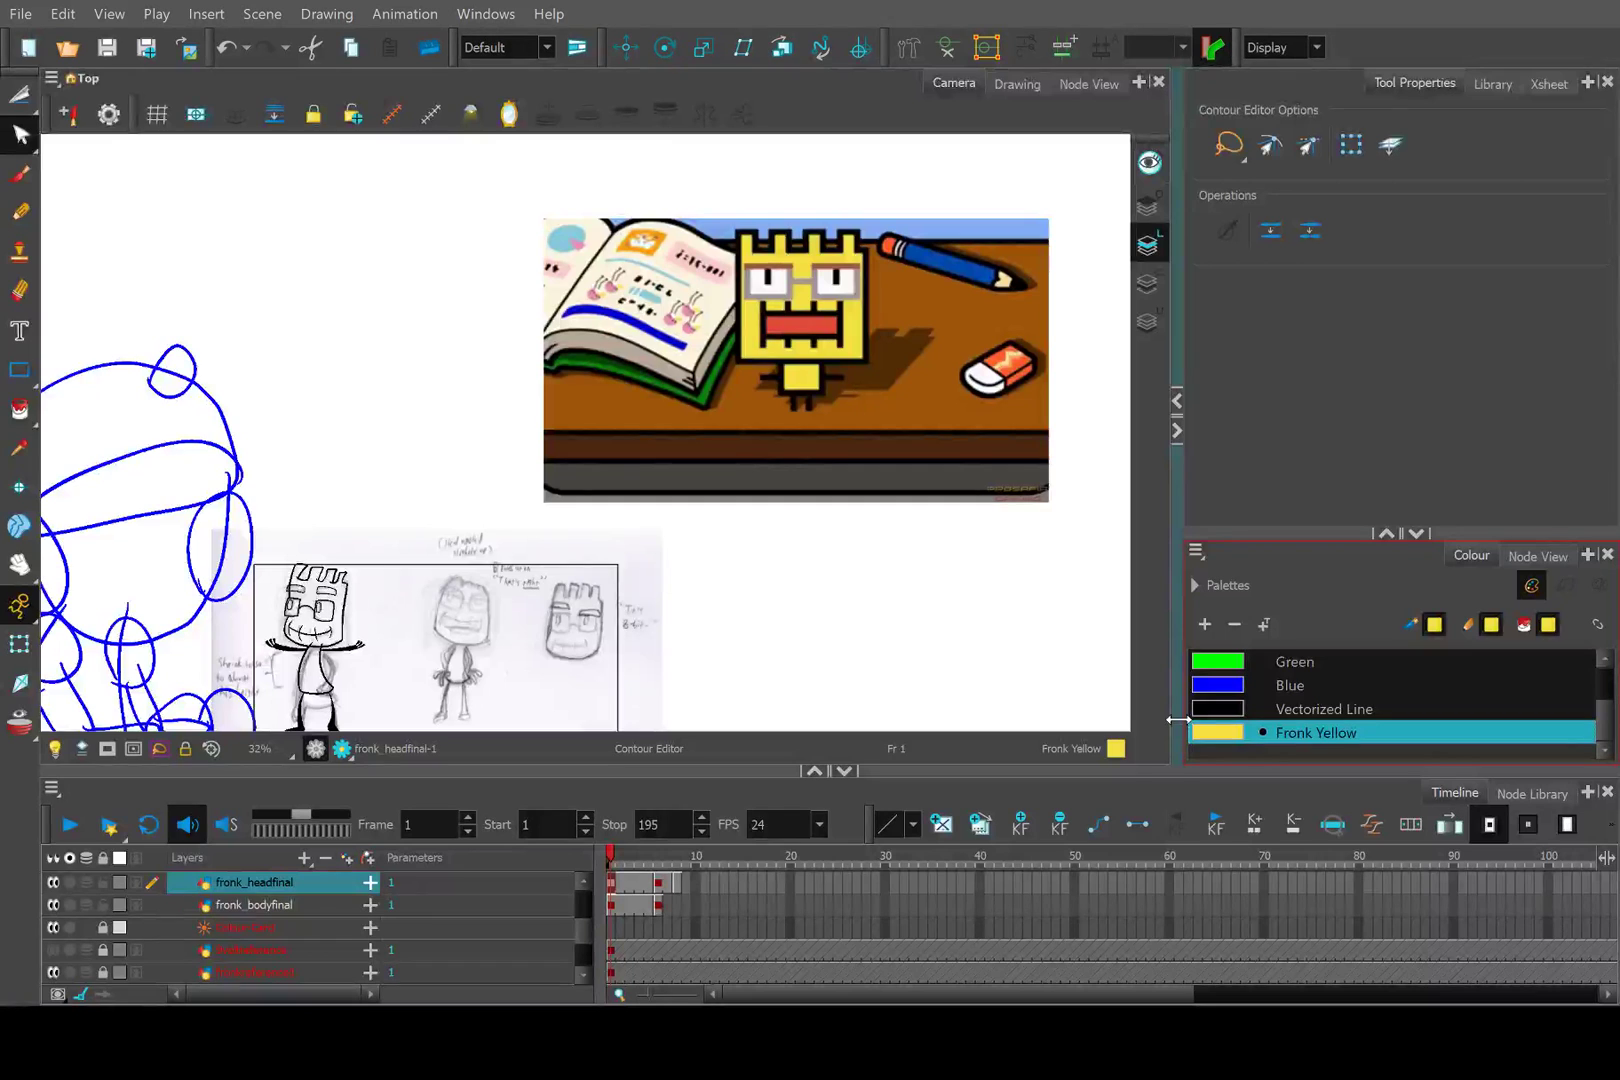
# Add another palette colour and sample it from the grey glasses frame in the reference picture.
pyautogui.hotkey('shift', 'n')
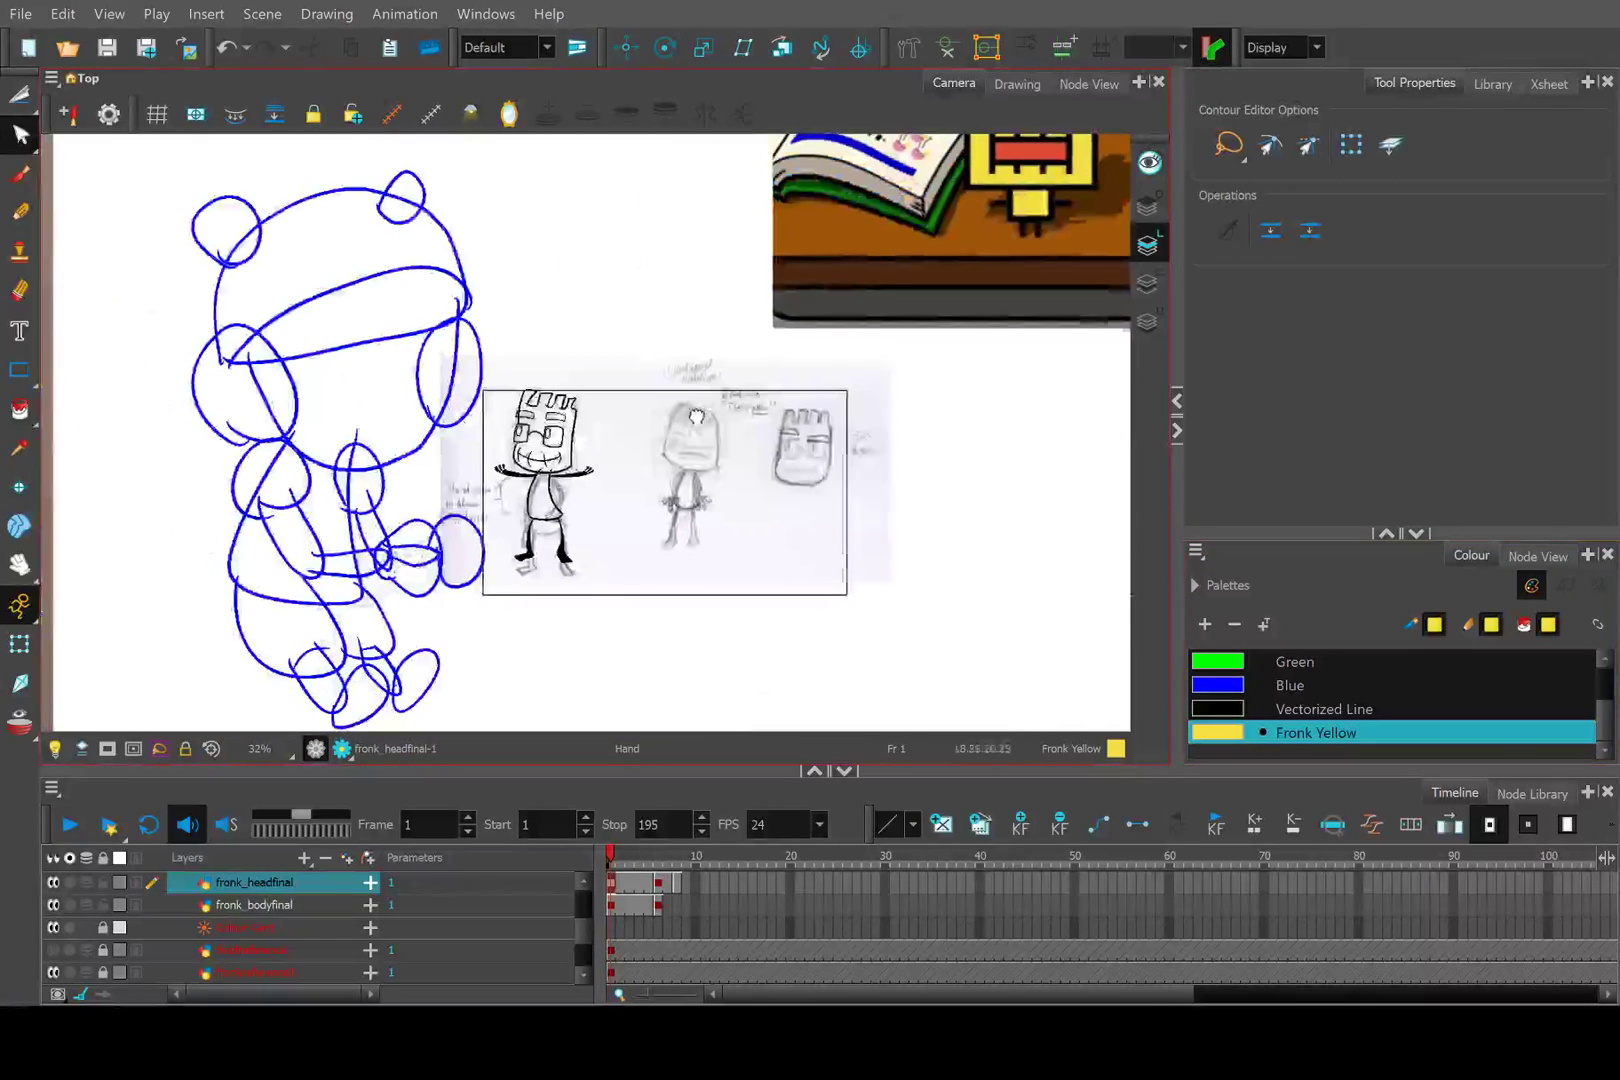
pyautogui.click(640, 425)
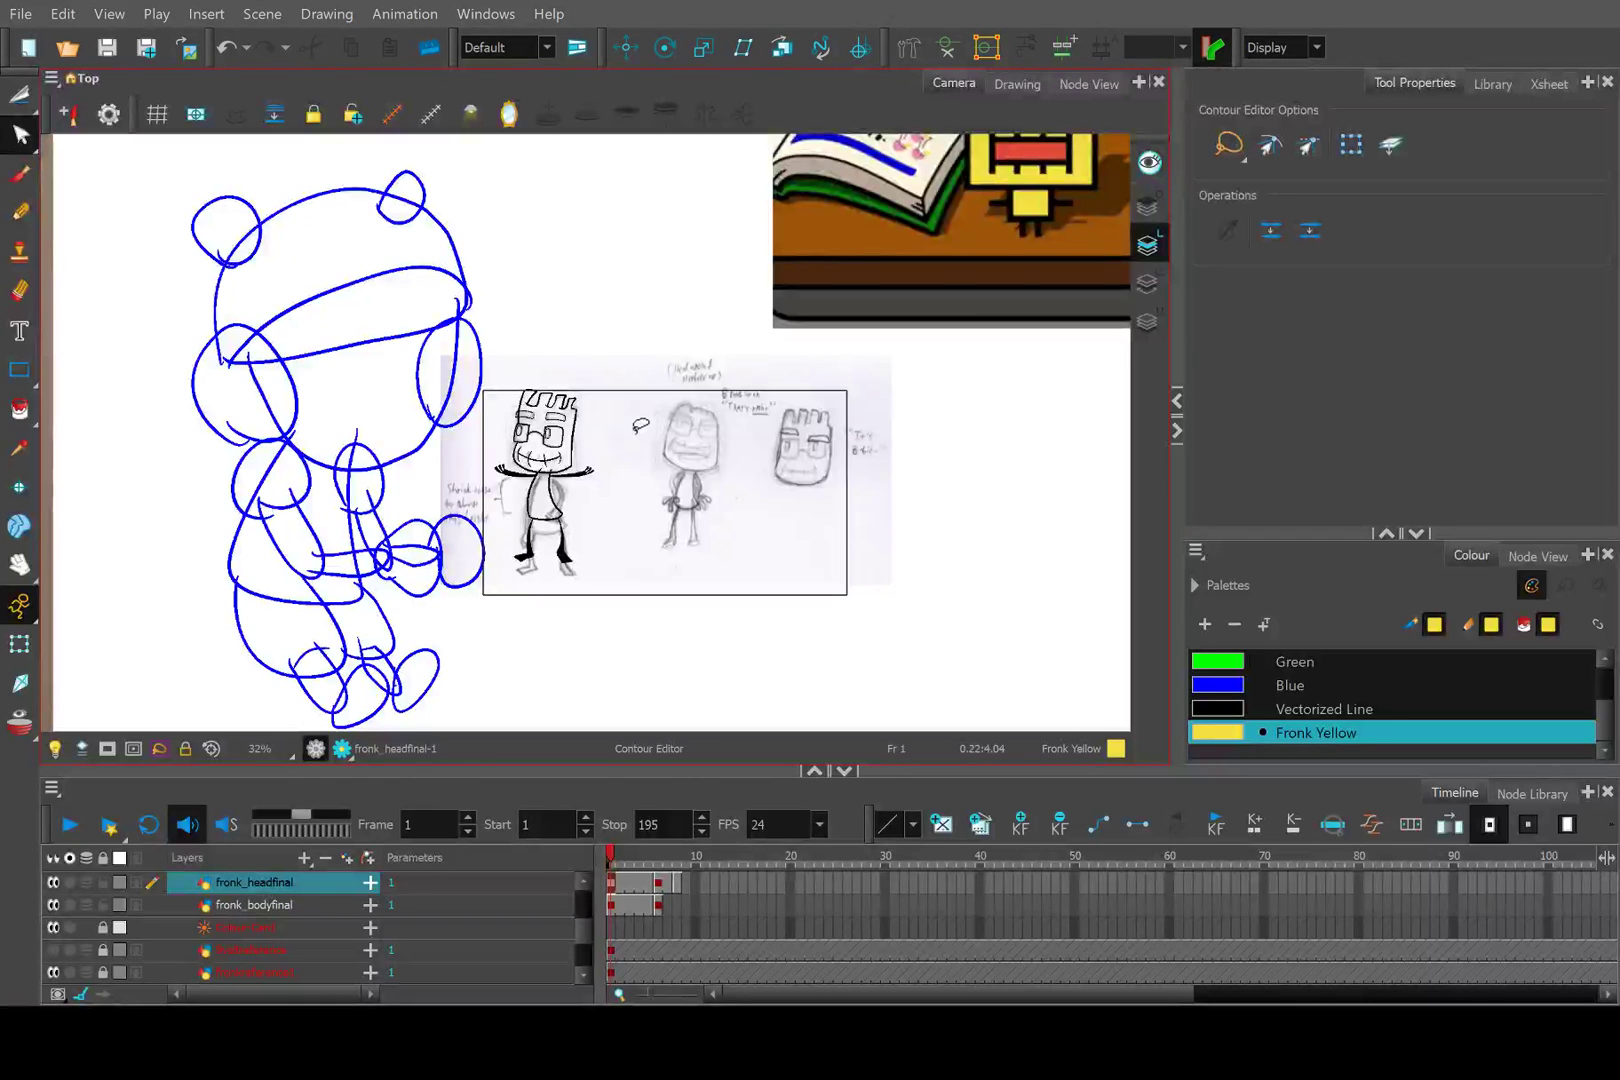
pyautogui.scroll(6, 545, 468)
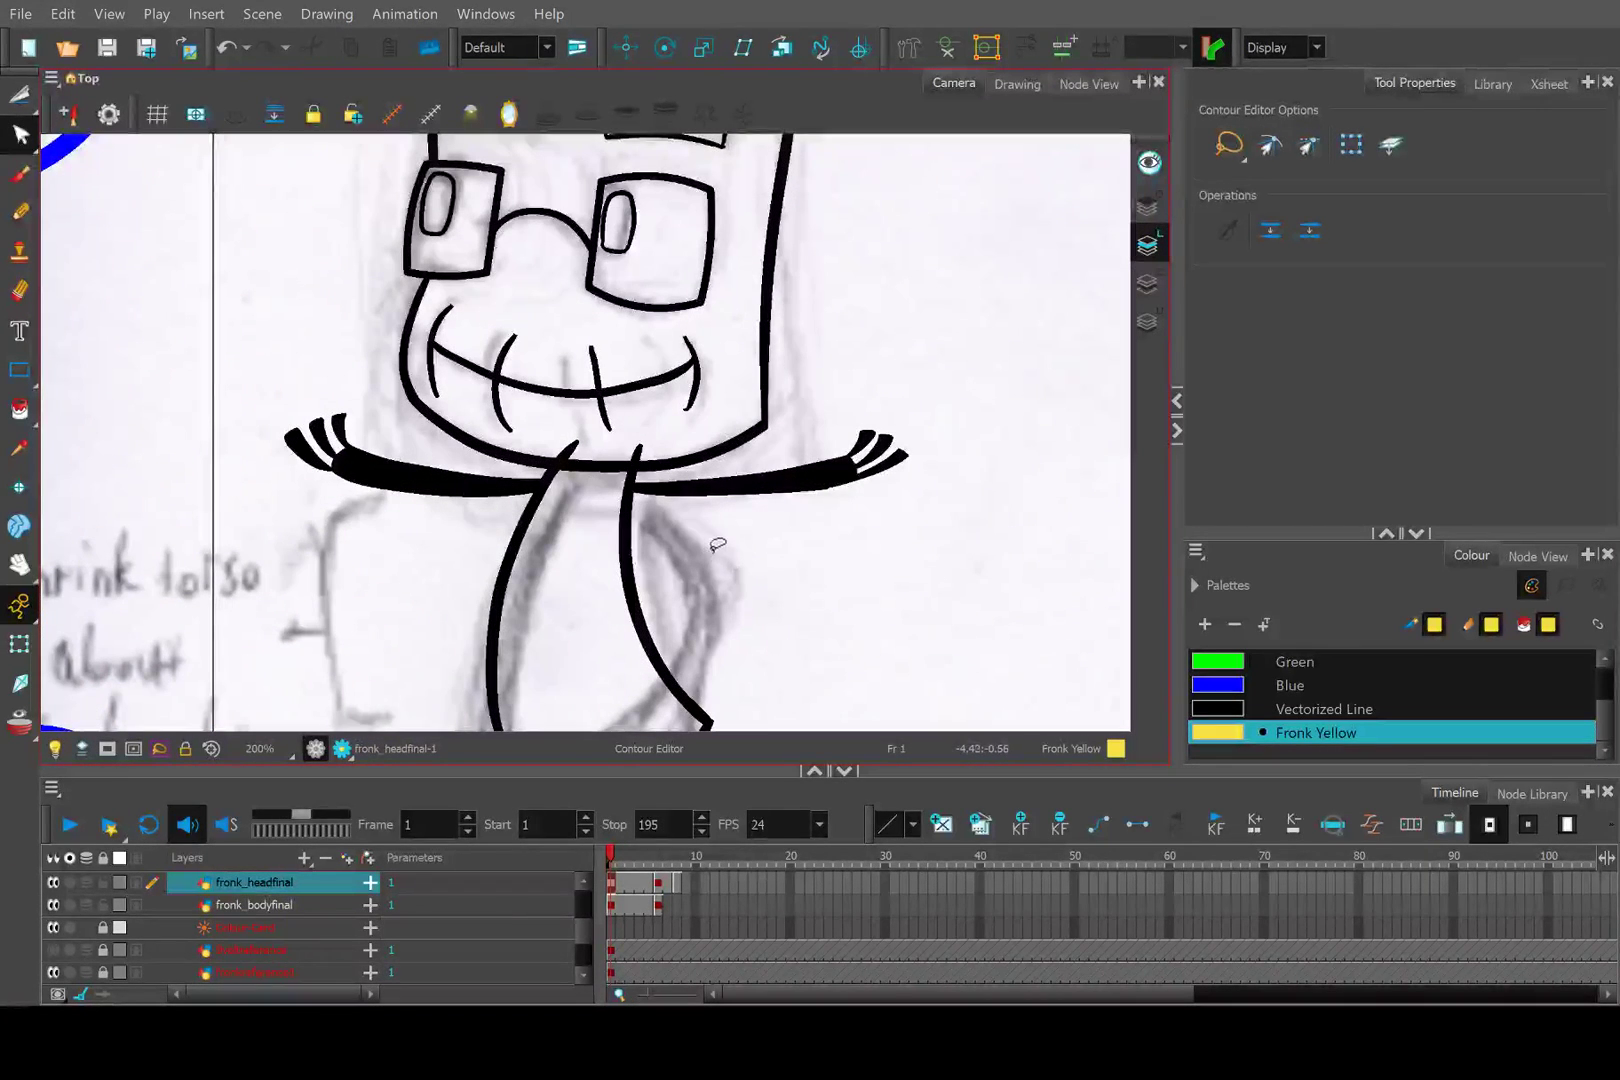
pyautogui.moveTo(723, 540)
pyautogui.mouseDown()
pyautogui.moveTo(788, 448)
pyautogui.moveTo(824, 436)
pyautogui.mouseUp()
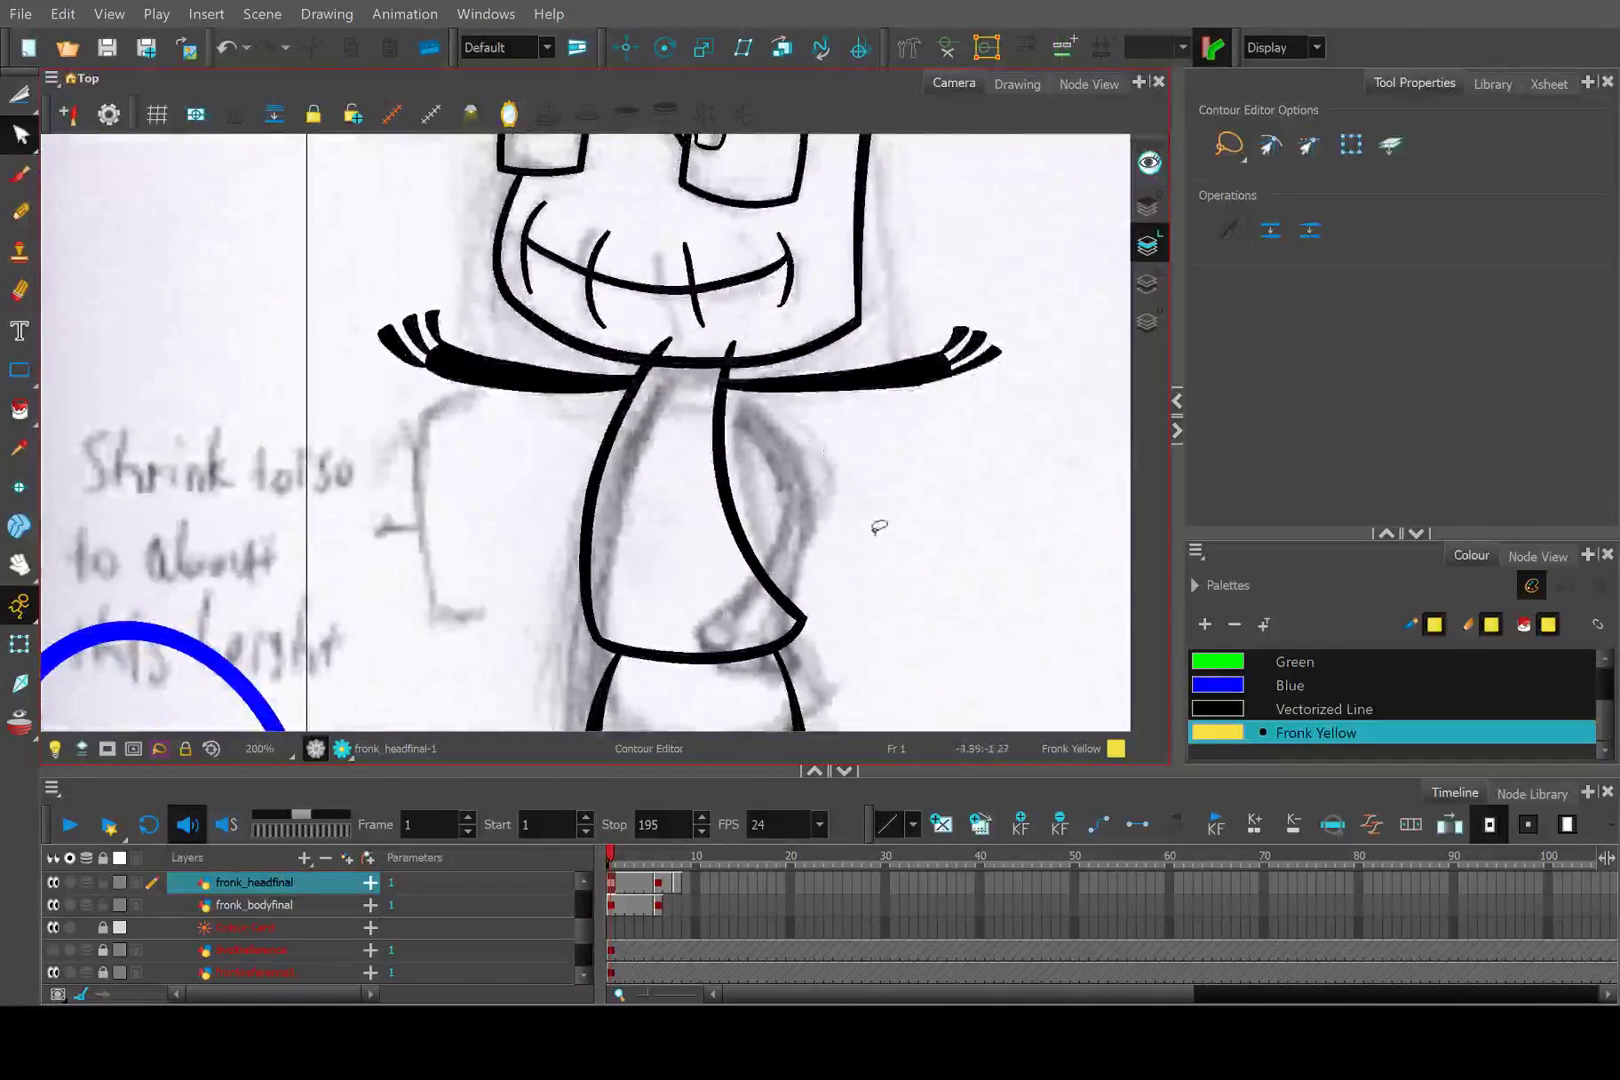
pyautogui.scroll(-5, 609, 503)
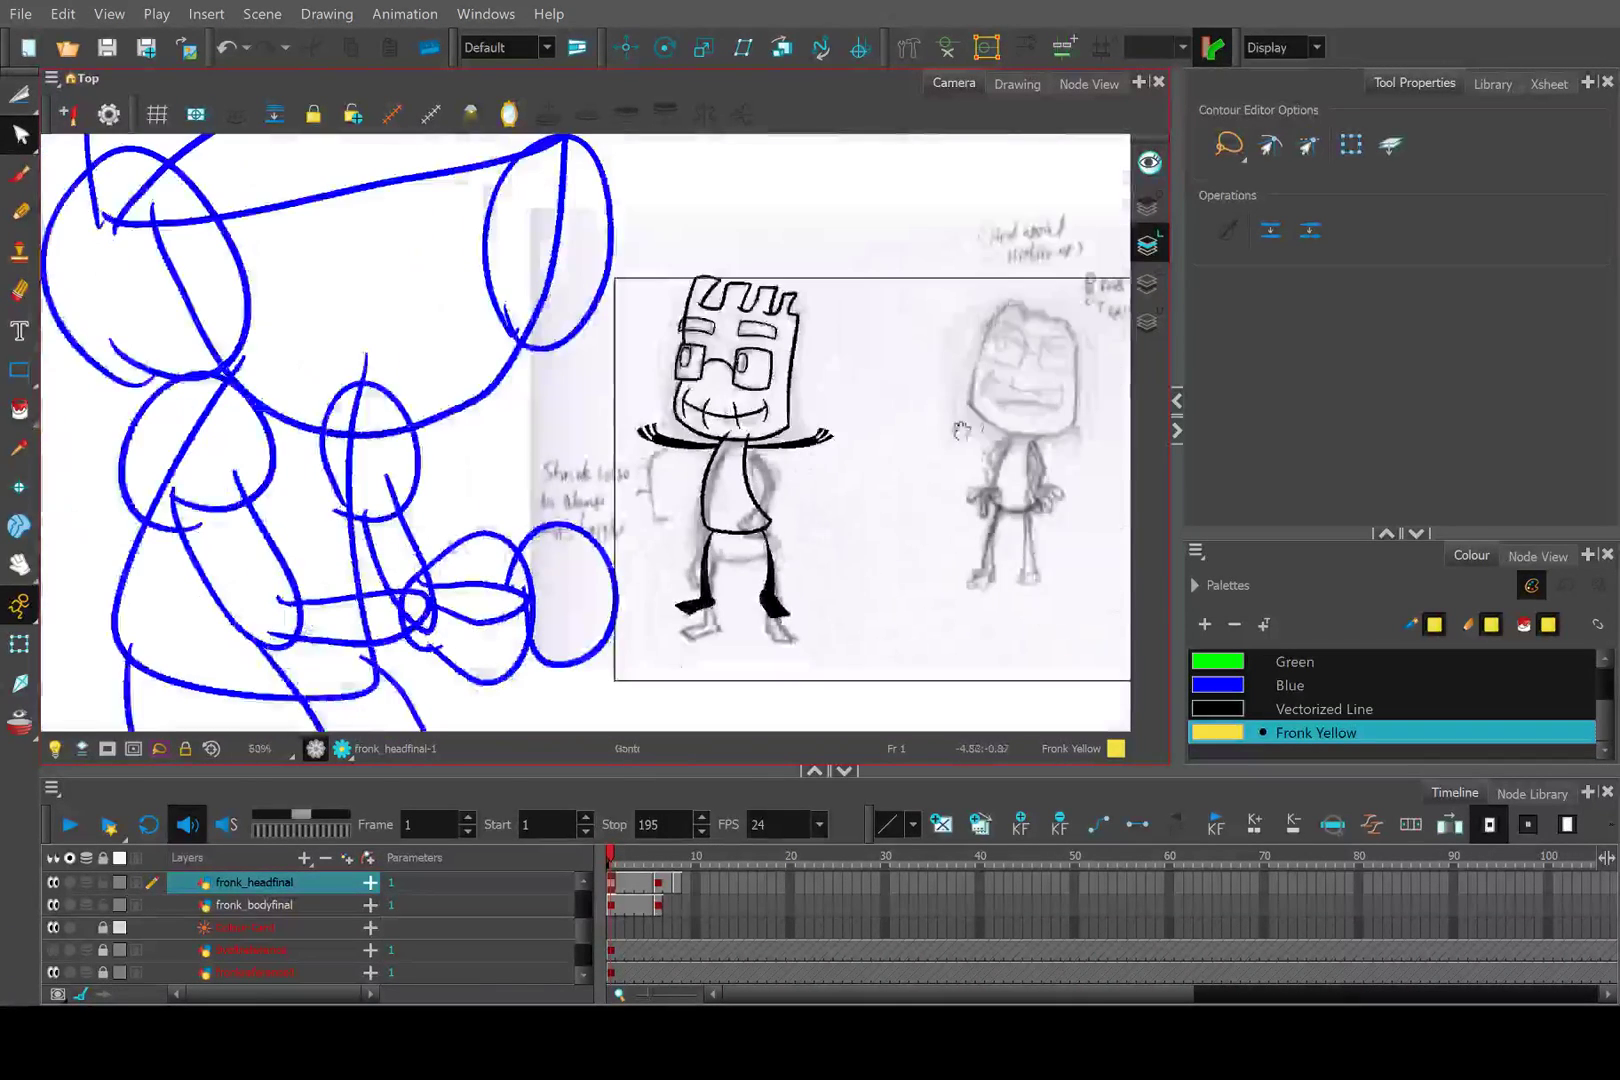
pyautogui.moveTo(51, 549); pyautogui.dragTo(638, 407)
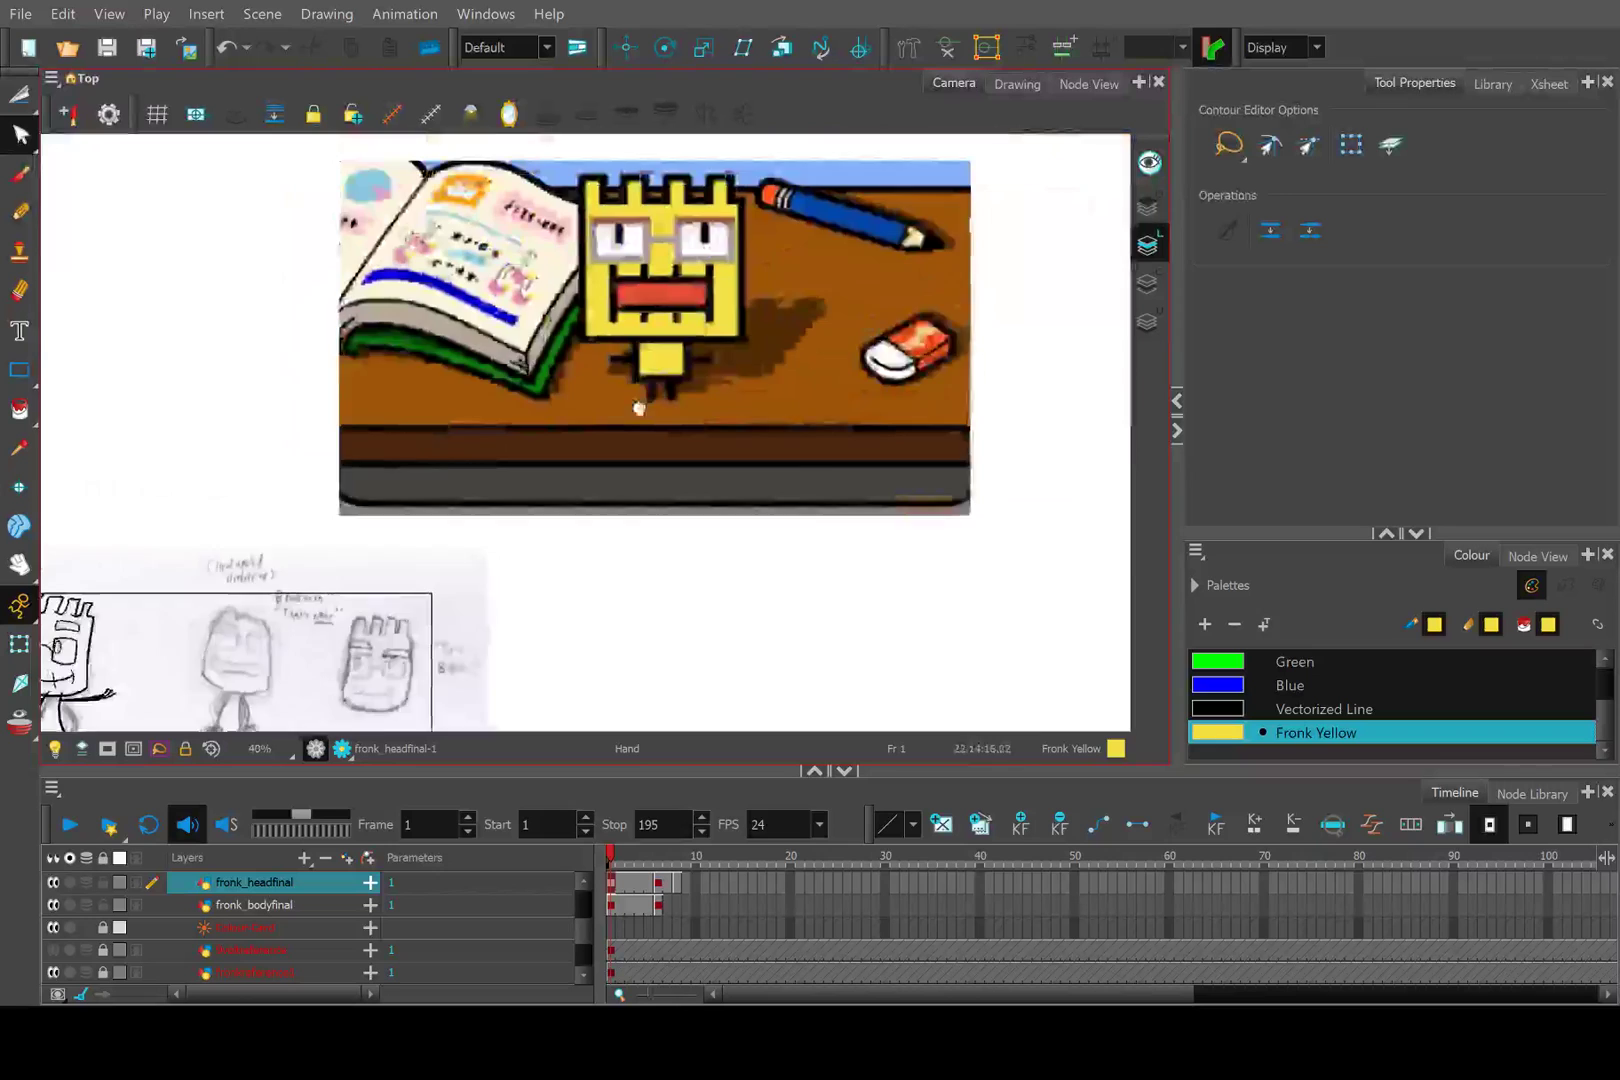
pyautogui.scroll(5, 669, 170)
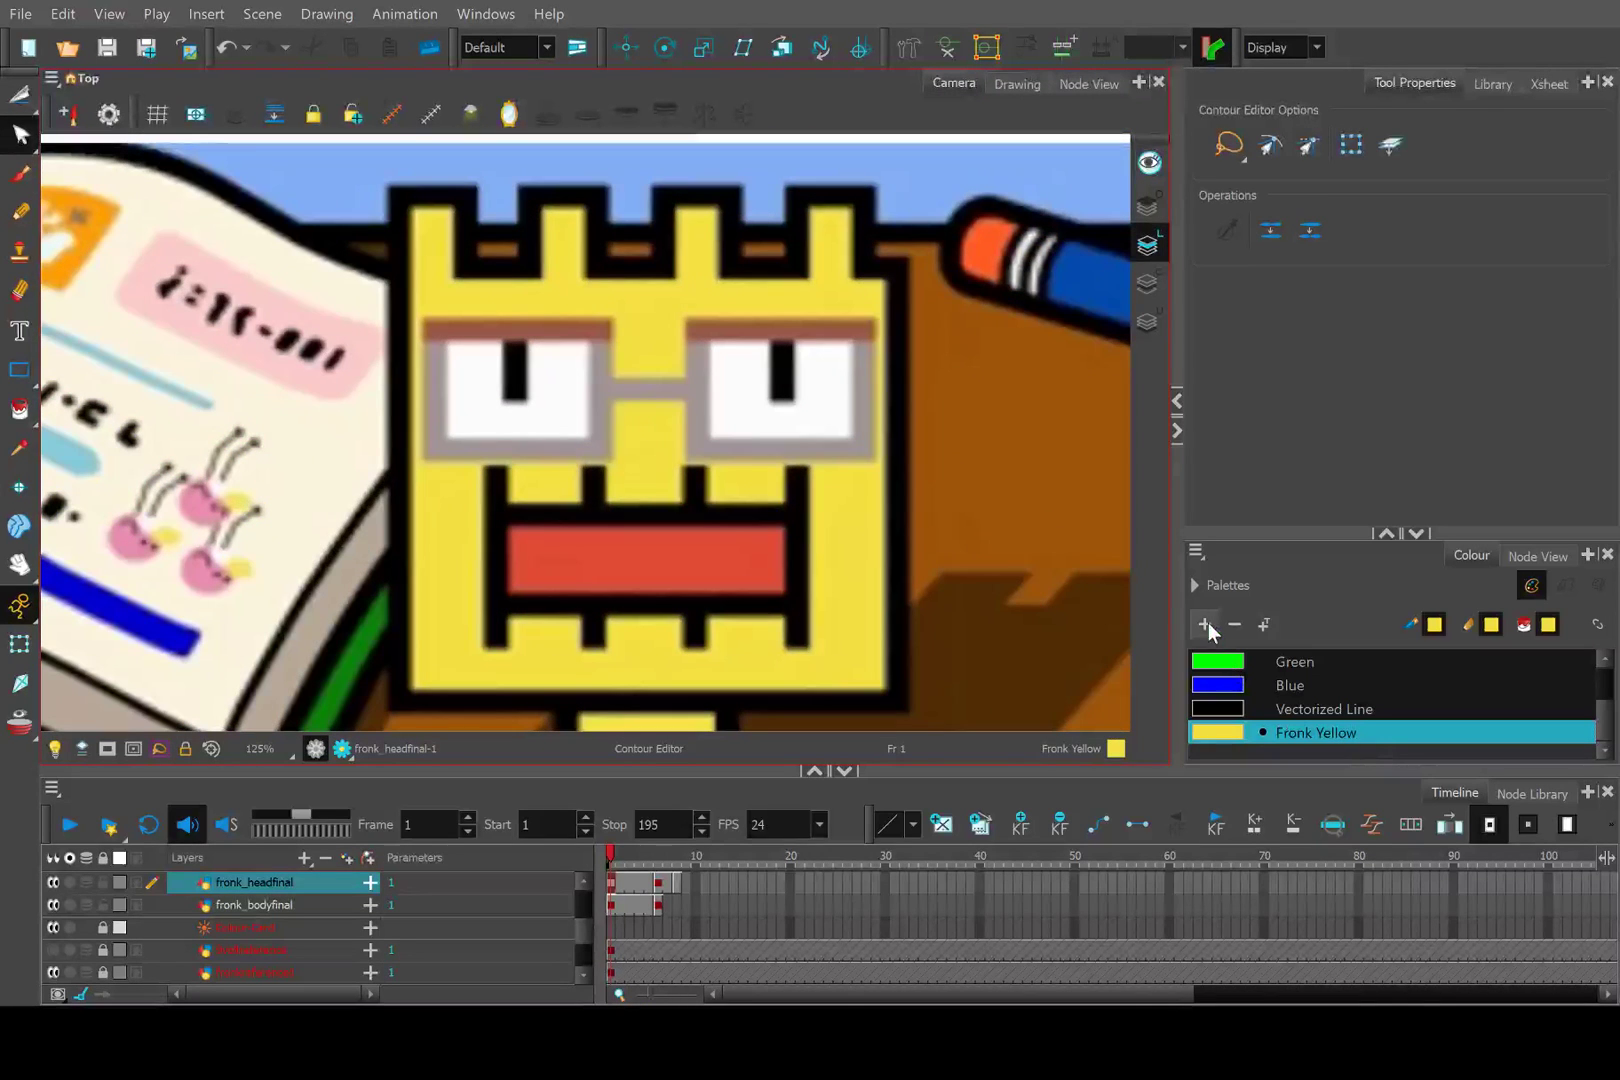
pyautogui.click(1207, 621)
pyautogui.scroll(-3, 611, 333)
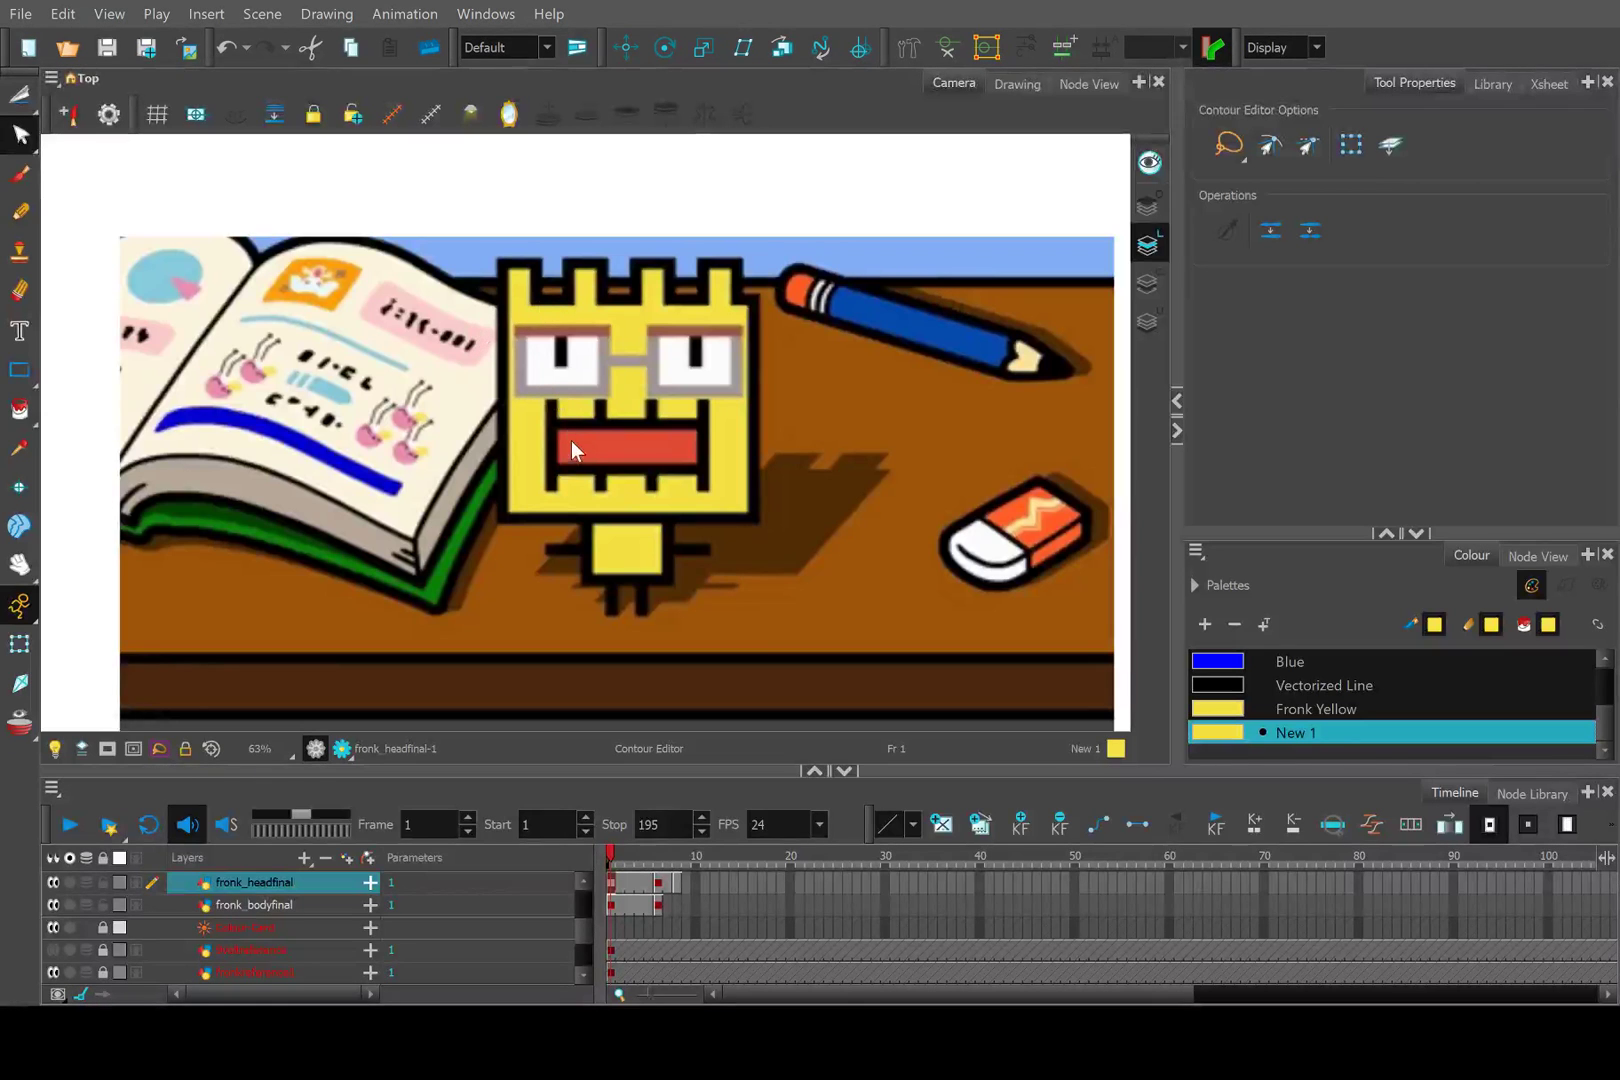
pyautogui.click(658, 356)
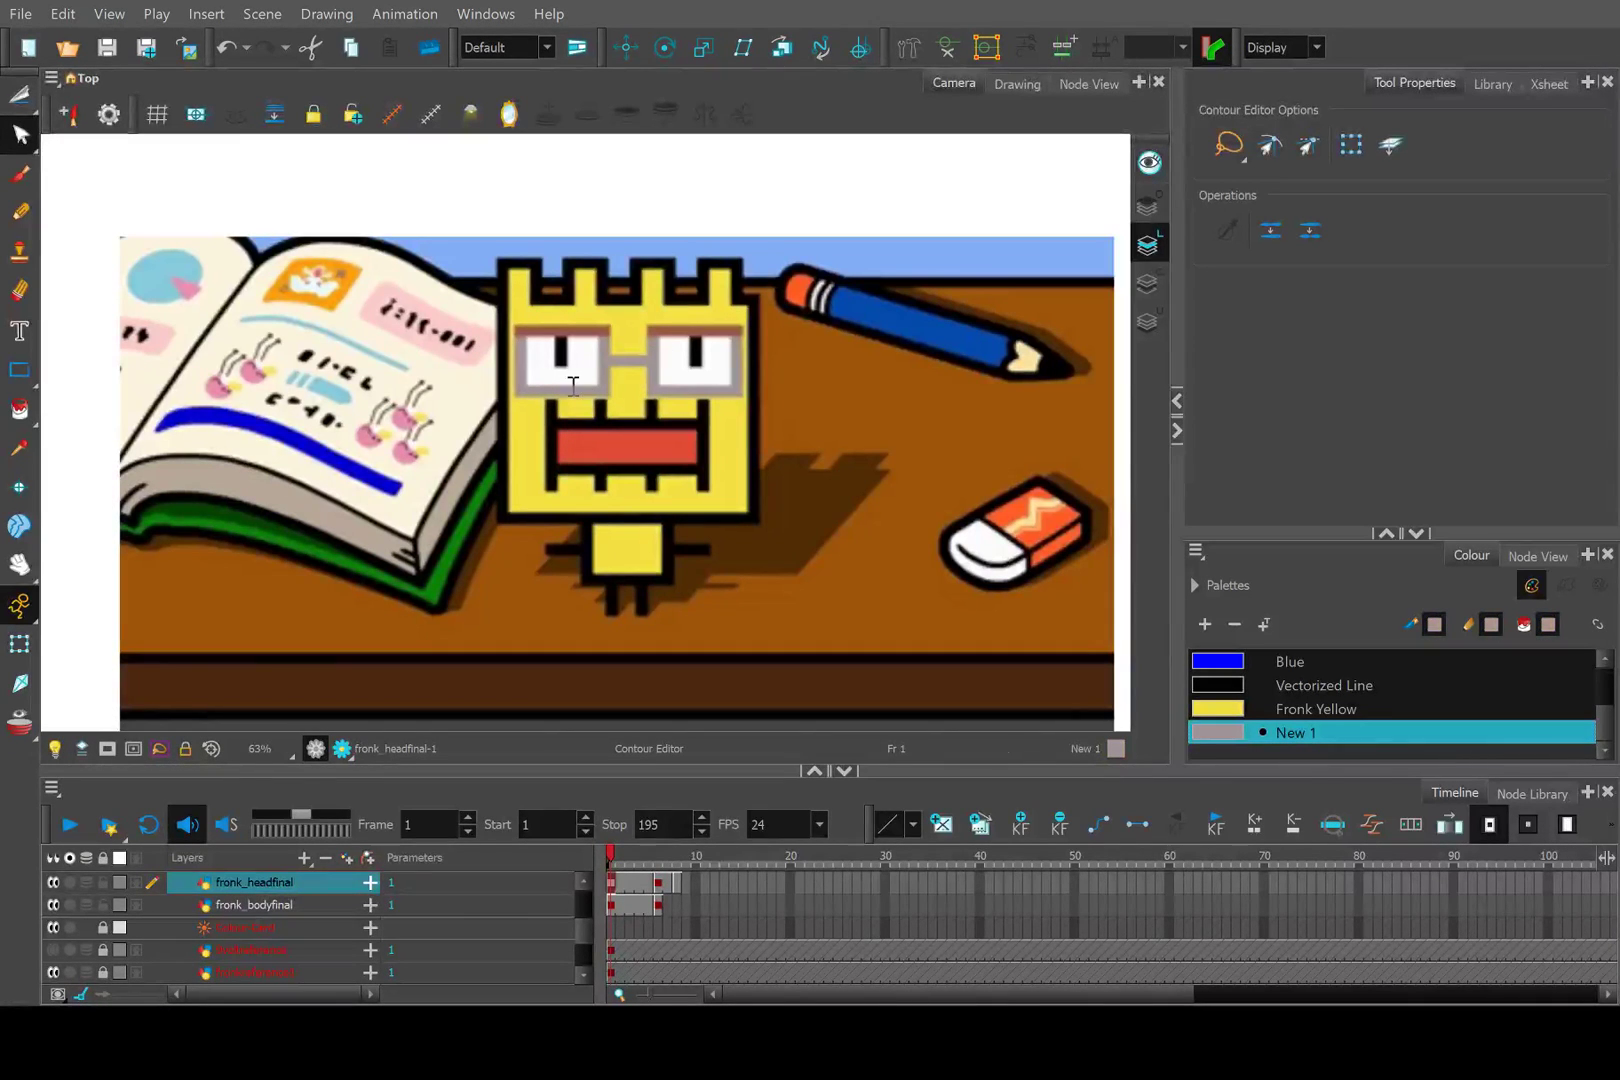
# Resample the newest swatch from the brown eyebrow above the glasses in the reference picture.
pyautogui.scroll(-9, 556, 368)
pyautogui.scroll(12, 430, 438)
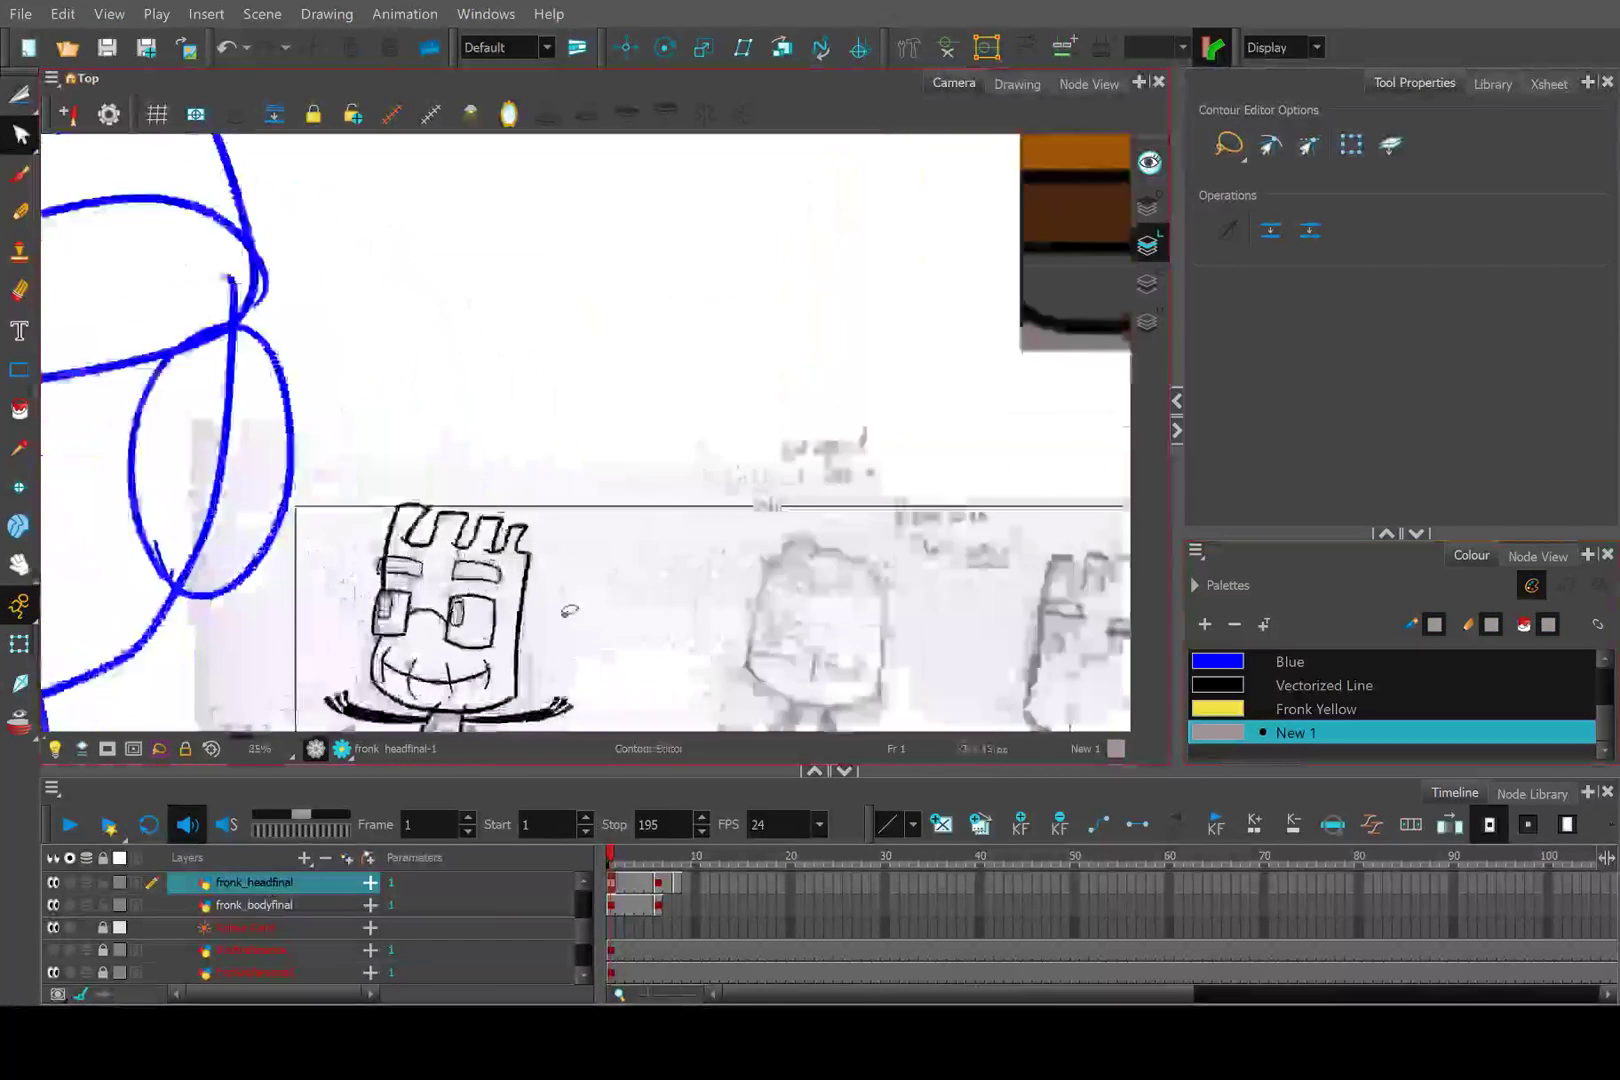
pyautogui.scroll(-5, 519, 612)
pyautogui.scroll(8, 625, 312)
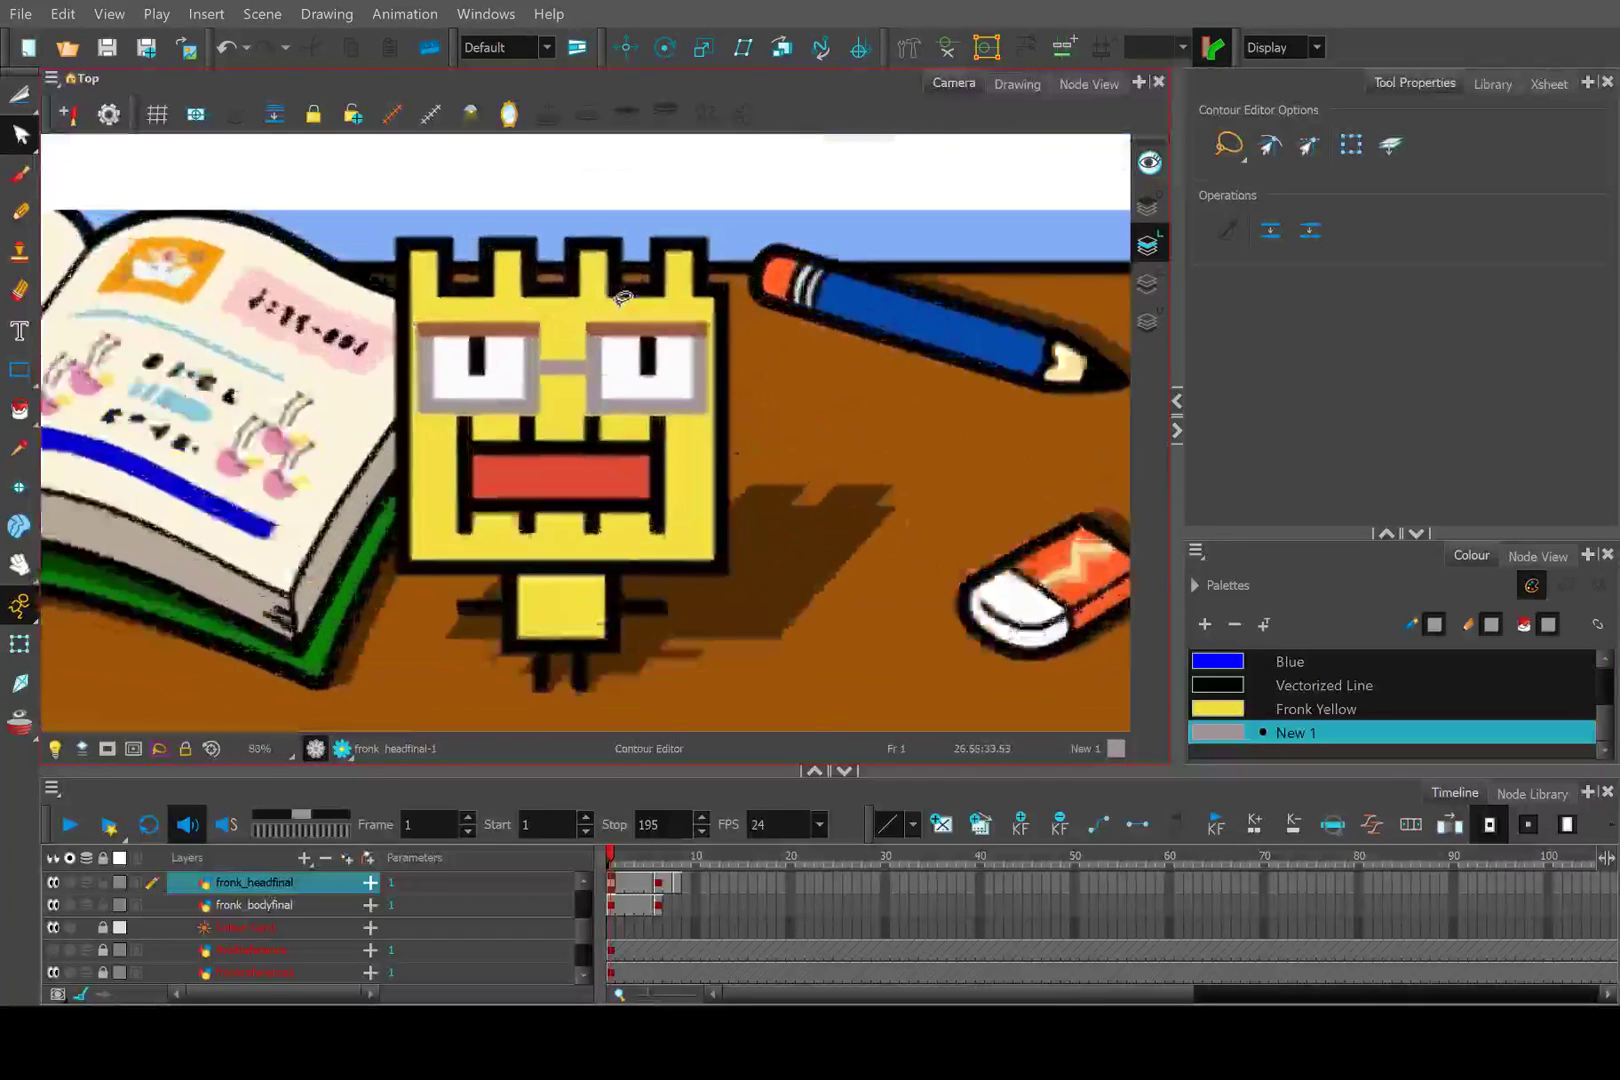
pyautogui.click(1207, 739)
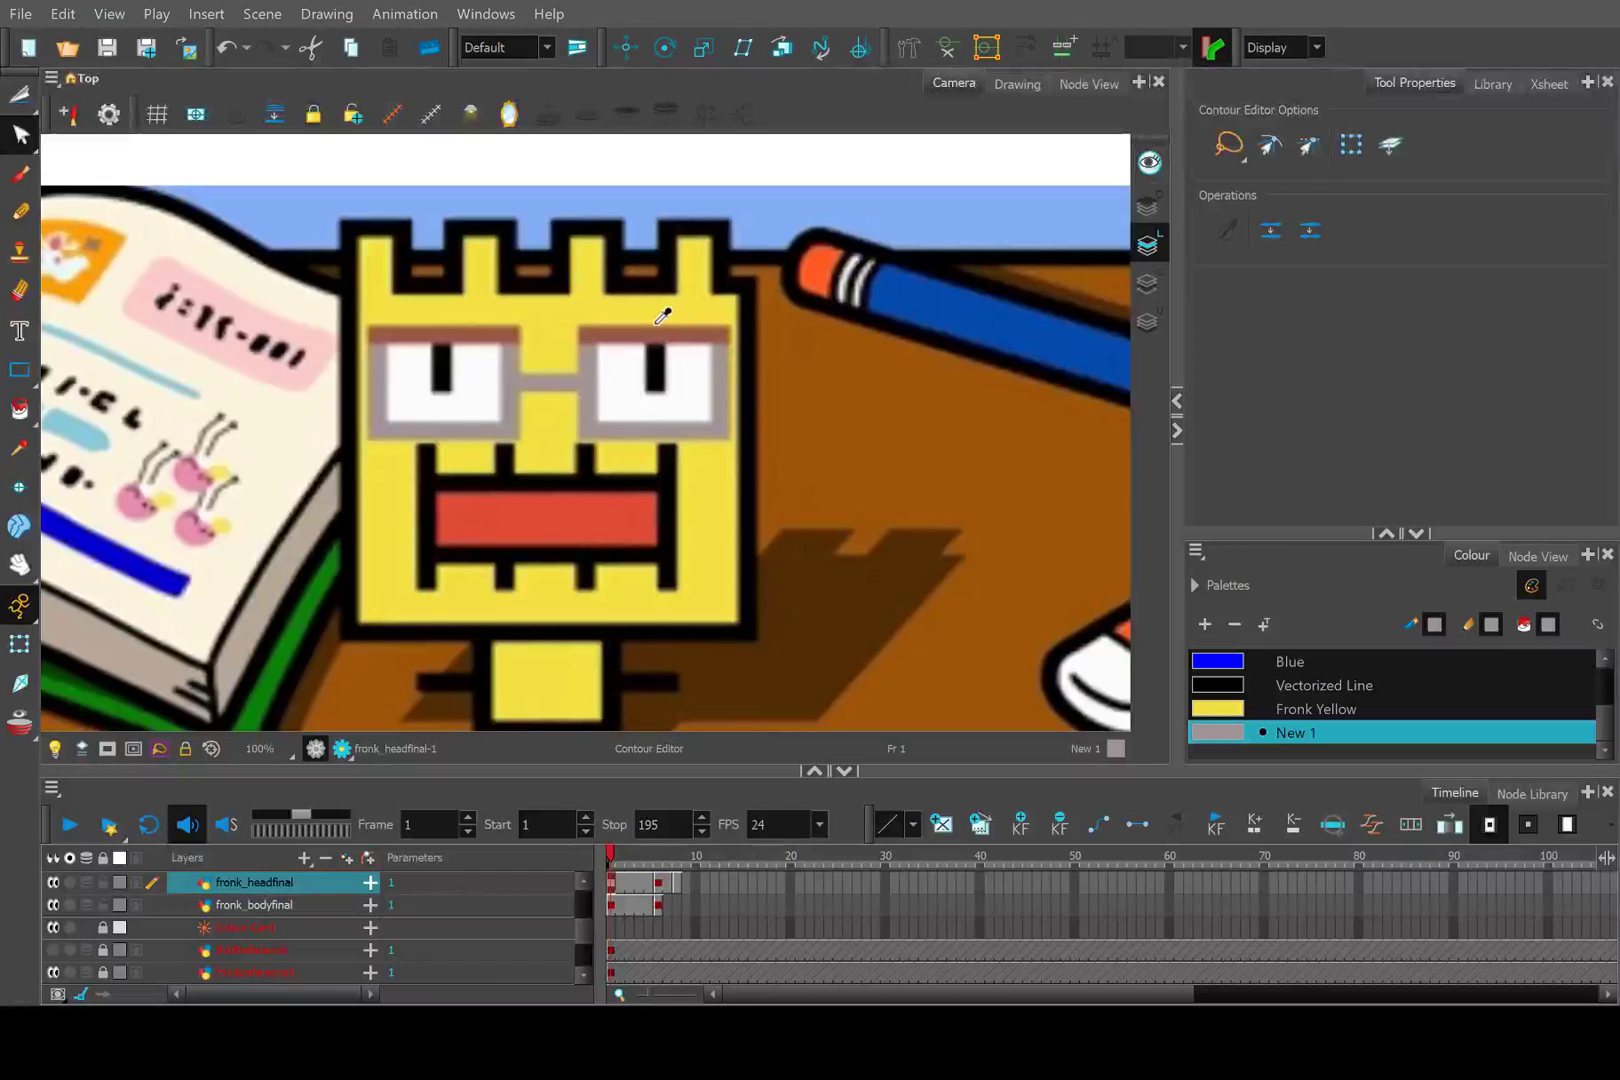
pyautogui.click(651, 332)
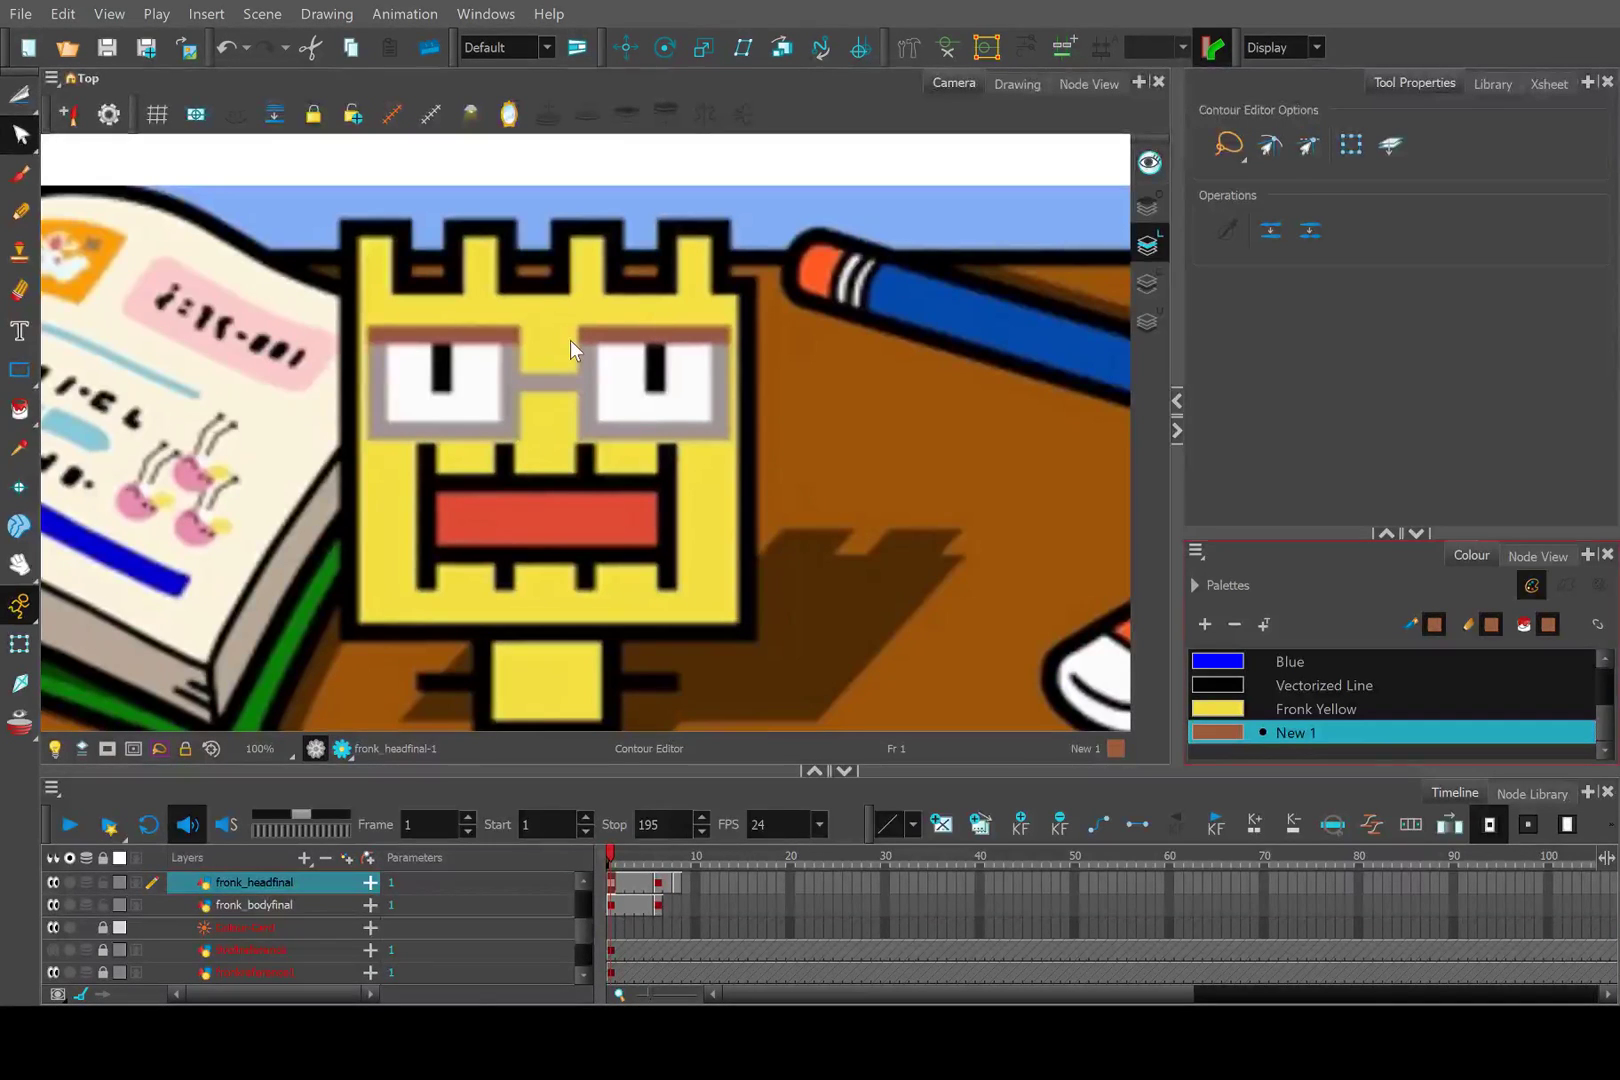
# Rename the brown swatch to Fronk Eyebrows.
pyautogui.doubleClick(1299, 731)
pyautogui.write('Fr')
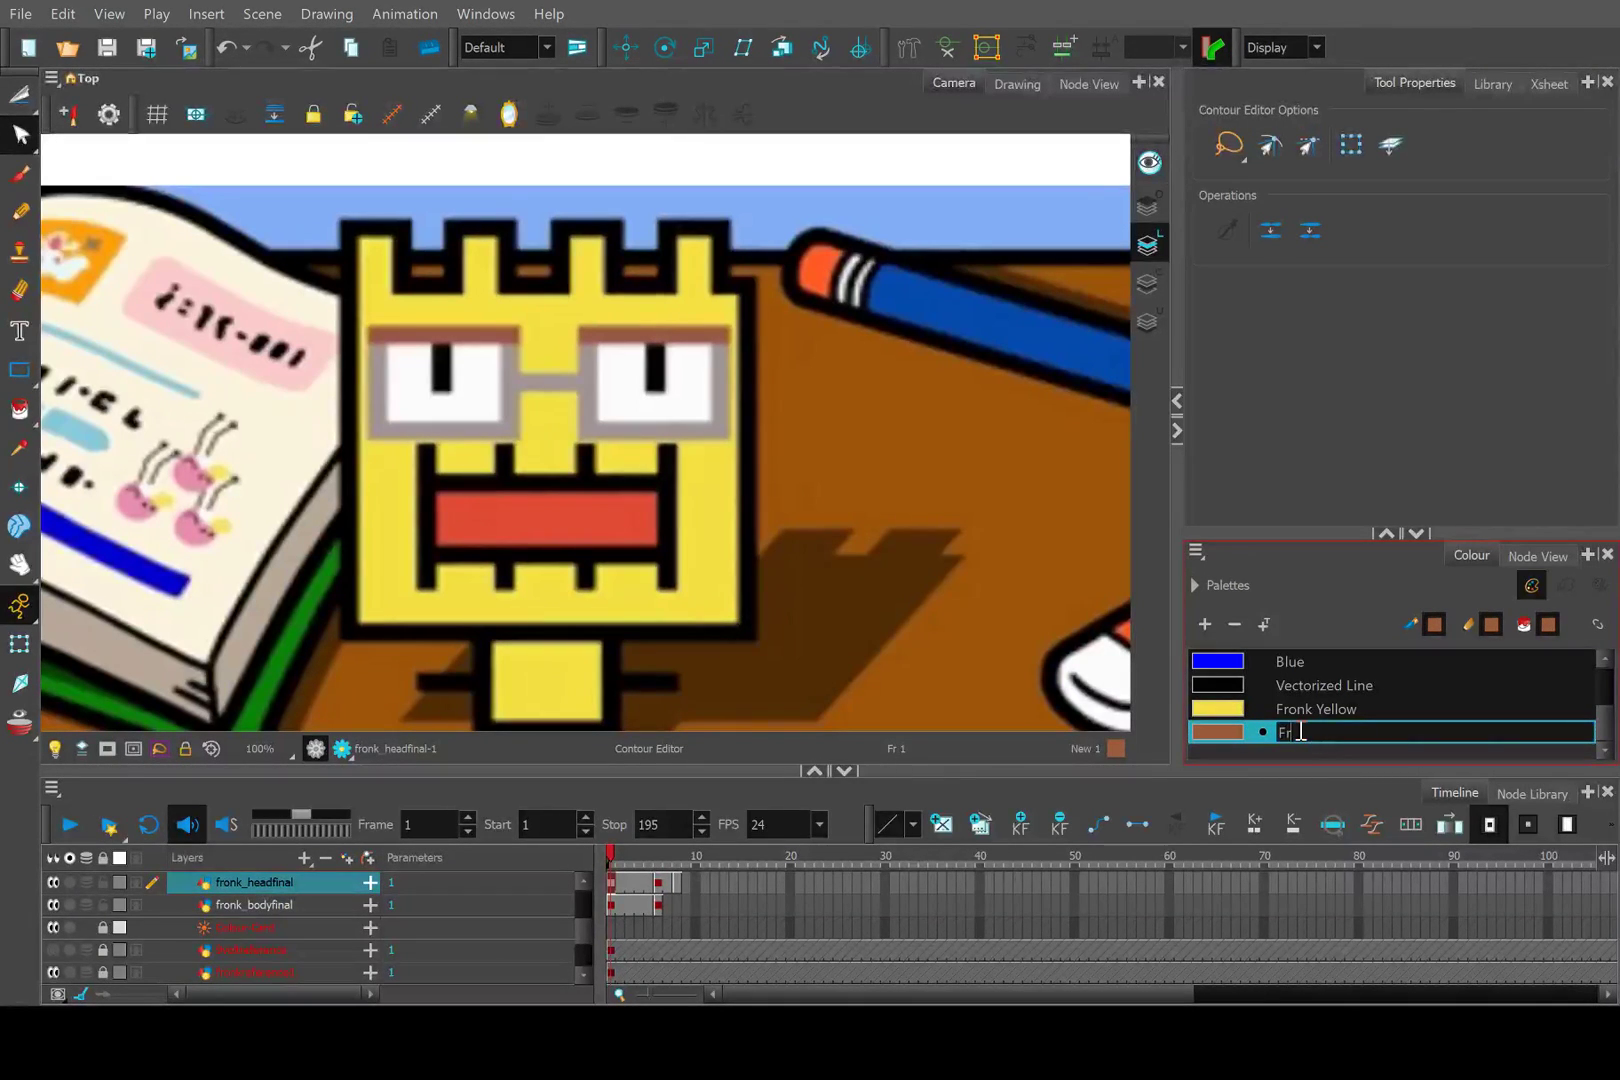
pyautogui.write('onk Eyebrows')
pyautogui.press('Return')
# Compare the coloured reference picture with the inked first pose and the pencil sketches.
pyautogui.scroll(-8, 585, 458)
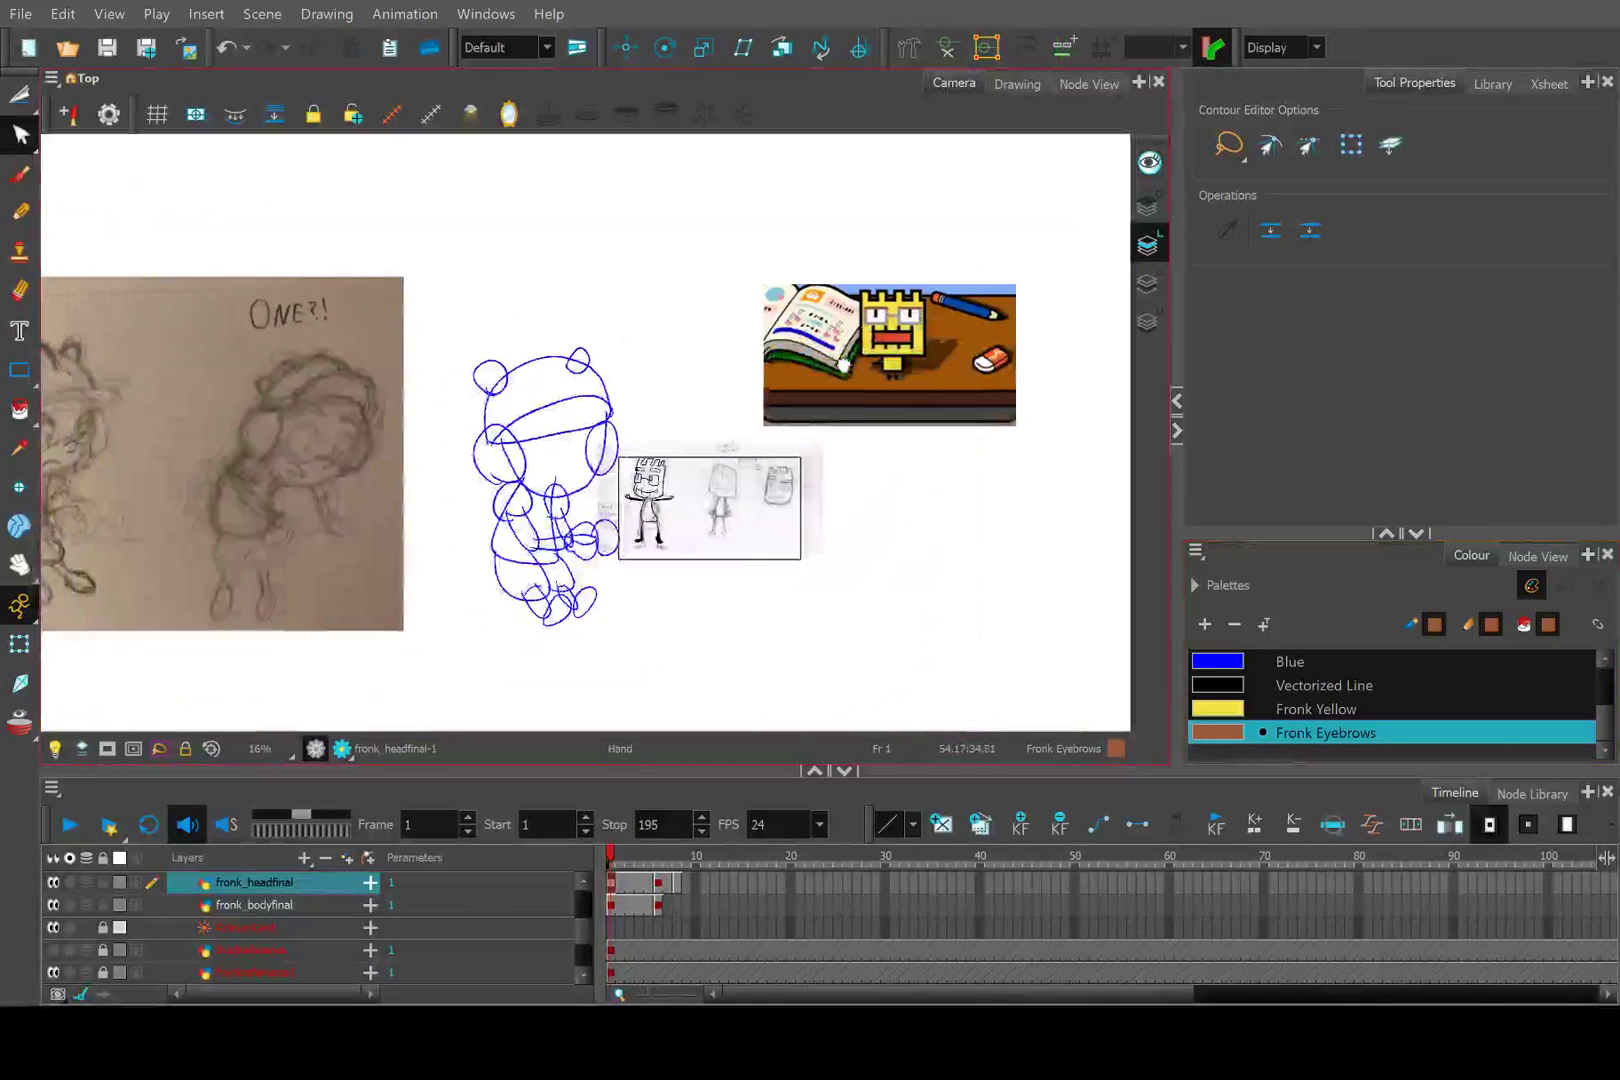
pyautogui.scroll(3, 873, 355)
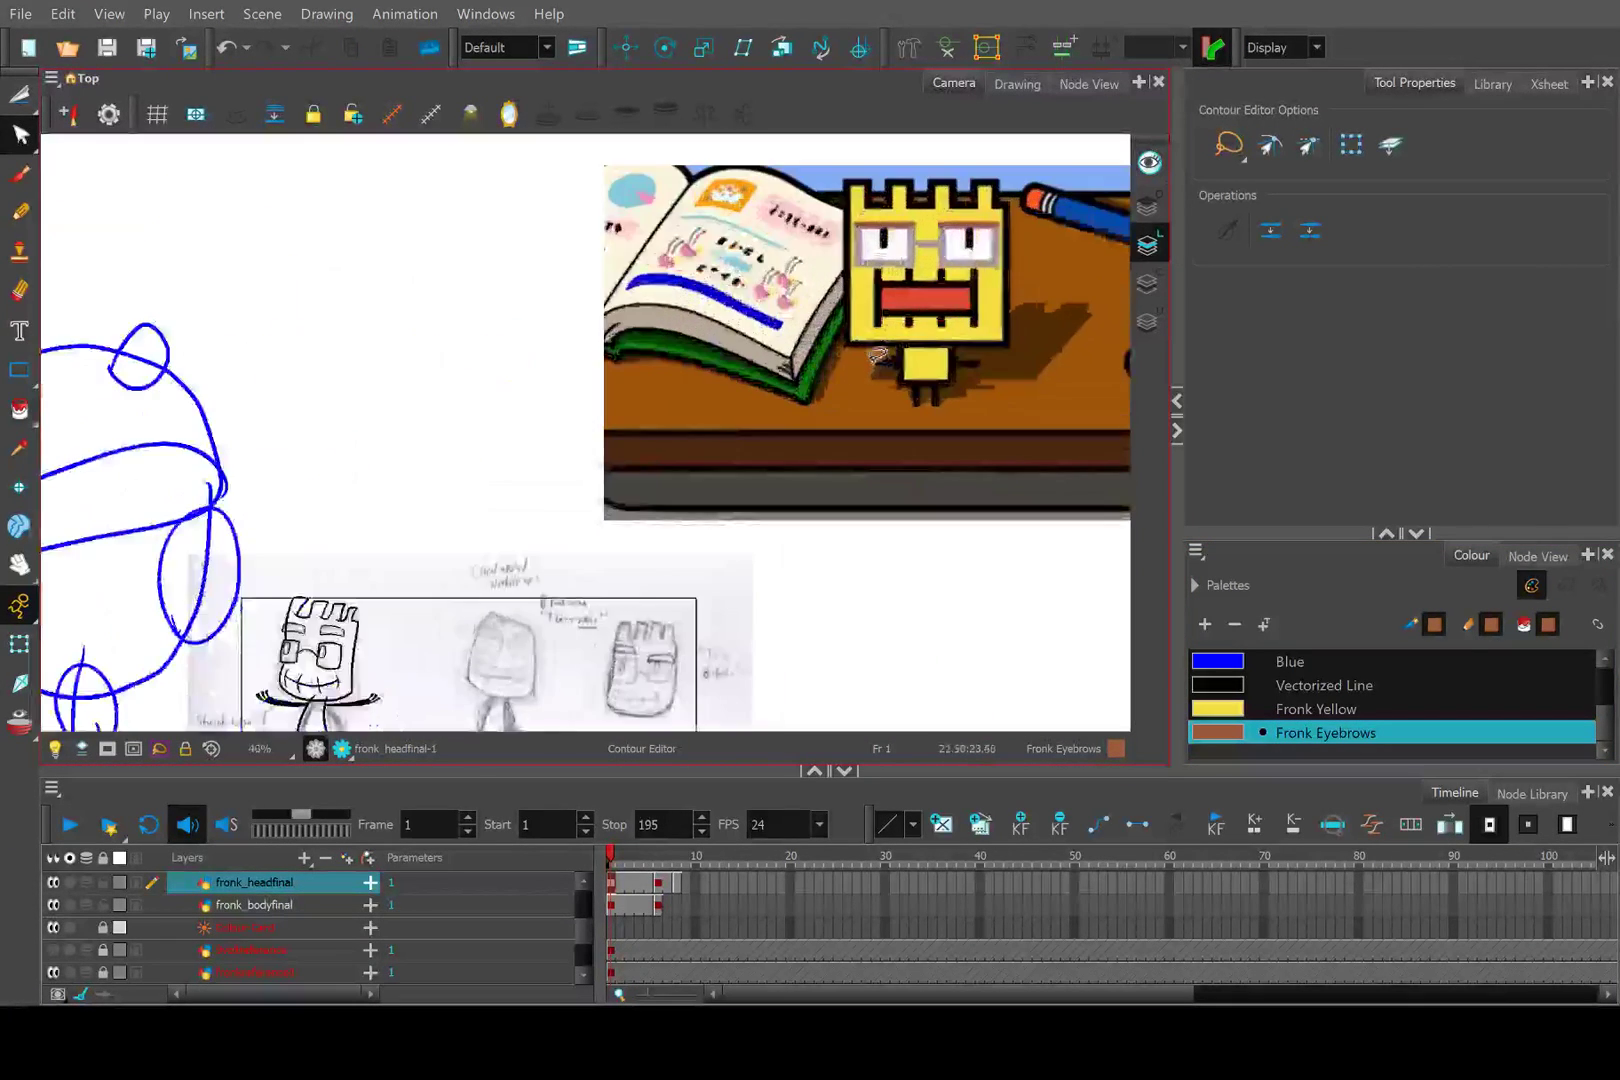
pyautogui.moveTo(873, 355); pyautogui.dragTo(550, 475)
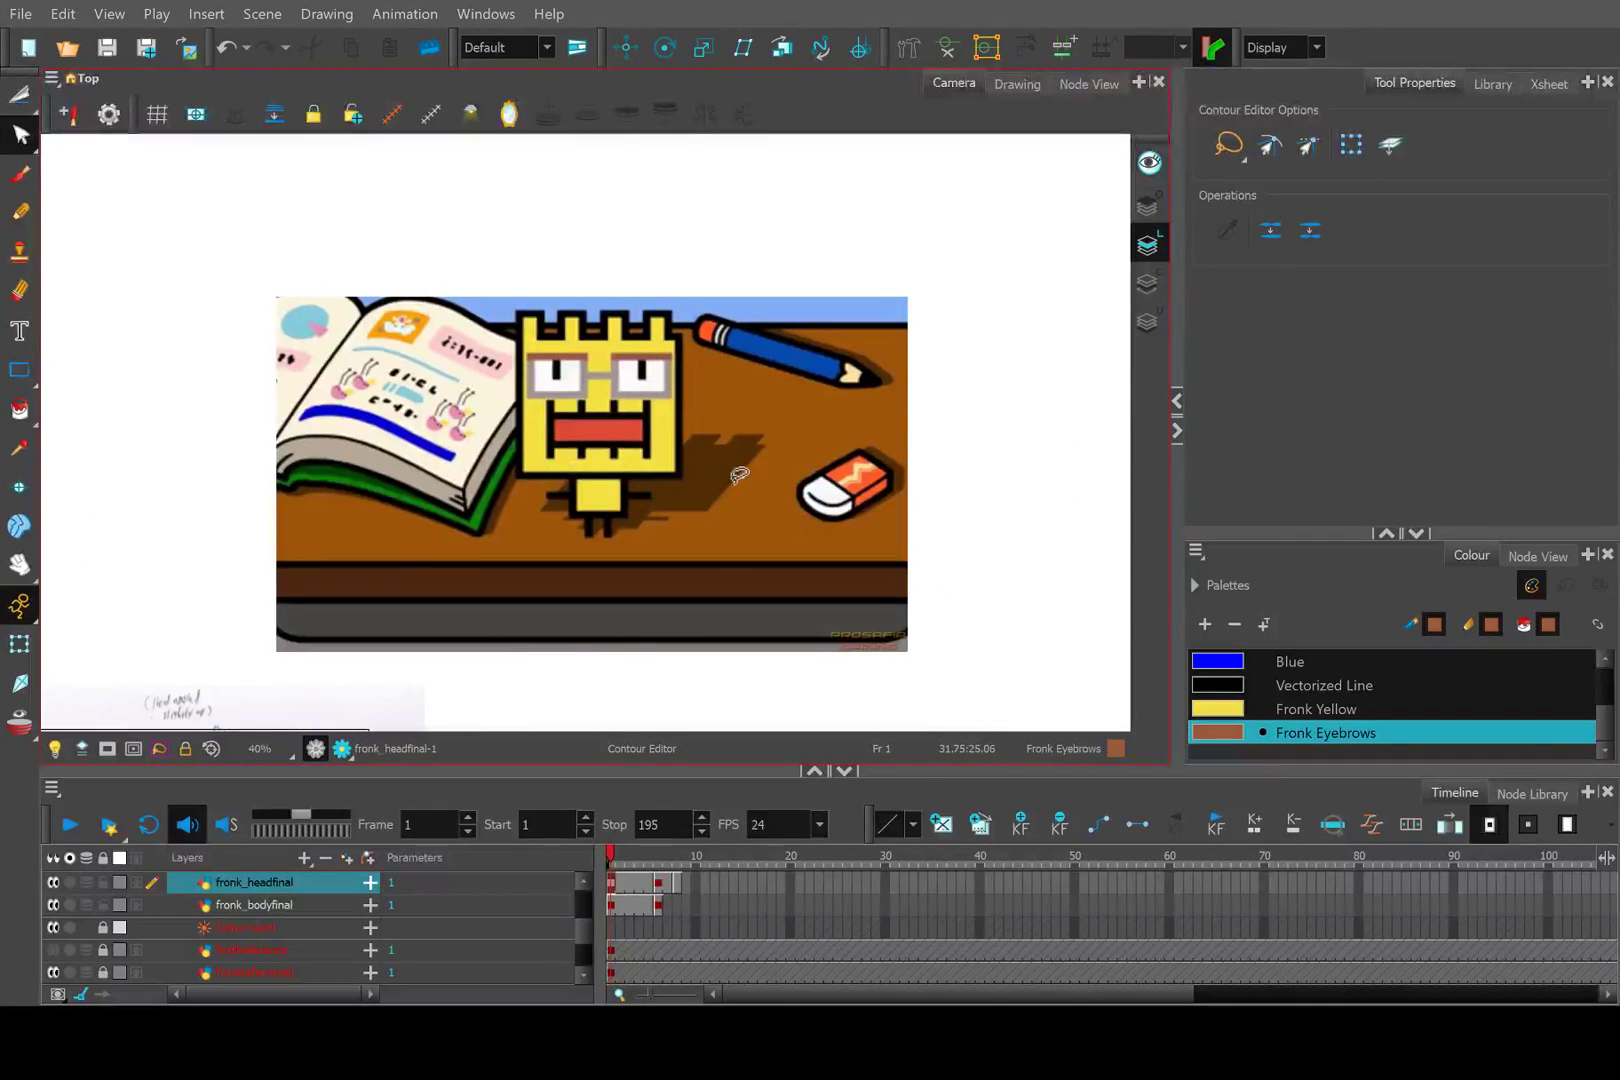
pyautogui.scroll(-2, 685, 446)
pyautogui.moveTo(442, 459); pyautogui.dragTo(777, 335)
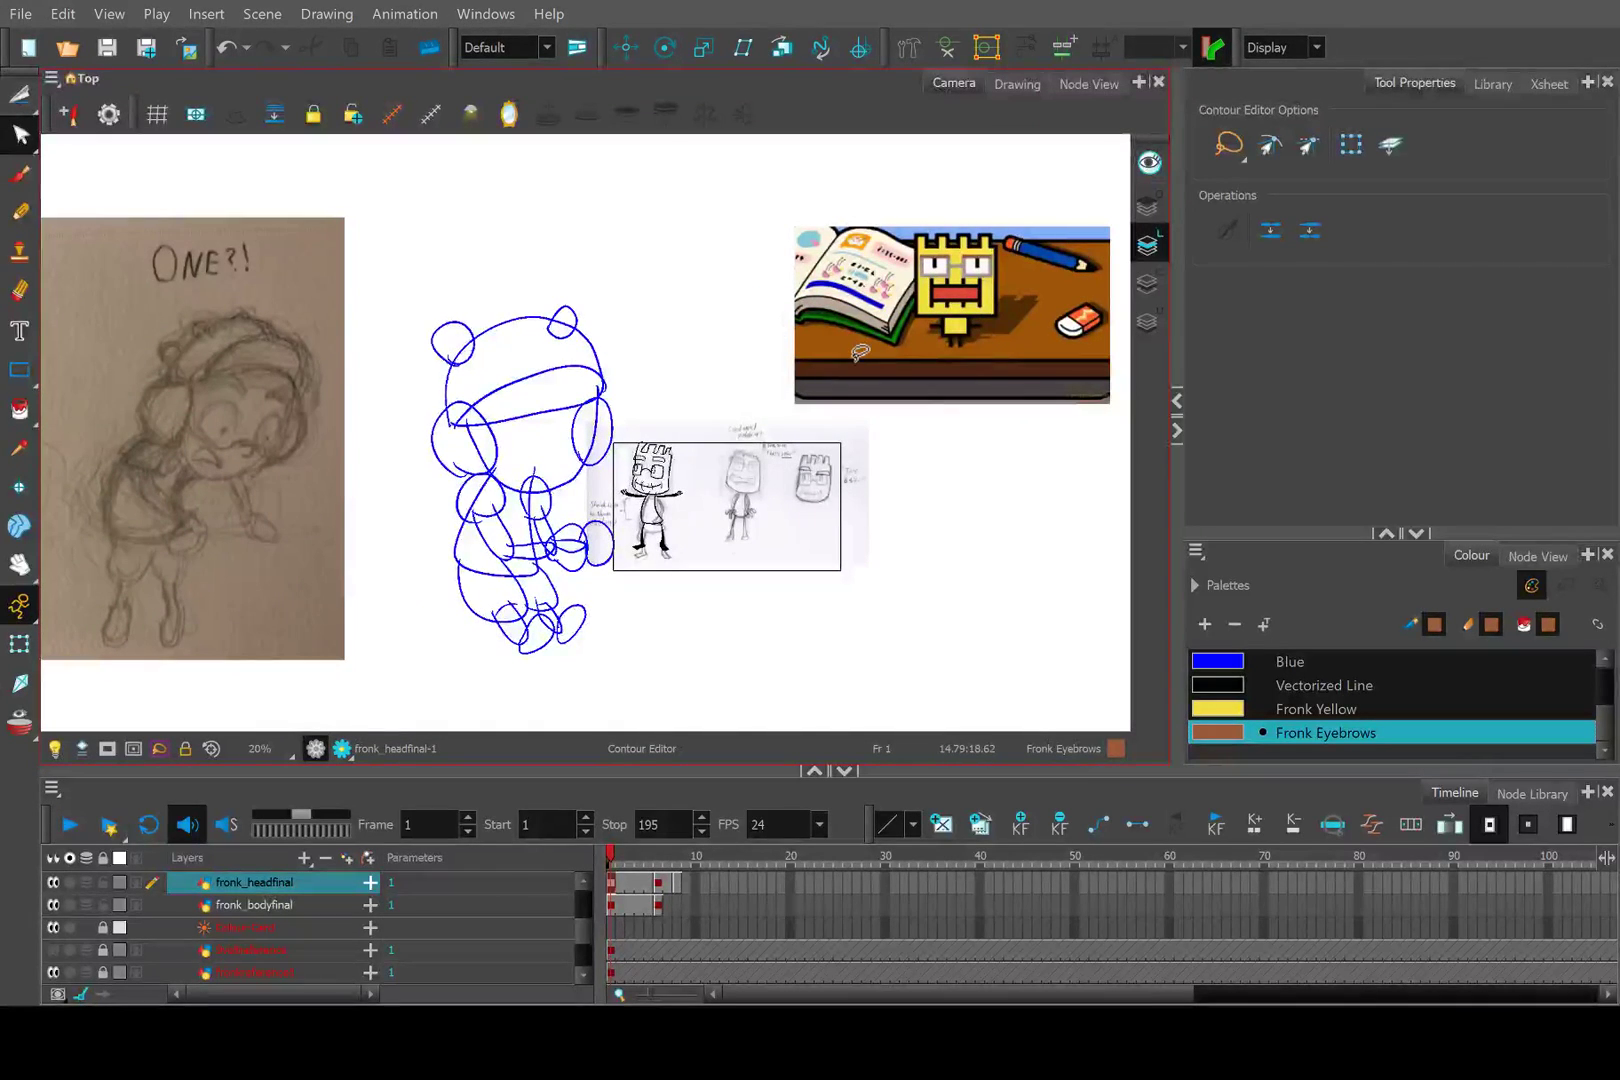
pyautogui.scroll(3, 760, 487)
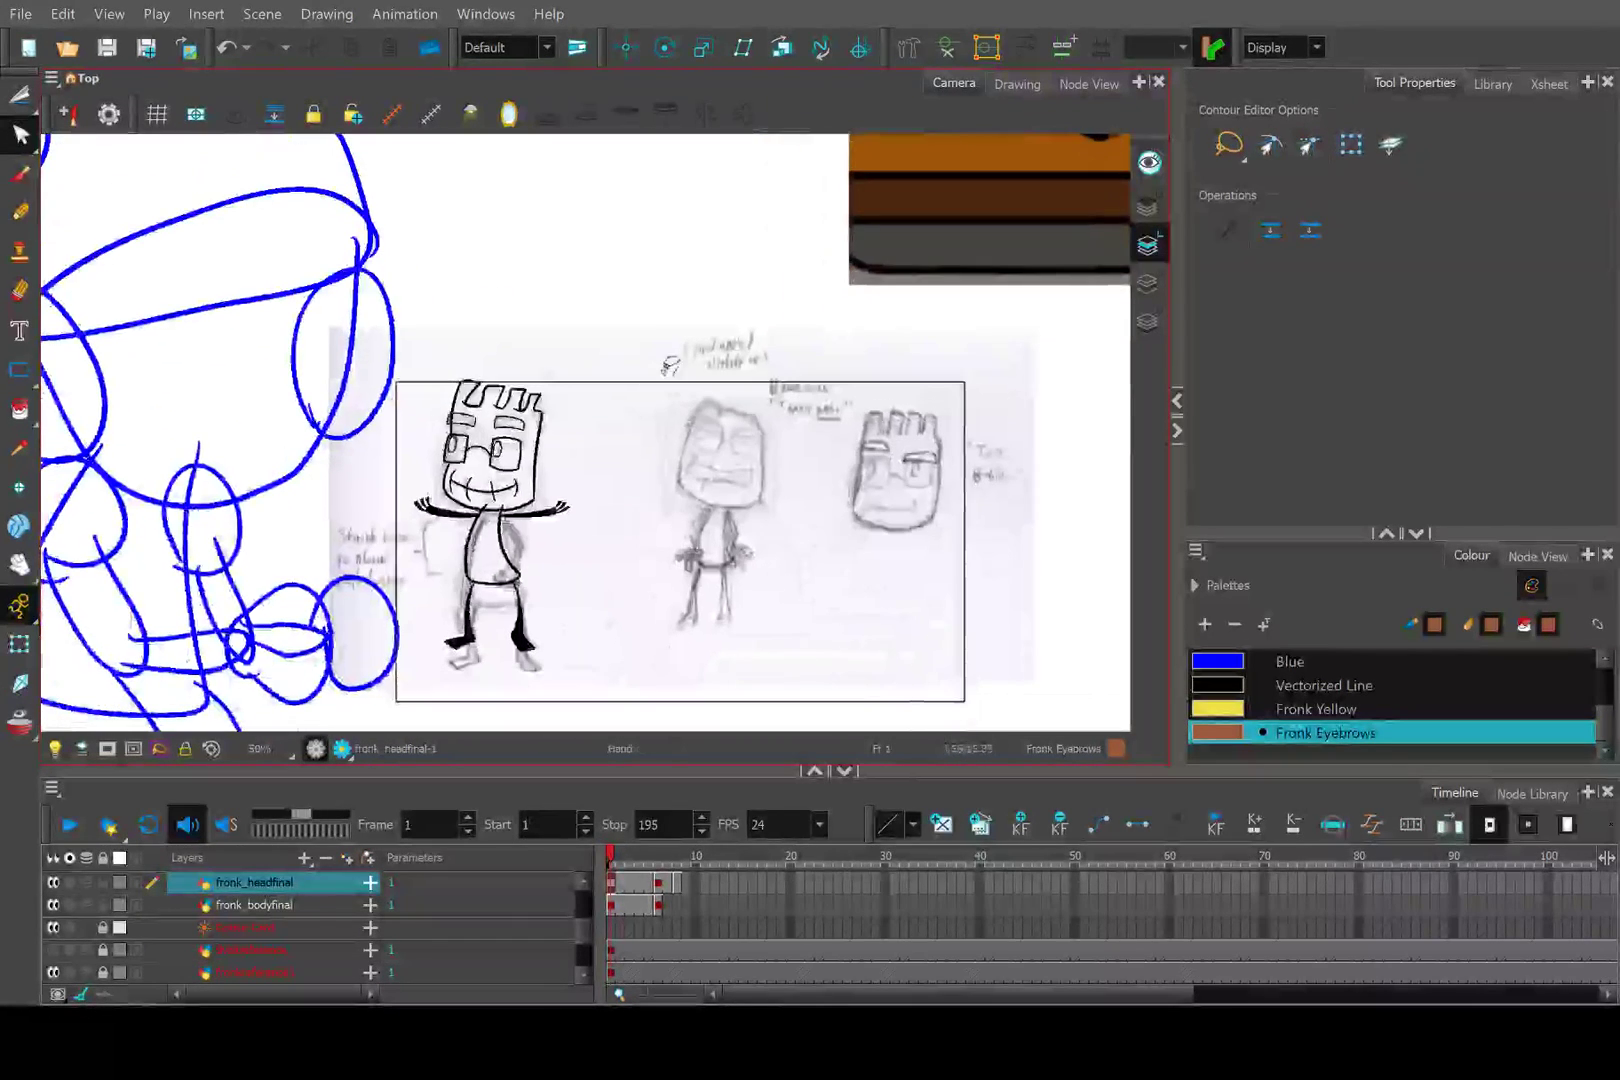
pyautogui.scroll(-1, 527, 517)
pyautogui.scroll(4, 600, 450)
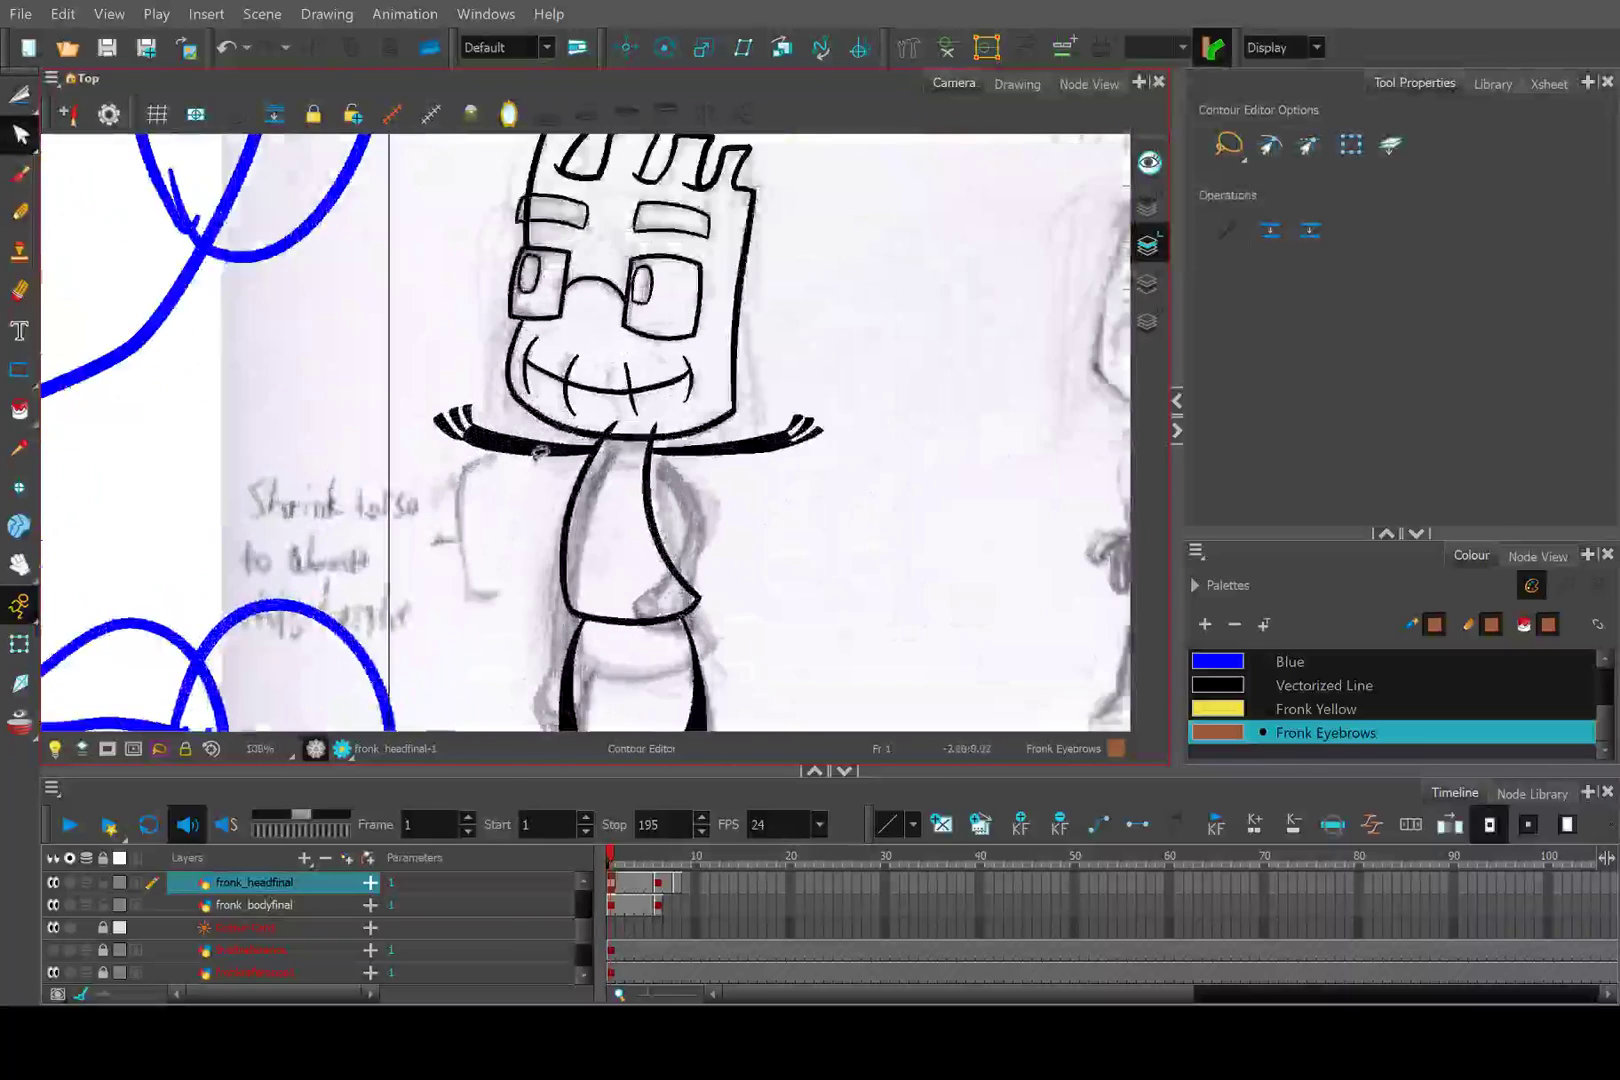
pyautogui.scroll(-3, 660, 390)
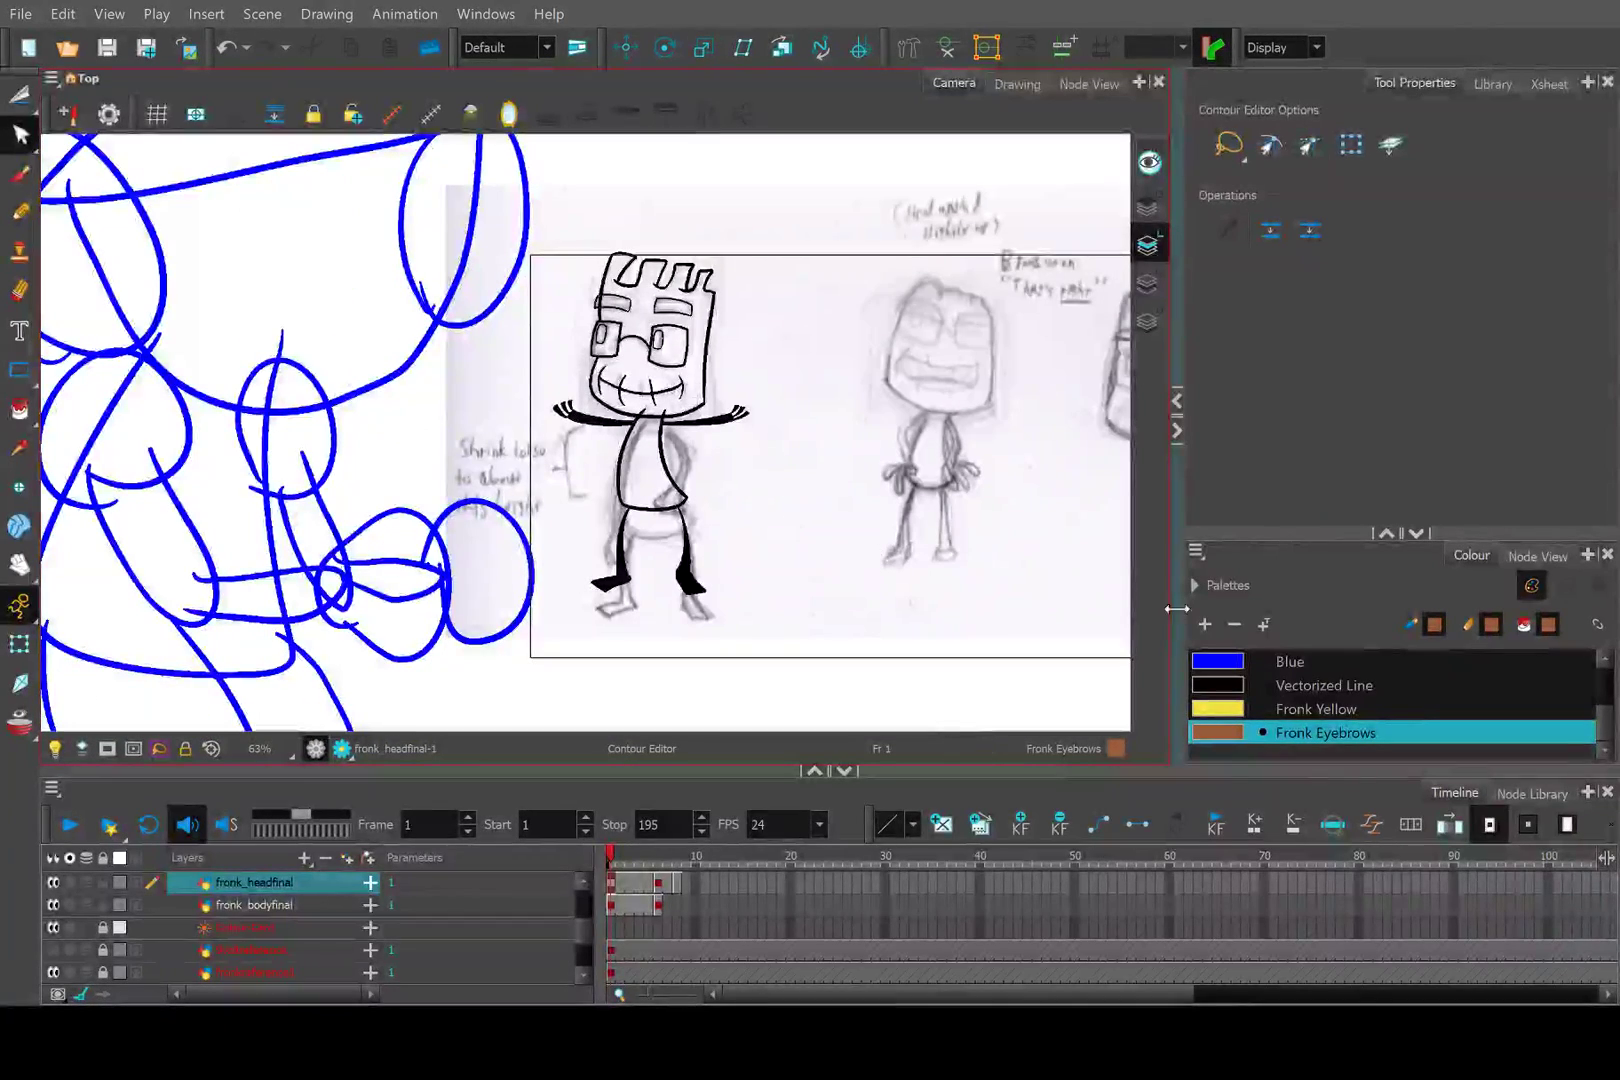
# Paint both eyebrows of the first pose on the fronk_browsfinal layer with the Fronk Eyebrows colour.
pyautogui.scroll(4, 270, 910)
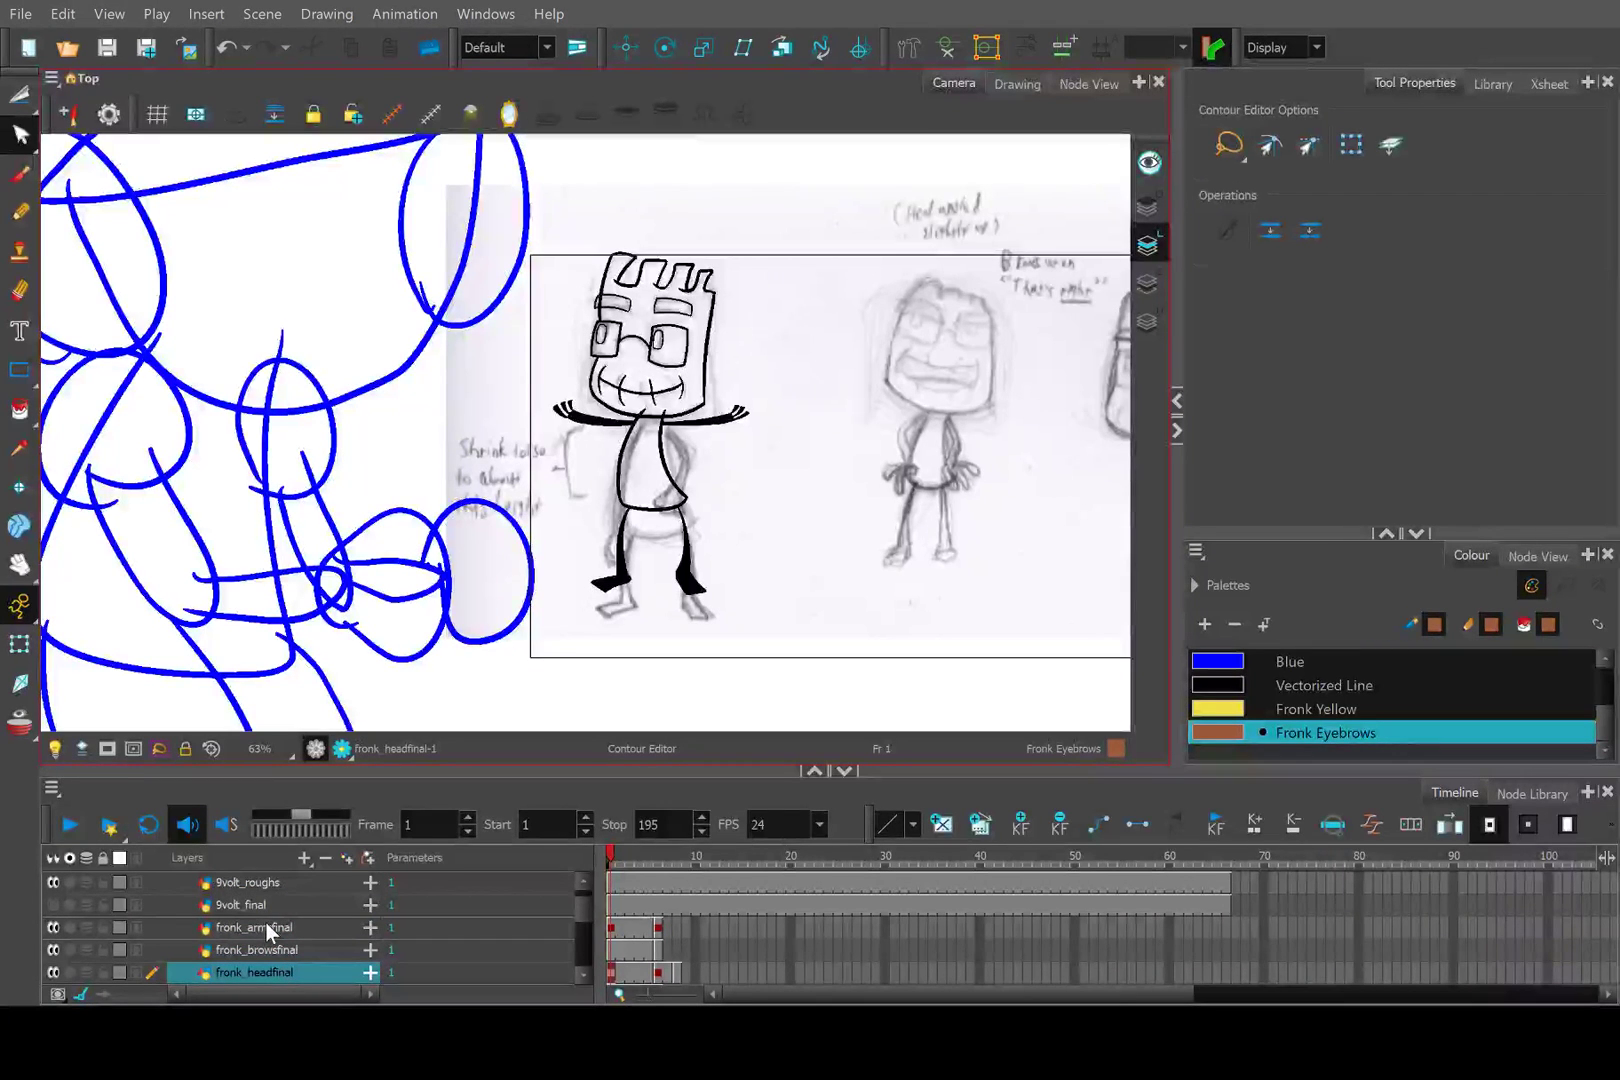
pyautogui.scroll(3, 660, 360)
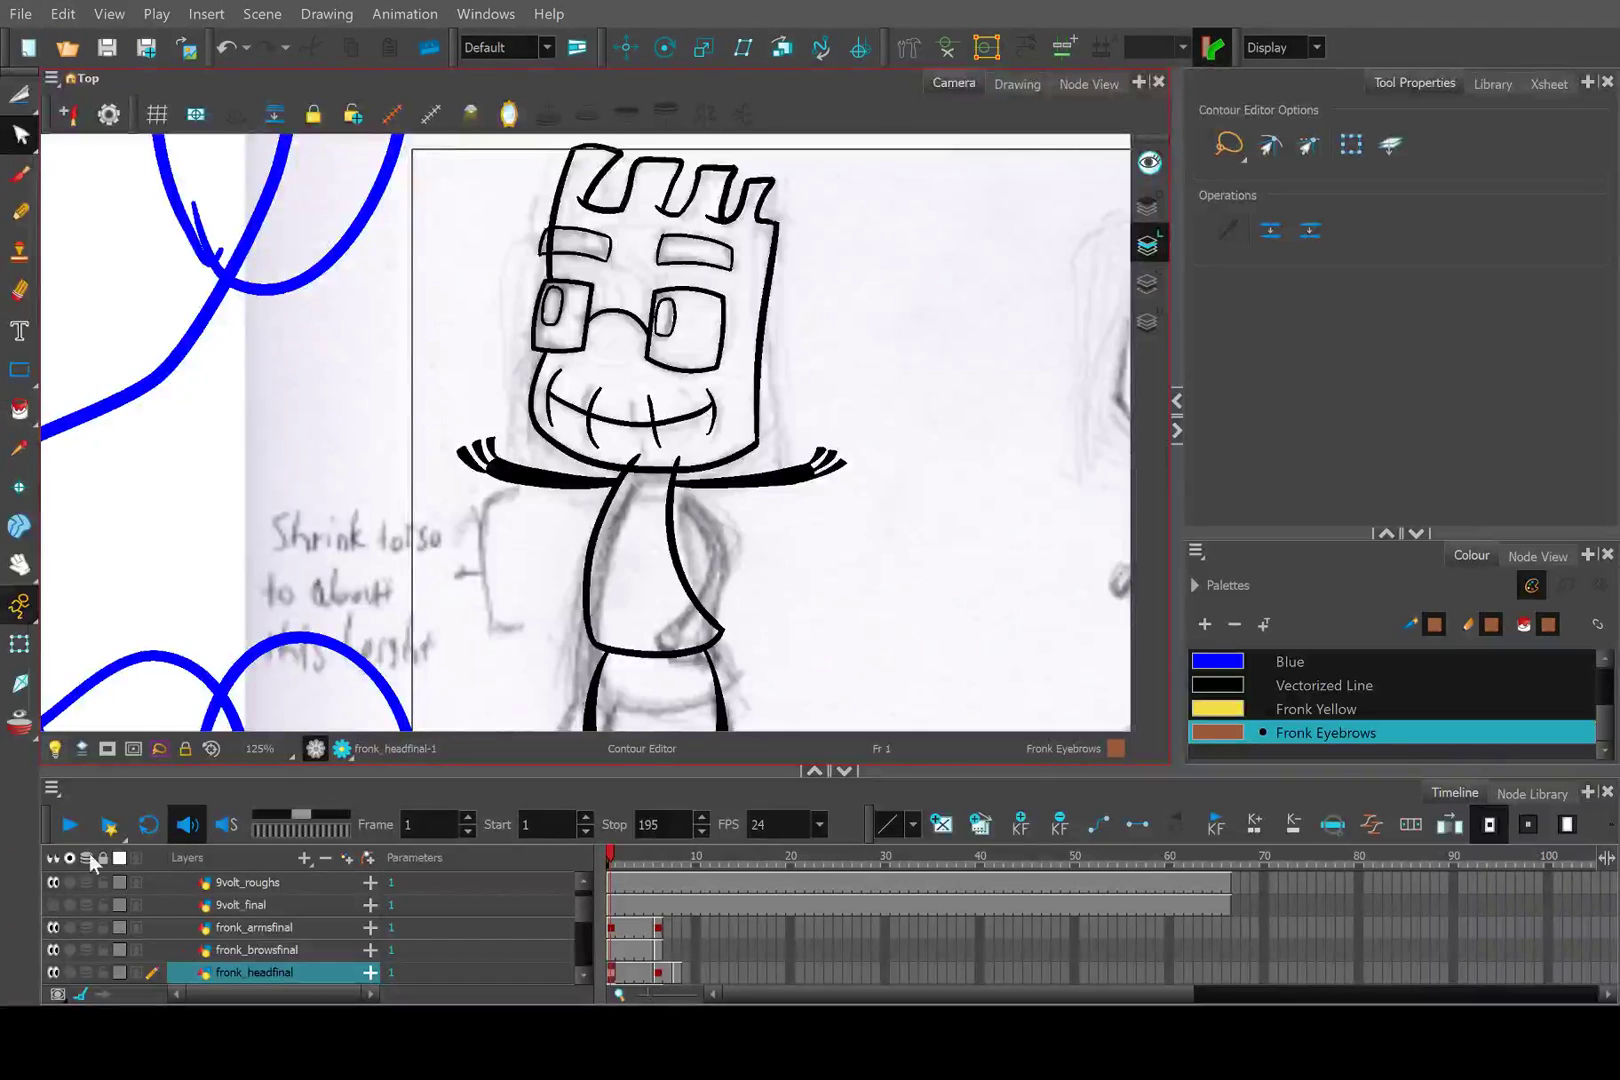
pyautogui.click(256, 950)
pyautogui.click(19, 408)
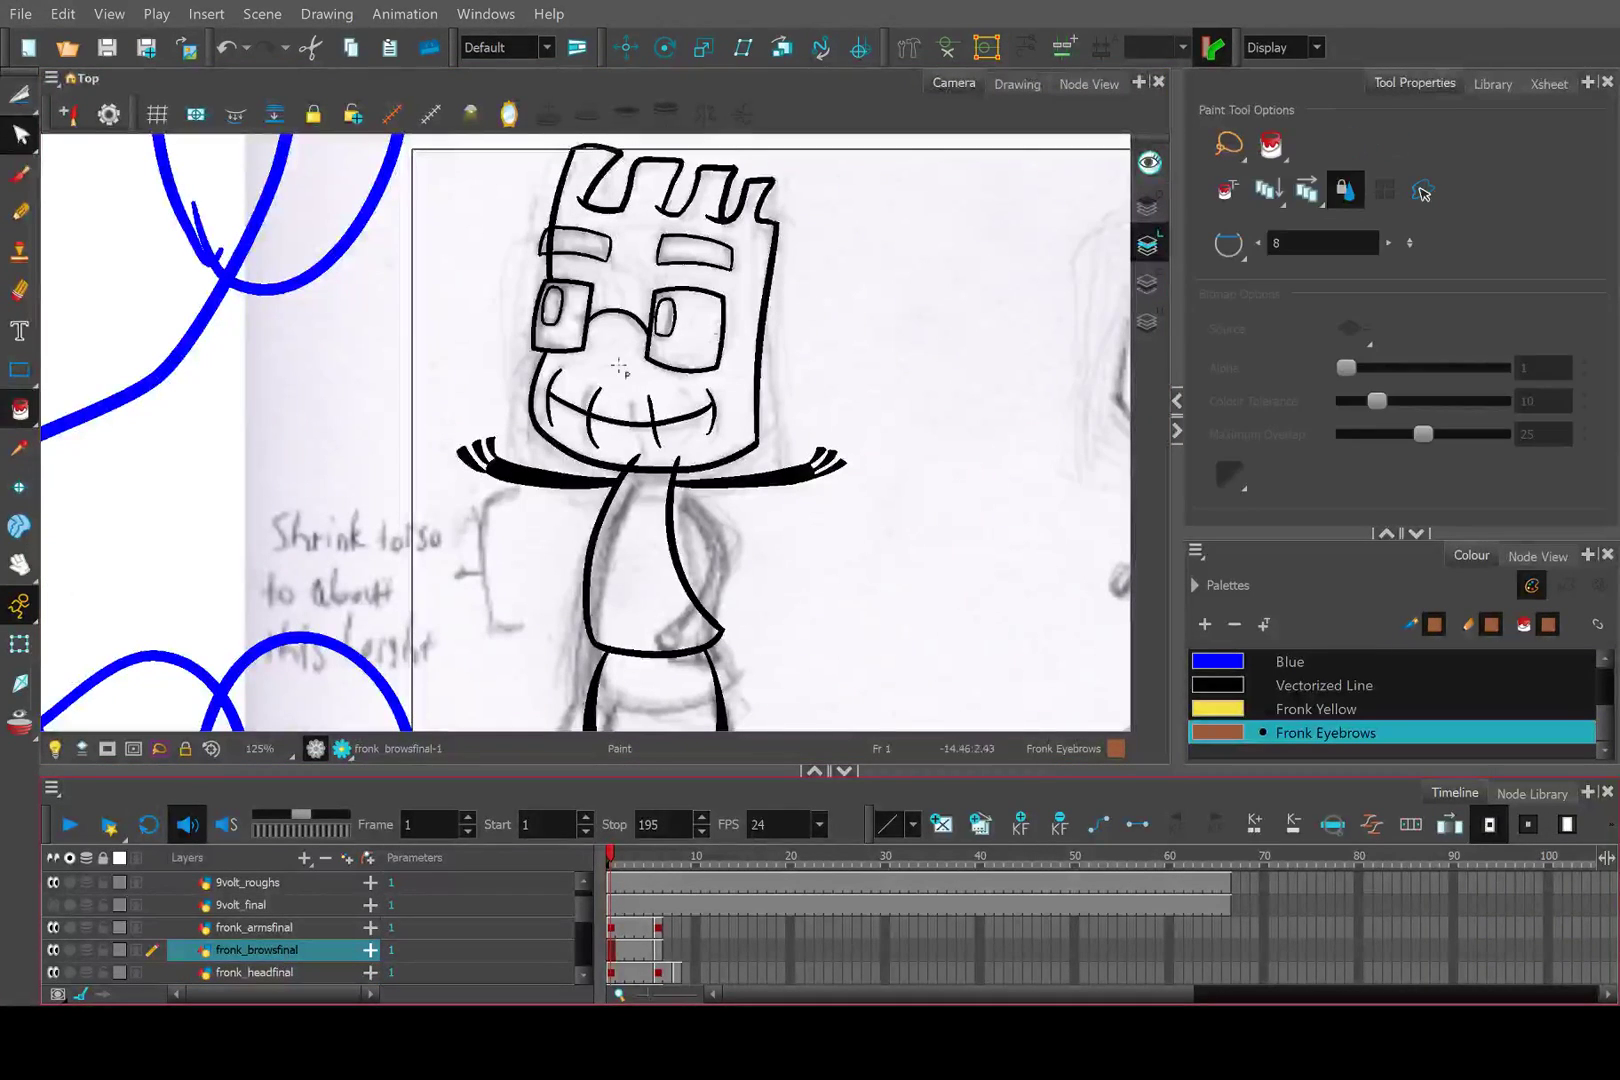
pyautogui.scroll(3, 640, 330)
pyautogui.moveTo(580, 230); pyautogui.dragTo(502, 388)
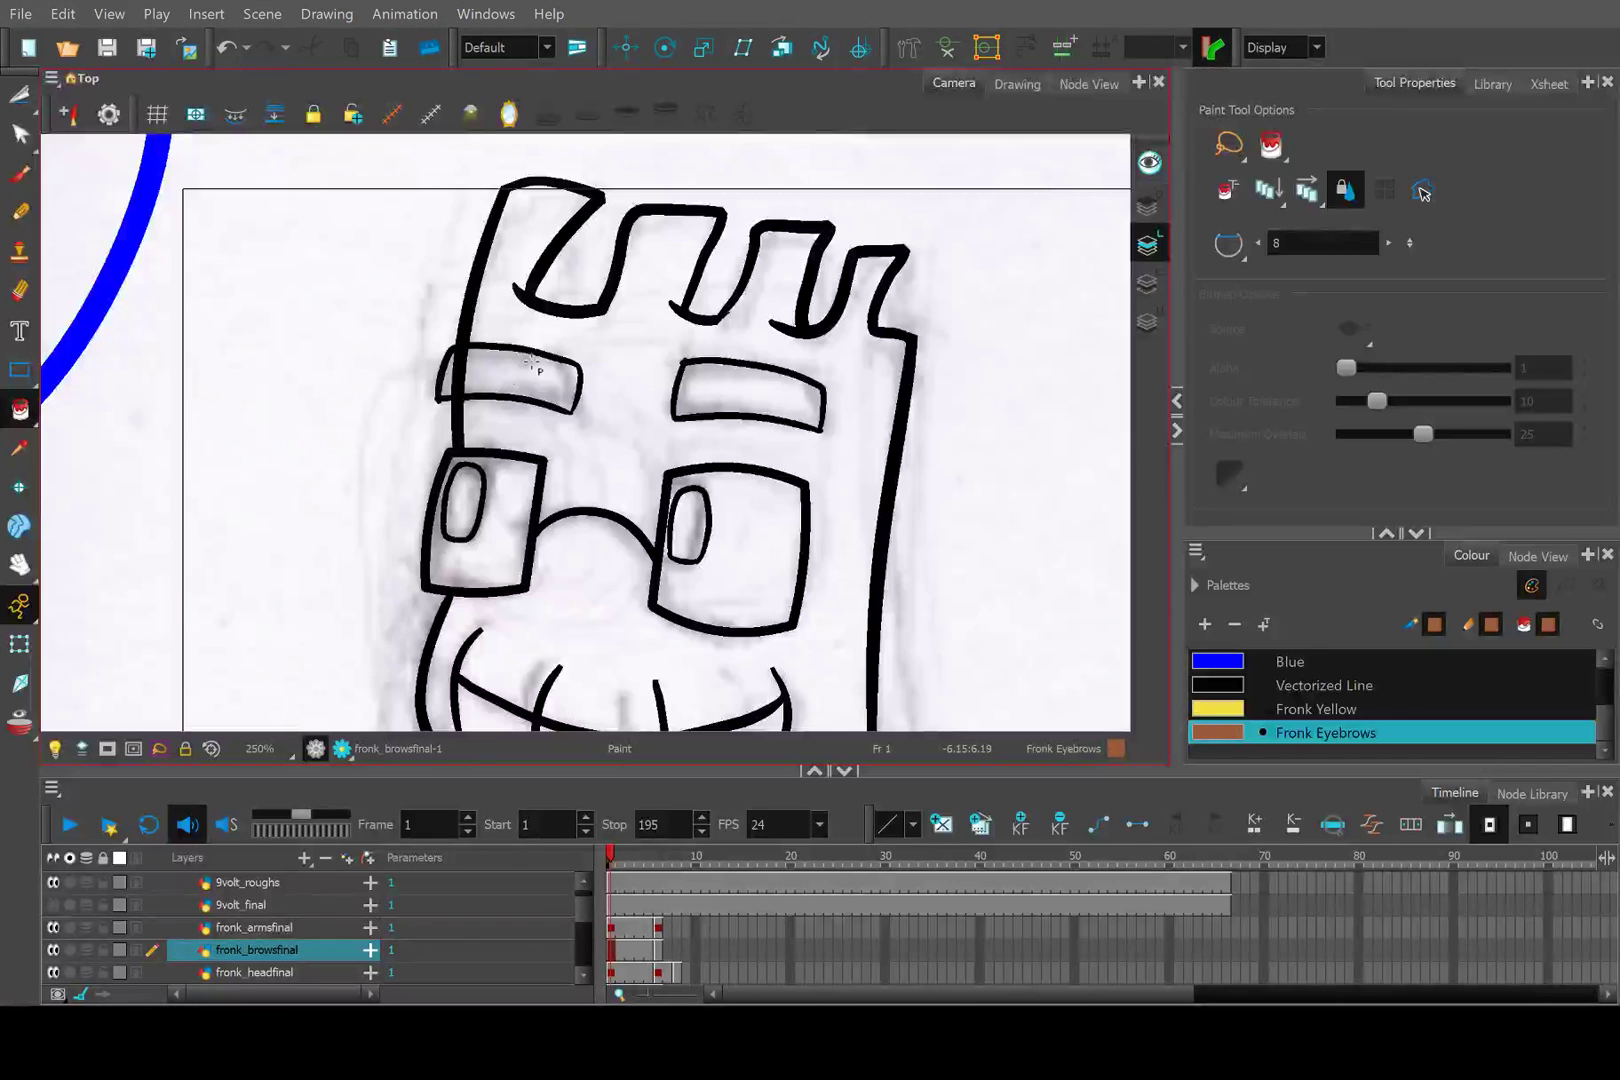
pyautogui.click(536, 375)
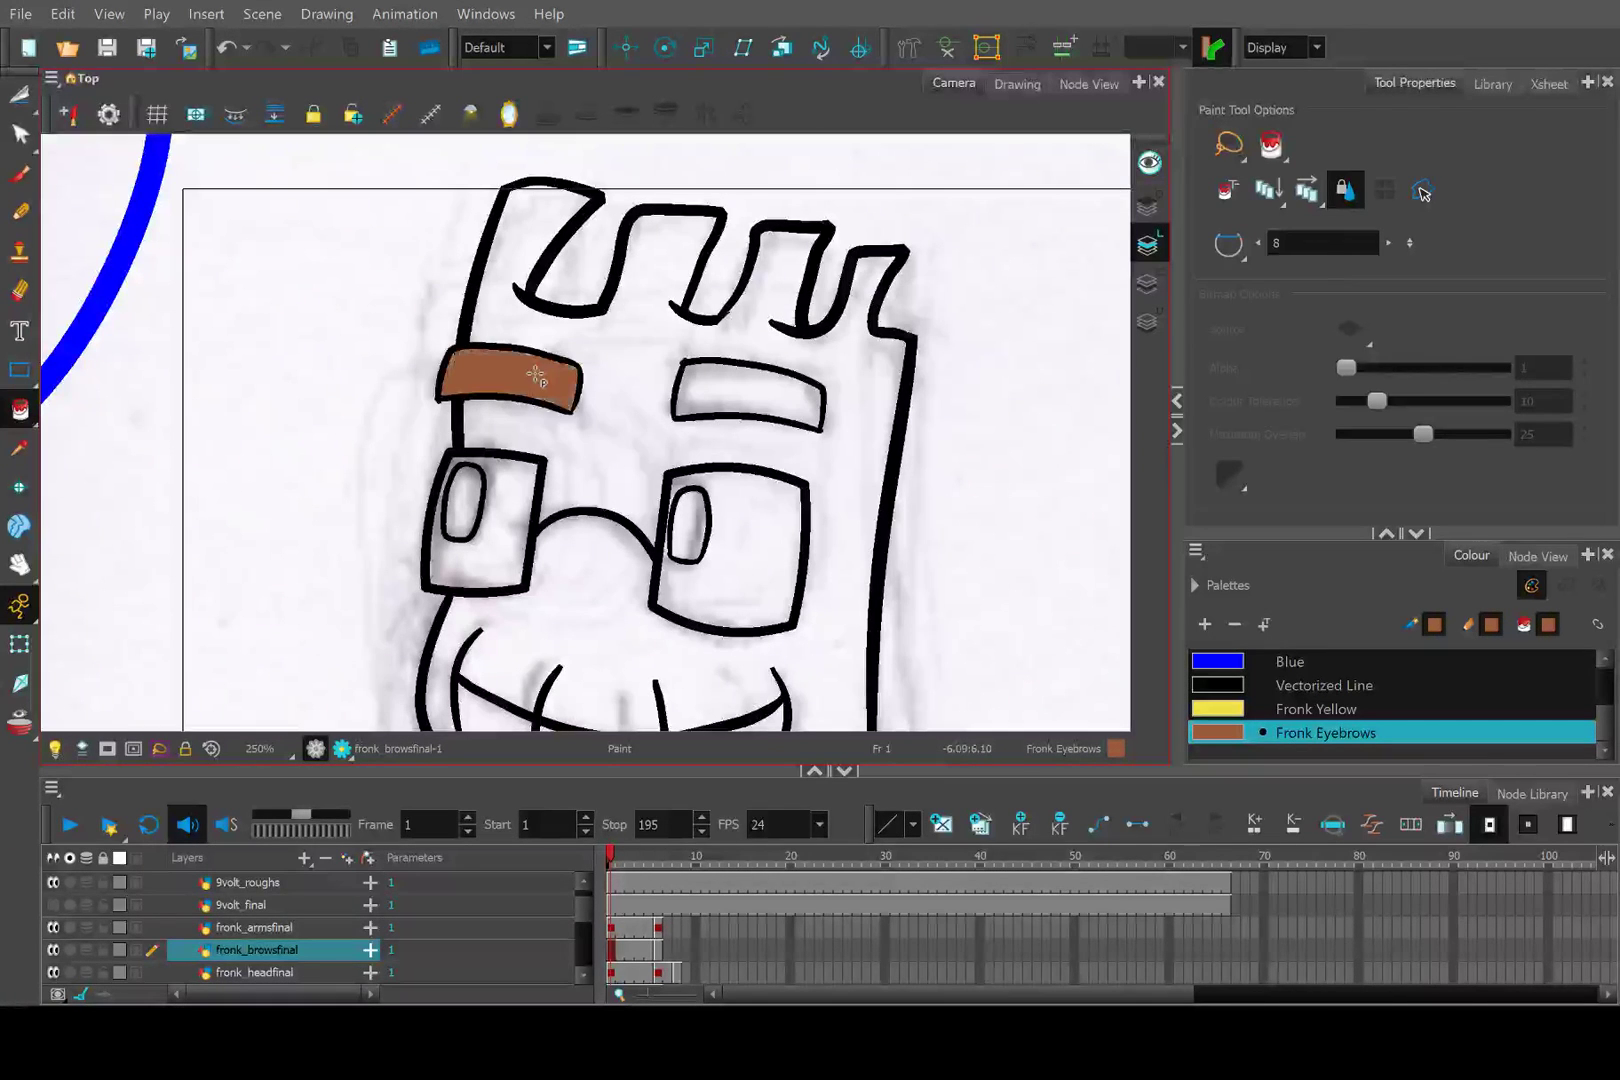
pyautogui.click(755, 395)
pyautogui.scroll(-3, 755, 395)
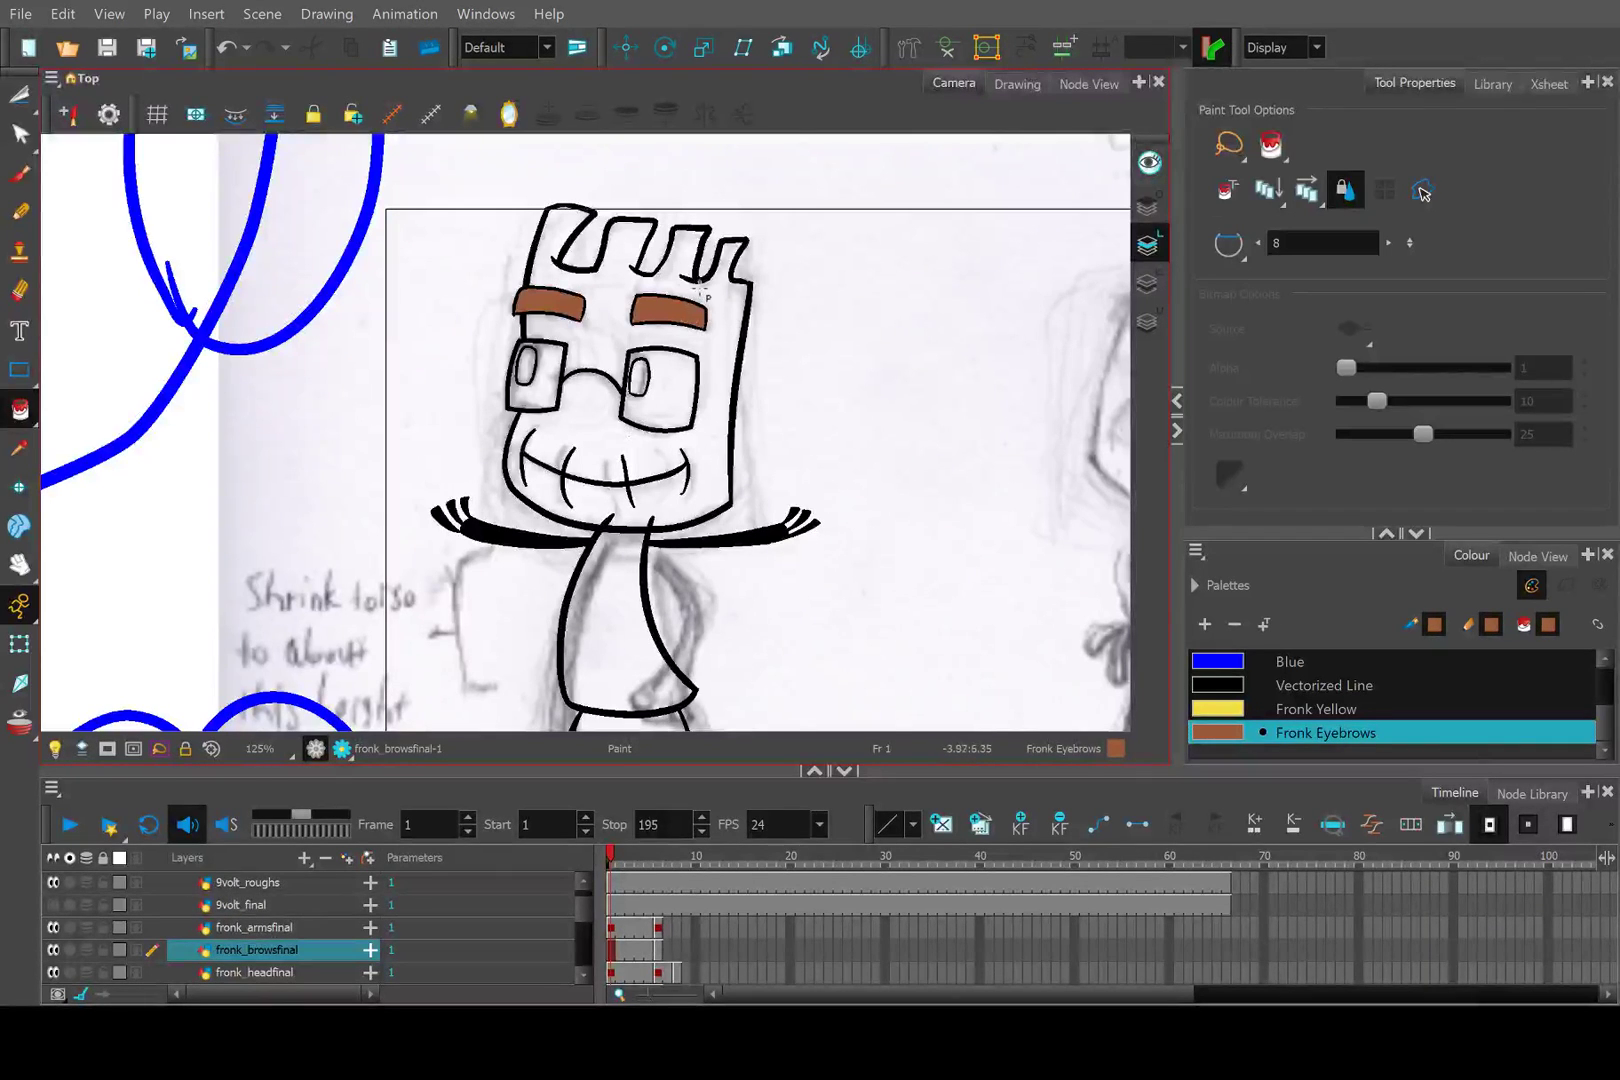
# Fill the first pose's head on the fronk_headfinal layer with Fronk Yellow.
pyautogui.scroll(3, 701, 291)
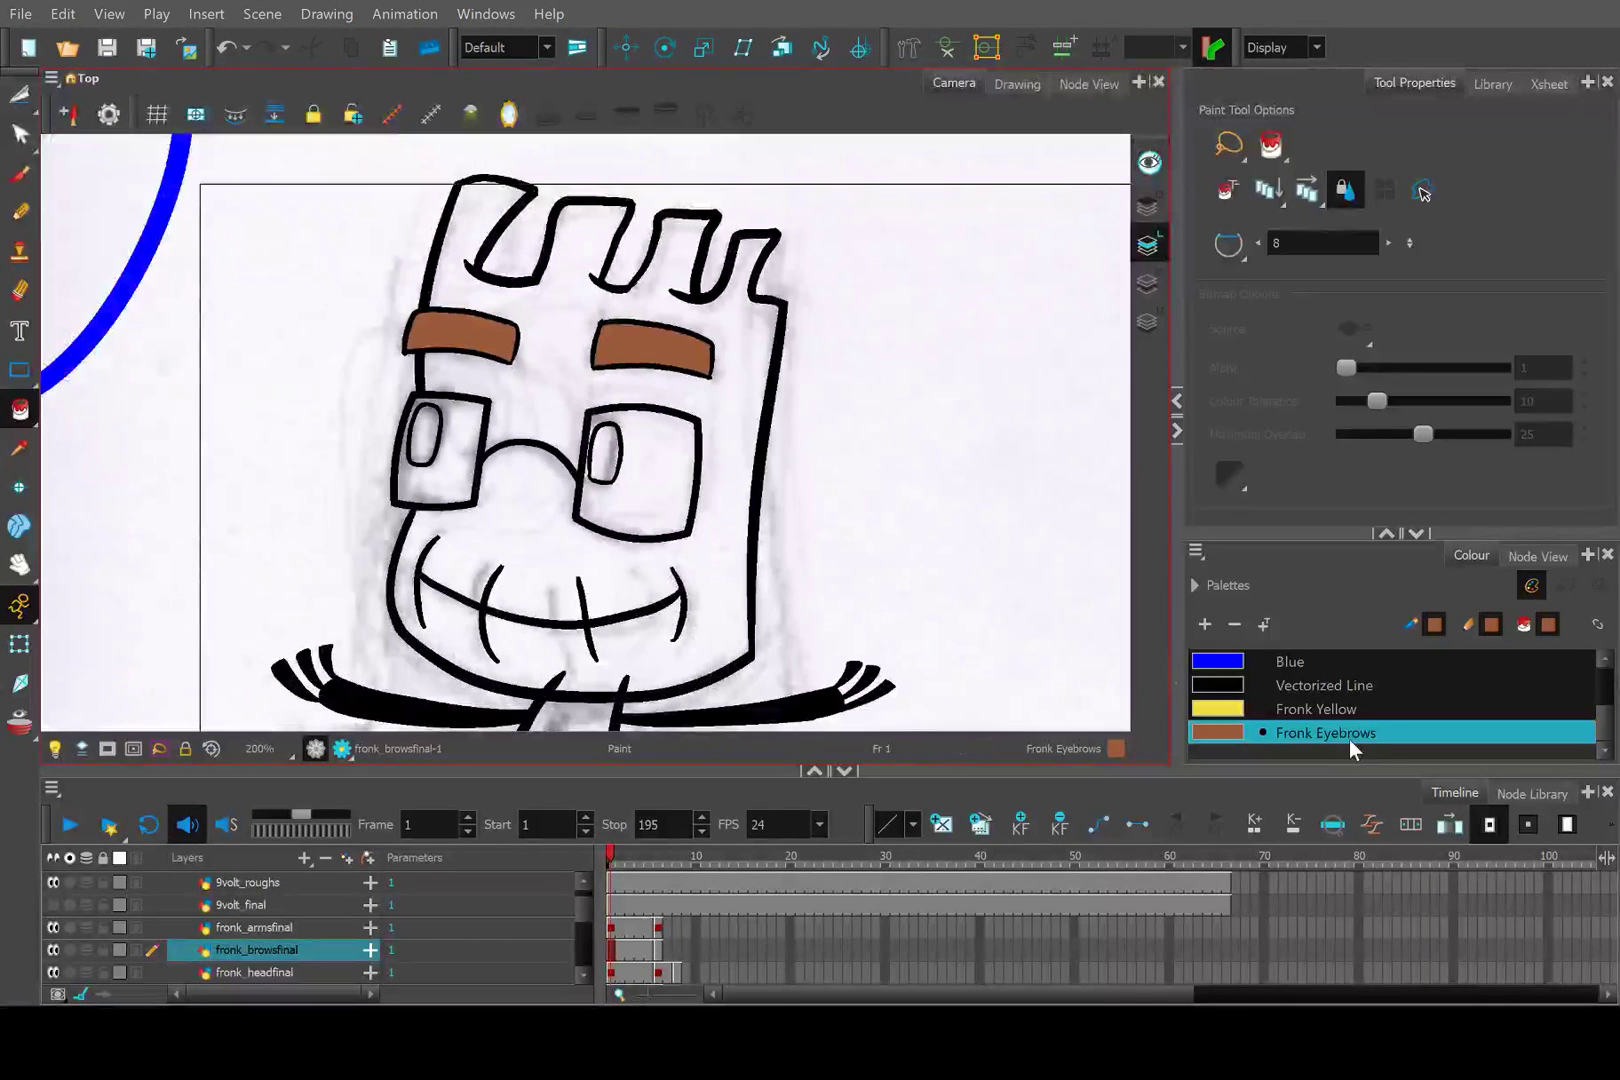
pyautogui.click(1353, 707)
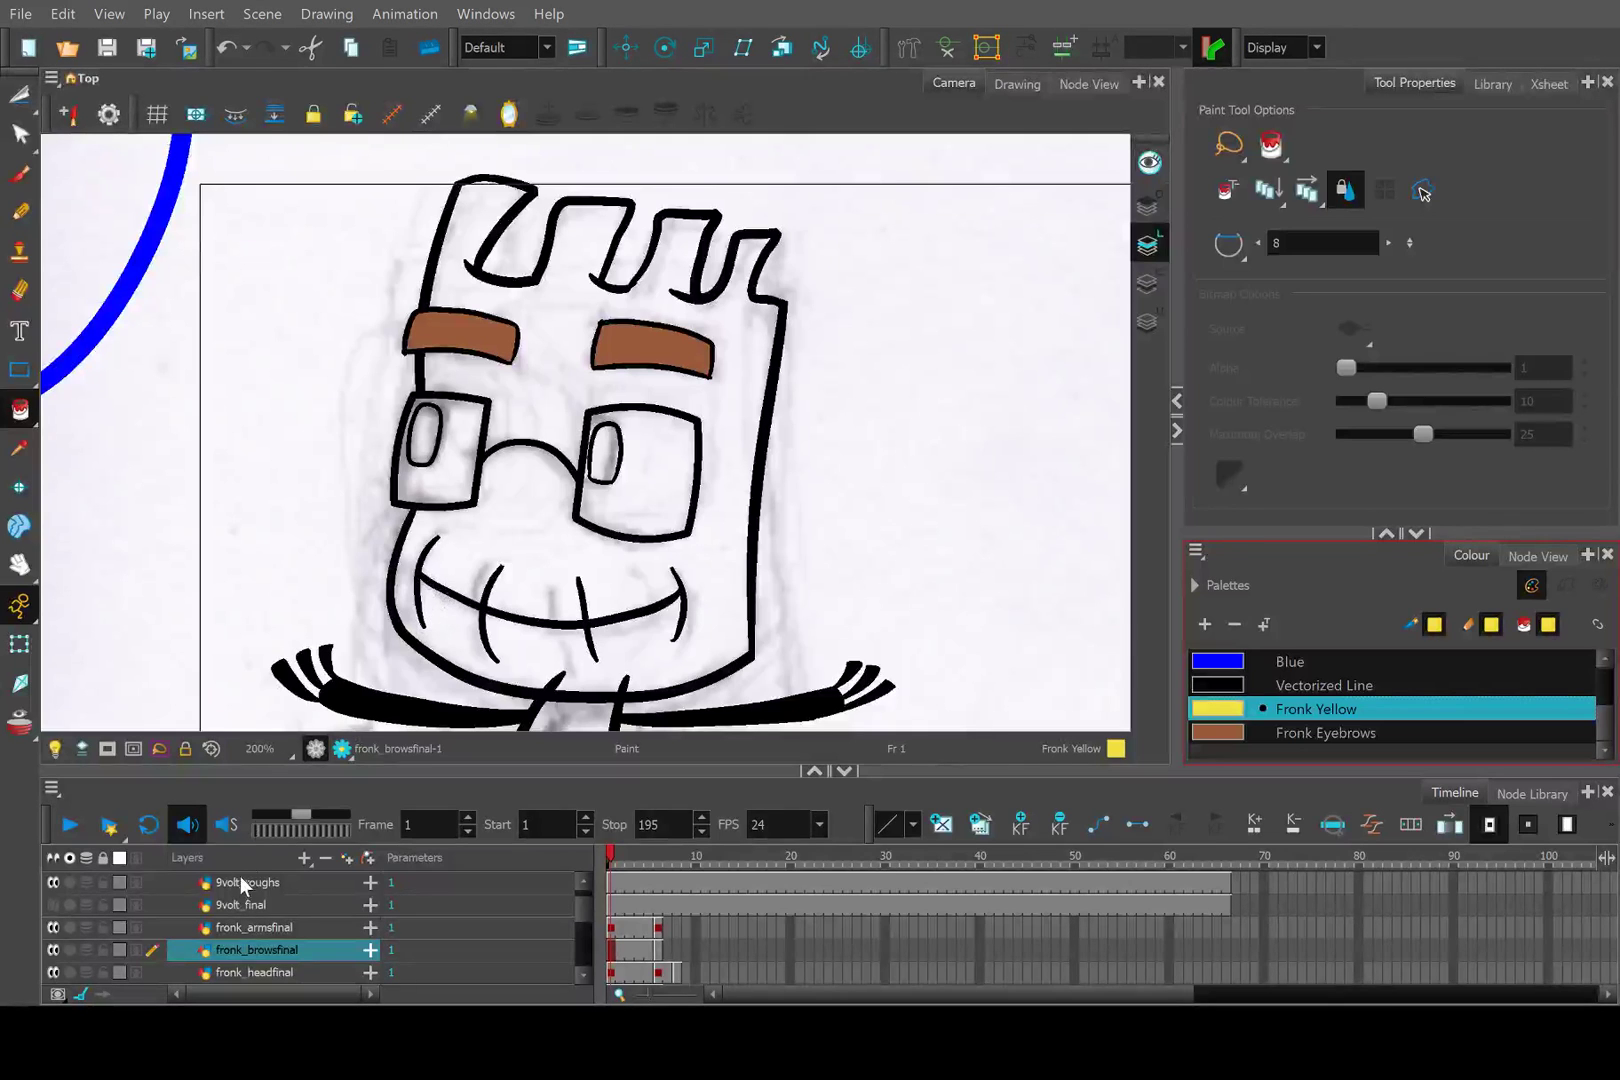
pyautogui.click(247, 971)
pyautogui.click(552, 401)
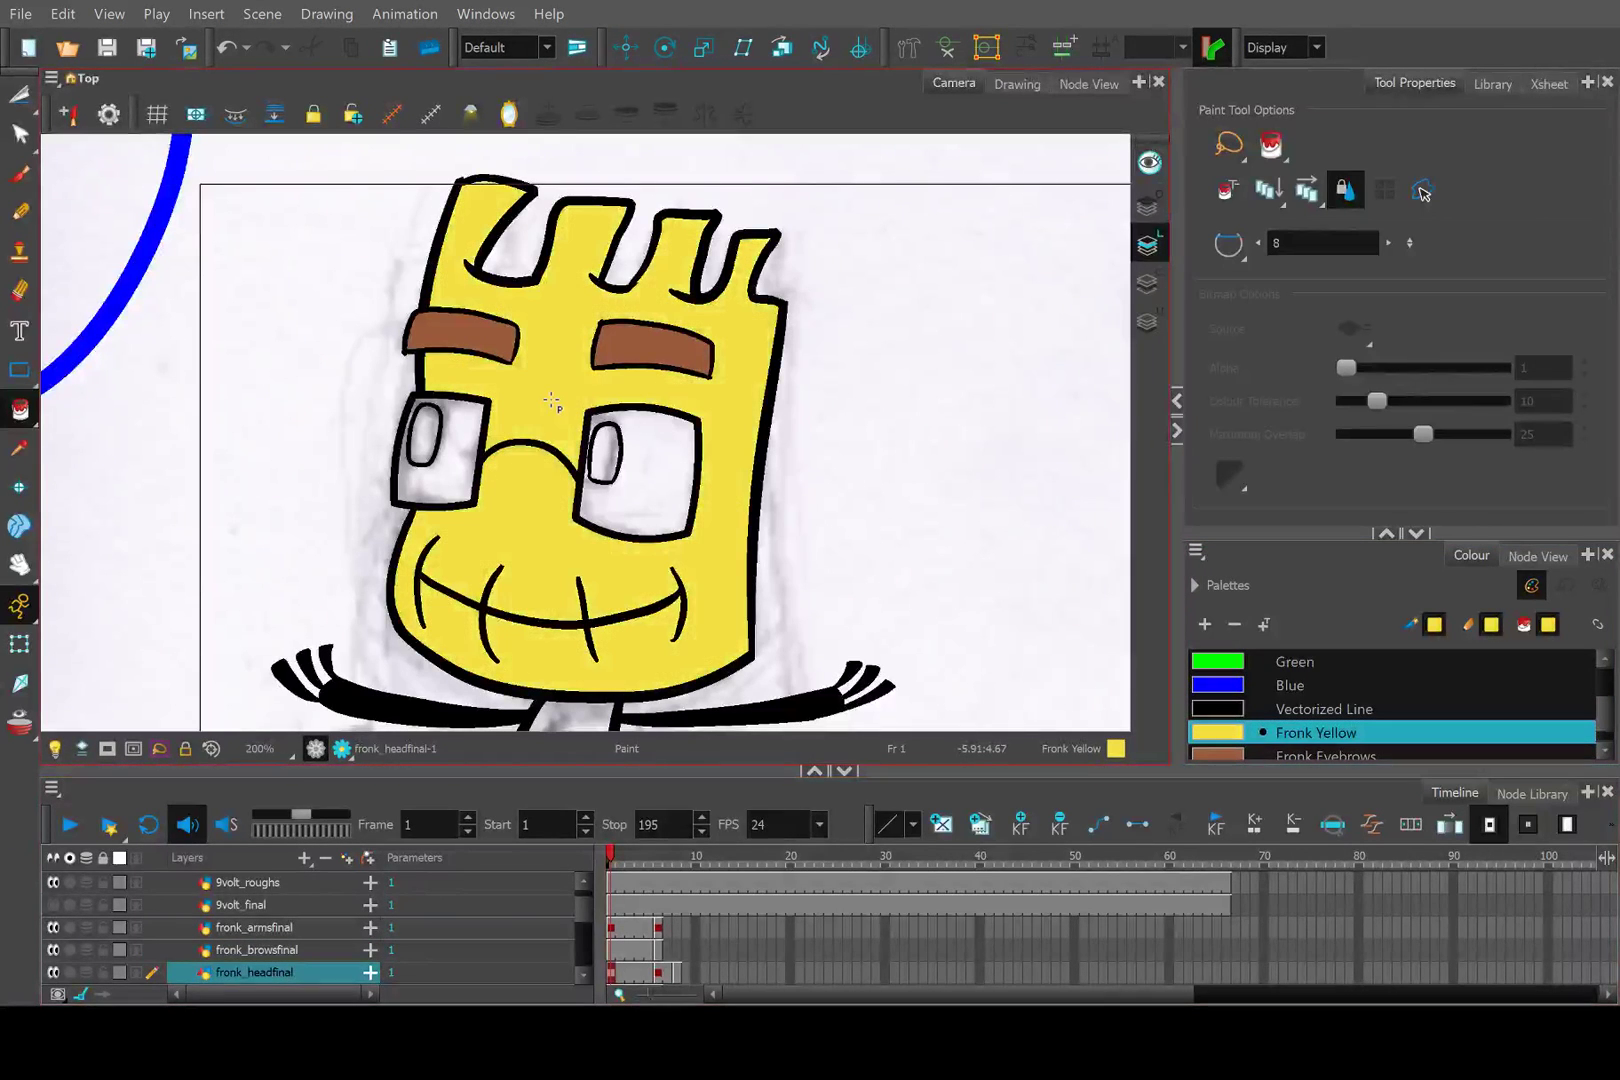
# Fill the eye areas inside the first pose's glasses with White.
pyautogui.scroll(1, 1255, 720)
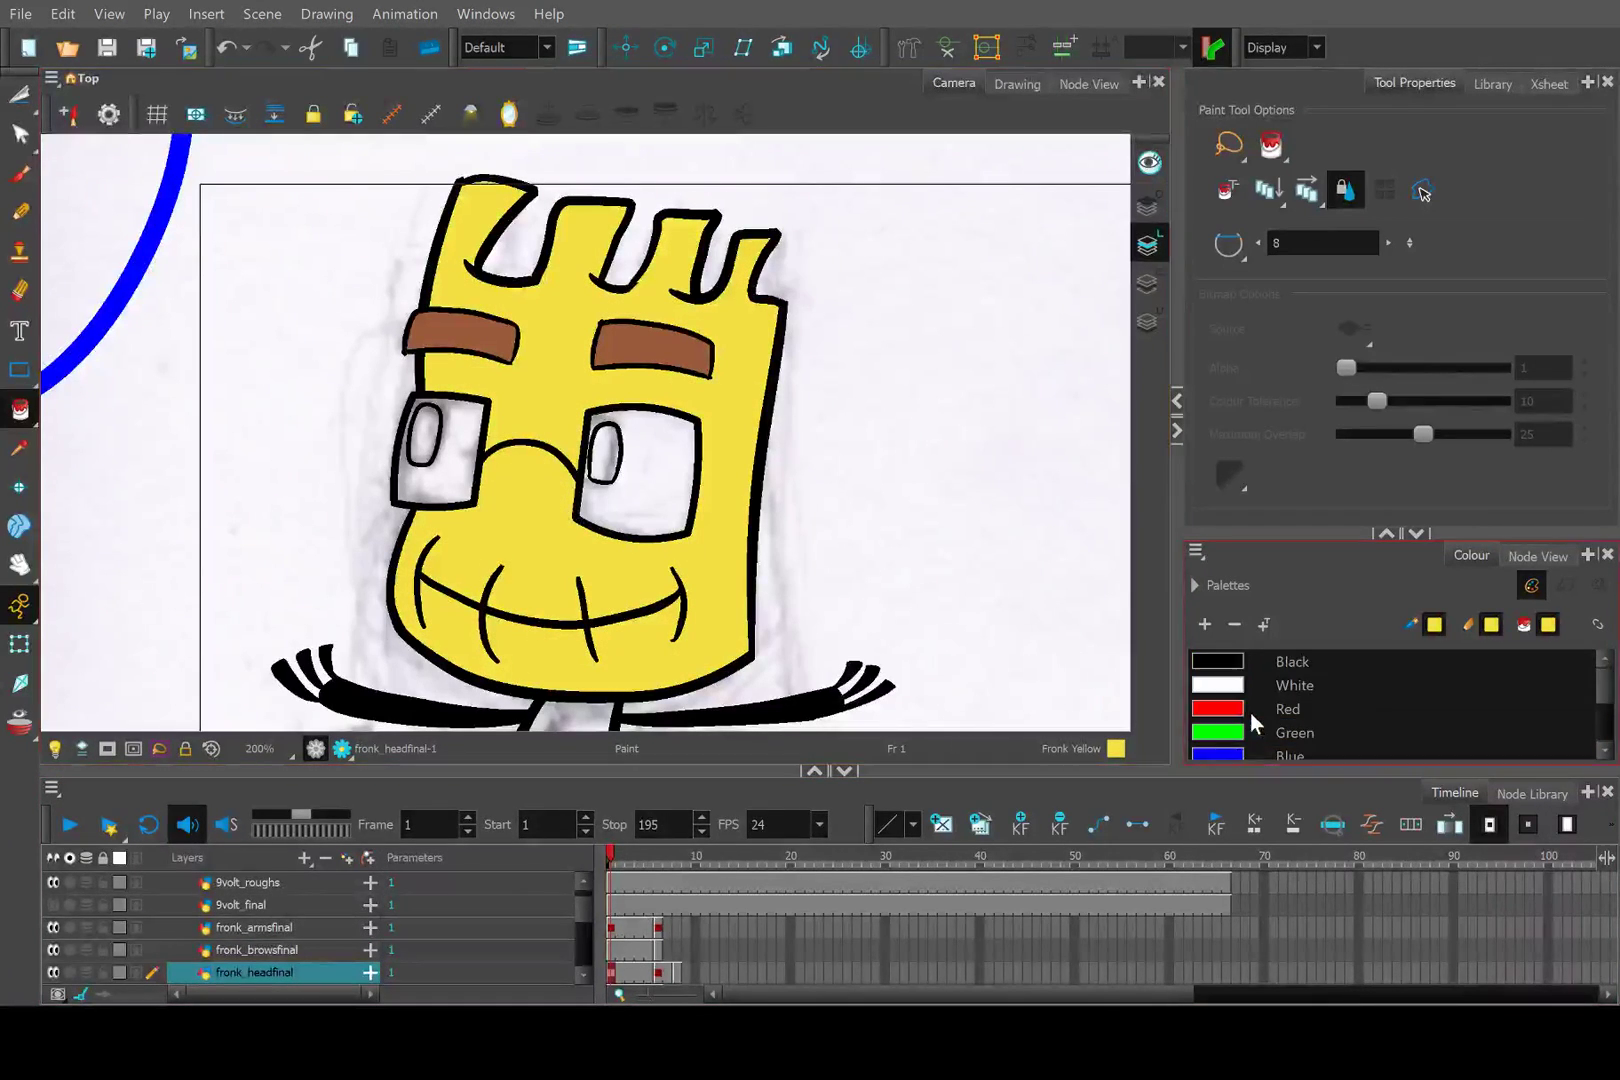
pyautogui.click(1255, 688)
pyautogui.click(664, 488)
# Fill both pupils of the first pose with Black.
pyautogui.scroll(-3, 664, 488)
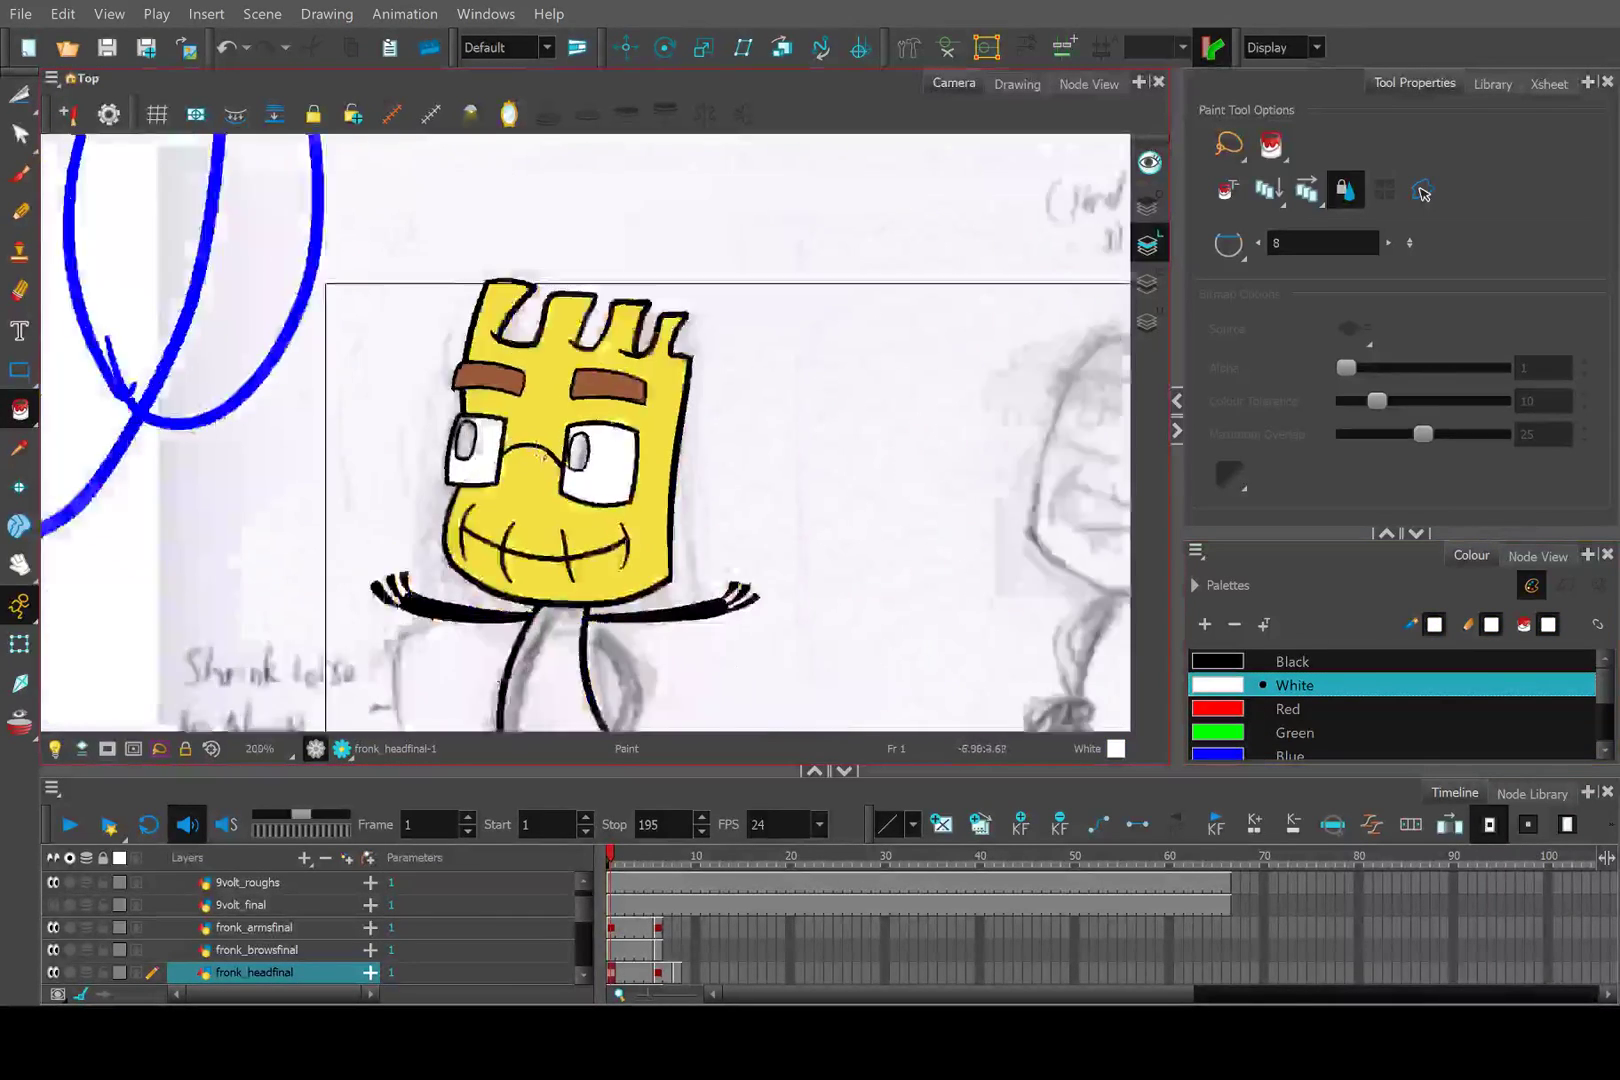
pyautogui.moveTo(560, 452)
pyautogui.mouseDown()
pyautogui.moveTo(120, 704)
pyautogui.moveTo(117, 789)
pyautogui.moveTo(627, 342)
pyautogui.mouseUp()
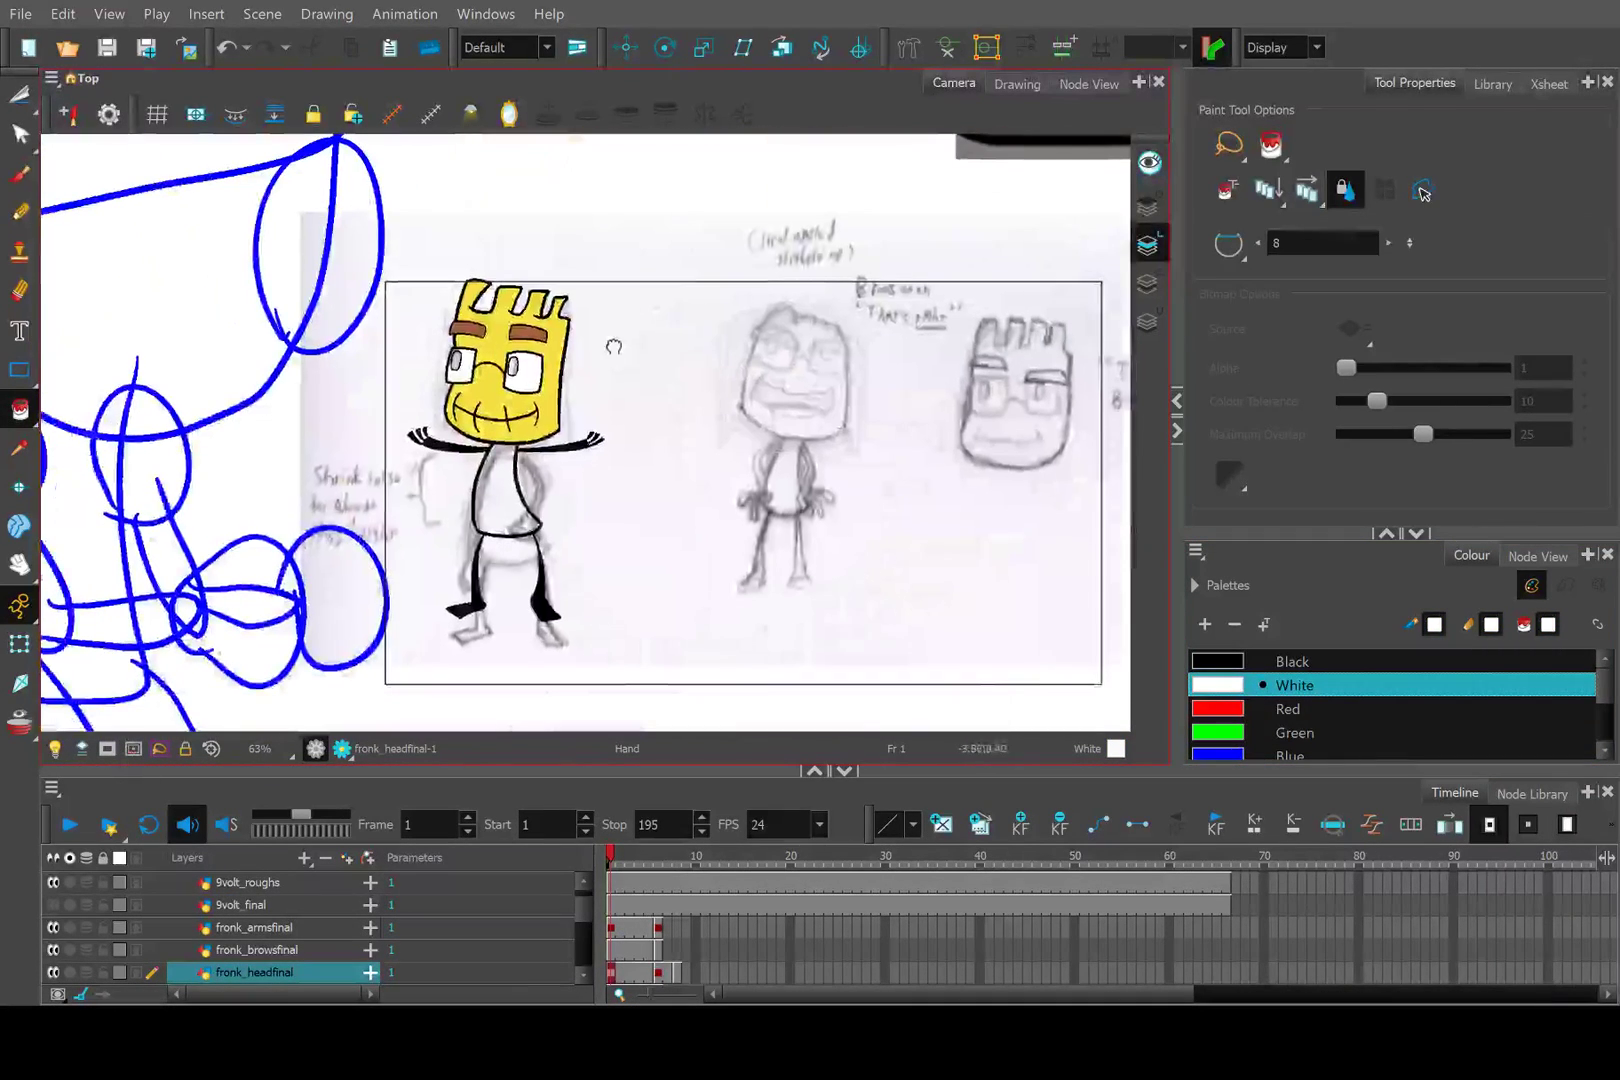
pyautogui.click(1273, 662)
pyautogui.scroll(5, 468, 388)
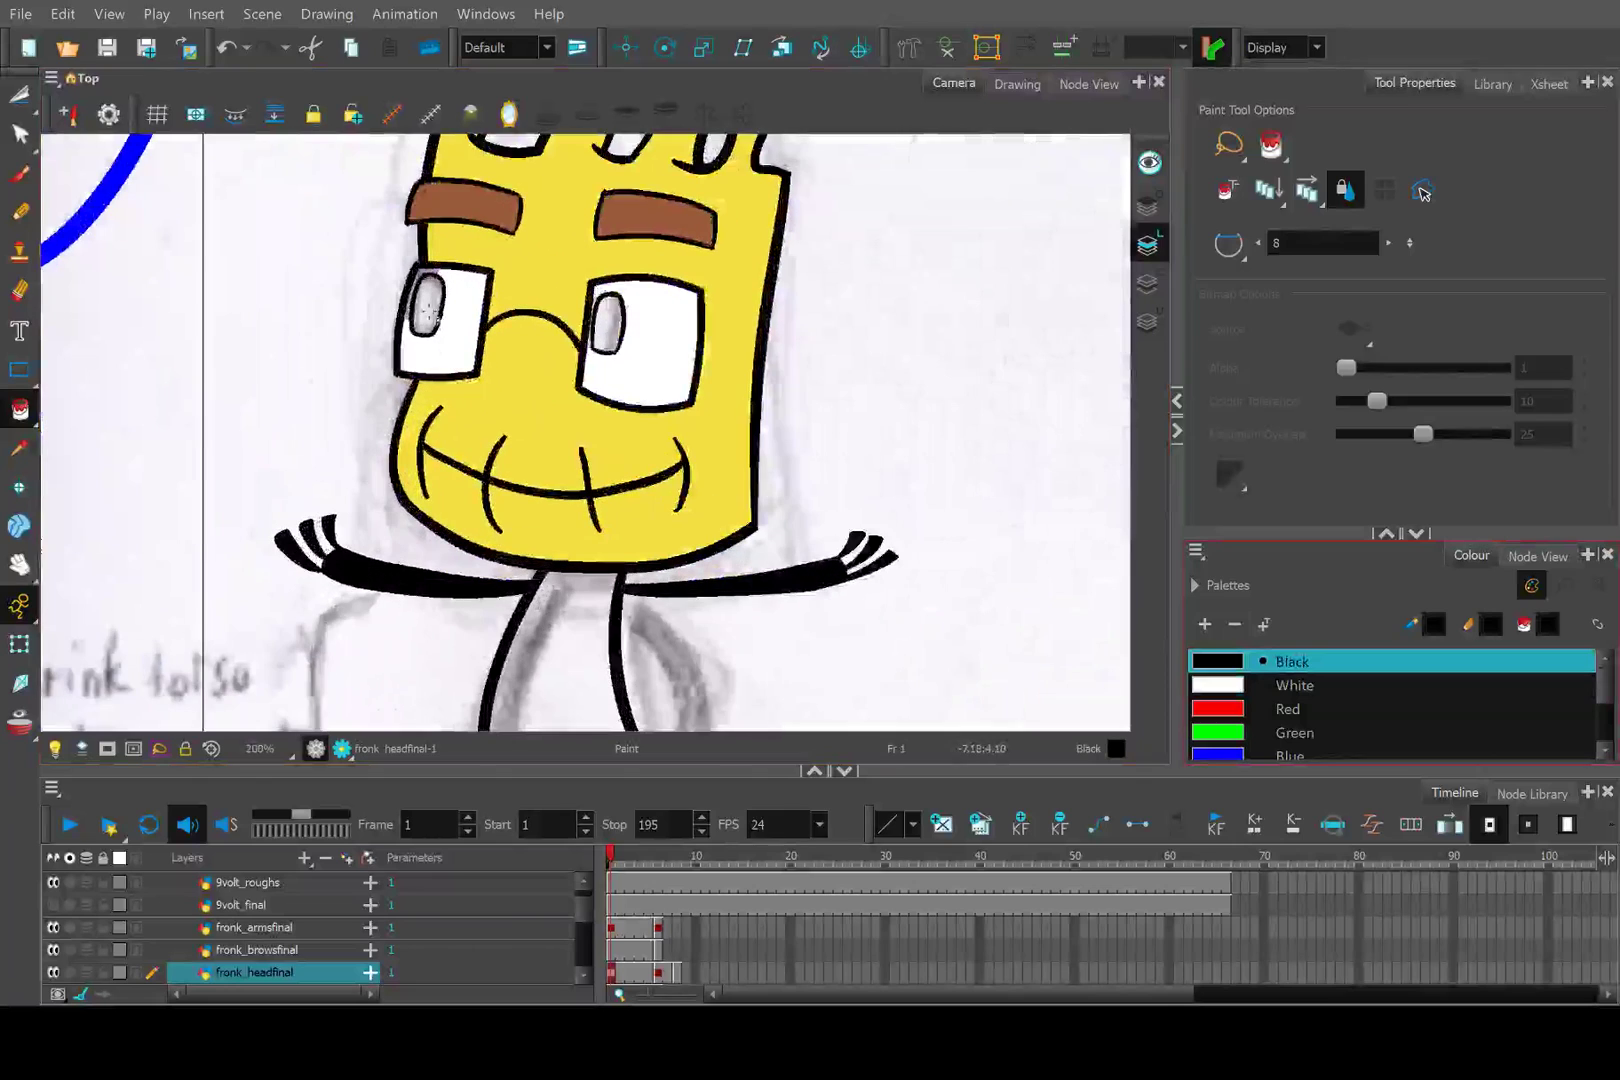
pyautogui.click(428, 305)
pyautogui.click(616, 326)
# Fill the unpainted gap beside the pupil in the first pose's smaller glasses lens with White.
pyautogui.click(1293, 685)
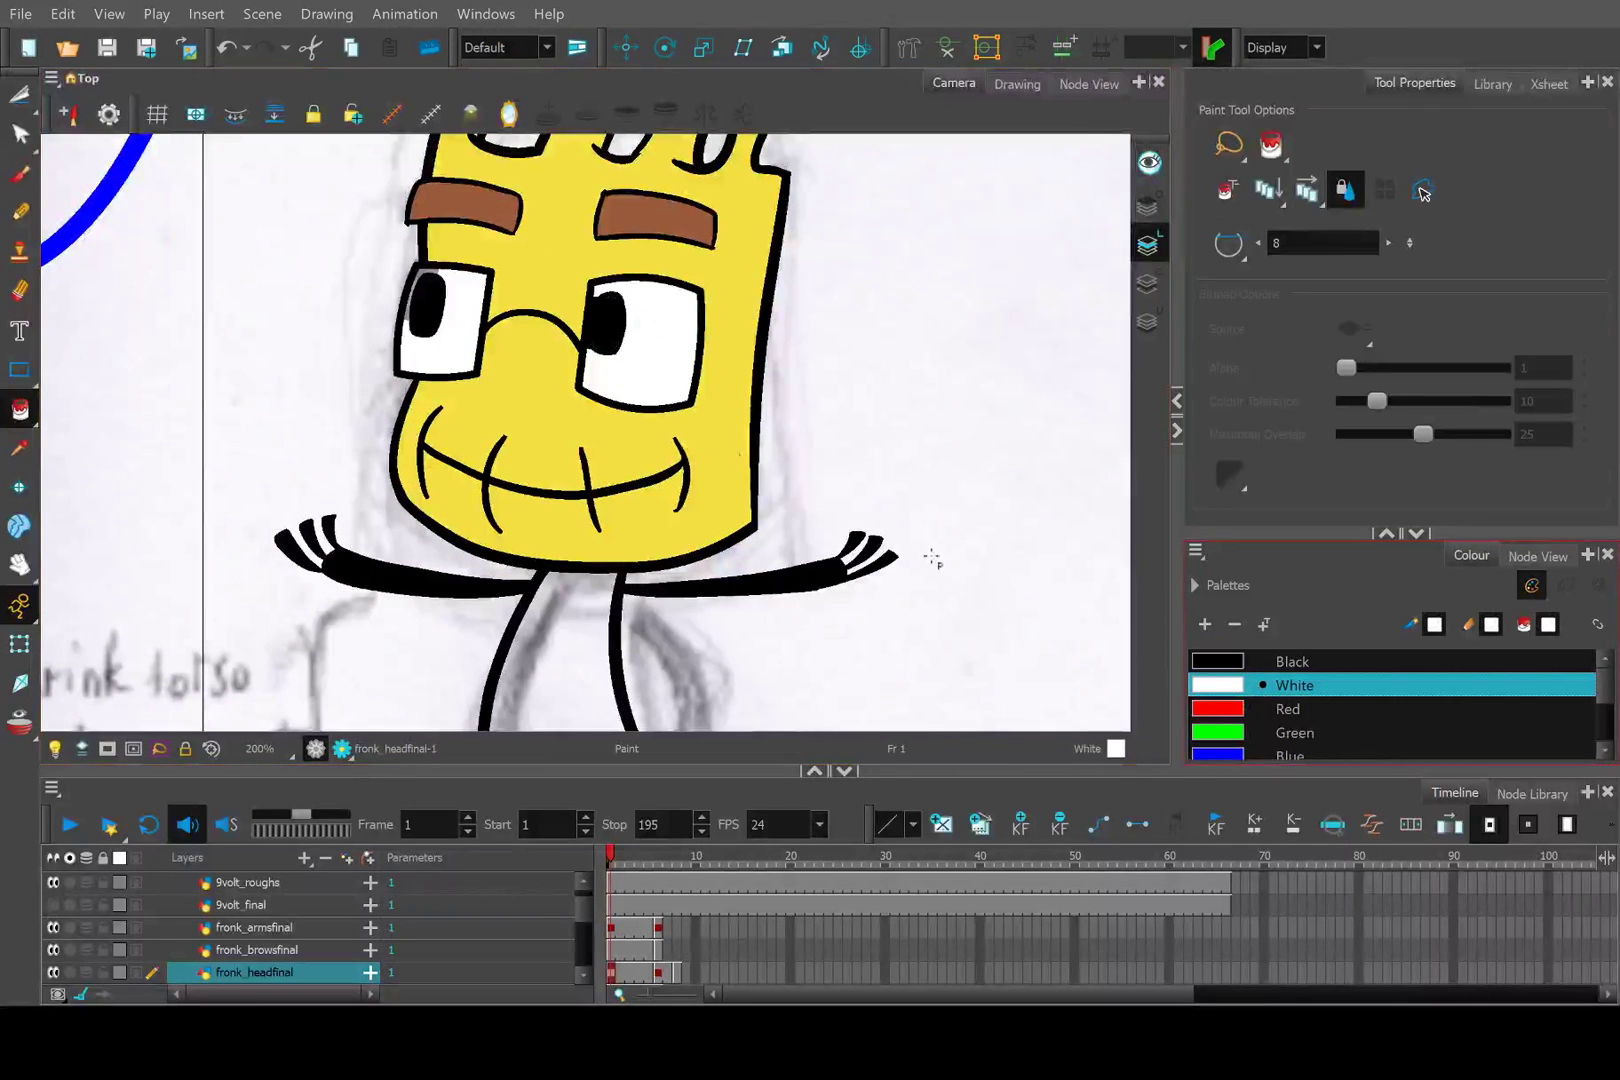
pyautogui.scroll(3, 418, 320)
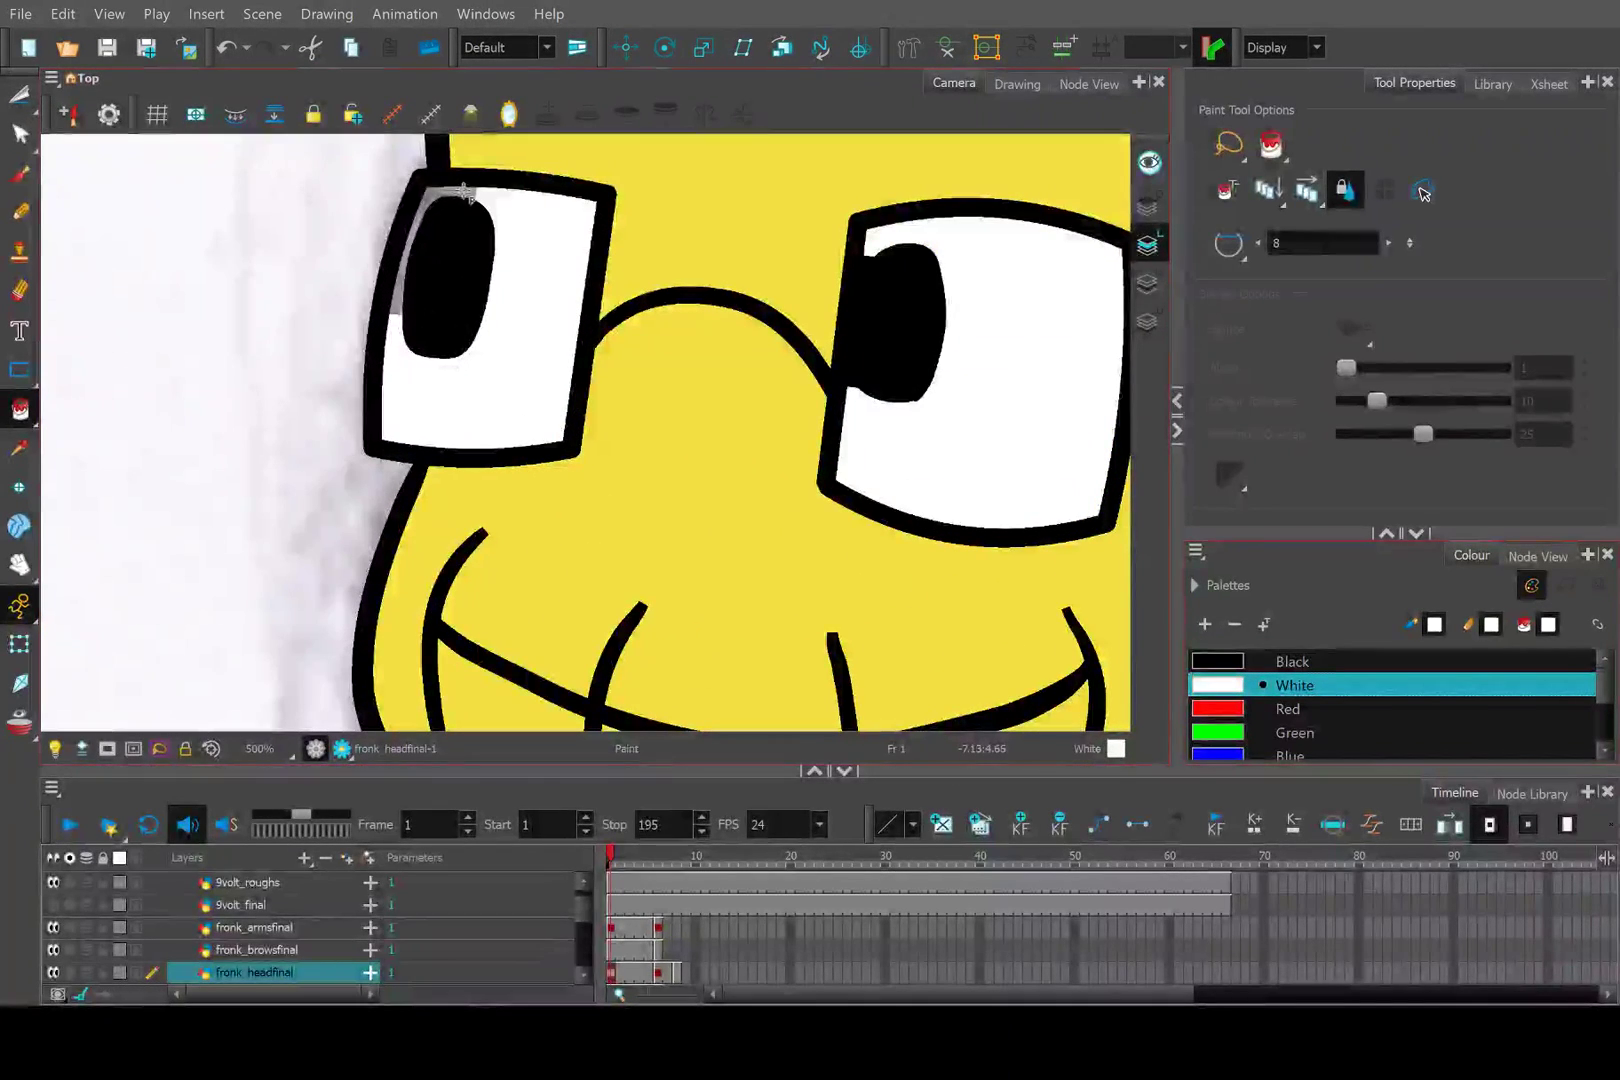
pyautogui.scroll(-5, 420, 280)
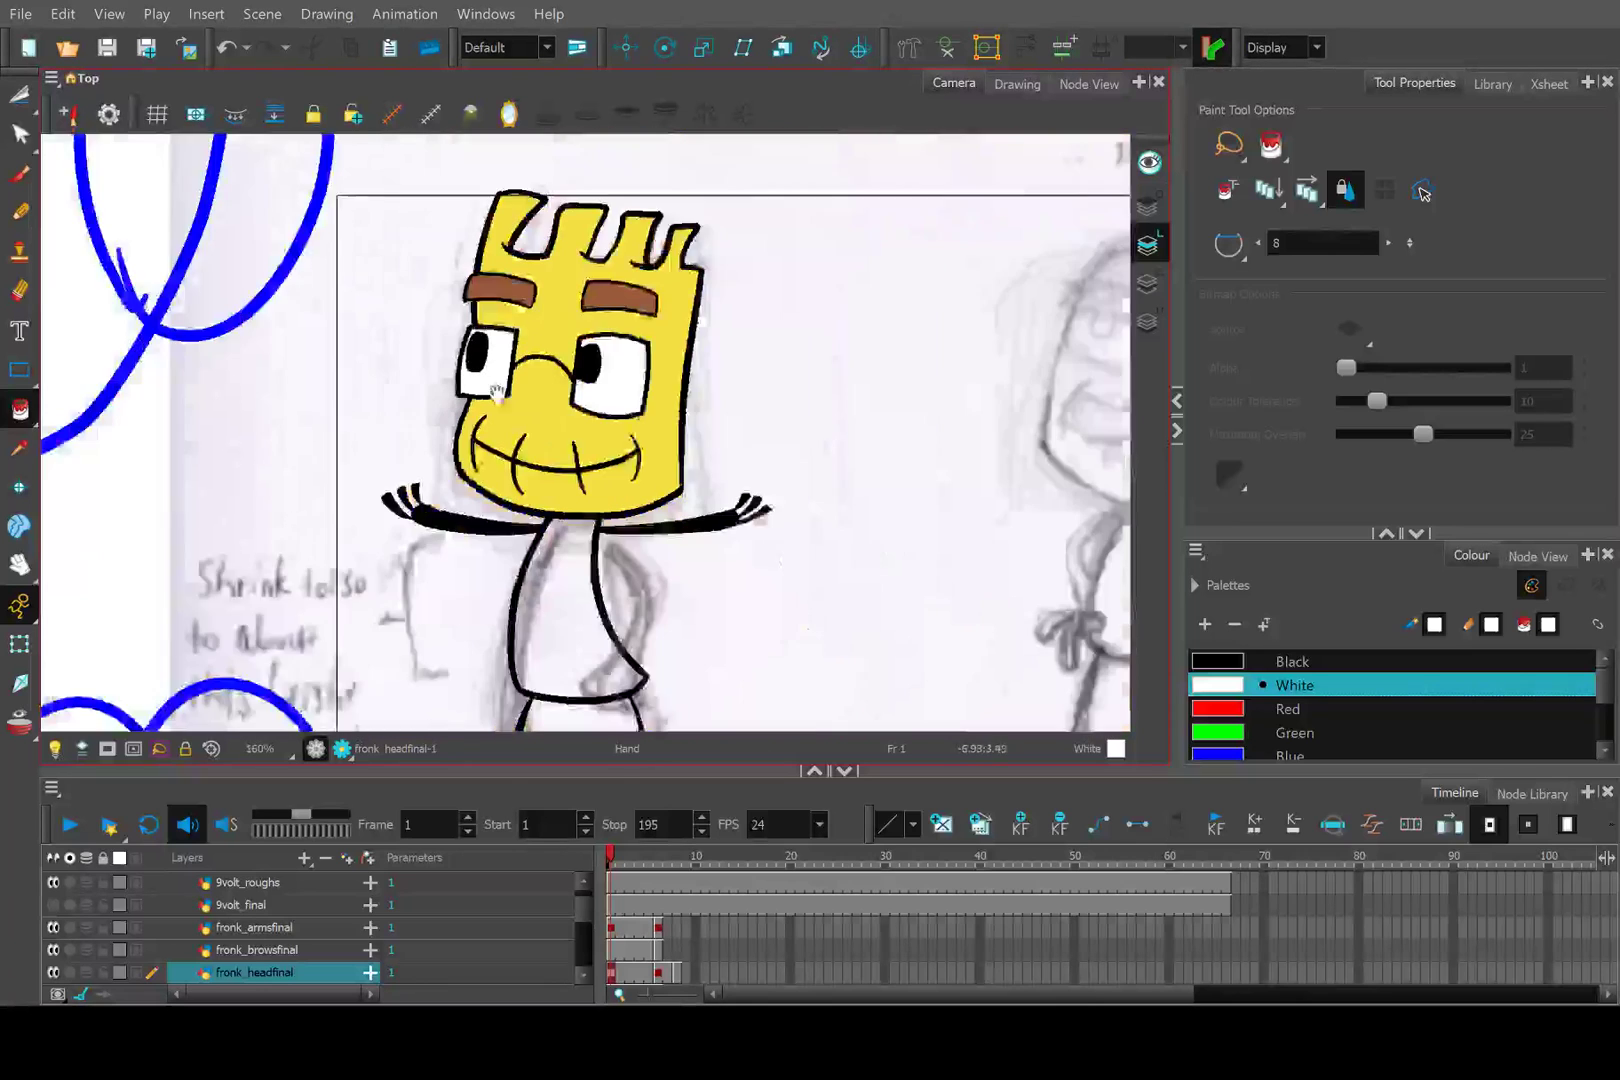
# Open the fronk_bodyfinal drawing in the Drawing view with Fronk Yellow as the colour and the Colour Art layer active.
pyautogui.moveTo(527, 360)
pyautogui.mouseDown()
pyautogui.moveTo(566, 428)
pyautogui.moveTo(610, 319)
pyautogui.mouseUp()
pyautogui.scroll(-1, 268, 932)
pyautogui.click(268, 944)
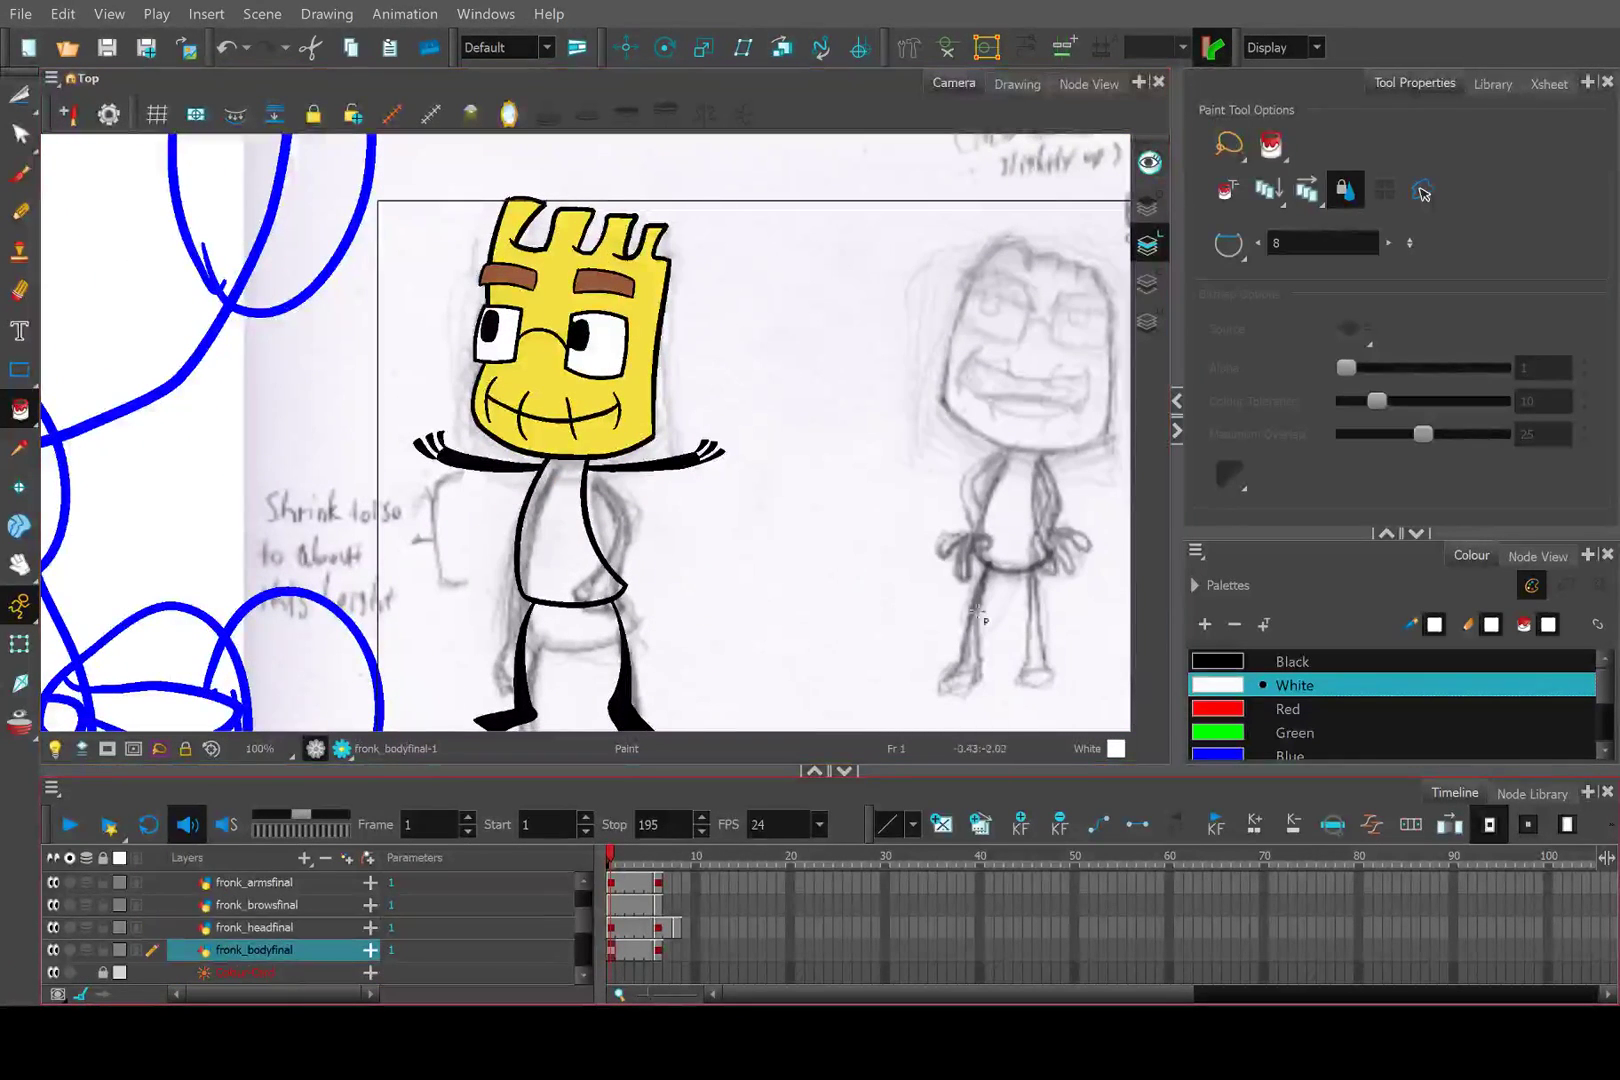
pyautogui.scroll(-2, 1300, 740)
pyautogui.click(1293, 708)
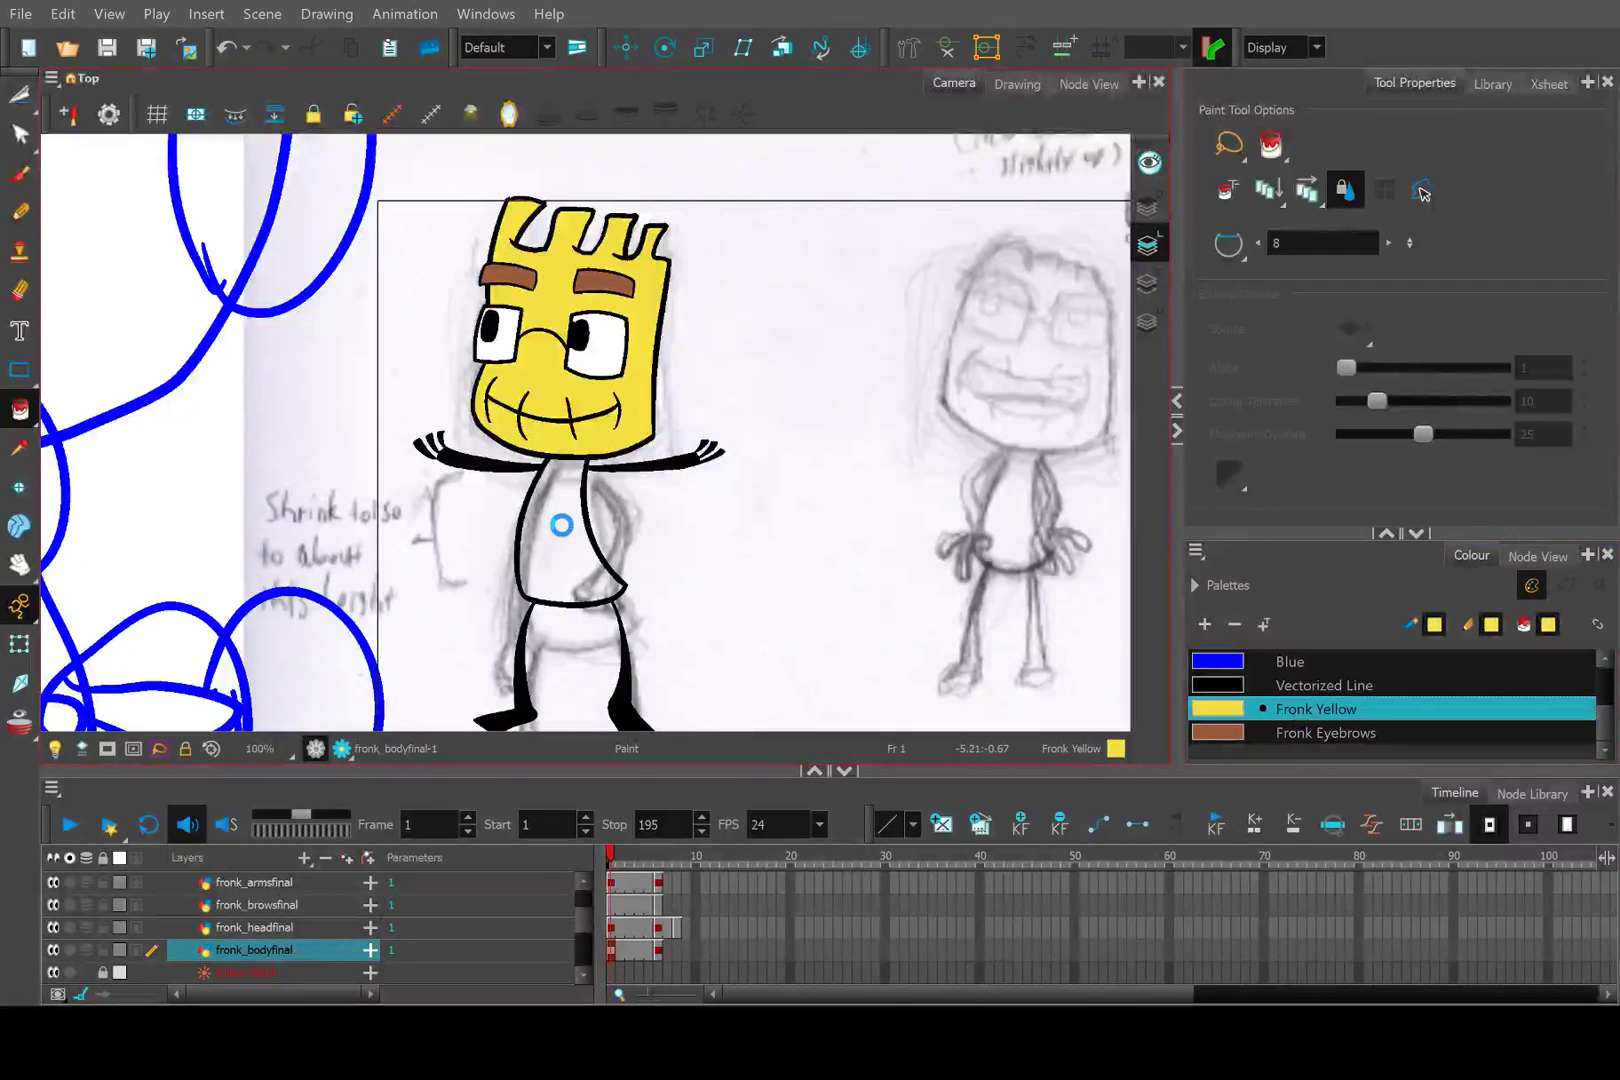
pyautogui.click(1017, 83)
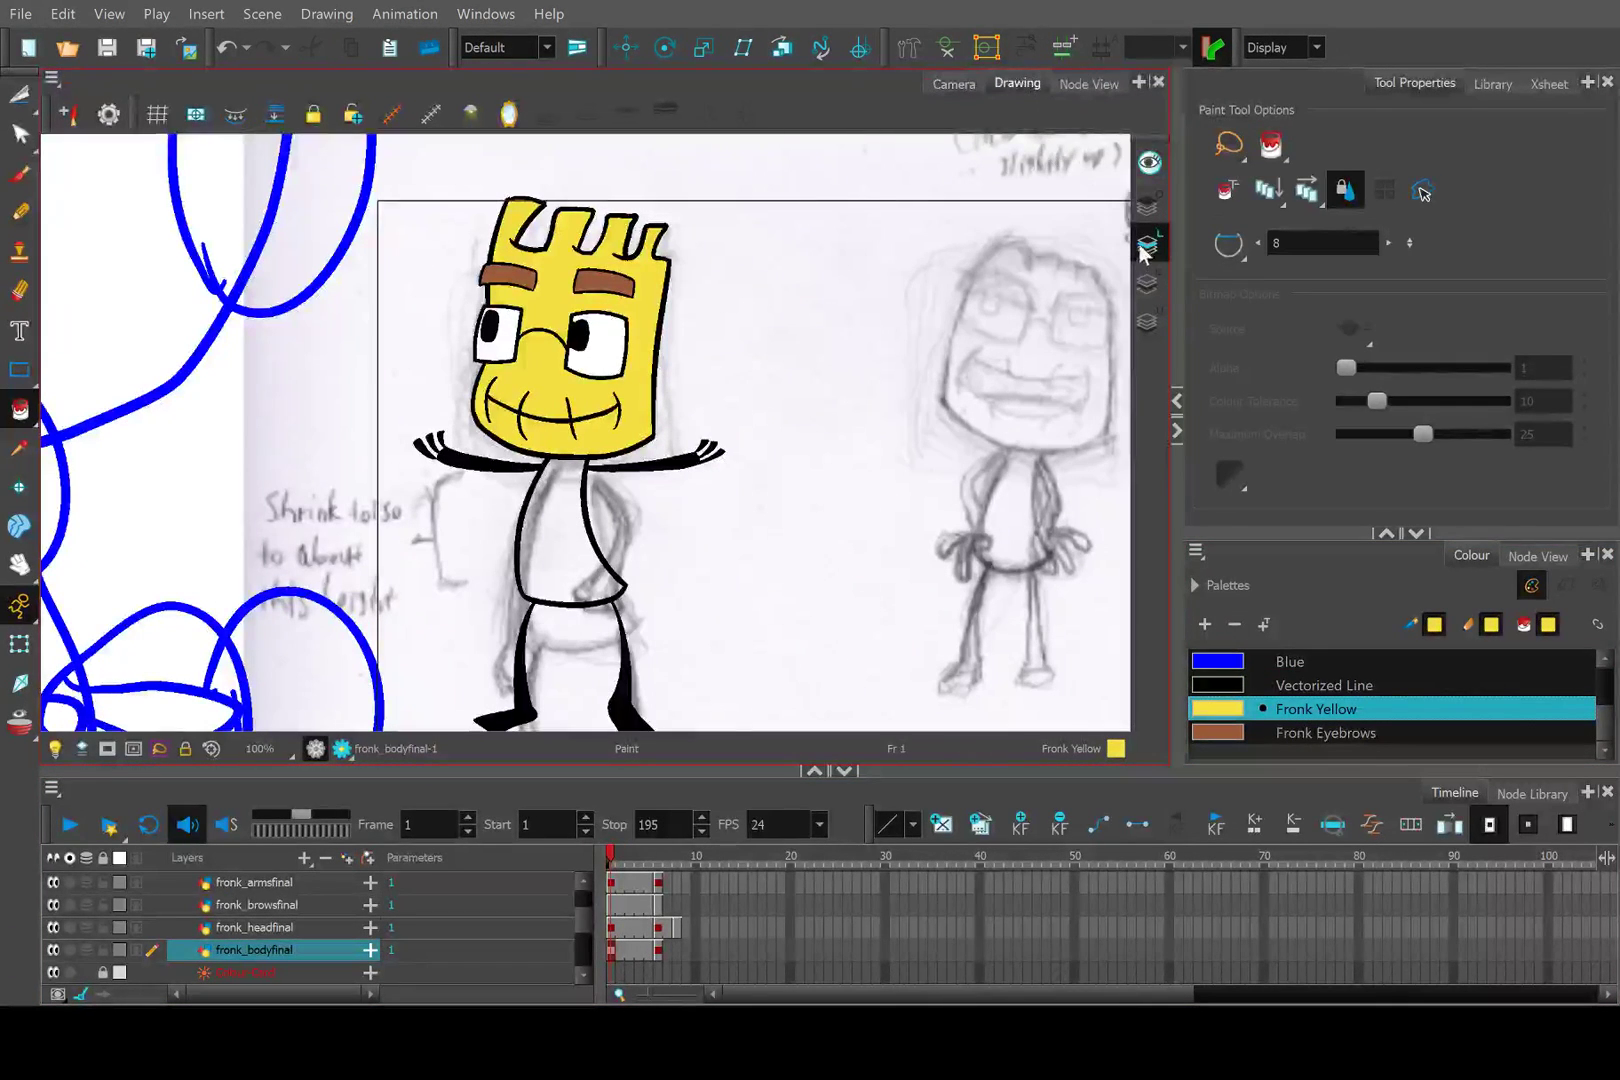
pyautogui.click(1147, 285)
pyautogui.click(1150, 163)
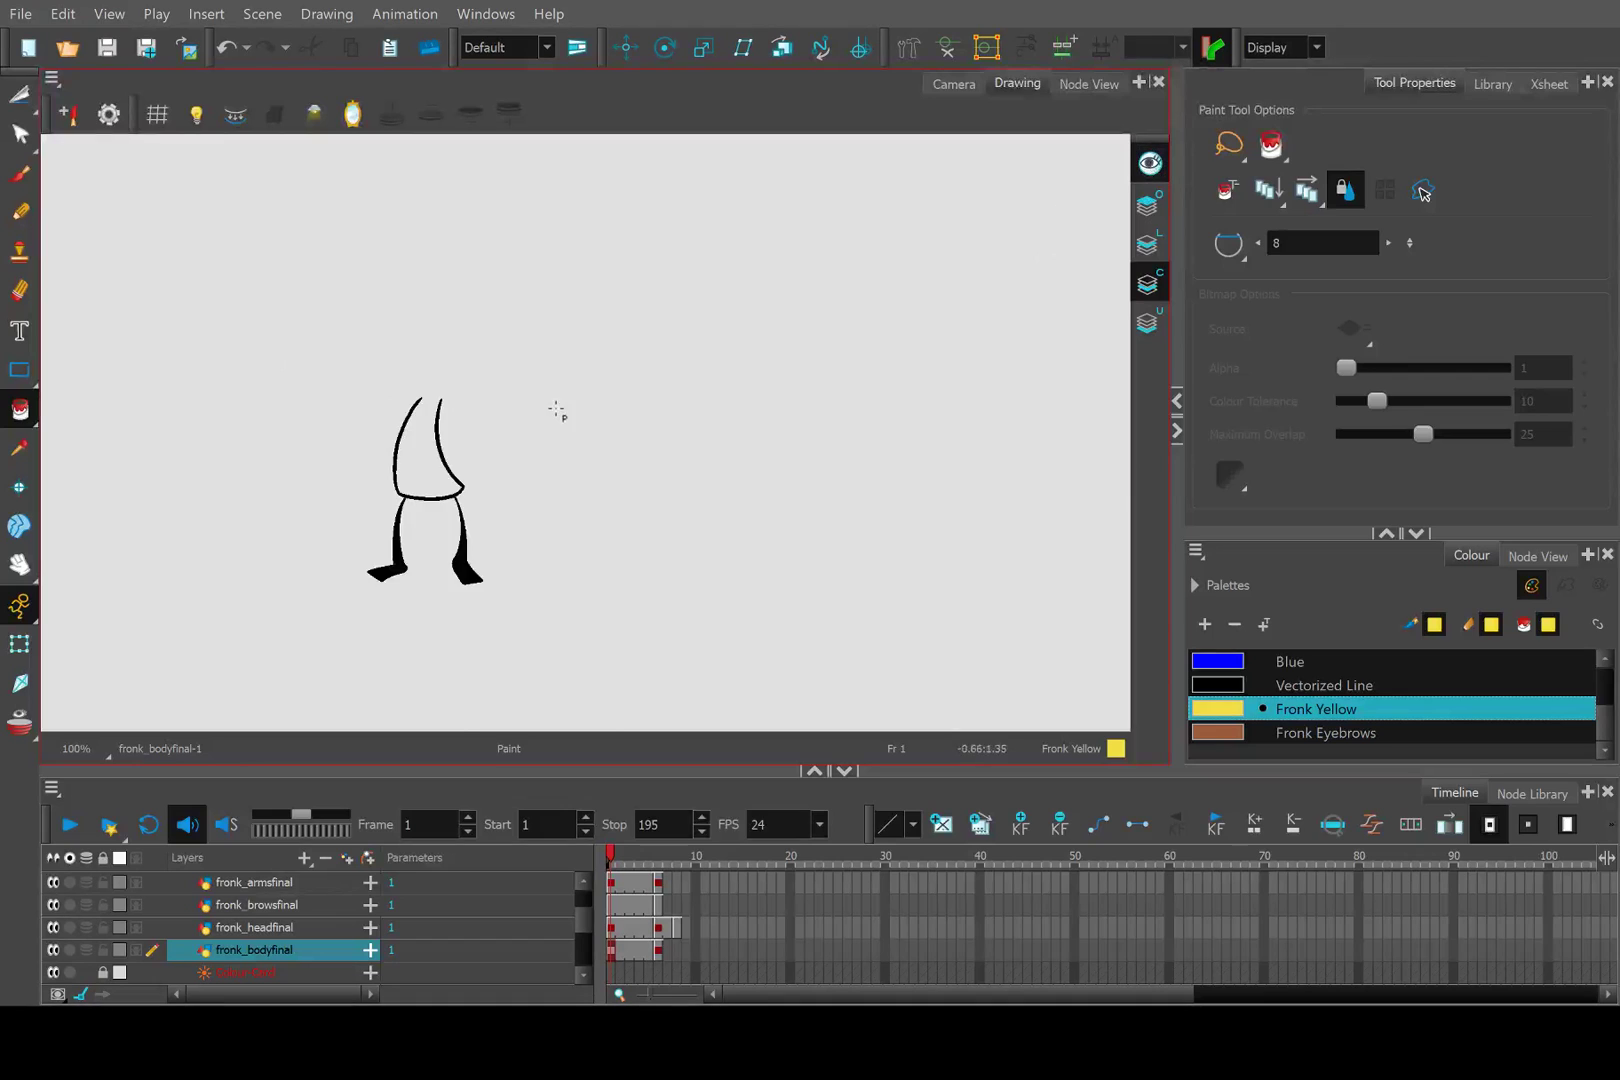
# Close the open neck of the torso with a Fronk Yellow pencil line and fill the torso with Fronk Yellow.
pyautogui.scroll(1, 376, 419)
pyautogui.hotkey('alt', '/')
pyautogui.scroll(2, 386, 448)
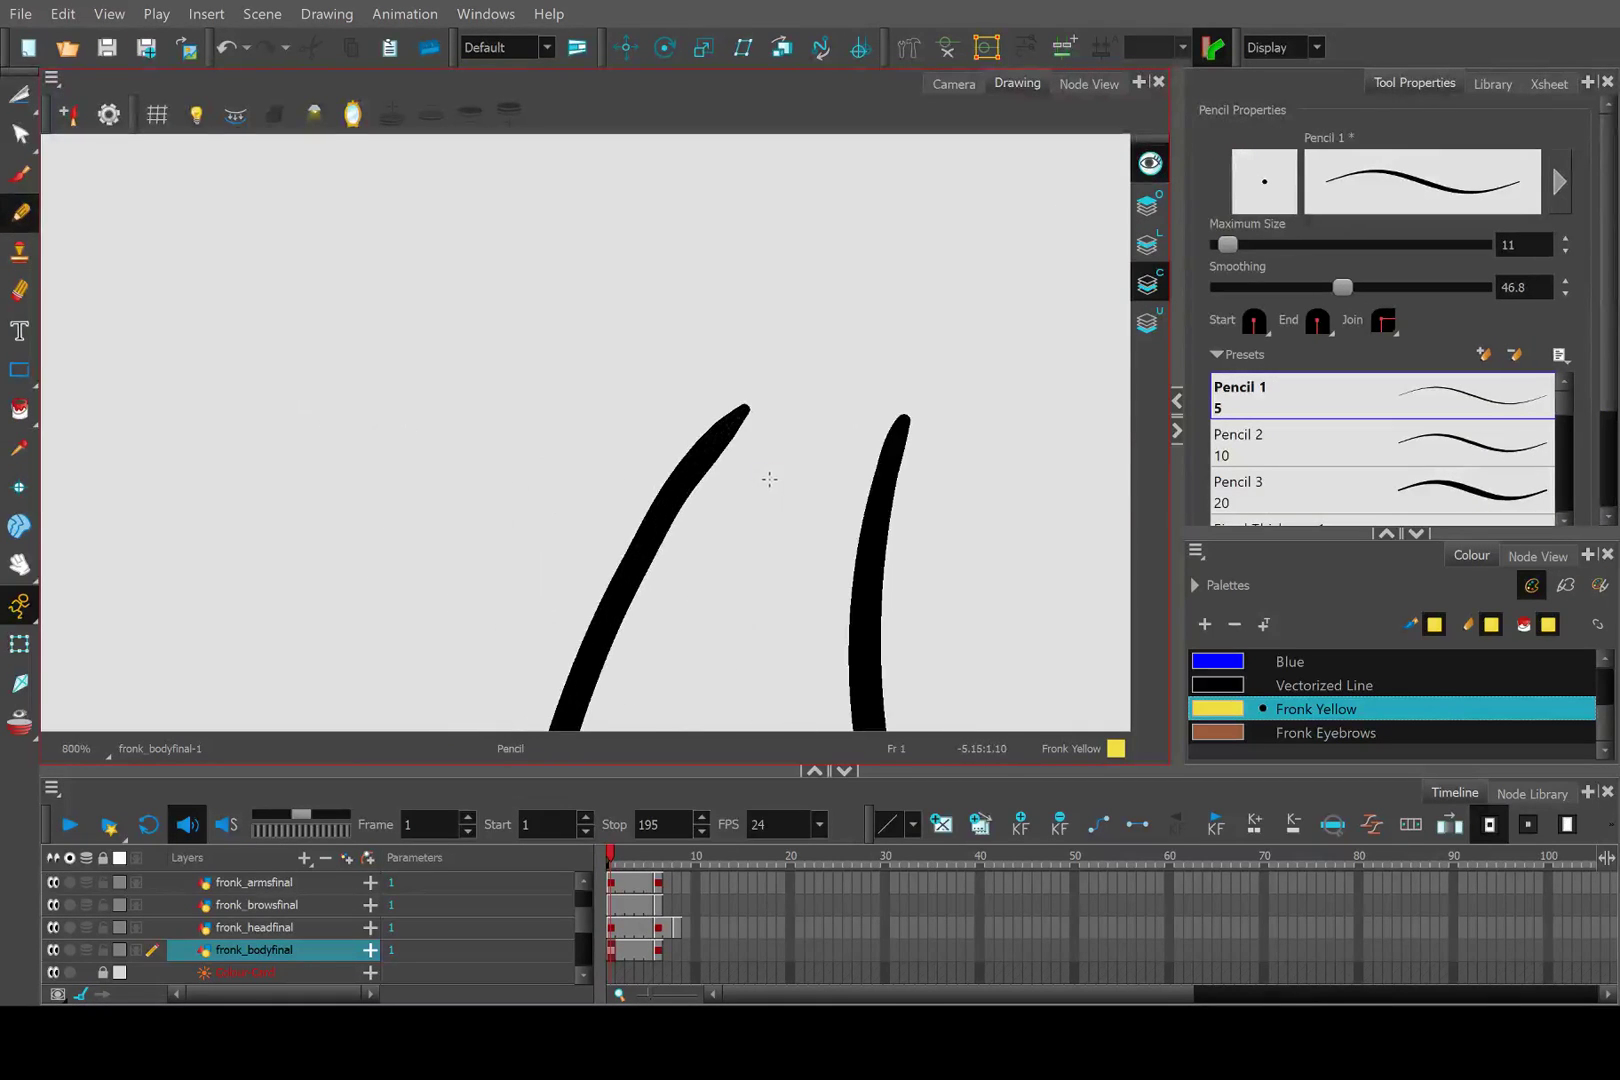
pyautogui.moveTo(769, 479)
pyautogui.mouseDown()
pyautogui.moveTo(748, 421)
pyautogui.moveTo(893, 427)
pyautogui.mouseUp()
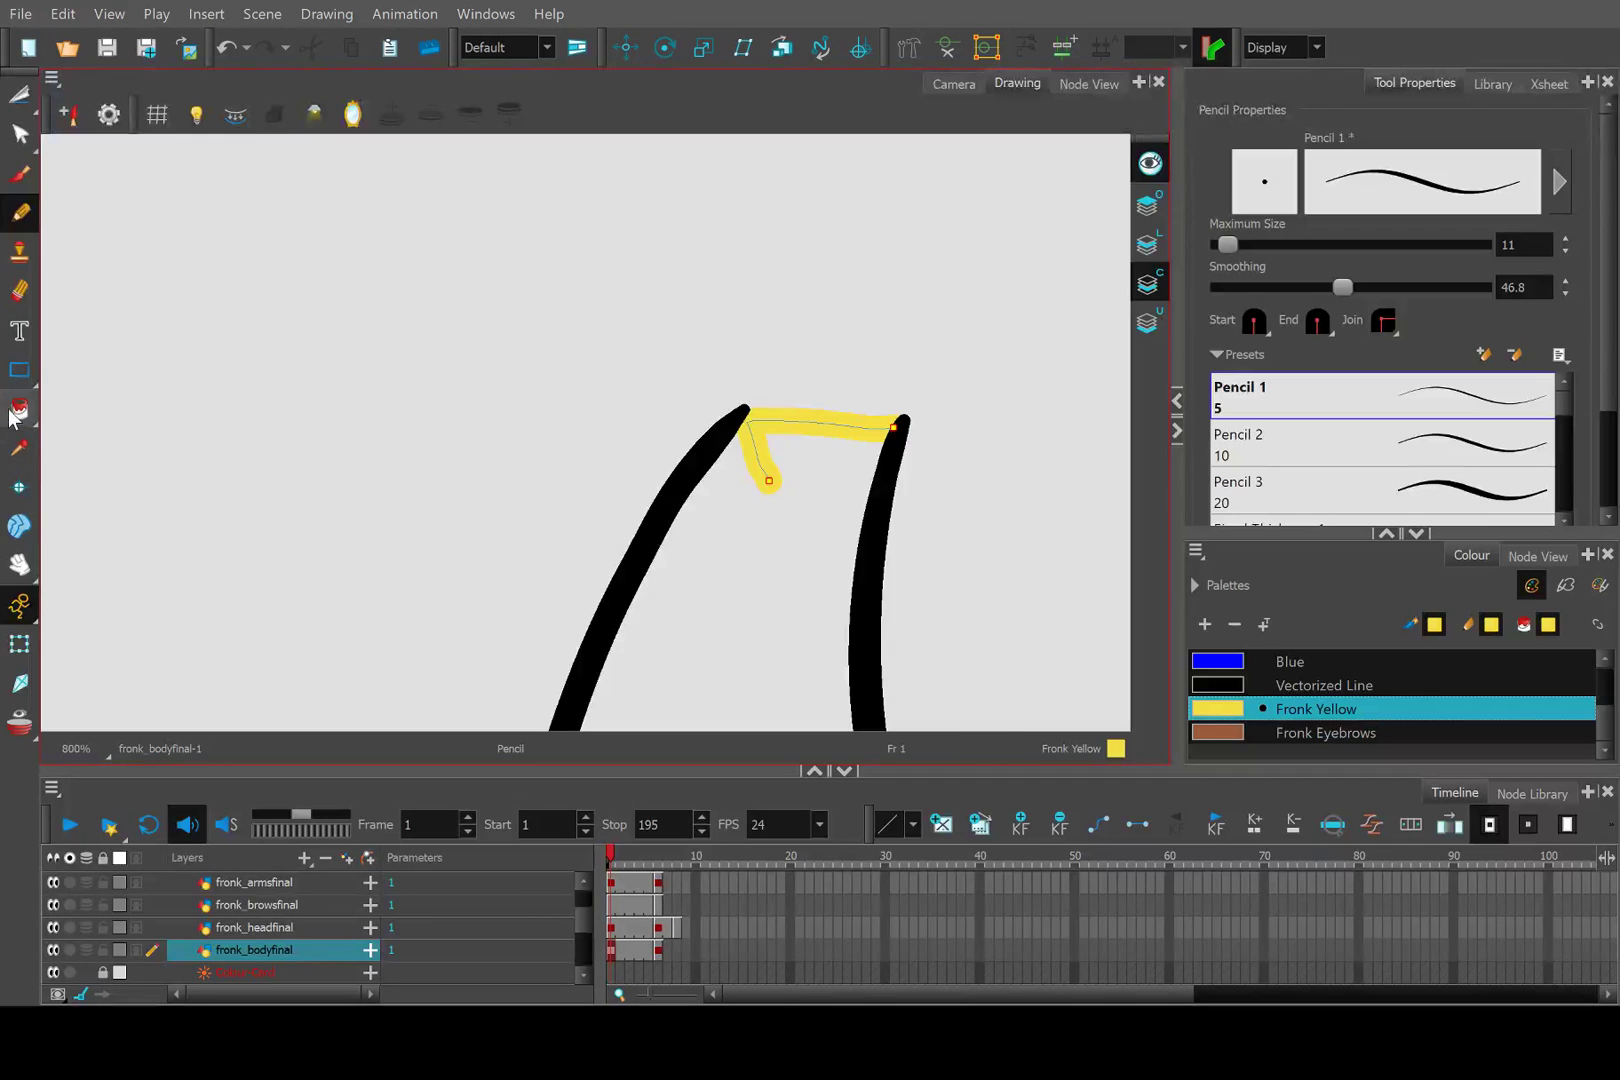
pyautogui.click(14, 412)
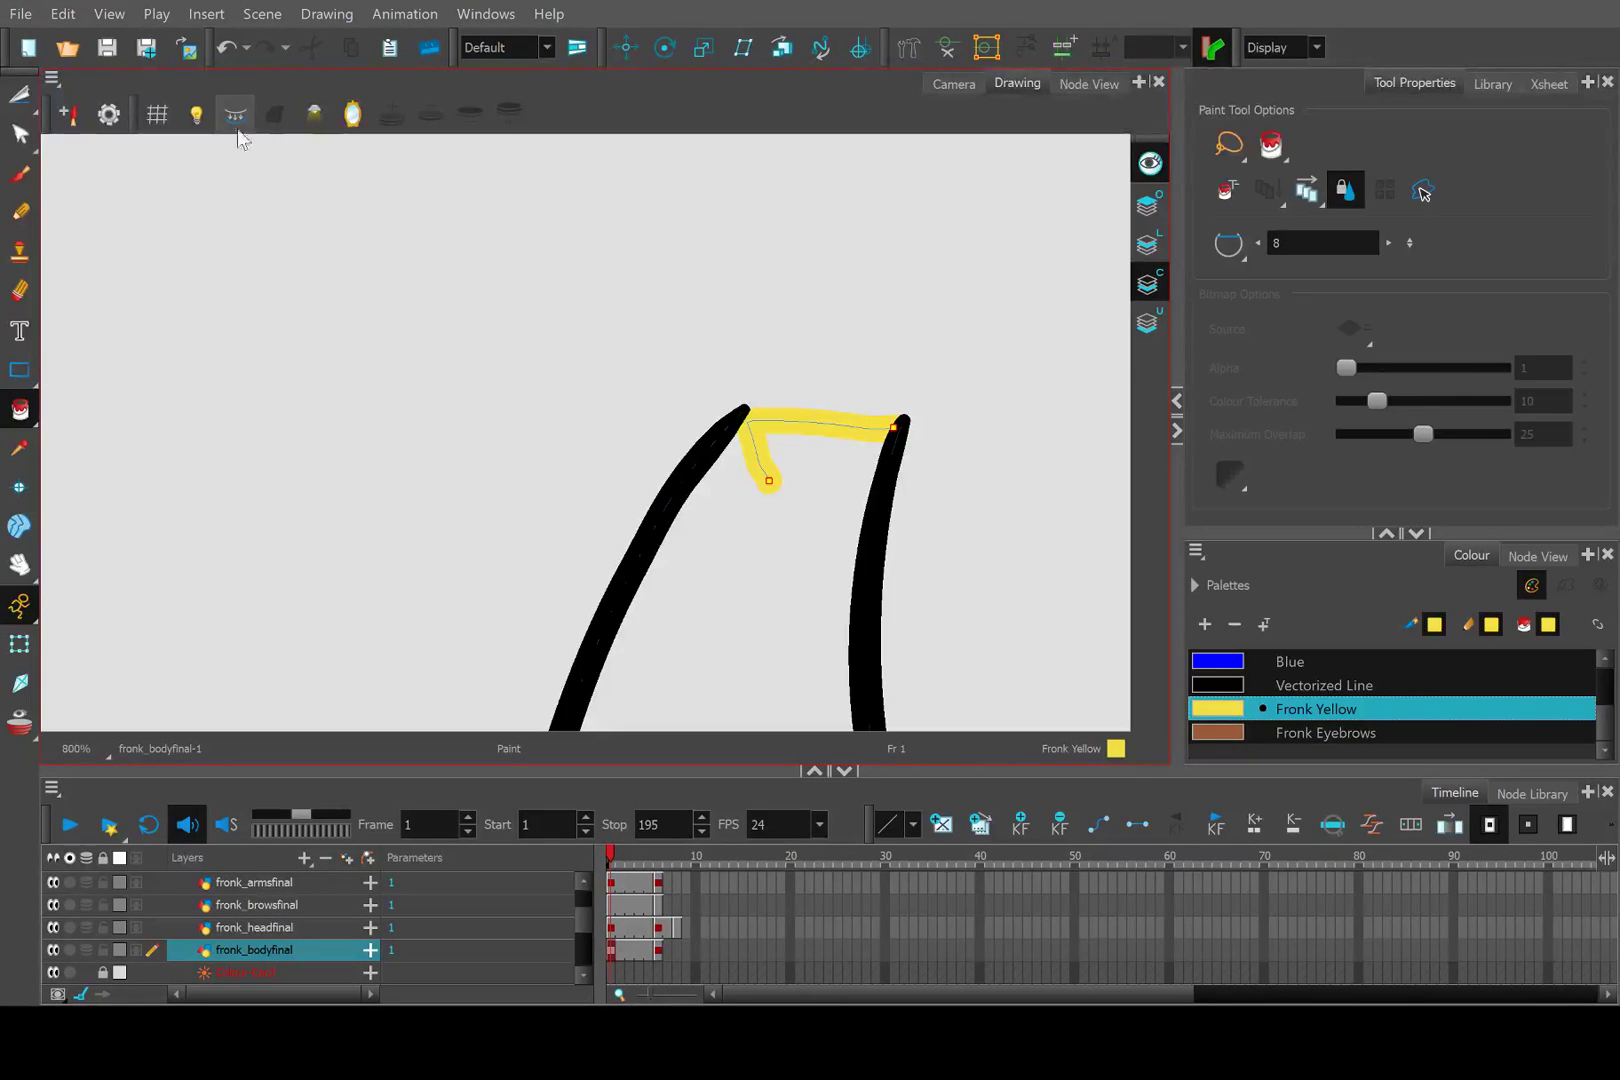
pyautogui.click(752, 605)
pyautogui.click(950, 84)
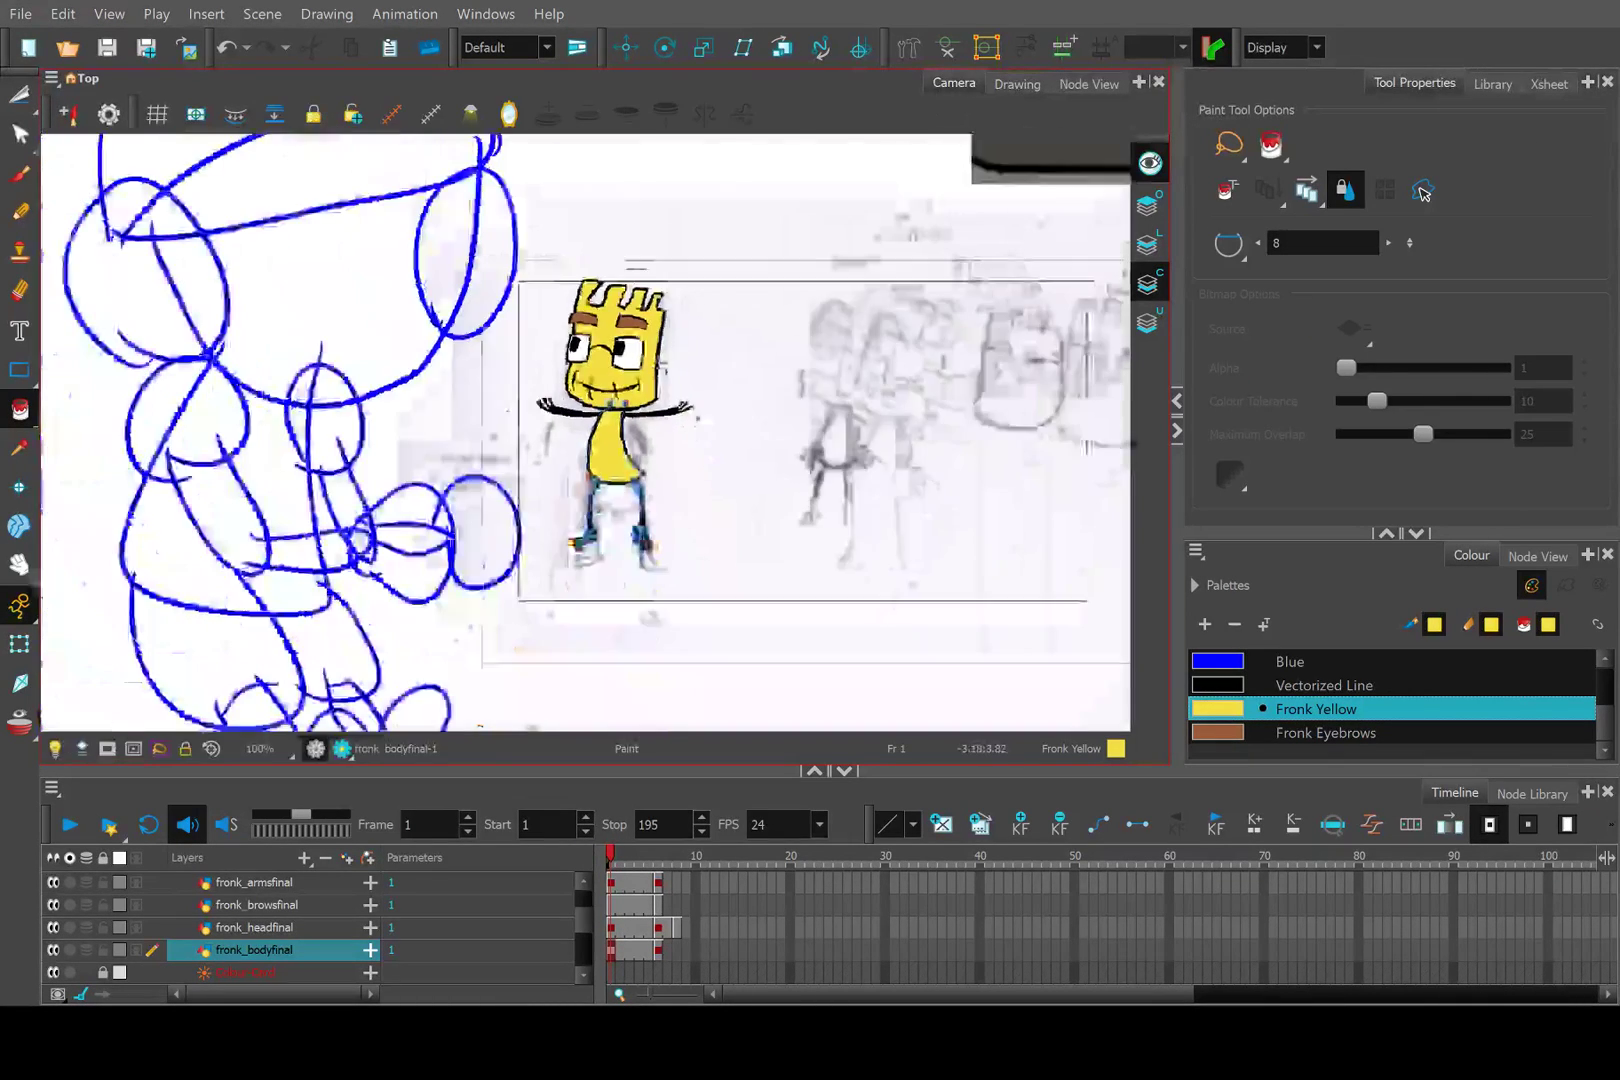
# Open the fronk_headfinal drawing in the Drawing view with the Line Art layer active and the Select tool ready.
pyautogui.click(18, 643)
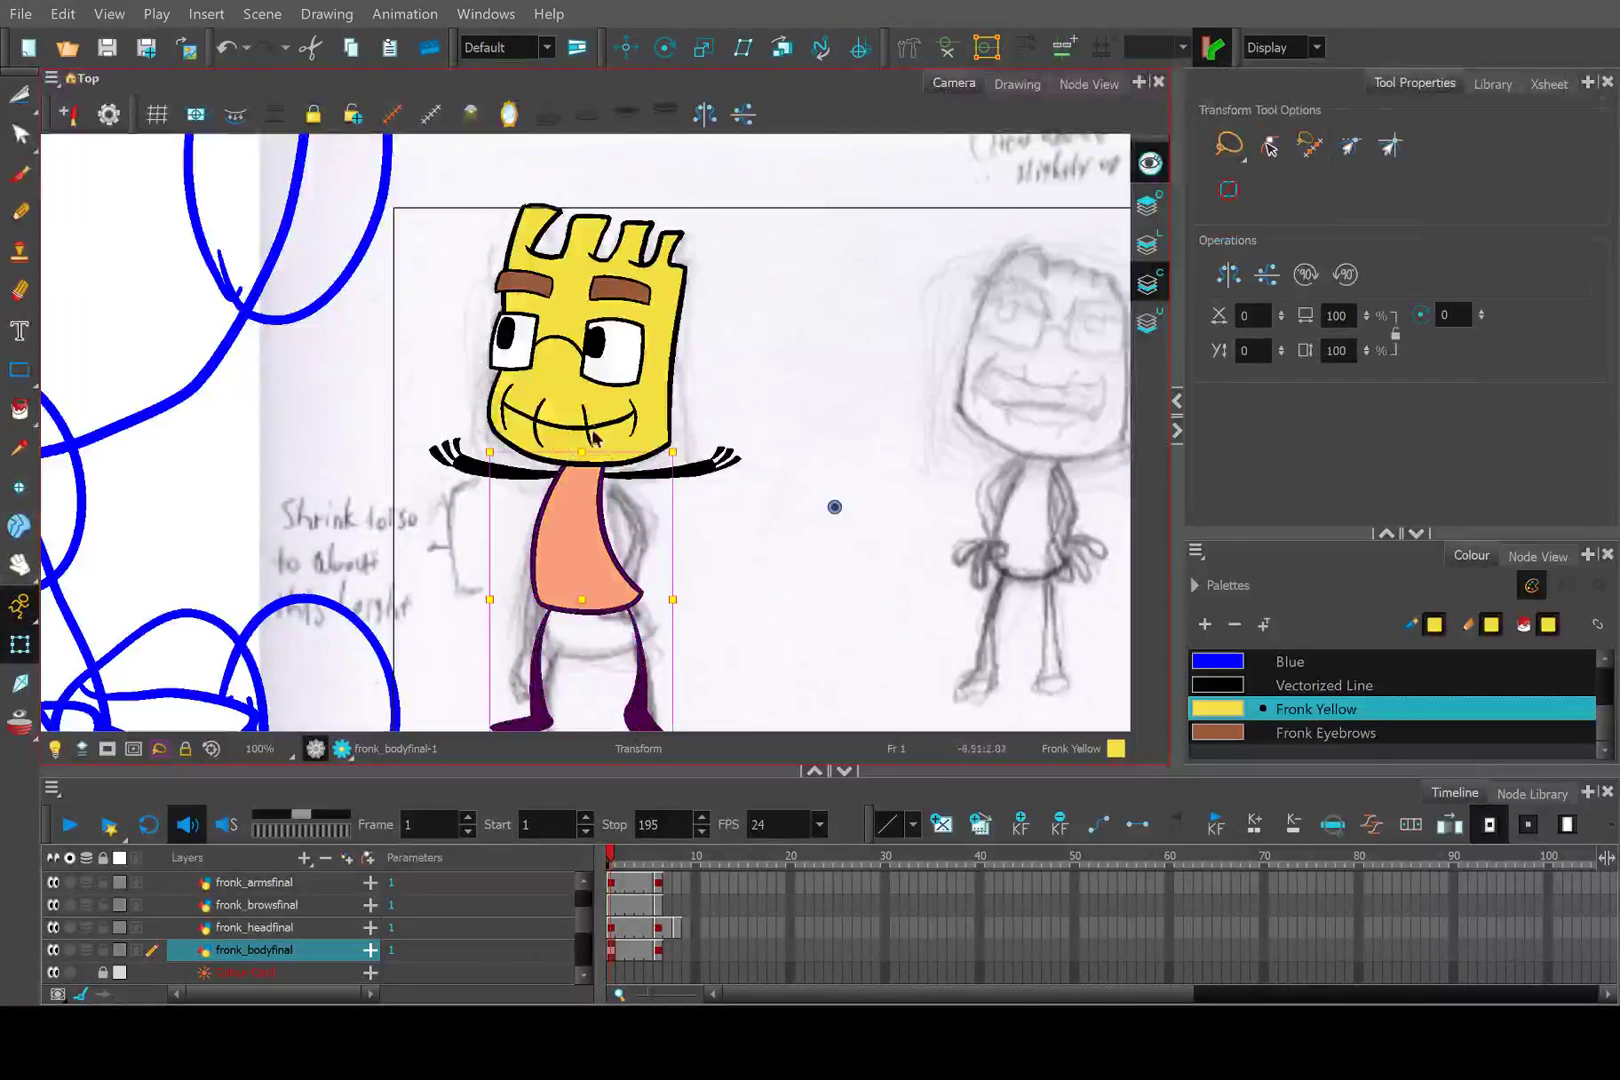
pyautogui.click(590, 300)
pyautogui.click(995, 76)
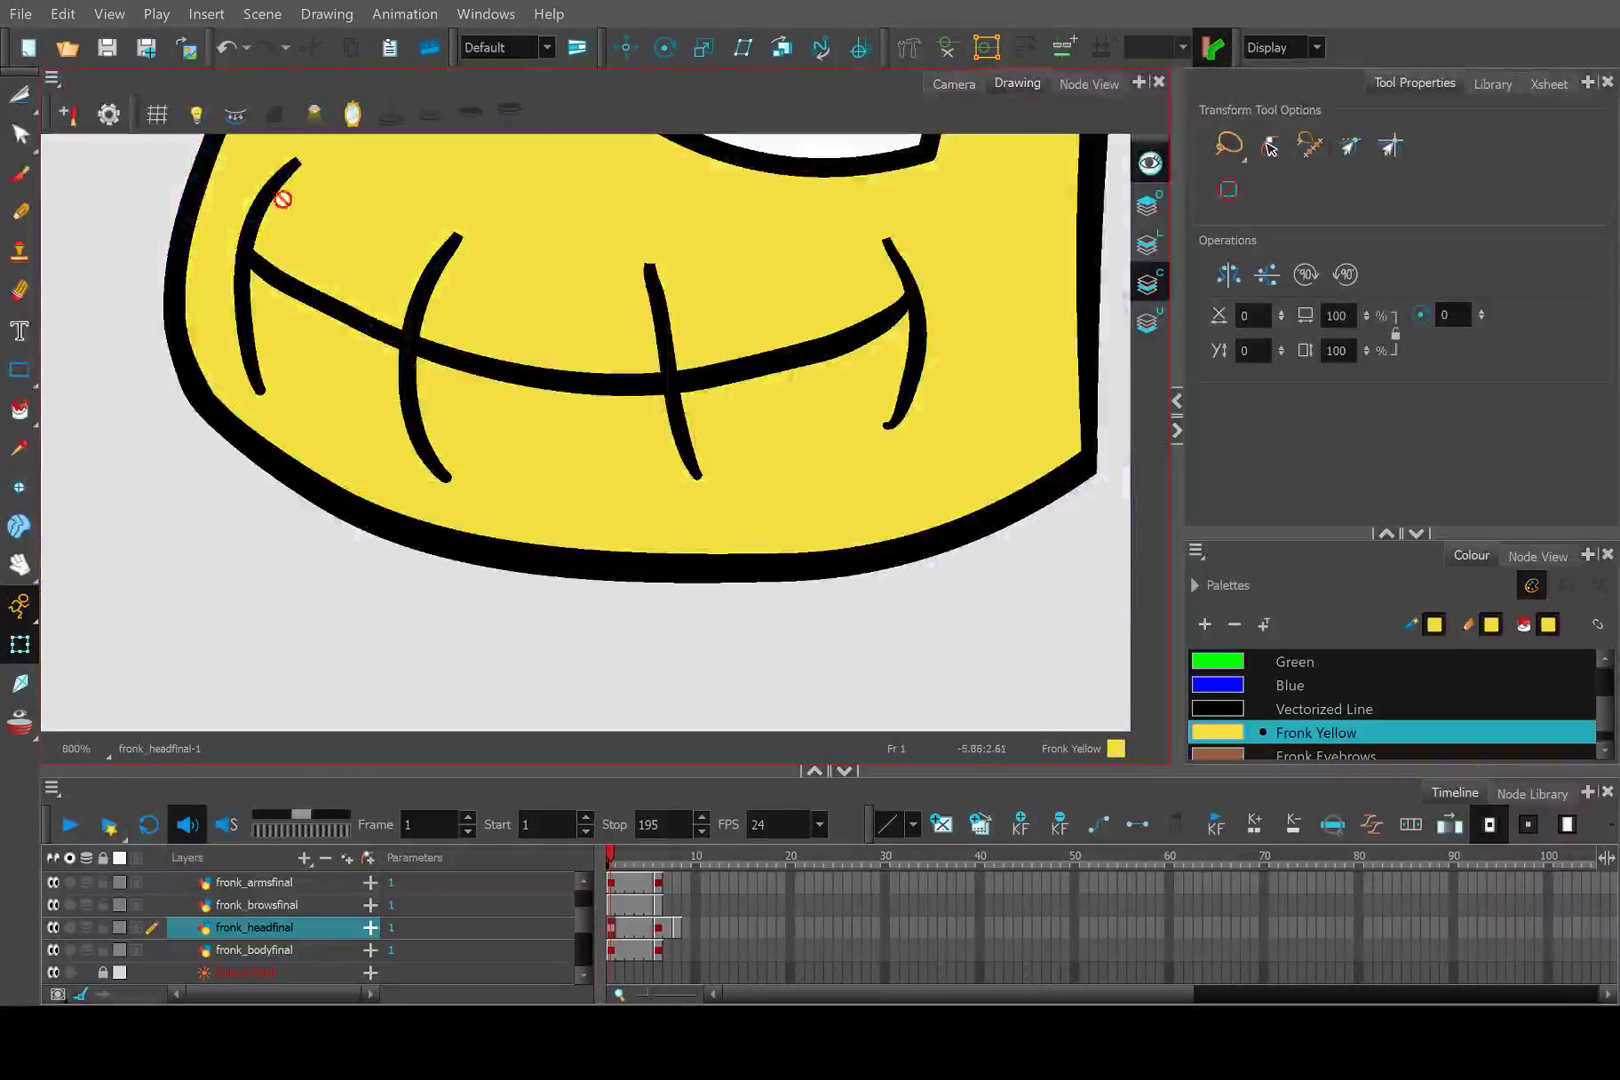
pyautogui.click(20, 95)
pyautogui.scroll(-3, 542, 318)
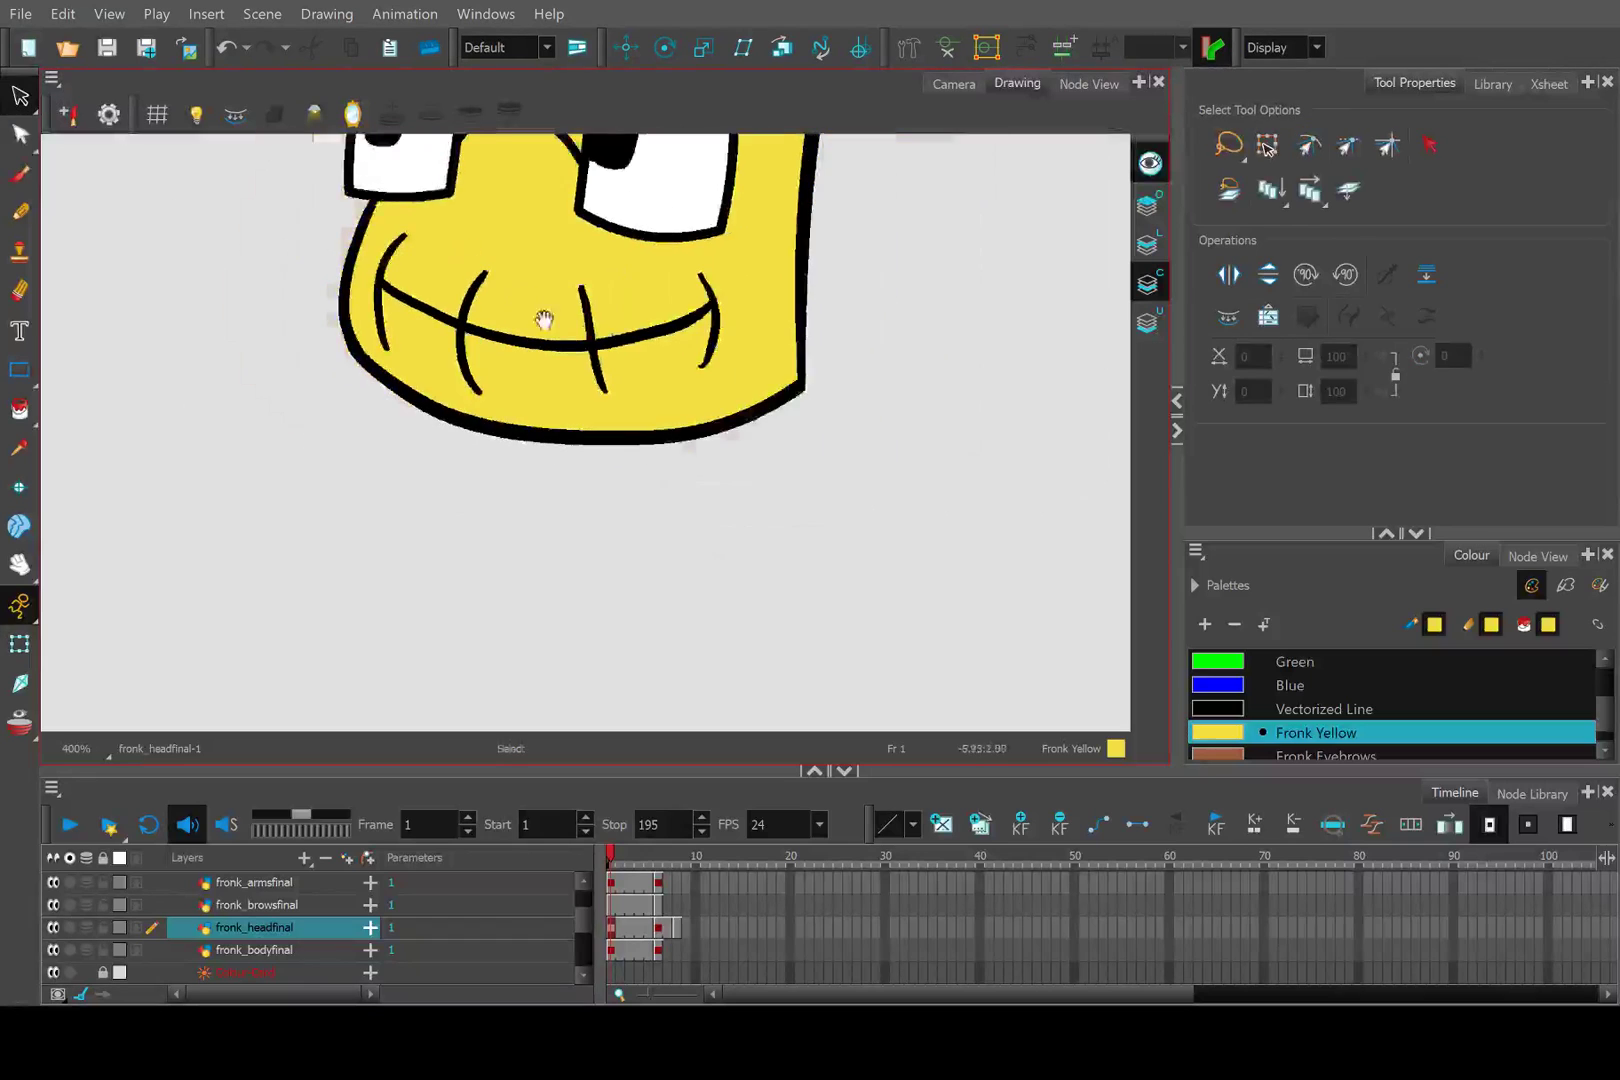
pyautogui.click(1150, 250)
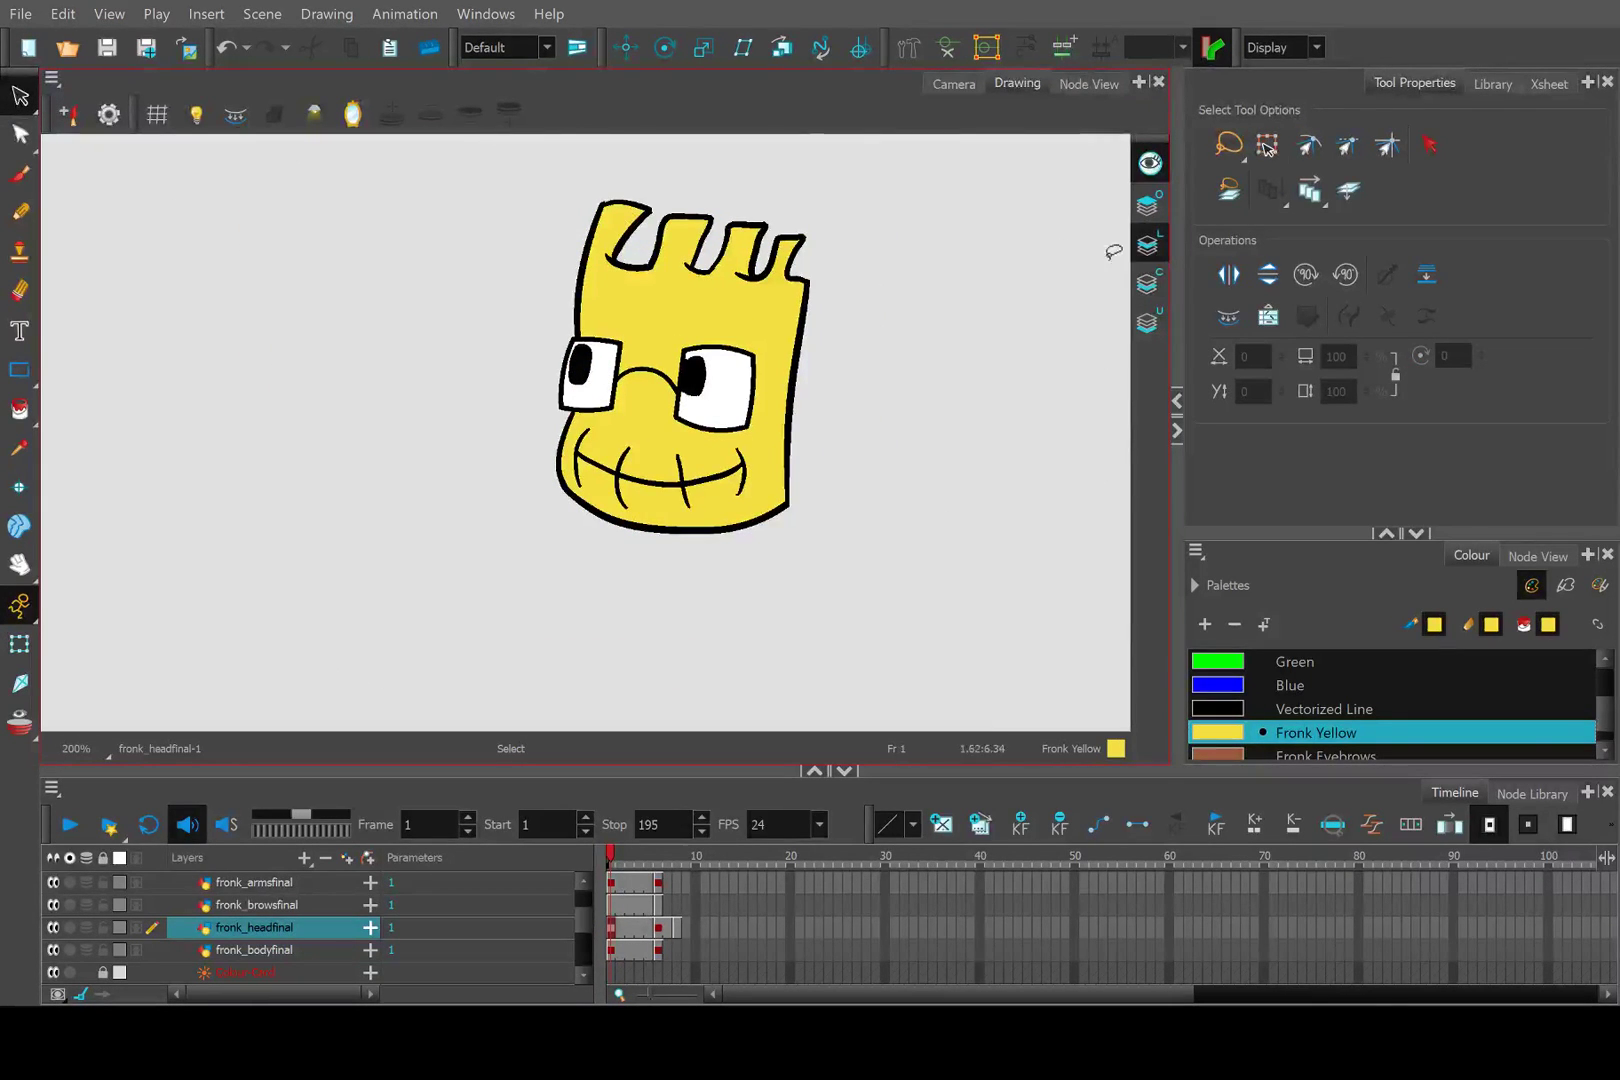
# Try deleting all of the head's colour fills at once, and undo the deletion.
pyautogui.hotkey('ctrl', 'a')
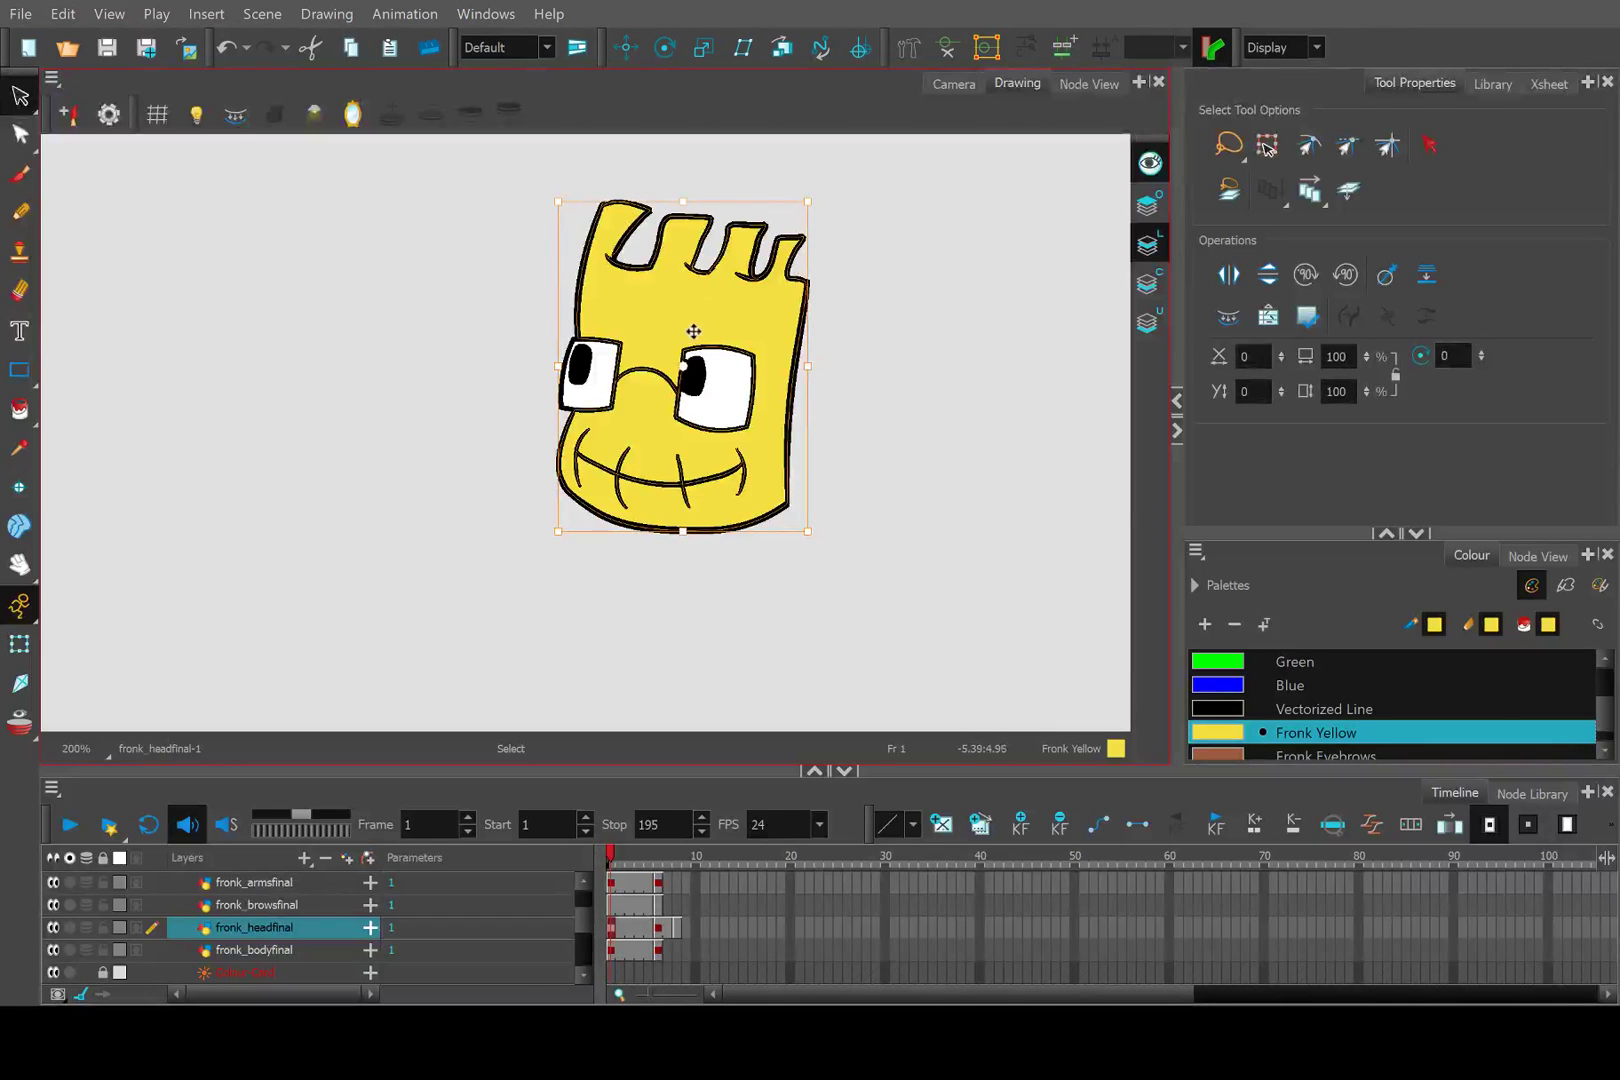
pyautogui.press('Delete')
pyautogui.click(1148, 284)
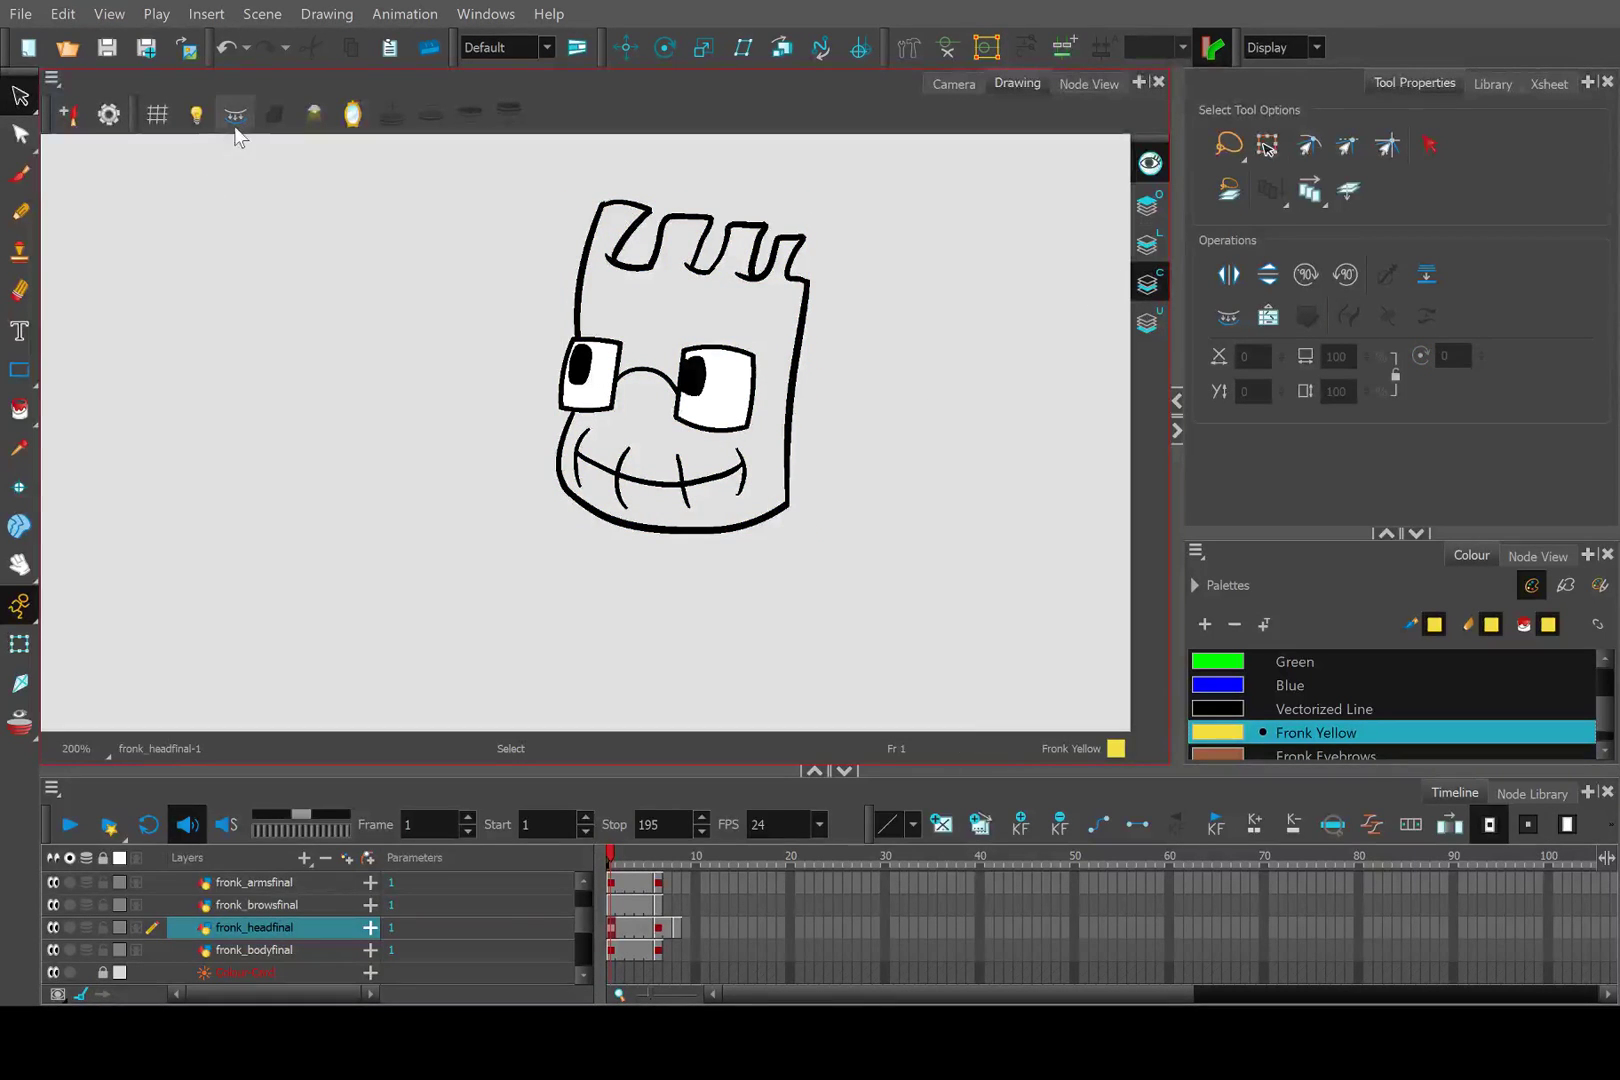
pyautogui.hotkey('ctrl', 'z')
pyautogui.hotkey('ctrl', 'z')
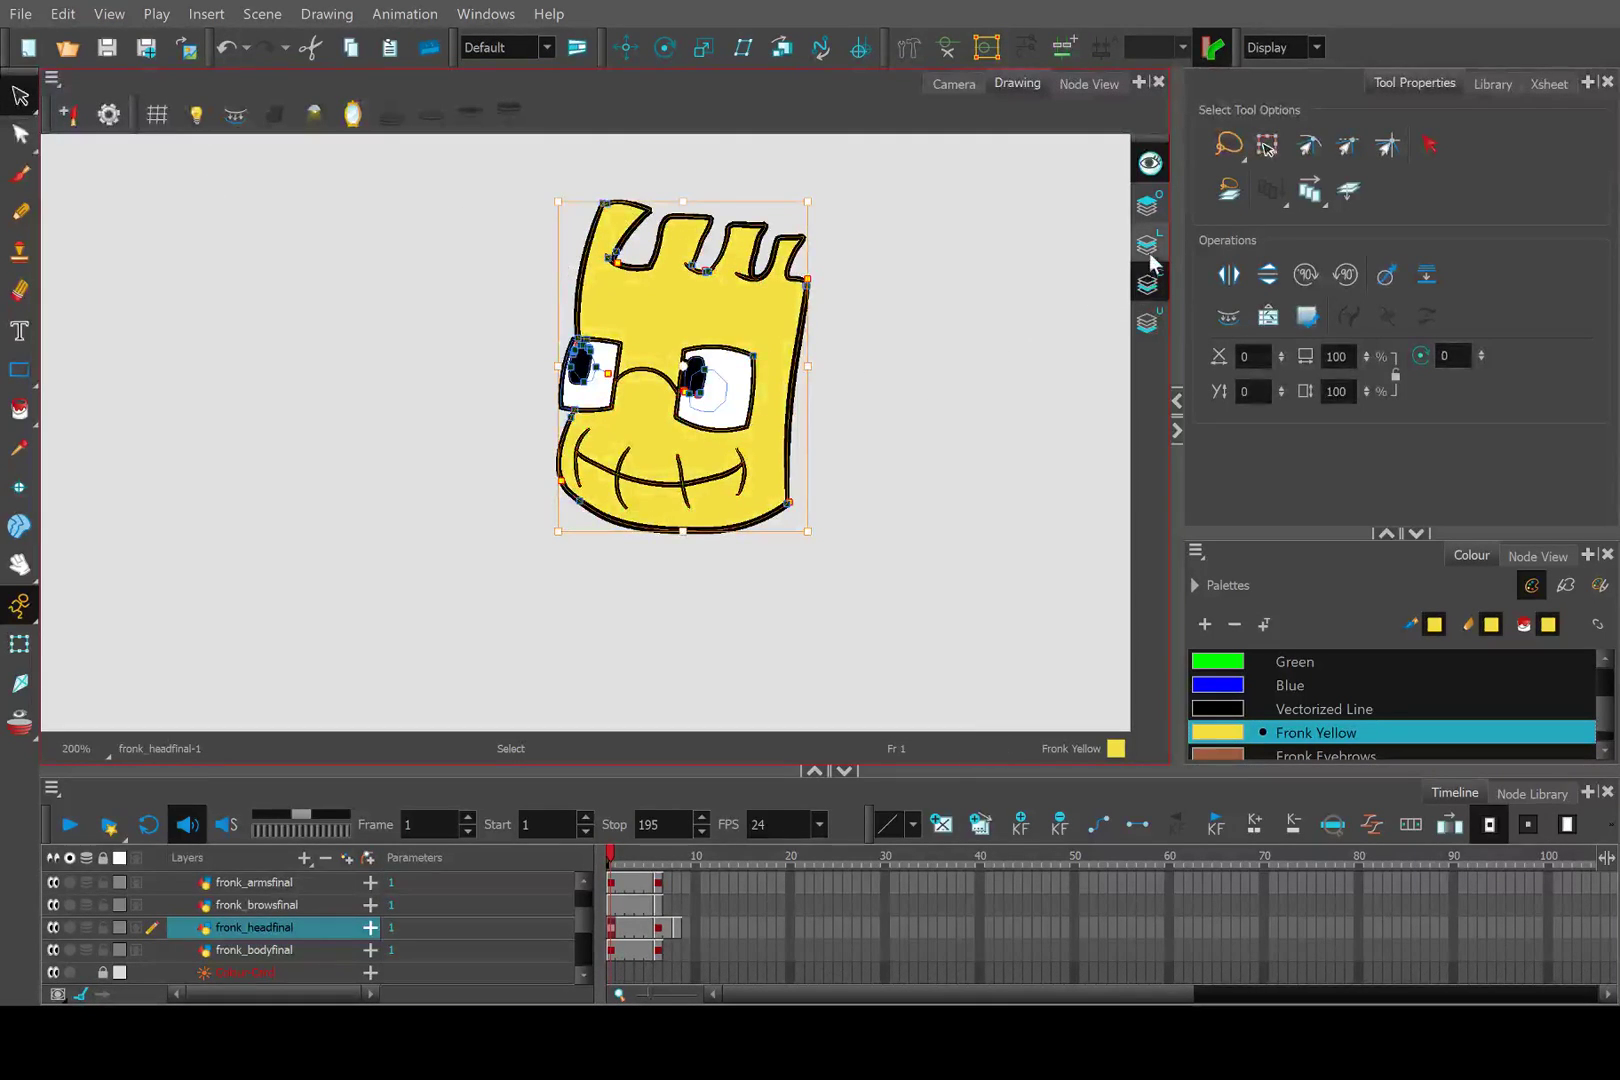
# Try deleting the white and black fills inside both of the head's eyes, and undo the deletion.
pyautogui.click(1151, 257)
pyautogui.press('2')
pyautogui.click(860, 375)
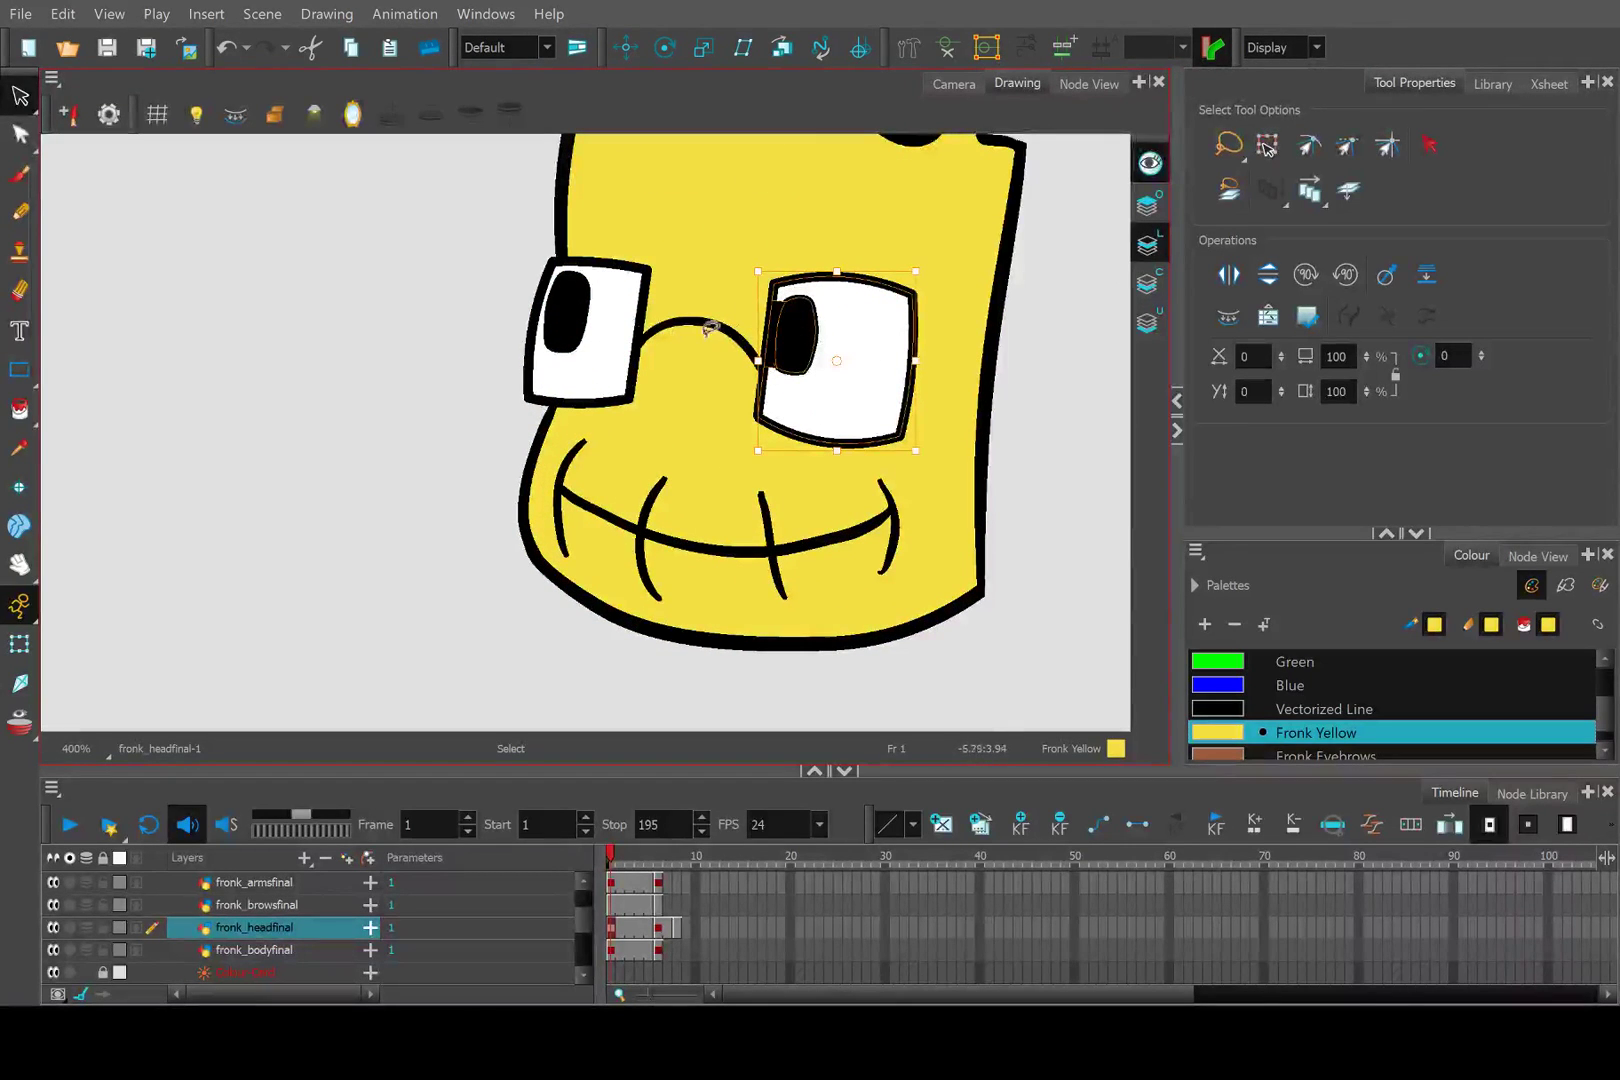
pyautogui.keyDown('shift'); pyautogui.click(565, 323); pyautogui.keyUp('shift')
pyautogui.keyDown('shift'); pyautogui.click(579, 362); pyautogui.keyUp('shift')
pyautogui.press('Delete')
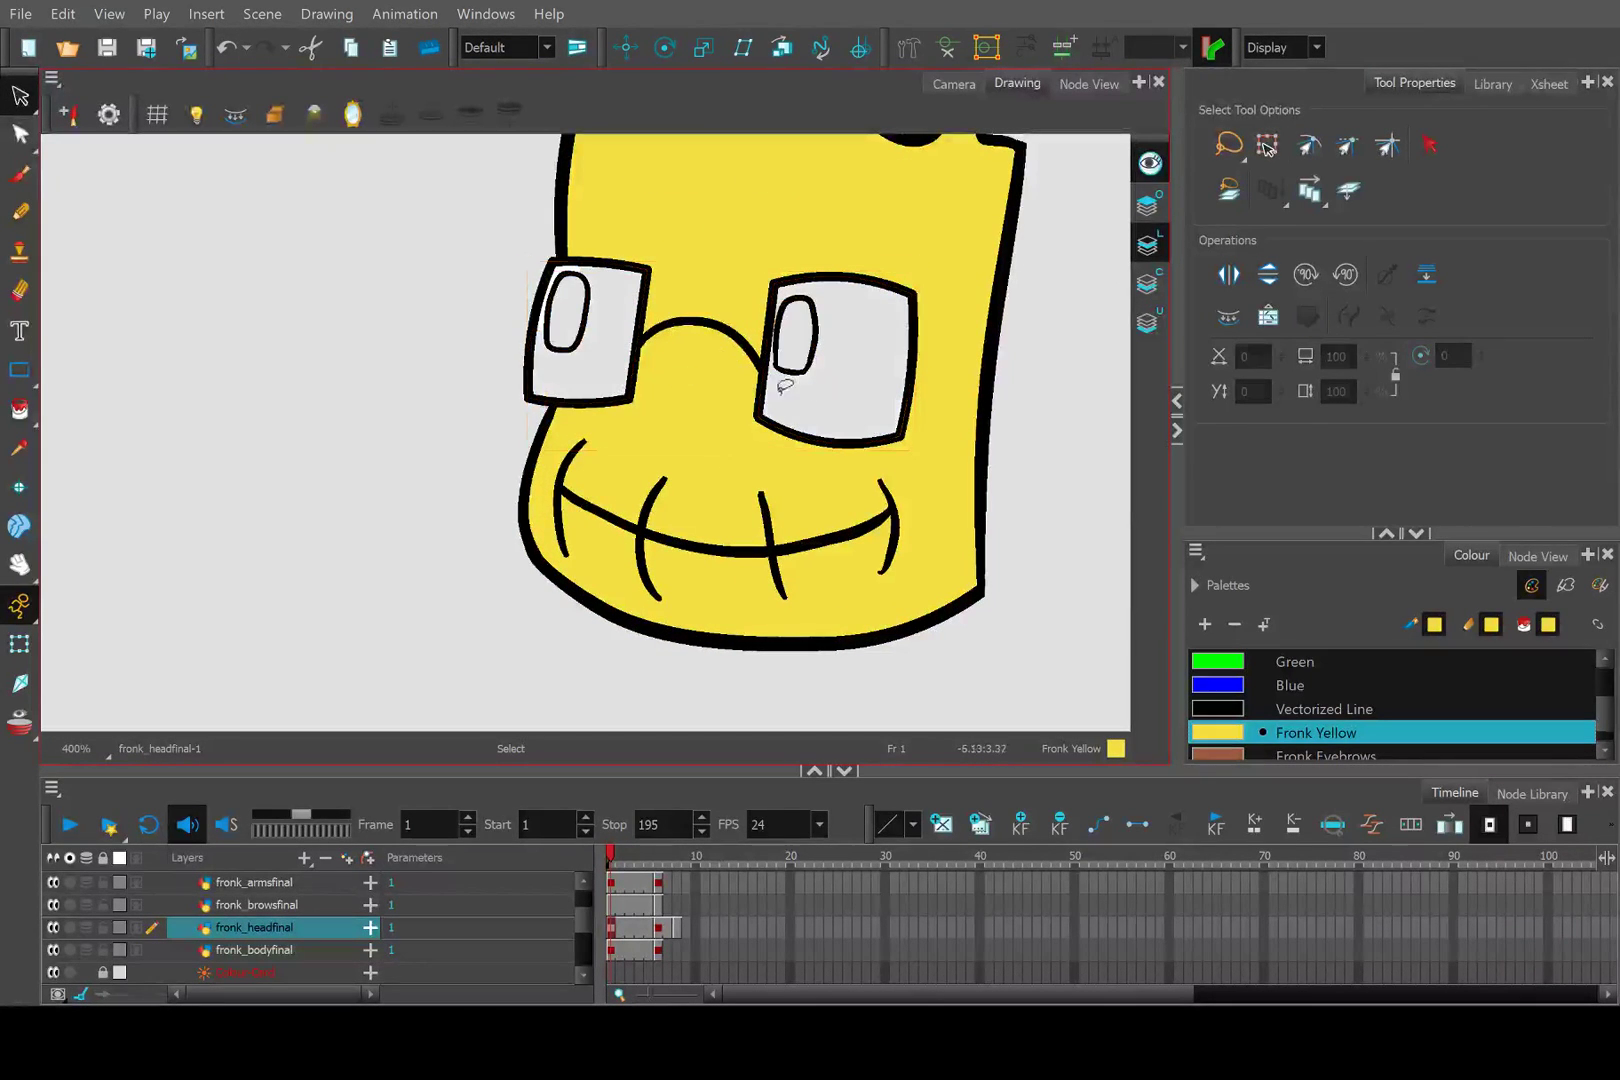
pyautogui.click(1147, 284)
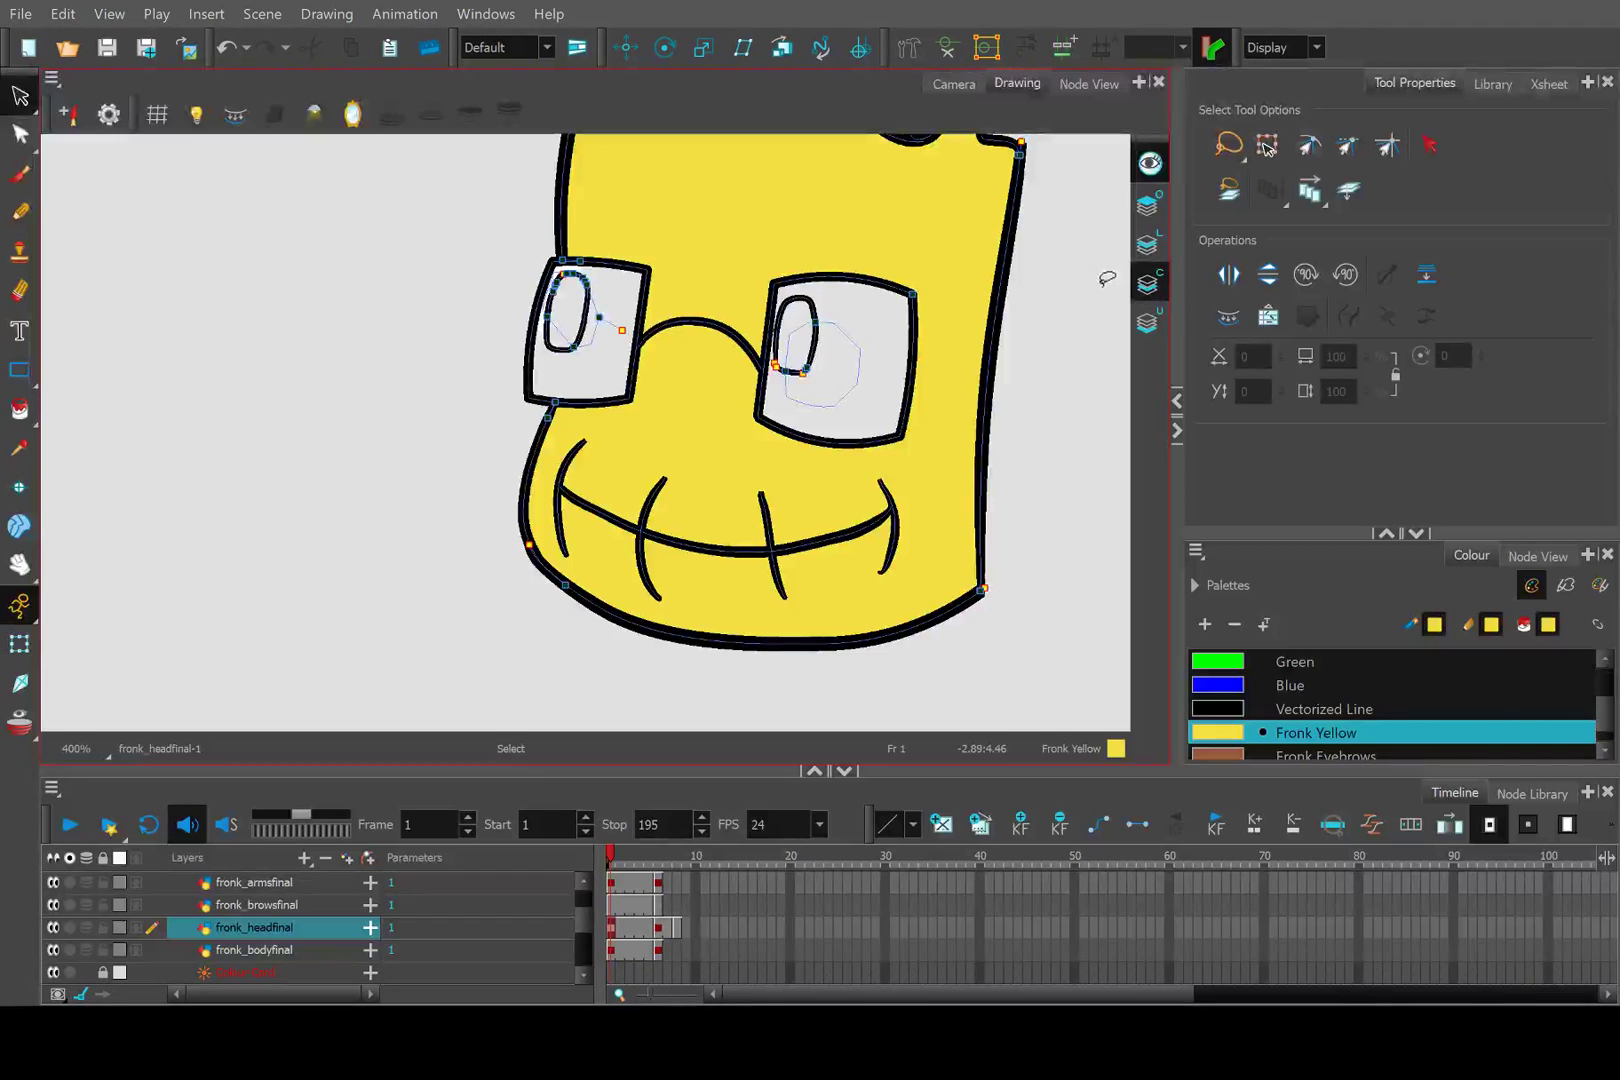
pyautogui.hotkey('ctrl', 'z')
# Sample White from the eye, repaint the black patch between the larger eye's pupil and outline, and return to the Camera view.
pyautogui.scroll(3, 830, 327)
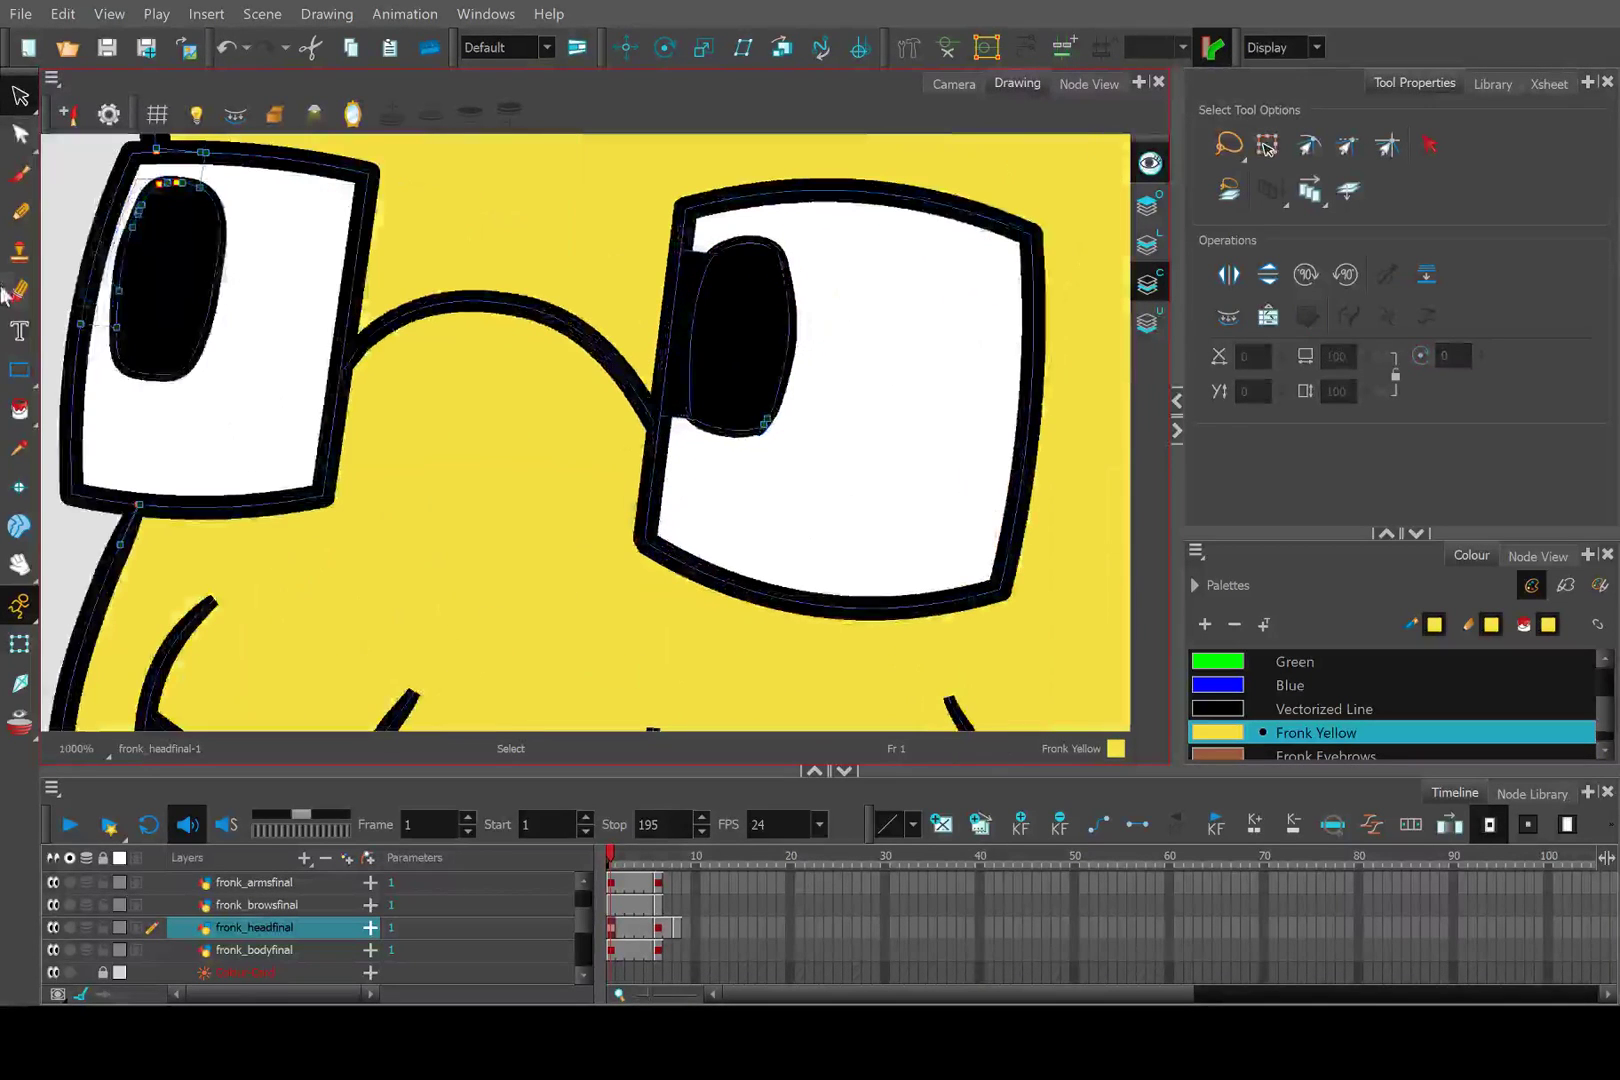
pyautogui.click(19, 448)
pyautogui.click(133, 415)
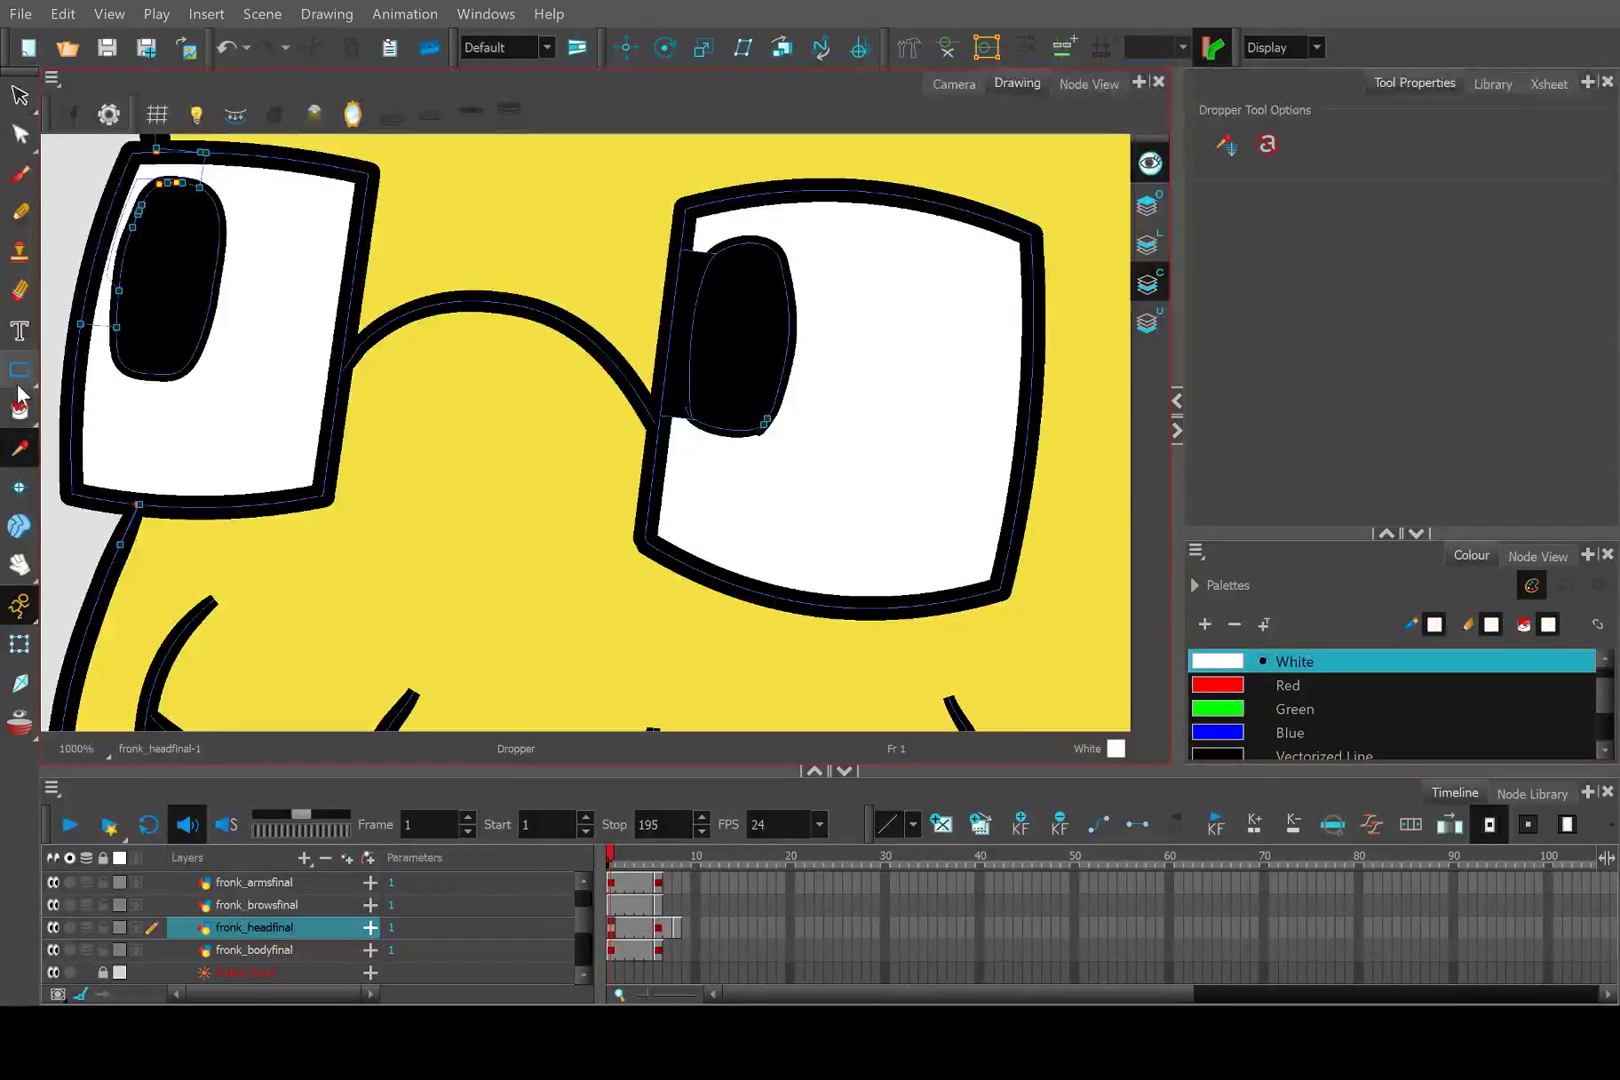
pyautogui.click(19, 405)
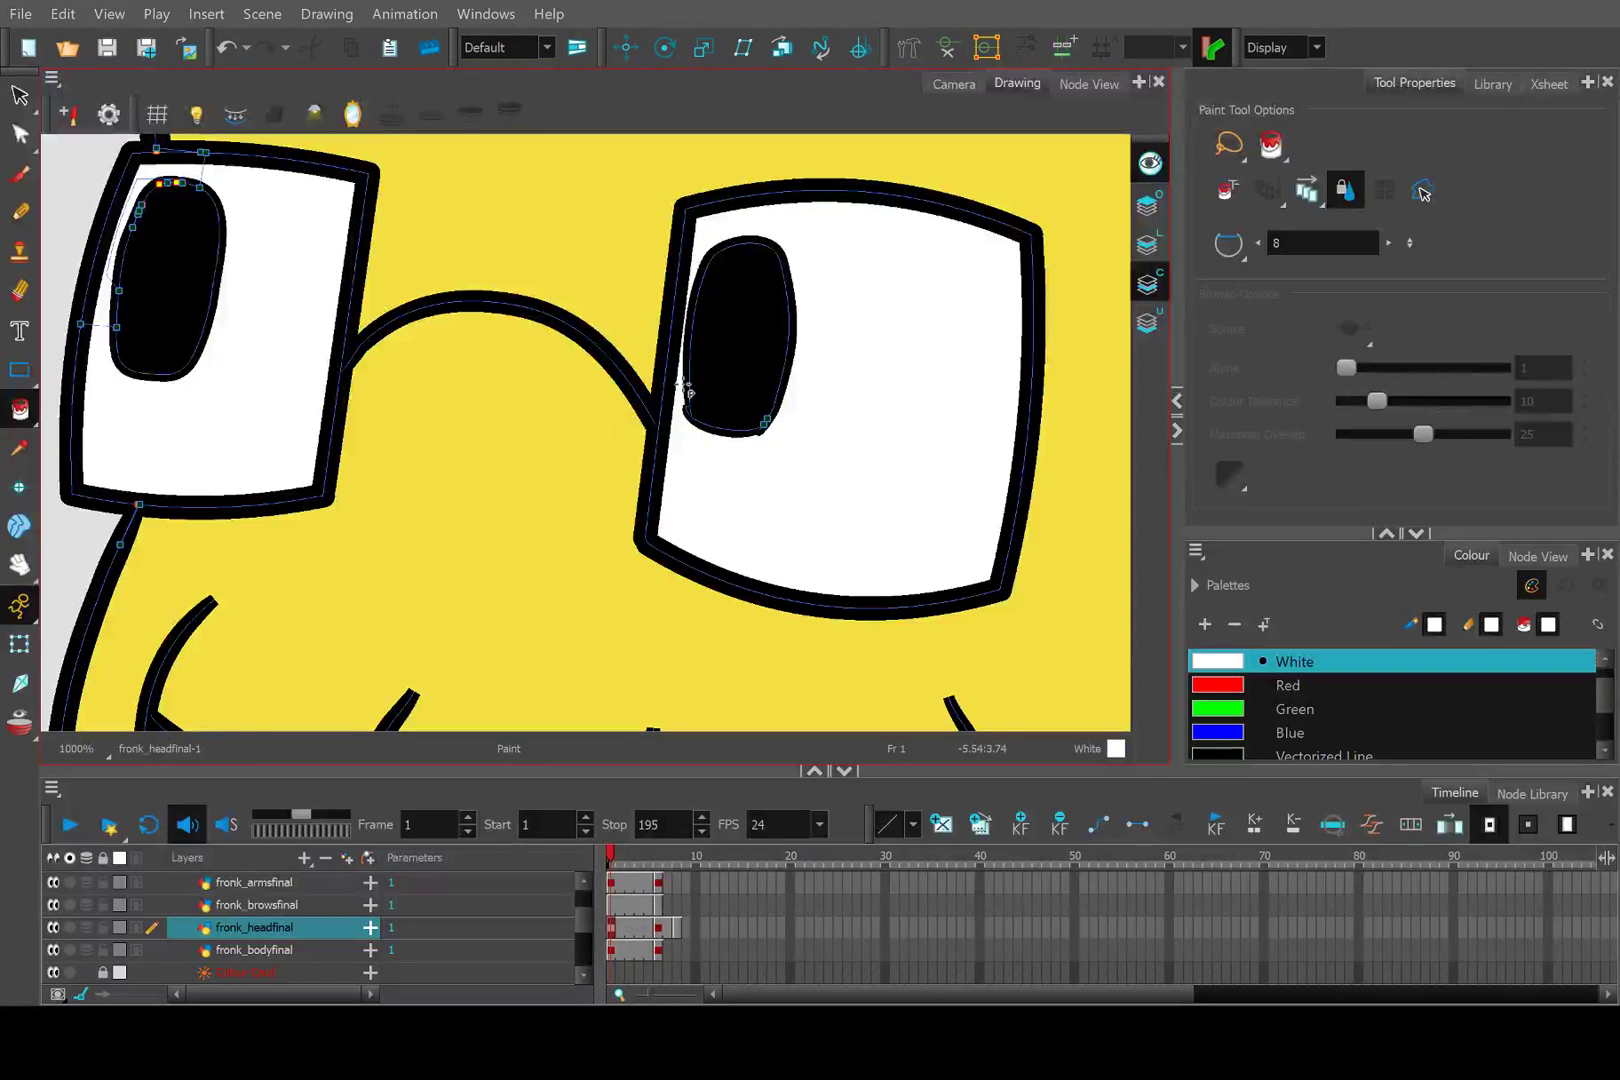
pyautogui.scroll(-5, 692, 395)
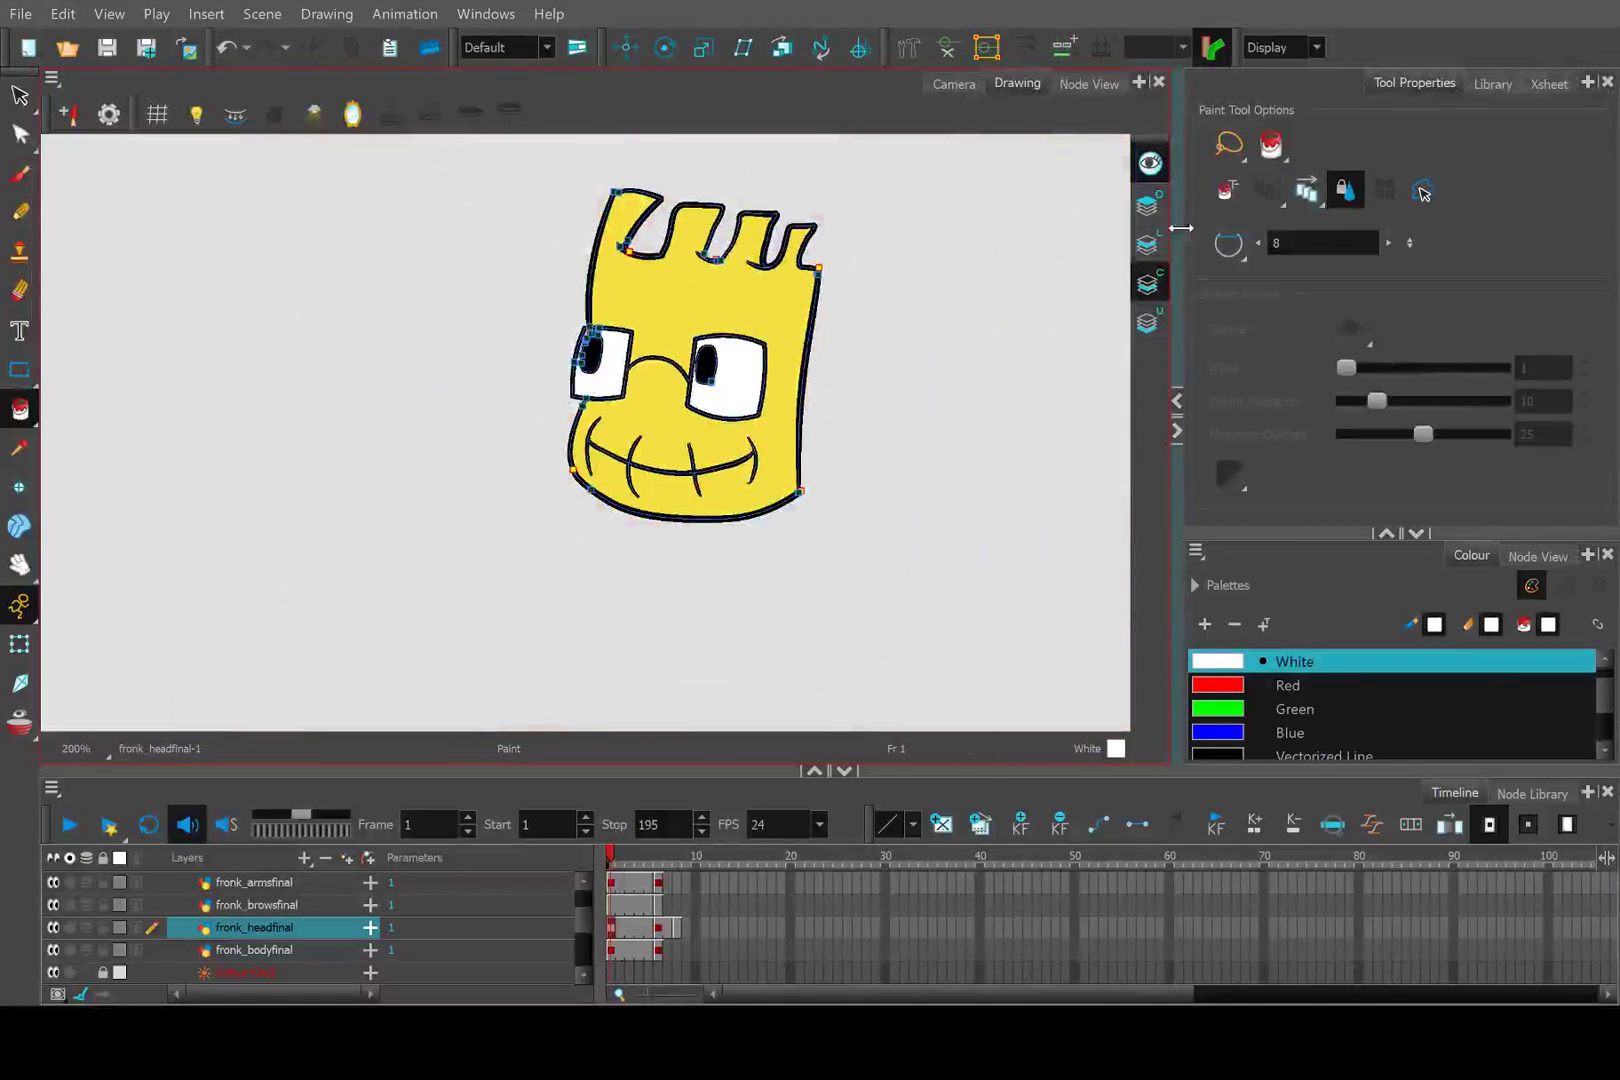
pyautogui.click(1150, 244)
pyautogui.click(936, 85)
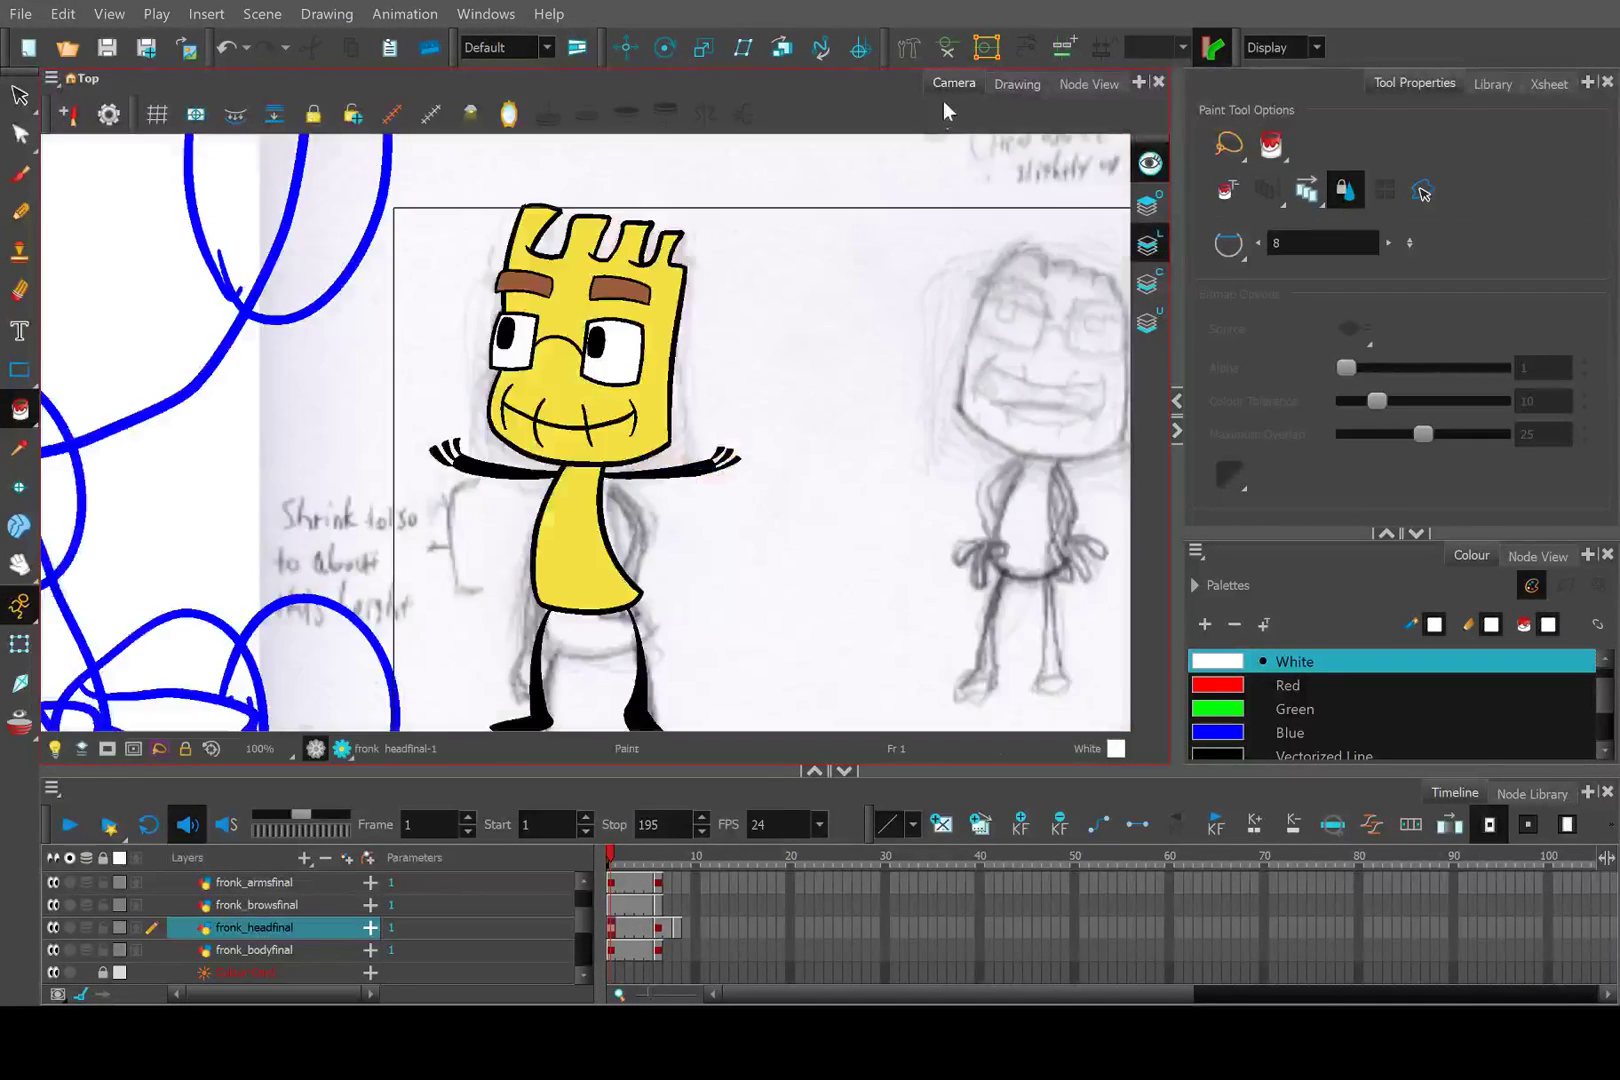
# Hide the scanned Fronk rough sketch layers behind the coloured character.
pyautogui.moveTo(575, 395); pyautogui.dragTo(511, 537)
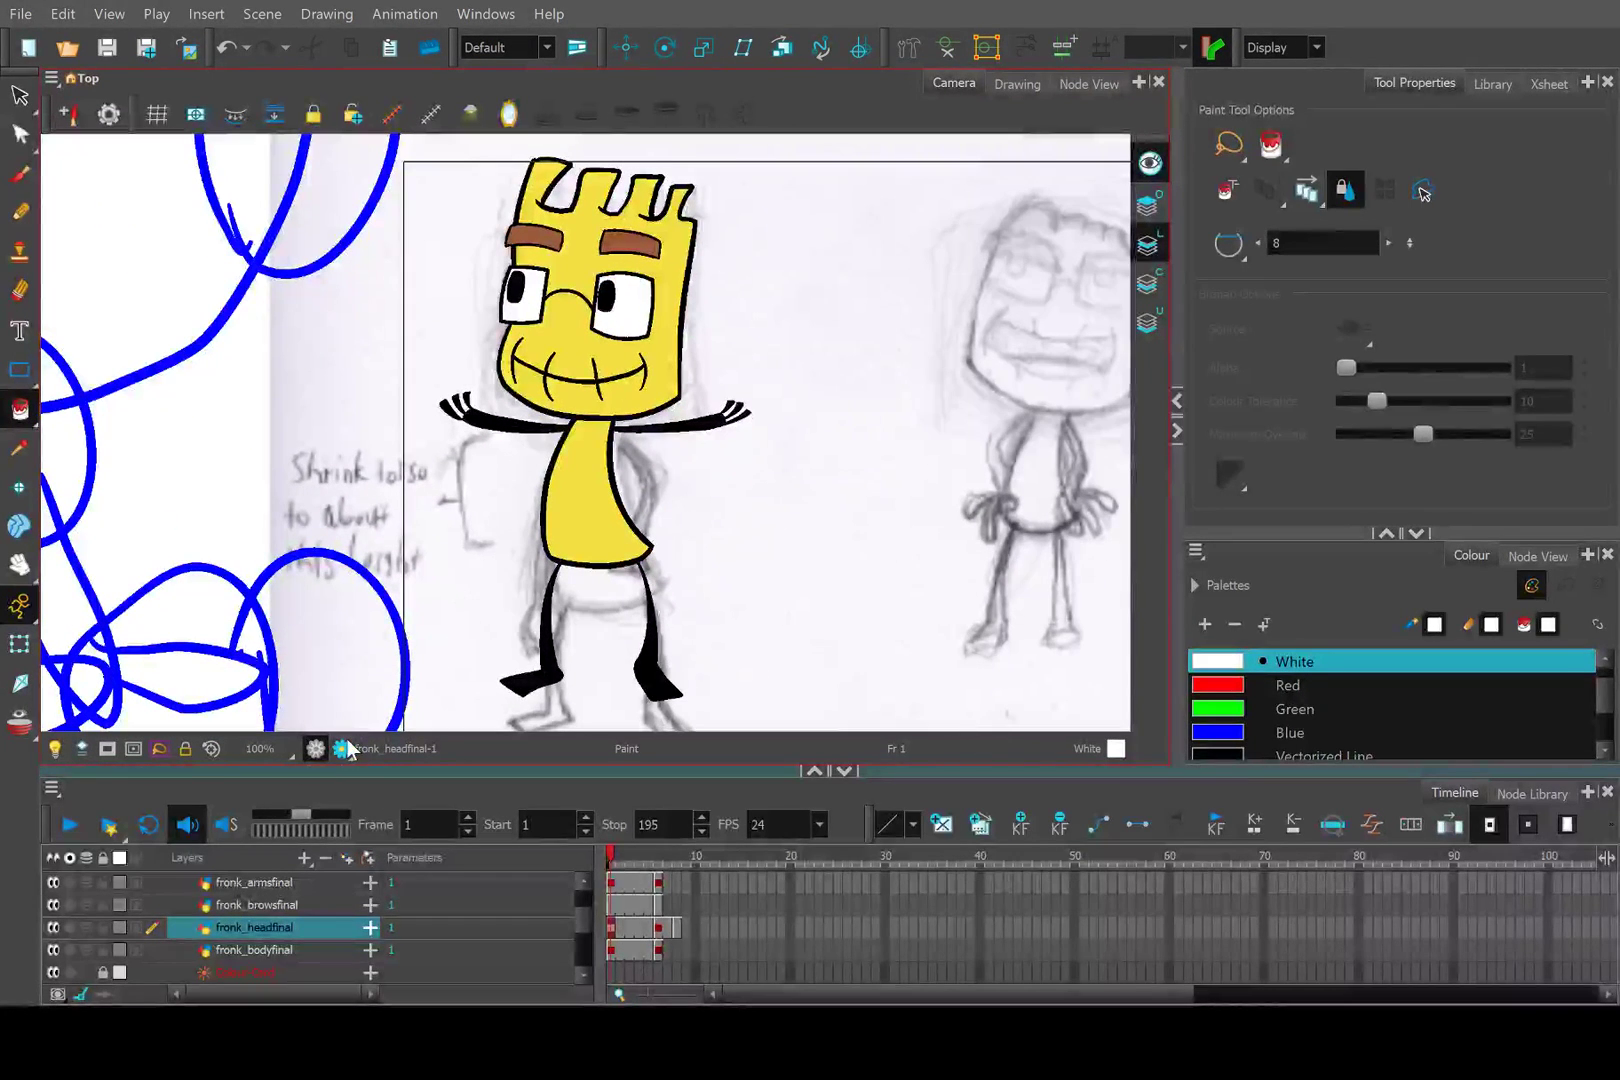
pyautogui.scroll(-3, 66, 921)
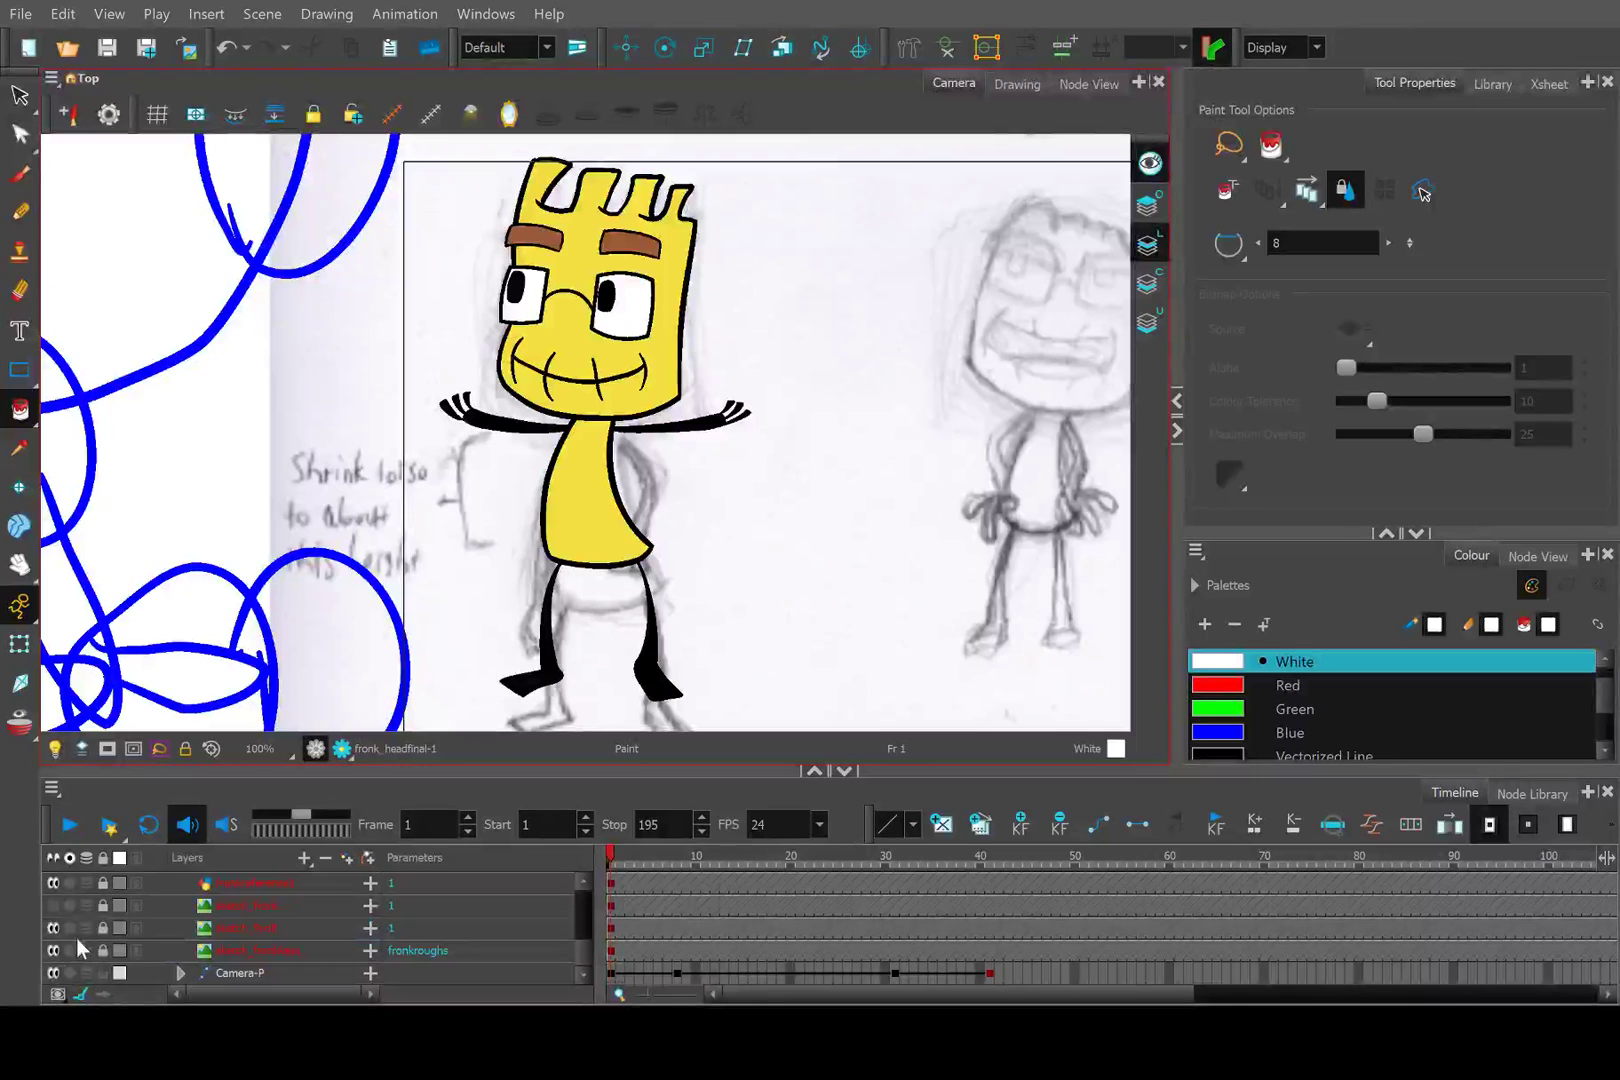
pyautogui.click(54, 950)
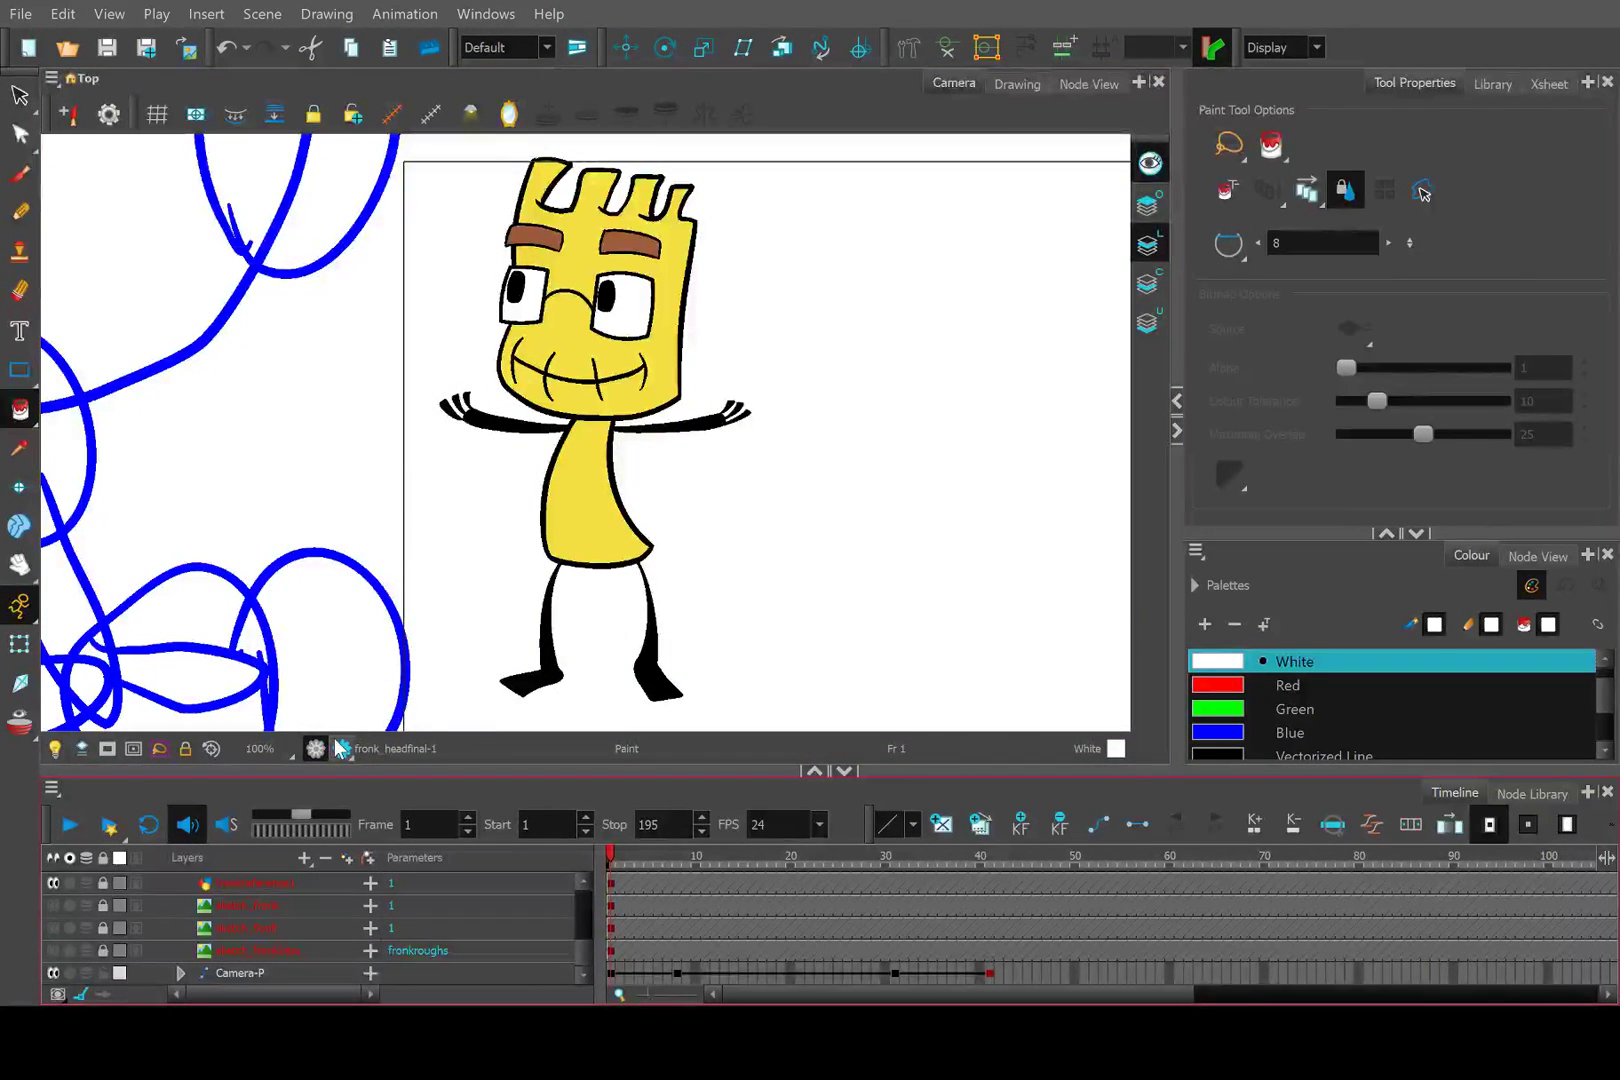
pyautogui.moveTo(470, 459); pyautogui.dragTo(452, 470)
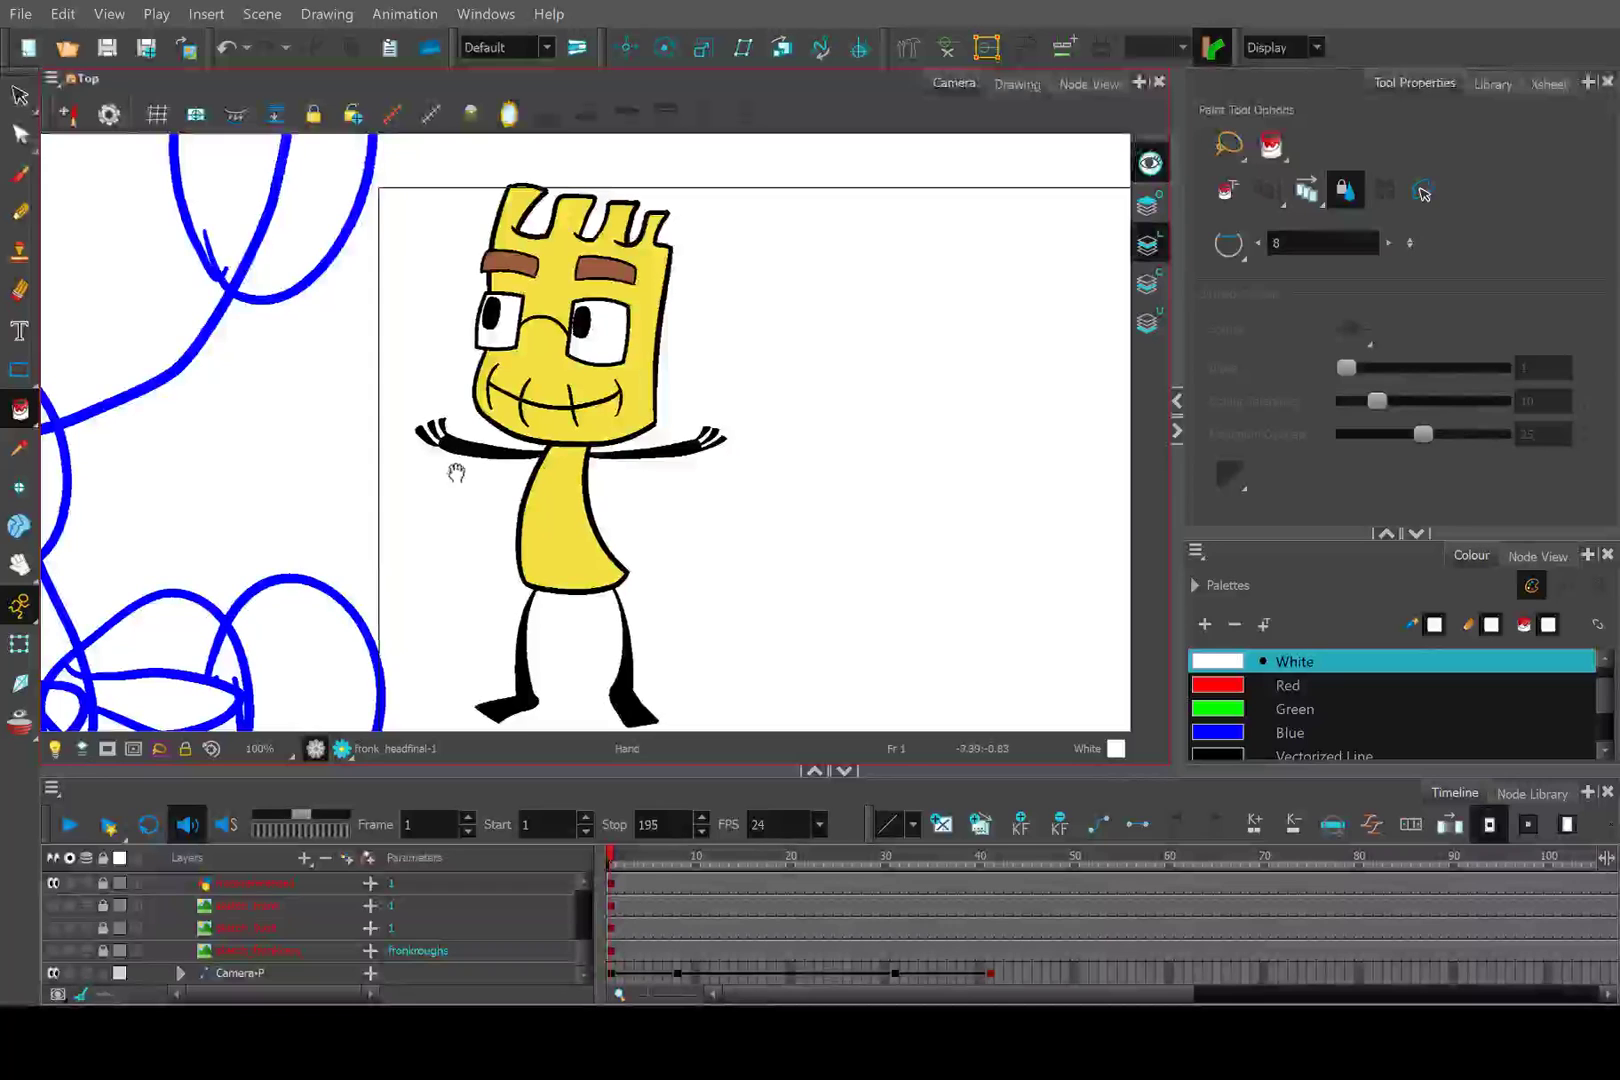
# Preview the coloured character at frame 1 in the Render View.
pyautogui.click(341, 750)
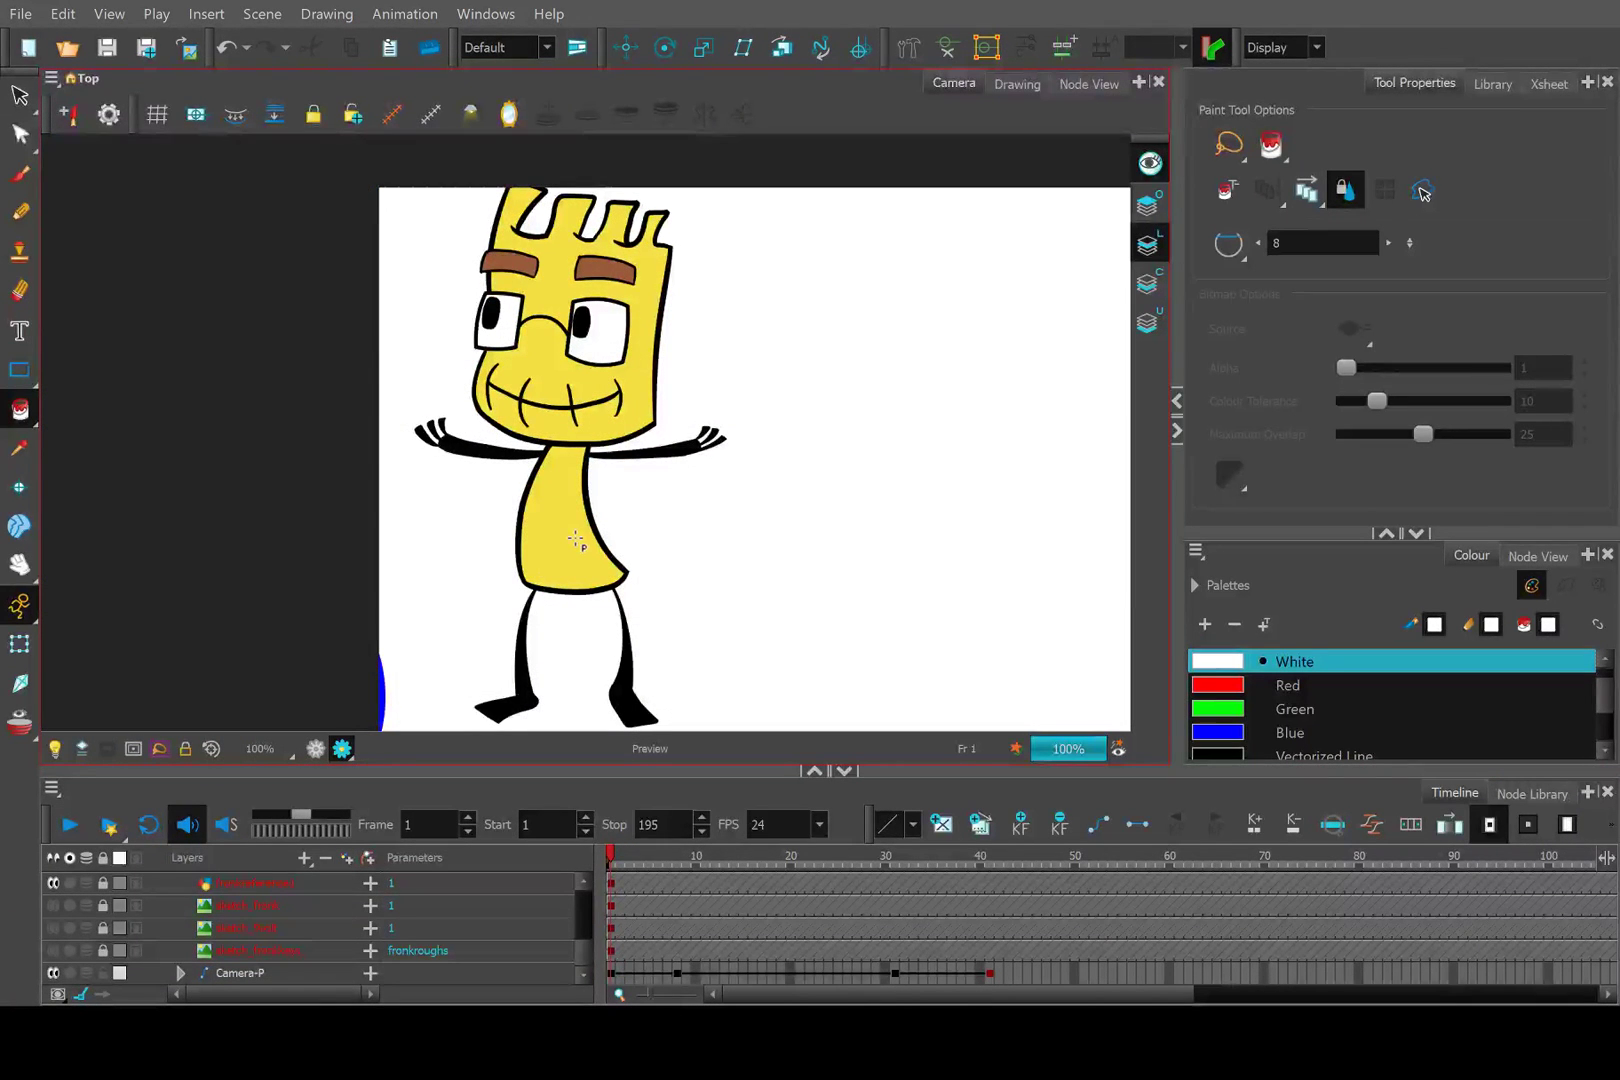
pyautogui.scroll(-1, 627, 487)
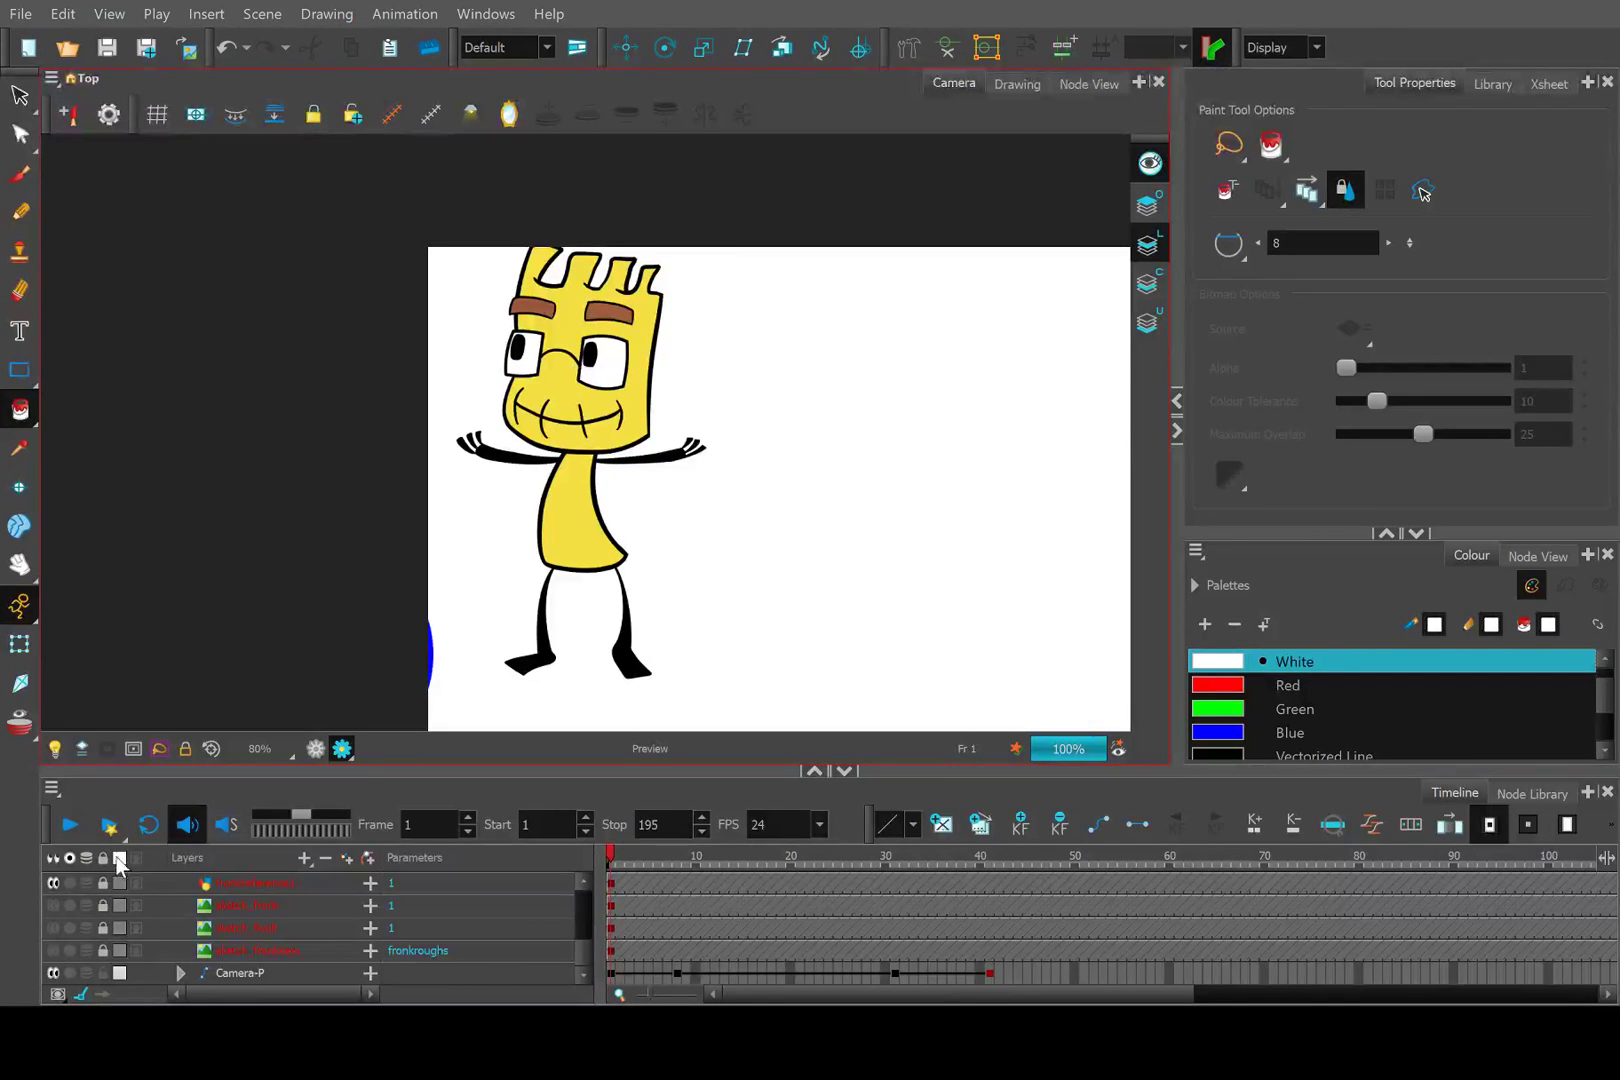
pyautogui.click(342, 746)
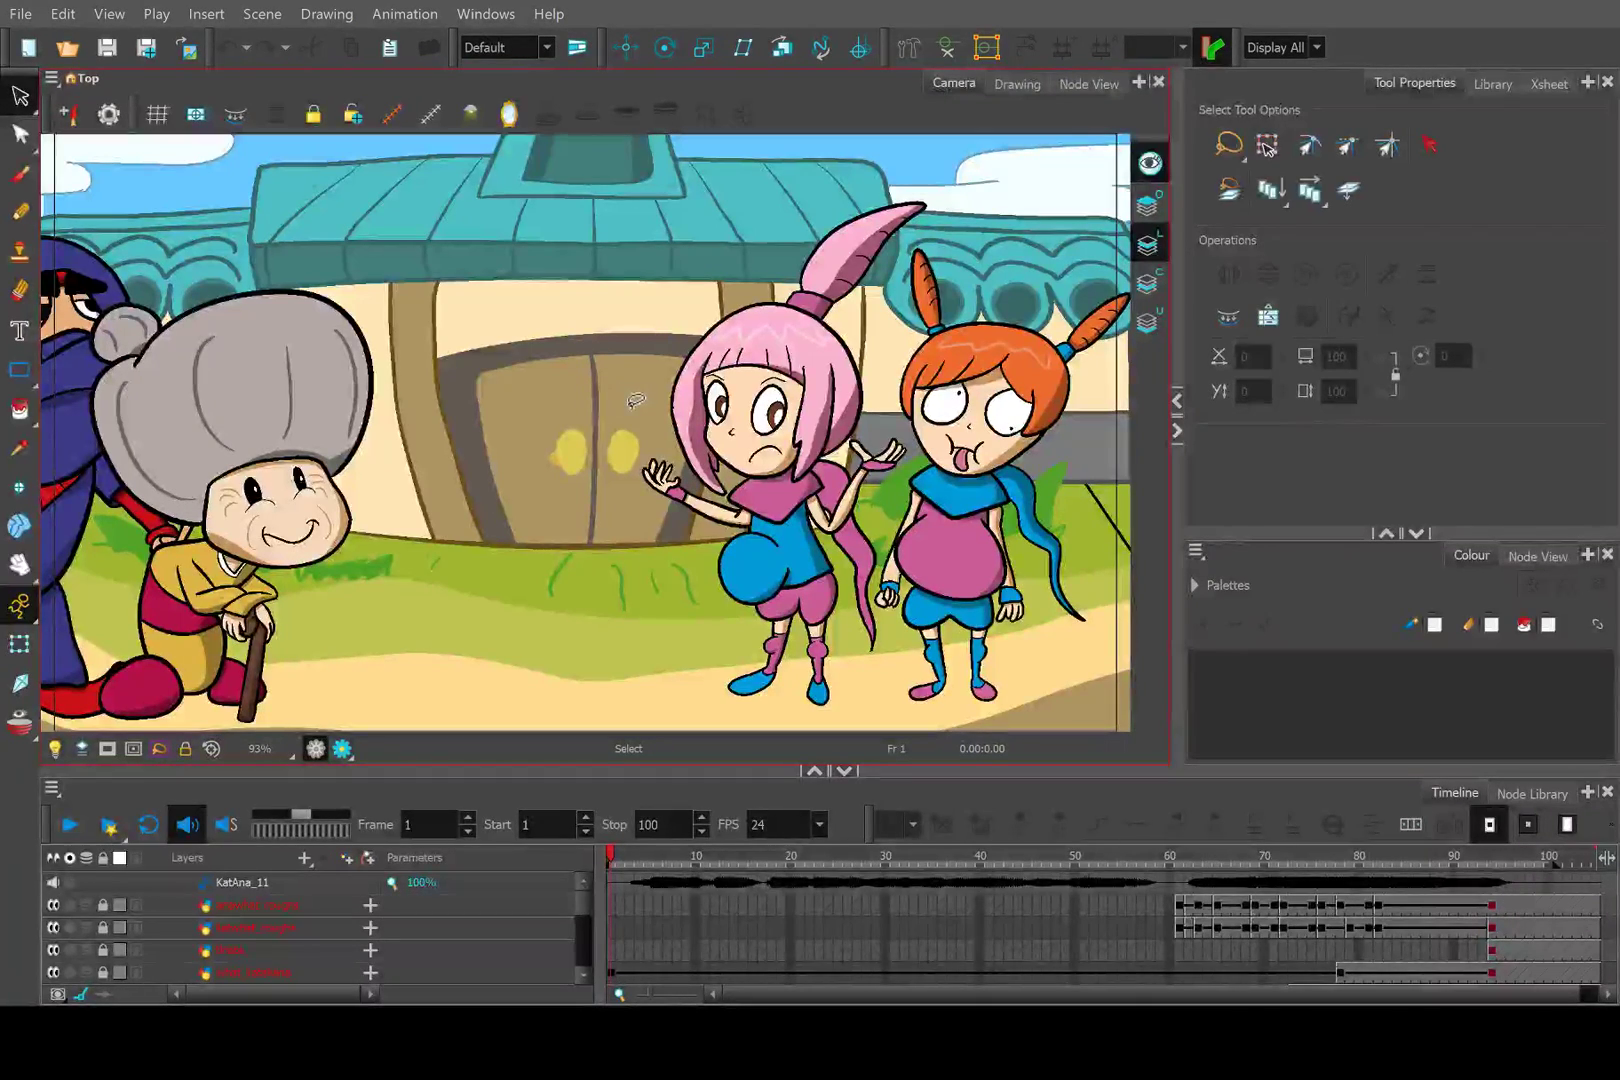
# Play back the ninja and old lady scene from frame 1, and go to frame 61 to inspect the next shot.
pyautogui.scroll(-4, 636, 401)
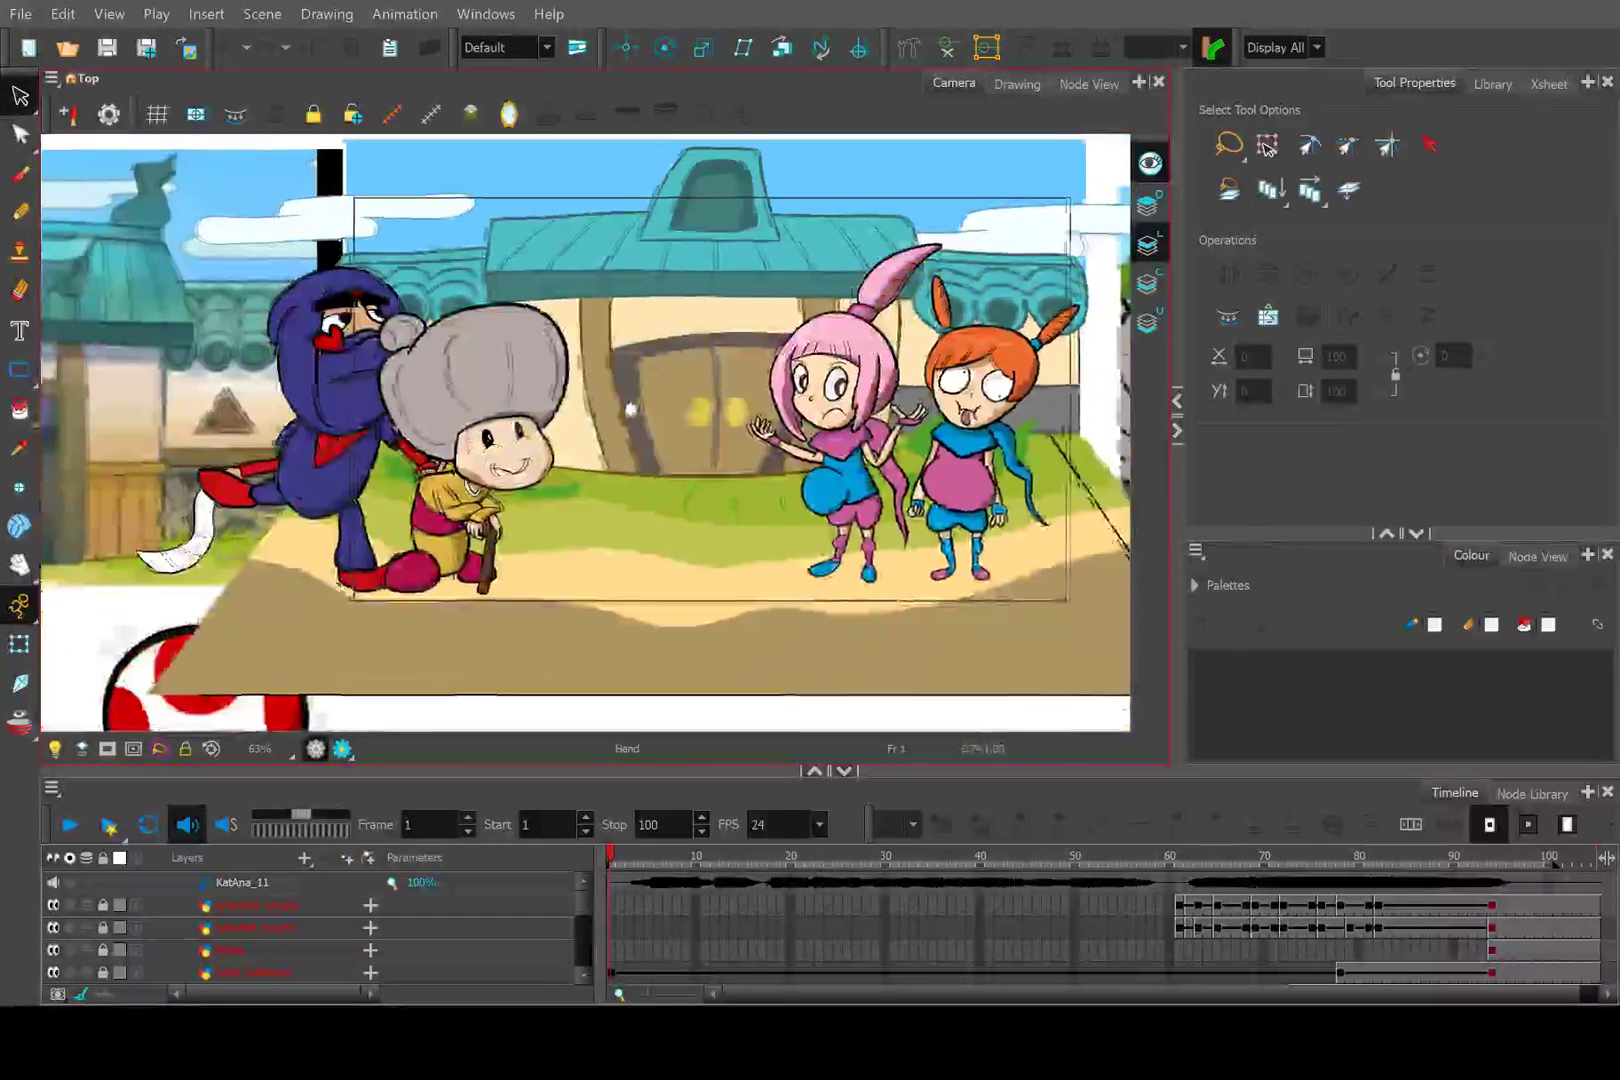
pyautogui.click(211, 748)
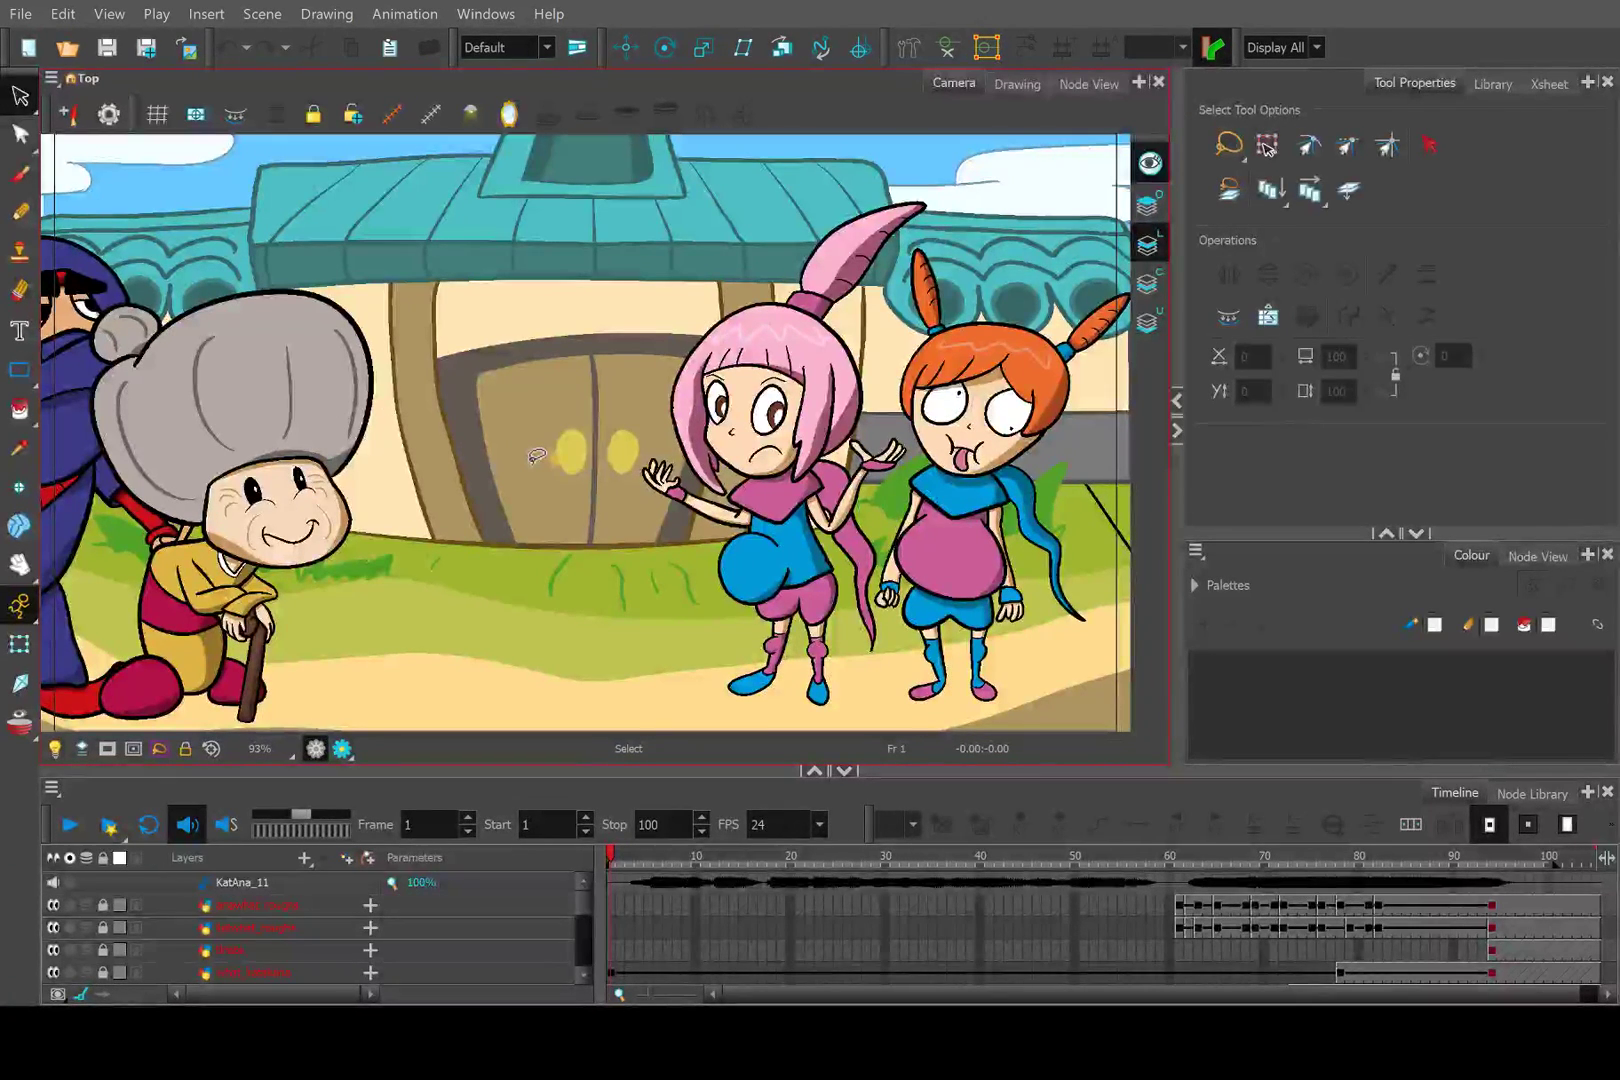
pyautogui.click(71, 826)
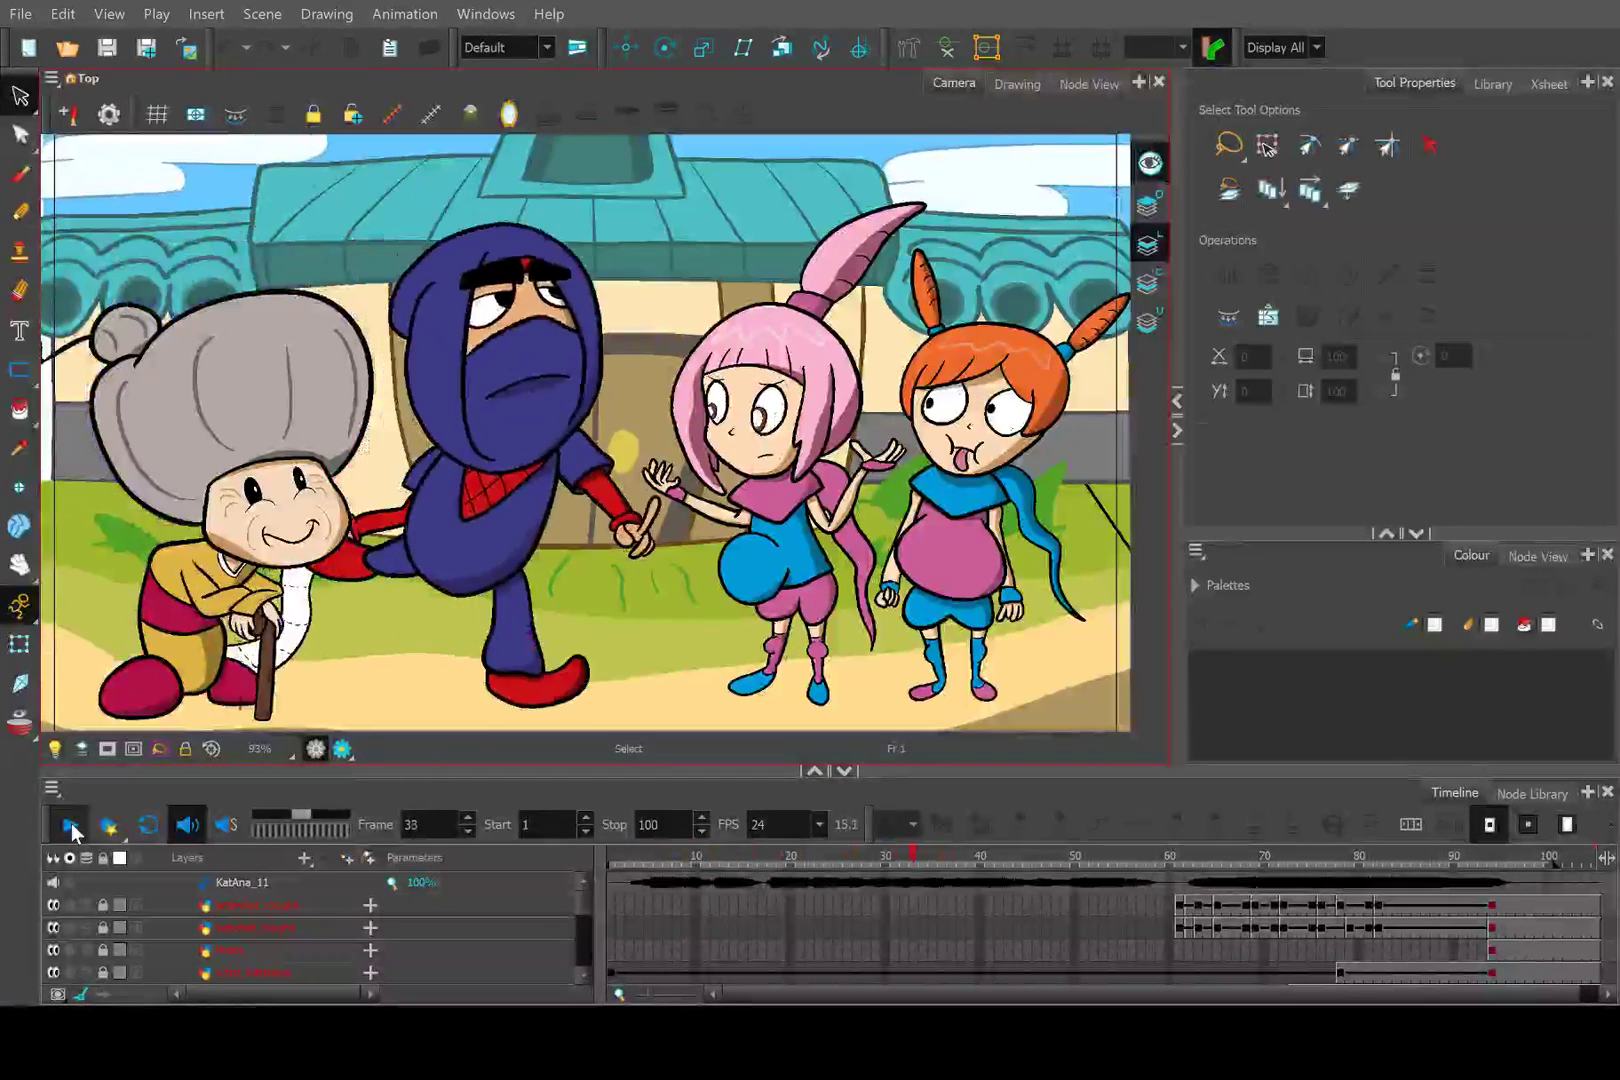
pyautogui.click(71, 826)
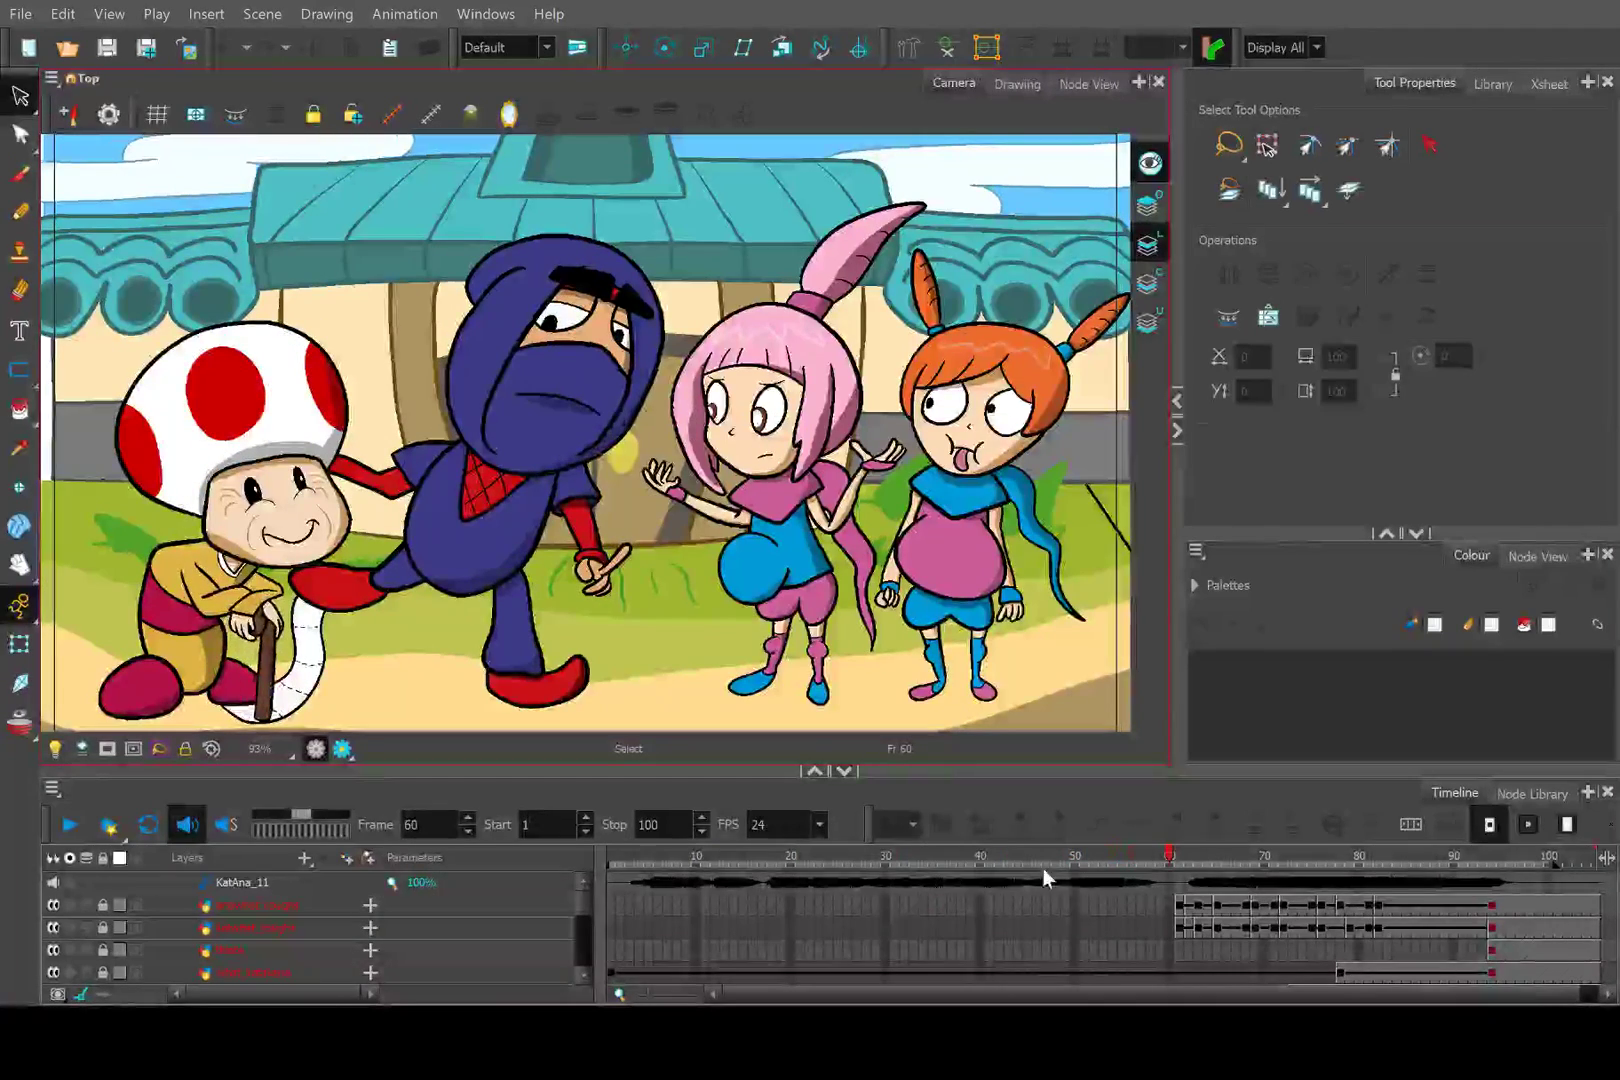
pyautogui.click(1176, 853)
pyautogui.press('2')
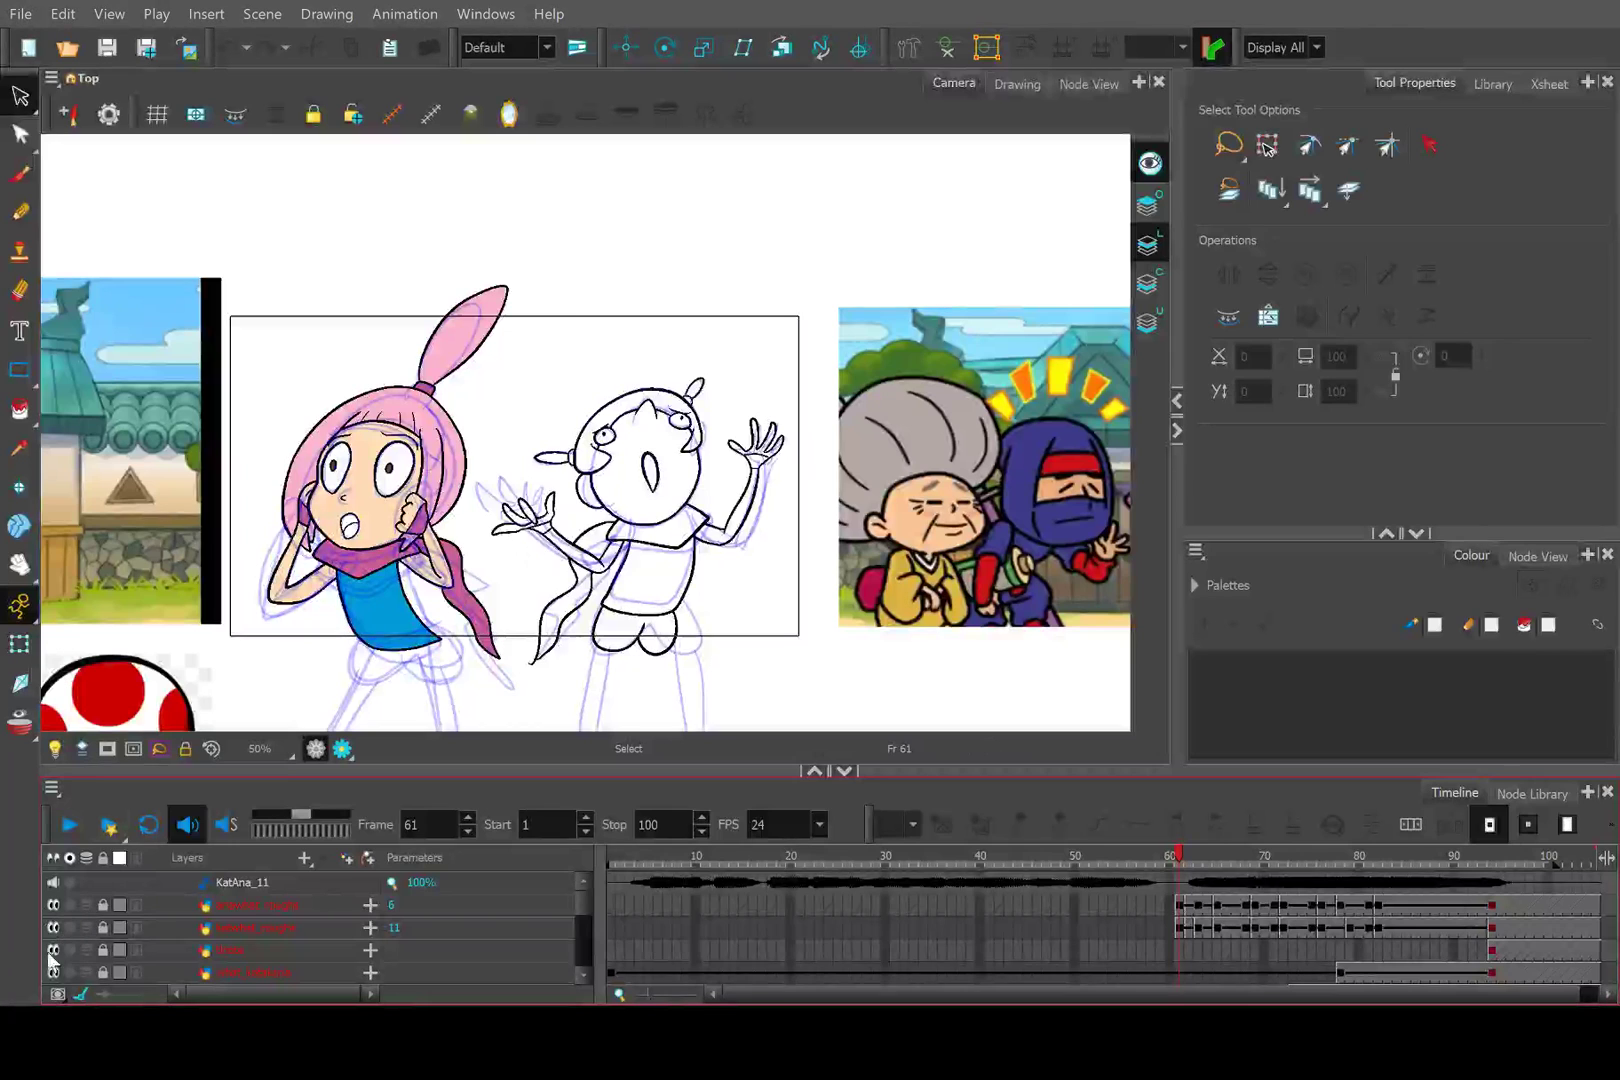
# Hide the ana_what and kat_what layers so only the rough sketch remains at frame 61.
pyautogui.scroll(-1, 65, 934)
pyautogui.scroll(1, 57, 932)
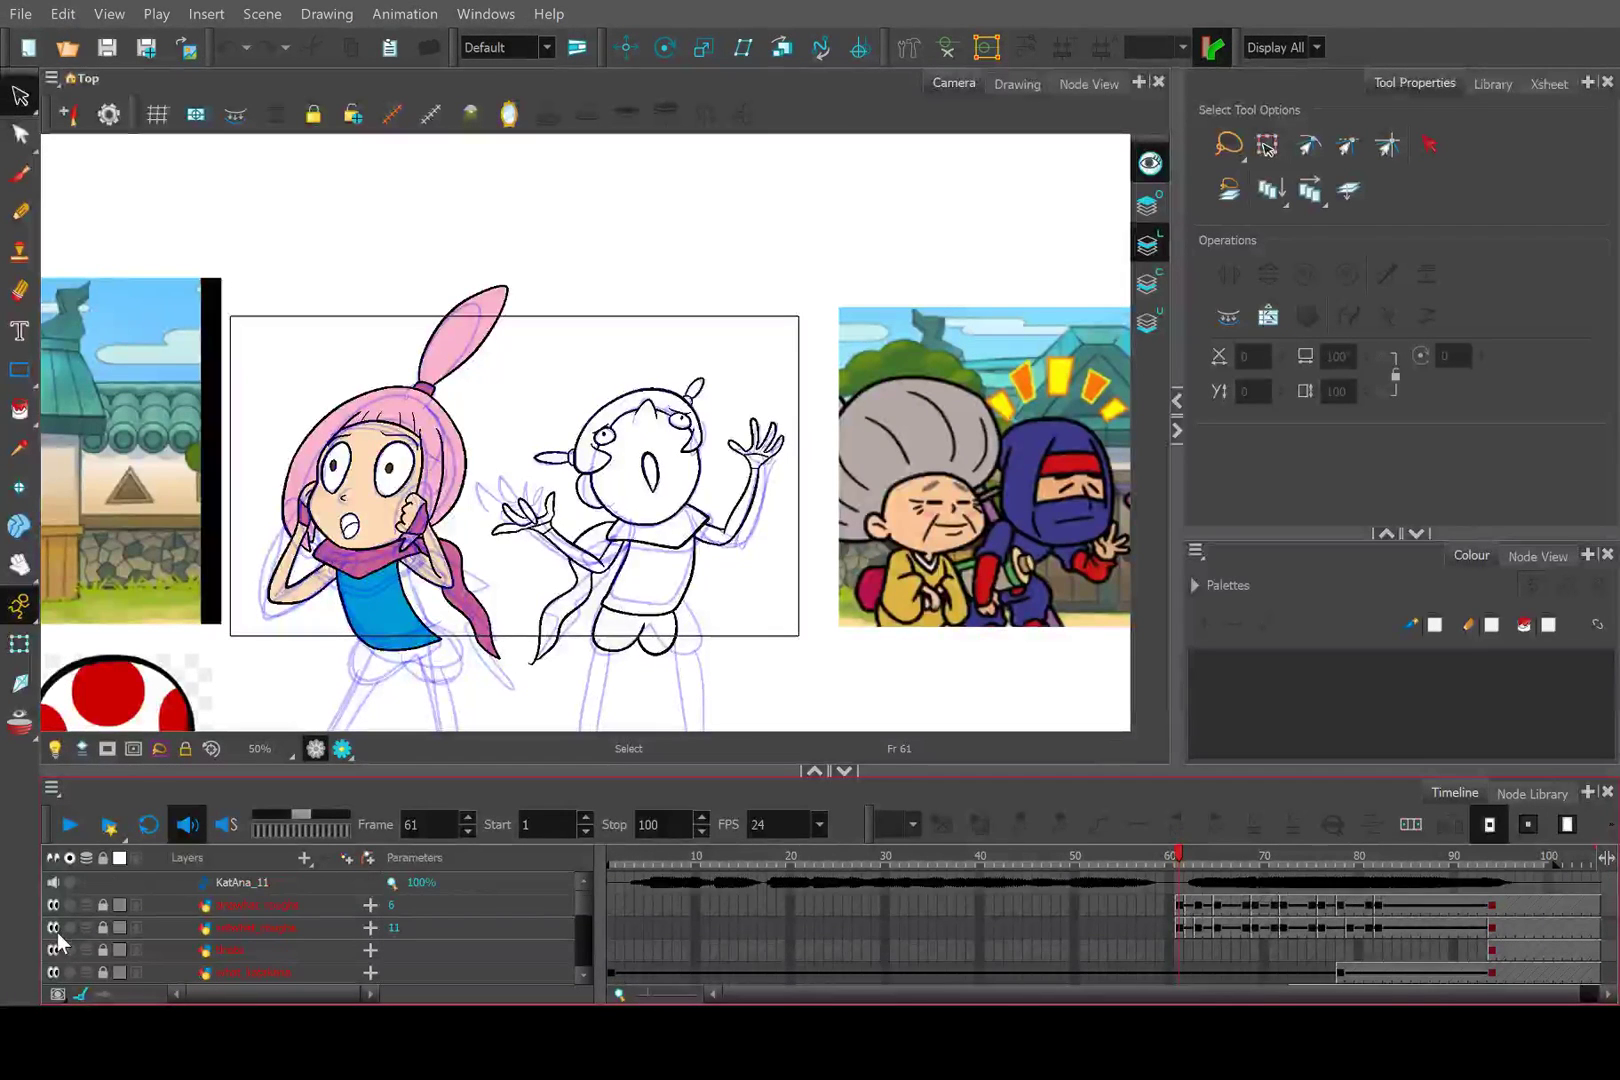
pyautogui.scroll(-1, 230, 907)
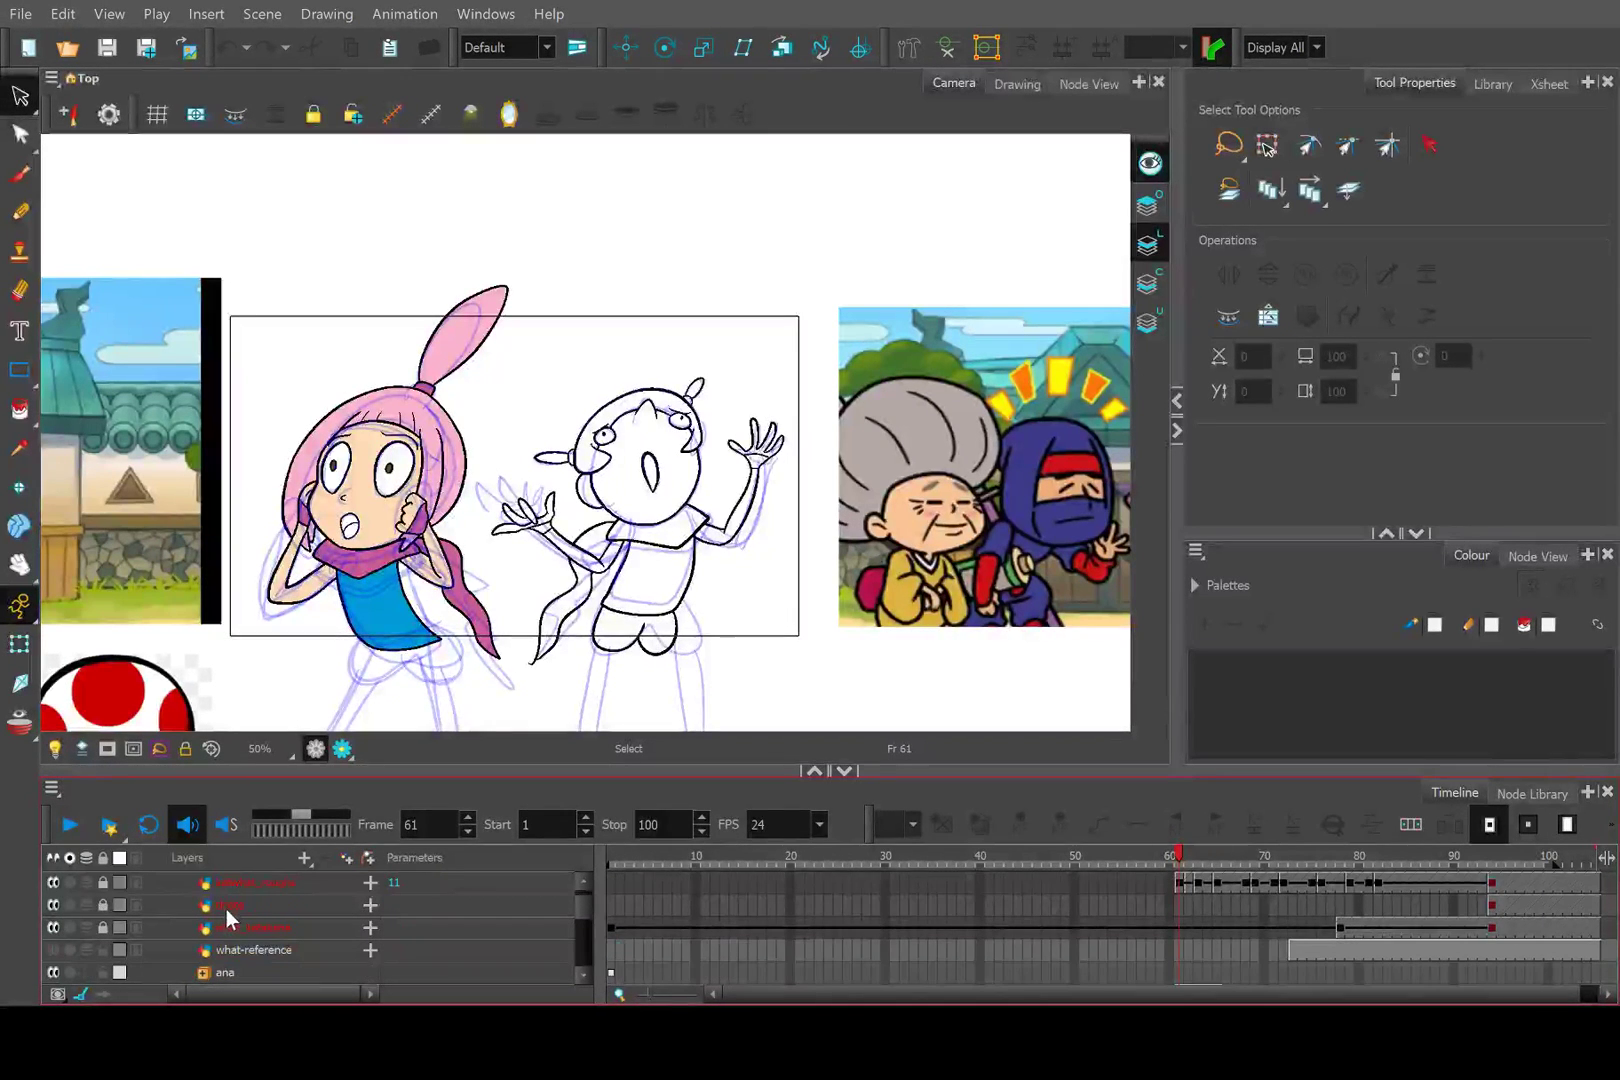
pyautogui.scroll(-2, 78, 942)
pyautogui.click(53, 929)
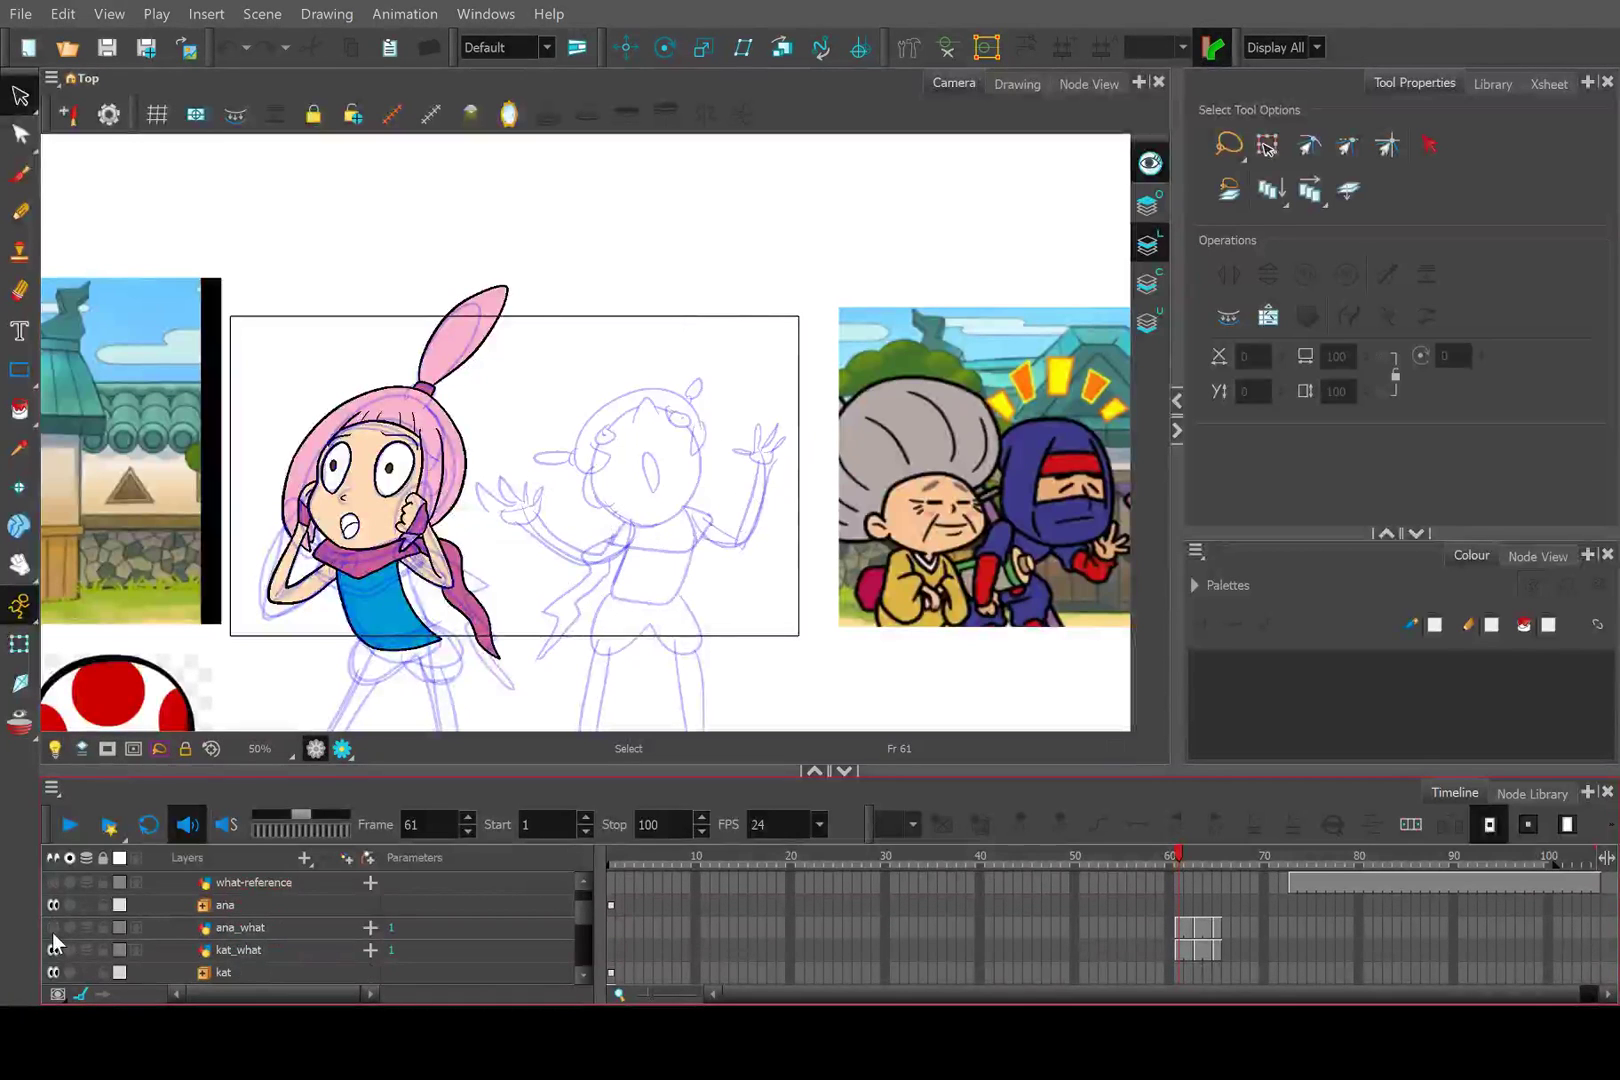
pyautogui.click(53, 949)
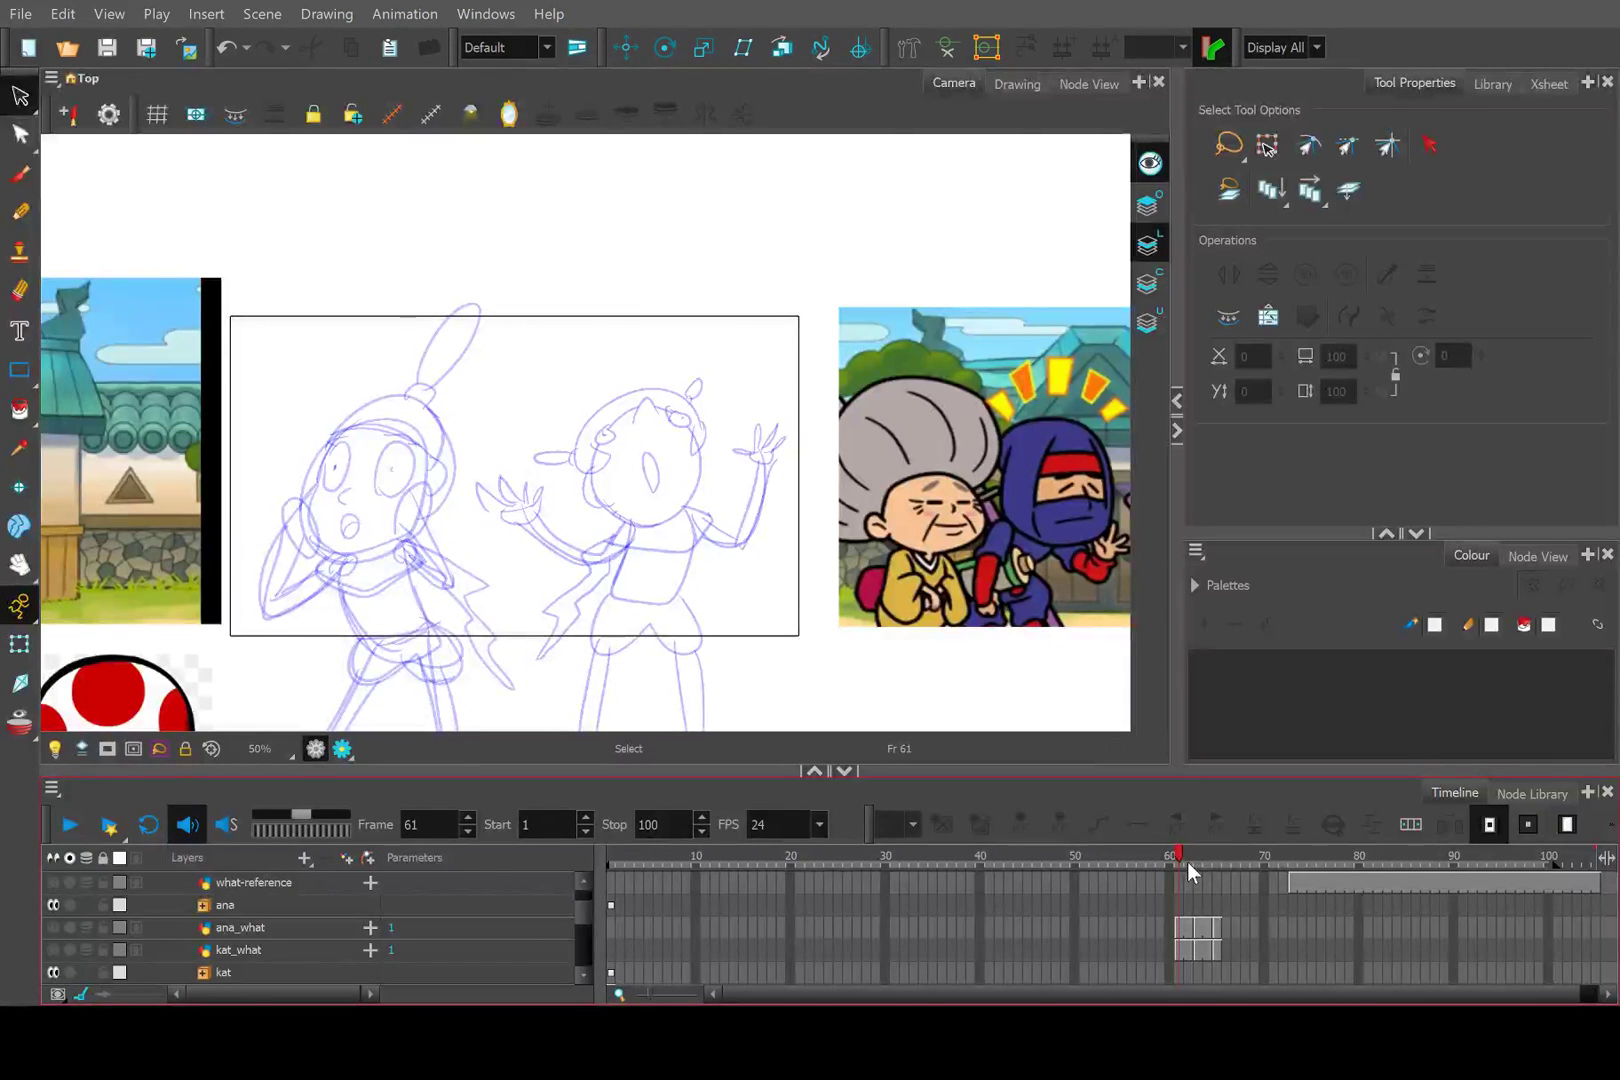
# Scrub through the rough sketch animation from frame 61 to about frame 97, then return to frame 61 and reset the view.
pyautogui.moveTo(1187, 861); pyautogui.dragTo(1493, 856)
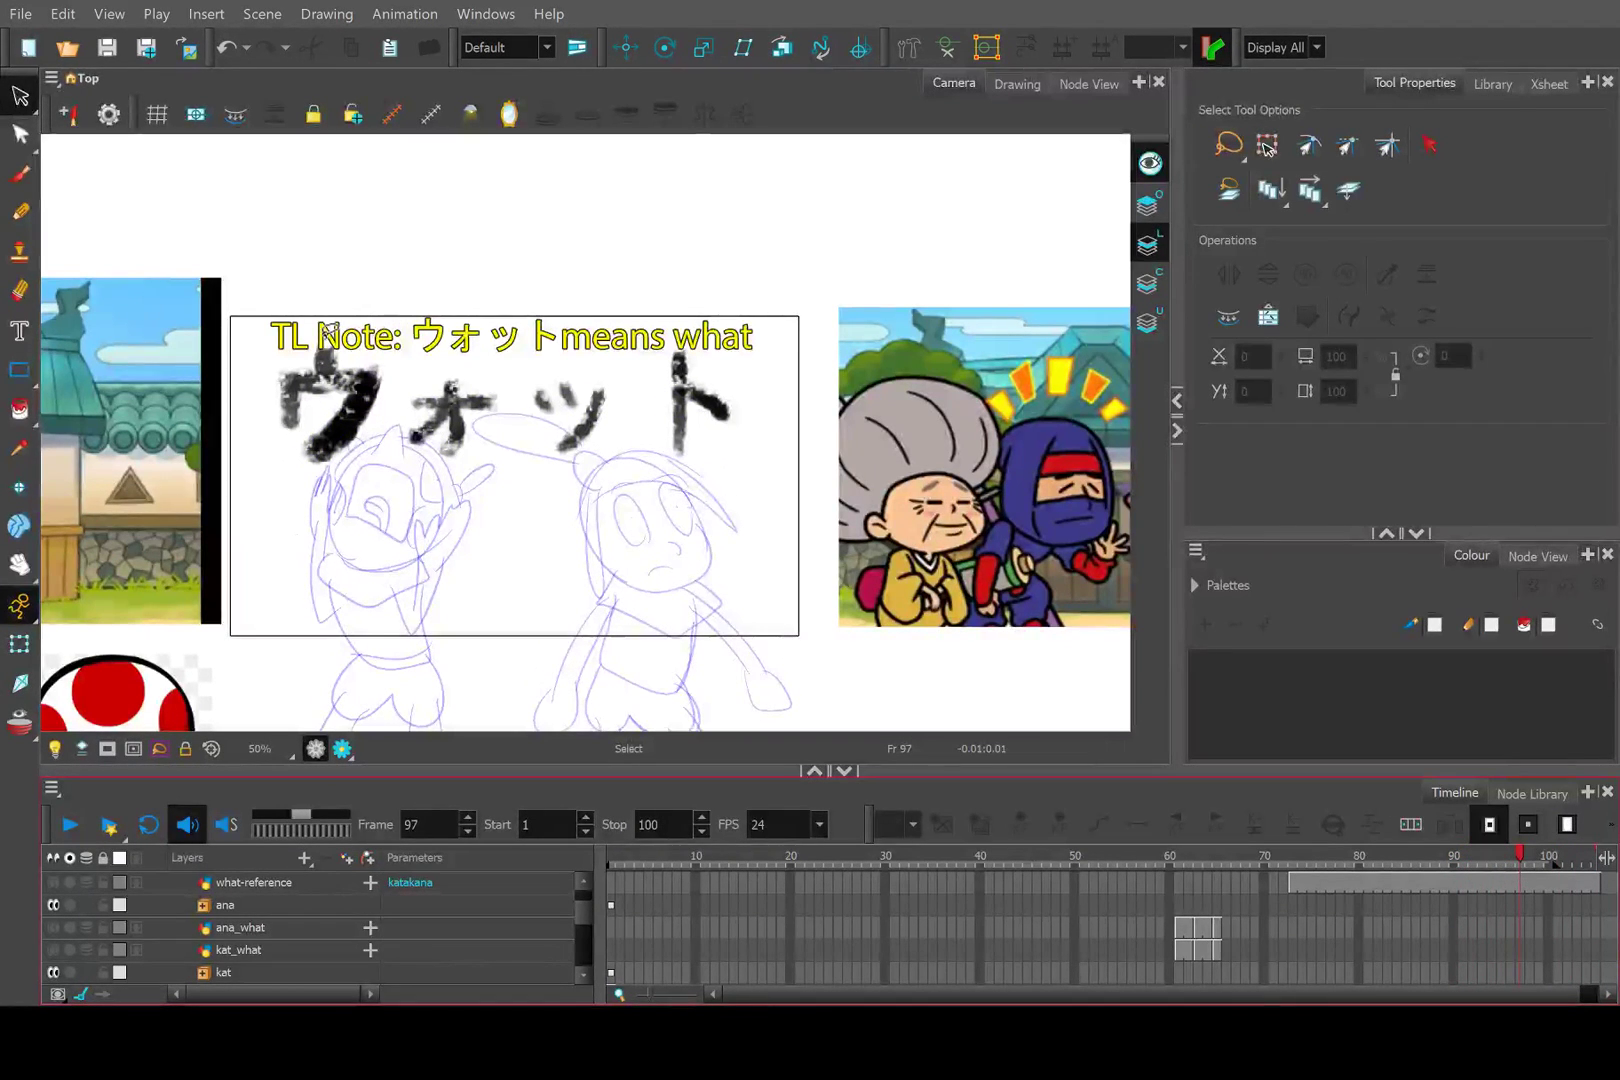
pyautogui.click(1178, 857)
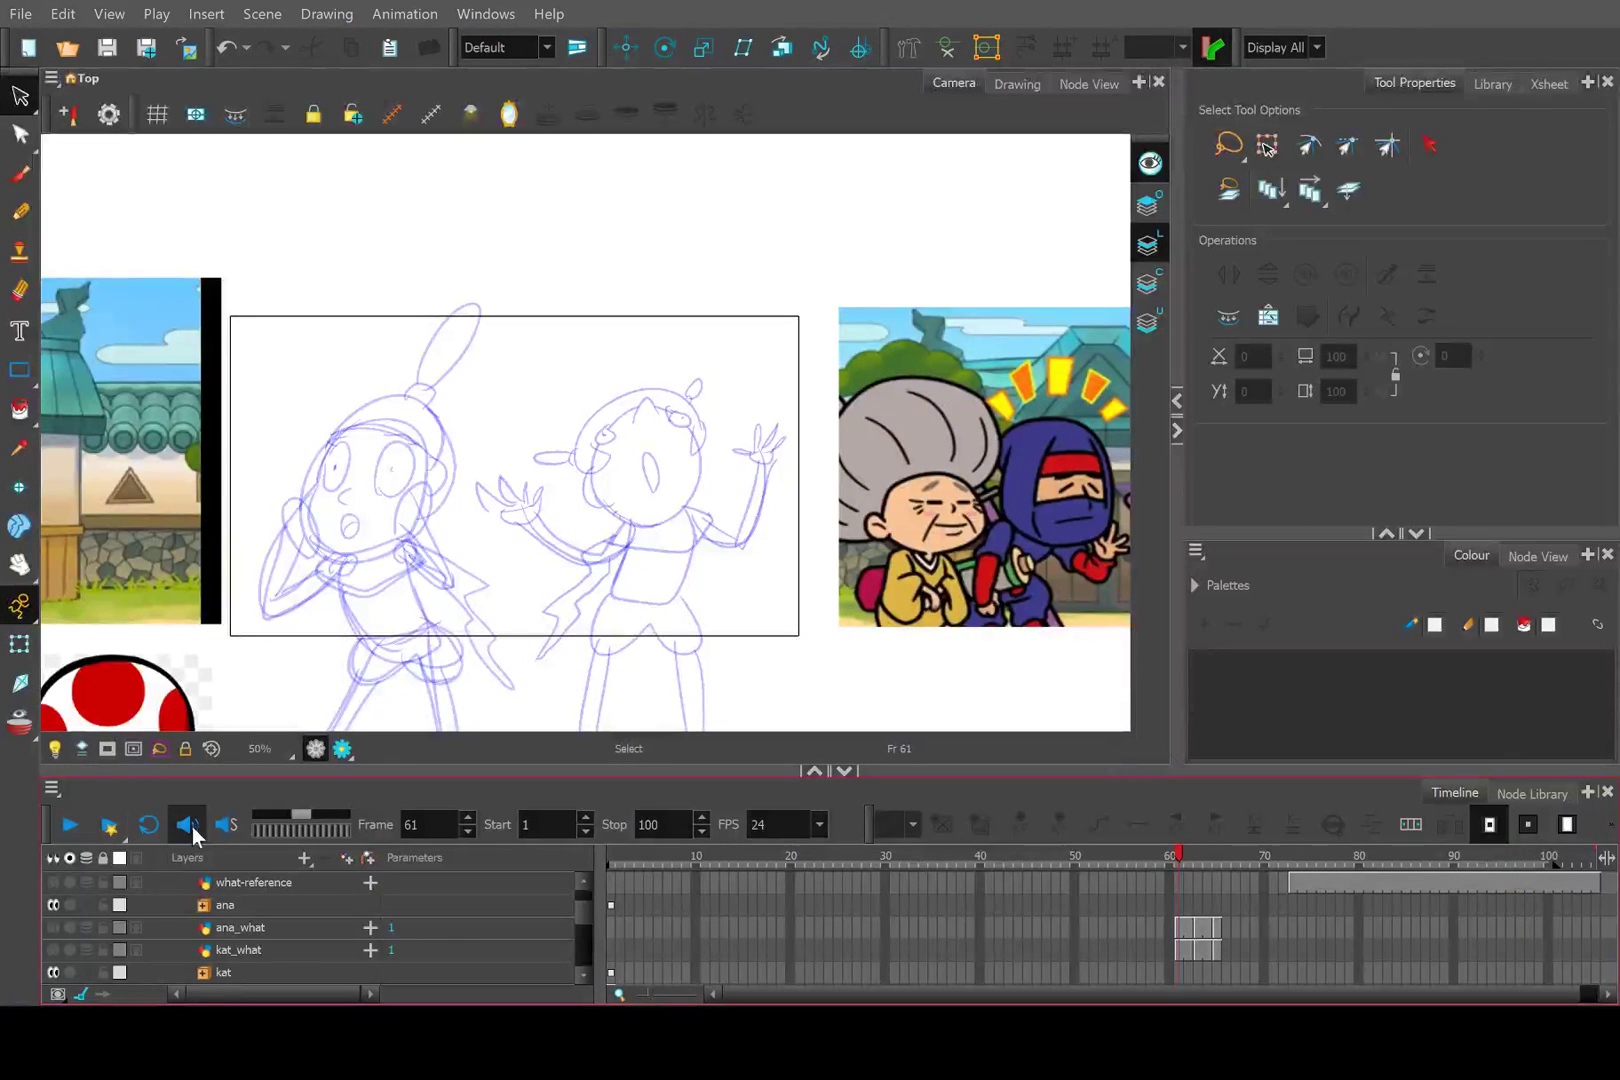
pyautogui.click(211, 748)
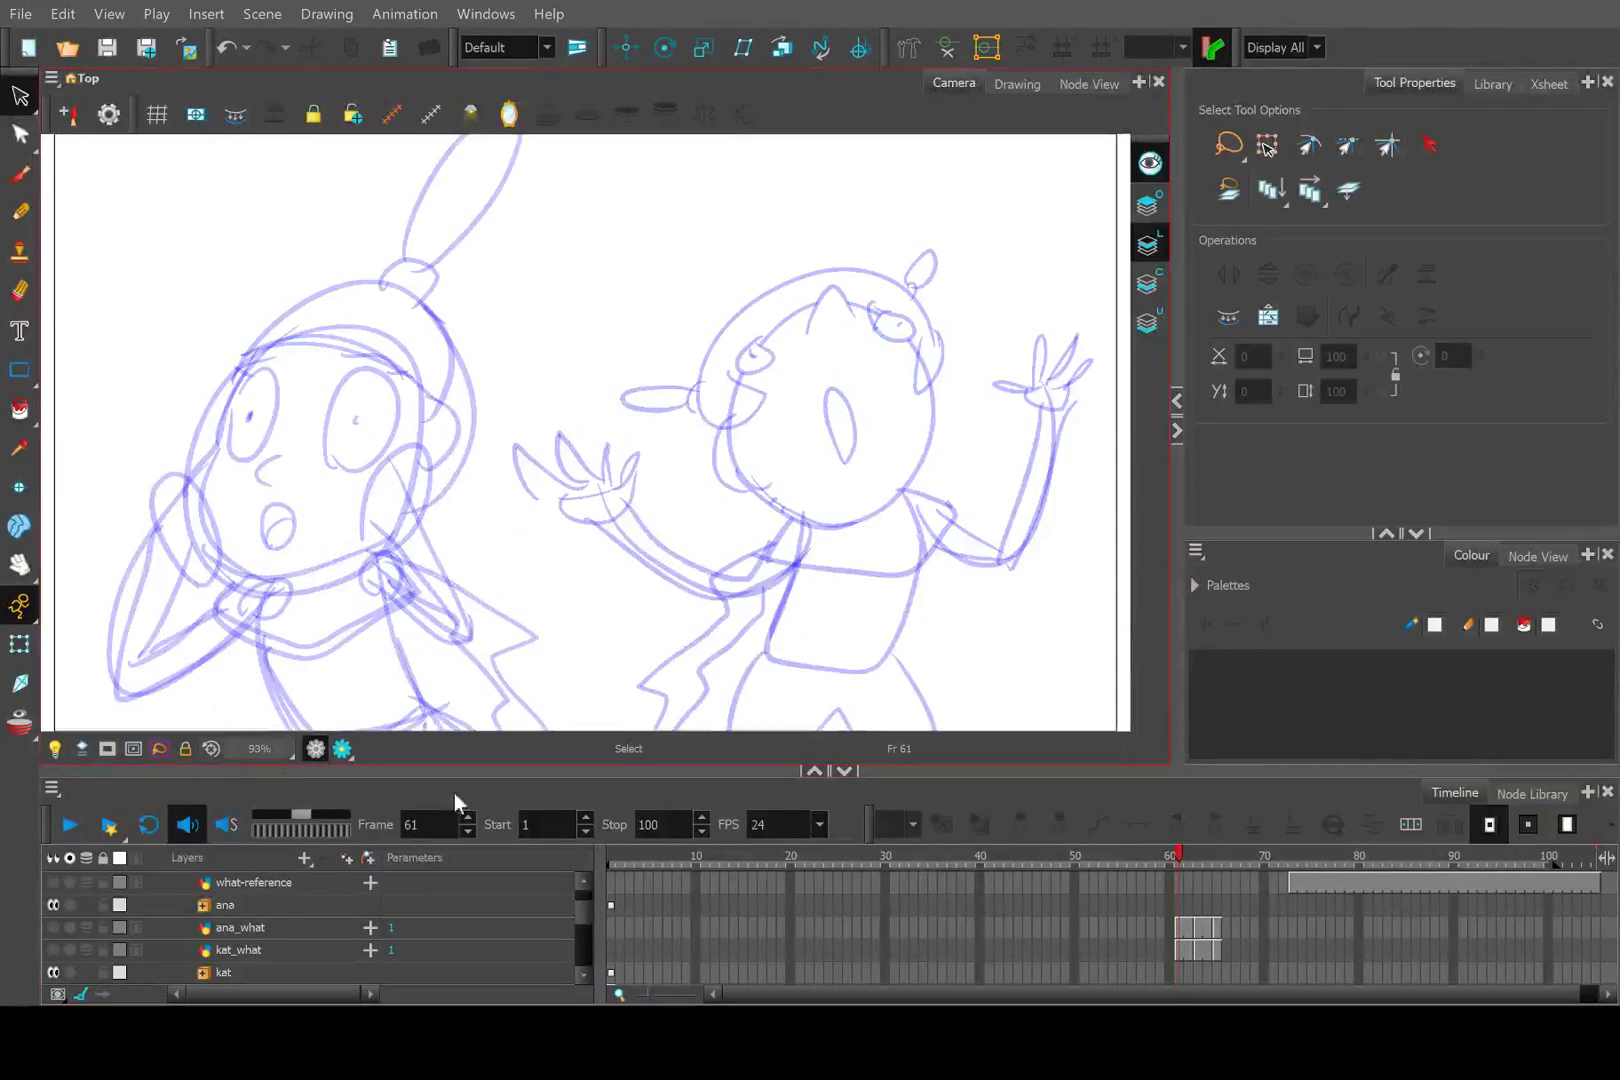
# Play back the scene from frame 1, and scrub through the rough shot again starting at frame 61.
pyautogui.moveTo(709, 861); pyautogui.dragTo(497, 870)
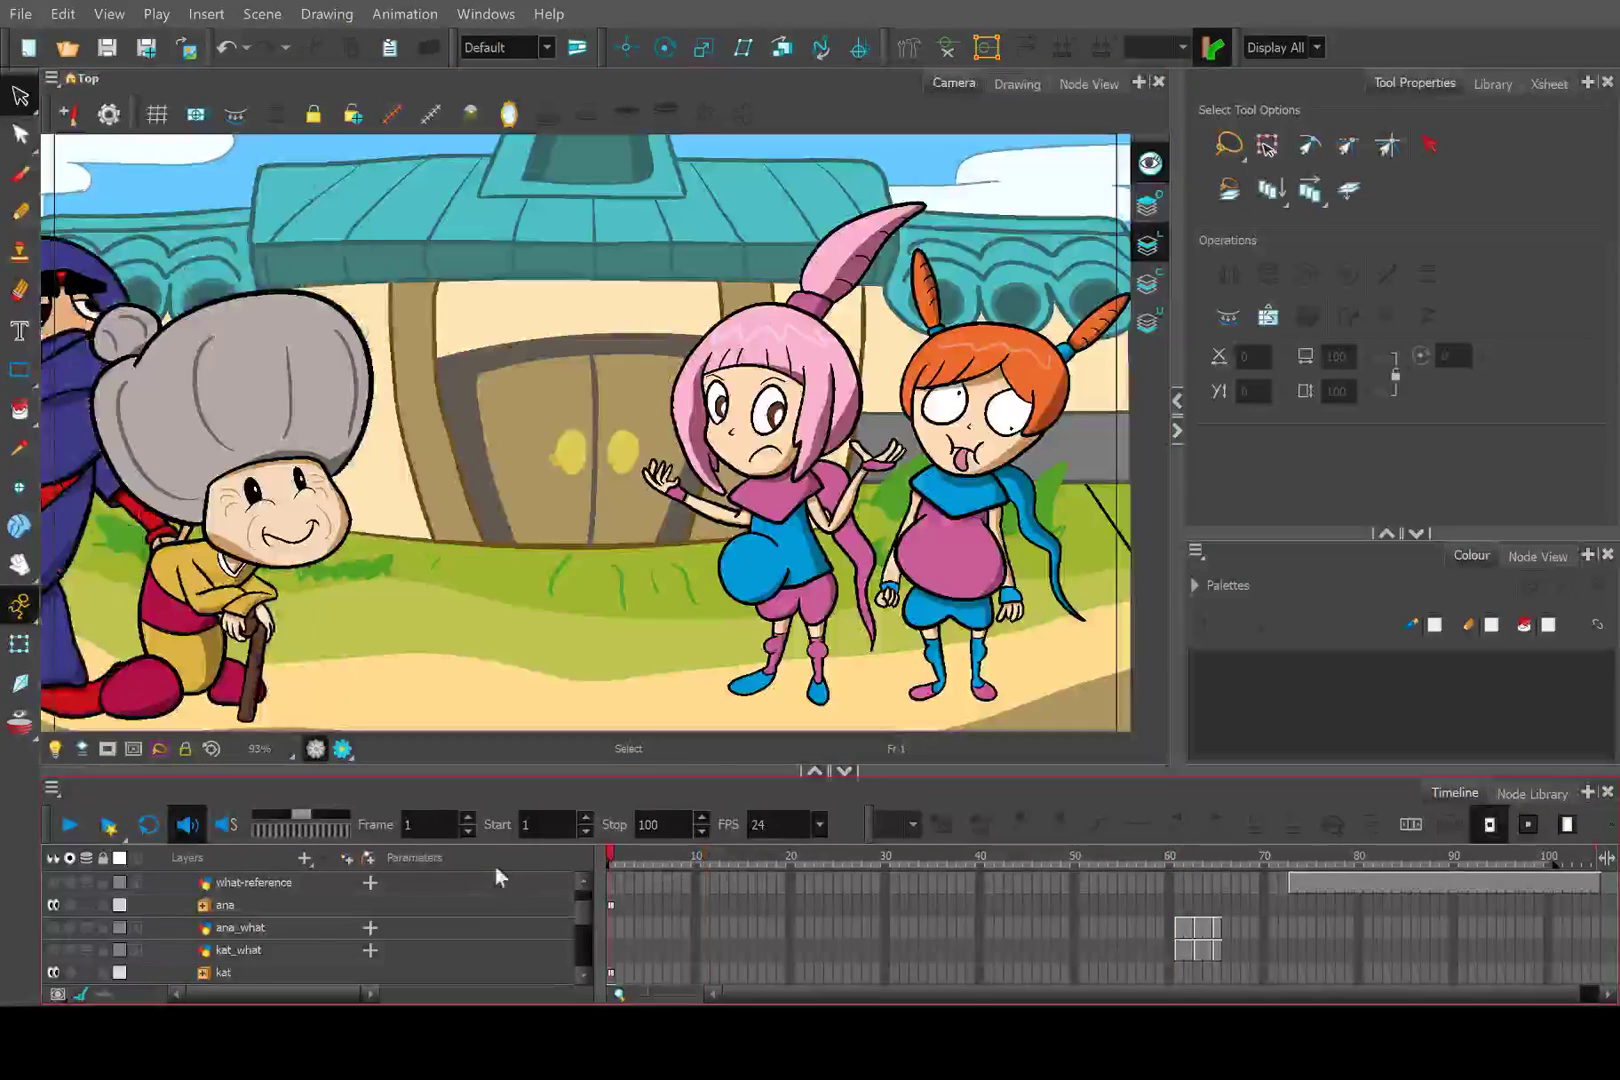
pyautogui.click(67, 827)
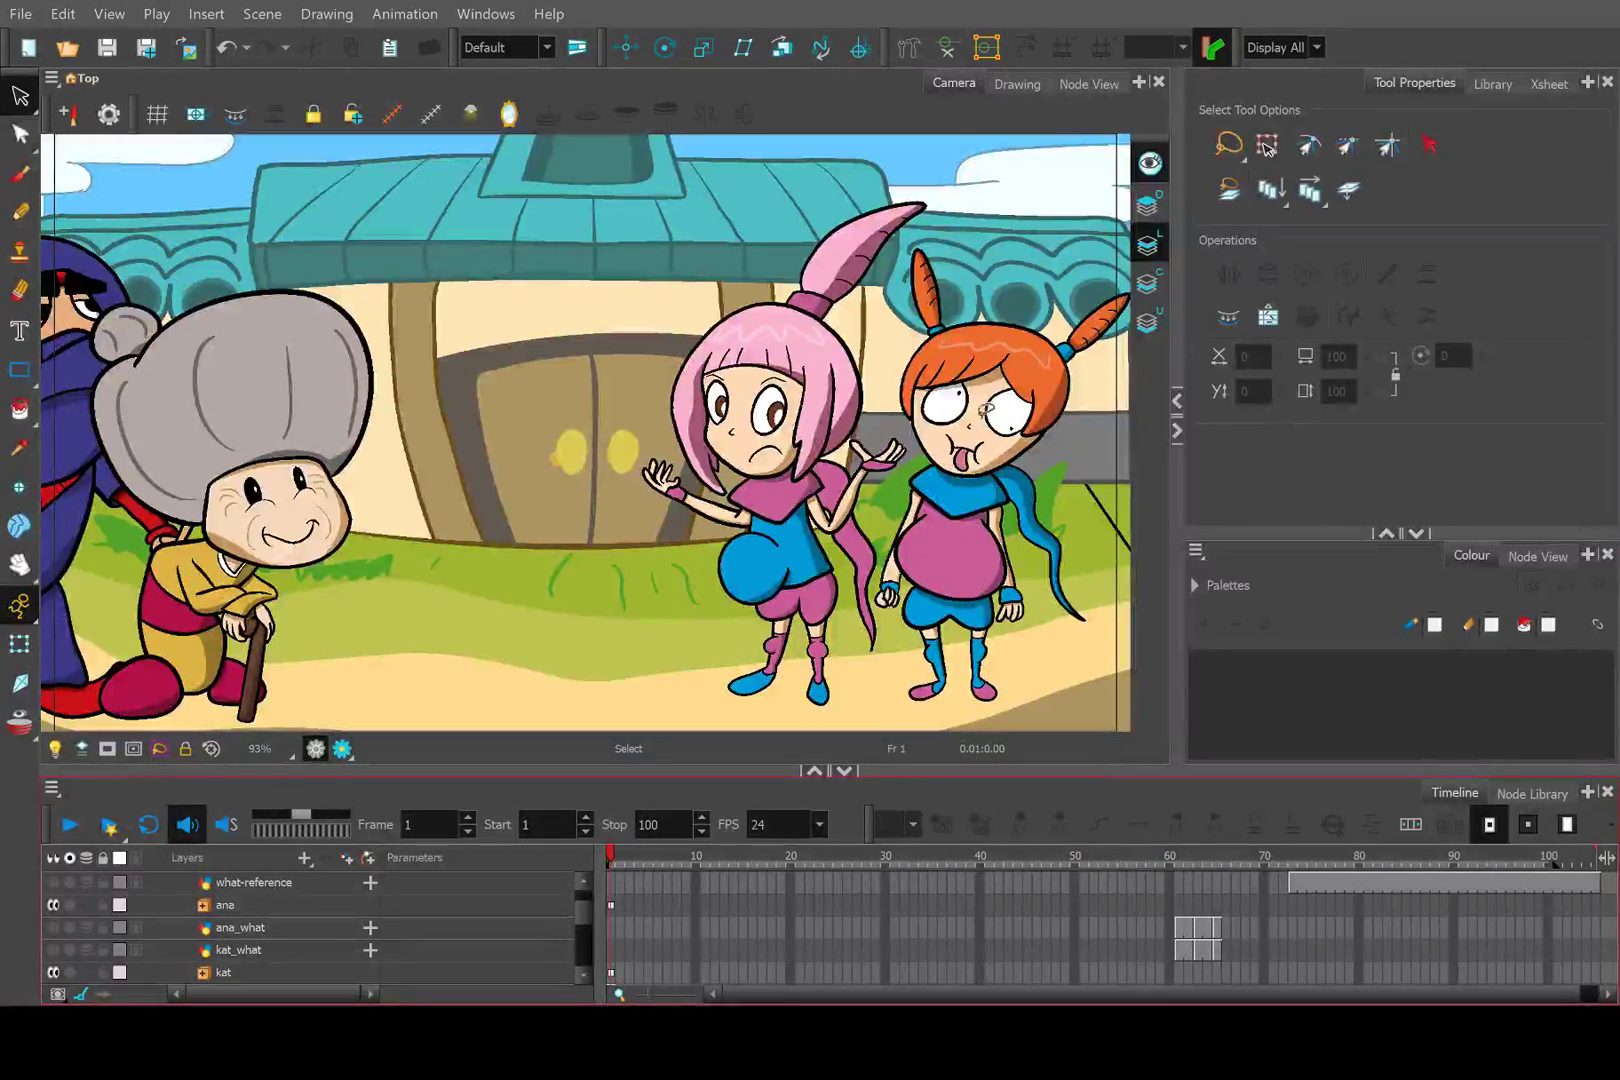
pyautogui.click(1176, 857)
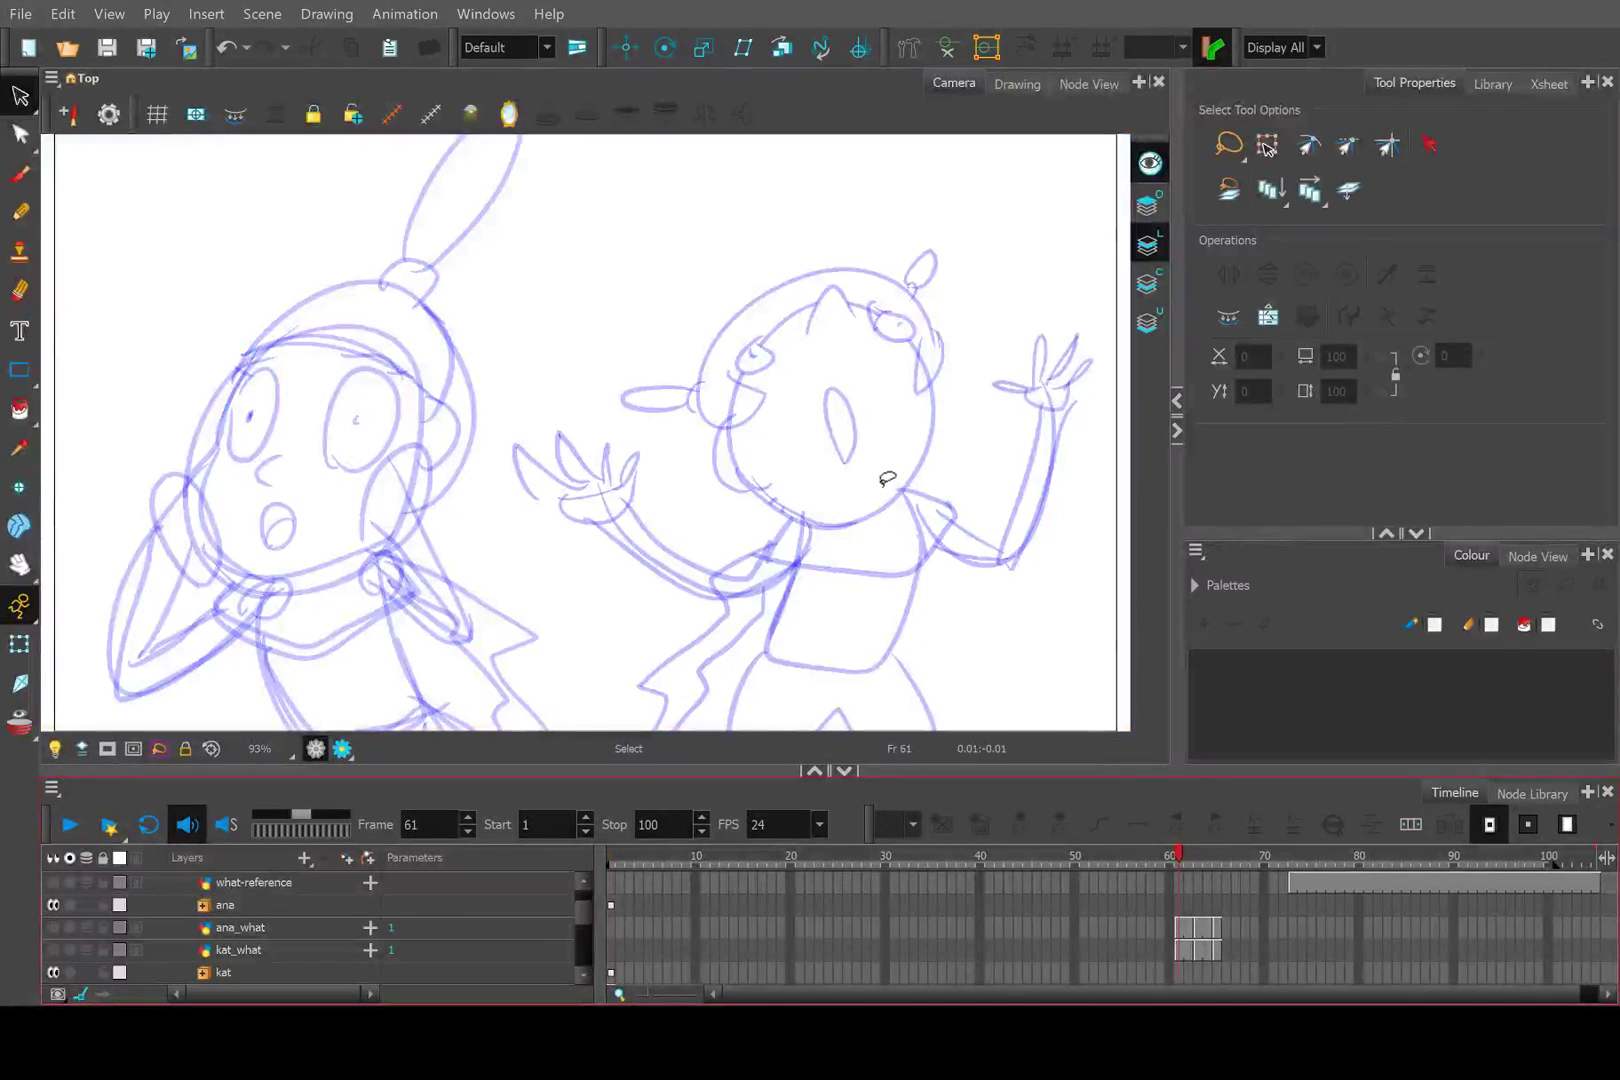
pyautogui.scroll(-1, 887, 478)
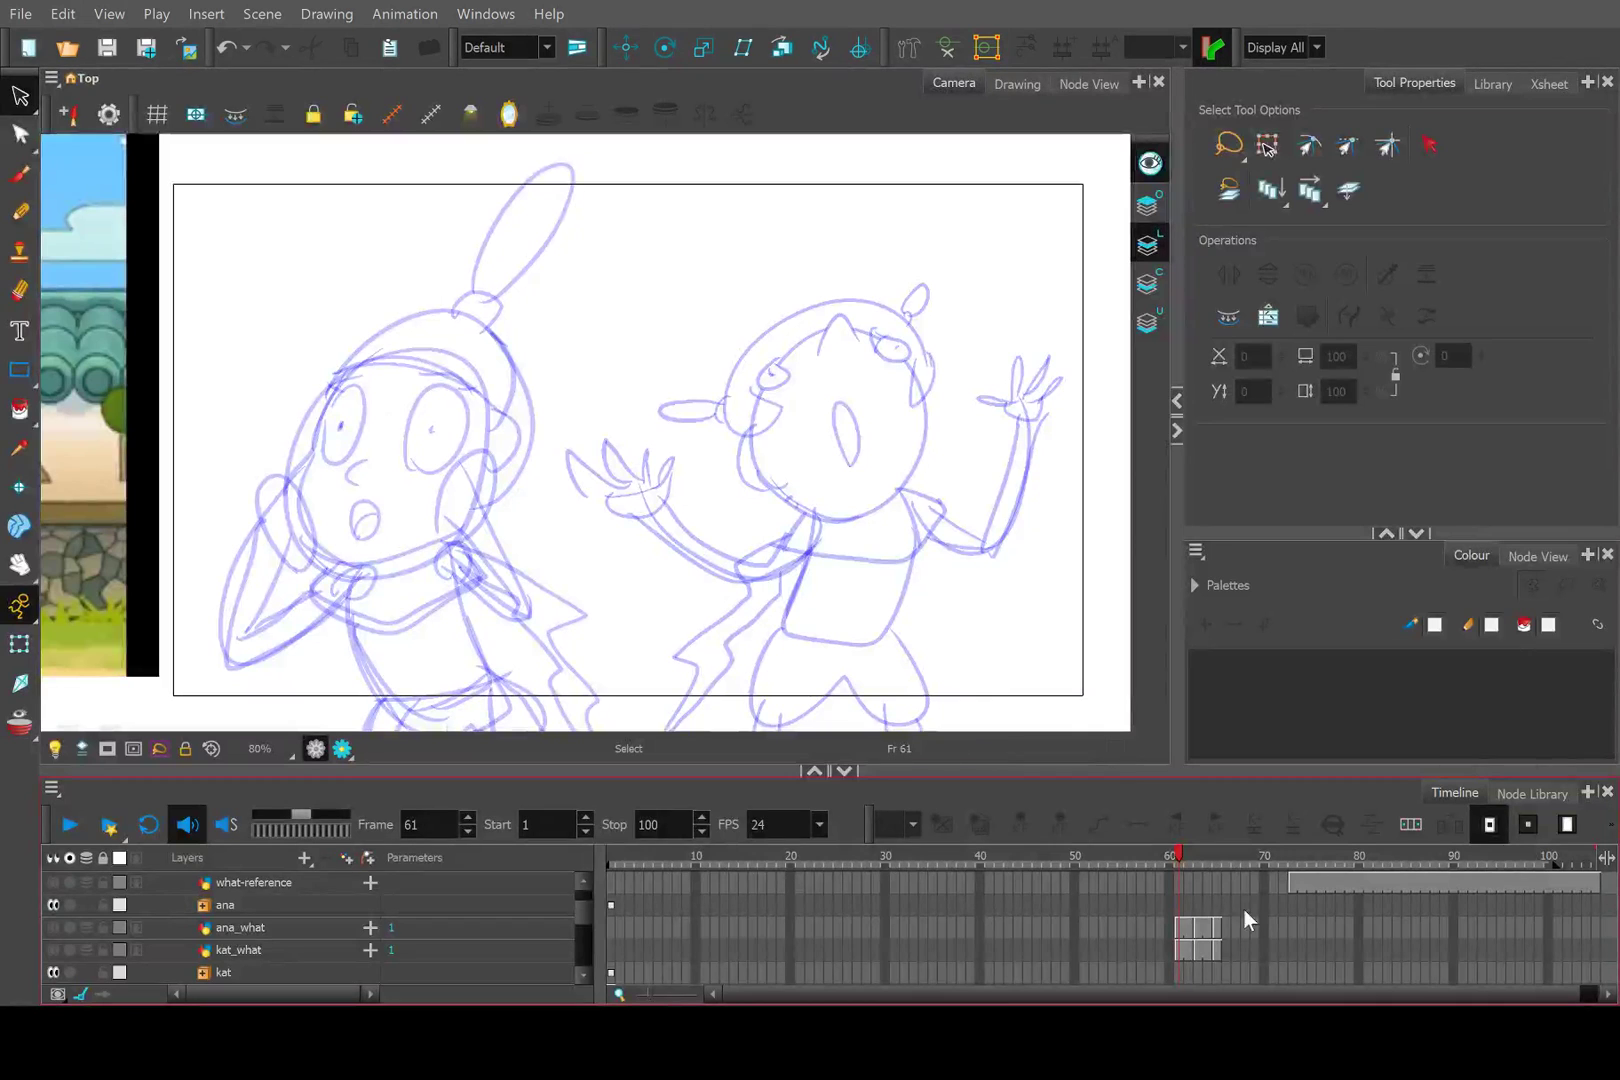
pyautogui.moveTo(1182, 858)
pyautogui.mouseDown()
pyautogui.moveTo(1345, 877)
pyautogui.moveTo(1516, 862)
pyautogui.mouseUp()
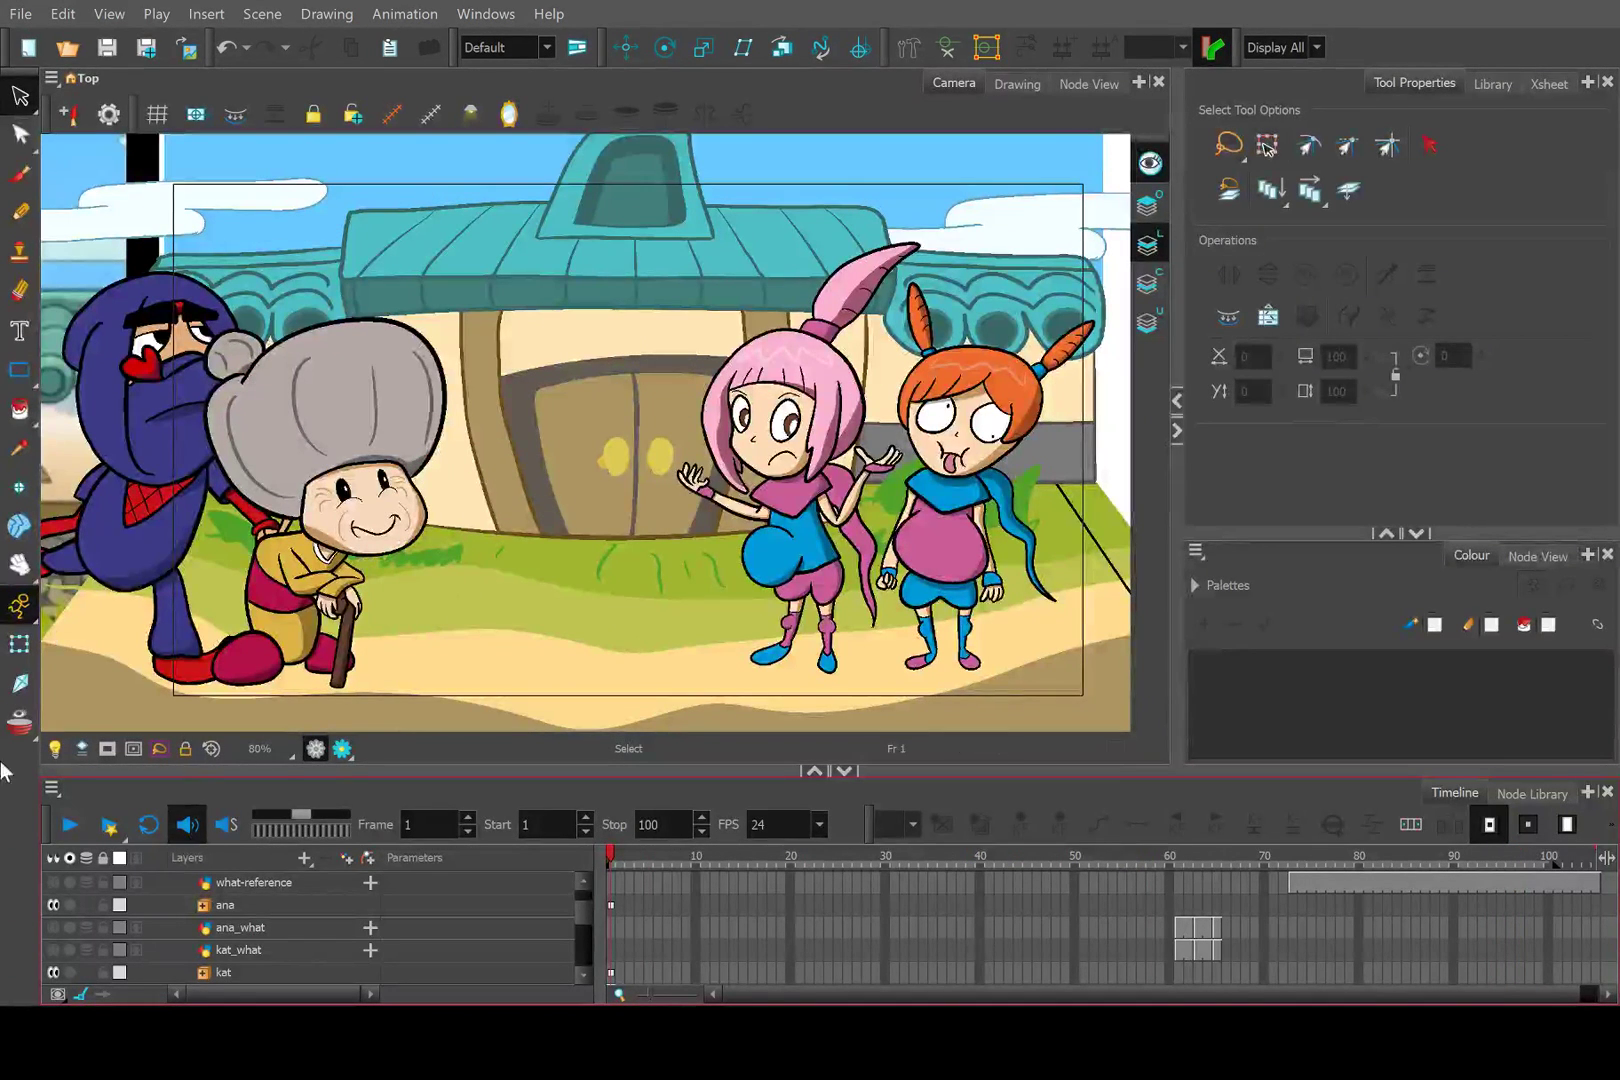
# Return to frame 61 and show the ana_what and kat_what layers over the rough sketch.
pyautogui.moveTo(1169, 858); pyautogui.dragTo(1174, 856)
pyautogui.click(54, 927)
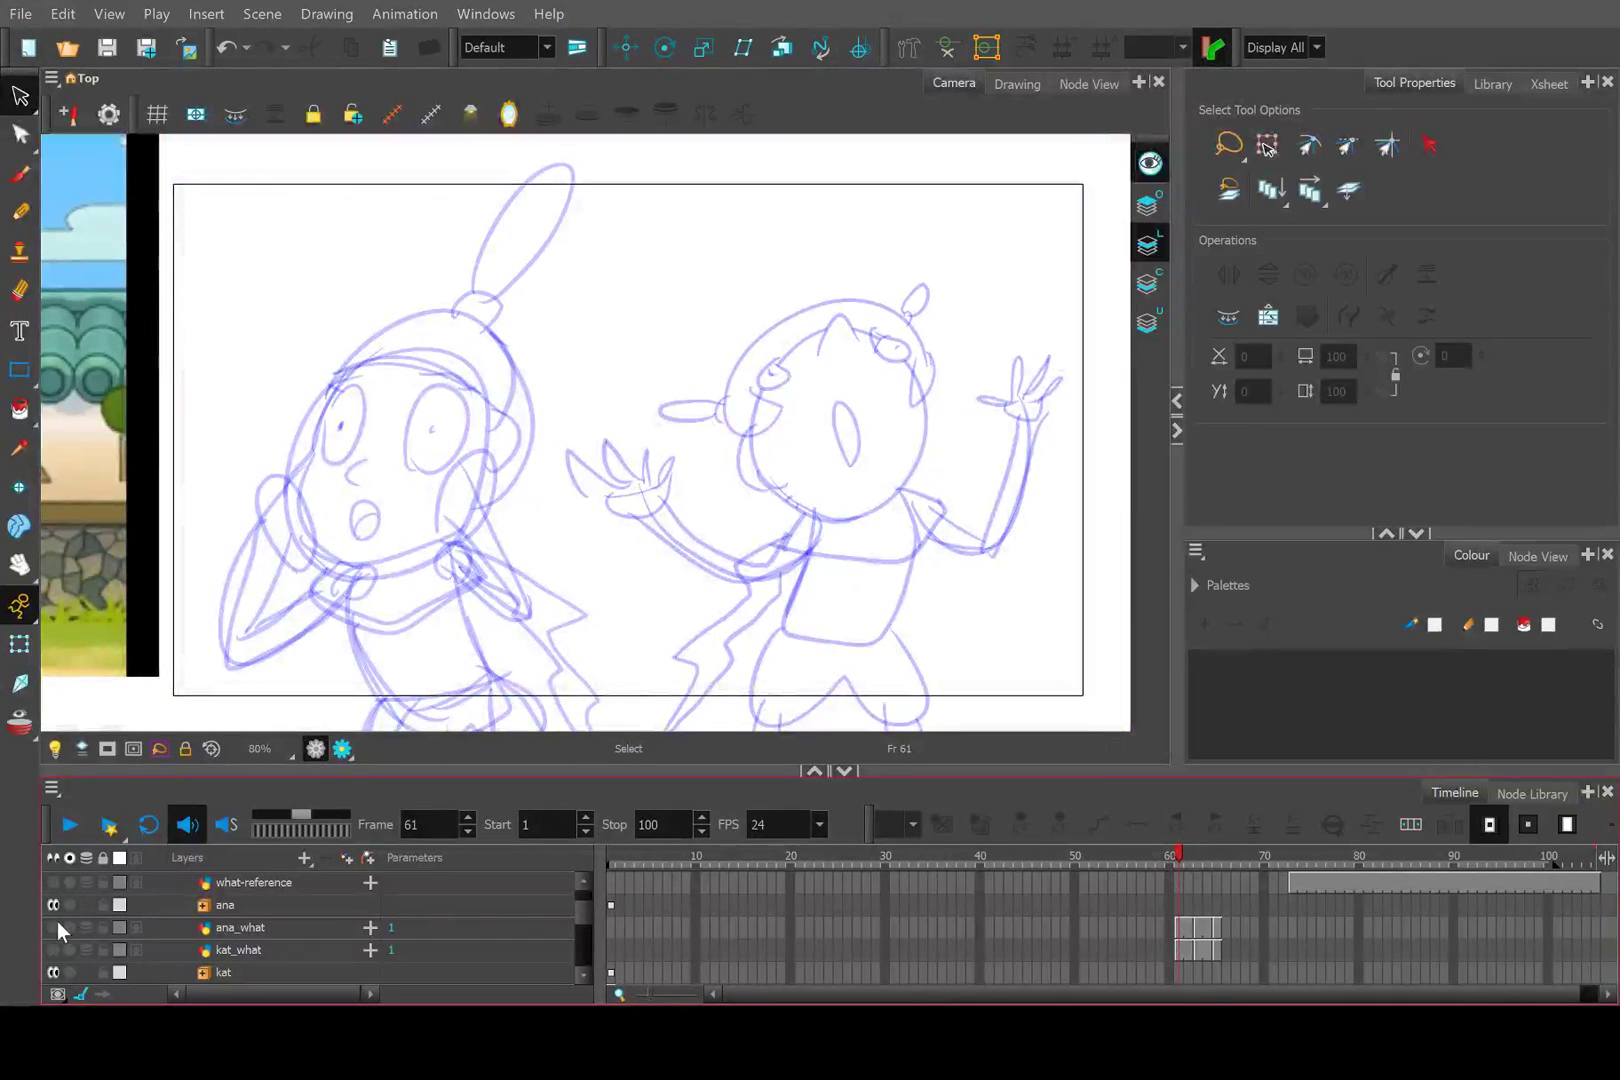
pyautogui.click(56, 946)
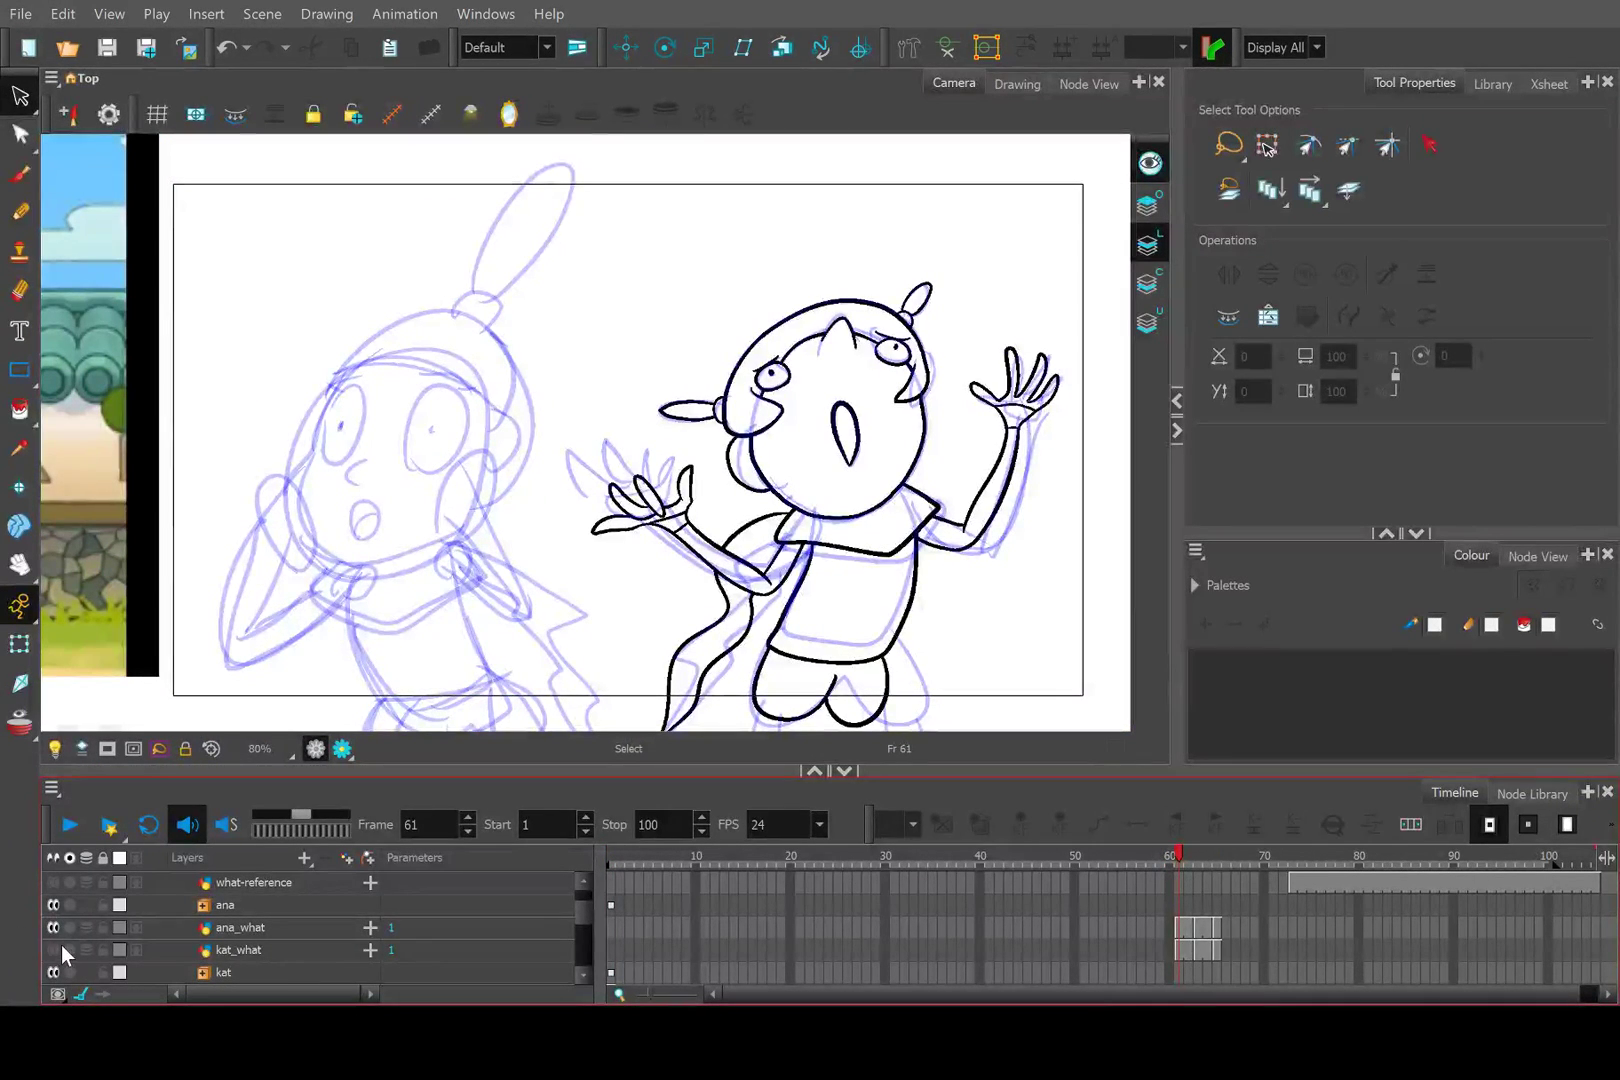
pyautogui.moveTo(1188, 876)
pyautogui.mouseDown()
pyautogui.moveTo(1205, 859)
pyautogui.moveTo(1303, 868)
pyautogui.moveTo(1181, 878)
pyautogui.mouseUp()
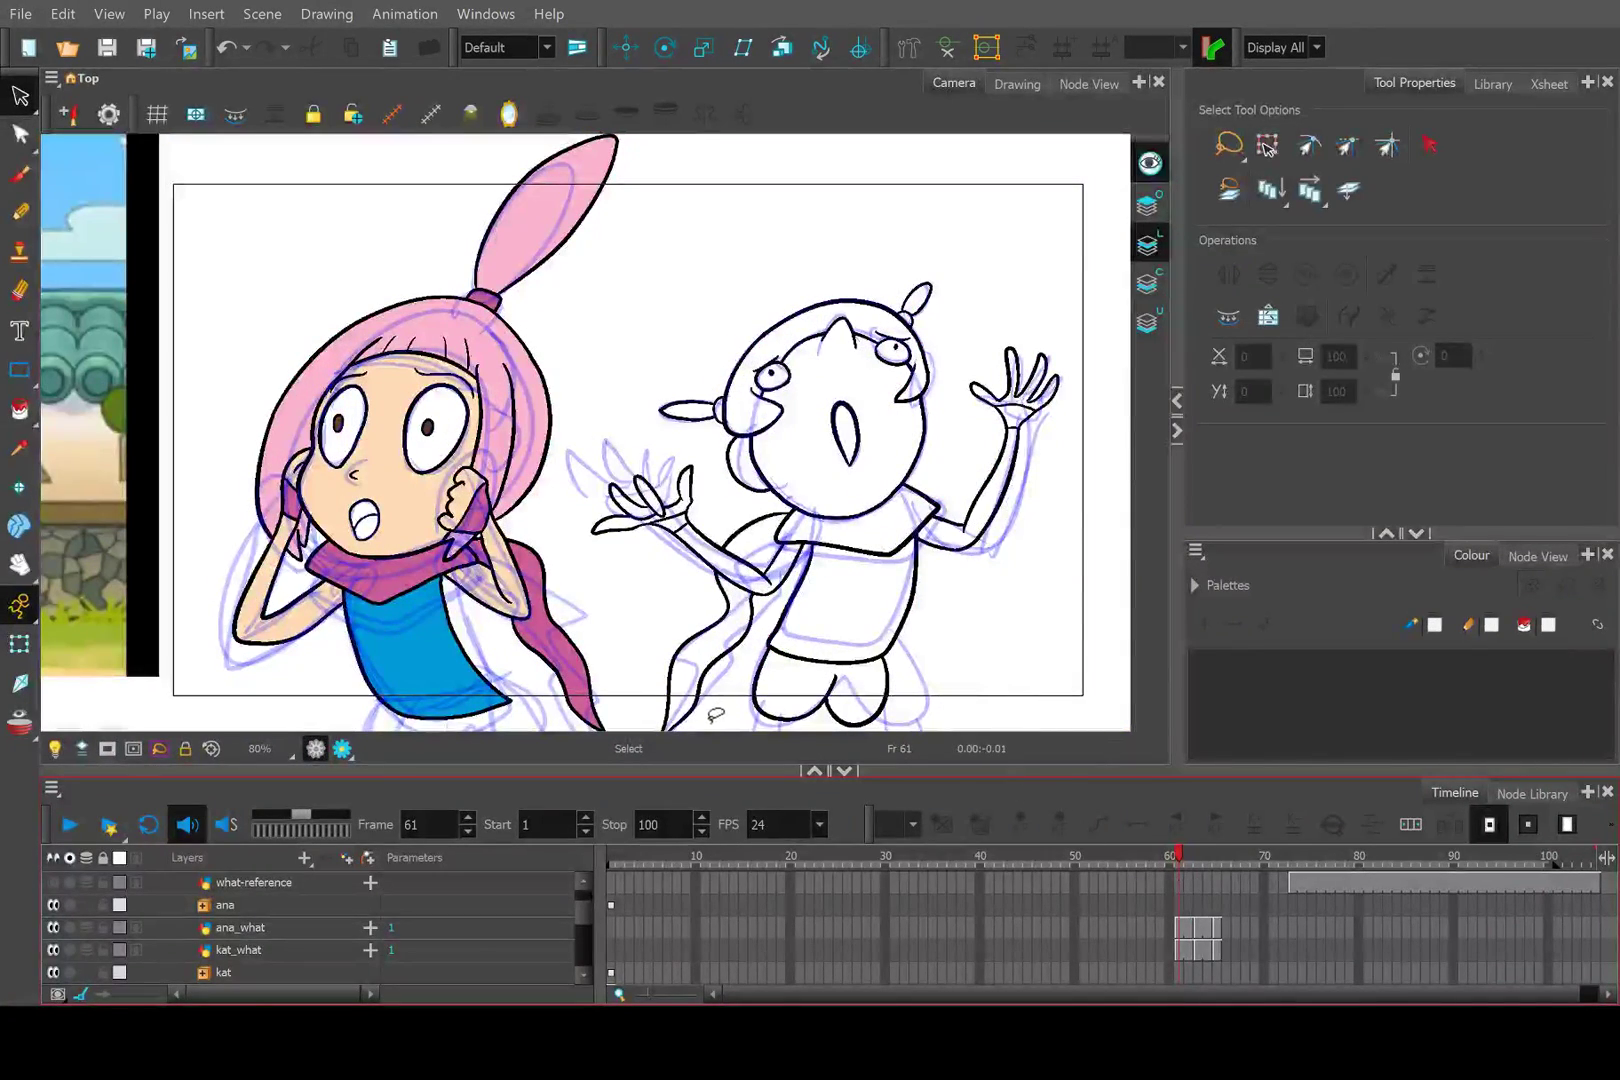
# Examine both characters' drawings over the rough sketch at frame 61, including how they fit the camera frame.
pyautogui.scroll(-3, 217, 481)
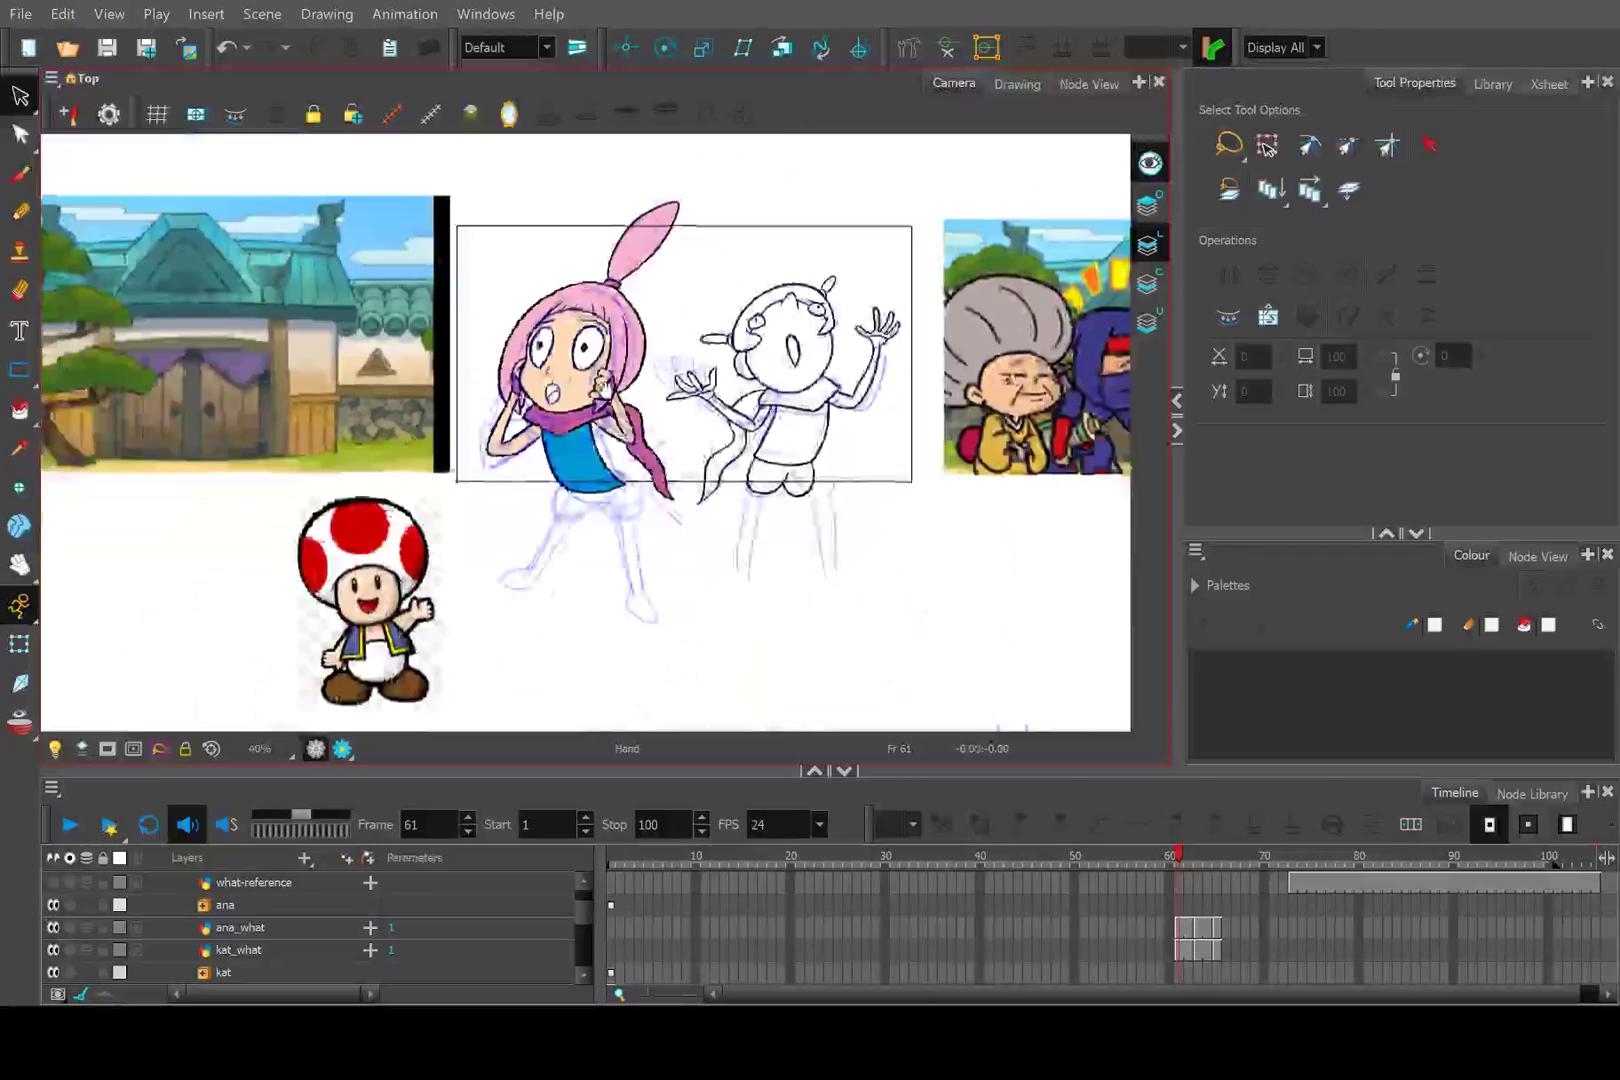
pyautogui.moveTo(600, 450); pyautogui.dragTo(530, 545)
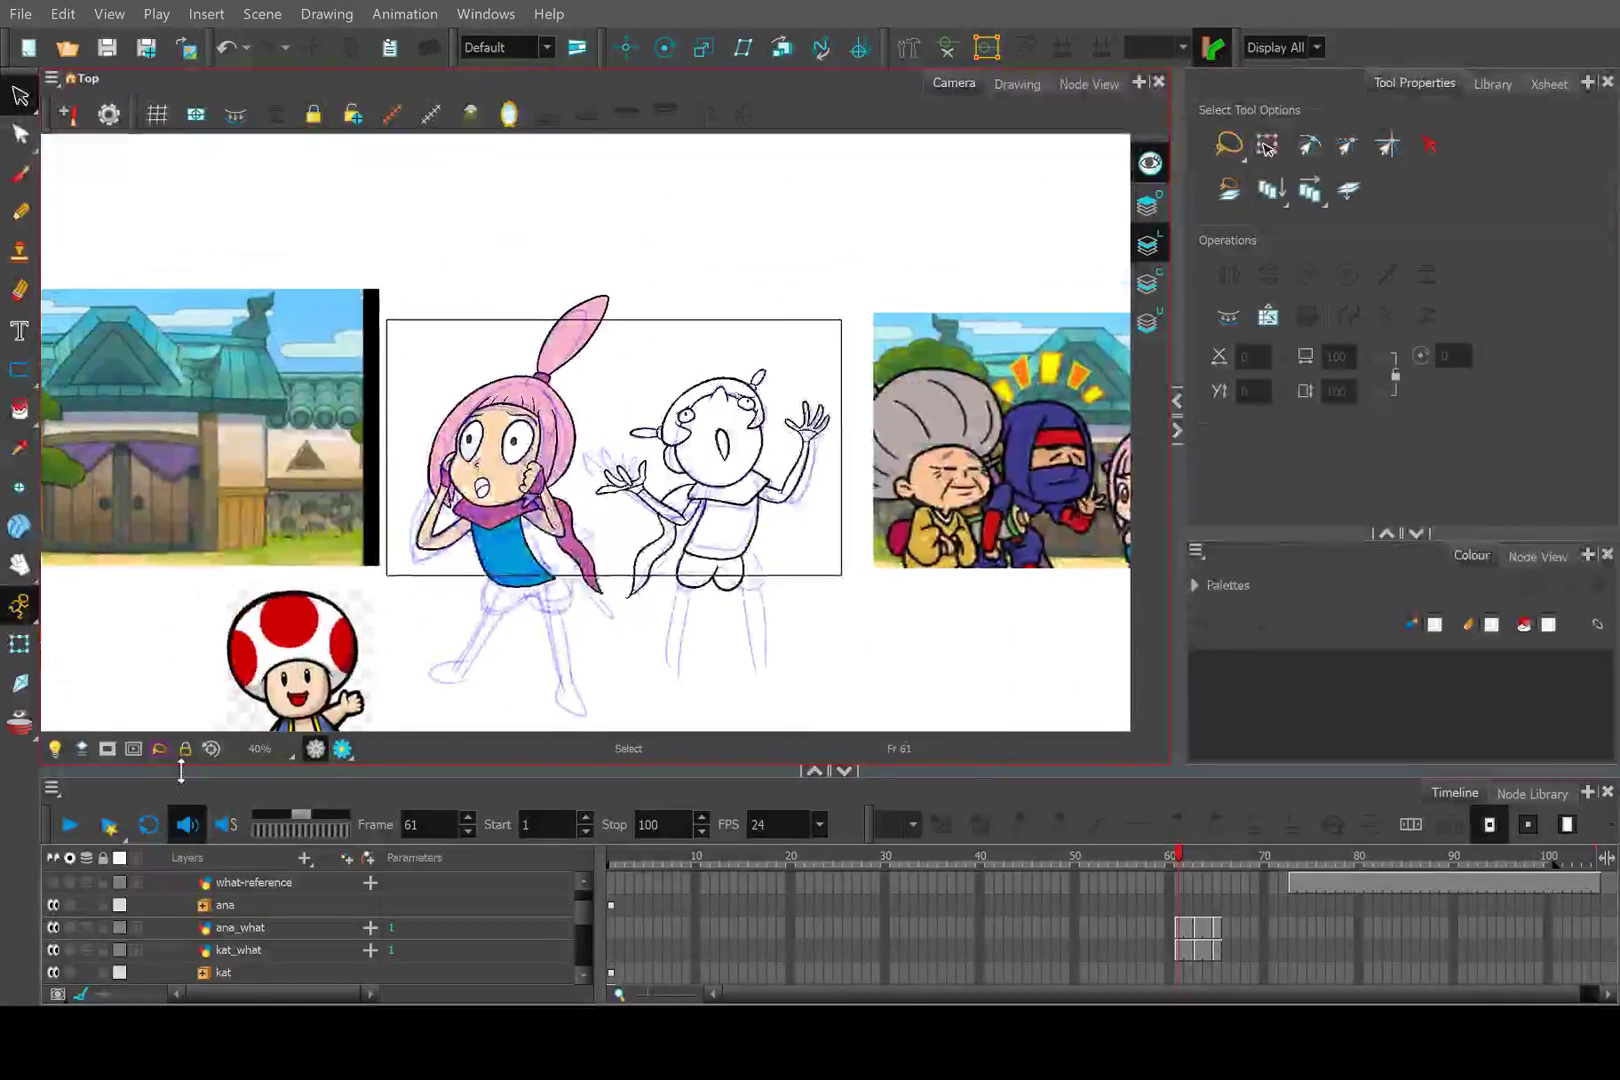
pyautogui.hotkey('shift', 'f')
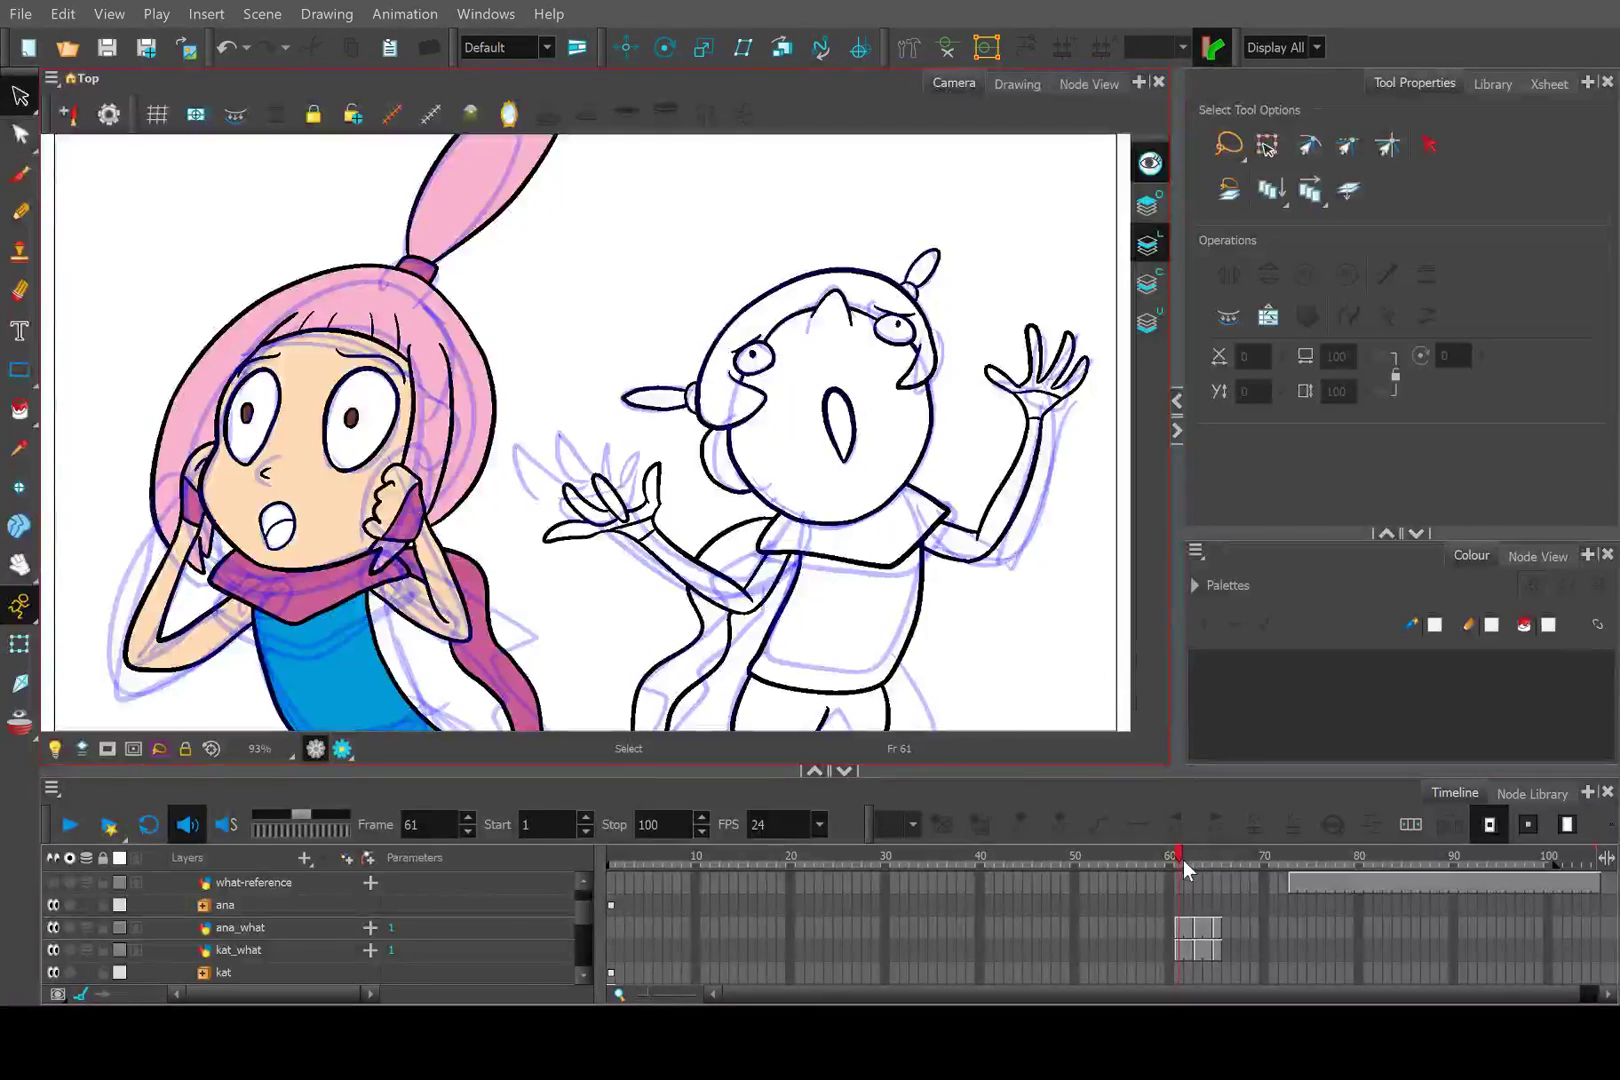
pyautogui.moveTo(1183, 861); pyautogui.dragTo(1177, 861)
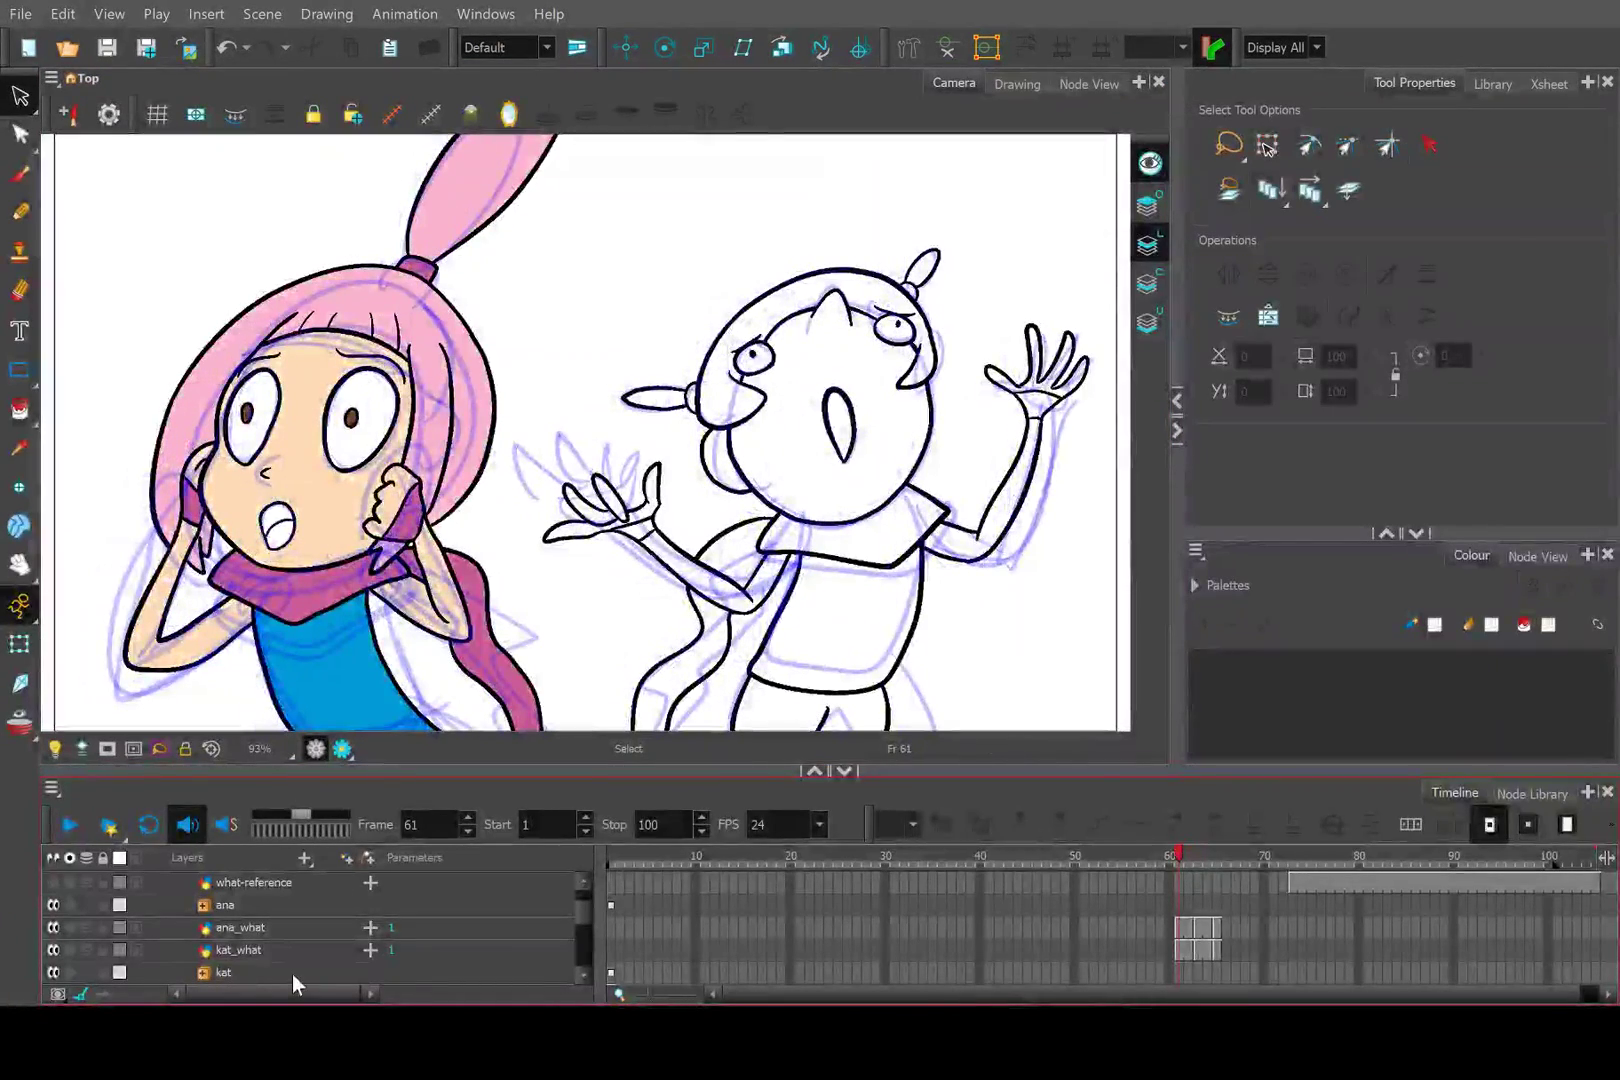
# Go to frame 65 and select the kat_what drawing there with the Pencil tool active.
pyautogui.moveTo(1181, 849); pyautogui.dragTo(1212, 861)
pyautogui.click(19, 211)
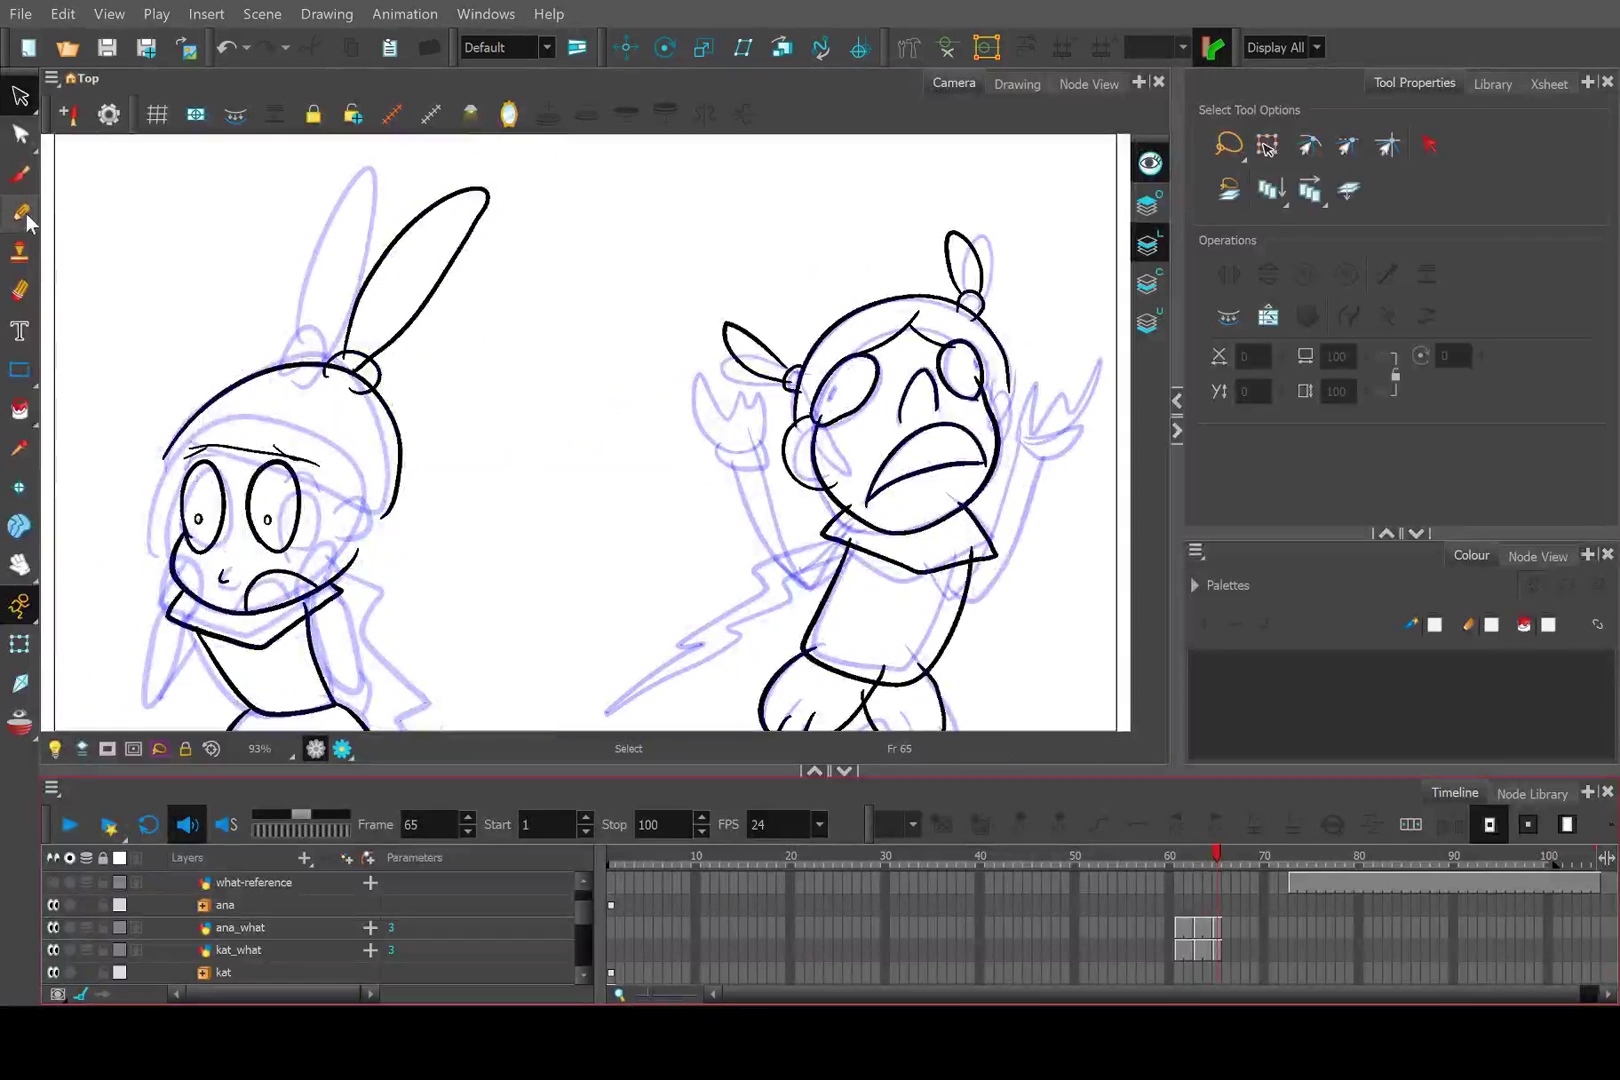
pyautogui.click(1219, 949)
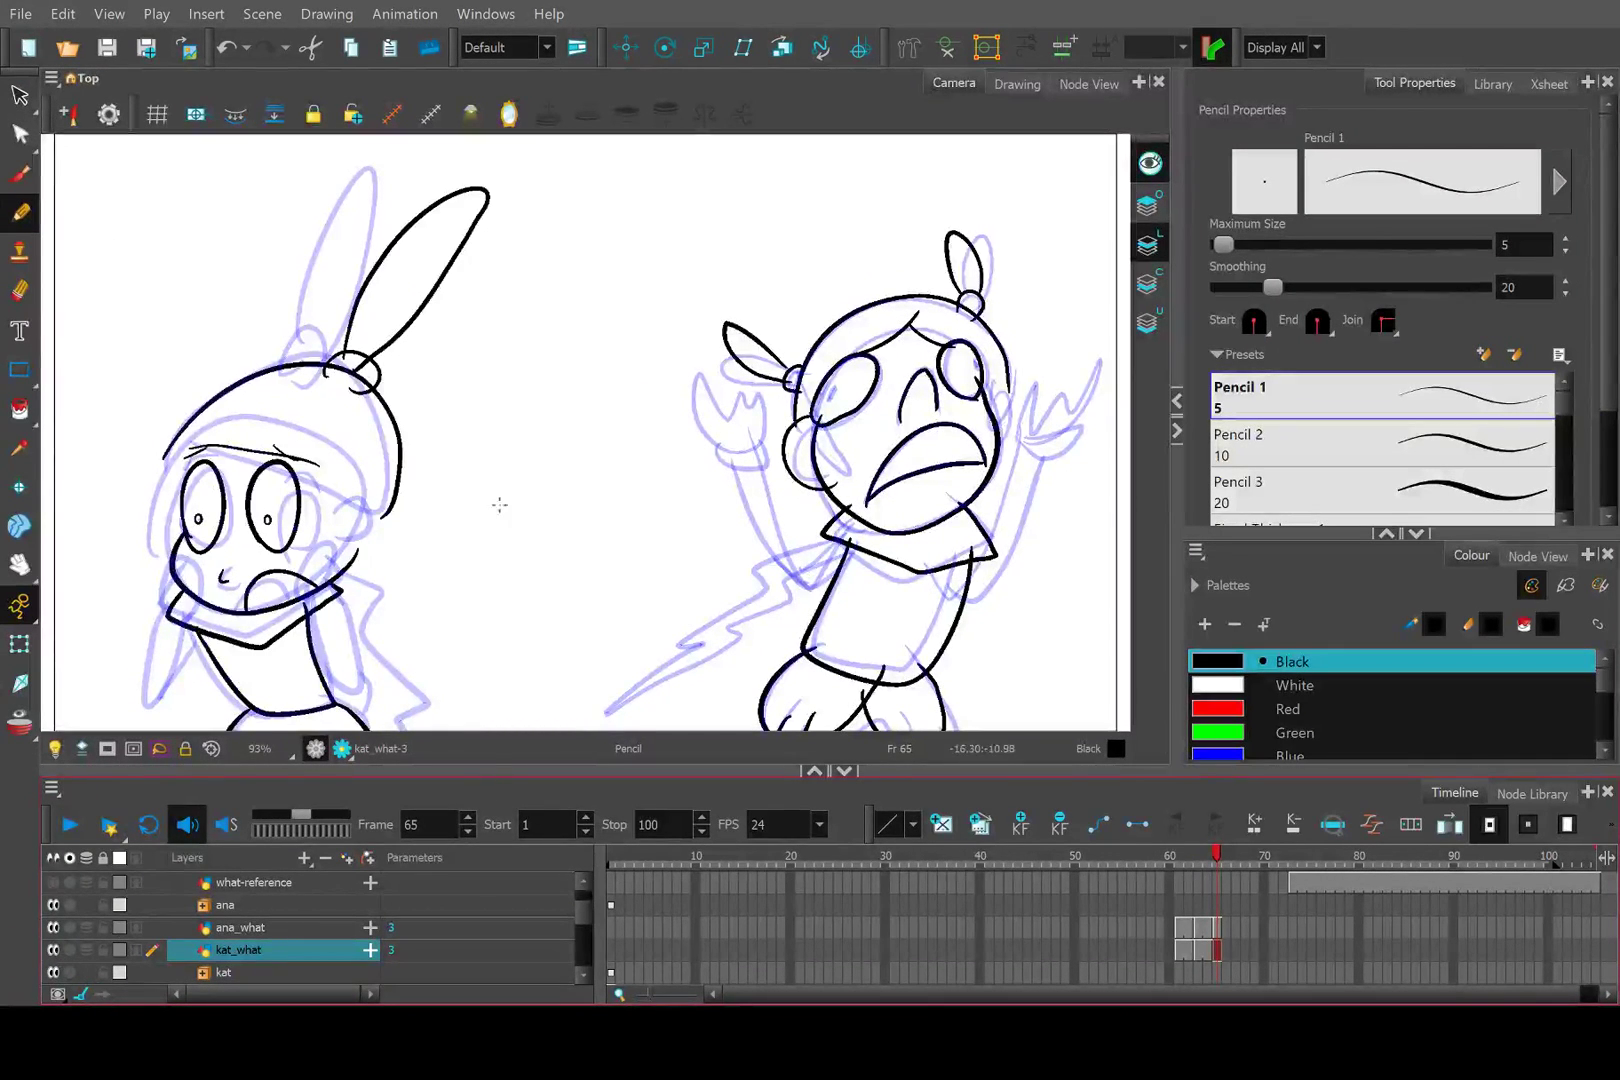
pyautogui.moveTo(1219, 862)
pyautogui.mouseDown()
pyautogui.moveTo(1203, 860)
pyautogui.moveTo(1219, 859)
pyautogui.mouseUp()
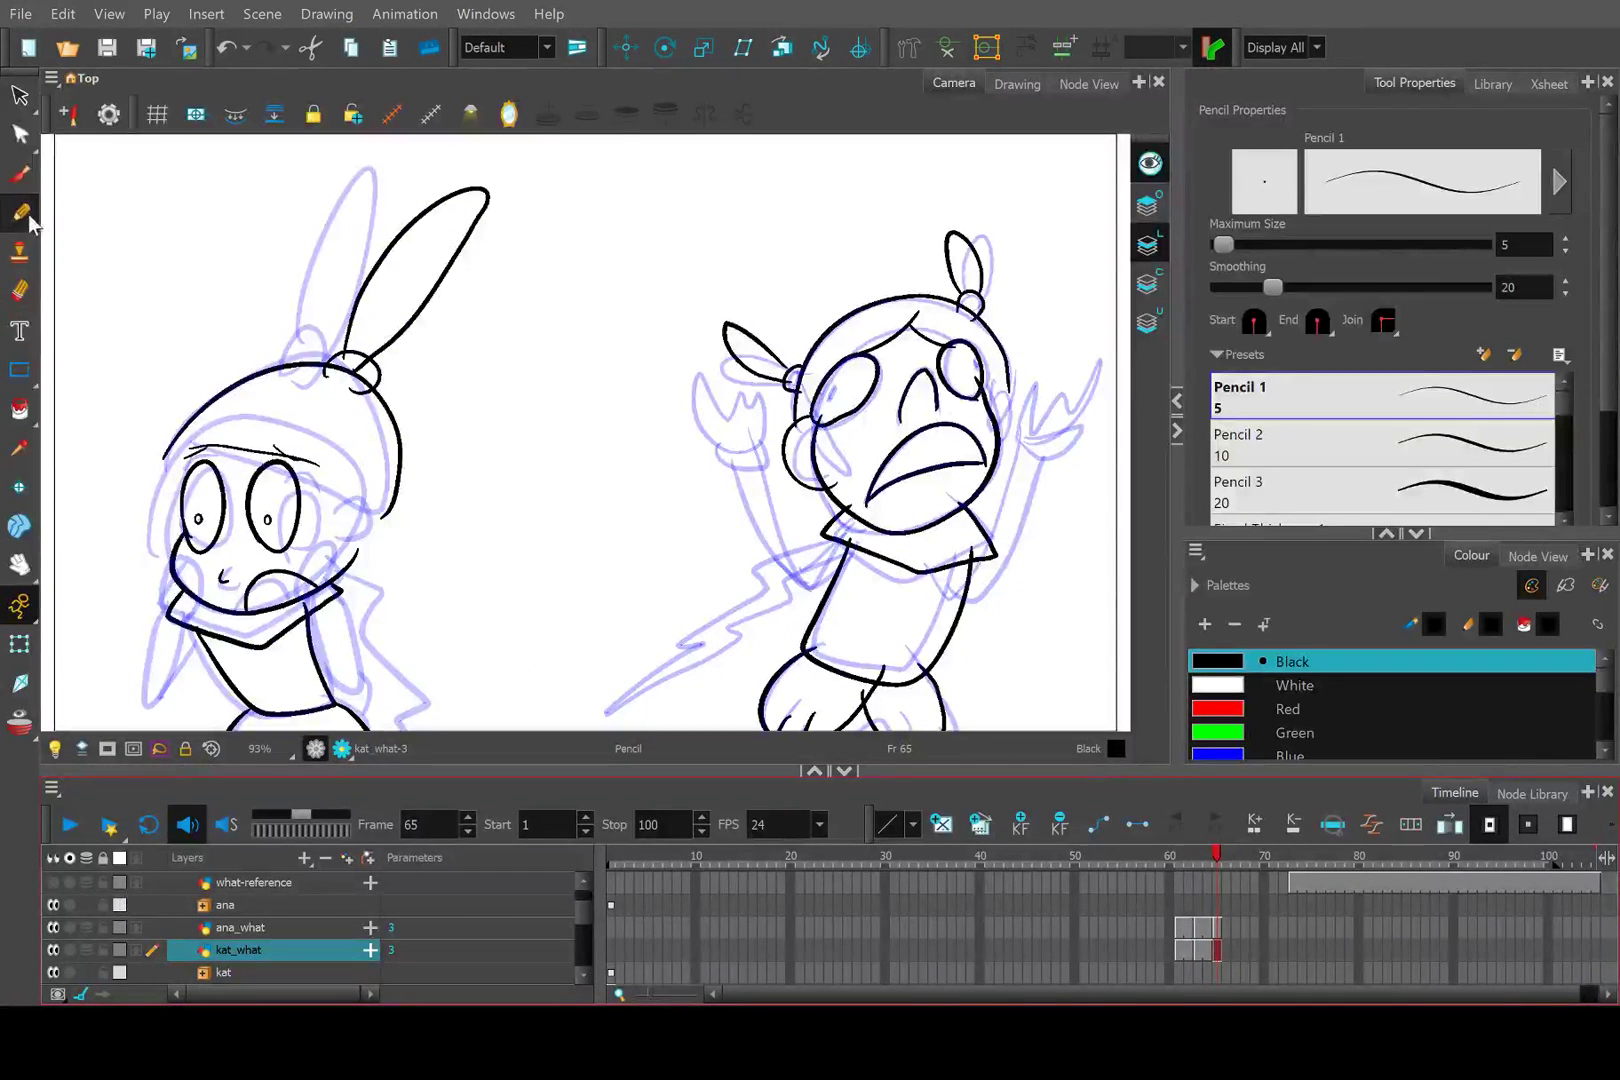
# Compare the frame 65 drawing with the preceding drawing by briefly enabling onion skin and flipping between the two frames.
pyautogui.scroll(3, 277, 476)
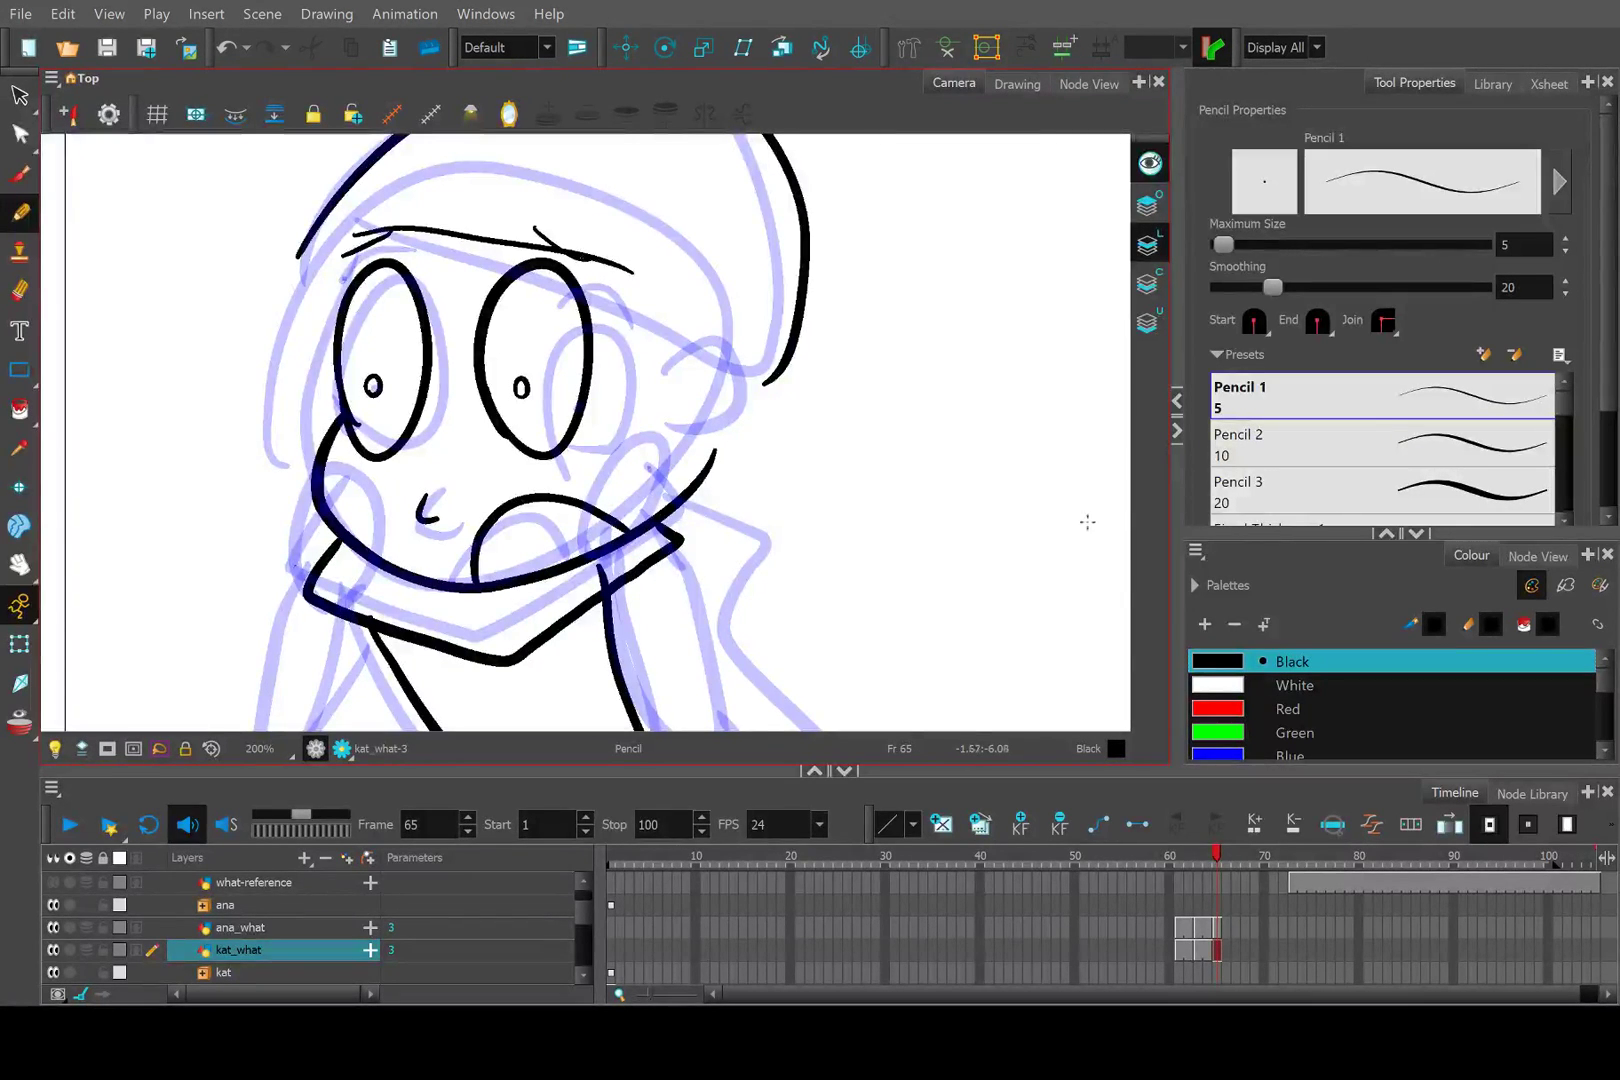
pyautogui.scroll(-1, 1086, 520)
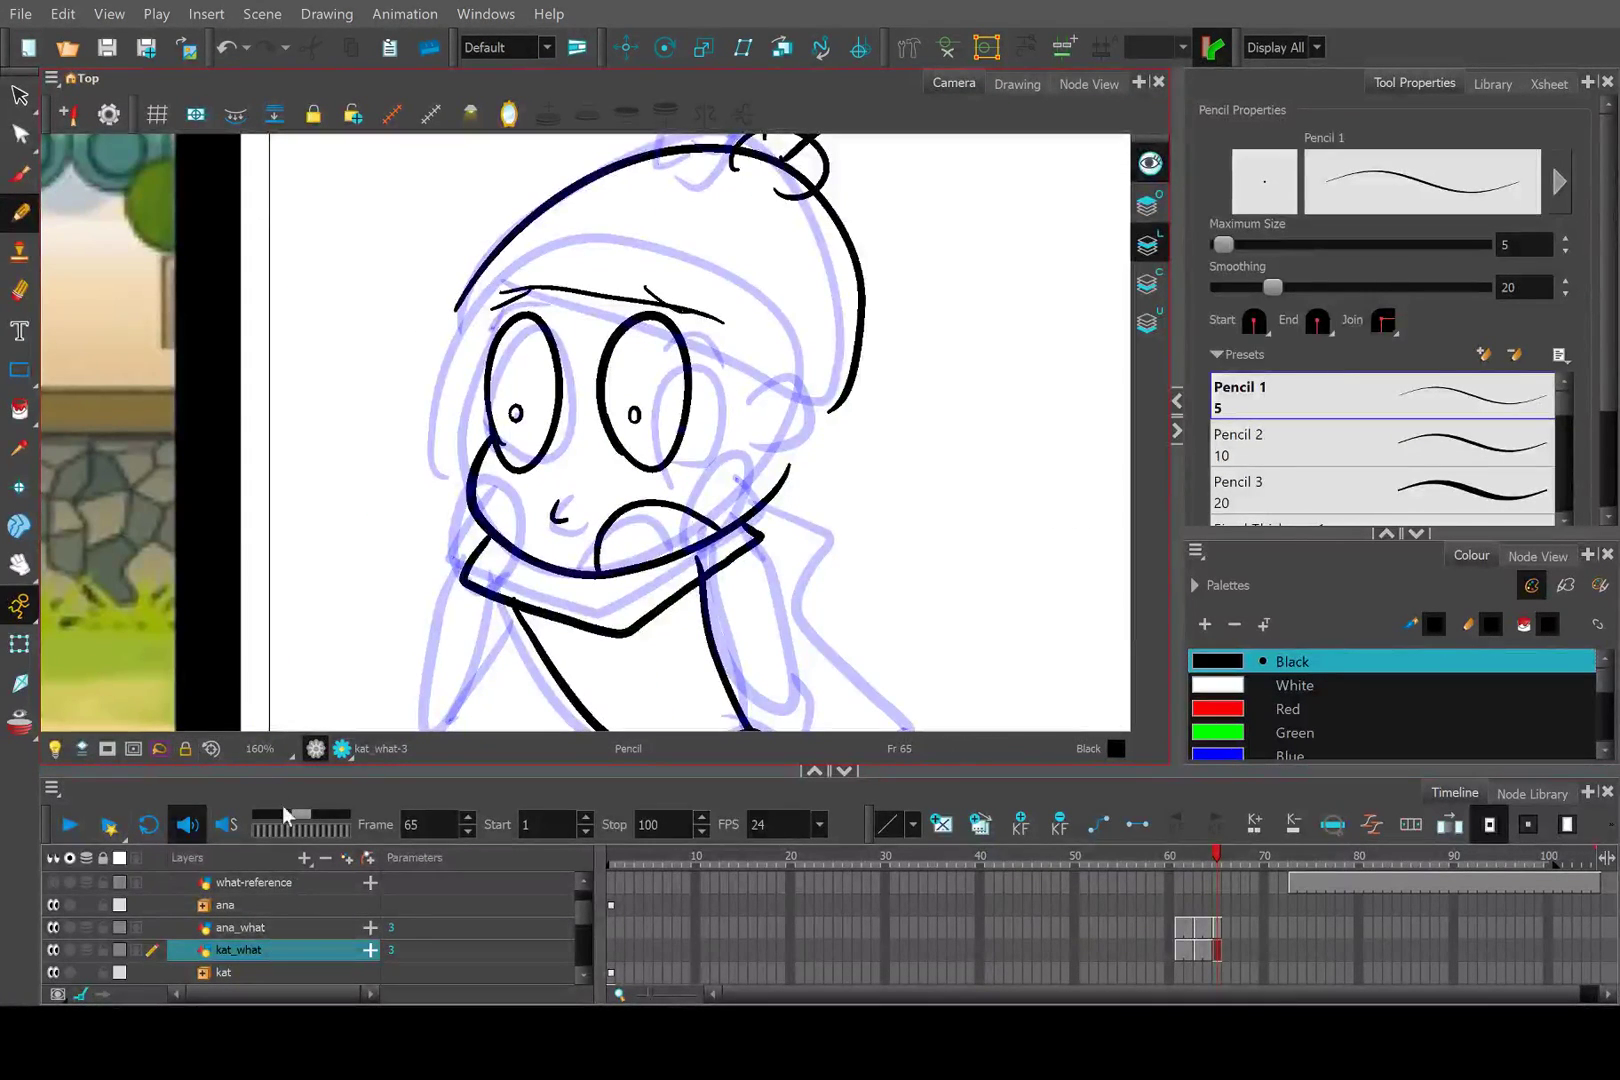
pyautogui.click(20, 724)
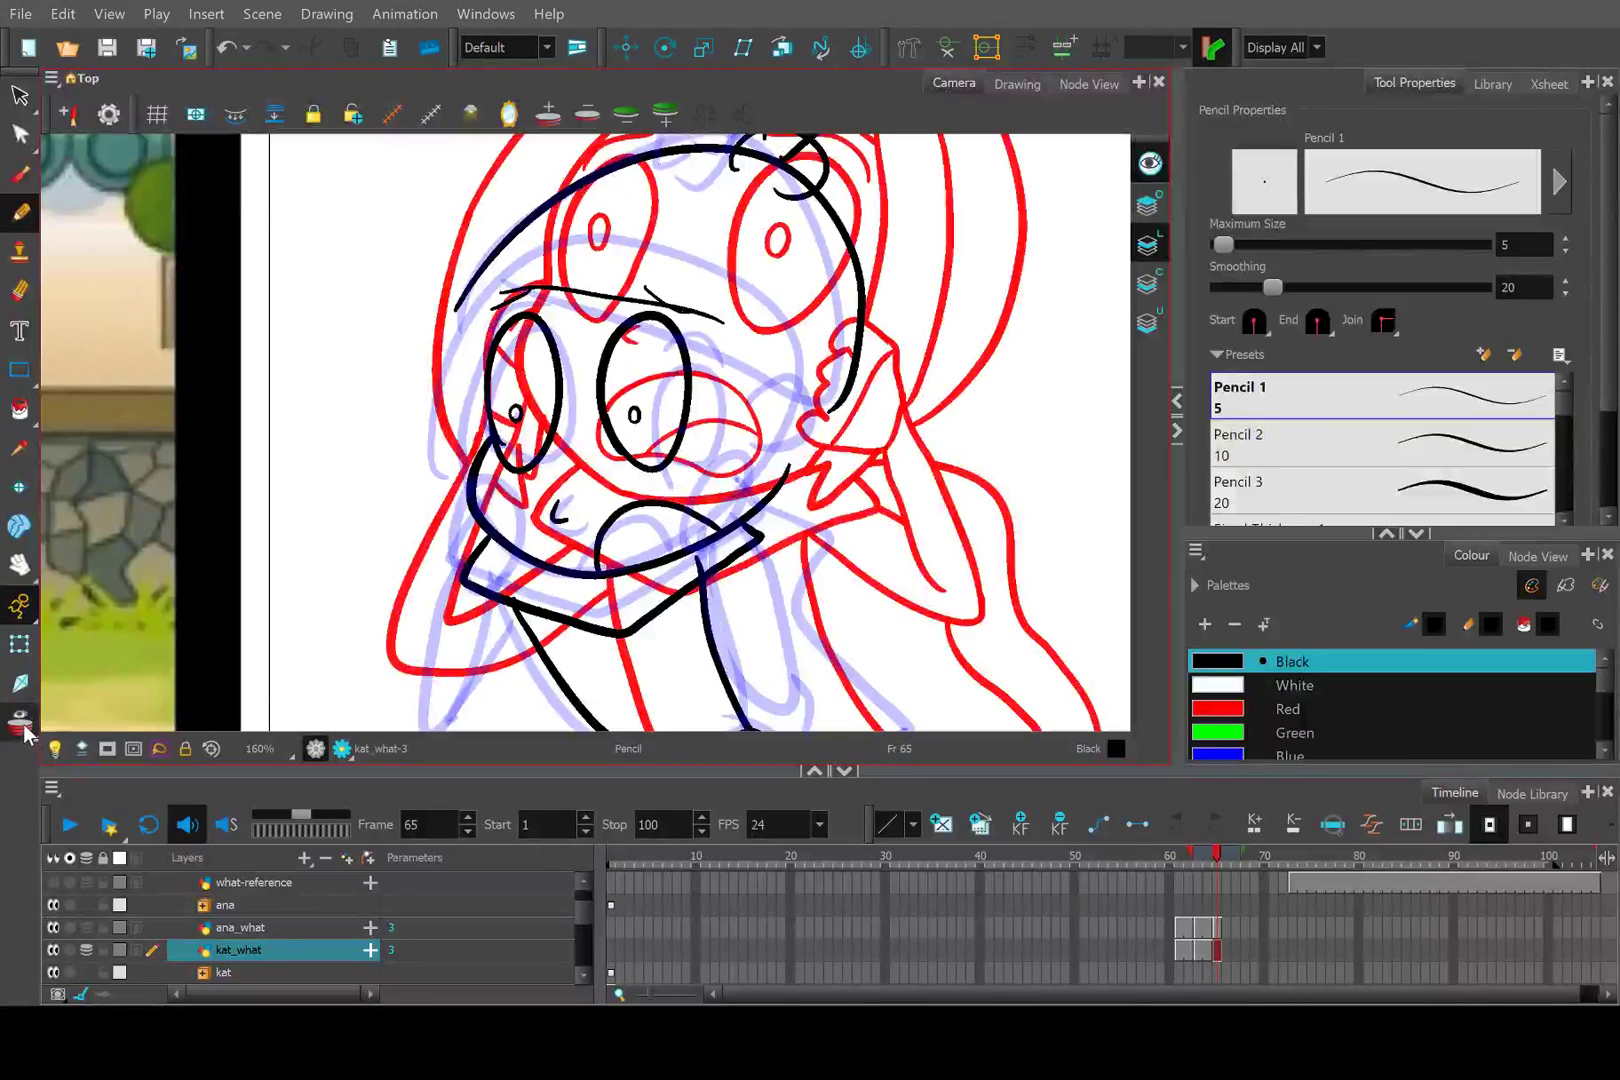
pyautogui.click(20, 724)
pyautogui.click(1209, 852)
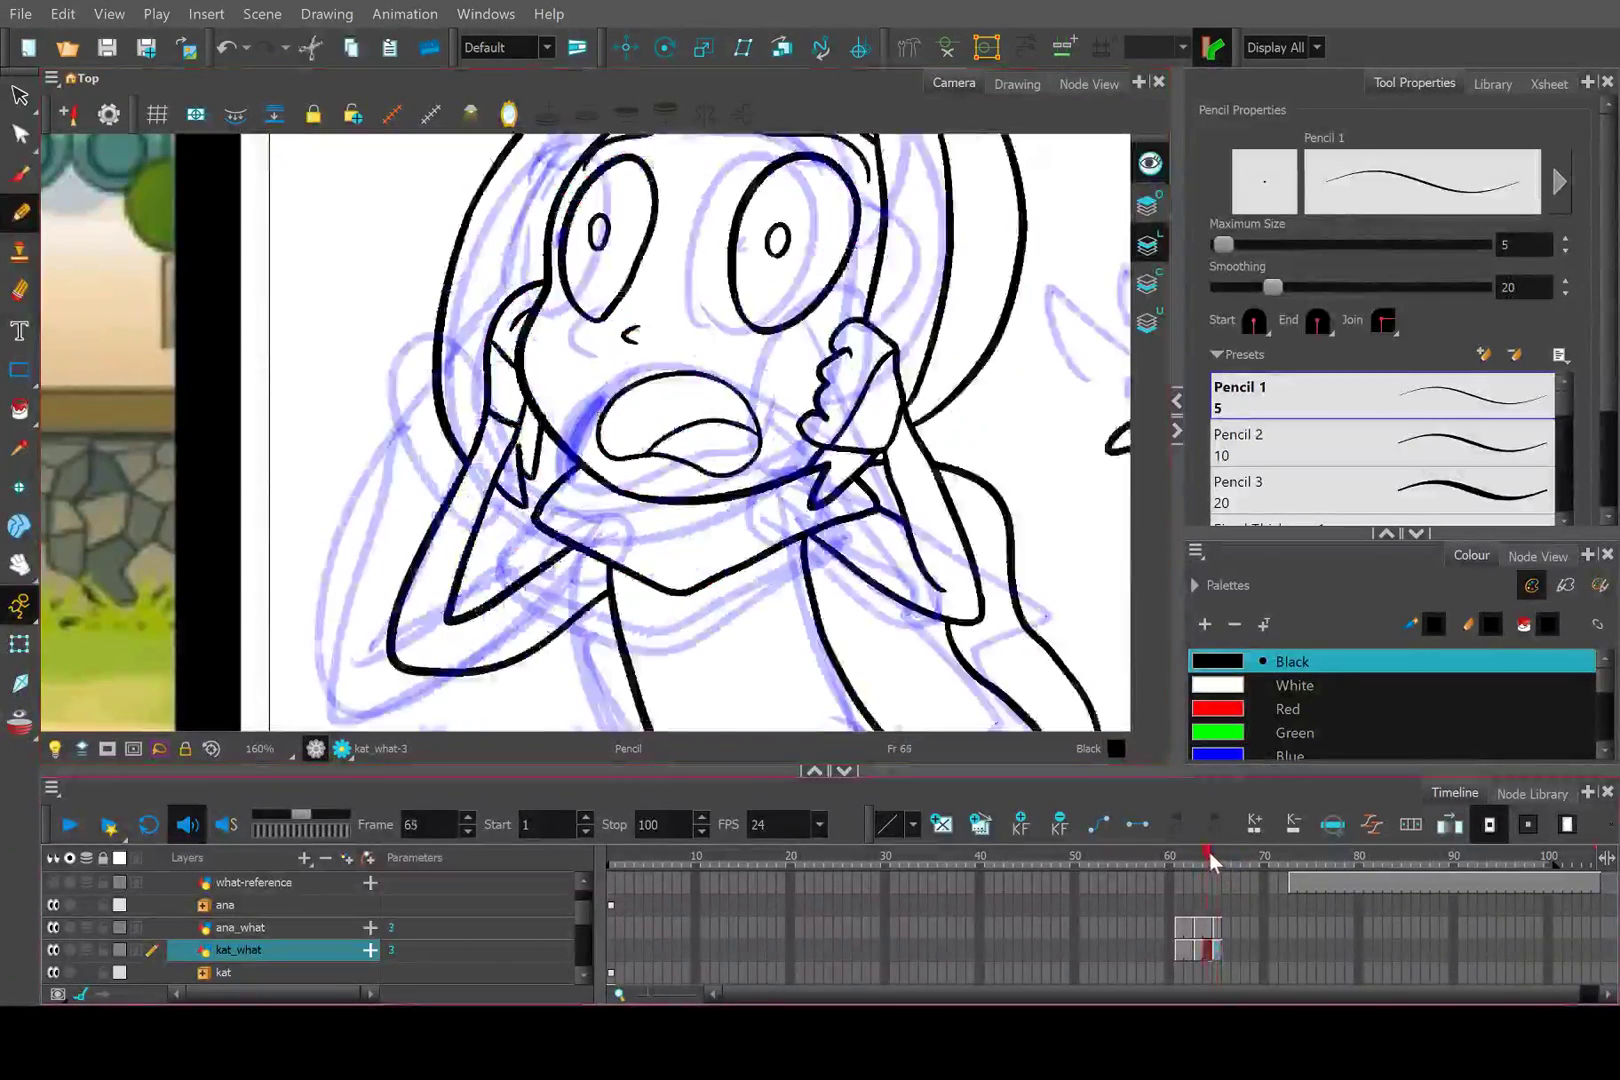
pyautogui.click(1214, 852)
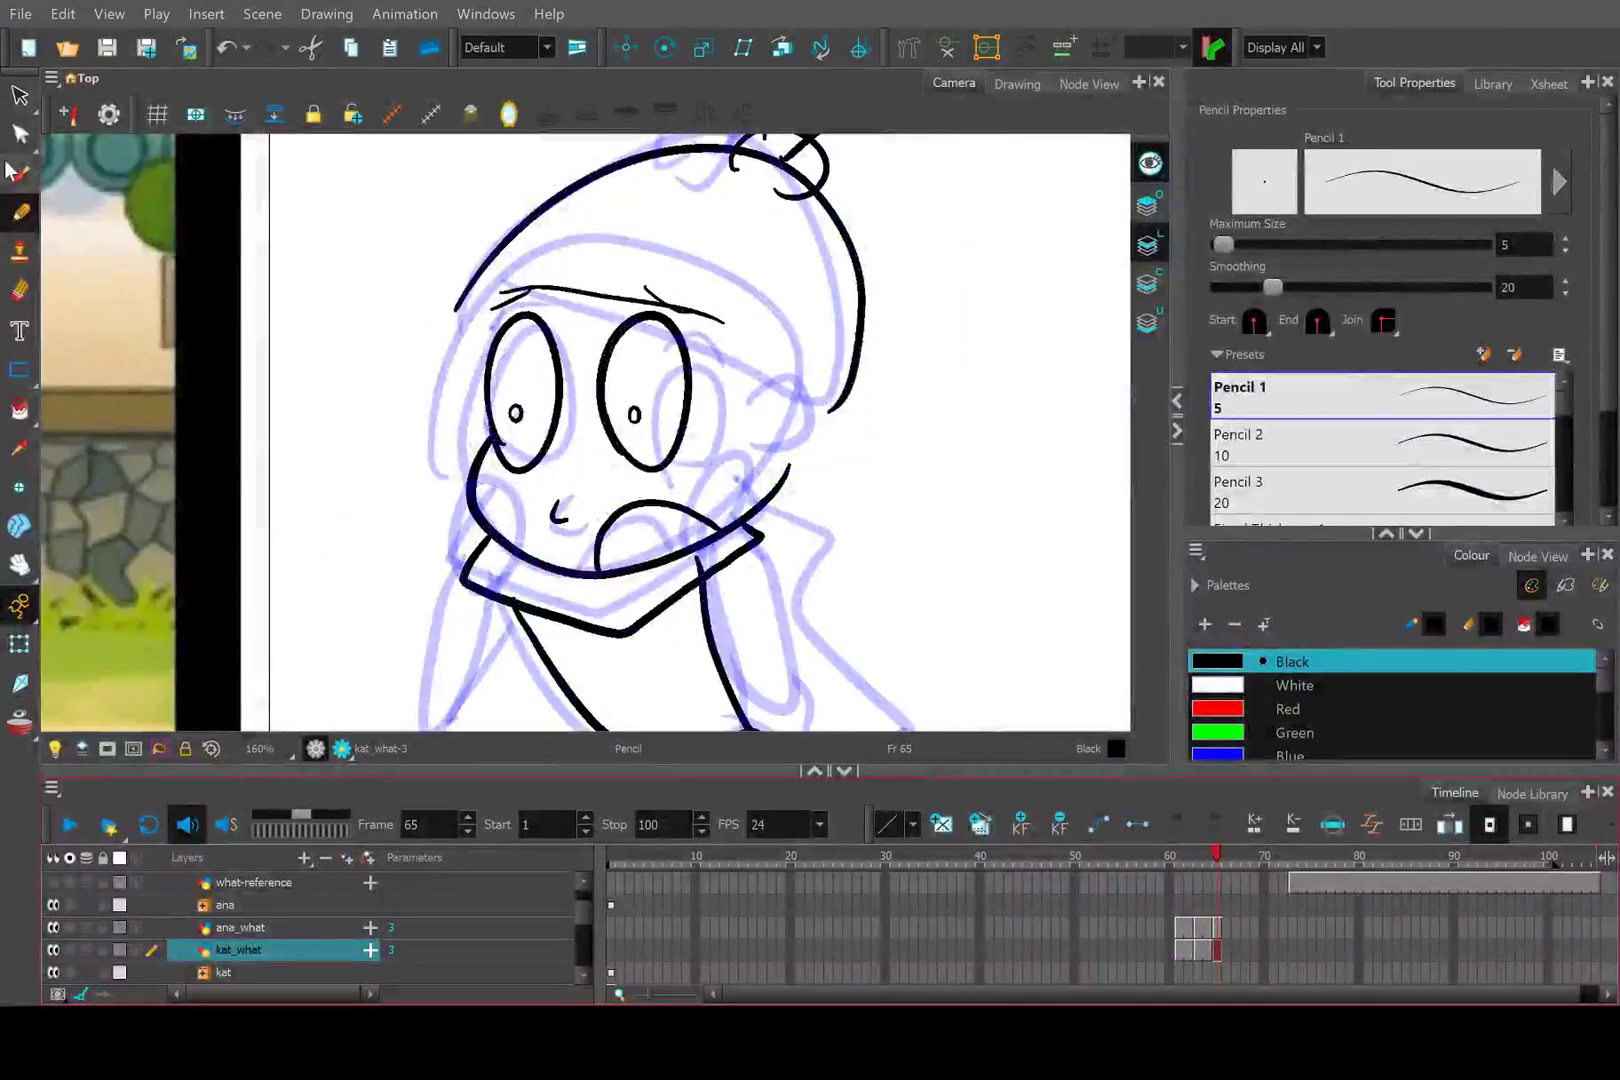
# Set the pencil's maximum size to 14.4 and draw the curled fingers of the hand beside the mouth at frame 65.
pyautogui.scroll(1, 550, 330)
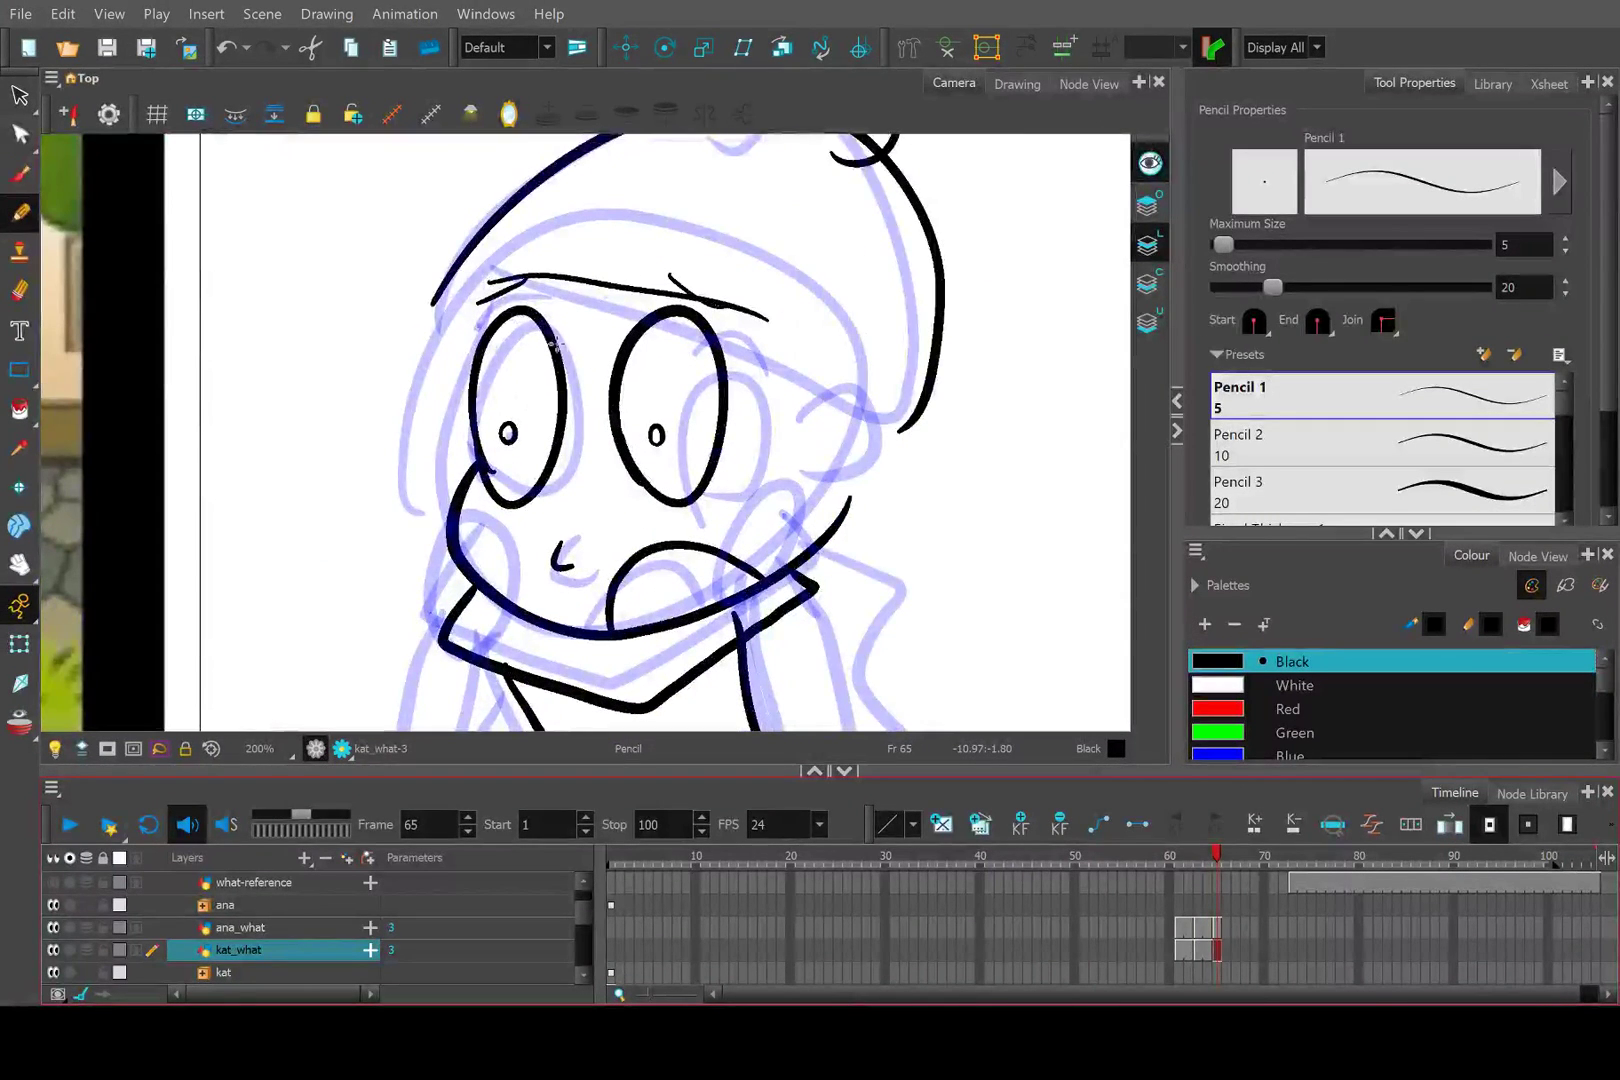
pyautogui.moveTo(730, 556); pyautogui.dragTo(748, 497)
pyautogui.hotkey('ctrl', 'z')
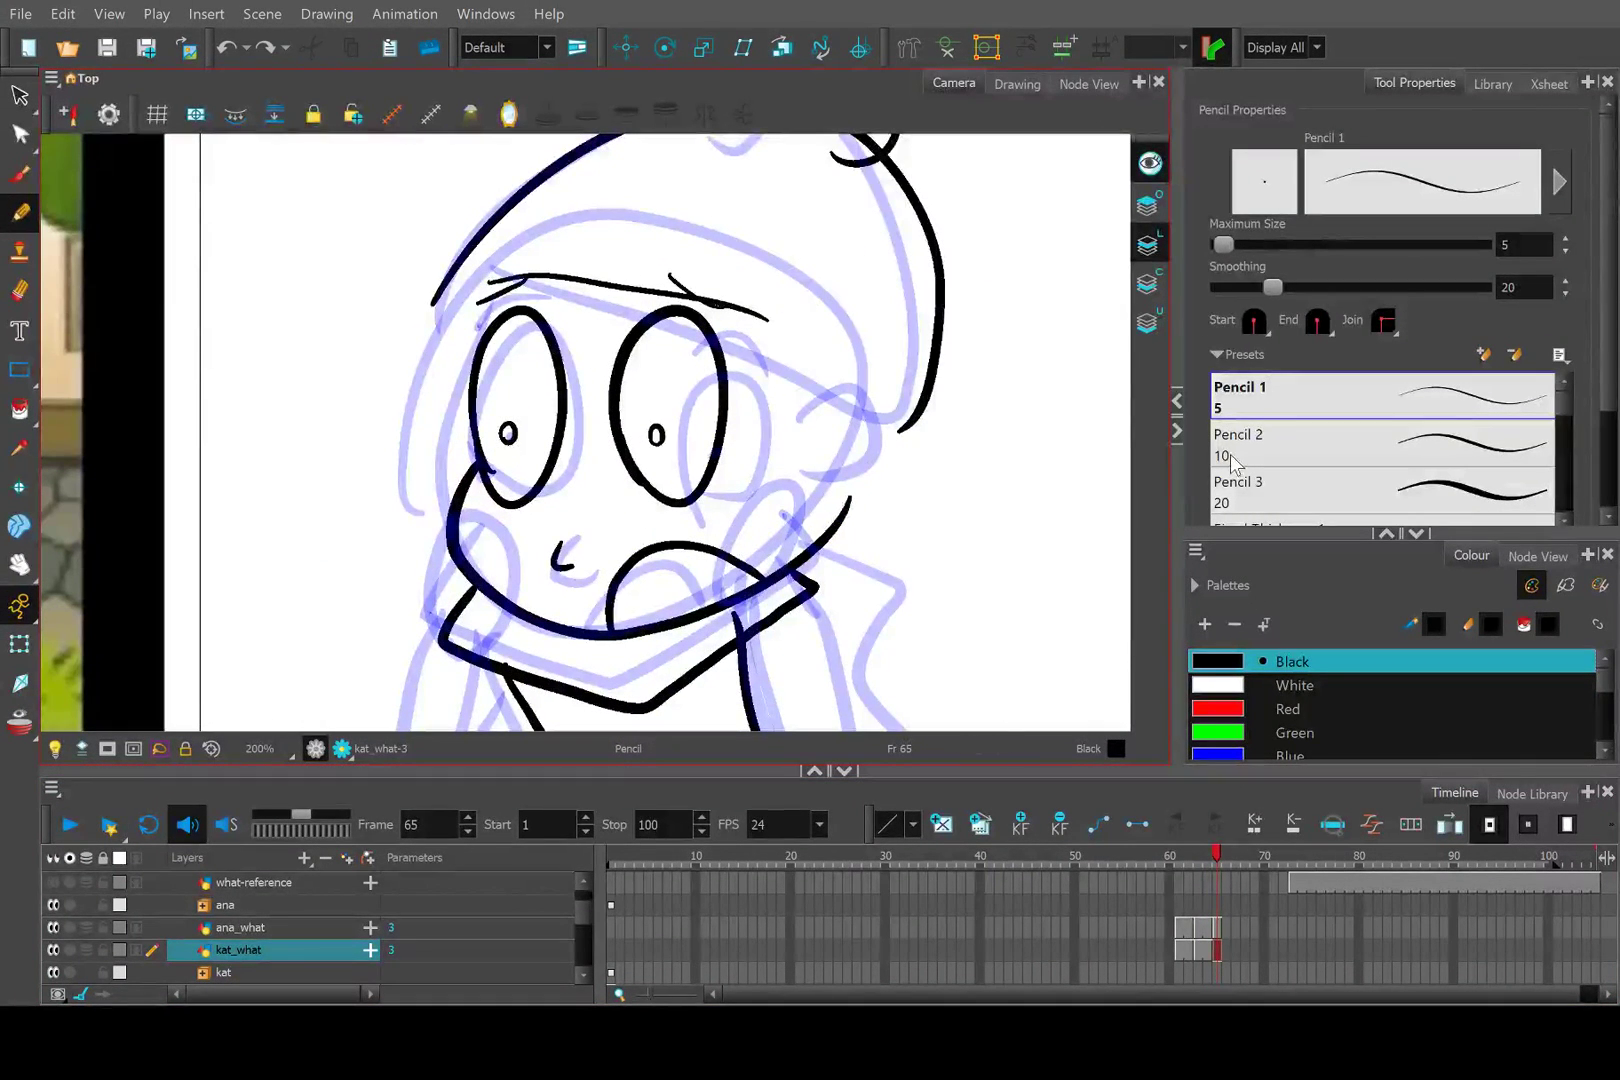
pyautogui.moveTo(1224, 242); pyautogui.dragTo(1228, 238)
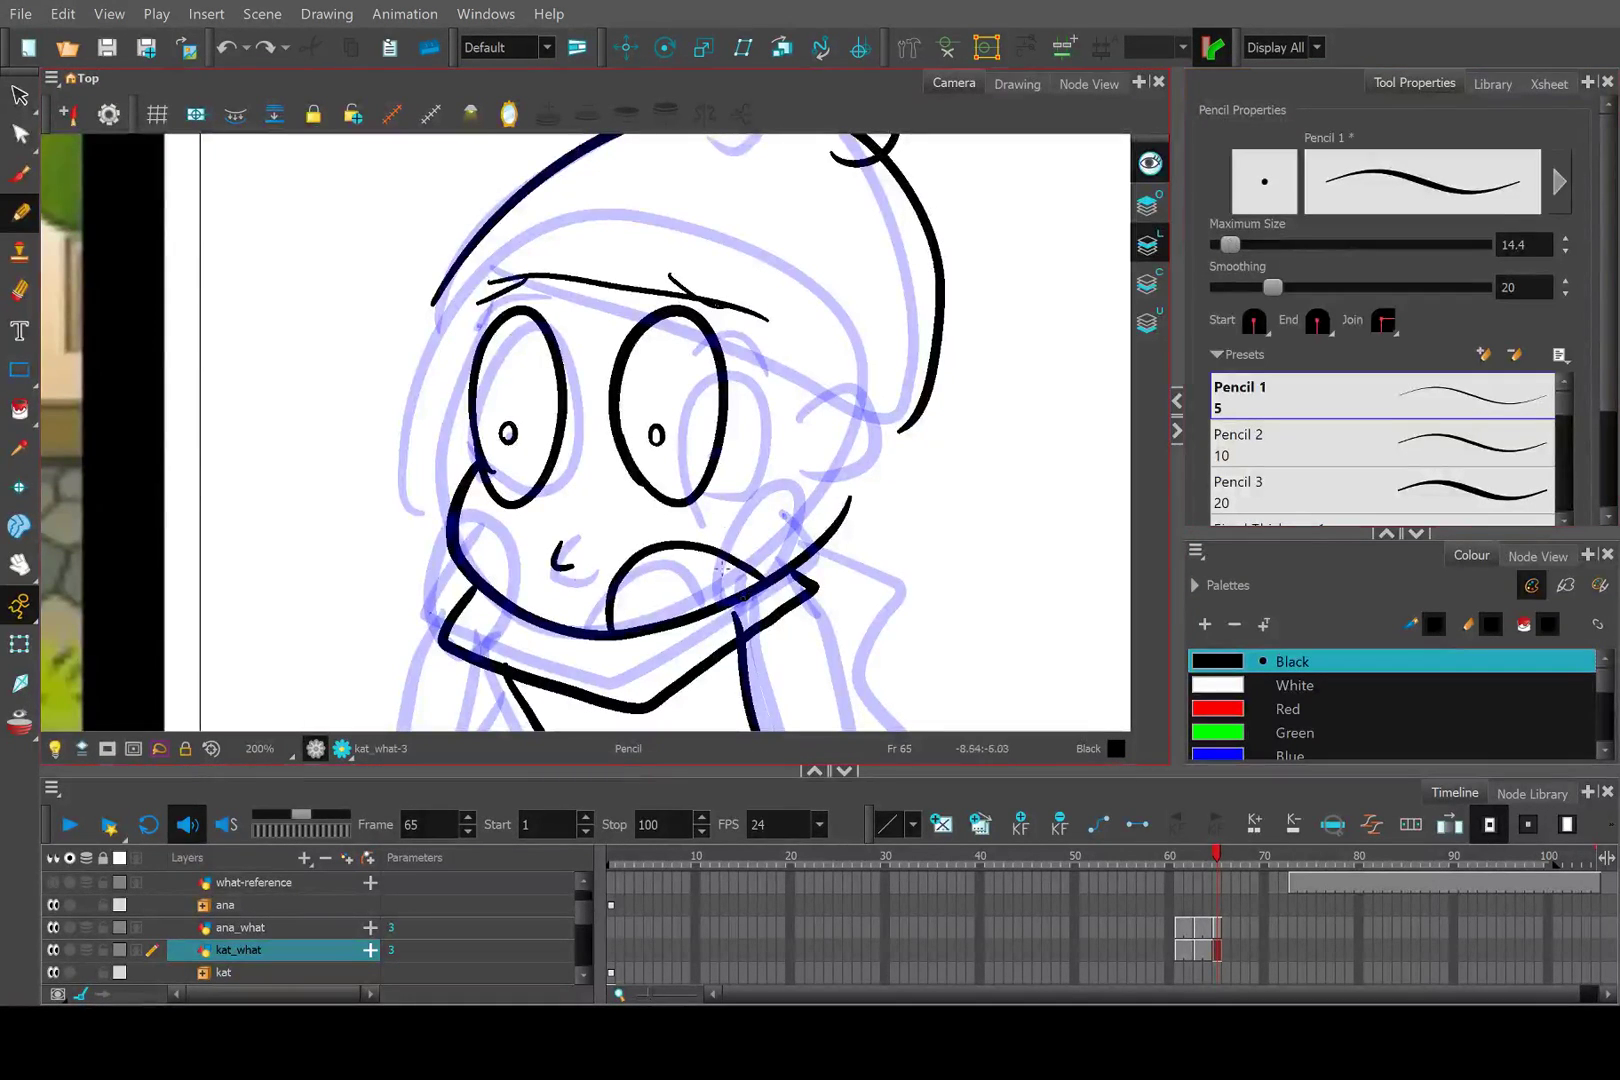
pyautogui.moveTo(734, 592)
pyautogui.mouseDown()
pyautogui.moveTo(776, 484)
pyautogui.moveTo(774, 510)
pyautogui.mouseUp()
pyautogui.hotkey('ctrl', 'z')
pyautogui.moveTo(724, 585)
pyautogui.mouseDown()
pyautogui.moveTo(742, 508)
pyautogui.moveTo(779, 503)
pyautogui.mouseUp()
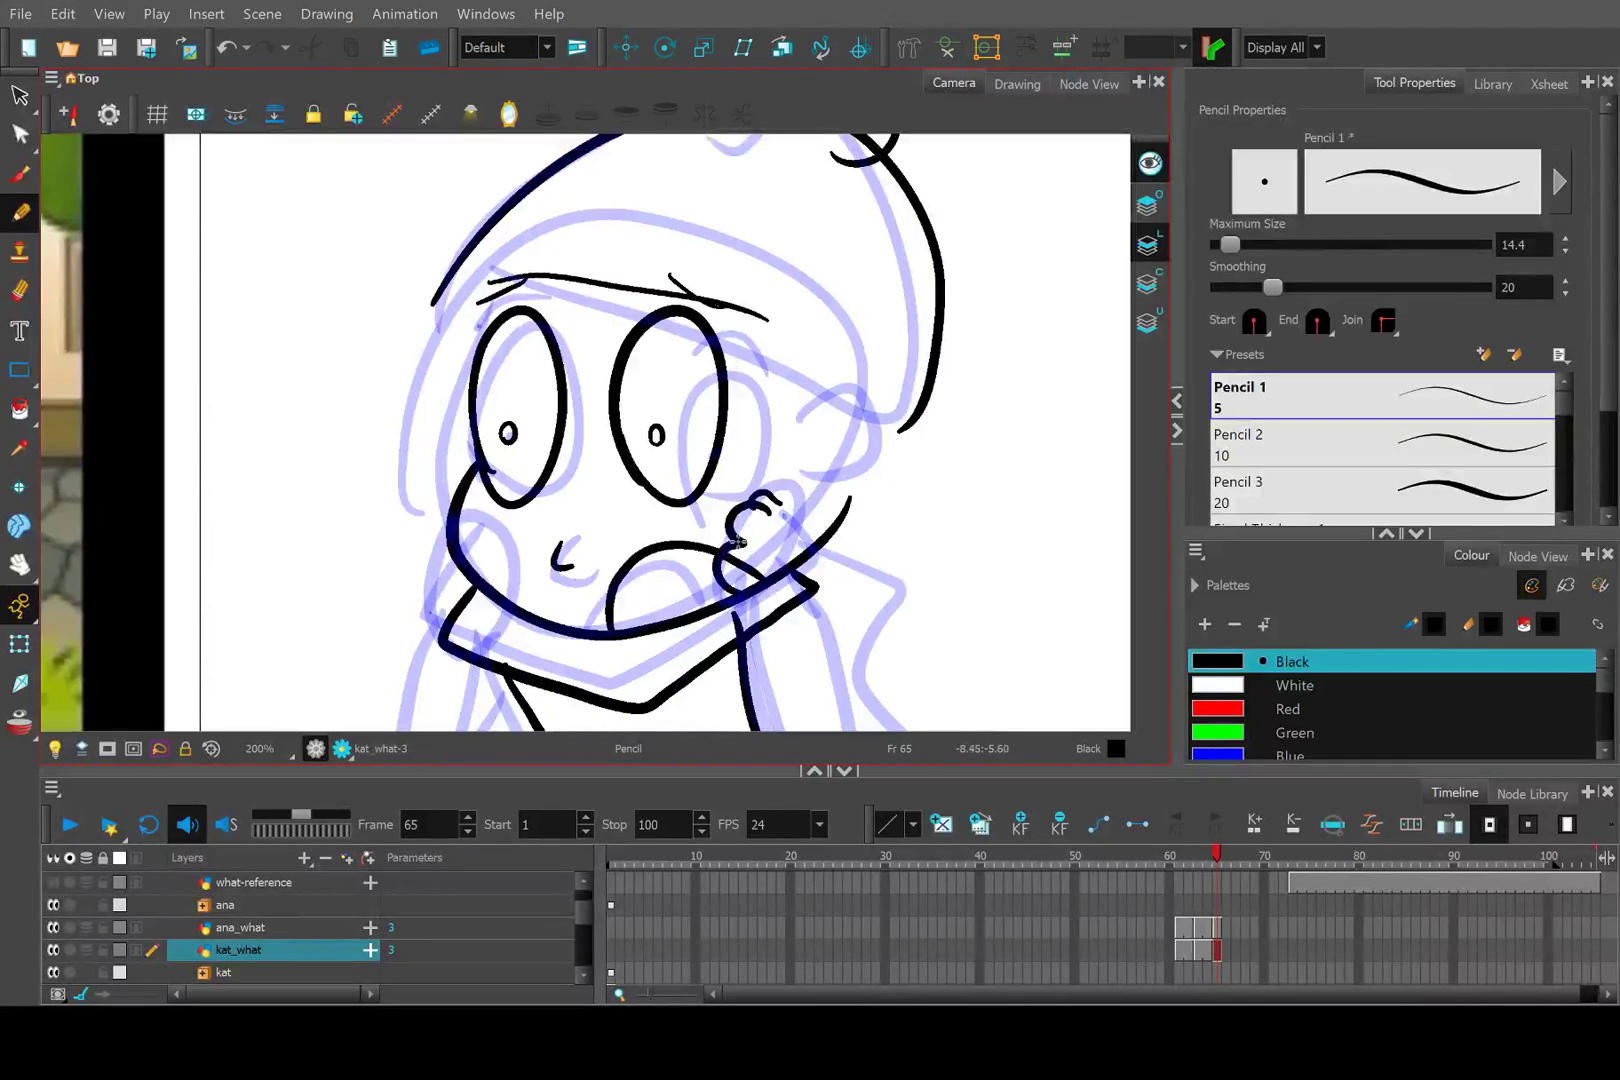
pyautogui.moveTo(737, 541); pyautogui.dragTo(733, 543)
# Cut away the lower curve of the hand beside the mouth with the Cutter and switch back to the Pencil tool.
pyautogui.scroll(3, 710, 531)
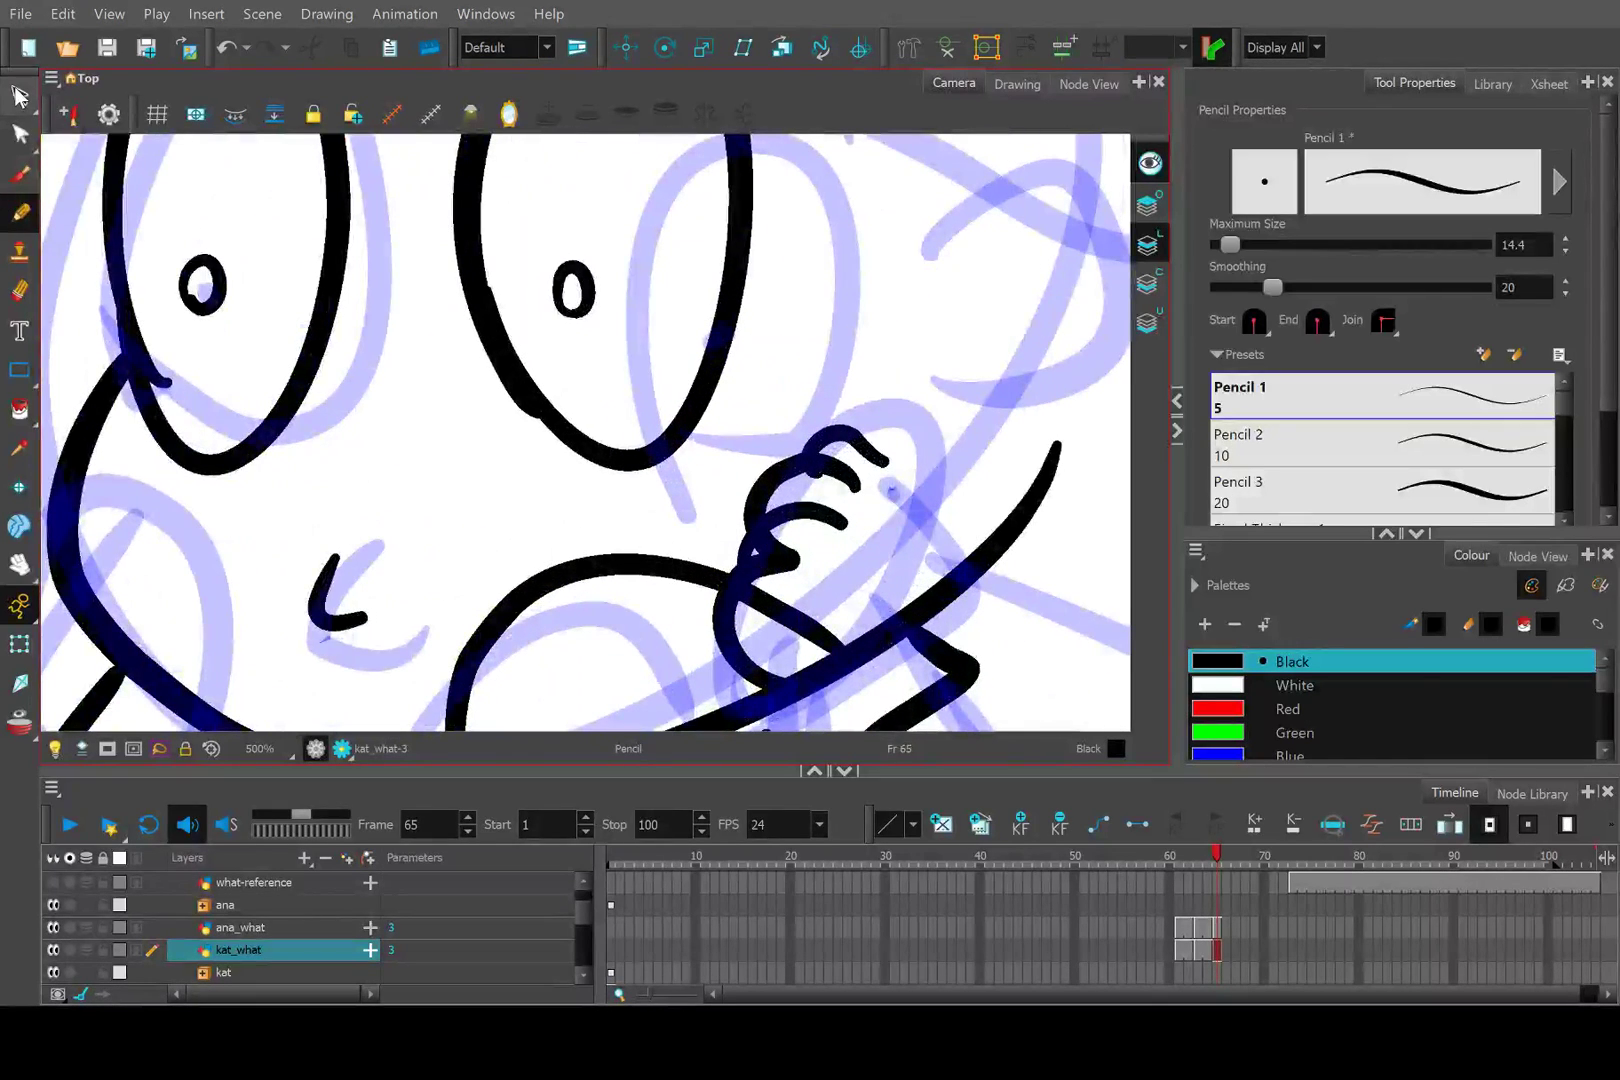
pyautogui.hotkey('alt', 't')
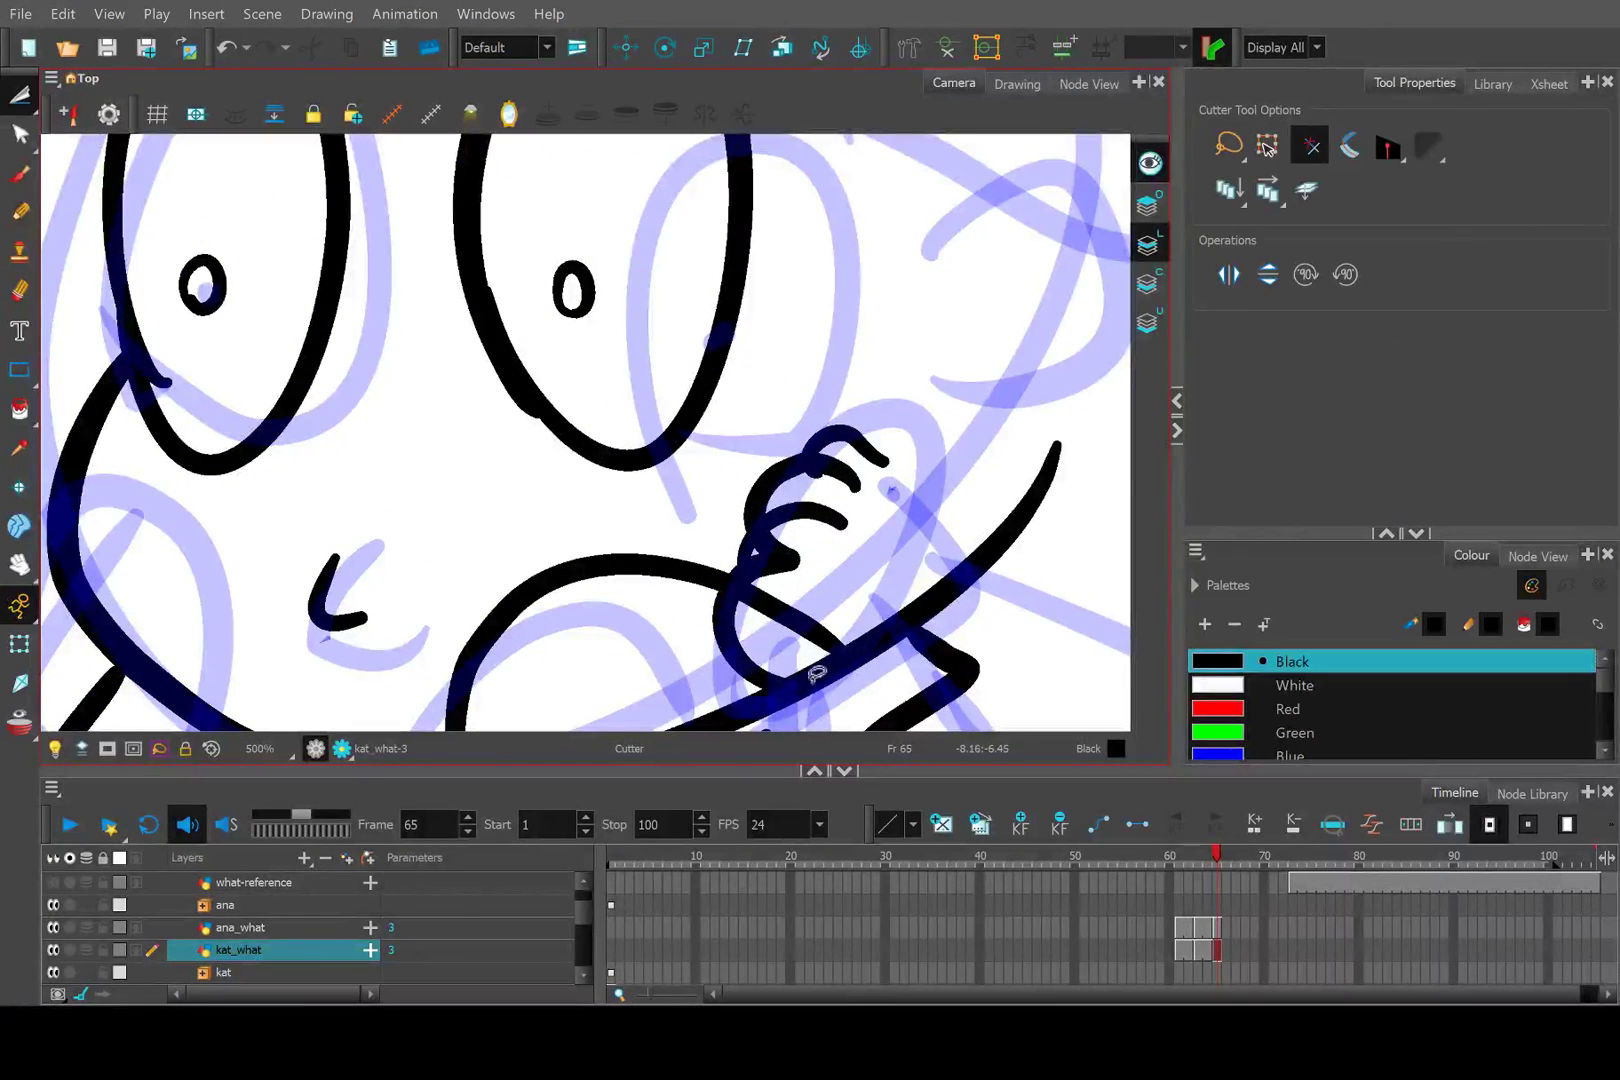
pyautogui.click(21, 214)
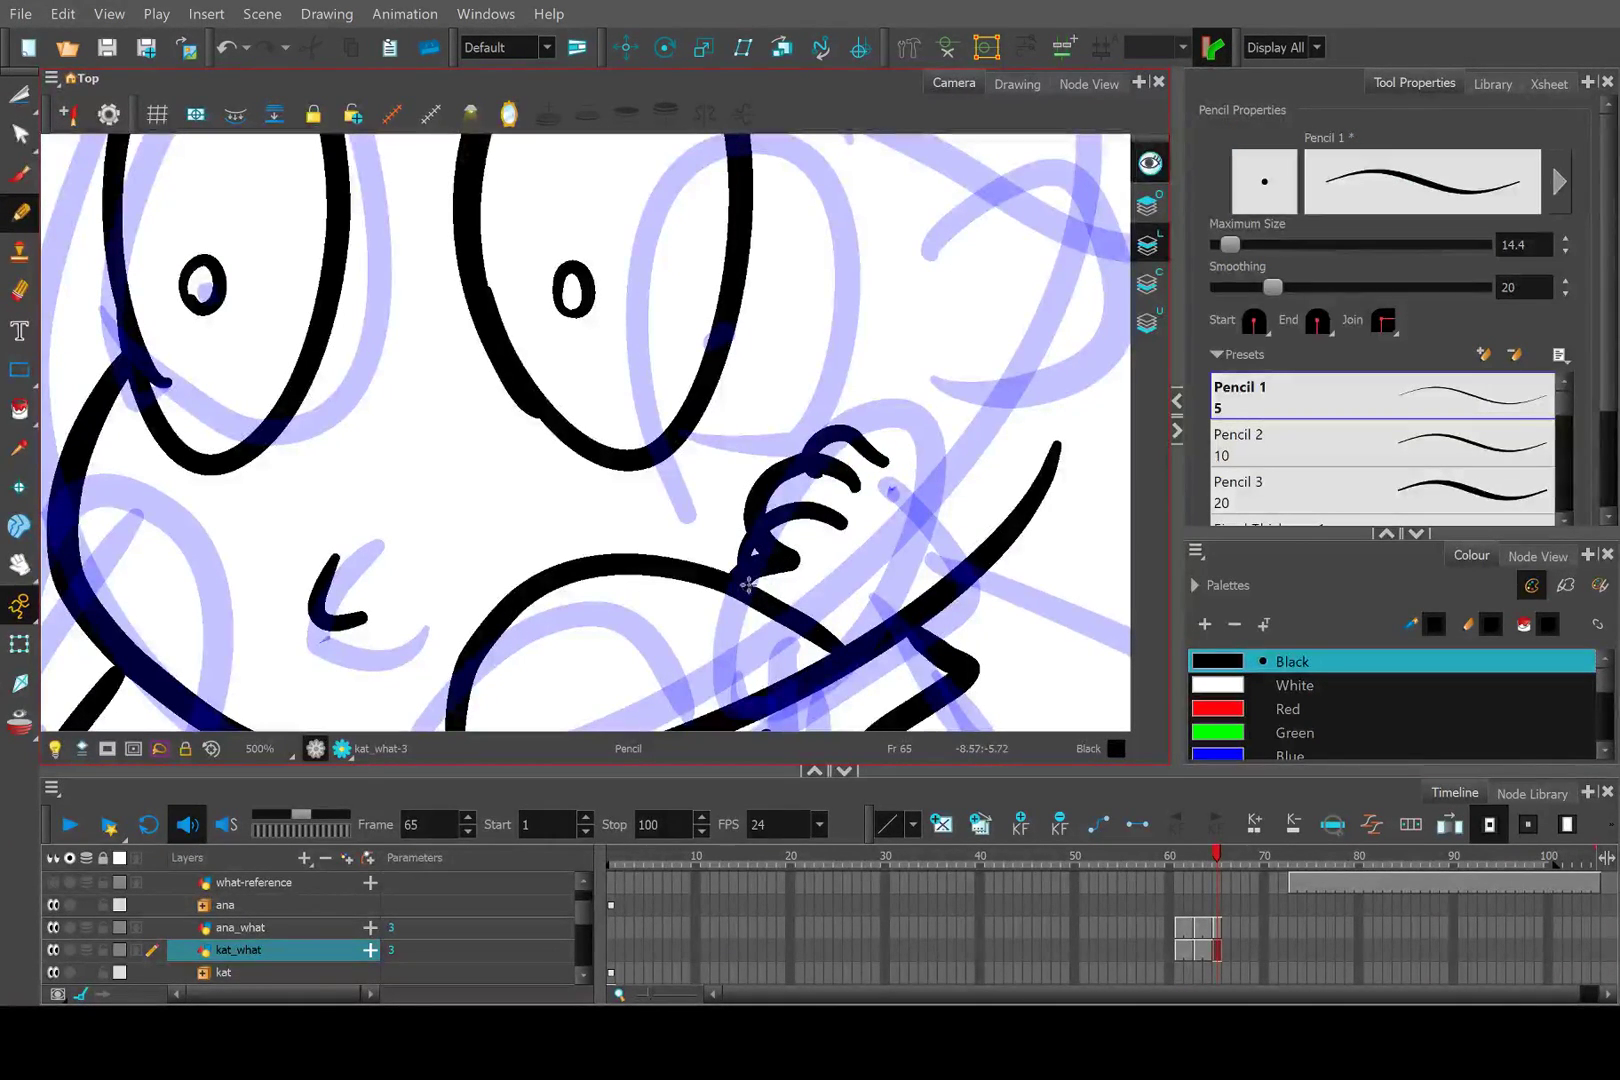
pyautogui.moveTo(748, 585); pyautogui.dragTo(807, 642)
pyautogui.hotkey('ctrl', 'z')
pyautogui.moveTo(754, 582); pyautogui.dragTo(741, 641)
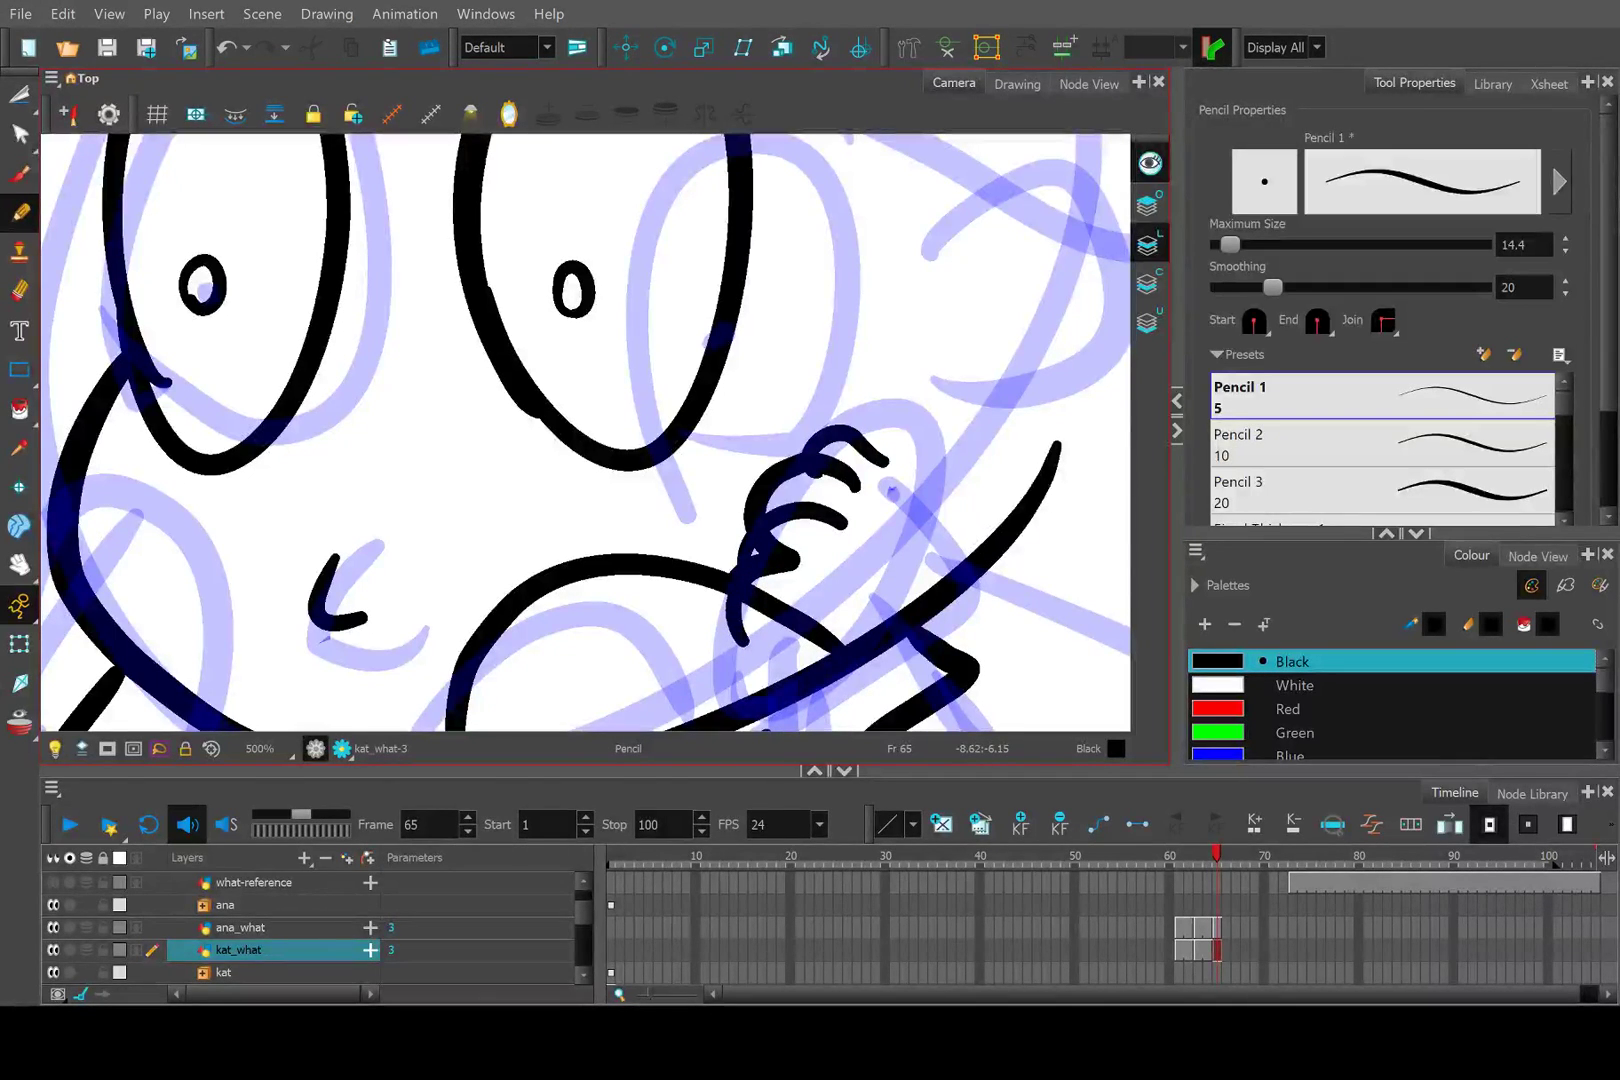
pyautogui.hotkey('ctrl', 'z')
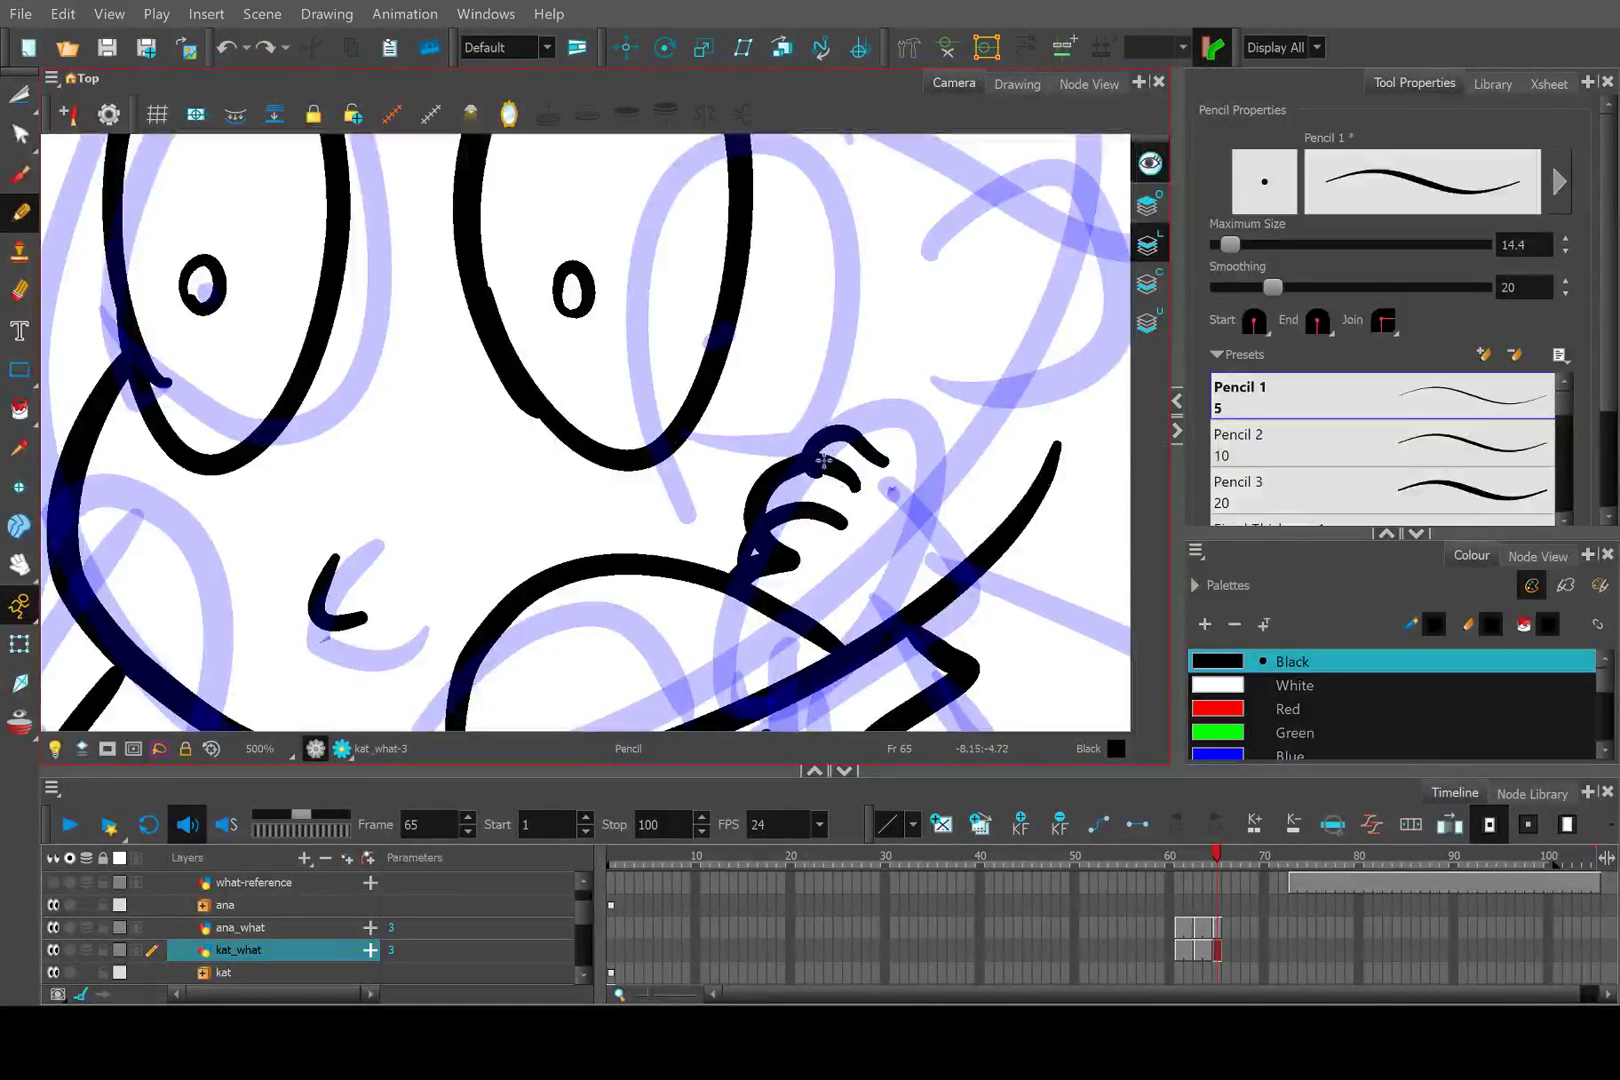
pyautogui.moveTo(805, 574)
pyautogui.mouseDown()
pyautogui.moveTo(705, 640)
pyautogui.moveTo(685, 686)
pyautogui.mouseUp()
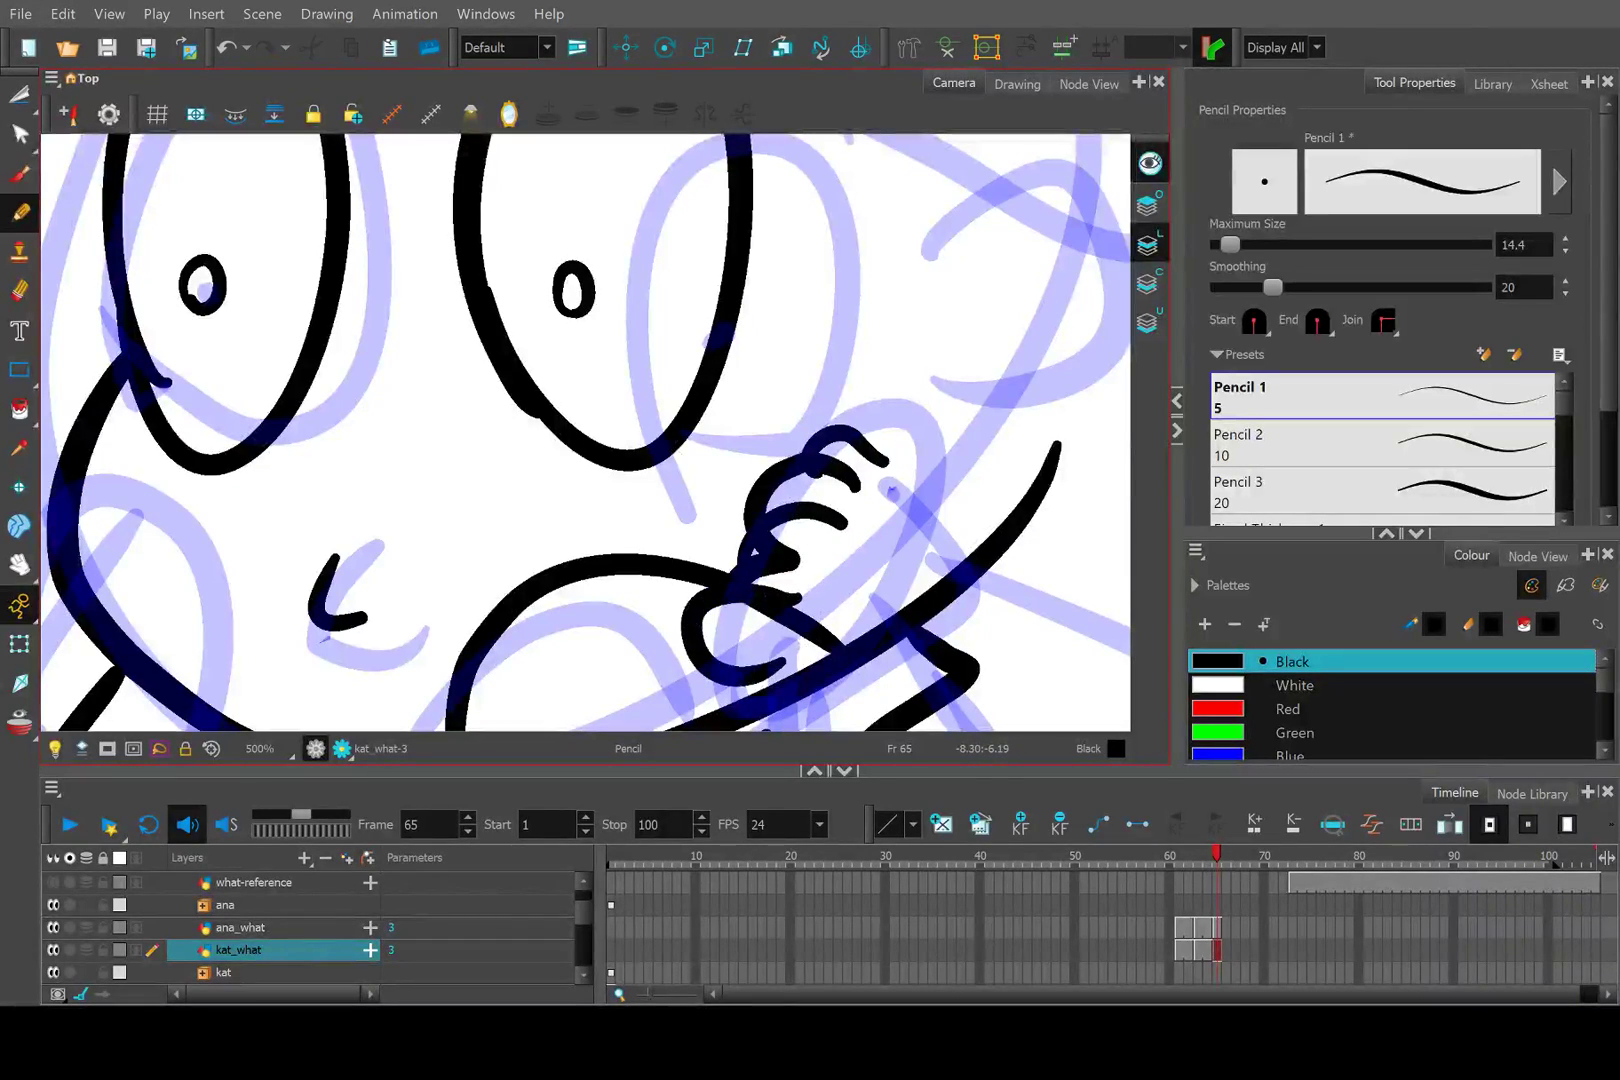
pyautogui.hotkey('ctrl', 'z')
# Draw the pointed thumb below the curled fingers, over the mouth line, and check it against the preceding drawing.
pyautogui.scroll(-3, 849, 612)
pyautogui.scroll(3, 700, 375)
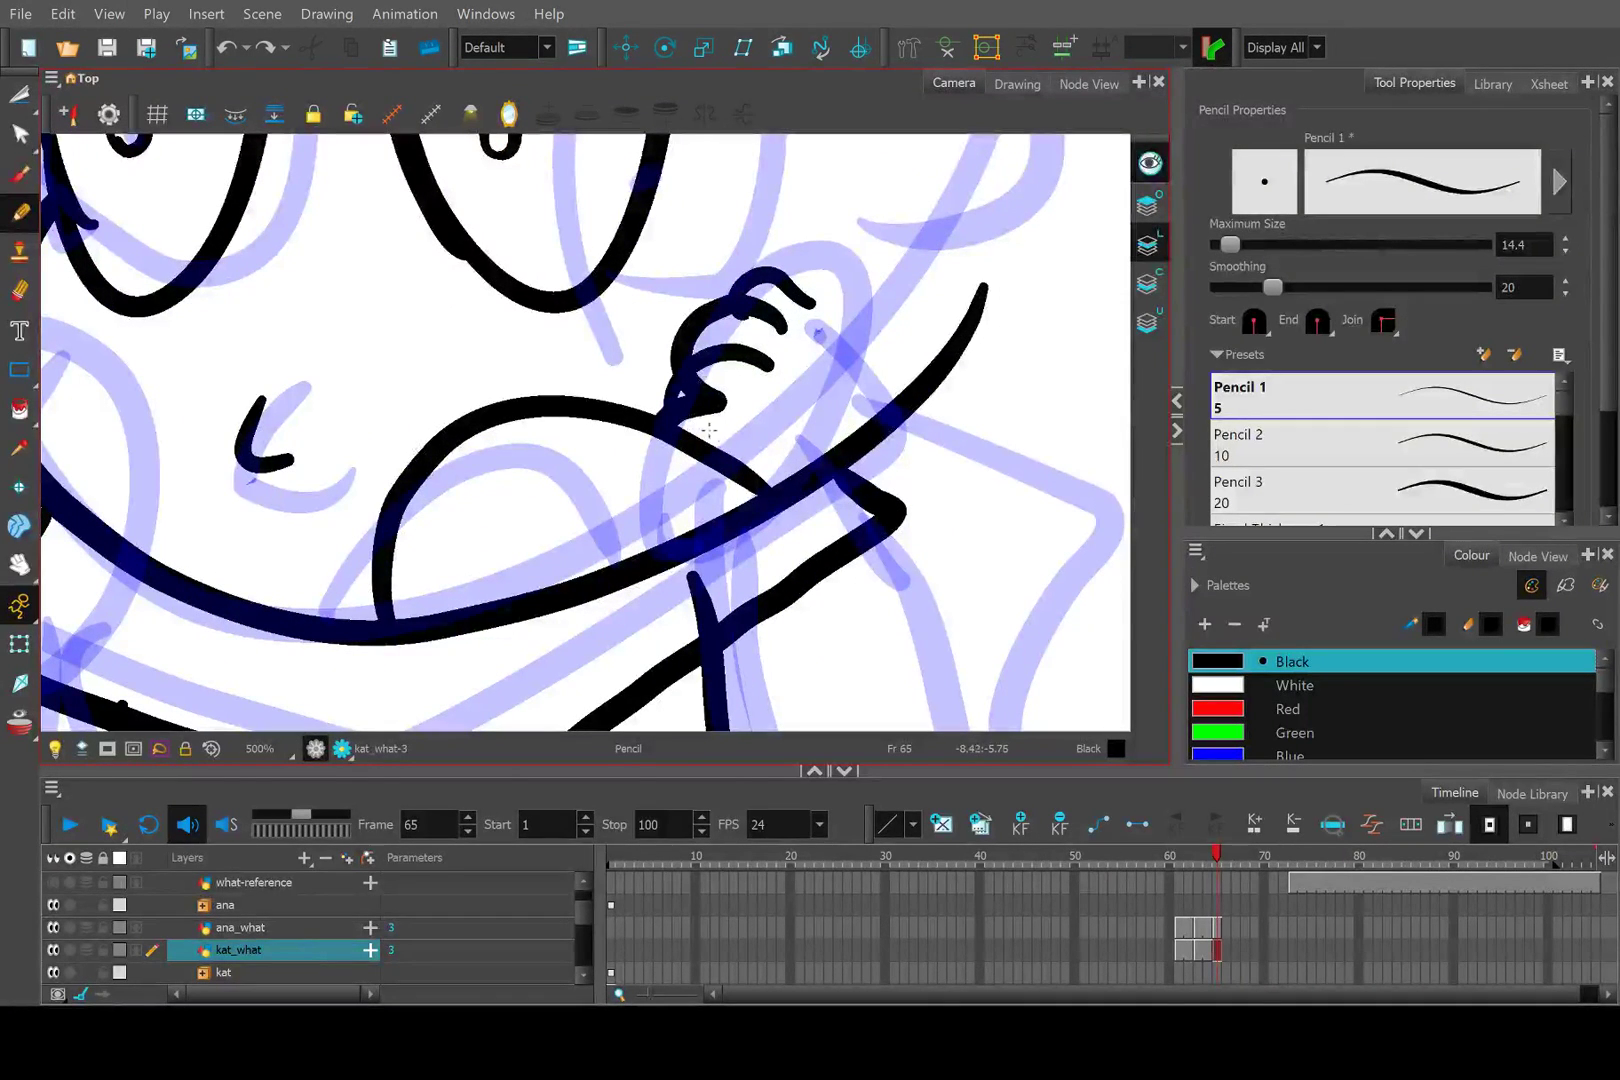
pyautogui.moveTo(709, 430)
pyautogui.mouseDown()
pyautogui.moveTo(635, 465)
pyautogui.moveTo(662, 505)
pyautogui.moveTo(729, 501)
pyautogui.mouseUp()
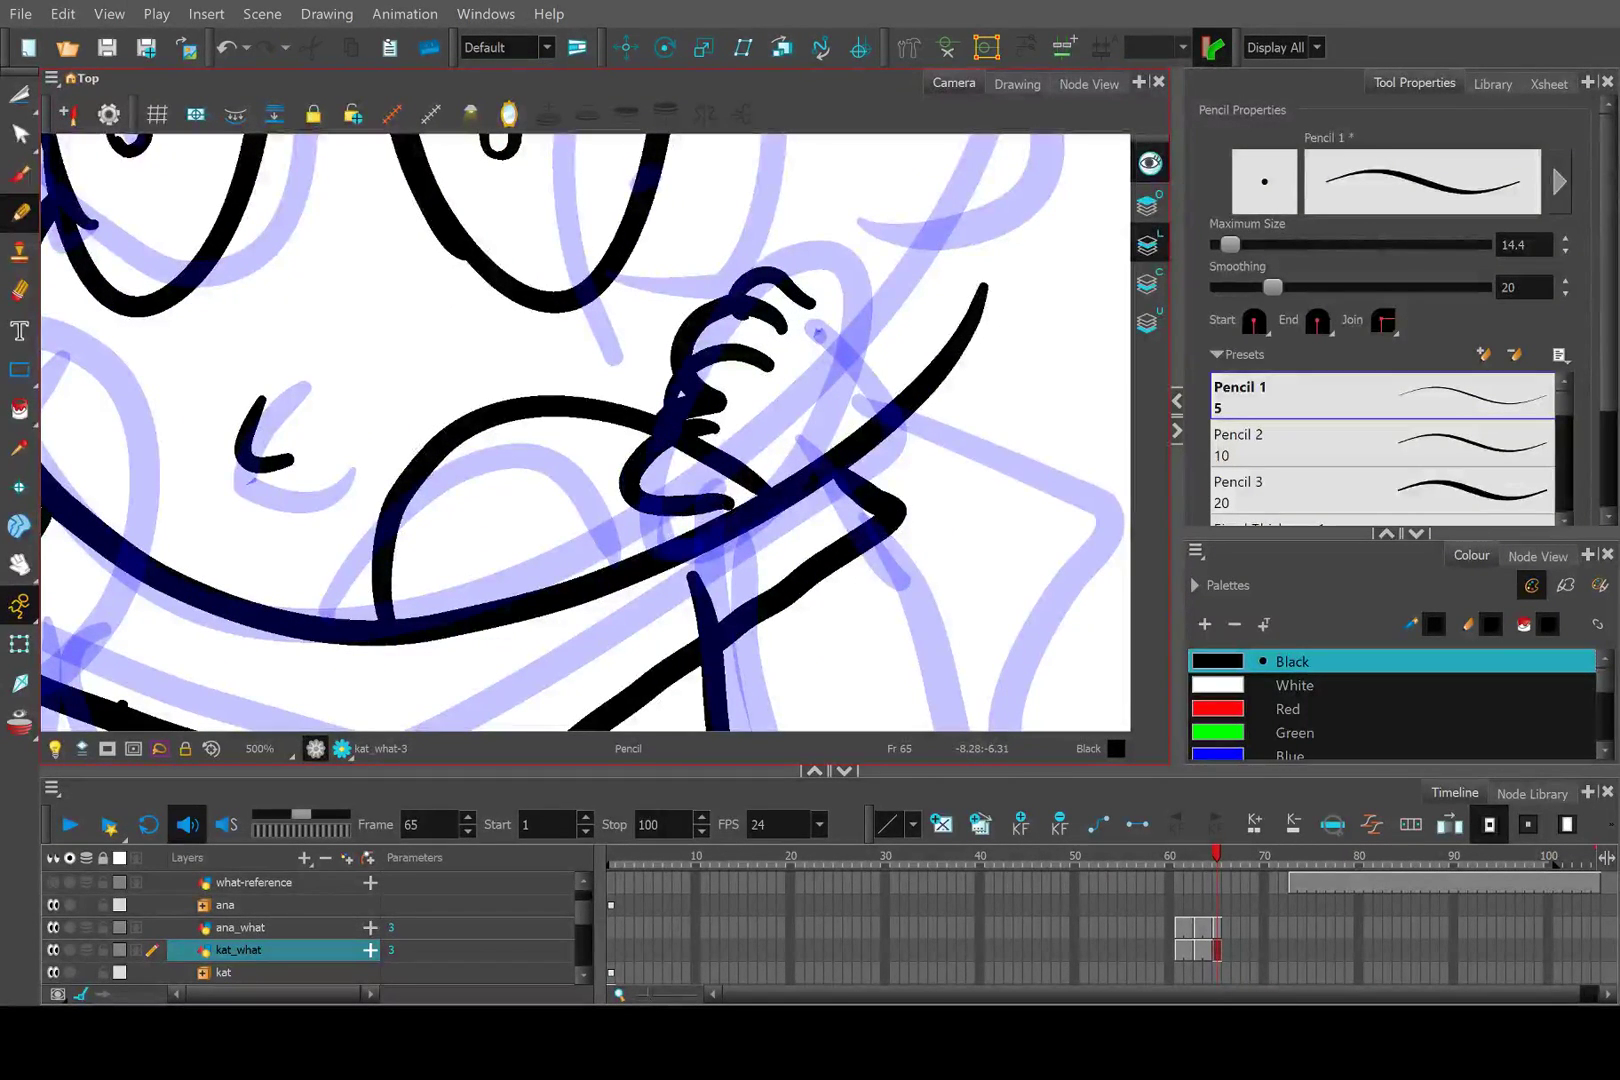
pyautogui.scroll(-5, 658, 473)
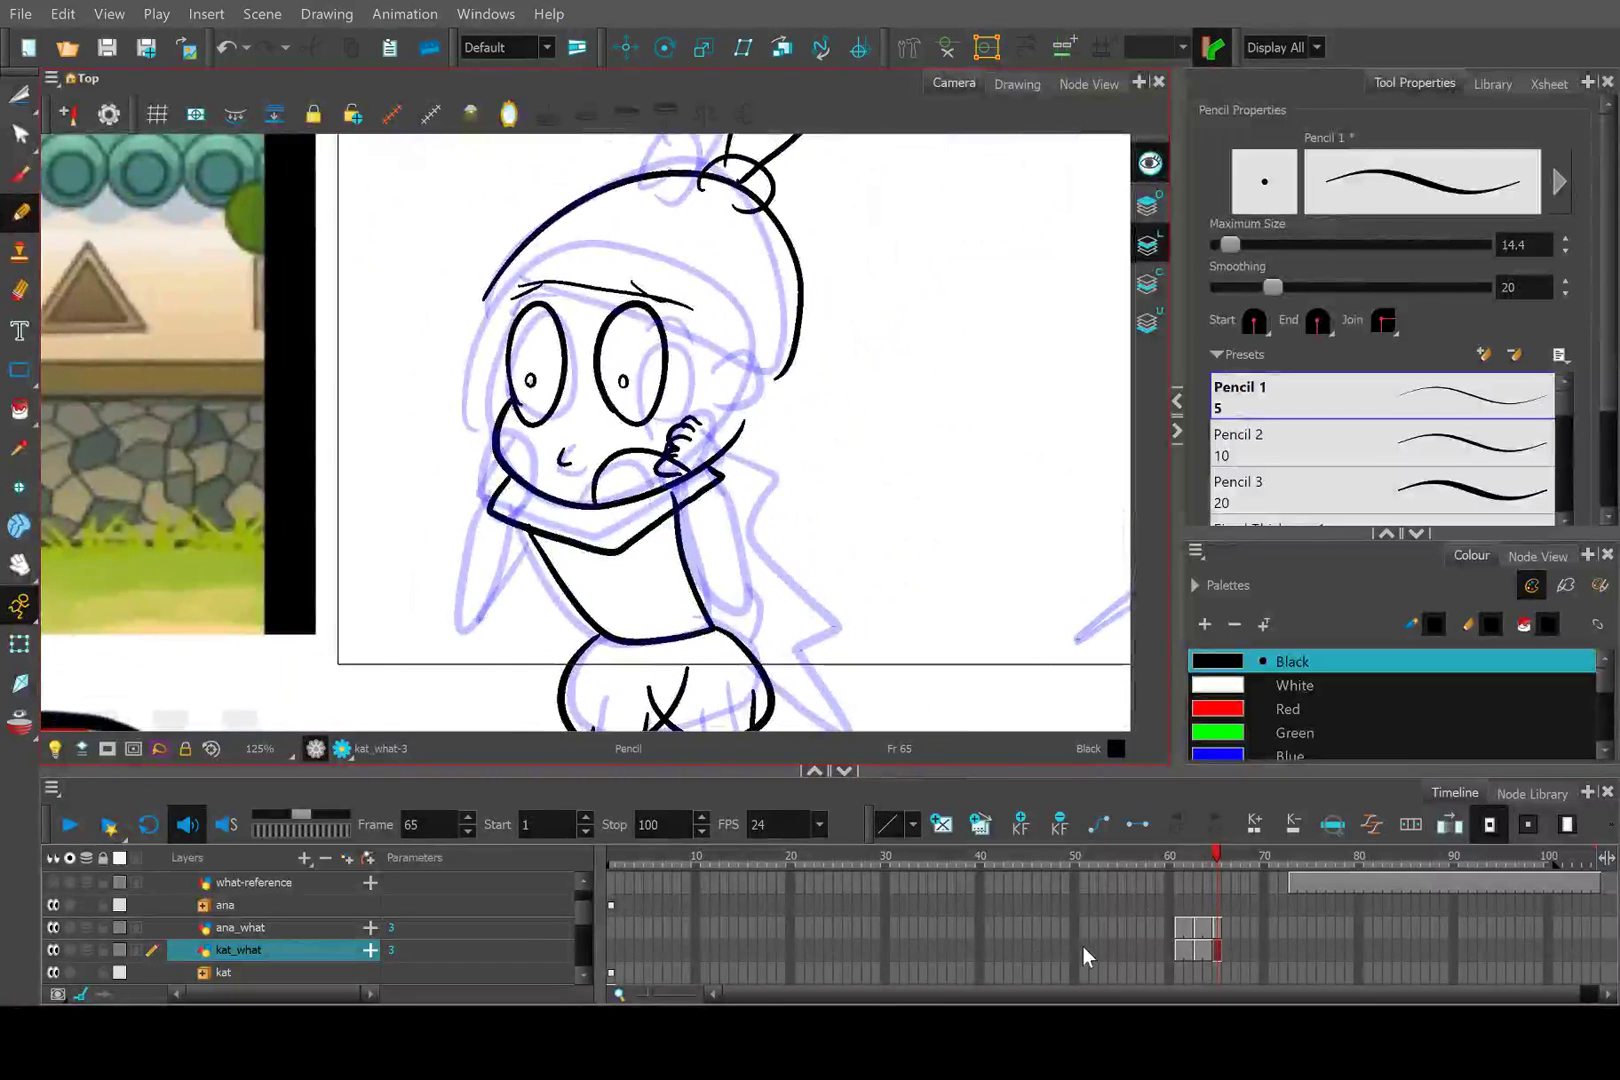
pyautogui.click(1209, 860)
pyautogui.click(1216, 860)
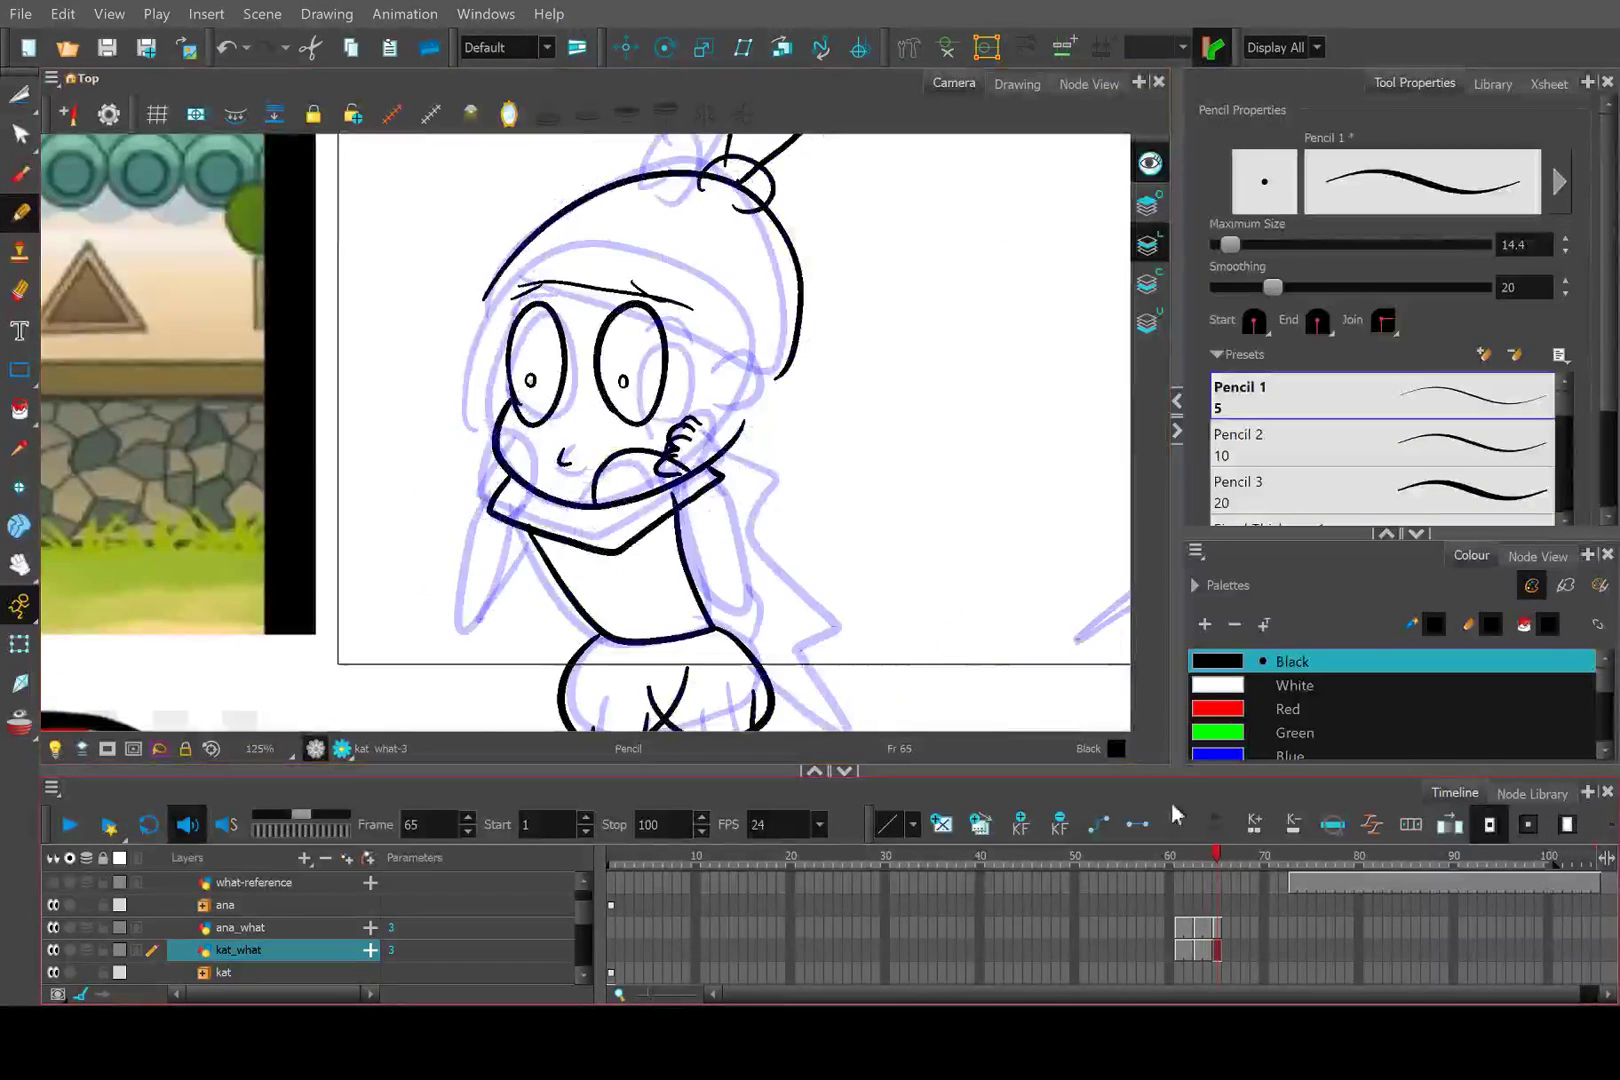
# Draw the bent arm beneath the curled hand, with its elbow loop and the upper arm line overlapping the torso.
pyautogui.scroll(3, 820, 526)
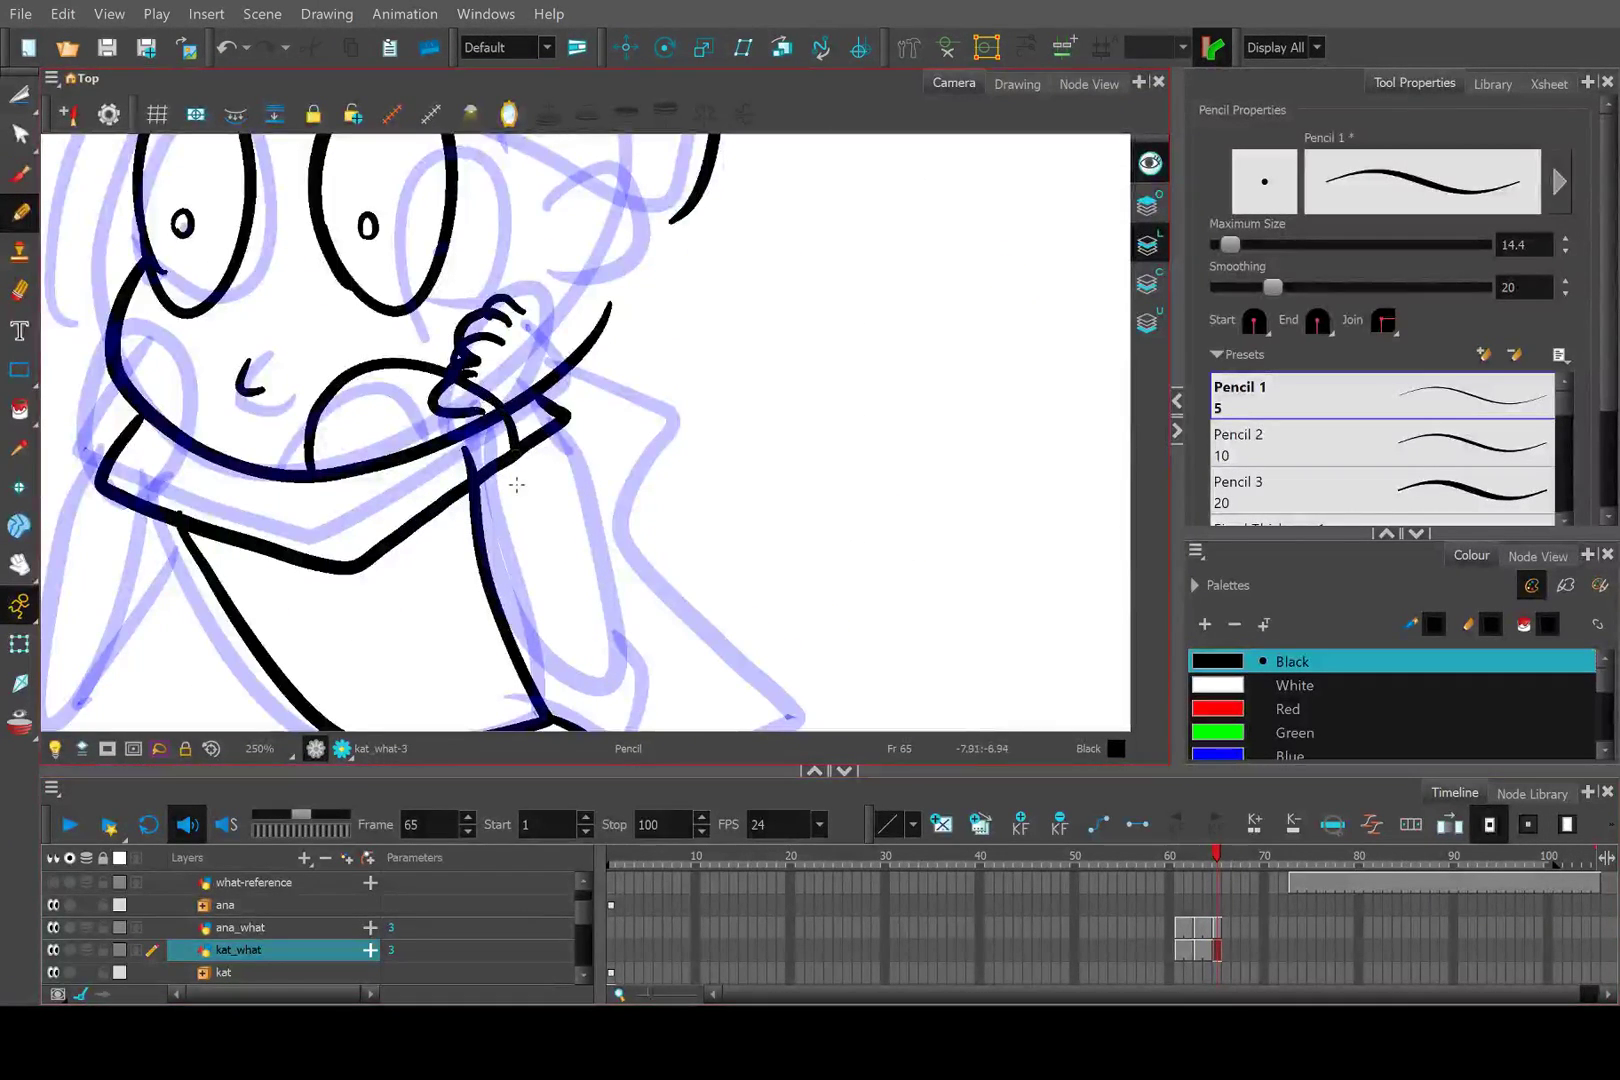
pyautogui.moveTo(470, 445)
pyautogui.mouseDown()
pyautogui.moveTo(605, 530)
pyautogui.moveTo(545, 390)
pyautogui.mouseUp()
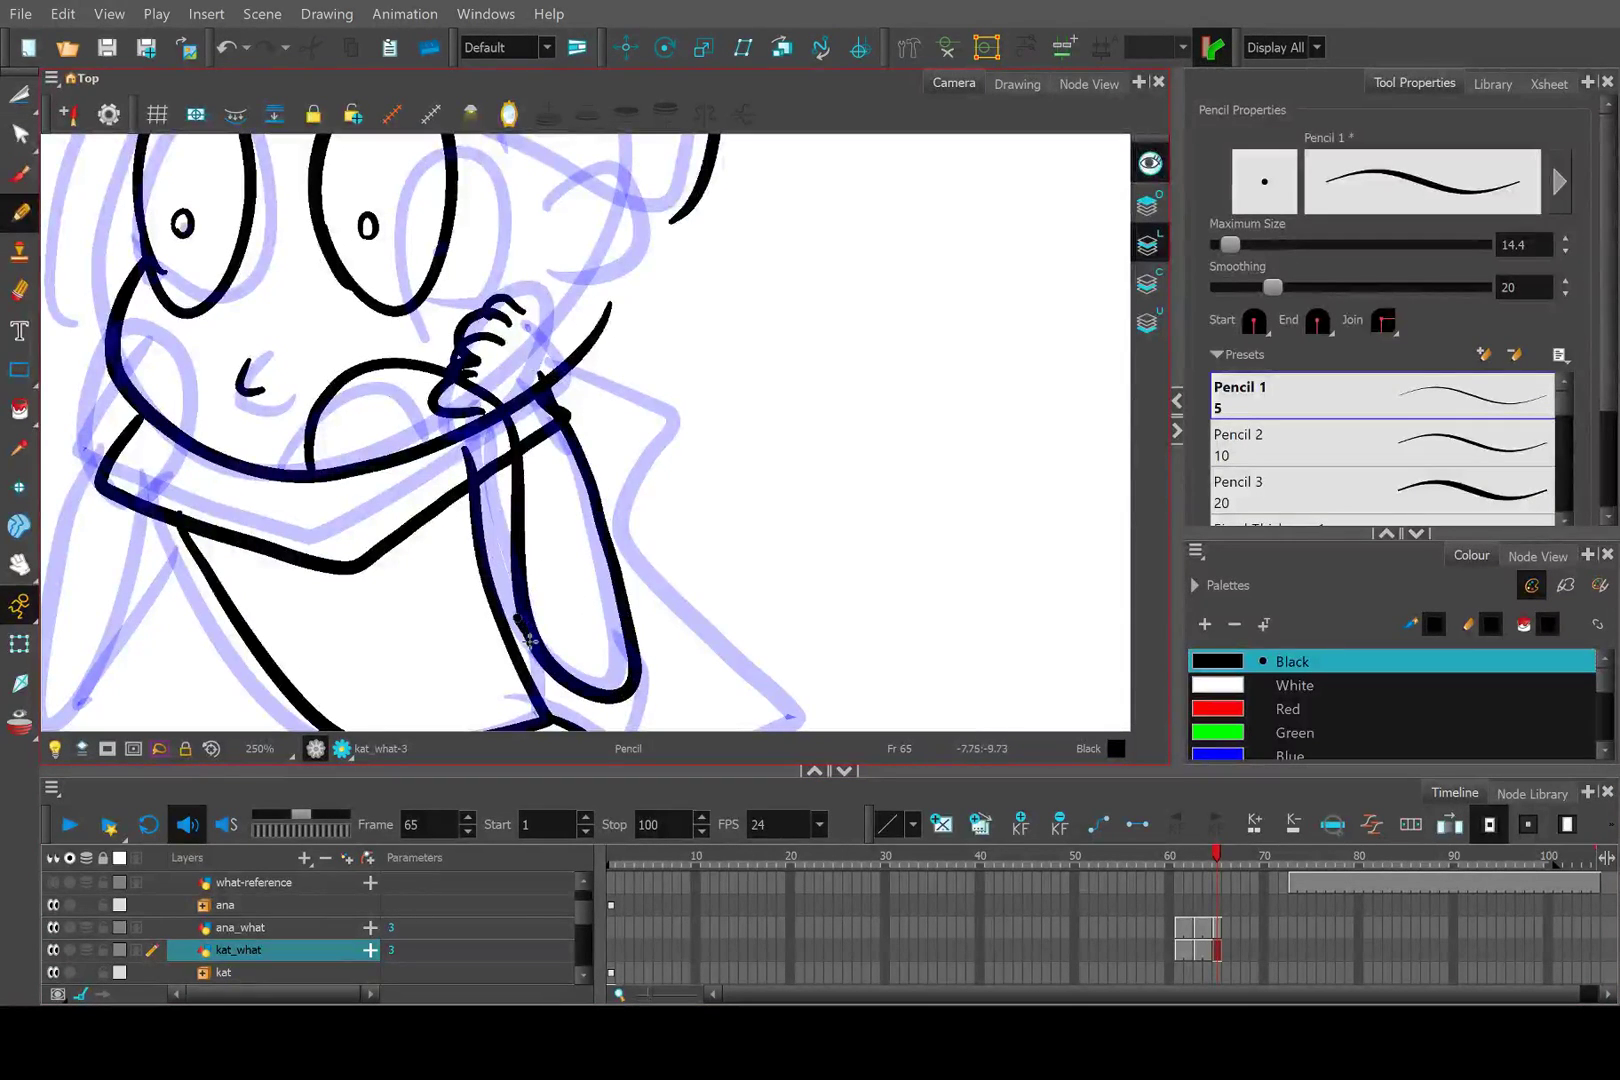
pyautogui.moveTo(518, 622); pyautogui.dragTo(433, 495)
pyautogui.hotkey('ctrl', 'z')
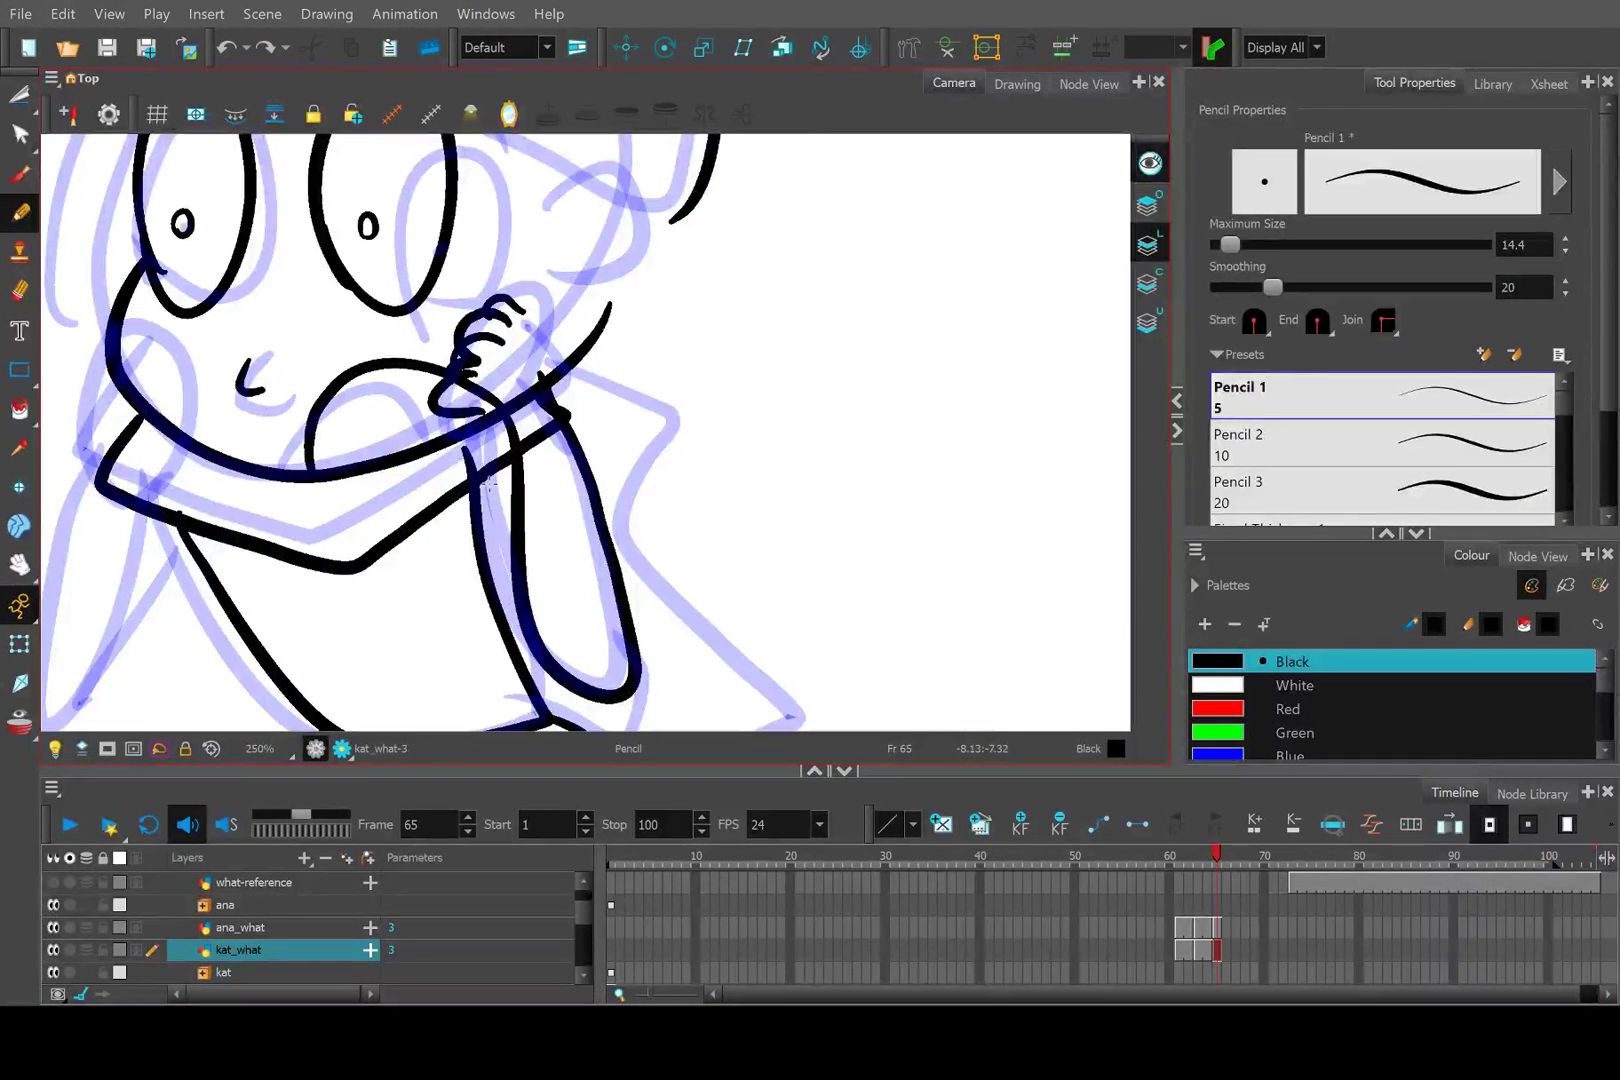
pyautogui.moveTo(545, 625)
pyautogui.mouseDown()
pyautogui.moveTo(478, 520)
pyautogui.moveTo(515, 612)
pyautogui.moveTo(535, 618)
pyautogui.mouseUp()
pyautogui.hotkey('ctrl', 'z')
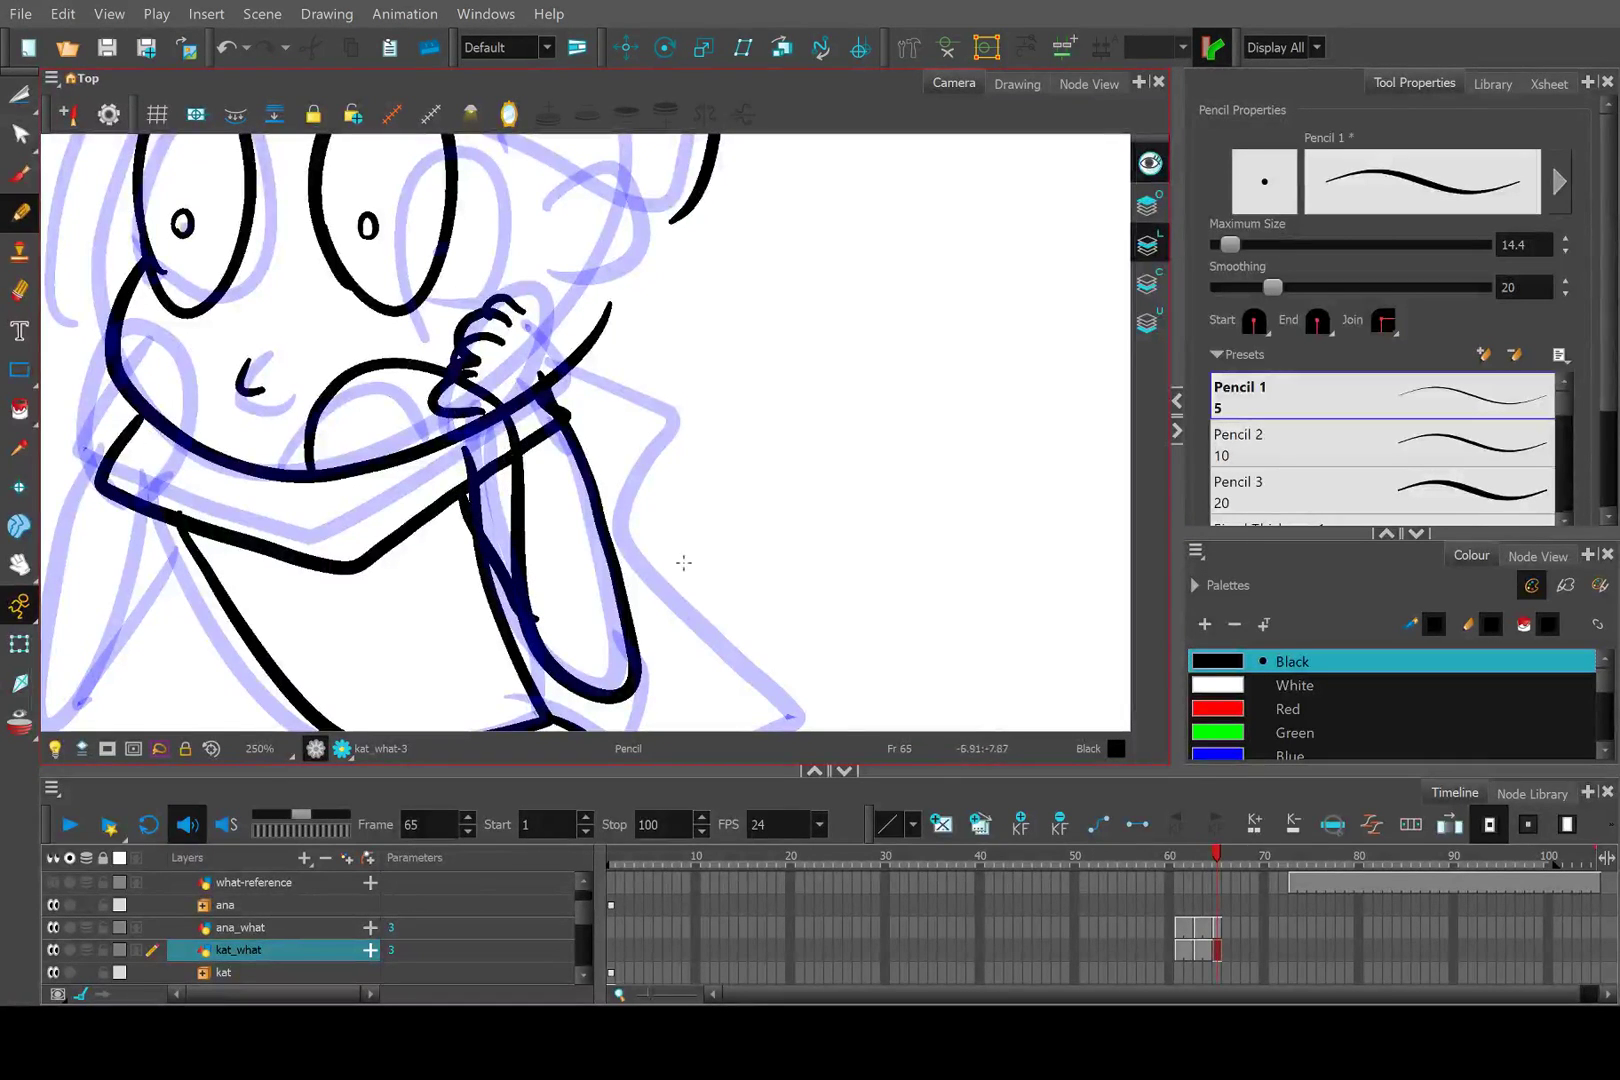
# Draw the other hand and bent arm rising along the opposite cheek, with the elbow hanging beside the torso.
pyautogui.click(190, 908)
pyautogui.moveTo(303, 478); pyautogui.dragTo(750, 525)
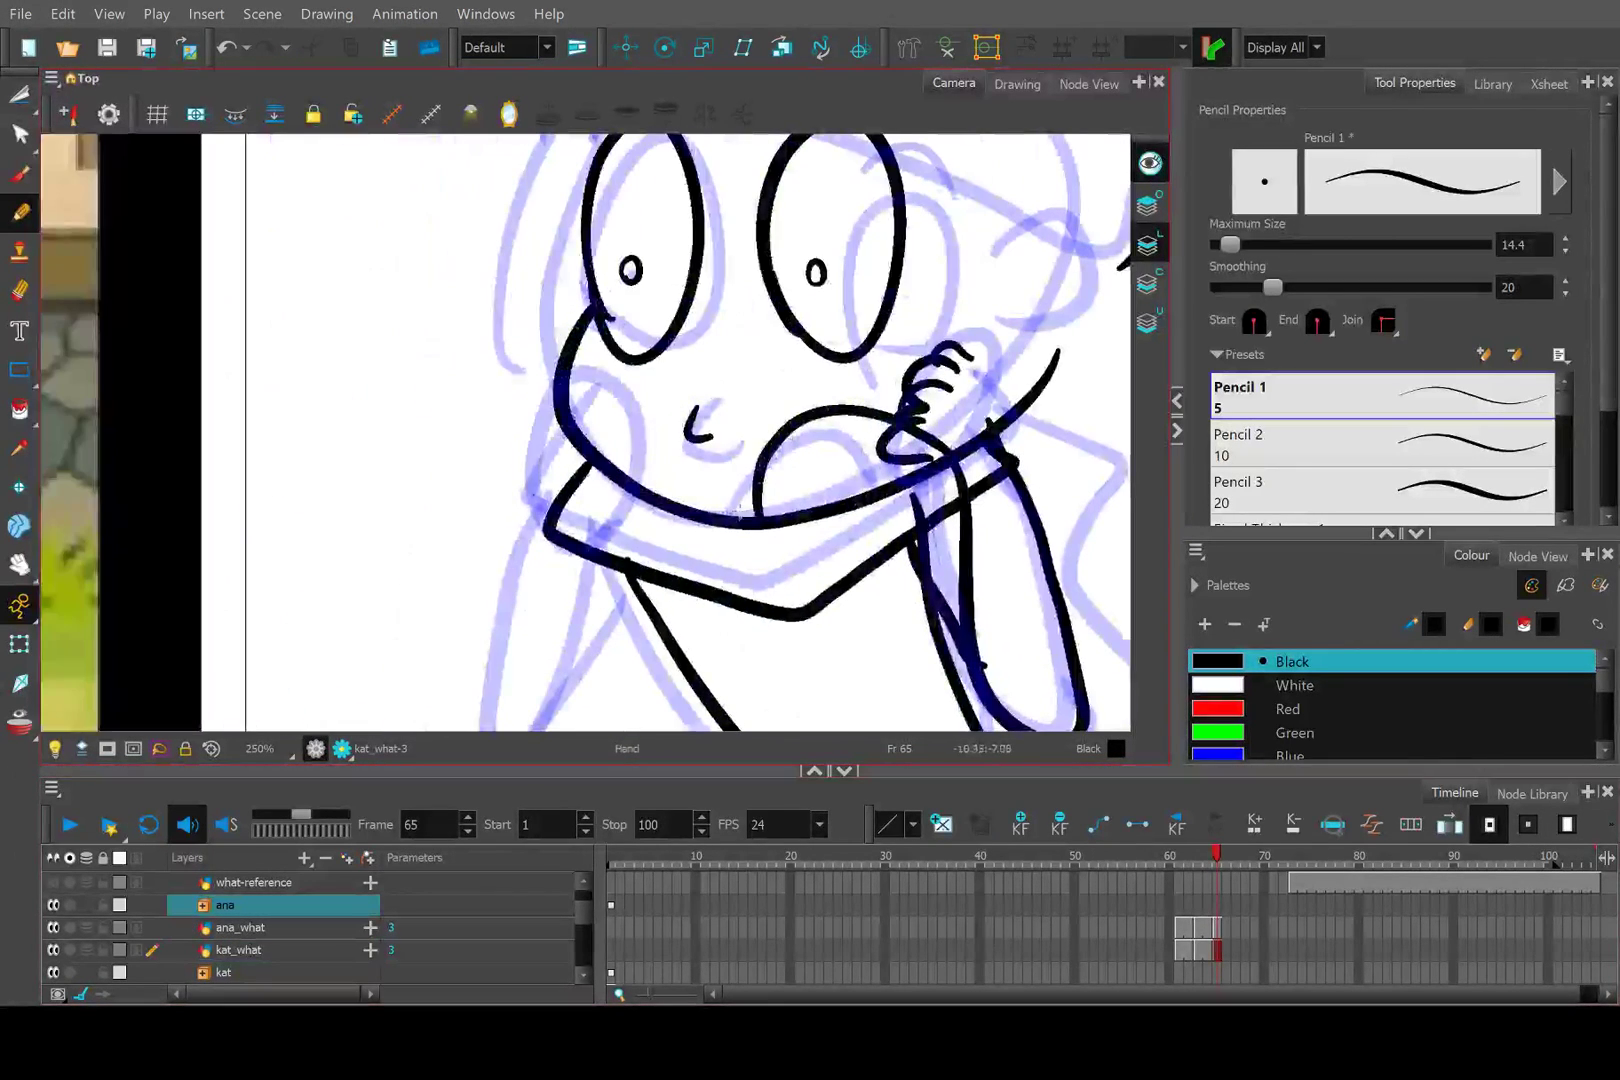
pyautogui.click(1211, 850)
pyautogui.click(1216, 855)
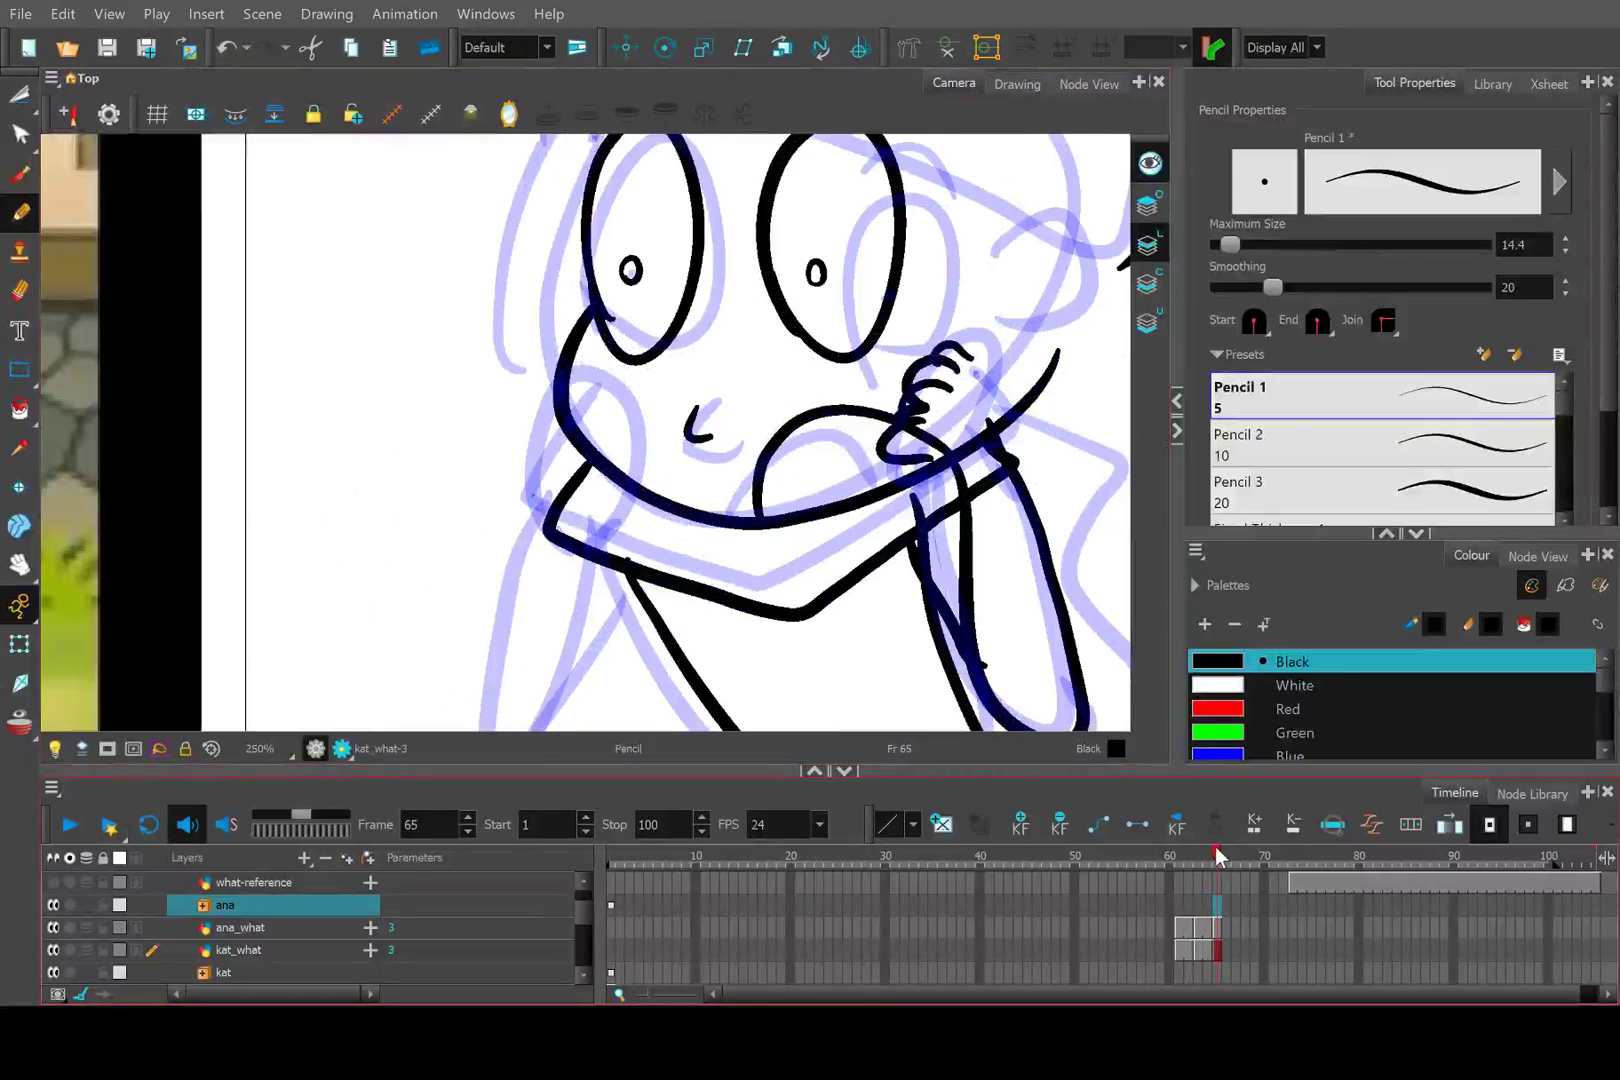
pyautogui.moveTo(558, 352)
pyautogui.mouseDown()
pyautogui.moveTo(530, 412)
pyautogui.moveTo(518, 595)
pyautogui.mouseUp()
pyautogui.moveTo(480, 677)
pyautogui.mouseDown()
pyautogui.moveTo(565, 387)
pyautogui.moveTo(720, 285)
pyautogui.moveTo(665, 352)
pyautogui.moveTo(710, 253)
pyautogui.mouseUp()
pyautogui.scroll(-4, 585, 432)
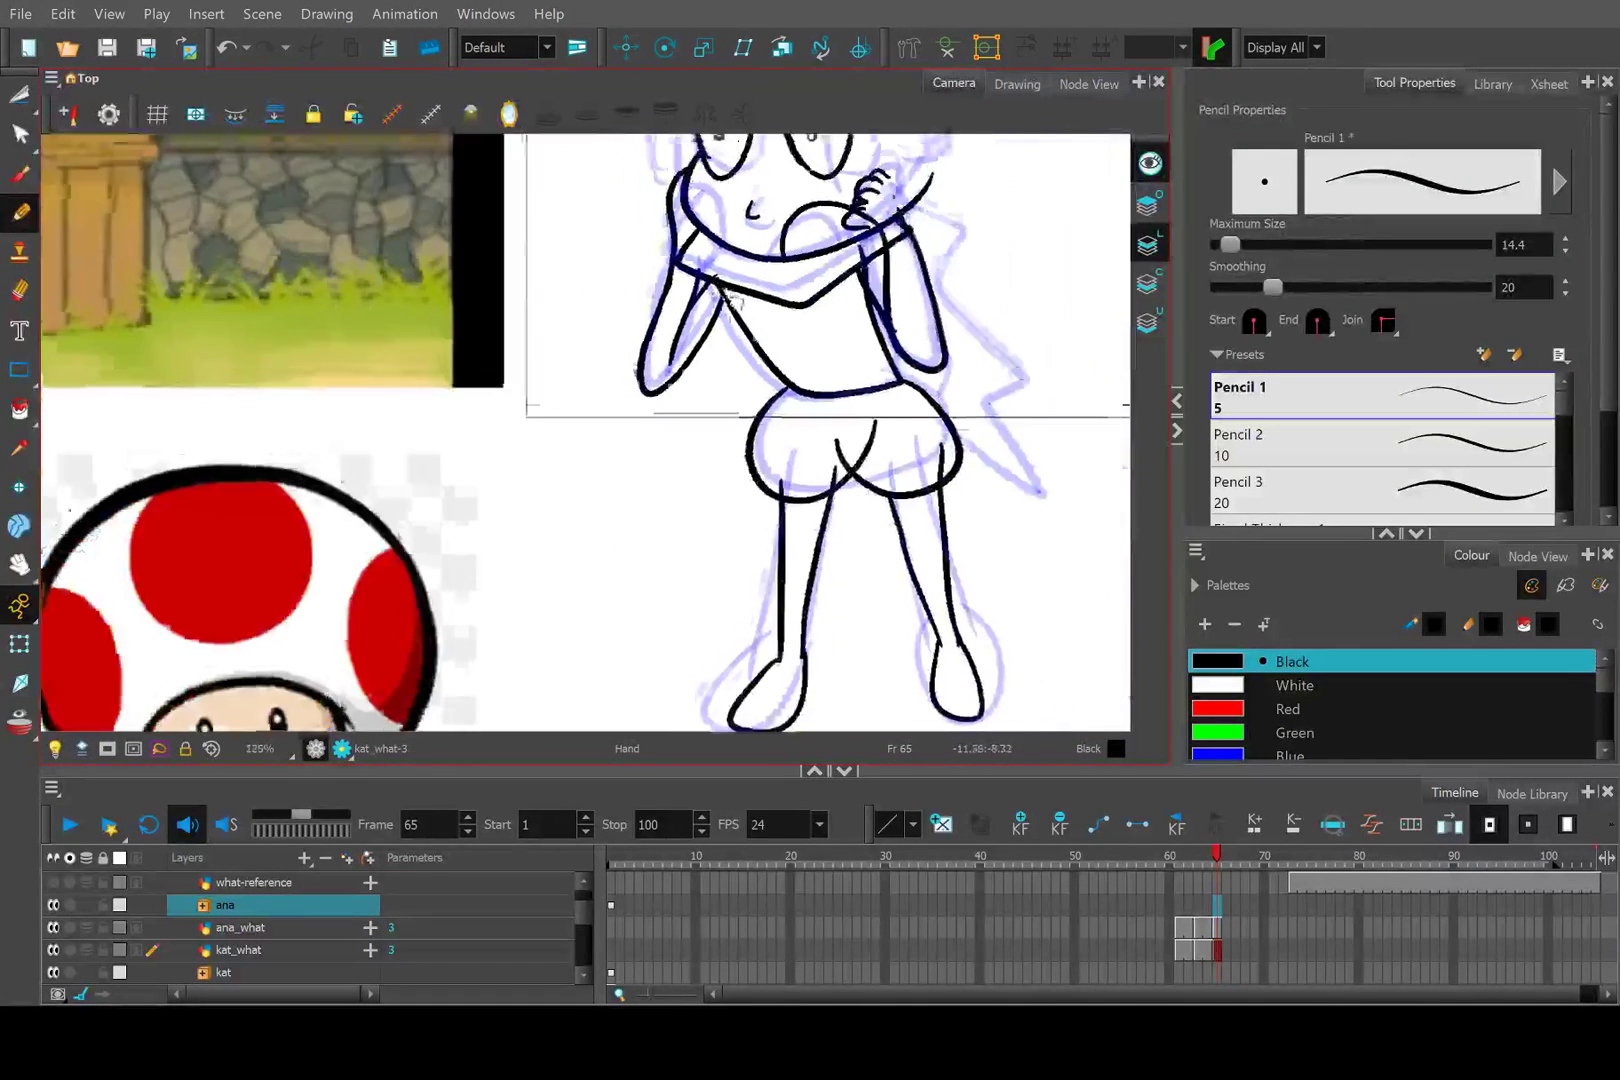
# Compare the frame 65 drawing with the finished girl drawings at frames 62 to 64, including hair, hands and pose.
pyautogui.scroll(2, 660, 513)
pyautogui.scroll(1, 660, 513)
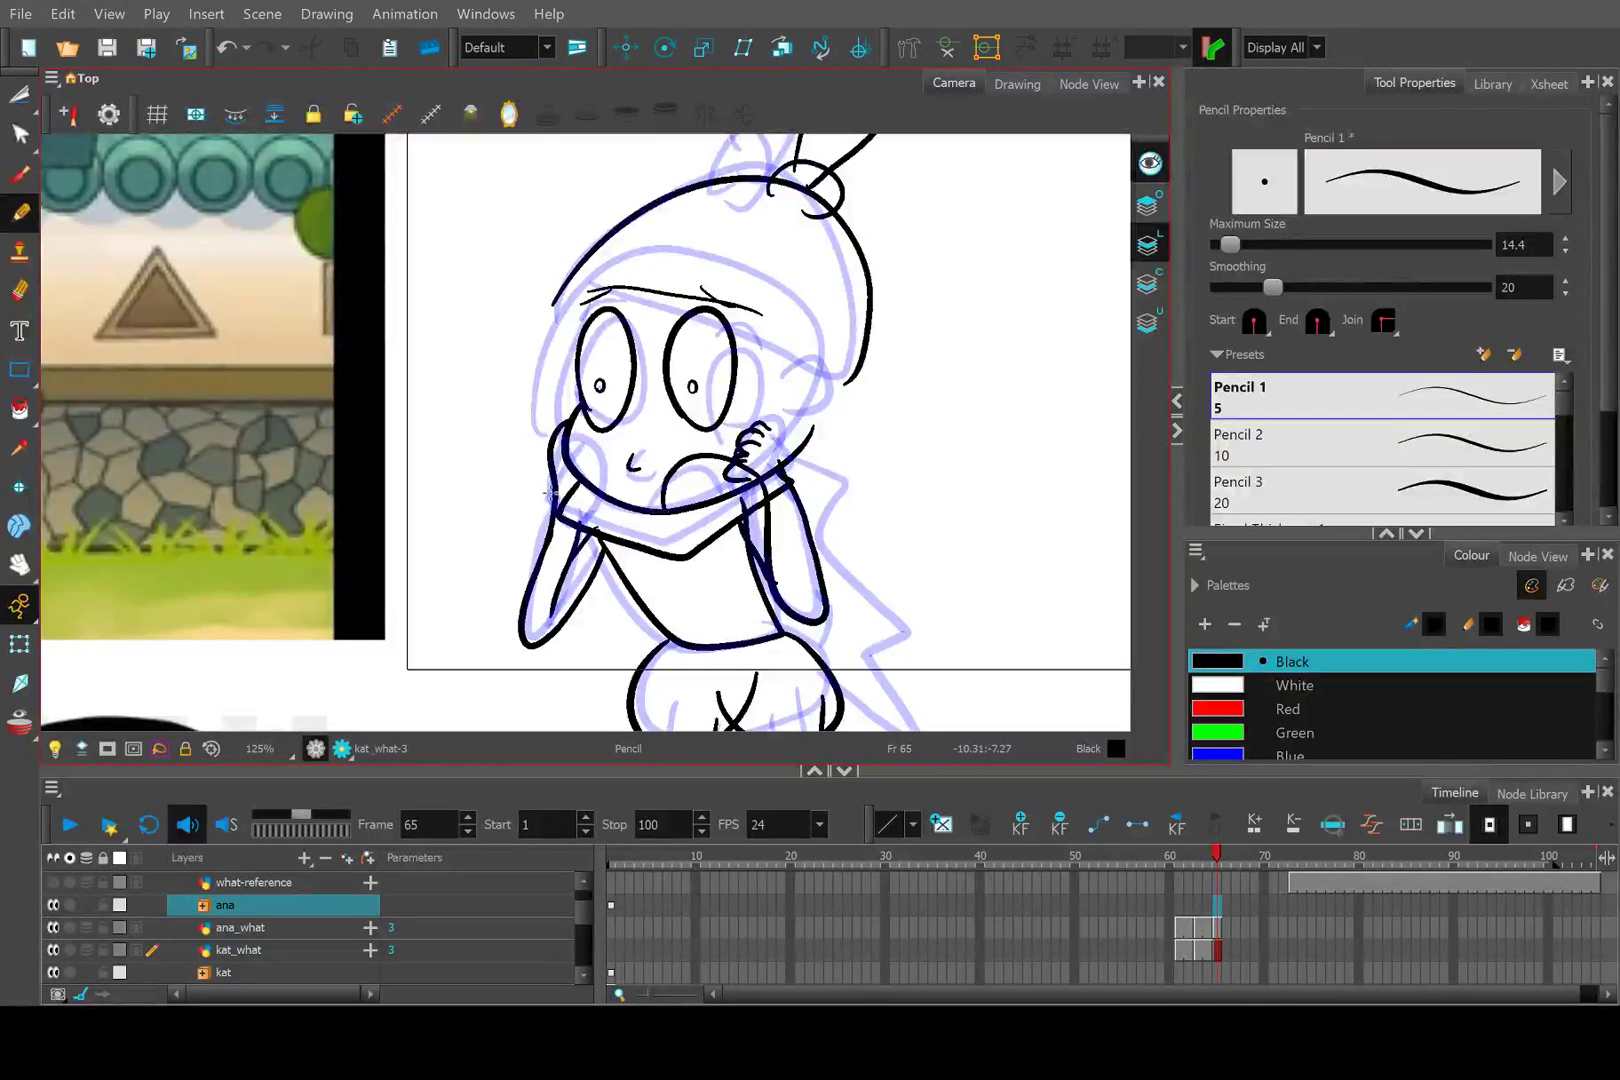
pyautogui.scroll(3, 586, 267)
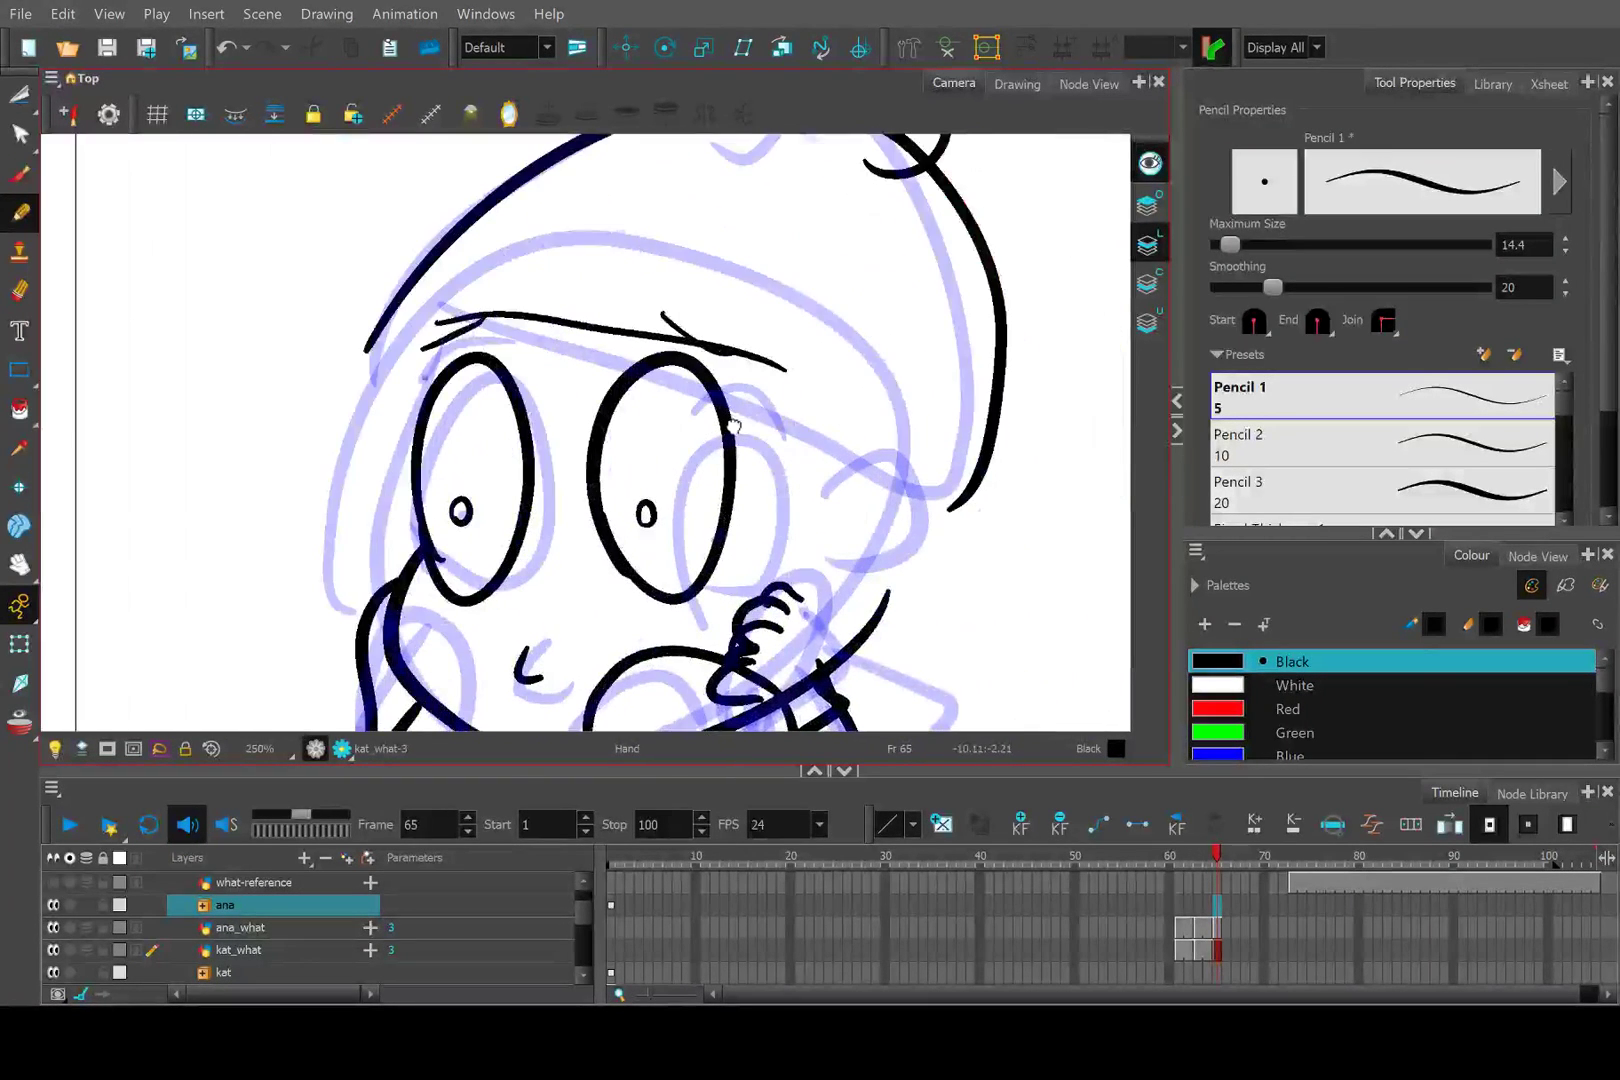
pyautogui.click(1188, 856)
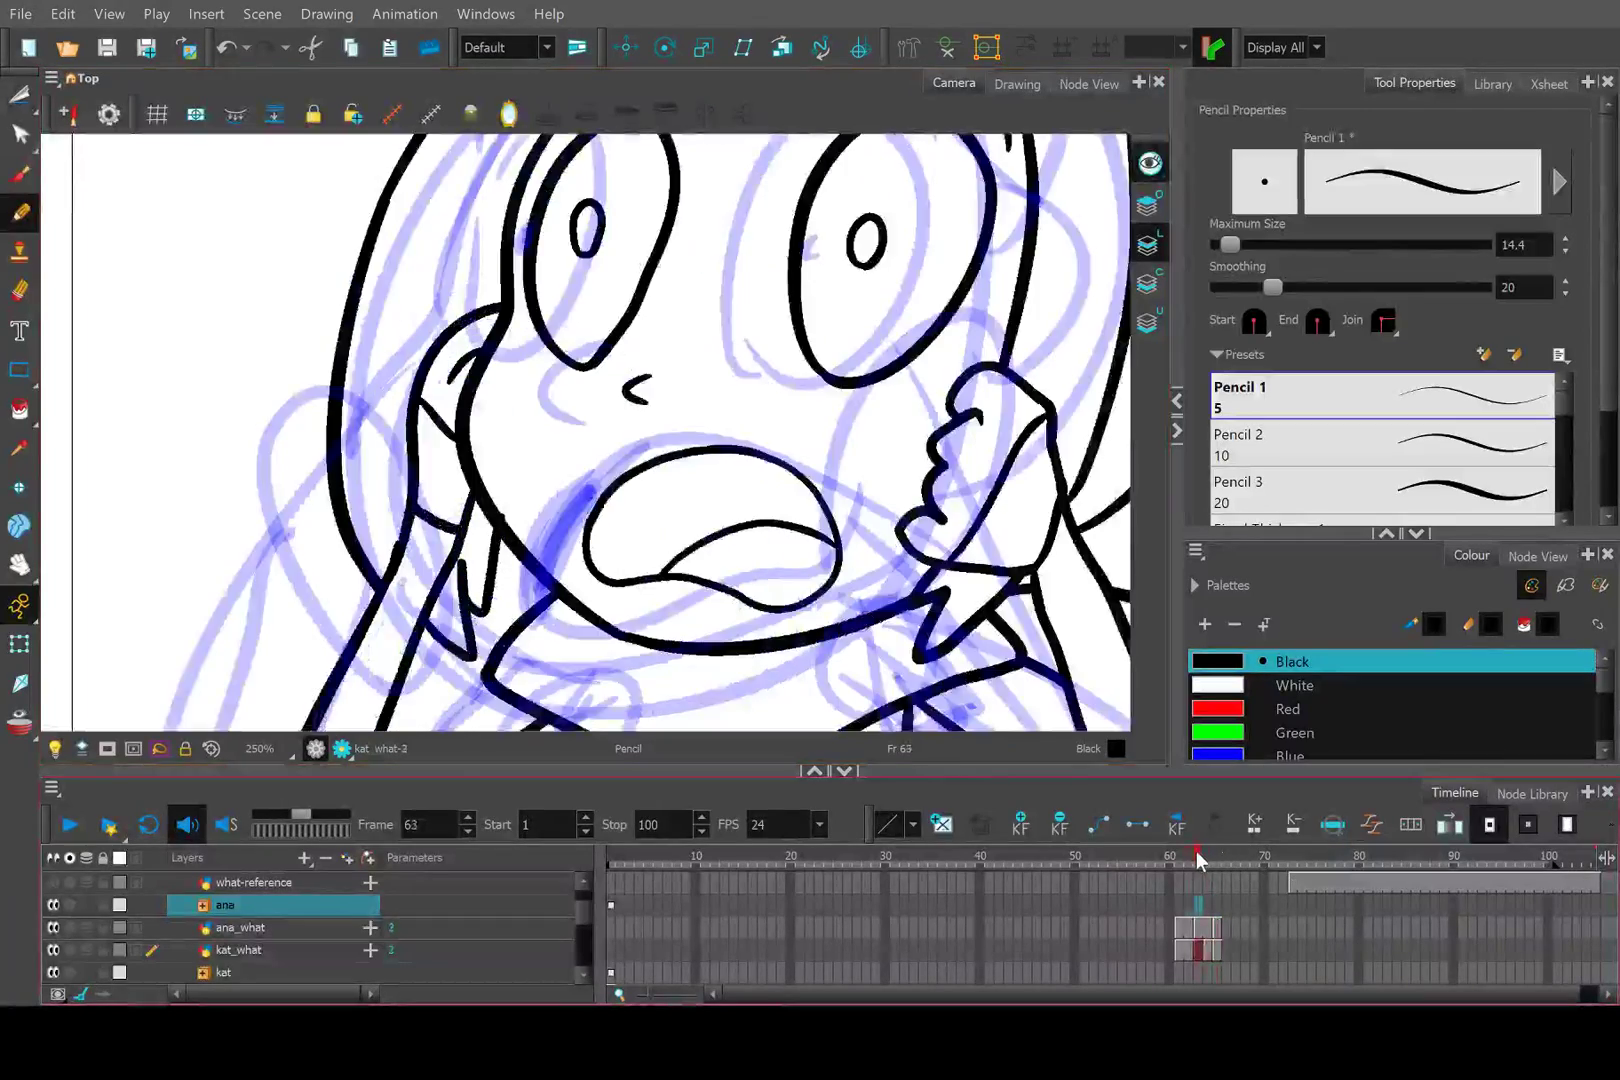
pyautogui.hotkey('shift', 'z')
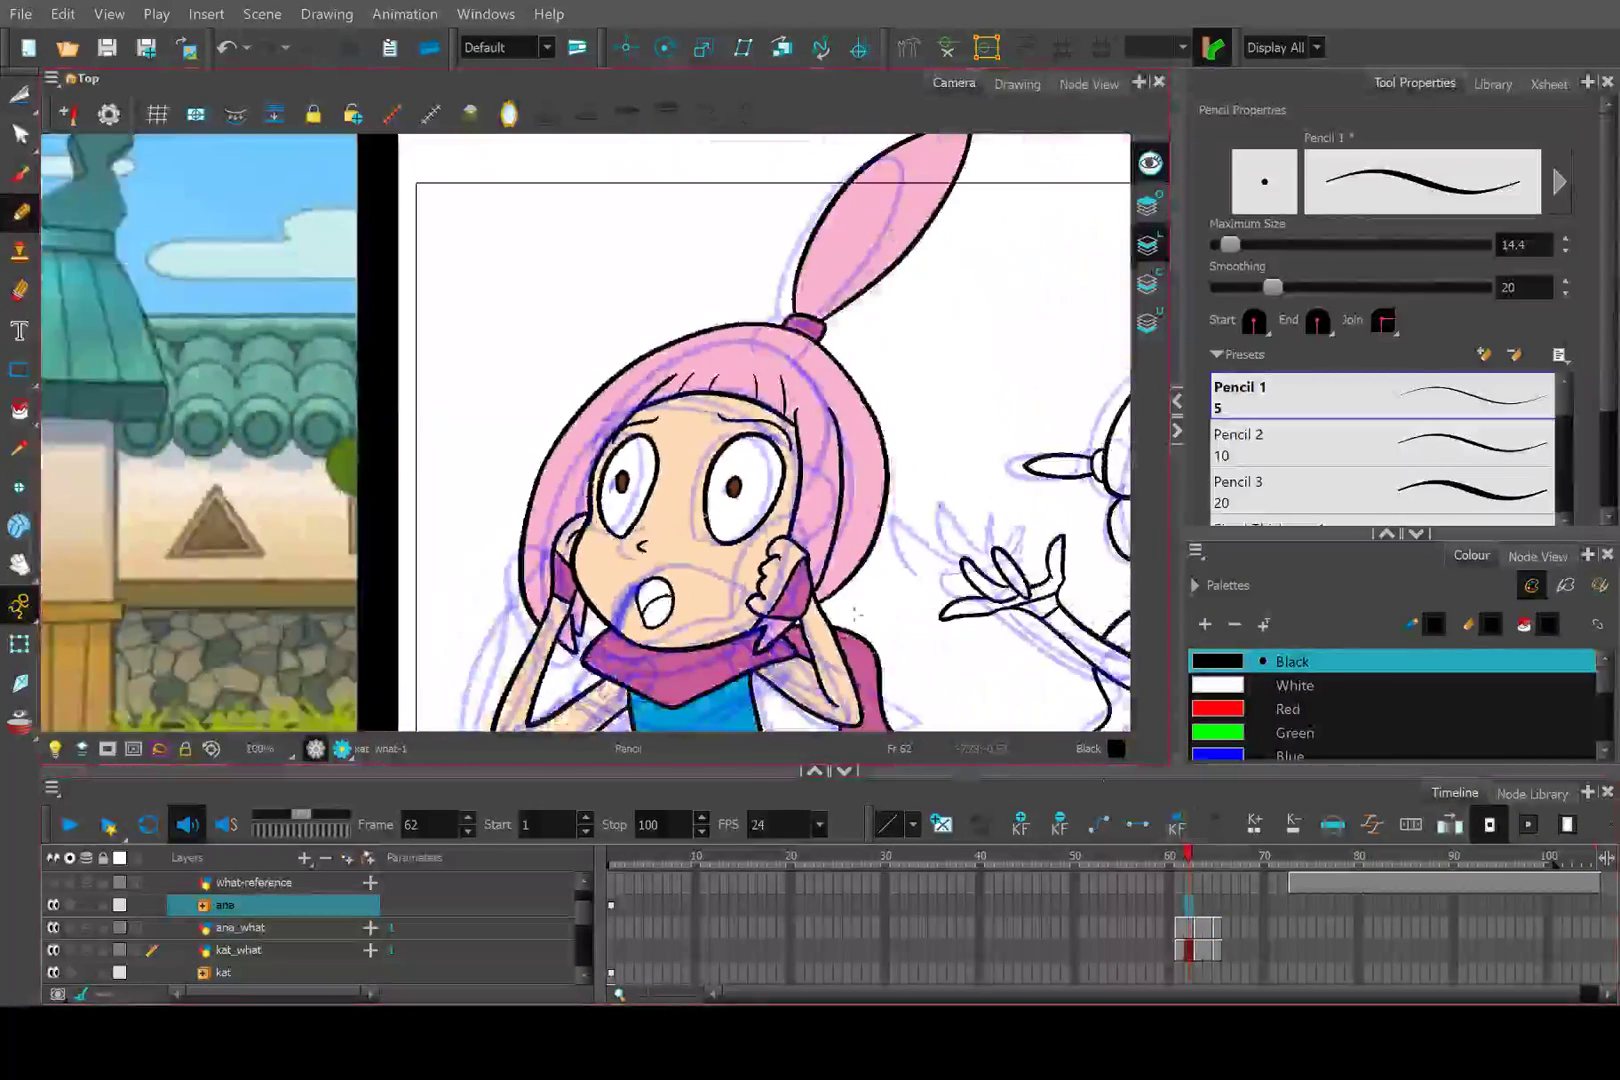
pyautogui.click(1210, 855)
pyautogui.moveTo(1211, 852); pyautogui.dragTo(1210, 852)
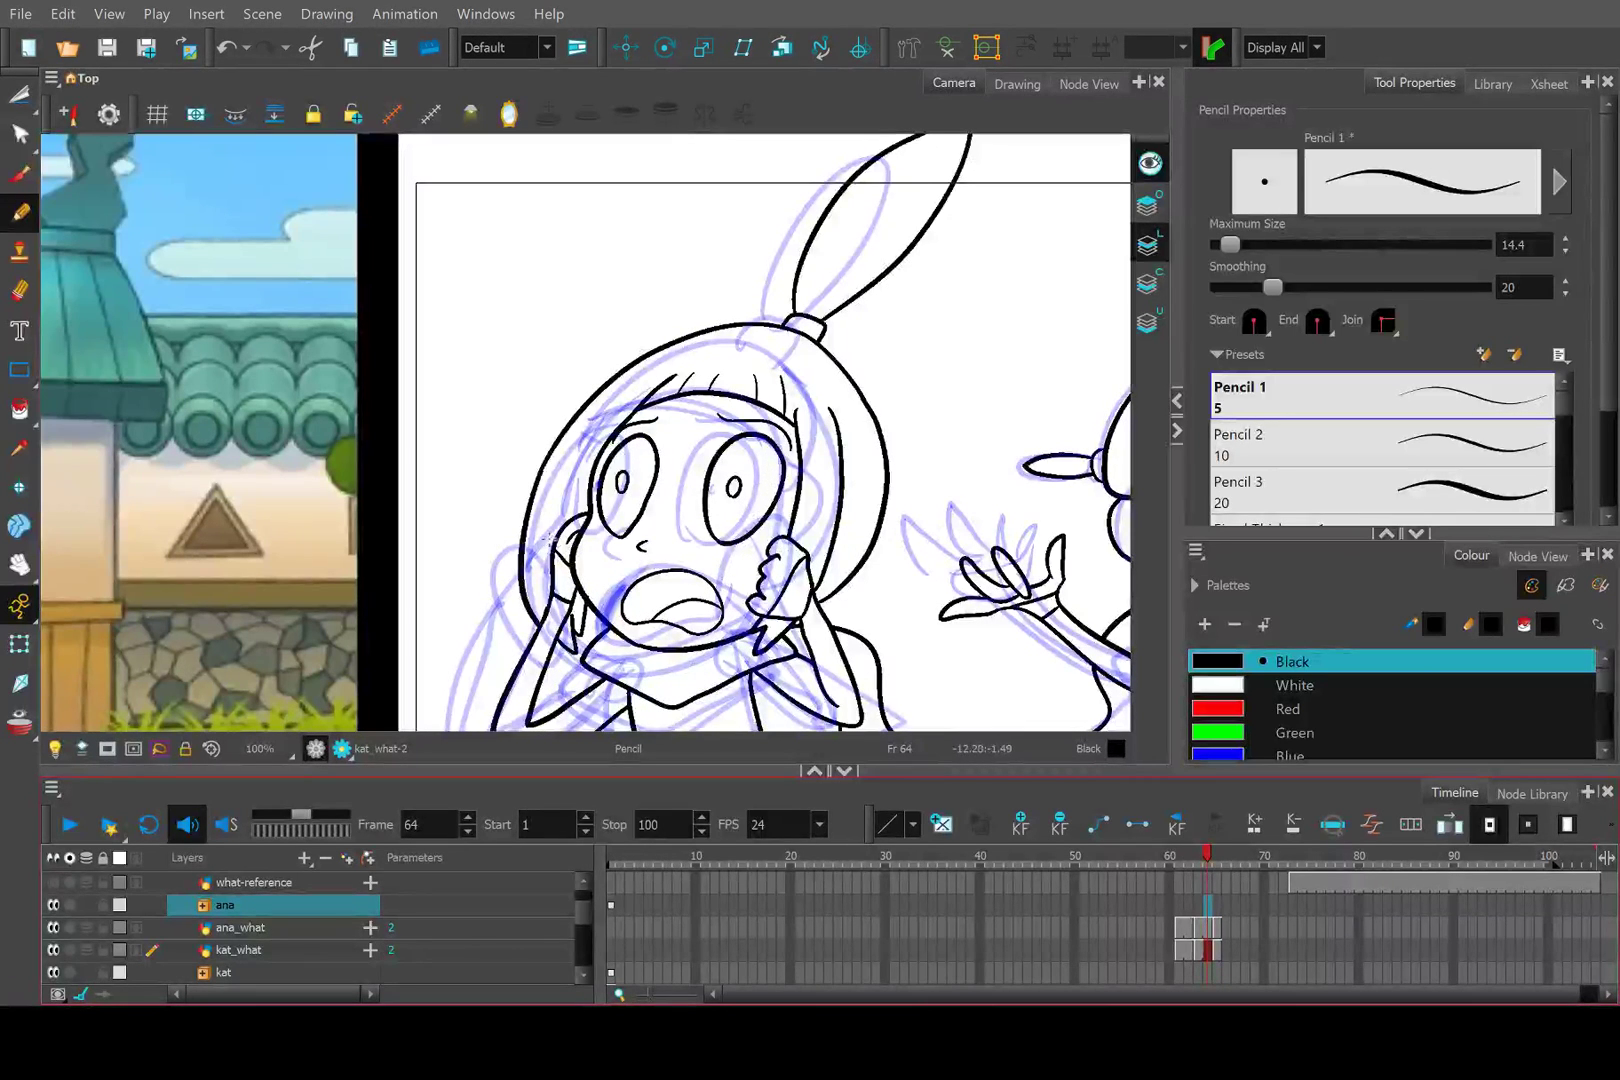
pyautogui.moveTo(1206, 857); pyautogui.dragTo(1210, 856)
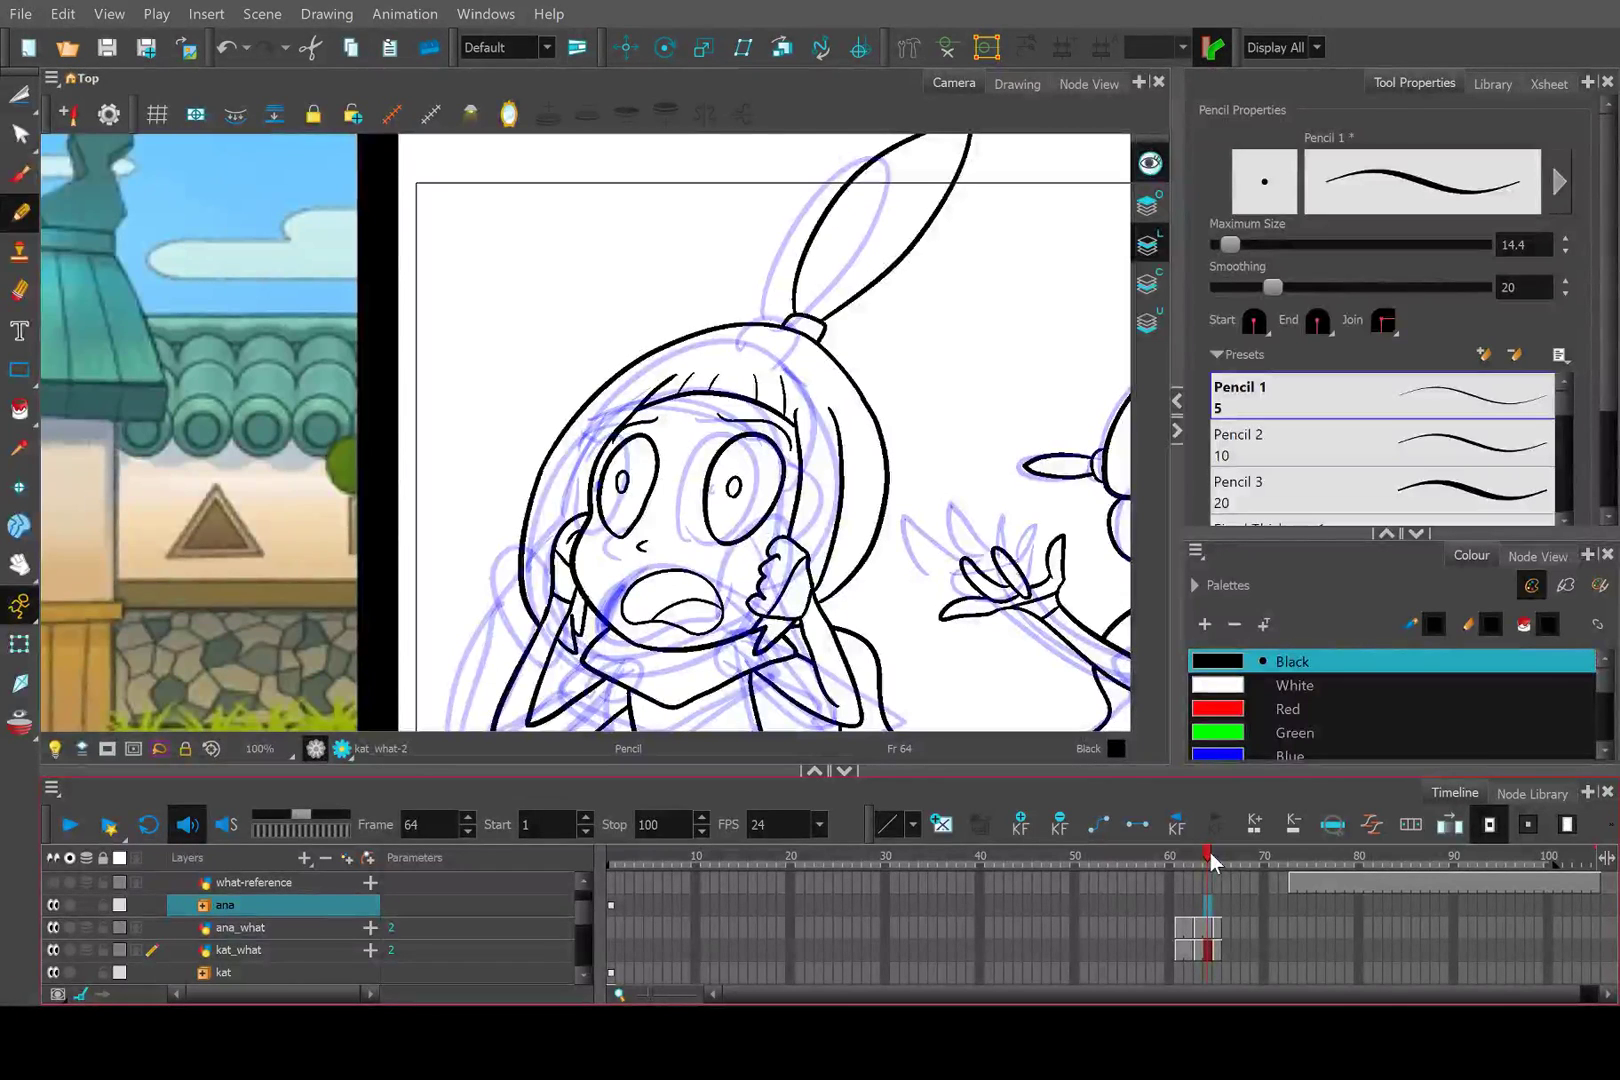
pyautogui.moveTo(1210, 852); pyautogui.dragTo(1216, 856)
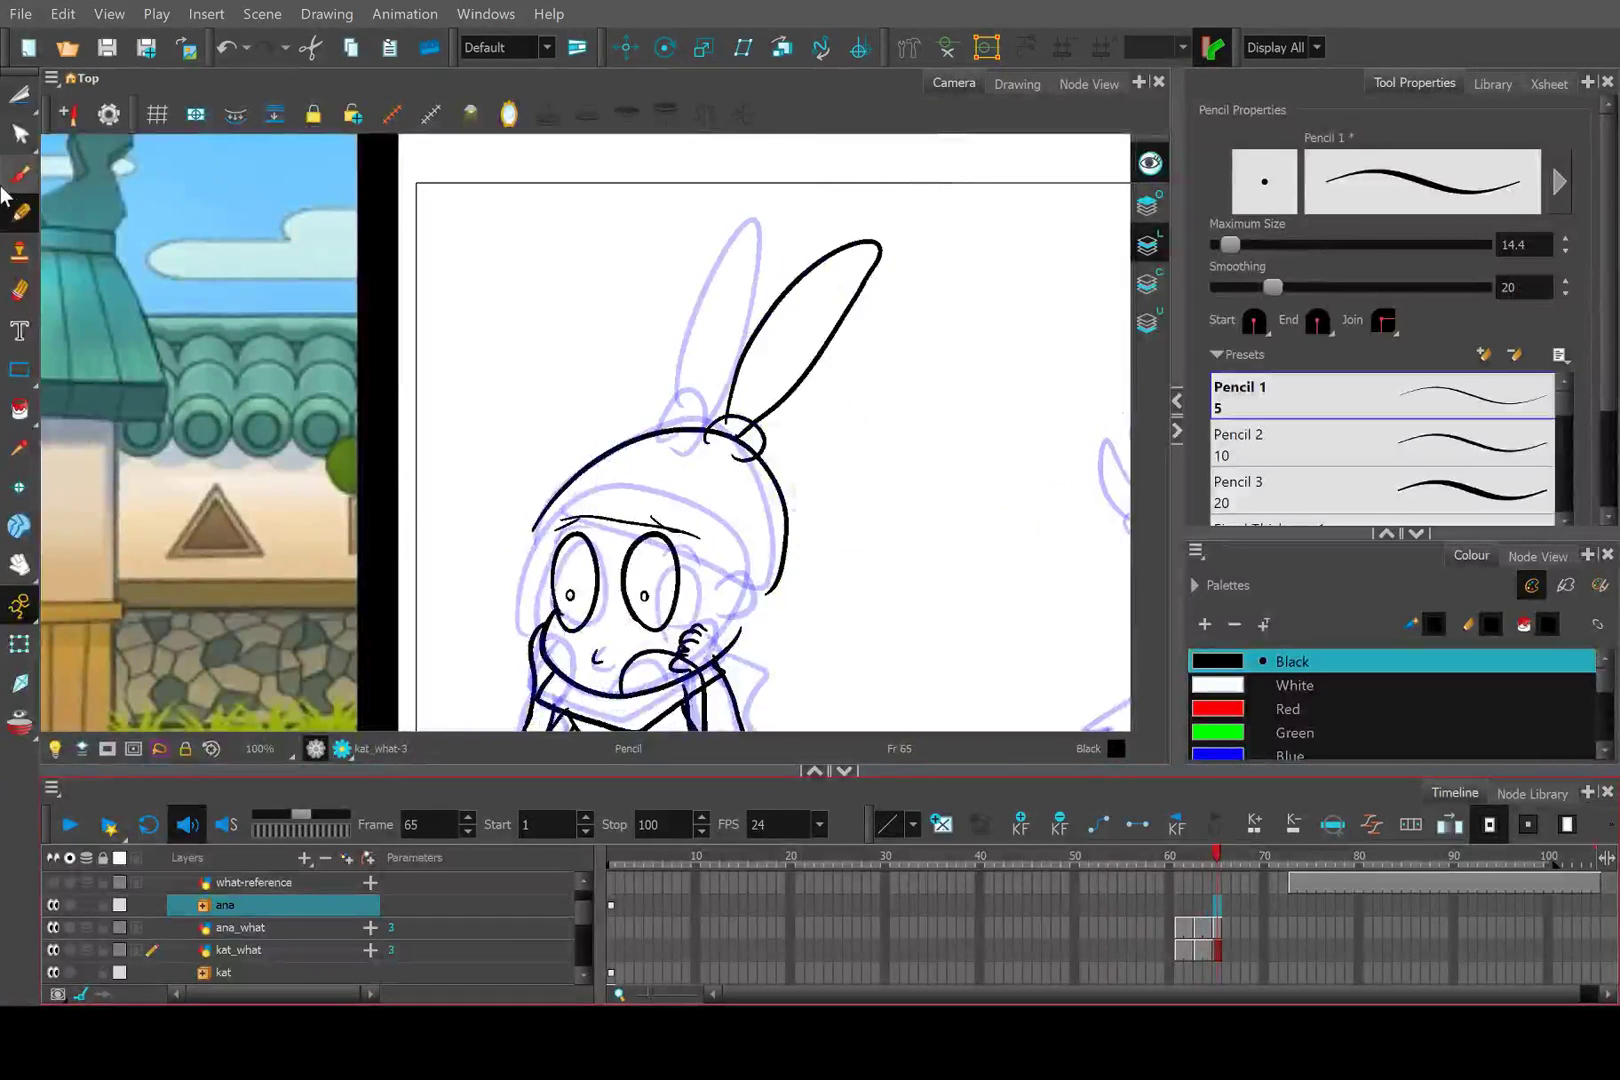
# Extend the hair outline from the head down past the cheek on the nose side, ending in a jagged tip.
pyautogui.scroll(5, 735, 423)
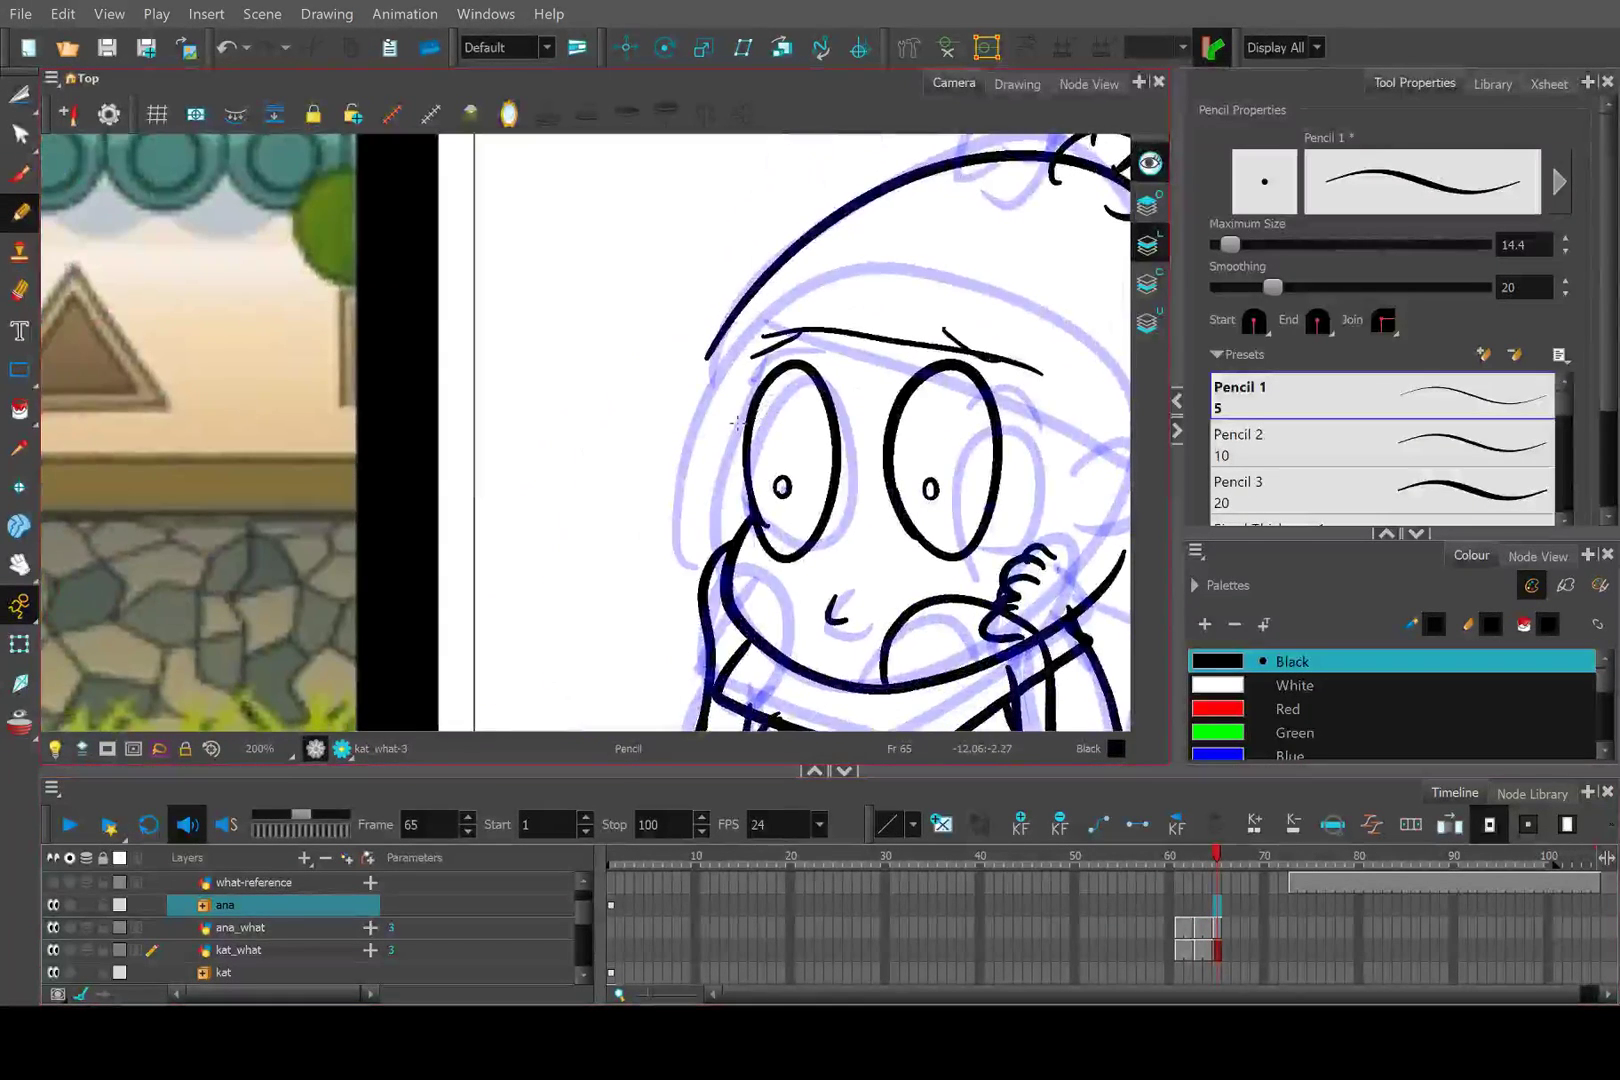
pyautogui.moveTo(728, 318)
pyautogui.mouseDown()
pyautogui.moveTo(673, 453)
pyautogui.moveTo(646, 650)
pyautogui.moveTo(699, 611)
pyautogui.moveTo(716, 556)
pyautogui.moveTo(660, 673)
pyautogui.moveTo(716, 592)
pyautogui.mouseUp()
pyautogui.hotkey('ctrl', 'z')
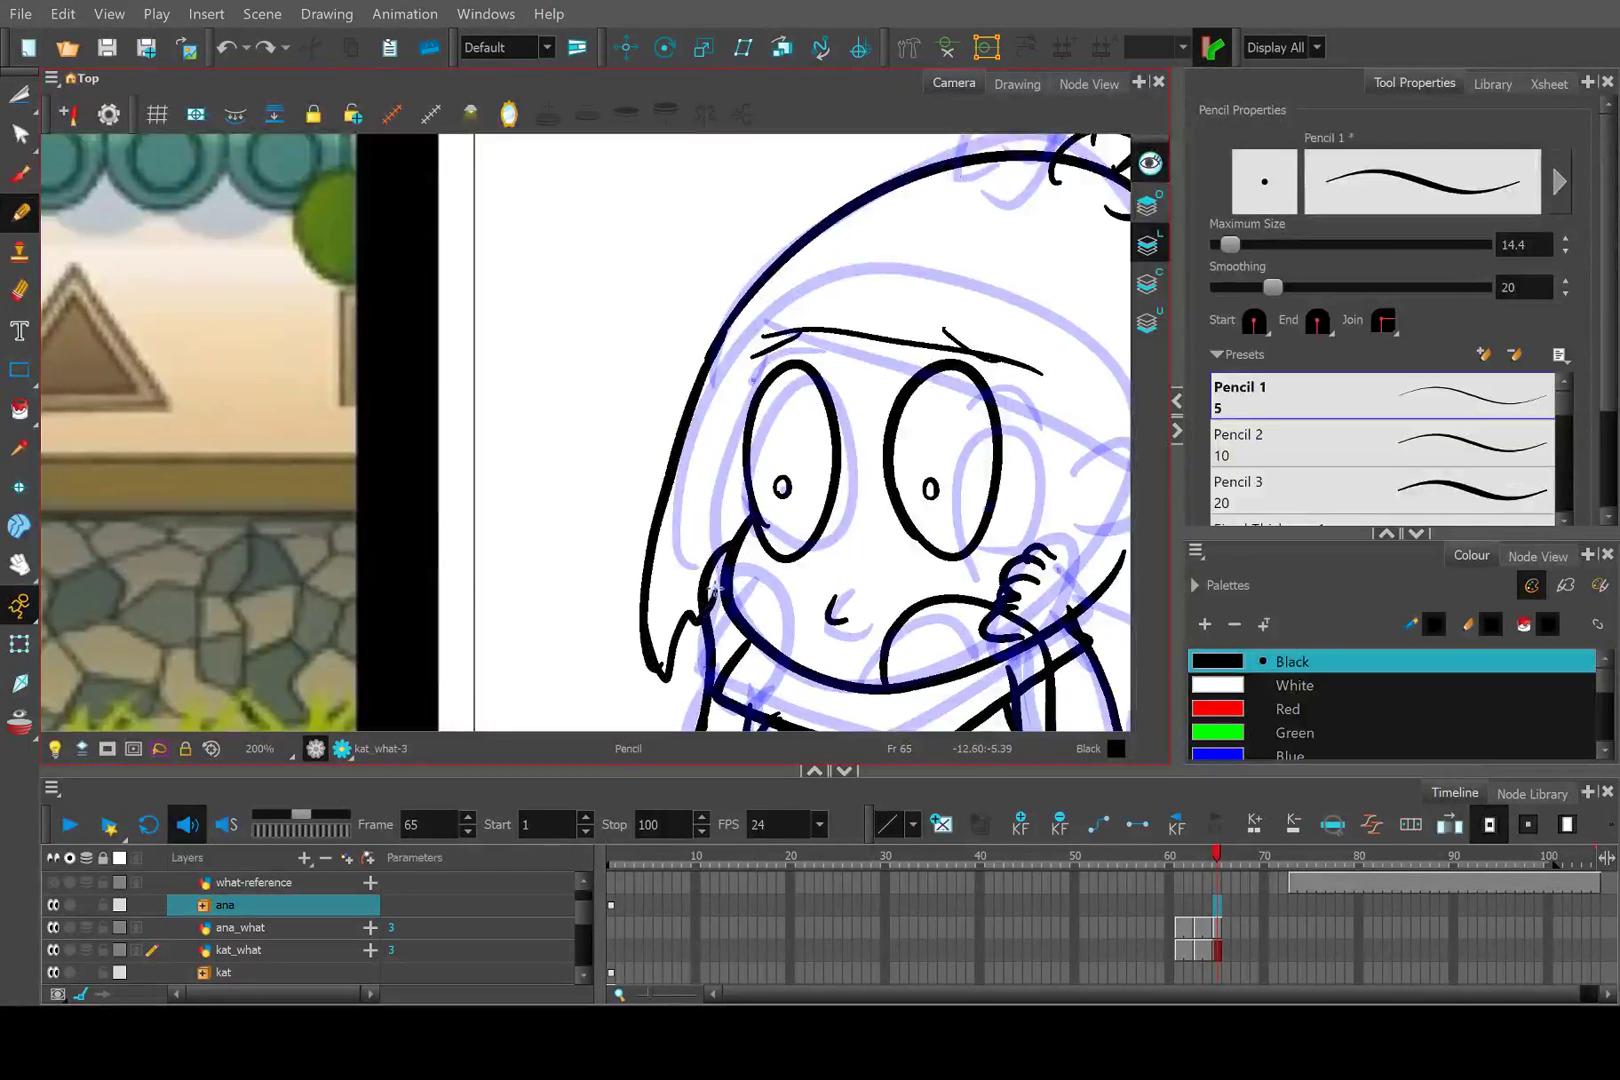
pyautogui.hotkey('ctrl', 'z')
pyautogui.moveTo(645, 640)
pyautogui.mouseDown()
pyautogui.moveTo(671, 662)
pyautogui.moveTo(705, 605)
pyautogui.mouseUp()
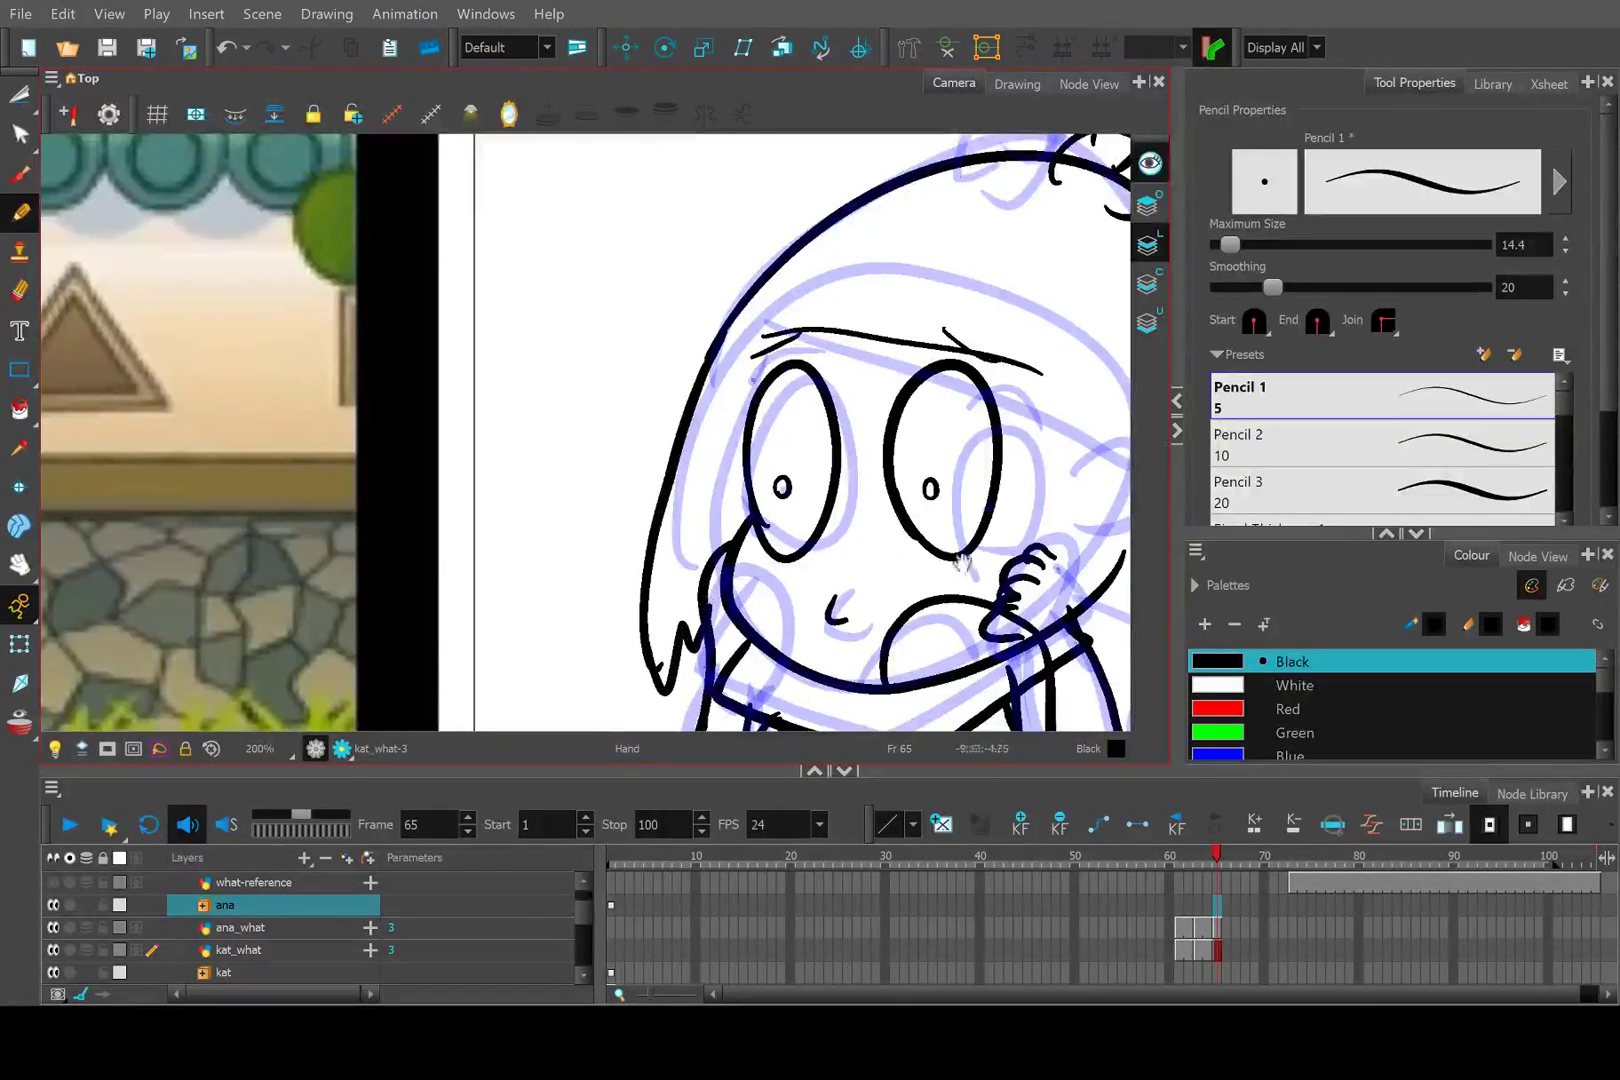
pyautogui.moveTo(960, 562); pyautogui.dragTo(630, 507)
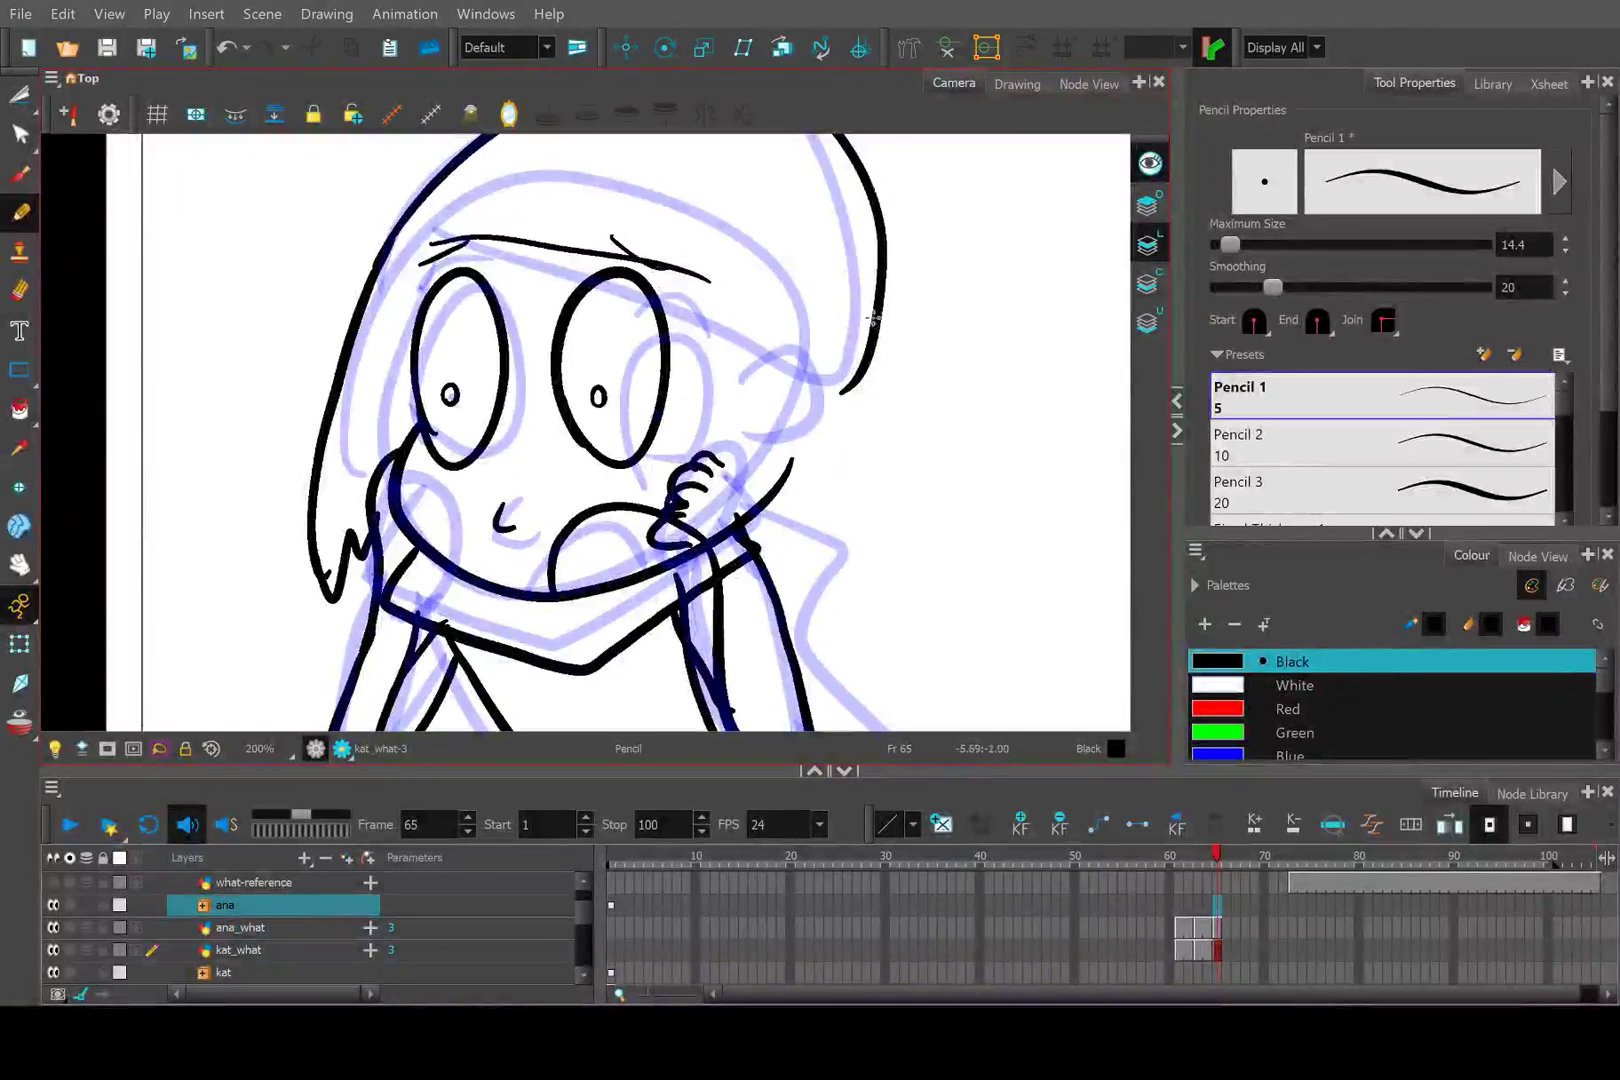
pyautogui.moveTo(872, 318)
pyautogui.mouseDown()
pyautogui.moveTo(828, 496)
pyautogui.moveTo(764, 610)
pyautogui.mouseUp()
pyautogui.hotkey('ctrl', 'z')
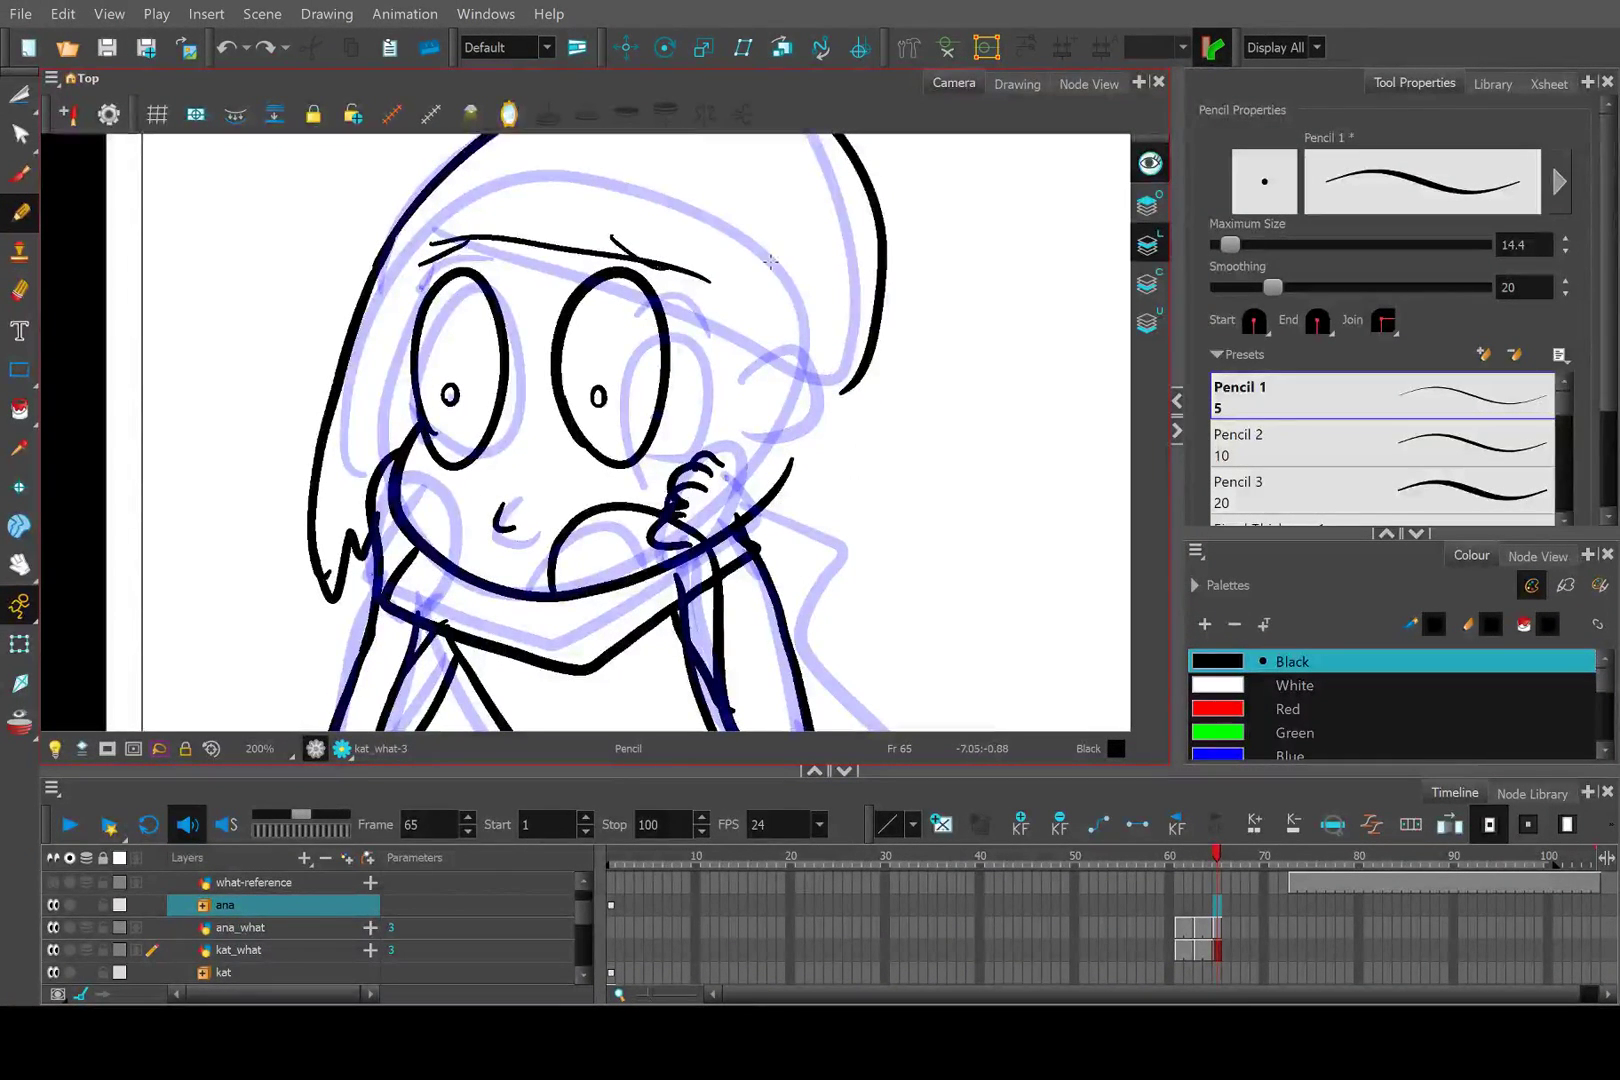
# Draw the back of the curled hand and the inner hair line running from the brow down to that hand.
pyautogui.hotkey('alt', 's')
pyautogui.moveTo(762, 240); pyautogui.dragTo(742, 432)
pyautogui.moveTo(712, 228); pyautogui.dragTo(686, 478)
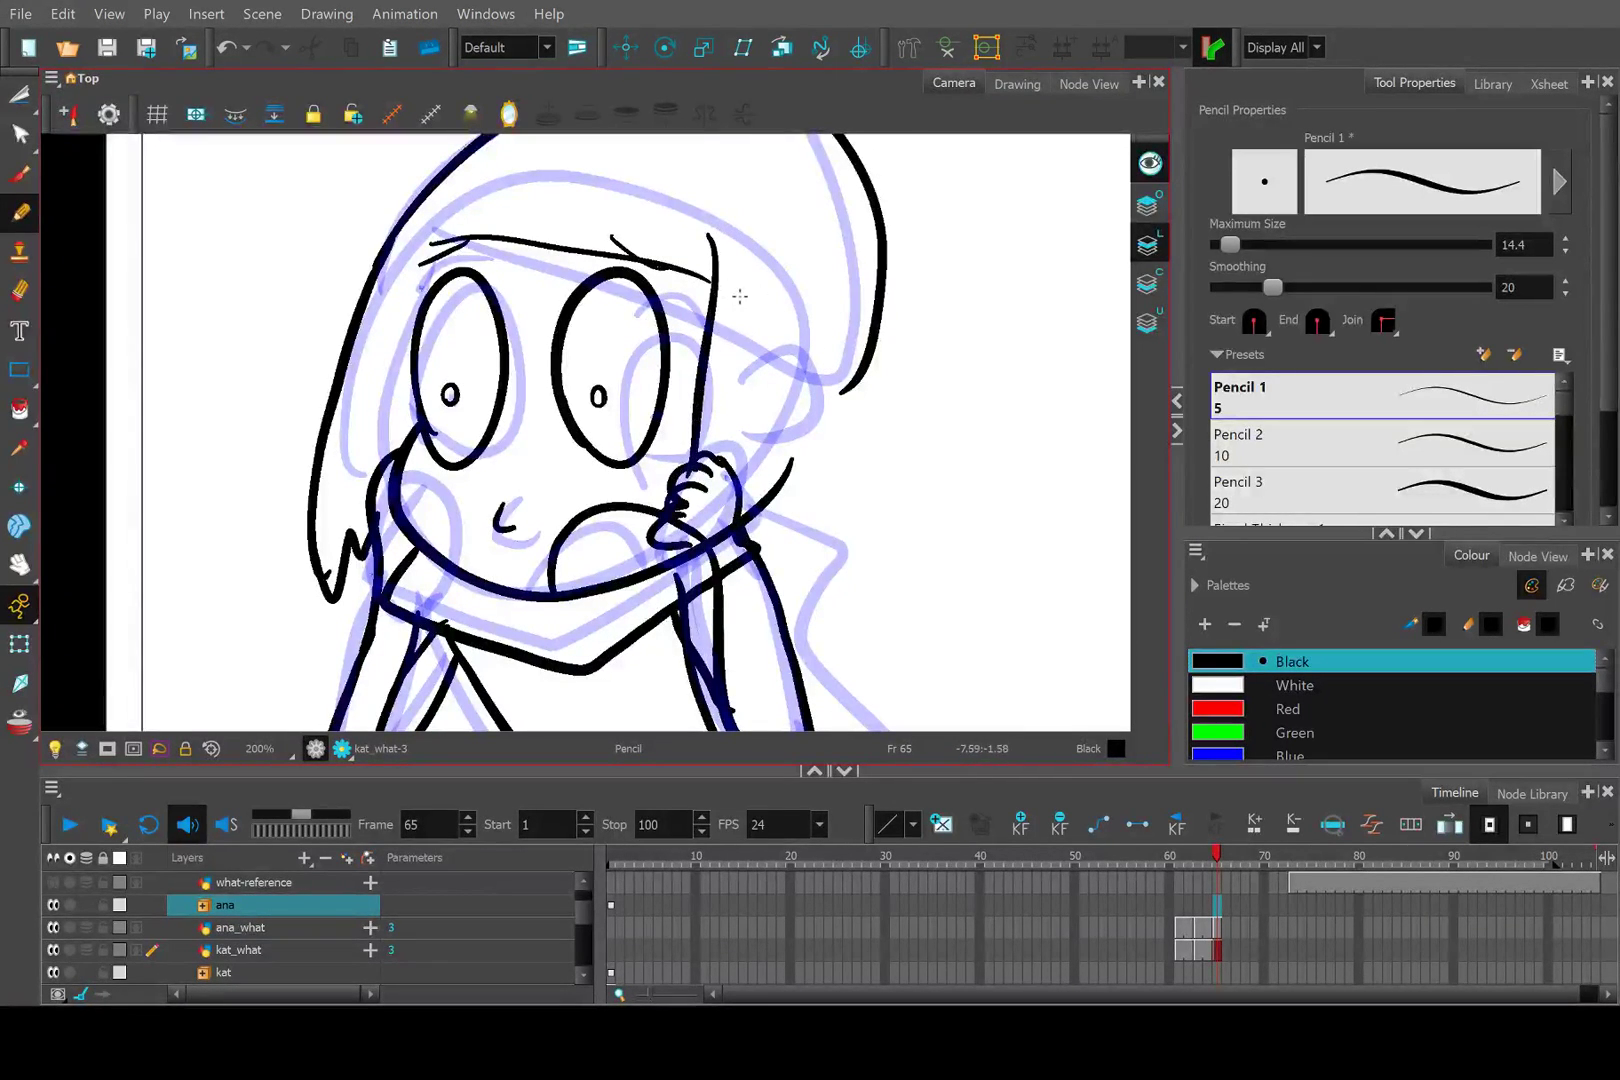
pyautogui.hotkey('ctrl', 'z')
pyautogui.moveTo(690, 226)
pyautogui.mouseDown()
pyautogui.moveTo(713, 309)
pyautogui.moveTo(679, 438)
pyautogui.mouseUp()
pyautogui.moveTo(728, 462)
pyautogui.mouseDown()
pyautogui.moveTo(794, 228)
pyautogui.moveTo(704, 455)
pyautogui.mouseUp()
pyautogui.hotkey('ctrl', 'z')
pyautogui.hotkey('ctrl', 'z')
pyautogui.hotkey('ctrl', 'z')
pyautogui.moveTo(727, 237)
pyautogui.mouseDown()
pyautogui.moveTo(704, 455)
pyautogui.moveTo(803, 272)
pyautogui.mouseUp()
pyautogui.hotkey('ctrl', 'z')
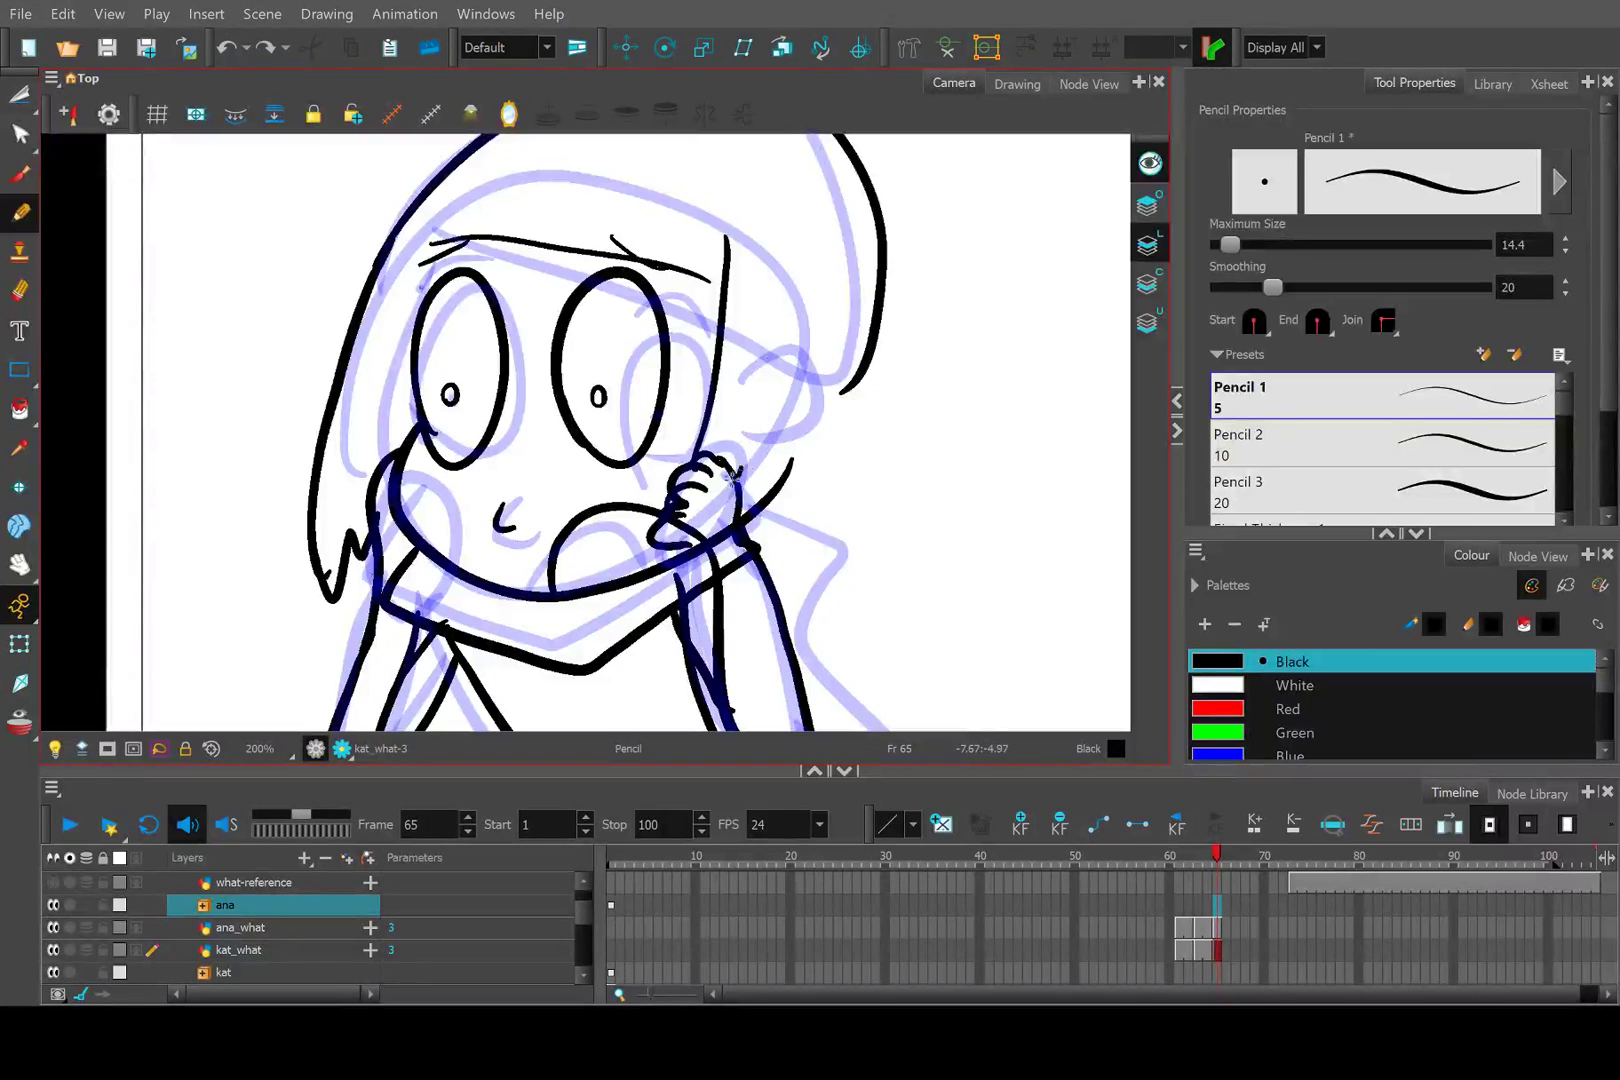
pyautogui.moveTo(738, 478); pyautogui.dragTo(800, 205)
pyautogui.hotkey('ctrl', 'z')
pyautogui.moveTo(745, 478); pyautogui.dragTo(808, 248)
pyautogui.hotkey('ctrl', 'z')
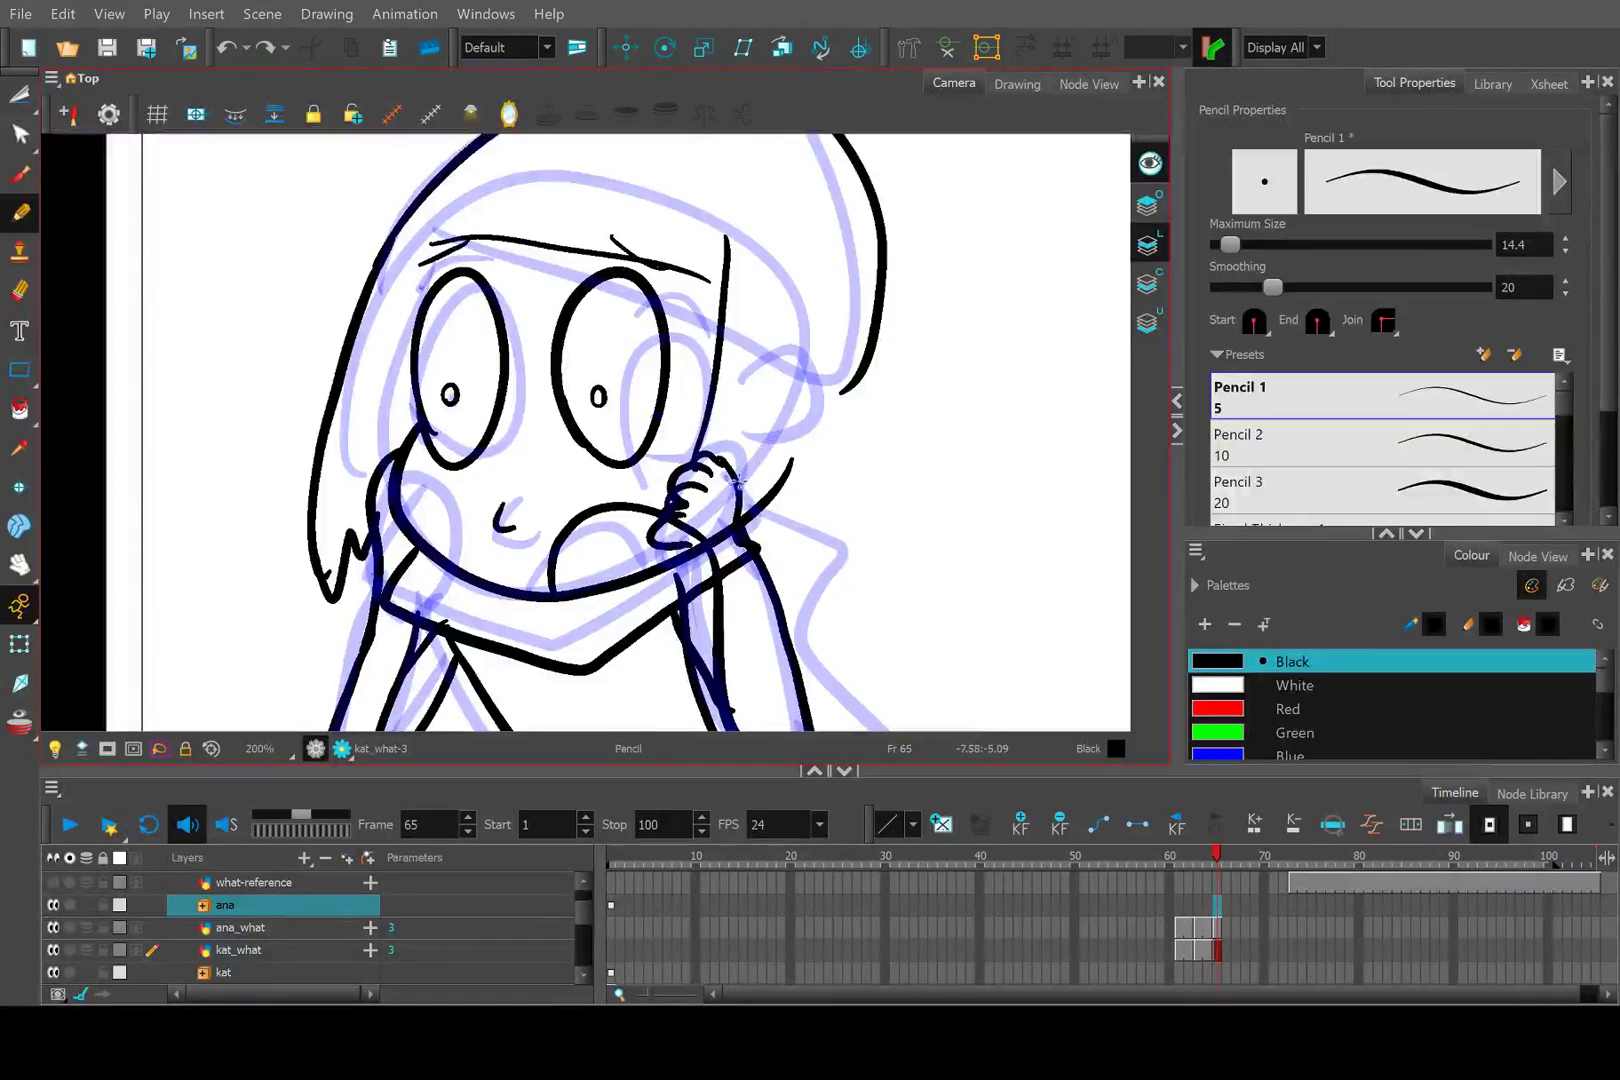
# Draw a second hair line rising from behind the curled hand, and extend the outer hair outline down to the jaw.
pyautogui.moveTo(736, 488); pyautogui.dragTo(824, 232)
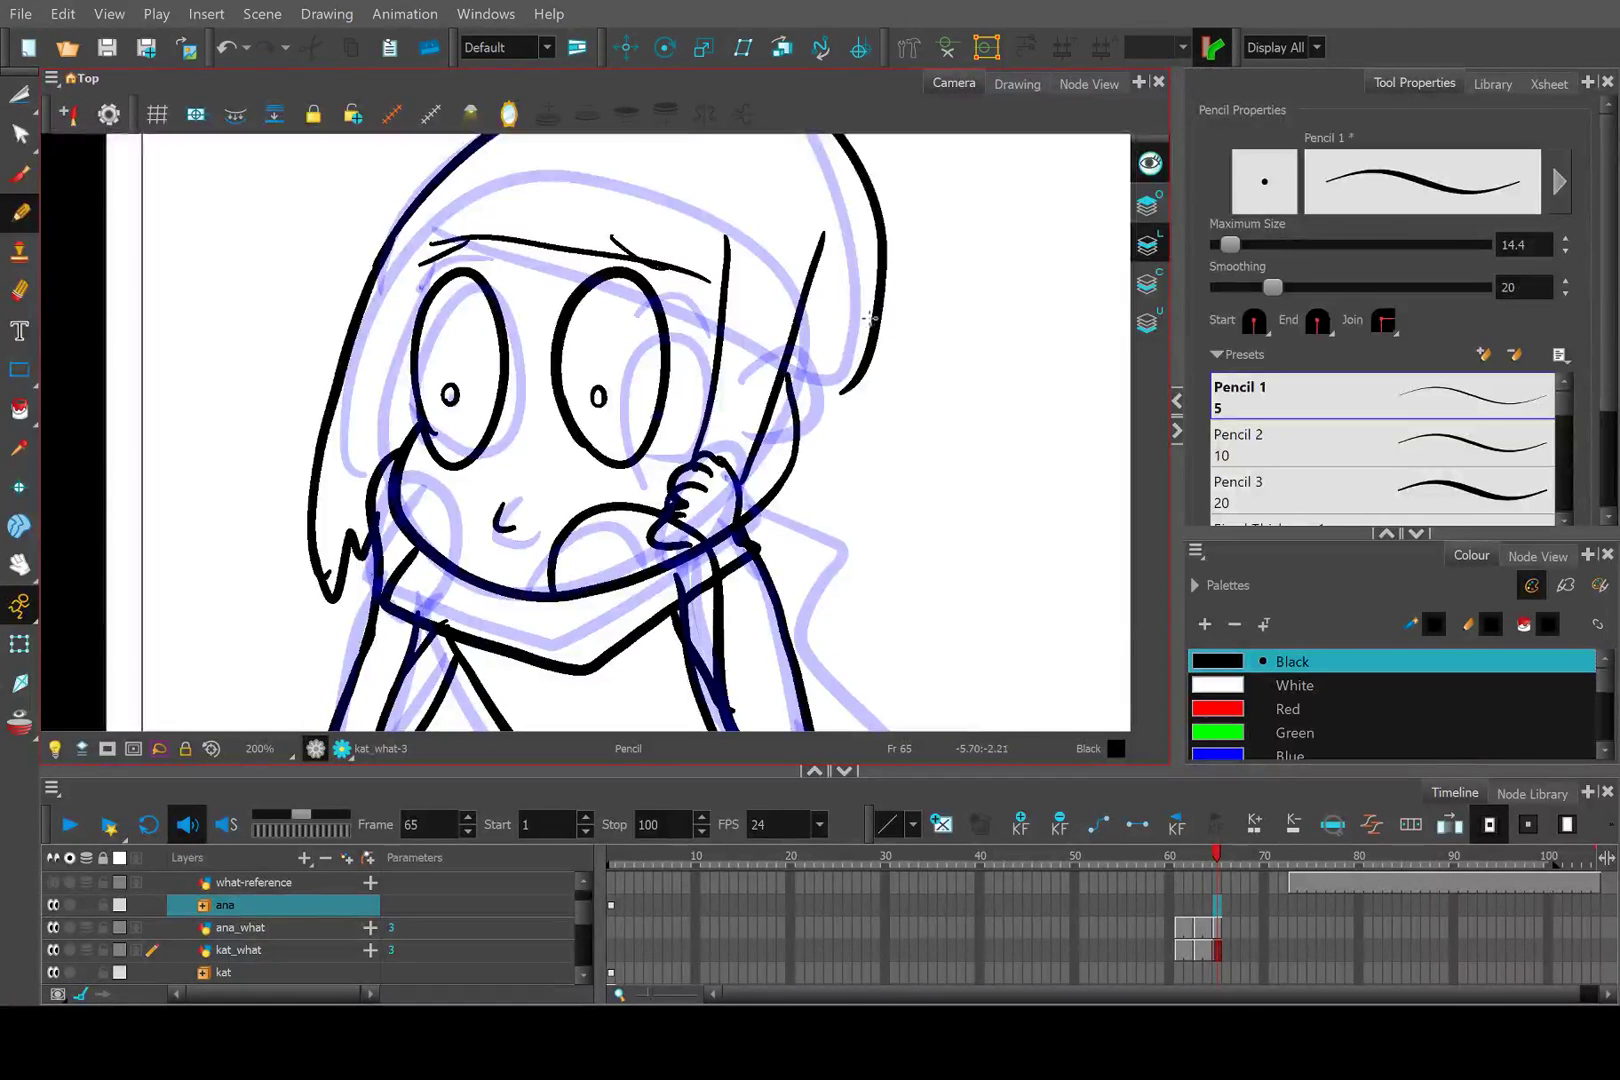
pyautogui.moveTo(878, 240)
pyautogui.mouseDown()
pyautogui.moveTo(872, 284)
pyautogui.moveTo(758, 494)
pyautogui.mouseUp()
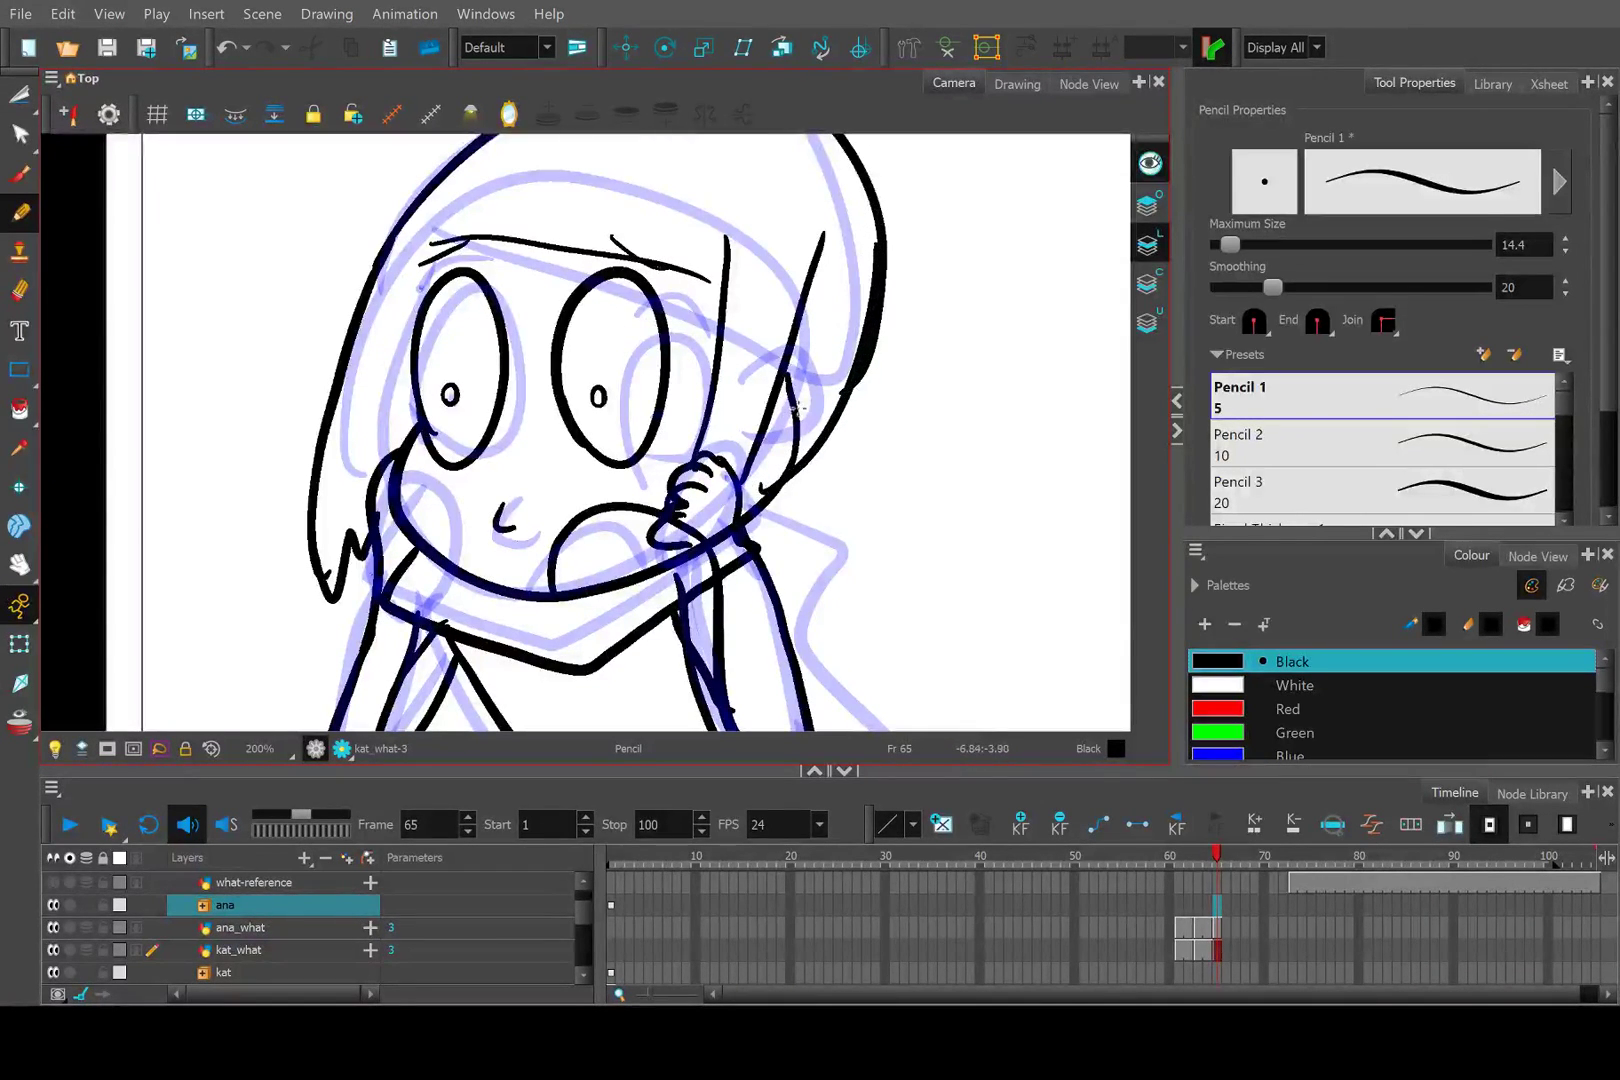
pyautogui.scroll(-2, 795, 342)
pyautogui.scroll(3, 790, 342)
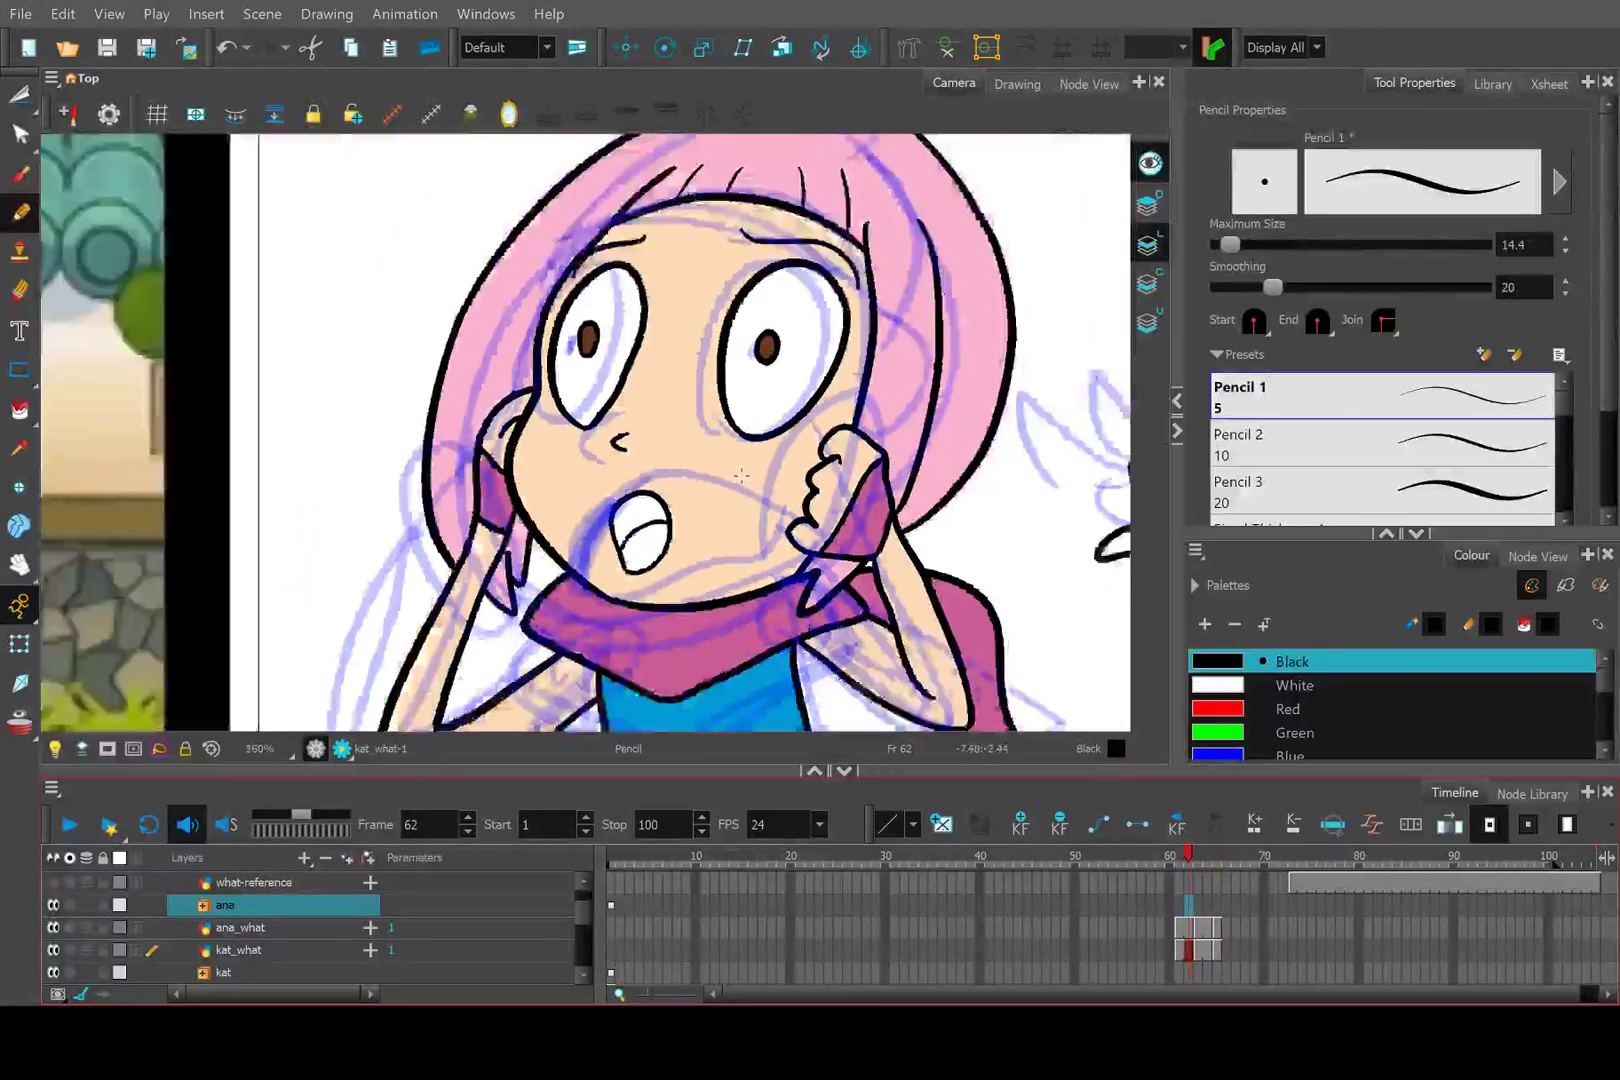
# Check the fringe at frame 62, then at frame 65 draw the hair line crossing the fringe edge and two short fringe strands beside it.
pyautogui.scroll(-2, 741, 475)
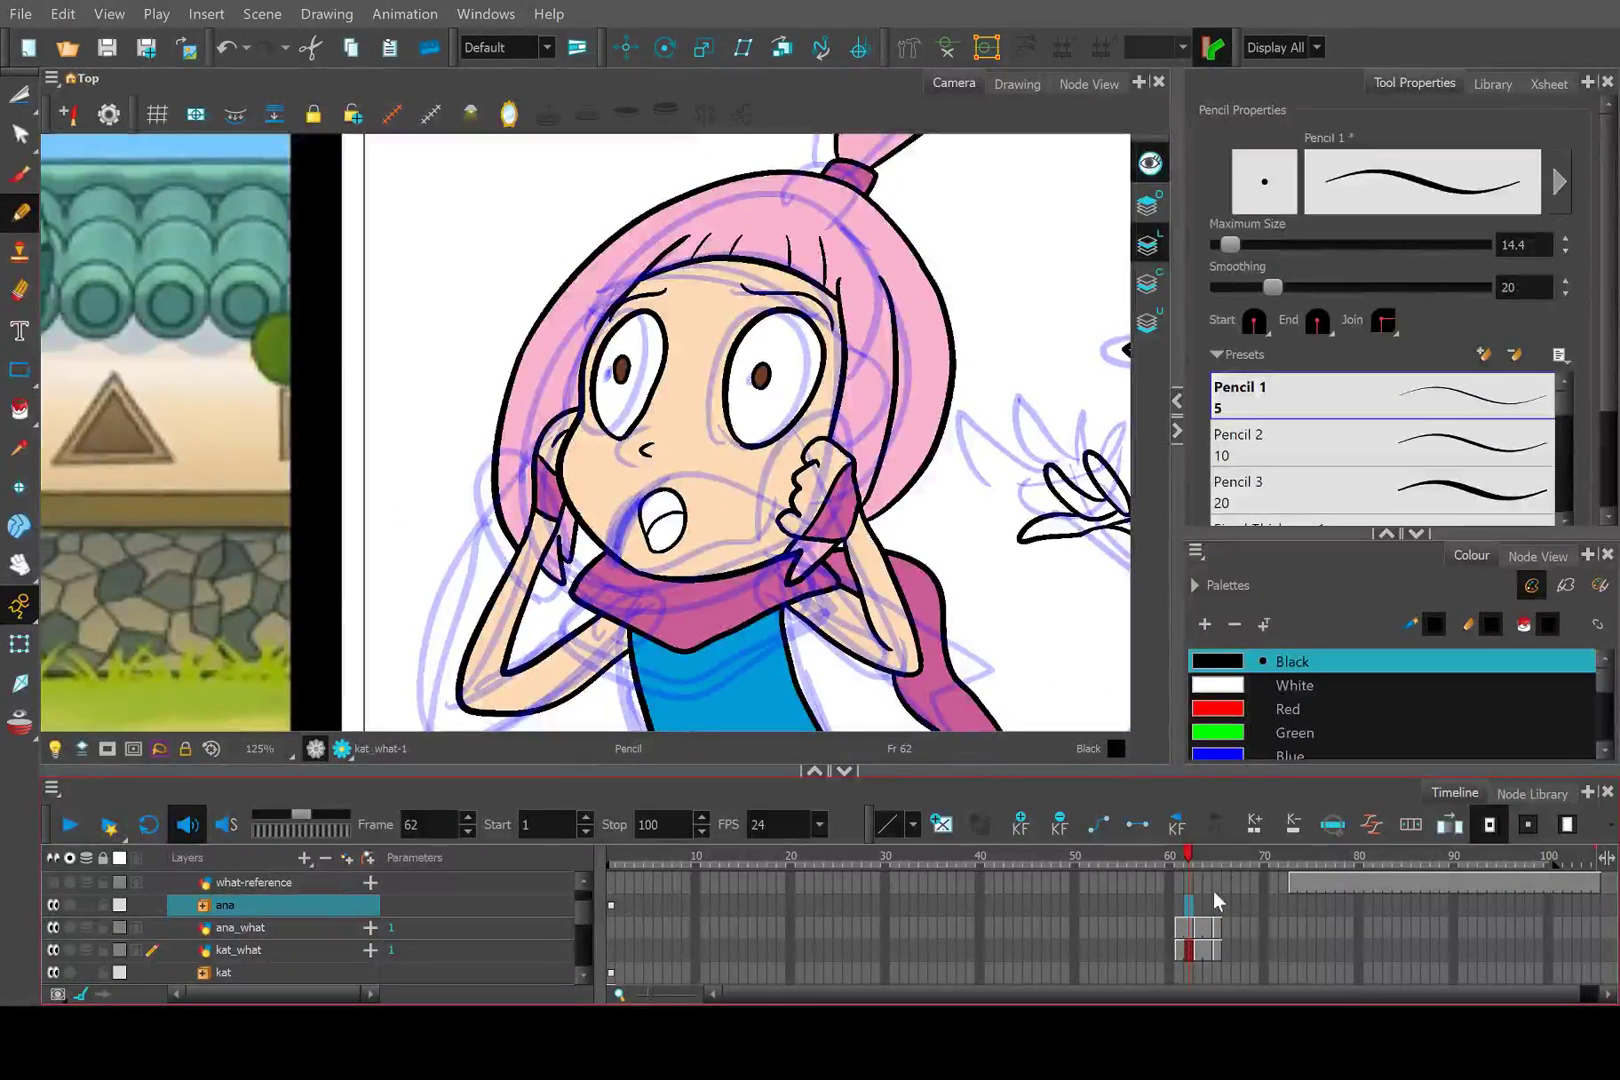
pyautogui.moveTo(1195, 862); pyautogui.dragTo(1216, 858)
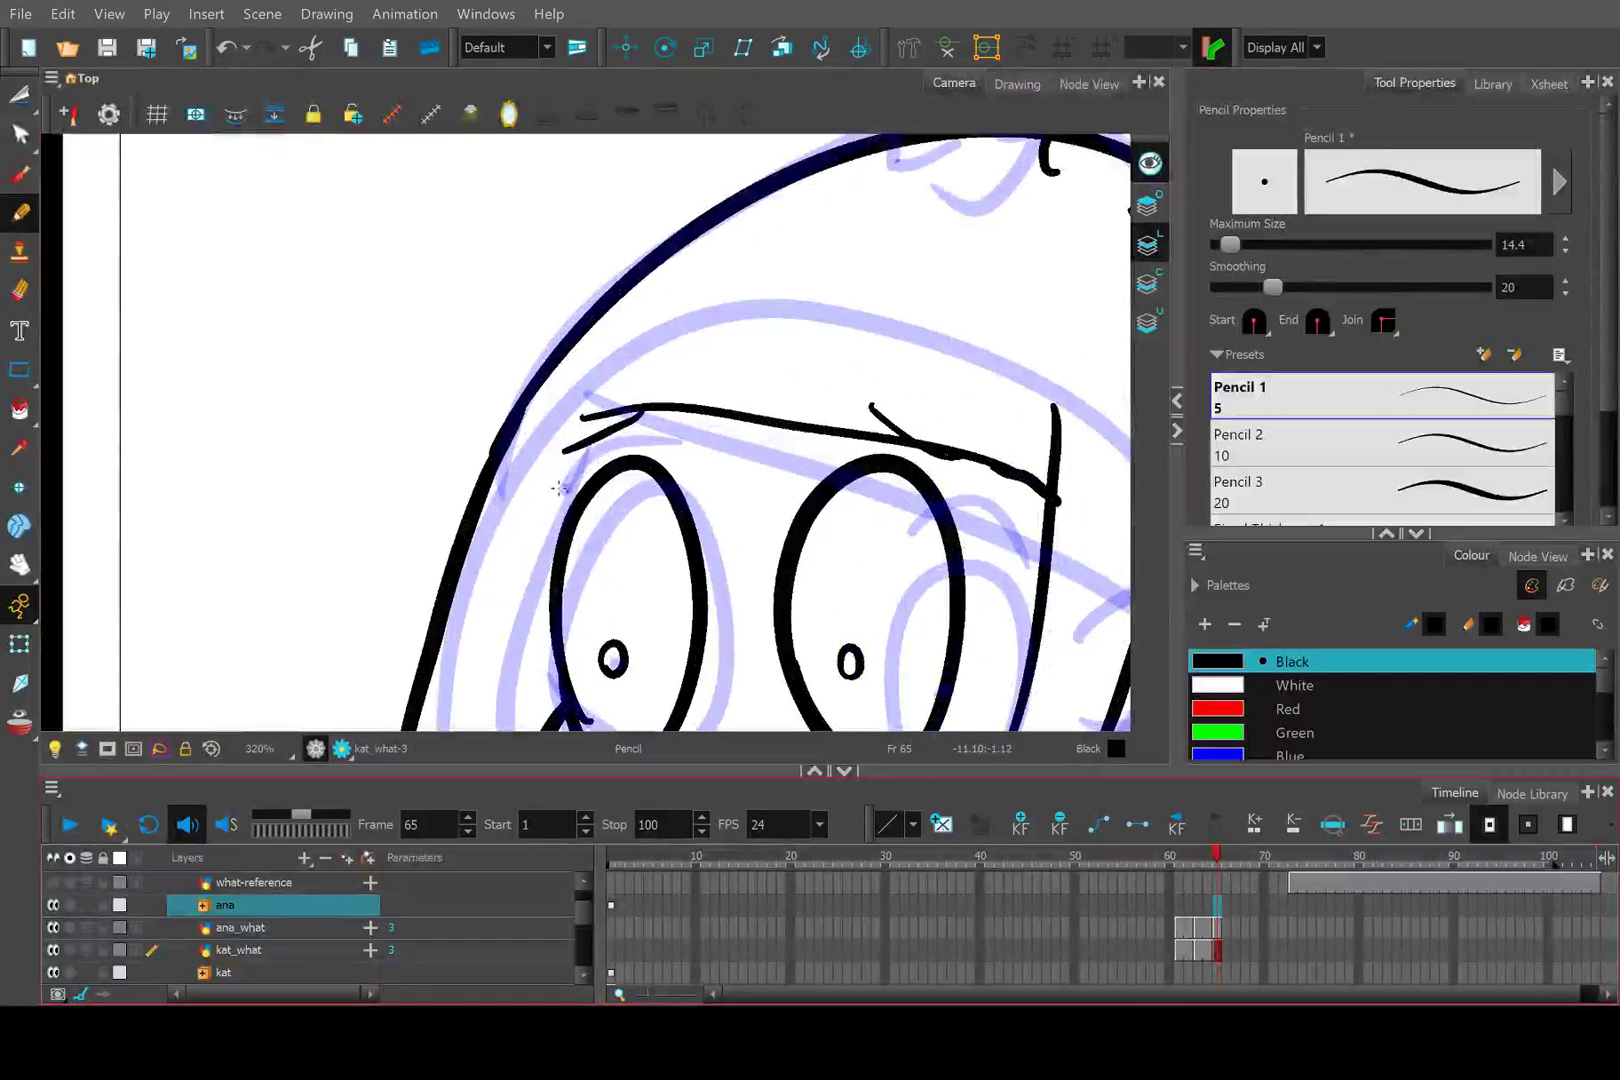
pyautogui.moveTo(570, 495); pyautogui.dragTo(695, 283)
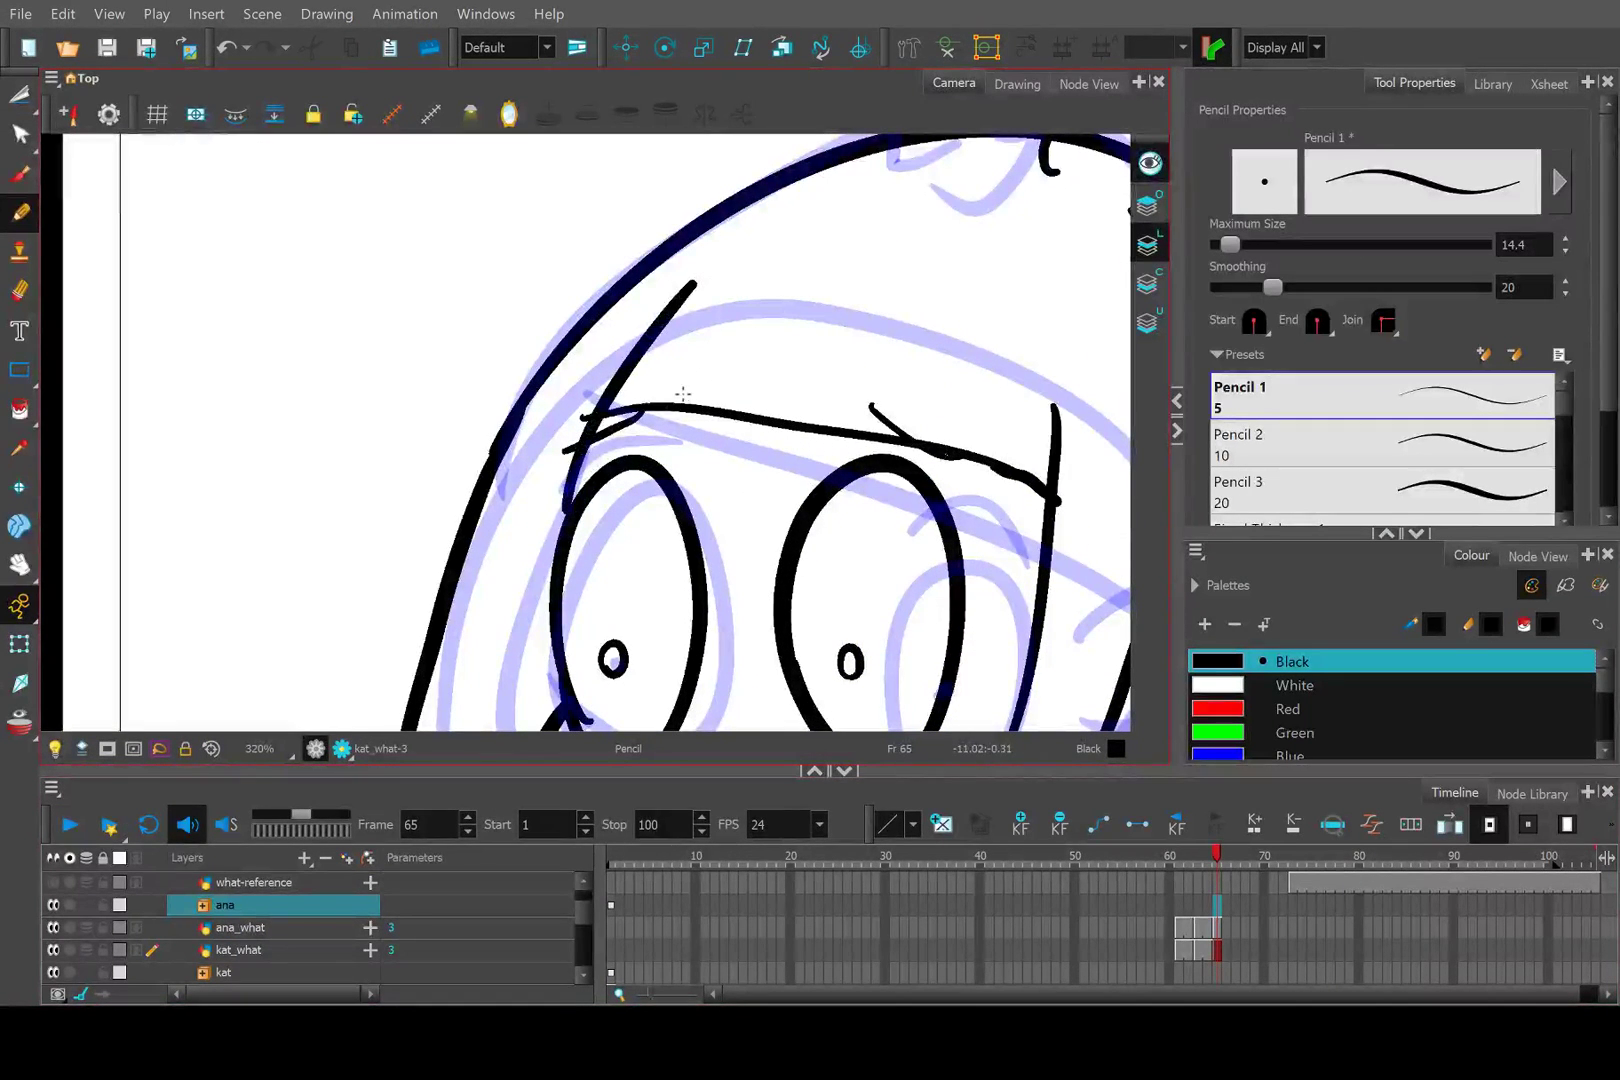
pyautogui.moveTo(675, 403); pyautogui.dragTo(730, 321)
pyautogui.moveTo(745, 412); pyautogui.dragTo(788, 351)
pyautogui.moveTo(898, 345); pyautogui.dragTo(918, 440)
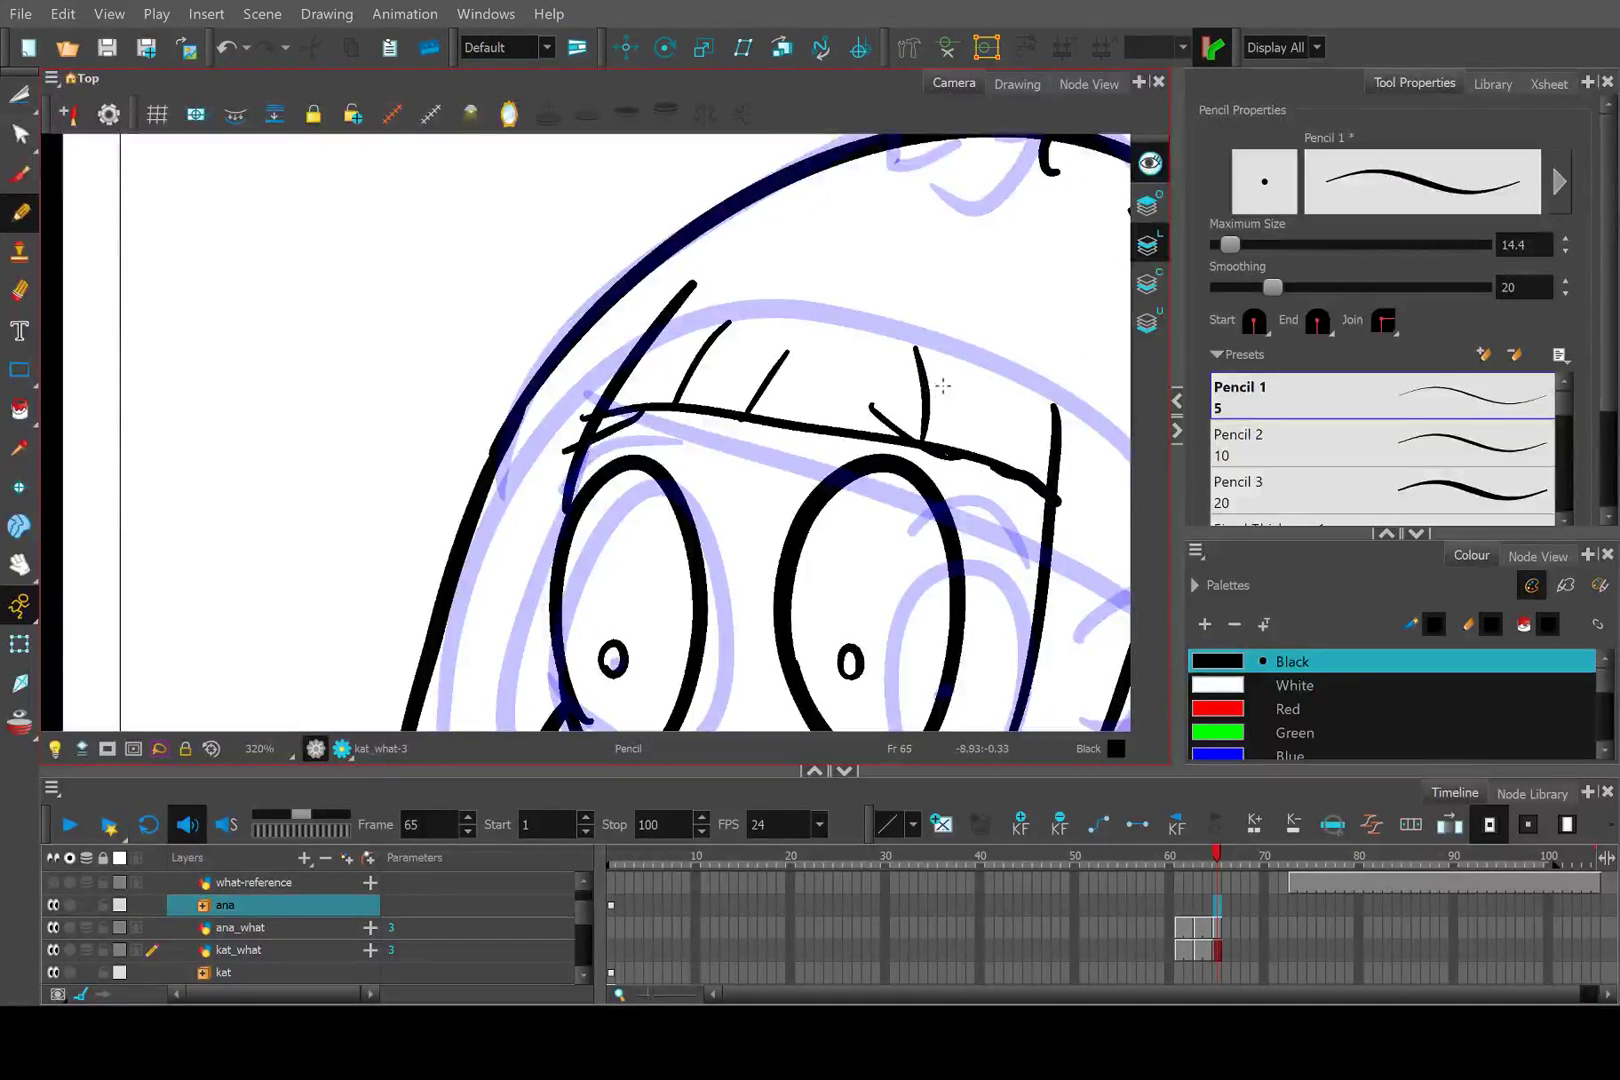
pyautogui.hotkey('ctrl', 'z')
pyautogui.moveTo(890, 345); pyautogui.dragTo(907, 437)
pyautogui.hotkey('ctrl', 'z')
# Delete the girl's two existing eyebrow strokes that overlap the fringe edge.
pyautogui.click(20, 95)
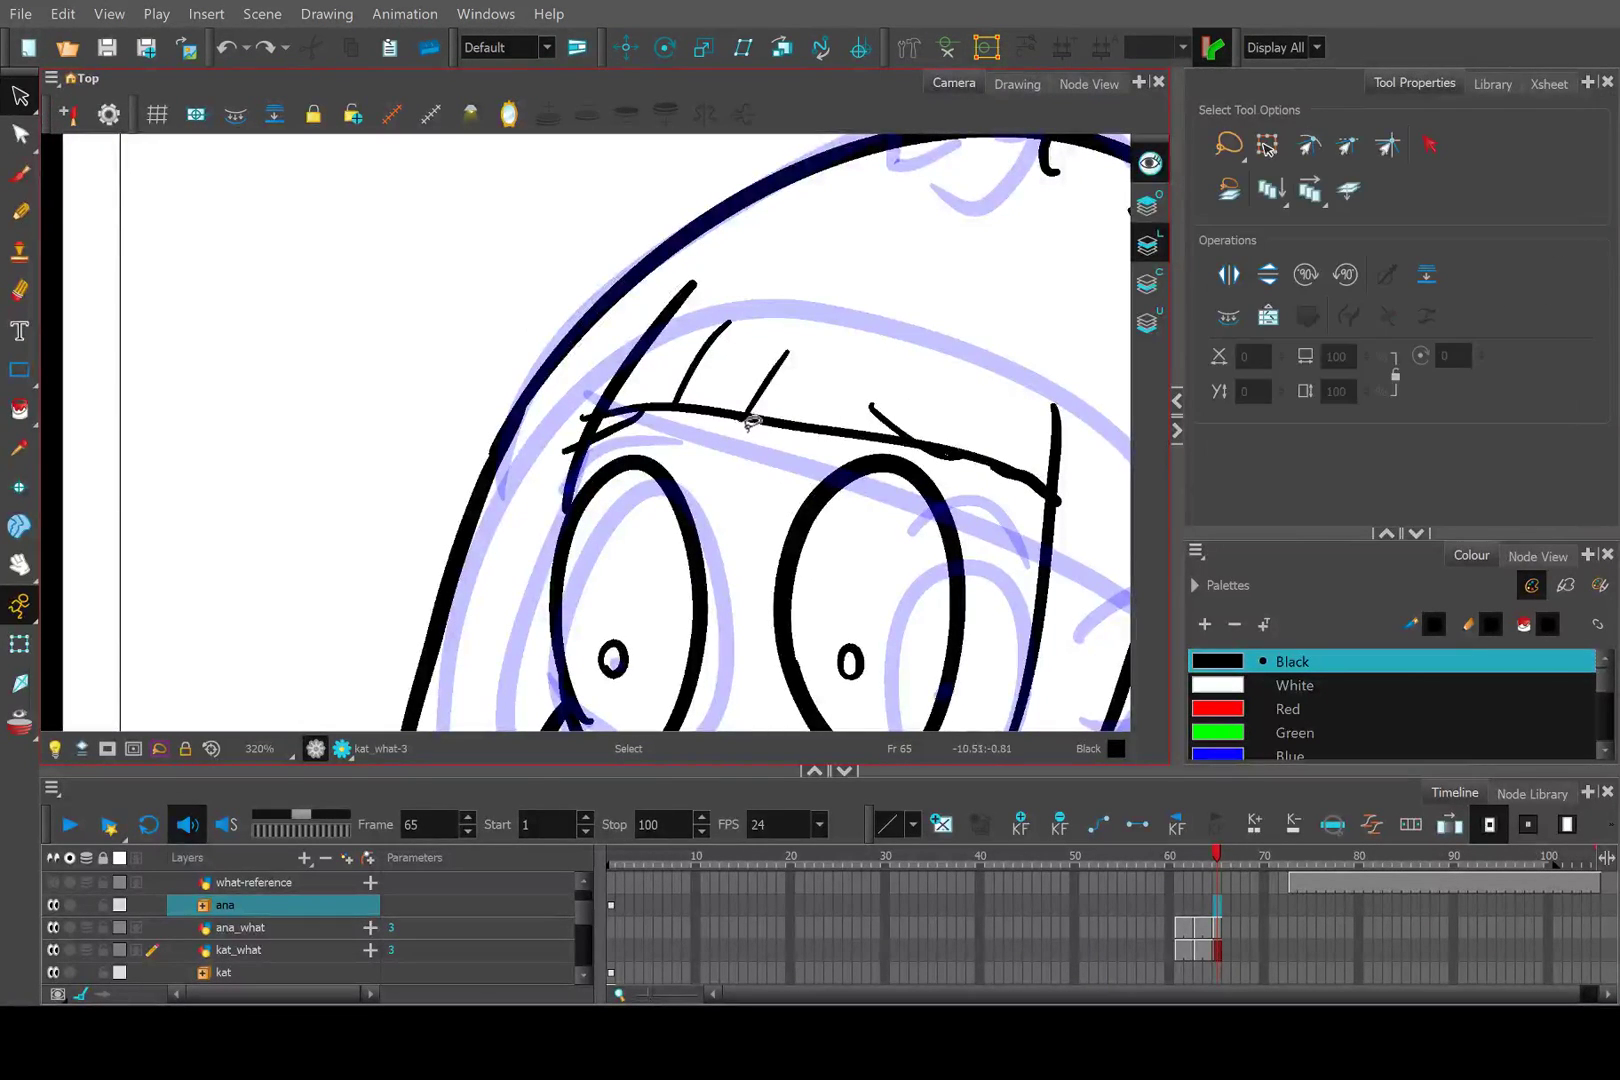
pyautogui.click(902, 432)
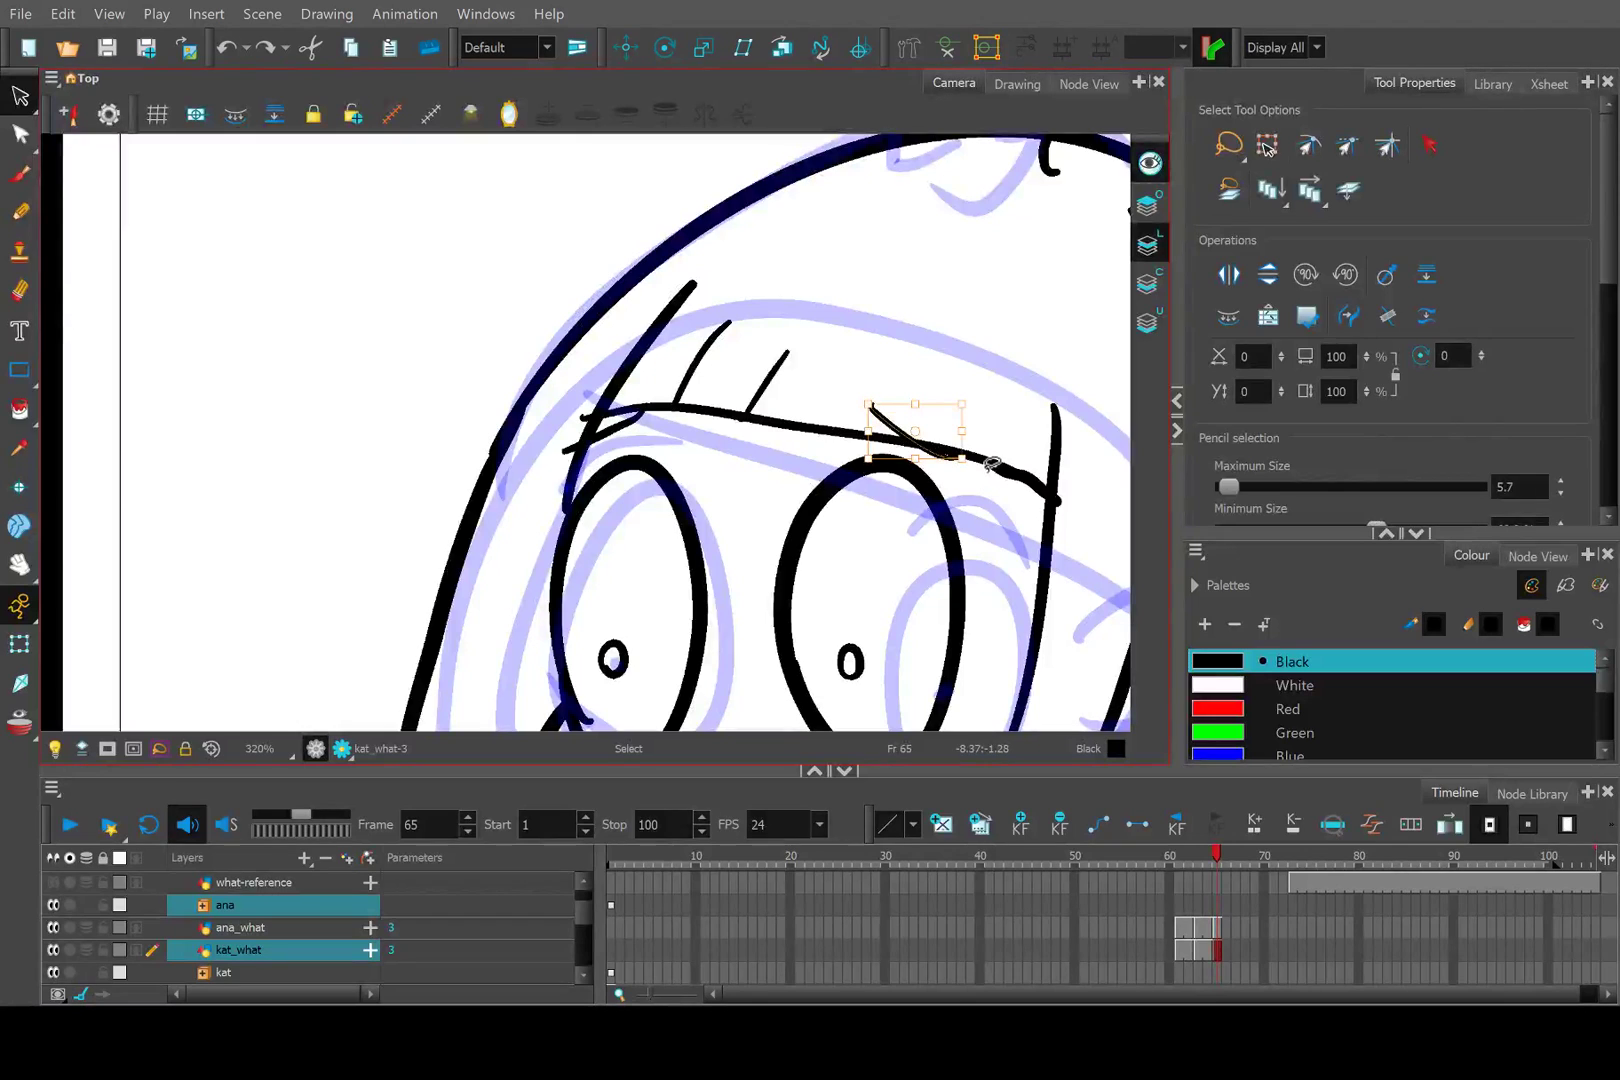
pyautogui.press('Delete')
pyautogui.scroll(2, 992, 463)
pyautogui.click(187, 373)
pyautogui.press('Delete')
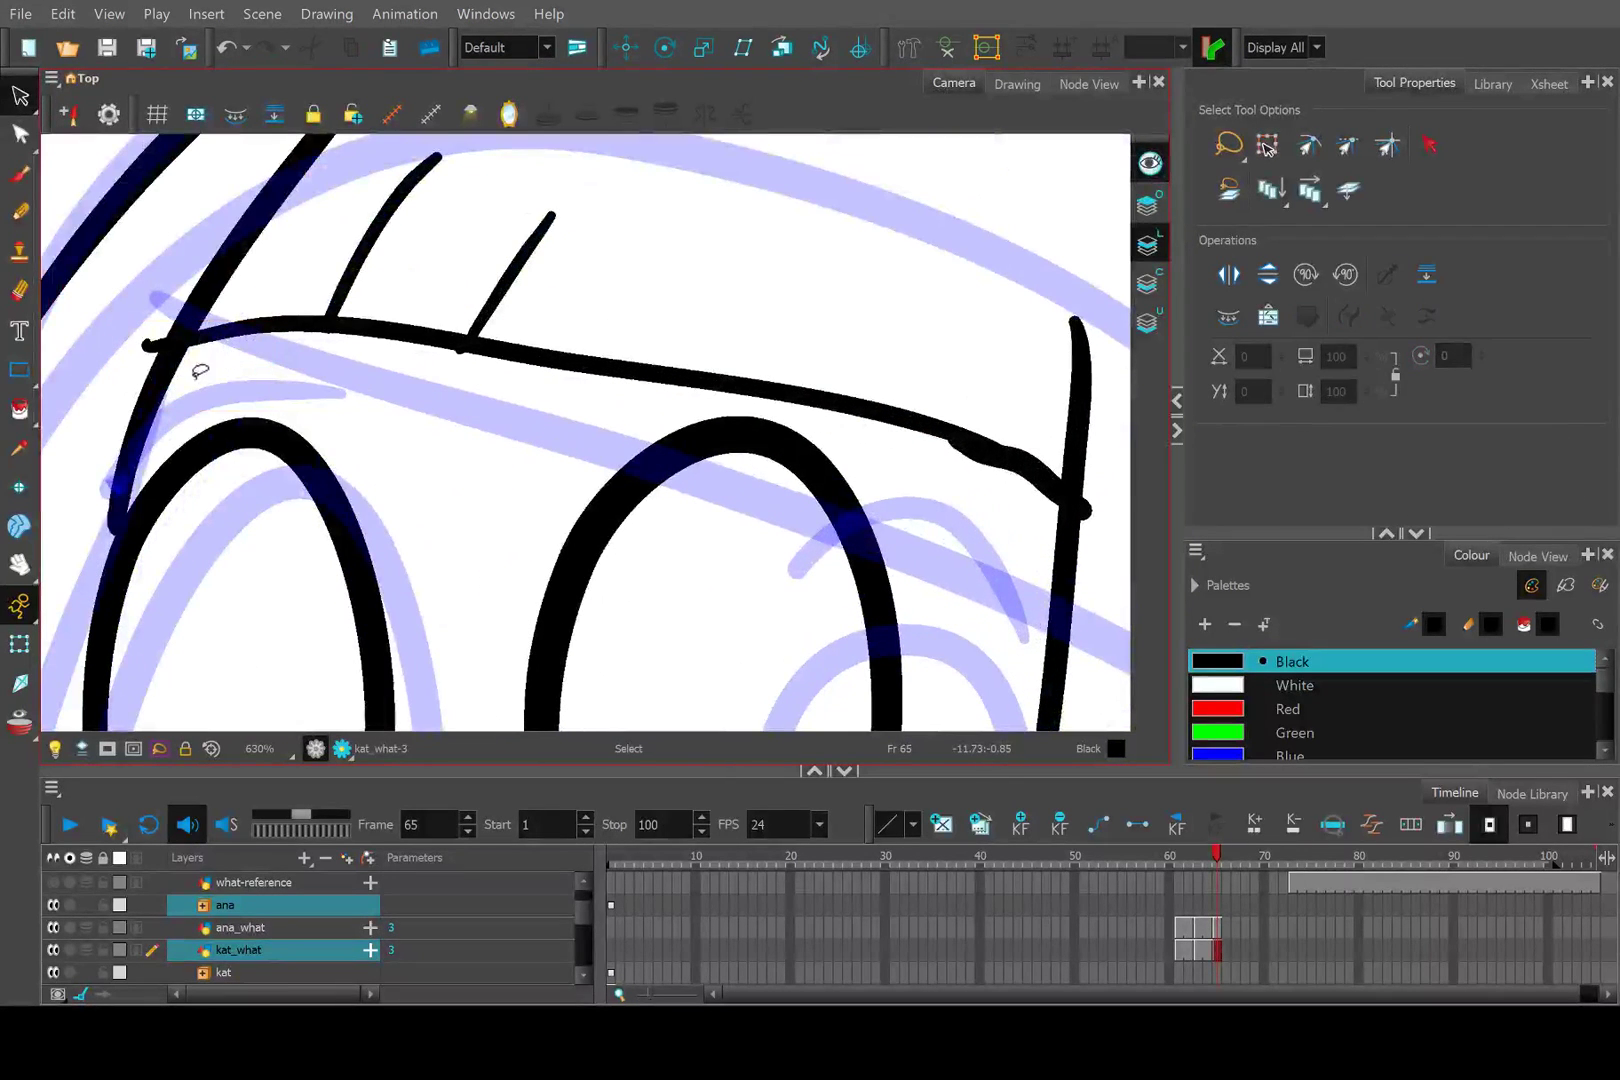
# Redraw both worried eyebrows just above the girl's eyes, each sloping down towards the outer side of the face.
pyautogui.click(19, 211)
pyautogui.moveTo(635, 424); pyautogui.dragTo(763, 423)
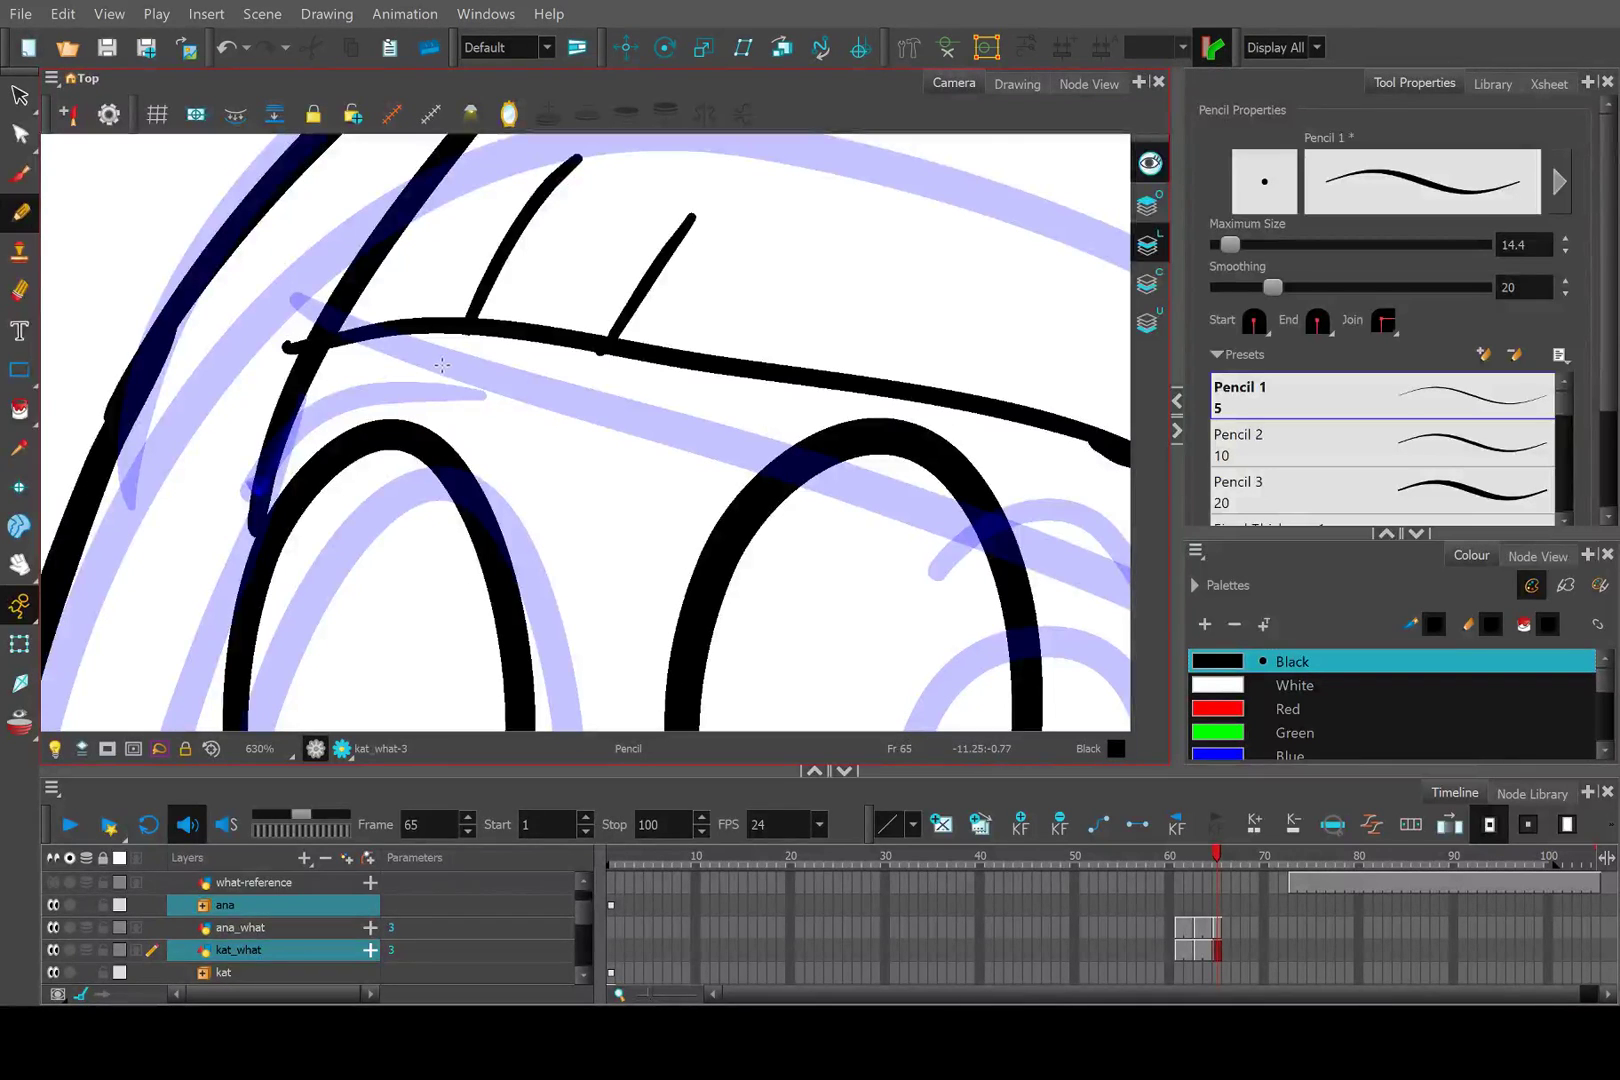
pyautogui.moveTo(442, 366); pyautogui.dragTo(203, 450)
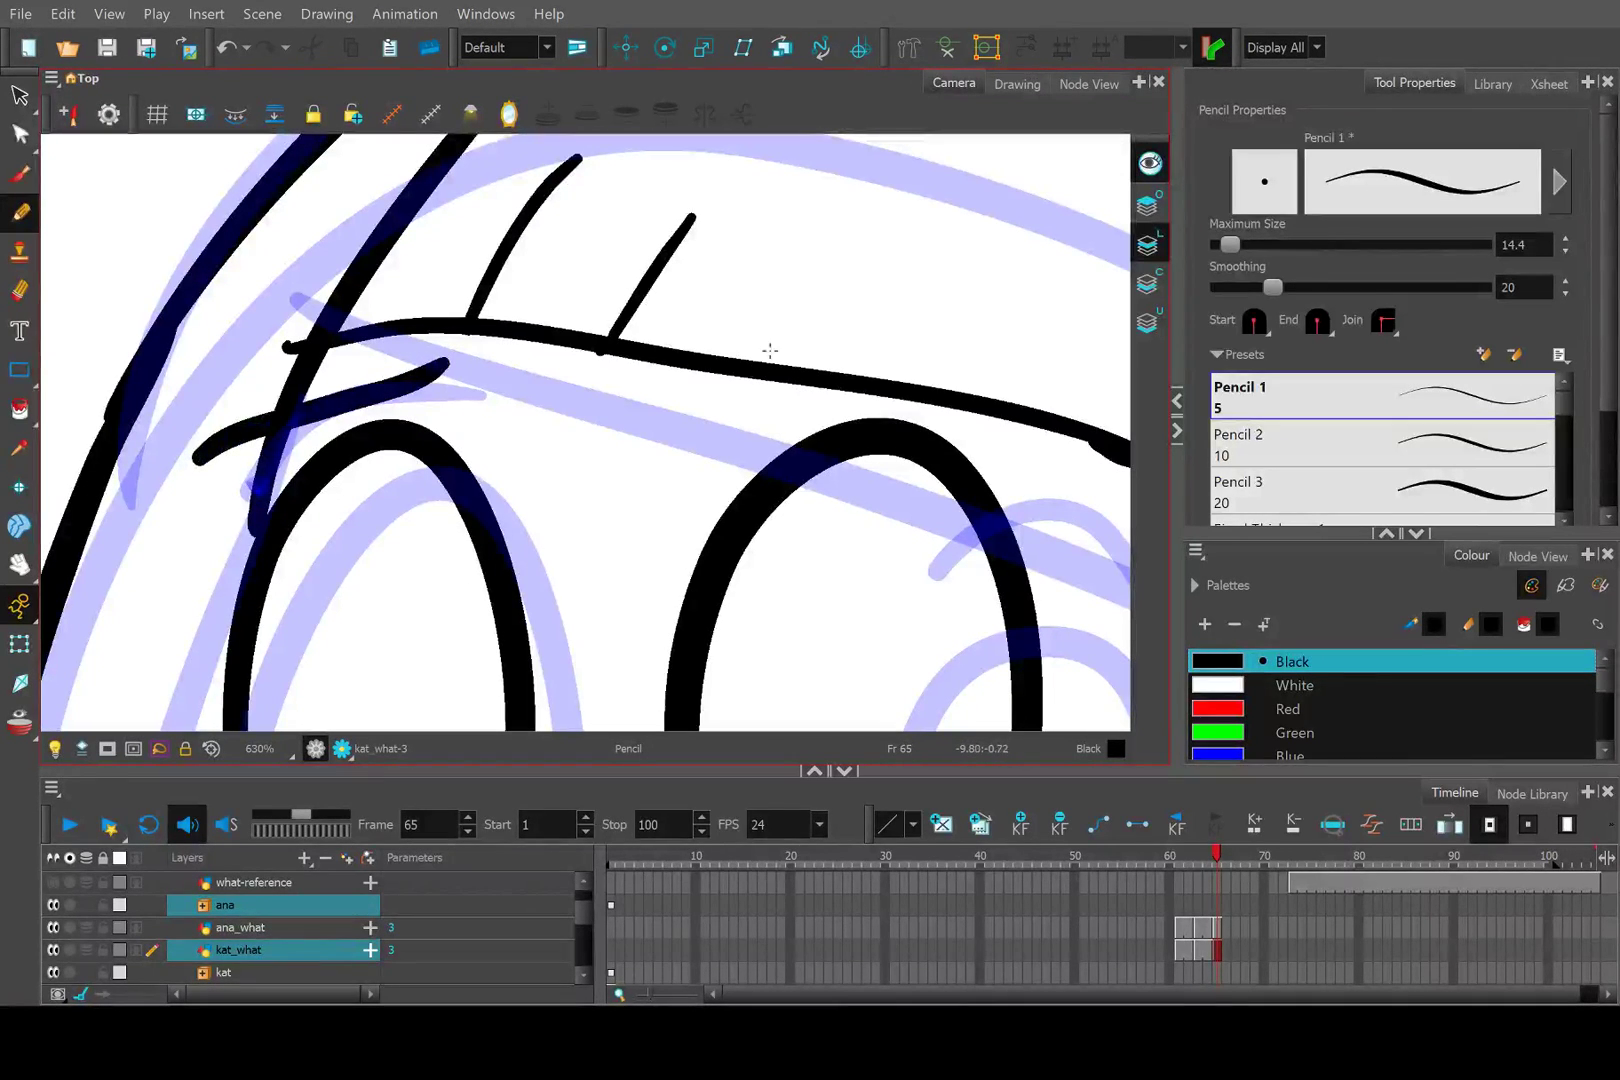
pyautogui.moveTo(779, 328); pyautogui.dragTo(1058, 492)
pyautogui.moveTo(937, 331); pyautogui.dragTo(823, 382)
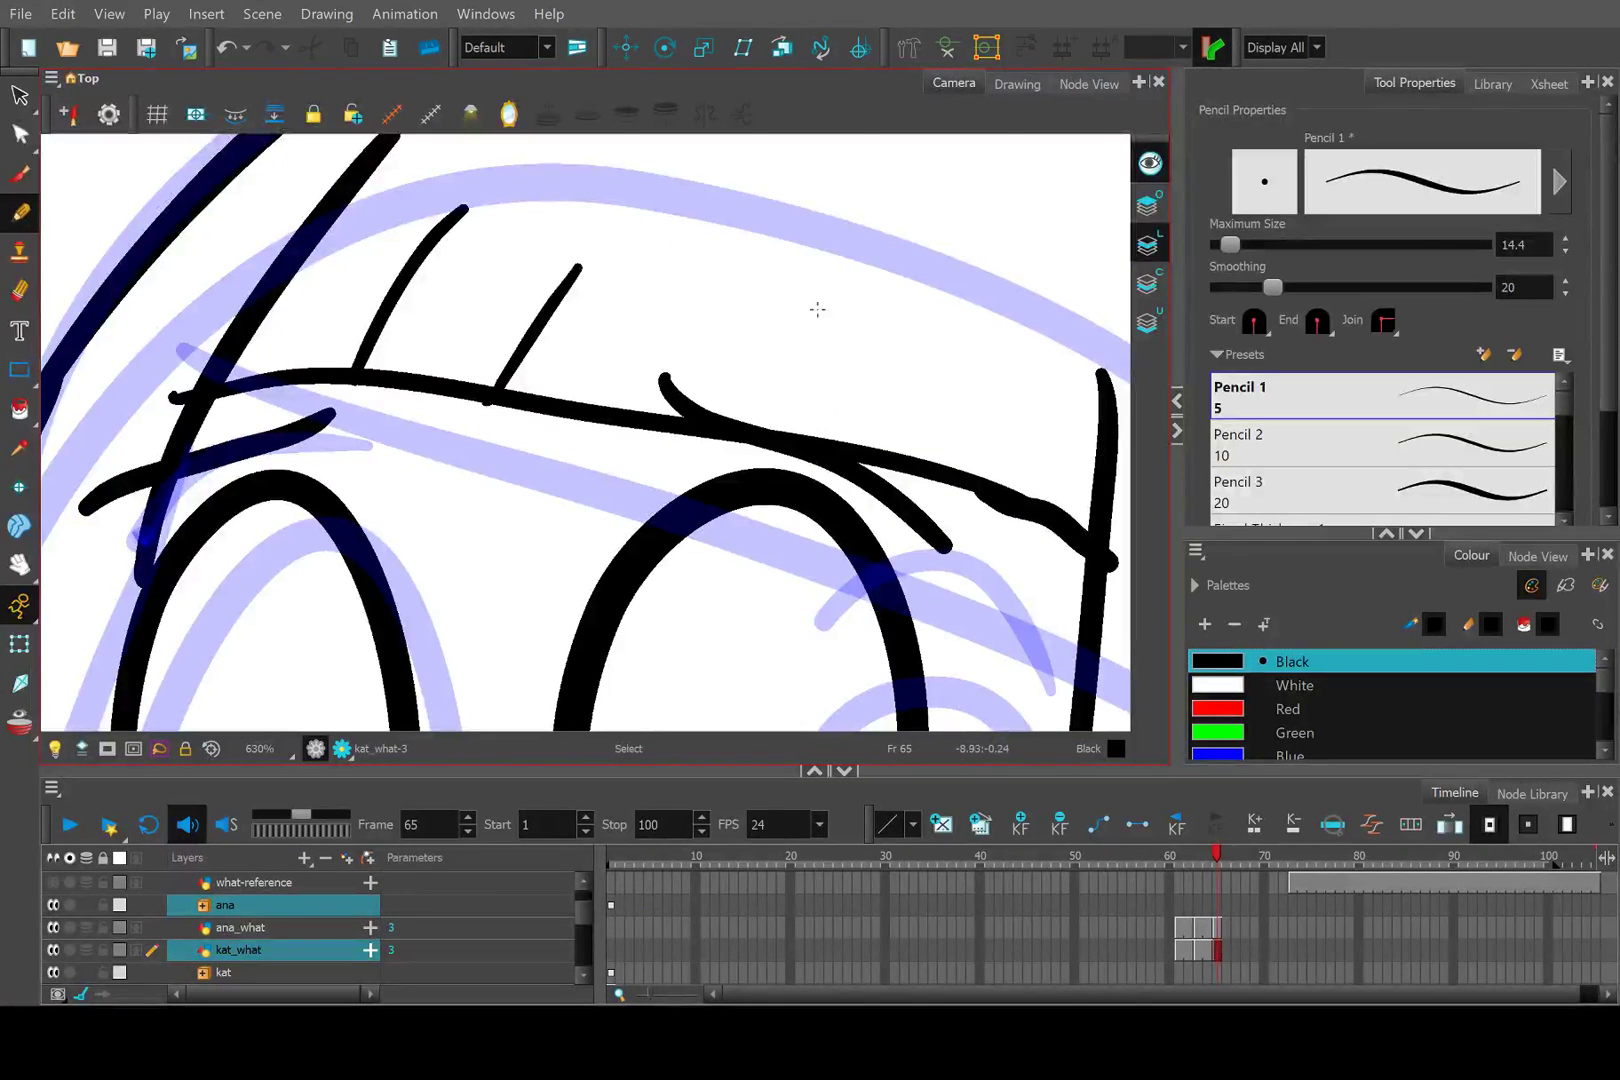
# Draw two more short strand lines on the fringe above the eye nearer the curled hand.
pyautogui.moveTo(817, 292); pyautogui.dragTo(812, 436)
pyautogui.moveTo(975, 288); pyautogui.dragTo(958, 495)
pyautogui.hotkey('ctrl', 'z')
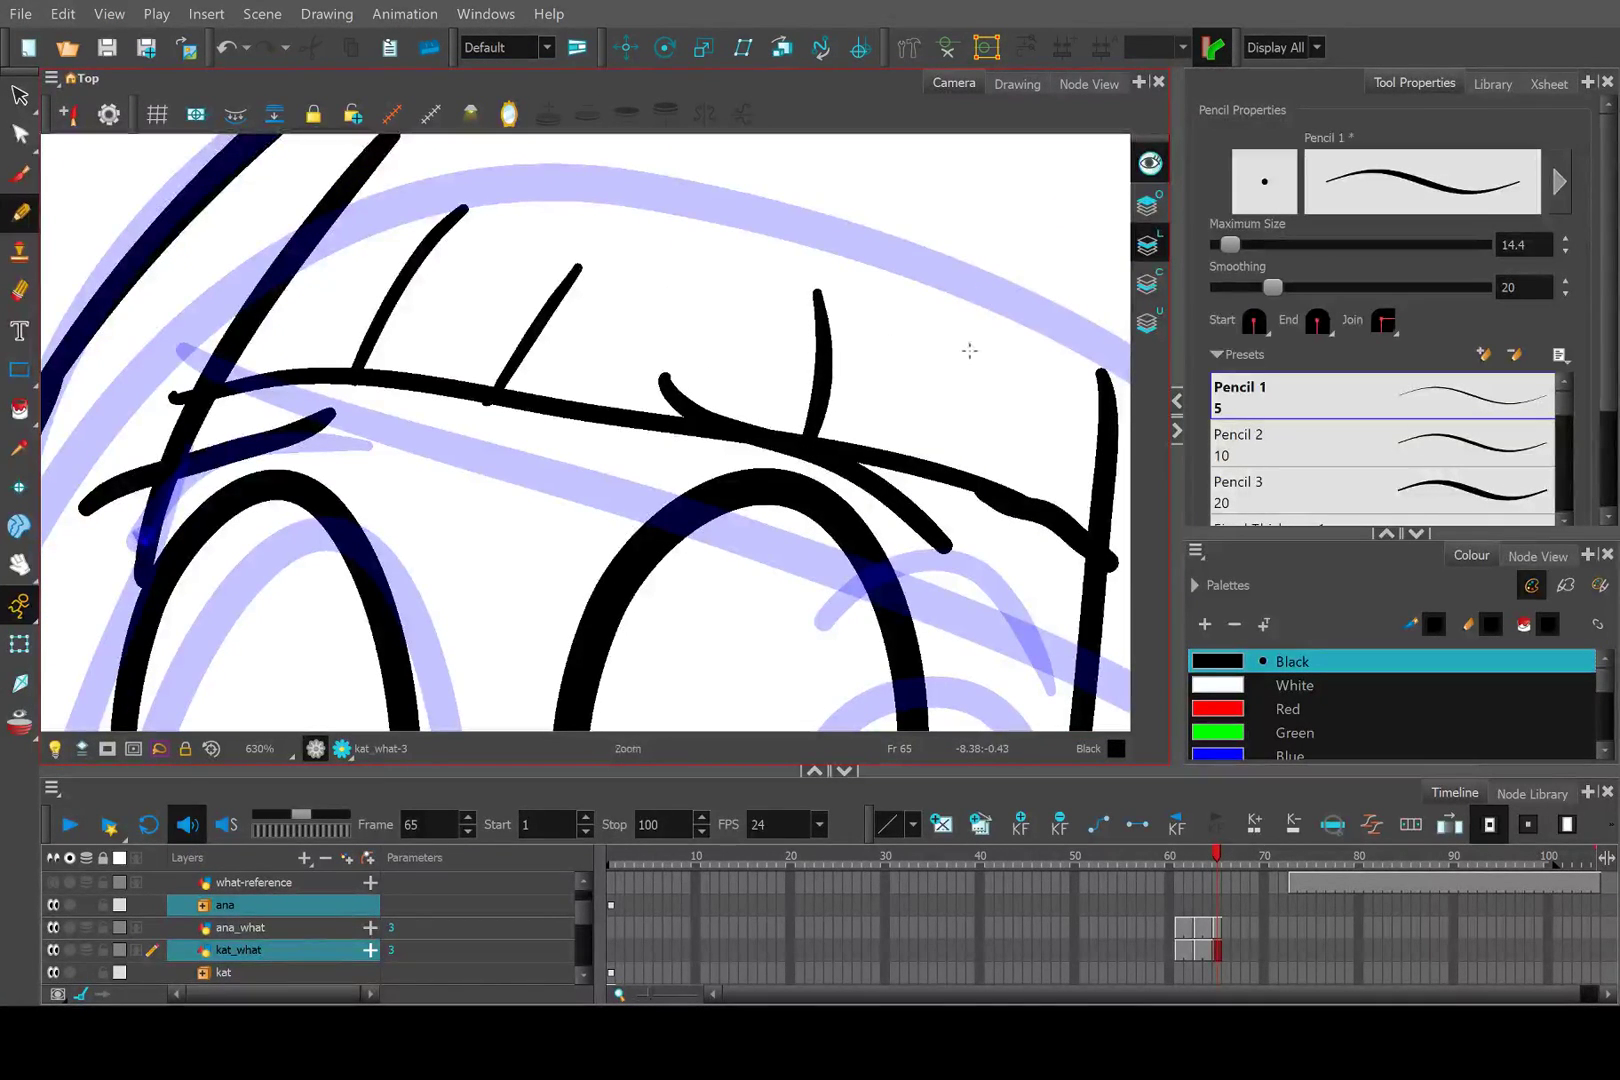
pyautogui.moveTo(980, 298); pyautogui.dragTo(975, 480)
# Compare the girl's frame 65 face and hair with her drawings from frame 61 onwards.
pyautogui.scroll(-6, 775, 299)
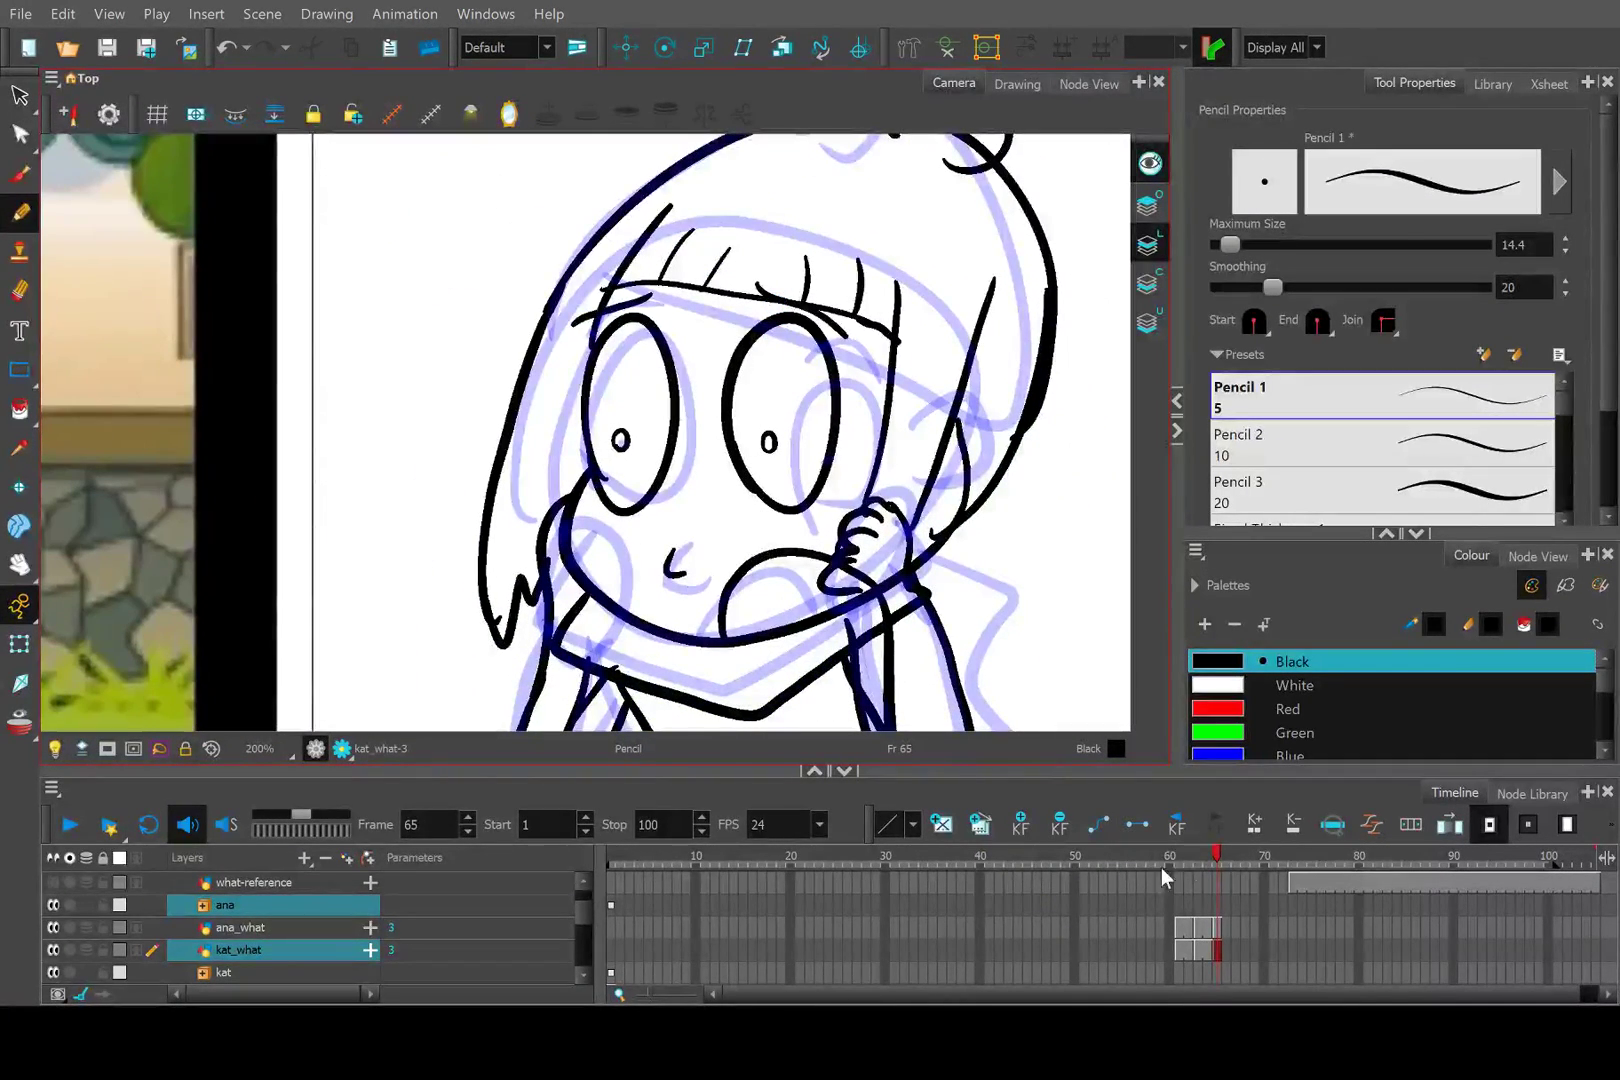
pyautogui.click(1190, 861)
pyautogui.scroll(-4, 585, 430)
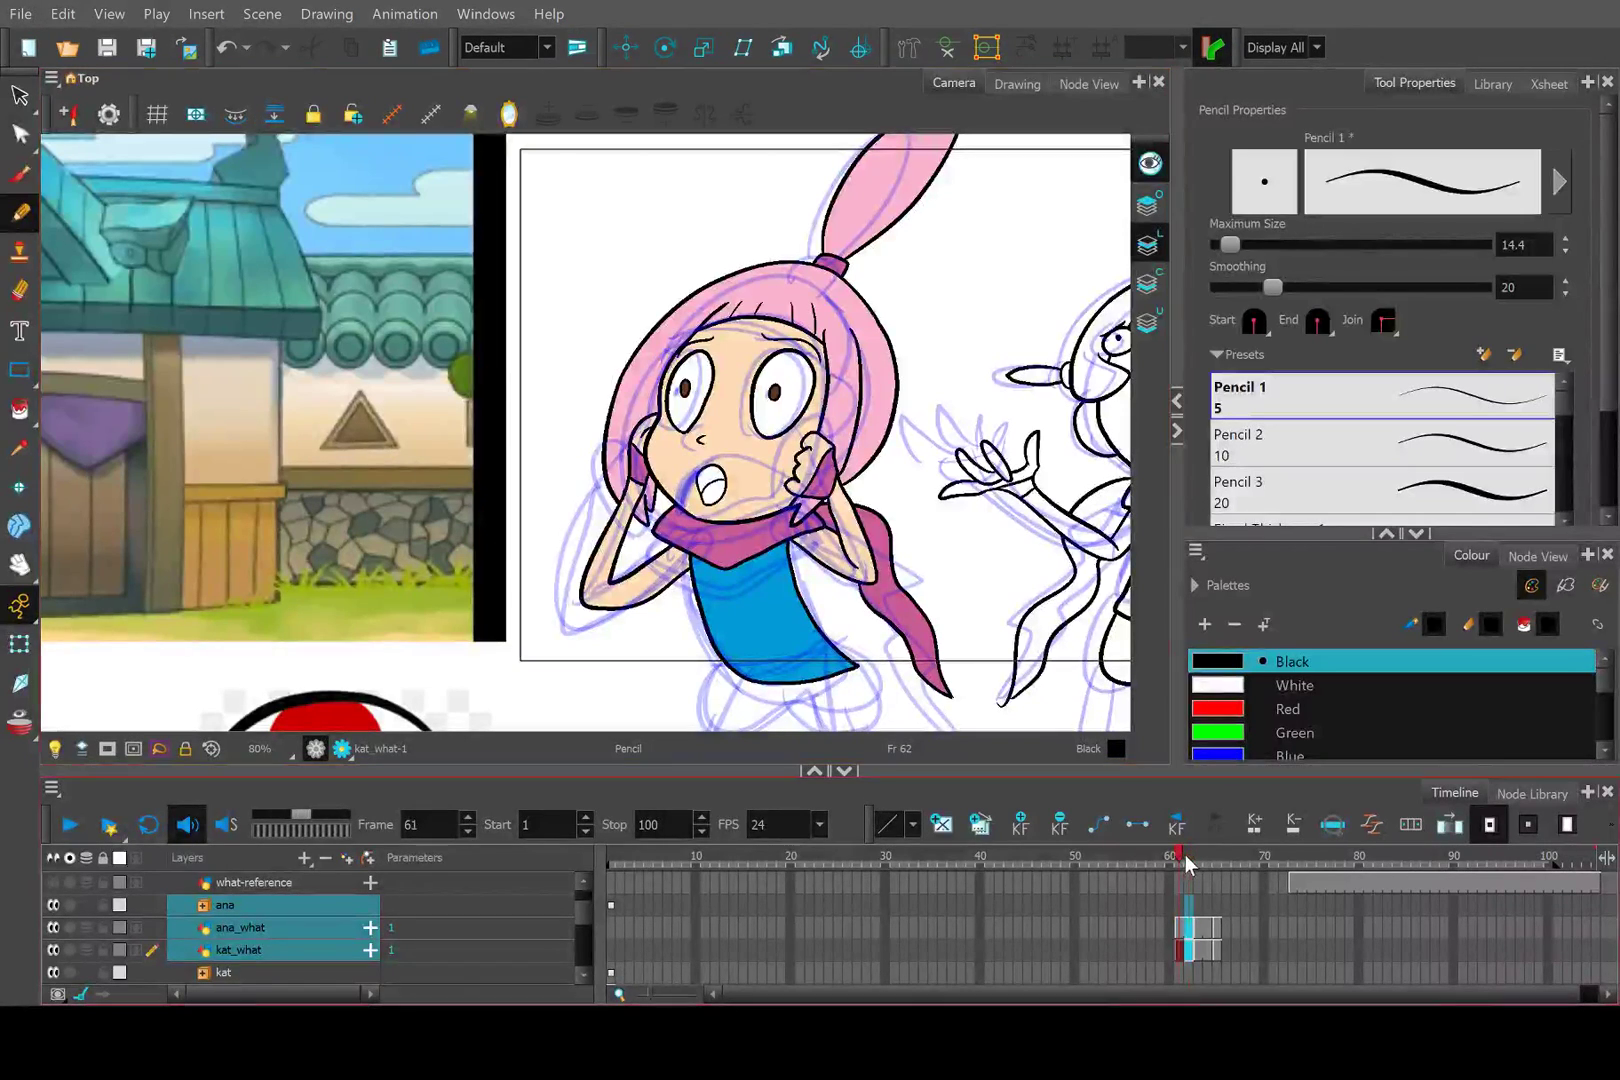
pyautogui.moveTo(1185, 854); pyautogui.dragTo(1218, 856)
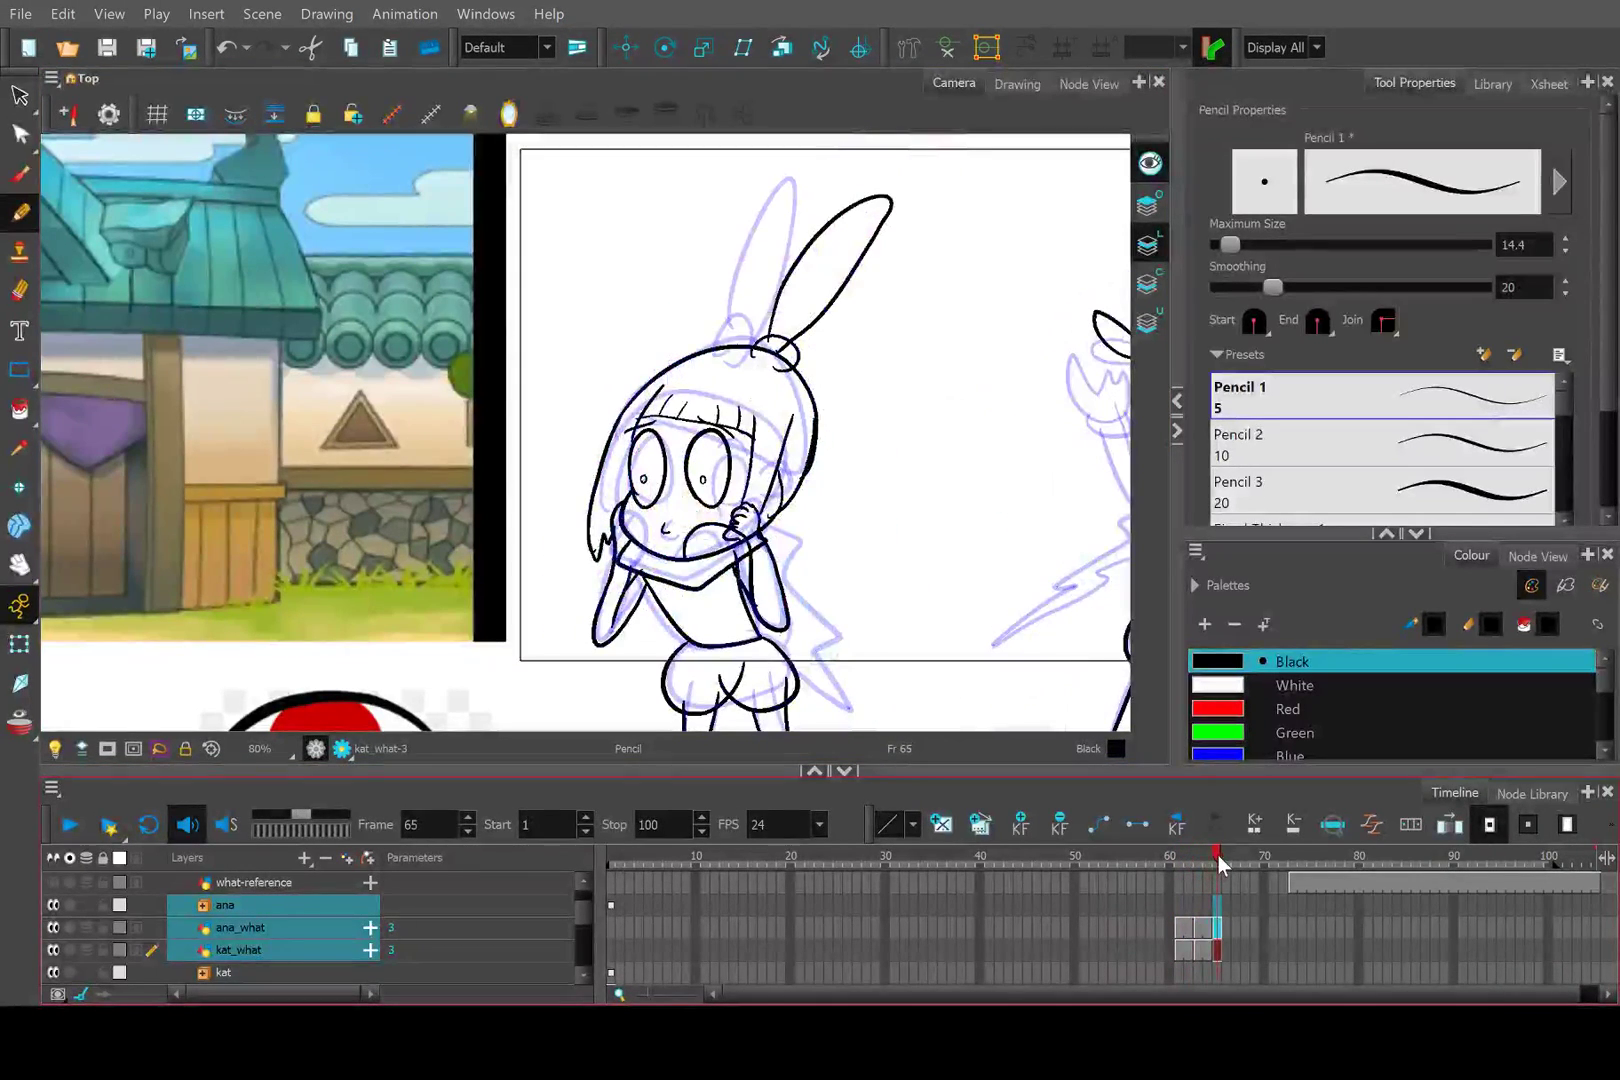
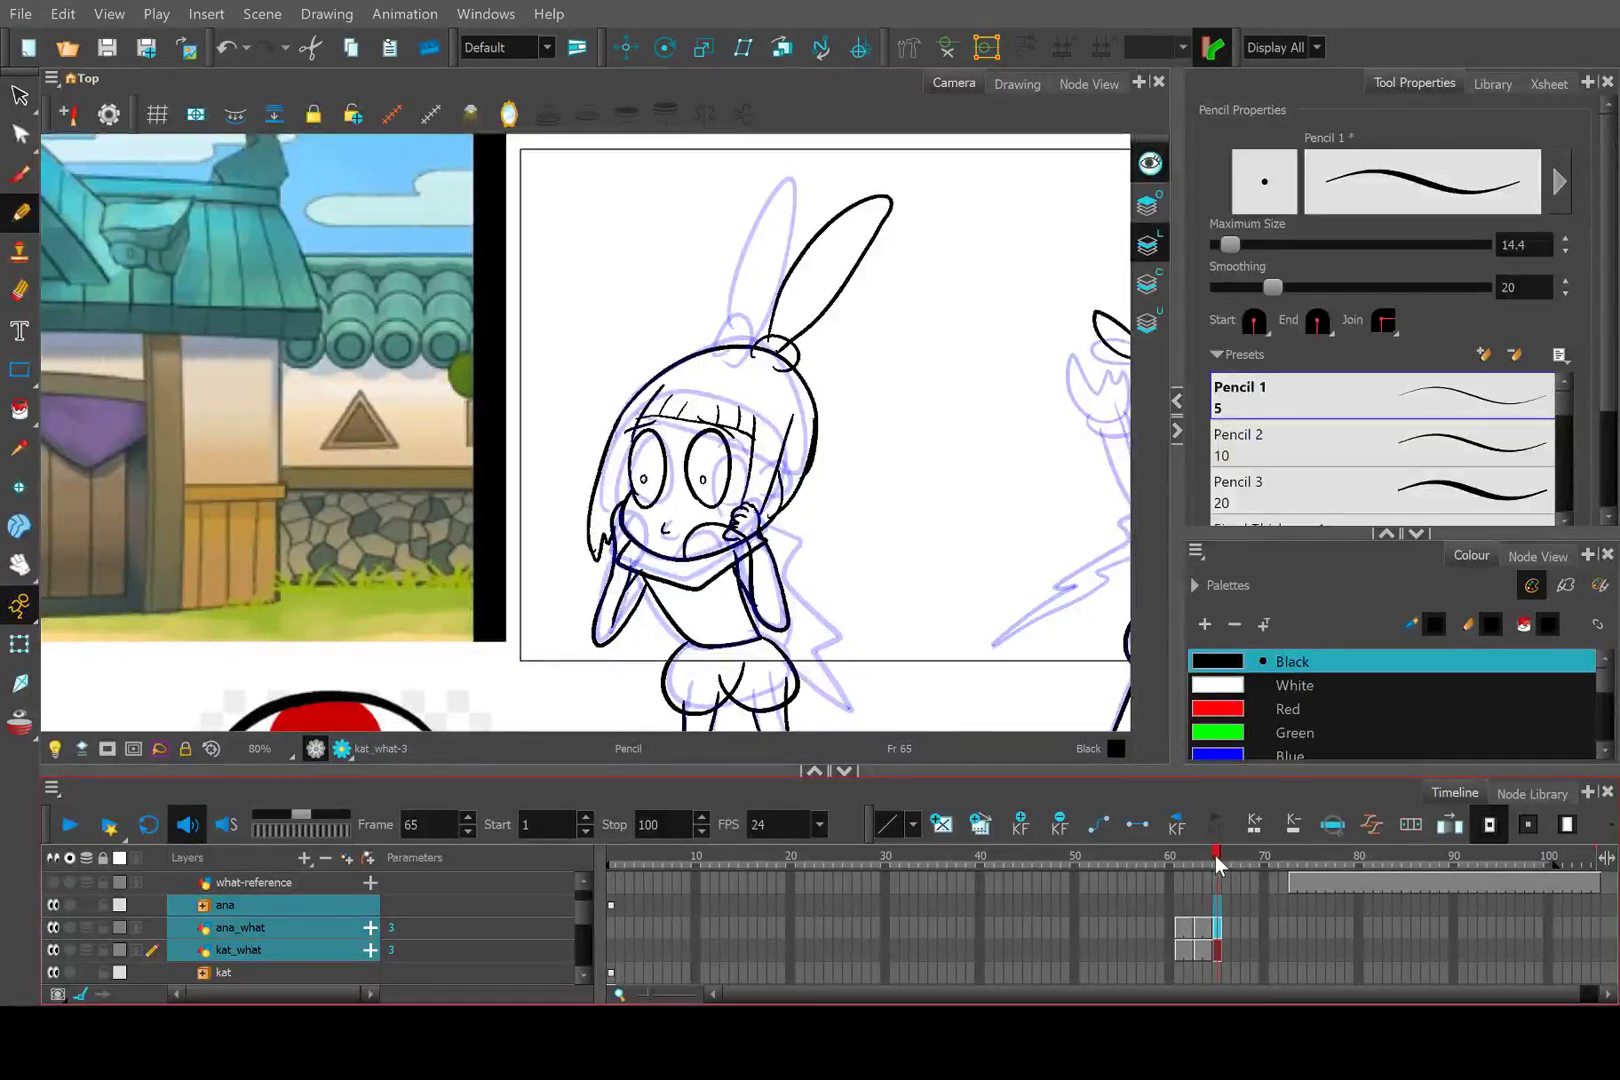
pyautogui.moveTo(1223, 857); pyautogui.dragTo(1215, 854)
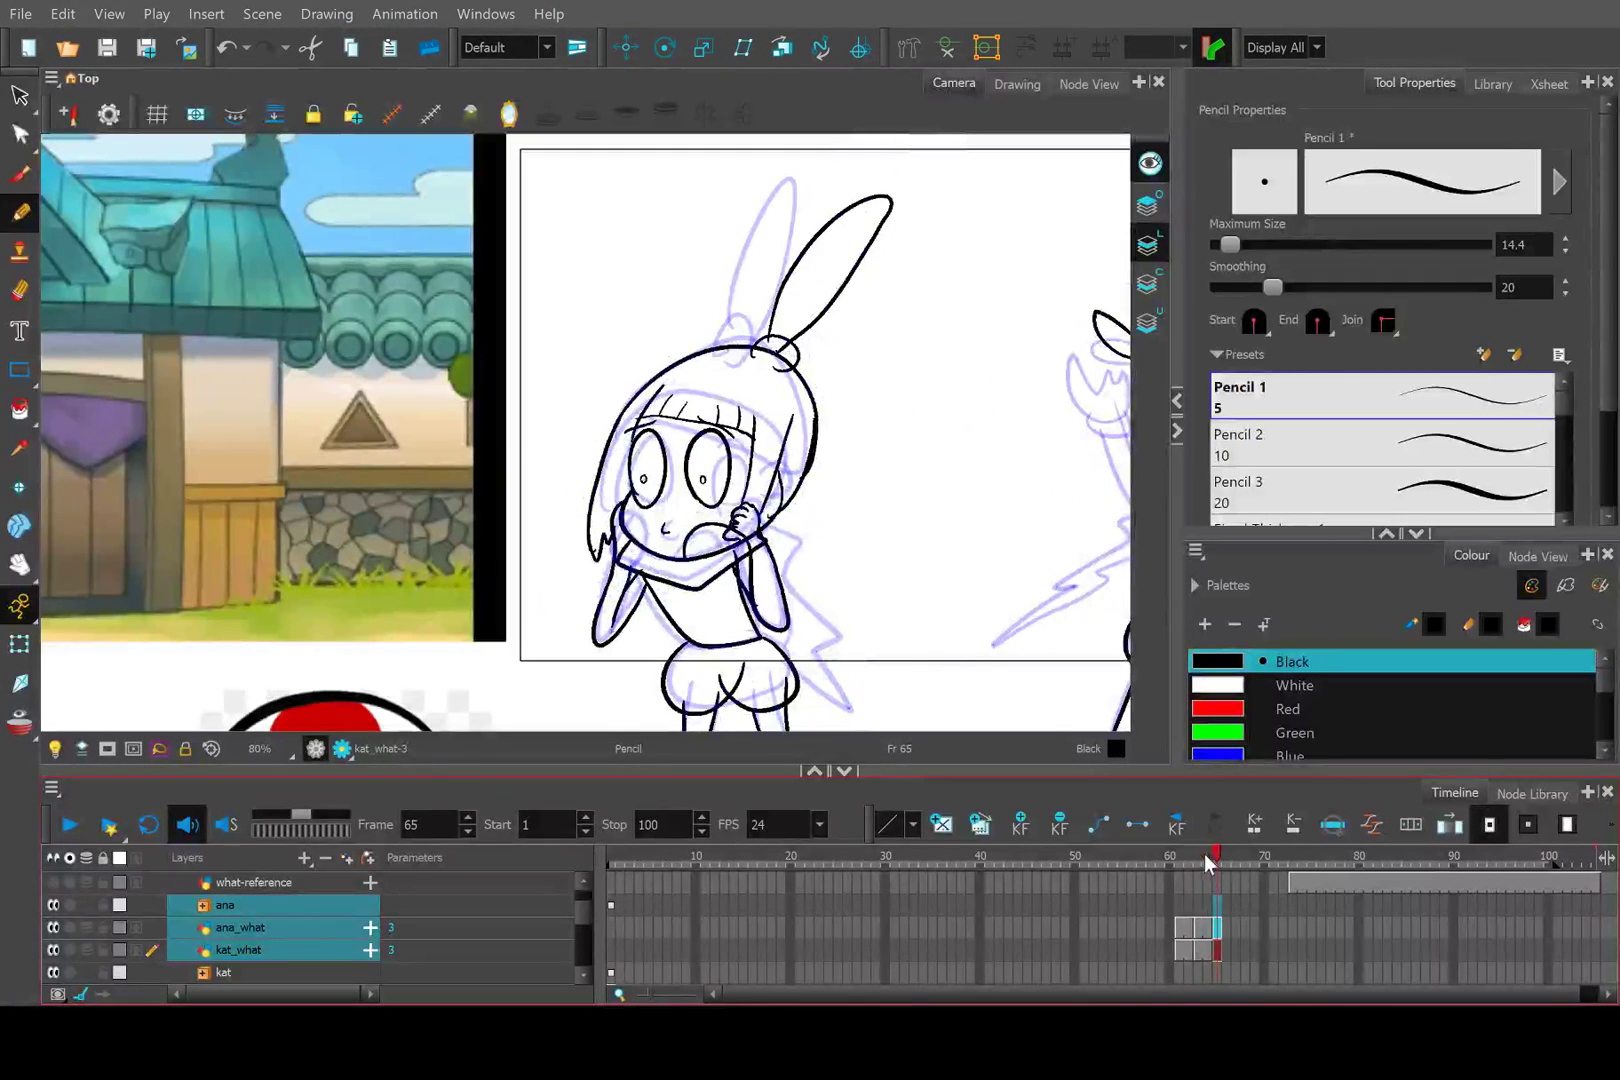
pyautogui.scroll(5, 695, 419)
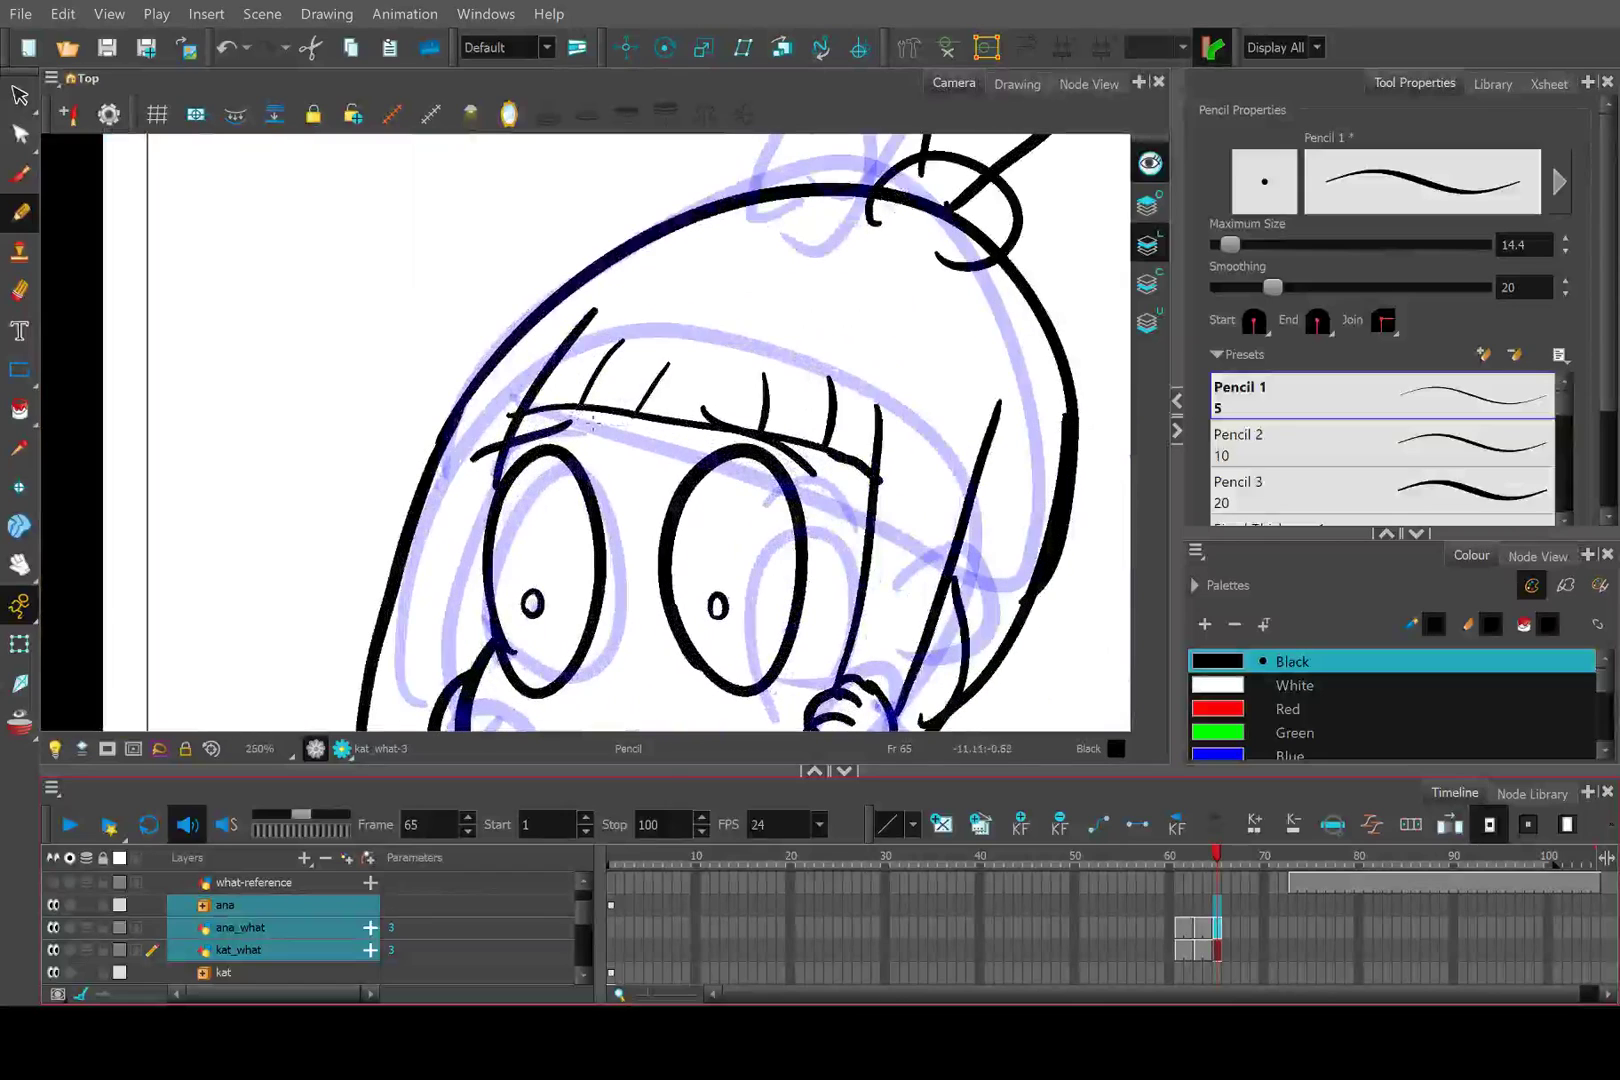
pyautogui.moveTo(1218, 856); pyautogui.dragTo(1218, 856)
pyautogui.scroll(-5, 767, 588)
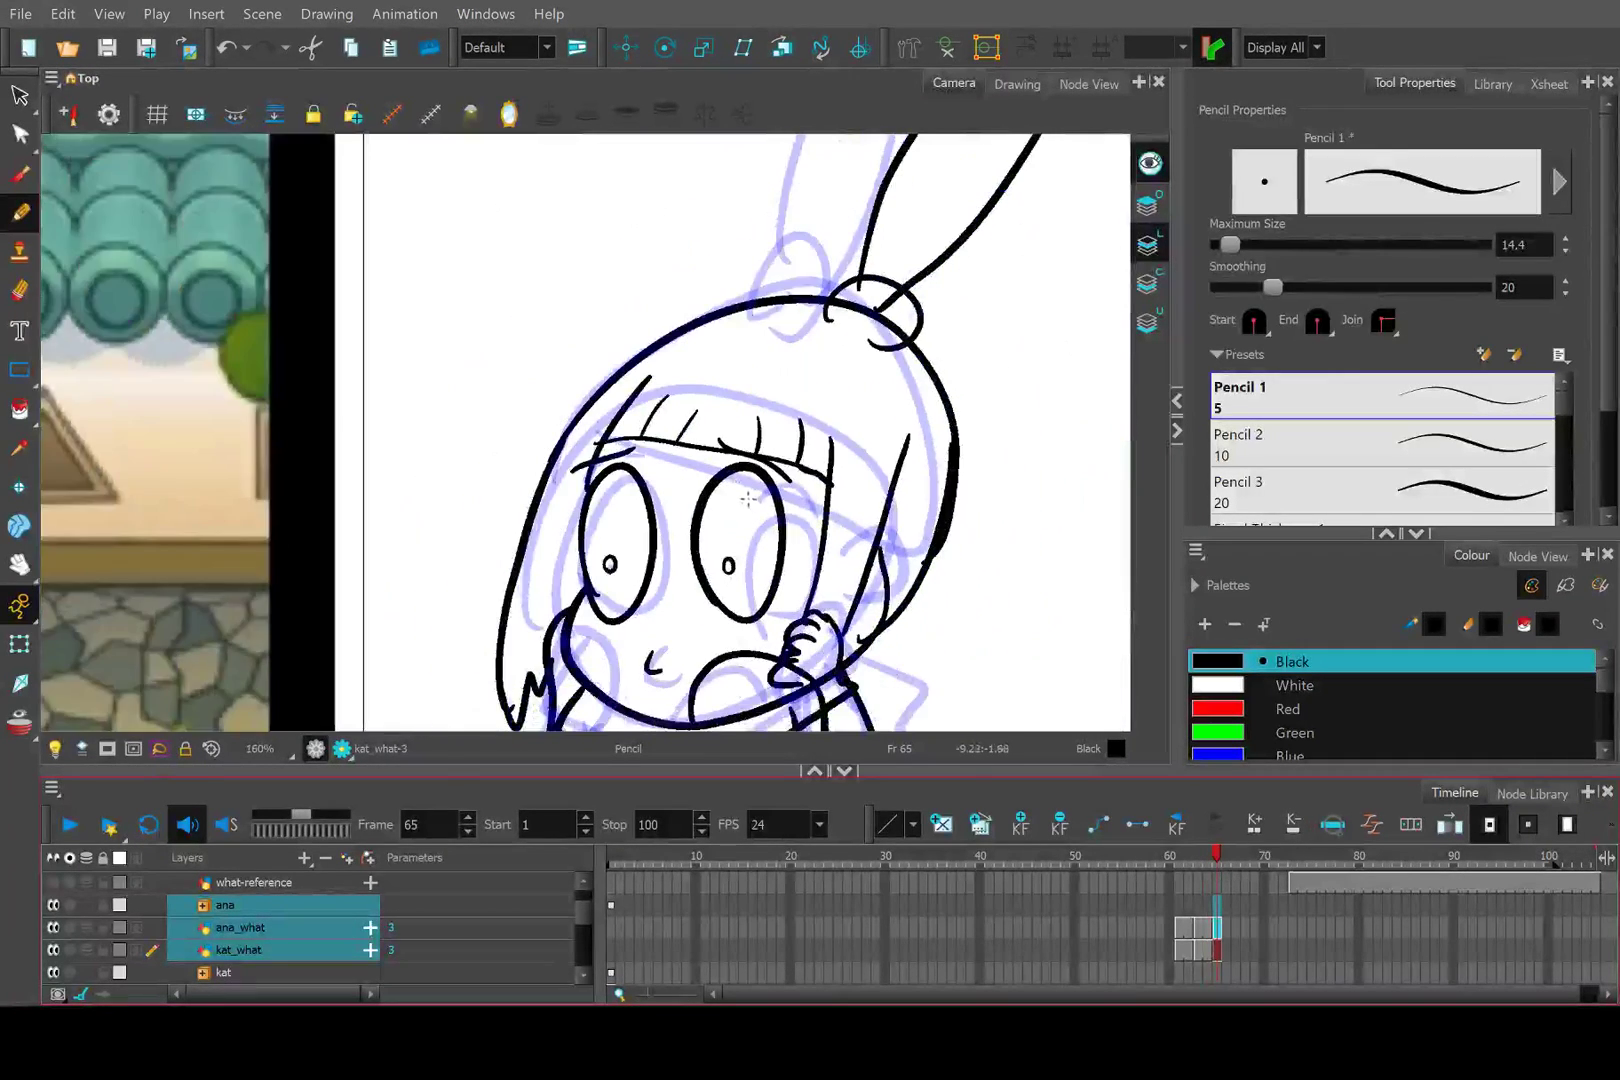
# Compare both characters' full-body poses and proportions at frame 65 with the preceding frames, including frame 58.
pyautogui.moveTo(767, 588); pyautogui.dragTo(683, 393)
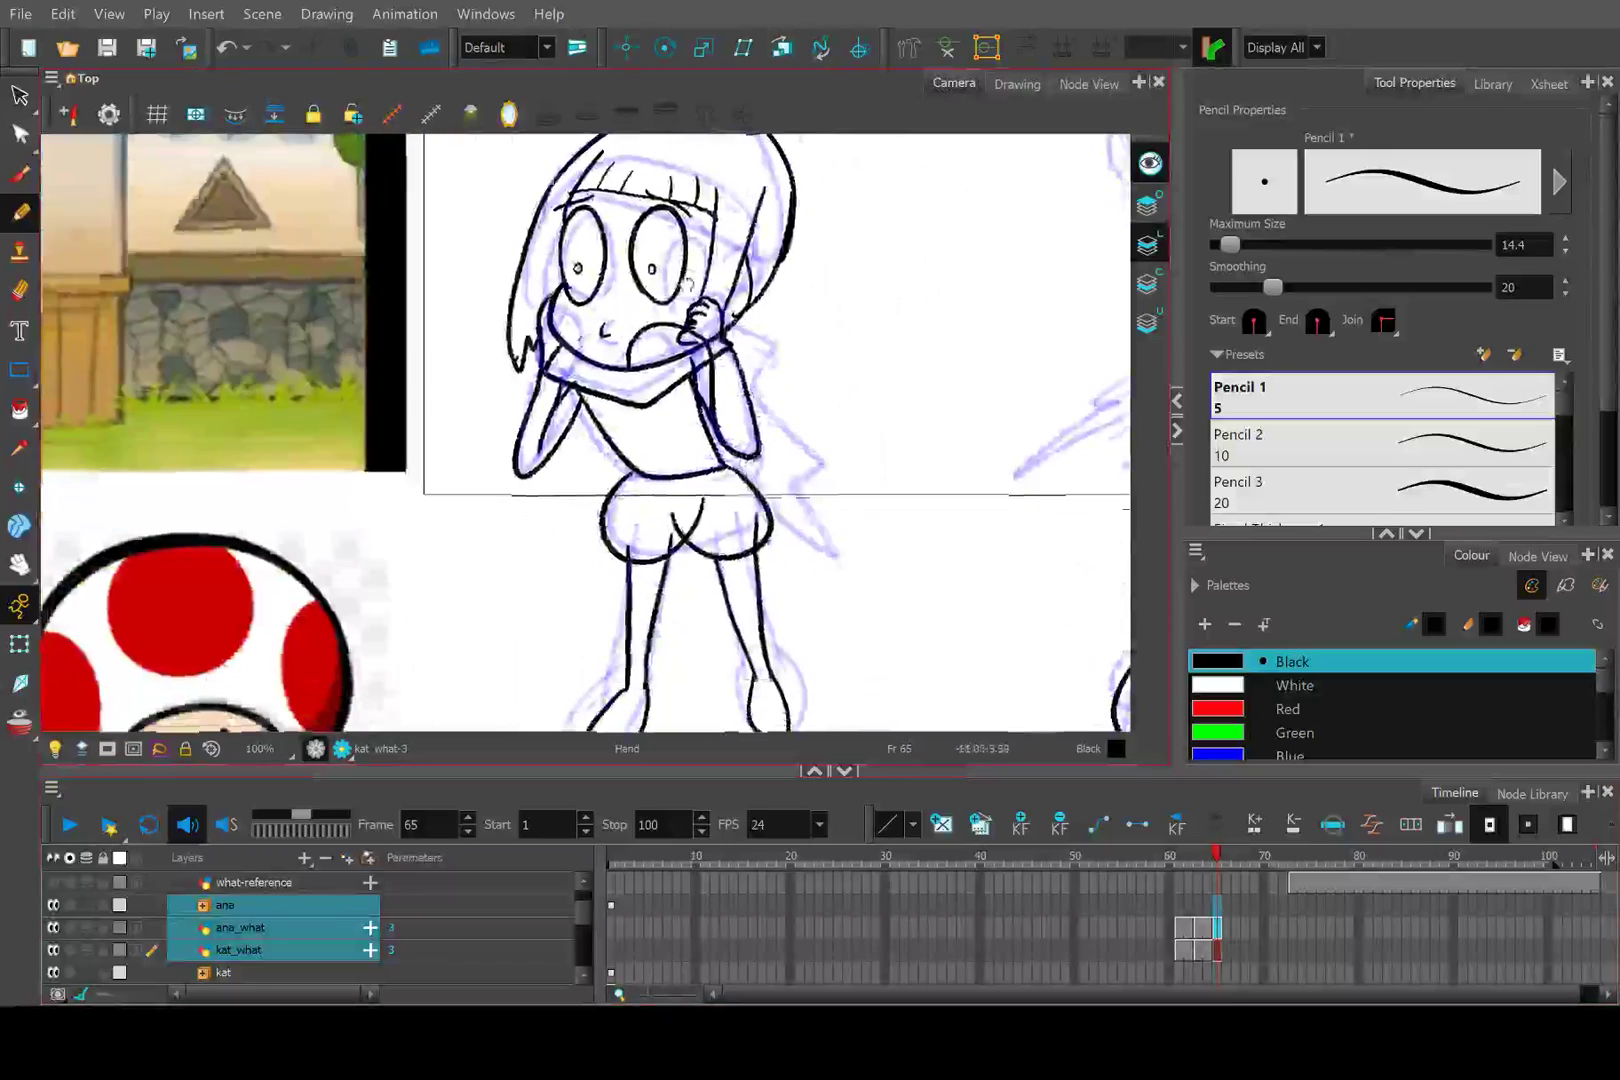
pyautogui.moveTo(688, 285); pyautogui.dragTo(718, 379)
pyautogui.scroll(-3, 782, 584)
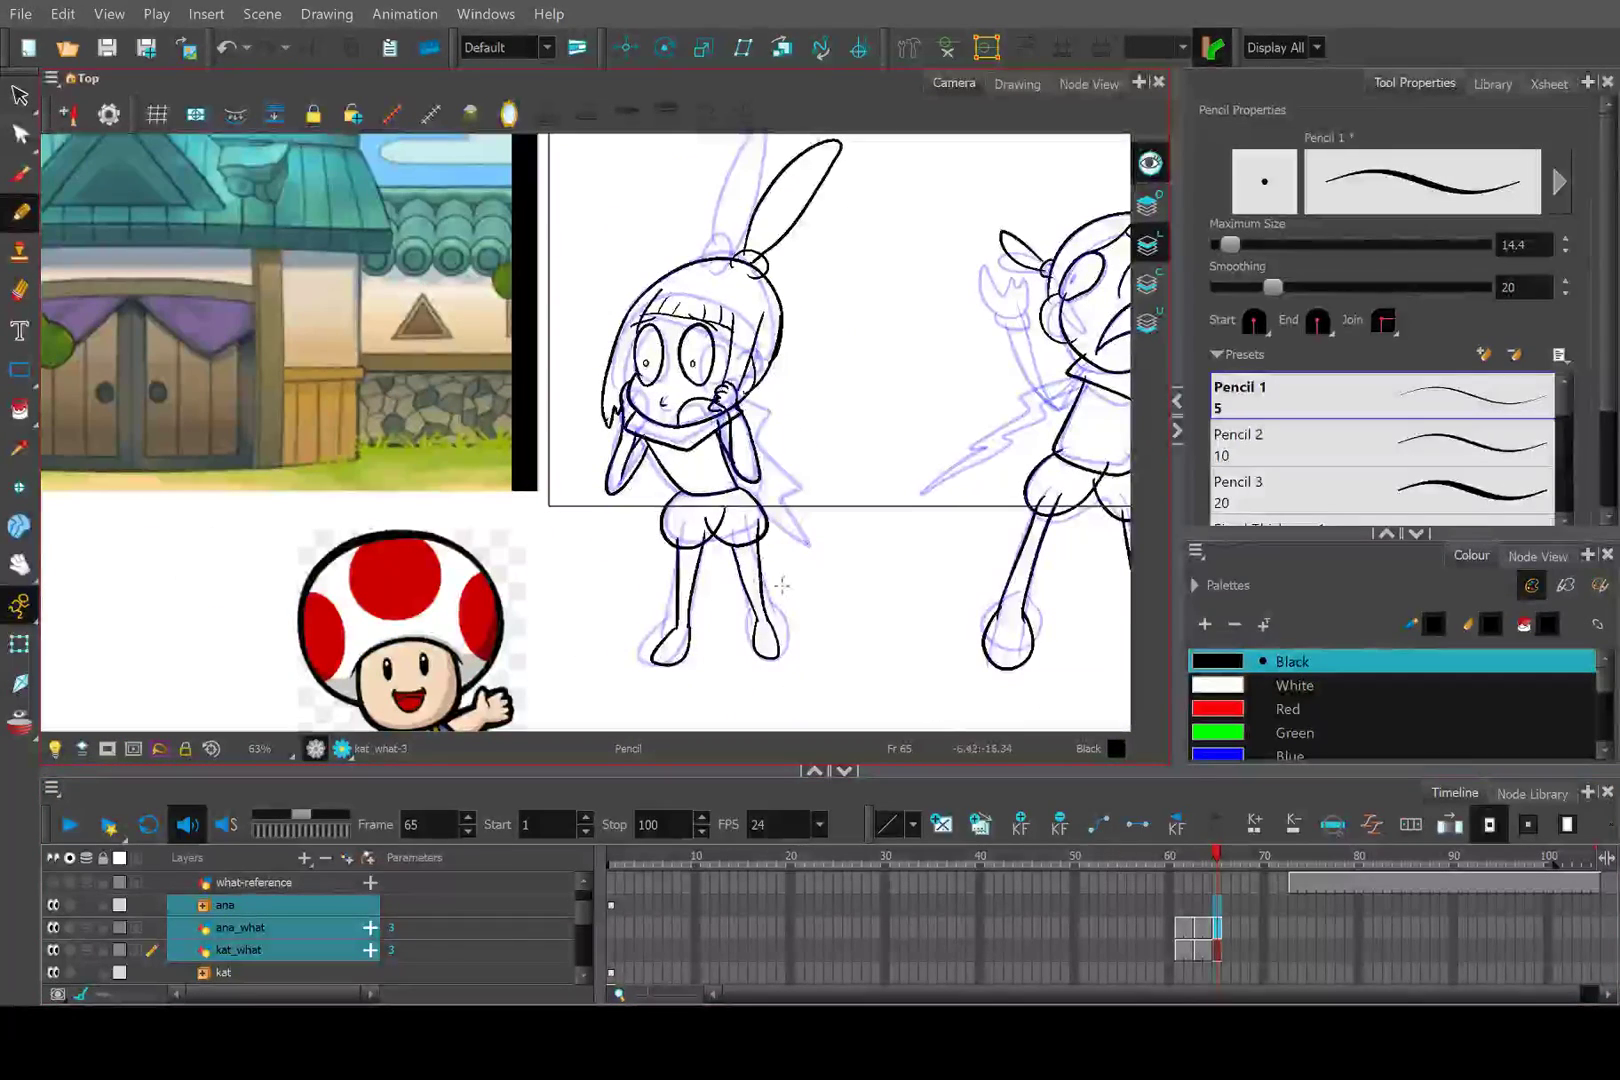
pyautogui.scroll(-2, 782, 584)
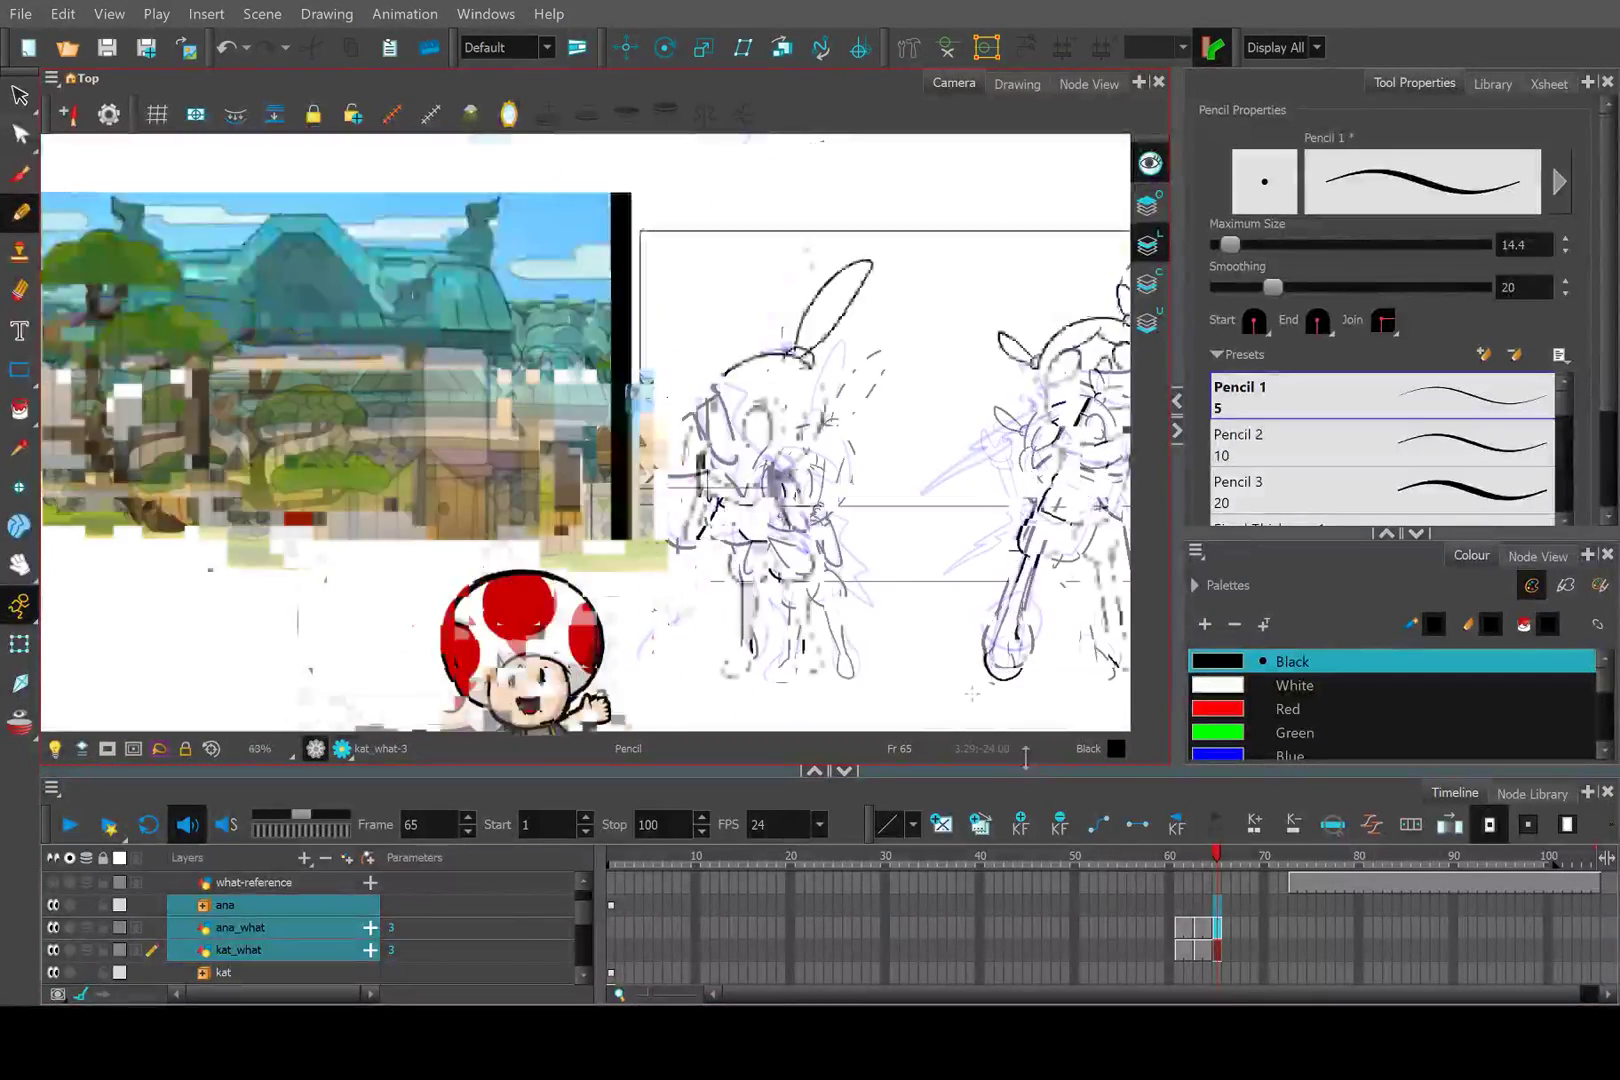
pyautogui.click(1153, 856)
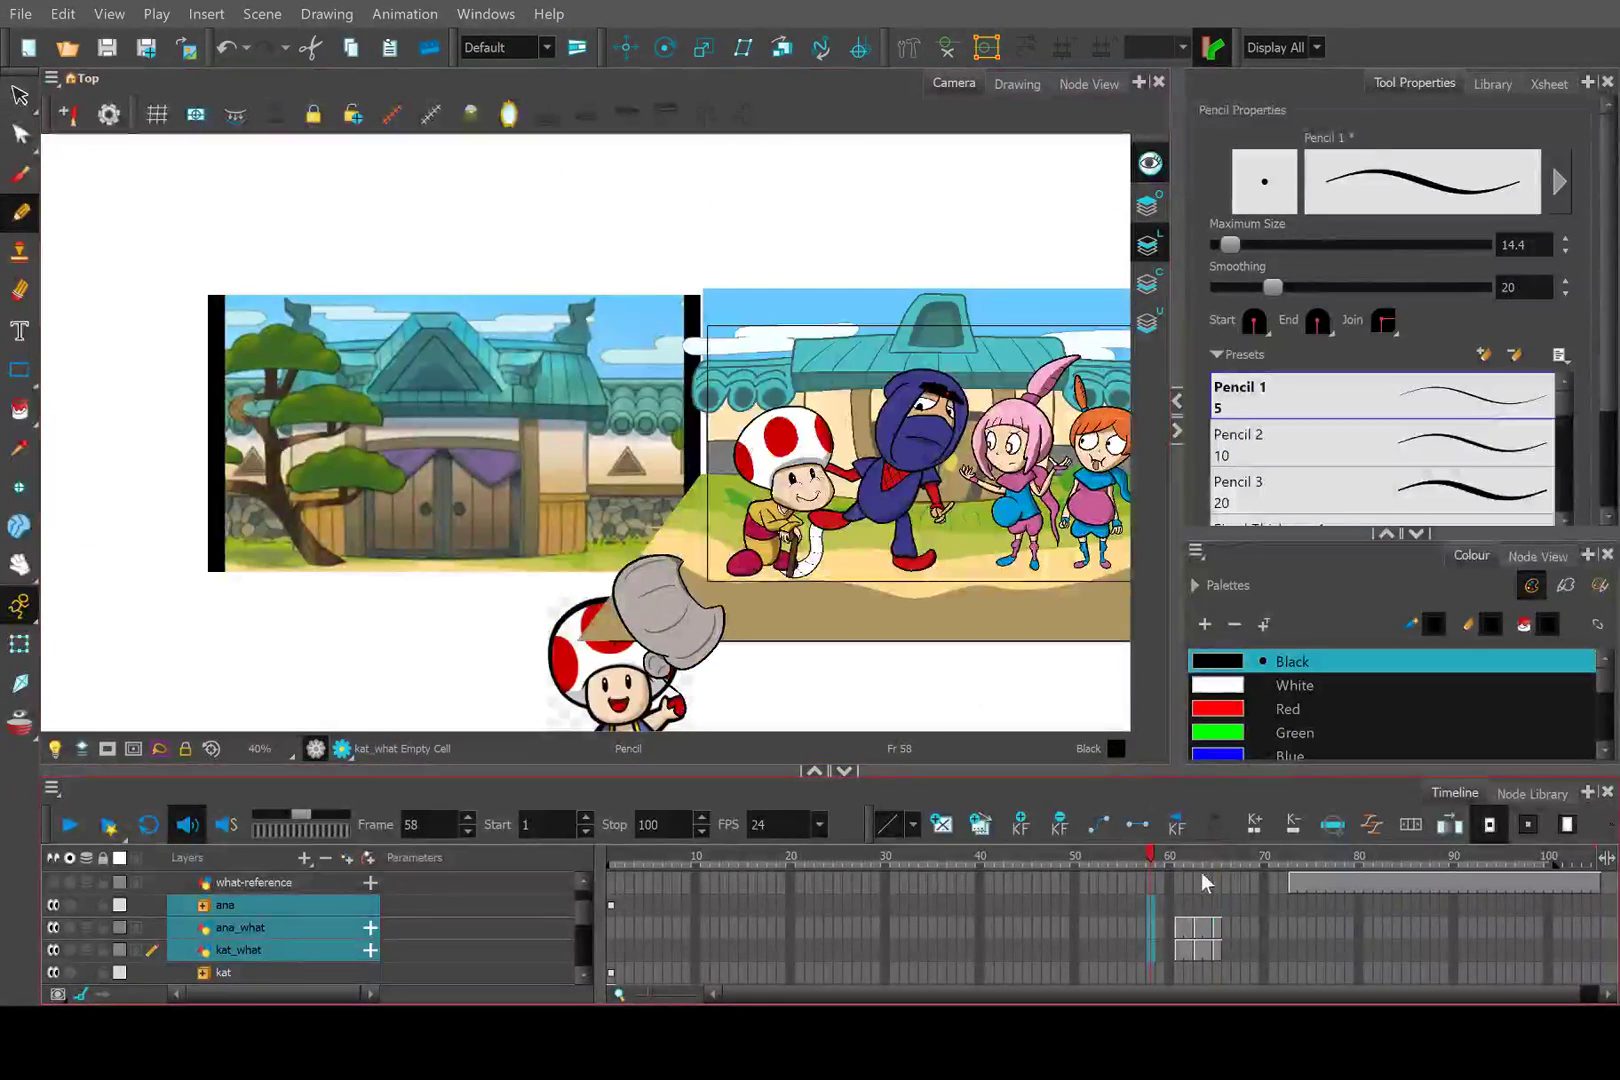
pyautogui.click(1216, 861)
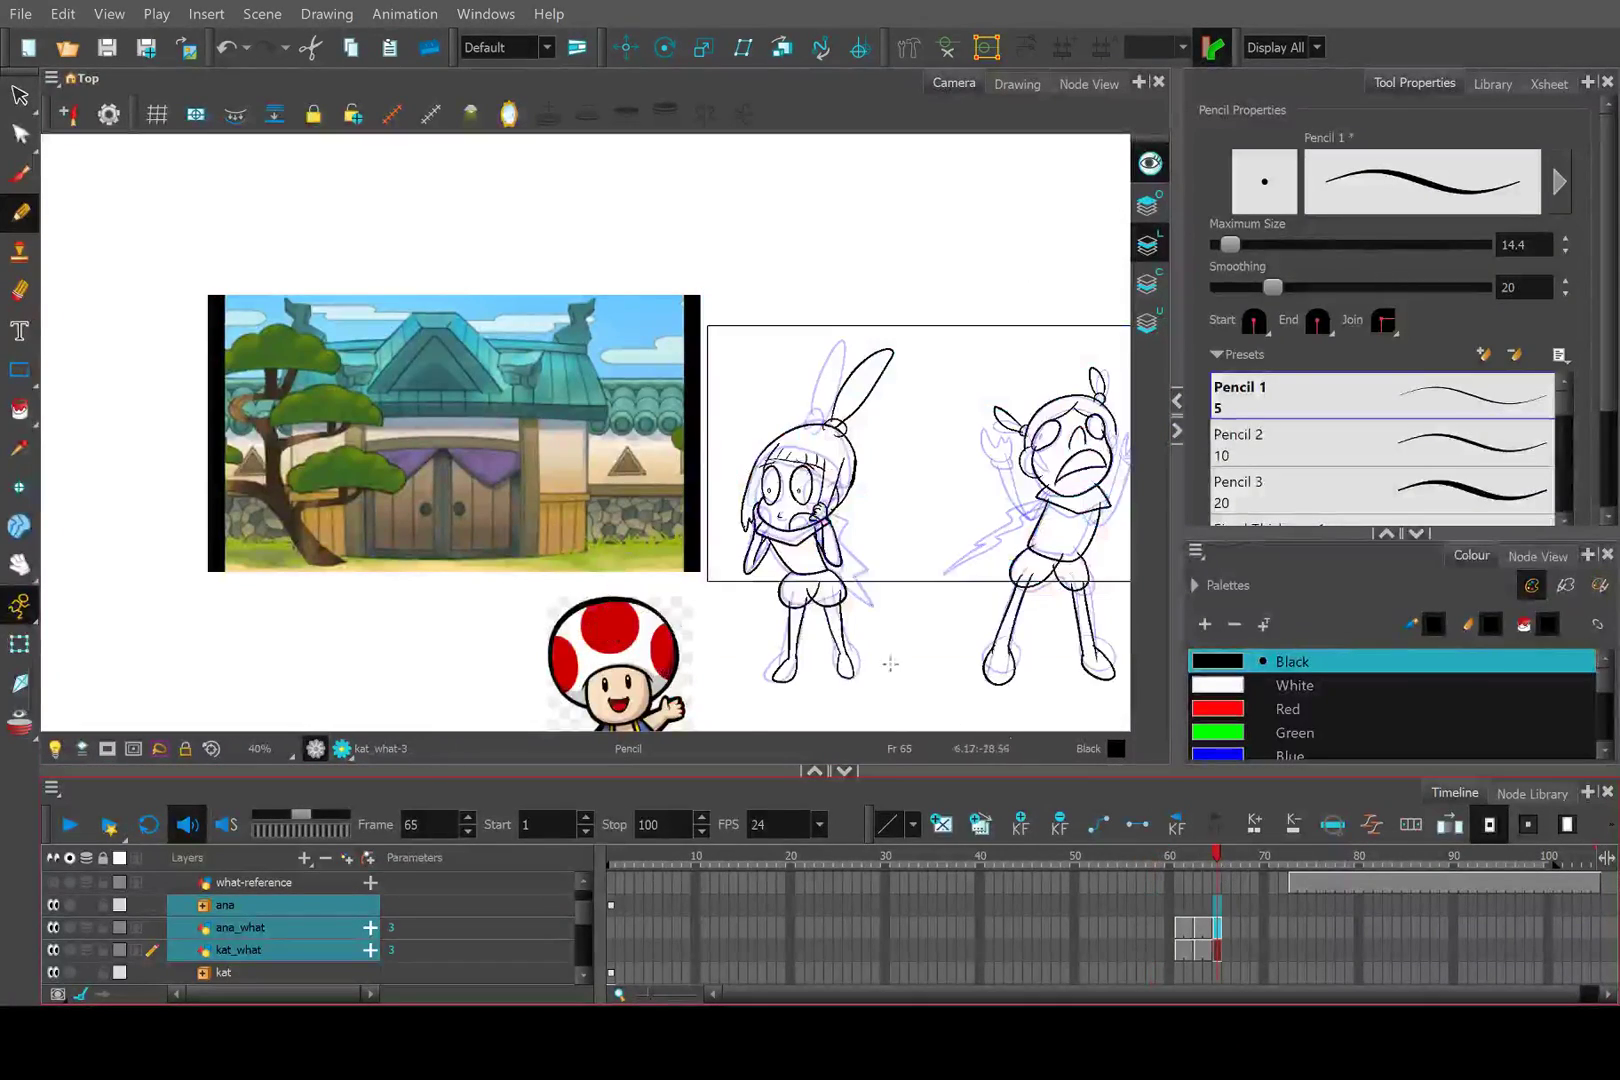
pyautogui.scroll(5, 845, 670)
pyautogui.scroll(-5, 649, 552)
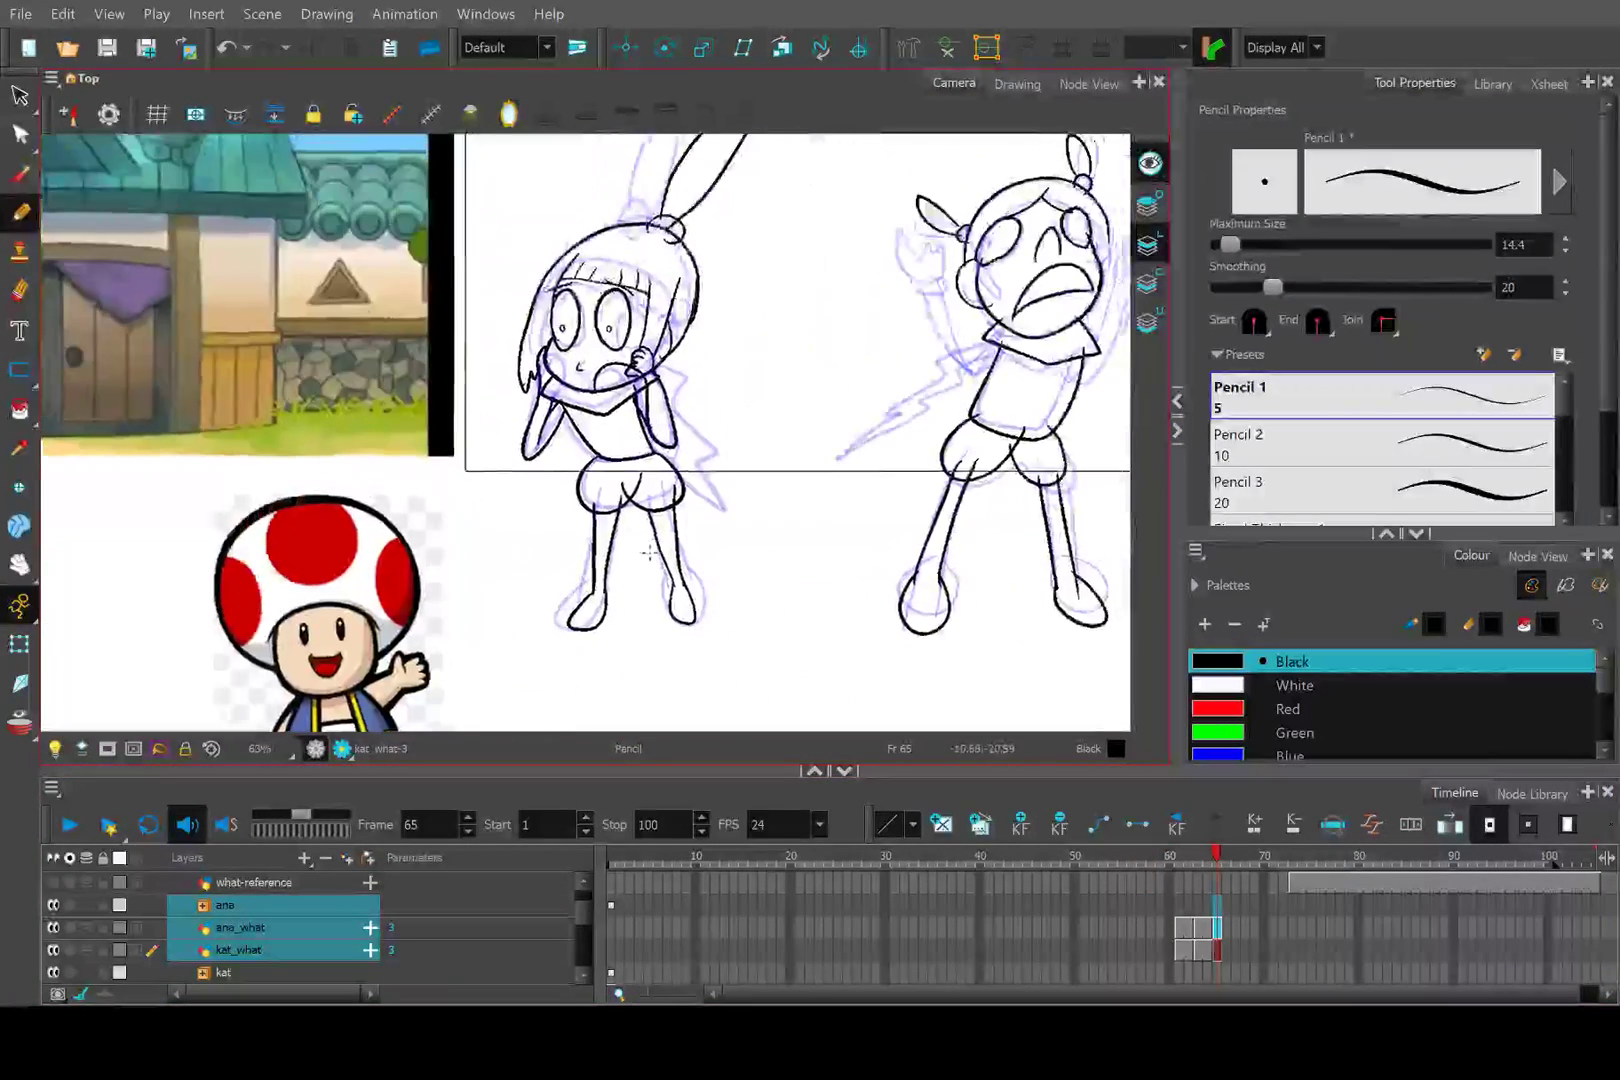
pyautogui.scroll(-2, 649, 552)
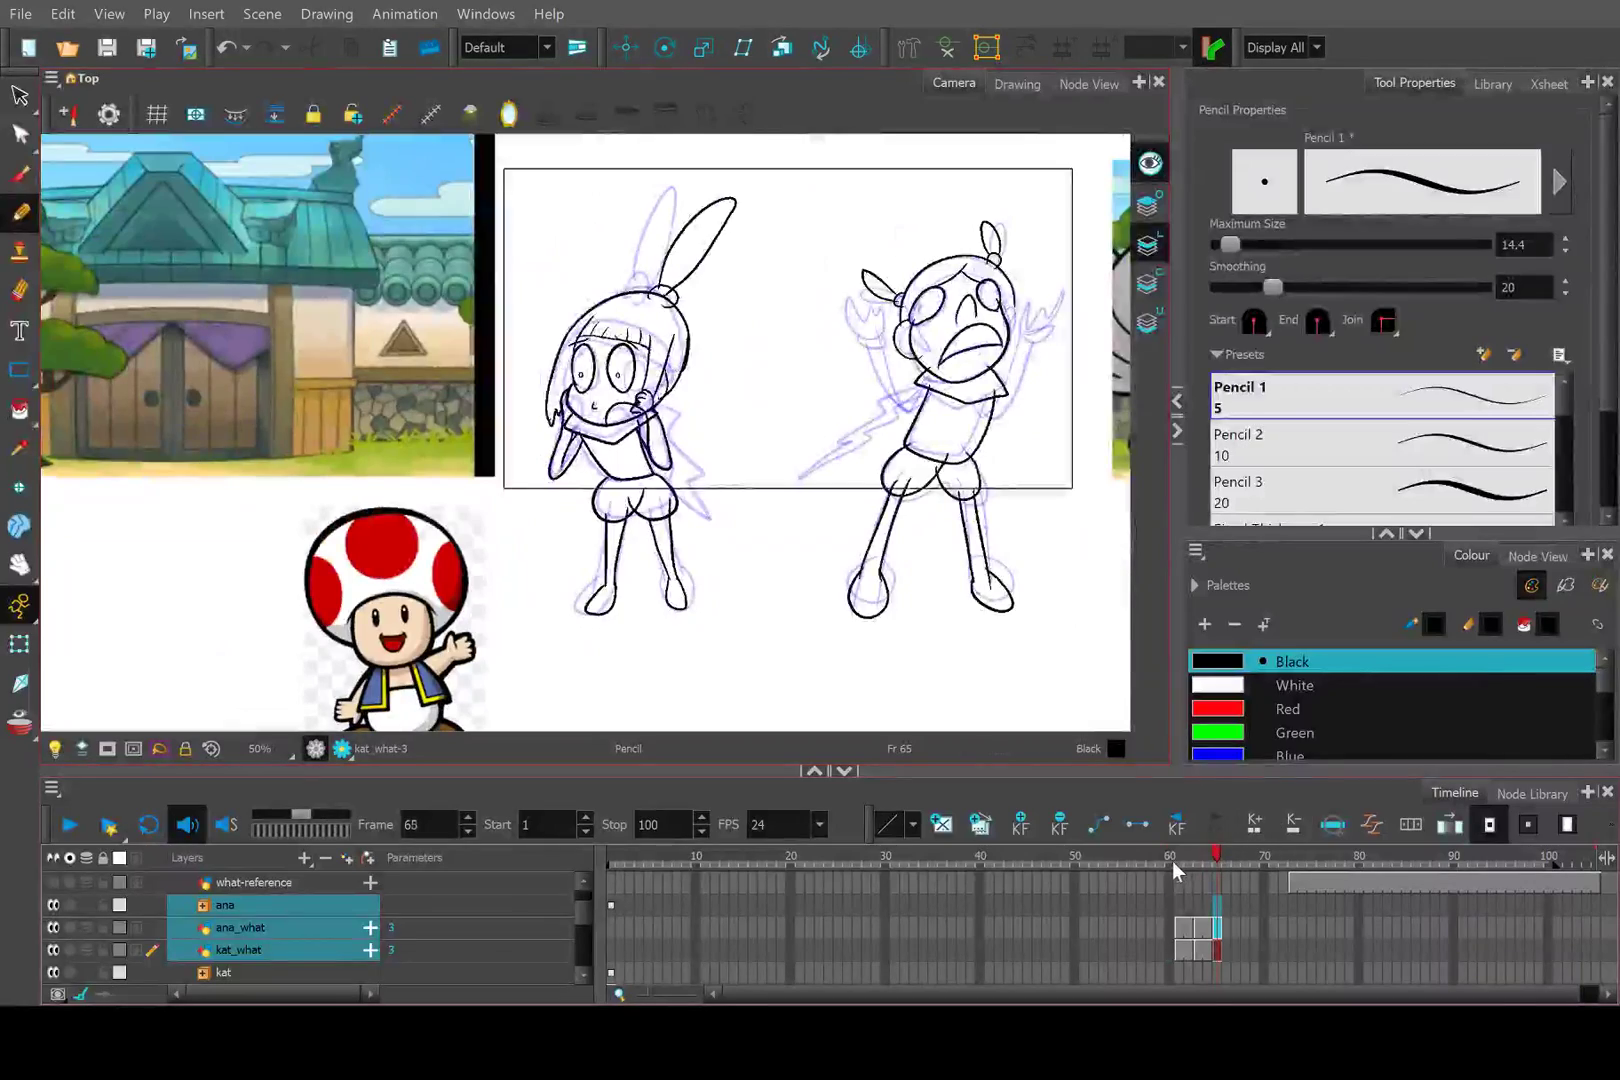
pyautogui.click(1163, 861)
pyautogui.click(1180, 861)
pyautogui.moveTo(1180, 861); pyautogui.dragTo(1214, 861)
# Select the ponytail girl's legs and feet at frame 65 and squash them vertically to shorten them.
pyautogui.scroll(2, 658, 604)
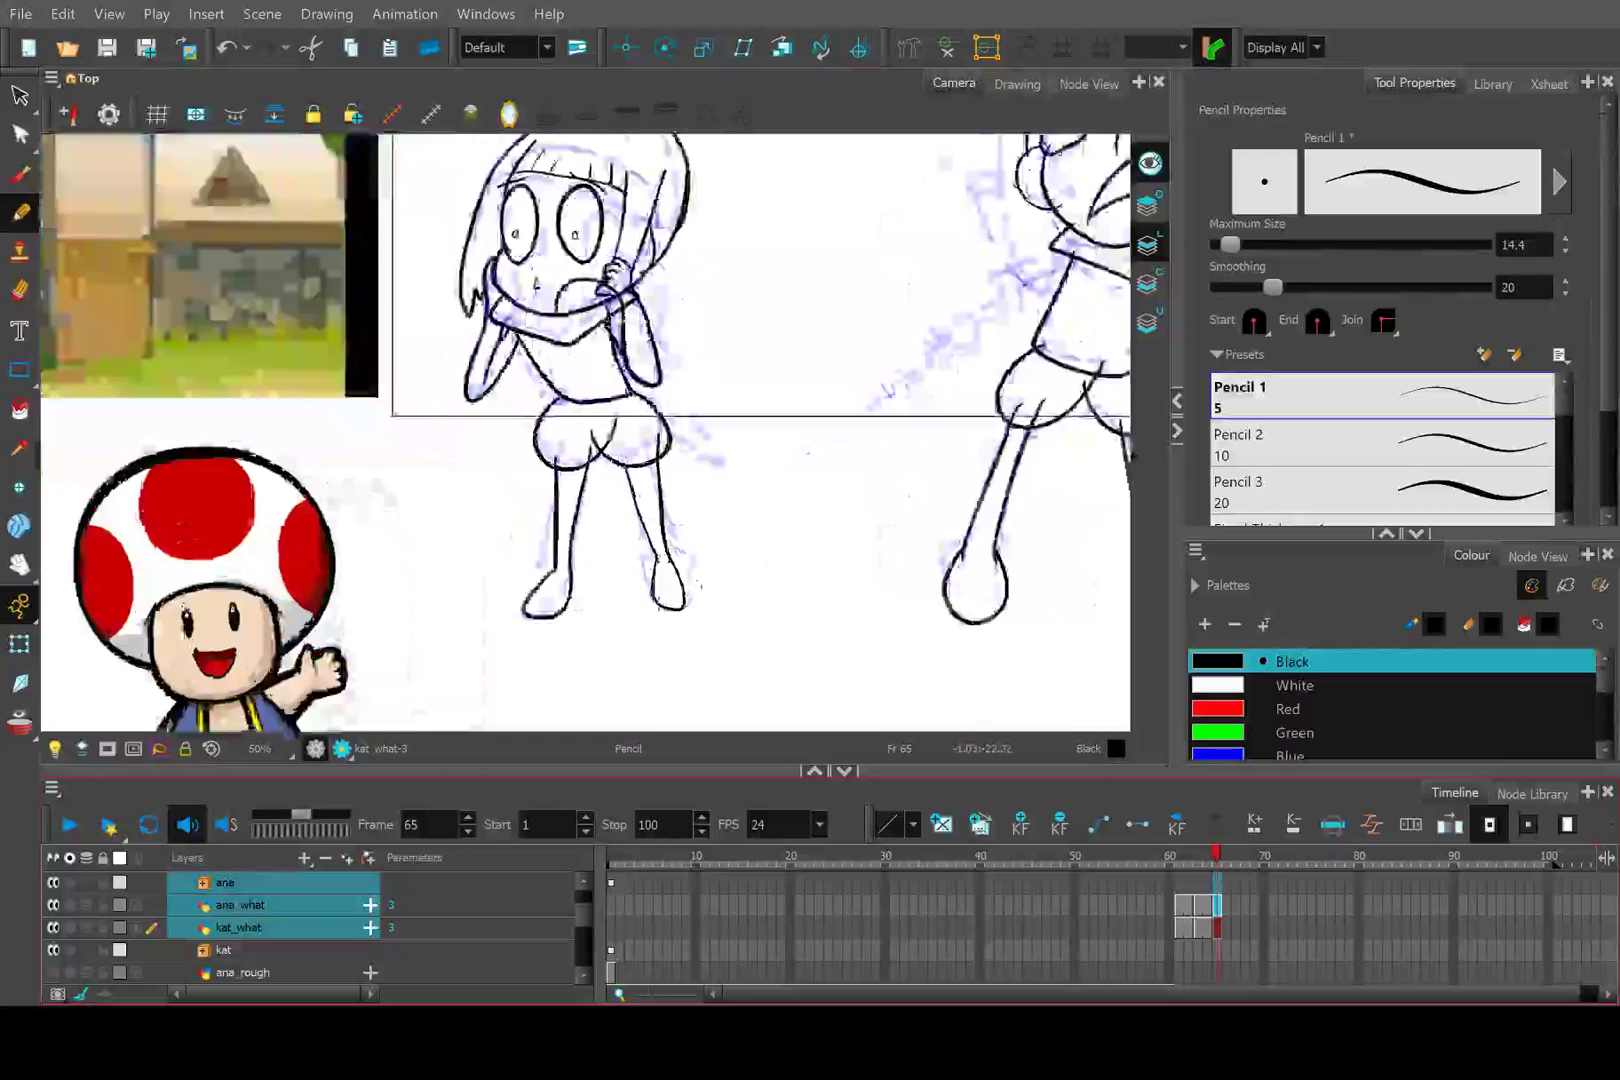
pyautogui.scroll(2, 658, 604)
pyautogui.hotkey('alt', 's')
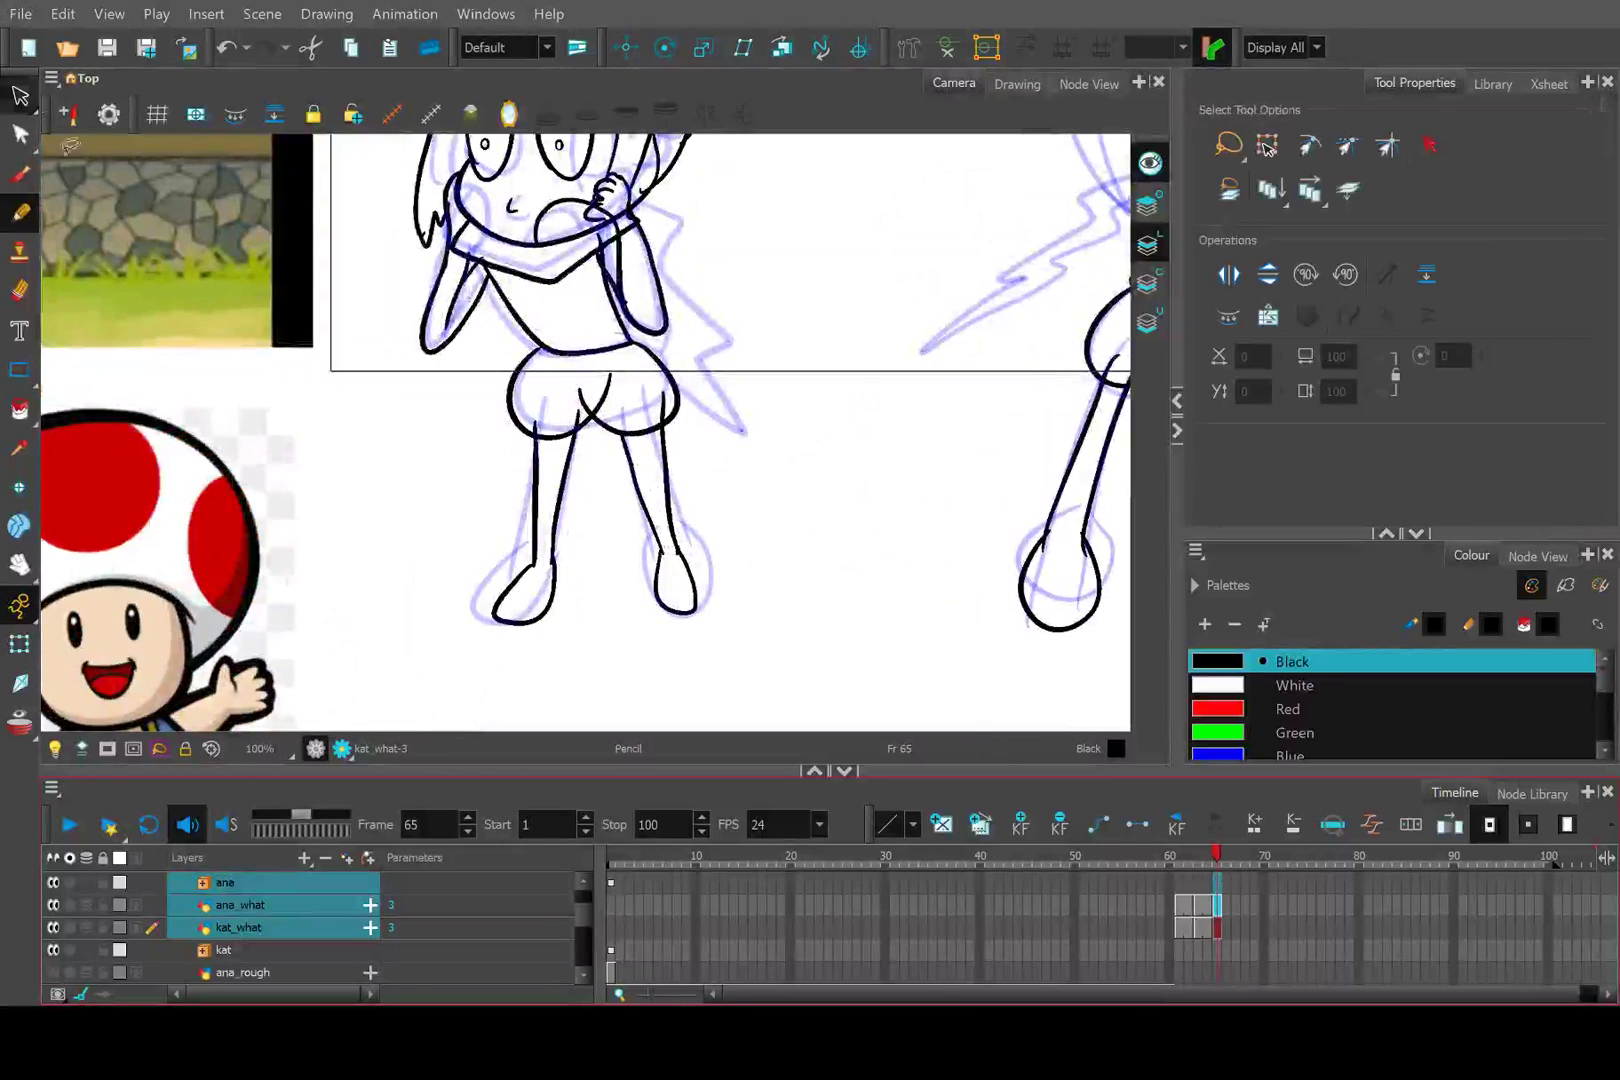
pyautogui.moveTo(486, 491)
pyautogui.mouseDown()
pyautogui.moveTo(675, 660)
pyautogui.moveTo(480, 625)
pyautogui.mouseUp()
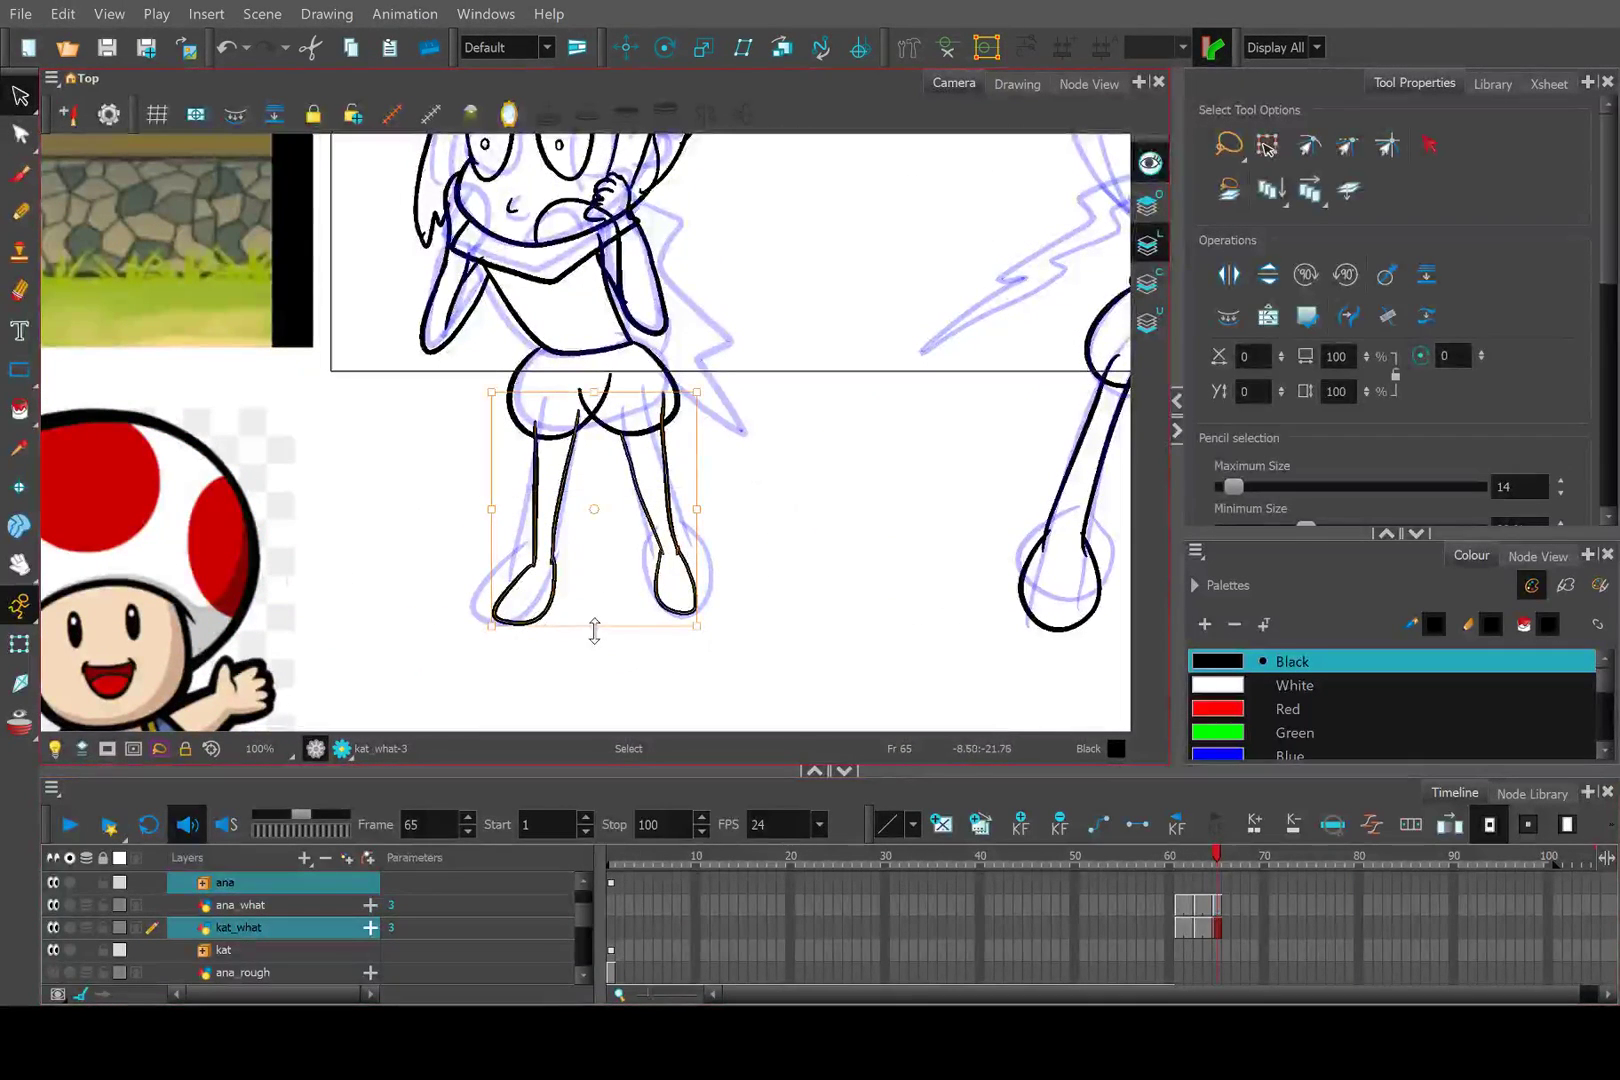
pyautogui.moveTo(594, 588); pyautogui.dragTo(594, 588)
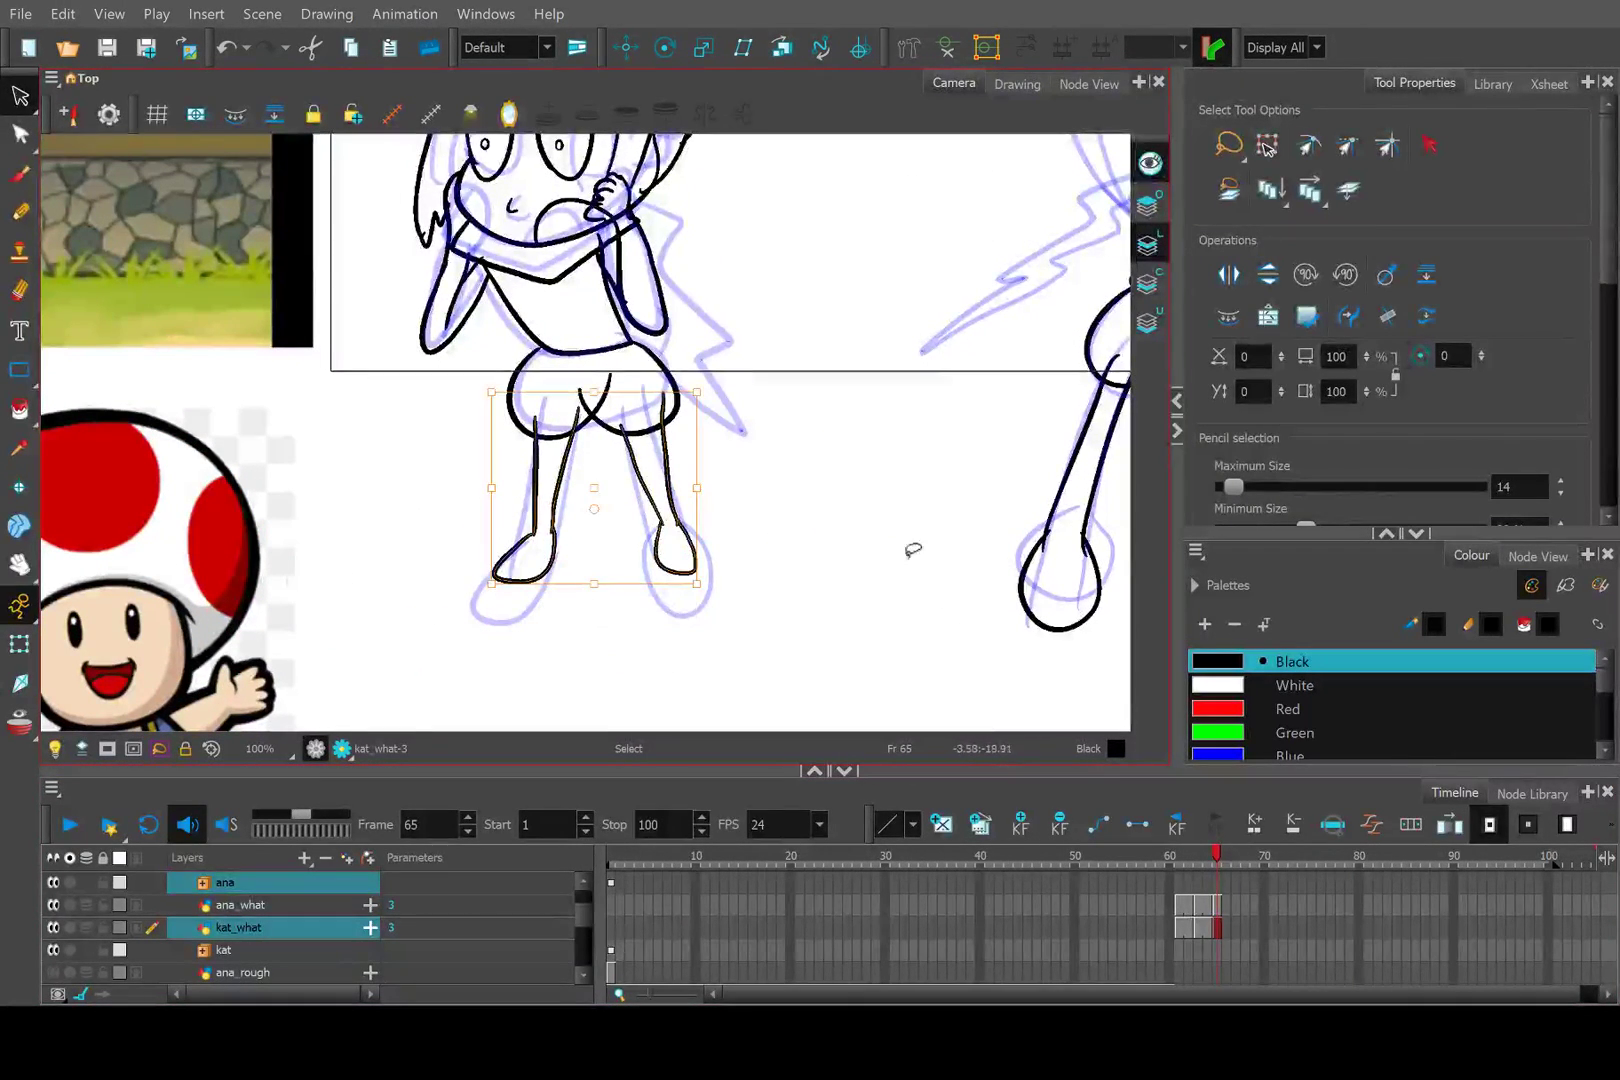
# Select the other character's legs and feet in the ana_what drawing at frame 65, shorten them vertically, and clear the selection.
pyautogui.scroll(-2, 913, 549)
pyautogui.moveTo(929, 524); pyautogui.dragTo(745, 531)
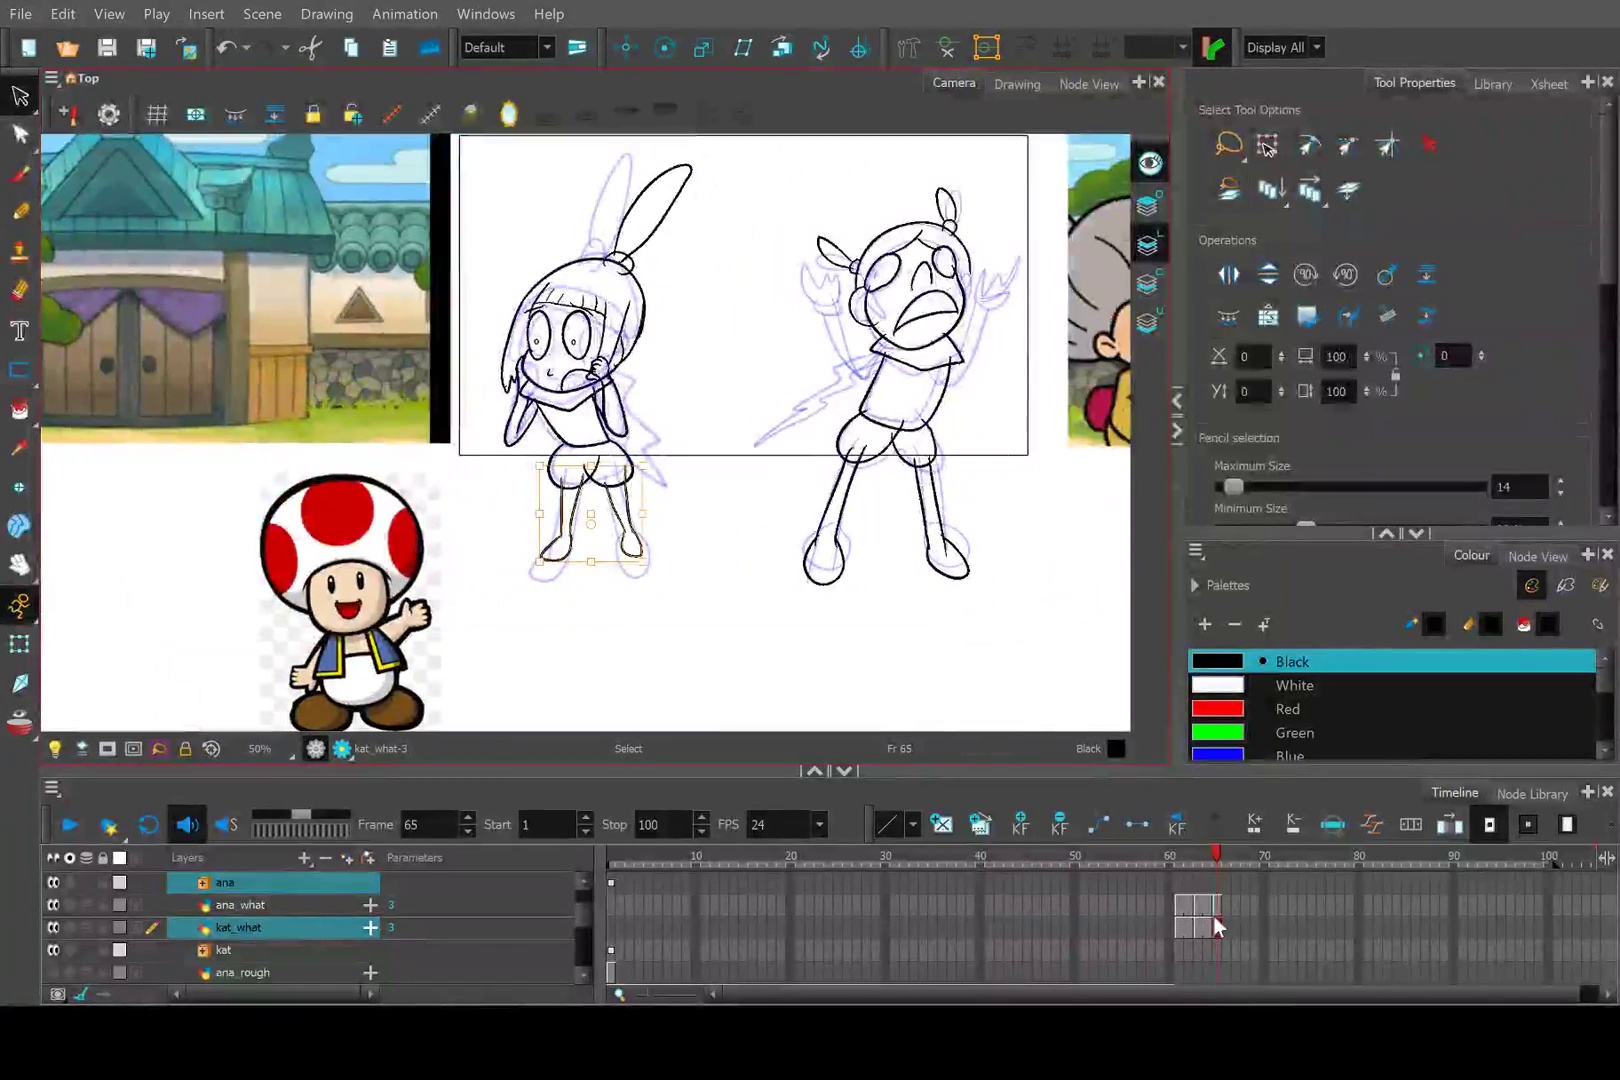
pyautogui.click(1214, 905)
pyautogui.moveTo(1020, 481)
pyautogui.mouseDown()
pyautogui.moveTo(770, 589)
pyautogui.moveTo(896, 566)
pyautogui.mouseUp()
pyautogui.click(893, 591)
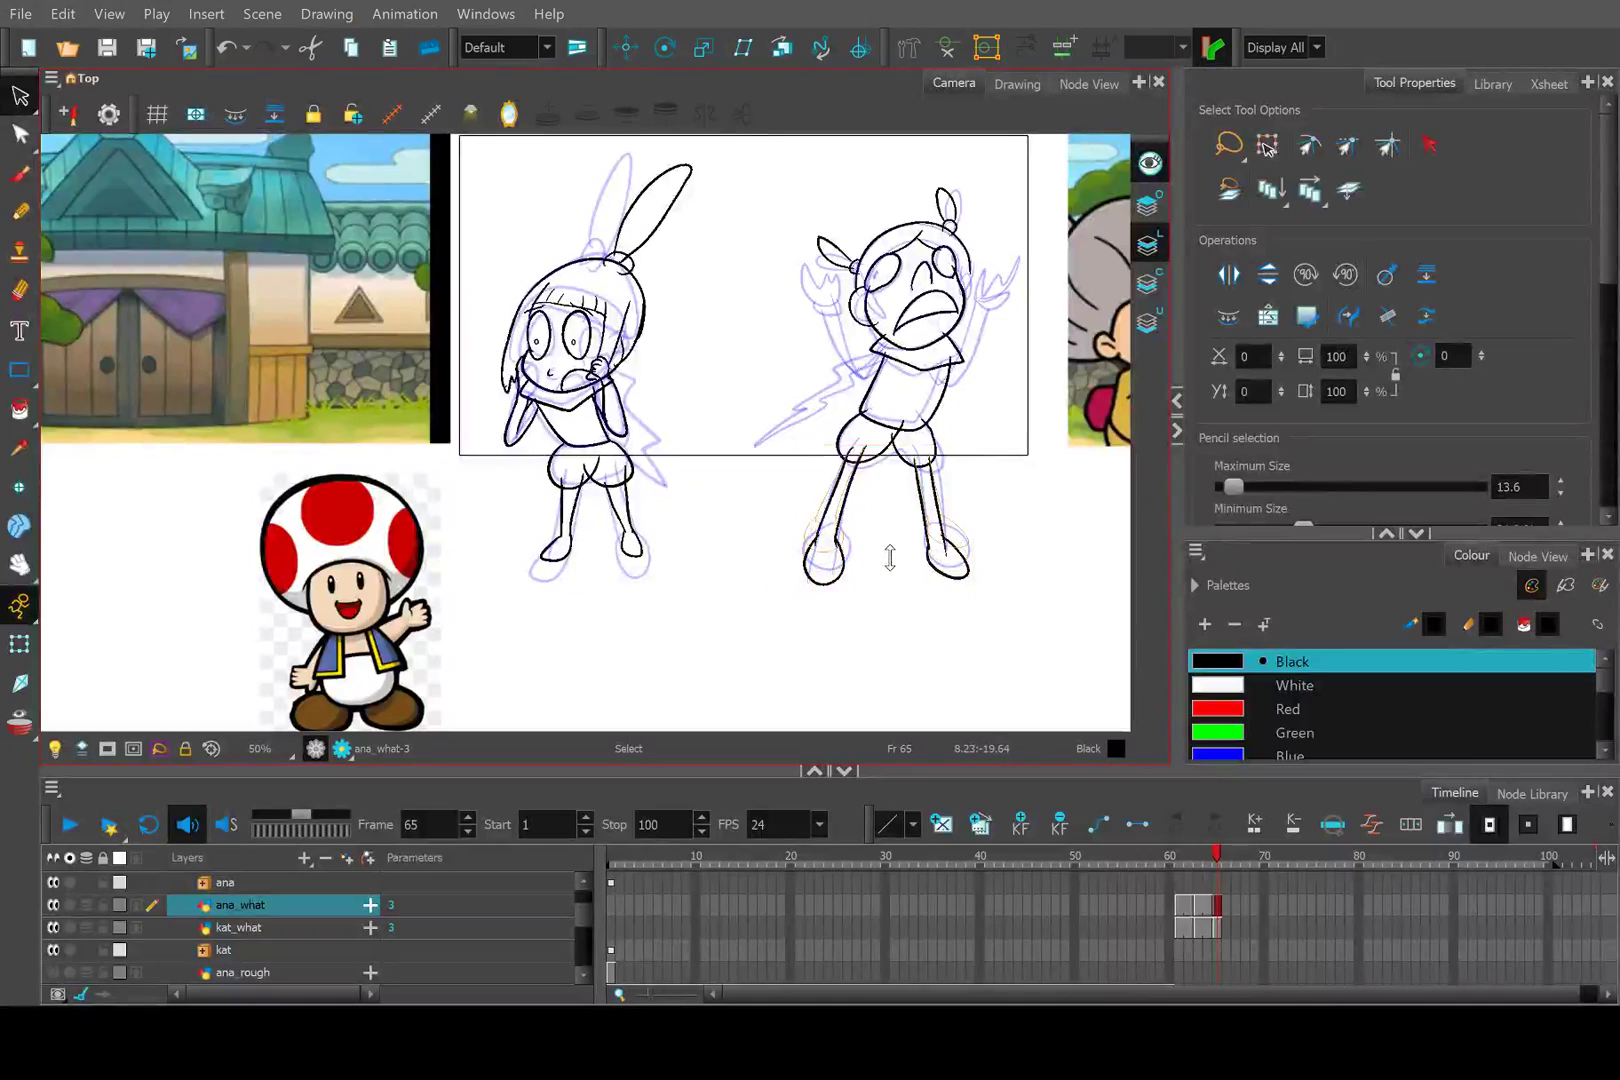
pyautogui.click(889, 562)
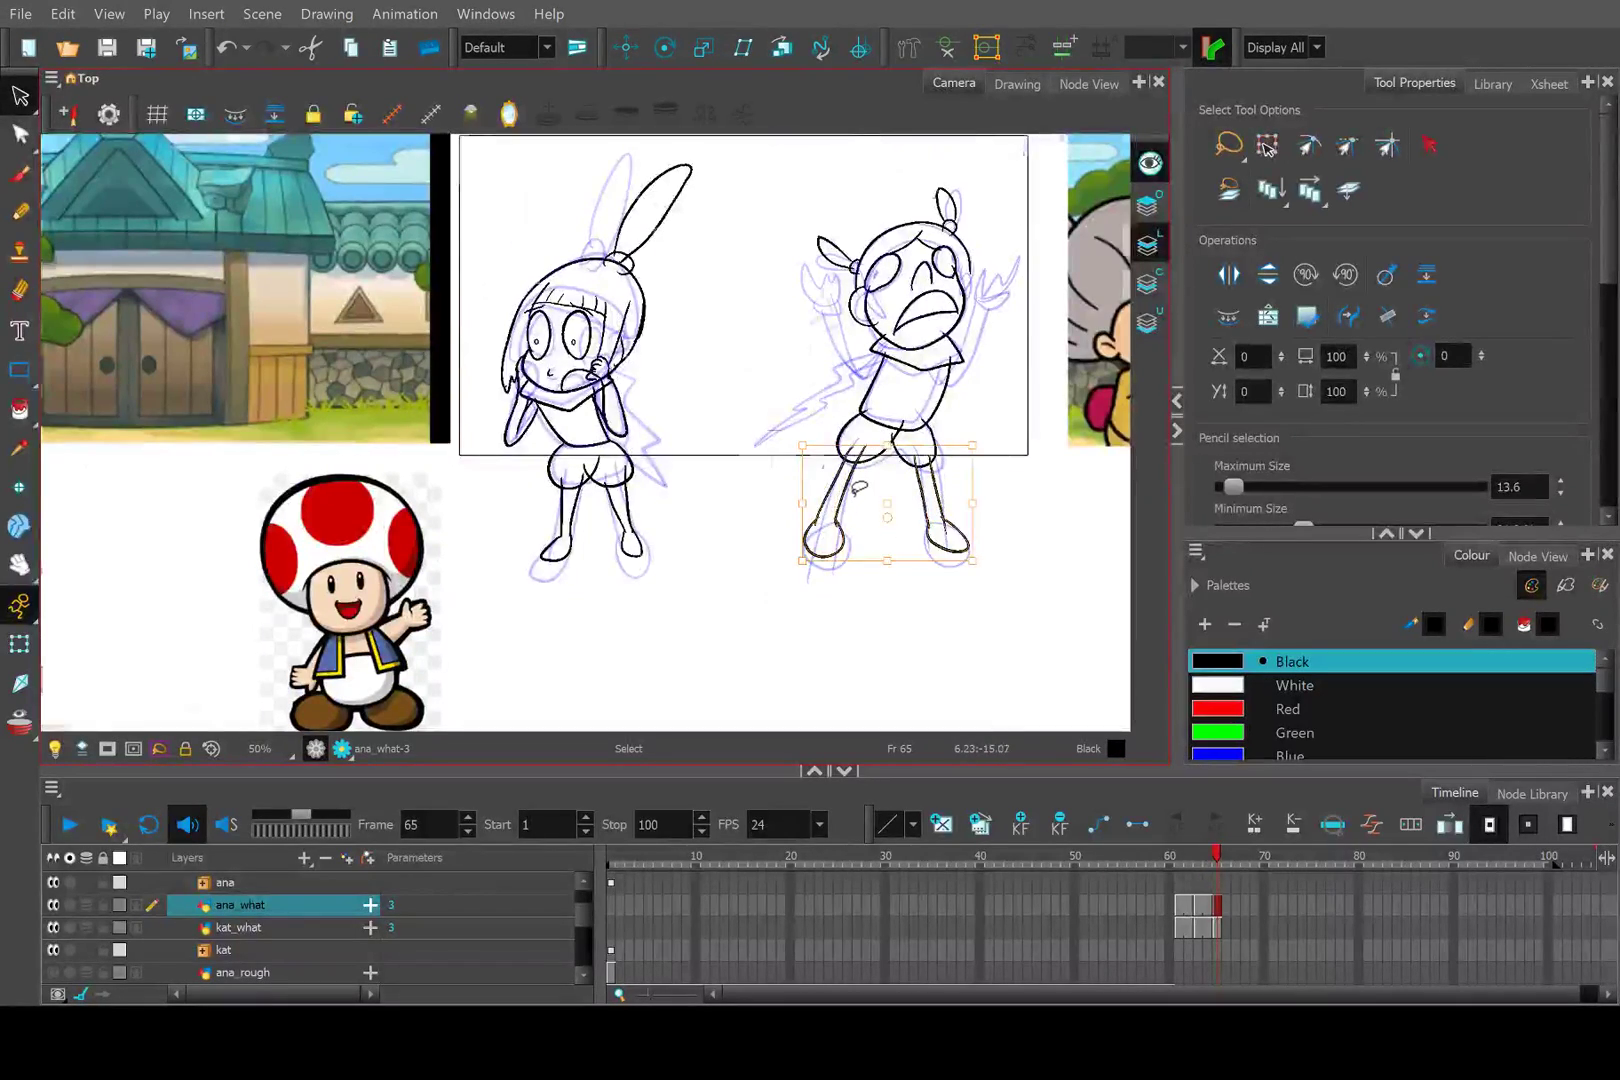
pyautogui.scroll(2, 886, 560)
pyautogui.moveTo(756, 507); pyautogui.dragTo(830, 524)
pyautogui.click(677, 541)
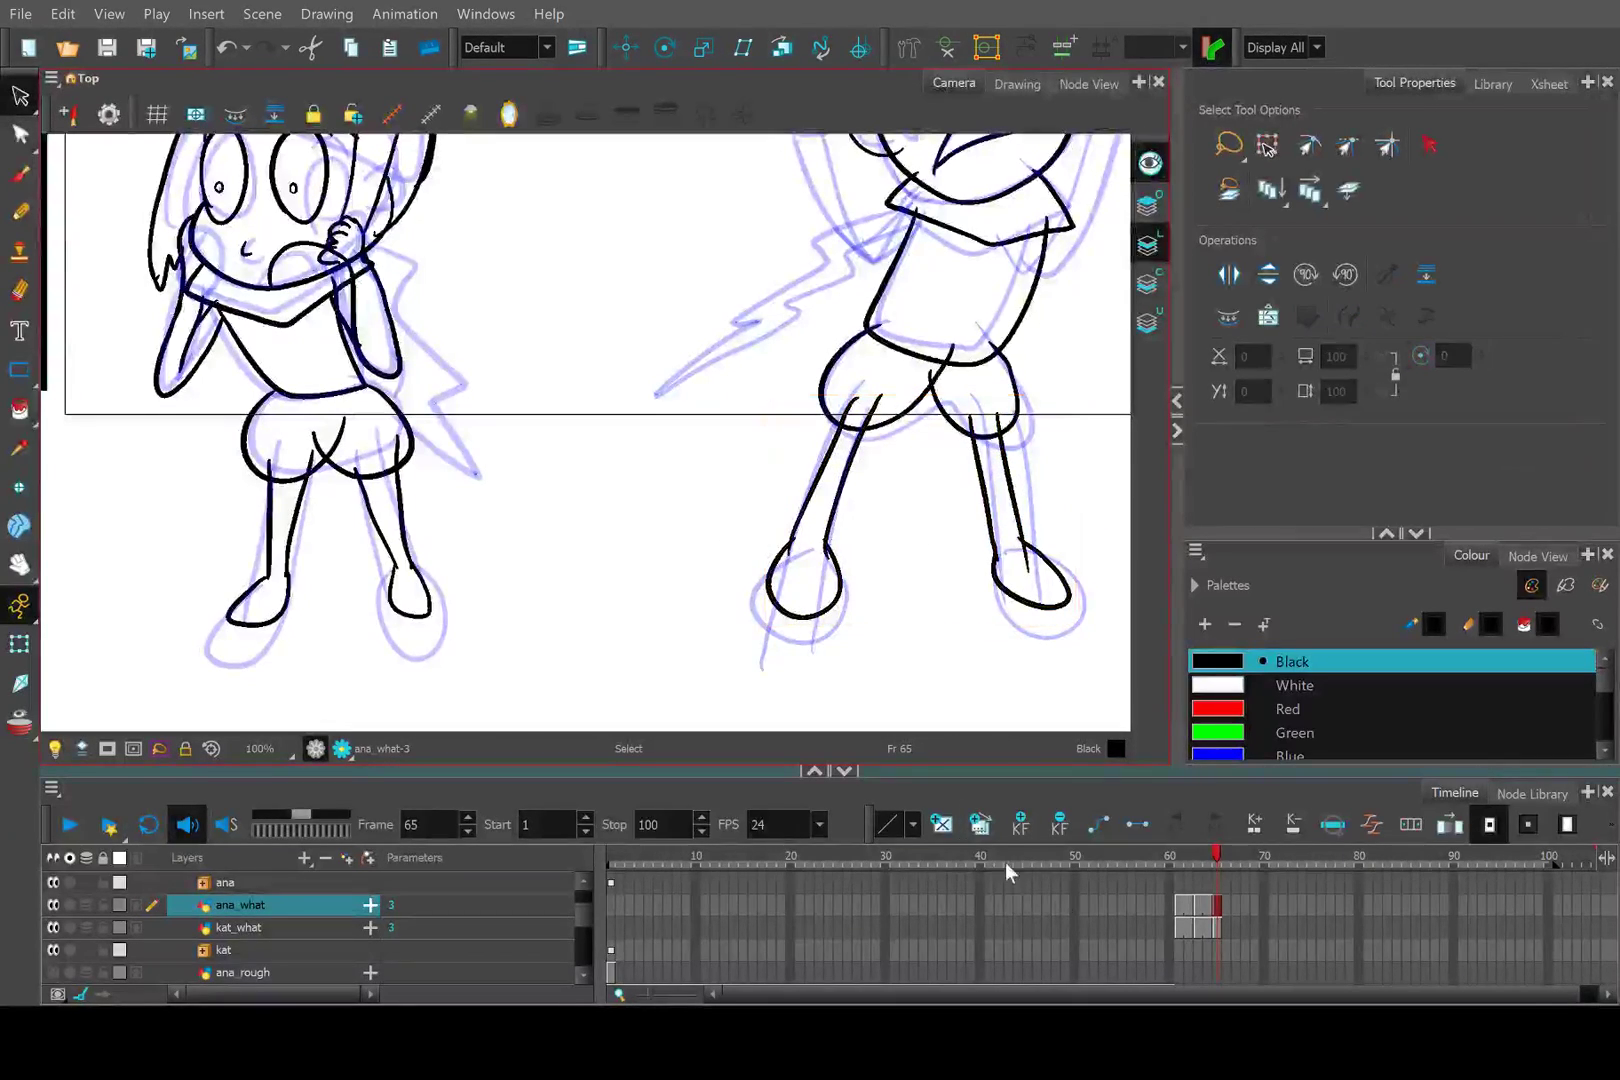
# Make the kat_what drawing at frame 65 active and hide the ponytail girl's rough sketch layer.
pyautogui.click(1215, 925)
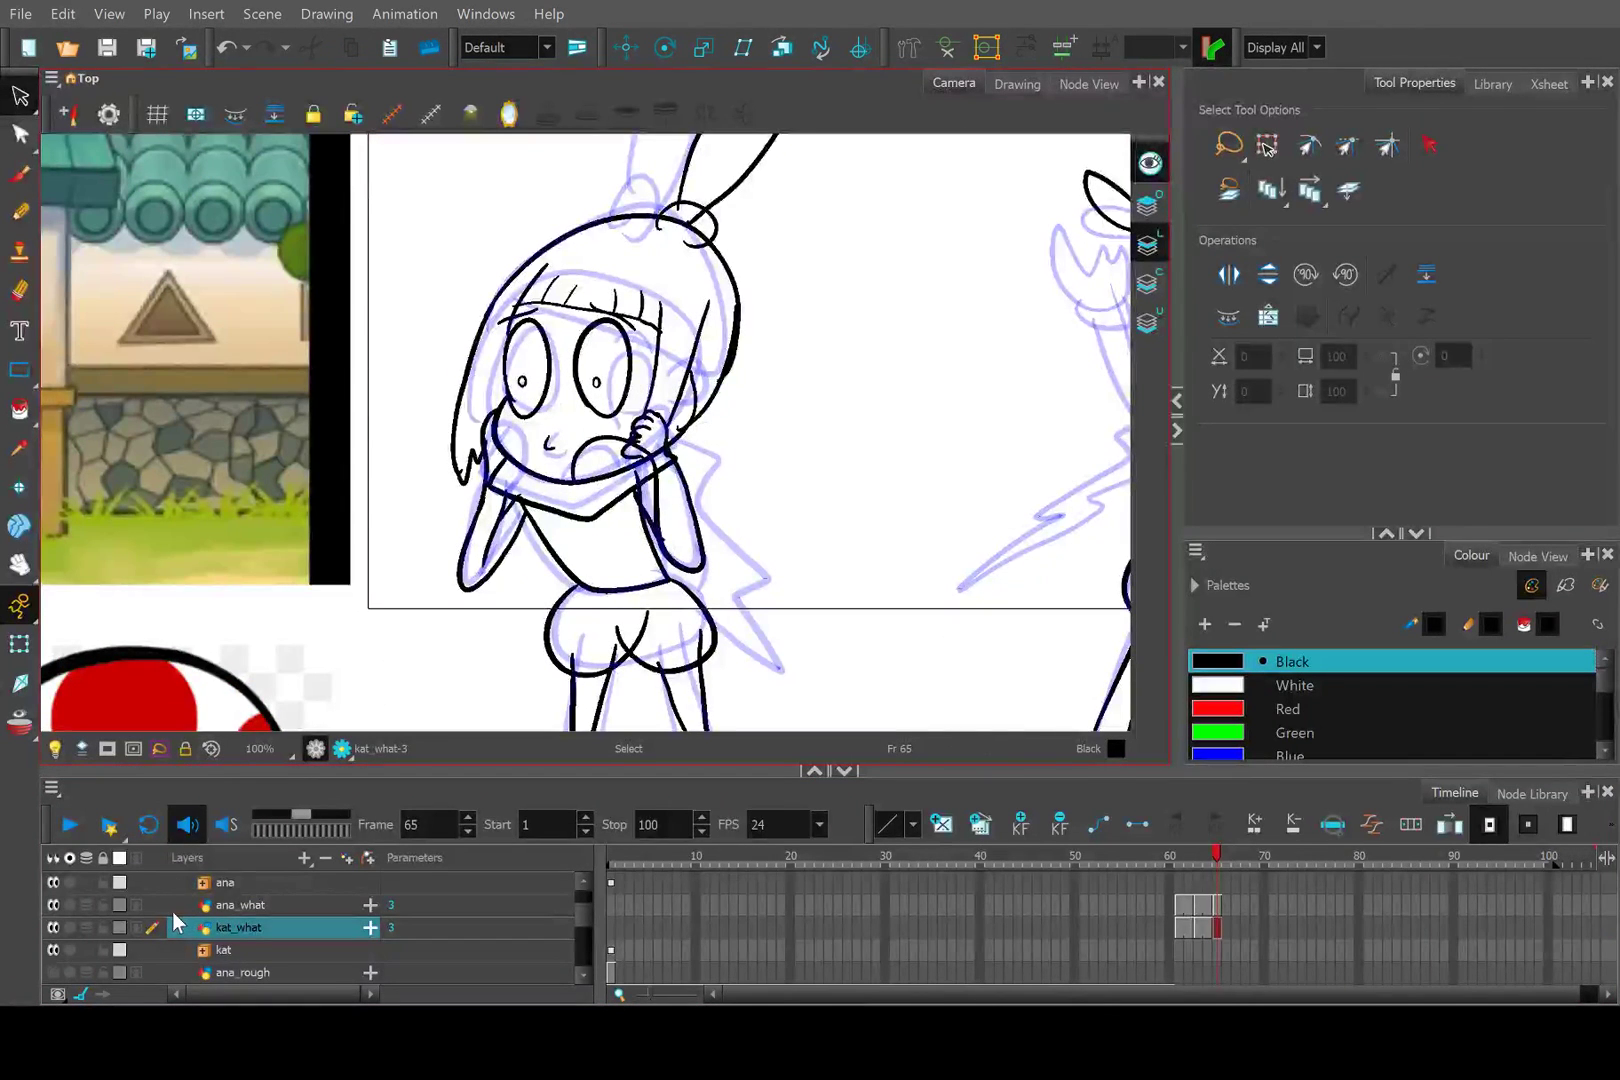
pyautogui.scroll(5, 170, 912)
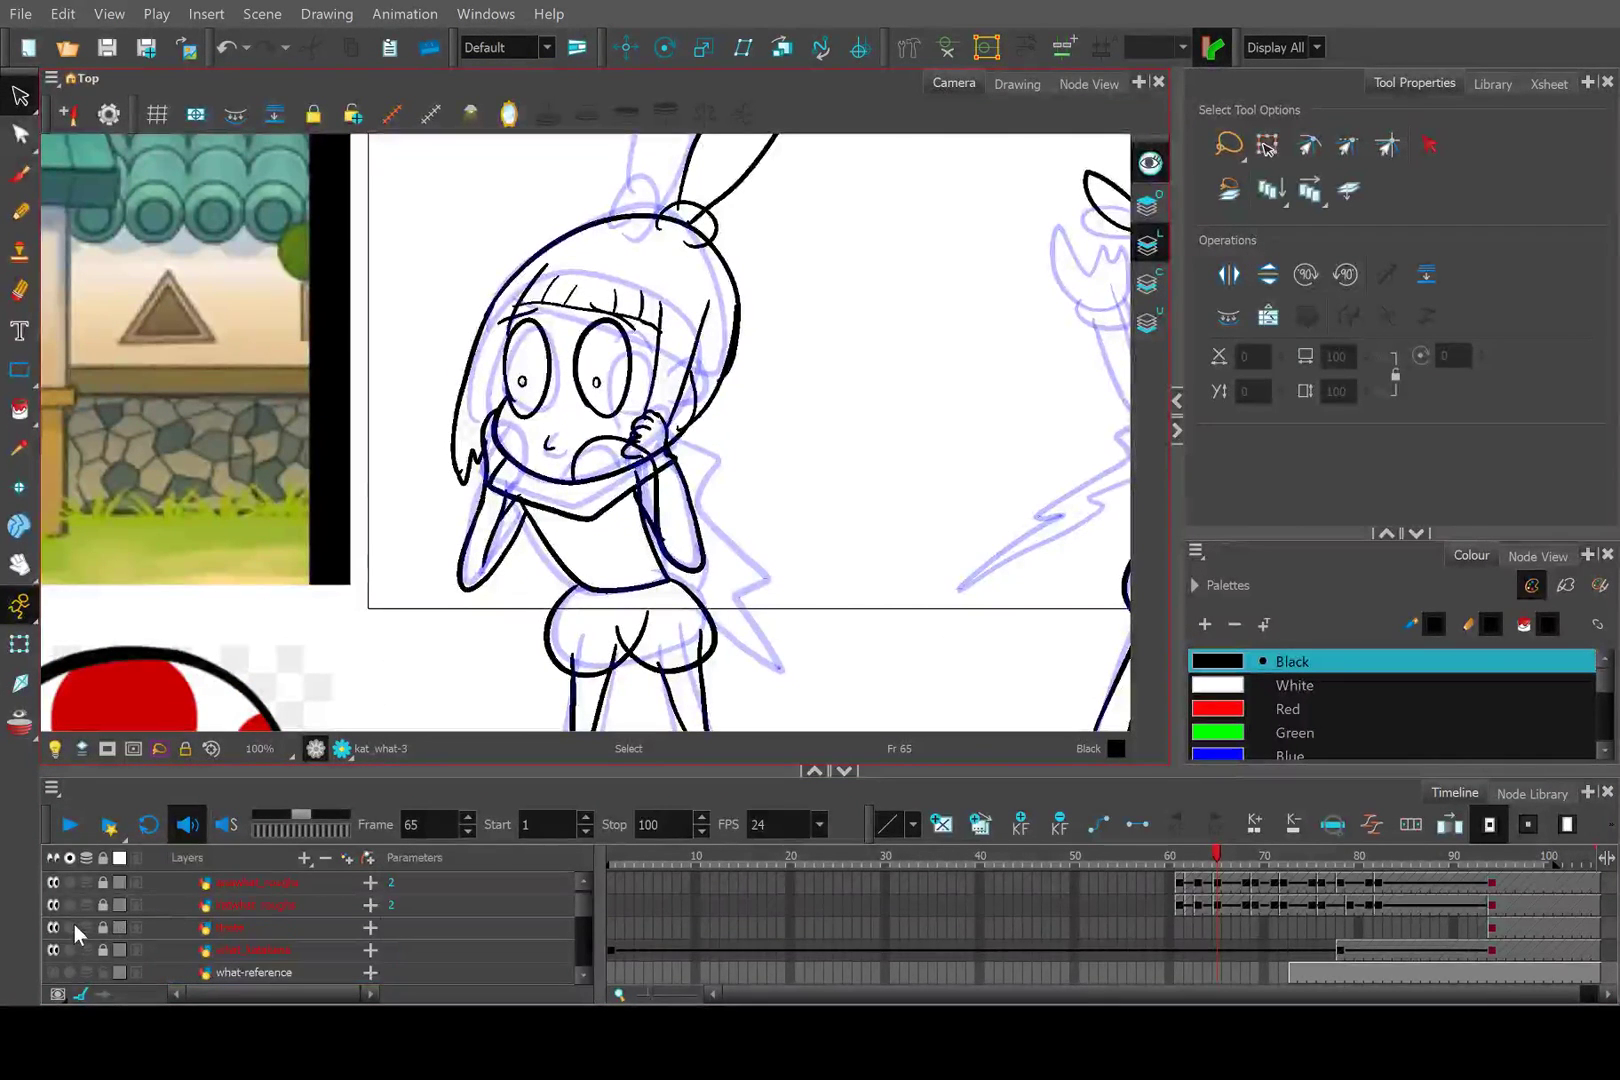
pyautogui.click(53, 904)
pyautogui.scroll(-5, 645, 570)
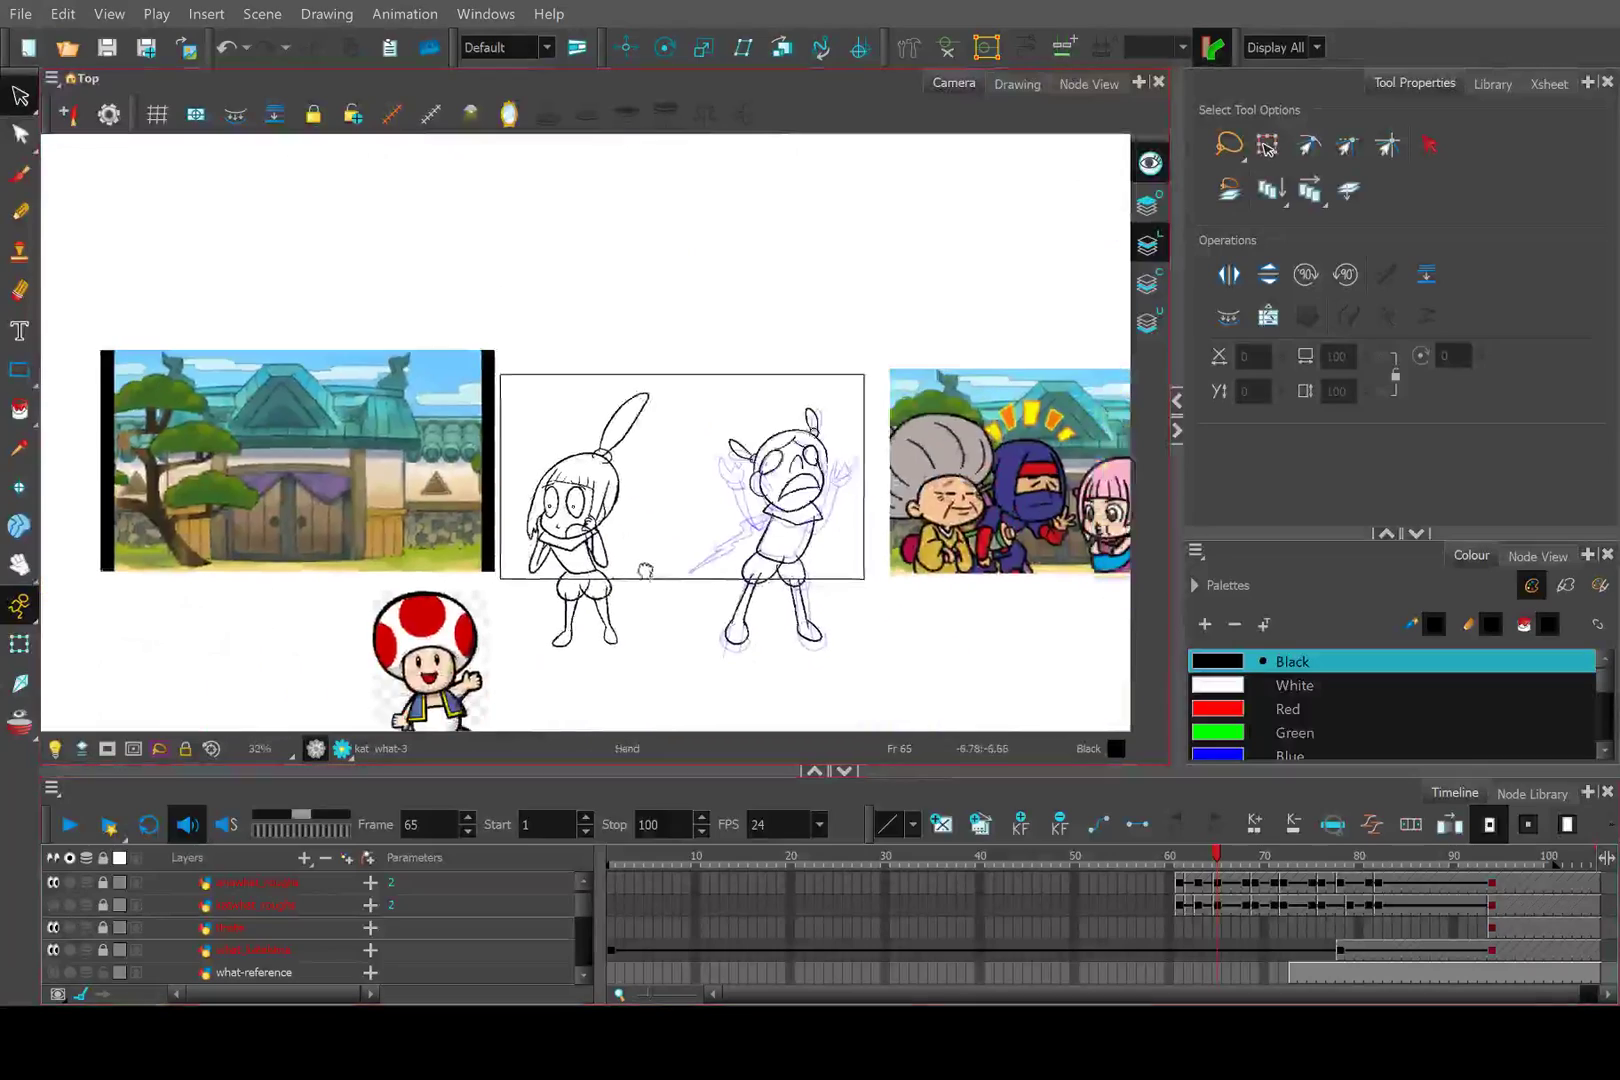
# Compare both characters' poses at frame 65 with their frame 63 drawings.
pyautogui.scroll(-4, 389, 899)
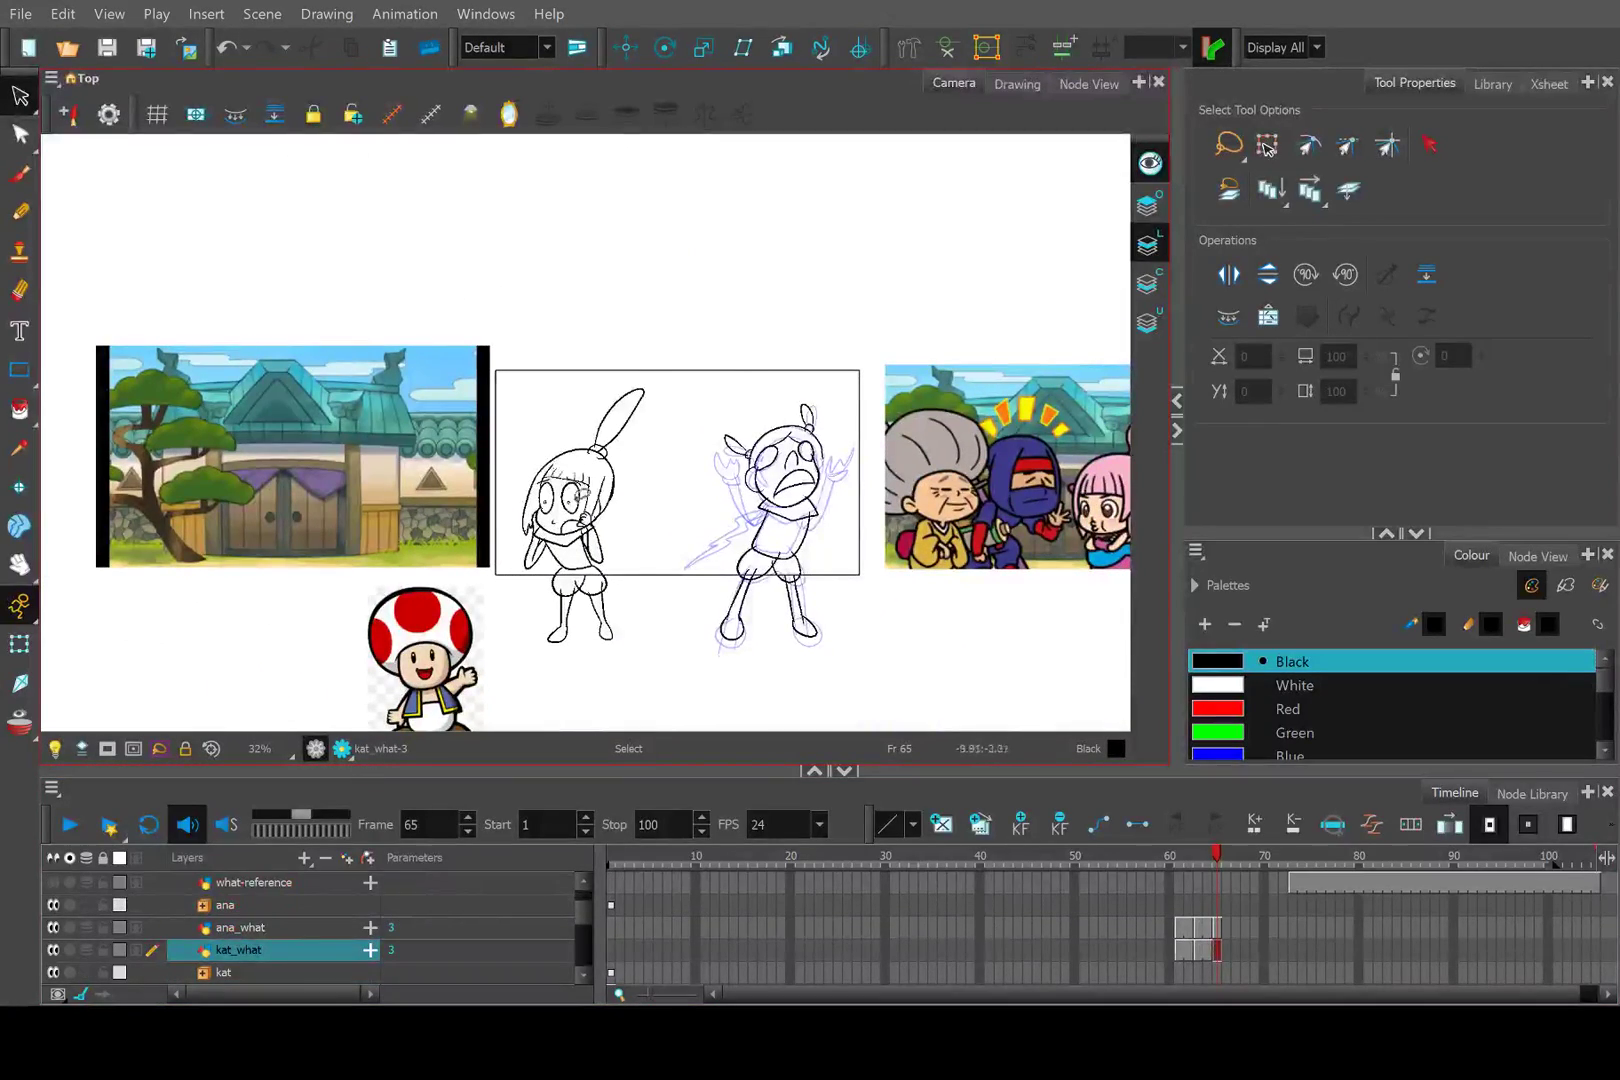
pyautogui.scroll(2, 615, 550)
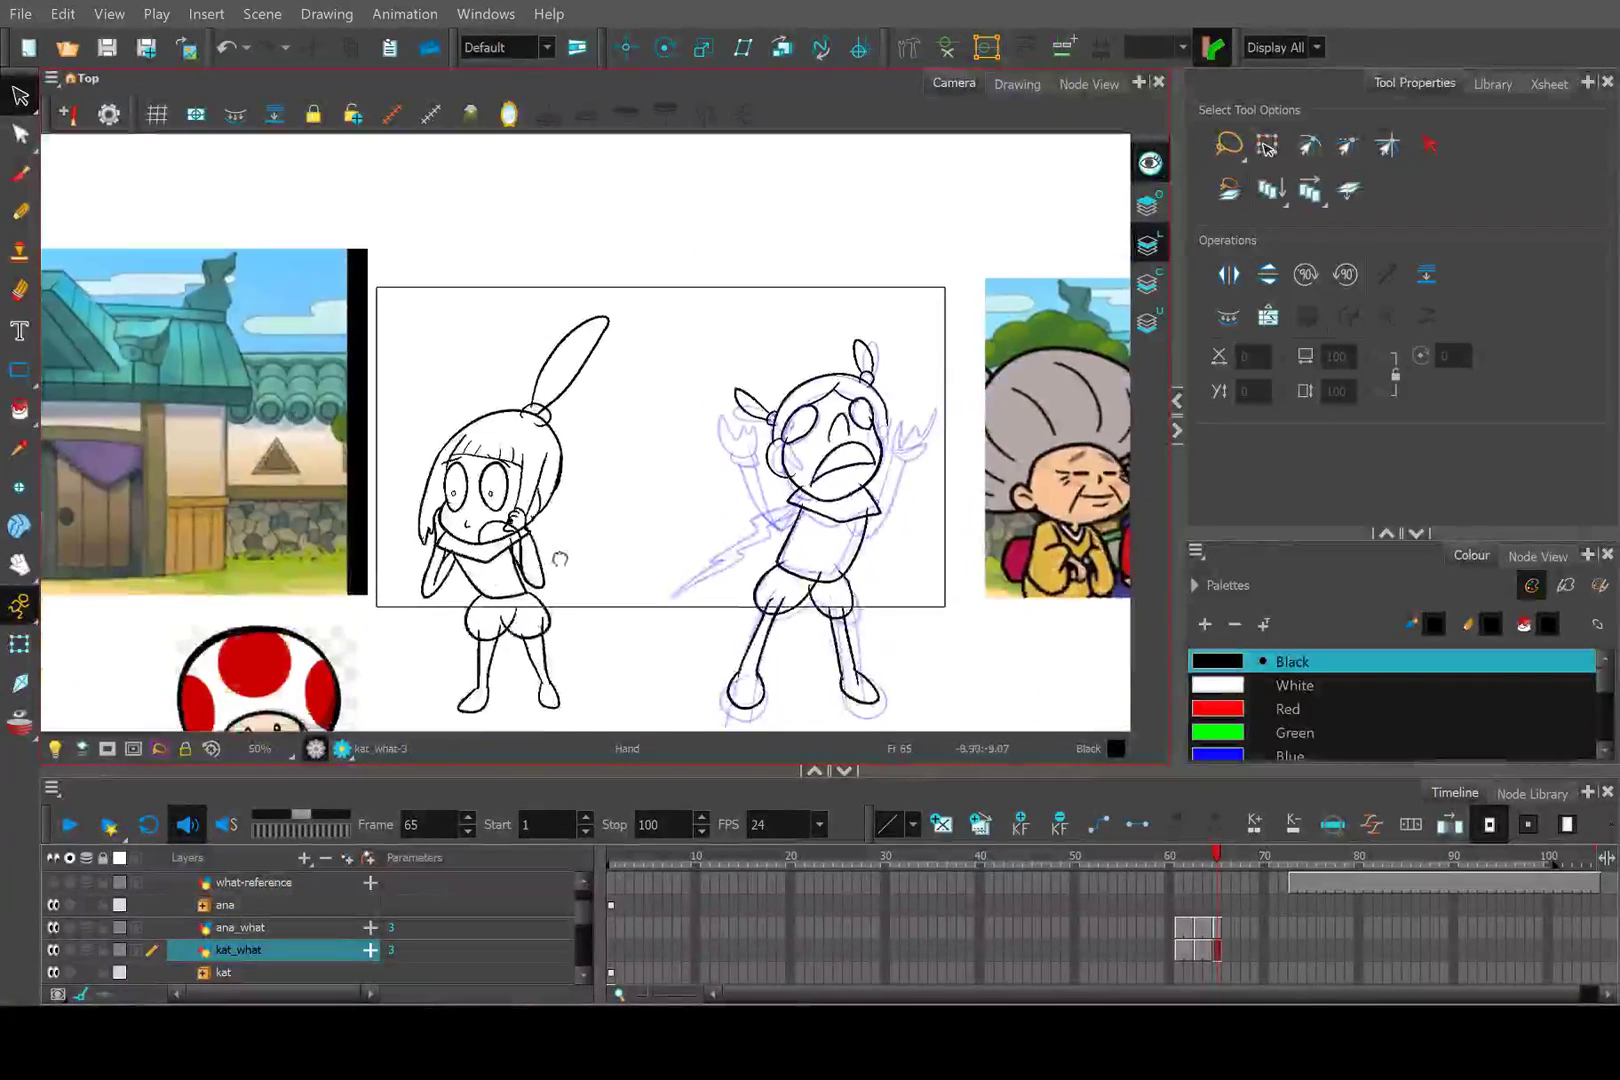
pyautogui.moveTo(560, 558); pyautogui.dragTo(554, 533)
pyautogui.click(1196, 858)
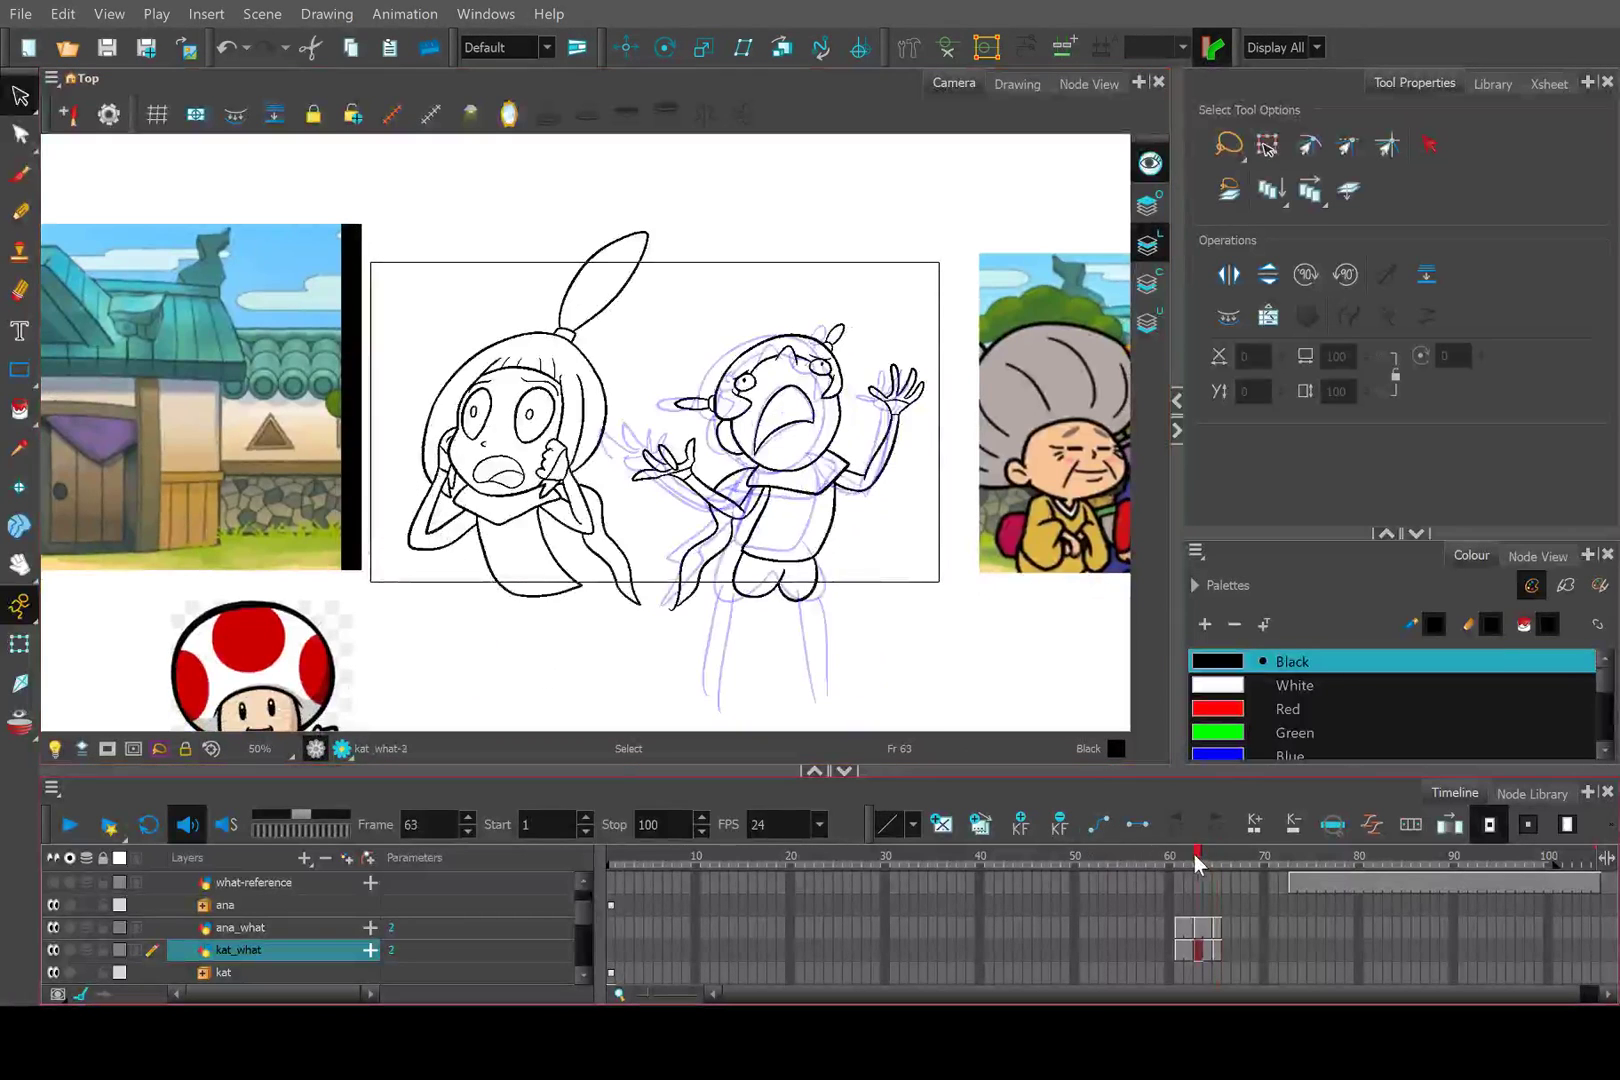
pyautogui.moveTo(1193, 854)
pyautogui.mouseDown()
pyautogui.moveTo(1252, 855)
pyautogui.moveTo(1206, 855)
pyautogui.moveTo(1220, 858)
pyautogui.mouseUp()
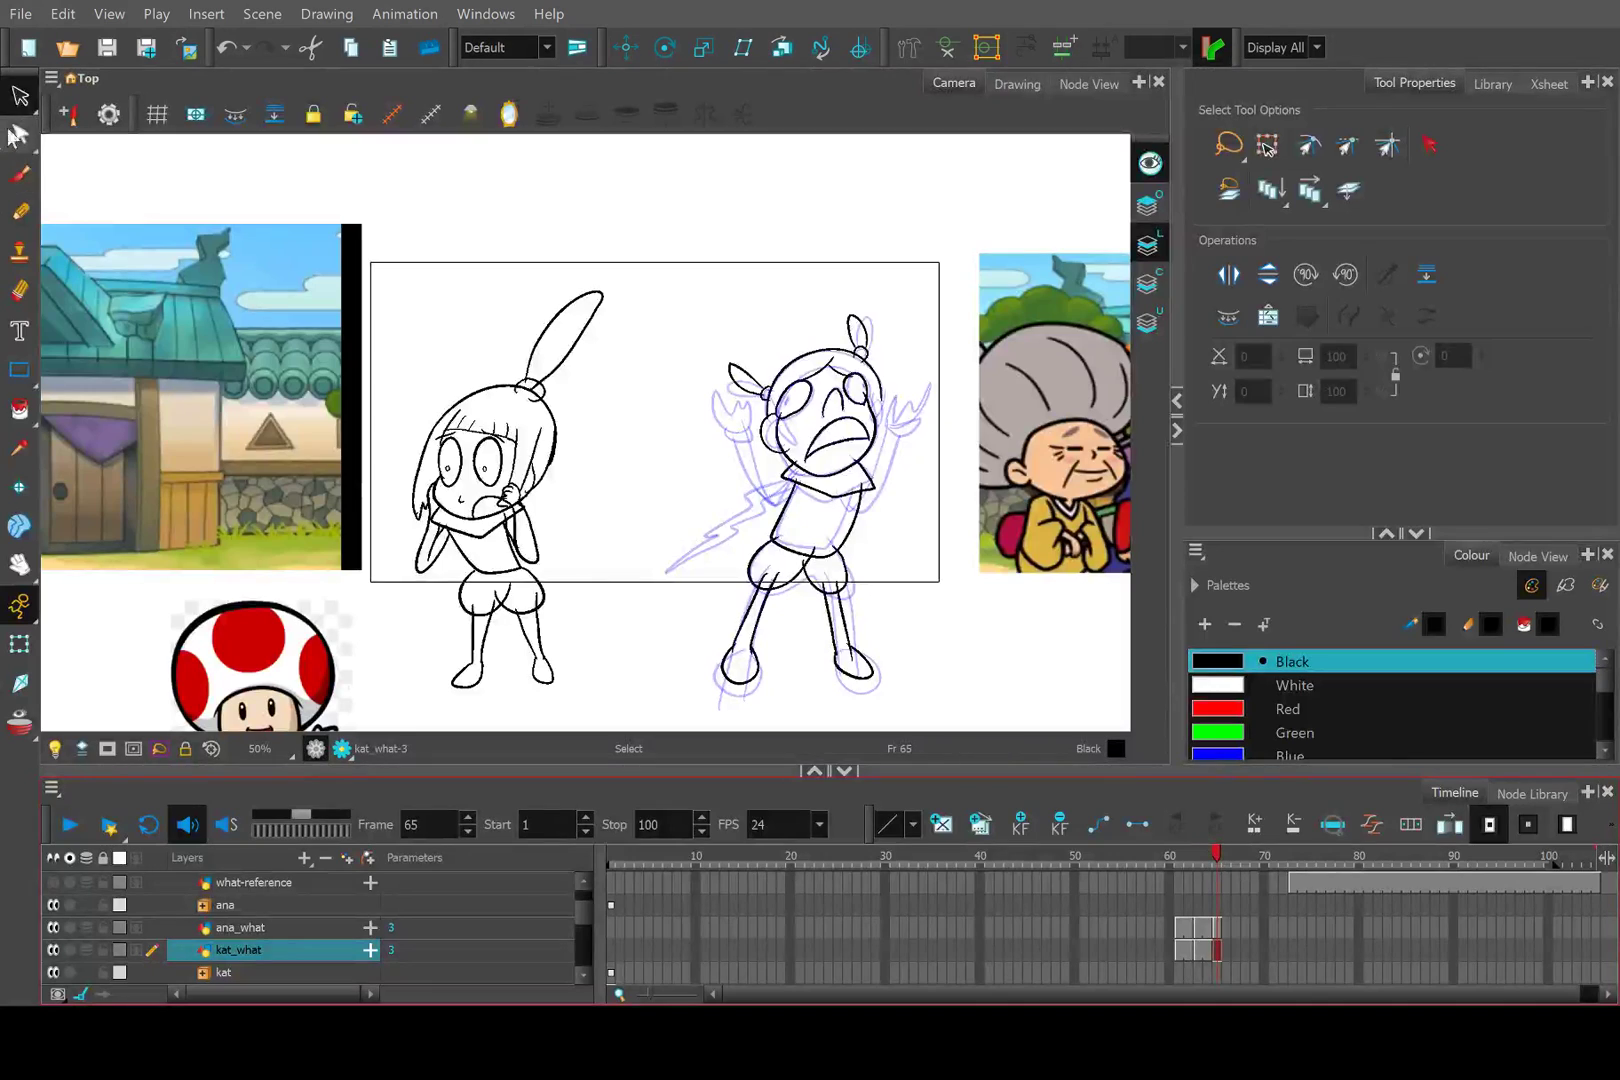
# Select the ponytail girl's collar, torso, shorts, legs and feet, shift them slightly towards the other character, and clear the selection.
pyautogui.scroll(2, 590, 595)
pyautogui.scroll(-3, 372, 503)
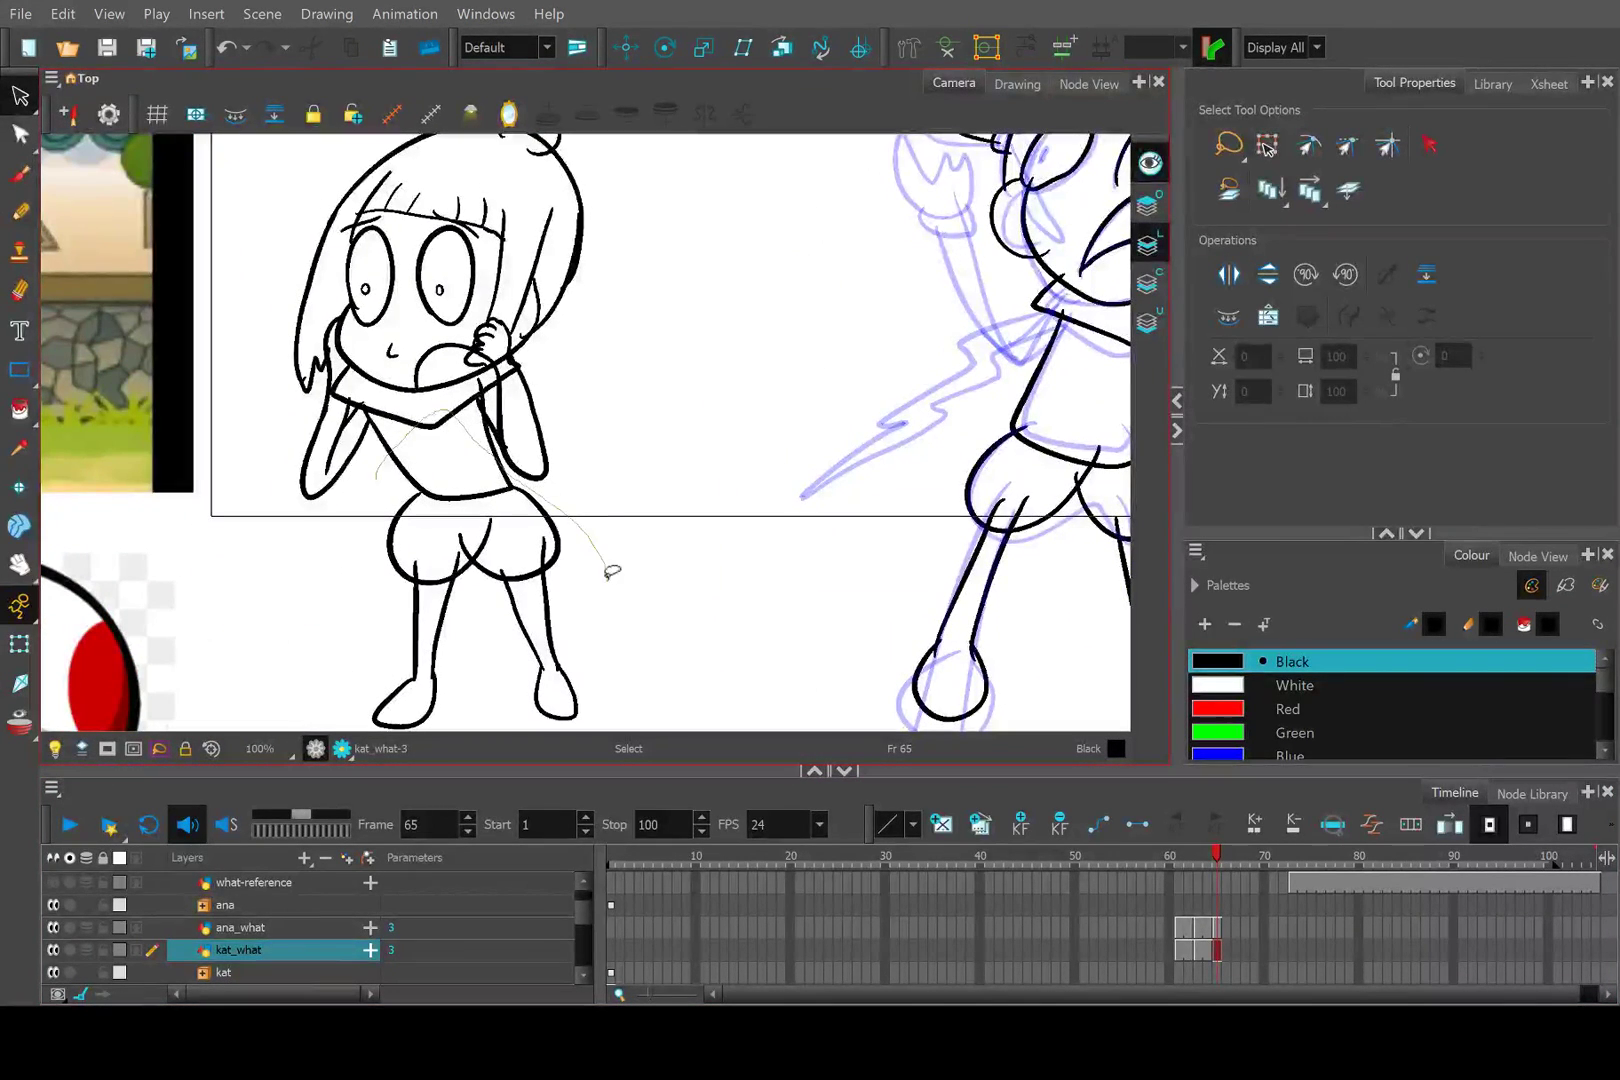
pyautogui.moveTo(612, 571); pyautogui.dragTo(376, 597)
pyautogui.moveTo(506, 578); pyautogui.dragTo(520, 578)
pyautogui.hotkey('ctrl', 'z')
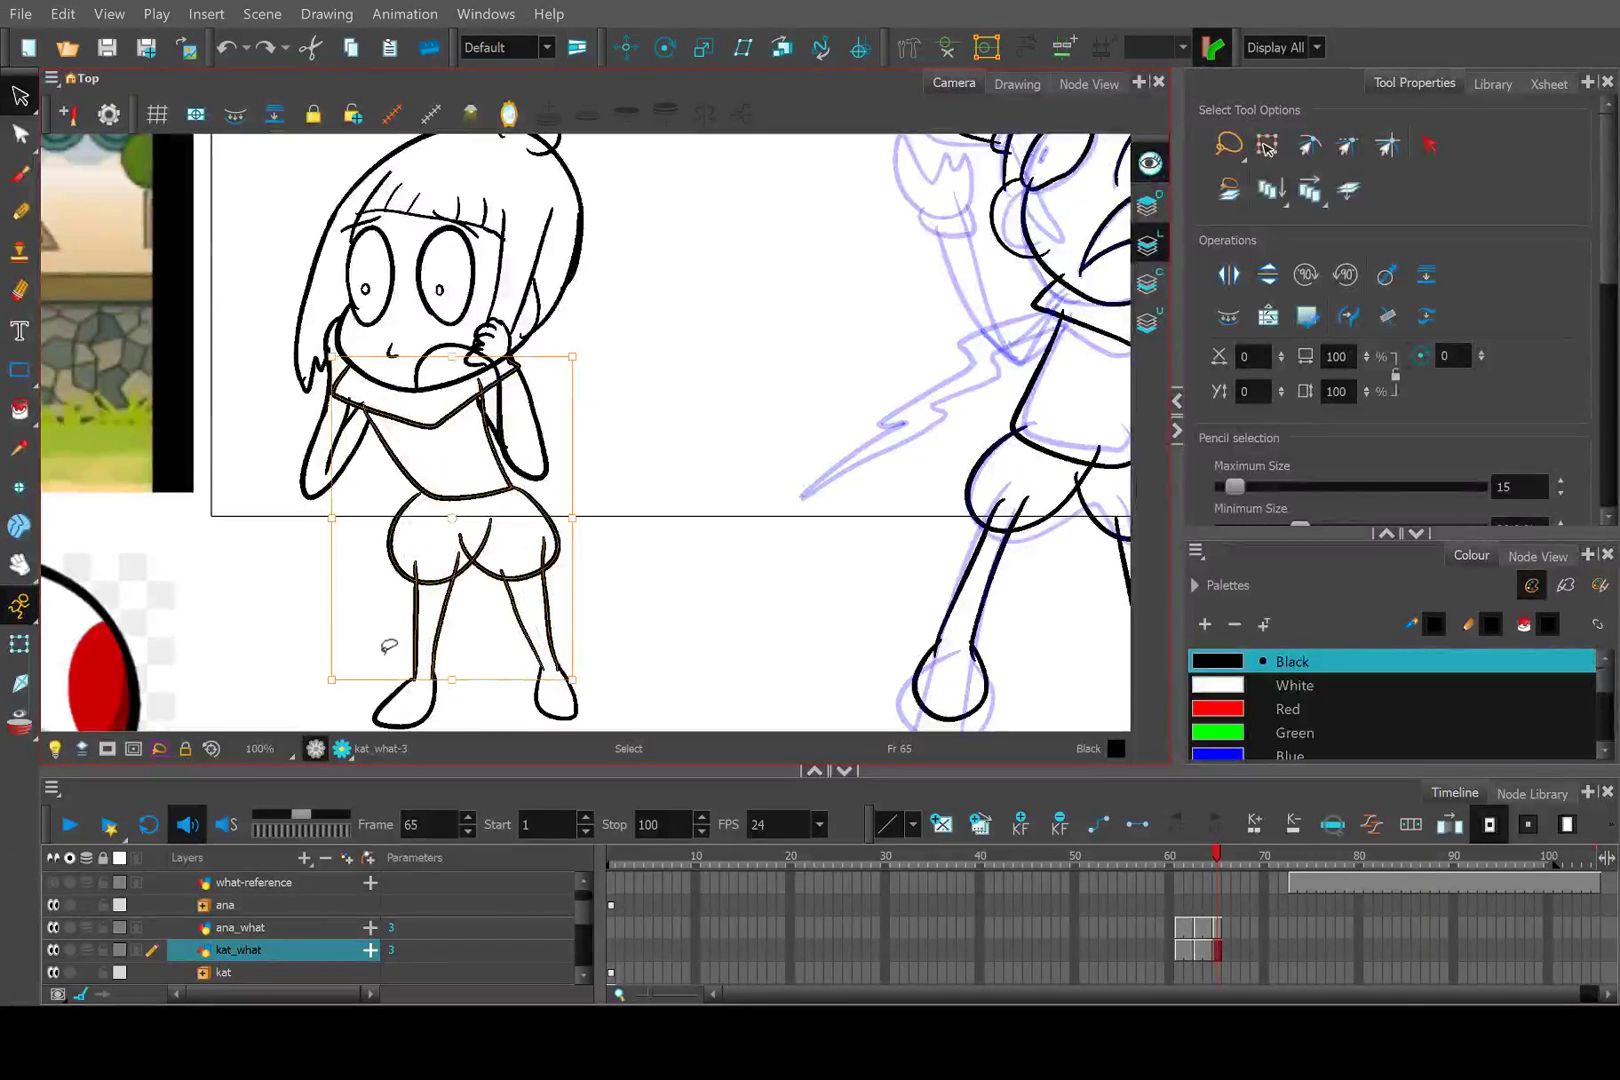
pyautogui.keyDown('shift'); pyautogui.click(344, 692); pyautogui.keyUp('shift')
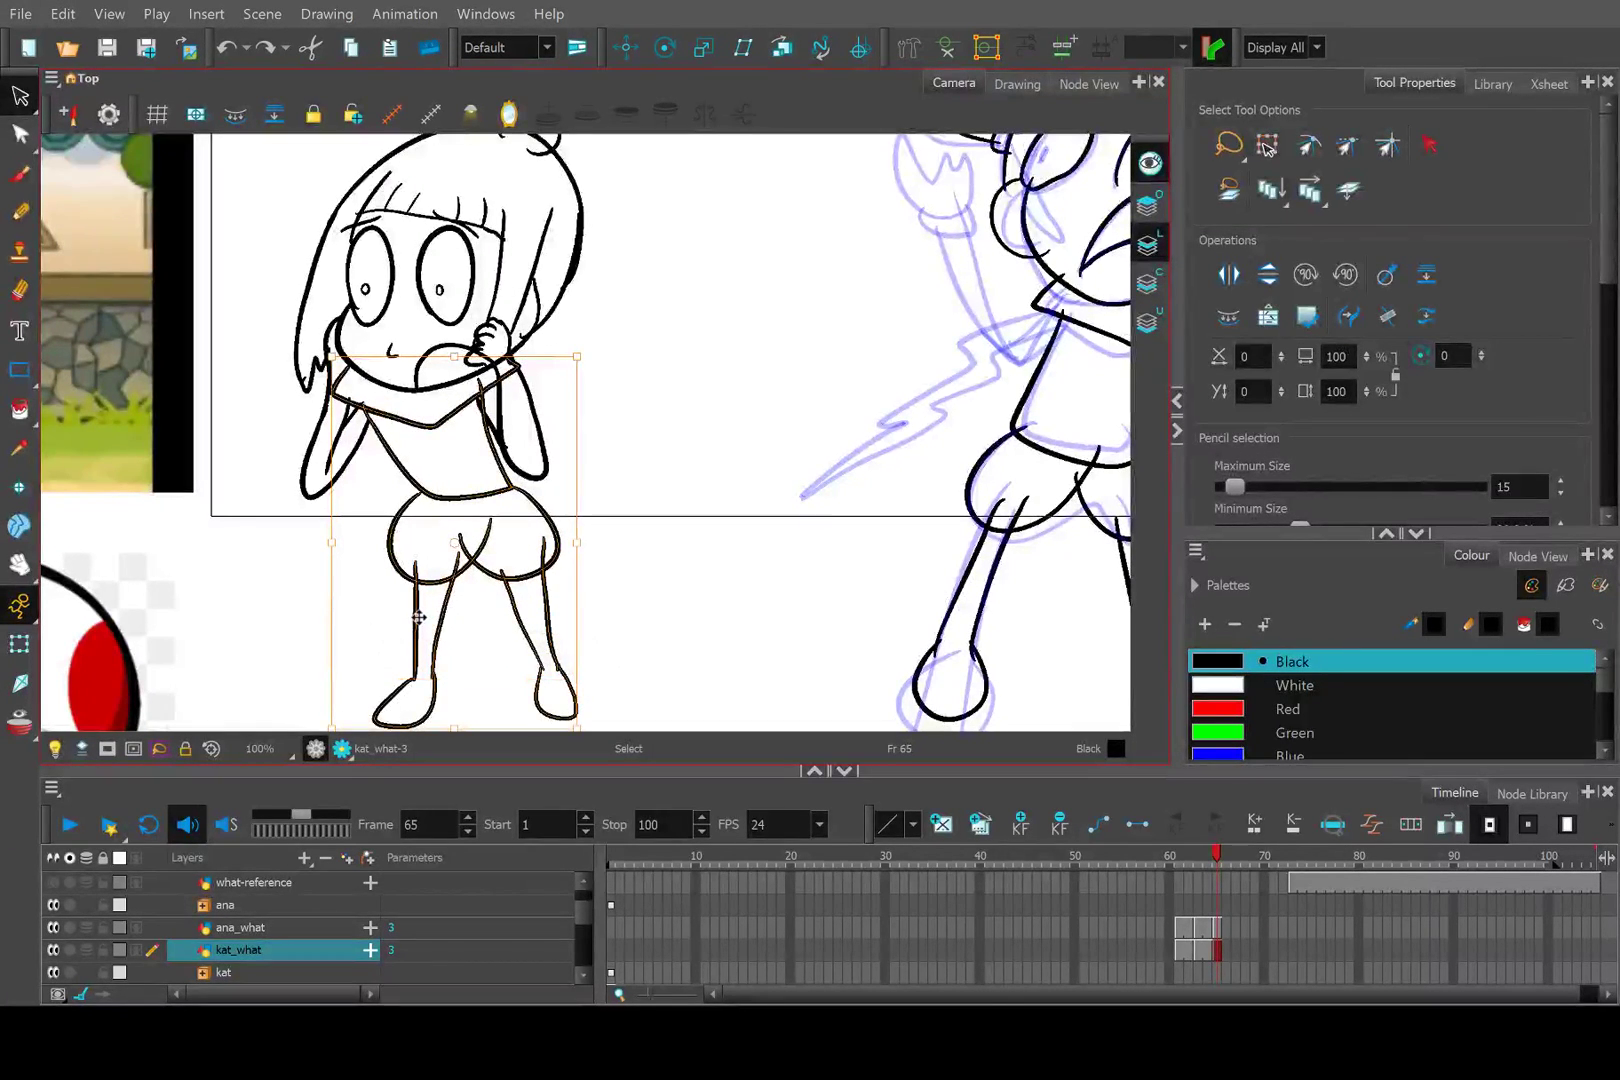
pyautogui.moveTo(421, 616); pyautogui.dragTo(431, 616)
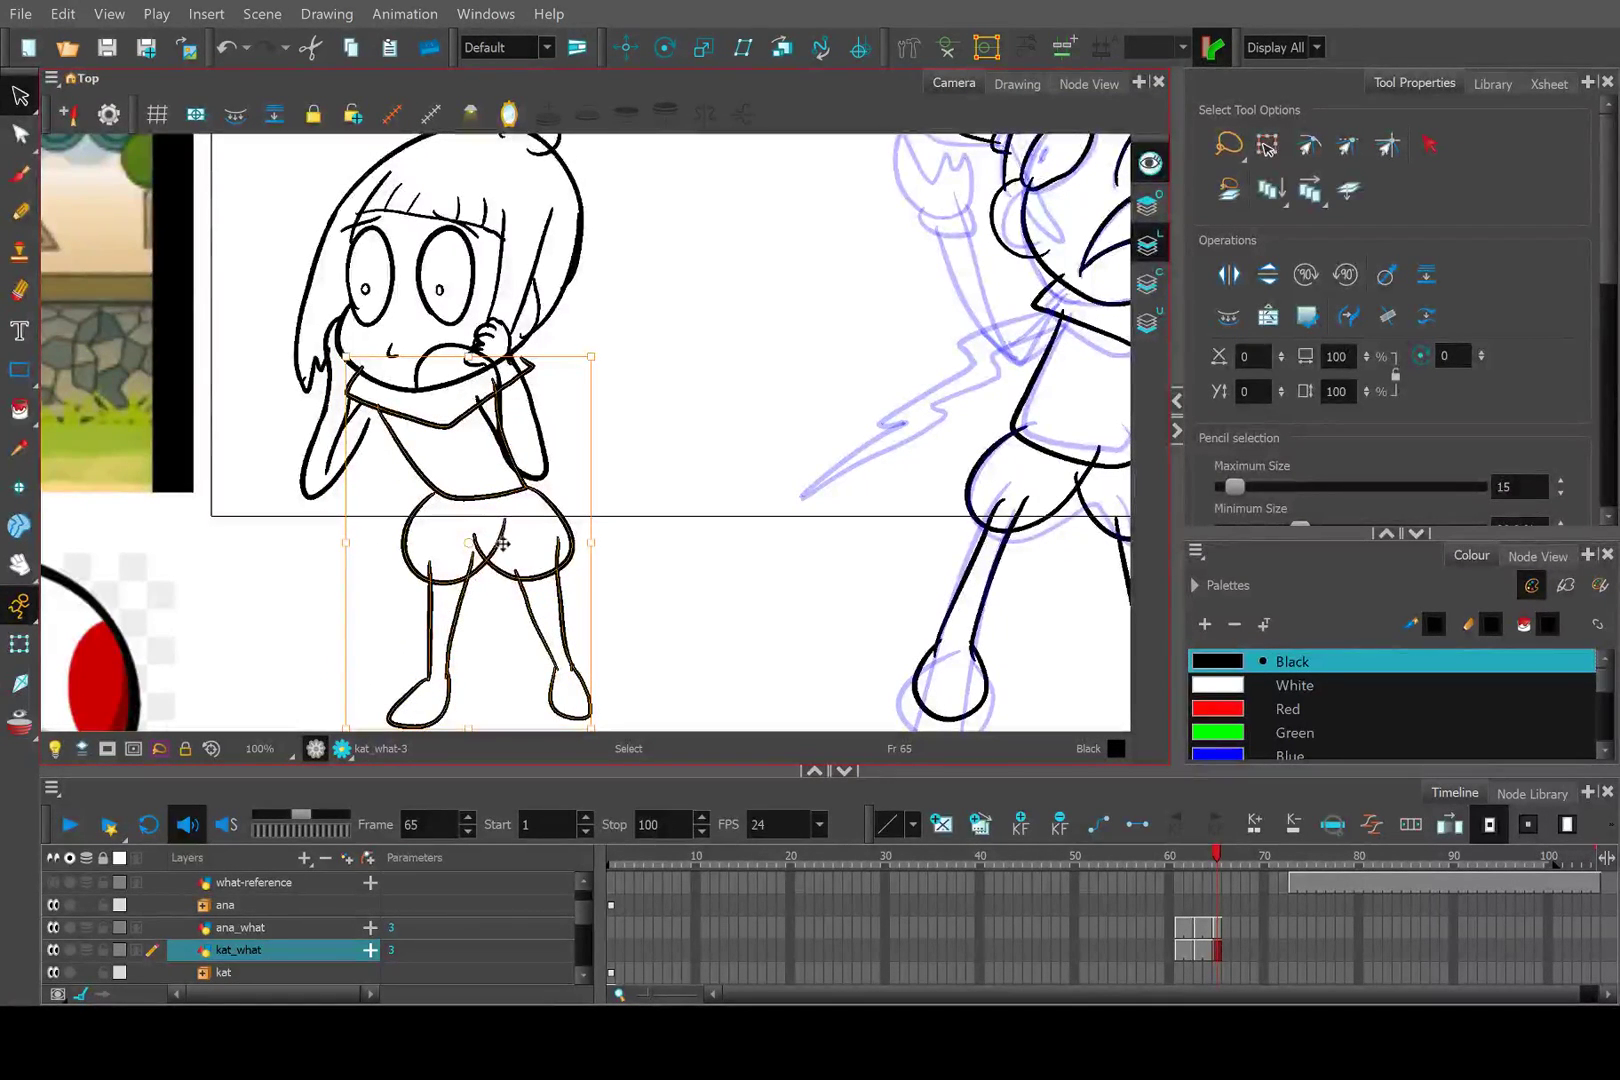
pyautogui.moveTo(502, 545); pyautogui.dragTo(506, 540)
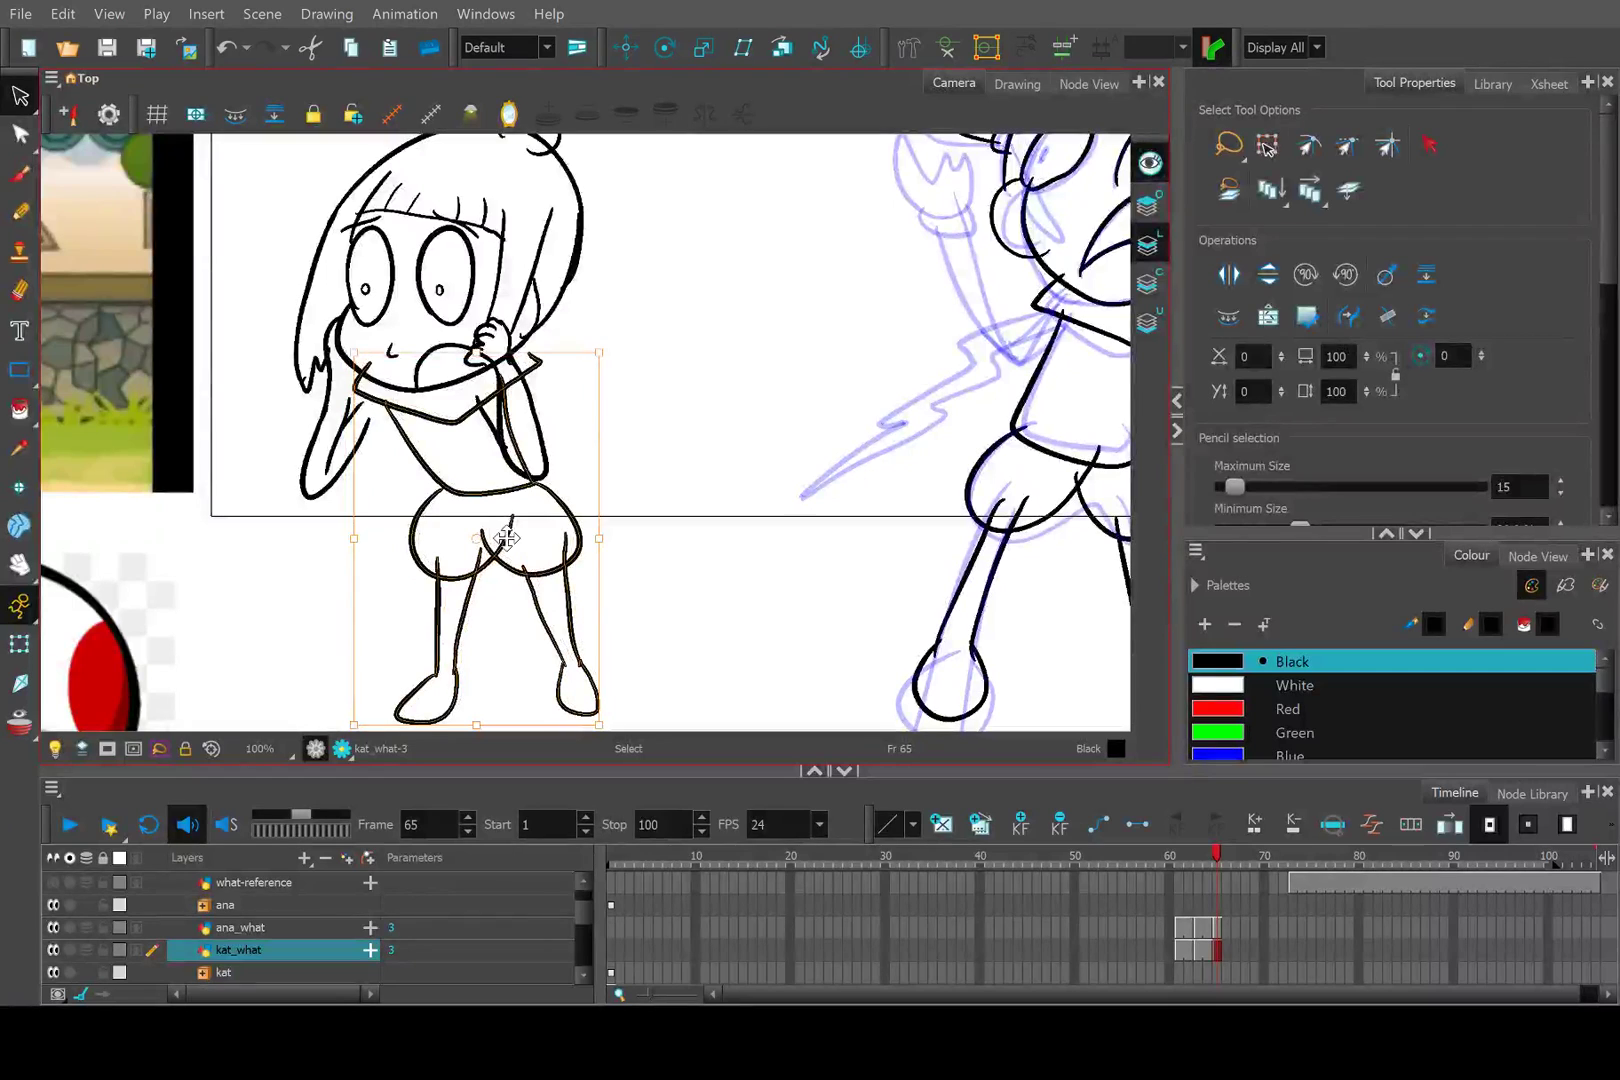
pyautogui.press('Escape')
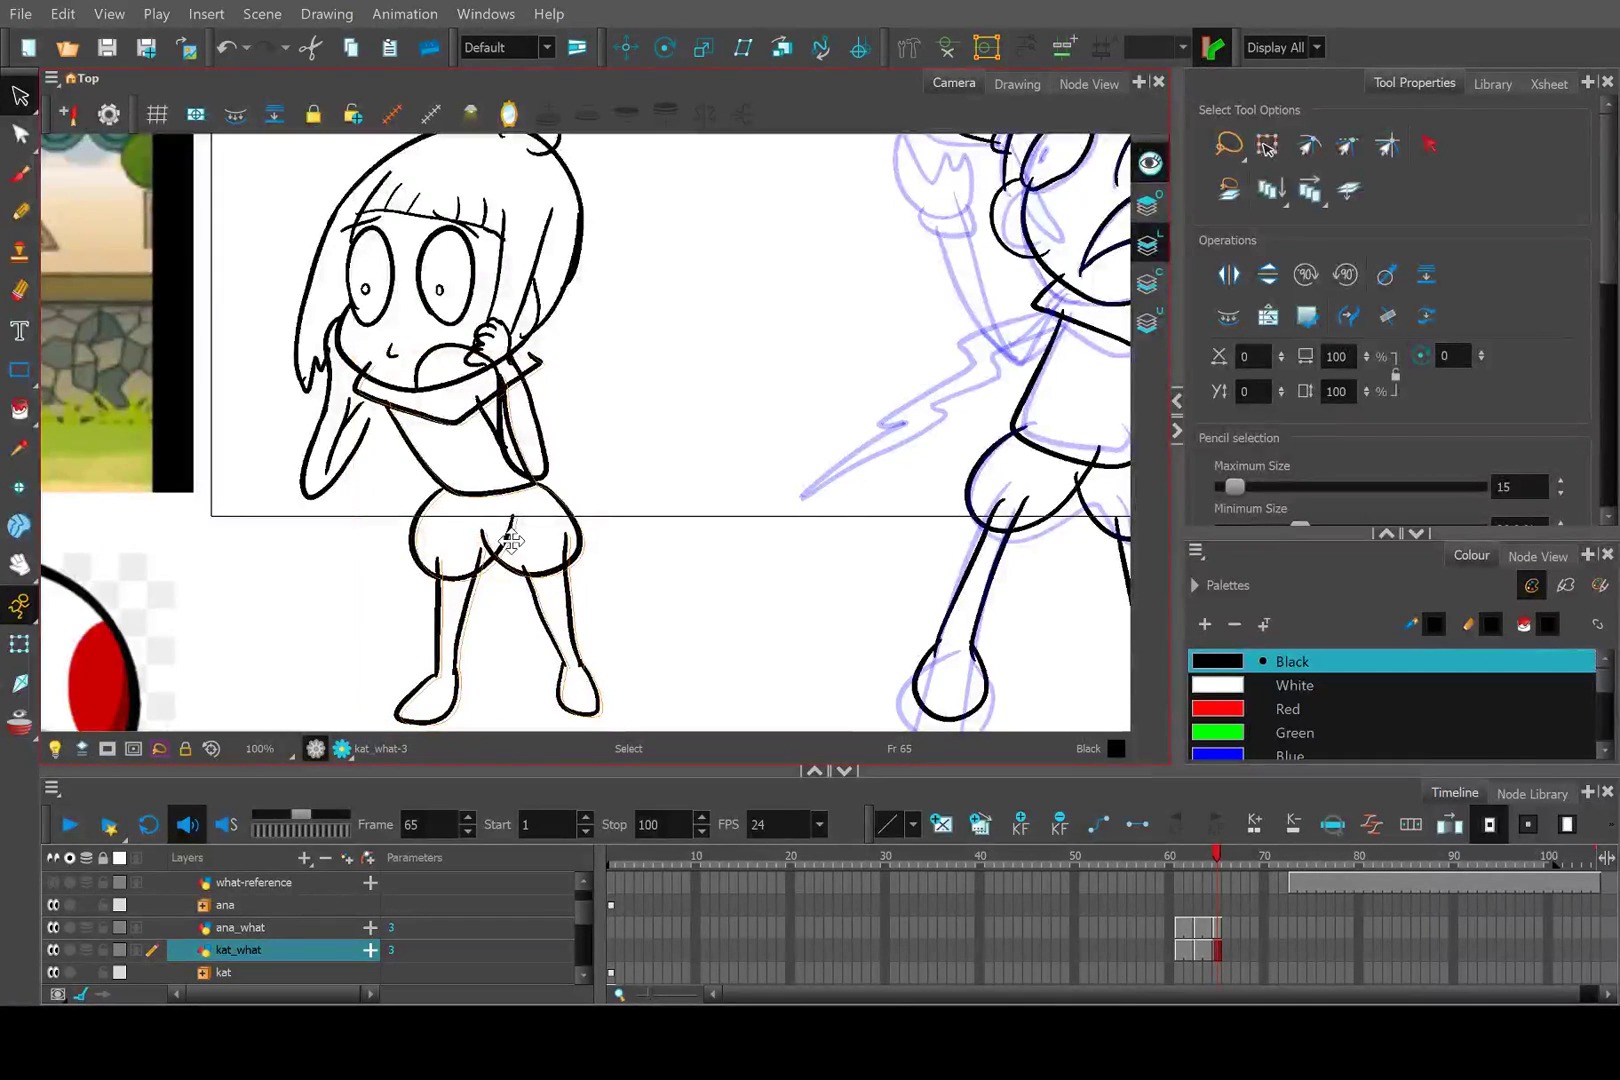
pyautogui.hotkey('ctrl', 'a')
pyautogui.click(576, 361)
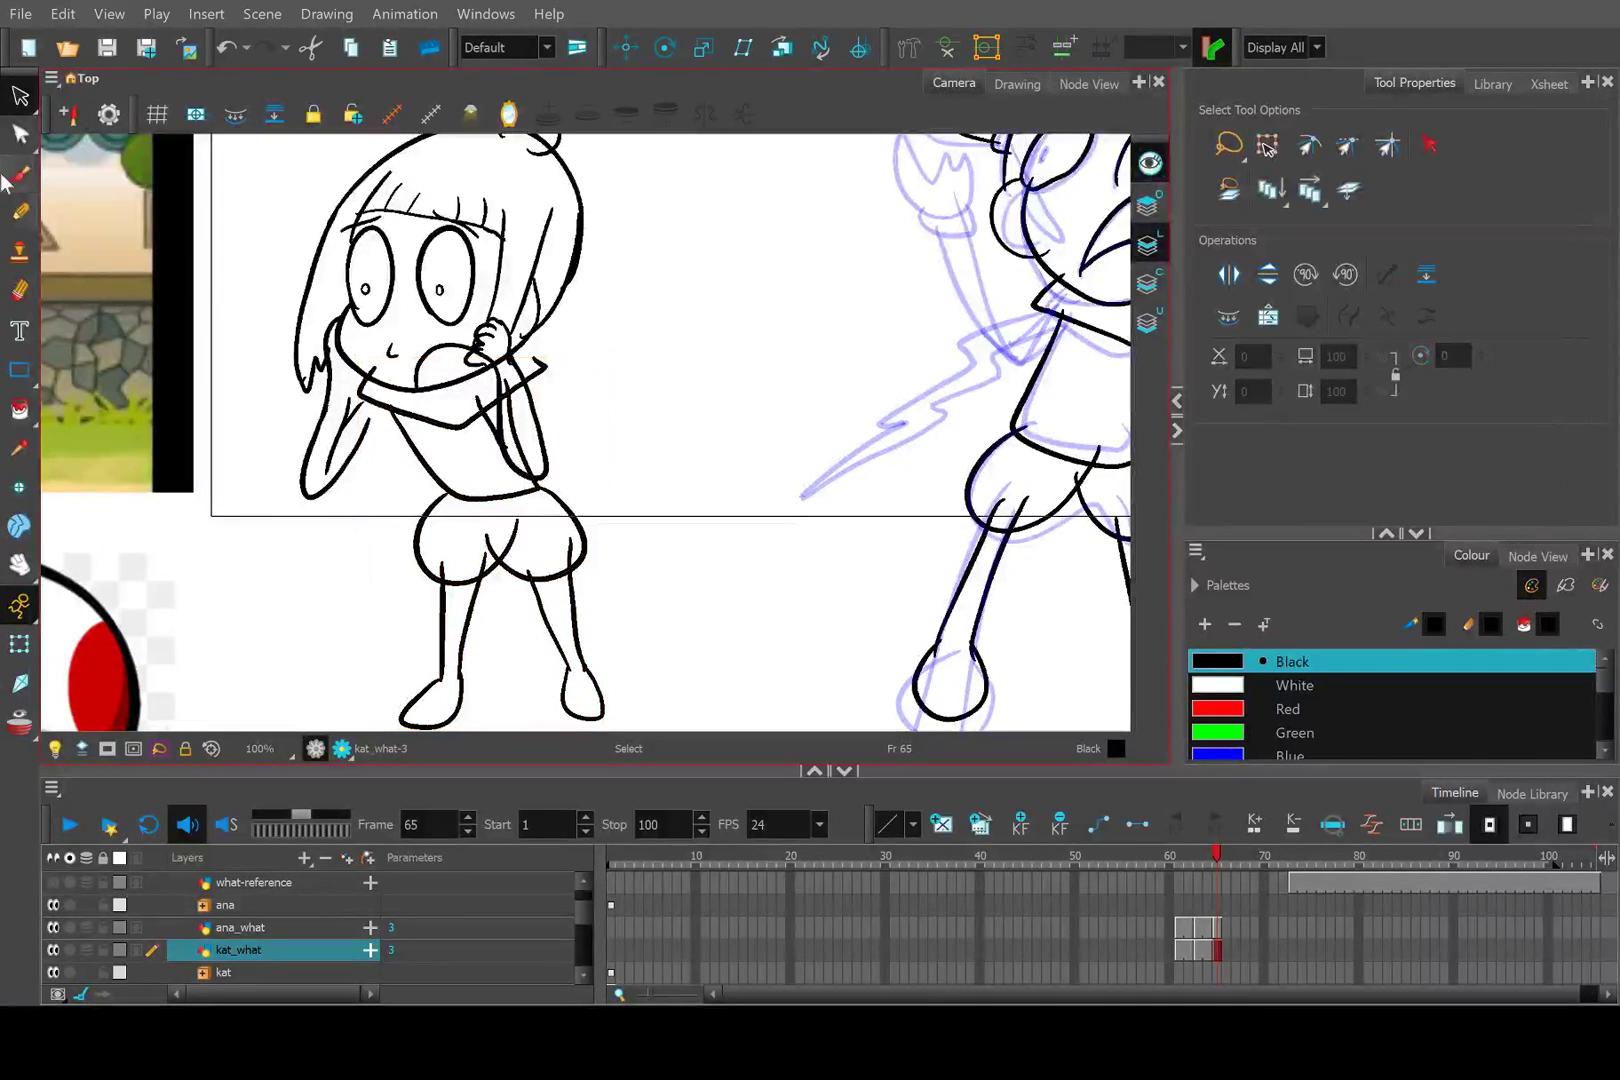
# Extend the open end of the collar's outer corner up to the girl's jawline with the Contour Editor.
pyautogui.click(20, 133)
pyautogui.scroll(4, 535, 368)
pyautogui.click(493, 348)
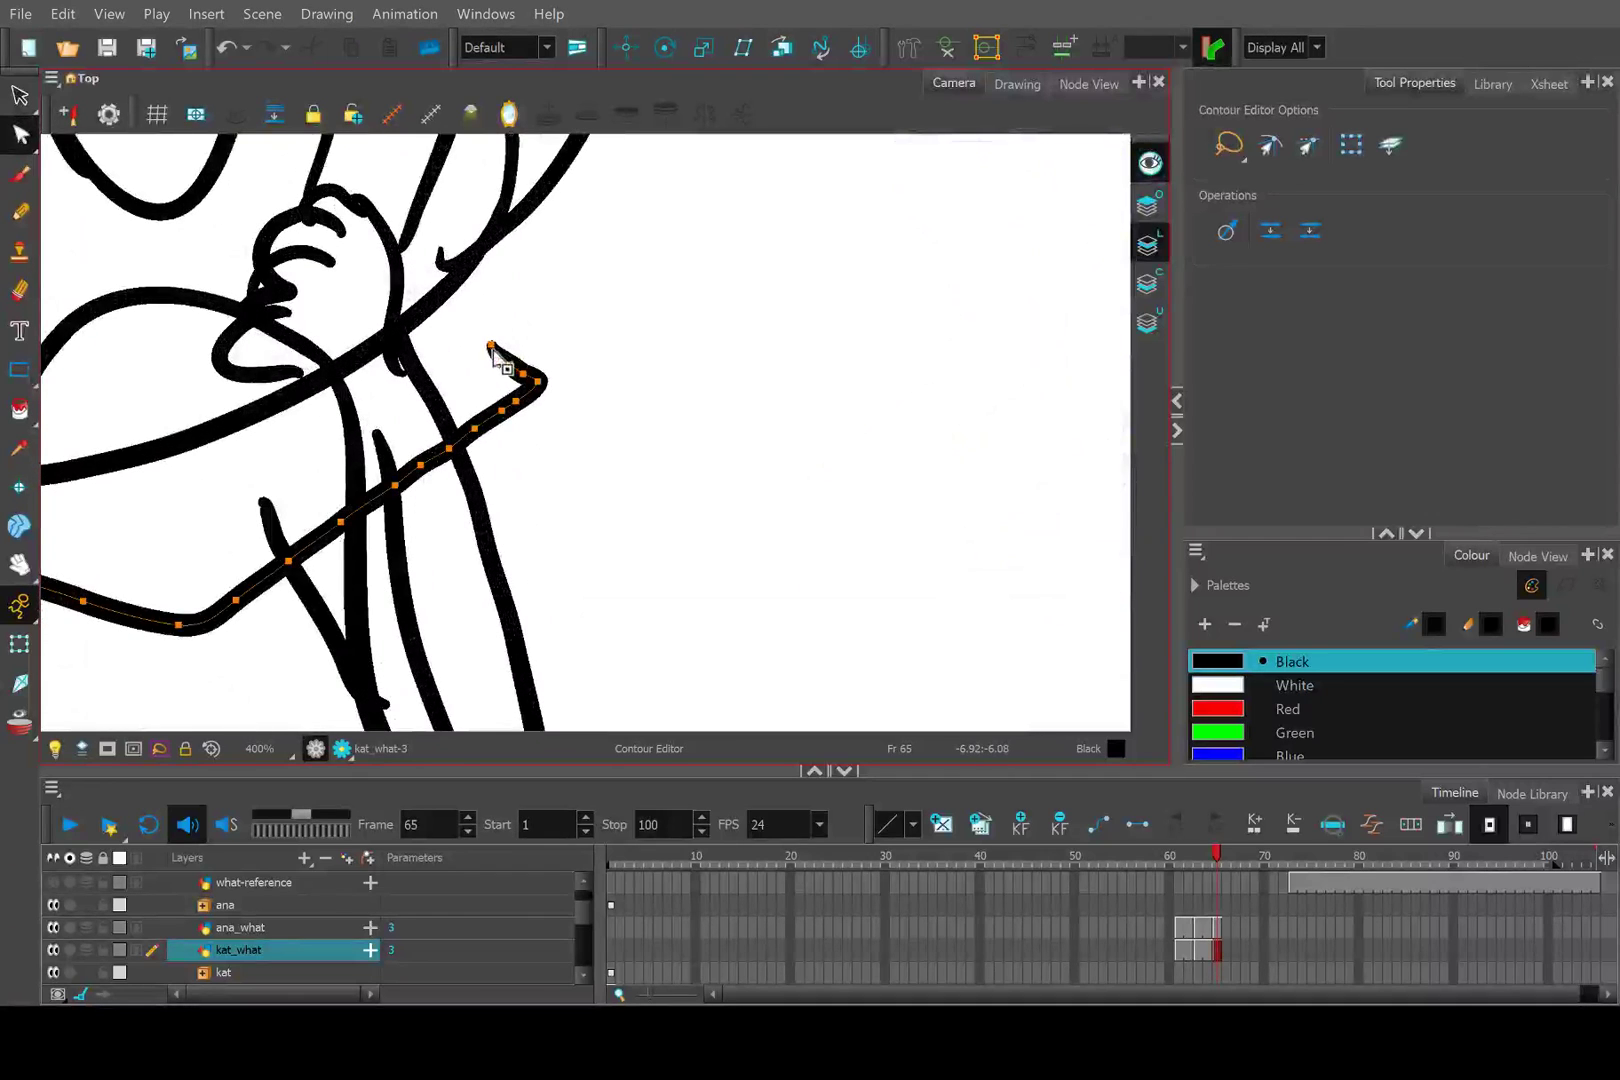
pyautogui.moveTo(493, 348); pyautogui.dragTo(437, 293)
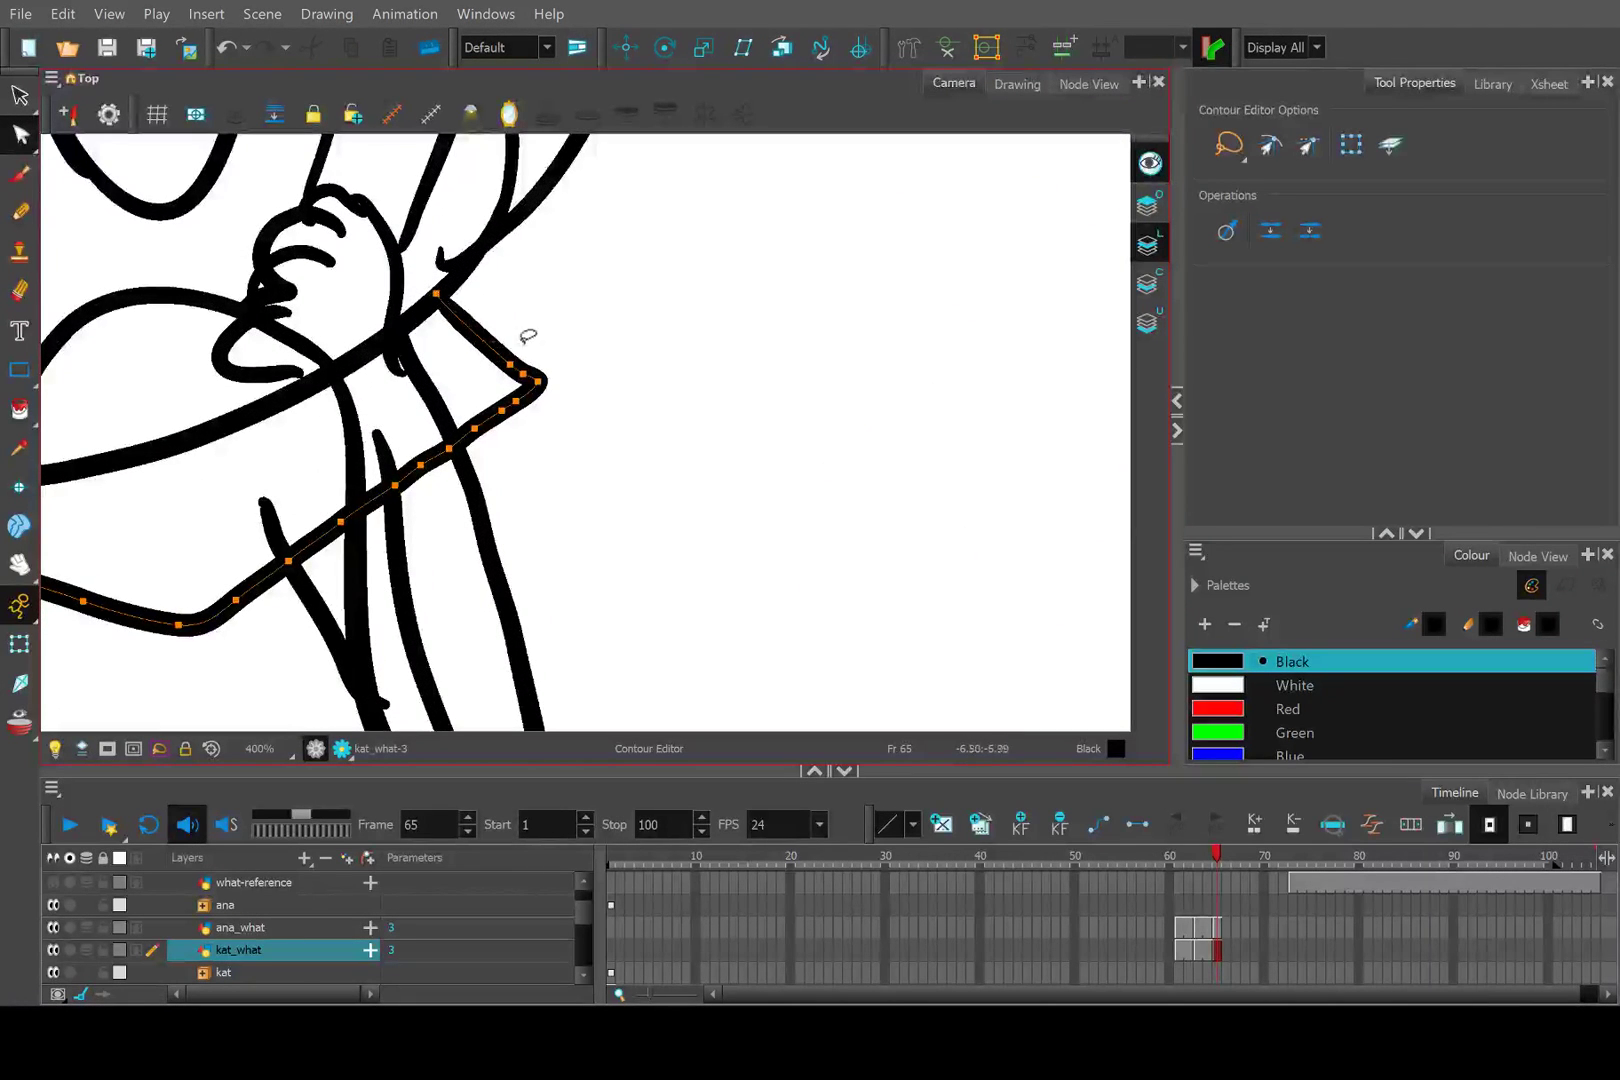
pyautogui.click(617, 418)
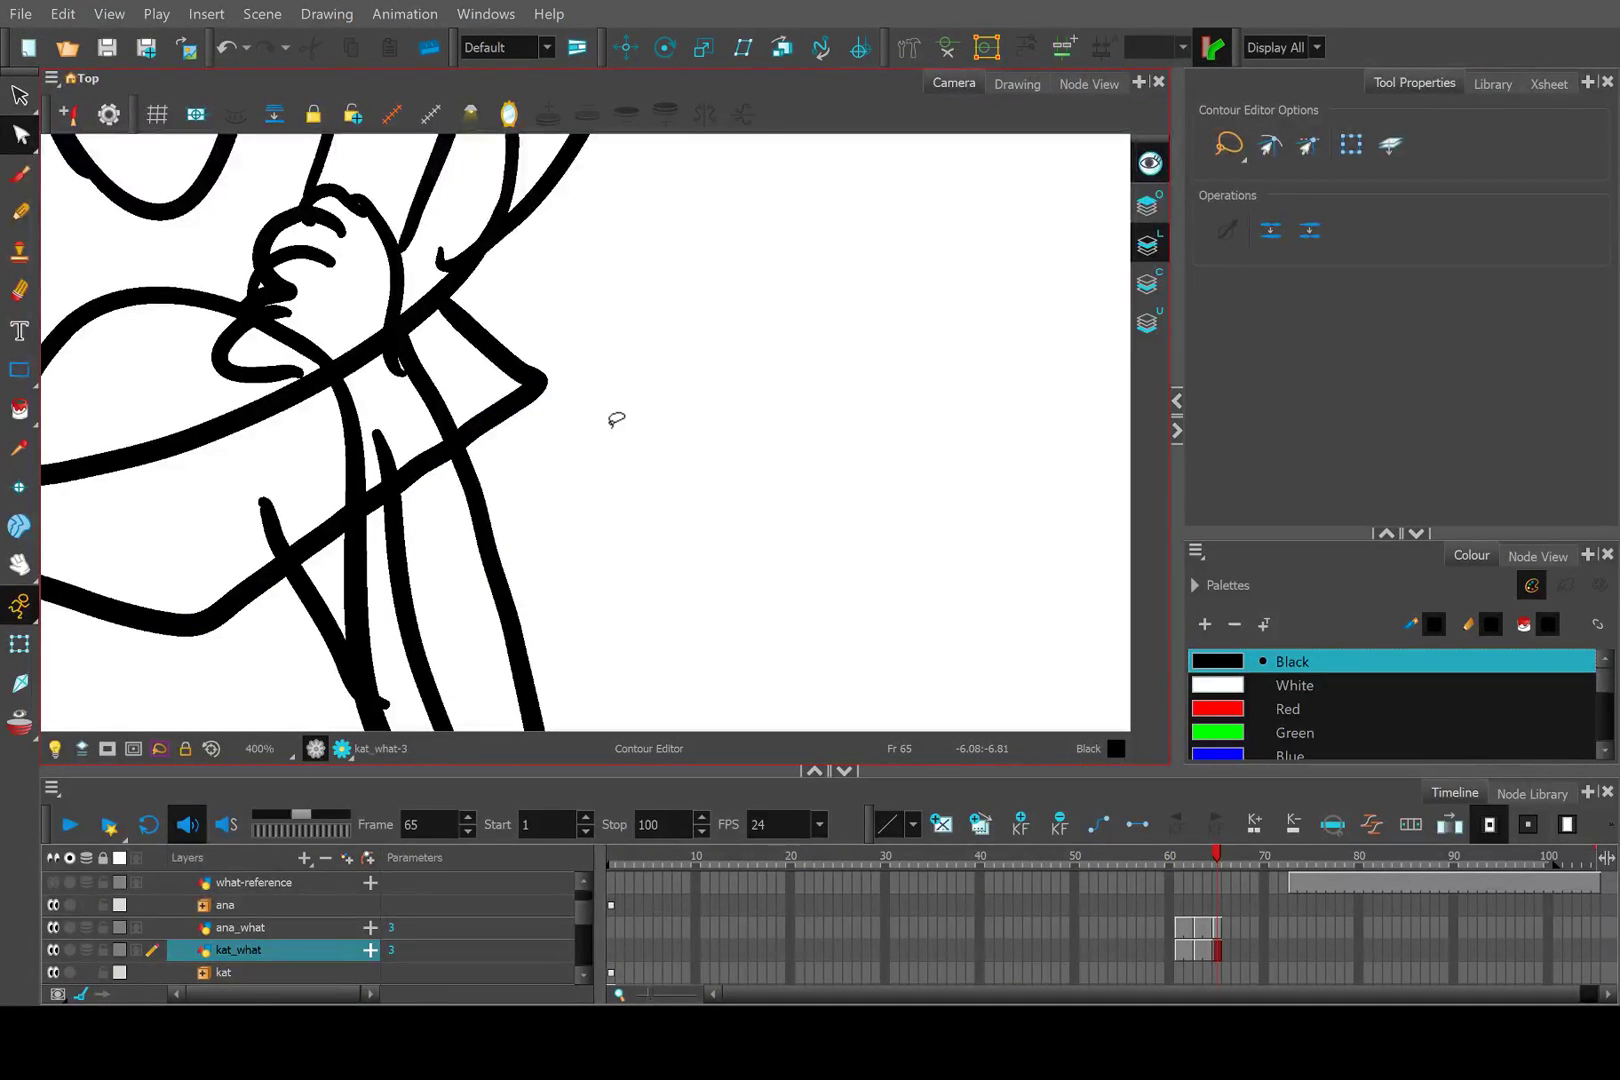
# Draw the missing inner line of the girl's raised arm from the sleeve up to her jaw with the Pencil.
pyautogui.scroll(-2, 605, 455)
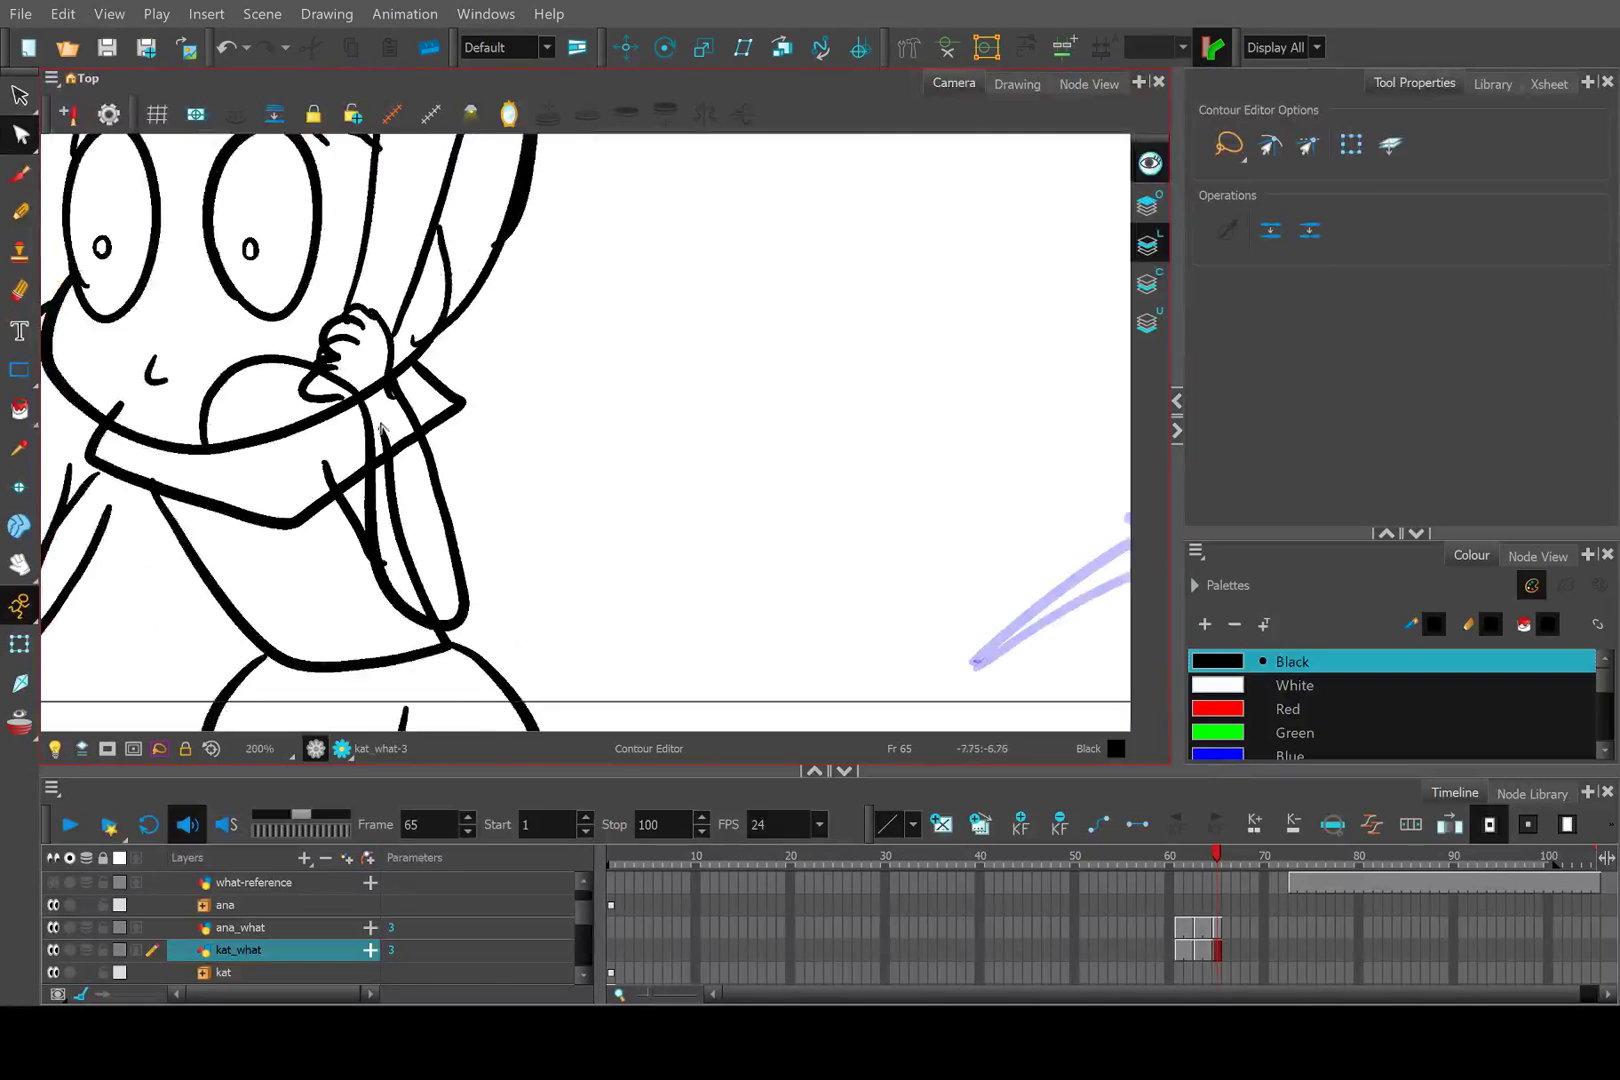
pyautogui.hscroll(-5, 381, 352)
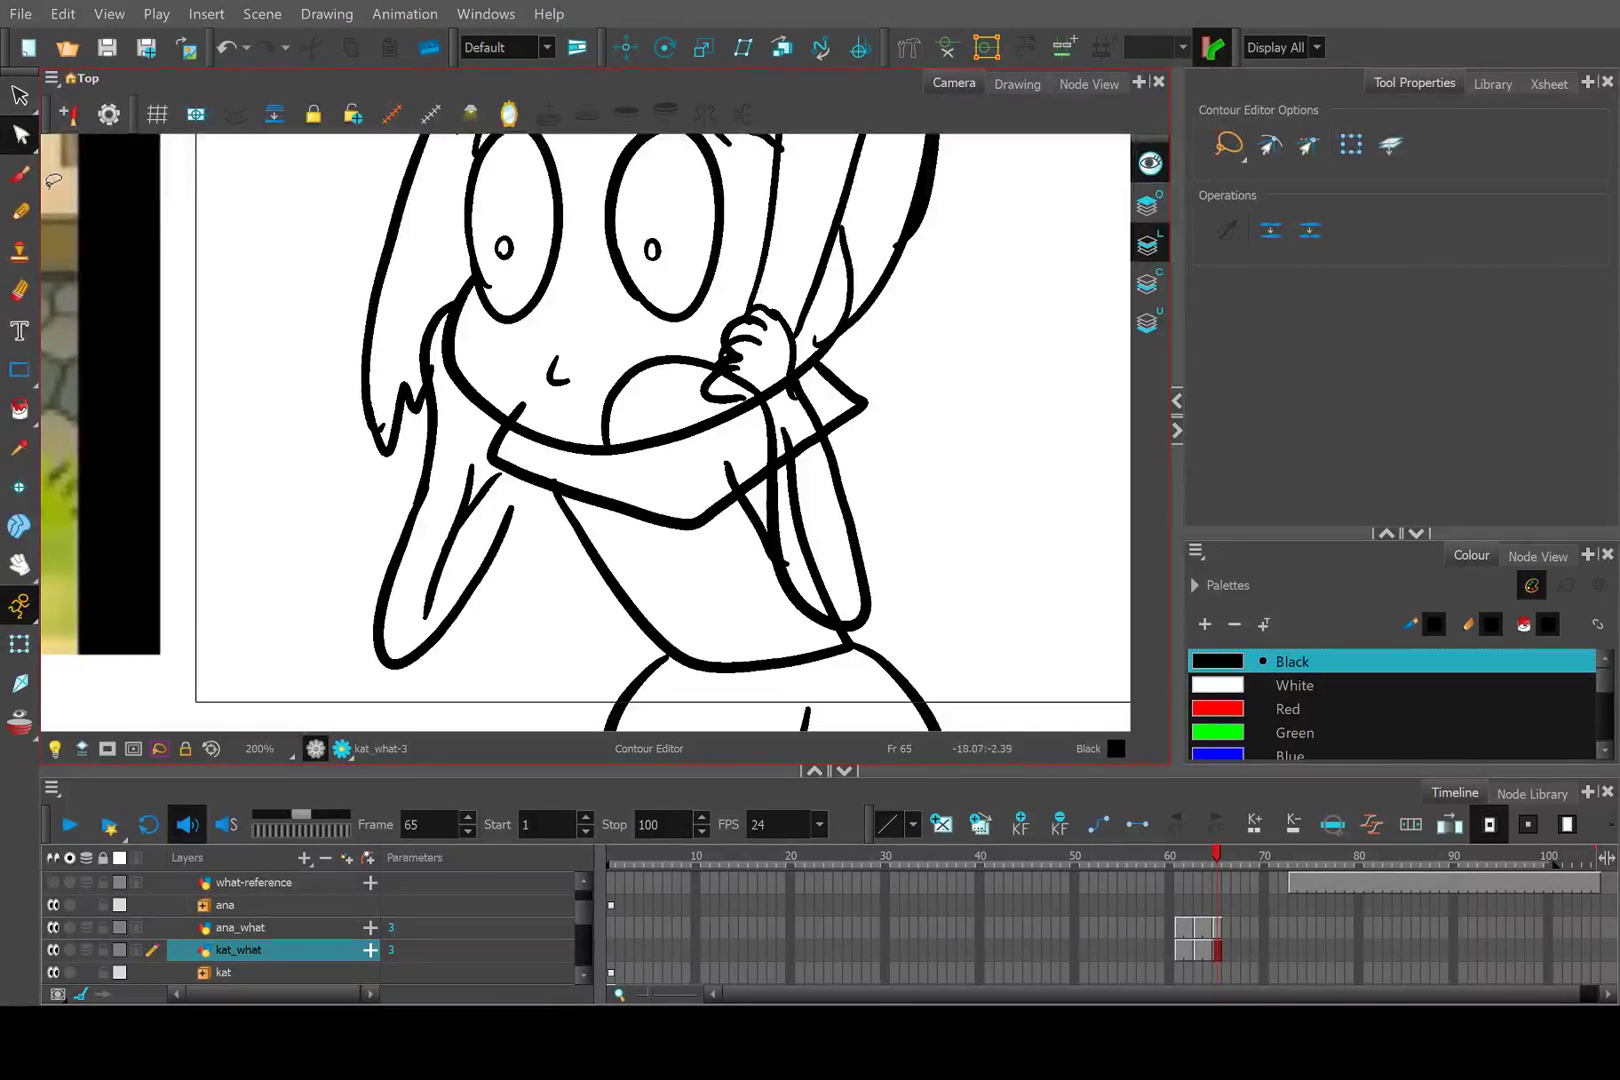
pyautogui.click(19, 211)
pyautogui.scroll(2, 390, 402)
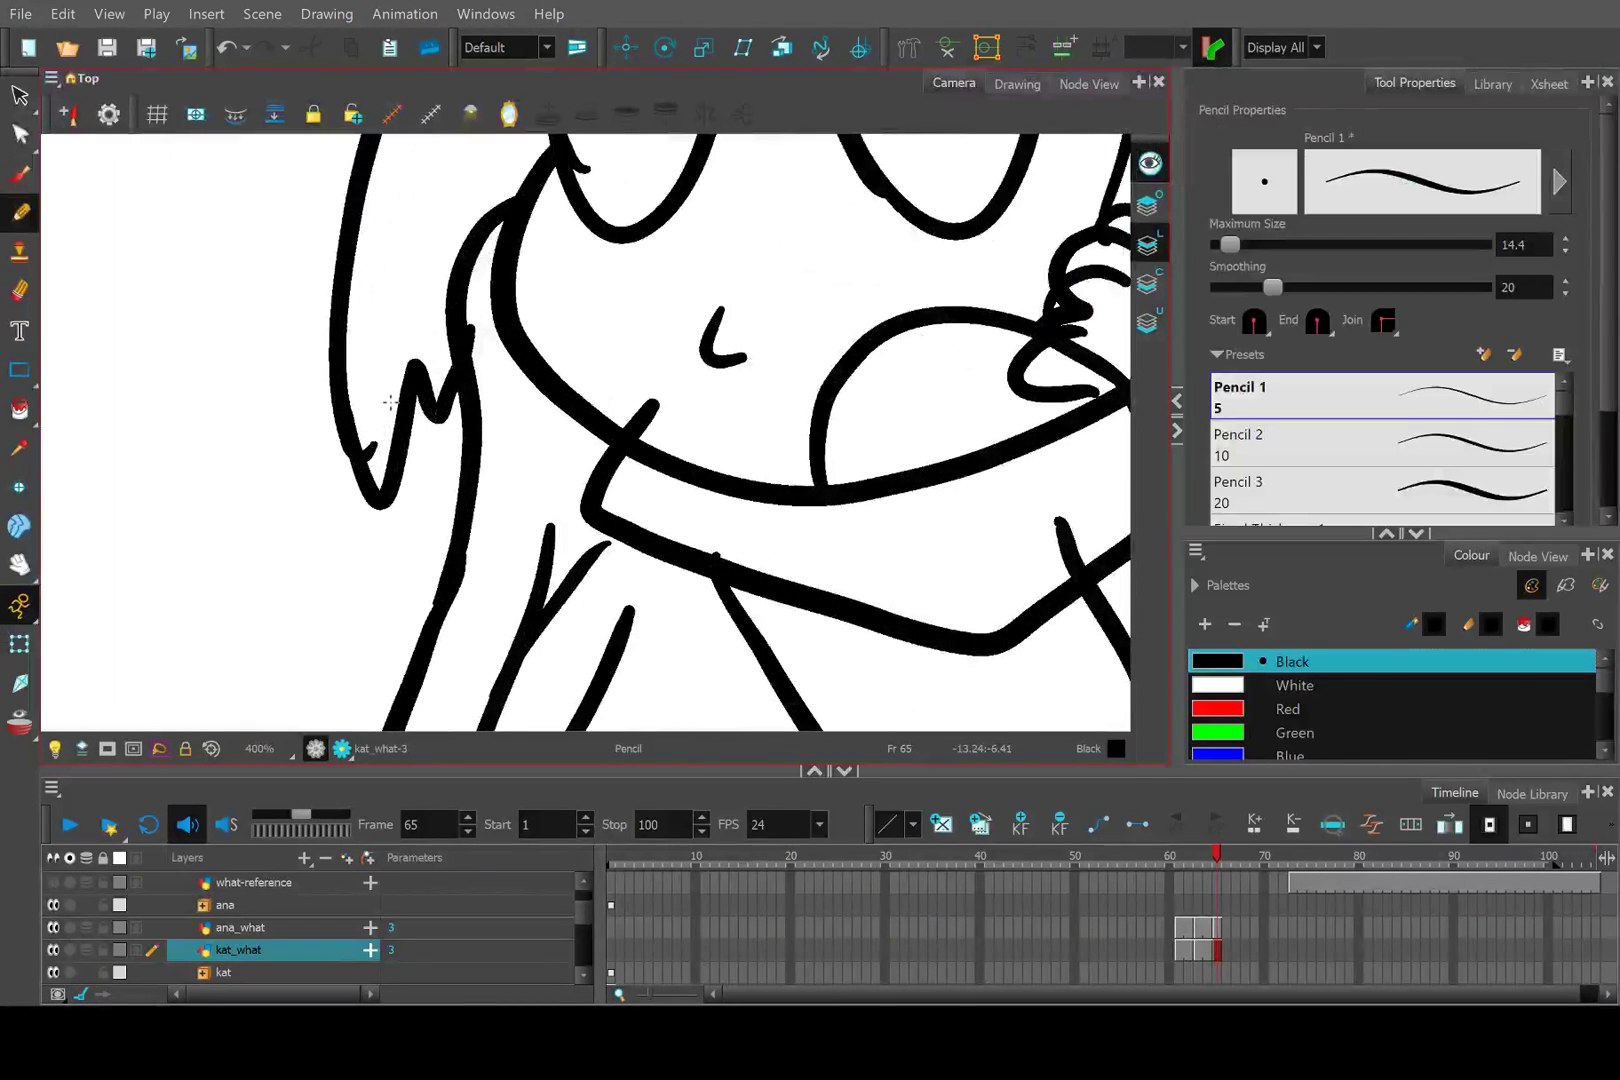
pyautogui.moveTo(545, 568); pyautogui.dragTo(551, 392)
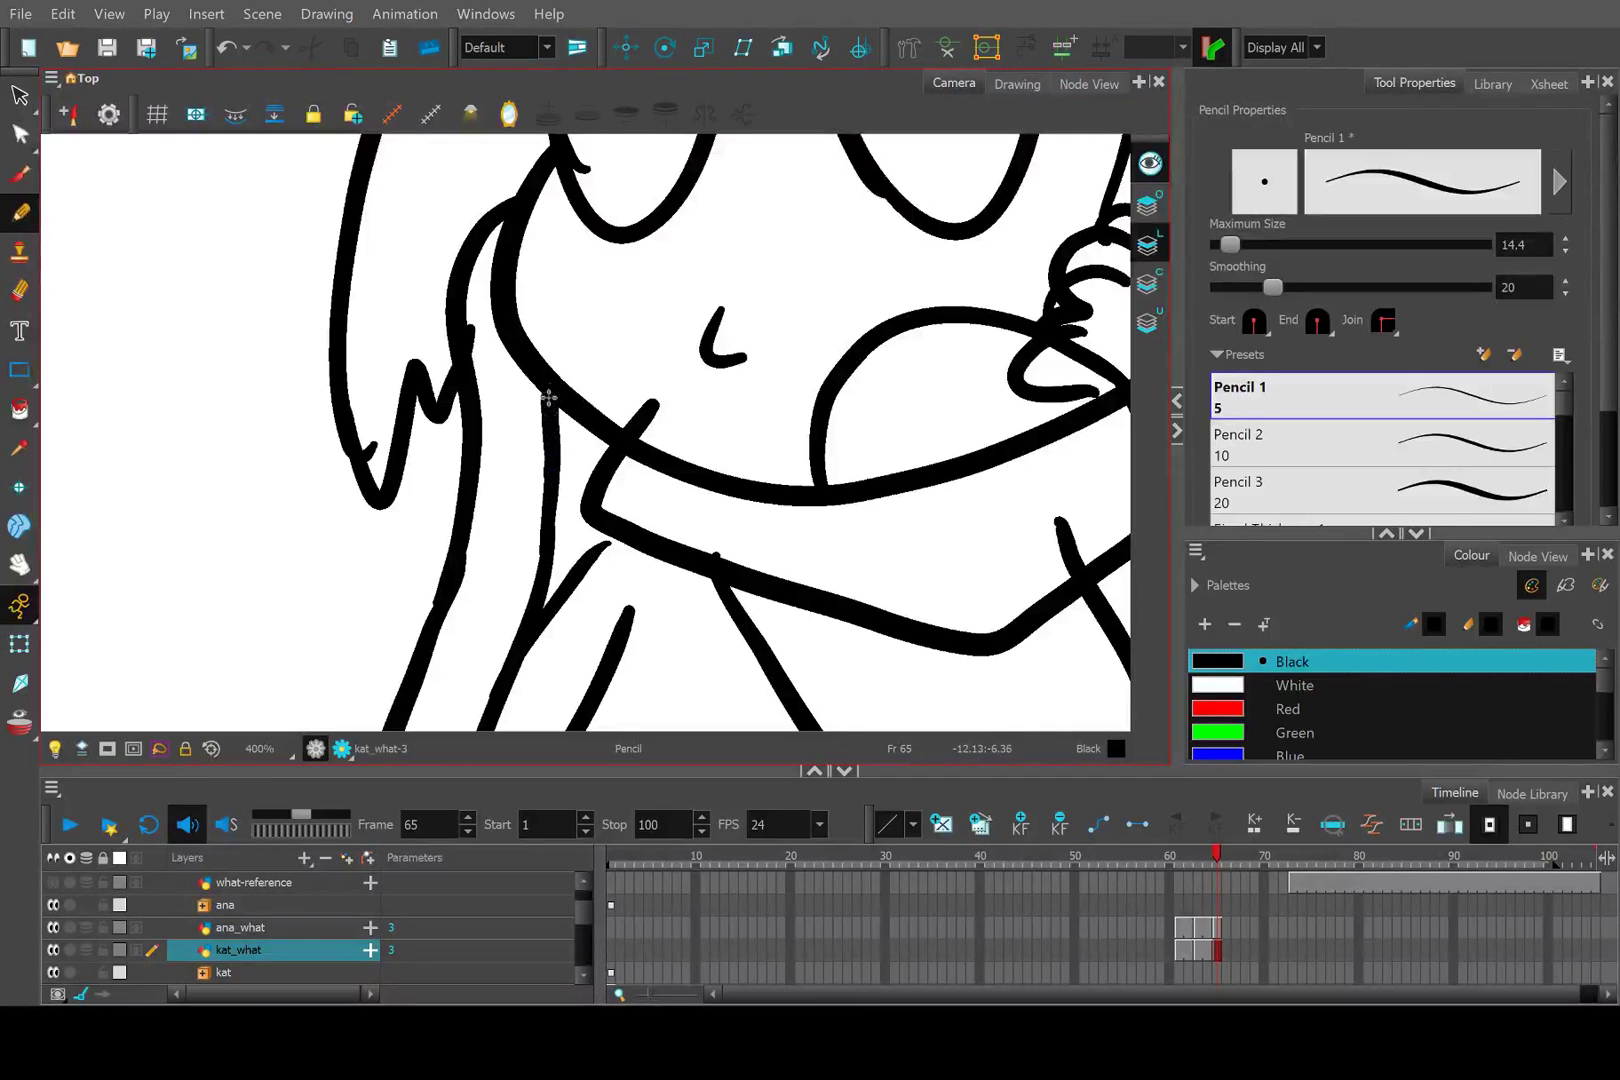
pyautogui.hotkey('ctrl', 'z')
pyautogui.moveTo(547, 566); pyautogui.dragTo(552, 396)
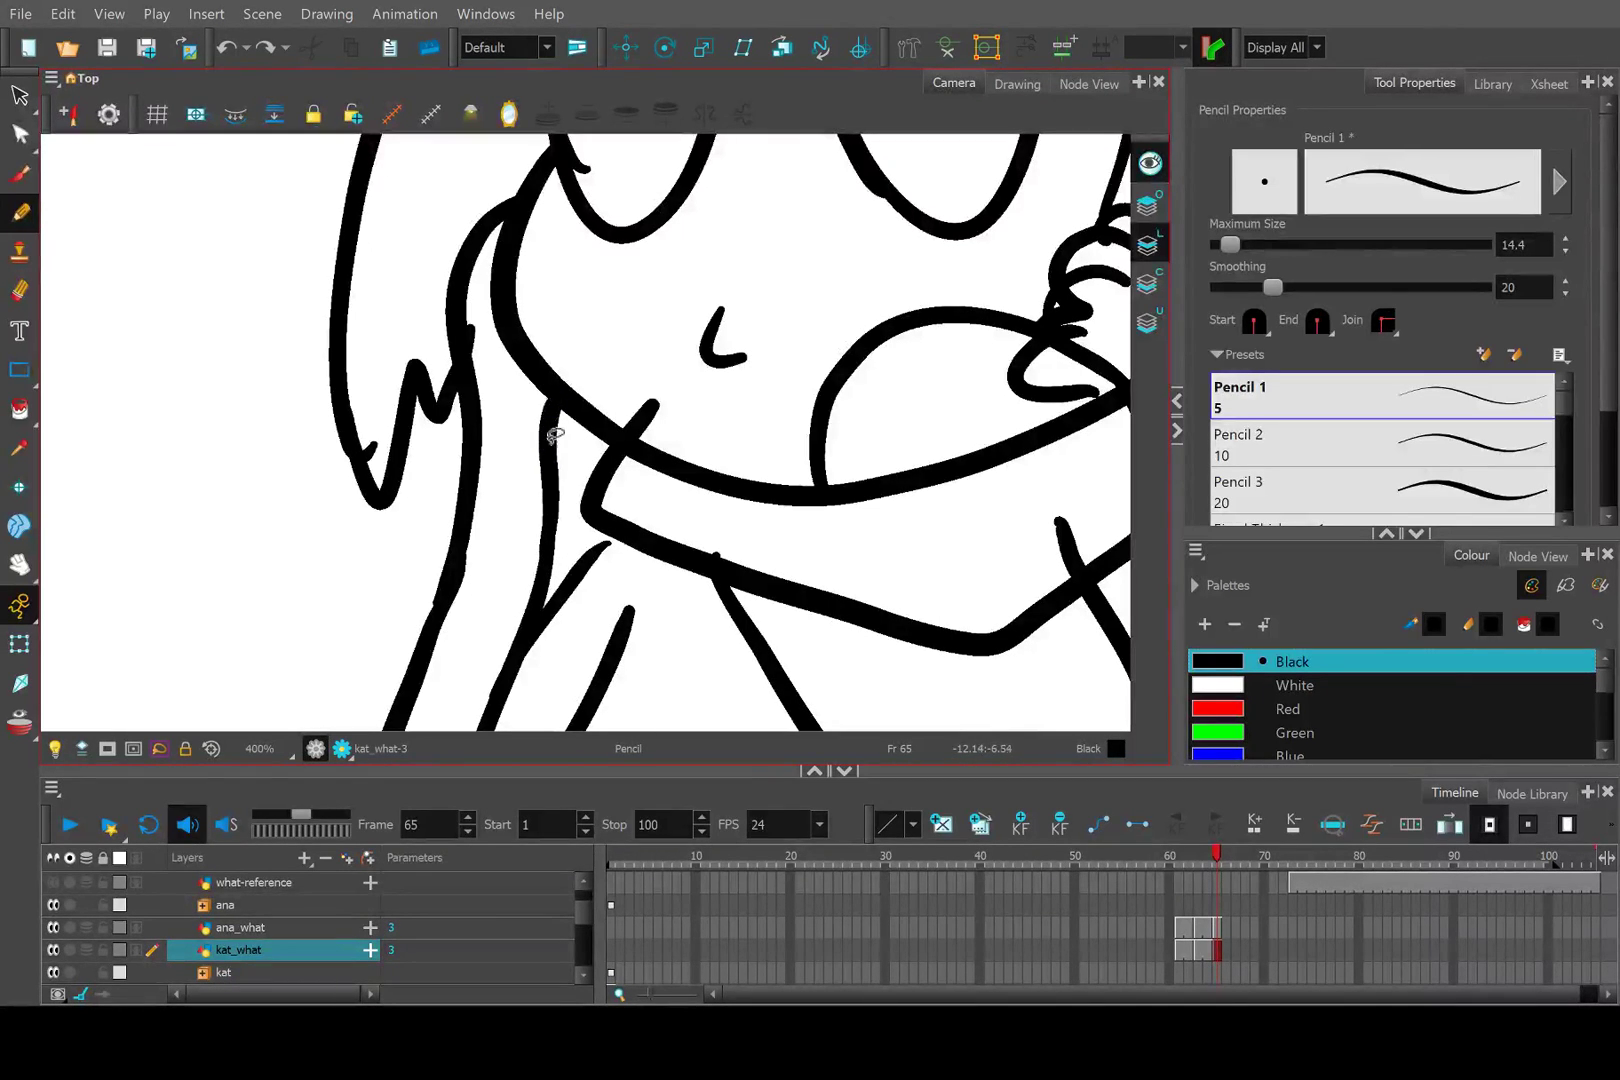
pyautogui.hotkey('ctrl', 'z')
pyautogui.moveTo(545, 558); pyautogui.dragTo(573, 406)
pyautogui.scroll(-5, 619, 489)
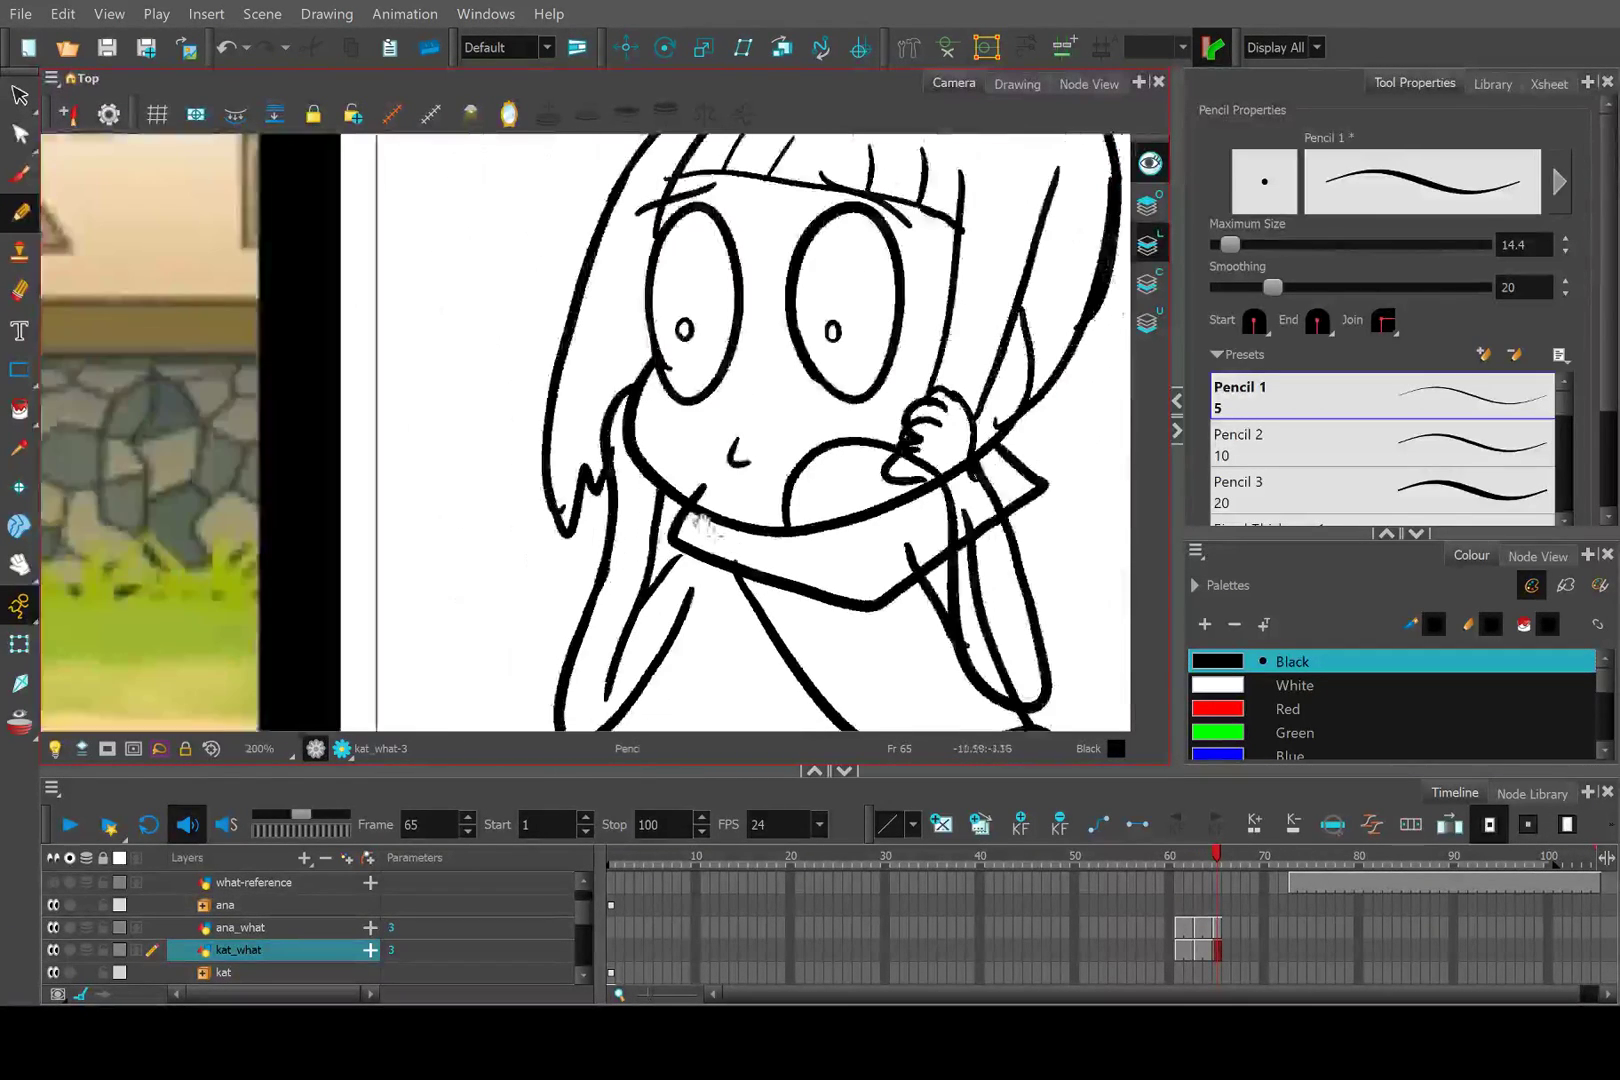
# Extend the upper ends of the same arm's two open lines to meet the collar with the Contour Editor.
pyautogui.scroll(4, 619, 489)
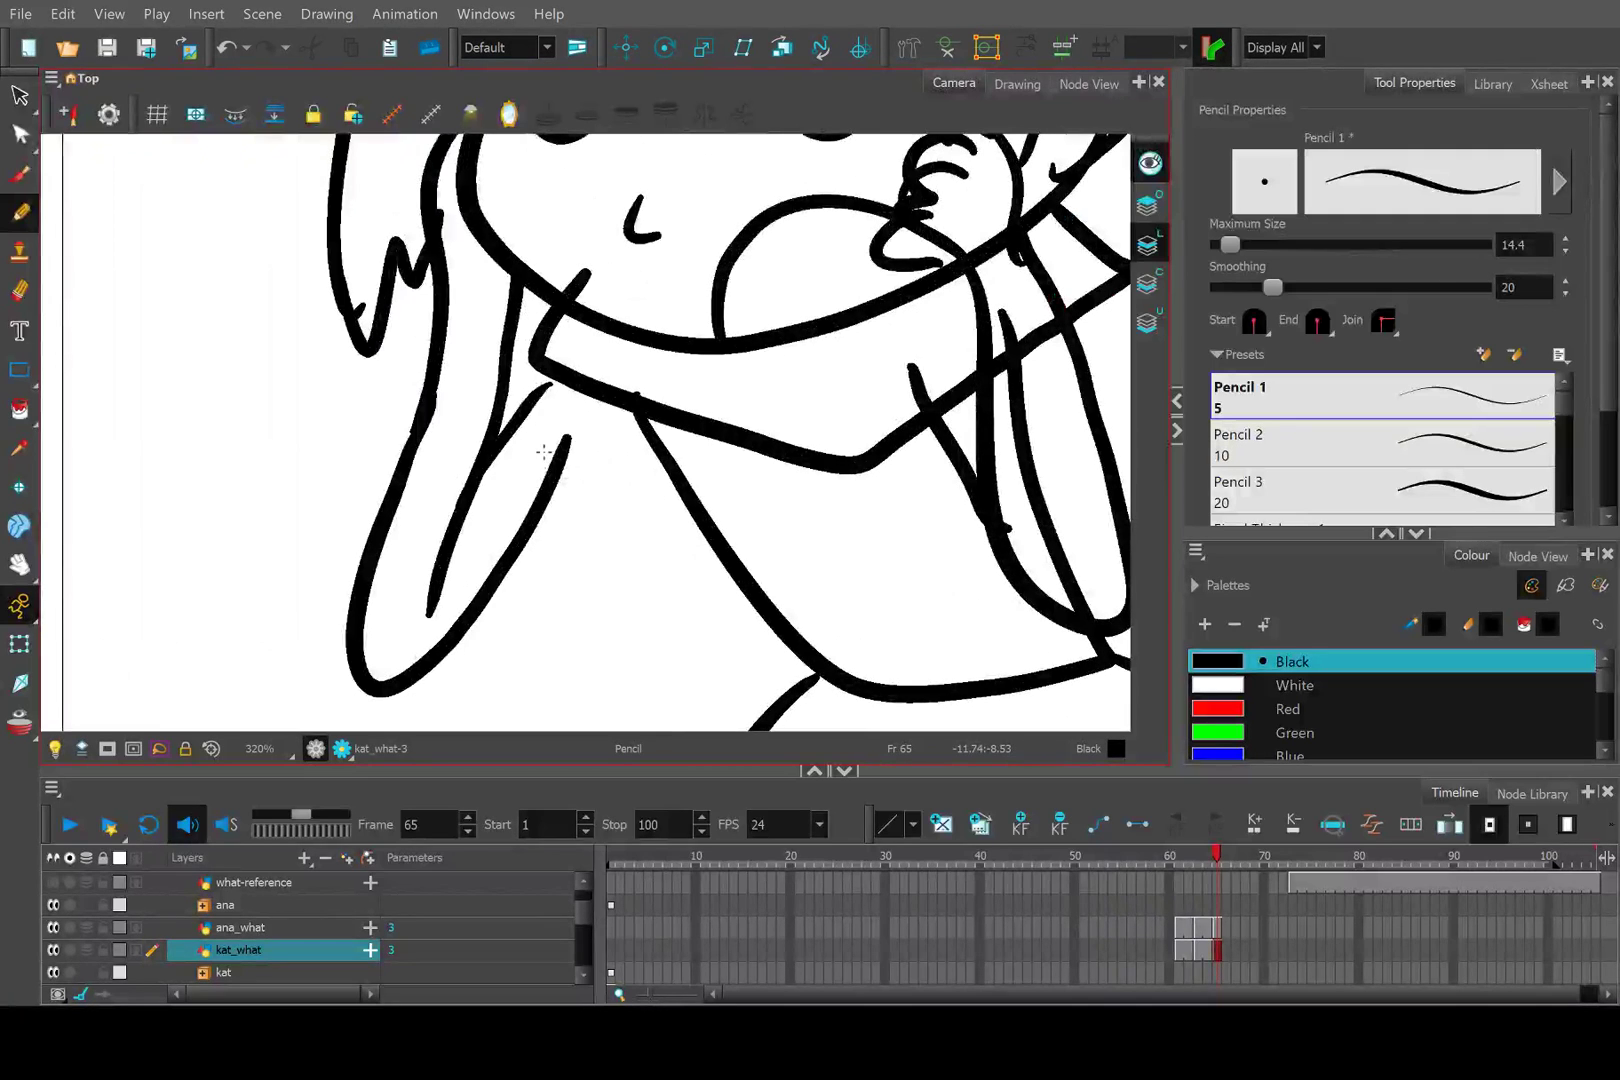
pyautogui.click(19, 133)
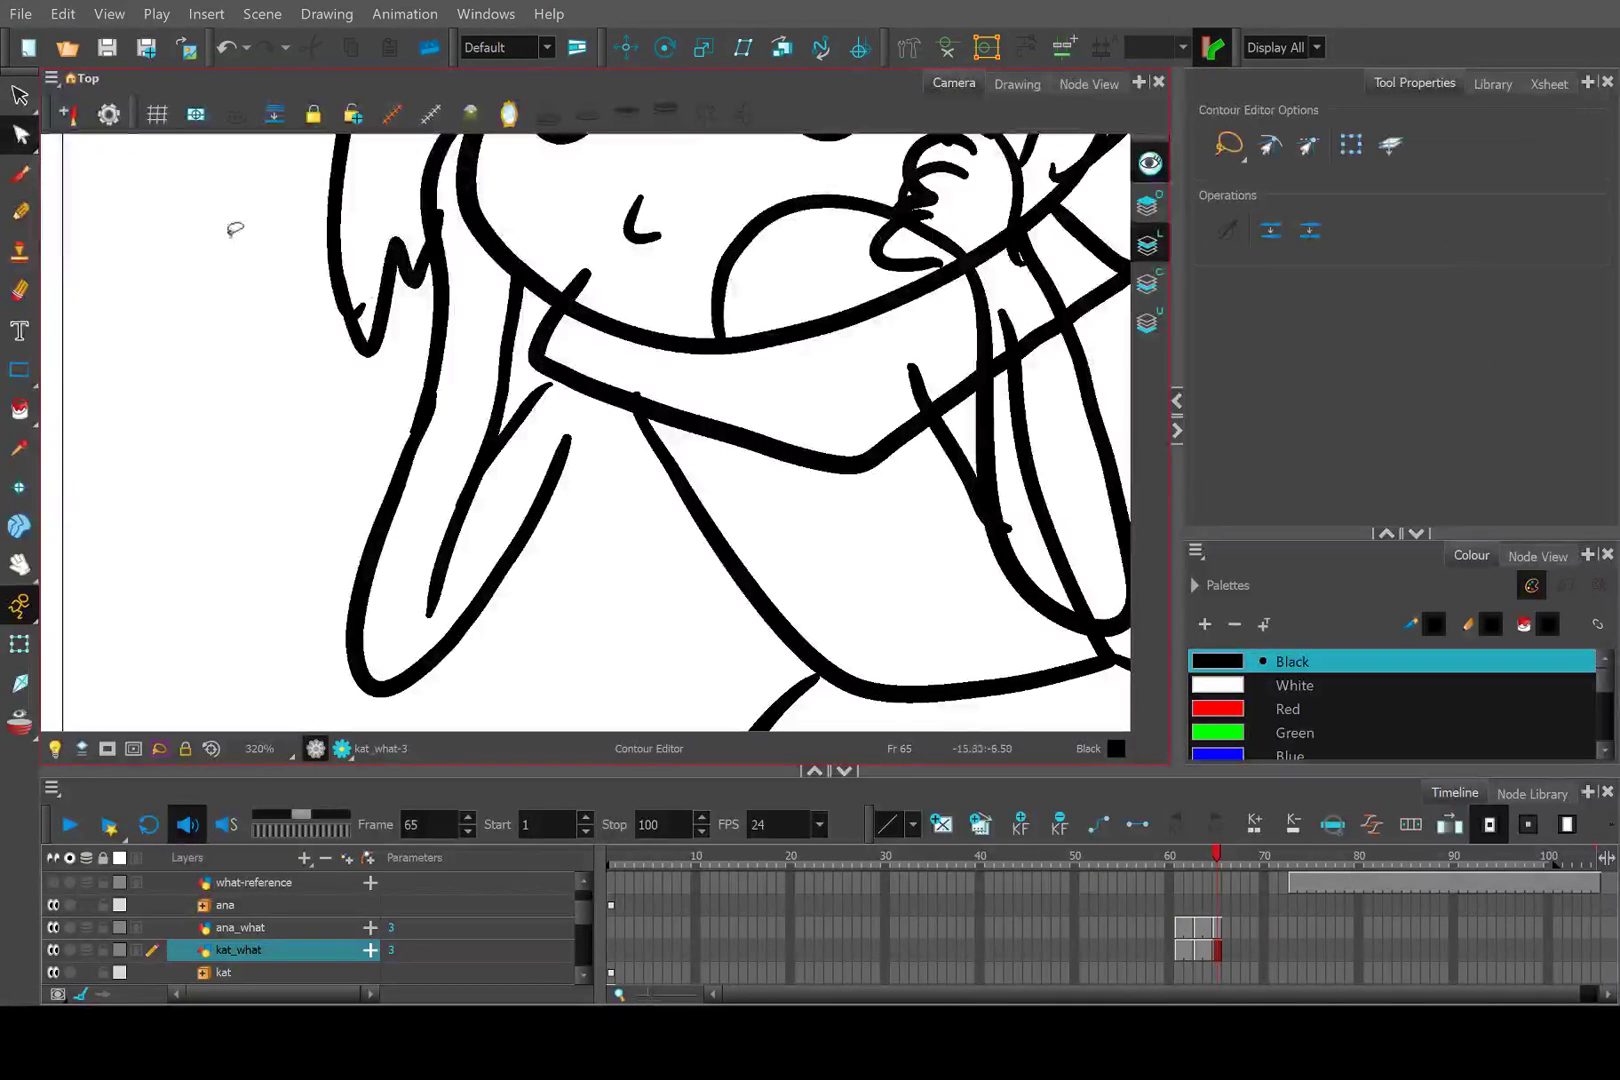
pyautogui.click(550, 395)
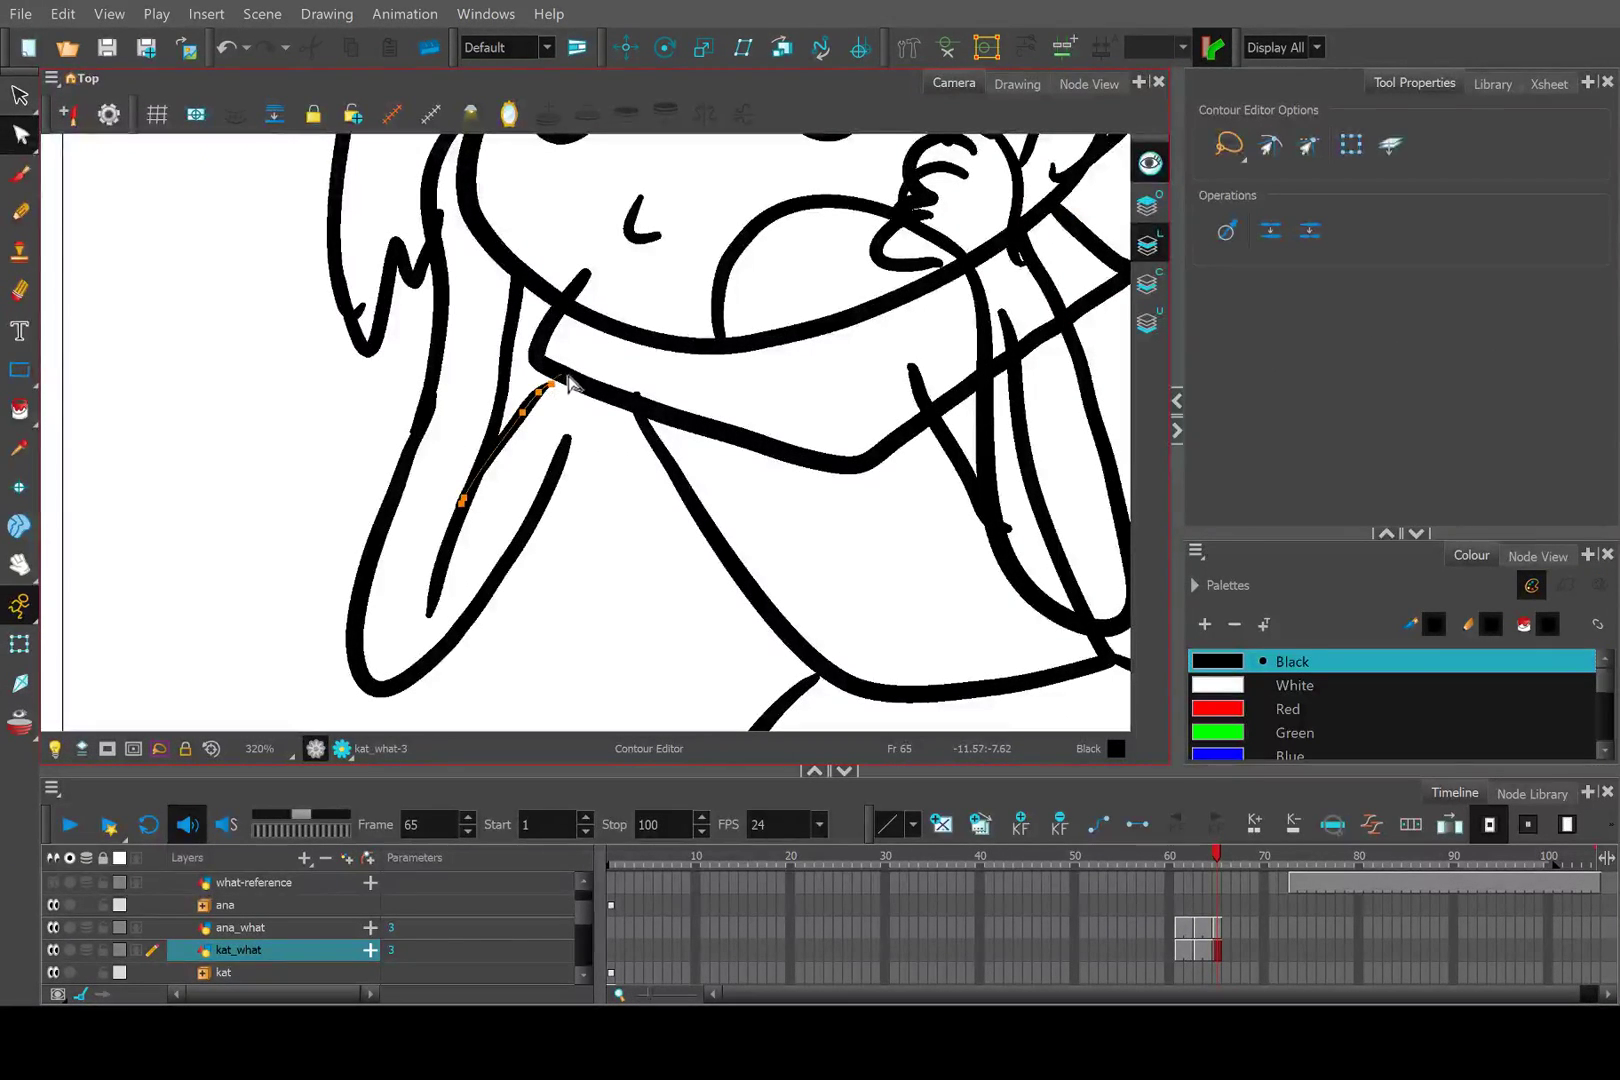
pyautogui.click(566, 442)
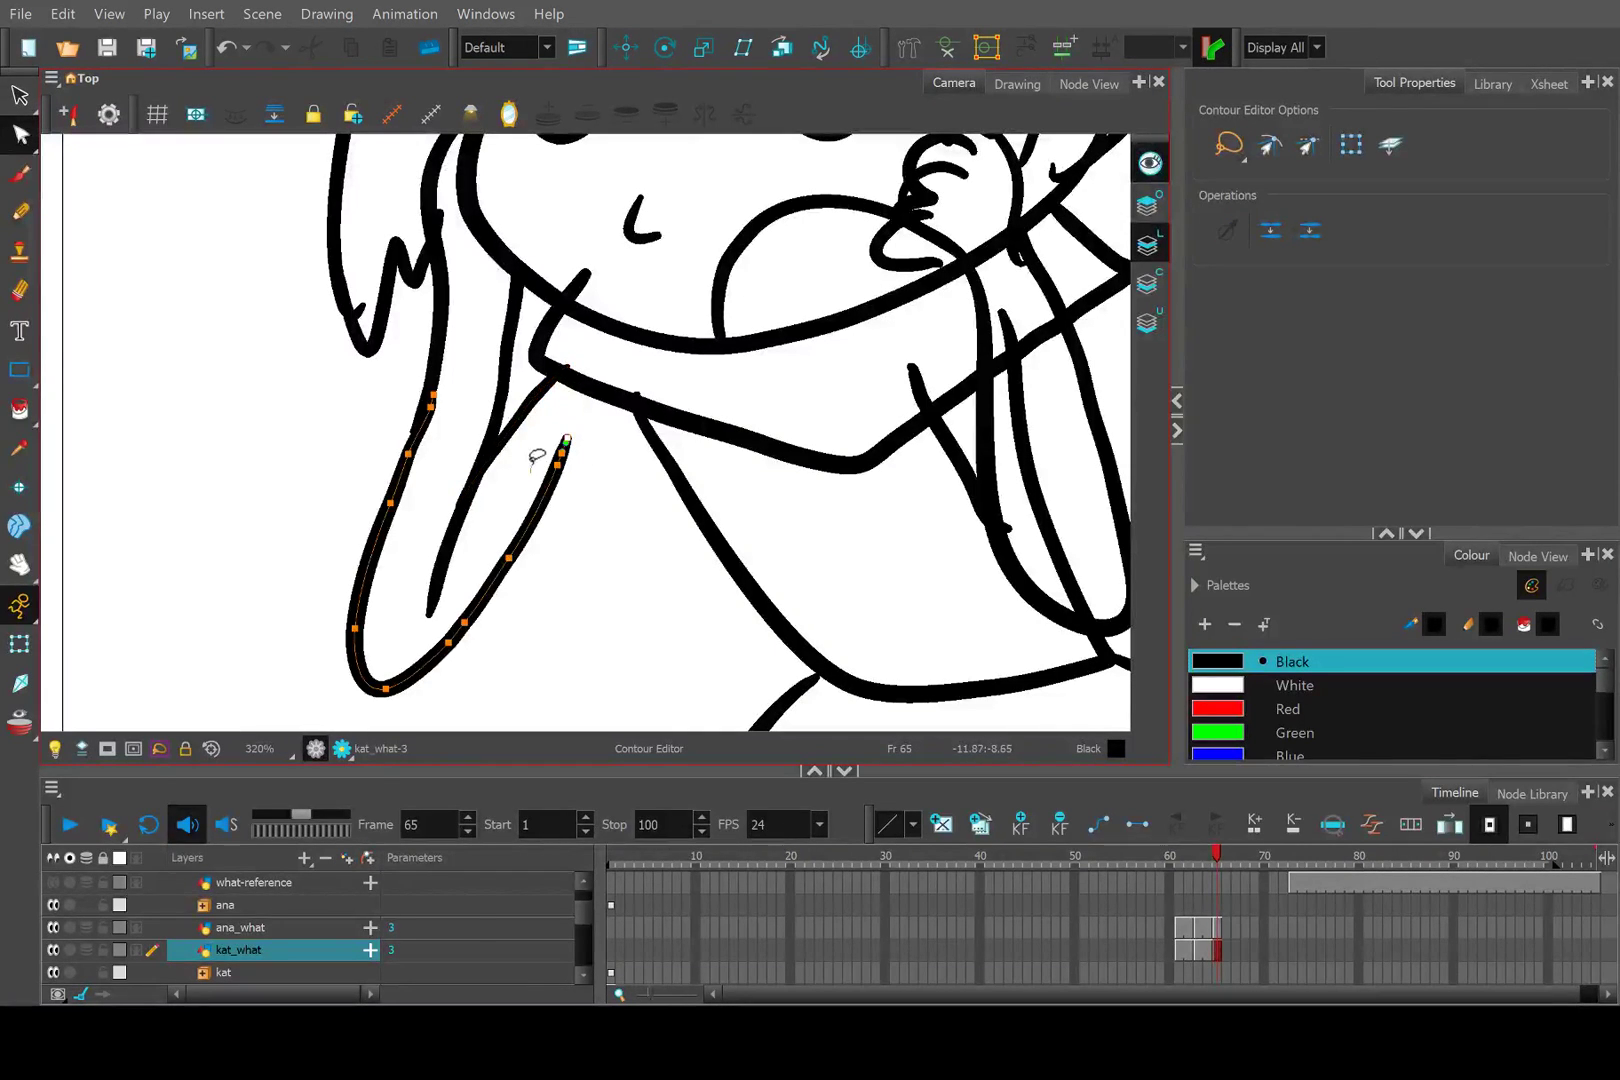
pyautogui.moveTo(575, 452)
pyautogui.mouseDown()
pyautogui.moveTo(597, 405)
pyautogui.moveTo(589, 425)
pyautogui.mouseUp()
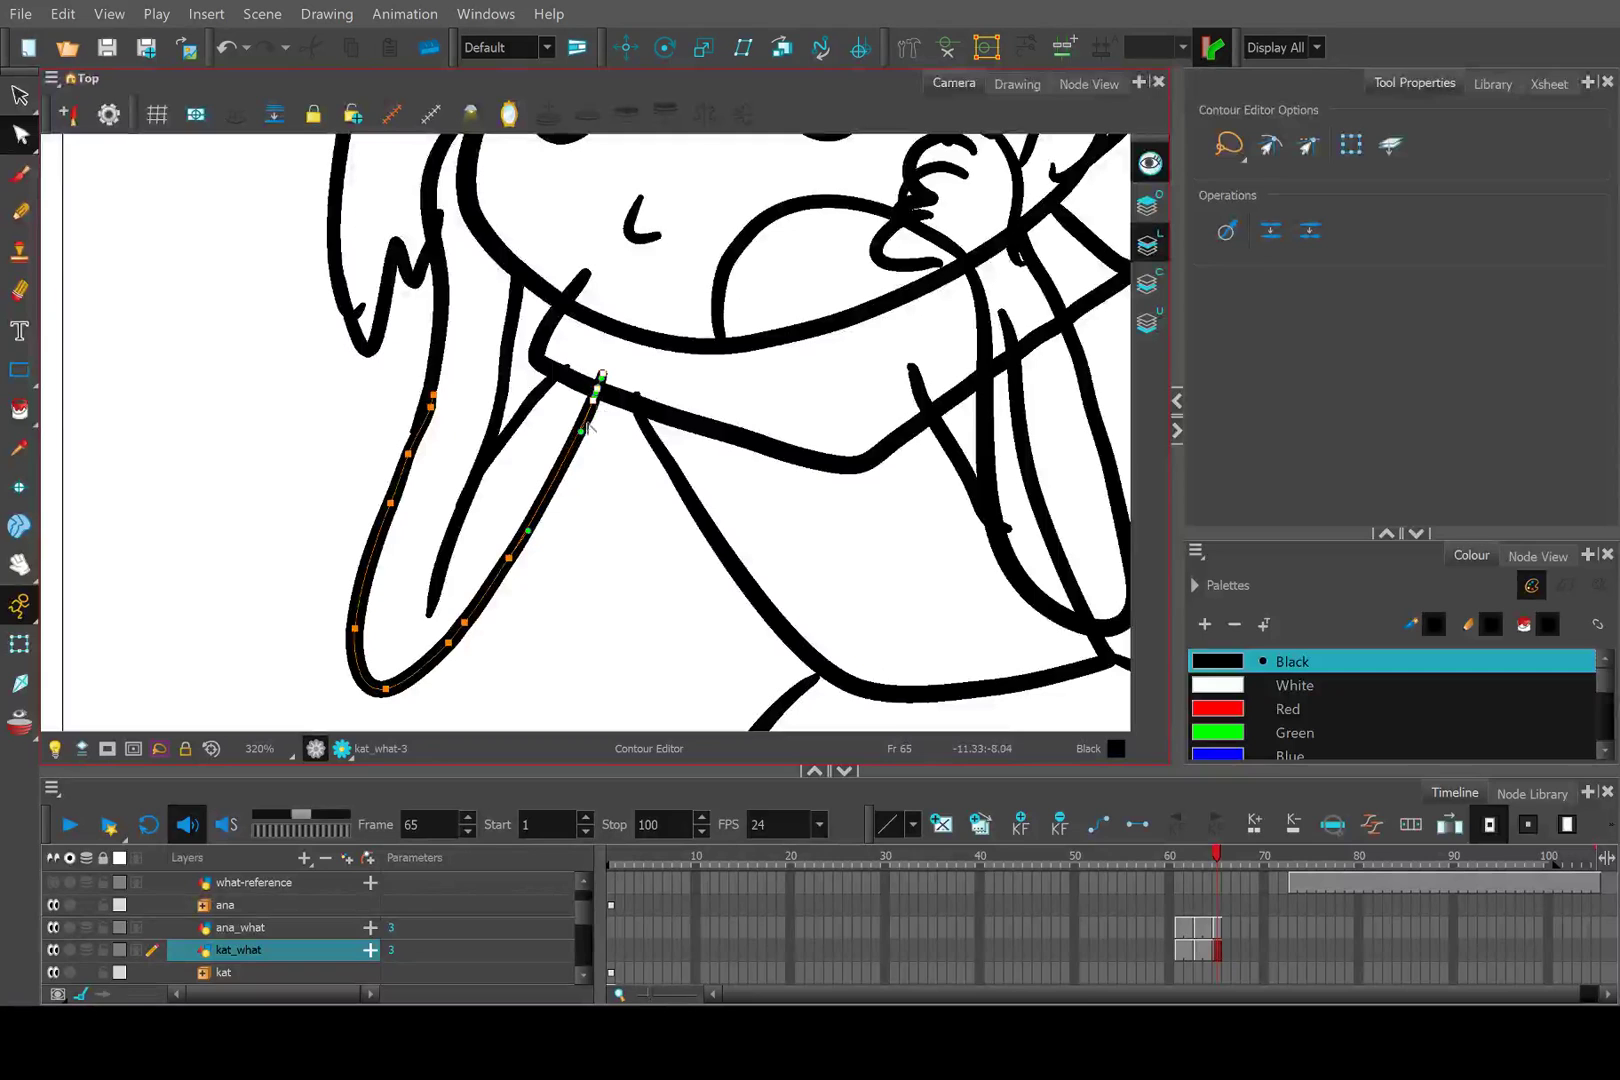
pyautogui.click(628, 548)
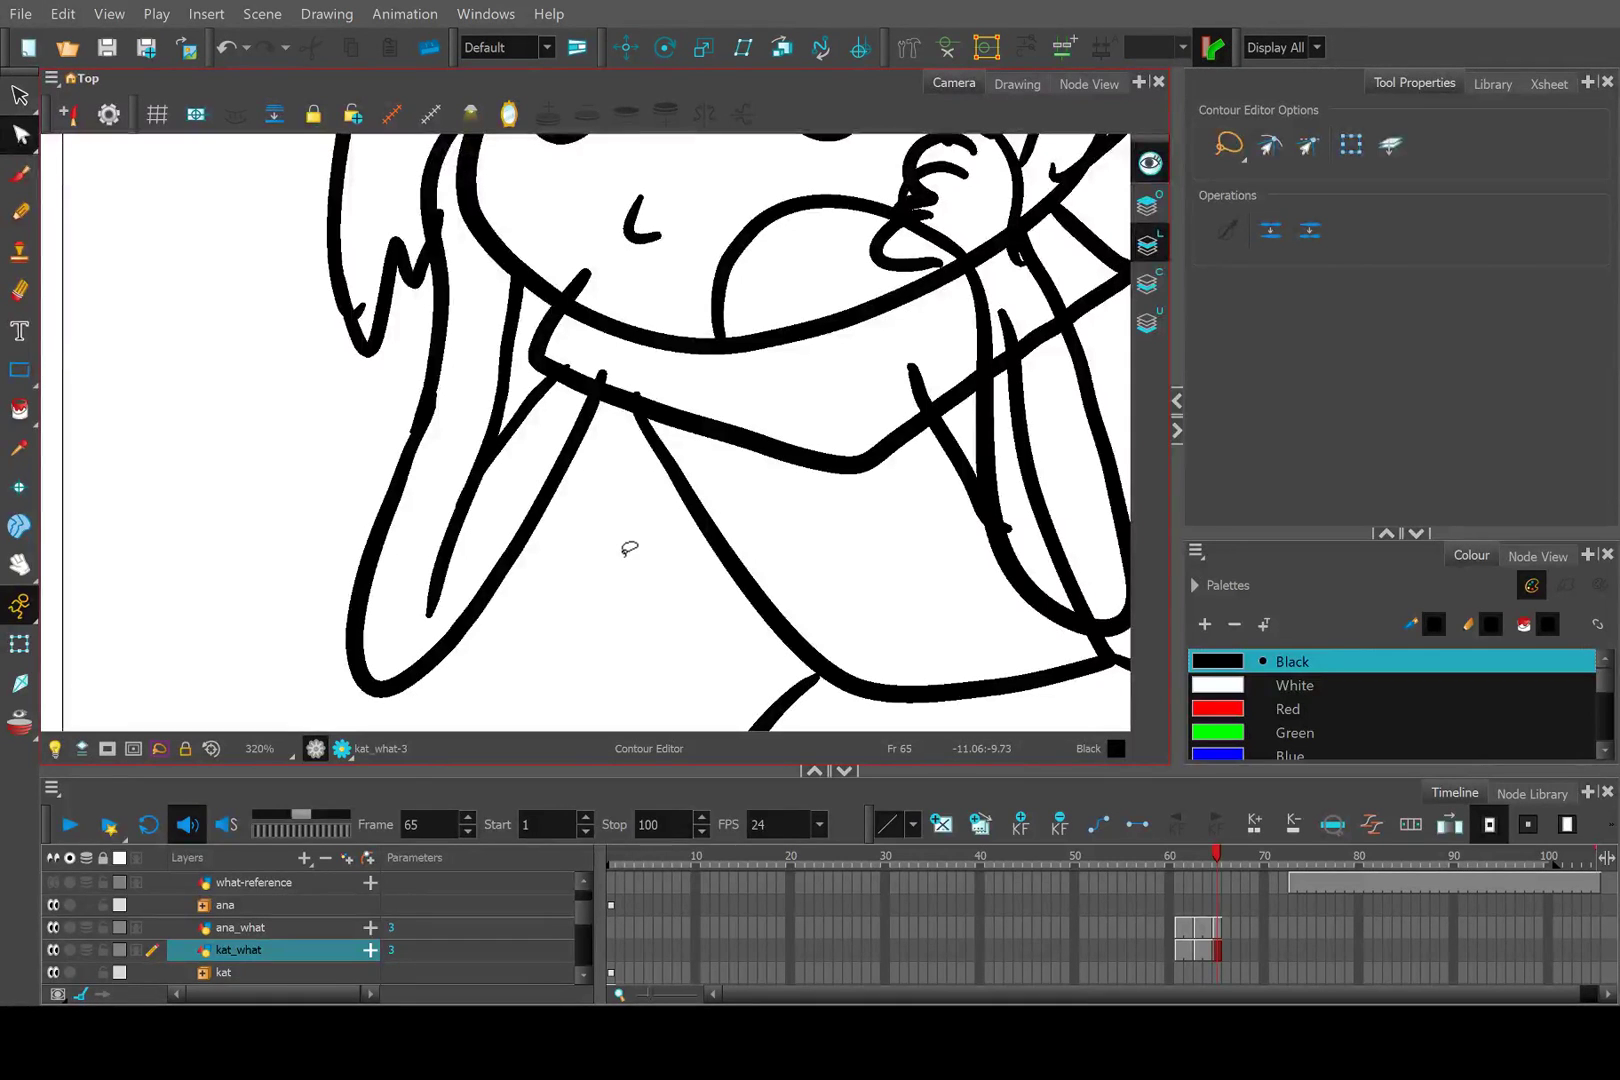
pyautogui.scroll(-3, 629, 548)
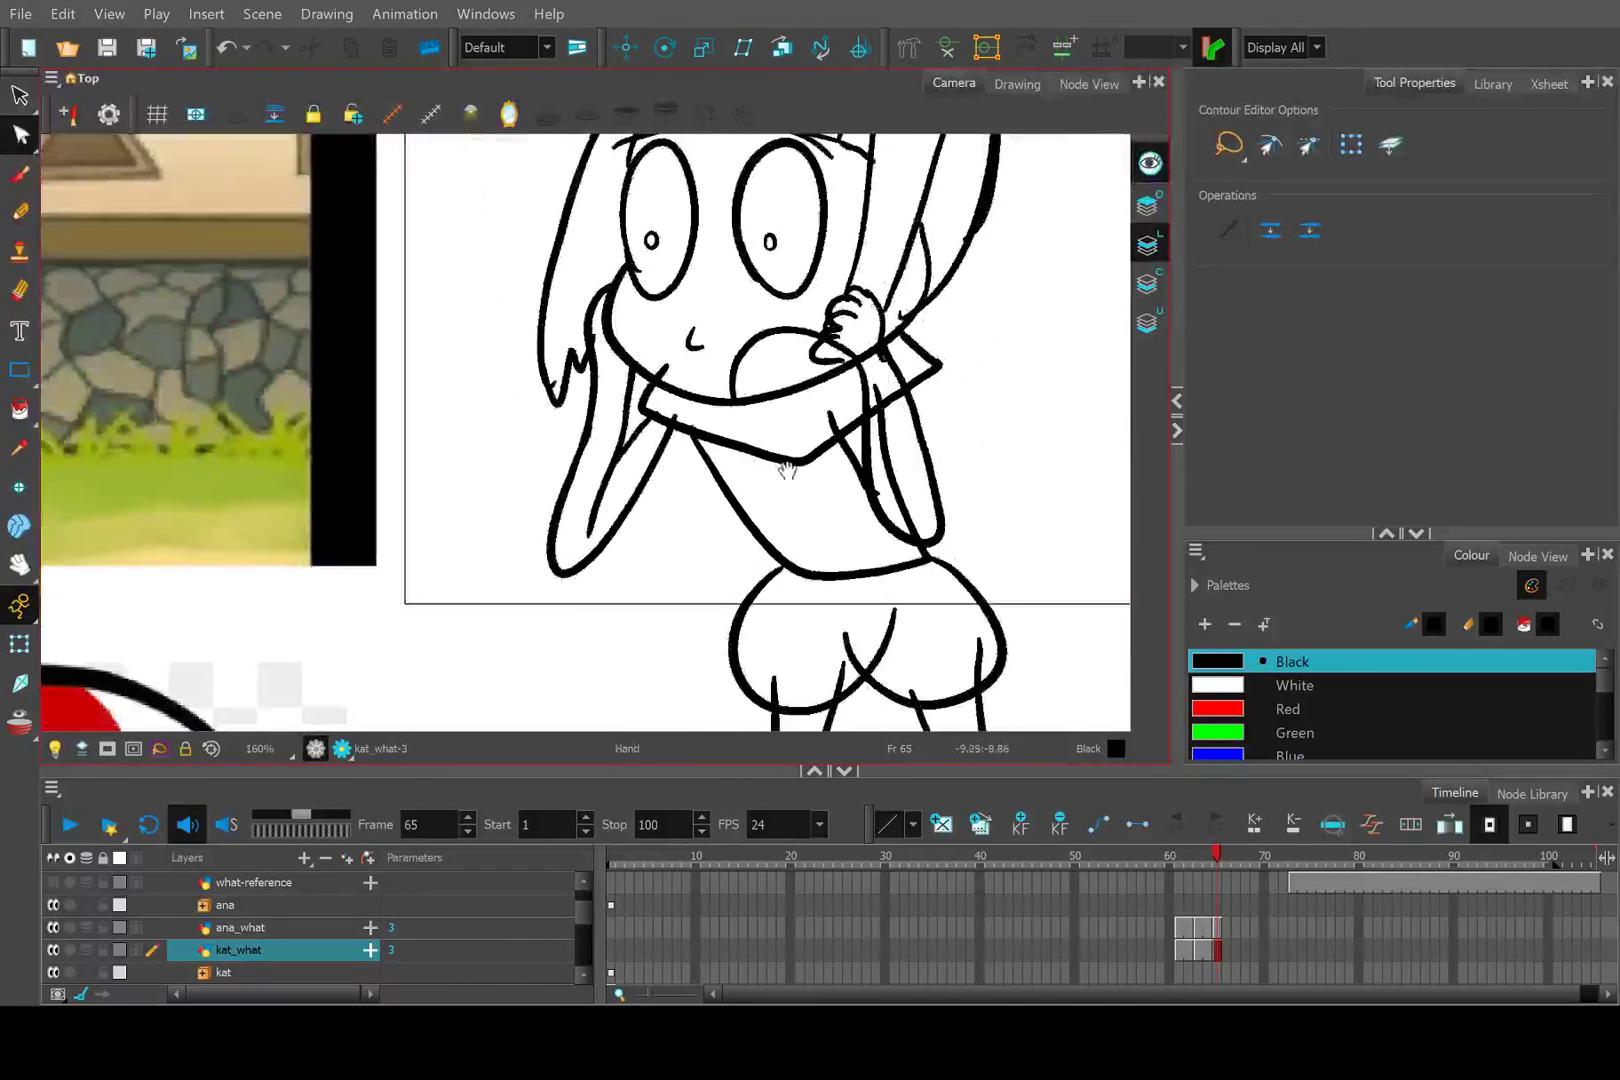
# Trim the end of the collar line that overshoots into the girl's chin with the Cutter.
pyautogui.scroll(1, 721, 496)
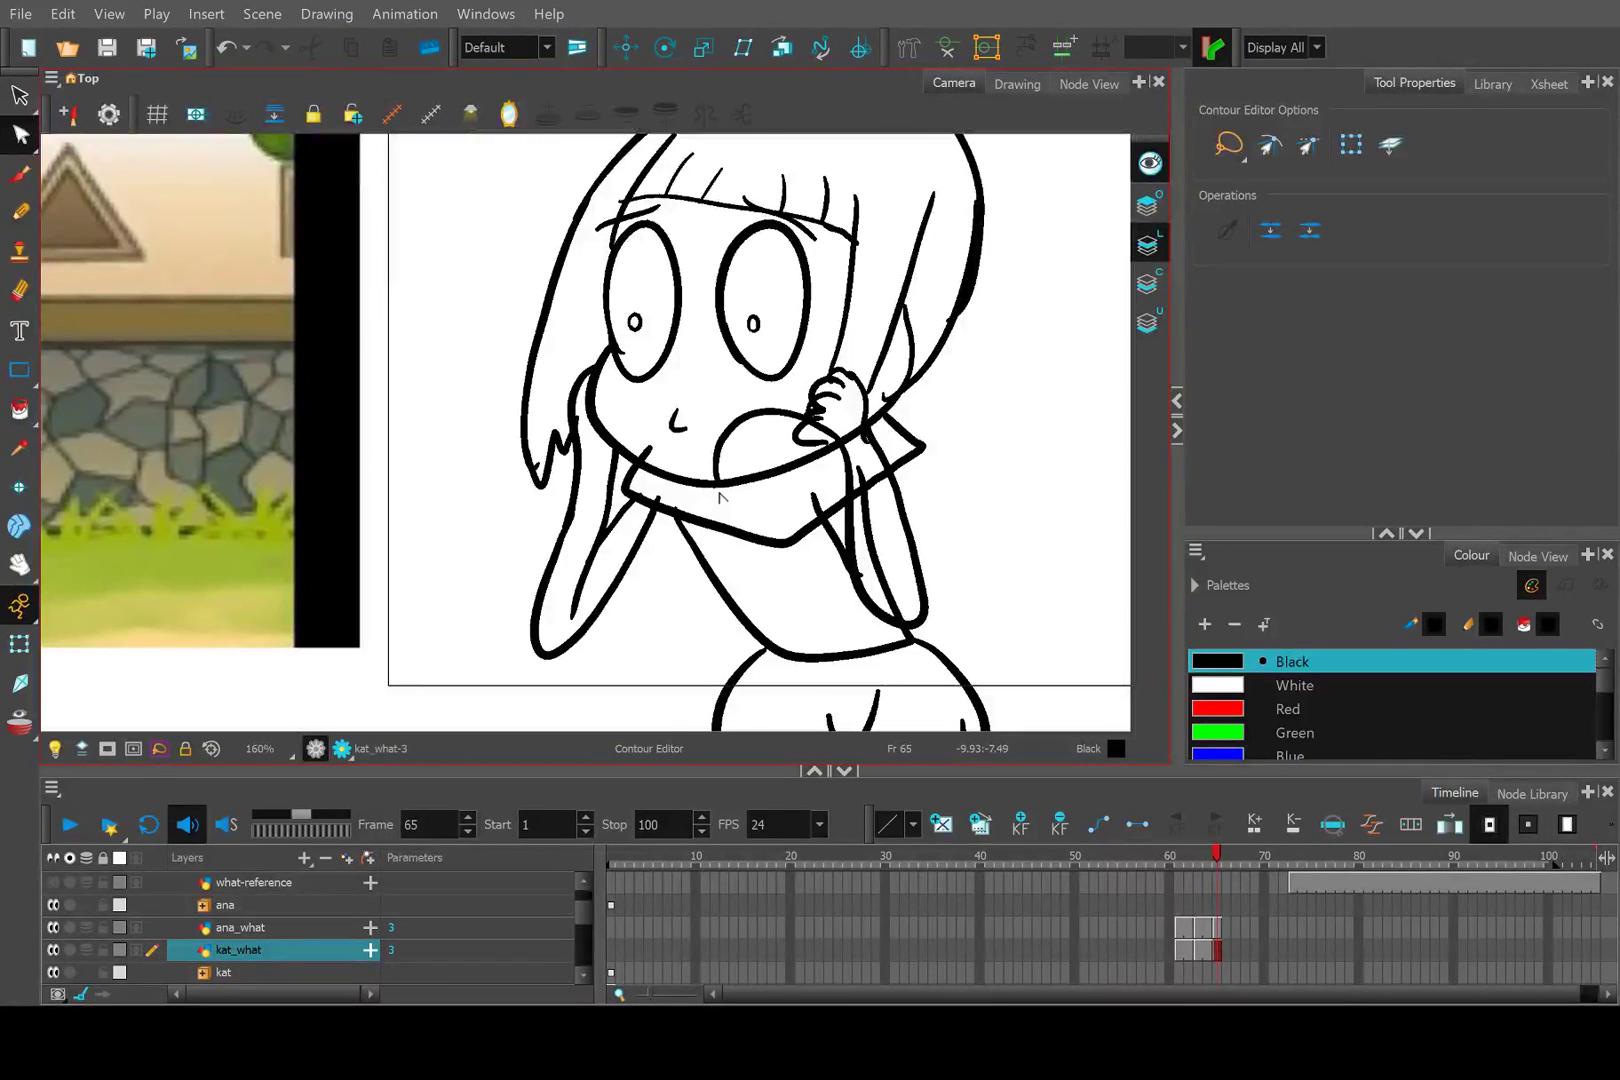
pyautogui.scroll(5, 640, 400)
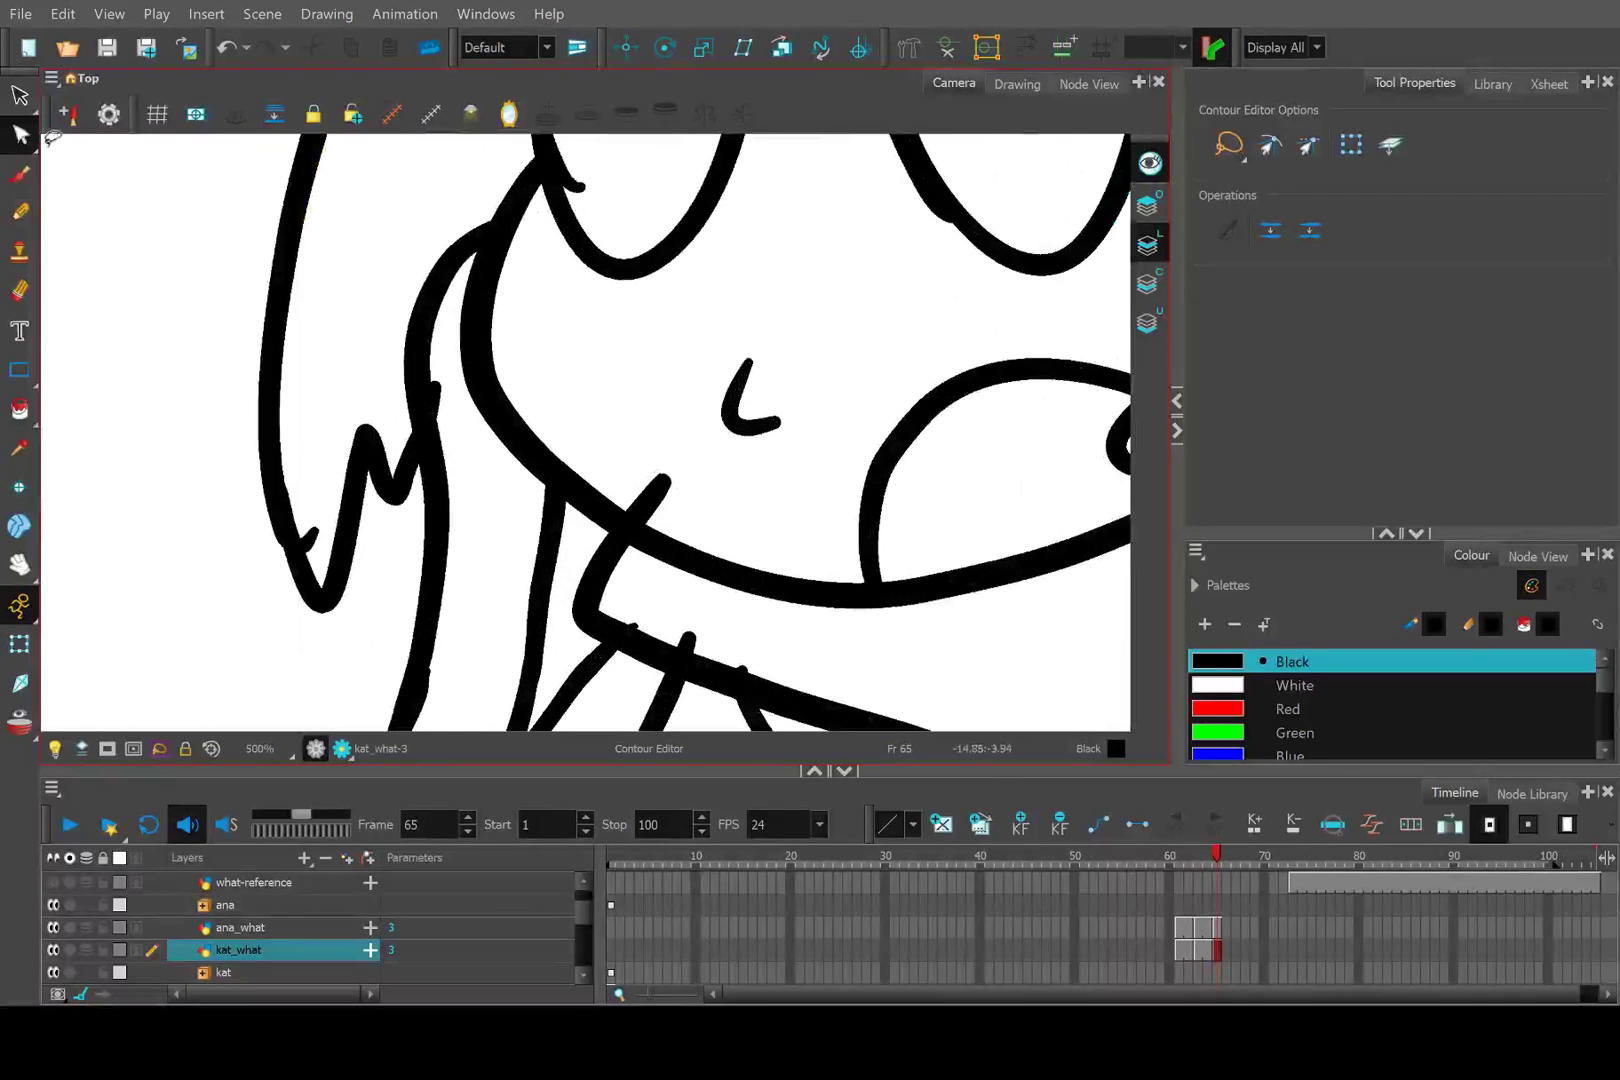
pyautogui.click(22, 97)
pyautogui.click(47, 127)
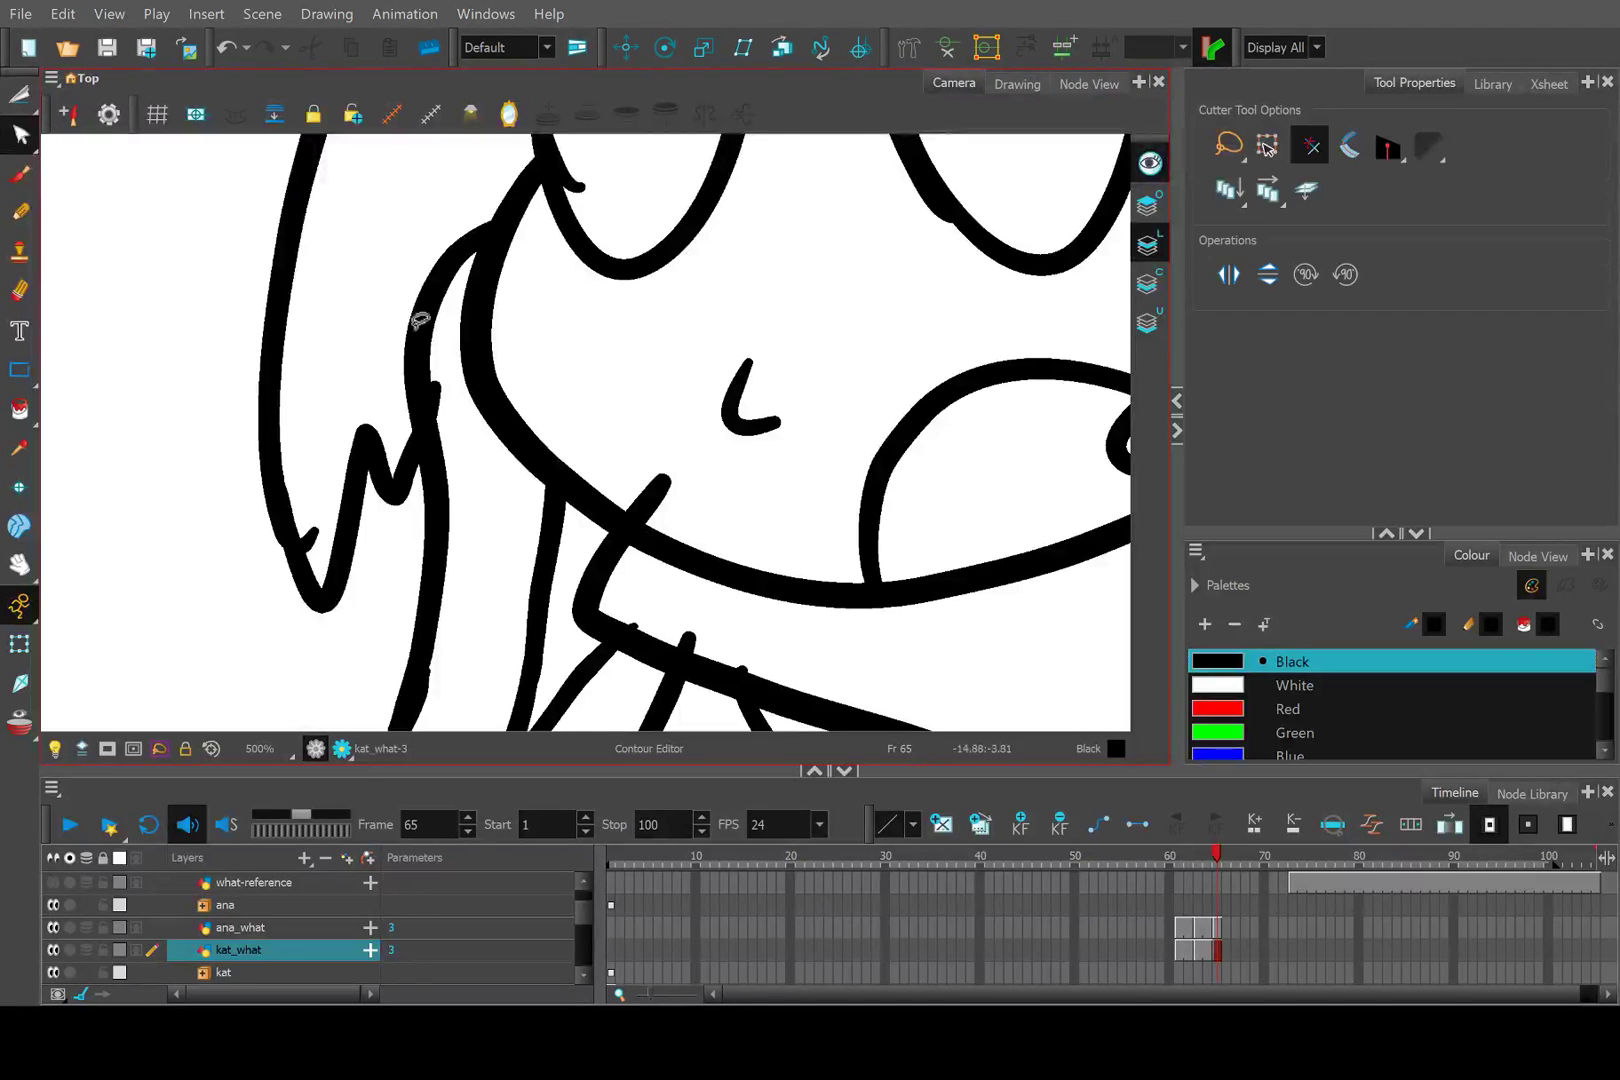
pyautogui.scroll(-5, 673, 487)
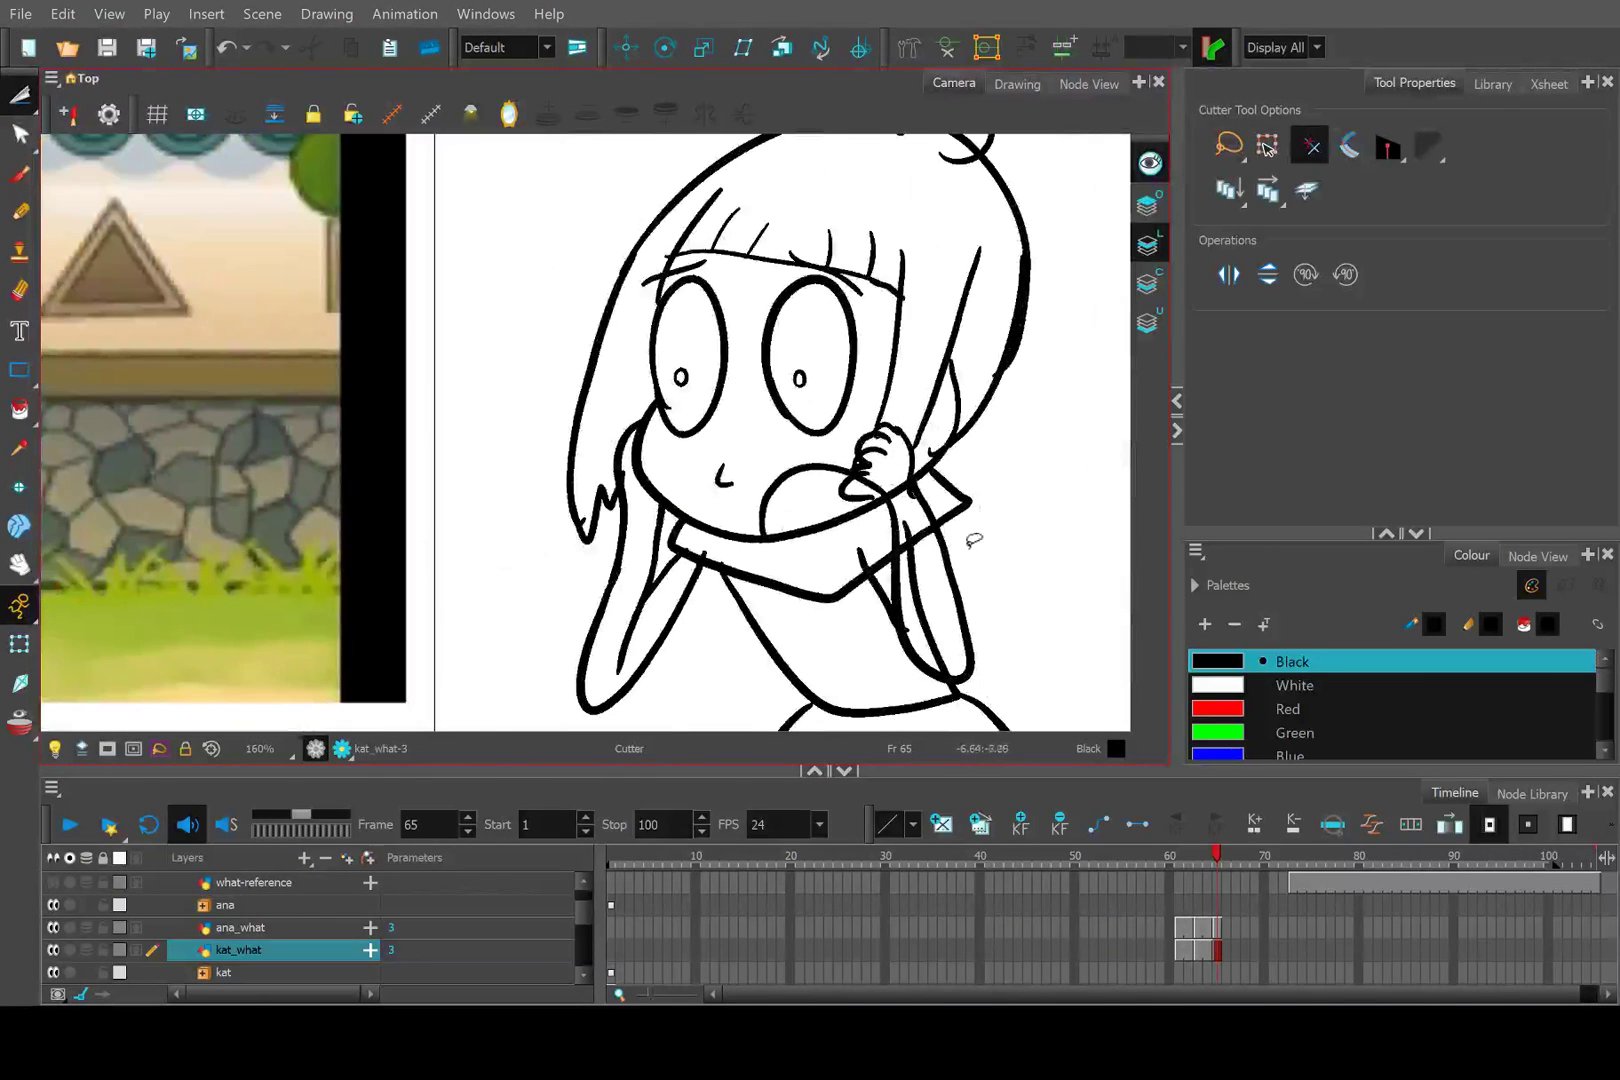
pyautogui.scroll(1, 963, 607)
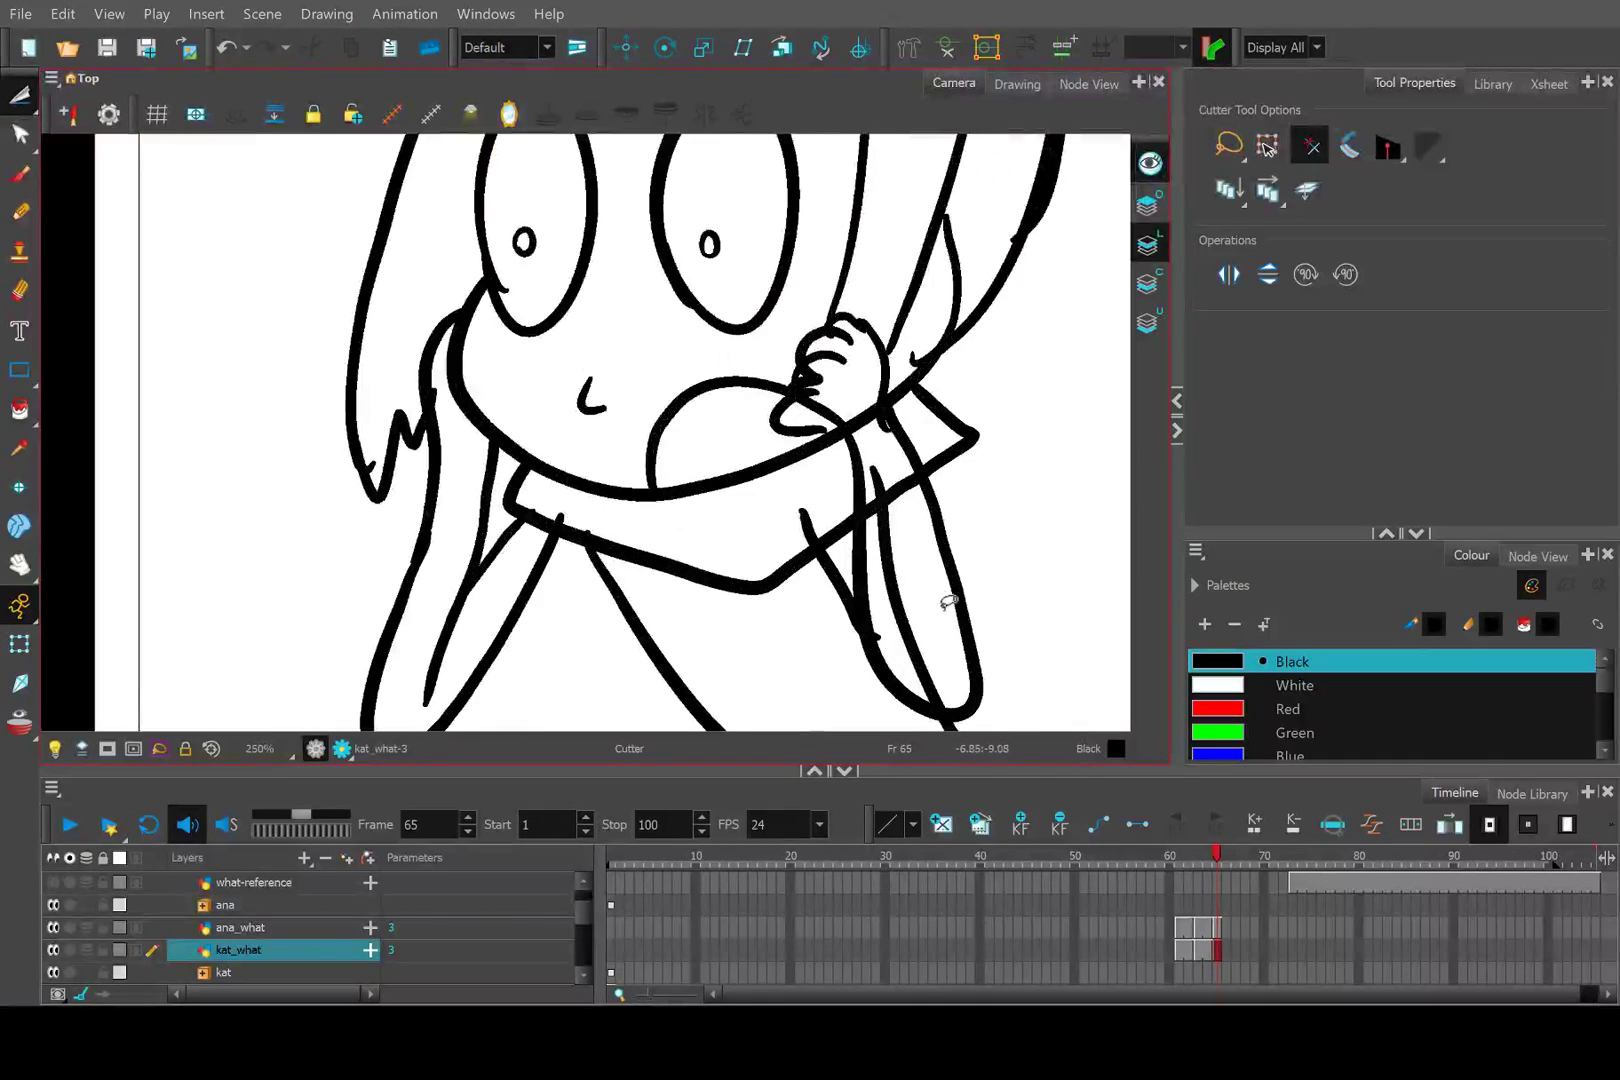
# Remove the body line inside the girl's raised forearm and the collar segment crossing that arm with the Cutter.
pyautogui.moveTo(896, 565); pyautogui.dragTo(905, 522)
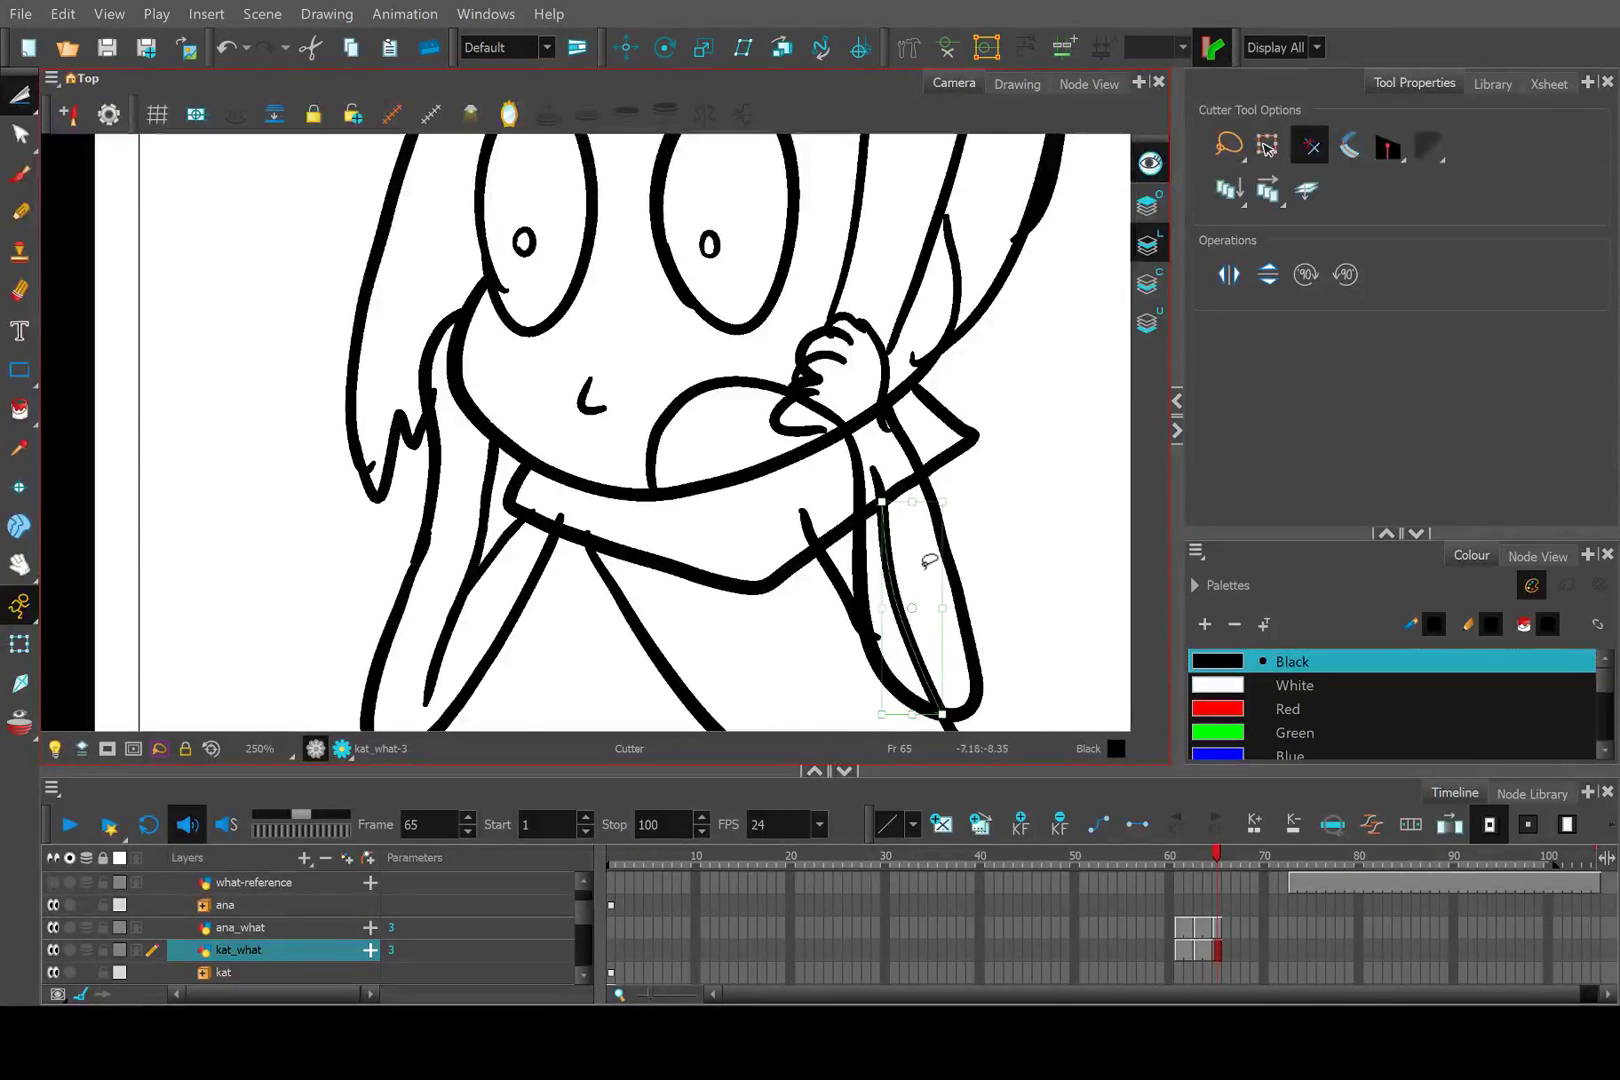
pyautogui.click(990, 563)
pyautogui.scroll(-3, 992, 564)
pyautogui.scroll(3, 994, 563)
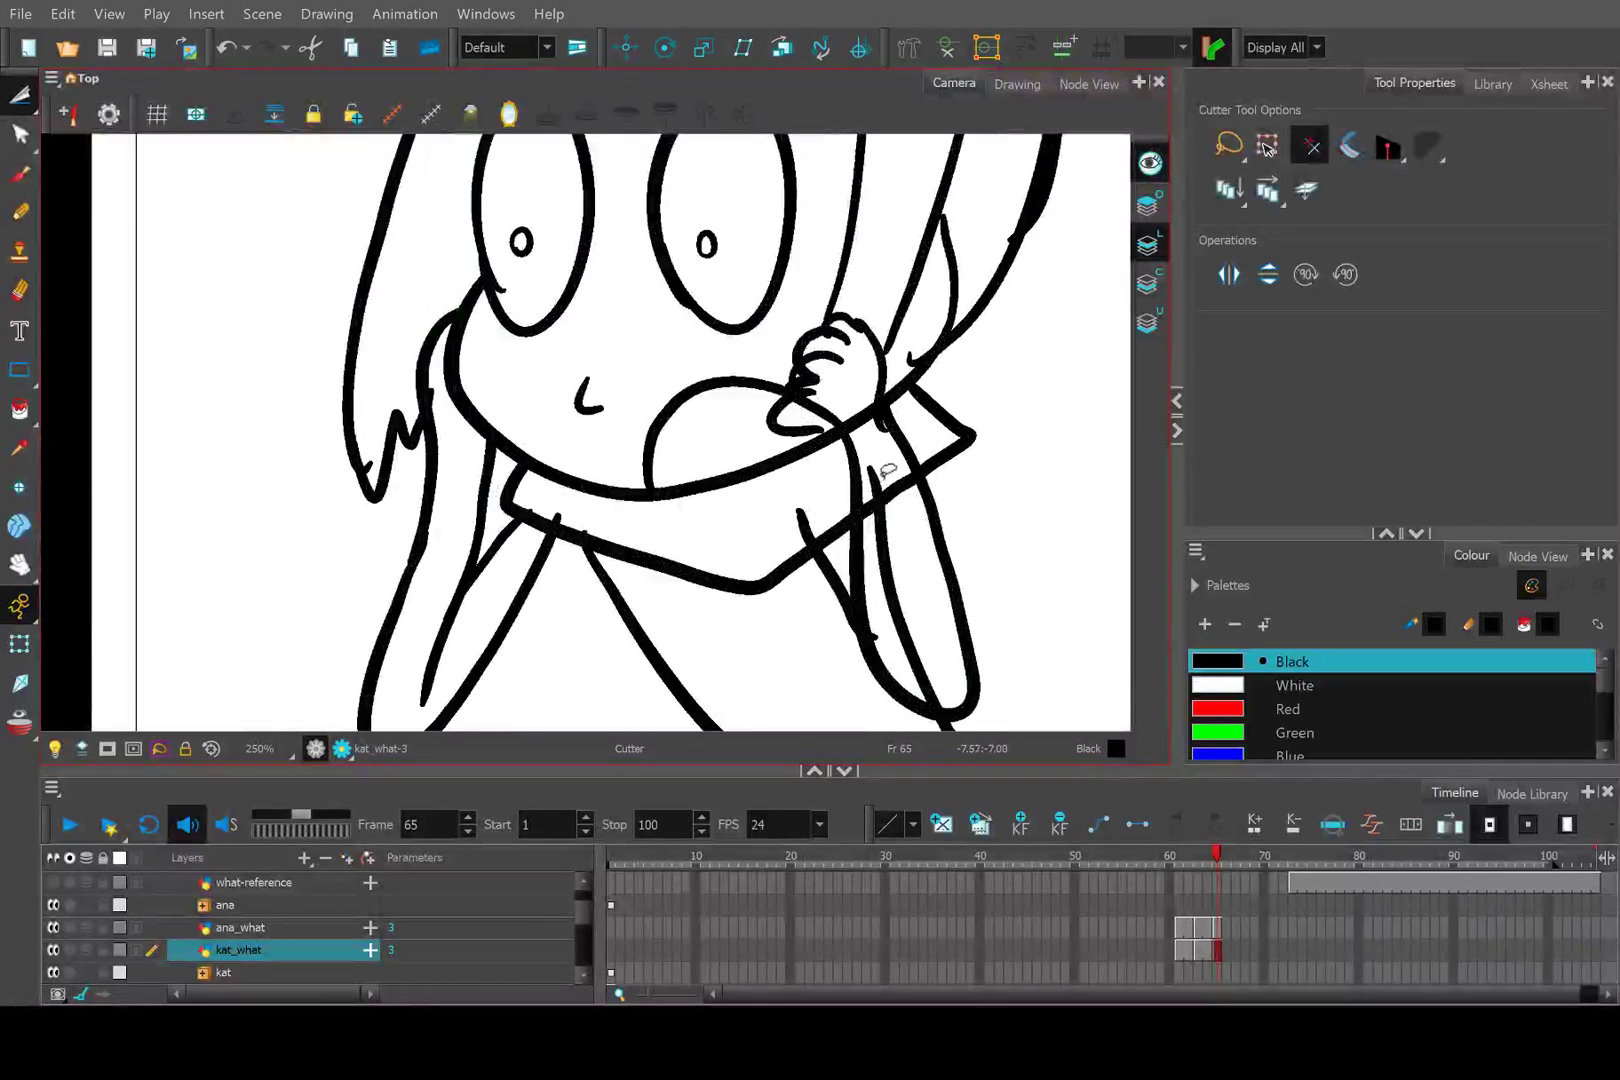
pyautogui.moveTo(887, 470); pyautogui.dragTo(872, 478)
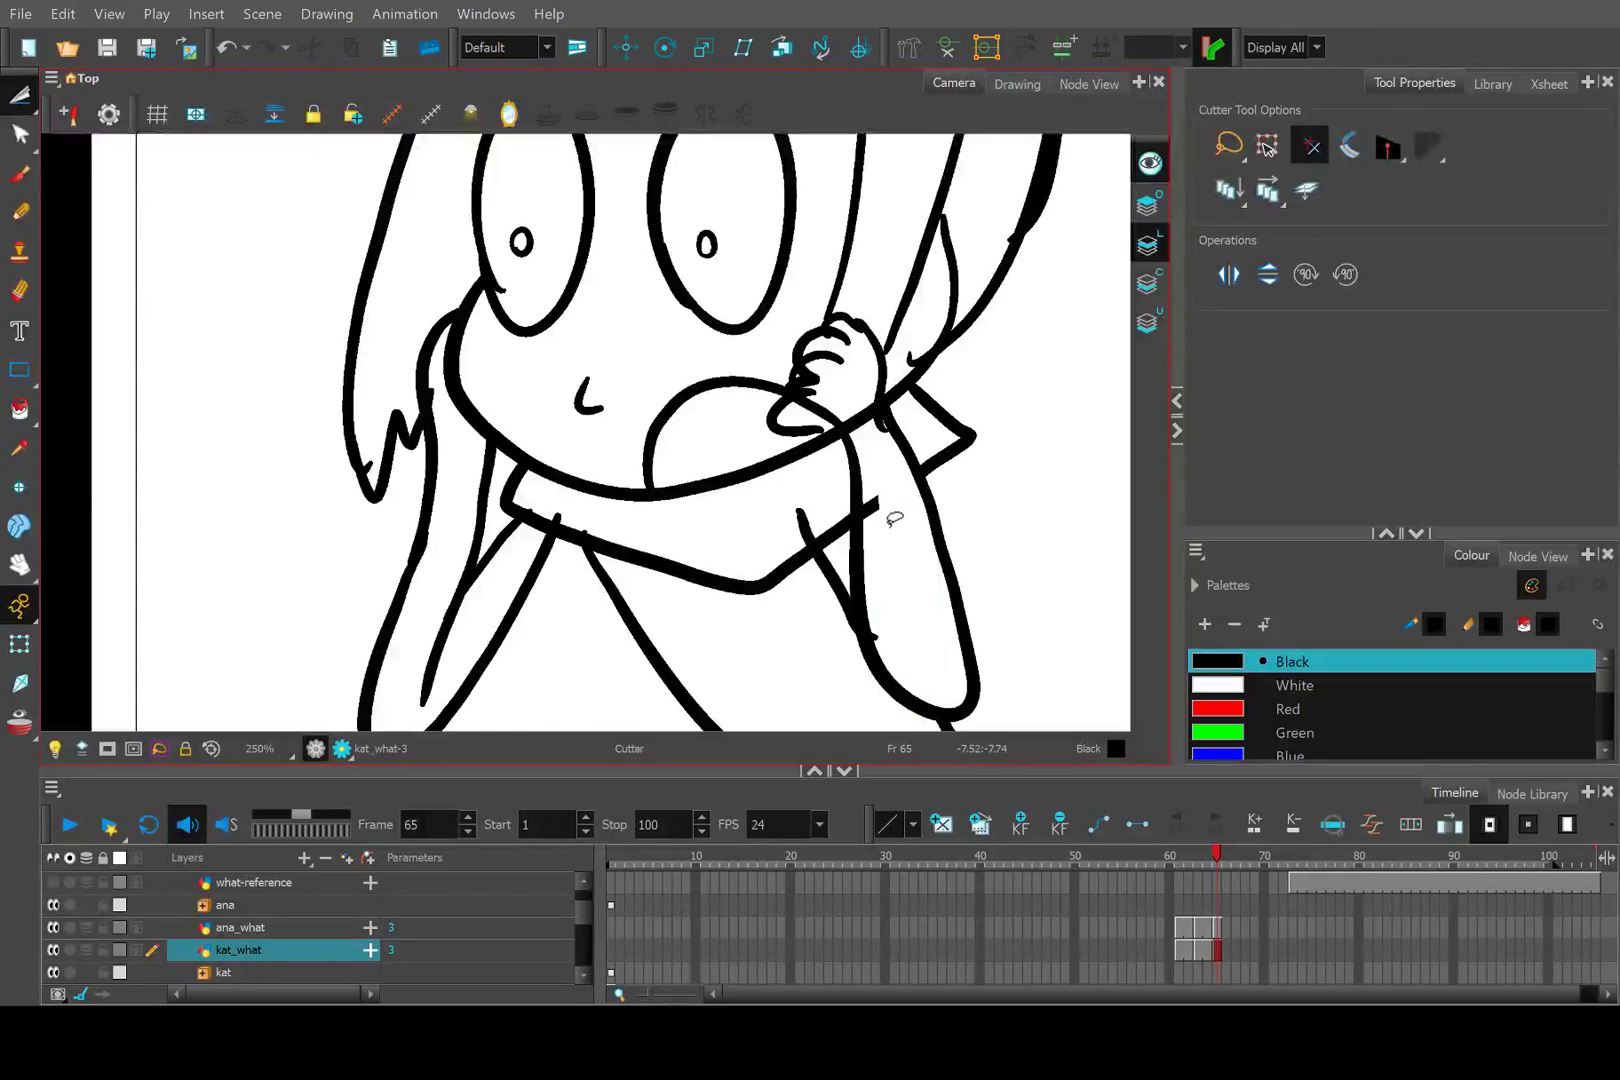
# Cut away the jawline segment crossing the girl's raised wrist and the hand line's overshooting end beside it.
pyautogui.scroll(-4, 893, 518)
pyautogui.scroll(2, 886, 520)
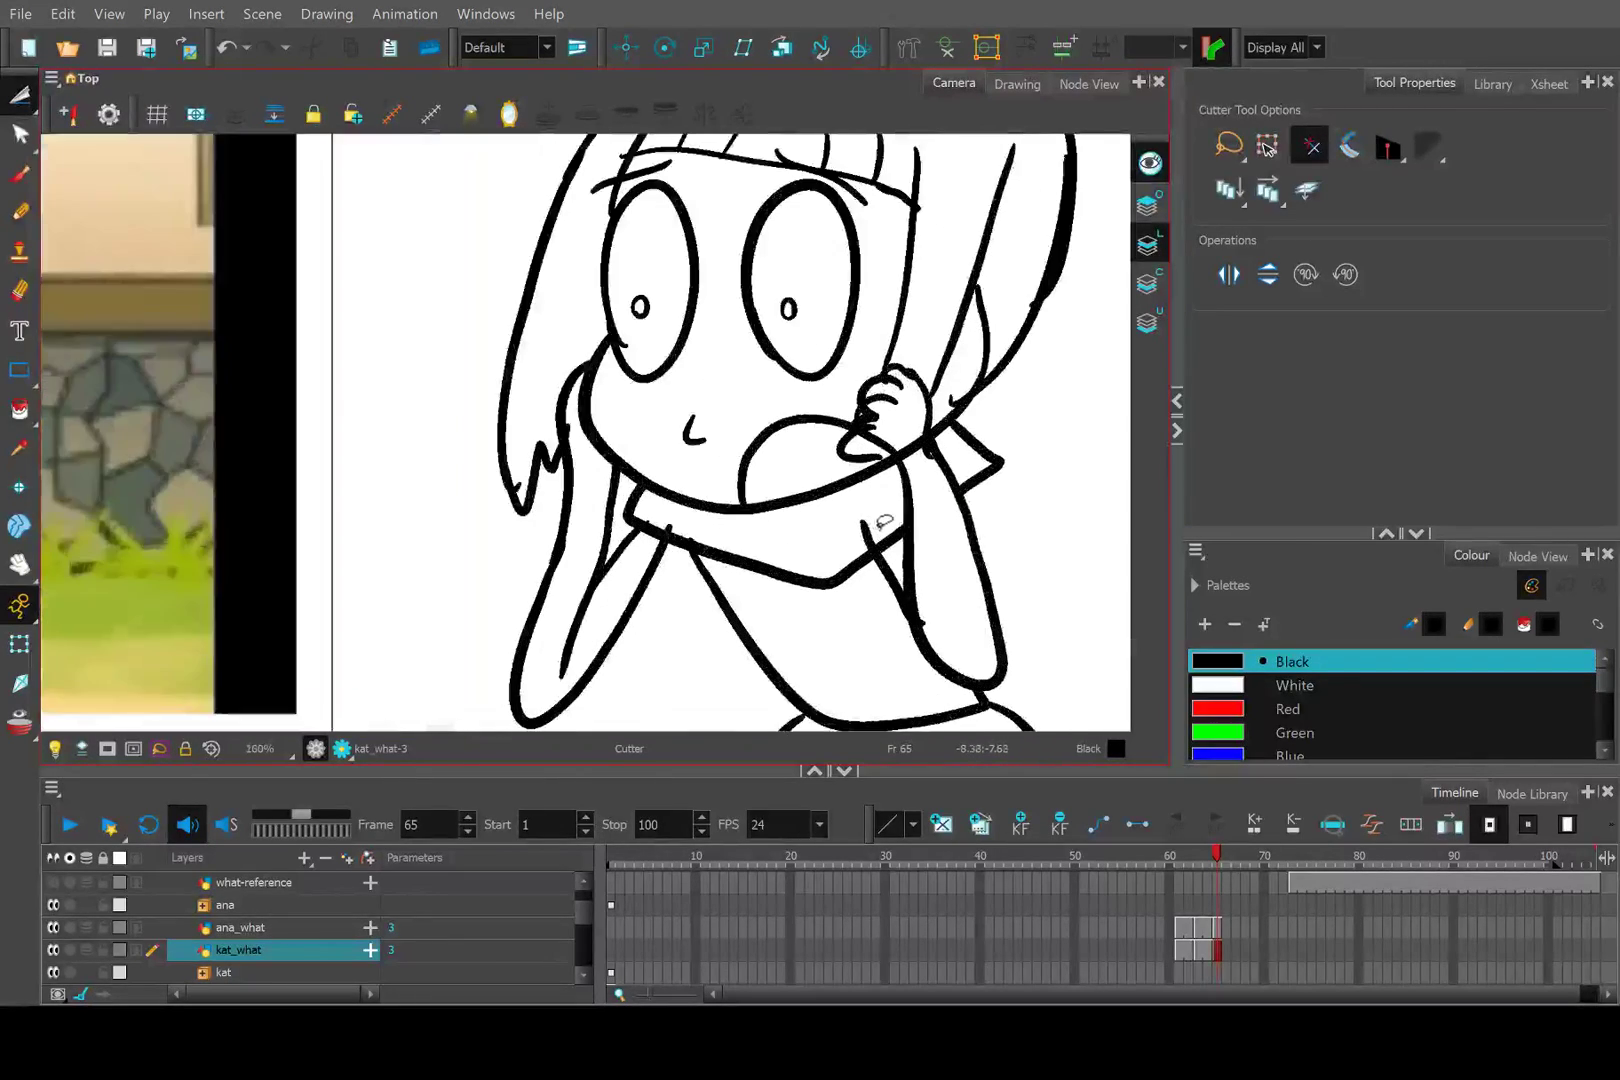
pyautogui.scroll(2, 676, 524)
pyautogui.scroll(-4, 668, 515)
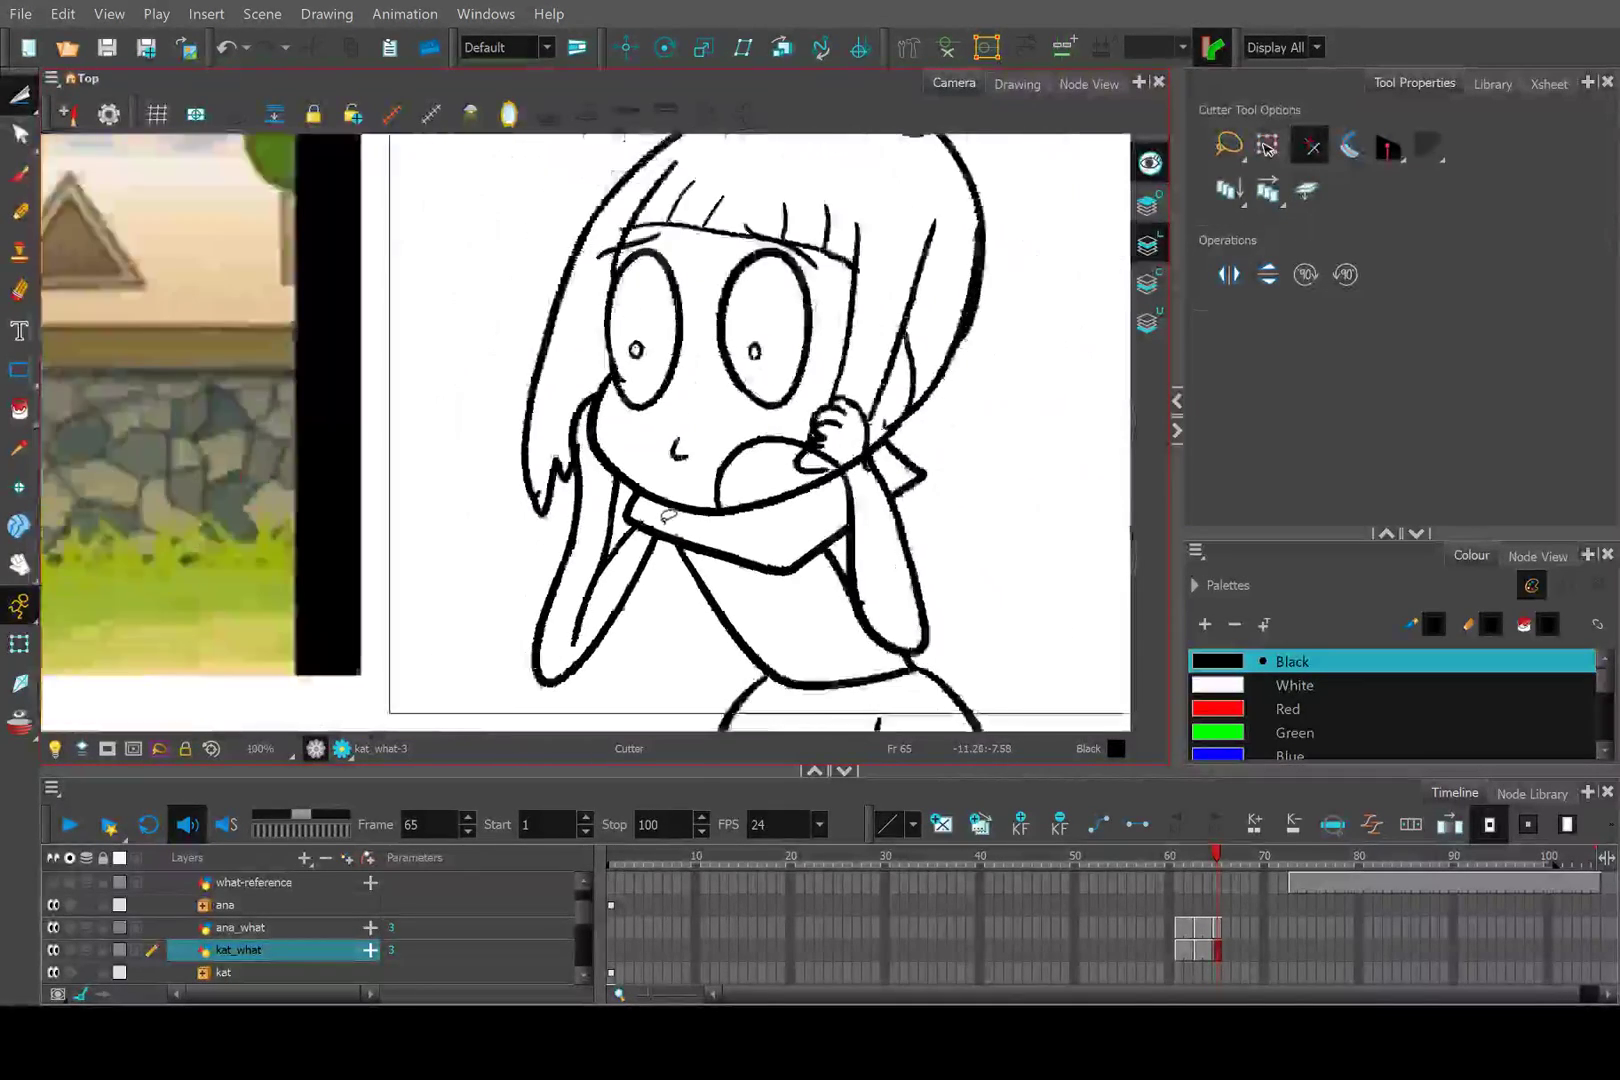
pyautogui.scroll(-1, 668, 515)
pyautogui.scroll(4, 700, 490)
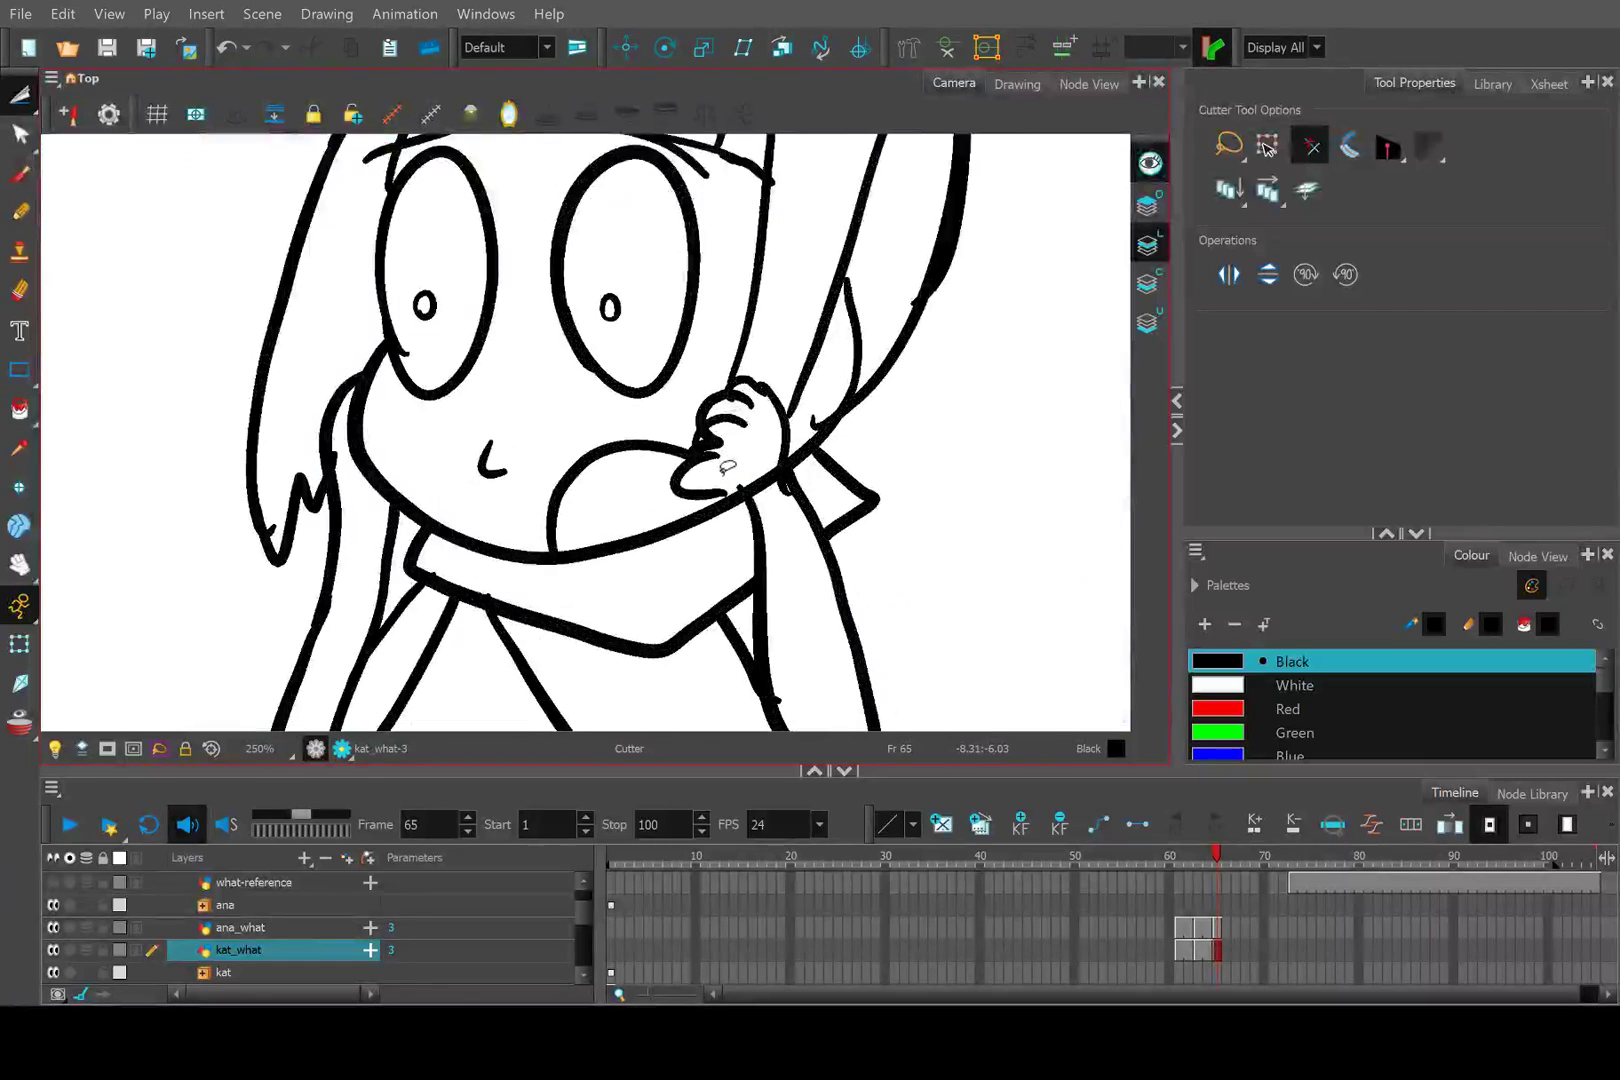
pyautogui.scroll(3, 727, 466)
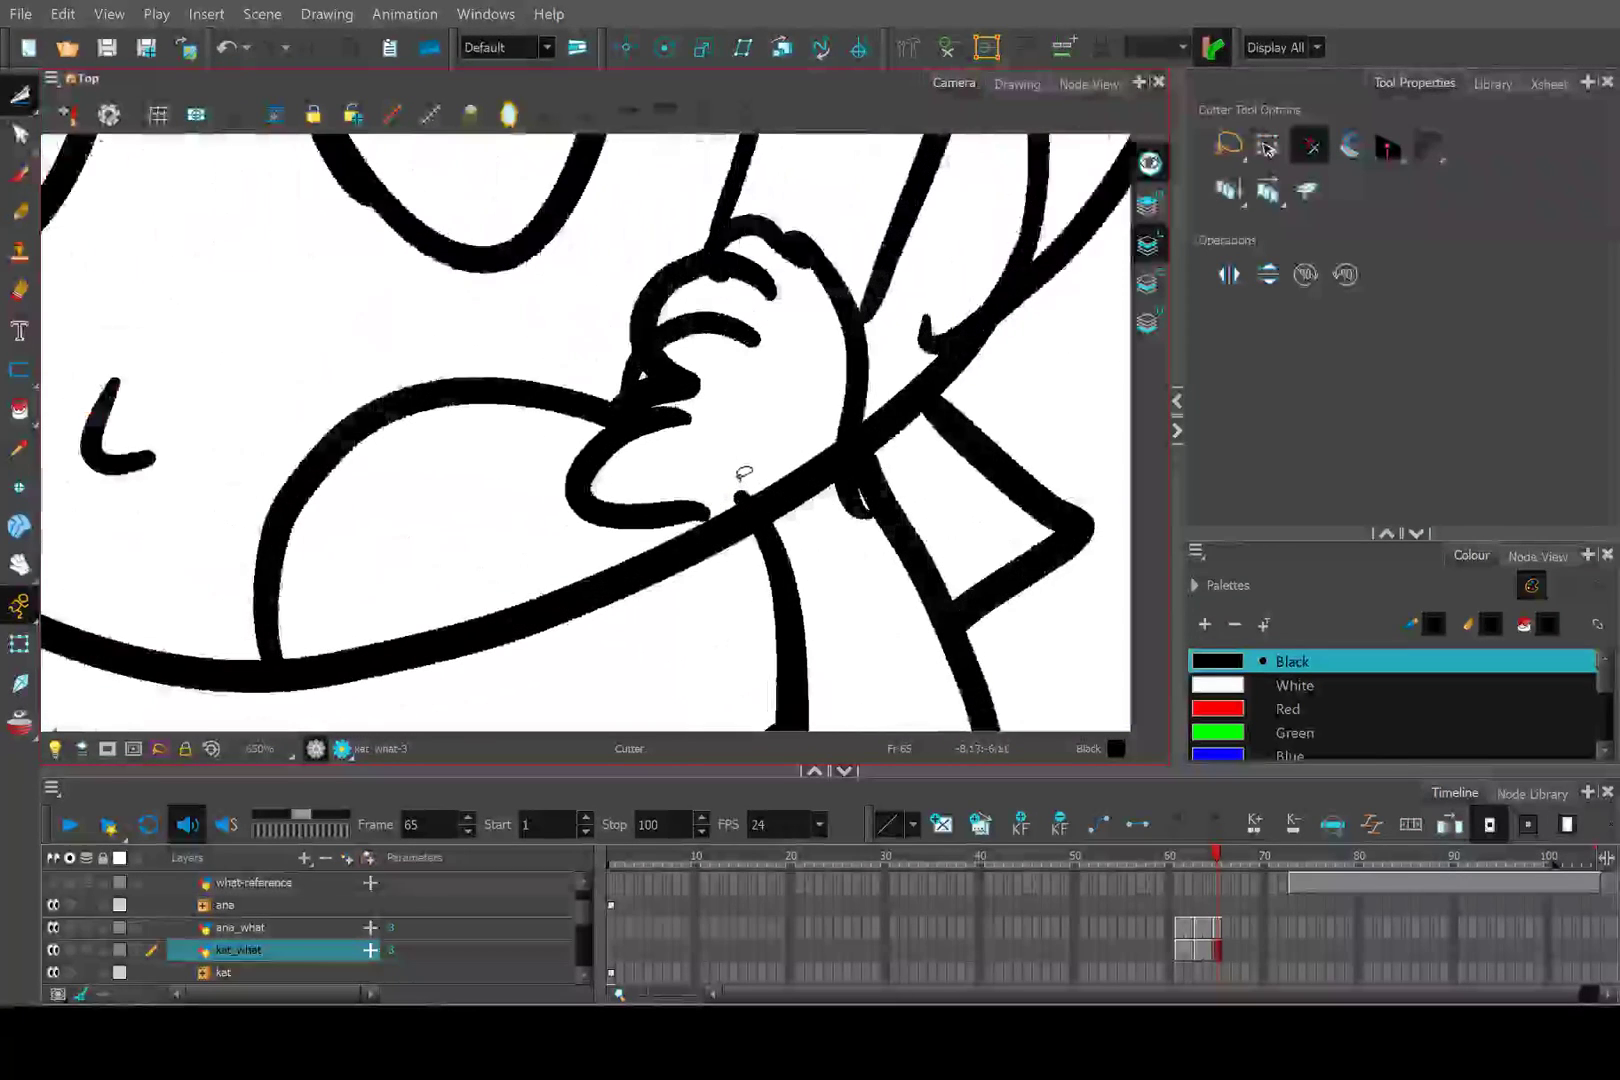
pyautogui.click(831, 472)
pyautogui.click(862, 502)
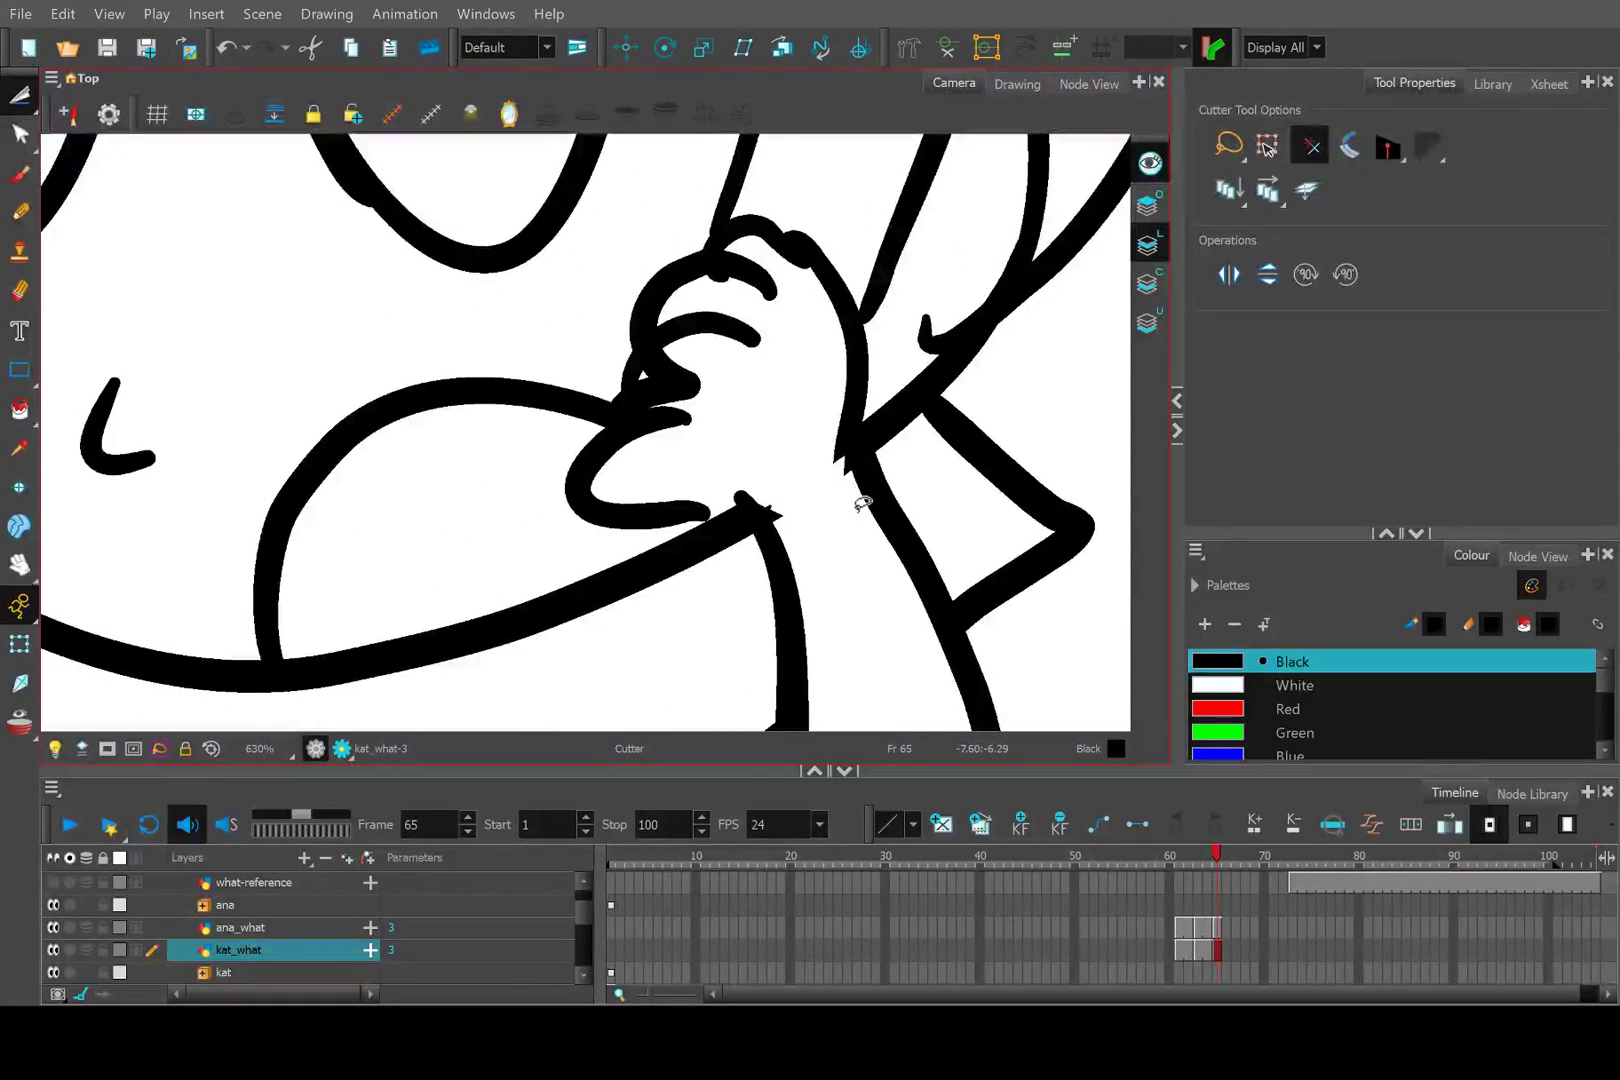
# Erase the jagged leftover at the wrist's outer edge and redraw that edge with the Pencil to join hand and forearm.
pyautogui.click(19, 290)
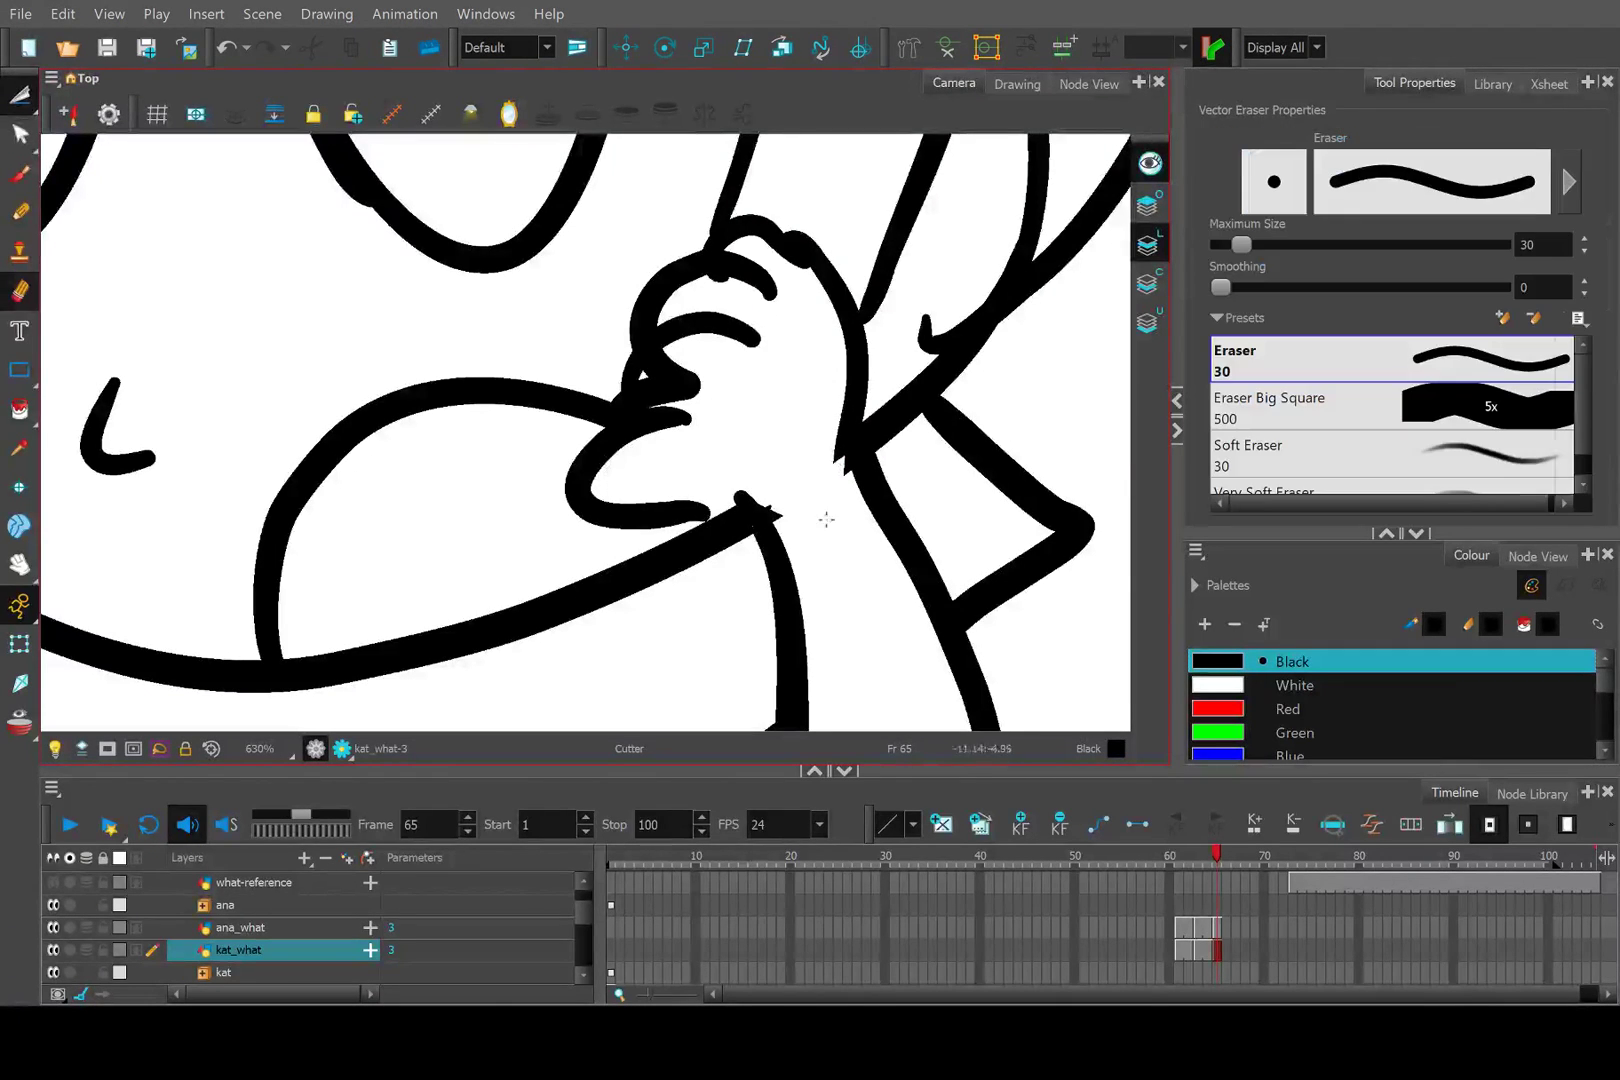
pyautogui.scroll(3, 828, 520)
pyautogui.moveTo(832, 524)
pyautogui.mouseDown()
pyautogui.moveTo(806, 458)
pyautogui.moveTo(798, 315)
pyautogui.mouseUp()
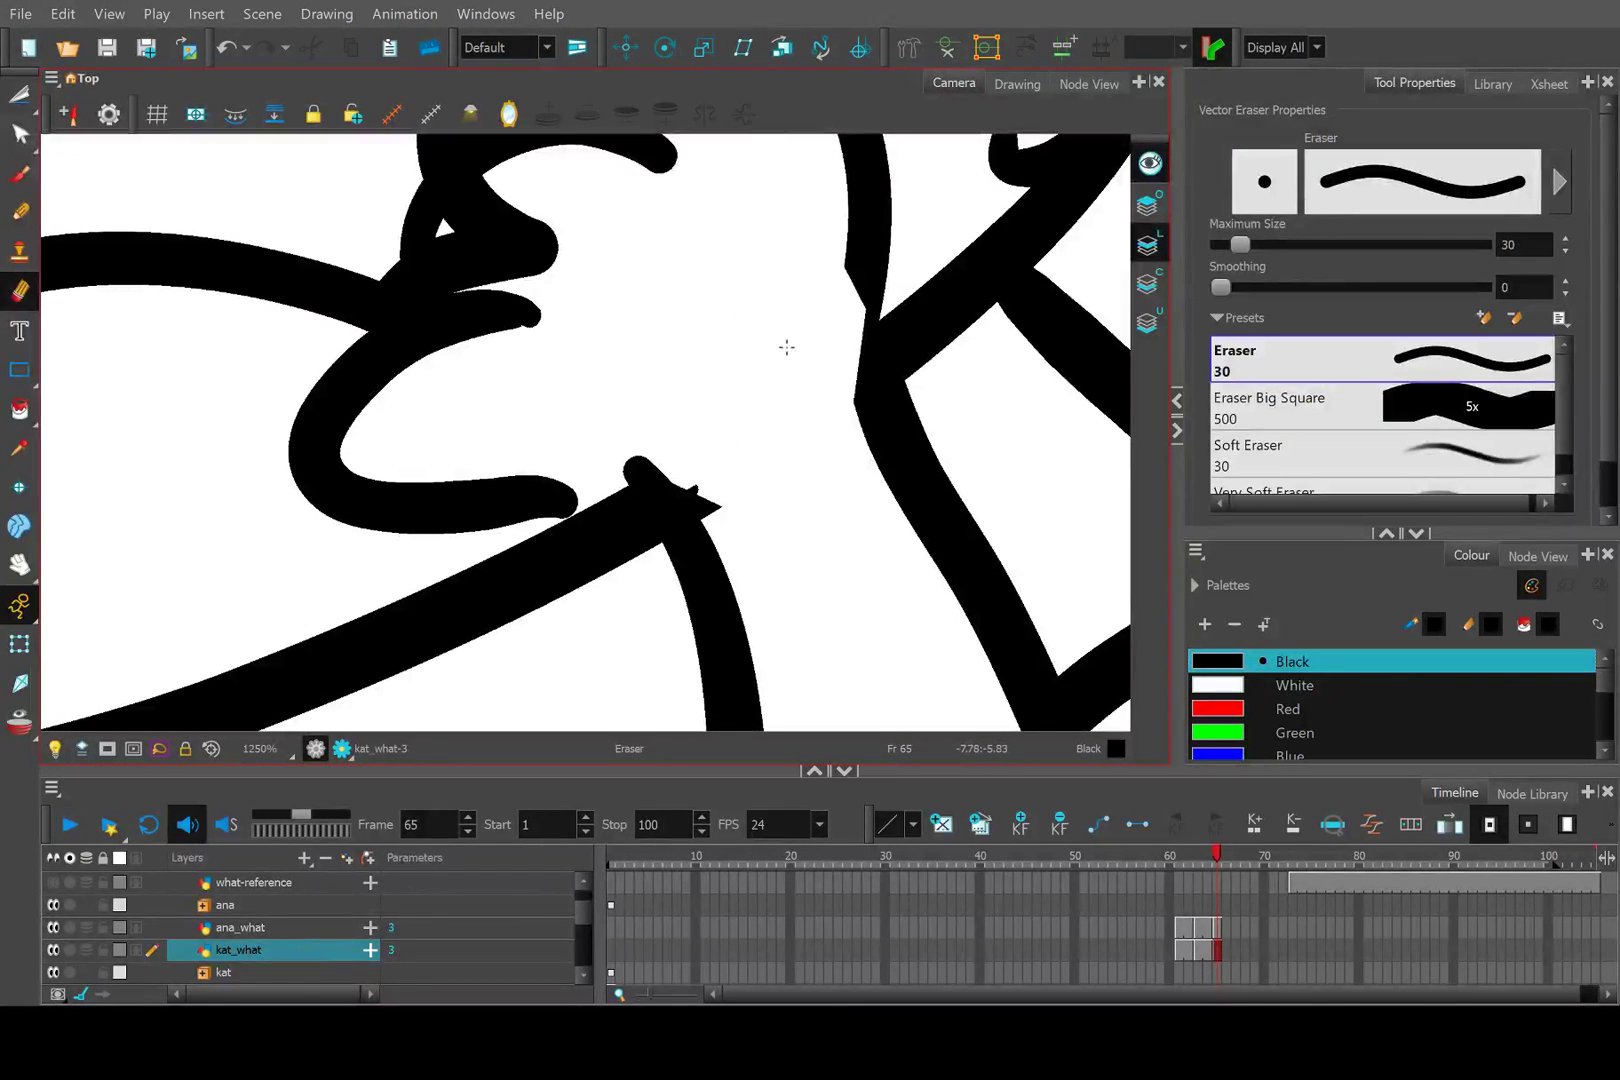
pyautogui.click(22, 213)
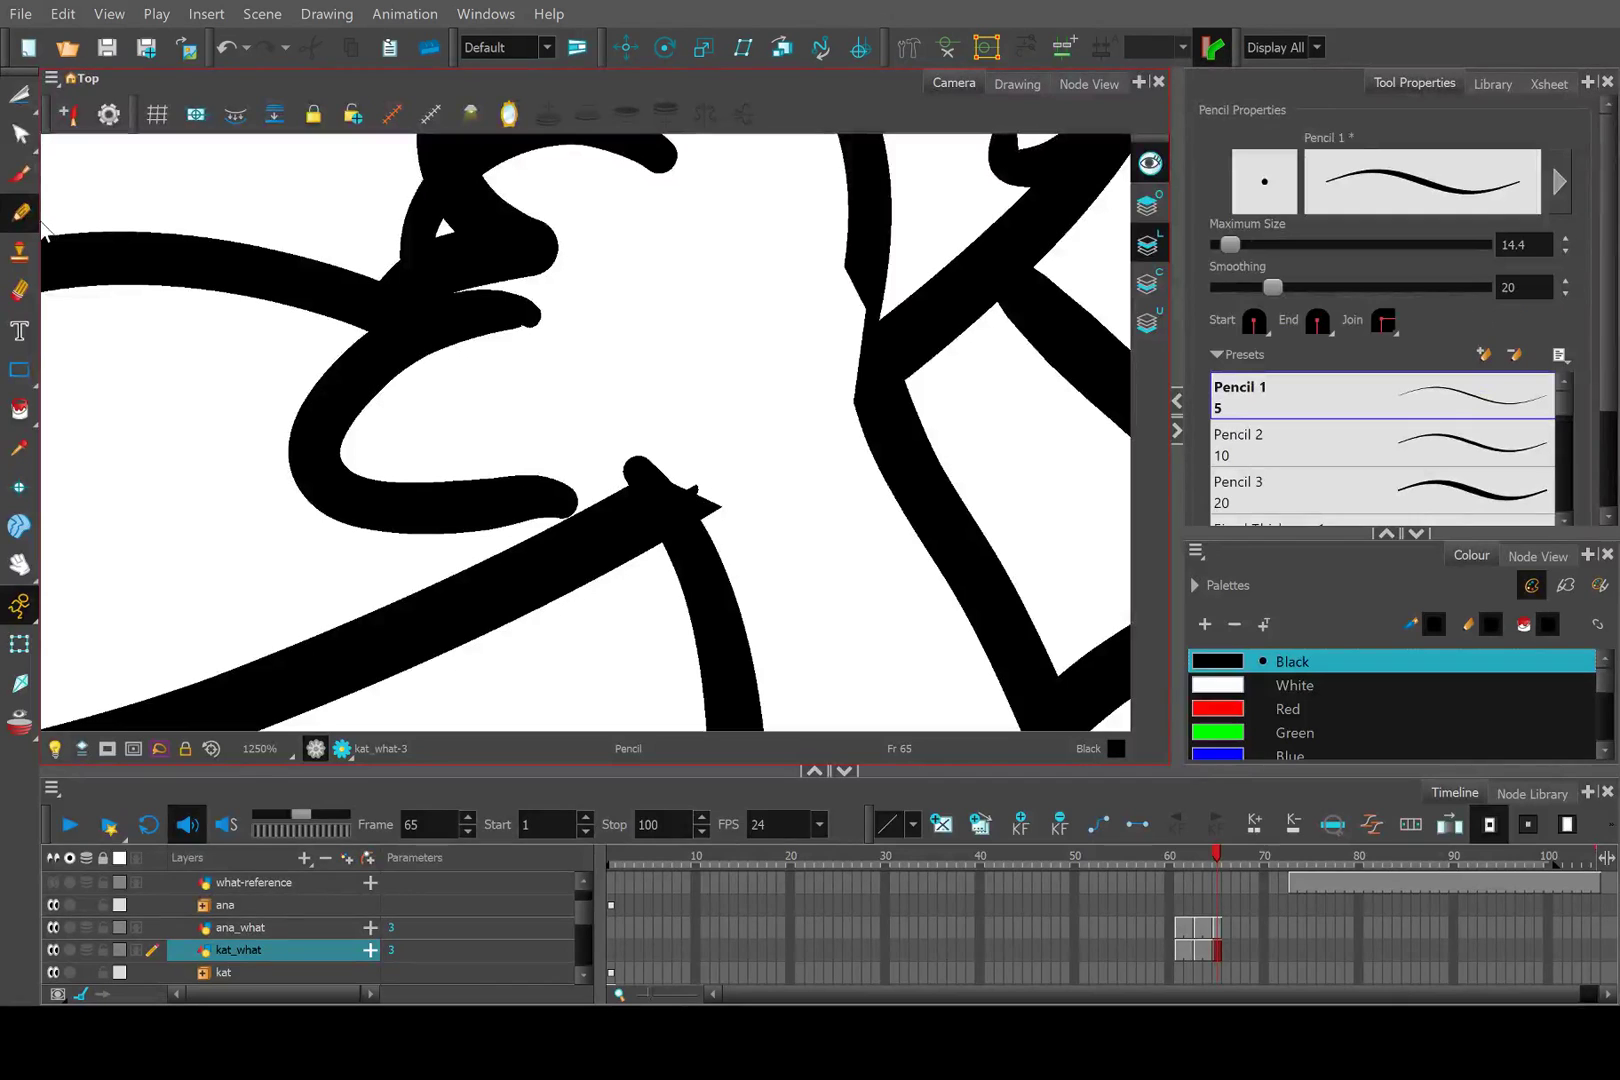
pyautogui.moveTo(863, 276); pyautogui.dragTo(885, 432)
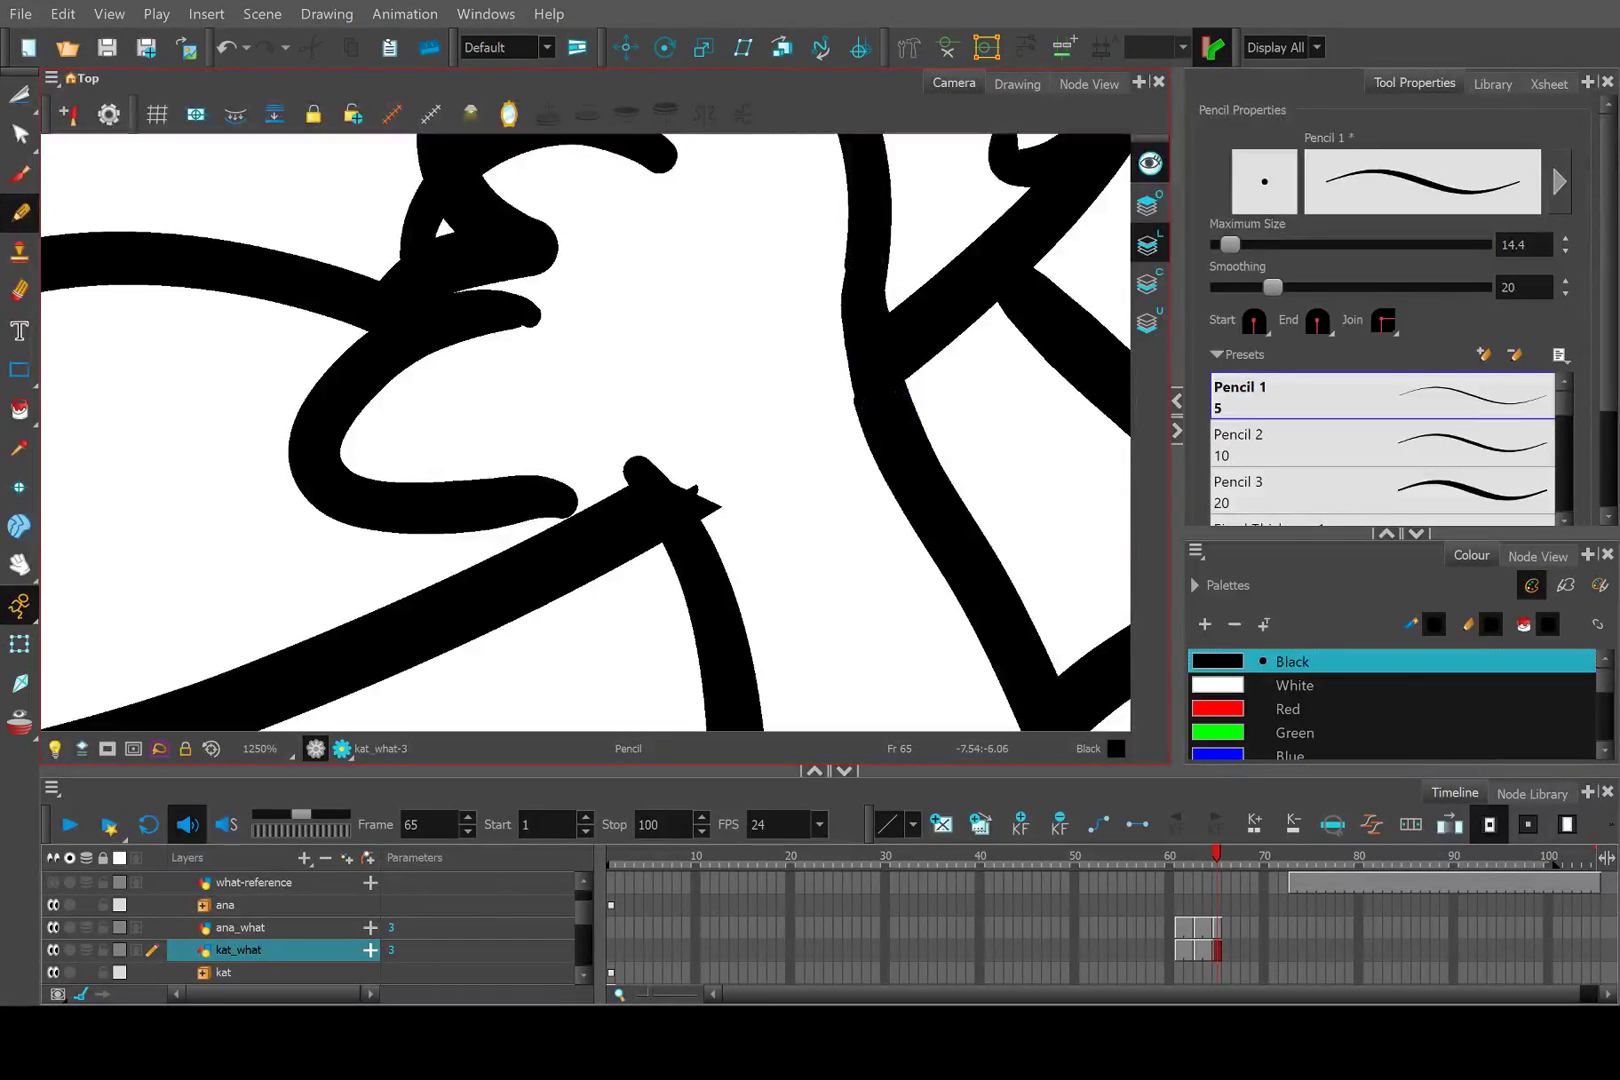
# Draw a Pencil stroke connecting the thumb's lower line to the inner line of the forearm.
pyautogui.moveTo(541, 493)
pyautogui.mouseDown()
pyautogui.moveTo(651, 495)
pyautogui.moveTo(694, 527)
pyautogui.mouseUp()
pyautogui.hotkey('ctrl', 'z')
pyautogui.moveTo(542, 502); pyautogui.dragTo(712, 535)
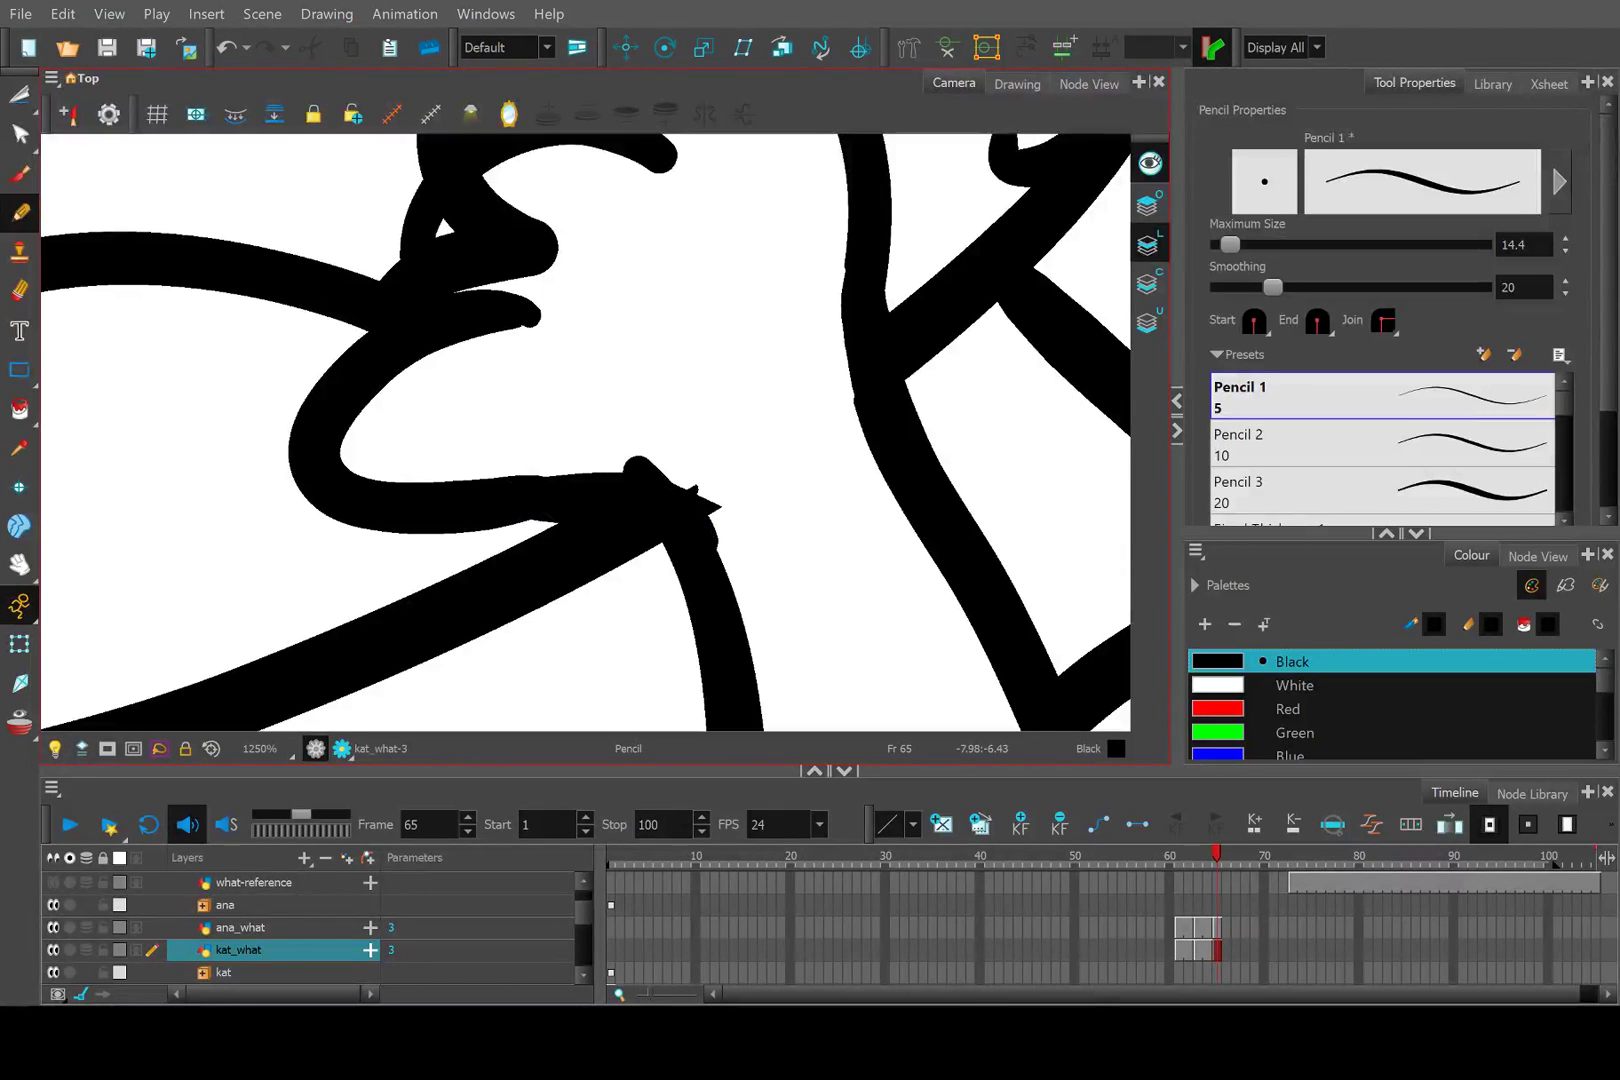
# Trim the stub above the thumb and forearm joint with the Cutter and erase the pointed remains there.
pyautogui.hotkey('alt', 't')
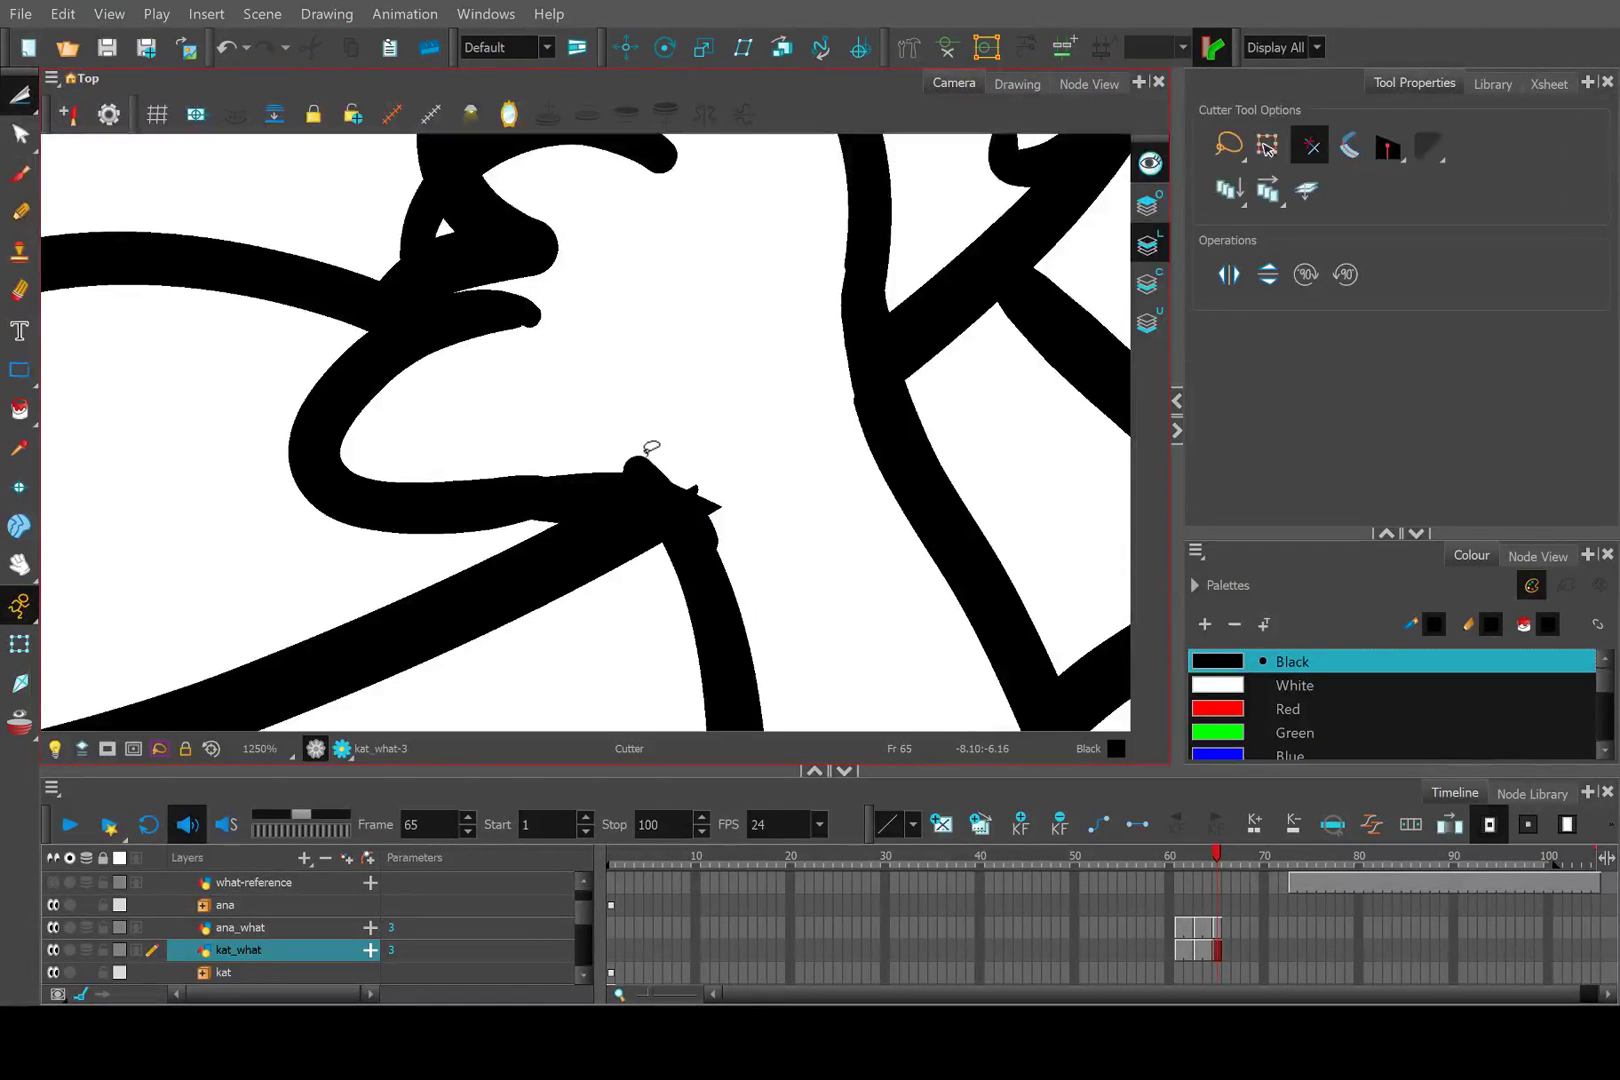
pyautogui.moveTo(651, 447); pyautogui.dragTo(650, 448)
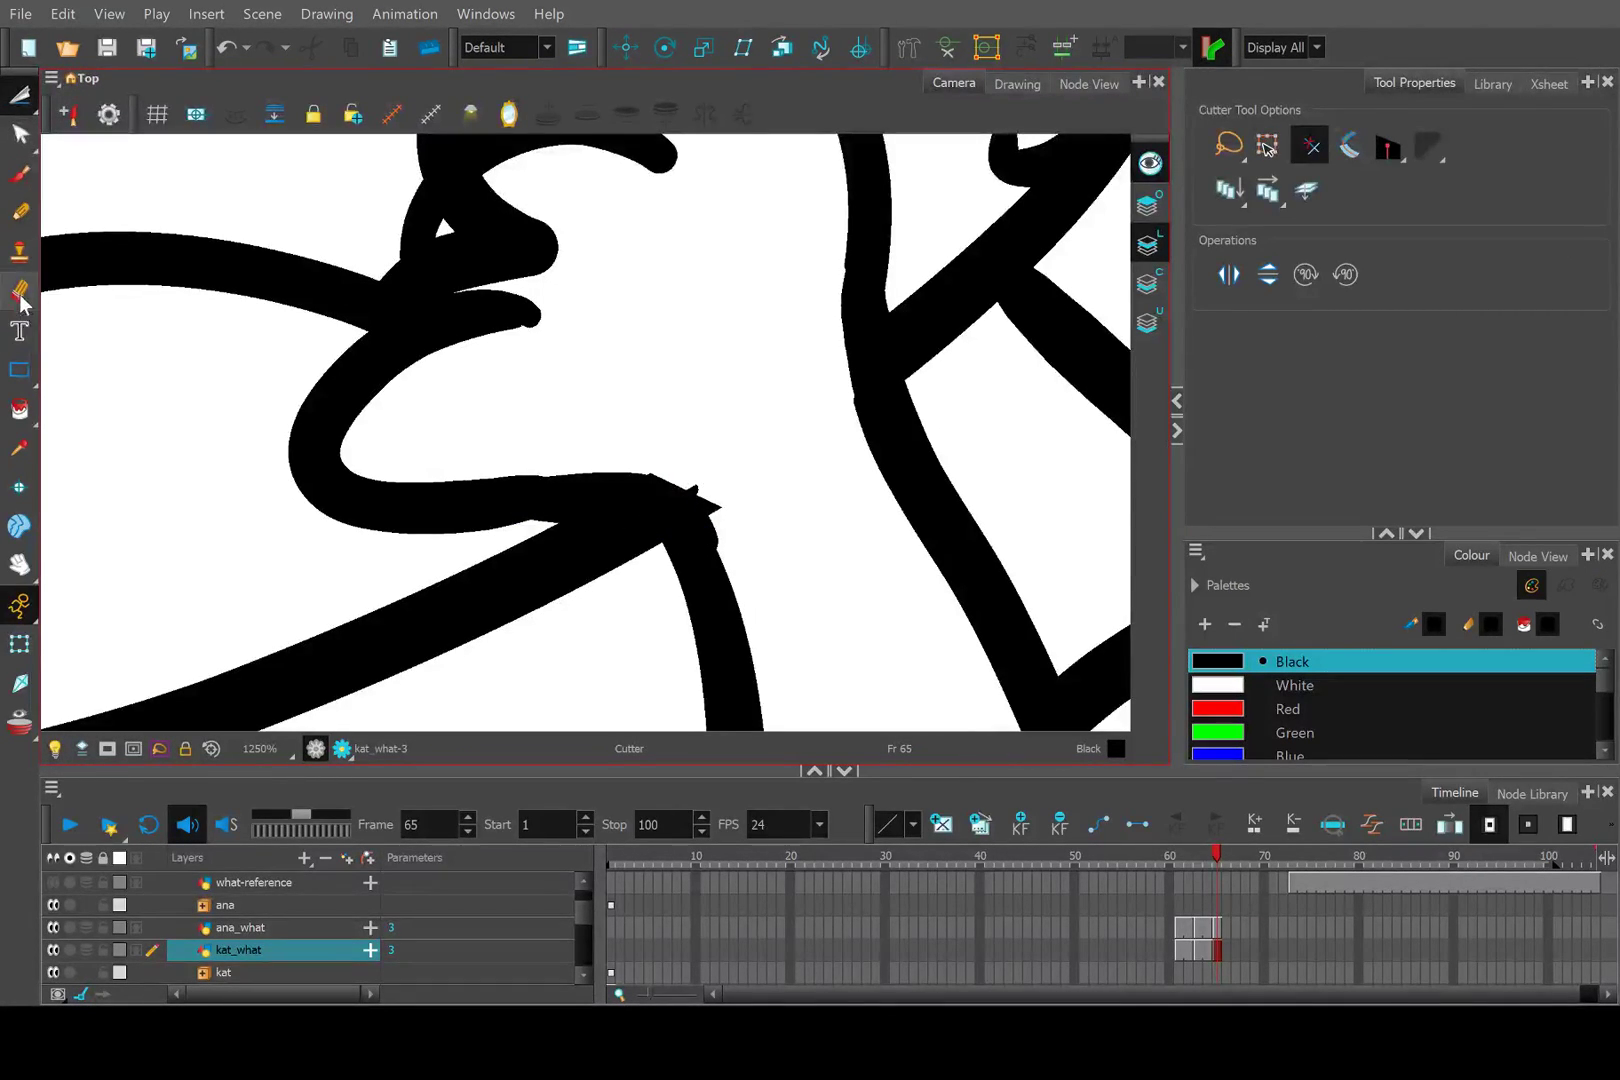
pyautogui.hotkey('alt', 'e')
pyautogui.moveTo(844, 567); pyautogui.dragTo(700, 438)
# Delete the messy extra finger stroke just above the thumb with the Cutter.
pyautogui.scroll(-4, 650, 395)
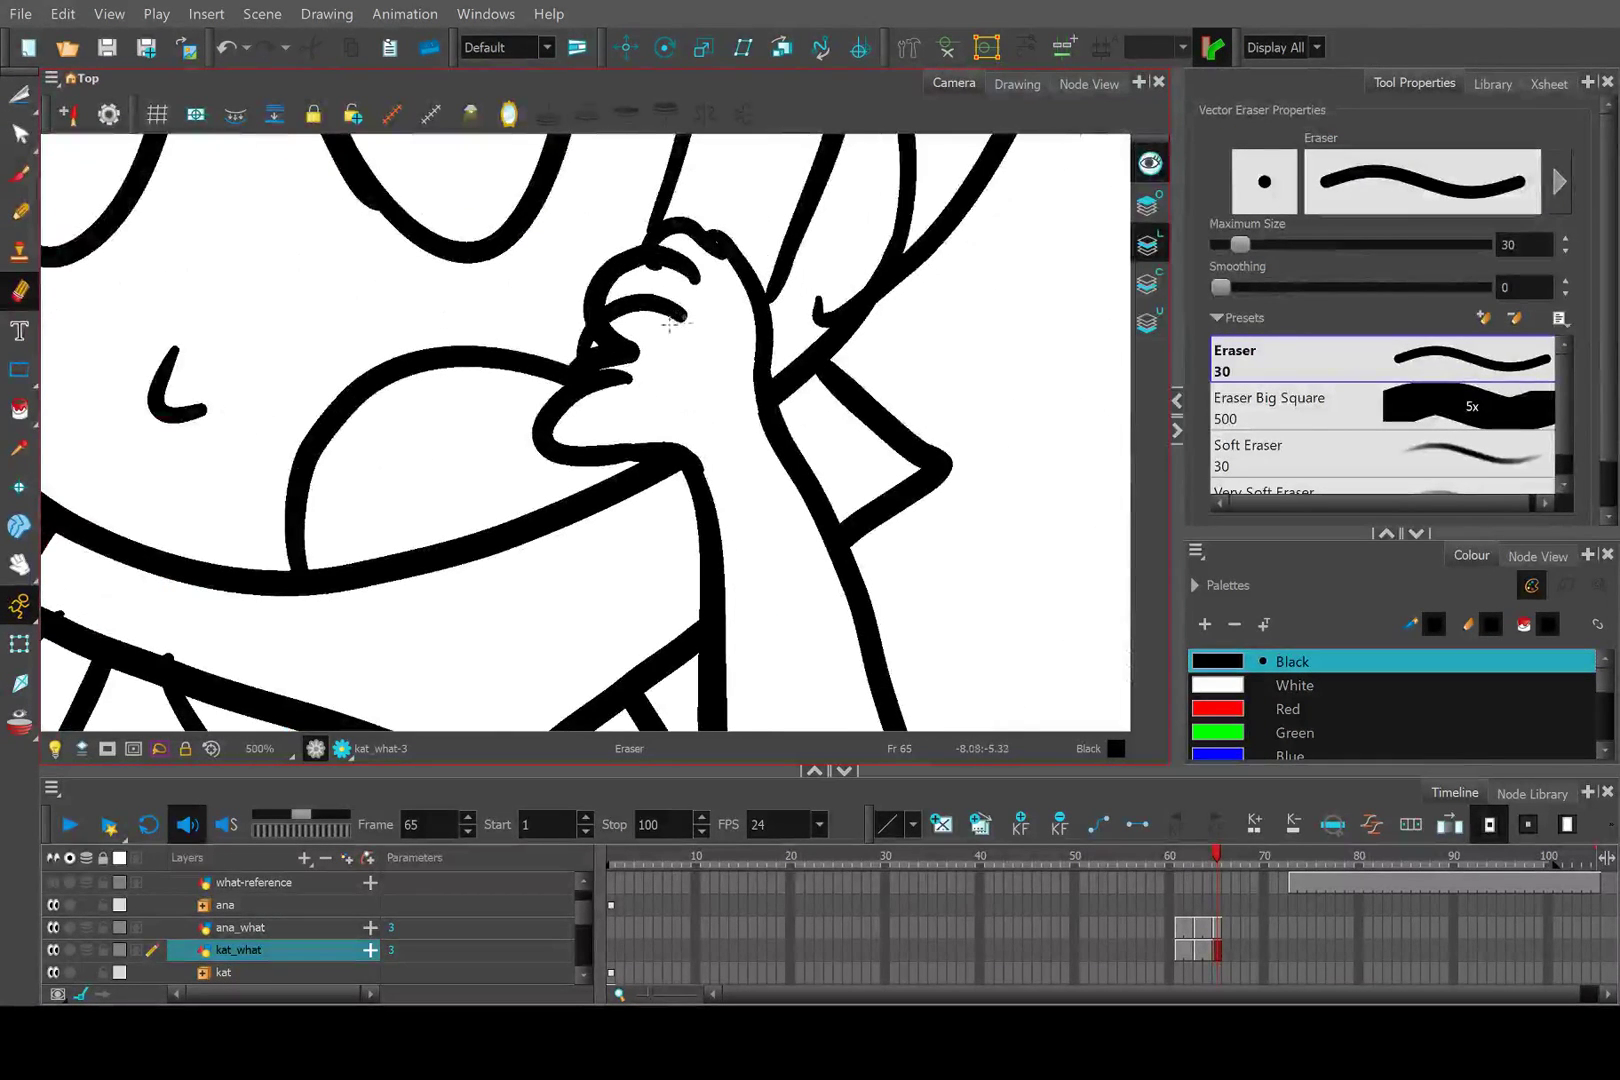
pyautogui.scroll(2, 670, 322)
pyautogui.hotkey('alt', 't')
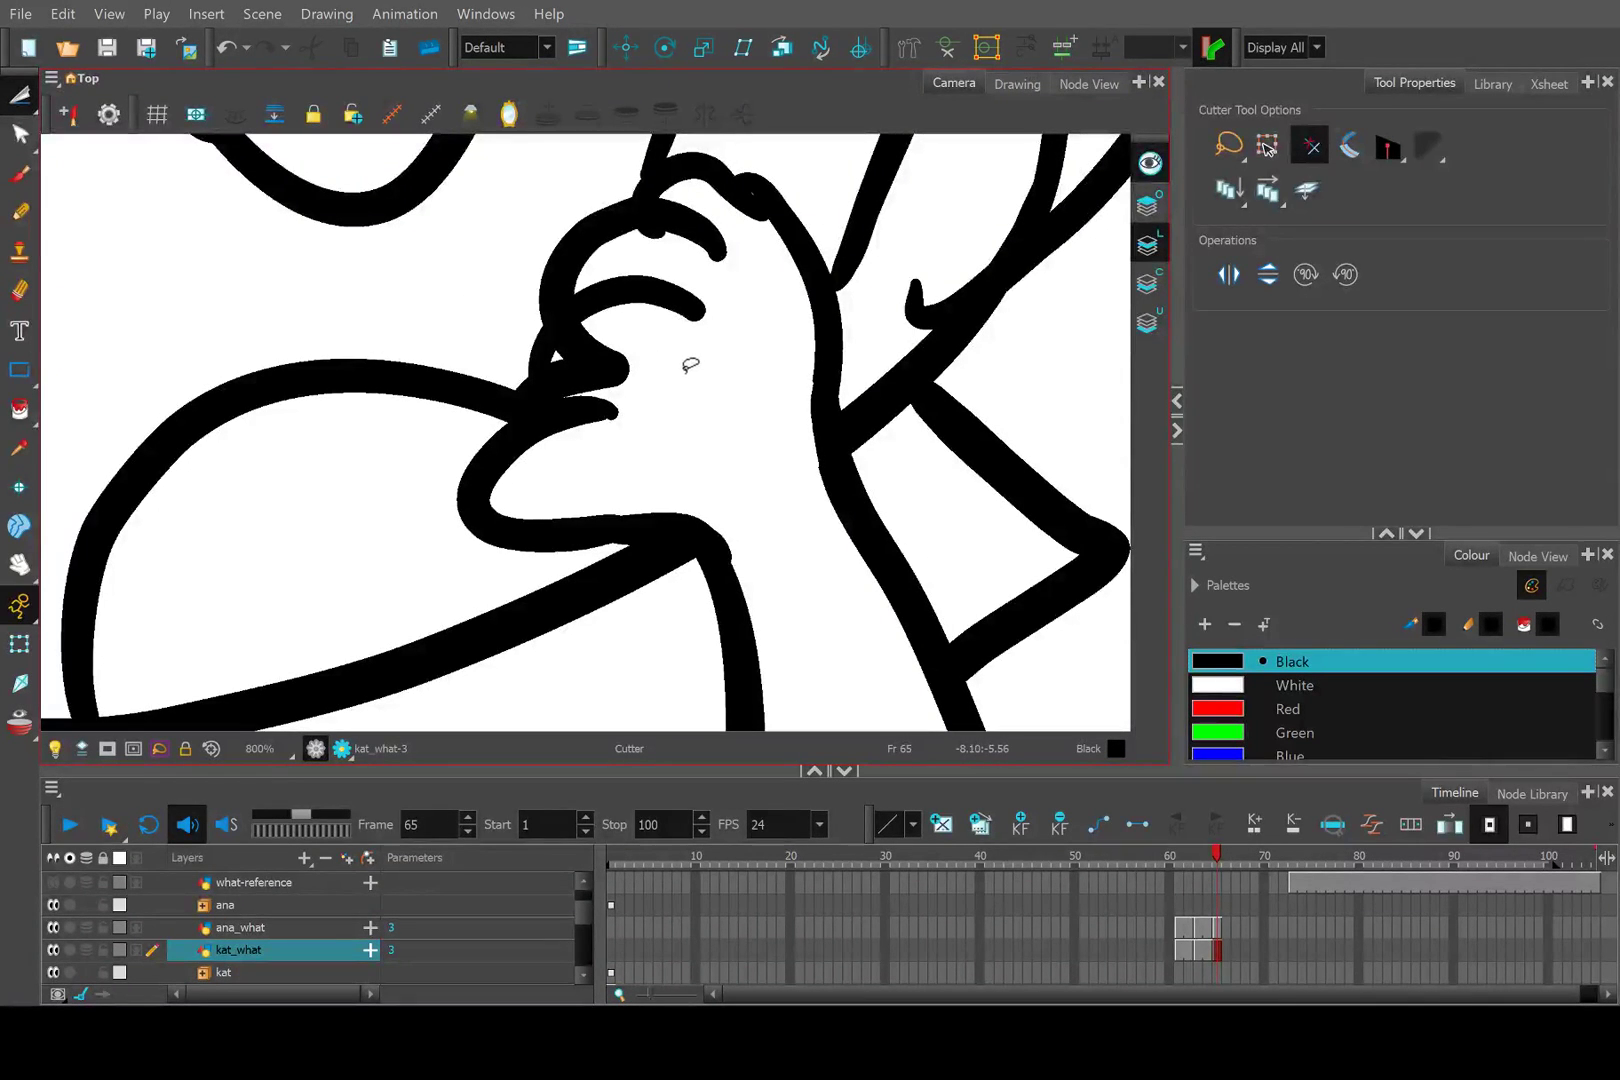
pyautogui.moveTo(606, 357); pyautogui.dragTo(590, 405)
pyautogui.press('Delete')
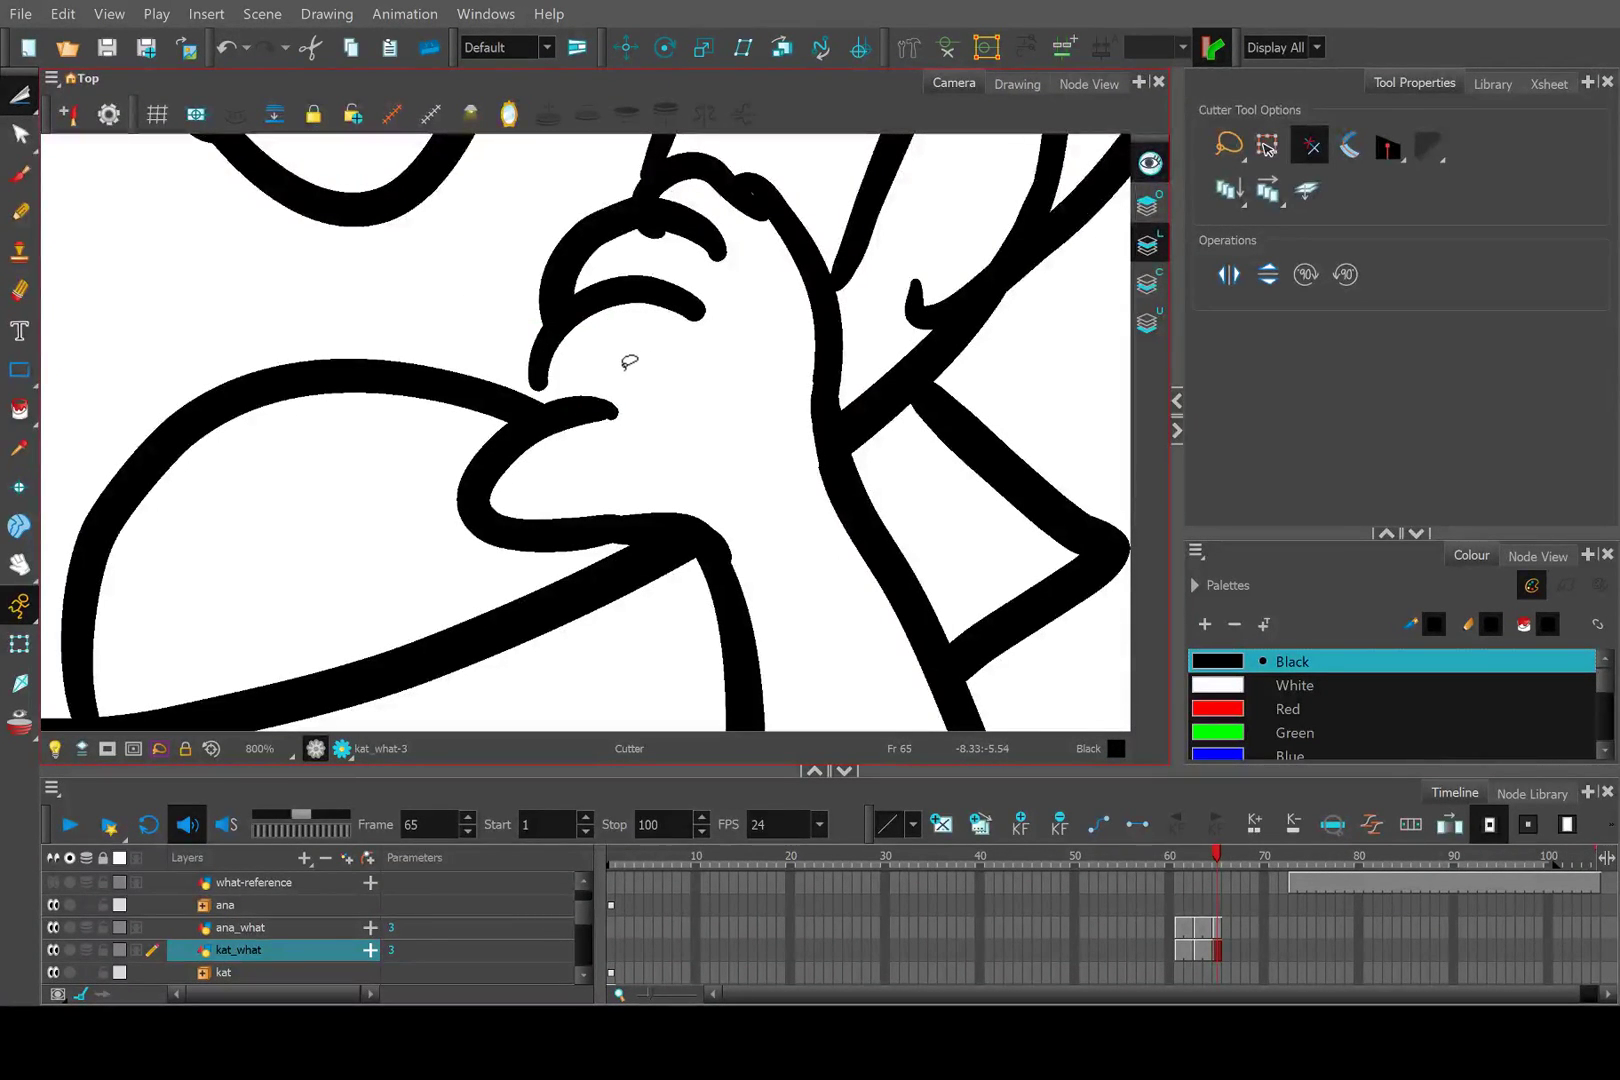
# Extend the lower finger line's open end to the thumb with the Contour Editor and bend it into a smooth curve.
pyautogui.scroll(2, 560, 376)
pyautogui.click(19, 133)
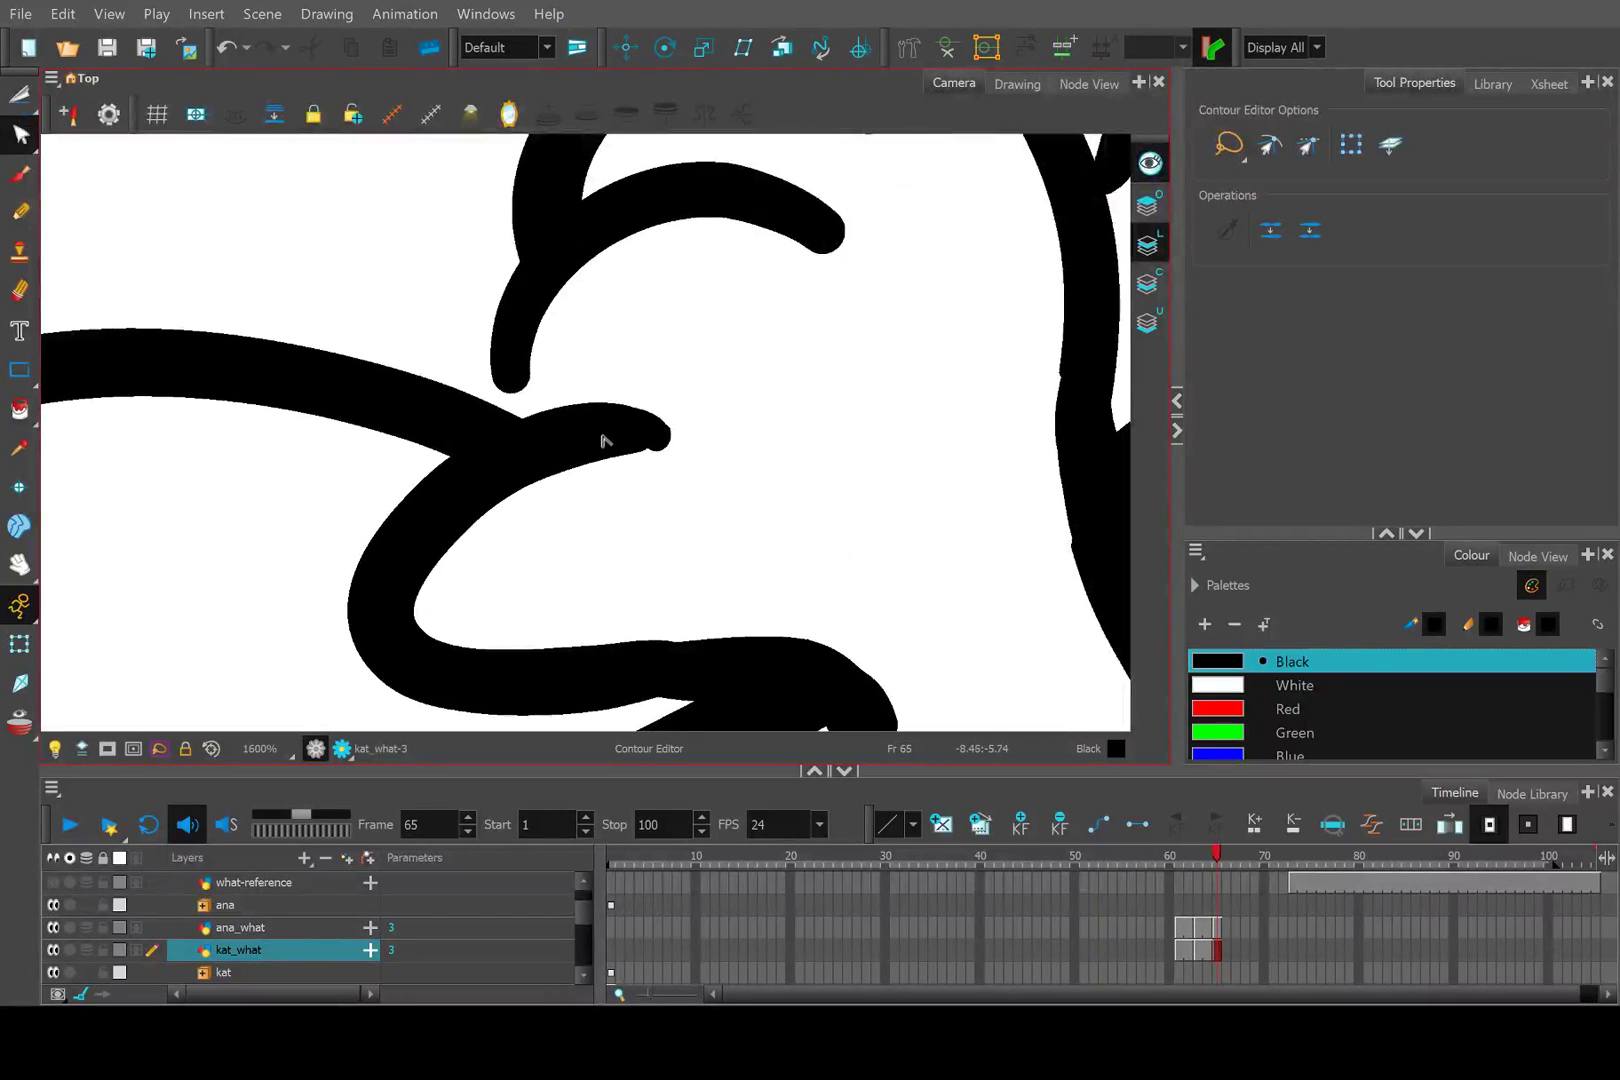
pyautogui.click(521, 386)
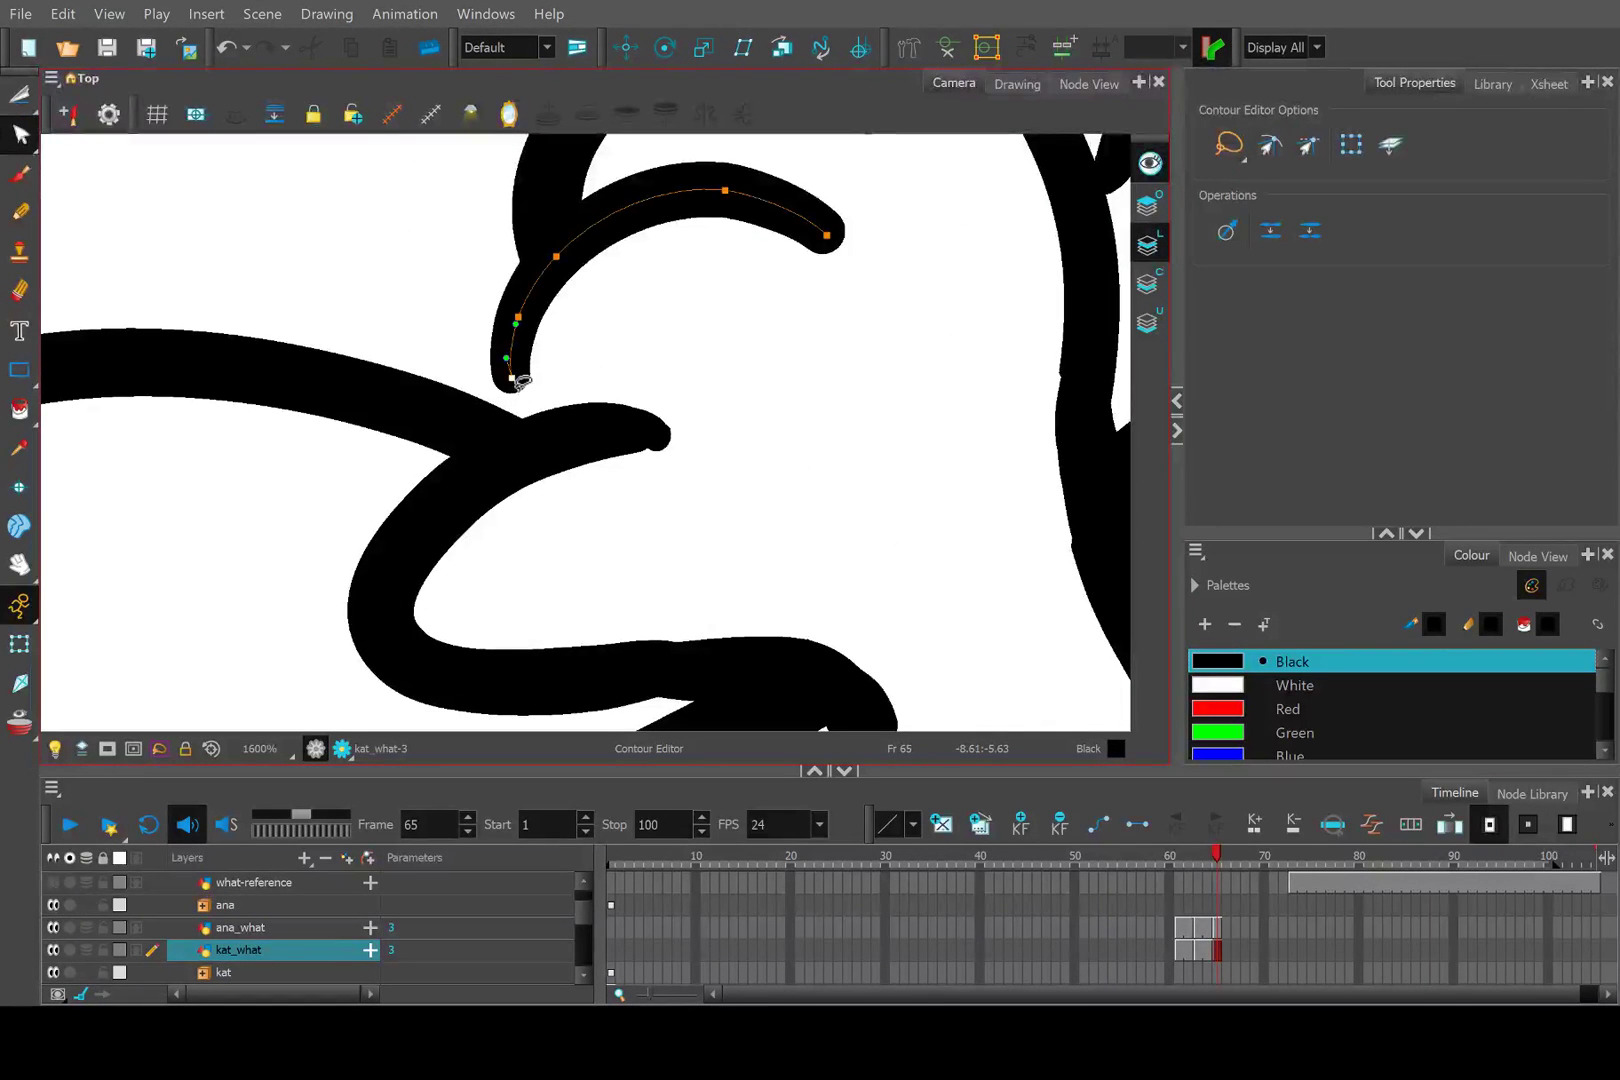
pyautogui.click(535, 455)
pyautogui.click(519, 387)
pyautogui.moveTo(511, 377); pyautogui.dragTo(525, 440)
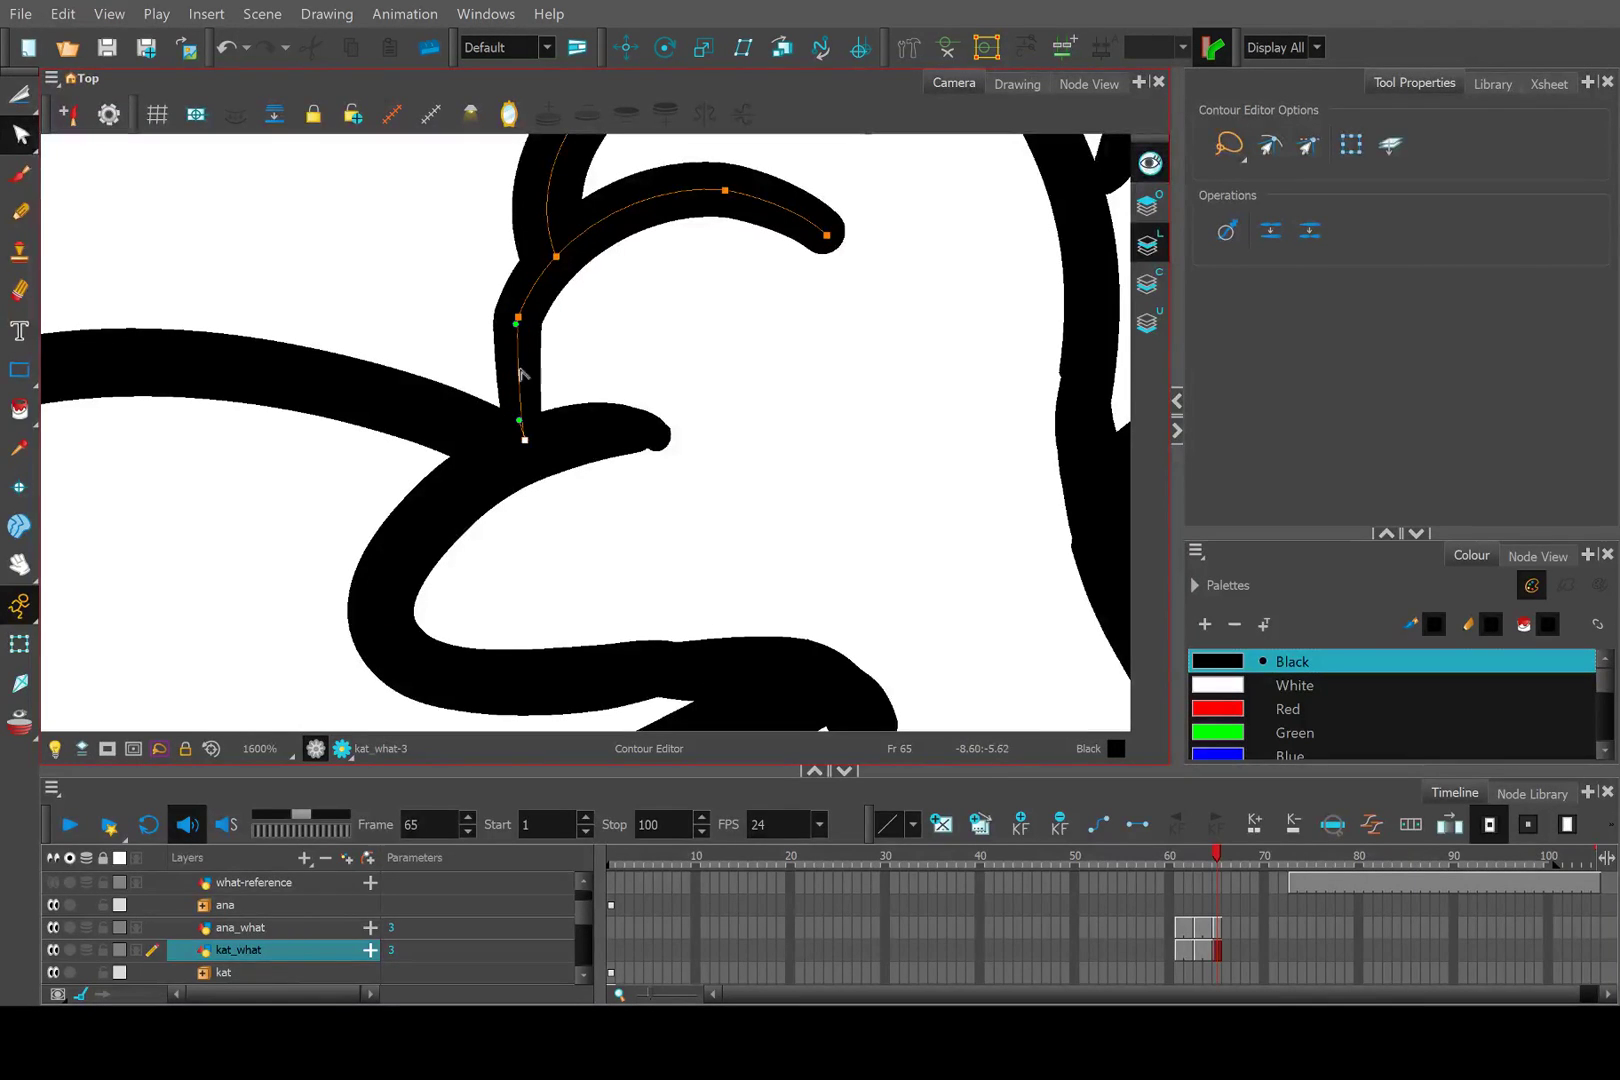
pyautogui.moveTo(520, 329); pyautogui.dragTo(513, 344)
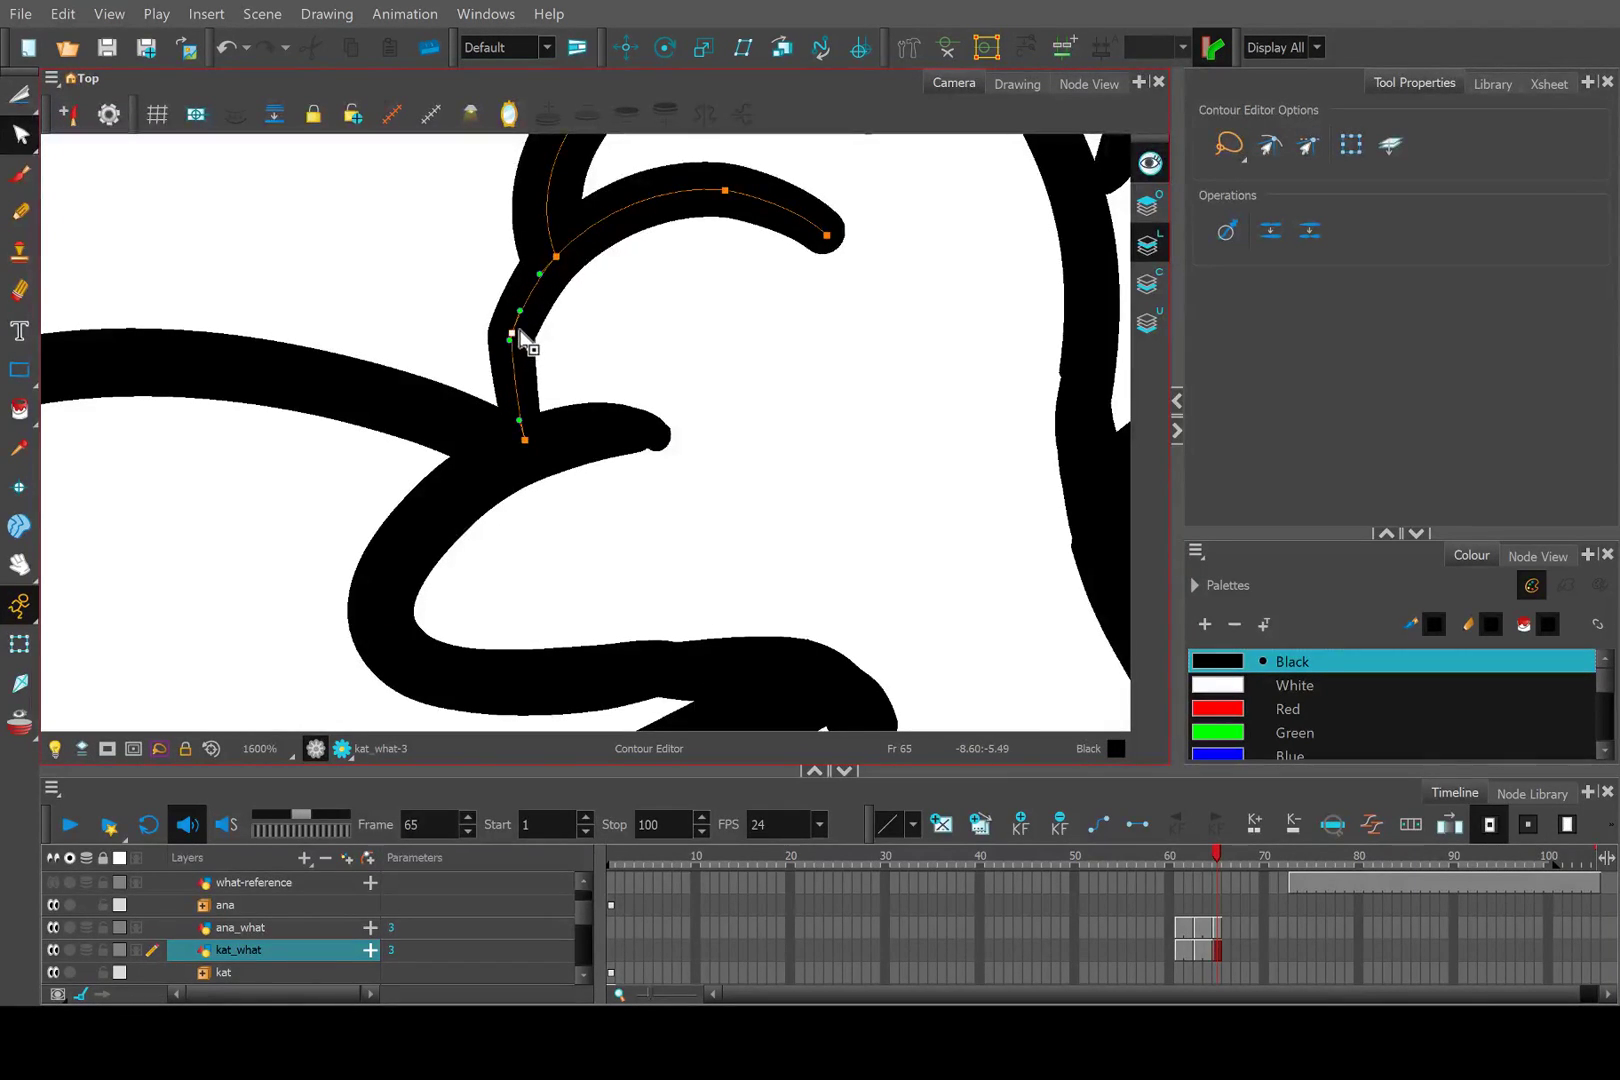
pyautogui.scroll(1, 506, 349)
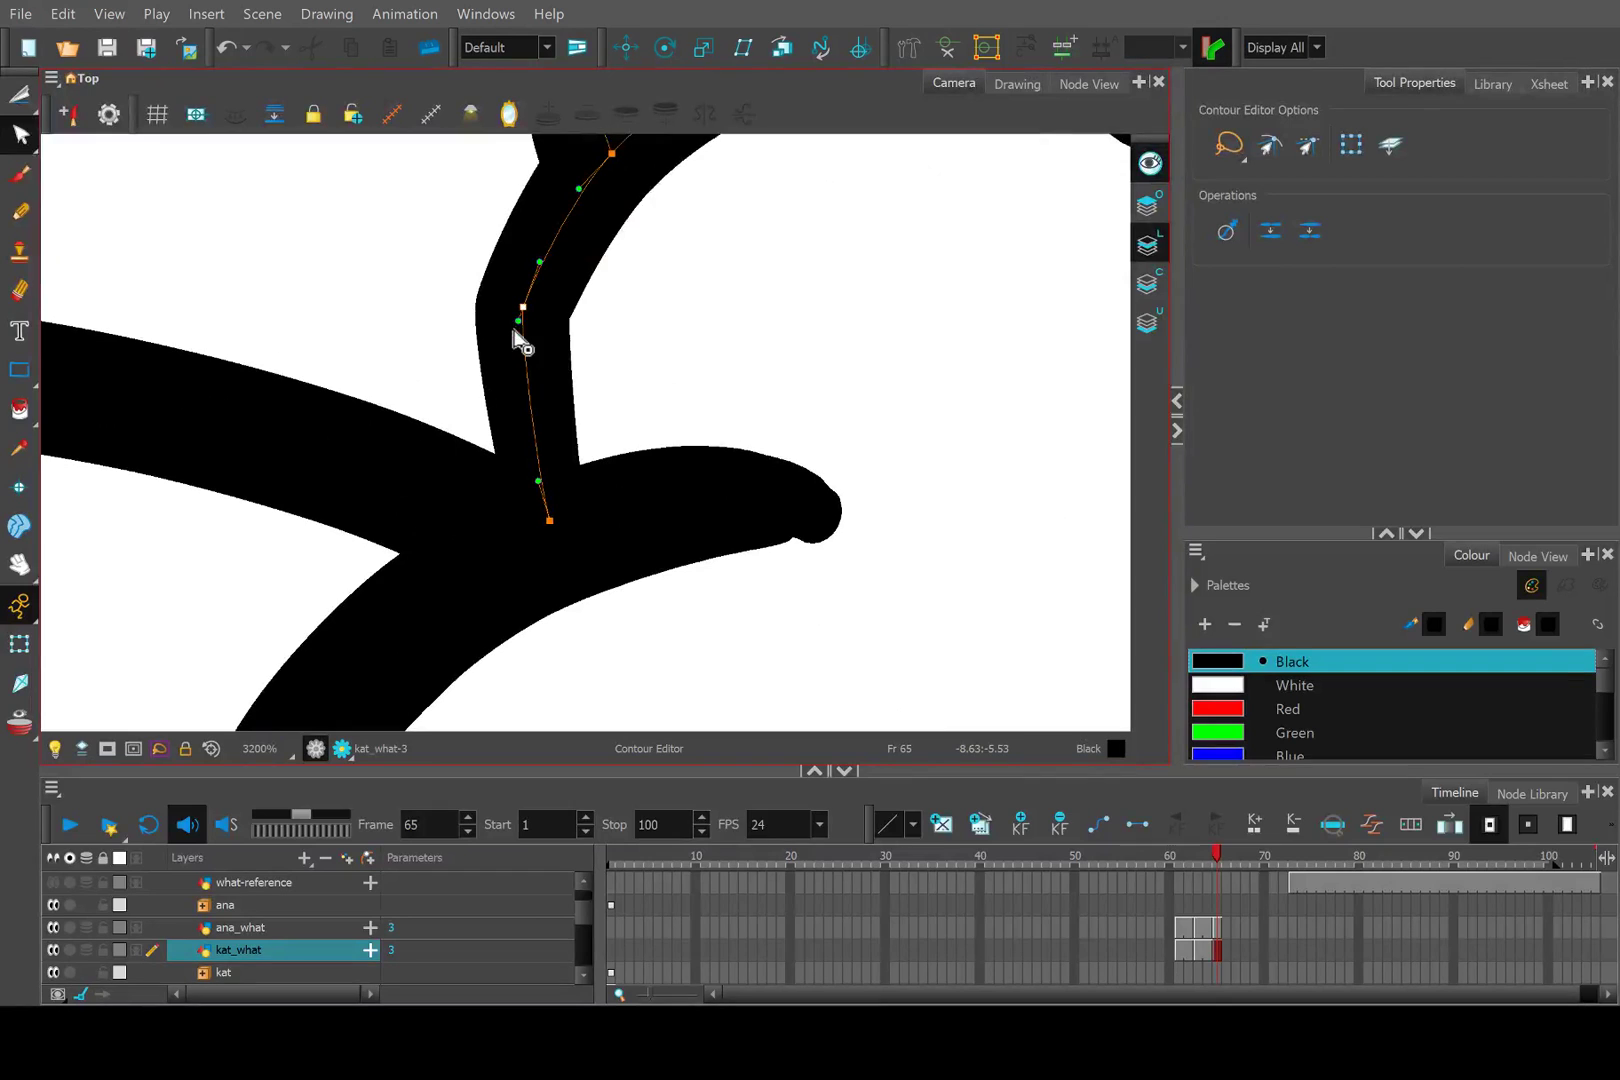
pyautogui.moveTo(518, 322); pyautogui.dragTo(502, 381)
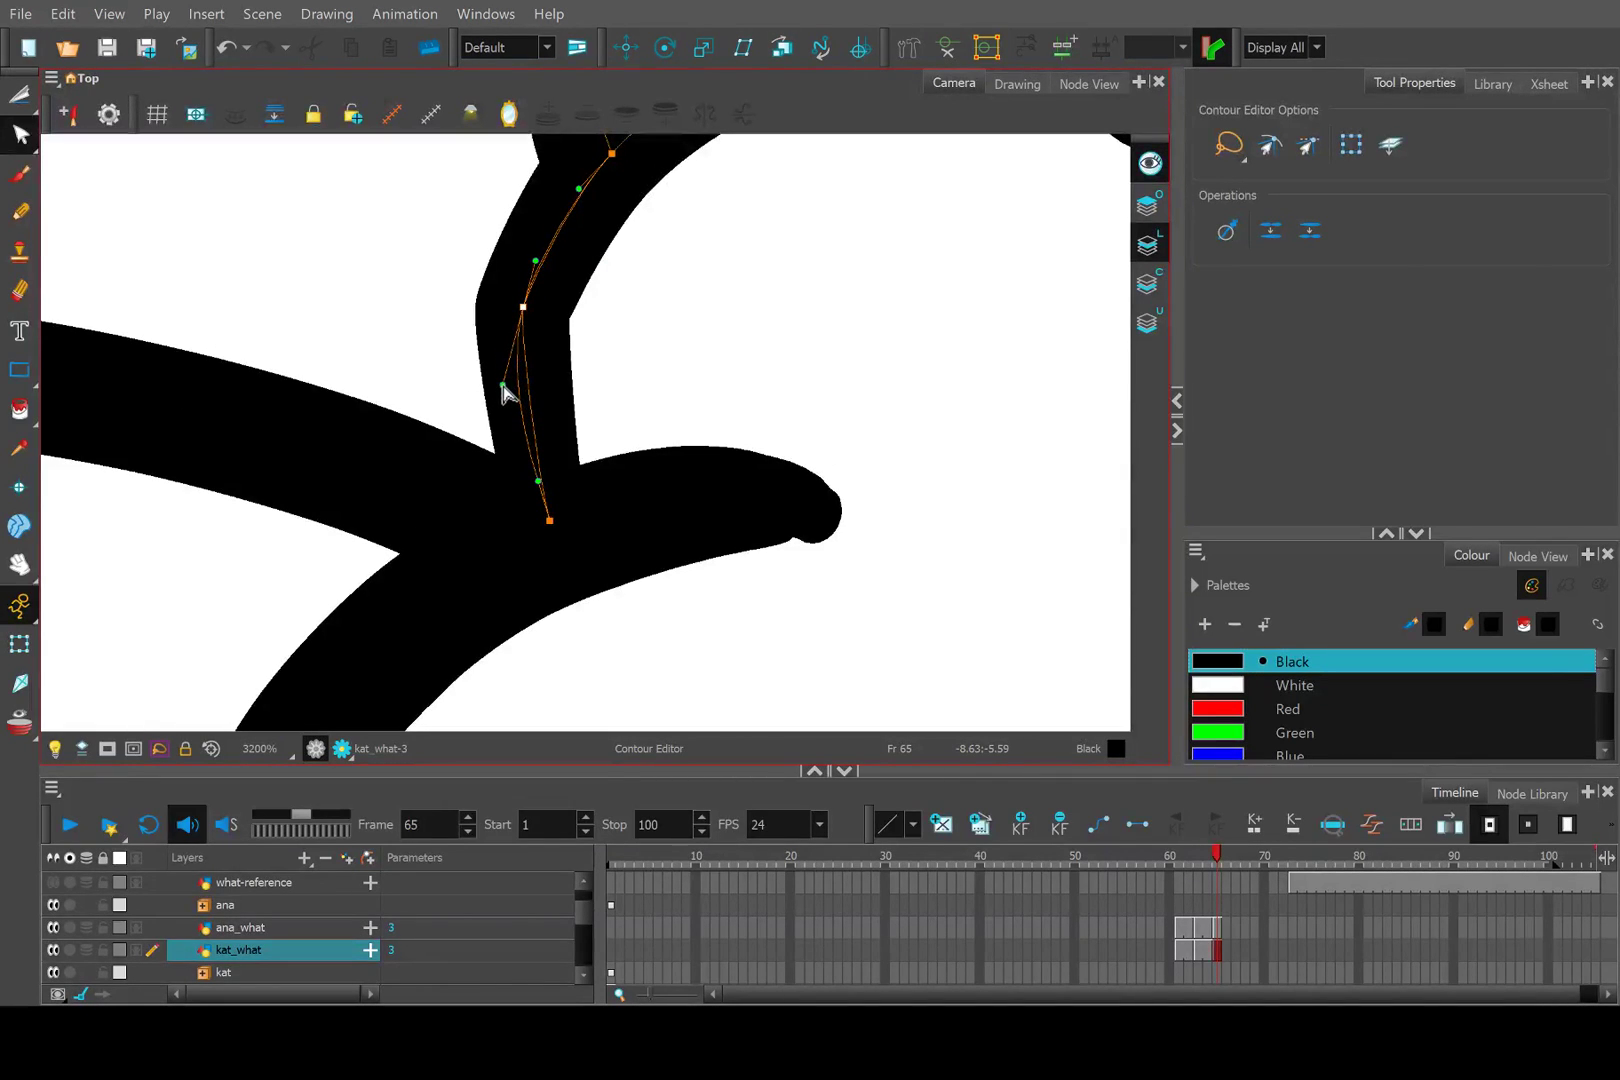
pyautogui.scroll(-1, 505, 370)
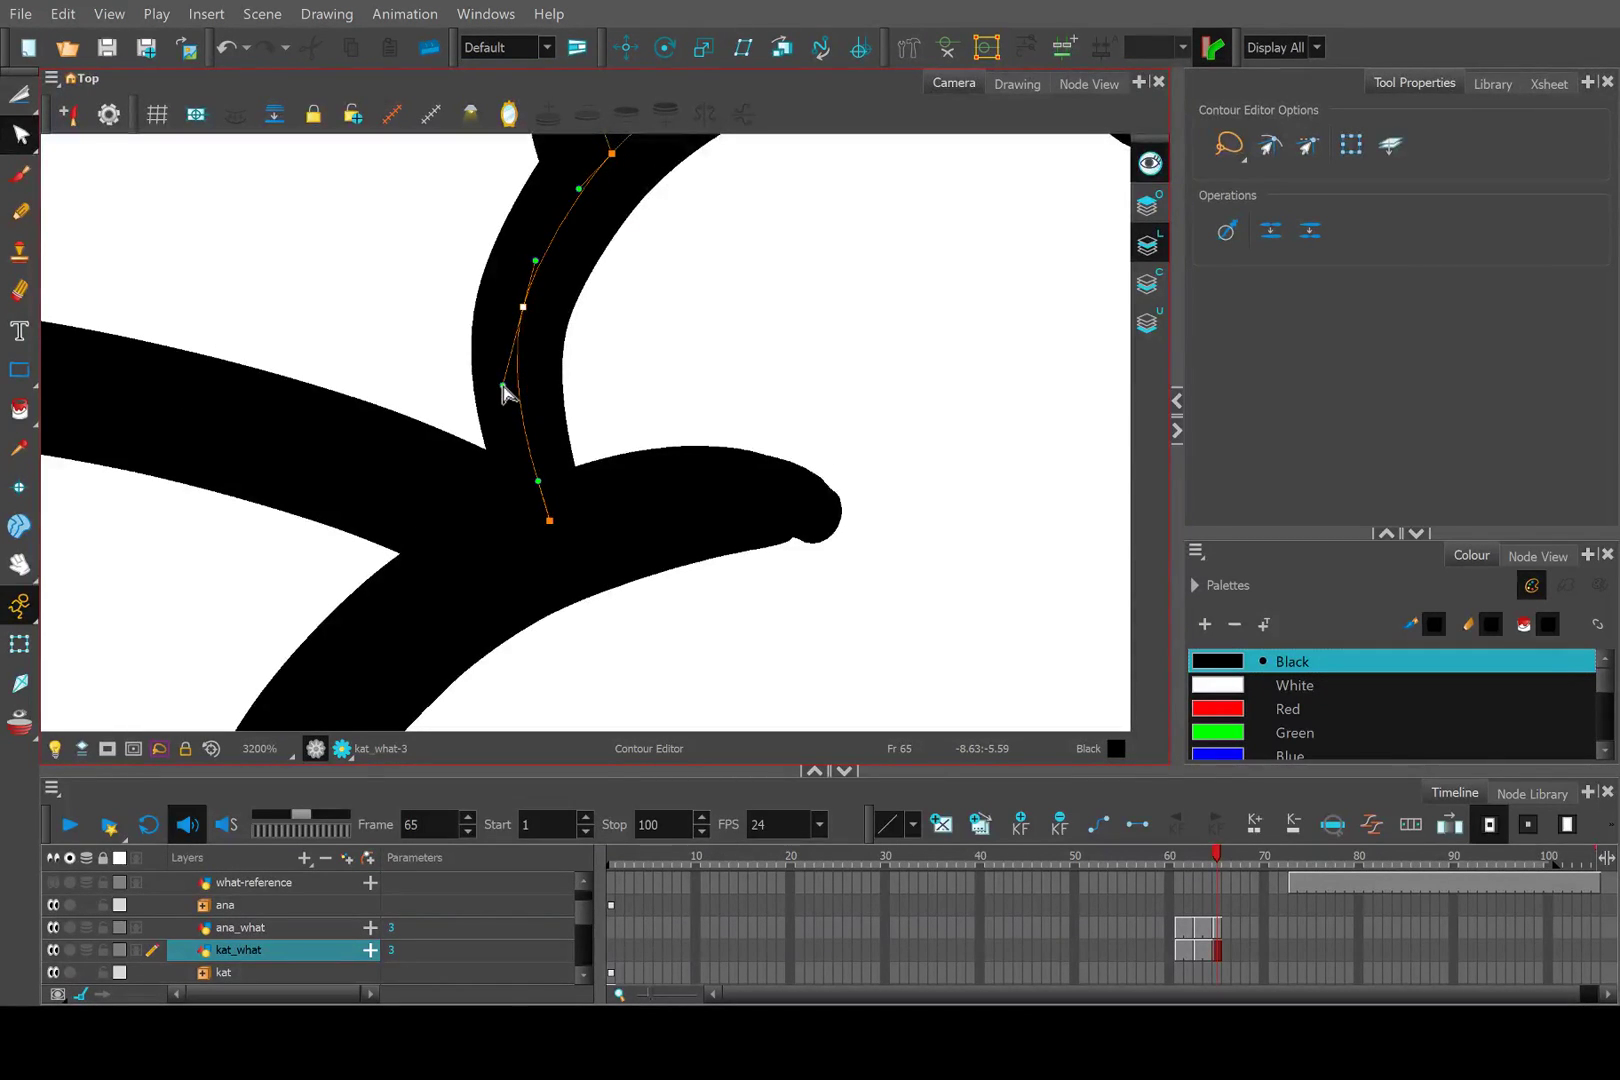
pyautogui.scroll(-2, 677, 282)
pyautogui.scroll(2, 745, 271)
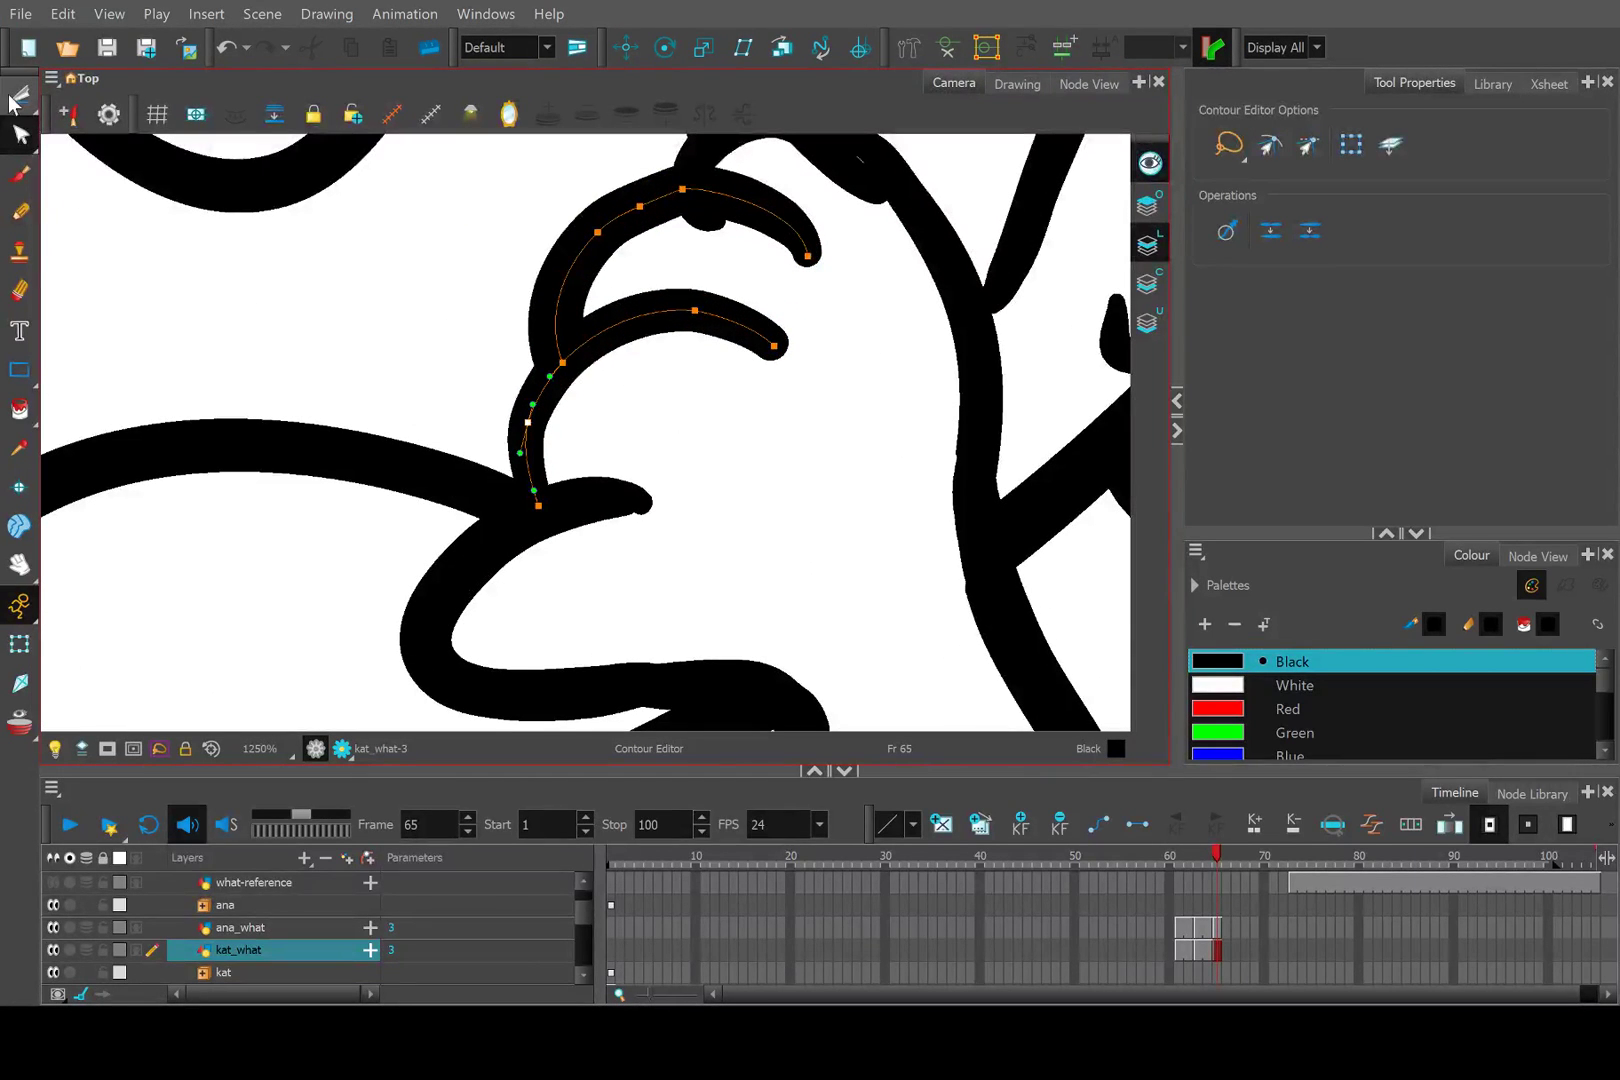
# Trim the small line stub sticking out beneath the top finger inside the fist with the Cutter.
pyautogui.hotkey('alt', 't')
pyautogui.scroll(-3, 728, 213)
pyautogui.click(790, 210)
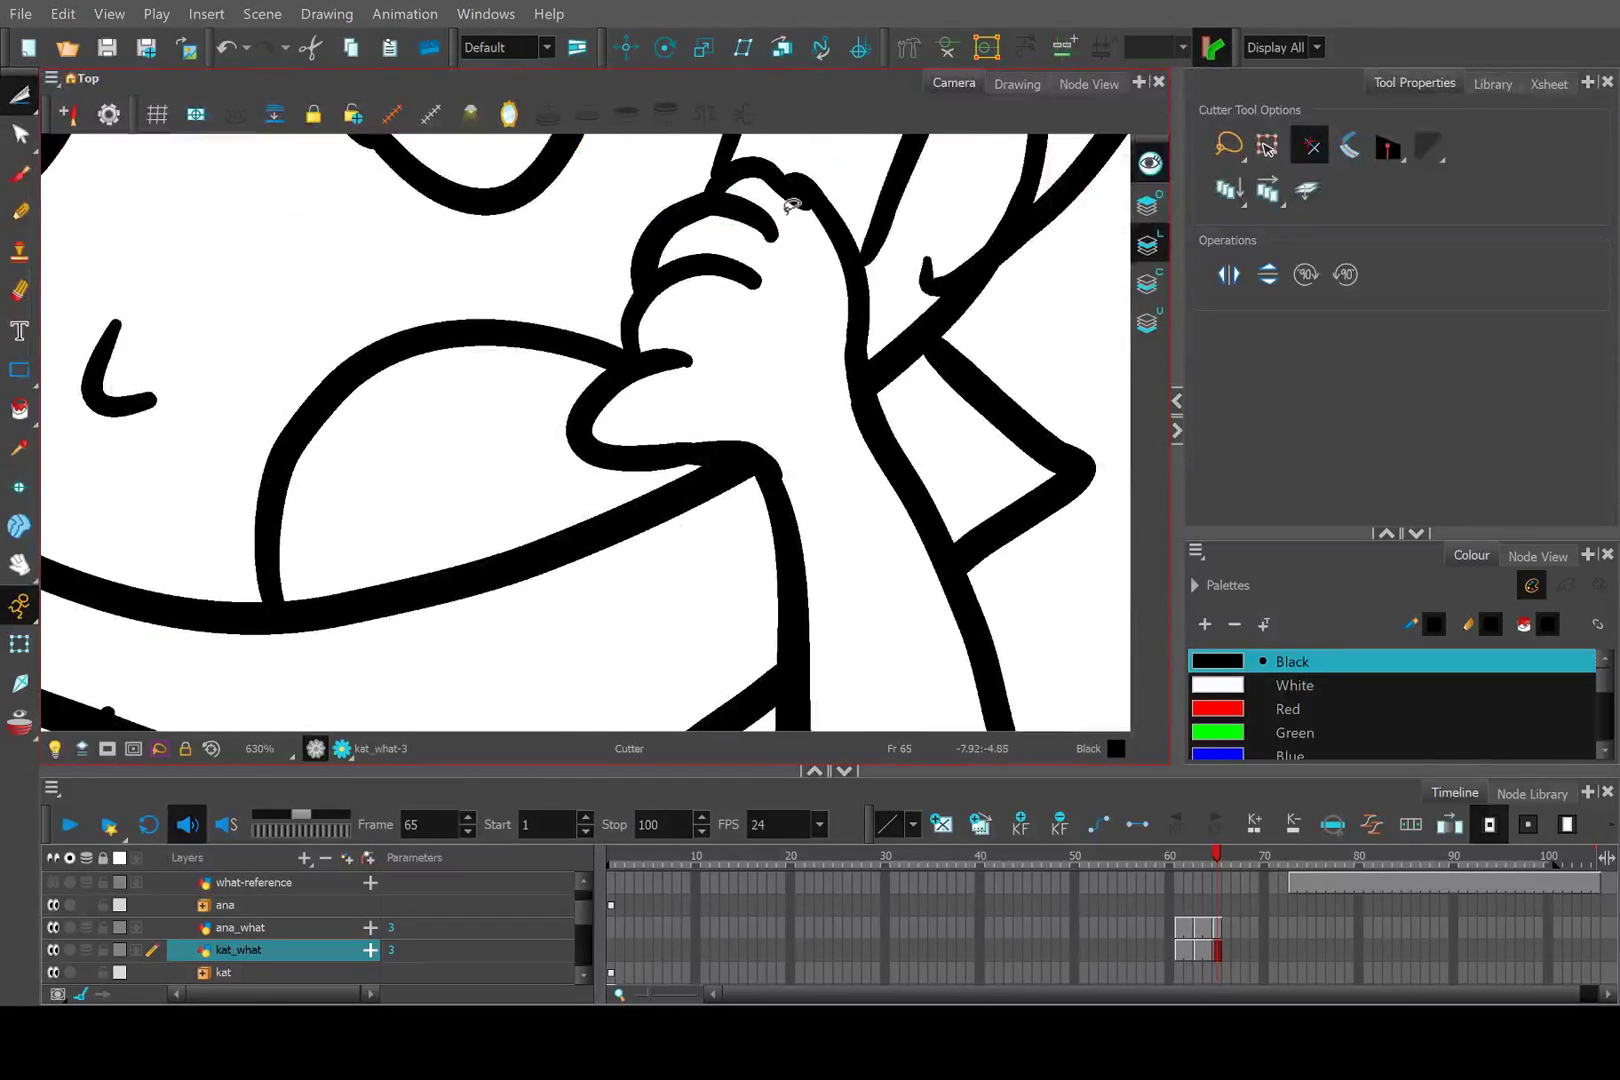
pyautogui.scroll(-3, 720, 360)
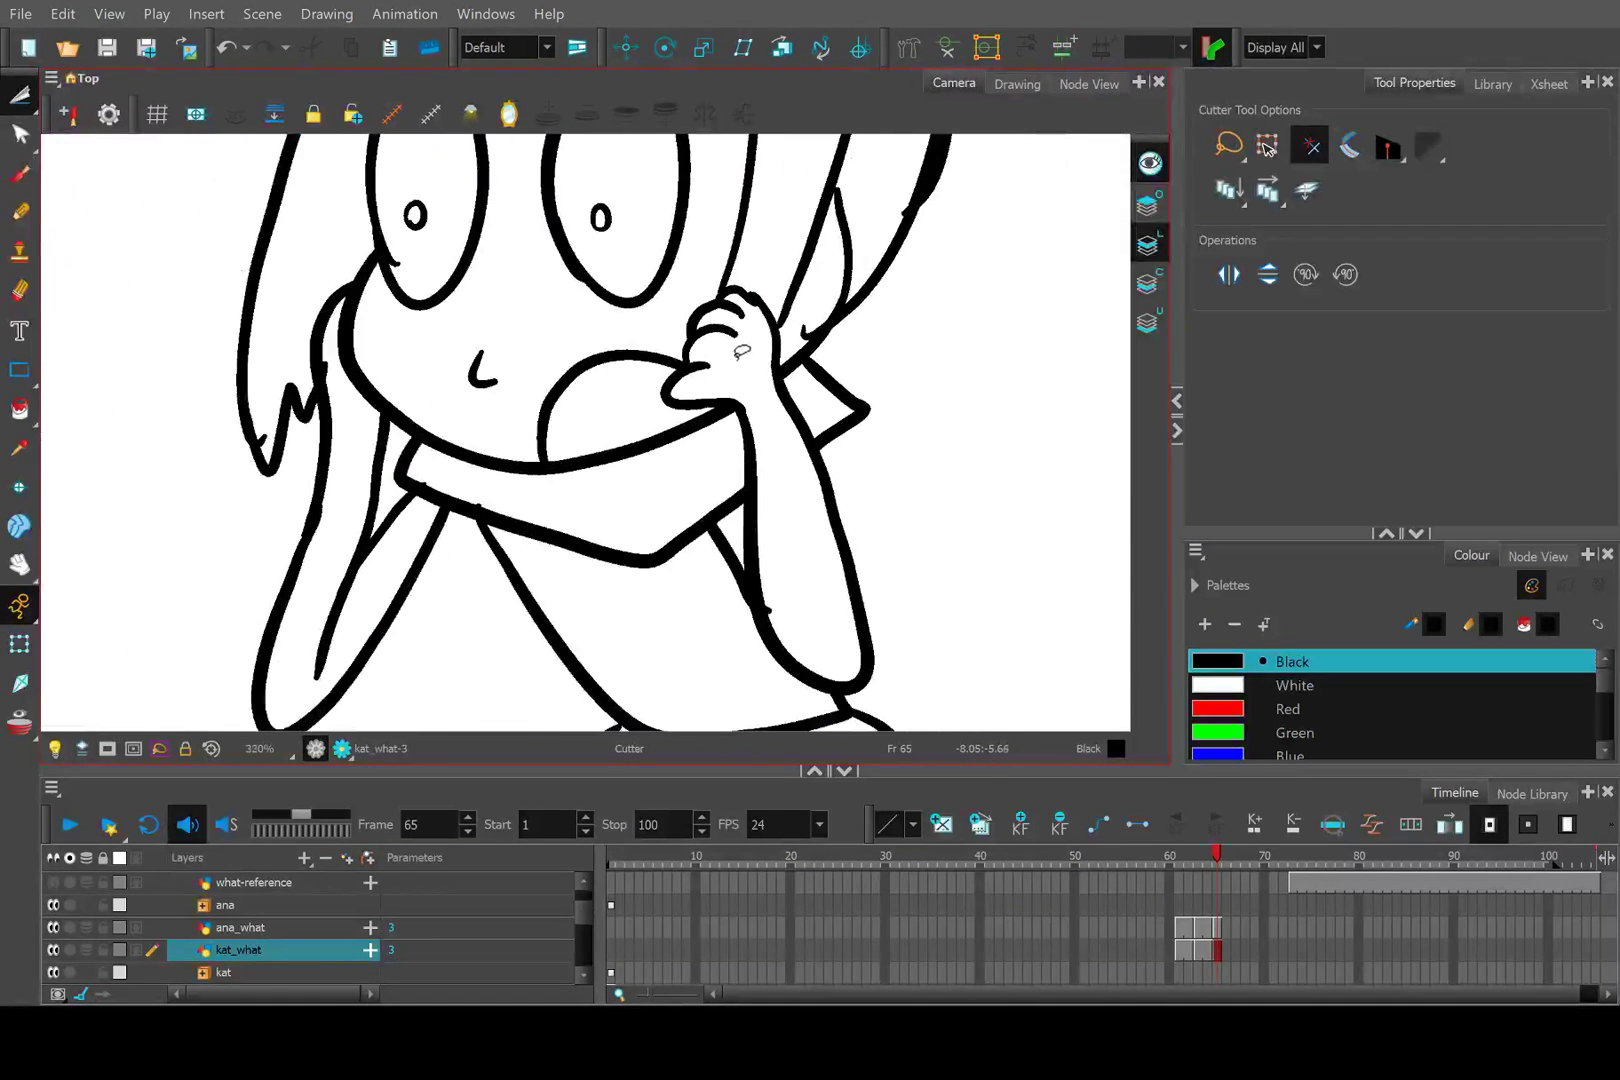
pyautogui.scroll(2, 765, 275)
pyautogui.scroll(6, 709, 351)
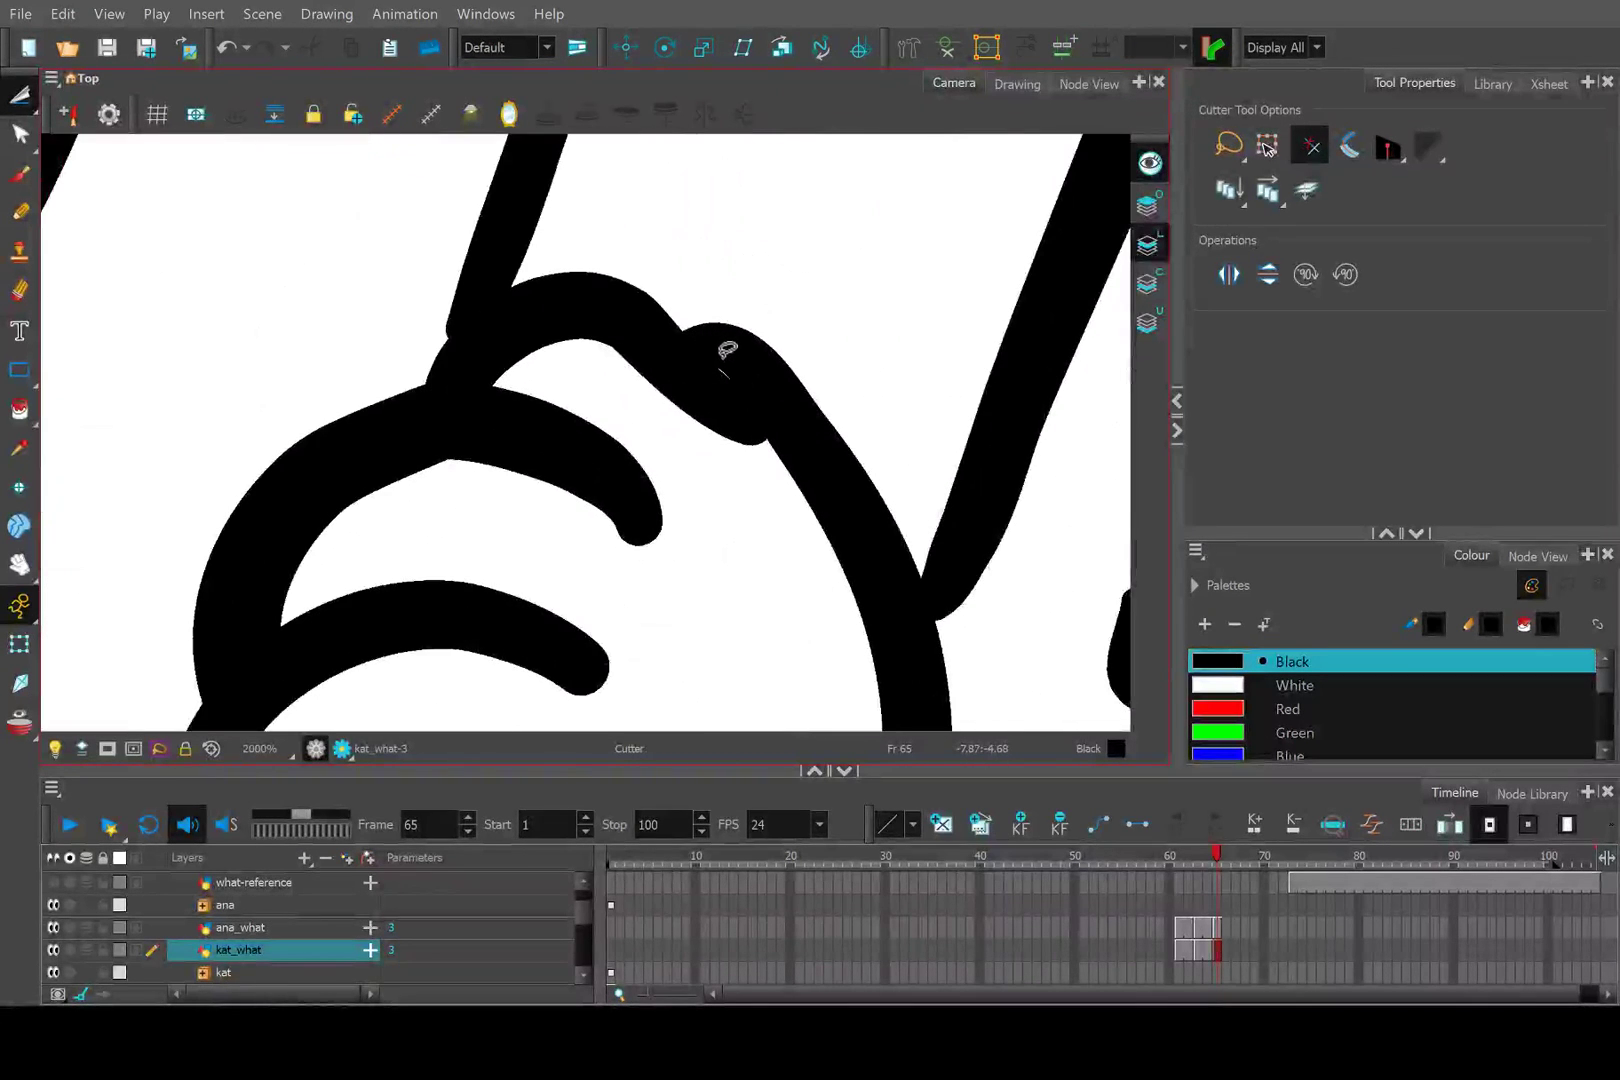
pyautogui.click(727, 347)
pyautogui.click(20, 133)
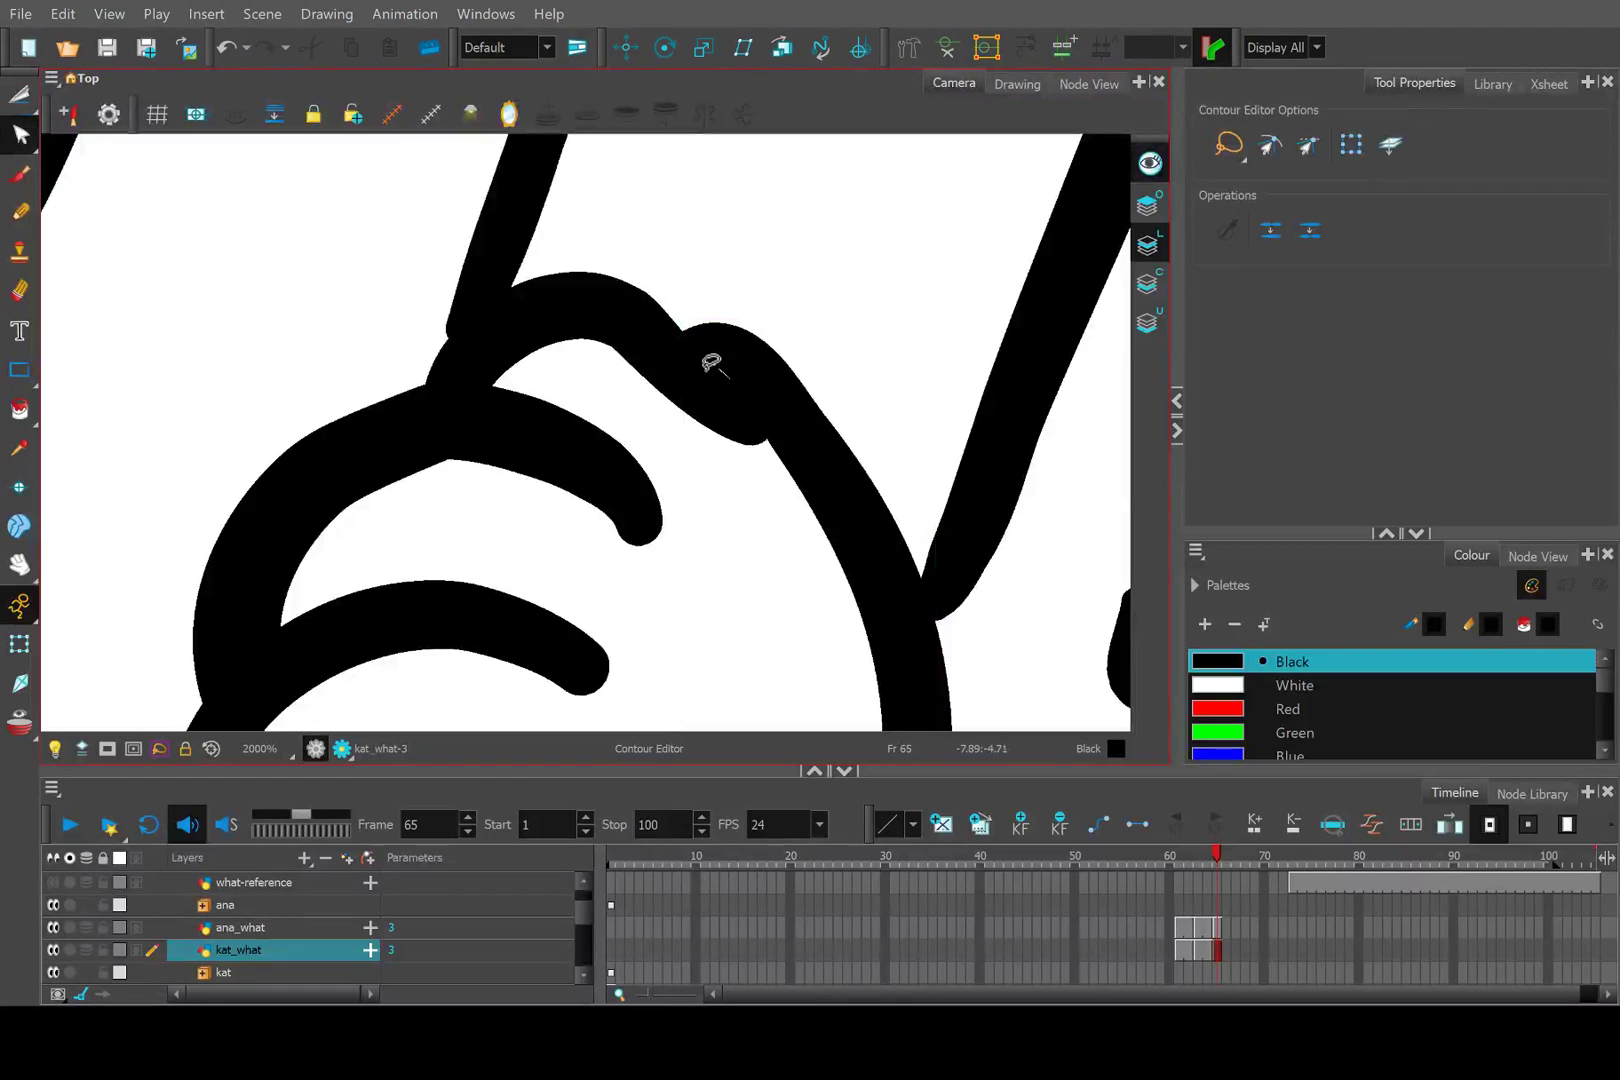
# Trim the end of the torso's side line that pokes into the girl's raised forearm with the Cutter.
pyautogui.scroll(-6, 712, 355)
pyautogui.scroll(-4, 718, 347)
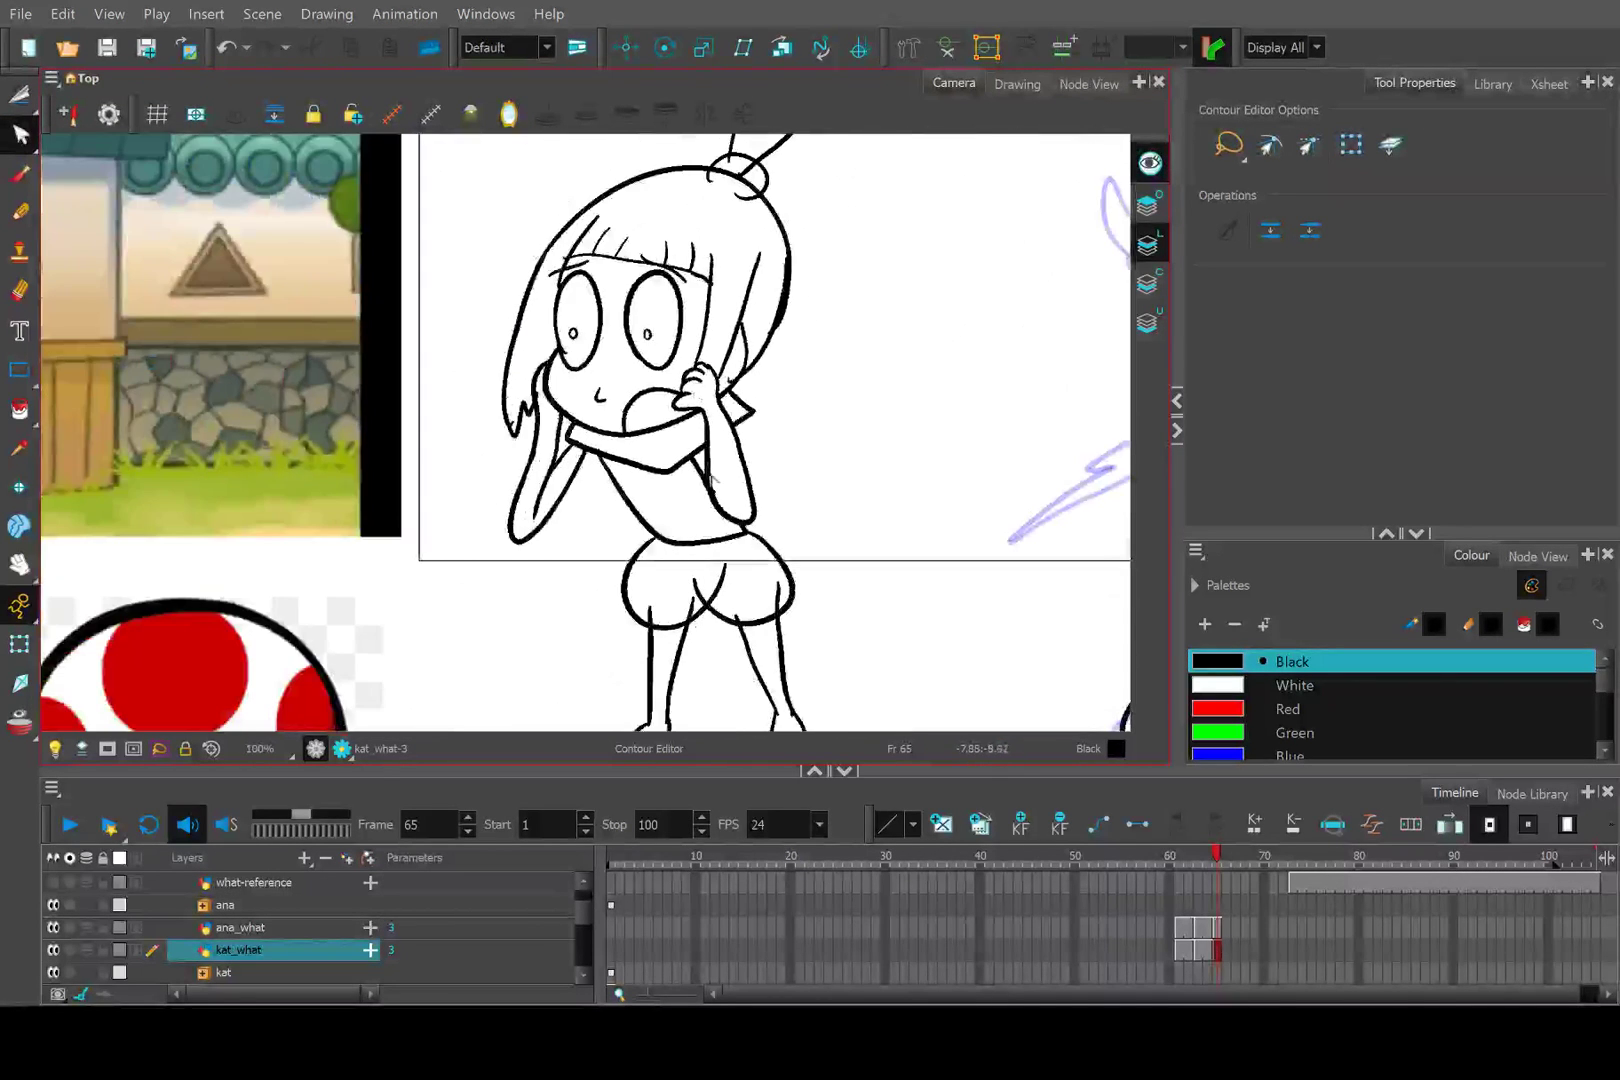
pyautogui.scroll(6, 620, 420)
pyautogui.click(20, 96)
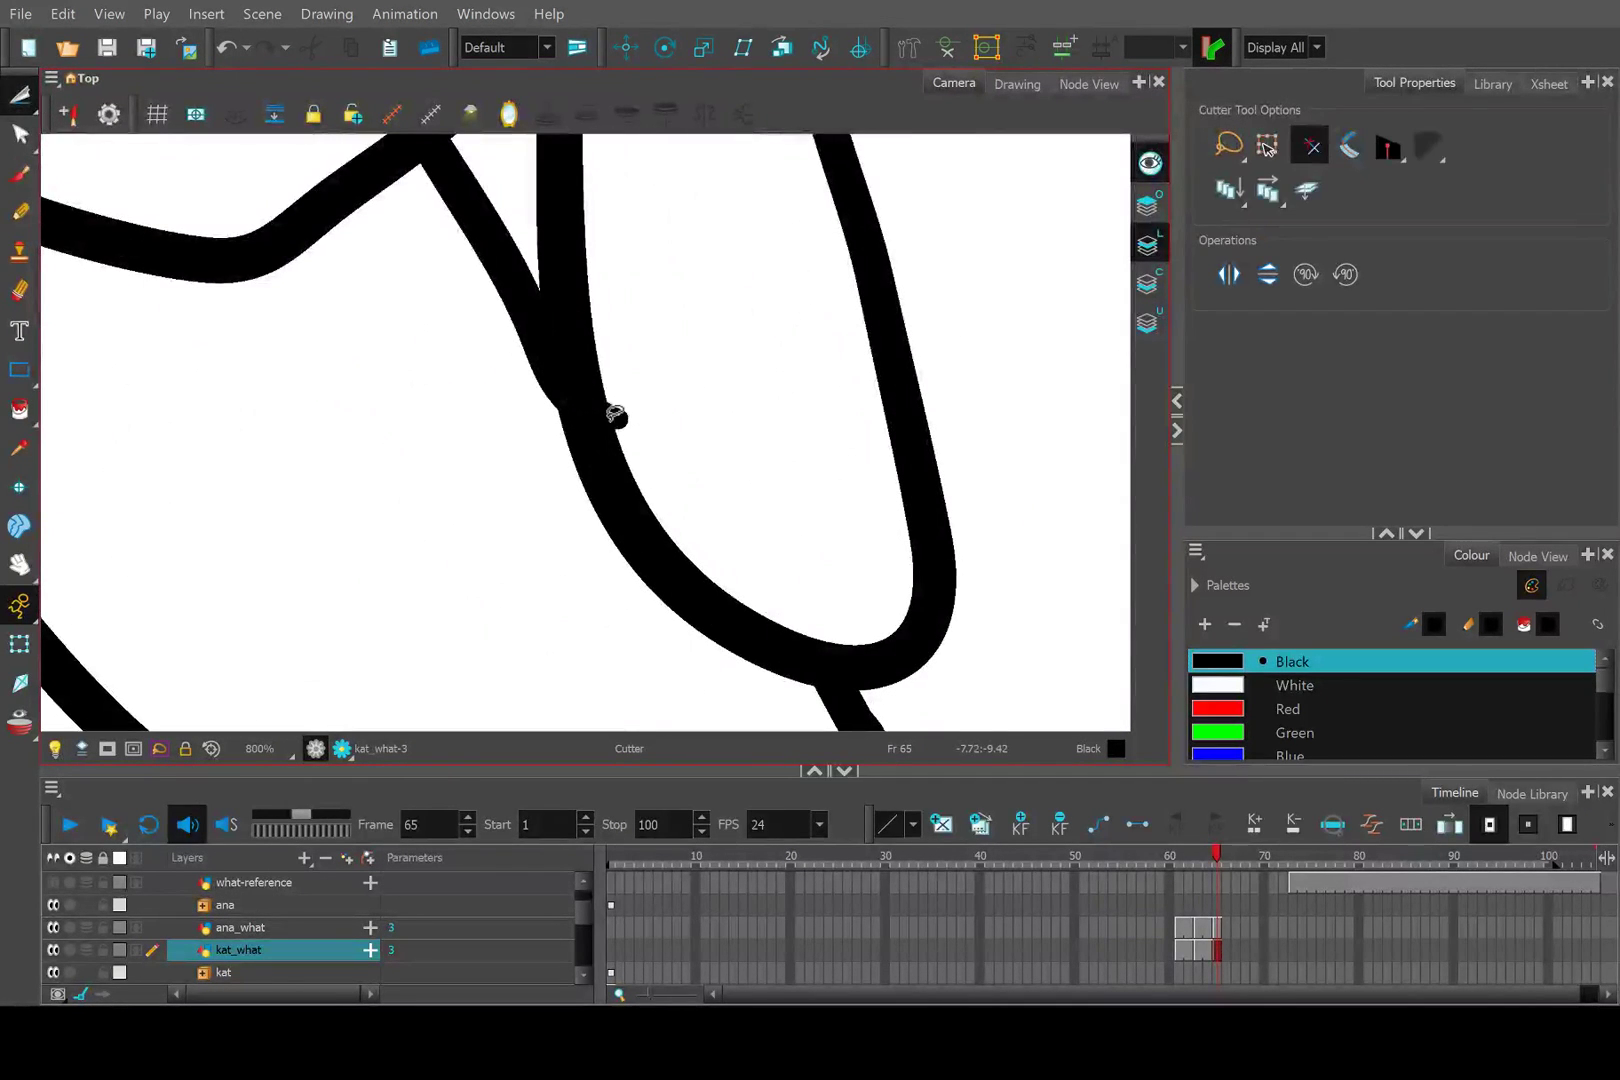
pyautogui.moveTo(615, 415); pyautogui.dragTo(597, 416)
pyautogui.scroll(-6, 626, 371)
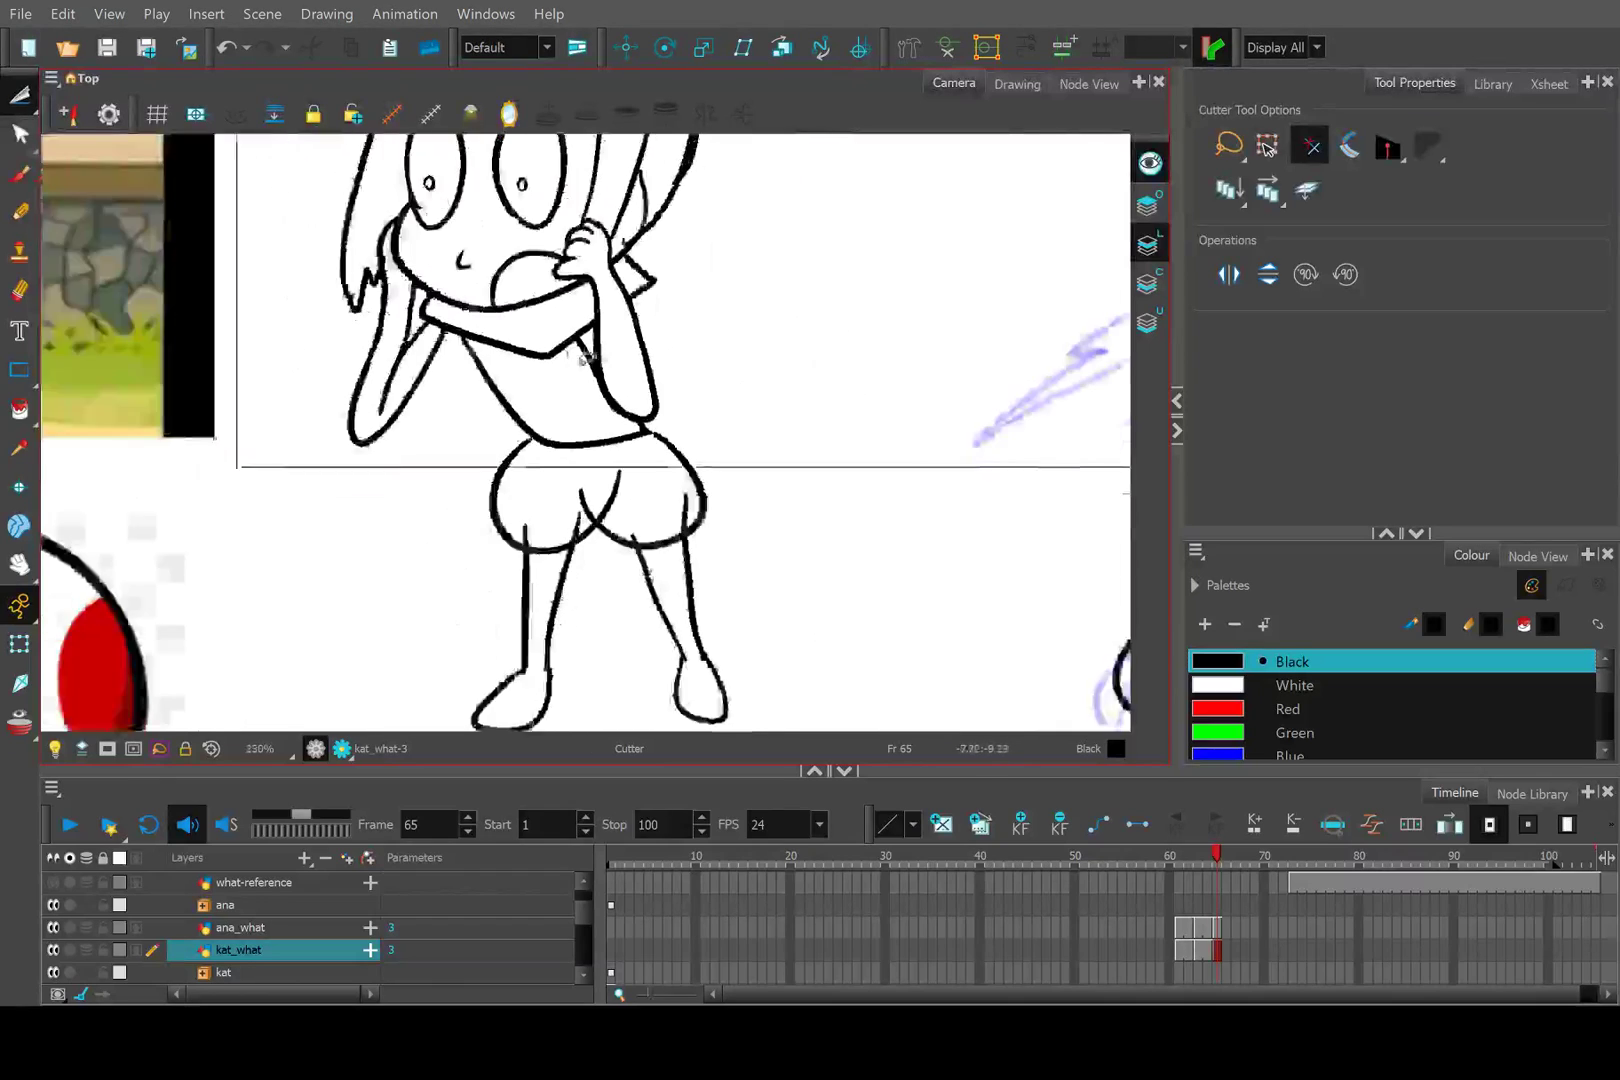
pyautogui.scroll(4, 540, 285)
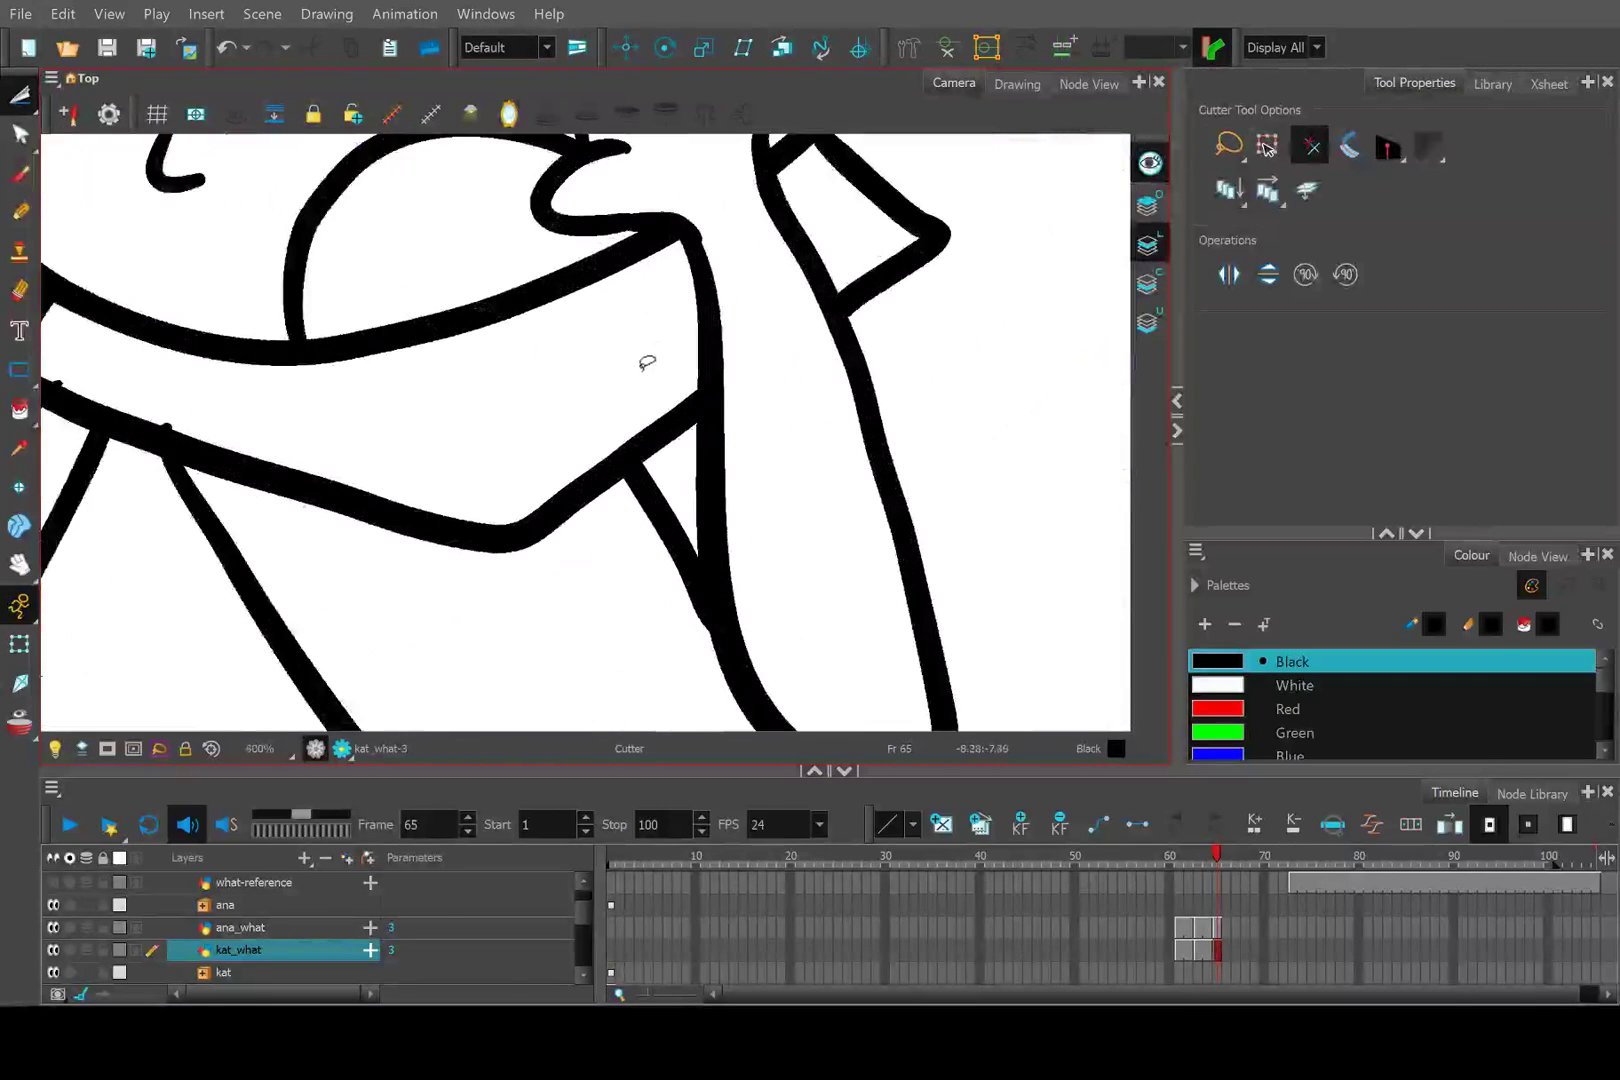
pyautogui.scroll(-3, 644, 361)
pyautogui.scroll(-2, 646, 374)
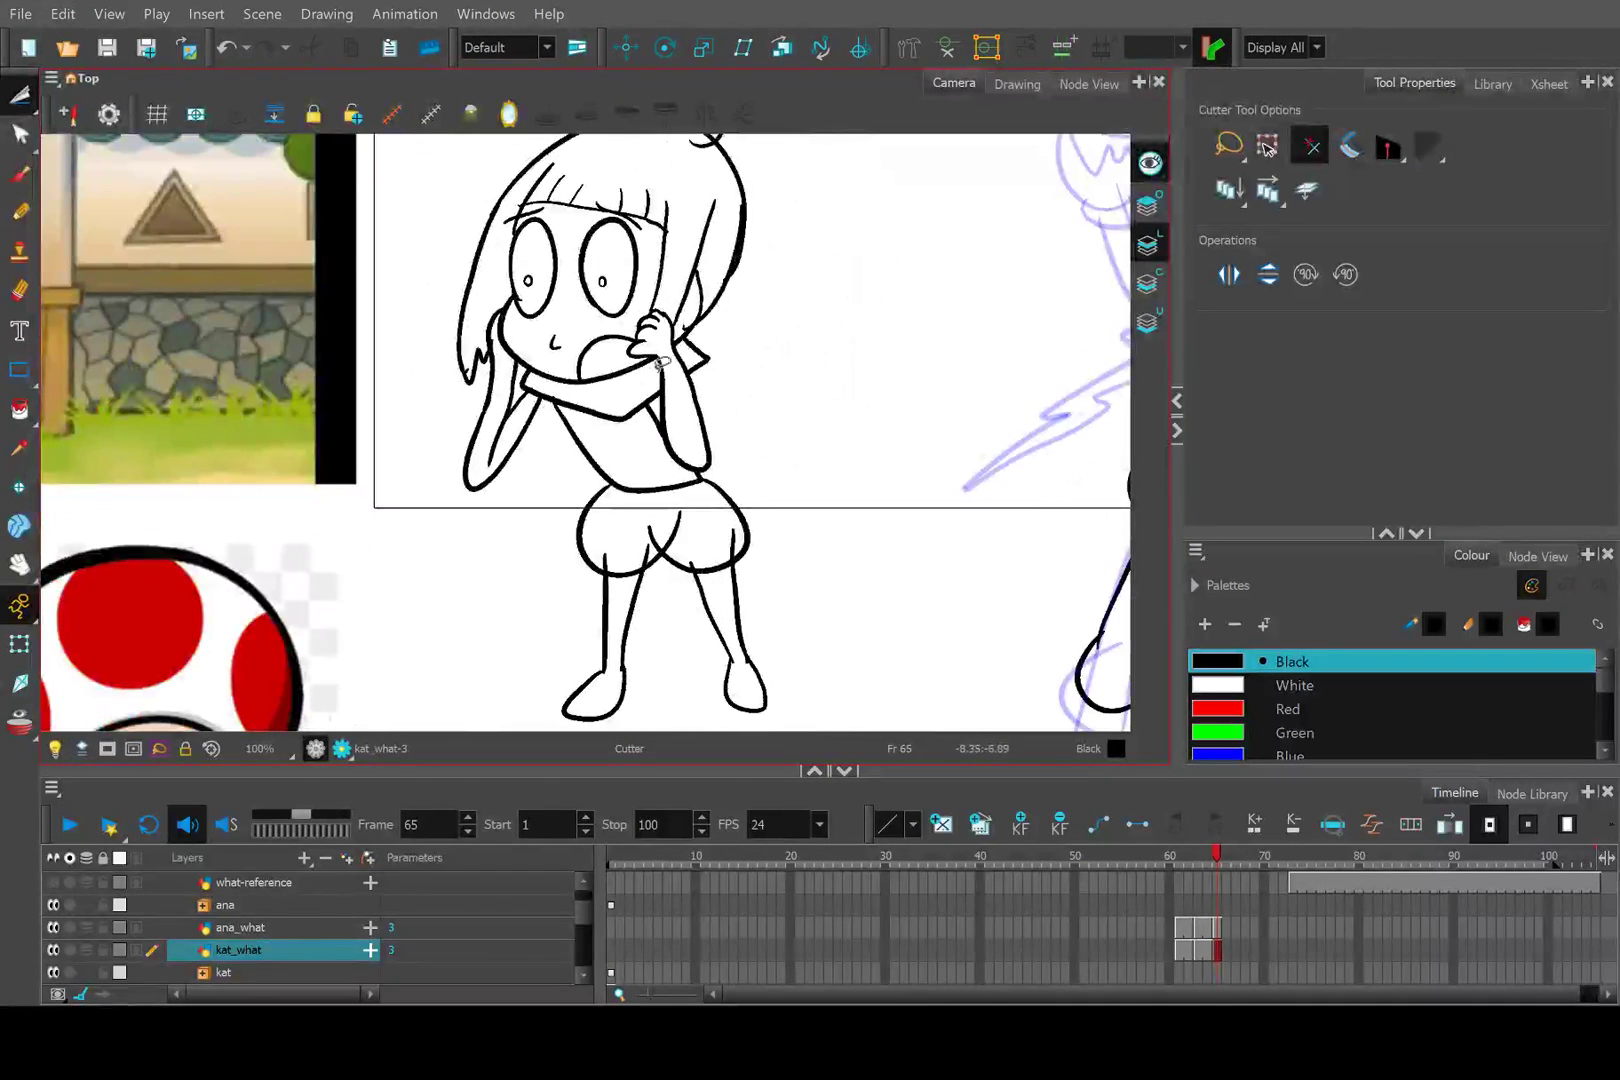
# Trim the line end that crosses above the fork between the girl's puffed short legs with the Cutter.
pyautogui.moveTo(672, 540); pyautogui.dragTo(661, 529)
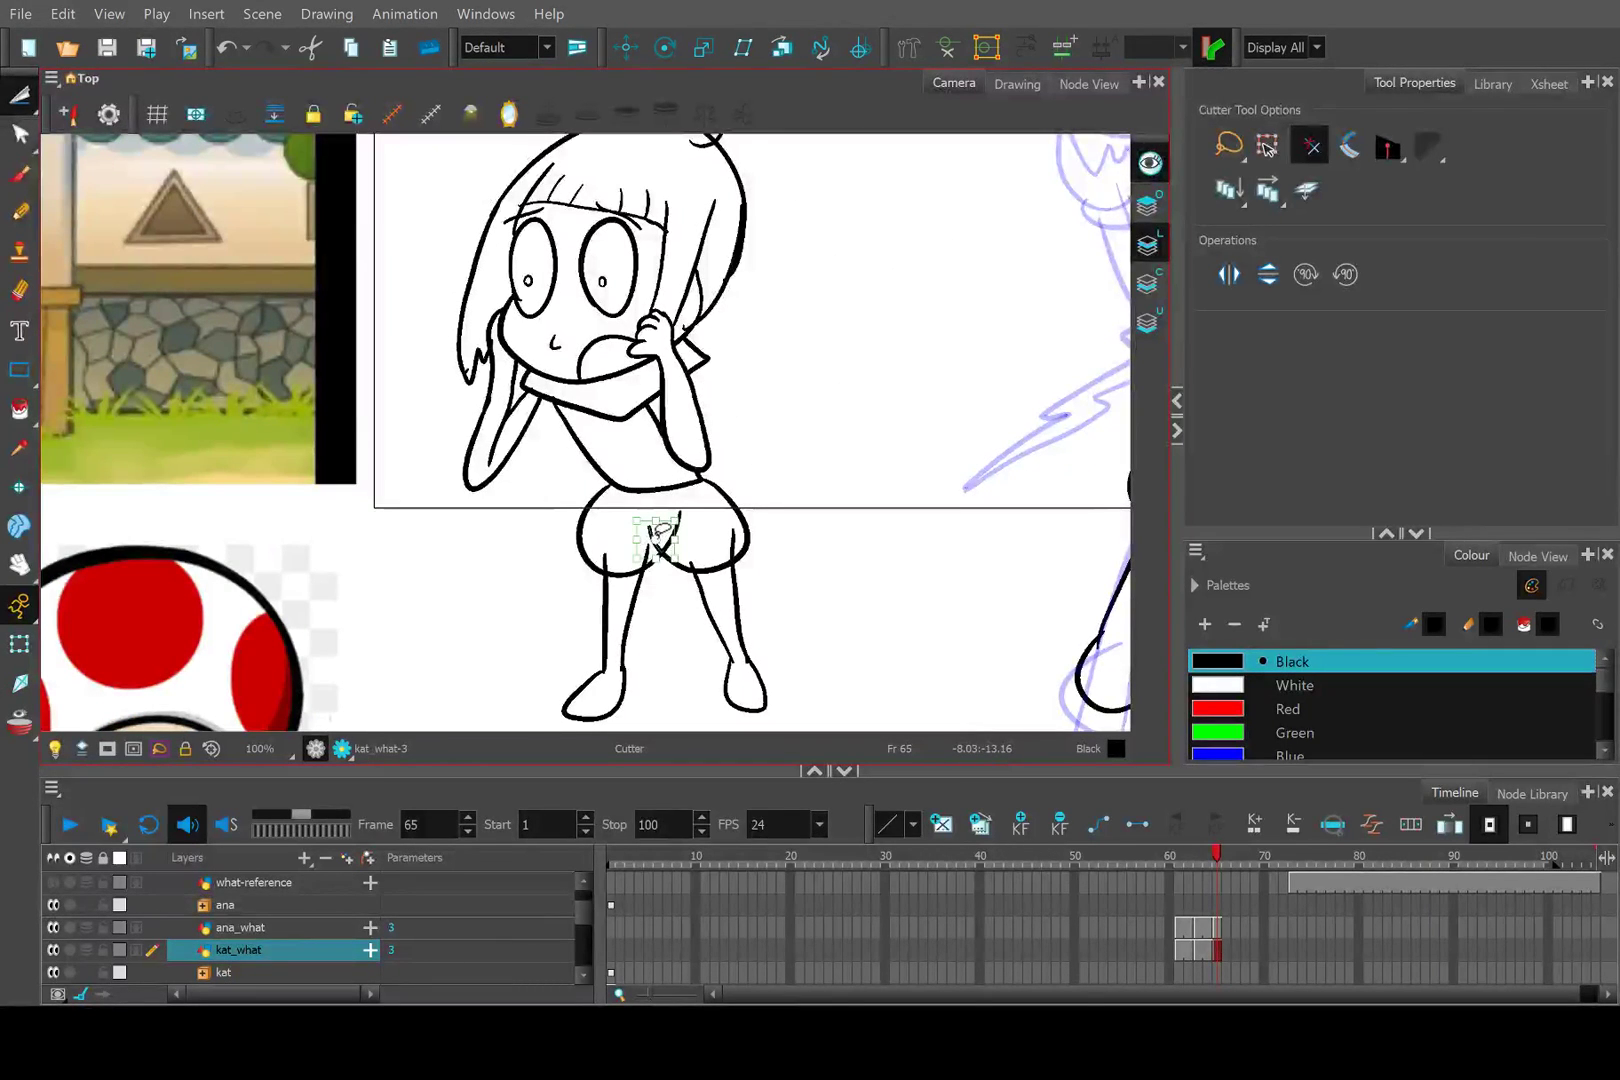
pyautogui.press('Delete')
pyautogui.hotkey('ctrl', 'z')
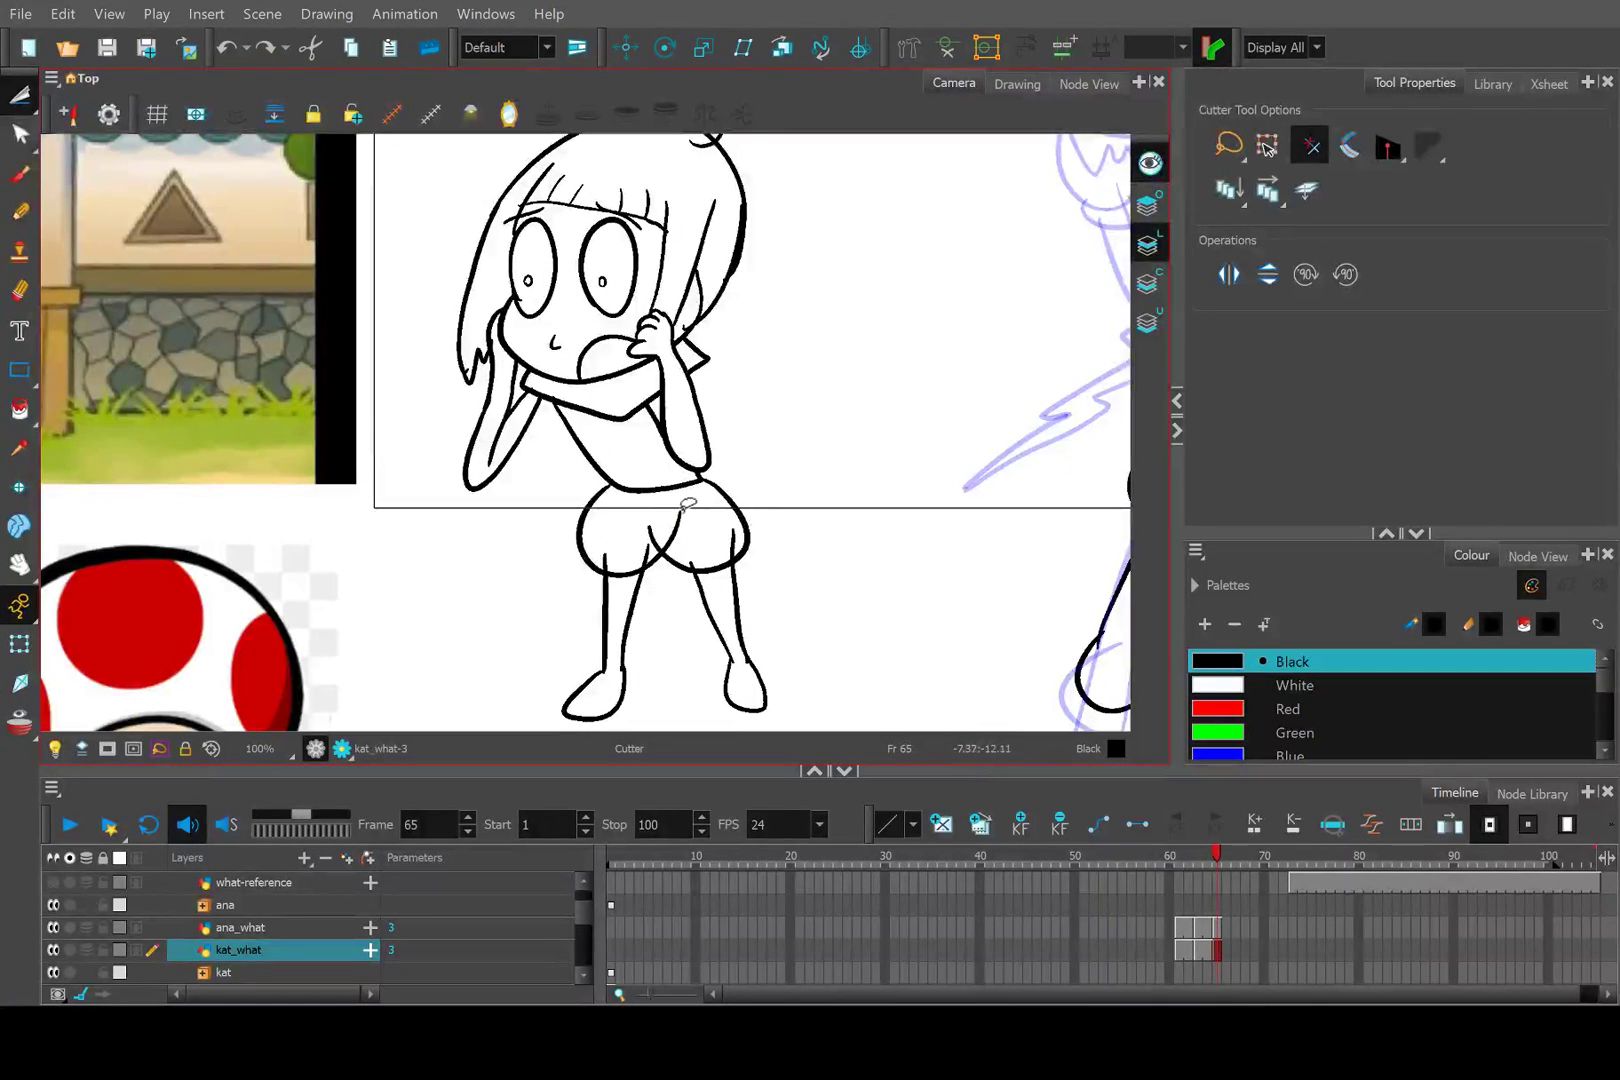
pyautogui.press('Delete')
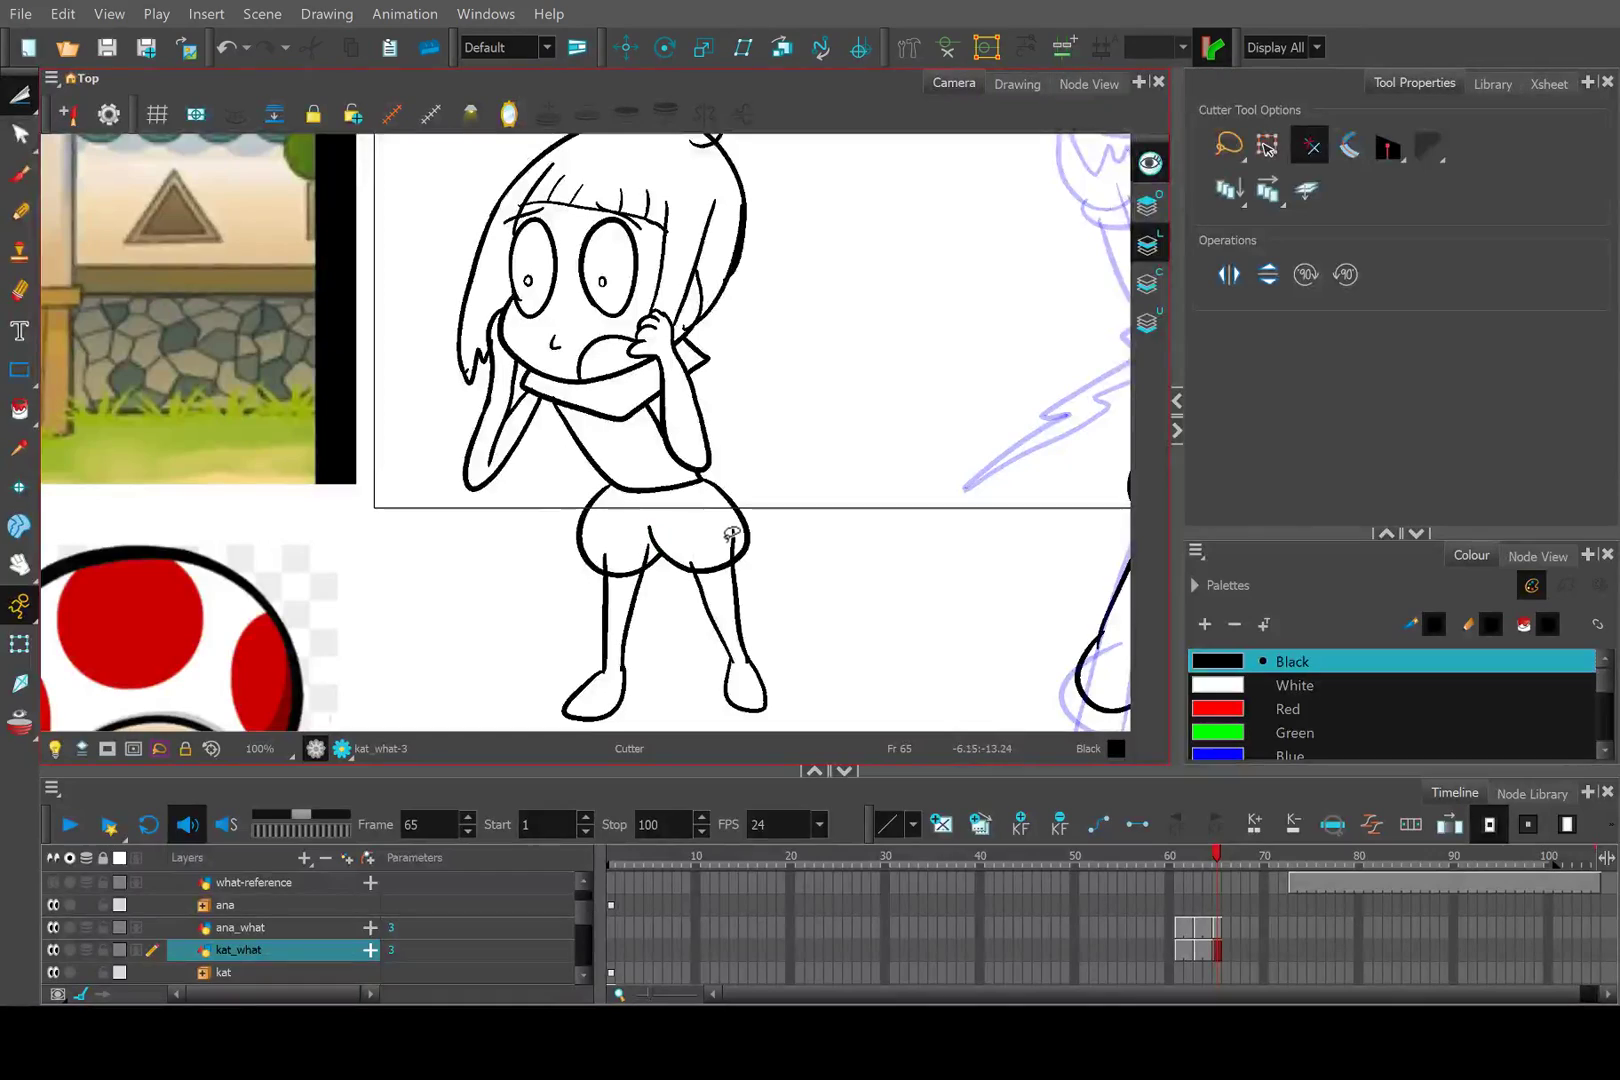
# Compare the girl's frame 65 drawing with frame 64, including an onion-skin overlay of the preceding drawings.
pyautogui.scroll(-5, 709, 500)
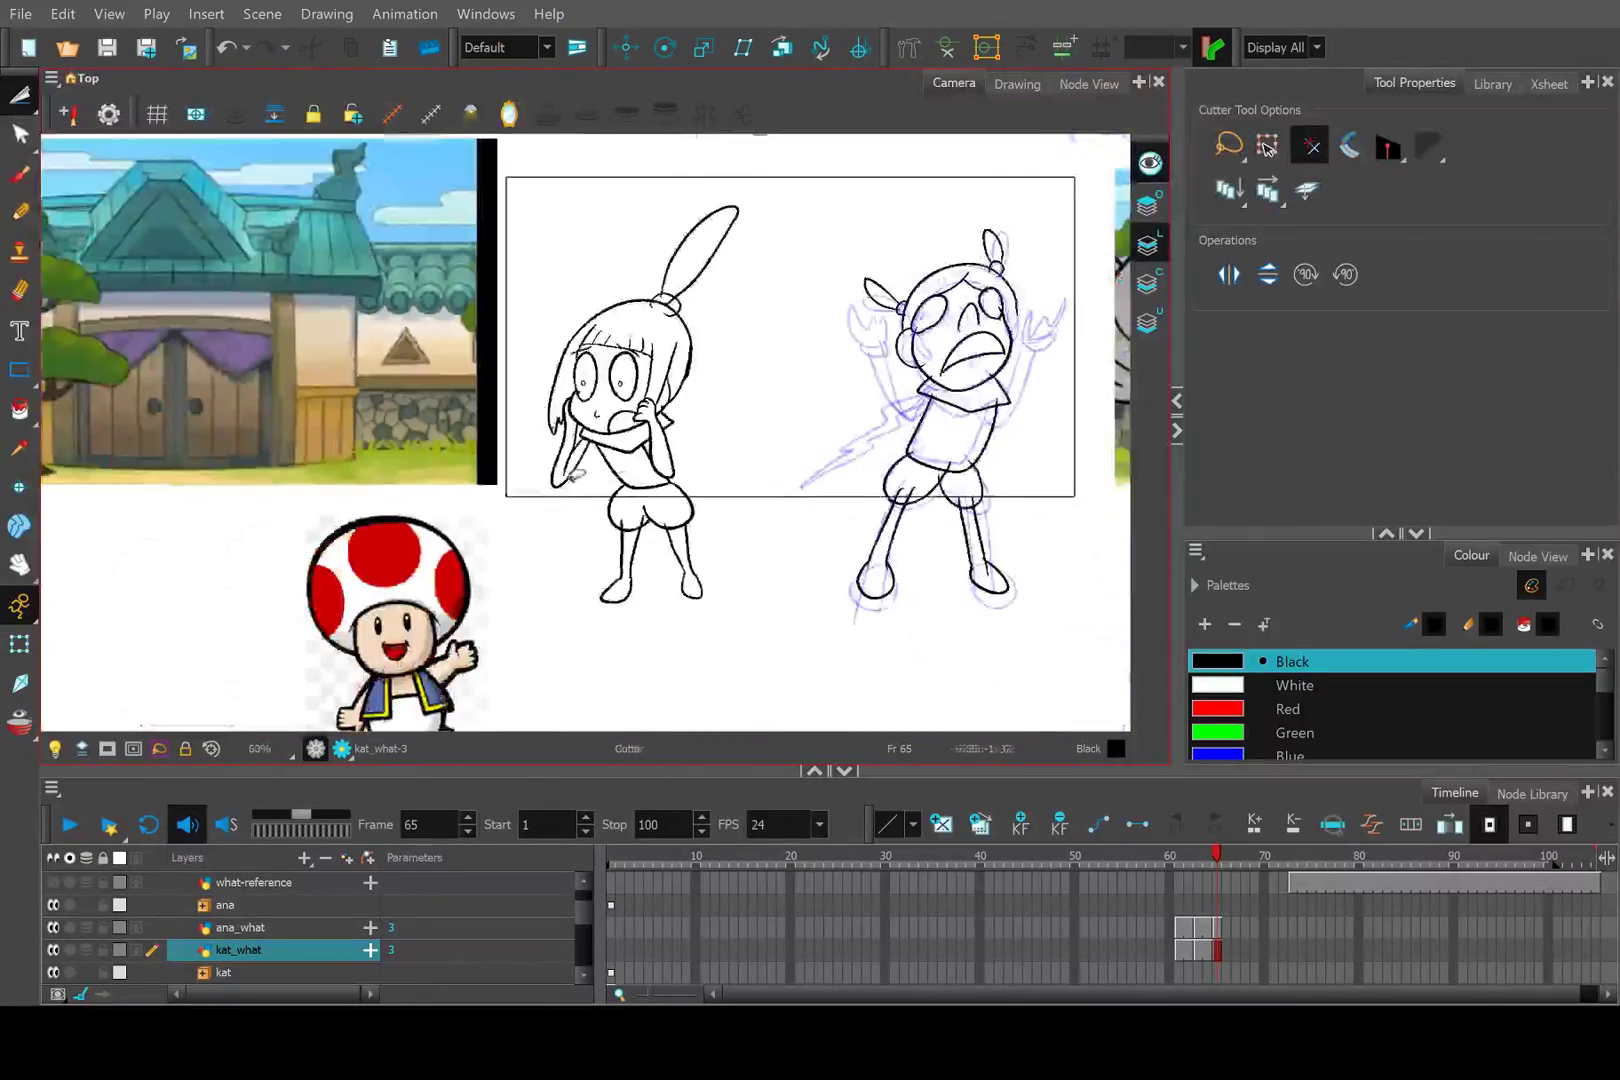
pyautogui.moveTo(804, 493); pyautogui.dragTo(497, 493)
pyautogui.scroll(-2, 497, 493)
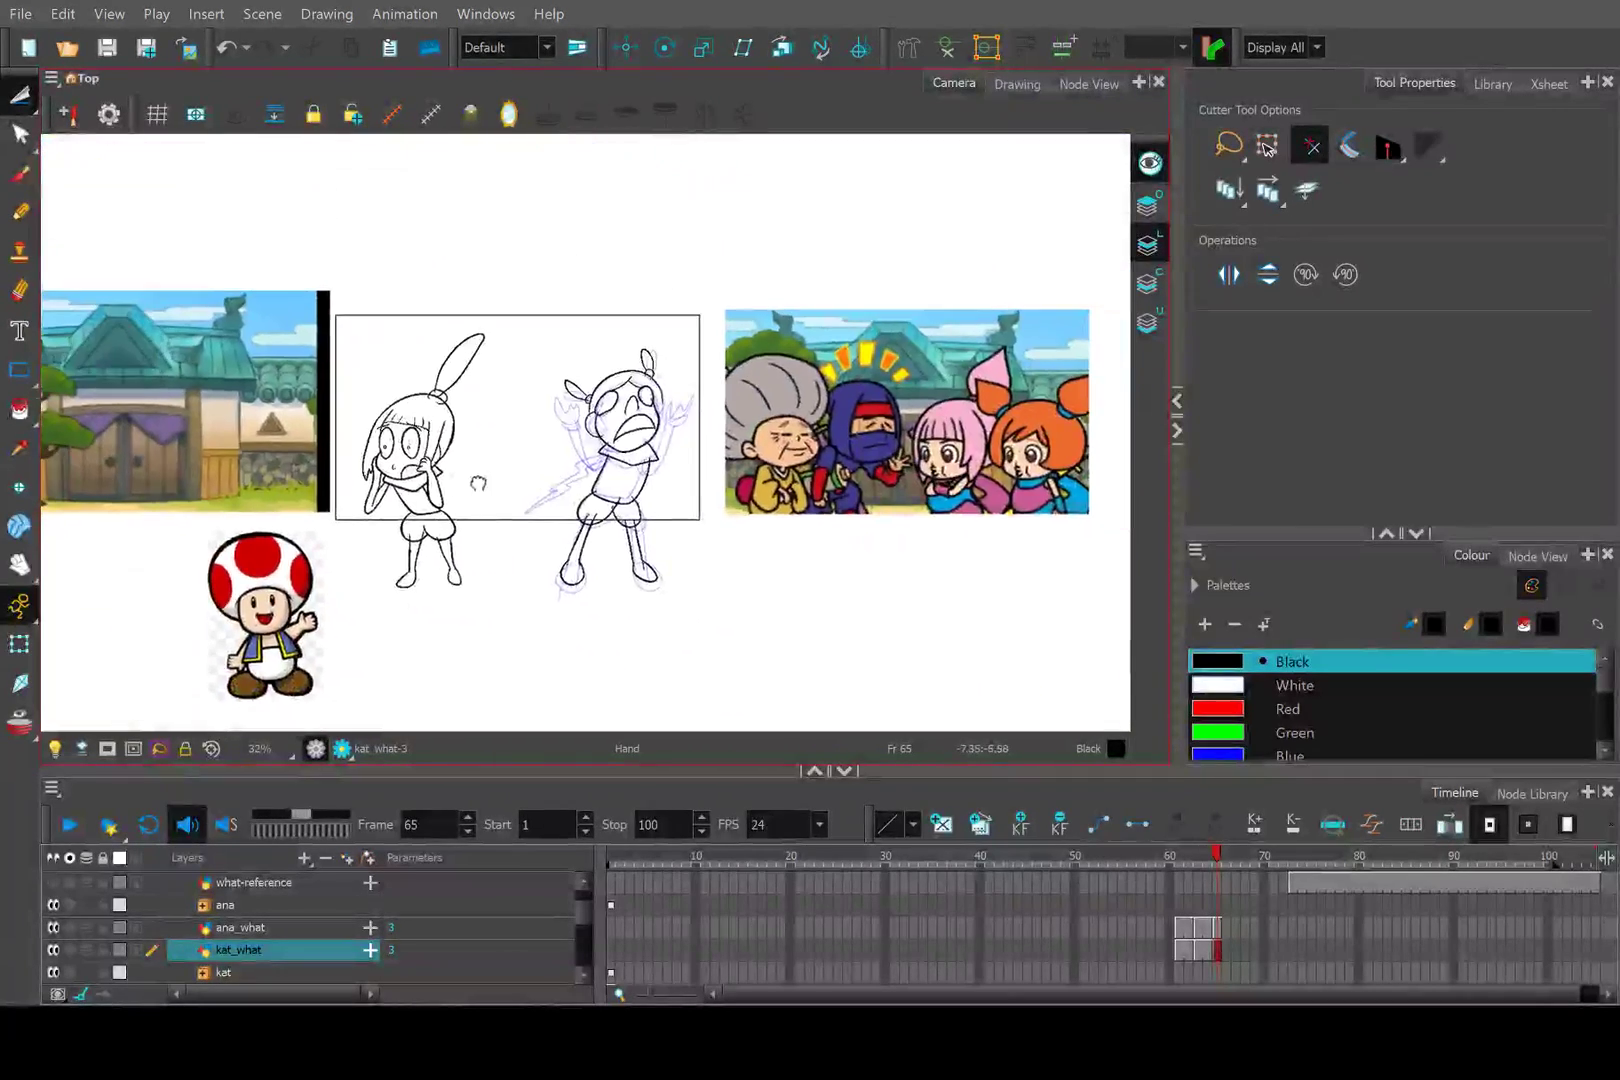
pyautogui.scroll(4, 497, 493)
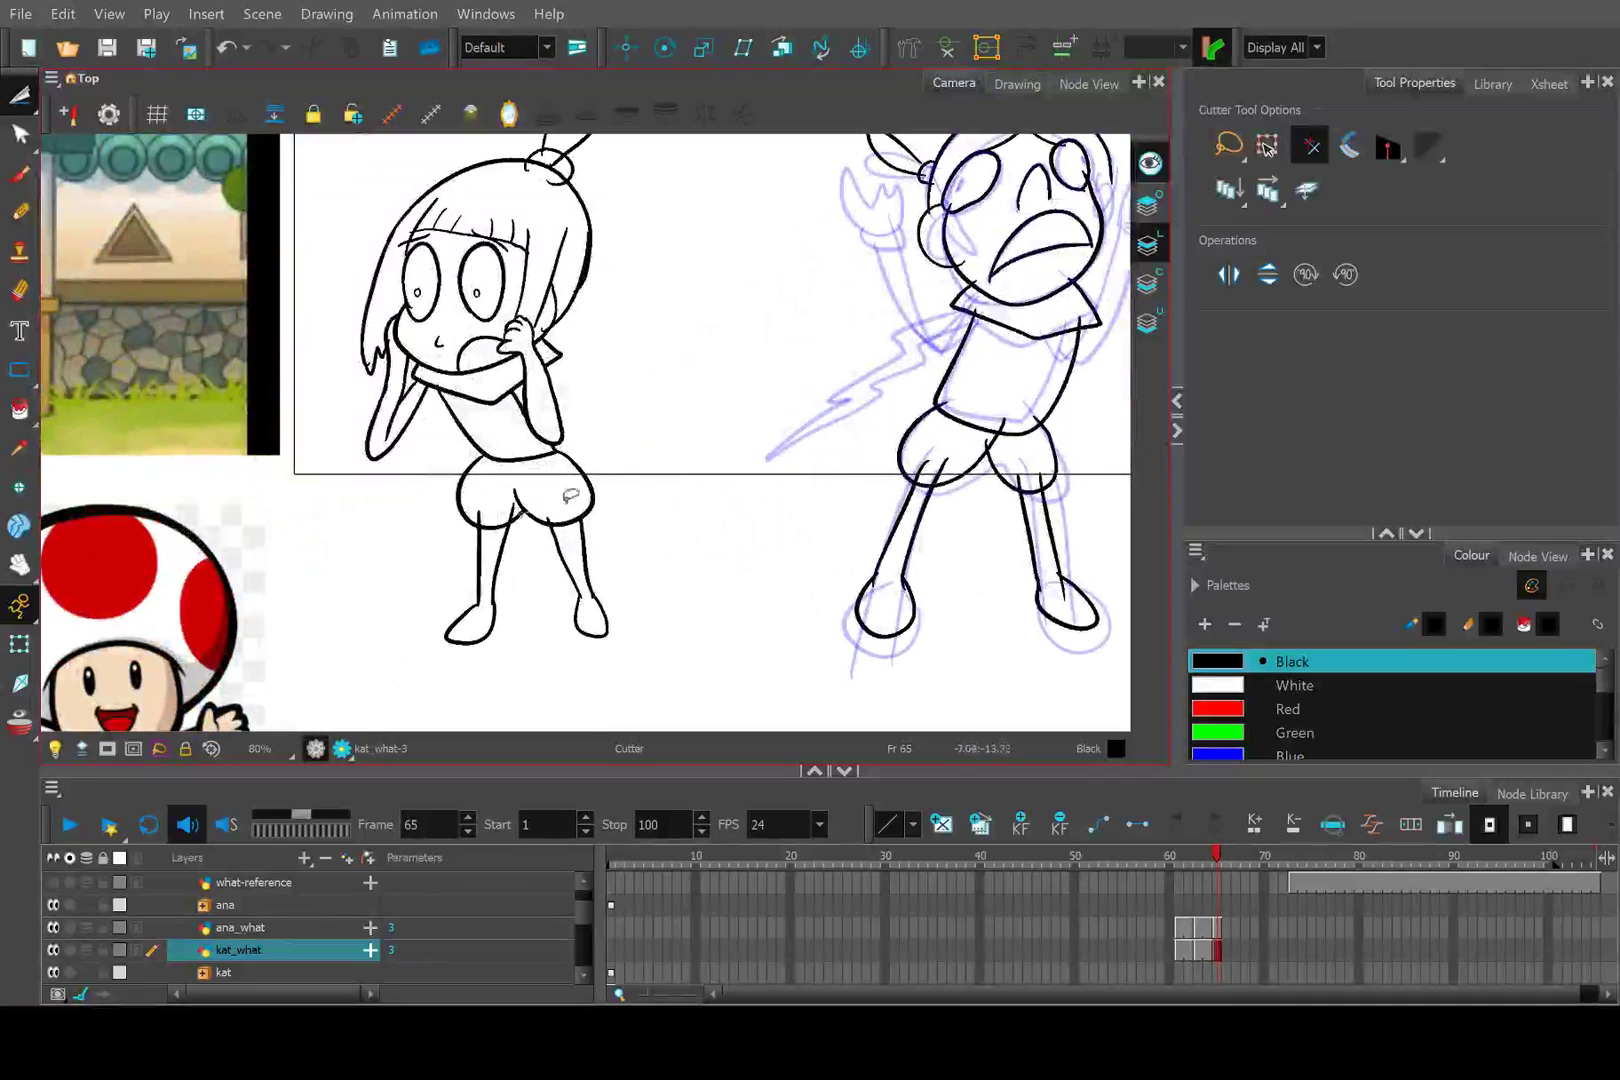
pyautogui.moveTo(497, 372); pyautogui.dragTo(645, 524)
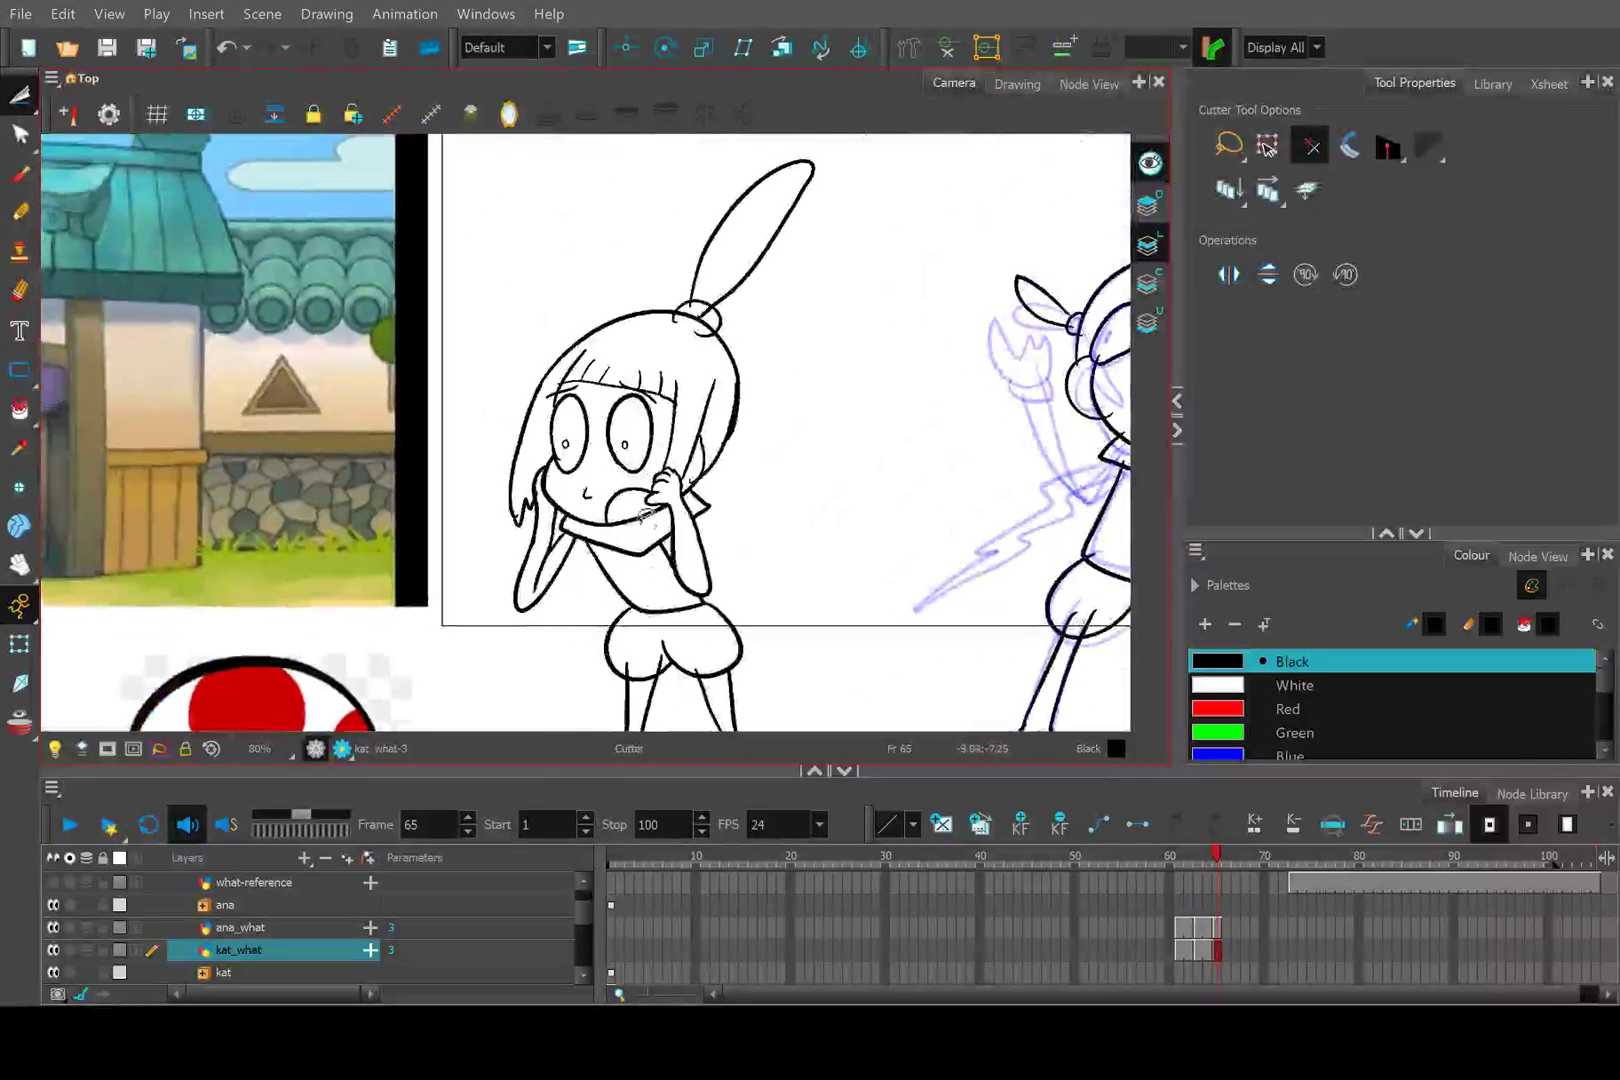
pyautogui.moveTo(1219, 858); pyautogui.dragTo(1211, 858)
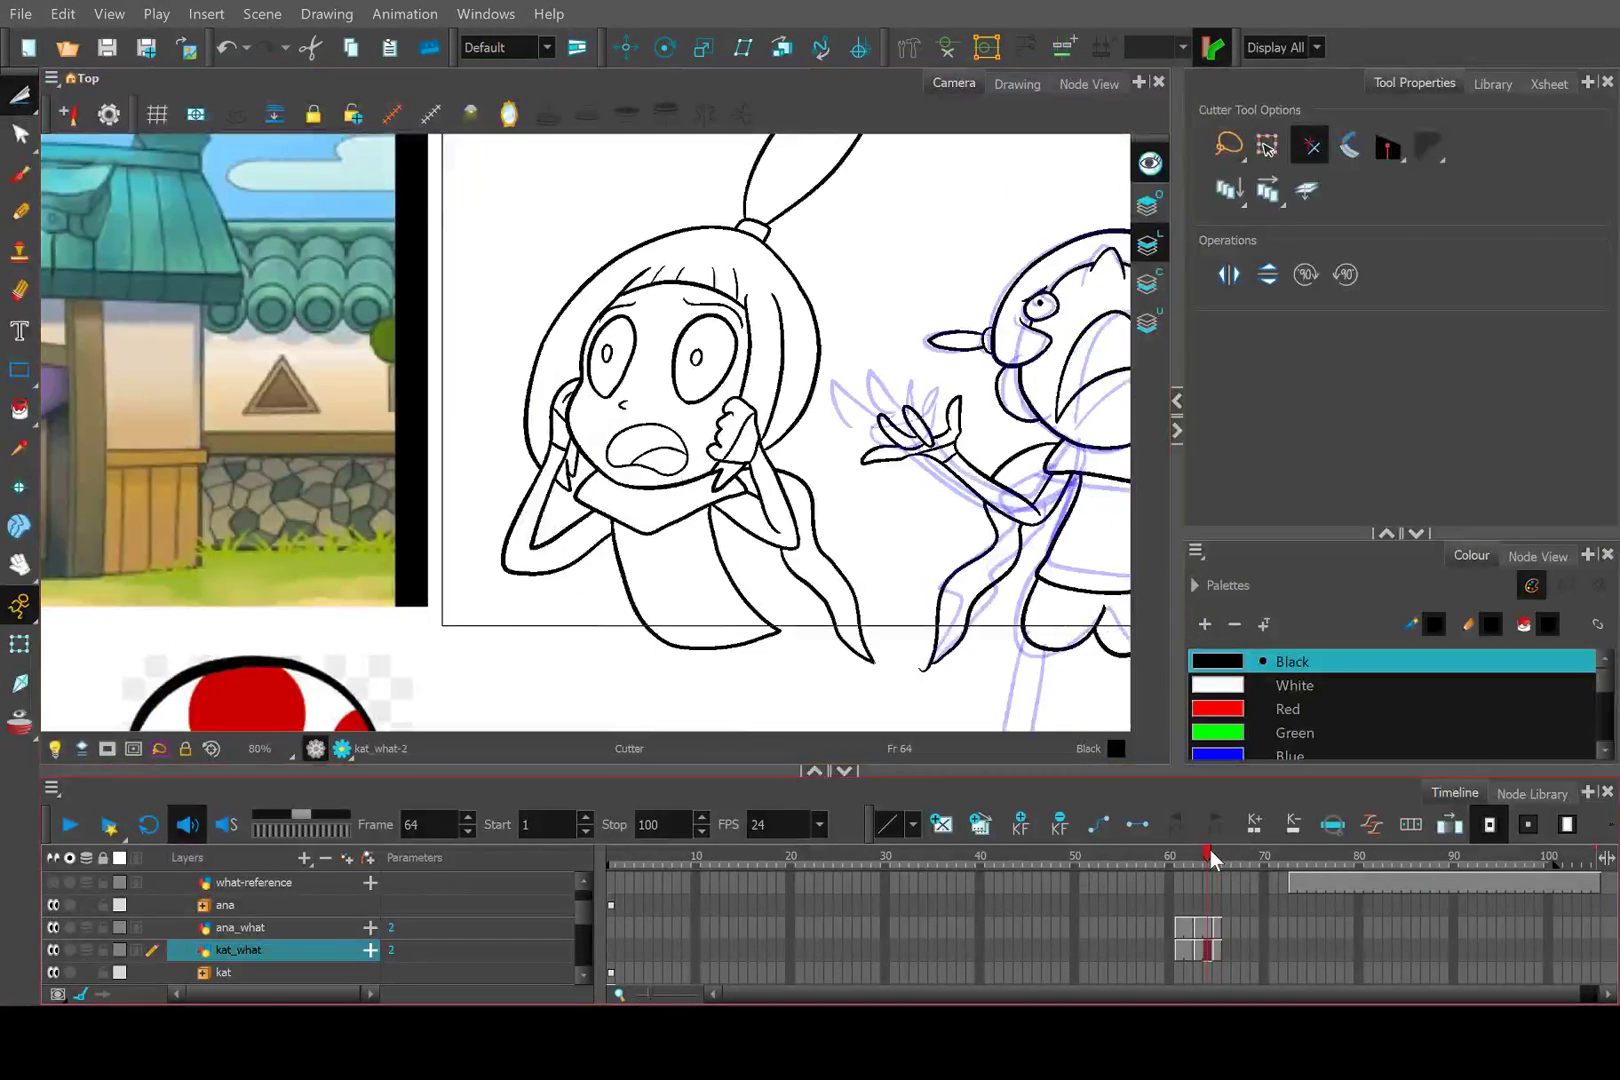
pyautogui.hotkey('alt', '/')
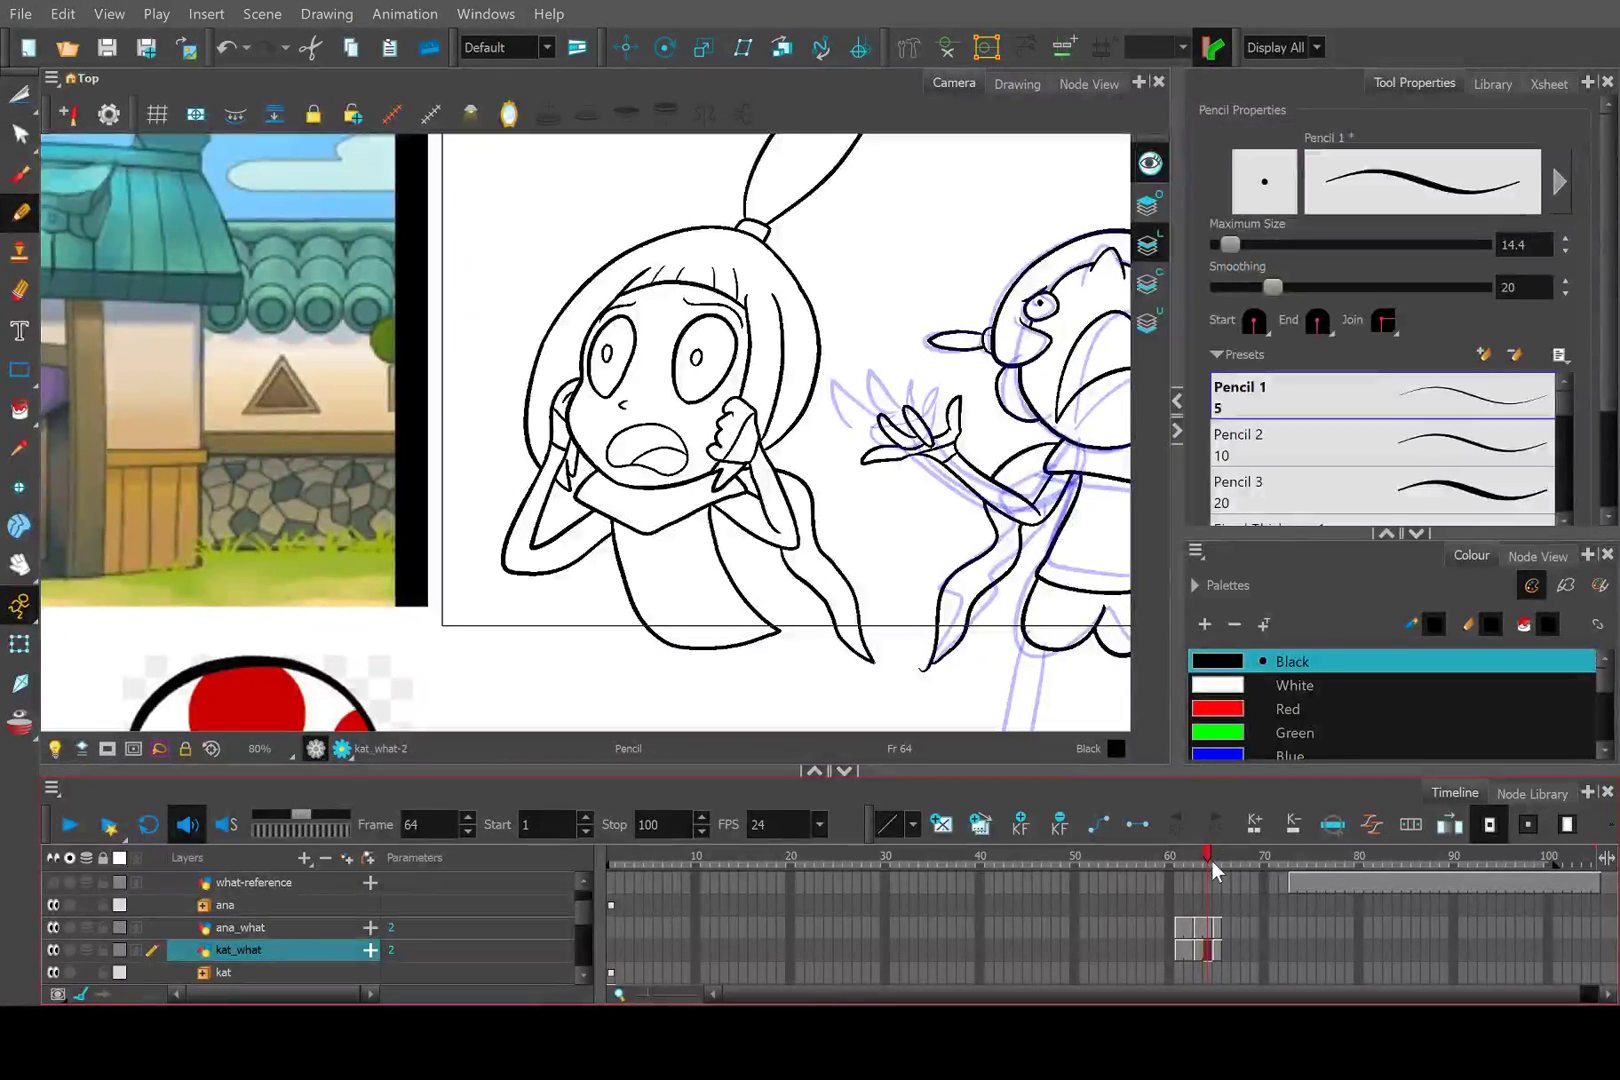
pyautogui.moveTo(1210, 858); pyautogui.dragTo(1218, 859)
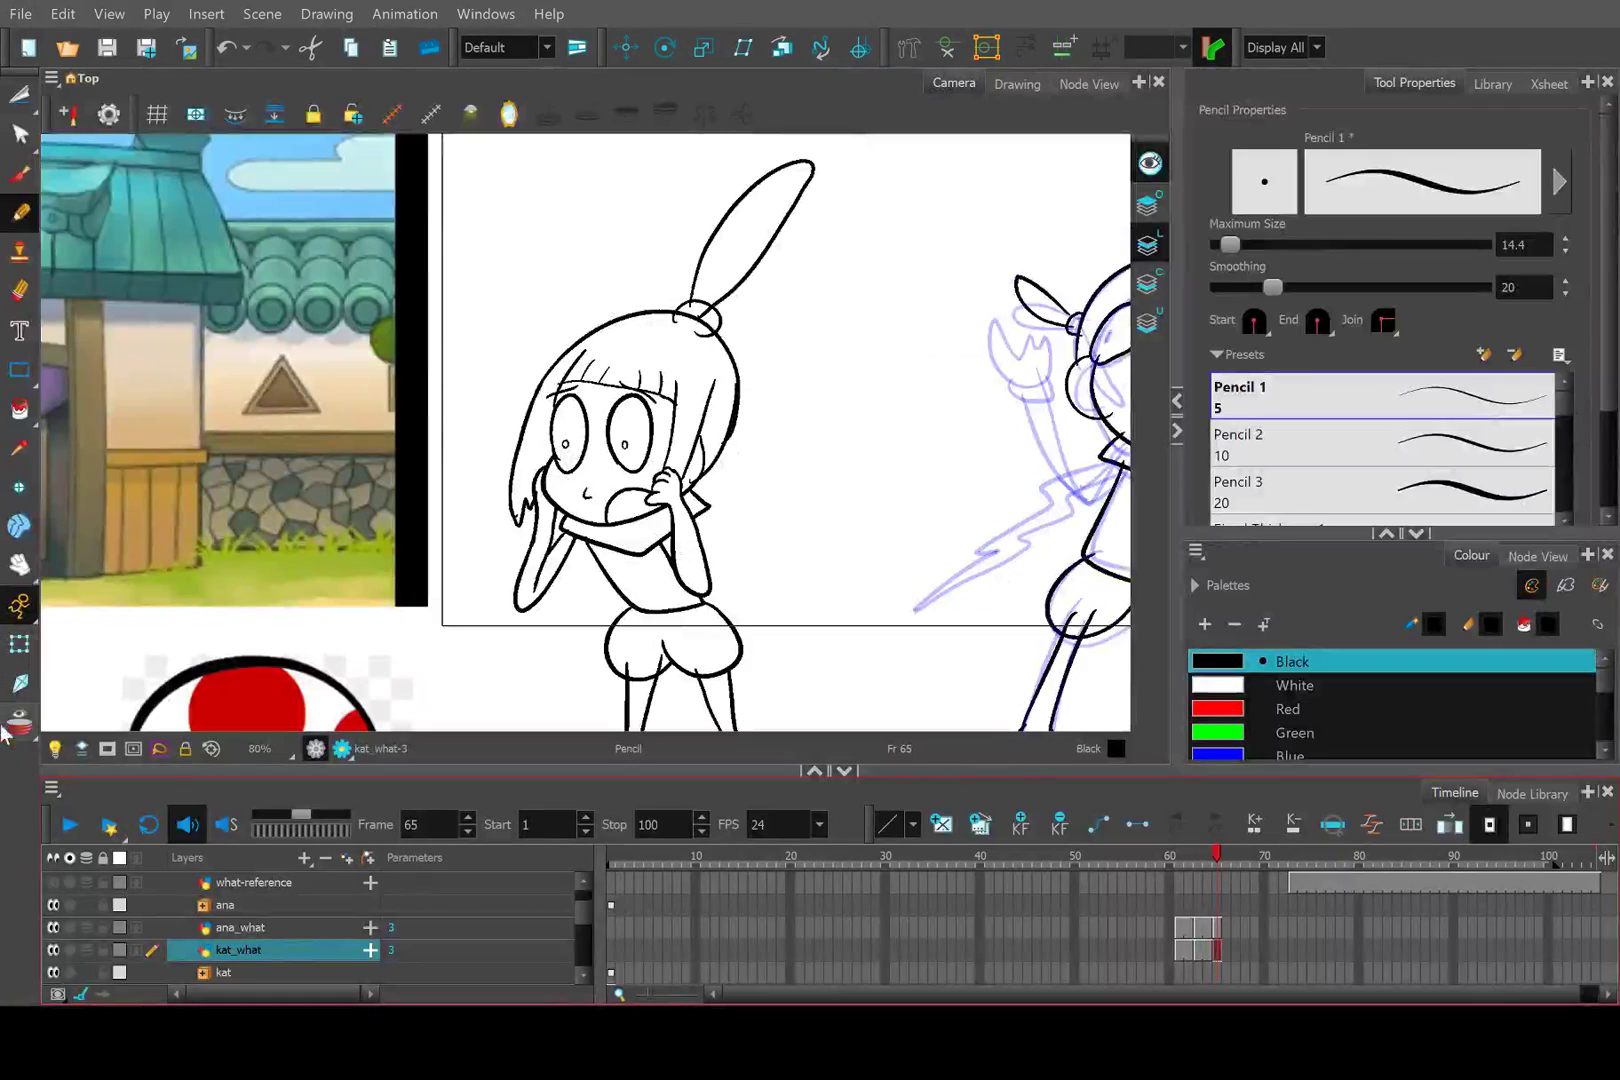
pyautogui.hotkey('alt', 'o')
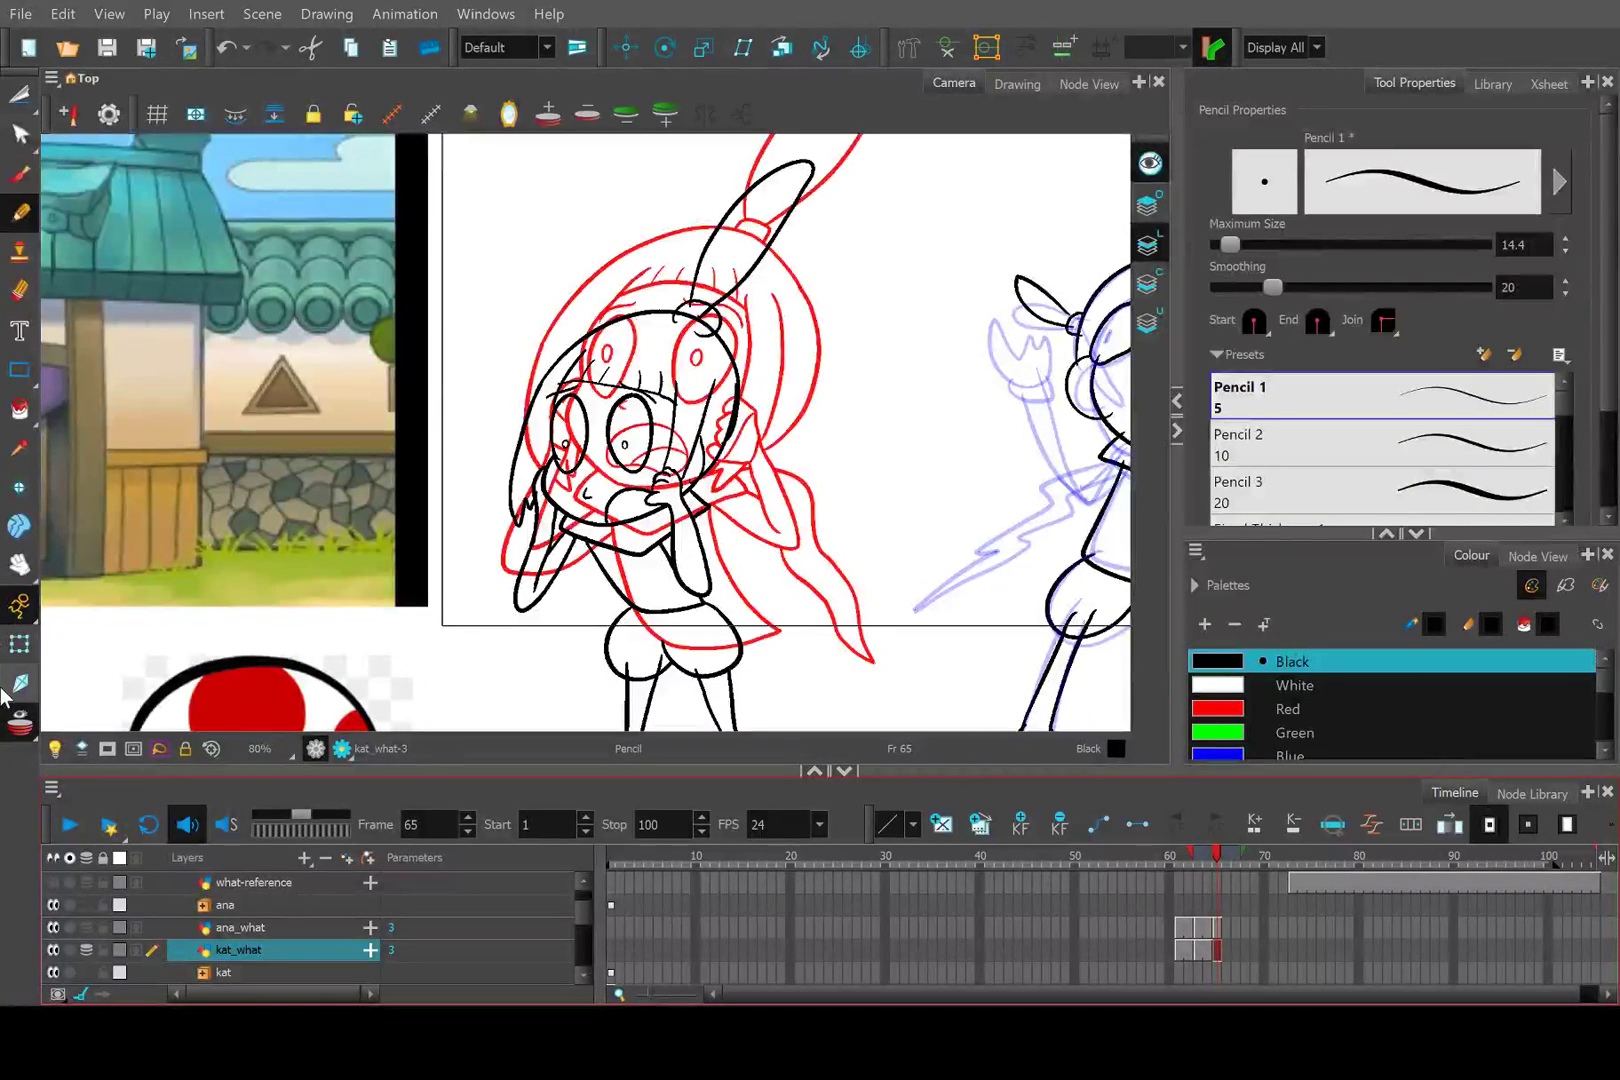
pyautogui.hotkey('alt', 'o')
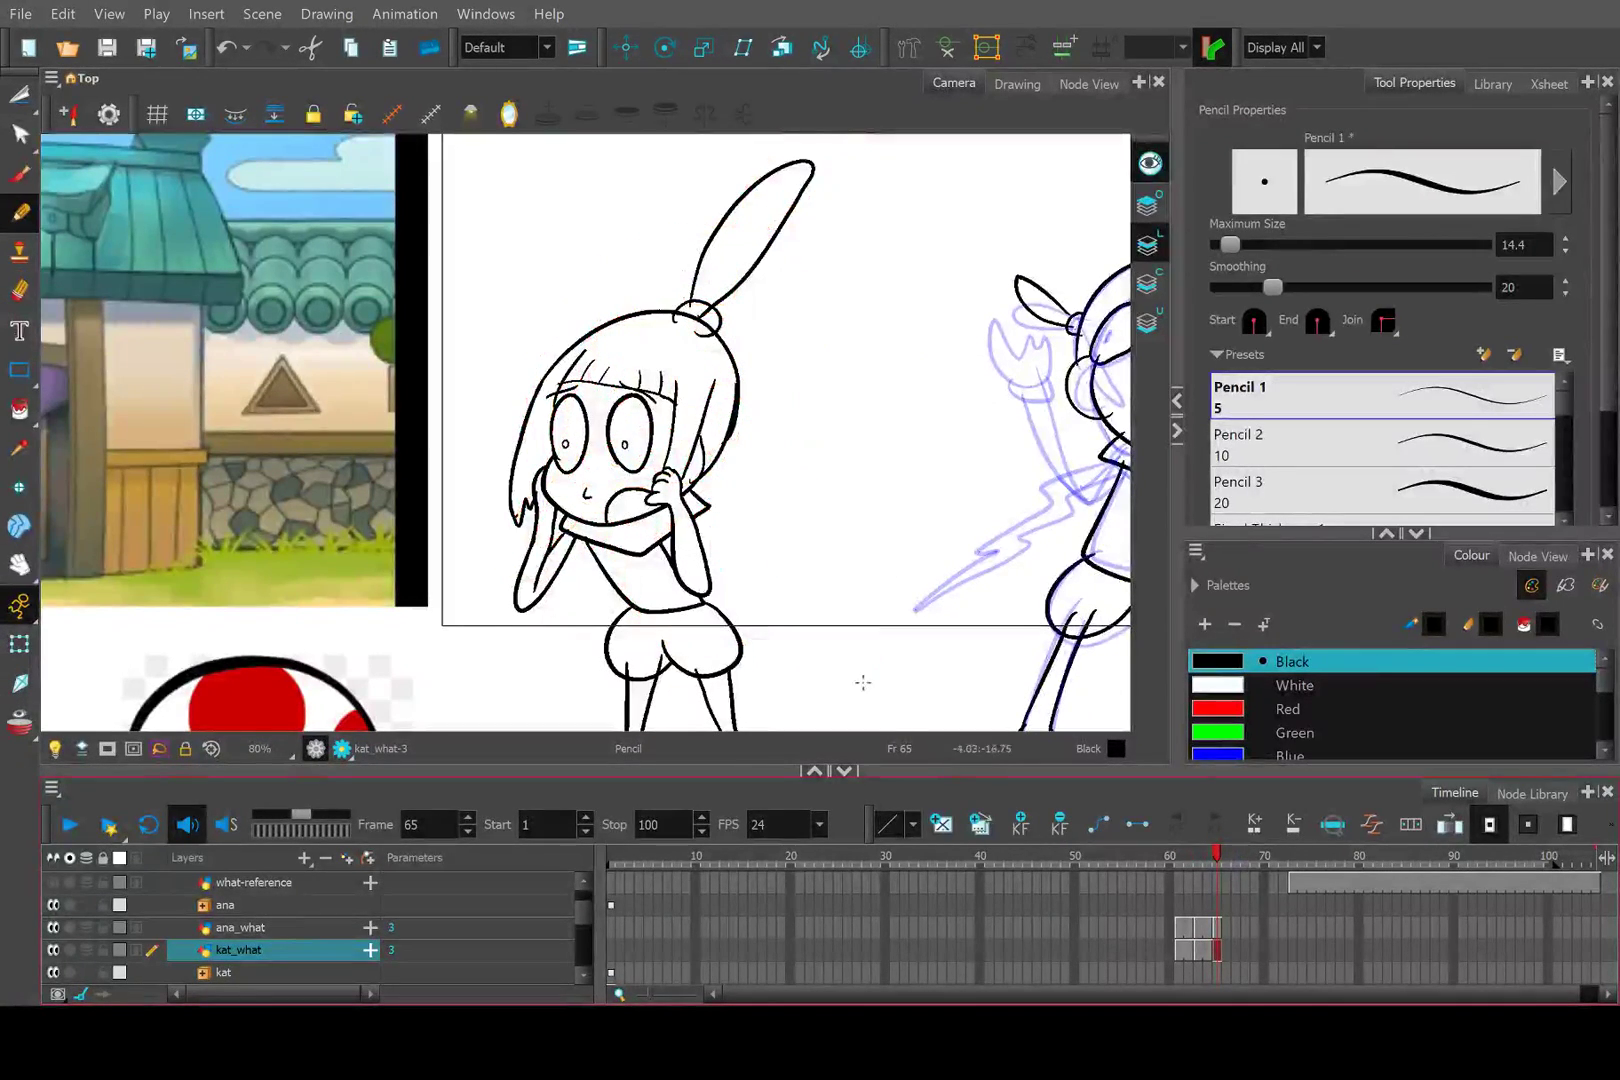
# Draw the upper and lower wavy lines of a scarf tail trailing from behind the girl's neck with the Pencil.
pyautogui.scroll(3, 860, 680)
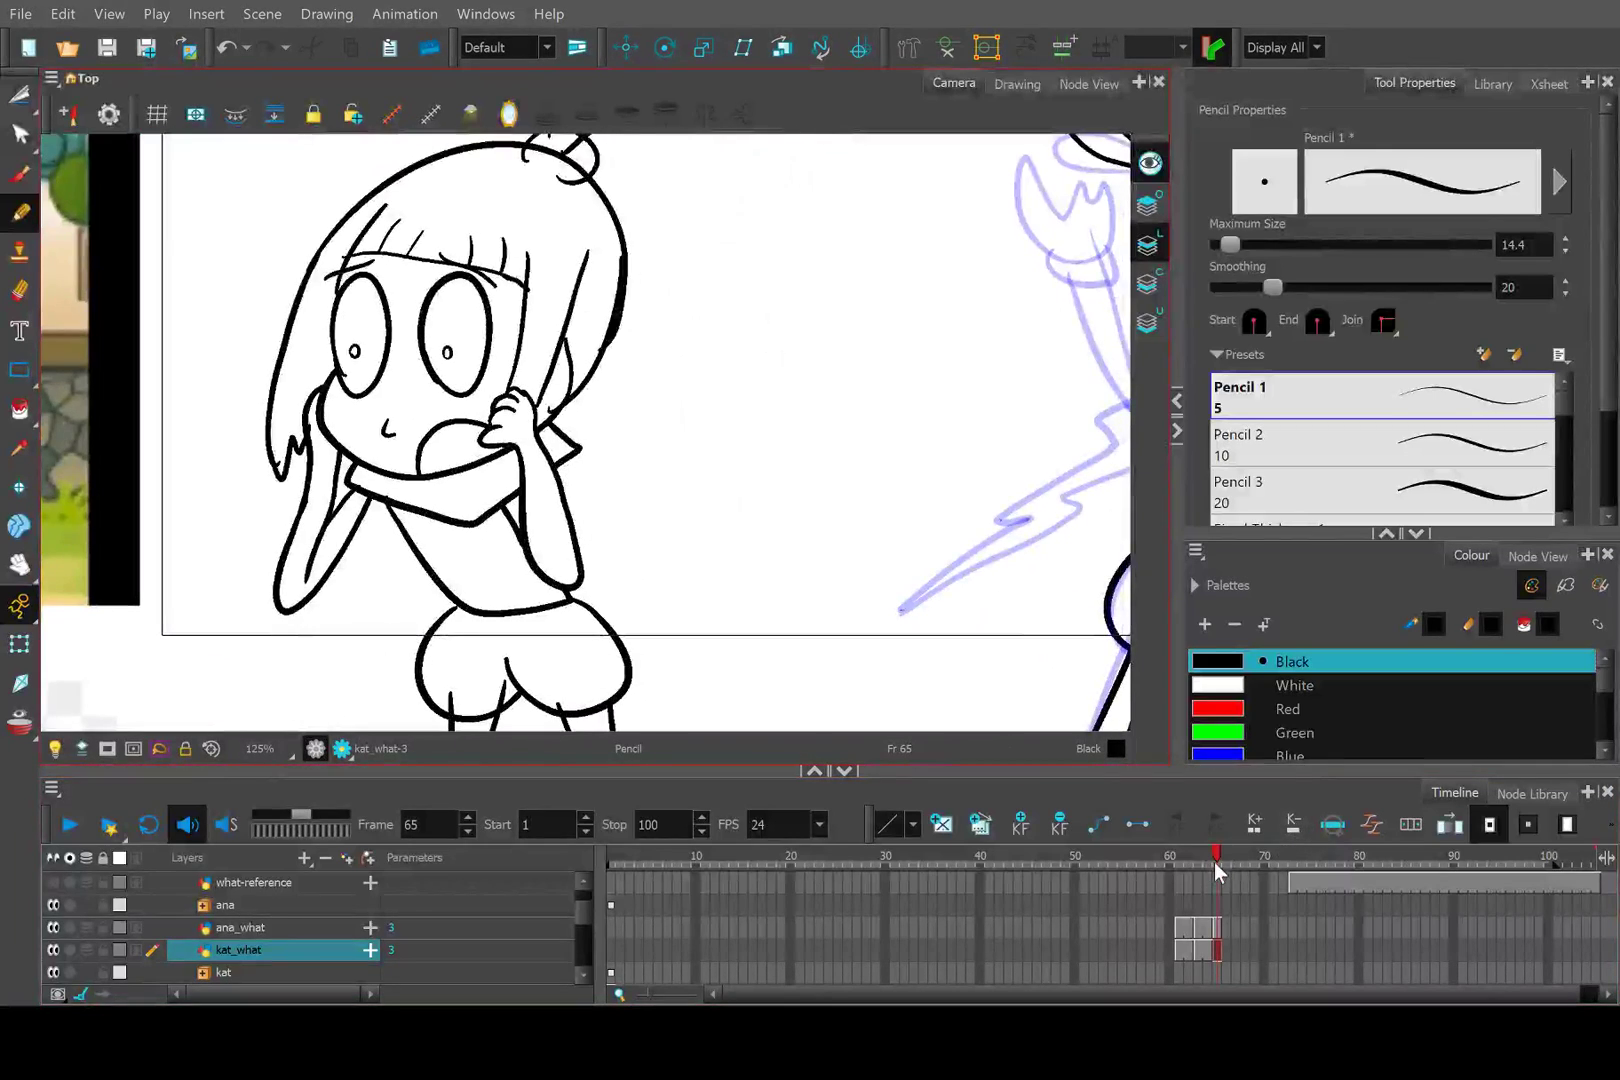
pyautogui.moveTo(1214, 862); pyautogui.dragTo(1215, 856)
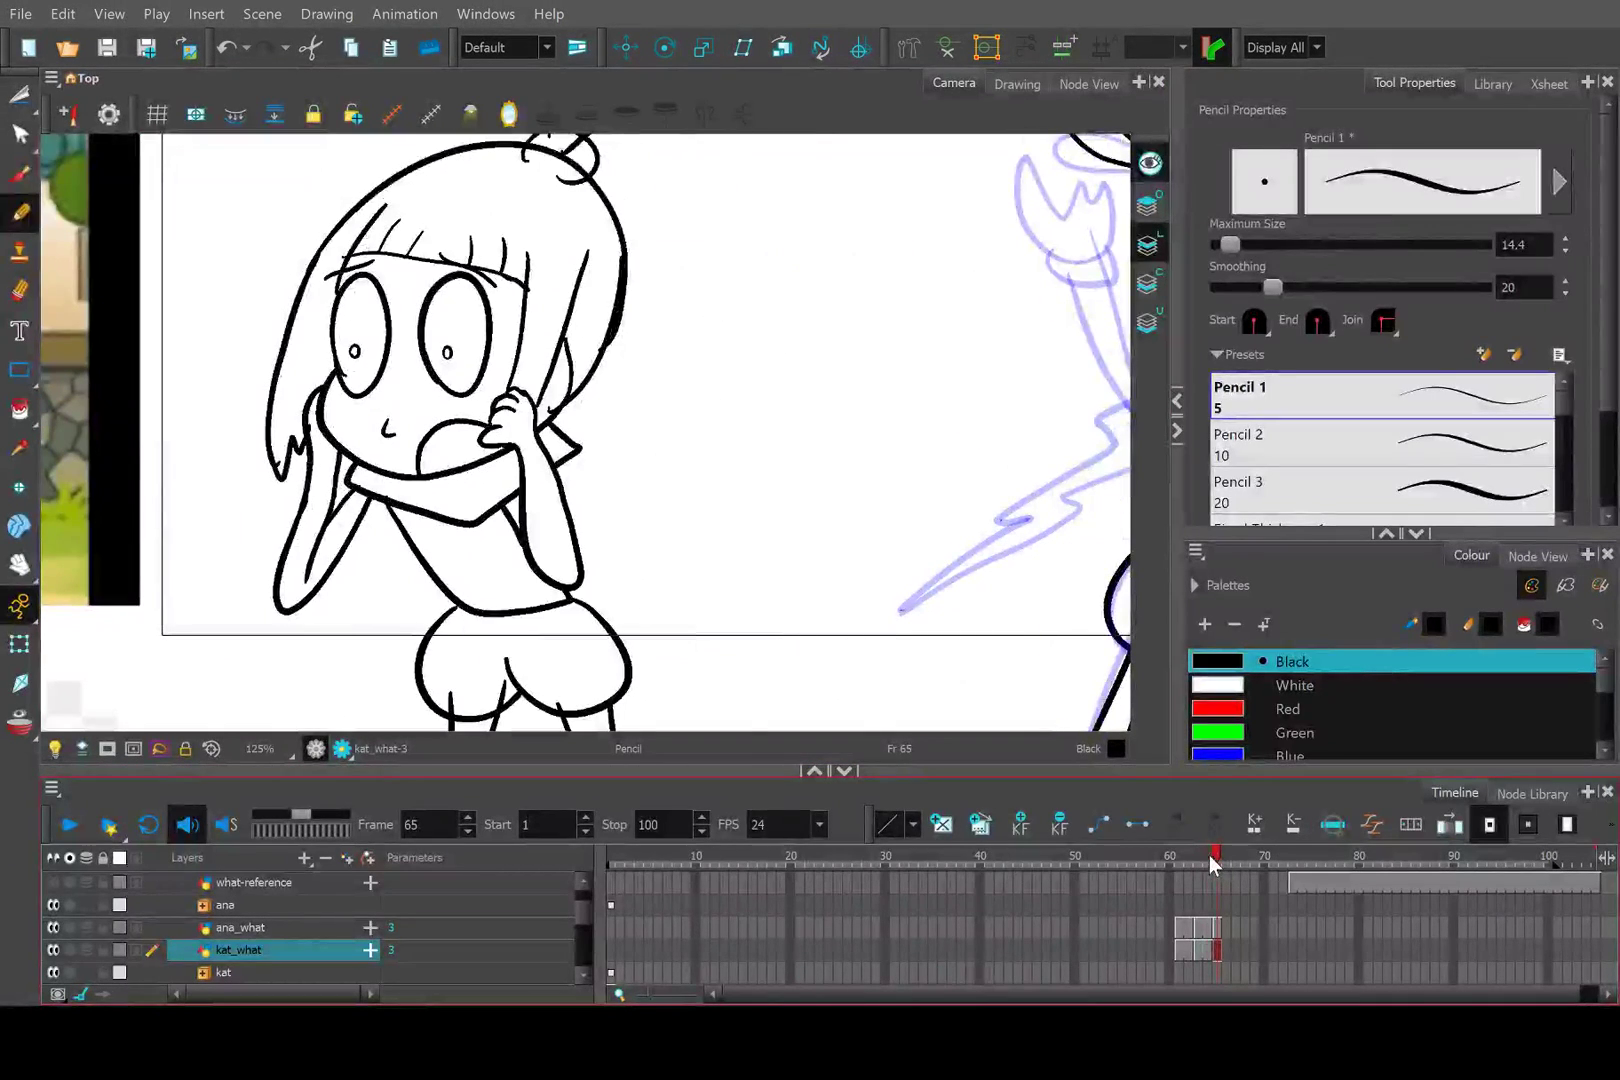
pyautogui.moveTo(550, 410)
pyautogui.mouseDown()
pyautogui.moveTo(840, 625)
pyautogui.moveTo(820, 698)
pyautogui.mouseUp()
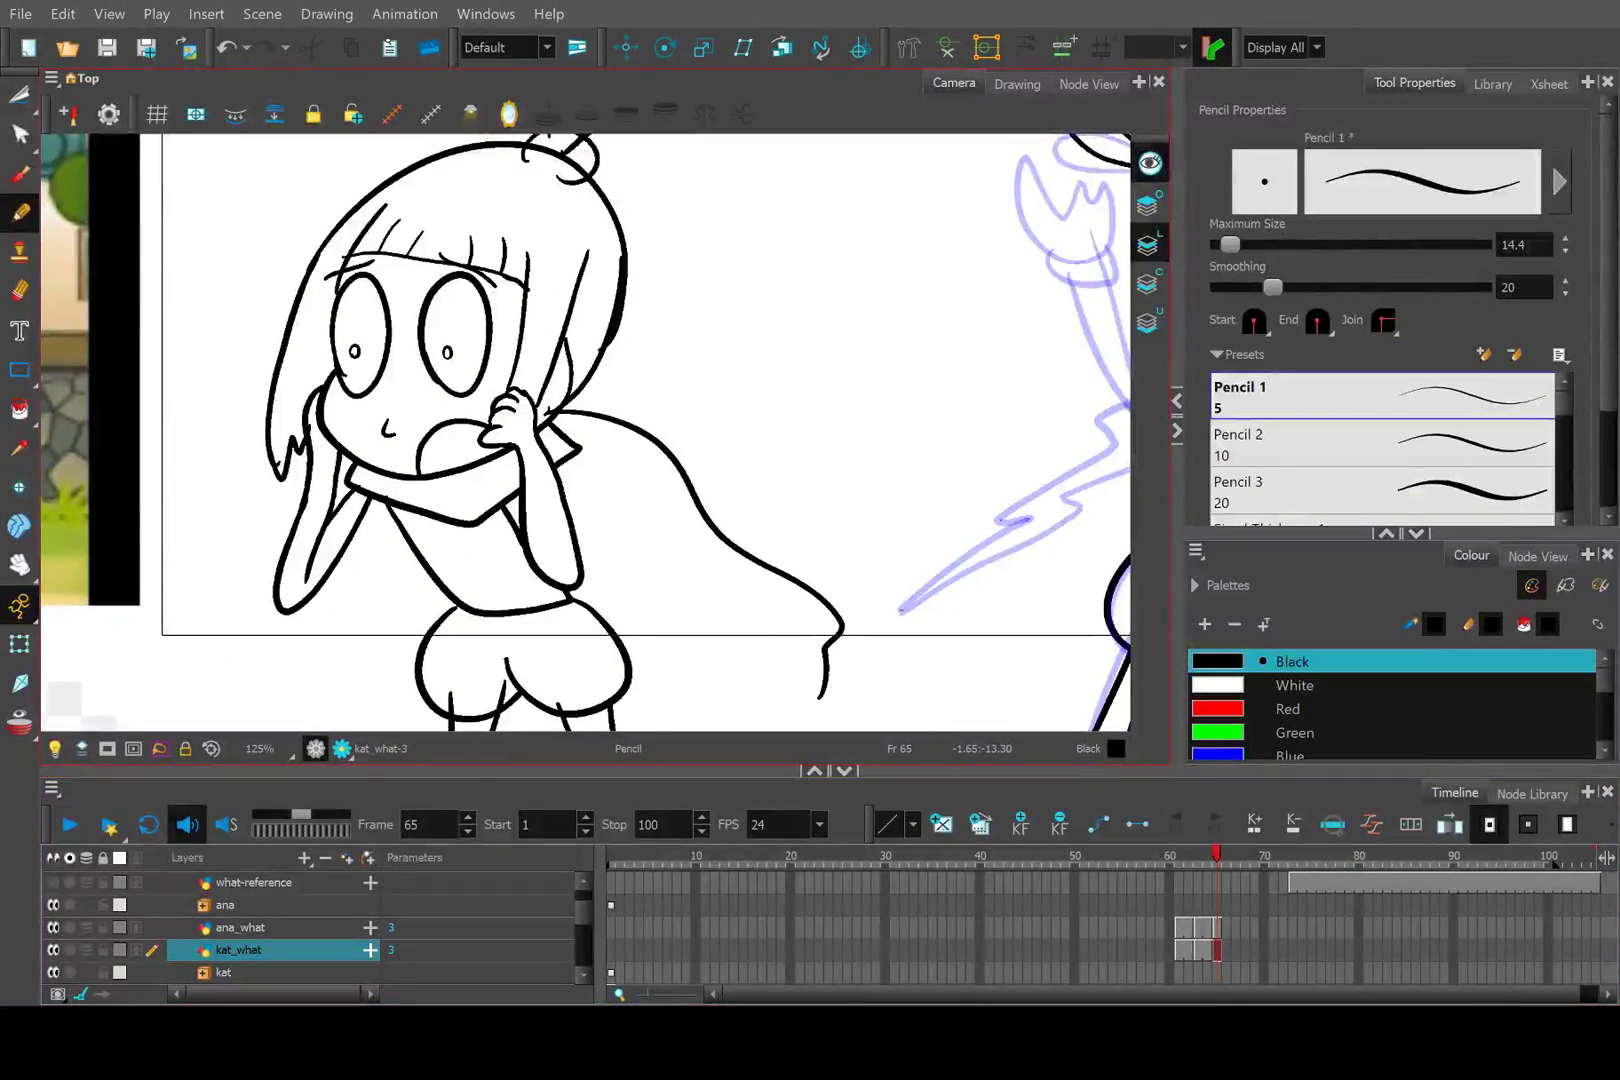
pyautogui.moveTo(588, 490); pyautogui.dragTo(850, 678)
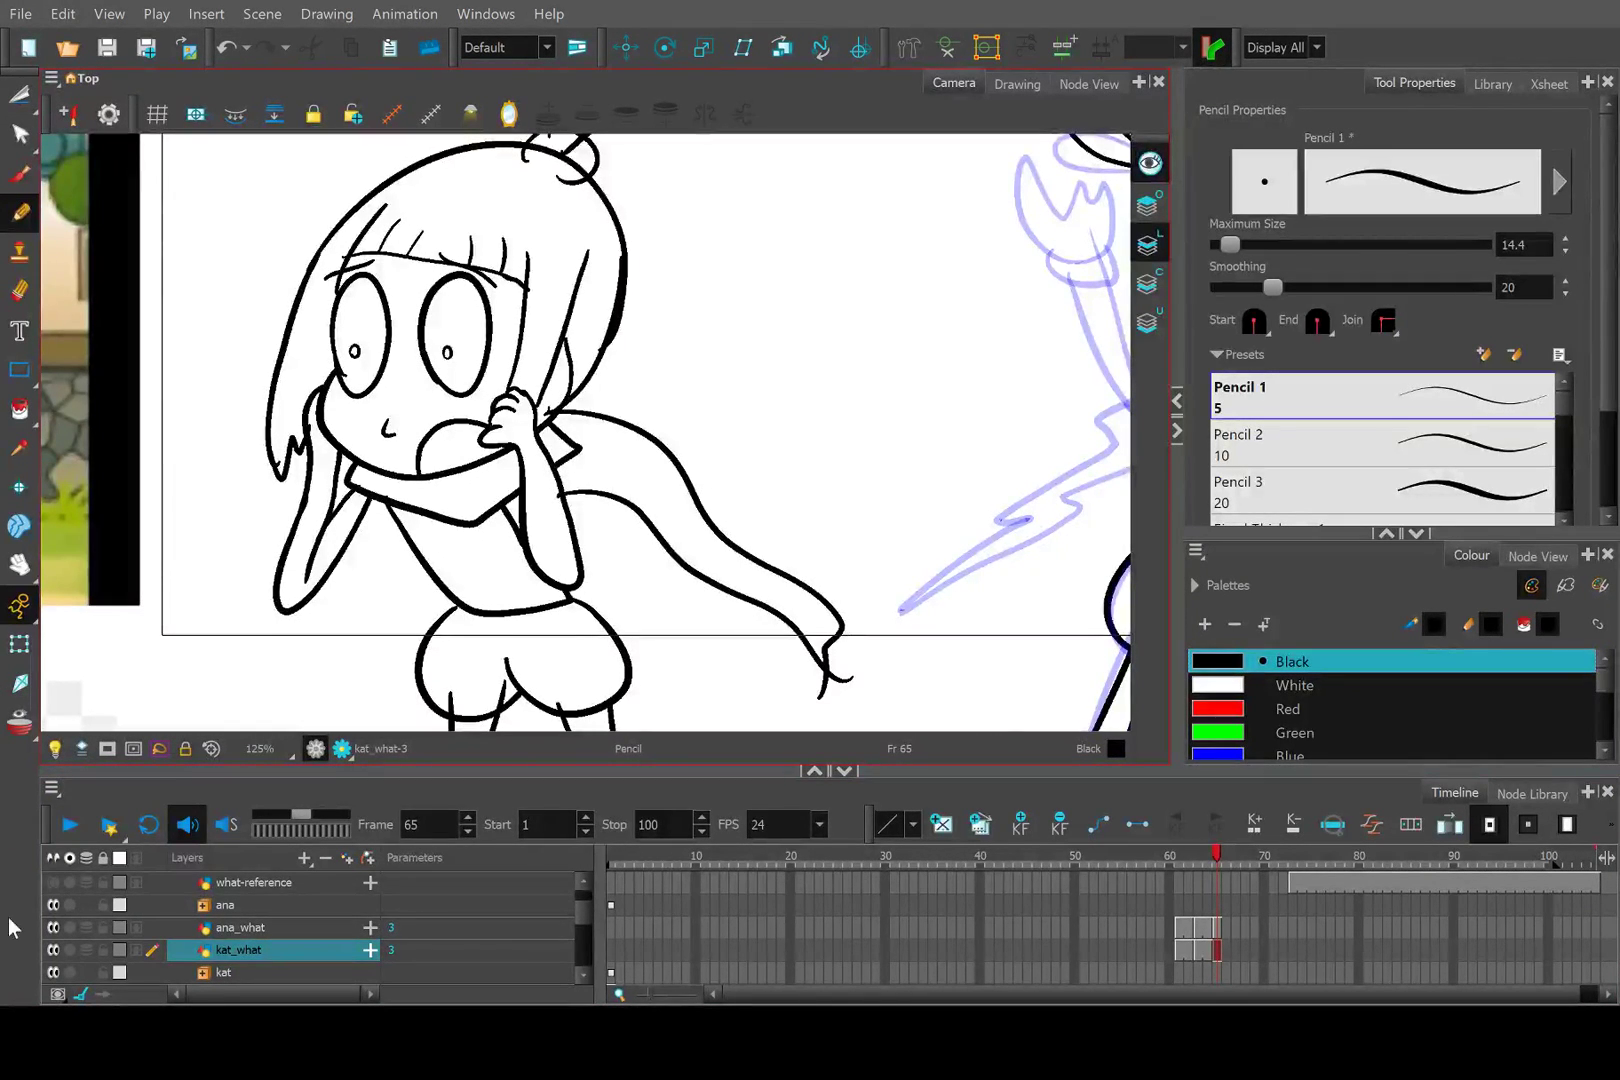
# Erase the overlapping line ends that stick out past the tip of the girl's scarf tail.
pyautogui.click(212, 750)
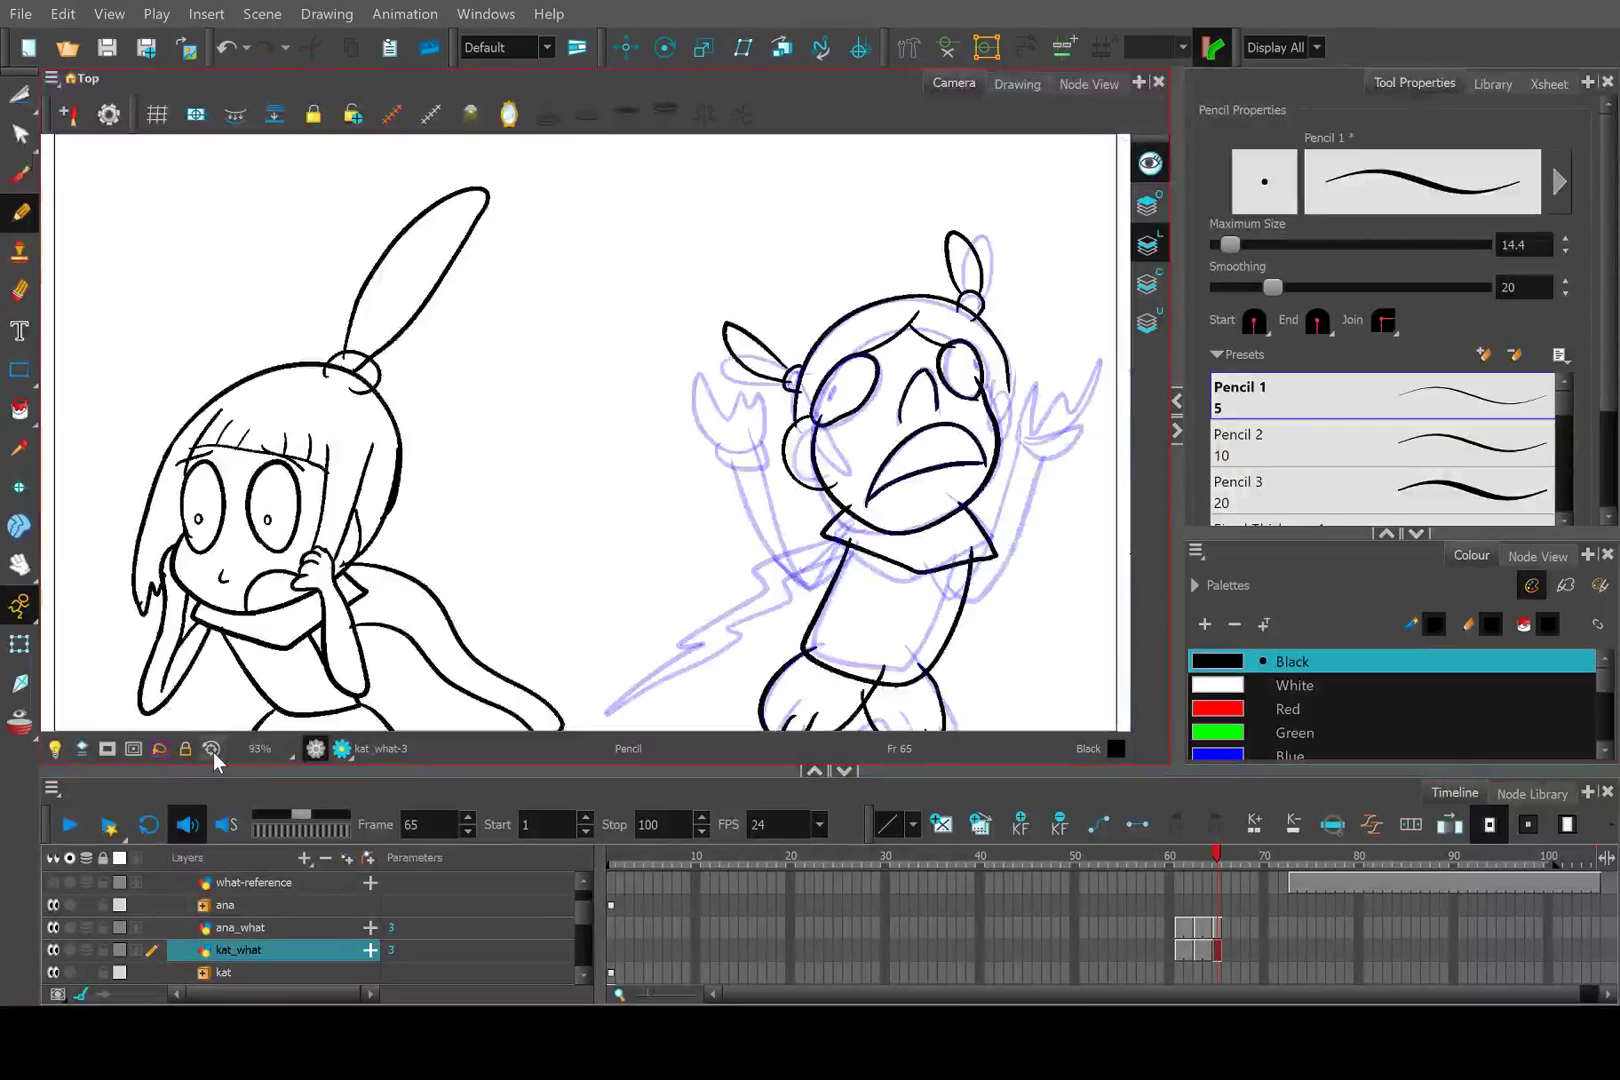
pyautogui.moveTo(1212, 864); pyautogui.dragTo(1212, 858)
pyautogui.moveTo(710, 630); pyautogui.dragTo(777, 487)
pyautogui.click(19, 290)
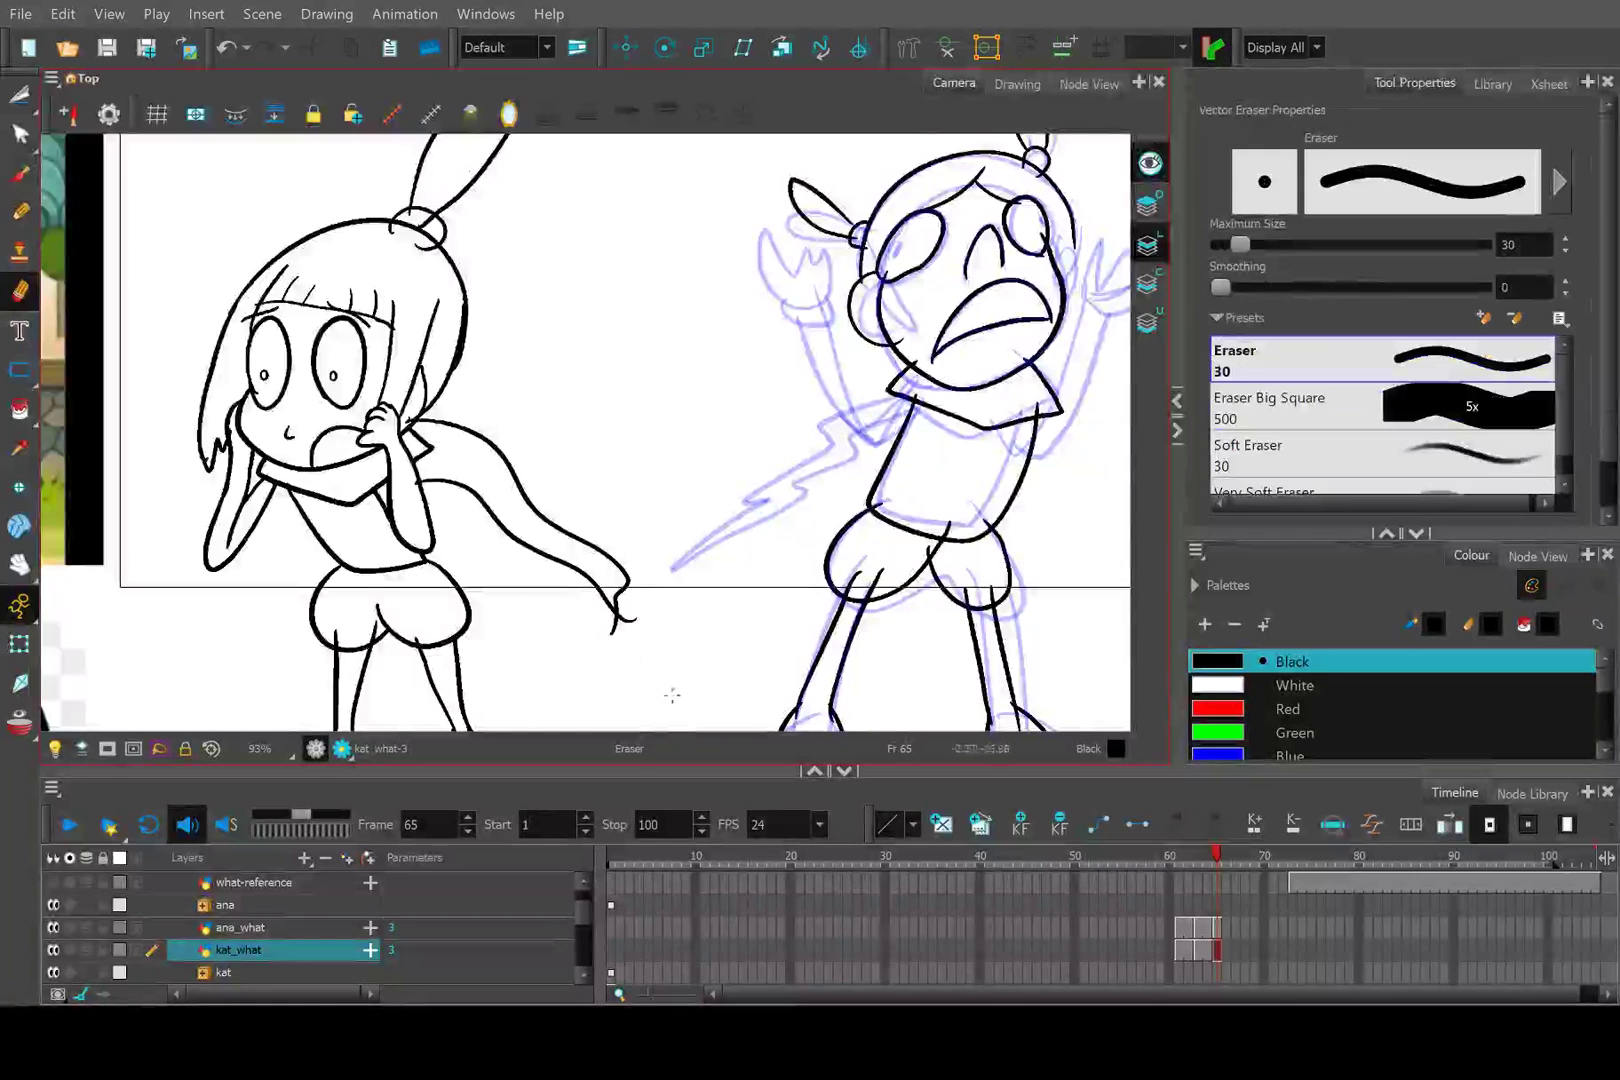
pyautogui.scroll(3, 672, 695)
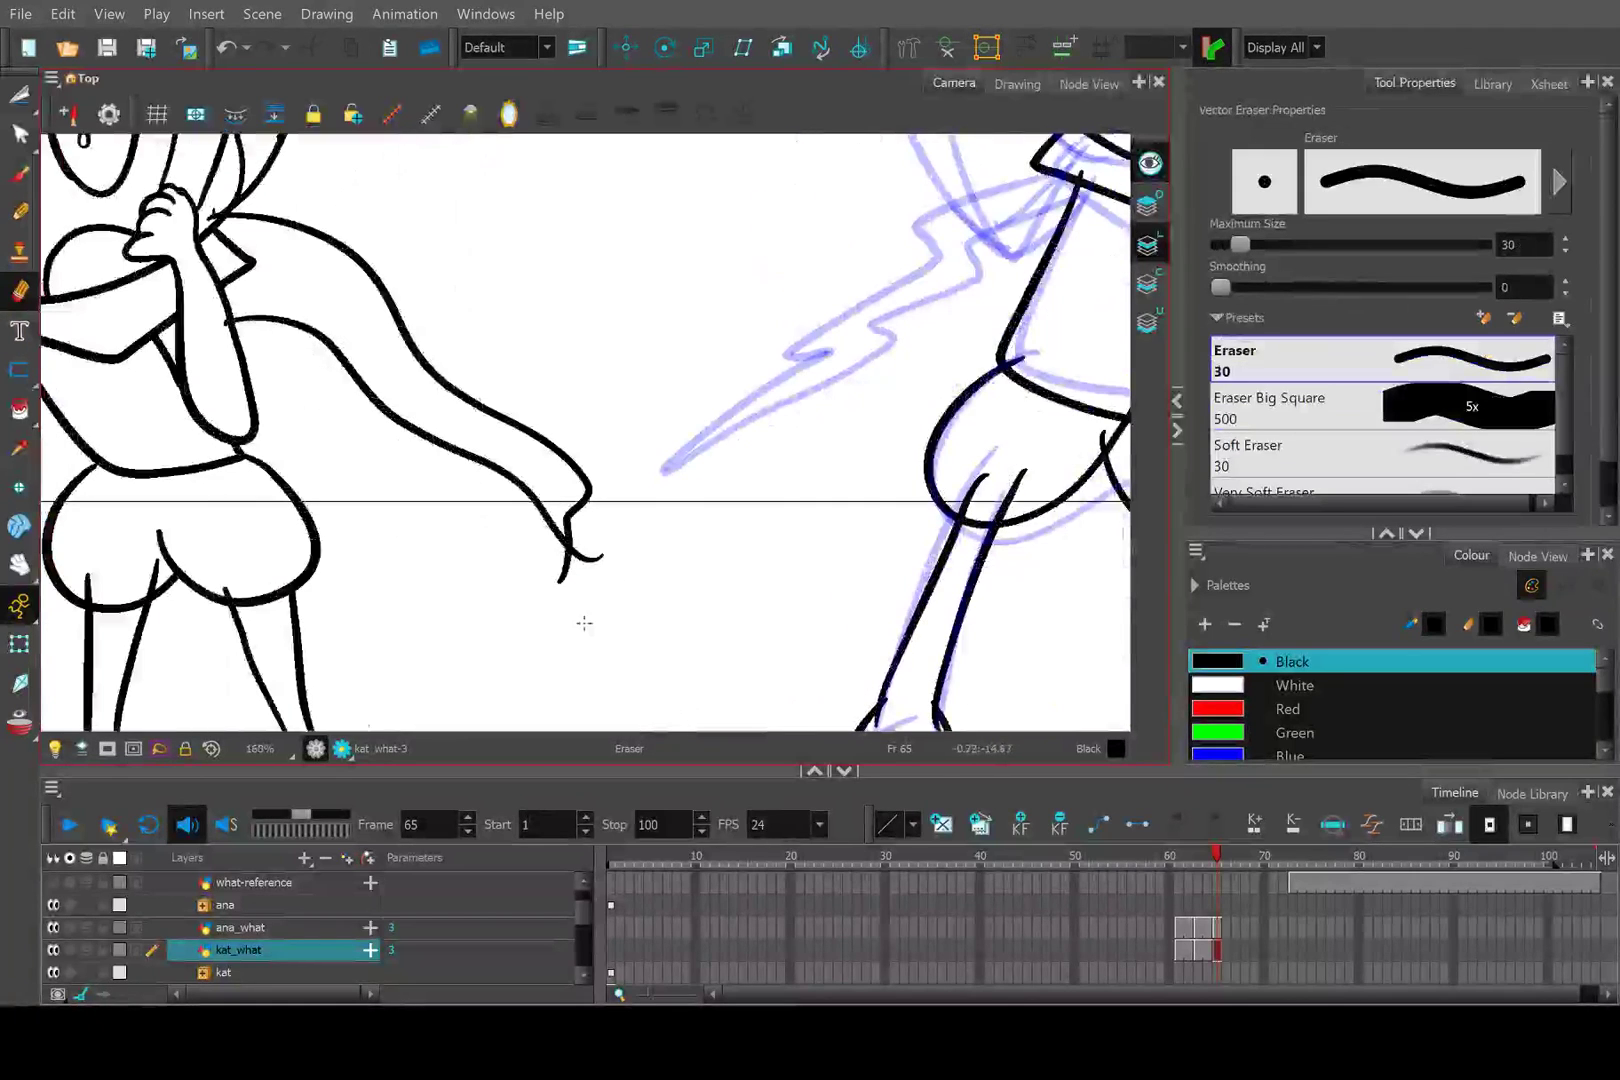
pyautogui.moveTo(583, 622)
pyautogui.mouseDown()
pyautogui.moveTo(562, 572)
pyautogui.moveTo(604, 548)
pyautogui.mouseUp()
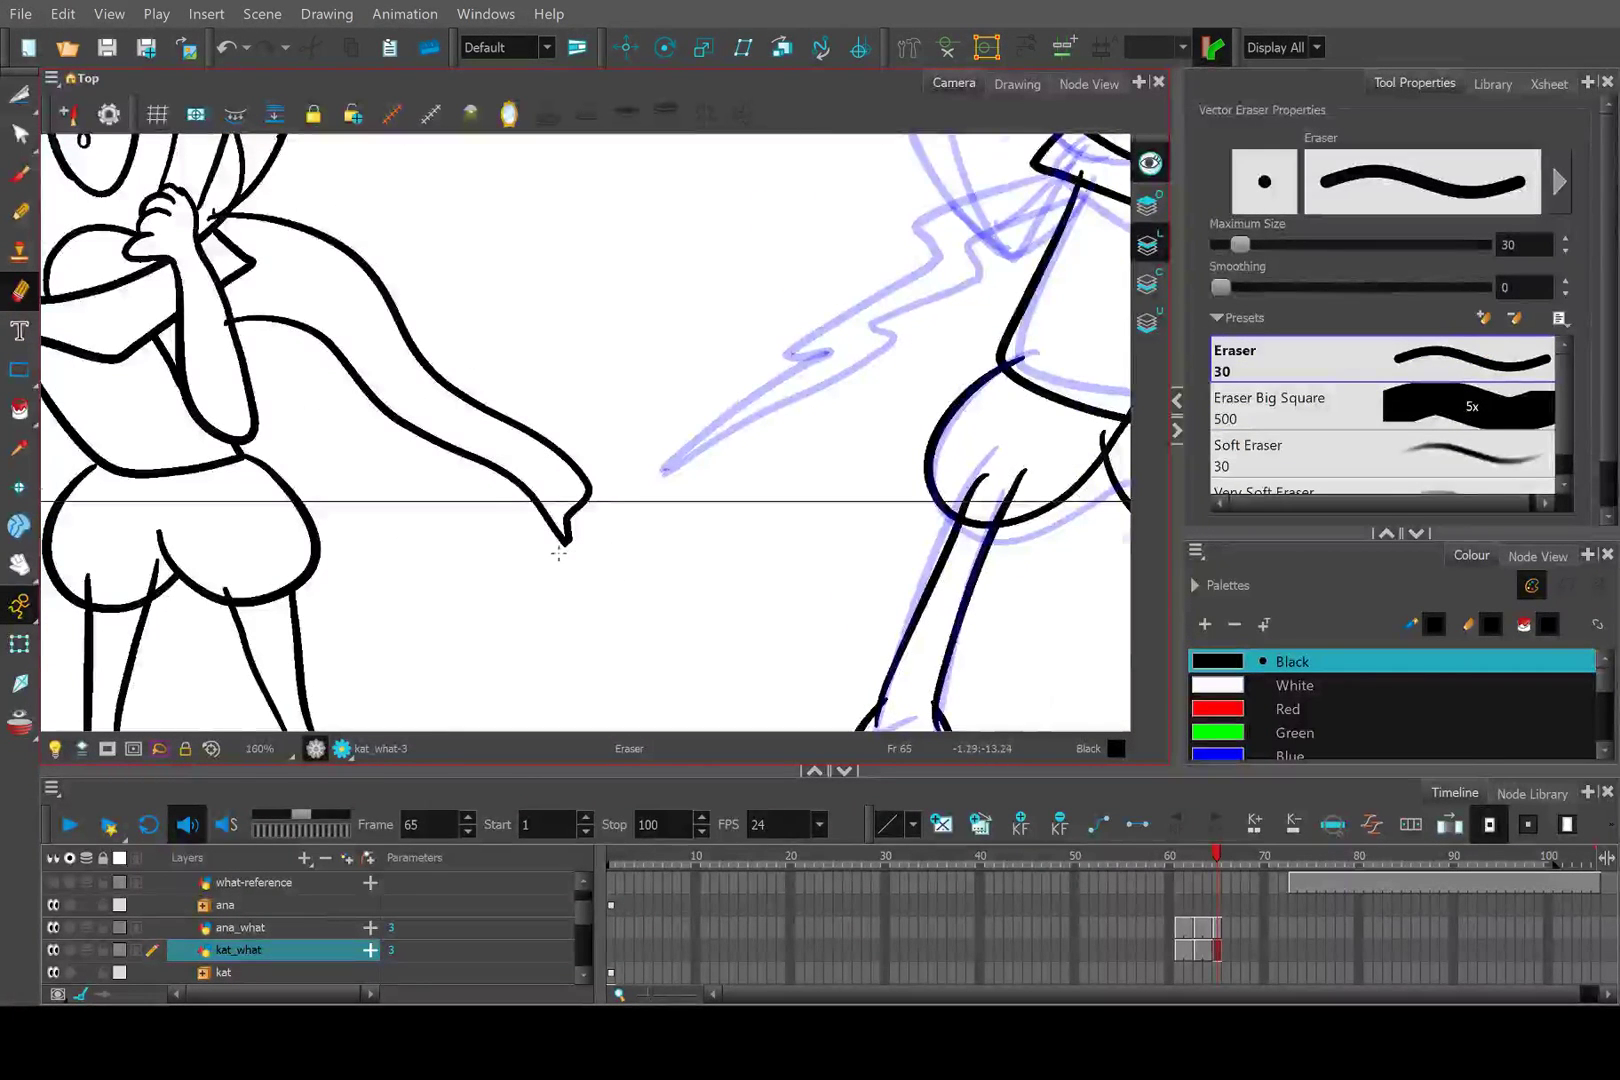
# Smooth the kink in the scarf tail's short end edge by moving its point outward with the Contour Editor.
pyautogui.scroll(3, 578, 545)
pyautogui.click(20, 133)
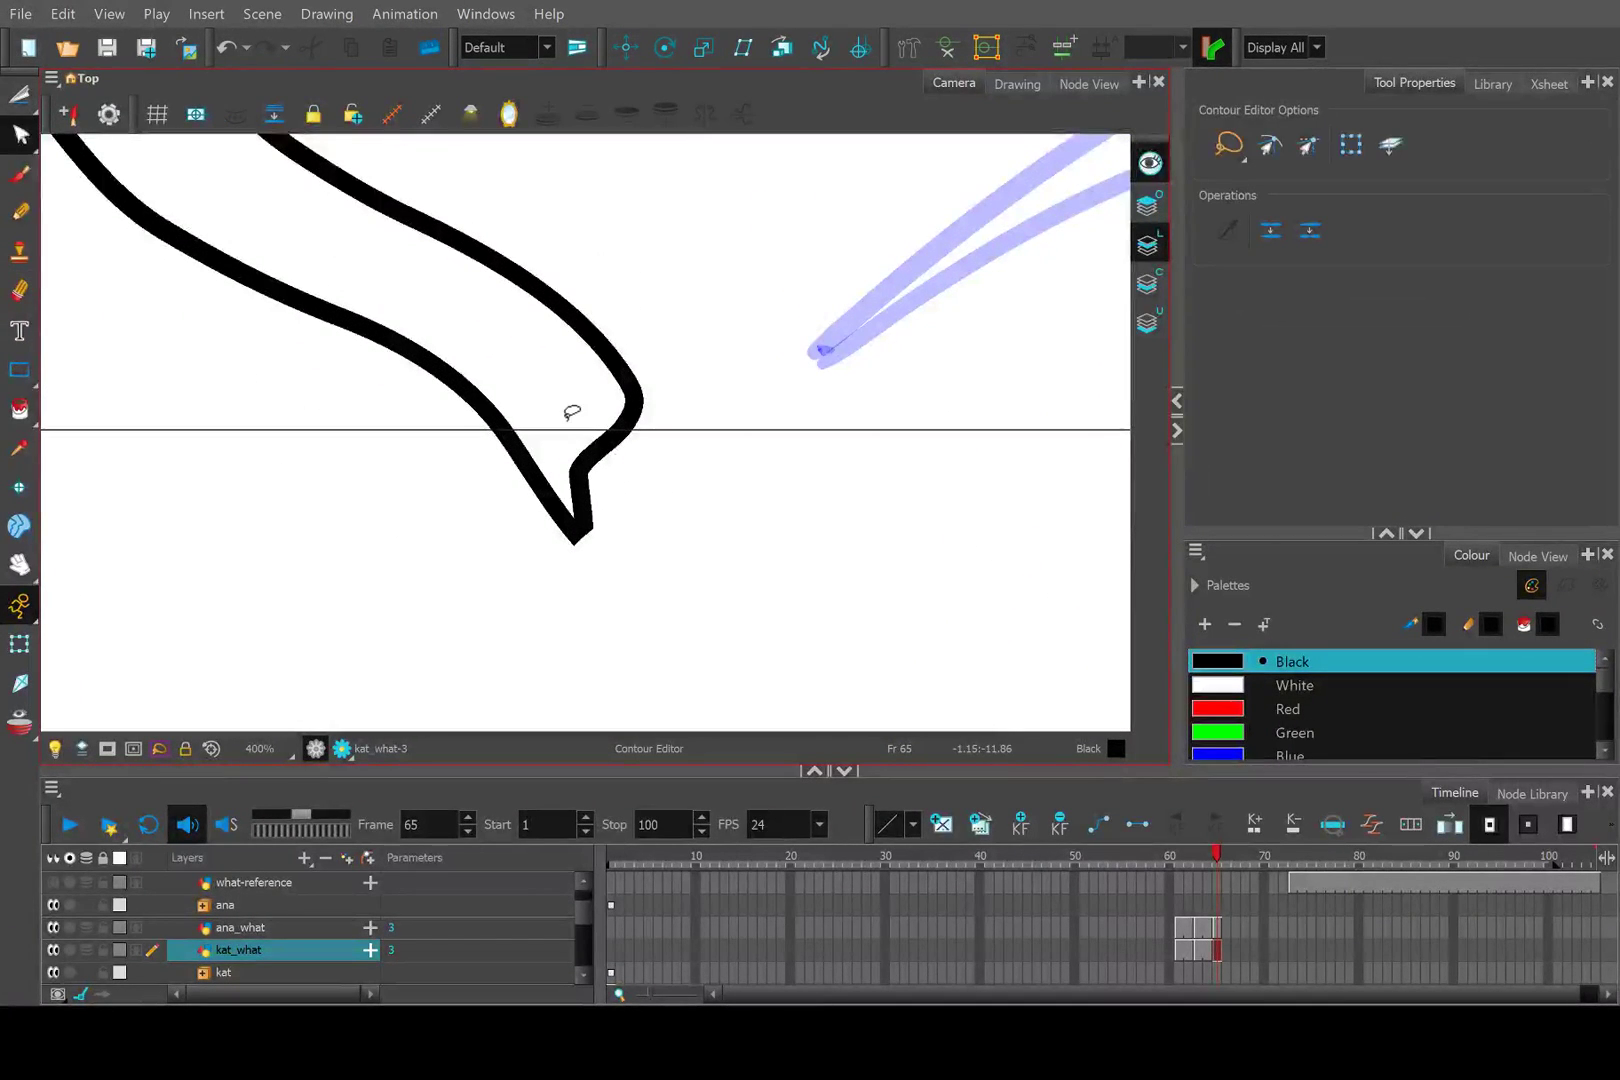
pyautogui.click(578, 470)
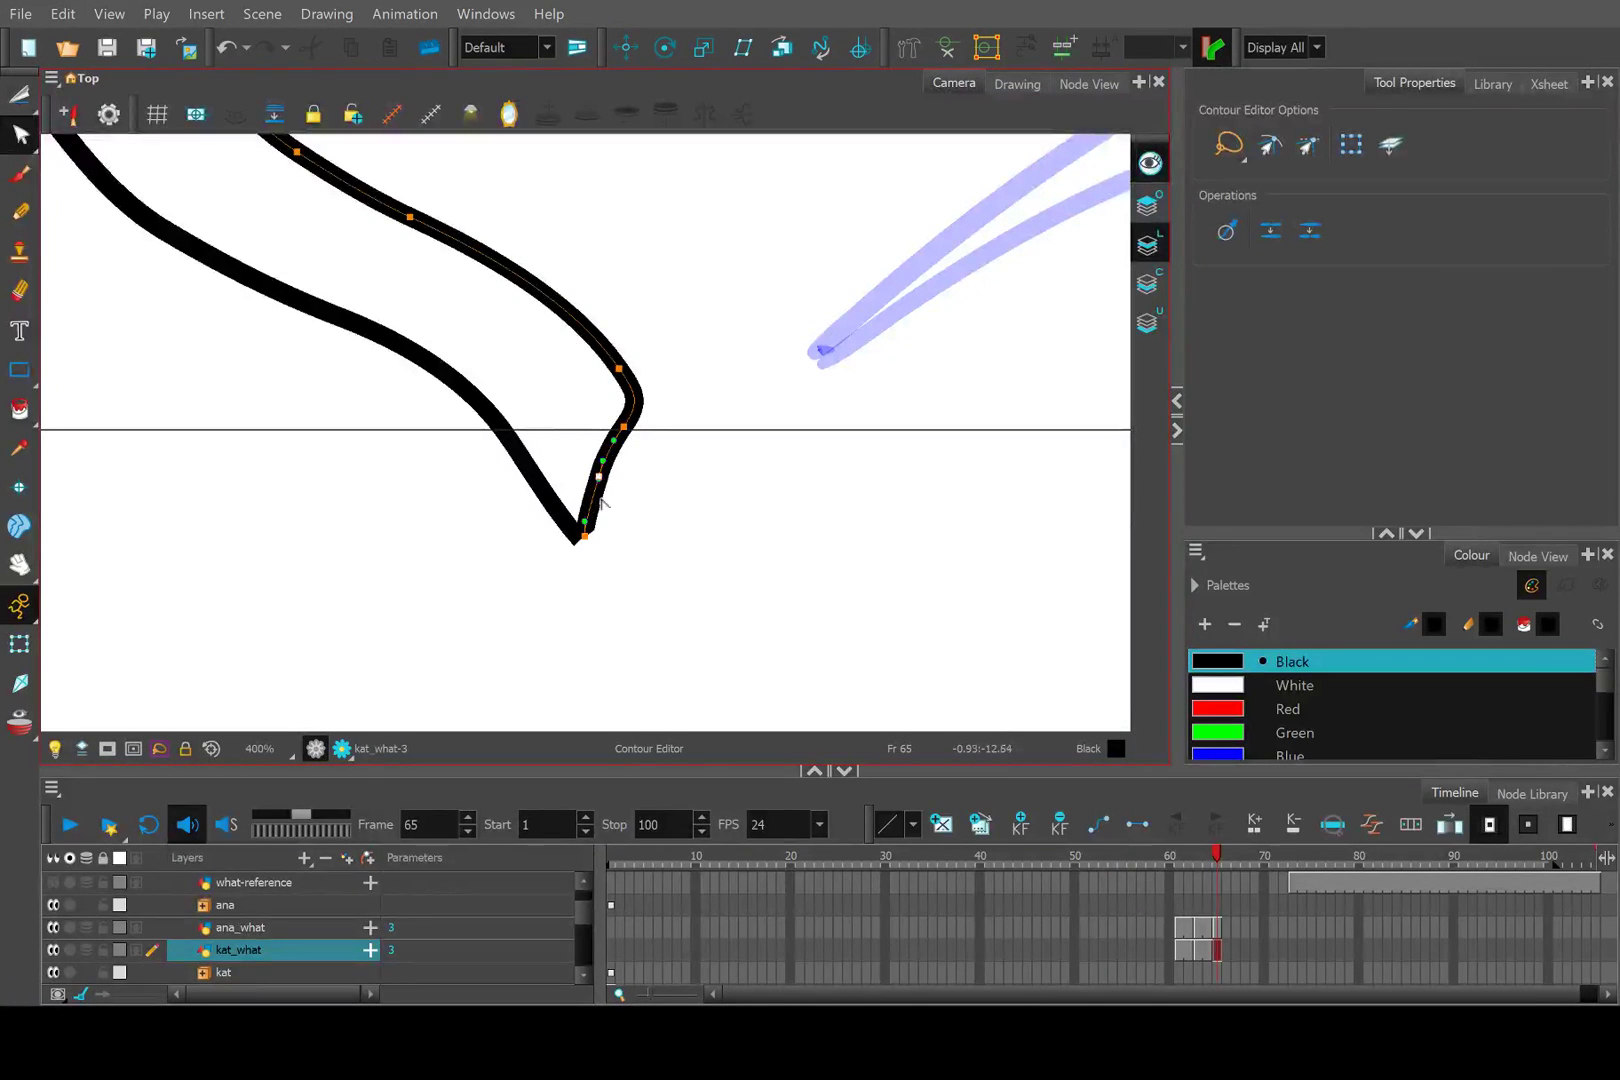
# Close and round off the scarf tail's pointed tip with a short Pencil stroke.
pyautogui.scroll(2, 590, 541)
pyautogui.click(19, 211)
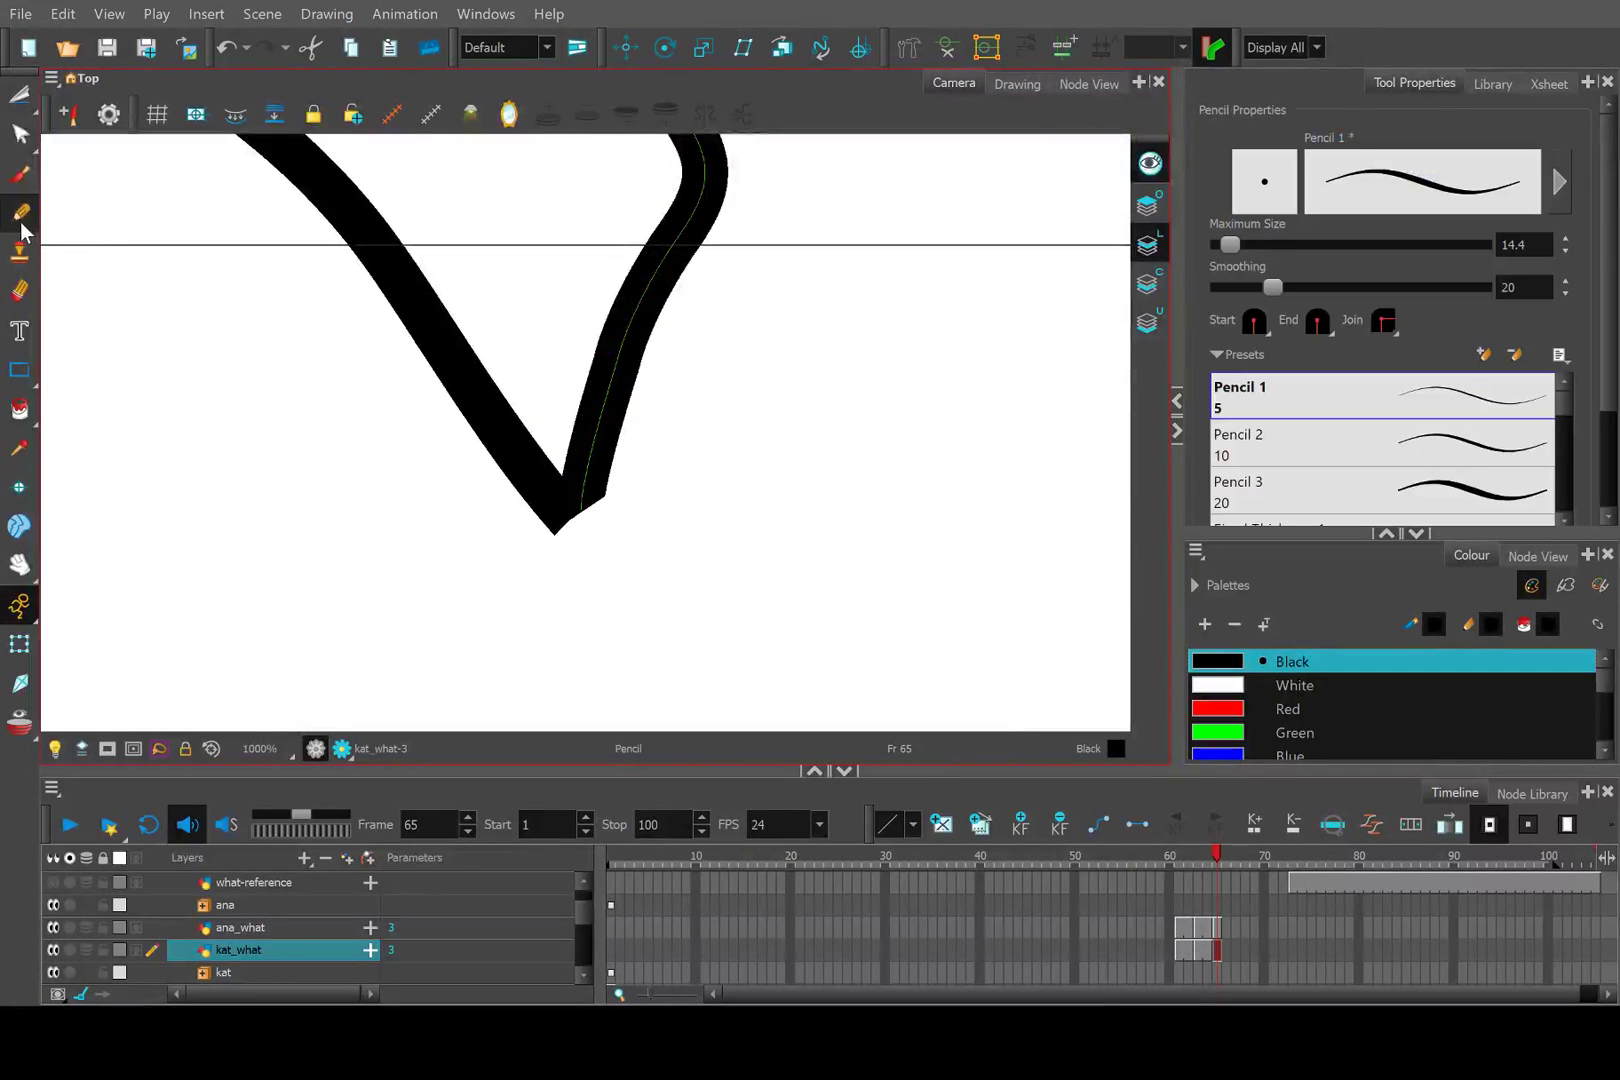
pyautogui.moveTo(546, 506)
pyautogui.mouseDown()
pyautogui.moveTo(589, 543)
pyautogui.moveTo(591, 493)
pyautogui.moveTo(634, 615)
pyautogui.mouseUp()
pyautogui.scroll(-2, 590, 541)
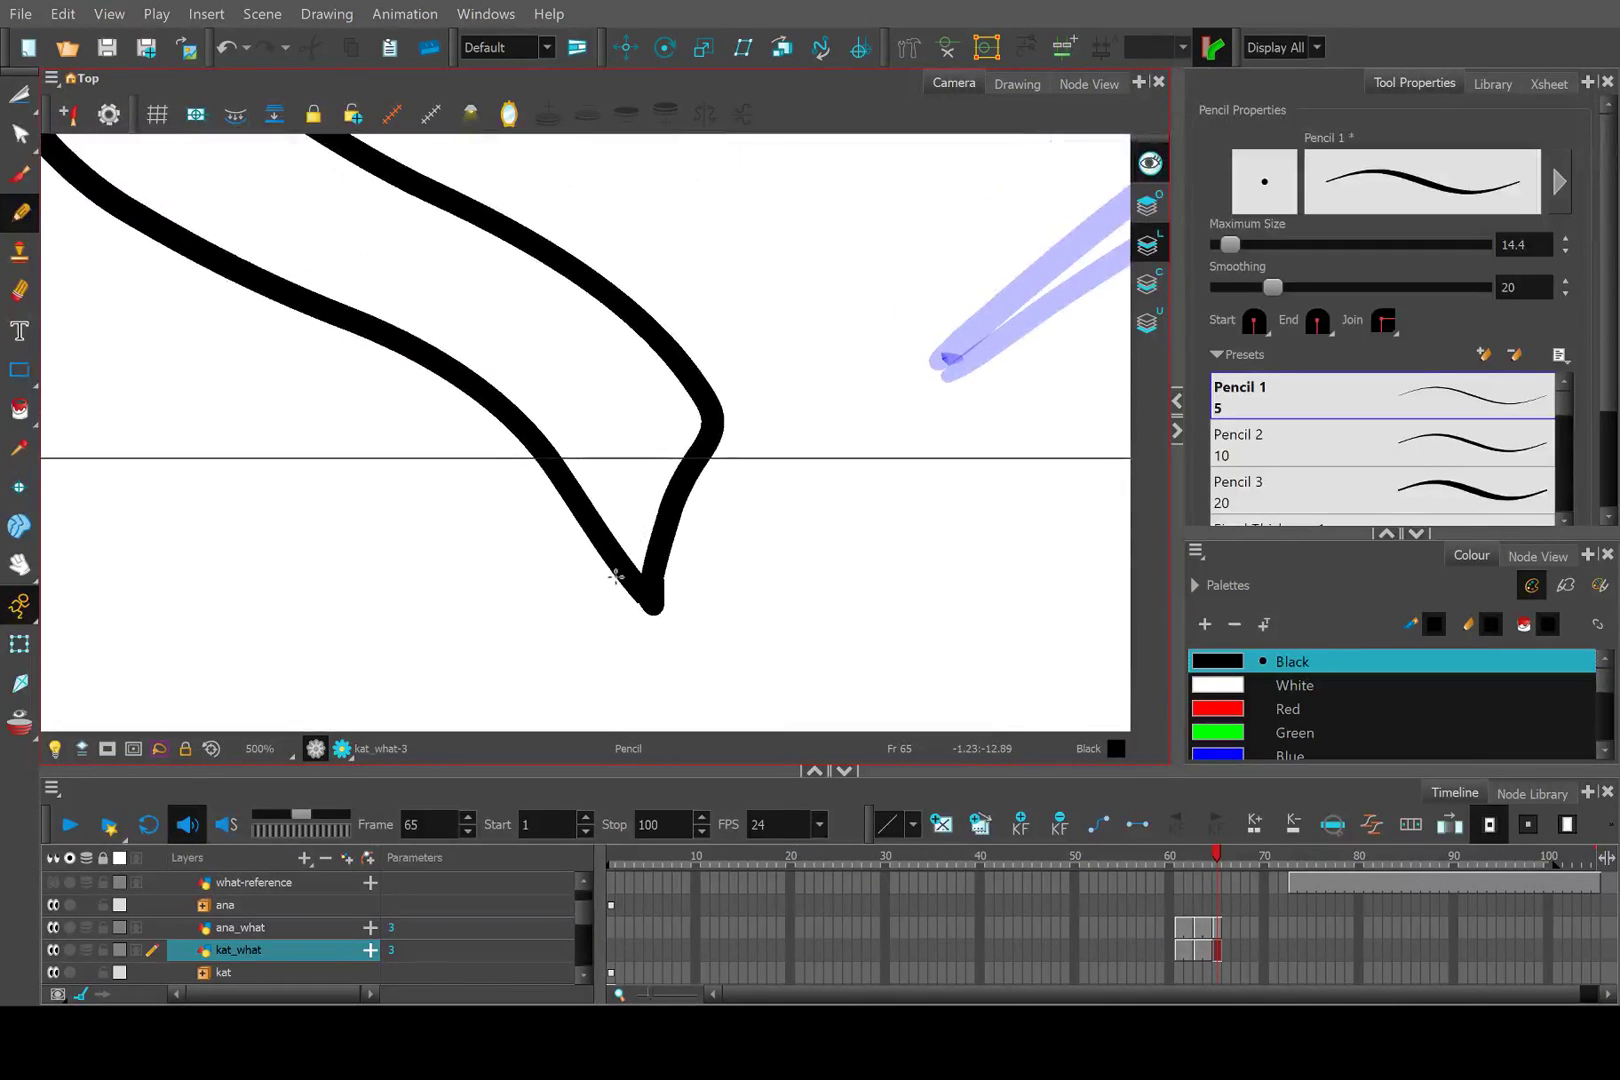
pyautogui.scroll(5, 616, 577)
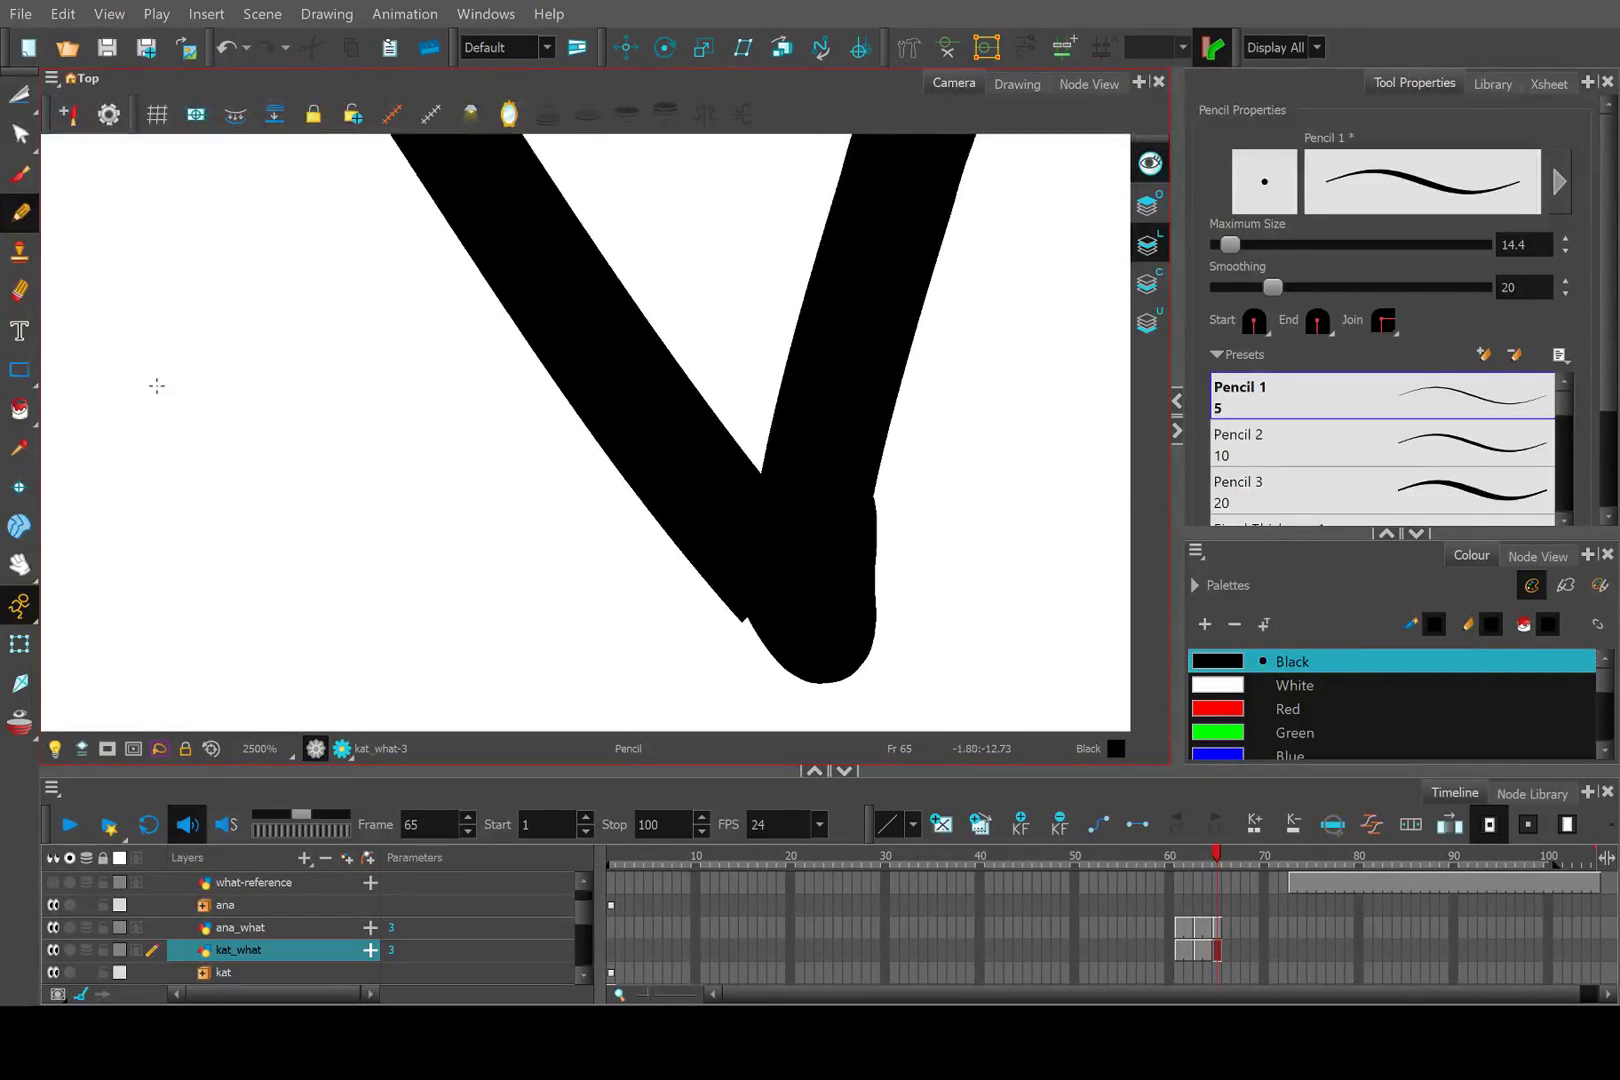
pyautogui.scroll(-3, 240, 455)
pyautogui.scroll(-2, 47, 311)
pyautogui.scroll(-5, 189, 289)
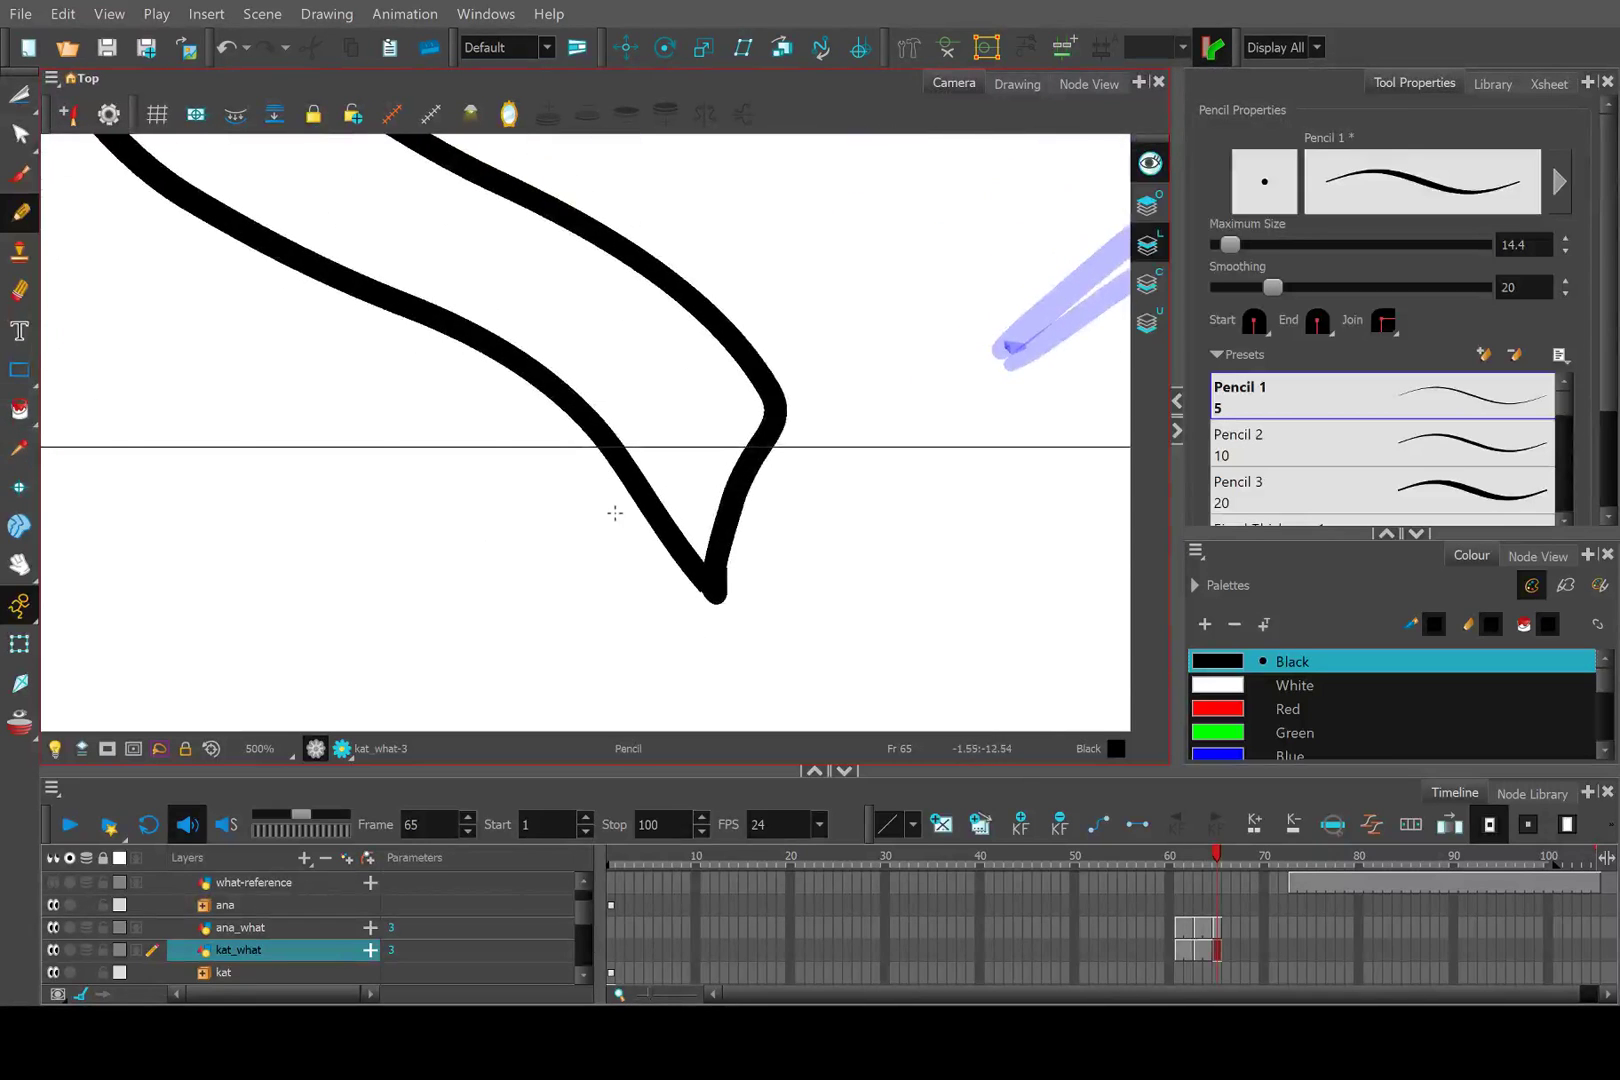
# Trim the starting ends of both scarf lines where they poke into the girl's hair and raised forearm with the Cutter.
pyautogui.scroll(2, 330, 295)
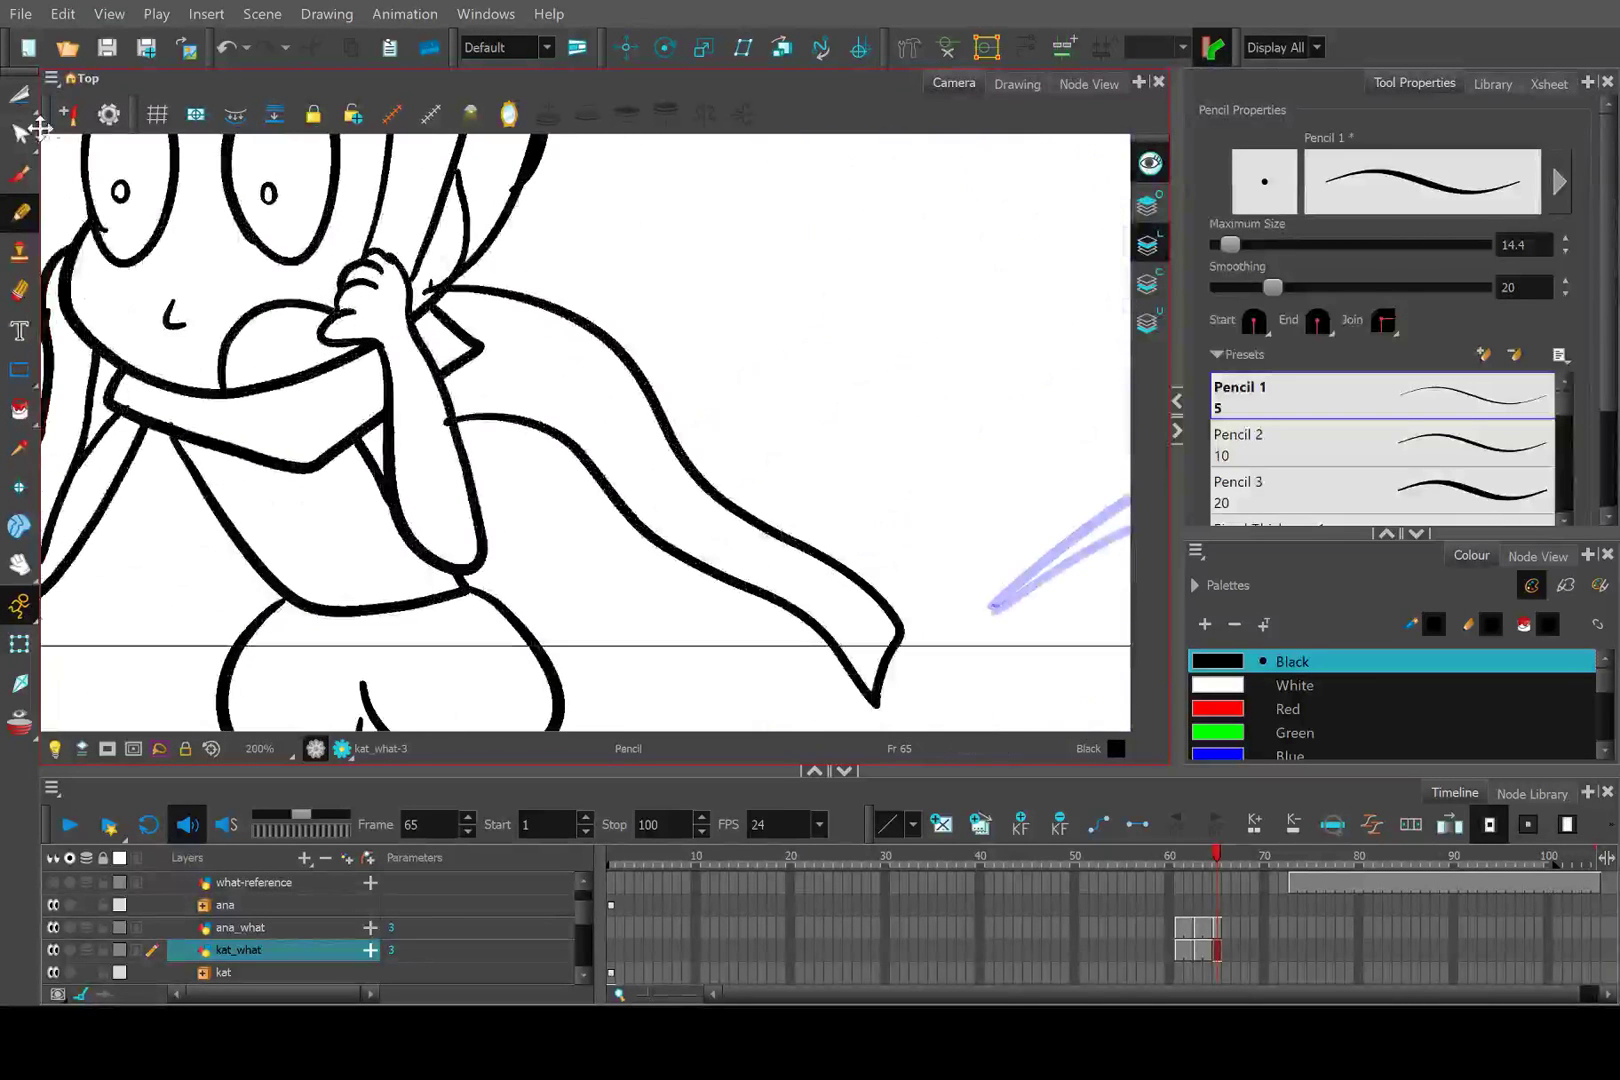
pyautogui.click(19, 93)
pyautogui.scroll(1, 383, 357)
pyautogui.scroll(1, 383, 357)
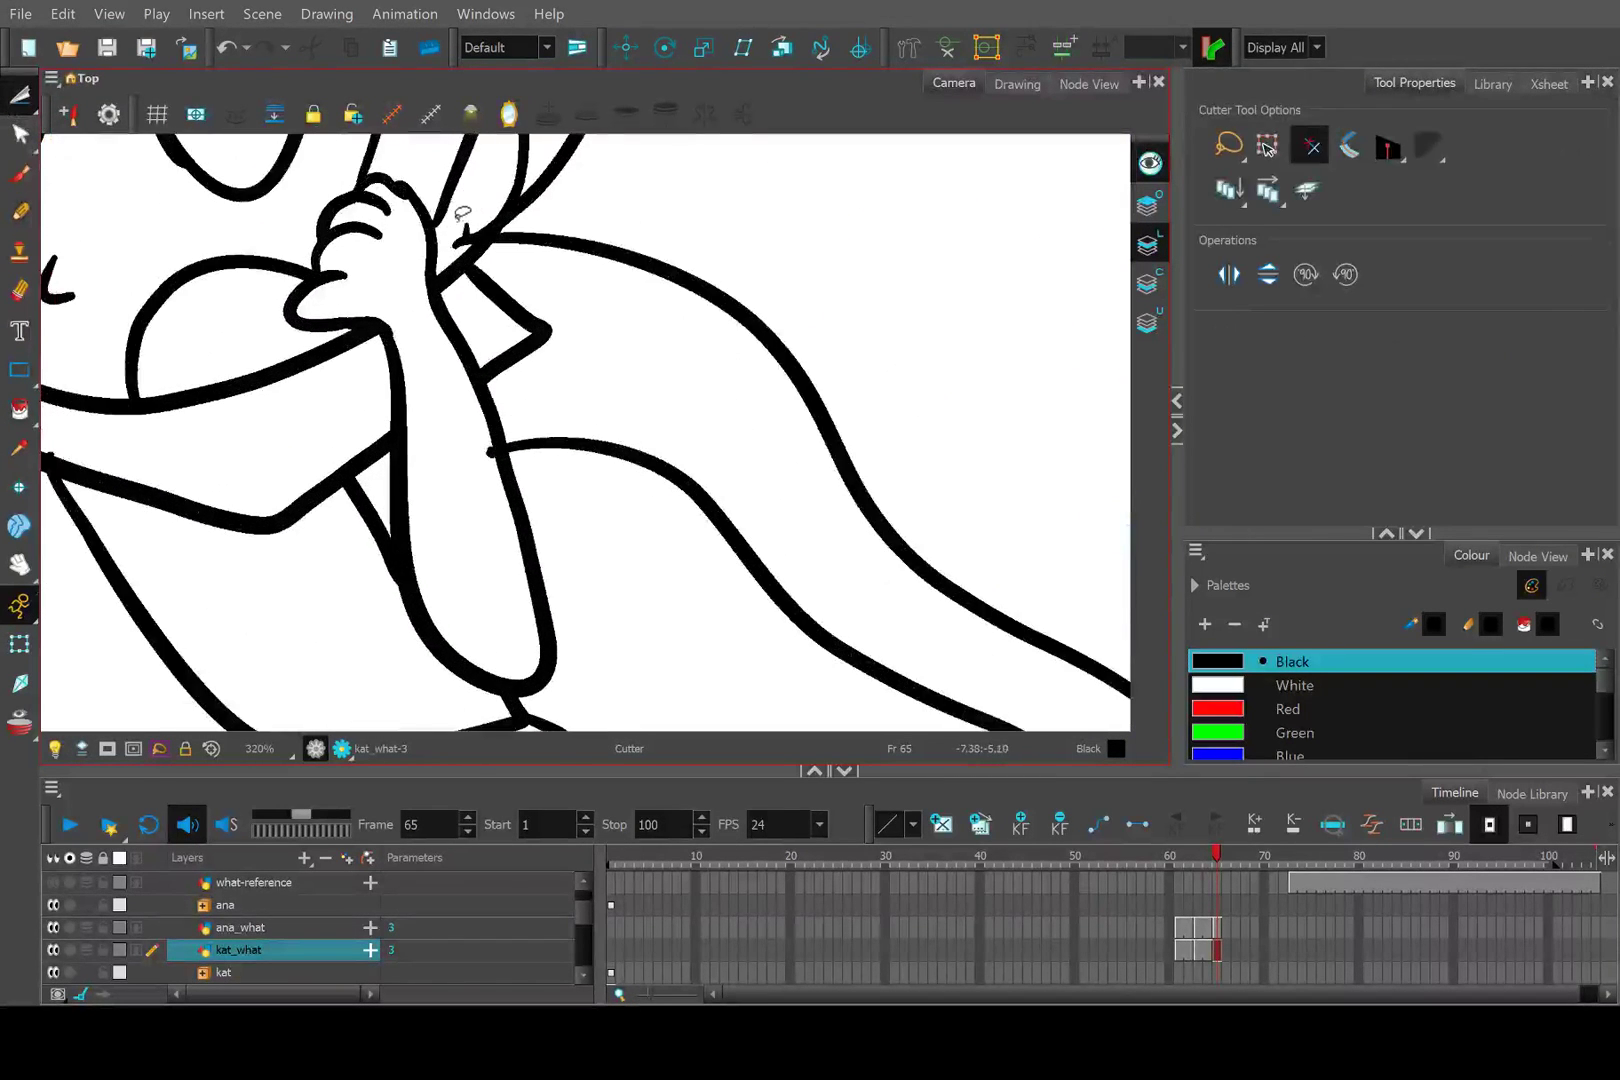
pyautogui.scroll(2, 470, 220)
pyautogui.scroll(-4, 456, 254)
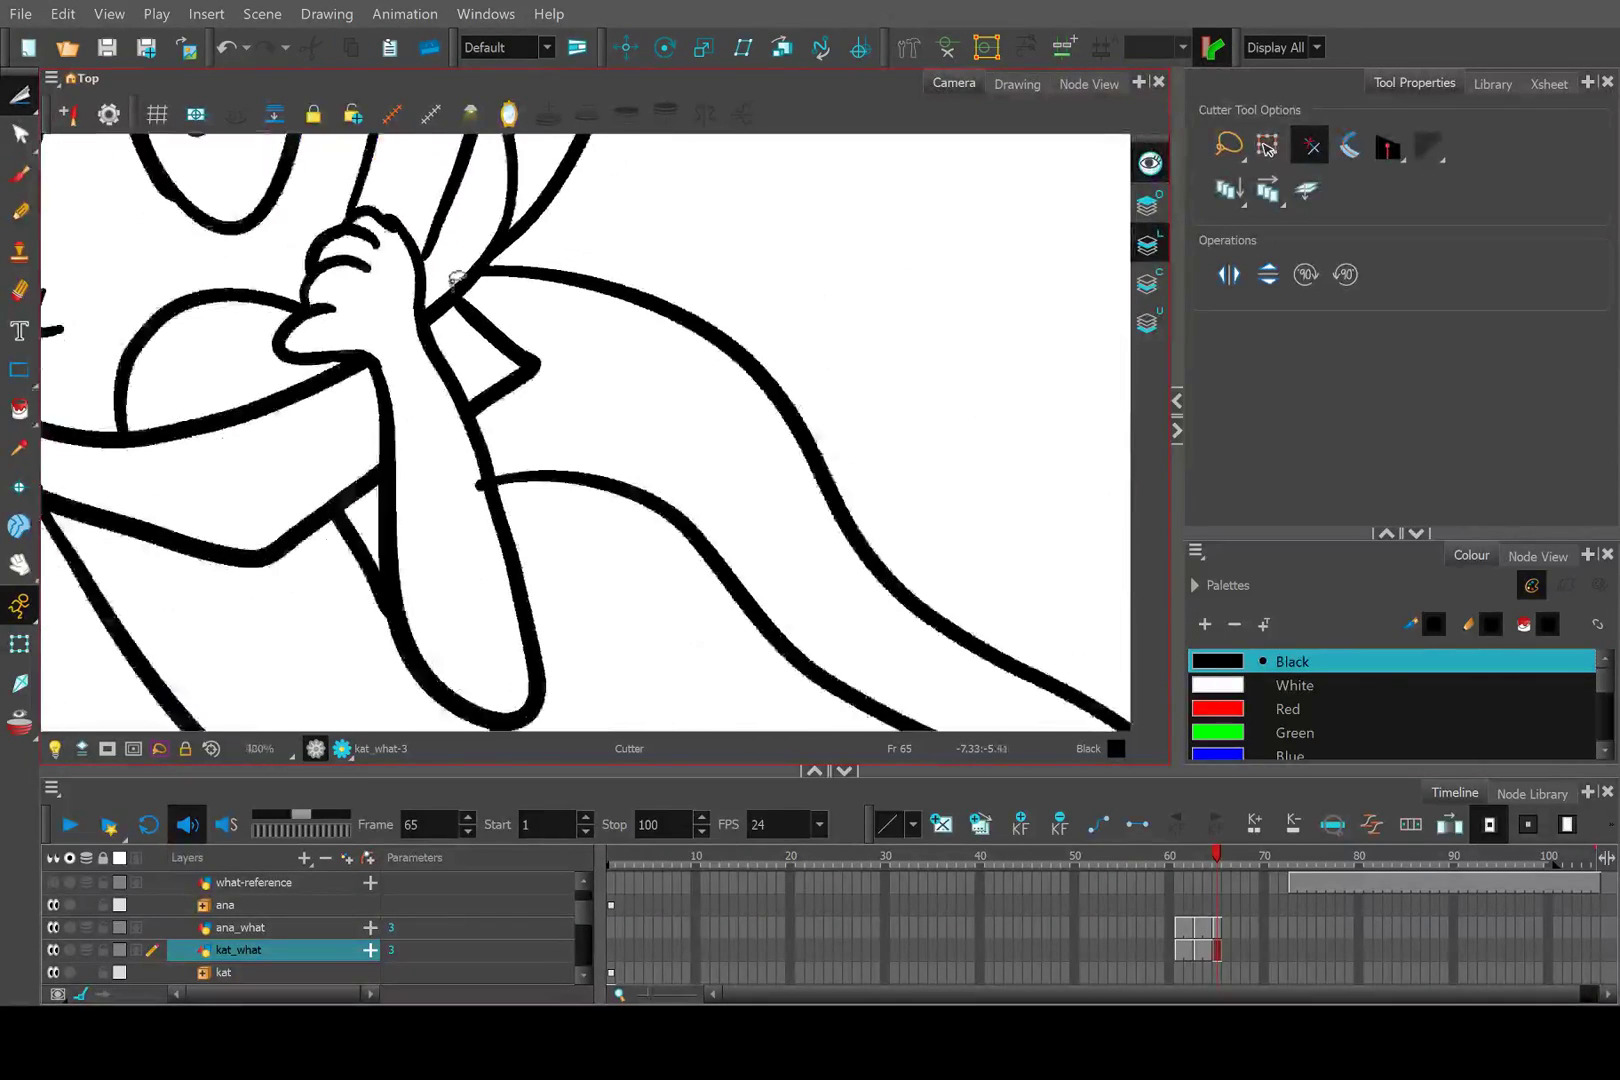
pyautogui.scroll(4, 463, 390)
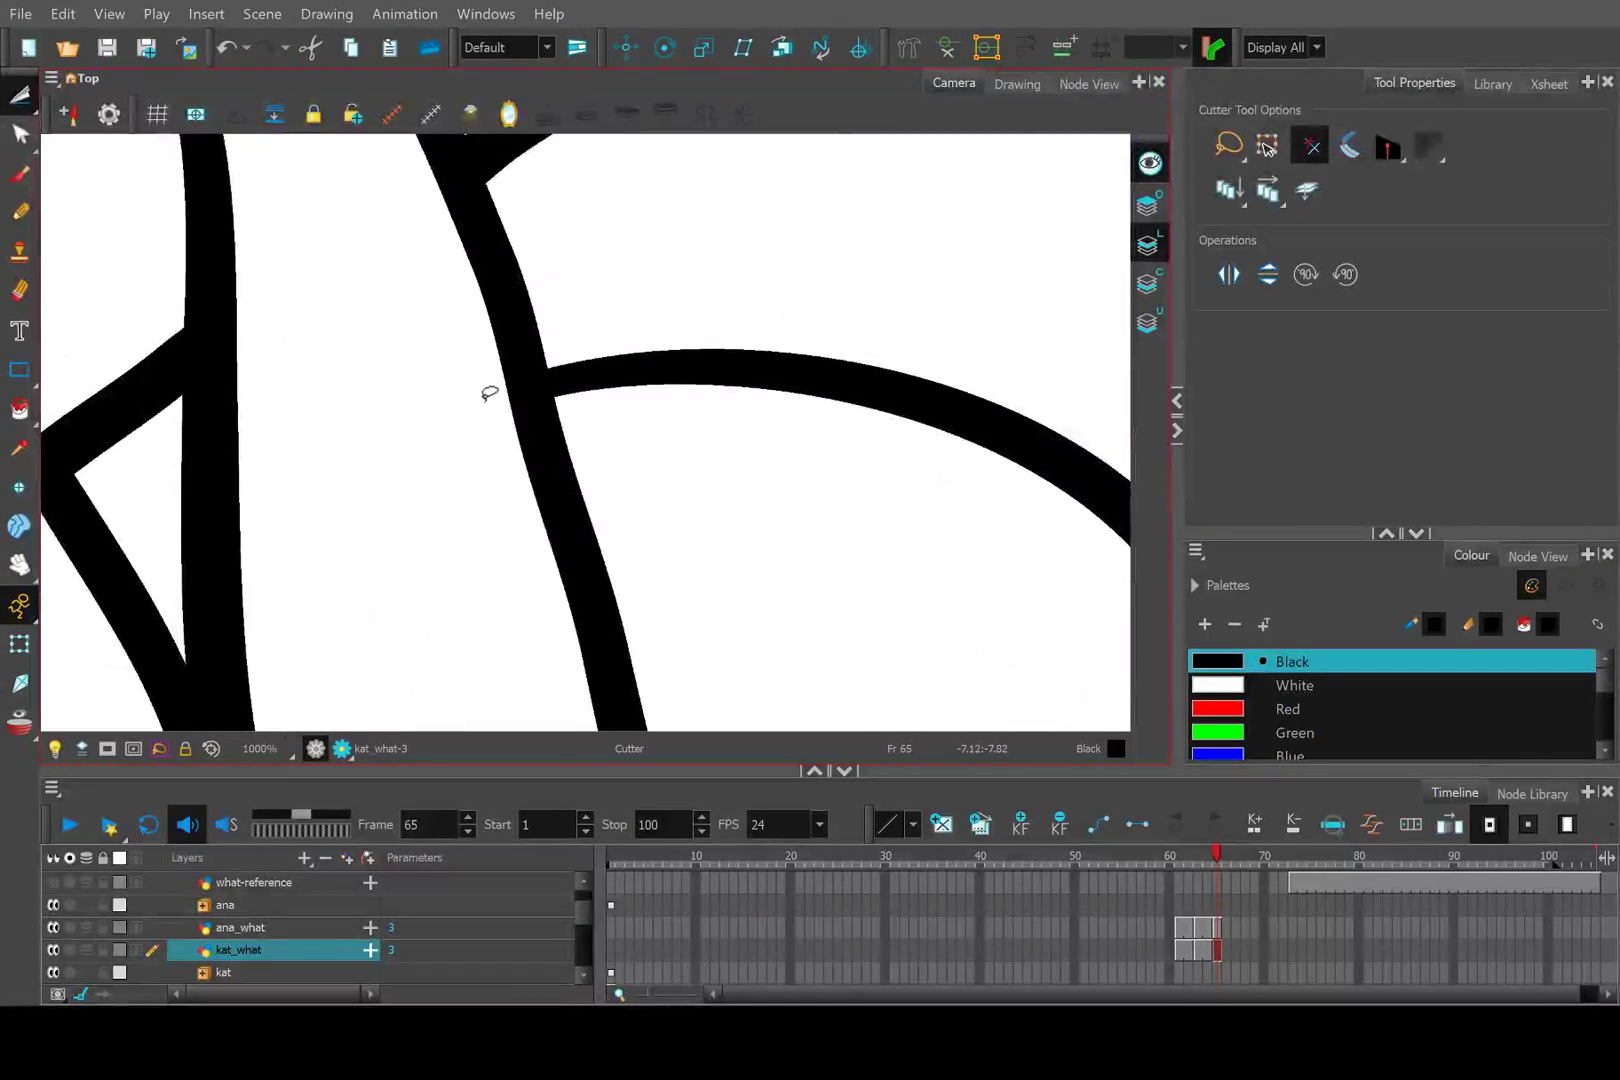
pyautogui.scroll(-4, 488, 392)
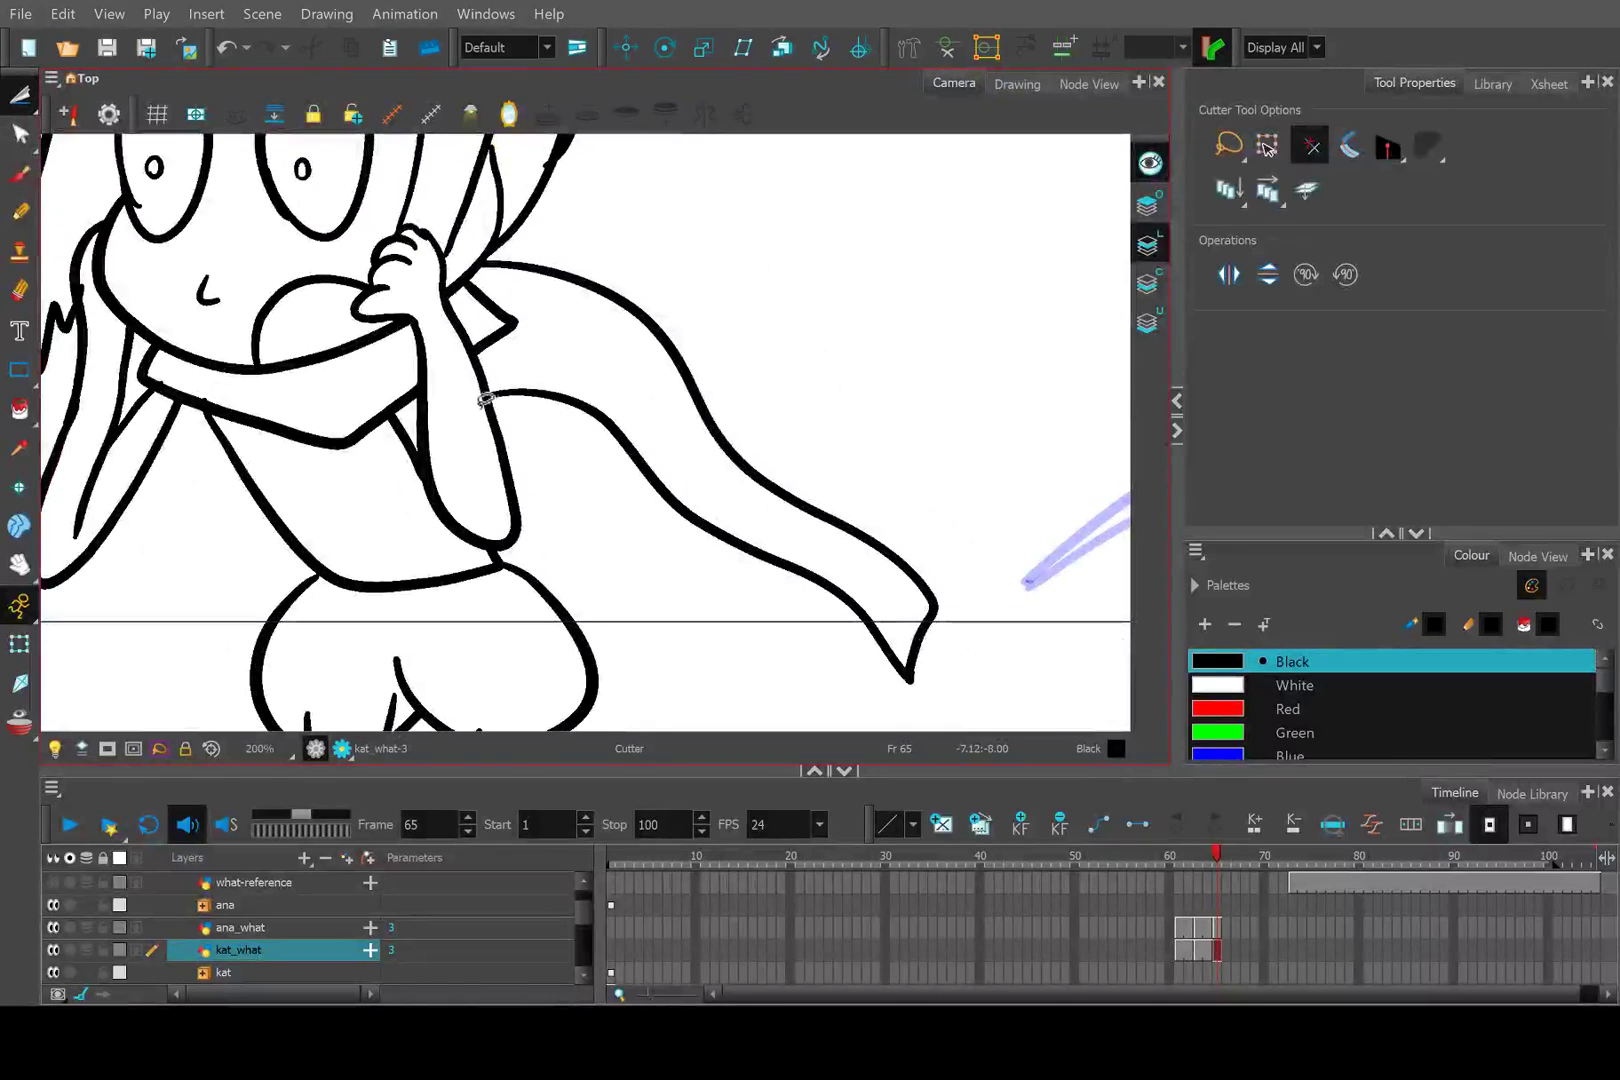
# Examine the control points along the girl's upper scarf line with the Contour Editor, from the tail end up to the hair.
pyautogui.click(20, 133)
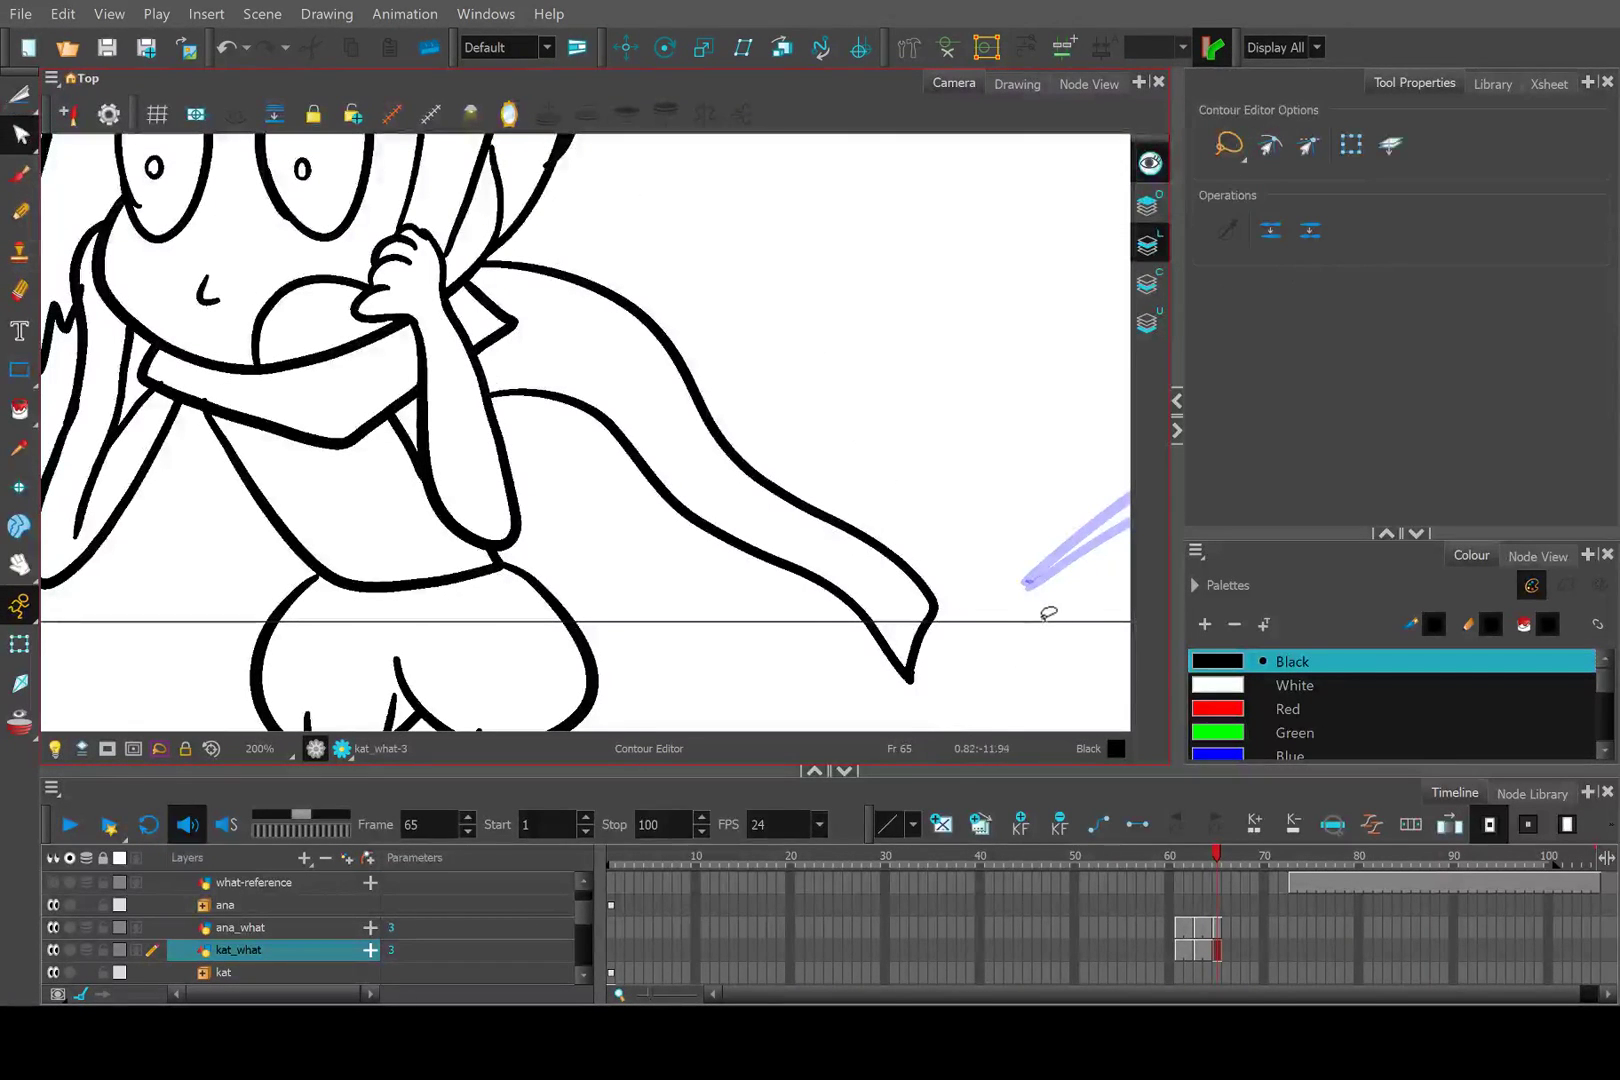
pyautogui.scroll(3, 968, 708)
pyautogui.click(872, 453)
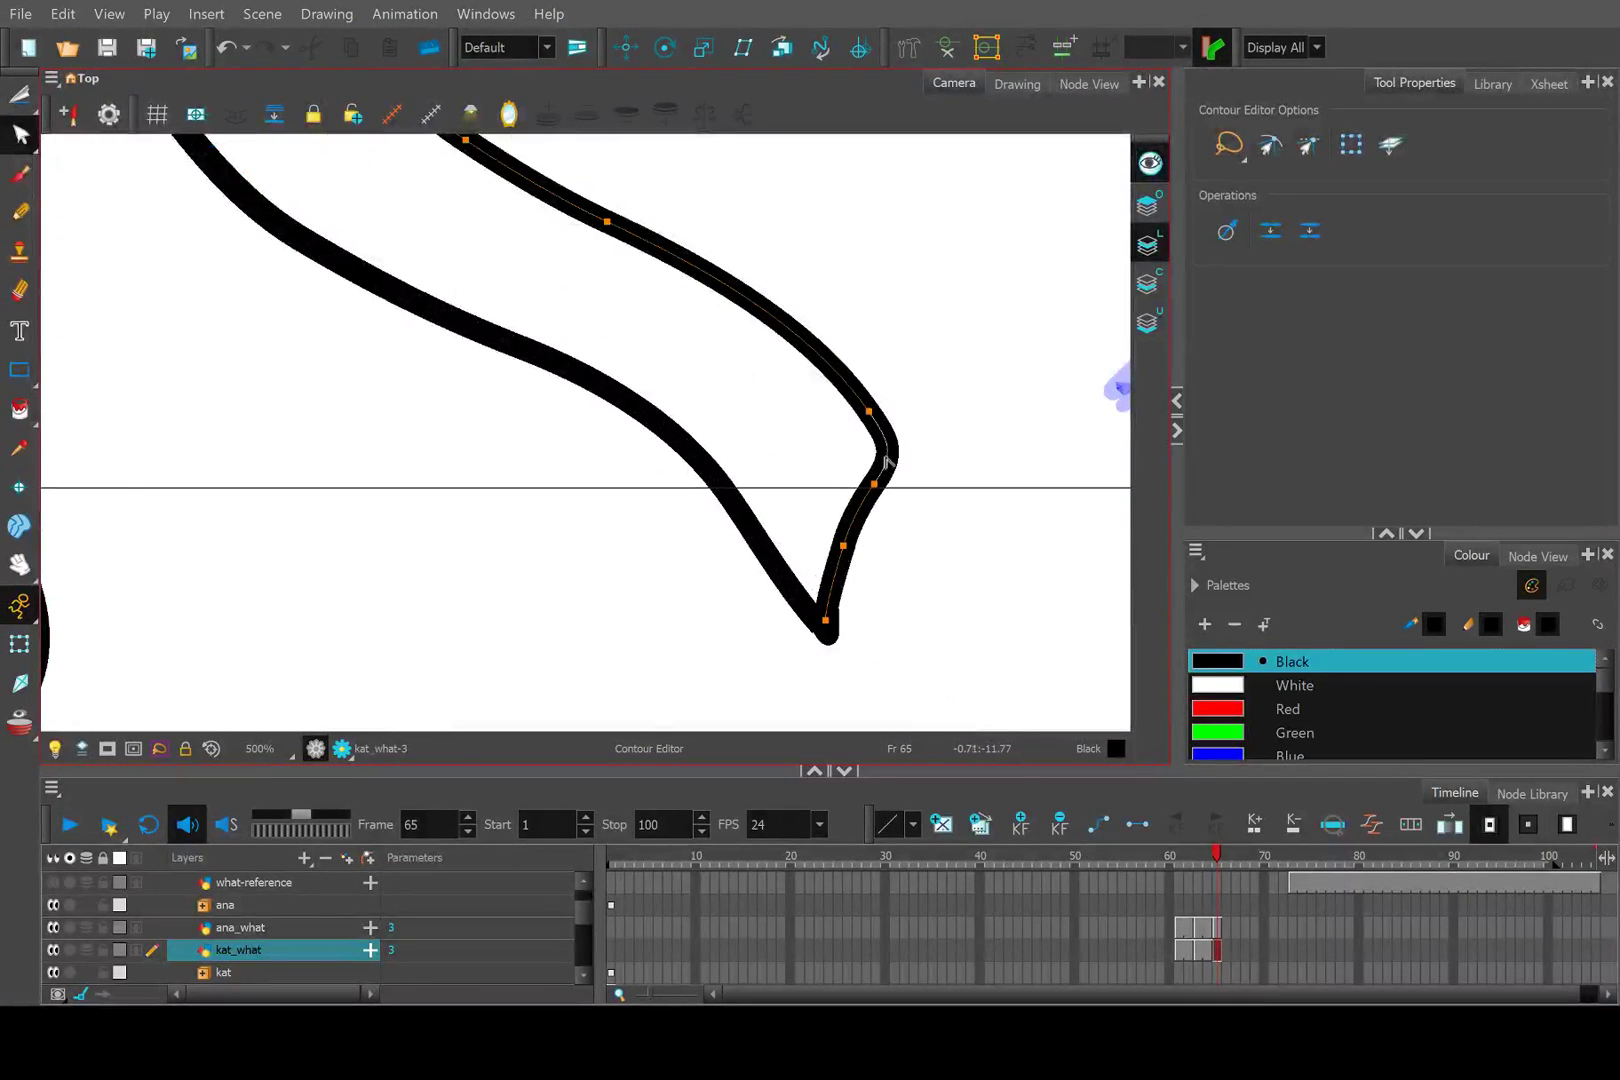
pyautogui.scroll(-2, 795, 433)
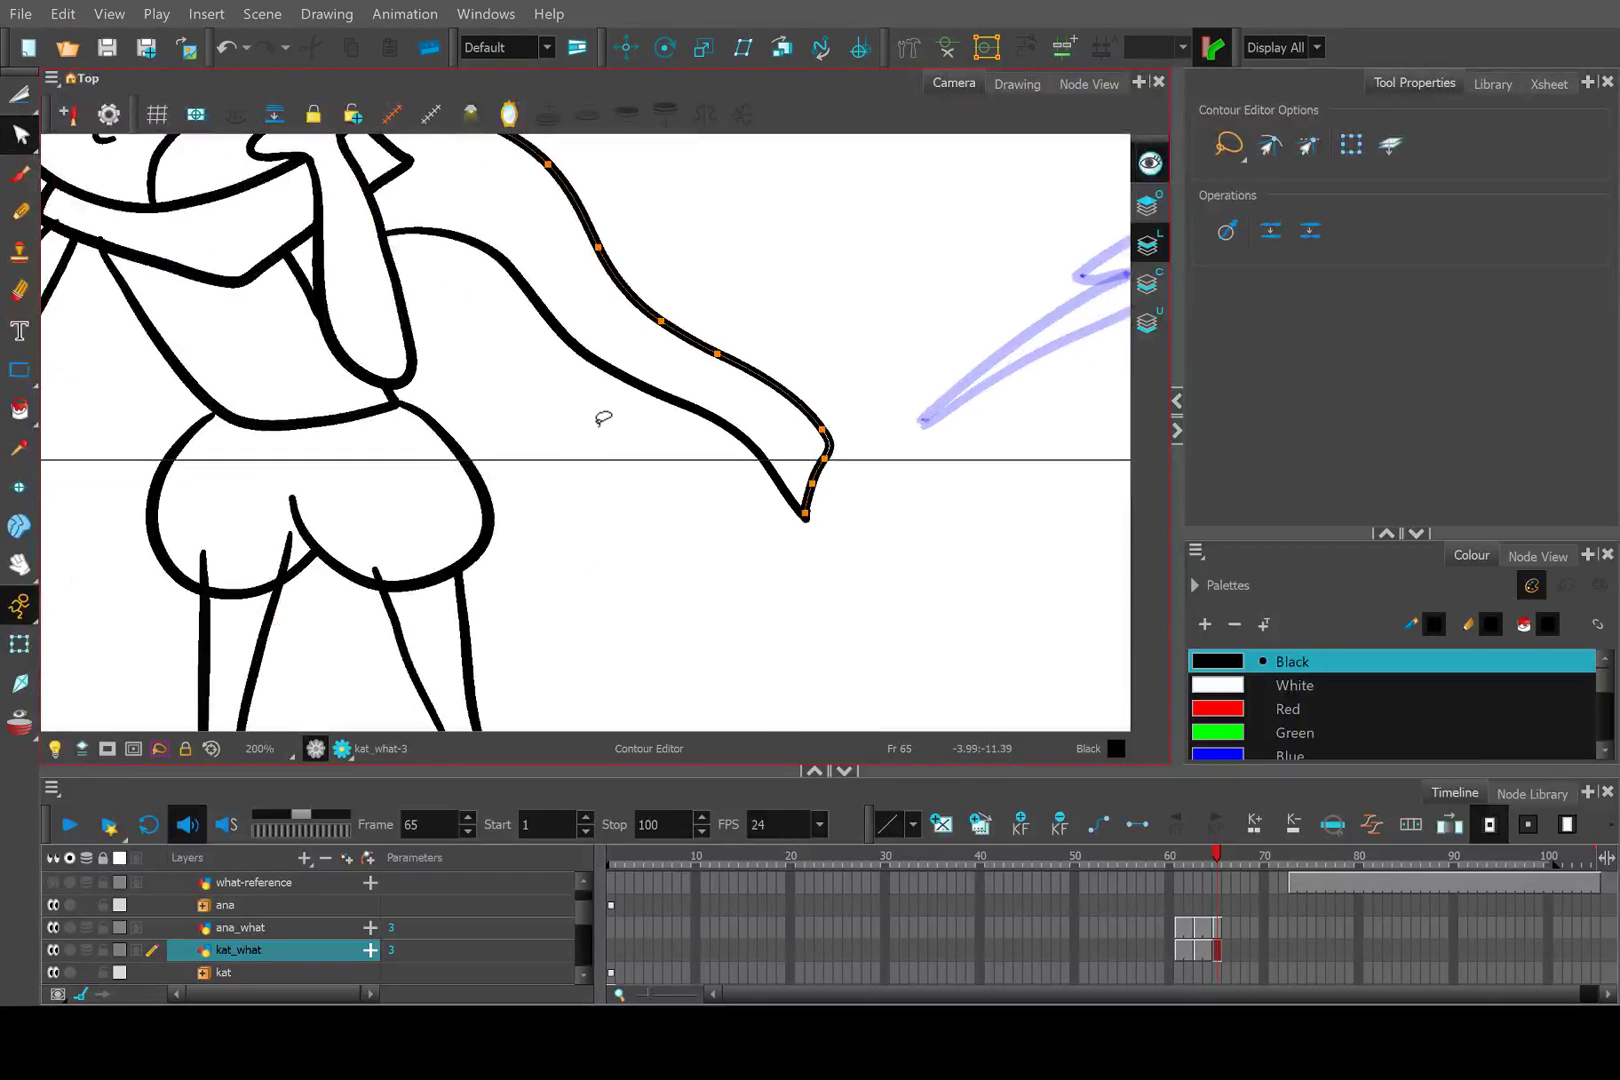
pyautogui.scroll(-3, 532, 224)
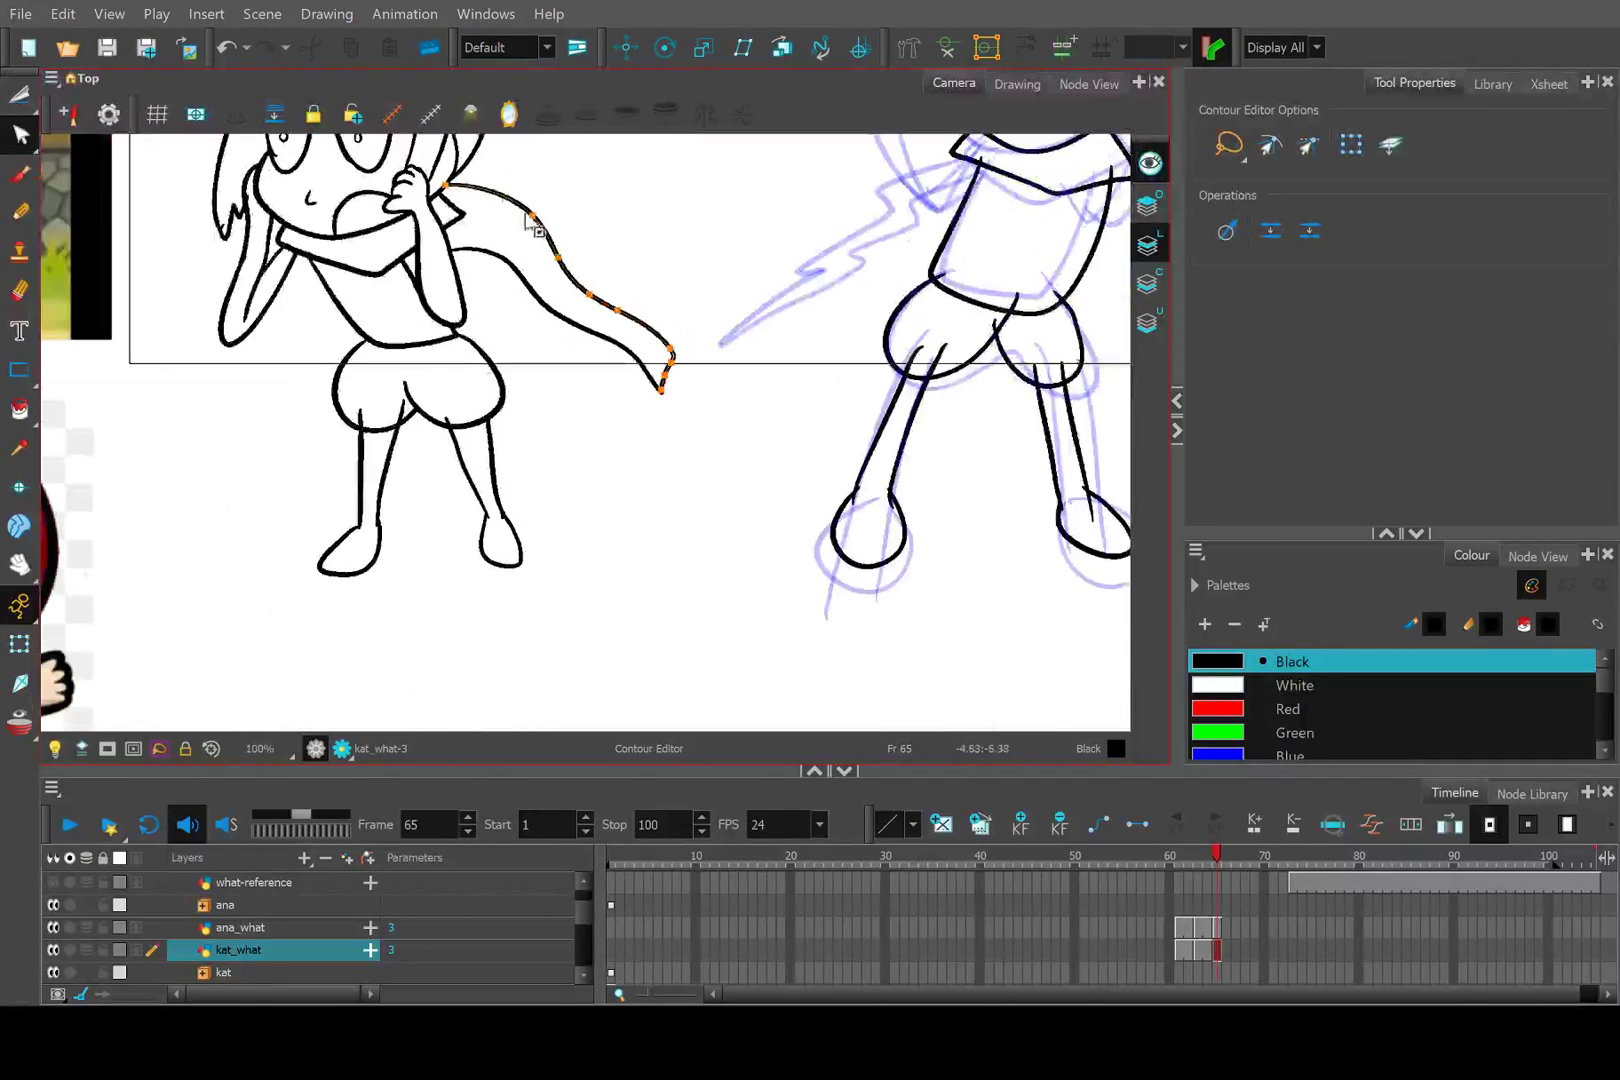
pyautogui.scroll(4, 532, 224)
pyautogui.scroll(3, 440, 174)
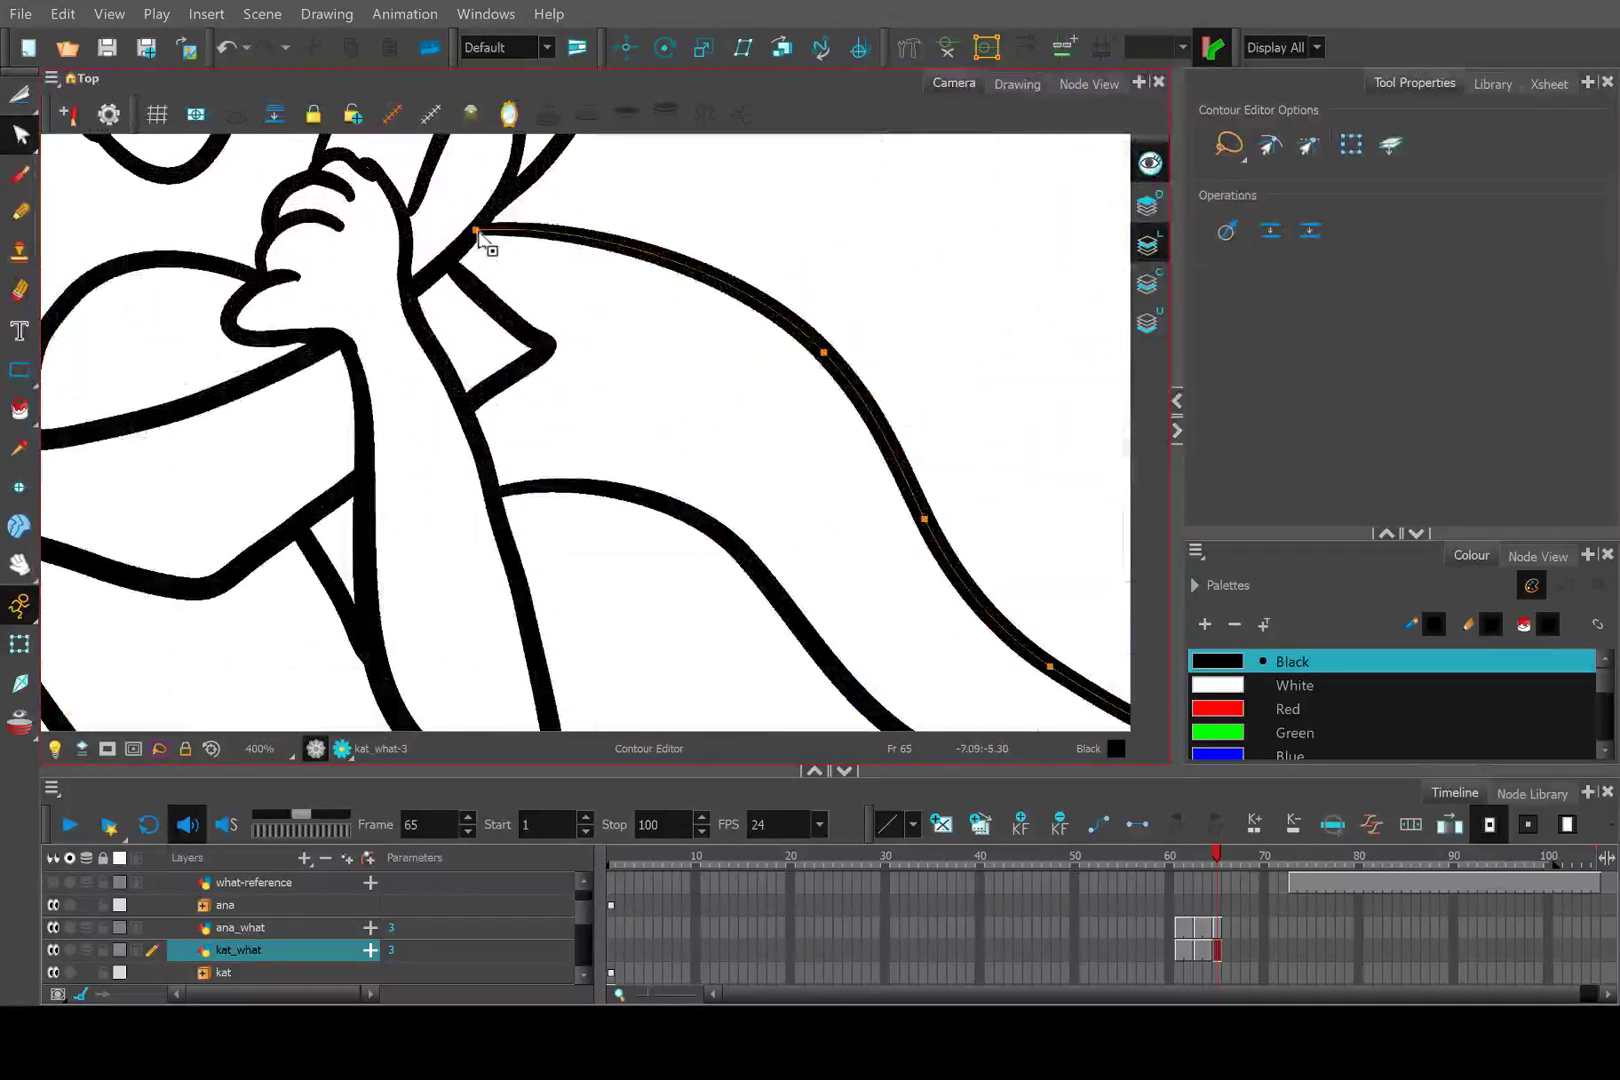
pyautogui.click(787, 415)
pyautogui.scroll(-3, 787, 415)
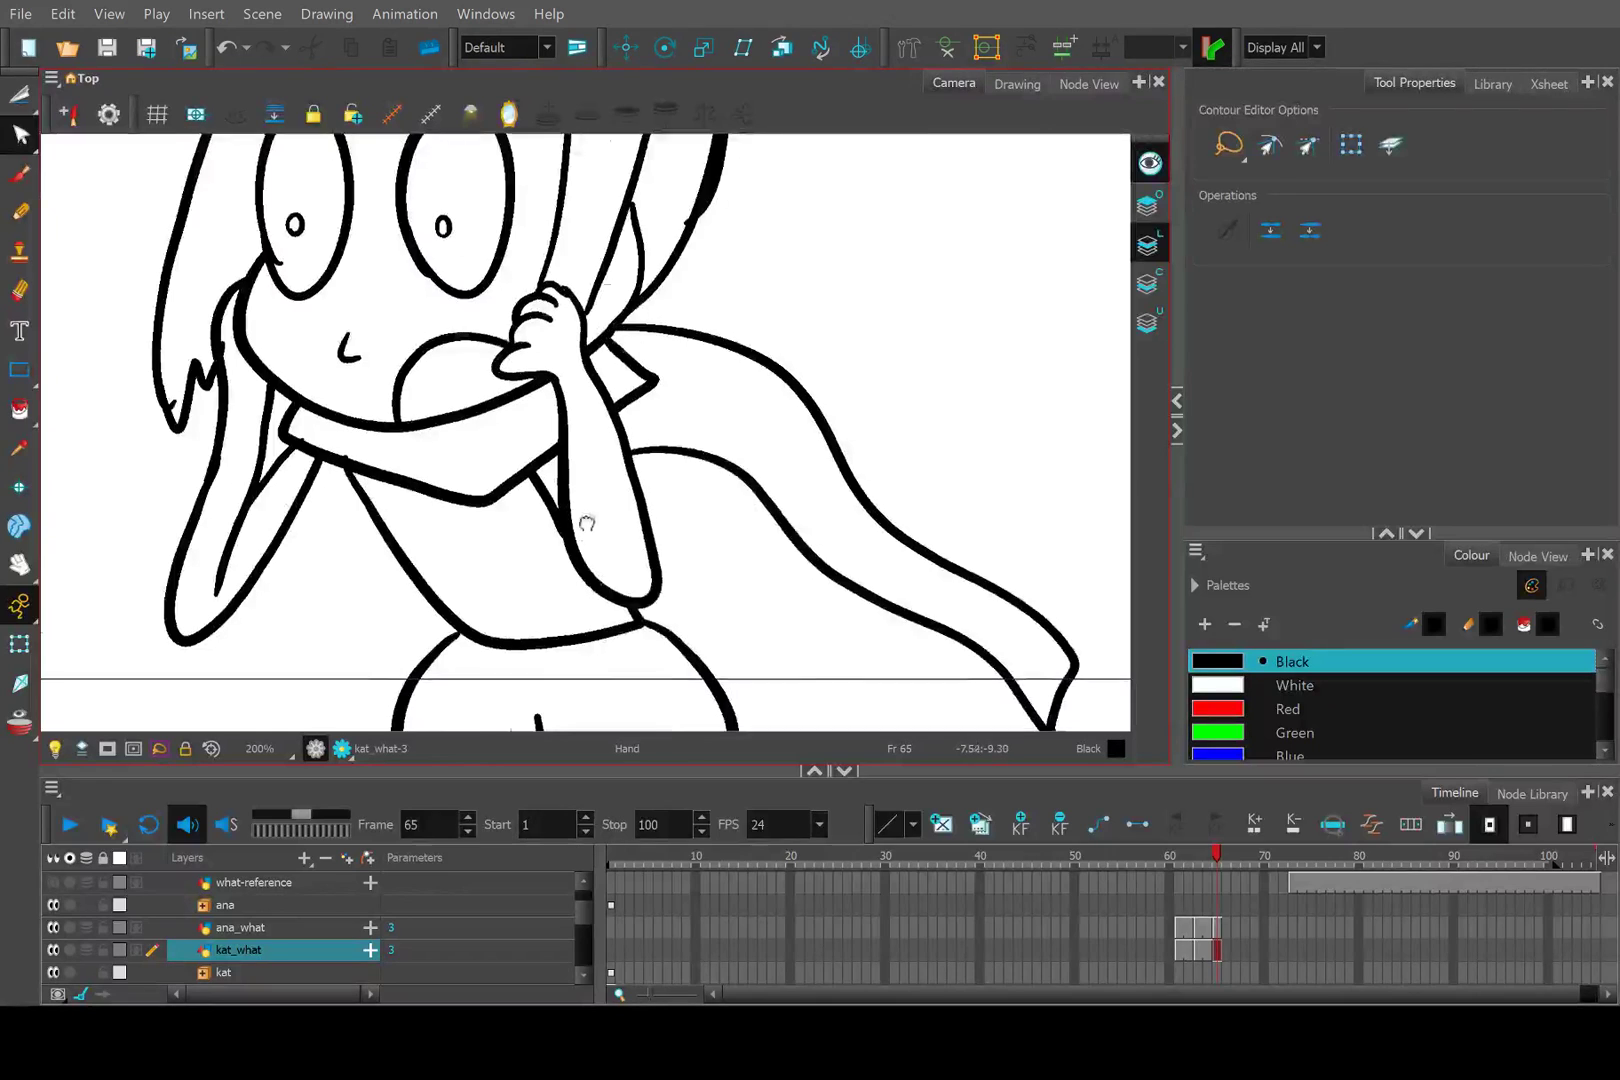
# Move the points of the scarf tail's short end edge slightly inward with the Contour Editor to make the edge steeper.
pyautogui.moveTo(586, 517); pyautogui.dragTo(488, 481)
pyautogui.moveTo(803, 607); pyautogui.dragTo(563, 447)
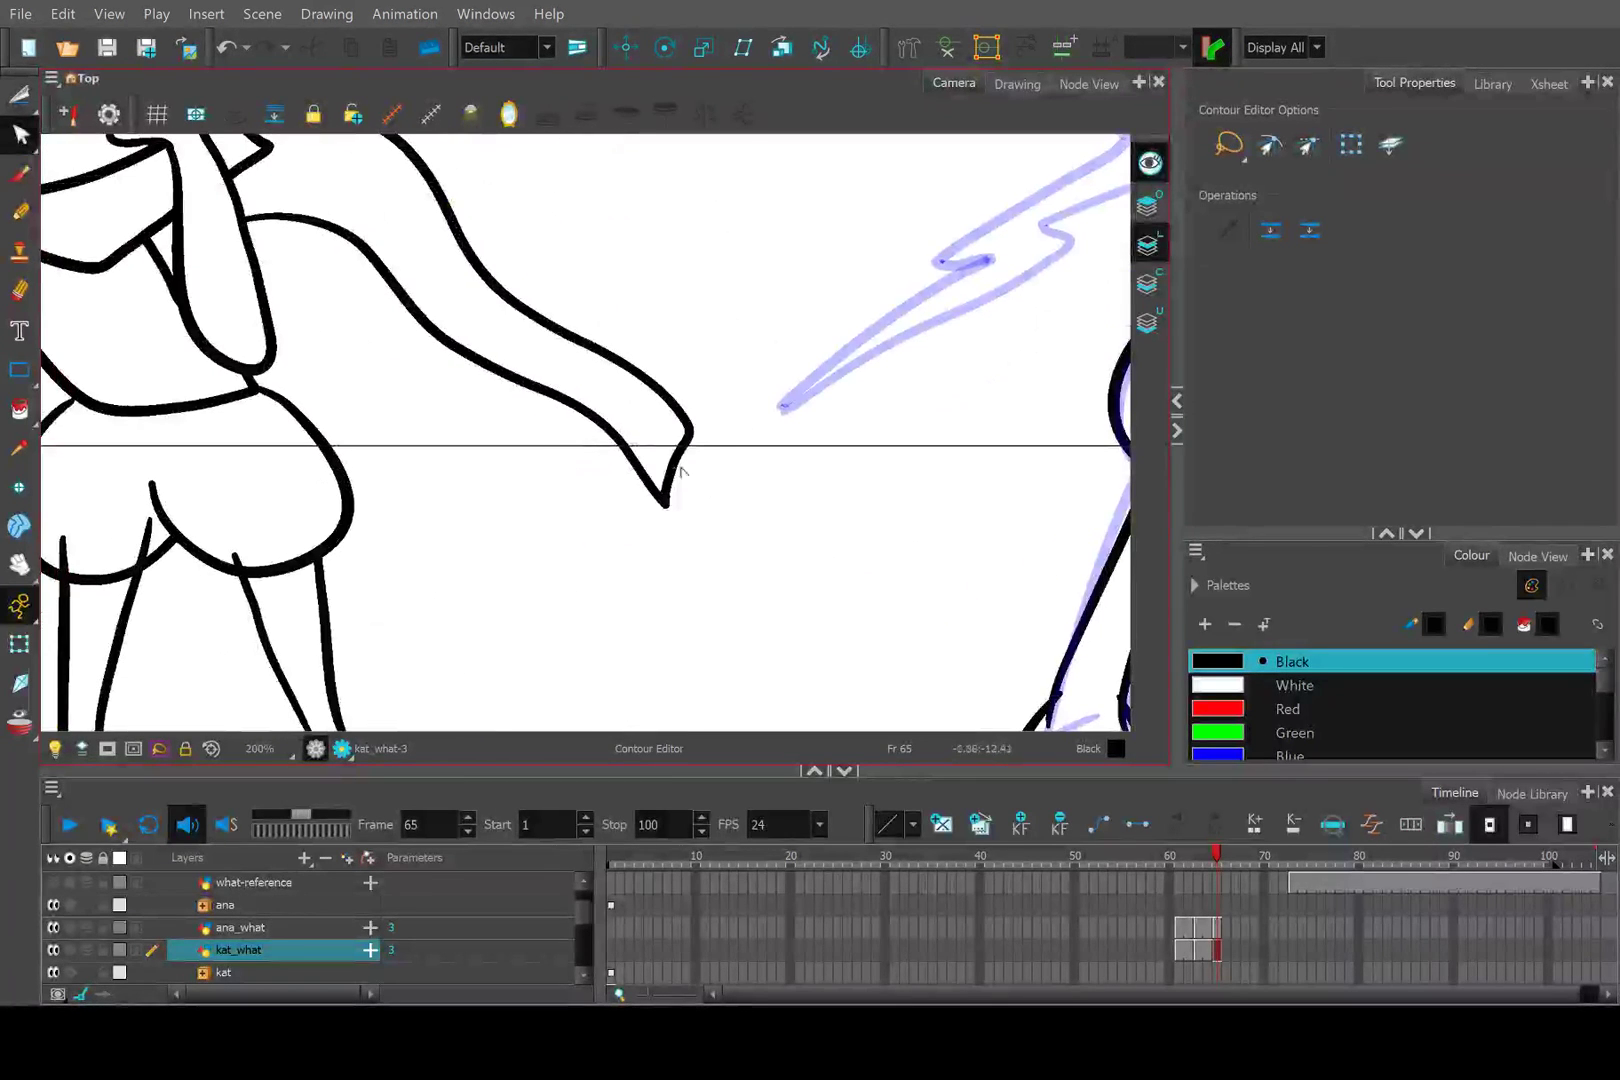
pyautogui.click(692, 434)
pyautogui.scroll(3, 692, 434)
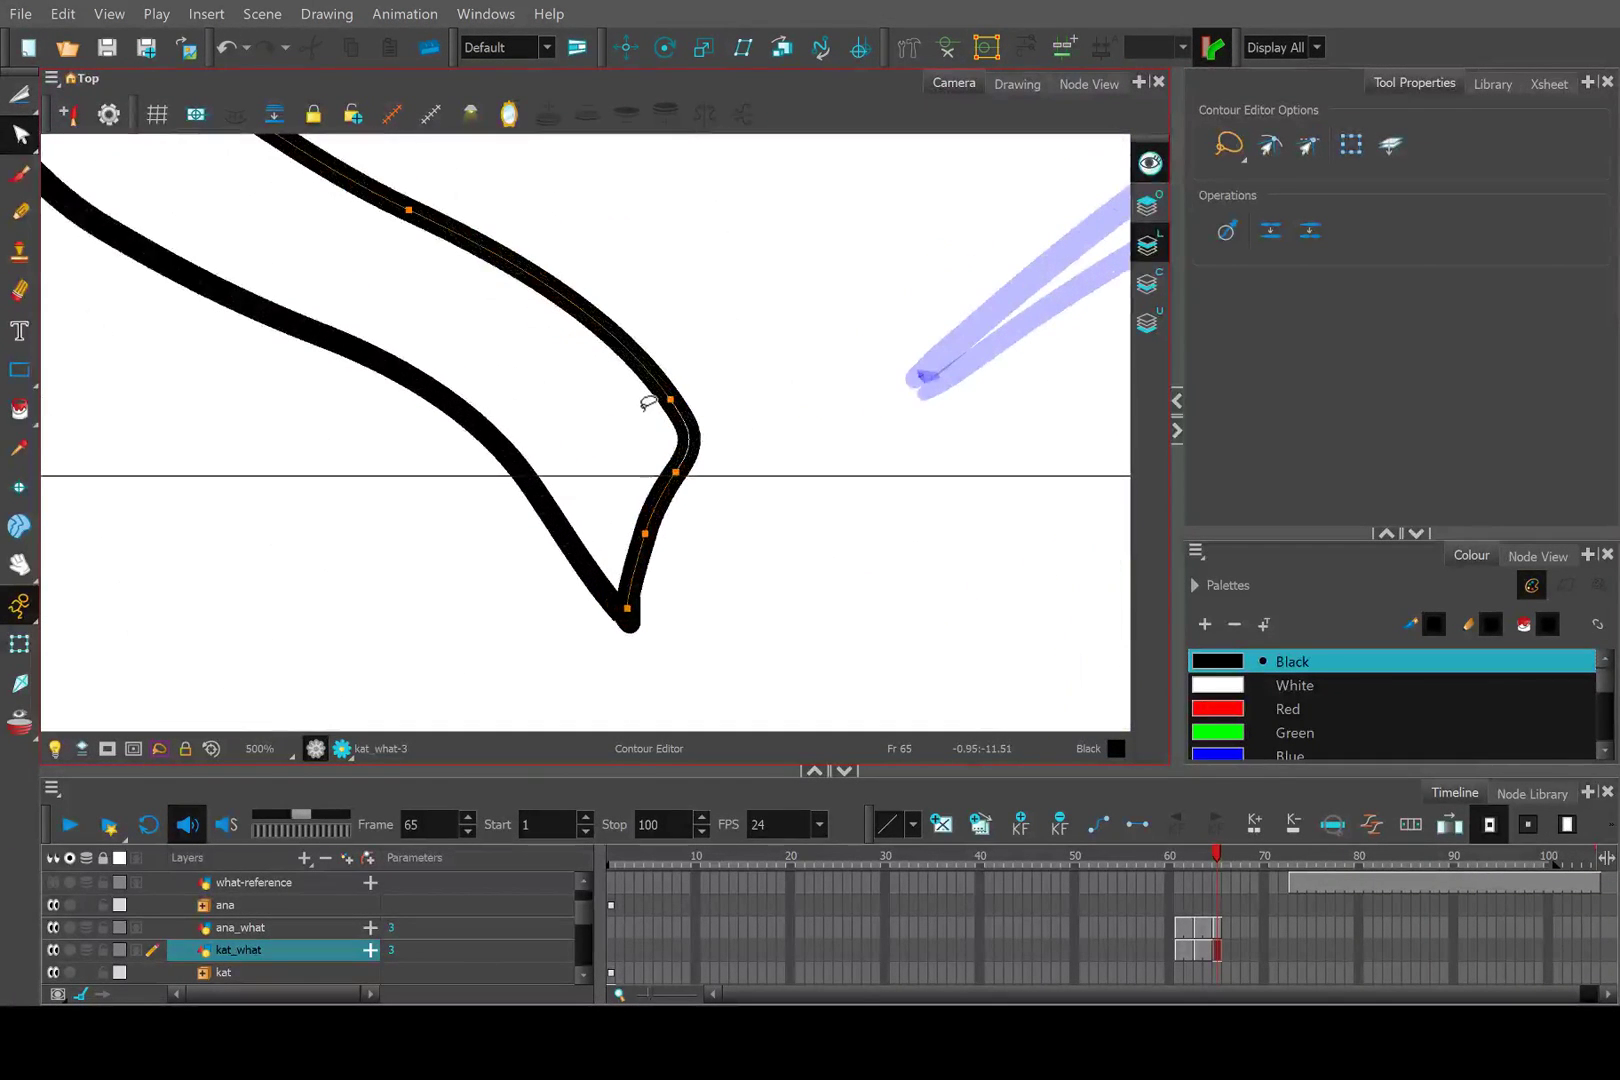
pyautogui.moveTo(662, 381)
pyautogui.mouseDown()
pyautogui.moveTo(723, 411)
pyautogui.moveTo(701, 579)
pyautogui.moveTo(645, 545)
pyautogui.mouseUp()
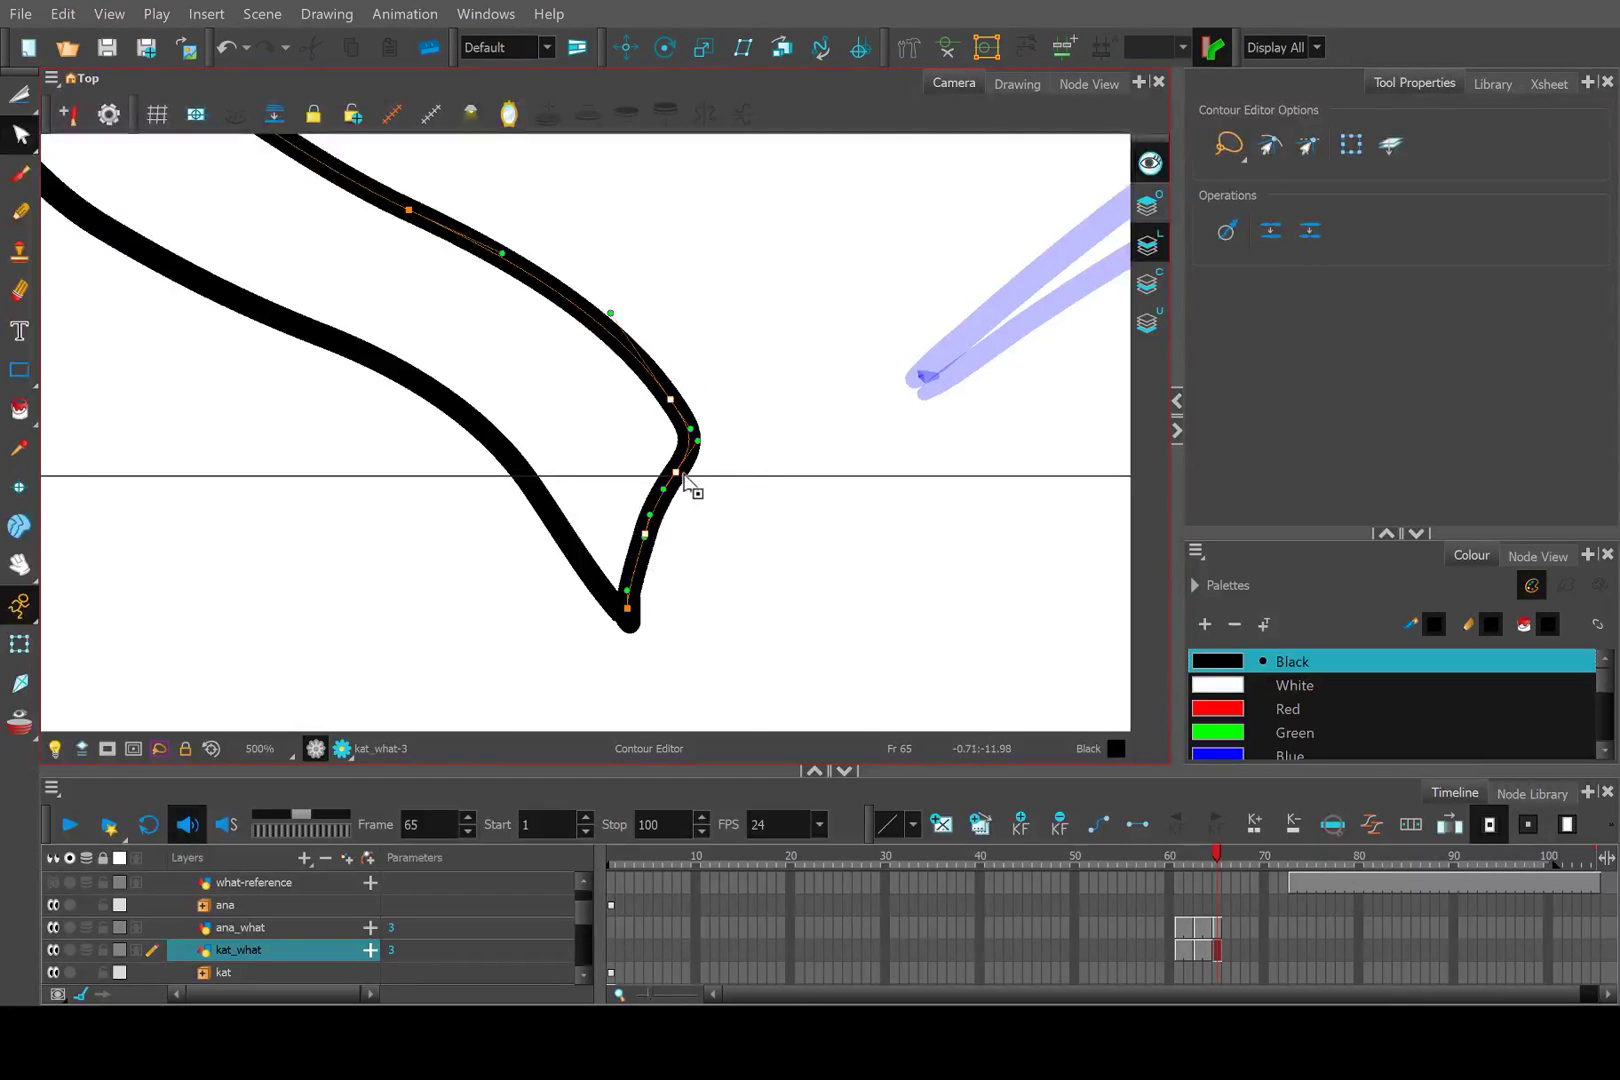
pyautogui.moveTo(684, 478); pyautogui.dragTo(611, 475)
pyautogui.click(641, 536)
pyautogui.click(633, 542)
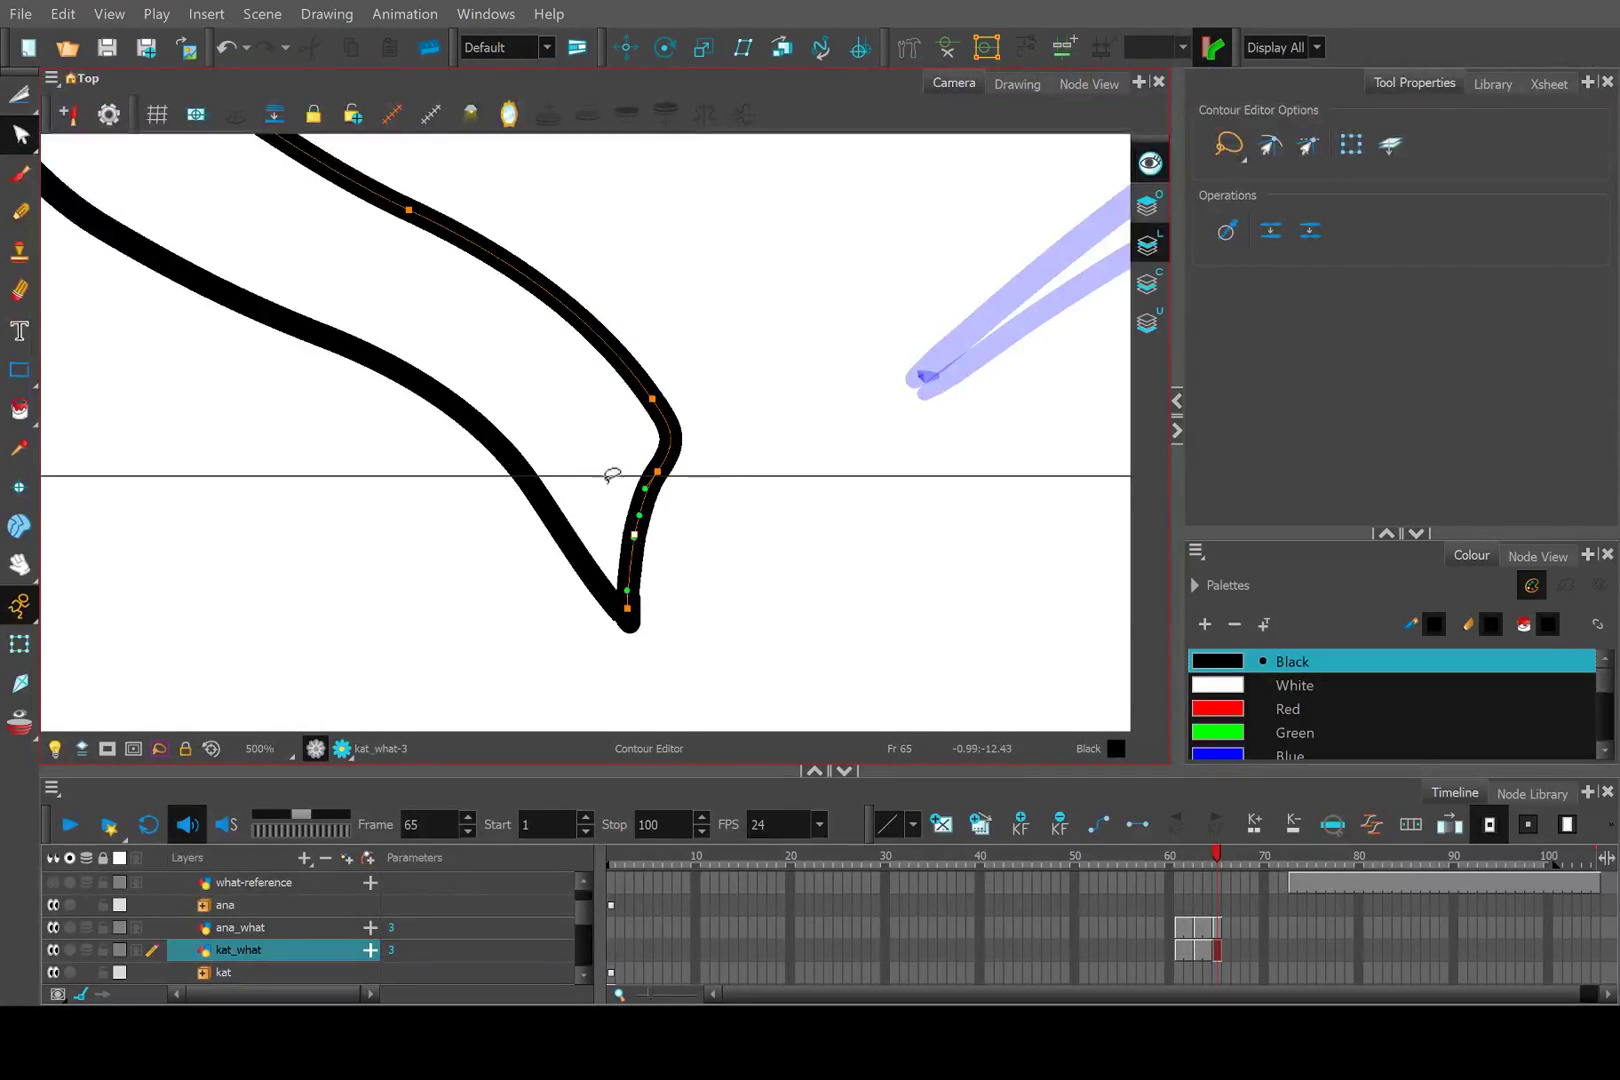
pyautogui.scroll(-5, 611, 475)
pyautogui.moveTo(671, 409); pyautogui.dragTo(581, 372)
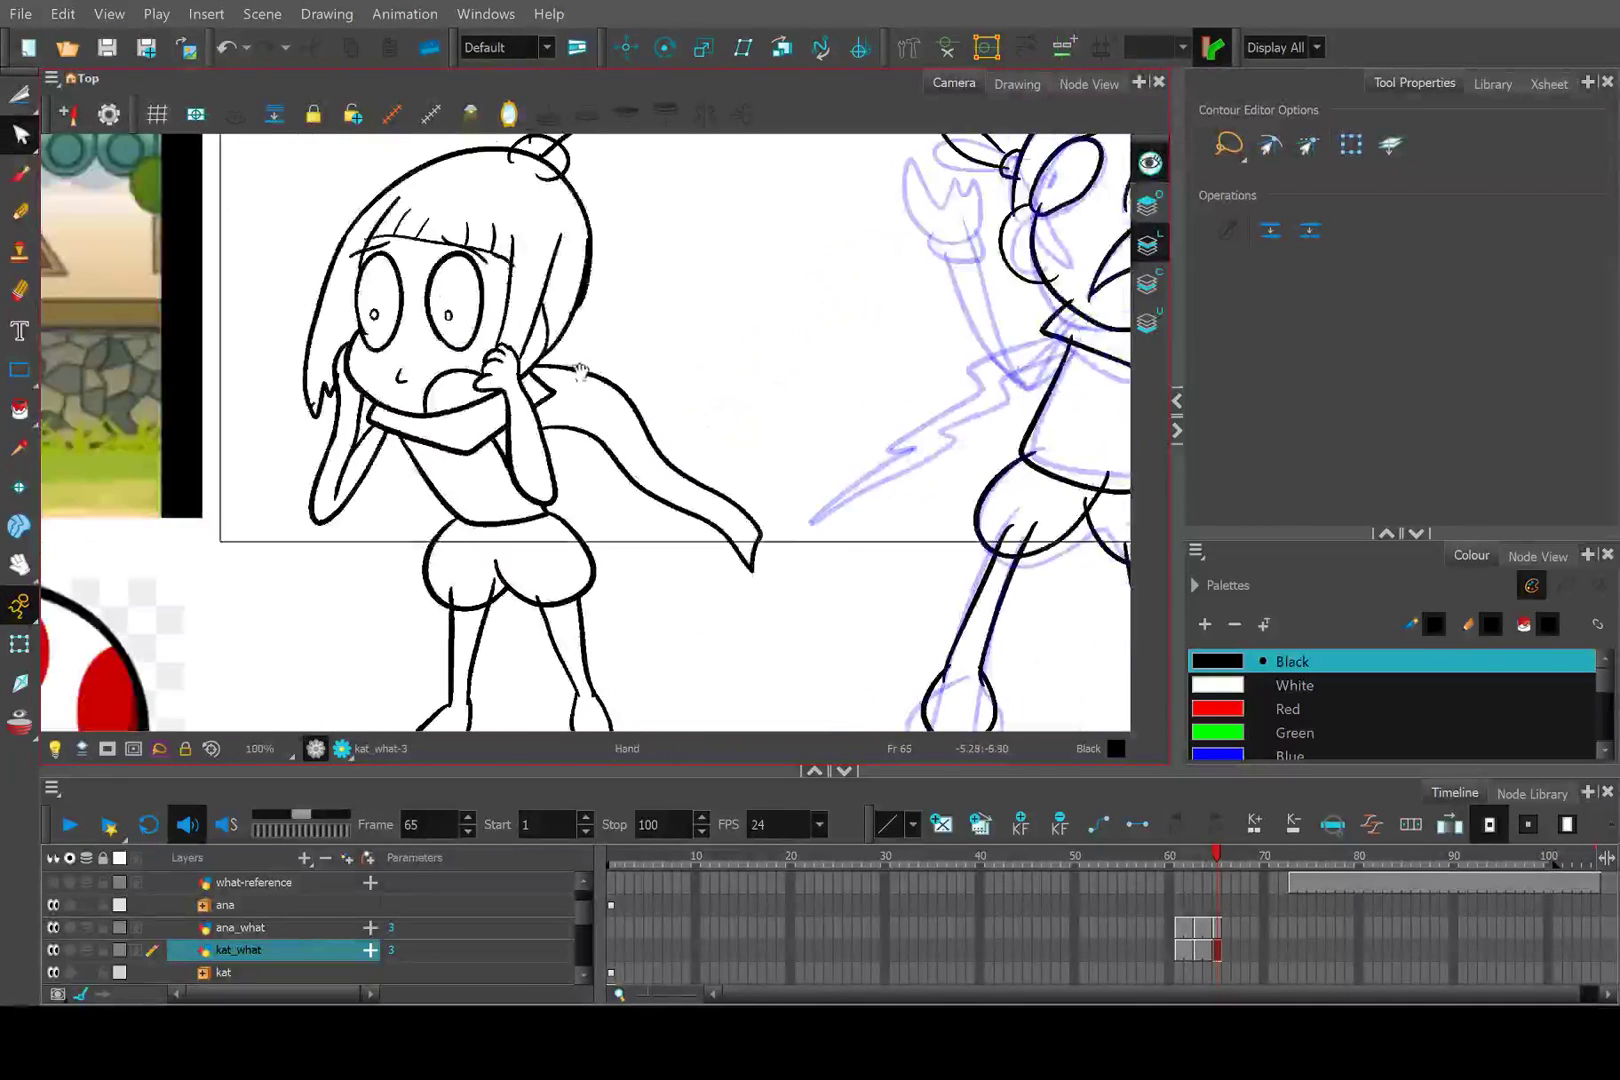
# Compare the scarf with frame 64 and erase the beginning of the lower scarf line beside the forearm in frame 65.
pyautogui.click(1207, 849)
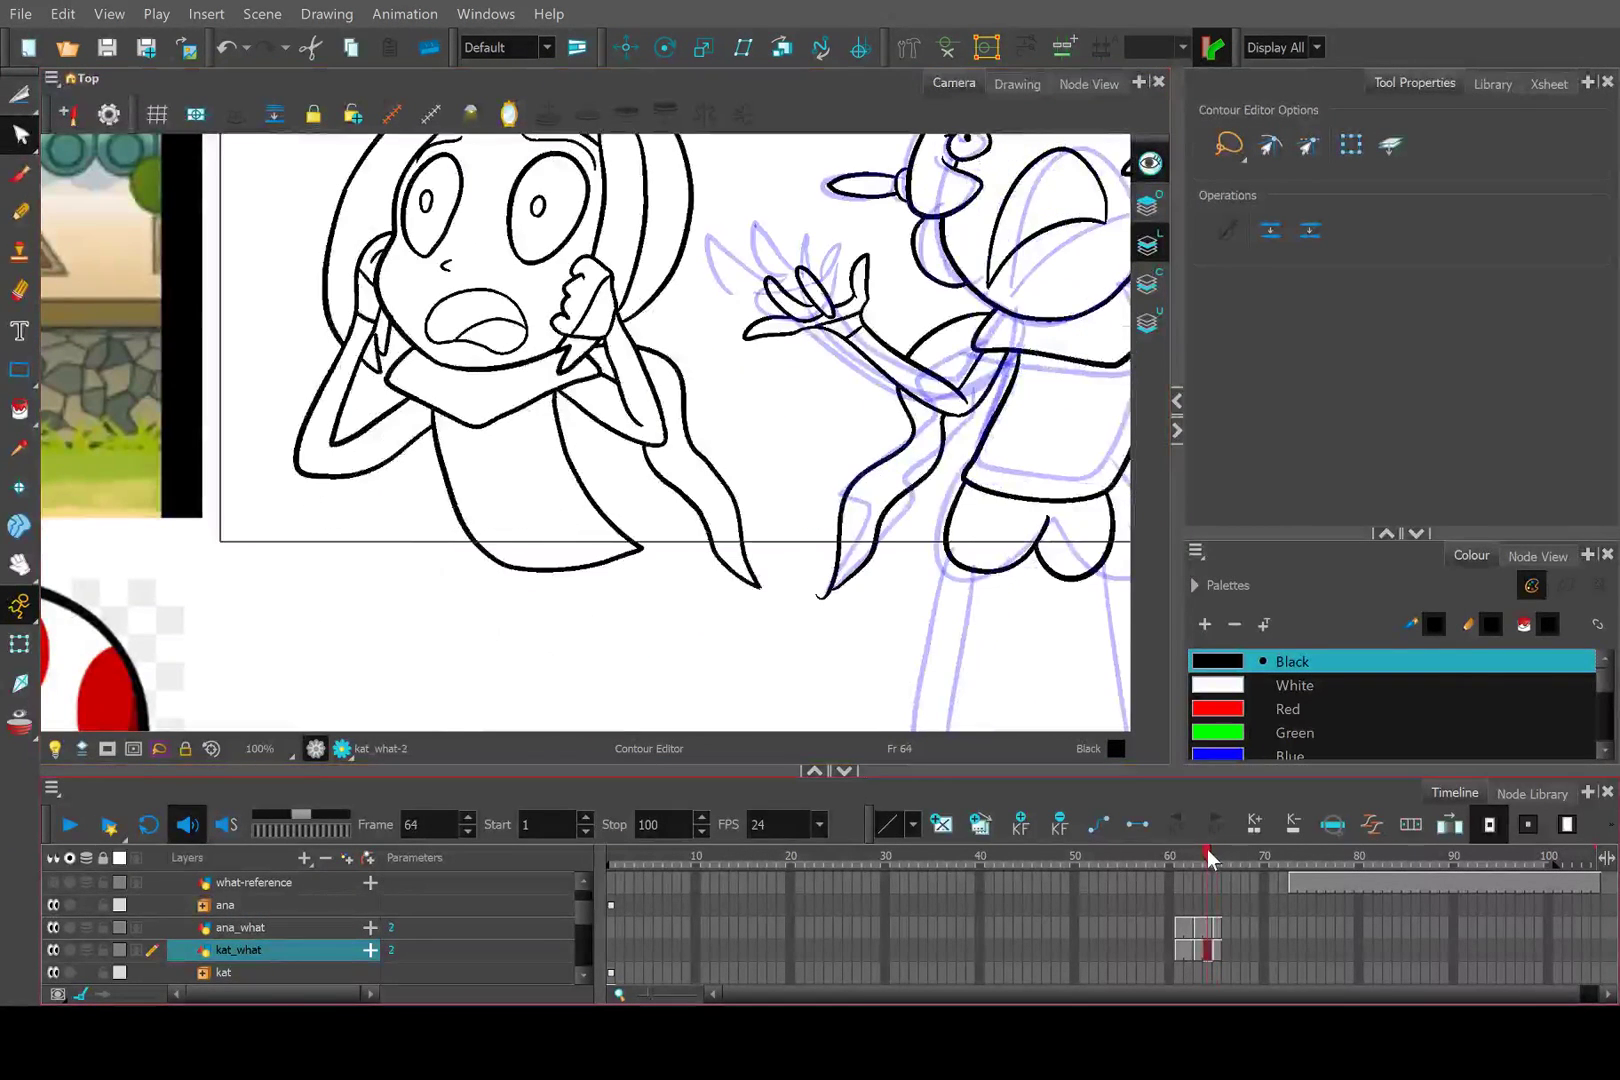
pyautogui.click(1217, 856)
pyautogui.scroll(5, 518, 389)
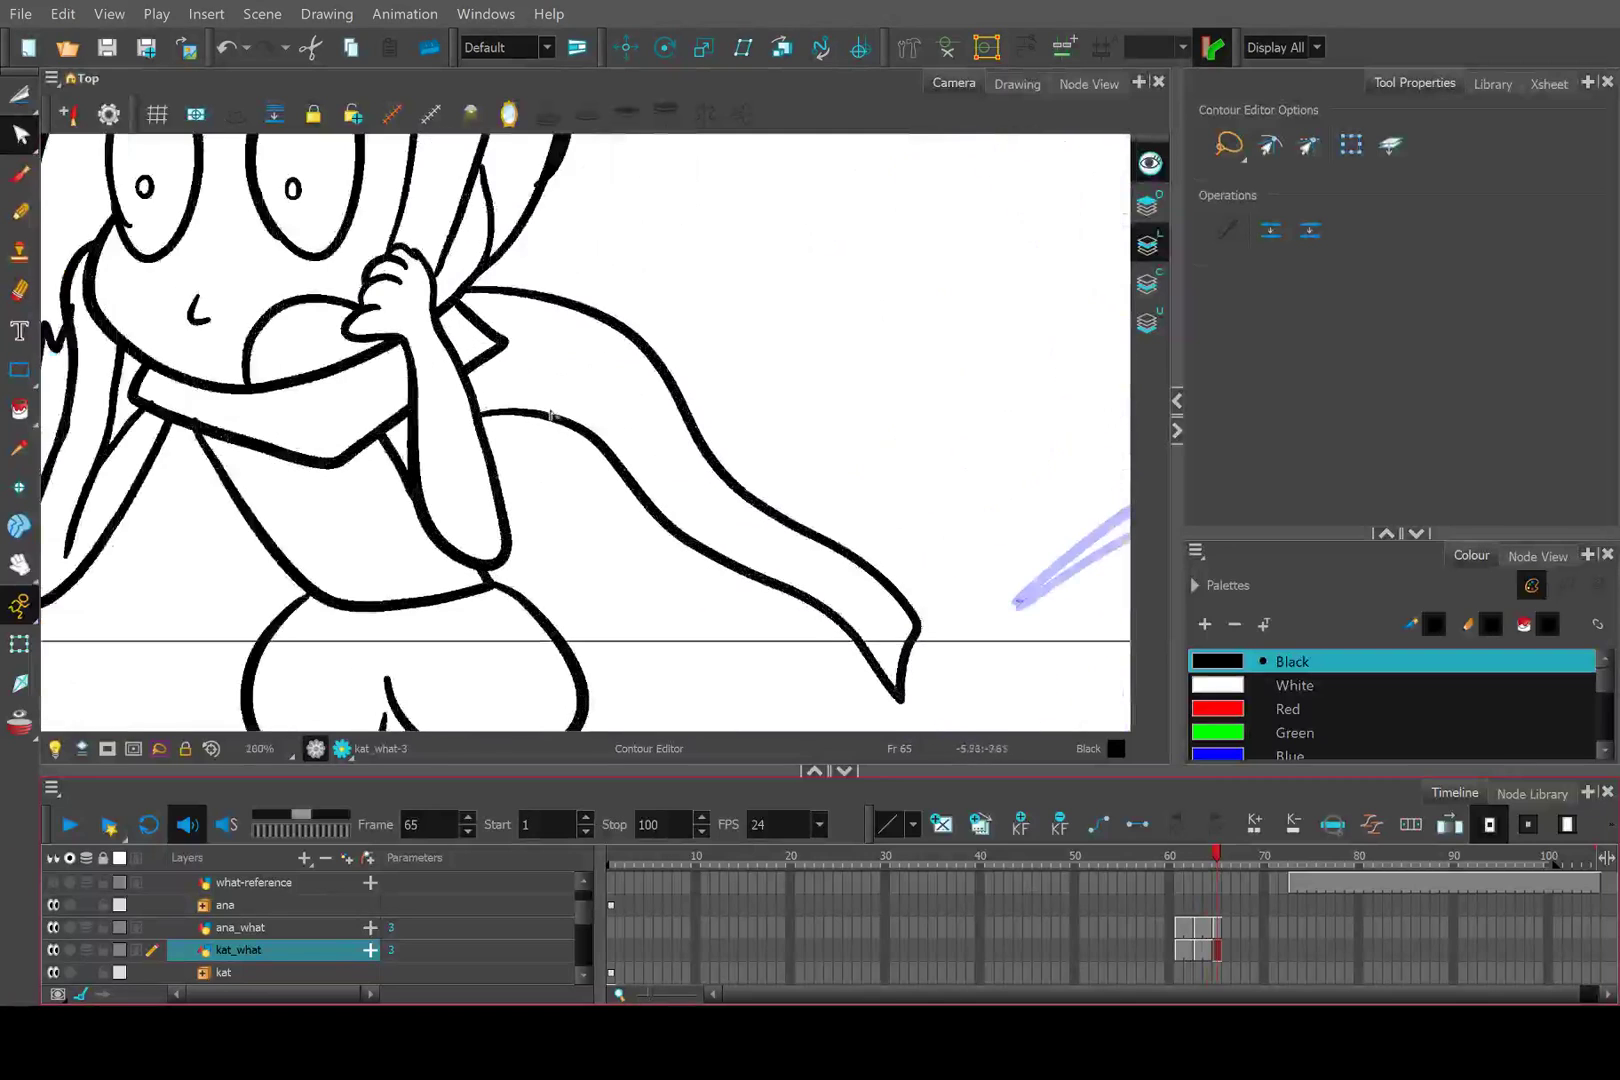
pyautogui.click(20, 290)
pyautogui.scroll(3, 524, 524)
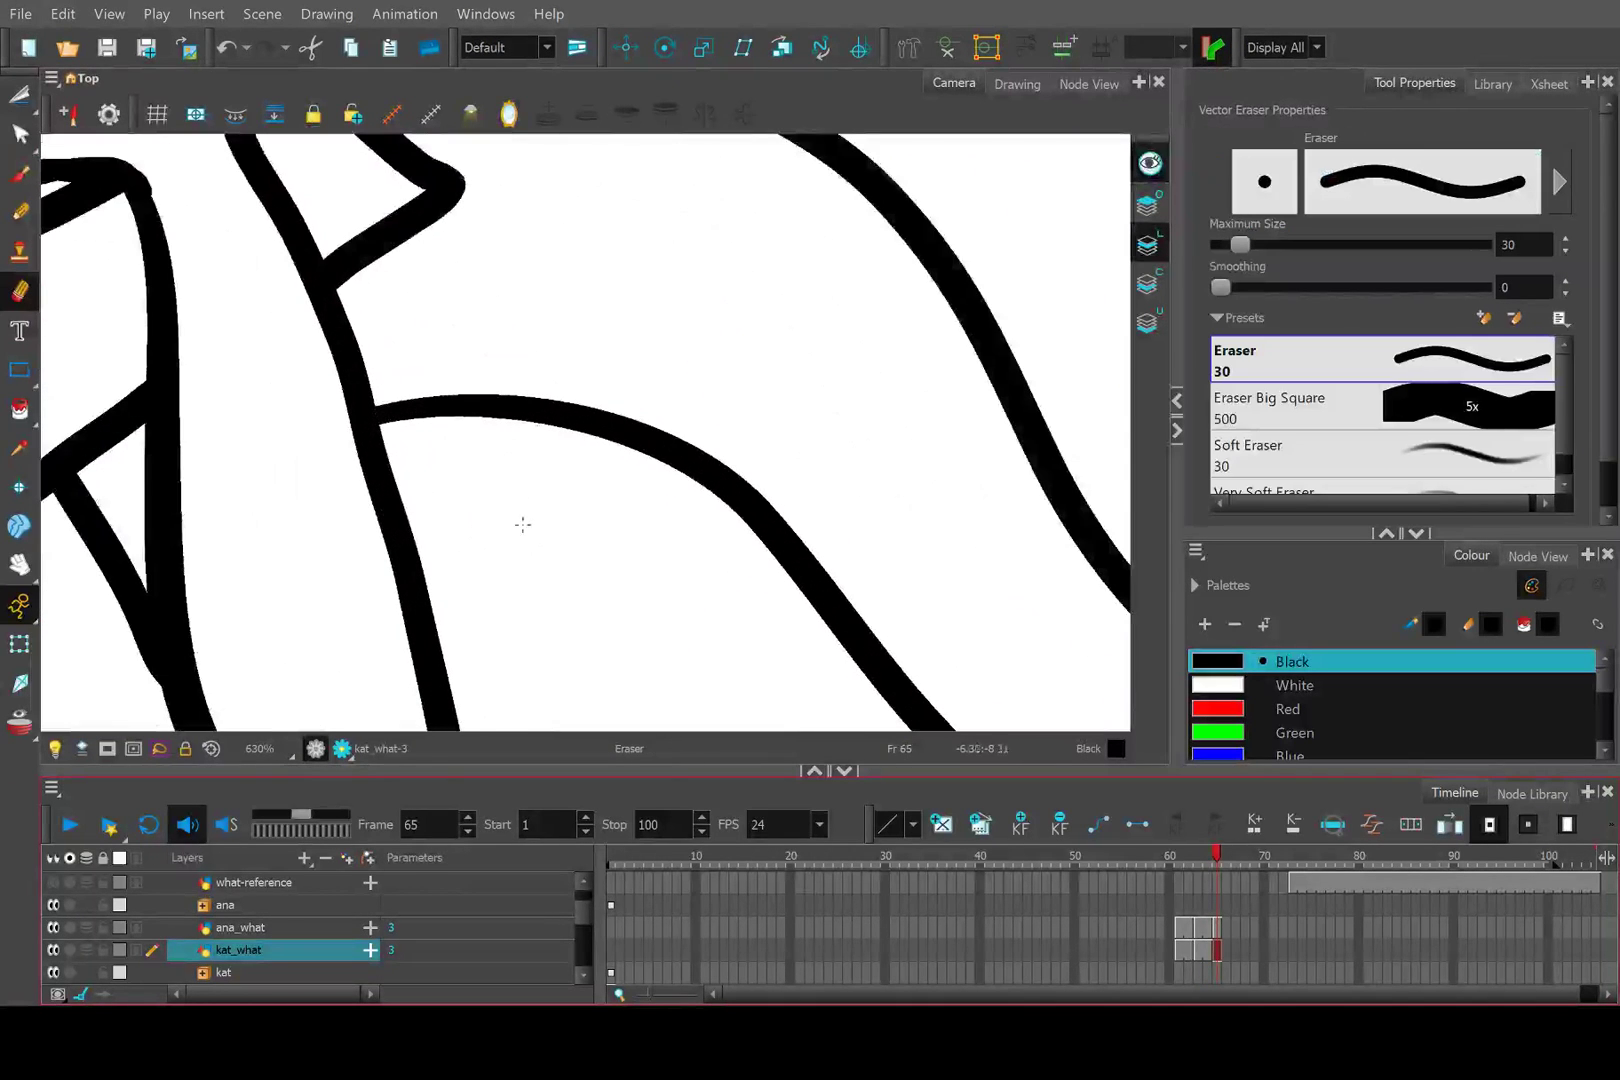
pyautogui.moveTo(527, 540)
pyautogui.mouseDown()
pyautogui.moveTo(495, 470)
pyautogui.moveTo(421, 394)
pyautogui.moveTo(405, 400)
pyautogui.mouseUp()
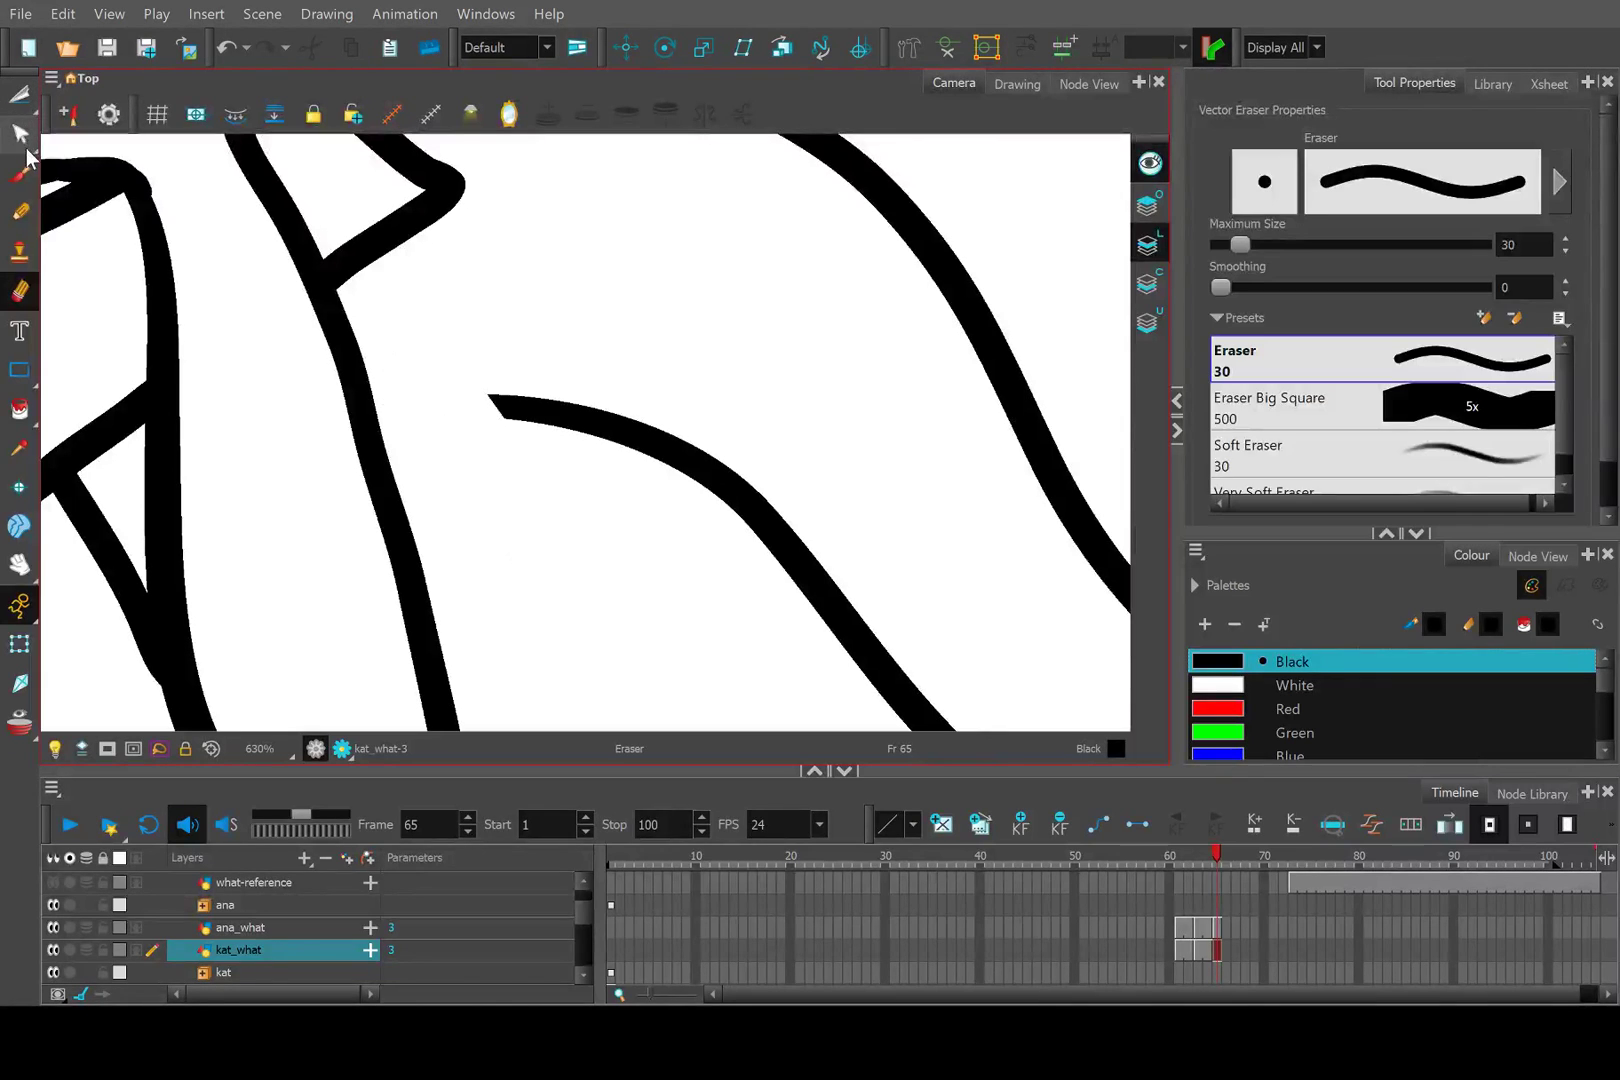
# Extend the cut end of the lower scarf line up to the girl's raised forearm with the Contour Editor.
pyautogui.click(22, 140)
pyautogui.click(507, 414)
pyautogui.moveTo(500, 410); pyautogui.dragTo(354, 333)
pyautogui.scroll(-2, 578, 476)
pyautogui.scroll(-1, 578, 476)
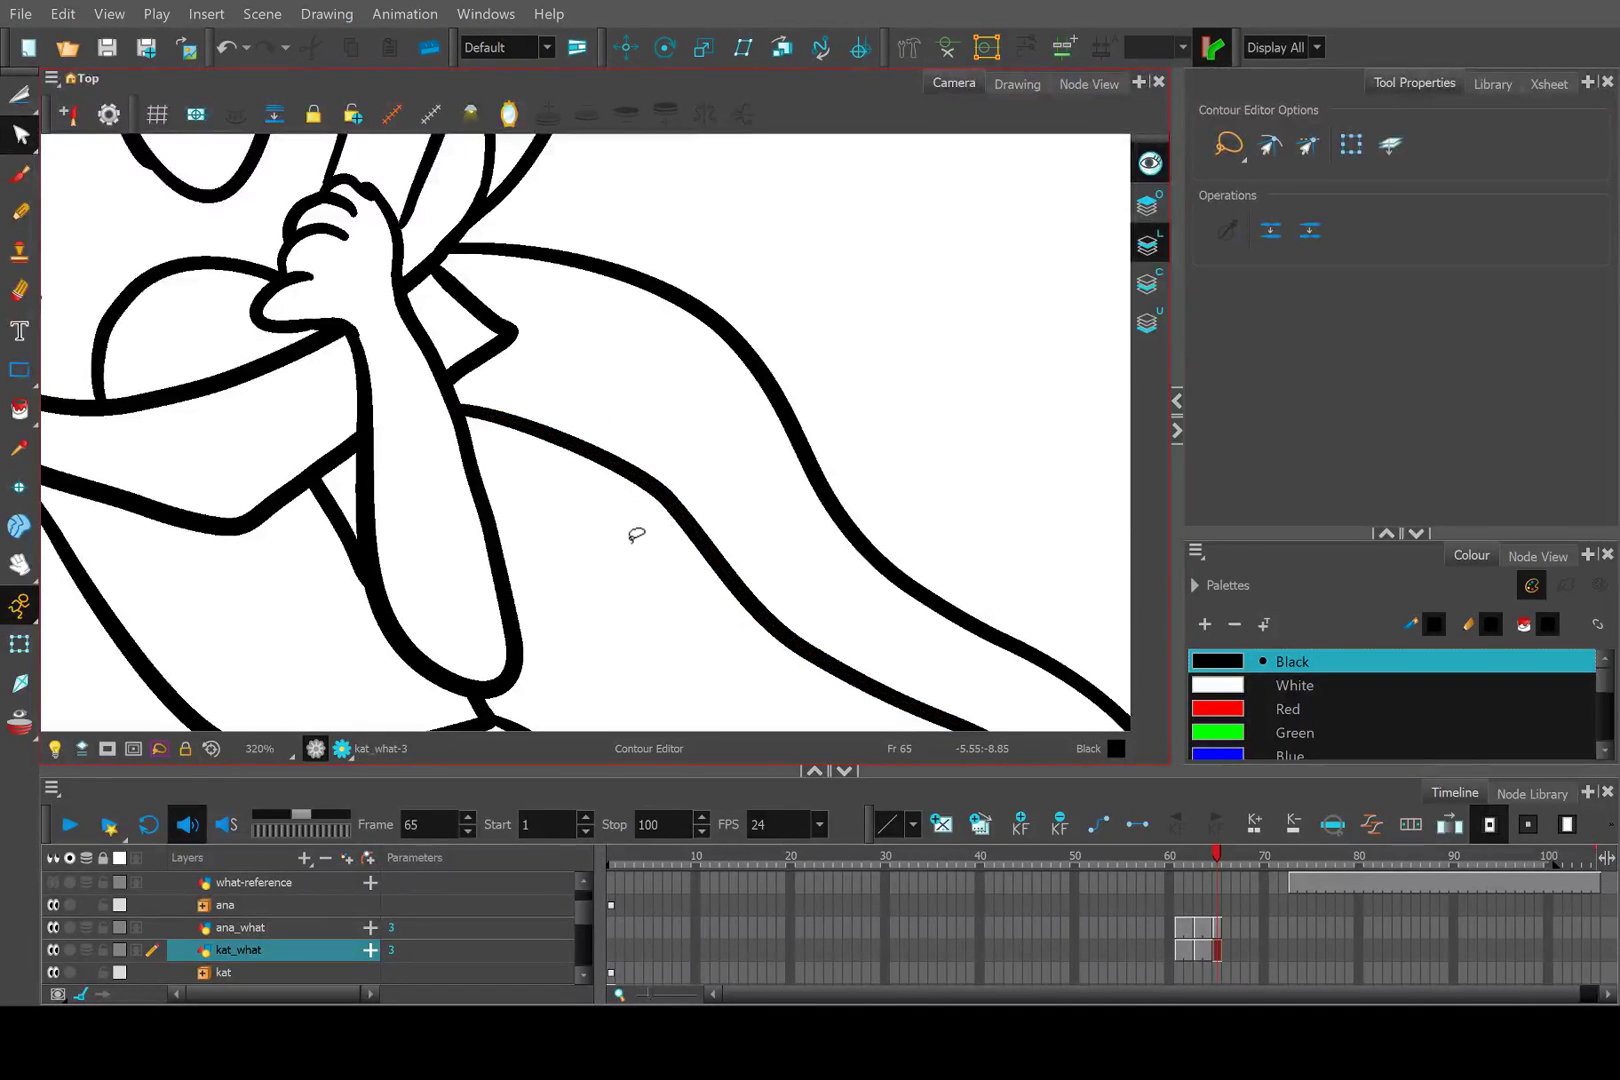
pyautogui.scroll(-2, 636, 535)
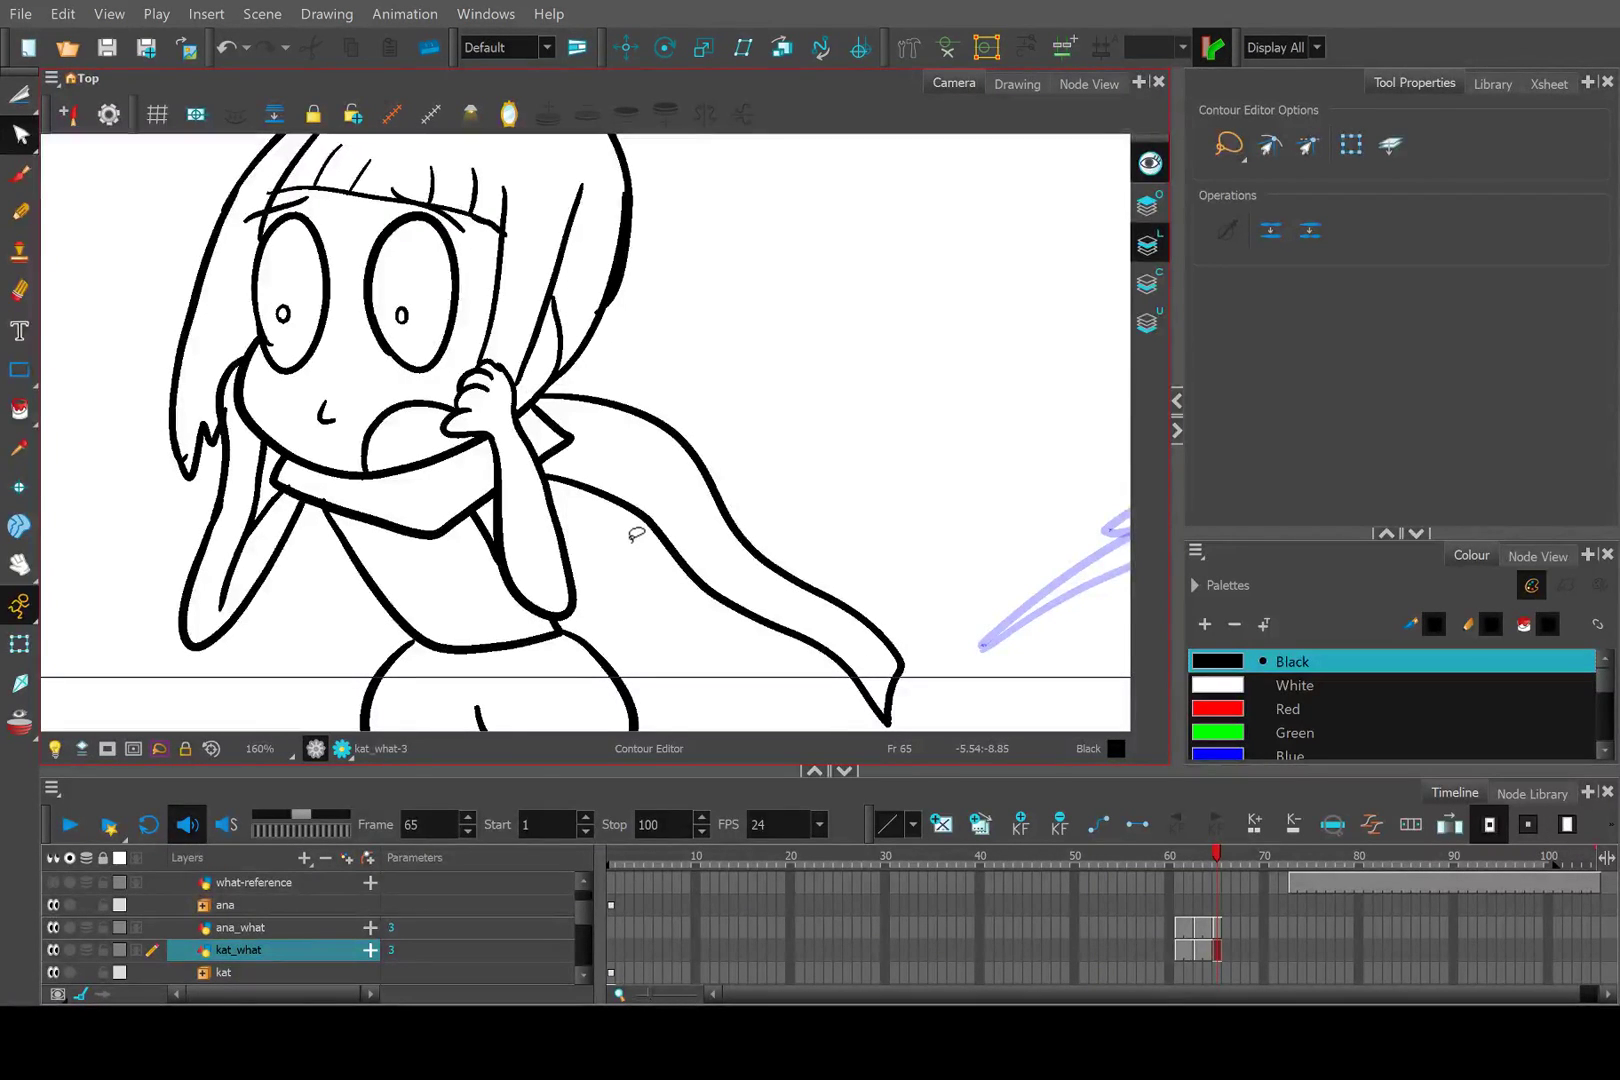
pyautogui.scroll(-3, 616, 418)
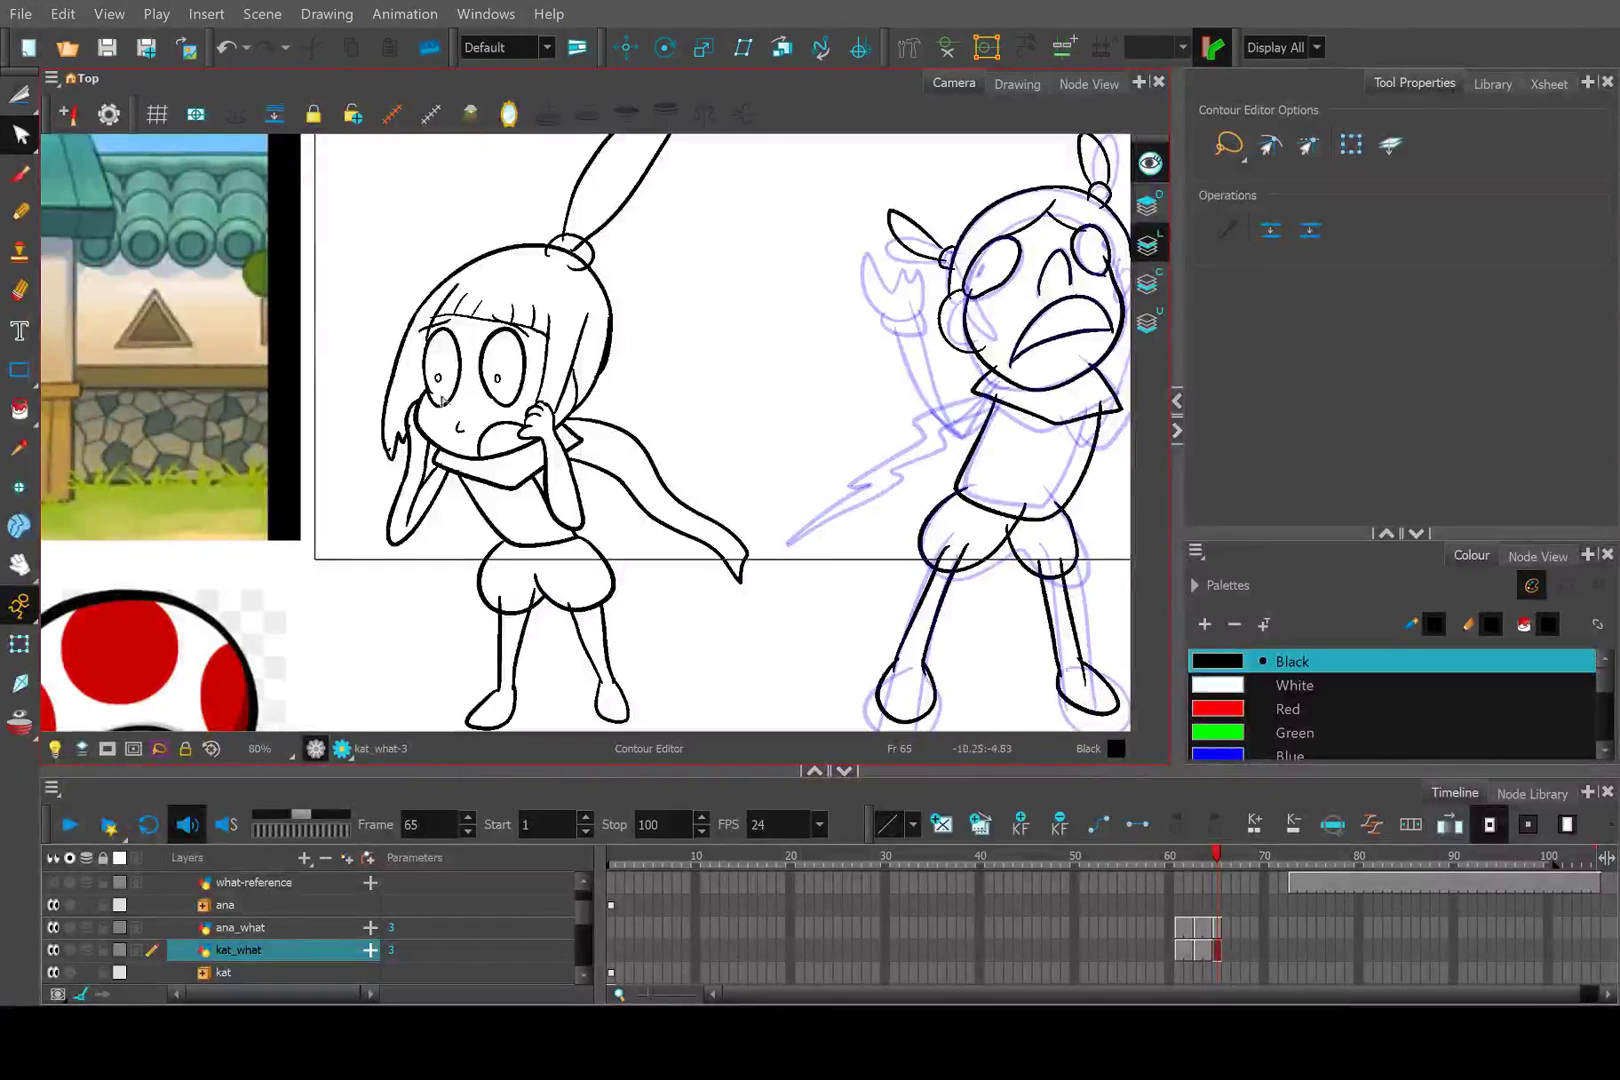
# Trim the stray line end poking into the girl's eye above the cheek with the Cutter.
pyautogui.click(19, 93)
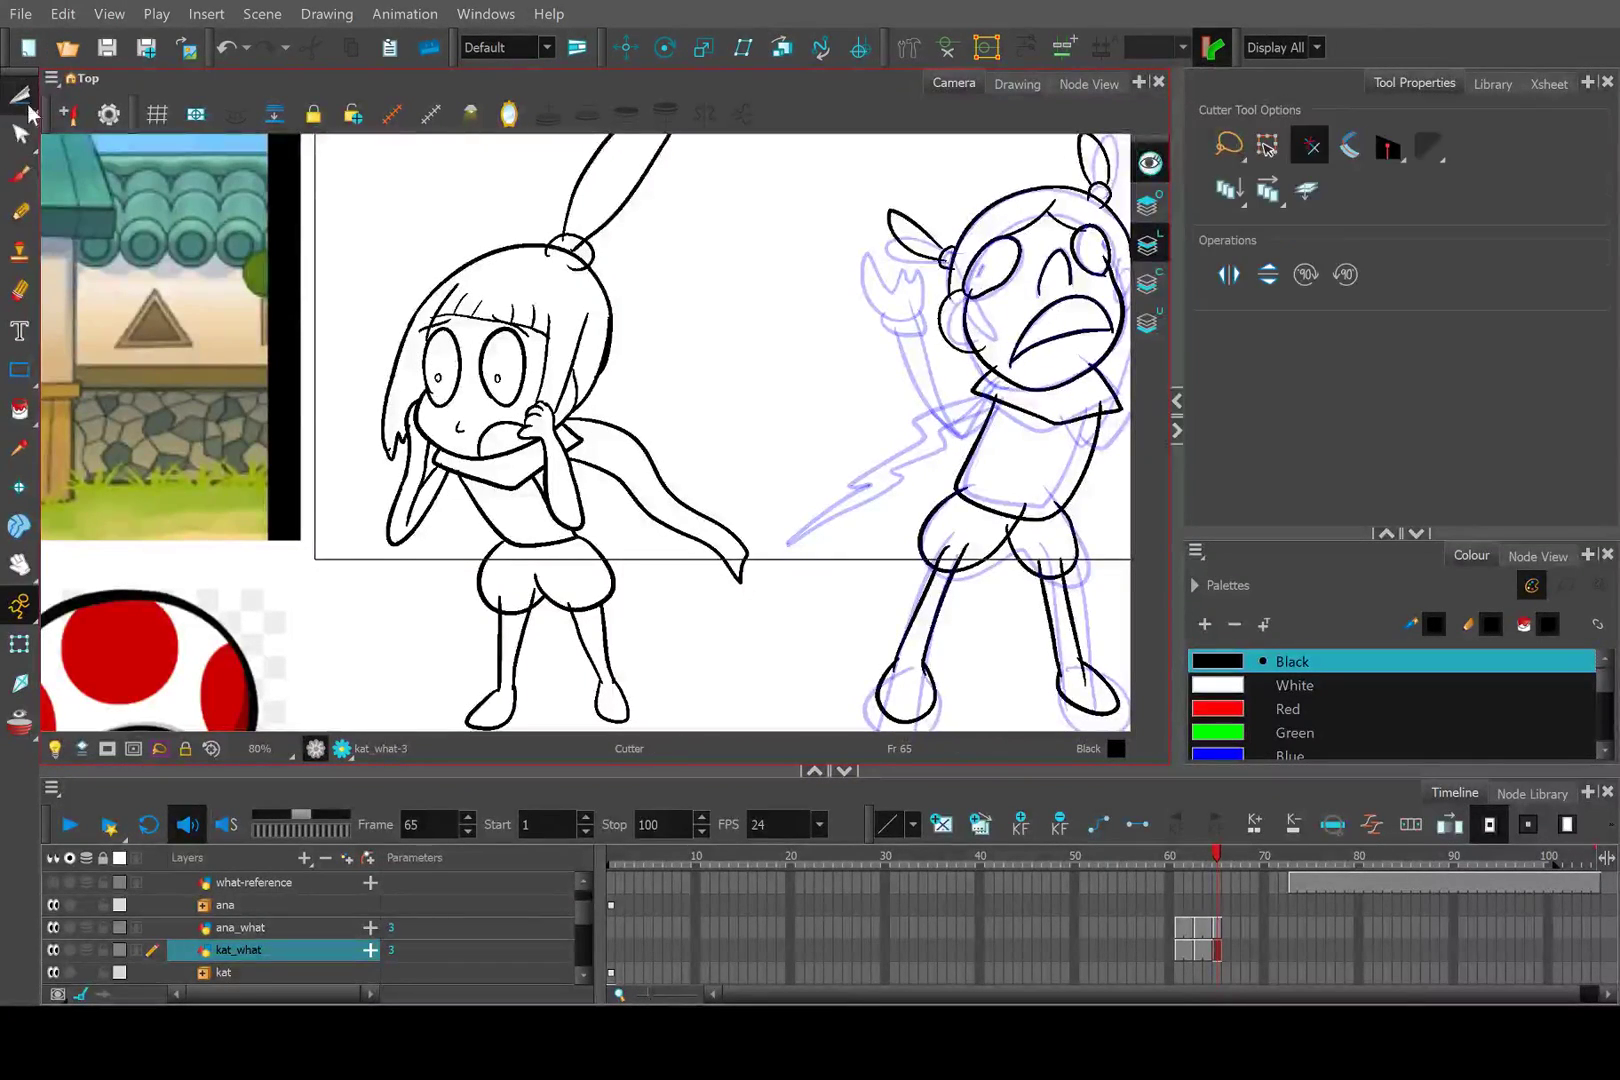
pyautogui.scroll(4, 493, 383)
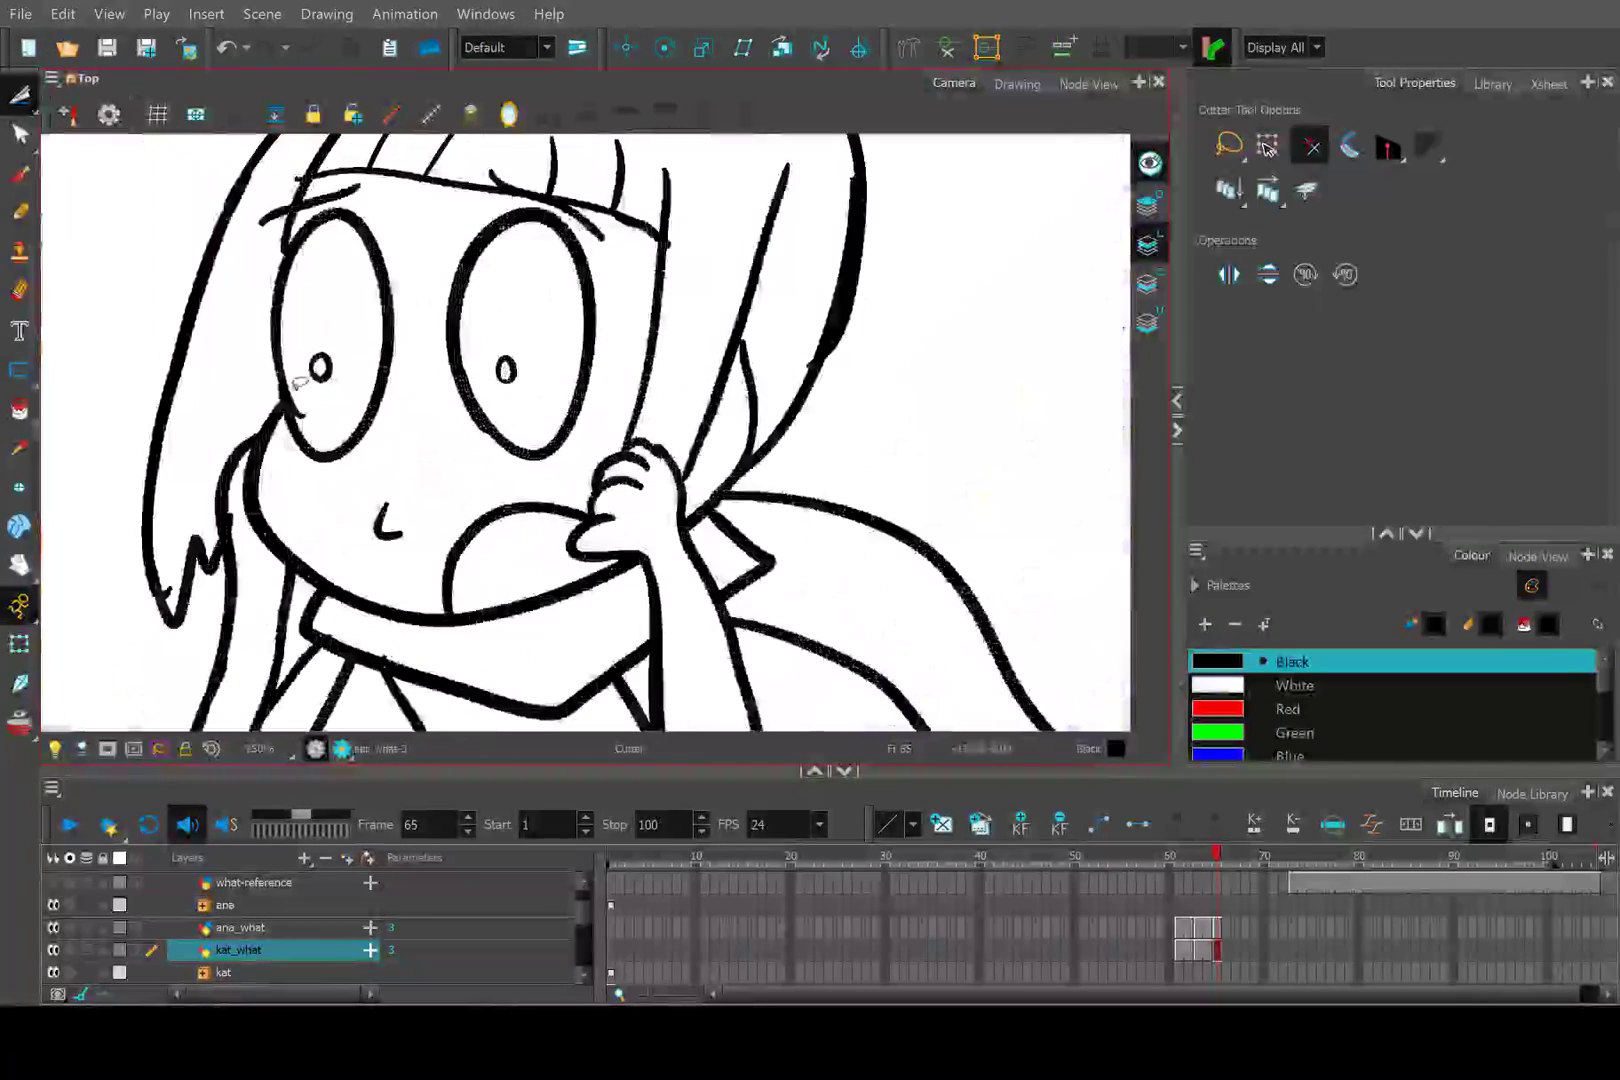
pyautogui.scroll(2, 242, 380)
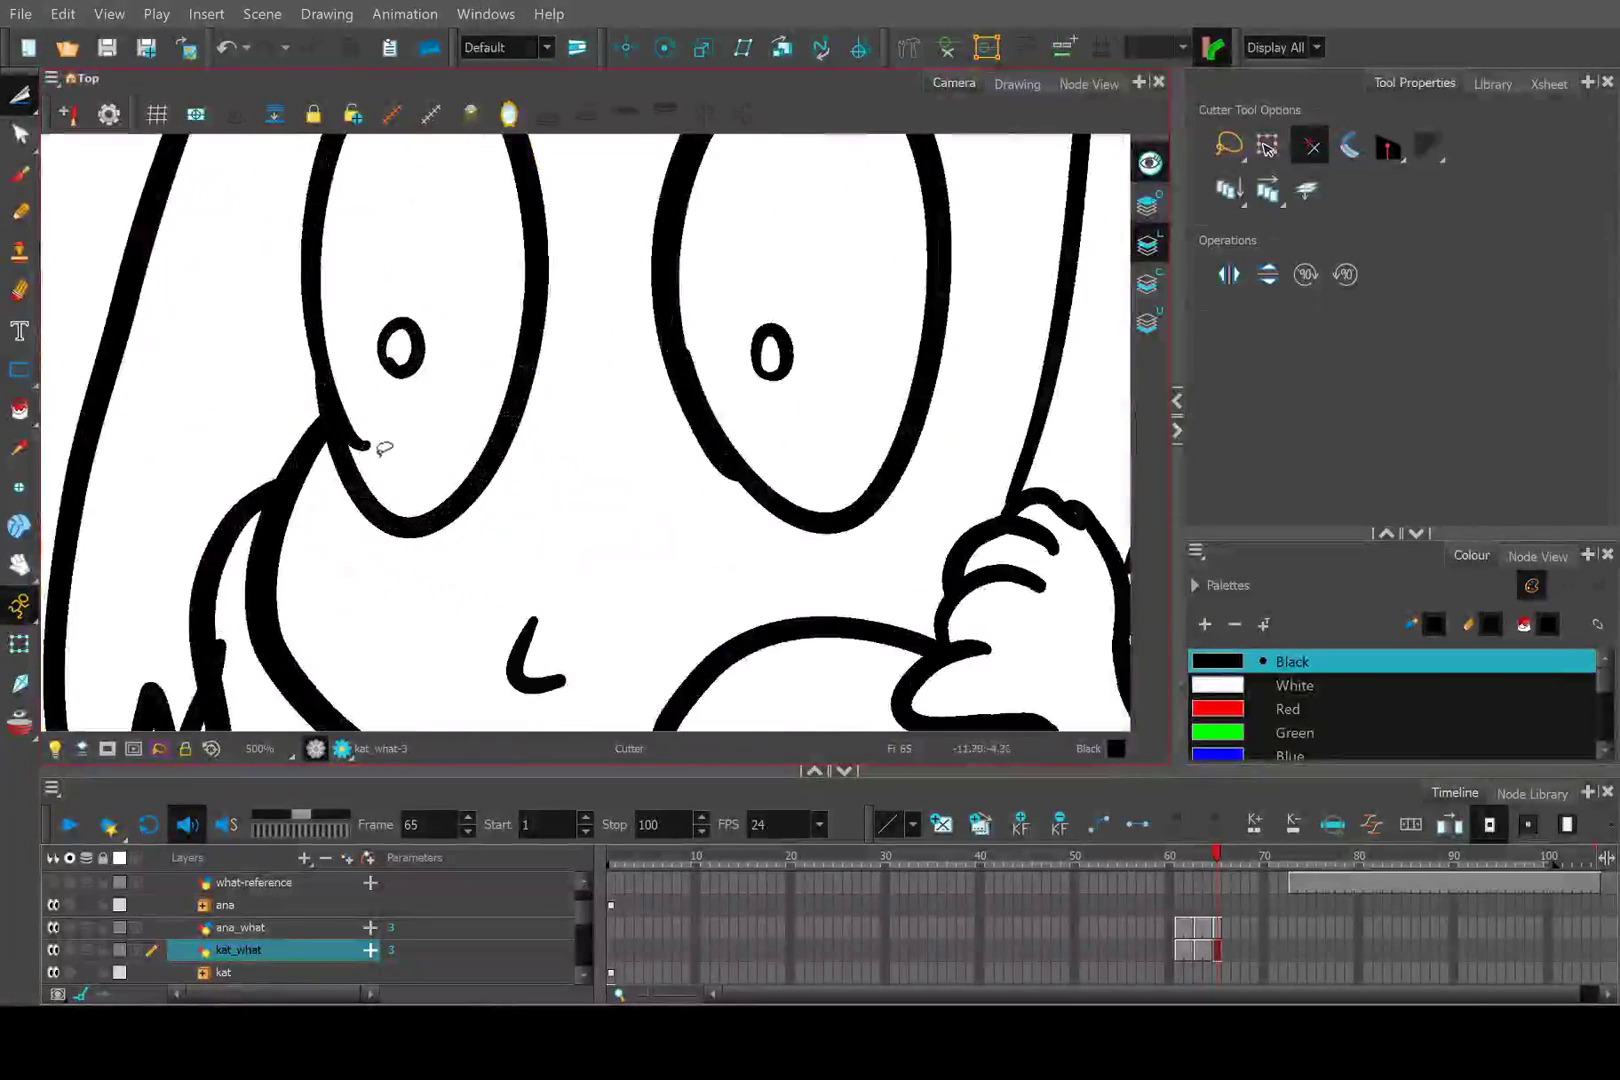
# Redraw the thinned part of the eye outline above the cheek with a Pencil stroke.
pyautogui.click(19, 211)
pyautogui.scroll(3, 243, 348)
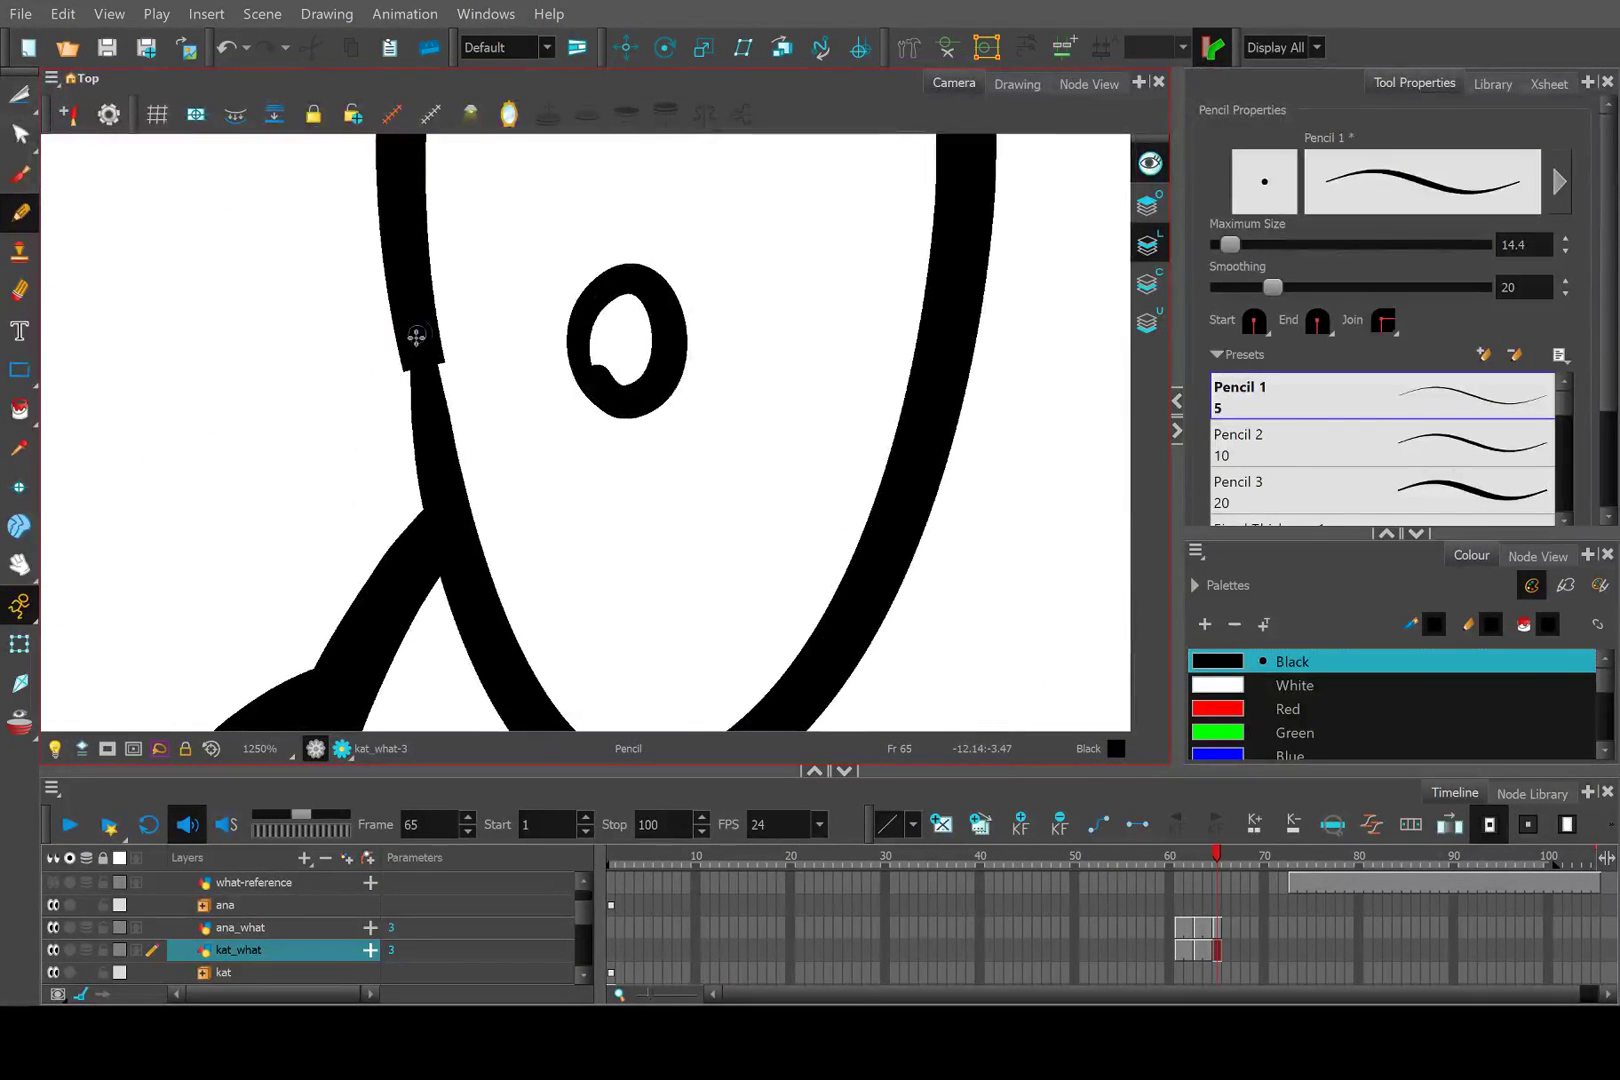
pyautogui.hotkey('alt', 's')
pyautogui.moveTo(416, 330); pyautogui.dragTo(479, 592)
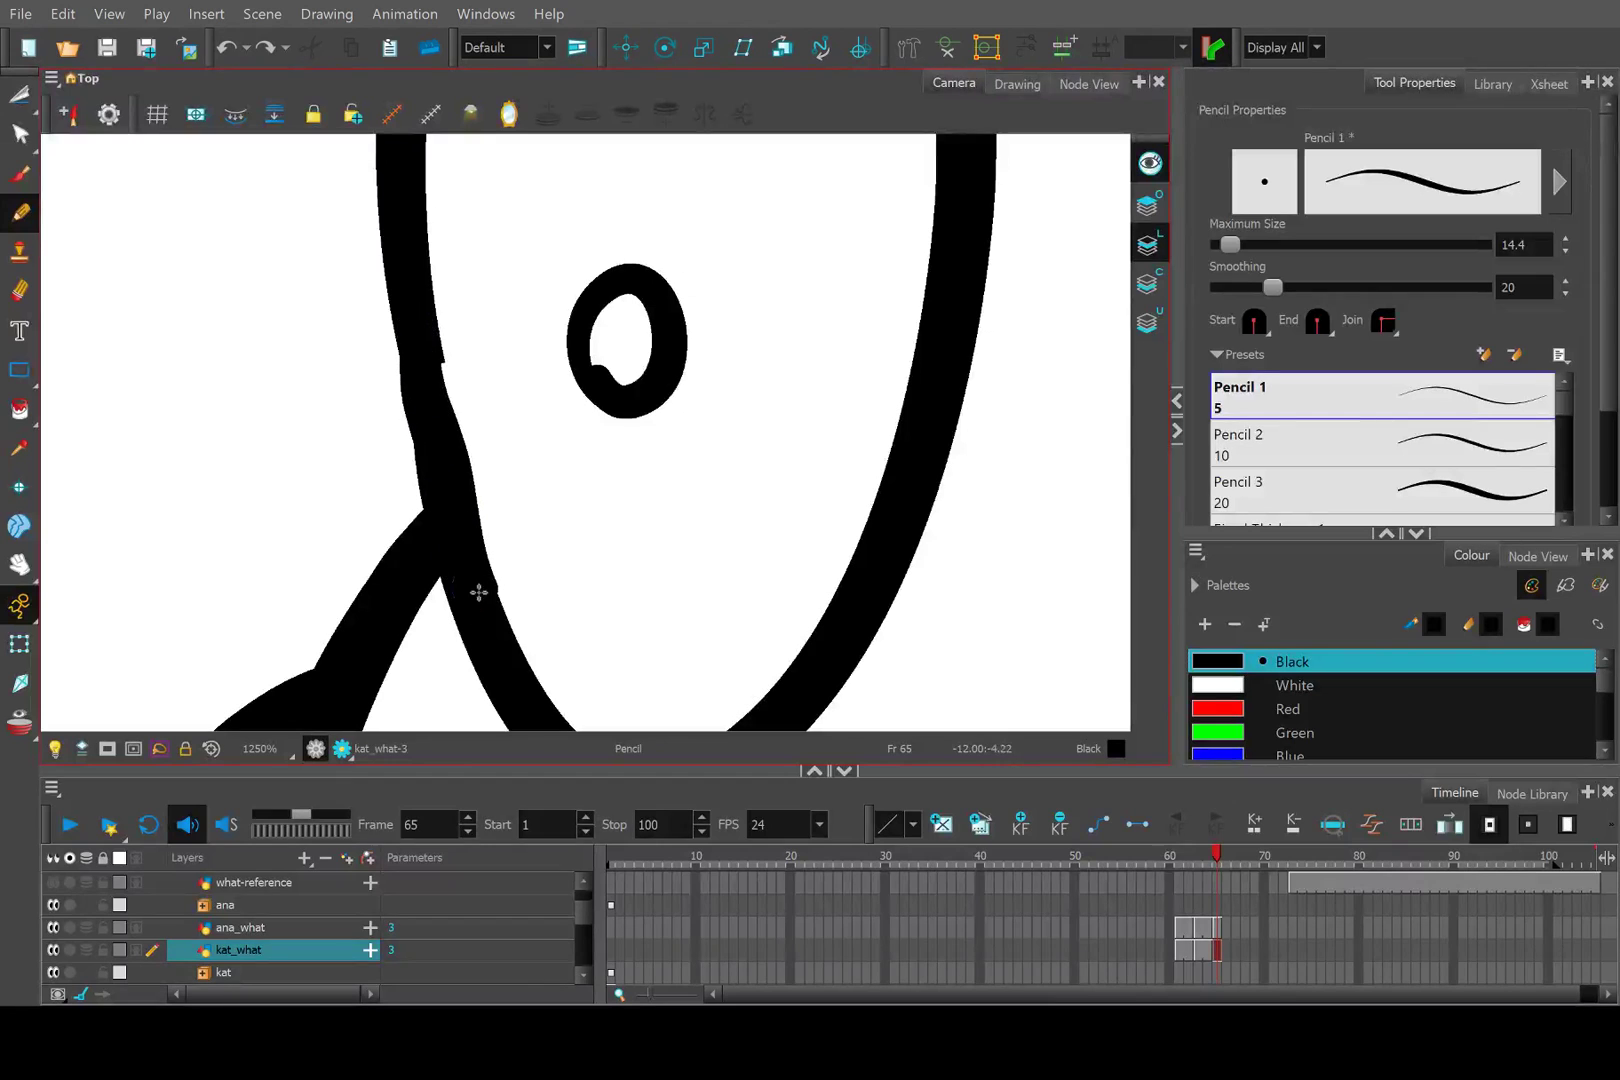
pyautogui.scroll(-5, 431, 349)
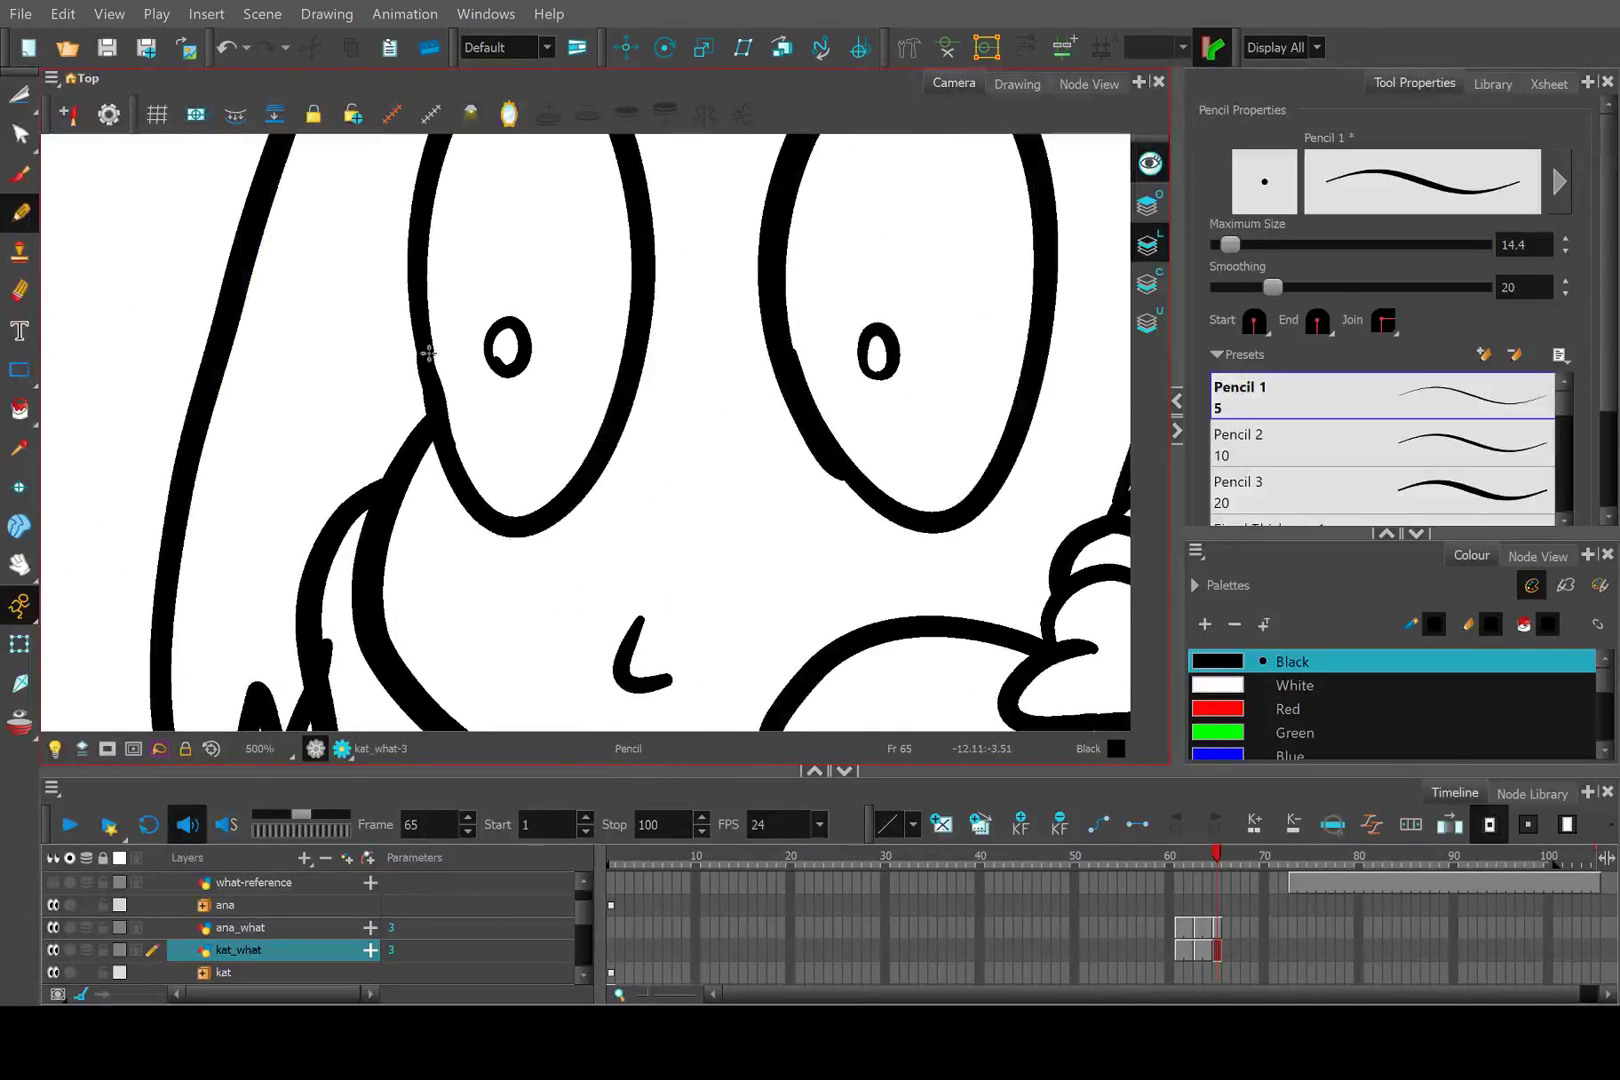
pyautogui.moveTo(576, 381)
pyautogui.mouseDown()
pyautogui.moveTo(528, 455)
pyautogui.moveTo(507, 335)
pyautogui.mouseUp()
pyautogui.scroll(-3, 638, 507)
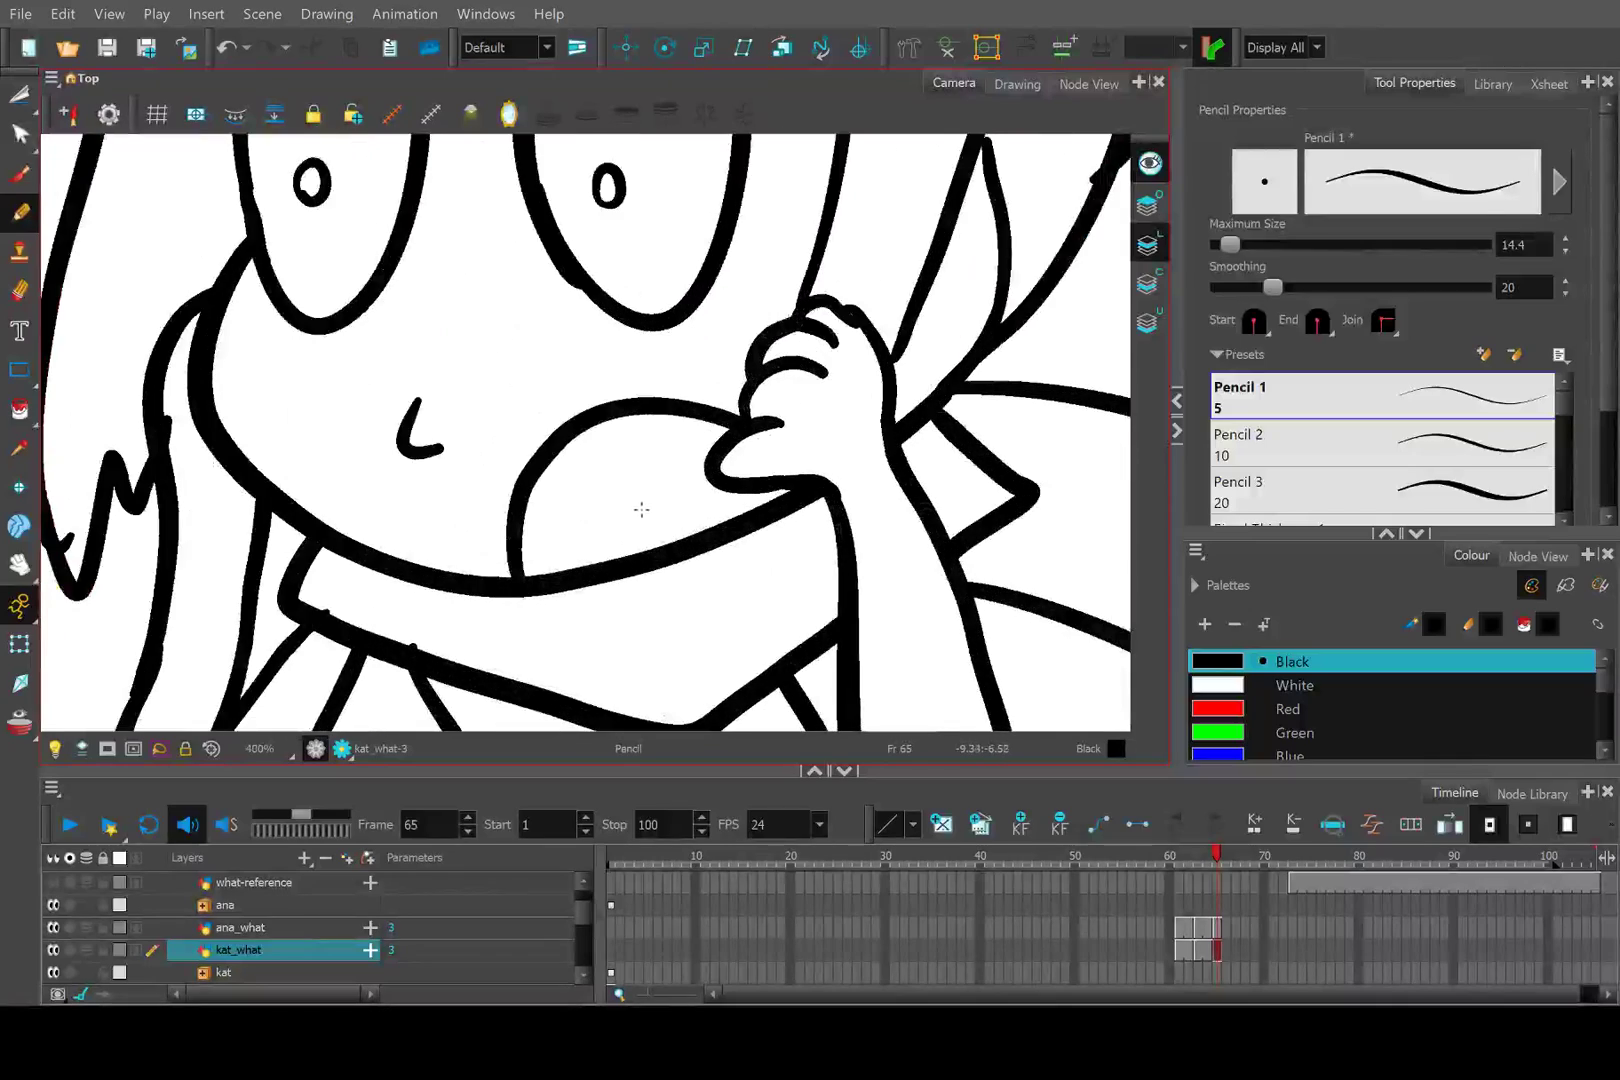
pyautogui.moveTo(1217, 860); pyautogui.dragTo(1219, 860)
pyautogui.scroll(4, 735, 523)
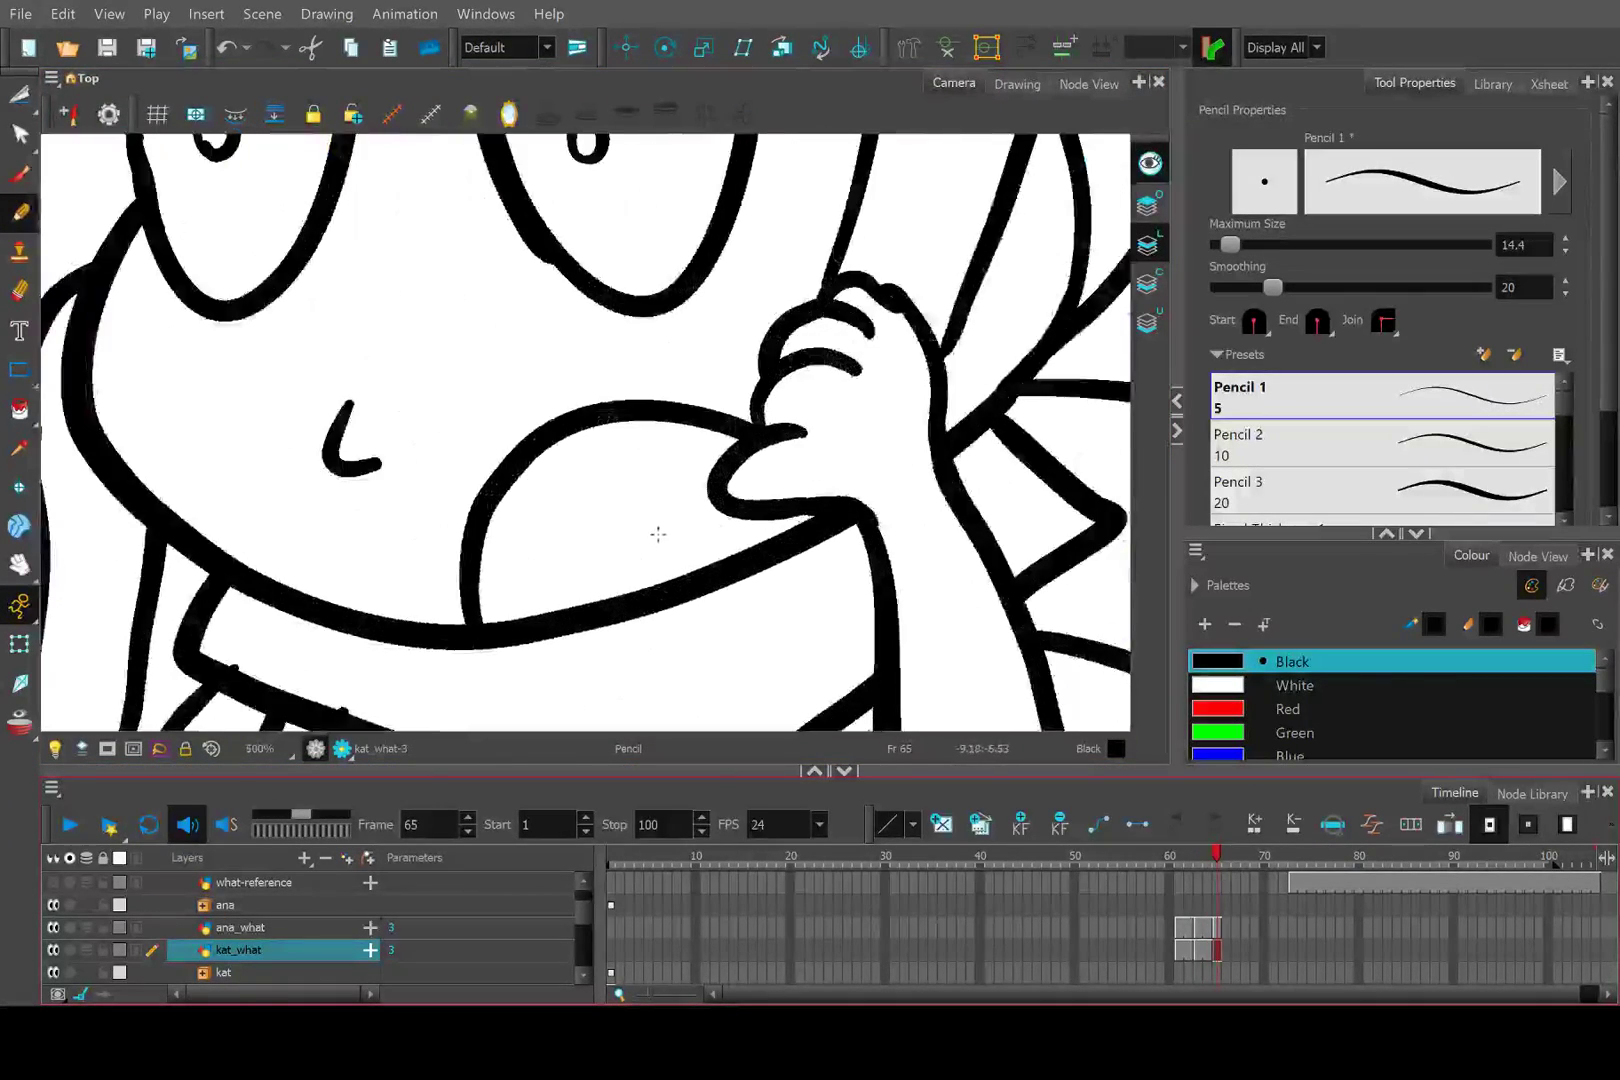
pyautogui.moveTo(614, 602); pyautogui.dragTo(718, 468)
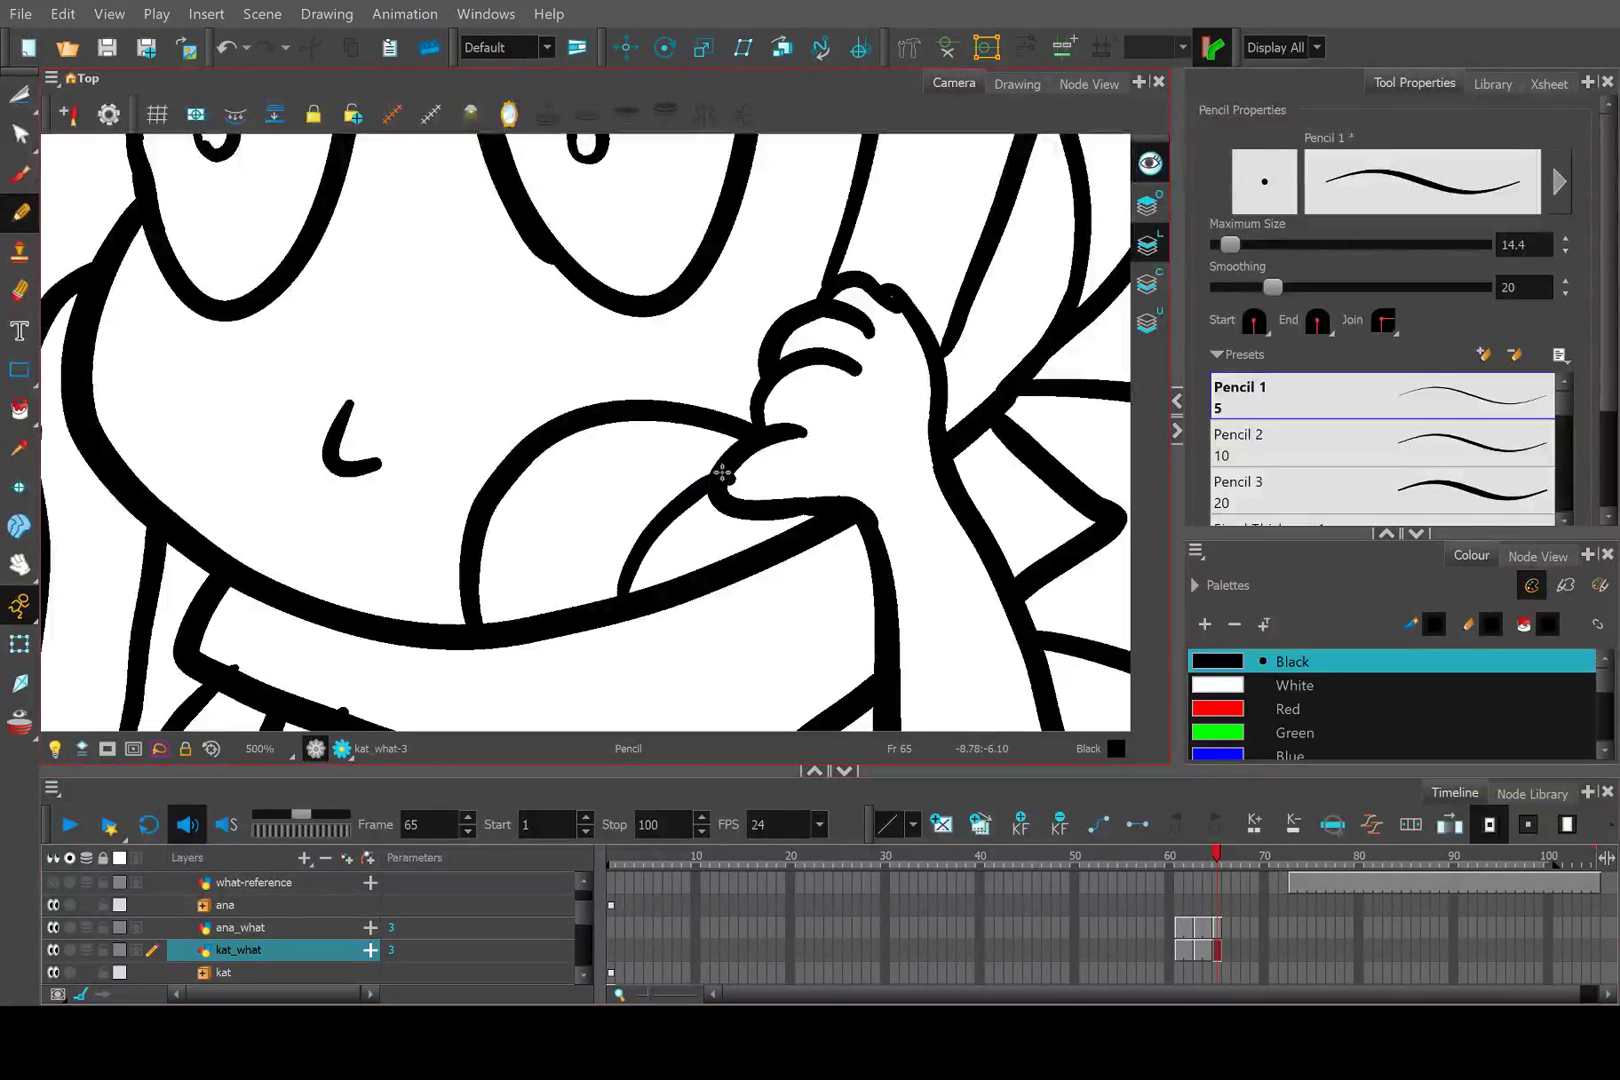
pyautogui.hotkey('ctrl', 'z')
pyautogui.moveTo(608, 604)
pyautogui.mouseDown()
pyautogui.moveTo(620, 558)
pyautogui.moveTo(712, 473)
pyautogui.mouseUp()
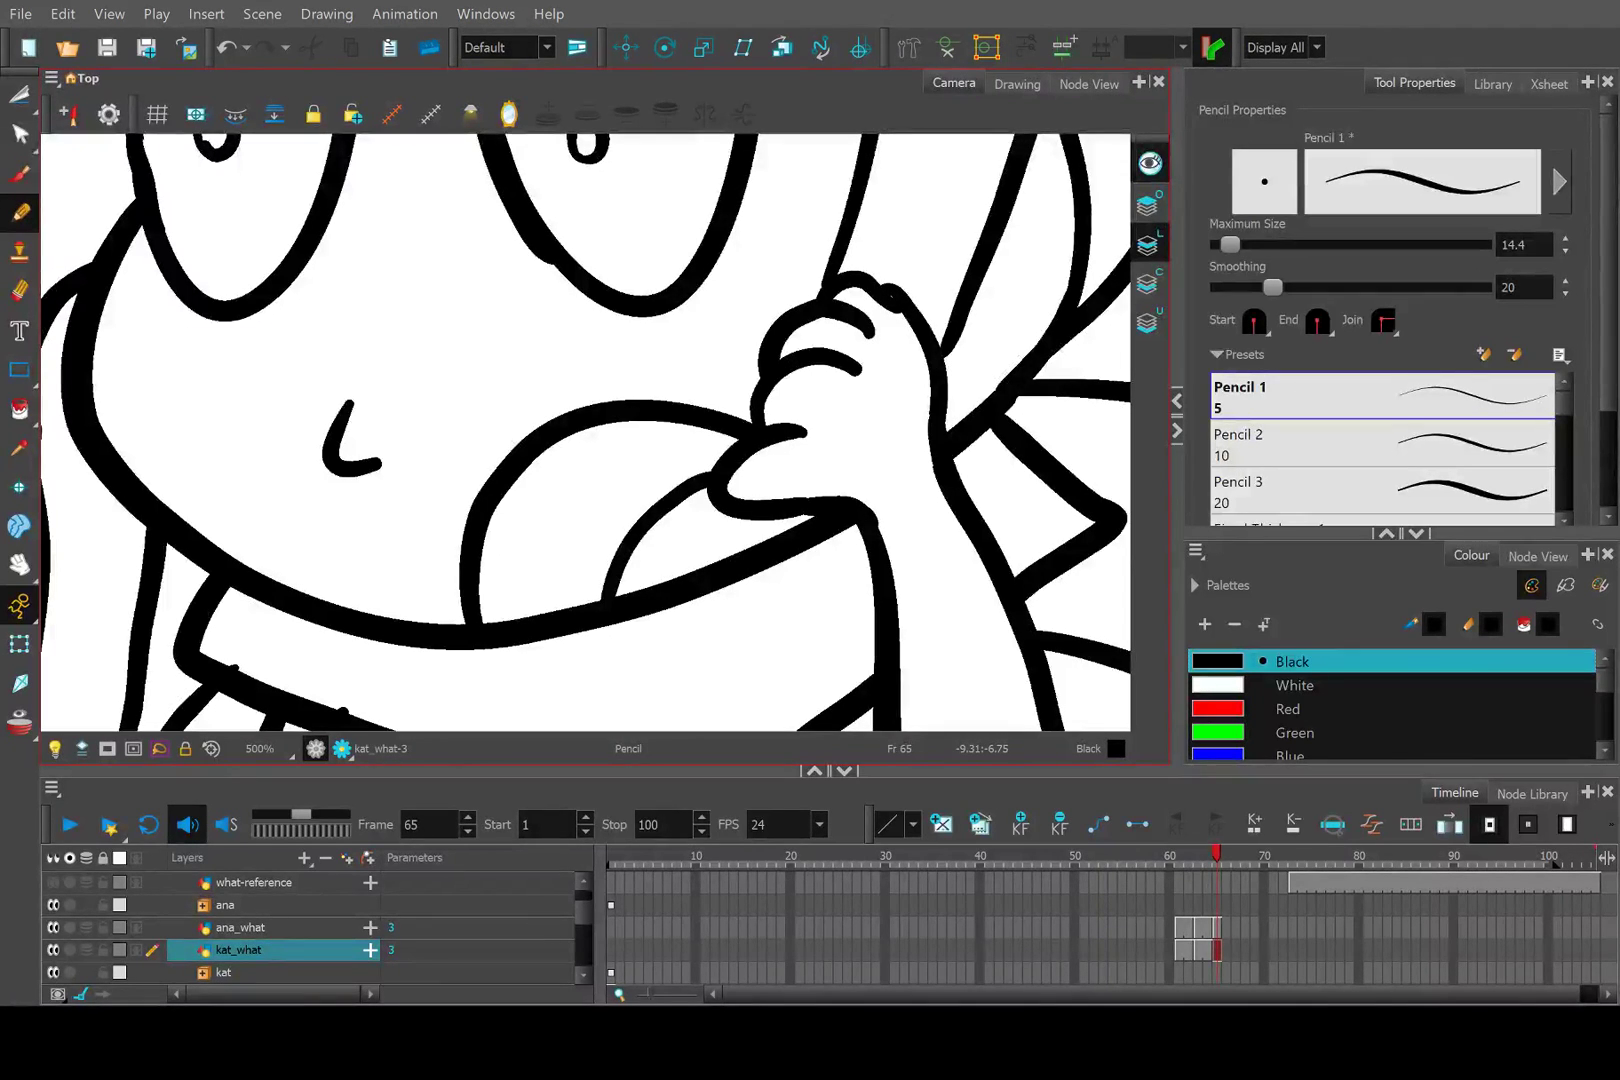
pyautogui.hotkey('ctrl', 'z')
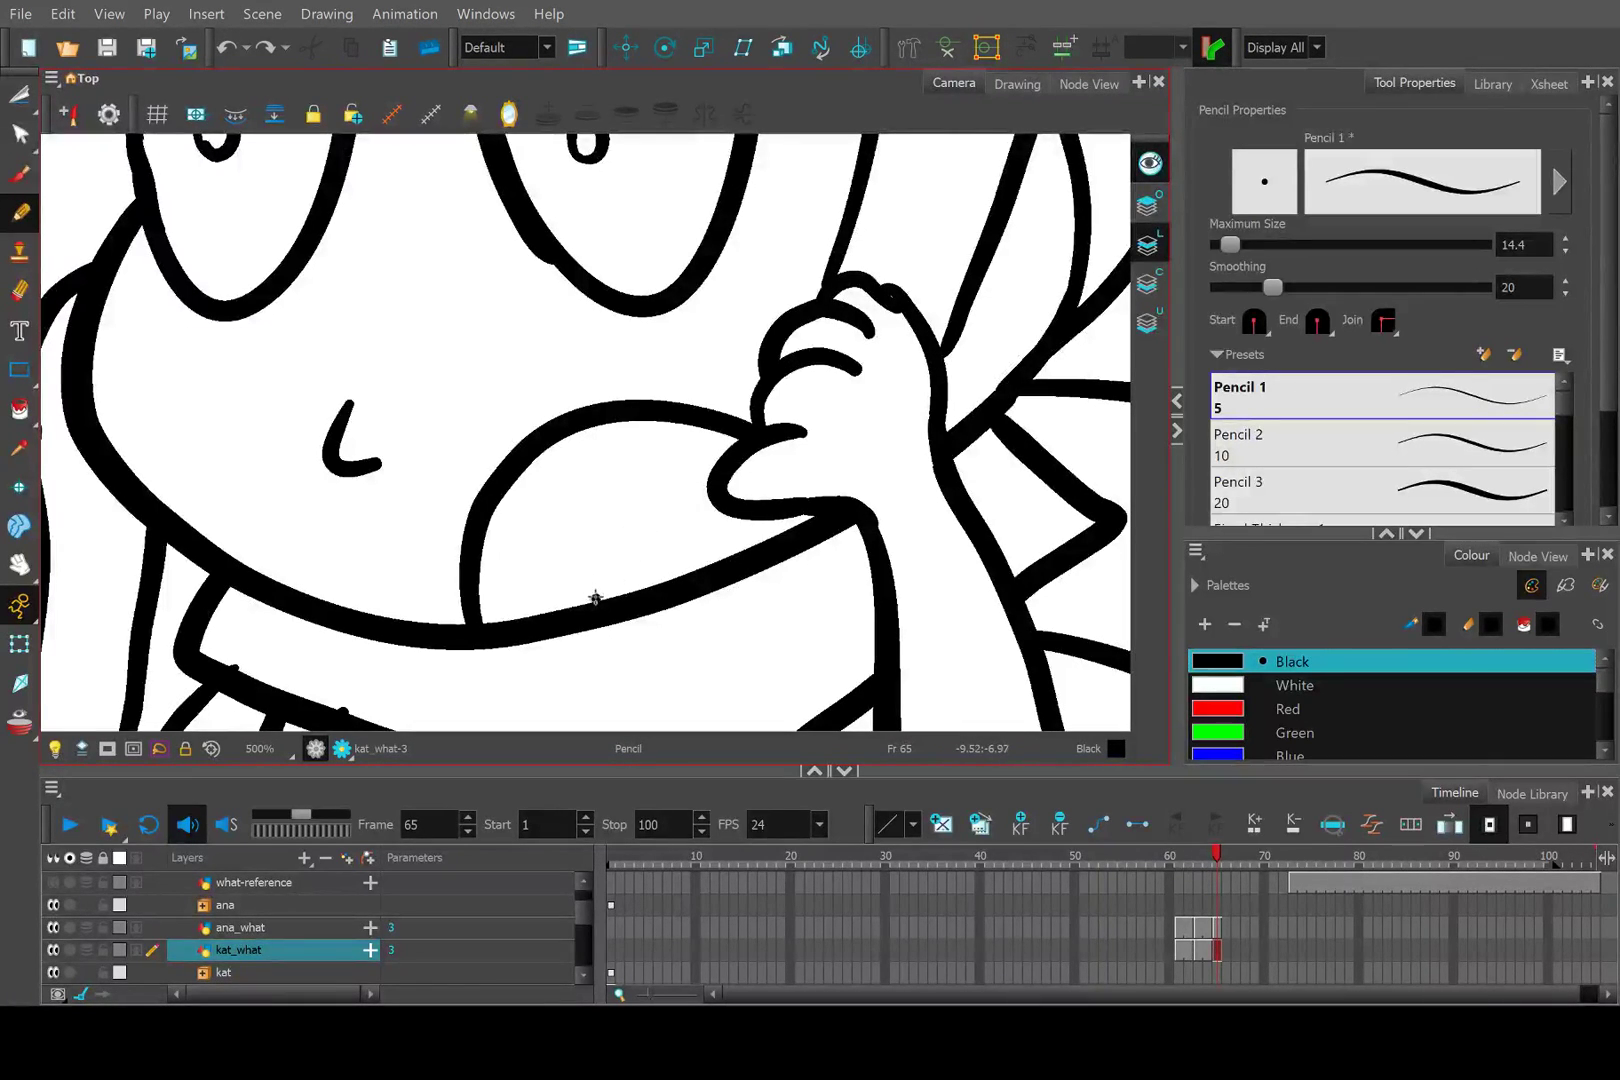
pyautogui.moveTo(595, 598)
pyautogui.mouseDown()
pyautogui.moveTo(629, 514)
pyautogui.moveTo(705, 449)
pyautogui.mouseUp()
pyautogui.hotkey('ctrl', 'z')
pyautogui.moveTo(592, 603)
pyautogui.mouseDown()
pyautogui.moveTo(609, 549)
pyautogui.moveTo(706, 479)
pyautogui.mouseUp()
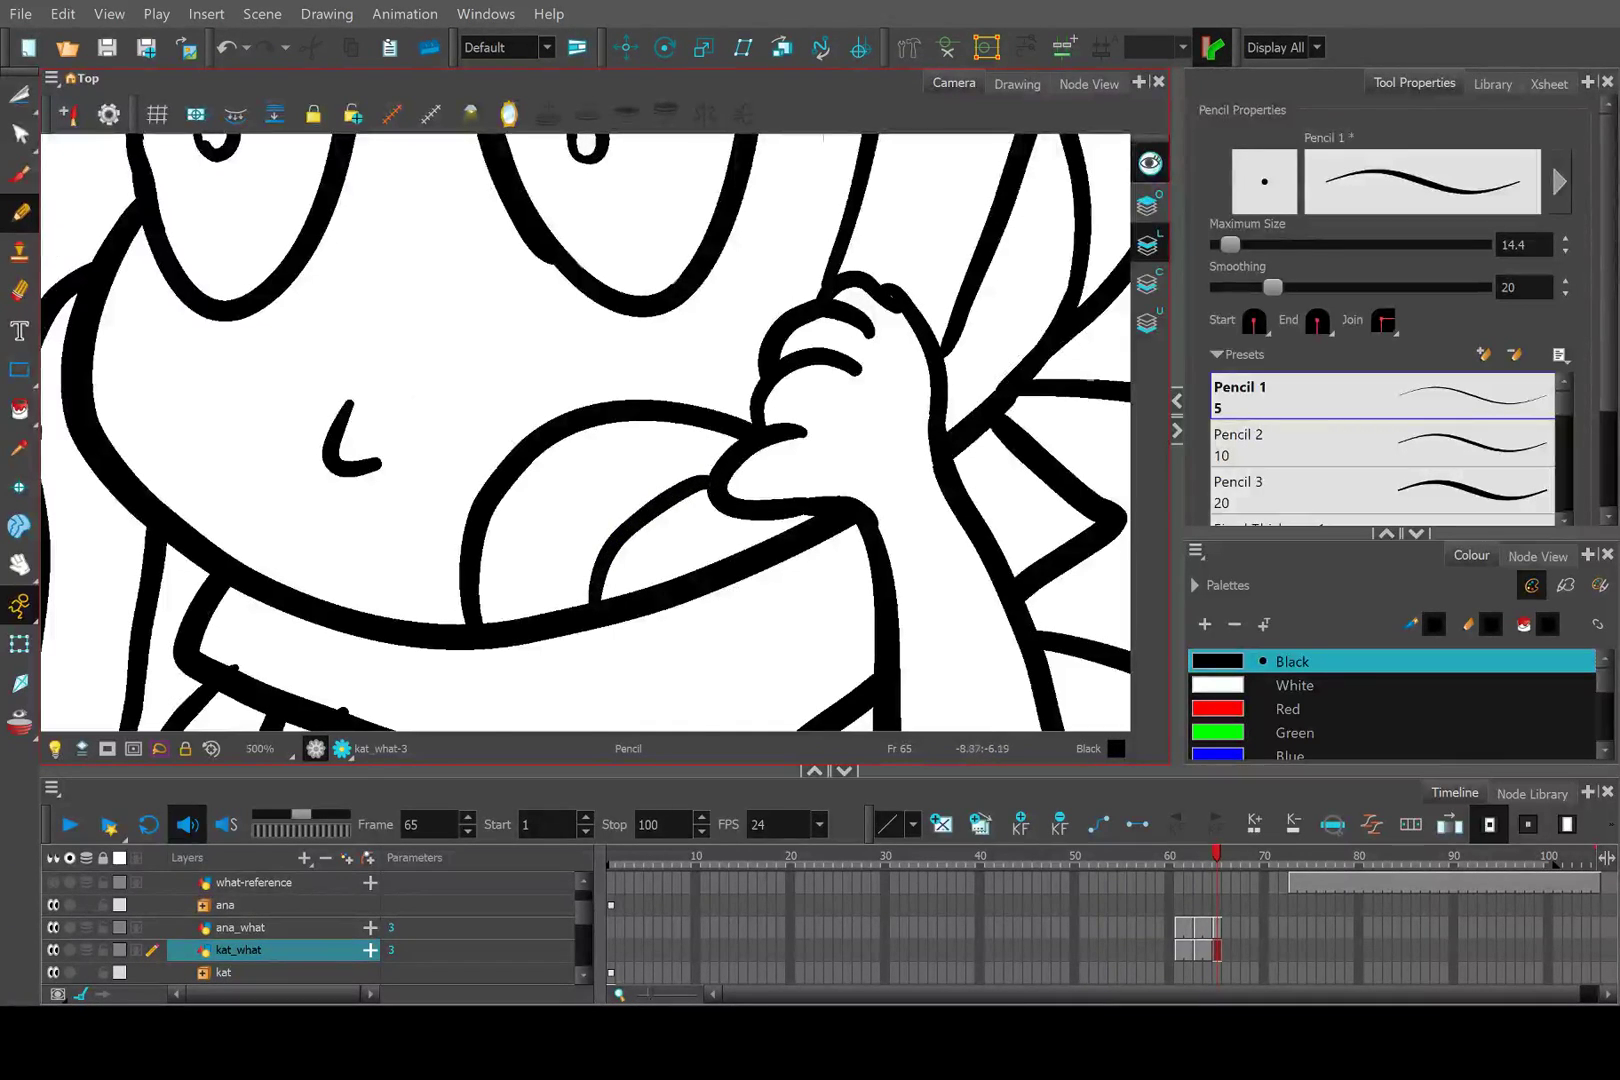
pyautogui.scroll(-5, 585, 430)
pyautogui.scroll(4, 585, 430)
pyautogui.hotkey('ctrl', 'z')
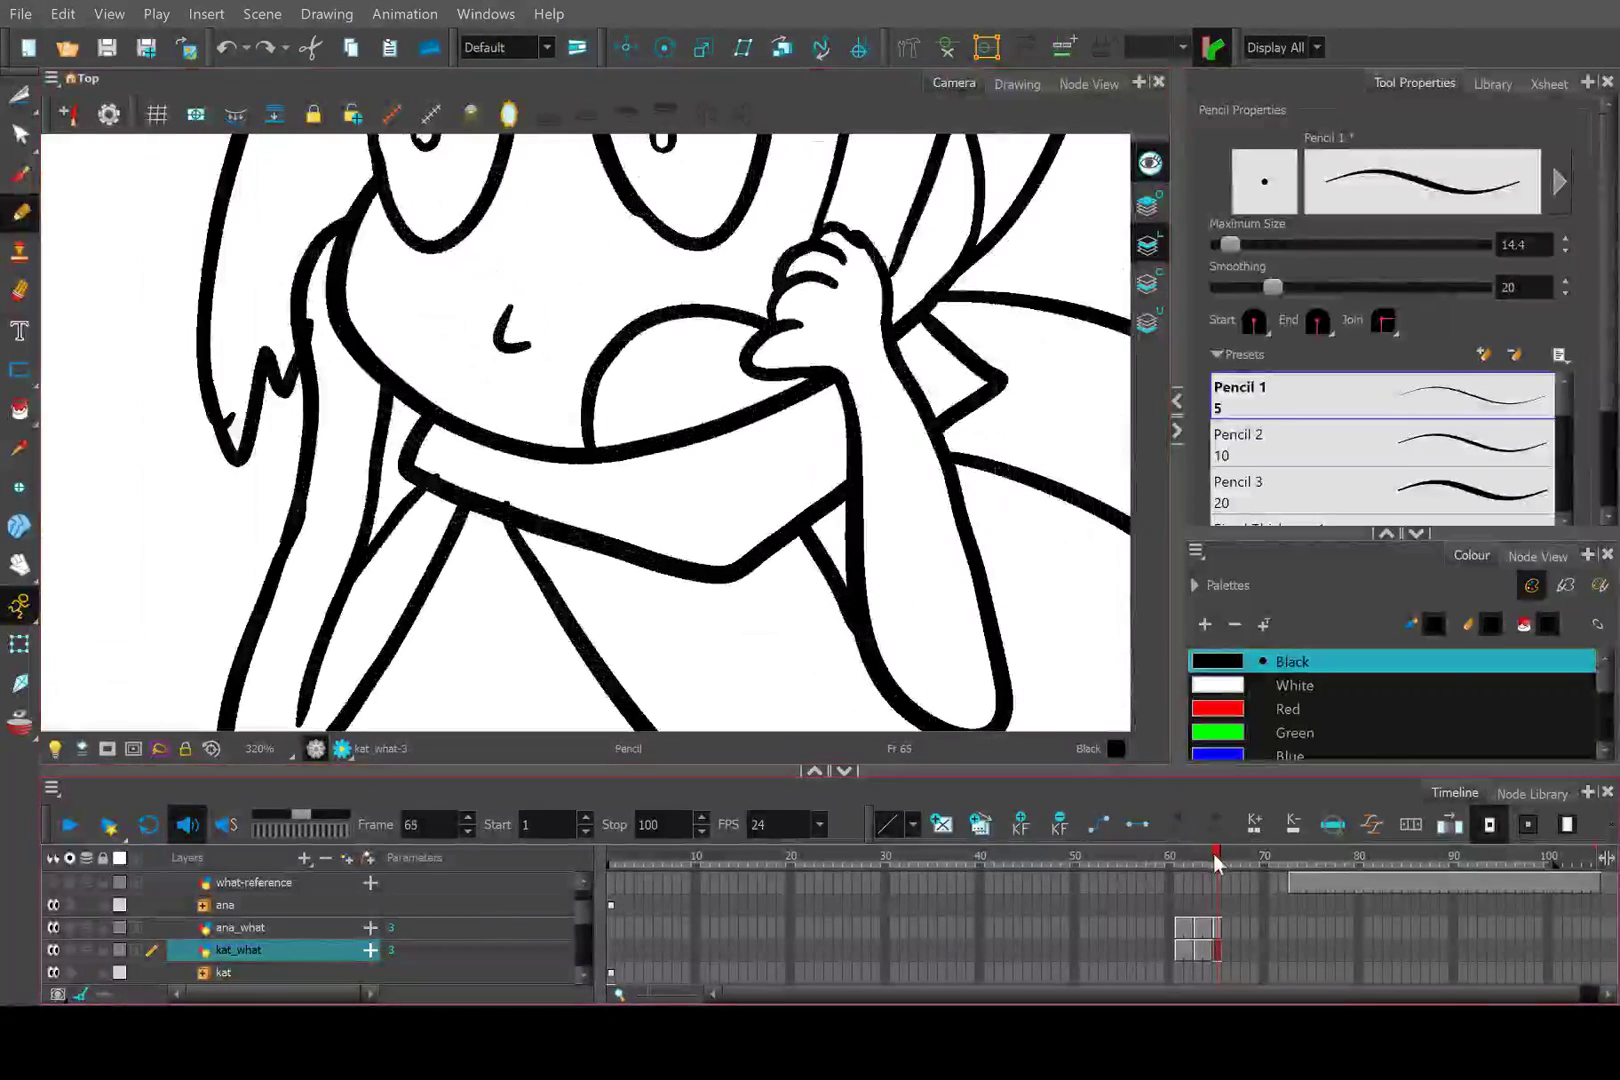
pyautogui.moveTo(1215, 862); pyautogui.dragTo(1215, 862)
pyautogui.scroll(2, 684, 401)
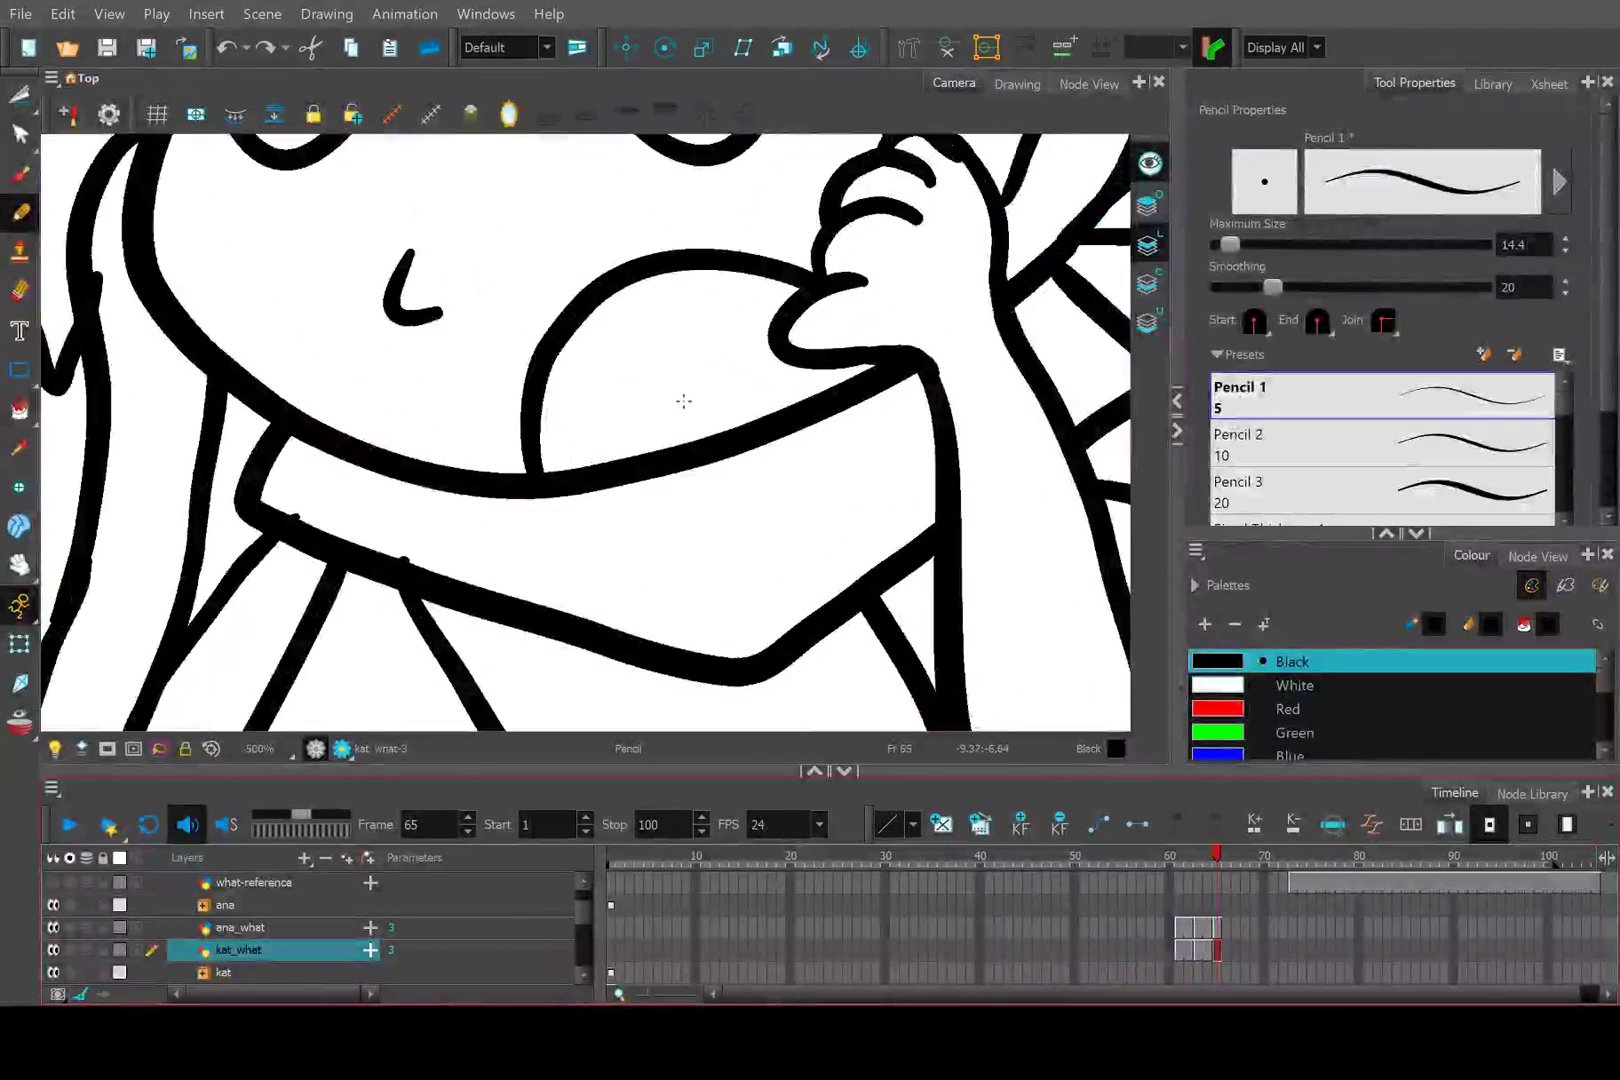
pyautogui.moveTo(680, 447)
pyautogui.mouseDown()
pyautogui.moveTo(737, 366)
pyautogui.moveTo(788, 340)
pyautogui.mouseUp()
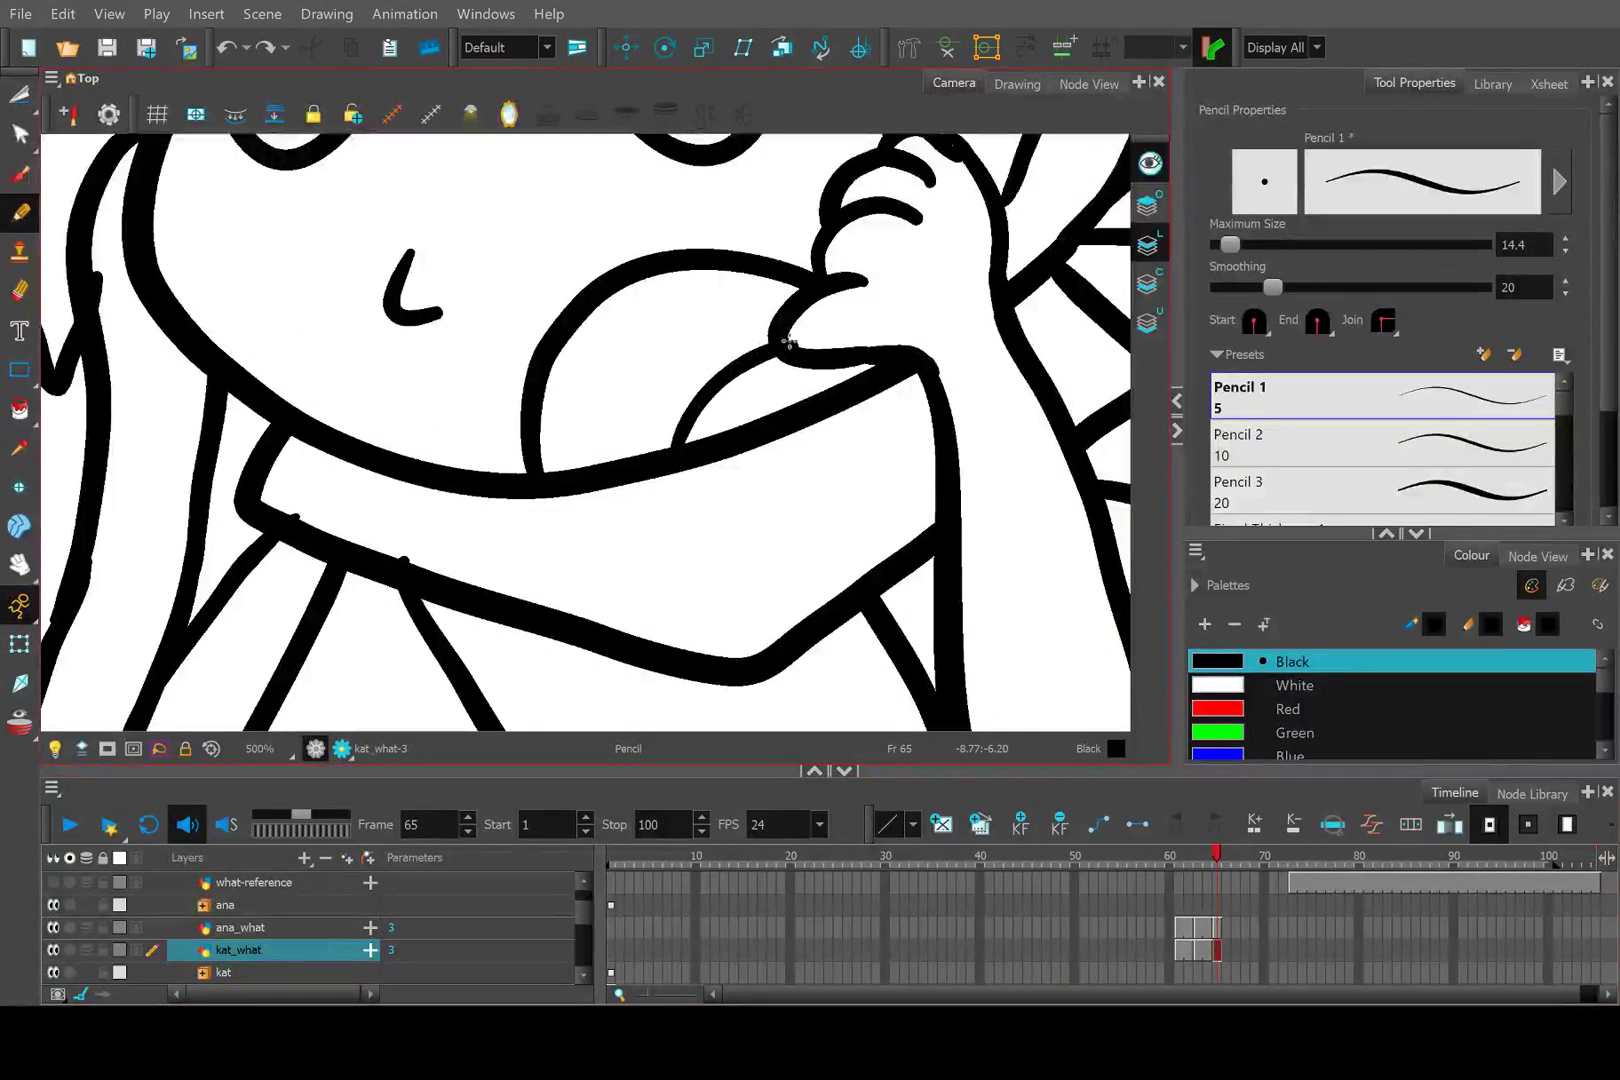
pyautogui.scroll(-3, 788, 340)
pyautogui.scroll(-5, 559, 397)
pyautogui.scroll(4, 559, 397)
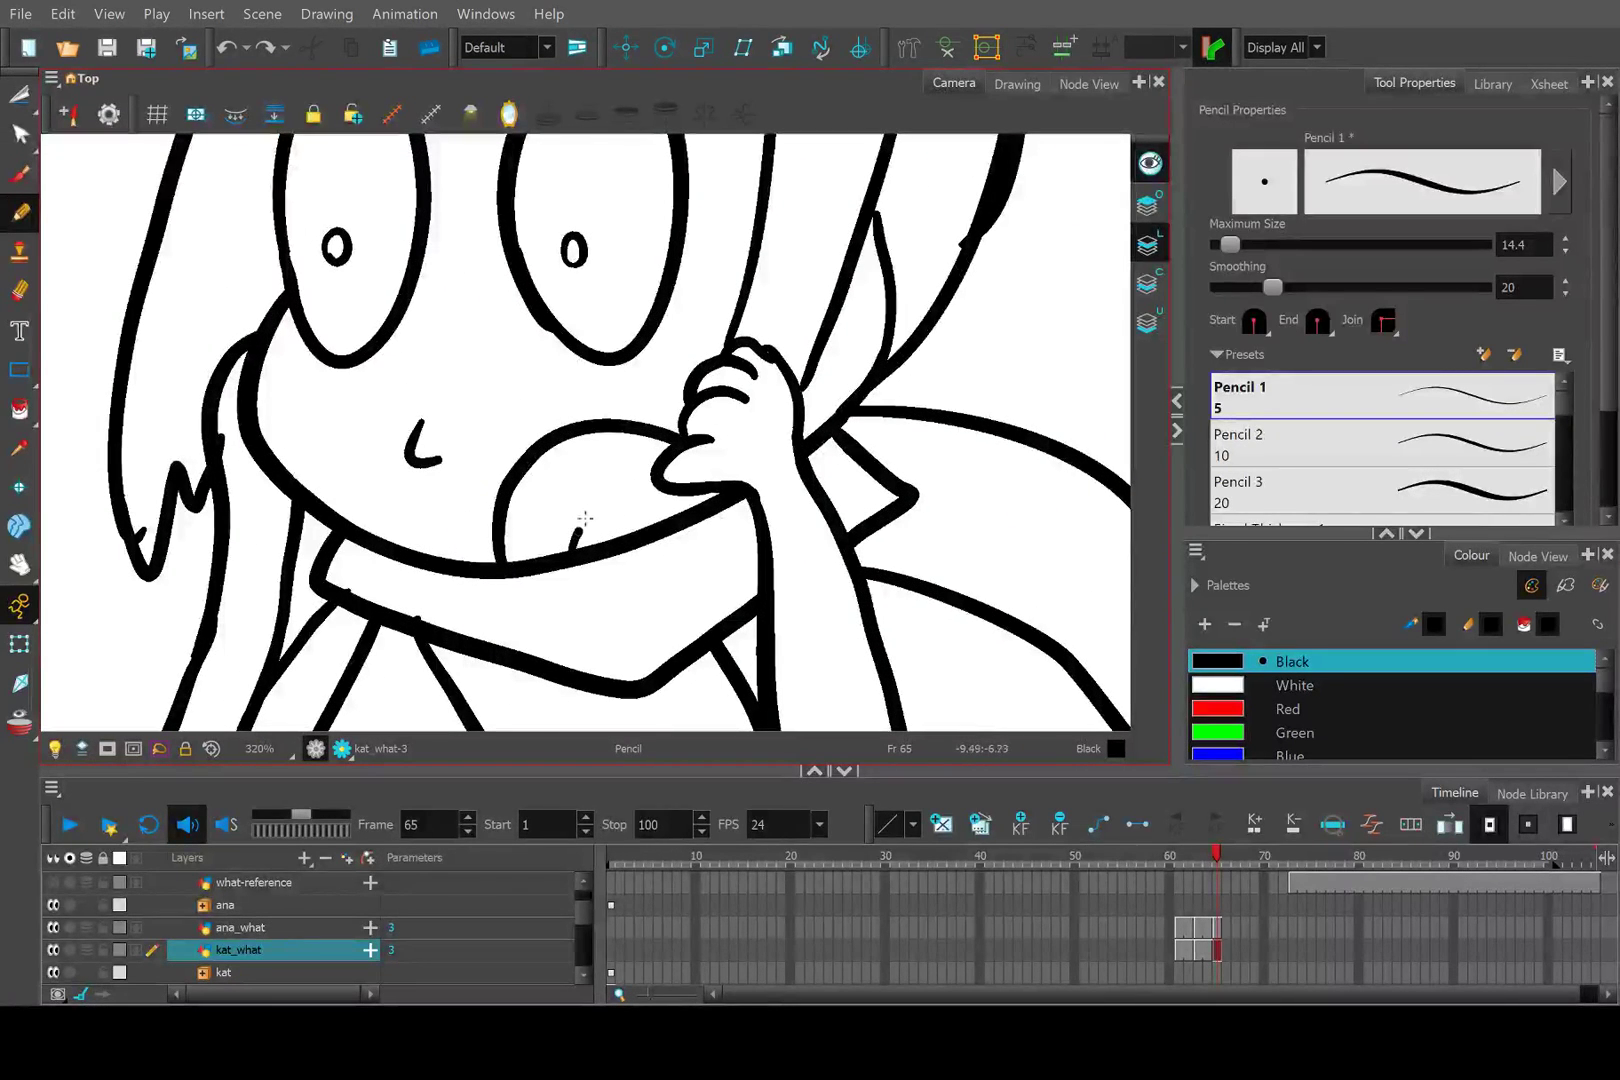
pyautogui.moveTo(585, 518); pyautogui.dragTo(659, 468)
pyautogui.hotkey('ctrl', 'z')
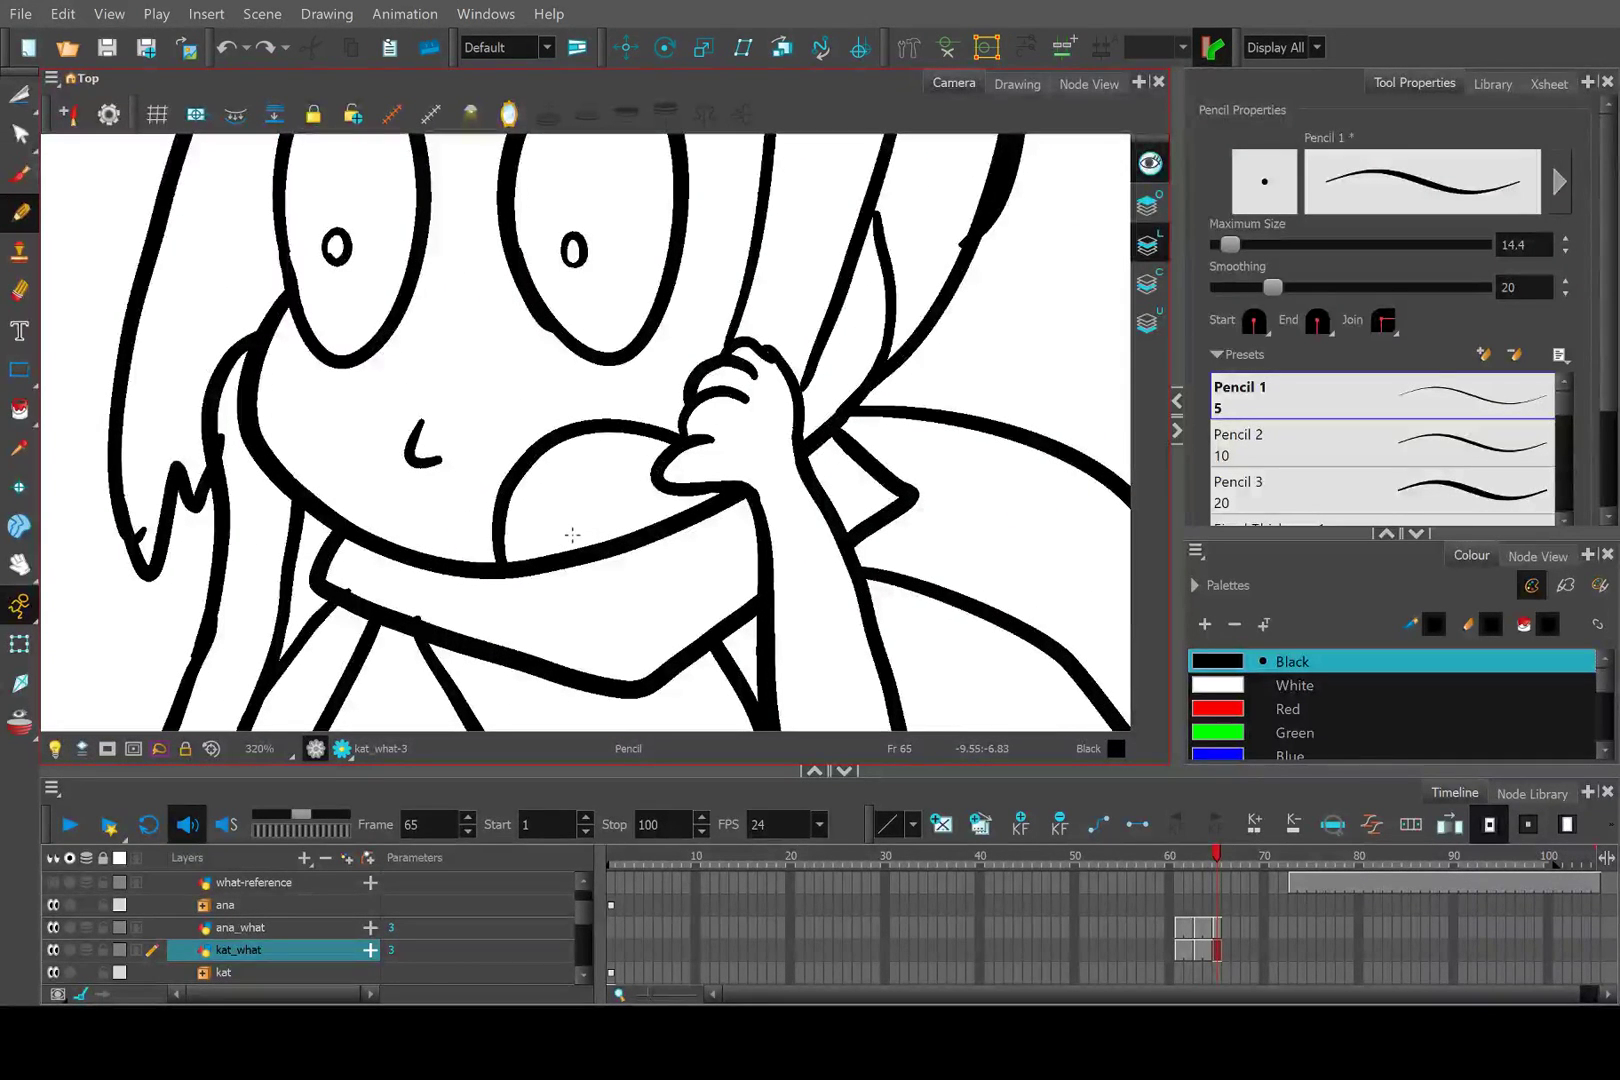
# Draw the girl's tongue as a curved Pencil line from the mouth's lower edge up to her hand in frame 65.
pyautogui.moveTo(587, 543)
pyautogui.mouseDown()
pyautogui.moveTo(662, 471)
pyautogui.moveTo(600, 499)
pyautogui.moveTo(571, 549)
pyautogui.mouseUp()
pyautogui.hotkey('ctrl', 'z')
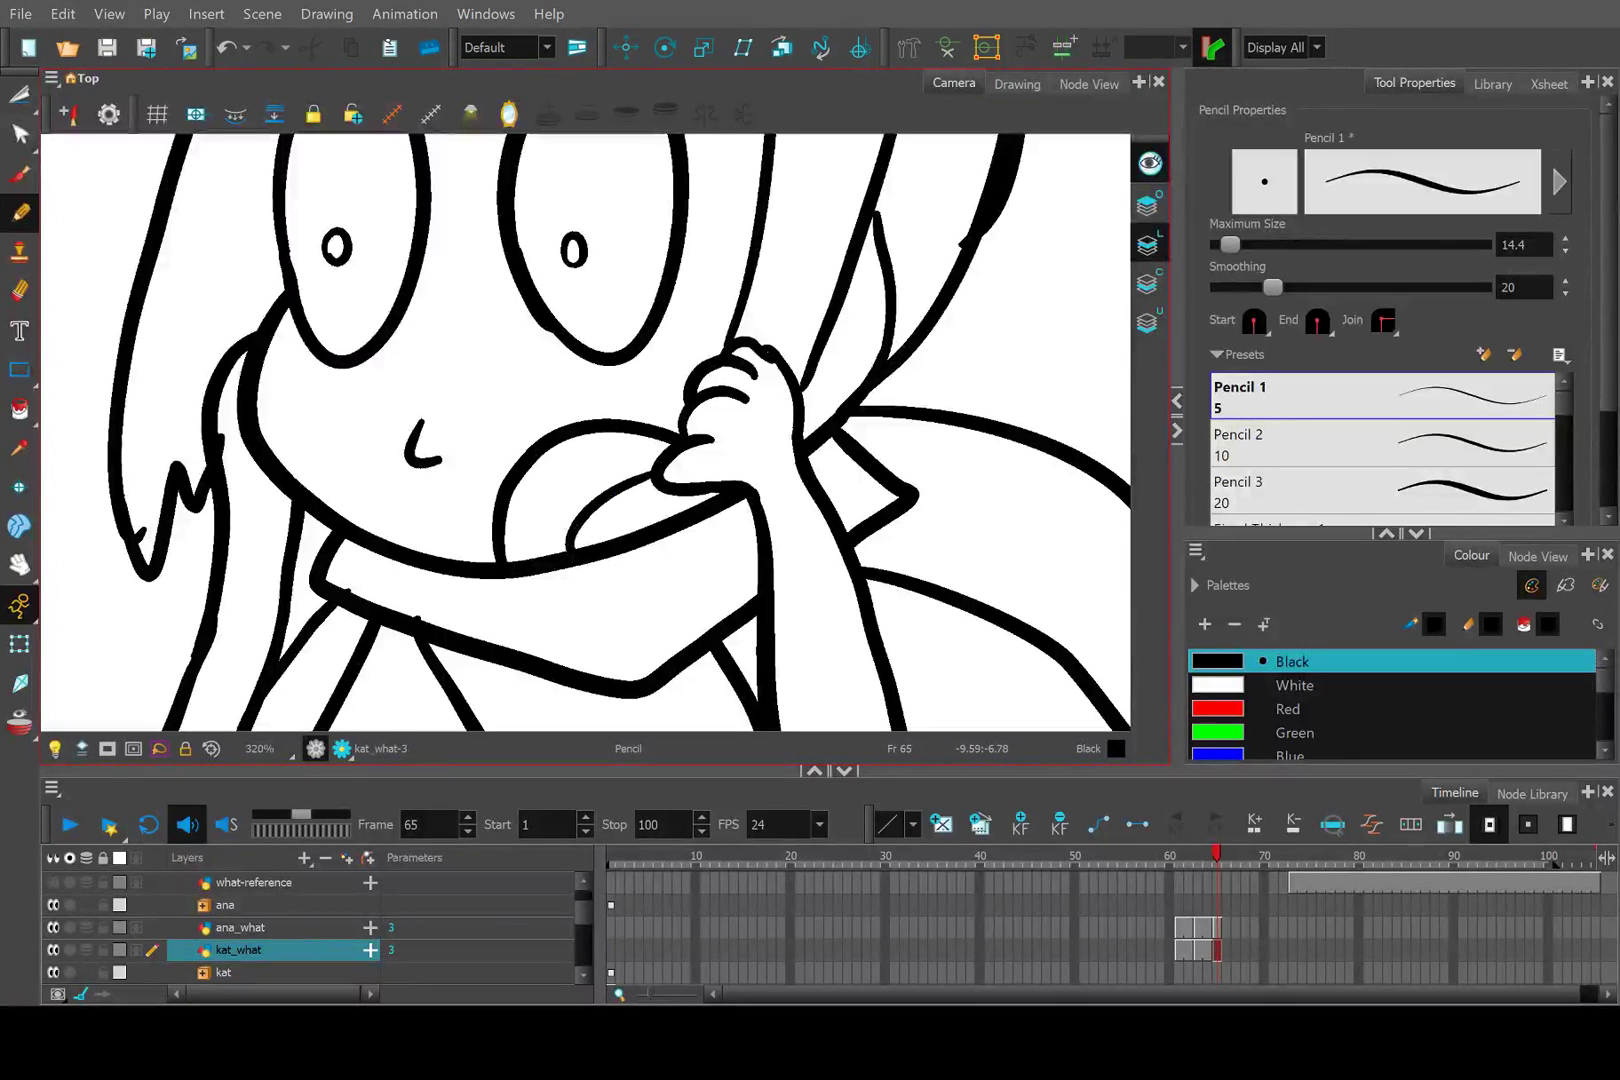
pyautogui.scroll(-3, 575, 505)
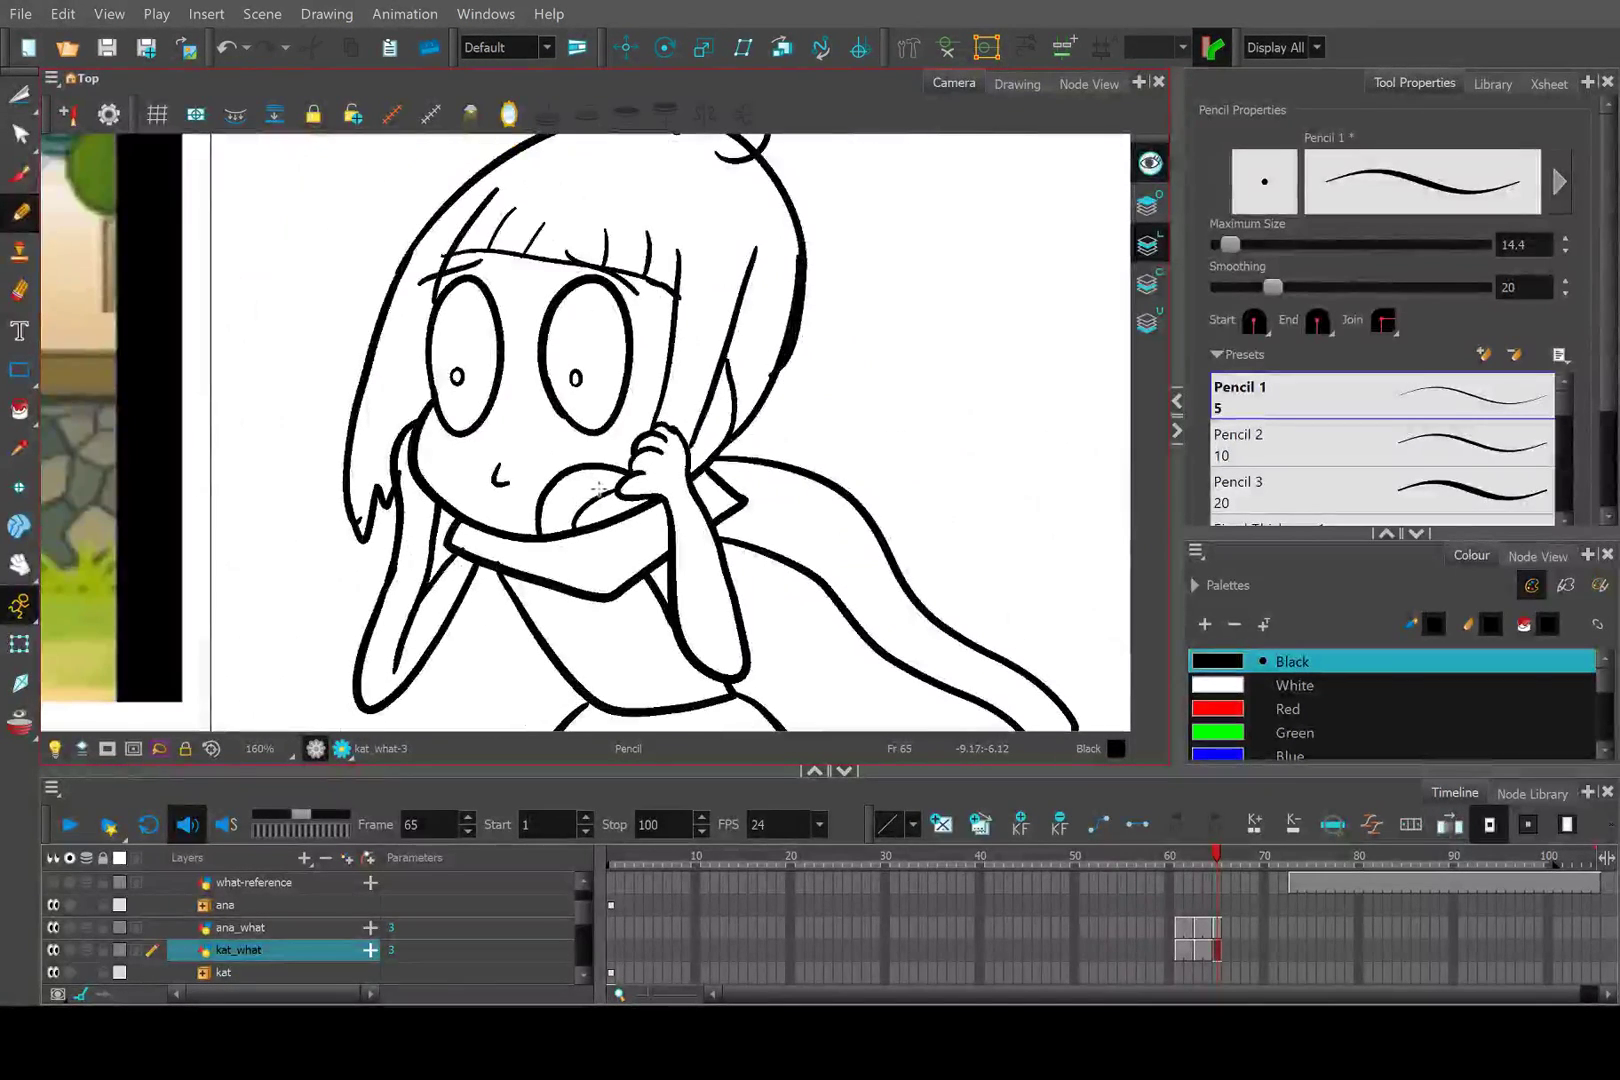
# Compare frame 65 with frame 64 and shift the outer contour of the girl's raised forearm slightly inward with the Contour Editor.
pyautogui.moveTo(1218, 859)
pyautogui.mouseDown()
pyautogui.moveTo(1204, 854)
pyautogui.moveTo(1218, 856)
pyautogui.mouseUp()
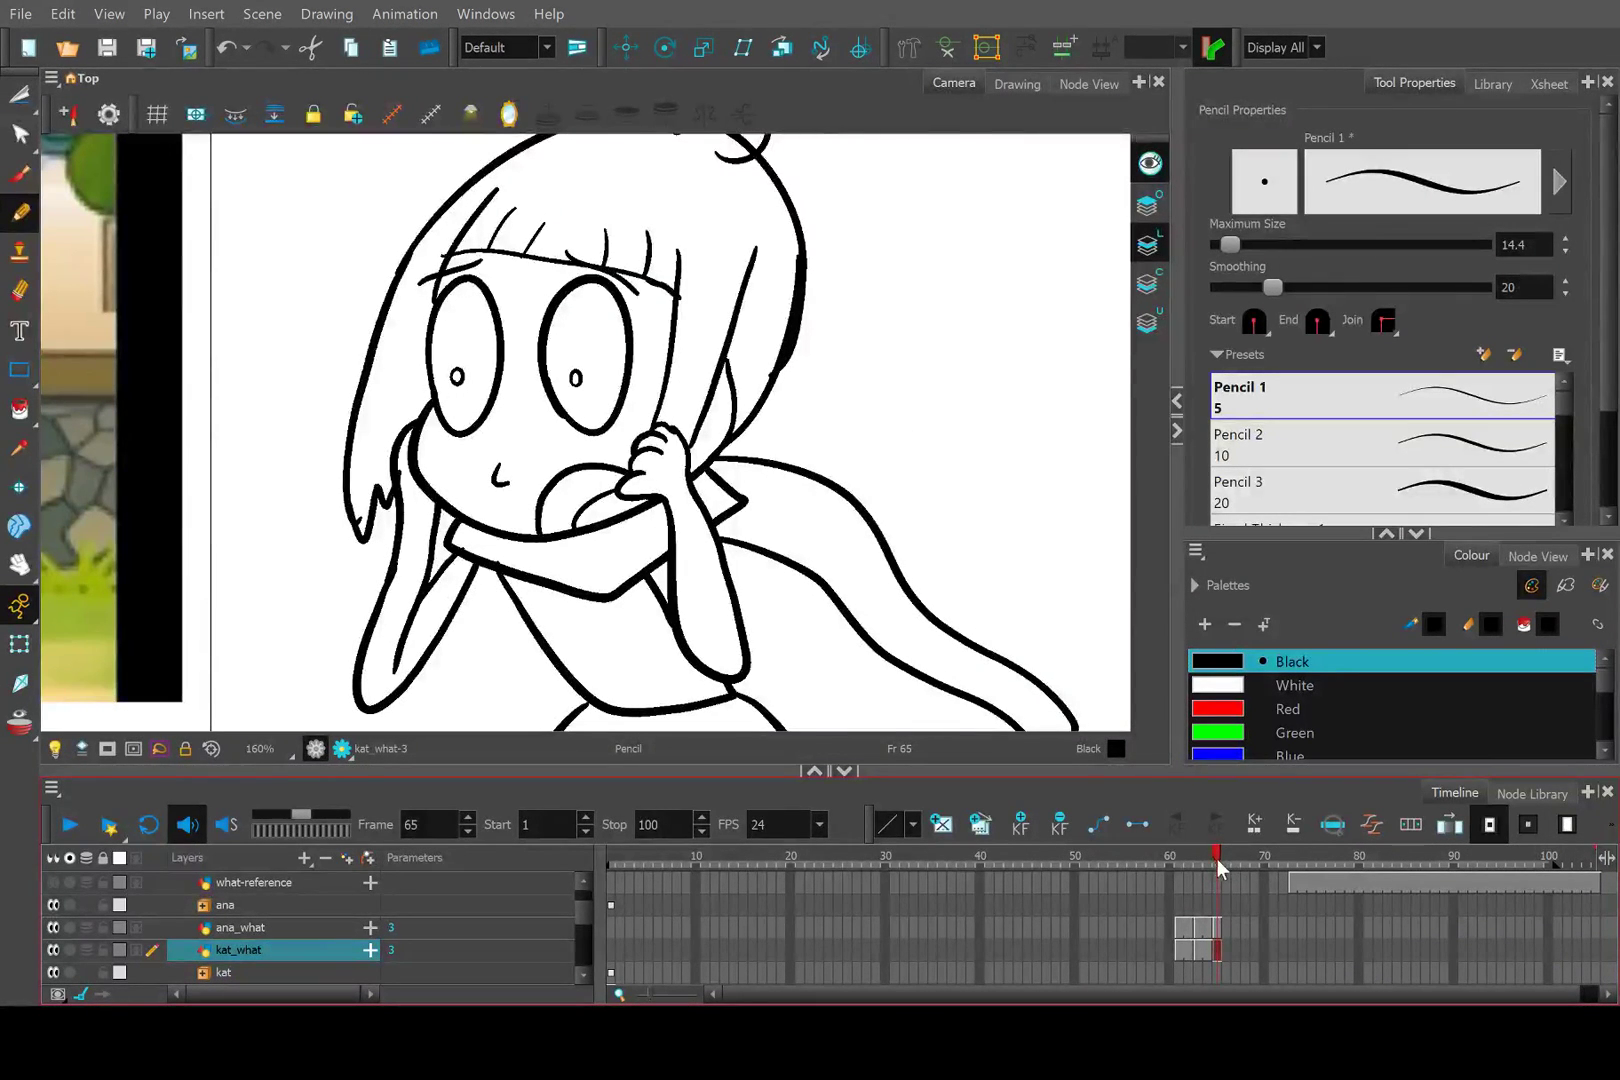
pyautogui.moveTo(1218, 859)
pyautogui.mouseDown()
pyautogui.moveTo(1197, 856)
pyautogui.moveTo(1216, 858)
pyautogui.mouseUp()
pyautogui.moveTo(1210, 857); pyautogui.dragTo(1218, 857)
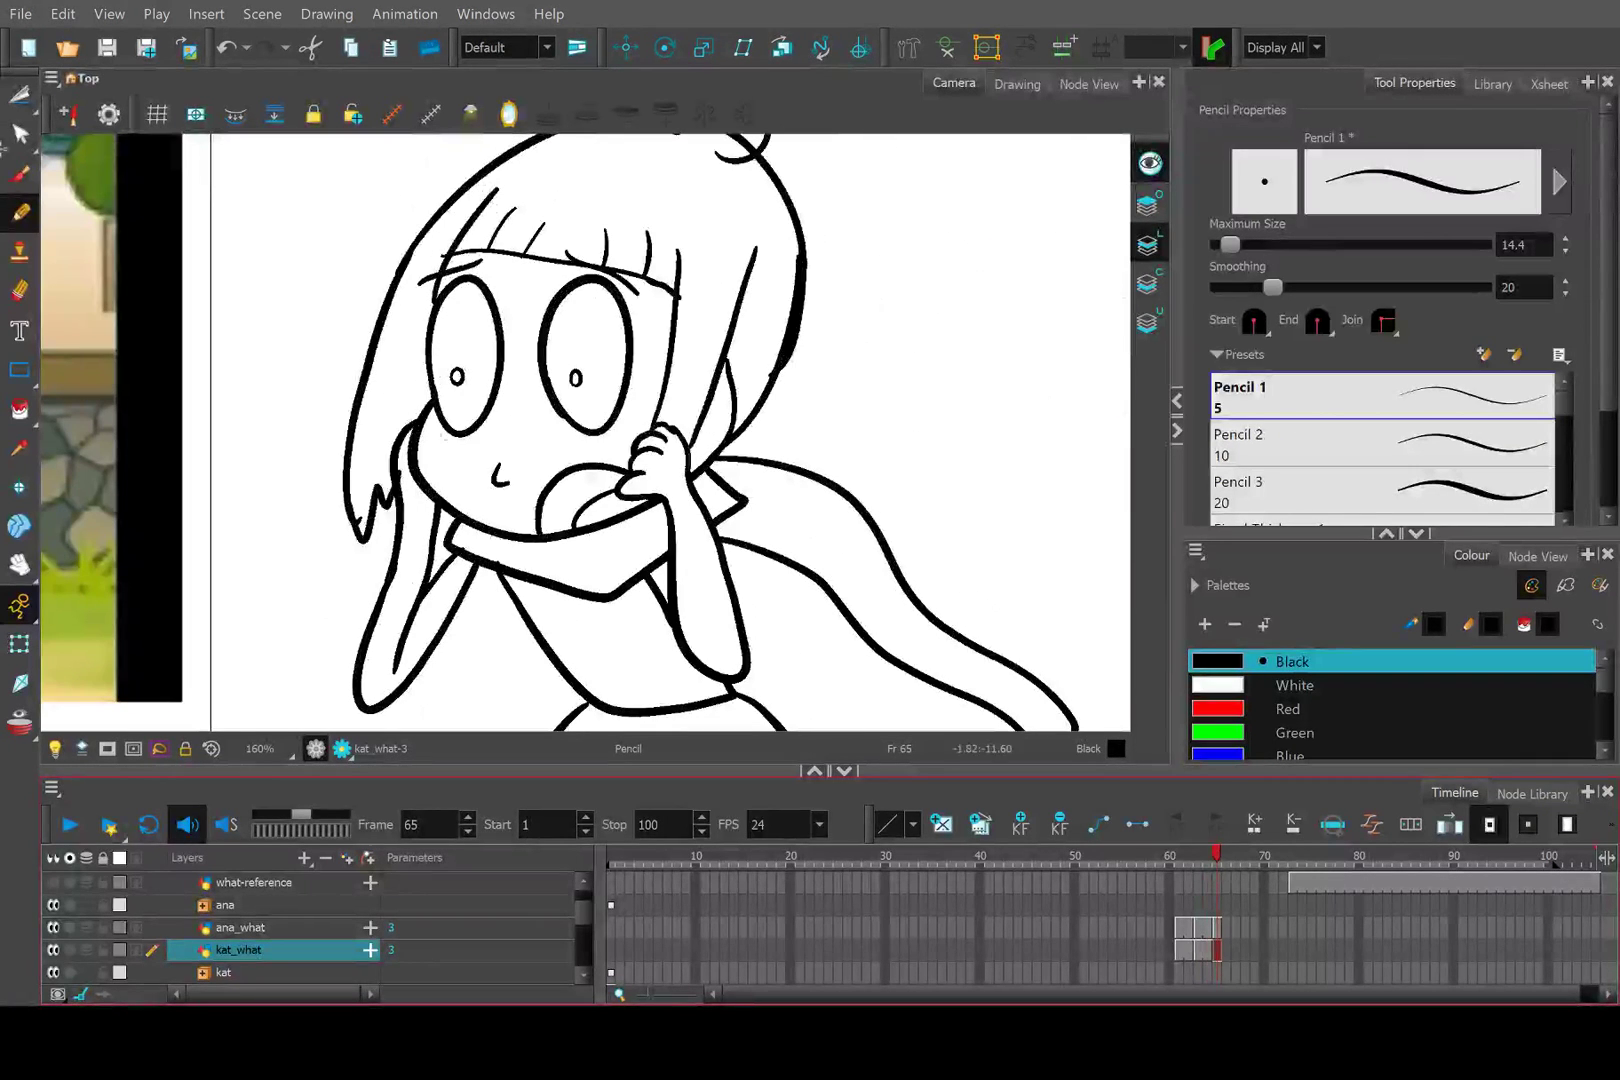
pyautogui.hotkey('alt', 'q')
pyautogui.scroll(2, 775, 628)
pyautogui.click(700, 527)
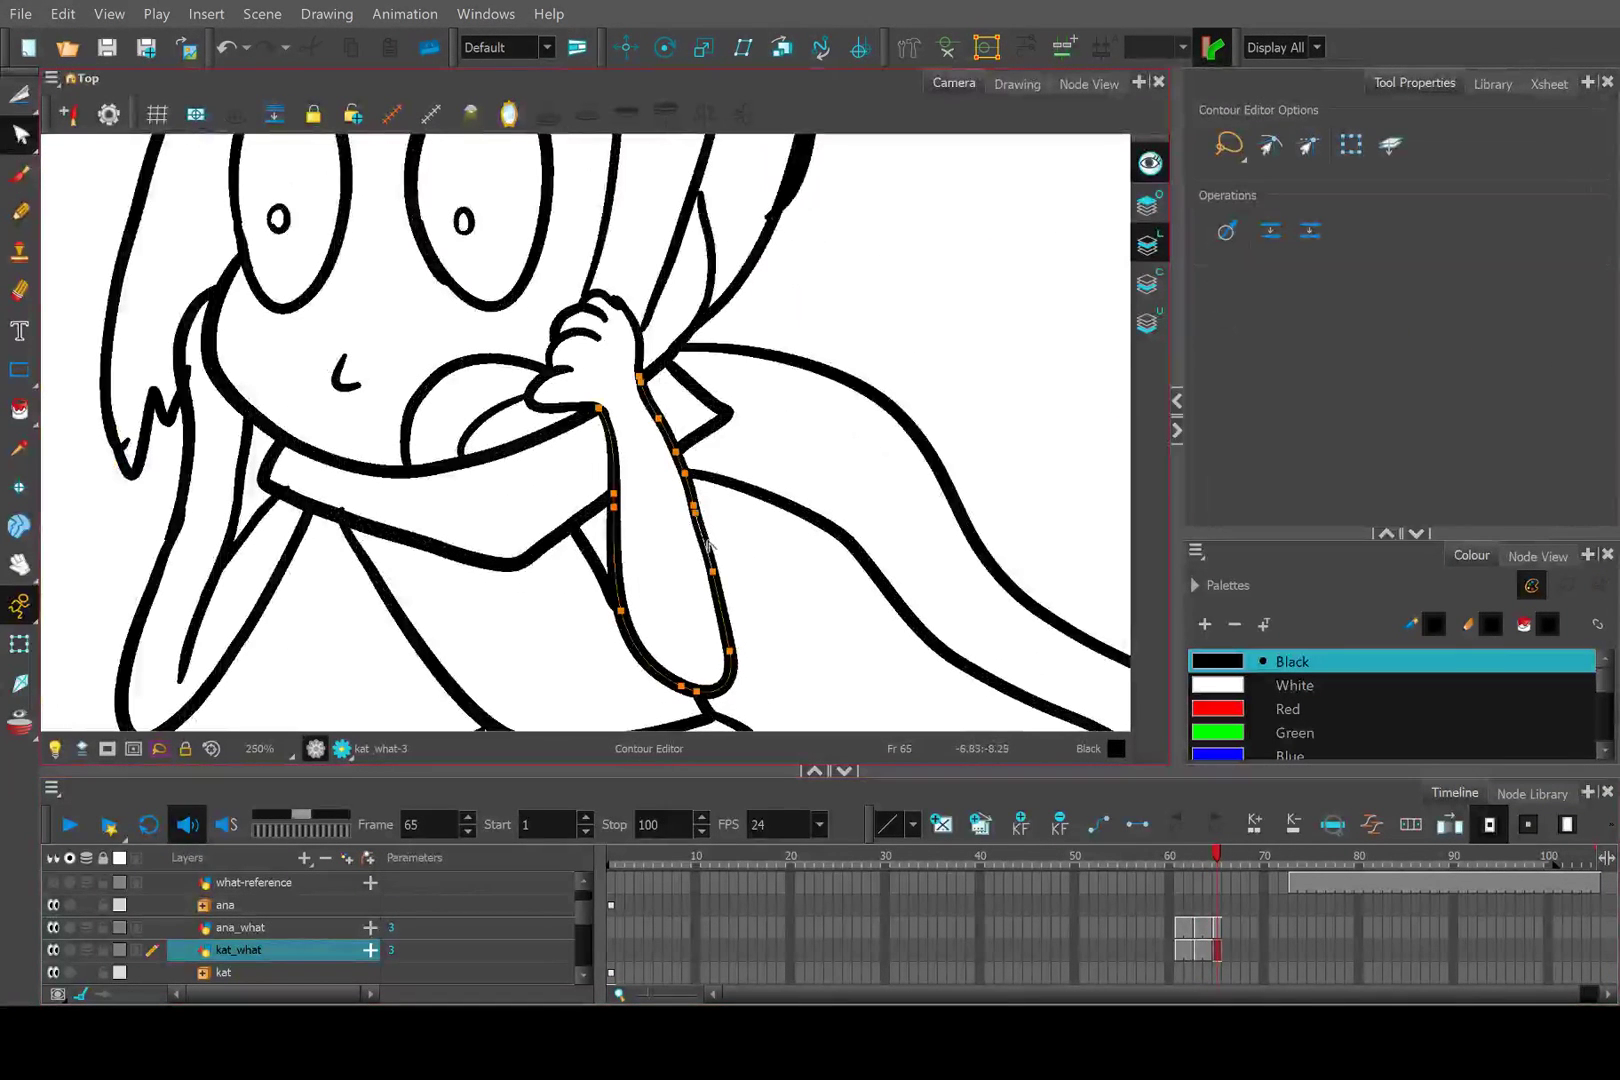
pyautogui.click(659, 422)
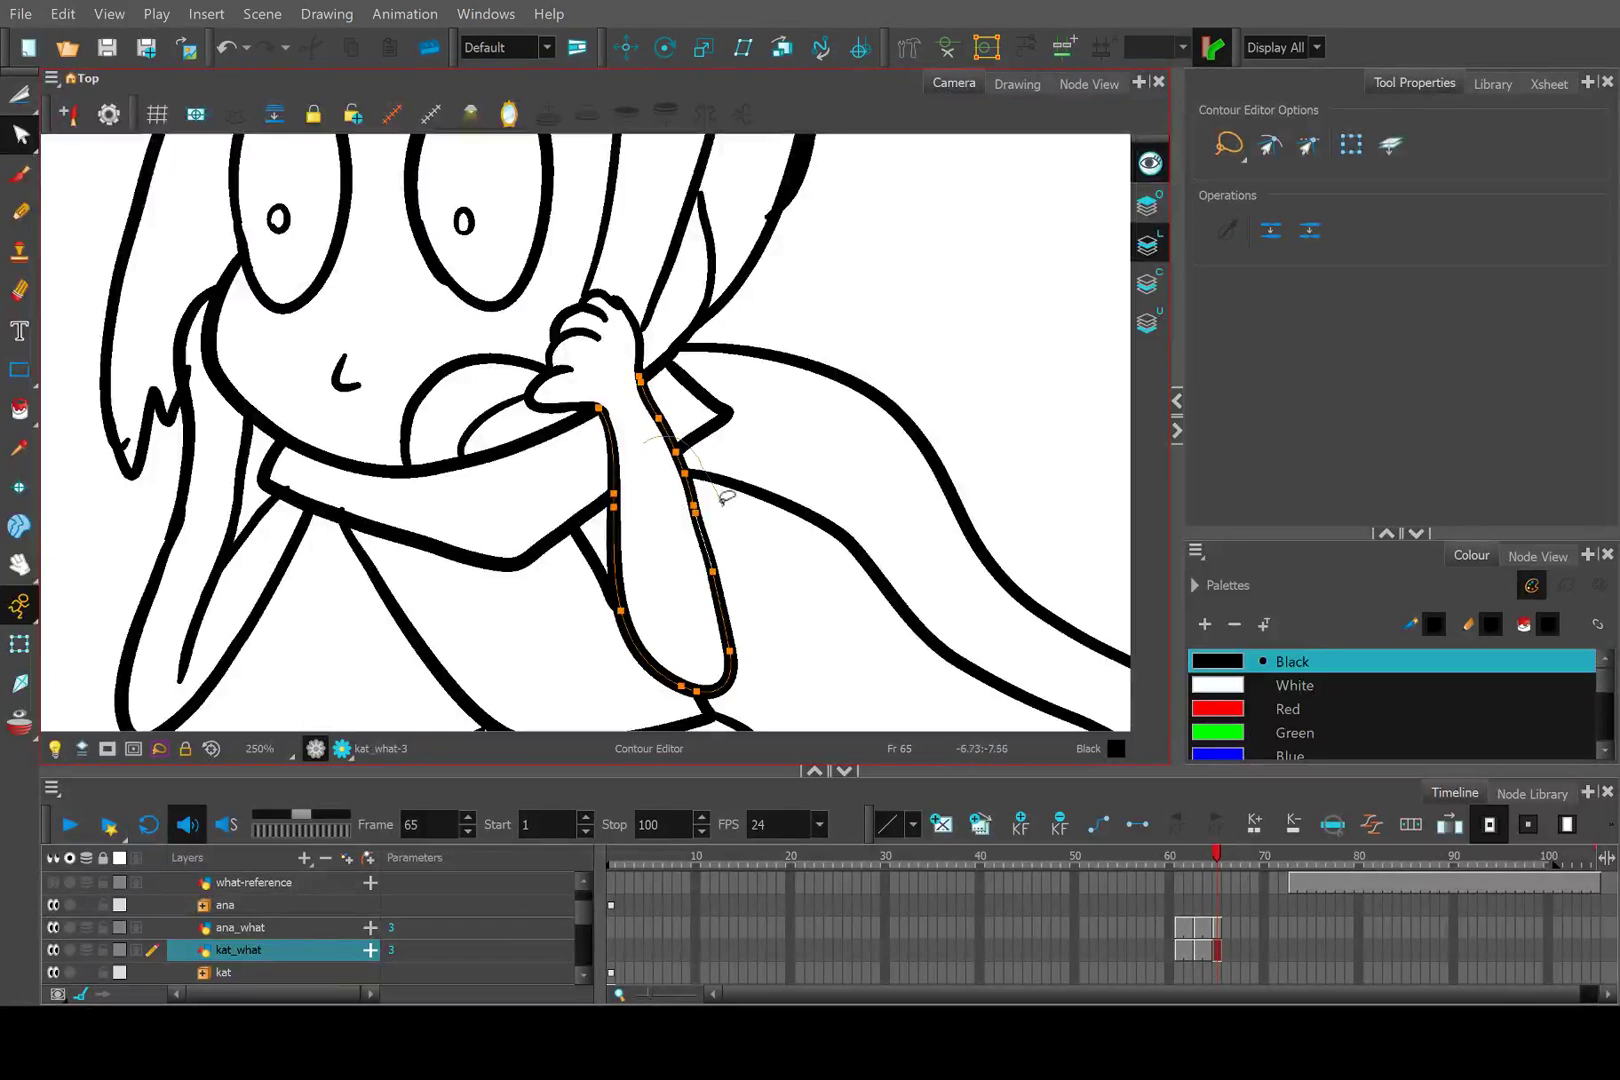
pyautogui.moveTo(726, 496)
pyautogui.mouseDown()
pyautogui.moveTo(759, 614)
pyautogui.moveTo(733, 620)
pyautogui.moveTo(753, 644)
pyautogui.moveTo(735, 657)
pyautogui.moveTo(668, 550)
pyautogui.mouseUp()
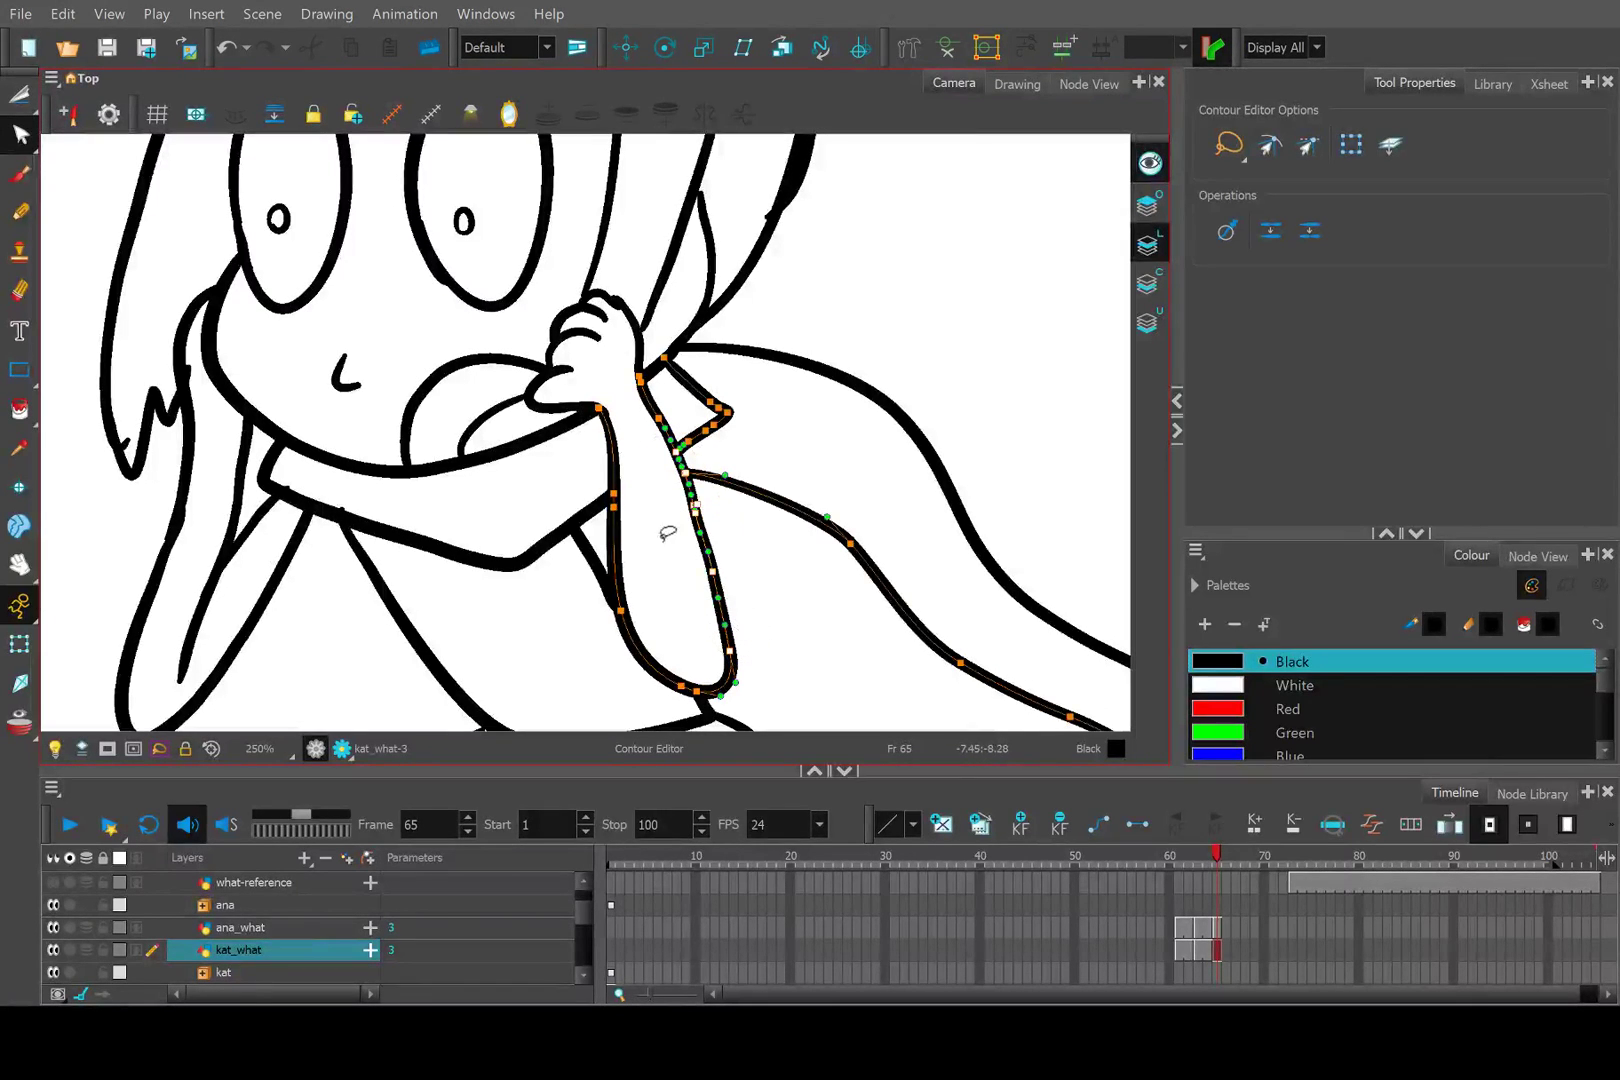
pyautogui.click(712, 578)
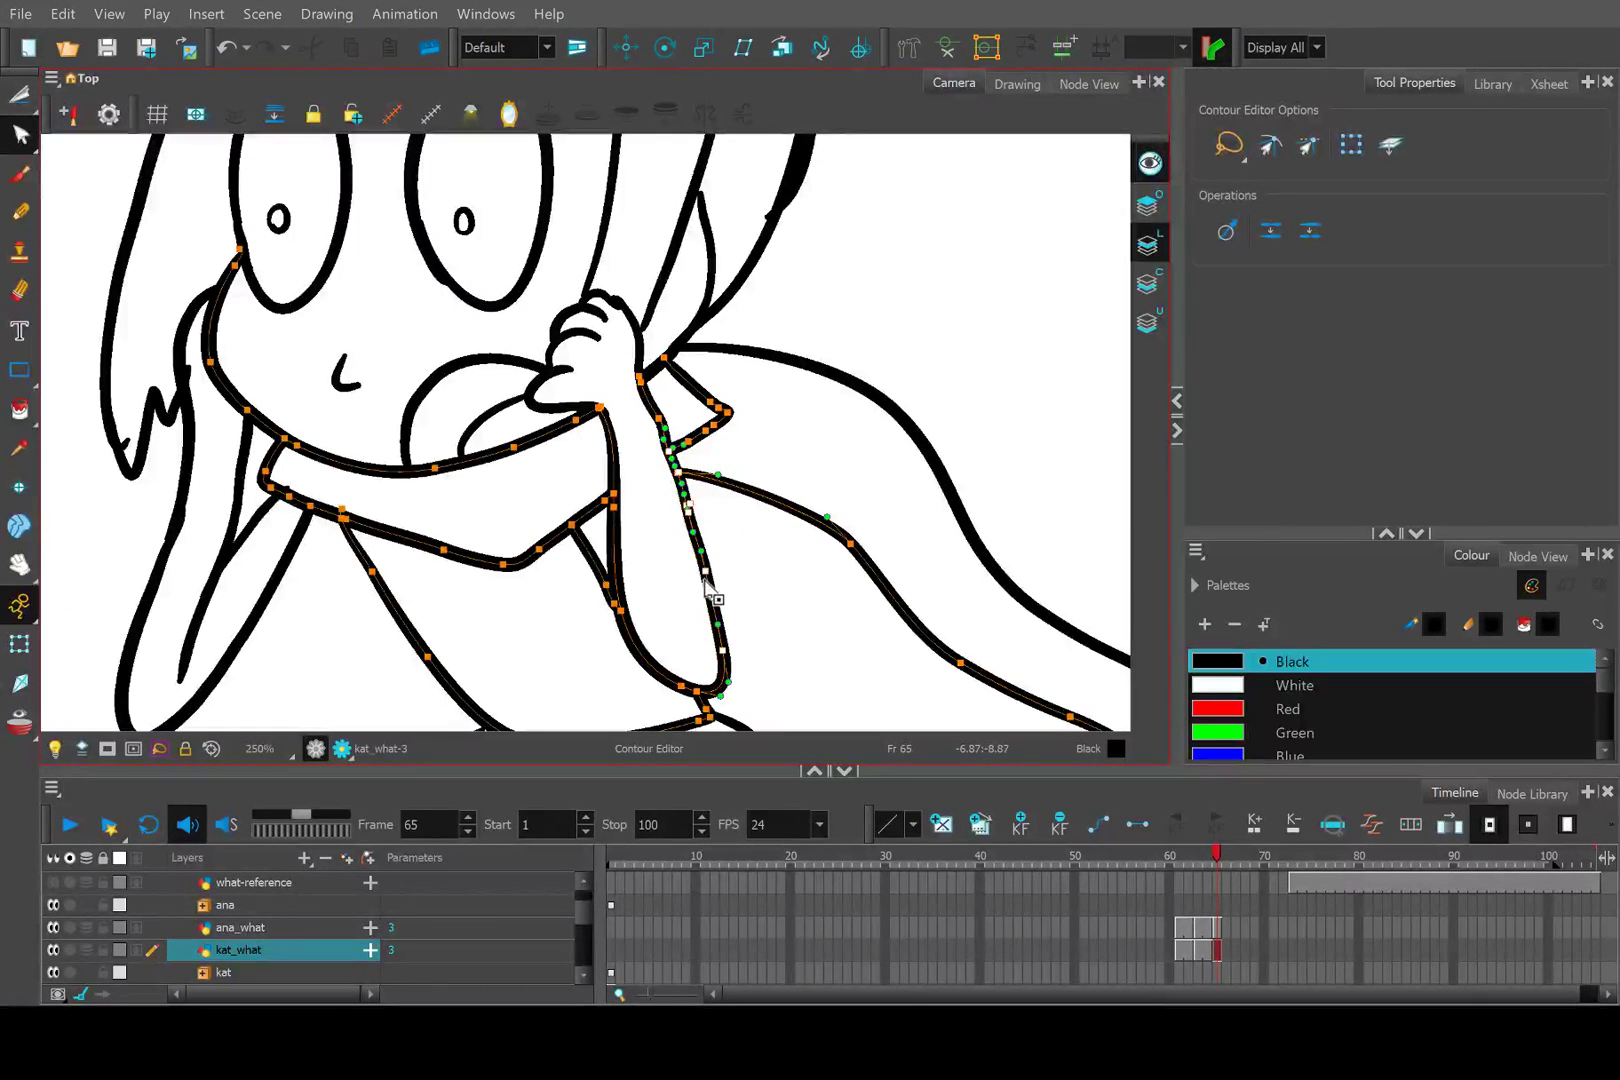
pyautogui.click(740, 495)
pyautogui.scroll(-3, 727, 478)
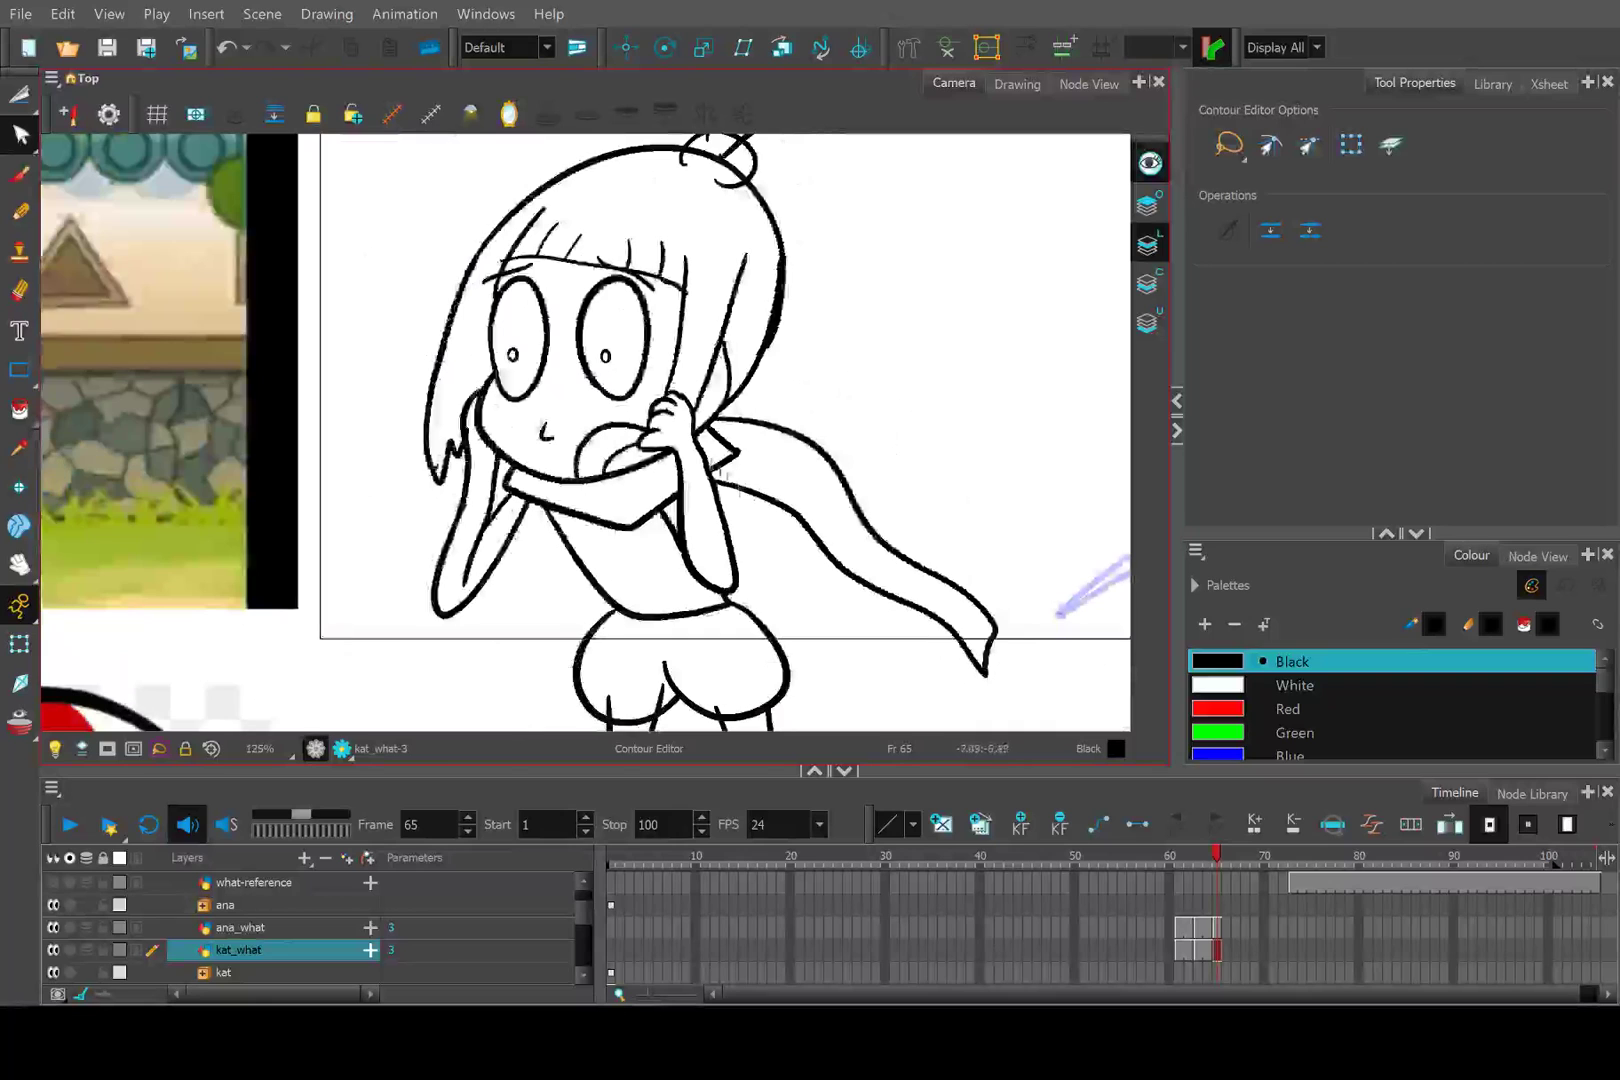
pyautogui.click(1210, 856)
pyautogui.click(1214, 856)
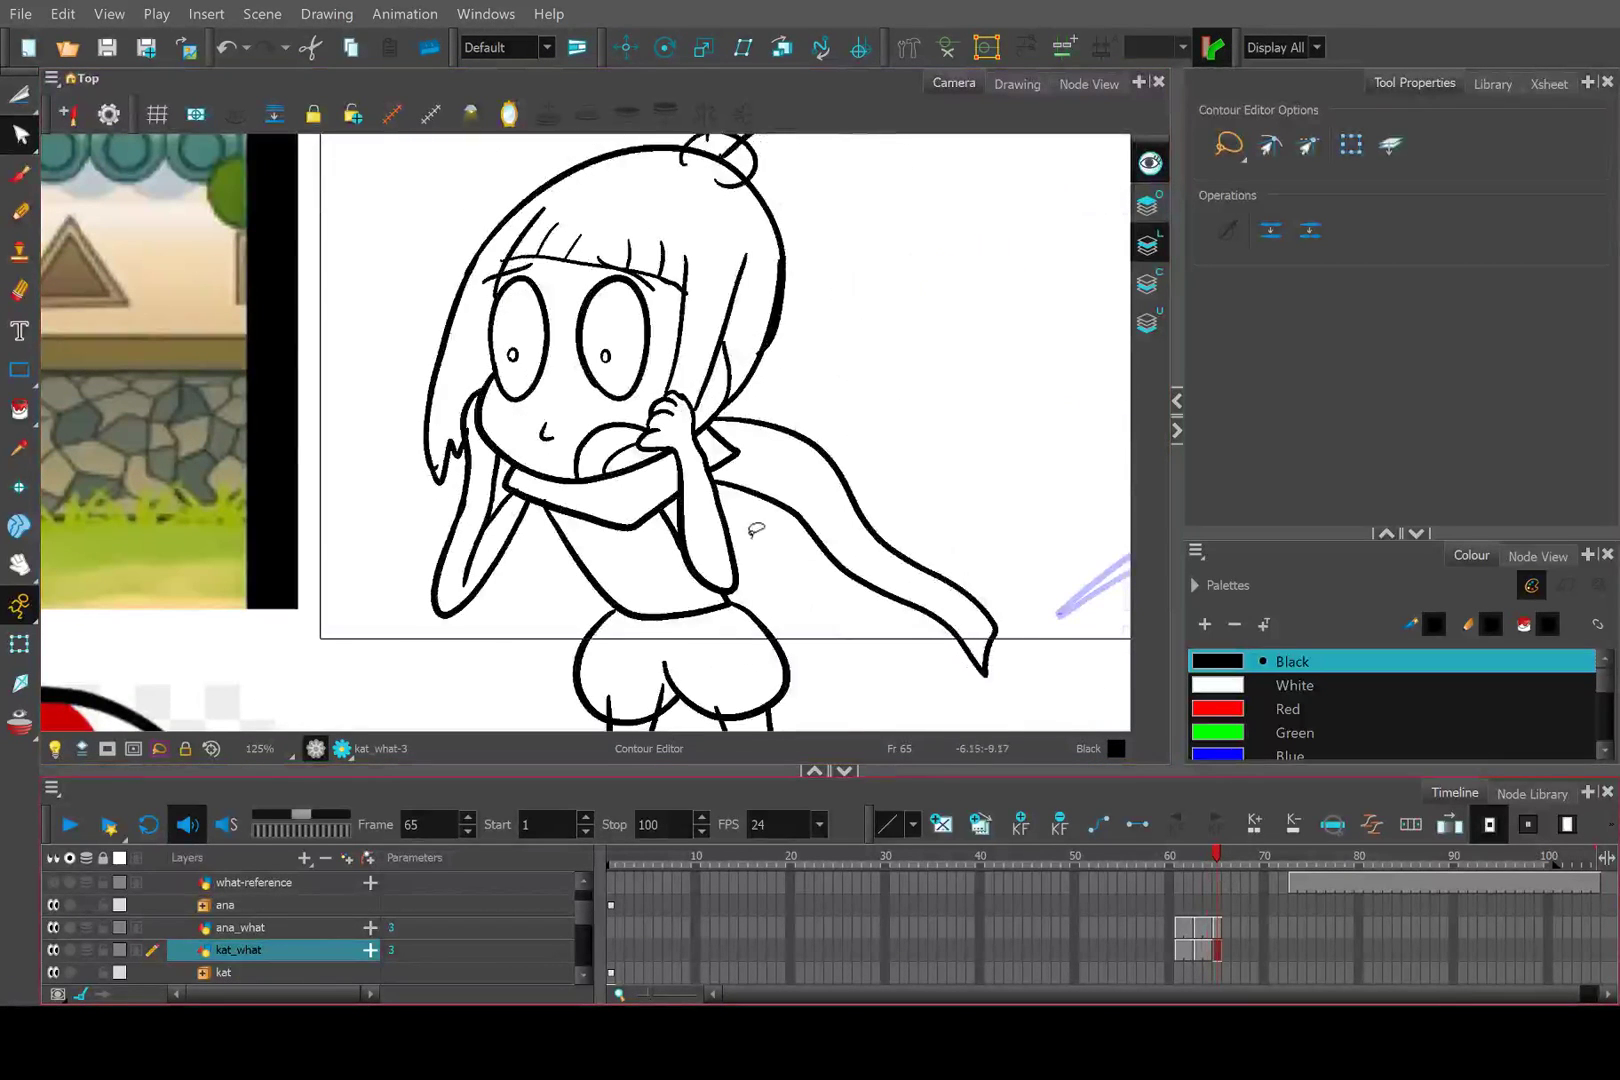
# Show the girl's rough sketch layer beneath her clean line drawing.
pyautogui.scroll(-1, 757, 530)
pyautogui.moveTo(781, 578); pyautogui.dragTo(636, 506)
pyautogui.scroll(3, 135, 920)
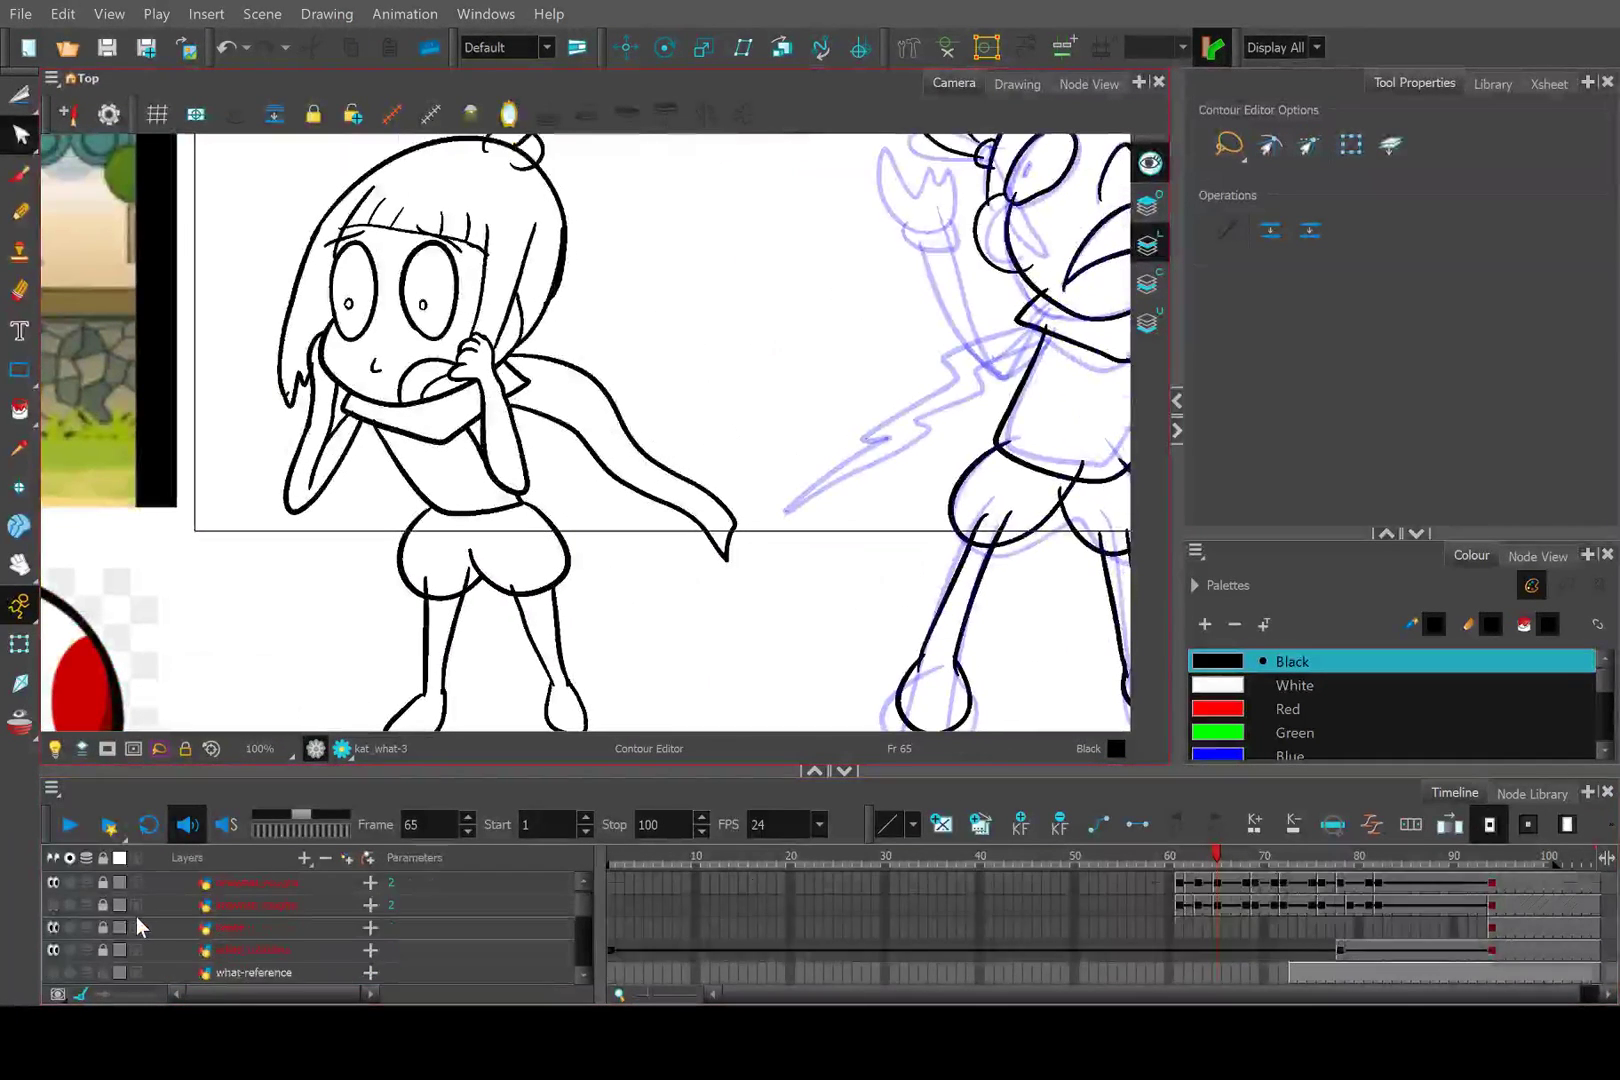
pyautogui.scroll(1, 135, 916)
pyautogui.click(55, 928)
pyautogui.scroll(-1, 281, 883)
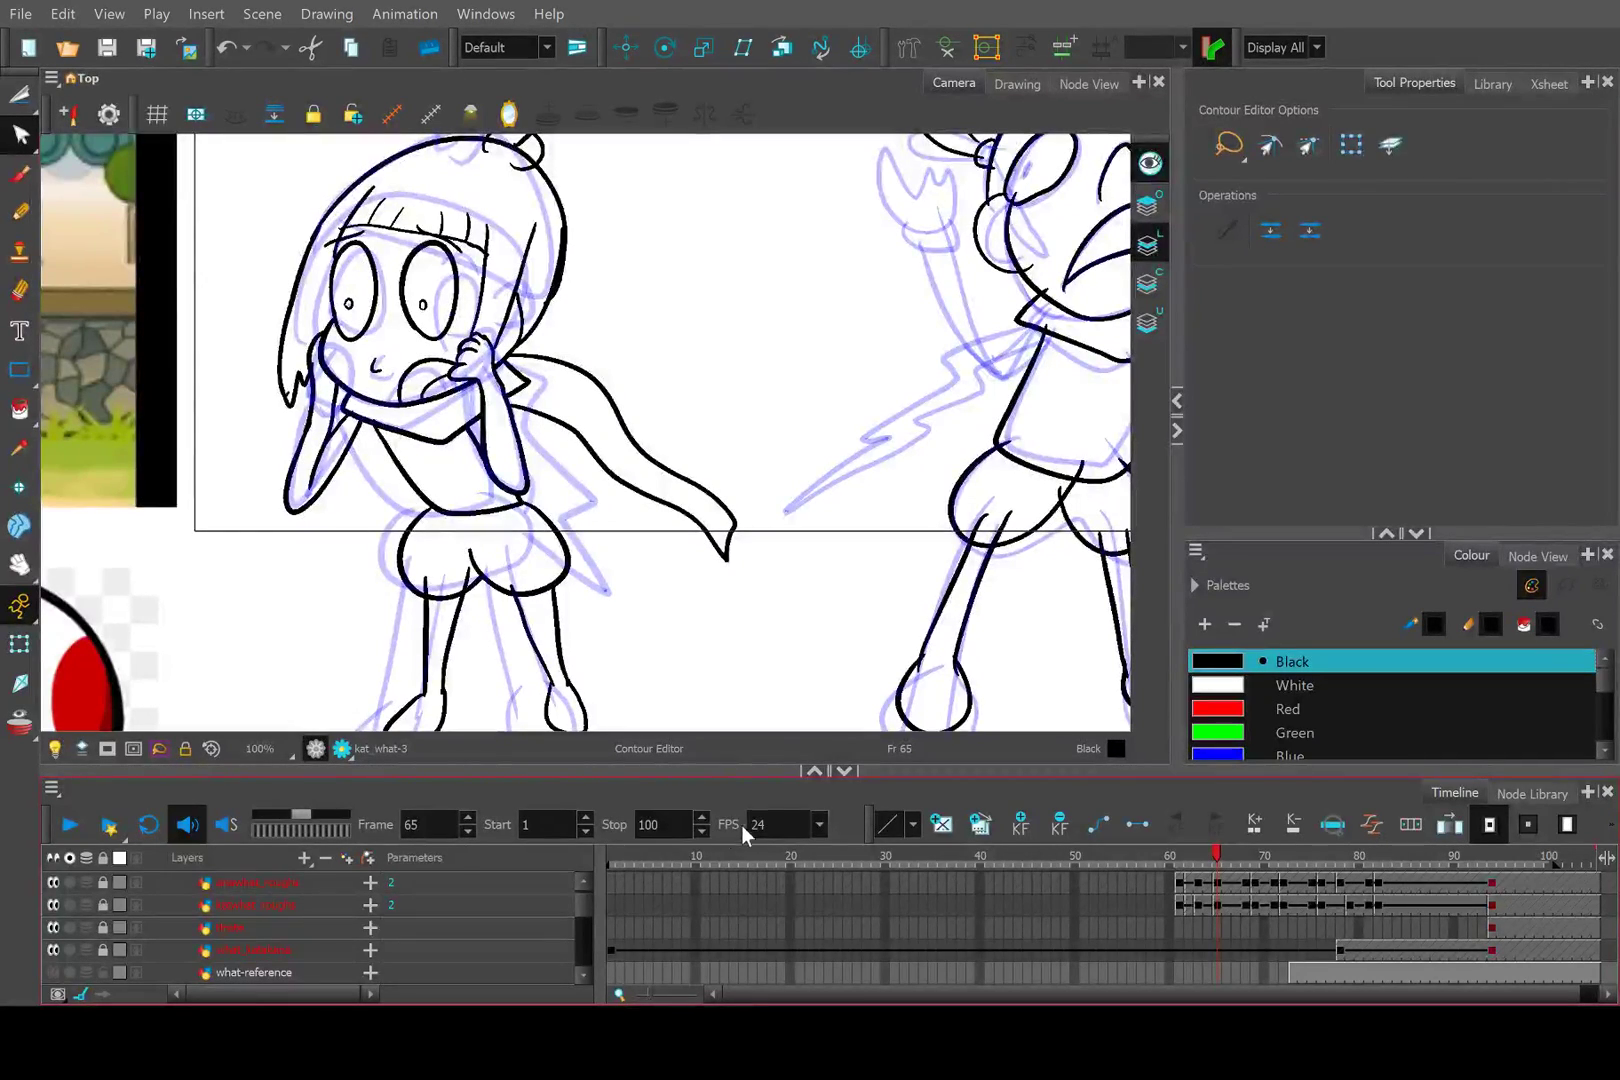
pyautogui.moveTo(953, 506); pyautogui.dragTo(1033, 544)
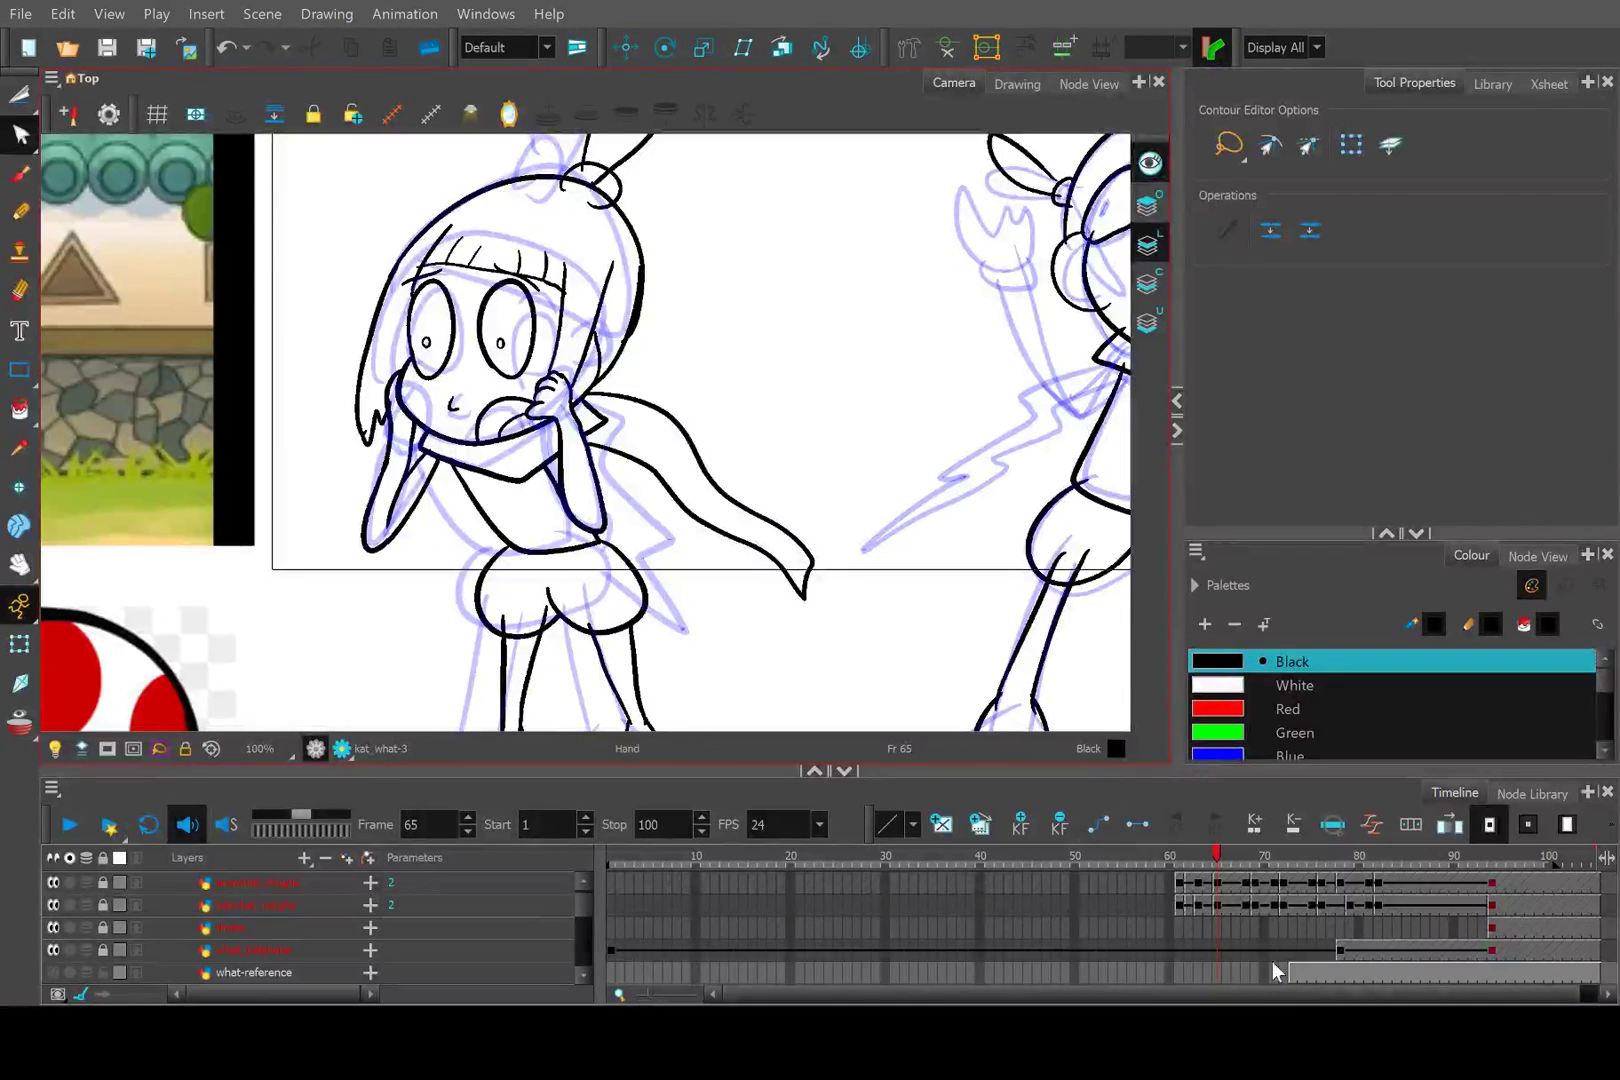
# Review the rough poses up to frame 69 and extend the exposure of the kat_what drawing from frame 65 through frame 68.
pyautogui.moveTo(1222, 858)
pyautogui.mouseDown()
pyautogui.moveTo(1250, 858)
pyautogui.moveTo(1219, 860)
pyautogui.mouseUp()
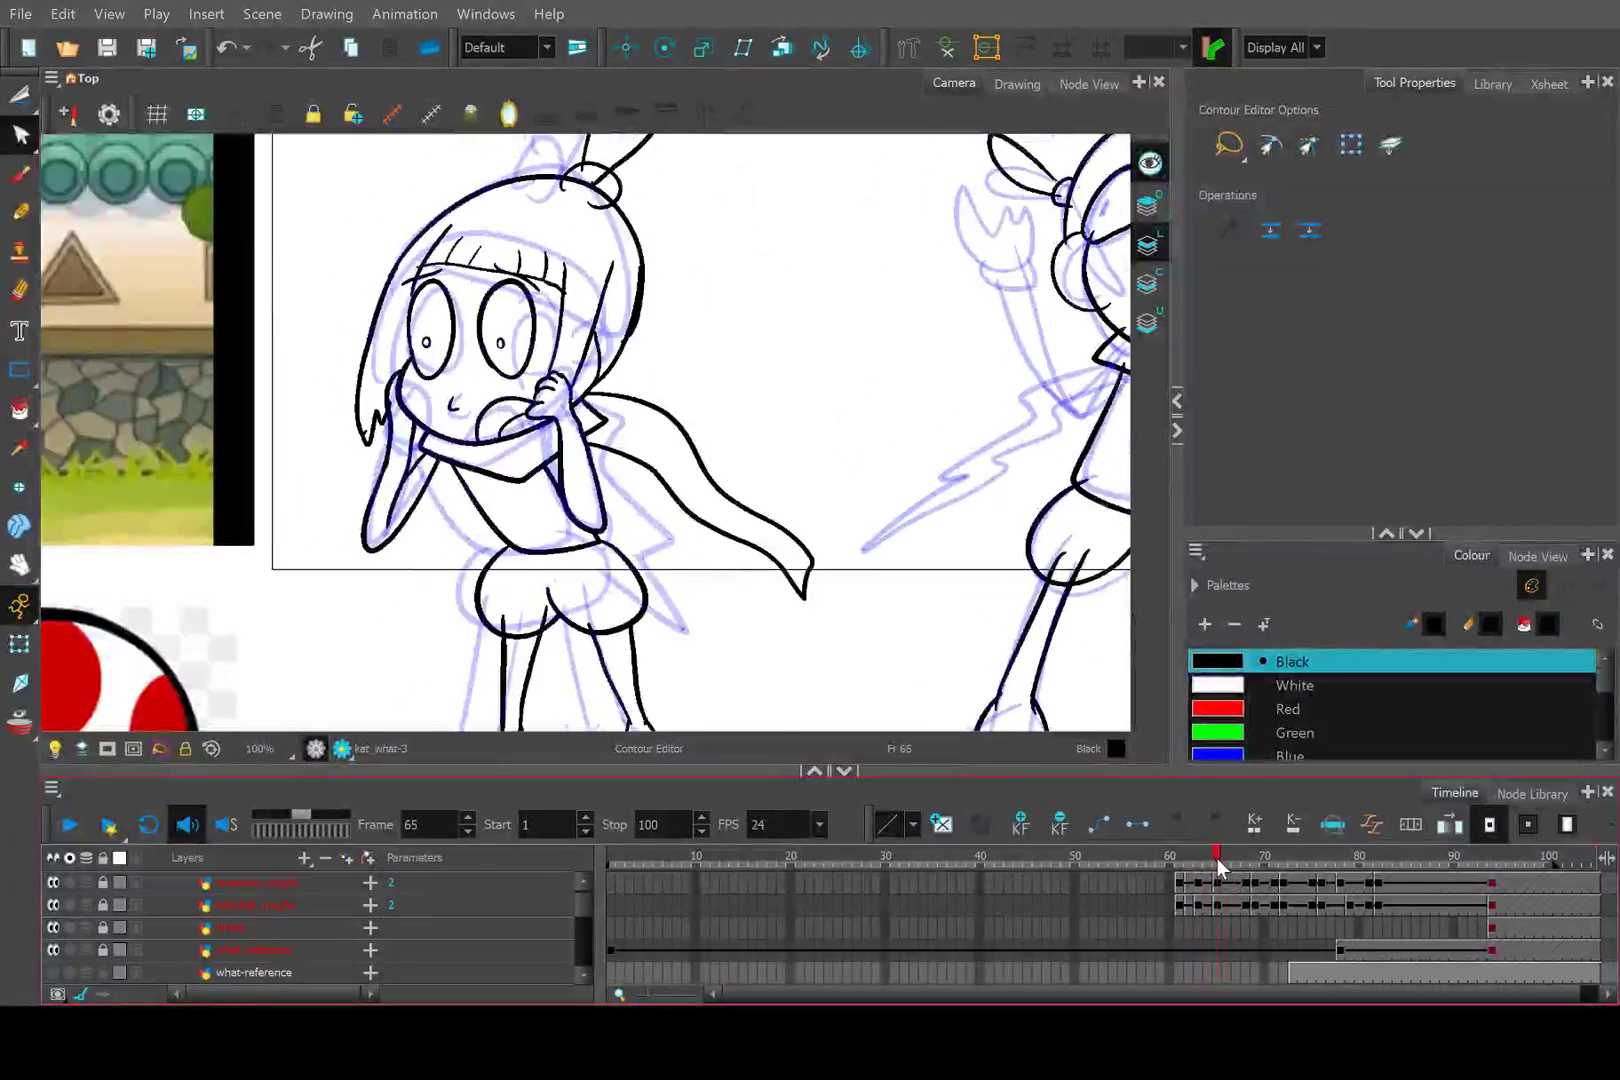
pyautogui.scroll(-3, 586, 901)
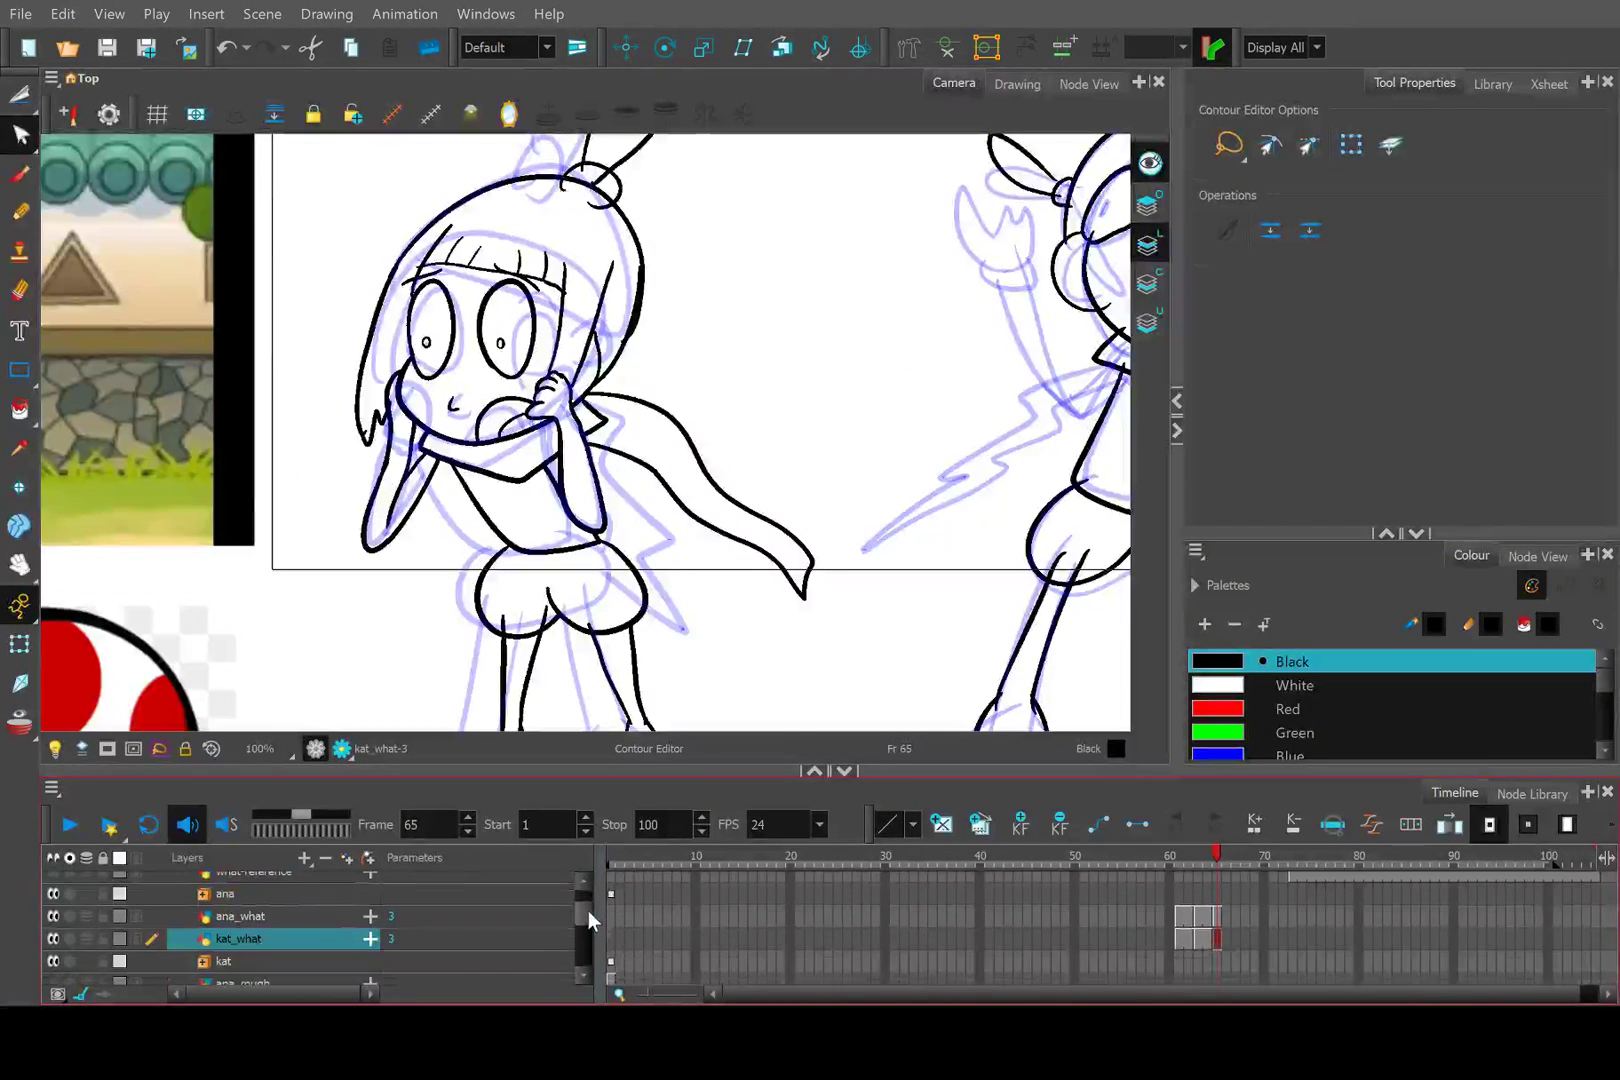
pyautogui.moveTo(1229, 858)
pyautogui.mouseDown()
pyautogui.moveTo(1210, 858)
pyautogui.moveTo(1240, 860)
pyautogui.mouseUp()
pyautogui.scroll(-2, 759, 474)
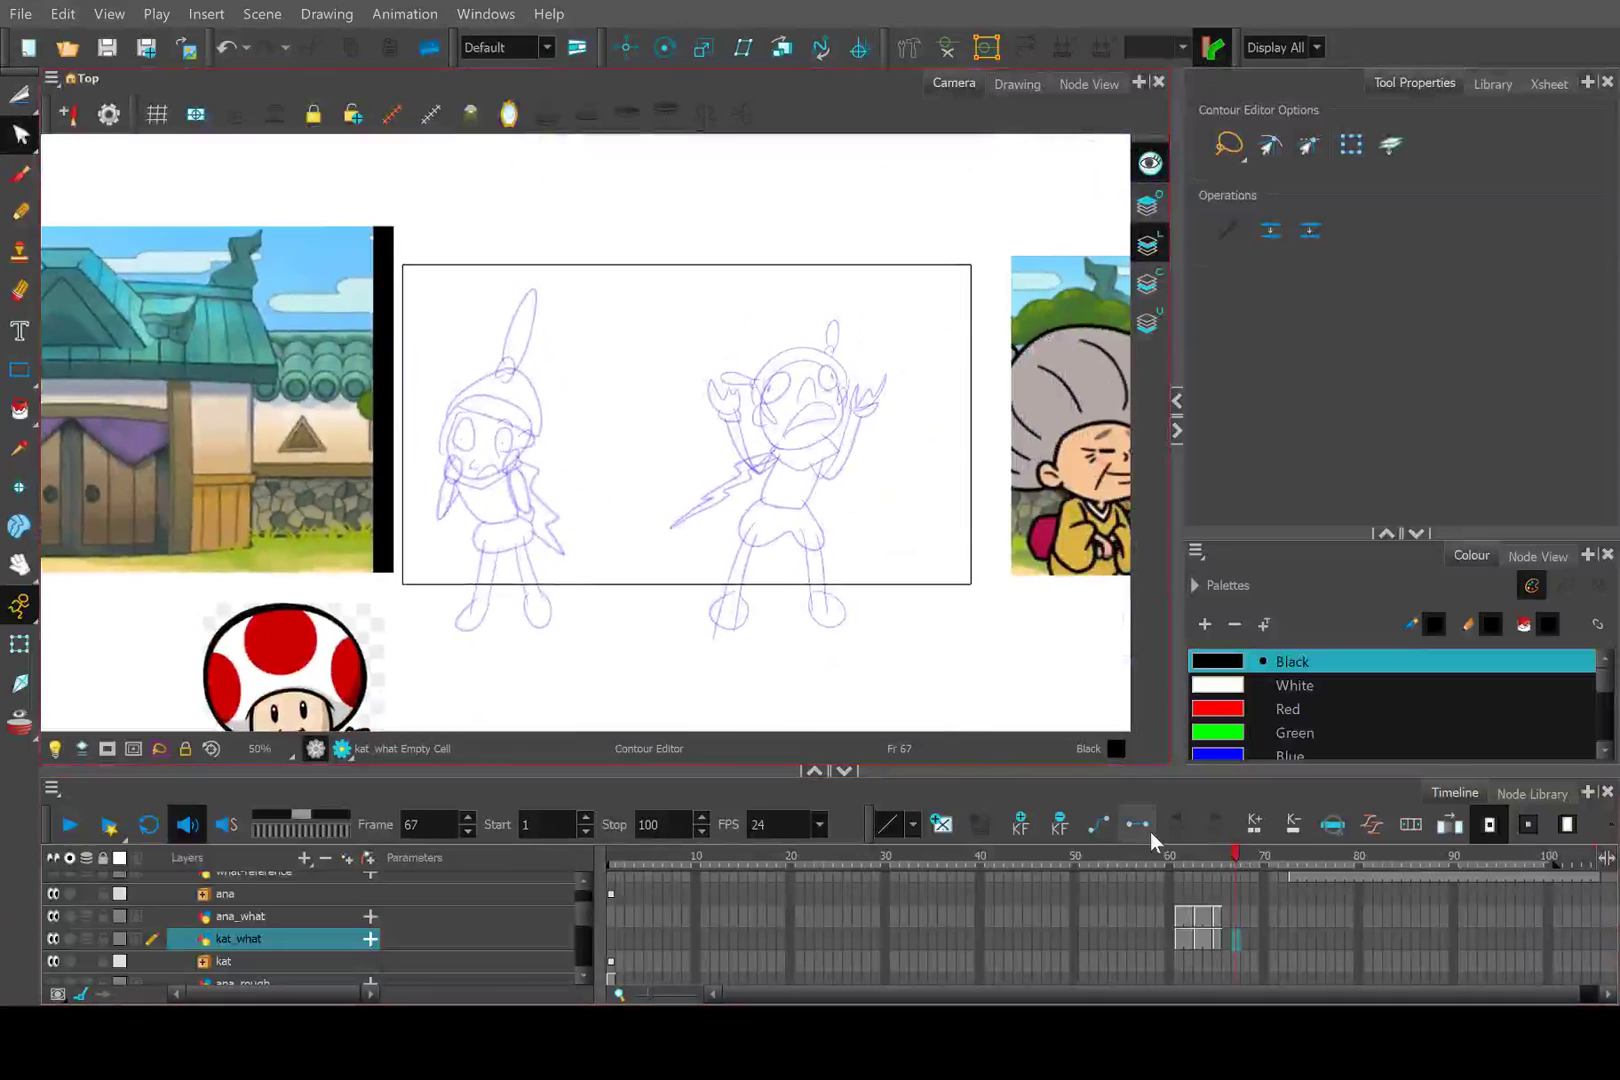
pyautogui.click(1246, 858)
pyautogui.click(1252, 852)
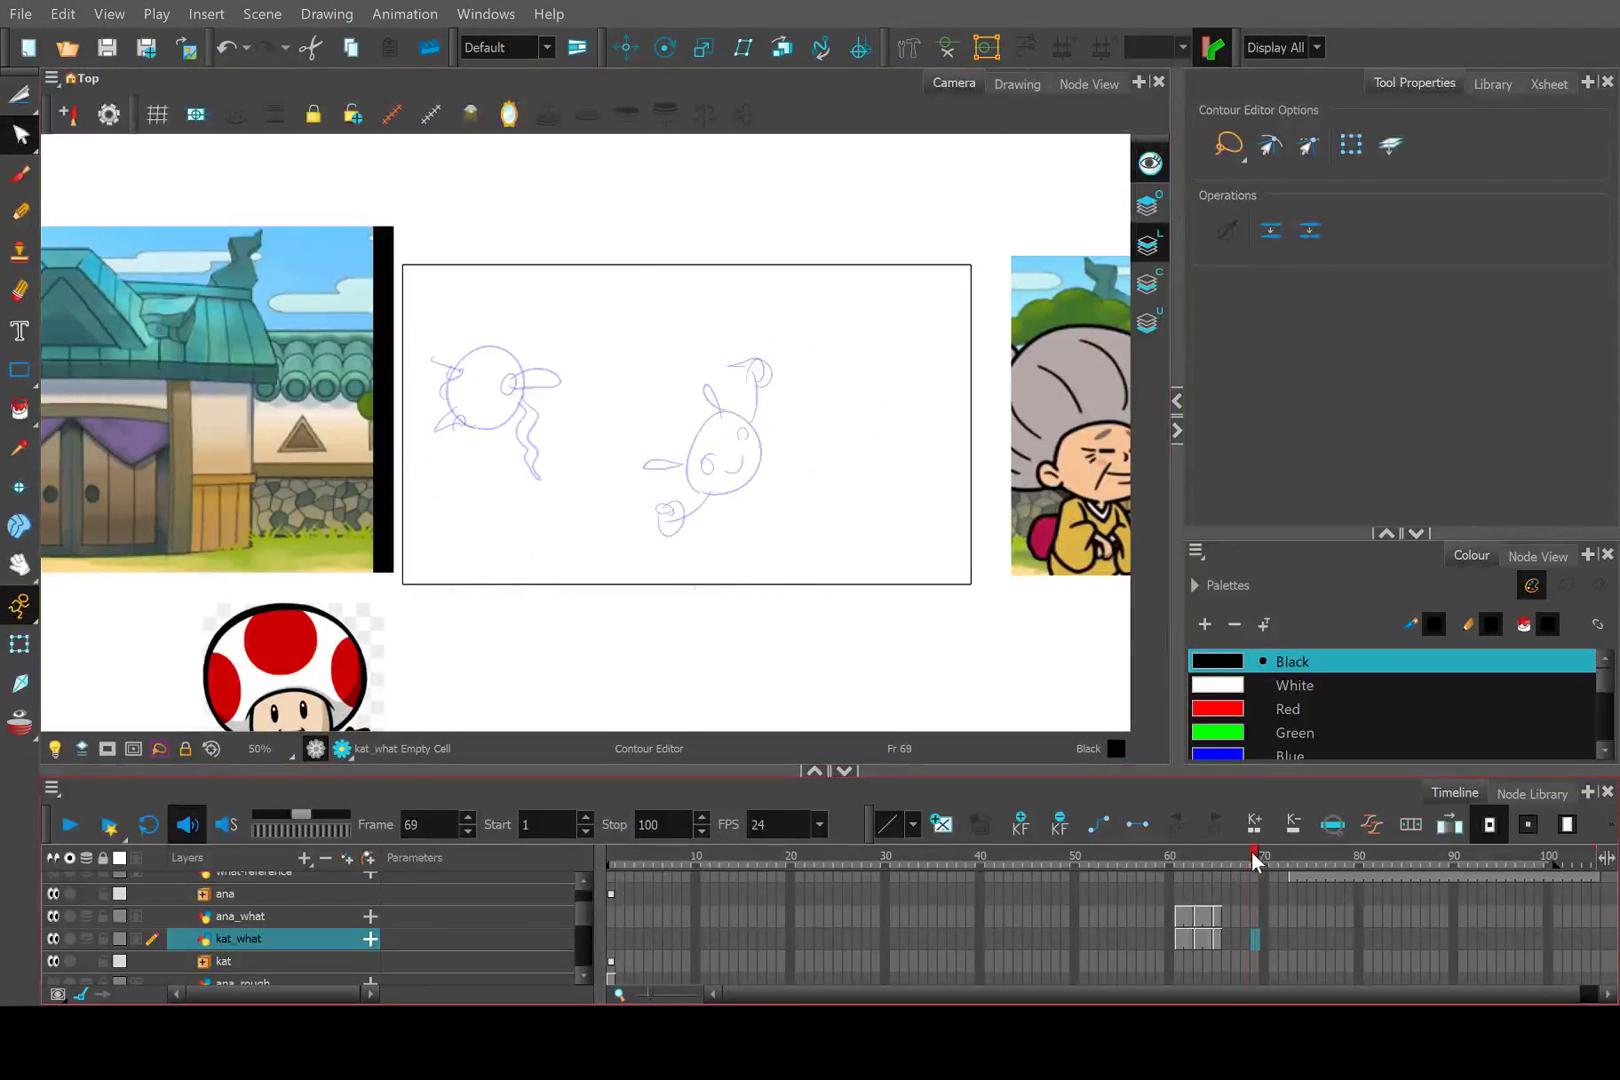
pyautogui.moveTo(1250, 852)
pyautogui.mouseDown()
pyautogui.moveTo(1208, 856)
pyautogui.moveTo(1248, 852)
pyautogui.mouseUp()
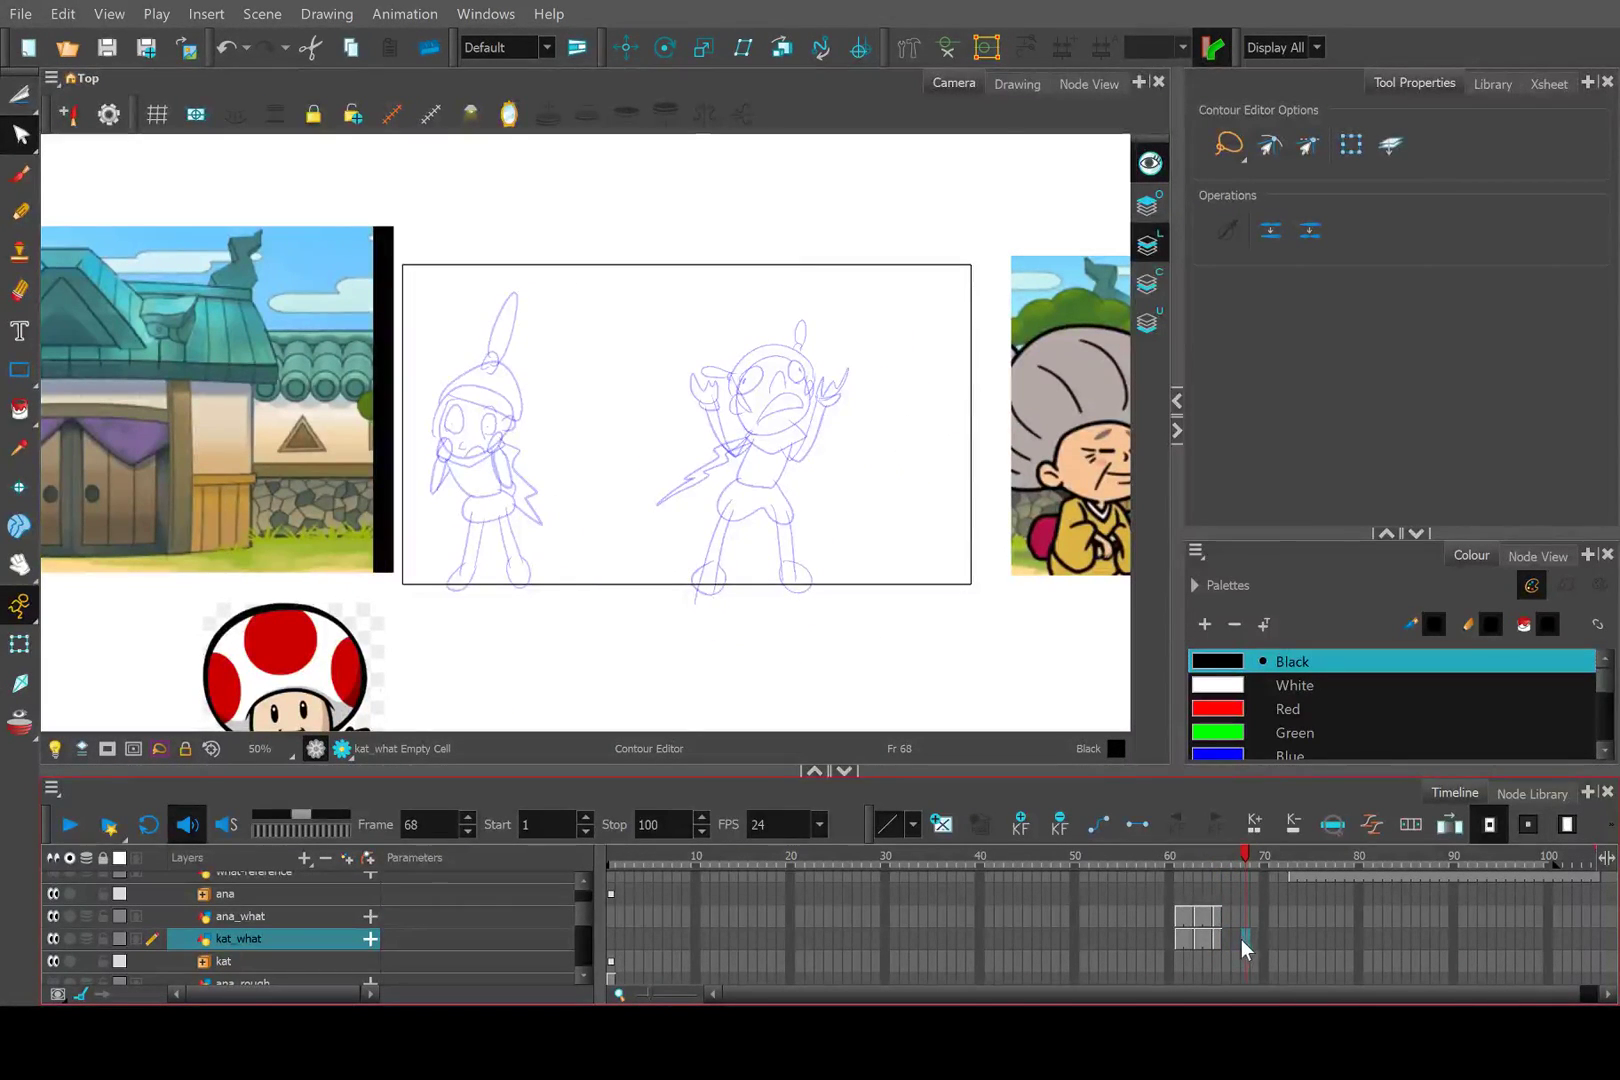
pyautogui.moveTo(1242, 939); pyautogui.dragTo(1219, 939)
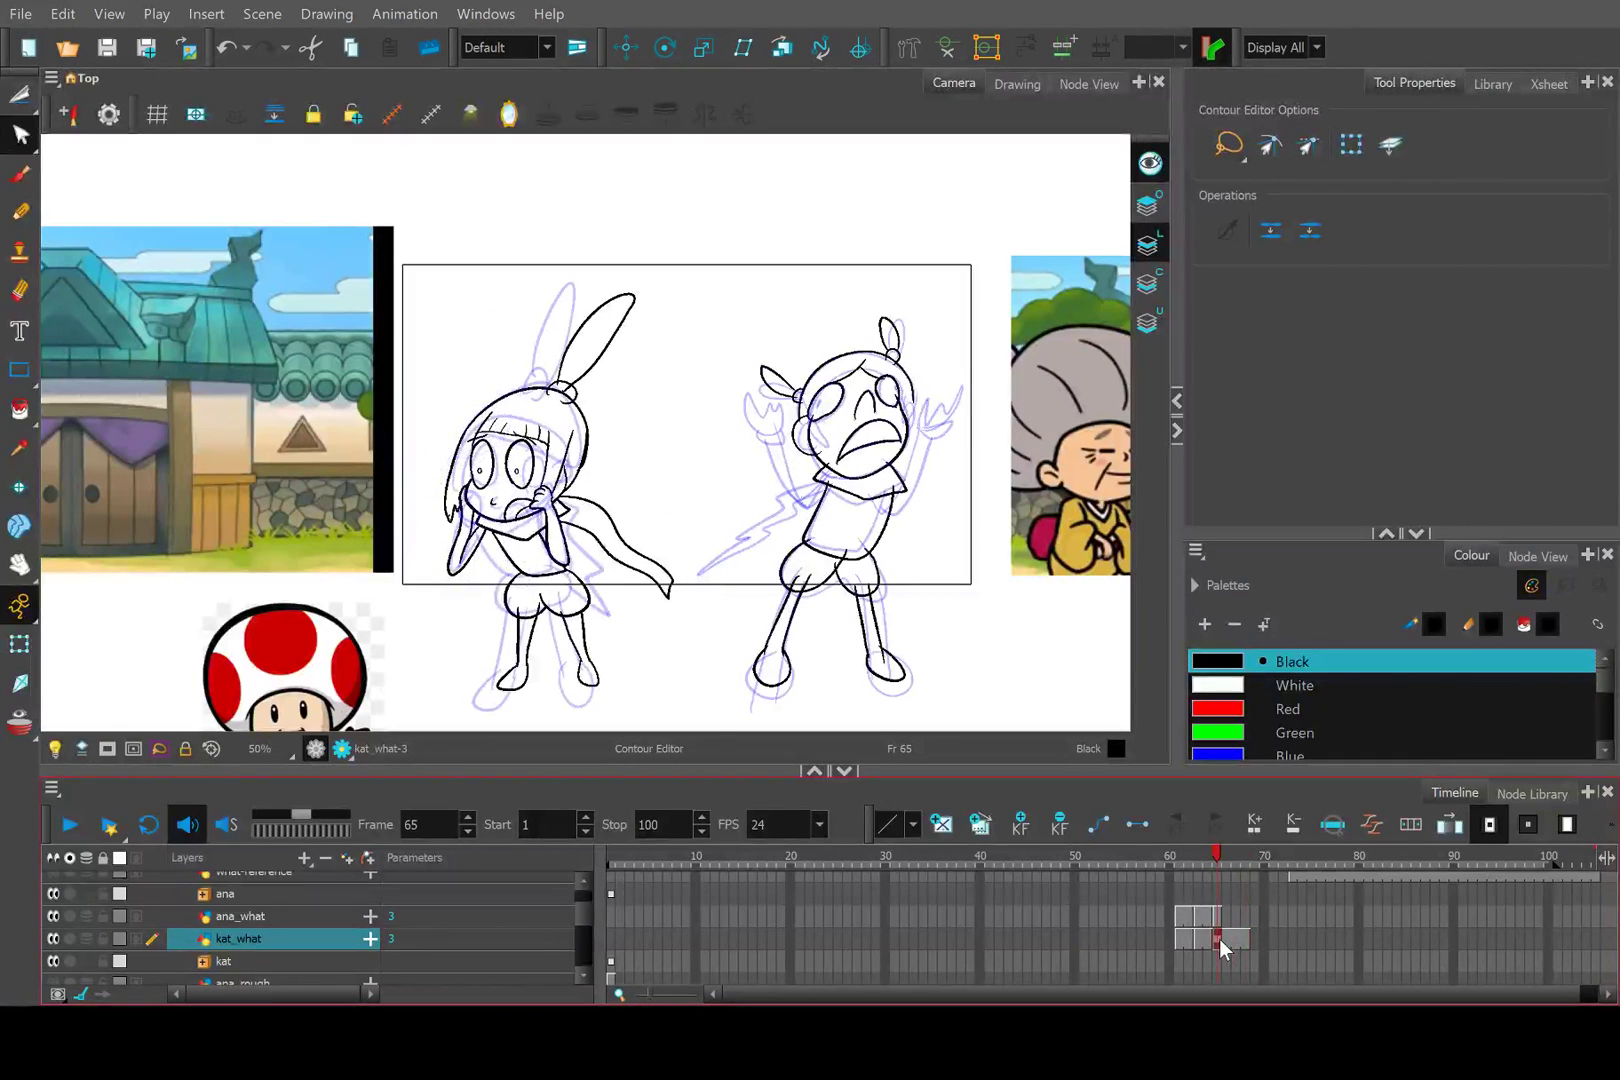
# Select the girl's kat_what drawing at frame 61 for rotation and move the Rotate pivot onto her neck.
pyautogui.click(19, 644)
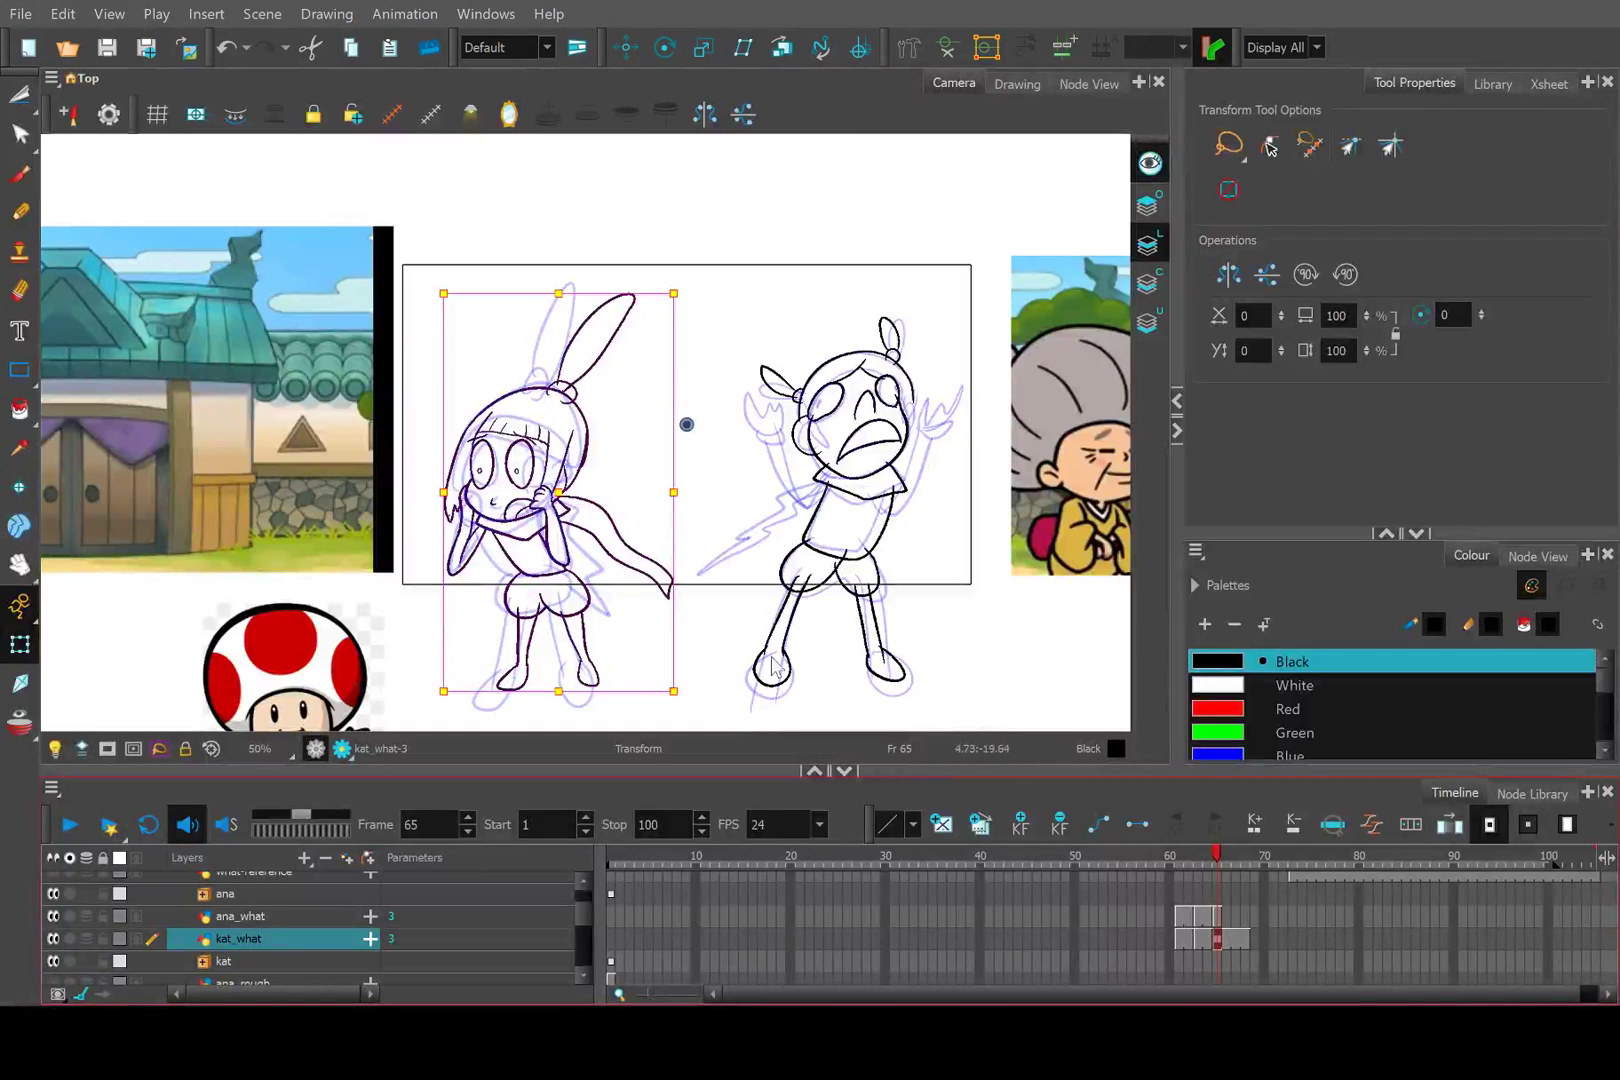
pyautogui.click(1180, 933)
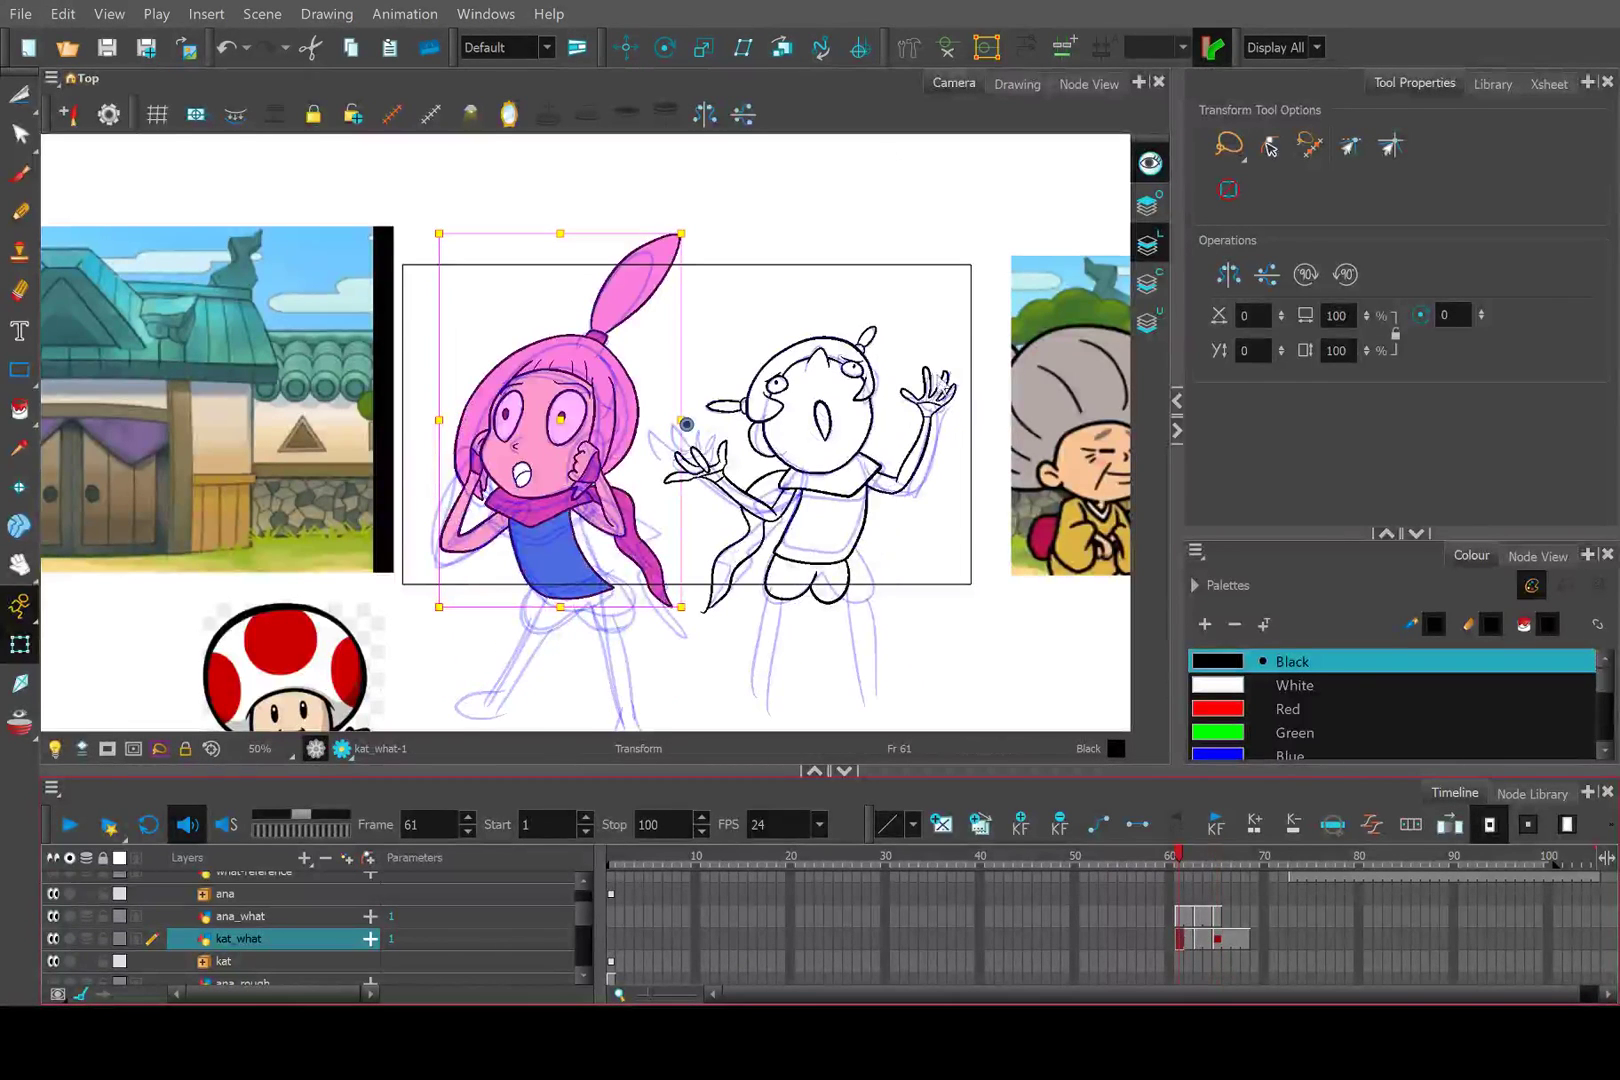
pyautogui.click(666, 48)
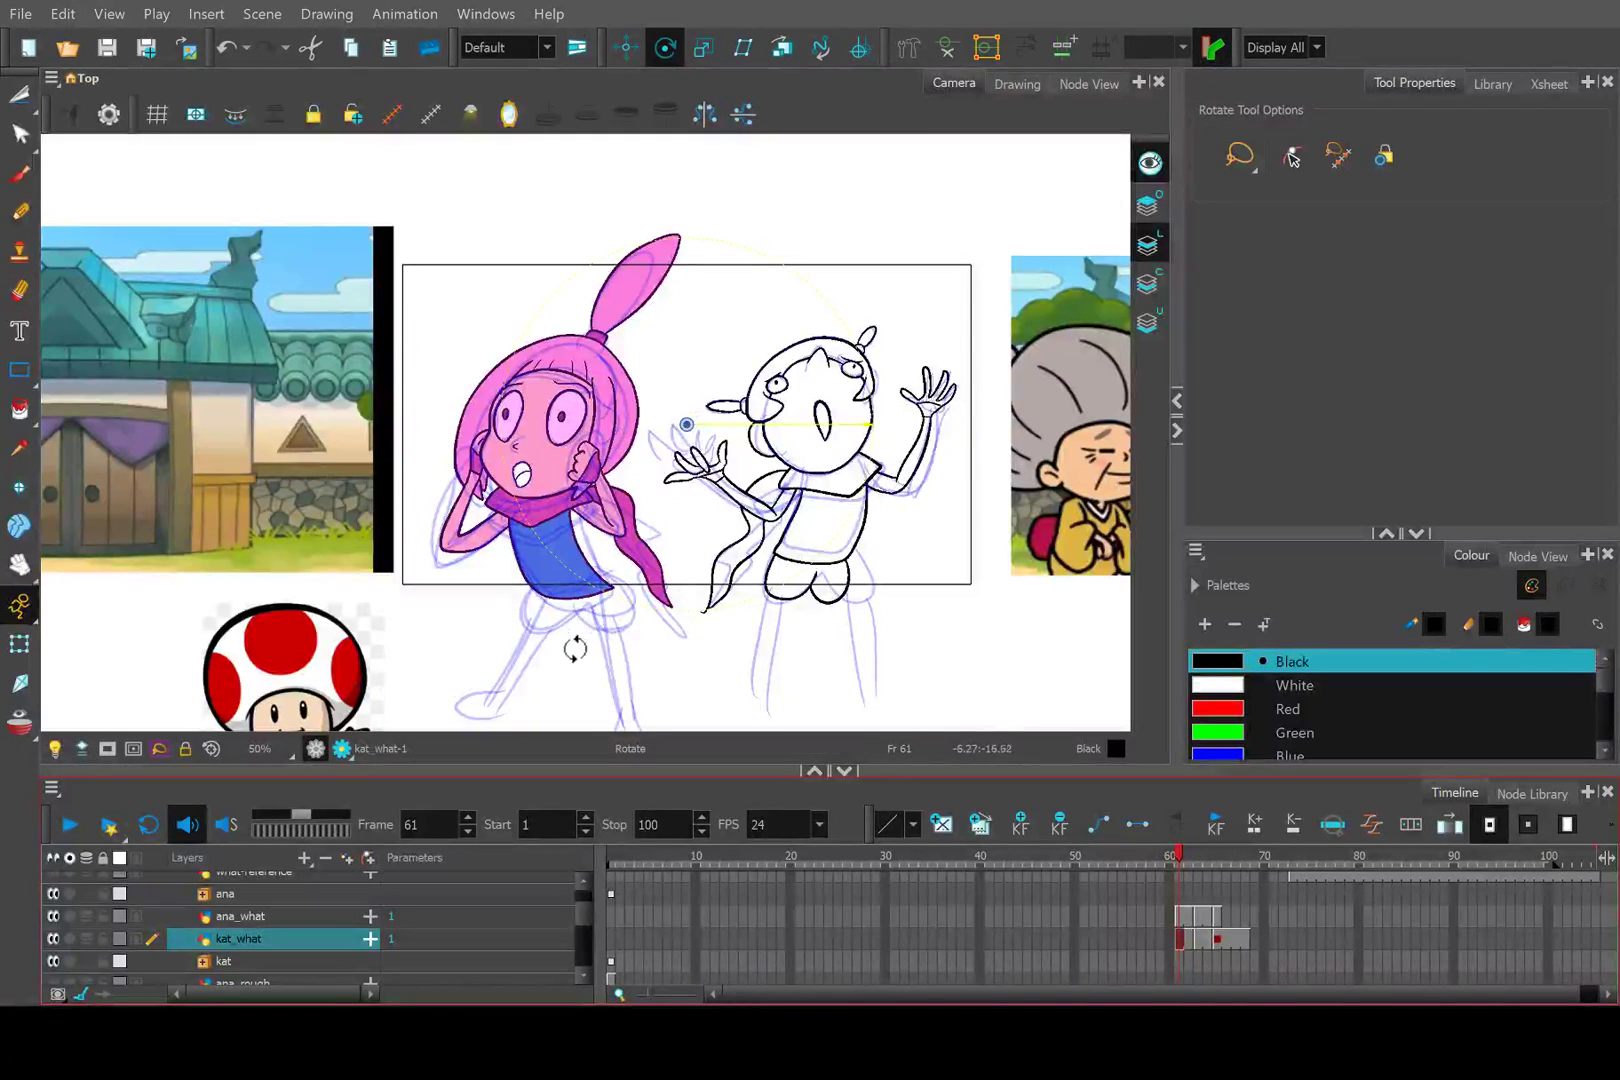
pyautogui.moveTo(575, 649); pyautogui.dragTo(716, 494)
pyautogui.hotkey('ctrl', 'z')
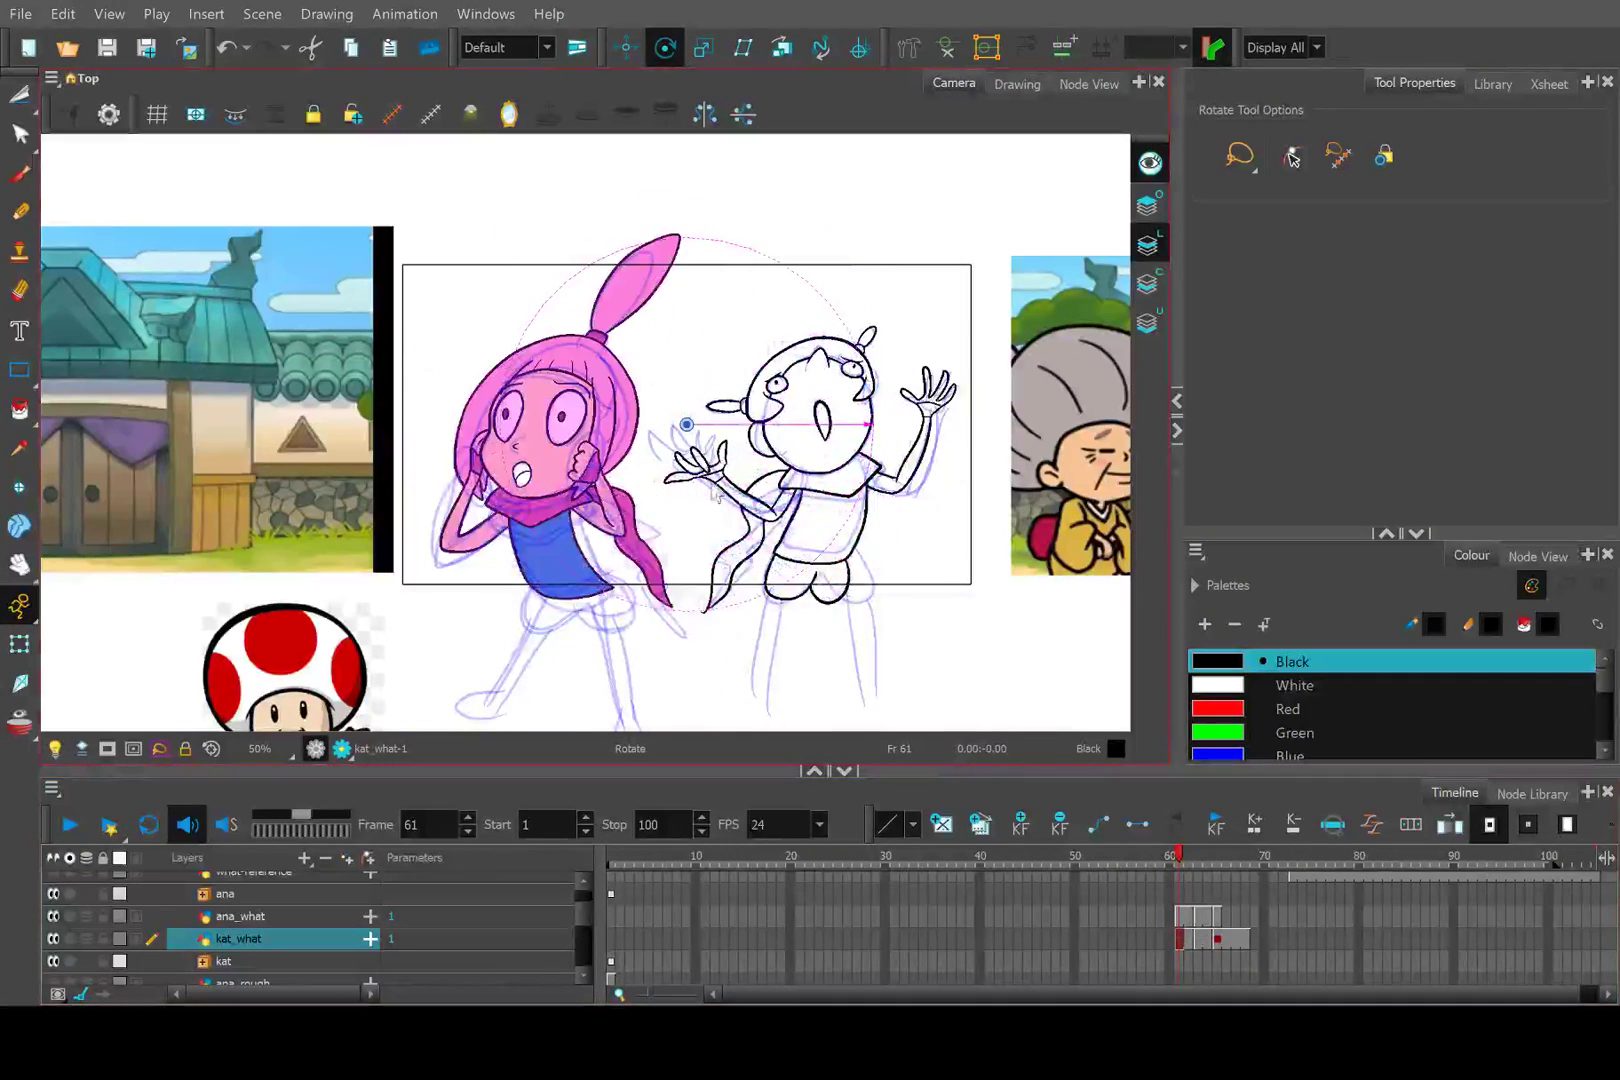
pyautogui.moveTo(686, 424); pyautogui.dragTo(534, 497)
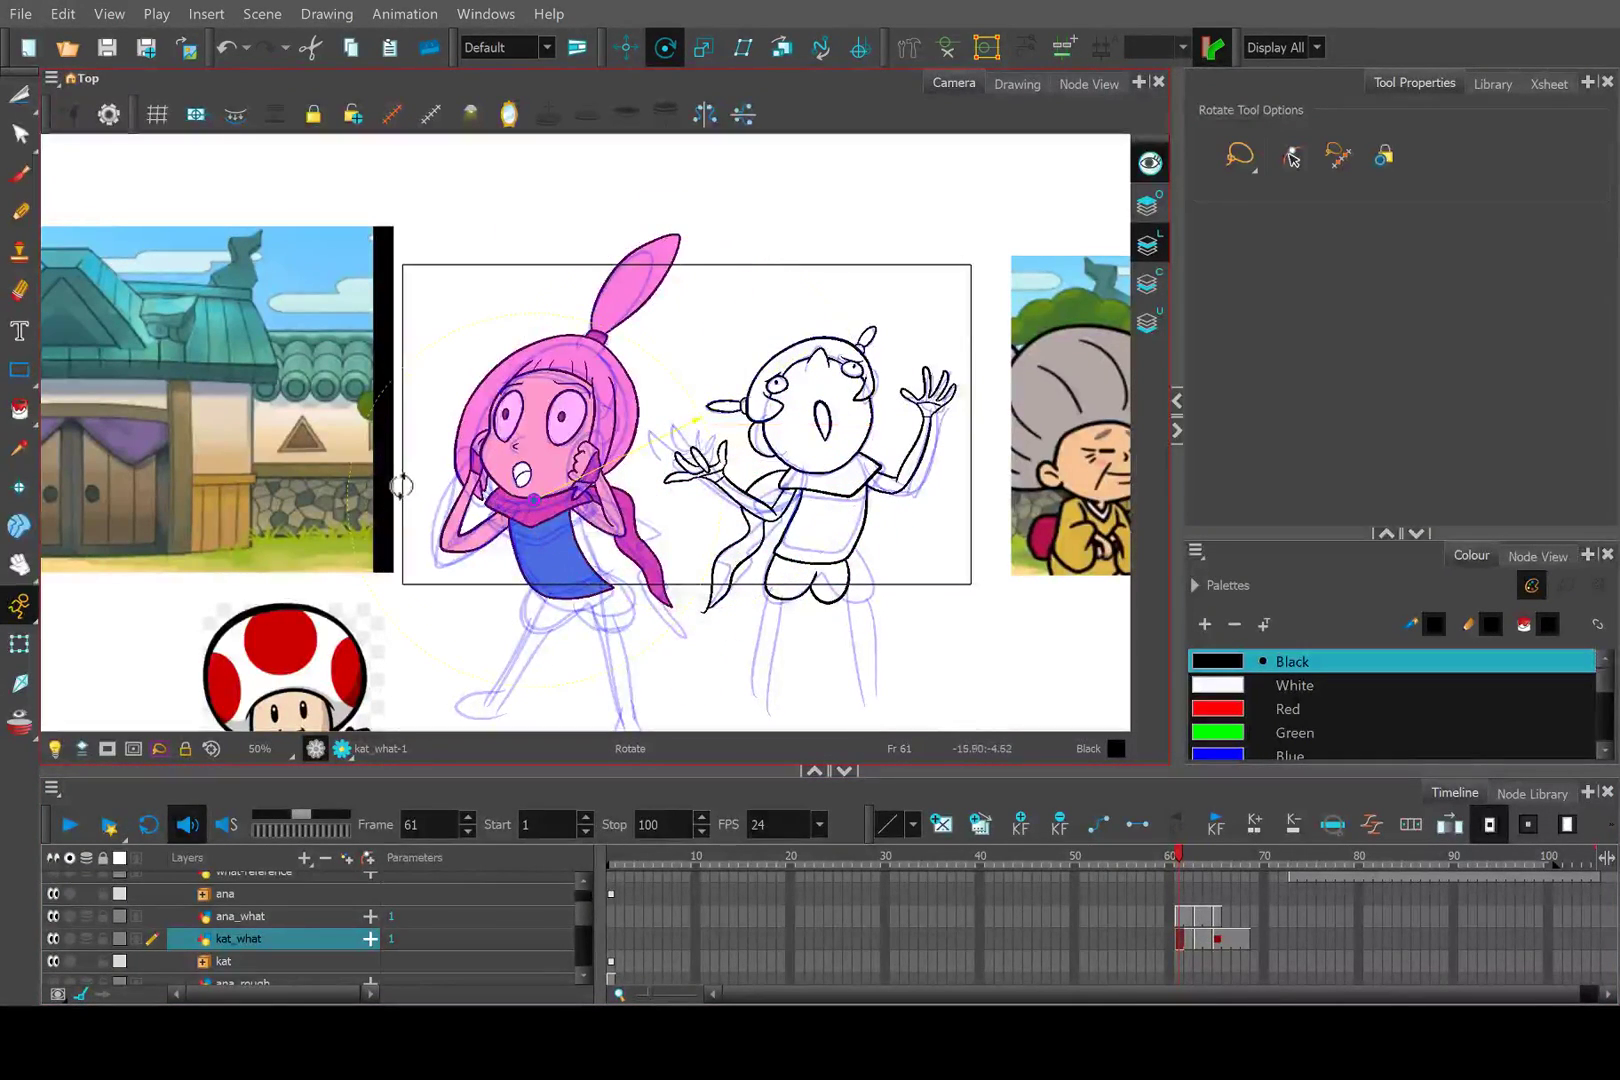
# Keyframe the kat_what layer at frame 68, scaling the girl down and moving her up and left toward the rough pose.
pyautogui.moveTo(400, 486); pyautogui.dragTo(420, 430)
pyautogui.hotkey('ctrl', 'z')
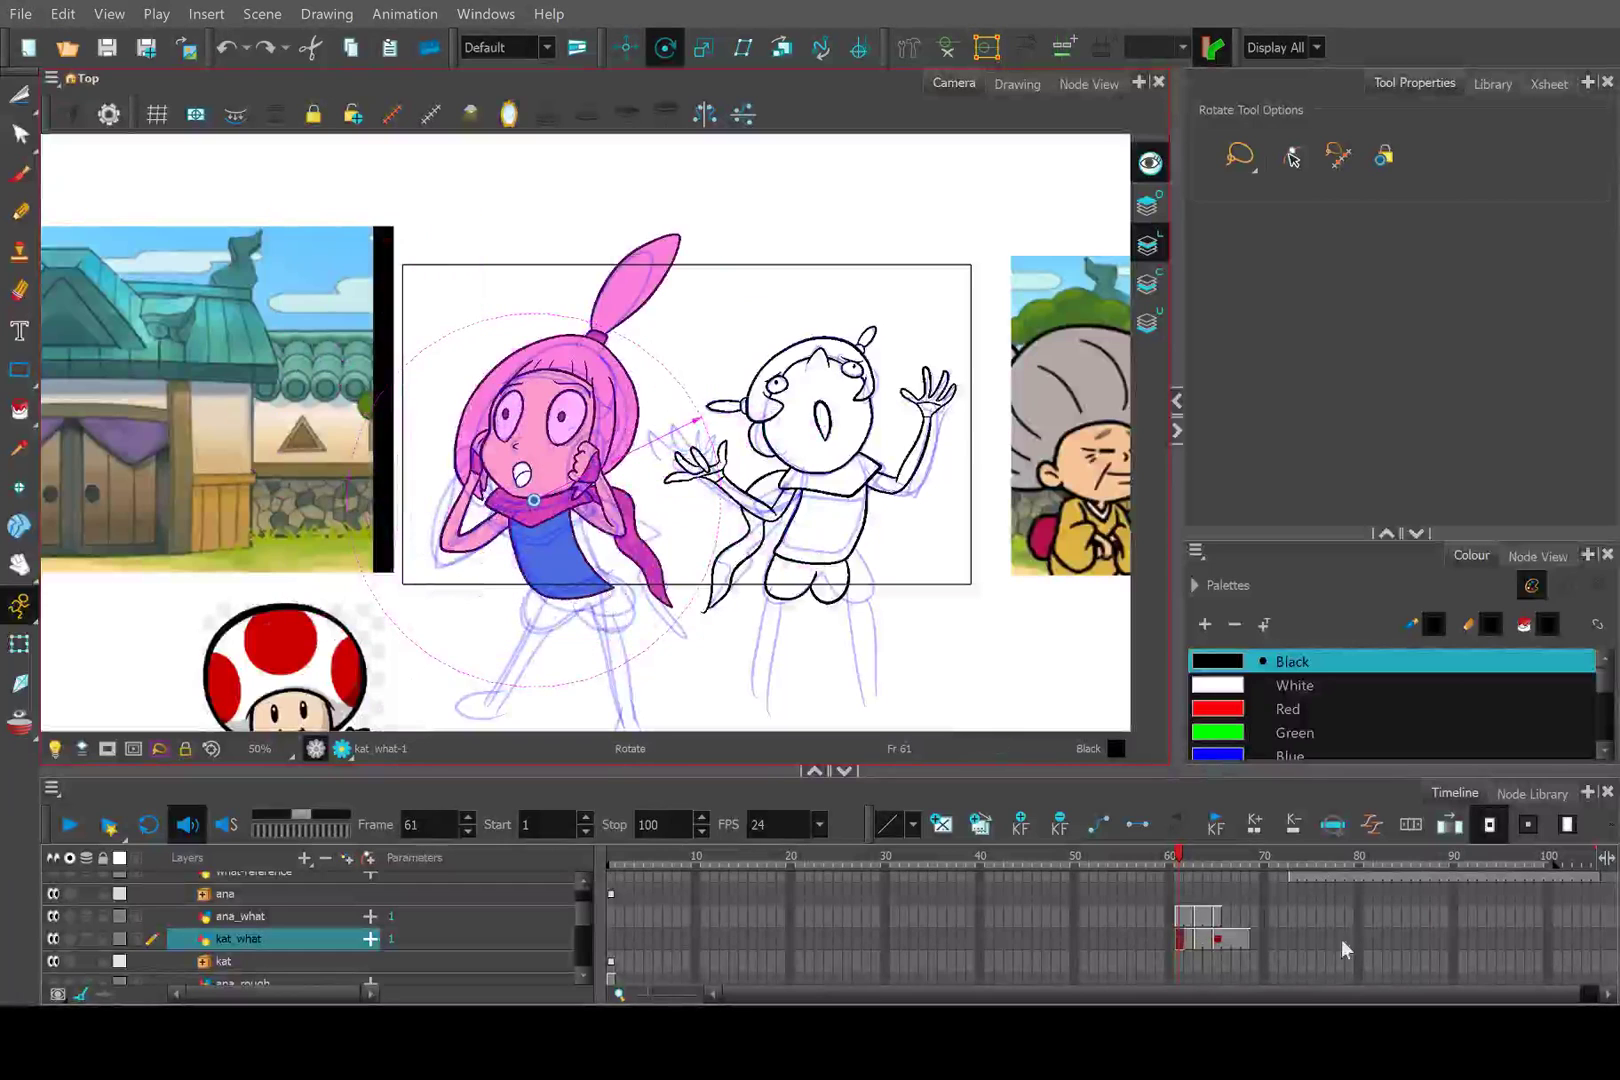
pyautogui.moveTo(1191, 857); pyautogui.dragTo(1218, 857)
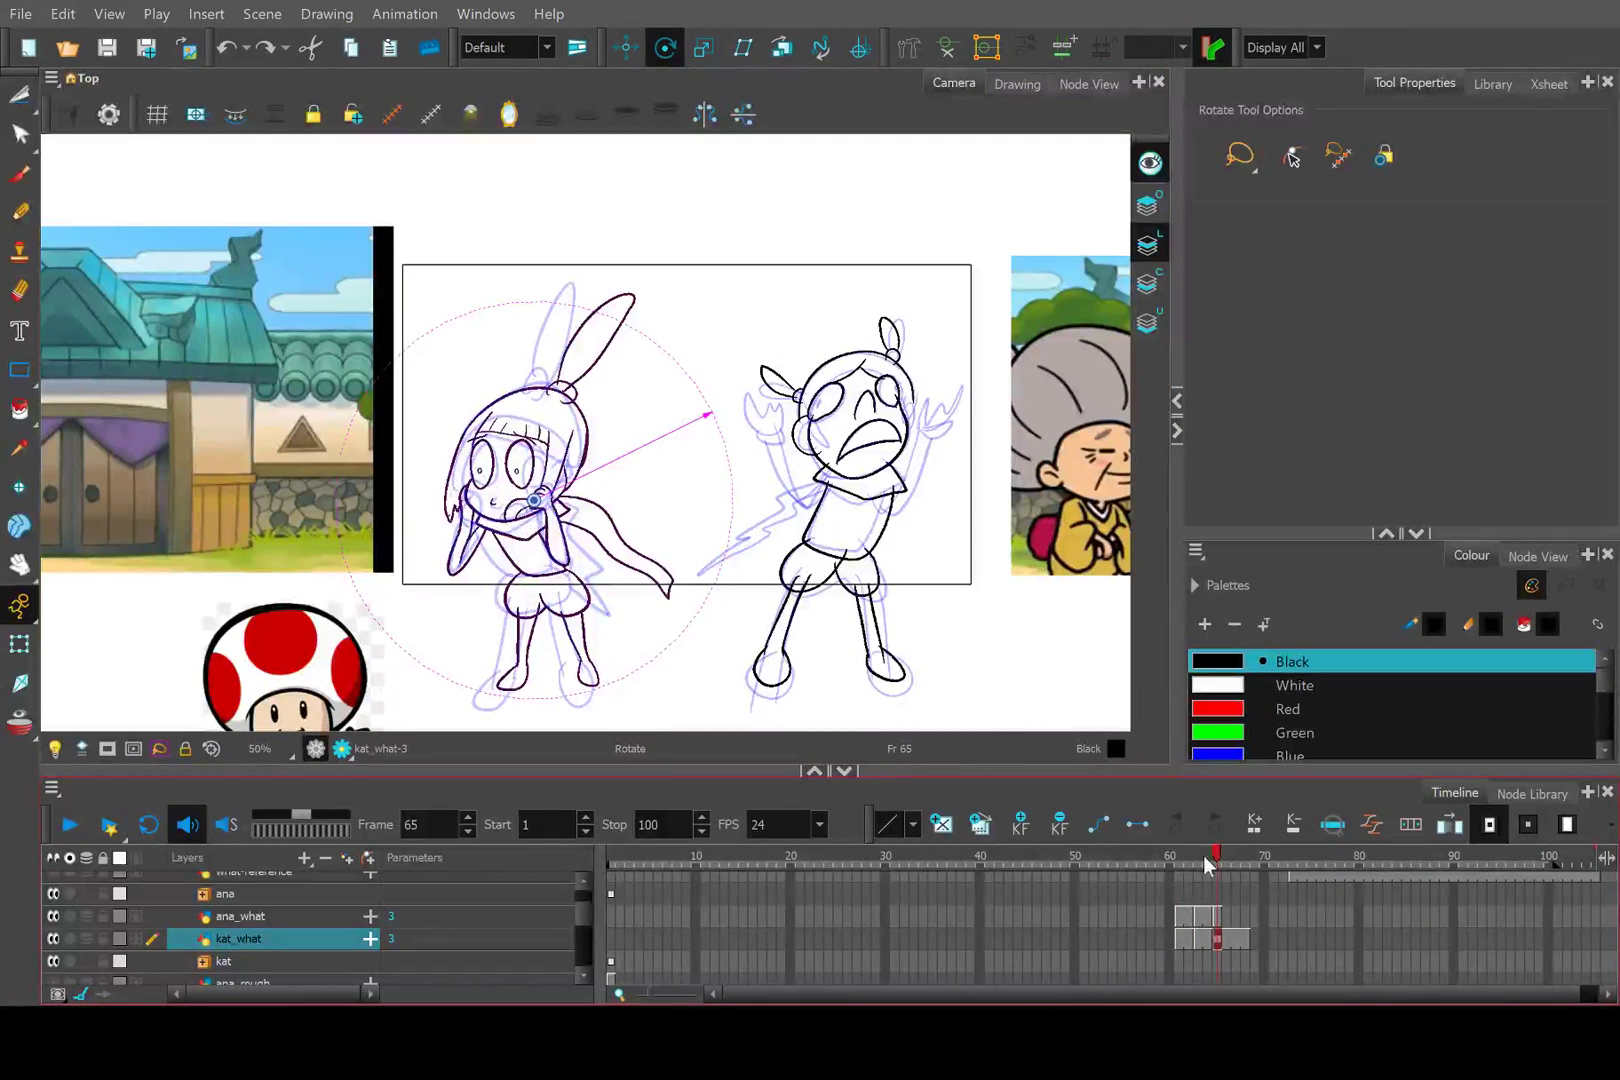
pyautogui.moveTo(1225, 861); pyautogui.dragTo(1246, 862)
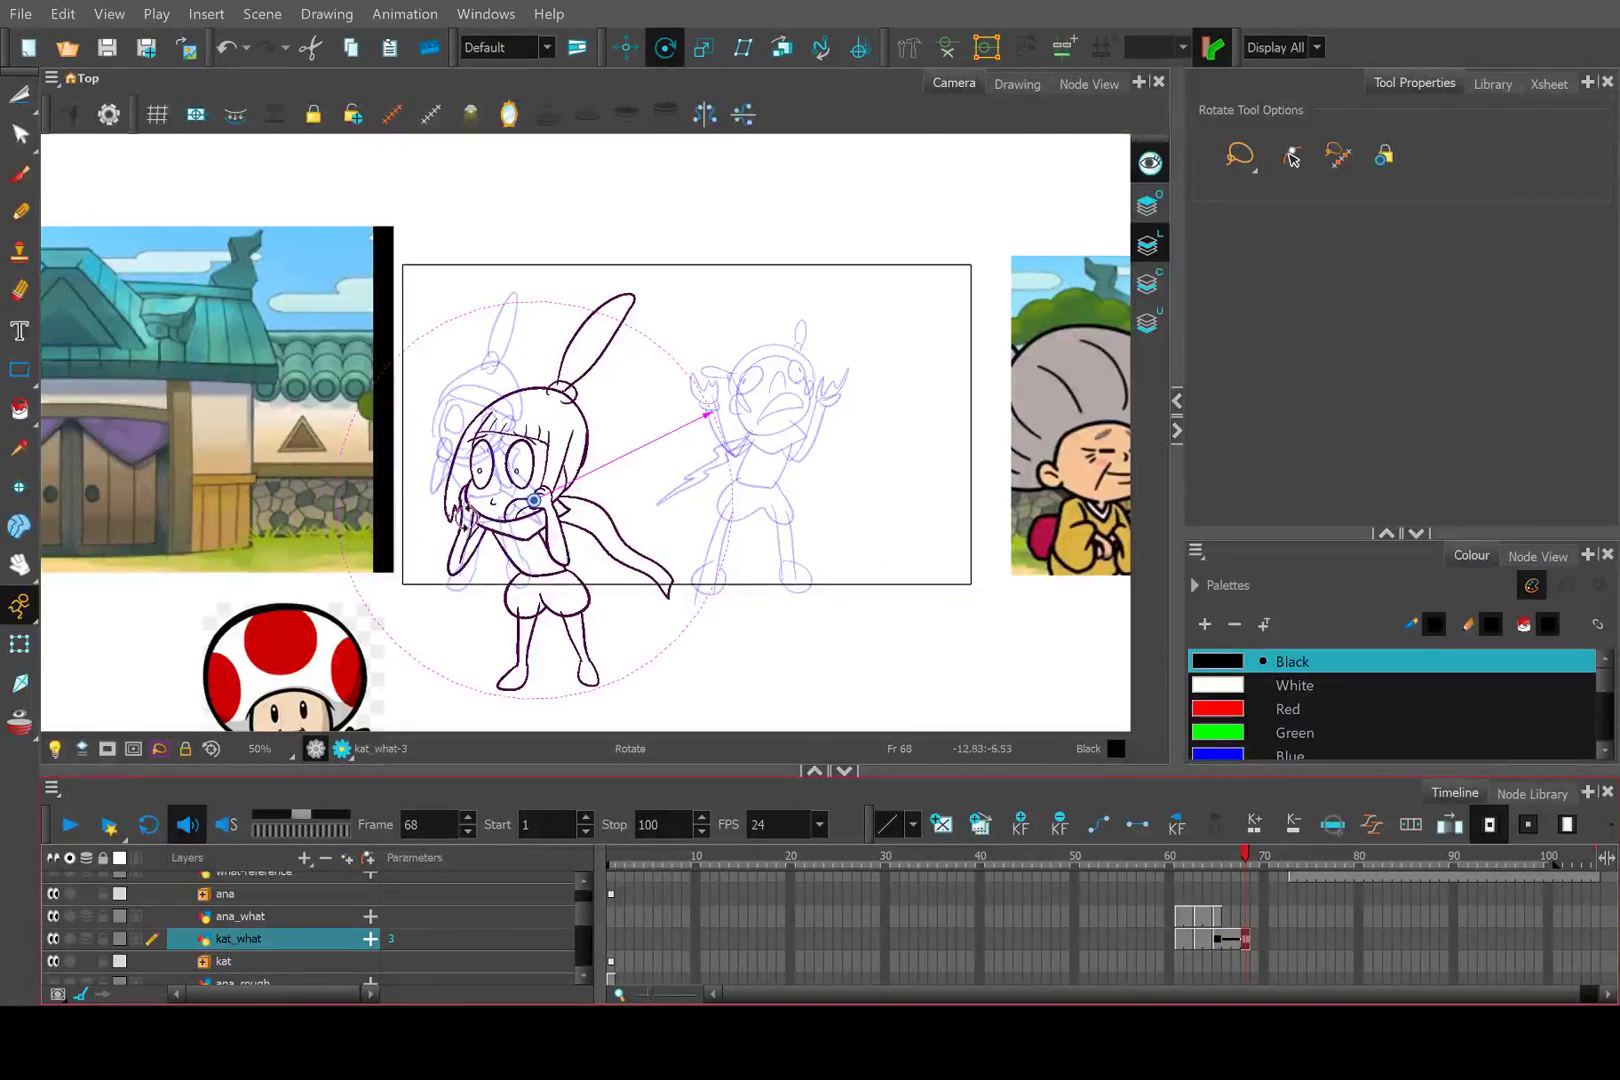
pyautogui.click(19, 644)
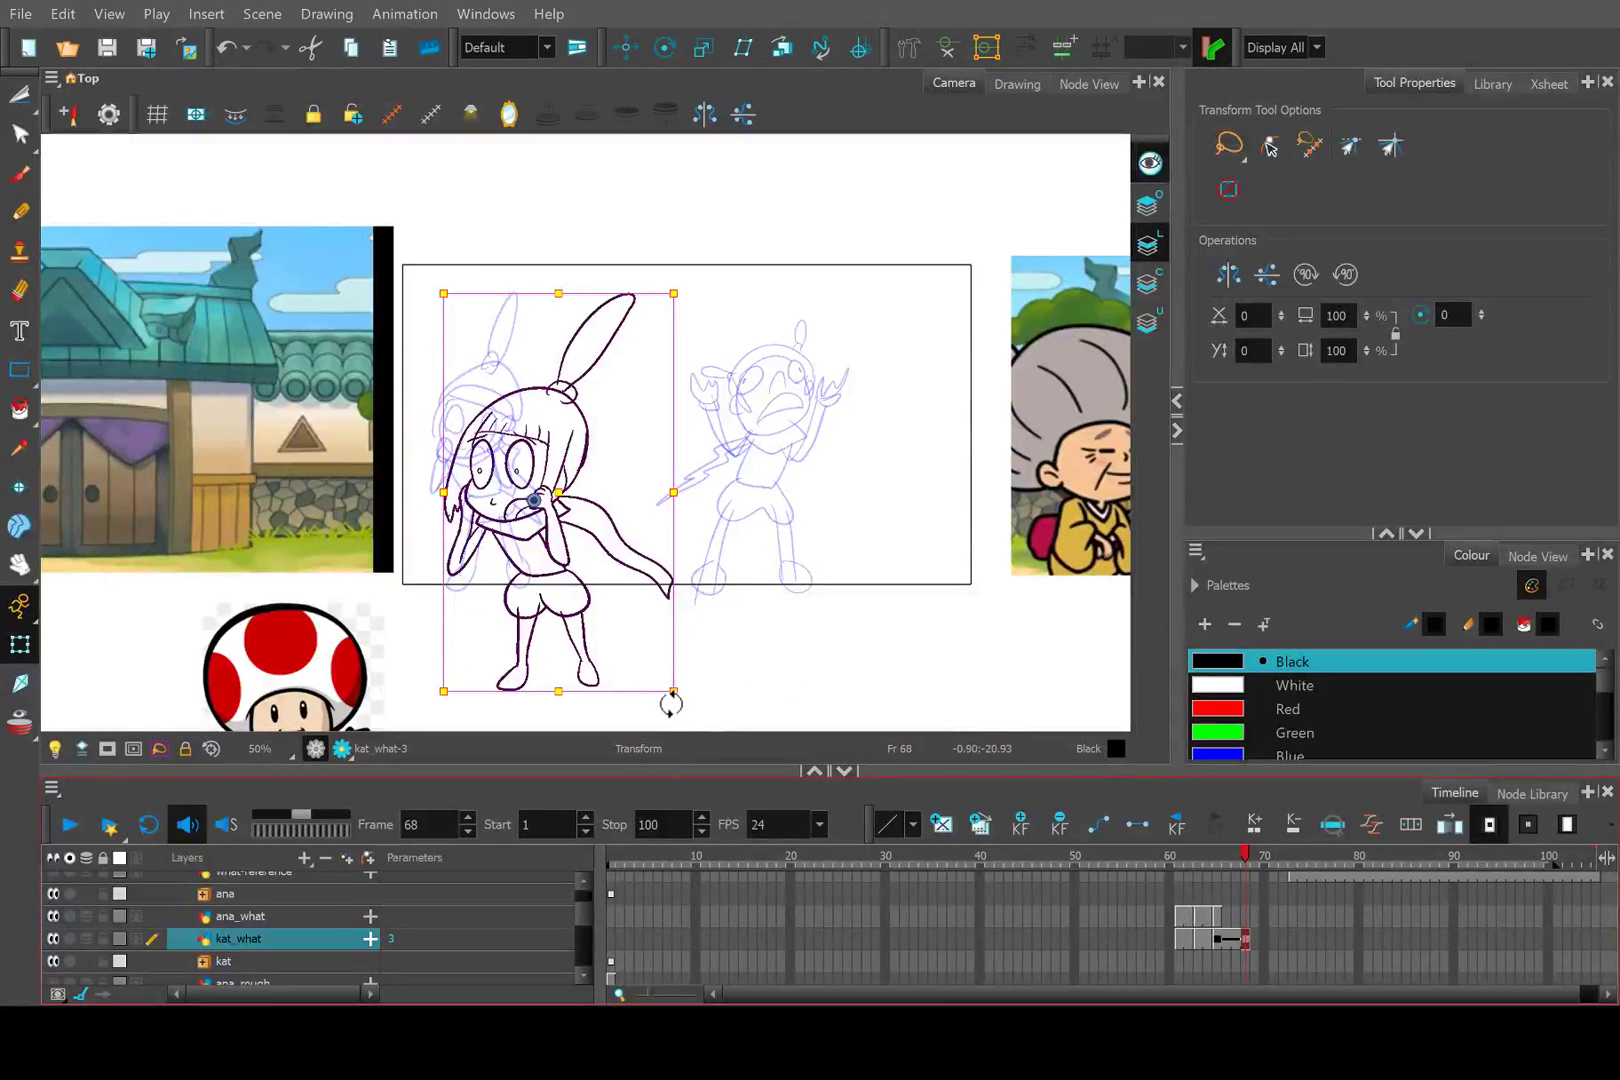
pyautogui.moveTo(672, 697); pyautogui.dragTo(642, 648)
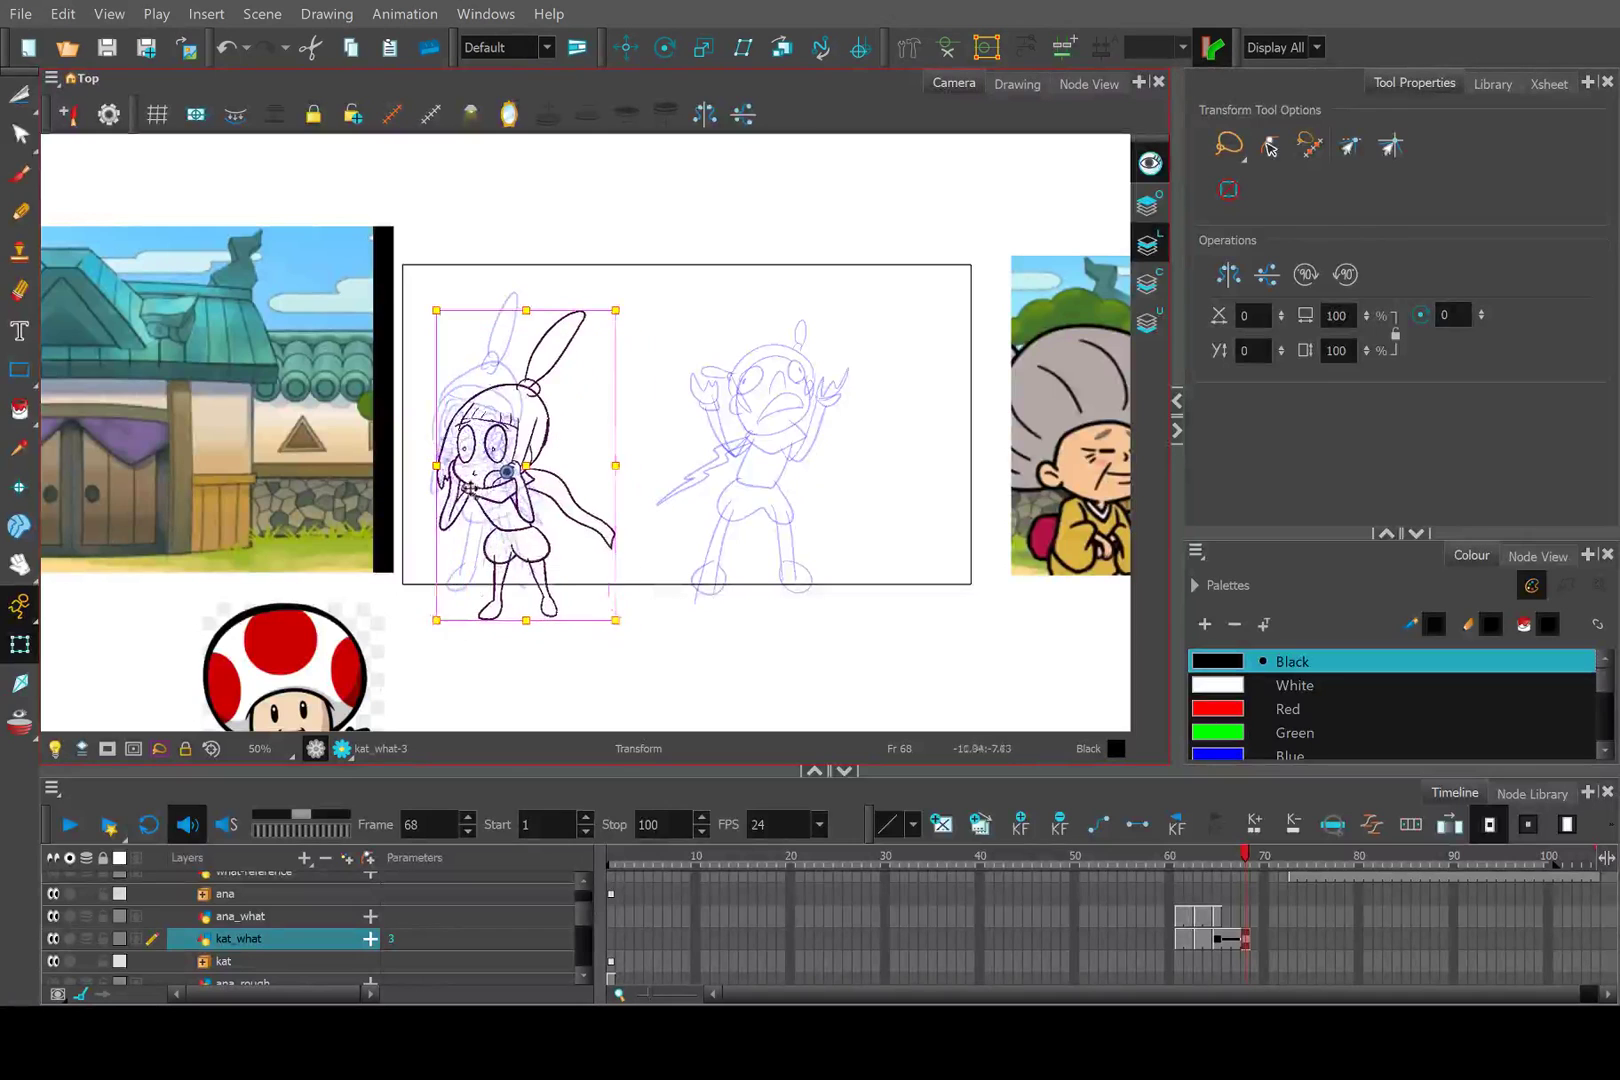
pyautogui.moveTo(467, 488); pyautogui.dragTo(453, 466)
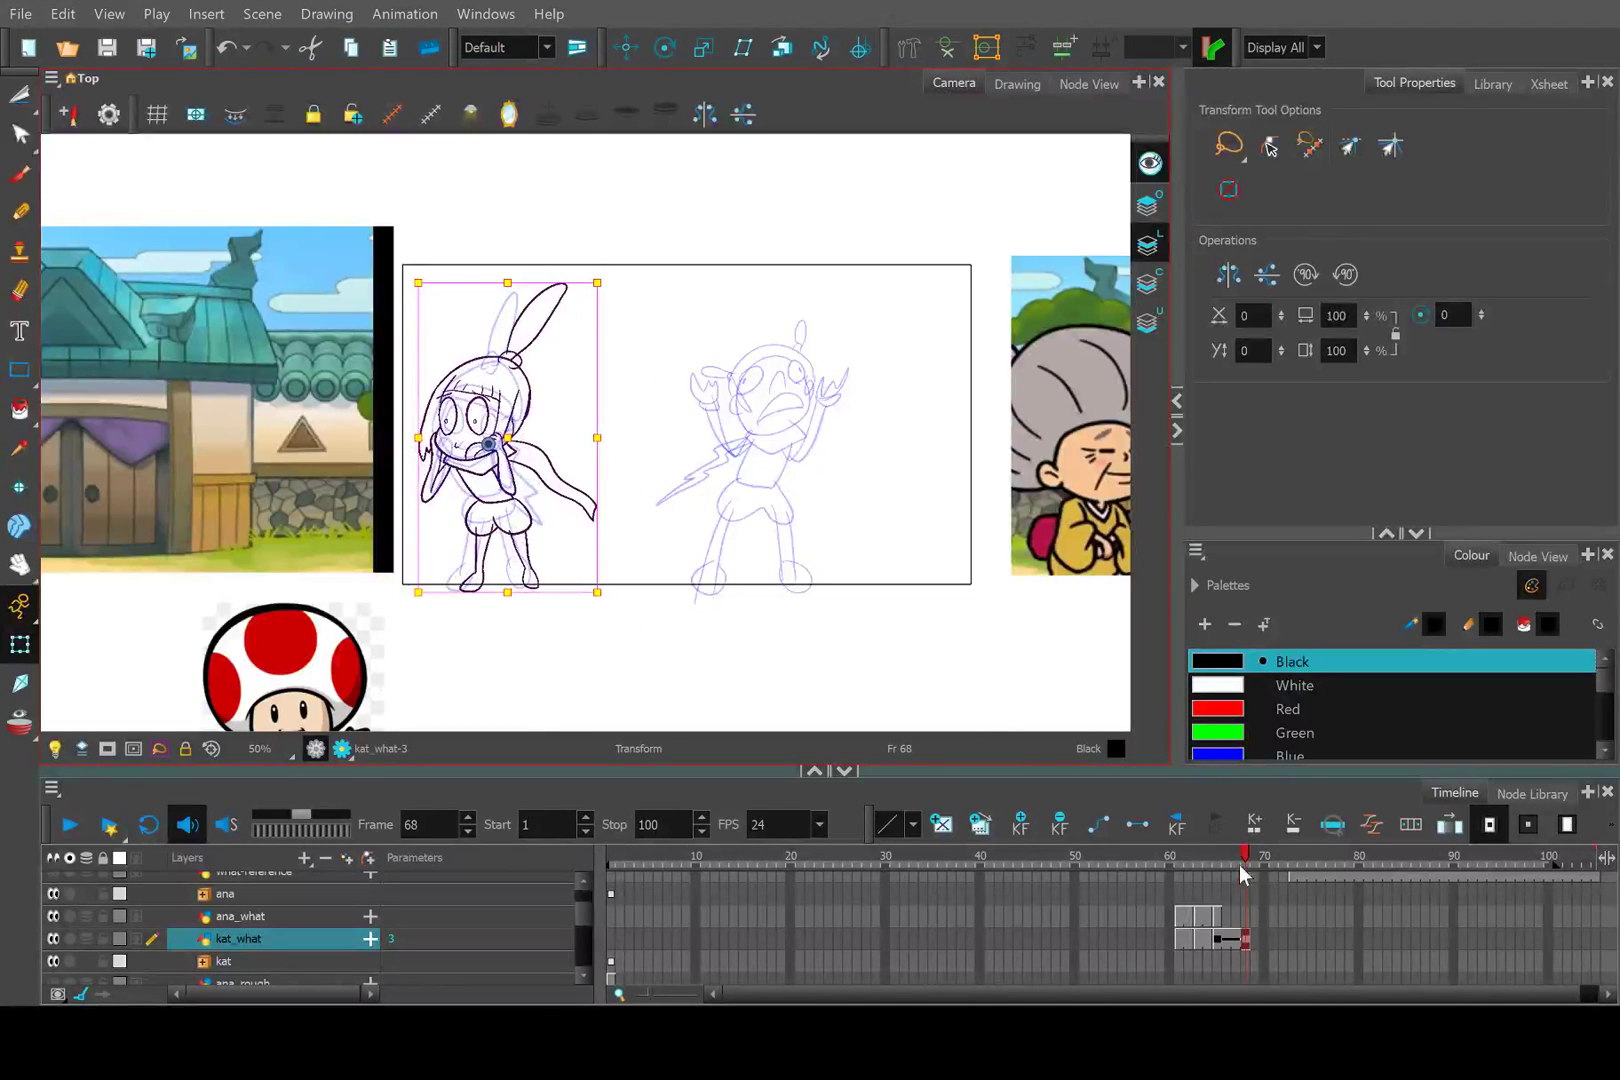
# Play back the shot repeatedly from around frame 61 to check the girl's motion against the rough animation.
pyautogui.moveTo(1245, 856); pyautogui.dragTo(1189, 857)
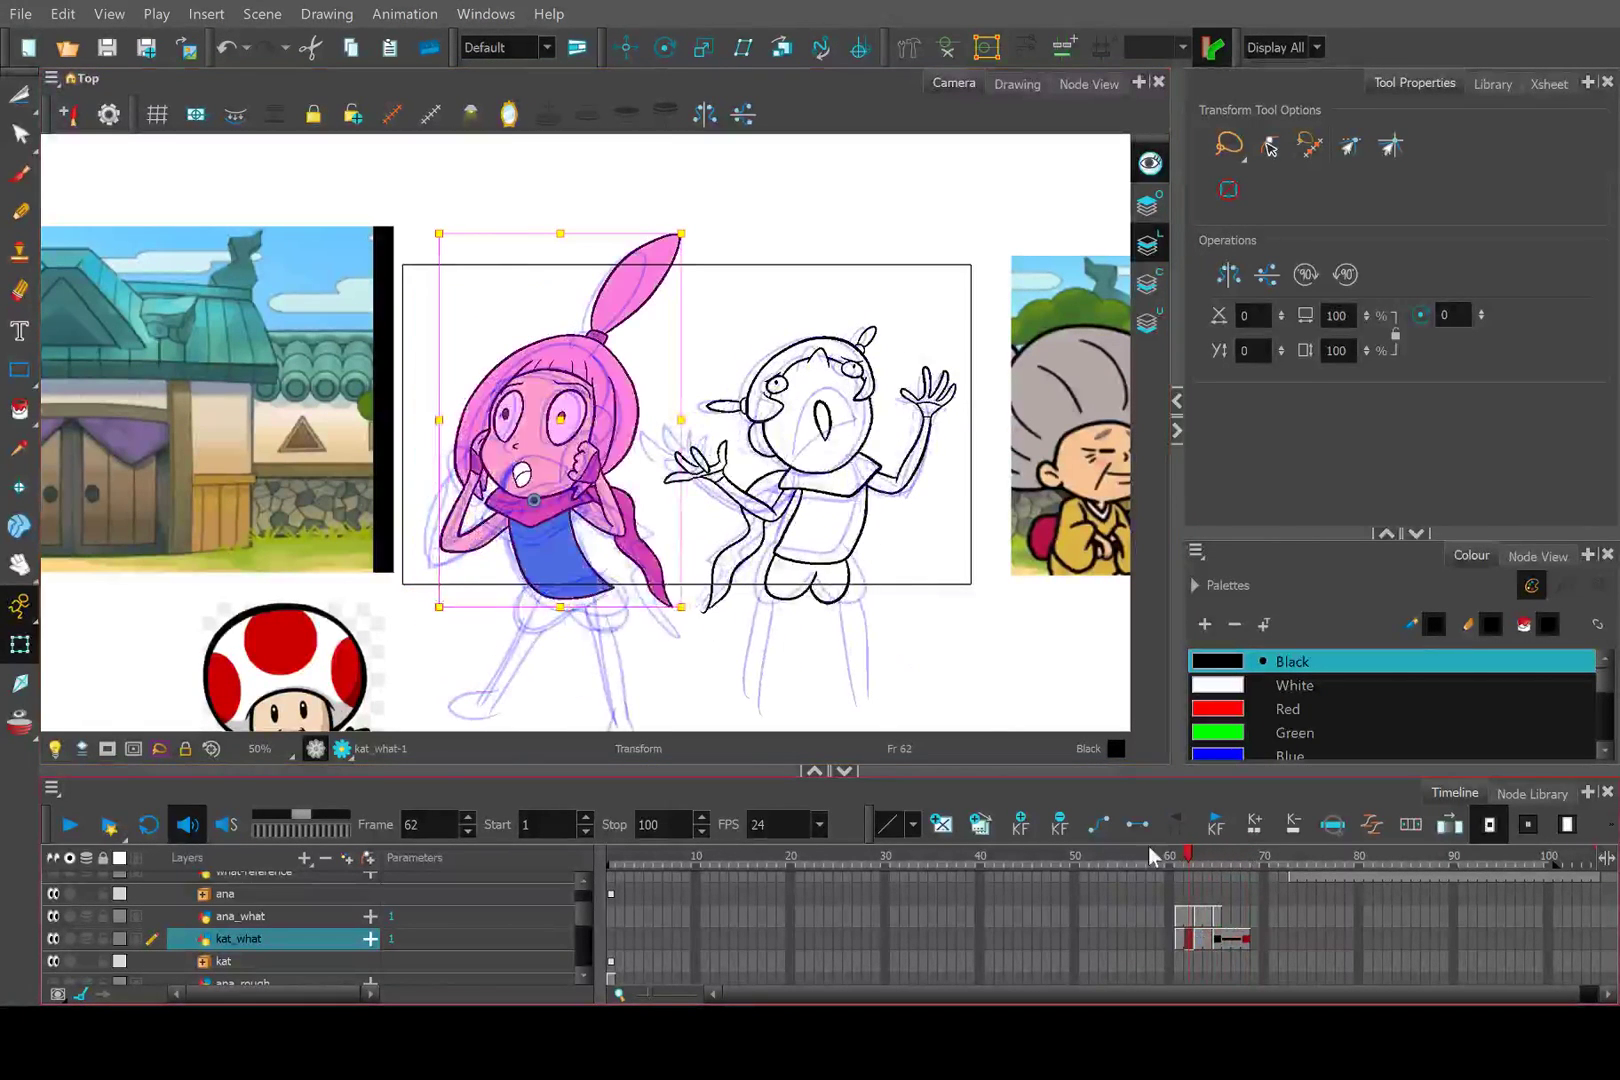
pyautogui.click(69, 825)
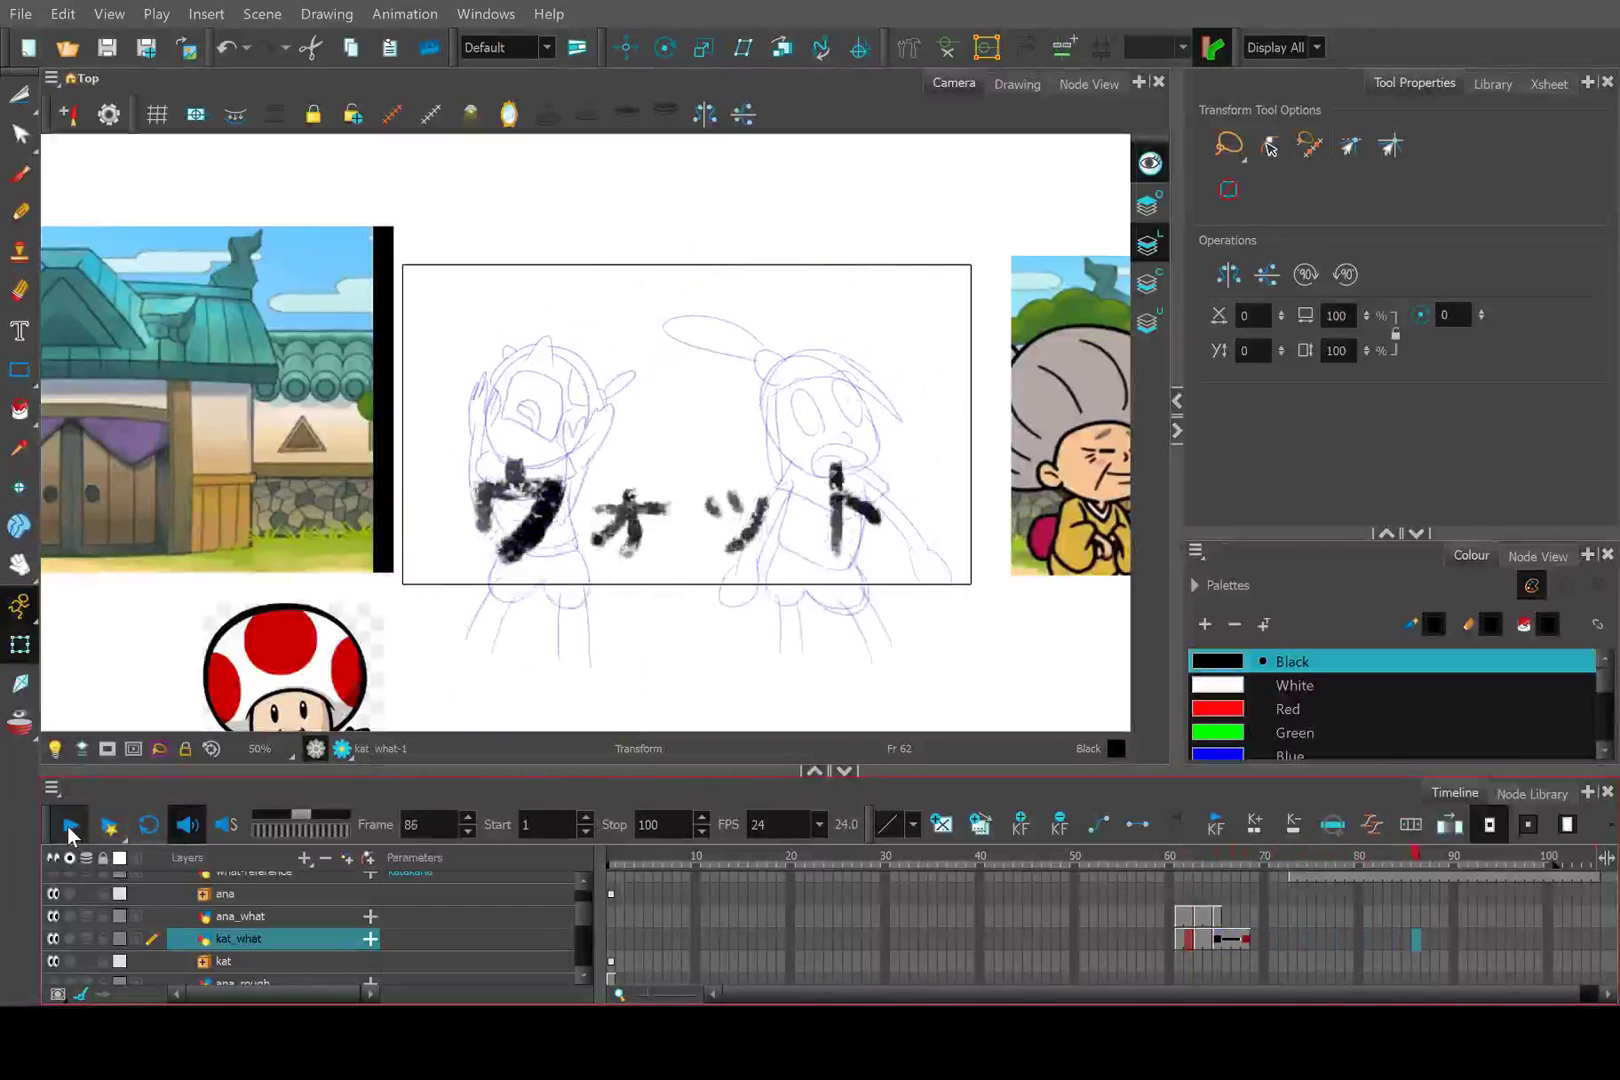
pyautogui.click(1187, 860)
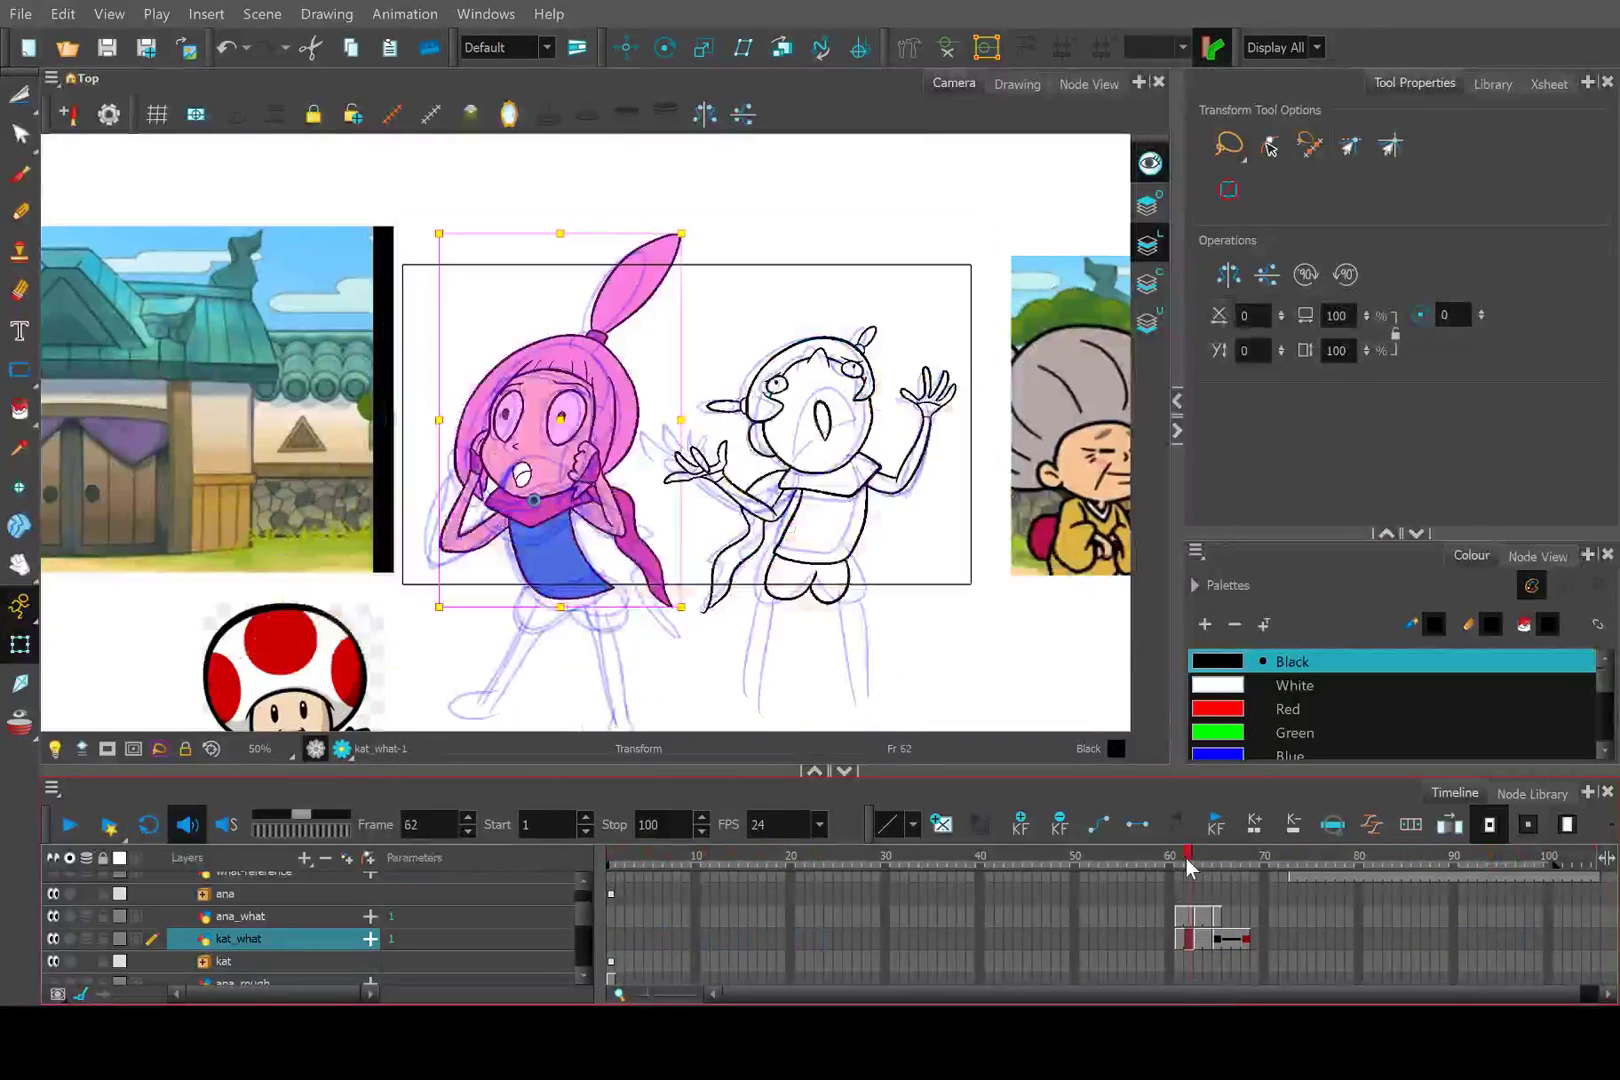
pyautogui.moveTo(1187, 866)
pyautogui.mouseDown()
pyautogui.moveTo(1261, 862)
pyautogui.moveTo(1176, 864)
pyautogui.mouseUp()
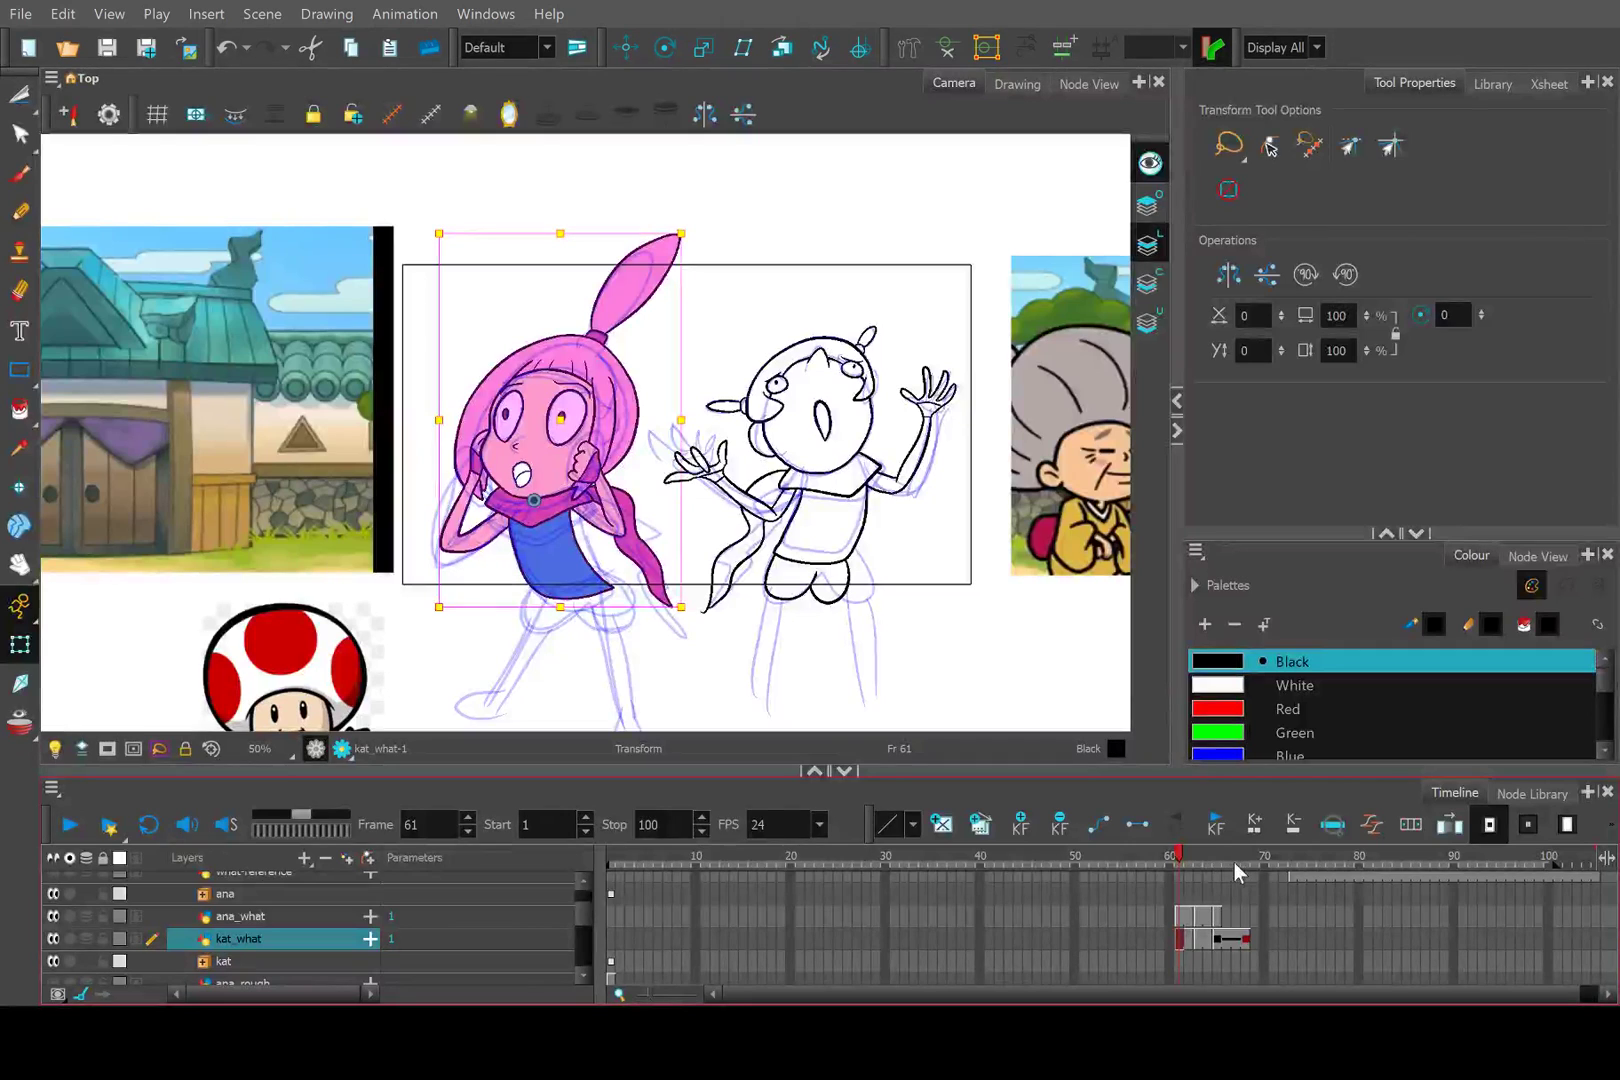
pyautogui.moveTo(1195, 865)
pyautogui.mouseDown()
pyautogui.moveTo(1214, 865)
pyautogui.moveTo(1180, 862)
pyautogui.mouseUp()
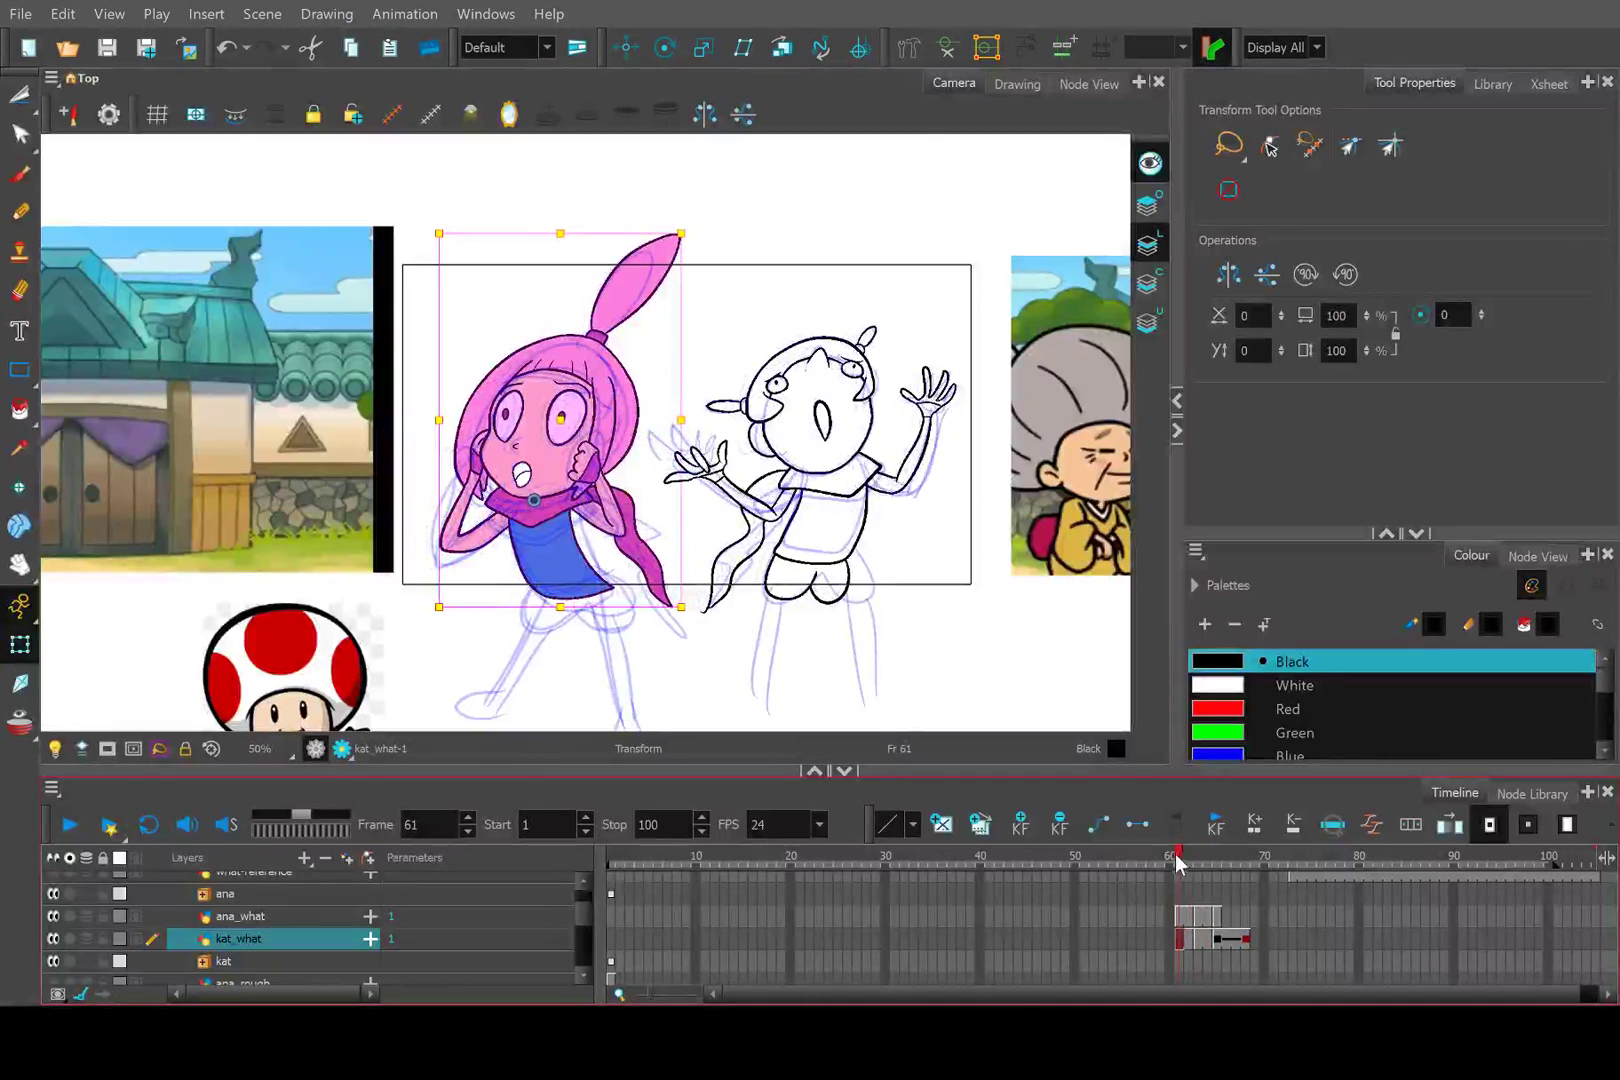
pyautogui.click(70, 826)
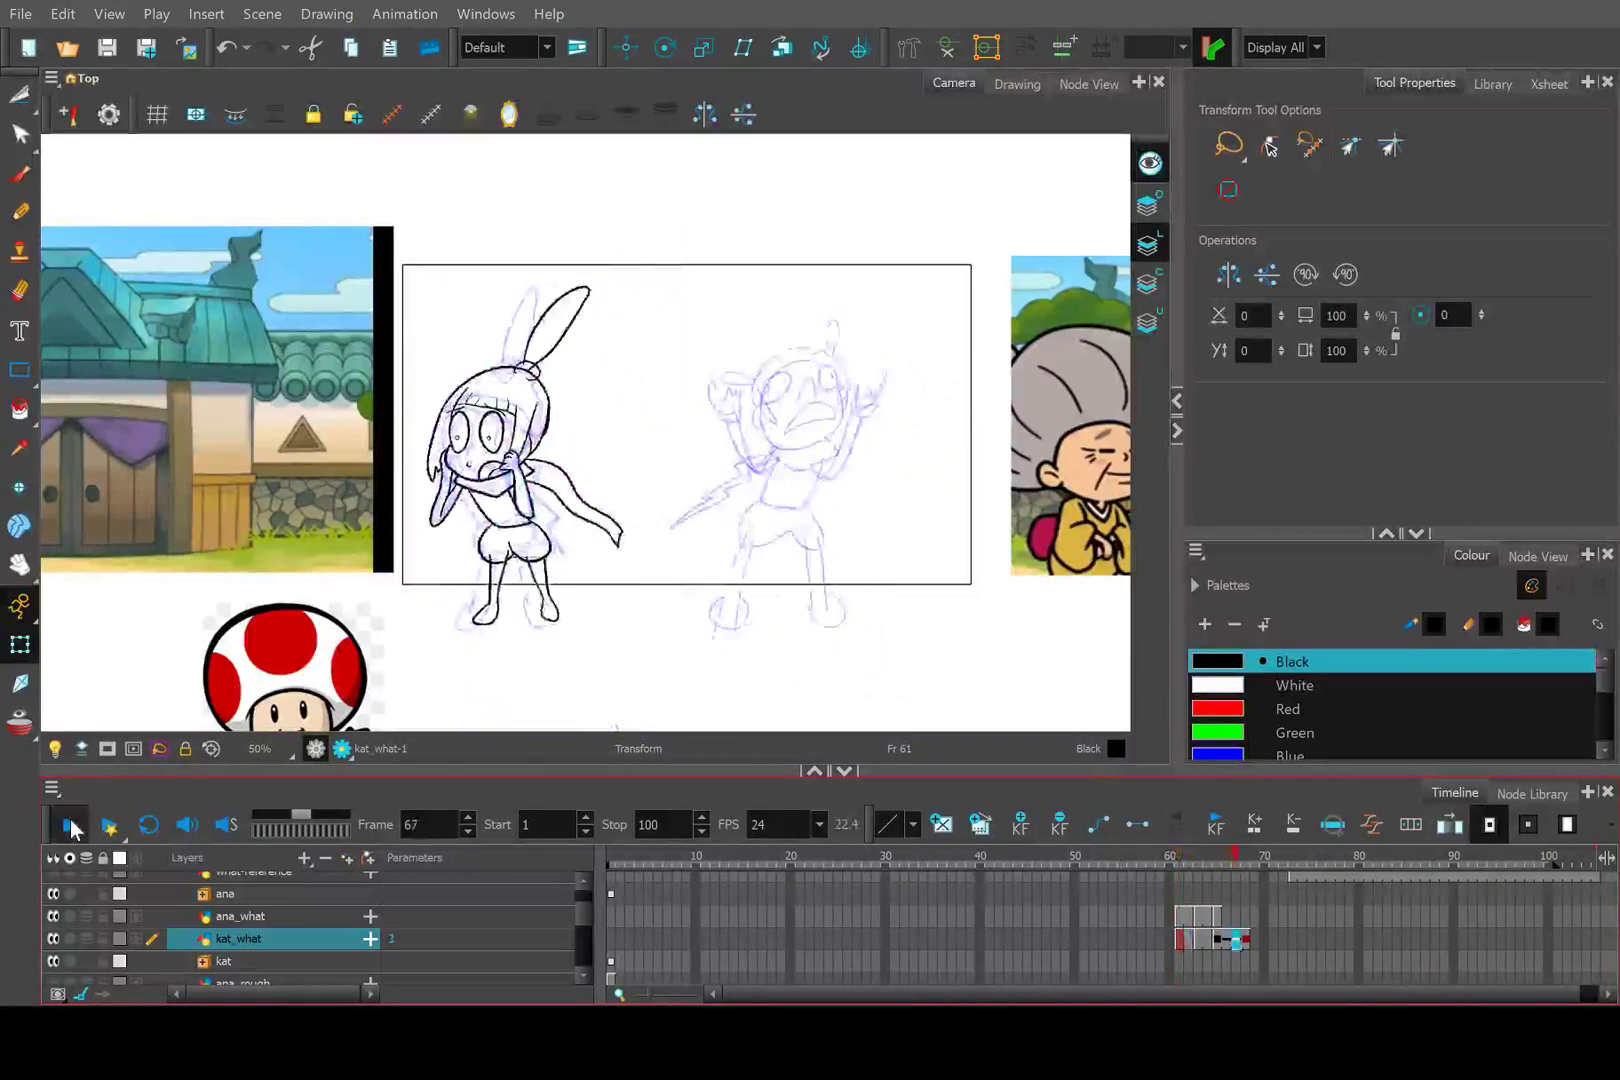
pyautogui.click(70, 826)
pyautogui.click(1181, 858)
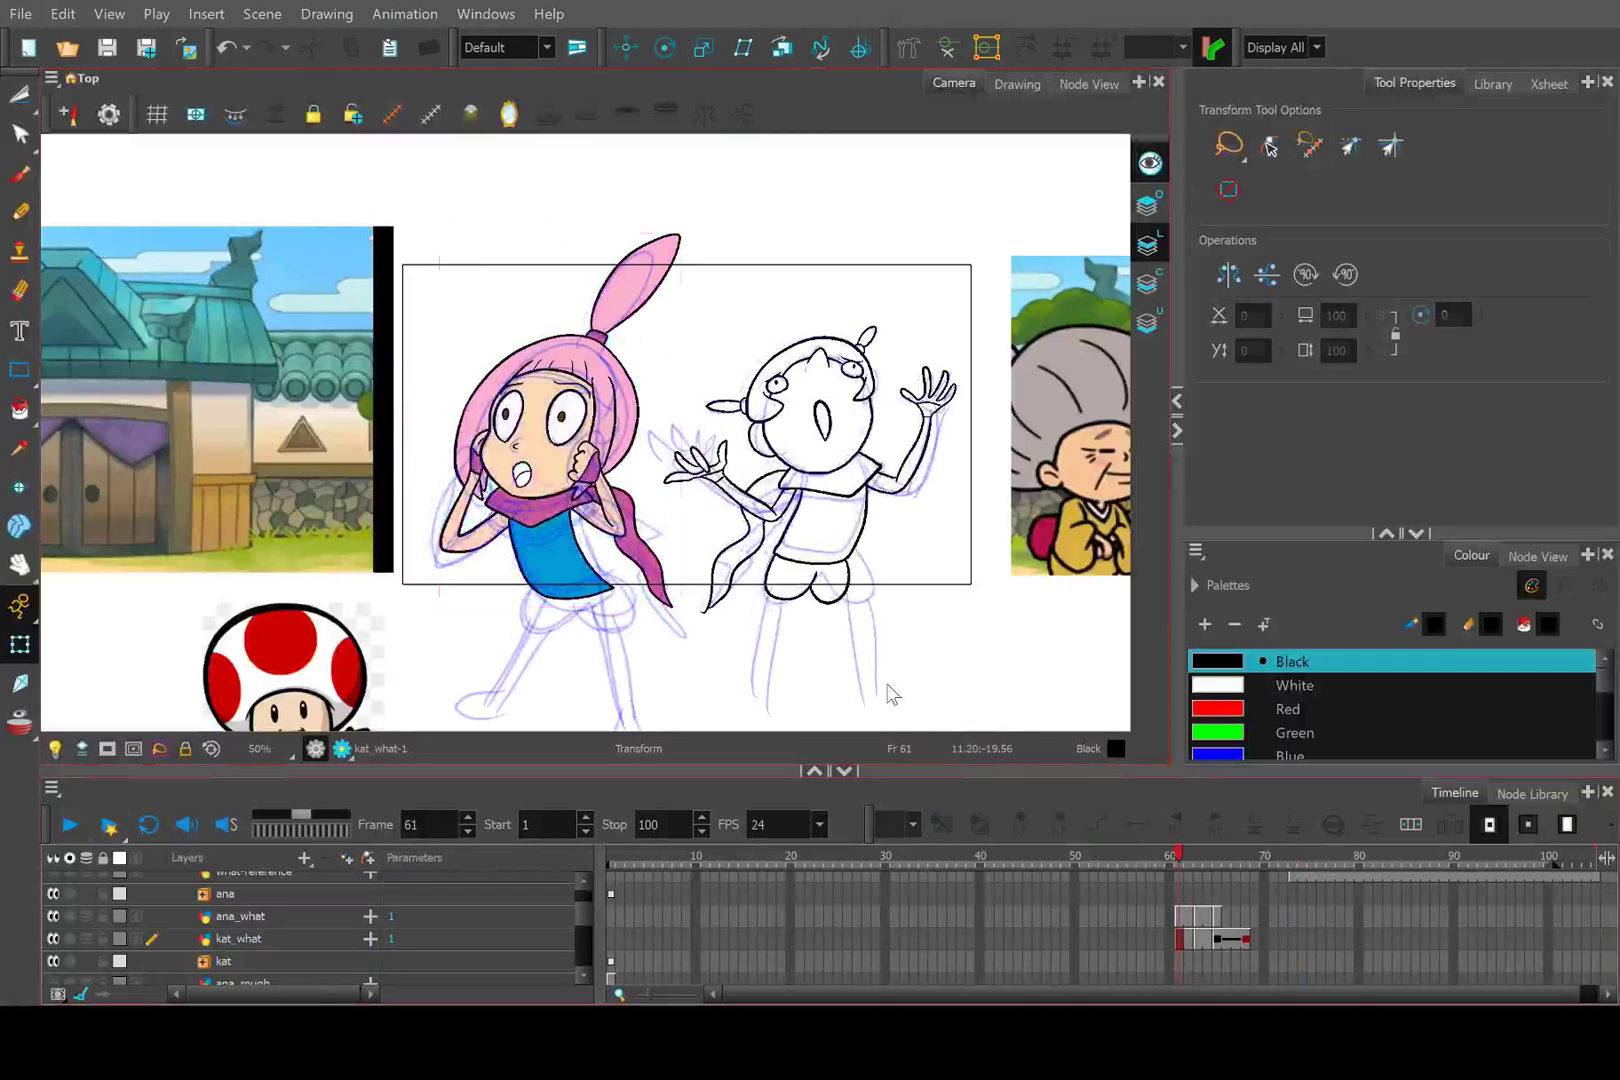
pyautogui.click(66, 825)
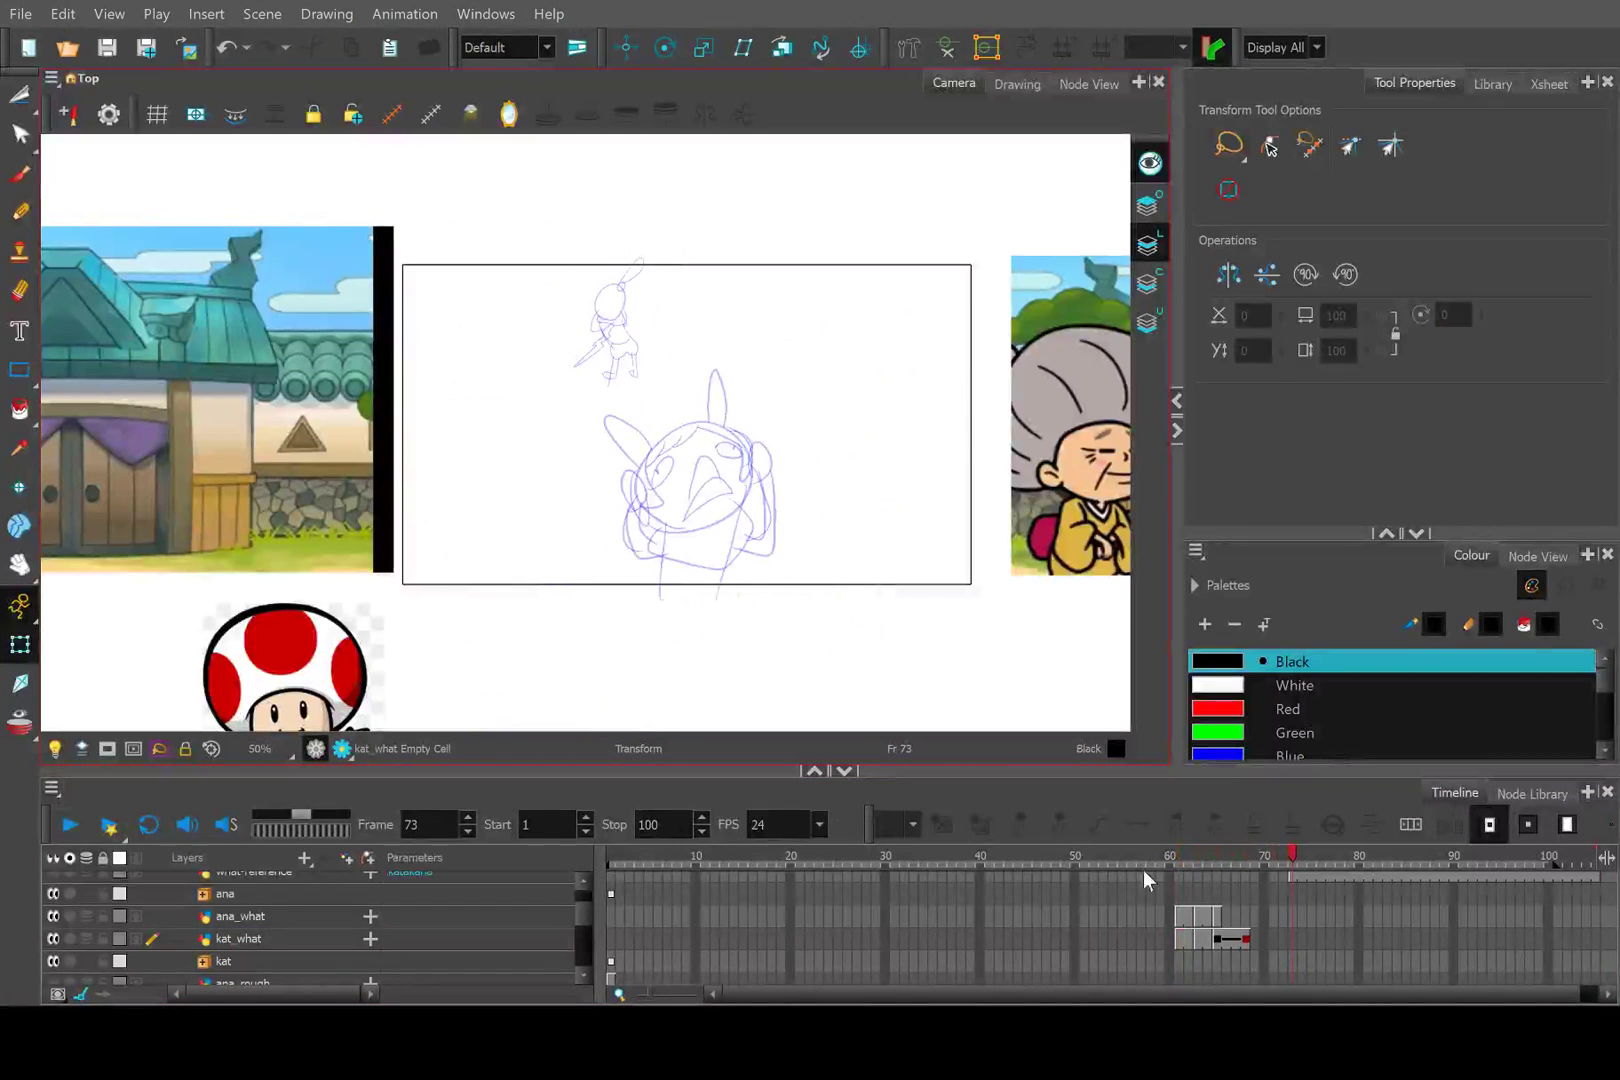
# Add a keyframe to the kat_what layer at frame 61.
pyautogui.moveTo(1185, 858)
pyautogui.mouseDown()
pyautogui.moveTo(1209, 862)
pyautogui.moveTo(1163, 861)
pyautogui.moveTo(1212, 867)
pyautogui.moveTo(1178, 873)
pyautogui.mouseUp()
pyautogui.click(1181, 940)
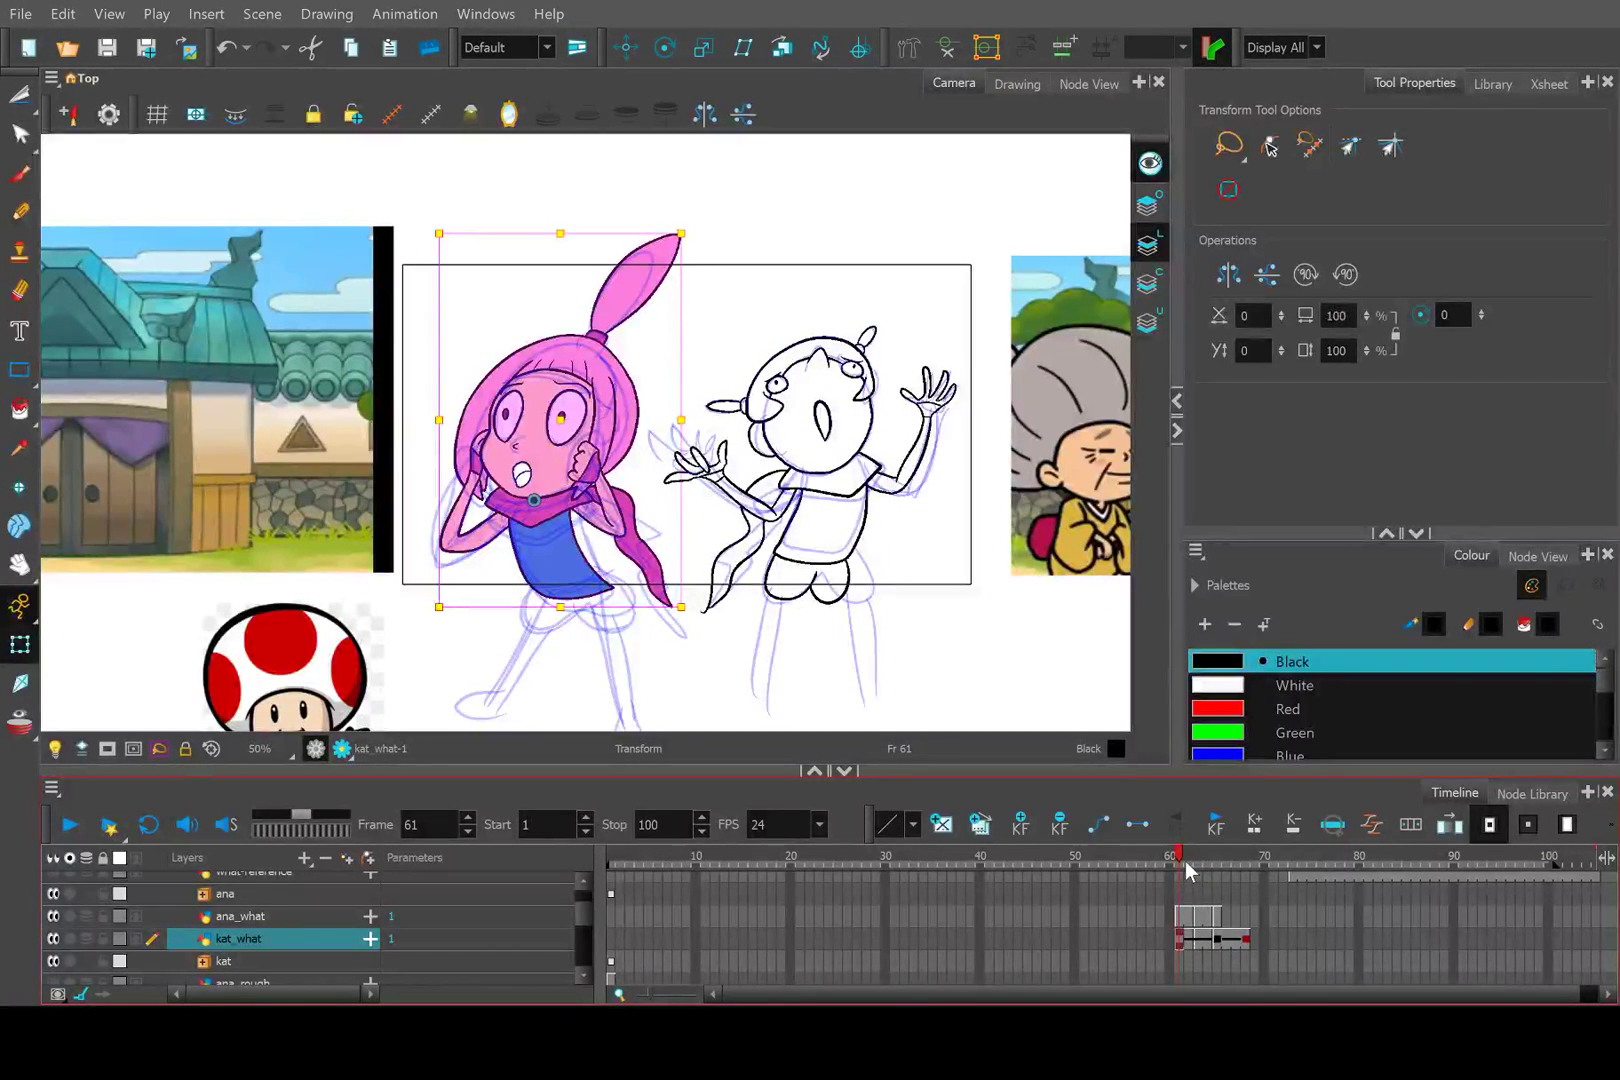
pyautogui.moveTo(1187, 870)
pyautogui.mouseDown()
pyautogui.moveTo(1219, 866)
pyautogui.moveTo(1171, 873)
pyautogui.mouseUp()
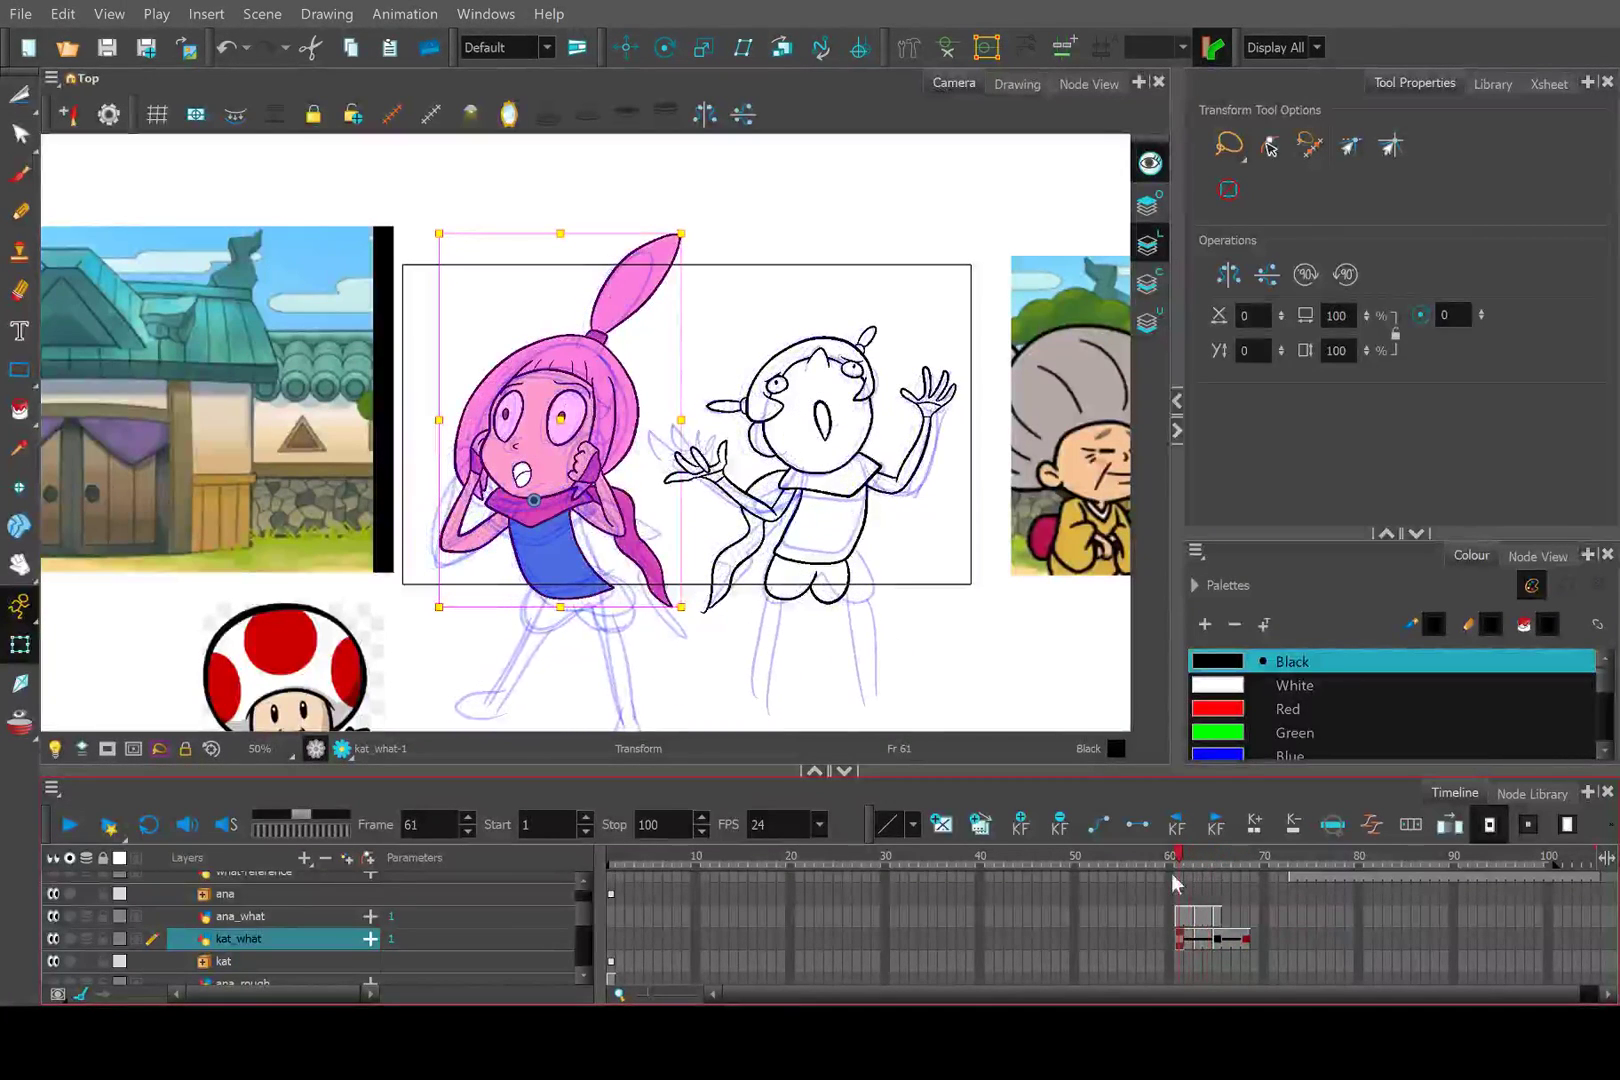
# Keyframe the kat_what layer at frame 63 and shift the girl slightly left toward the rough sketch.
pyautogui.scroll(5, 749, 924)
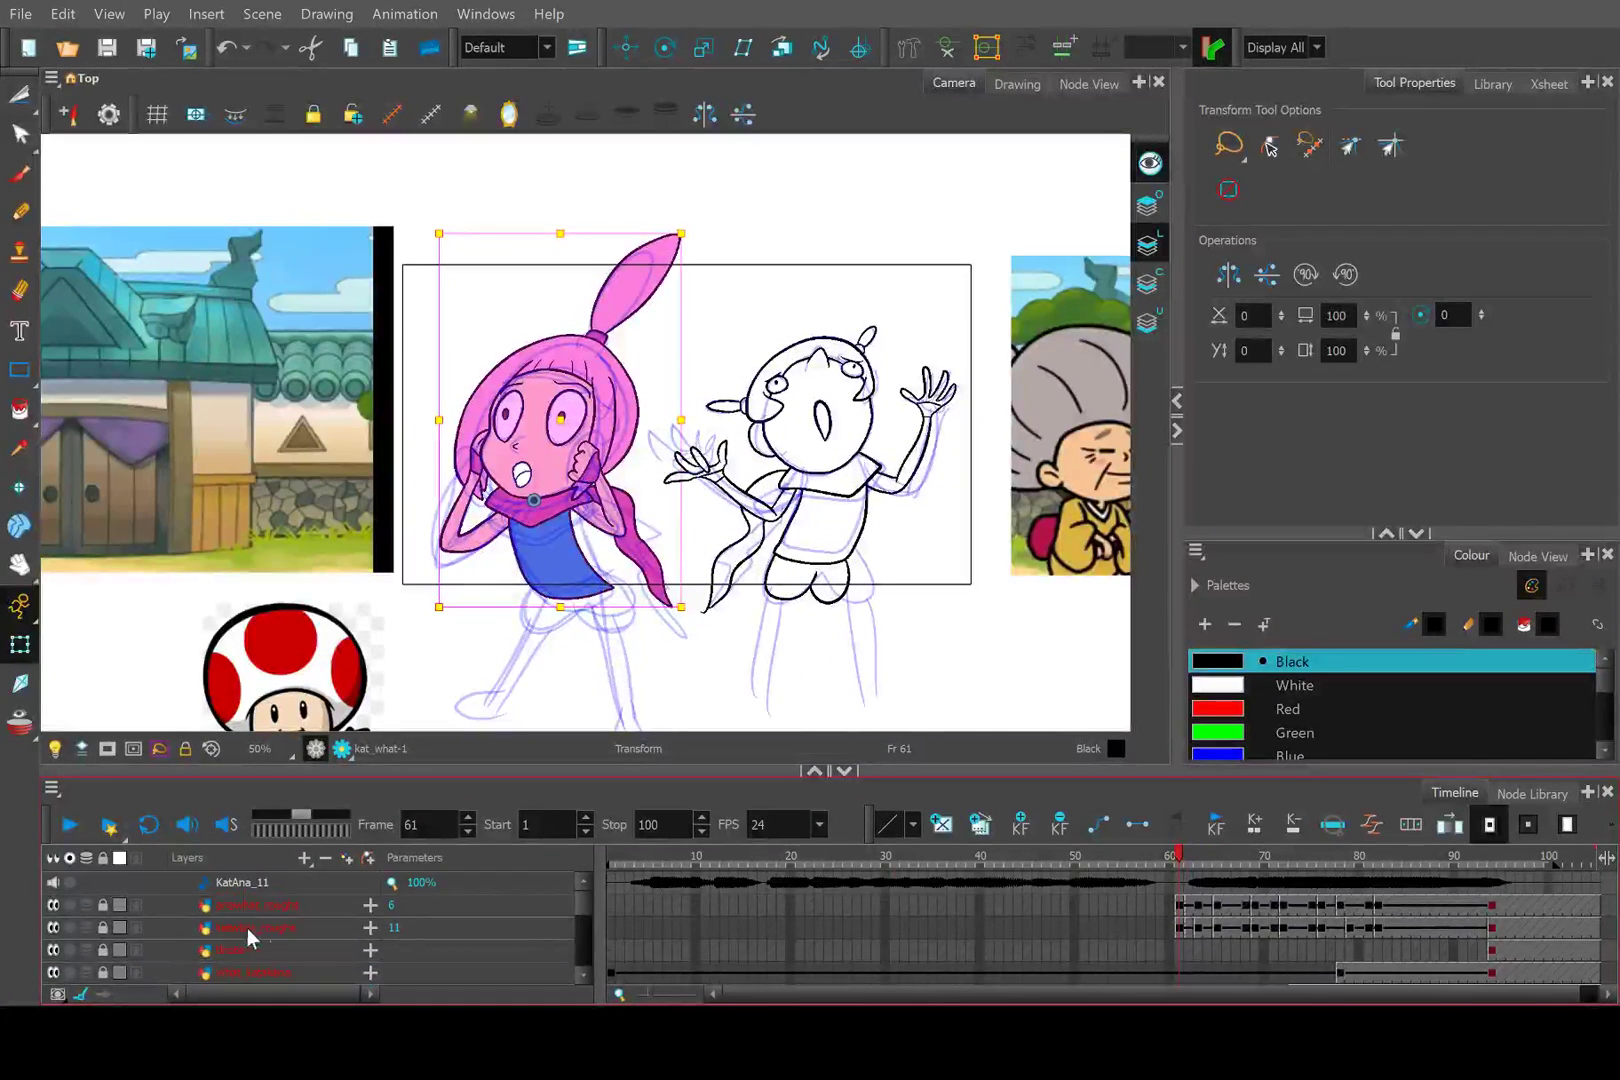
pyautogui.scroll(-5, 1199, 918)
pyautogui.scroll(1, 1197, 918)
pyautogui.click(1196, 929)
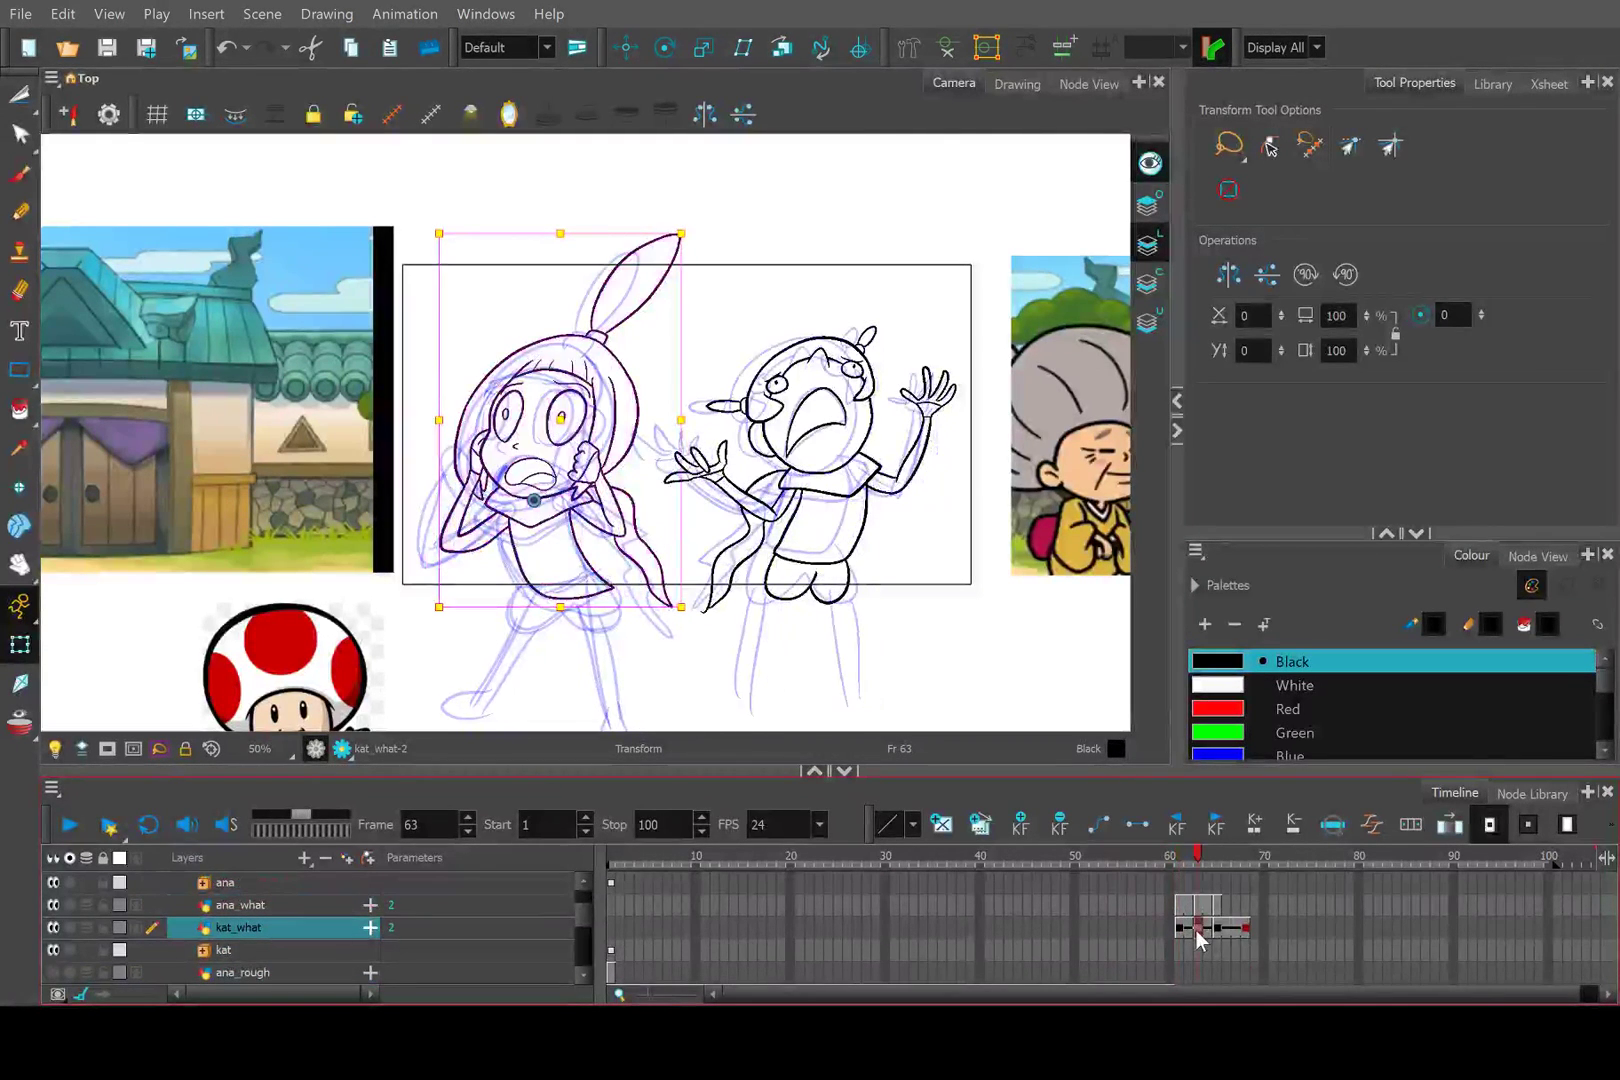
pyautogui.moveTo(1196, 862)
pyautogui.mouseDown()
pyautogui.moveTo(1215, 862)
pyautogui.moveTo(1185, 858)
pyautogui.moveTo(1214, 862)
pyautogui.moveTo(1183, 869)
pyautogui.moveTo(1200, 869)
pyautogui.mouseUp()
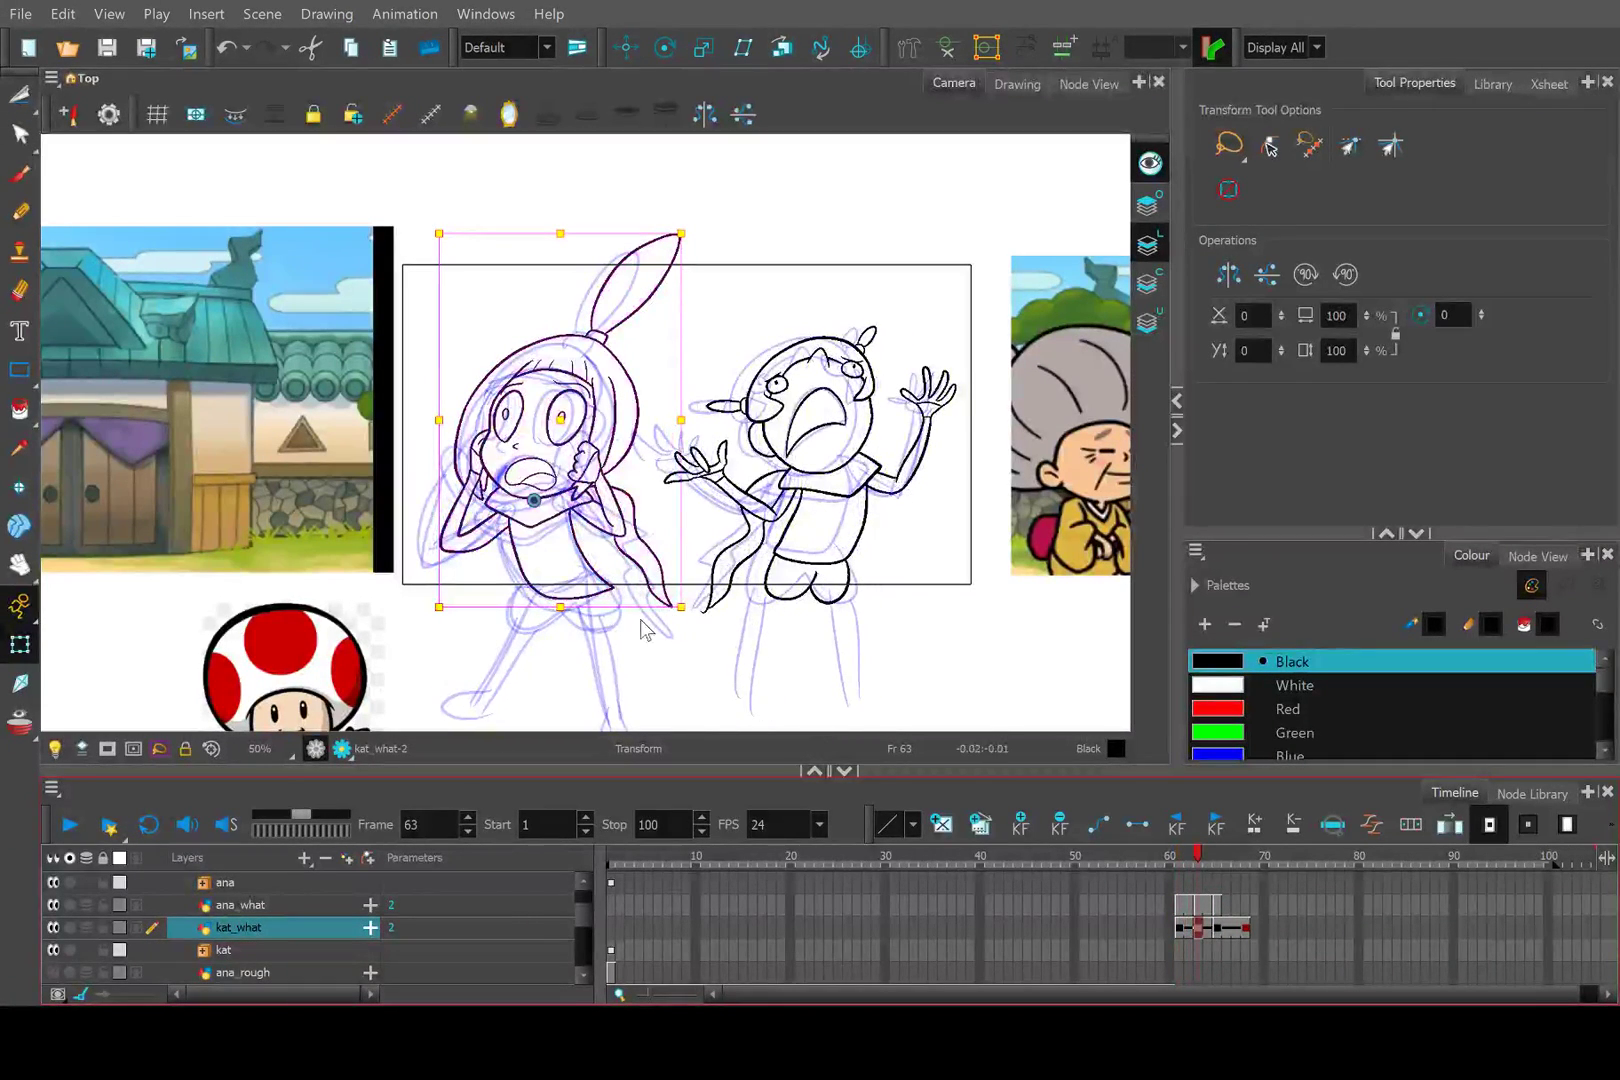
pyautogui.moveTo(596, 596); pyautogui.dragTo(576, 596)
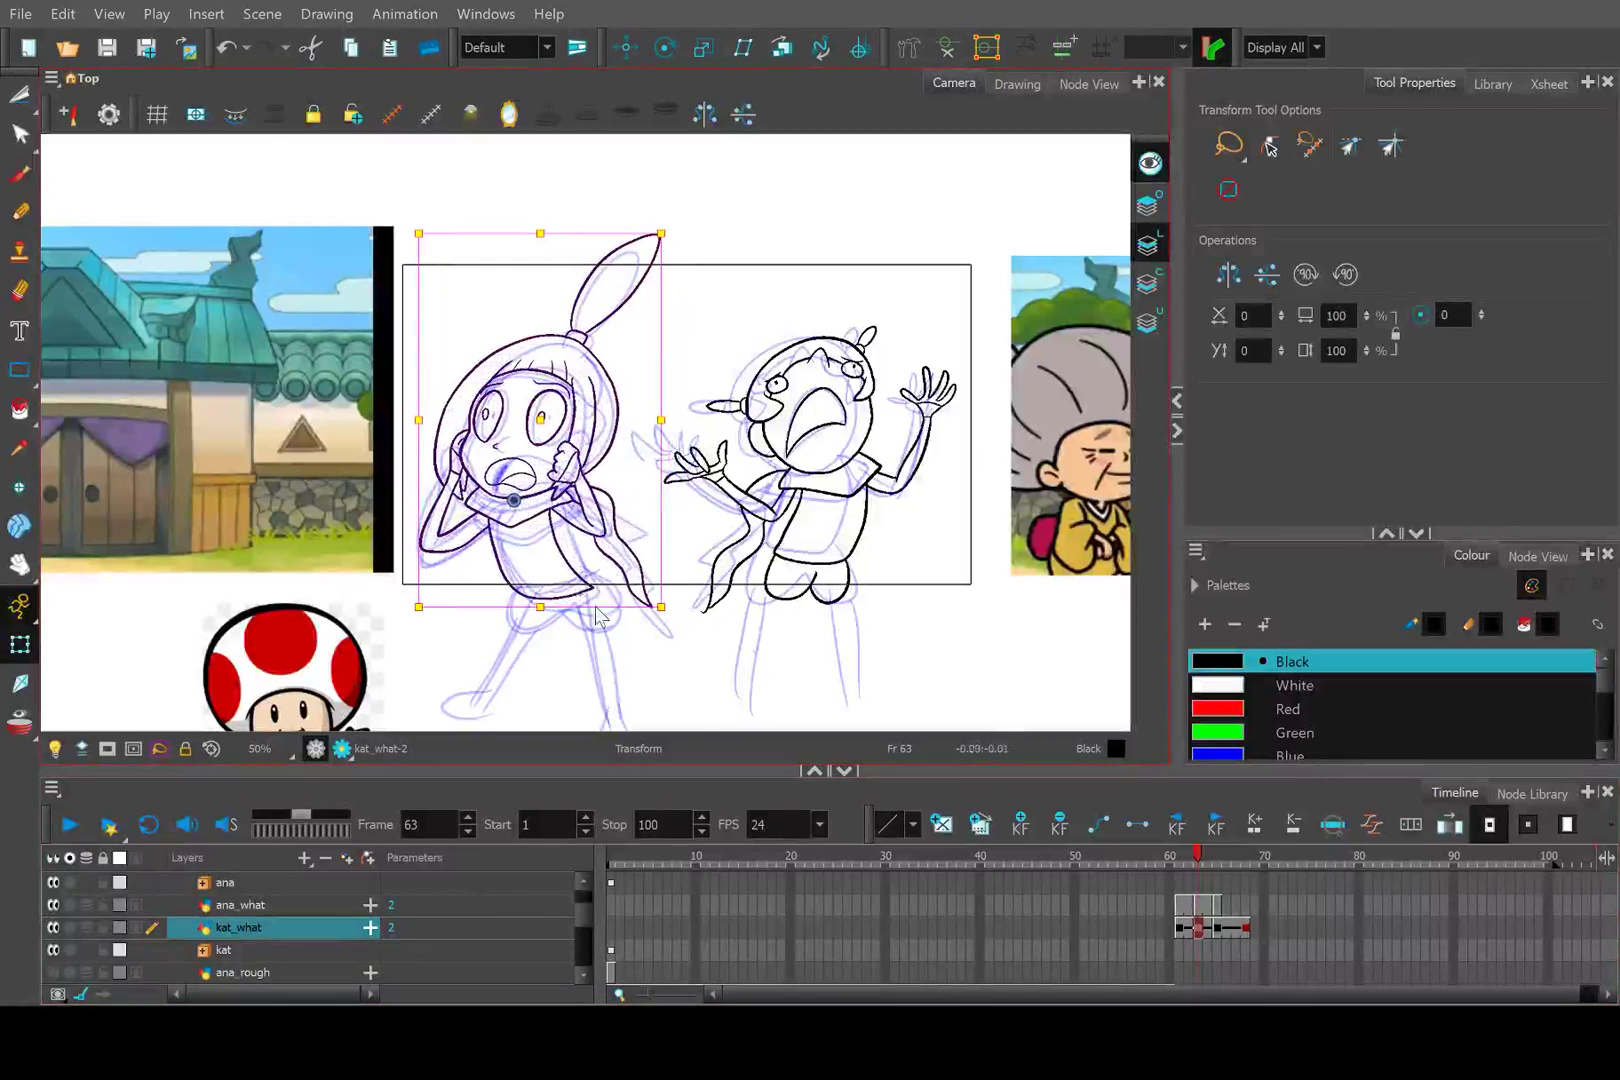
# Play back the shot from frame 61 and compare the girl's poses through frame 65.
pyautogui.moveTo(1200, 860); pyautogui.dragTo(1168, 860)
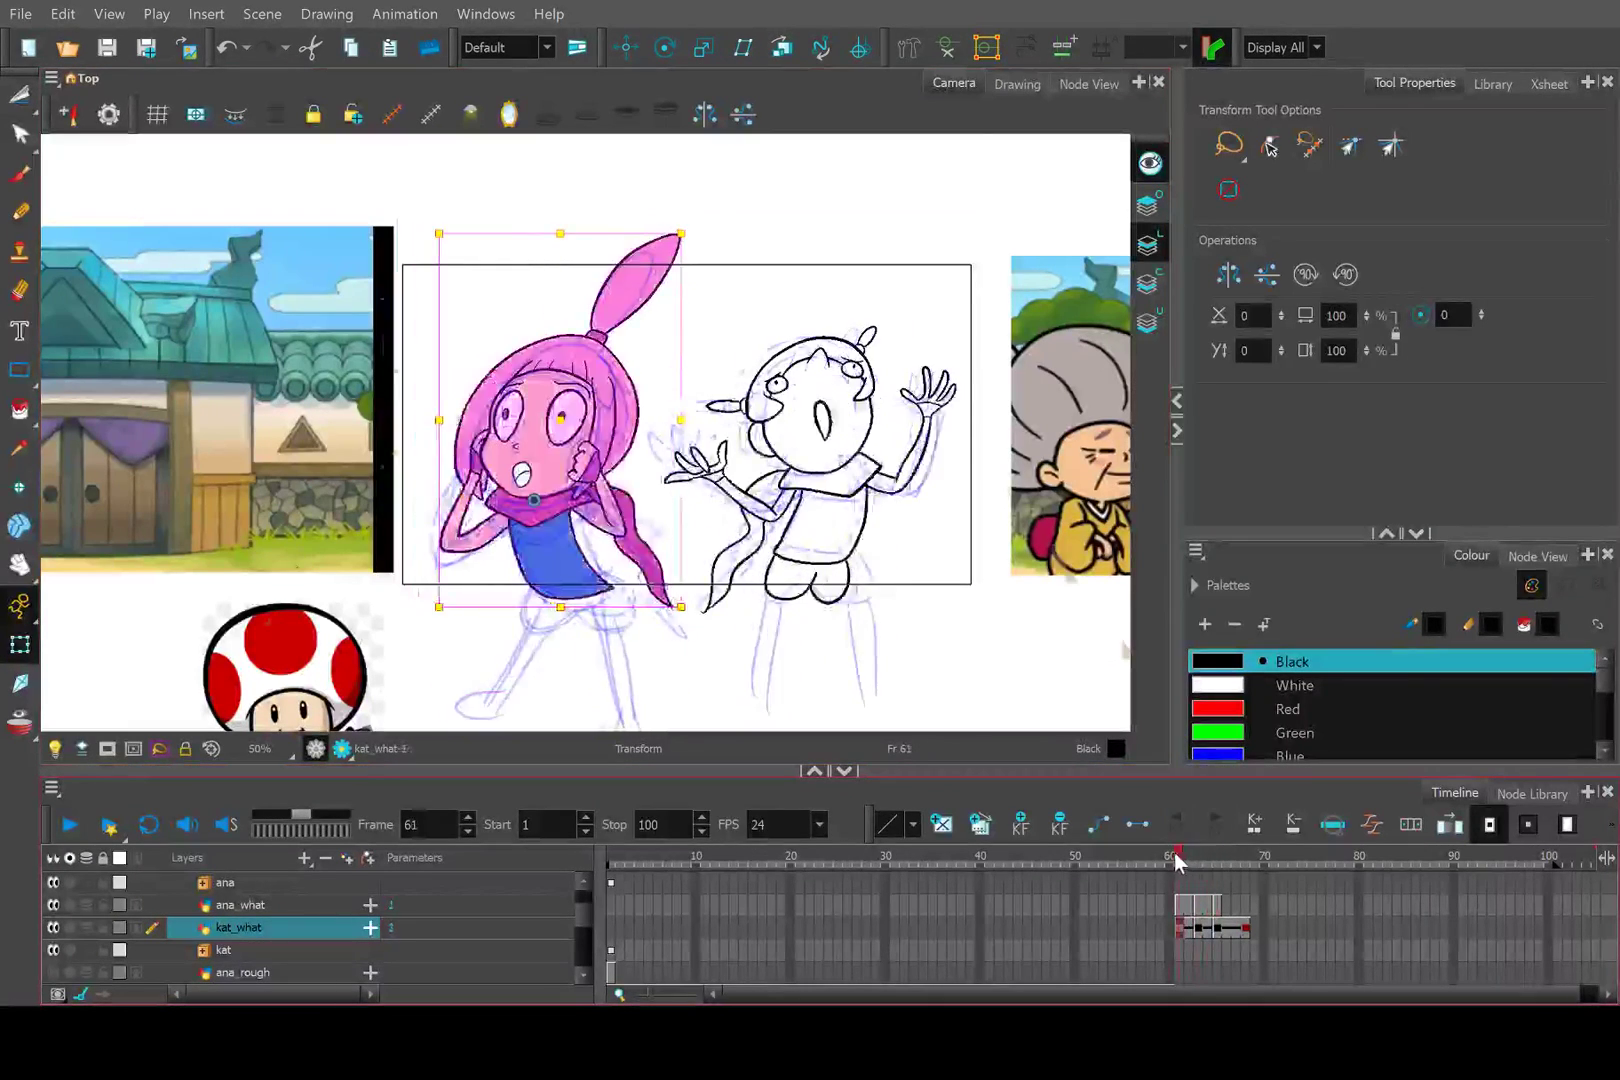
pyautogui.click(73, 829)
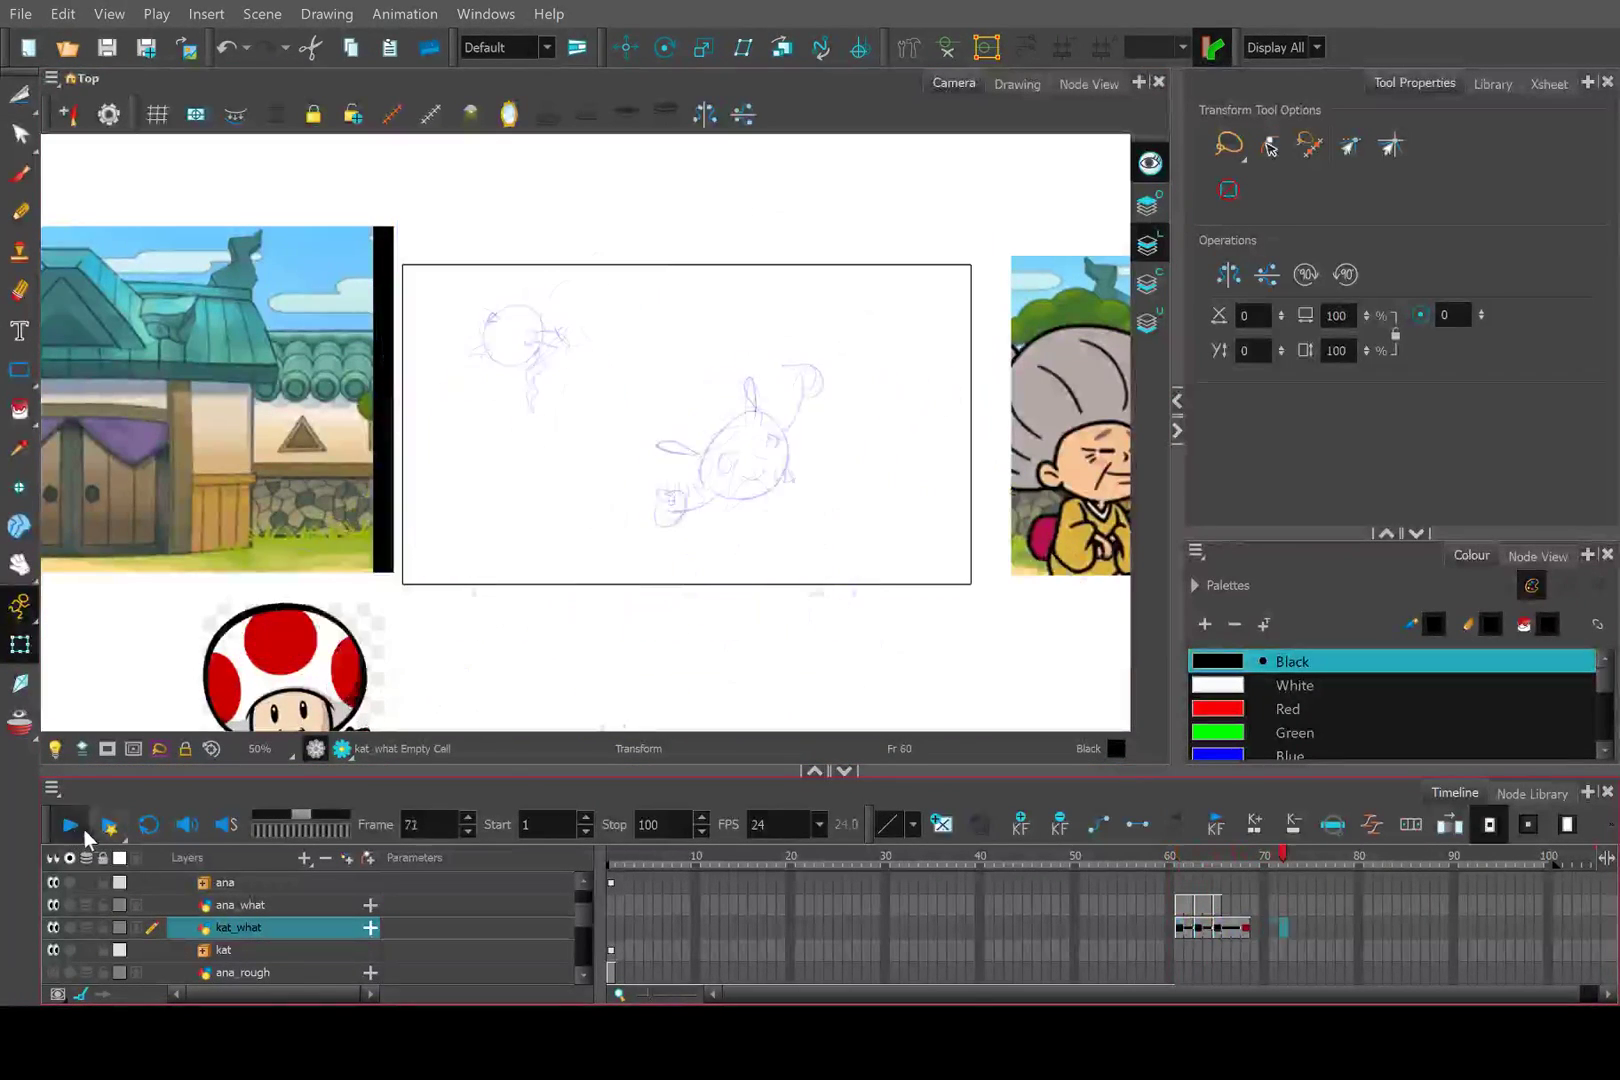
pyautogui.click(1190, 862)
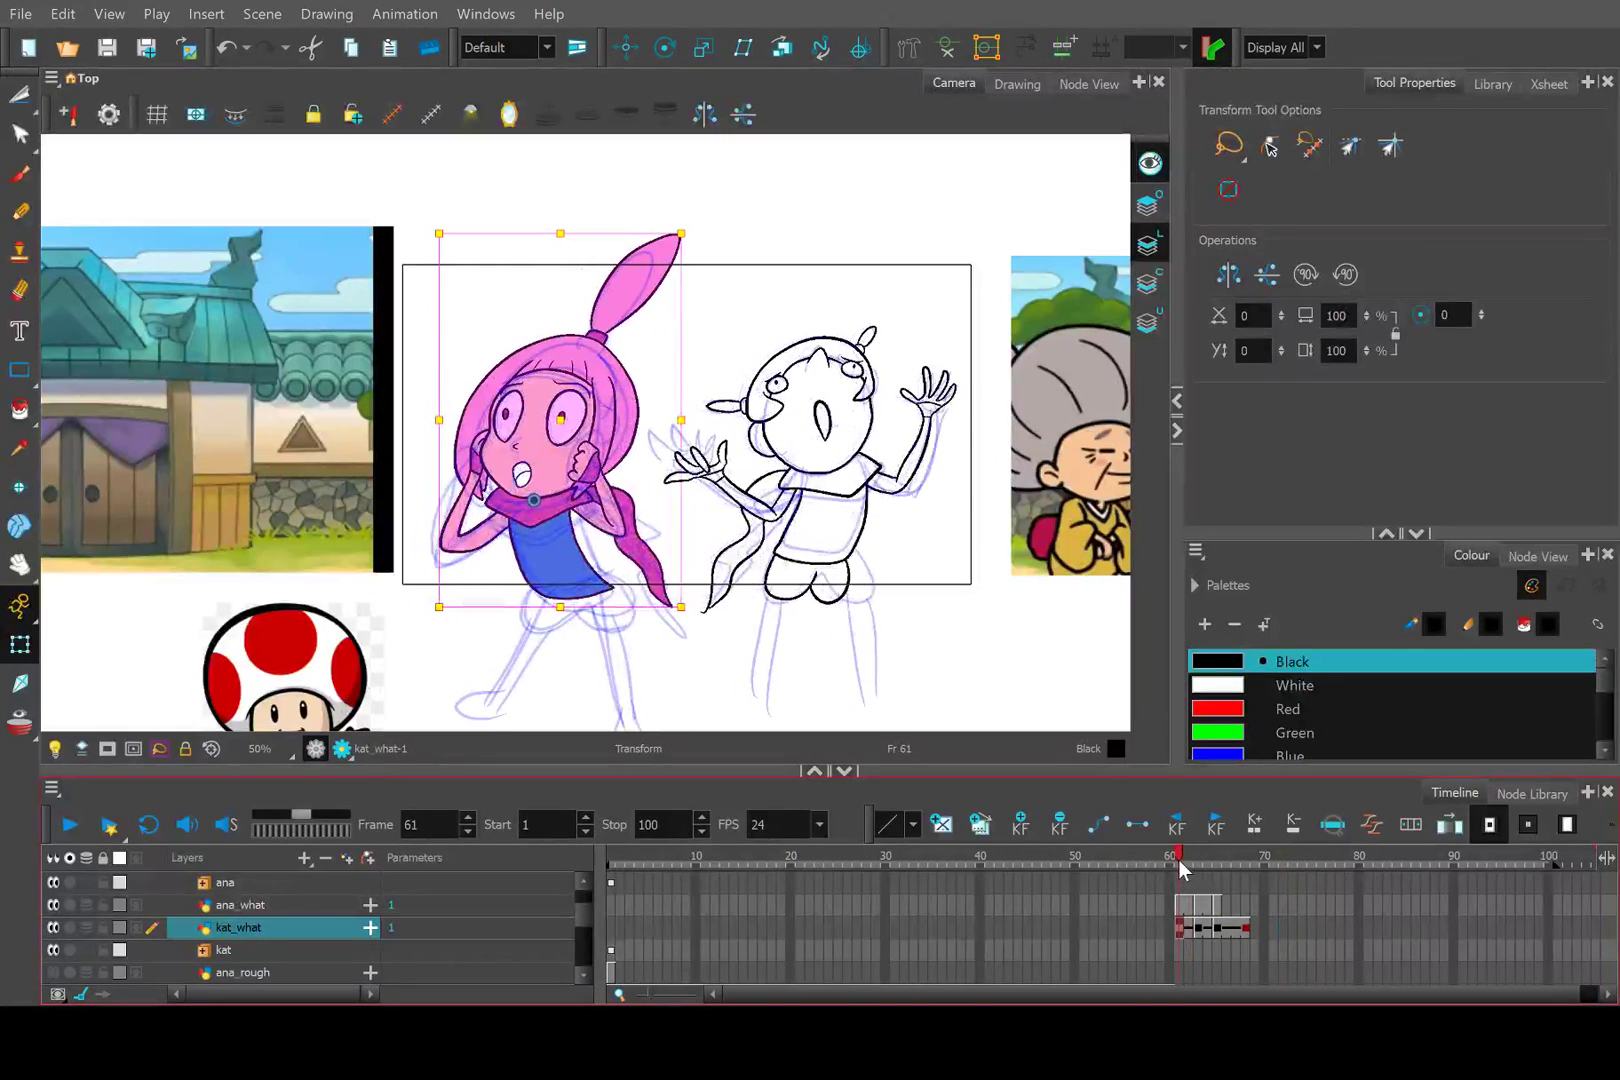
pyautogui.moveTo(1188, 861); pyautogui.dragTo(1205, 861)
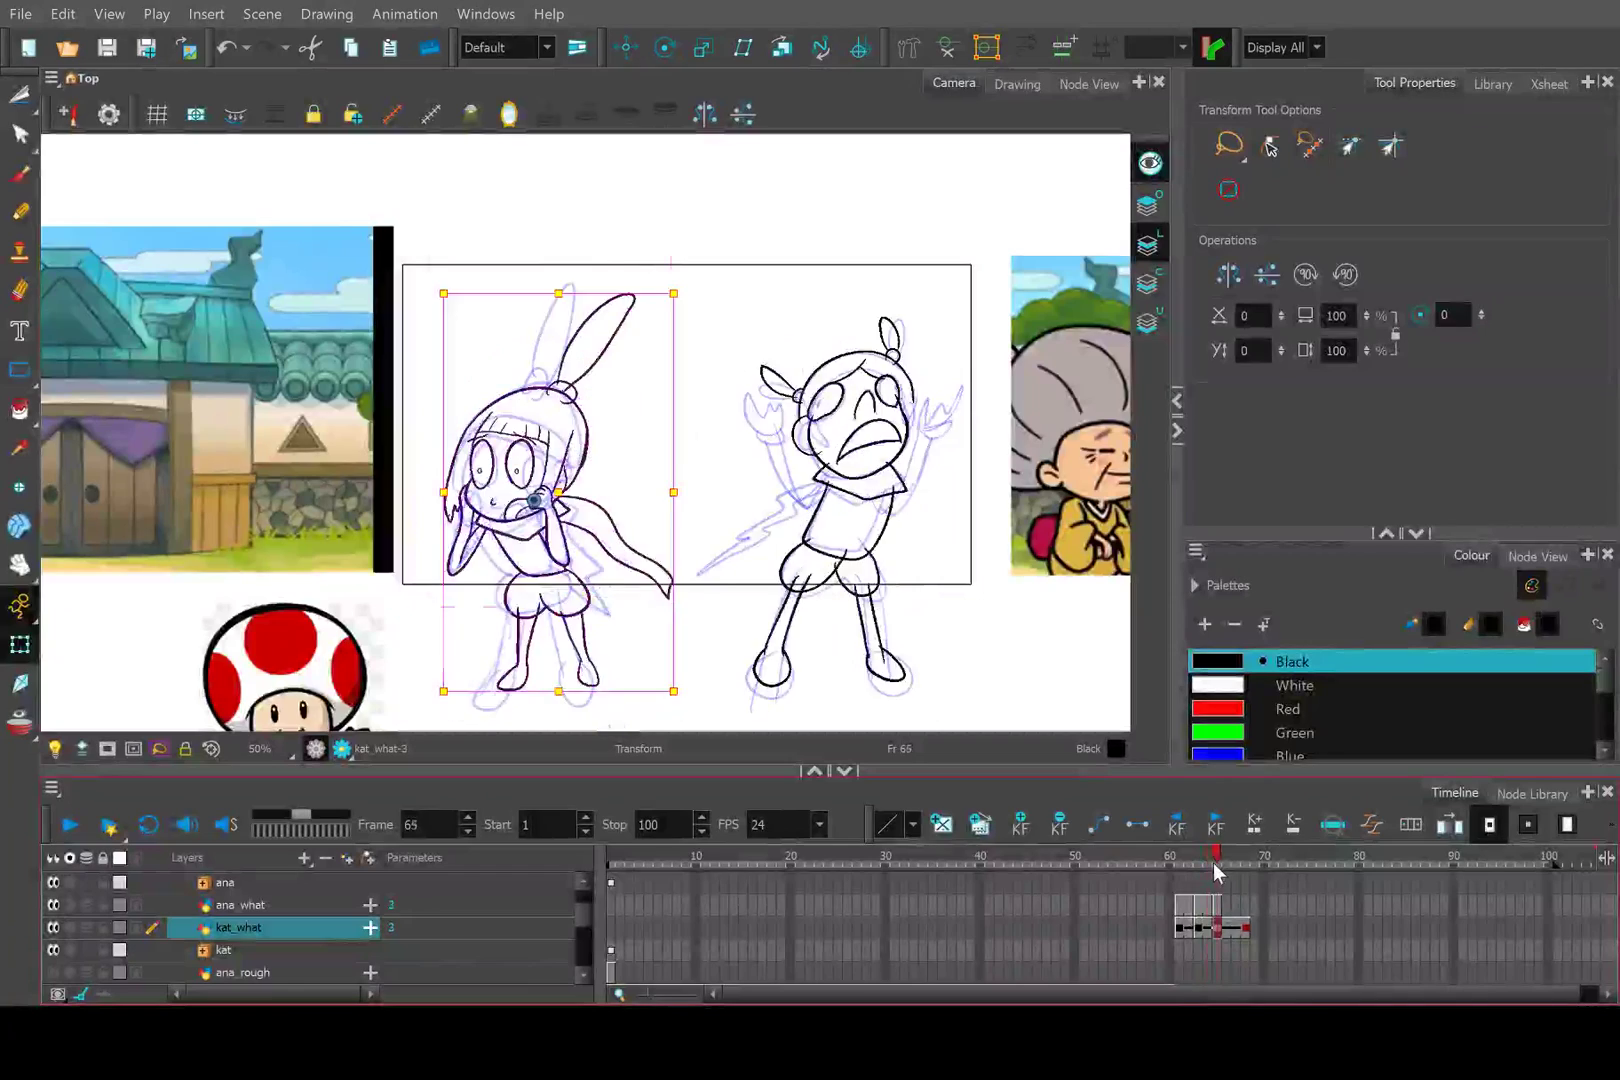
pyautogui.moveTo(1212, 862); pyautogui.dragTo(1180, 862)
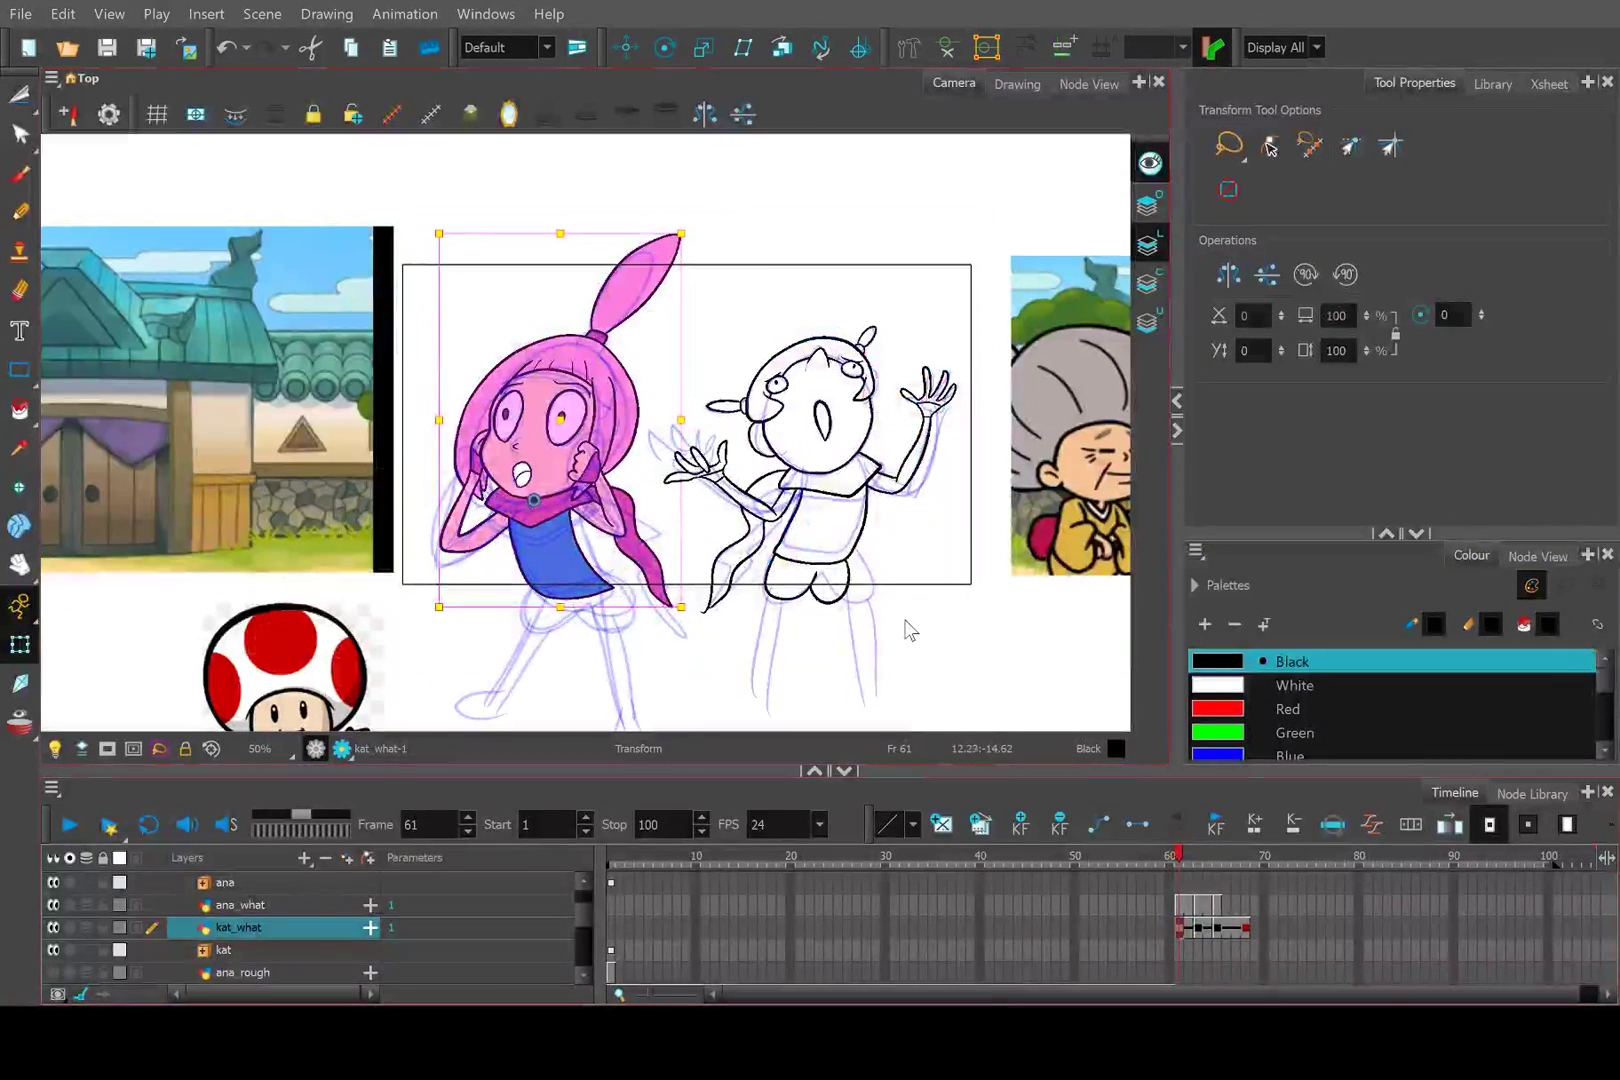
# Deselect the girl's drawing and examine her frame 65 pose up close against the rough sketch.
pyautogui.click(970, 700)
pyautogui.moveTo(1180, 856)
pyautogui.mouseDown()
pyautogui.moveTo(1245, 853)
pyautogui.moveTo(1221, 850)
pyautogui.mouseUp()
pyautogui.press('space')
pyautogui.press('space')
pyautogui.moveTo(547, 640); pyautogui.dragTo(770, 515)
pyautogui.scroll(2, 770, 515)
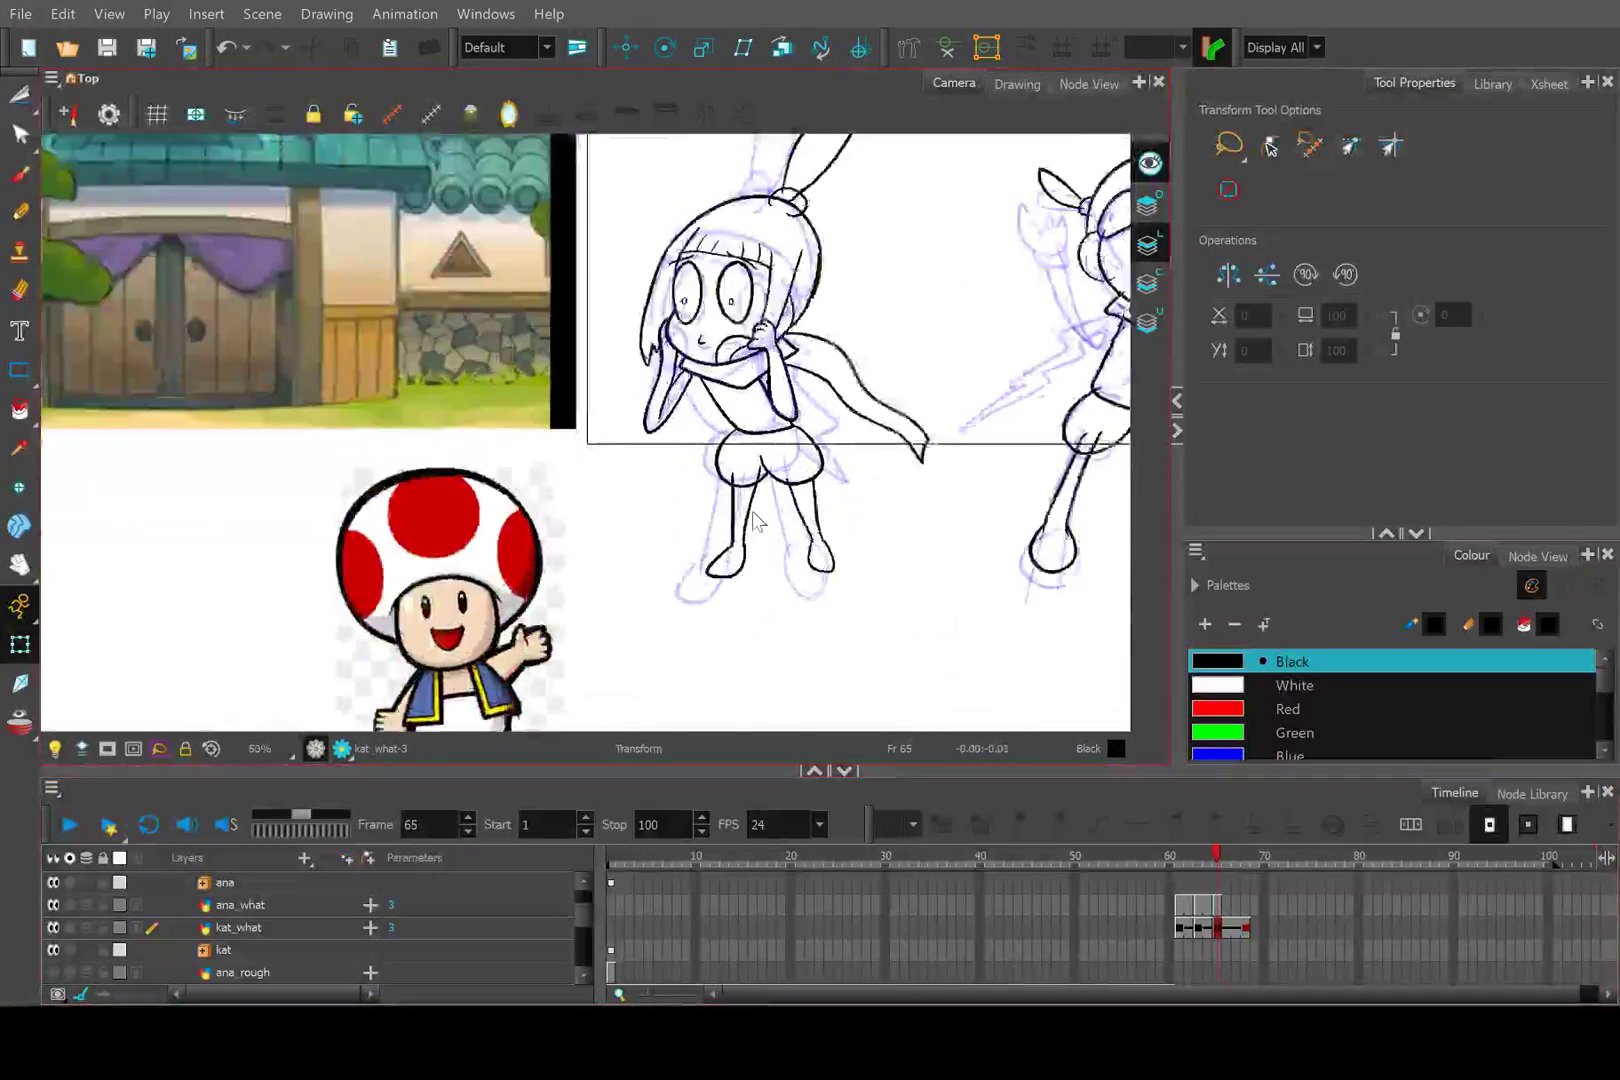
pyautogui.scroll(-2, 766, 435)
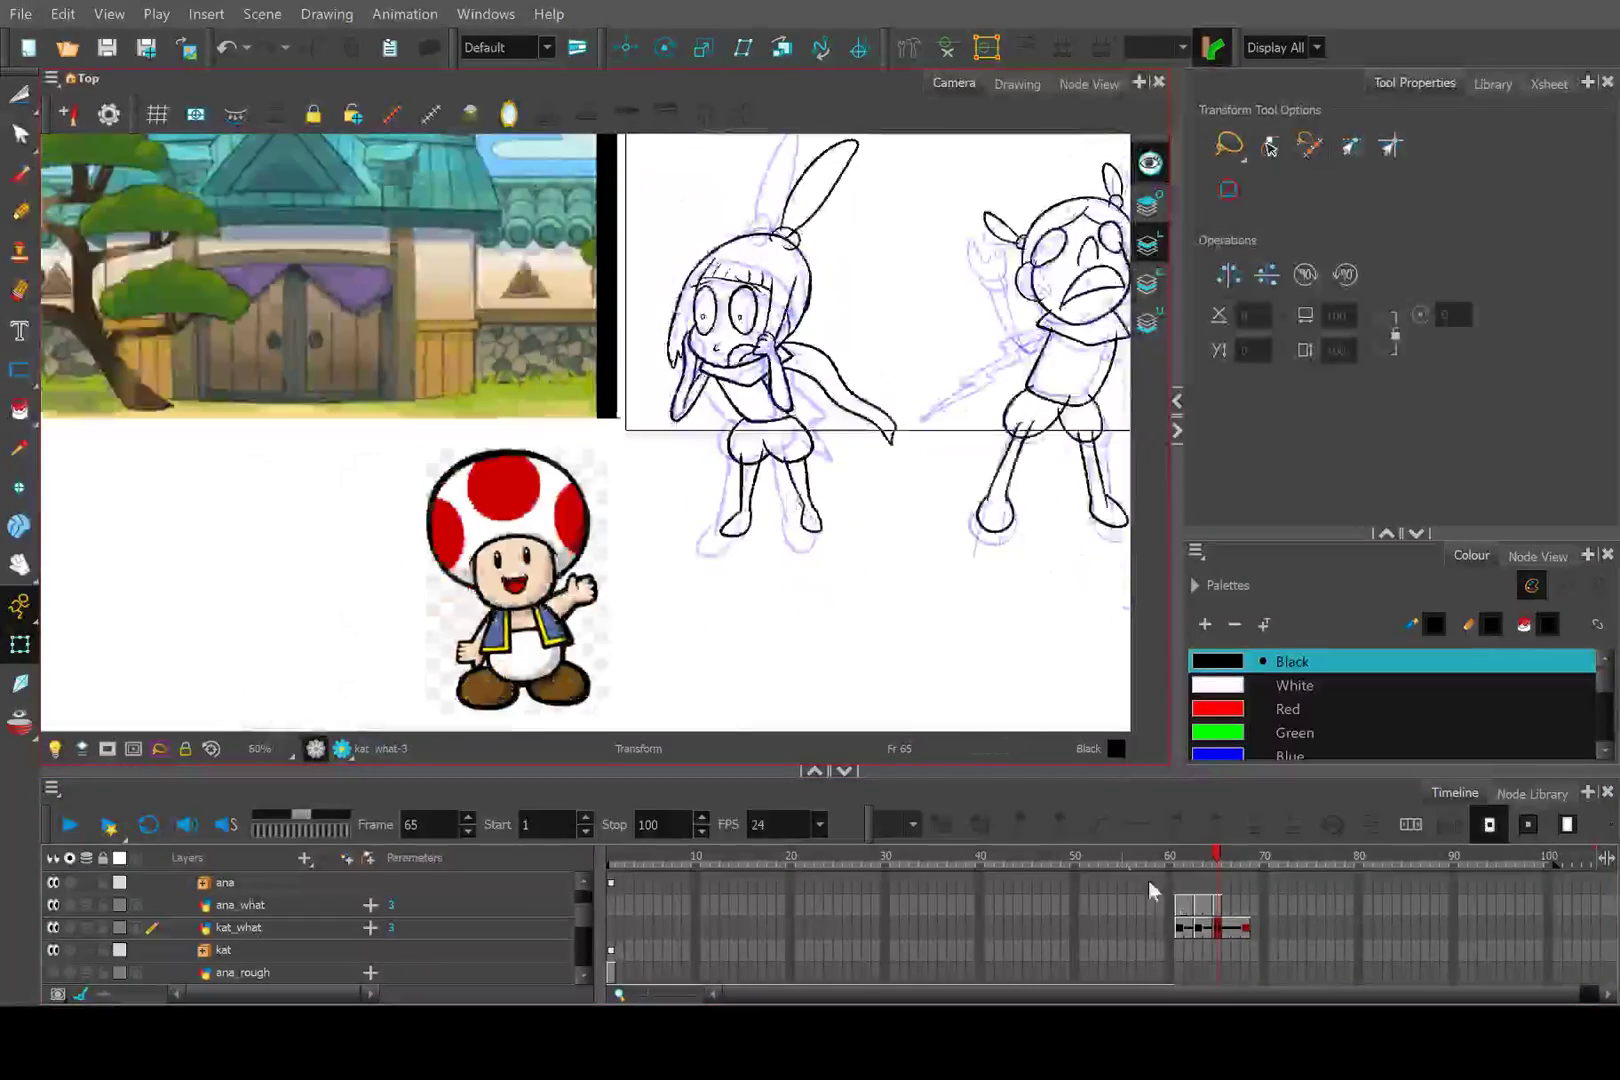
# Trim the leg line ends that poke into the ponytailed girl's shorts on the kat_what drawing at frame 65.
pyautogui.moveTo(1207, 857)
pyautogui.mouseDown()
pyautogui.moveTo(1179, 855)
pyautogui.moveTo(1197, 855)
pyautogui.mouseUp()
pyautogui.press('space')
pyautogui.moveTo(955, 606); pyautogui.dragTo(278, 644)
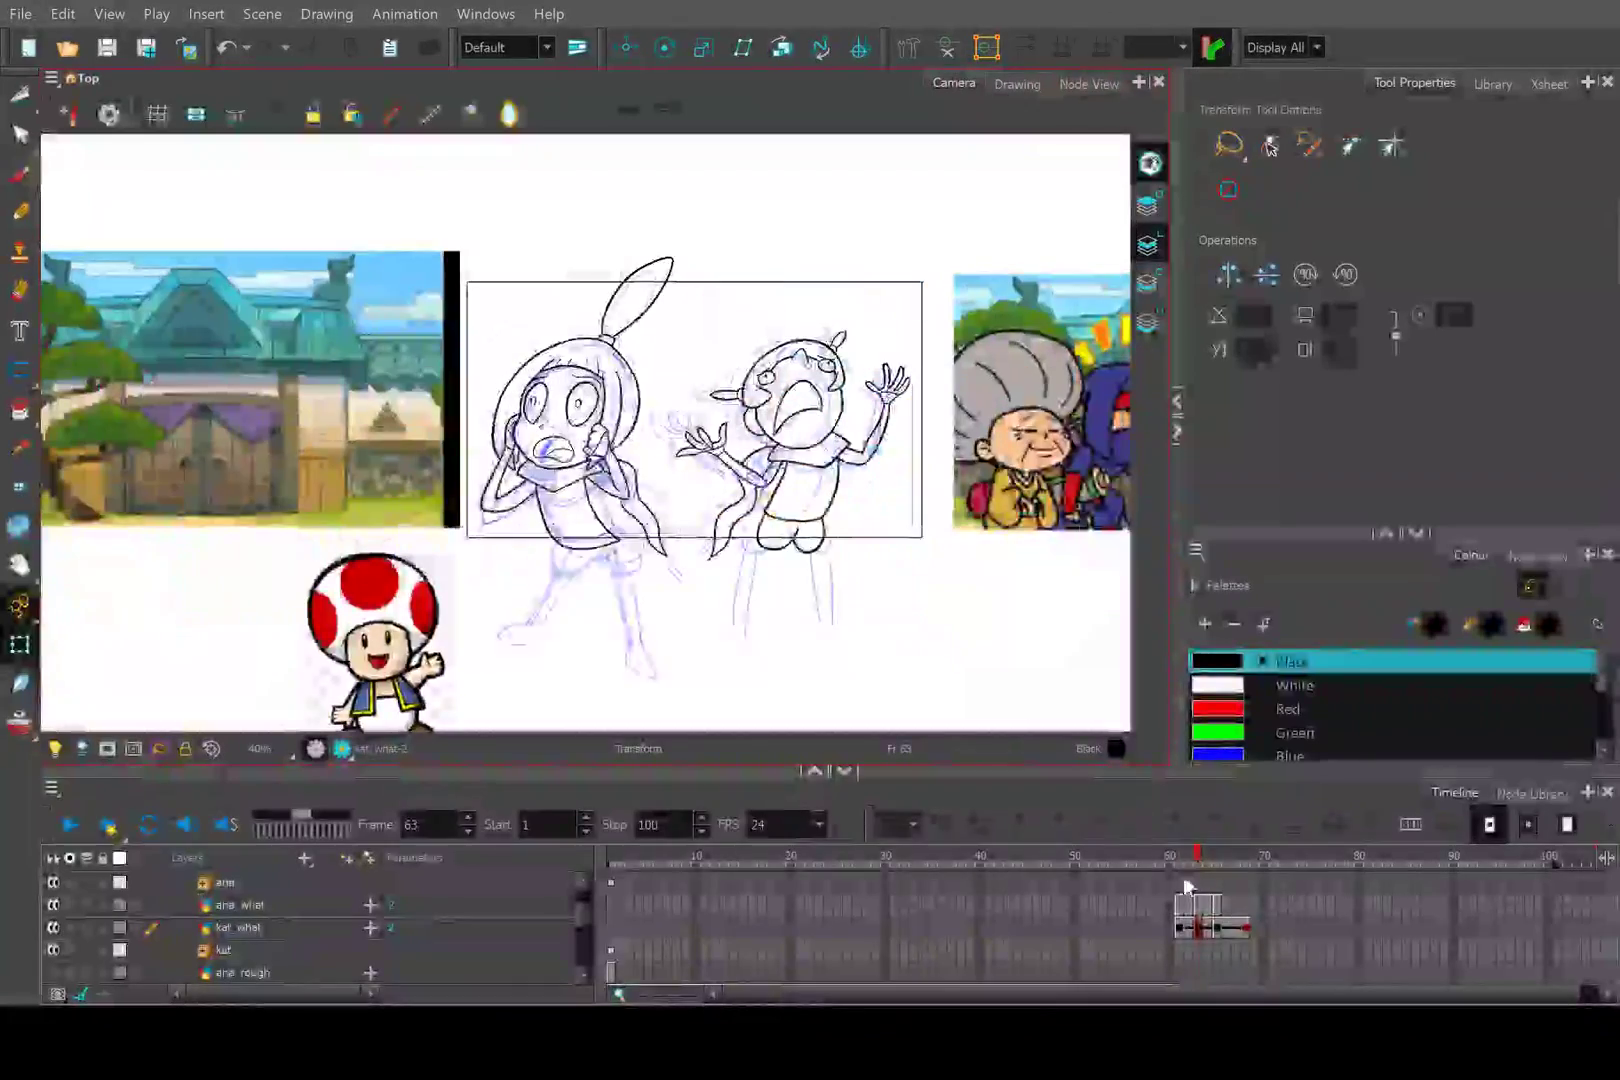
pyautogui.moveTo(1183, 876)
pyautogui.mouseDown()
pyautogui.moveTo(1156, 858)
pyautogui.moveTo(1218, 877)
pyautogui.mouseUp()
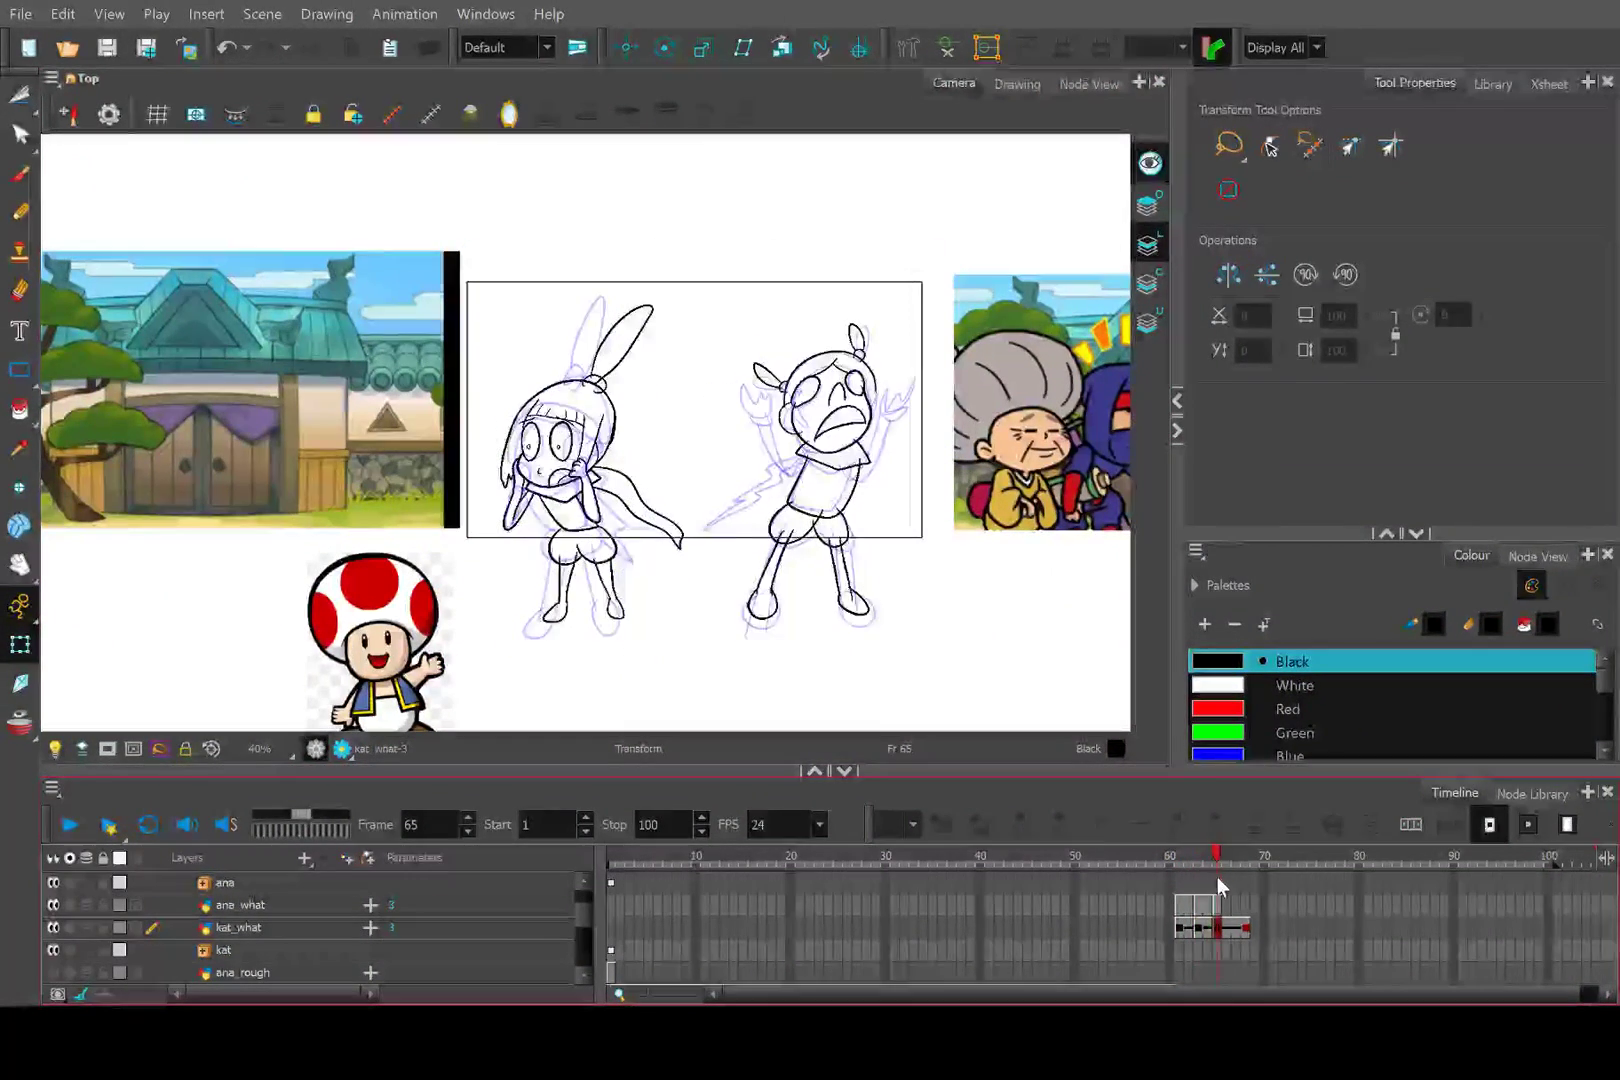
pyautogui.click(19, 93)
pyautogui.scroll(4, 563, 573)
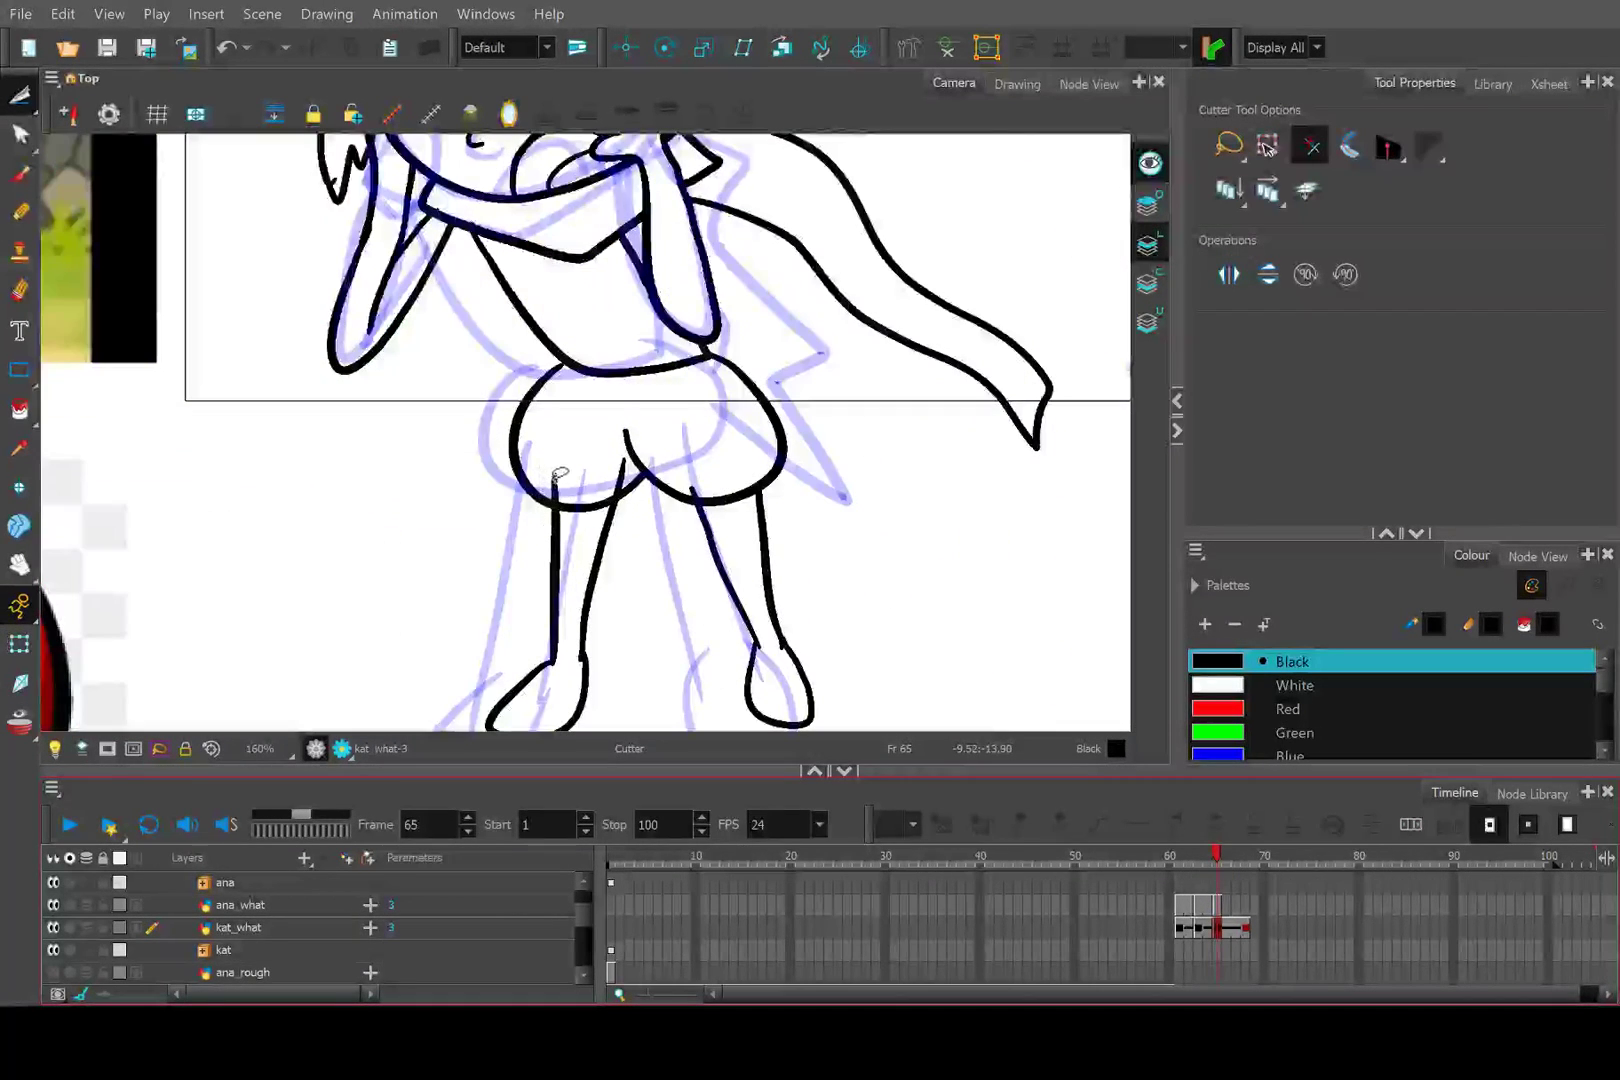
pyautogui.click(560, 474)
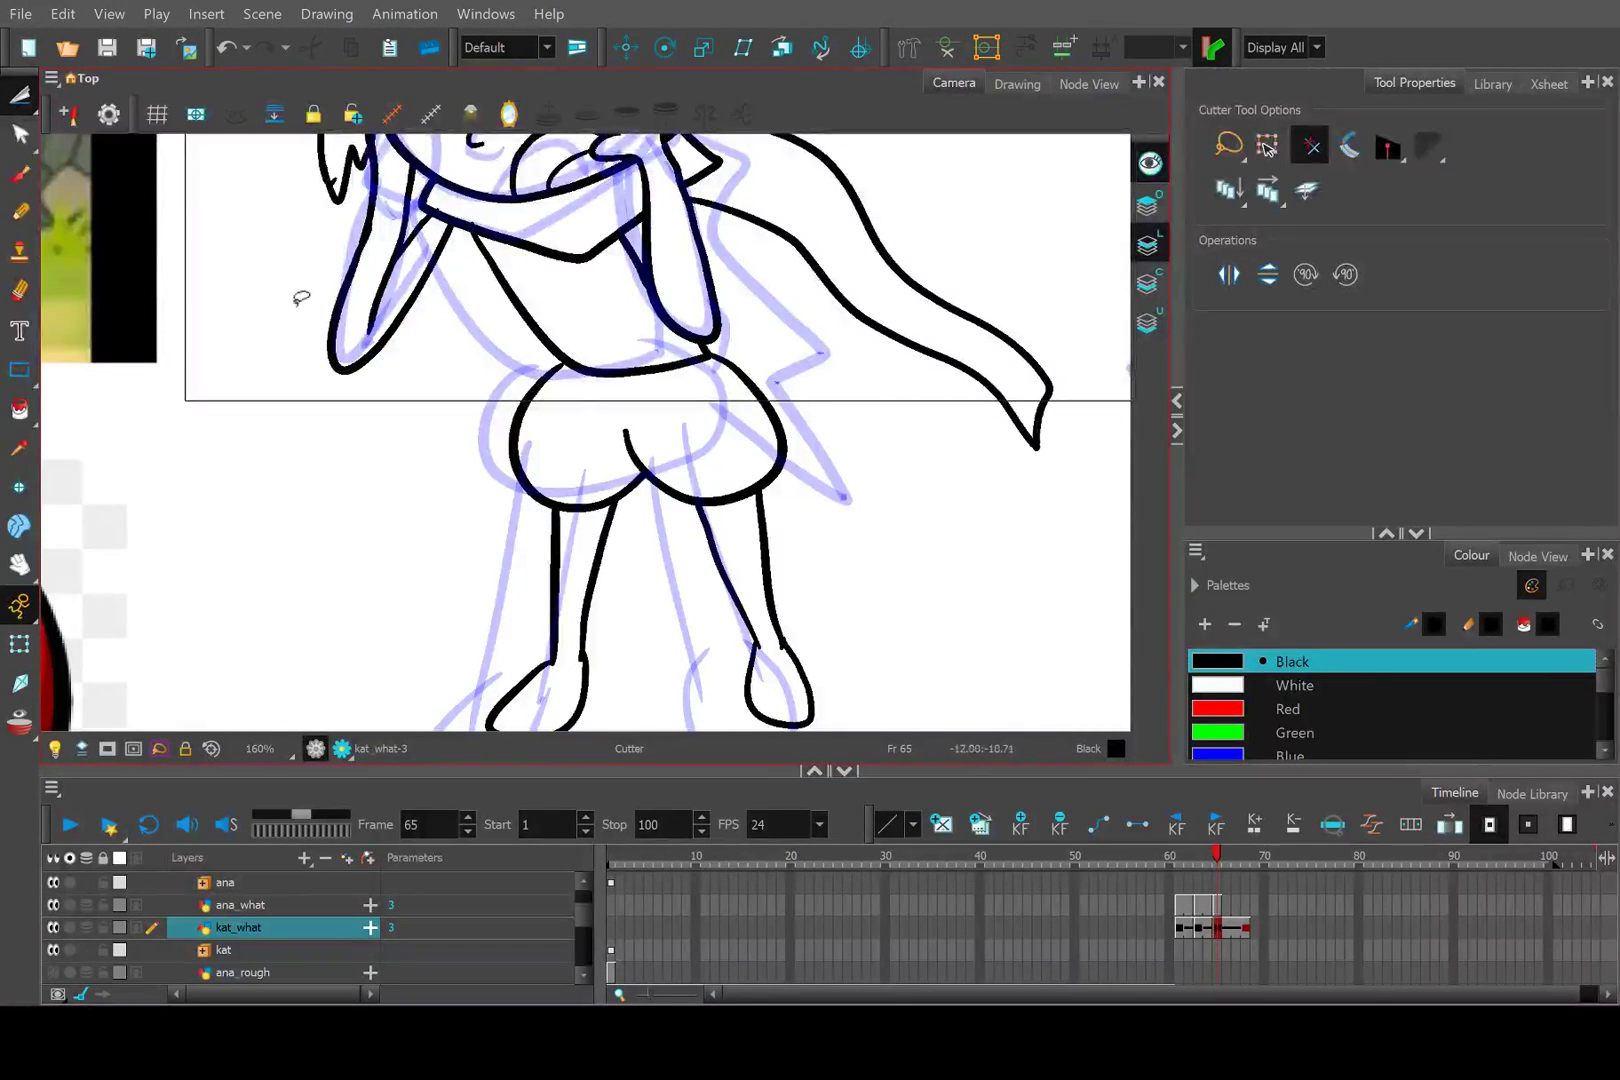
# Adjust the upper end of the shorts' outline with the Contour Editor so it meets the torso line at the waist.
pyautogui.click(20, 133)
pyautogui.scroll(1, 625, 424)
pyautogui.scroll(2, 625, 424)
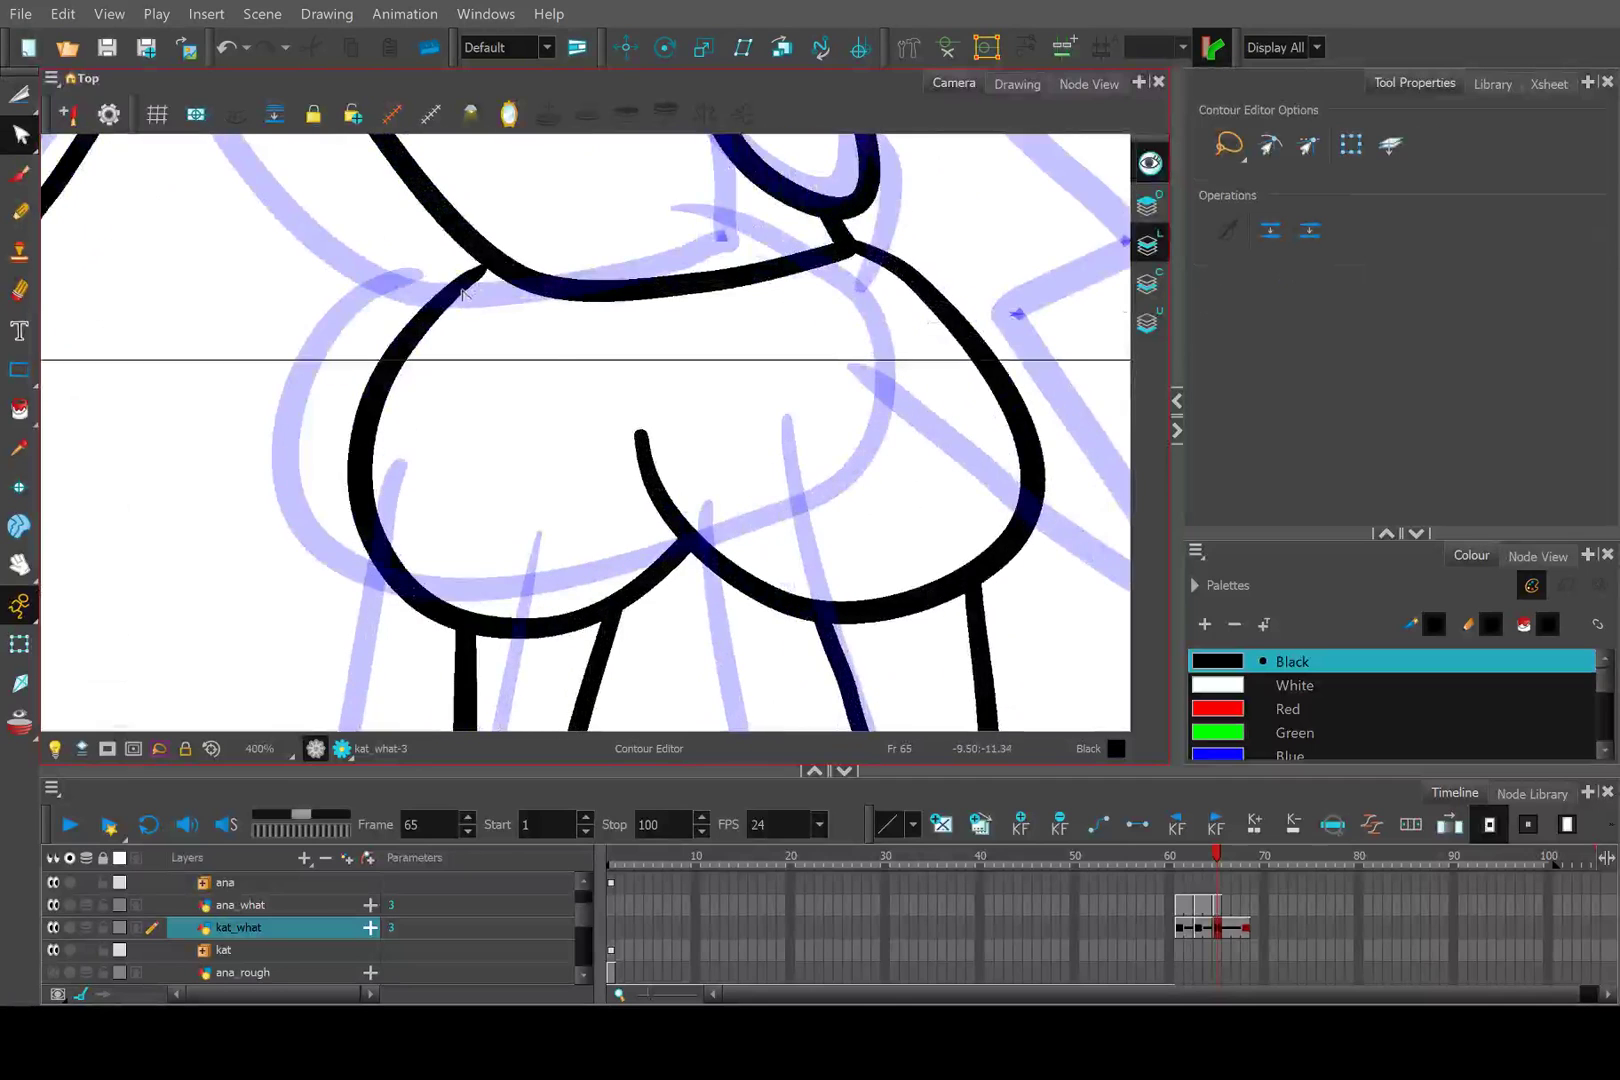
pyautogui.click(474, 287)
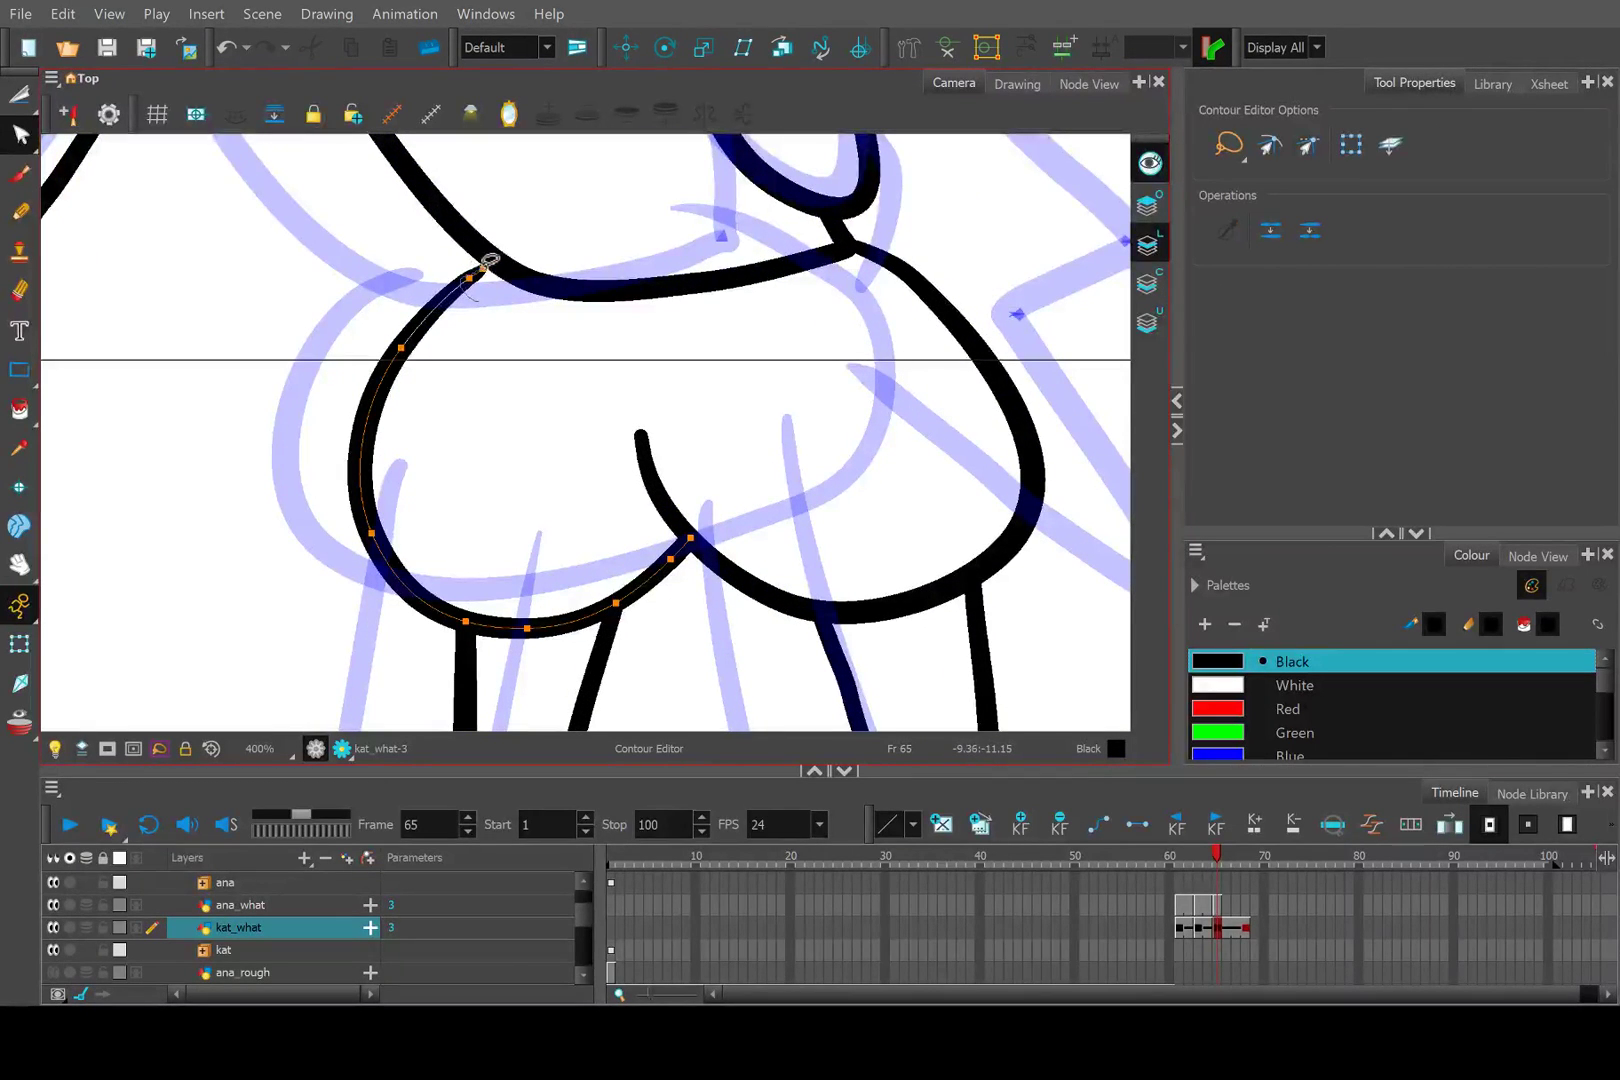
pyautogui.click(483, 267)
pyautogui.click(500, 272)
pyautogui.click(564, 441)
pyautogui.scroll(-4, 547, 400)
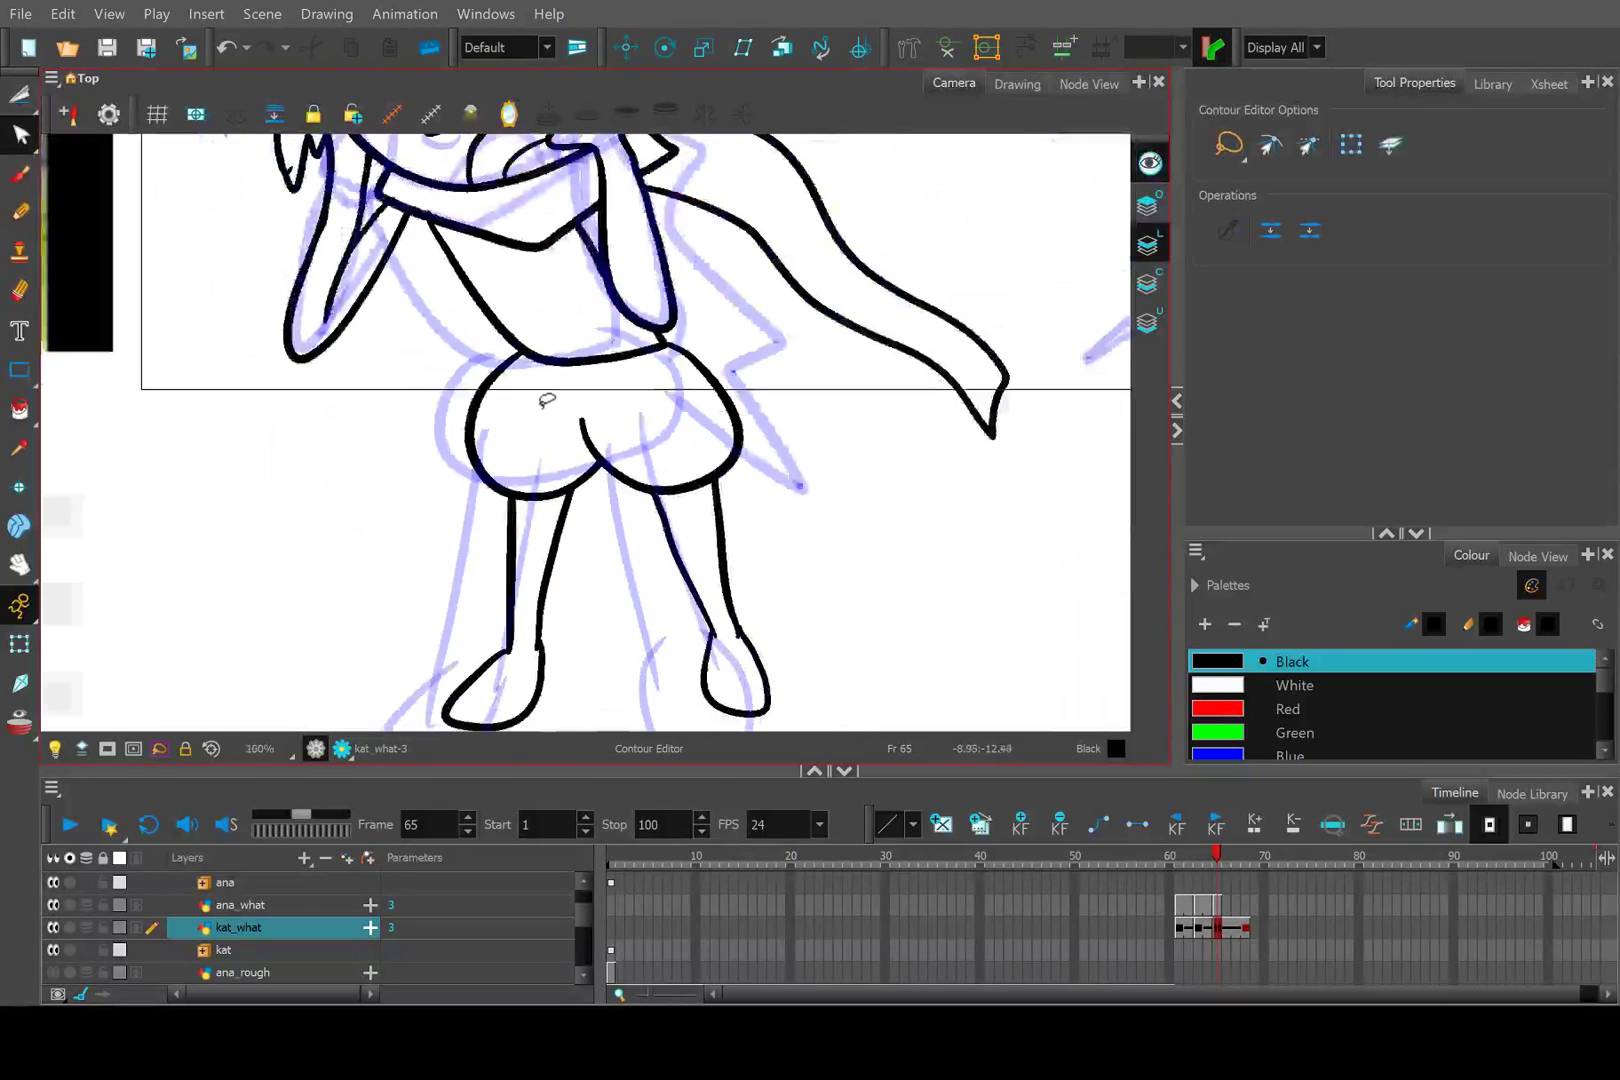
pyautogui.scroll(1, 540, 397)
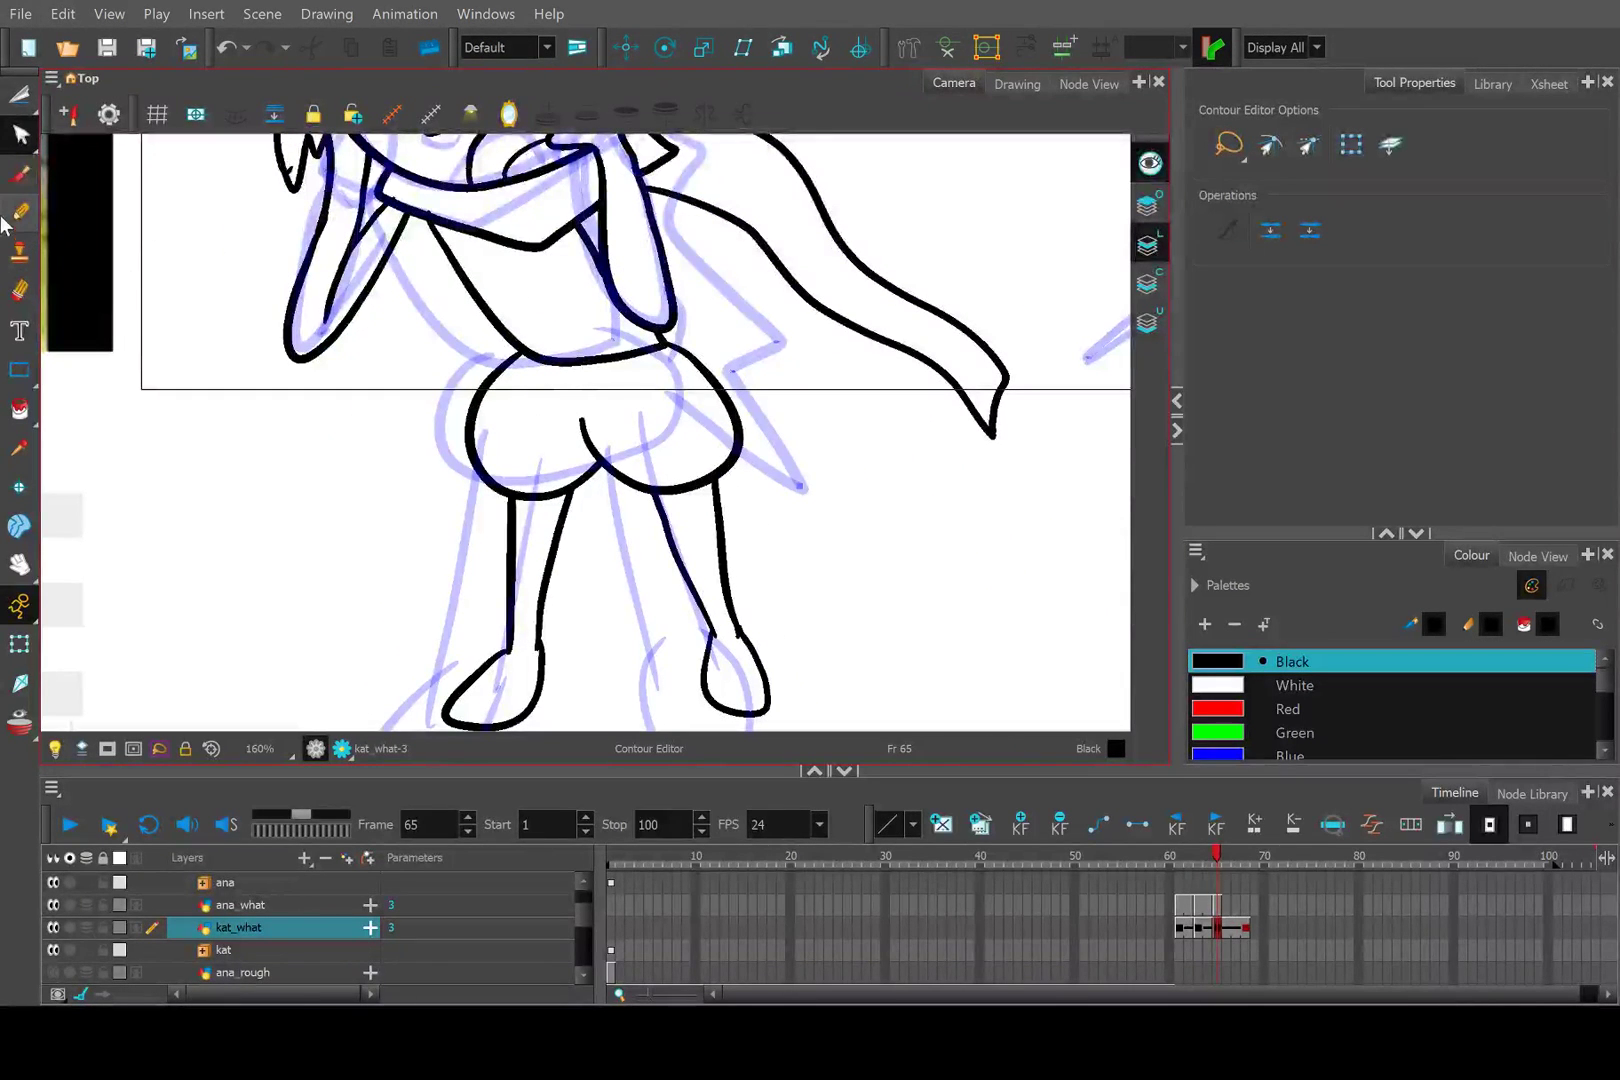
# Examine the legs of the coloured pink-haired girl at frame 60 as reference, with the Pencil tool selected, and return to frame 65.
pyautogui.click(19, 175)
pyautogui.click(19, 212)
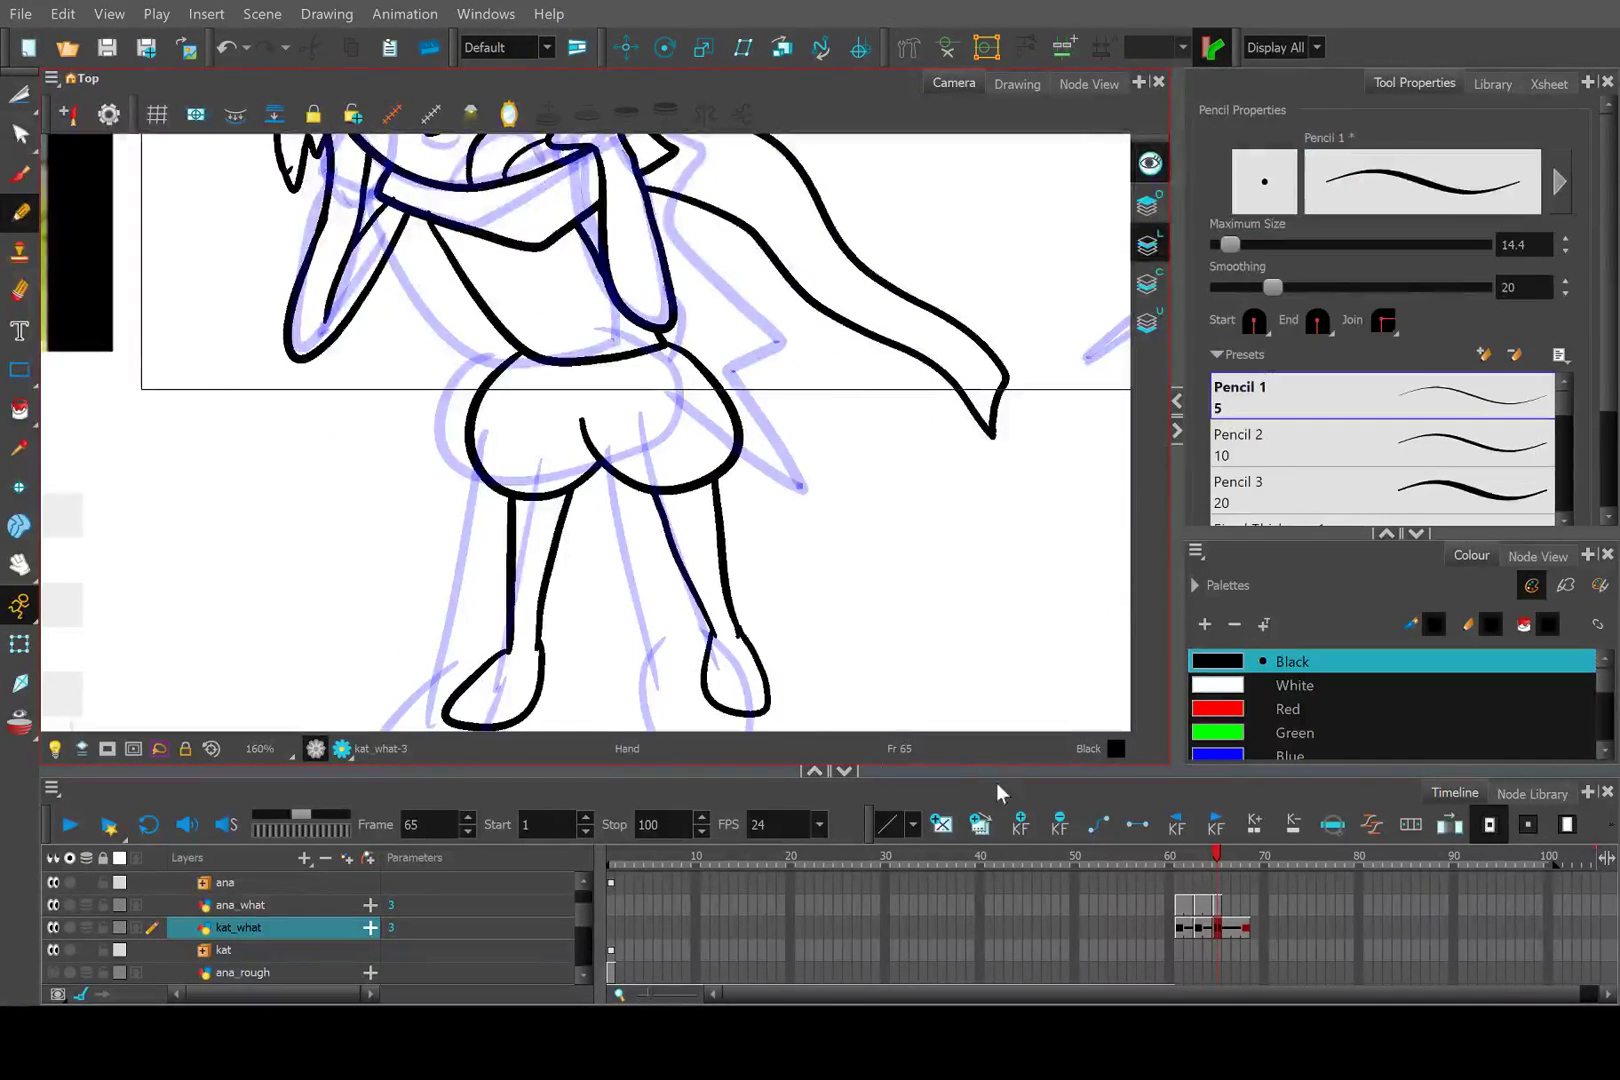
pyautogui.press('1')
pyautogui.press('1')
pyautogui.press('1')
pyautogui.press('1')
pyautogui.moveTo(1192, 865); pyautogui.dragTo(1169, 860)
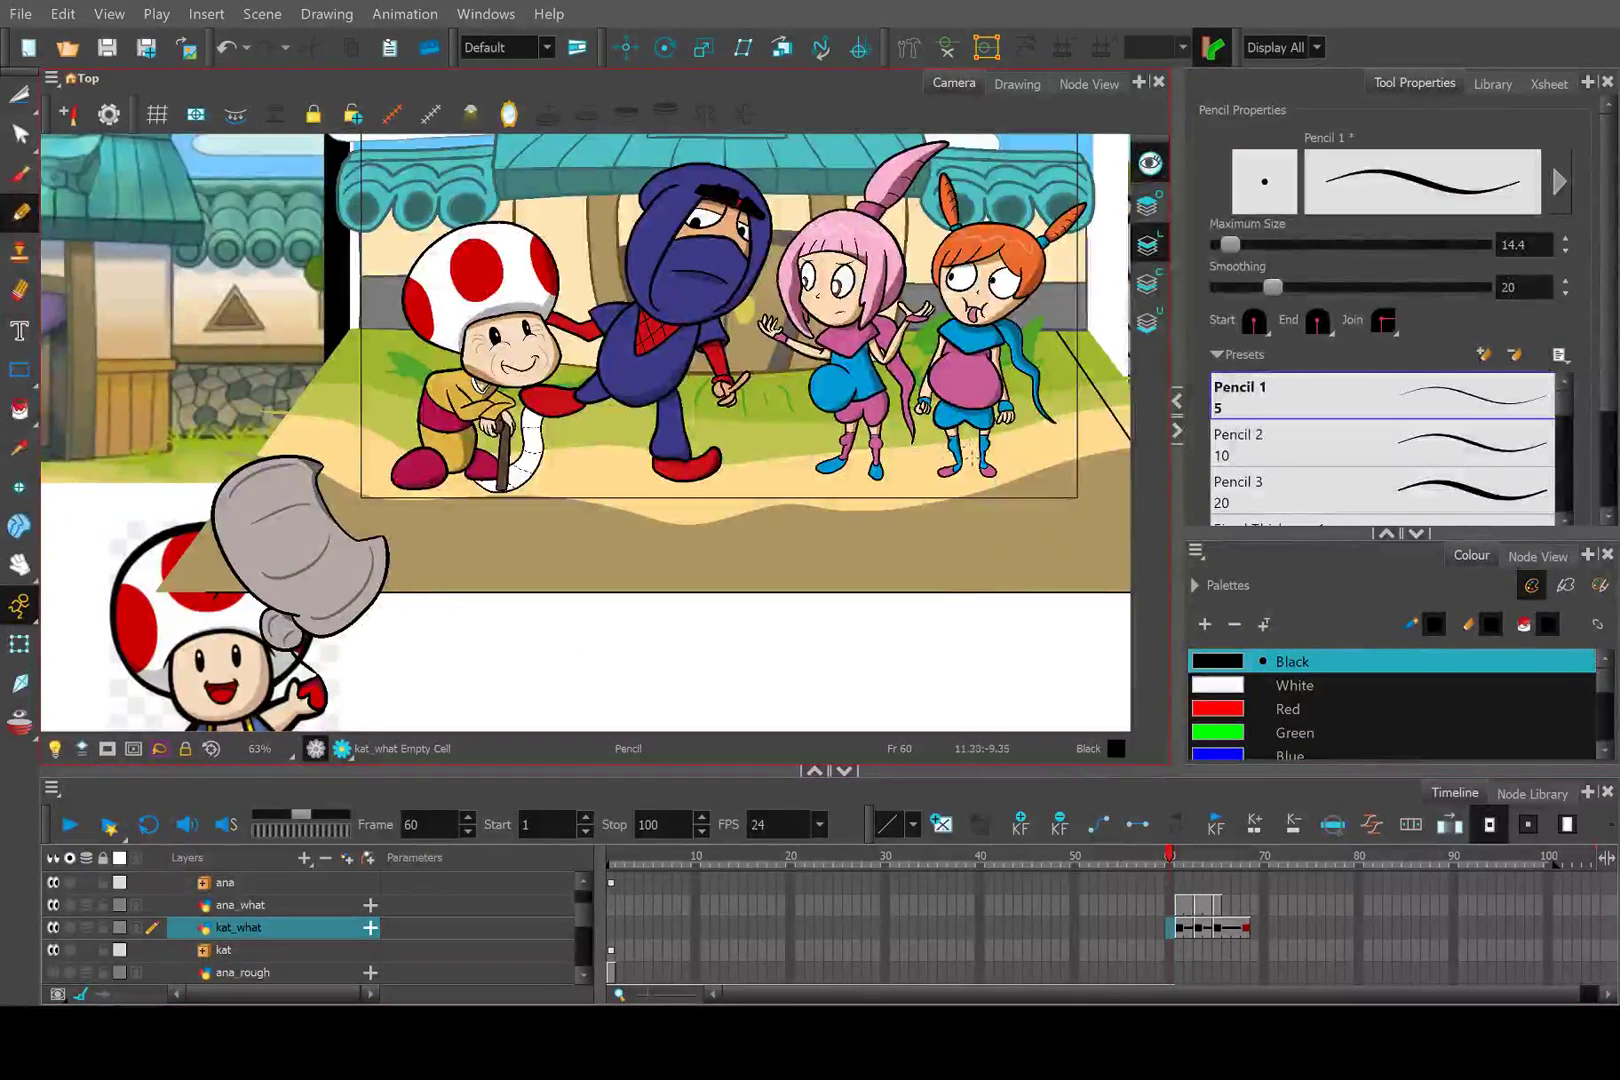
pyautogui.scroll(4, 834, 443)
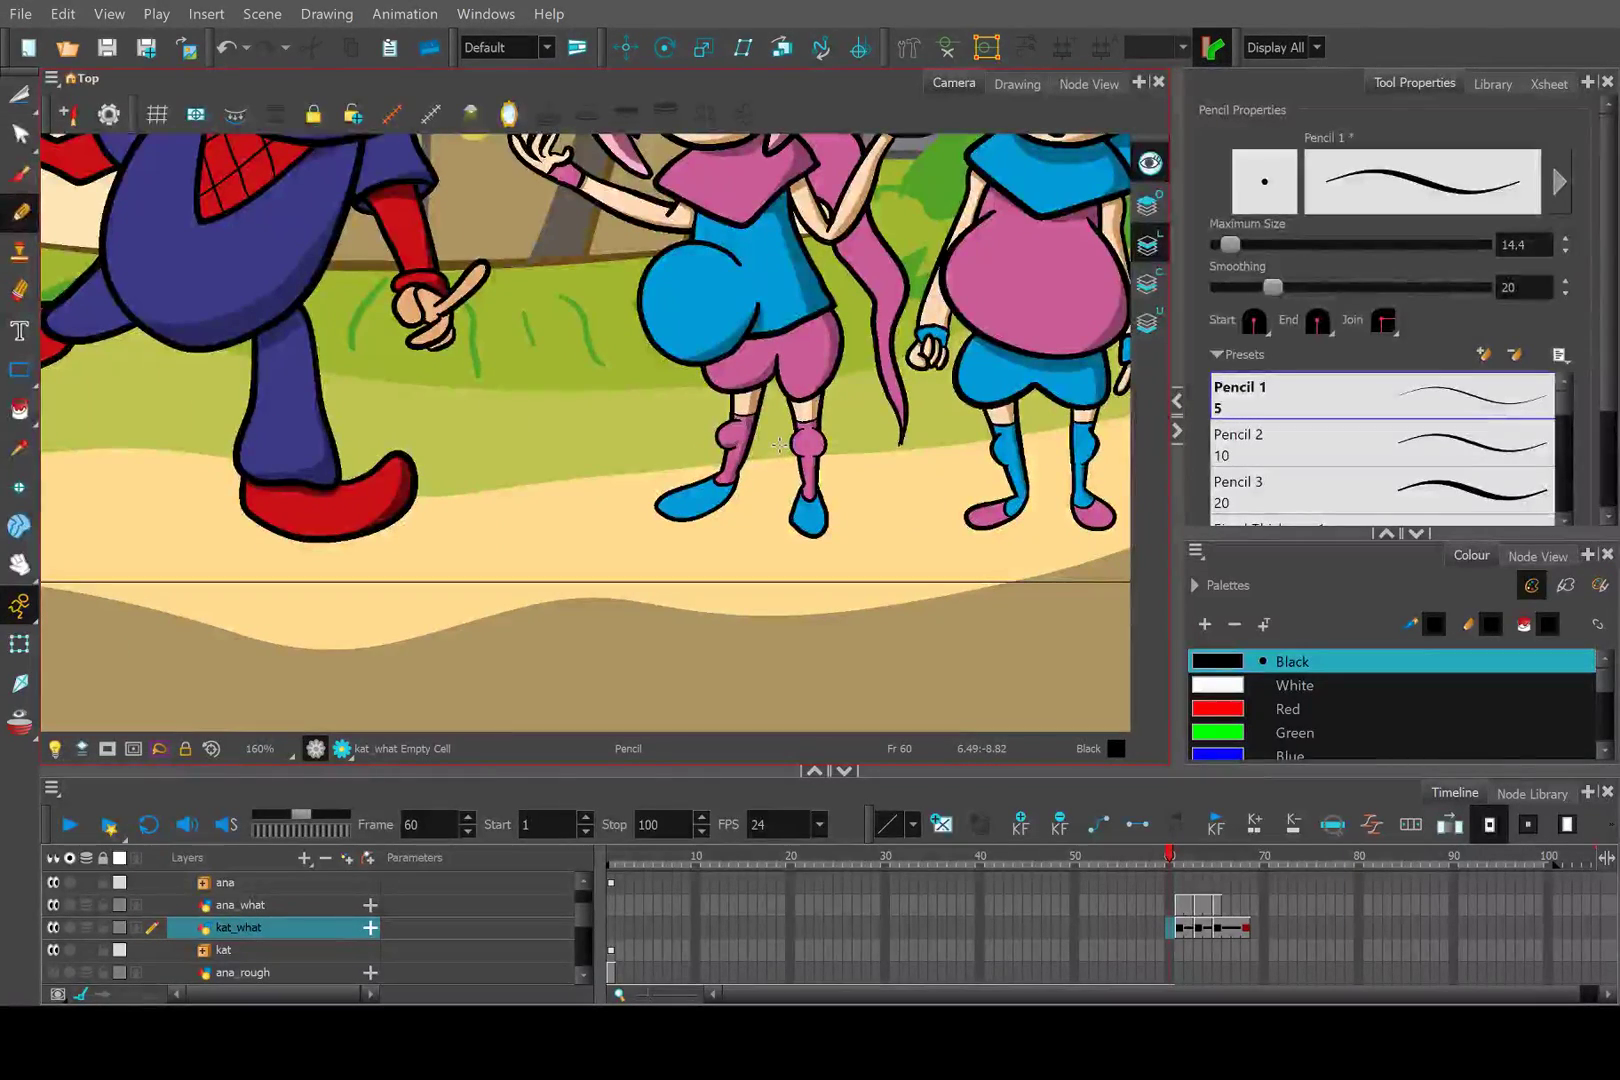
pyautogui.scroll(-2, 830, 450)
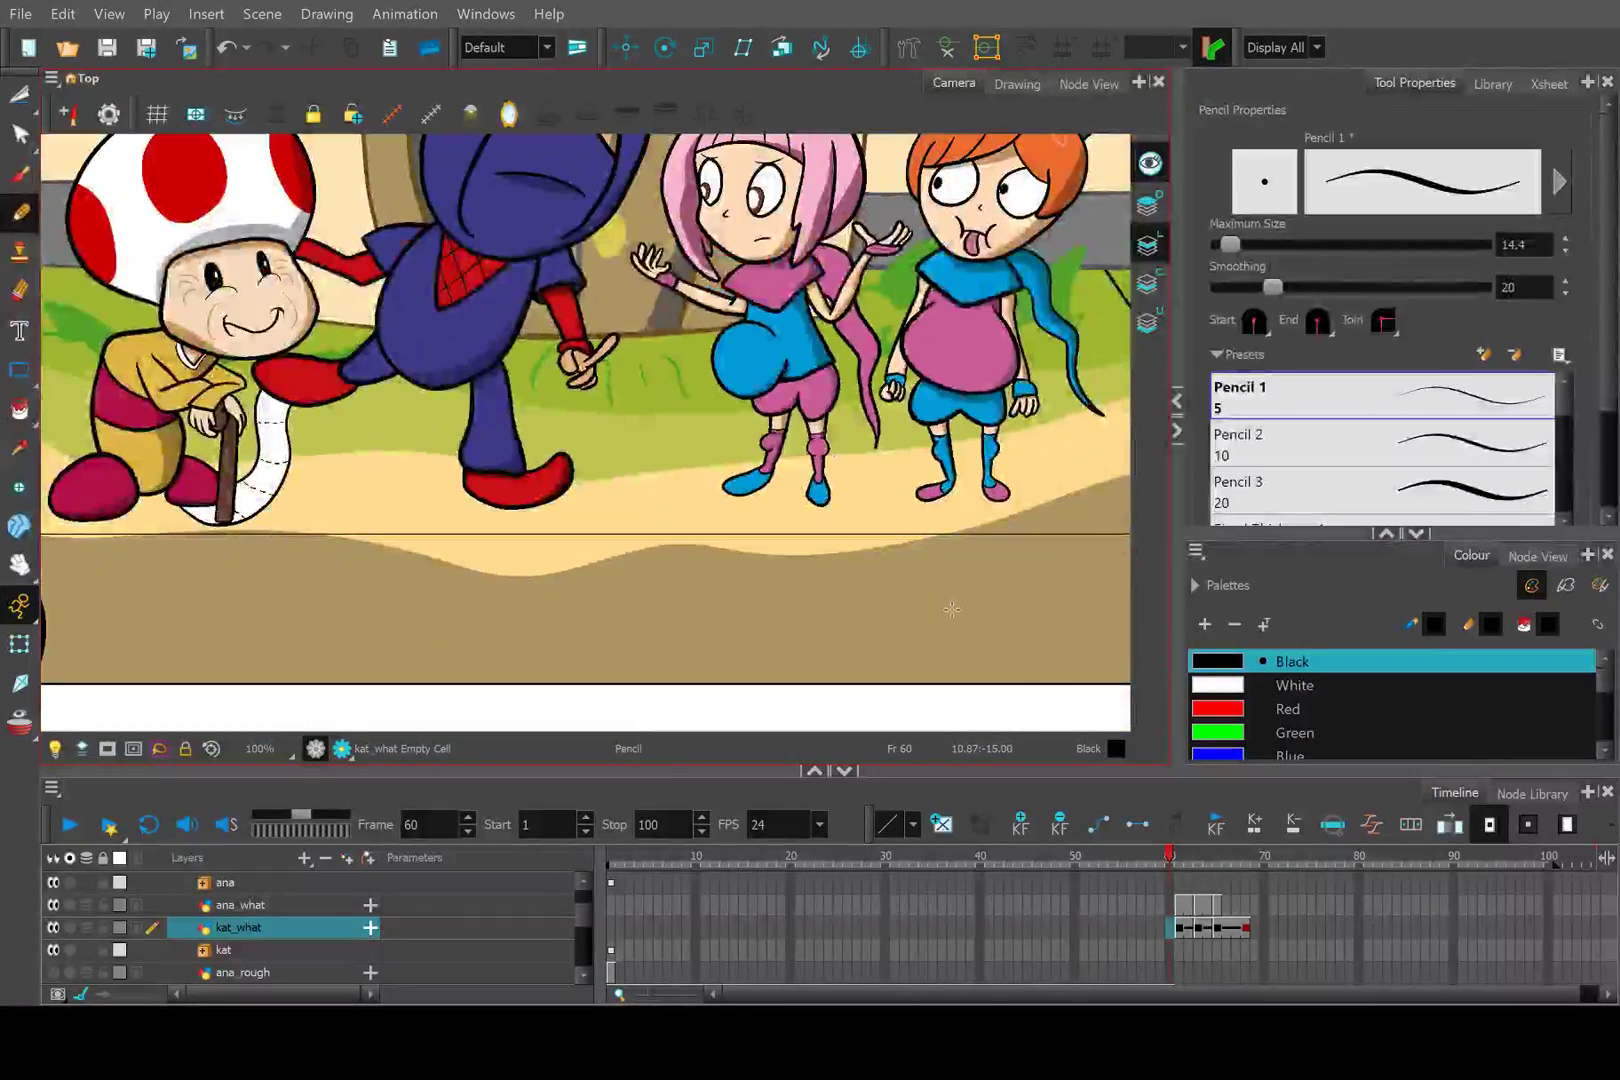
pyautogui.click(1188, 853)
pyautogui.moveTo(1193, 852); pyautogui.dragTo(1218, 857)
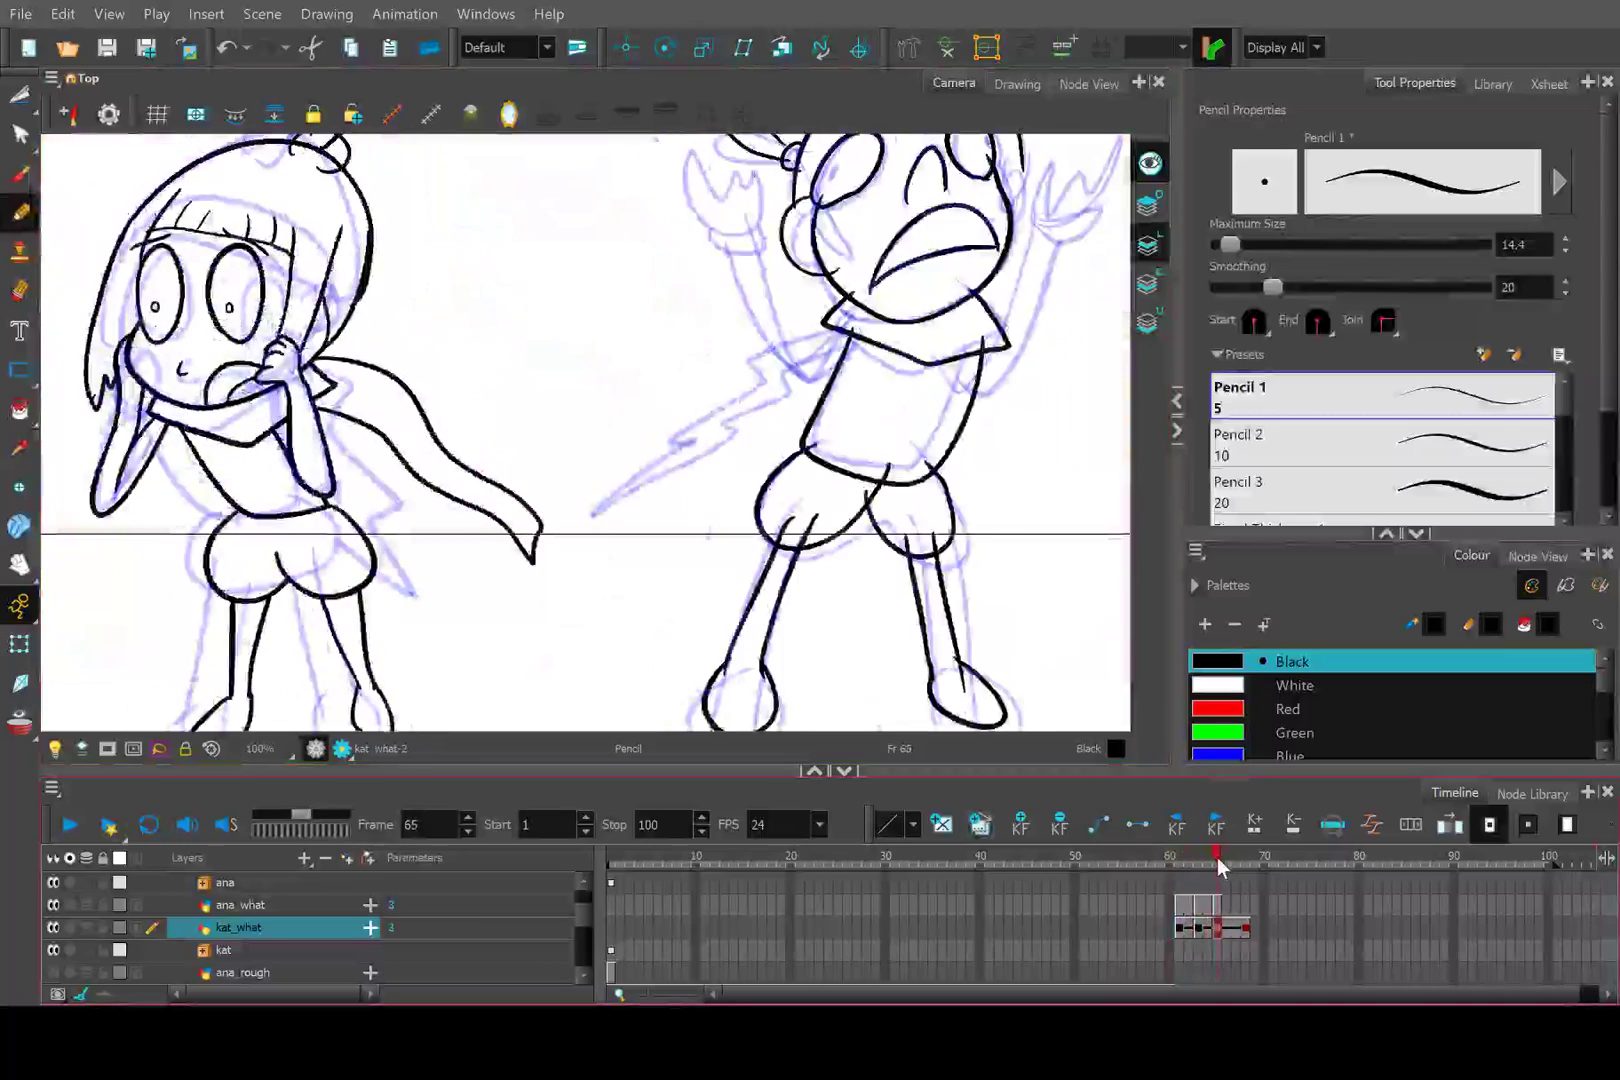
# Draw a curved sock-top line across each of the ponytailed girl's legs just below the shorts with the black Pencil.
pyautogui.moveTo(382, 560); pyautogui.dragTo(818, 465)
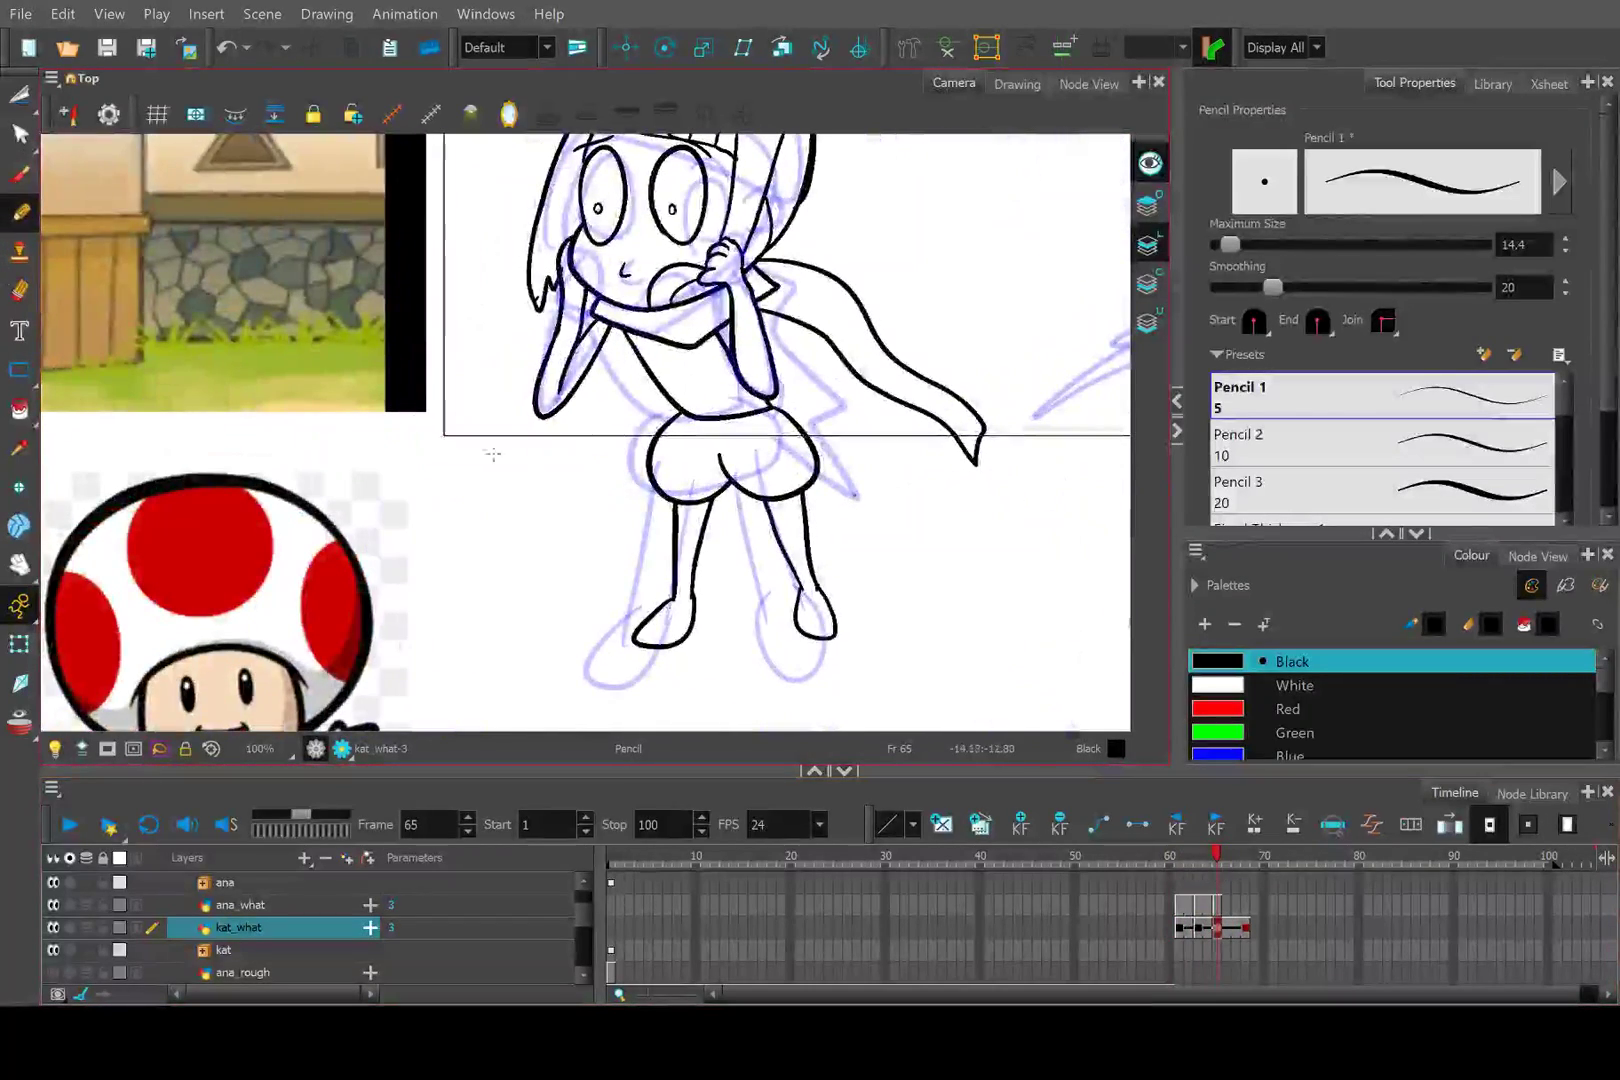
pyautogui.scroll(3, 680, 485)
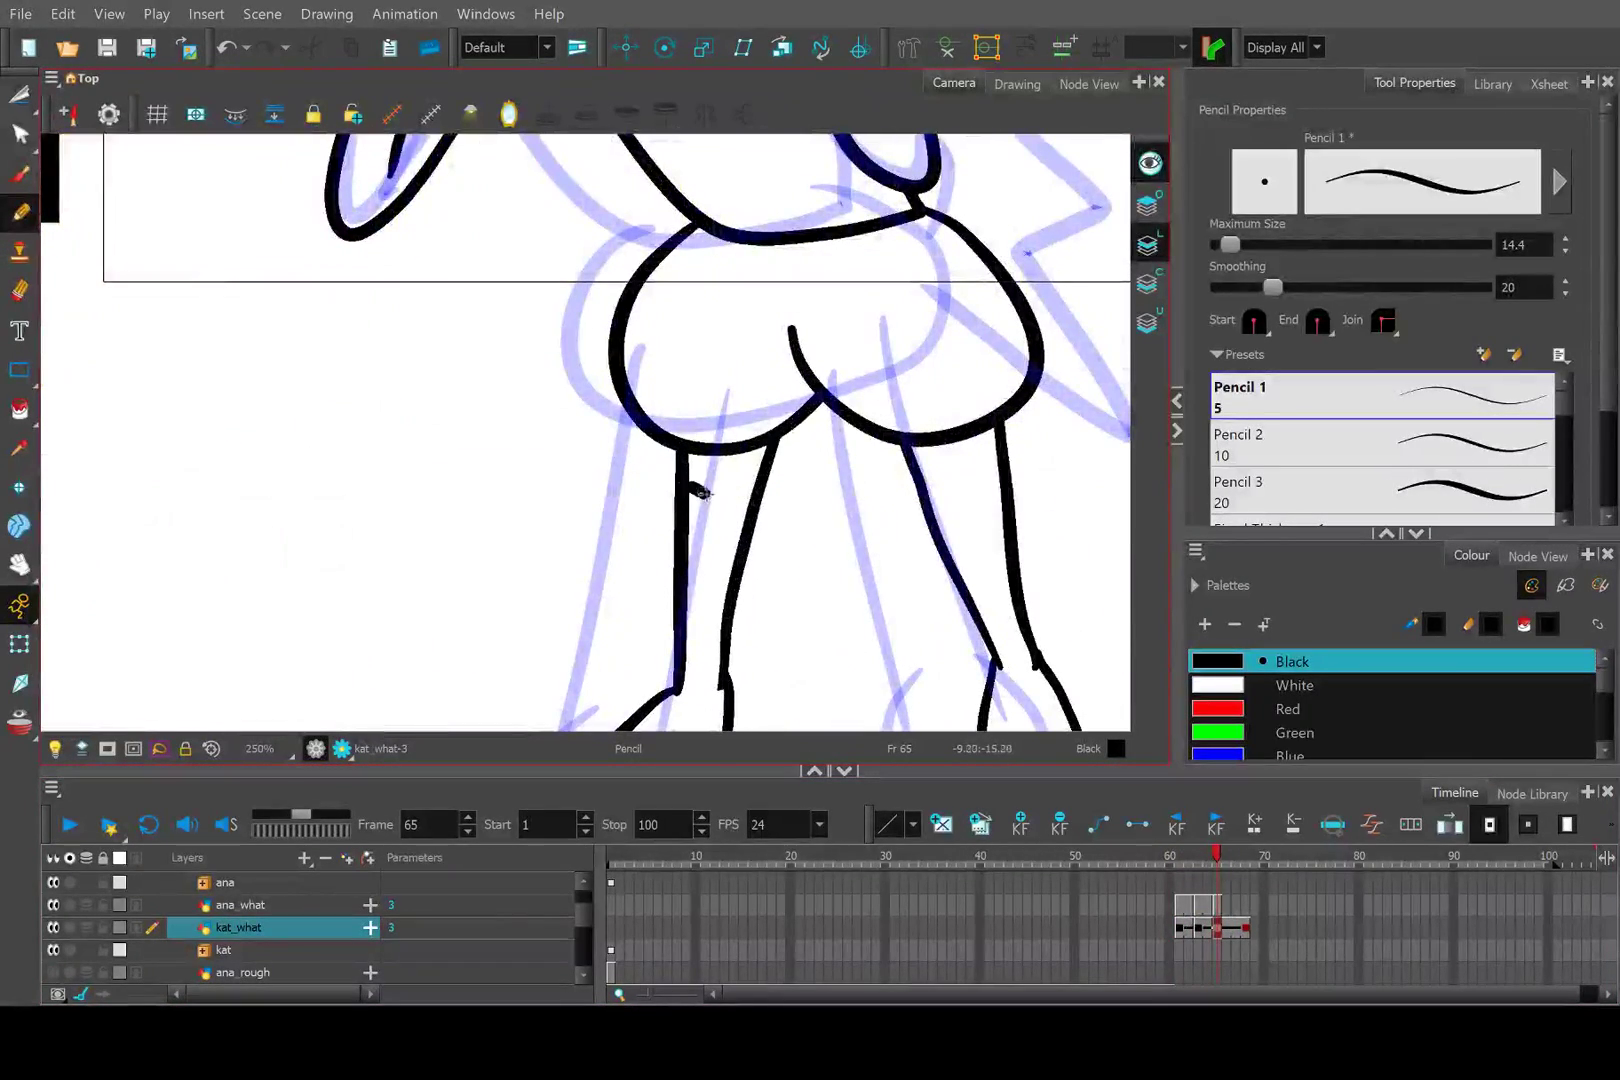
pyautogui.moveTo(703, 493); pyautogui.dragTo(750, 502)
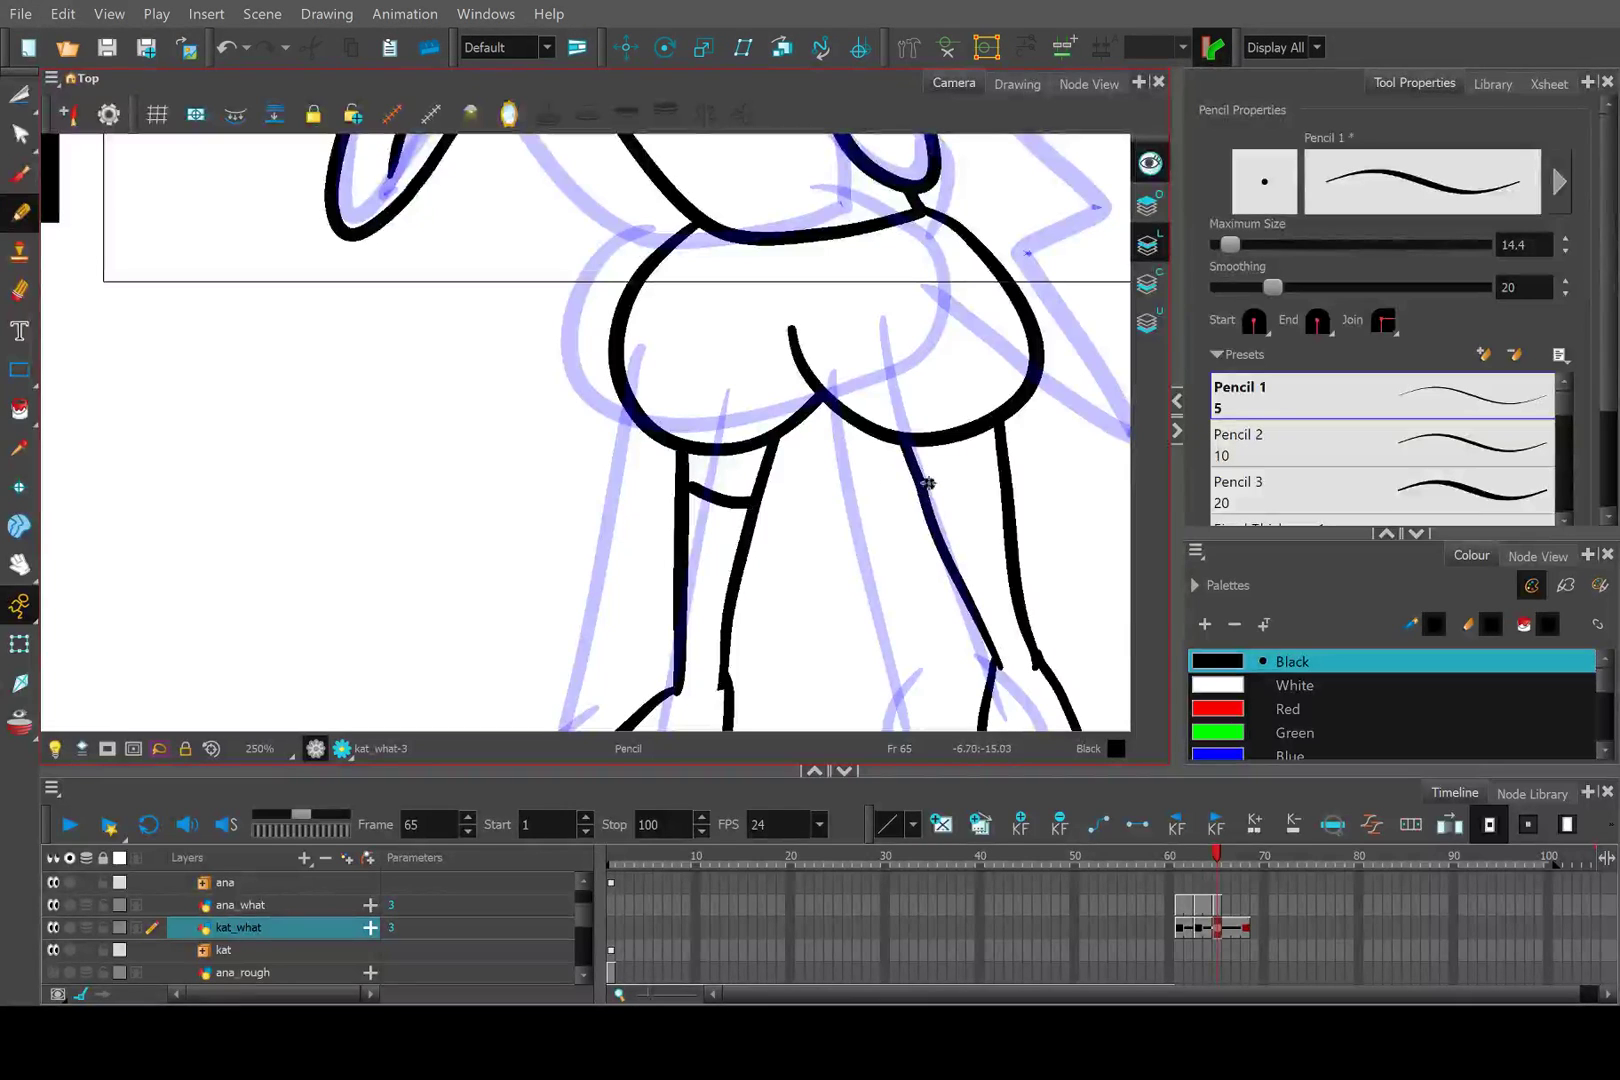
pyautogui.press('ctrl')
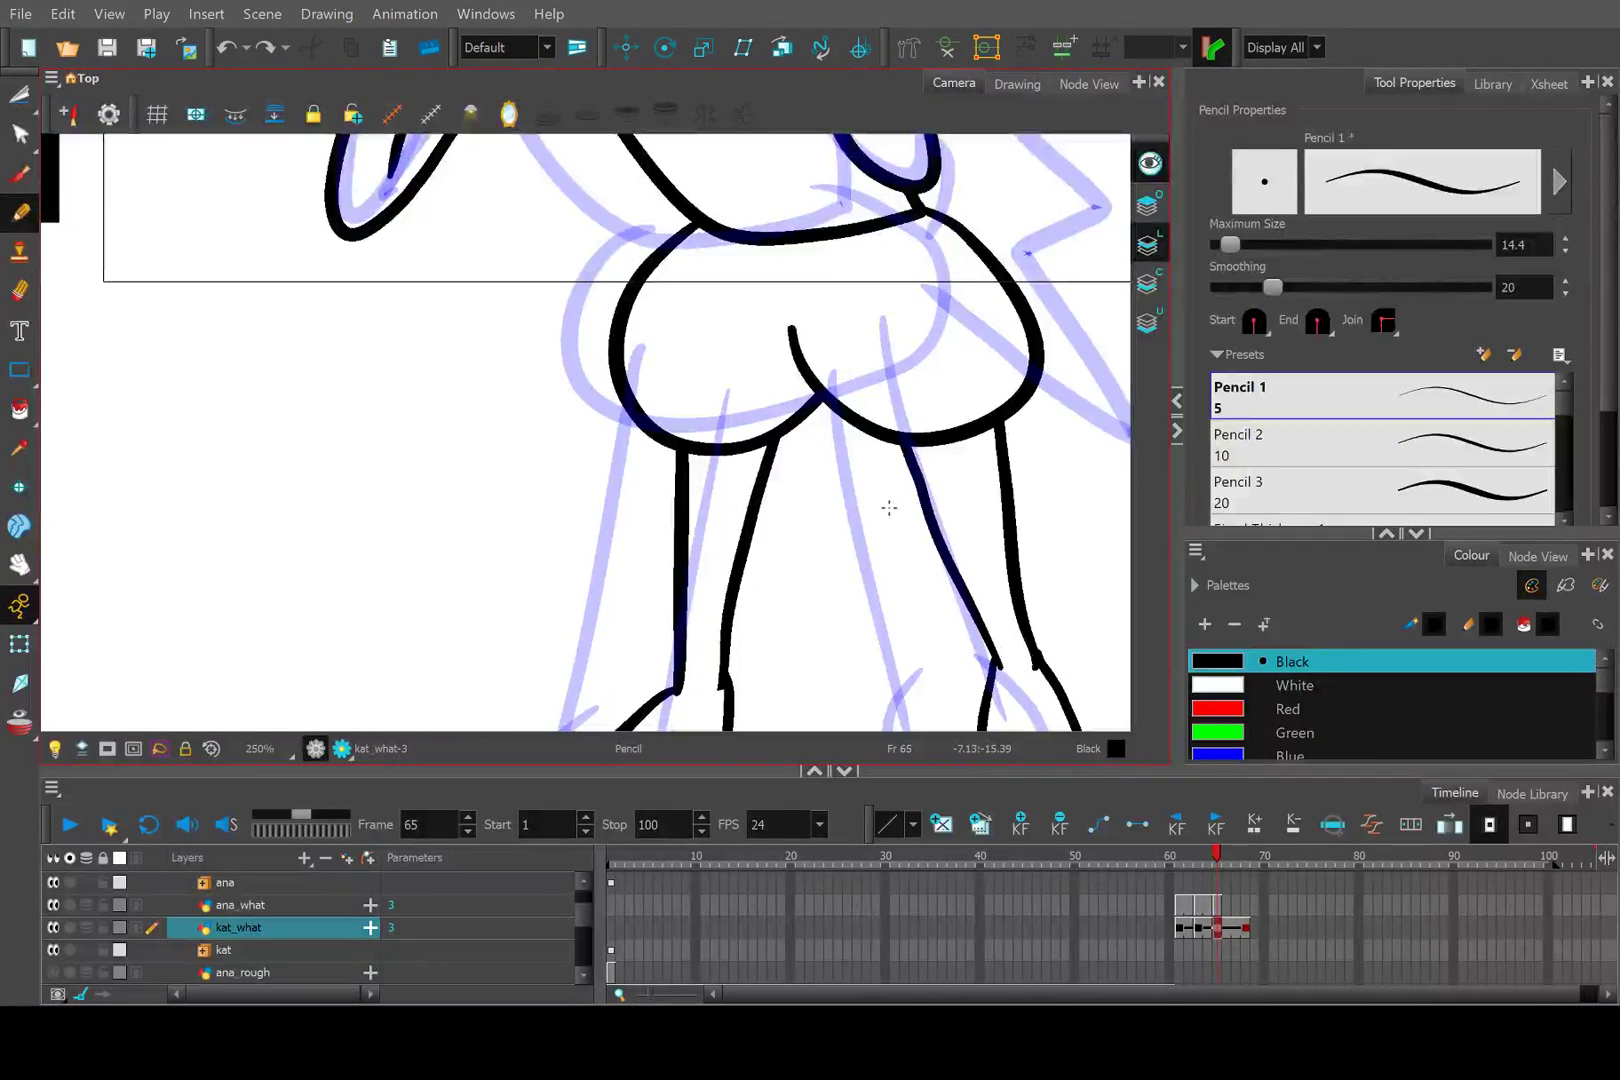
pyautogui.hotkey('ctrl', 'z')
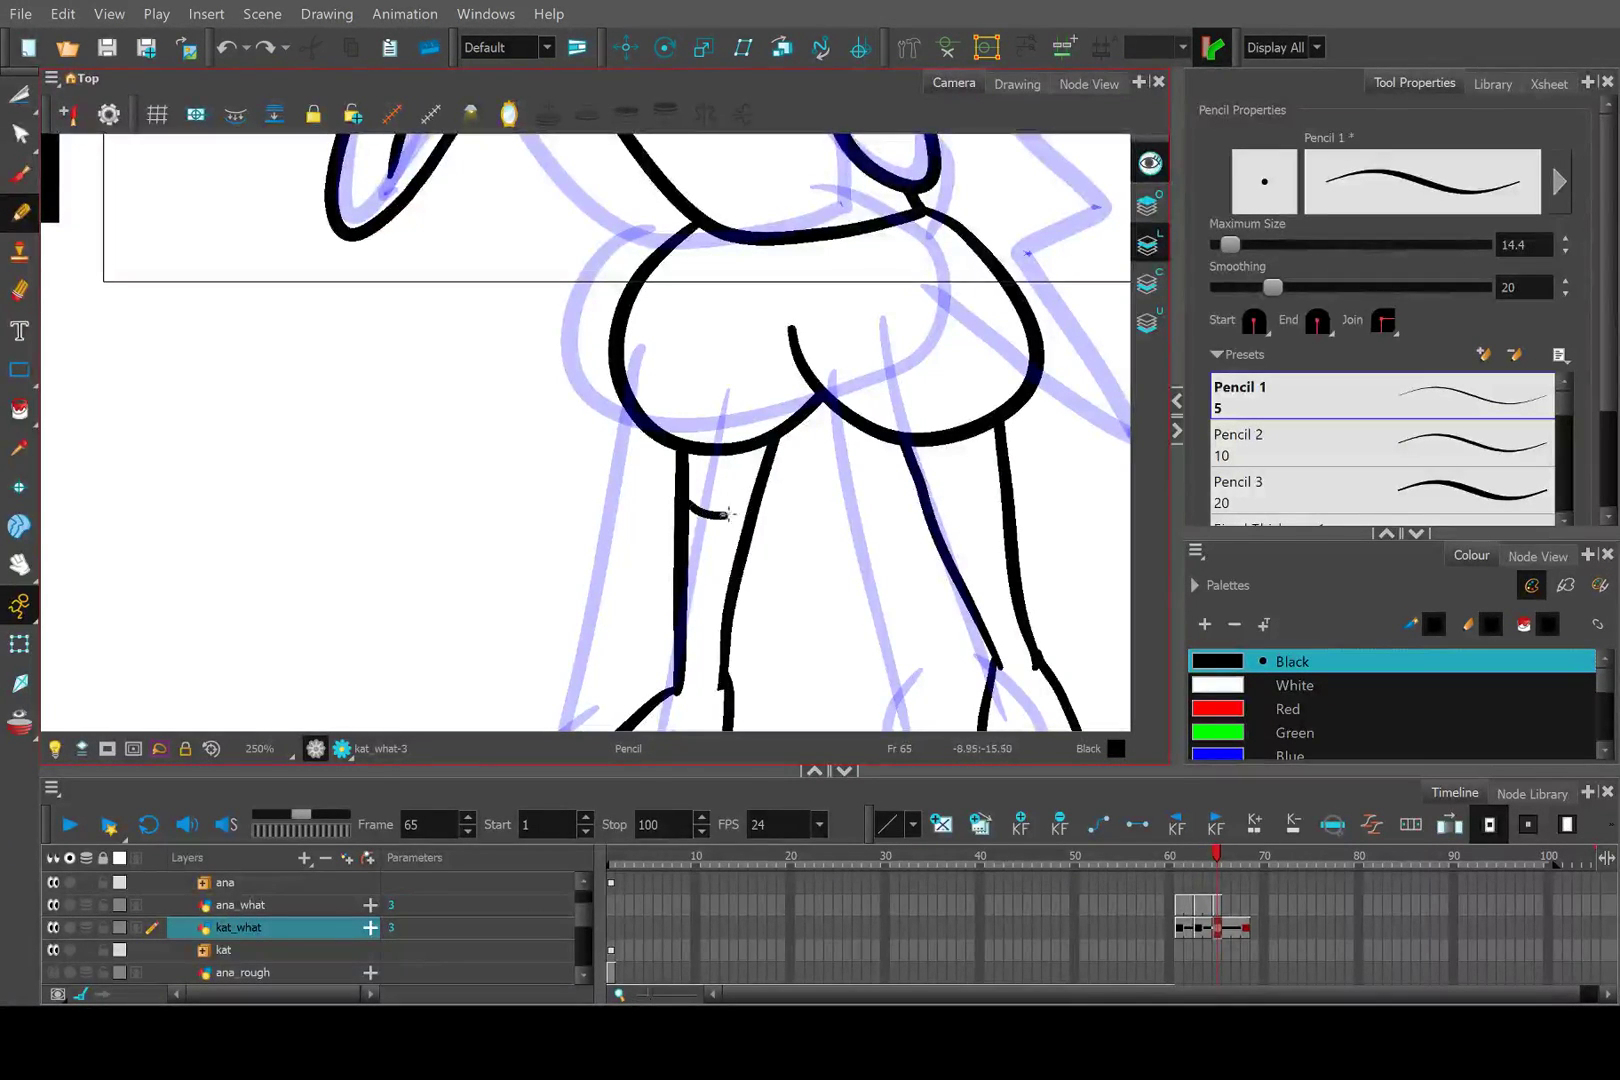
pyautogui.moveTo(726, 514); pyautogui.dragTo(748, 502)
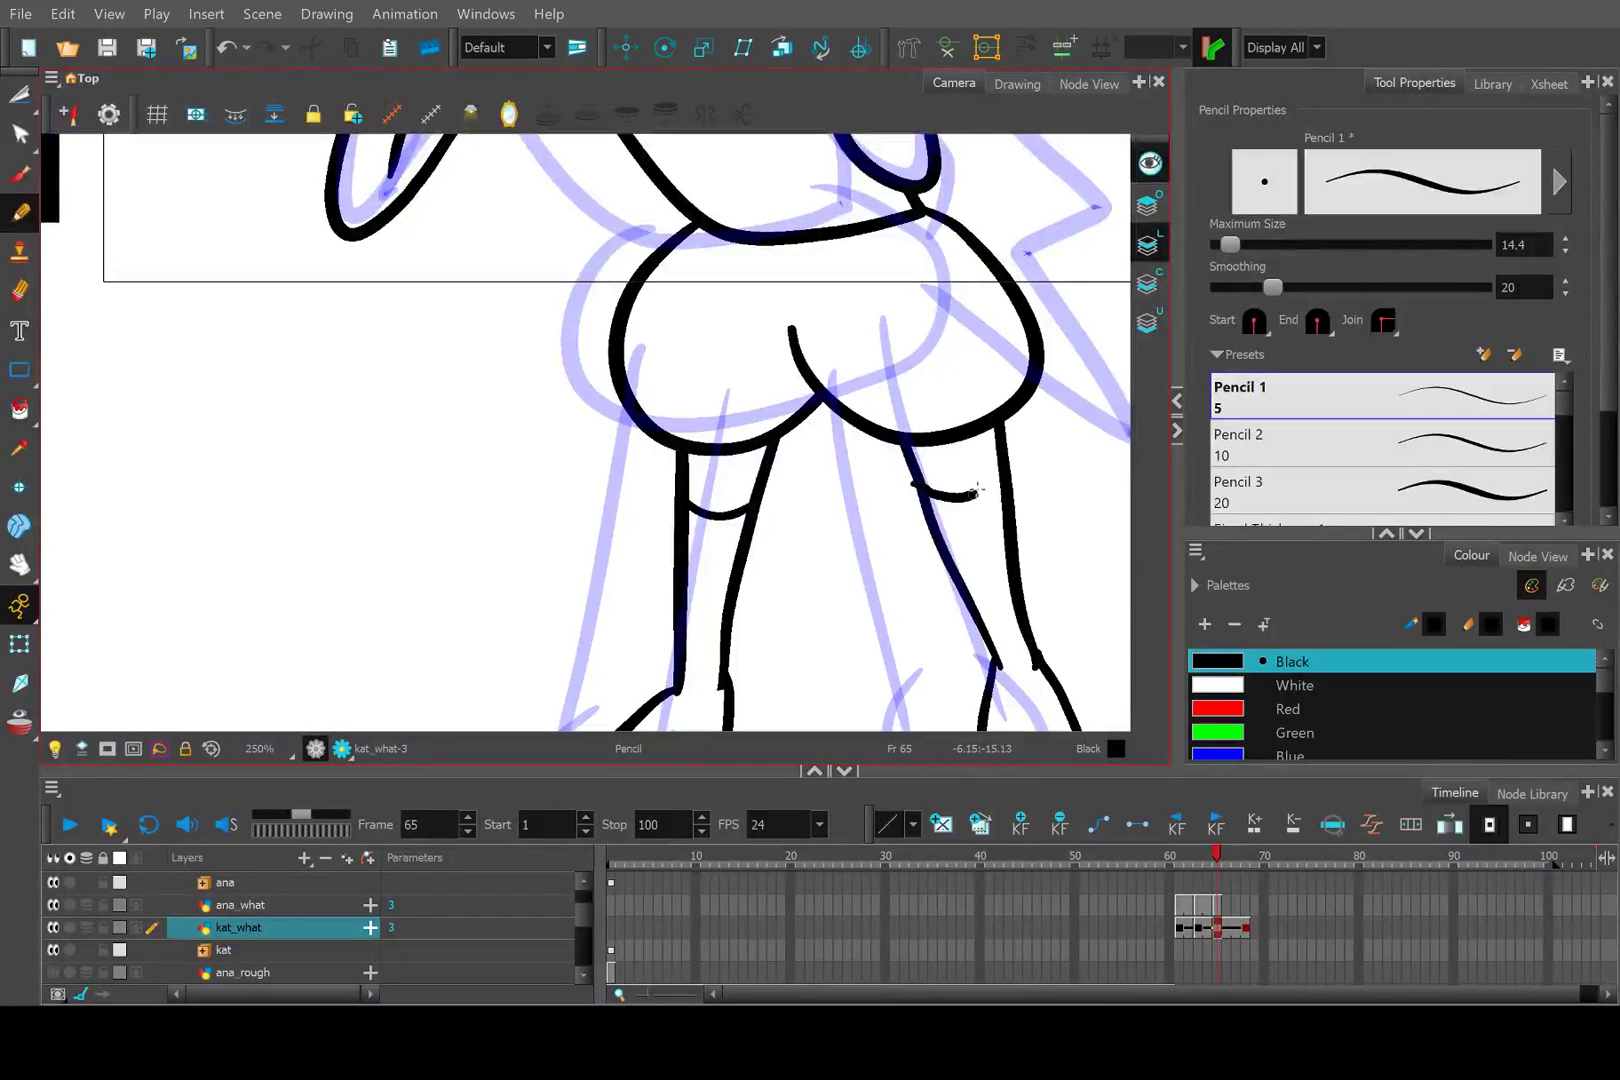
pyautogui.hotkey('ctrl', 'z')
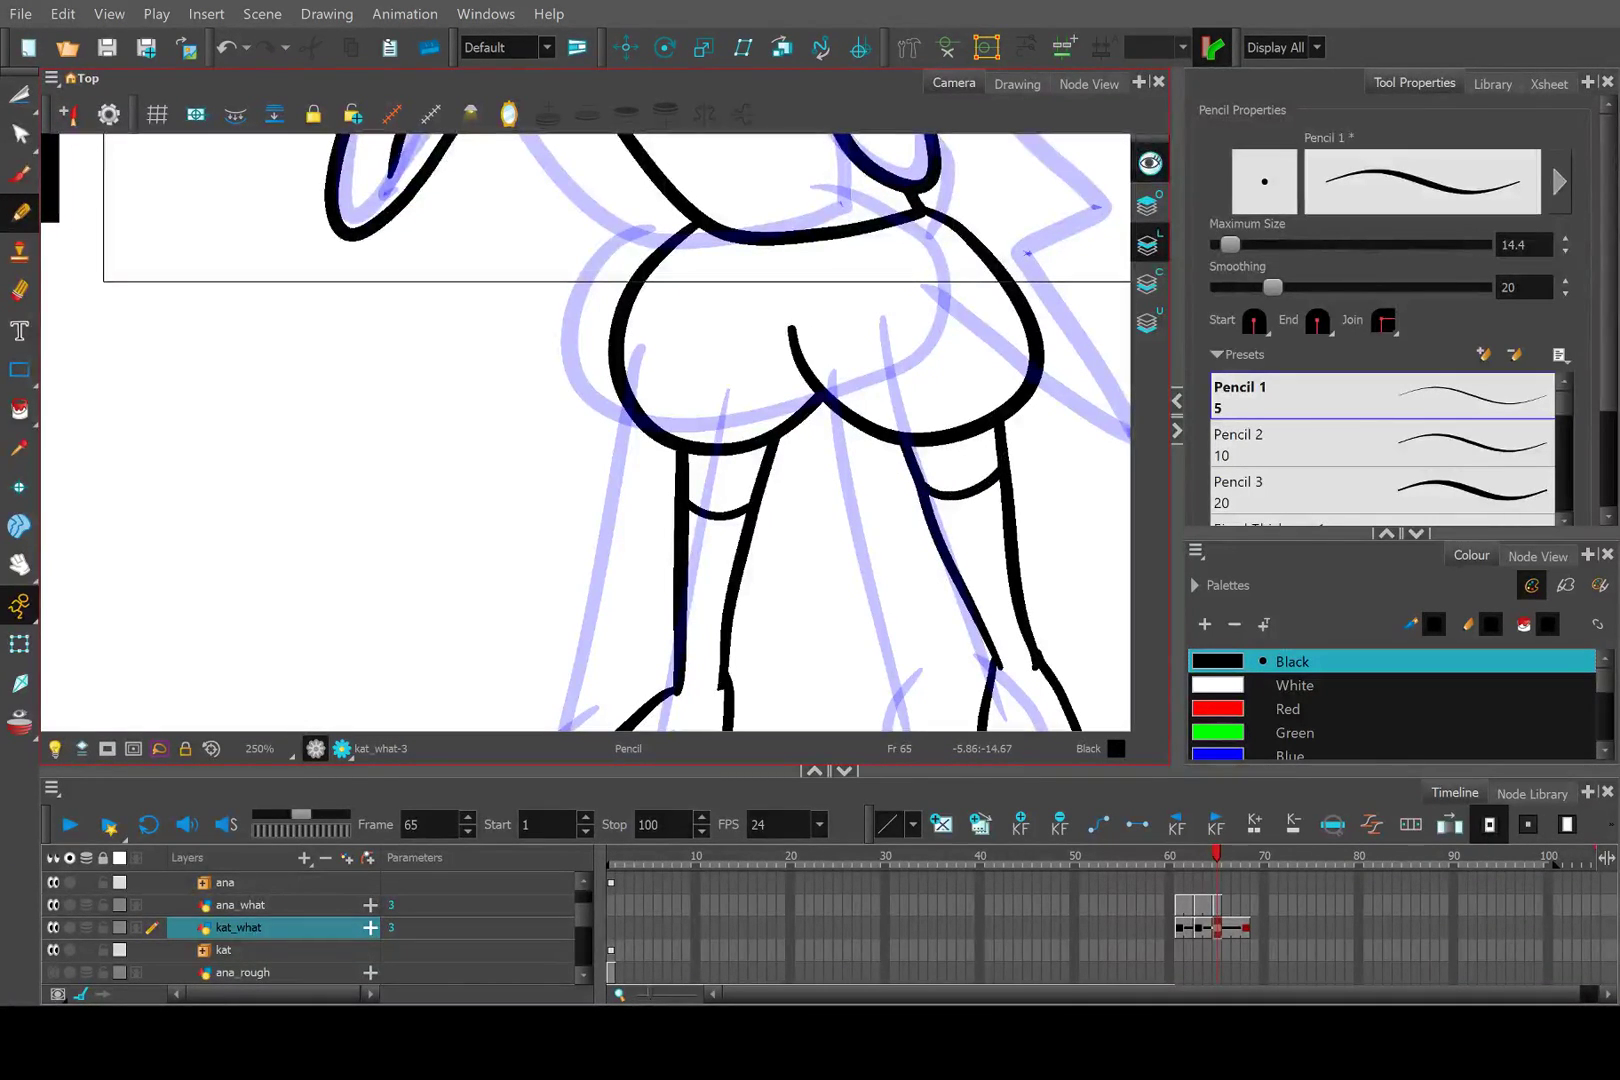
# Examine the coloured girl's leg design at frame 59 and compare the kat_what drawings up to frame 65.
pyautogui.scroll(-2, 970, 445)
pyautogui.moveTo(1192, 856); pyautogui.dragTo(1165, 856)
pyautogui.moveTo(808, 328); pyautogui.dragTo(300, 460)
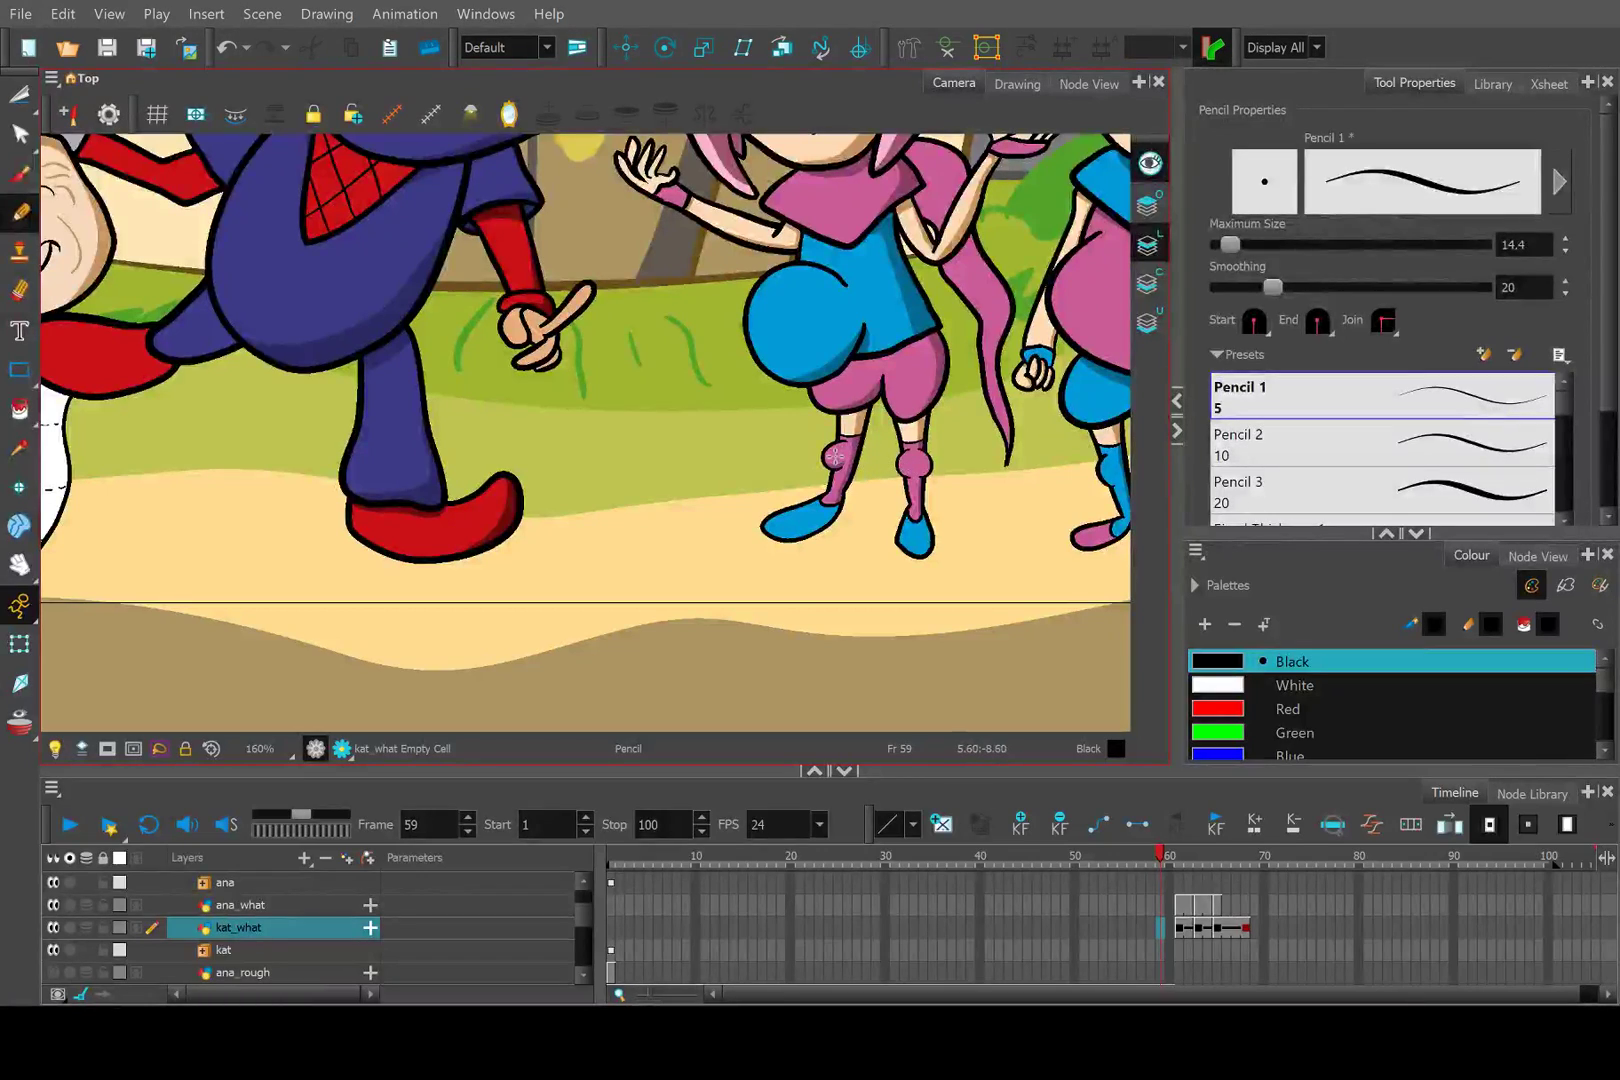
pyautogui.moveTo(1181, 862); pyautogui.dragTo(1218, 864)
pyautogui.scroll(-3, 585, 432)
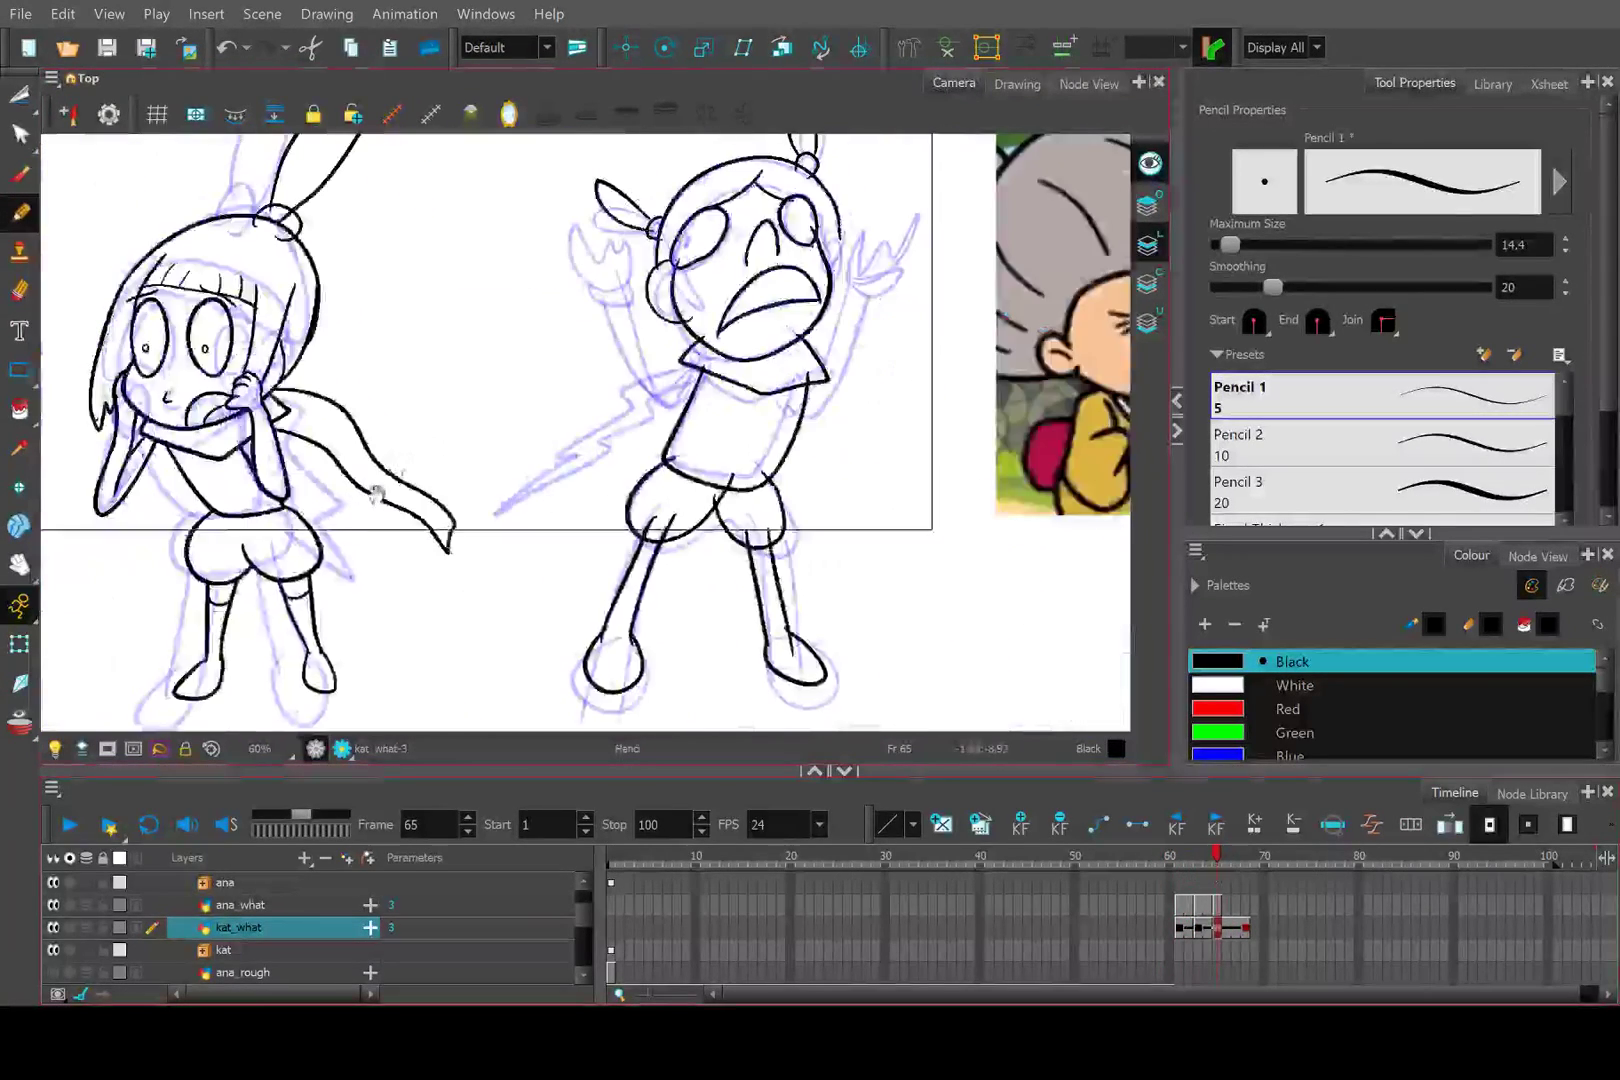
pyautogui.moveTo(585, 432); pyautogui.dragTo(835, 432)
pyautogui.scroll(5, 585, 432)
pyautogui.scroll(2, 531, 532)
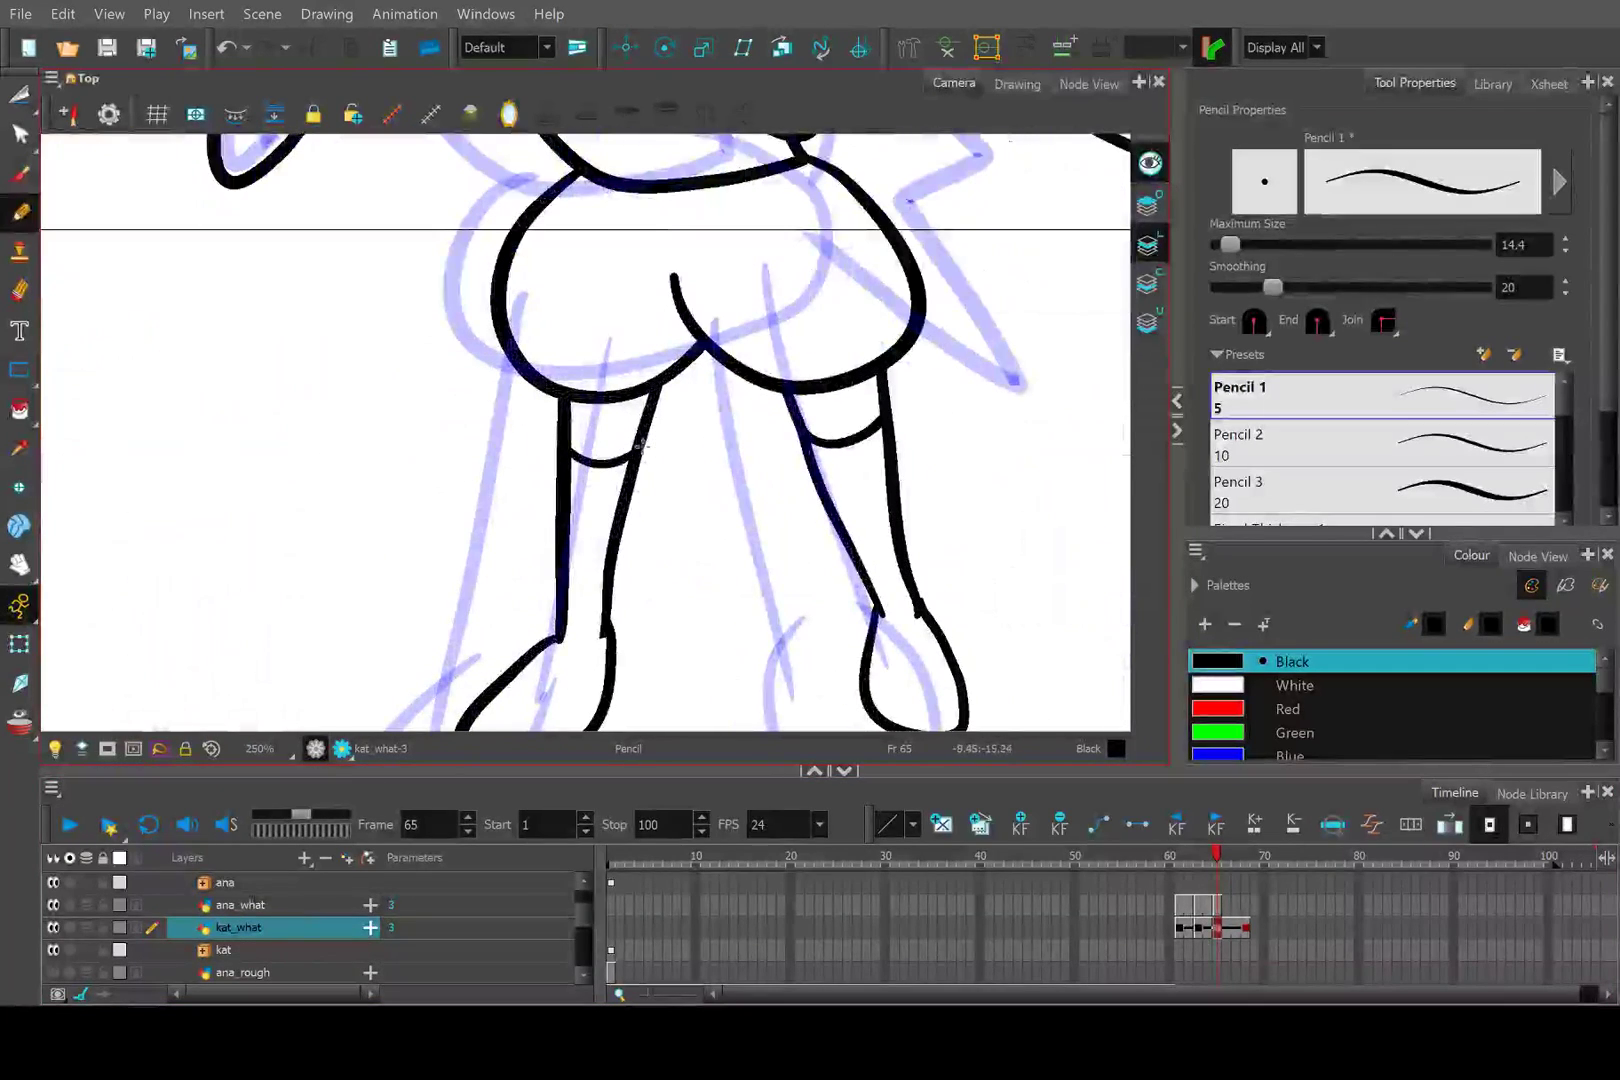
pyautogui.click(20, 212)
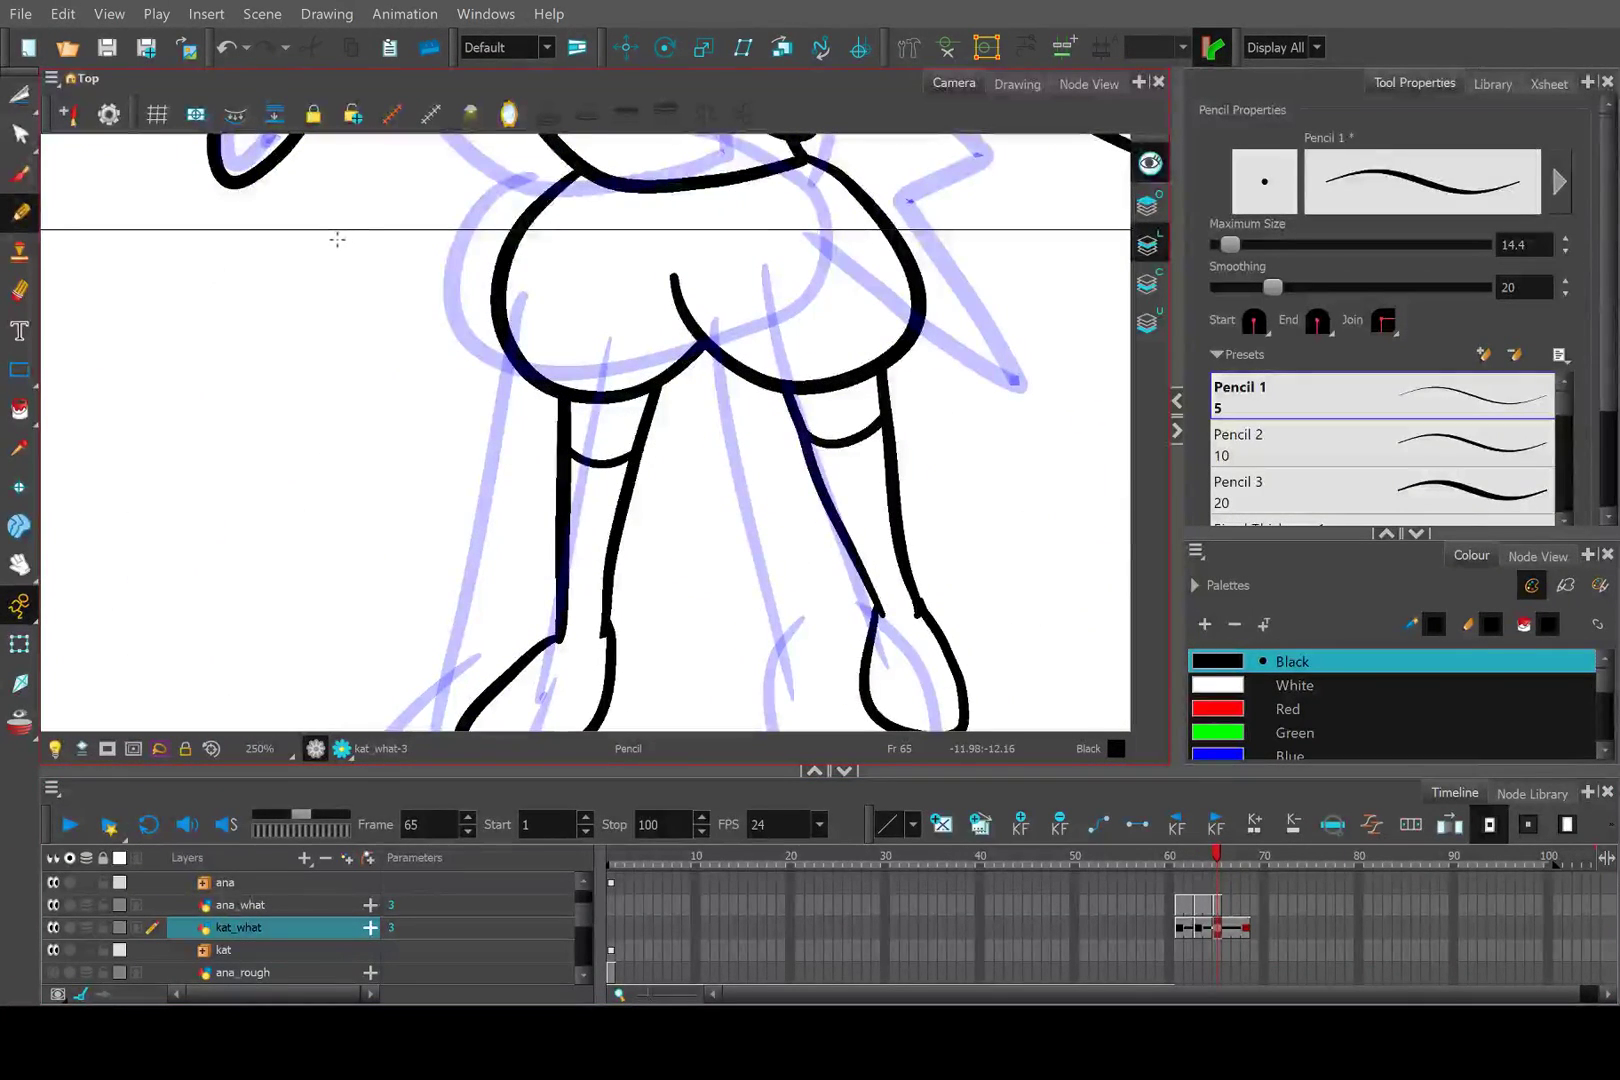
pyautogui.scroll(-5, 337, 239)
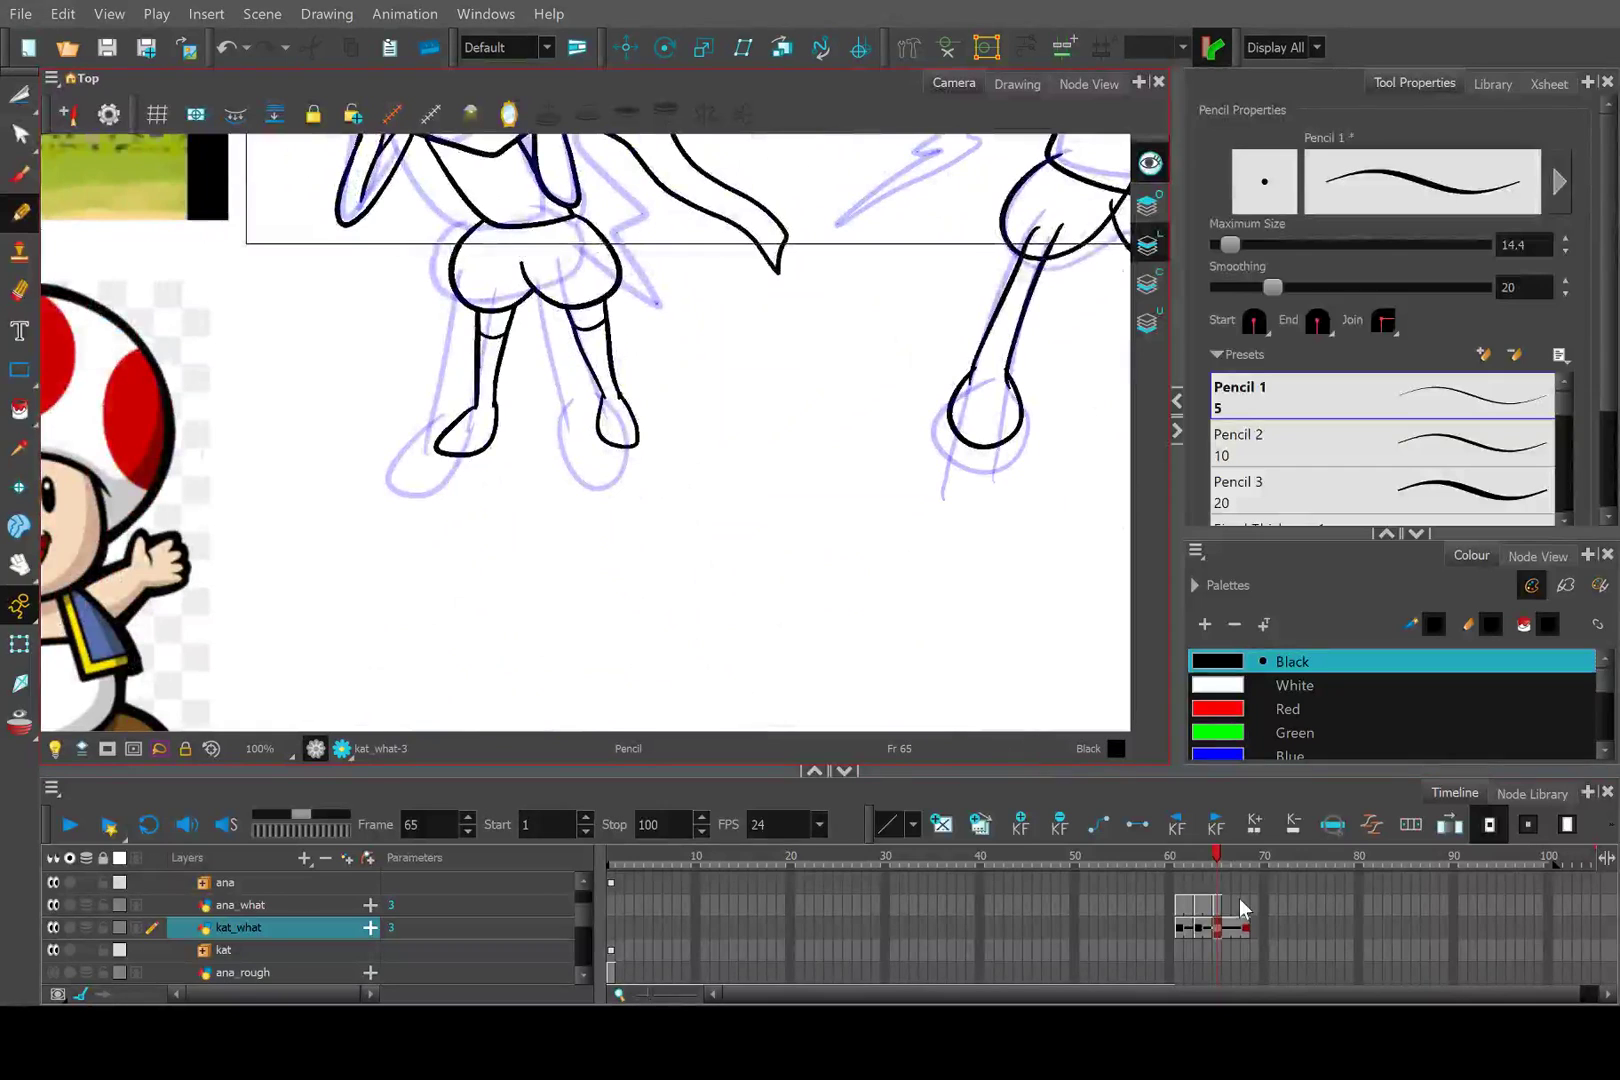
pyautogui.moveTo(1198, 858)
pyautogui.mouseDown()
pyautogui.moveTo(1172, 856)
pyautogui.moveTo(1216, 860)
pyautogui.mouseUp()
pyautogui.scroll(3, 440, 344)
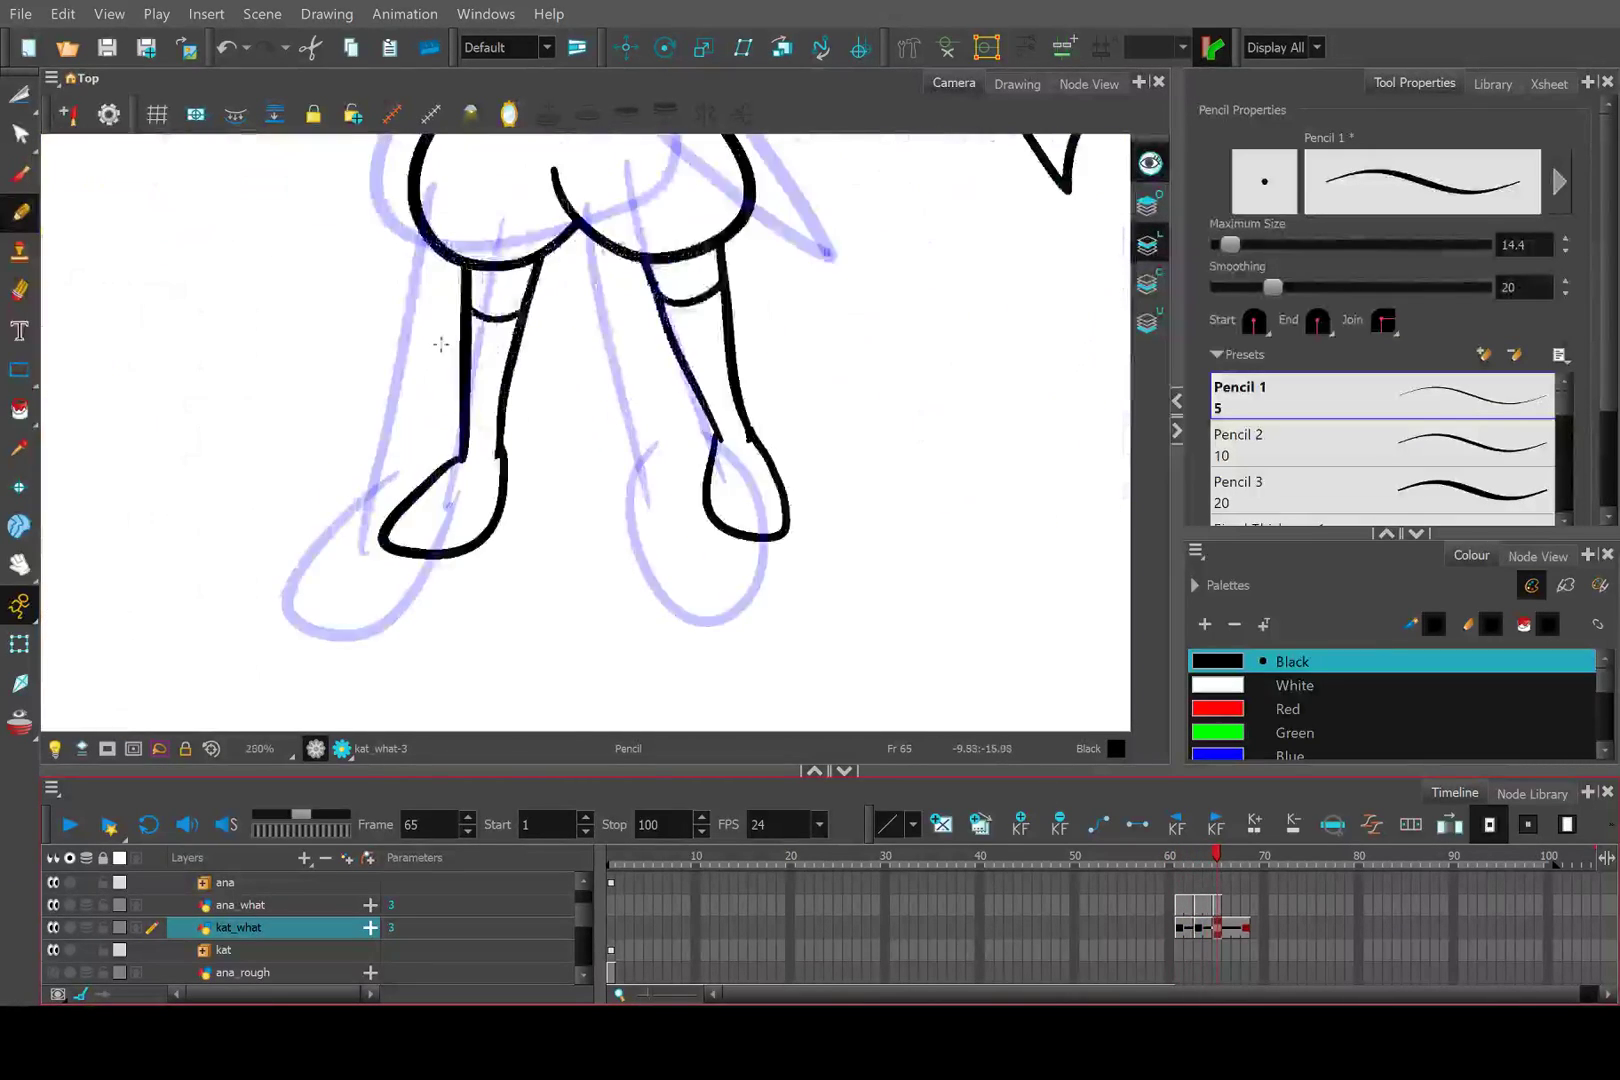
pyautogui.scroll(-5, 440, 344)
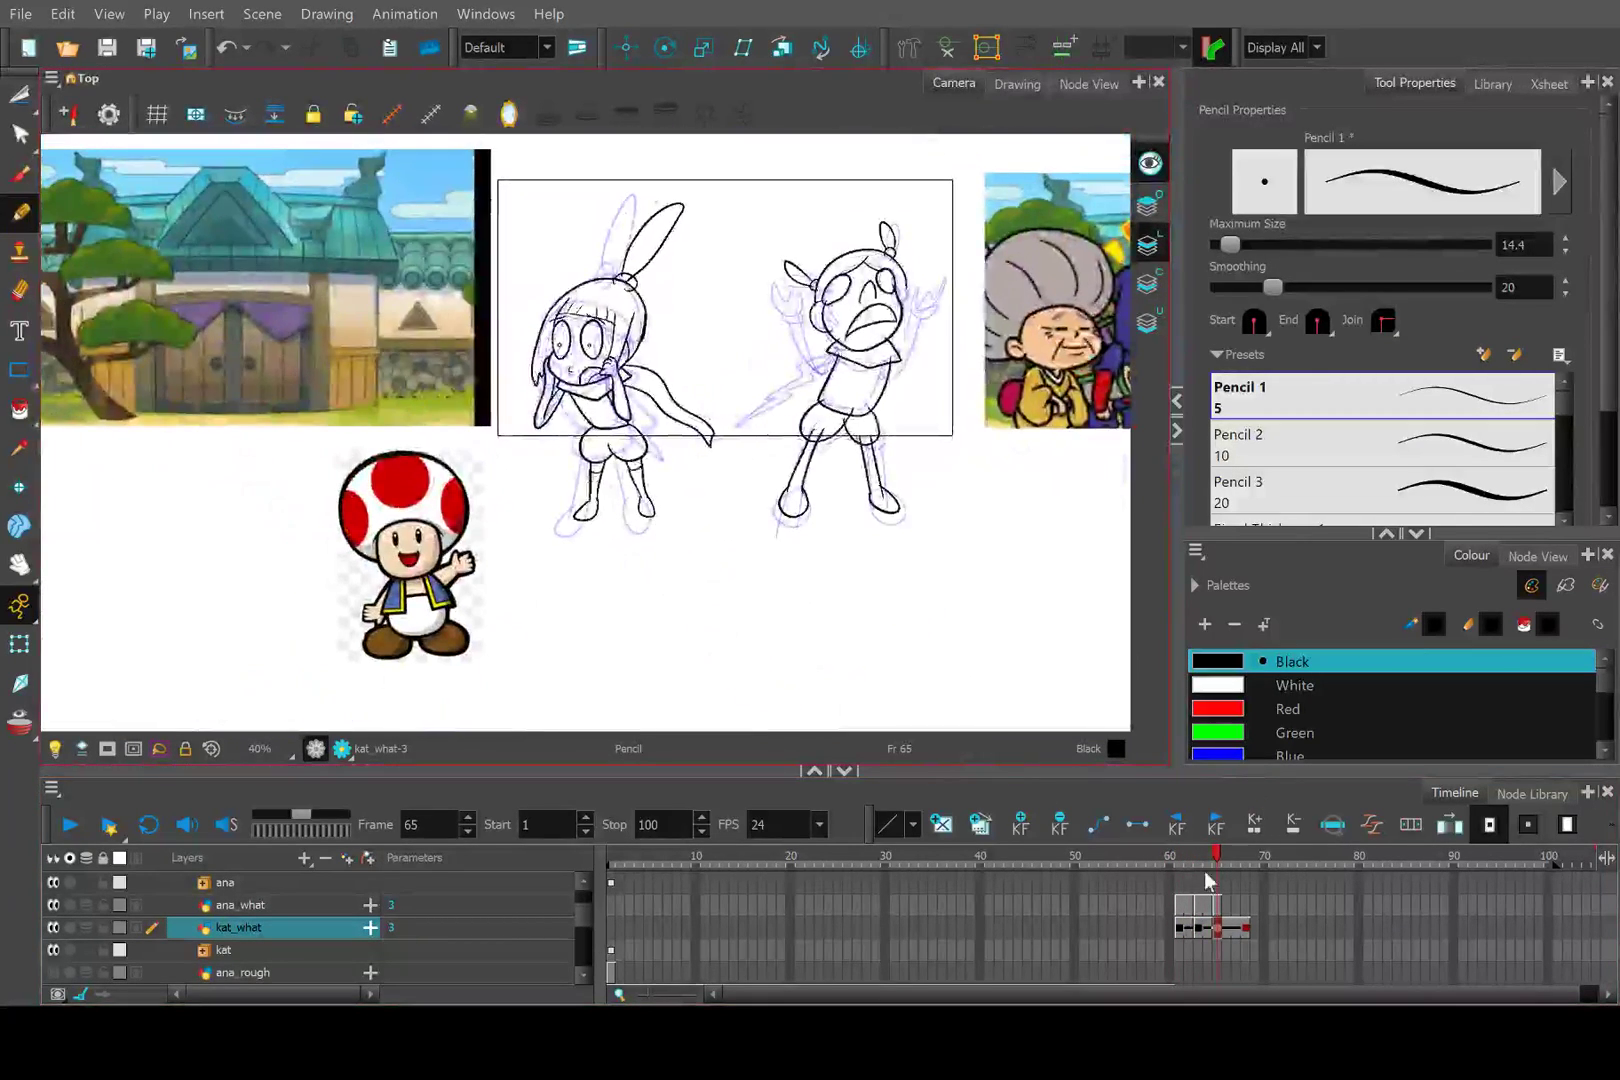
pyautogui.moveTo(1202, 859)
pyautogui.mouseDown()
pyautogui.moveTo(1137, 860)
pyautogui.moveTo(1218, 861)
pyautogui.mouseUp()
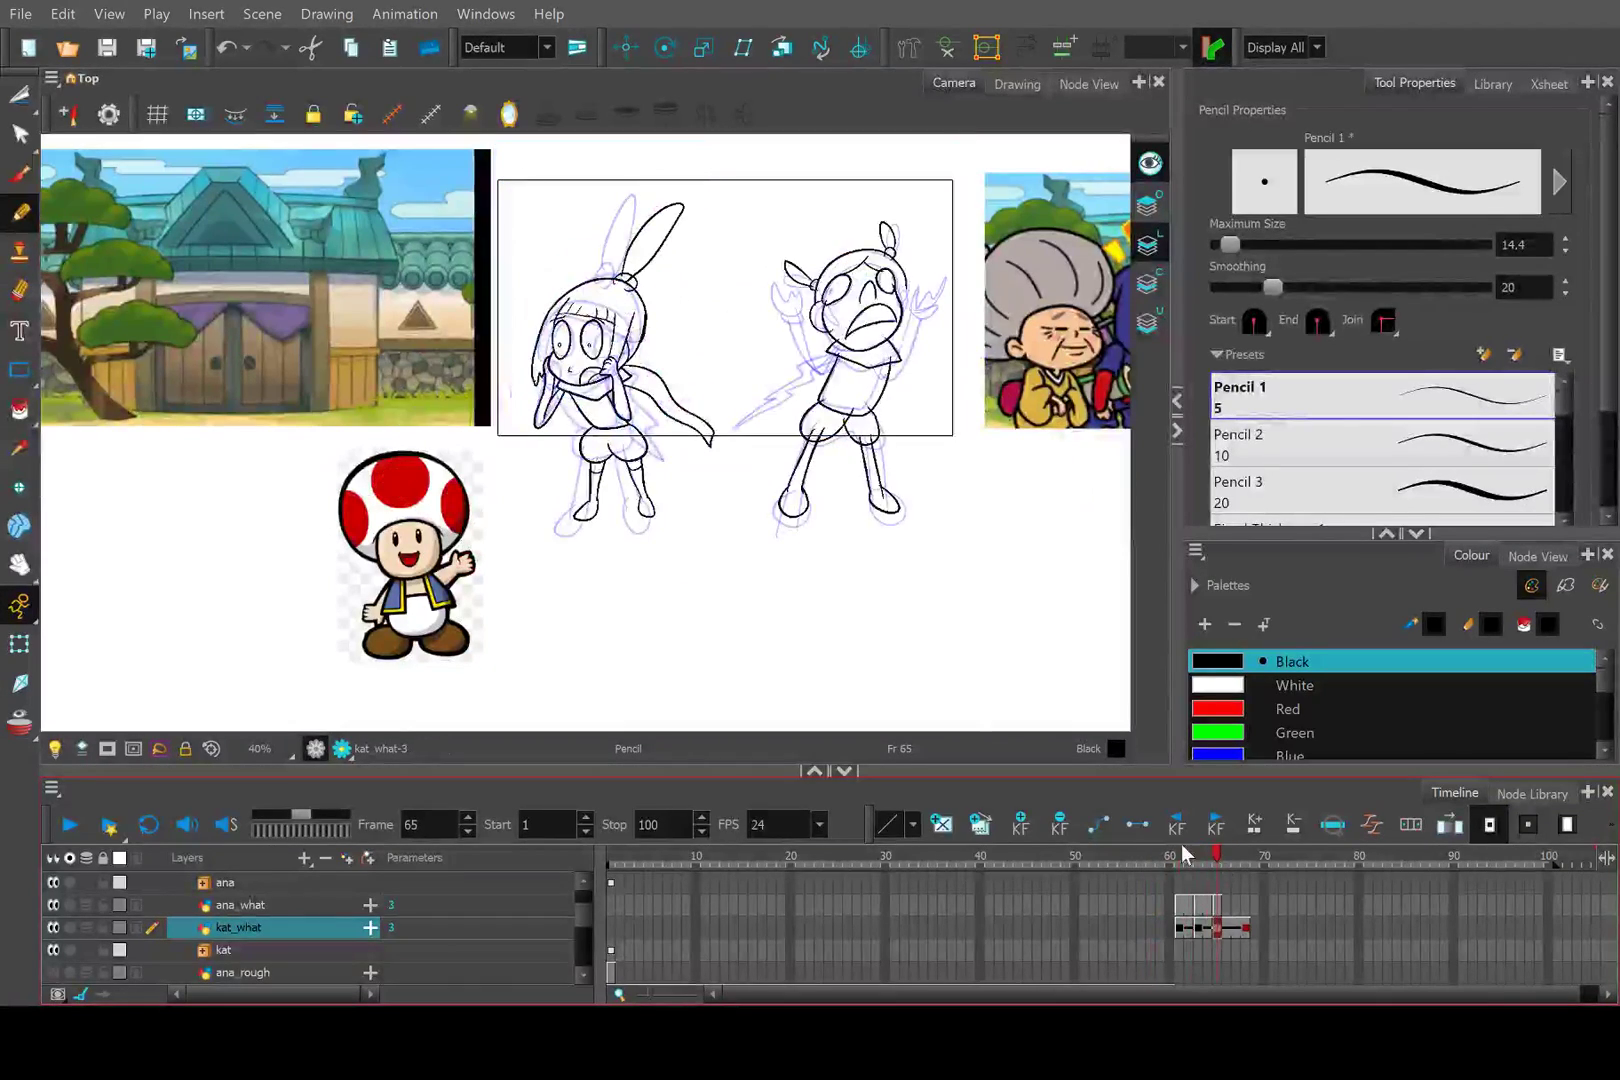
# Draw a rounded knee pad bulge over the outer line of the ponytailed girl's first leg, below the sock line.
pyautogui.scroll(9, 595, 470)
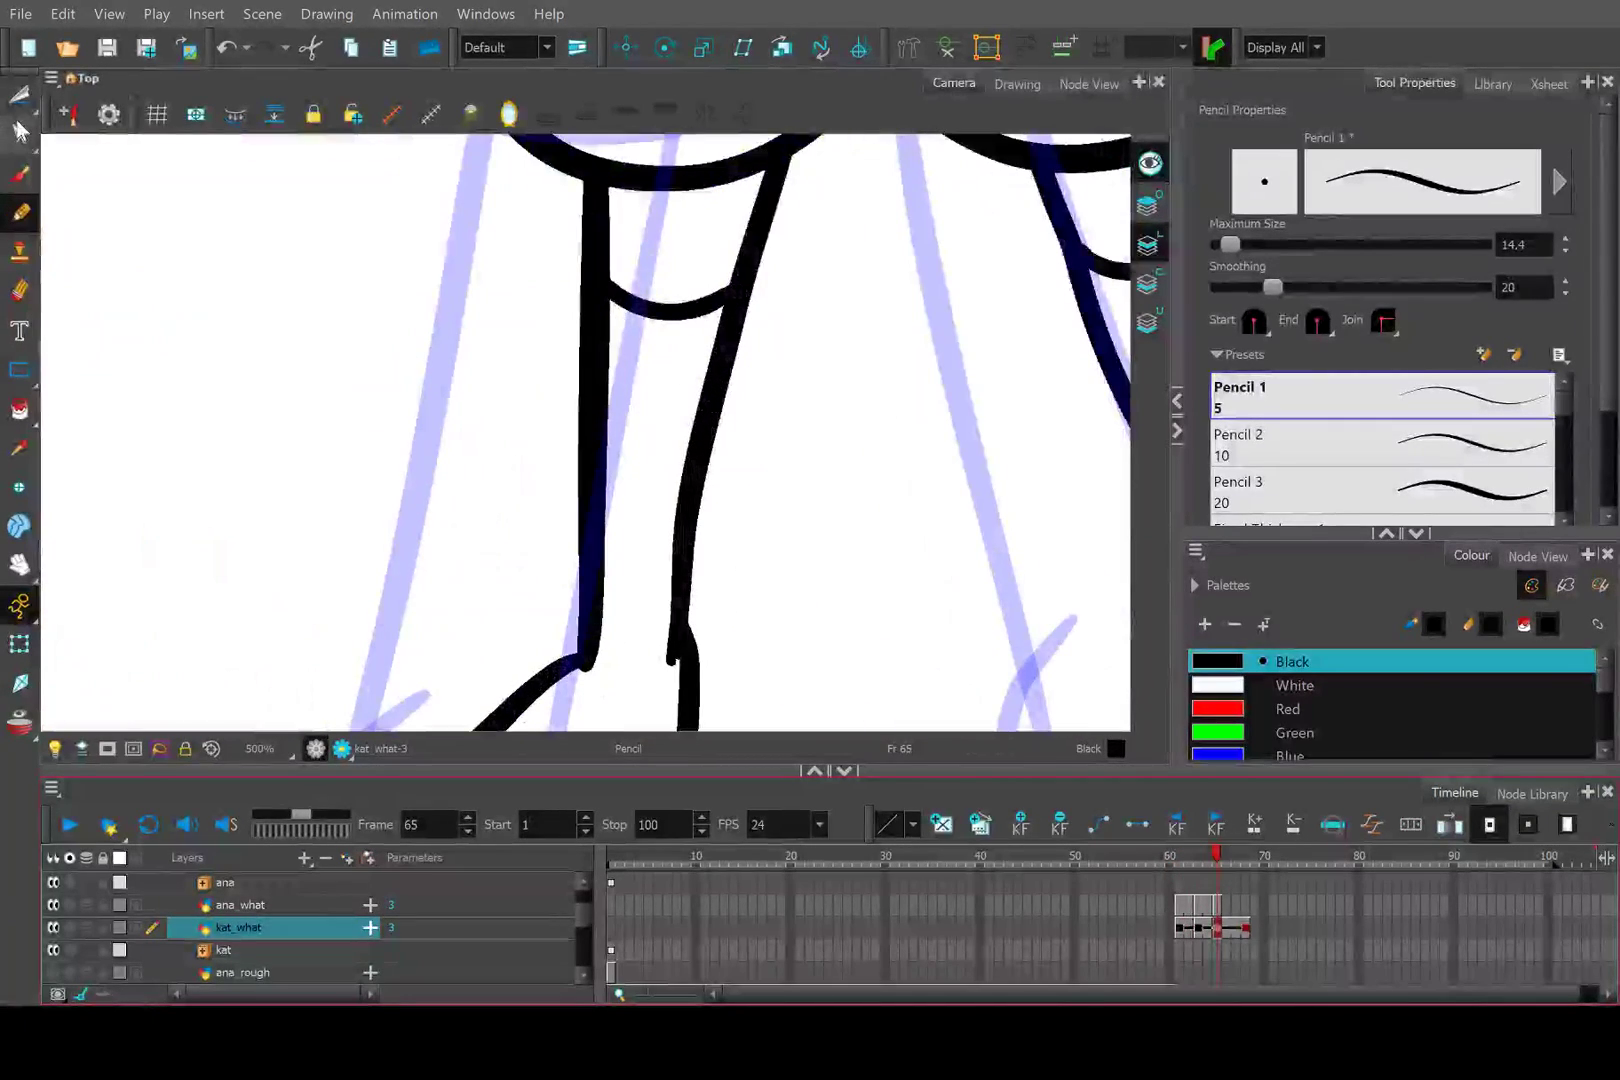
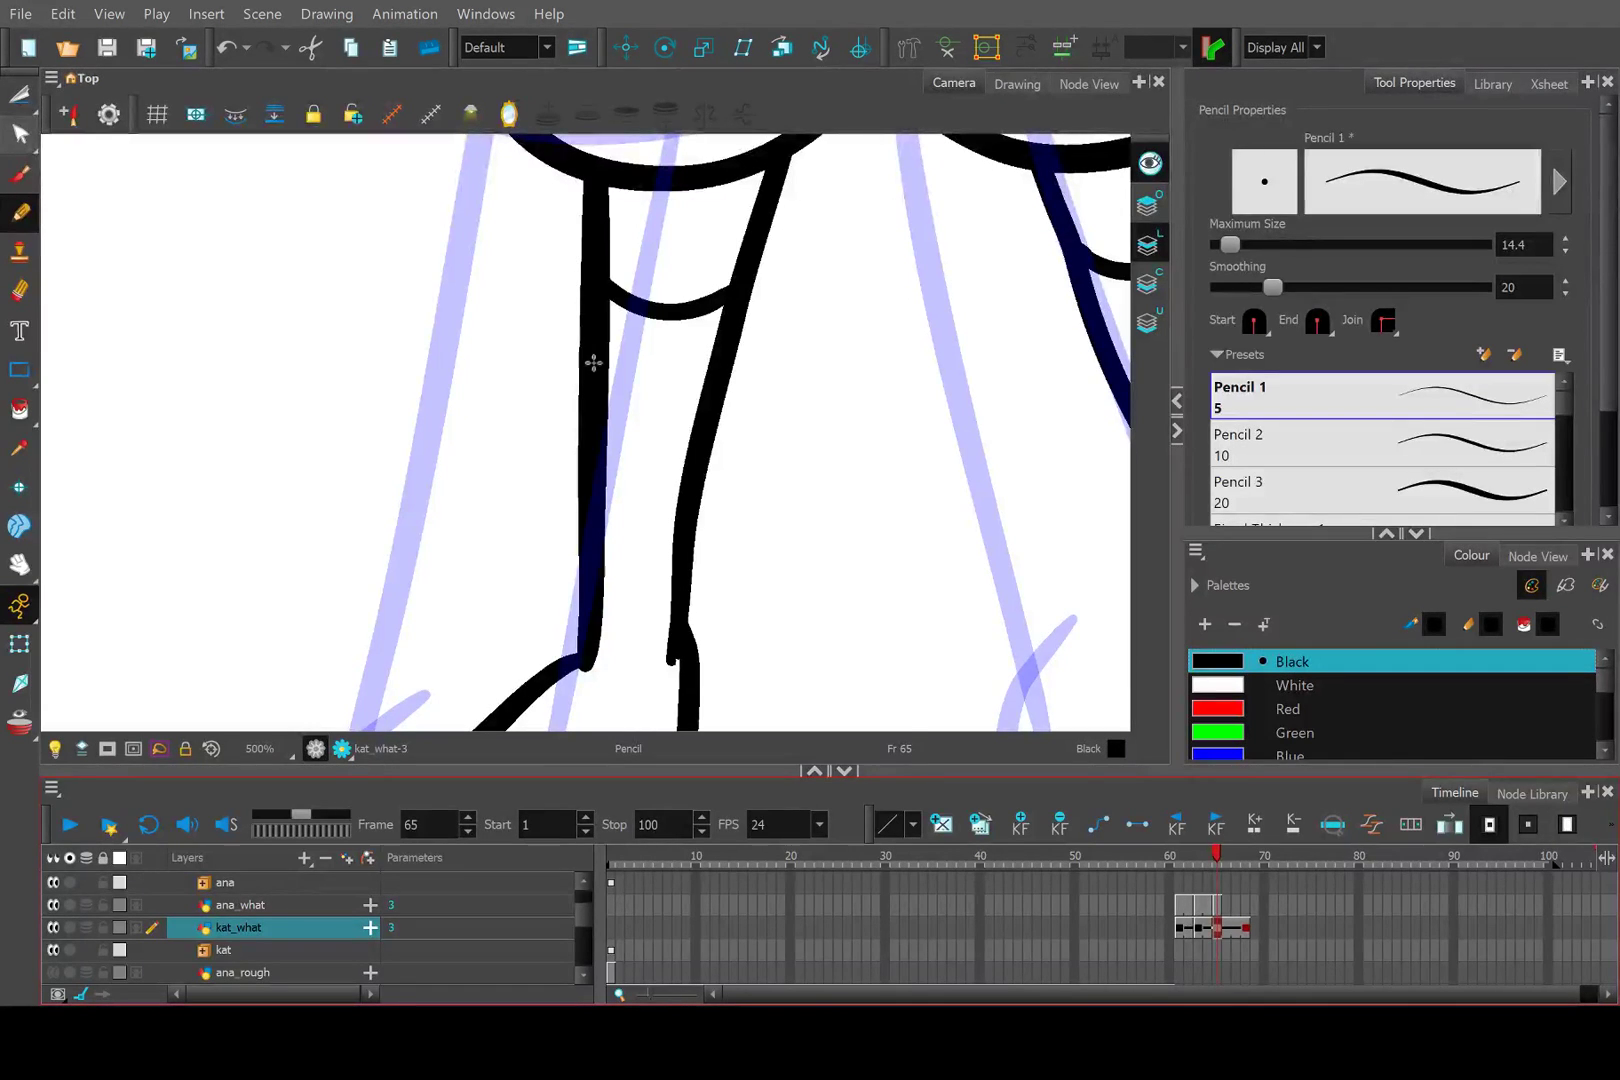
pyautogui.moveTo(593, 363)
pyautogui.mouseDown()
pyautogui.moveTo(543, 375)
pyautogui.moveTo(598, 528)
pyautogui.mouseUp()
pyautogui.hotkey('ctrl', 'z')
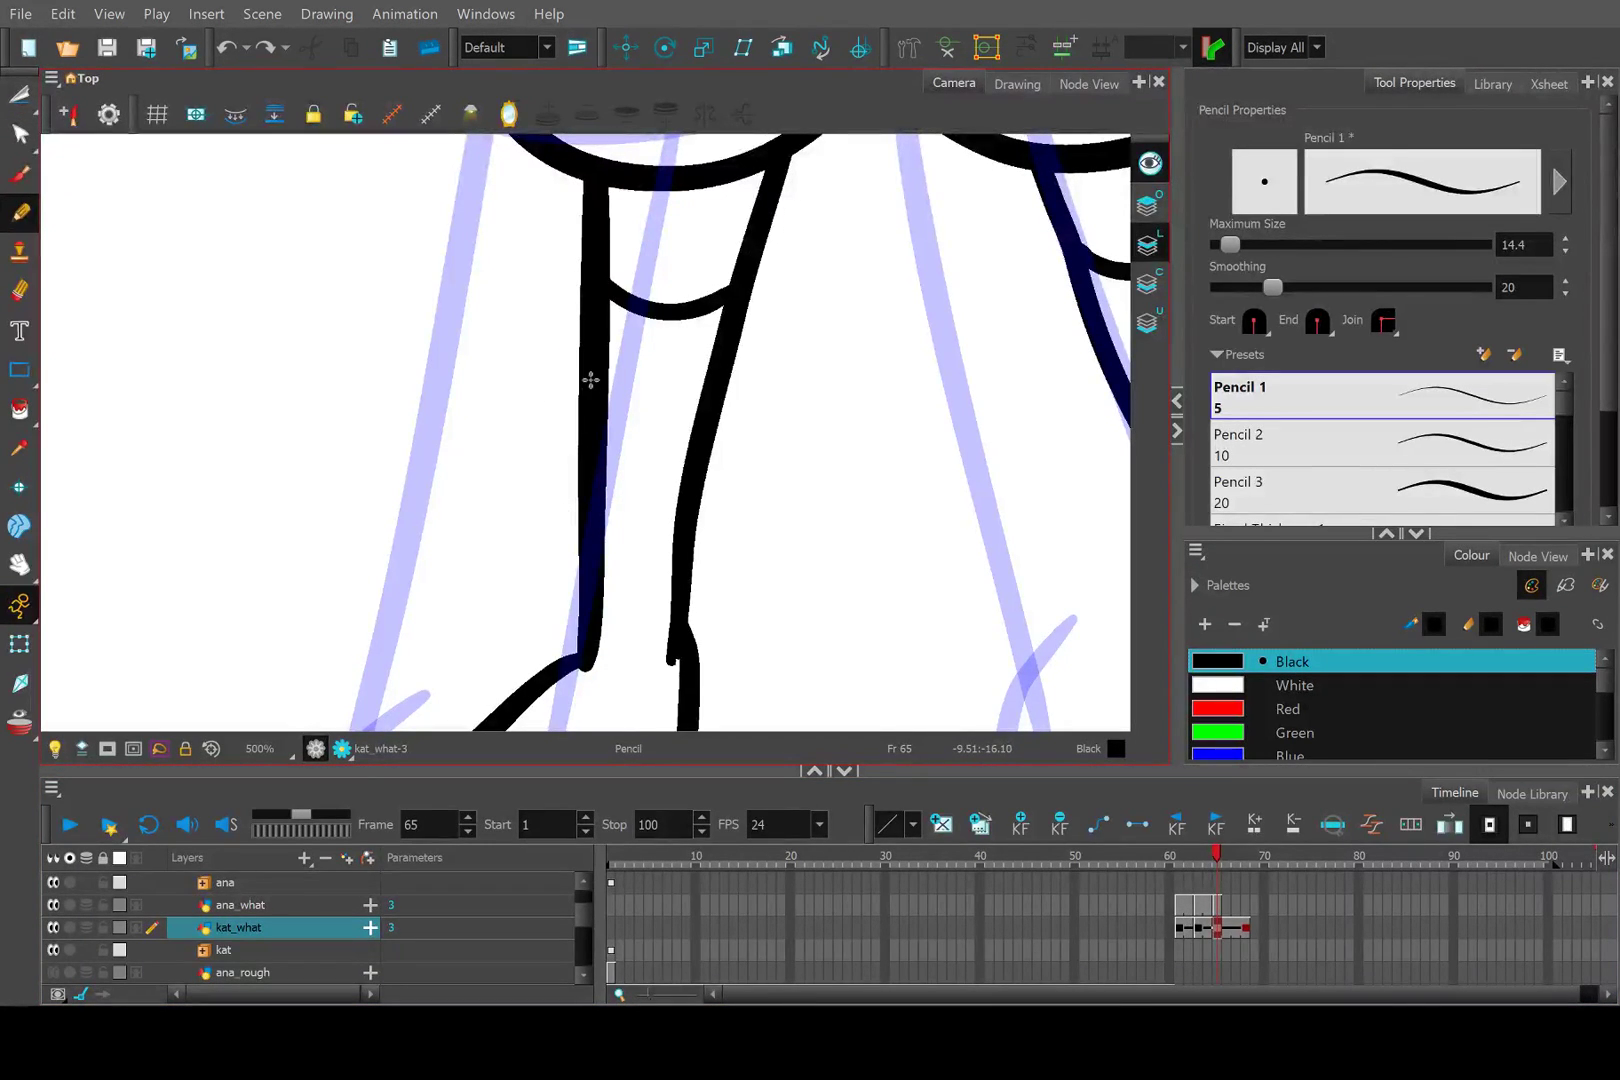
pyautogui.moveTo(621, 524); pyautogui.dragTo(628, 523)
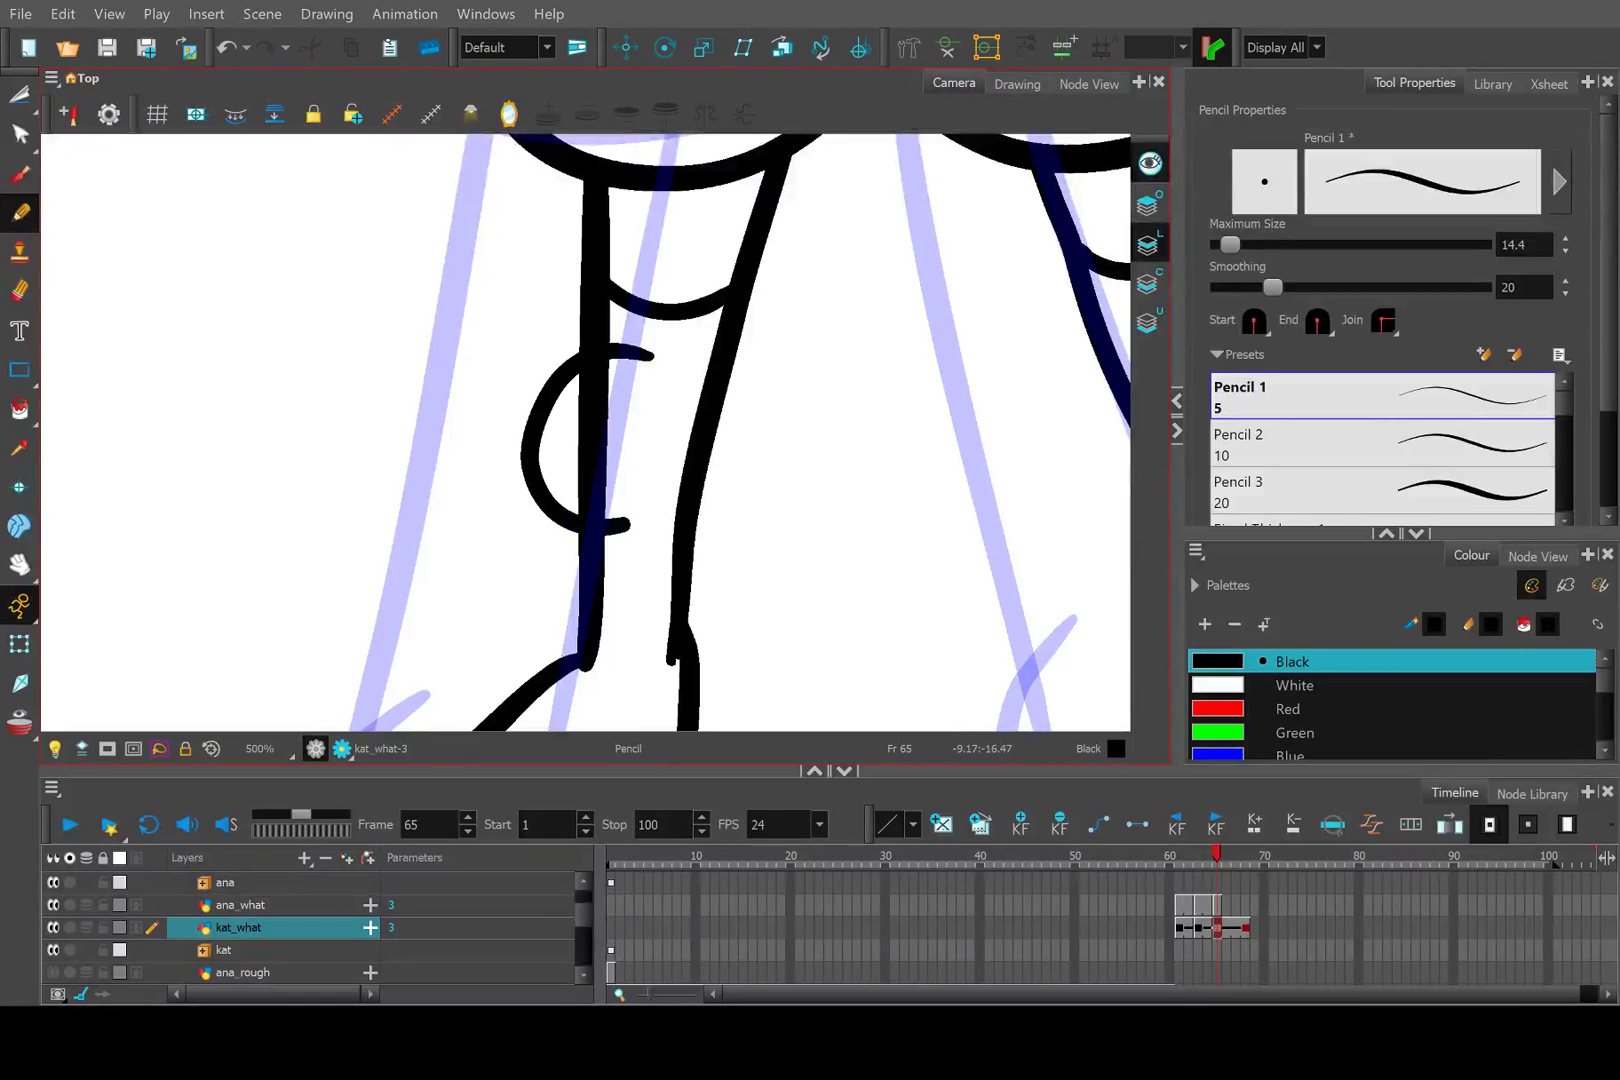
# Try to draw curved knee pad outlines on the ponytailed girl's other leg, below the sock line.
pyautogui.press('1')
pyautogui.press('1')
pyautogui.moveTo(637, 426); pyautogui.dragTo(455, 426)
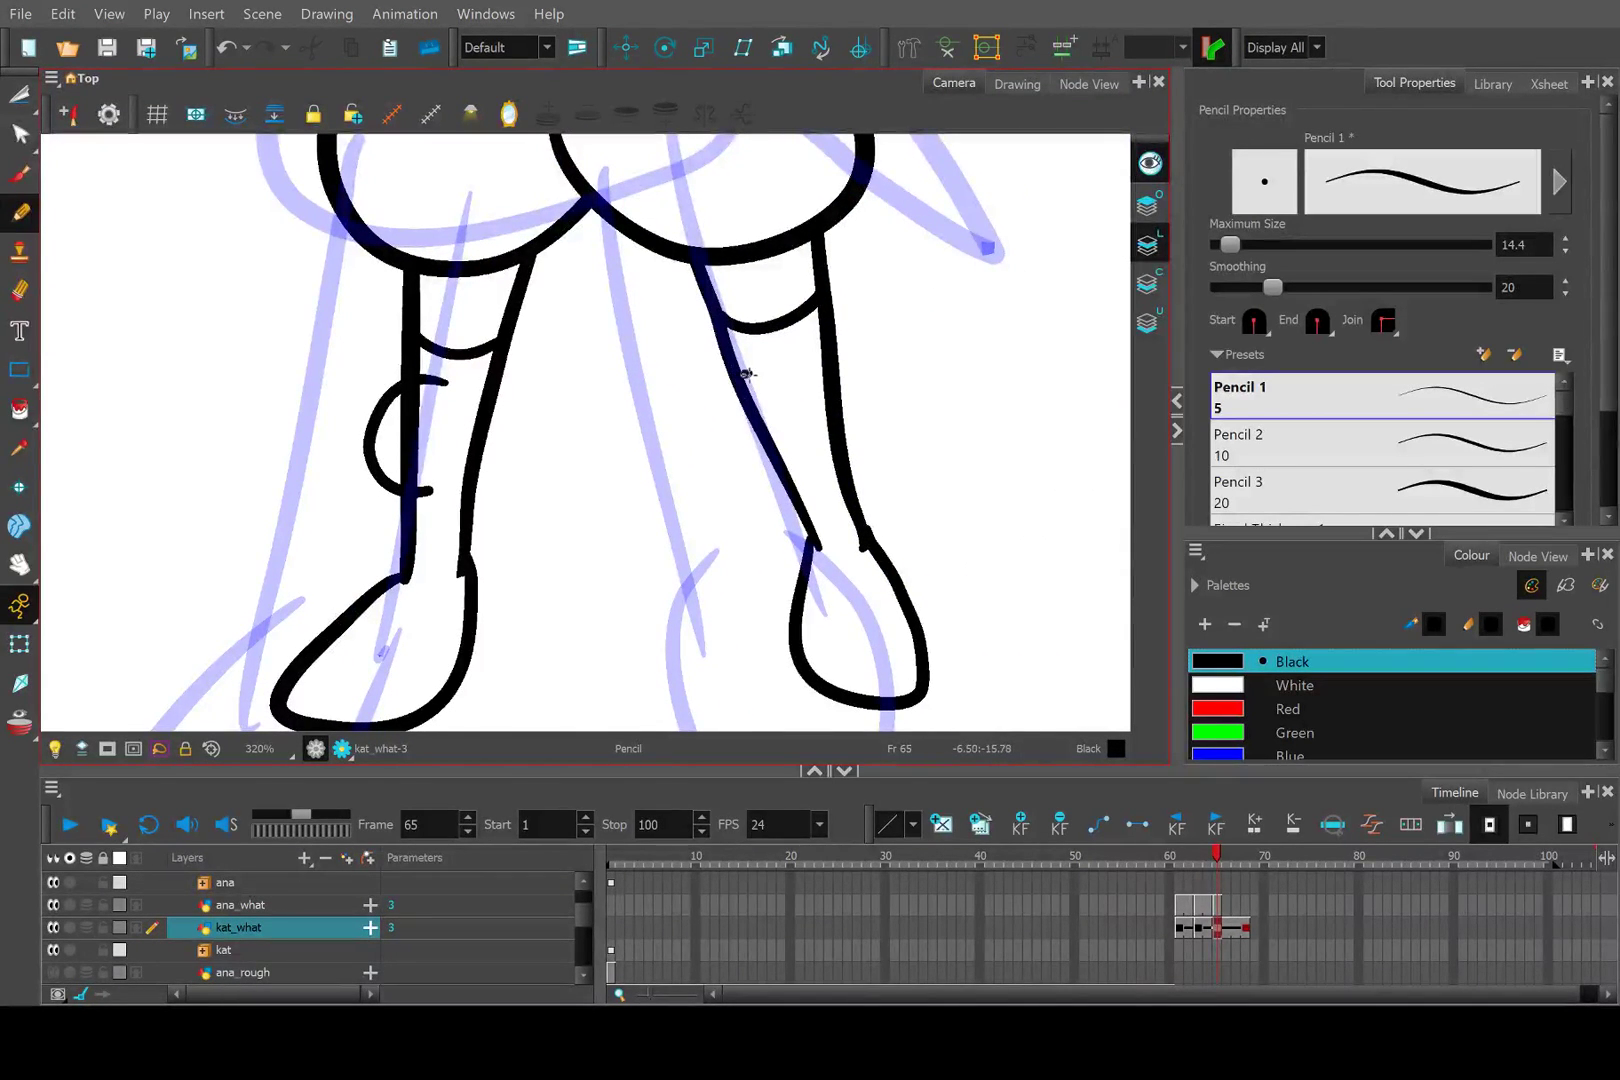
pyautogui.moveTo(745, 373); pyautogui.dragTo(805, 468)
pyautogui.hotkey('ctrl', 'z')
pyautogui.moveTo(772, 369); pyautogui.dragTo(790, 455)
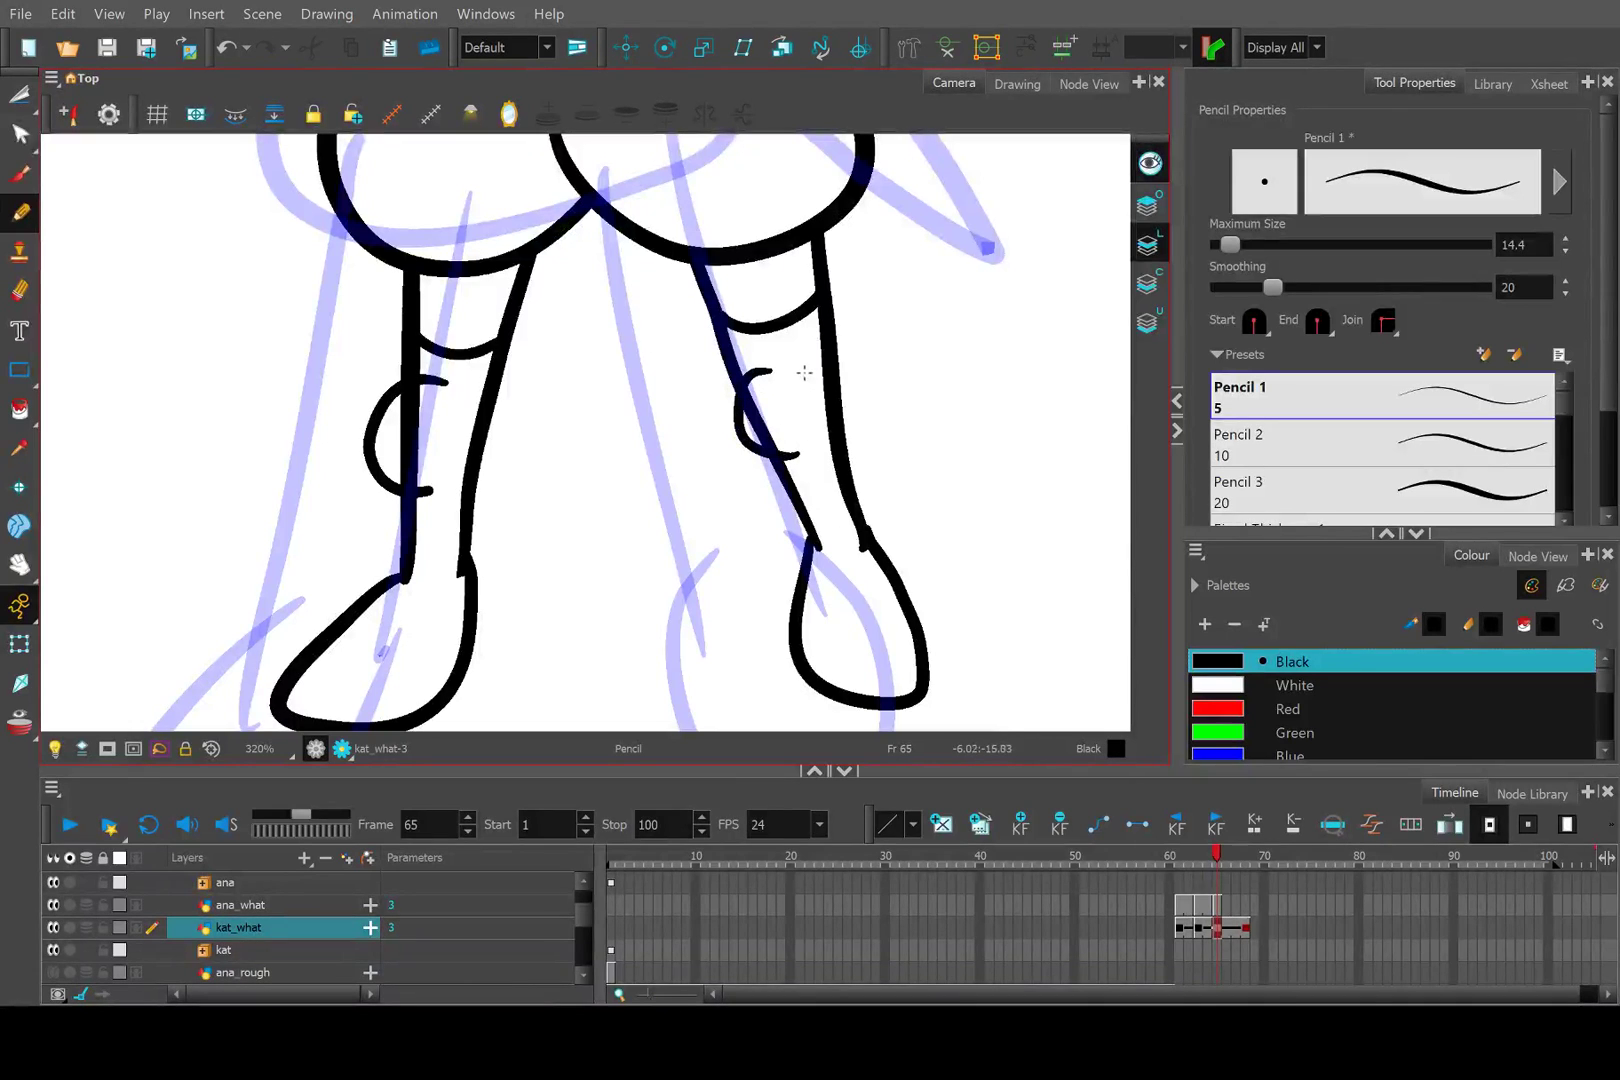
pyautogui.moveTo(798, 372); pyautogui.dragTo(851, 424)
pyautogui.scroll(3, 830, 383)
pyautogui.hotkey('ctrl', 'z')
pyautogui.hotkey('ctrl', 'z')
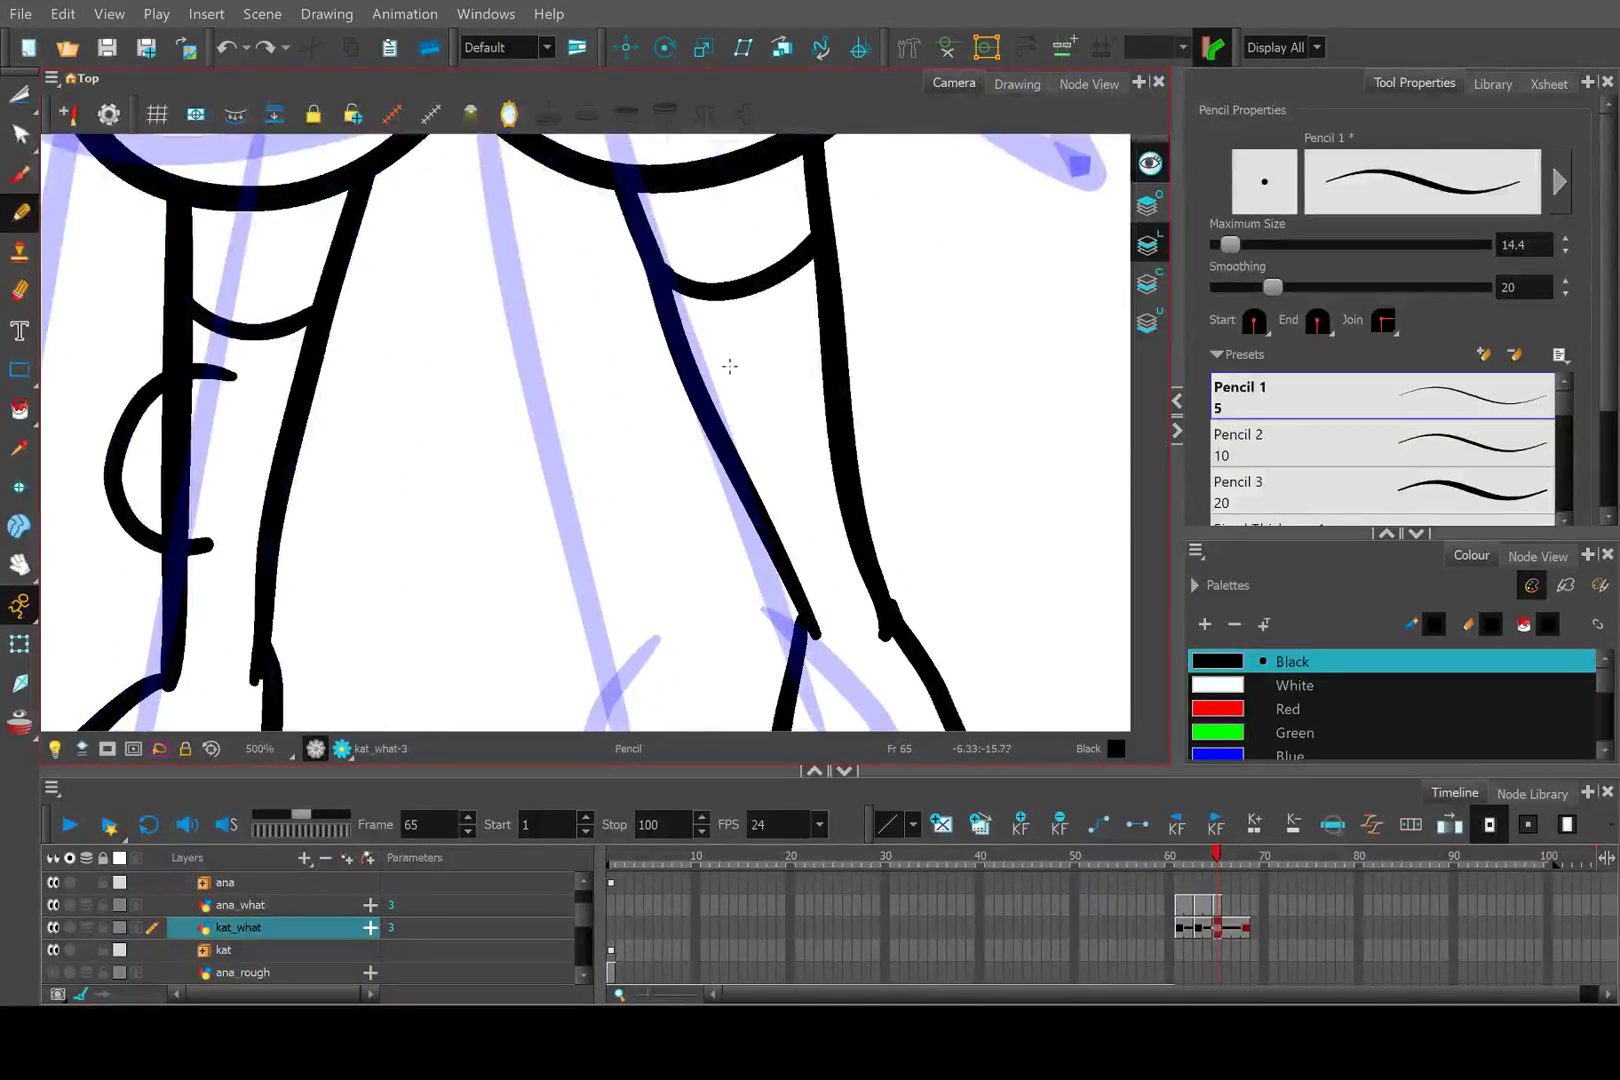
pyautogui.moveTo(722, 364)
pyautogui.mouseDown()
pyautogui.moveTo(691, 382)
pyautogui.moveTo(718, 481)
pyautogui.mouseUp()
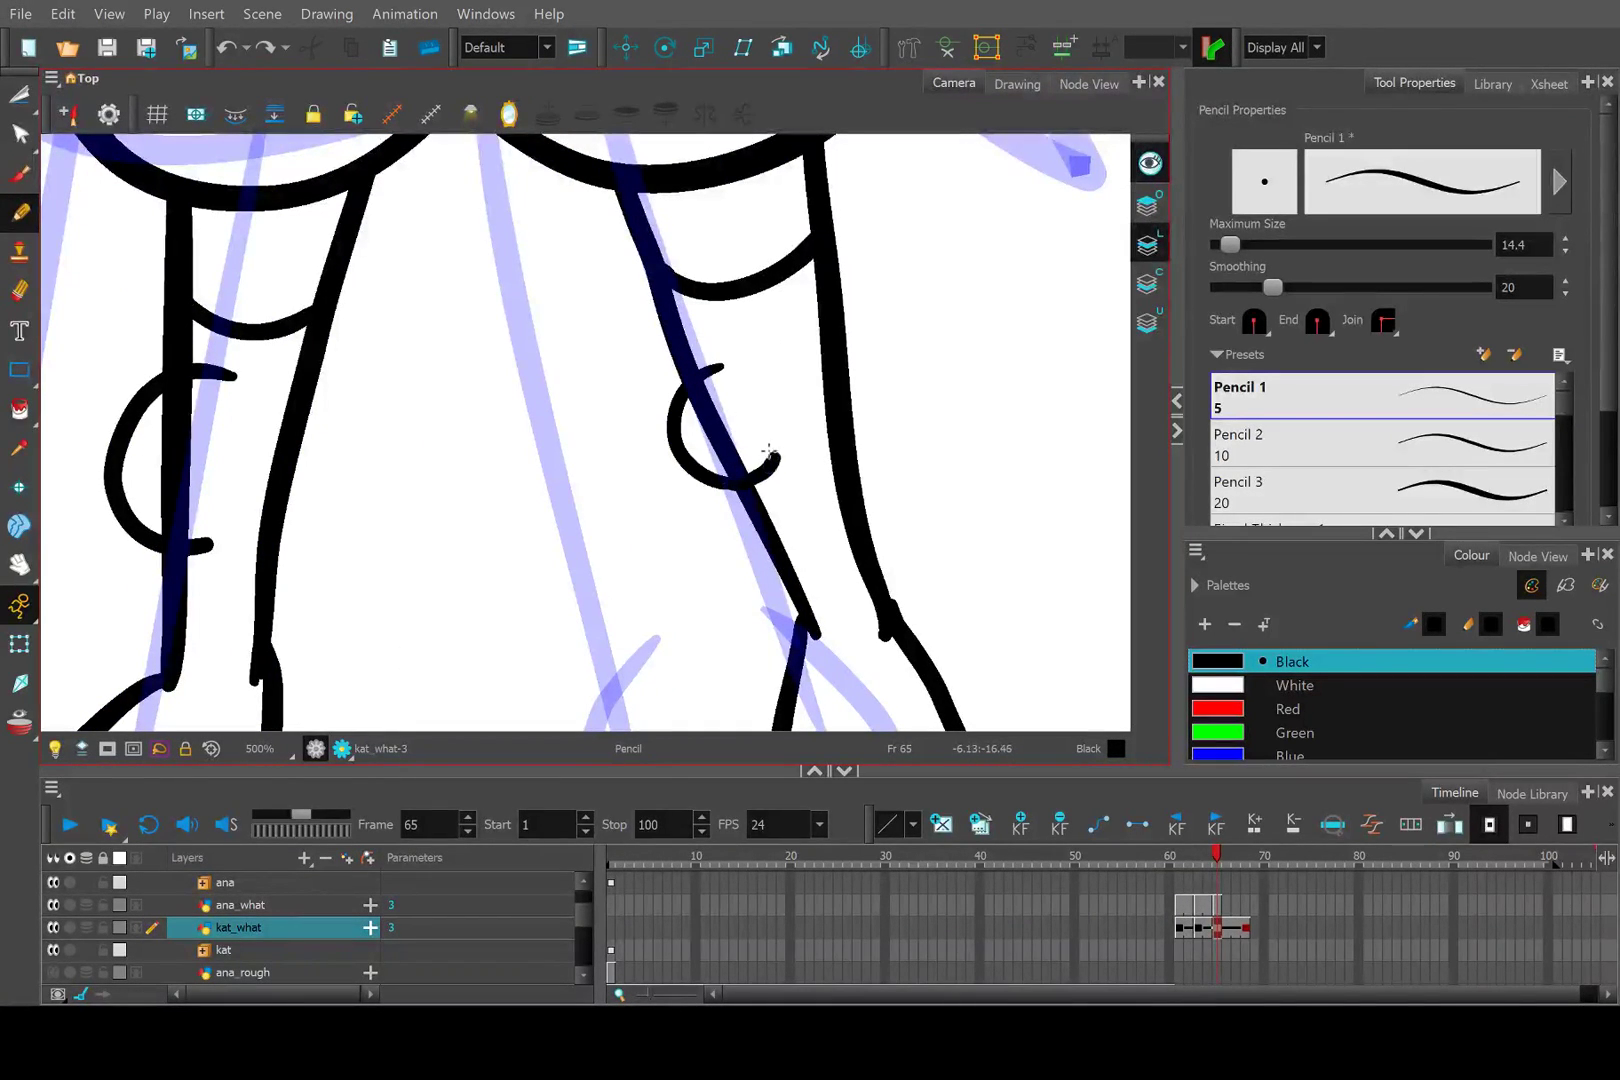
pyautogui.moveTo(768, 453); pyautogui.dragTo(776, 456)
pyautogui.moveTo(843, 354); pyautogui.dragTo(845, 448)
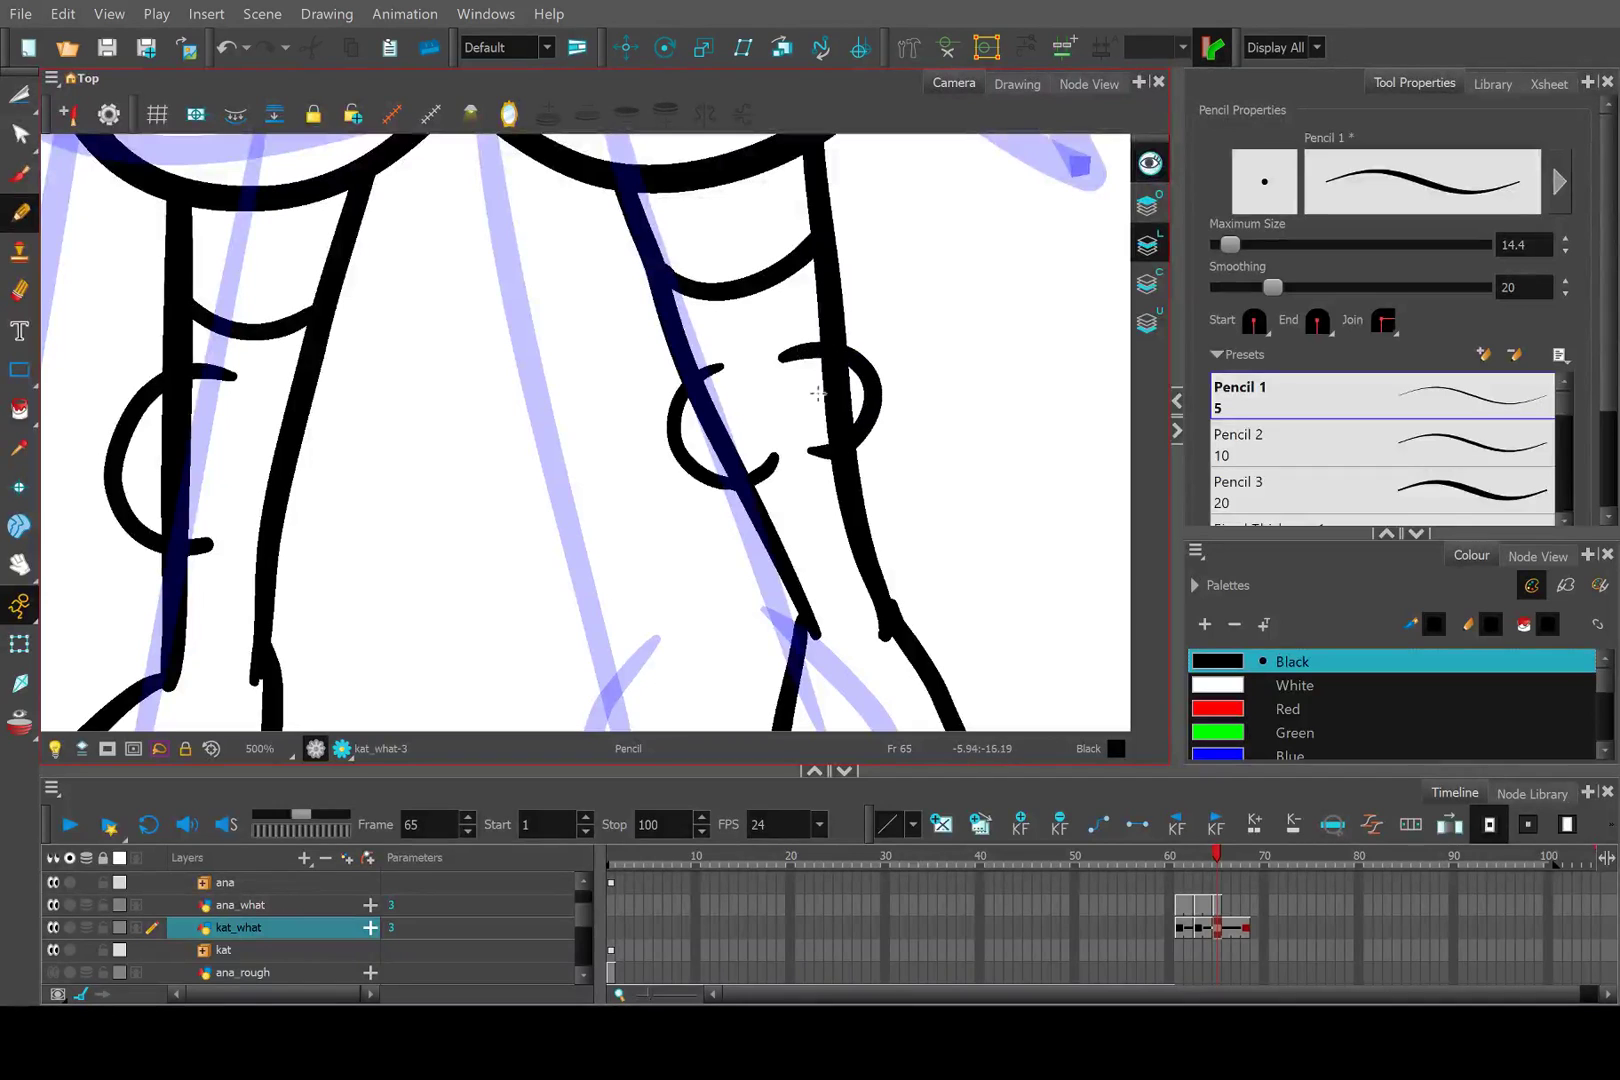
pyautogui.hotkey('ctrl', 'z')
pyautogui.hotkey('alt', 's')
pyautogui.hotkey('ctrl', 'z')
# Draw a curved knee pad outline over each edge of the ponytailed girl's second leg and compare it with the coloured design at frame 59.
pyautogui.moveTo(745, 363)
pyautogui.mouseDown()
pyautogui.moveTo(715, 488)
pyautogui.moveTo(770, 487)
pyautogui.mouseUp()
pyautogui.moveTo(796, 358)
pyautogui.mouseDown()
pyautogui.moveTo(862, 367)
pyautogui.moveTo(826, 475)
pyautogui.mouseUp()
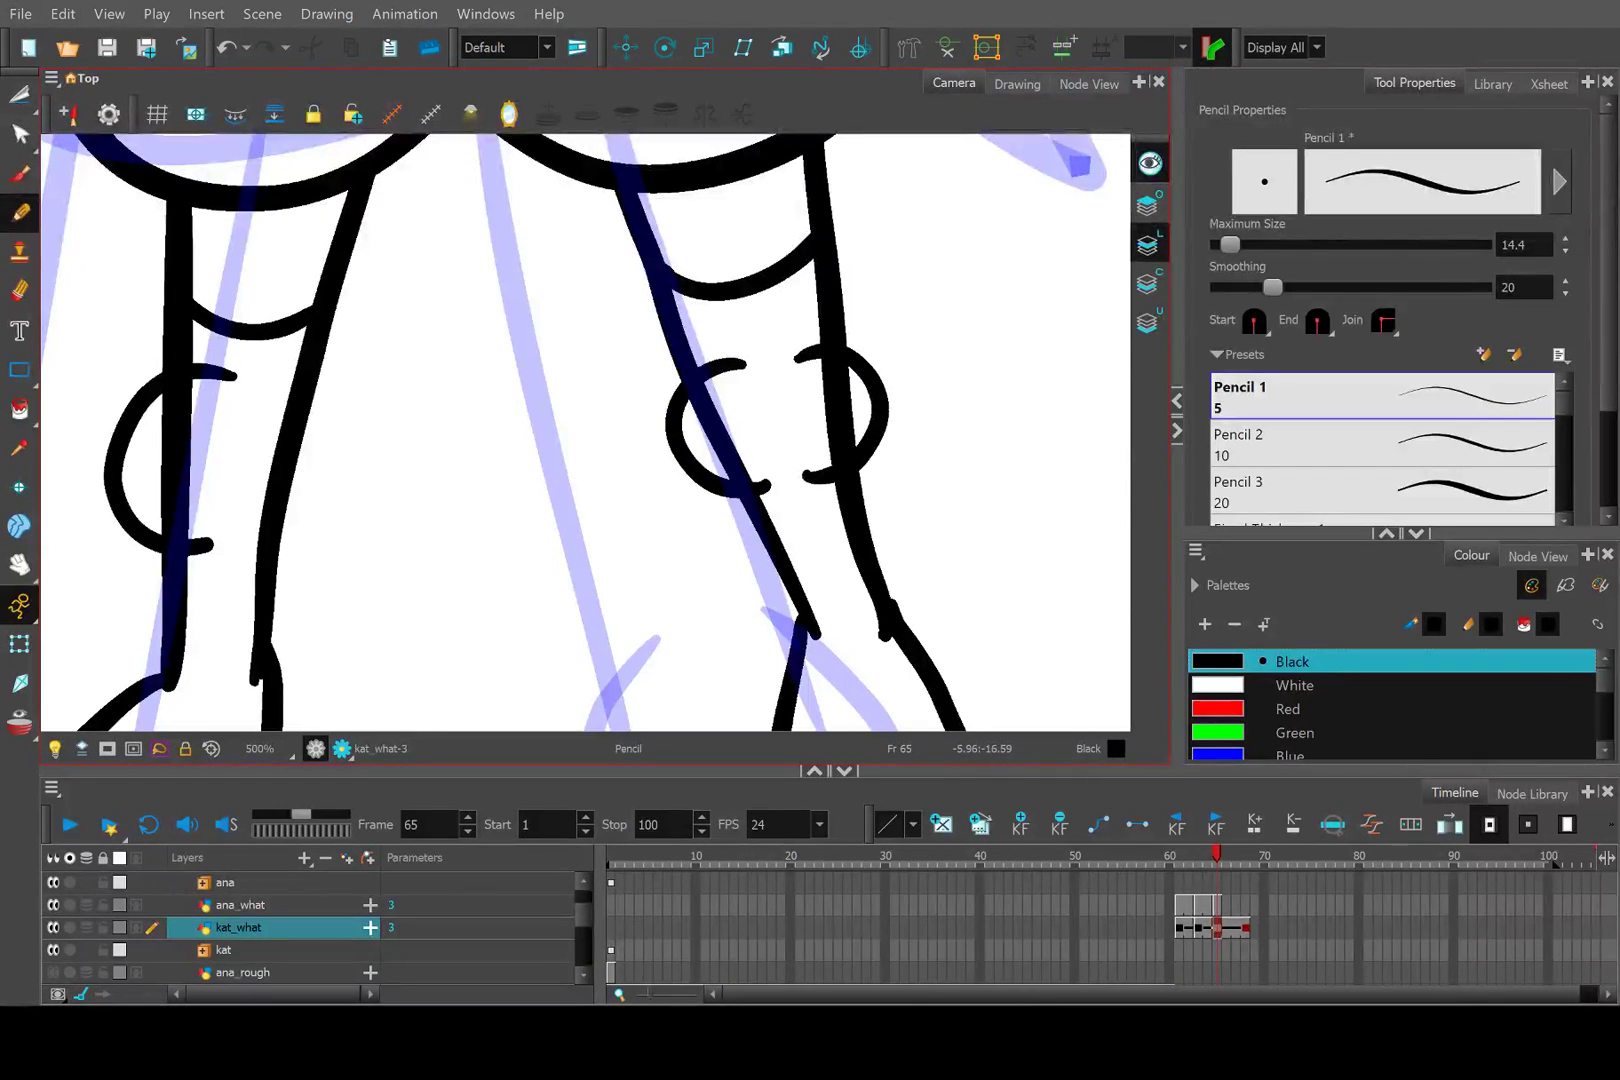
pyautogui.scroll(-5, 738, 452)
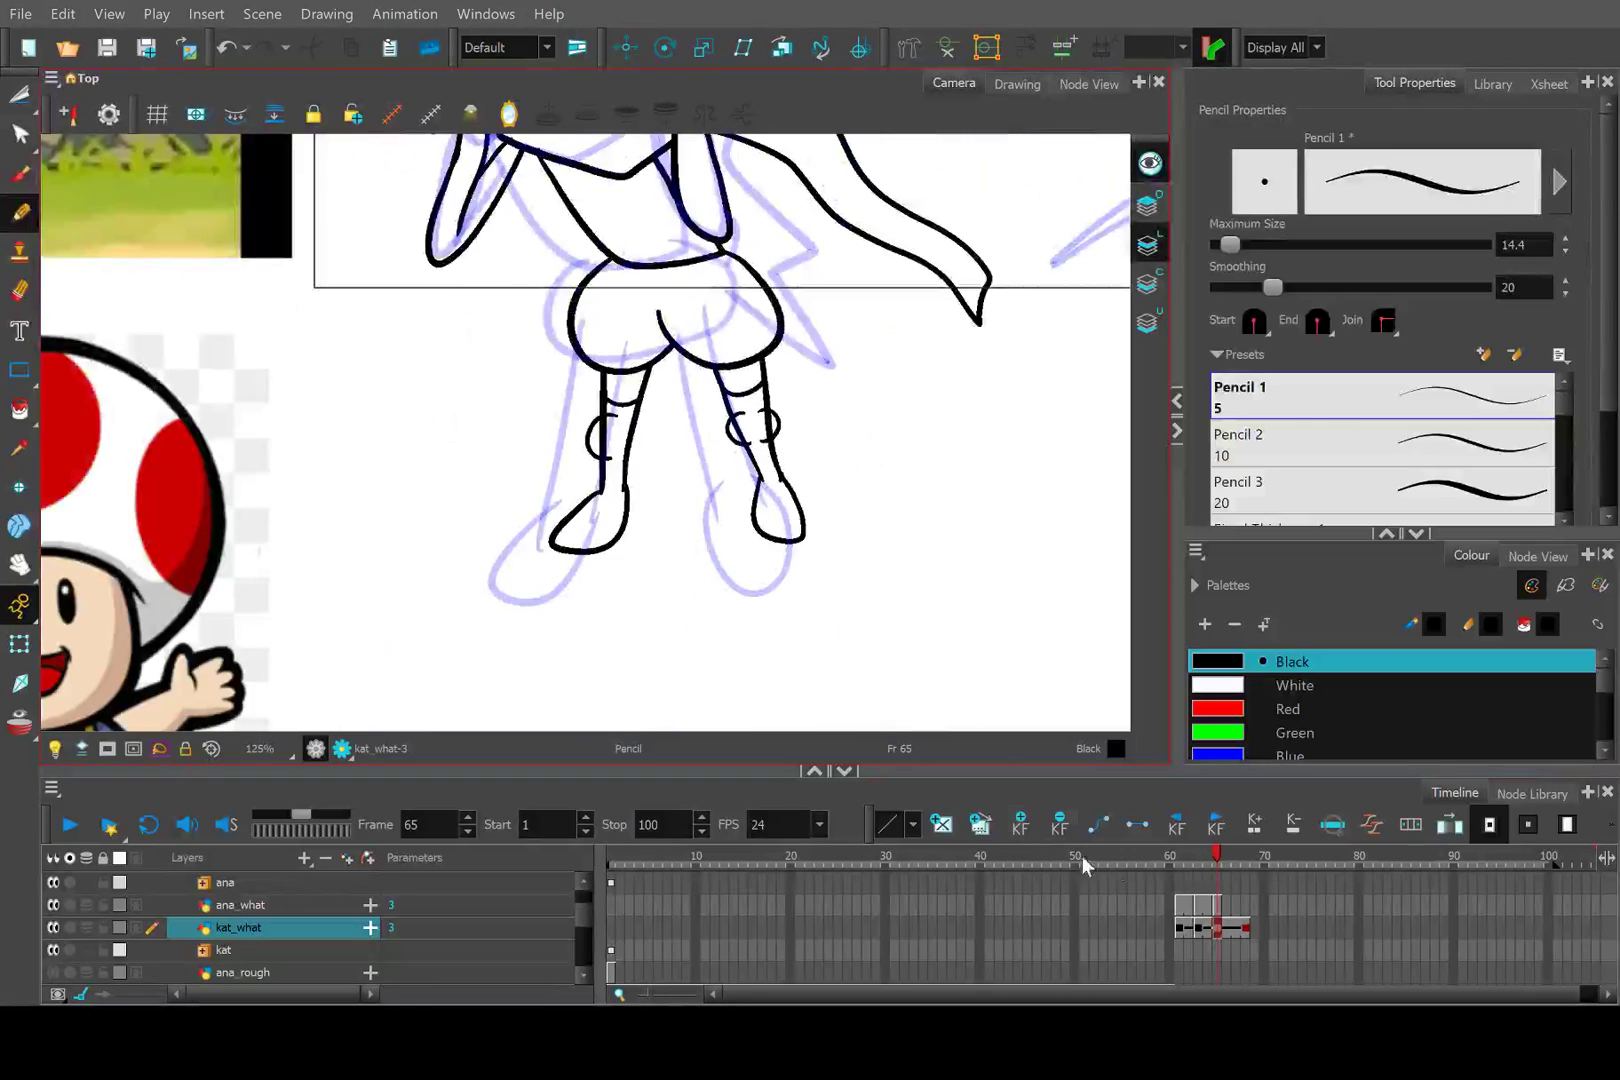
pyautogui.click(1164, 862)
pyautogui.scroll(-2, 600, 430)
pyautogui.moveTo(808, 365); pyautogui.dragTo(598, 505)
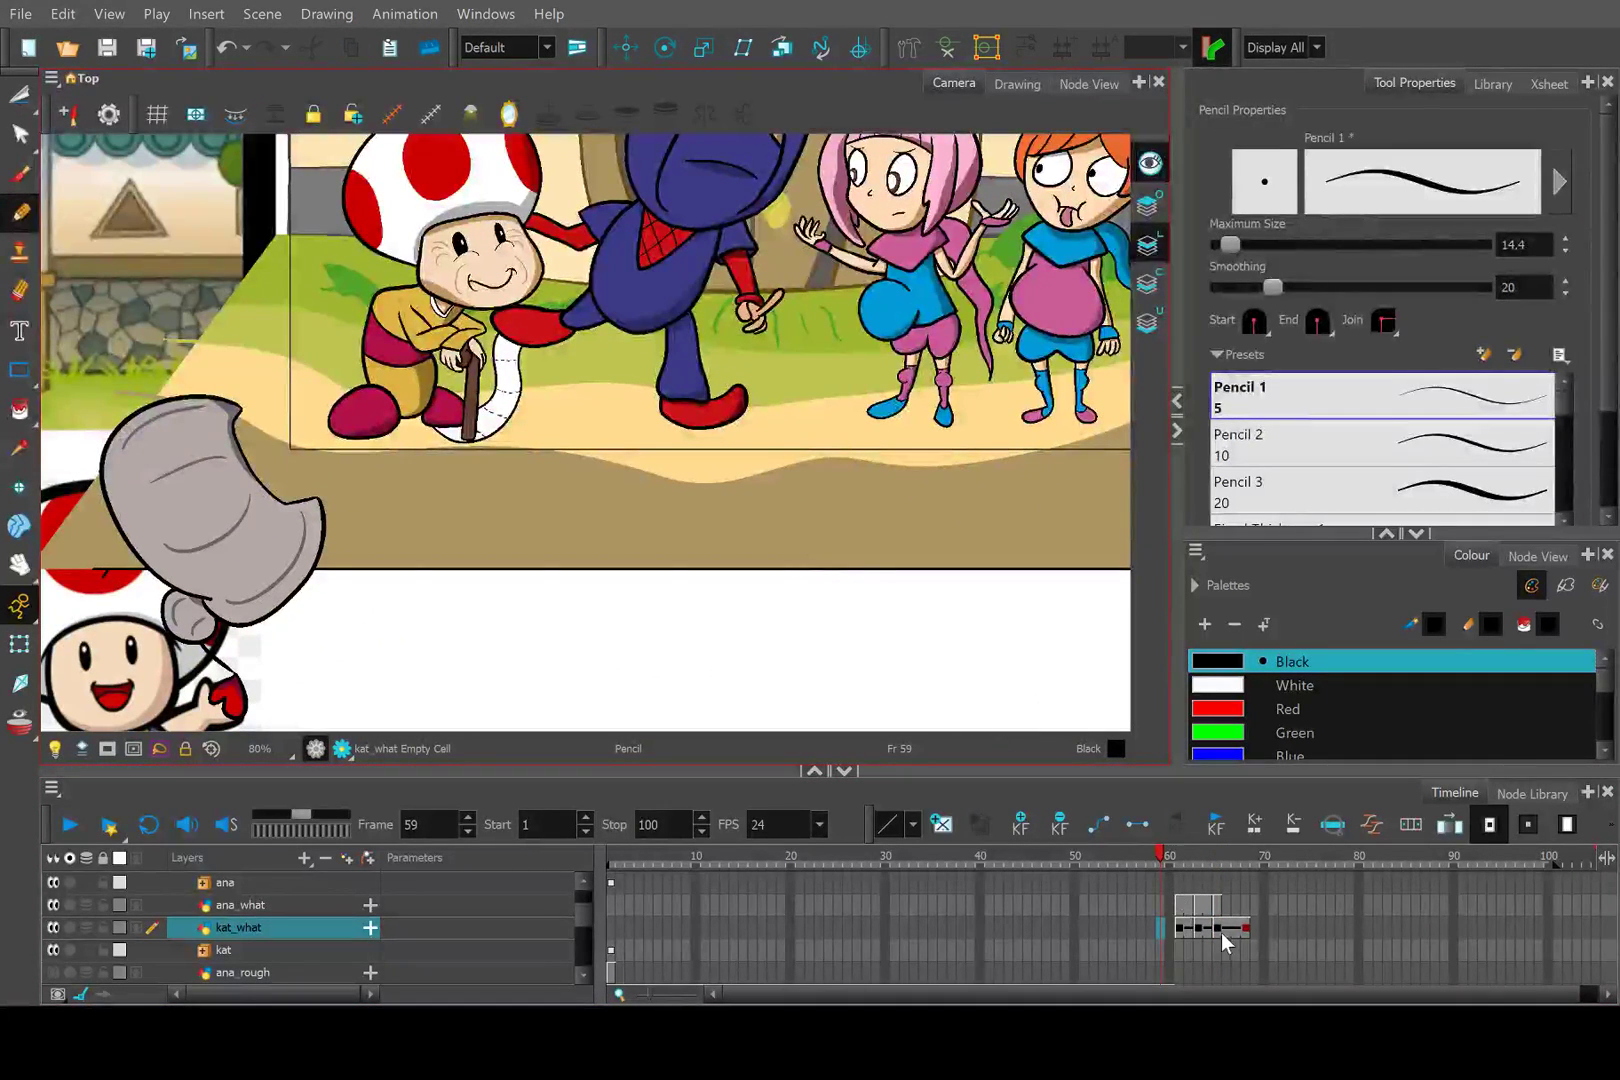
pyautogui.click(1218, 858)
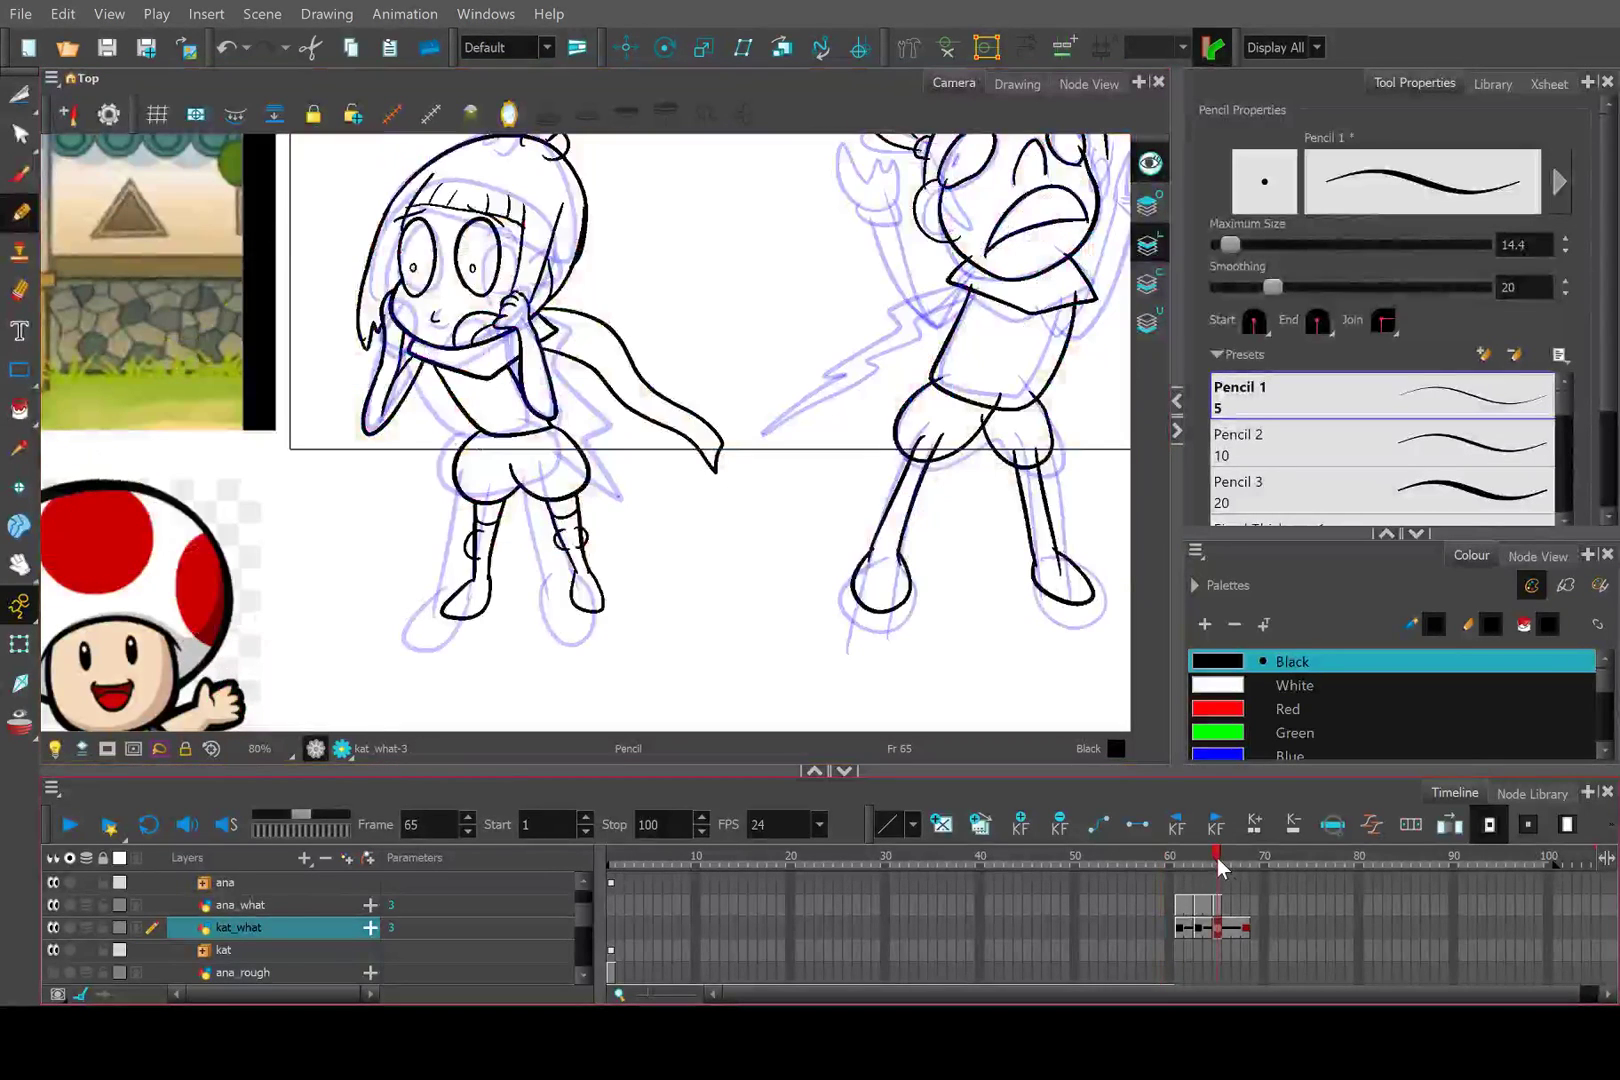
# Move the two knee pad curves on the second leg slightly closer together at frame 65.
pyautogui.scroll(6, 574, 557)
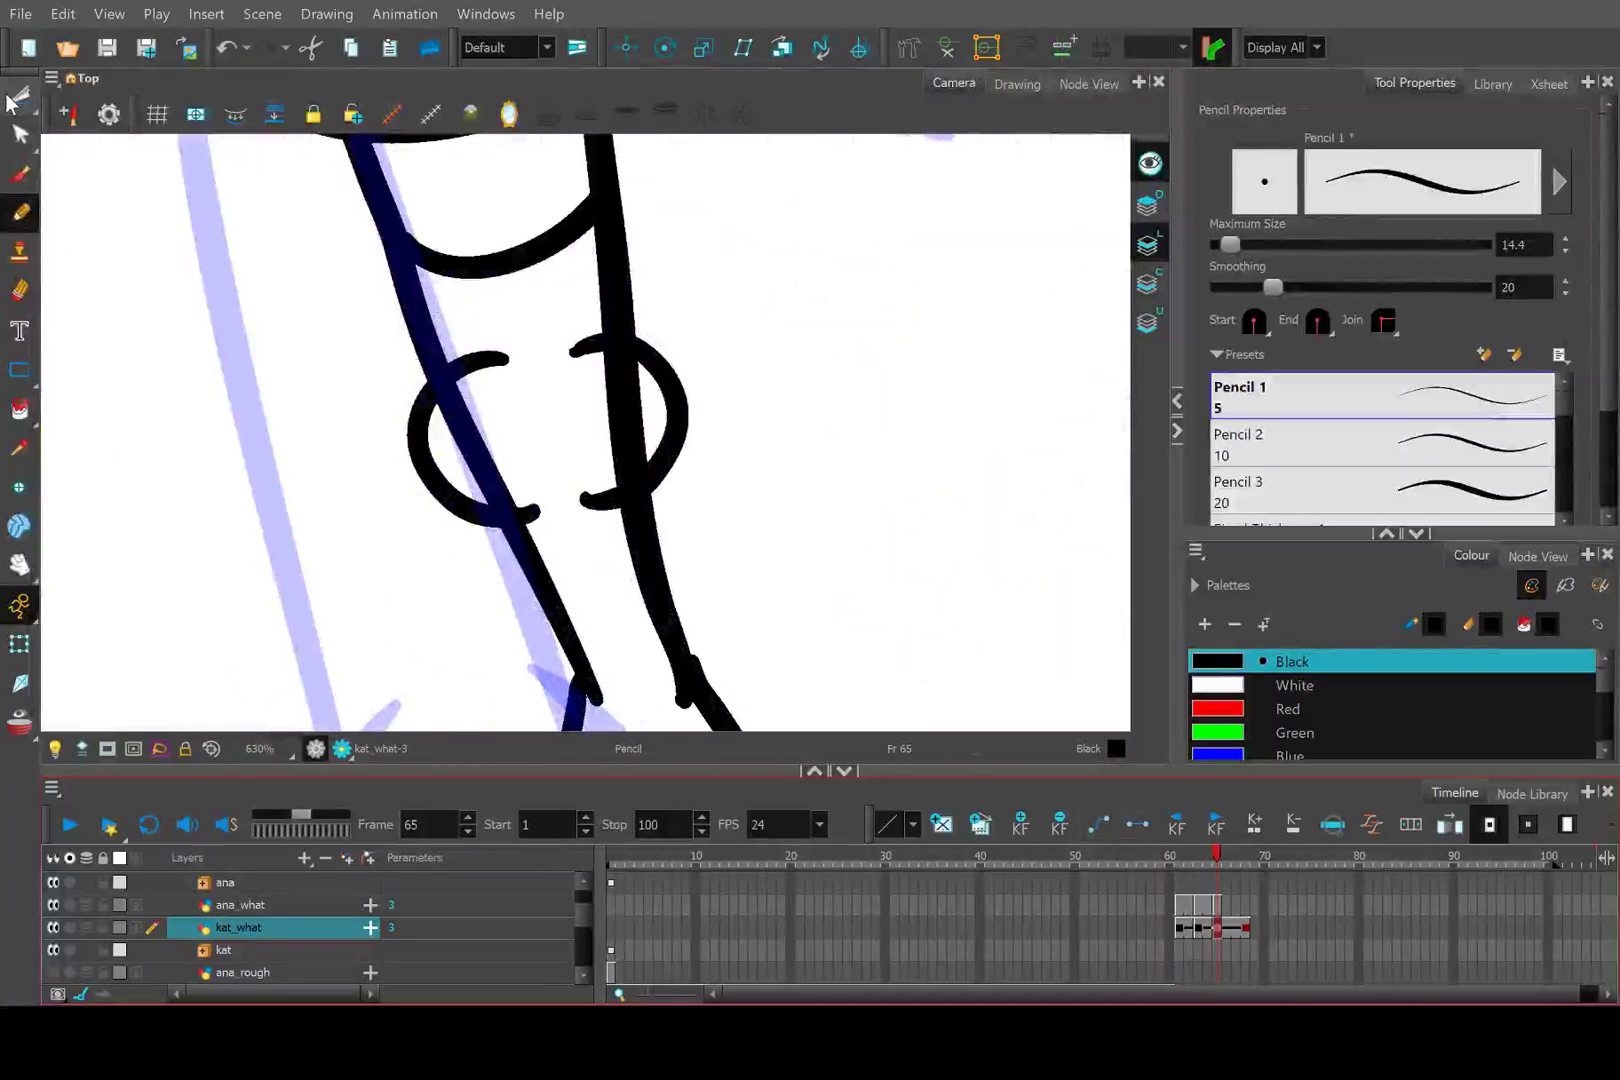
pyautogui.click(18, 97)
pyautogui.click(418, 497)
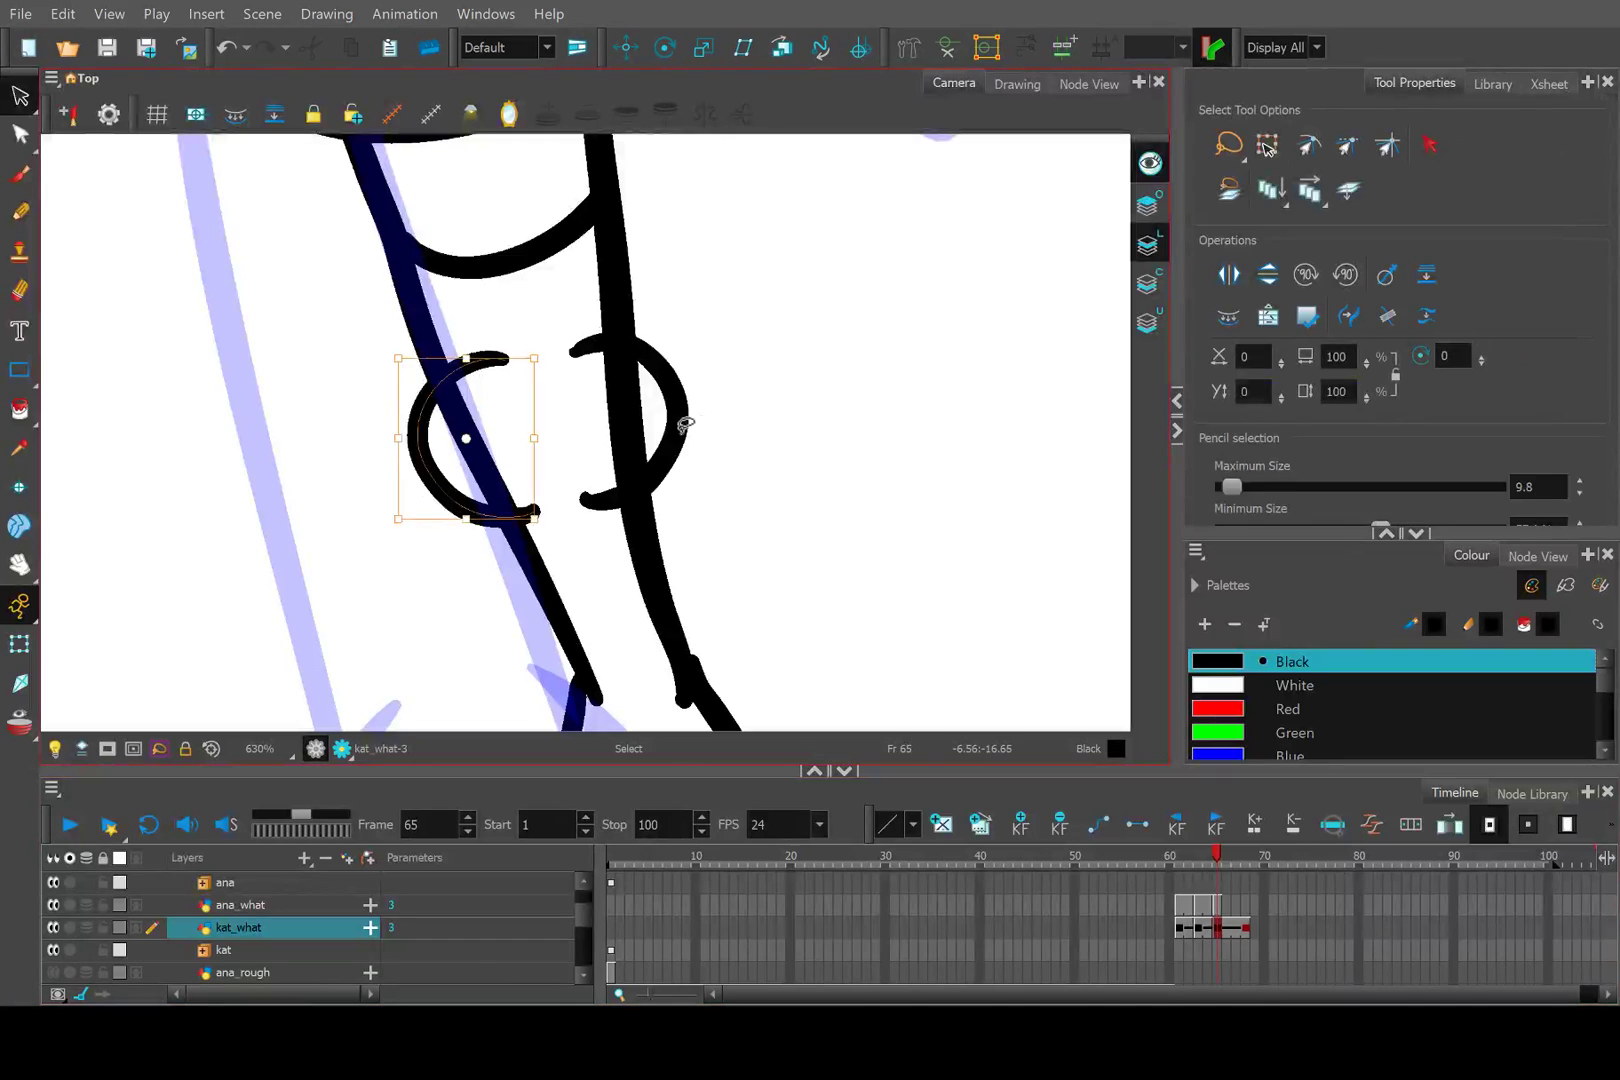
pyautogui.click(684, 424)
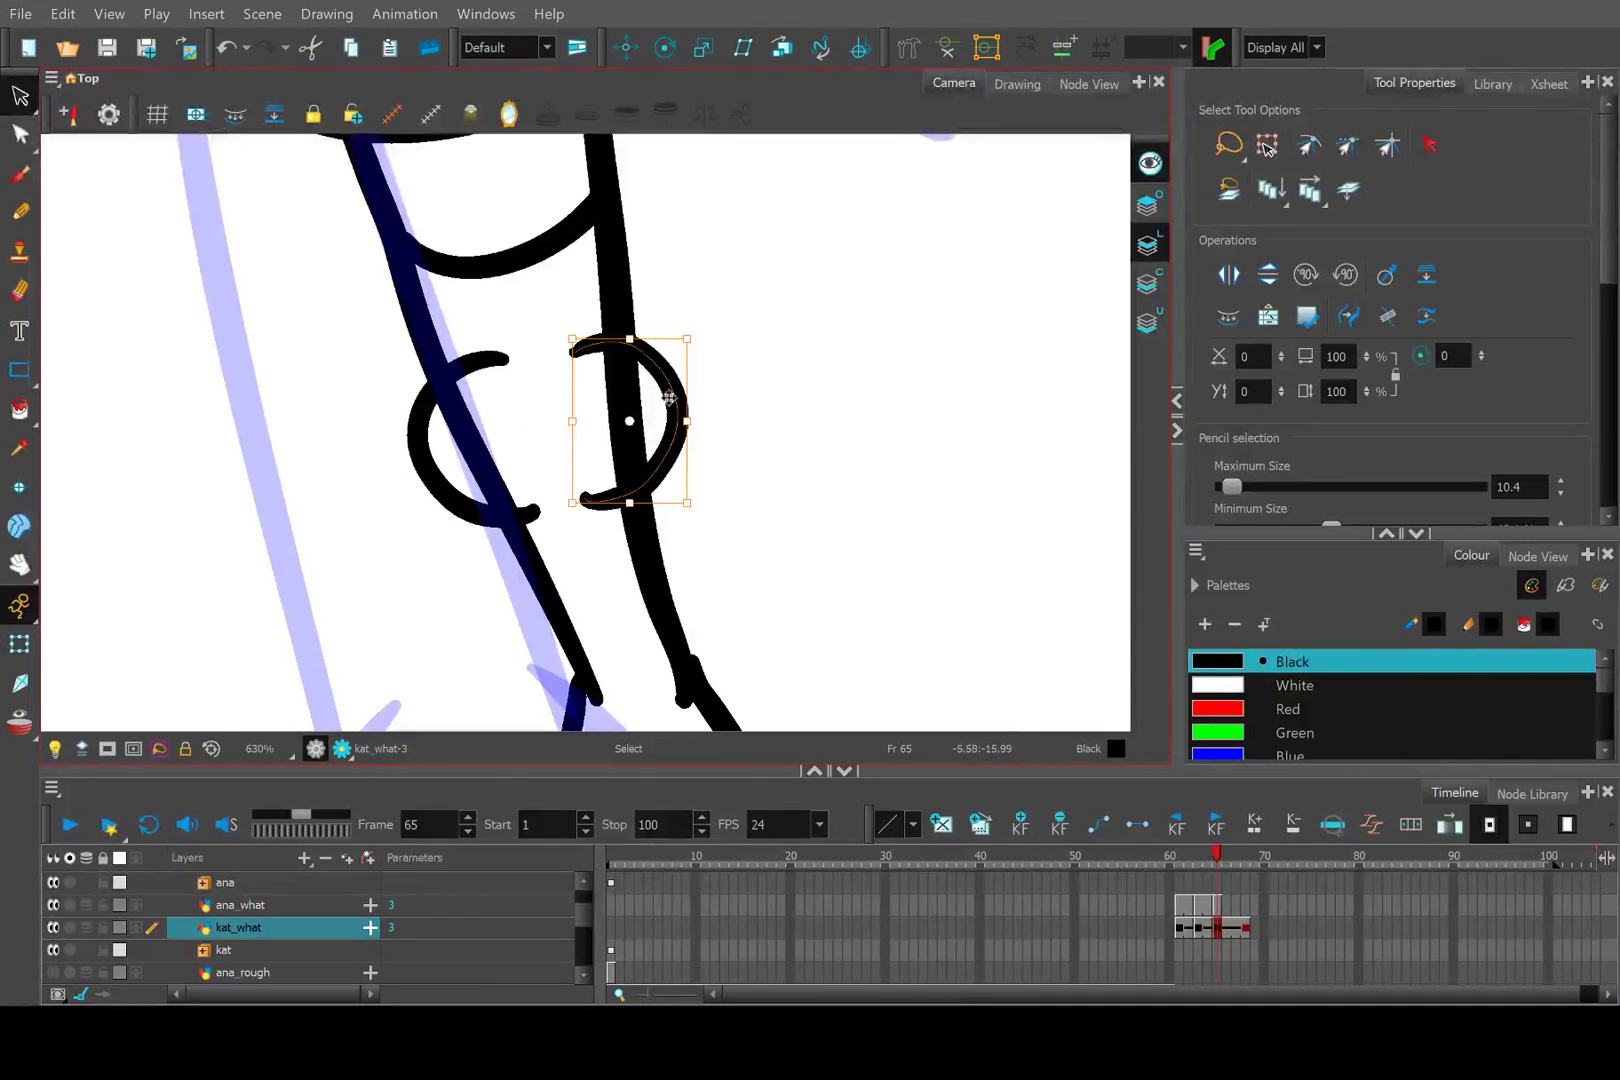
pyautogui.moveTo(668, 397); pyautogui.dragTo(653, 403)
pyautogui.click(438, 483)
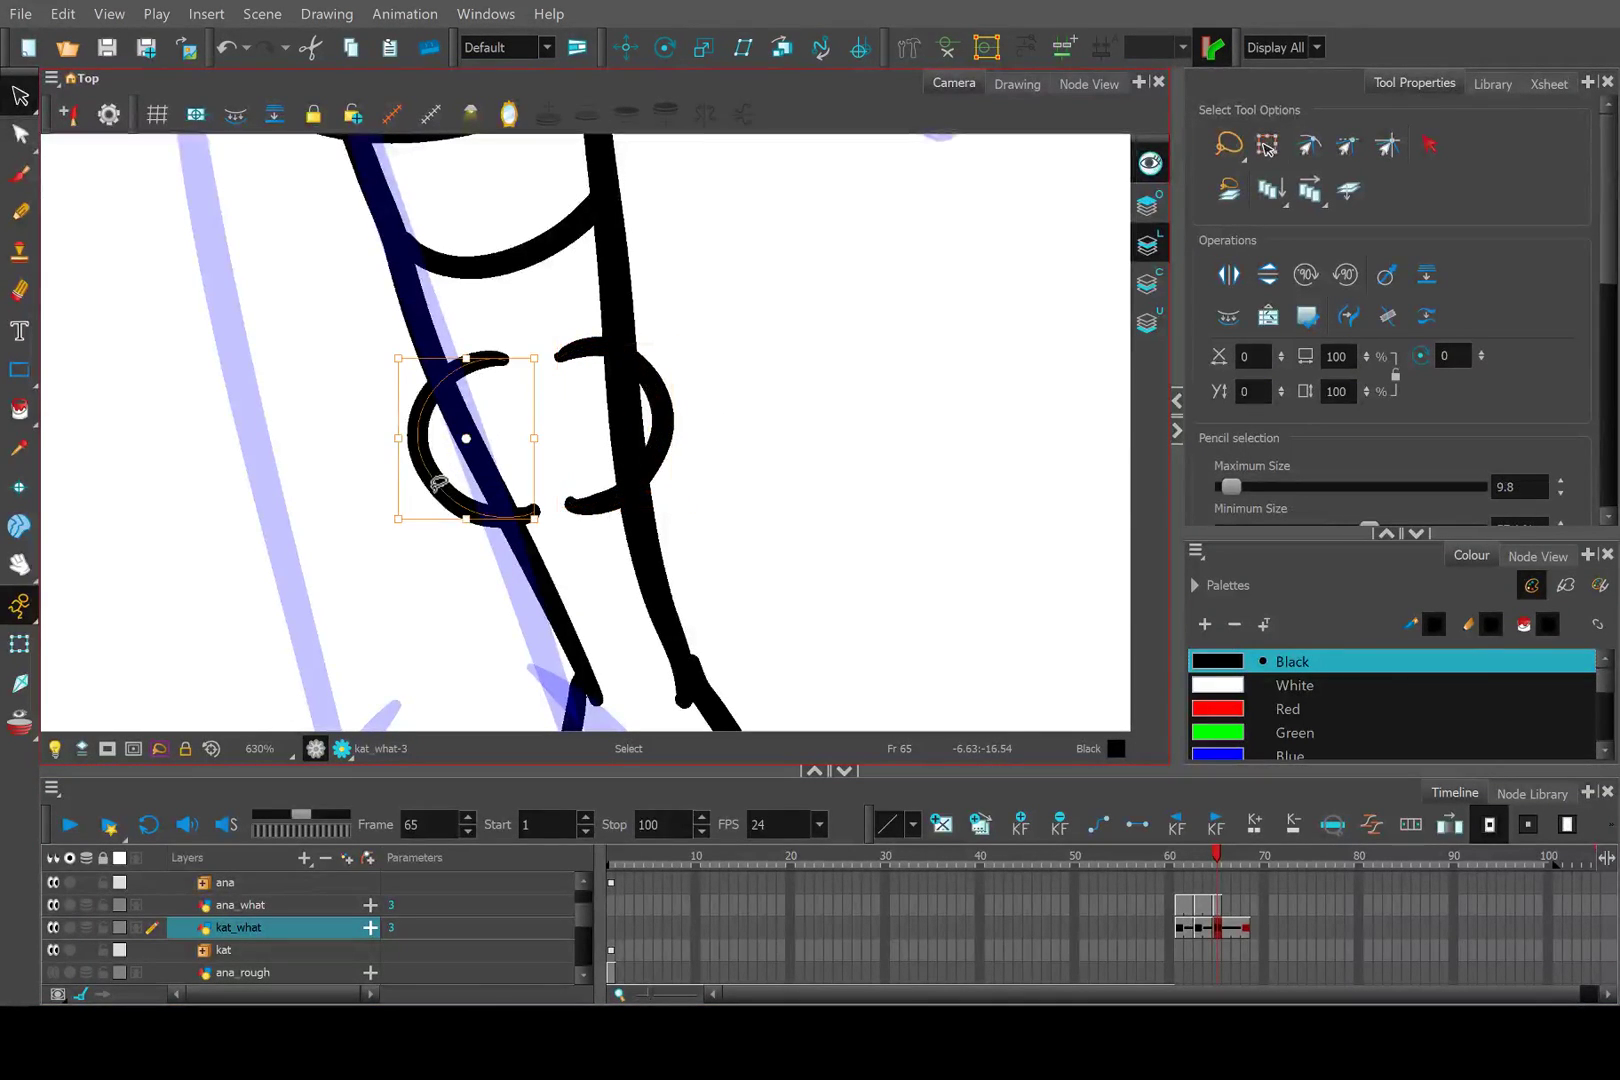
pyautogui.moveTo(438, 483); pyautogui.dragTo(458, 480)
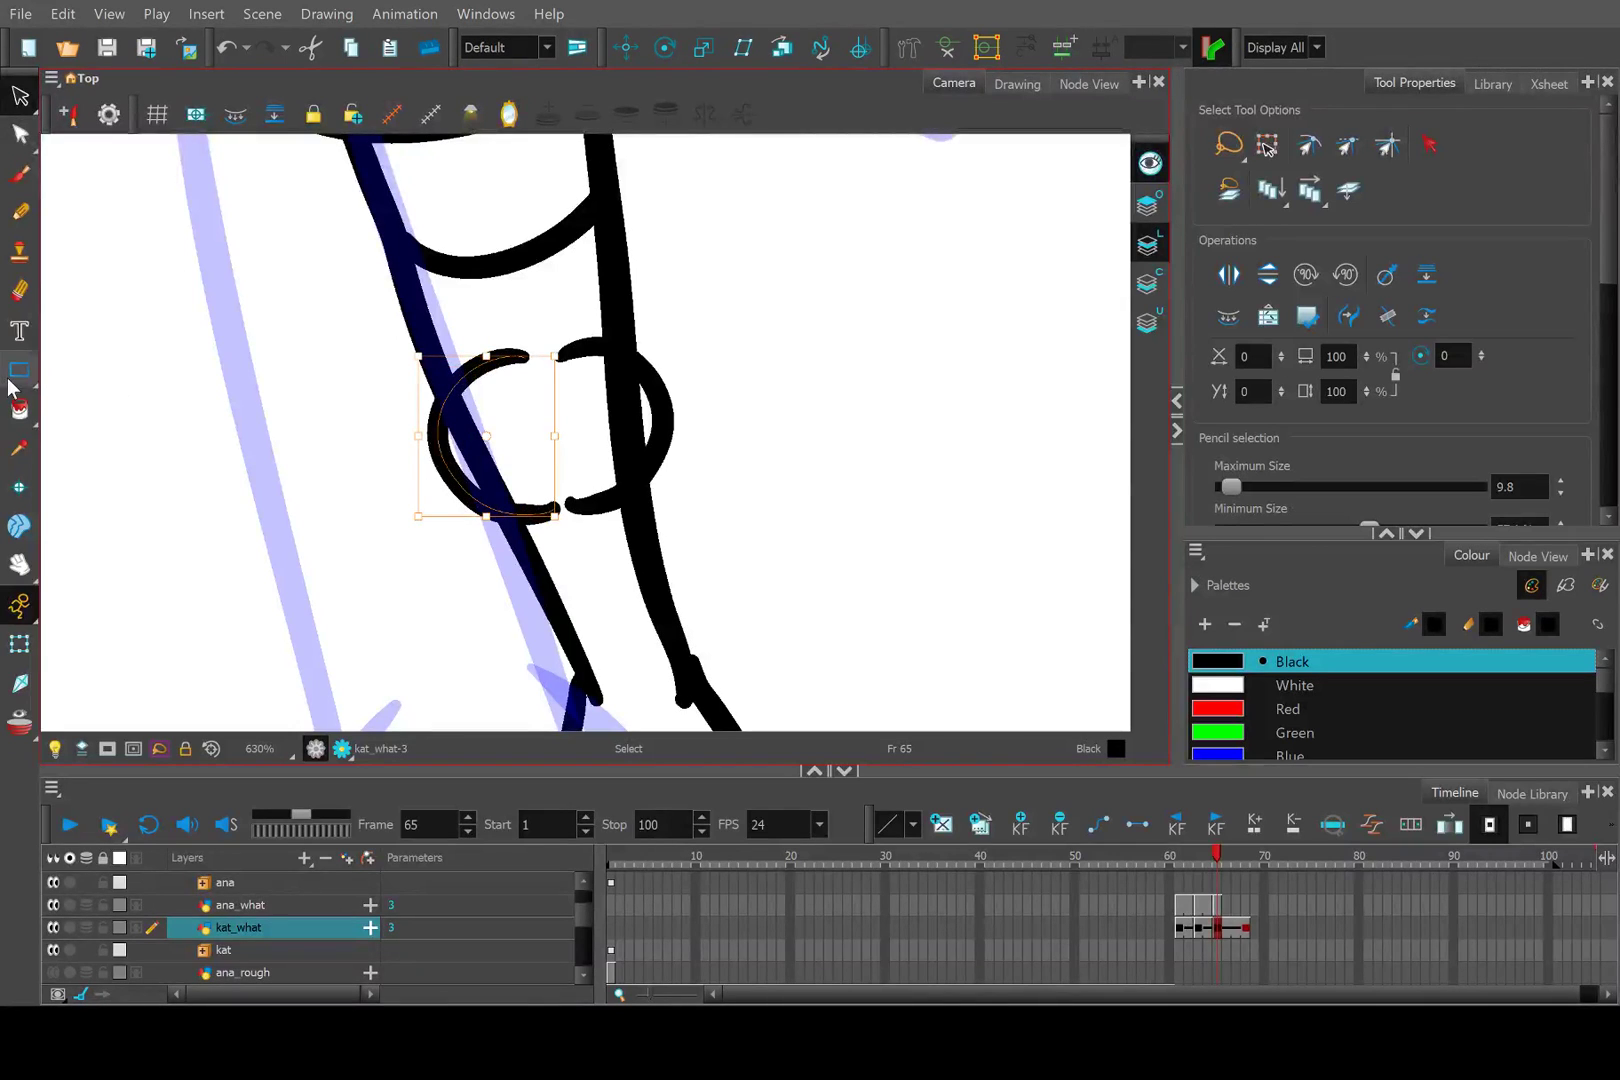
# Trim the rounded inner ends of both knee pad curves on the second leg using the Eraser at size 15.
pyautogui.click(19, 290)
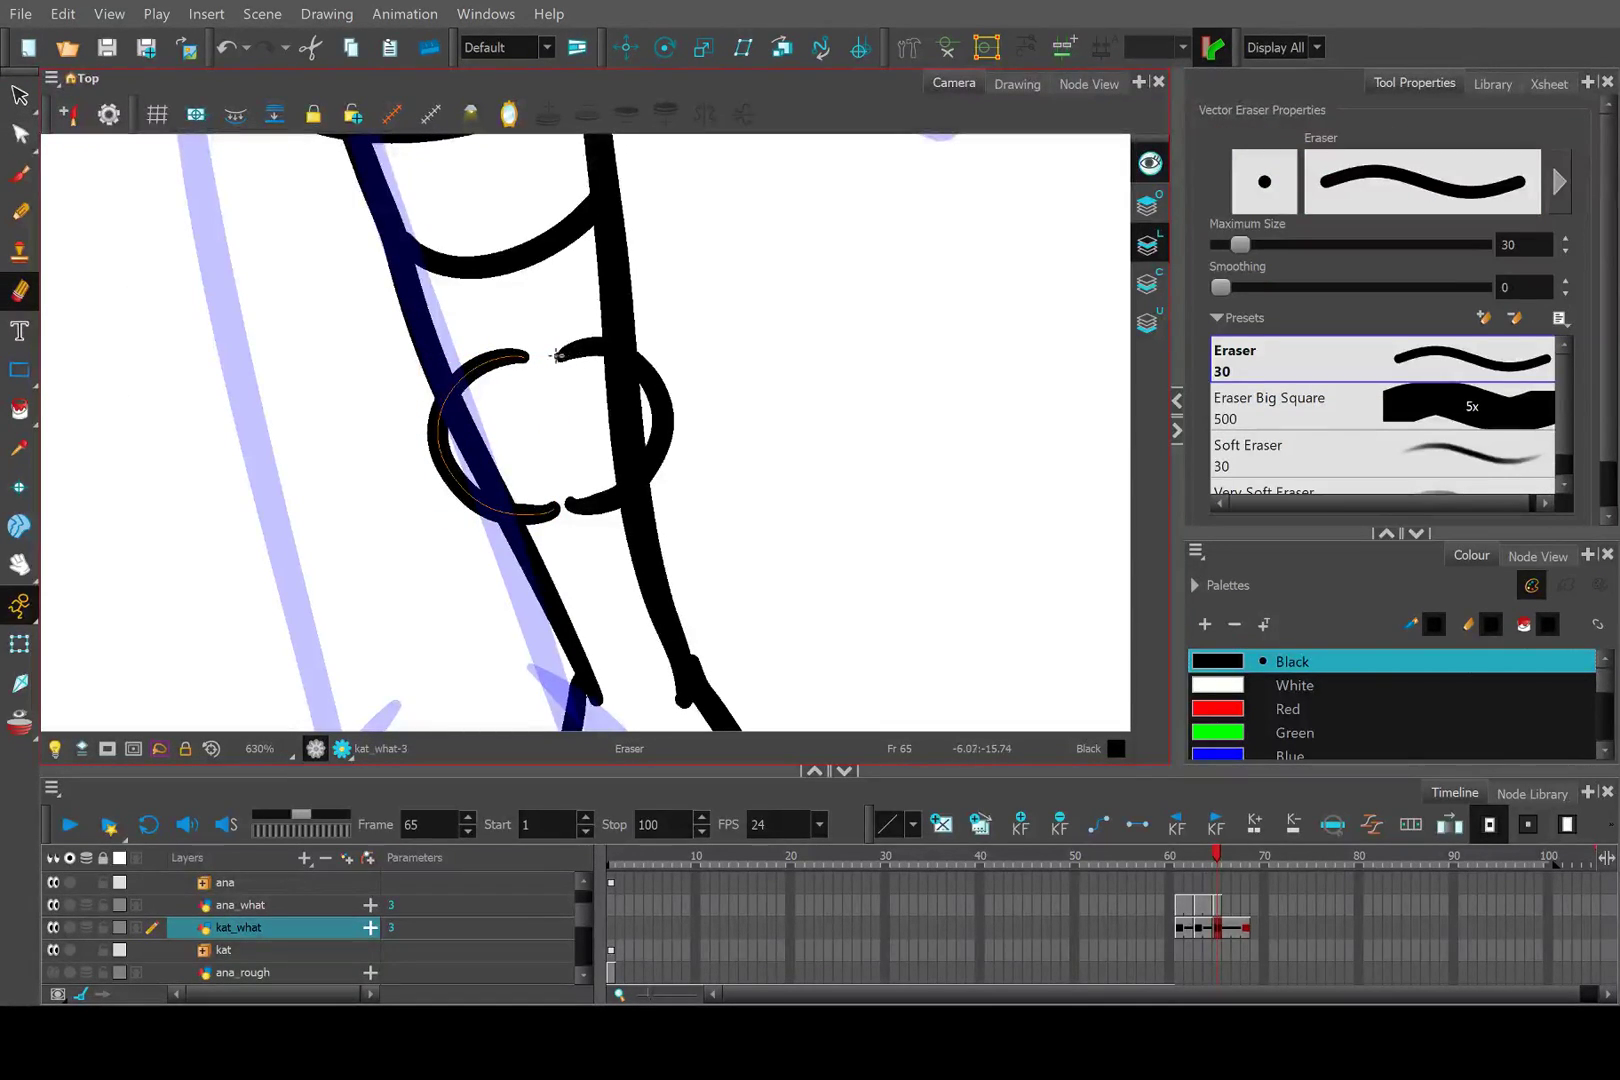
pyautogui.scroll(3, 551, 392)
pyautogui.moveTo(482, 393); pyautogui.dragTo(459, 307)
pyautogui.press('z')
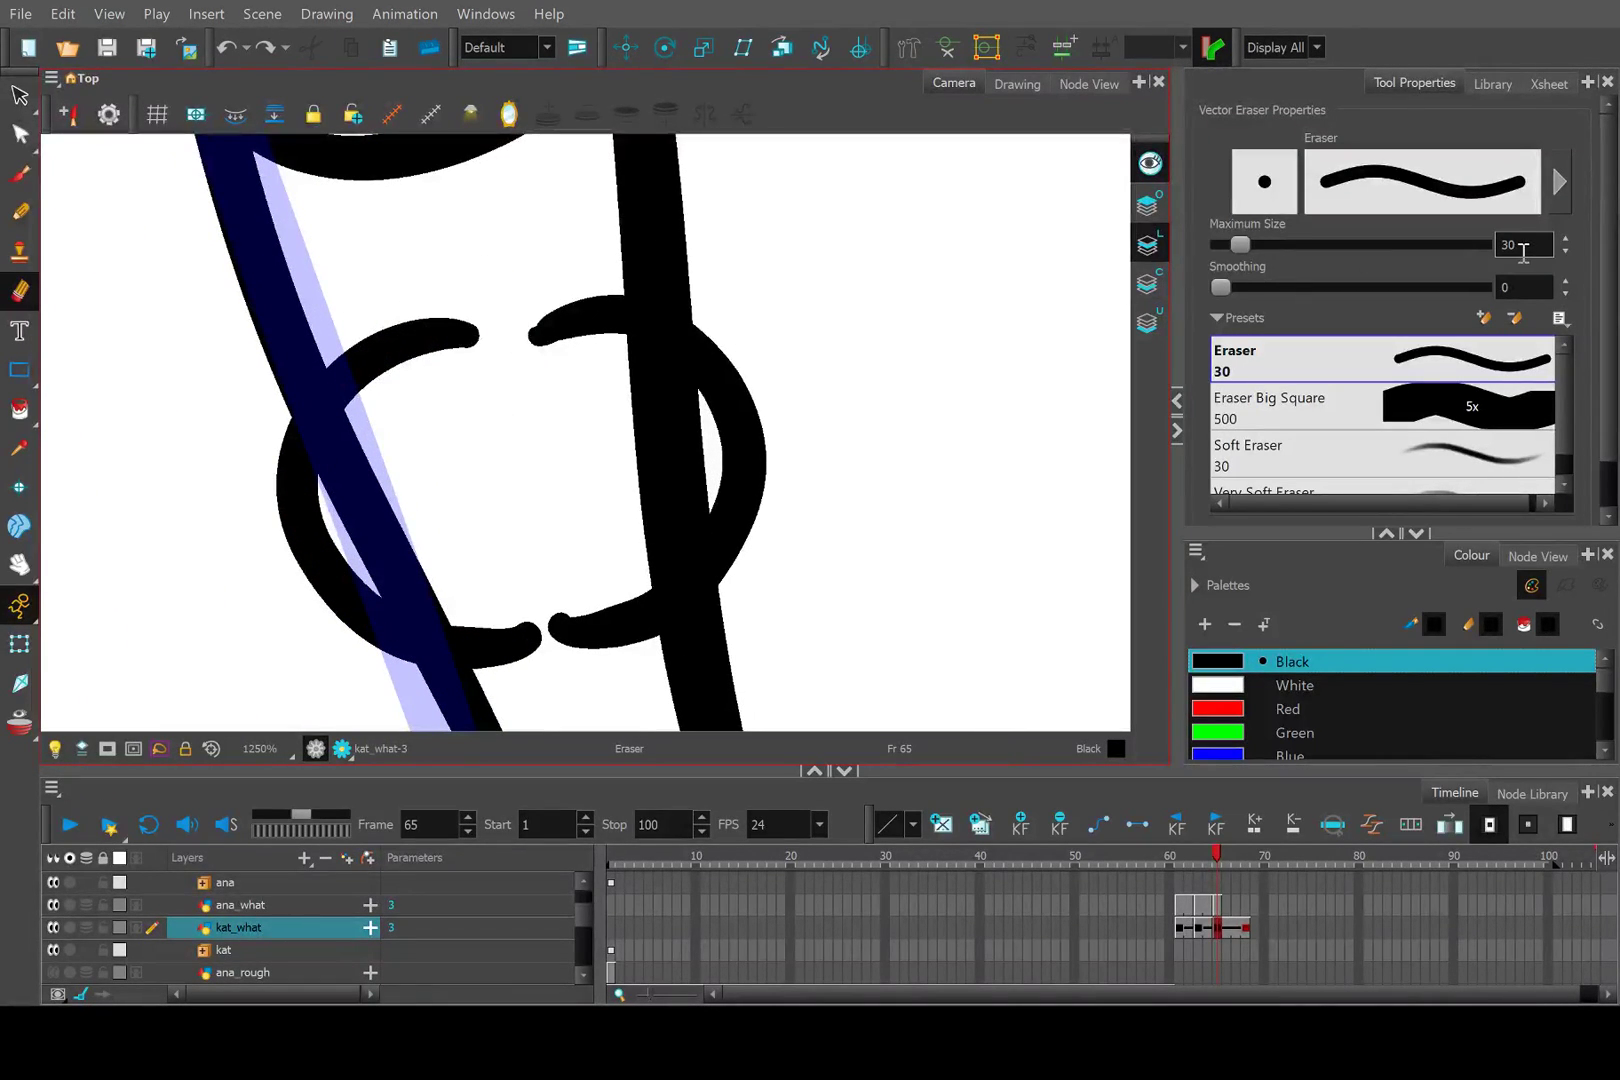
pyautogui.click(1564, 251)
pyautogui.click(1564, 251)
pyautogui.click(1564, 251)
pyautogui.click(1564, 251)
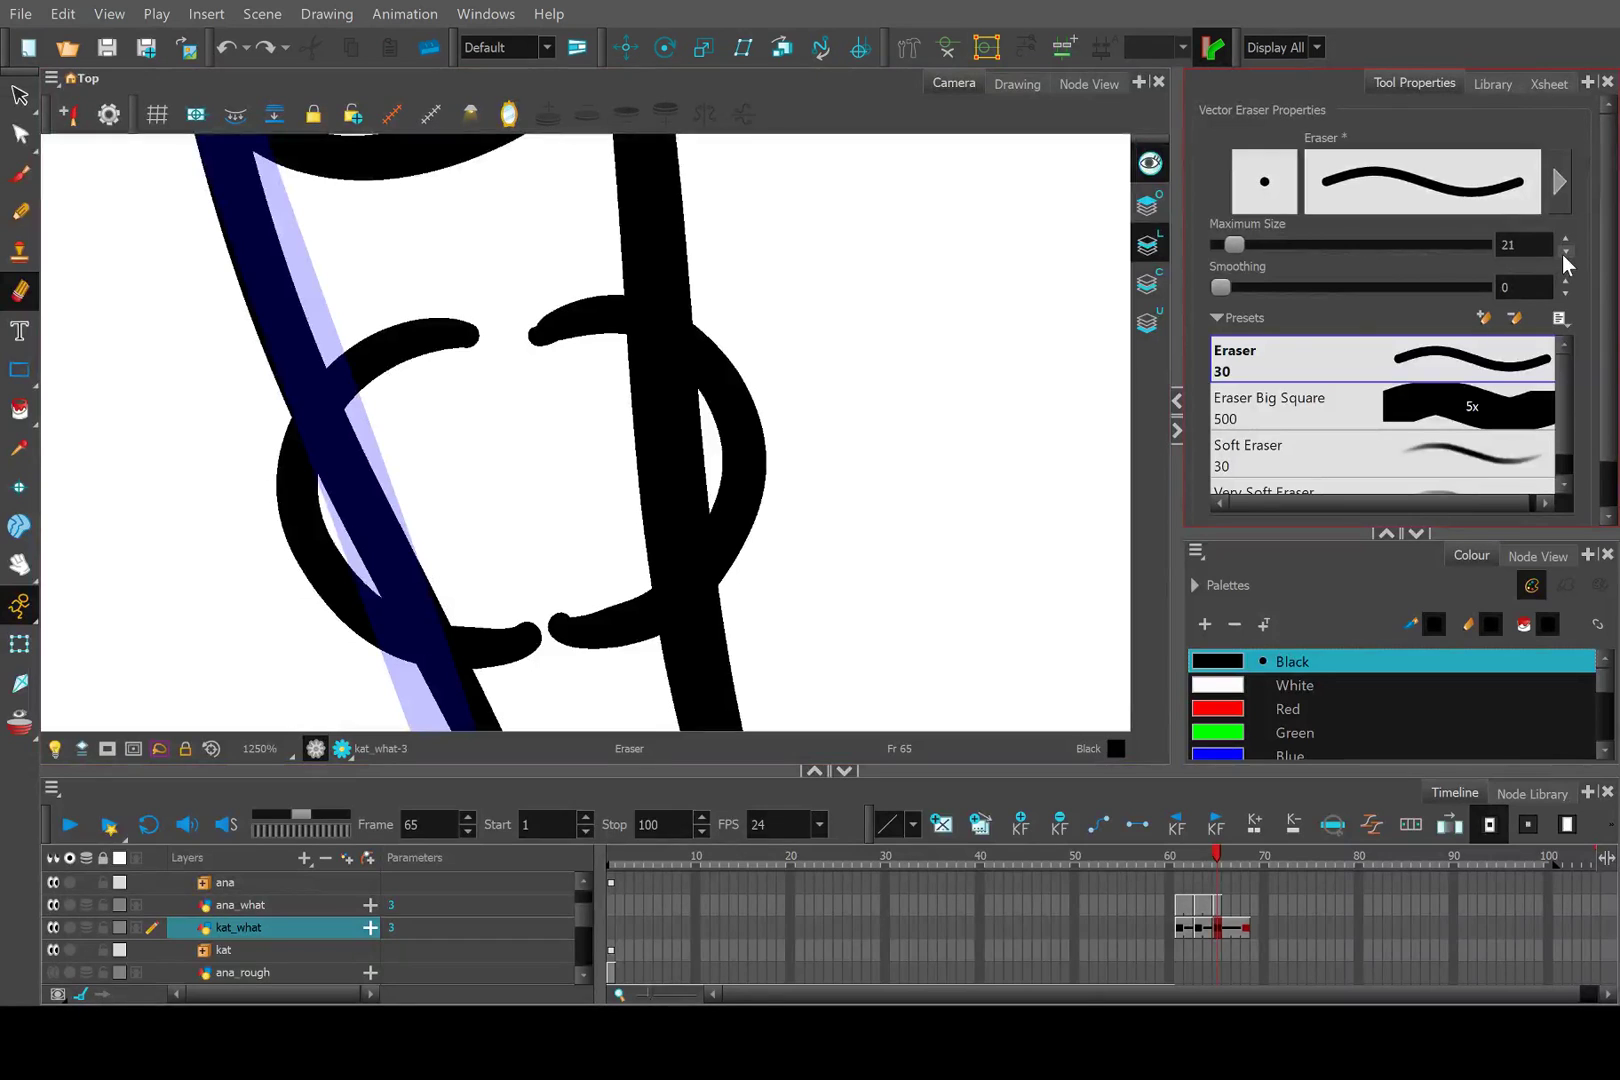
pyautogui.click(1564, 251)
pyautogui.click(1564, 251)
pyautogui.click(1564, 251)
pyautogui.click(1564, 251)
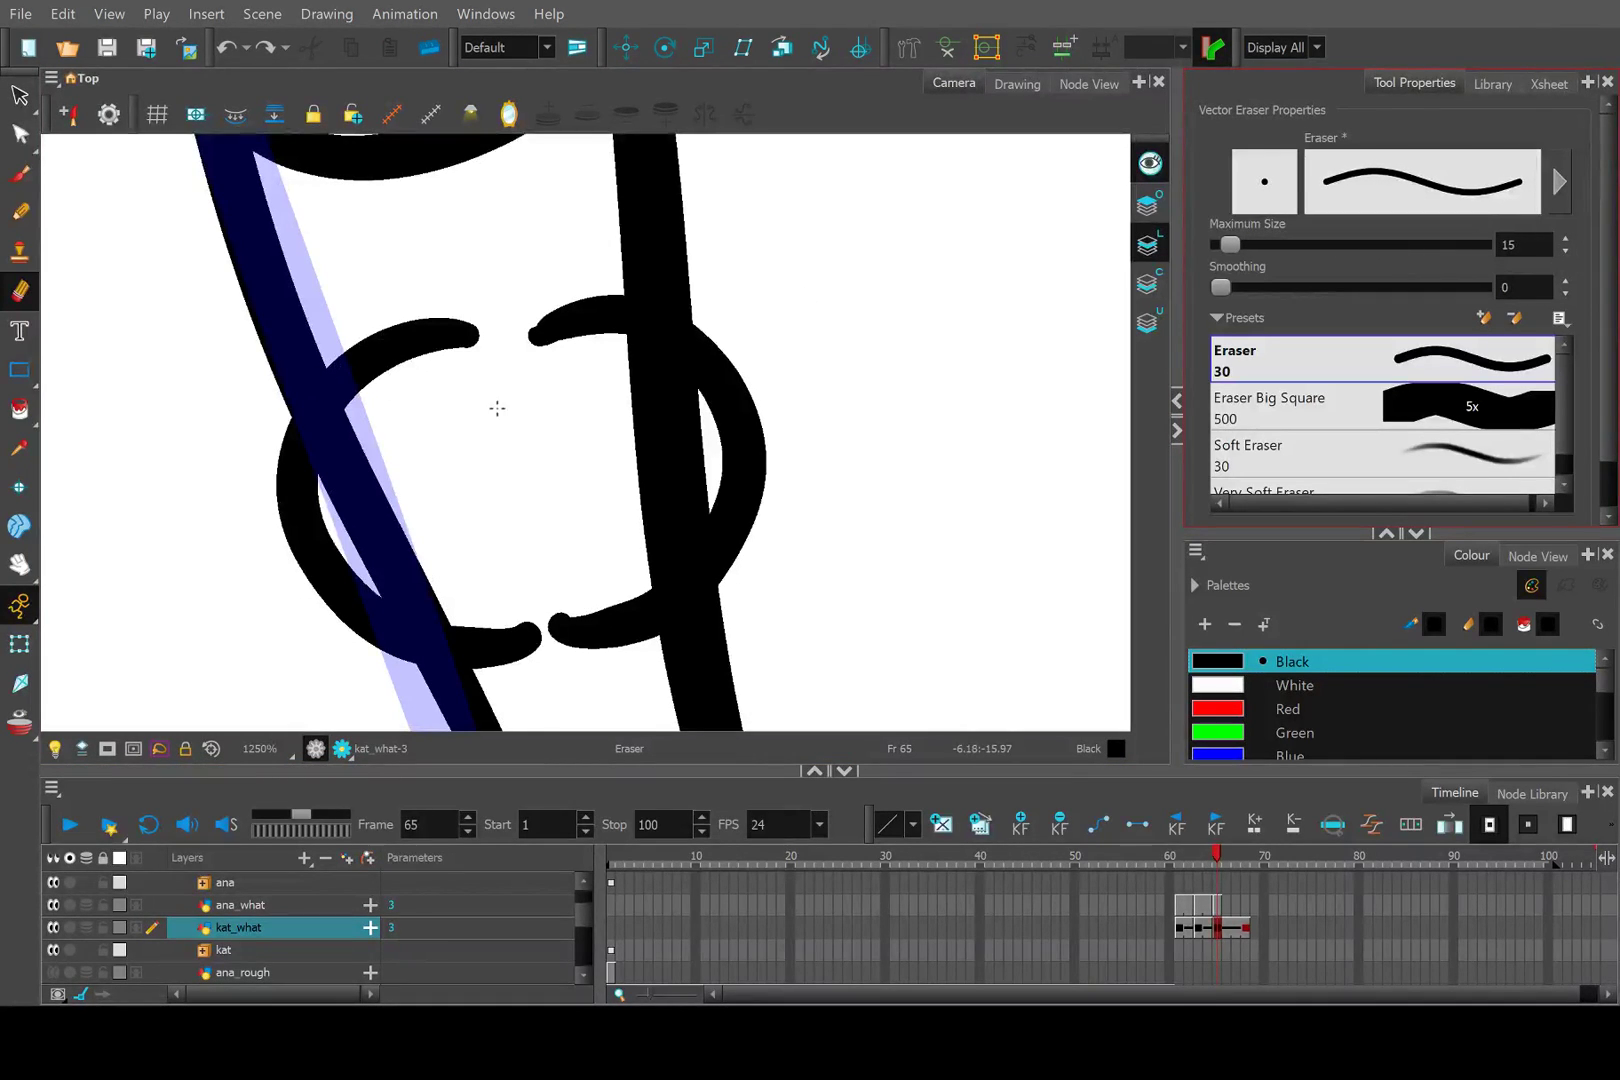
pyautogui.moveTo(497, 408); pyautogui.dragTo(468, 300)
pyautogui.moveTo(553, 385); pyautogui.dragTo(547, 312)
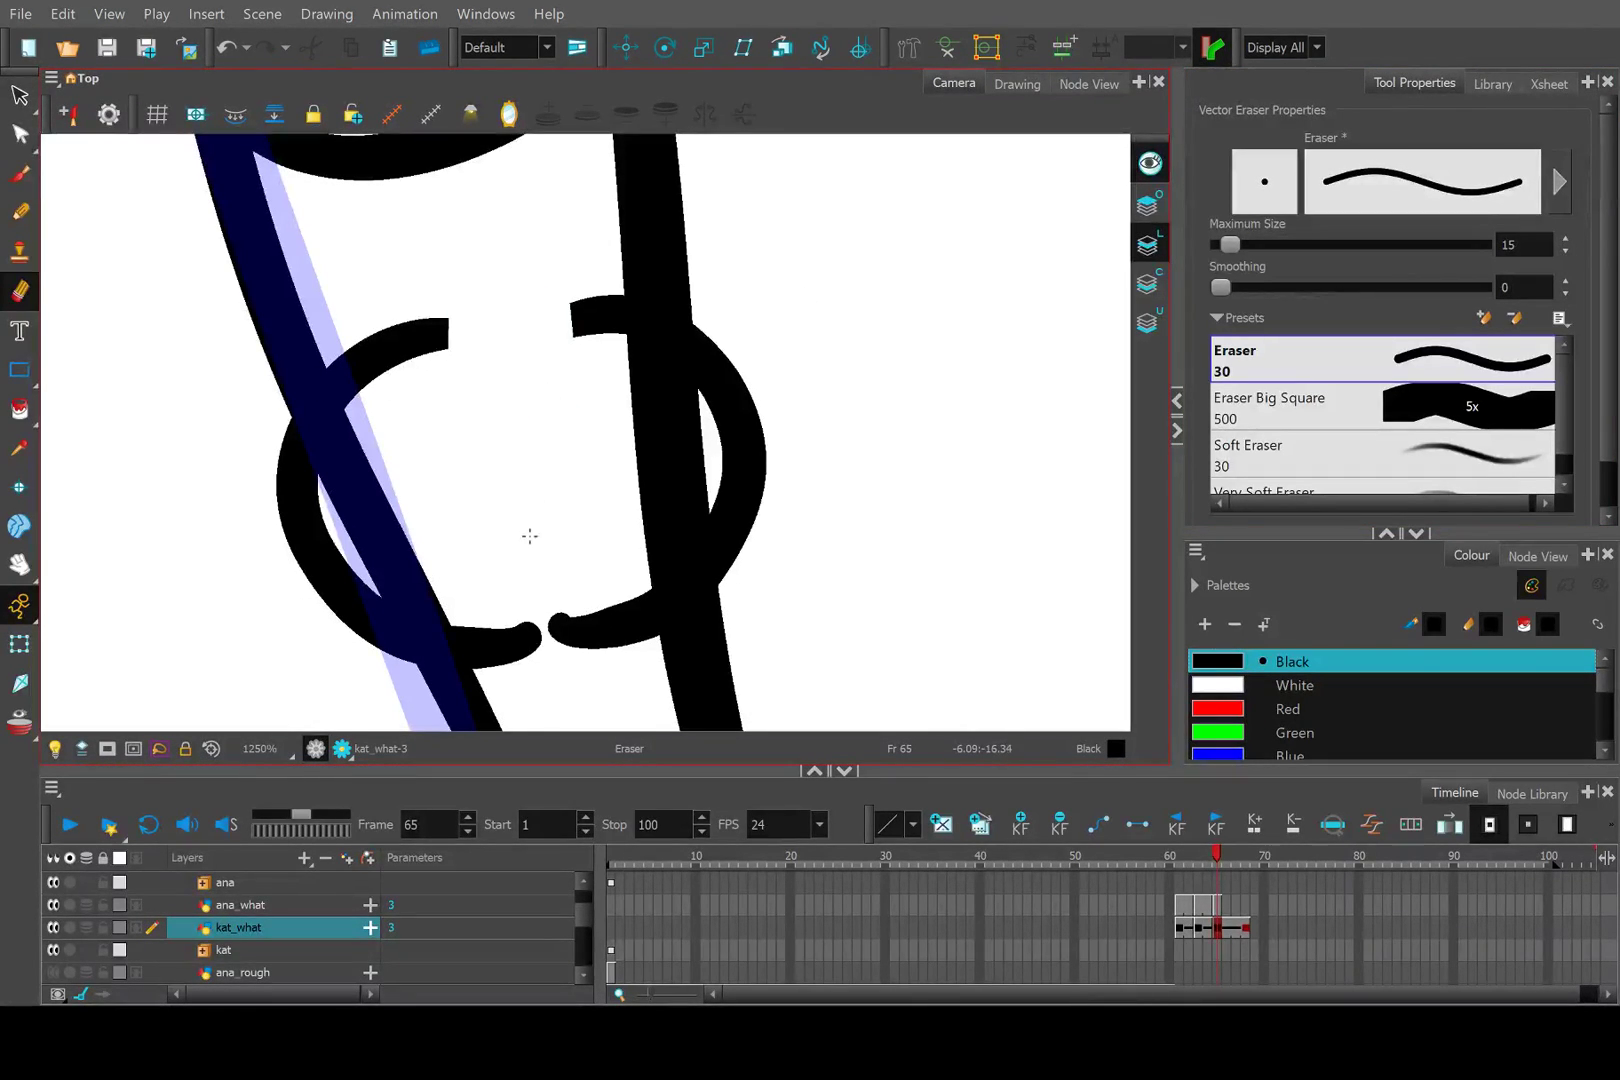
pyautogui.moveTo(524, 612)
pyautogui.mouseDown()
pyautogui.moveTo(531, 661)
pyautogui.moveTo(588, 670)
pyautogui.mouseUp()
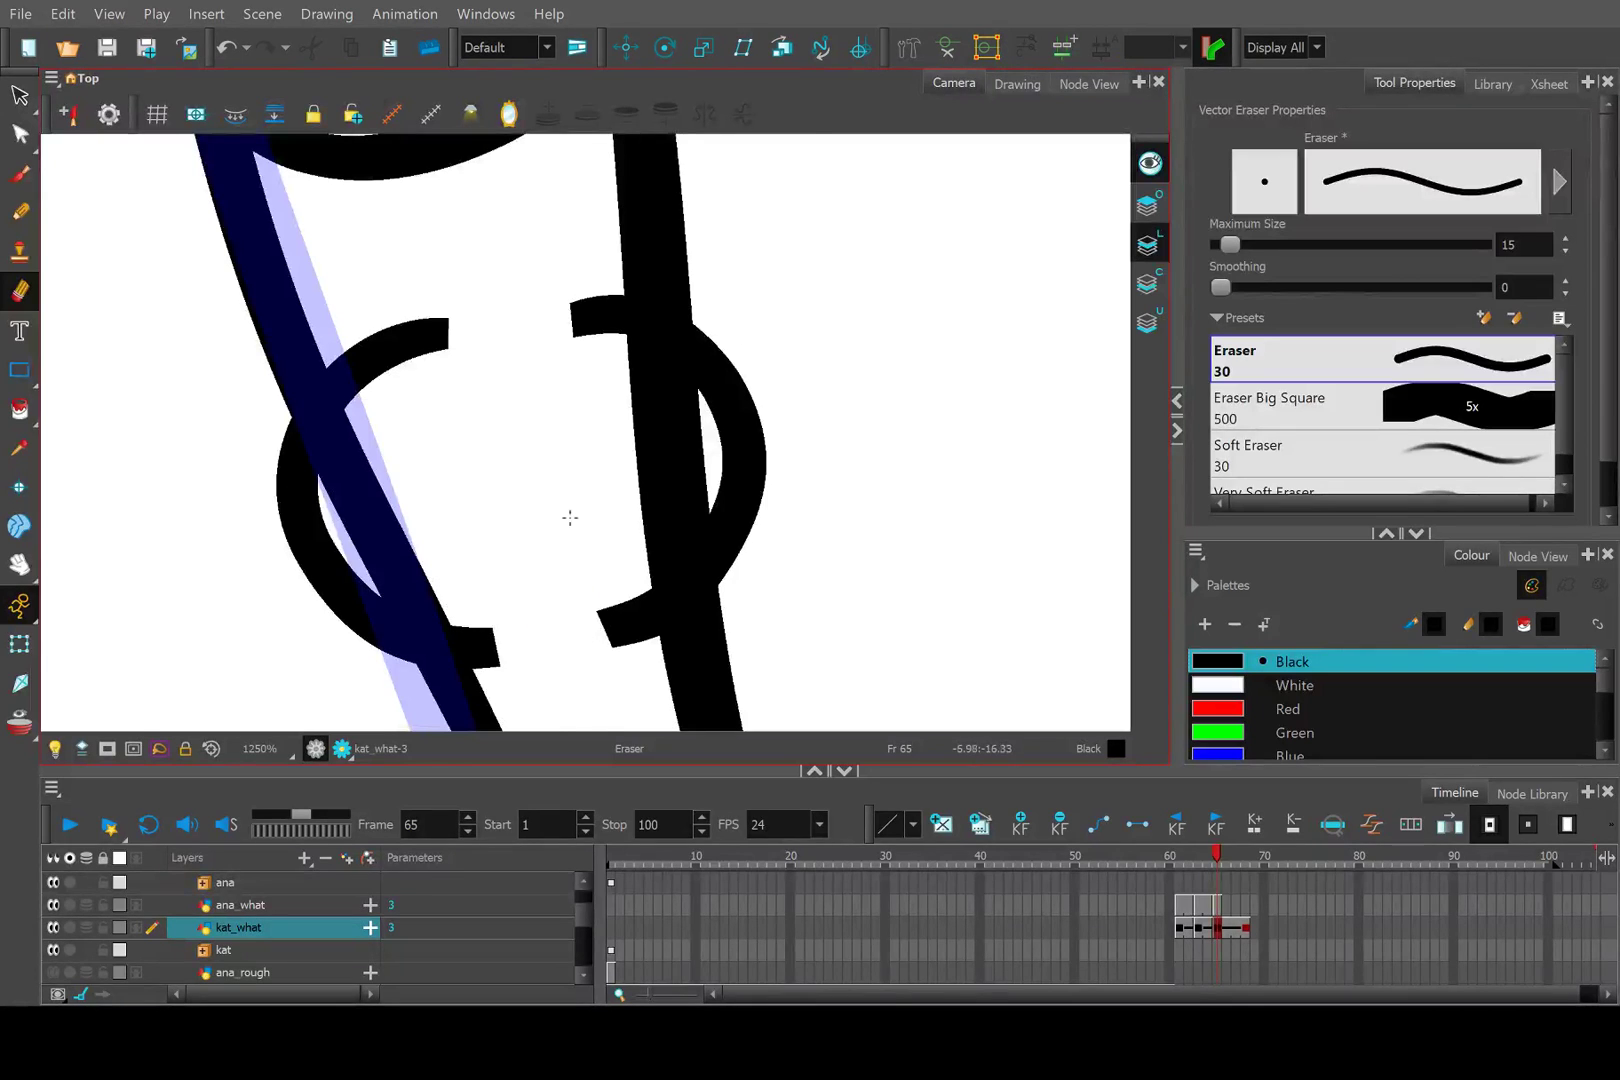
# Cut away the leg lines that run through the knee pads on both of the ponytailed girl's legs with the Cutter.
pyautogui.scroll(-4, 568, 517)
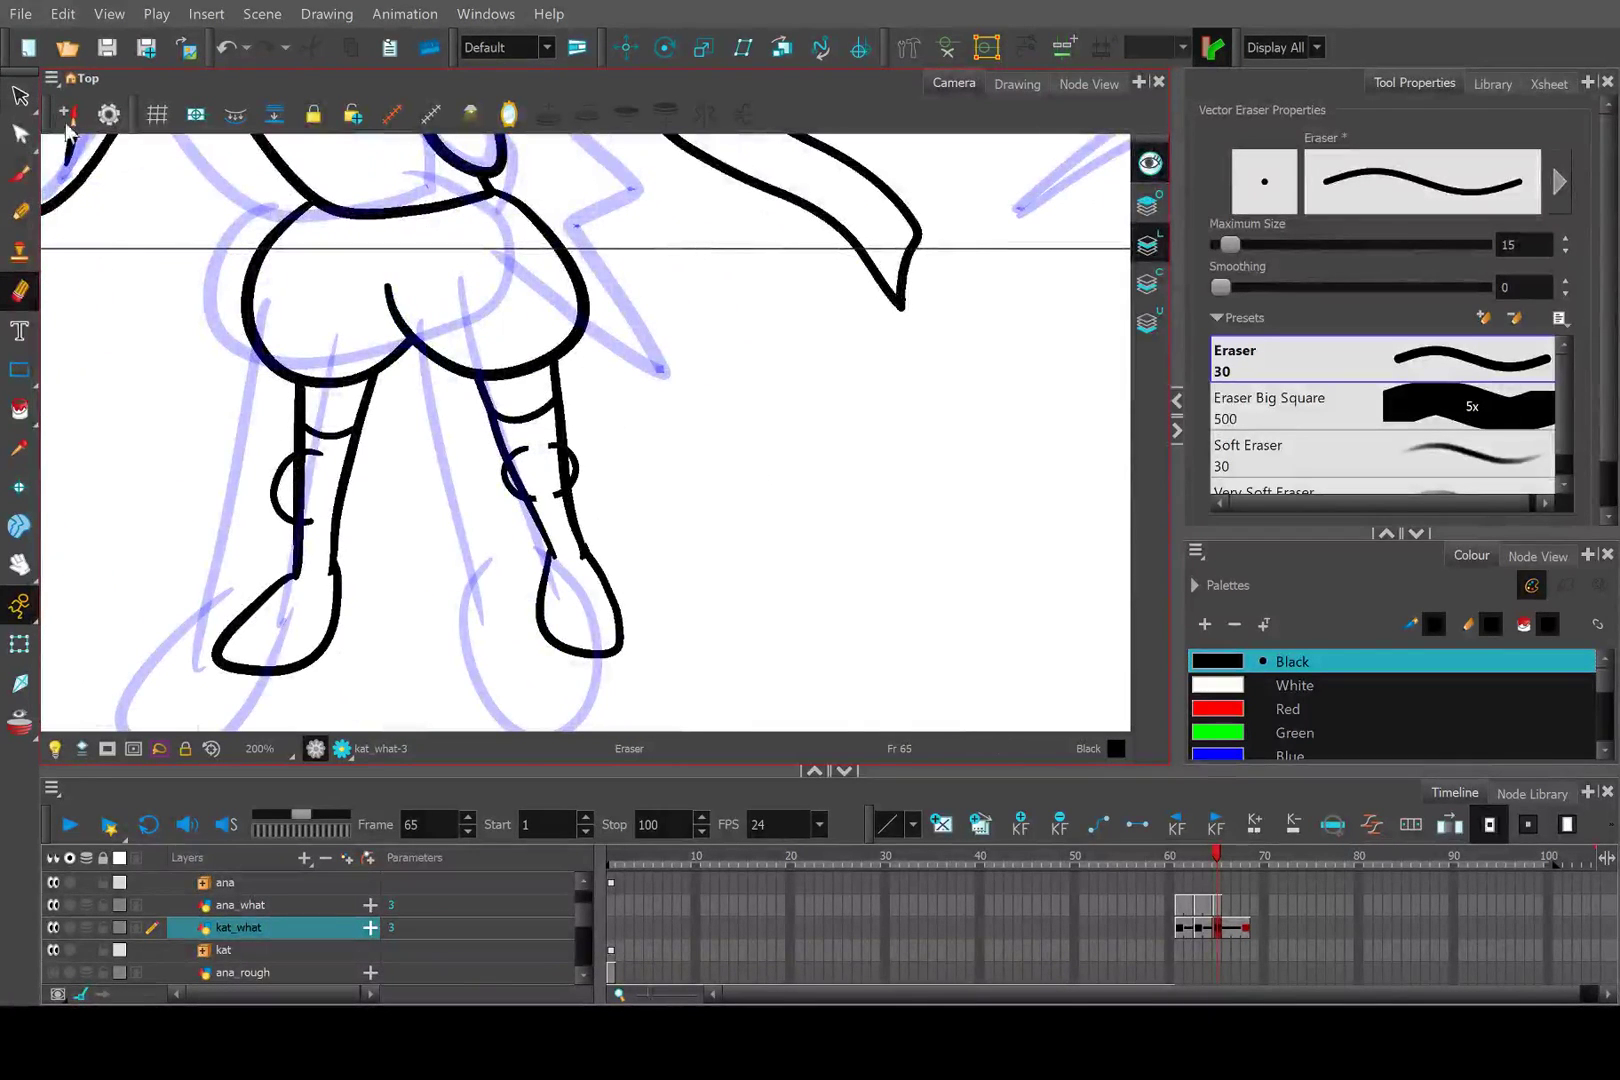
pyautogui.hotkey('shift', 't')
pyautogui.scroll(3, 421, 488)
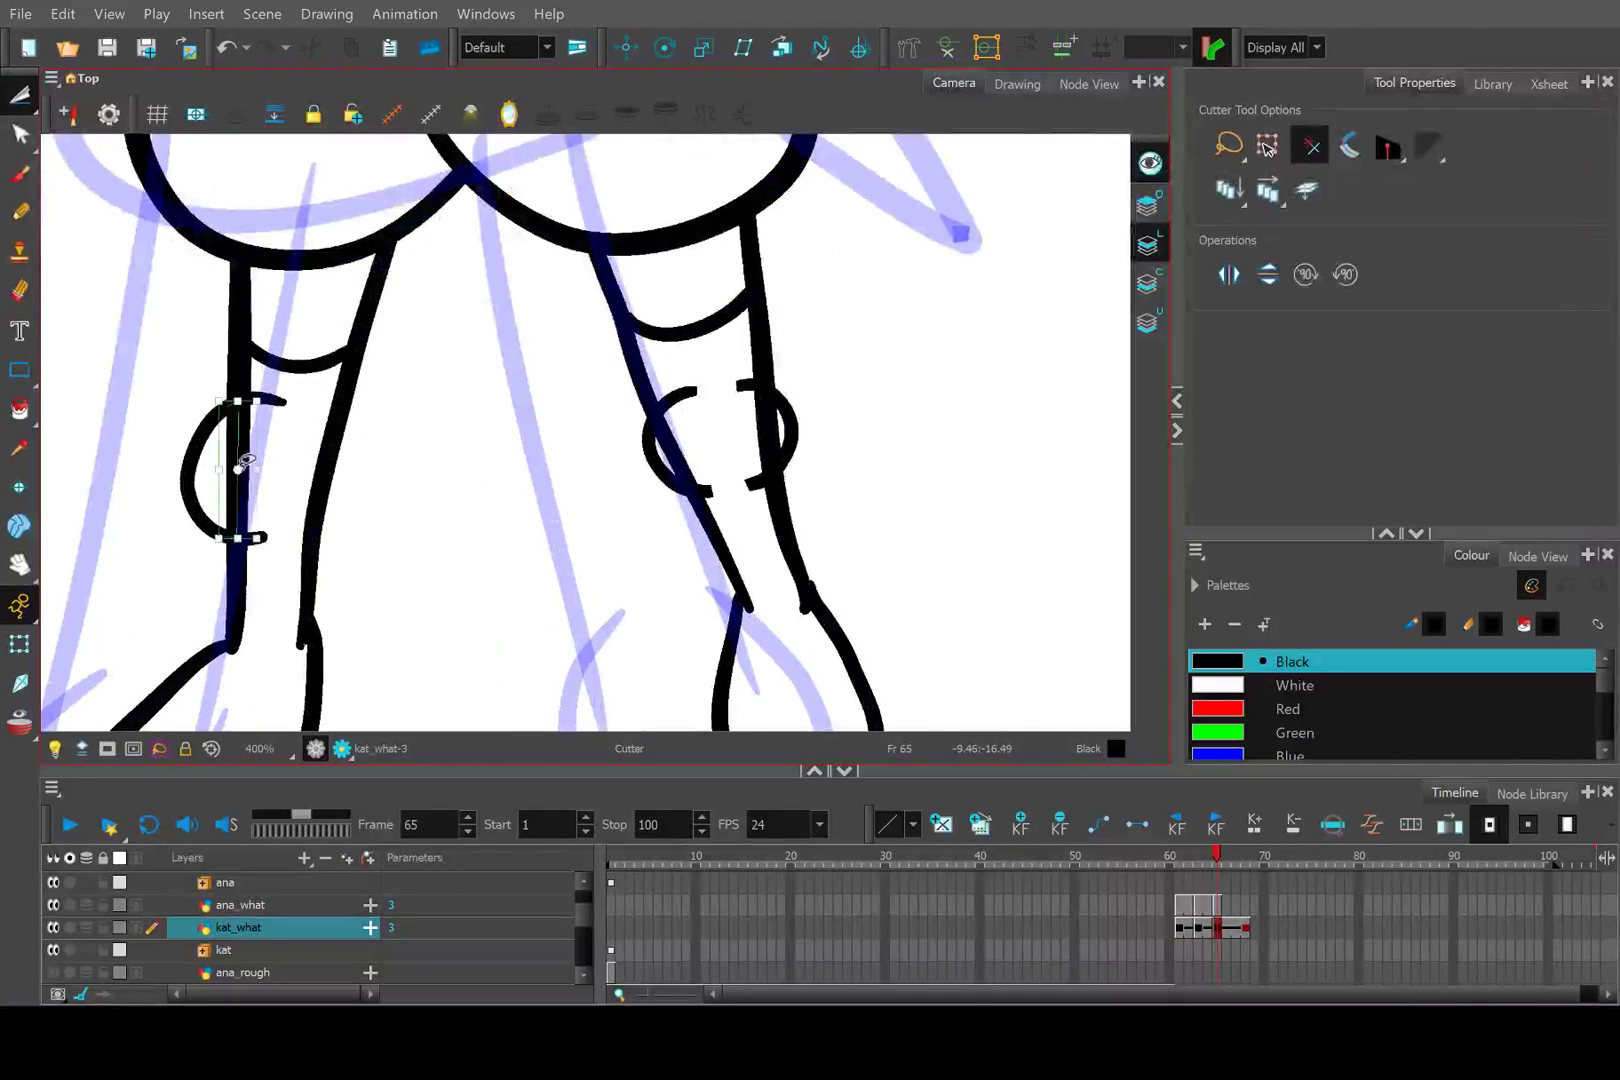
pyautogui.scroll(1, 714, 428)
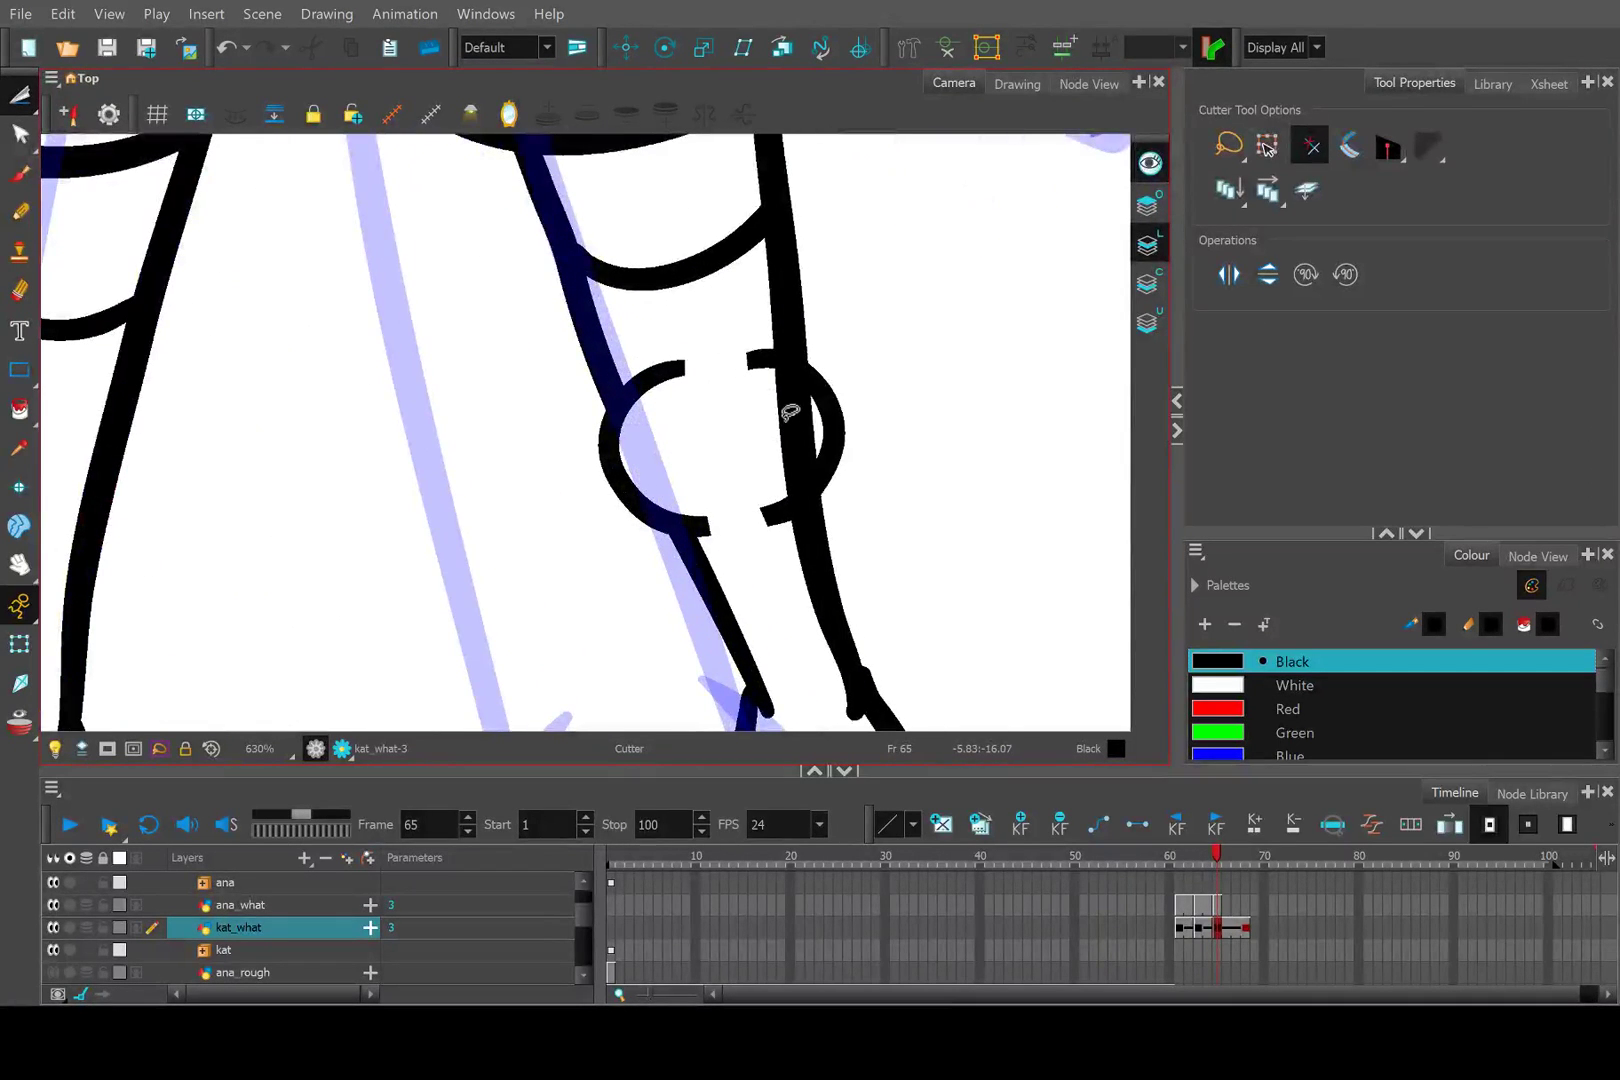
pyautogui.moveTo(790, 412); pyautogui.dragTo(788, 409)
pyautogui.scroll(-3, 740, 410)
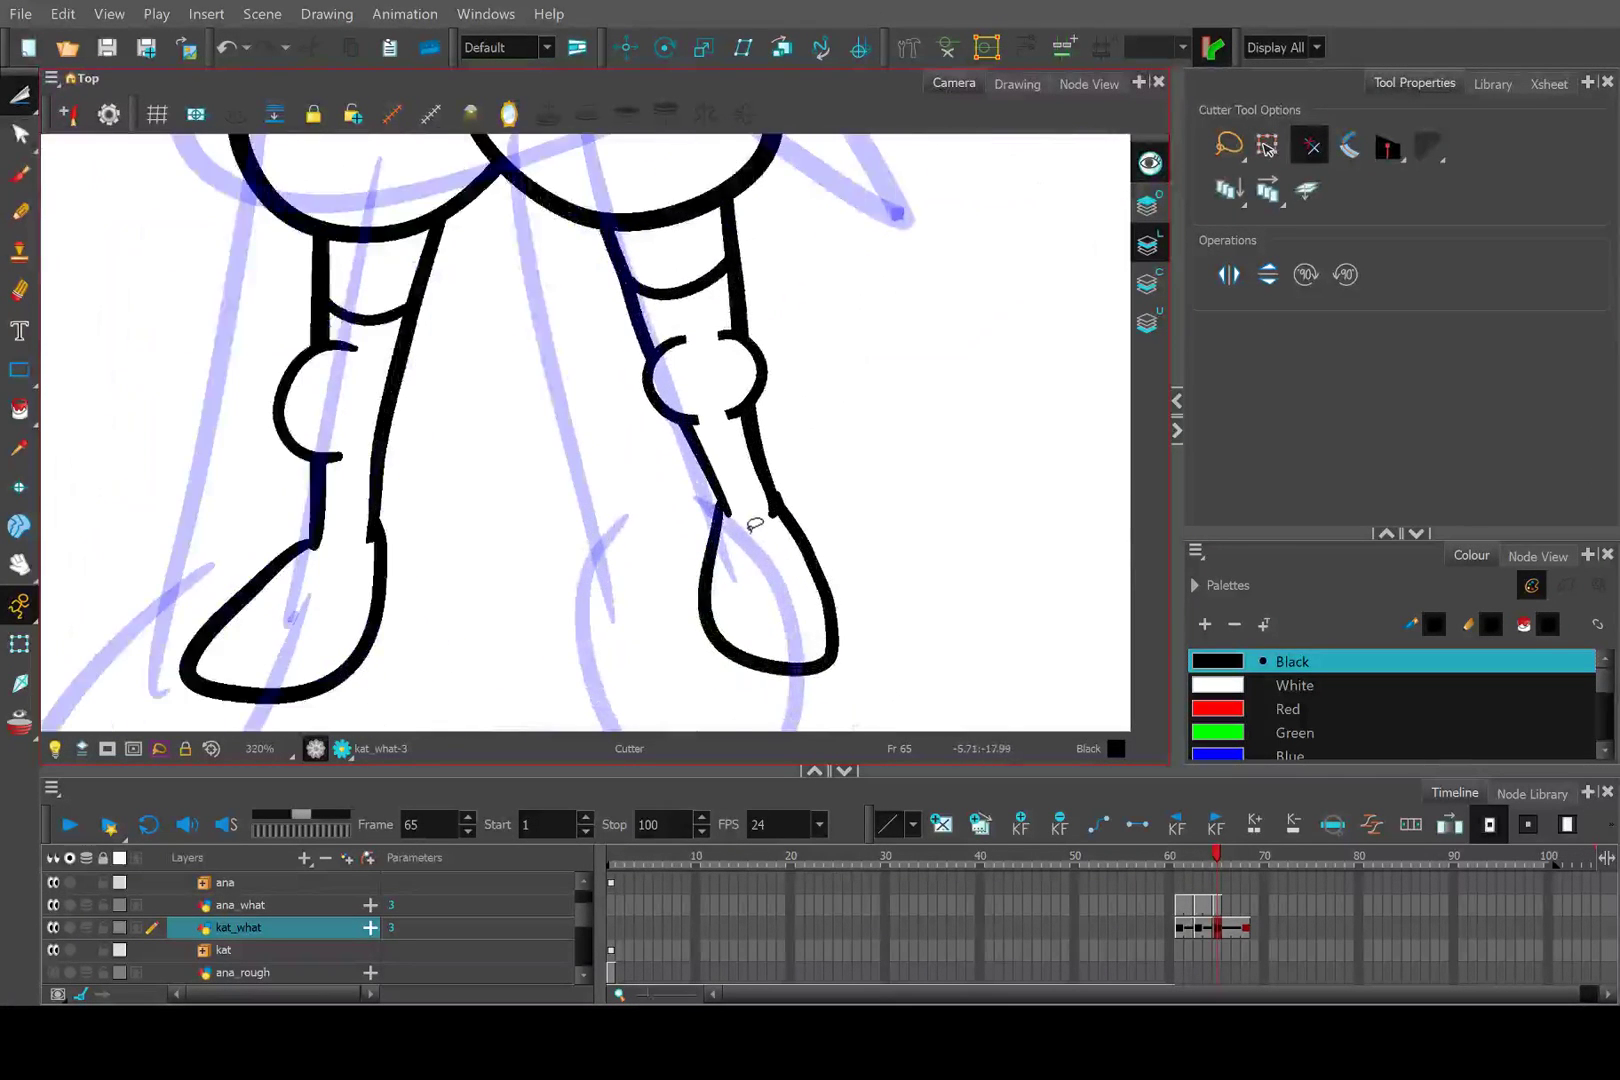
# Check the coloured design at frame 60 and draw a rounded ankle curve joining the first leg's lines inside the shoe at frame 65.
pyautogui.scroll(2, 755, 523)
pyautogui.click(19, 211)
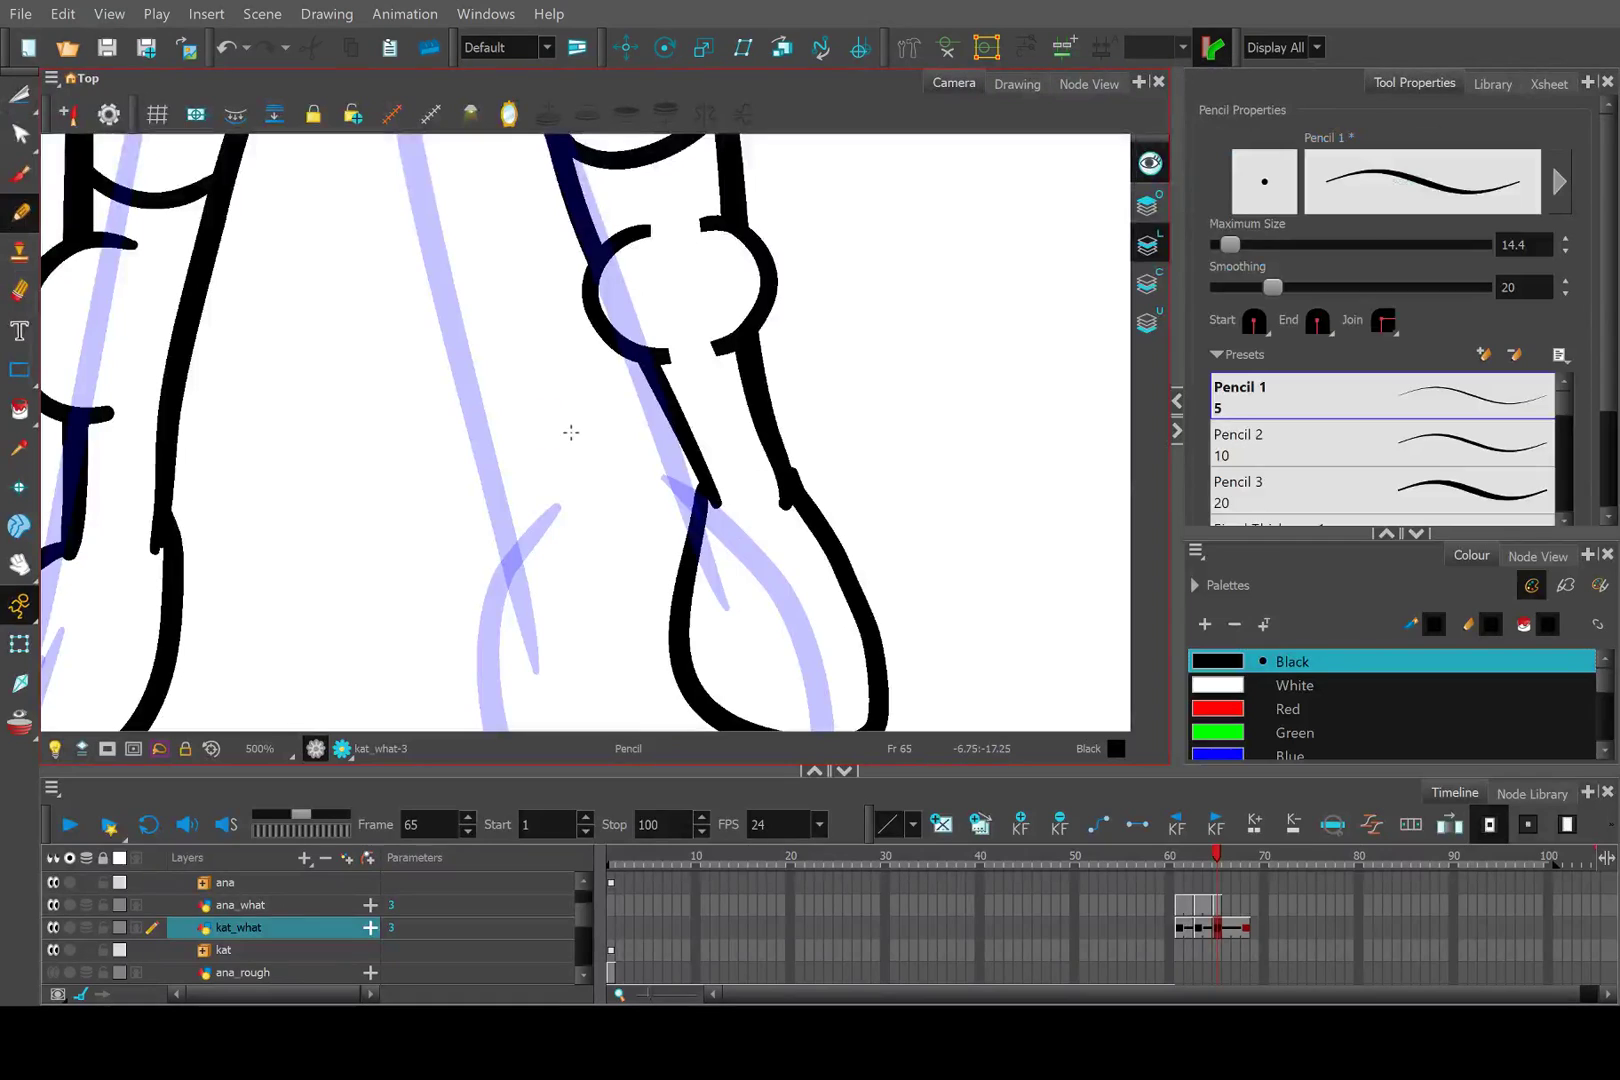
pyautogui.scroll(-7, 571, 432)
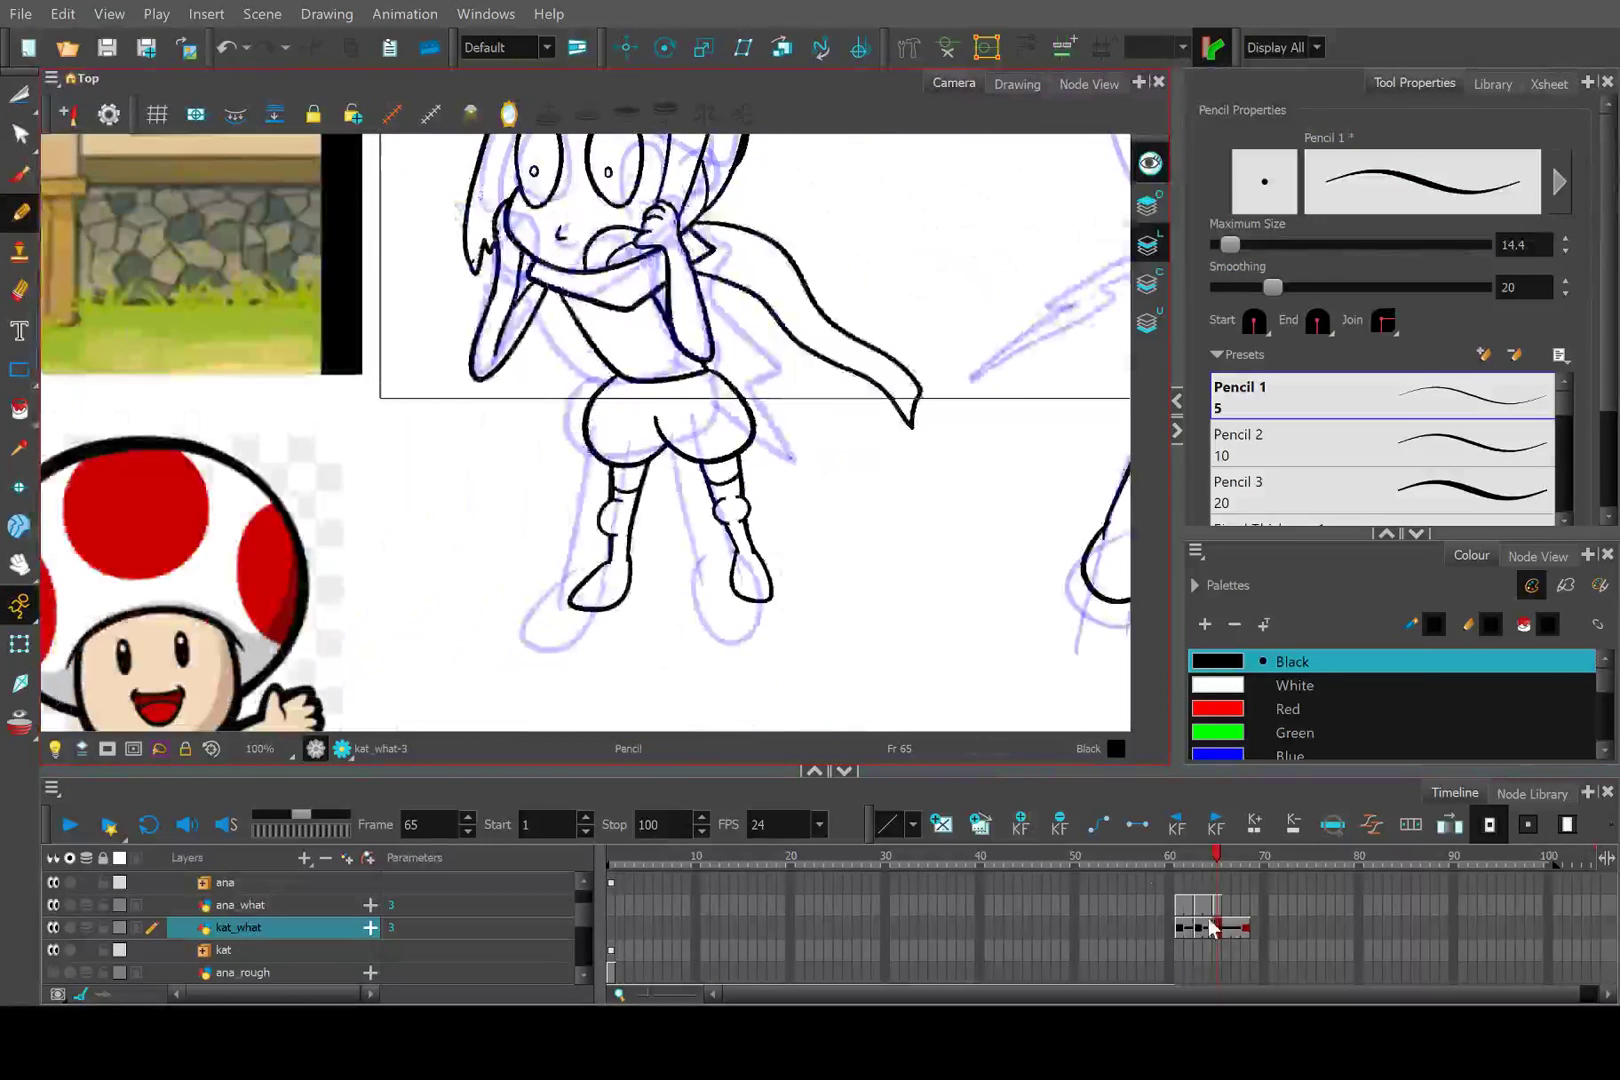
pyautogui.click(1169, 927)
pyautogui.moveTo(870, 637); pyautogui.dragTo(673, 504)
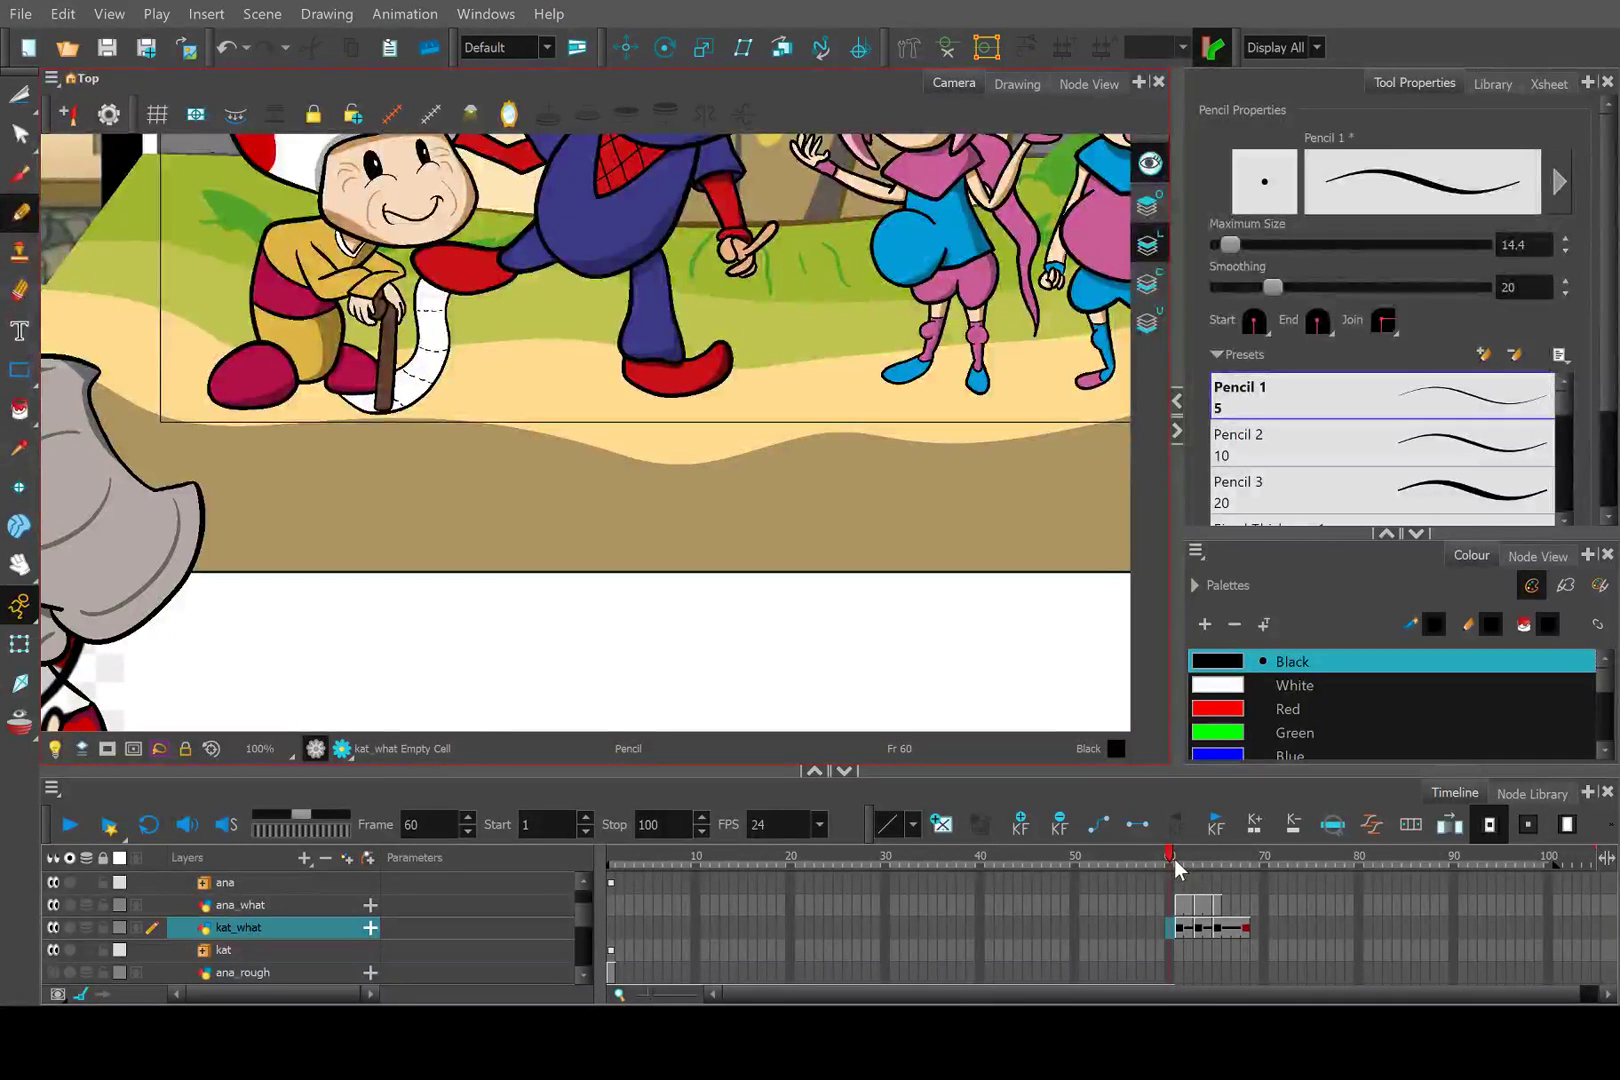
pyautogui.moveTo(1180, 858); pyautogui.dragTo(1218, 864)
pyautogui.scroll(8, 438, 618)
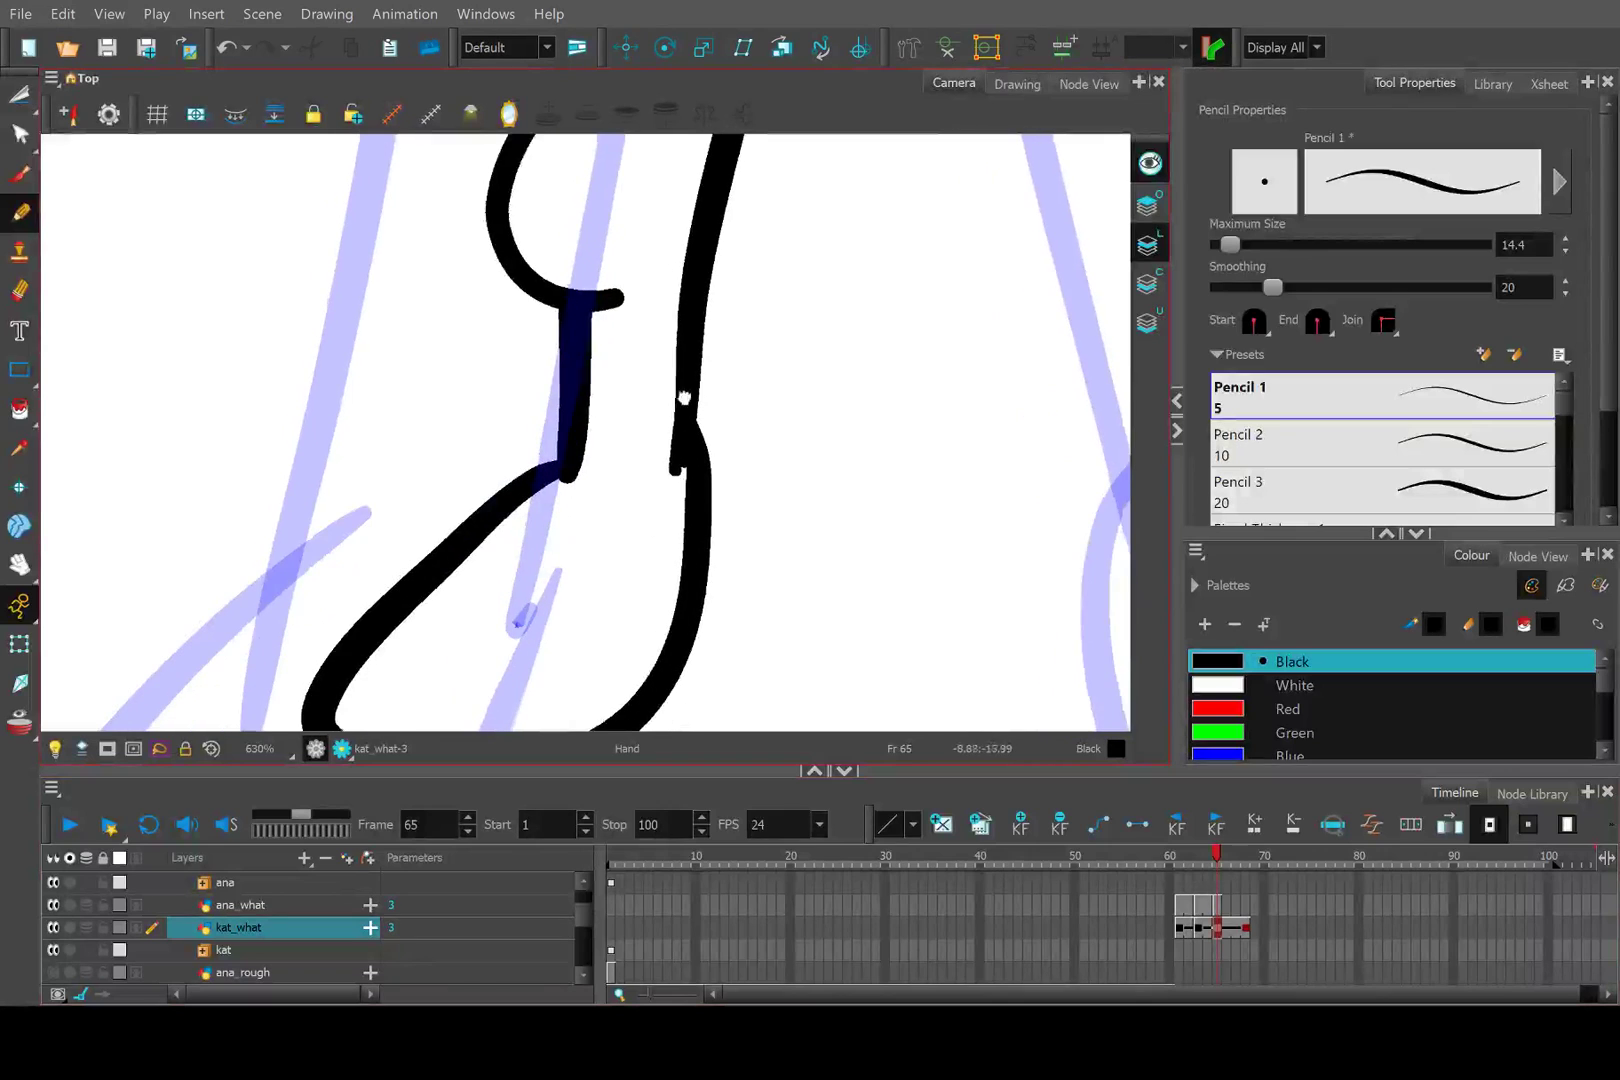
pyautogui.moveTo(560, 455)
pyautogui.mouseDown()
pyautogui.moveTo(654, 508)
pyautogui.moveTo(676, 452)
pyautogui.mouseUp()
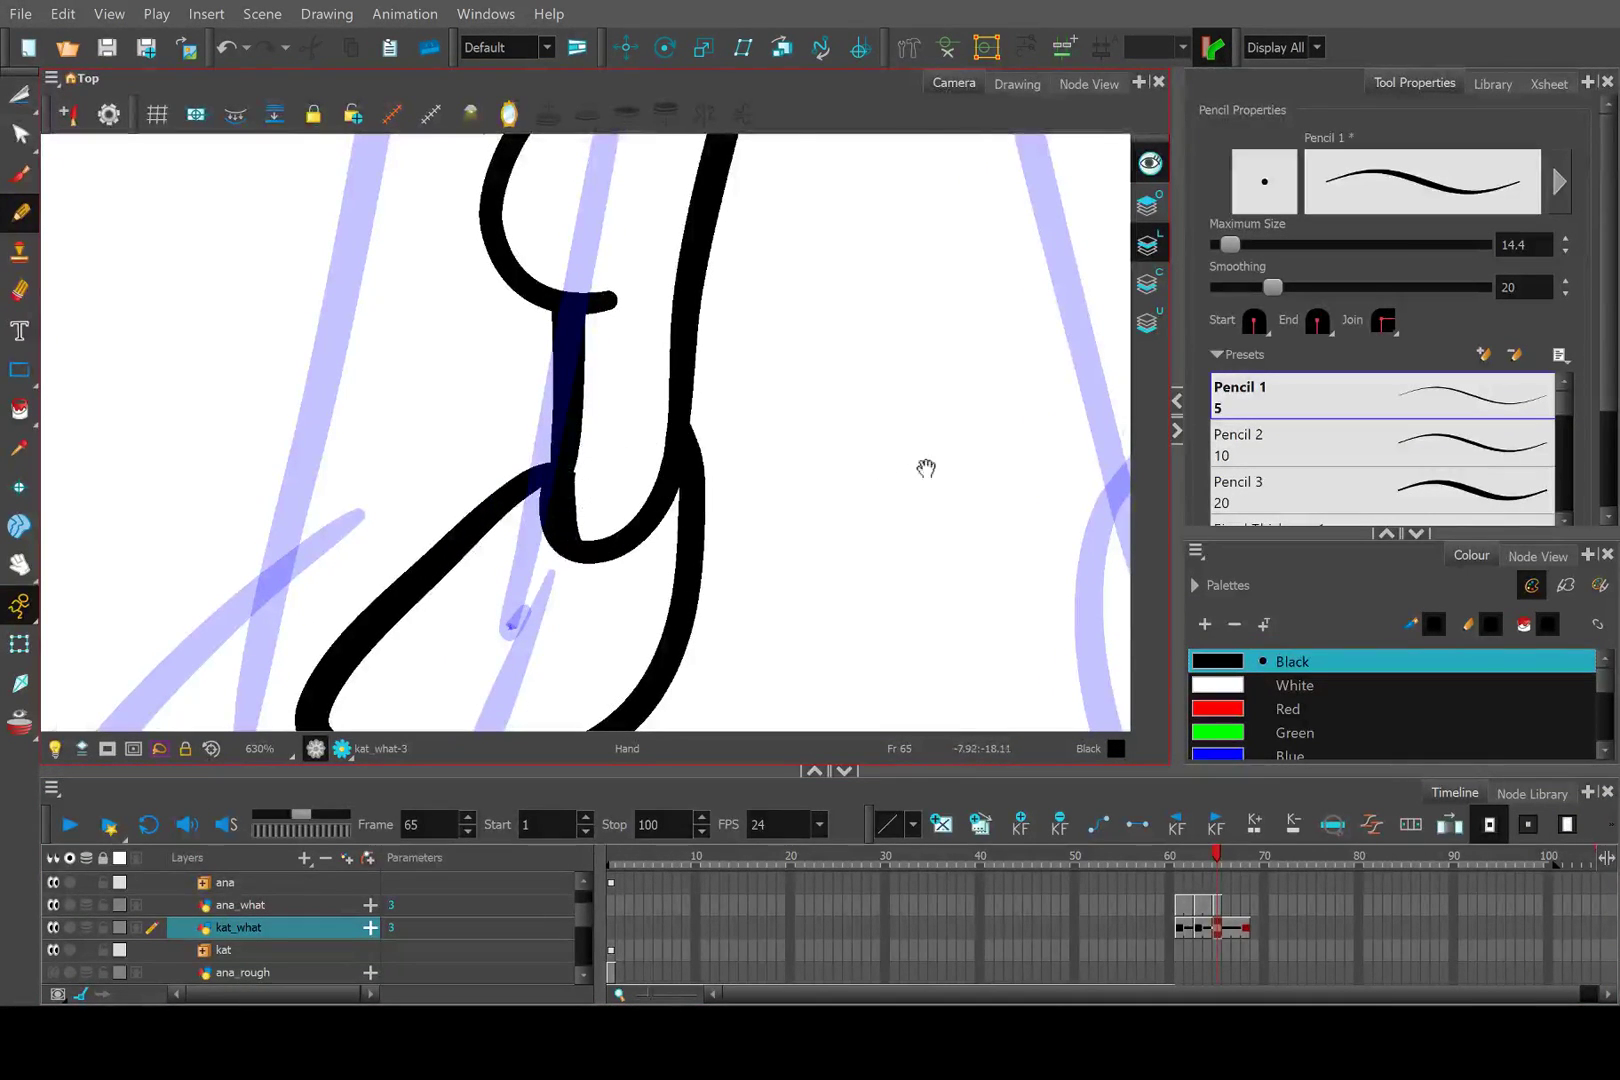
# Draw a rounded ankle curve joining the second leg's lines inside its shoe with the black Pencil.
pyautogui.moveTo(926, 467); pyautogui.dragTo(410, 475)
pyautogui.moveTo(757, 452)
pyautogui.mouseDown()
pyautogui.moveTo(802, 541)
pyautogui.moveTo(878, 521)
pyautogui.mouseUp()
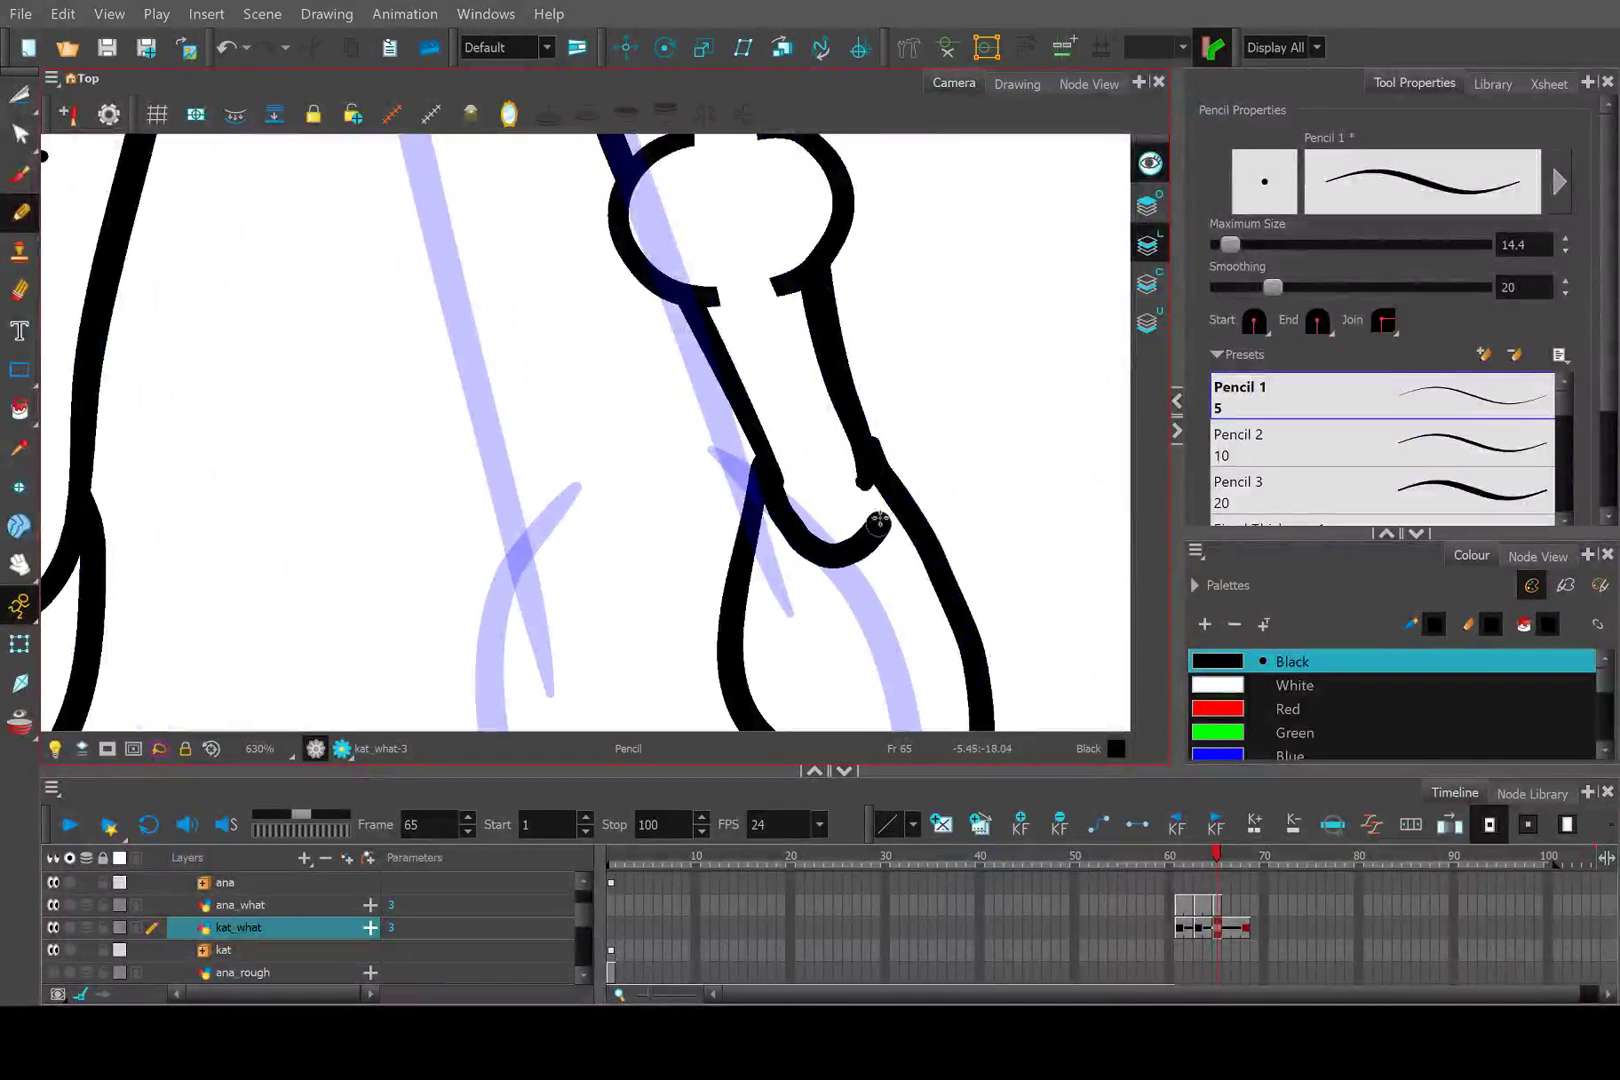
pyautogui.hotkey('ctrl', 'z')
pyautogui.moveTo(762, 462)
pyautogui.mouseDown()
pyautogui.moveTo(827, 535)
pyautogui.moveTo(876, 505)
pyautogui.mouseUp()
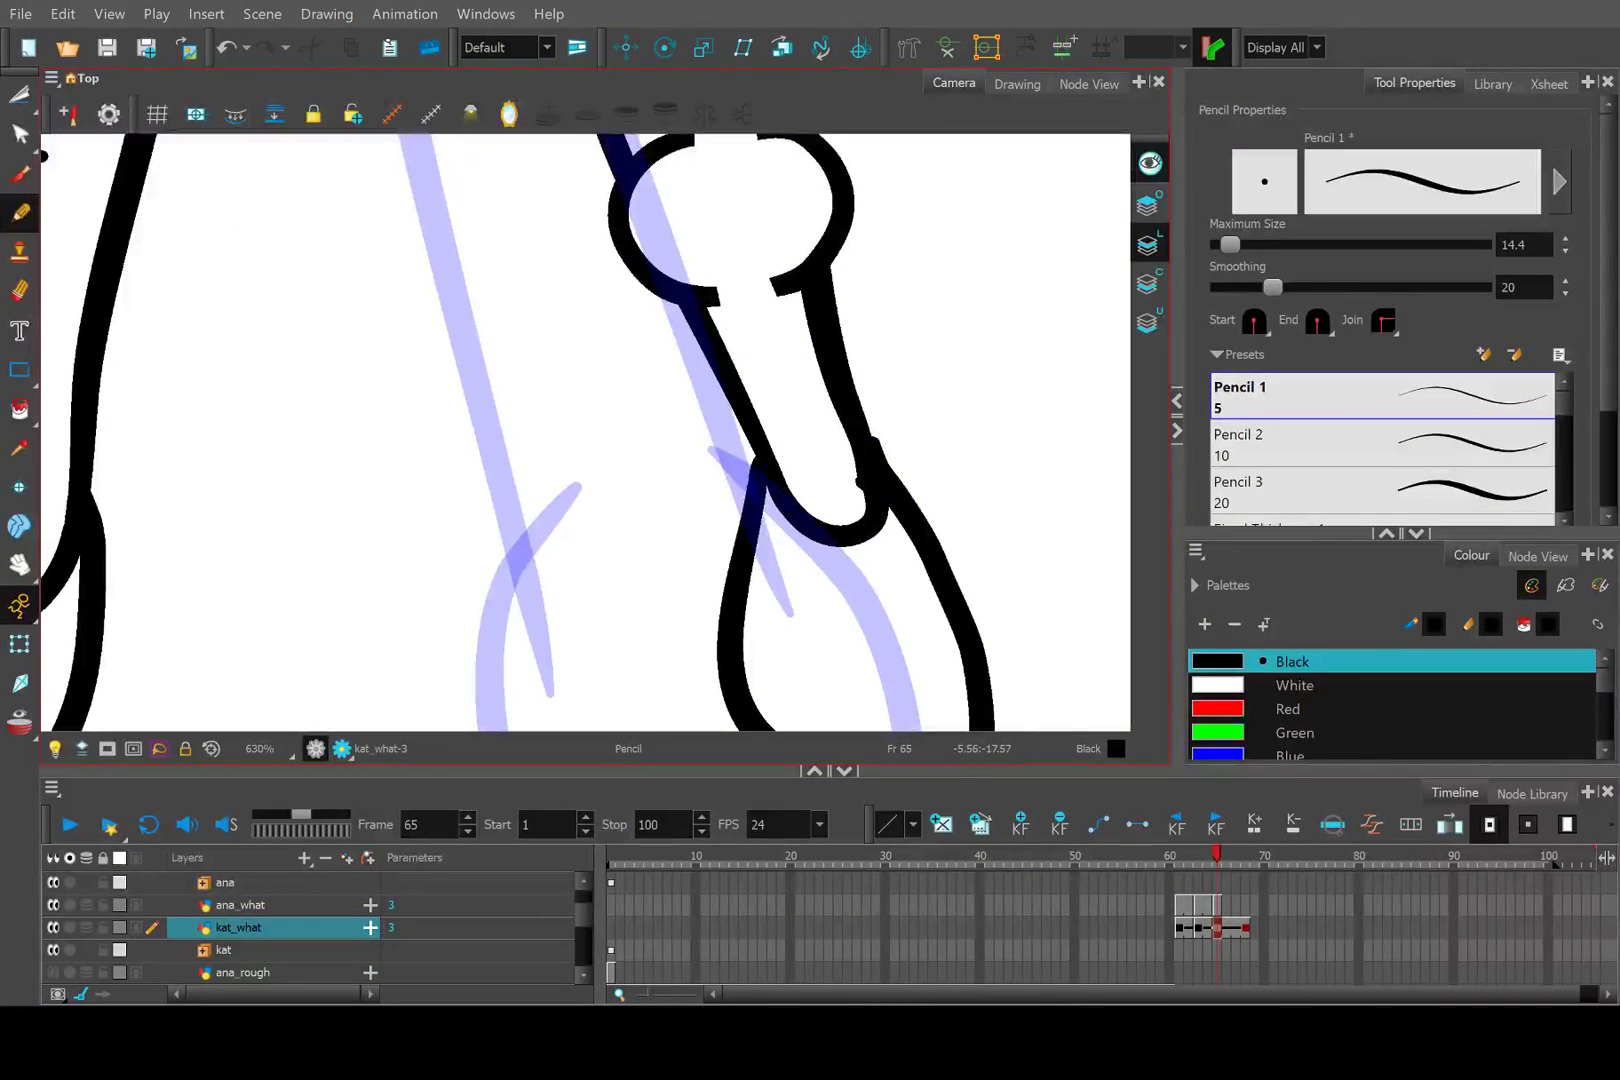
# Trim the stray line end inside the pointed hair tip beside the ponytailed girl's face with the Cutter, and return to the Pencil.
pyautogui.scroll(-10, 560, 420)
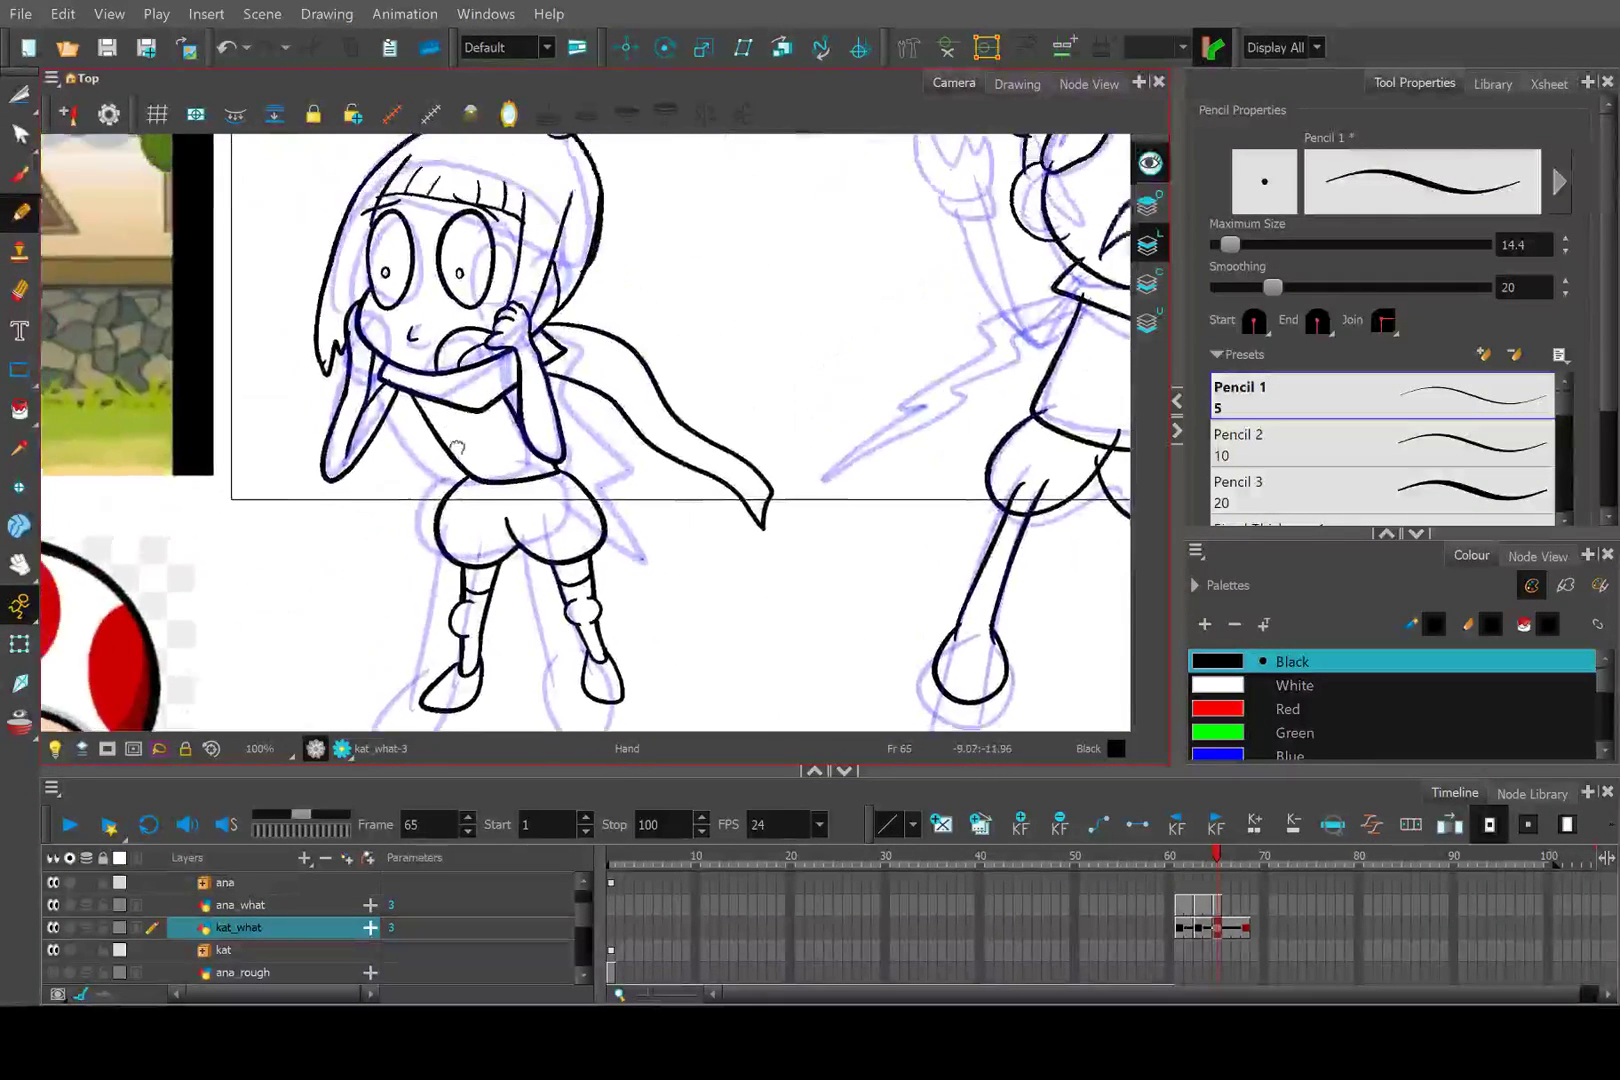
pyautogui.moveTo(455, 446); pyautogui.dragTo(461, 482)
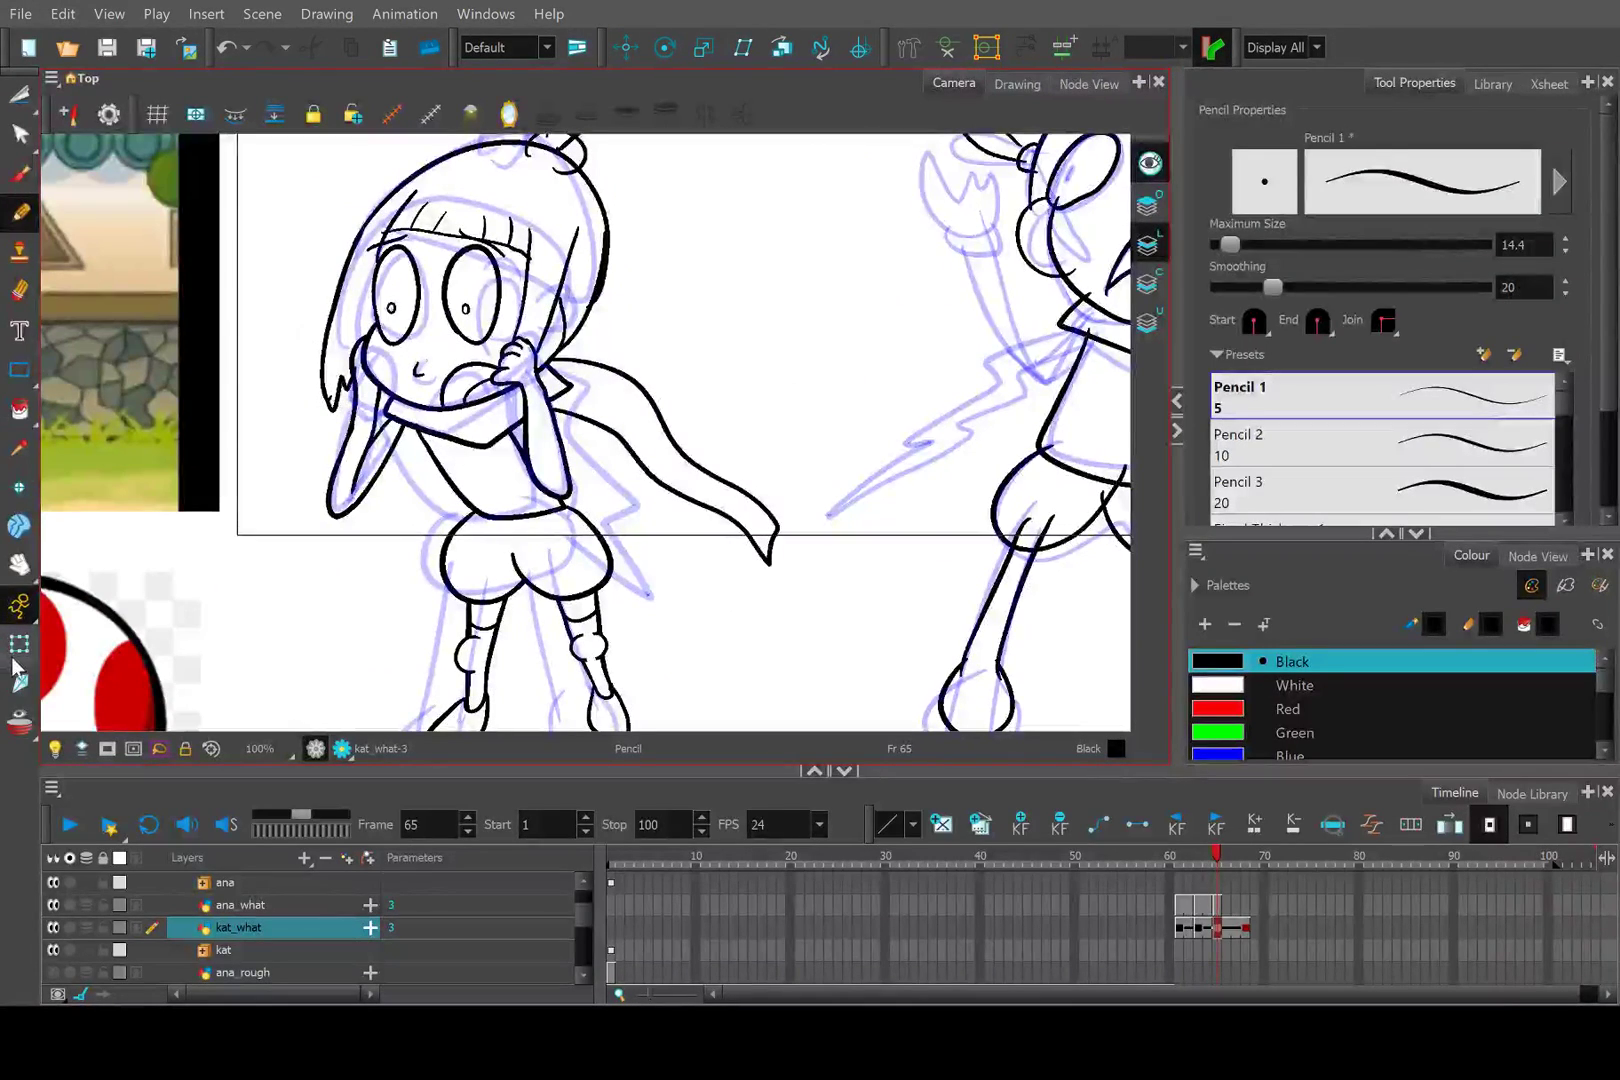
pyautogui.click(14, 95)
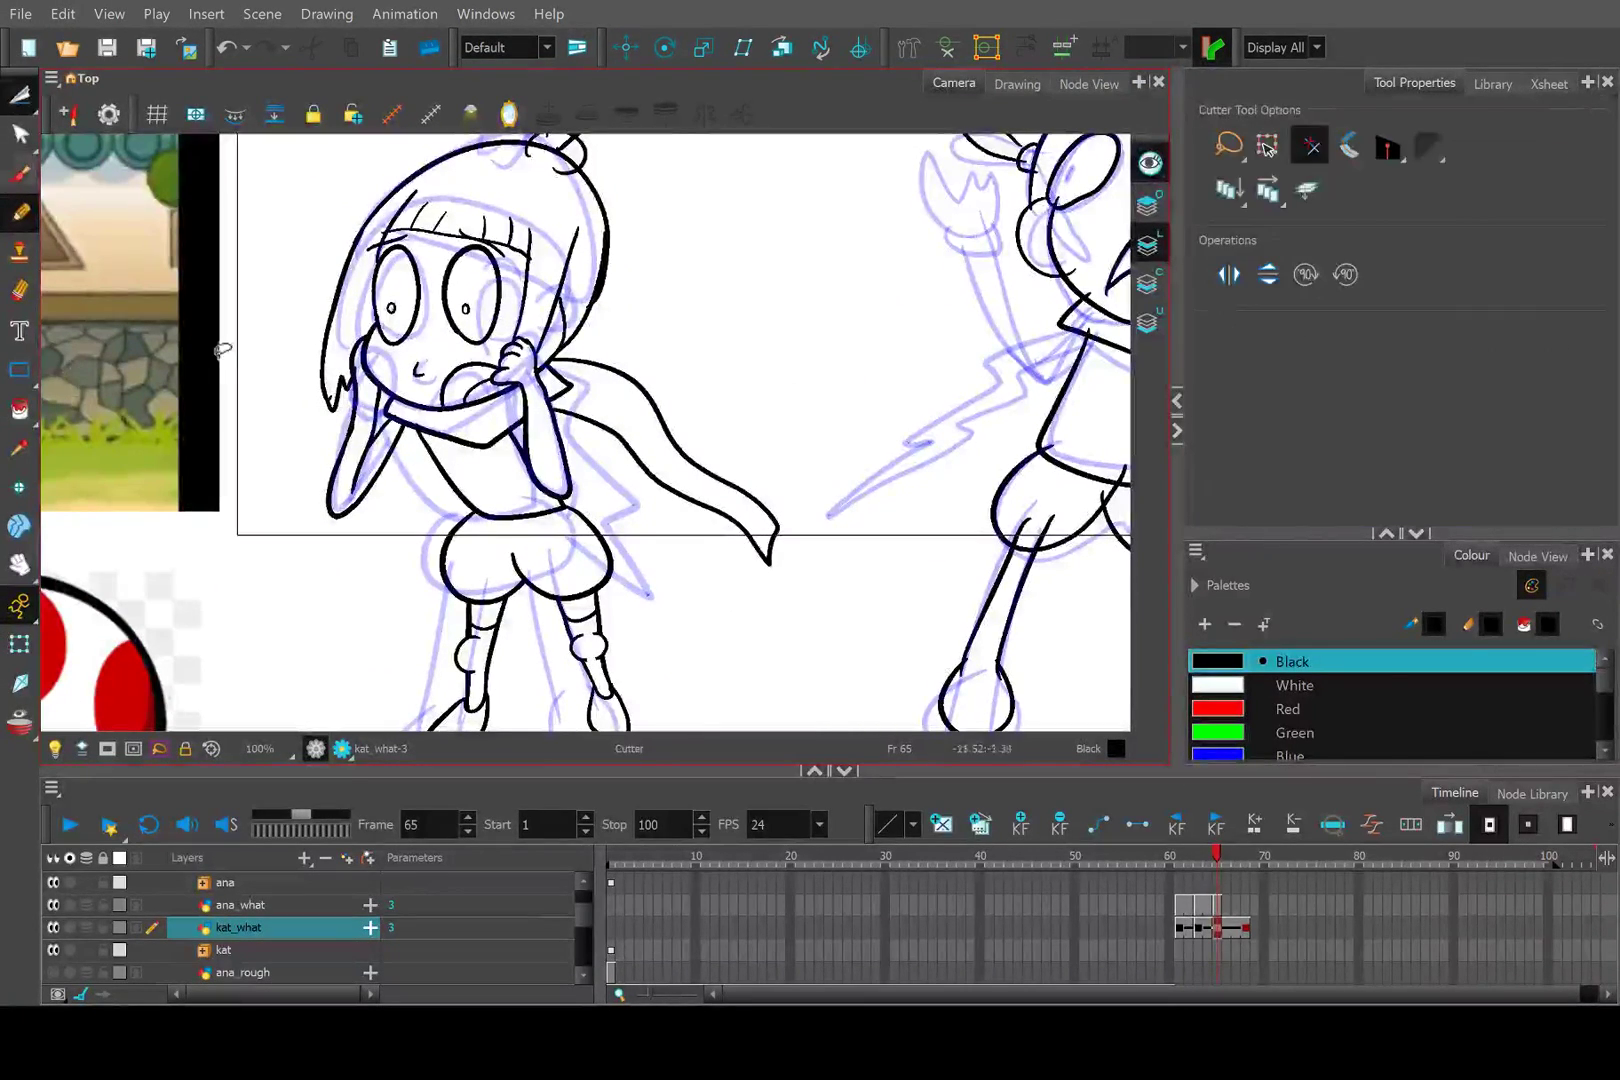
pyautogui.scroll(5, 355, 409)
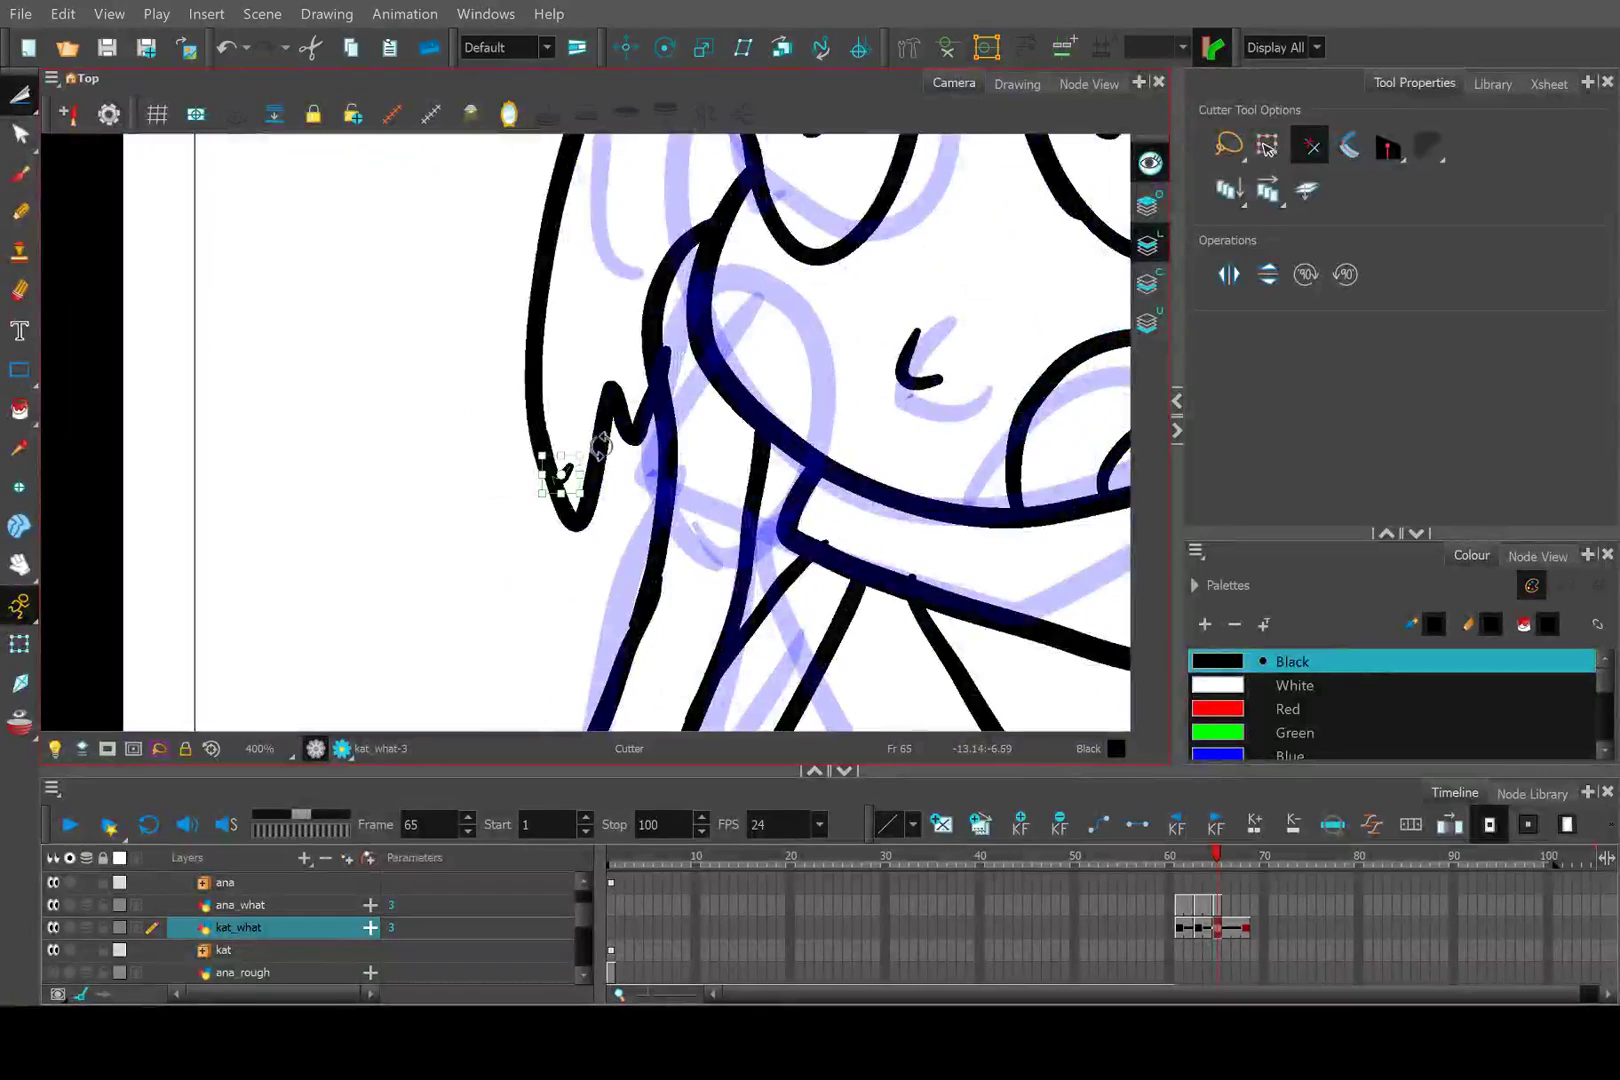
pyautogui.scroll(-7, 579, 416)
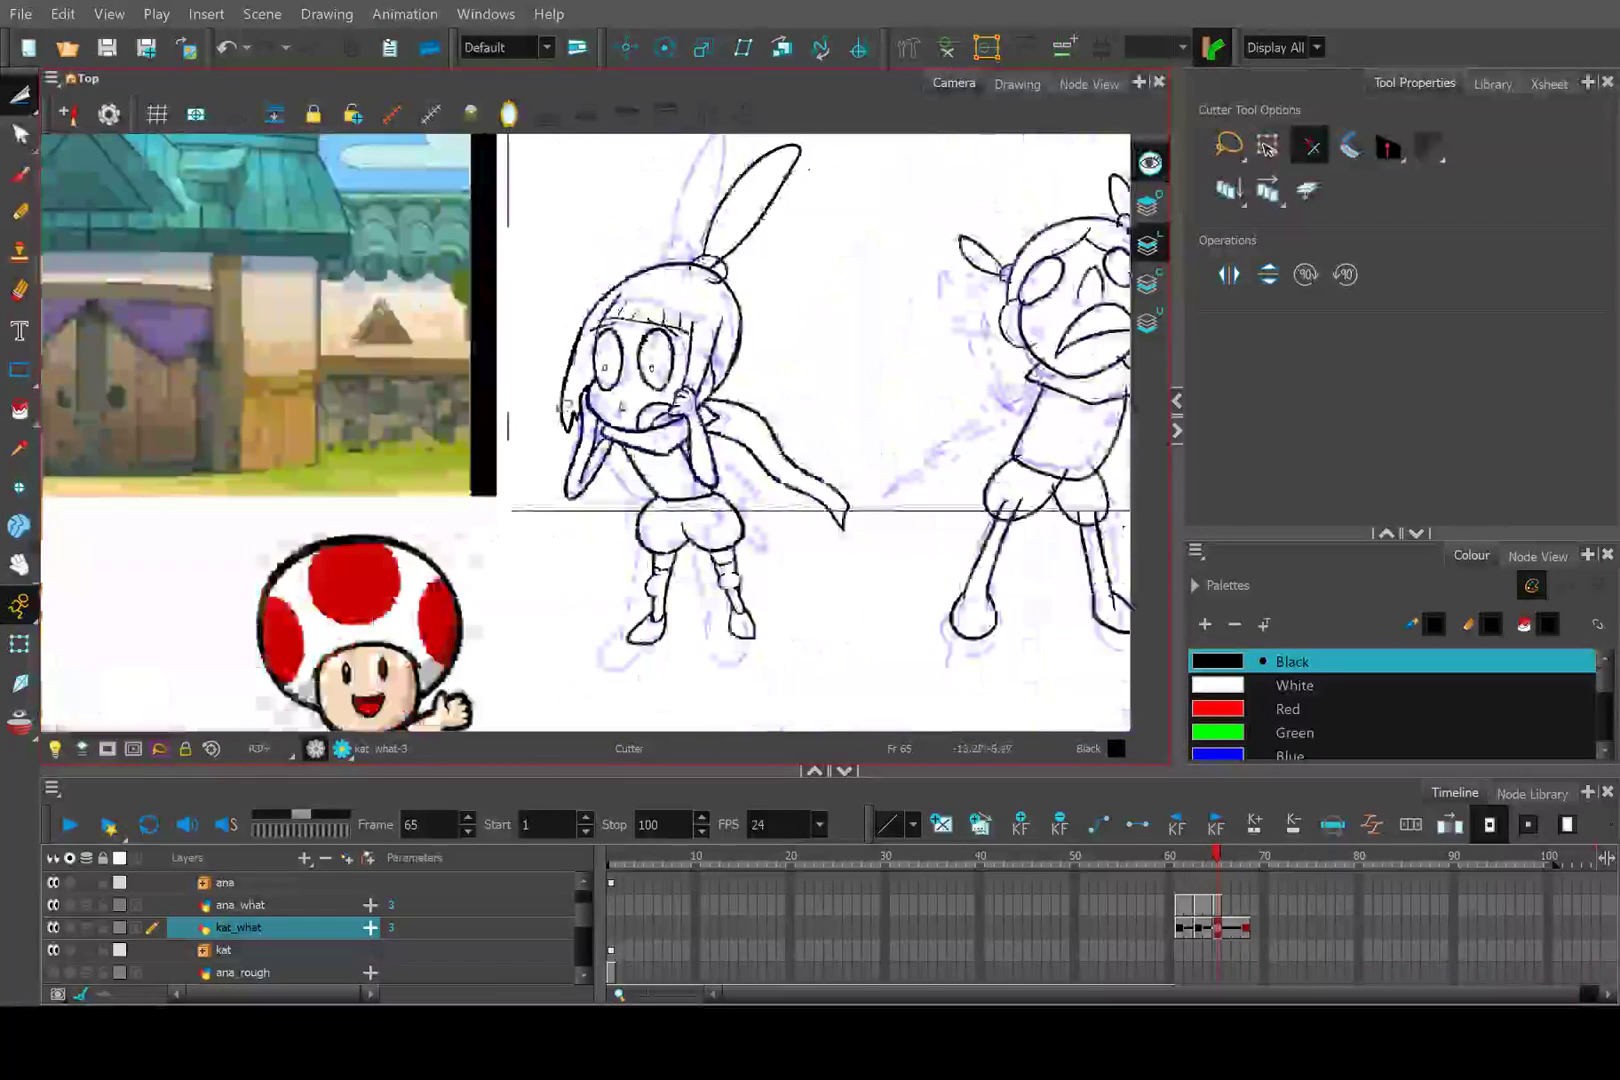
pyautogui.click(16, 209)
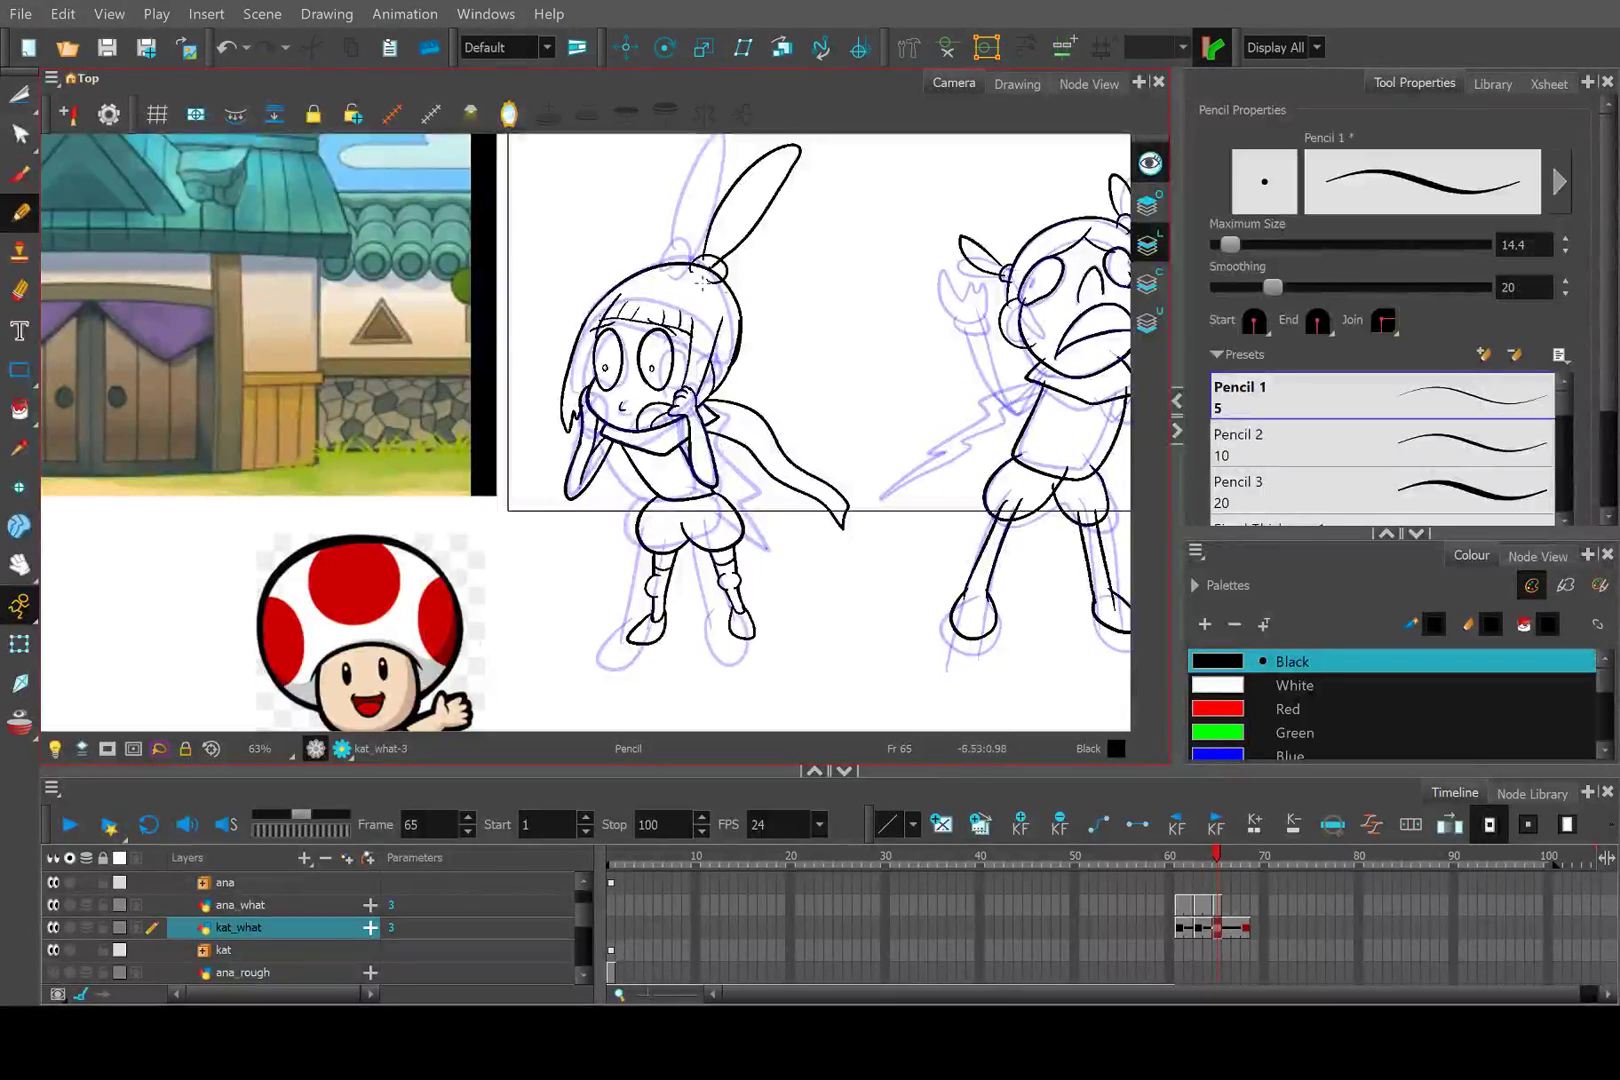
pyautogui.moveTo(860, 474); pyautogui.dragTo(640, 524)
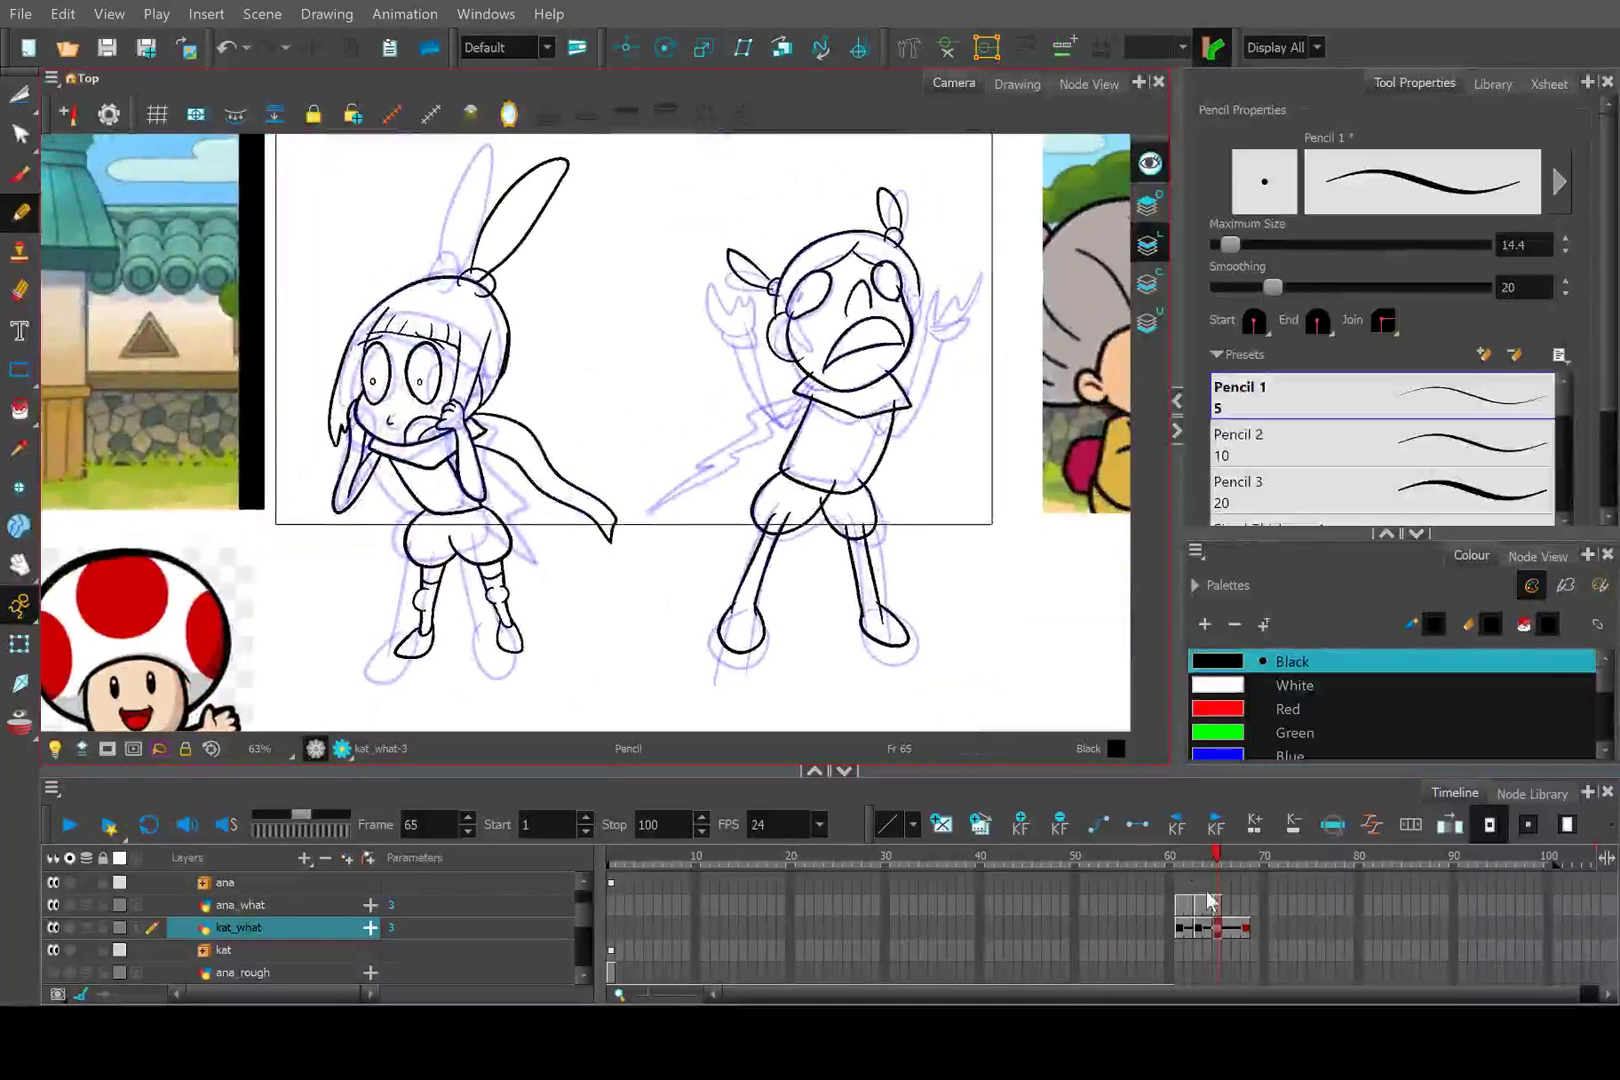
# Trim the stray line ends around the ponytailed girl's hair tie at frame 65 with the Cutter, and return to the Pencil.
pyautogui.moveTo(1205, 858)
pyautogui.mouseDown()
pyautogui.moveTo(1174, 854)
pyautogui.moveTo(1216, 856)
pyautogui.mouseUp()
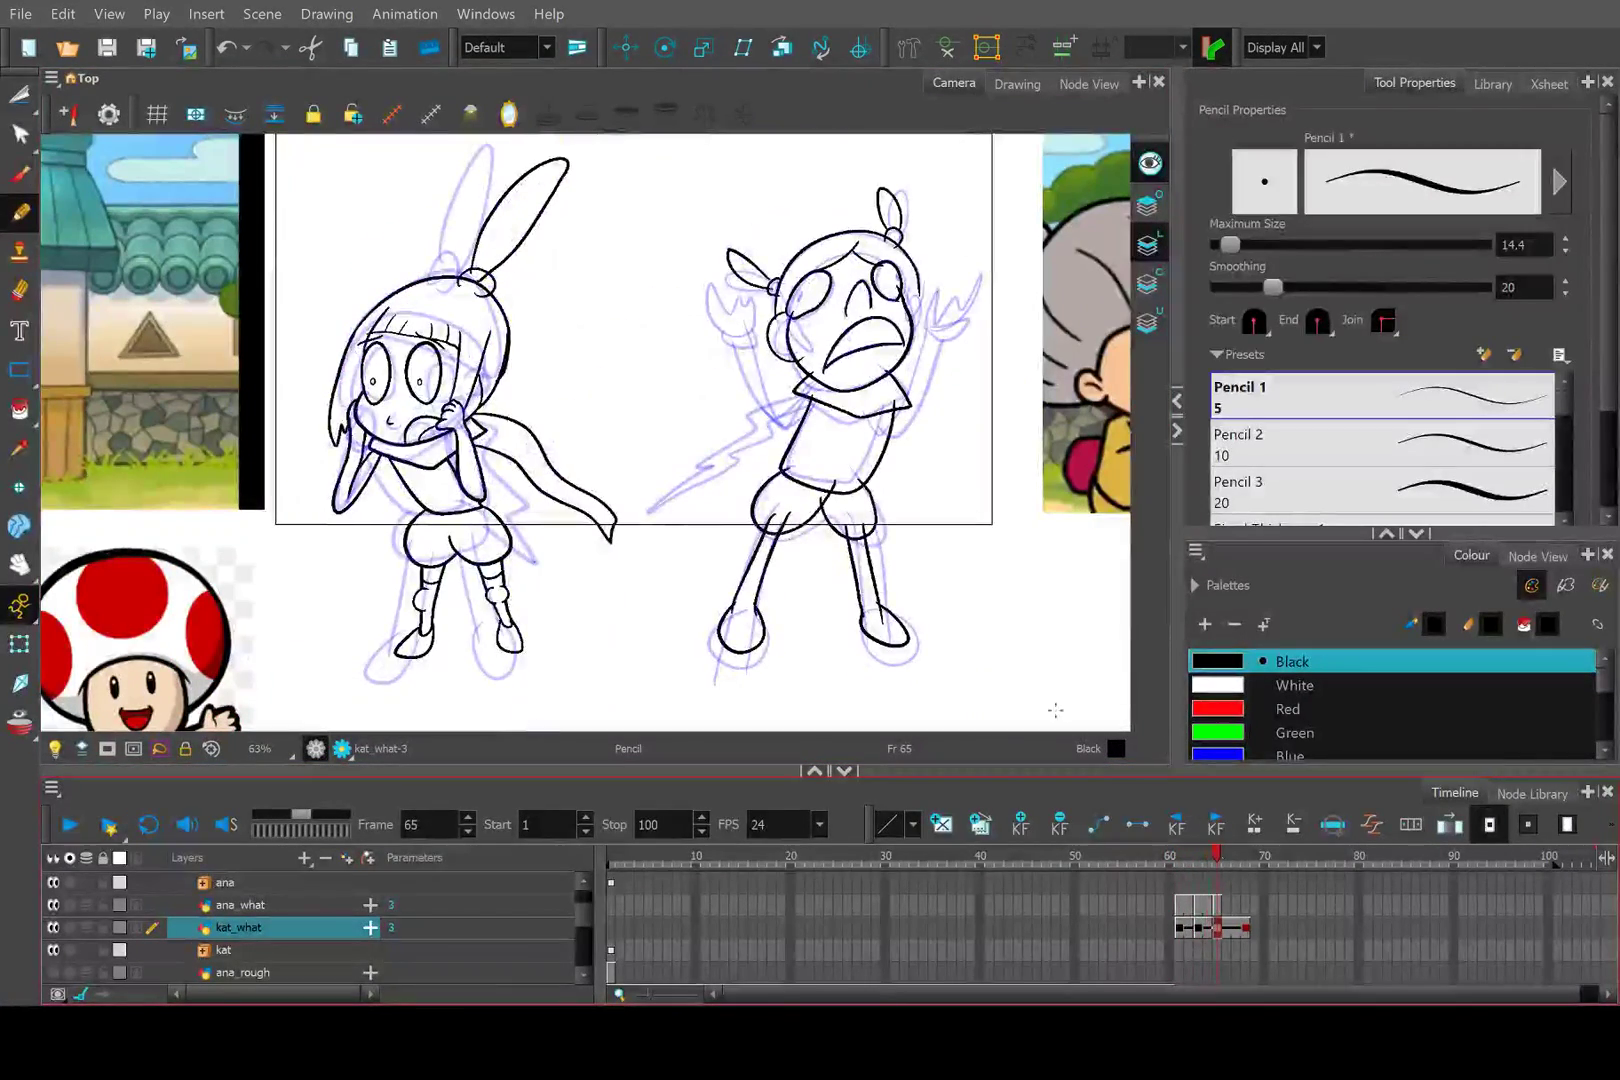
pyautogui.scroll(3, 1055, 710)
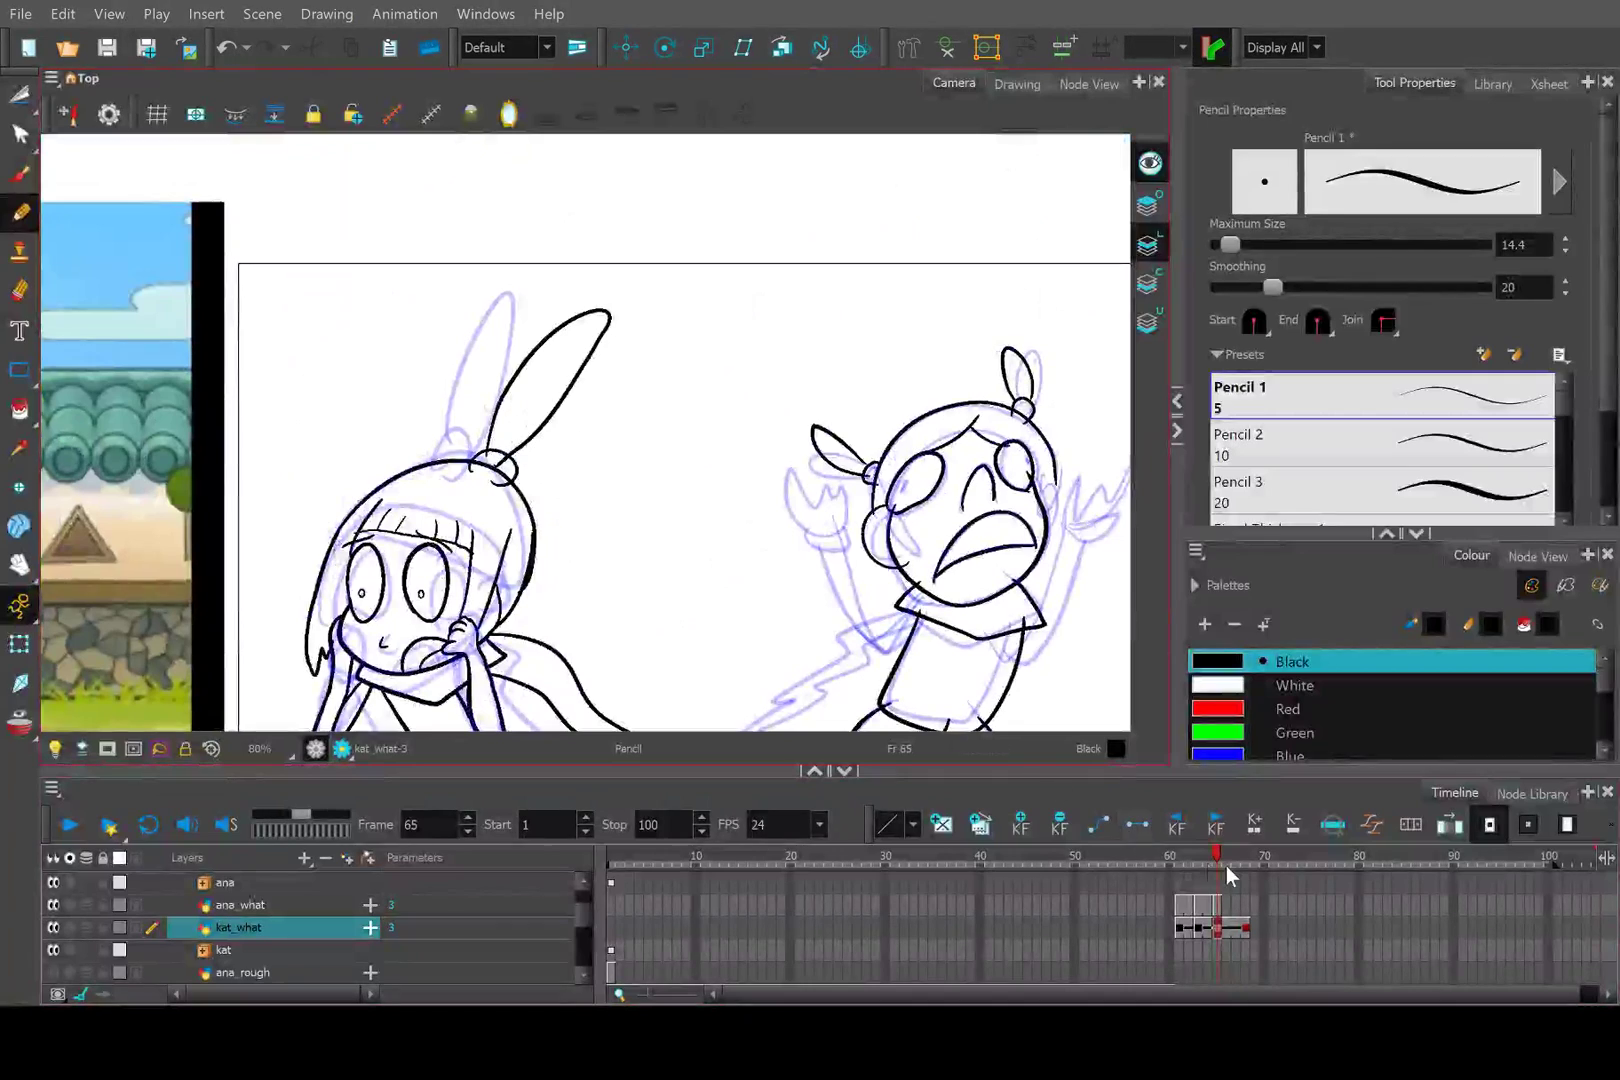
pyautogui.moveTo(1227, 858); pyautogui.dragTo(1215, 856)
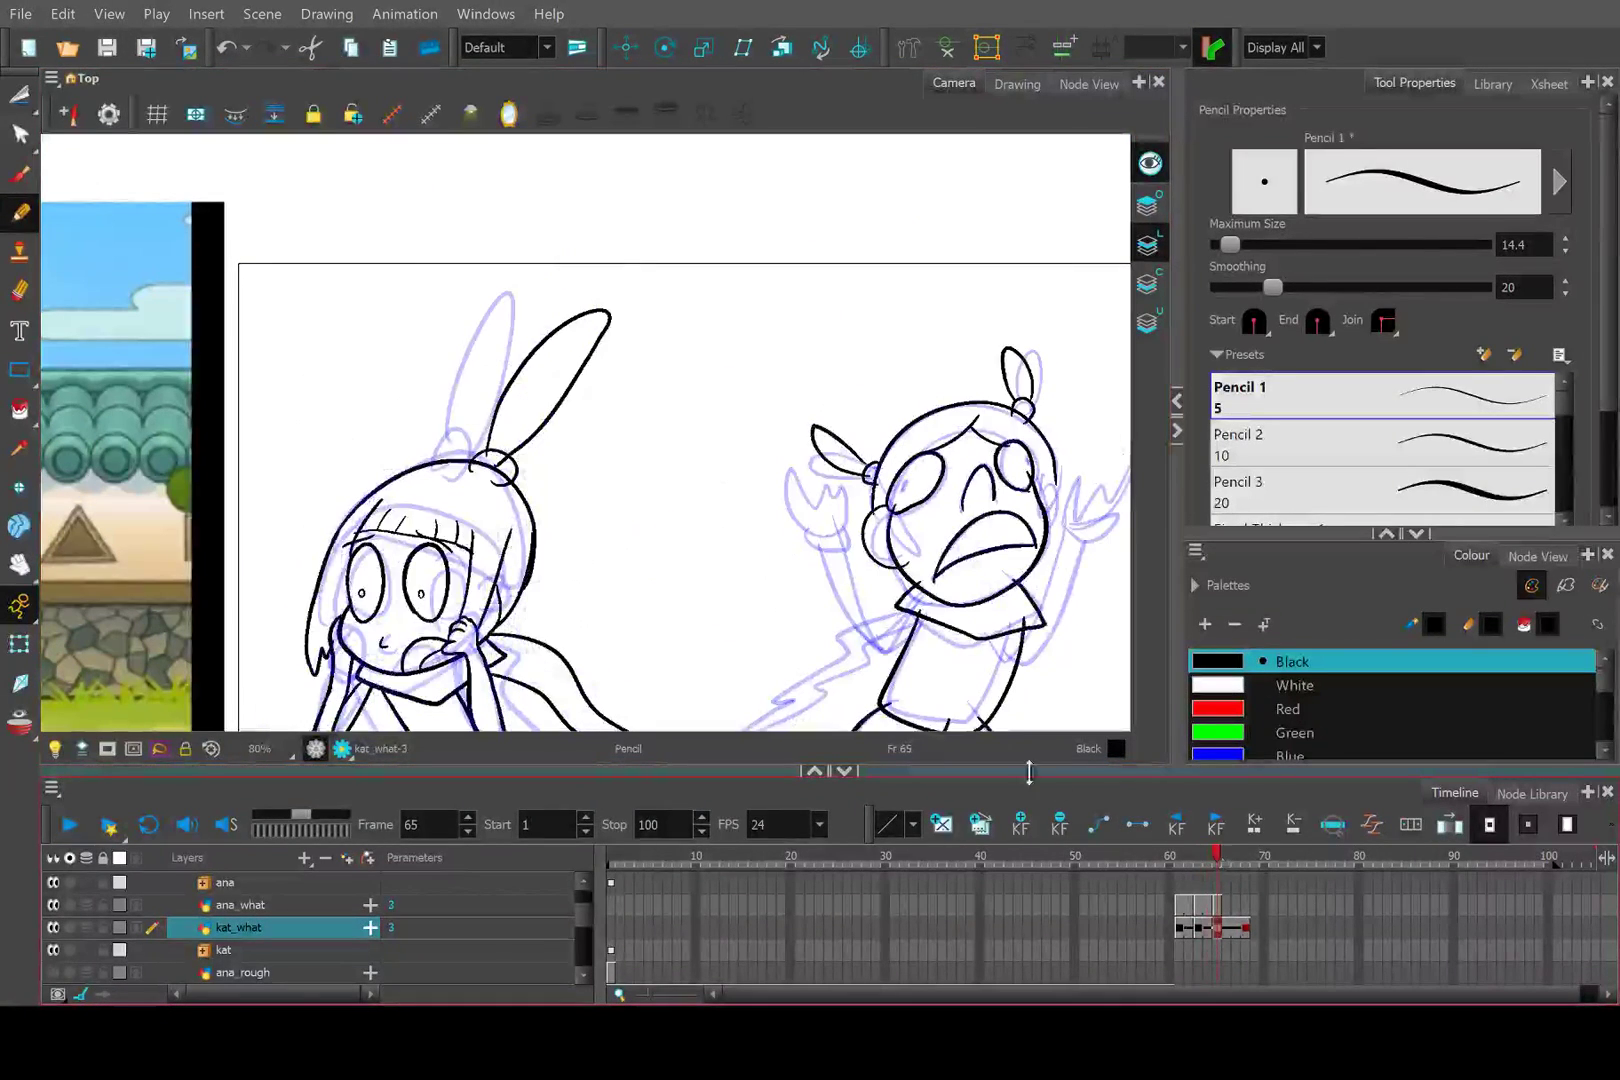
pyautogui.click(19, 94)
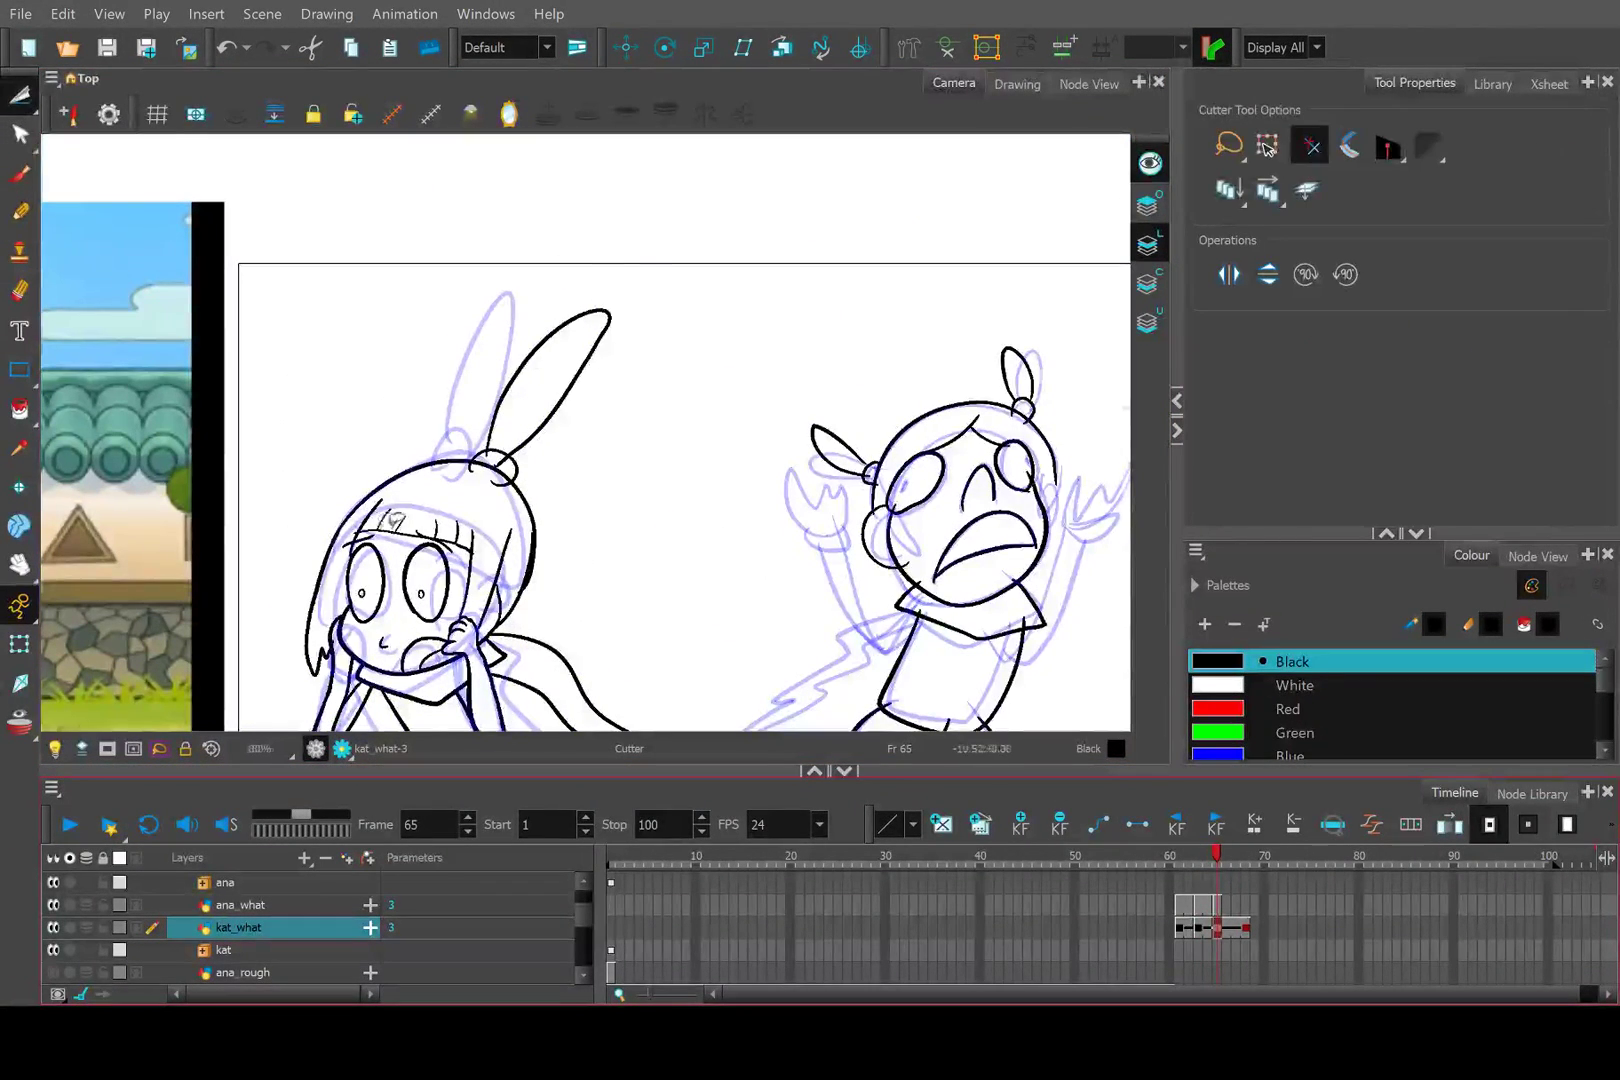
pyautogui.scroll(6, 393, 521)
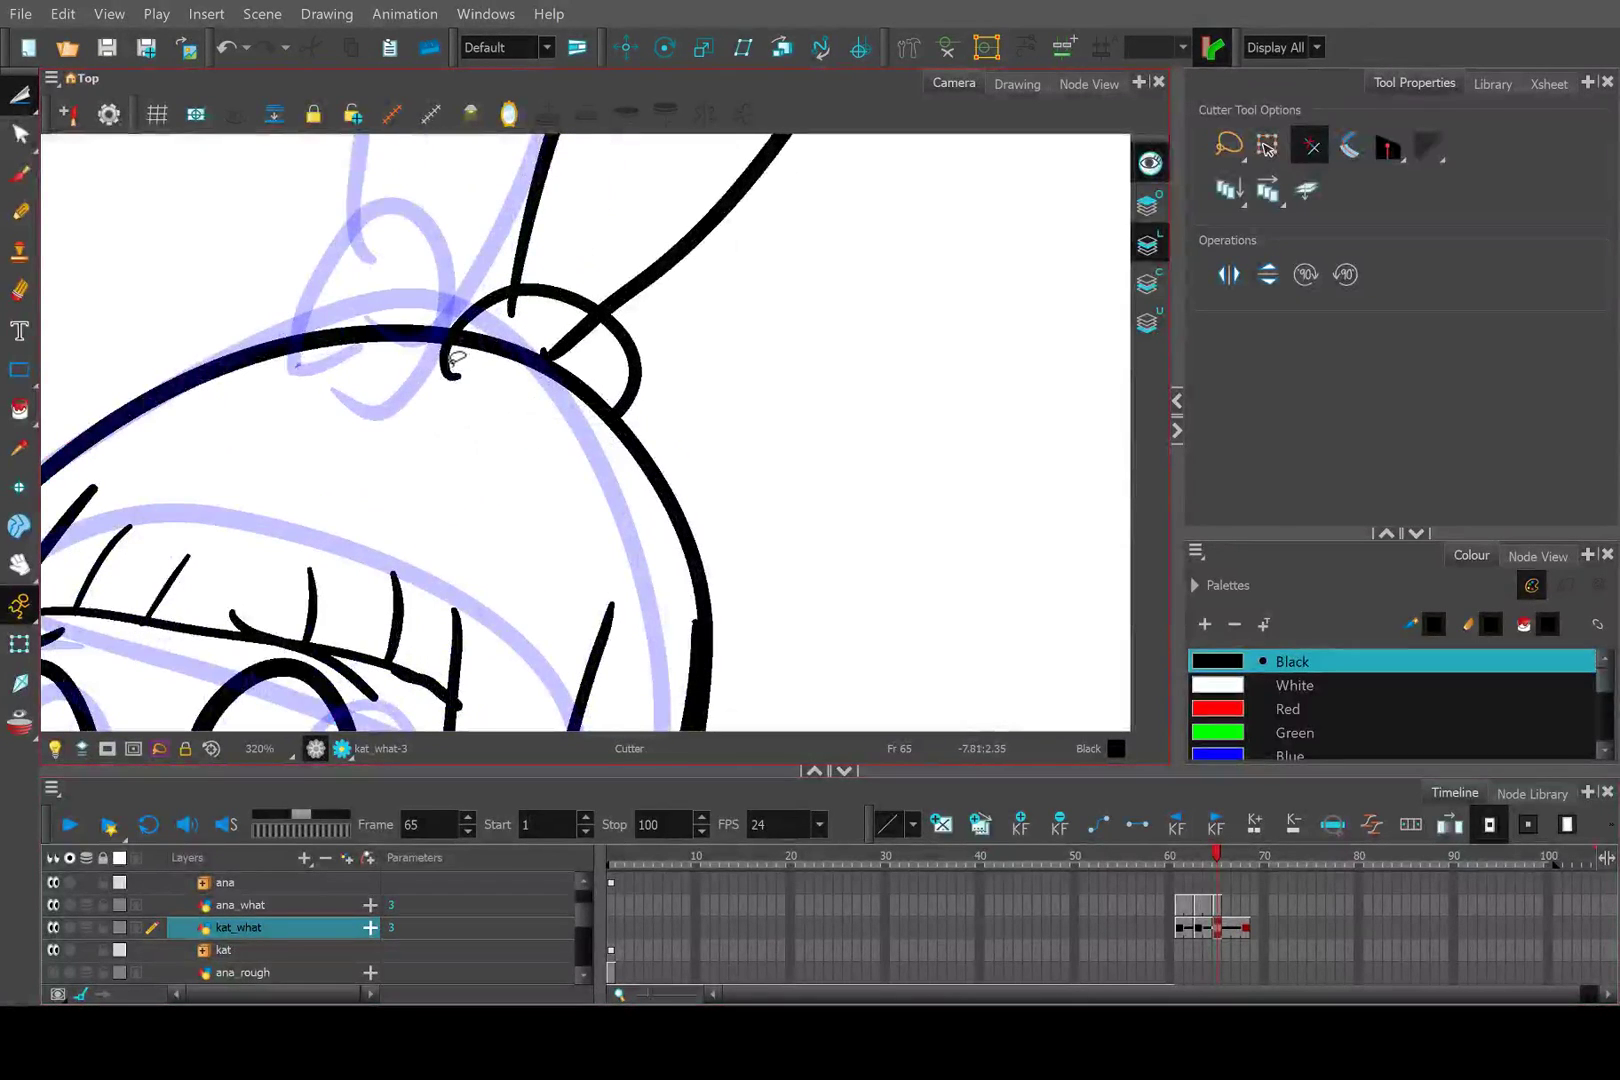
pyautogui.moveTo(457, 360); pyautogui.dragTo(432, 362)
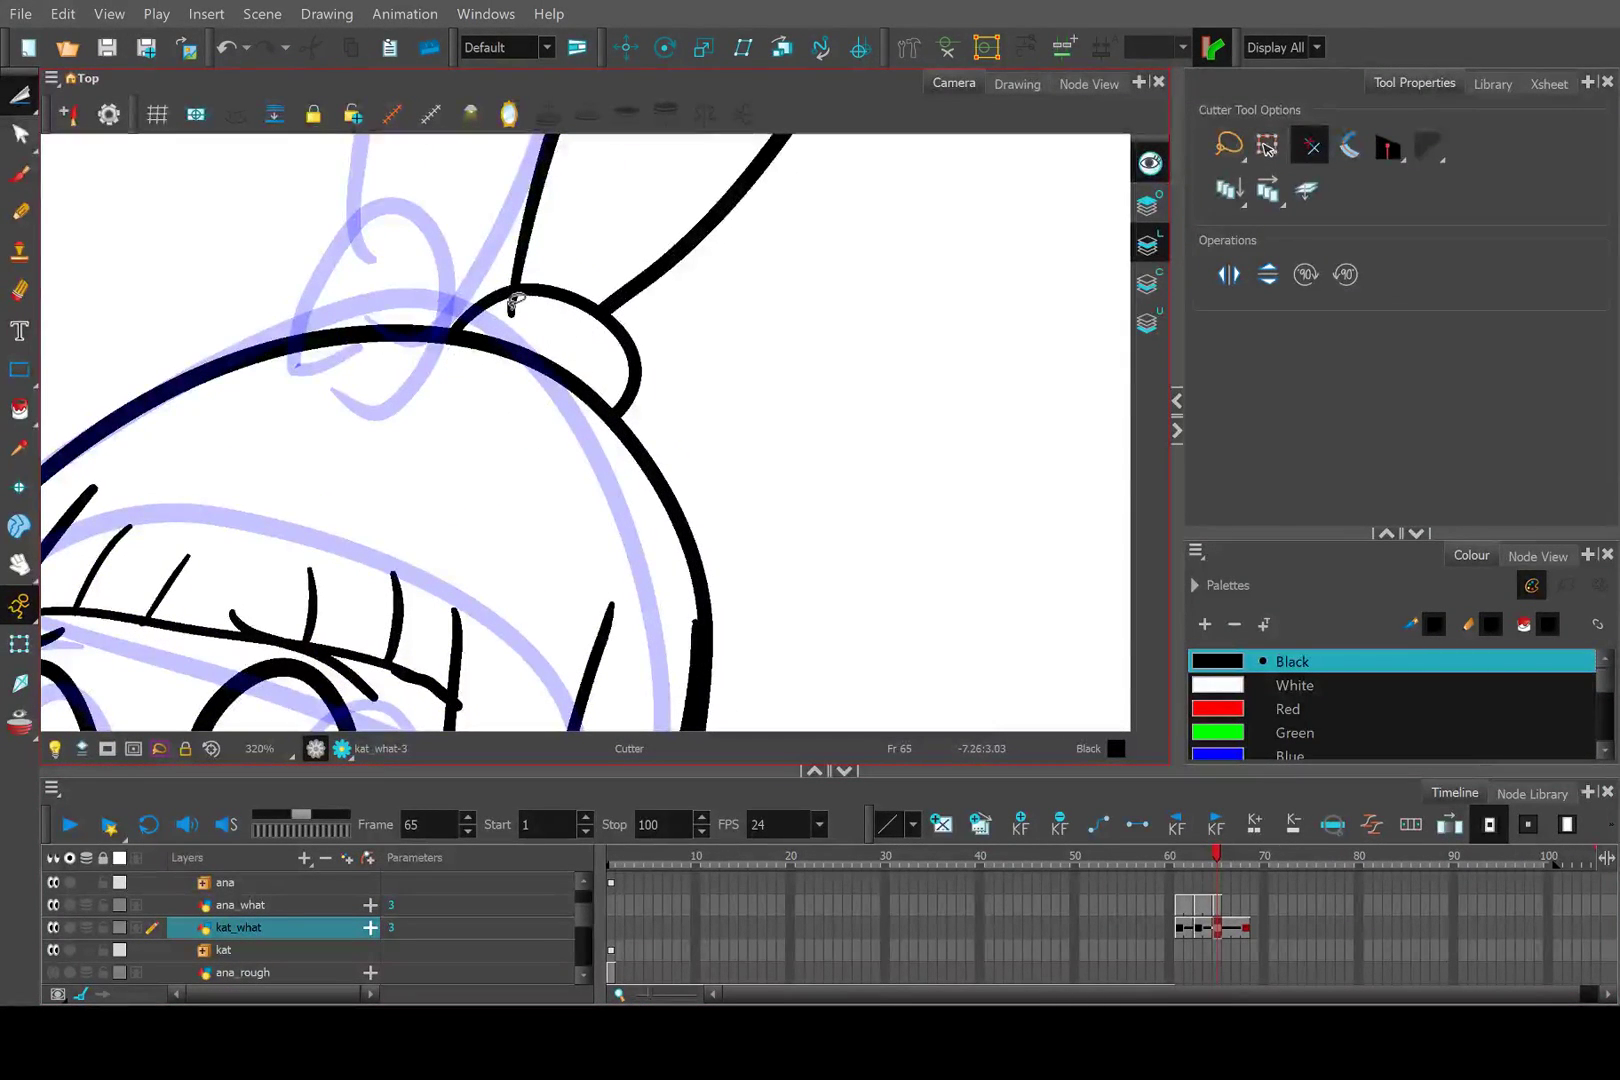
pyautogui.scroll(-4, 500, 340)
pyautogui.click(19, 211)
pyautogui.moveTo(342, 229)
pyautogui.mouseDown()
pyautogui.moveTo(410, 432)
pyautogui.moveTo(415, 384)
pyautogui.mouseUp()
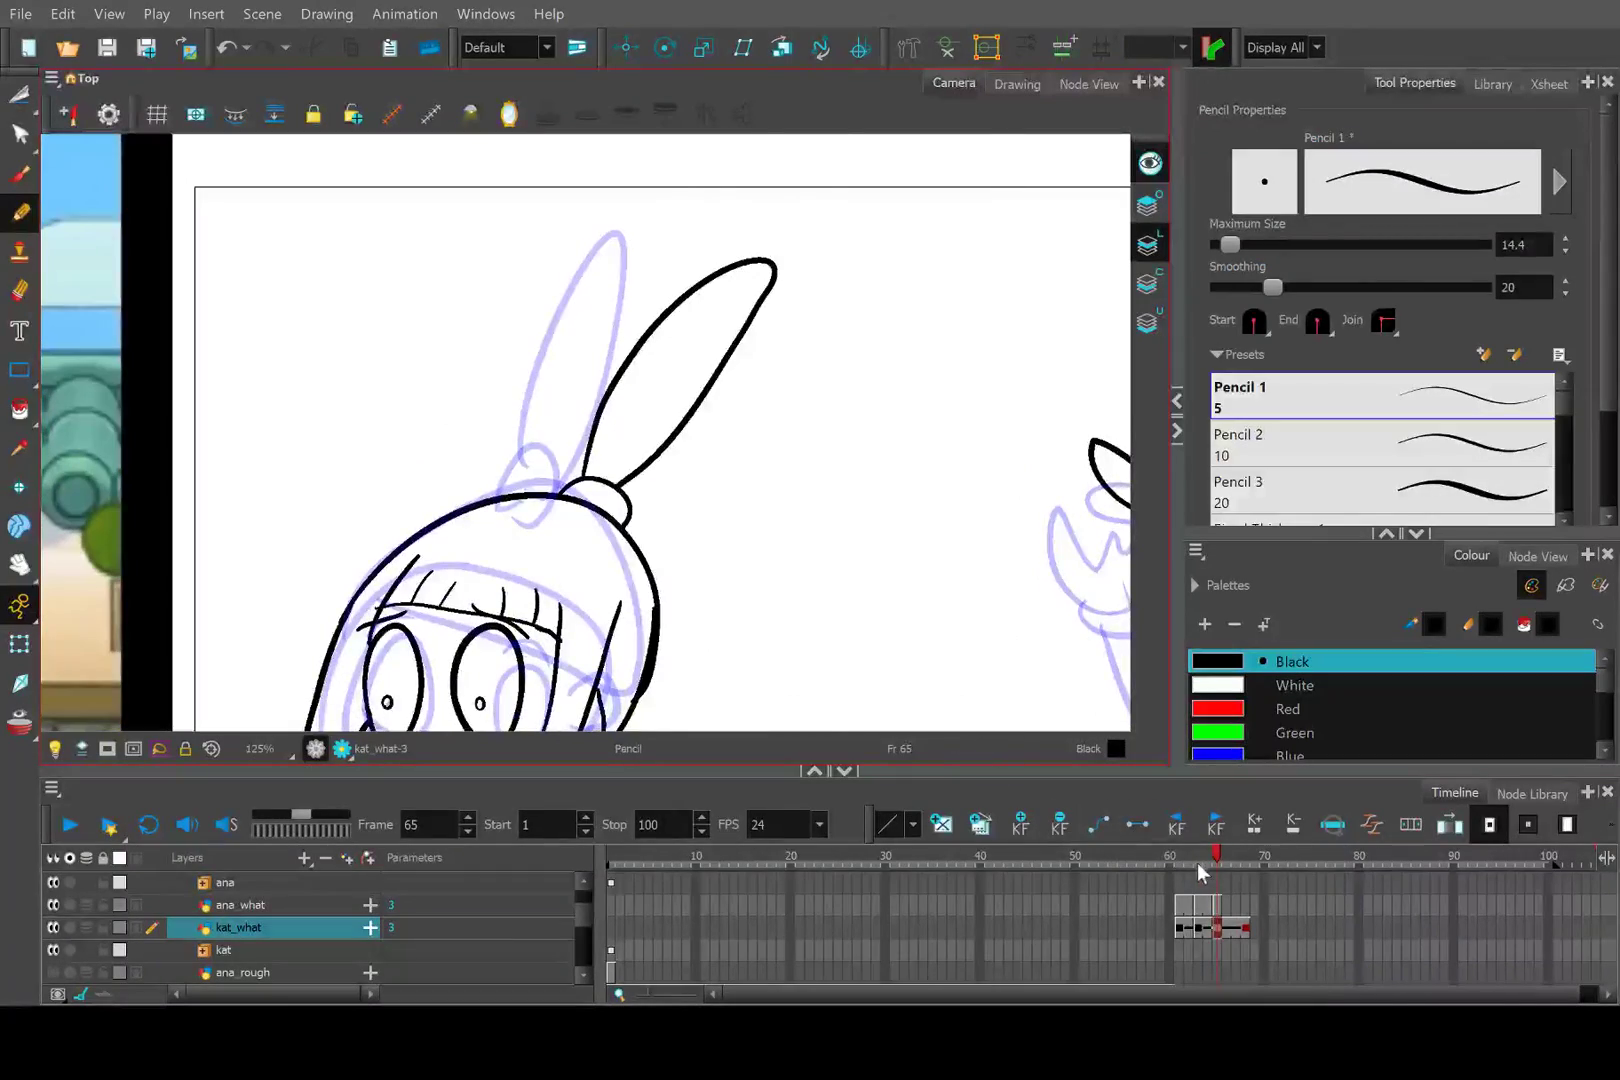
# Examine the strand lines on the pink ponytail in the coloured design at frame 59 and compare them with the ponytail at frame 61.
pyautogui.click(1193, 855)
pyautogui.press('1')
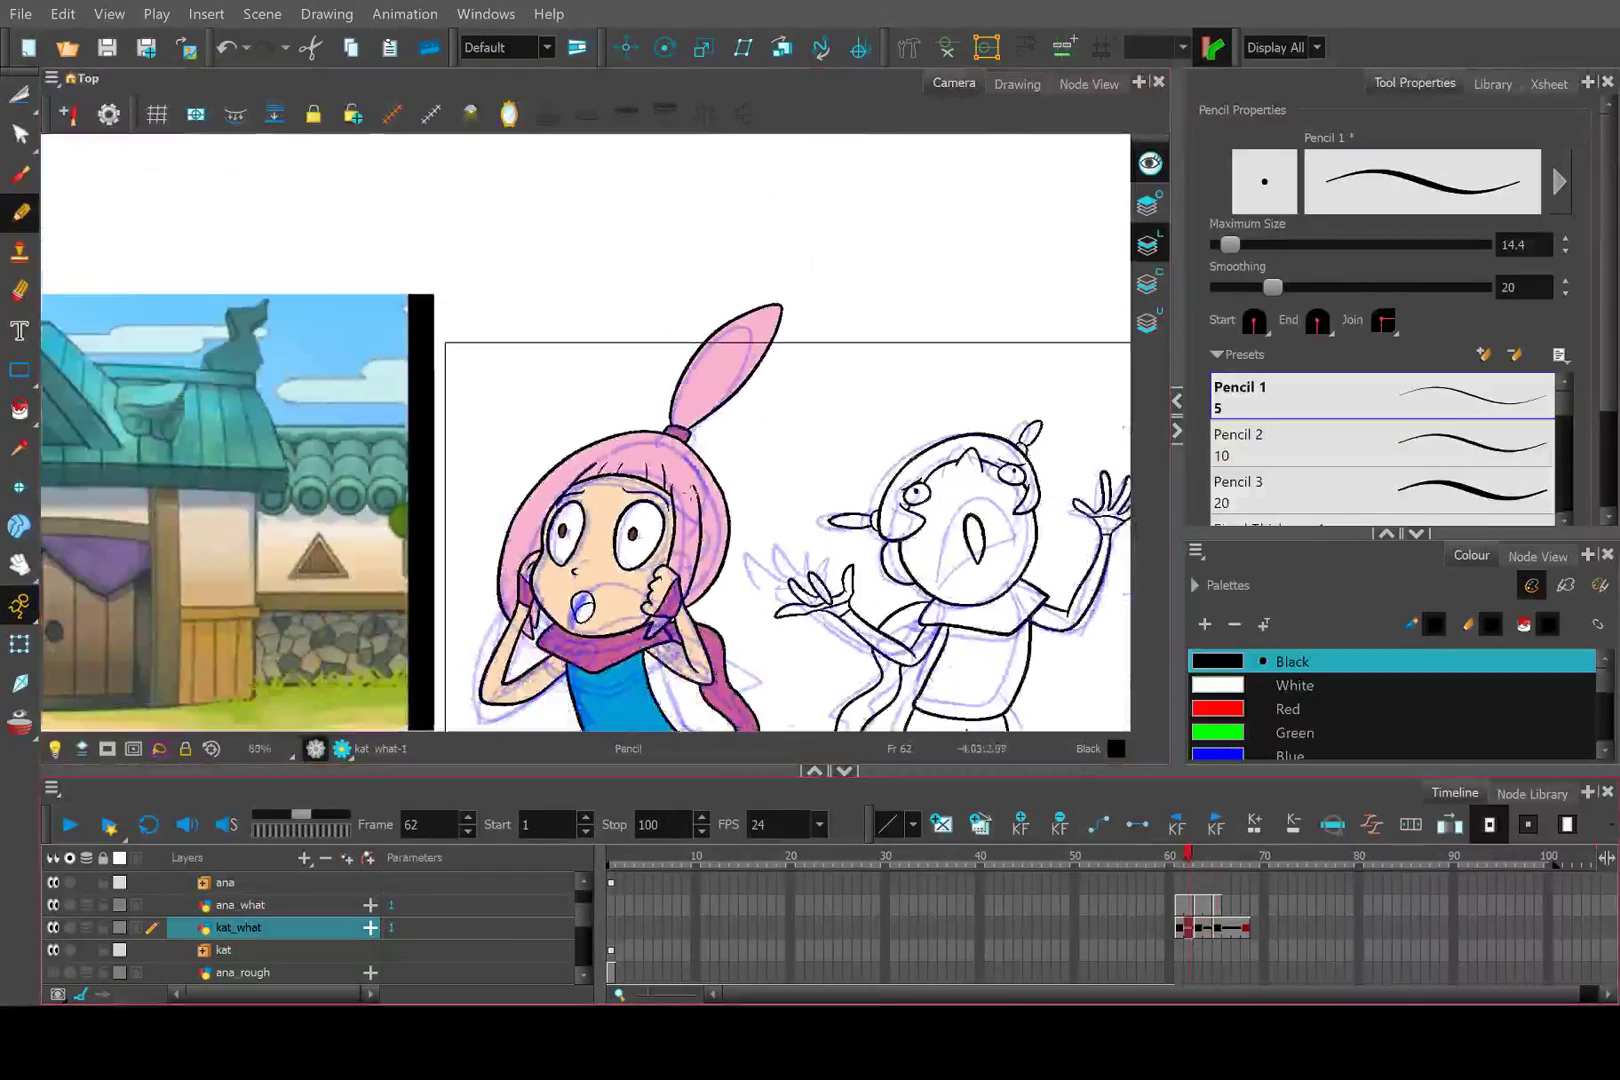
pyautogui.press('1')
pyautogui.click(1161, 859)
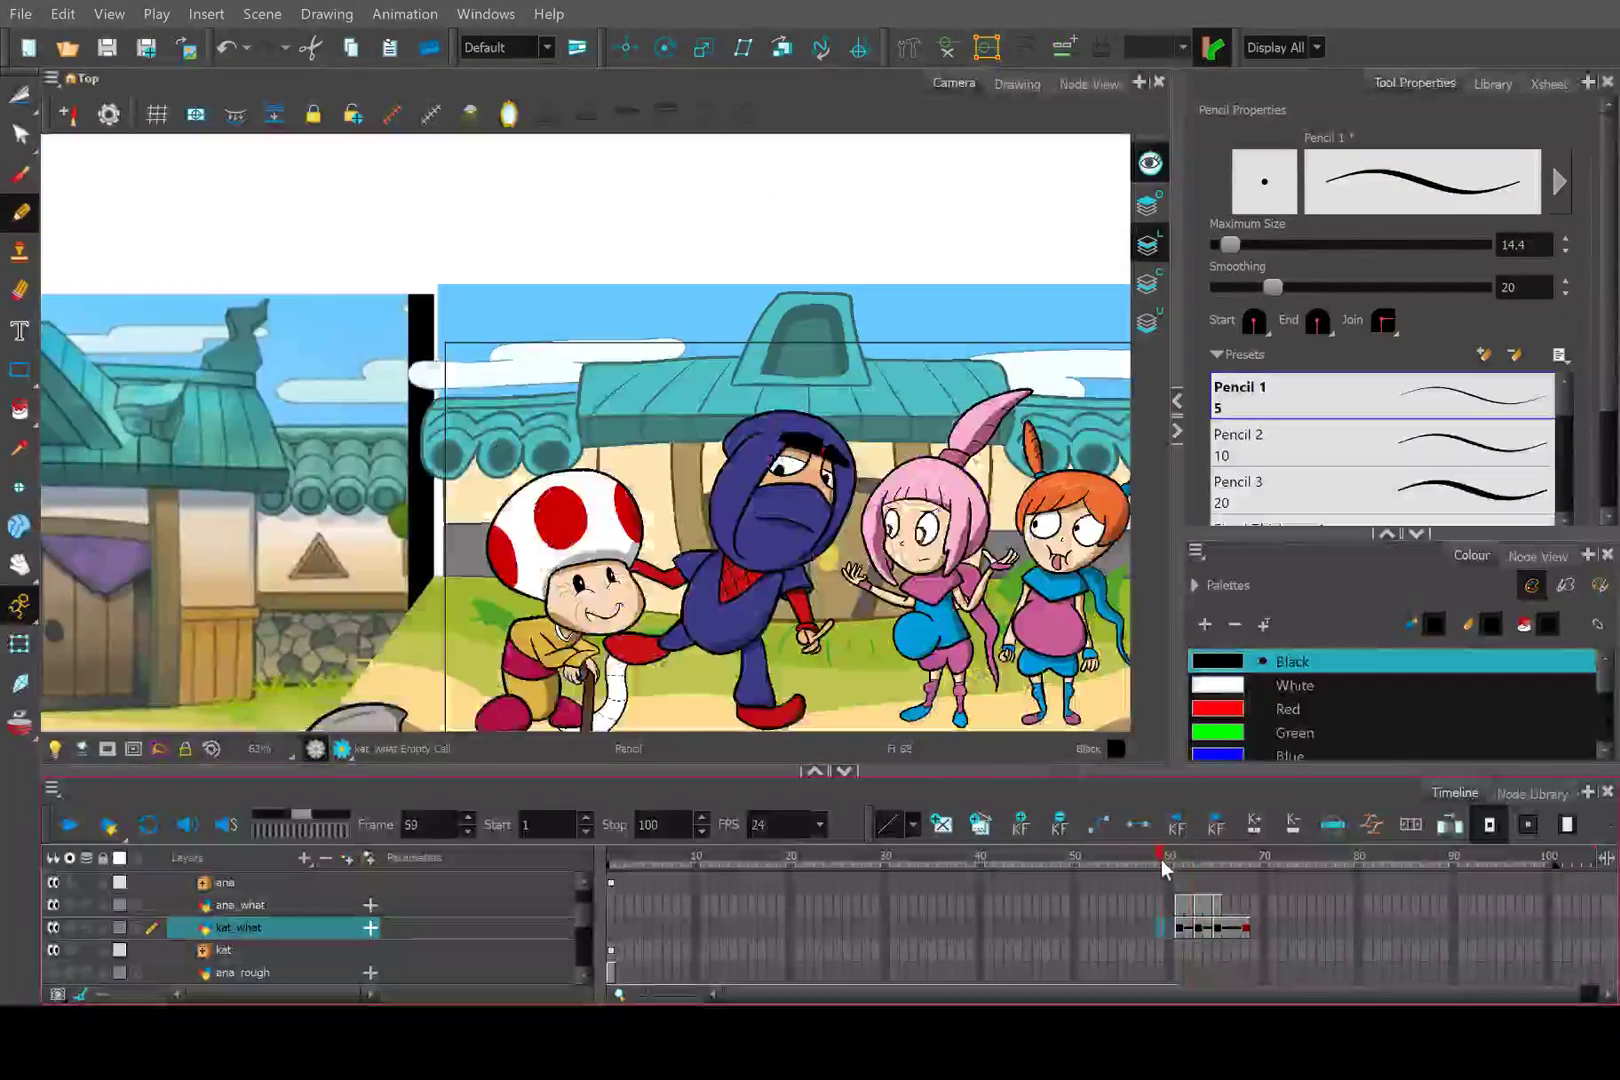
pyautogui.press('2')
pyautogui.press('2')
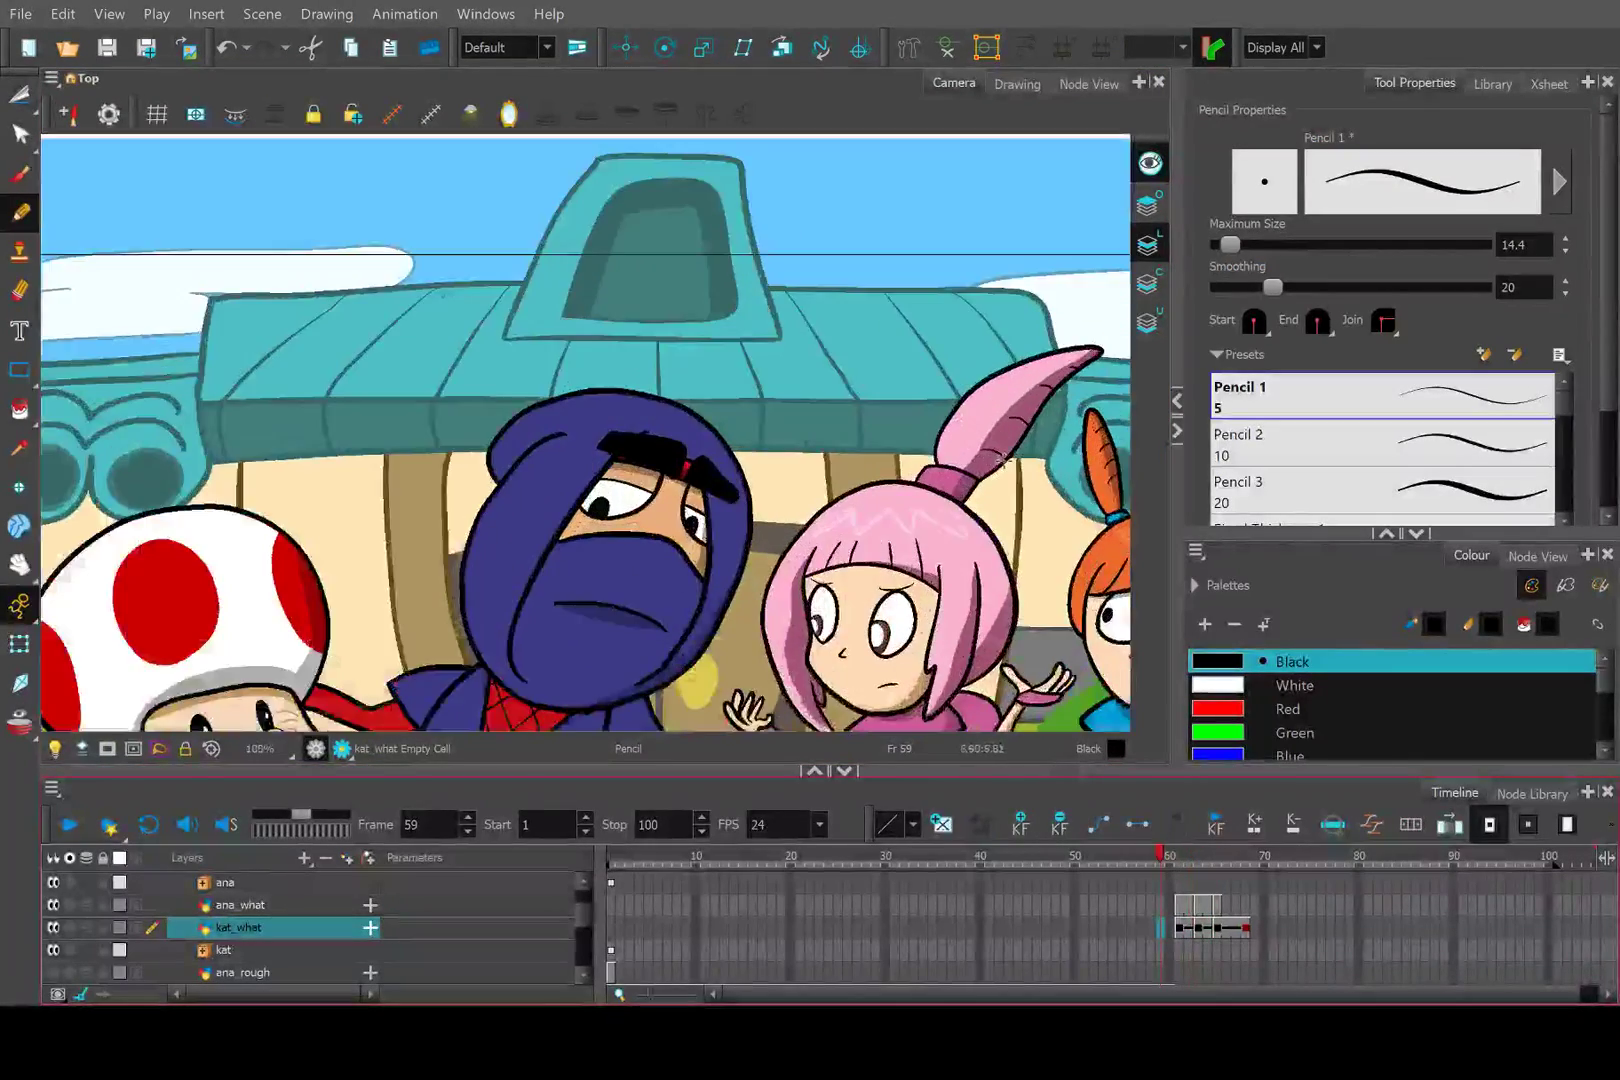
pyautogui.moveTo(972, 455); pyautogui.dragTo(566, 486)
pyautogui.press('2')
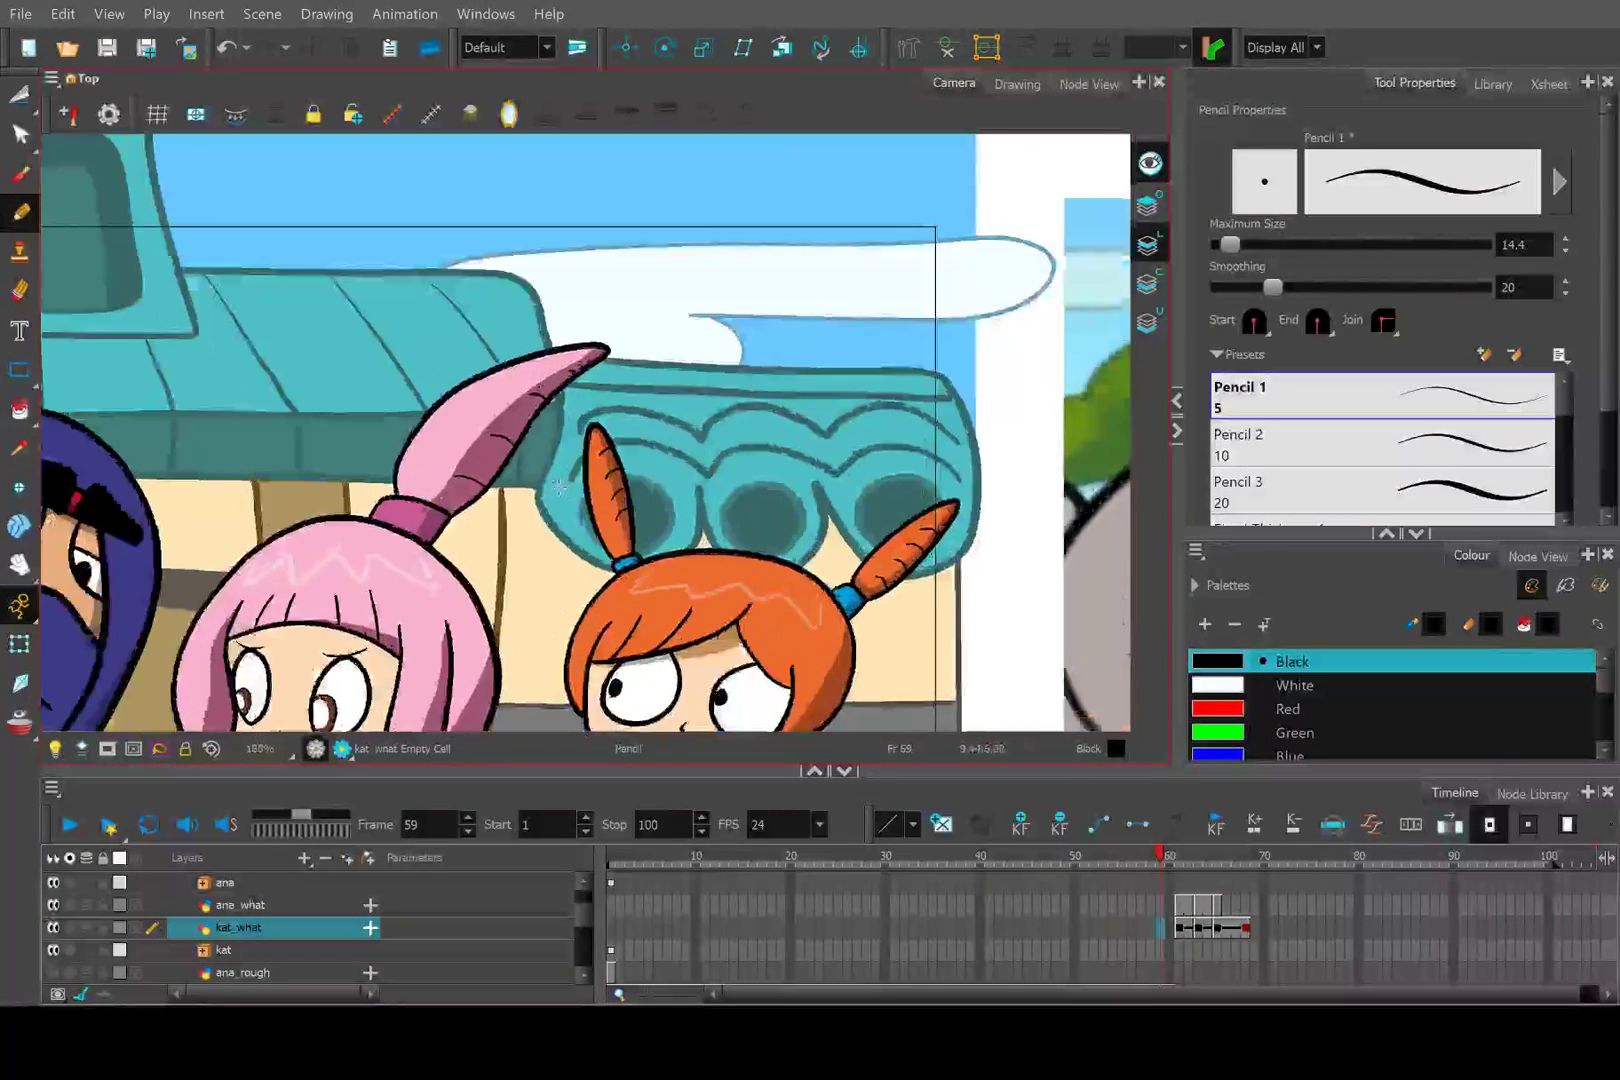
pyautogui.press('2')
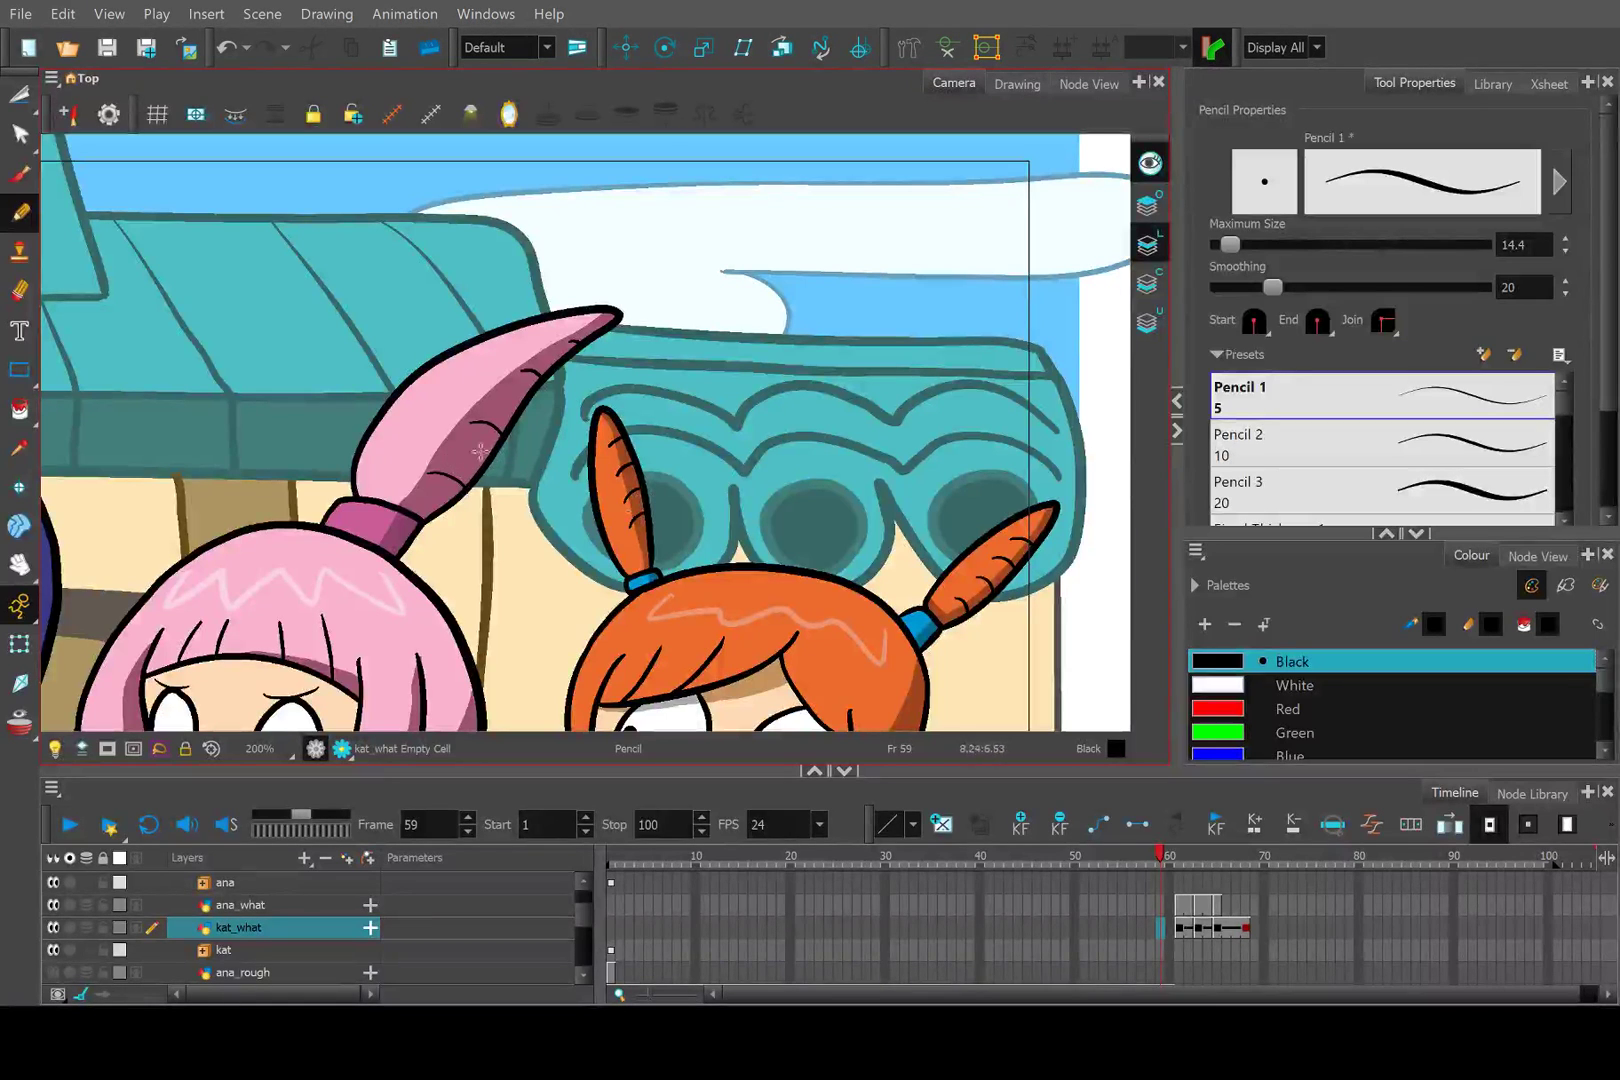
pyautogui.click(1174, 861)
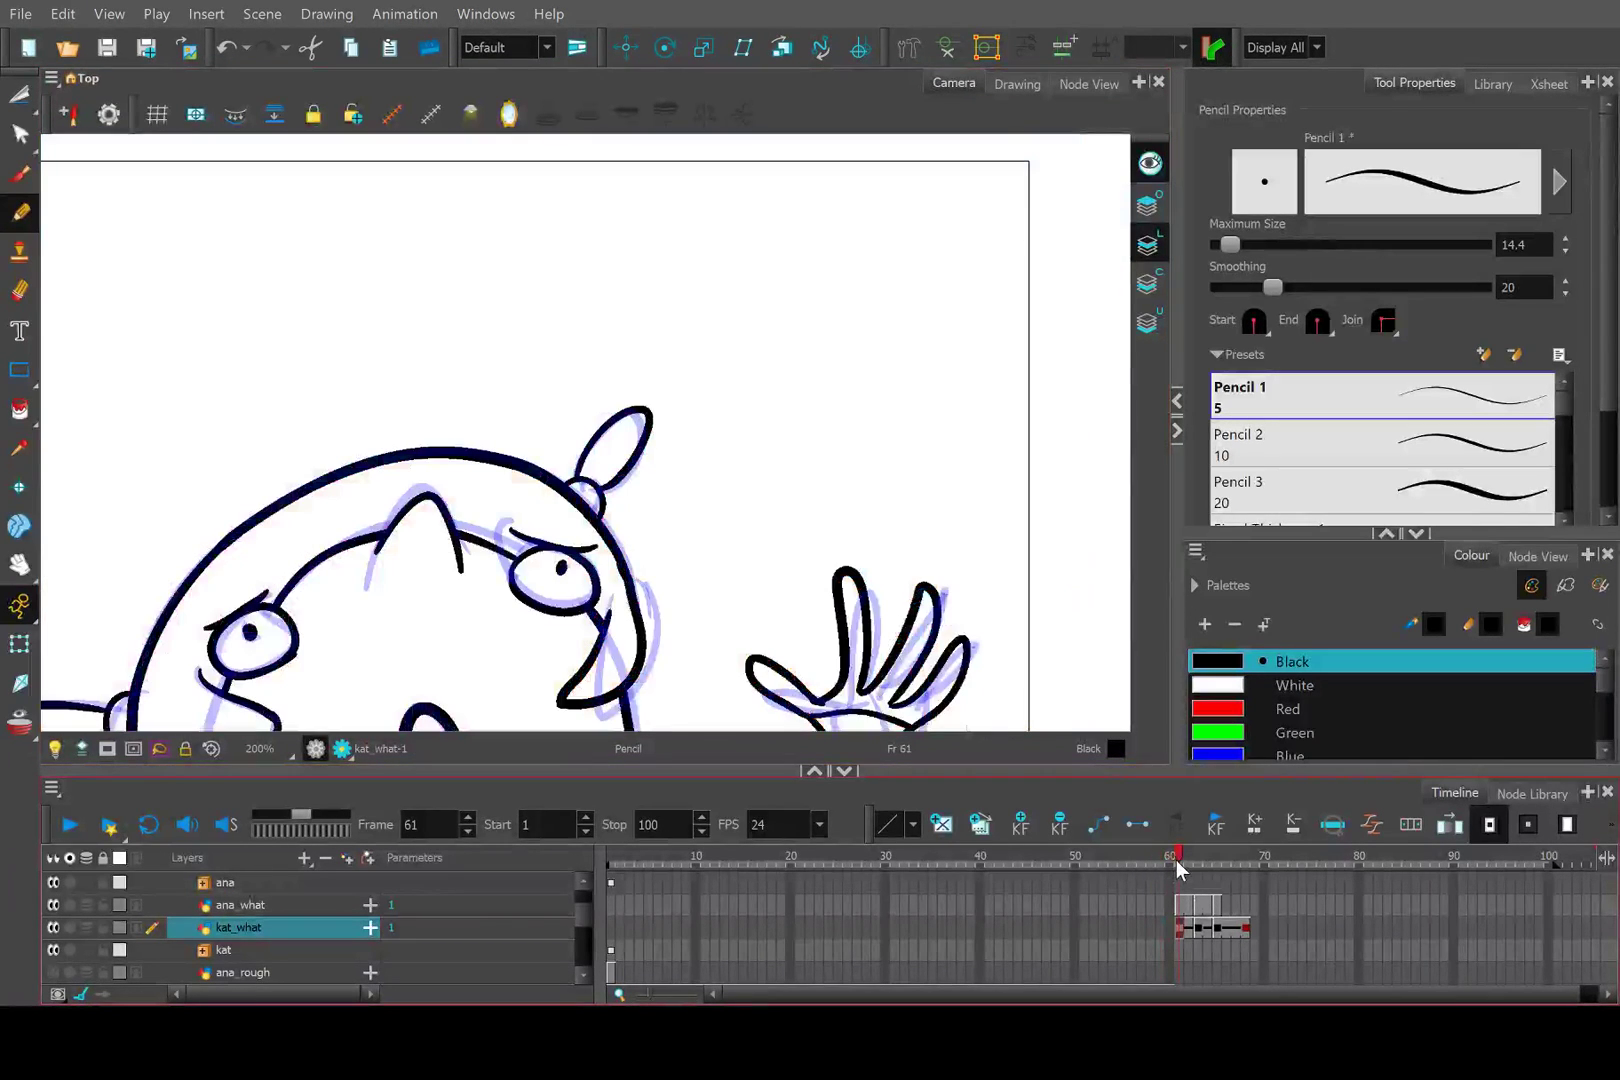
pyautogui.moveTo(585, 541); pyautogui.dragTo(885, 545)
pyautogui.scroll(5, 640, 520)
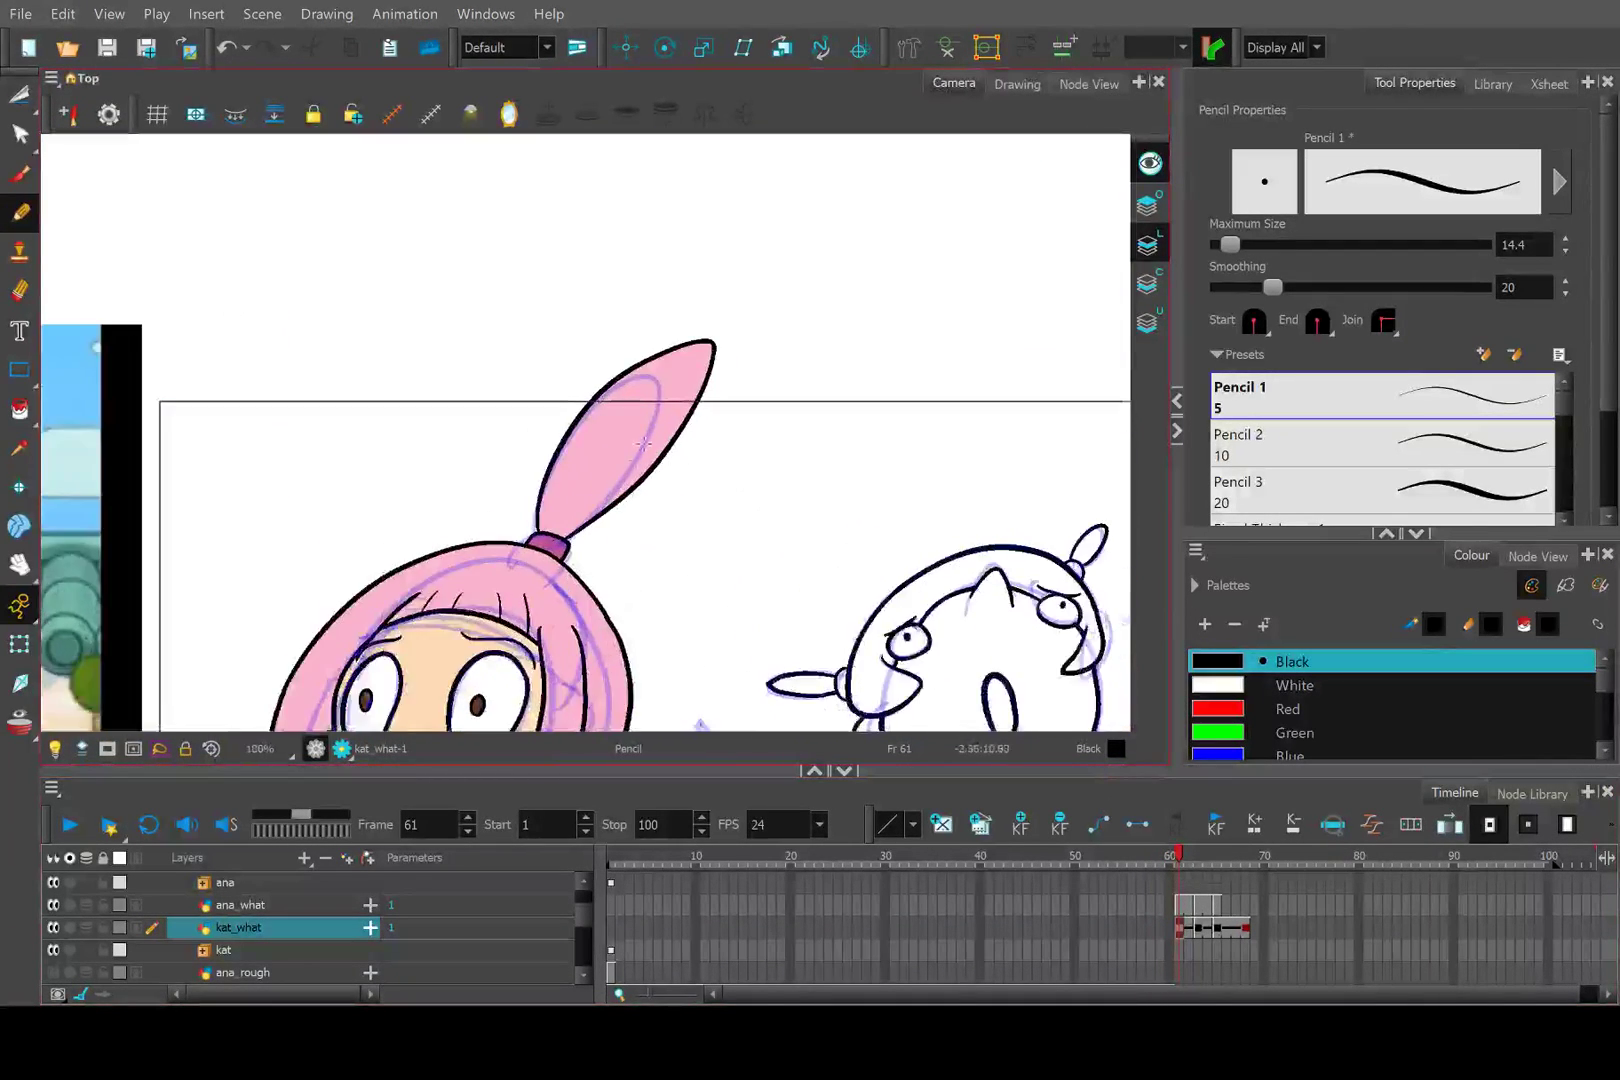
pyautogui.click(1152, 856)
pyautogui.scroll(-3, 655, 497)
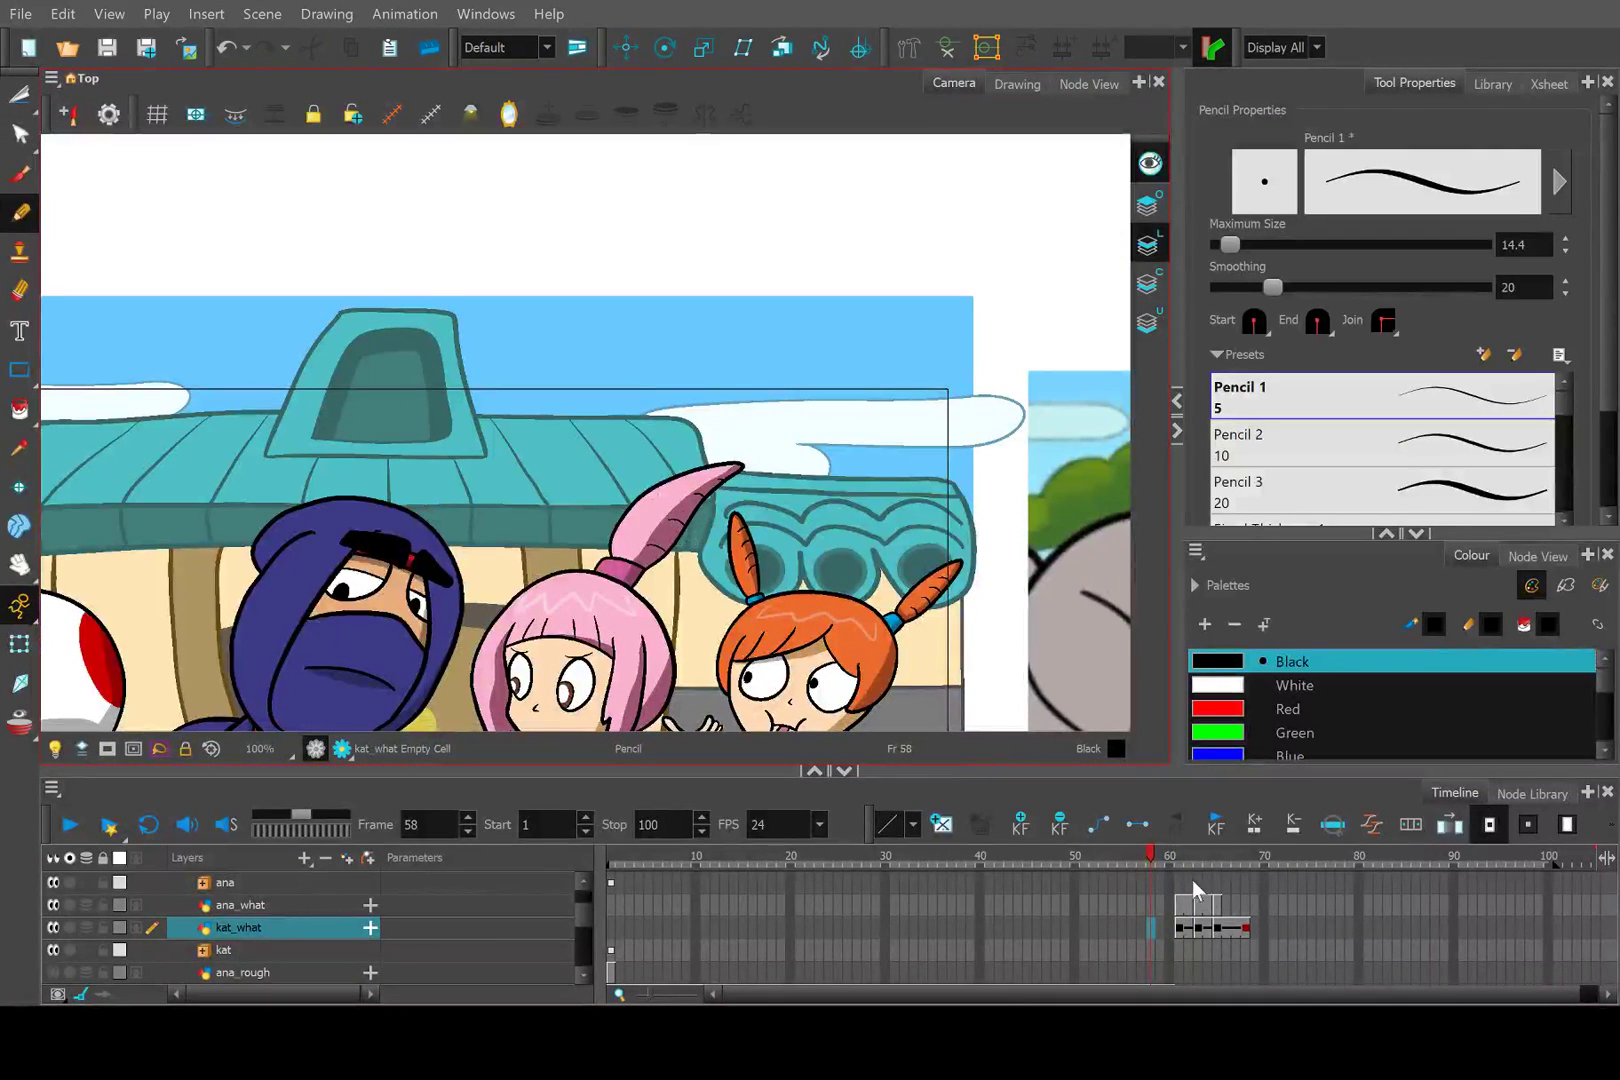
# Draw four short curved strand lines along the inner edge of the pink ponytail at frame 61 with the black Pencil.
pyautogui.click(1174, 859)
pyautogui.scroll(3, 557, 510)
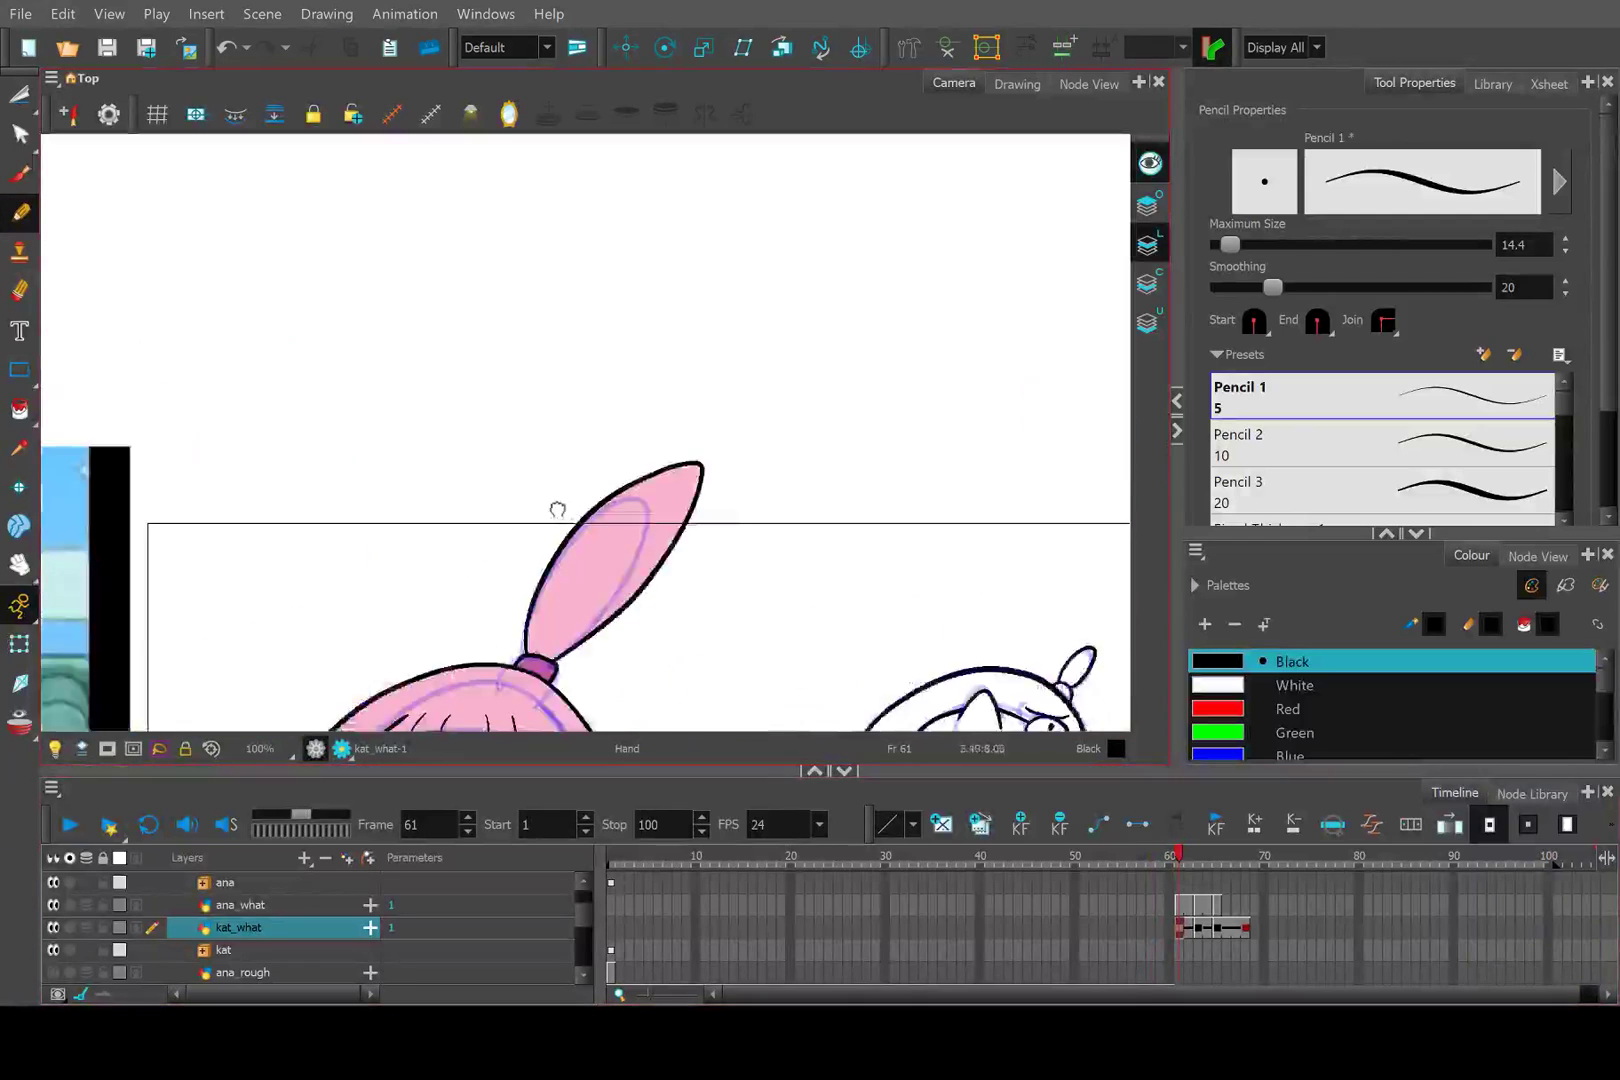
pyautogui.scroll(3, 557, 510)
pyautogui.moveTo(553, 654)
pyautogui.mouseDown()
pyautogui.moveTo(387, 470)
pyautogui.moveTo(358, 533)
pyautogui.mouseUp()
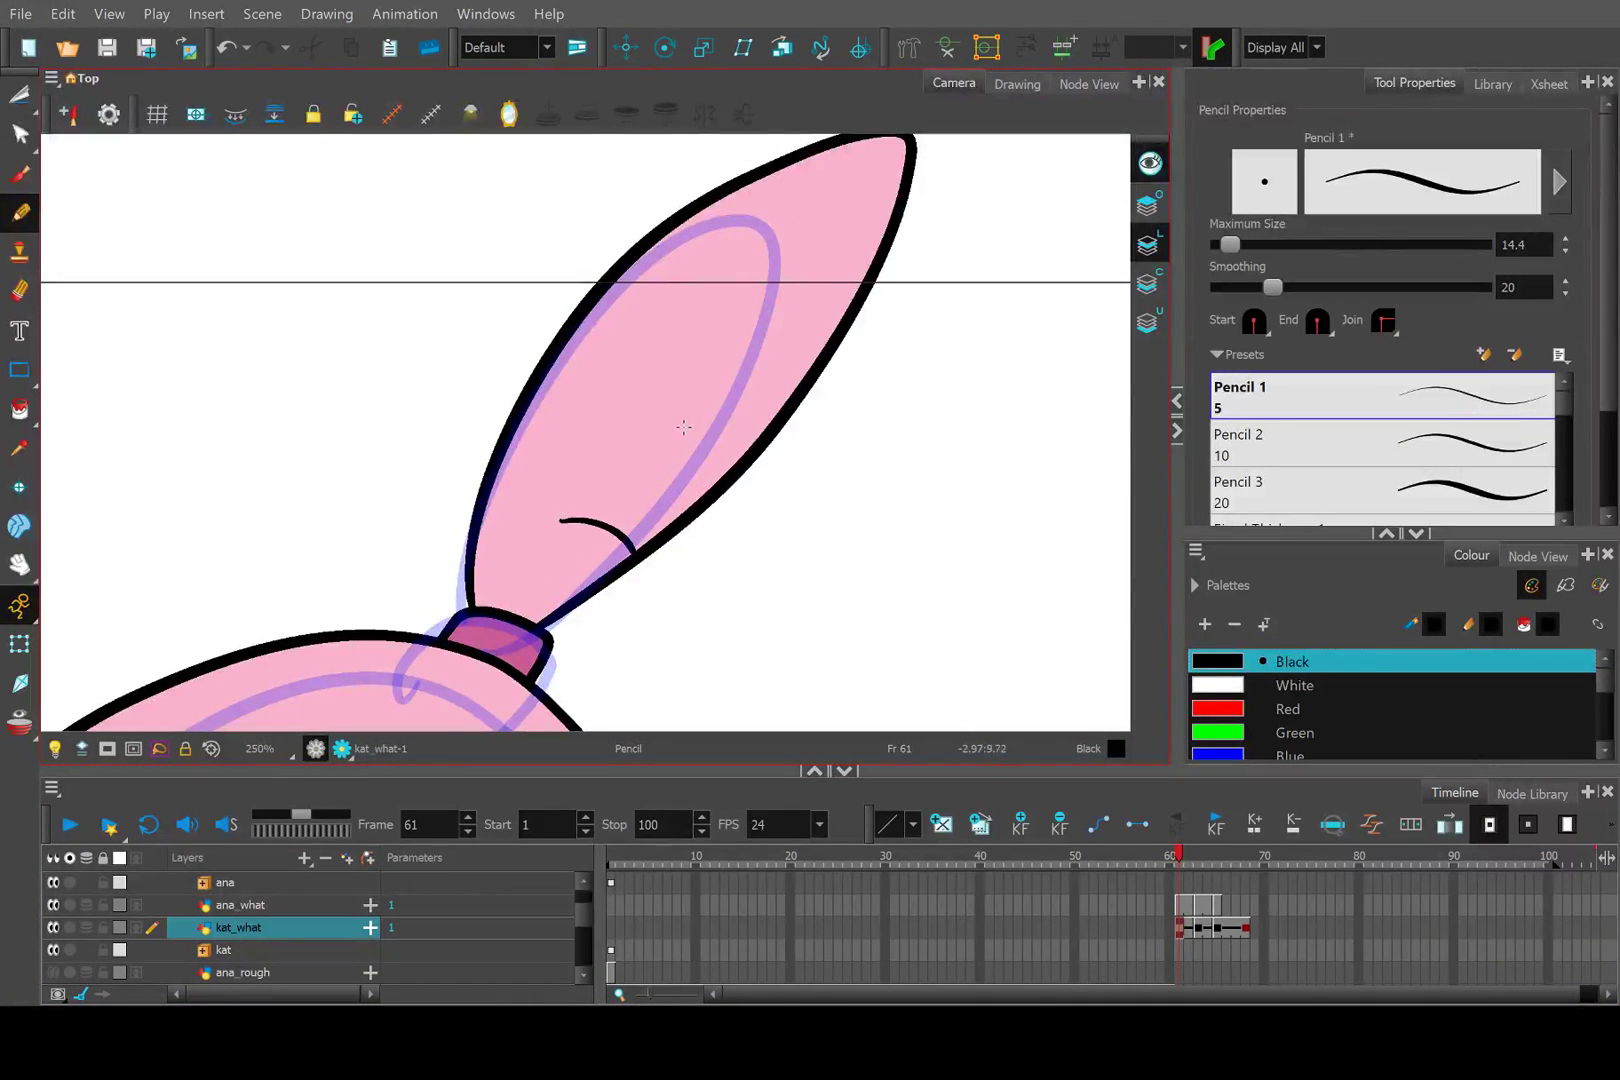
pyautogui.moveTo(629, 434); pyautogui.dragTo(676, 431)
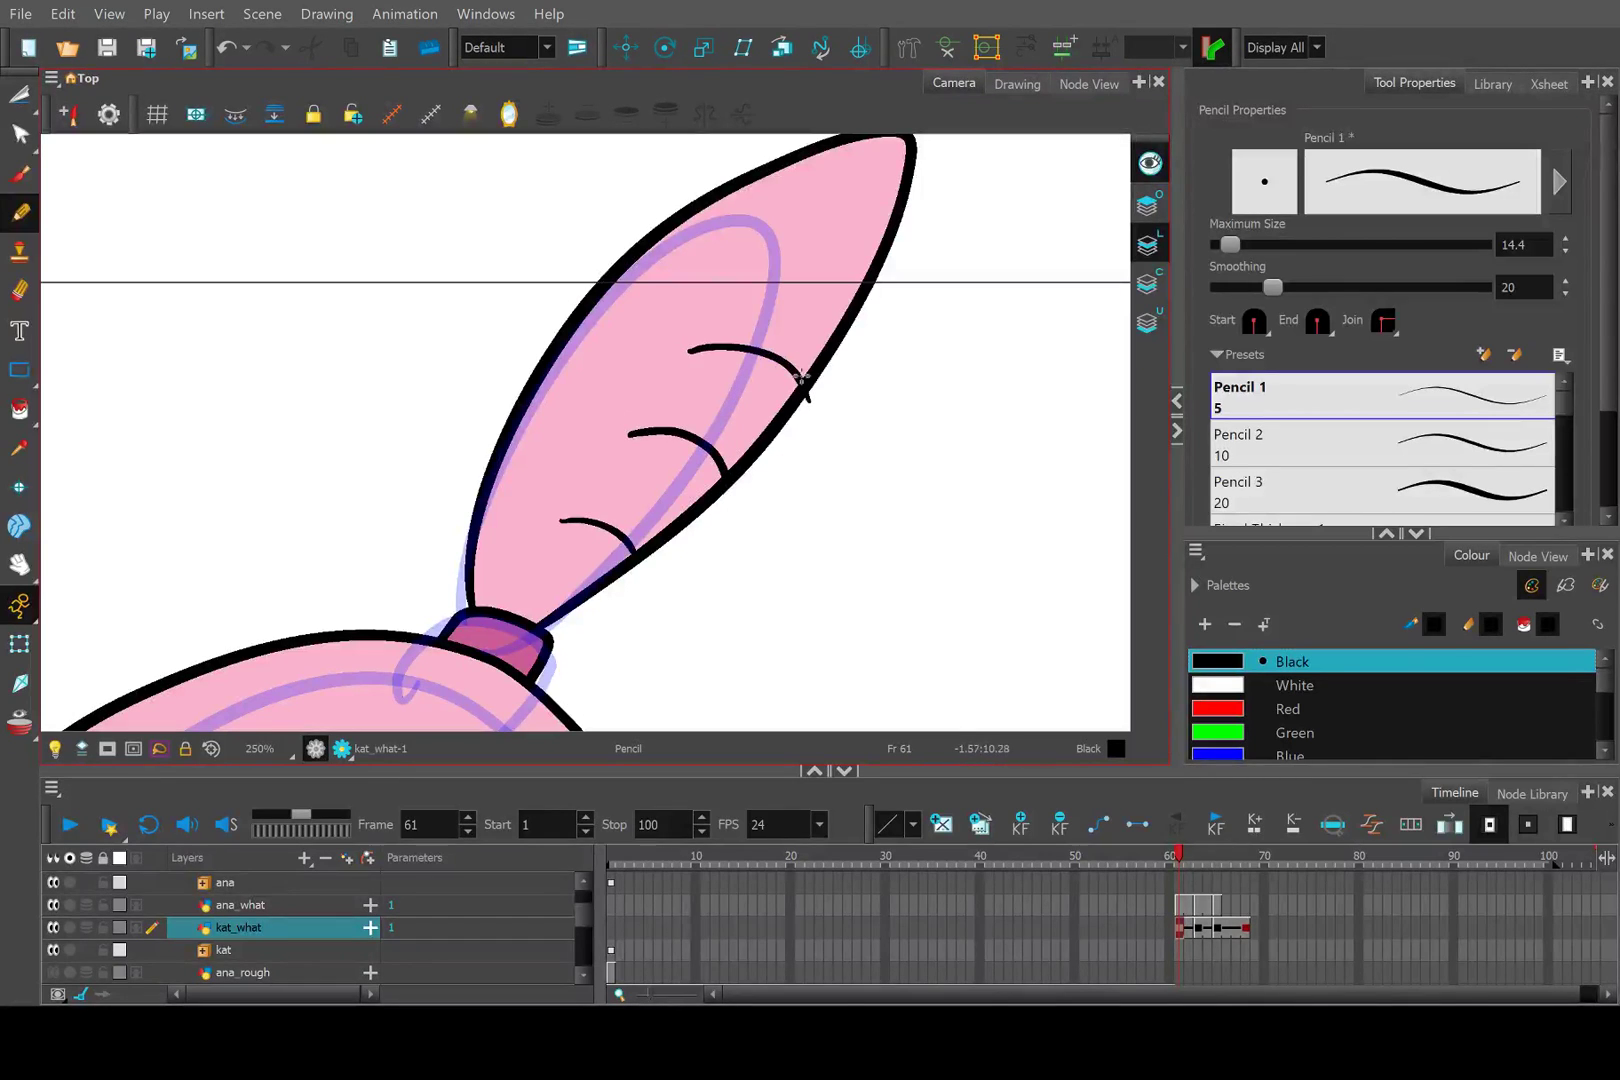
pyautogui.hotkey('ctrl', 'z')
pyautogui.moveTo(692, 352); pyautogui.dragTo(742, 360)
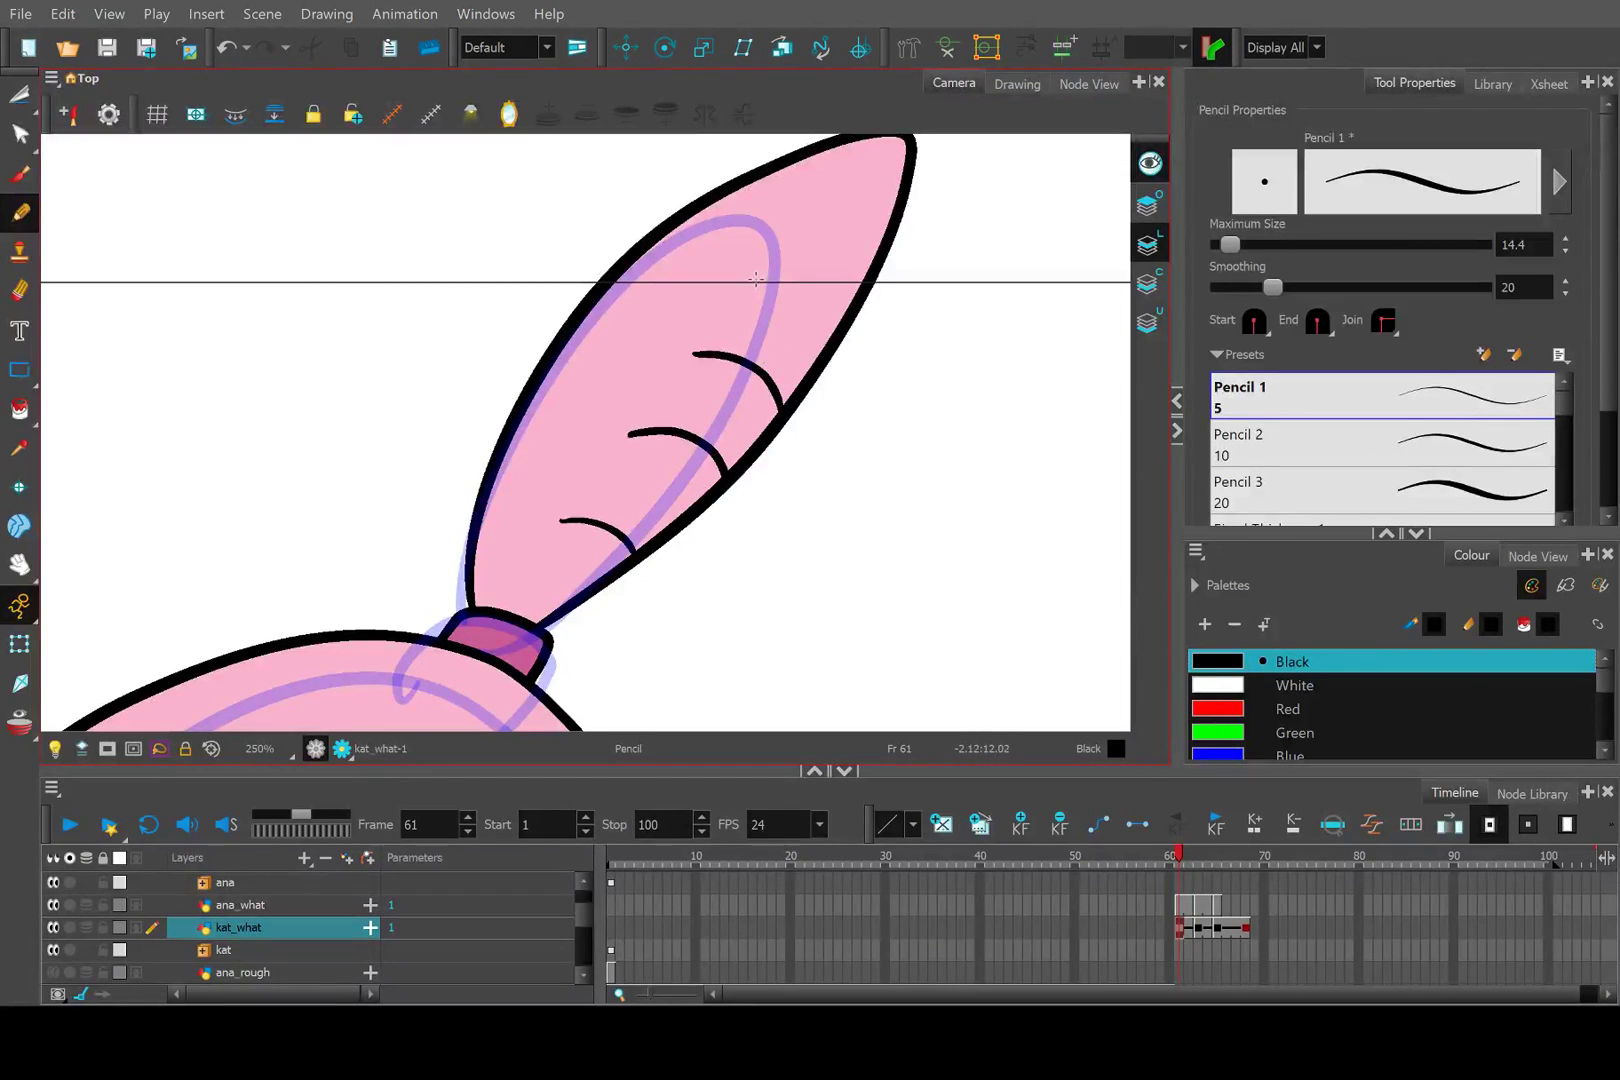
pyautogui.moveTo(749, 275)
pyautogui.mouseDown()
pyautogui.moveTo(837, 322)
pyautogui.moveTo(572, 237)
pyautogui.mouseUp()
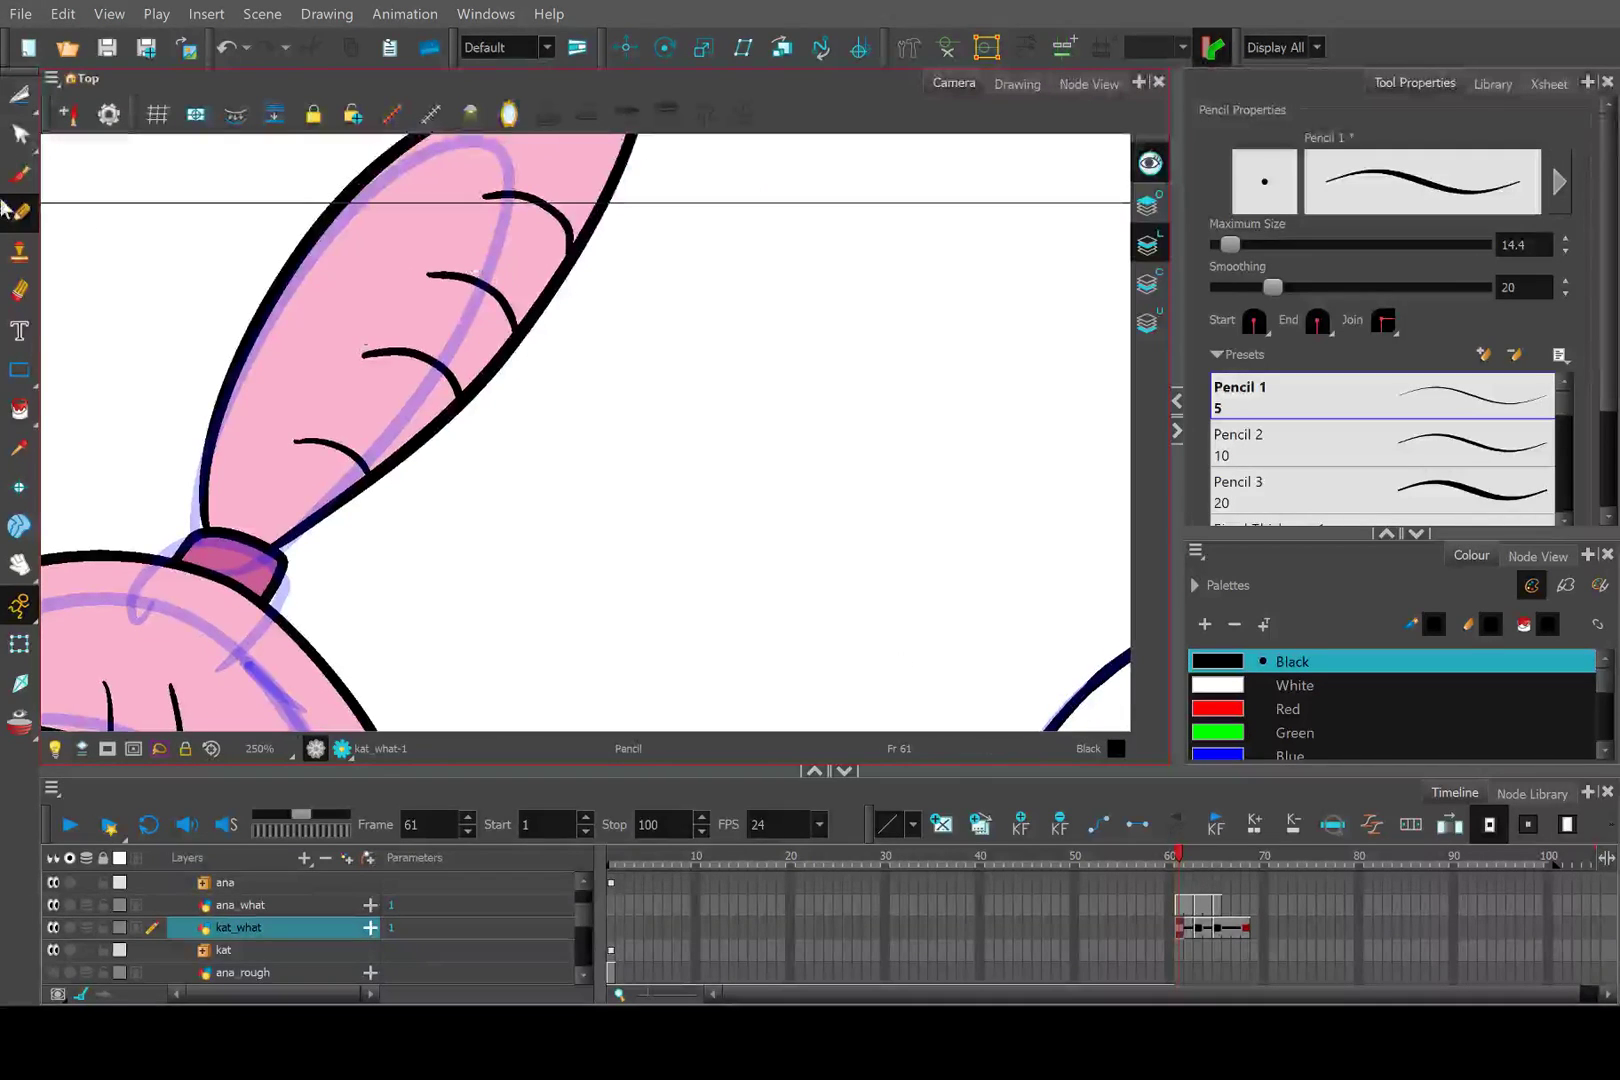
# Select the four strand lines on the ponytail at frame 61 and paste a copy of them into the kat_what drawing at frame 63.
pyautogui.click(20, 96)
pyautogui.scroll(2, 440, 376)
pyautogui.click(346, 451)
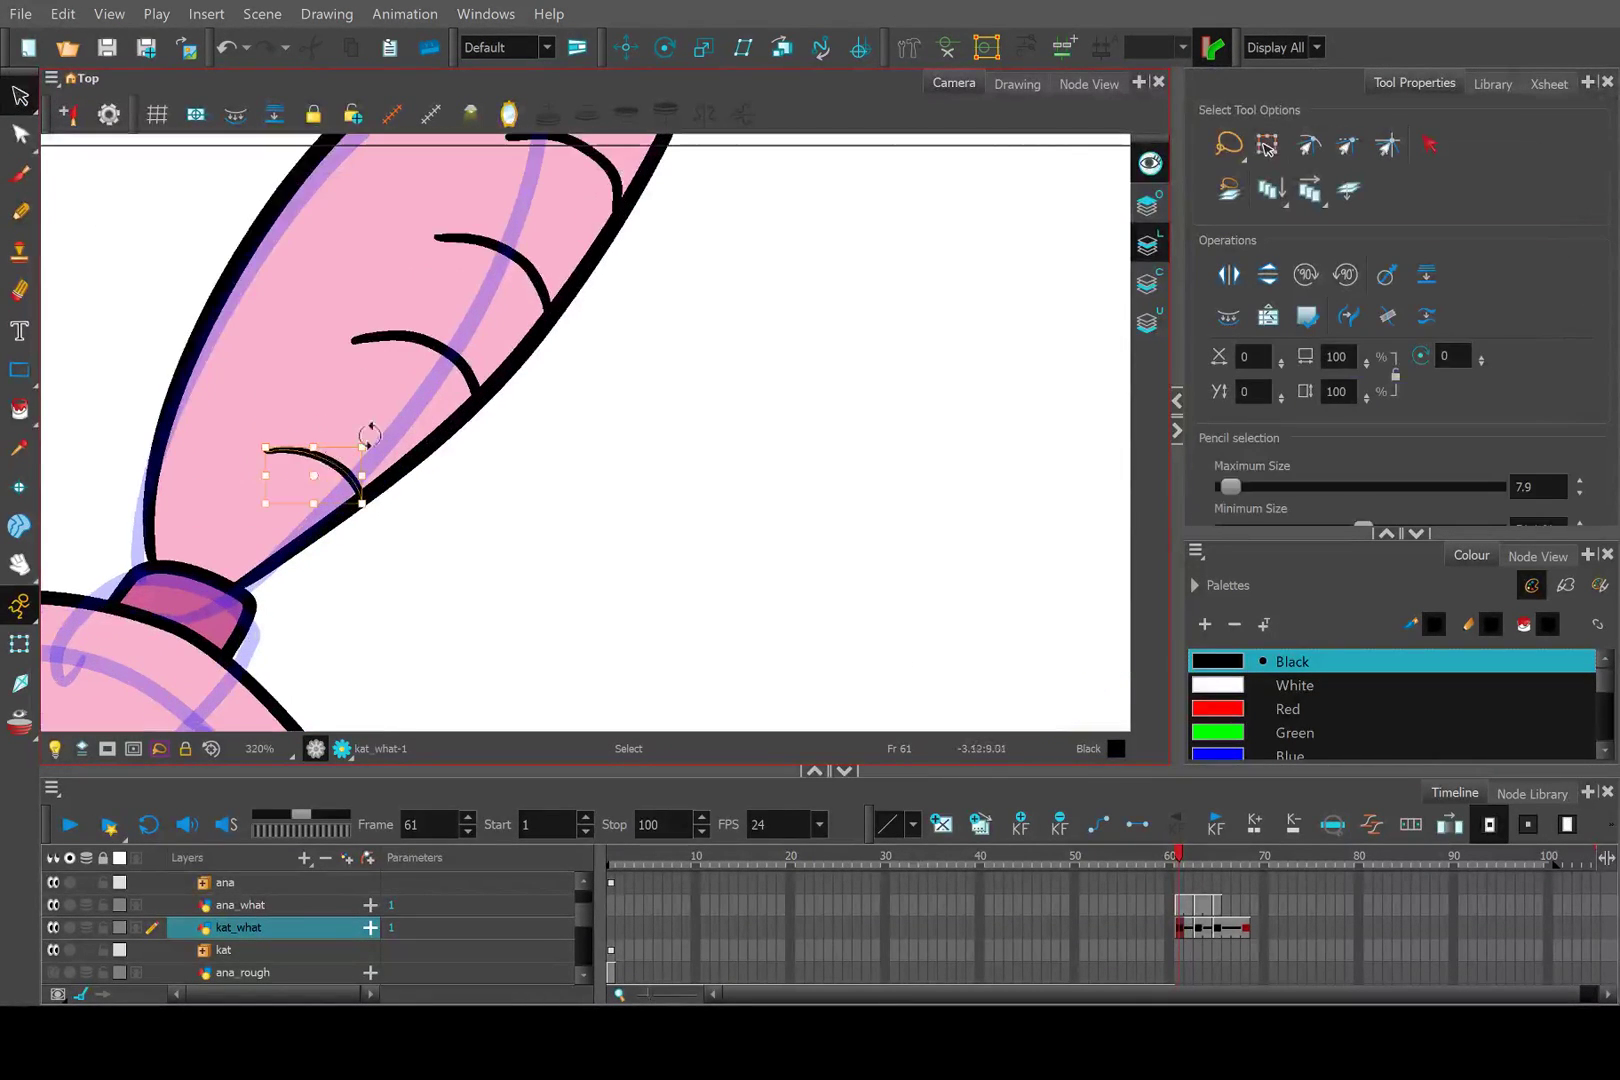
pyautogui.keyDown('shift'); pyautogui.click(447, 338); pyautogui.keyUp('shift')
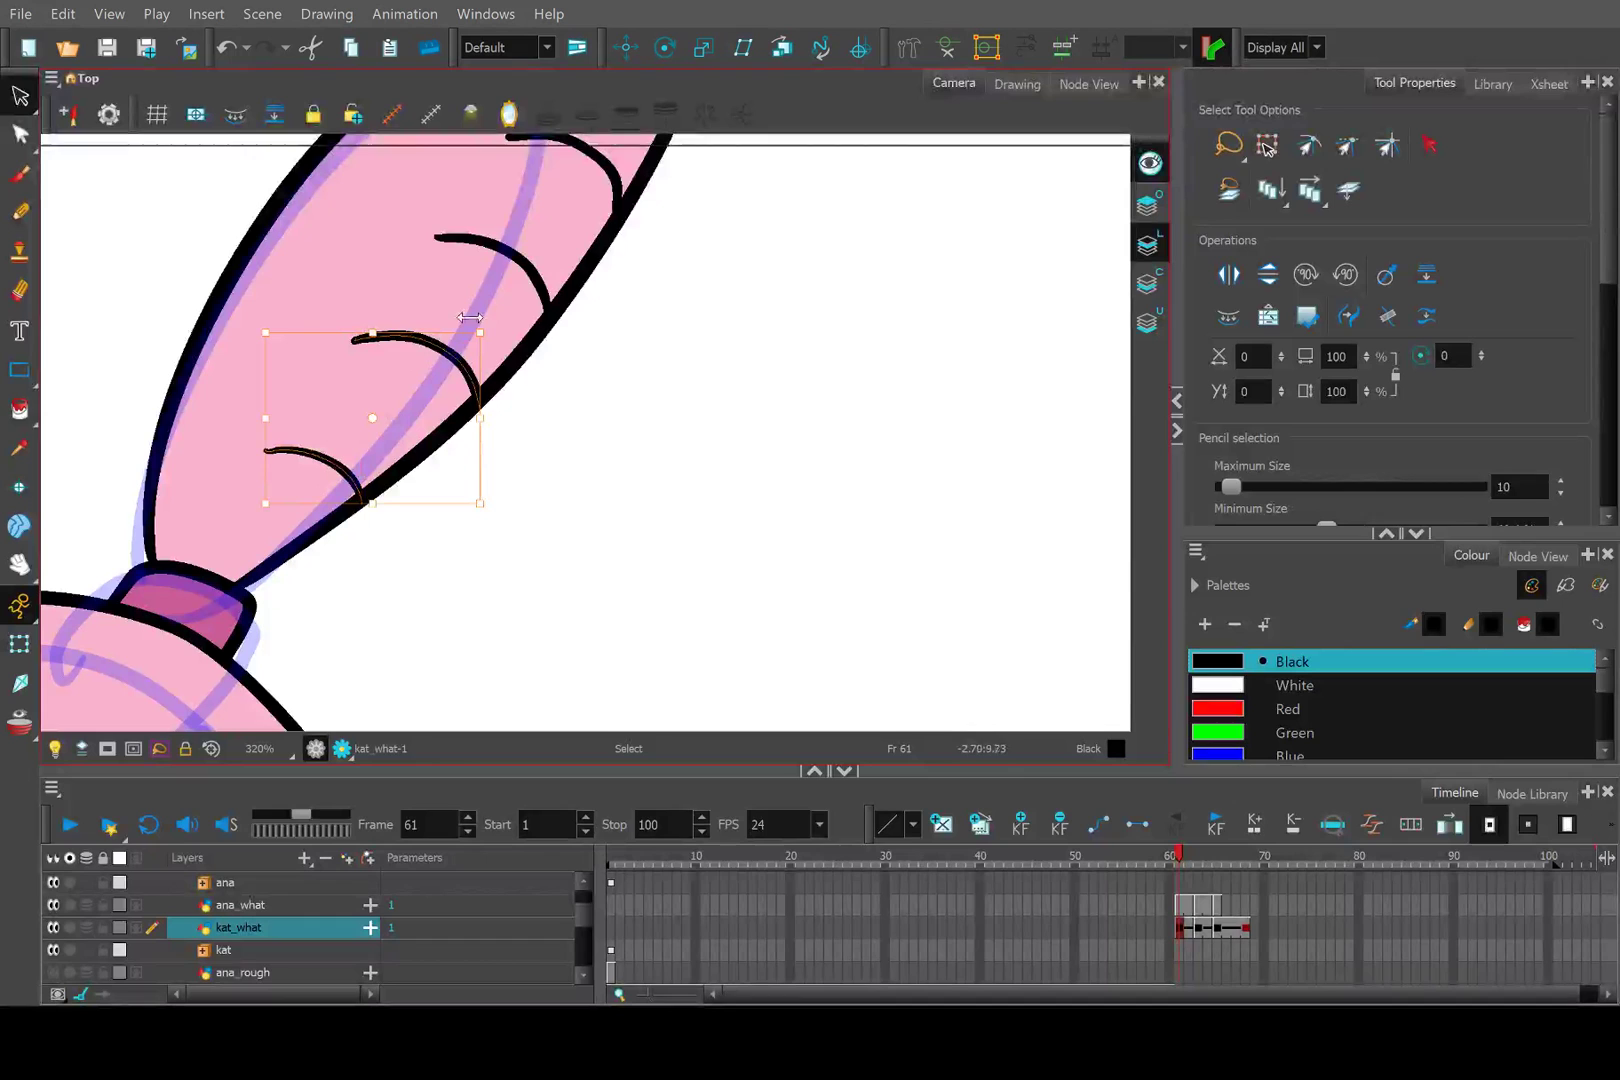
pyautogui.keyDown('shift'); pyautogui.click(519, 250); pyautogui.keyUp('shift')
pyautogui.keyDown('shift'); pyautogui.click(603, 177); pyautogui.keyUp('shift')
pyautogui.scroll(-3, 642, 301)
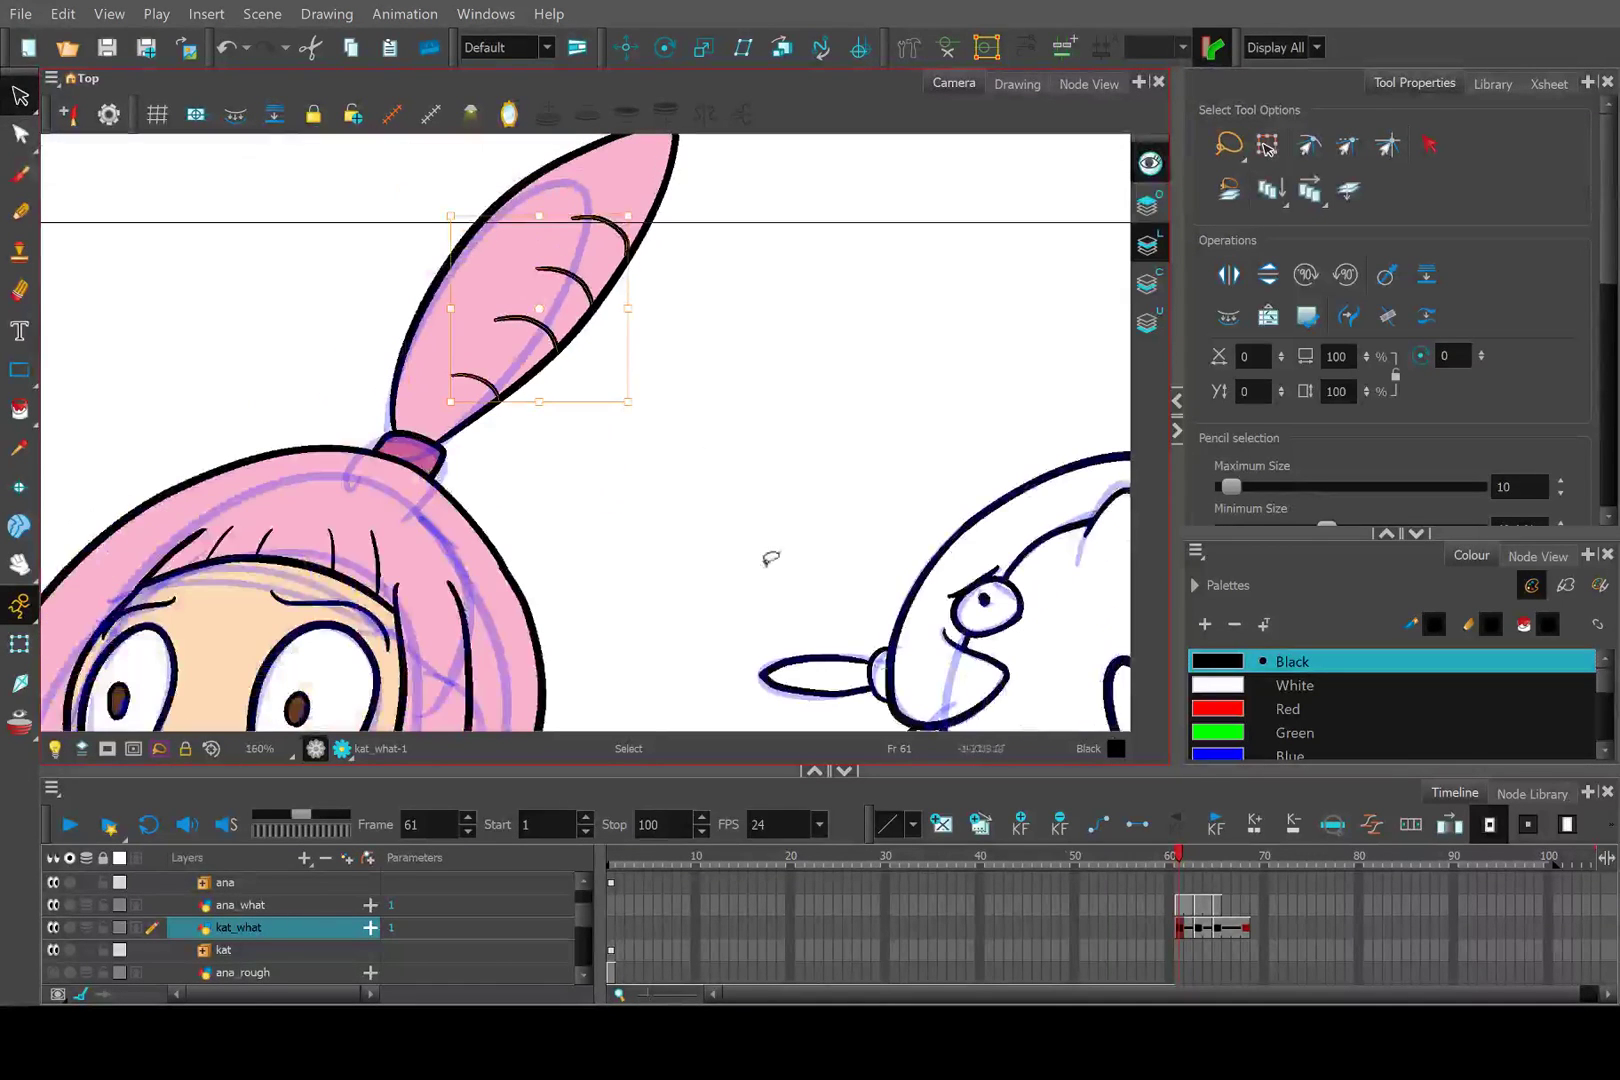
pyautogui.click(1196, 855)
pyautogui.hotkey('ctrl', 'v')
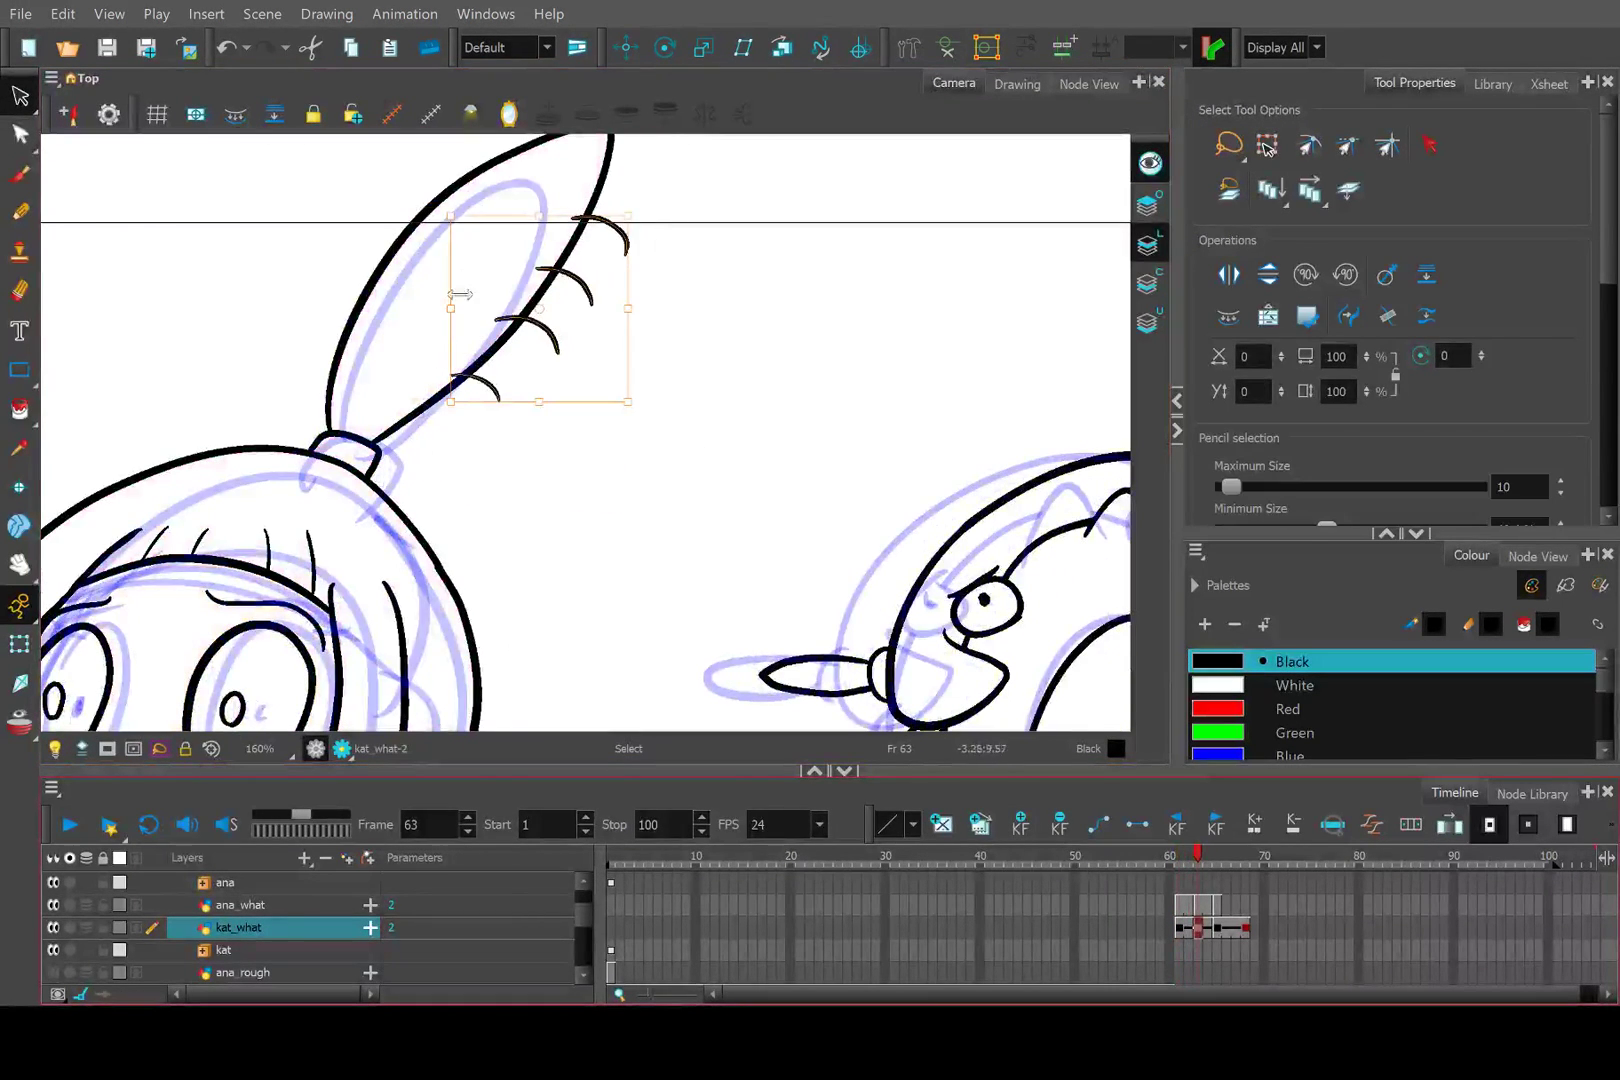
# Move the pasted strand lines inside the ponytail outline at frame 63 and compare their placement with frame 62.
pyautogui.scroll(3, 470, 398)
pyautogui.click(415, 392)
pyautogui.moveTo(412, 390); pyautogui.dragTo(336, 387)
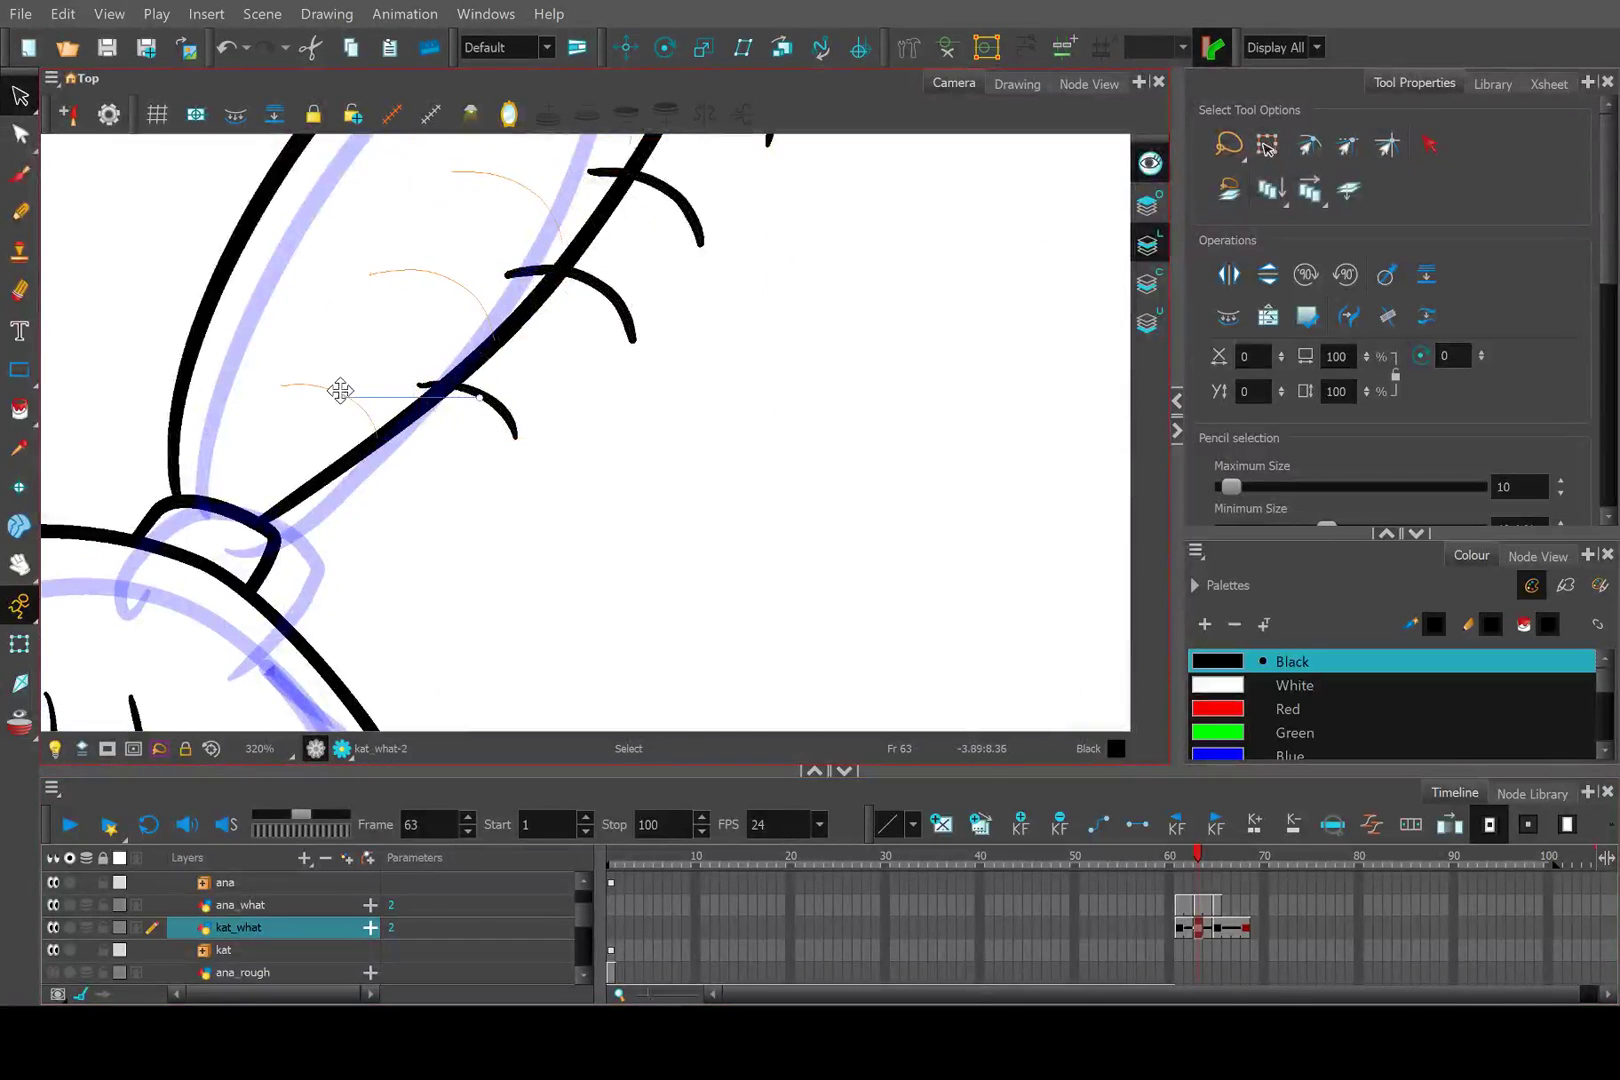
pyautogui.scroll(-2, 524, 421)
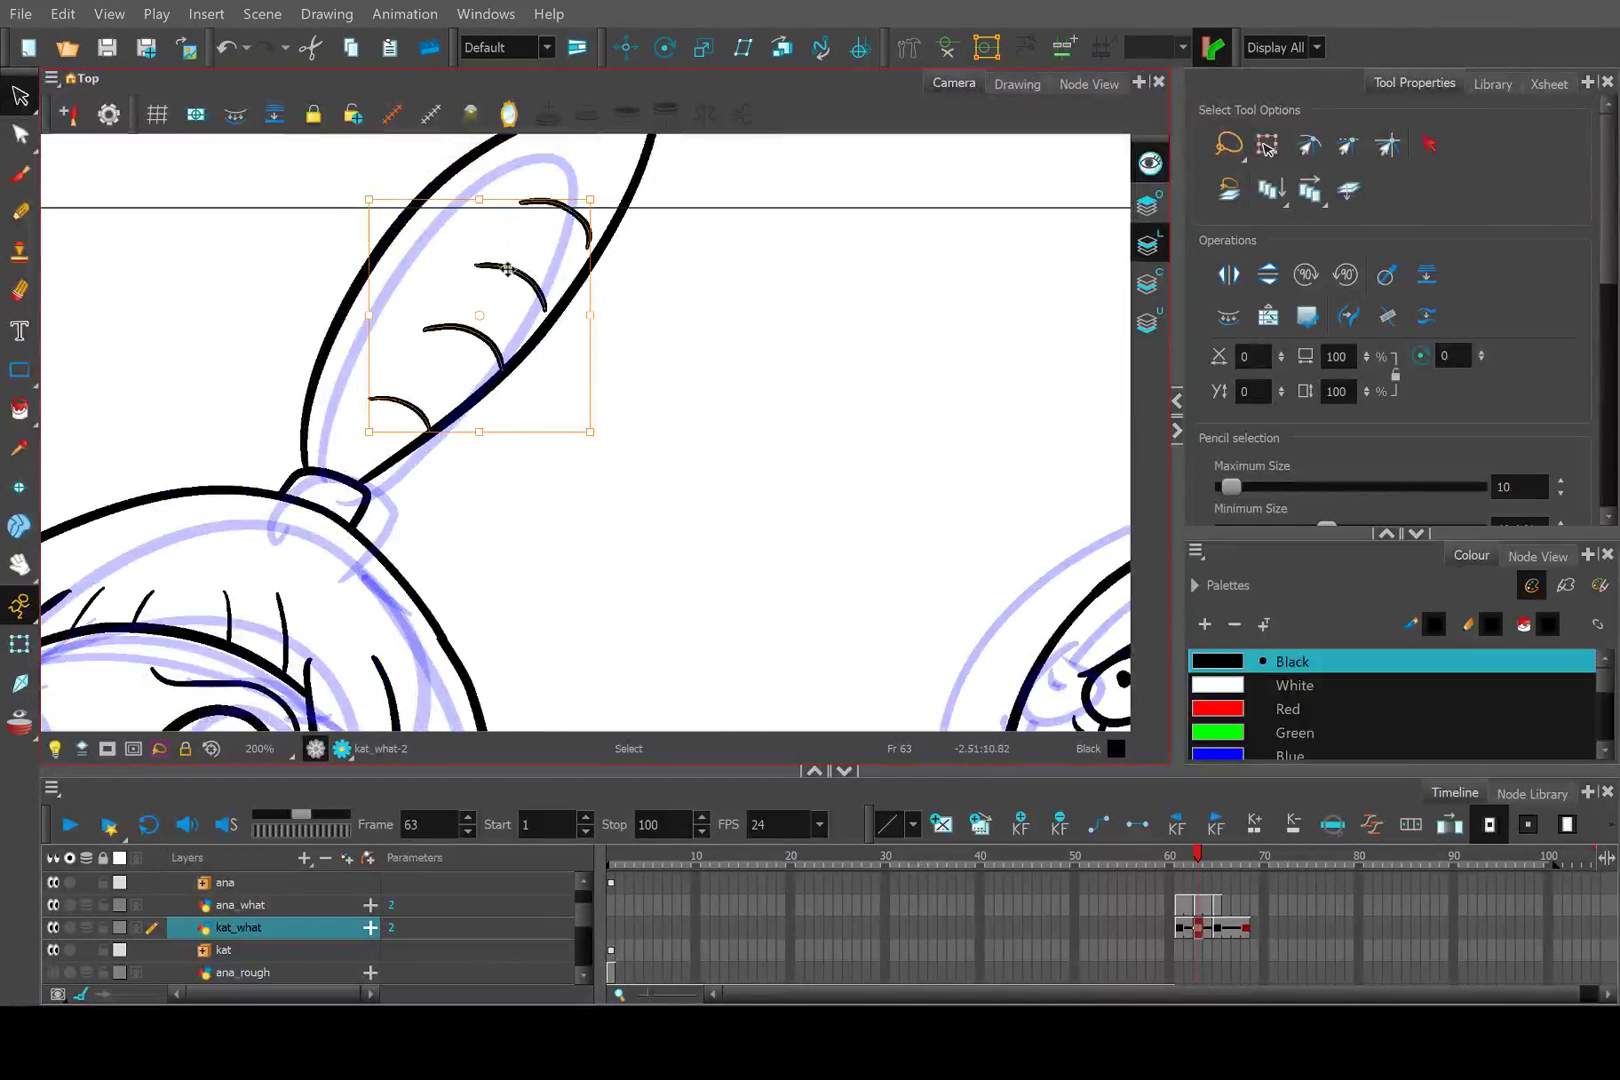
pyautogui.click(1191, 855)
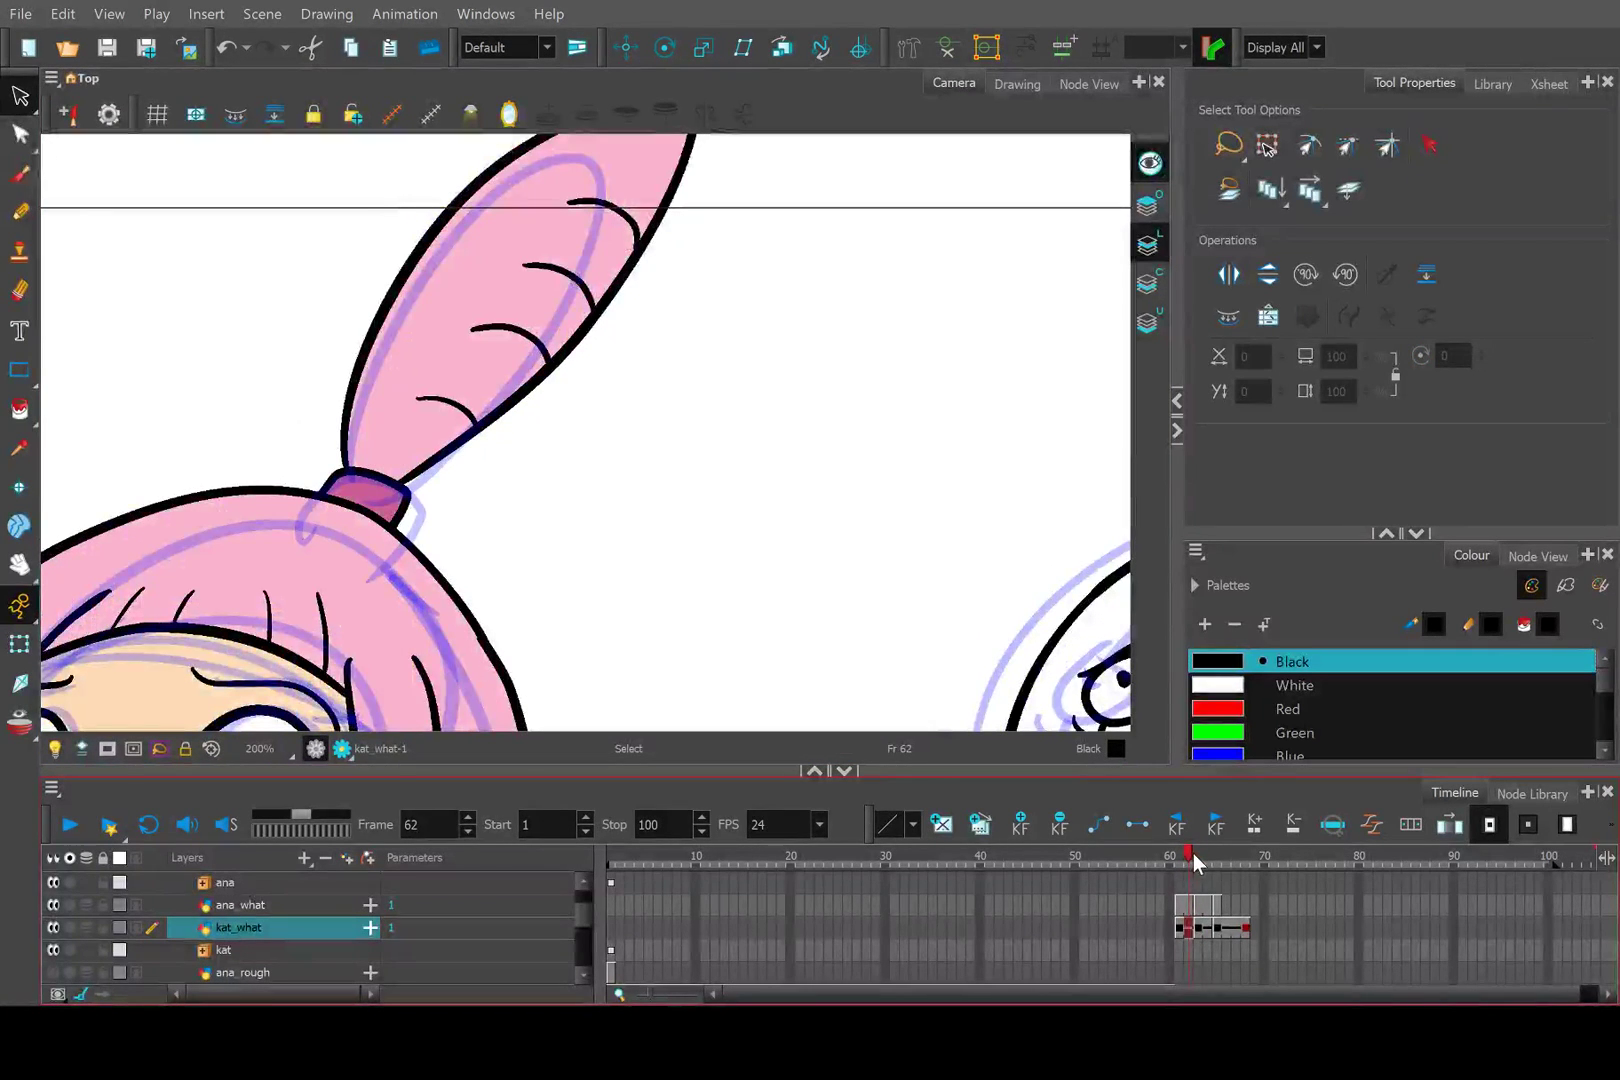
pyautogui.click(1194, 855)
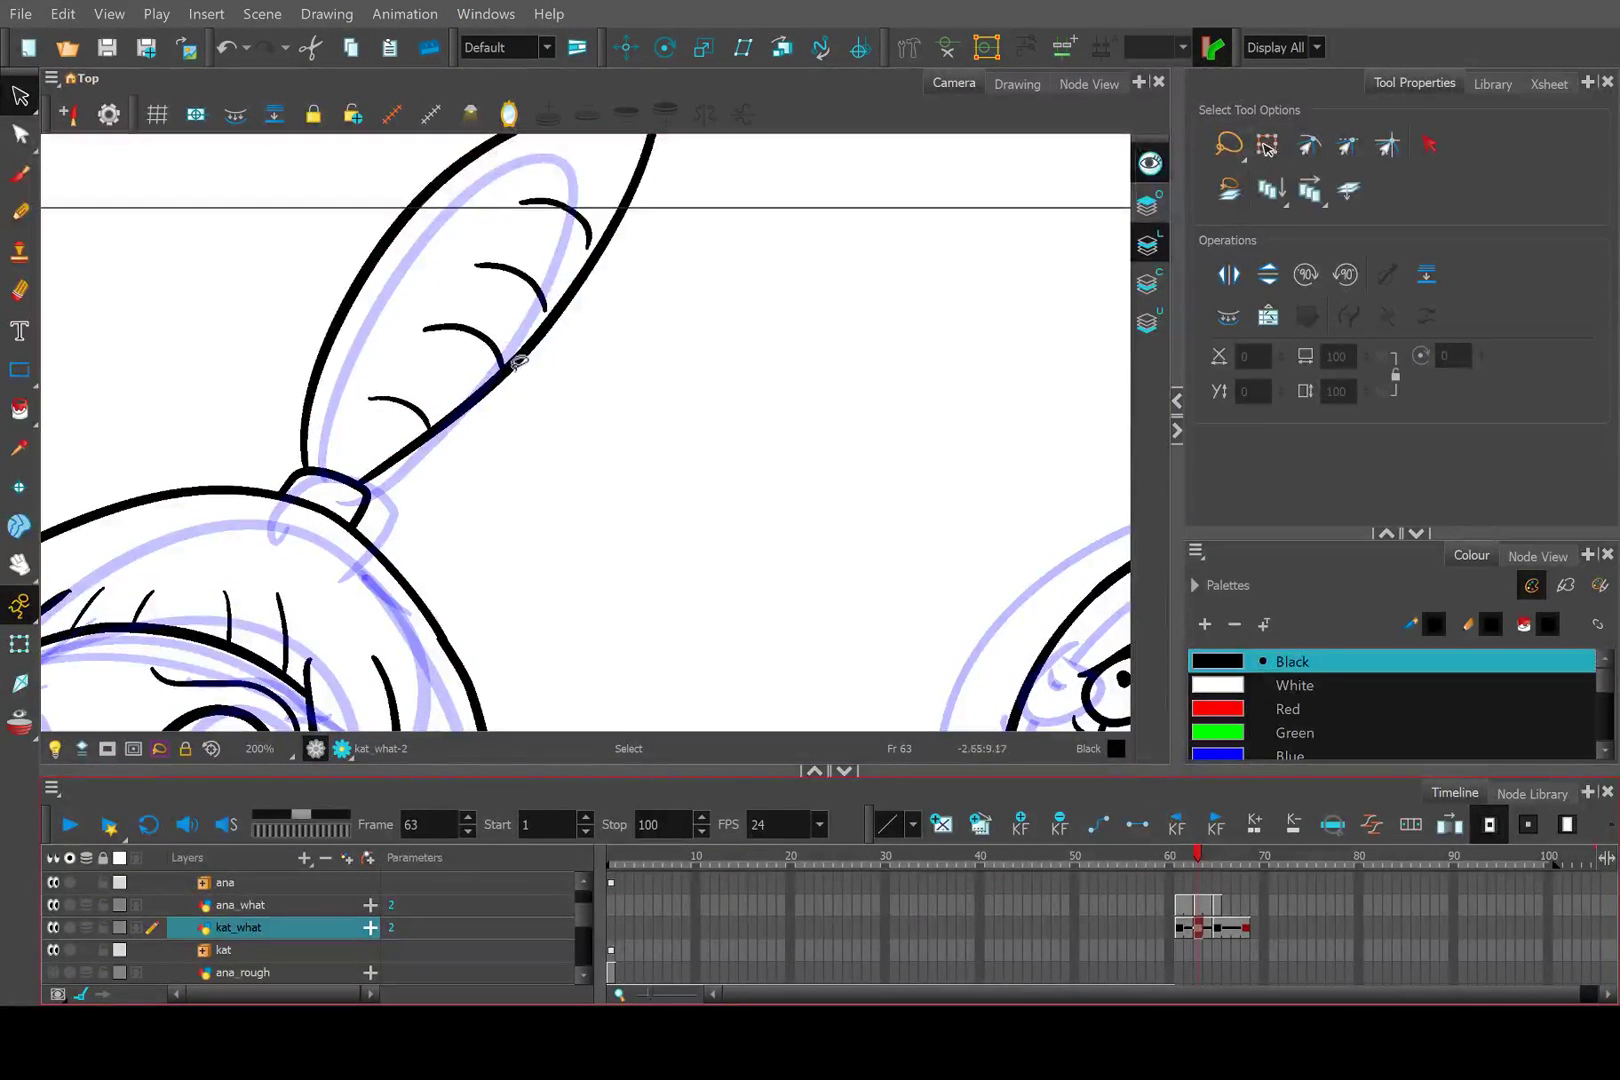
pyautogui.click(1192, 855)
pyautogui.click(1196, 855)
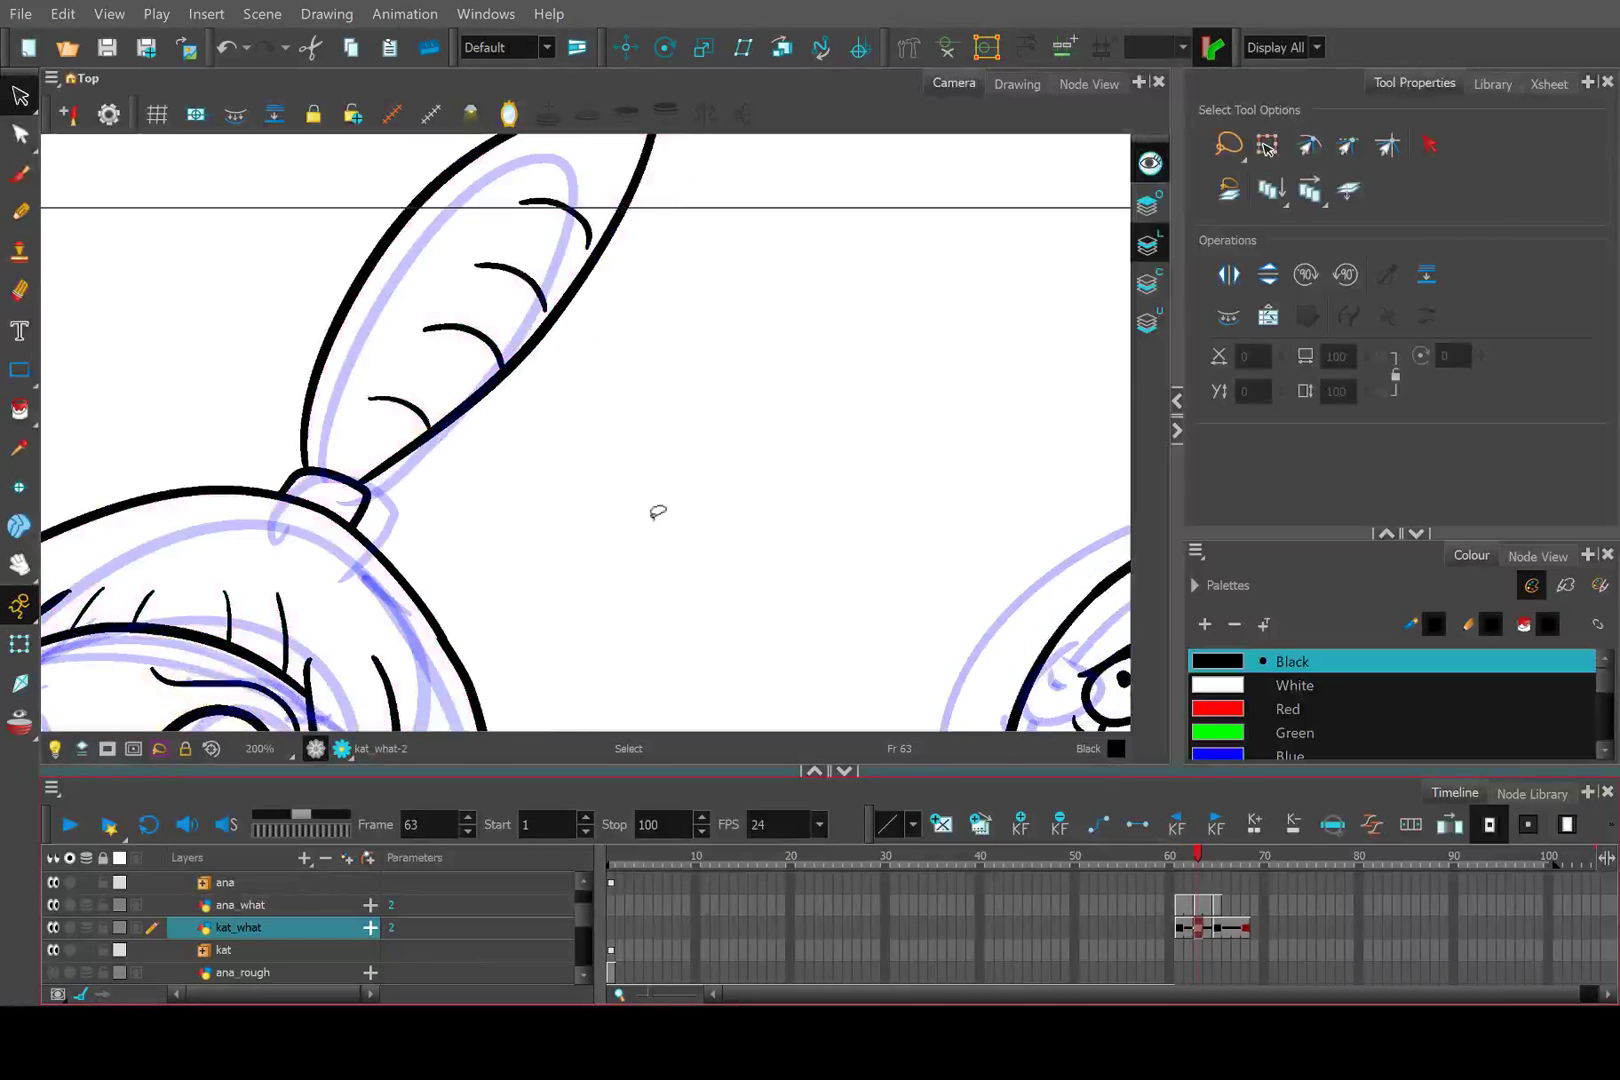
# Select the four strand lines at frame 63 together, nudge them slightly closer to the ponytail outline, and clear the selection.
pyautogui.moveTo(376, 409); pyautogui.dragTo(519, 203)
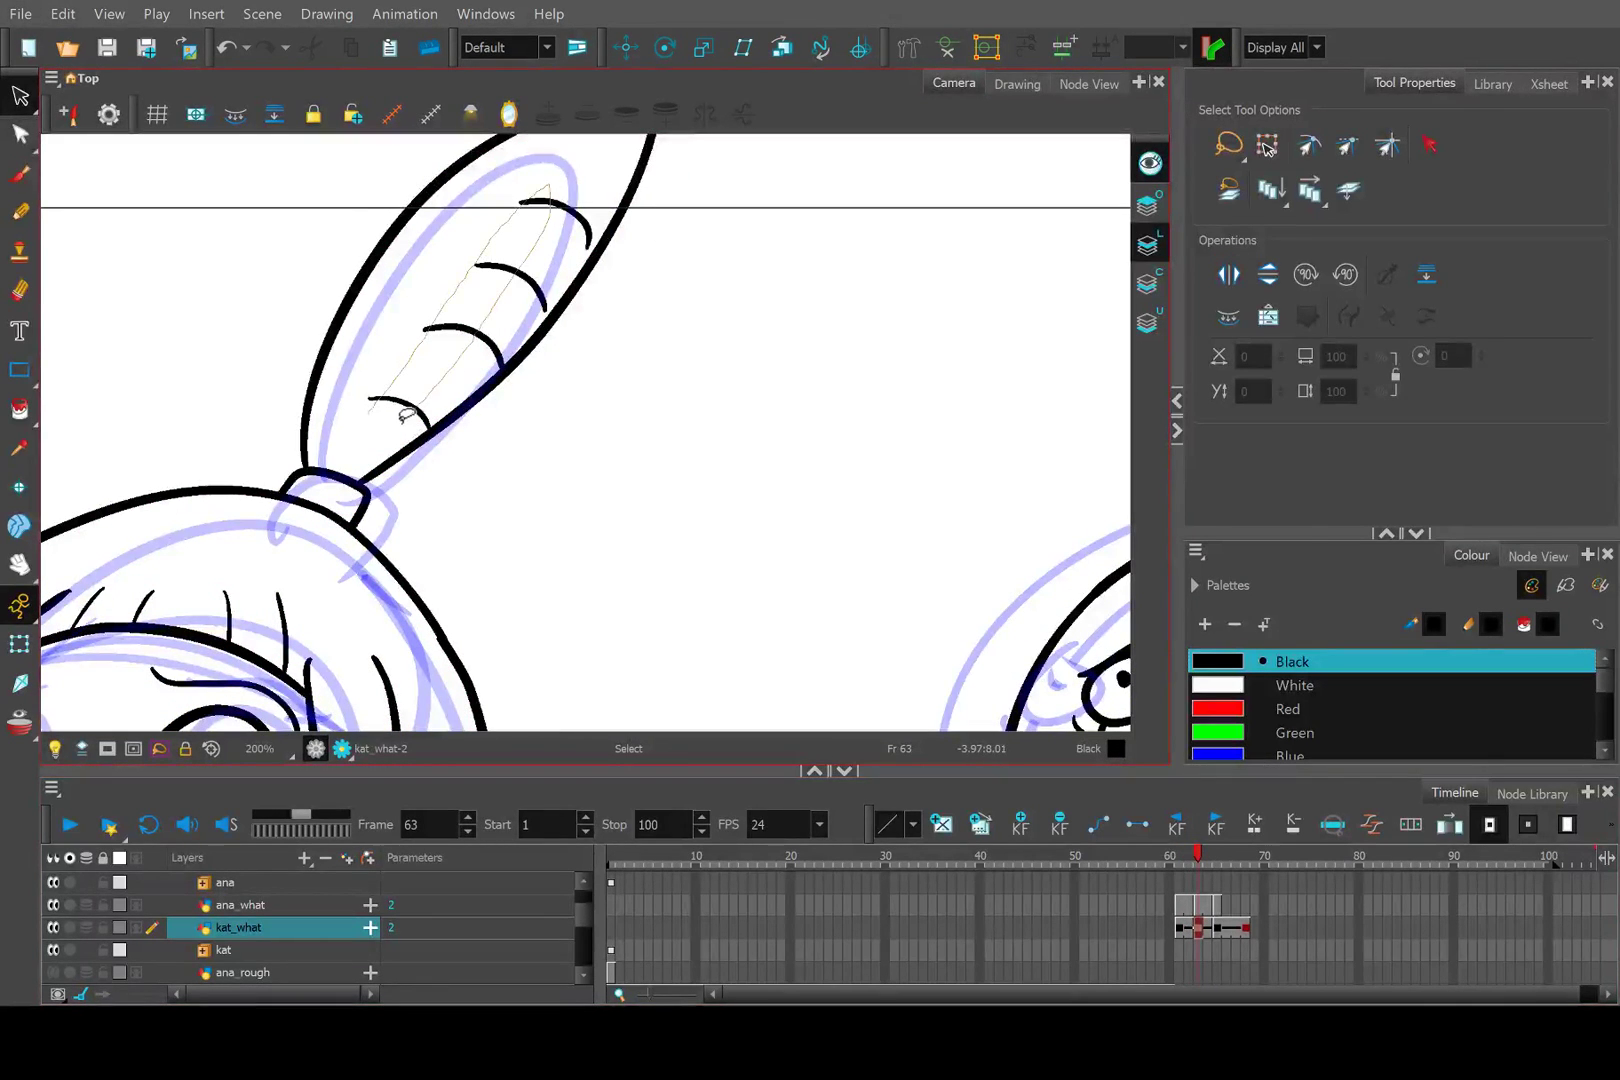
pyautogui.moveTo(407, 415); pyautogui.dragTo(390, 412)
pyautogui.scroll(1, 512, 343)
pyautogui.scroll(1, 482, 330)
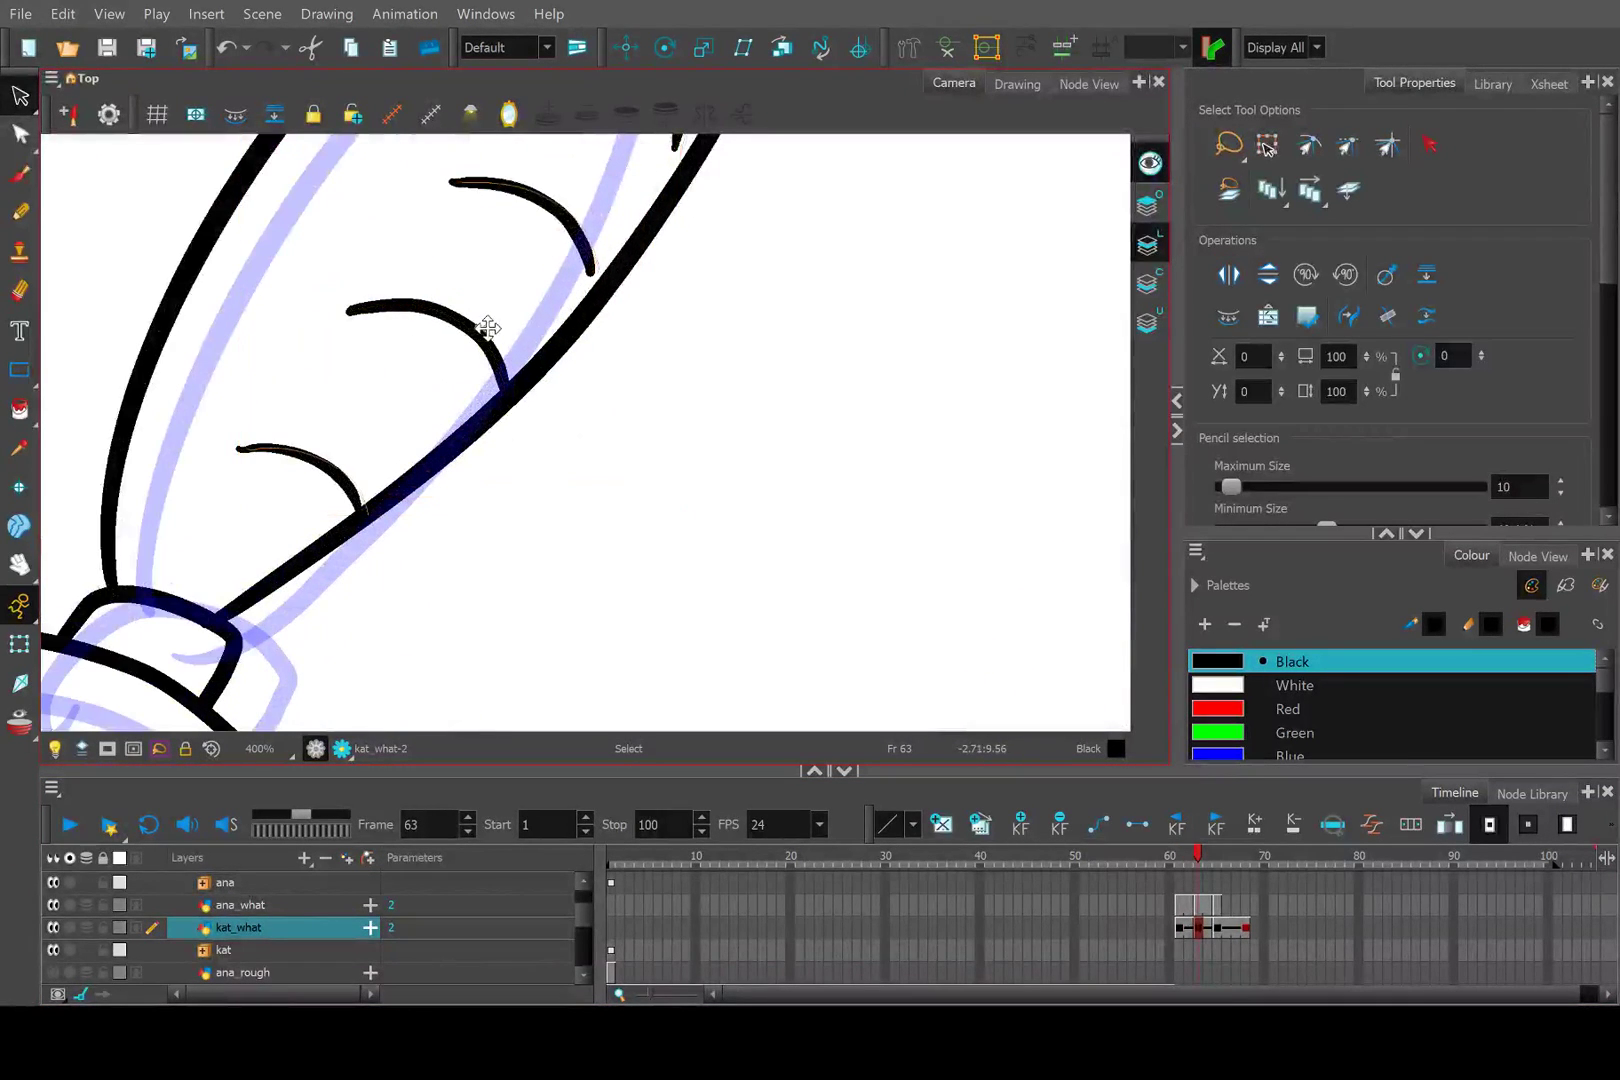
pyautogui.scroll(1, 478, 330)
pyautogui.moveTo(475, 332)
pyautogui.mouseDown()
pyautogui.moveTo(458, 330)
pyautogui.moveTo(481, 325)
pyautogui.mouseUp()
pyautogui.scroll(-2, 481, 325)
pyautogui.scroll(3, 580, 380)
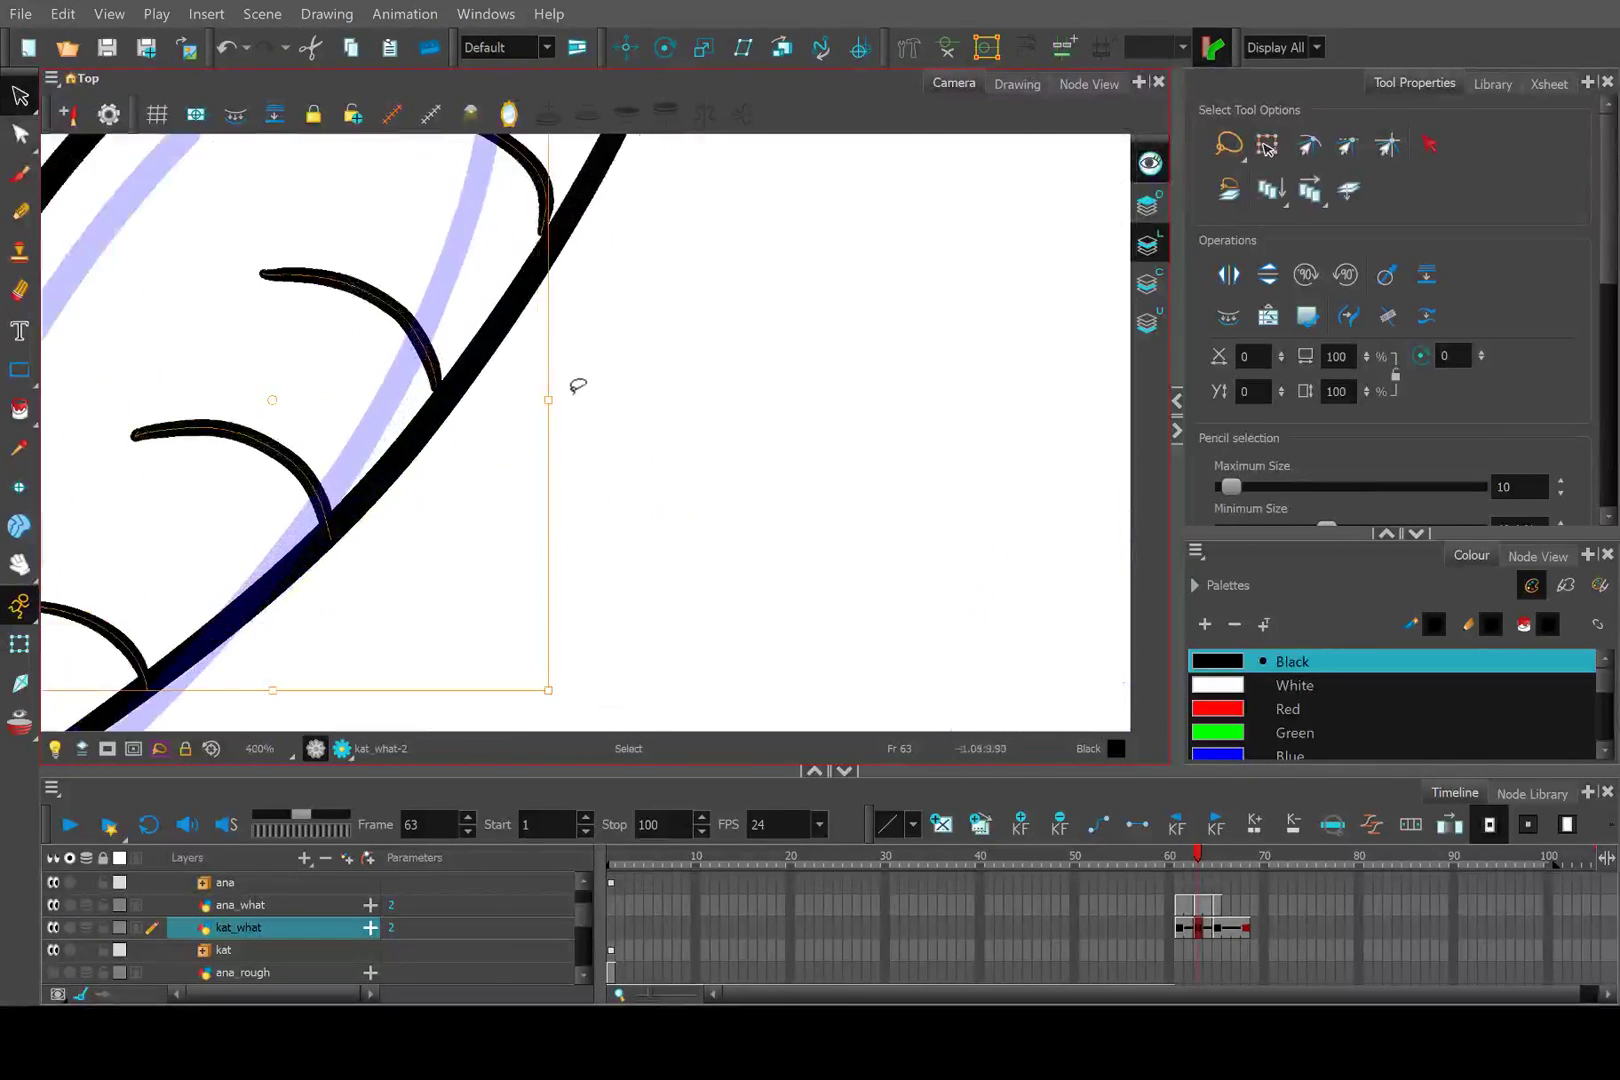
pyautogui.press('Escape')
# Shift the two uppermost strand lines one by one at frame 63 so their ends meet the ponytail outline.
pyautogui.moveTo(542, 235); pyautogui.dragTo(536, 452)
pyautogui.click(391, 481)
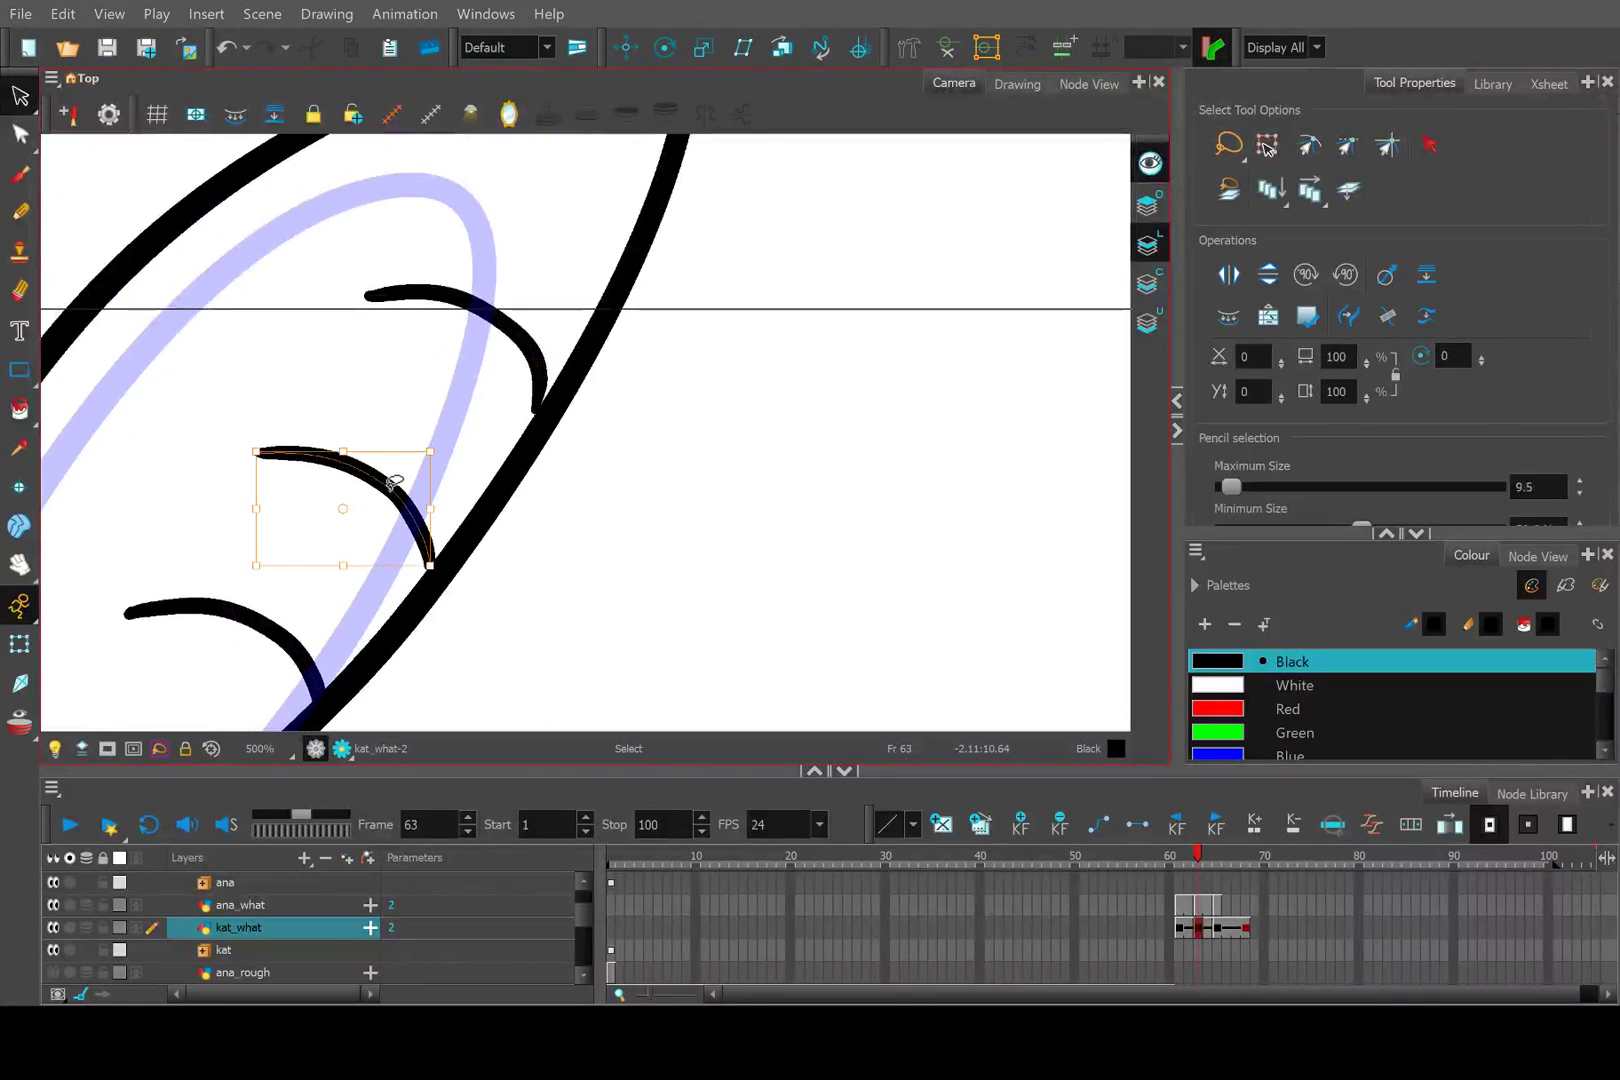
pyautogui.moveTo(394, 479); pyautogui.dragTo(409, 478)
pyautogui.click(524, 342)
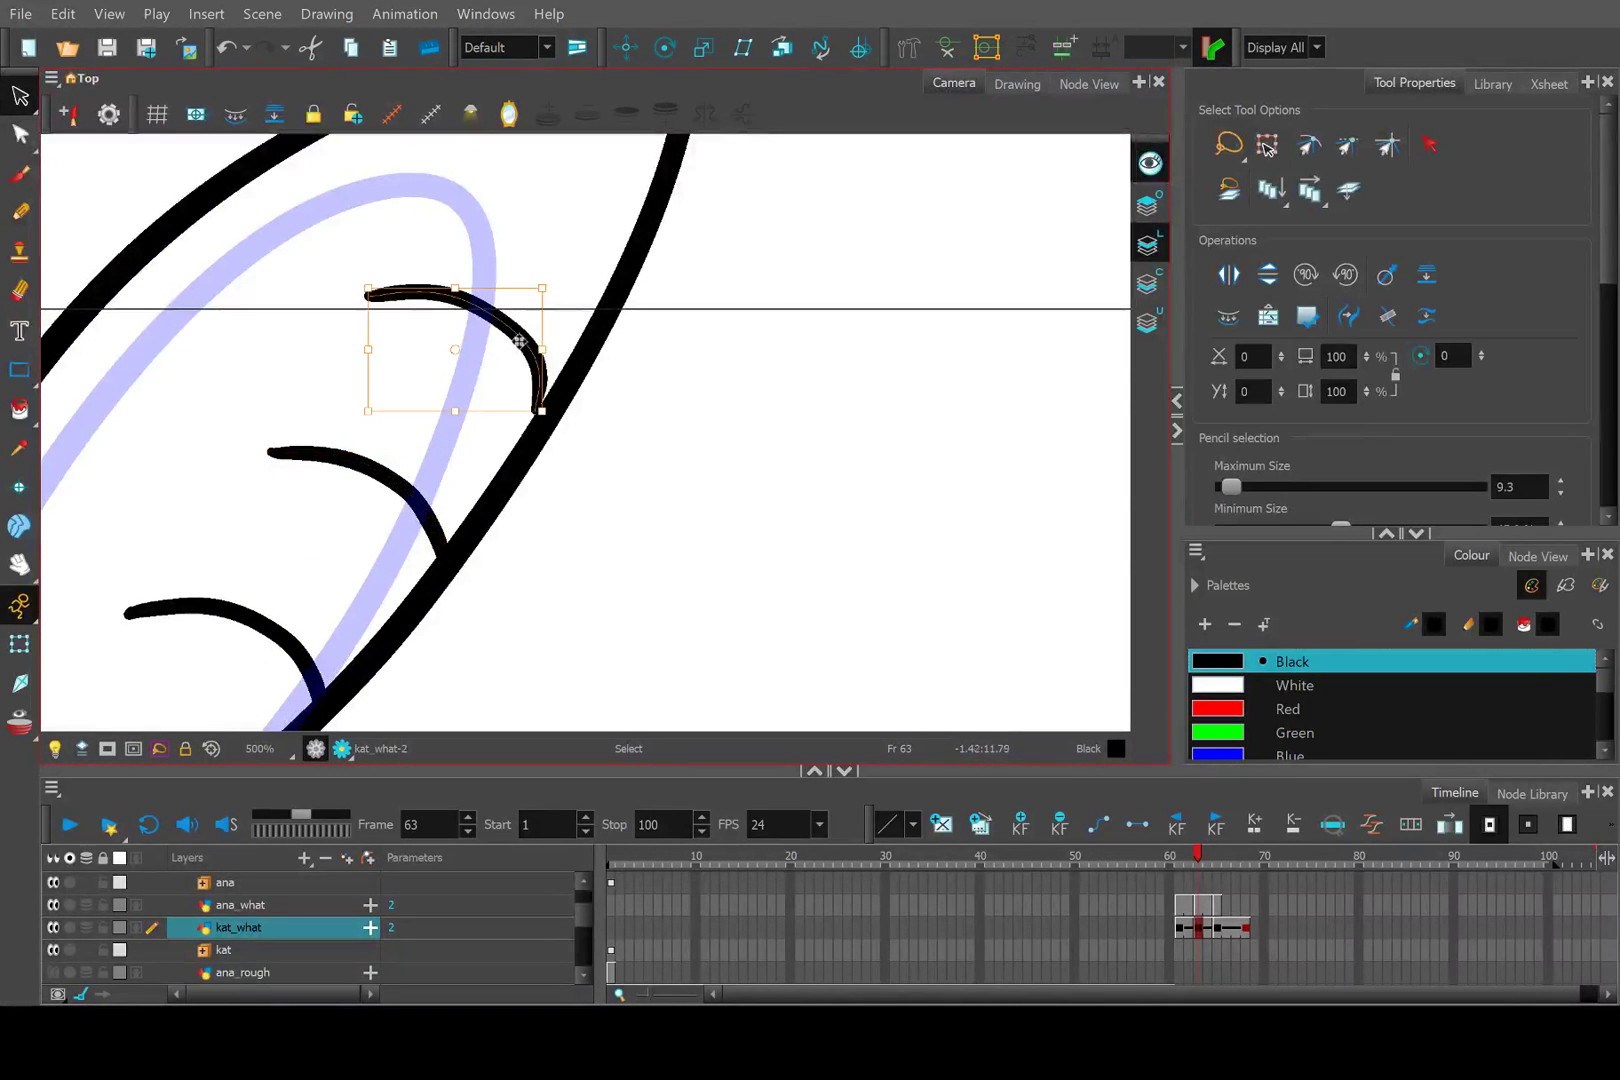
pyautogui.click(723, 470)
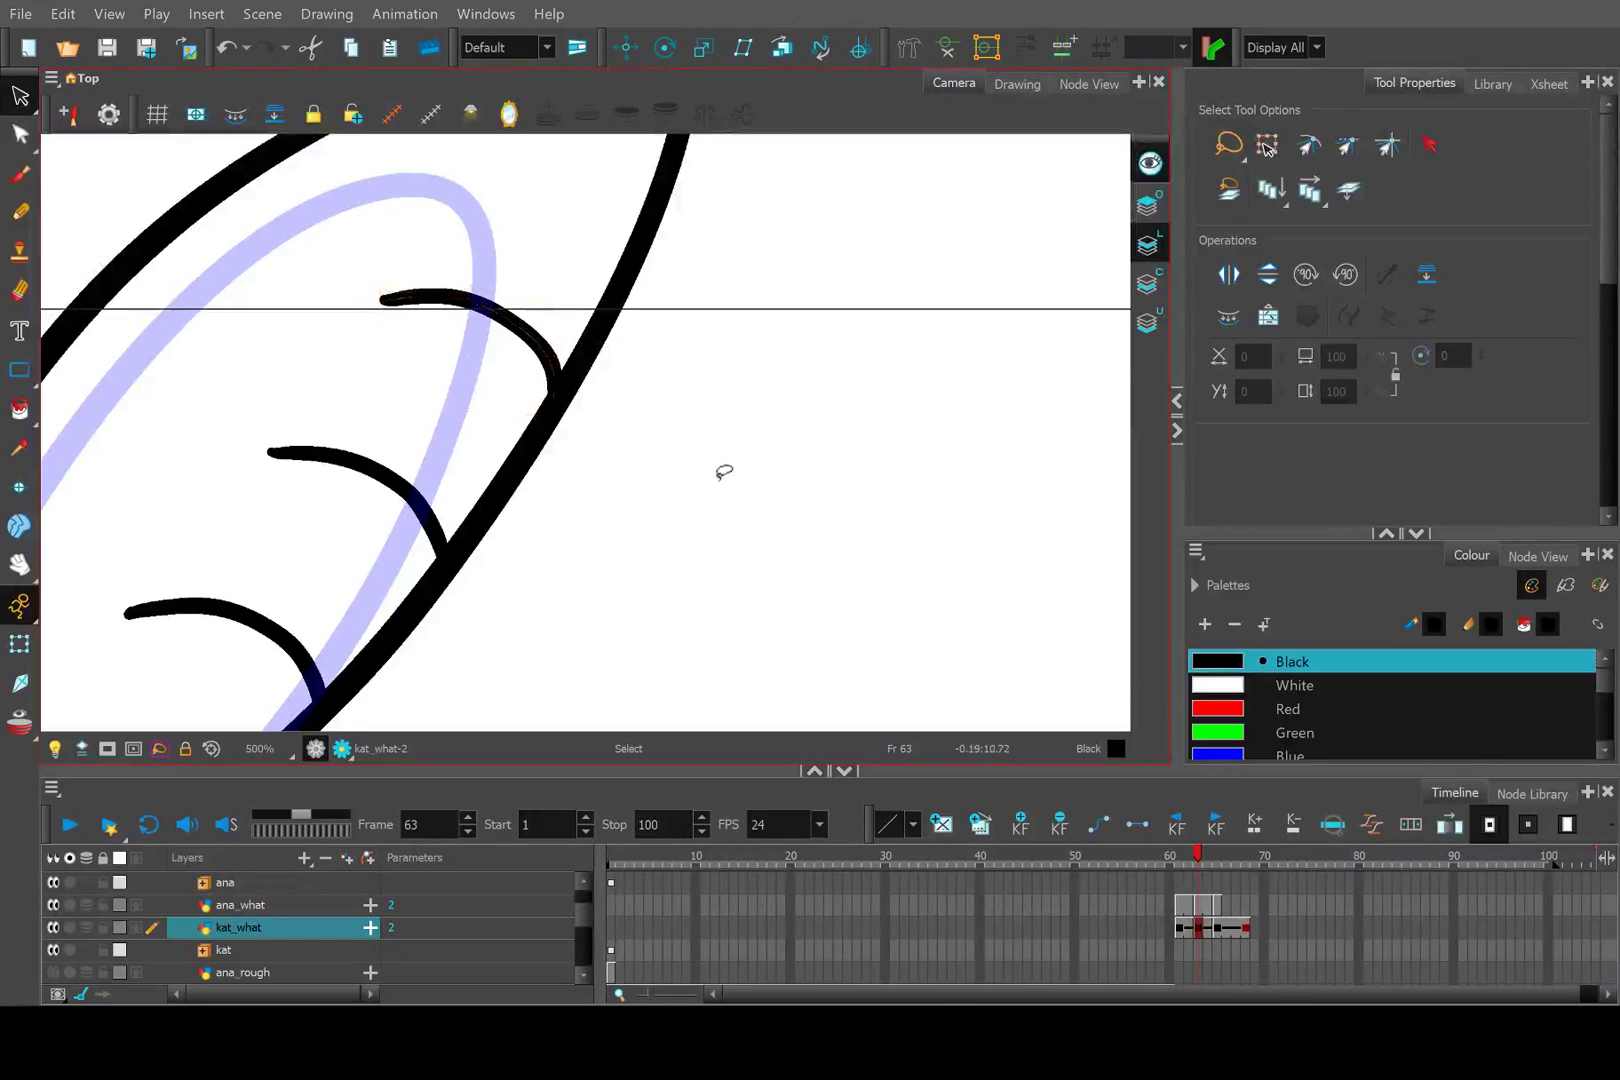
# Review the drawings at frames 61 to 65 to compare the pink-haired girl's ponytail and the coloured state of each pose.
pyautogui.scroll(-5, 698, 465)
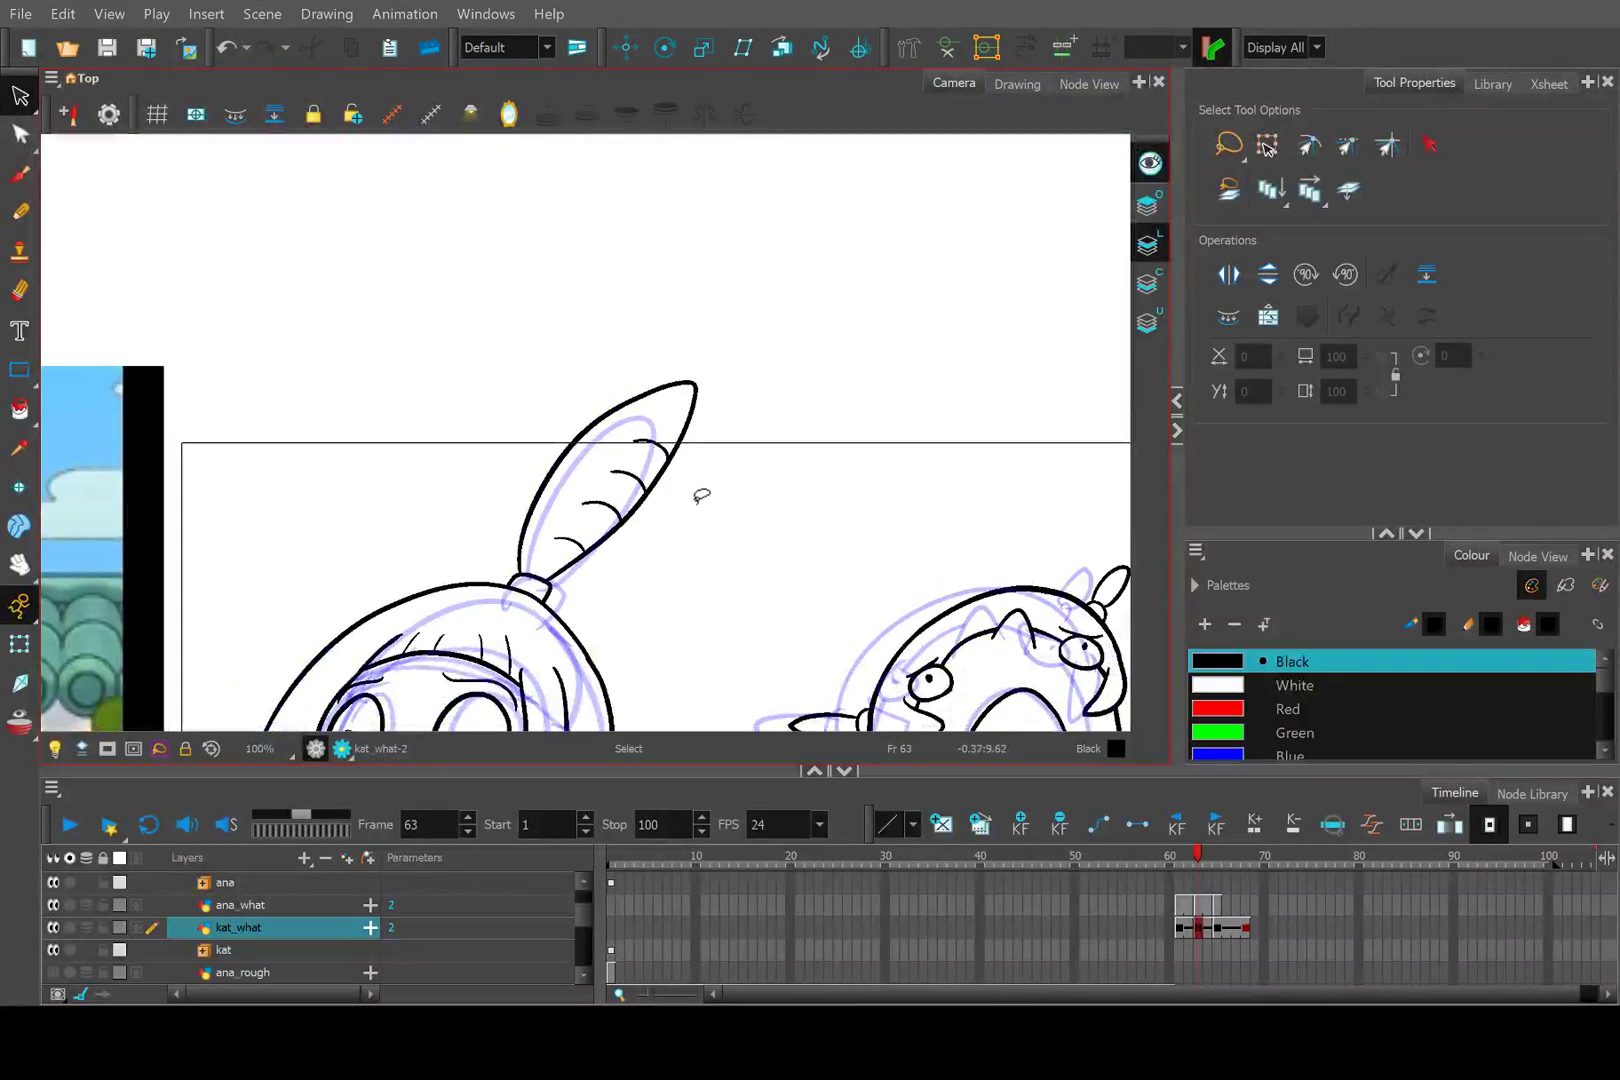
pyautogui.click(1186, 854)
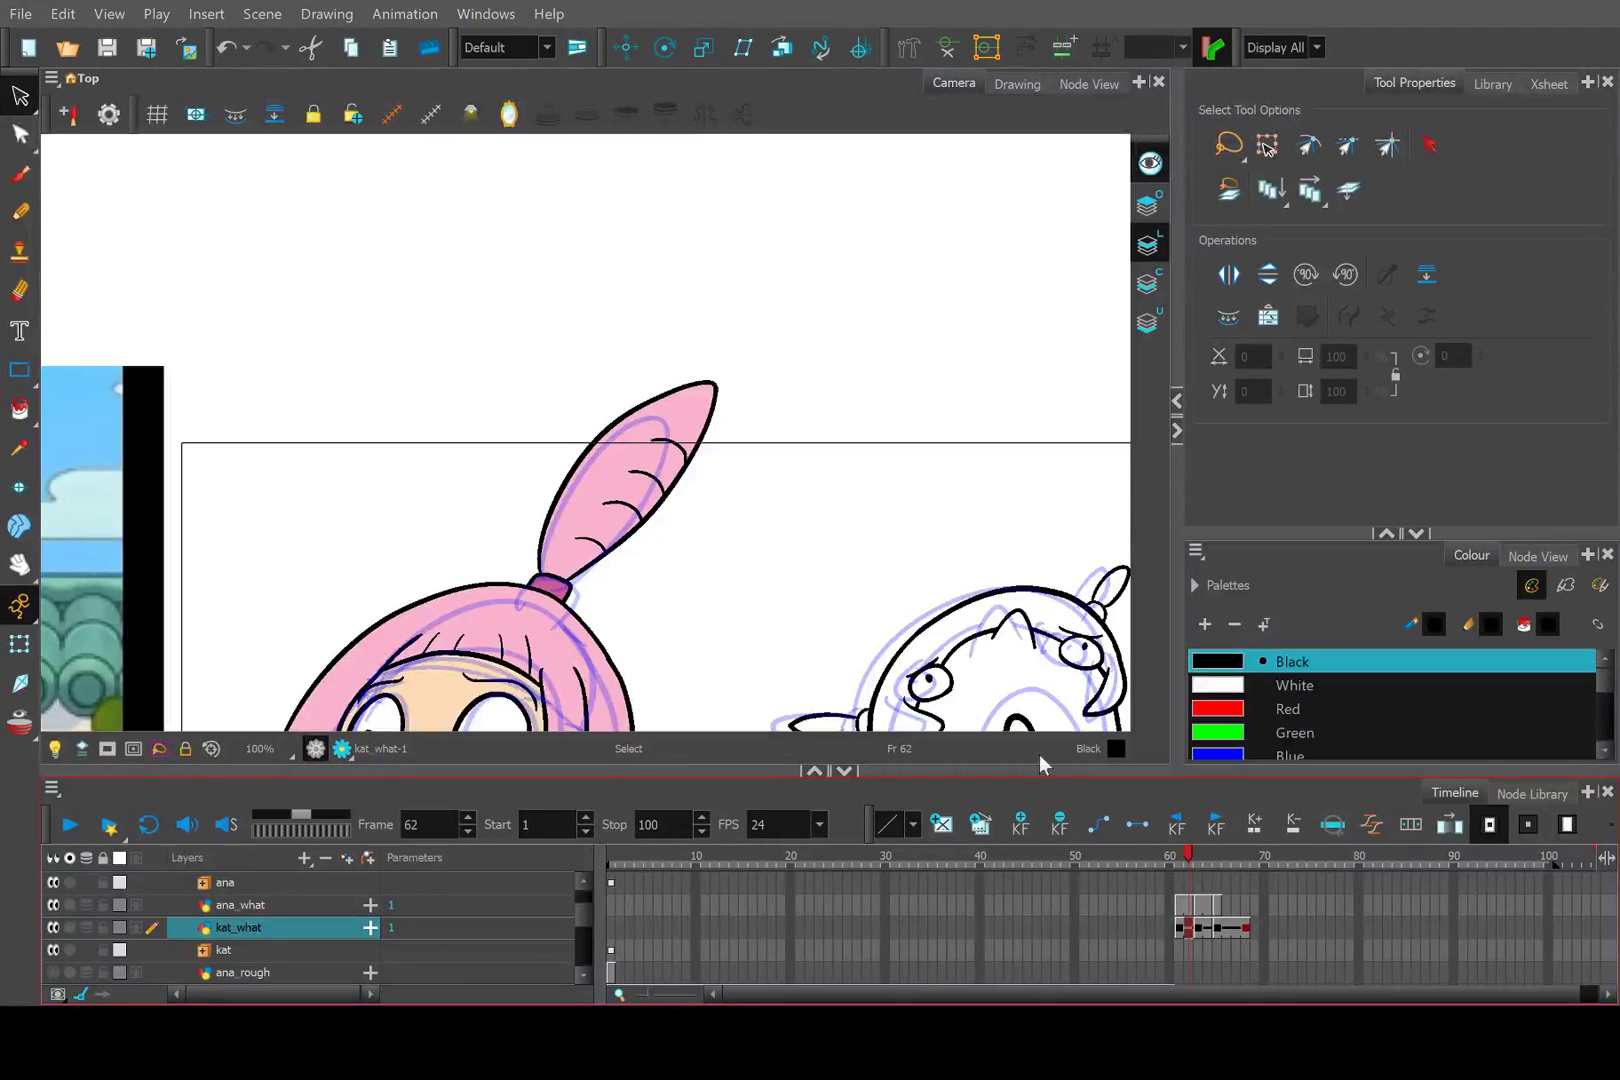
pyautogui.press('space')
pyautogui.moveTo(720, 495); pyautogui.dragTo(655, 270)
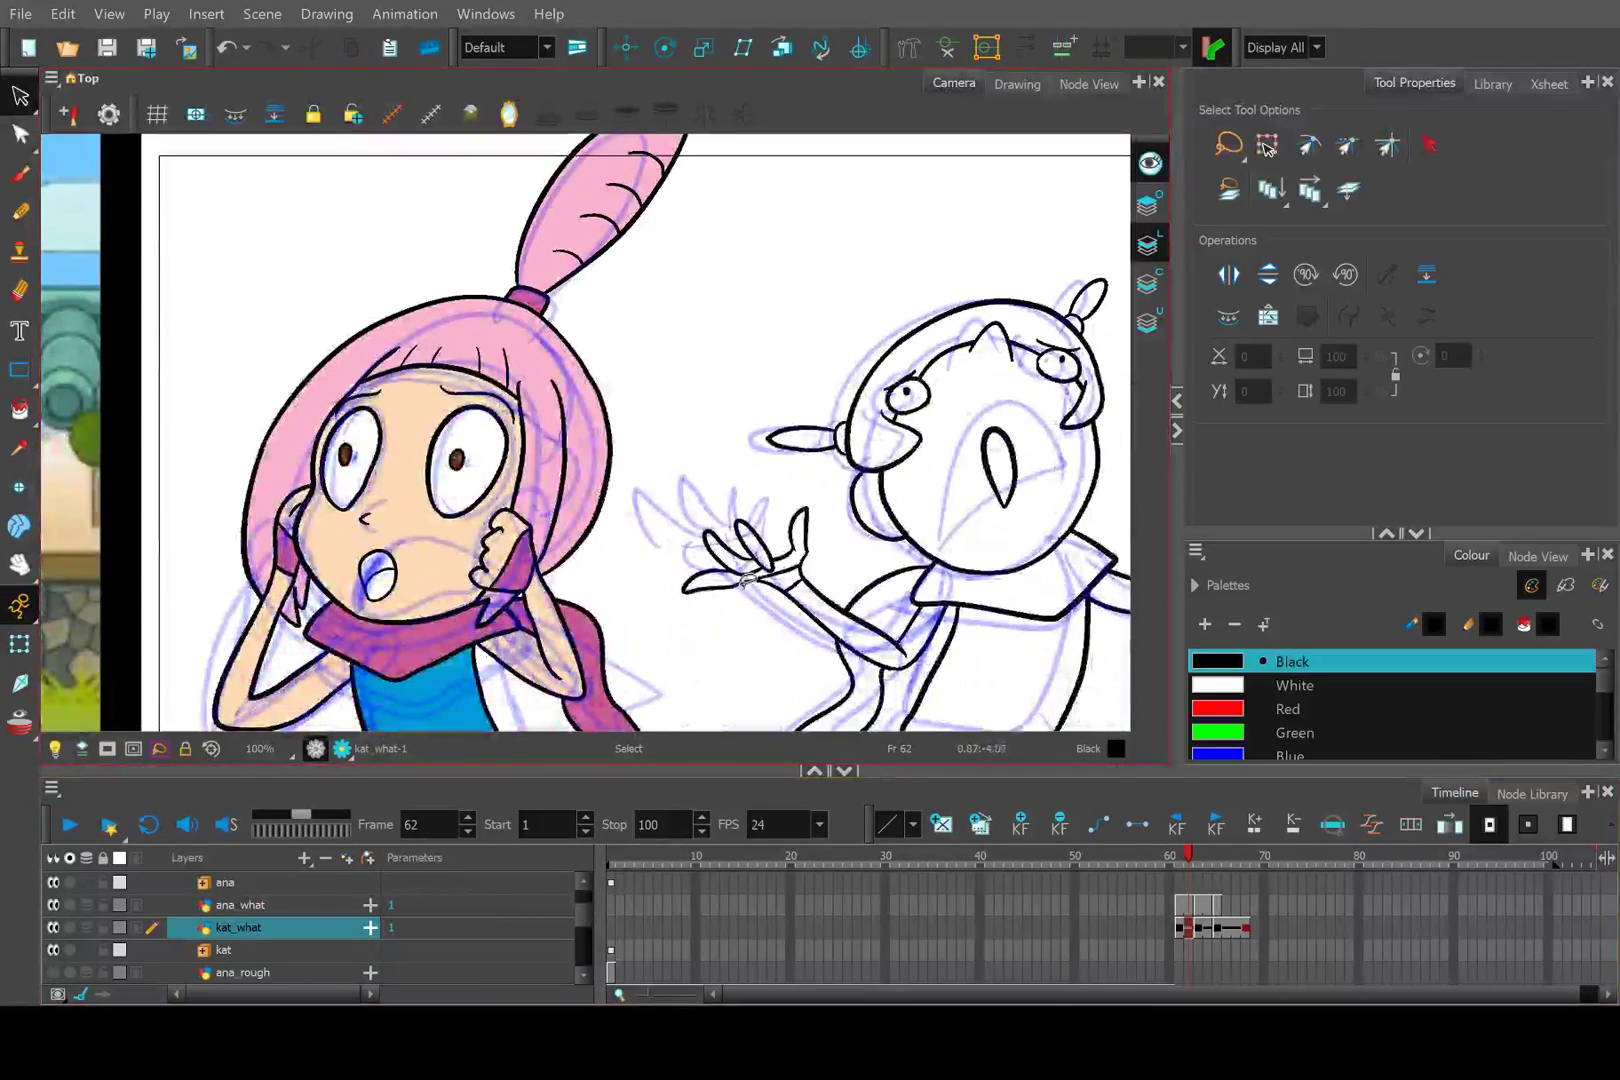
pyautogui.moveTo(1189, 862); pyautogui.dragTo(1216, 856)
pyautogui.scroll(-2, 776, 661)
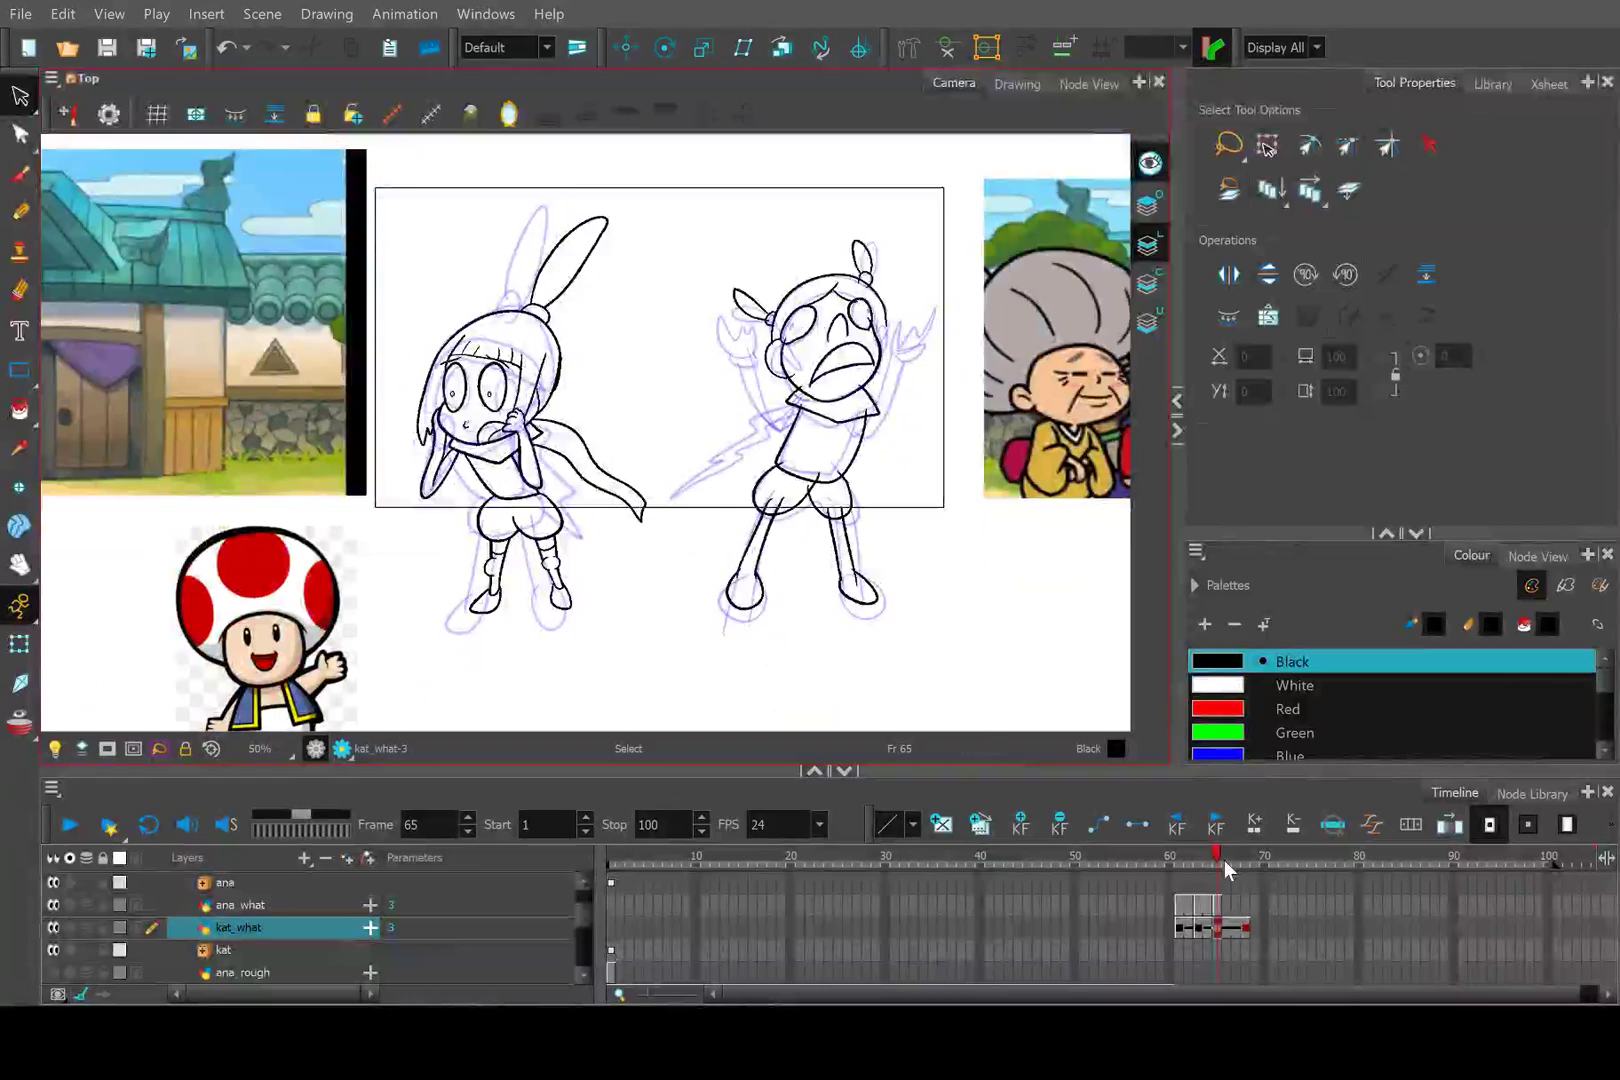
pyautogui.moveTo(1224, 861); pyautogui.dragTo(1181, 856)
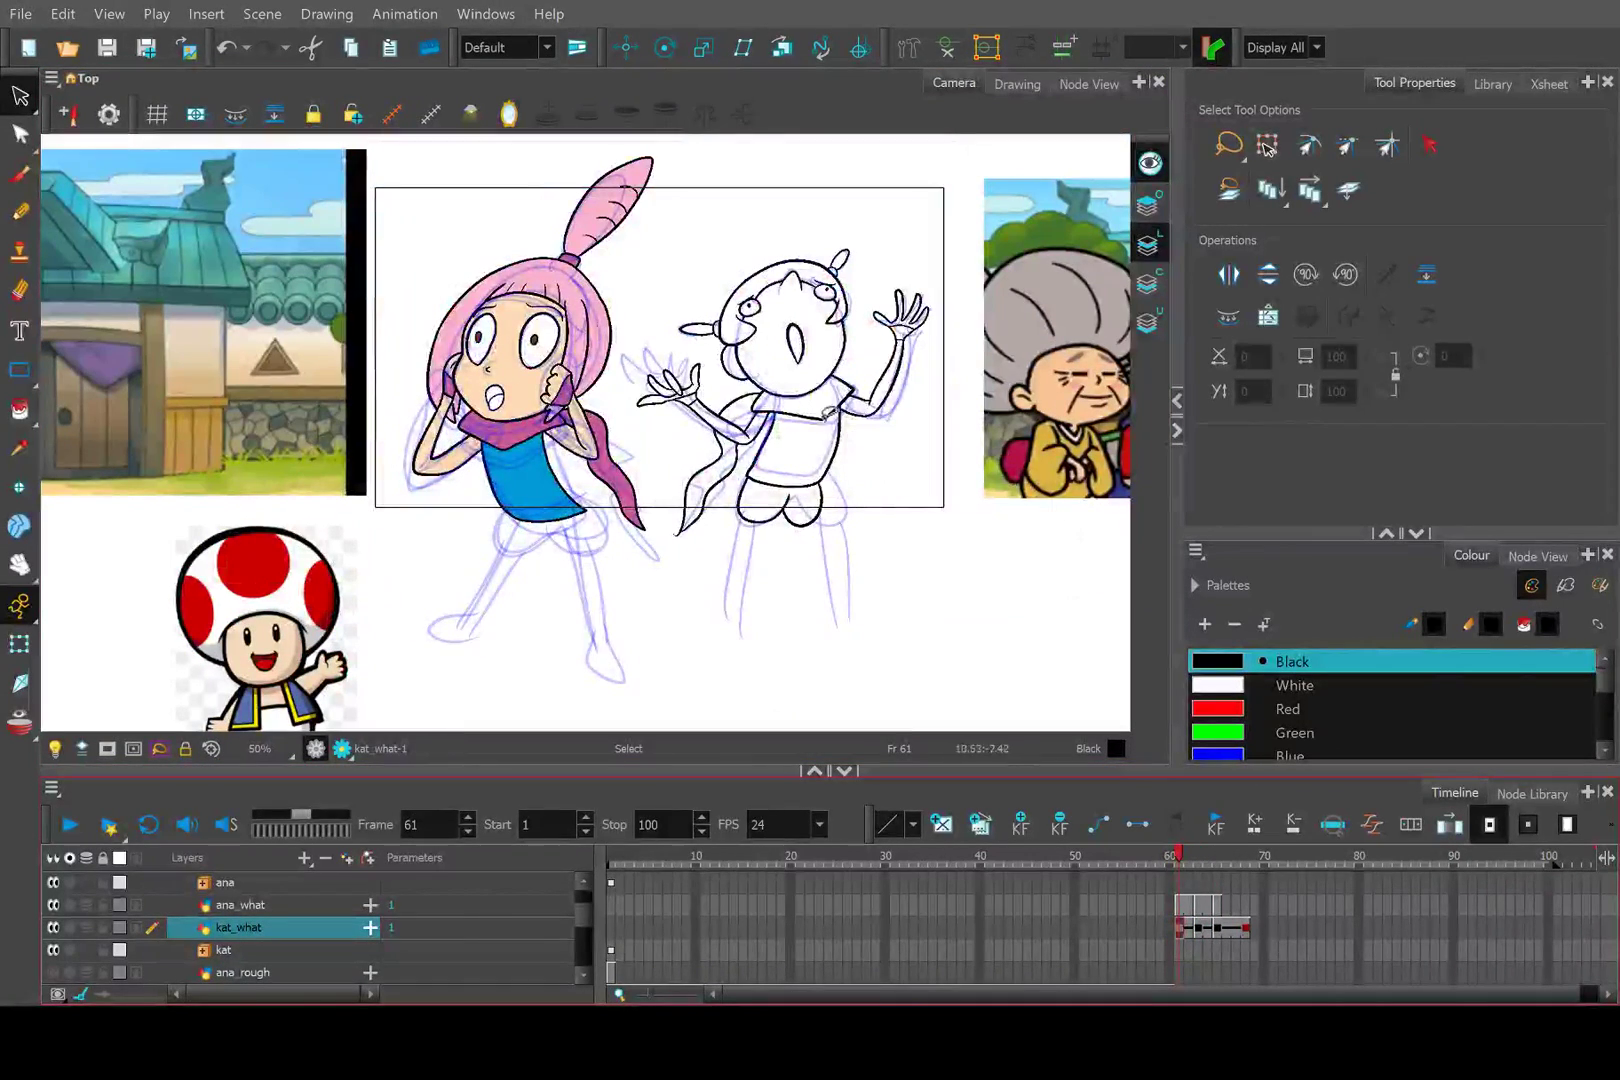
pyautogui.scroll(-2, 491, 441)
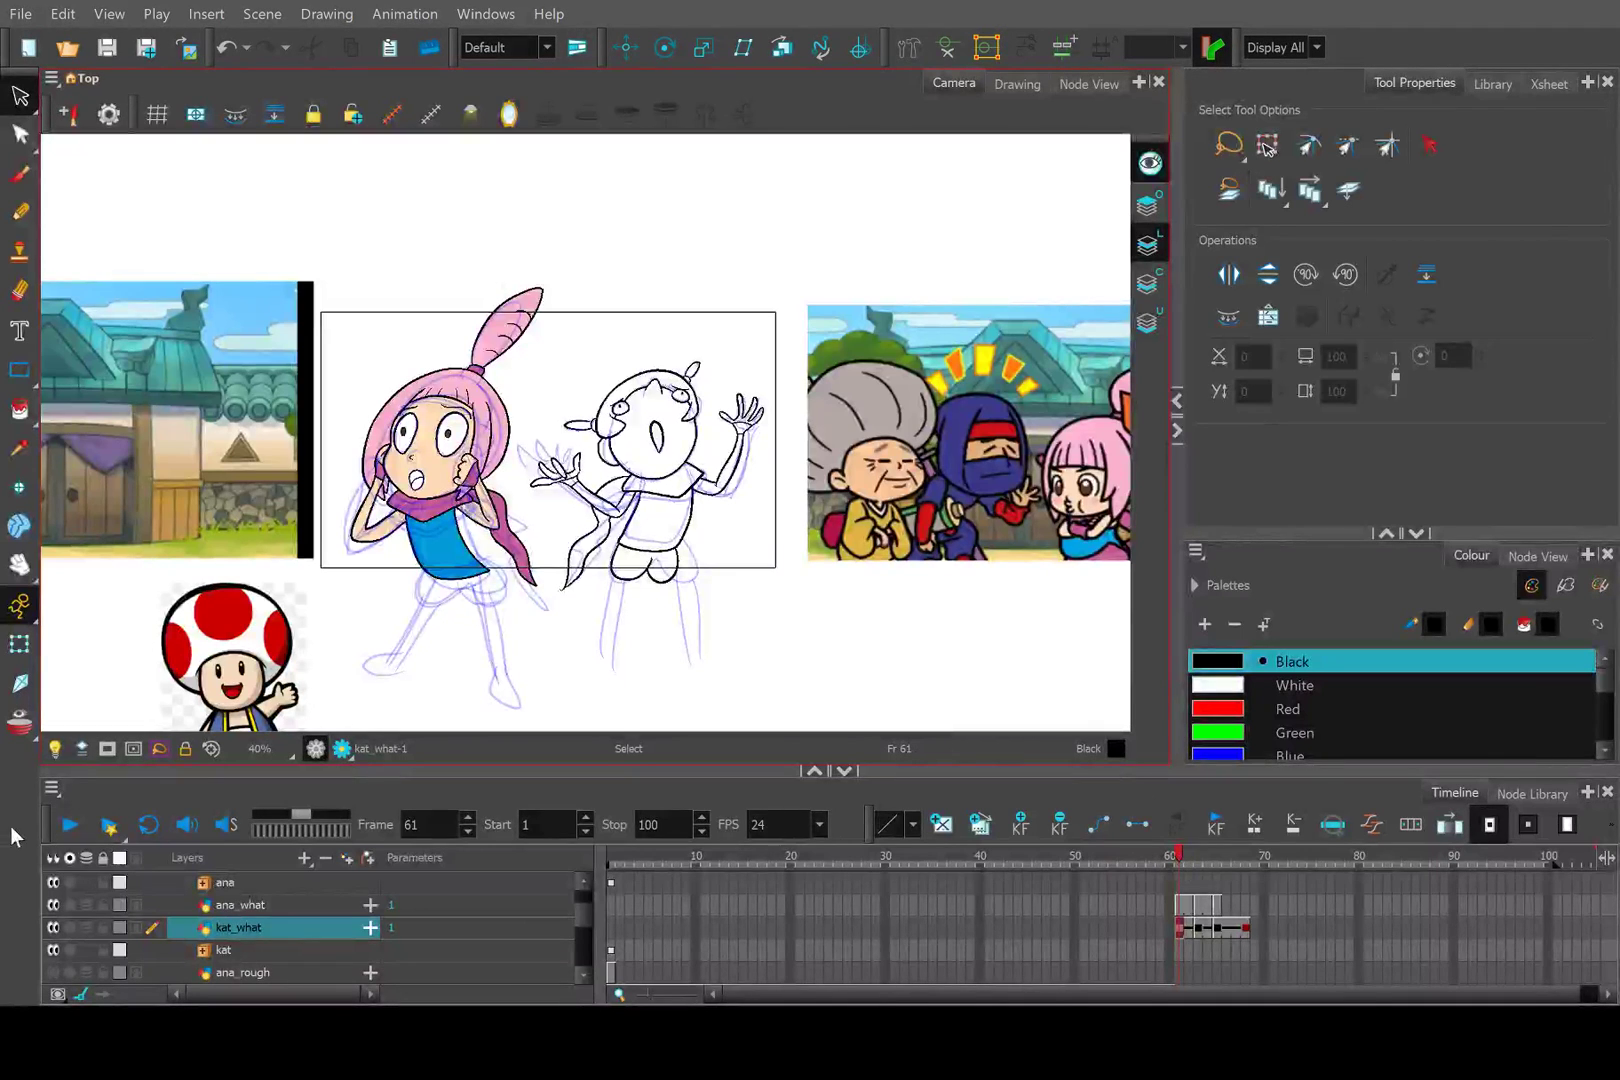
# Fill the orange-haired girl's face with Katana Skin on the colour art of the ana_what layer at frame 61.
pyautogui.click(251, 910)
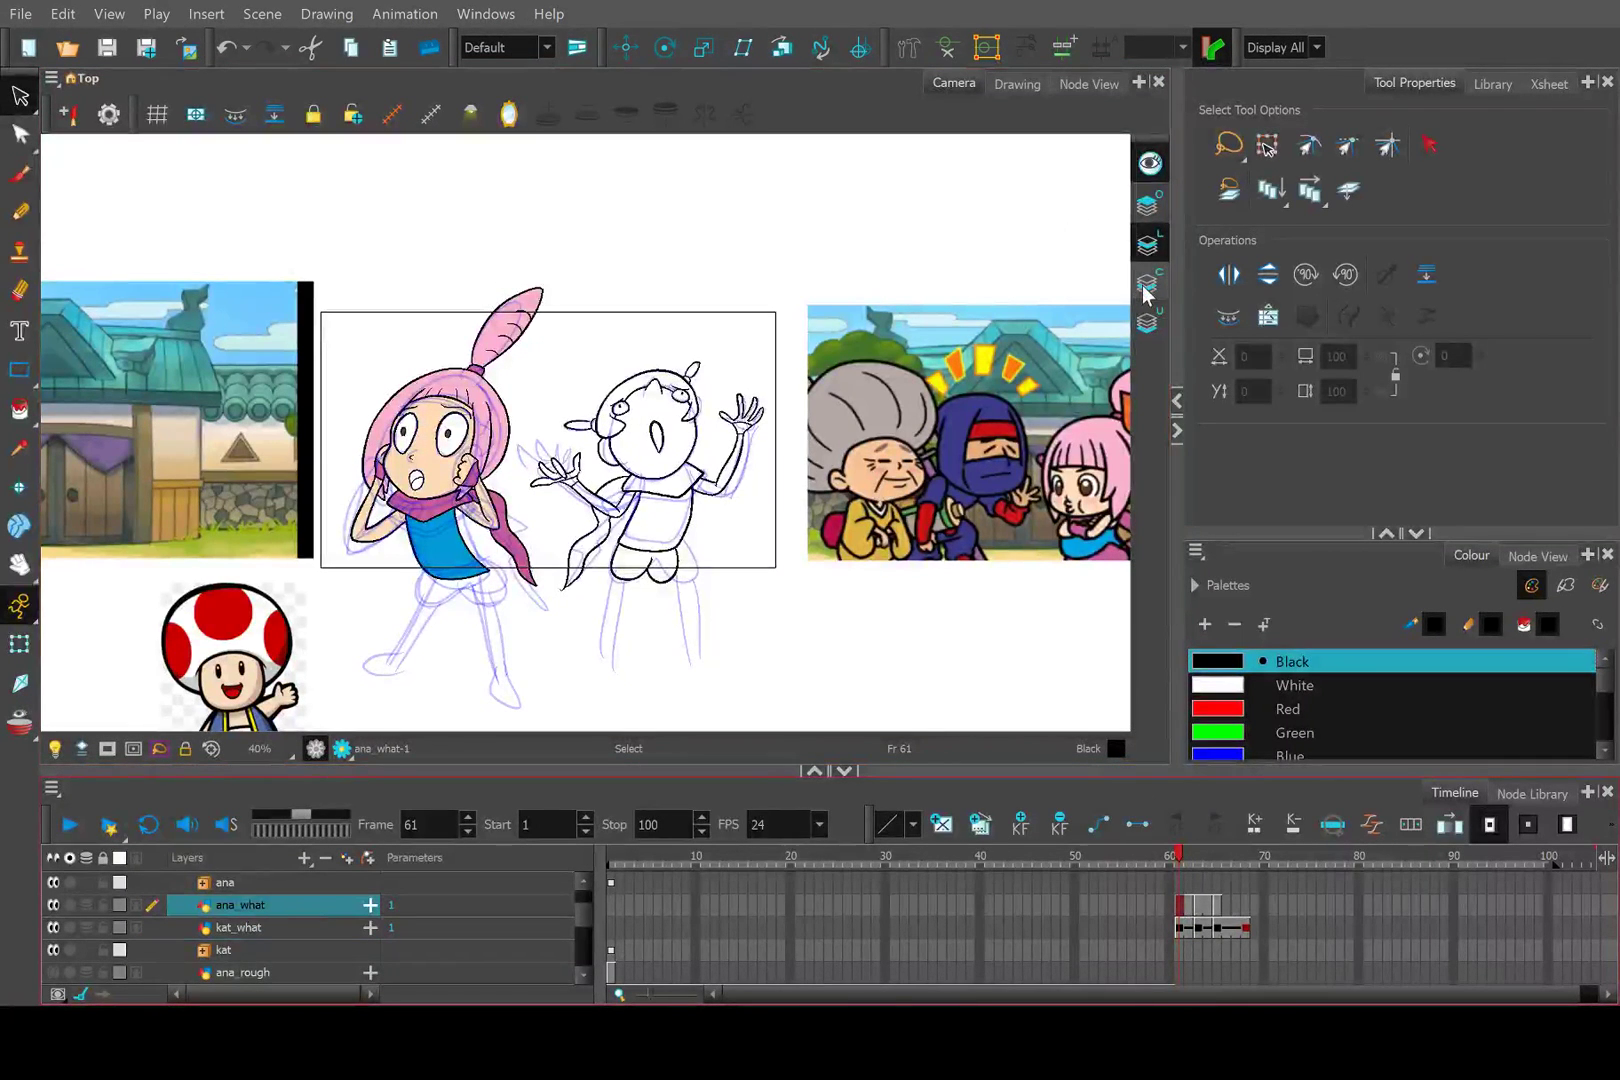
pyautogui.hotkey('ctrl', 'a')
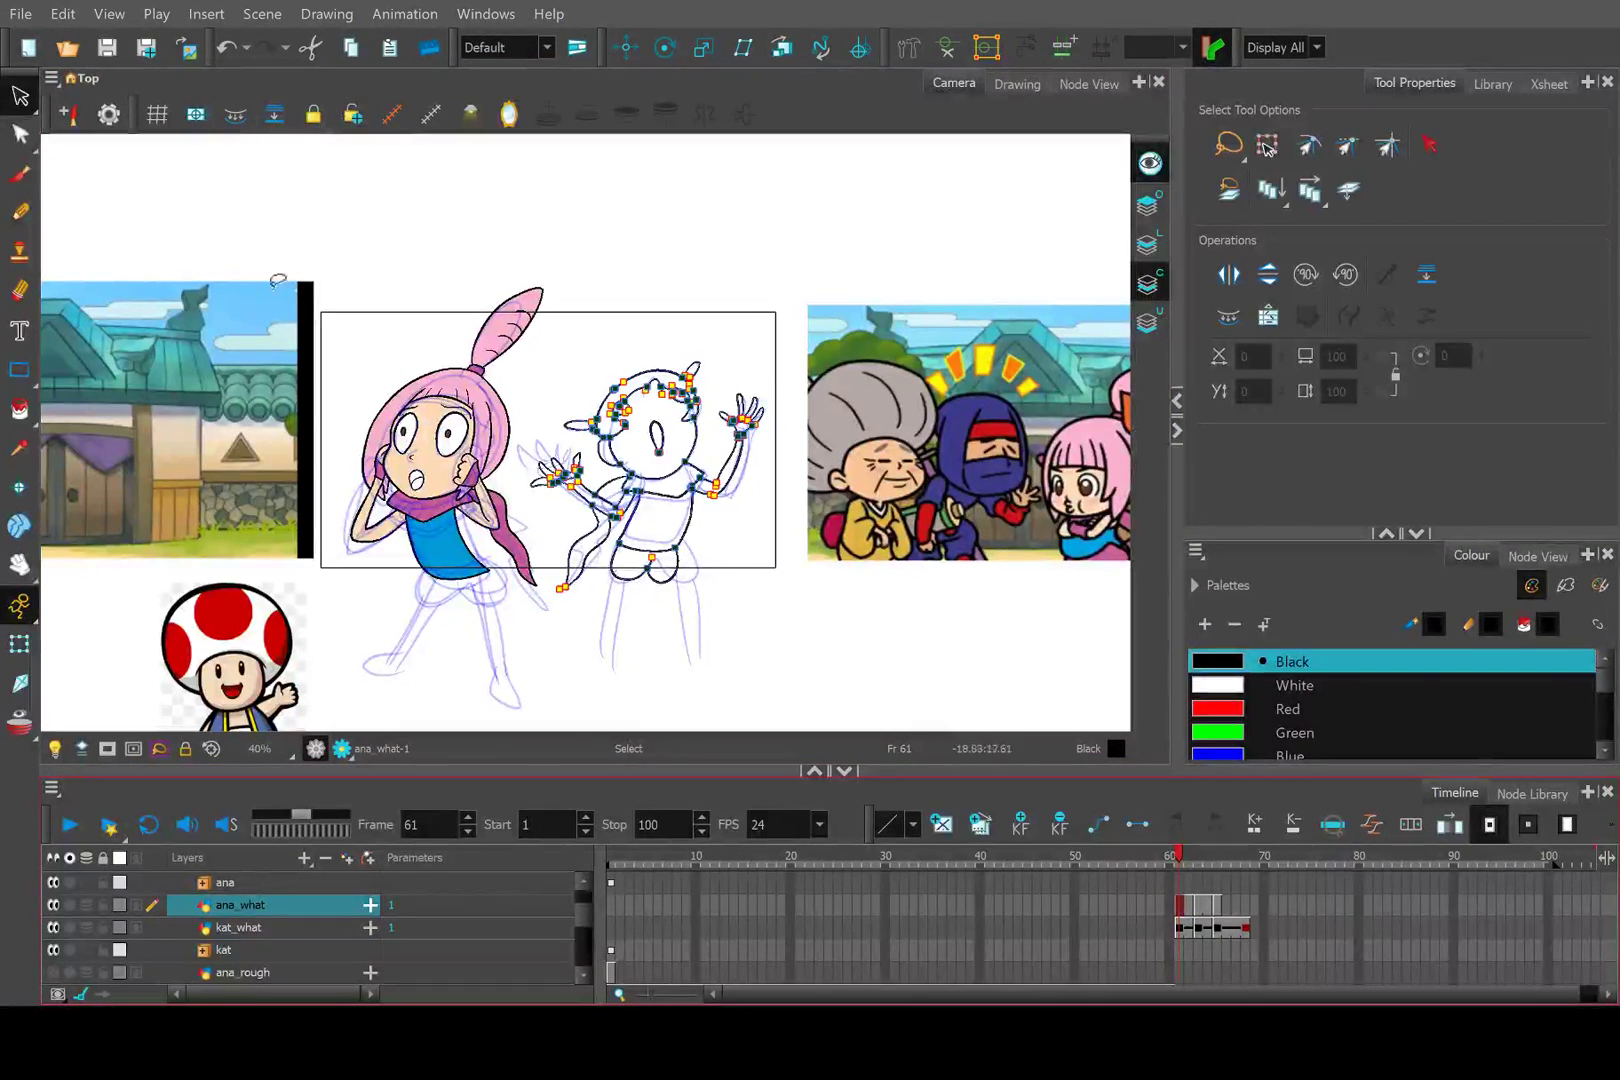
pyautogui.scroll(-3, 1350, 703)
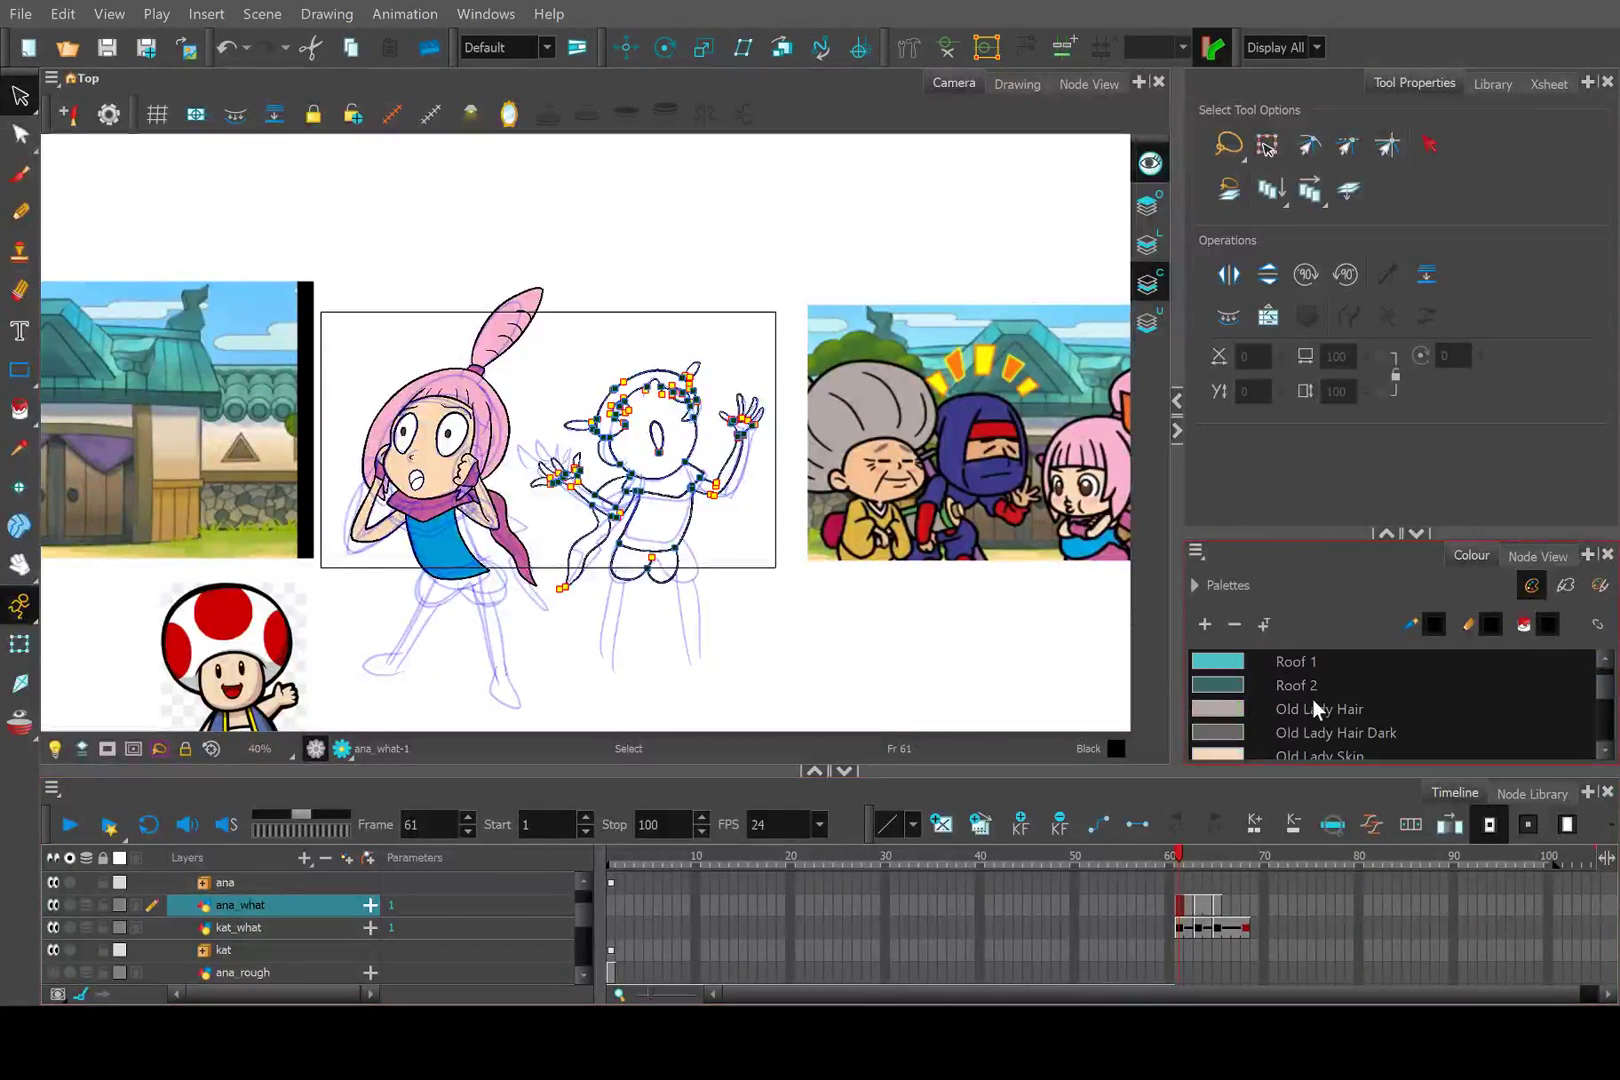
pyautogui.scroll(3, 540, 390)
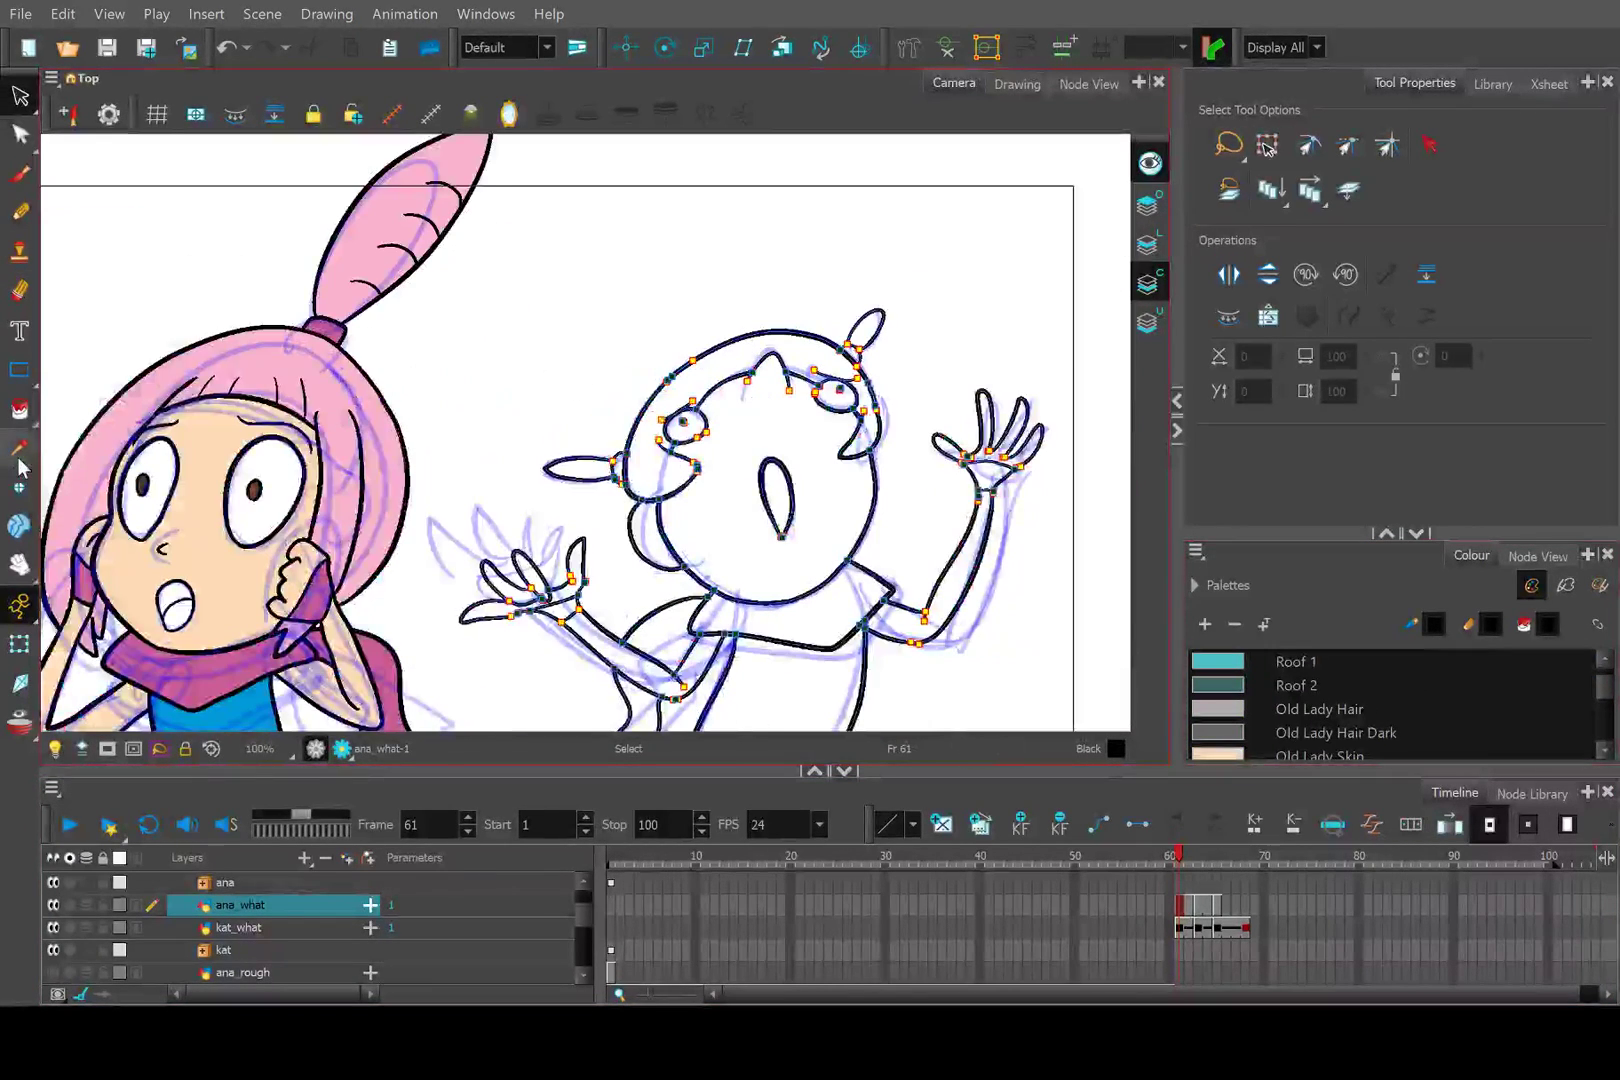
pyautogui.click(19, 448)
pyautogui.click(205, 541)
pyautogui.click(19, 409)
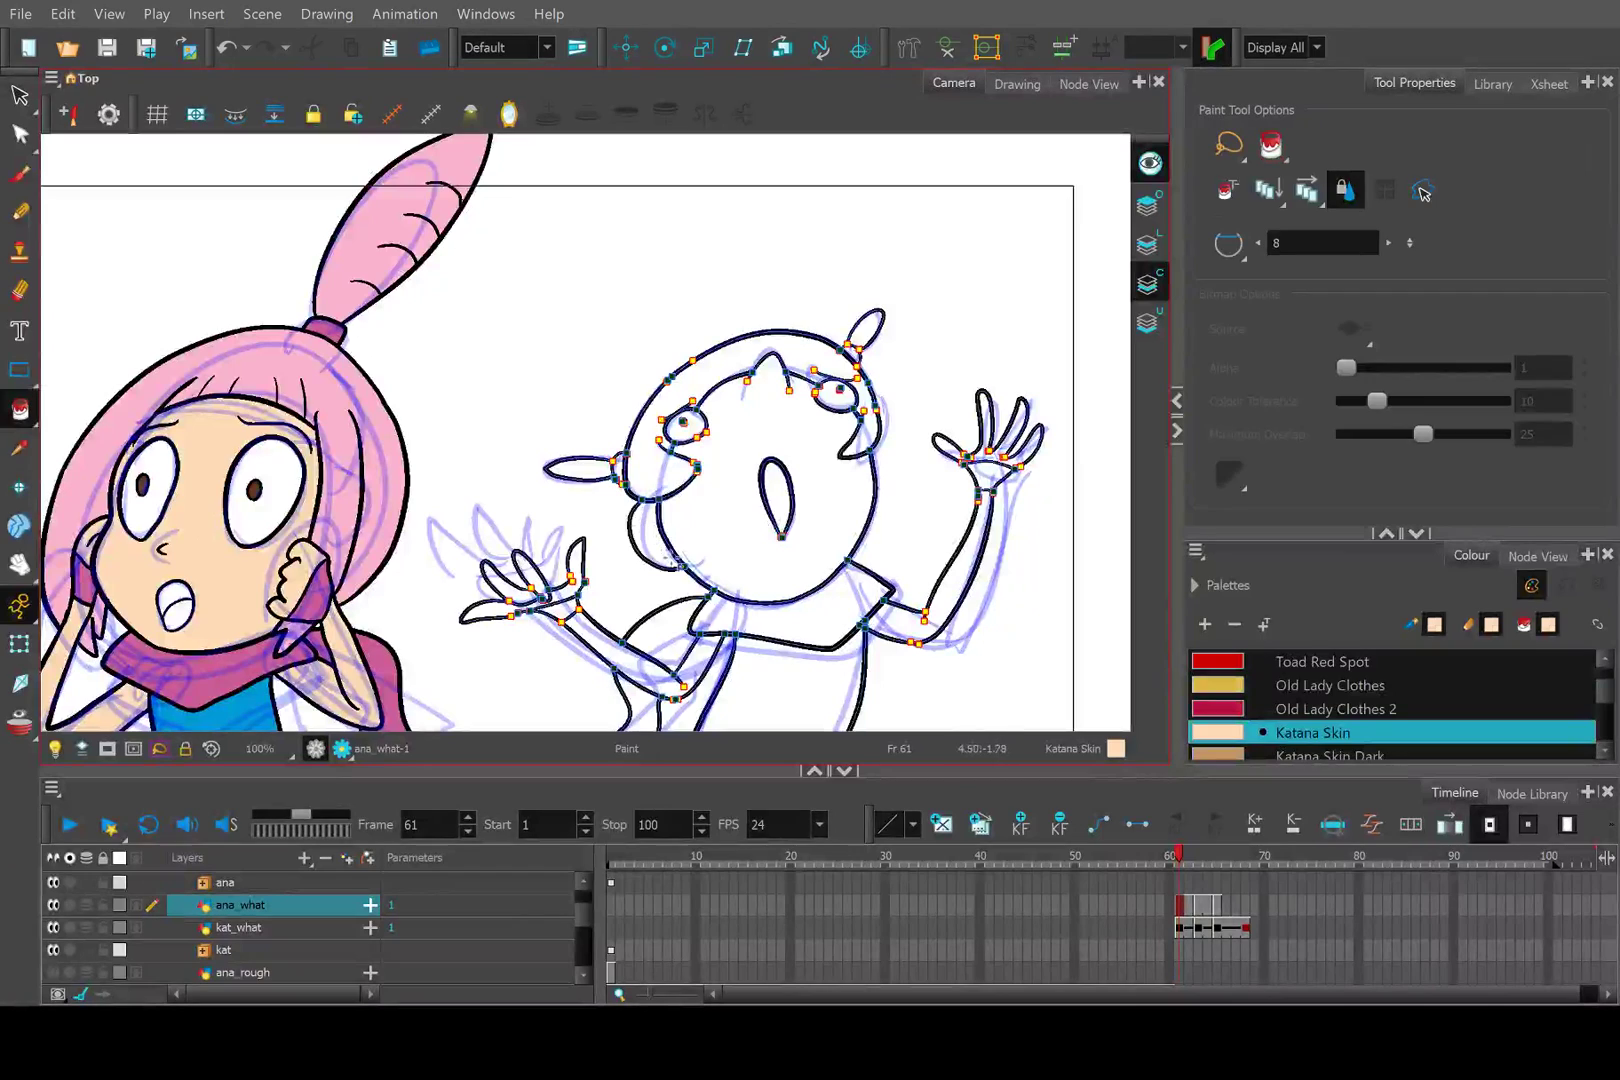
pyautogui.click(700, 550)
pyautogui.scroll(-3, 708, 515)
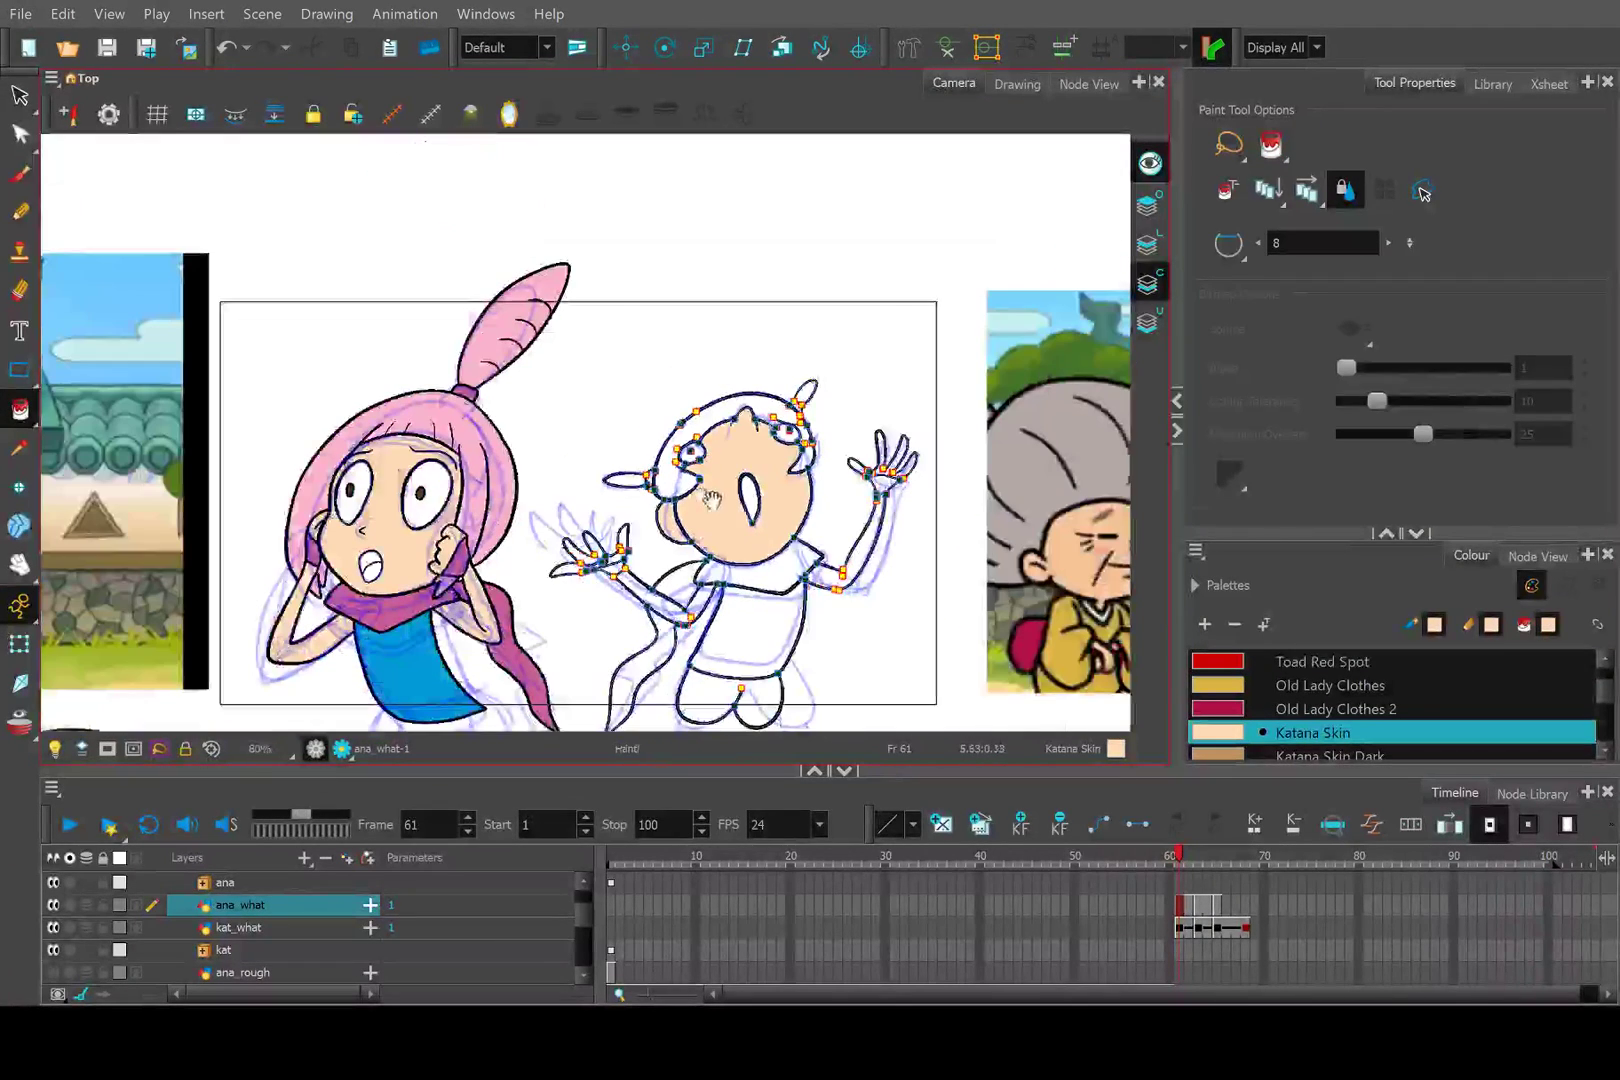
# Fill the insides of both eyes on the ana_what face with White at frame 61.
pyautogui.scroll(5, 1302, 688)
pyautogui.scroll(3, 1300, 690)
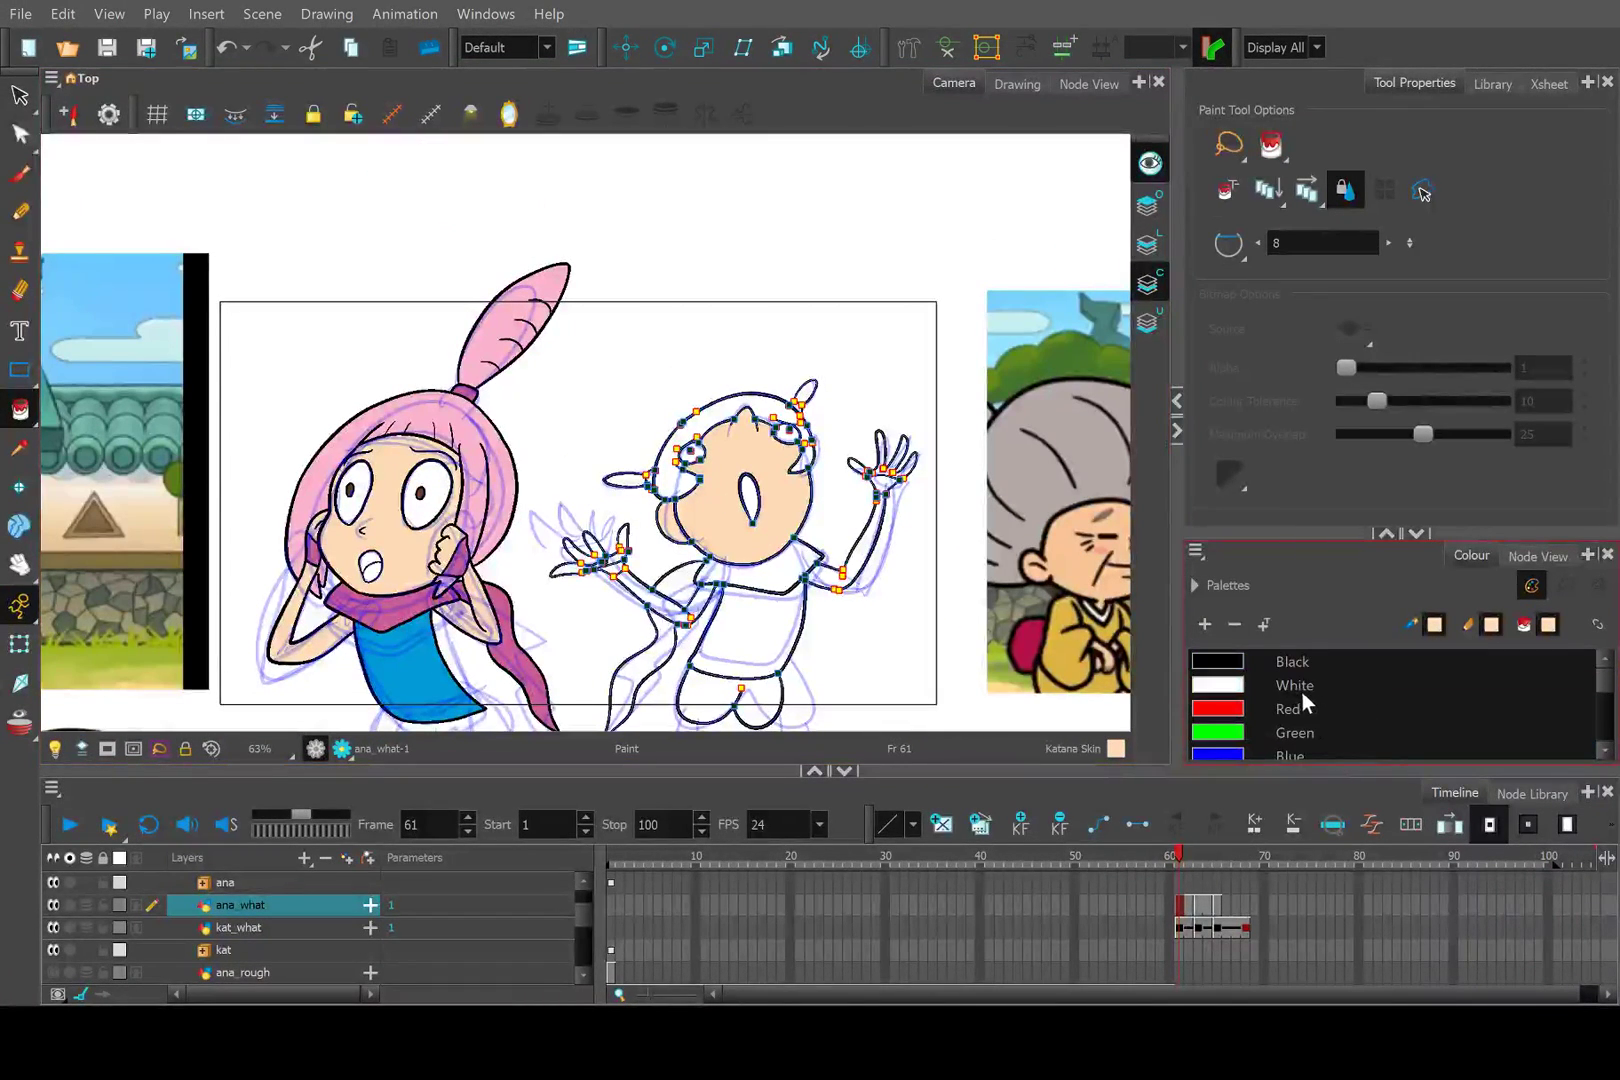
pyautogui.click(1304, 690)
pyautogui.scroll(5, 700, 445)
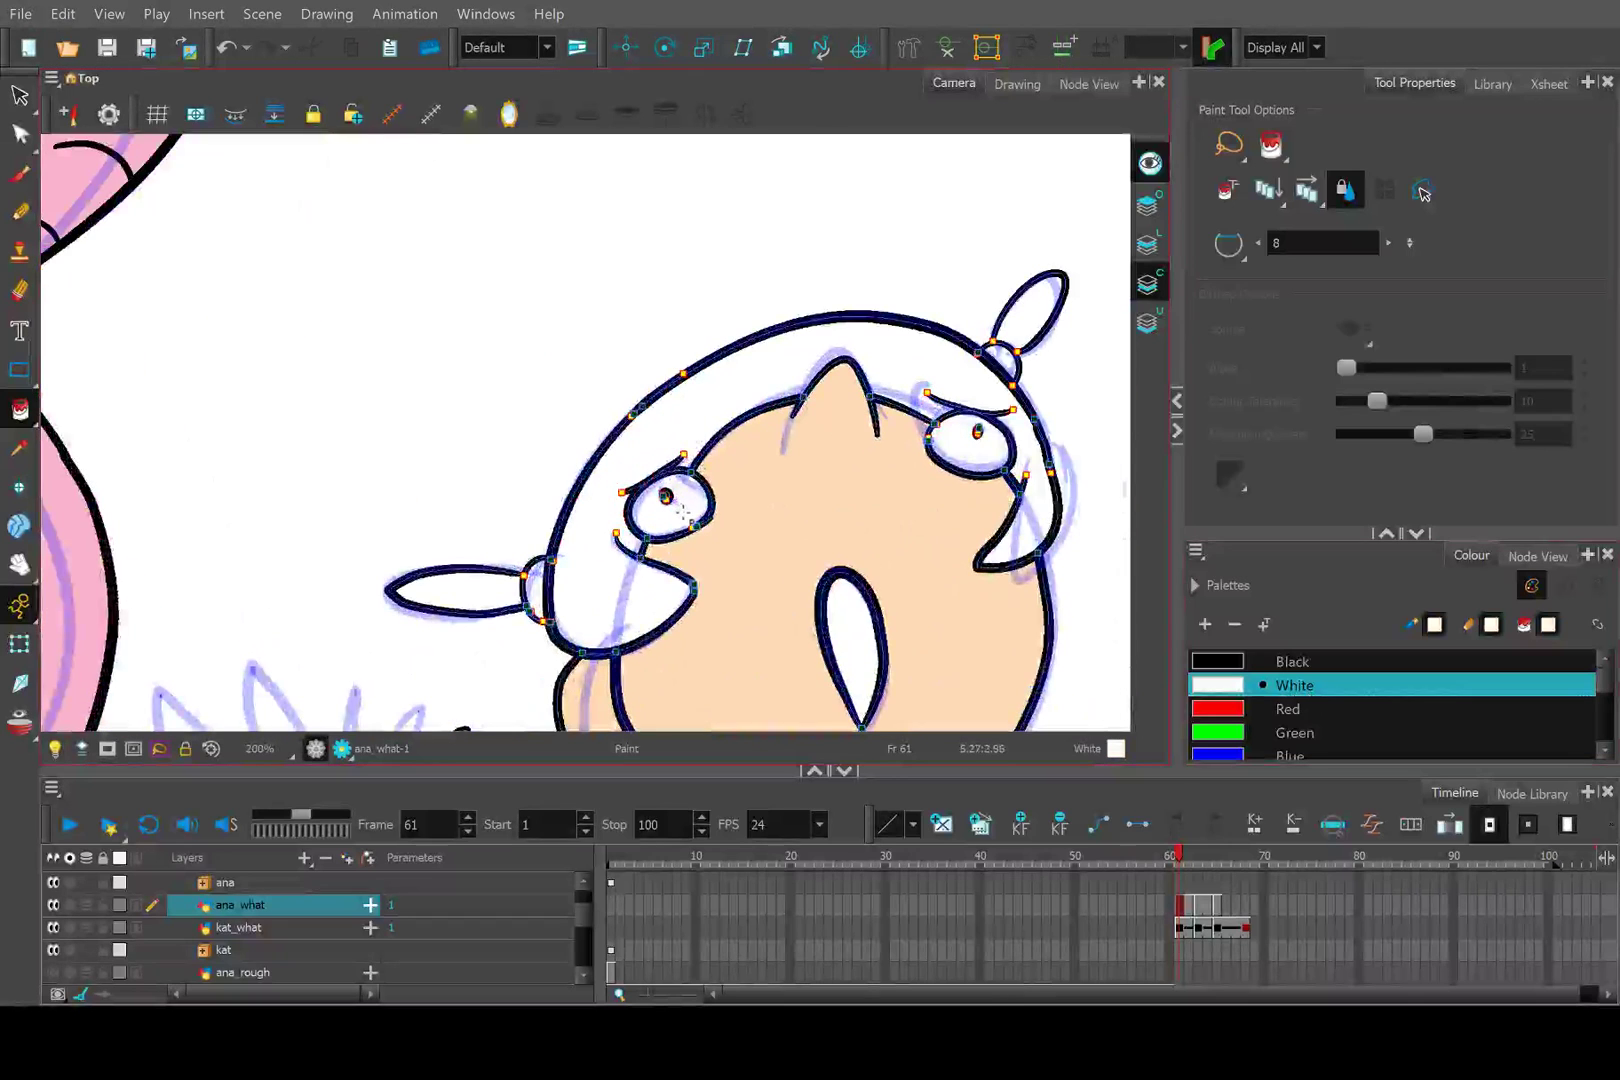
pyautogui.scroll(3, 990, 455)
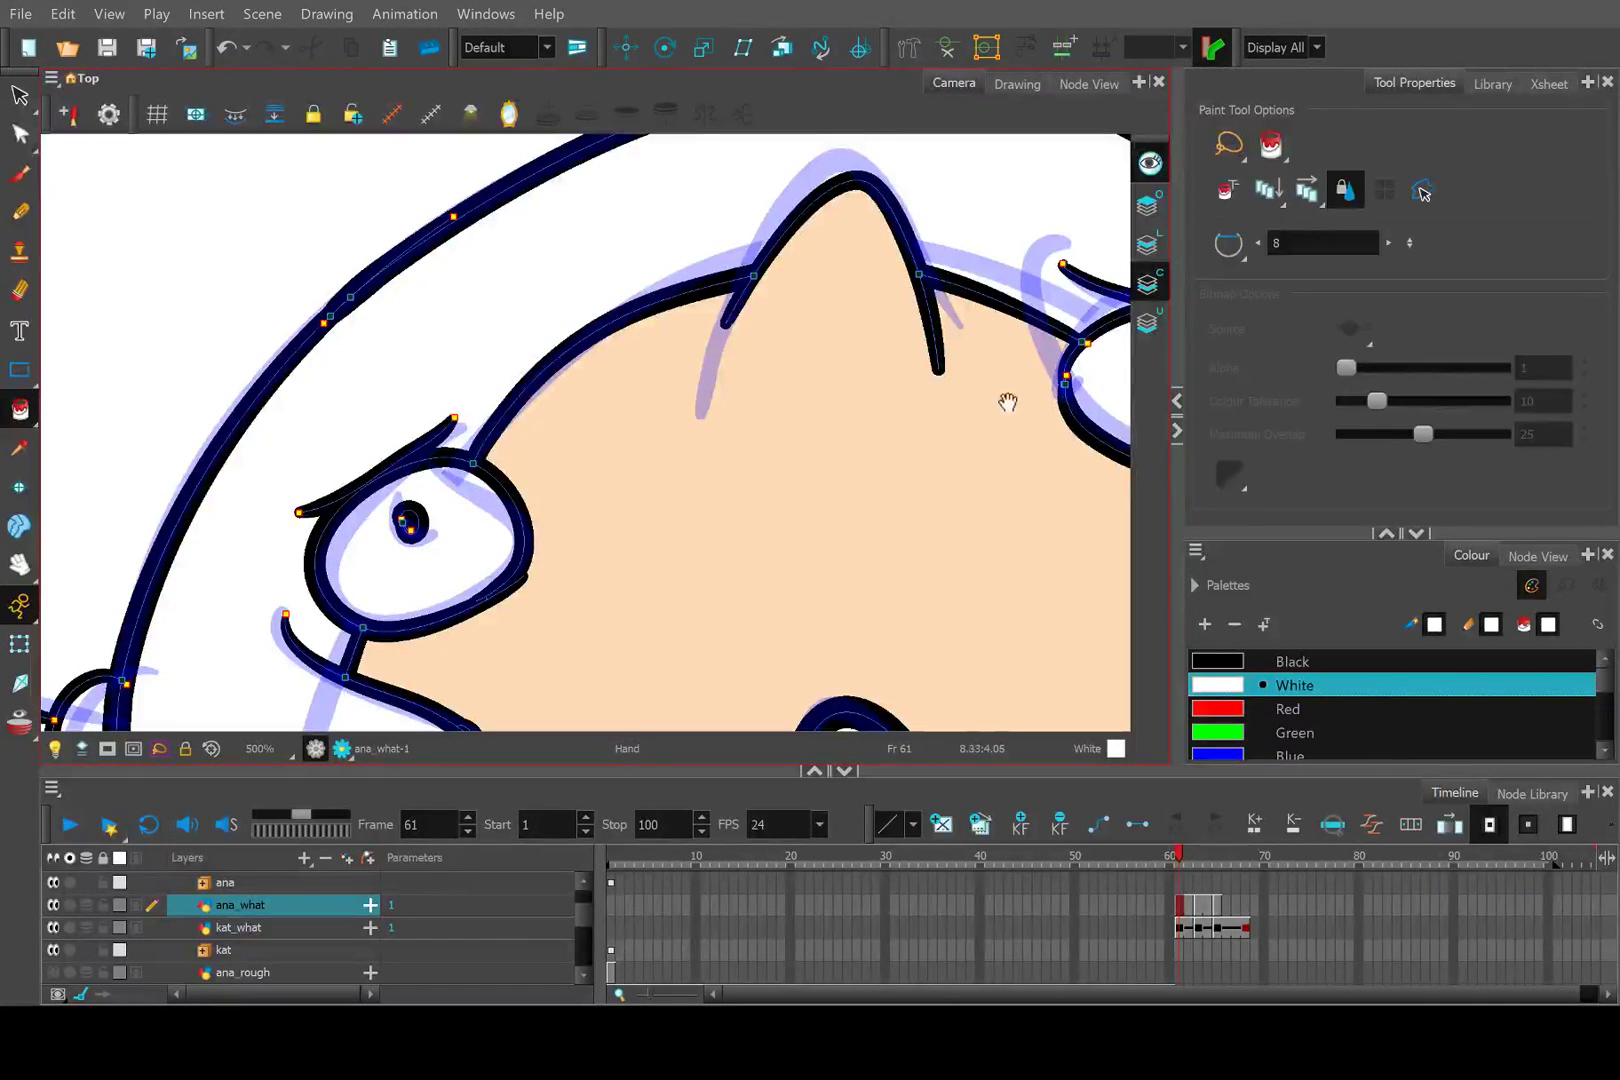
pyautogui.moveTo(808, 424); pyautogui.dragTo(361, 448)
pyautogui.scroll(2, 741, 426)
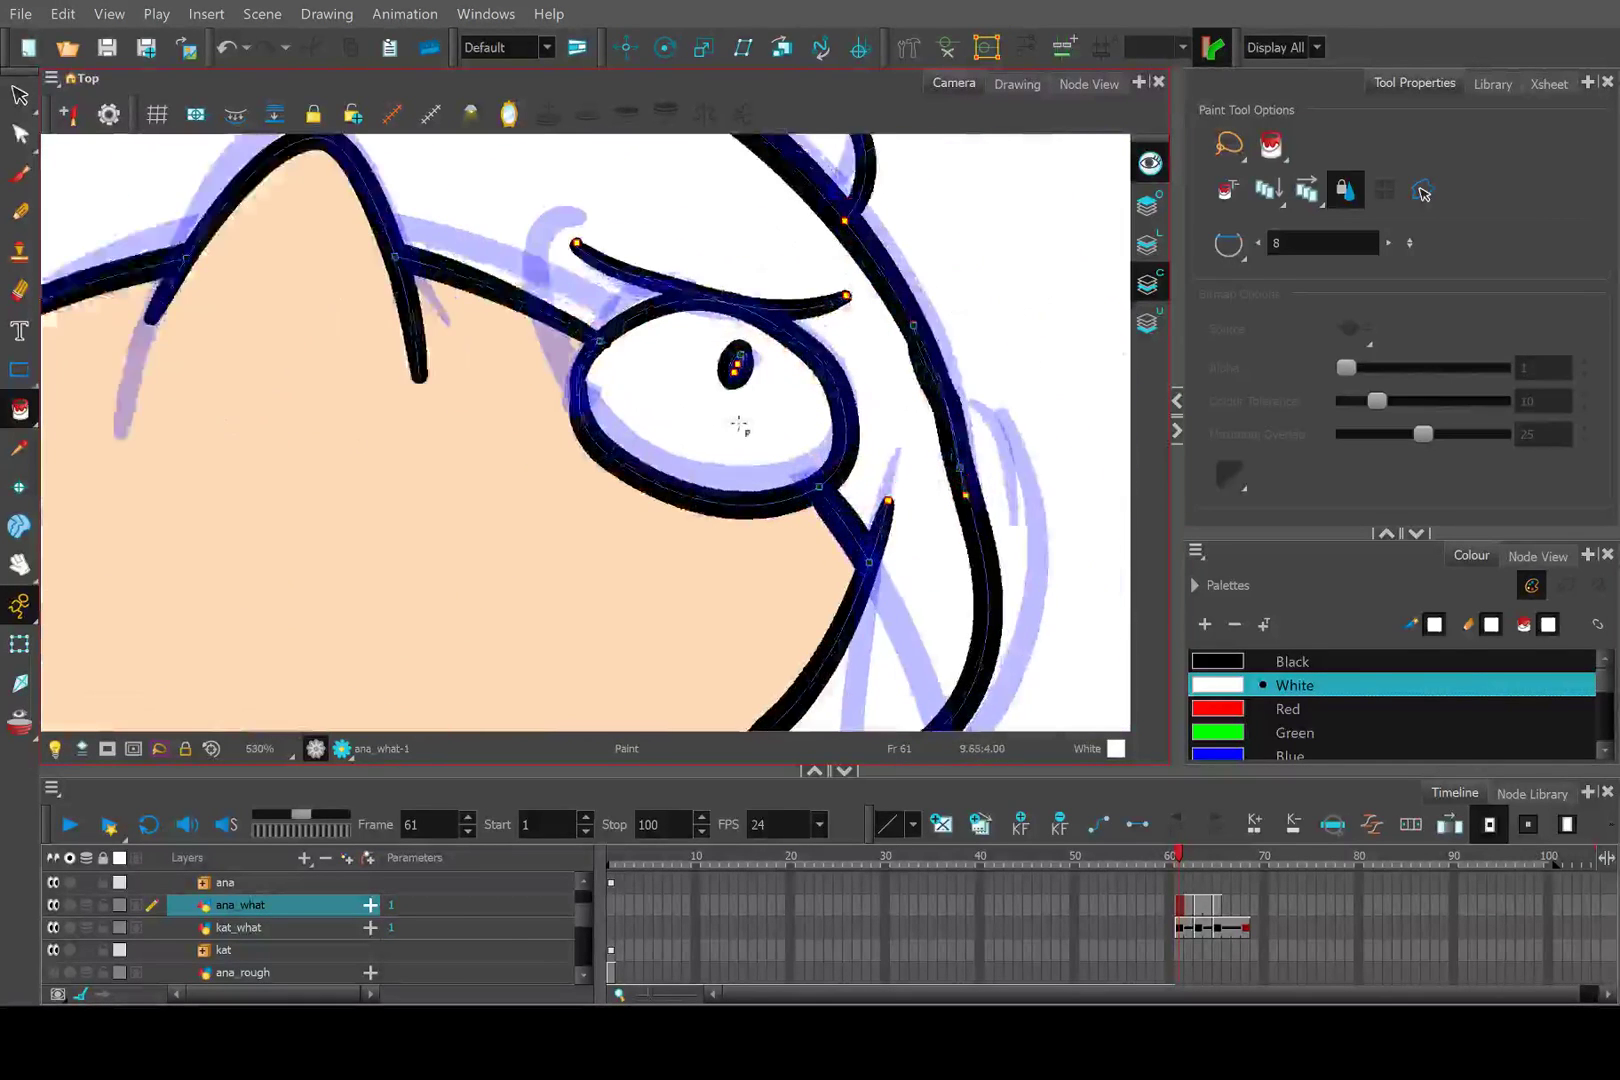
pyautogui.scroll(-3, 617, 402)
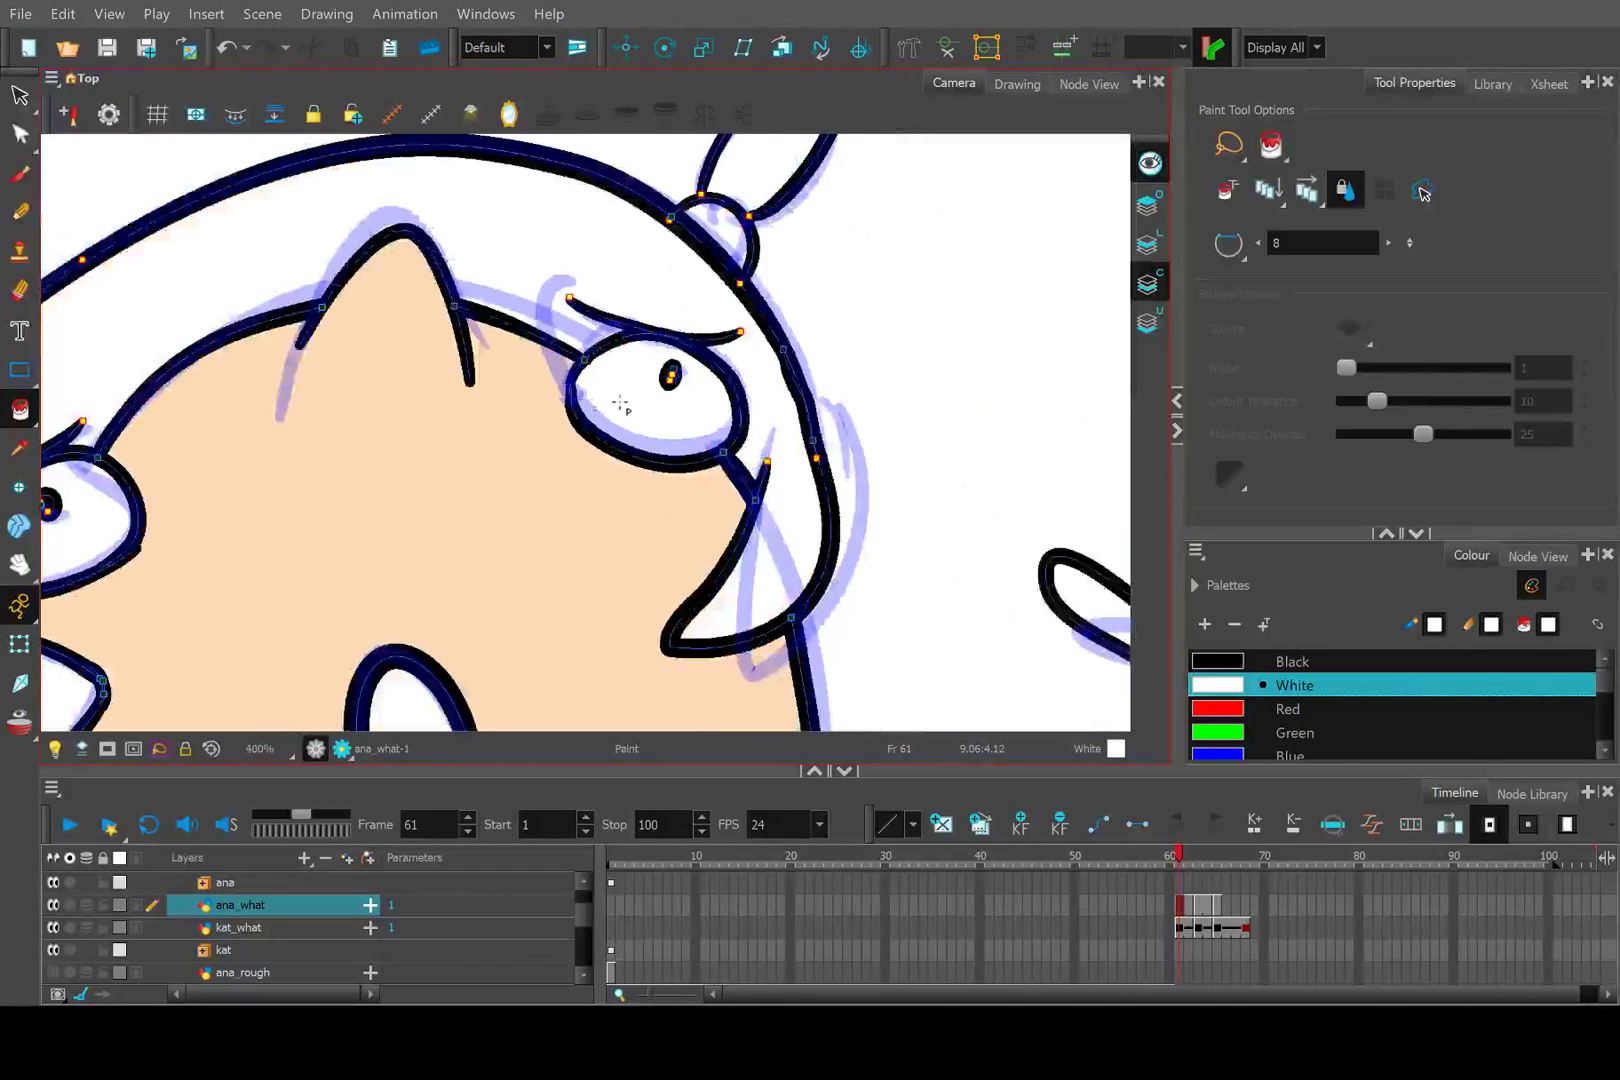
pyautogui.click(19, 211)
pyautogui.scroll(1, 490, 370)
pyautogui.scroll(3, 790, 440)
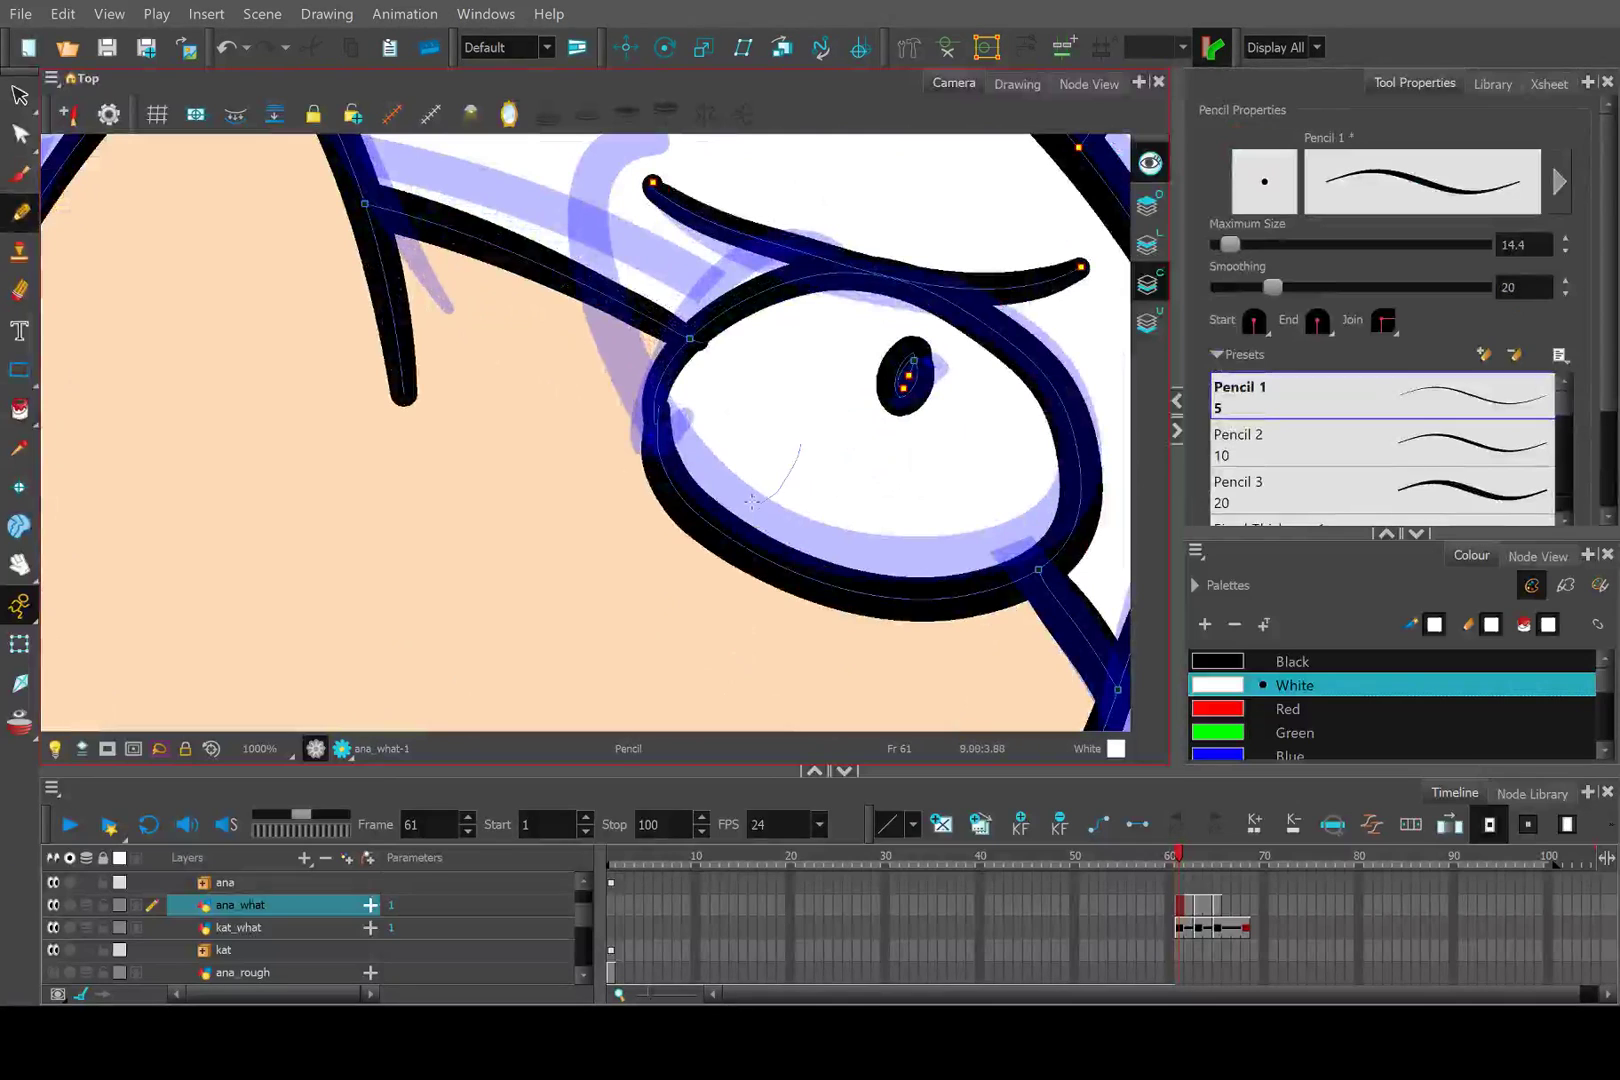
pyautogui.scroll(-1, 760, 457)
pyautogui.hotkey('ctrl', 'z')
pyautogui.scroll(-3, 770, 448)
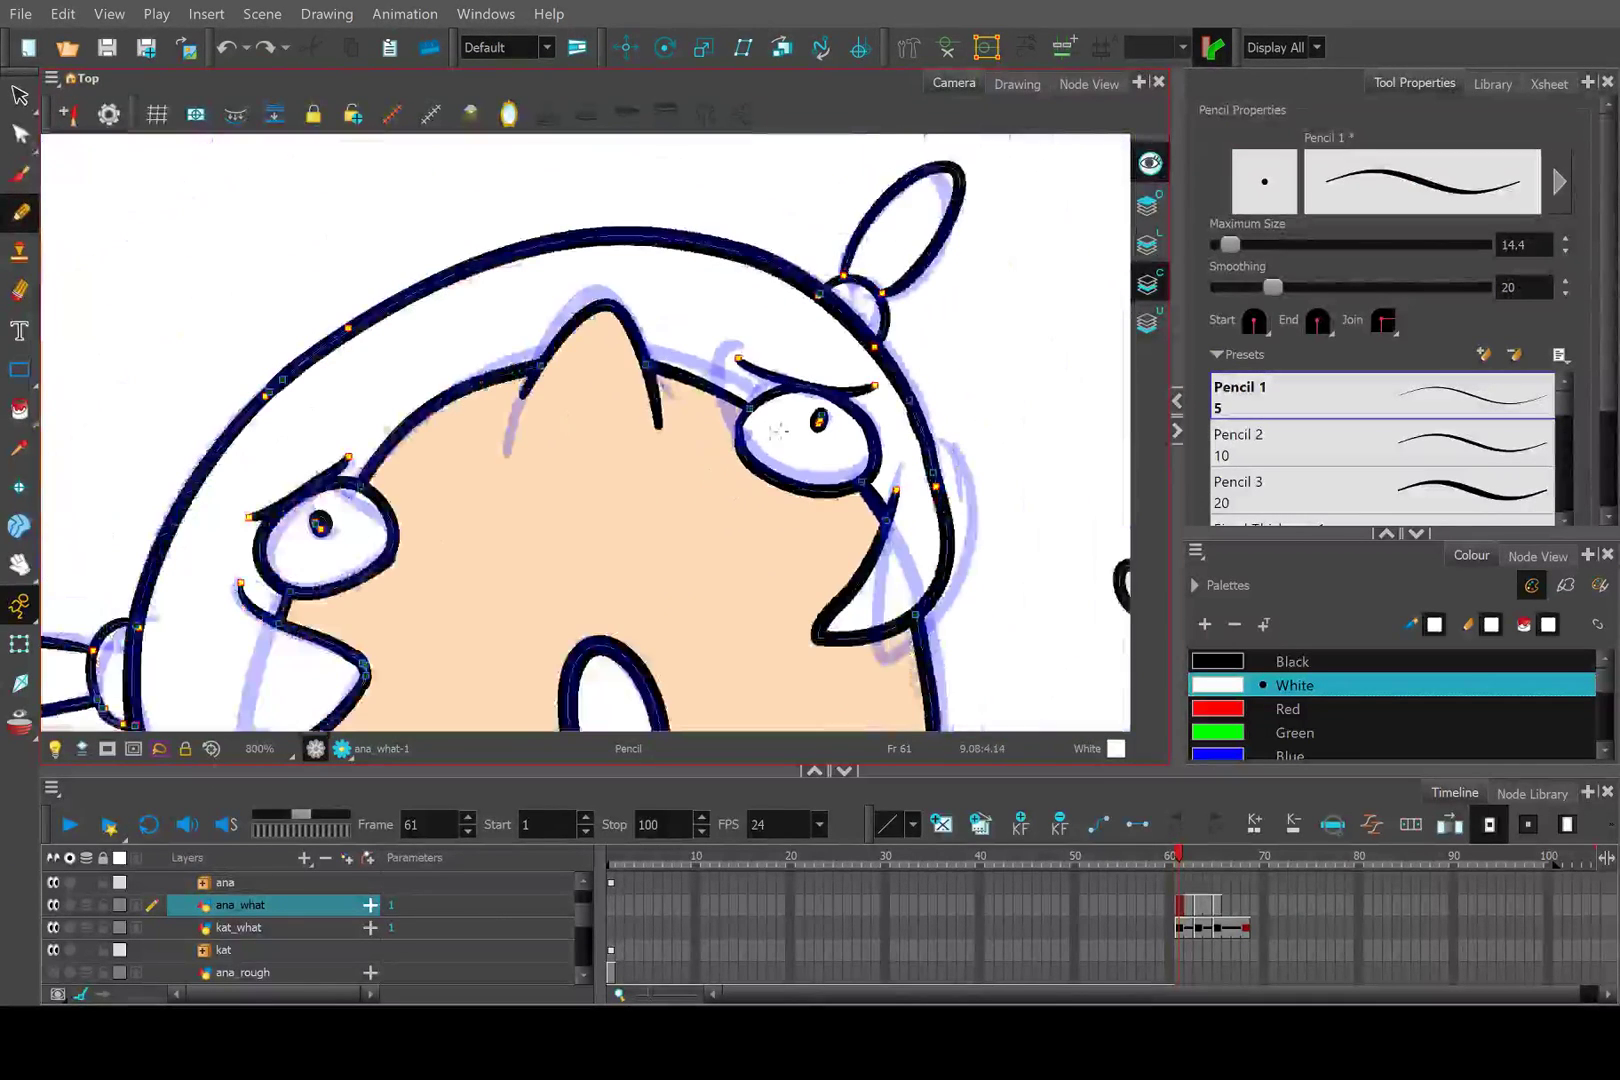
# Toggle the visibility of the first locked layer beneath the KatAna_11 sound layer and examine the ana_what line art at frame 61.
pyautogui.scroll(-3, 106, 924)
pyautogui.scroll(1, 106, 924)
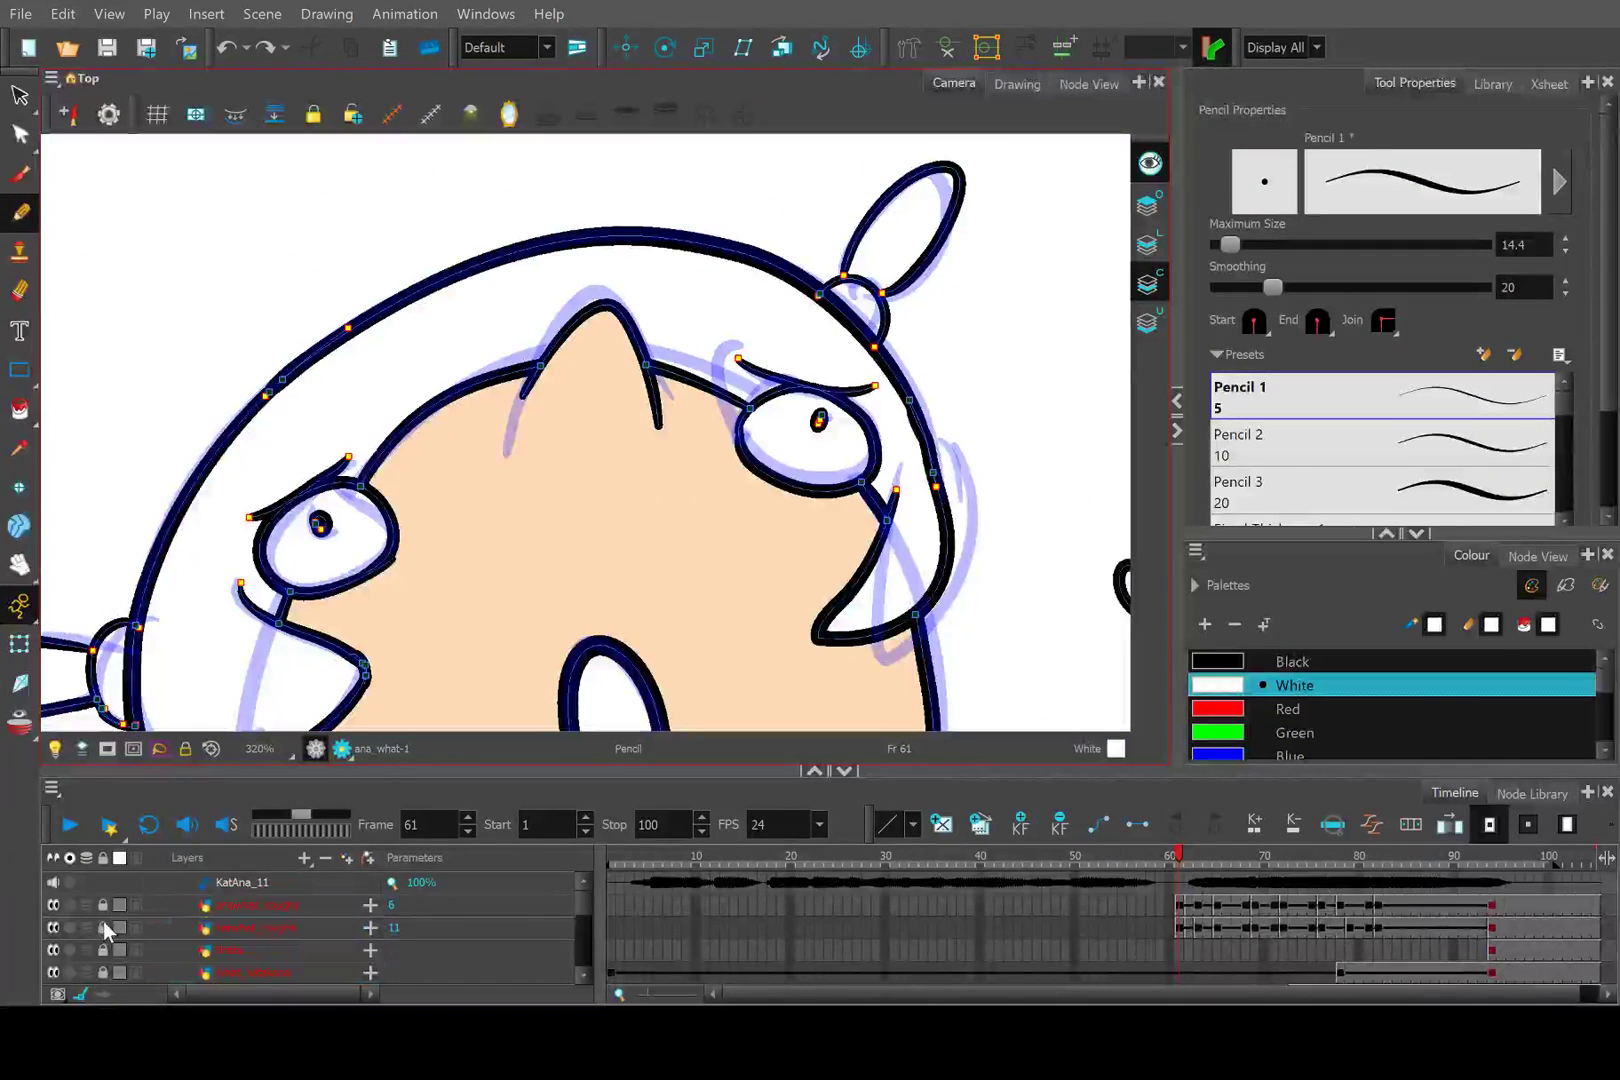
pyautogui.click(51, 907)
pyautogui.click(51, 907)
pyautogui.scroll(-3, 585, 435)
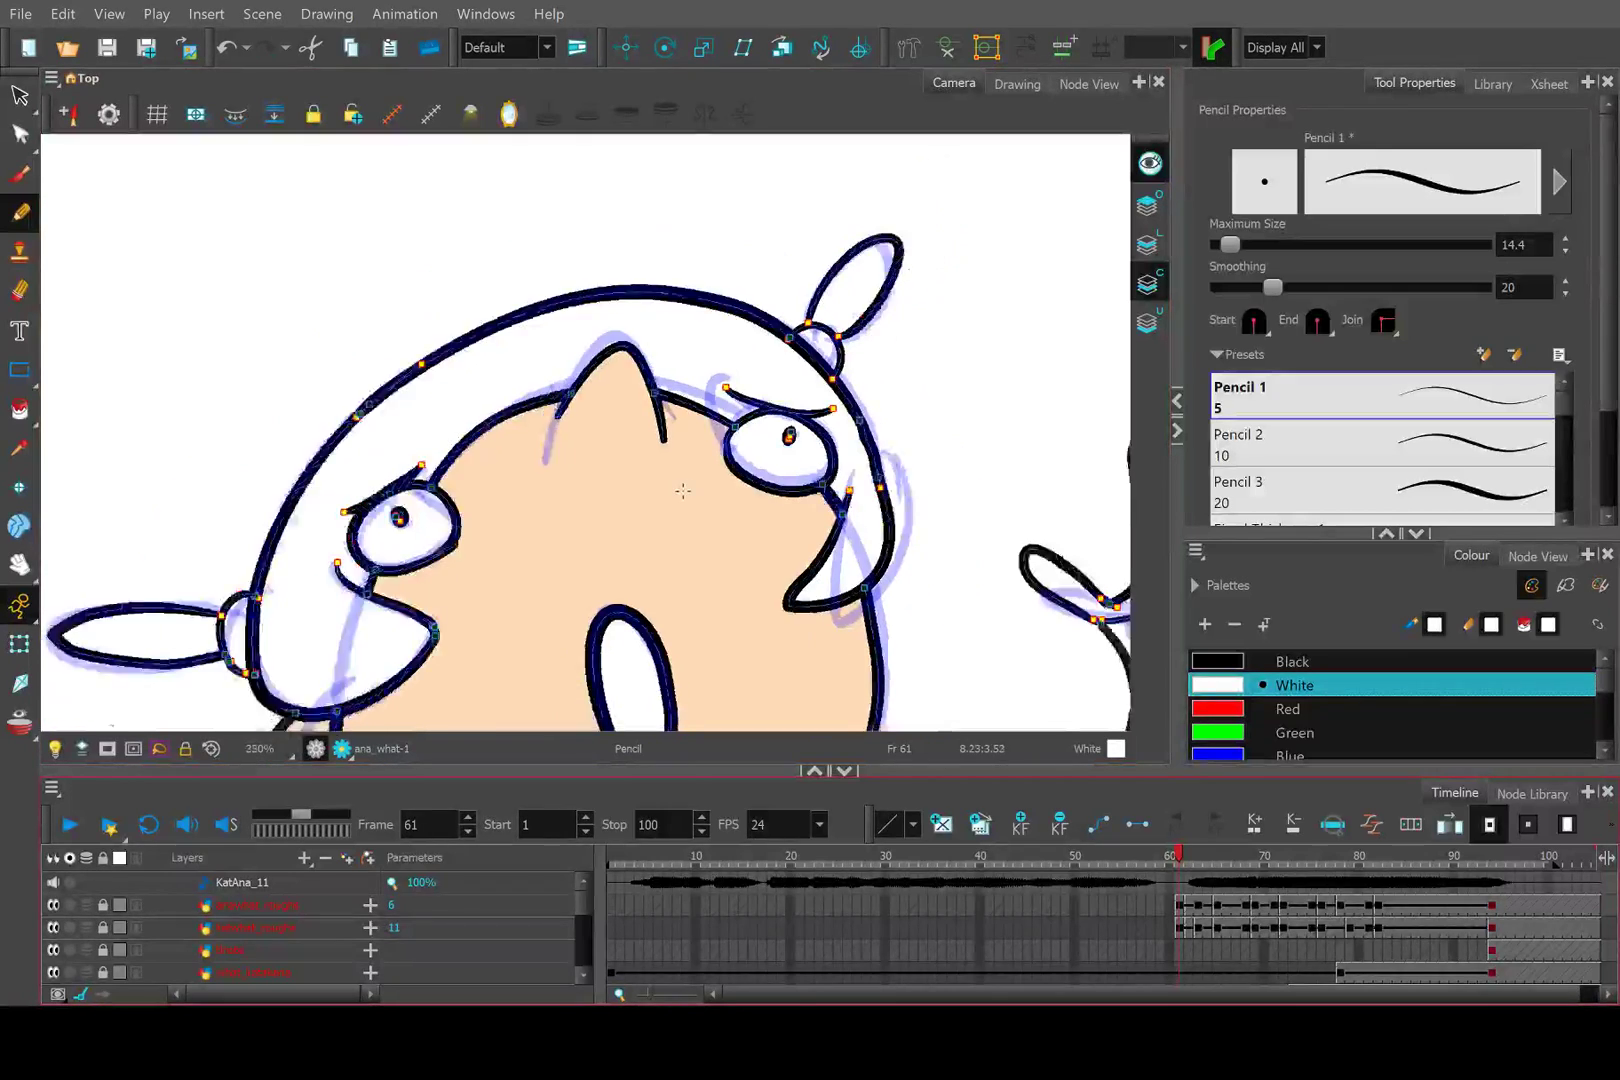
pyautogui.scroll(3, 585, 435)
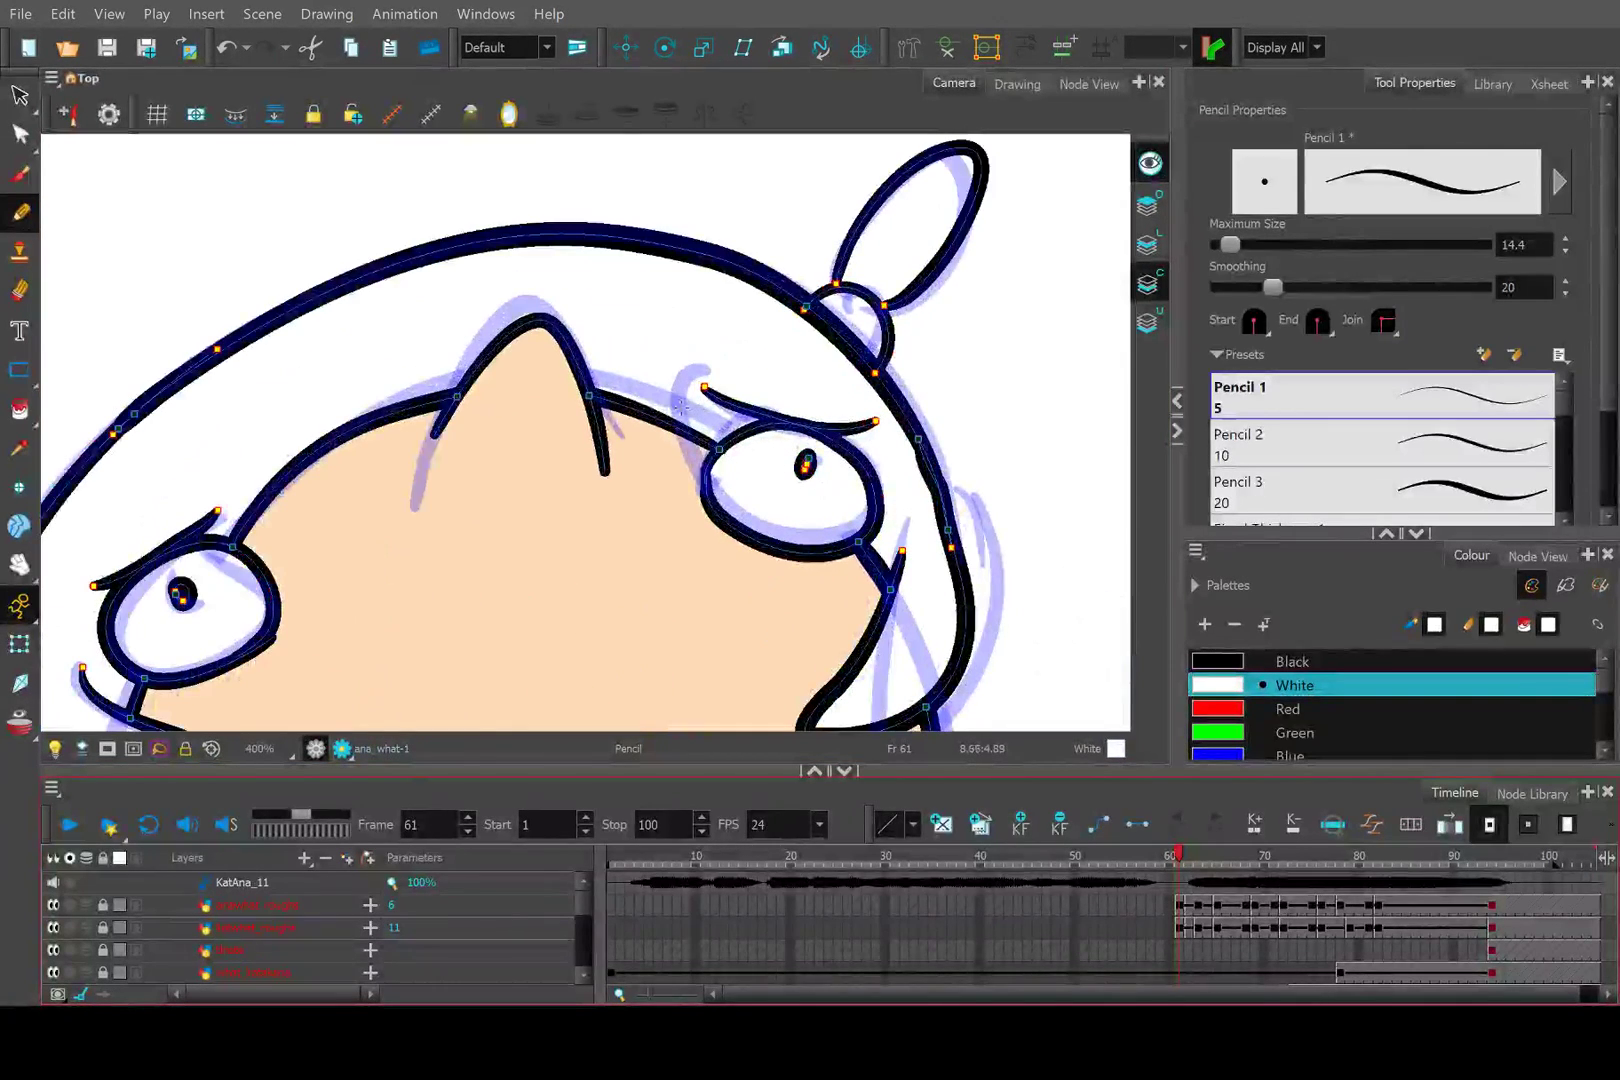
pyautogui.scroll(-3, 600, 420)
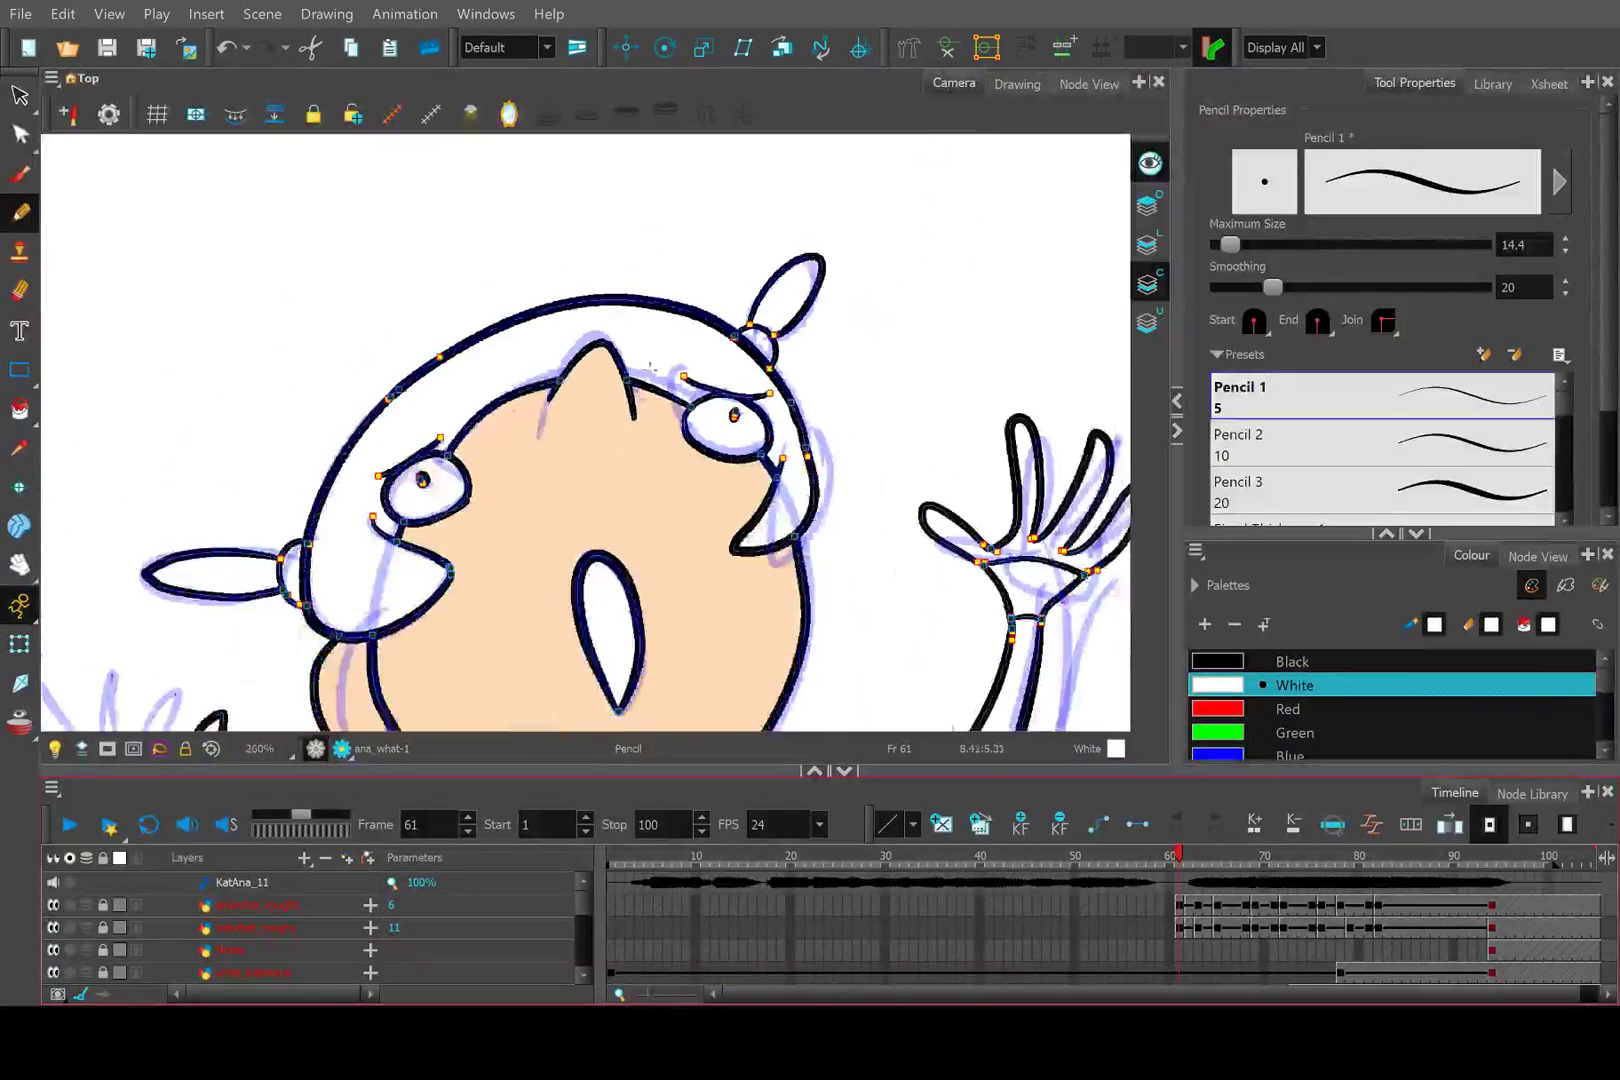
pyautogui.scroll(-3, 520, 440)
pyautogui.moveTo(514, 440); pyautogui.dragTo(872, 435)
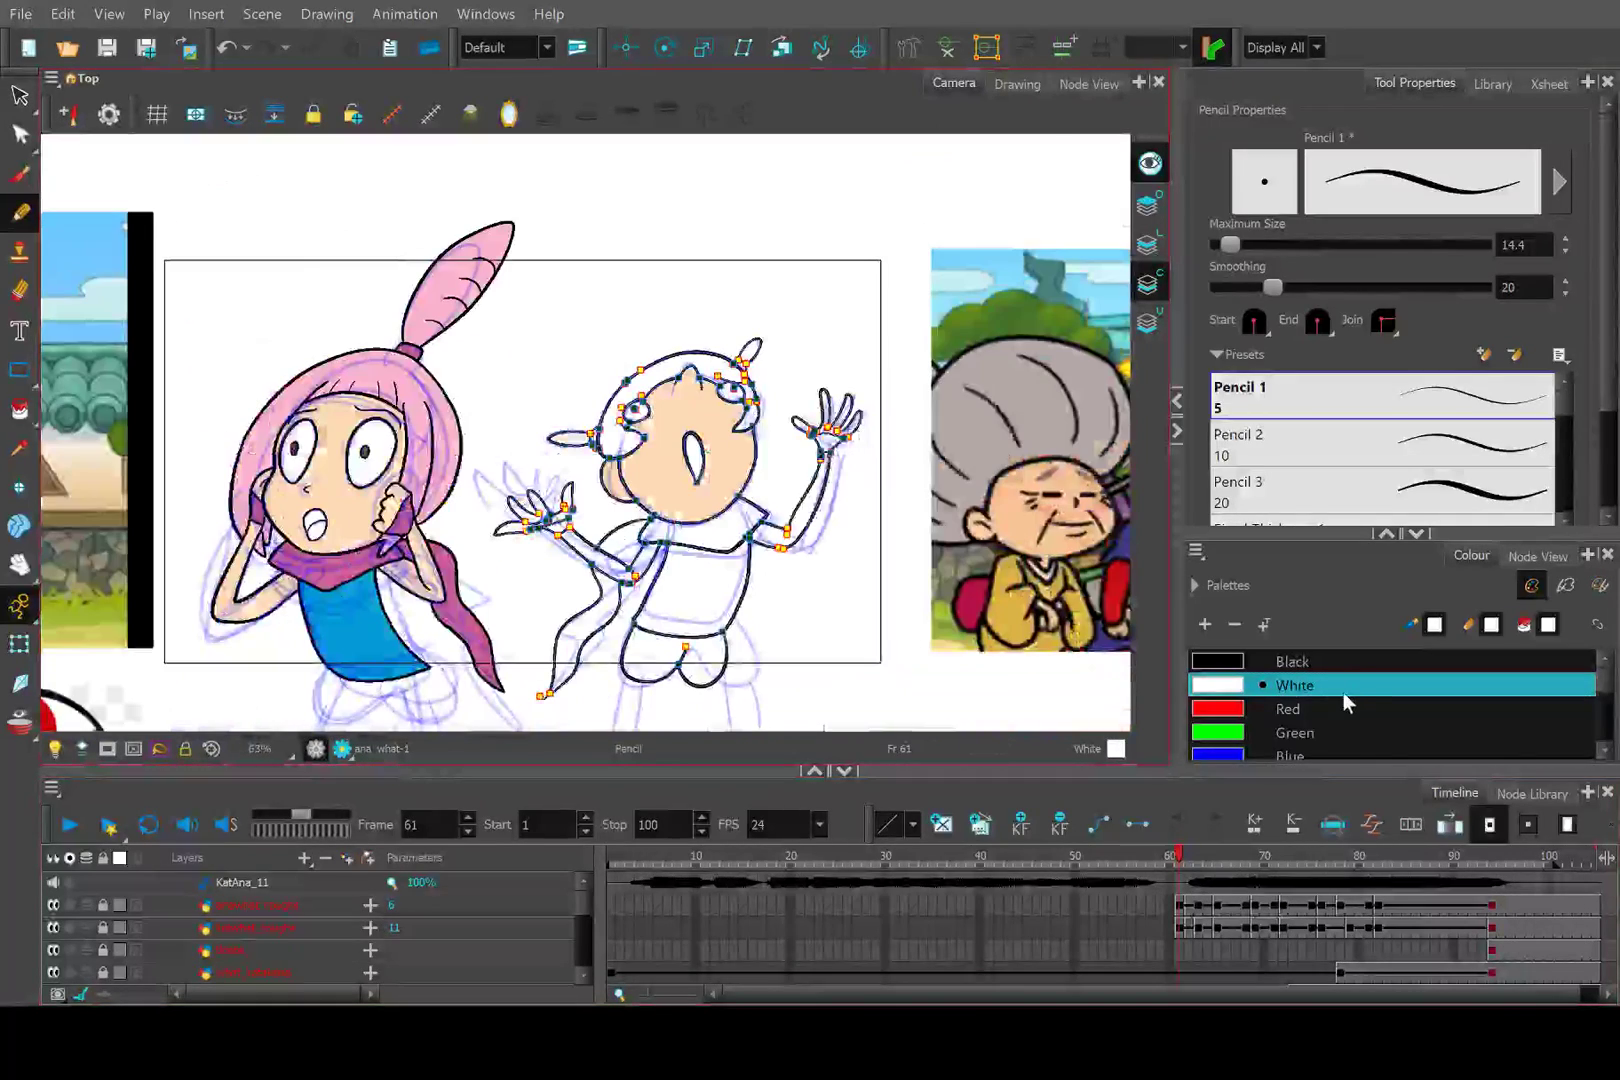
# Fill the ana_what girl's main hair shape and both pigtails with Ana Hair at frame 61.
pyautogui.scroll(-10, 1343, 692)
pyautogui.scroll(2, 1328, 696)
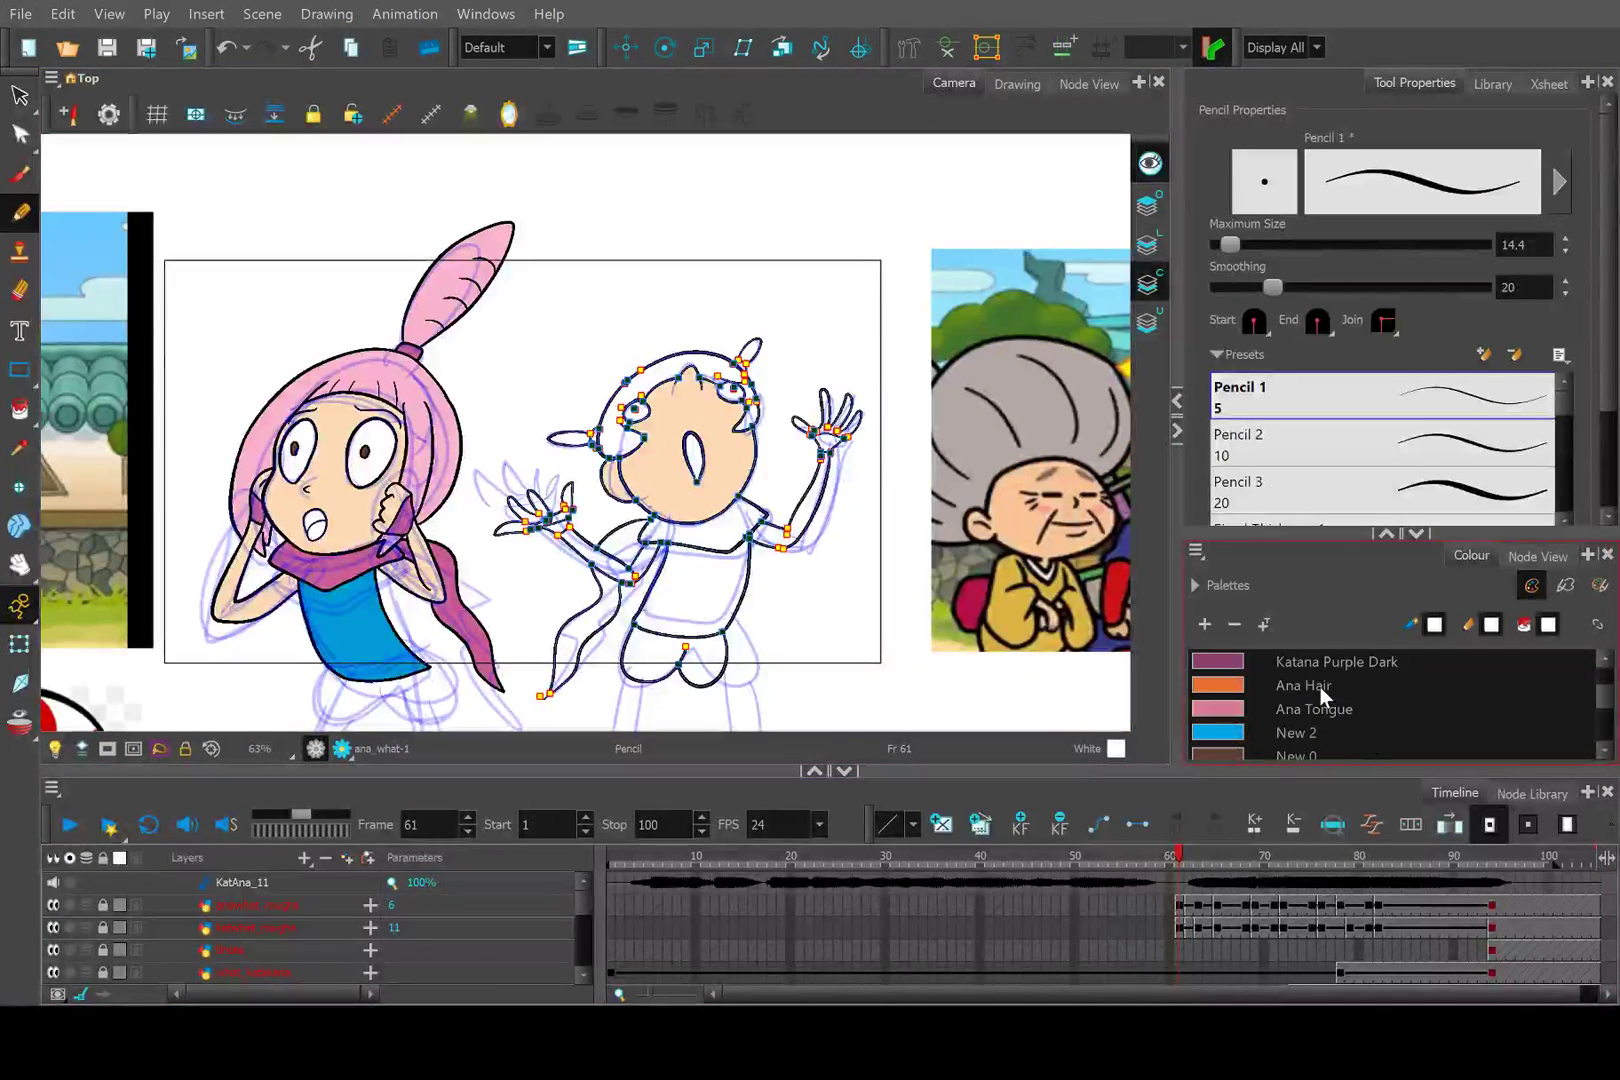
pyautogui.click(1320, 686)
pyautogui.hotkey('alt', 'i')
pyautogui.scroll(4, 645, 340)
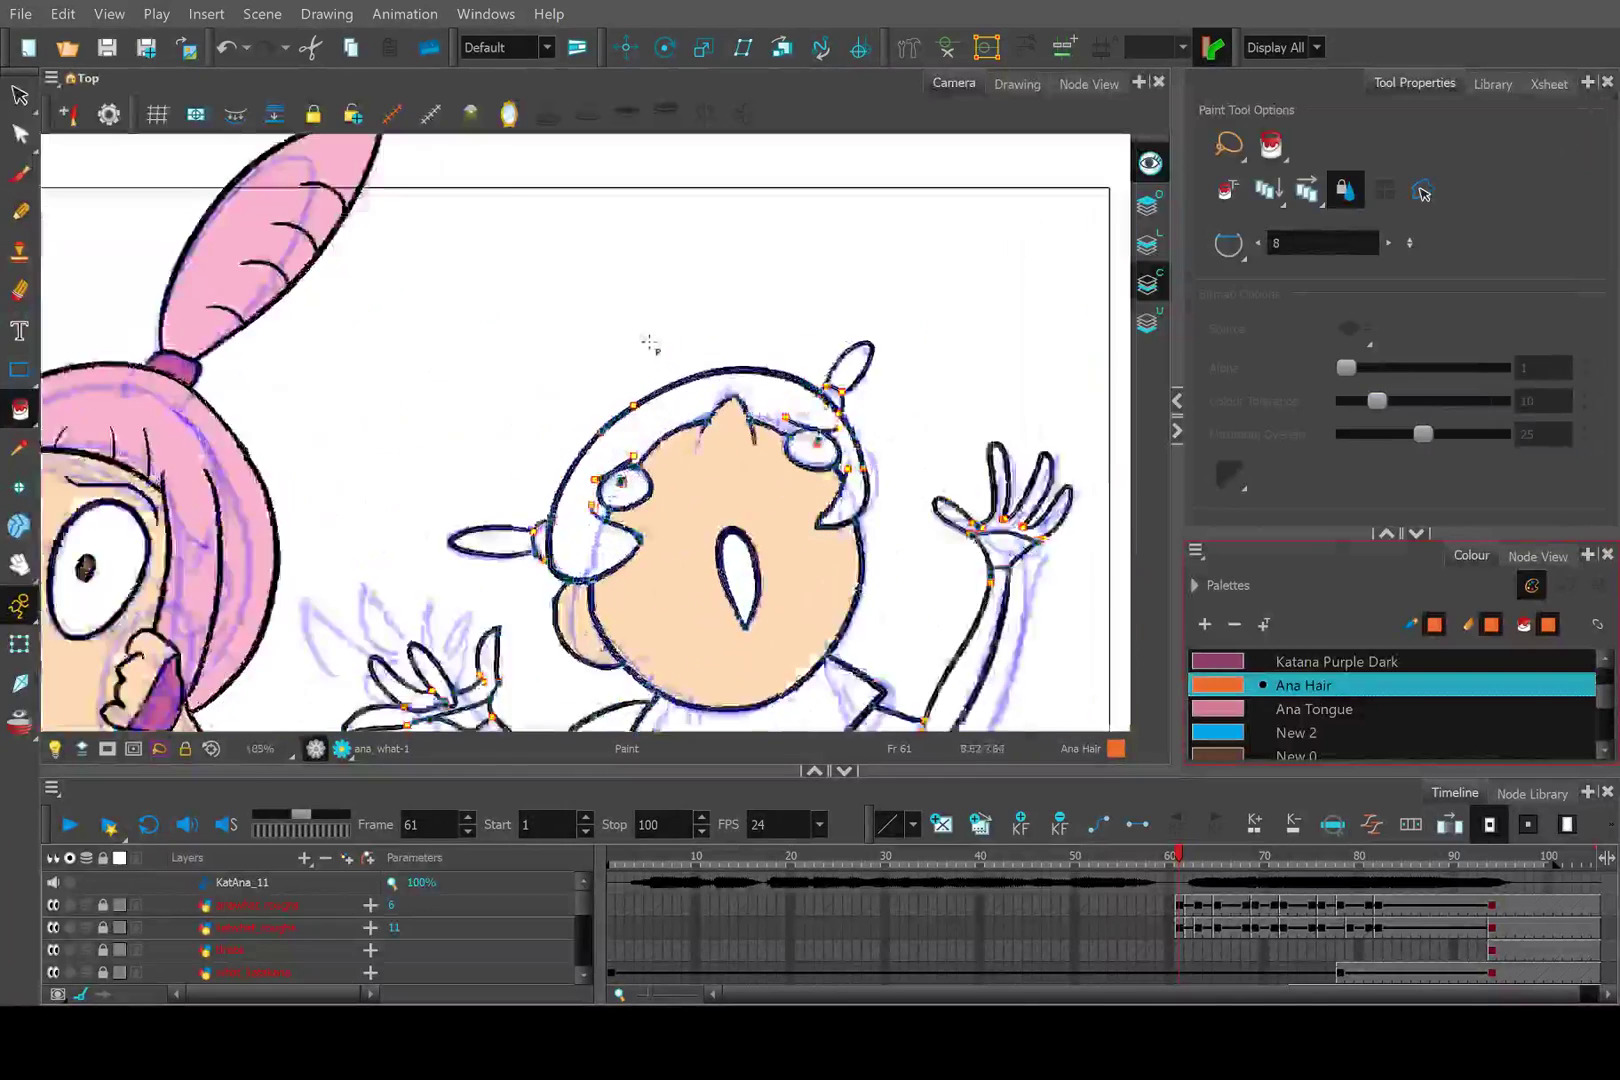
pyautogui.click(621, 467)
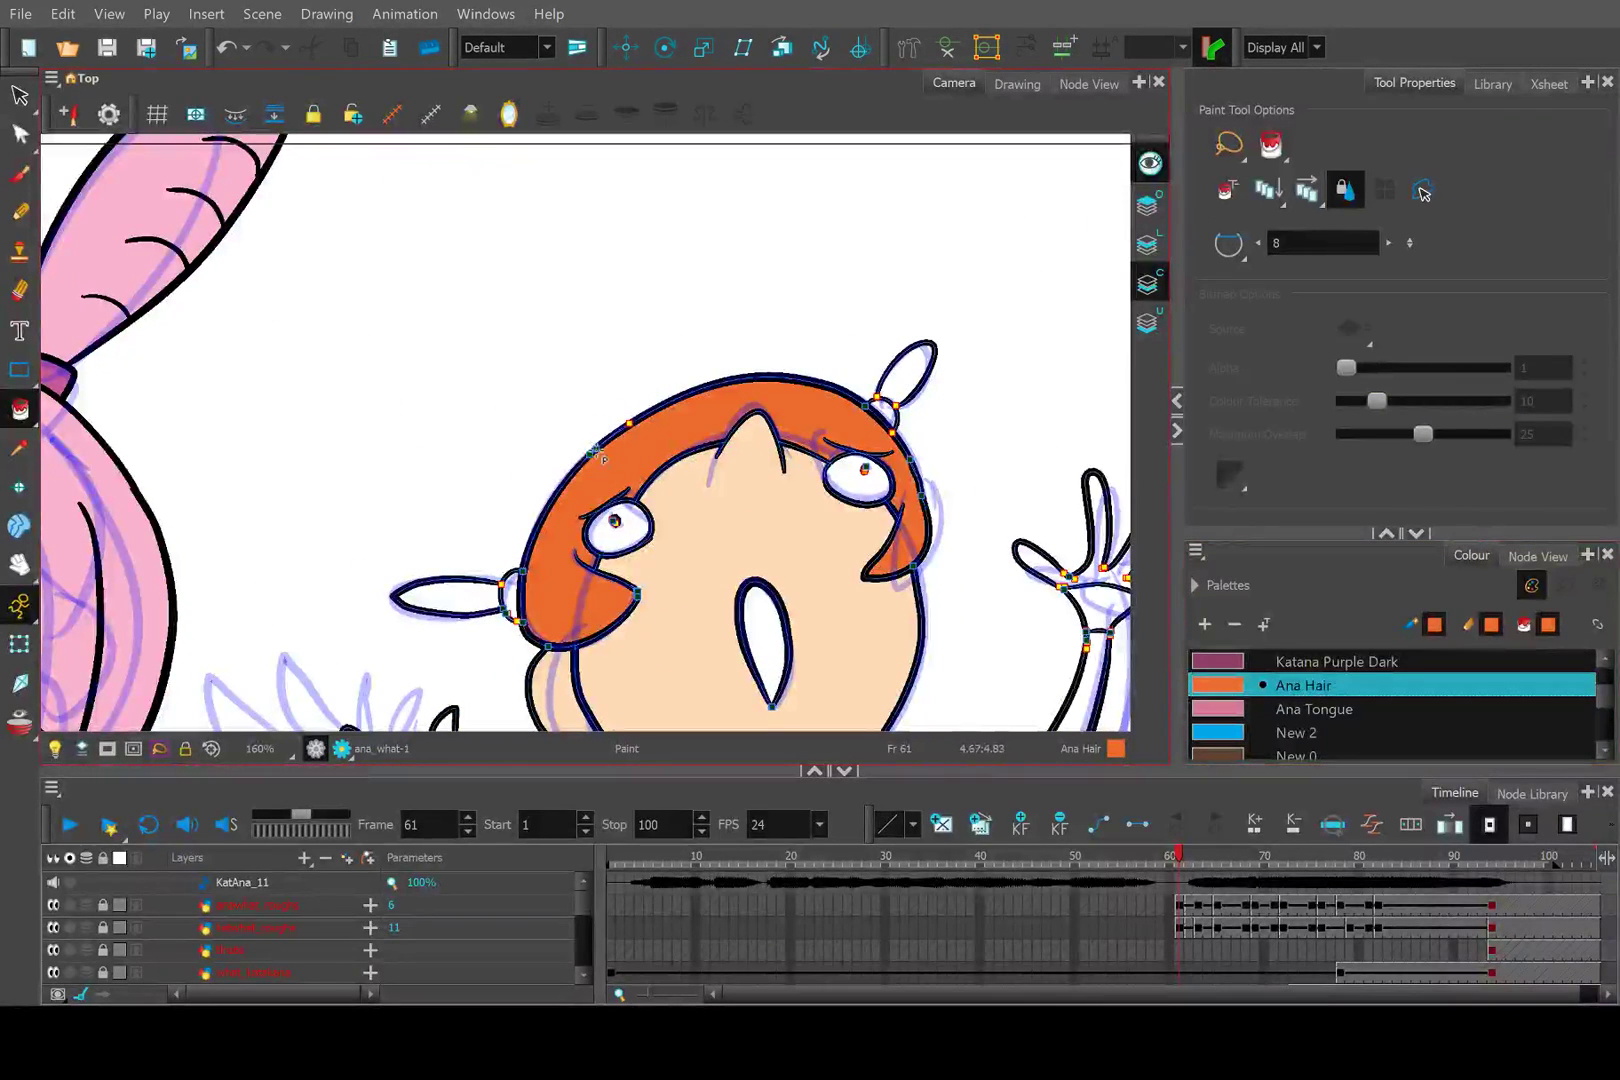
pyautogui.click(452, 592)
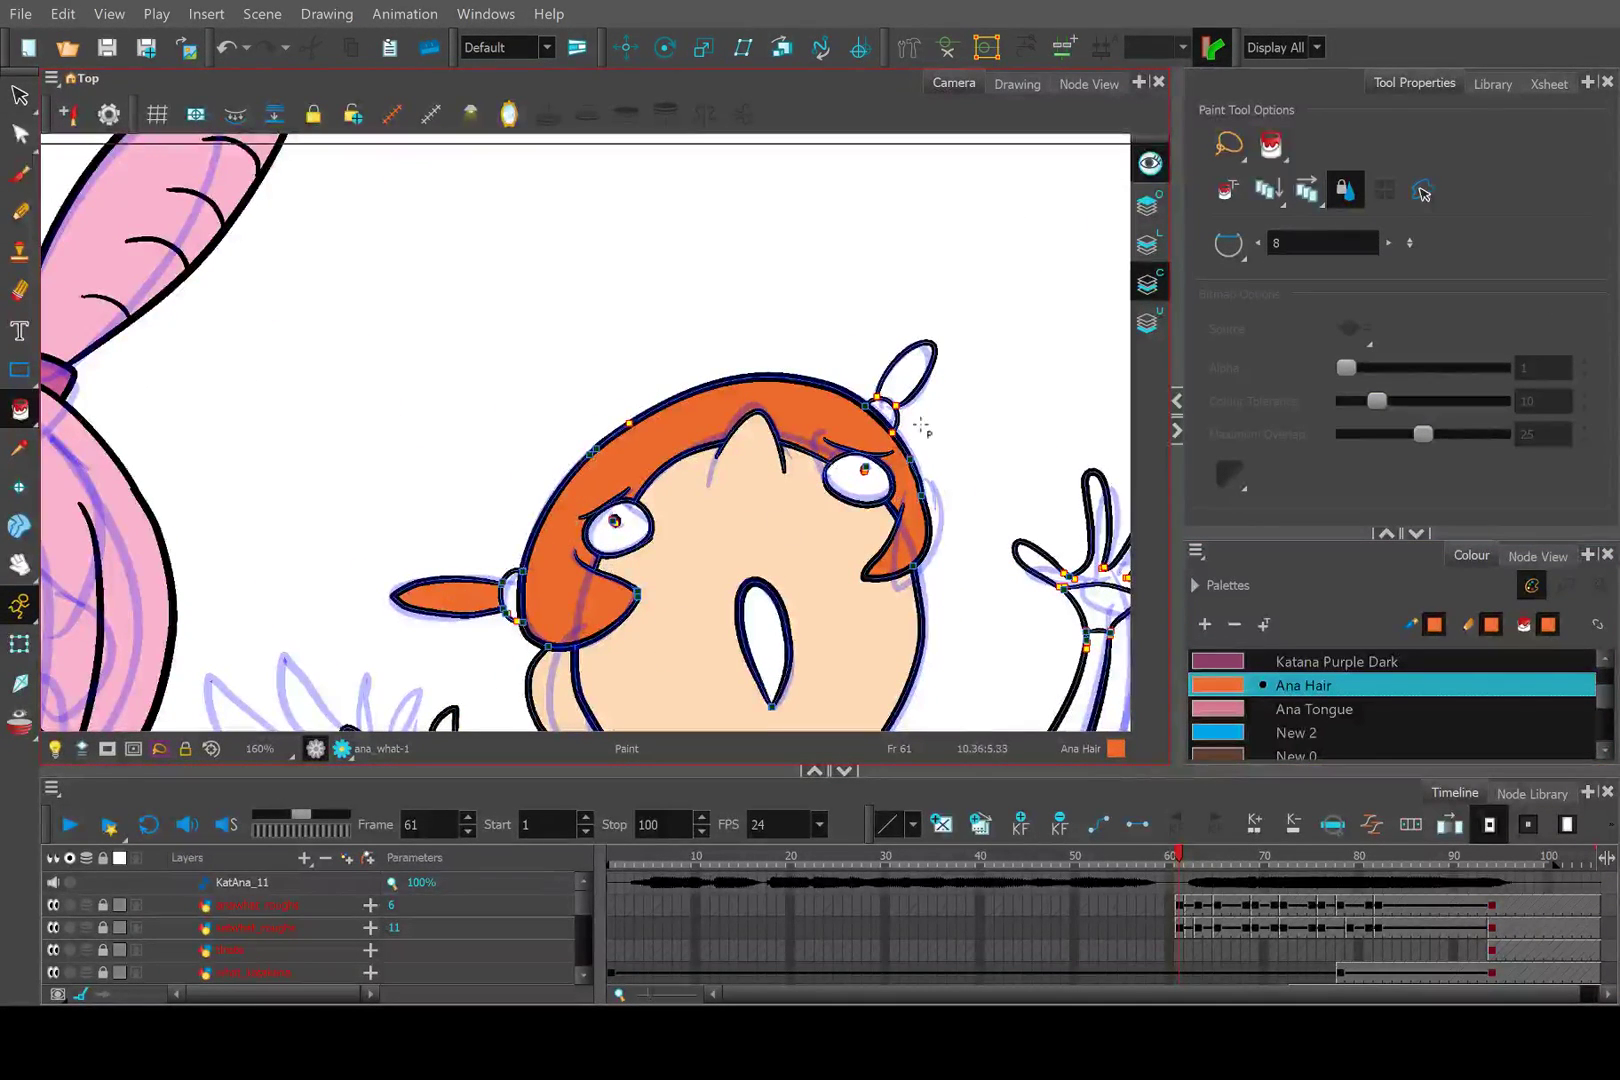
pyautogui.click(922, 387)
pyautogui.scroll(-2, 920, 390)
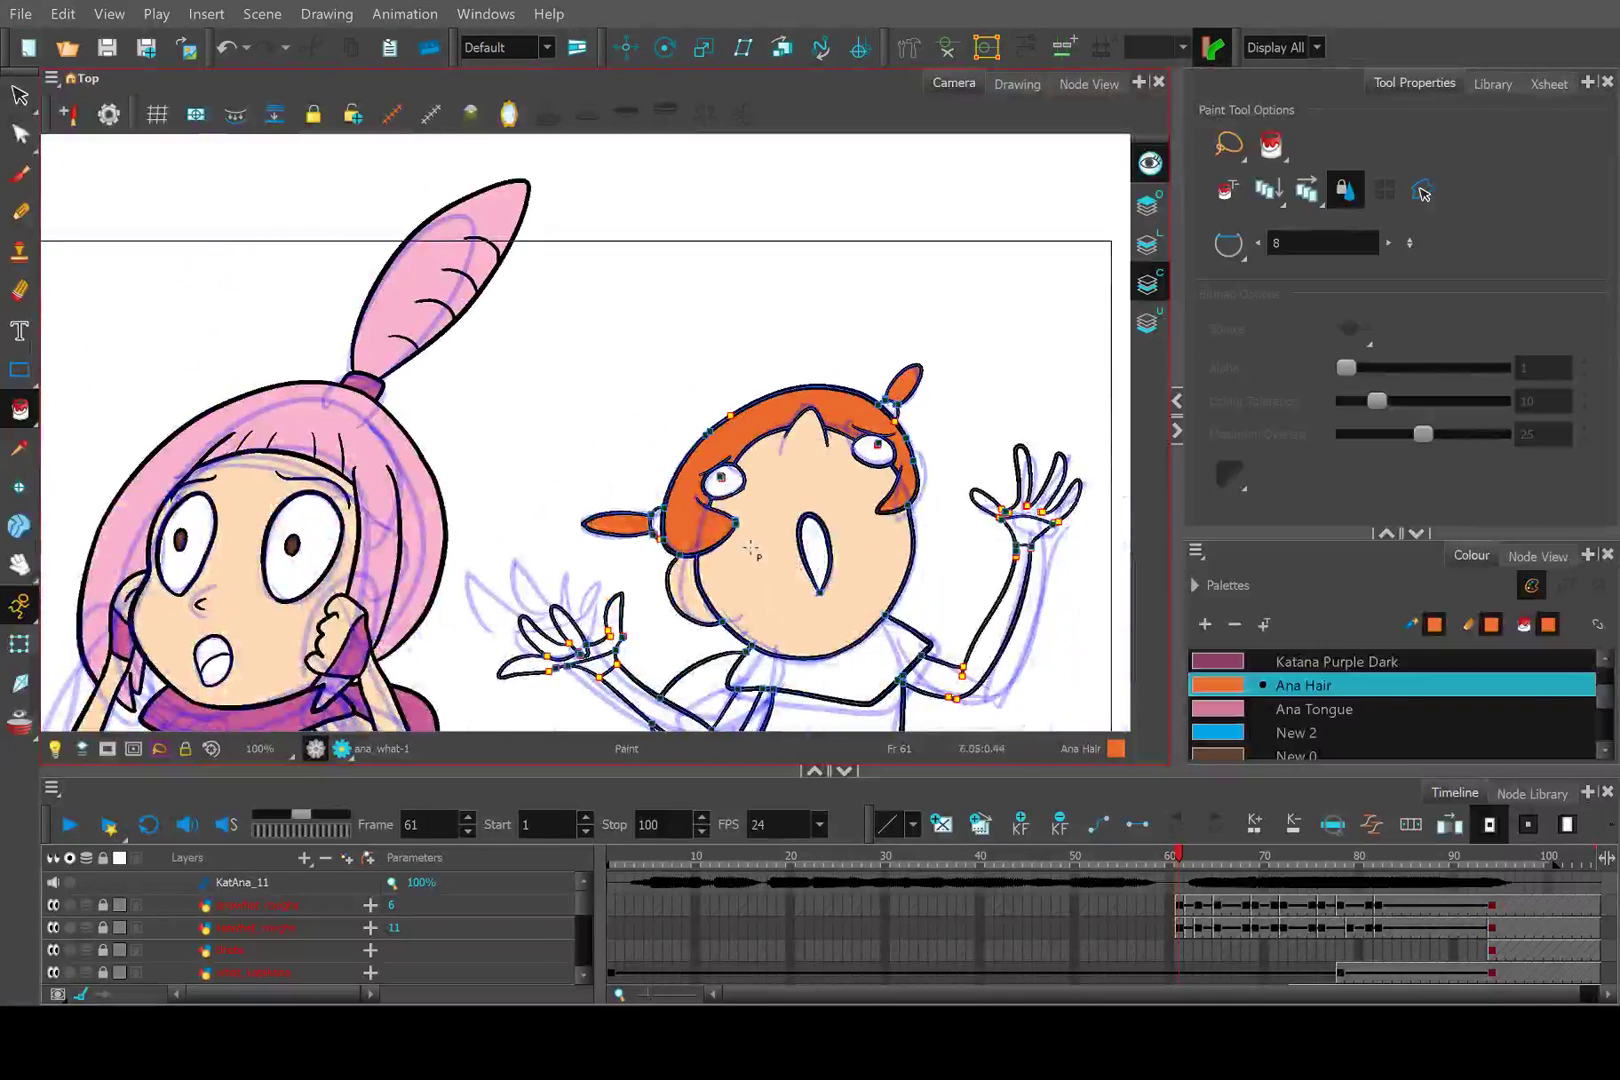
# Fill the fingers and upper palm of the ana_what girl's hand nearest the pink-haired girl with Katana Skin at frame 61.
pyautogui.hotkey('alt', 'd')
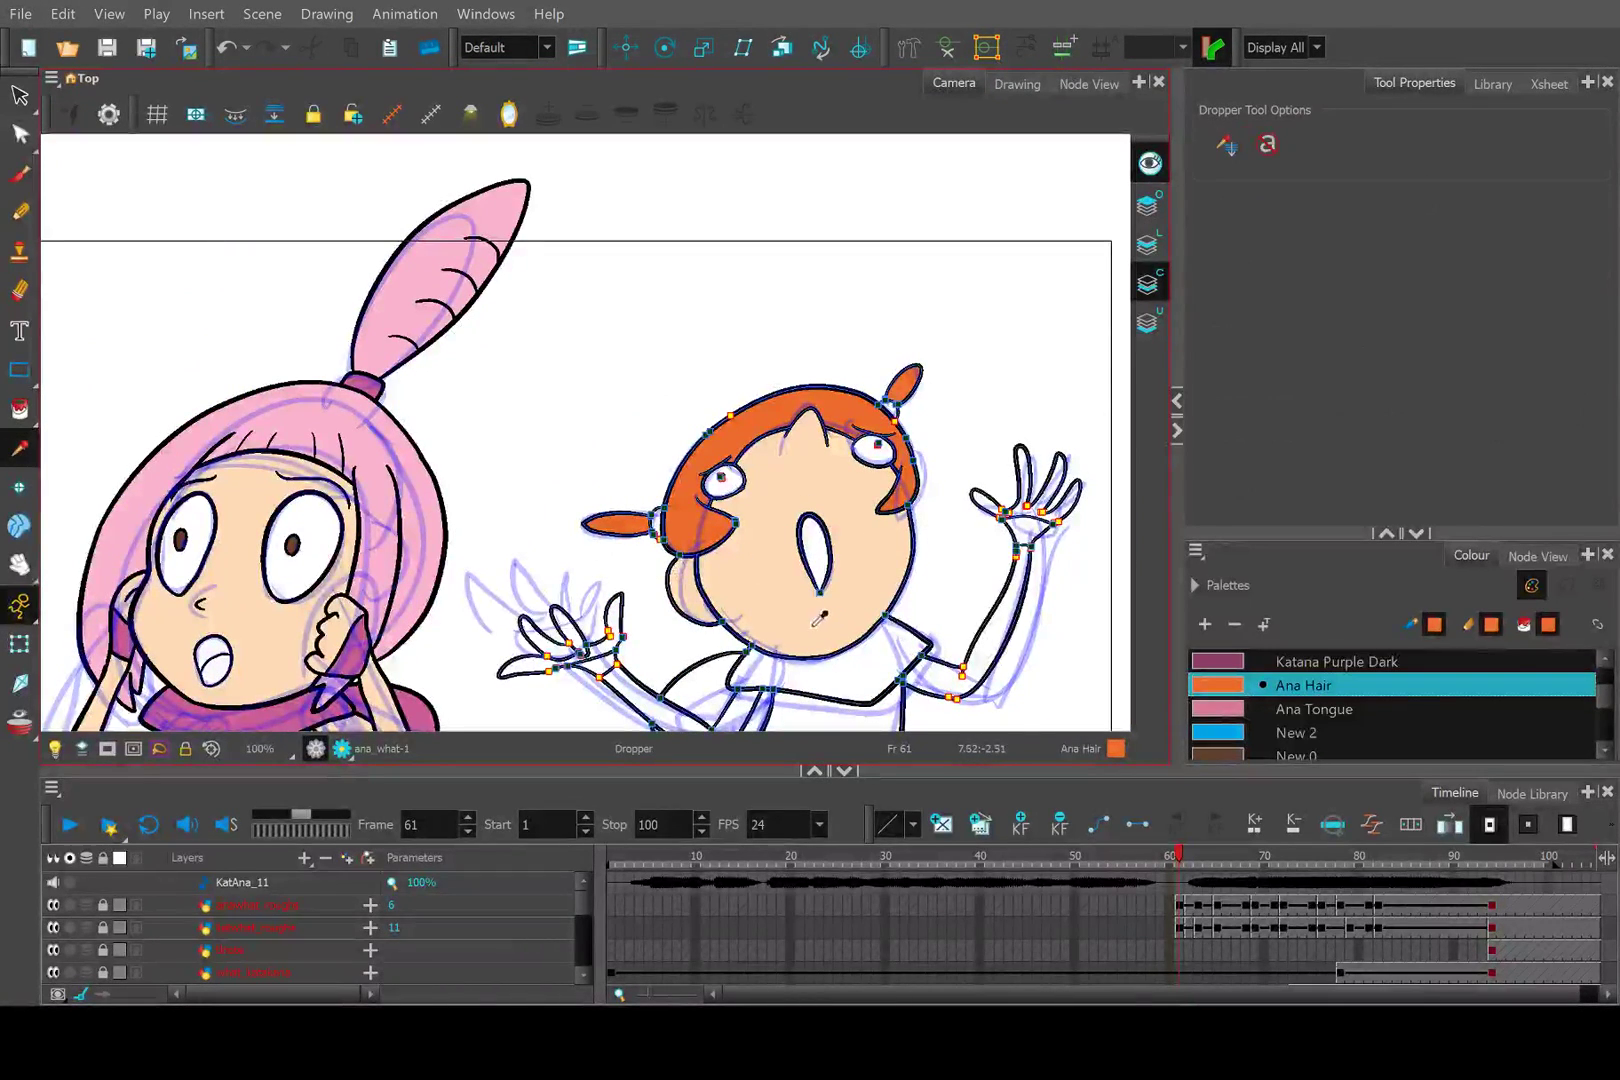
pyautogui.click(803, 618)
pyautogui.scroll(-2, 255, 925)
pyautogui.click(247, 943)
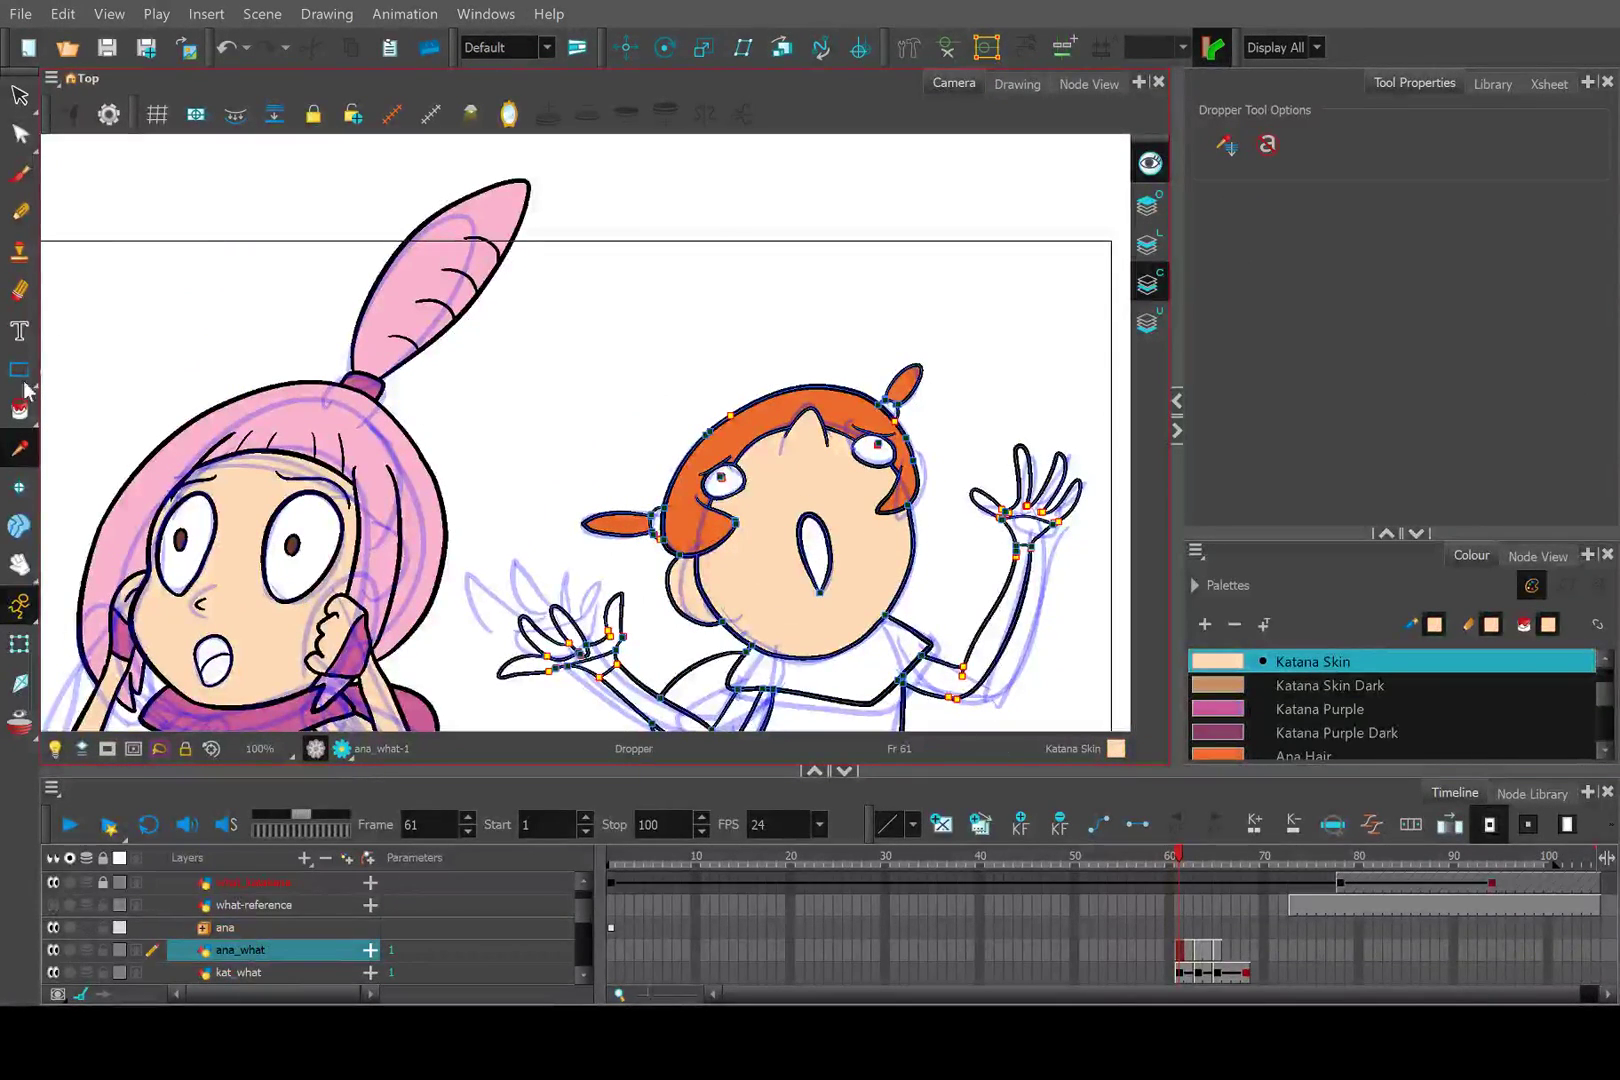
pyautogui.click(58, 425)
pyautogui.click(22, 410)
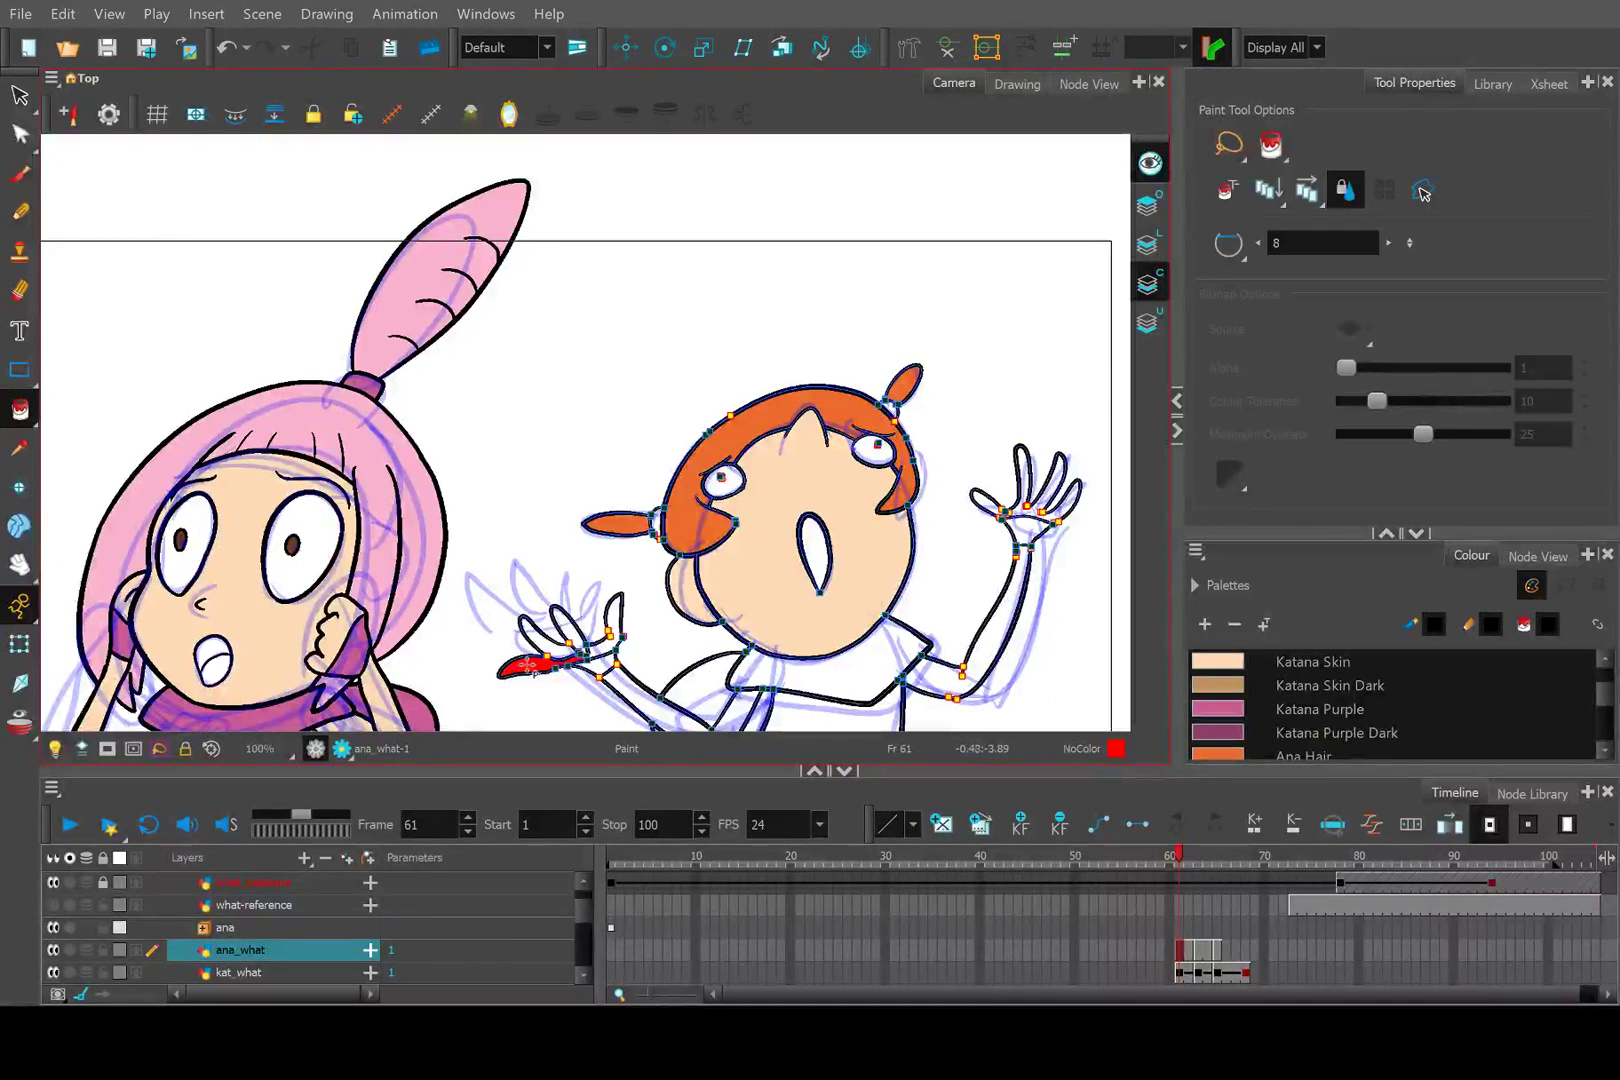
pyautogui.click(1300, 663)
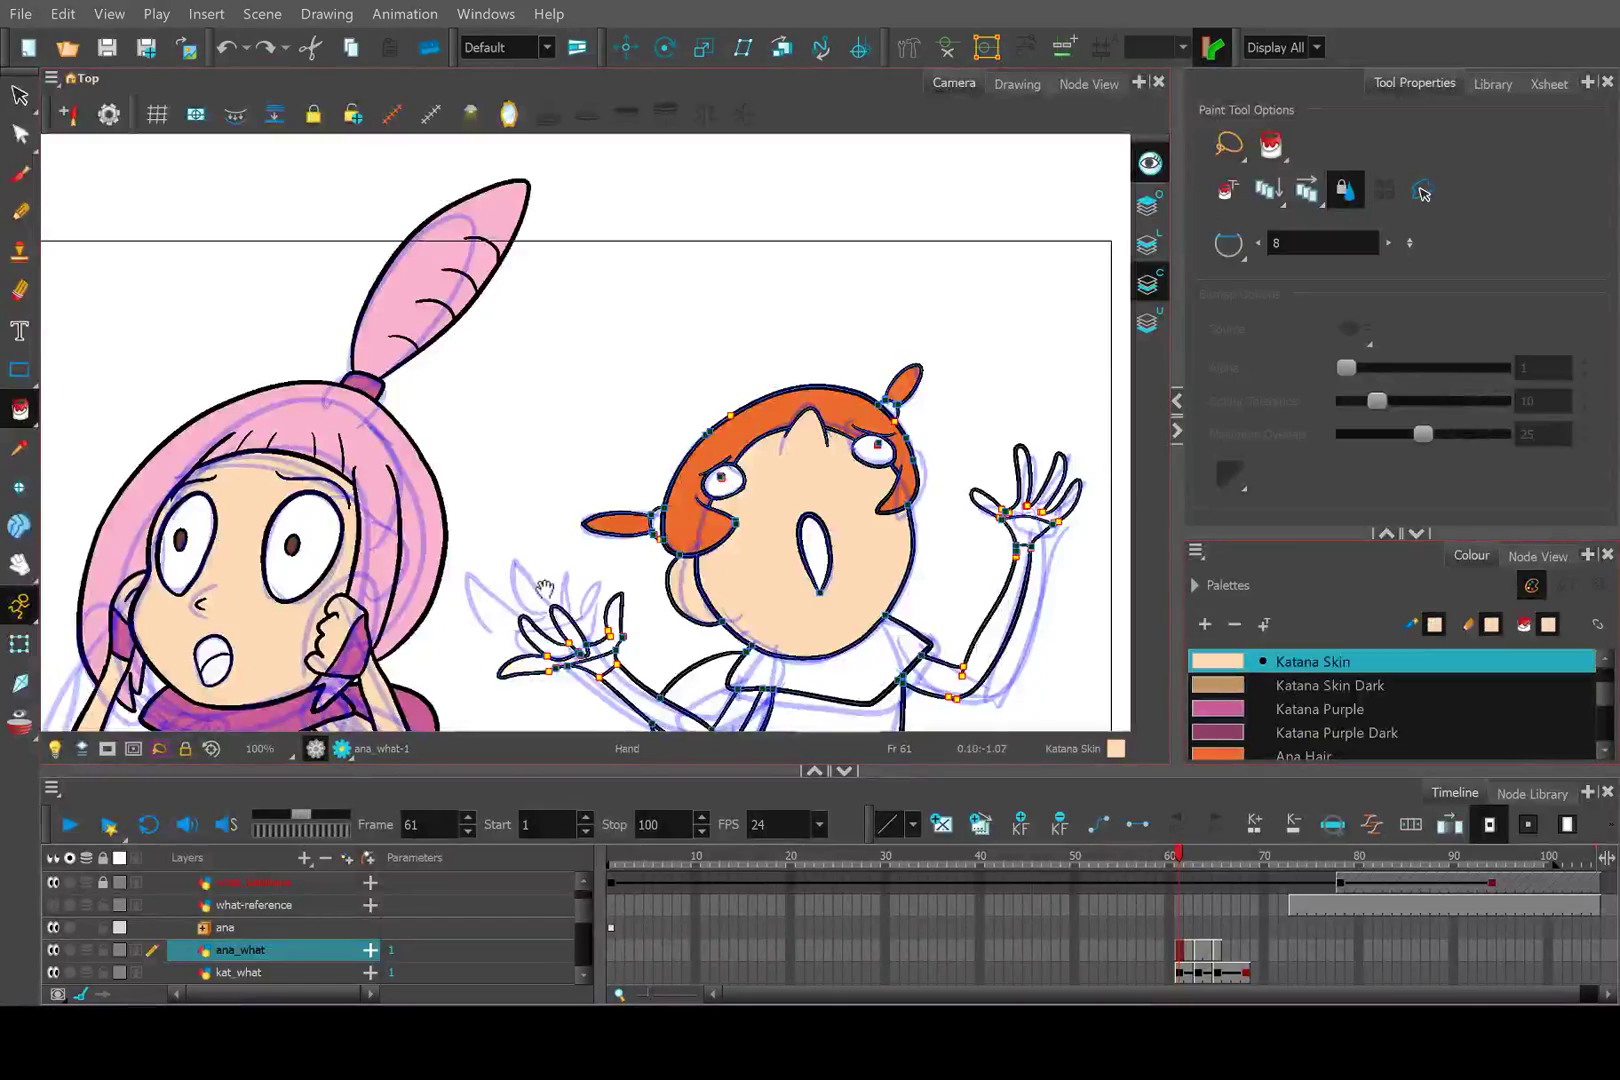
pyautogui.scroll(3, 600, 500)
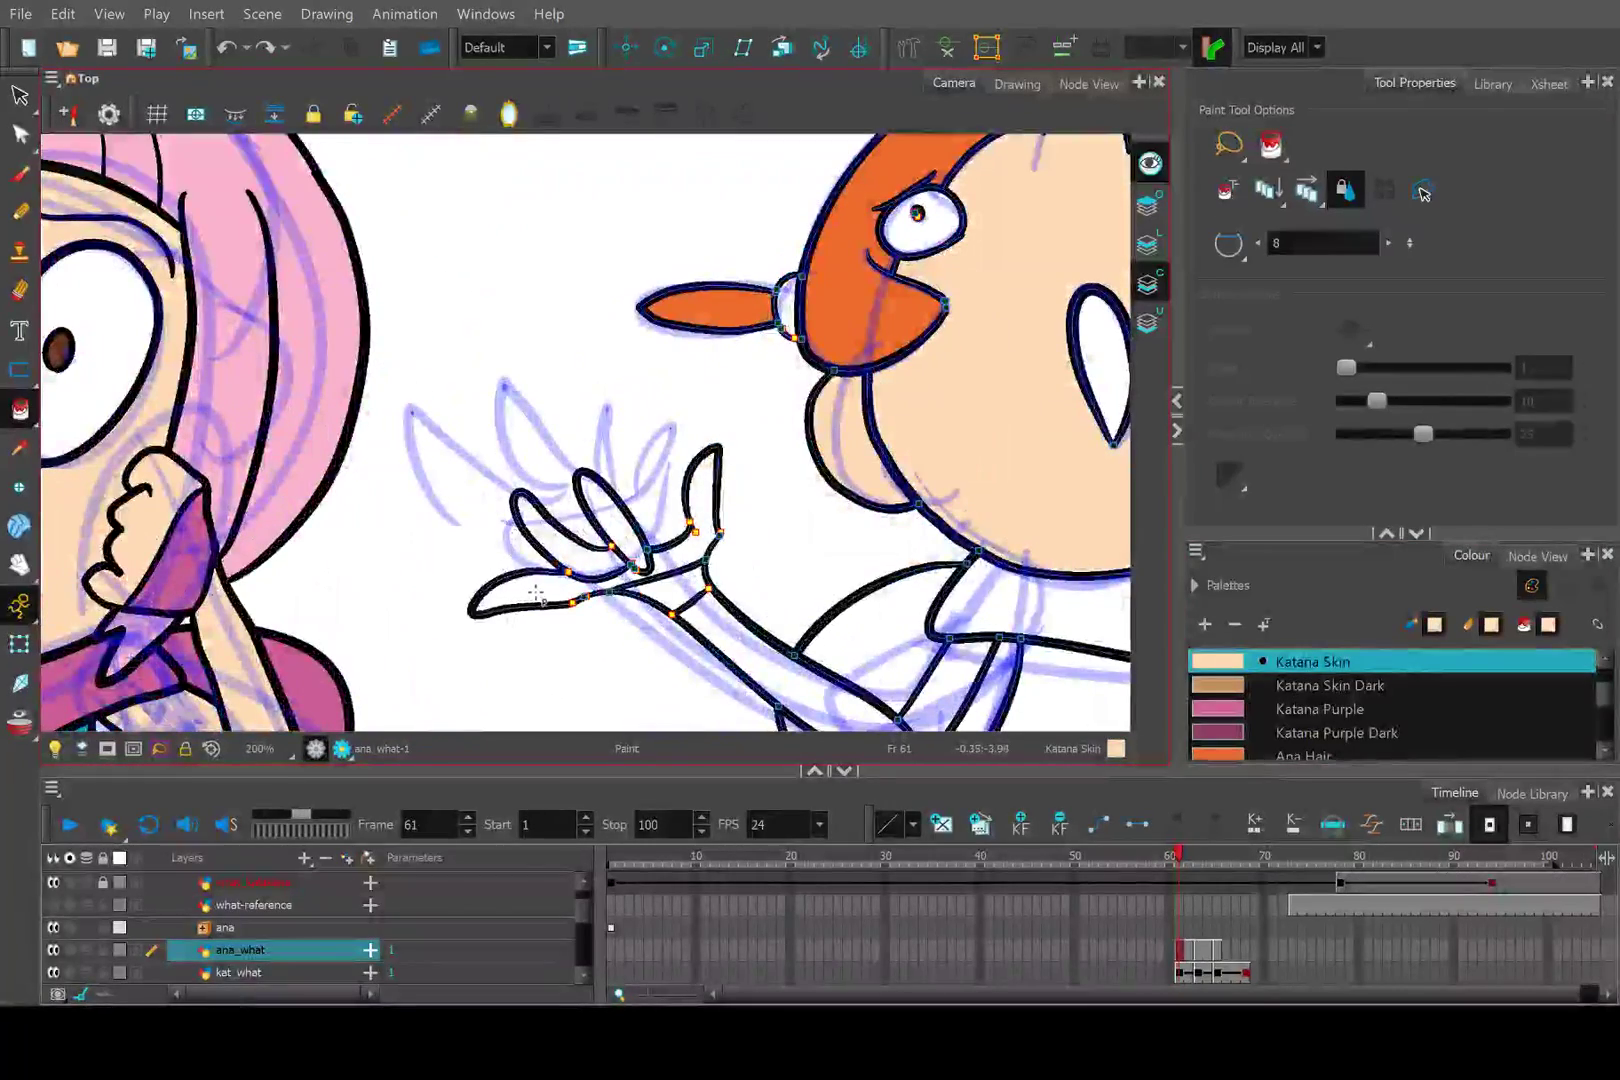
pyautogui.click(538, 598)
pyautogui.click(575, 550)
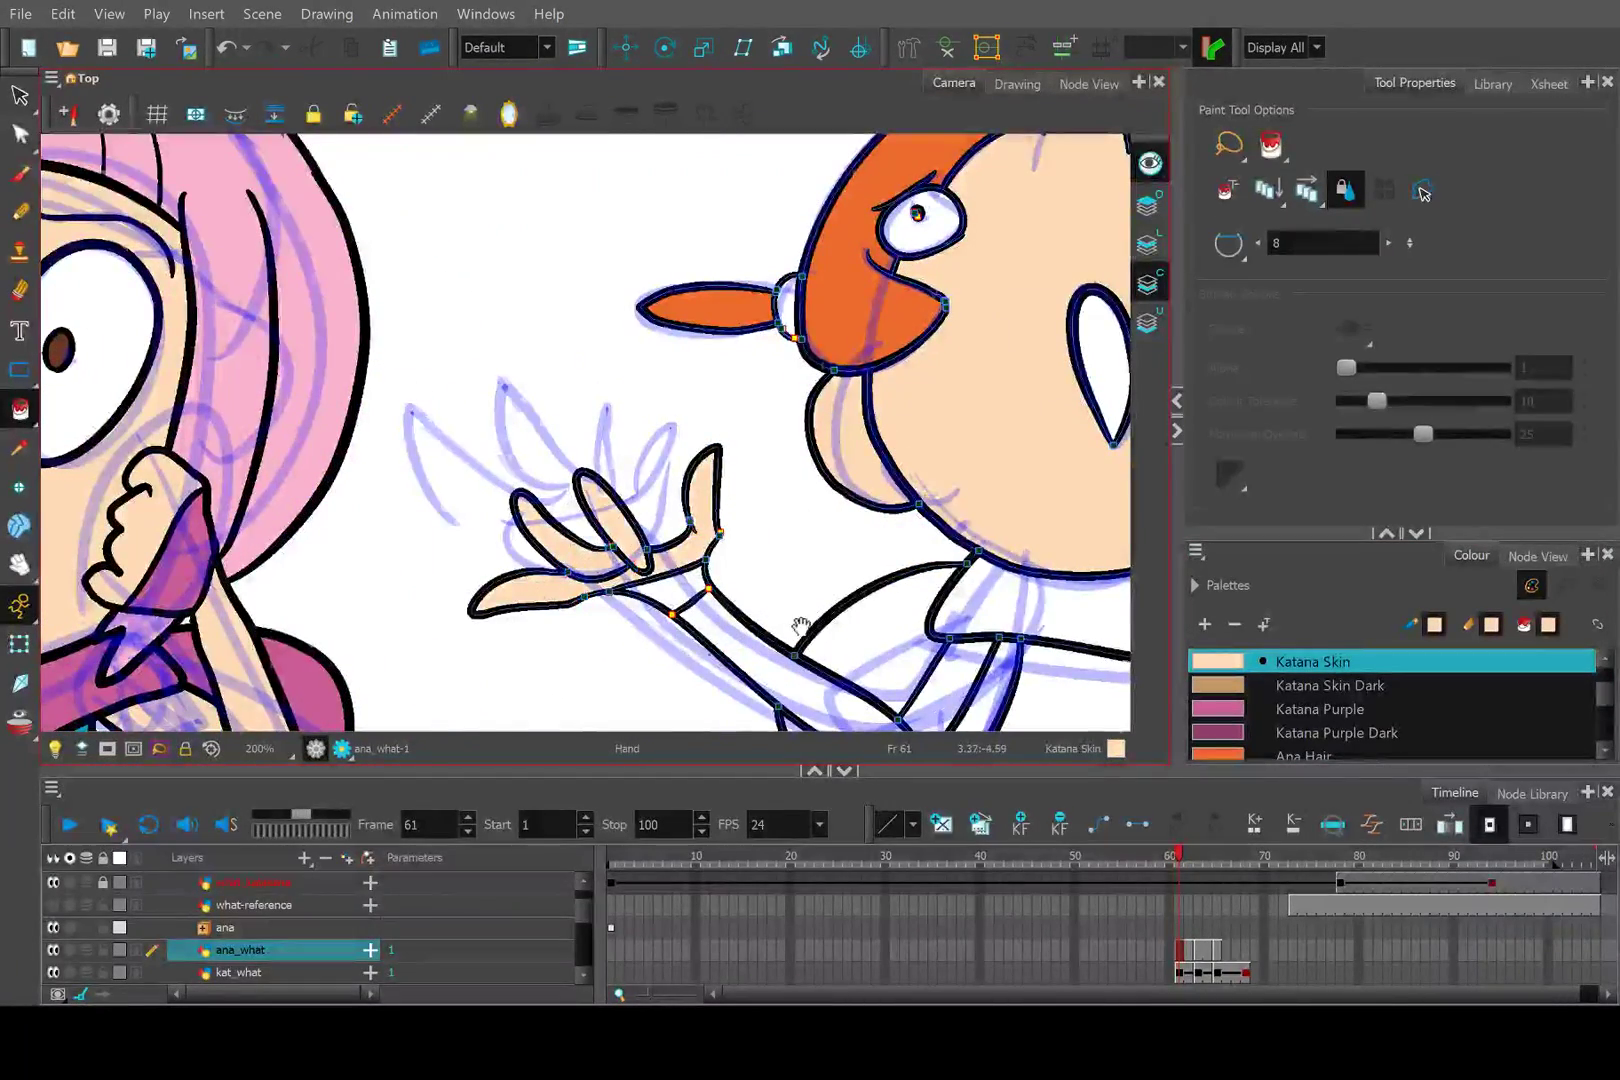
# Fill the ana_what girl's both arms and the fingers of her raised far hand with Katana Skin at frame 61.
pyautogui.moveTo(803, 622); pyautogui.dragTo(566, 400)
pyautogui.click(655, 508)
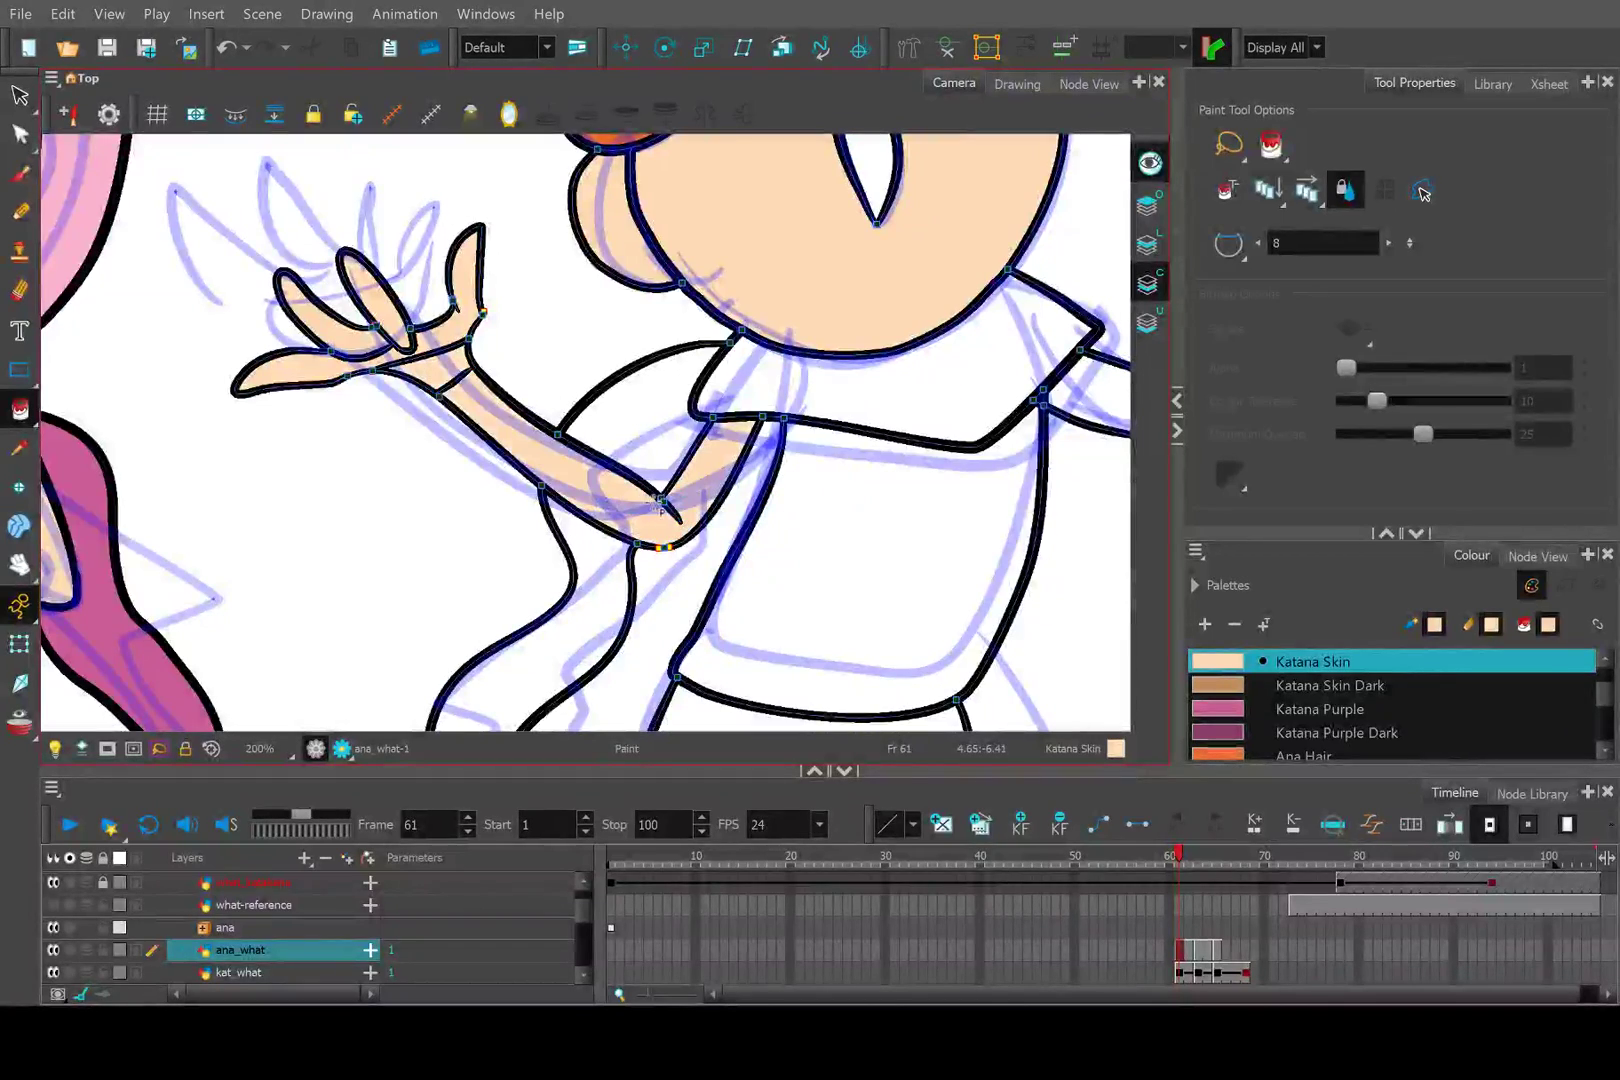
pyautogui.moveTo(655, 508)
pyautogui.mouseDown()
pyautogui.moveTo(345, 458)
pyautogui.moveTo(620, 610)
pyautogui.mouseUp()
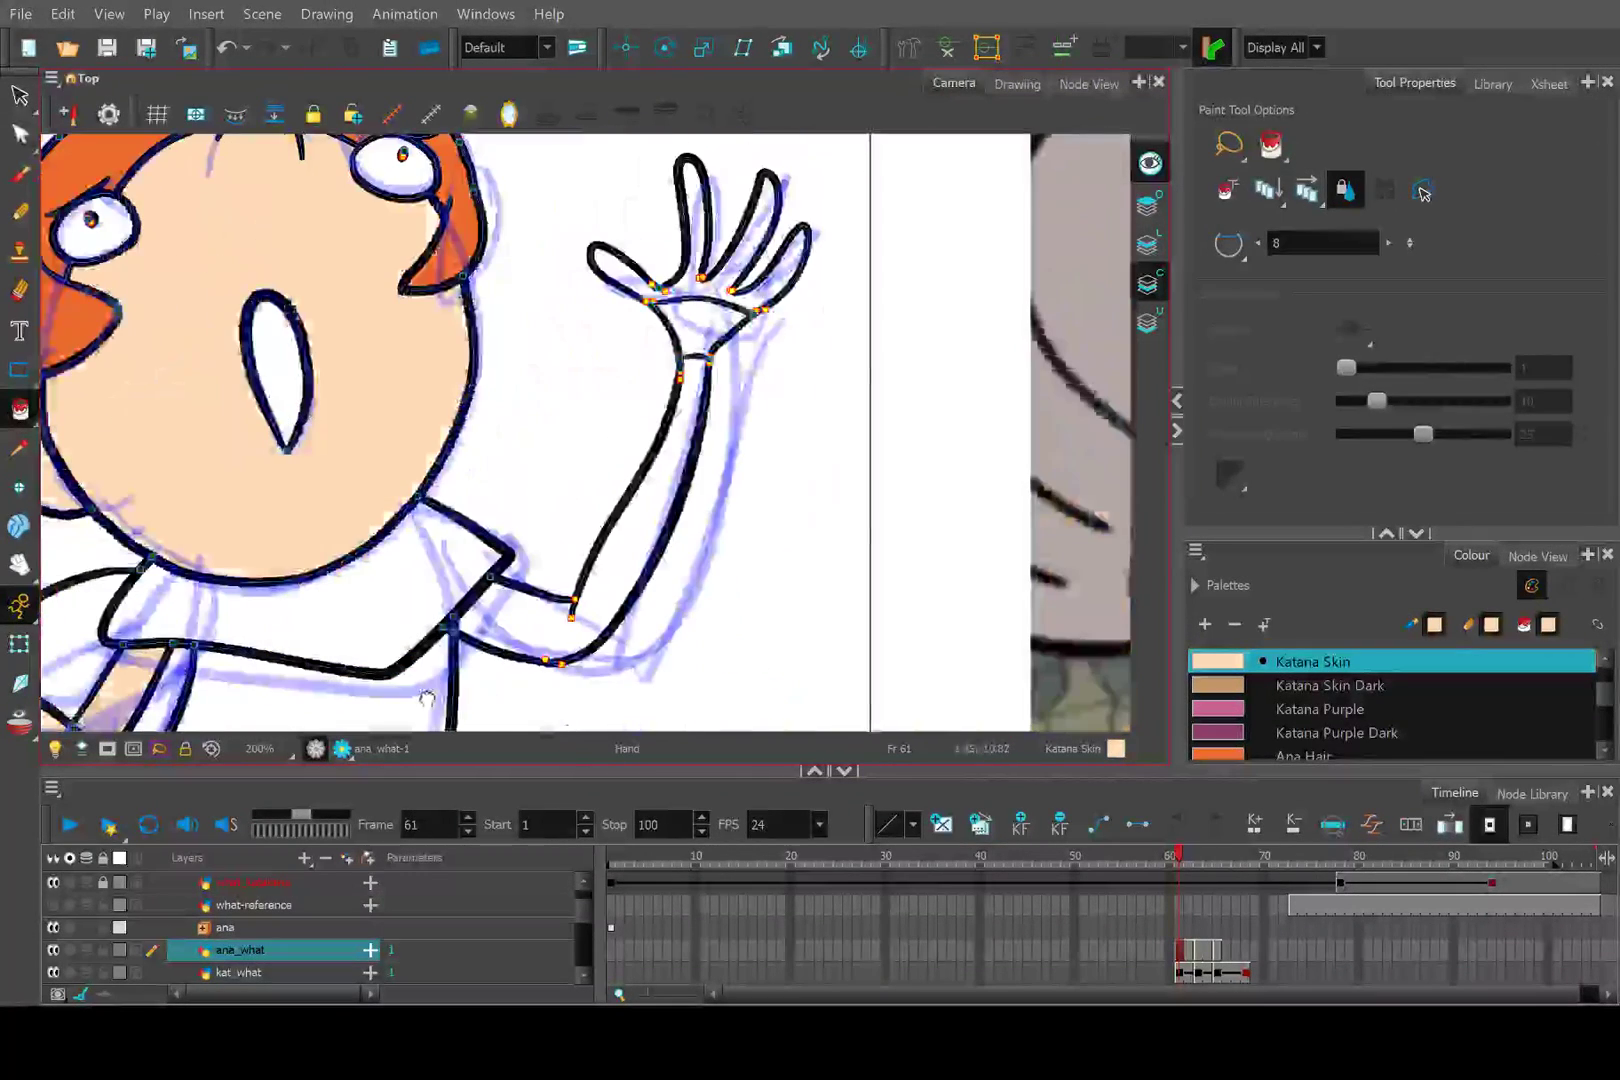
pyautogui.click(620, 605)
pyautogui.click(697, 295)
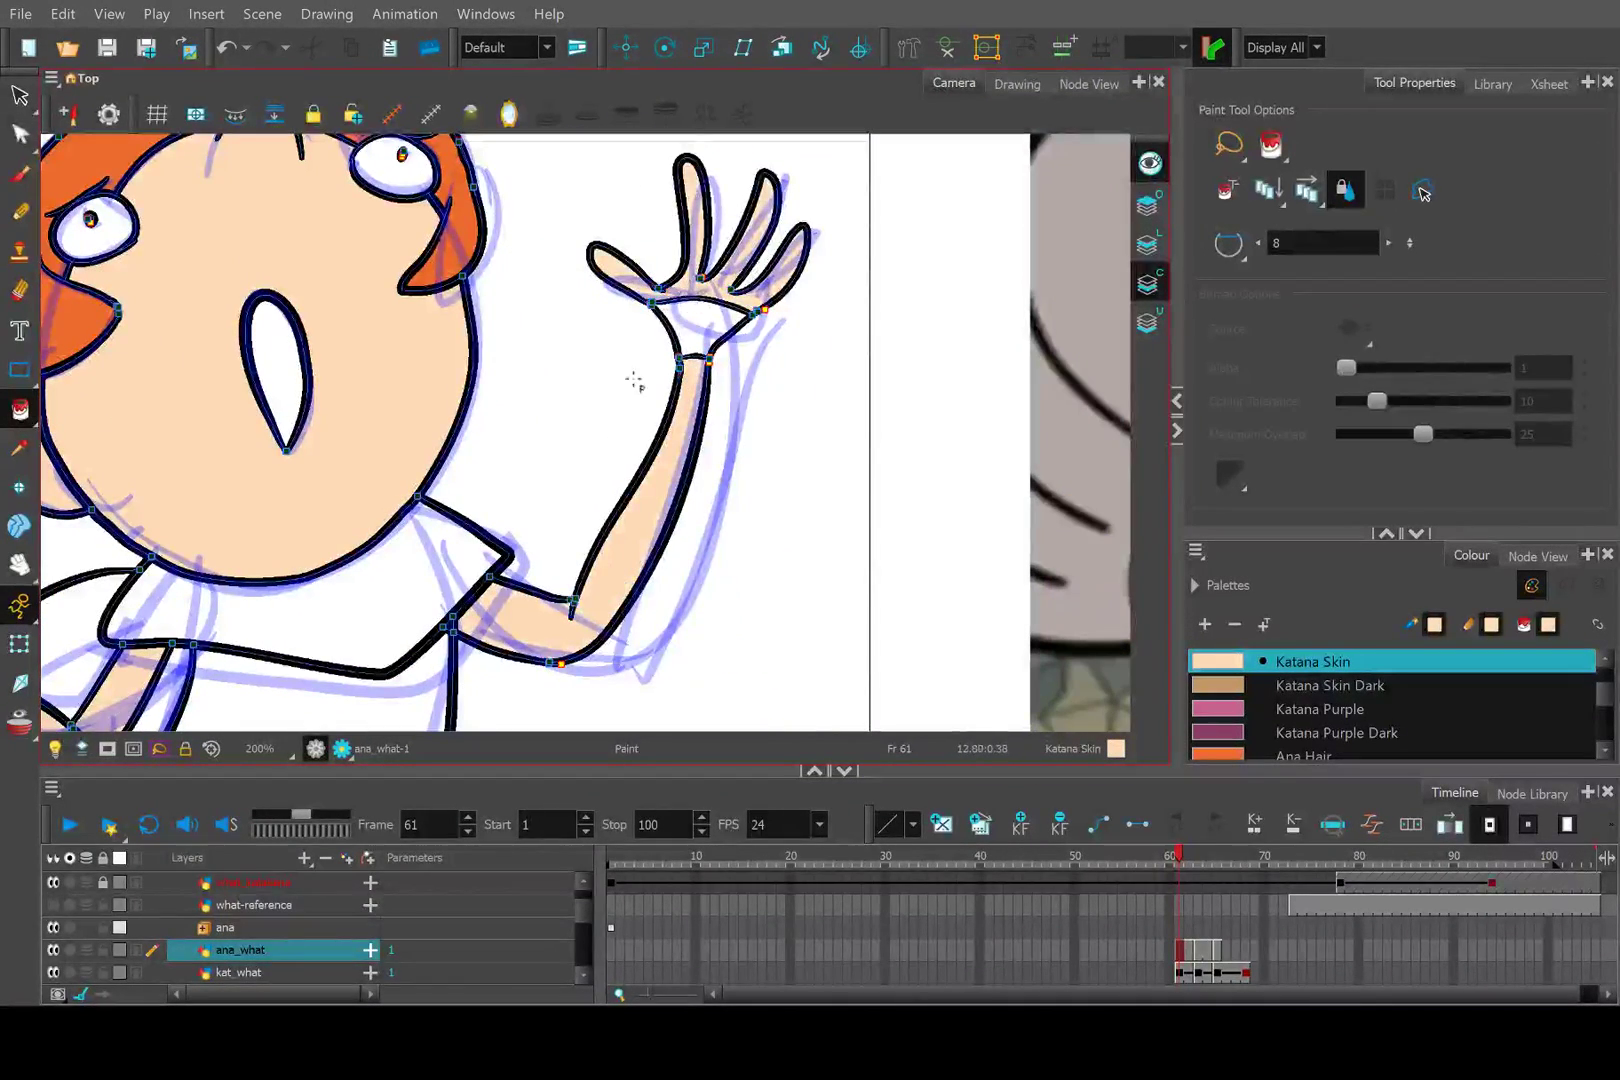
pyautogui.scroll(-5, 634, 381)
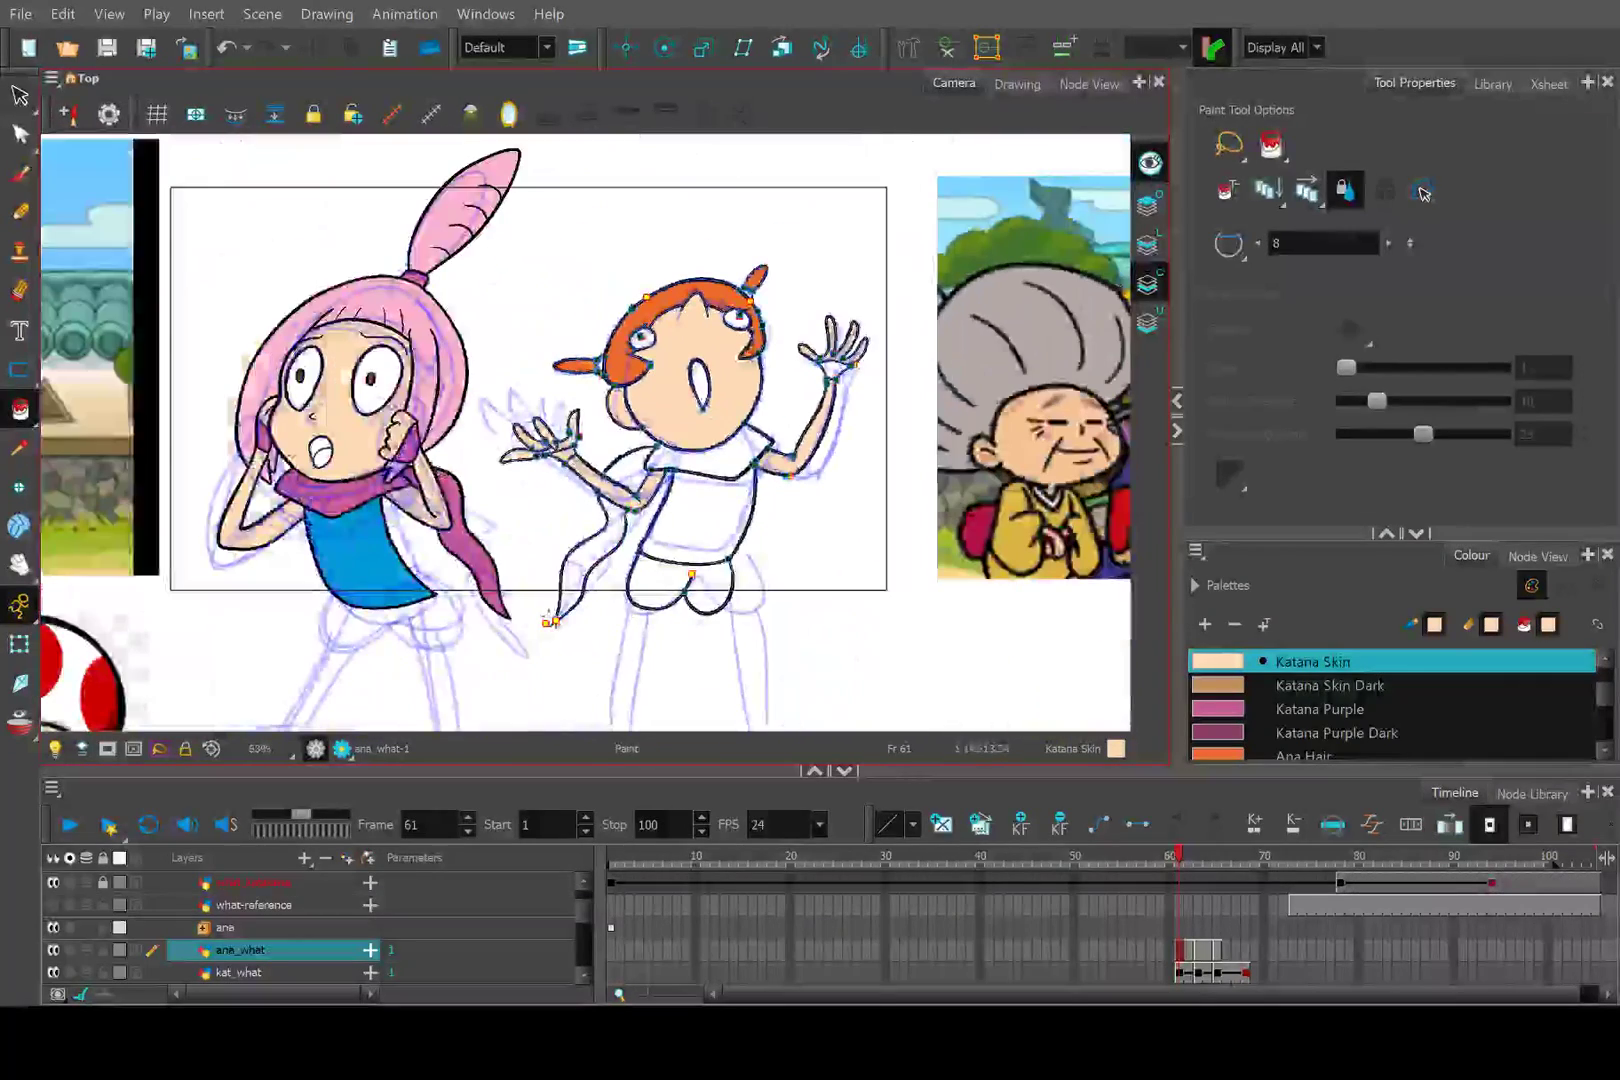
# Examine the coloured girls' outfits at frame 60 as a colour reference and return to frame 61.
pyautogui.hotkey('alt', 's')
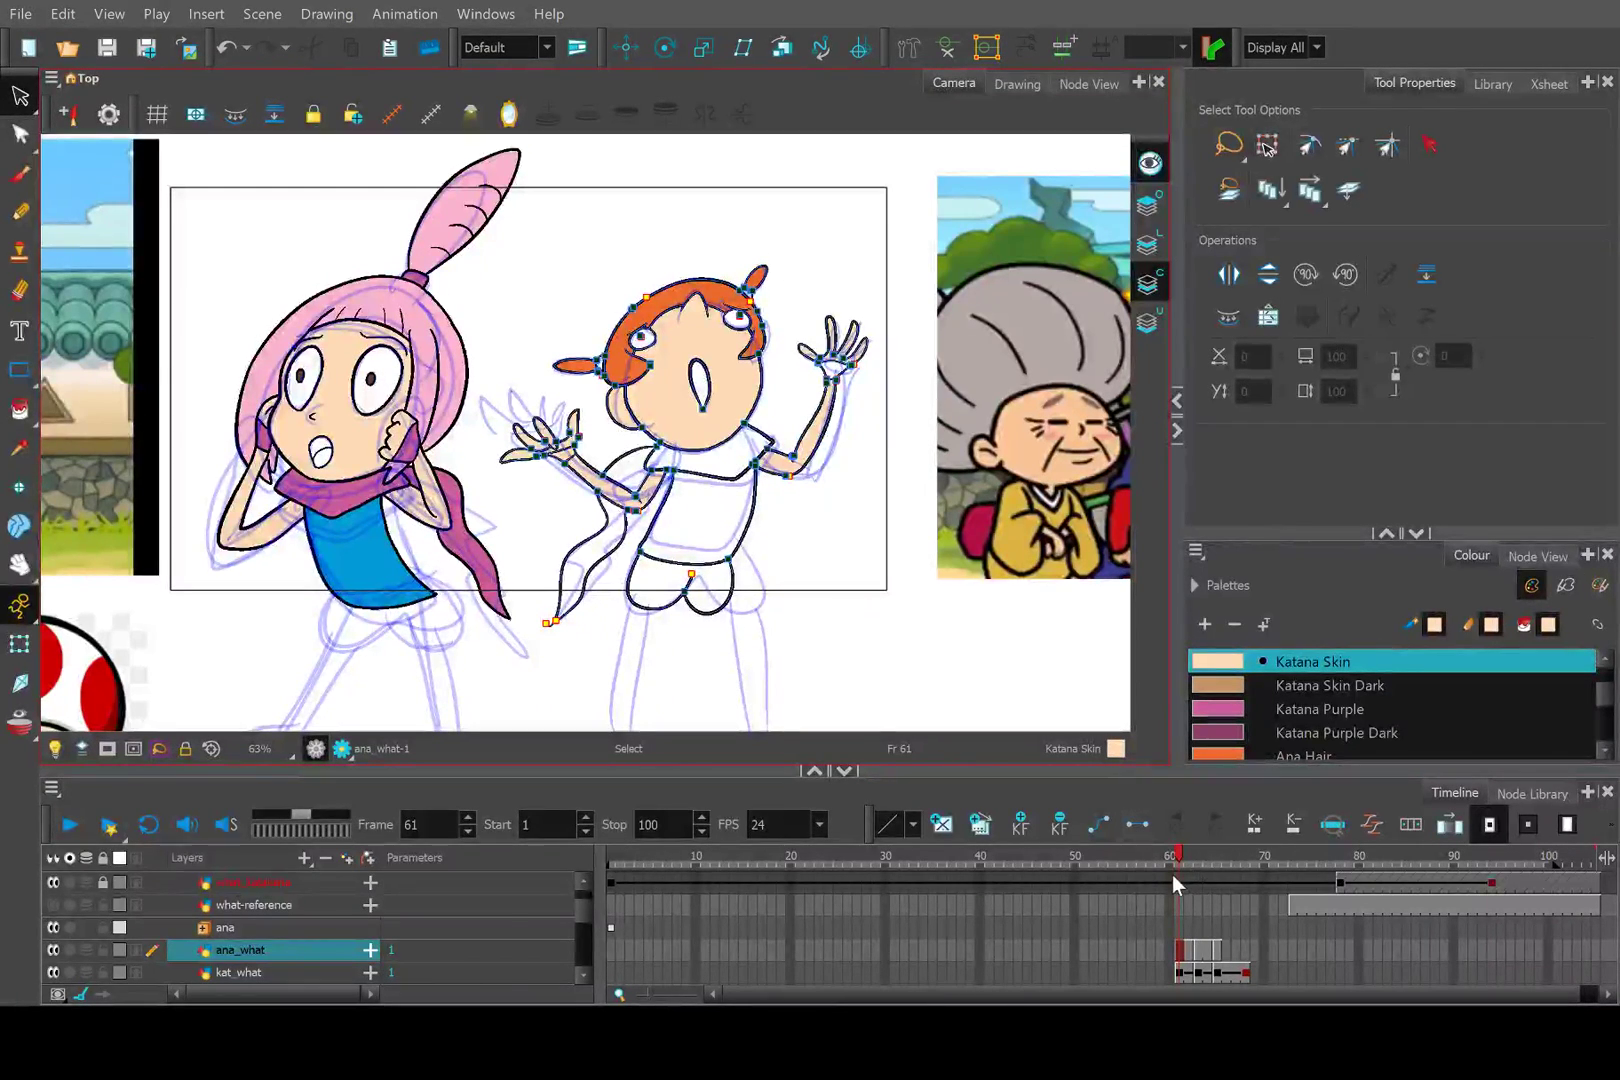
pyautogui.click(1178, 849)
pyautogui.click(1169, 856)
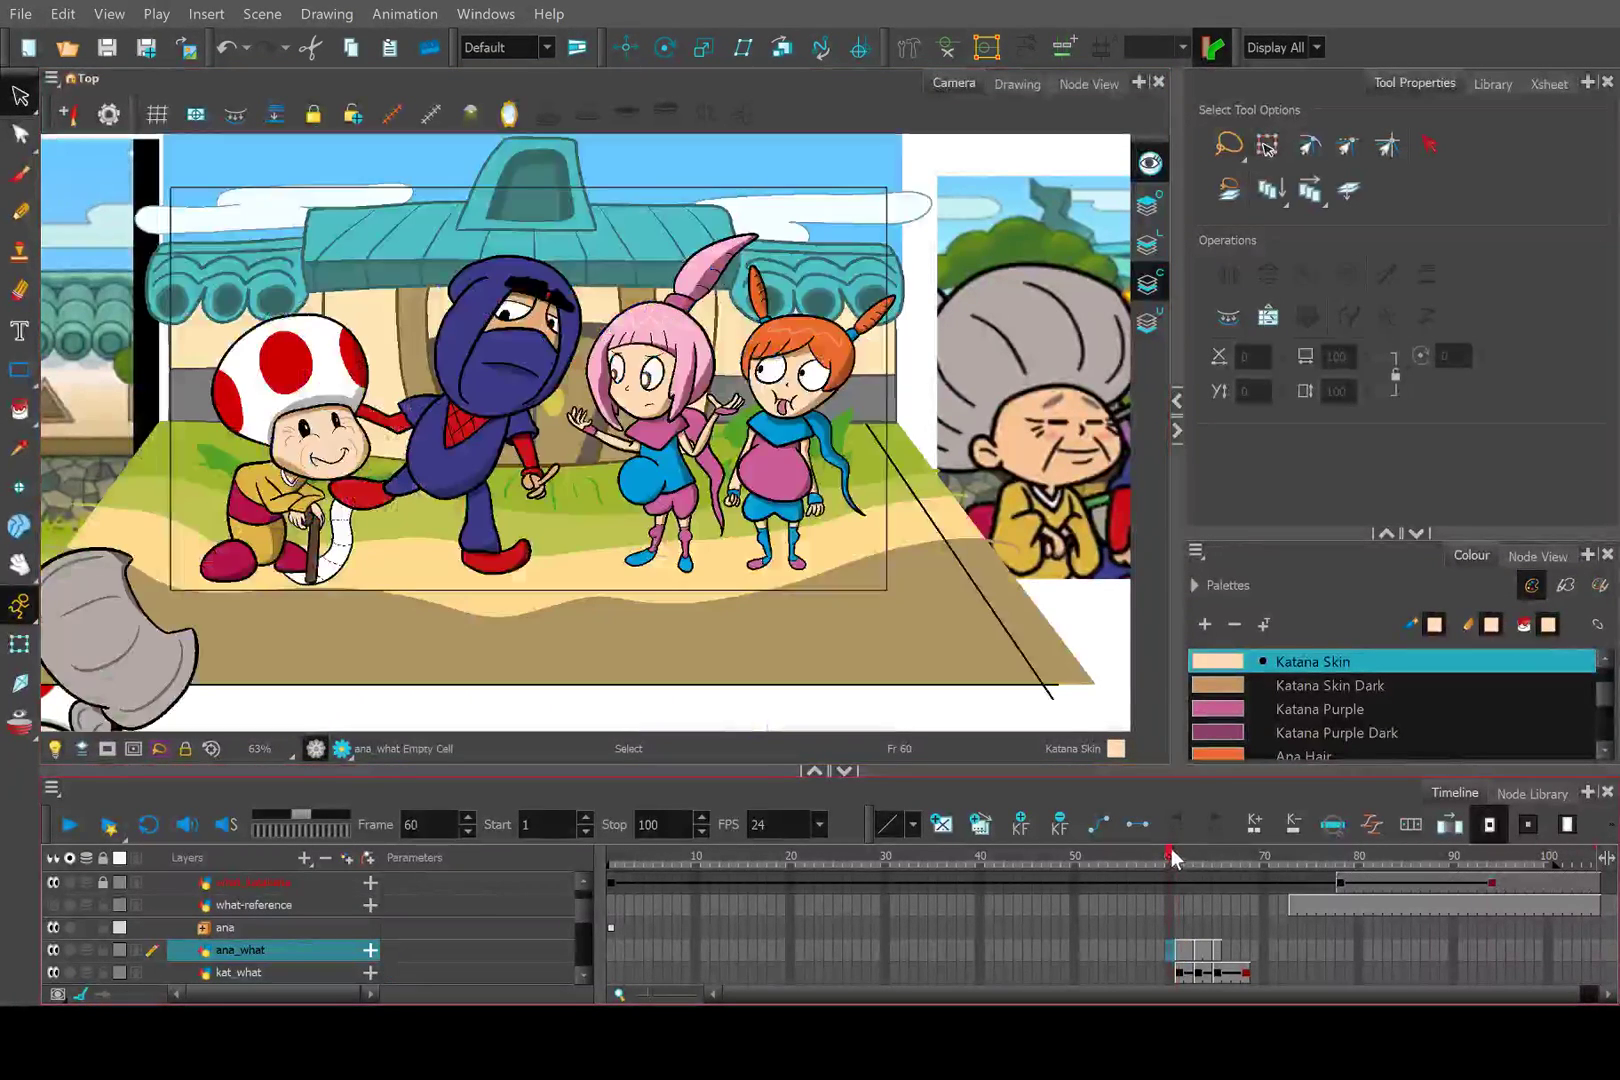
pyautogui.hotkey('shift', 'z')
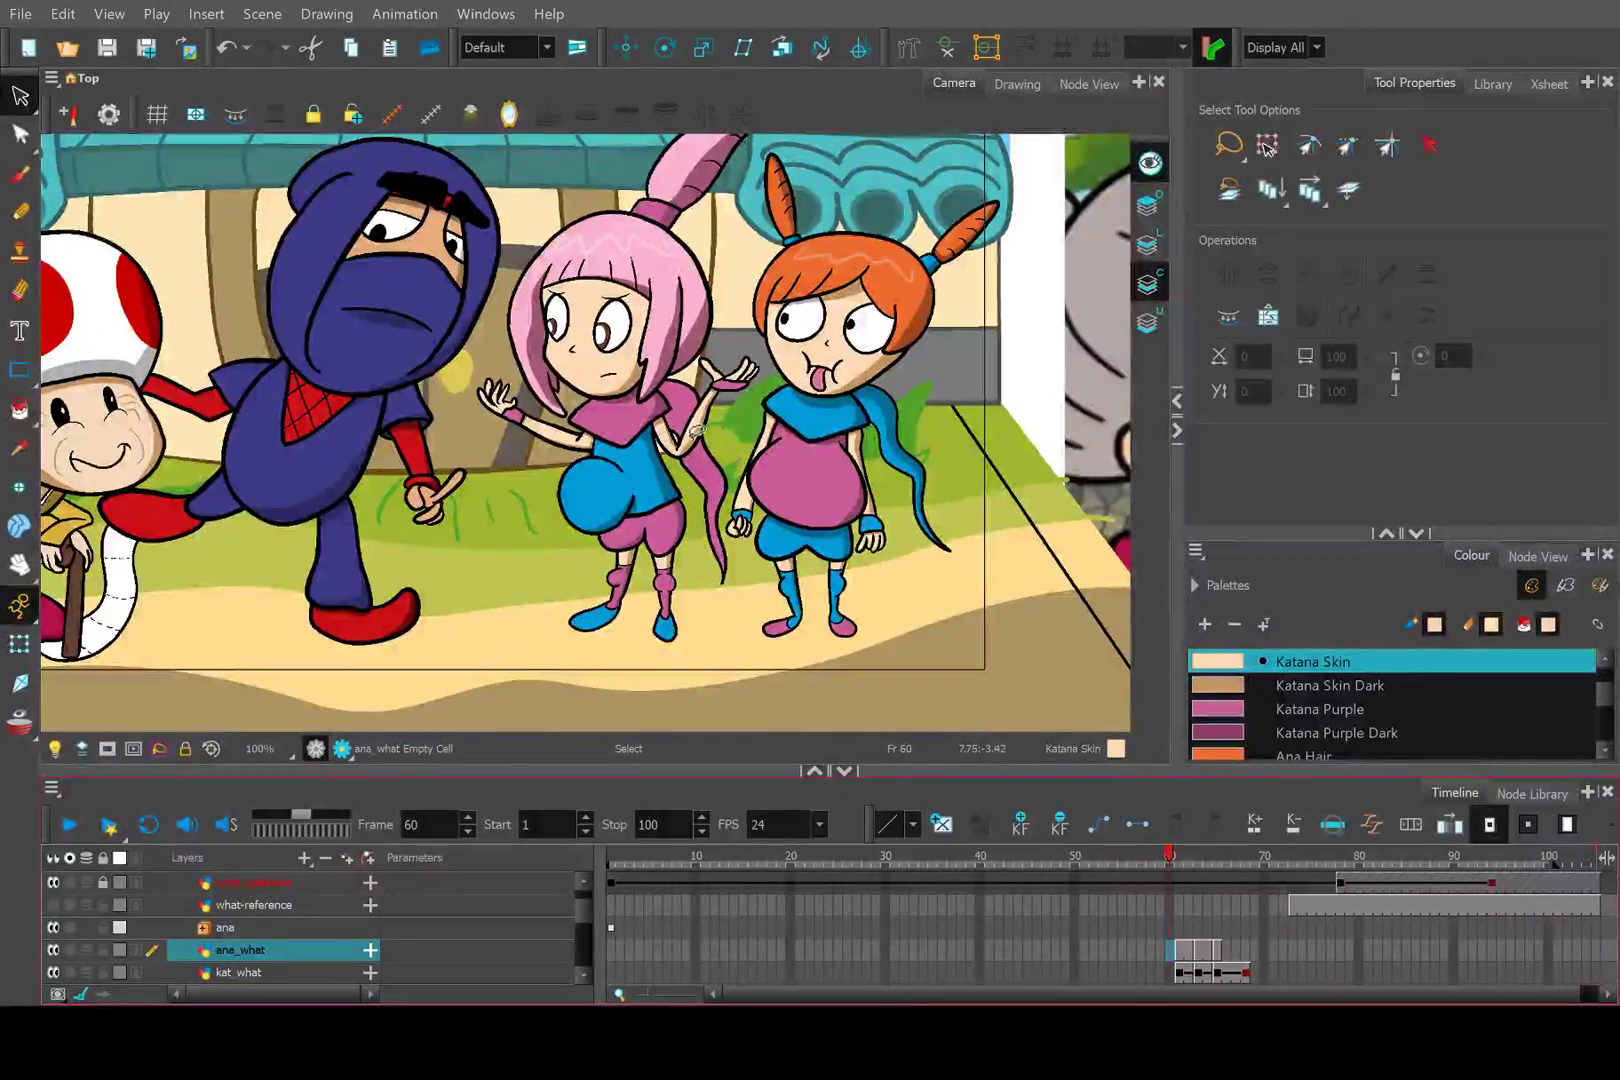
pyautogui.click(697, 430)
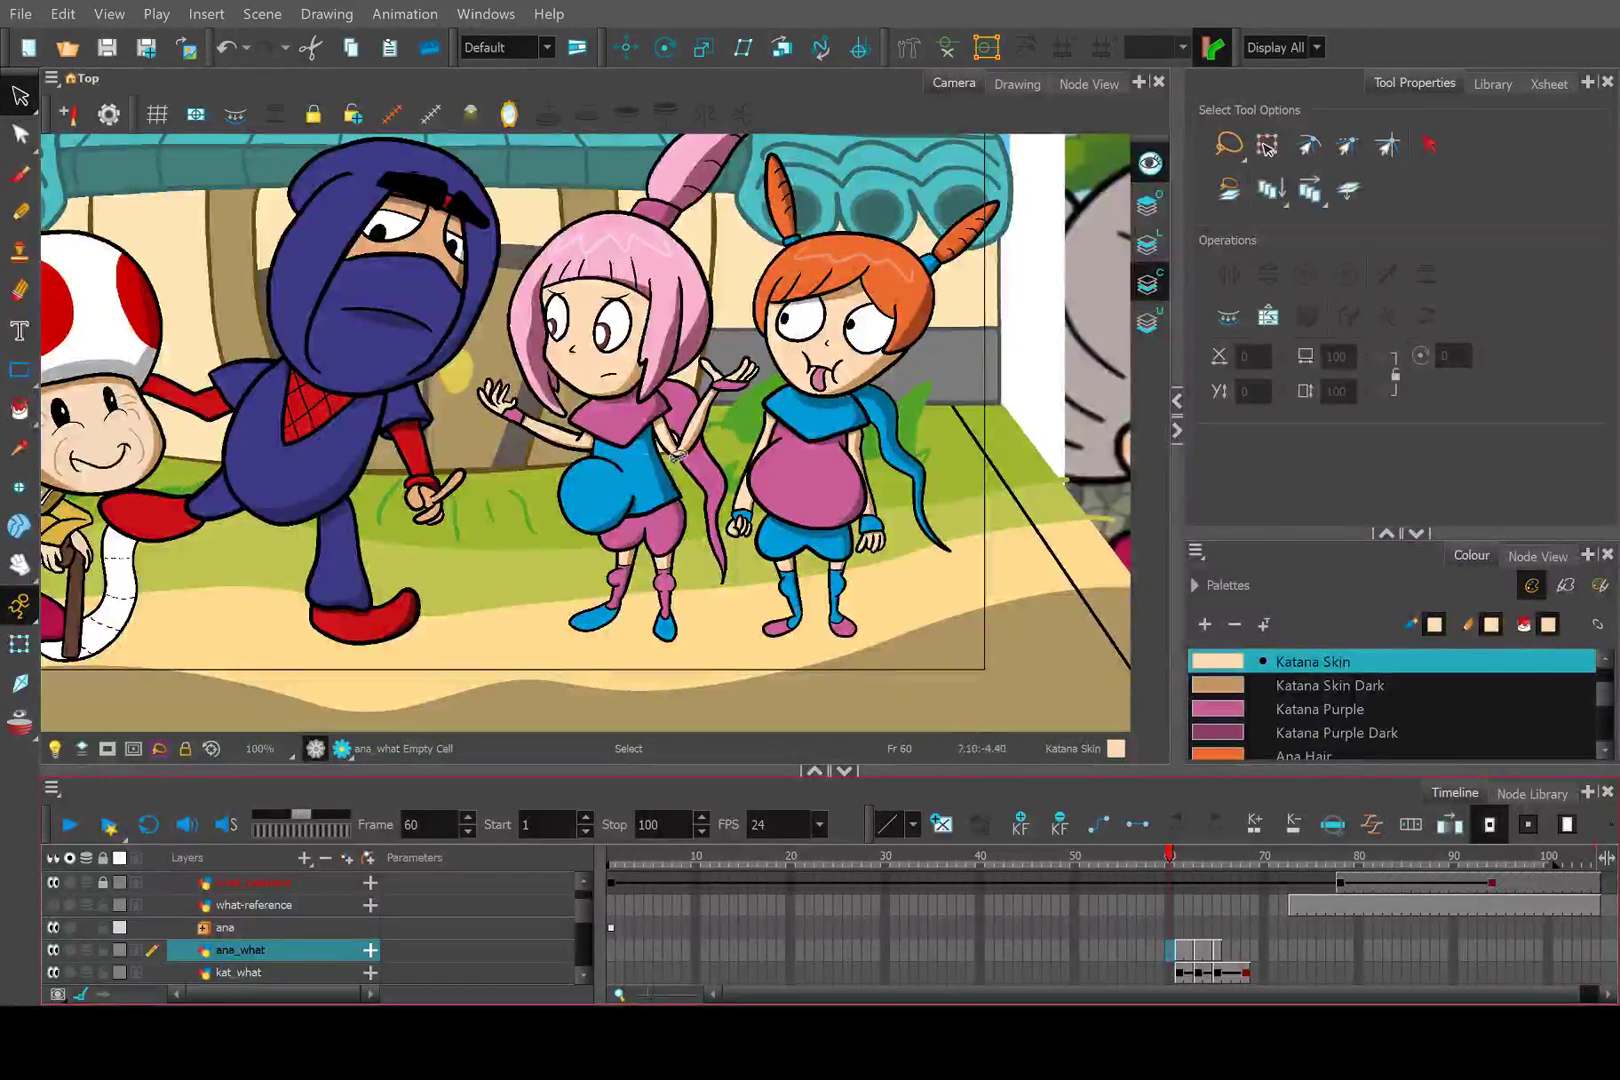
pyautogui.click(1177, 857)
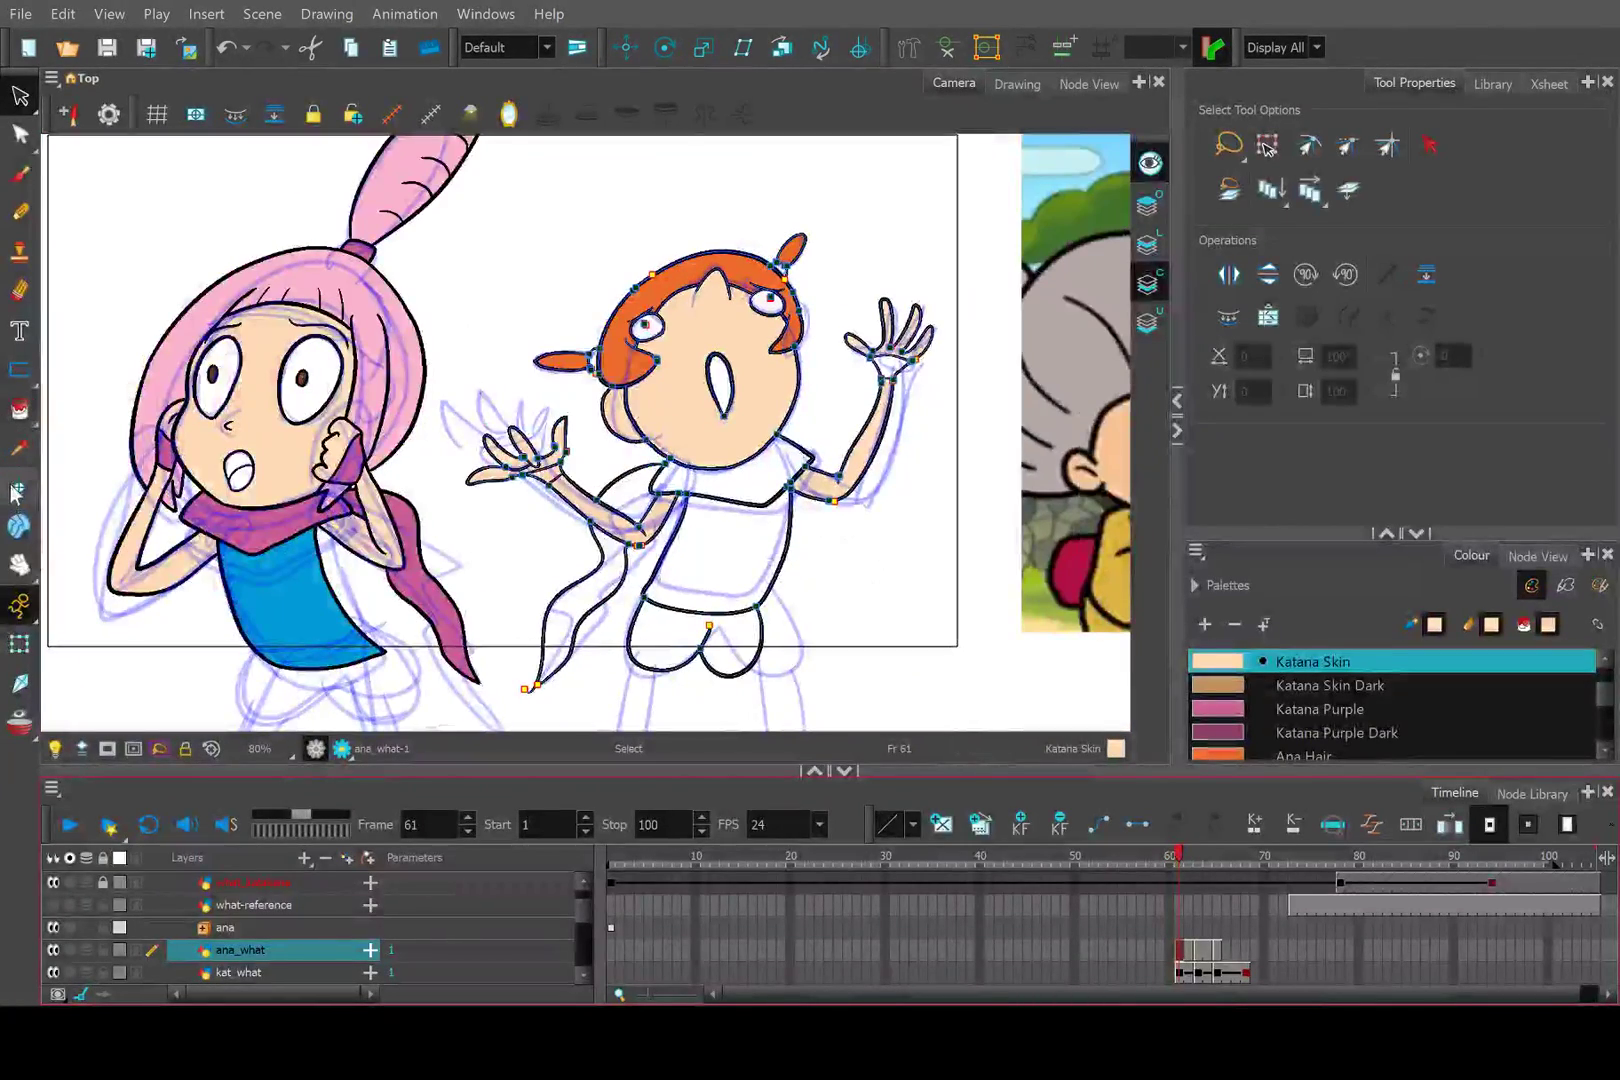
# Sample Katana Blue from the pink-haired girl's shirt and fill the ana_what girl's collar and scarf tail with it.
pyautogui.click(19, 453)
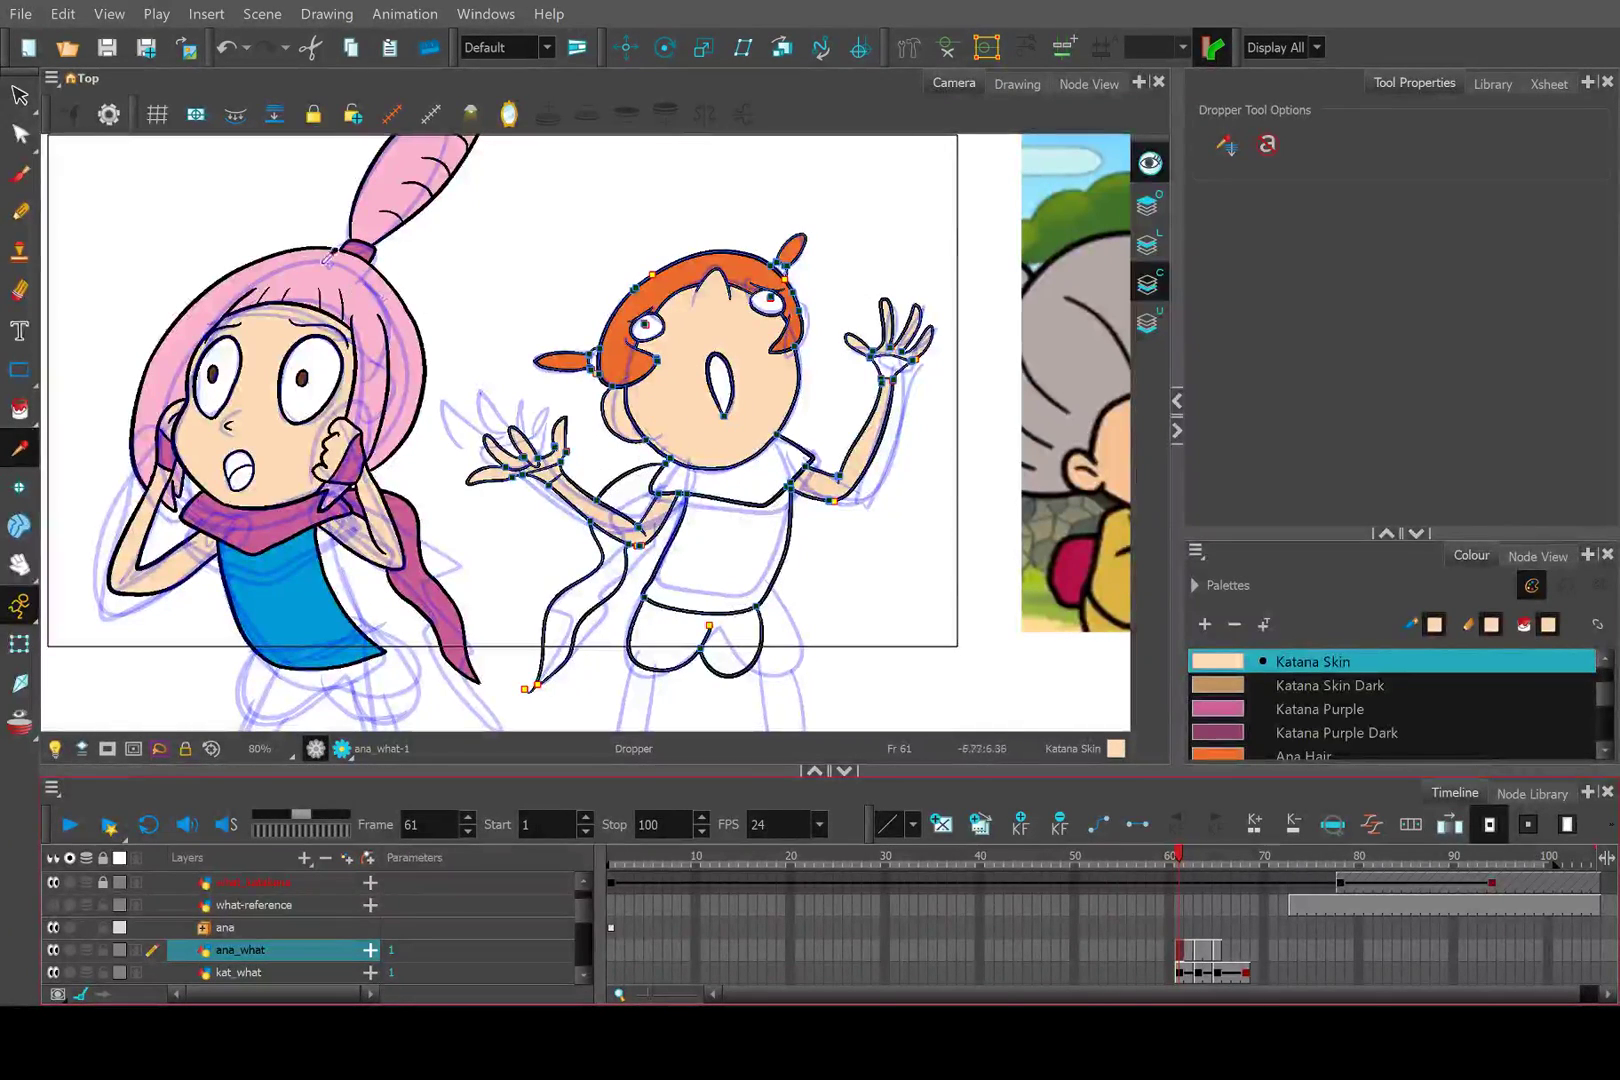
pyautogui.click(260, 585)
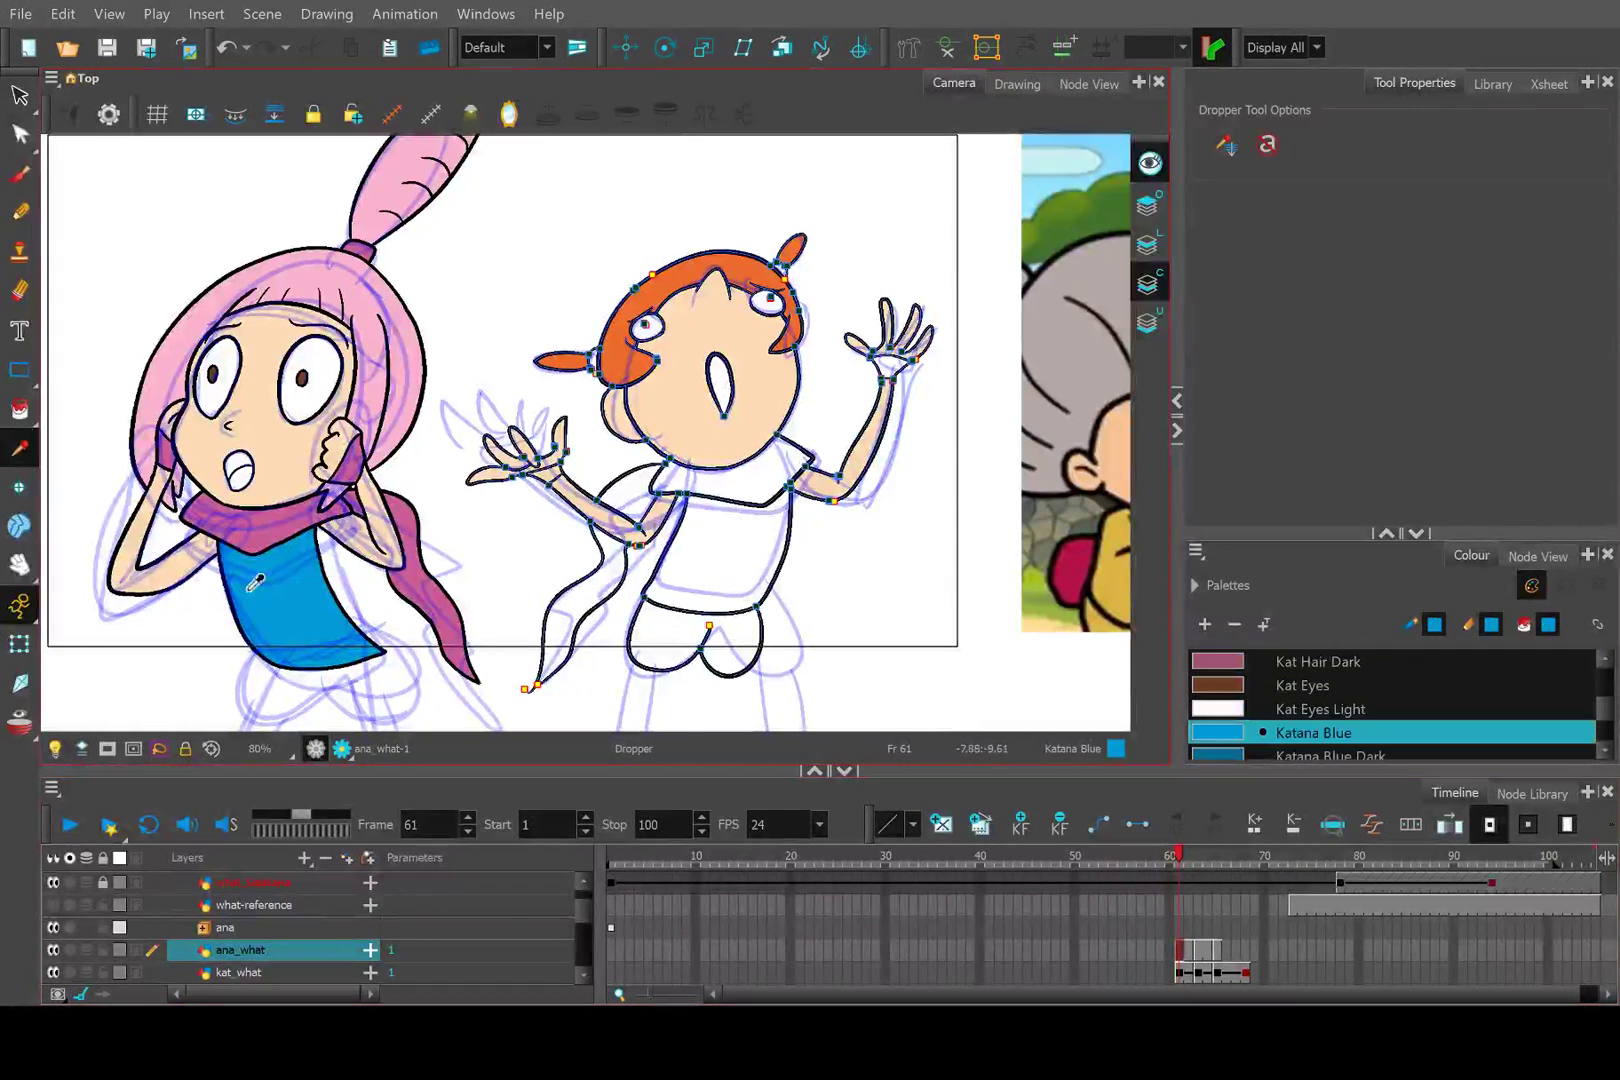
pyautogui.click(22, 420)
pyautogui.moveTo(600, 430)
pyautogui.mouseDown()
pyautogui.moveTo(80, 430)
pyautogui.moveTo(190, 430)
pyautogui.mouseUp()
pyautogui.scroll(-3, 600, 430)
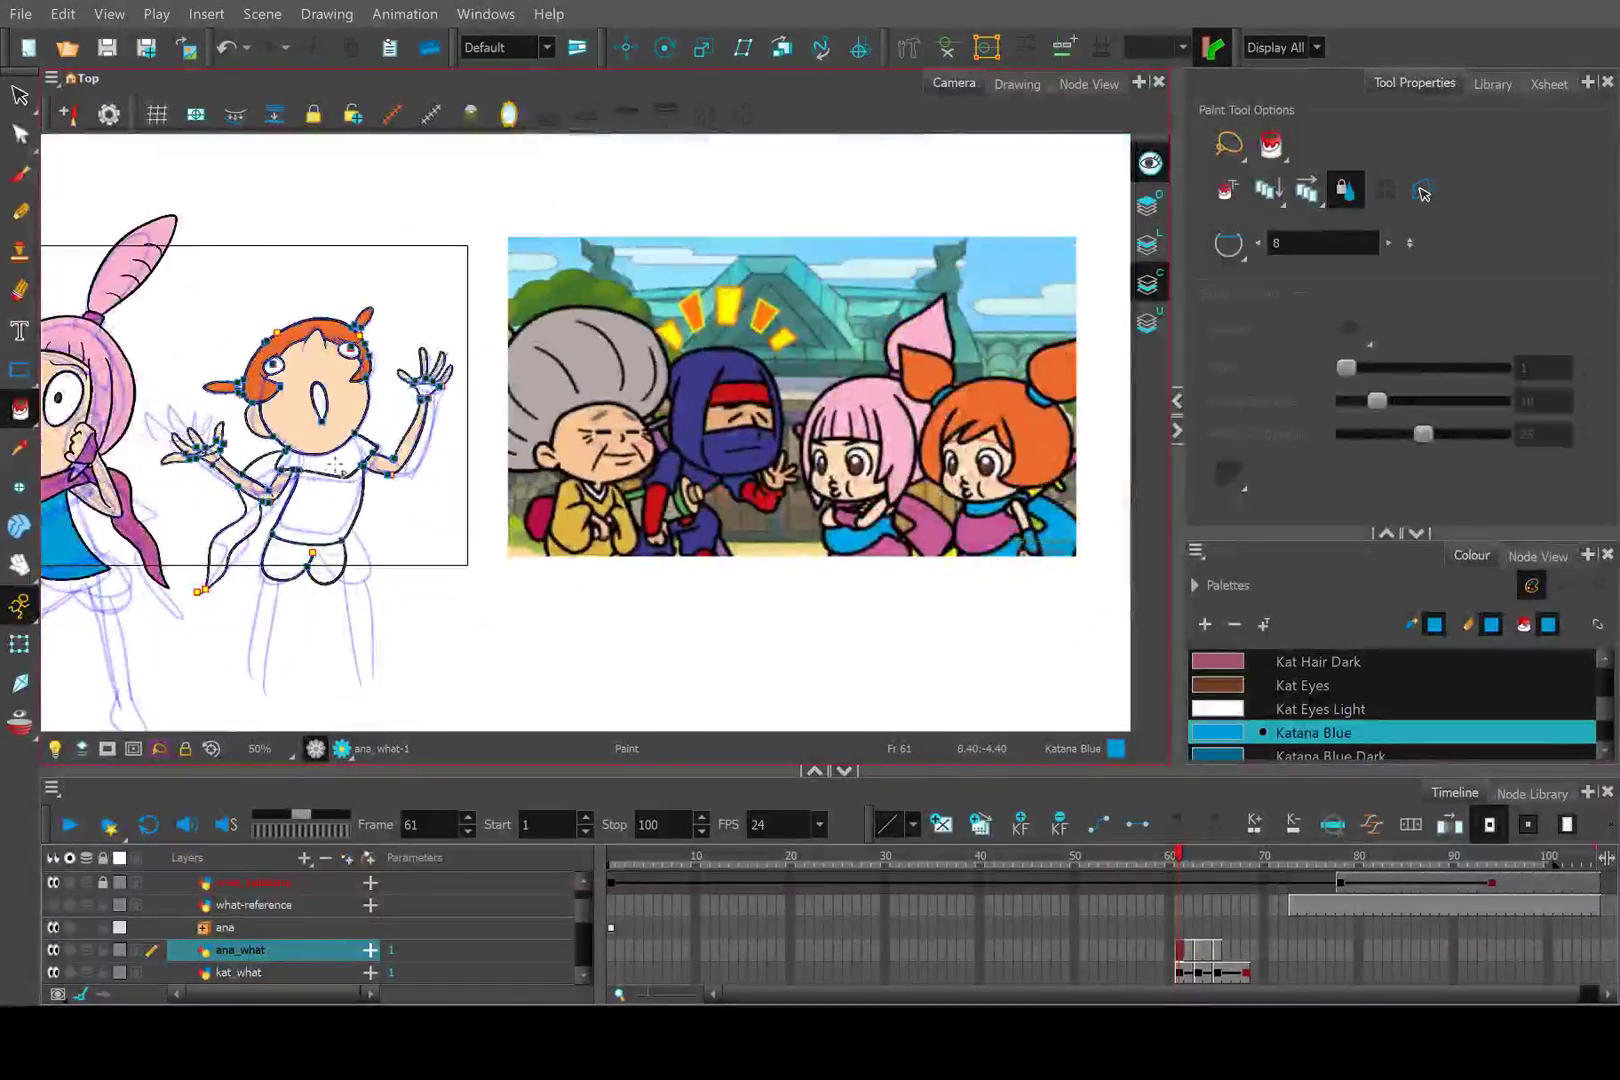
pyautogui.click(265, 466)
pyautogui.click(235, 535)
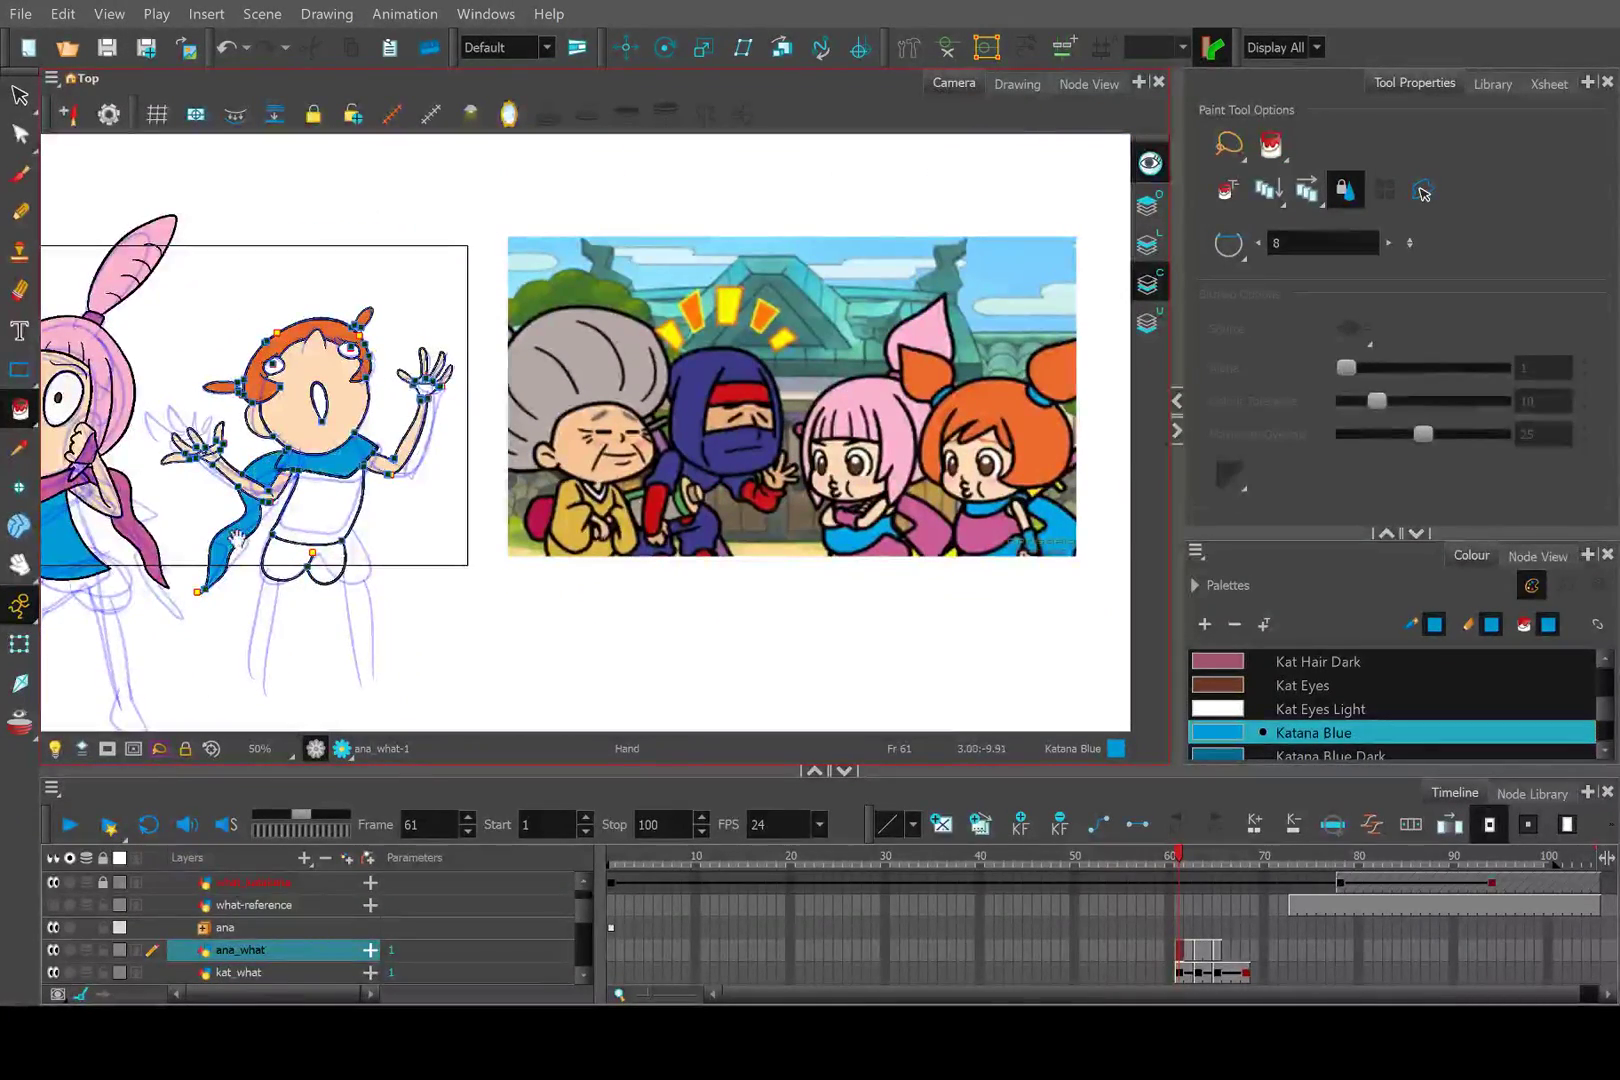
# Fill the ana_what girl's shorts with Katana Blue at frame 61.
pyautogui.moveTo(250, 555); pyautogui.dragTo(460, 555)
pyautogui.scroll(3, 475, 555)
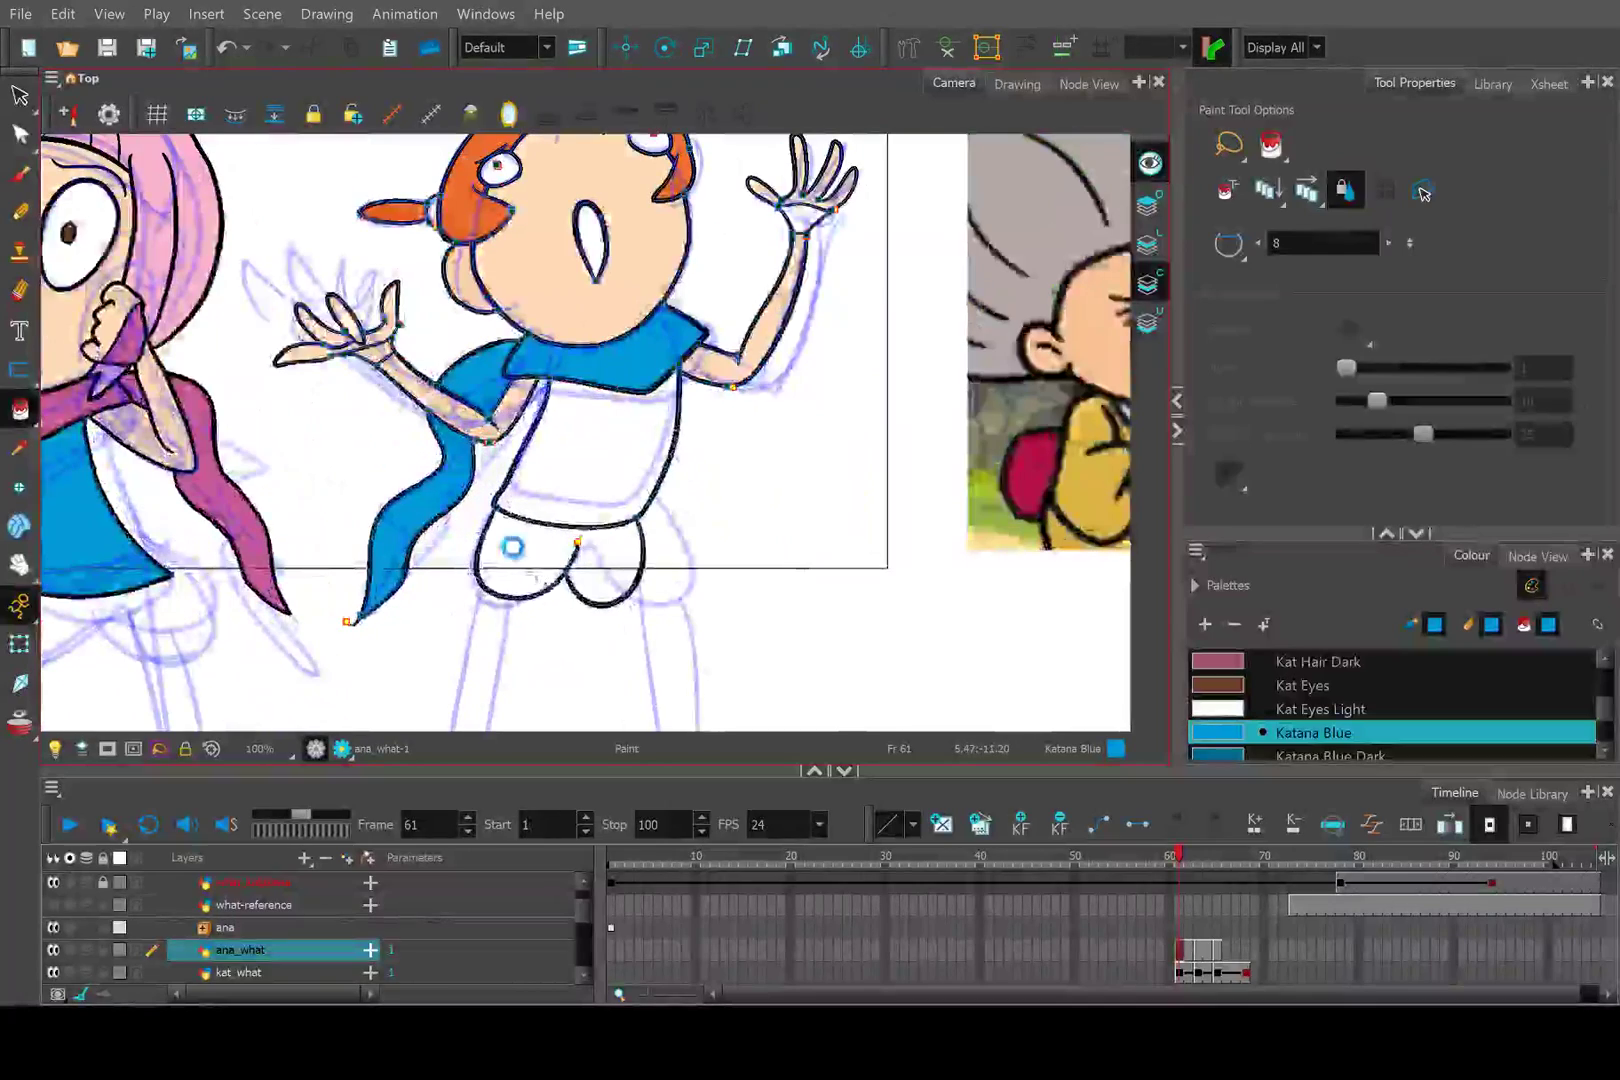
pyautogui.click(515, 550)
# Sample Katana Purple from the pink-haired girl's scarf and fill the ana_what girl's shirt with it.
pyautogui.click(18, 448)
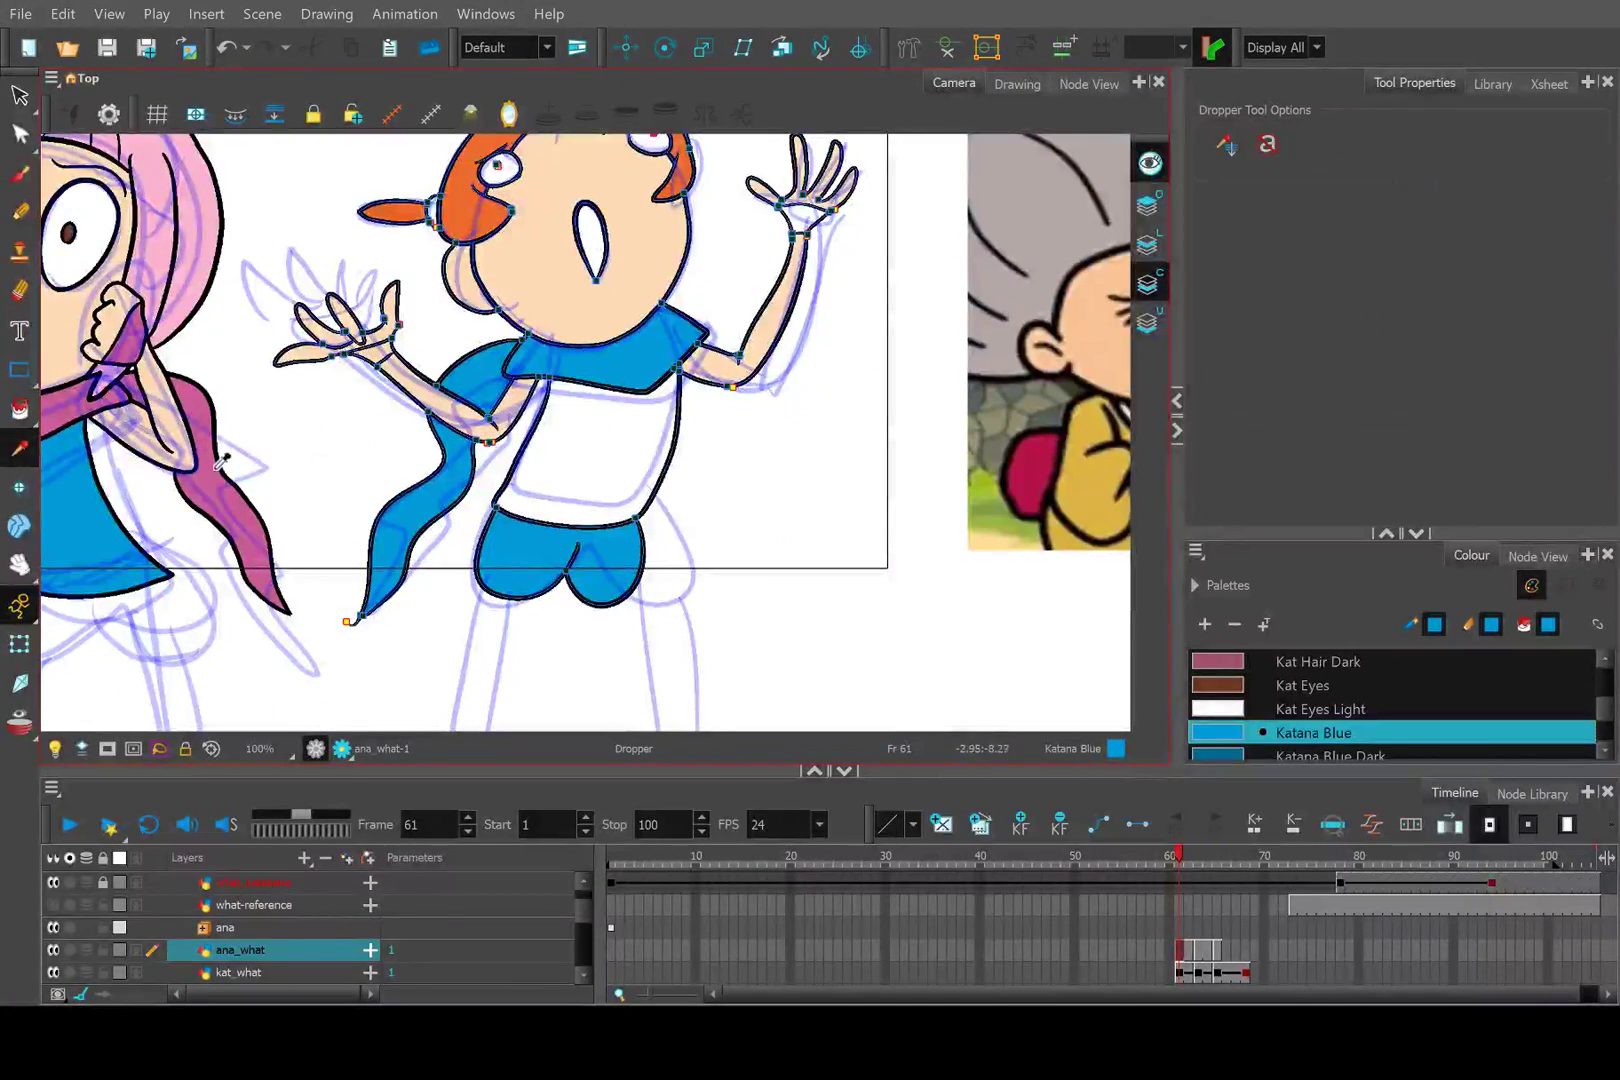
pyautogui.click(101, 431)
pyautogui.click(18, 410)
pyautogui.click(605, 440)
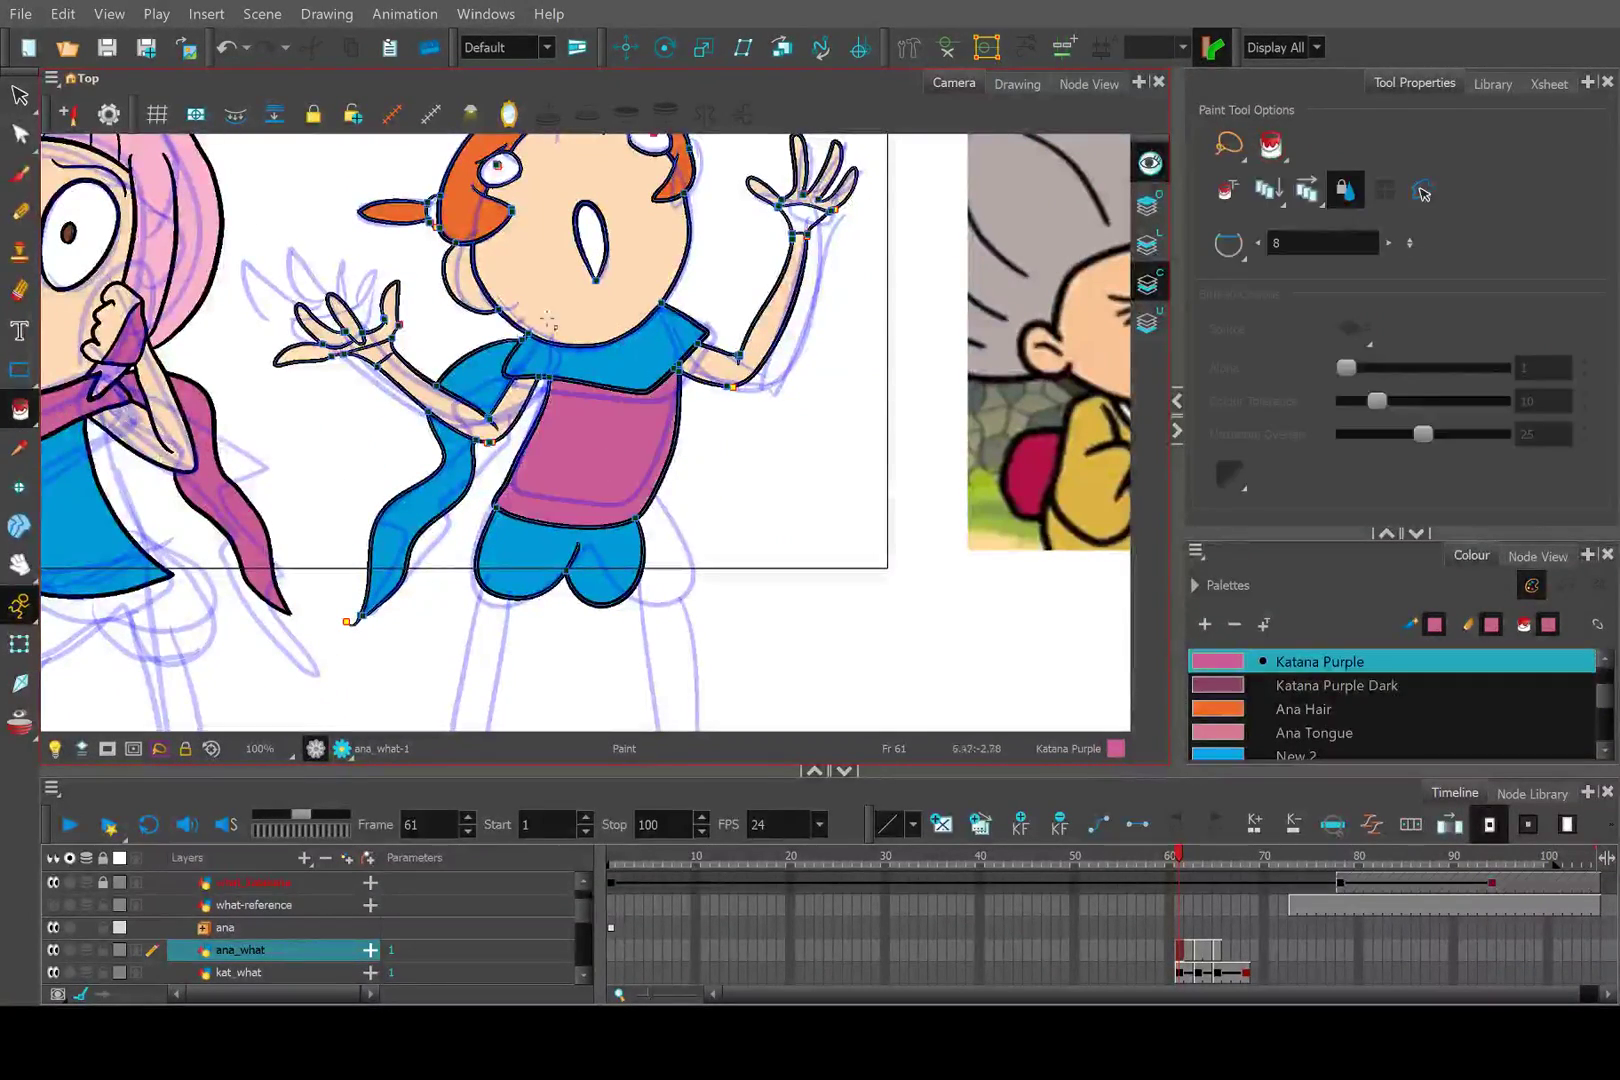
# Sample Katana Blue from the pink-haired girl's shirt and fill the lower palm bands on both of the ana_what girl's hands.
pyautogui.scroll(-5, 605, 440)
pyautogui.scroll(3, 625, 380)
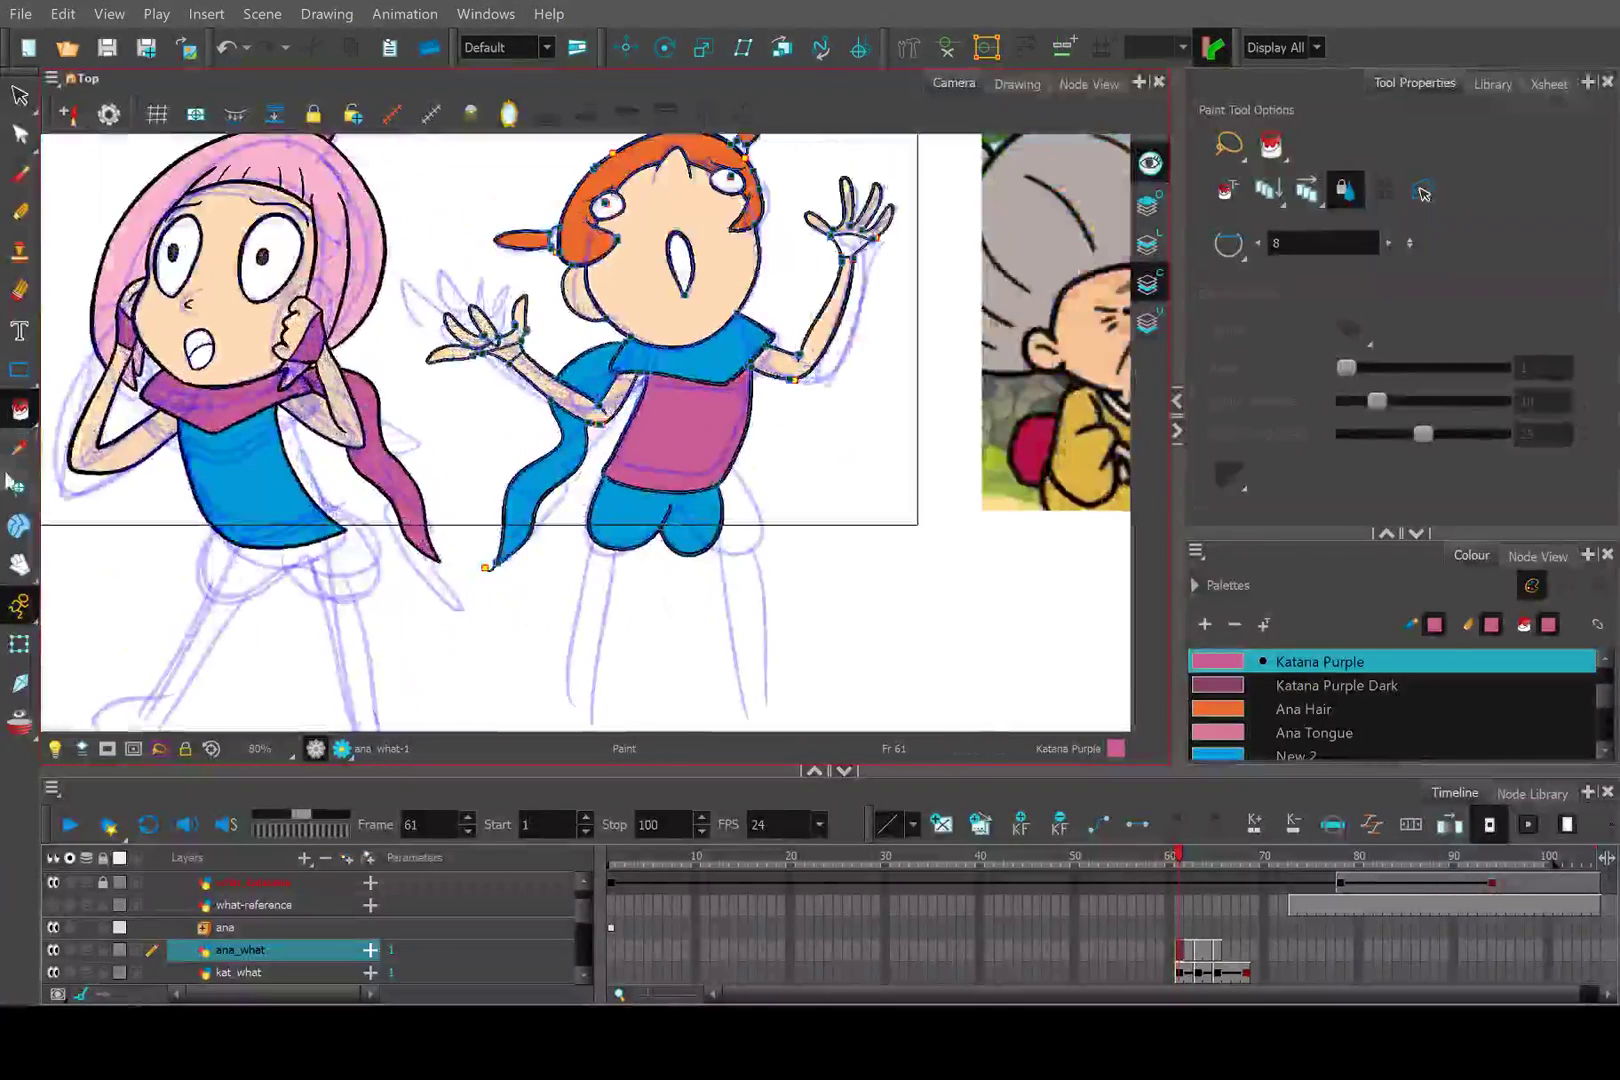
pyautogui.click(18, 448)
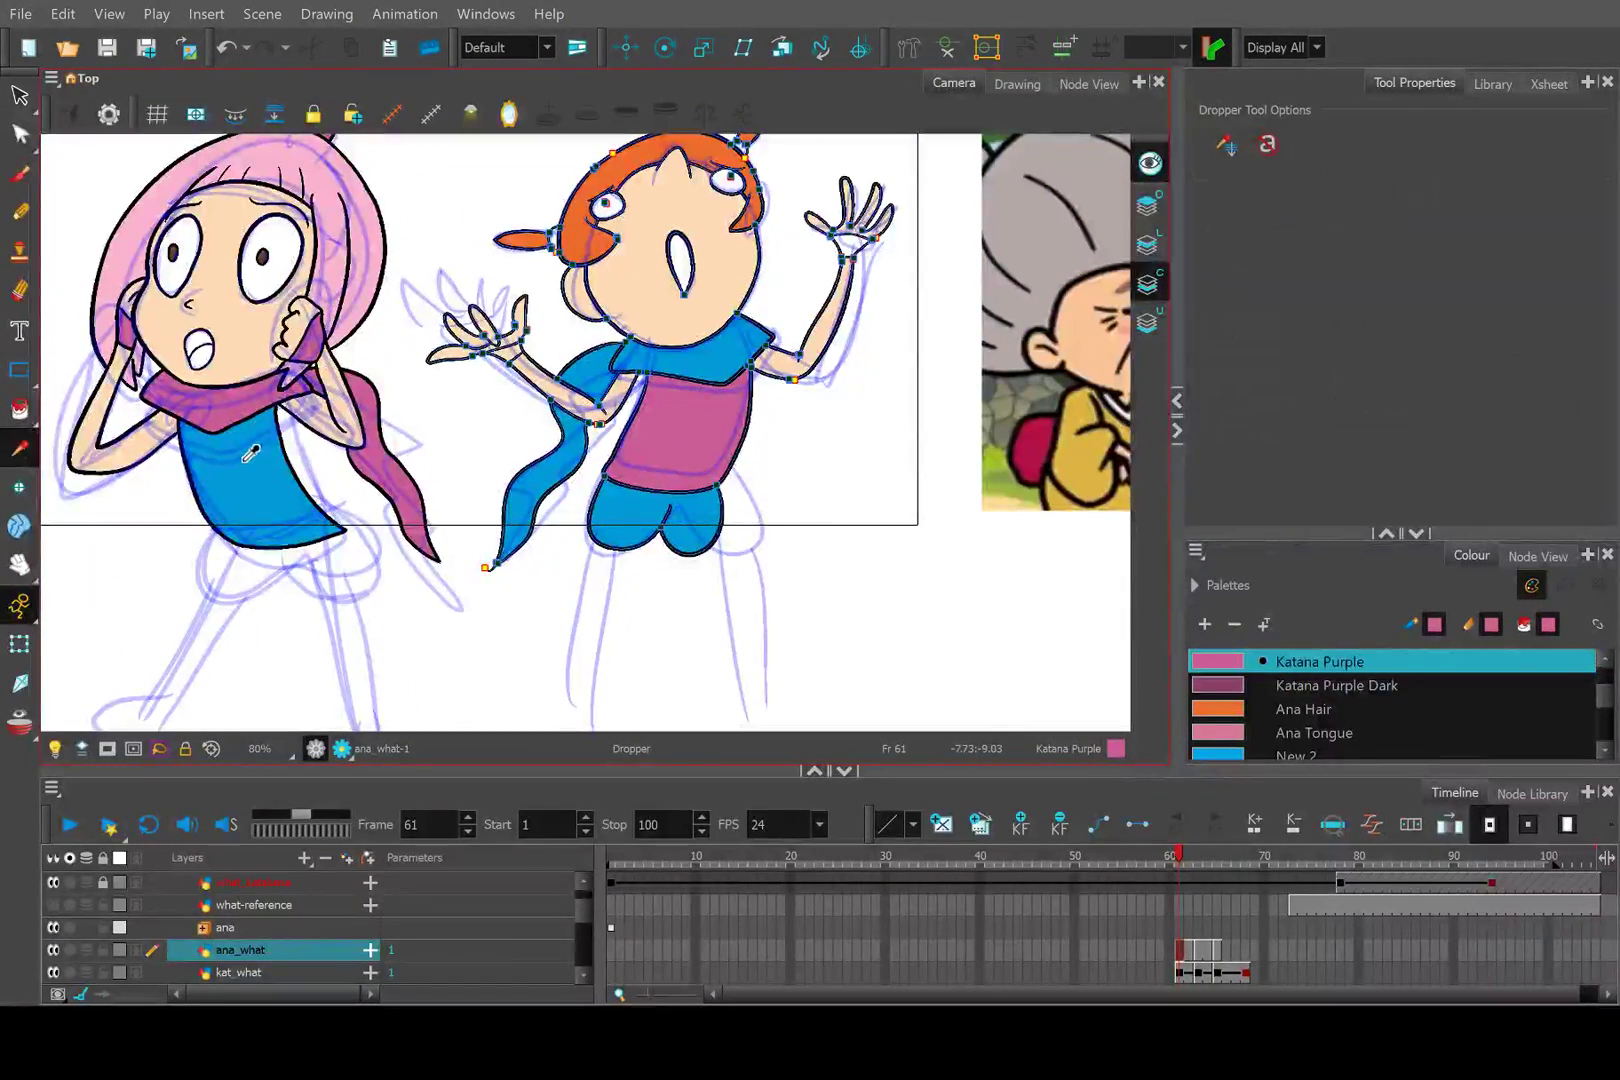
pyautogui.click(250, 453)
pyautogui.click(18, 410)
pyautogui.scroll(3, 520, 340)
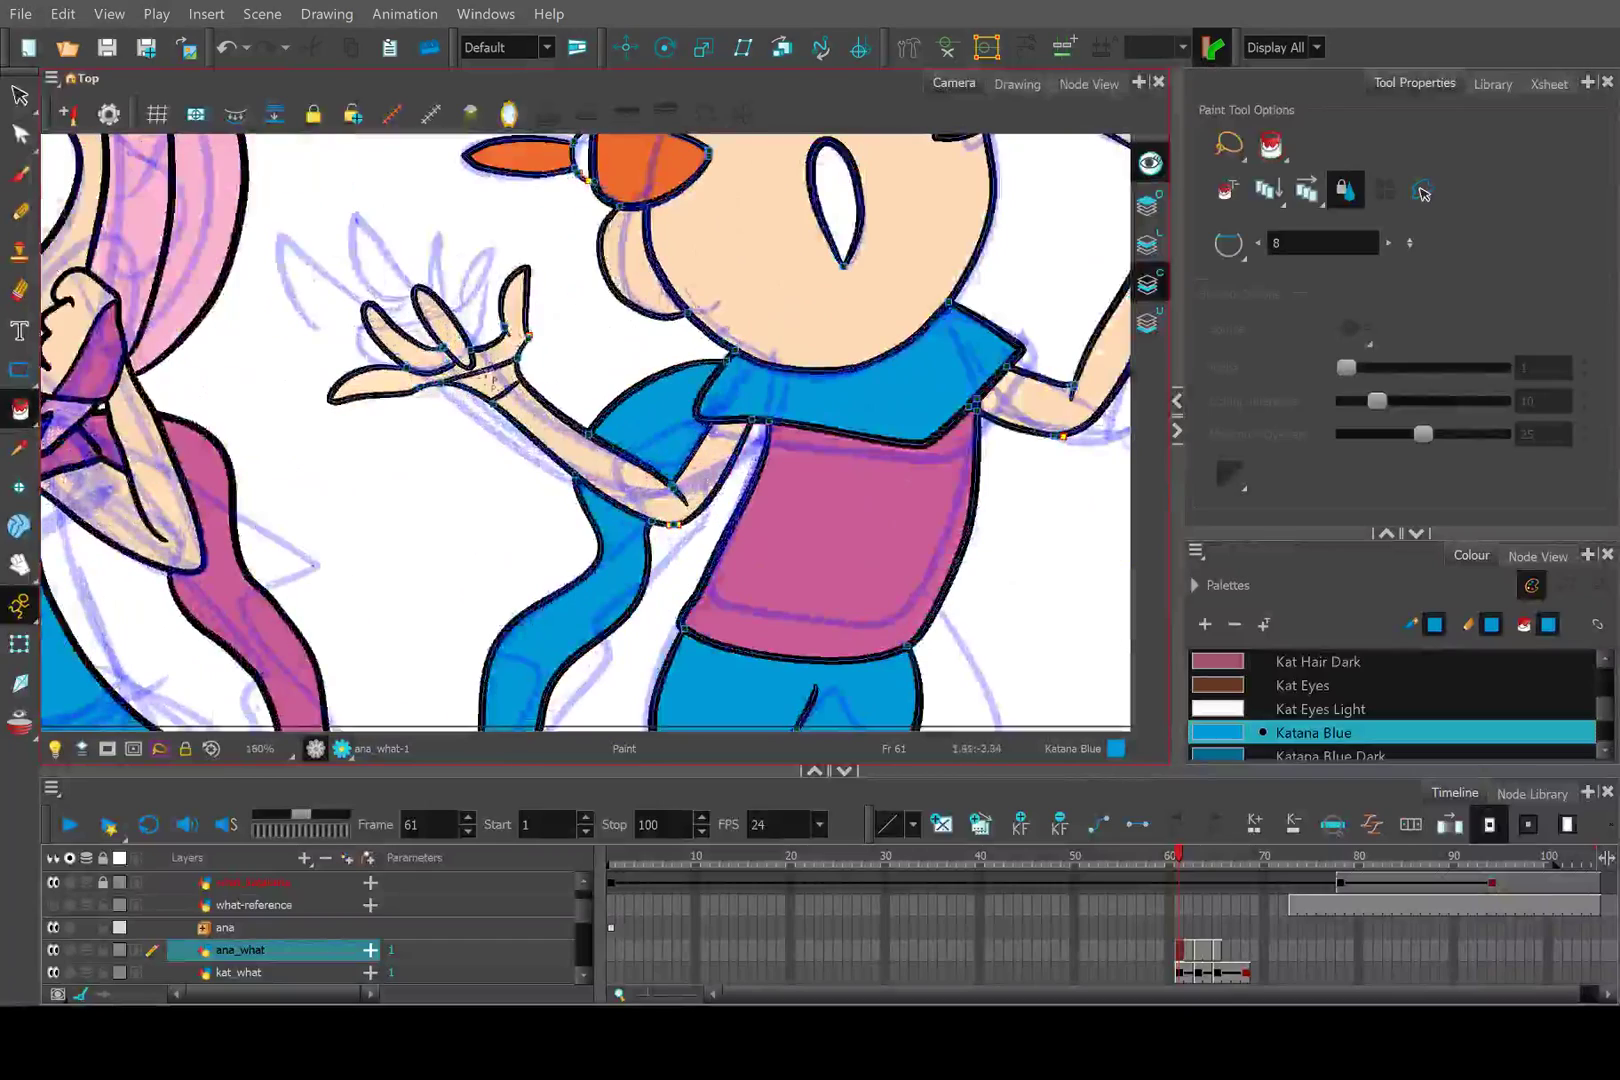
pyautogui.click(487, 382)
pyautogui.moveTo(897, 230); pyautogui.dragTo(762, 385)
pyautogui.click(811, 351)
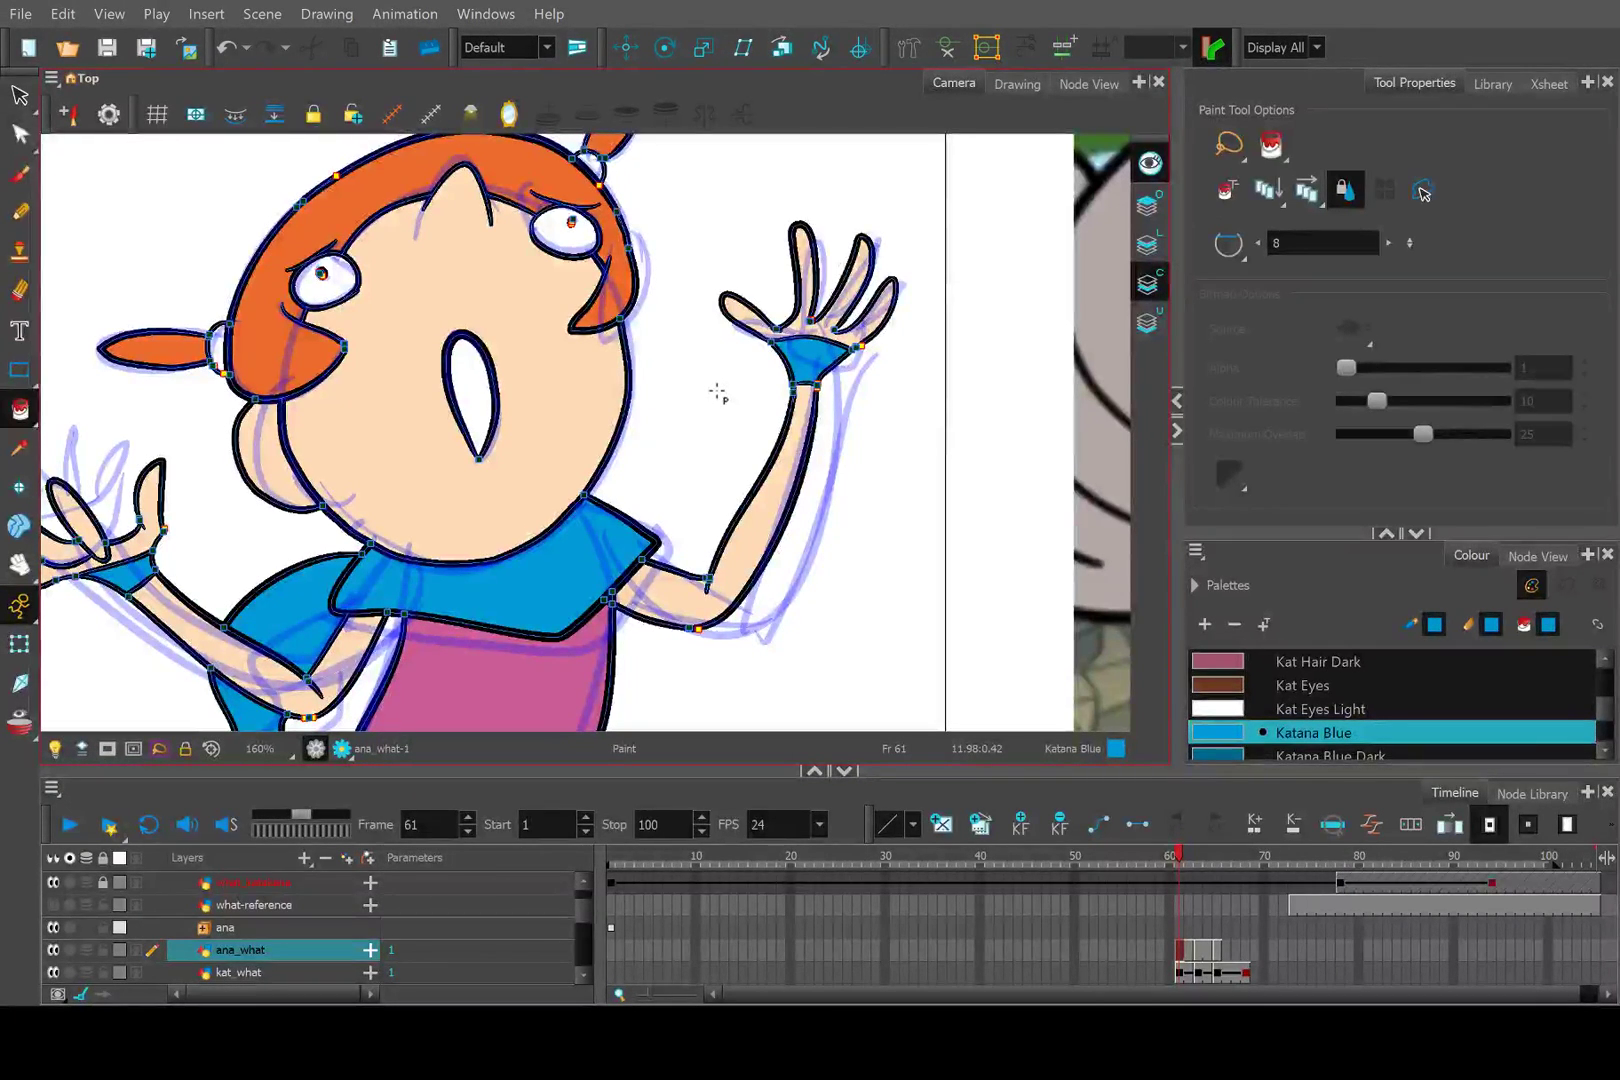
# Fill the hair ties at the base of both of the ana_what girl's pigtails with Katana Blue.
pyautogui.scroll(5, 577, 397)
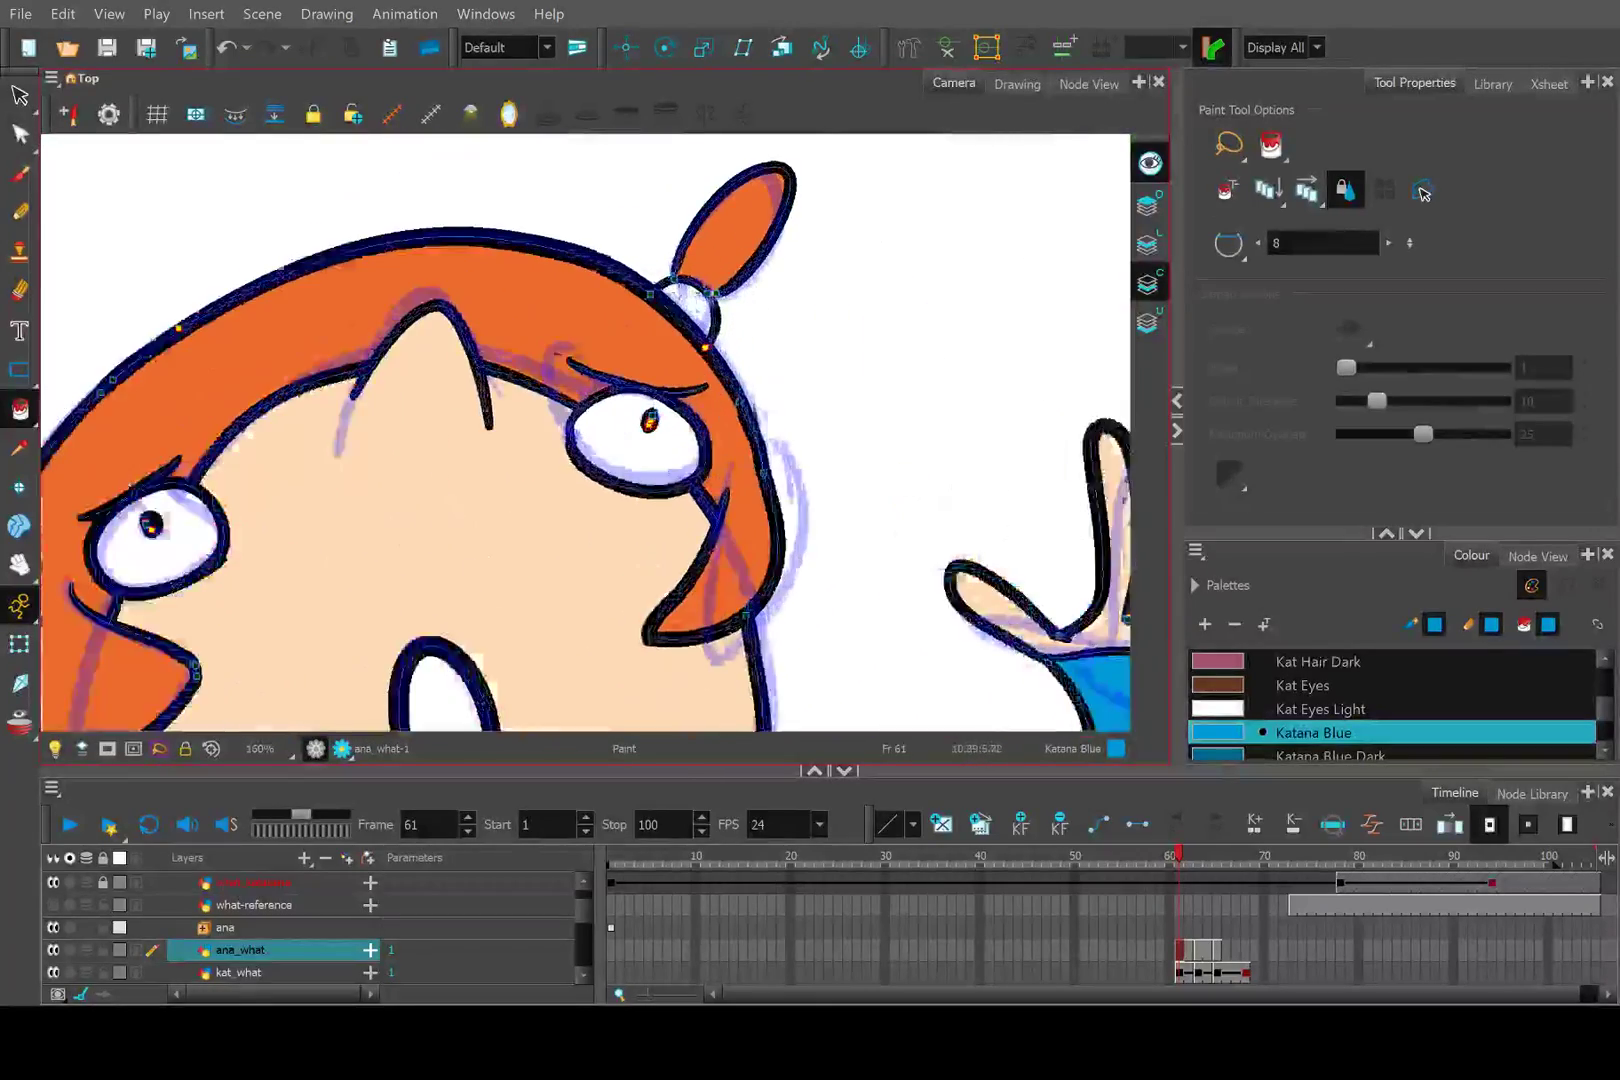
pyautogui.click(680, 298)
pyautogui.press('2')
pyautogui.press('2')
pyautogui.press('2')
pyautogui.press('2')
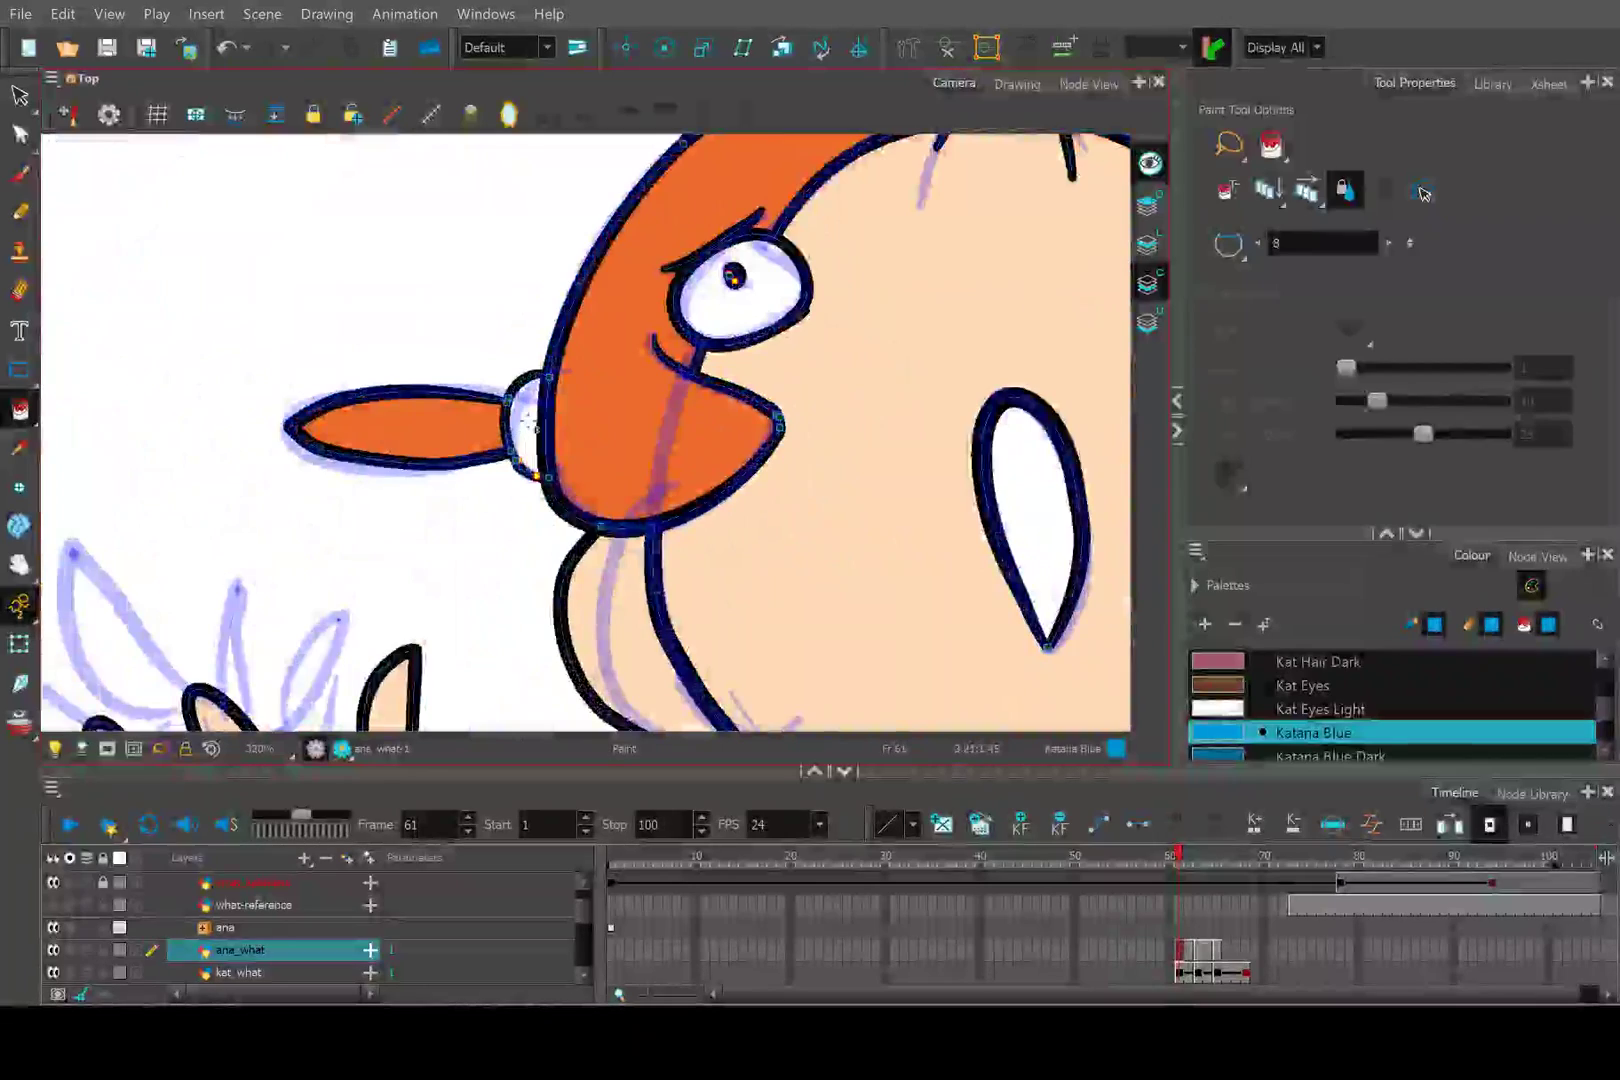
pyautogui.press('2')
pyautogui.press('2')
pyautogui.press('2')
pyautogui.press('2')
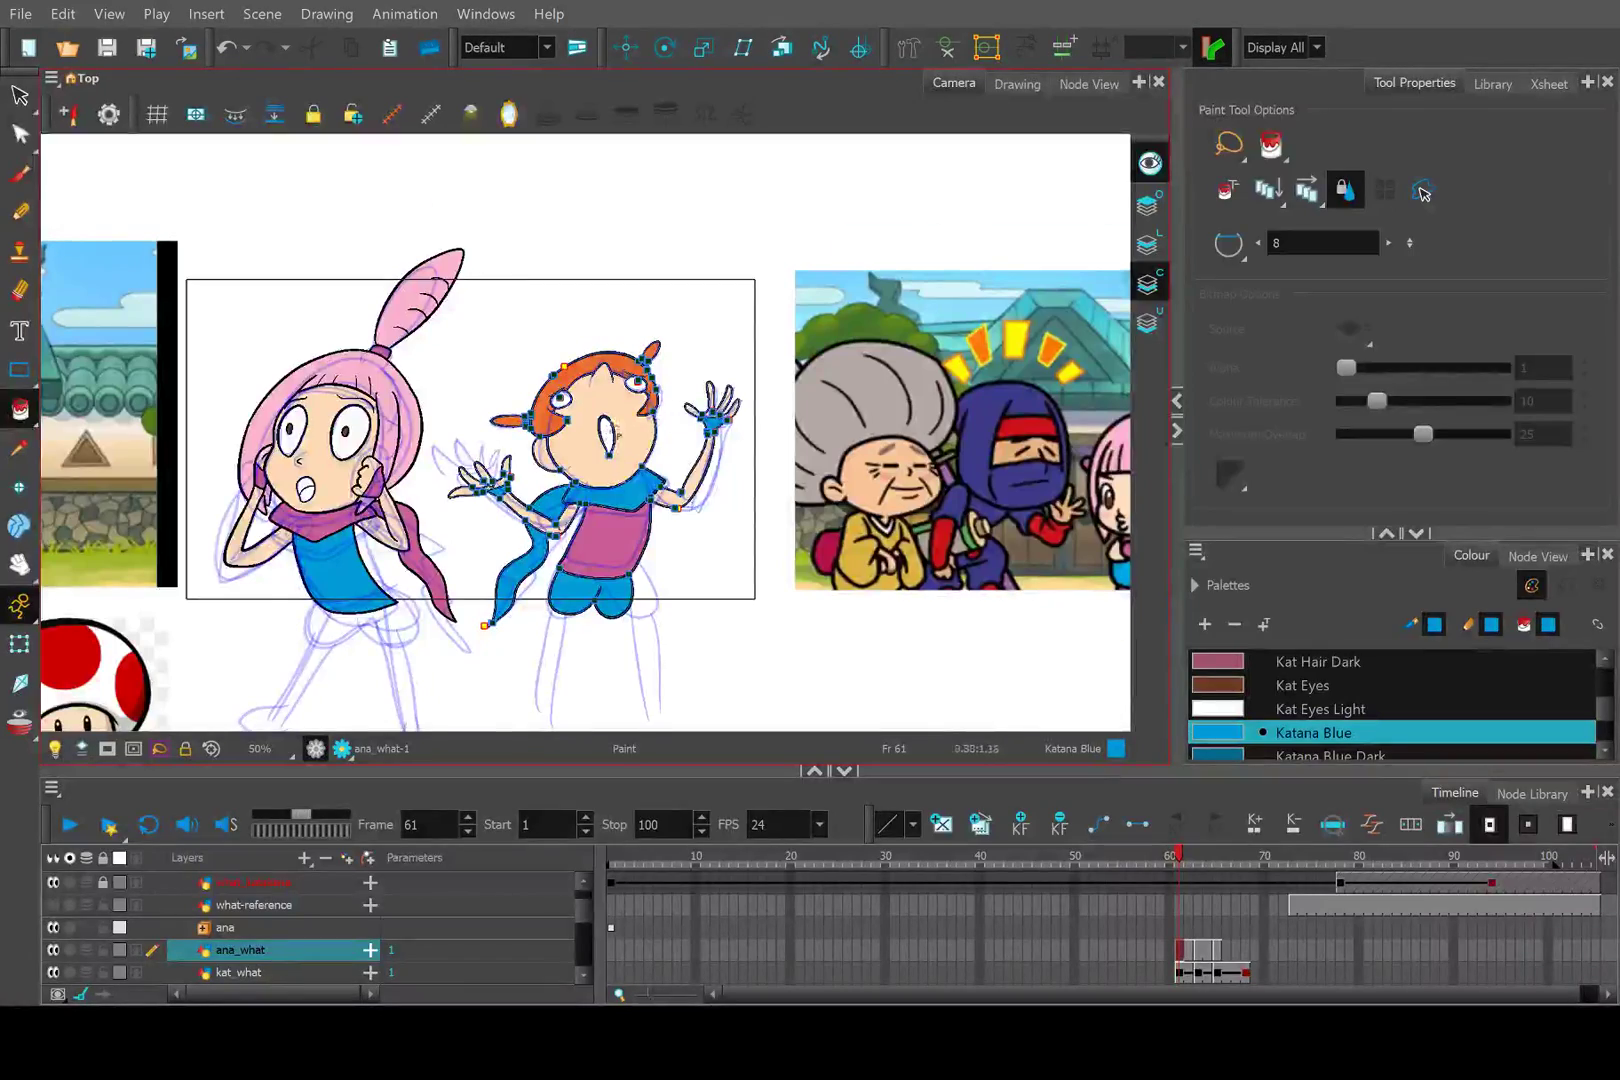
# Examine the ana_what girl's eyes, hair ties, face and hands at frame 61 for areas still uncoloured.
pyautogui.scroll(5, 604, 436)
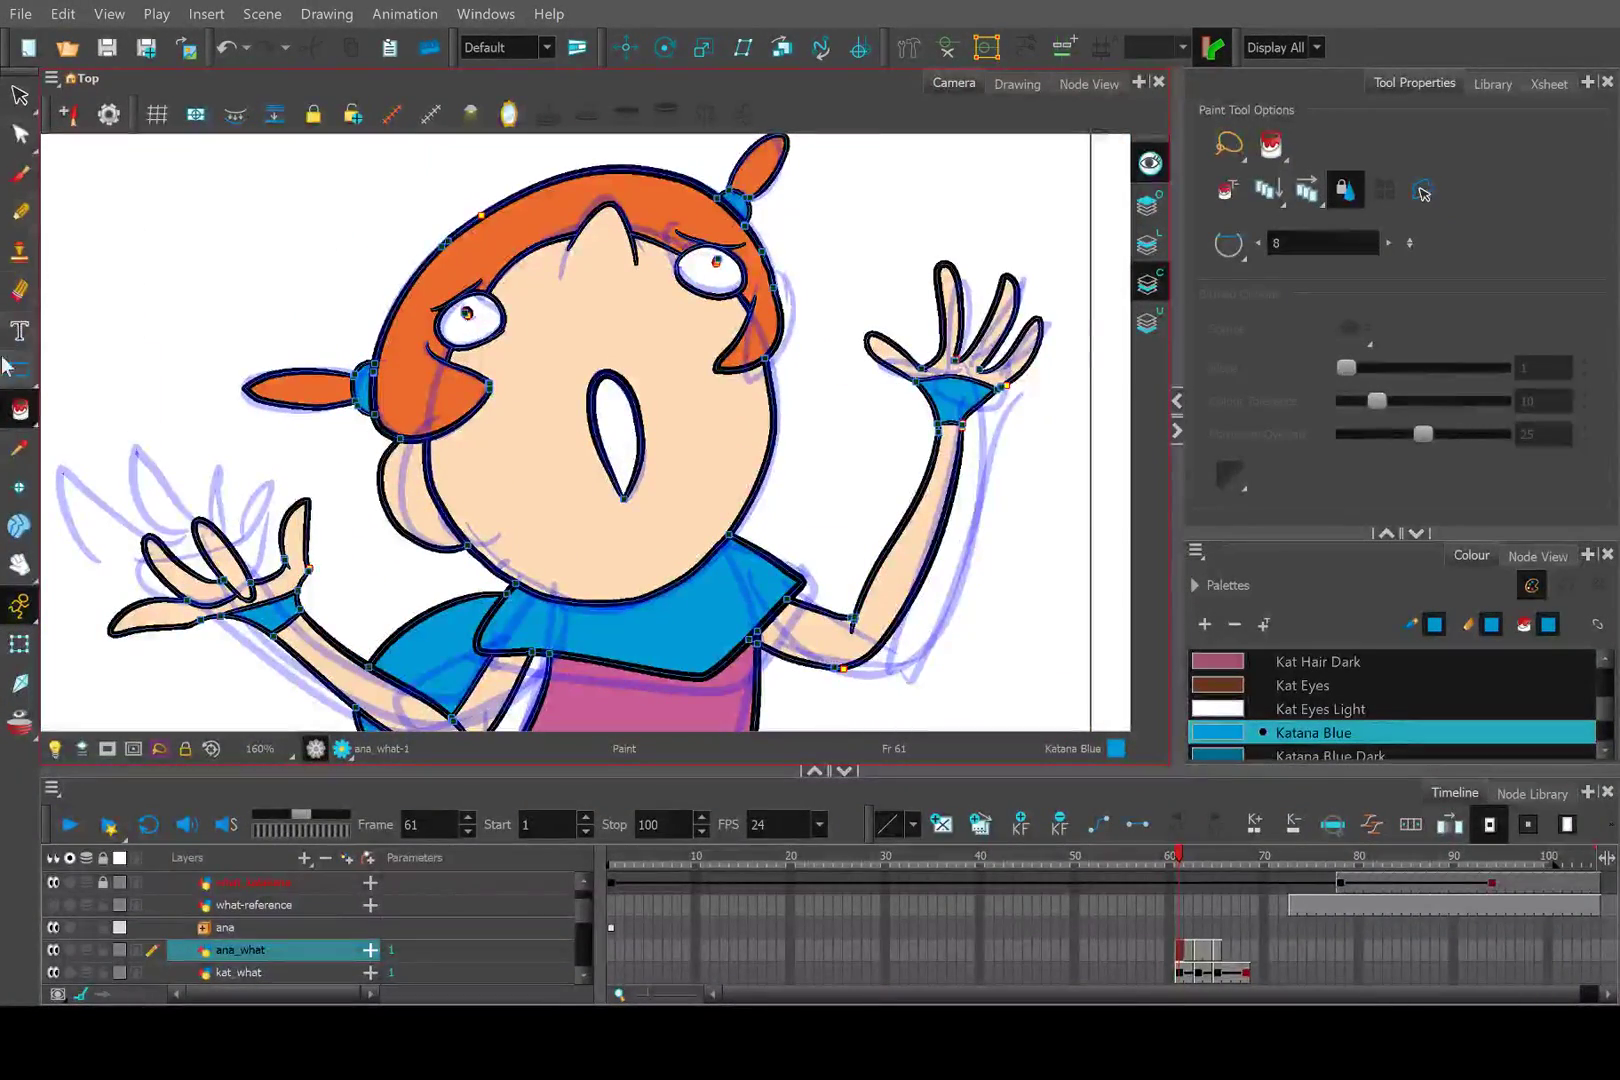
pyautogui.press('2')
pyautogui.press('2')
pyautogui.press('2')
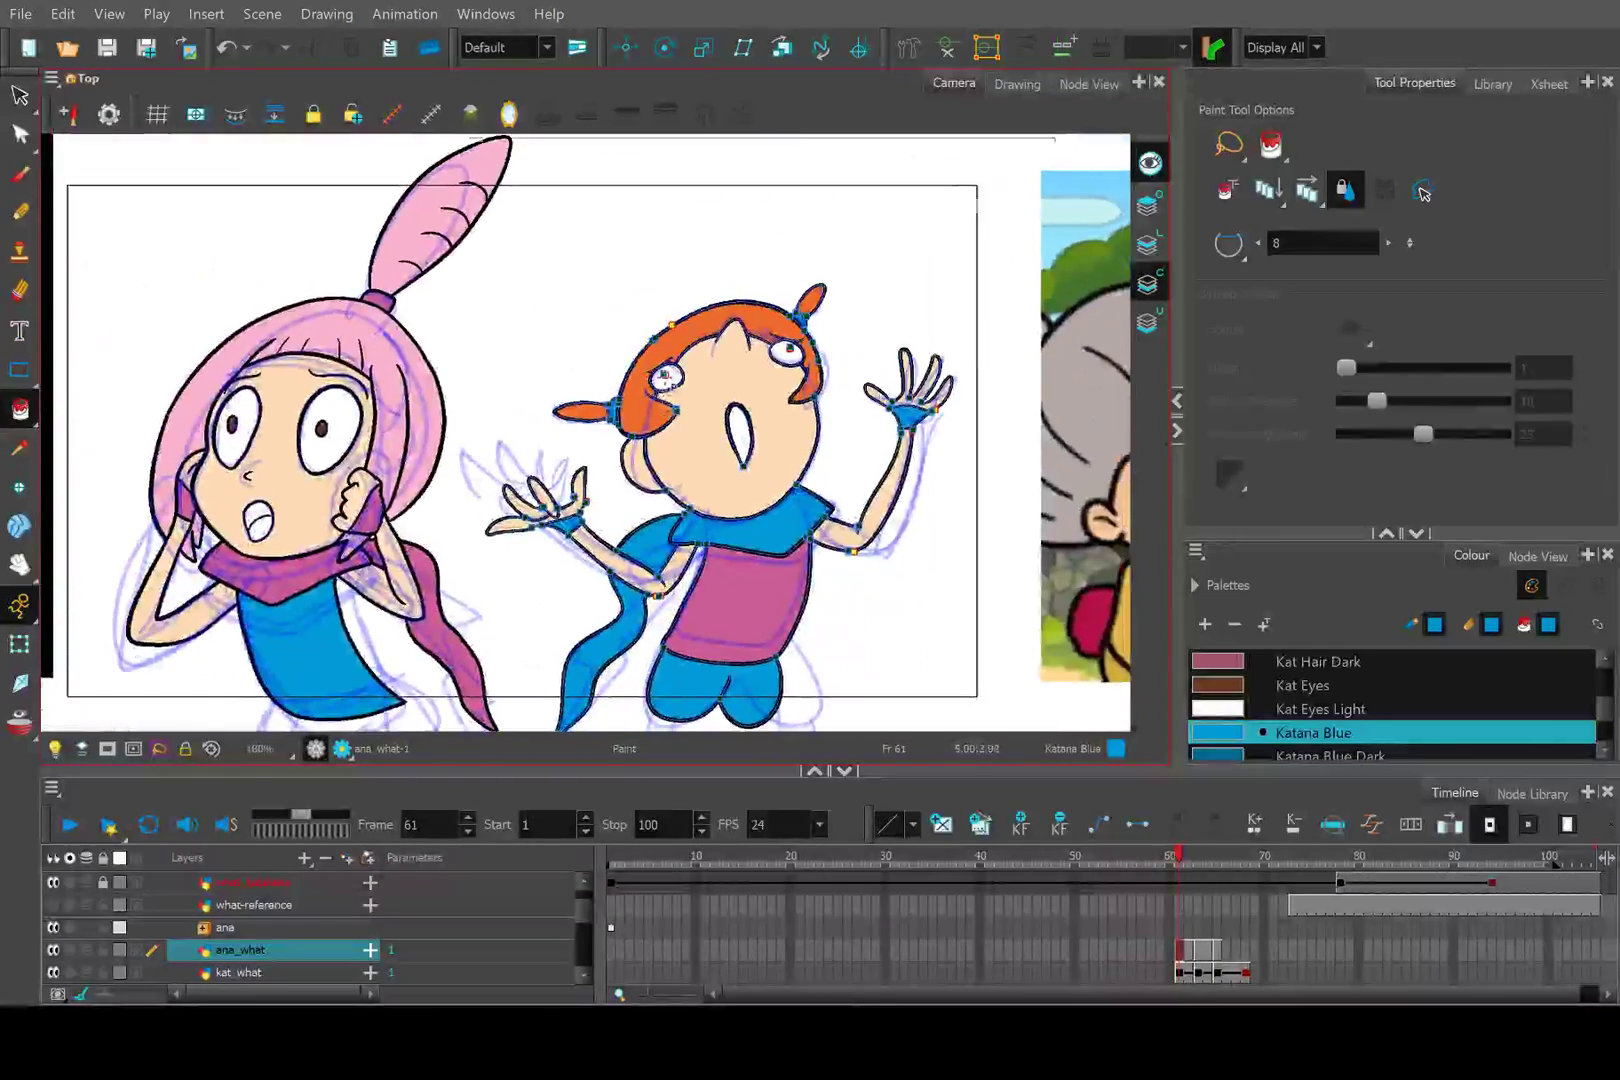
pyautogui.scroll(4, 664, 378)
pyautogui.moveTo(663, 427); pyautogui.dragTo(395, 432)
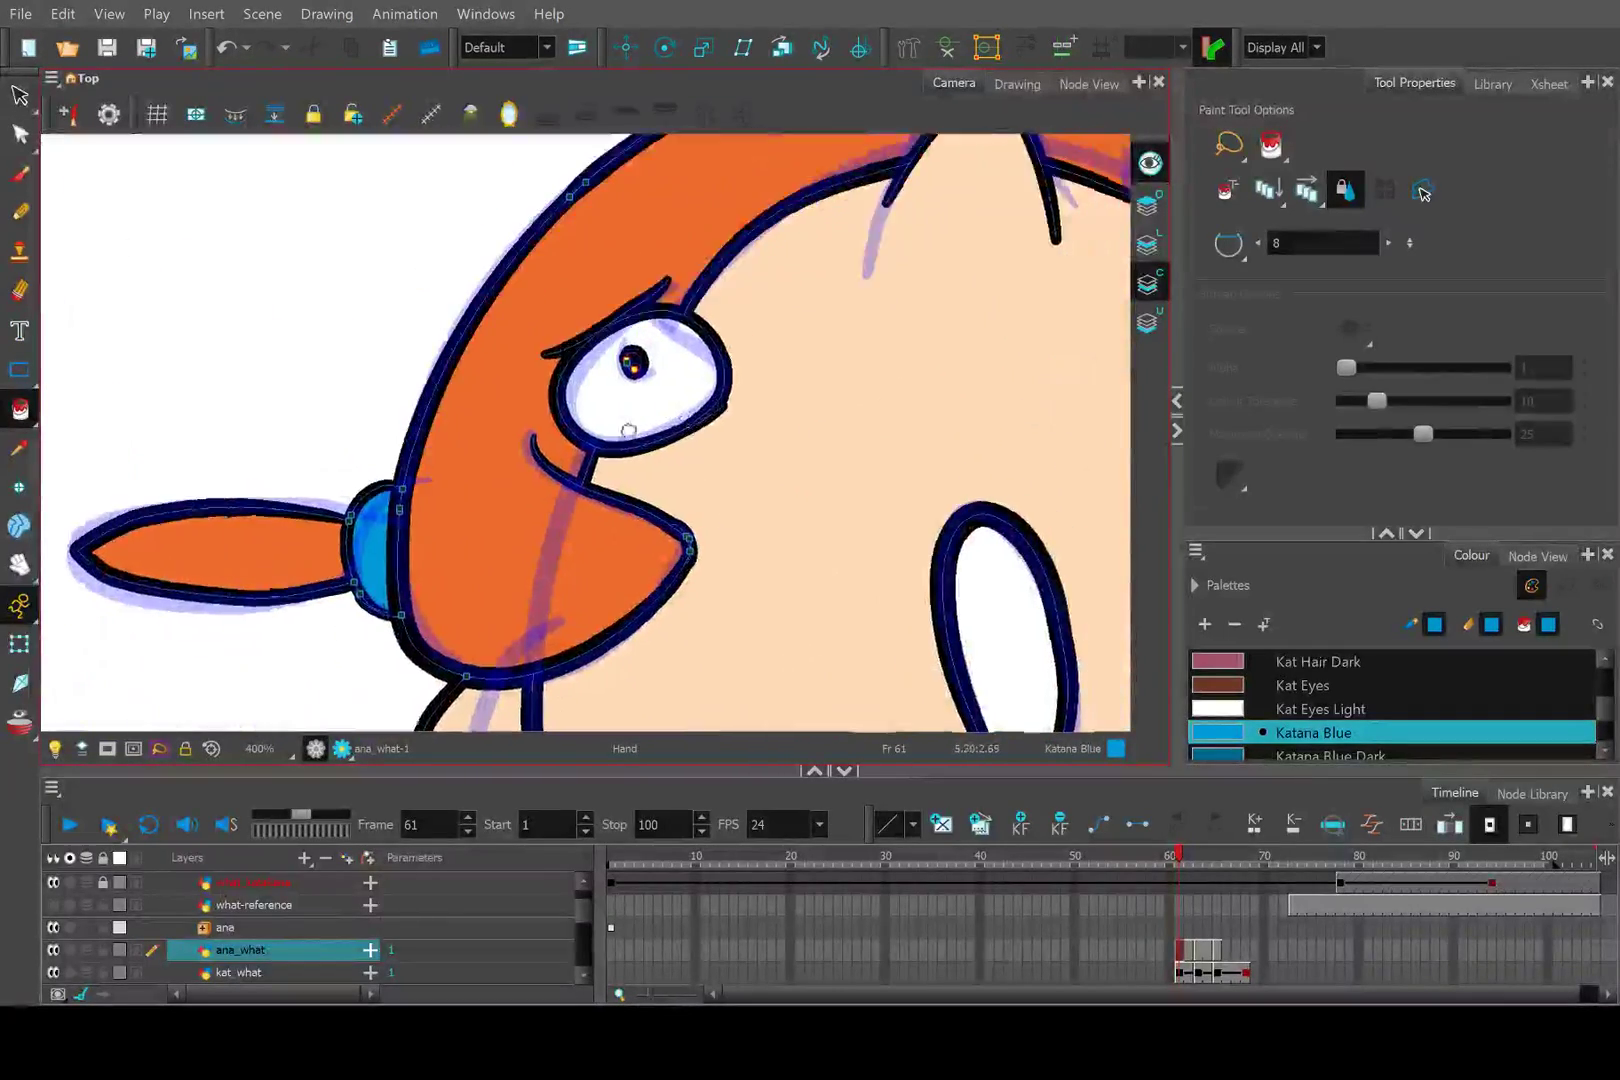
pyautogui.scroll(-2, 628, 430)
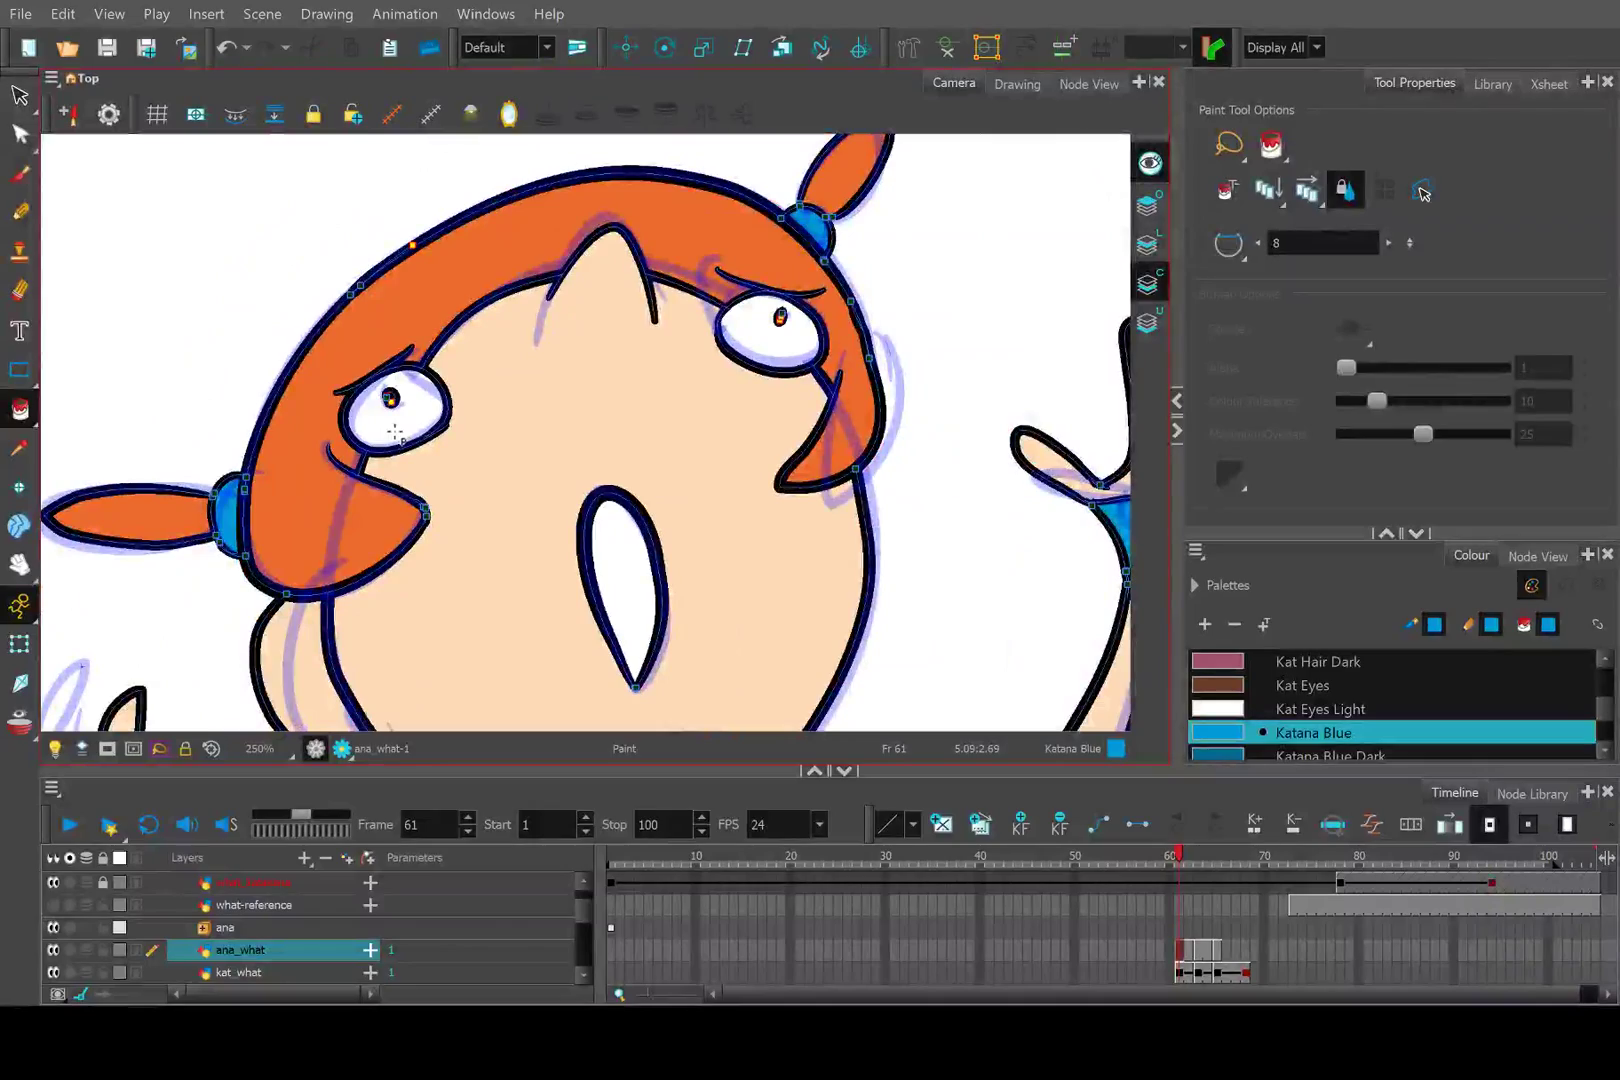
pyautogui.scroll(2, 397, 432)
pyautogui.scroll(-4, 510, 410)
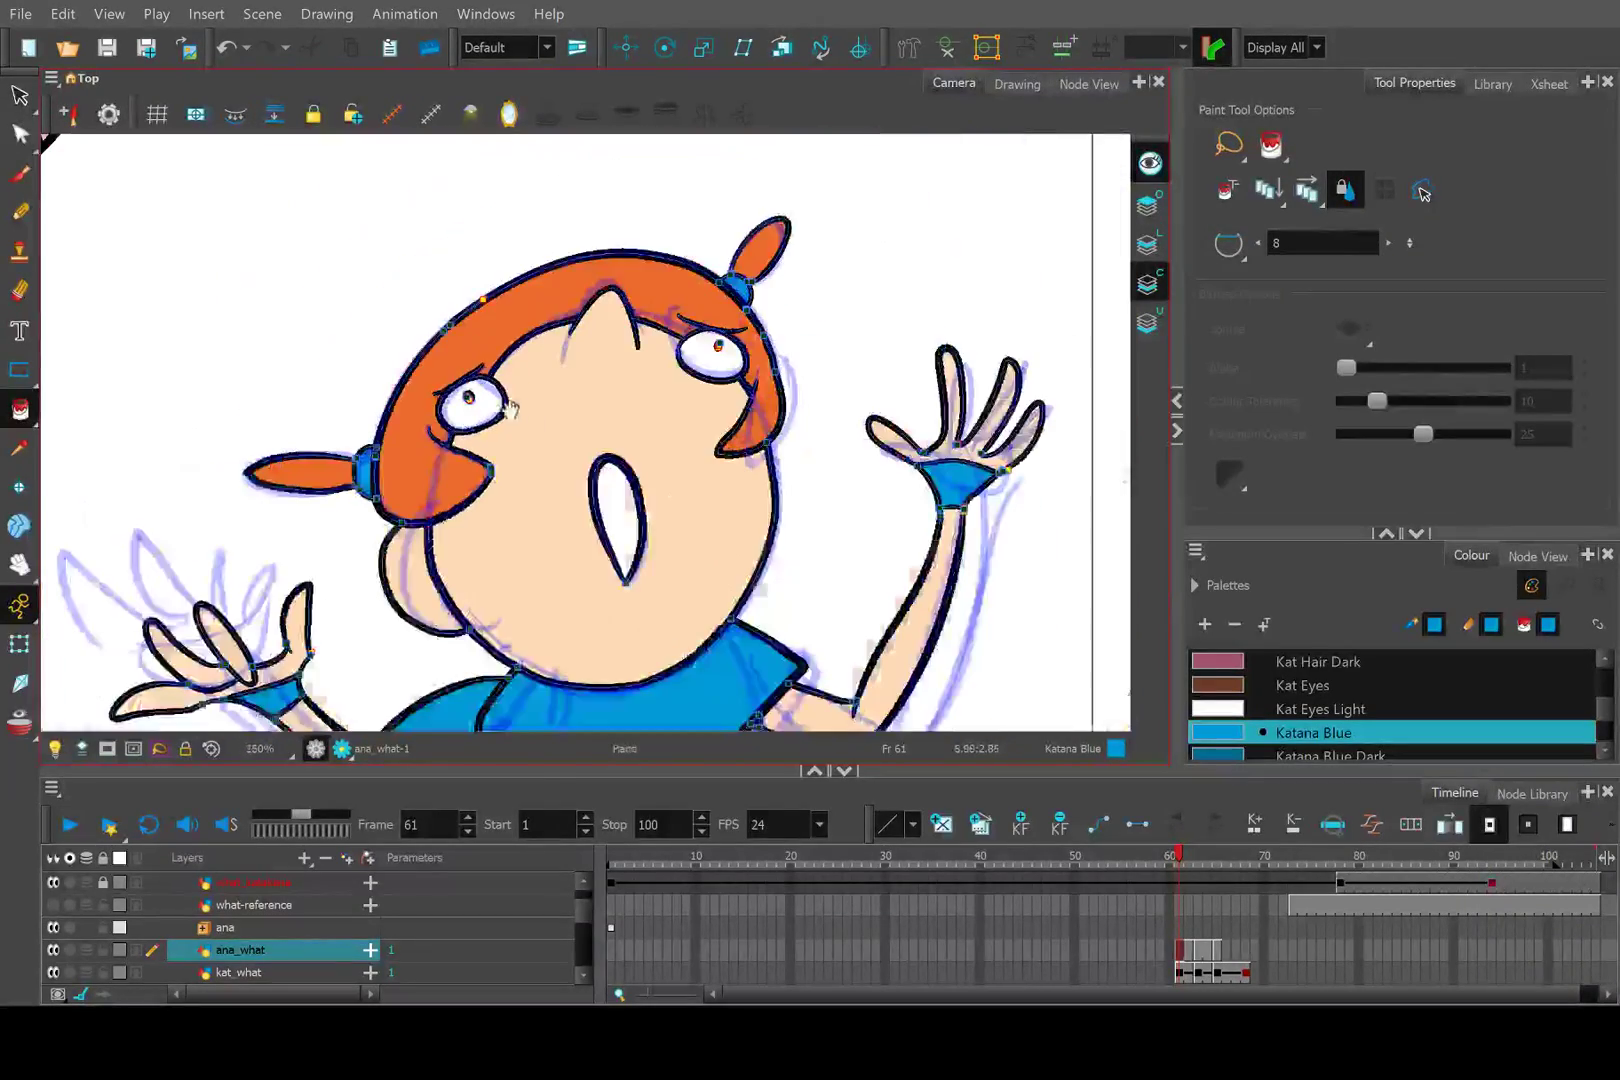
pyautogui.moveTo(510, 410)
pyautogui.mouseDown()
pyautogui.moveTo(560, 375)
pyautogui.moveTo(449, 415)
pyautogui.moveTo(538, 481)
pyautogui.moveTo(518, 430)
pyautogui.mouseUp()
pyautogui.scroll(2, 560, 375)
pyautogui.scroll(-3, 560, 375)
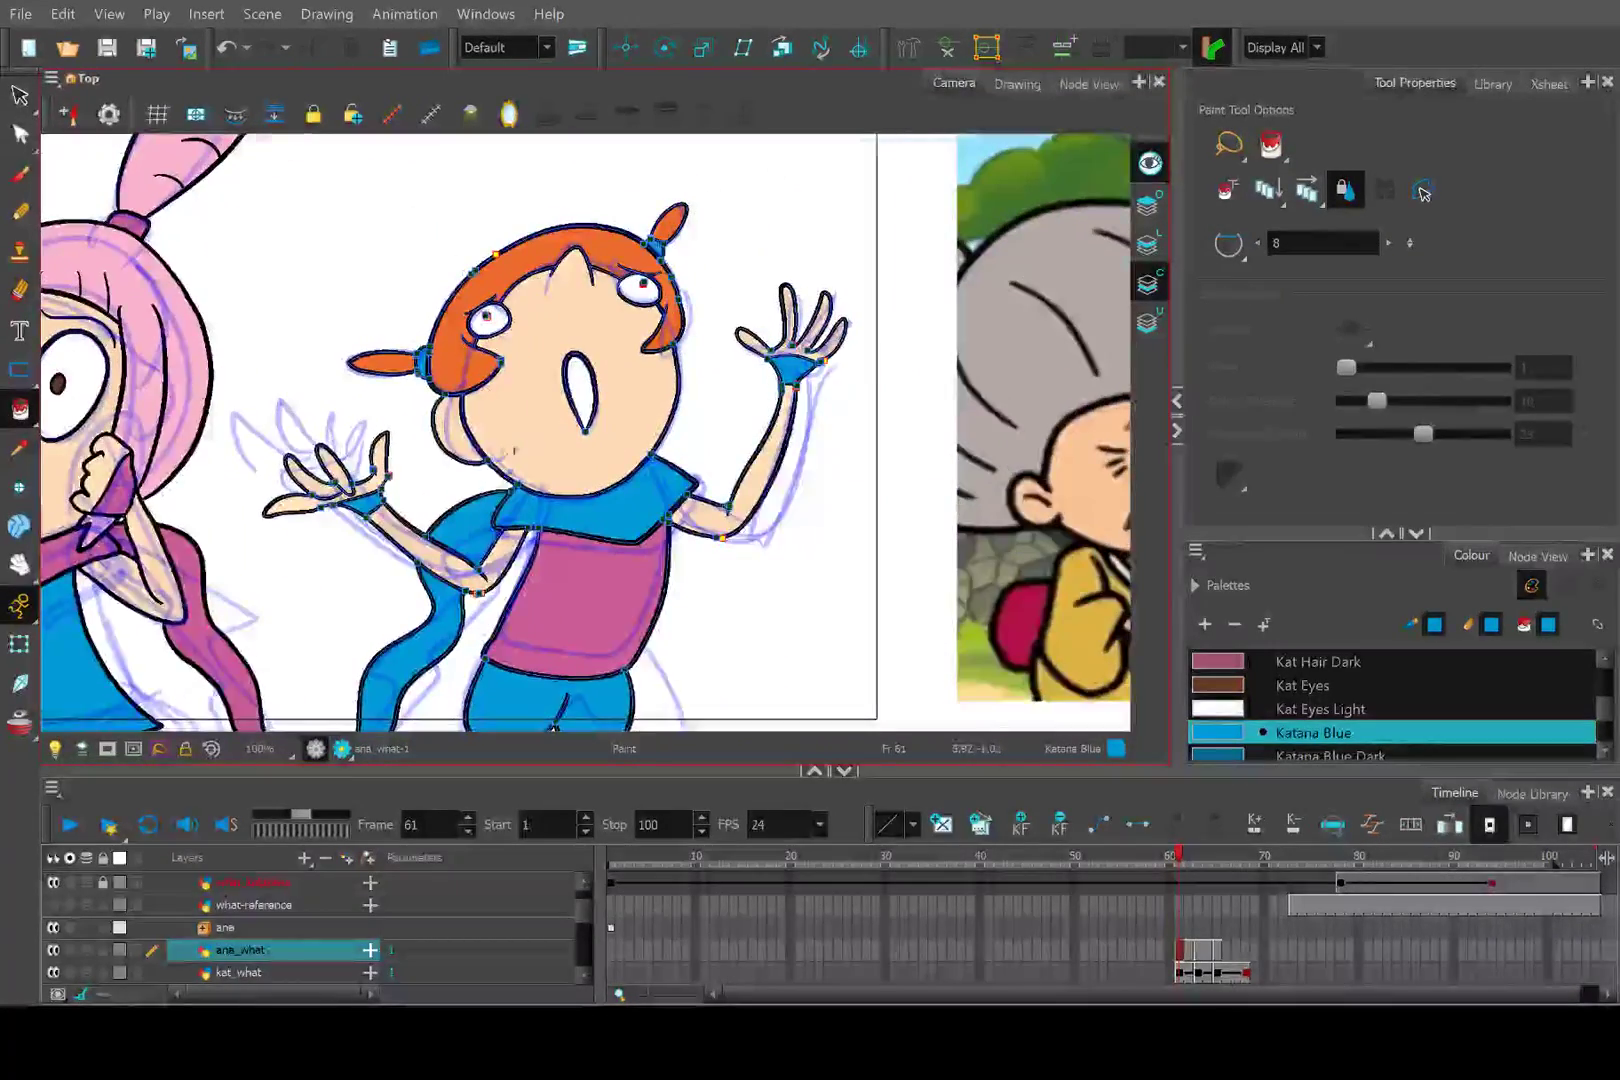
pyautogui.scroll(-3, 538, 481)
pyautogui.scroll(1, 538, 481)
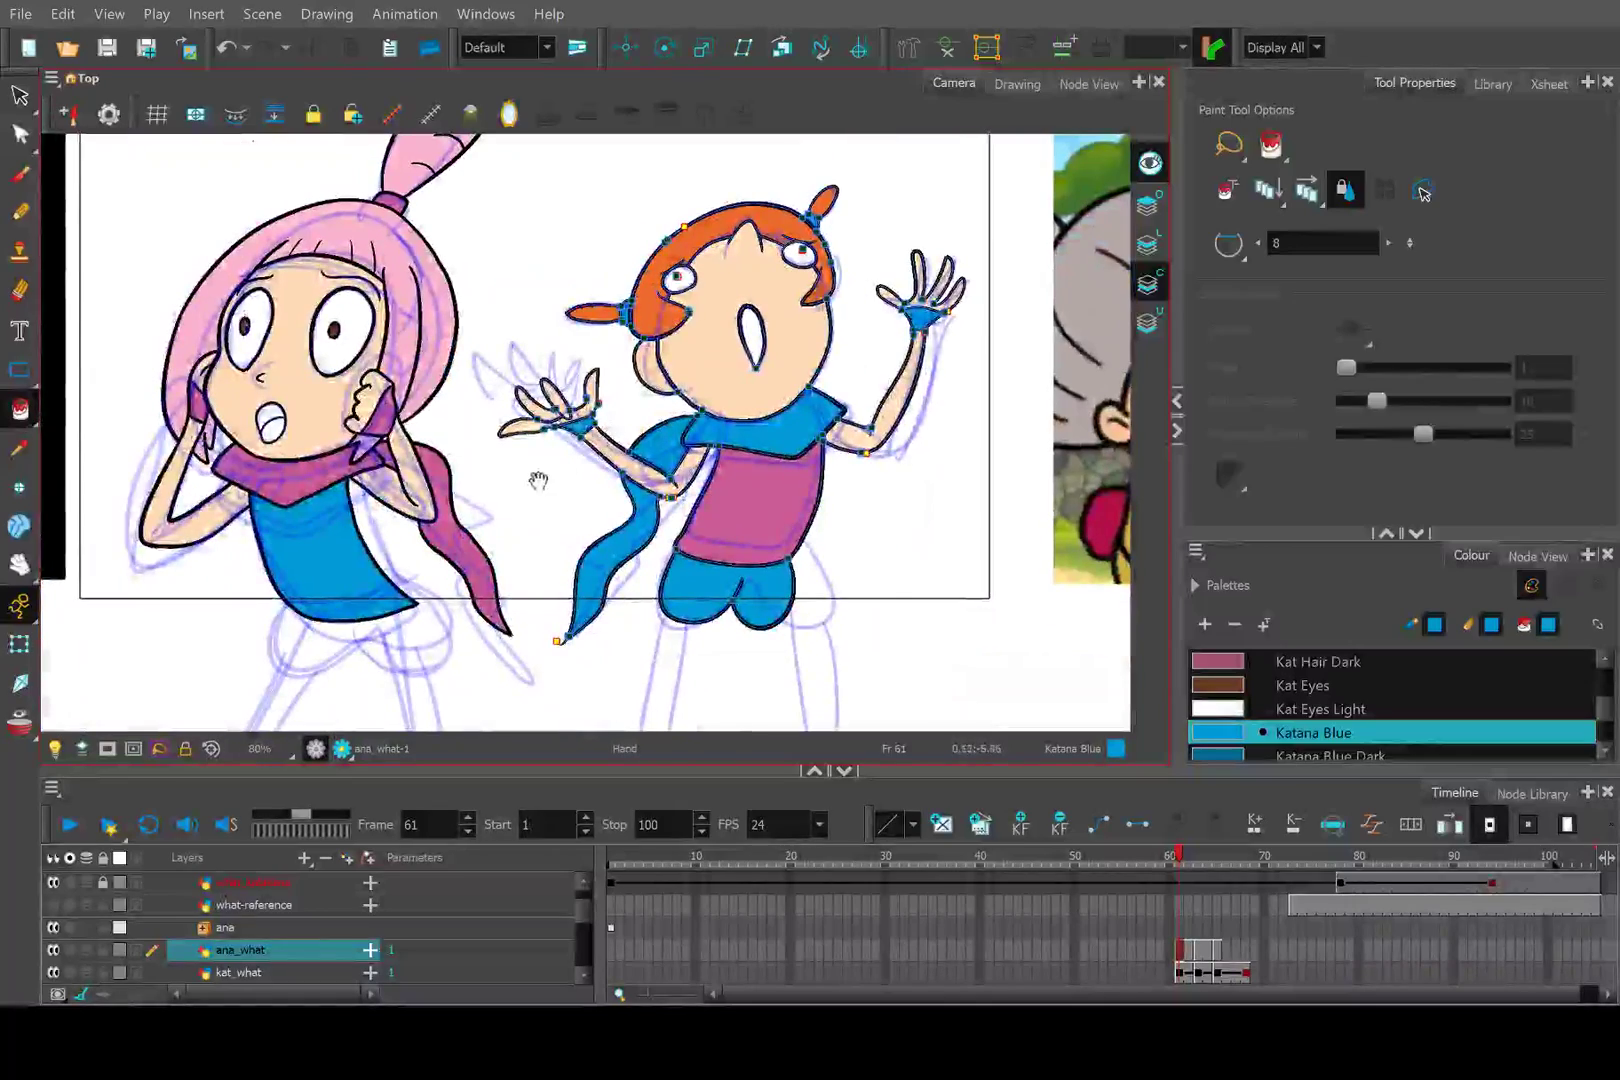
# Activate the Dropper tool and compare the ana_what girl's face and mouth with the pink-haired girl's drawing.
pyautogui.press('d')
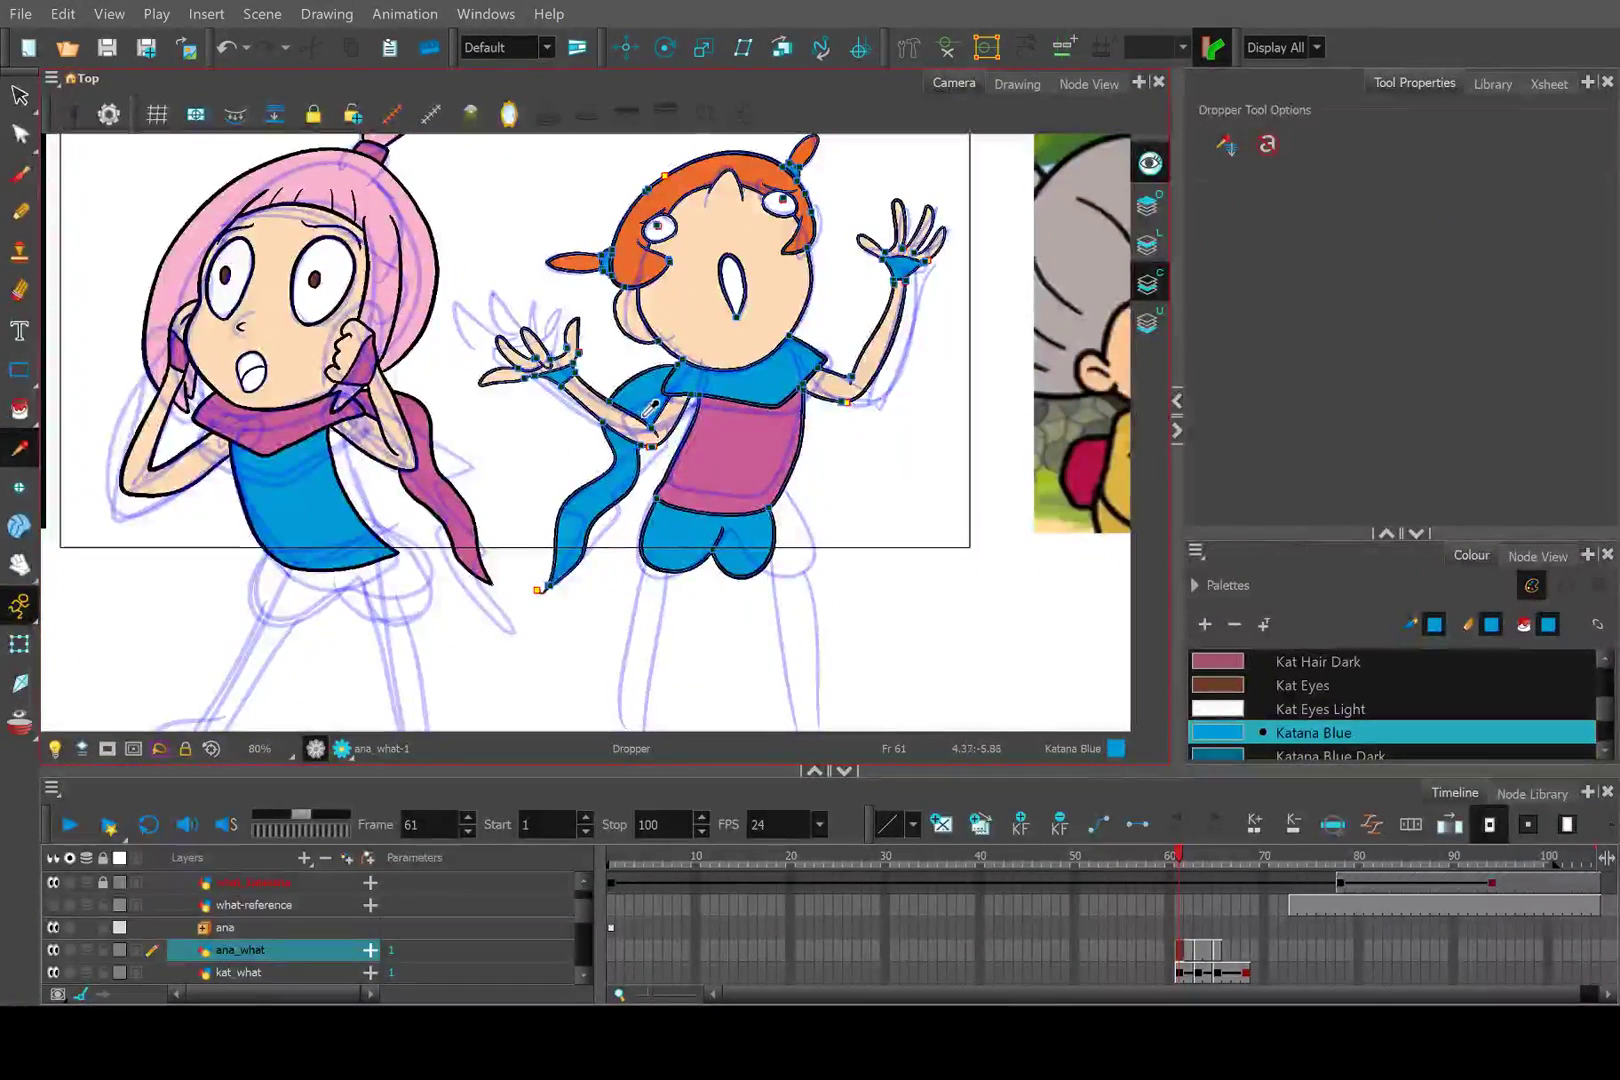
pyautogui.scroll(3, 729, 236)
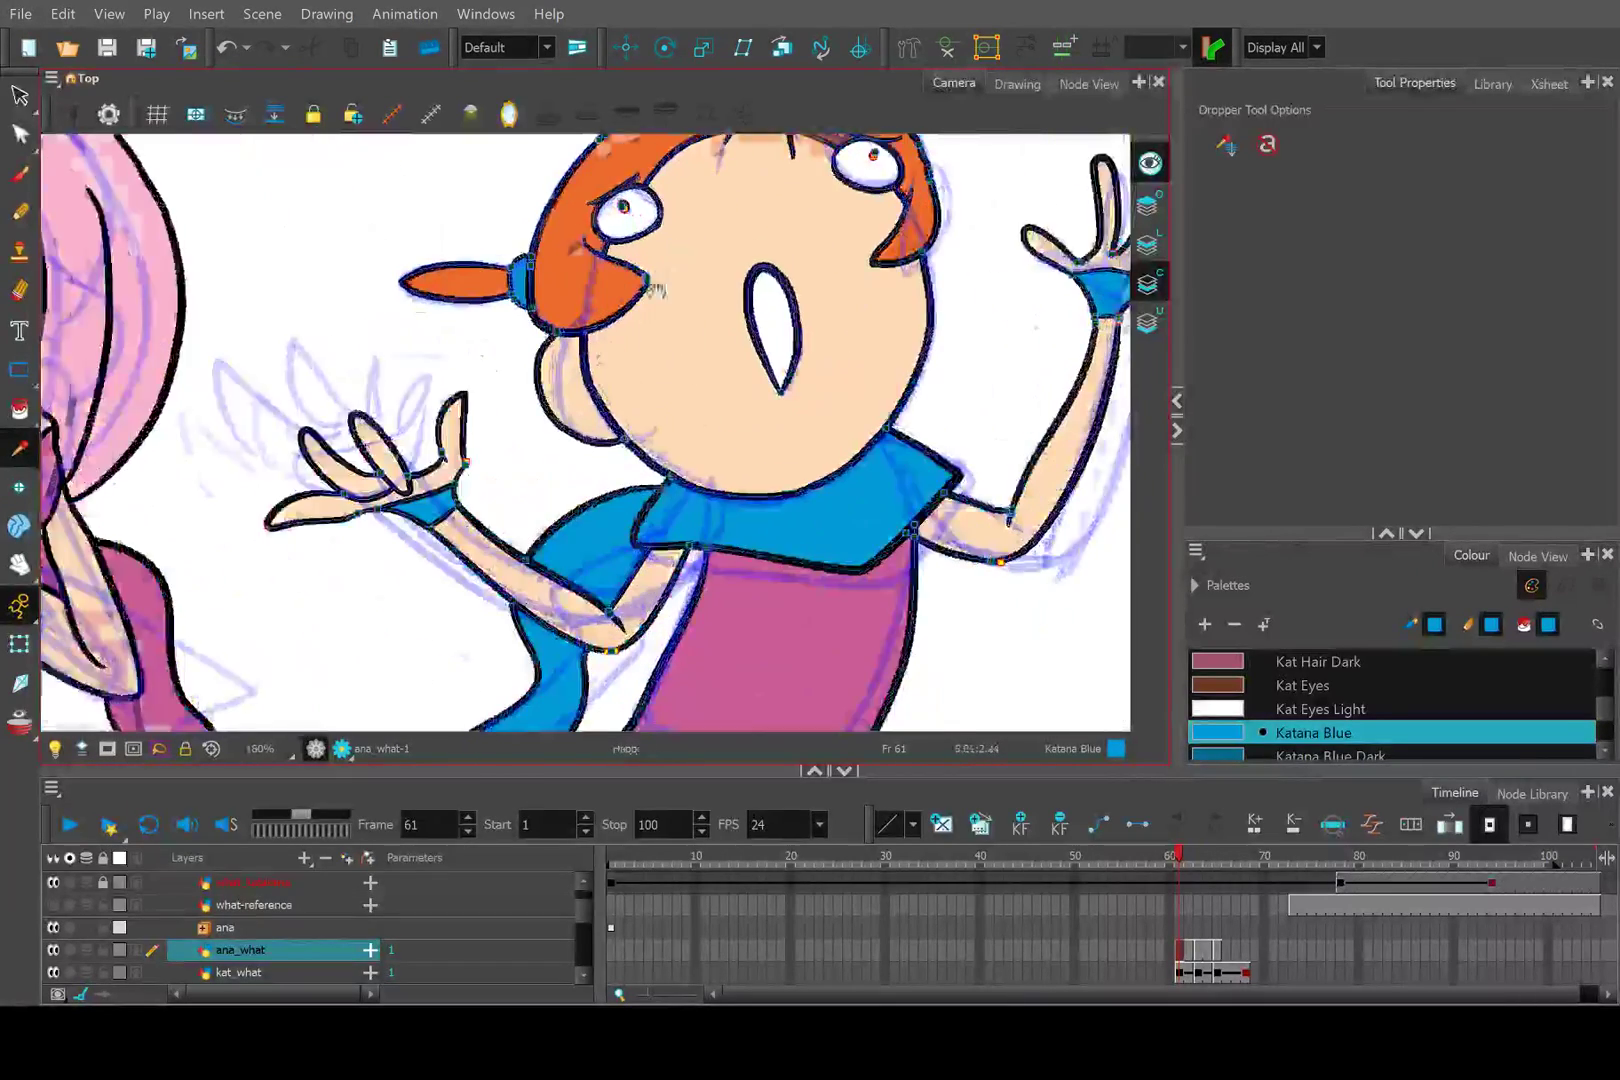
pyautogui.scroll(-4, 530, 412)
pyautogui.moveTo(531, 411); pyautogui.dragTo(636, 369)
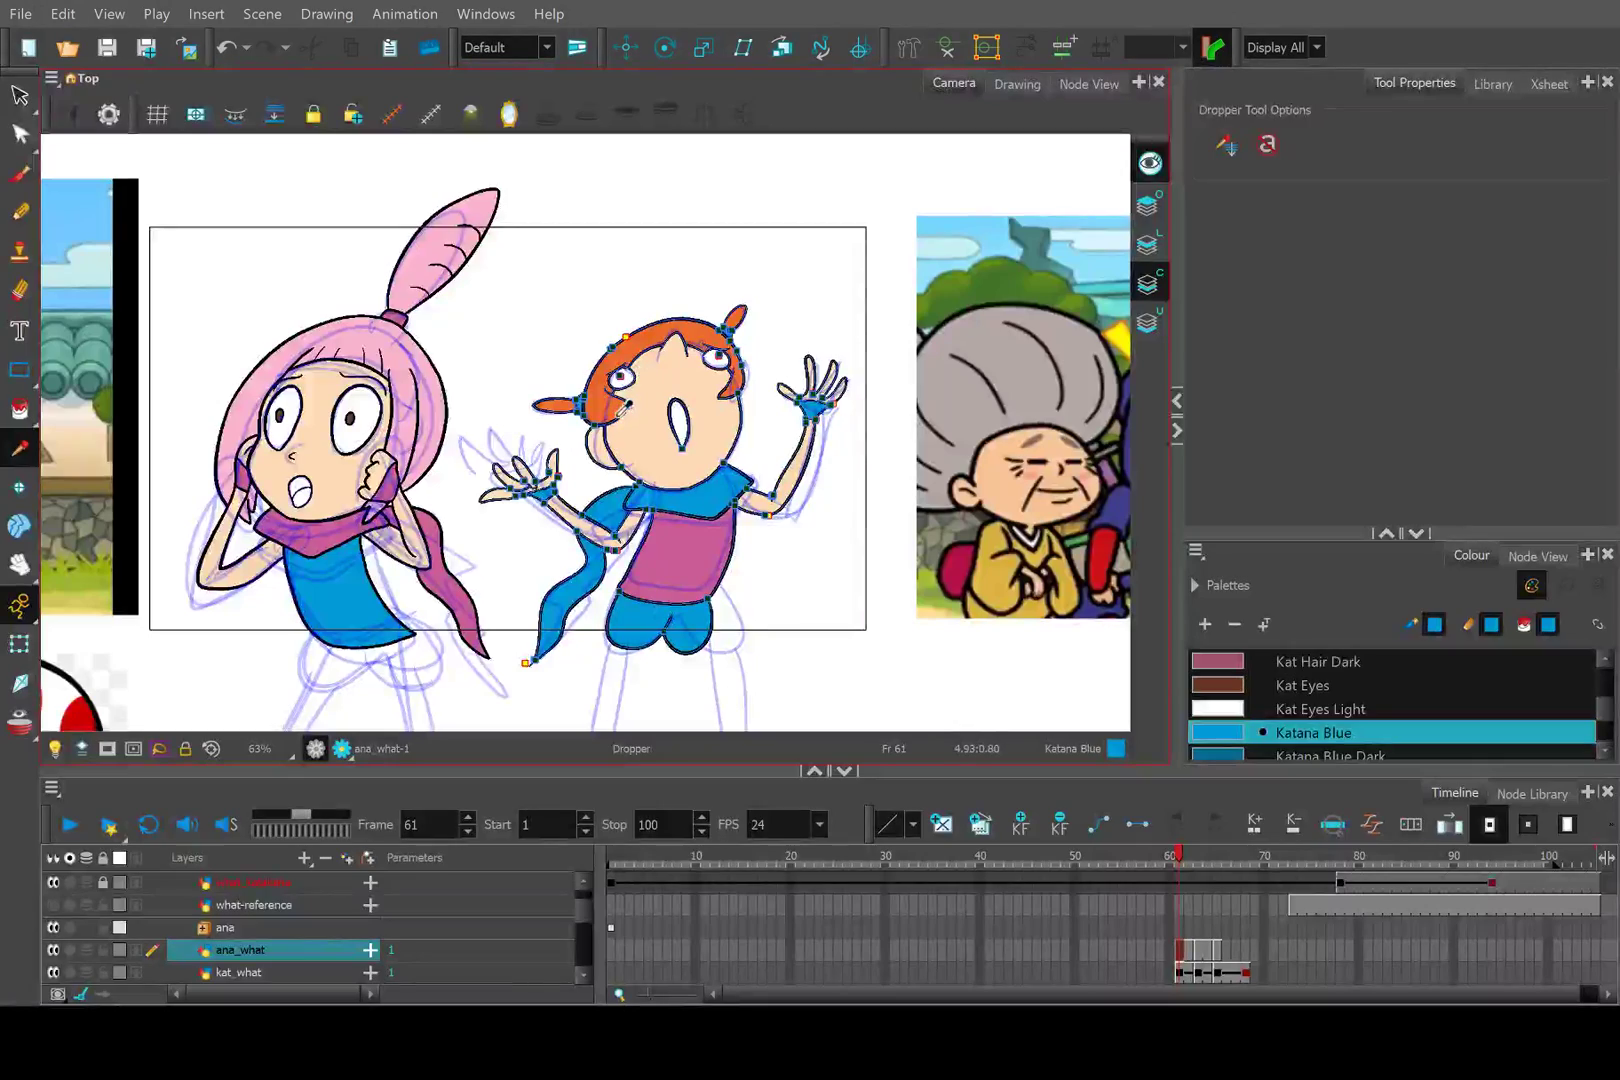
pyautogui.scroll(4, 655, 422)
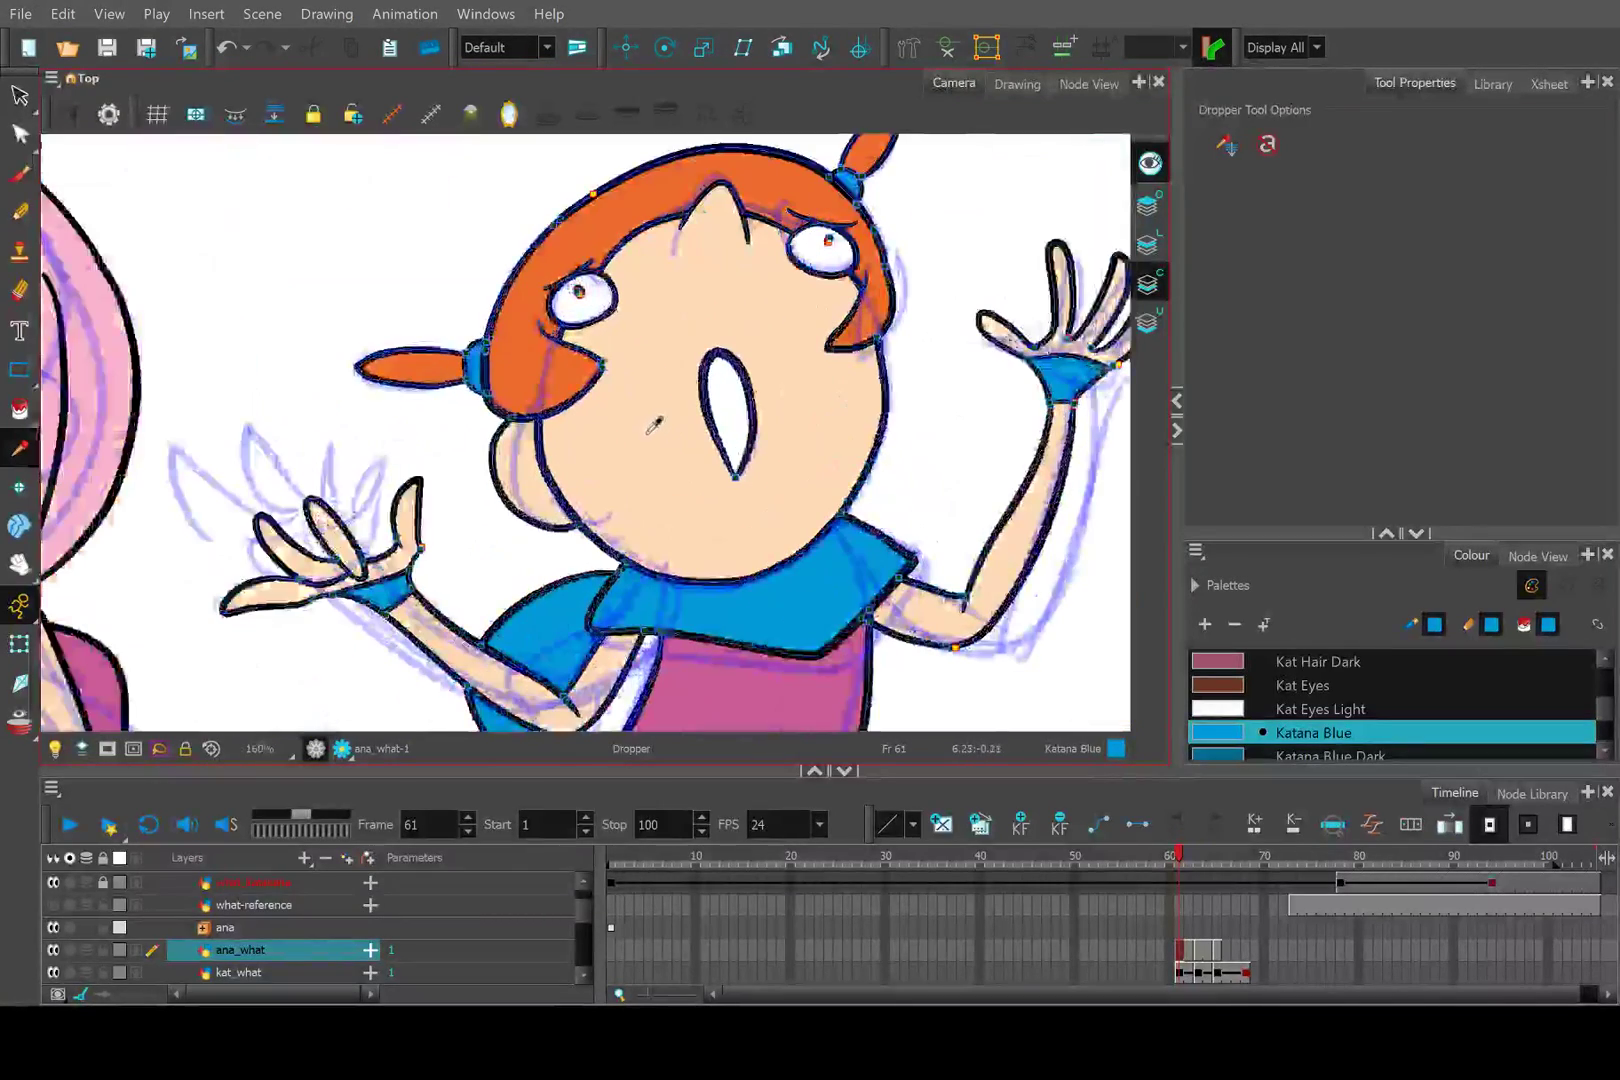
pyautogui.scroll(-3, 612, 451)
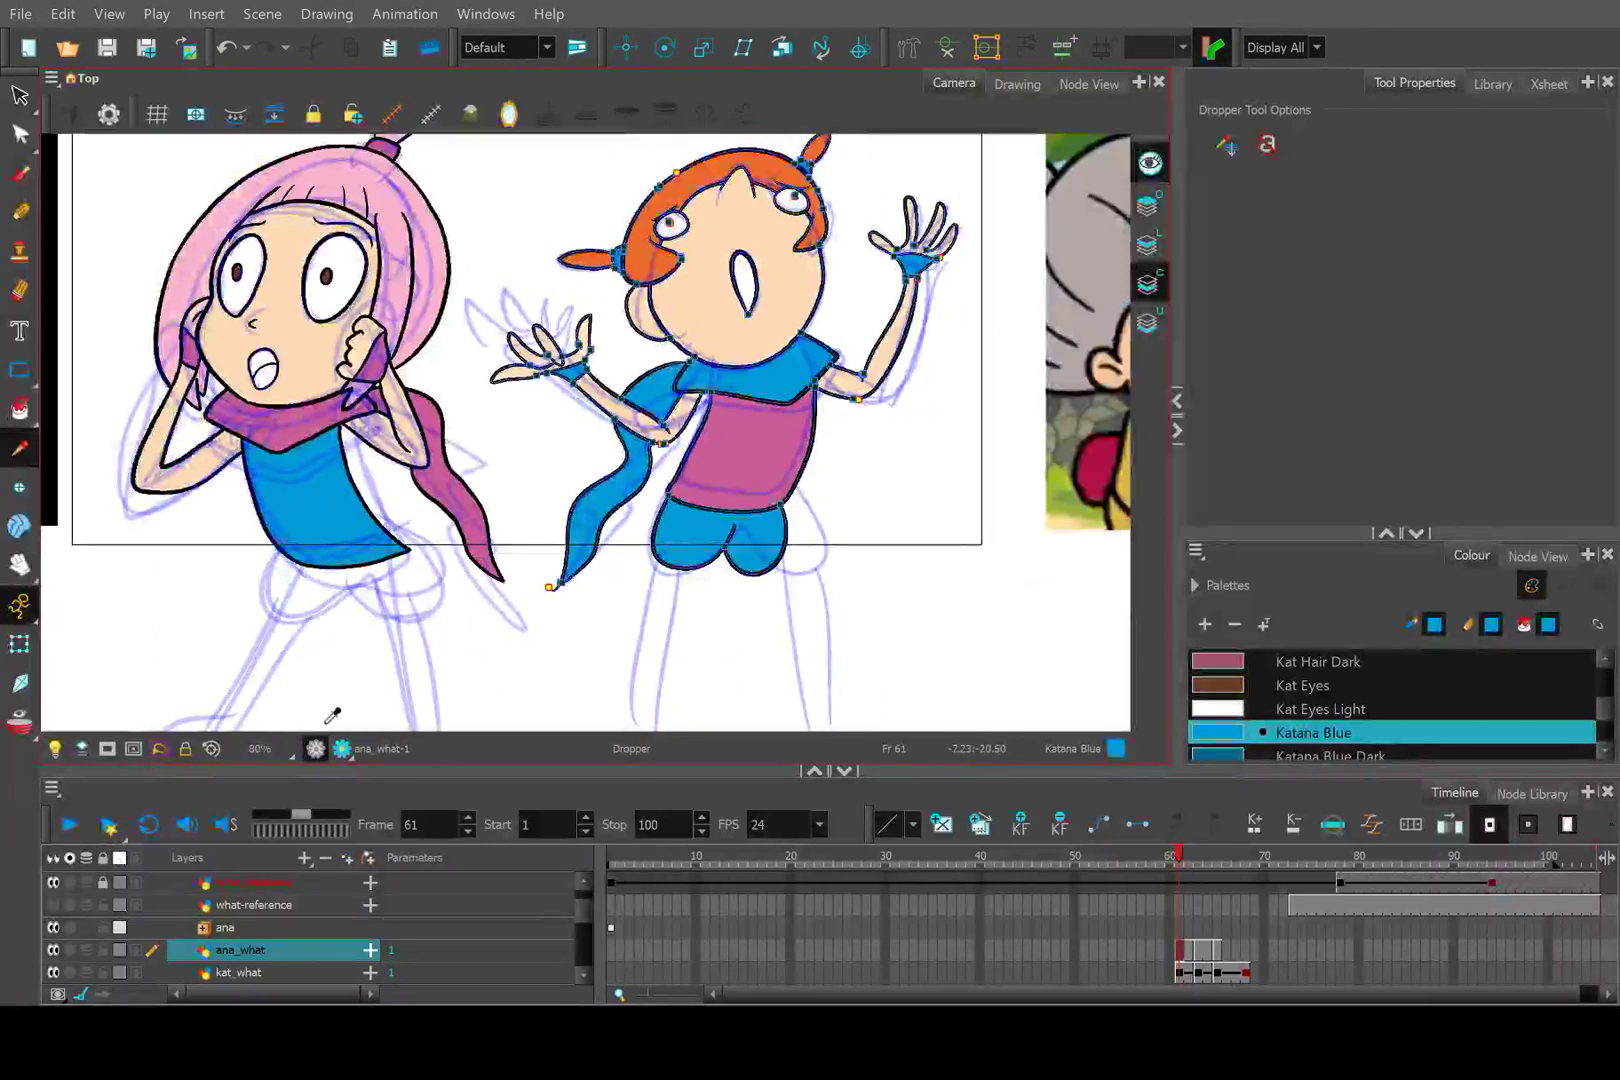
# Deselect the drawing, go to frame 63 and activate the Colour Art layer with the Paint tool.
pyautogui.click(19, 644)
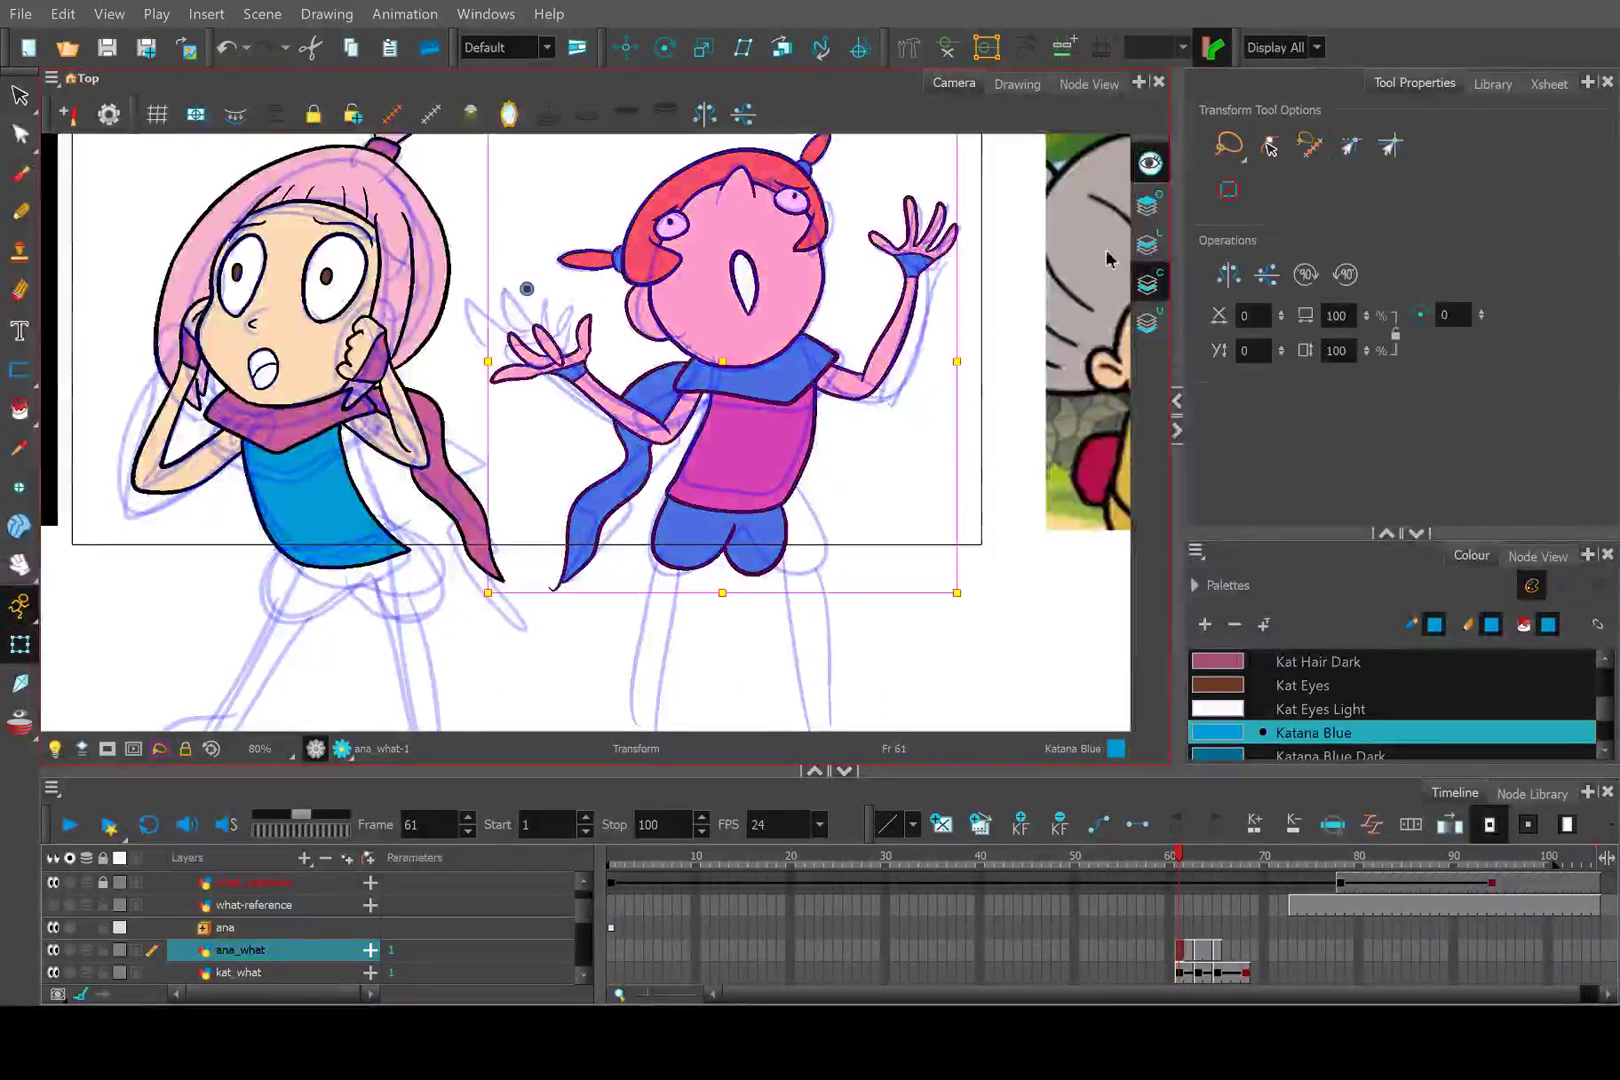
pyautogui.click(990, 622)
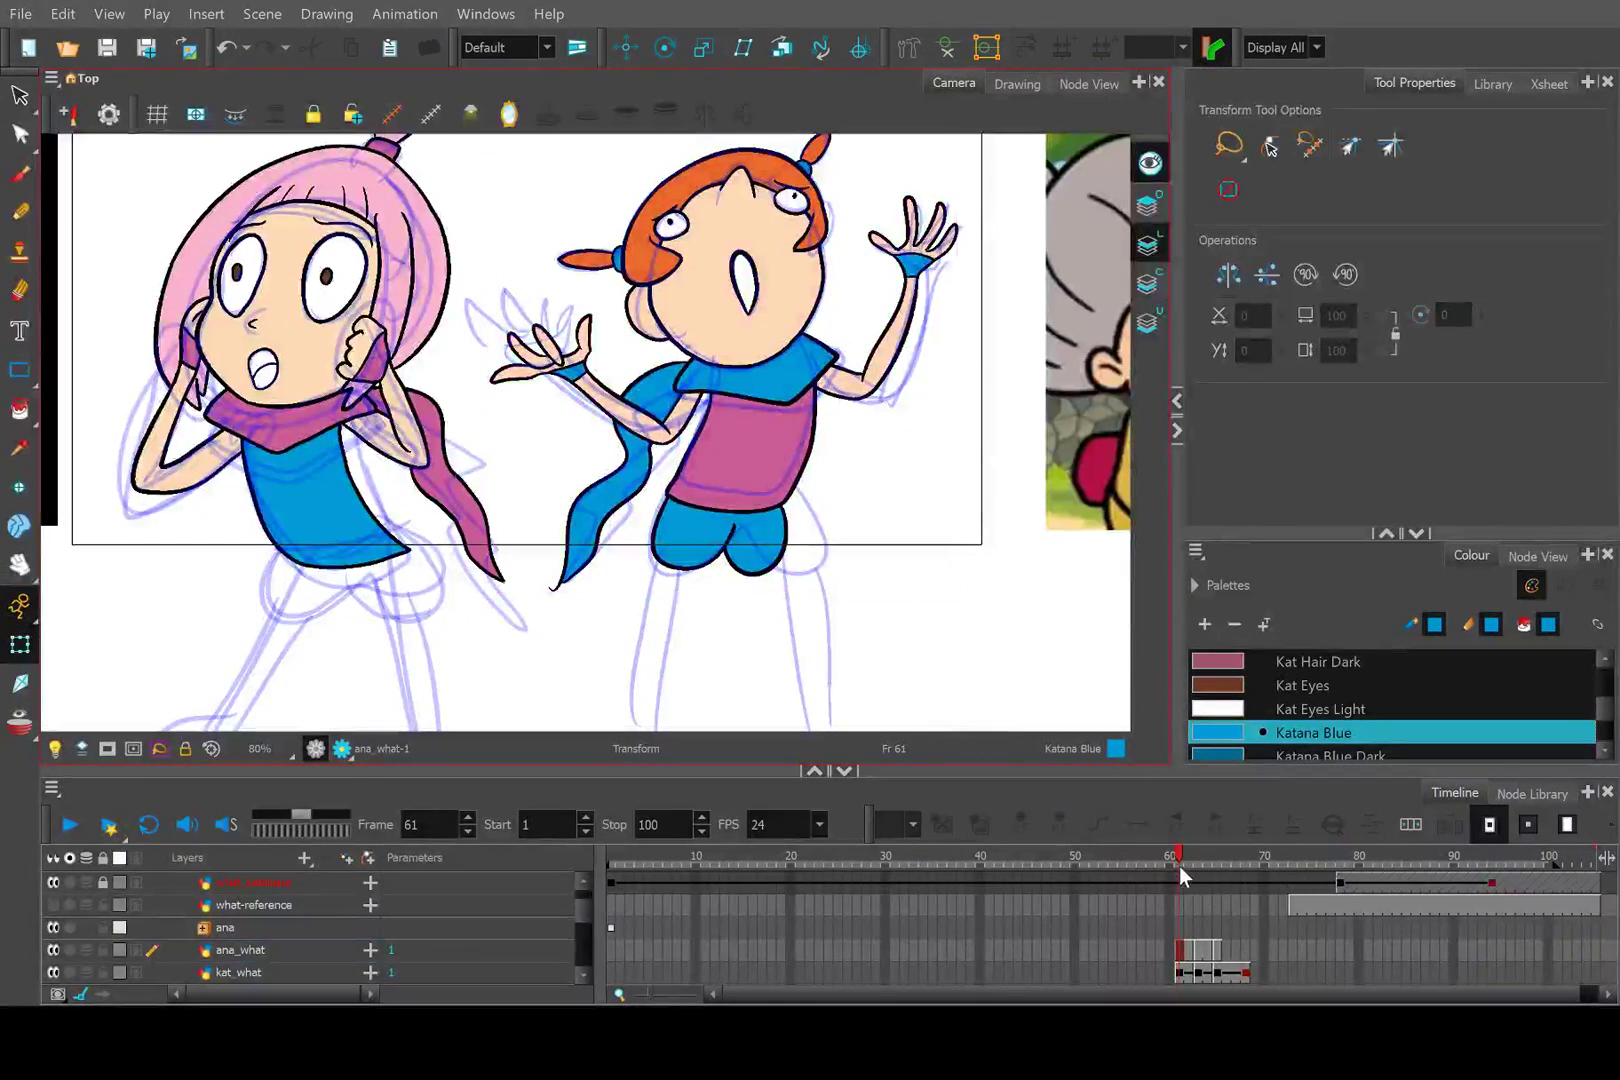
pyautogui.moveTo(1180, 865); pyautogui.dragTo(1197, 857)
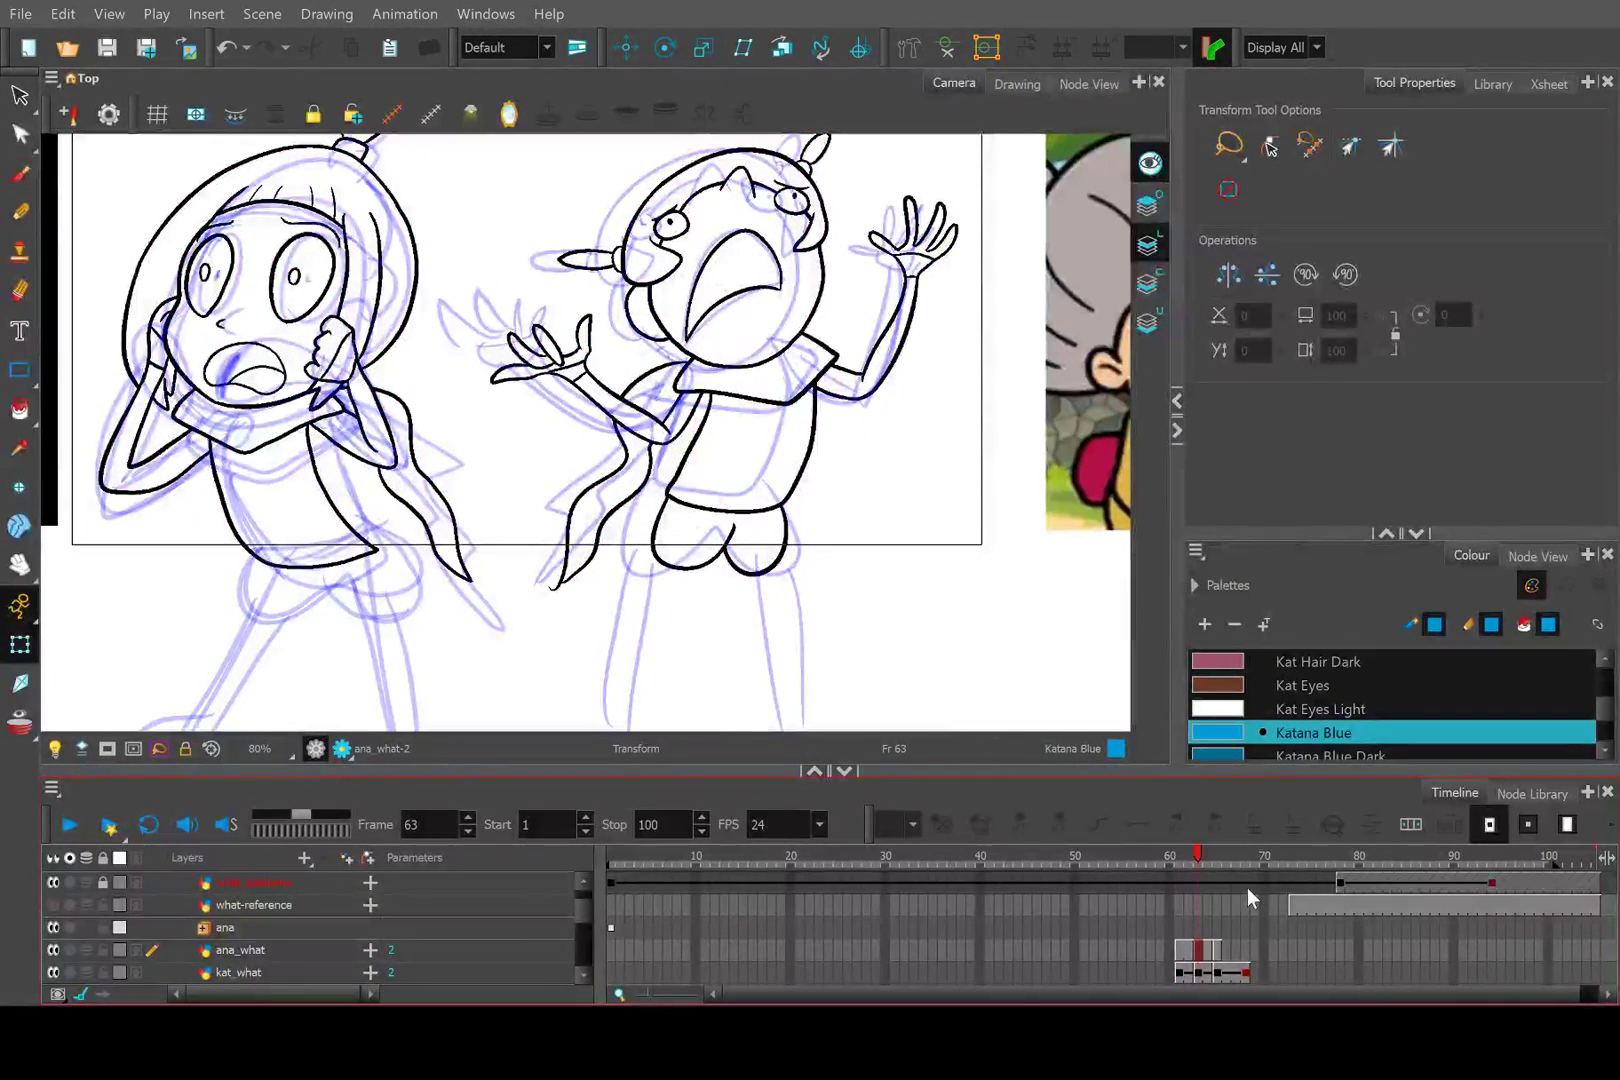
pyautogui.click(1147, 285)
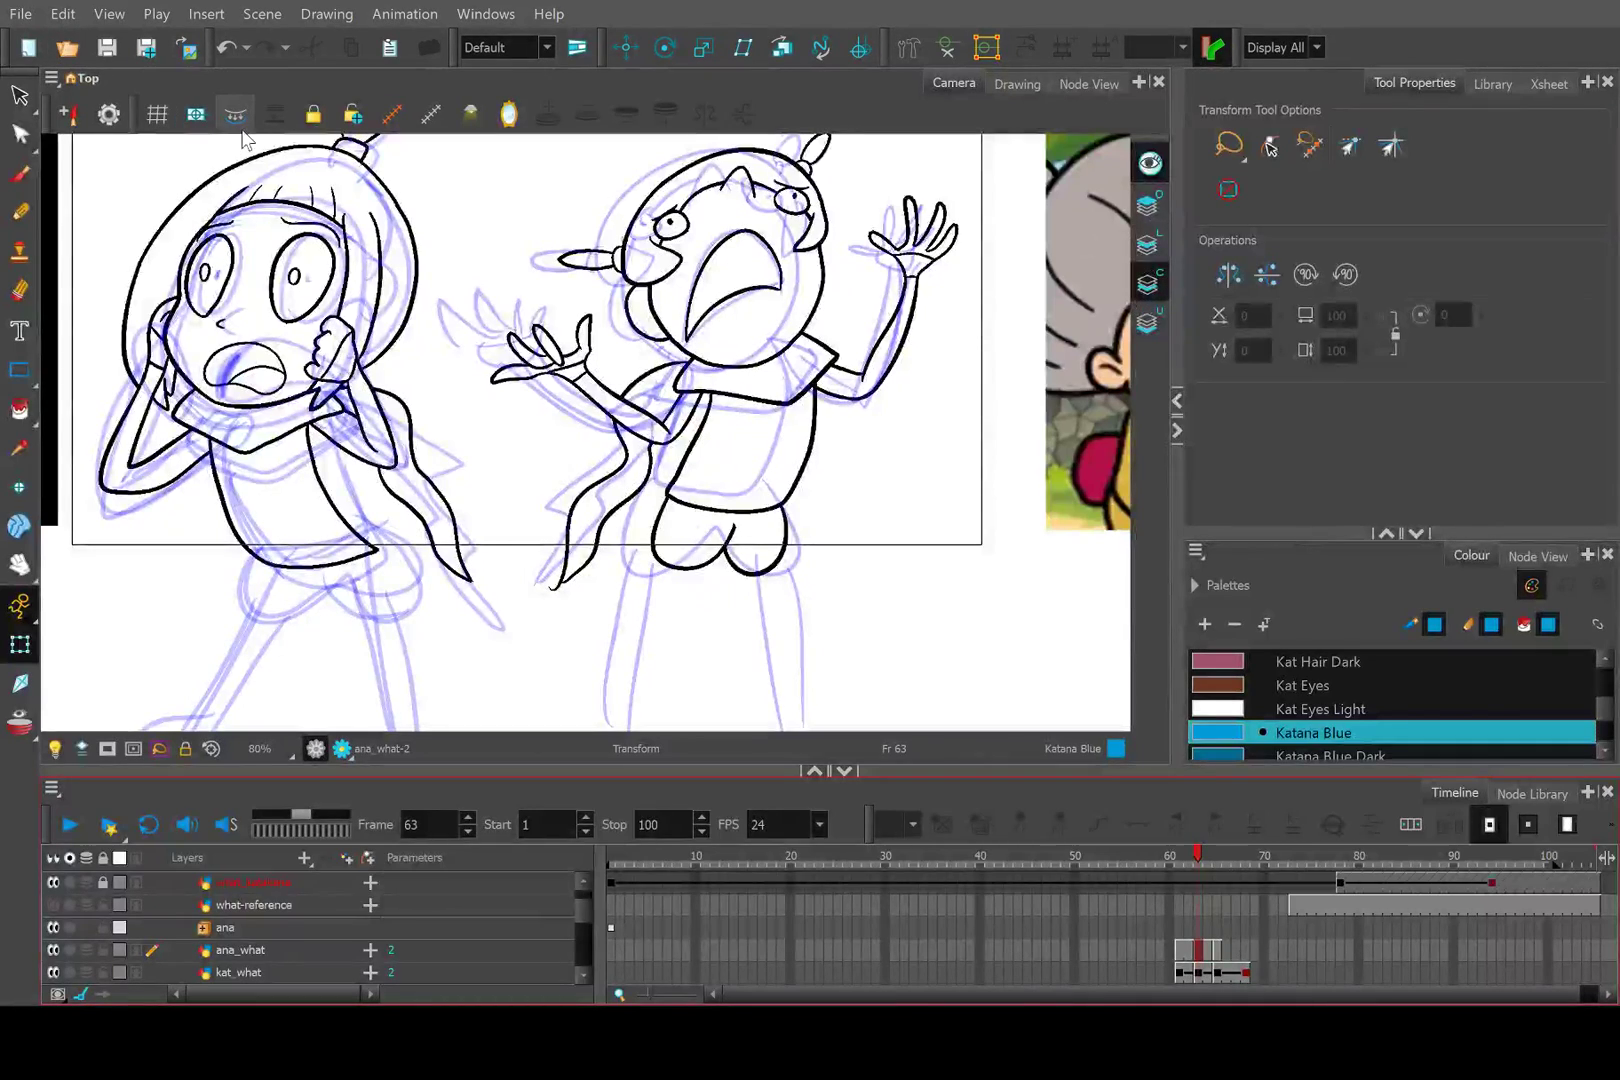
pyautogui.click(19, 409)
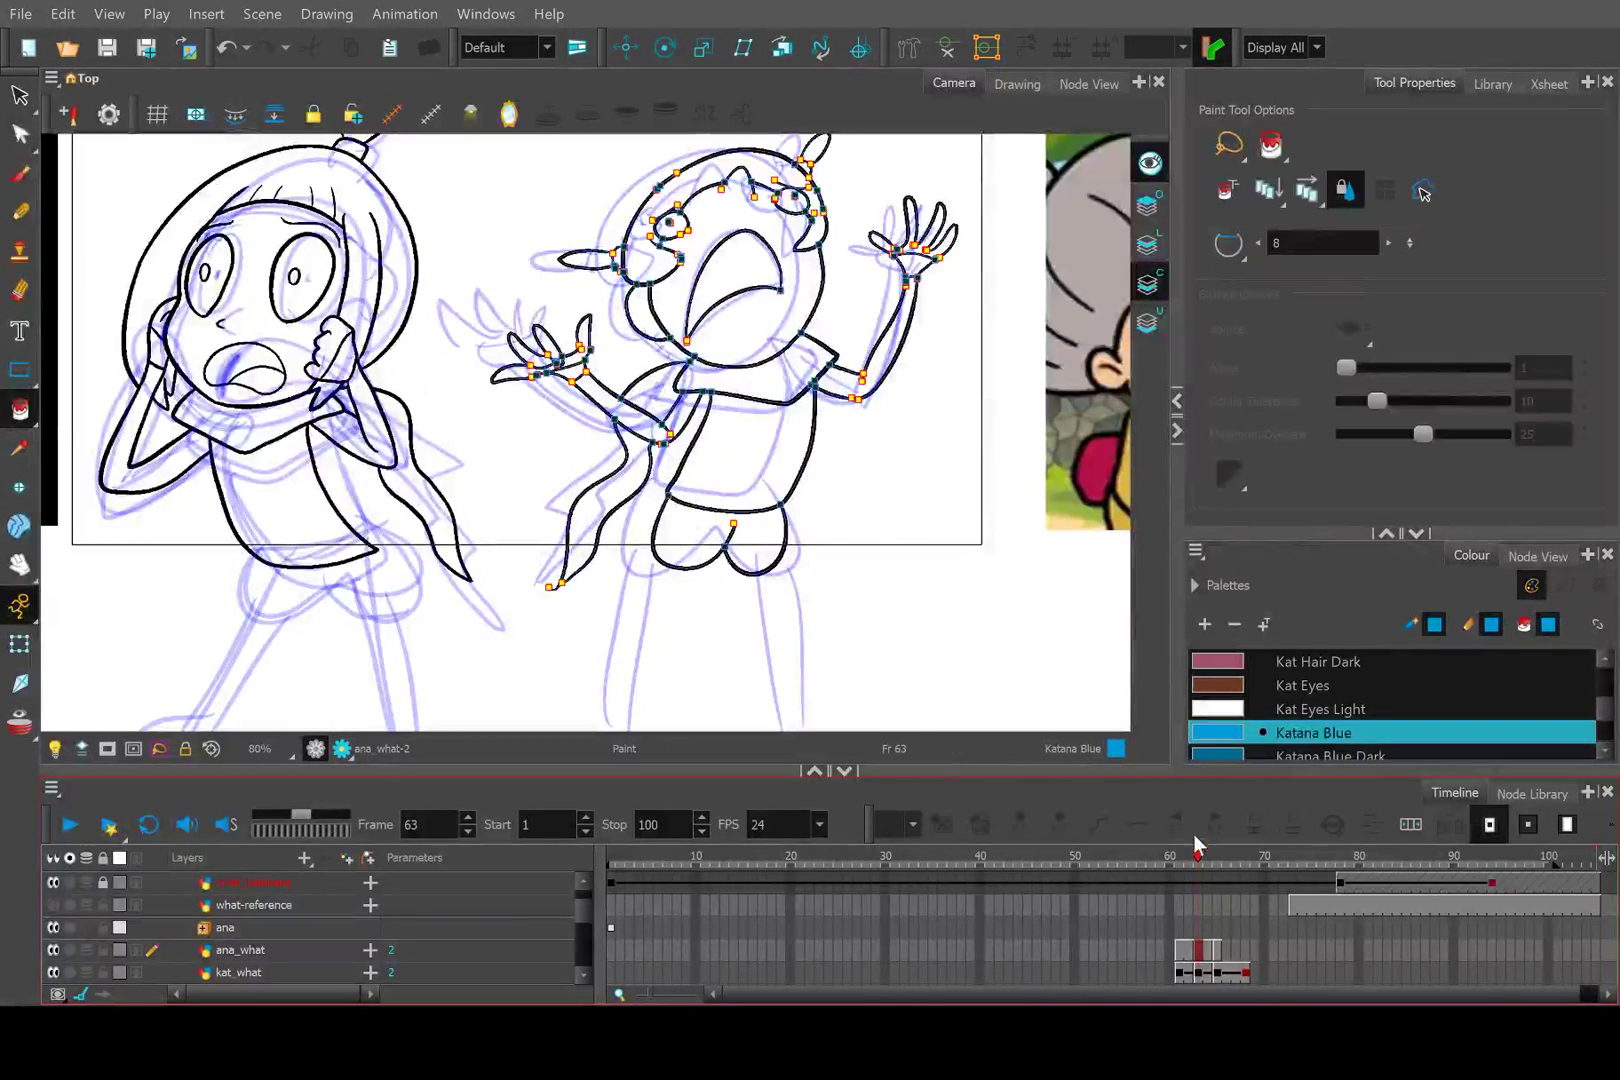
pyautogui.moveTo(1200, 862); pyautogui.dragTo(1192, 860)
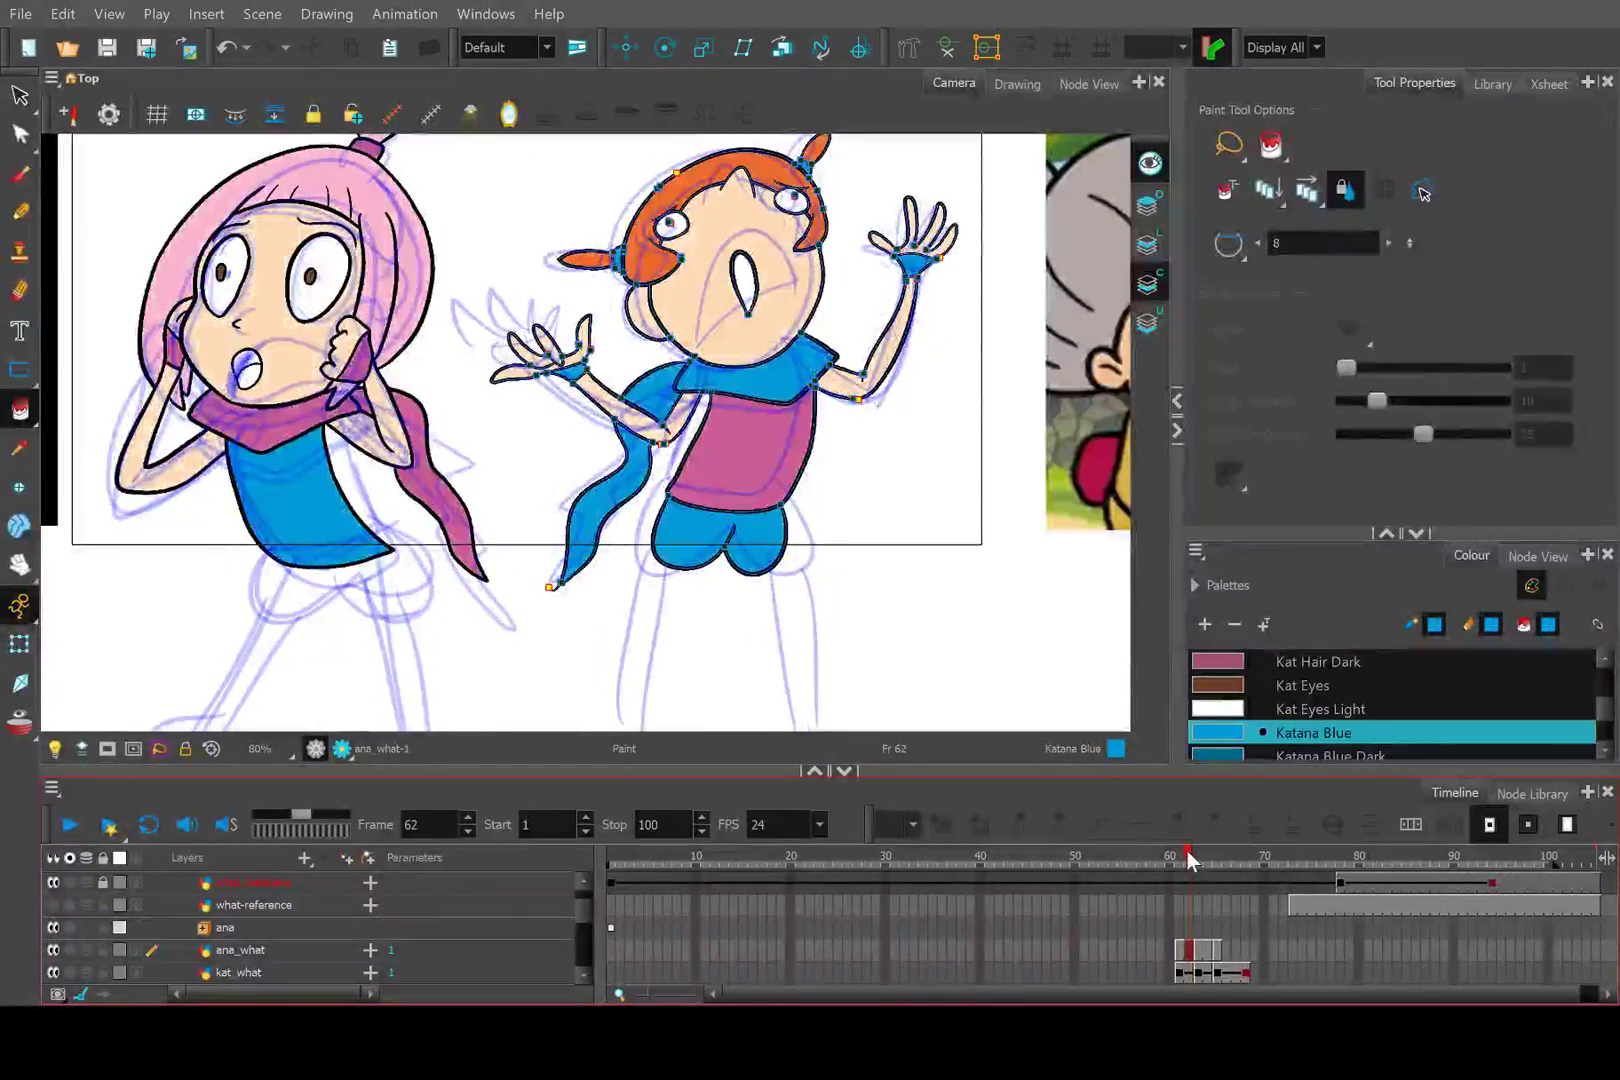
pyautogui.moveTo(1188, 860); pyautogui.dragTo(1197, 860)
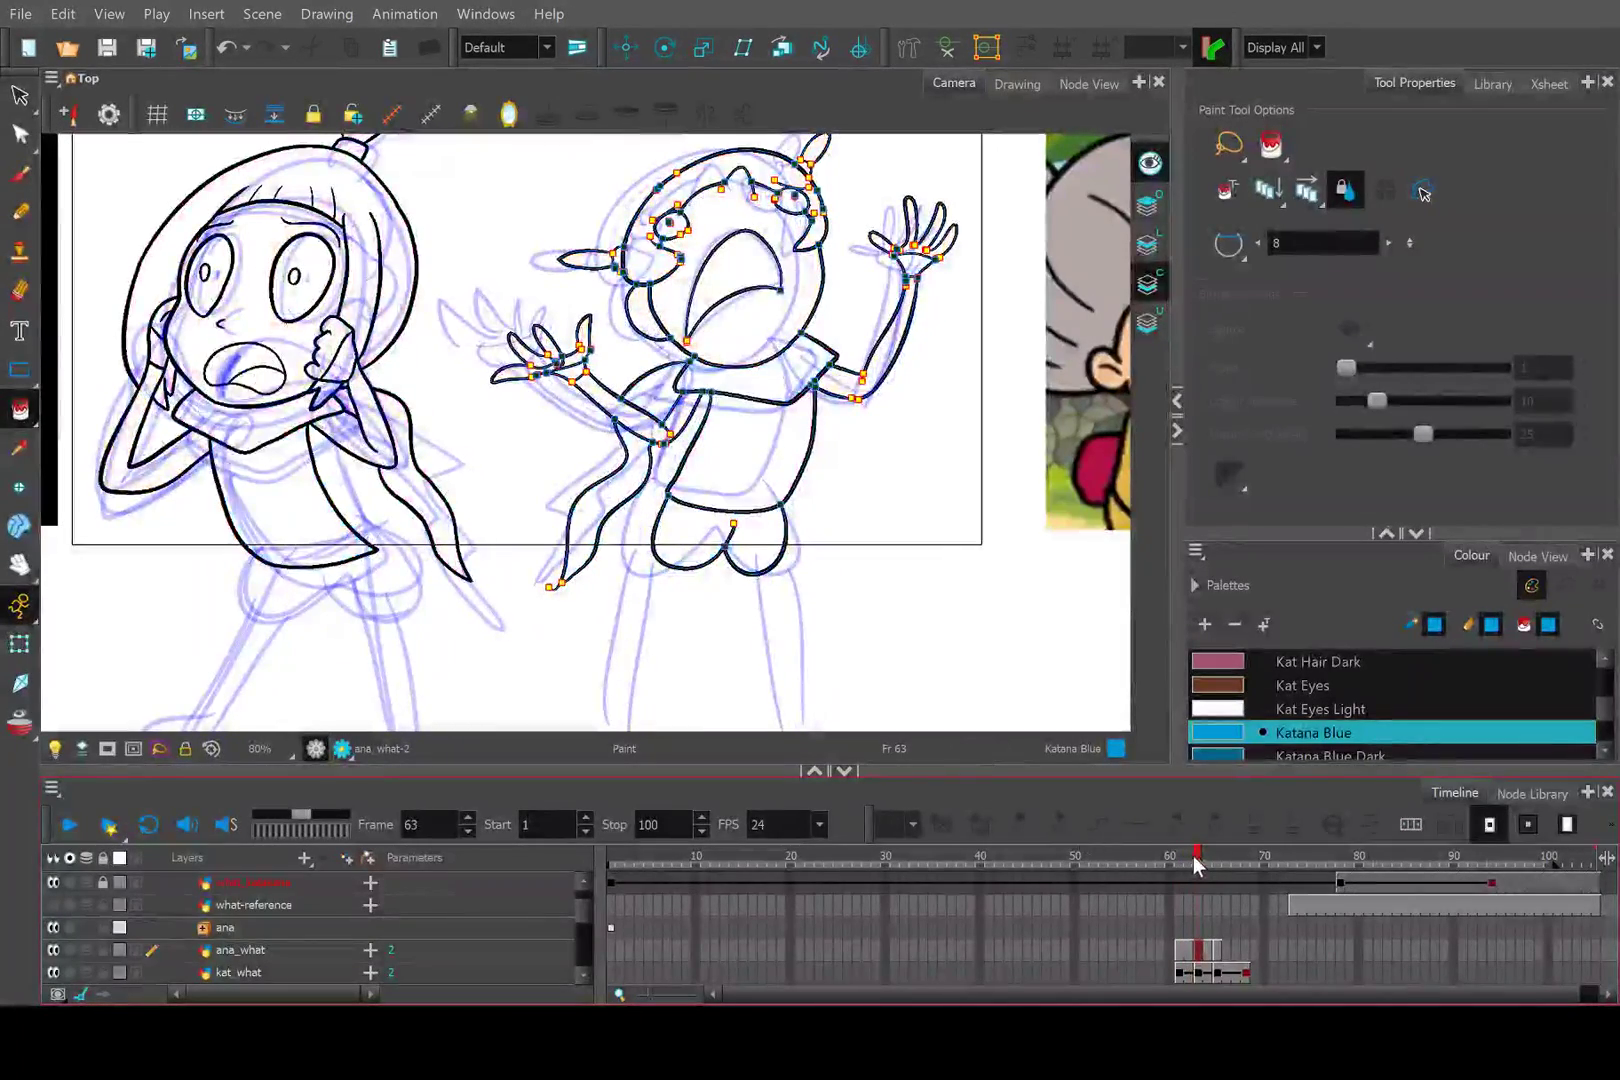
# Fill the ana_what girl's hanging scarf tail with Katana Blue at frame 63.
pyautogui.press('2')
pyautogui.press('2')
pyautogui.press('2')
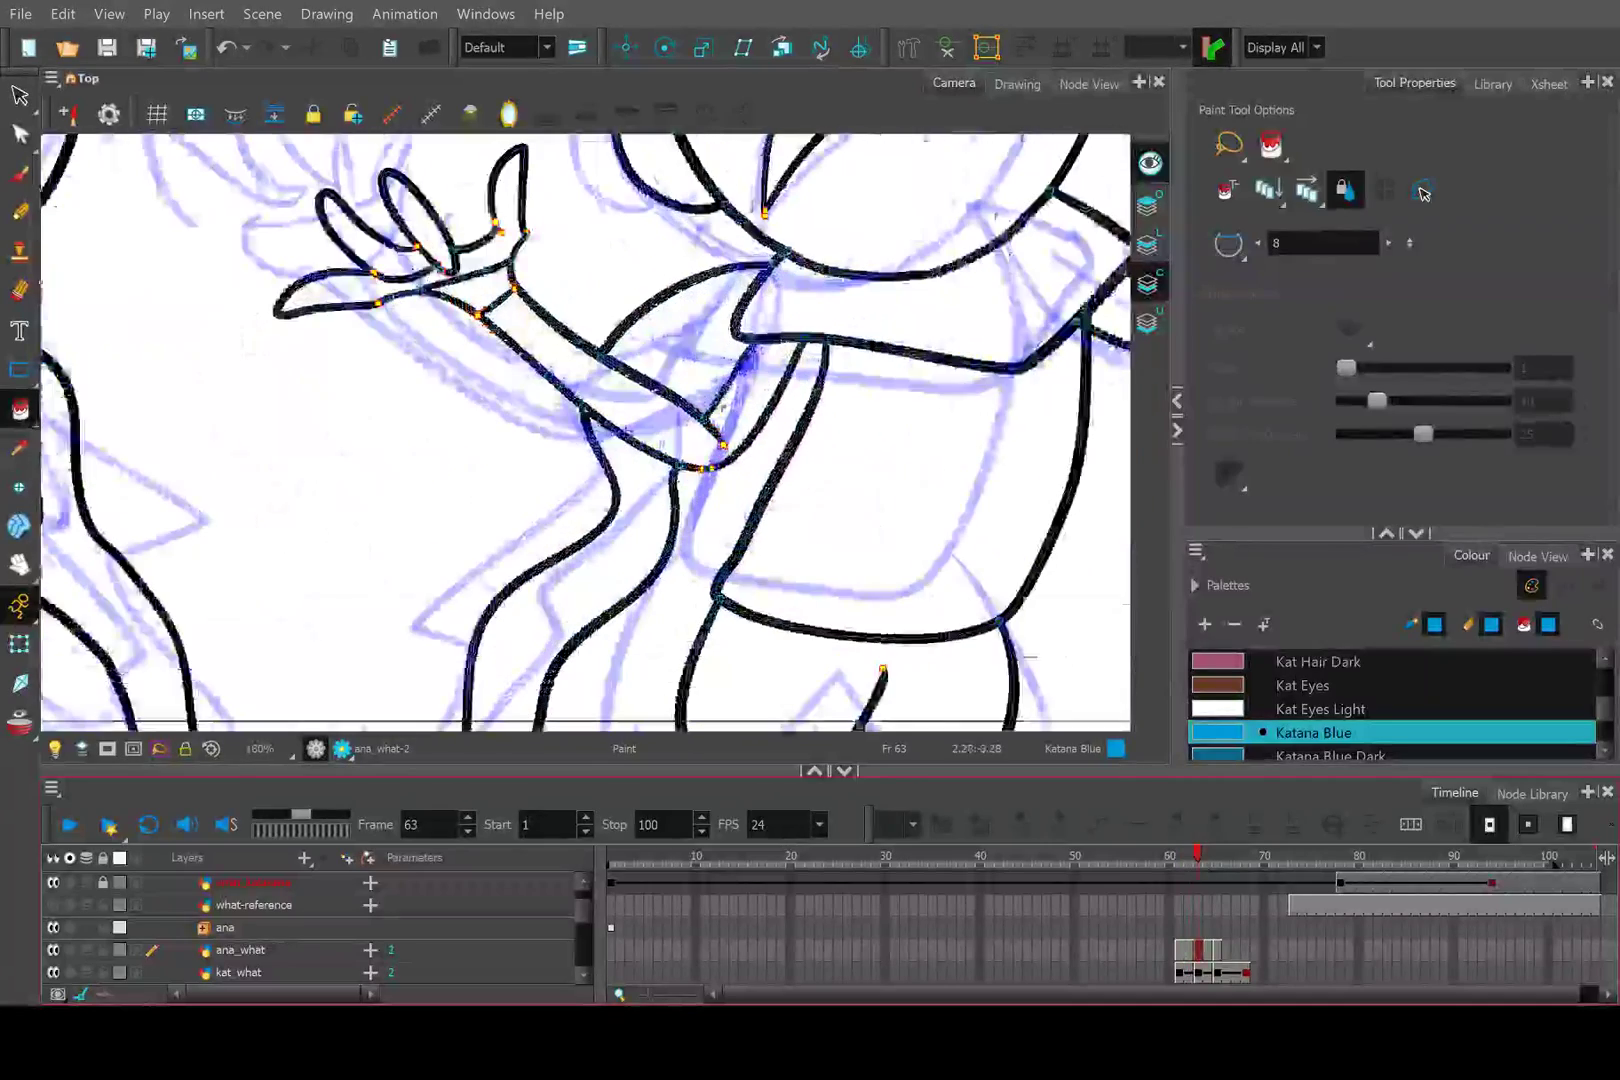
pyautogui.scroll(-4, 622, 560)
pyautogui.moveTo(622, 560); pyautogui.dragTo(551, 500)
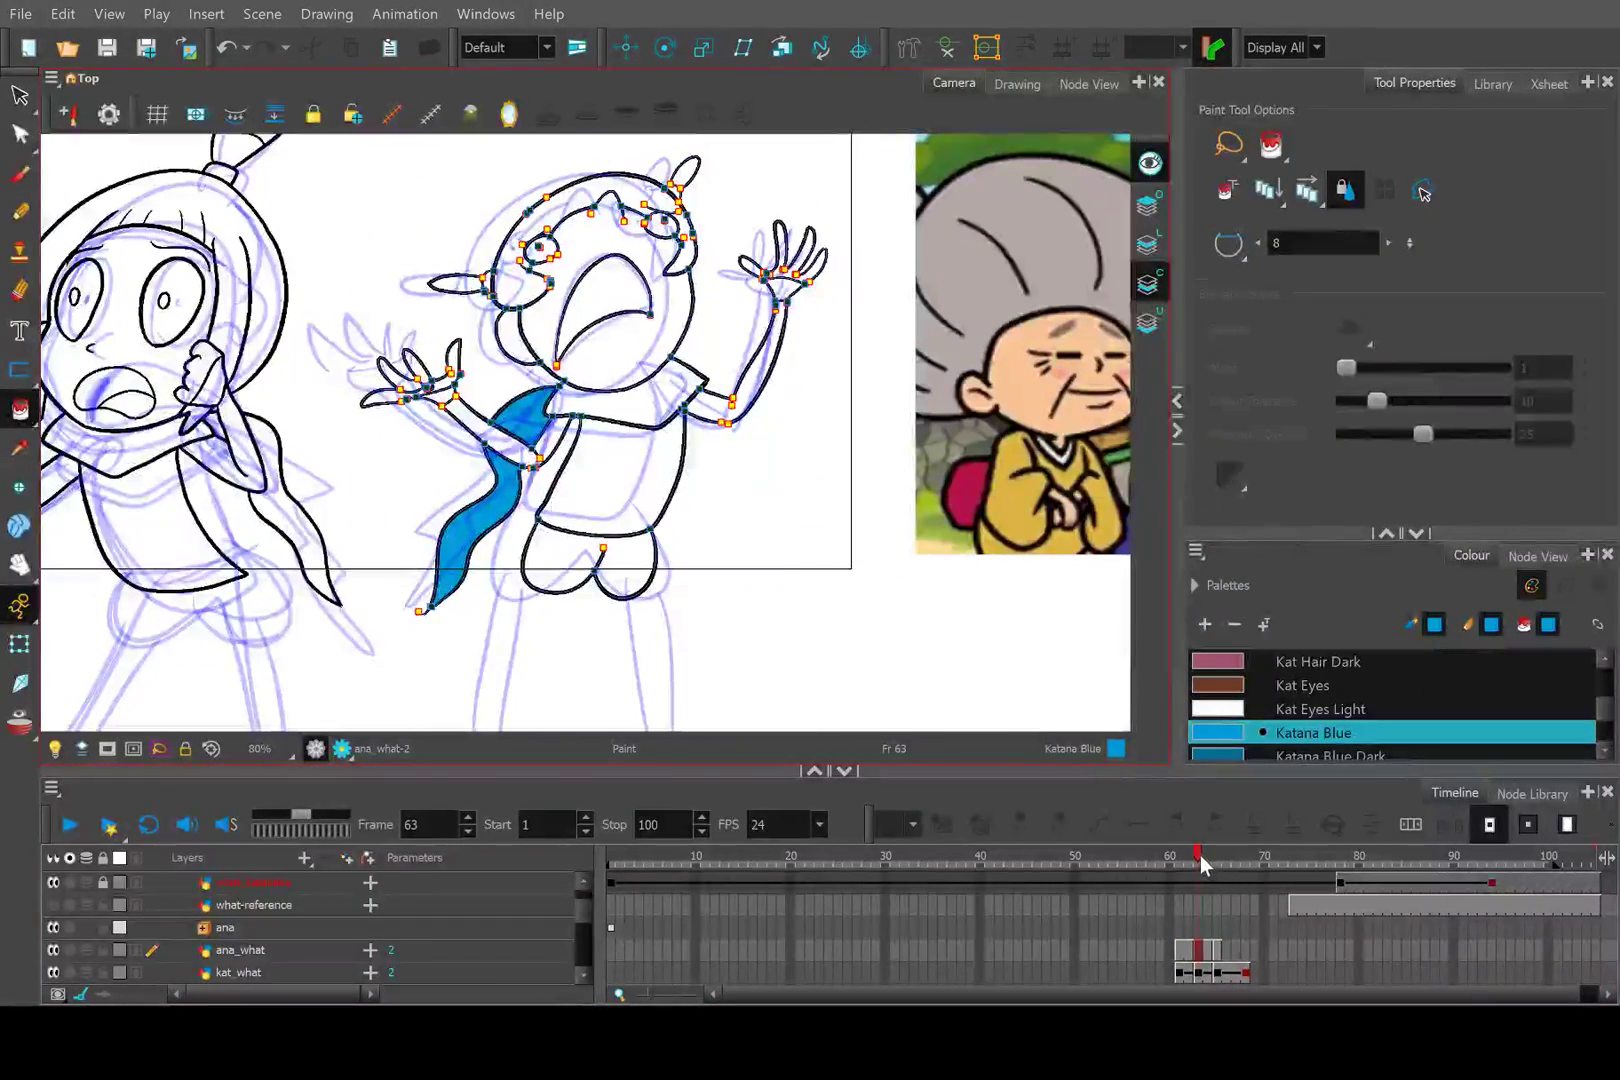
# Fill the ana_what girl's scarf collar, shorts and both palm bands with Katana Blue at frame 63.
pyautogui.moveTo(1201, 865); pyautogui.dragTo(1196, 860)
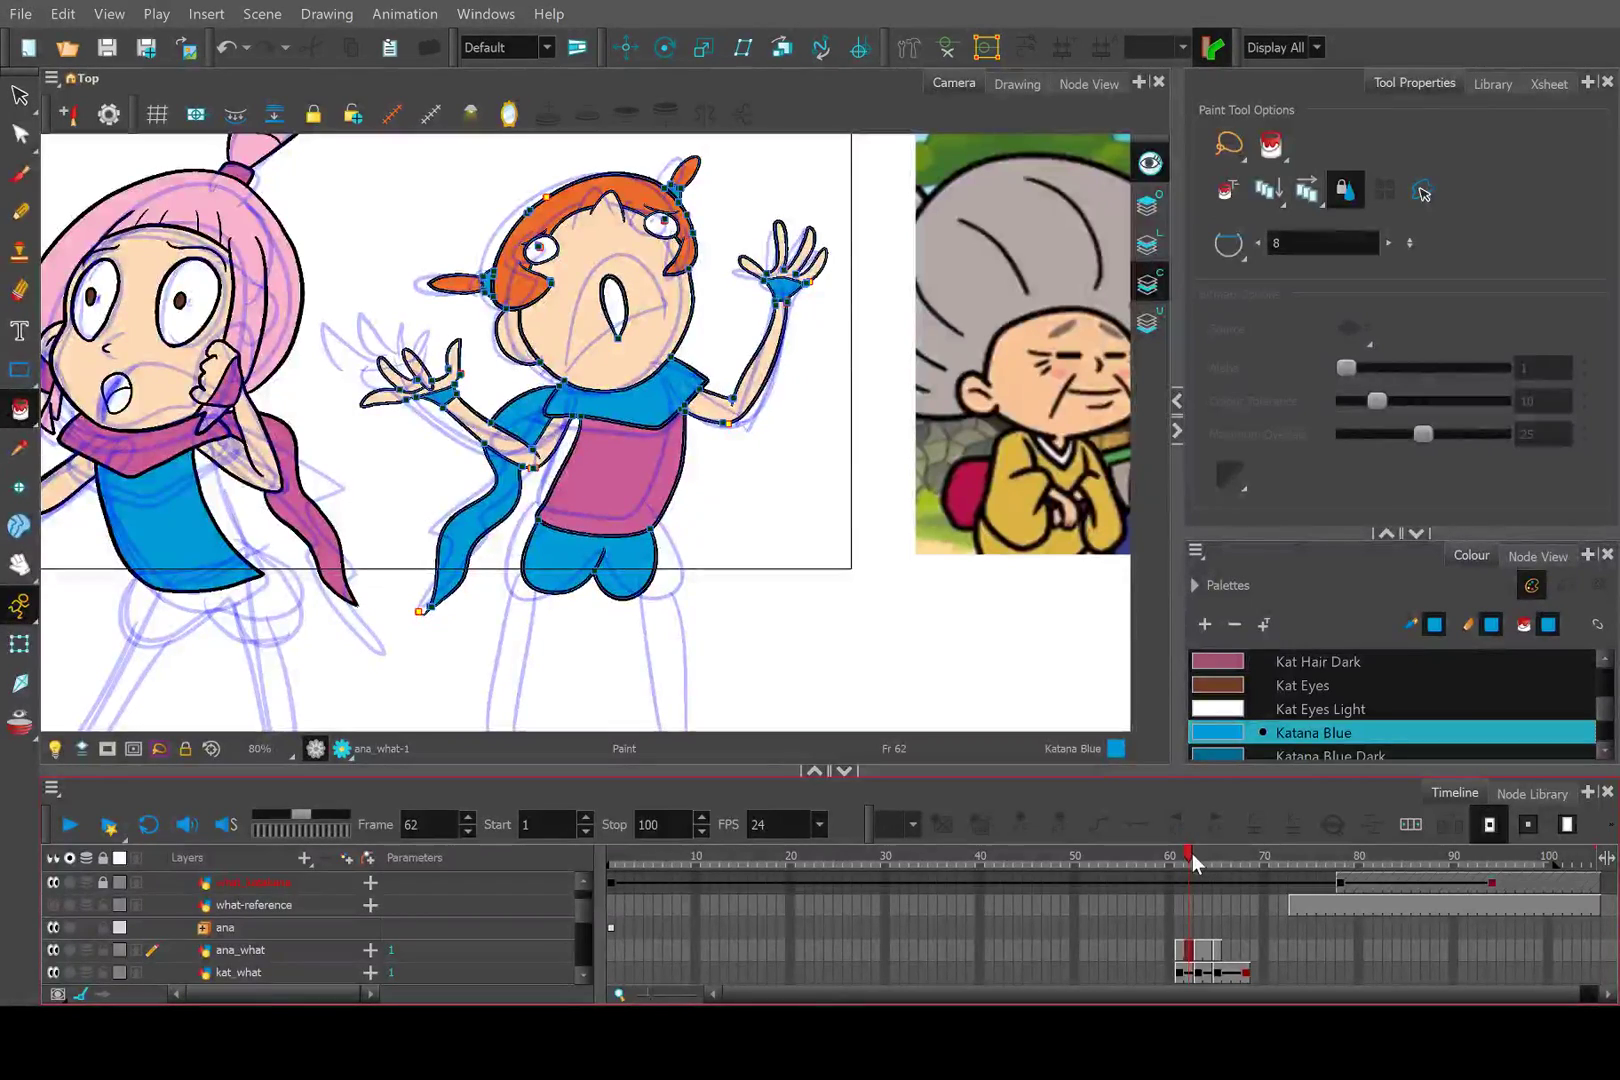
pyautogui.moveTo(1192, 862); pyautogui.dragTo(1197, 857)
pyautogui.scroll(2, 679, 460)
pyautogui.click(676, 445)
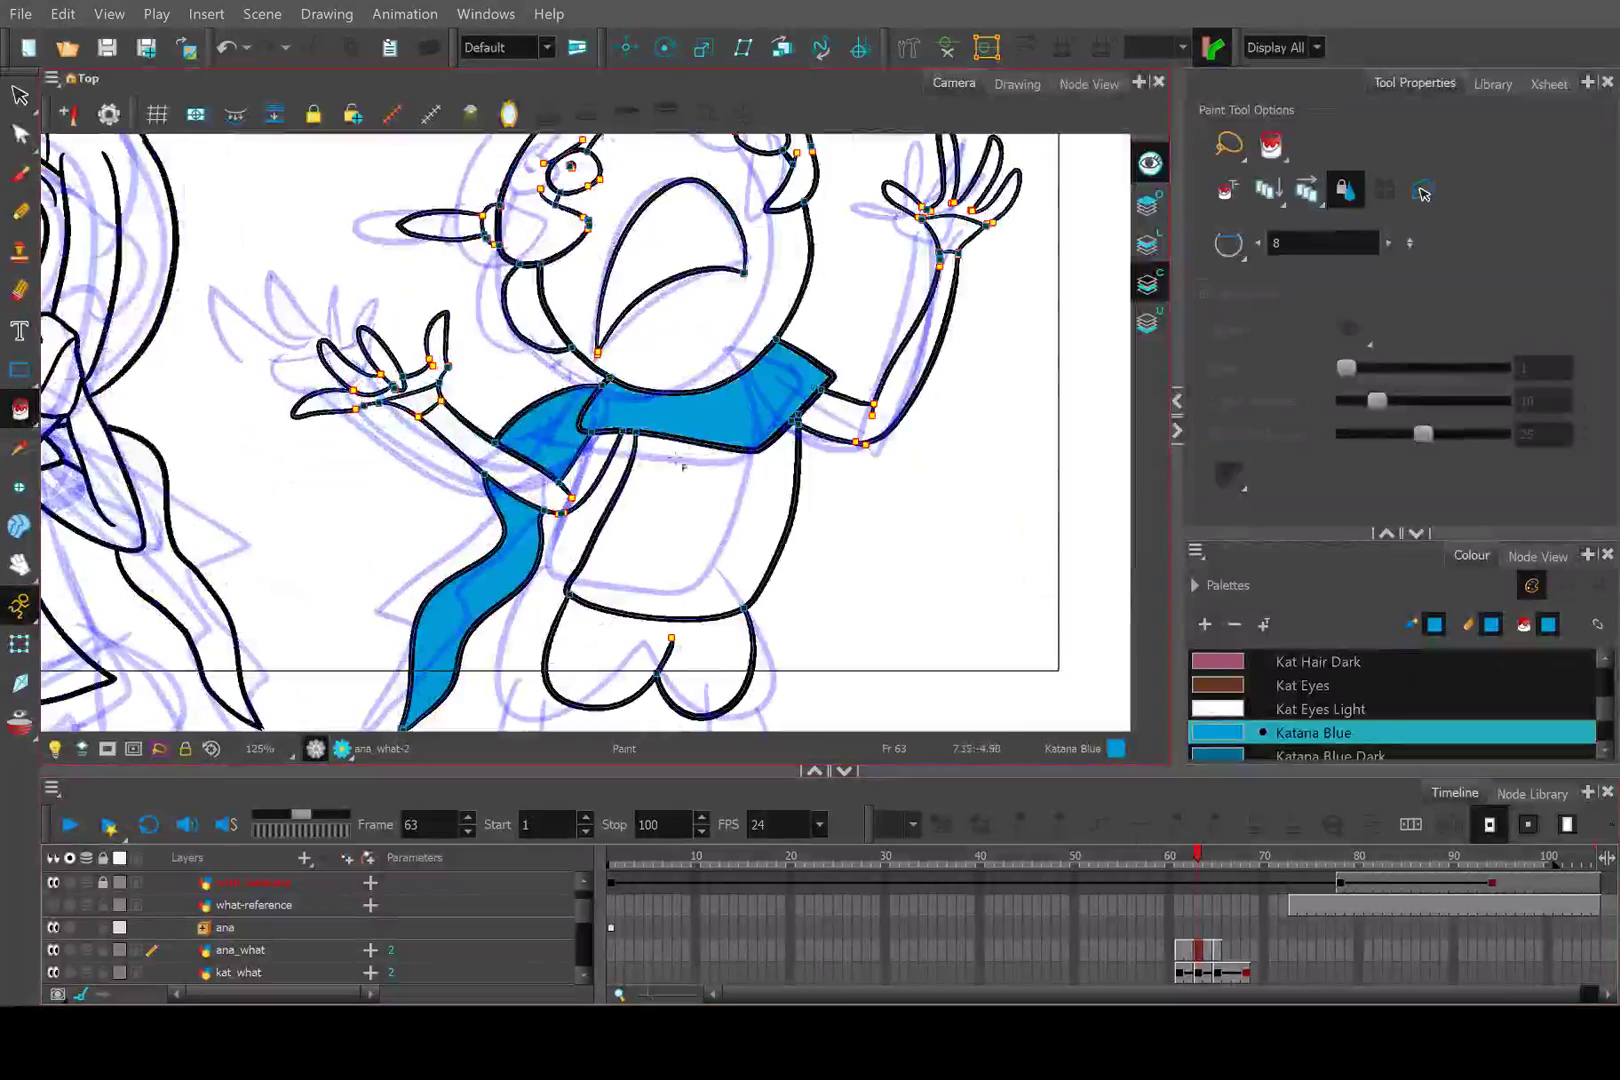
pyautogui.click(662, 660)
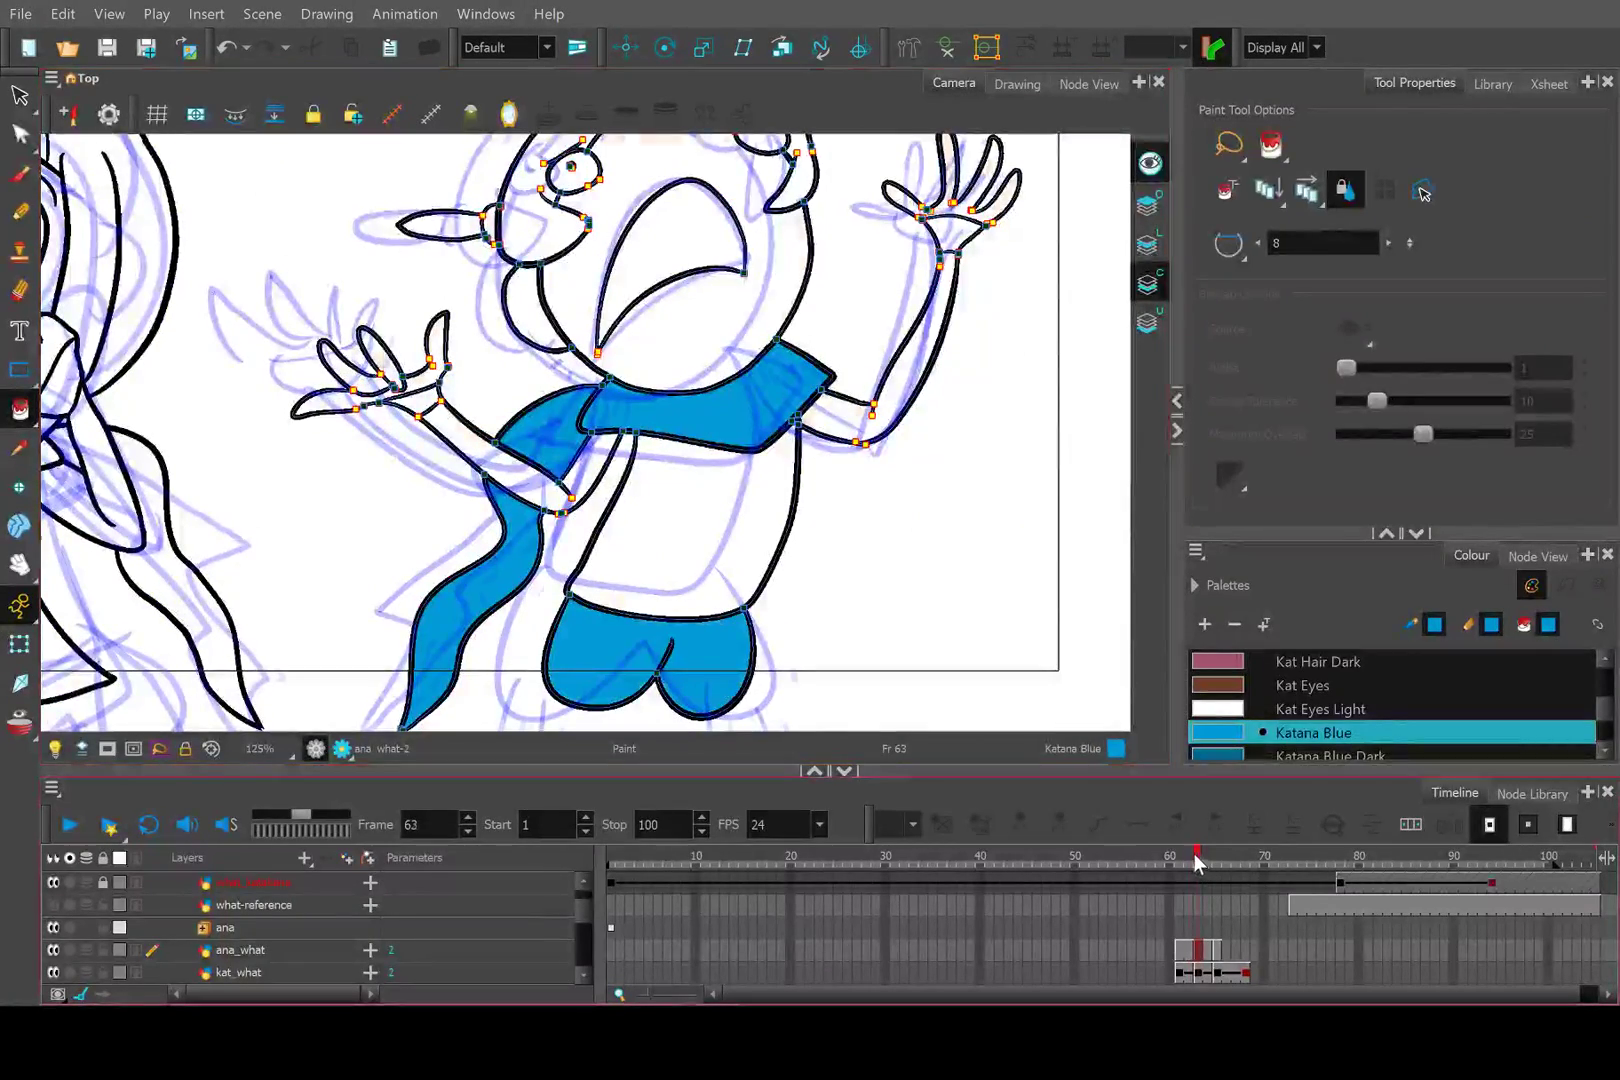
pyautogui.moveTo(1202, 864); pyautogui.dragTo(1203, 859)
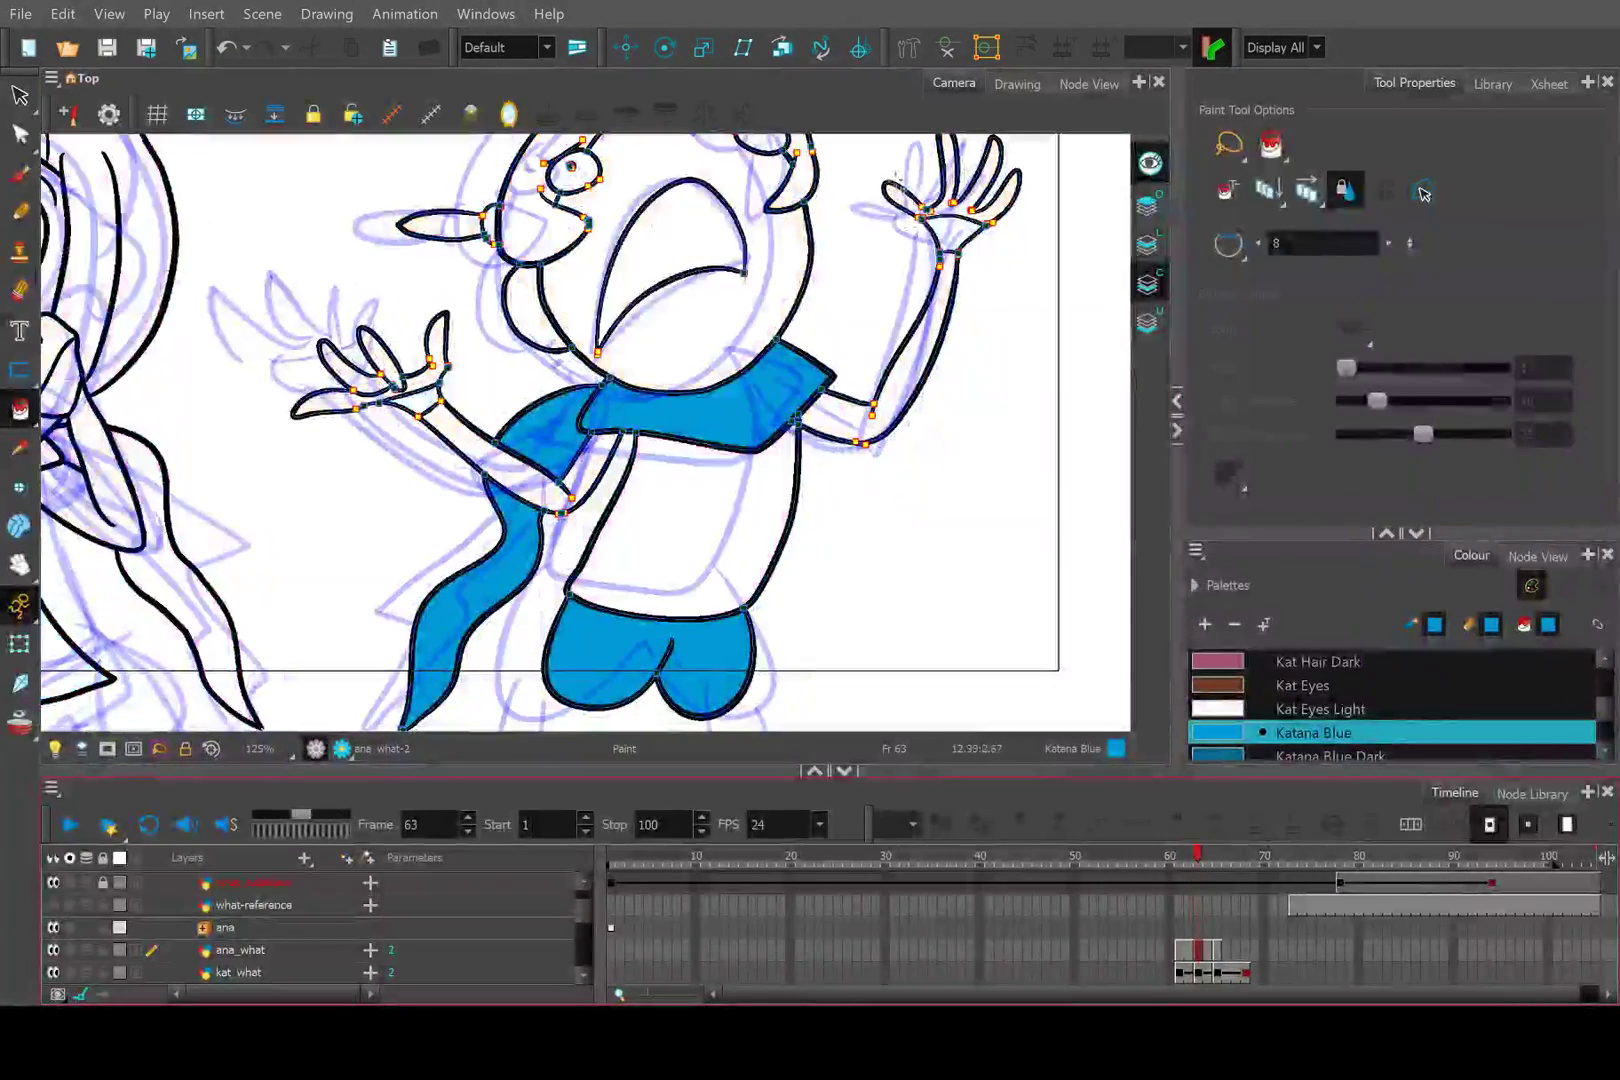
pyautogui.click(950, 232)
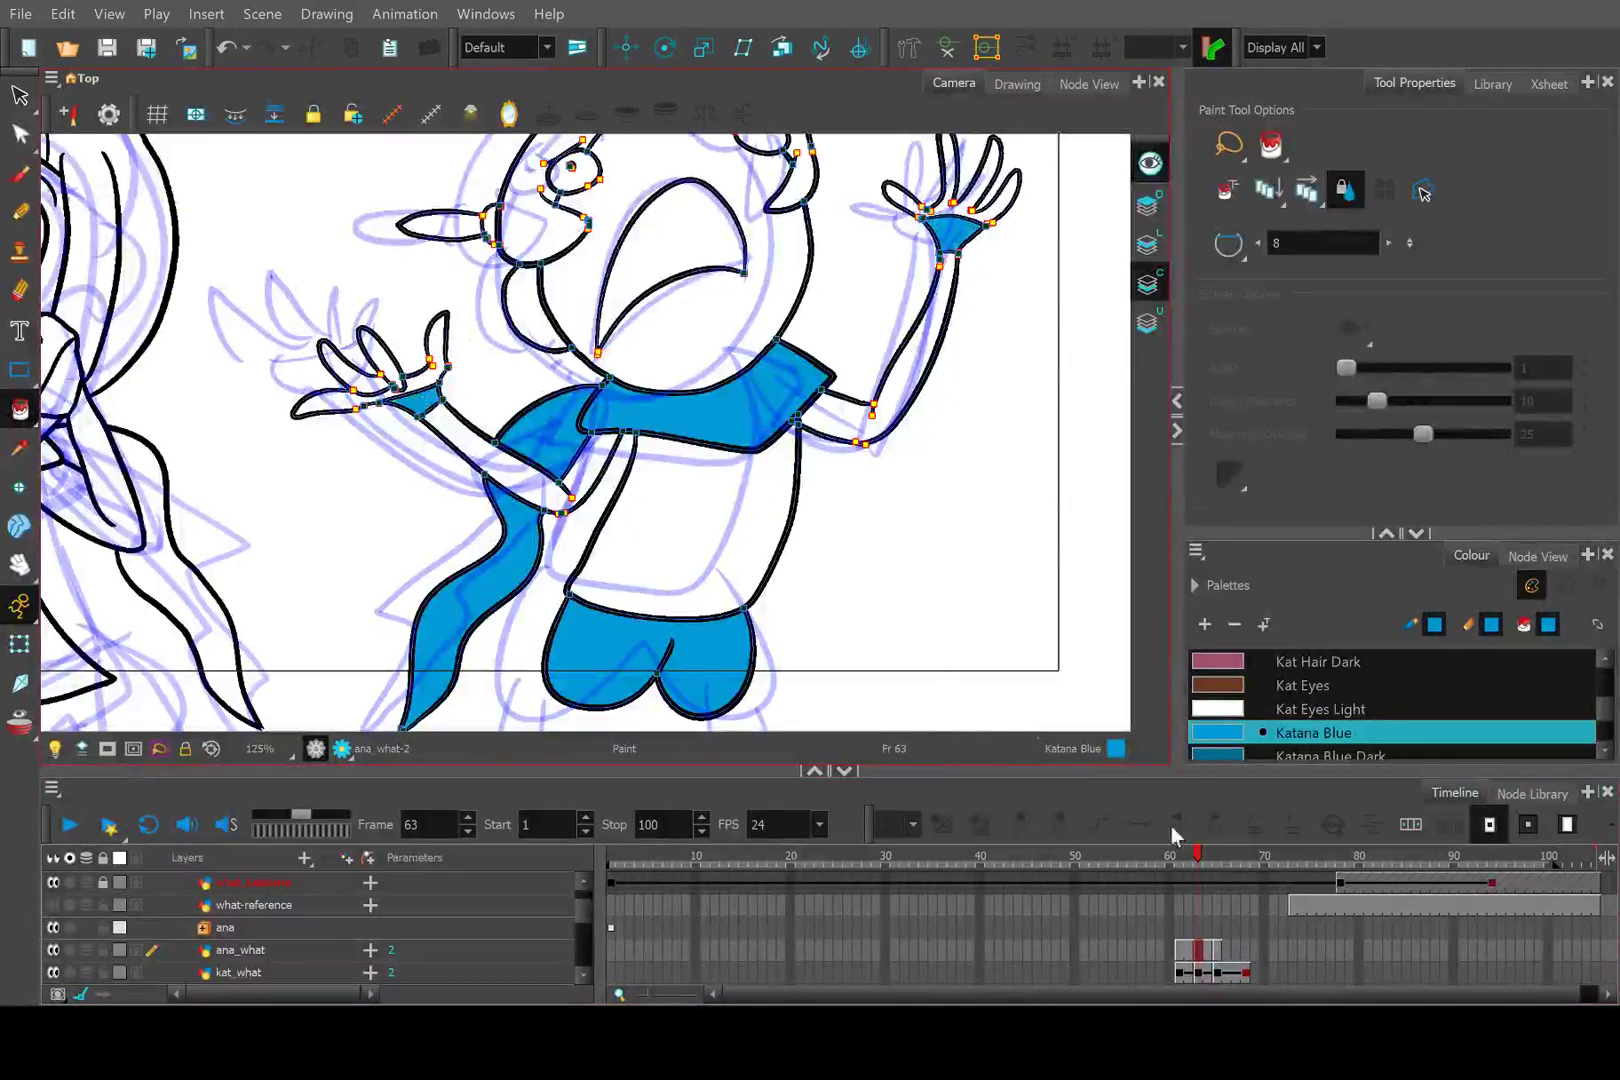
# Sample Katana Purple from the ana_what girl's shirt at frame 62 and fill her shirt with it at frame 63.
pyautogui.click(1190, 862)
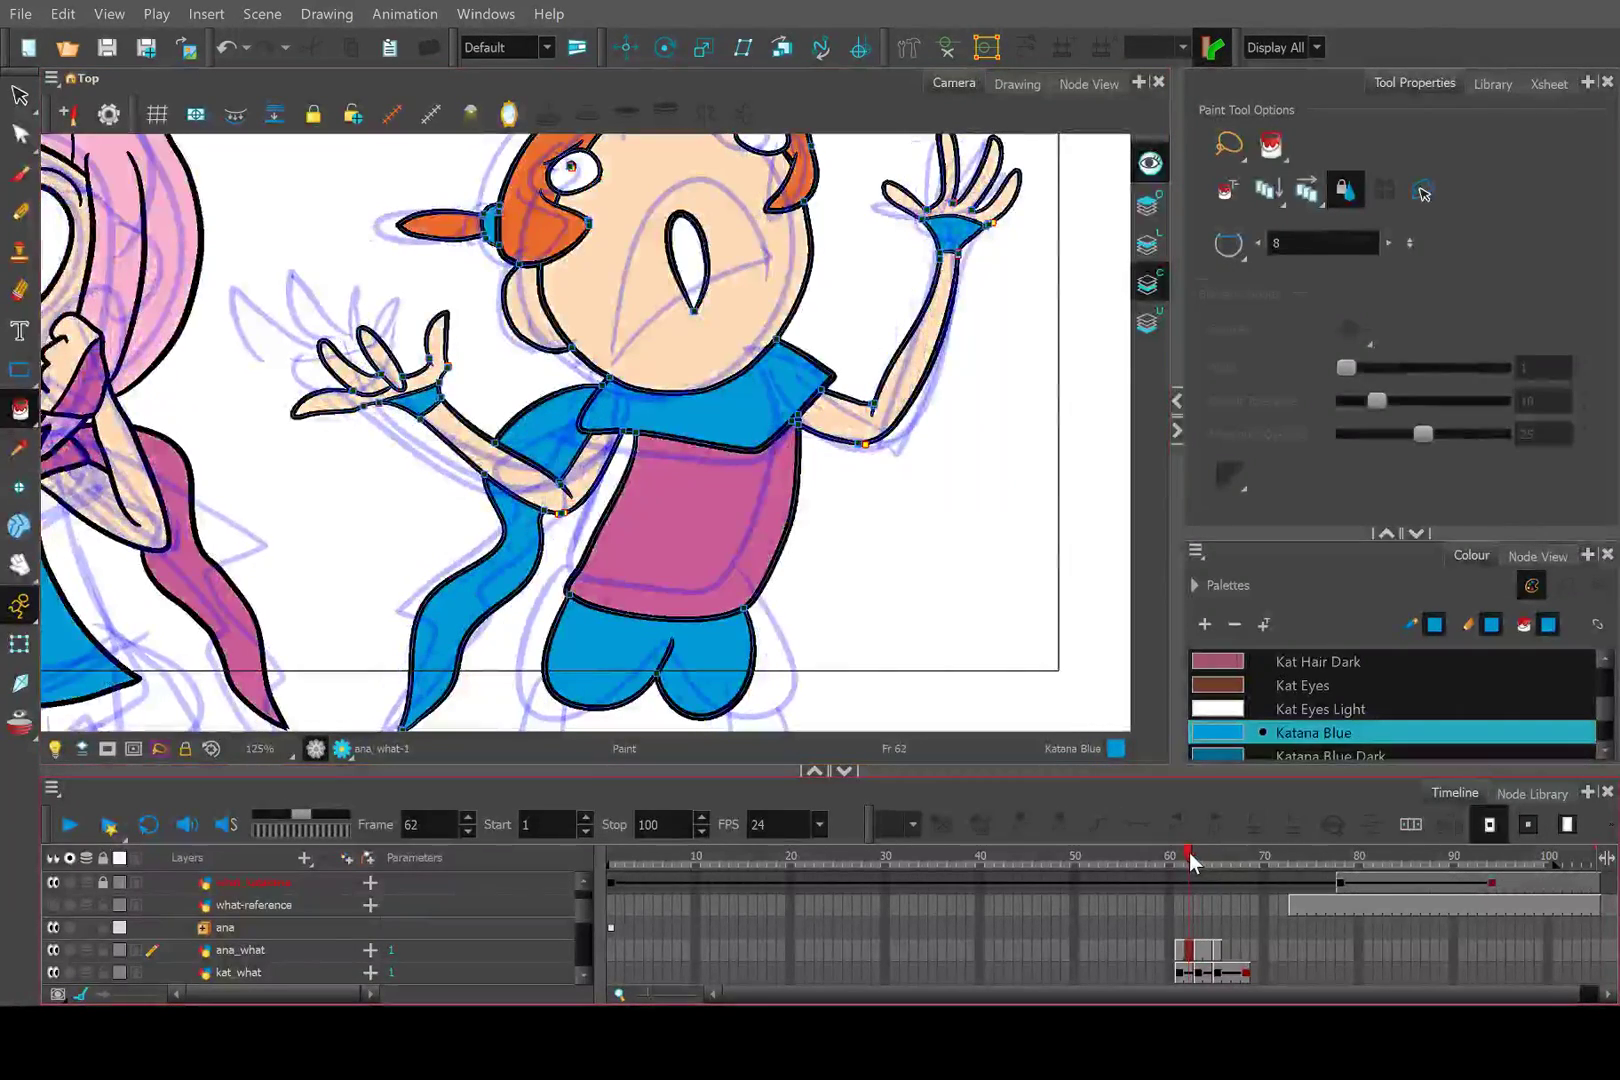
pyautogui.moveTo(1190, 862); pyautogui.dragTo(1187, 862)
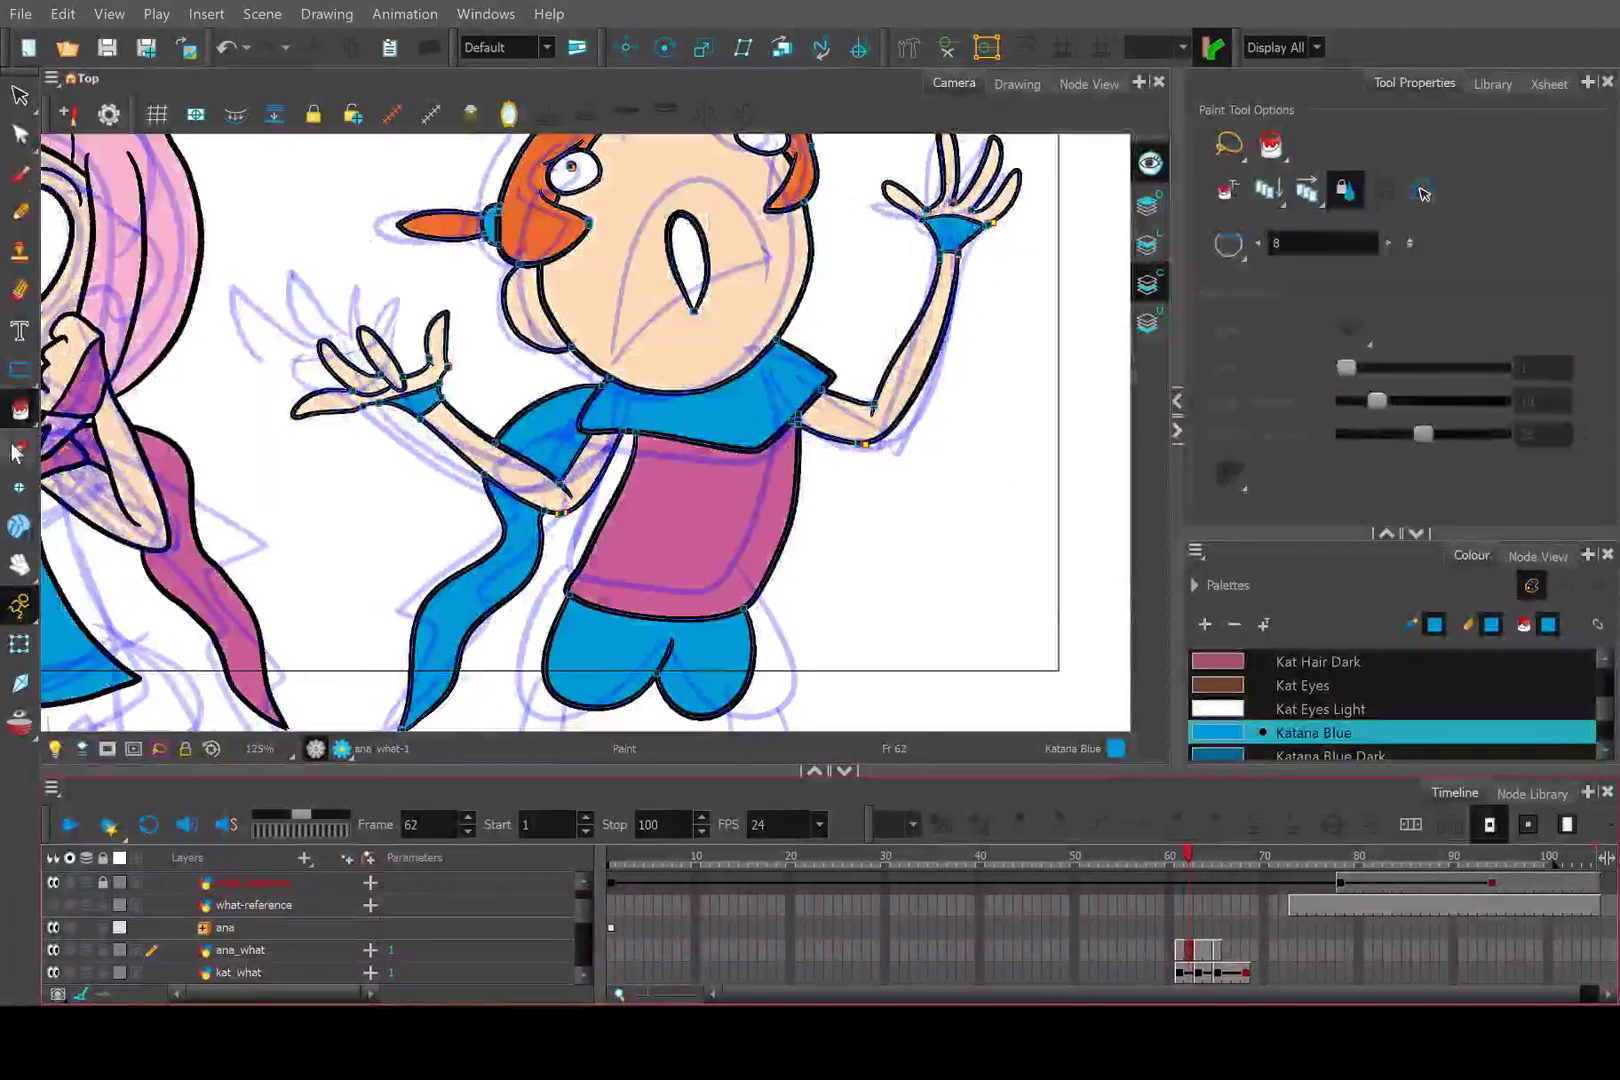
pyautogui.click(17, 450)
pyautogui.click(673, 497)
pyautogui.click(1200, 862)
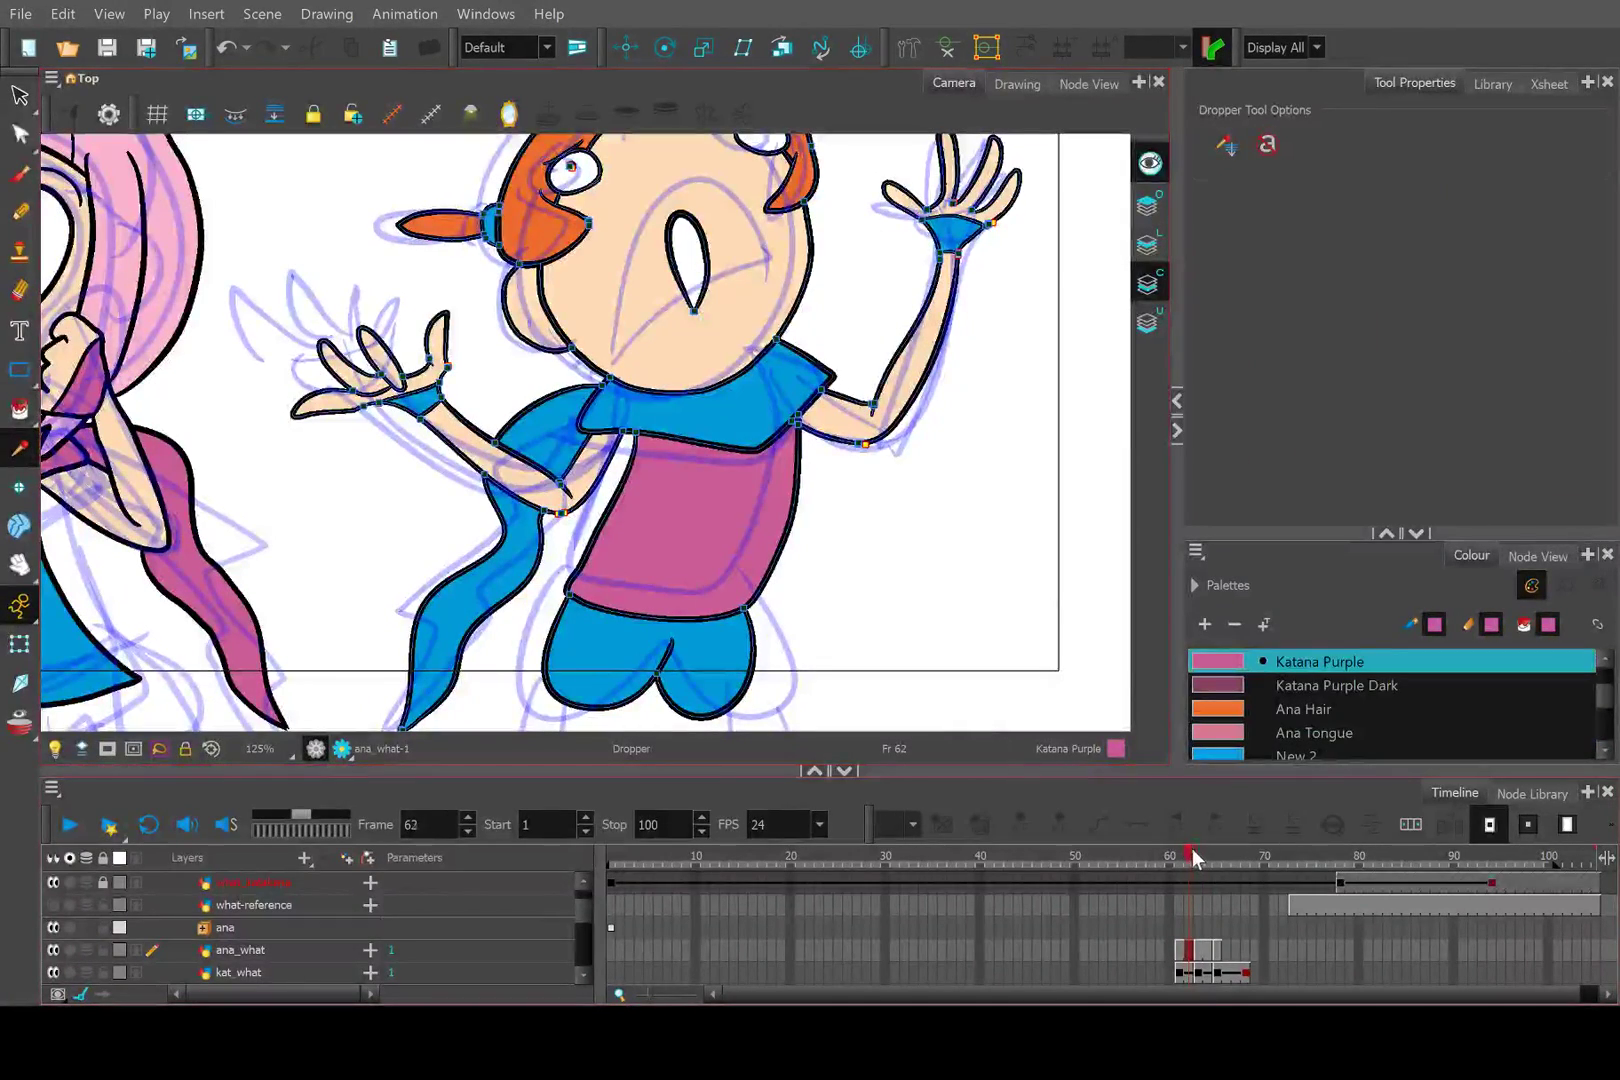
pyautogui.click(20, 410)
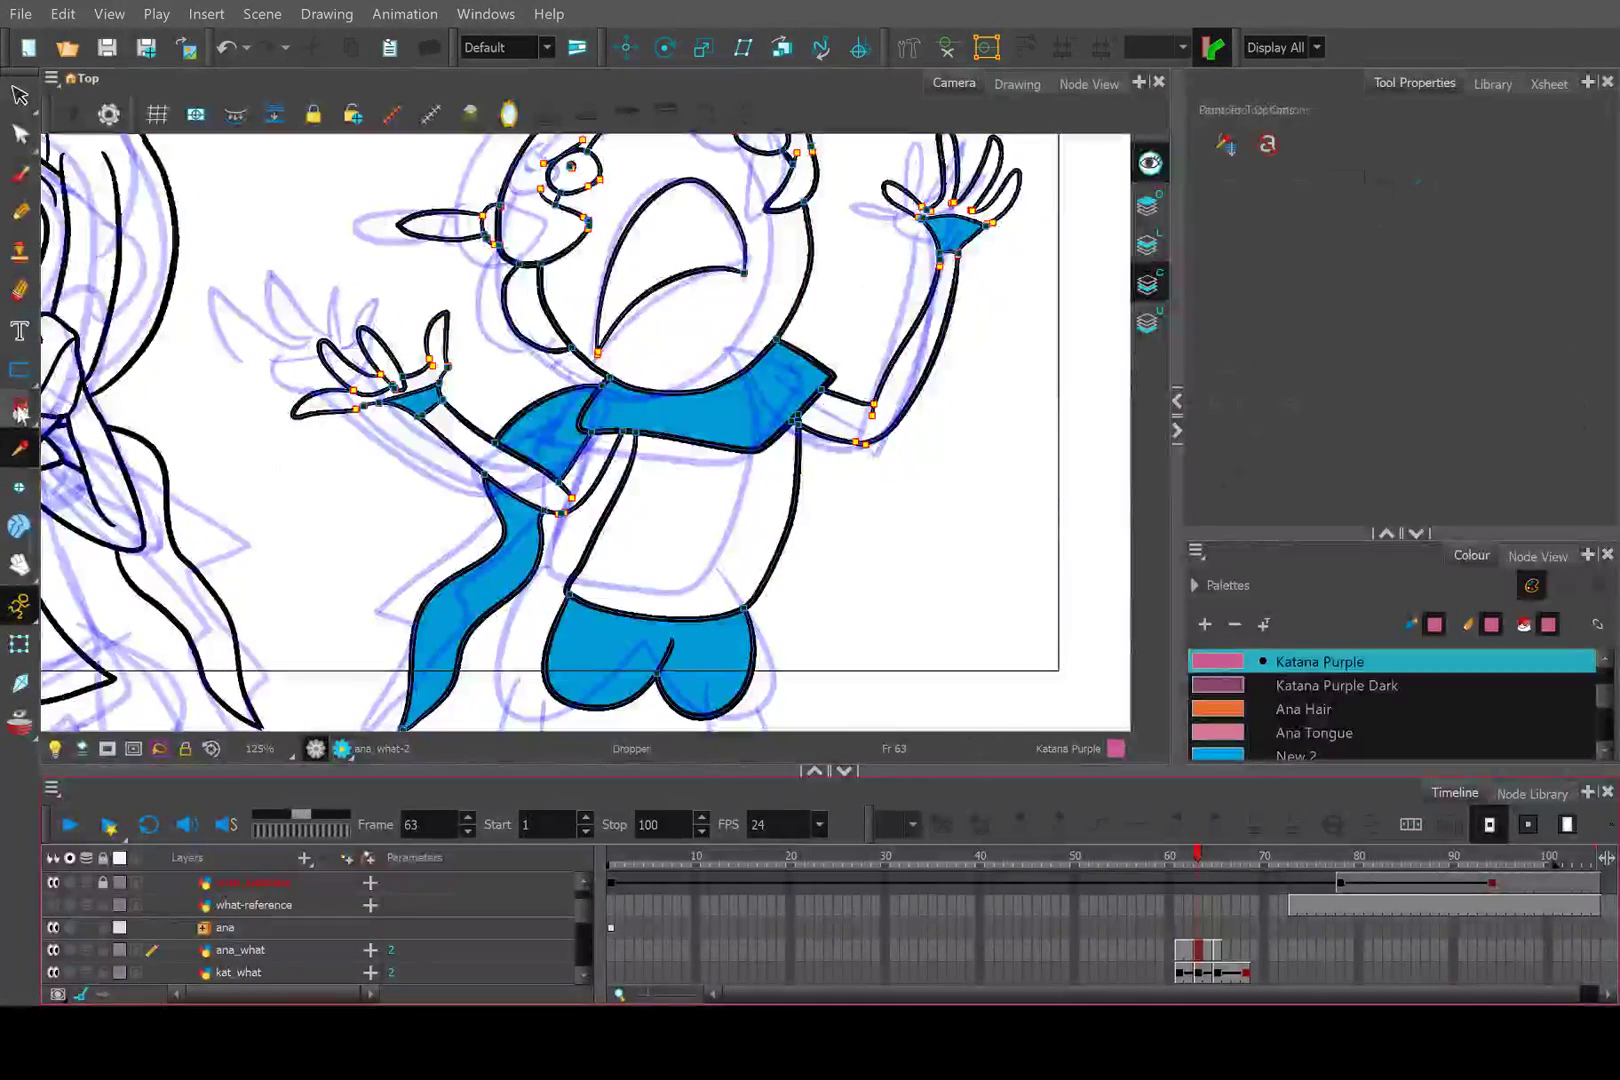
pyautogui.click(669, 508)
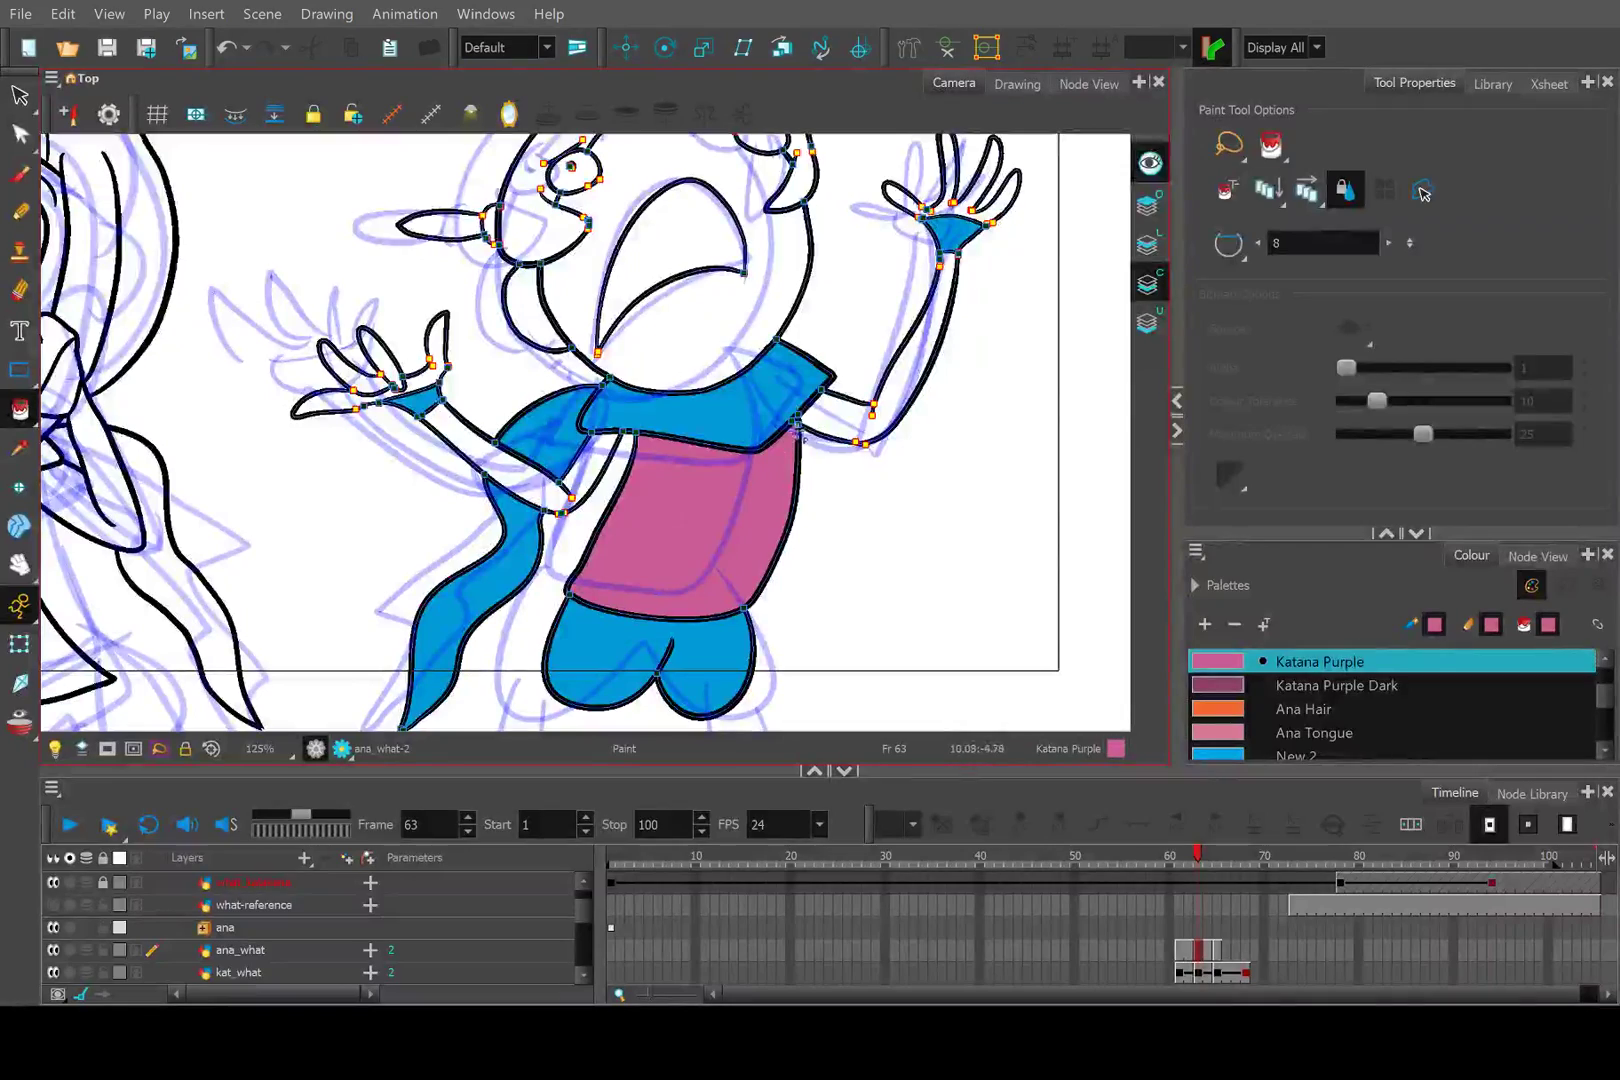
# Sample Katana Skin at frame 61 and fill the ana_what girl's lower hand and arm with it at frame 63.
pyautogui.scroll(4, 672, 490)
pyautogui.hscroll(1, 672, 490)
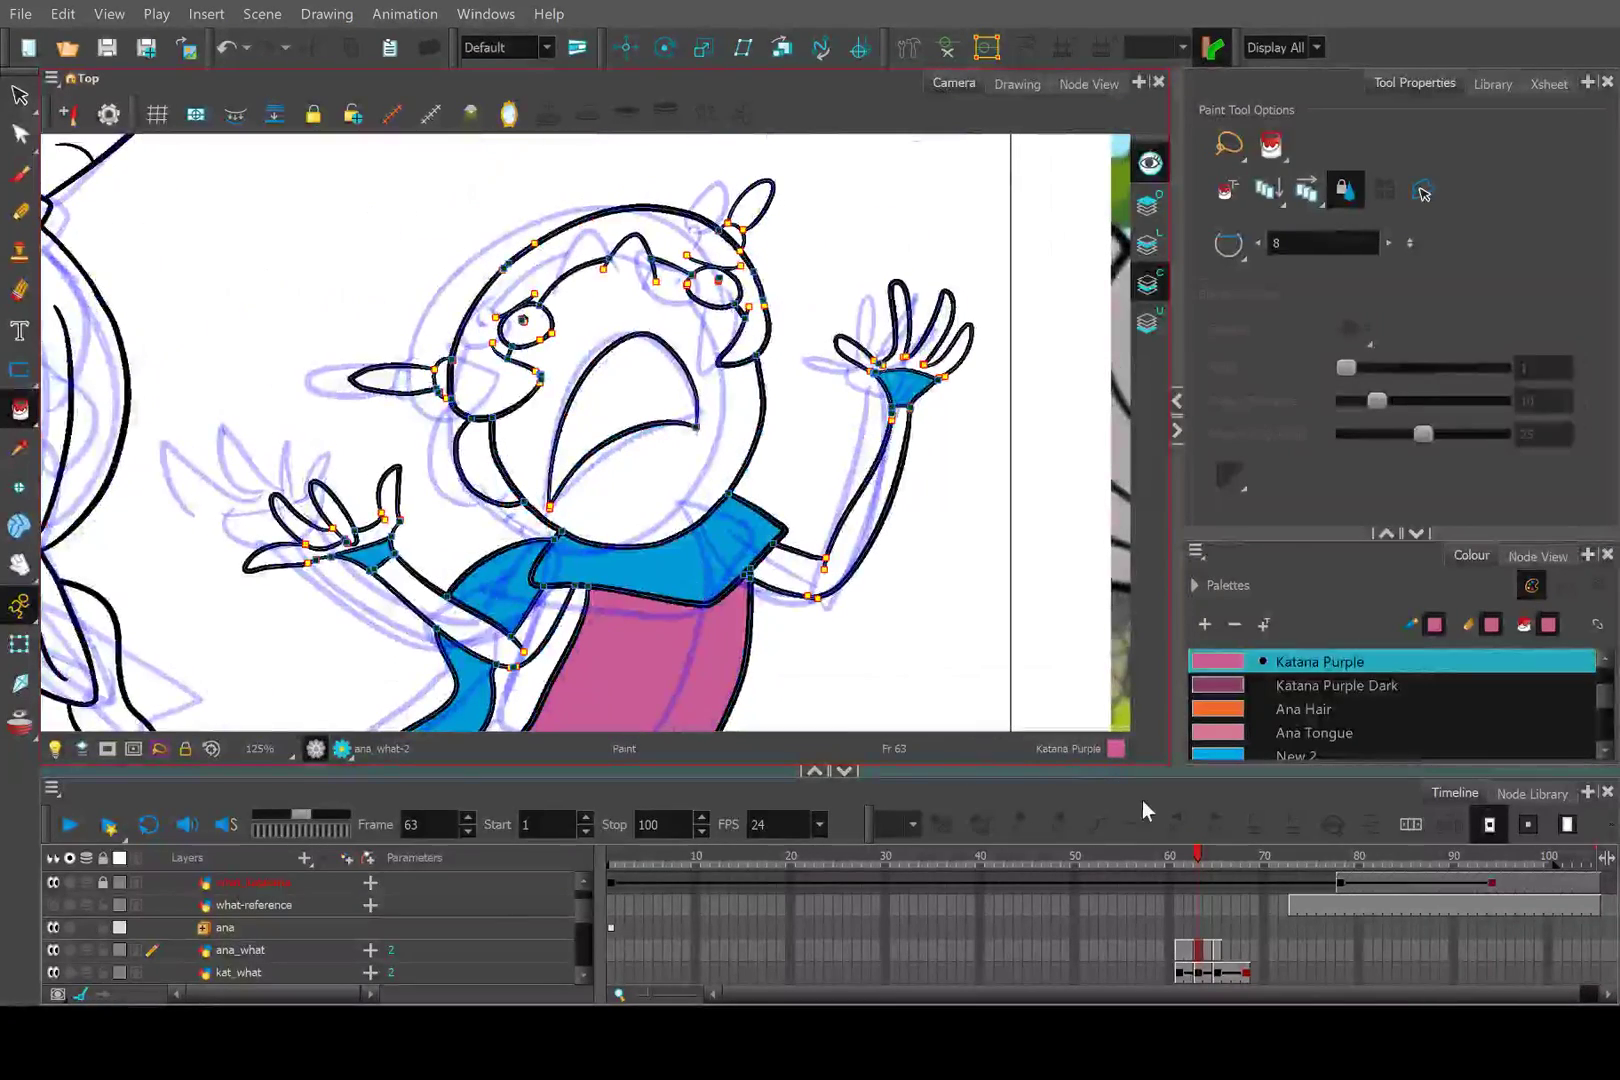
pyautogui.click(1180, 865)
pyautogui.press('d')
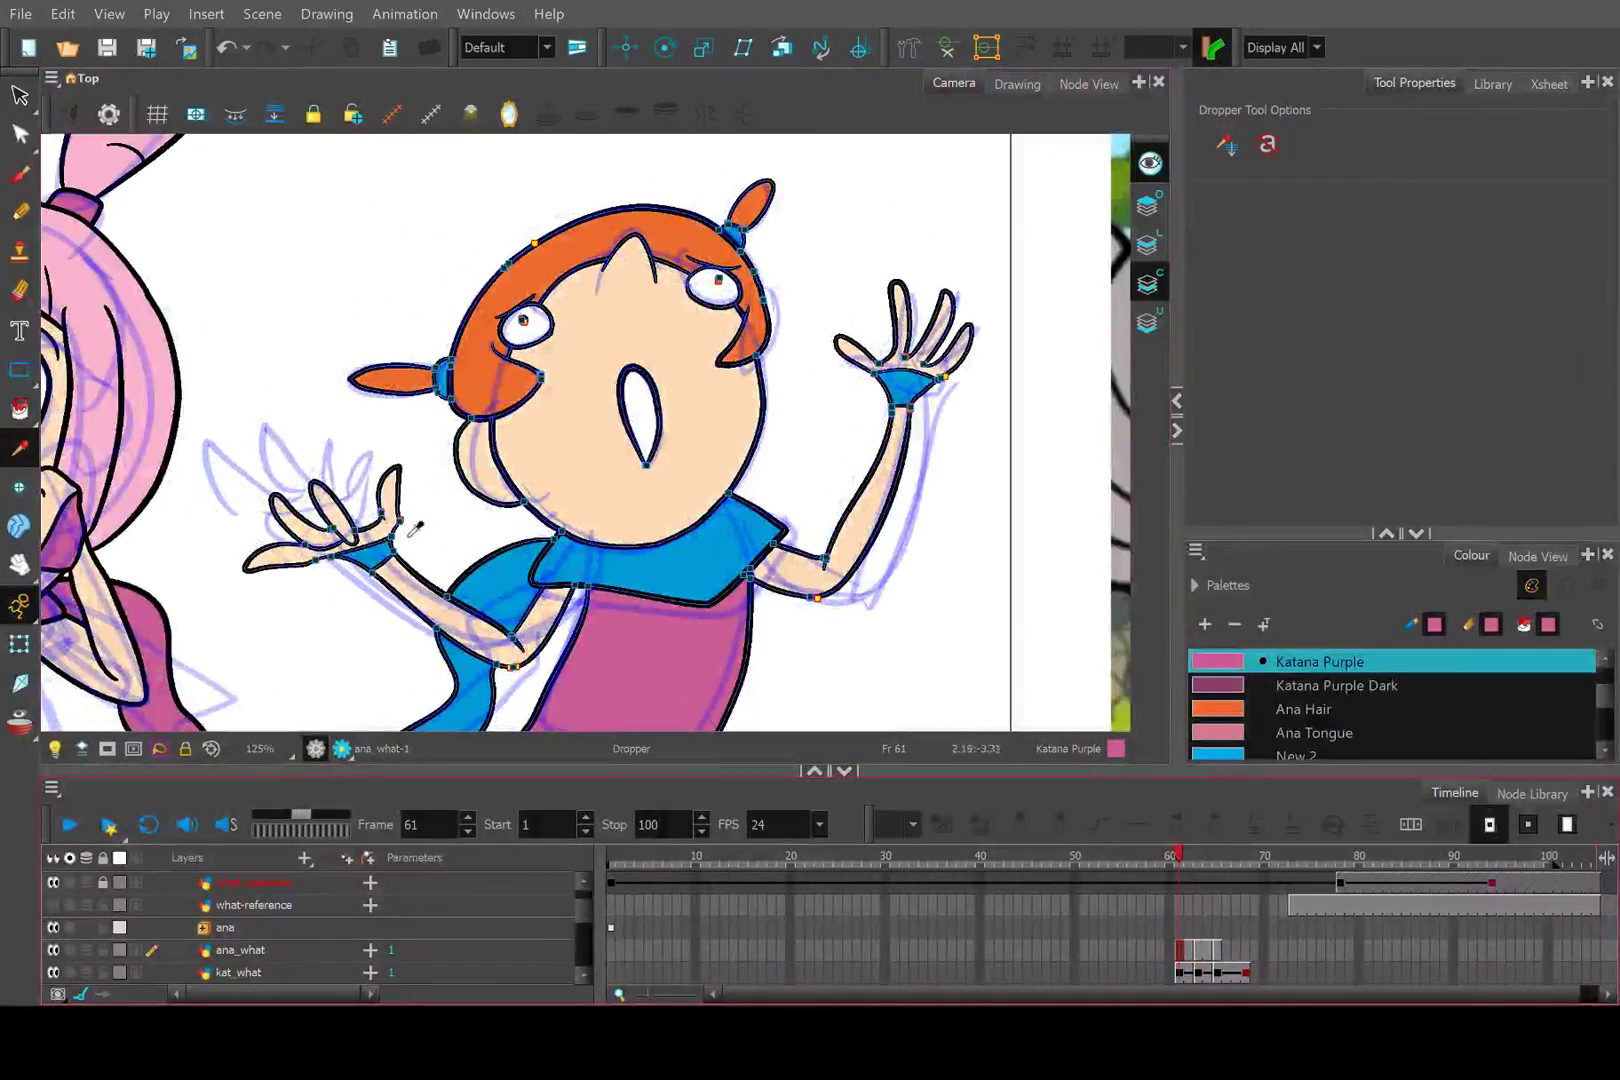
pyautogui.click(1197, 862)
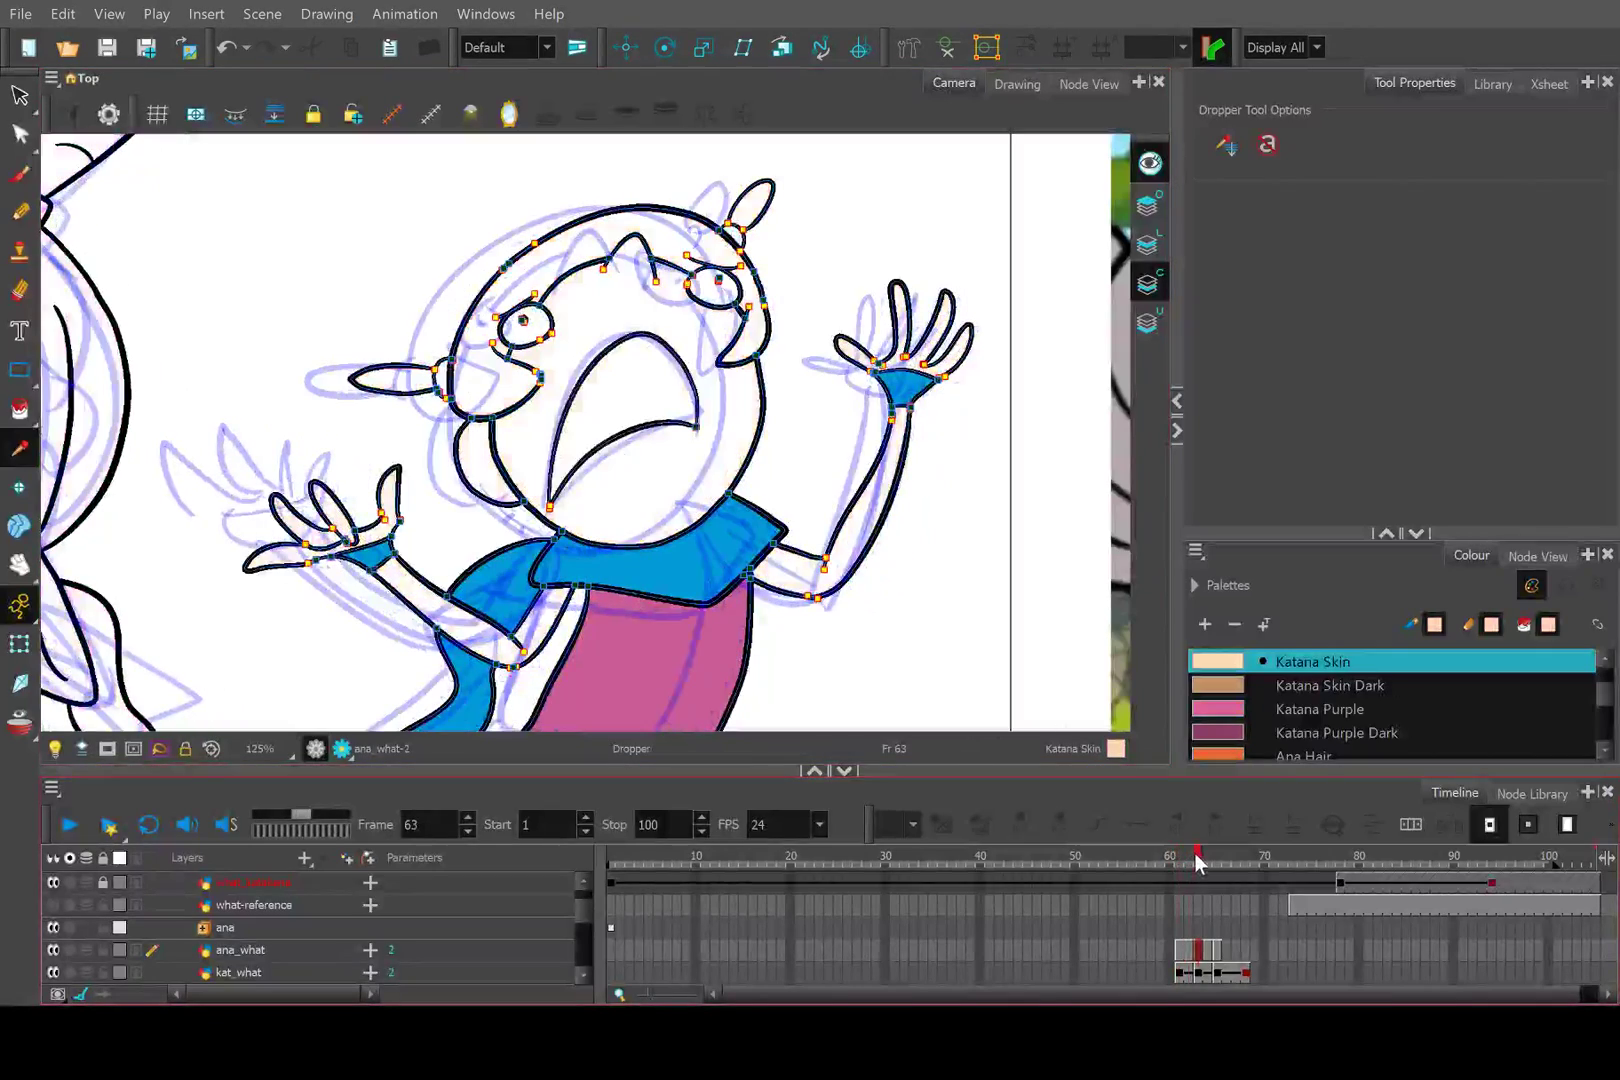
pyautogui.click(19, 410)
pyautogui.moveTo(553, 475); pyautogui.dragTo(545, 422)
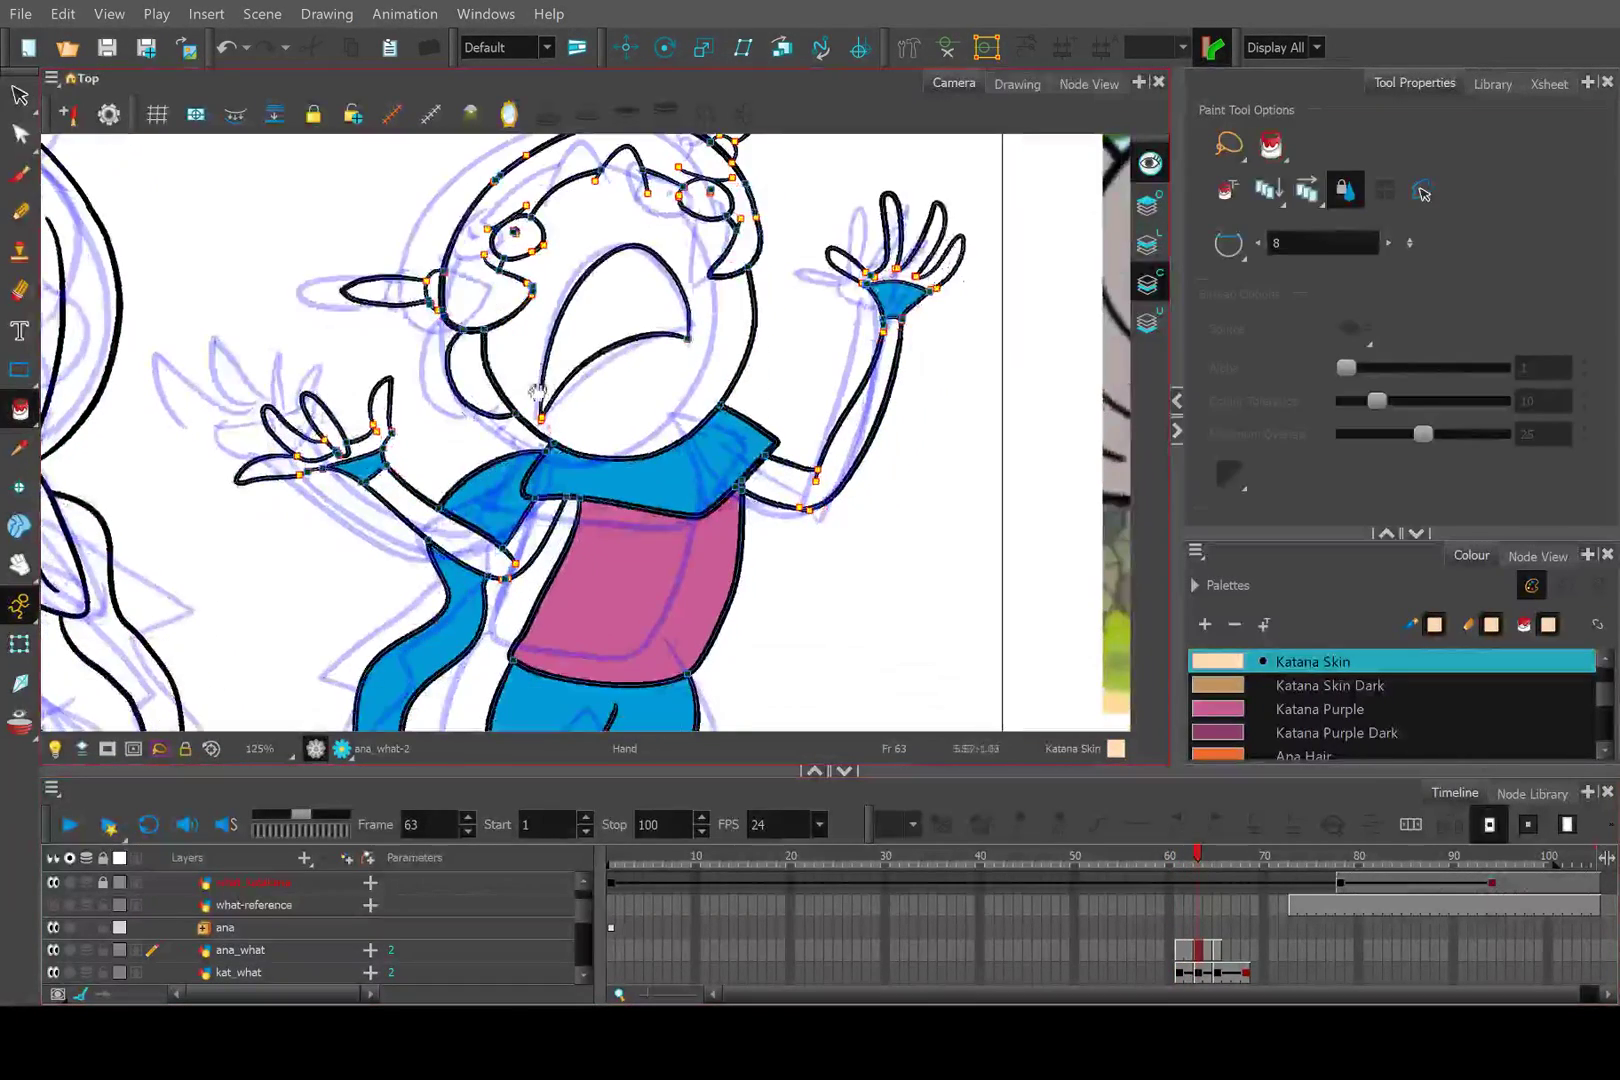
pyautogui.scroll(4, 330, 438)
pyautogui.click(333, 440)
pyautogui.click(348, 425)
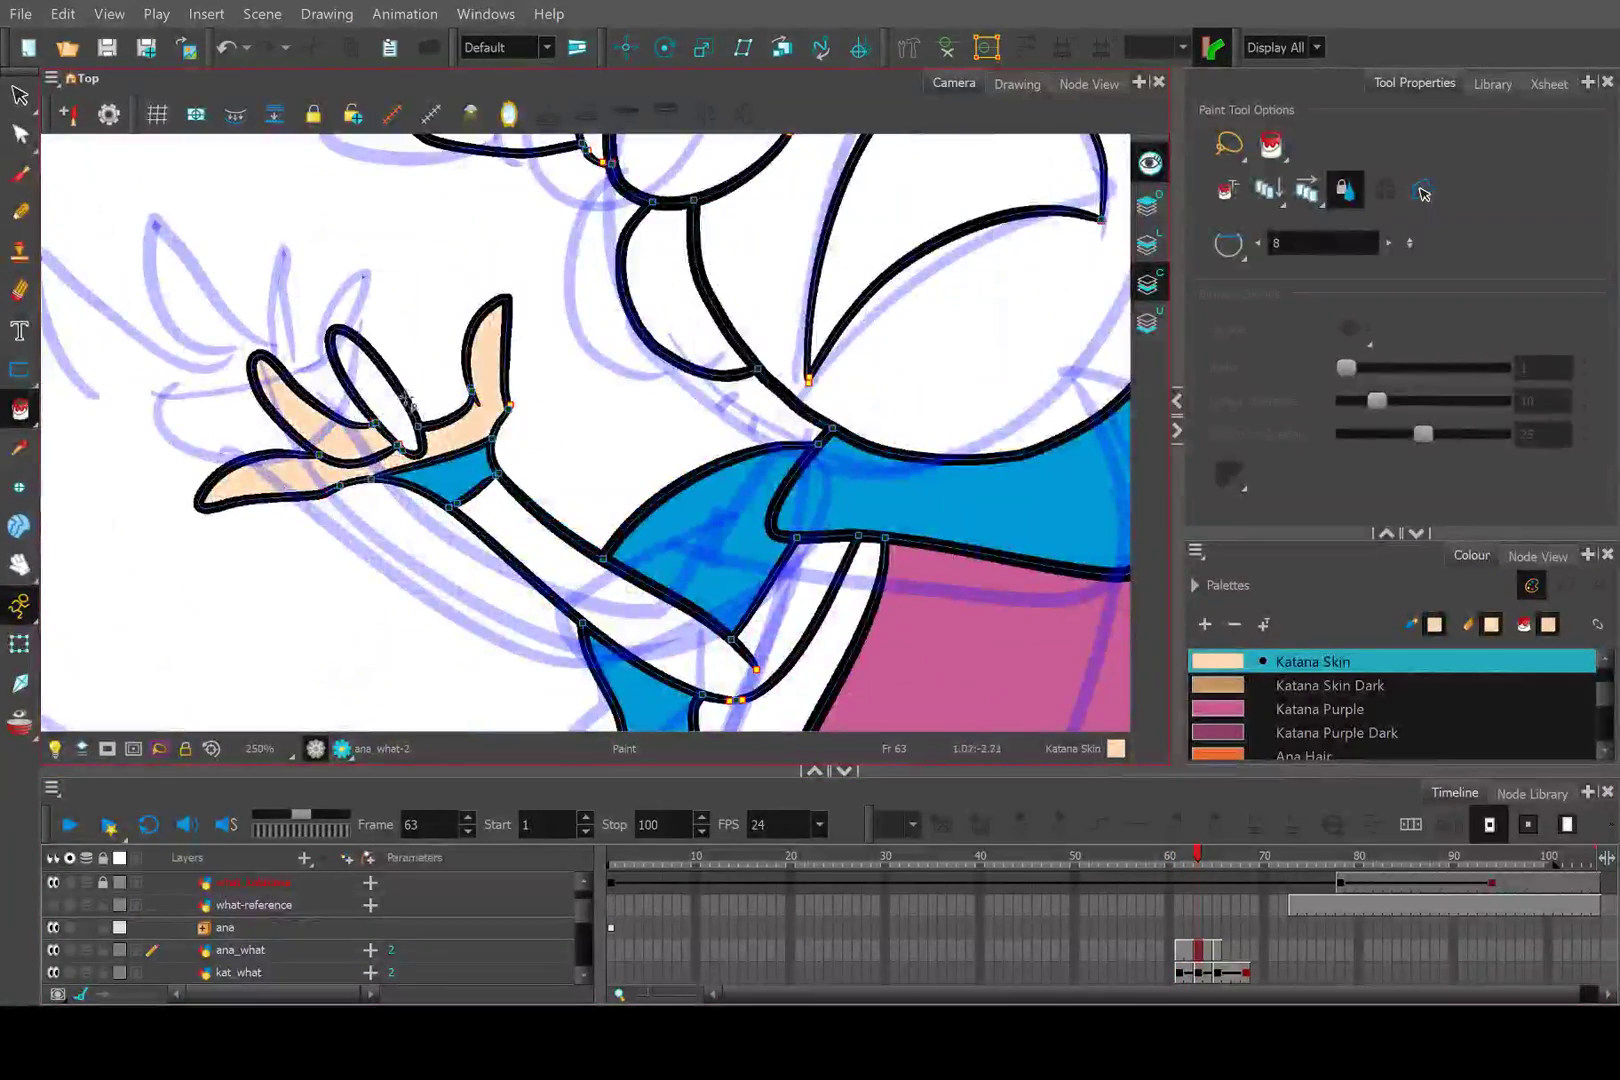
pyautogui.scroll(-4, 561, 563)
pyautogui.moveTo(561, 563); pyautogui.dragTo(291, 455)
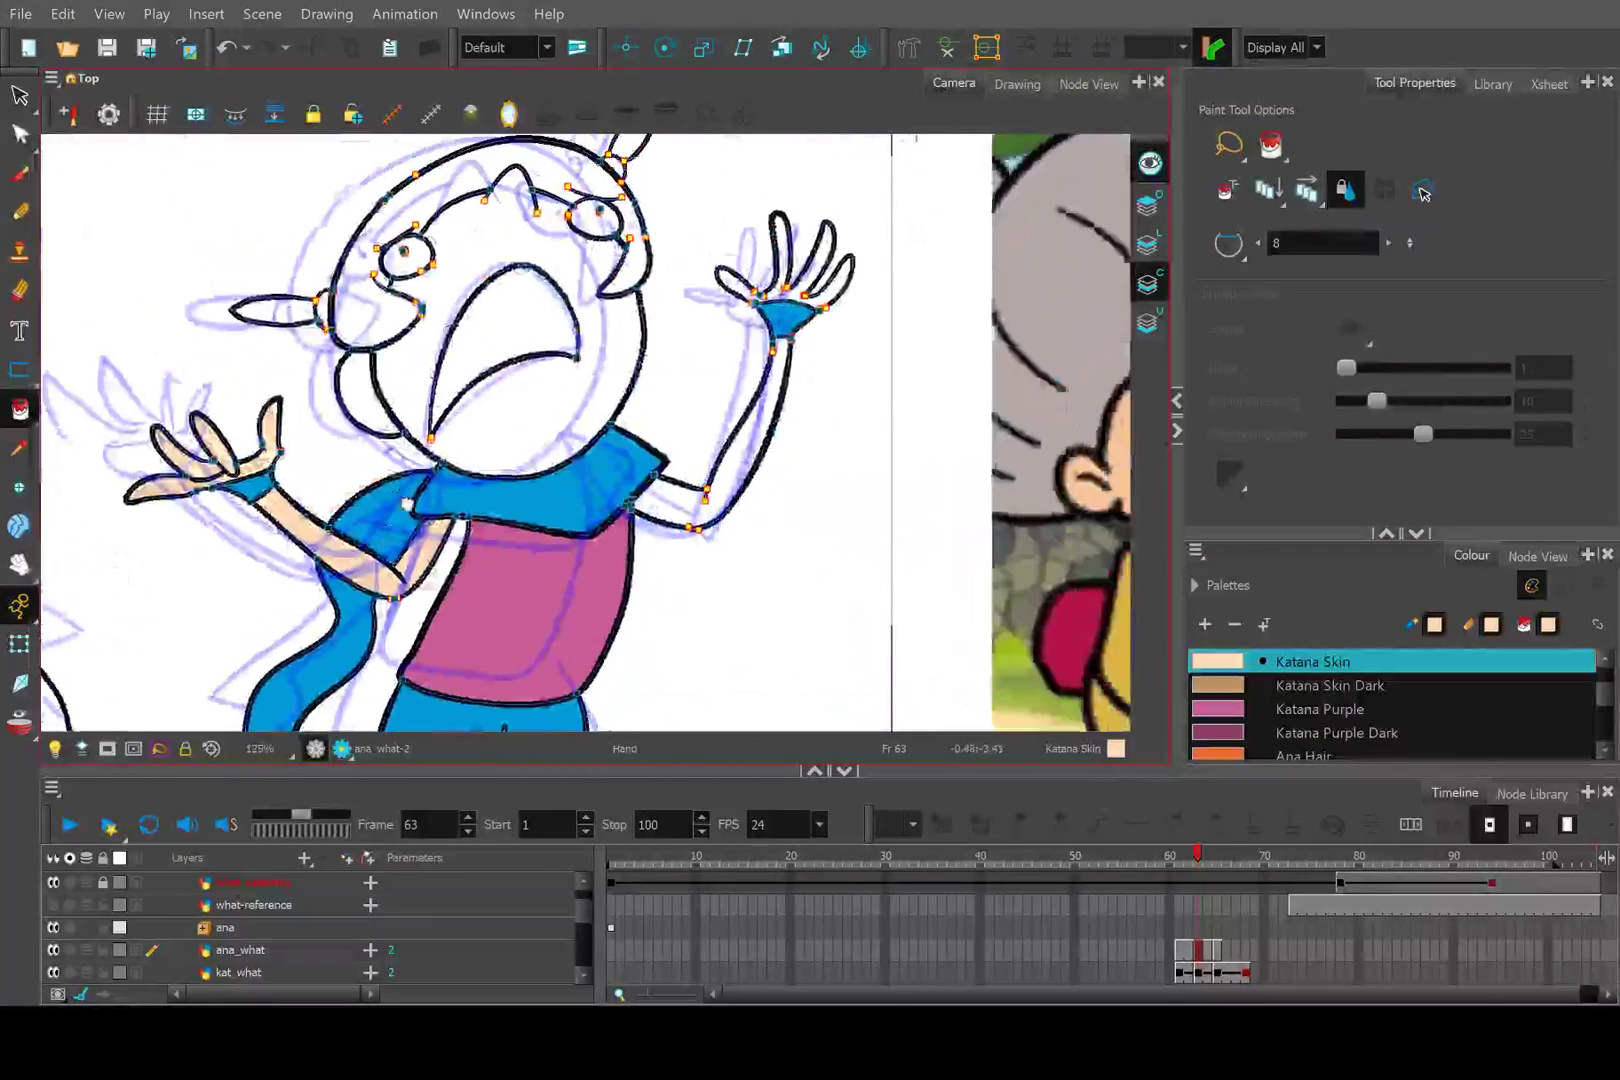
# Fill the ana_what girl's raised arm and hand with Katana Skin at frame 63.
pyautogui.scroll(7, 755, 310)
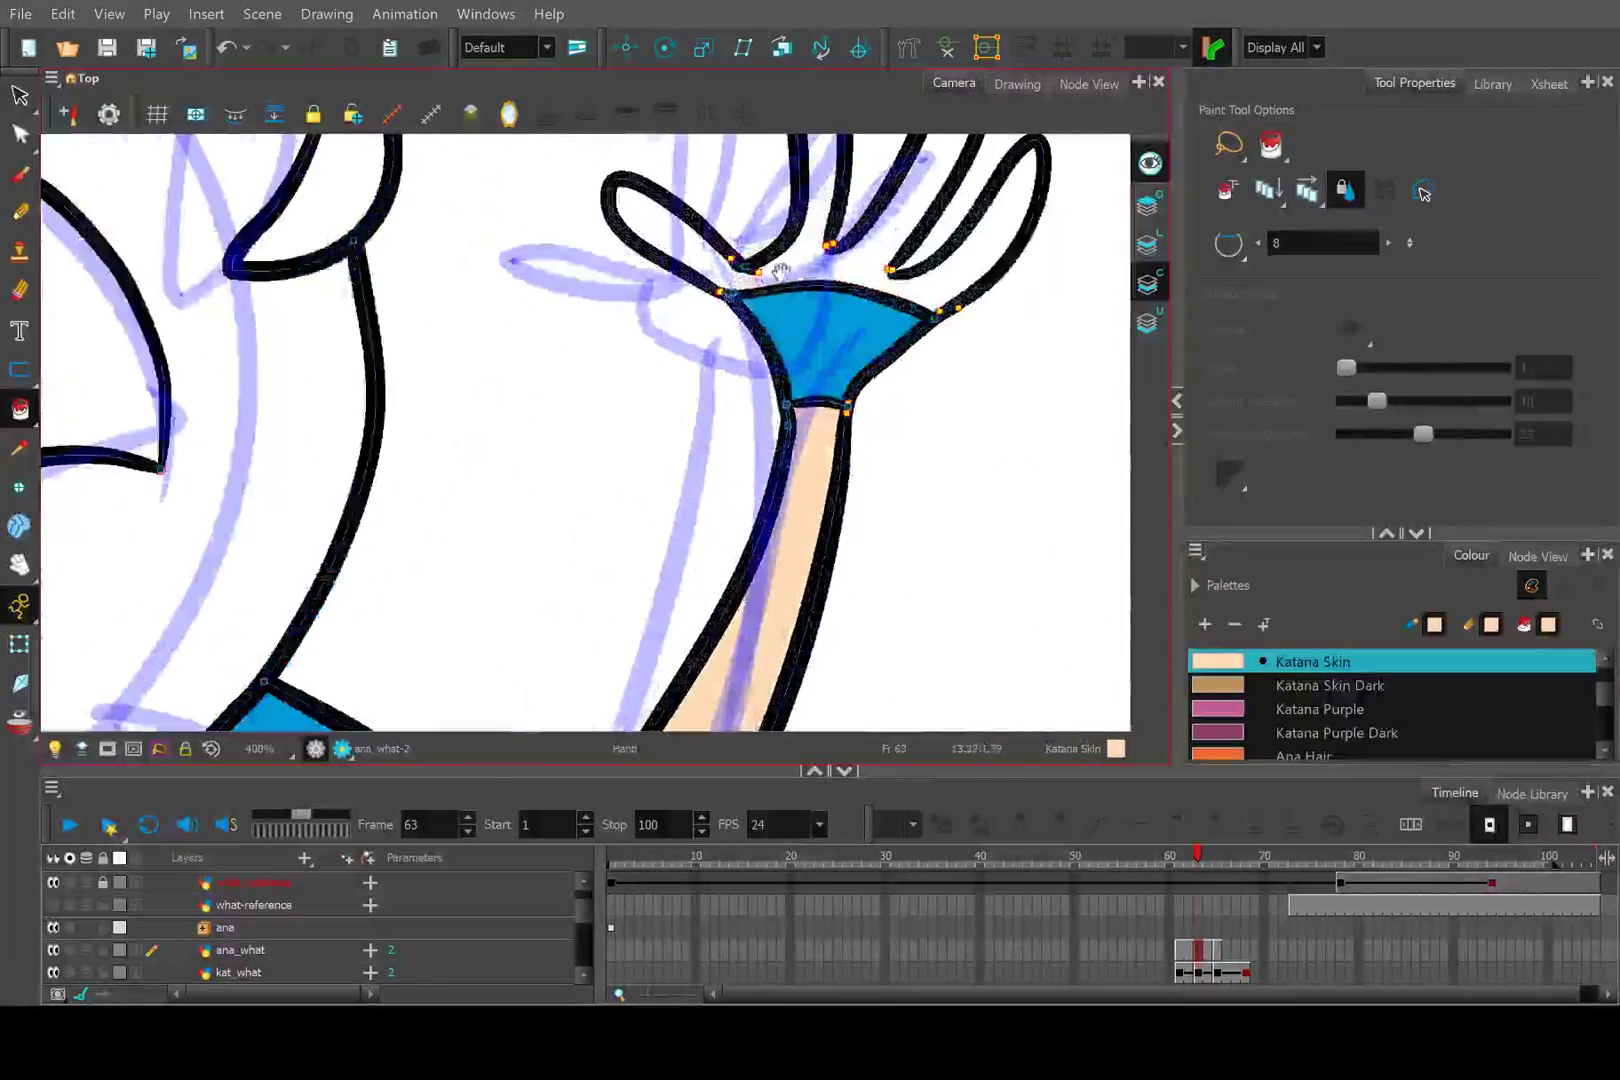
pyautogui.moveTo(744, 301); pyautogui.dragTo(630, 478)
pyautogui.click(673, 446)
pyautogui.scroll(-5, 673, 446)
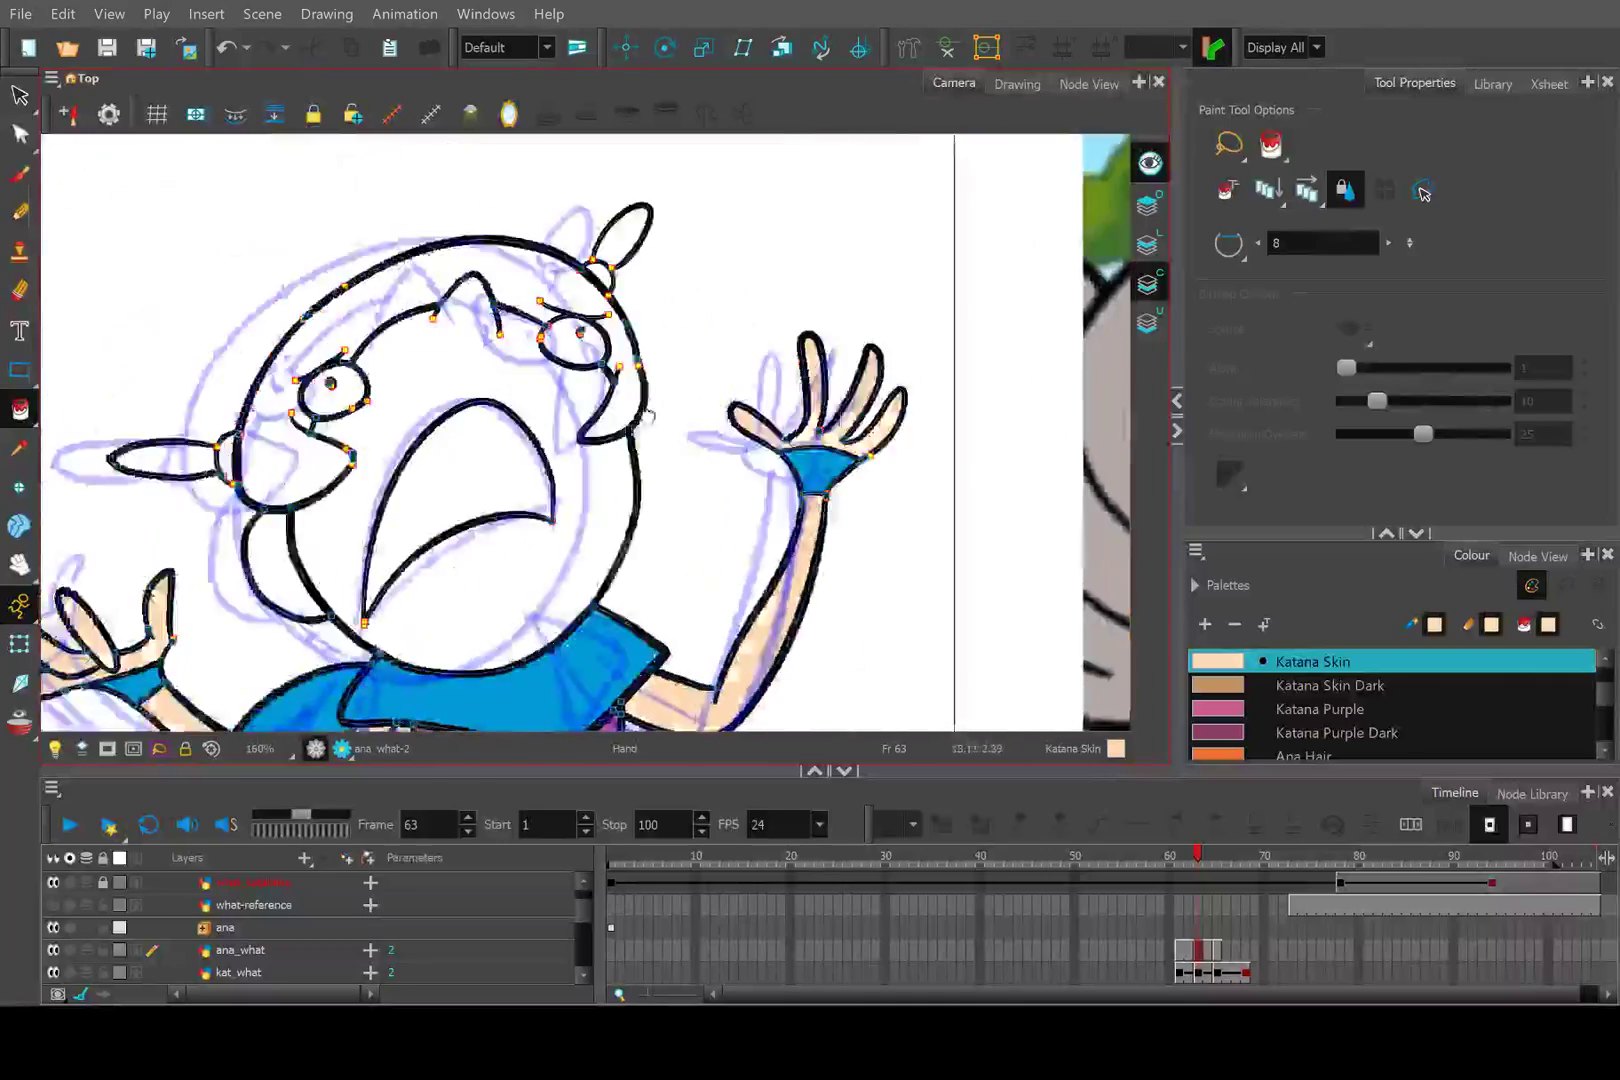
# Fill the ana_what girl's face and ear with Katana Skin at frame 63.
pyautogui.moveTo(340, 554); pyautogui.dragTo(516, 558)
pyautogui.click(509, 535)
pyautogui.click(450, 560)
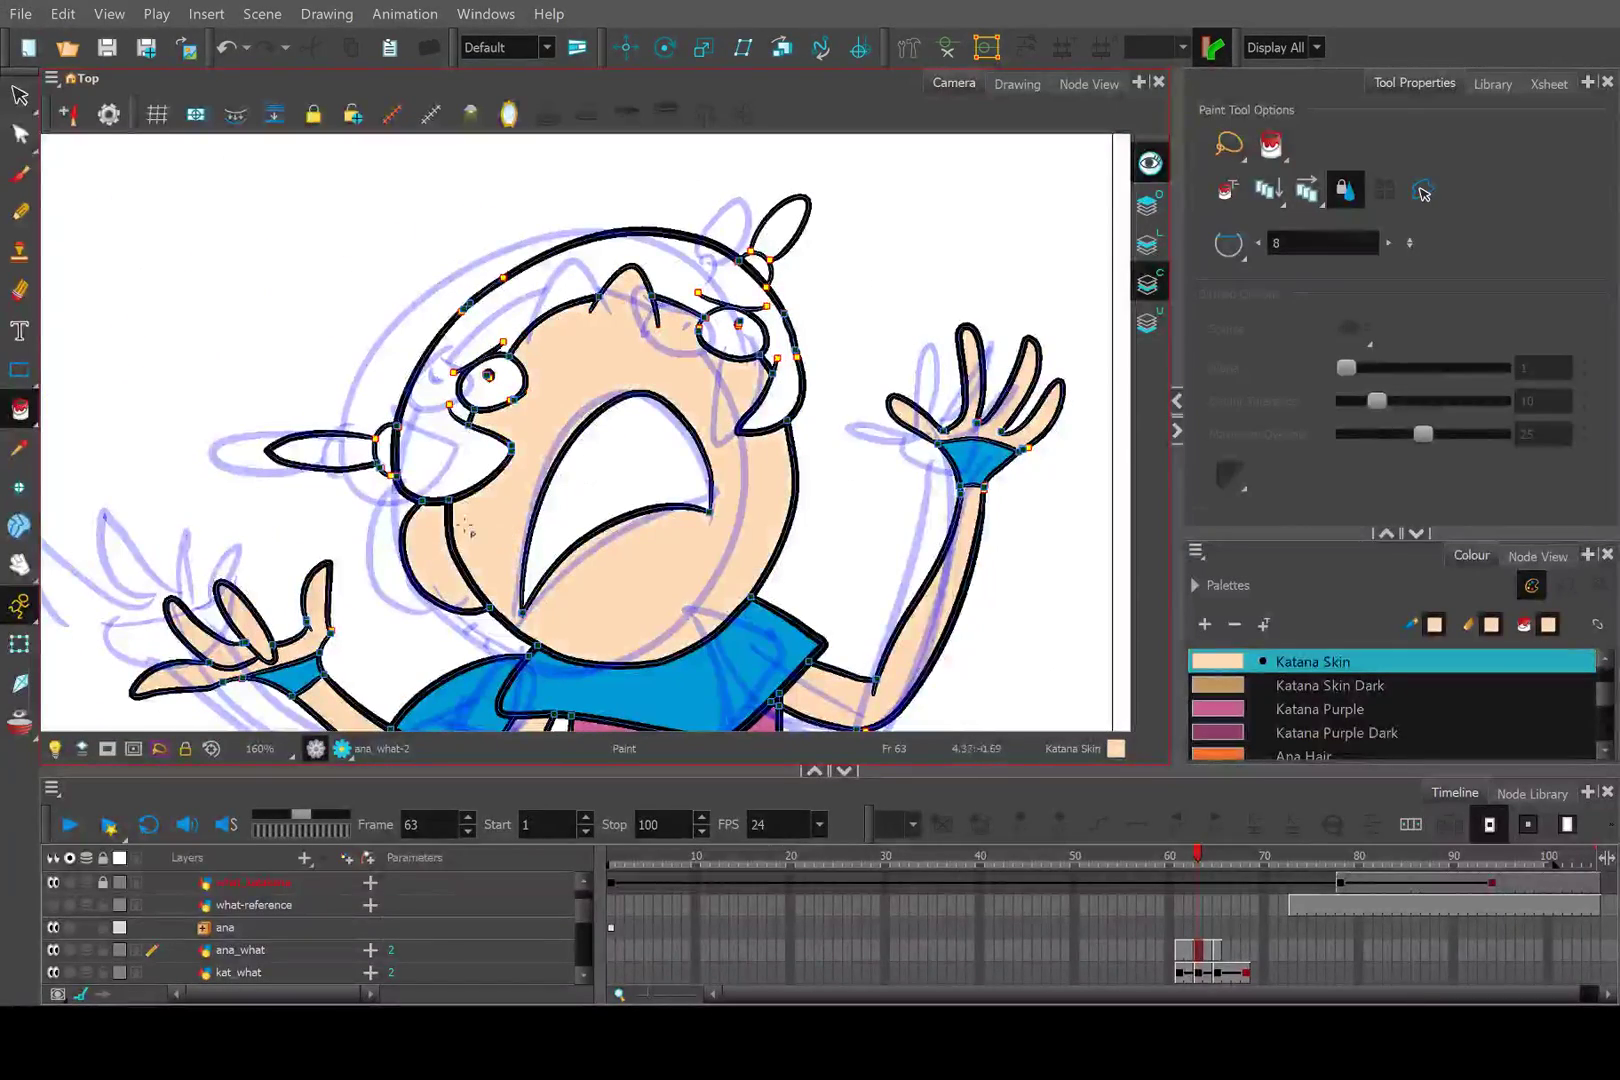
pyautogui.scroll(-3, 450, 560)
pyautogui.scroll(3, 450, 560)
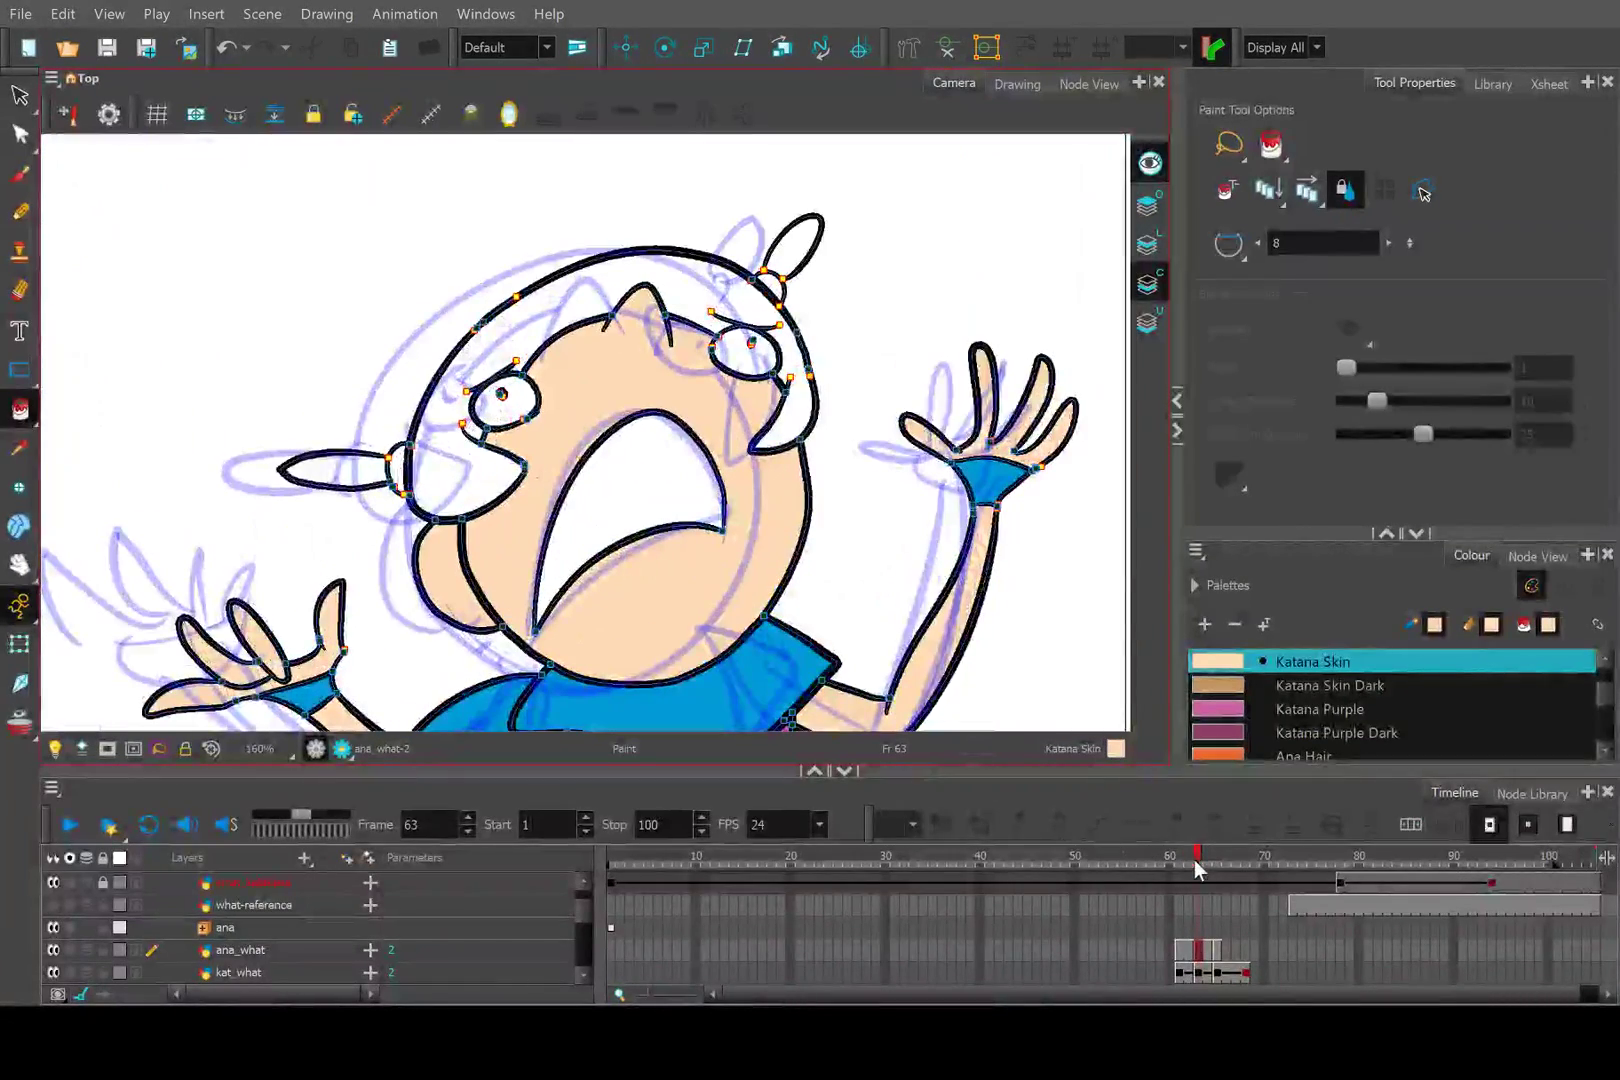
# Sample Katana Blue from the scarf at frame 62 and fill both of the ana_what girl's hair ties at frame 63.
pyautogui.click(1189, 857)
pyautogui.click(18, 448)
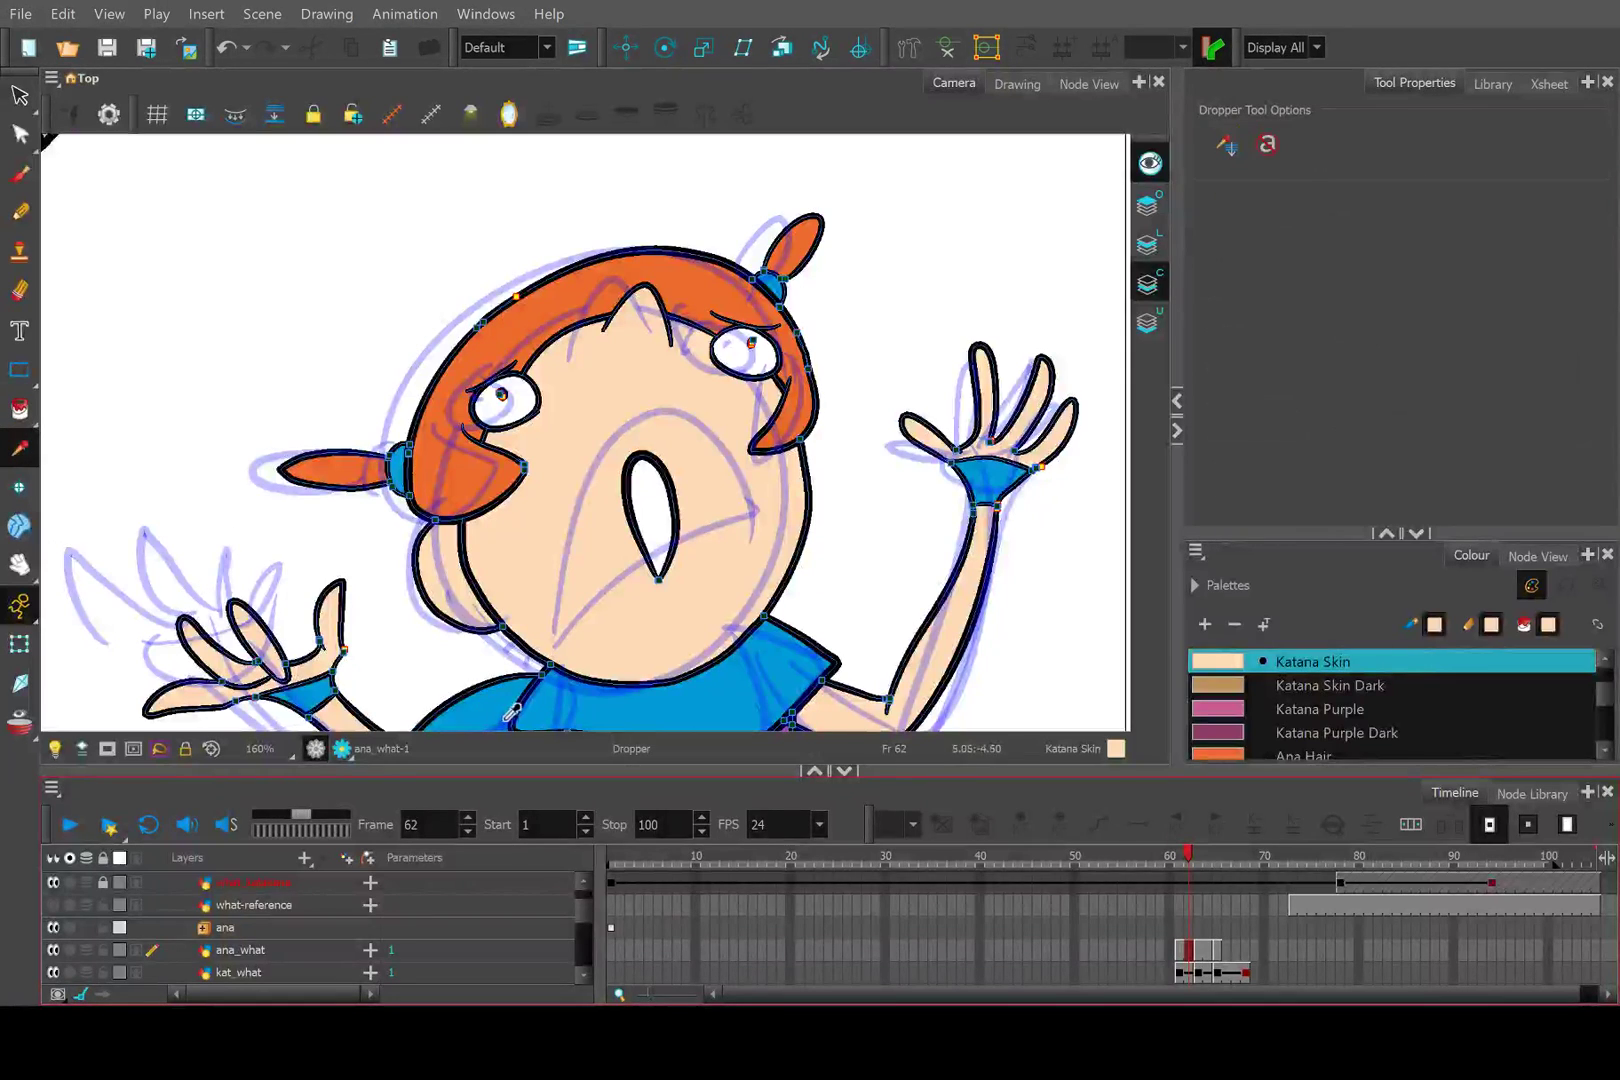
pyautogui.click(513, 713)
pyautogui.click(1197, 857)
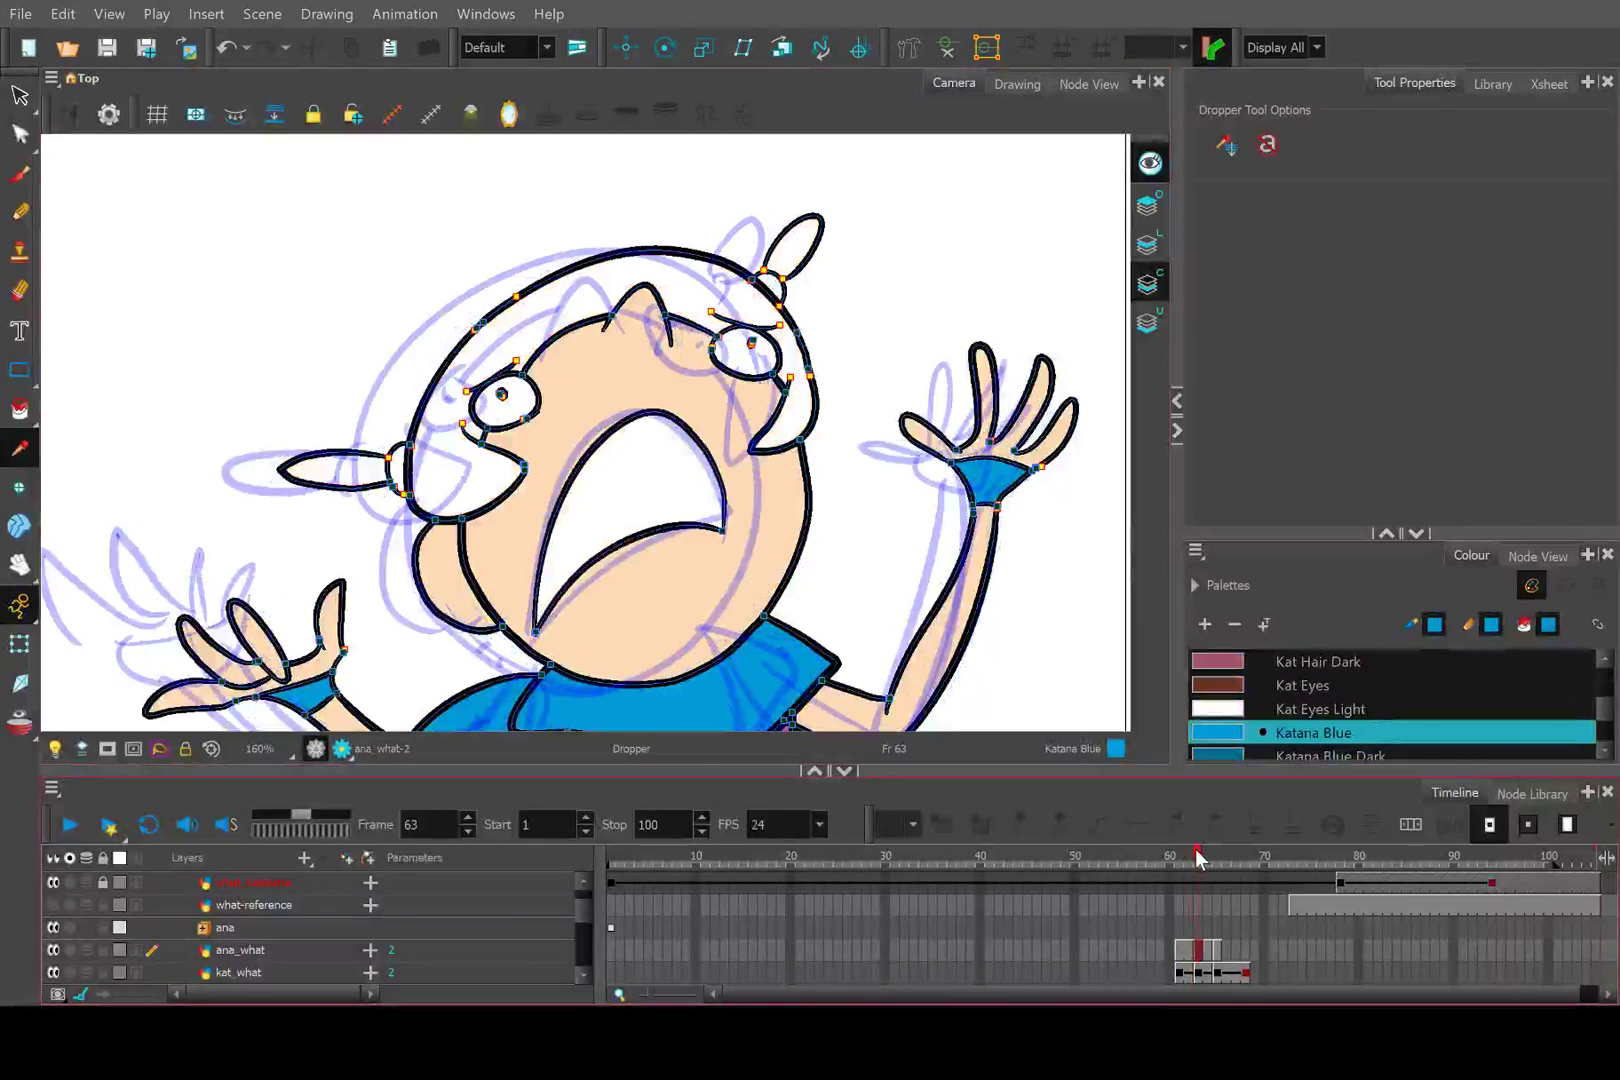
pyautogui.click(19, 409)
pyautogui.scroll(2, 405, 390)
pyautogui.click(408, 515)
pyautogui.scroll(-1, 424, 462)
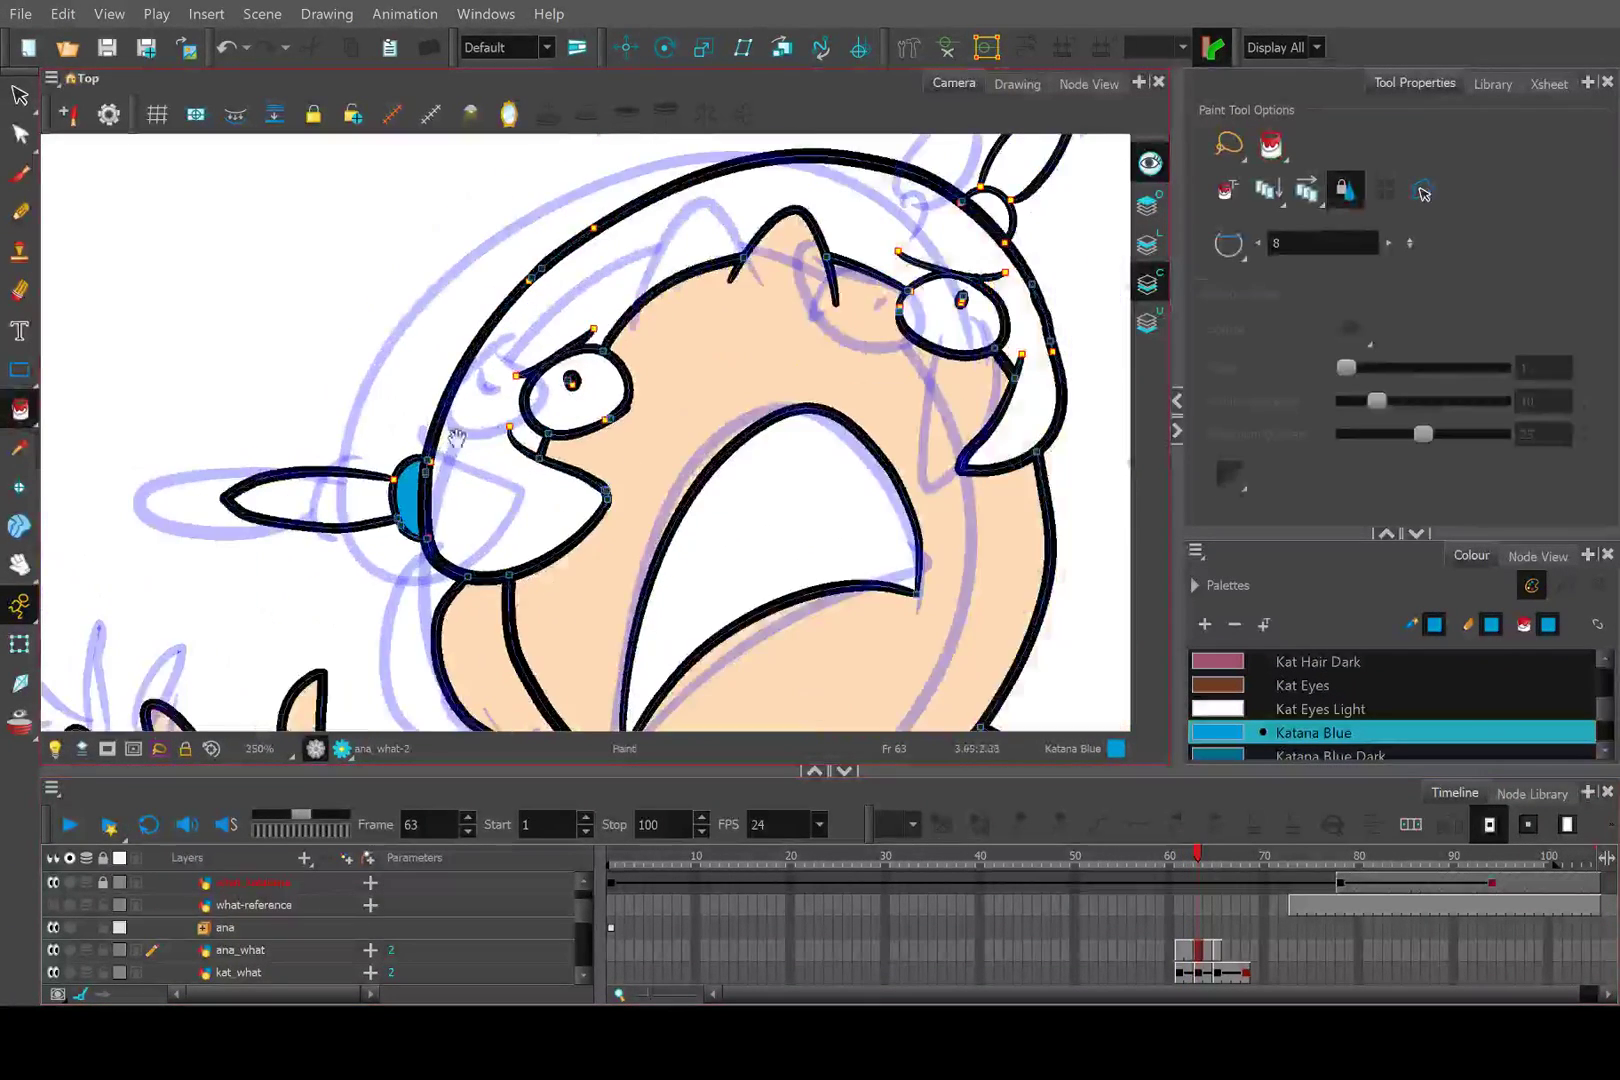
pyautogui.moveTo(480, 430); pyautogui.dragTo(343, 543)
pyautogui.click(846, 335)
pyautogui.scroll(-2, 846, 335)
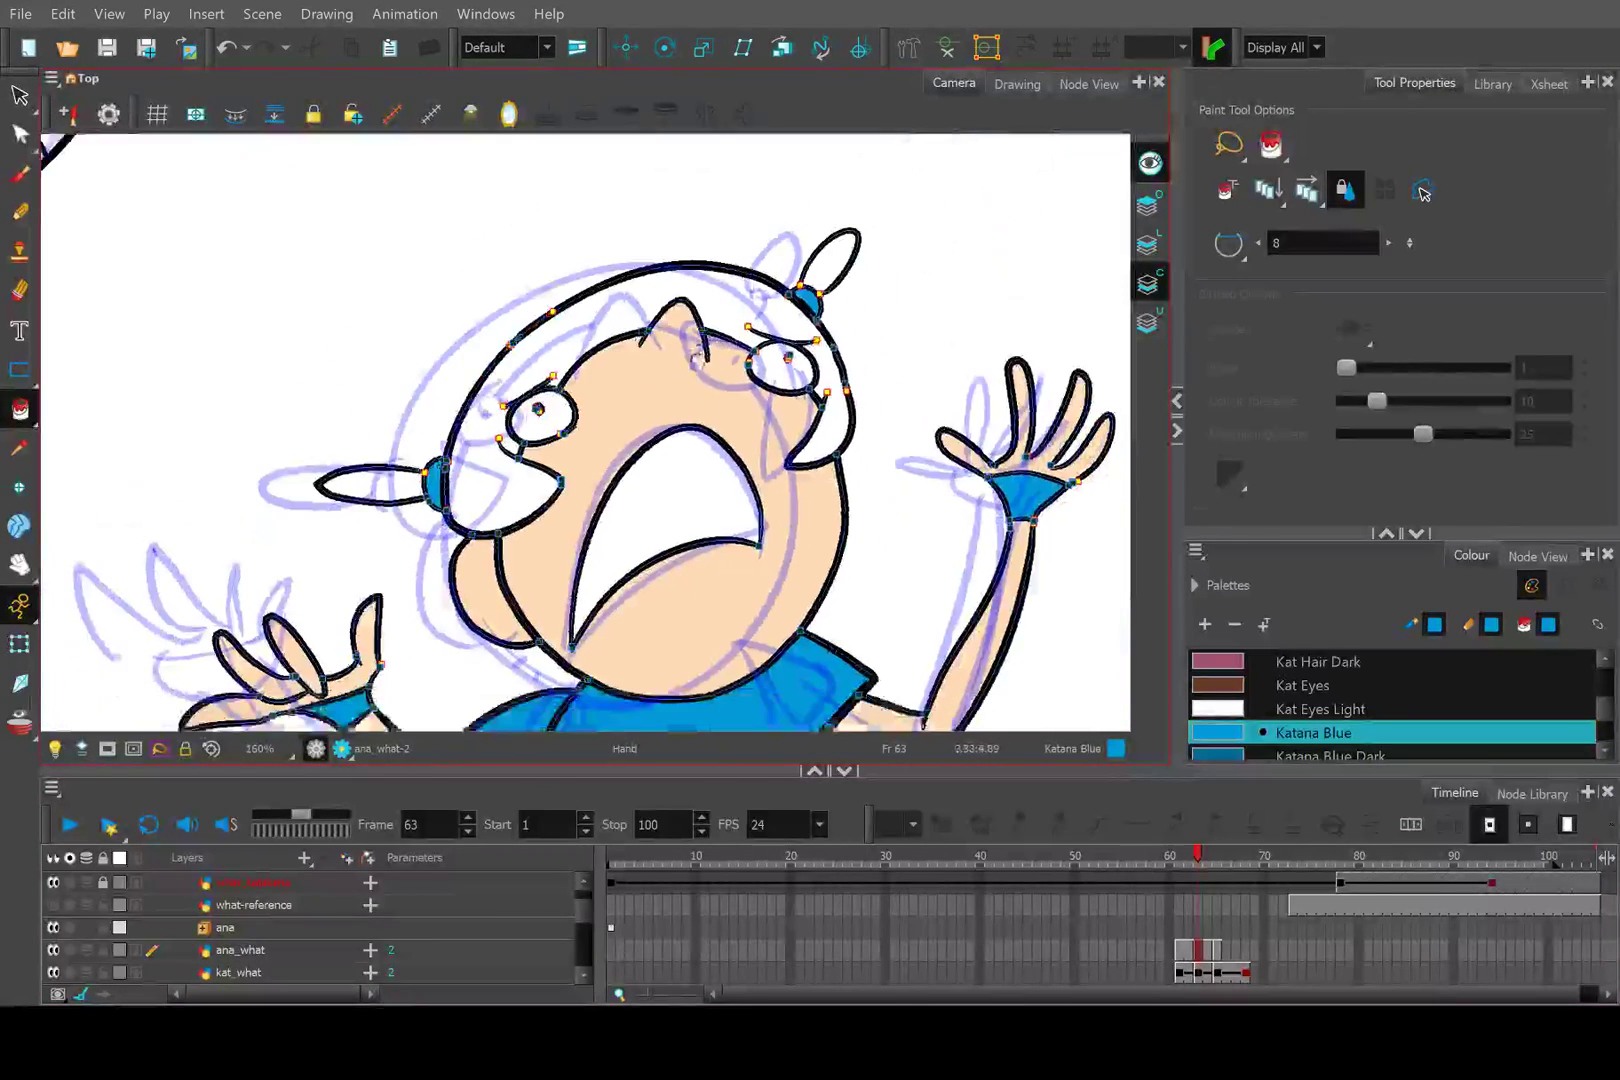
# Sample Ana Hair at frame 62 and fill the ana_what girl's hair and both pigtails with it at frame 63.
pyautogui.click(1188, 858)
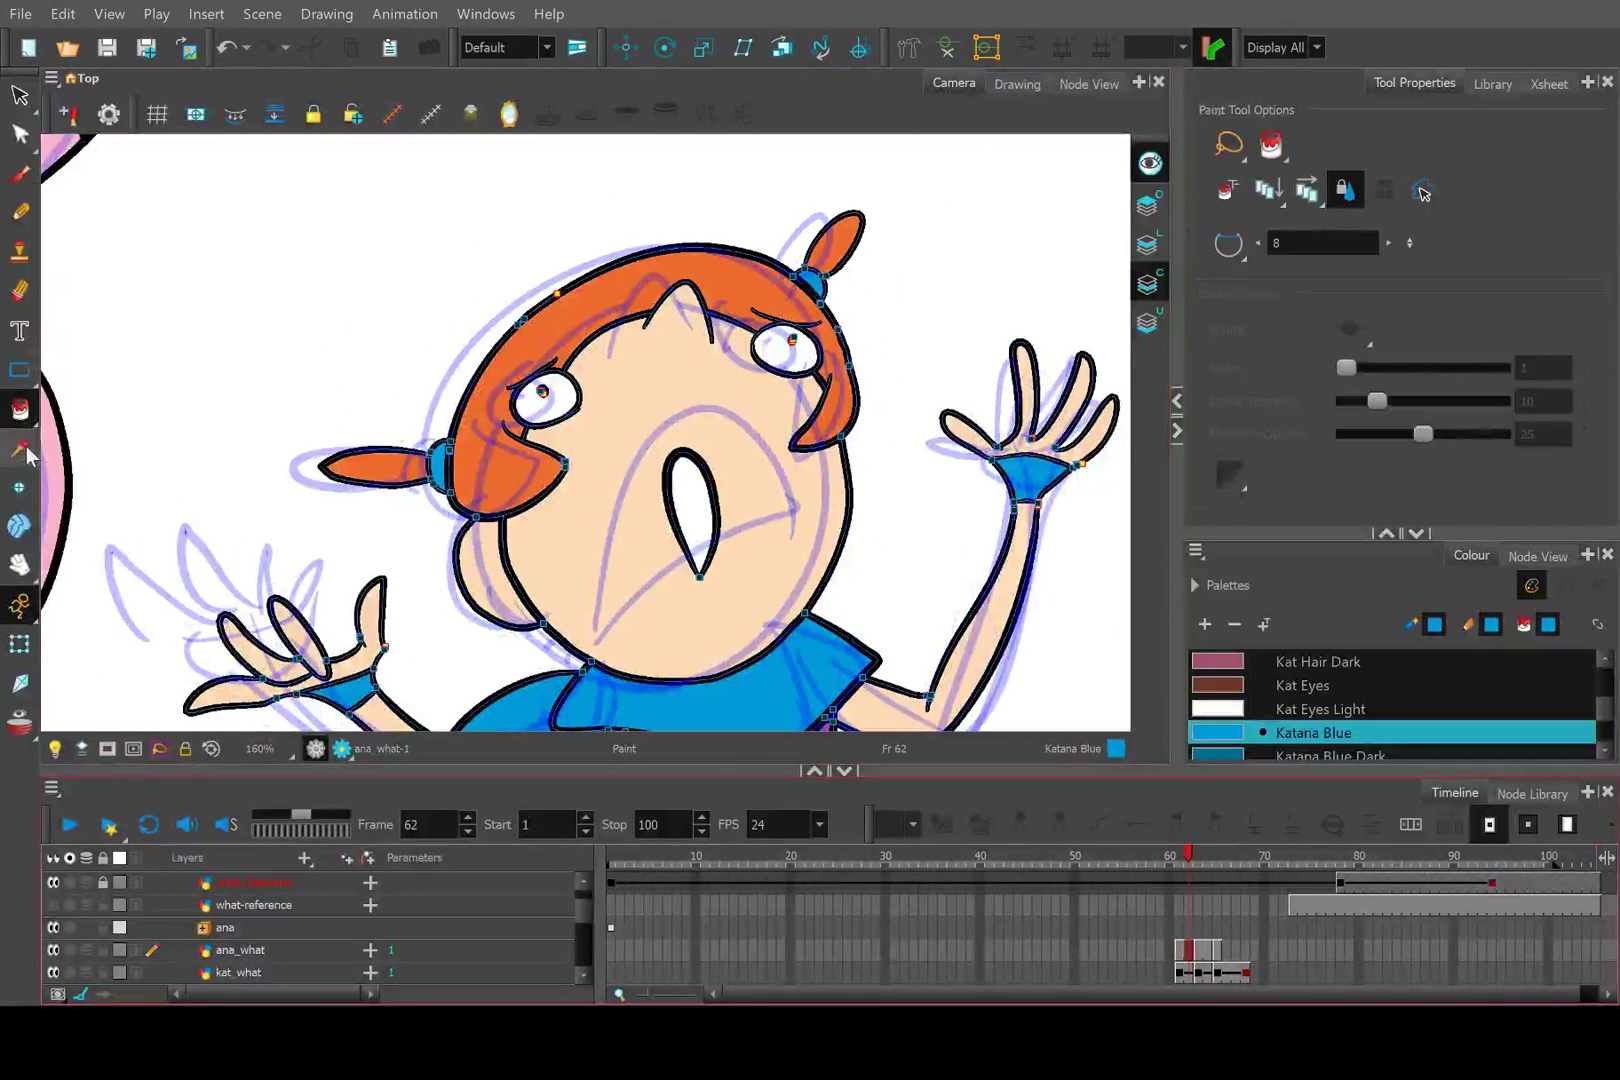
pyautogui.click(19, 448)
pyautogui.click(529, 458)
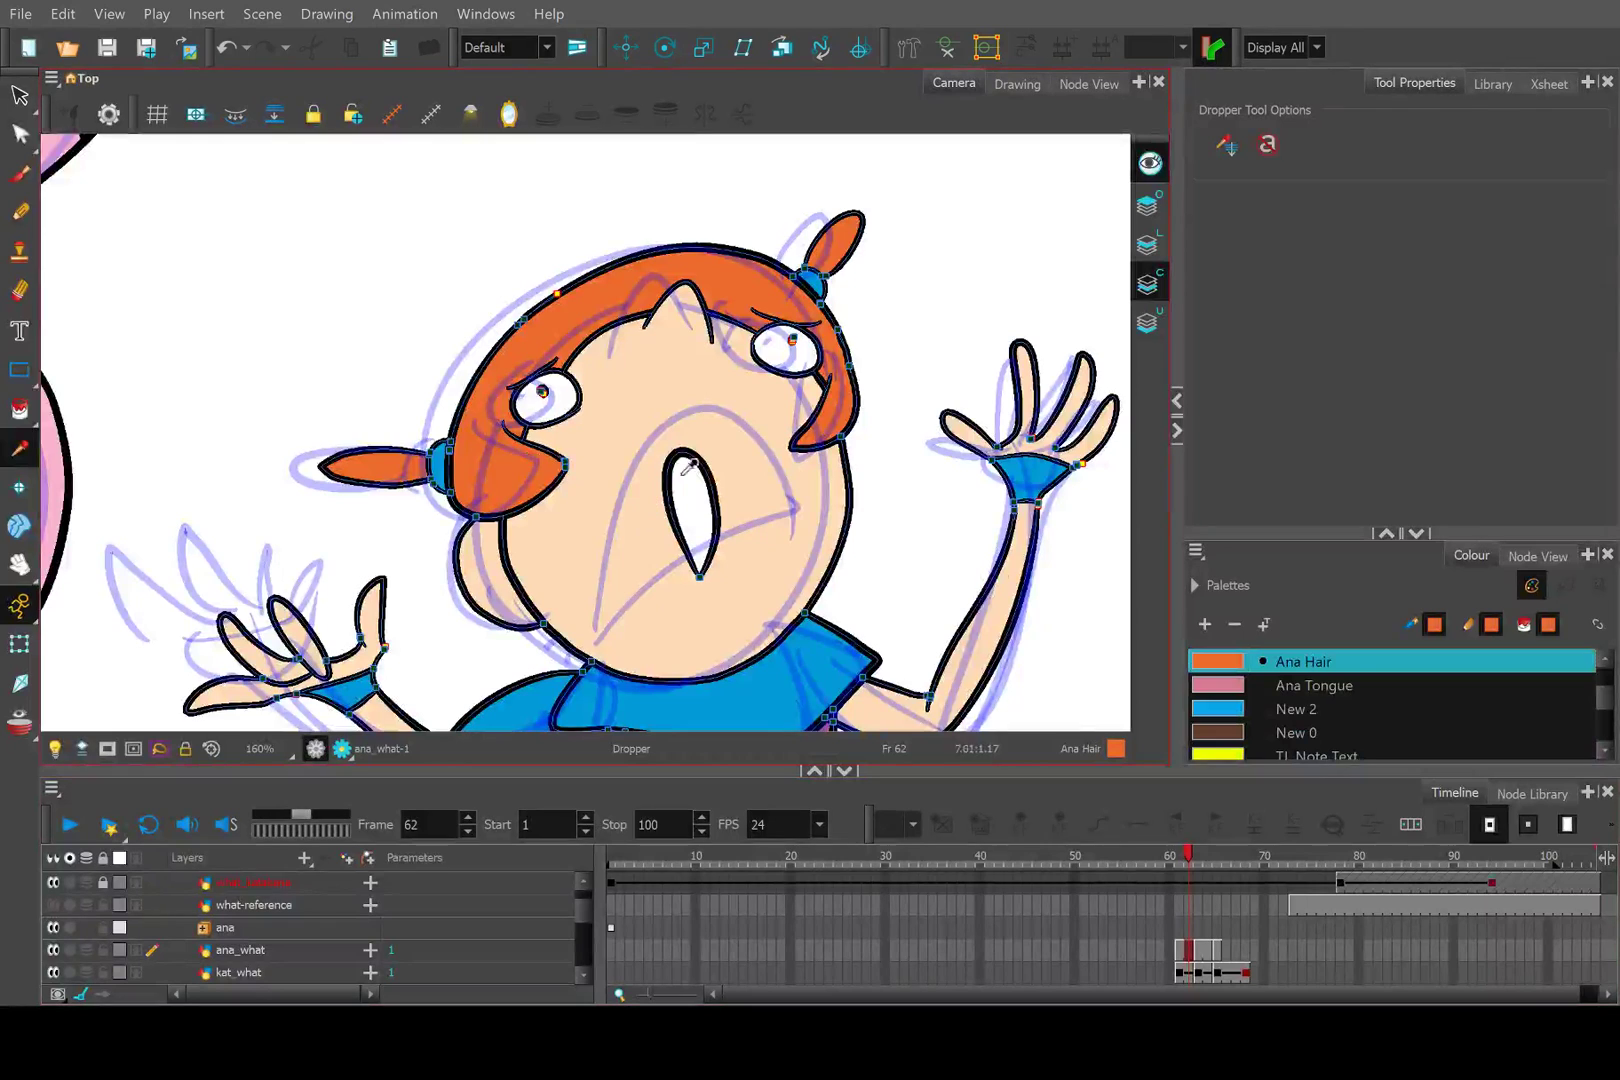
pyautogui.click(1196, 852)
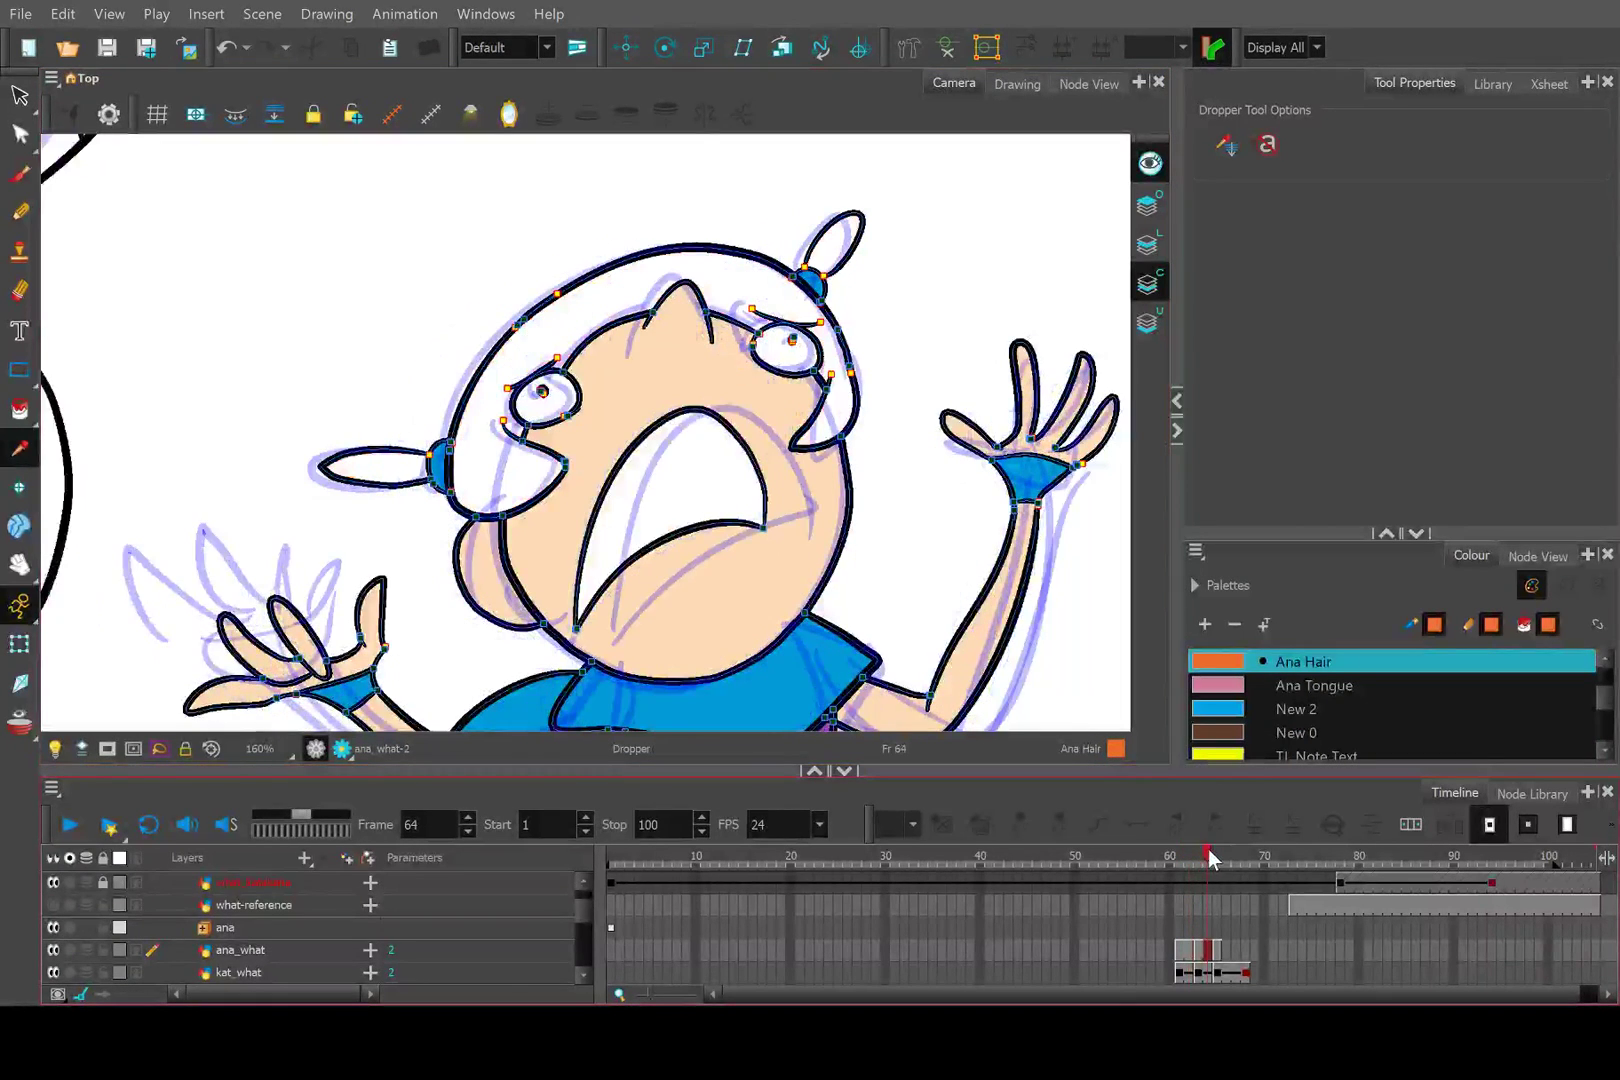
pyautogui.click(19, 410)
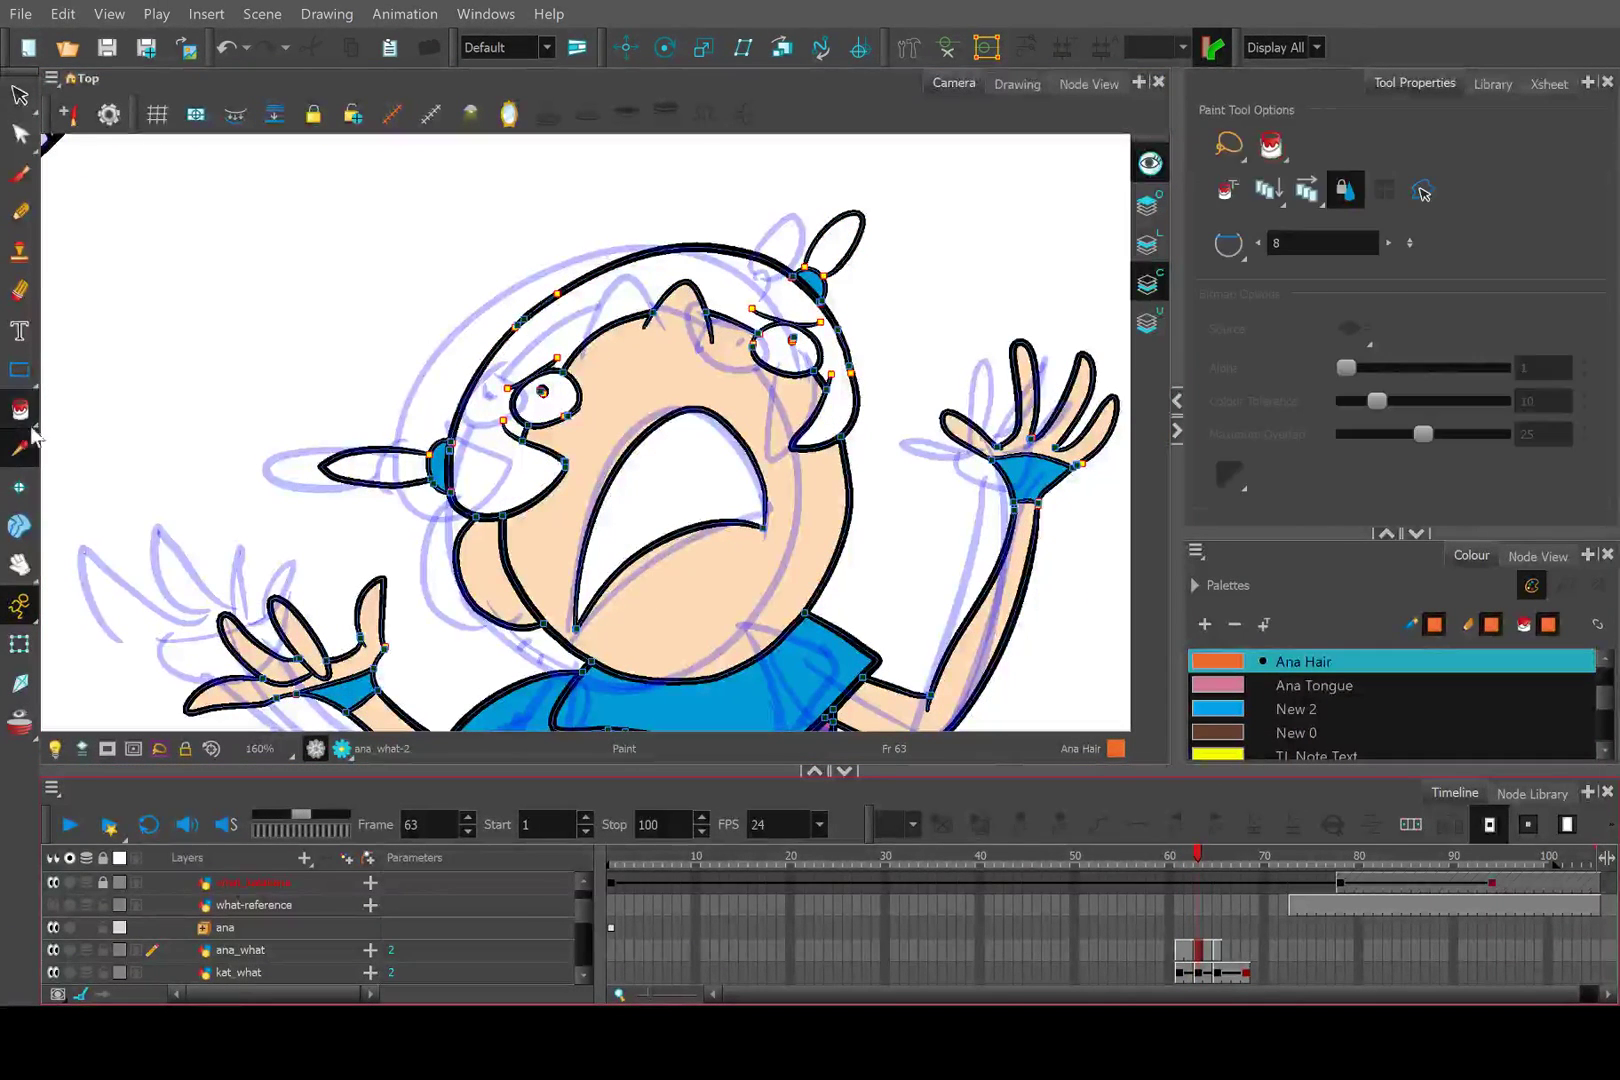
pyautogui.click(490, 470)
pyautogui.click(380, 468)
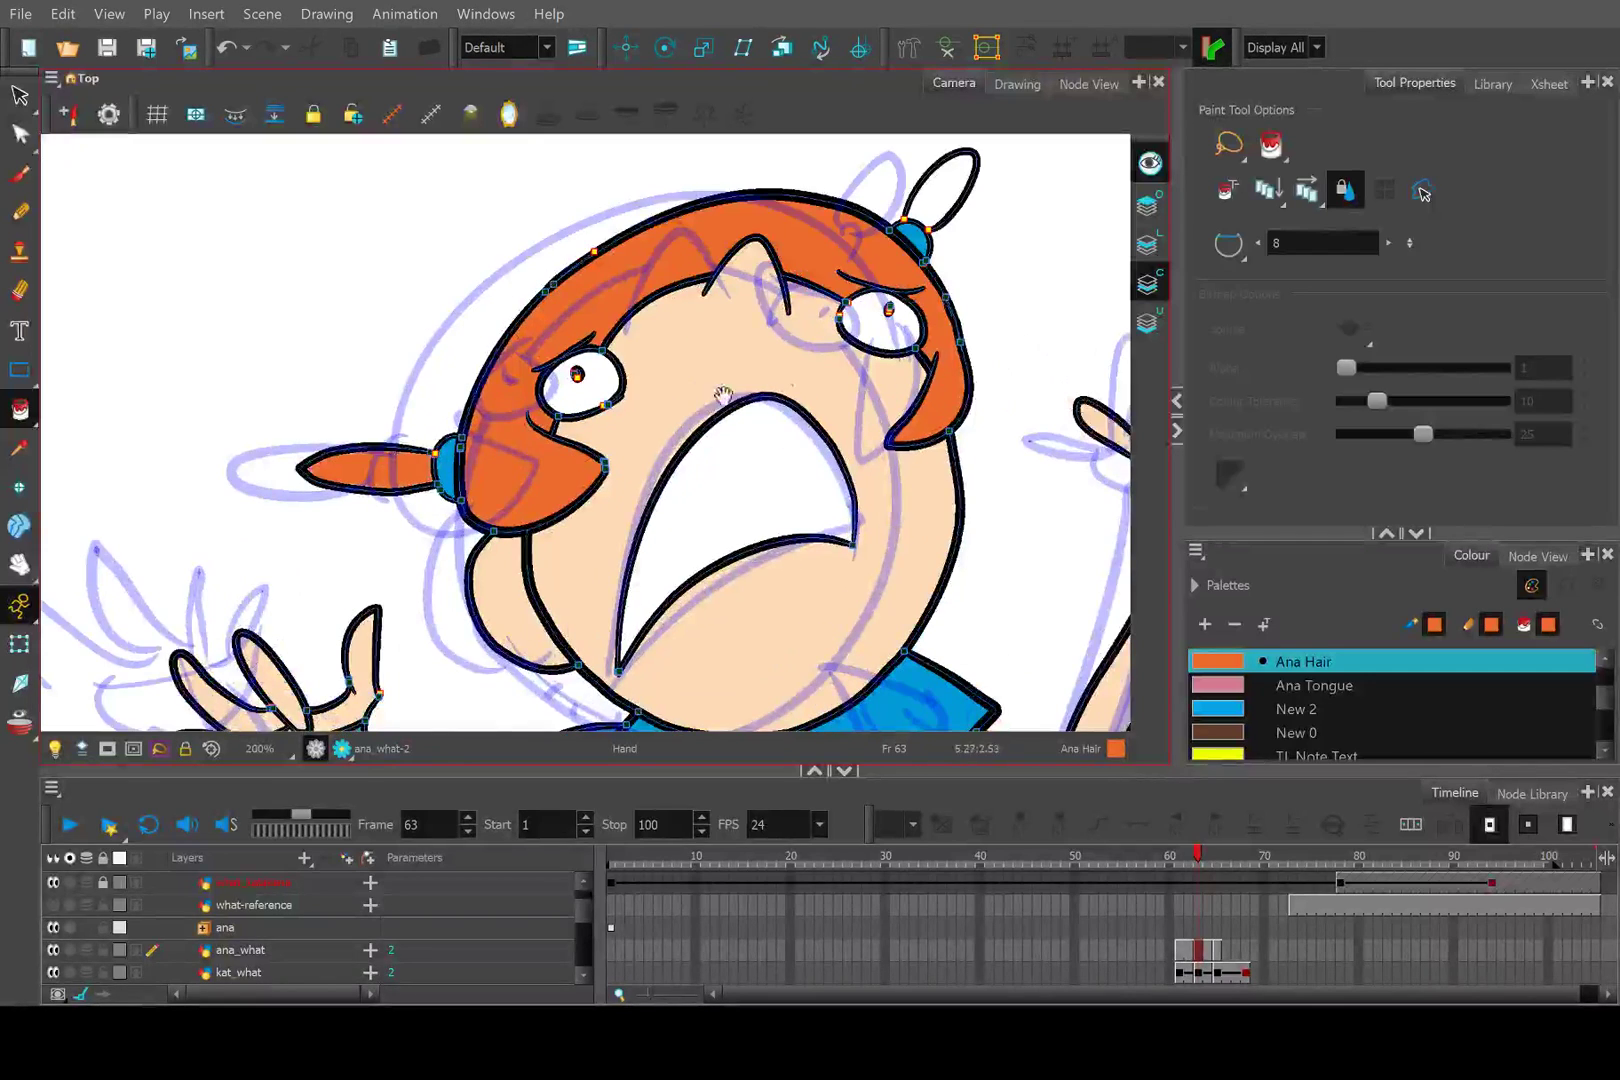
pyautogui.scroll(2, 380, 468)
pyautogui.click(738, 348)
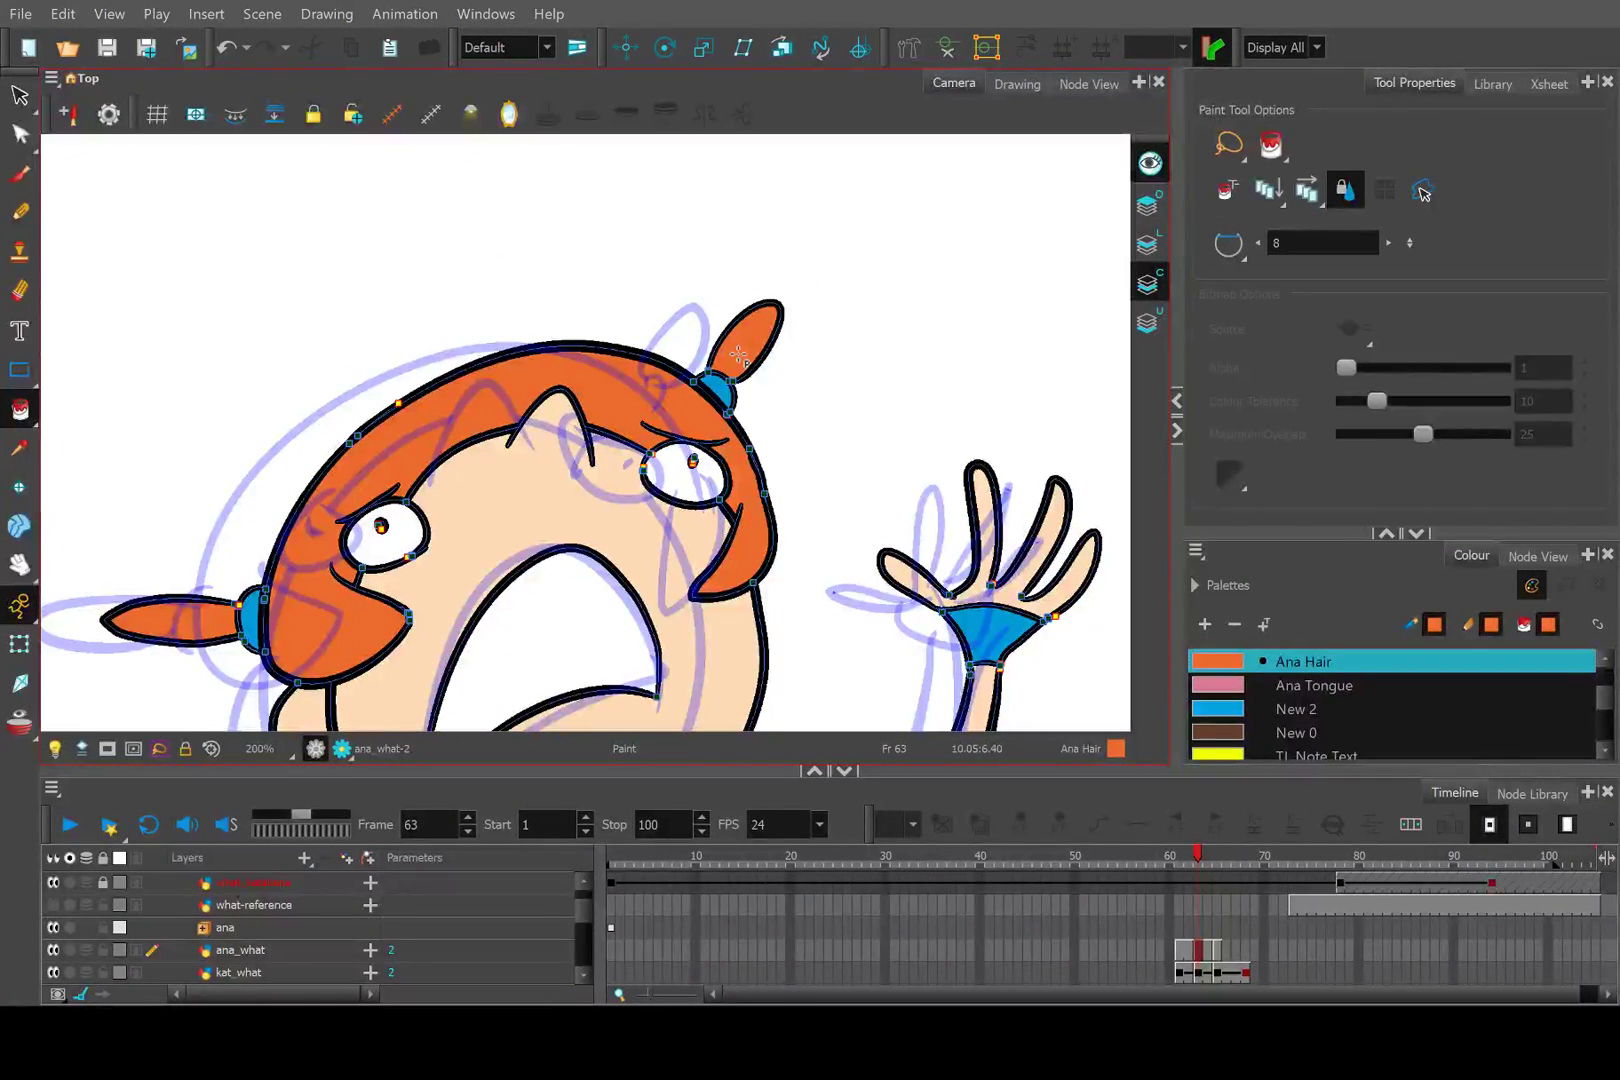
pyautogui.scroll(-2, 704, 330)
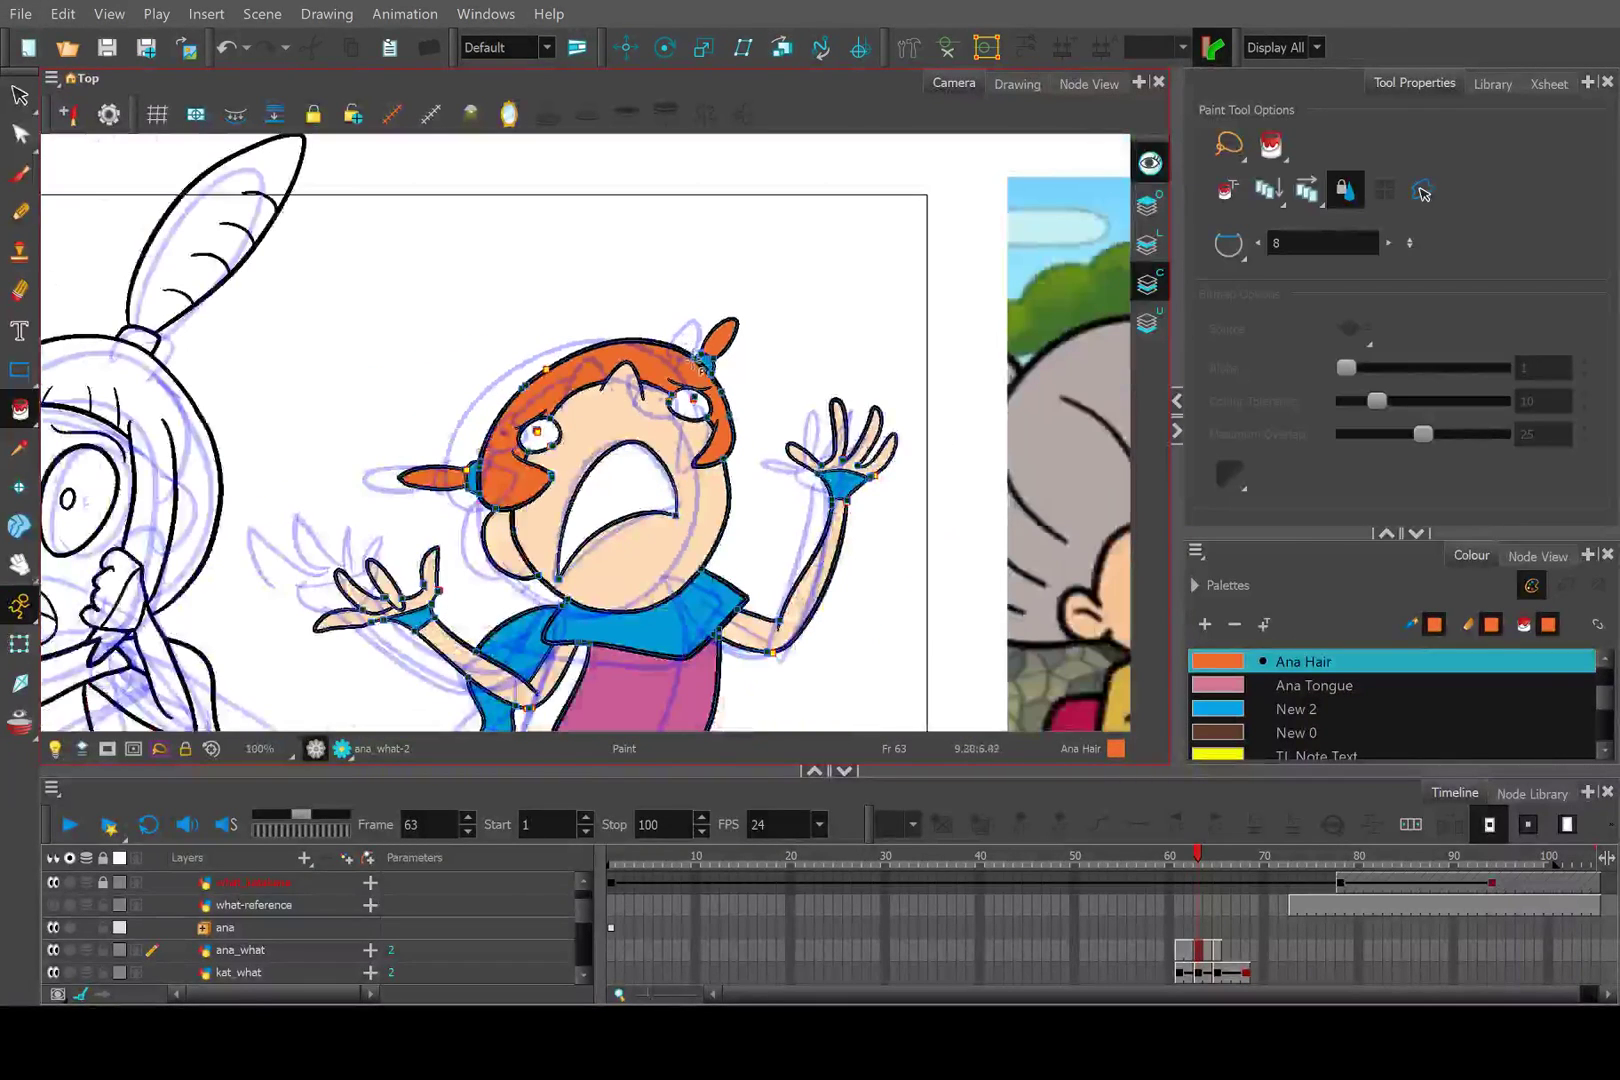
# Choose the Pencil tool and make the Line Art layer active for the ana_what drawing at frame 63.
pyautogui.click(20, 212)
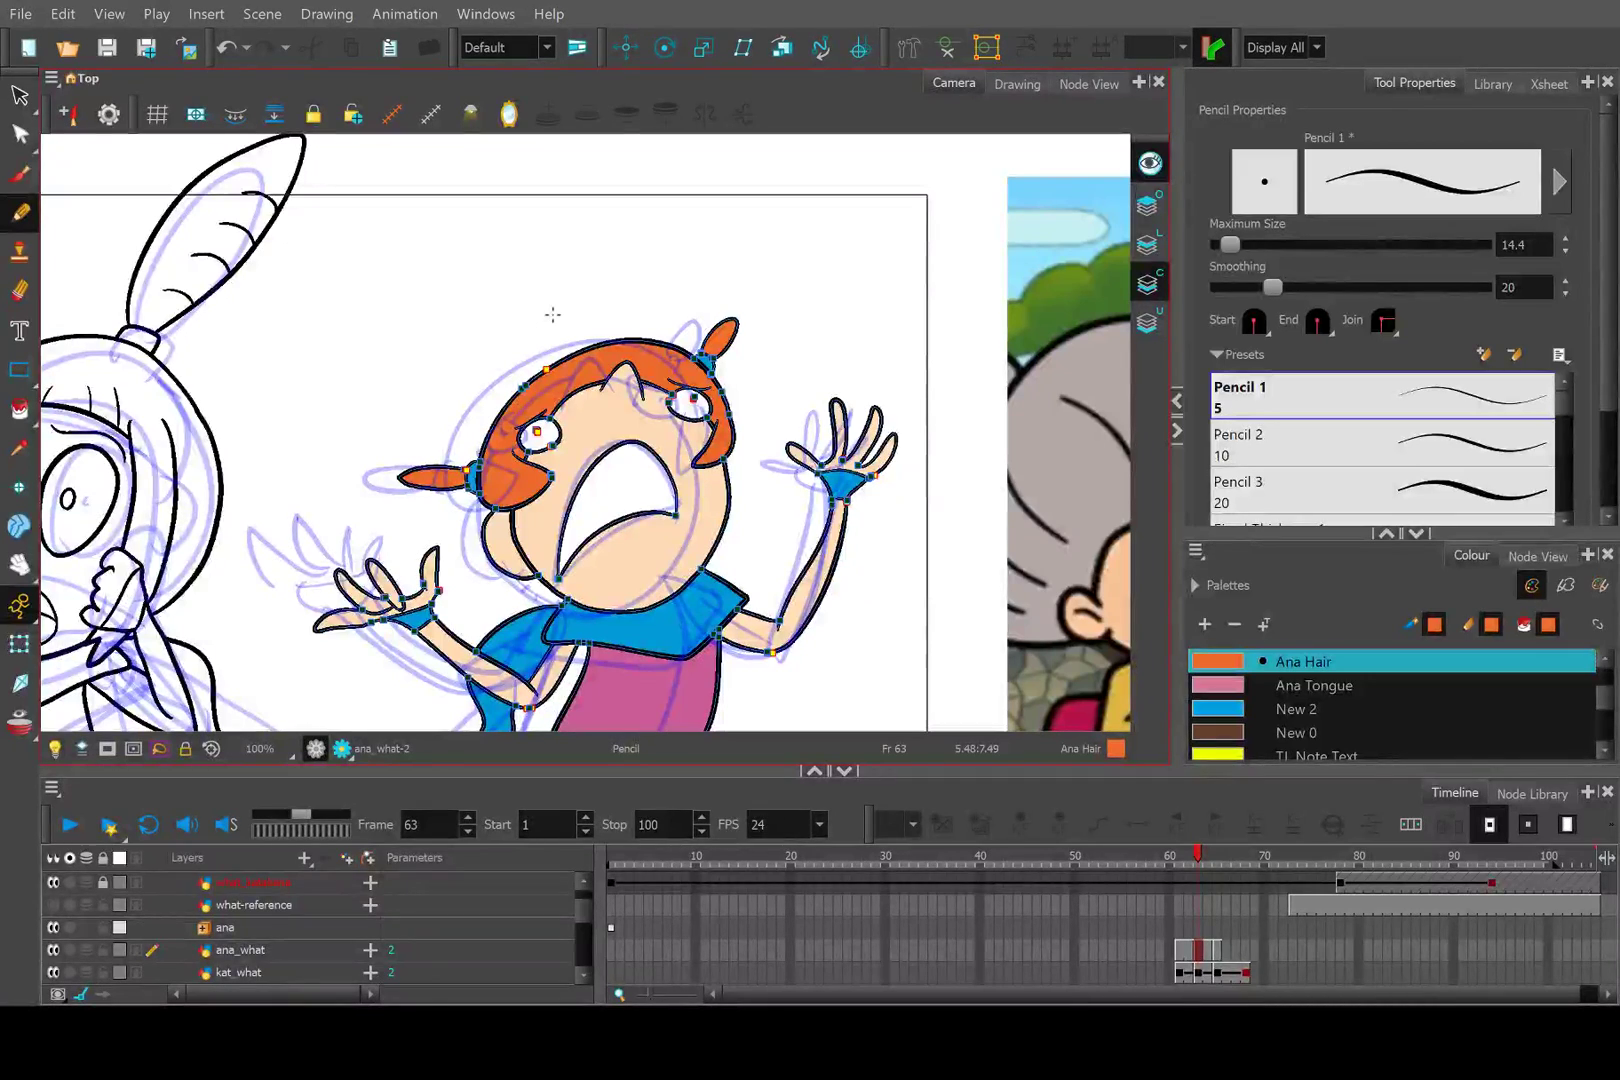
pyautogui.moveTo(881, 379); pyautogui.dragTo(1038, 319)
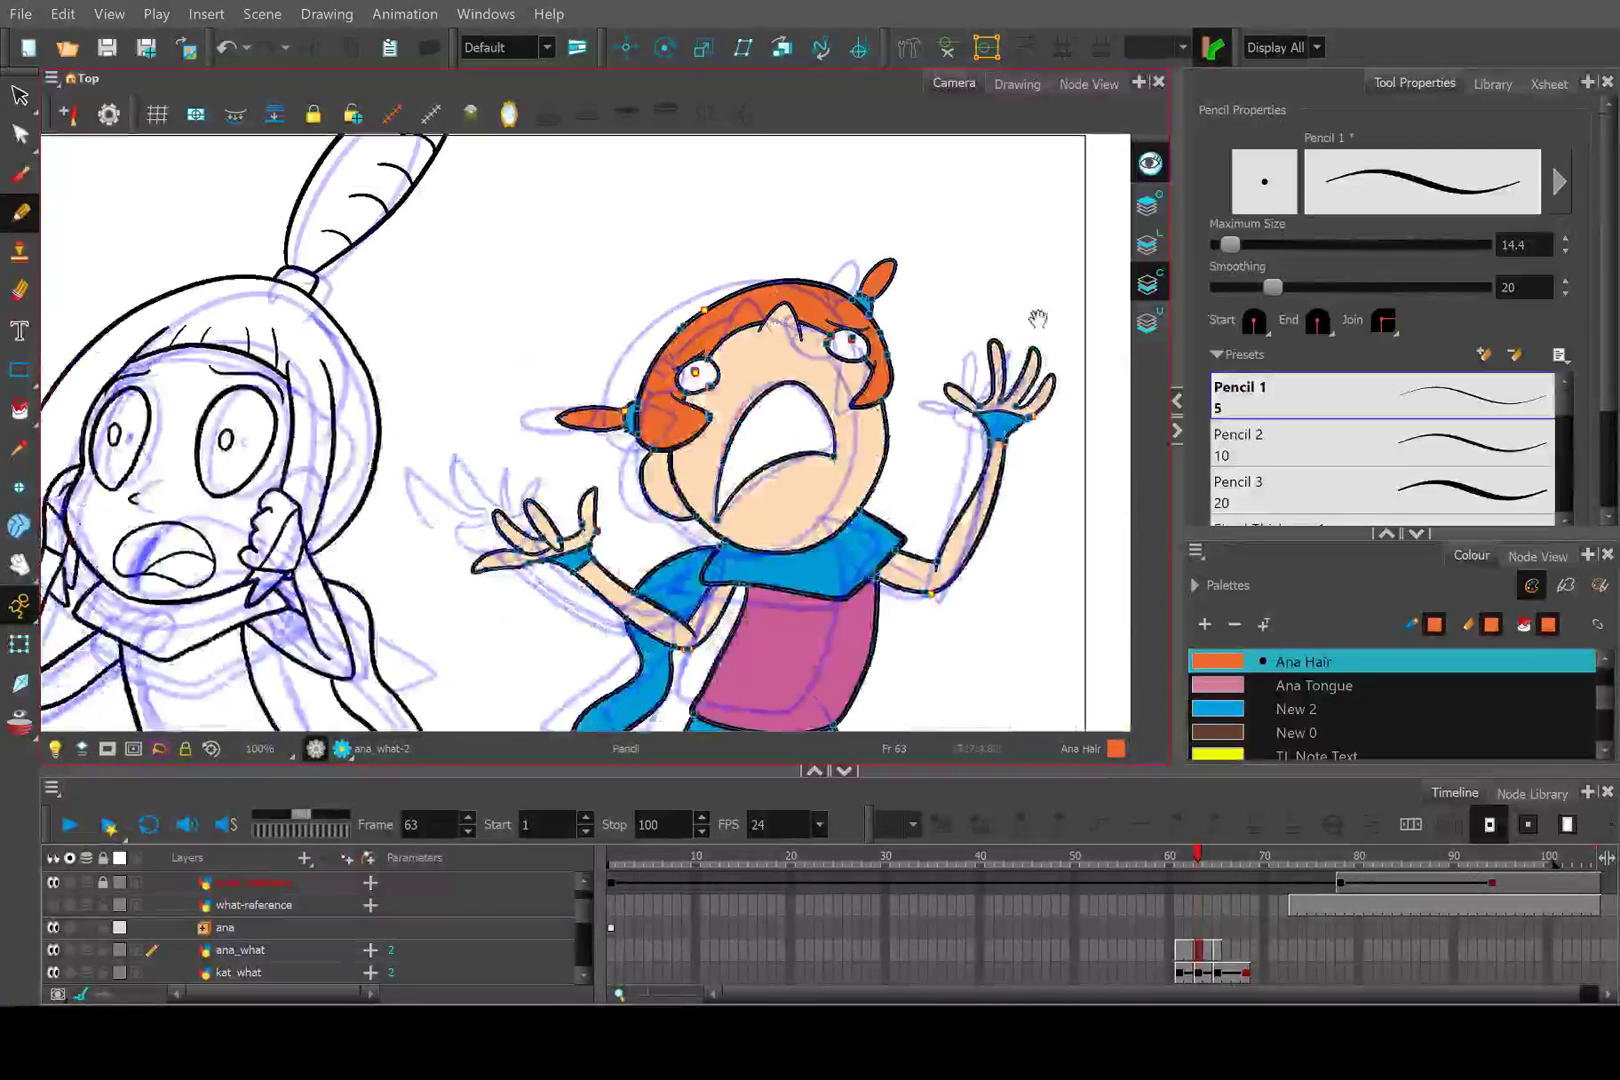
pyautogui.click(1145, 247)
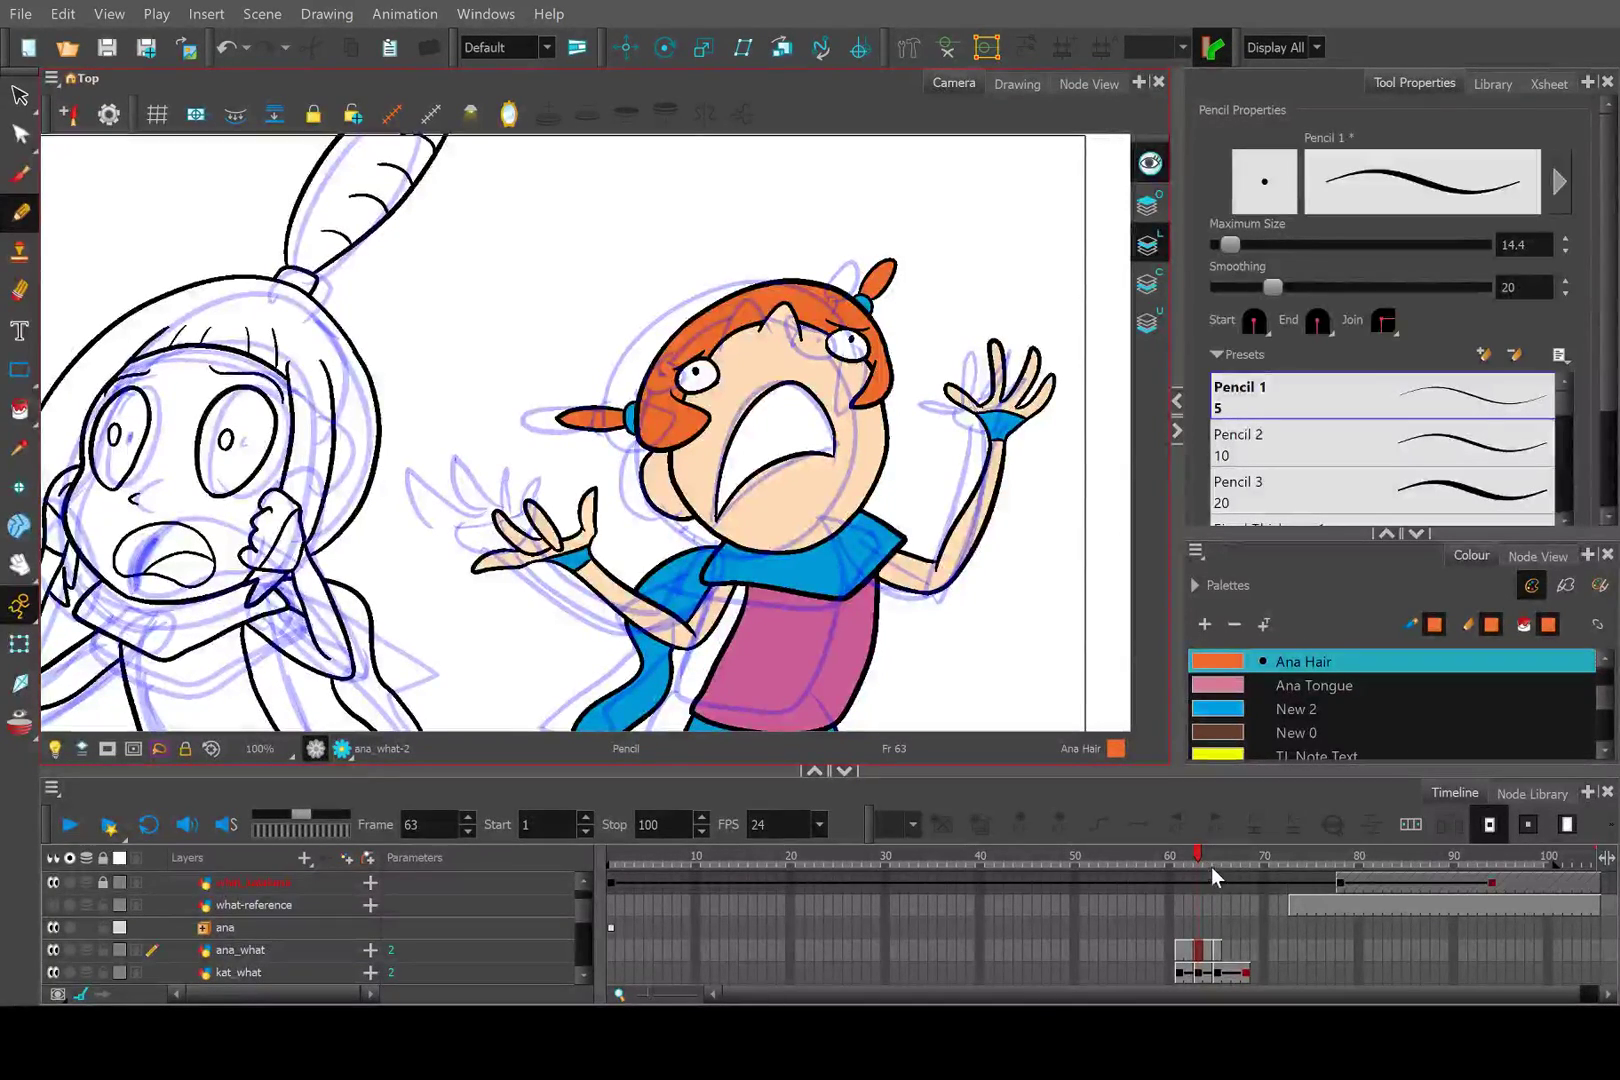
# Compare the ana_what drawings across frames 61 to 65 to check how the poses follow each other.
pyautogui.moveTo(1193, 857)
pyautogui.mouseDown()
pyautogui.moveTo(1180, 857)
pyautogui.moveTo(1200, 858)
pyautogui.mouseUp()
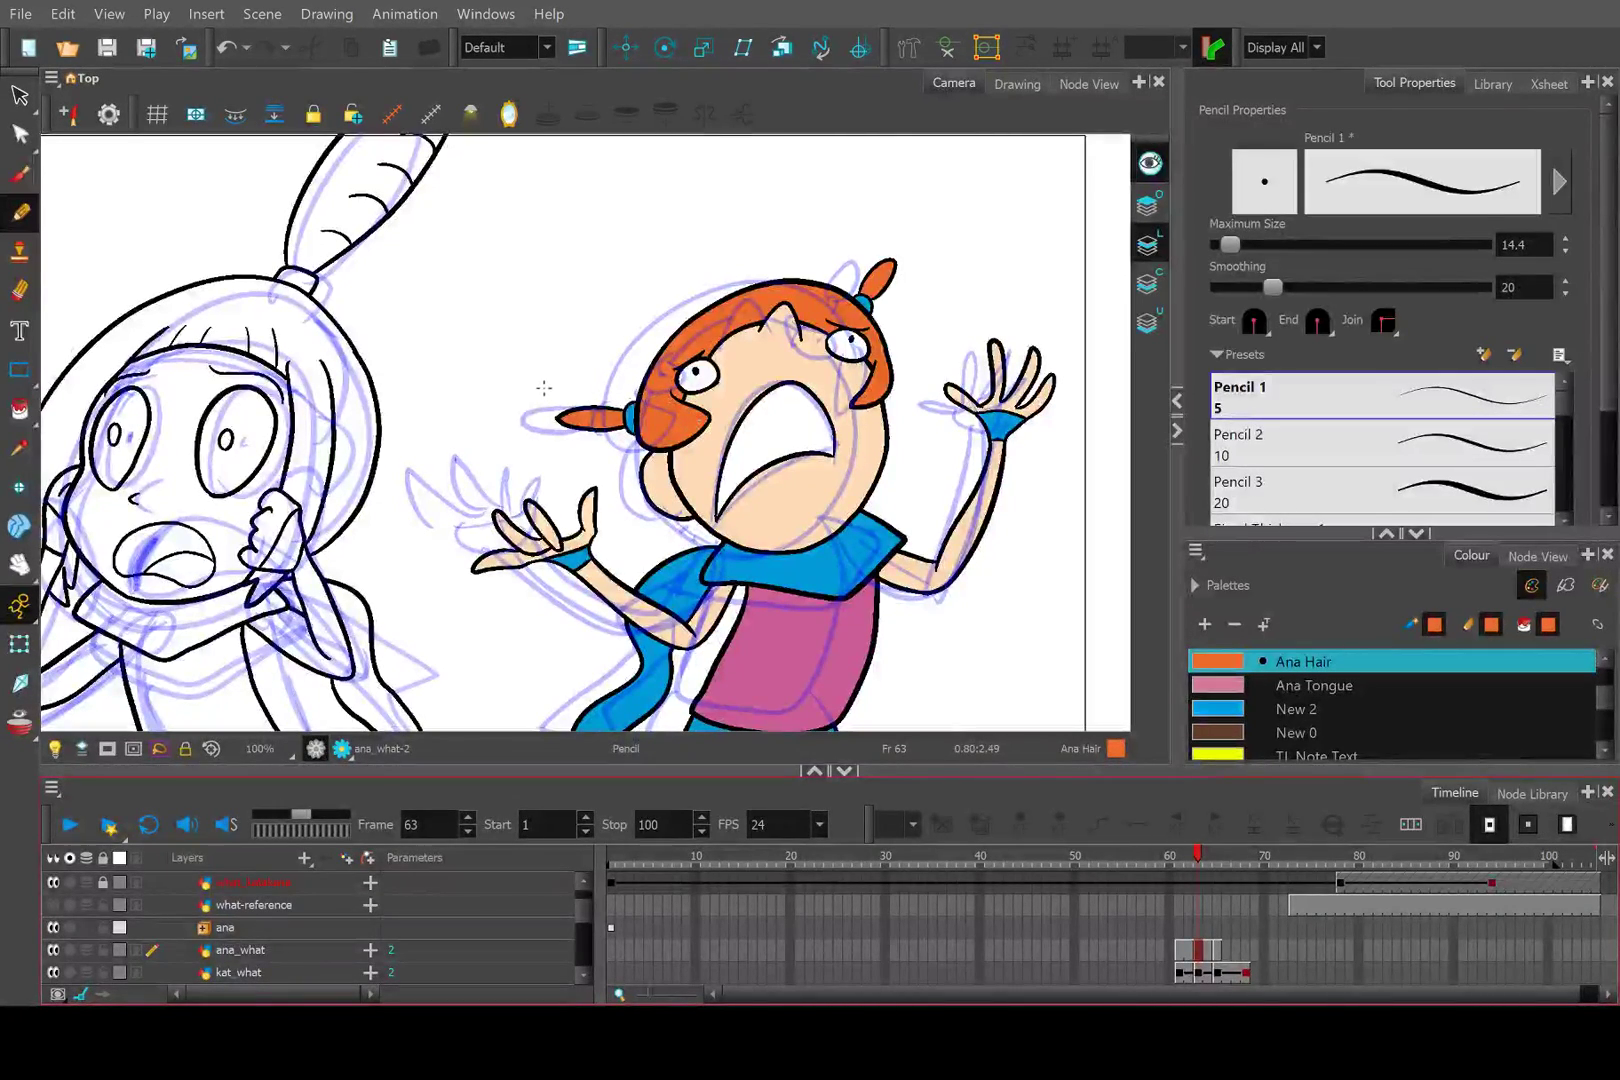
pyautogui.scroll(2, 544, 387)
pyautogui.scroll(-4, 544, 387)
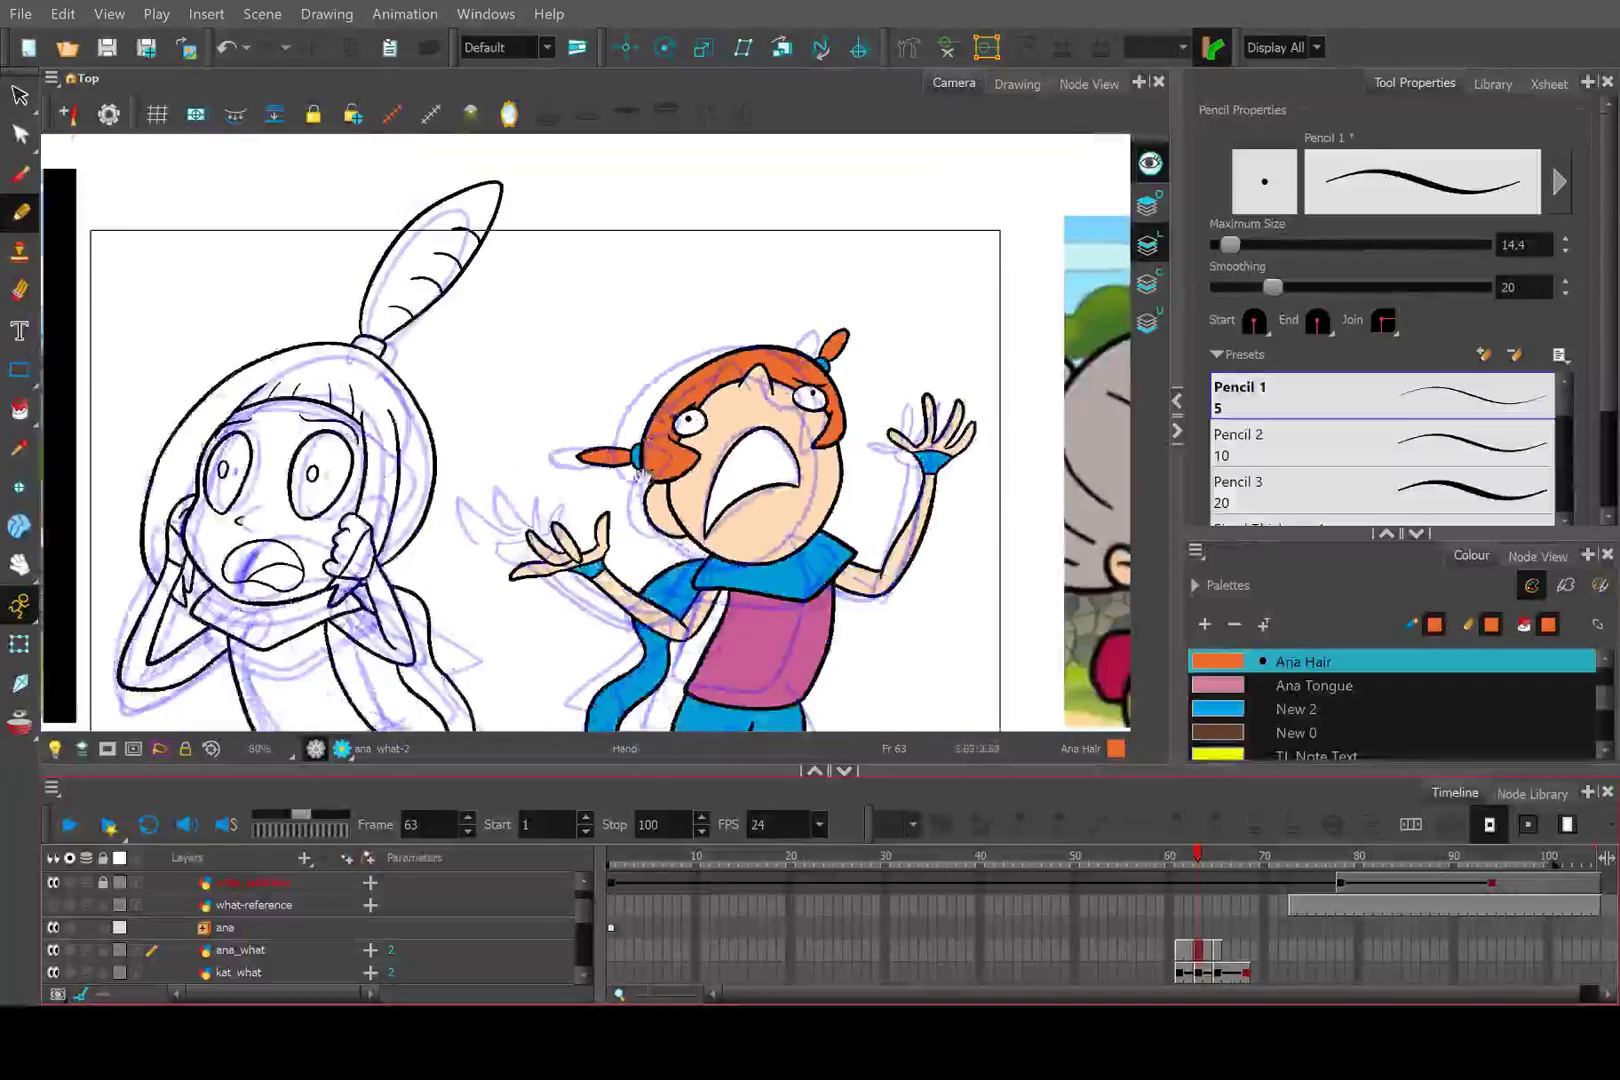
pyautogui.scroll(-5, 585, 430)
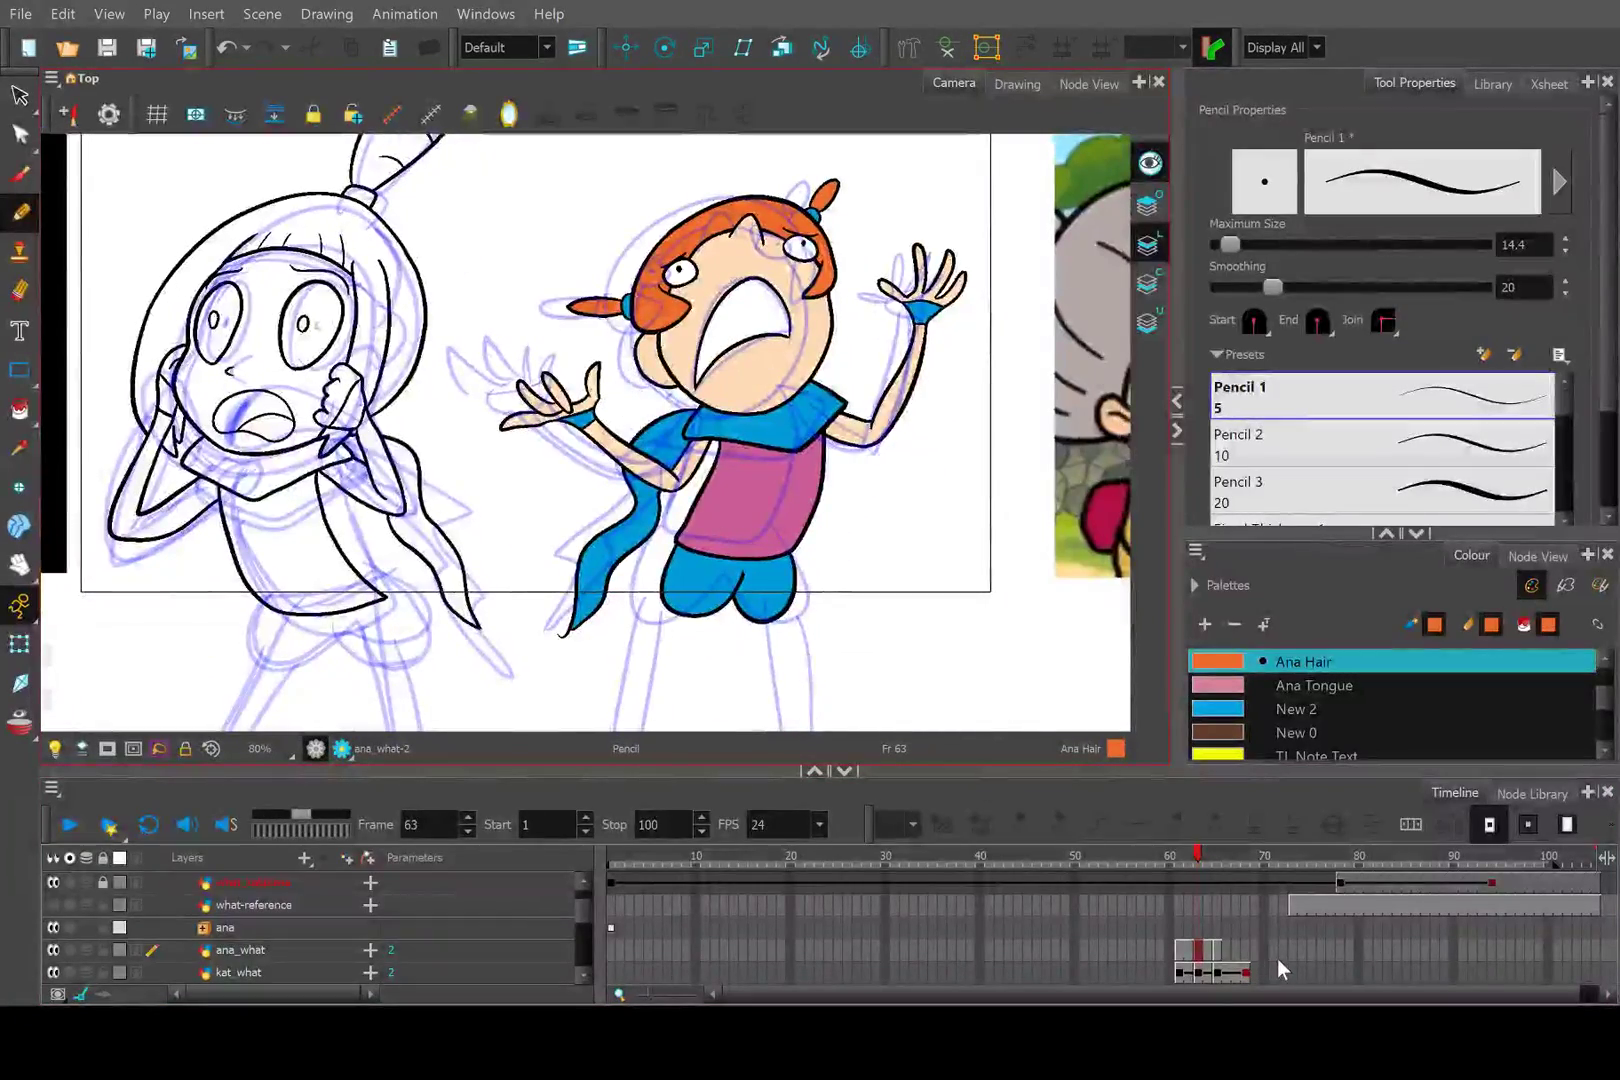
pyautogui.moveTo(1198, 853)
pyautogui.mouseDown()
pyautogui.moveTo(1222, 853)
pyautogui.moveTo(1188, 853)
pyautogui.mouseUp()
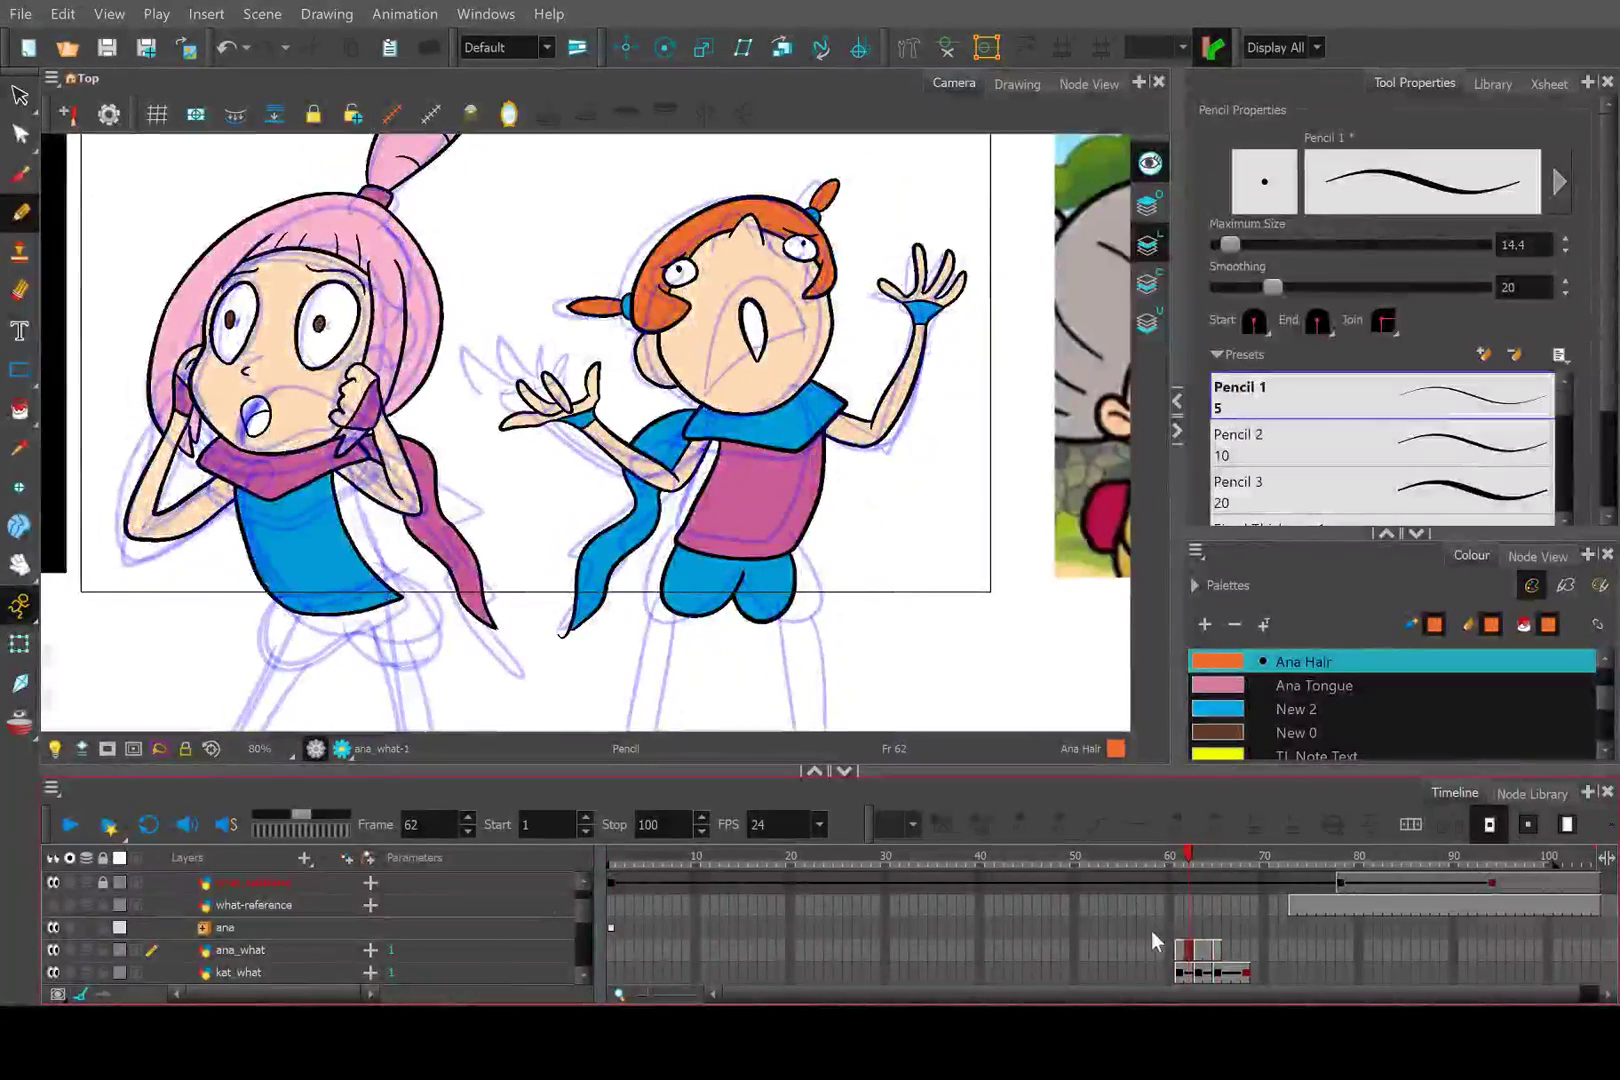
pyautogui.click(1180, 950)
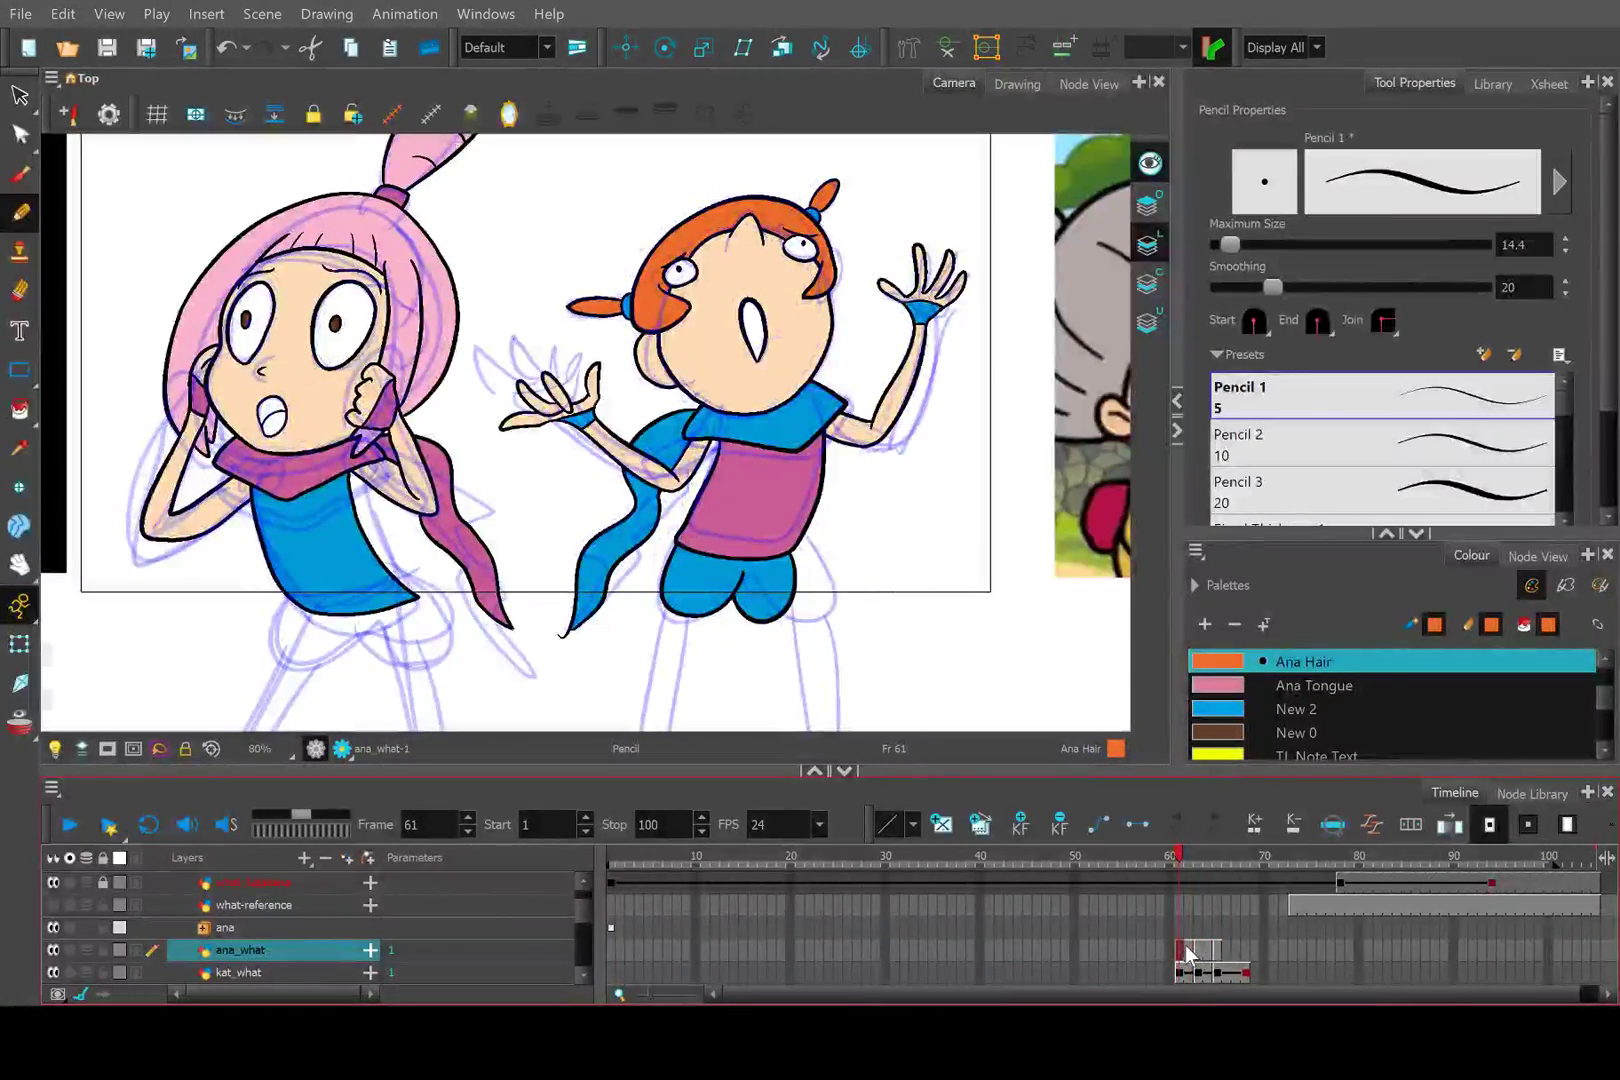
pyautogui.click(1197, 952)
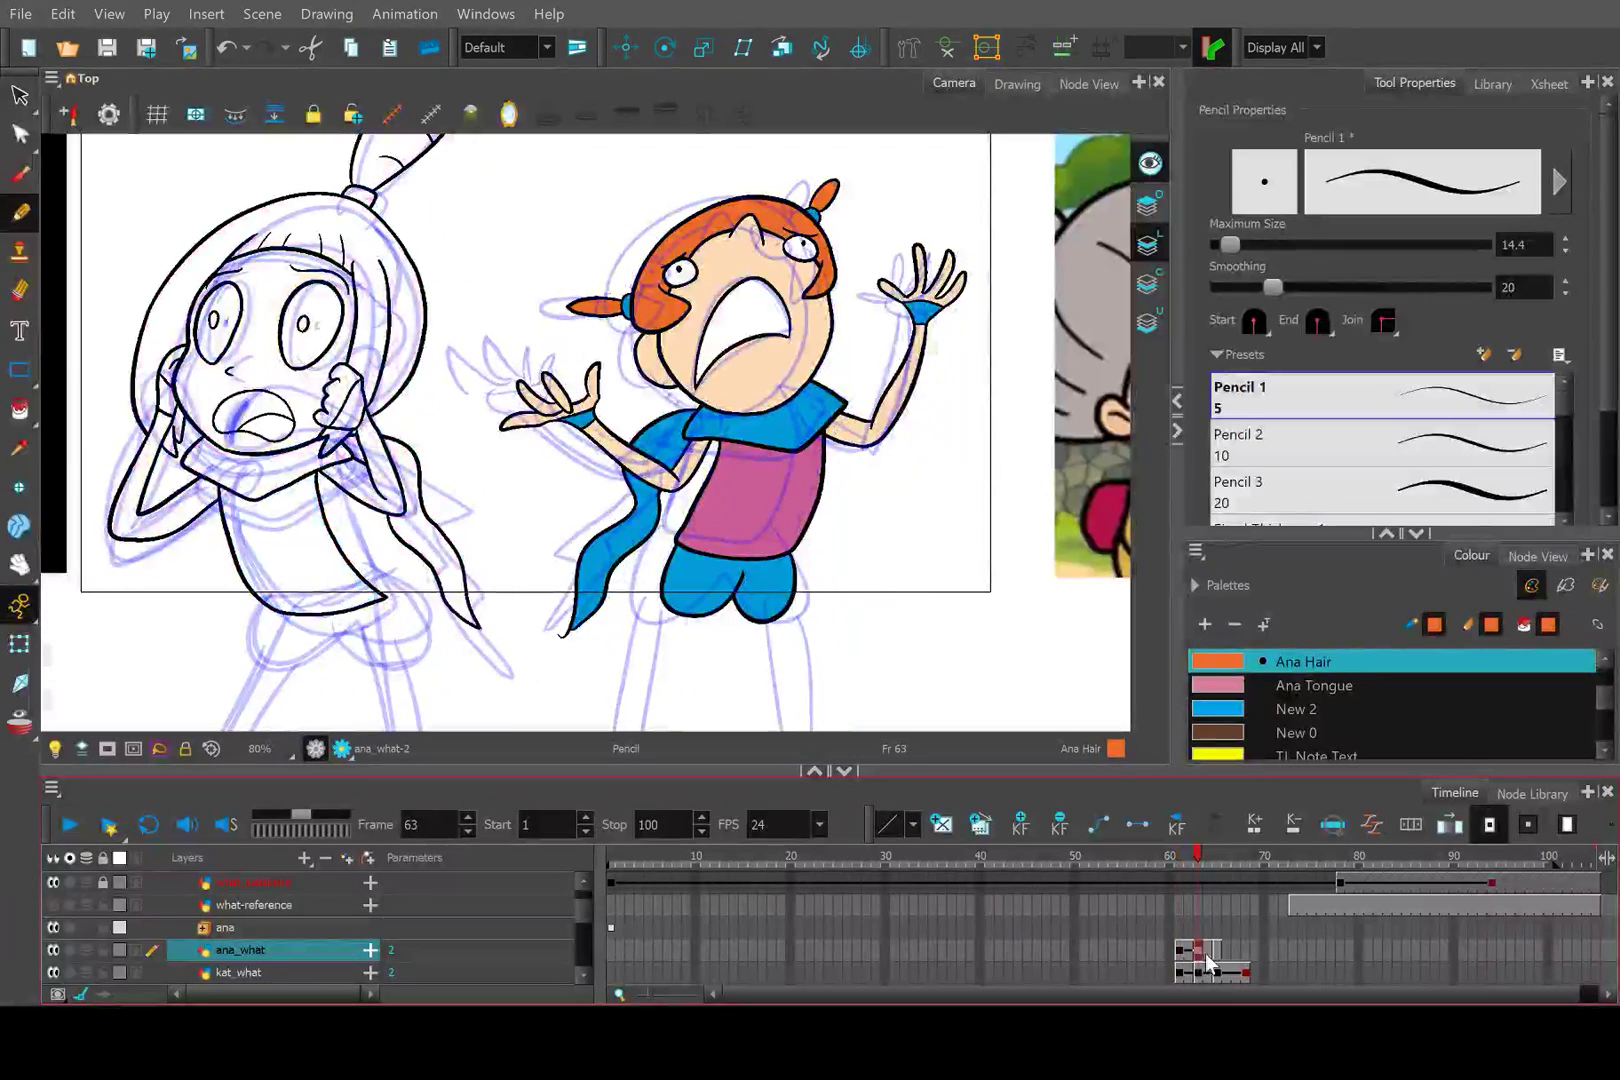
pyautogui.click(1219, 955)
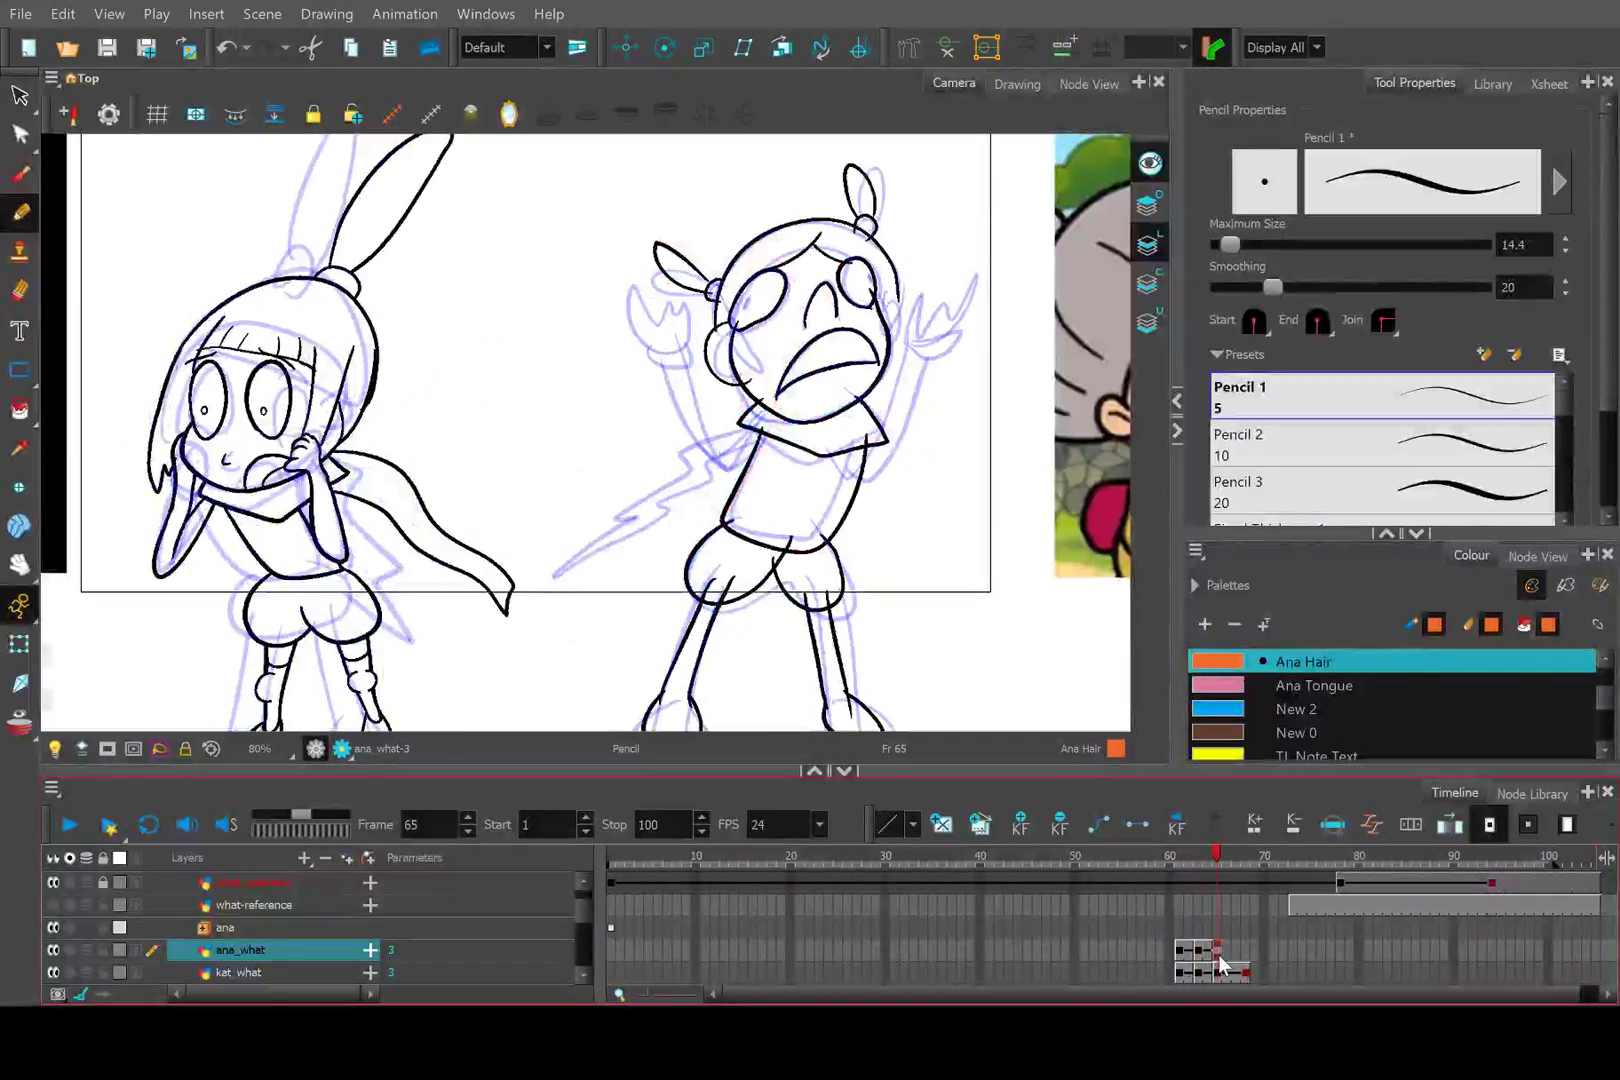
pyautogui.click(1211, 953)
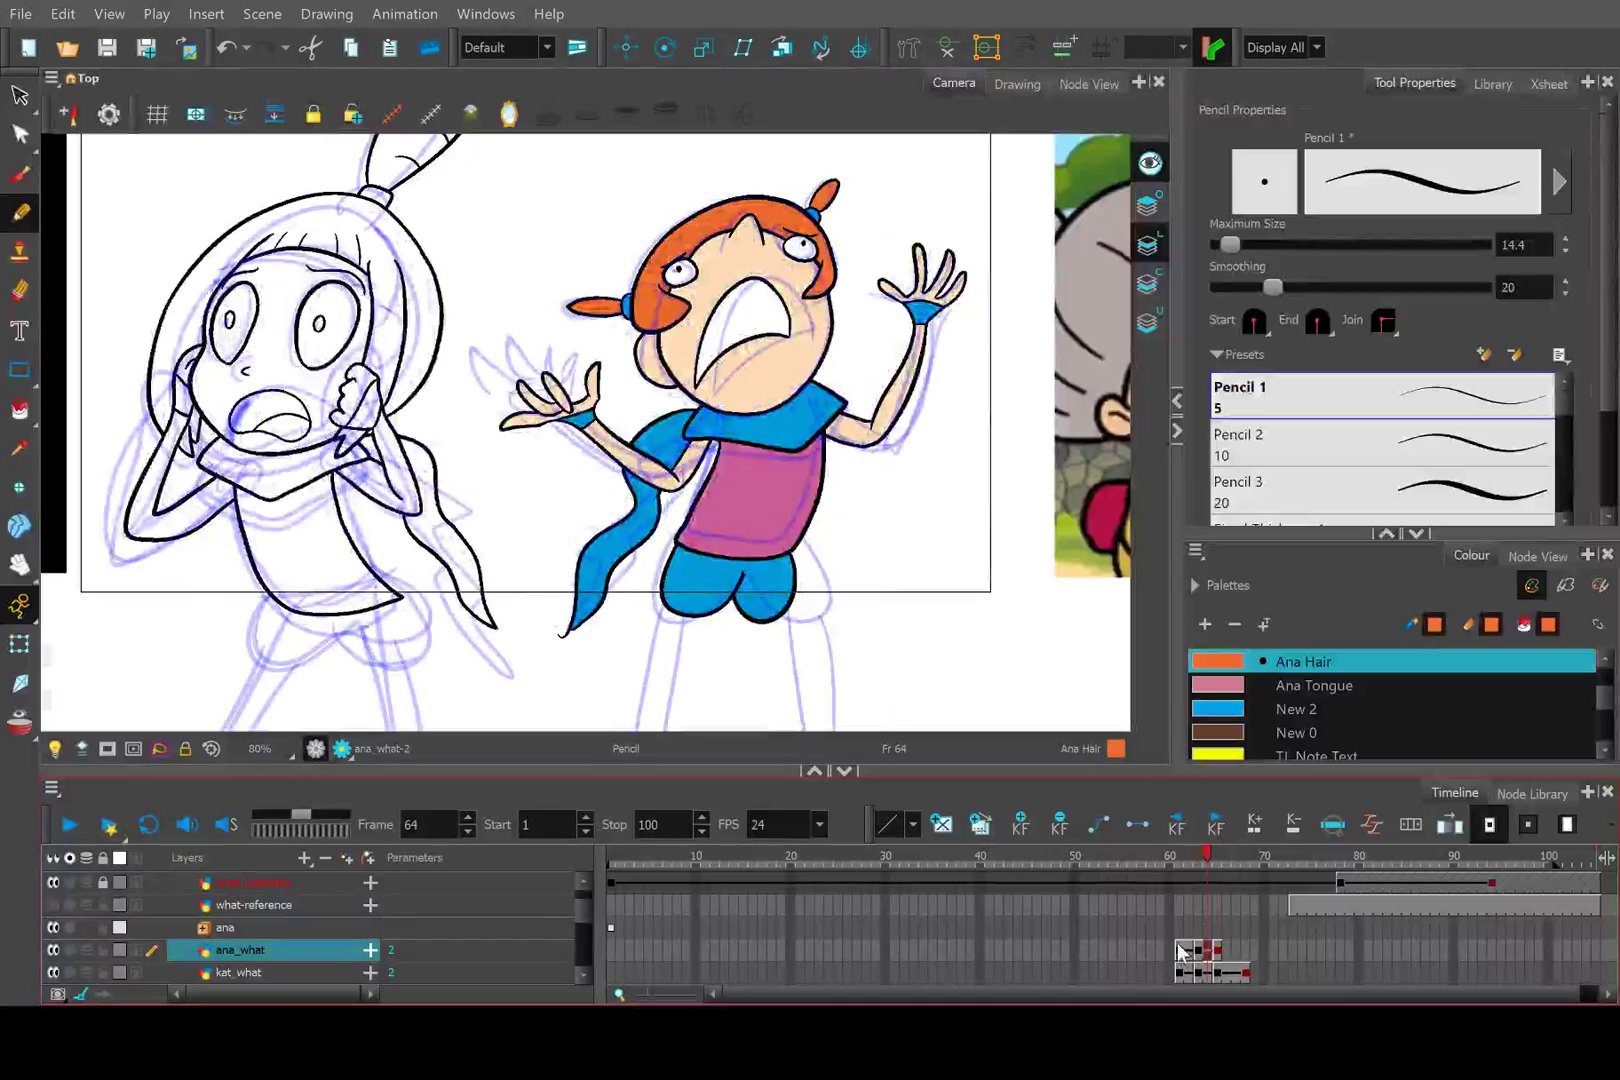
pyautogui.moveTo(1197, 864)
pyautogui.mouseDown()
pyautogui.moveTo(1213, 862)
pyautogui.moveTo(1178, 857)
pyautogui.moveTo(1215, 867)
pyautogui.moveTo(1186, 875)
pyautogui.mouseUp()
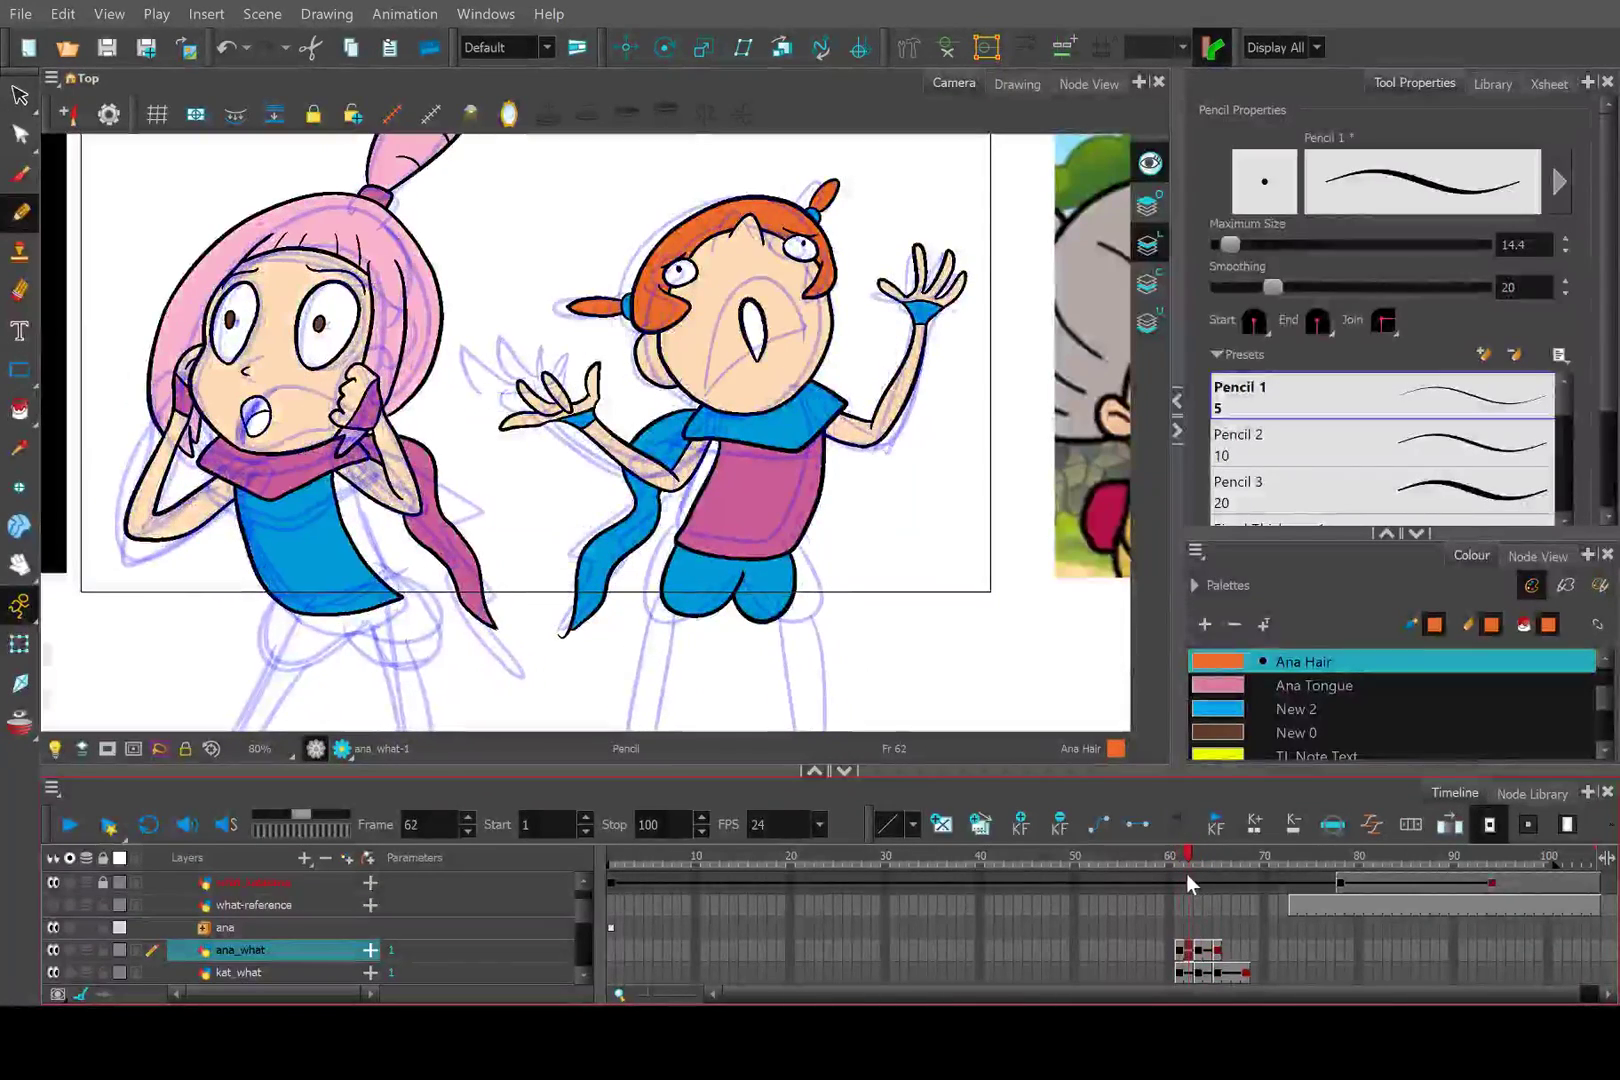
# Select the whole ana_what drawing at frame 63 with the Transform tool and nudge it slightly to the right.
pyautogui.click(1199, 952)
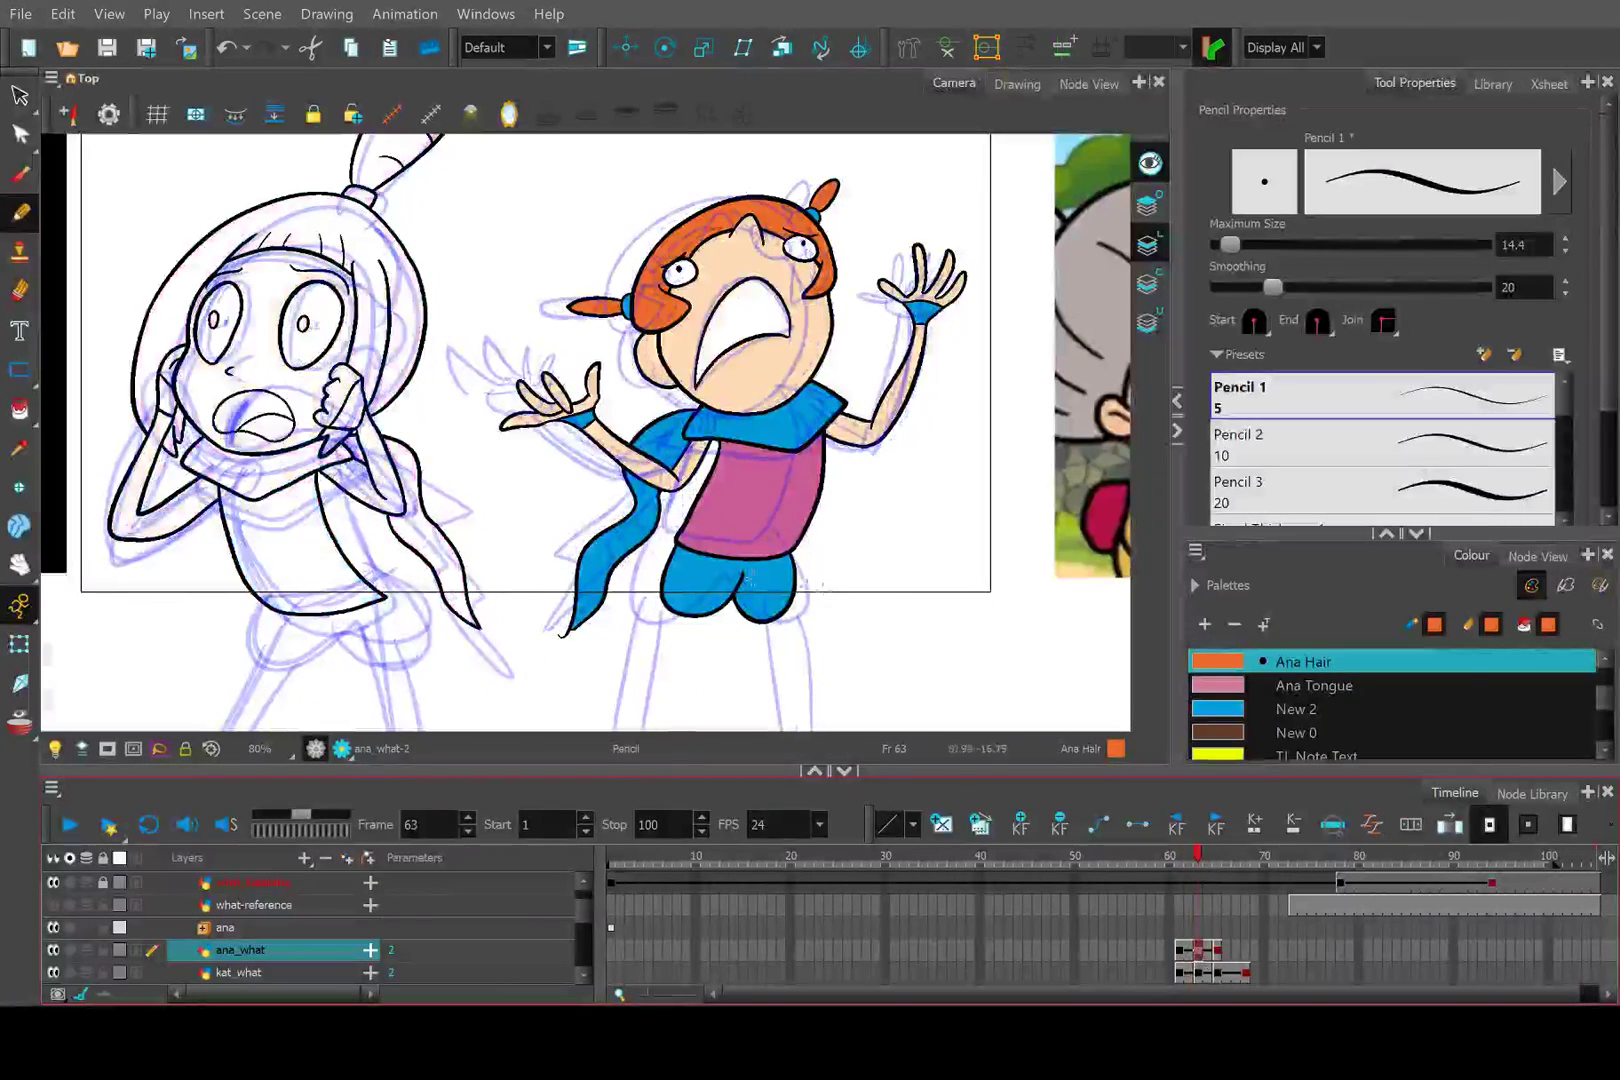
pyautogui.click(17, 608)
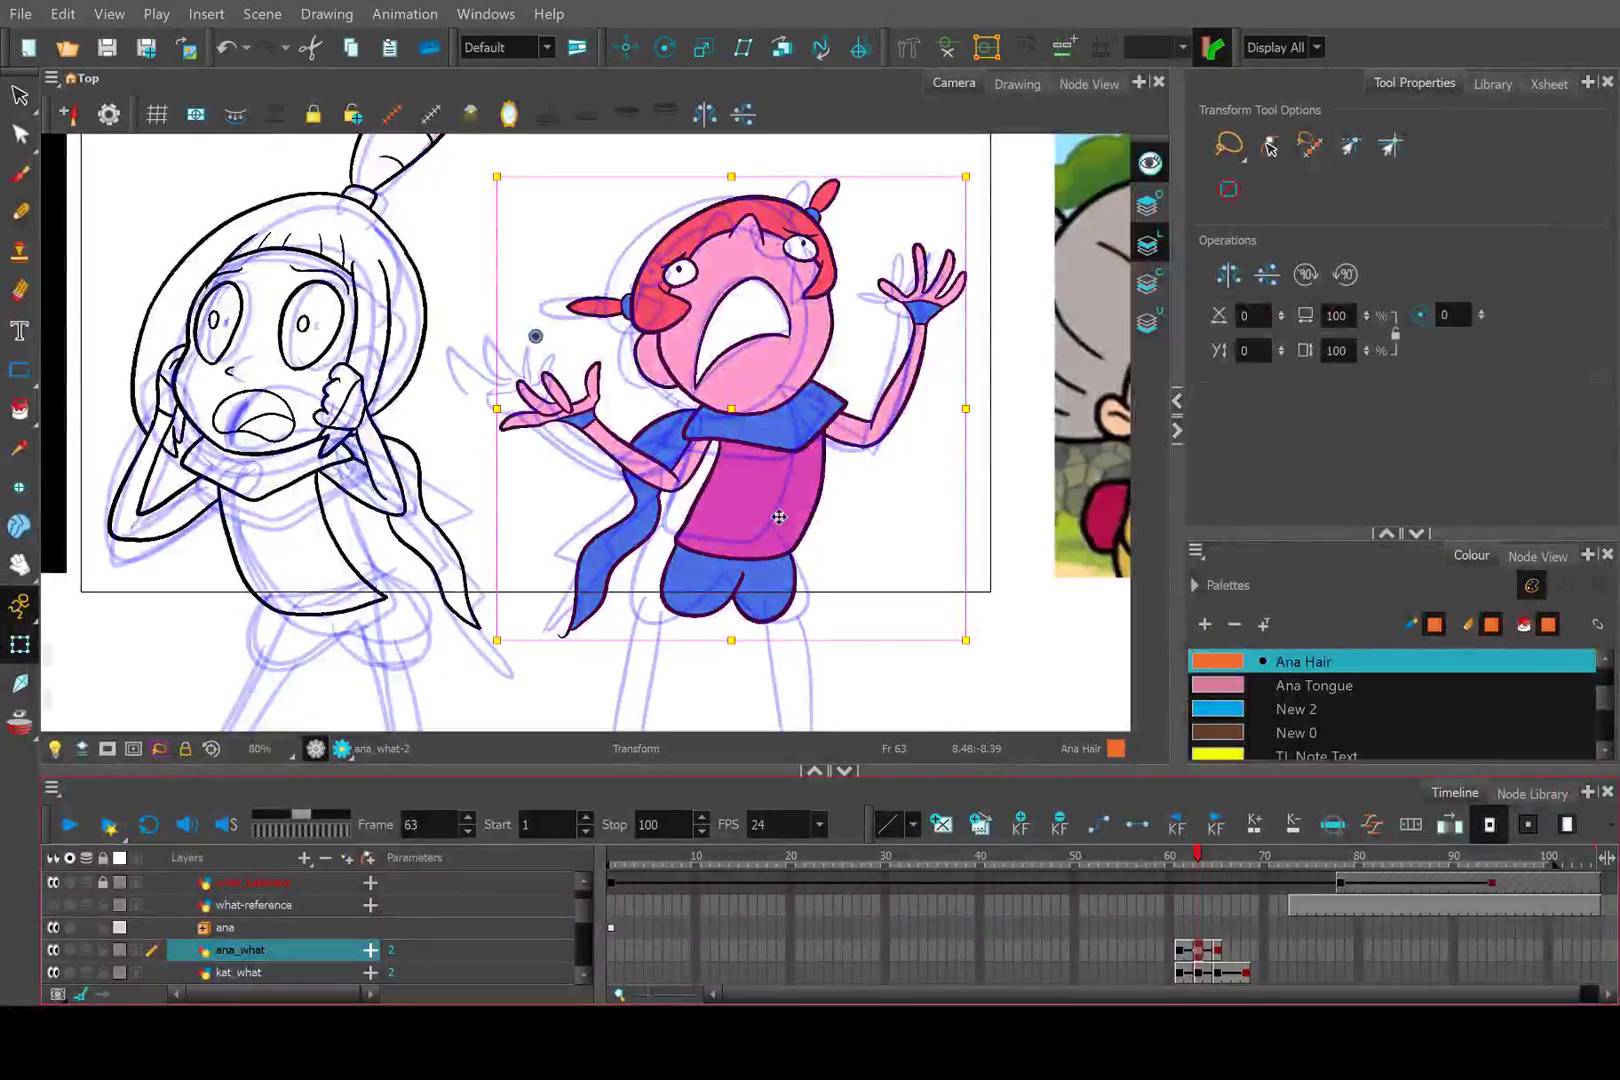
pyautogui.press('Right')
pyautogui.press('Right')
pyautogui.press('Right')
pyautogui.press('Right')
pyautogui.press('Right')
pyautogui.press('Right')
pyautogui.press('Right')
pyautogui.press('Right')
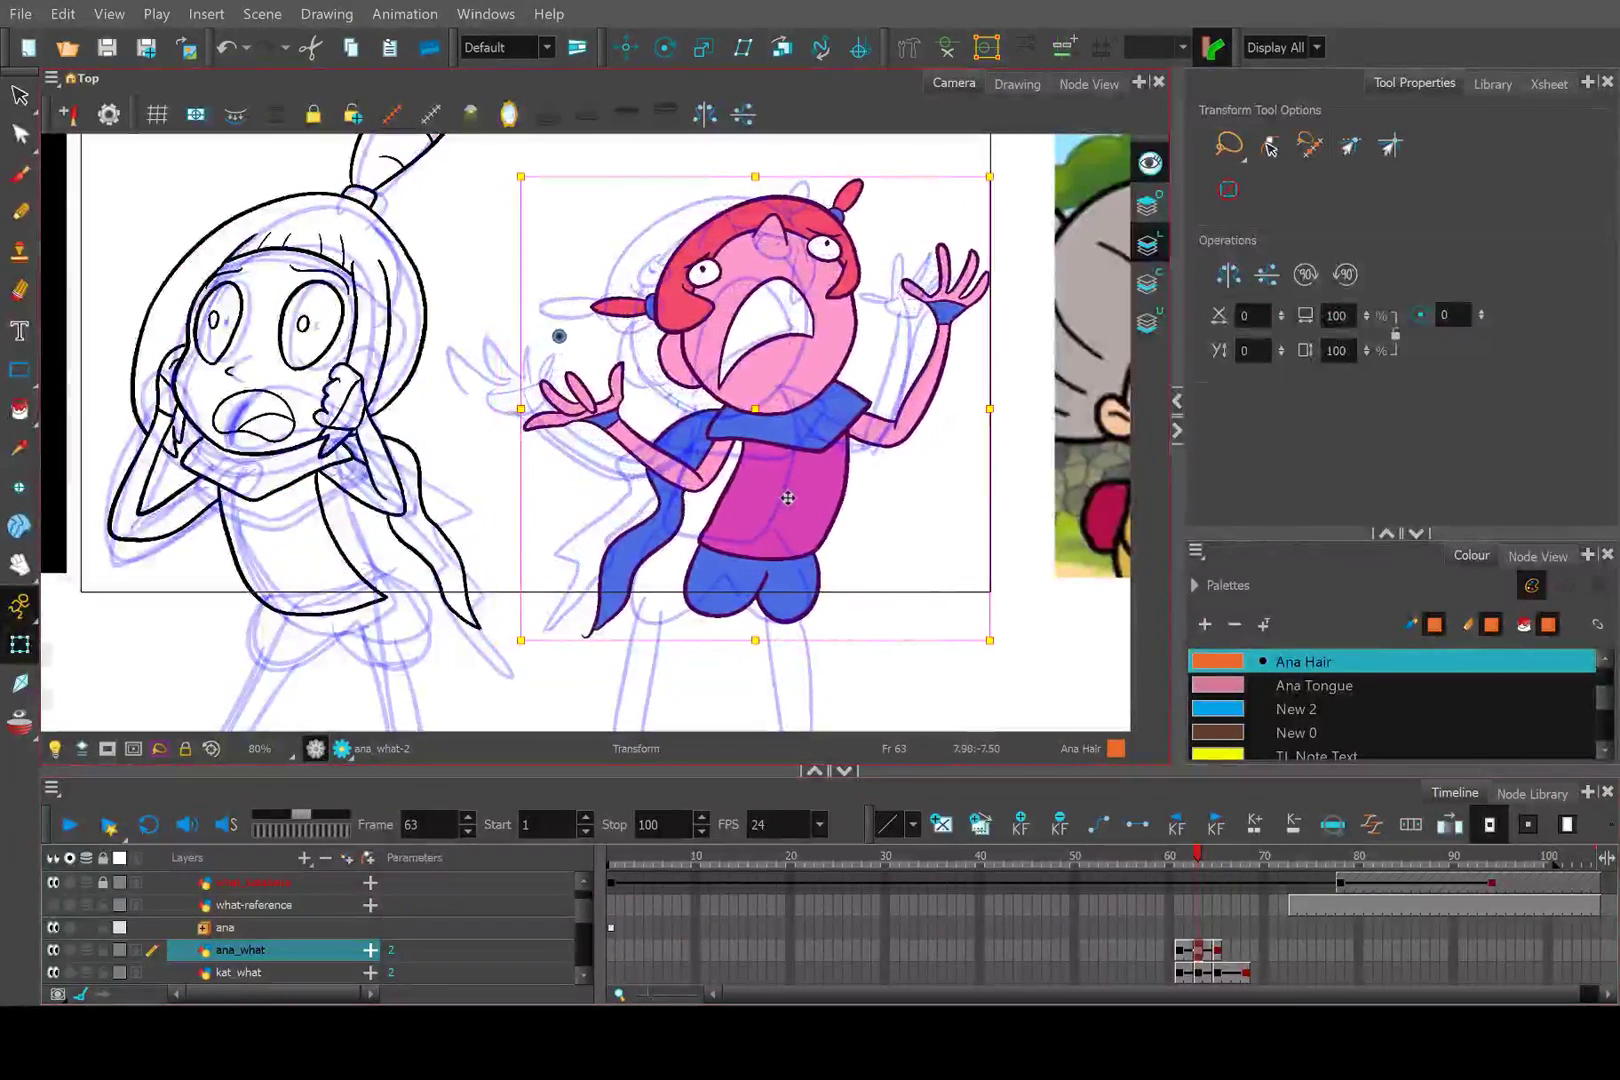
pyautogui.press('Right')
# Flip through the frames around 61 to check the movement of the shifted ana_what drawing.
pyautogui.moveTo(1197, 861)
pyautogui.mouseDown()
pyautogui.moveTo(1222, 861)
pyautogui.moveTo(1176, 866)
pyautogui.mouseUp()
pyautogui.press('.')
pyautogui.press('.')
pyautogui.press('.')
pyautogui.press('.')
pyautogui.press('.')
pyautogui.press('.')
pyautogui.press('.')
pyautogui.press('.')
pyautogui.press('.')
pyautogui.press('.')
pyautogui.press('.')
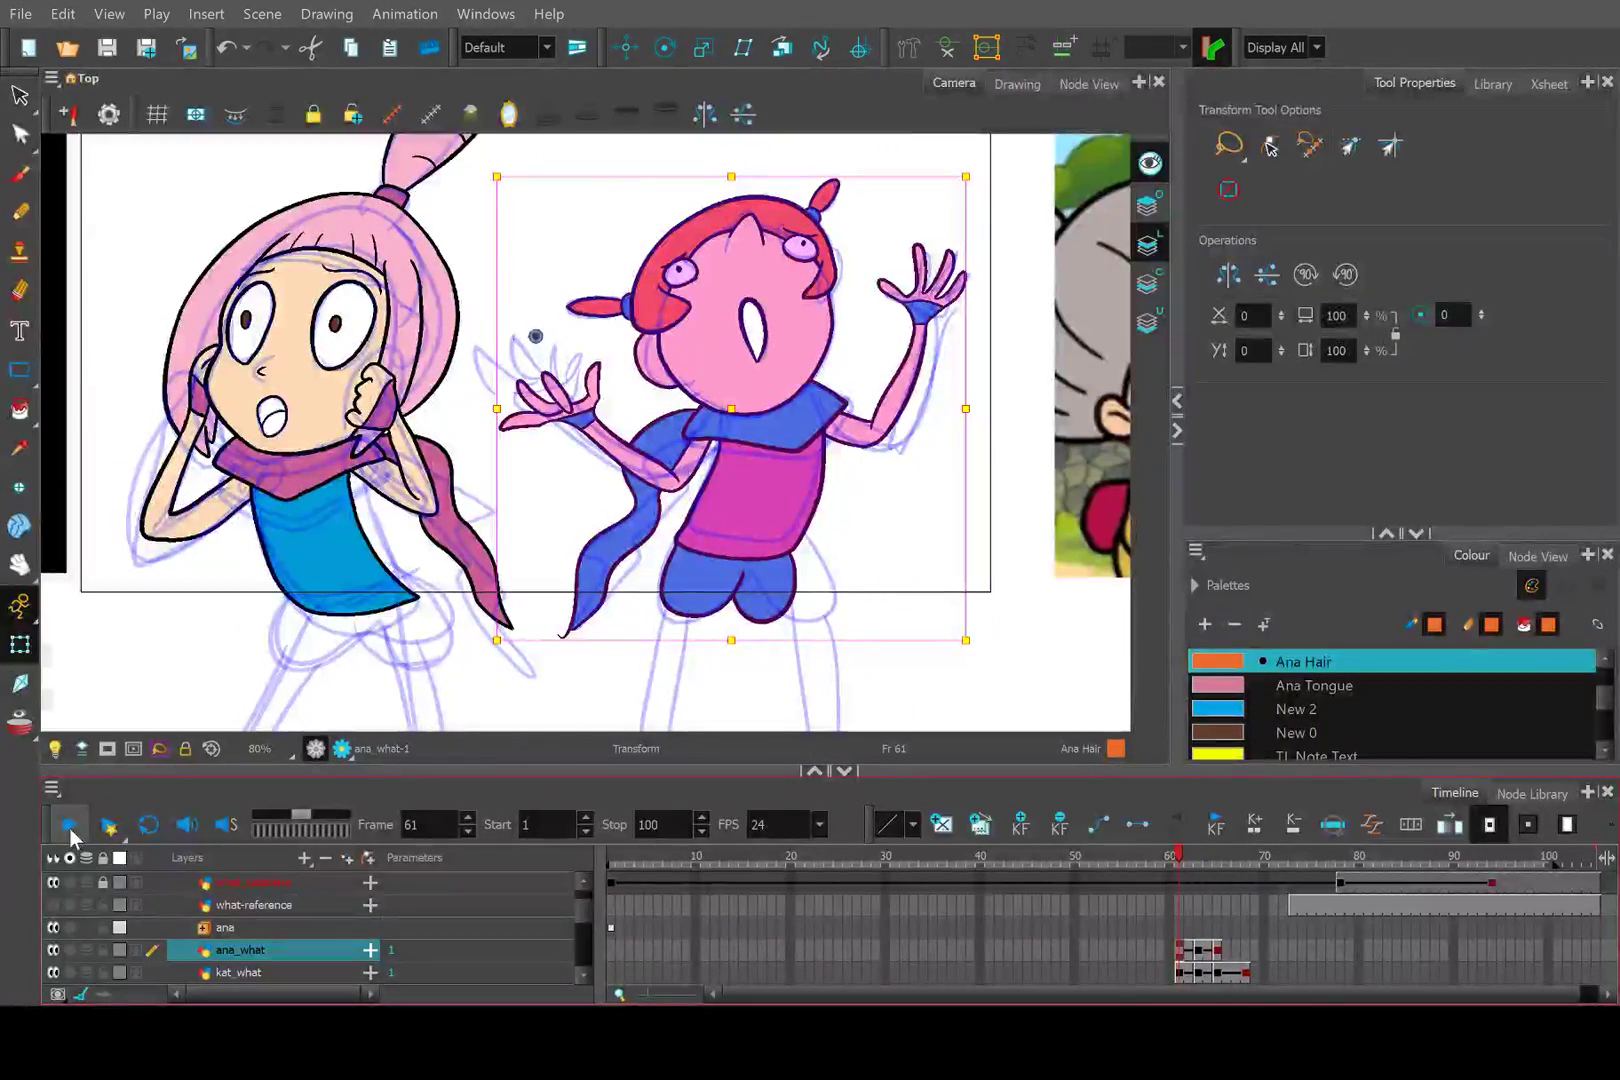
# Play the animation and return to frame 61.
pyautogui.click(70, 827)
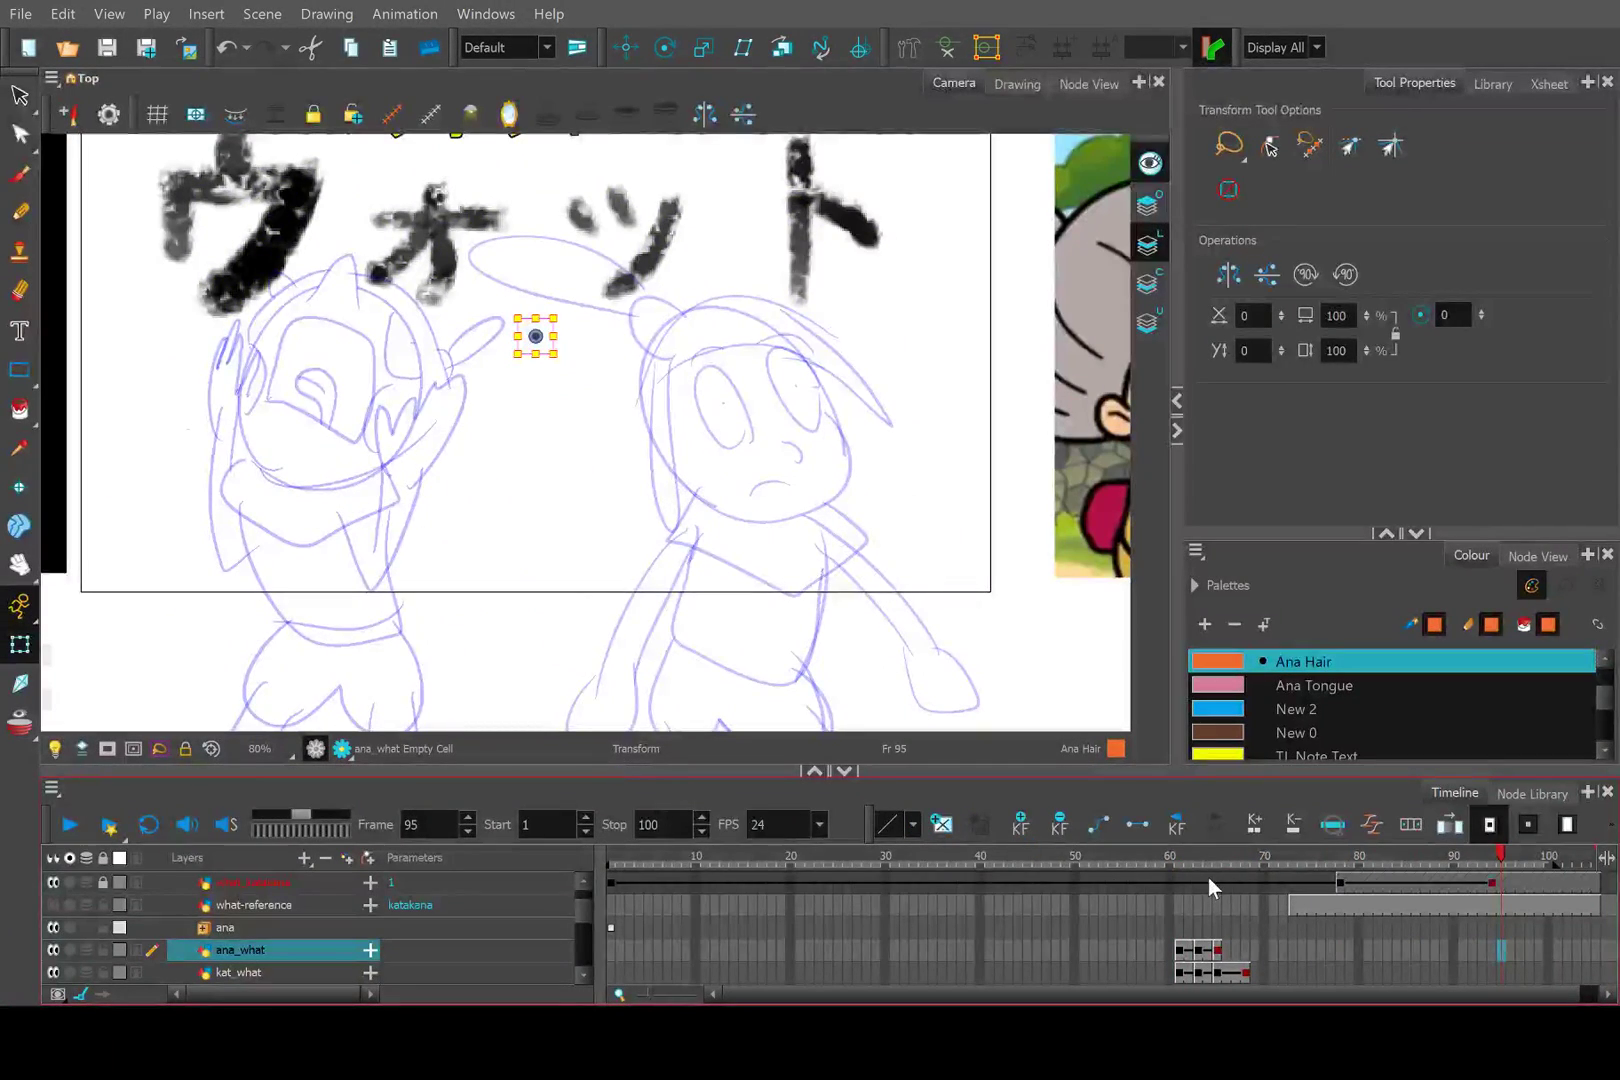
pyautogui.click(1170, 858)
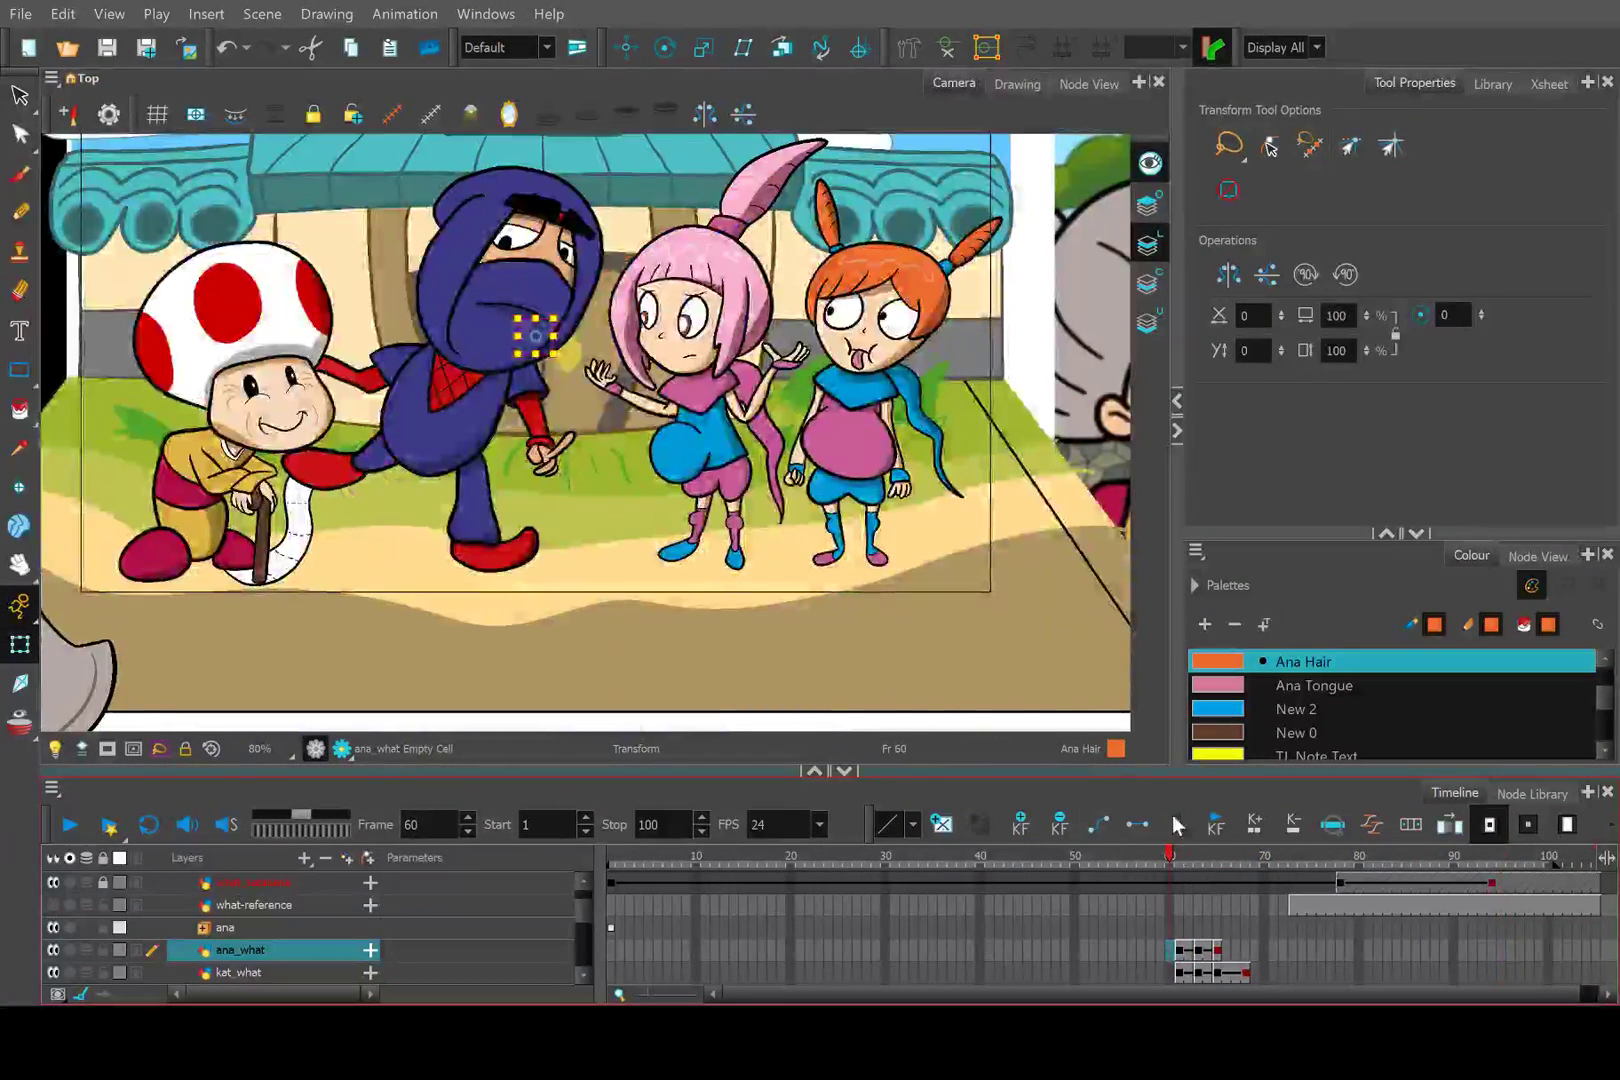
pyautogui.click(1179, 857)
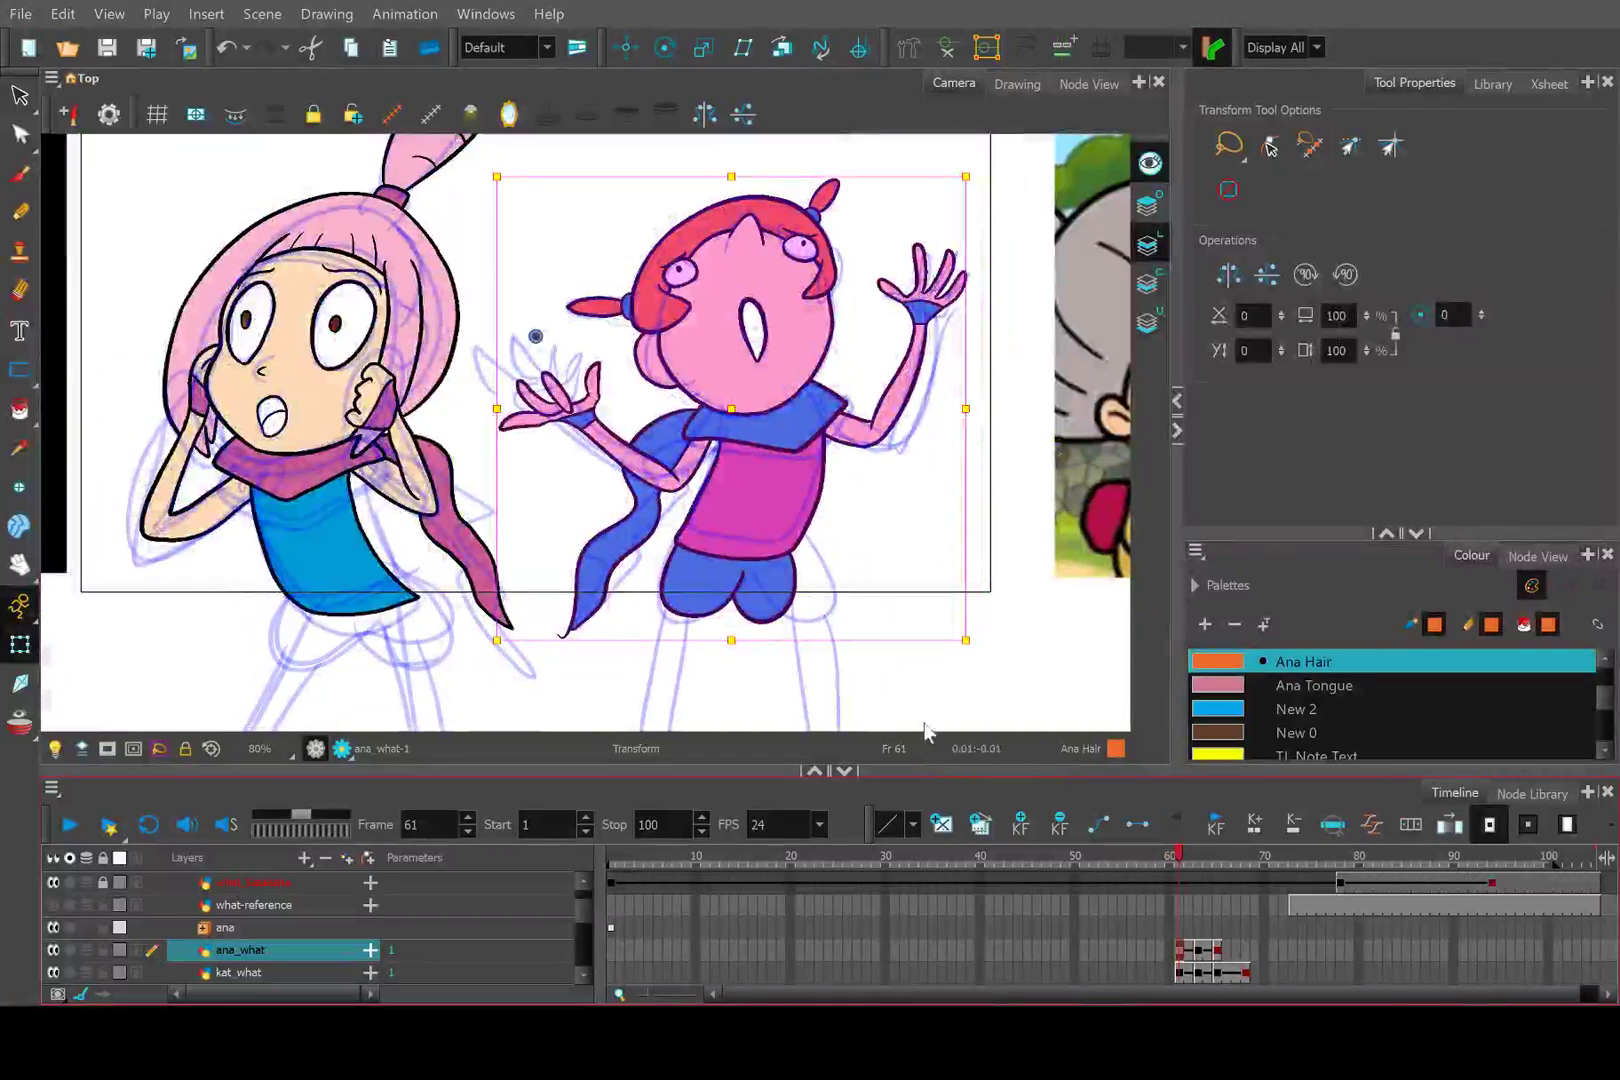
# Deselect the drawing and hide the two locked rough sketch layers directly below the KatAna_11 sound layer.
pyautogui.scroll(-5, 924, 715)
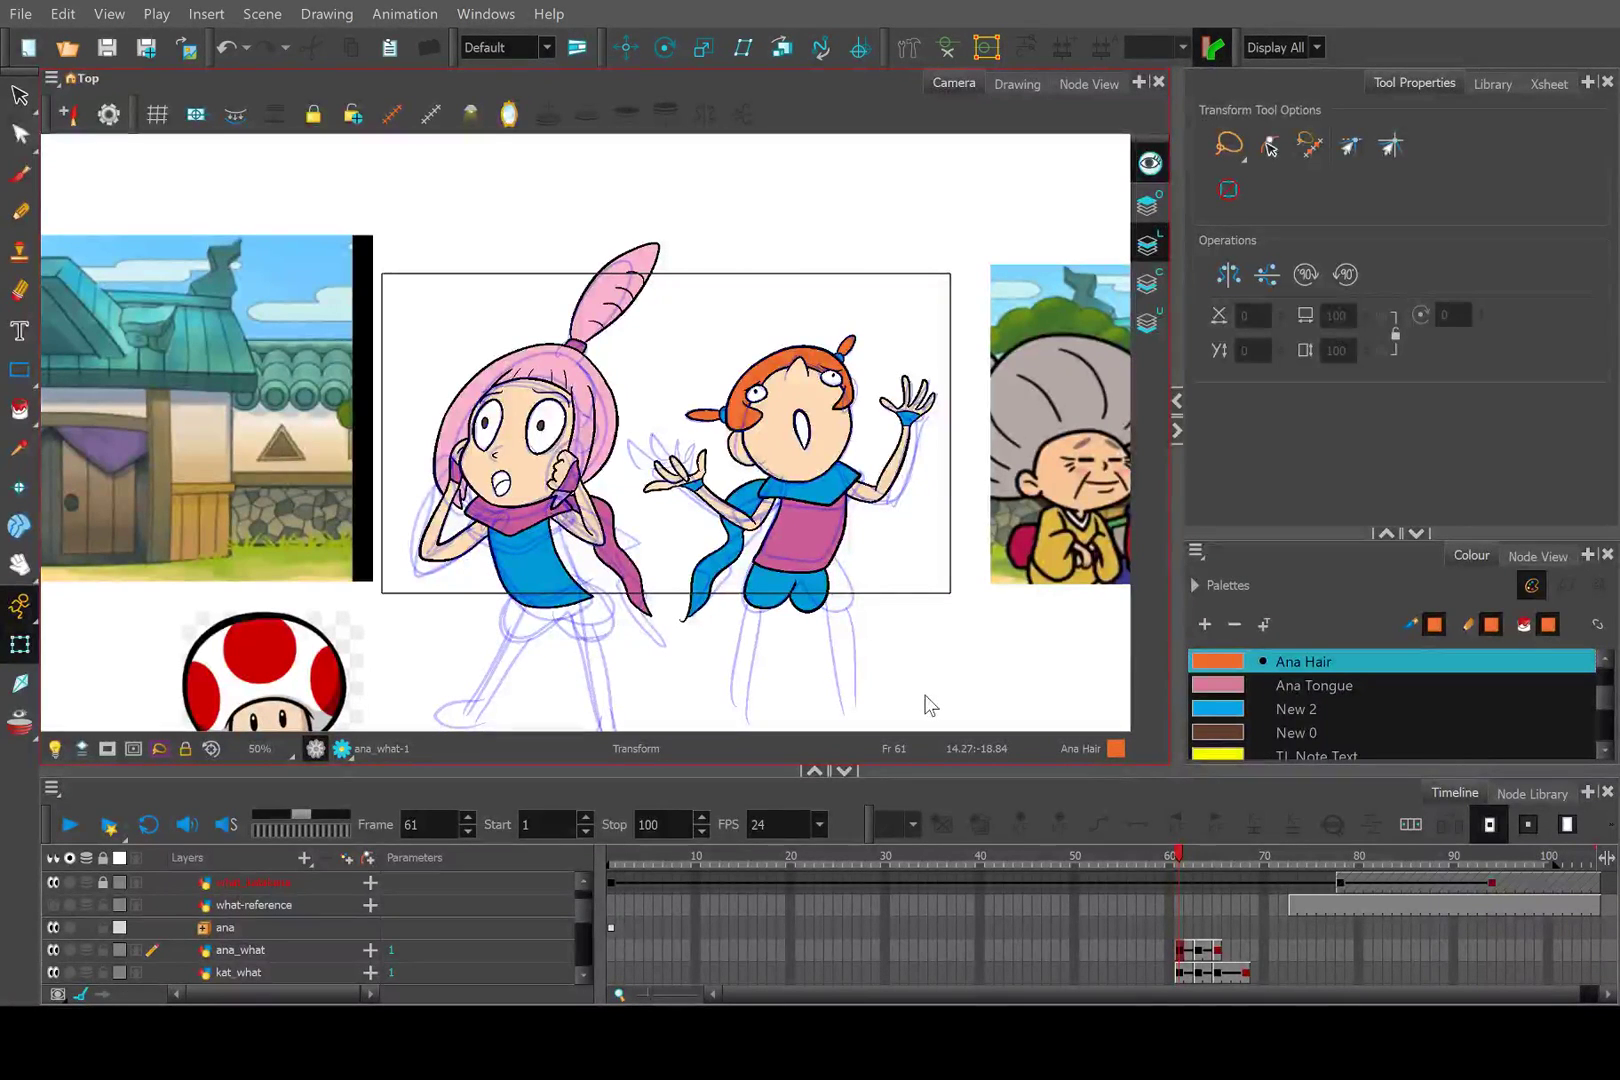
pyautogui.scroll(-1, 605, 530)
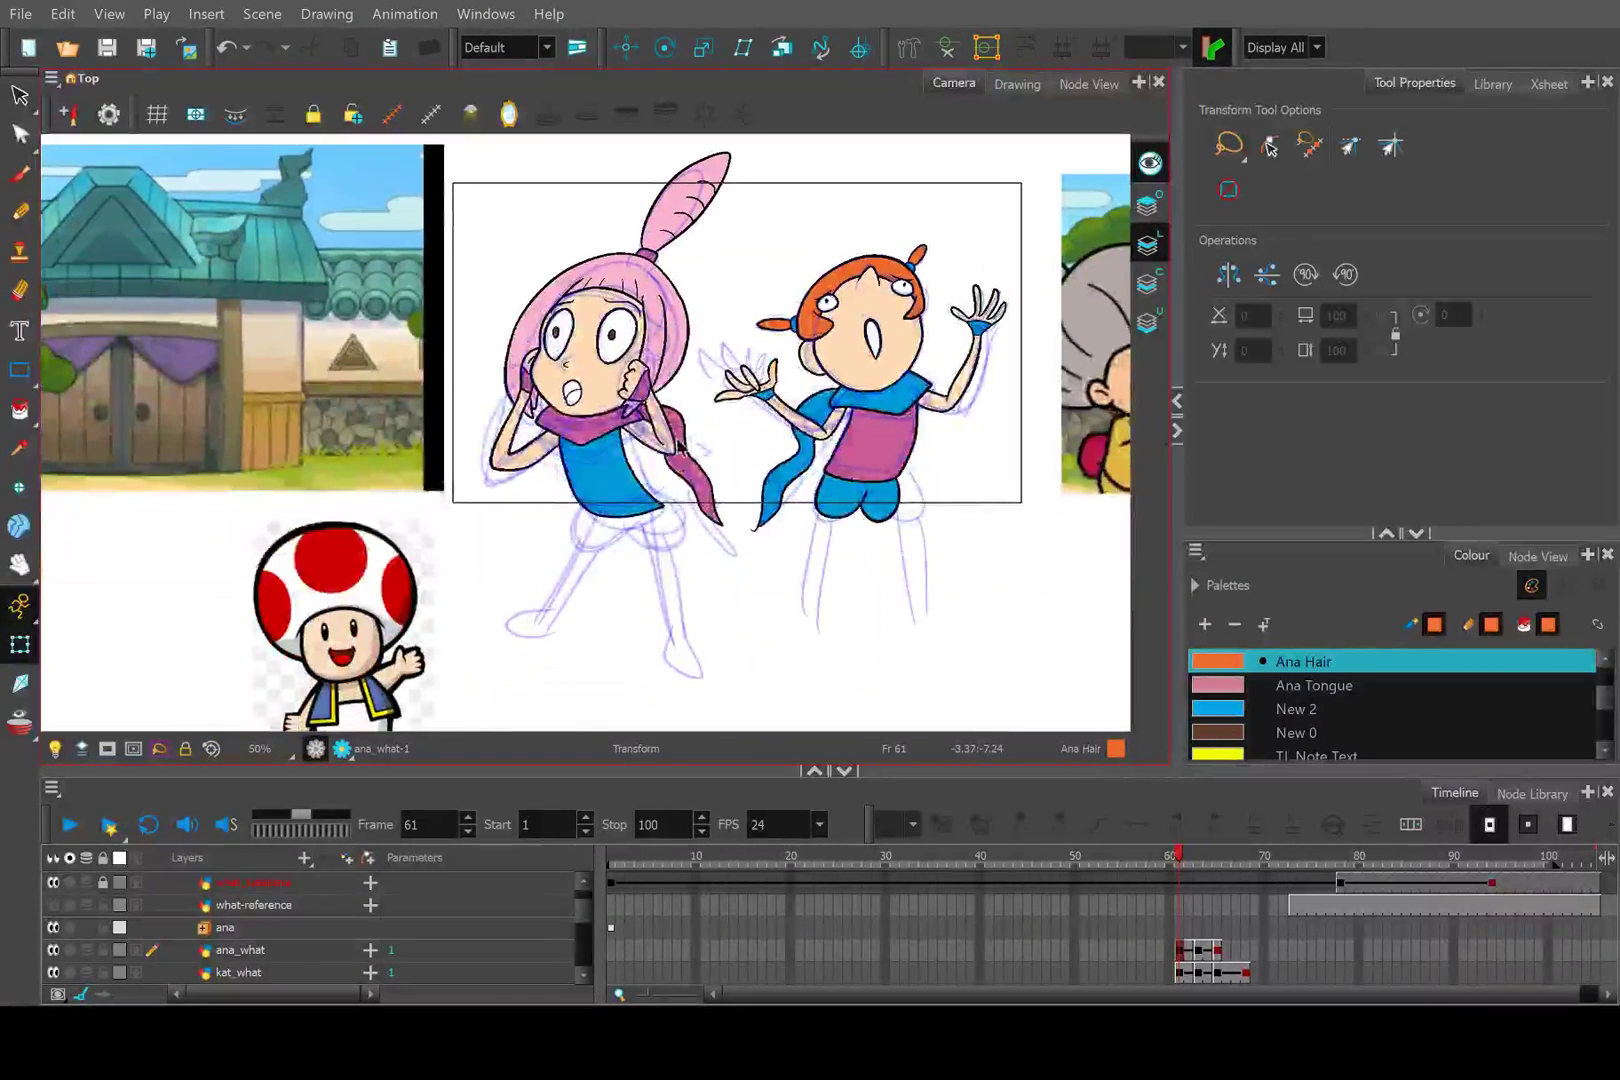
pyautogui.scroll(3, 605, 530)
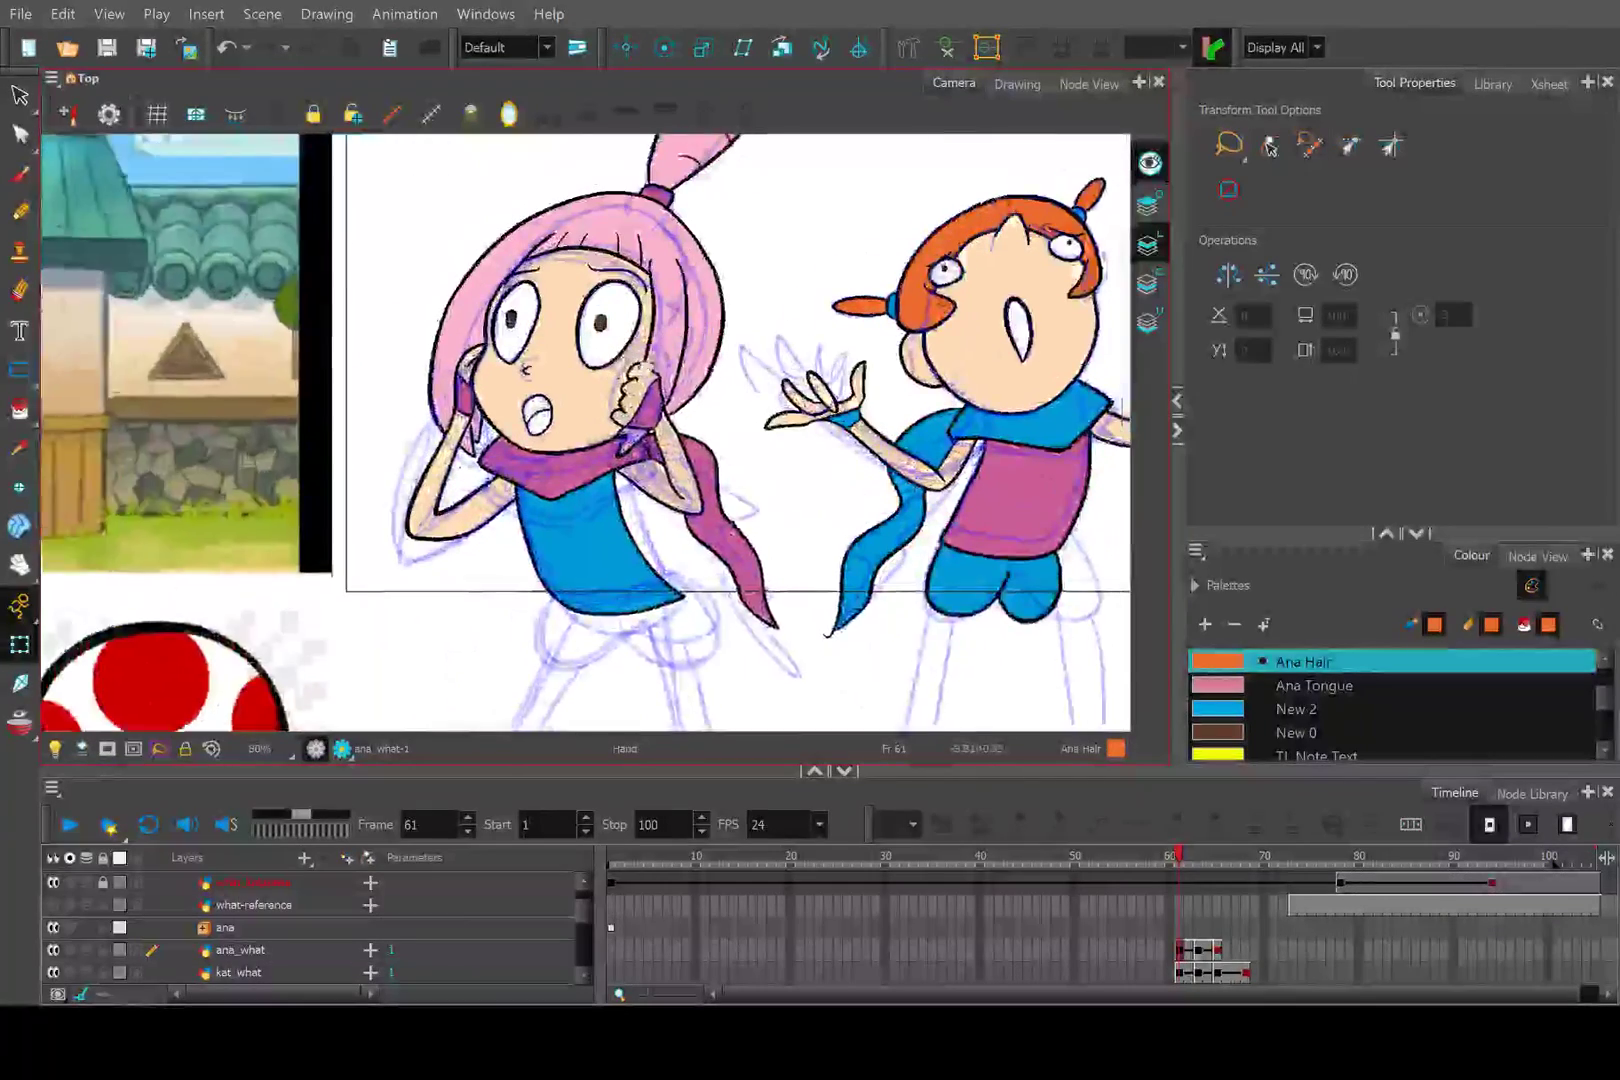
pyautogui.moveTo(829, 406); pyautogui.dragTo(694, 491)
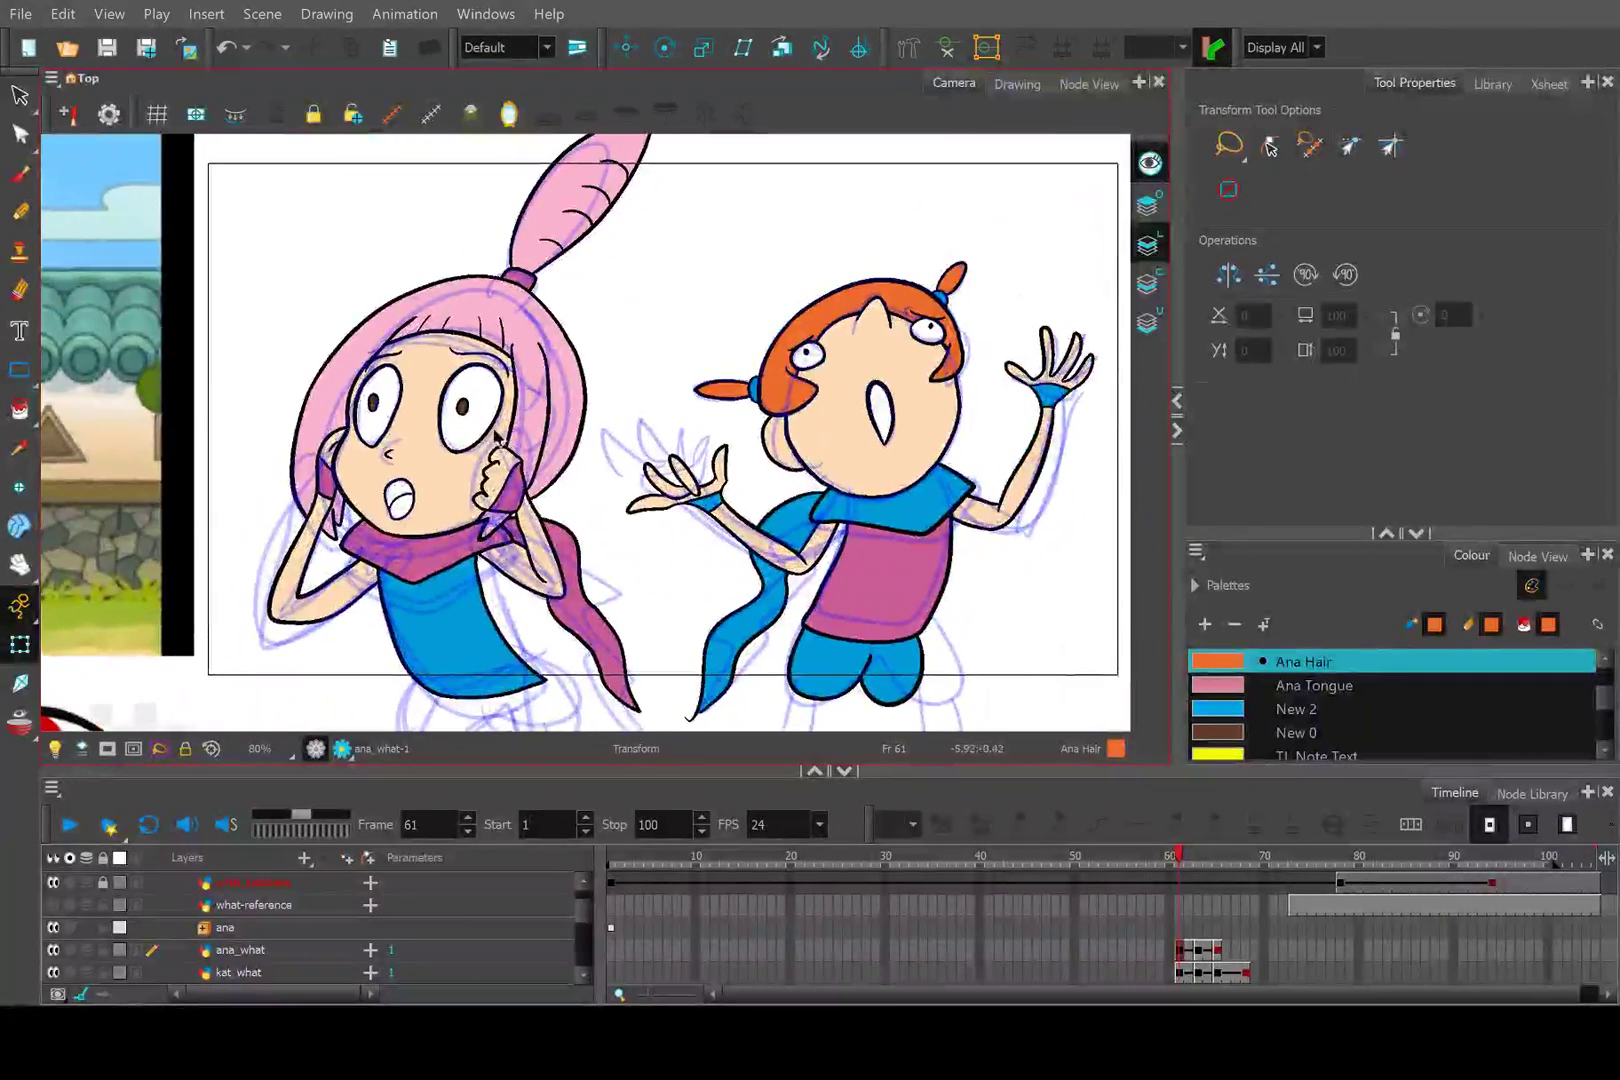
pyautogui.scroll(3, 145, 935)
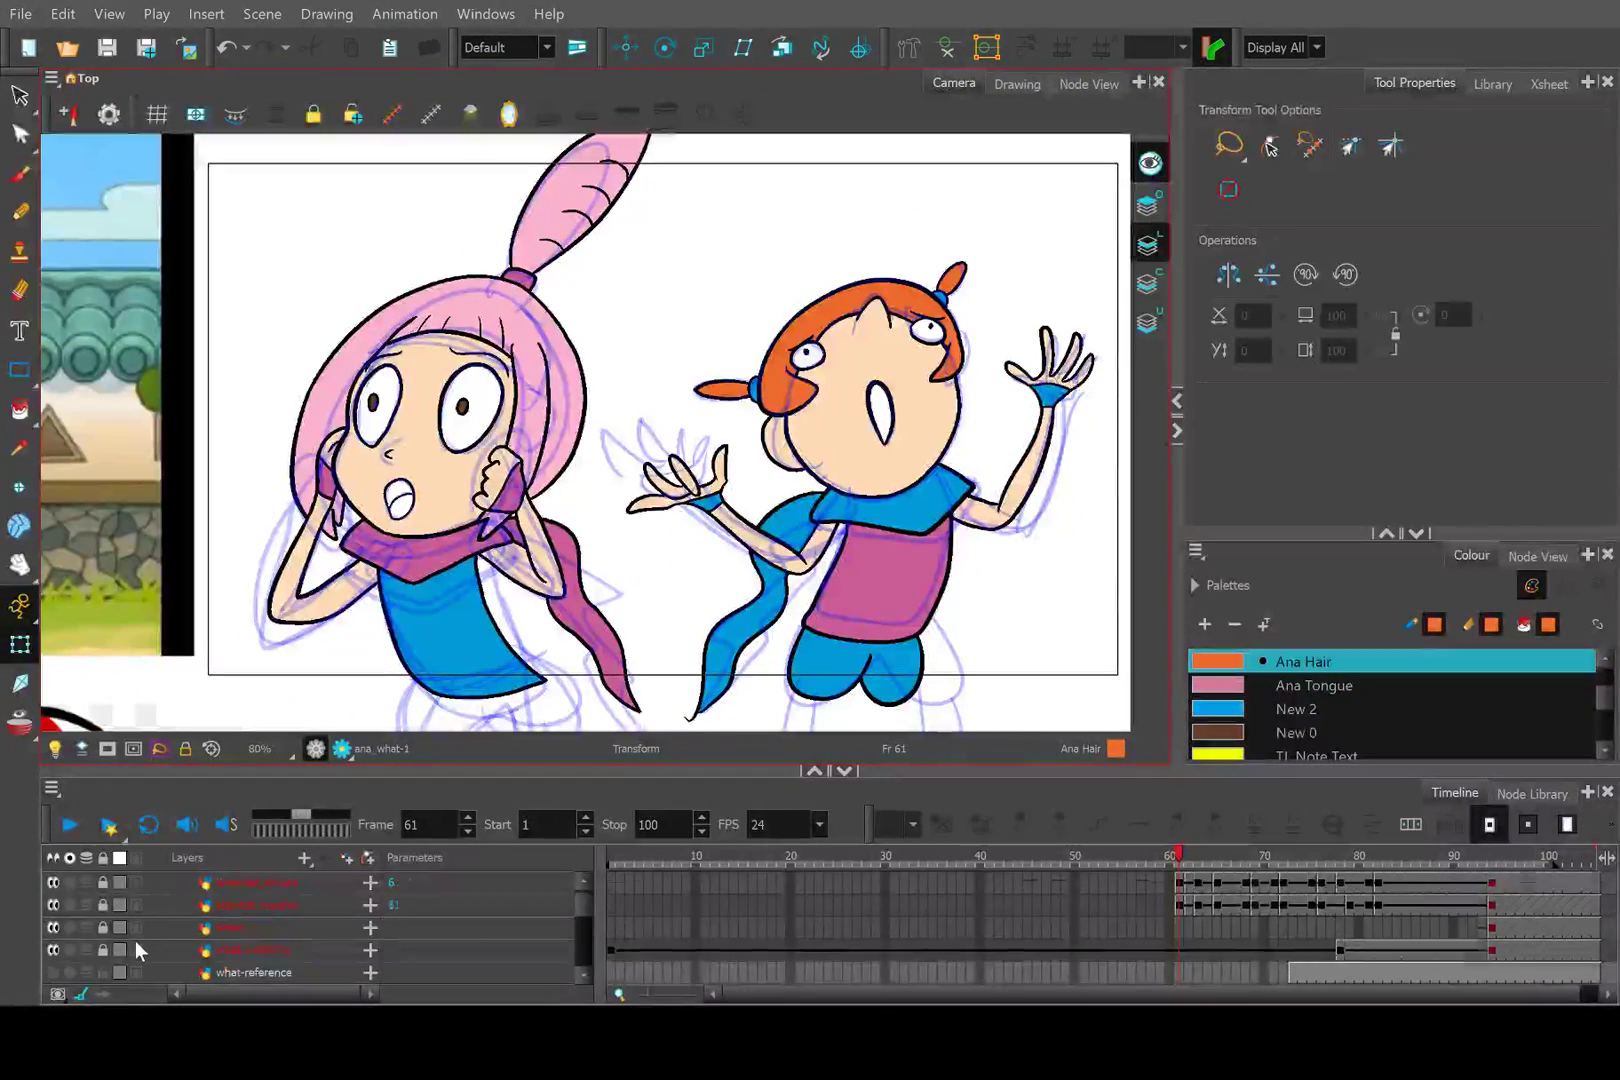
pyautogui.click(53, 928)
pyautogui.click(53, 905)
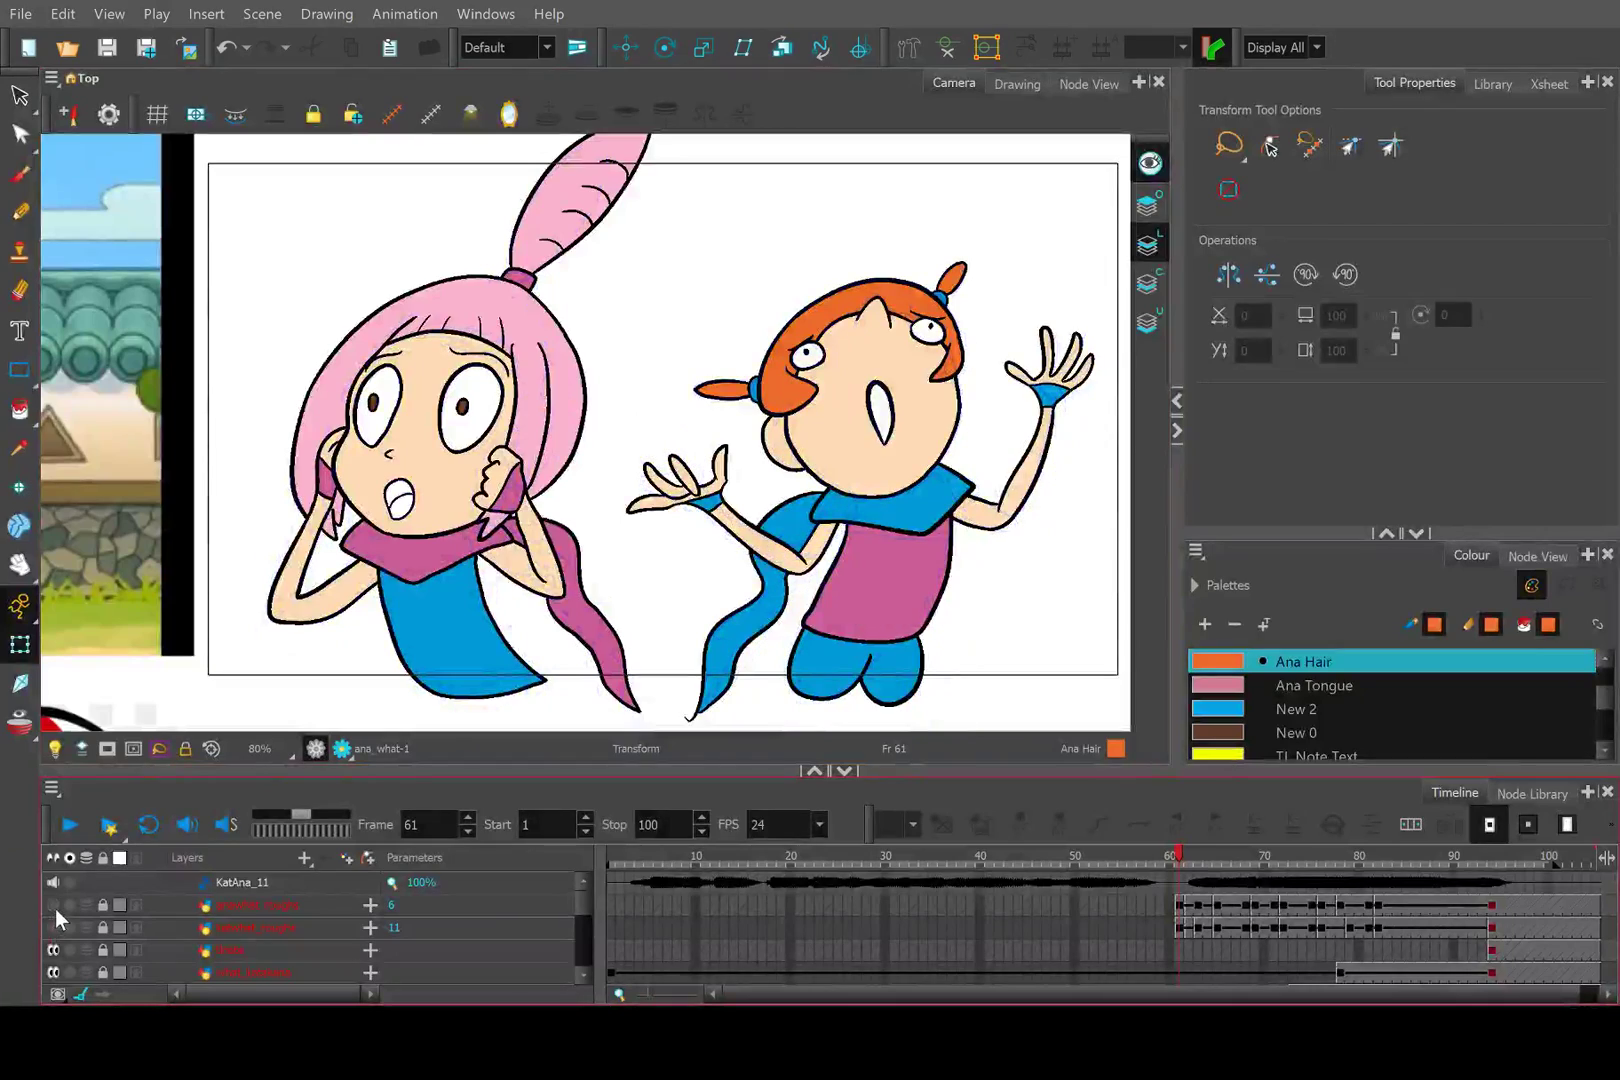
# Examine both girls' drawings without the rough sketches and compare frames 61 and 63.
pyautogui.scroll(-4, 560, 455)
pyautogui.scroll(-1, 560, 455)
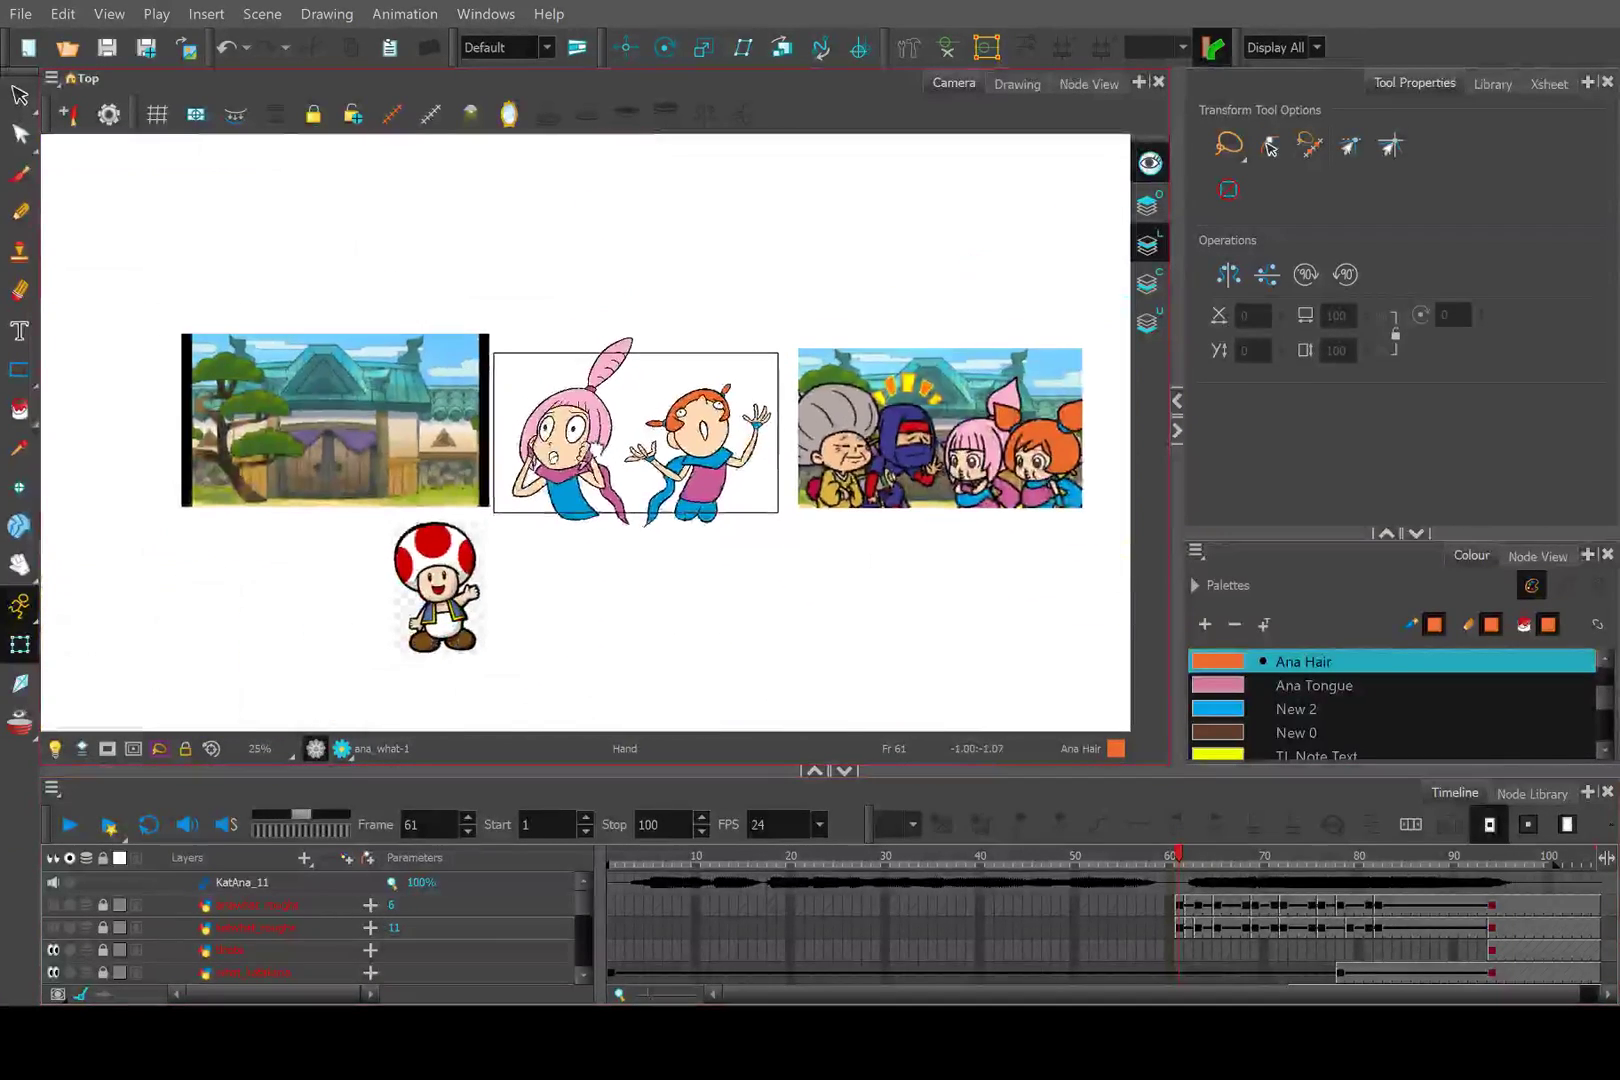
pyautogui.moveTo(560, 455); pyautogui.dragTo(452, 469)
pyautogui.scroll(2, 519, 459)
pyautogui.scroll(3, 519, 459)
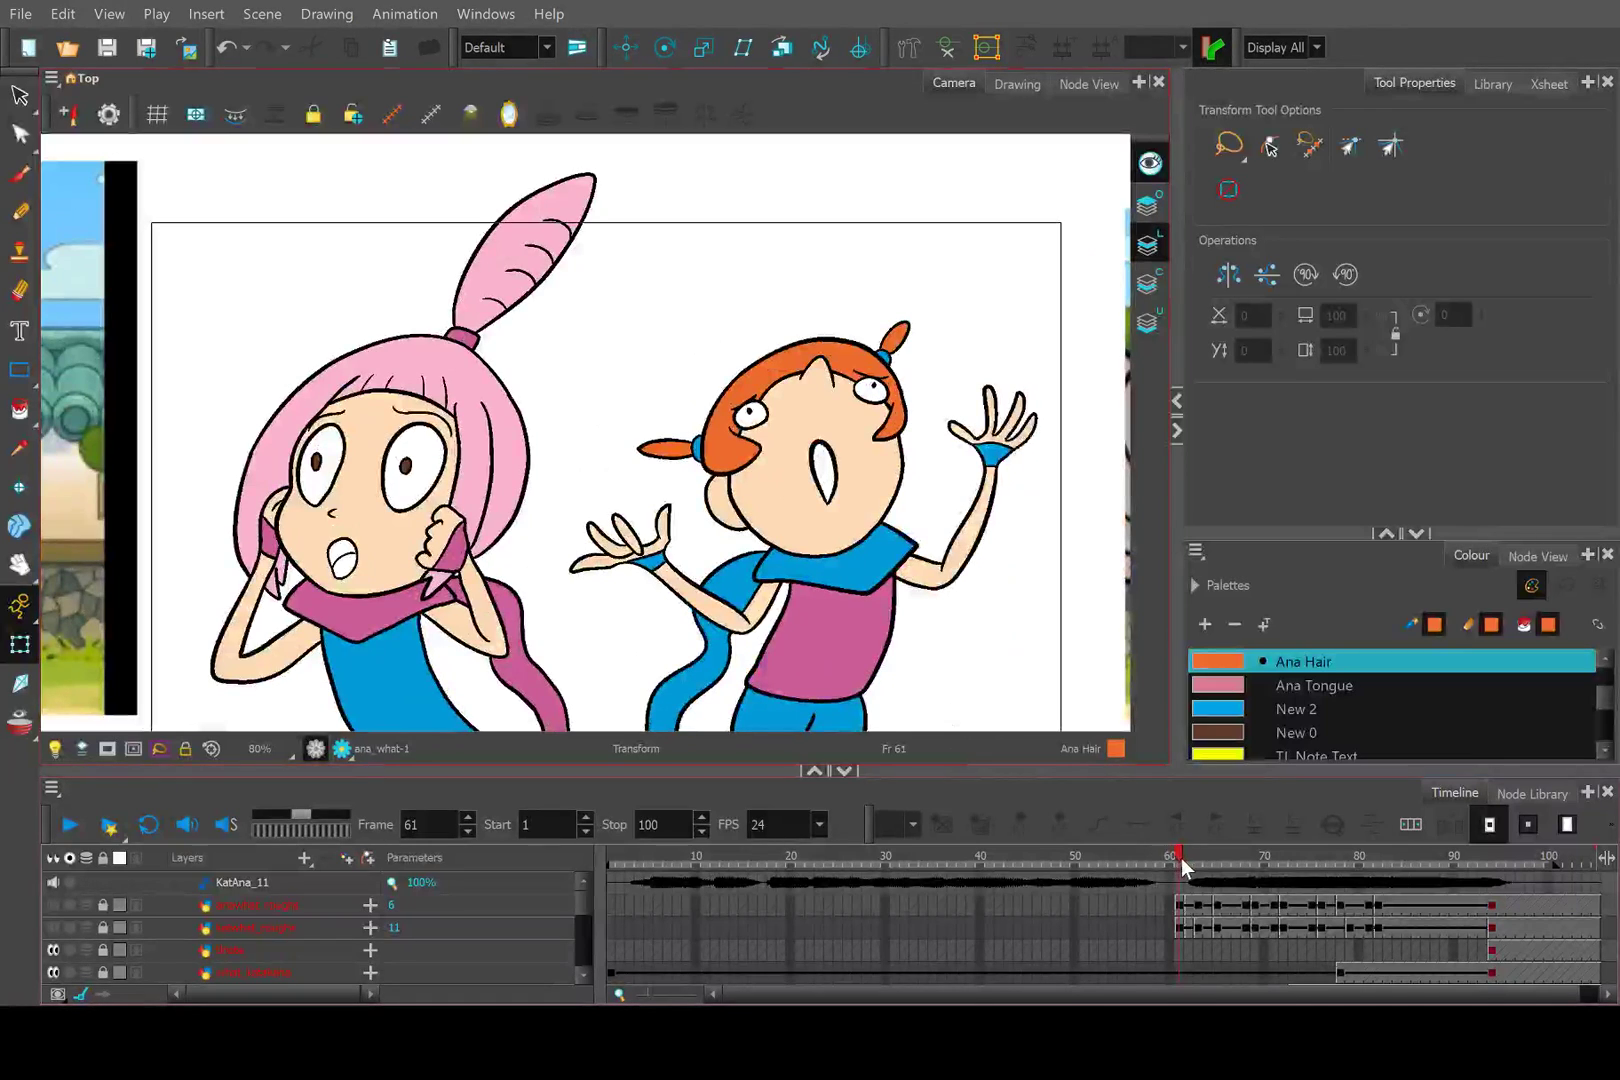
pyautogui.moveTo(1181, 858)
pyautogui.mouseDown()
pyautogui.moveTo(1210, 862)
pyautogui.moveTo(1178, 857)
pyautogui.moveTo(1197, 862)
pyautogui.mouseUp()
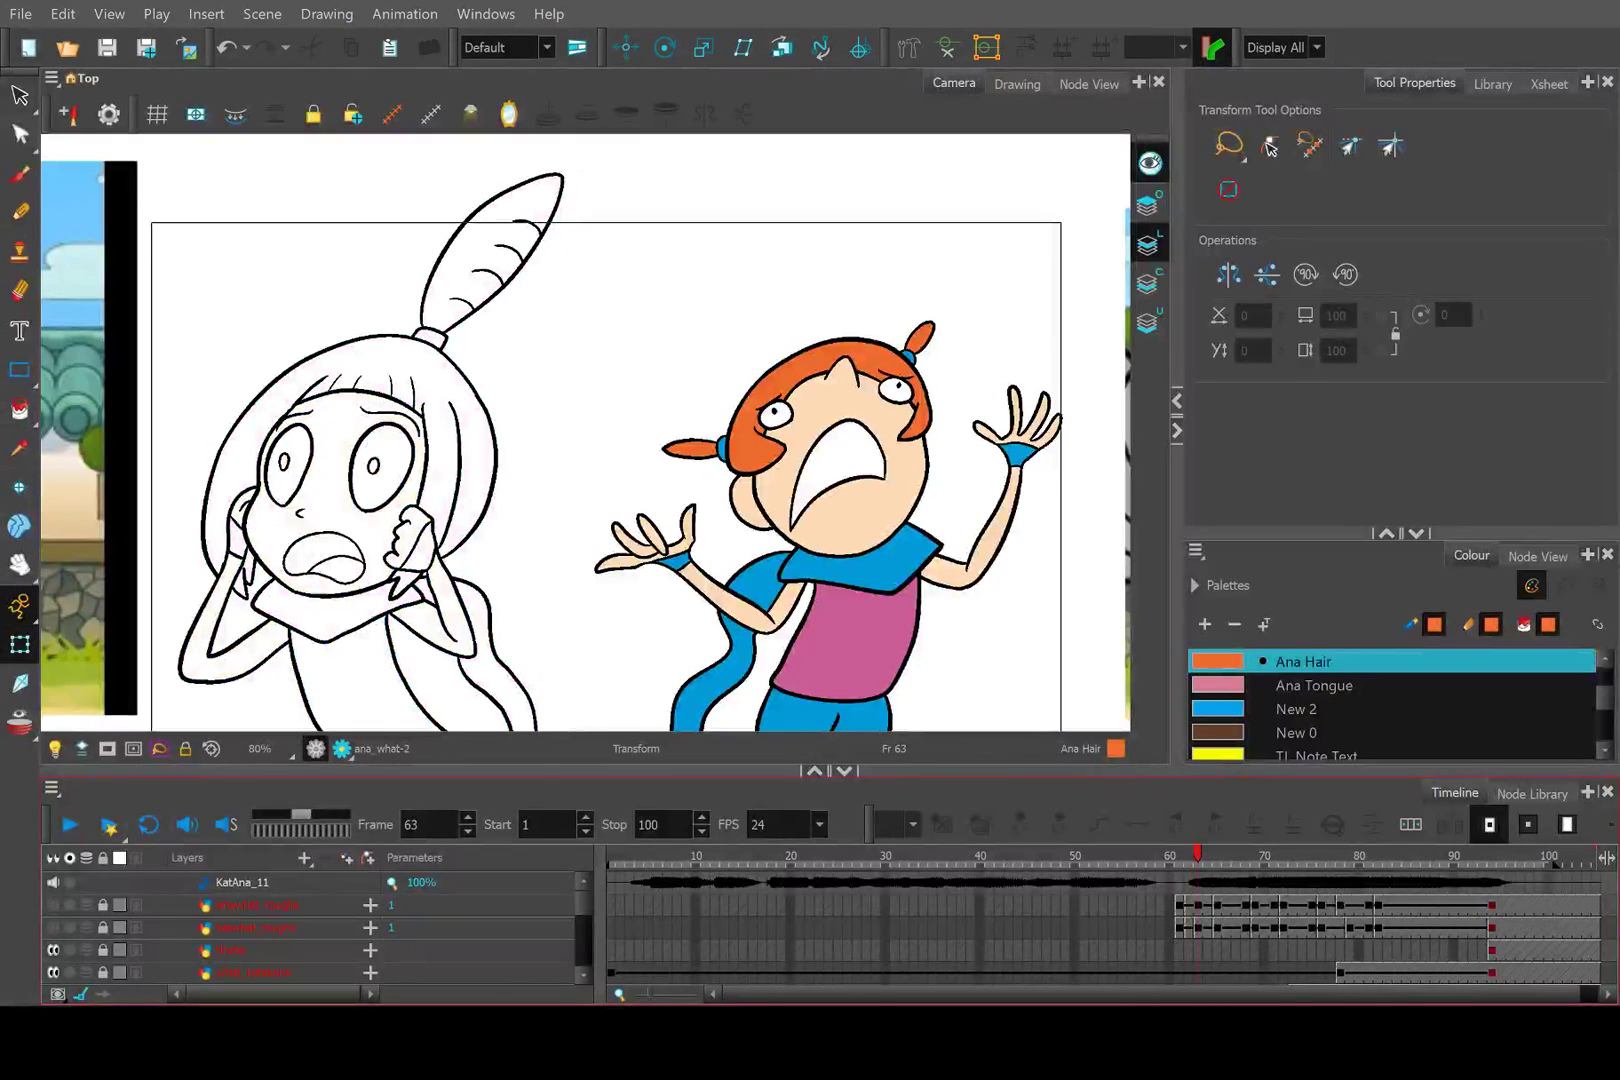
# Select kat_what's Colour Art layer and sample the Kat Hair colour from the coloured drawing at frame 62 for use at frame 63.
pyautogui.scroll(-3, 318, 929)
pyautogui.click(220, 928)
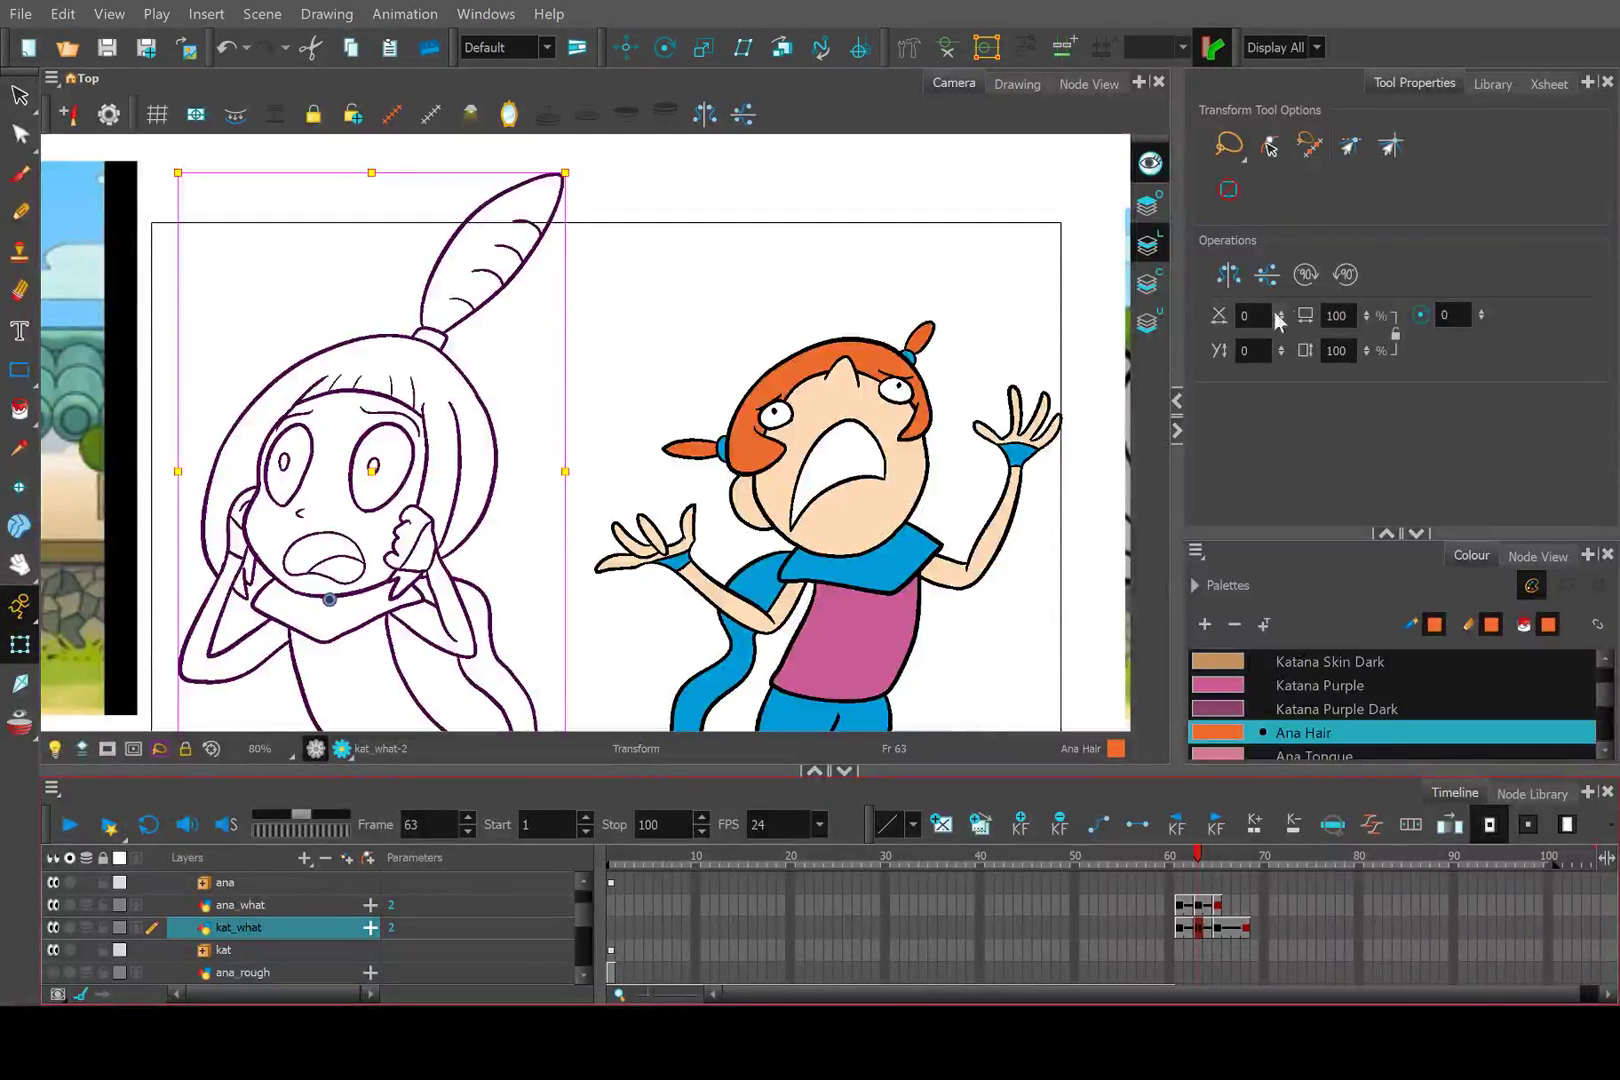
pyautogui.click(1148, 284)
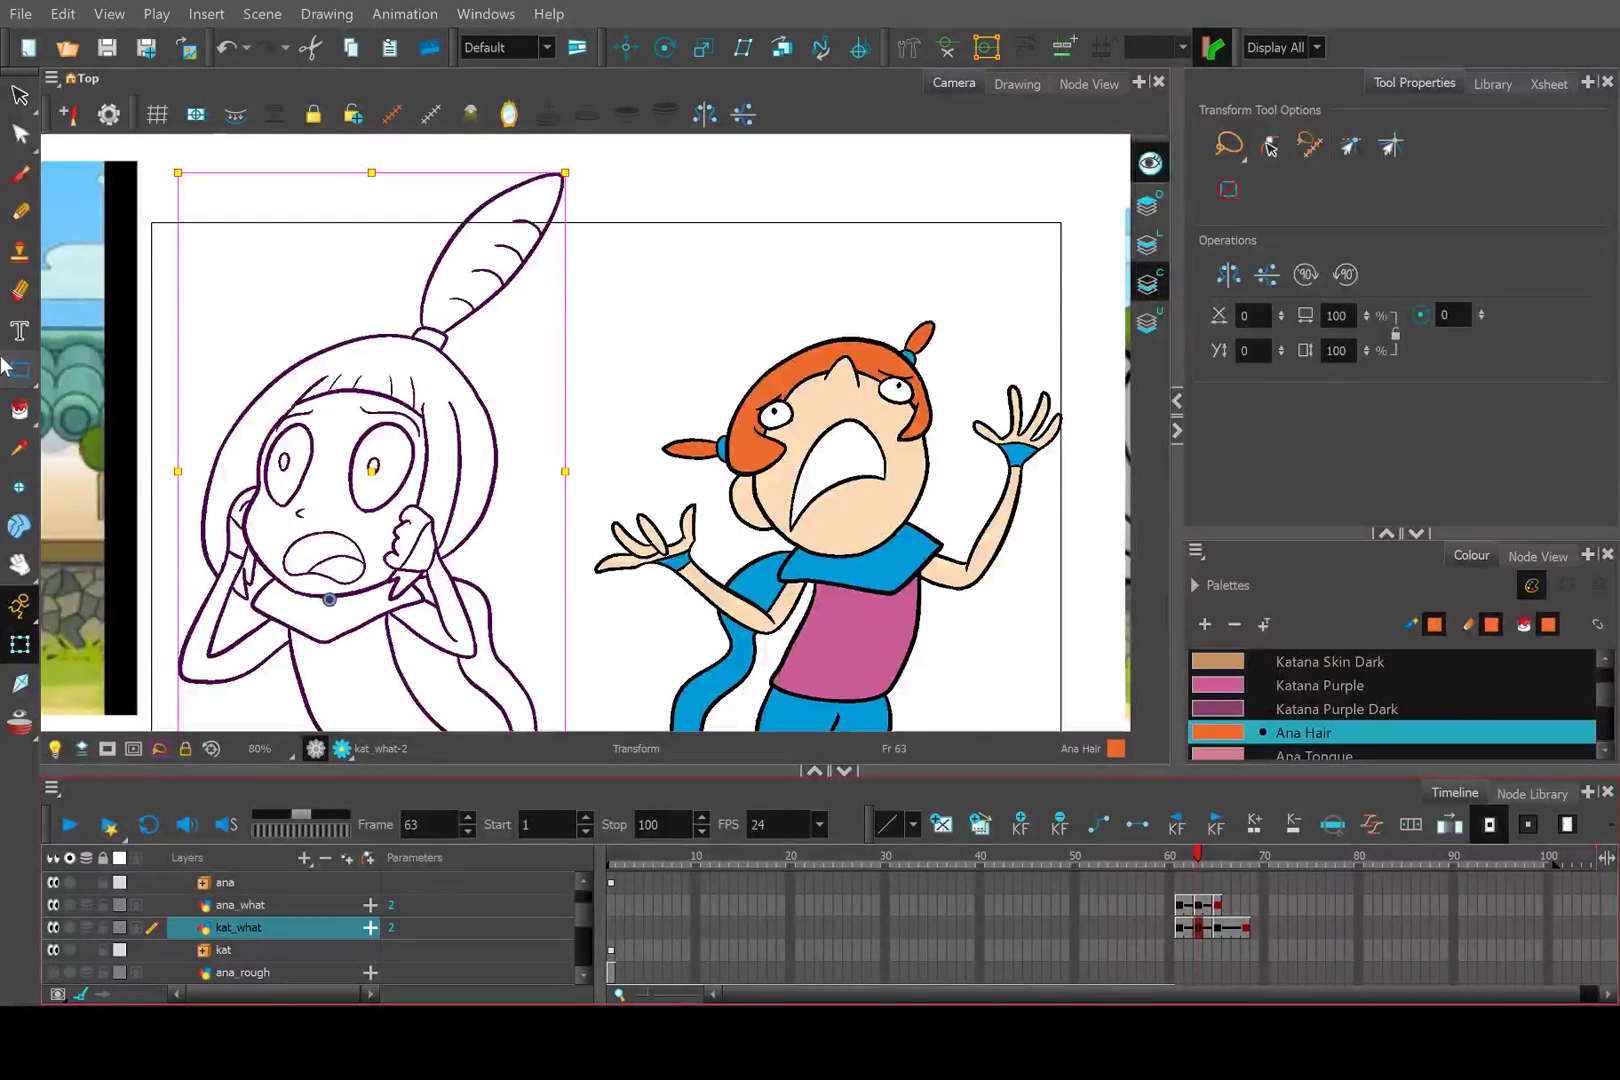
pyautogui.click(19, 448)
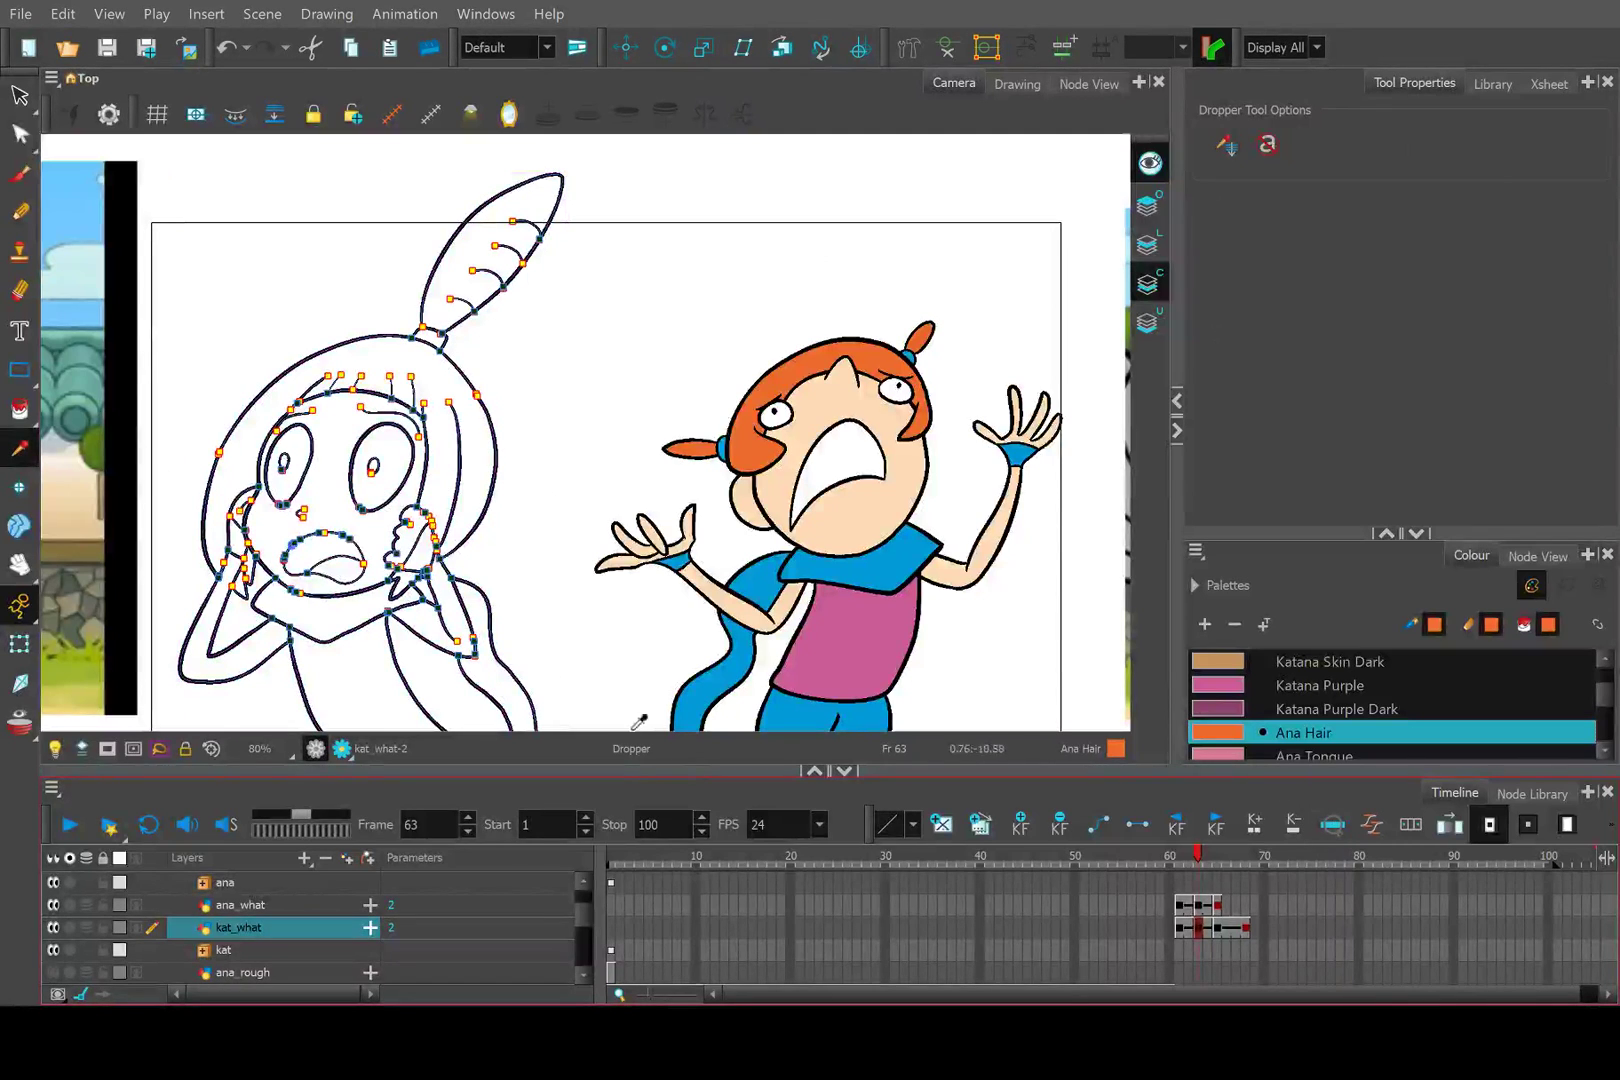
pyautogui.click(1189, 860)
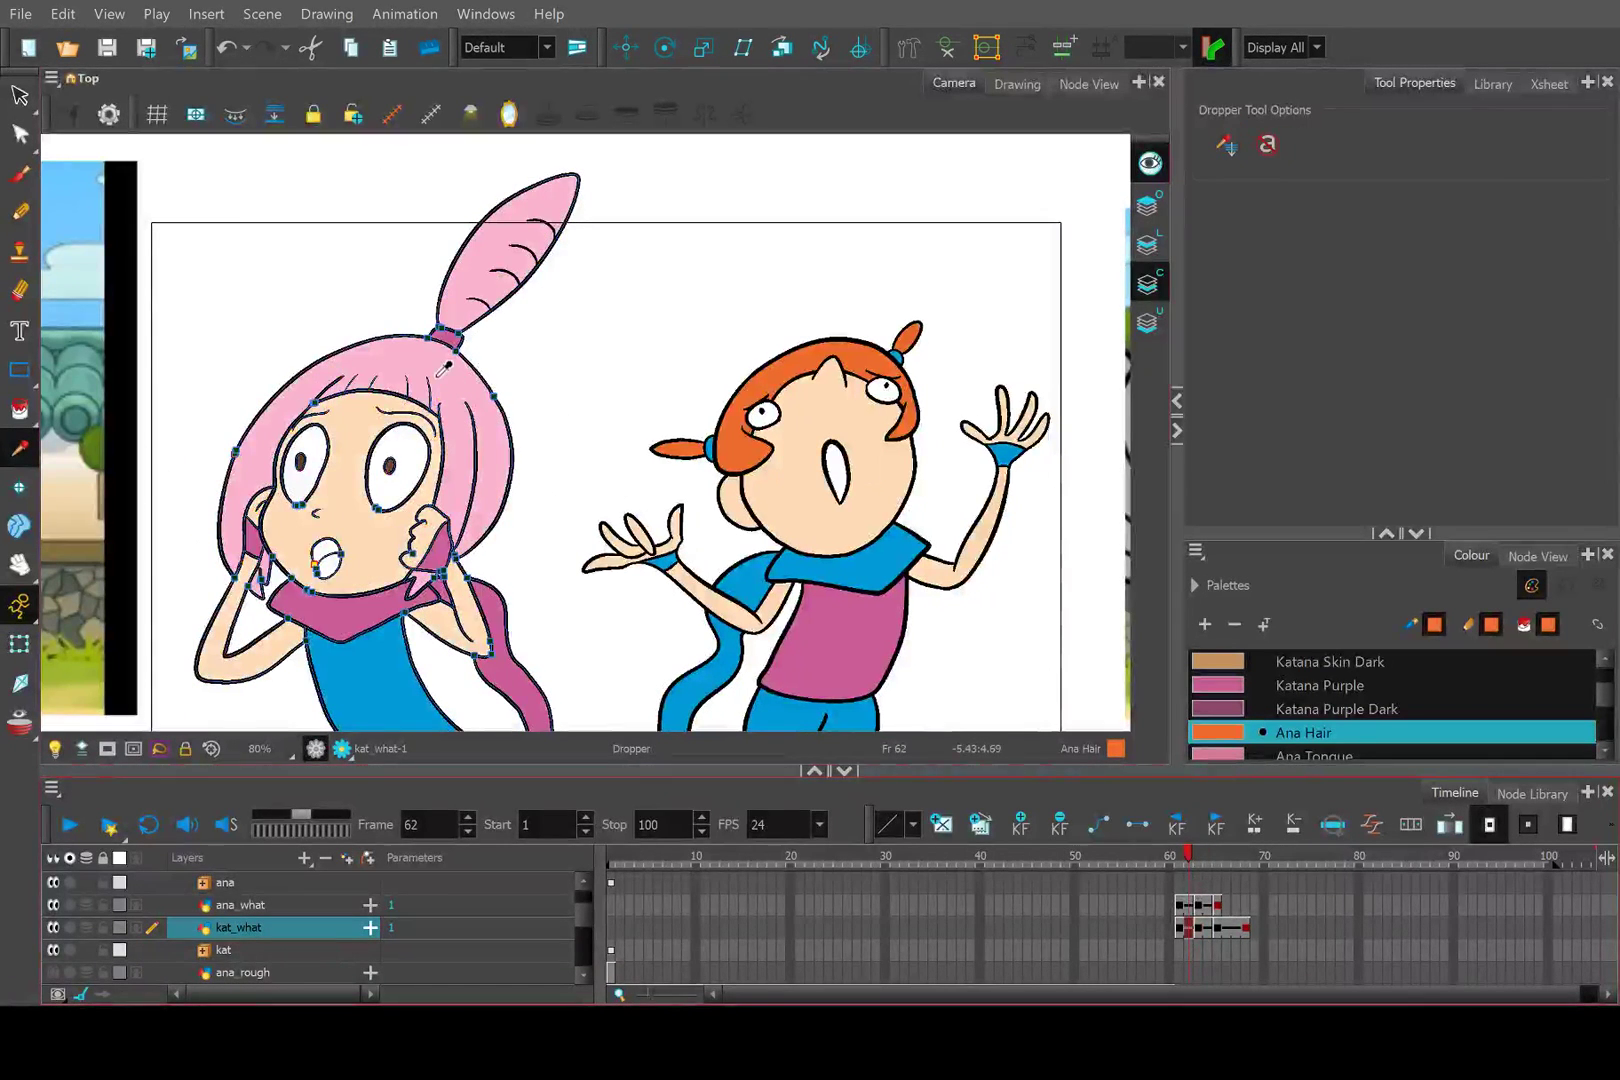
pyautogui.click(1198, 860)
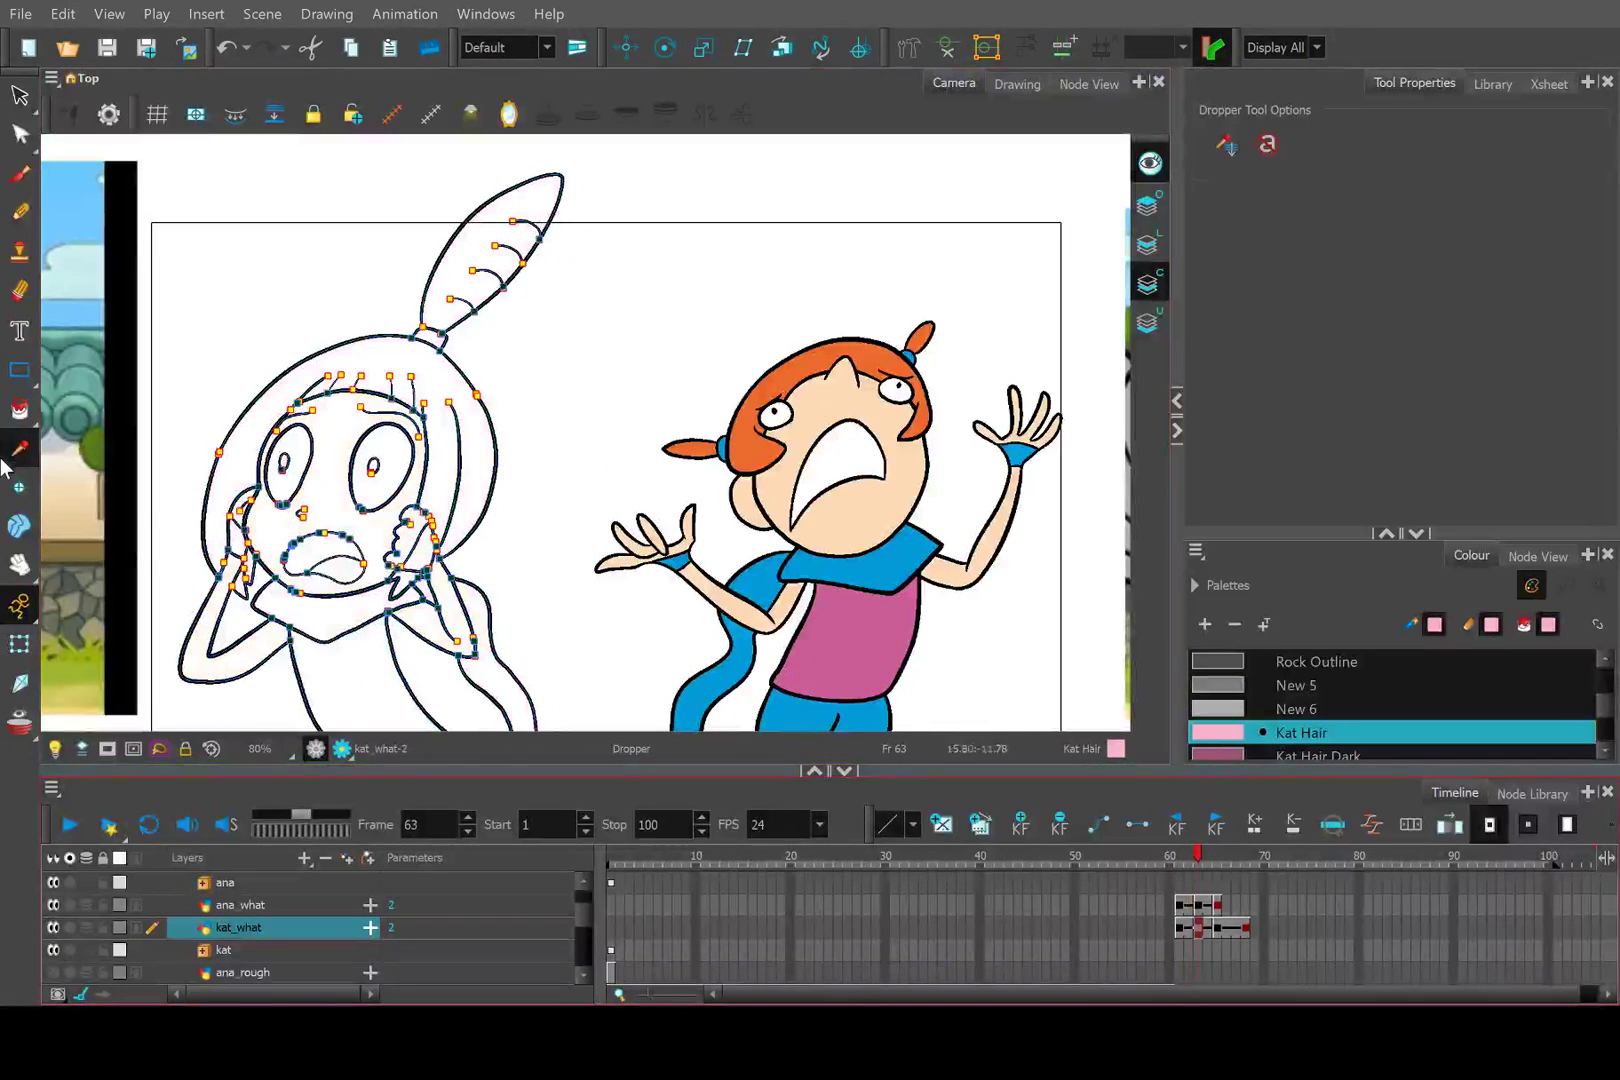
# Fill the hair, the loose hair tips and the ponytail of the kat_what drawing at frame 63 with Kat Hair.
pyautogui.click(19, 409)
pyautogui.click(290, 390)
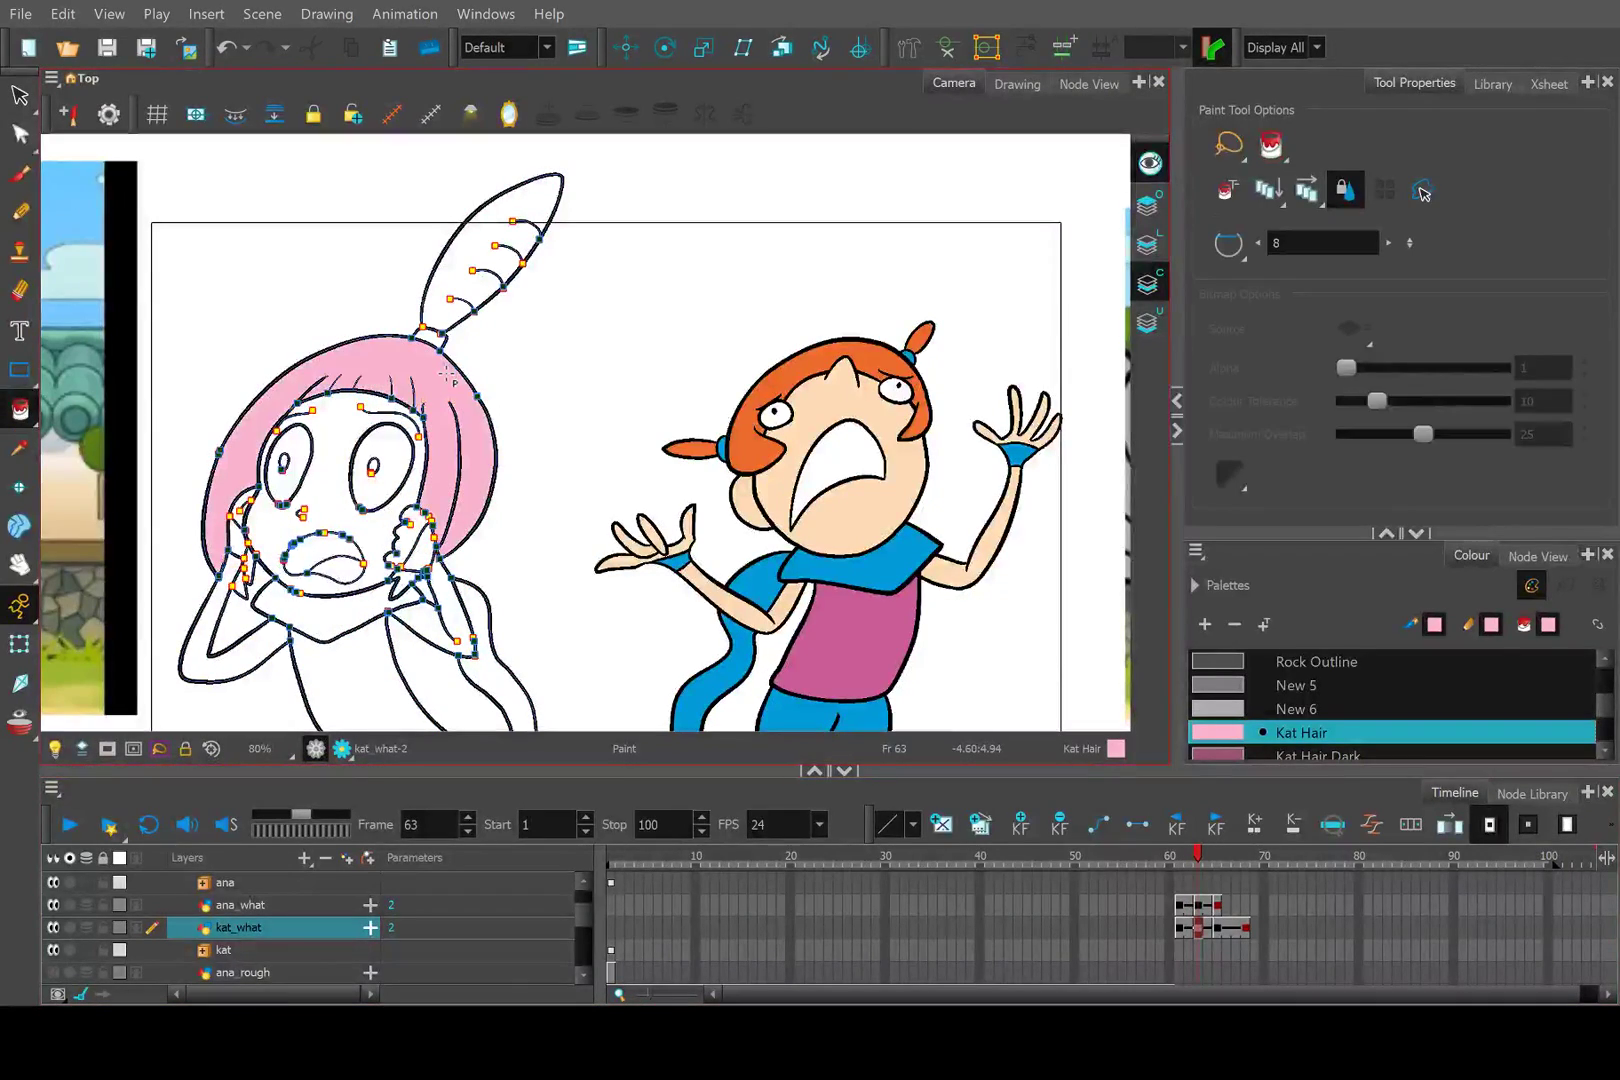
pyautogui.scroll(4, 213, 412)
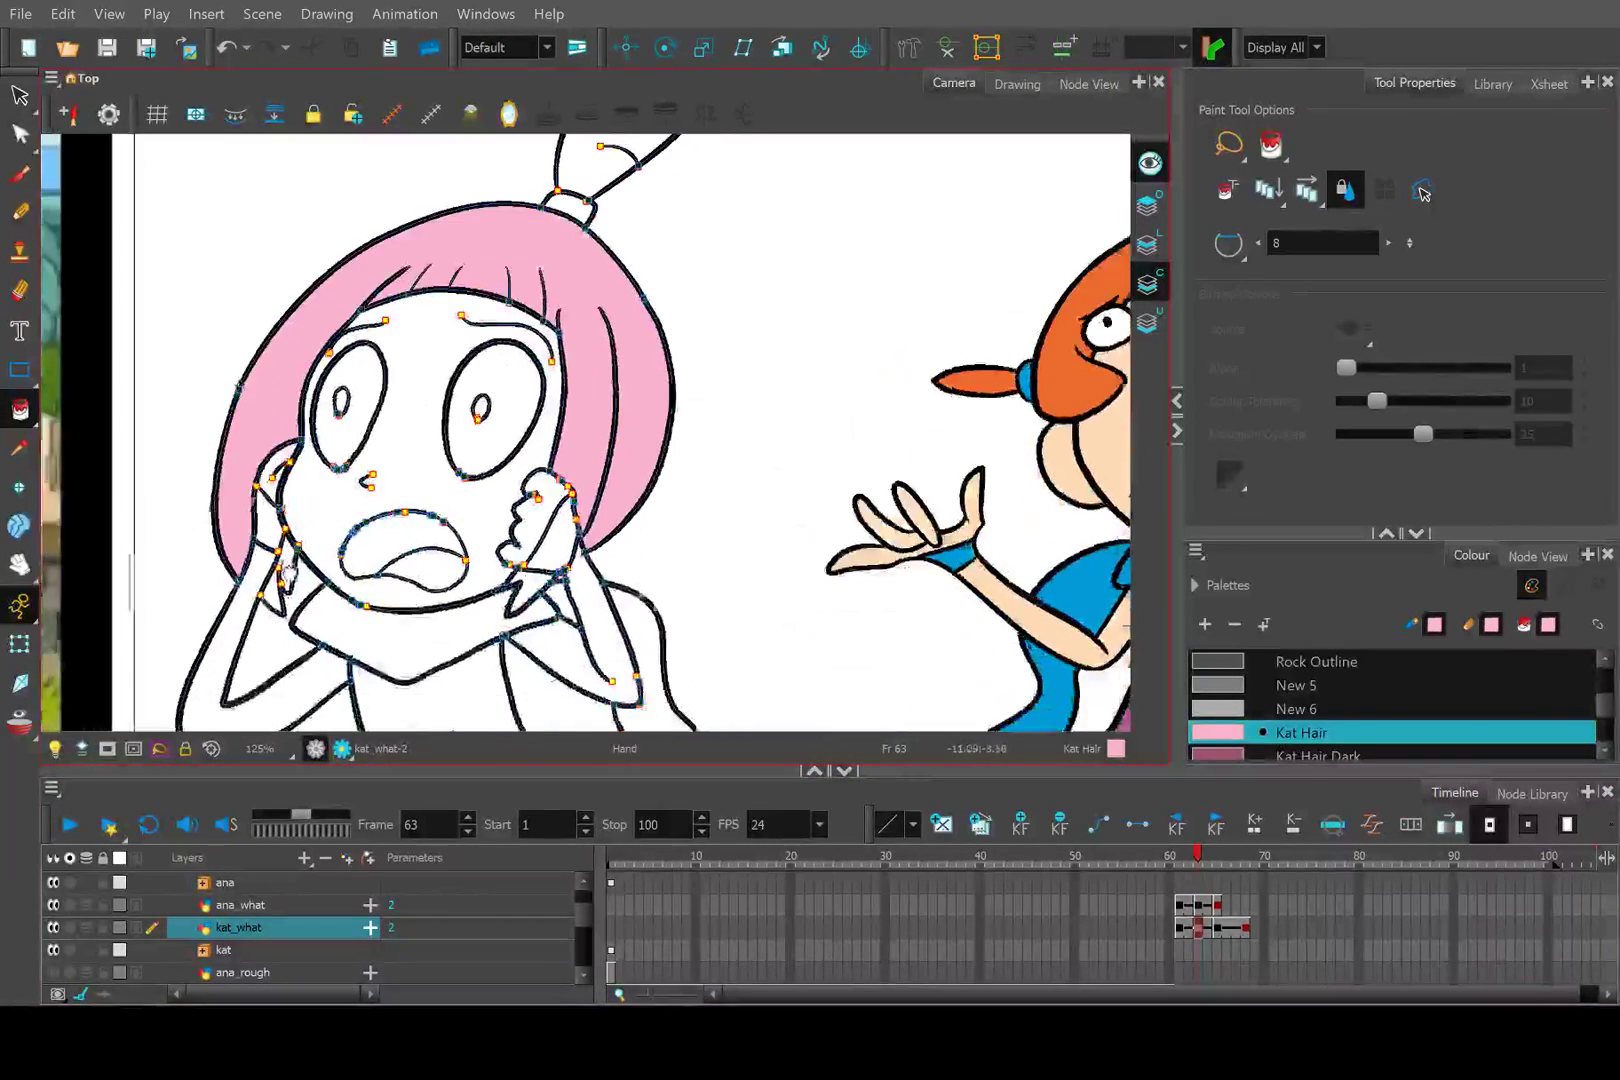
pyautogui.click(680, 582)
pyautogui.click(658, 596)
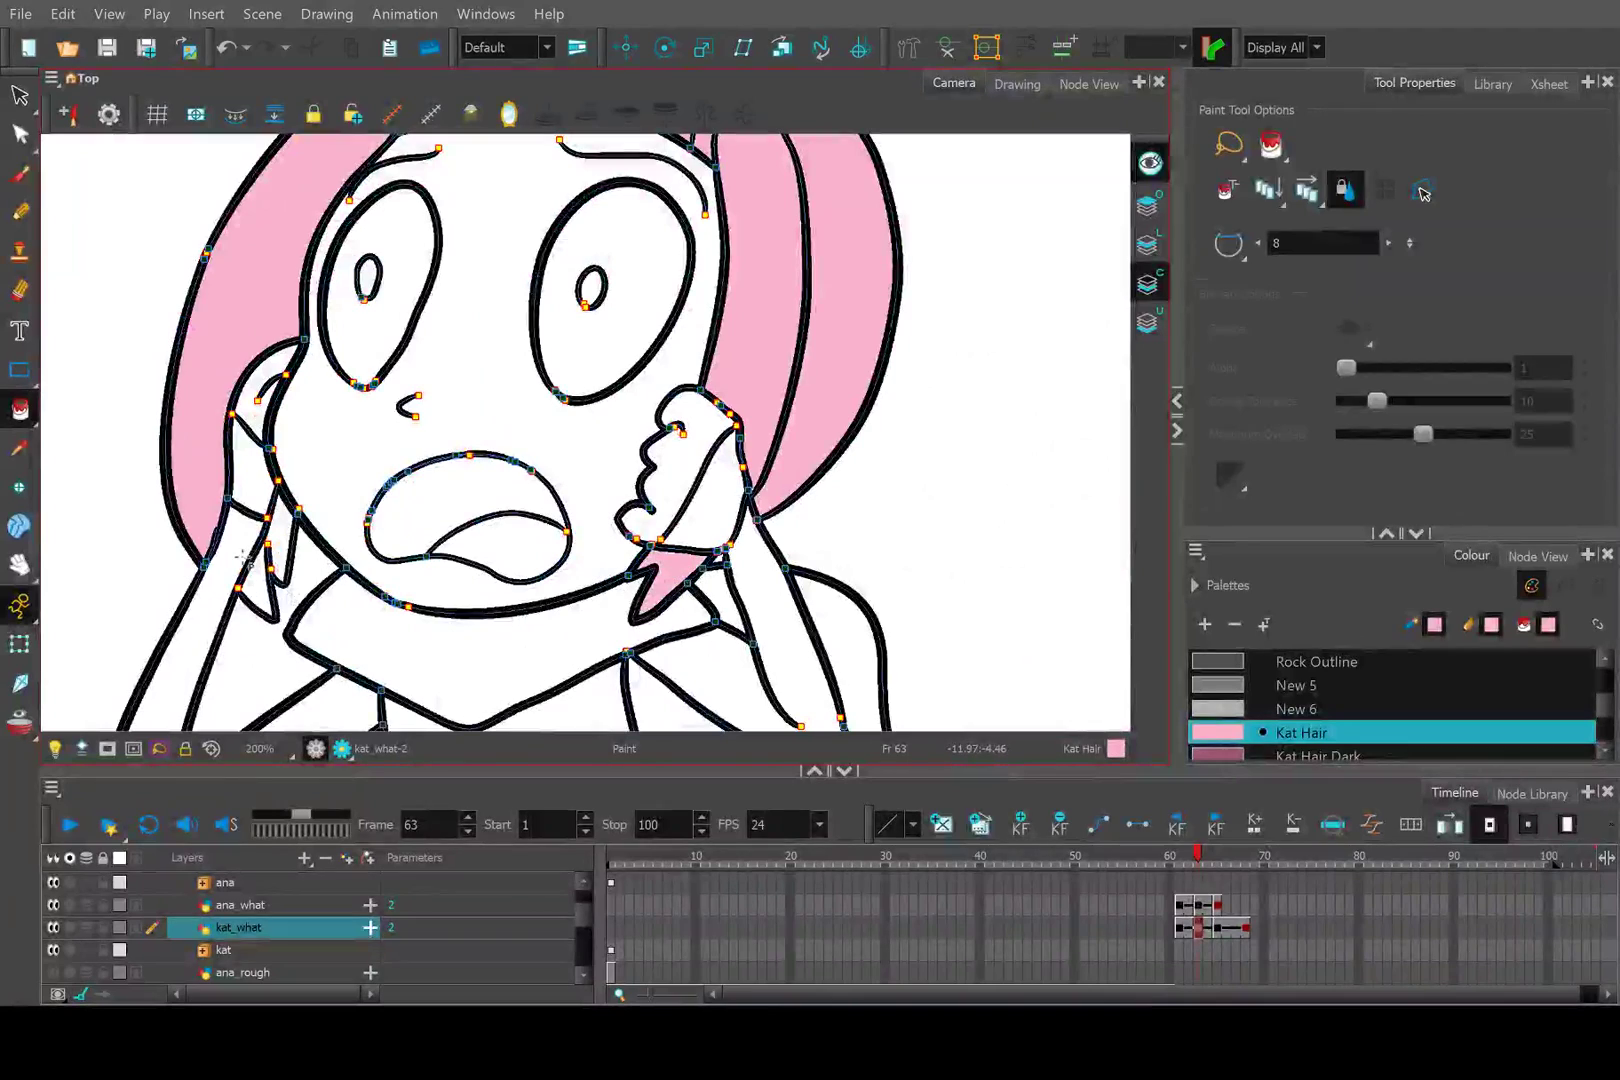
pyautogui.click(266, 585)
pyautogui.scroll(-5, 440, 465)
pyautogui.scroll(2, 440, 465)
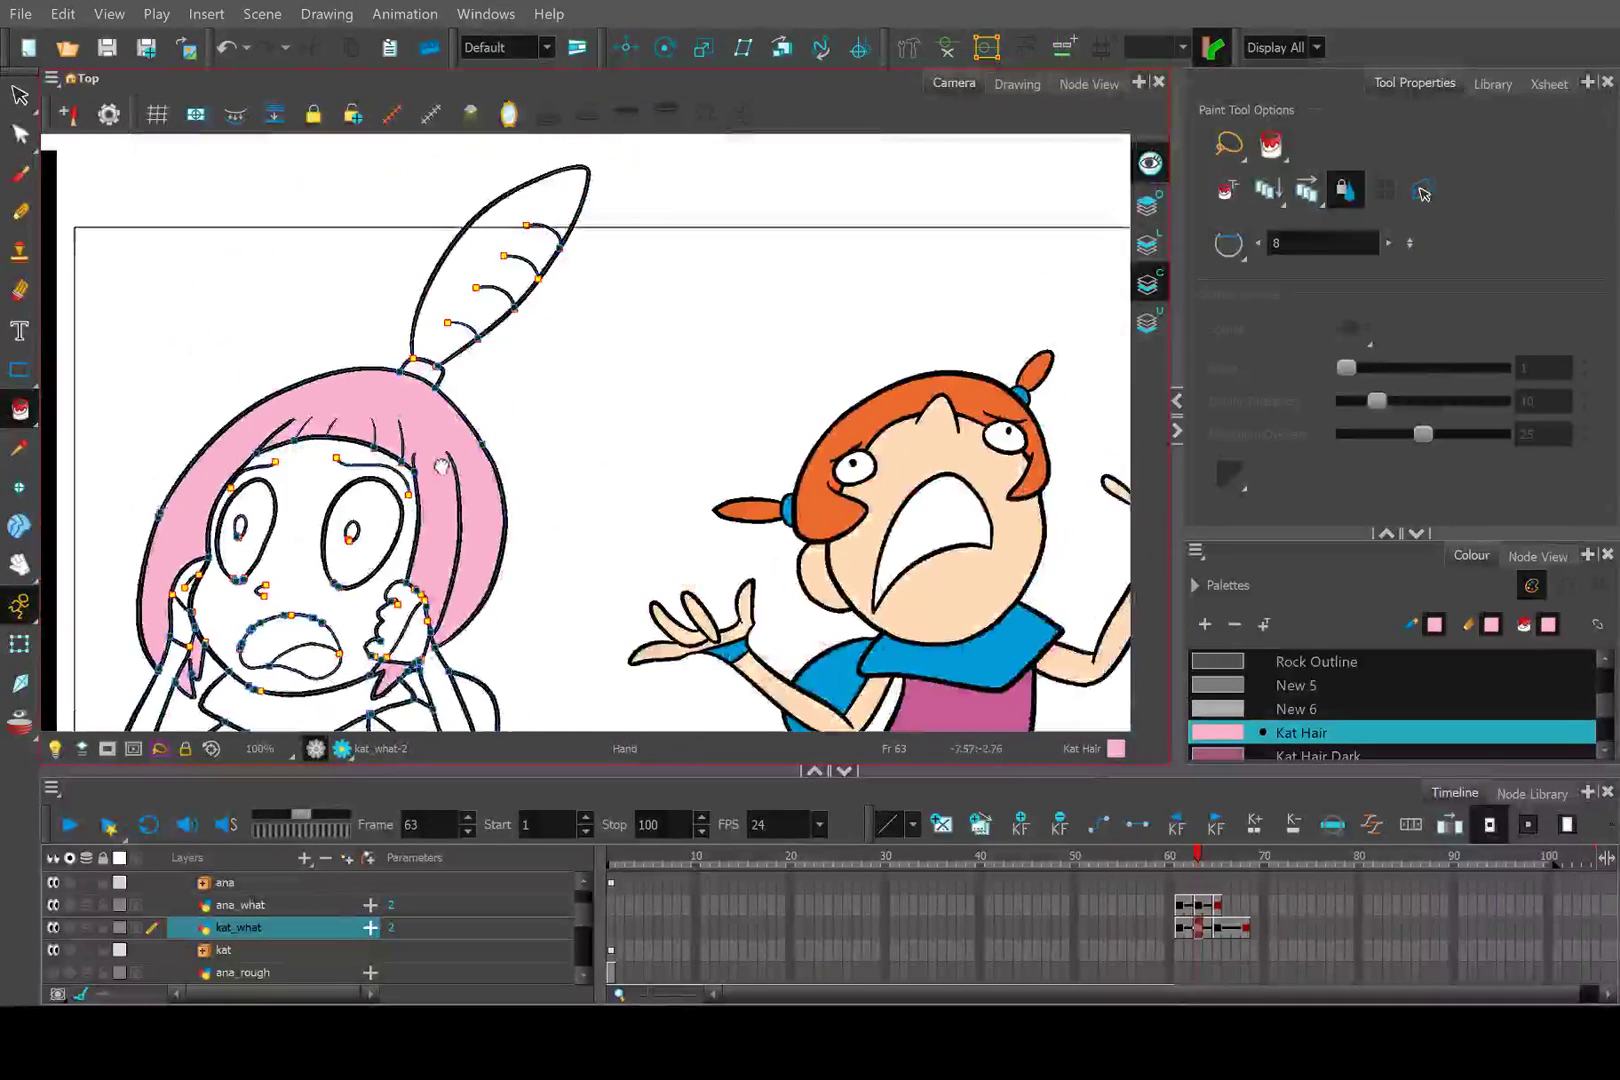
pyautogui.click(456, 294)
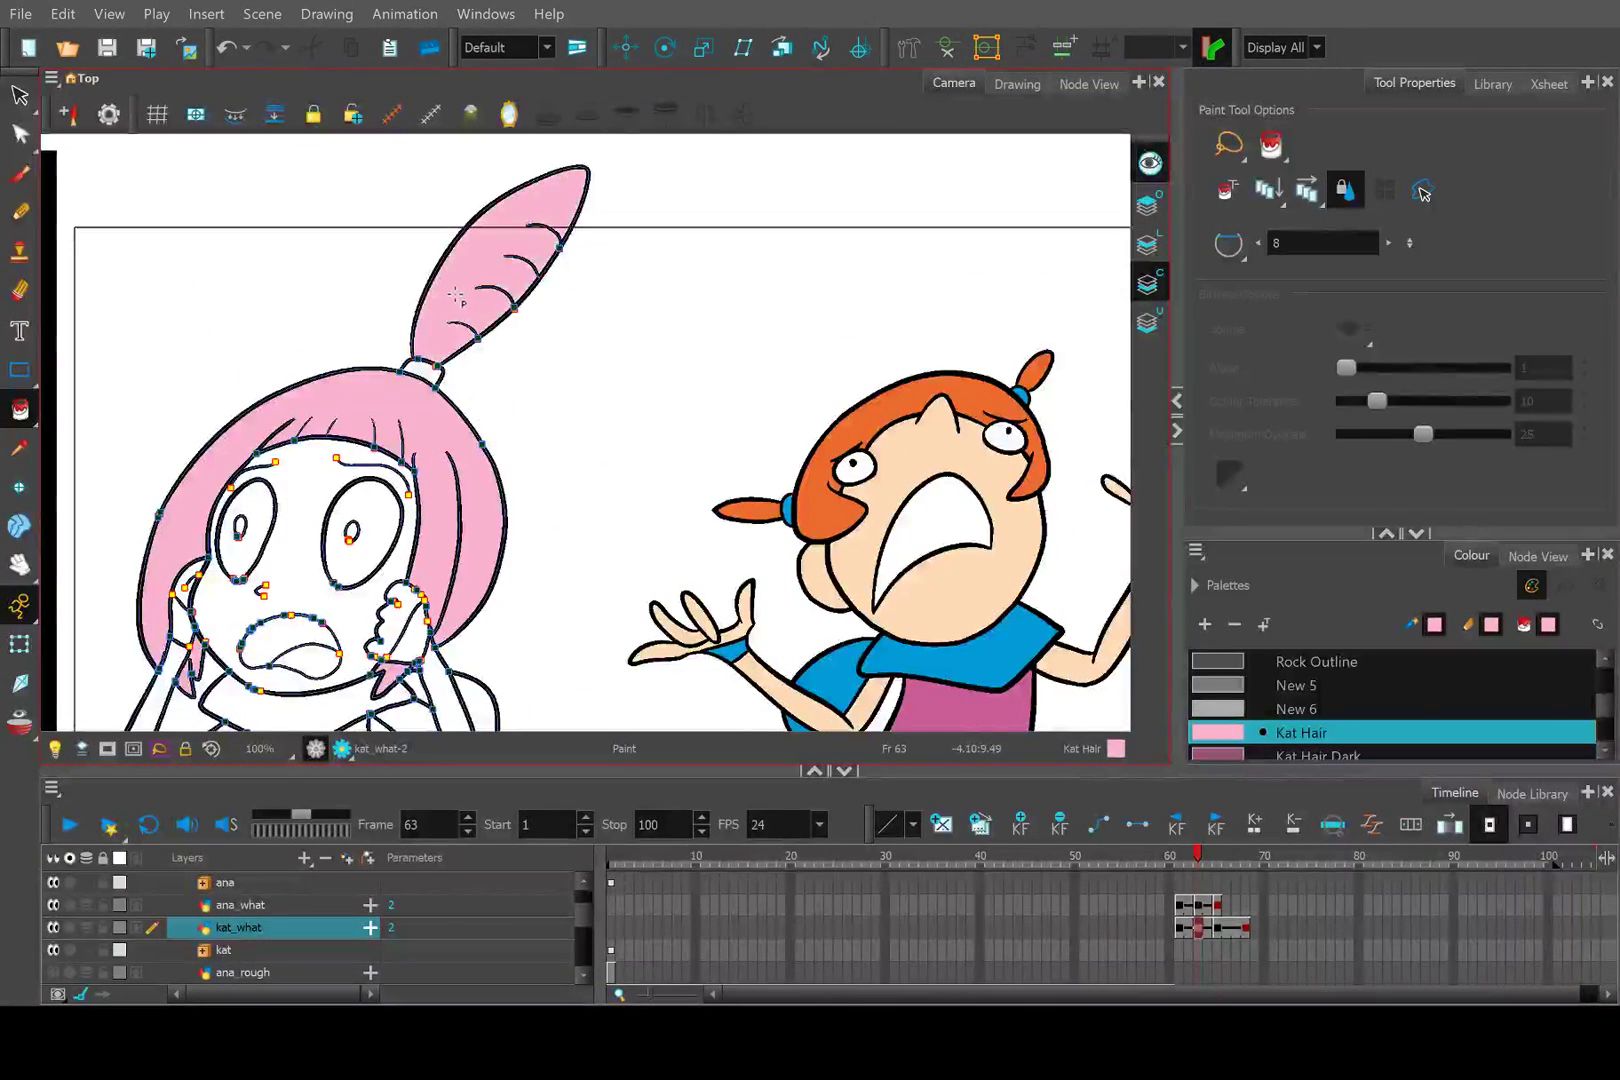
pyautogui.scroll(4, 445, 380)
pyautogui.scroll(-2, 435, 421)
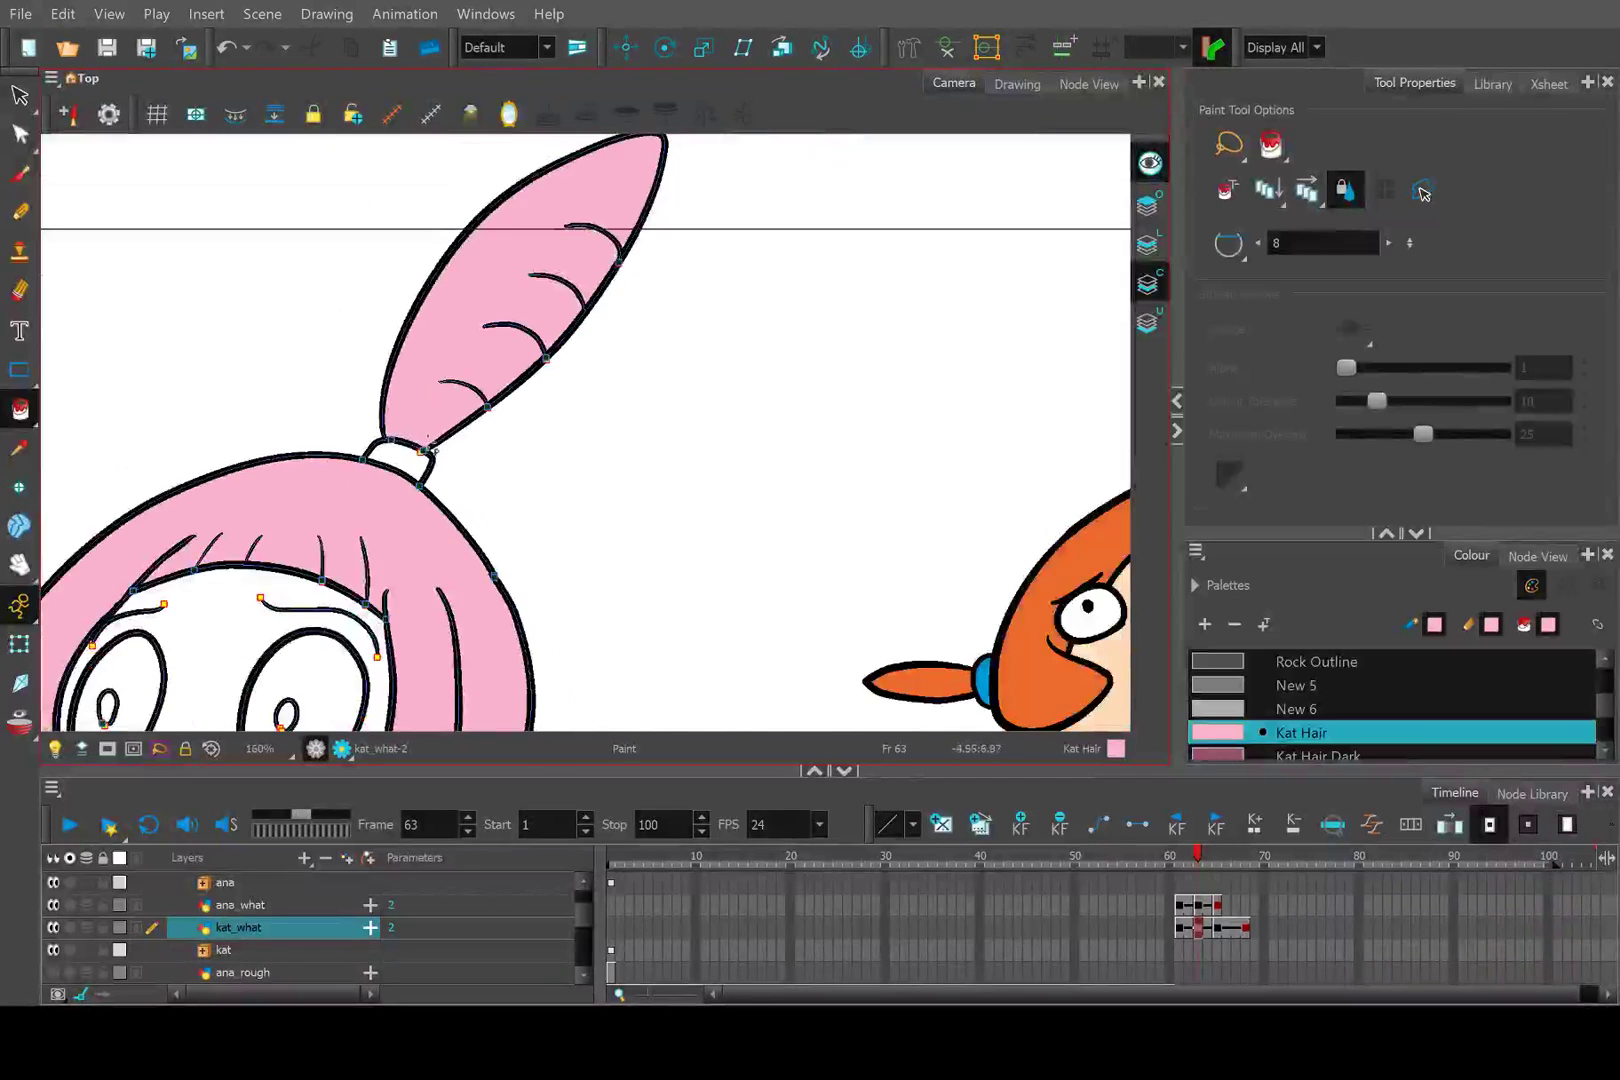
# Look for the scarf colour, sample Katana Purple from the kat_what scarf at frame 62 and return to frame 63.
pyautogui.scroll(-3, 430, 450)
pyautogui.scroll(-3, 1325, 716)
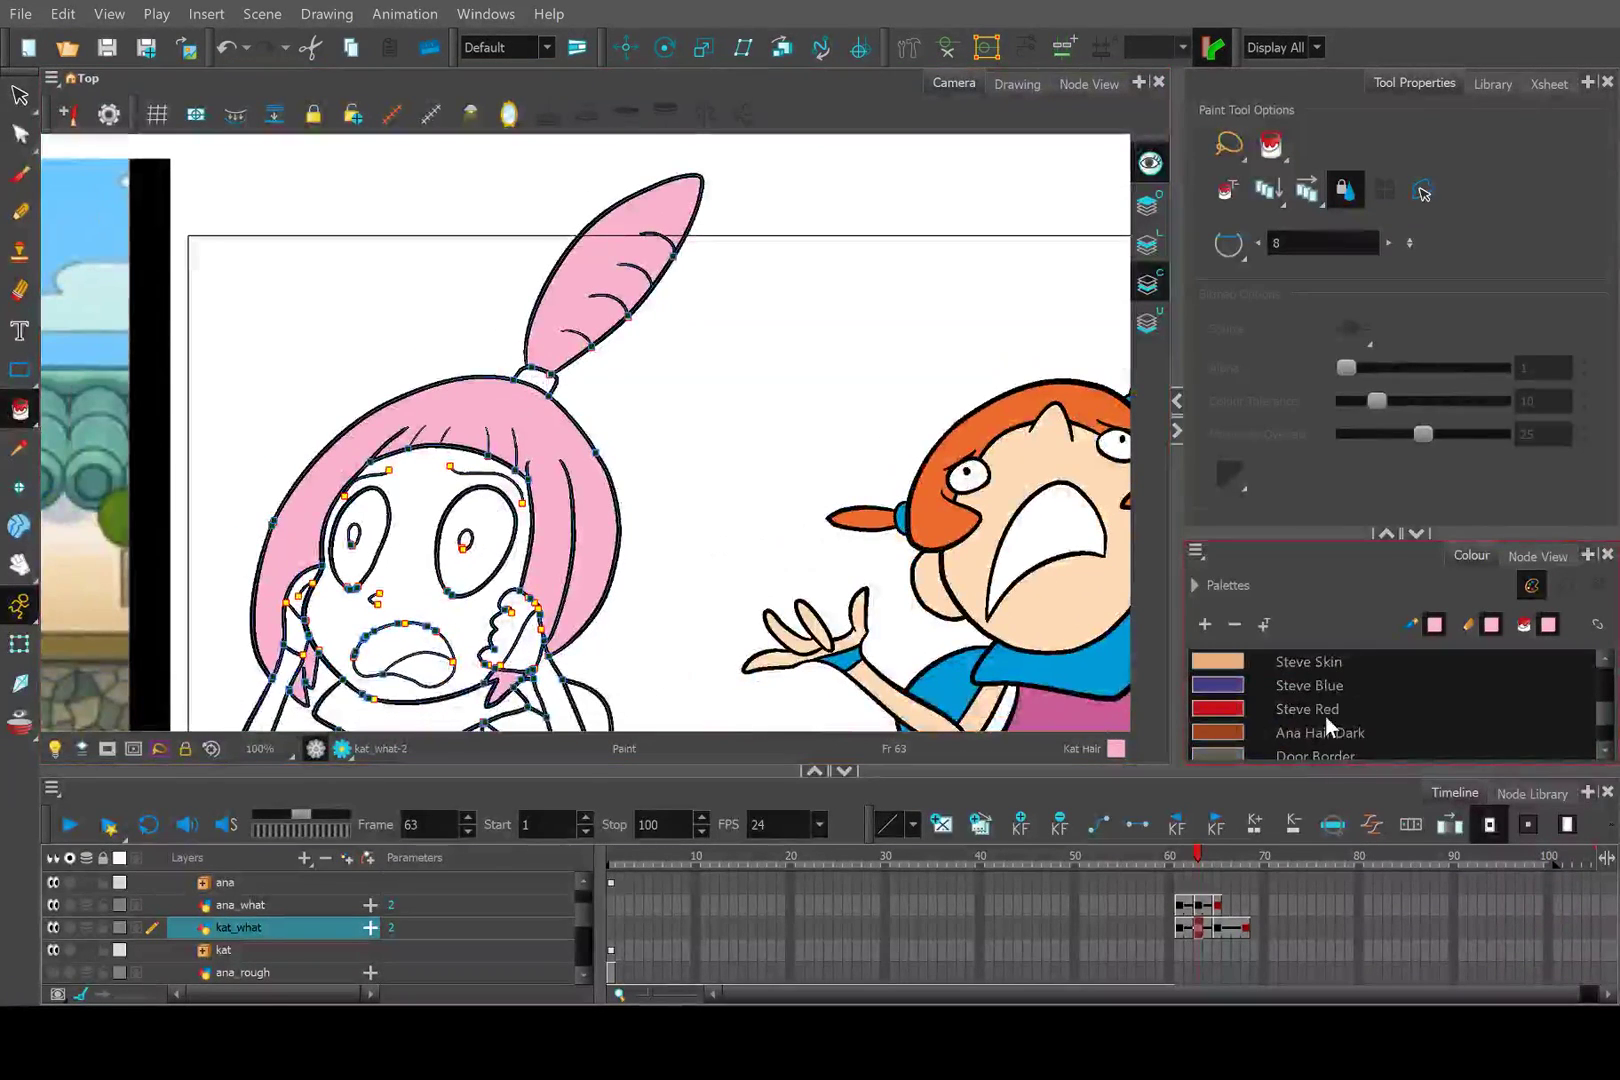
pyautogui.scroll(6, 1325, 716)
pyautogui.scroll(-8, 1291, 716)
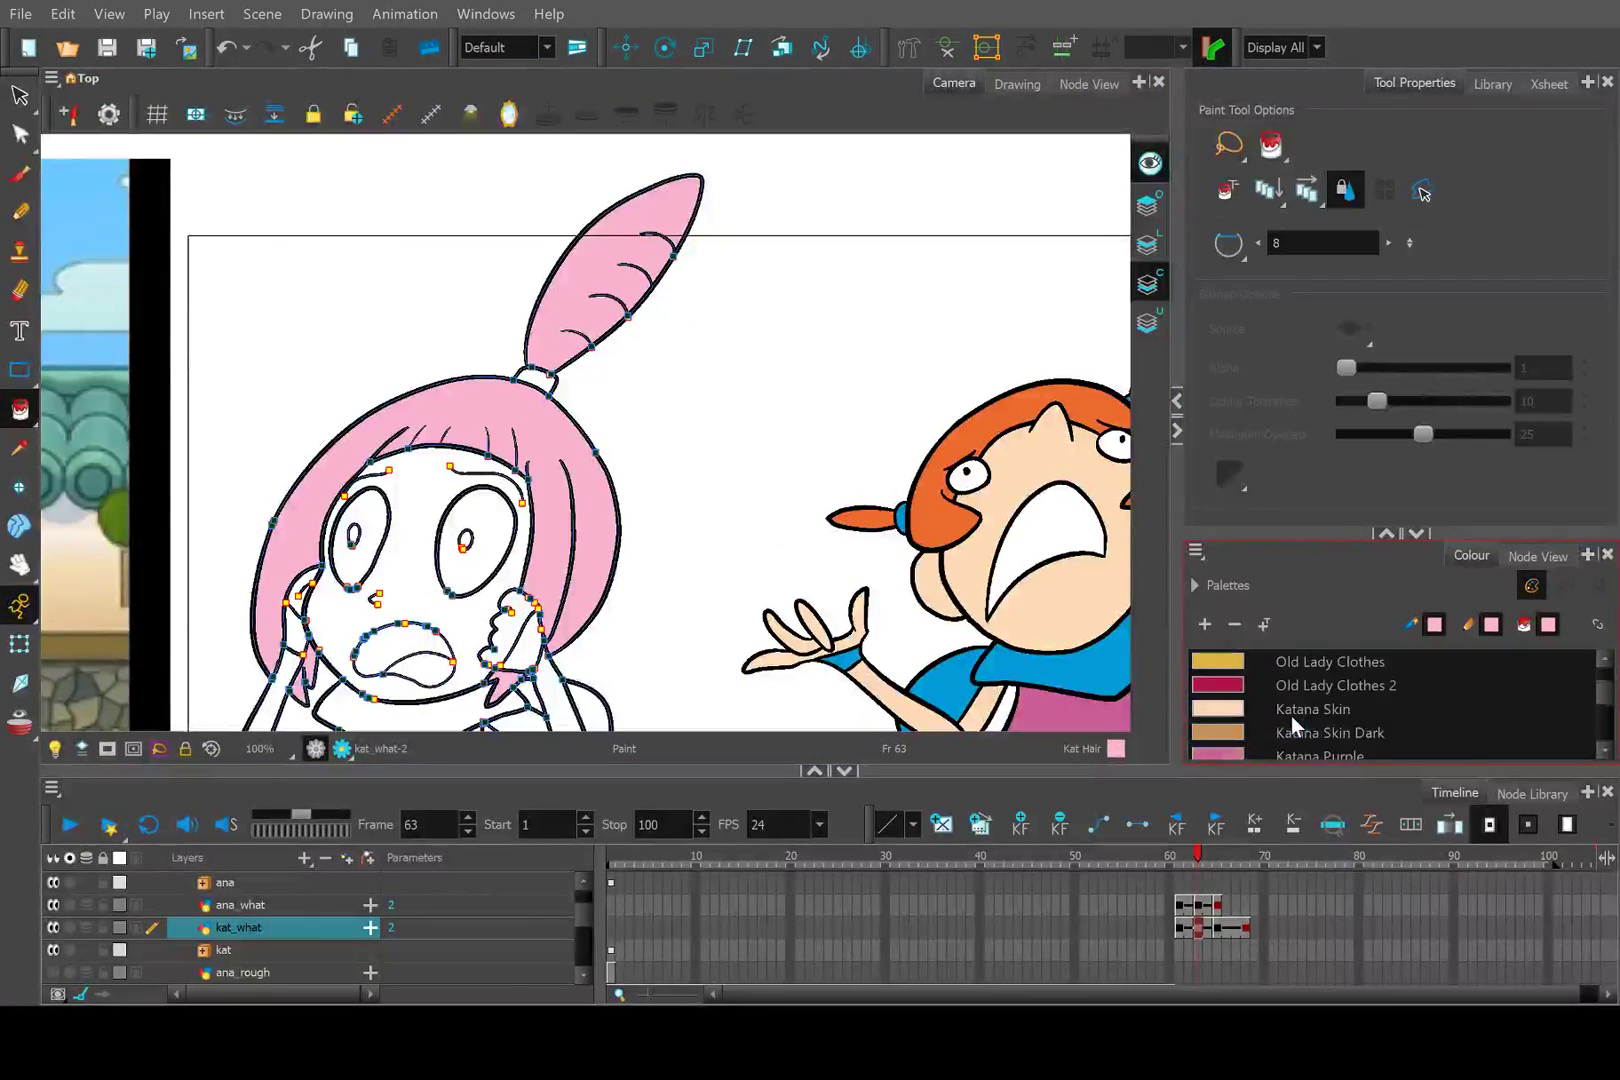
pyautogui.scroll(5, 1291, 716)
pyautogui.scroll(-7, 1291, 716)
pyautogui.scroll(-2, 855, 473)
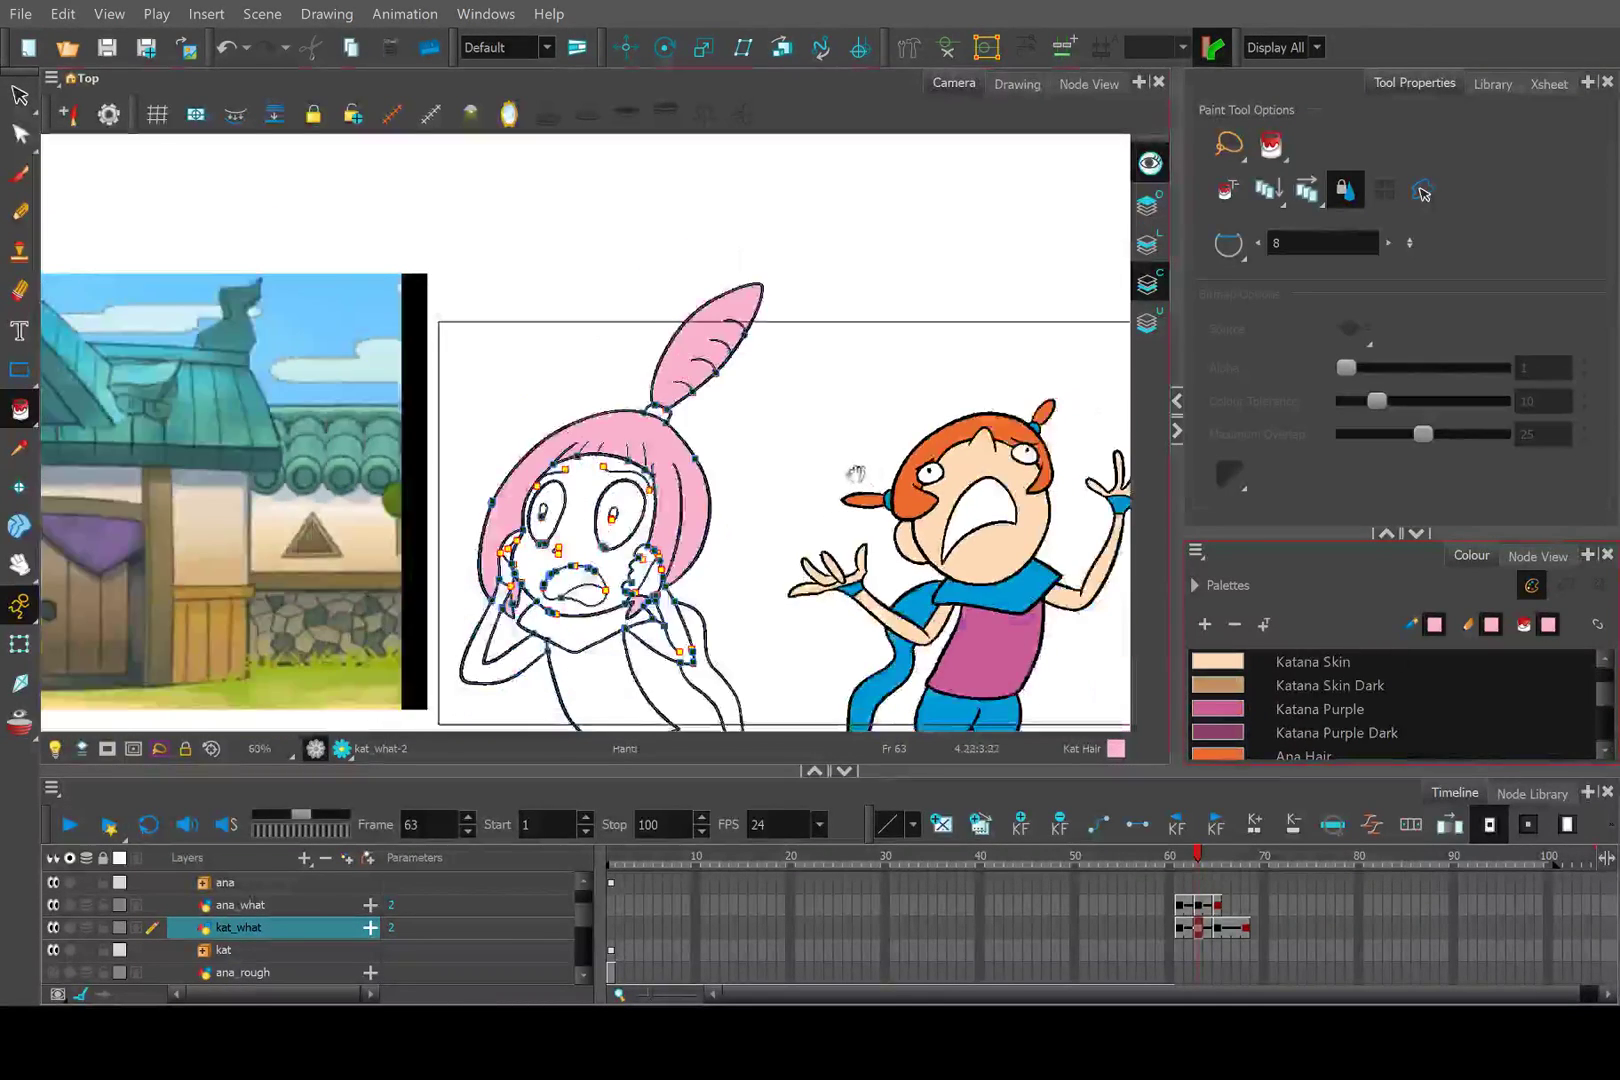
pyautogui.moveTo(855, 473); pyautogui.dragTo(759, 360)
pyautogui.click(1189, 857)
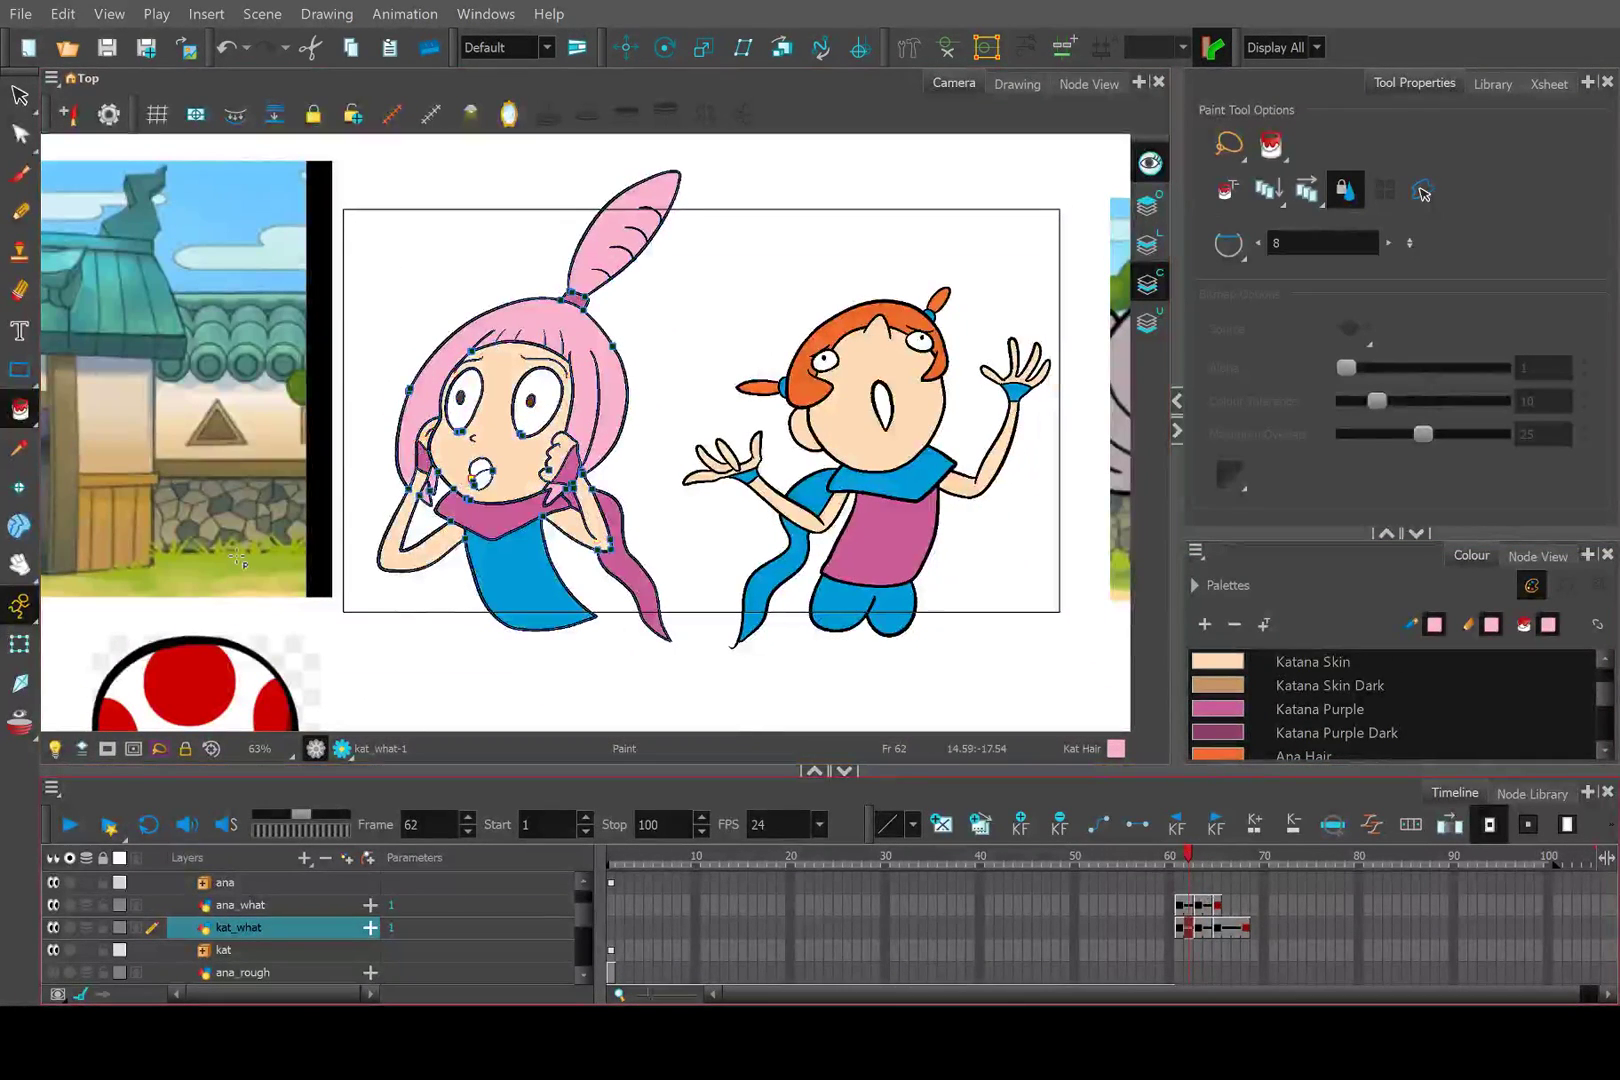
pyautogui.click(19, 448)
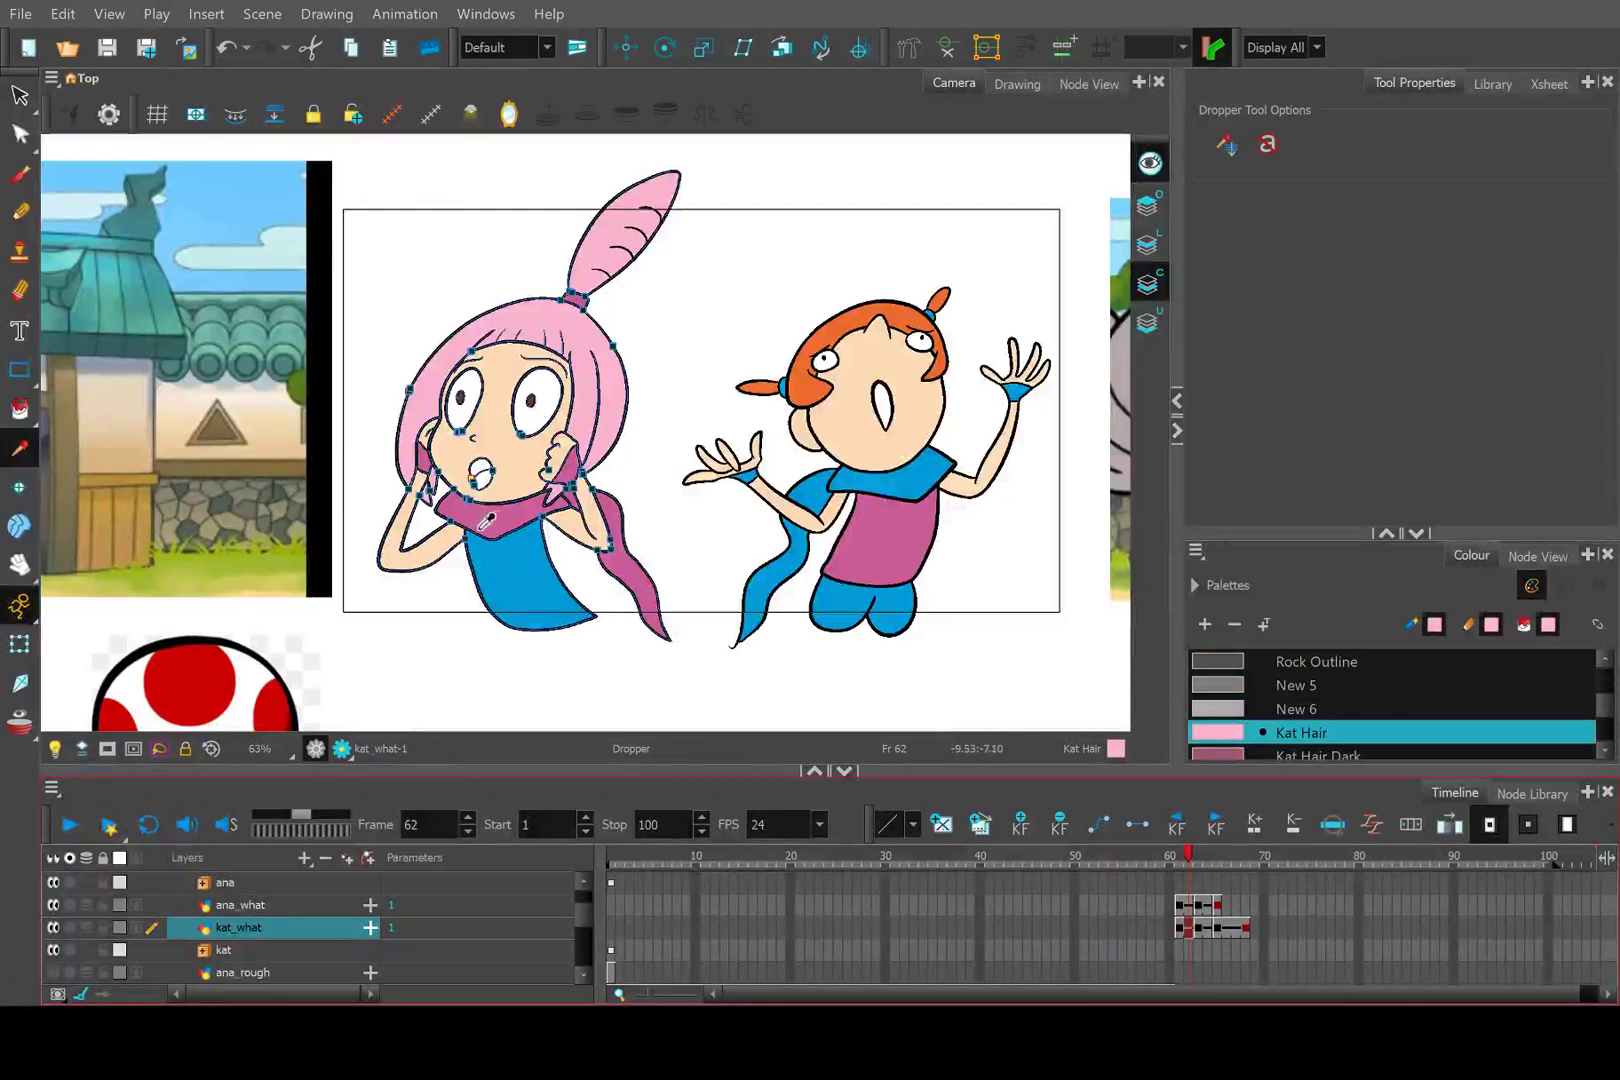
pyautogui.click(482, 525)
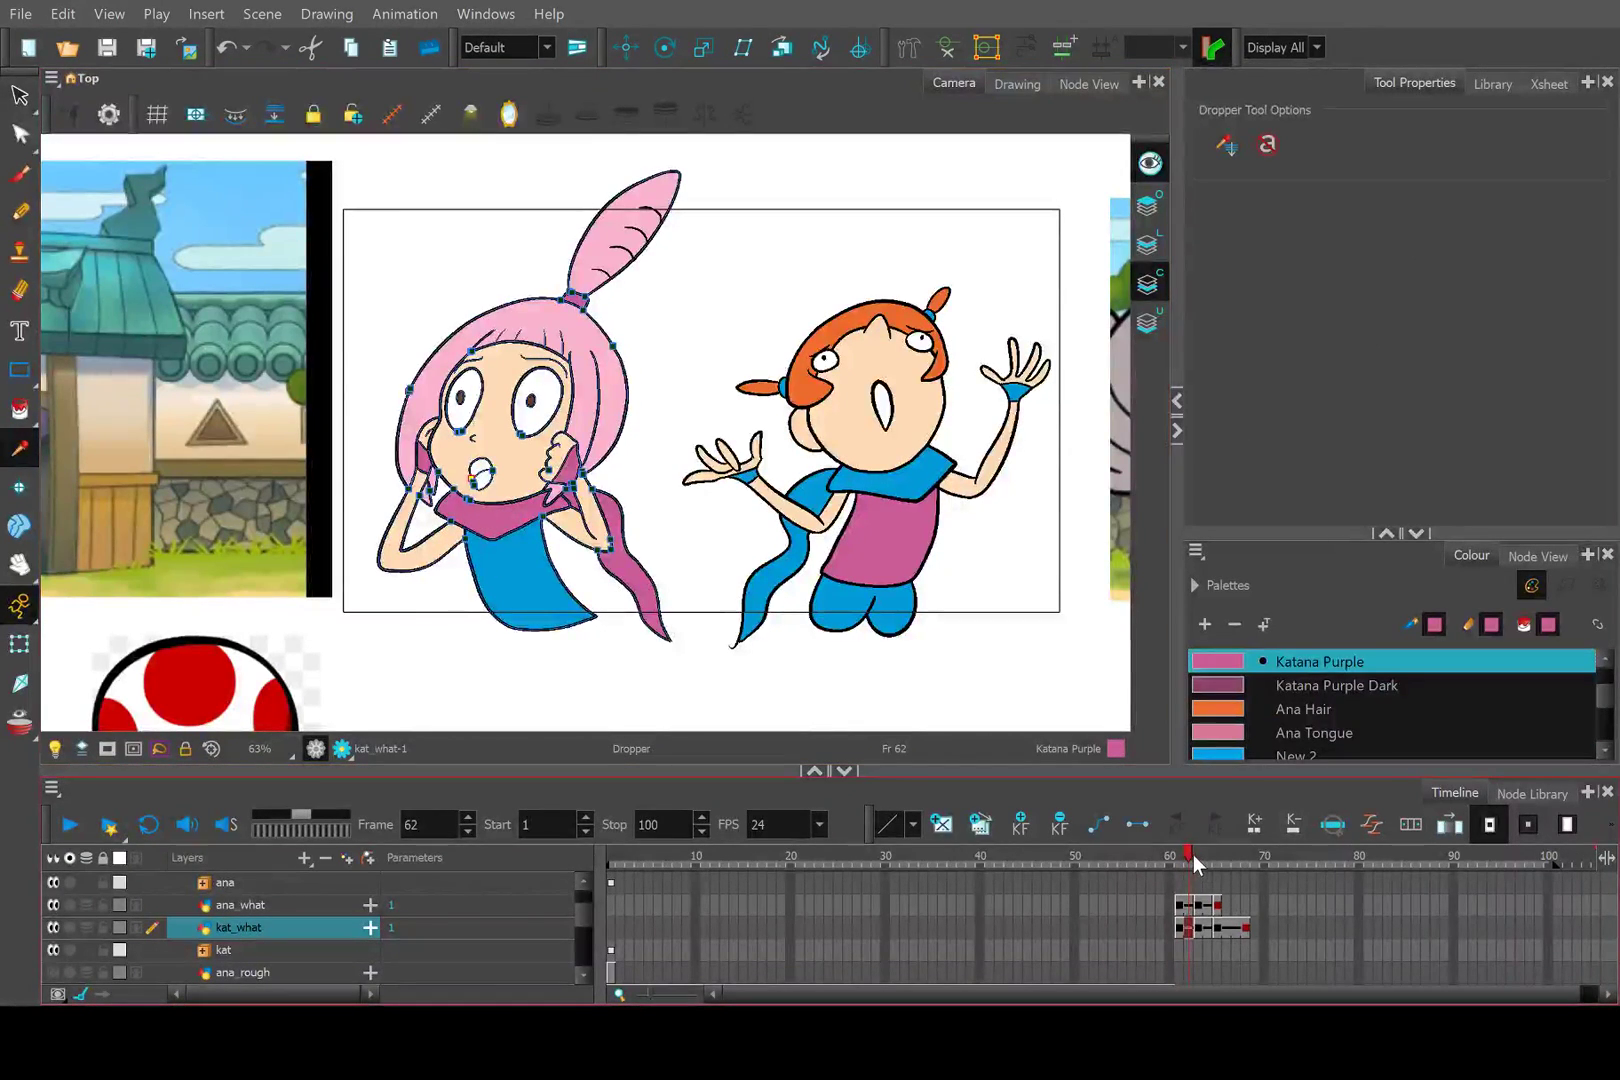
pyautogui.click(1193, 854)
# Fill the scarf, its hanging tail and the hair tie of the kat_what drawing with Katana Purple.
pyautogui.click(19, 410)
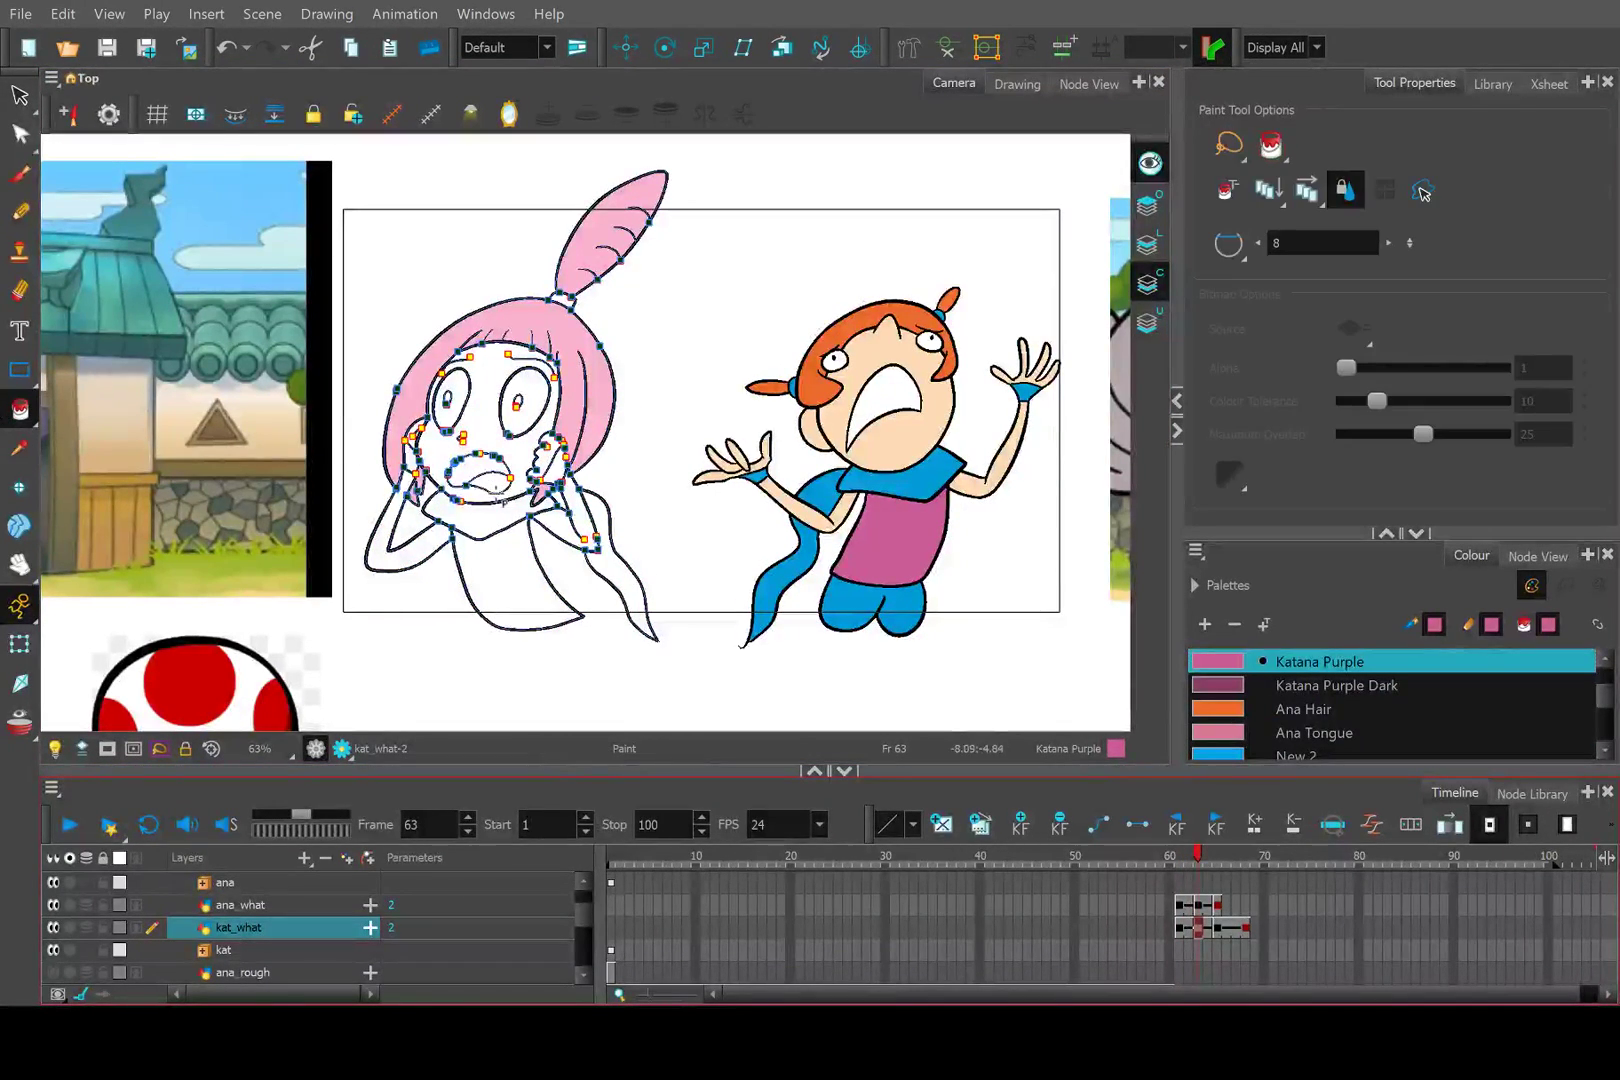
pyautogui.scroll(3, 459, 534)
pyautogui.click(660, 475)
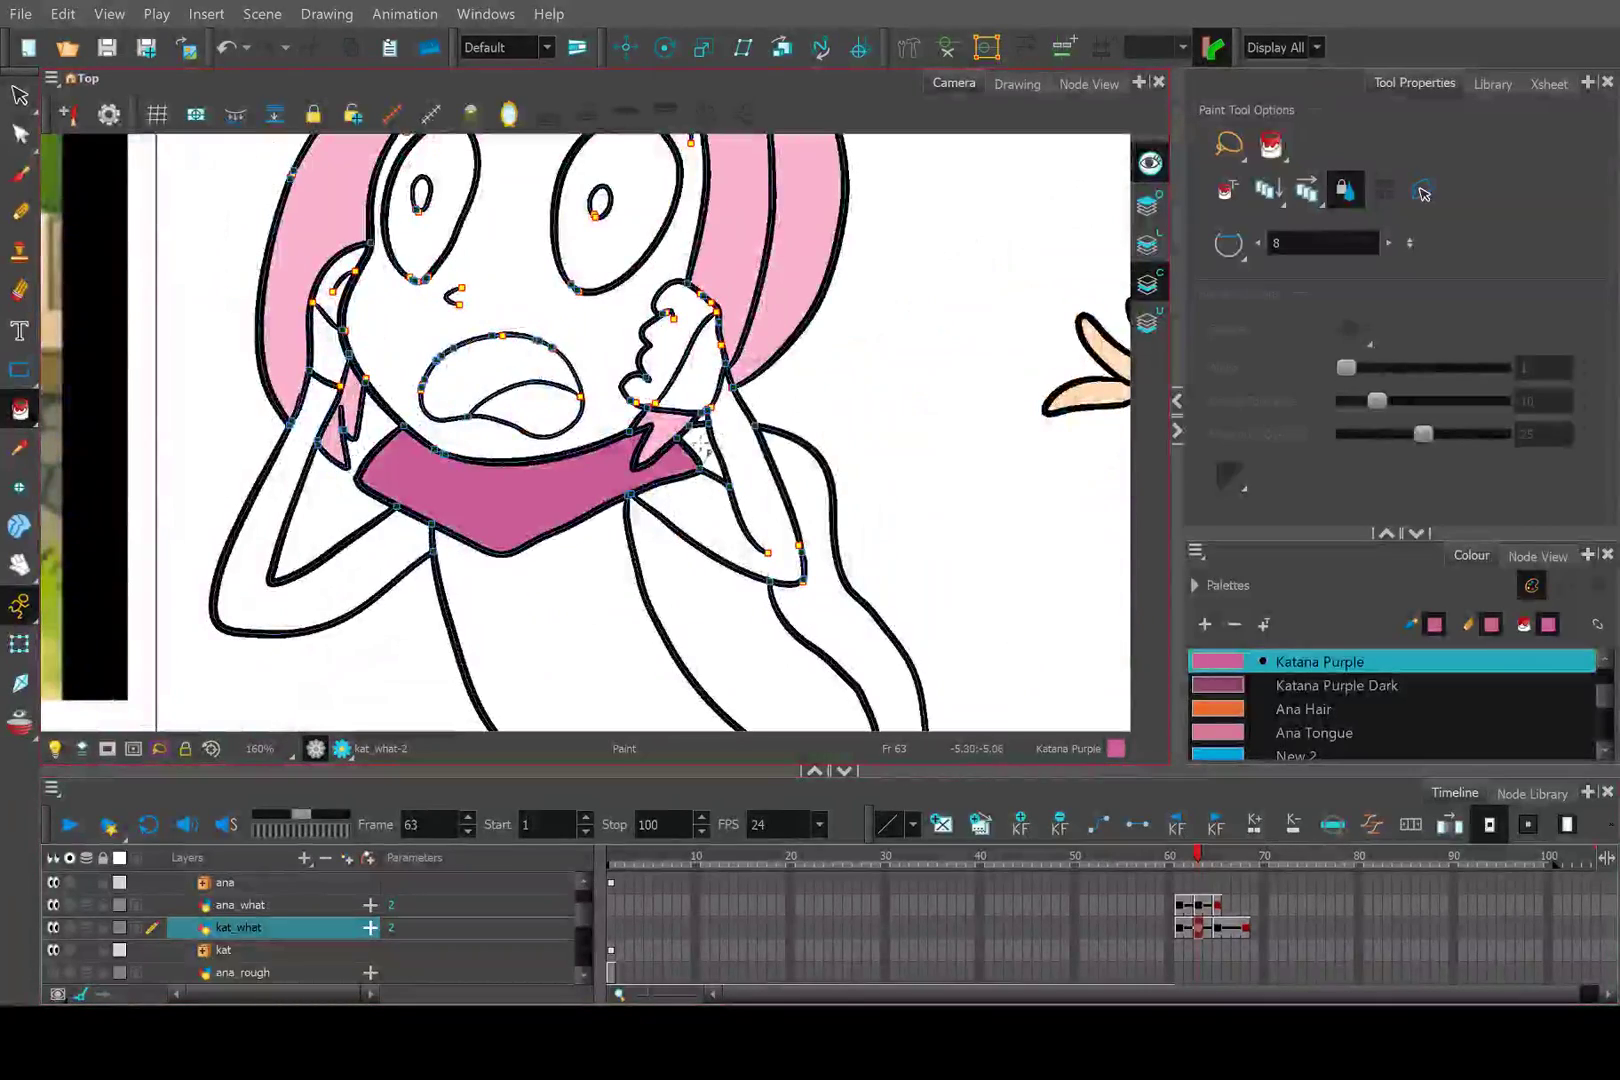
pyautogui.click(830, 520)
pyautogui.scroll(-3, 810, 518)
pyautogui.scroll(6, 770, 240)
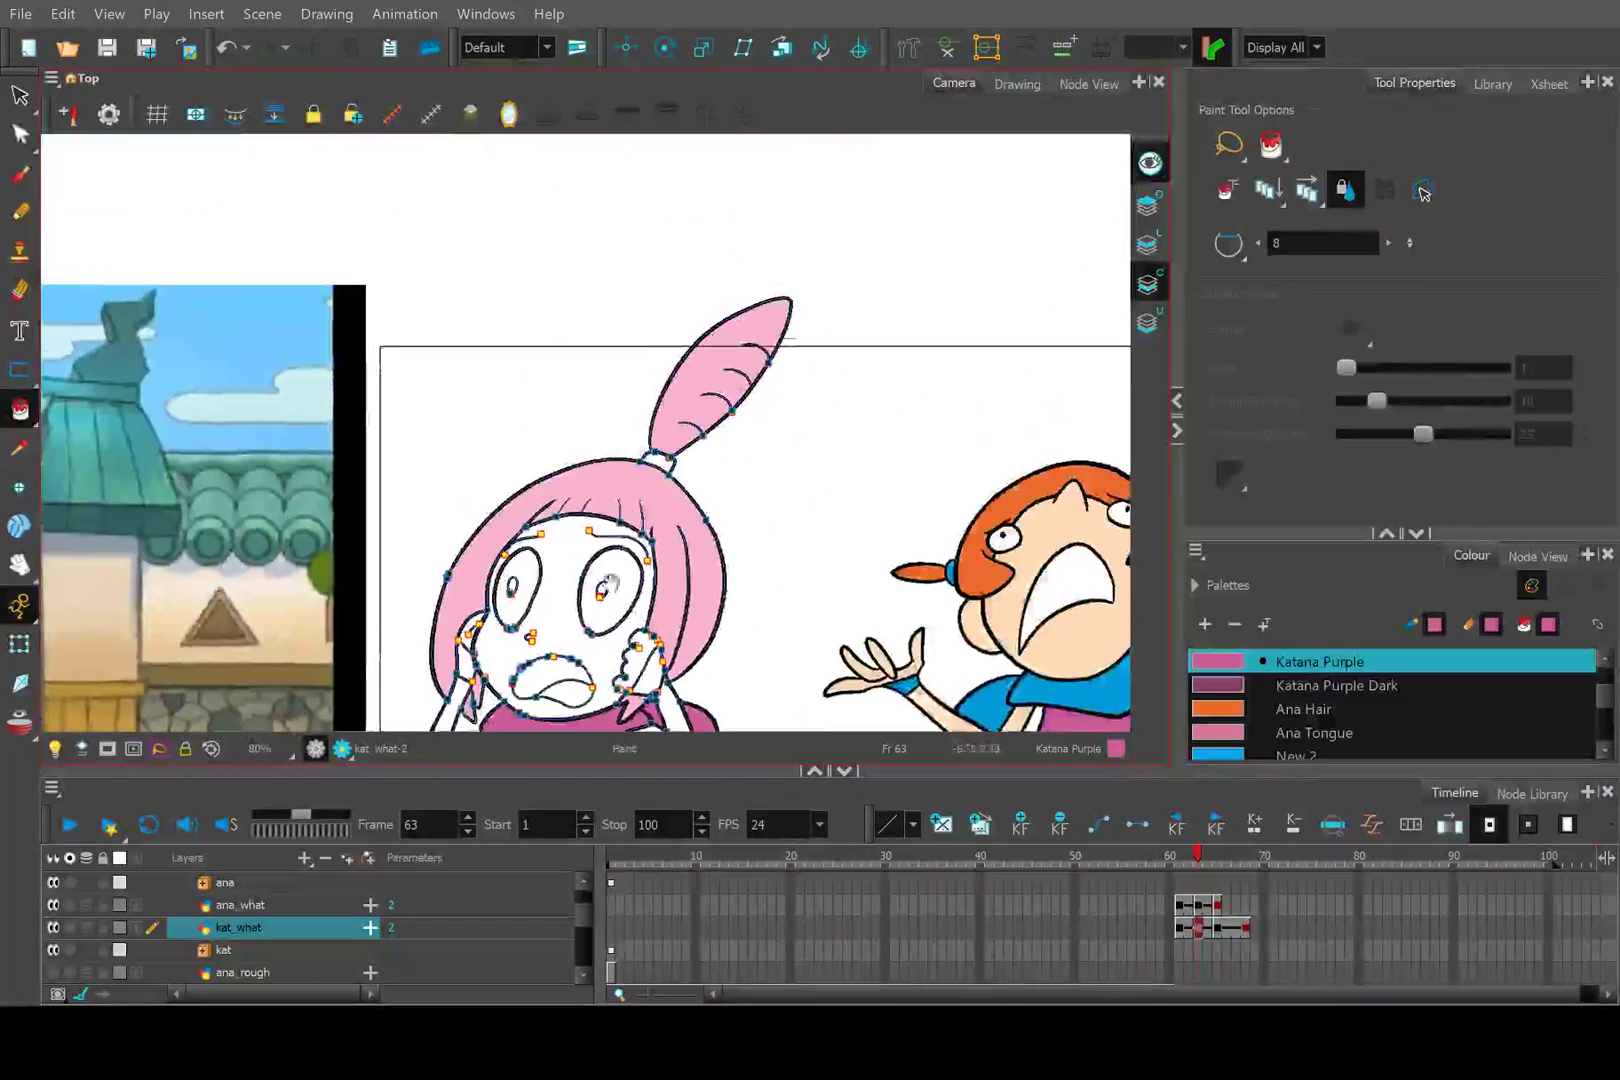
pyautogui.click(640, 405)
pyautogui.scroll(-5, 640, 405)
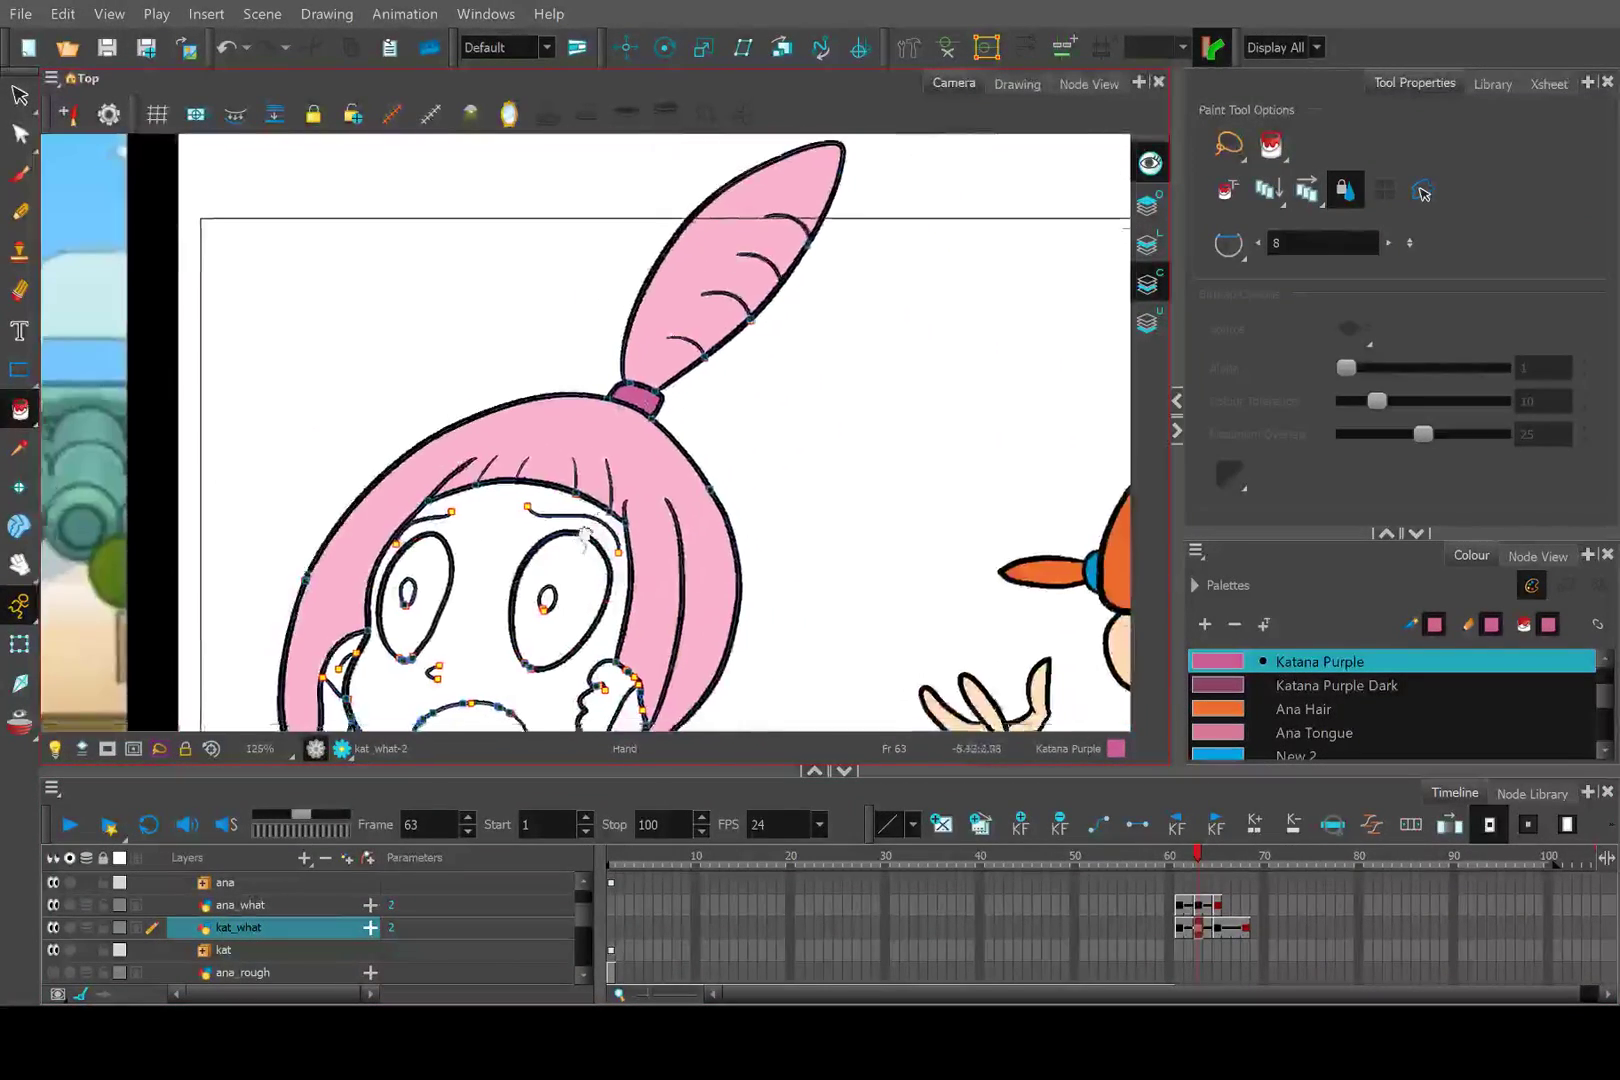
# Sample the Katana Skin colour from the coloured kat_what drawing at frame 61 and return to frame 63.
pyautogui.click(1178, 857)
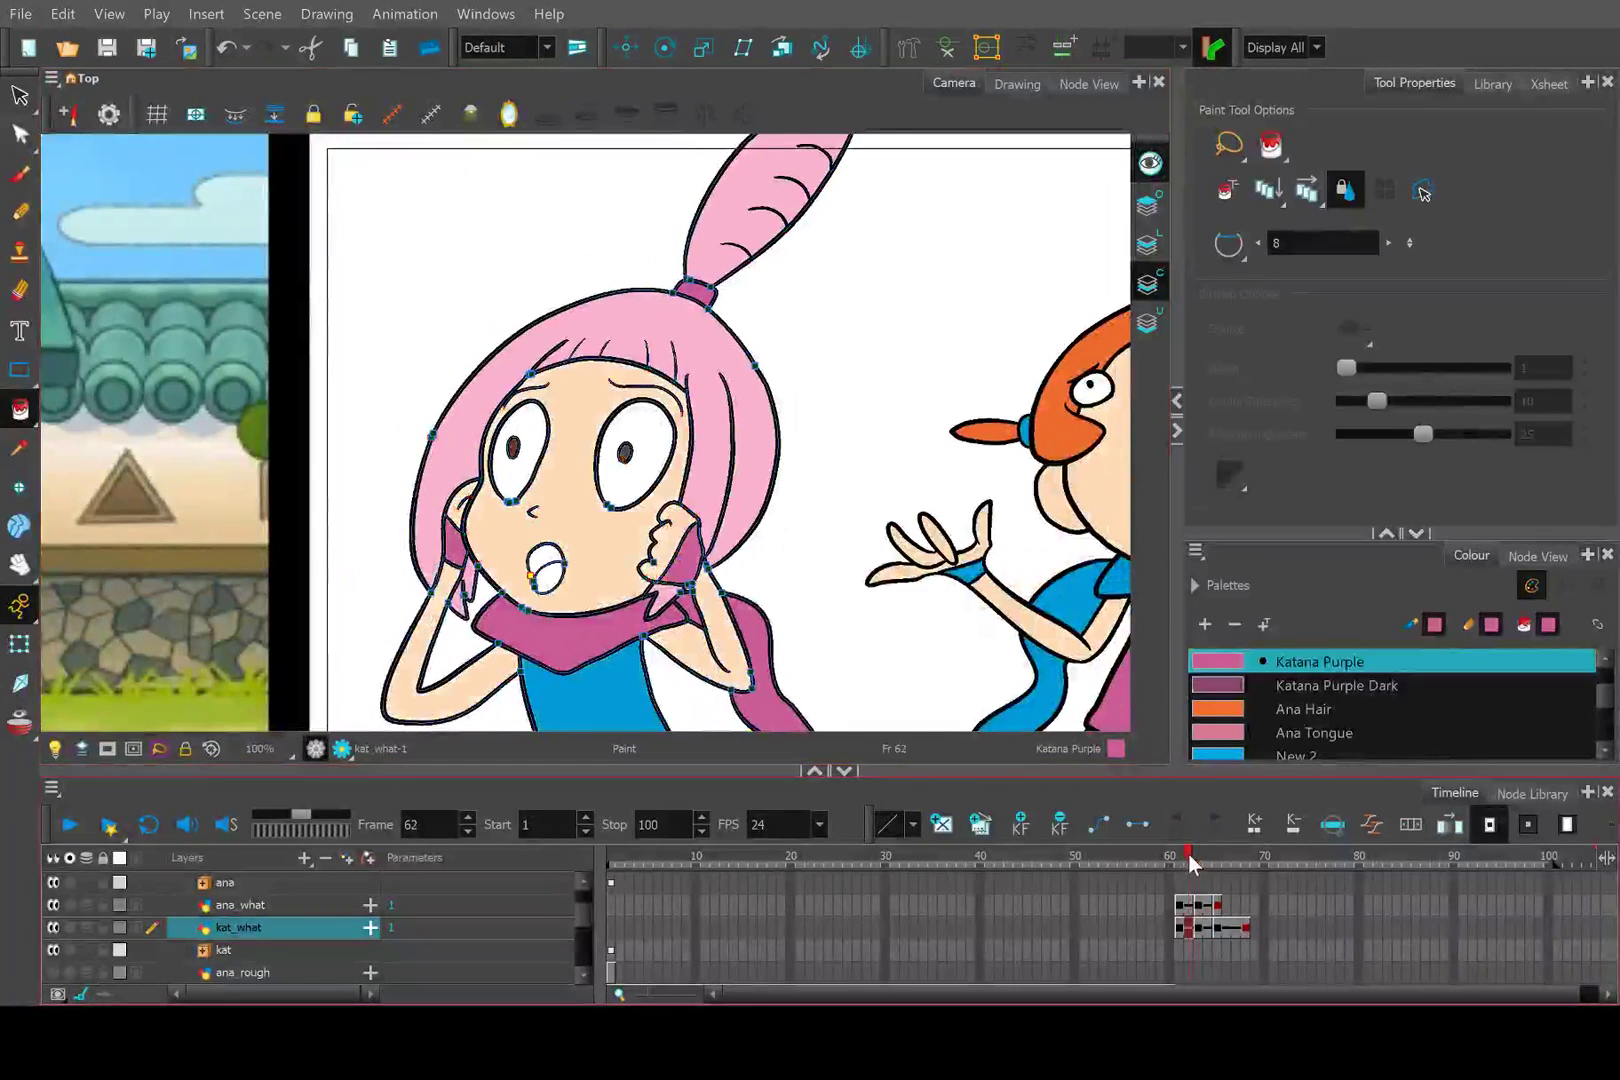
pyautogui.press('d')
pyautogui.click(607, 585)
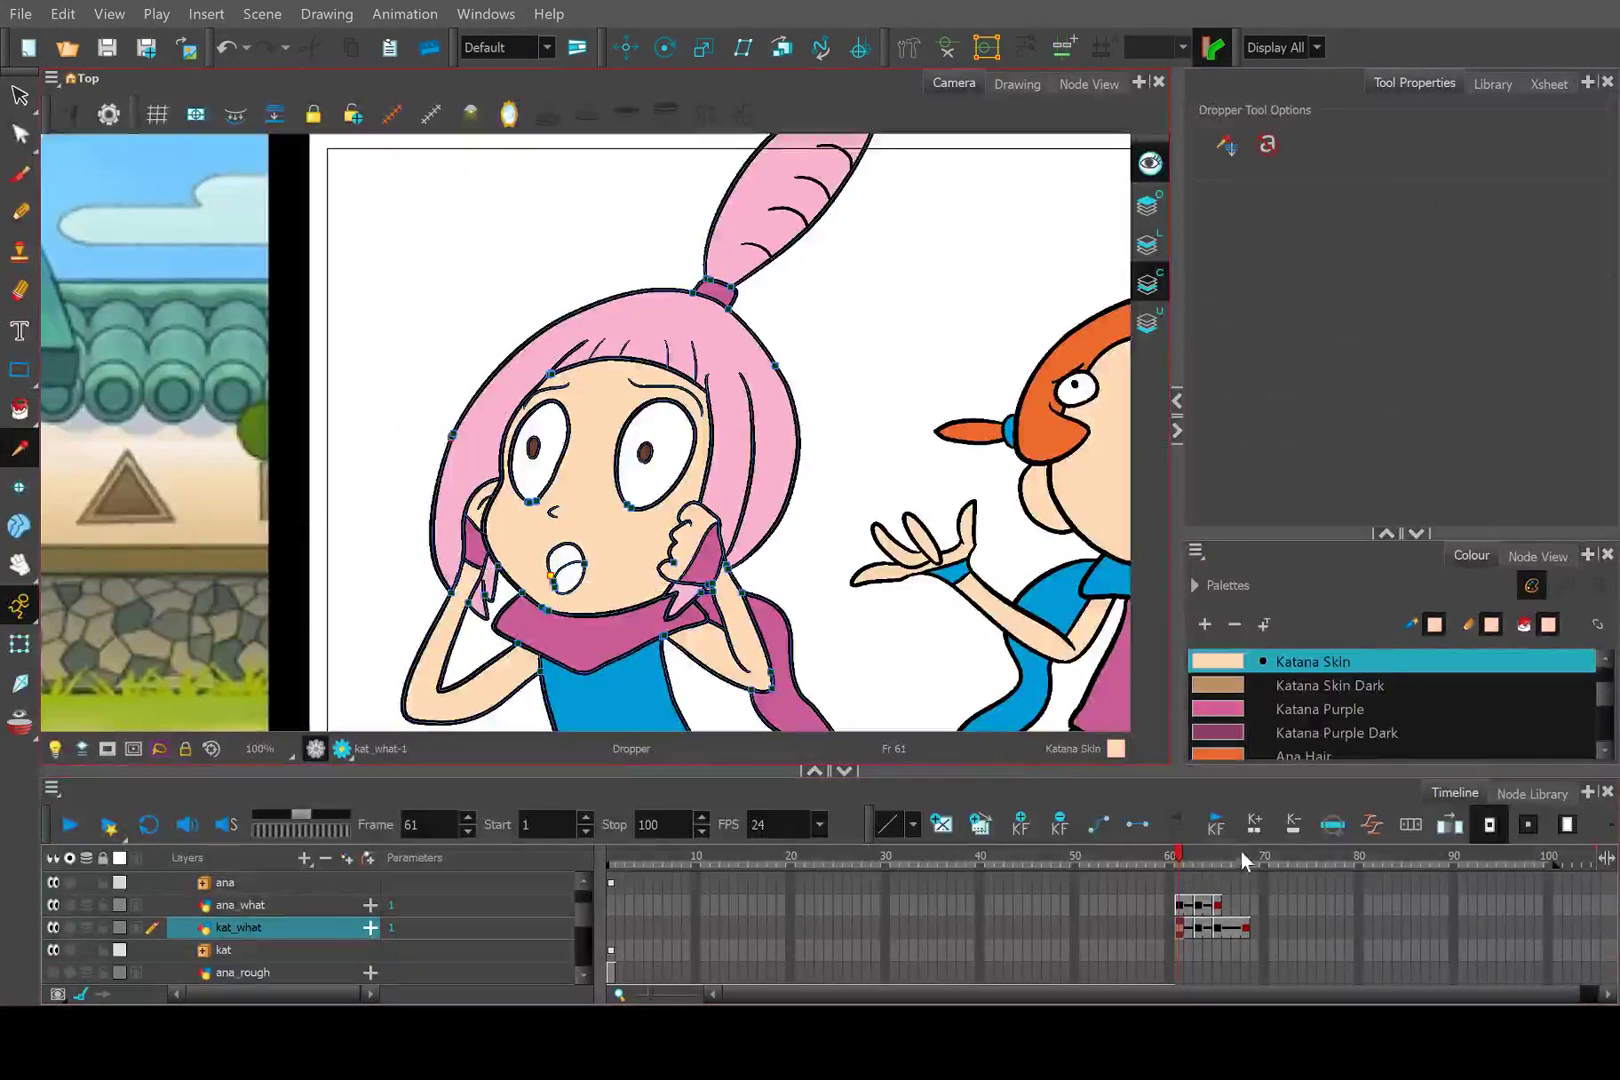
pyautogui.click(1200, 860)
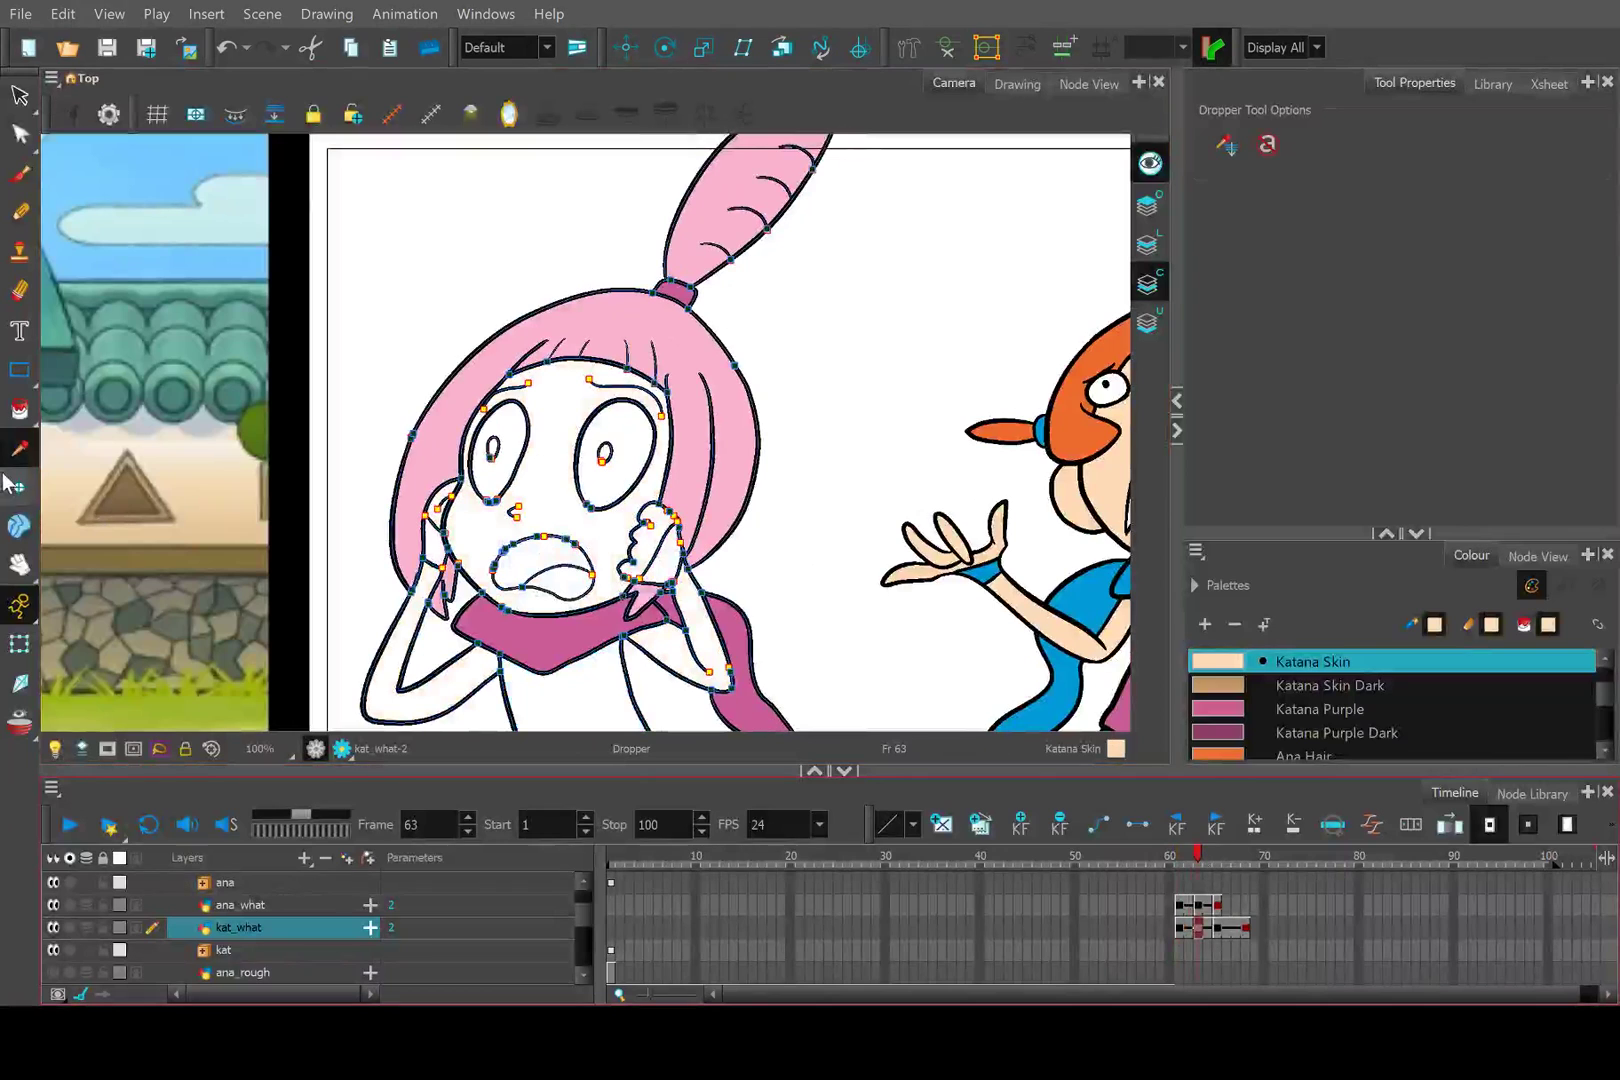
# Fill the face and the fingers beside the far cheek of the kat_what drawing at frame 63 with Katana Skin.
pyautogui.click(19, 409)
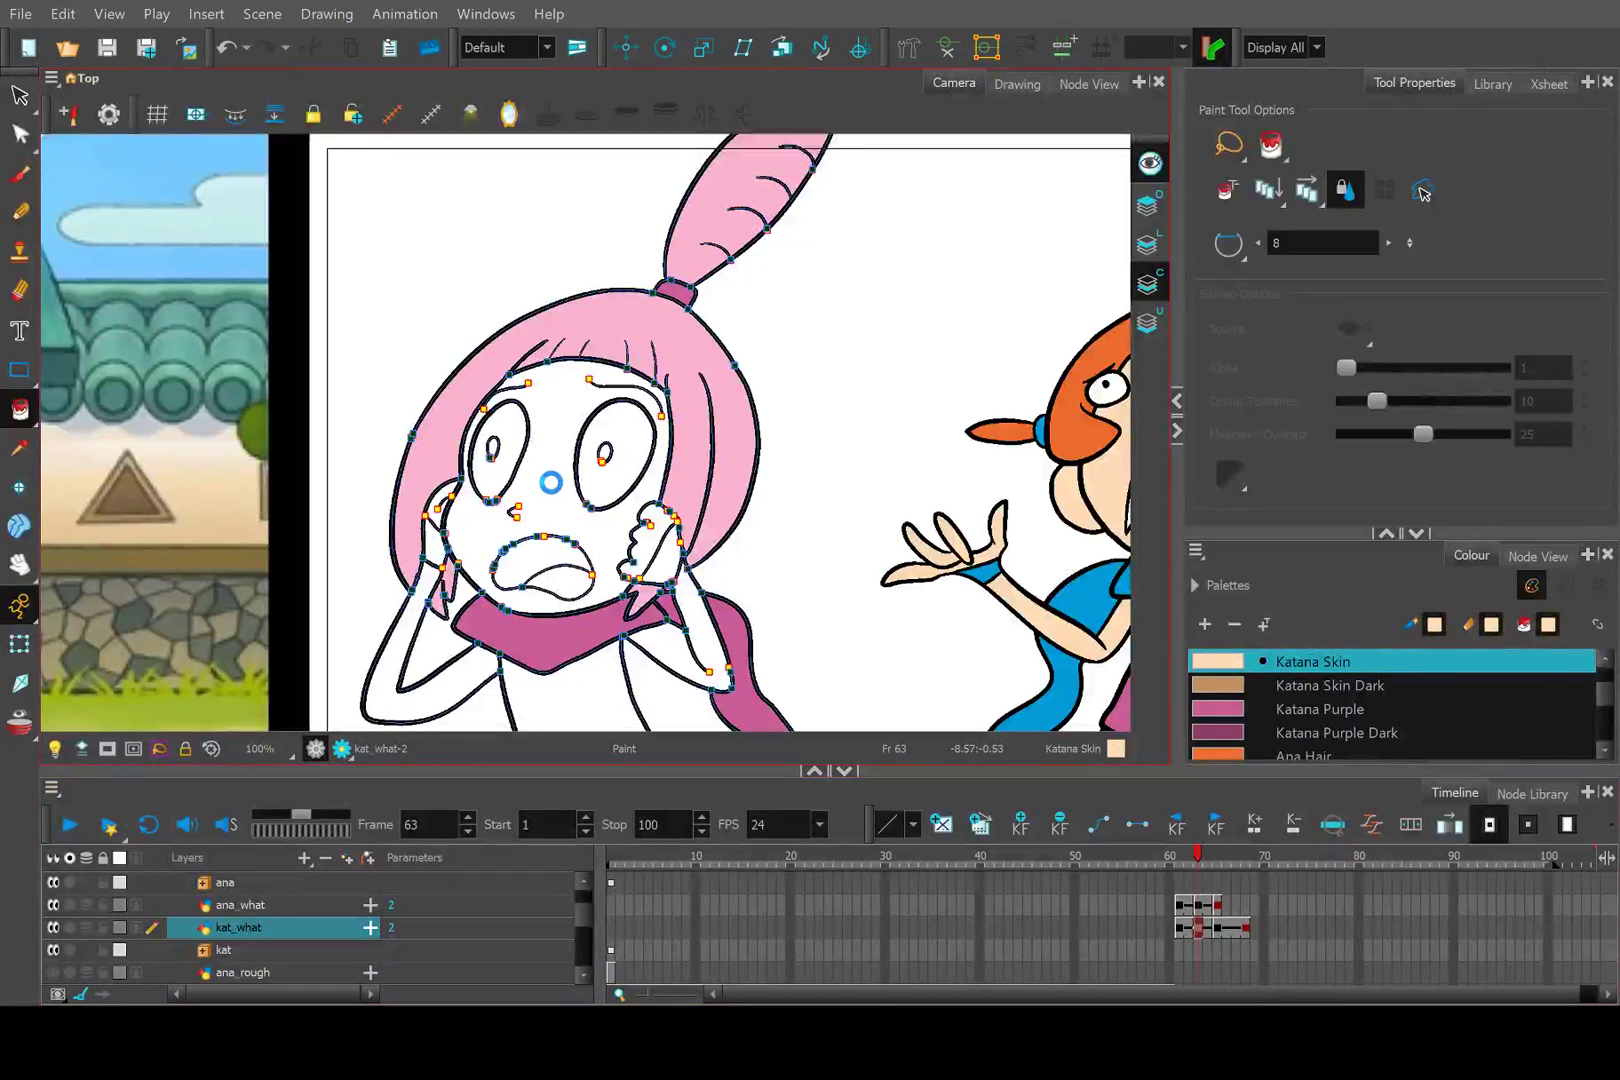
pyautogui.click(552, 487)
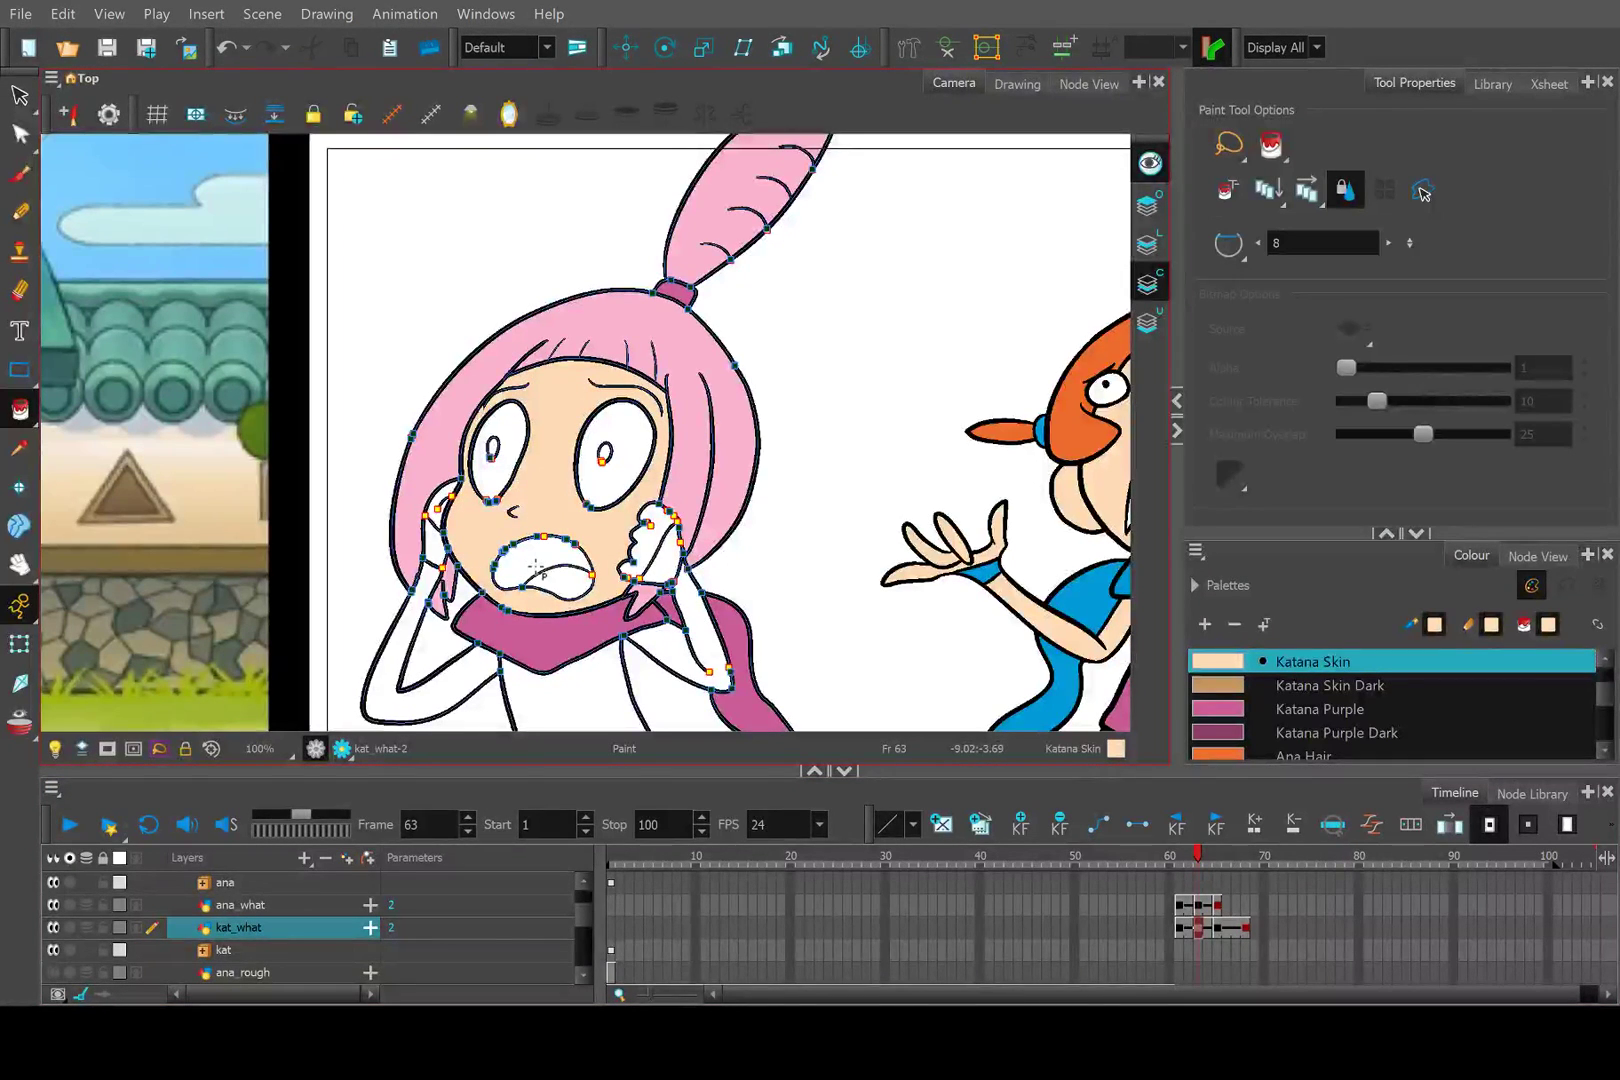
pyautogui.scroll(2, 532, 572)
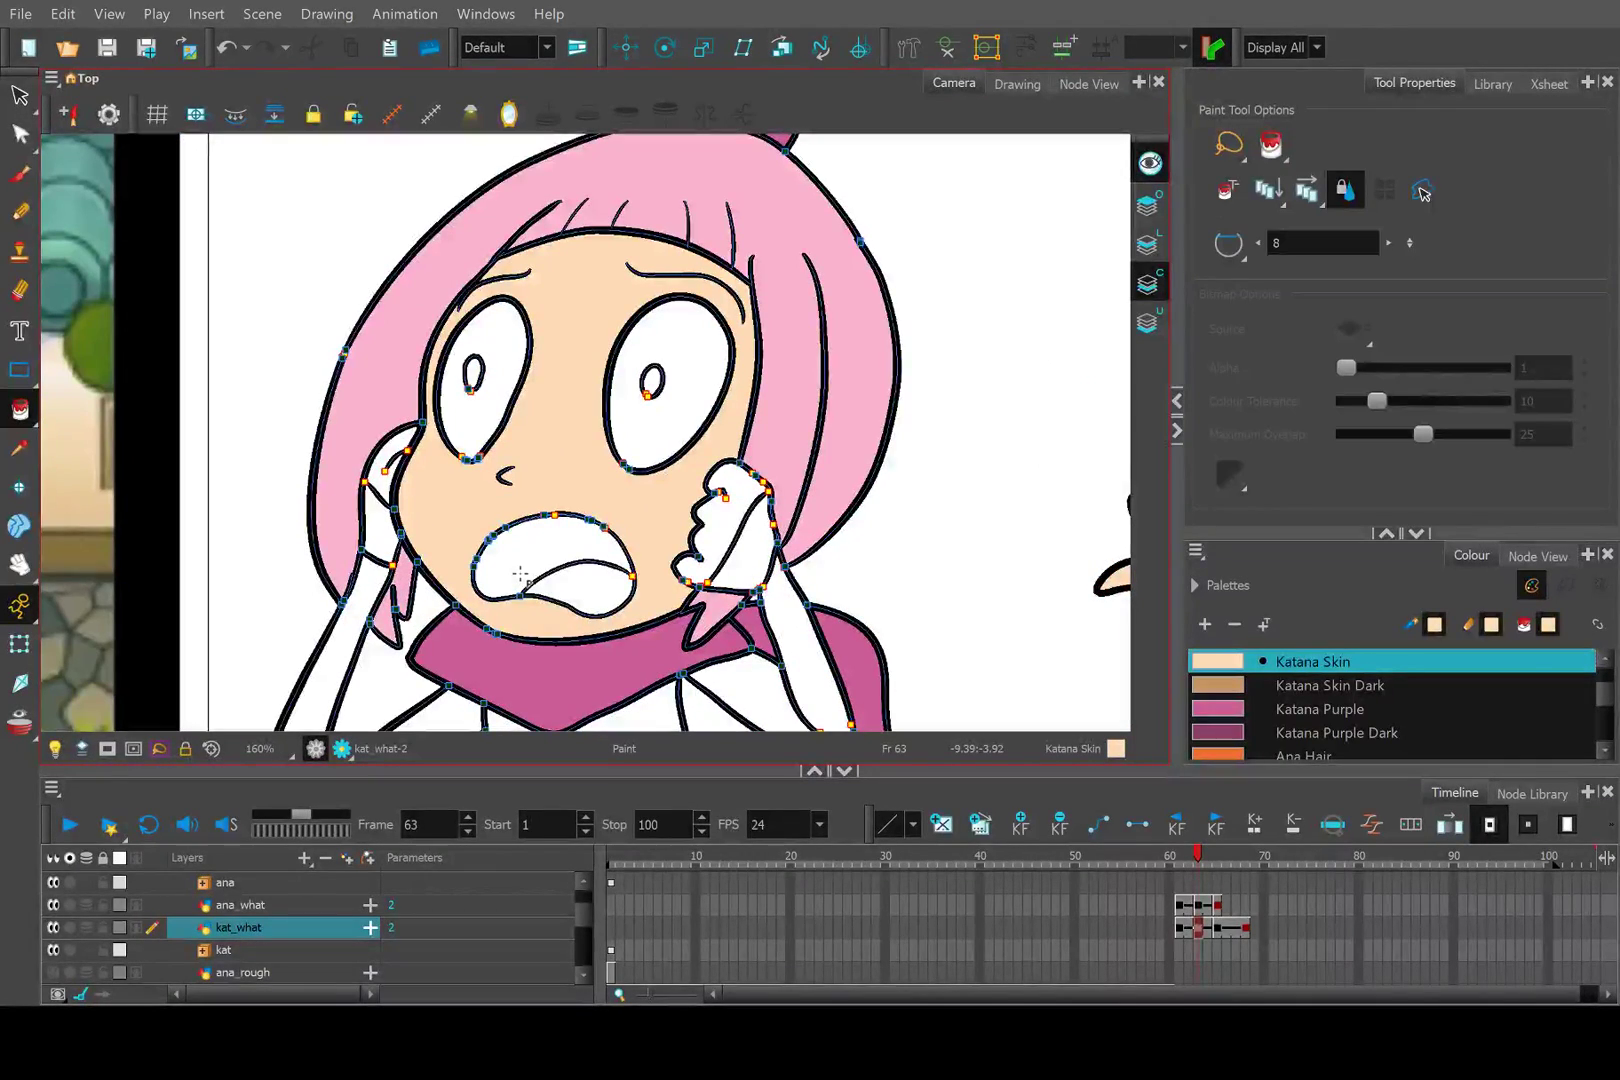
pyautogui.scroll(-3, 596, 585)
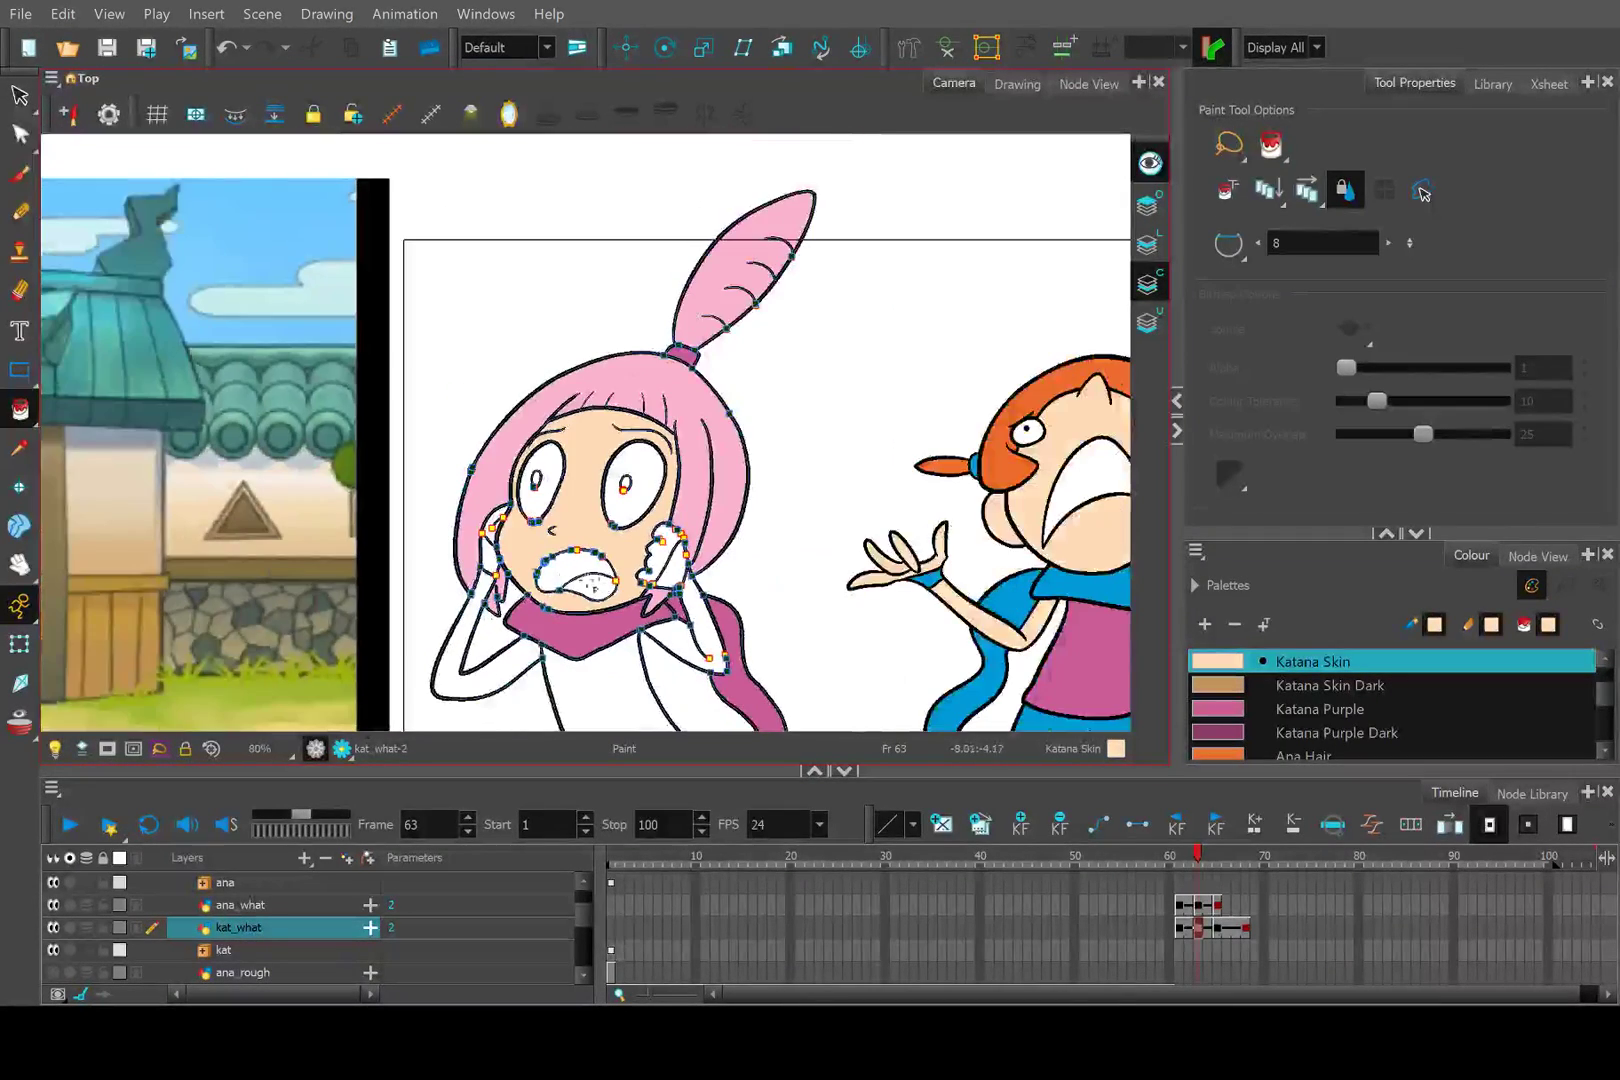
pyautogui.scroll(5, 499, 523)
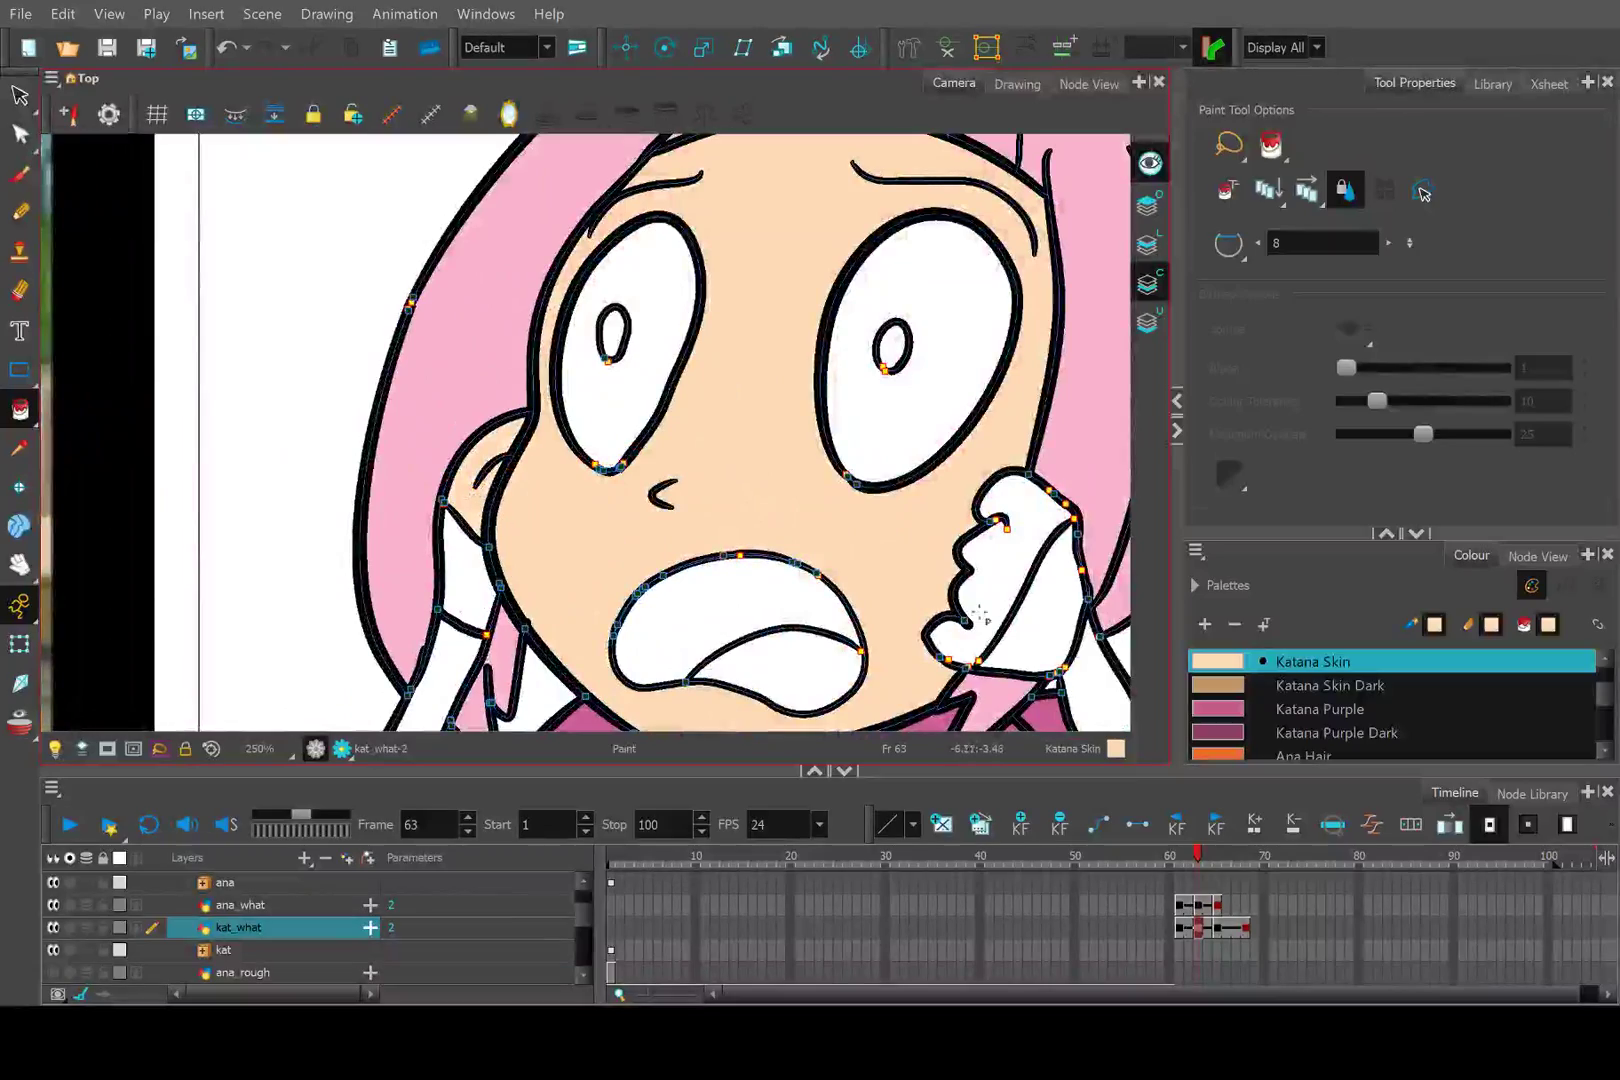
# Try to fill the fingers of the fist beside the mouth with Katana Skin and undo the fills.
pyautogui.scroll(-4, 686, 300)
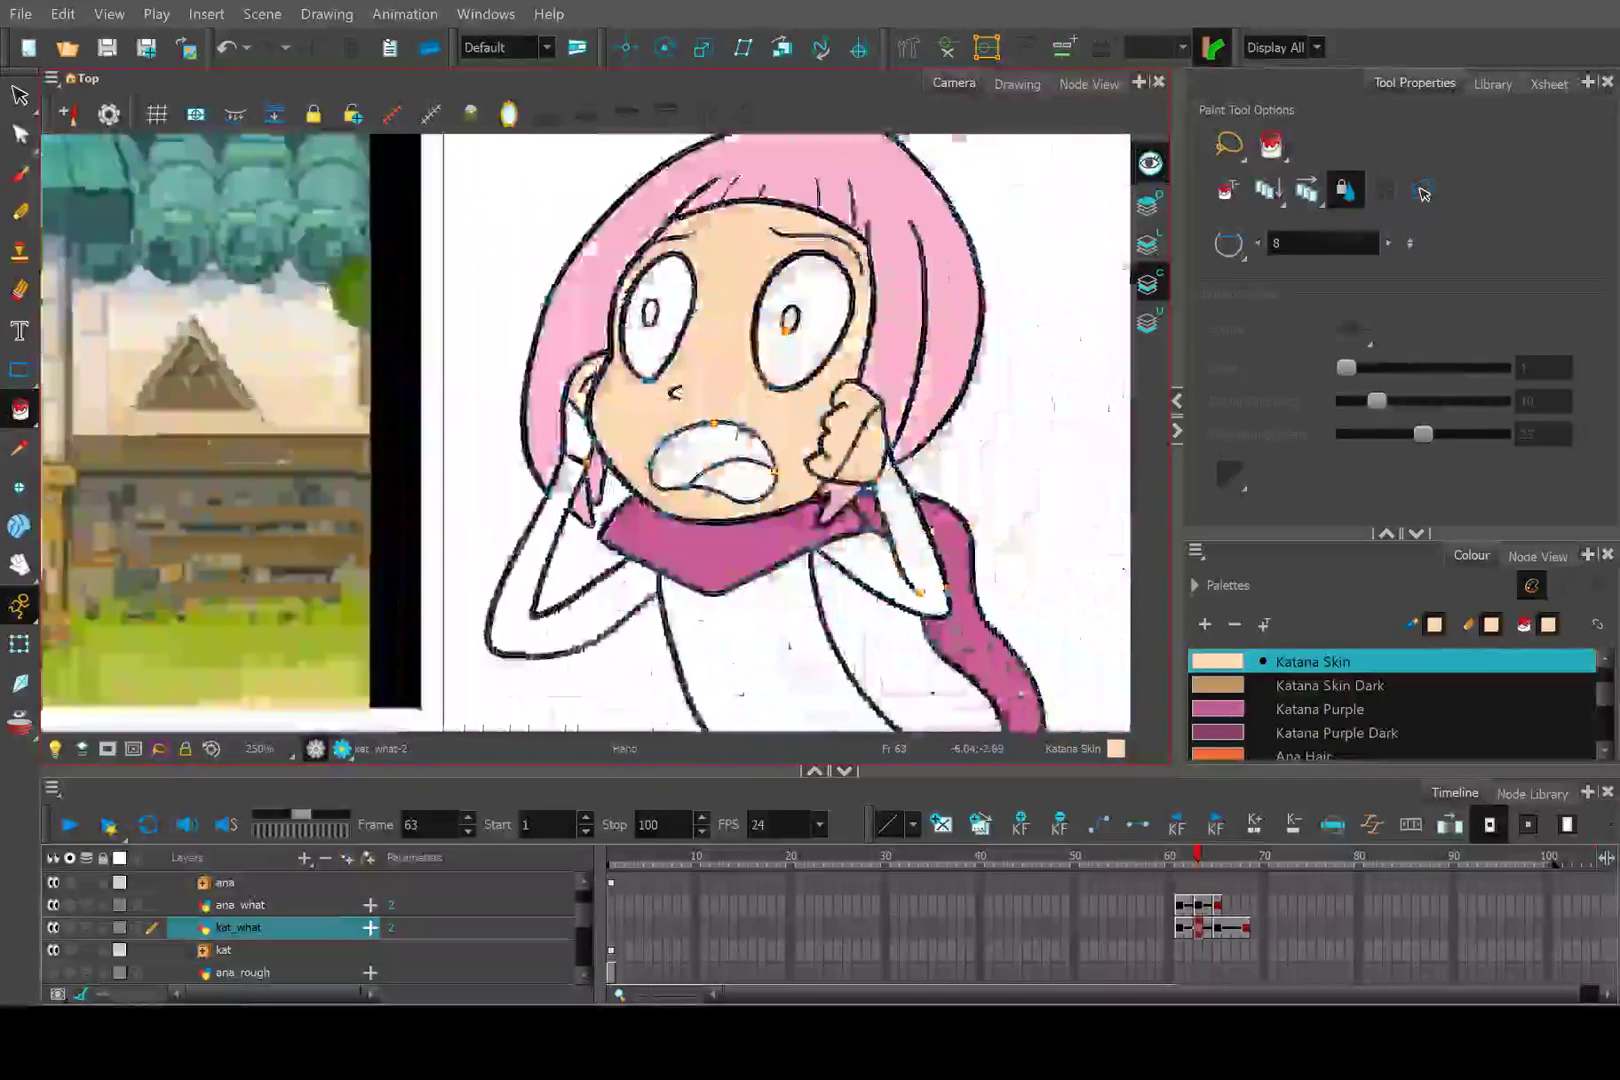
pyautogui.scroll(4, 829, 395)
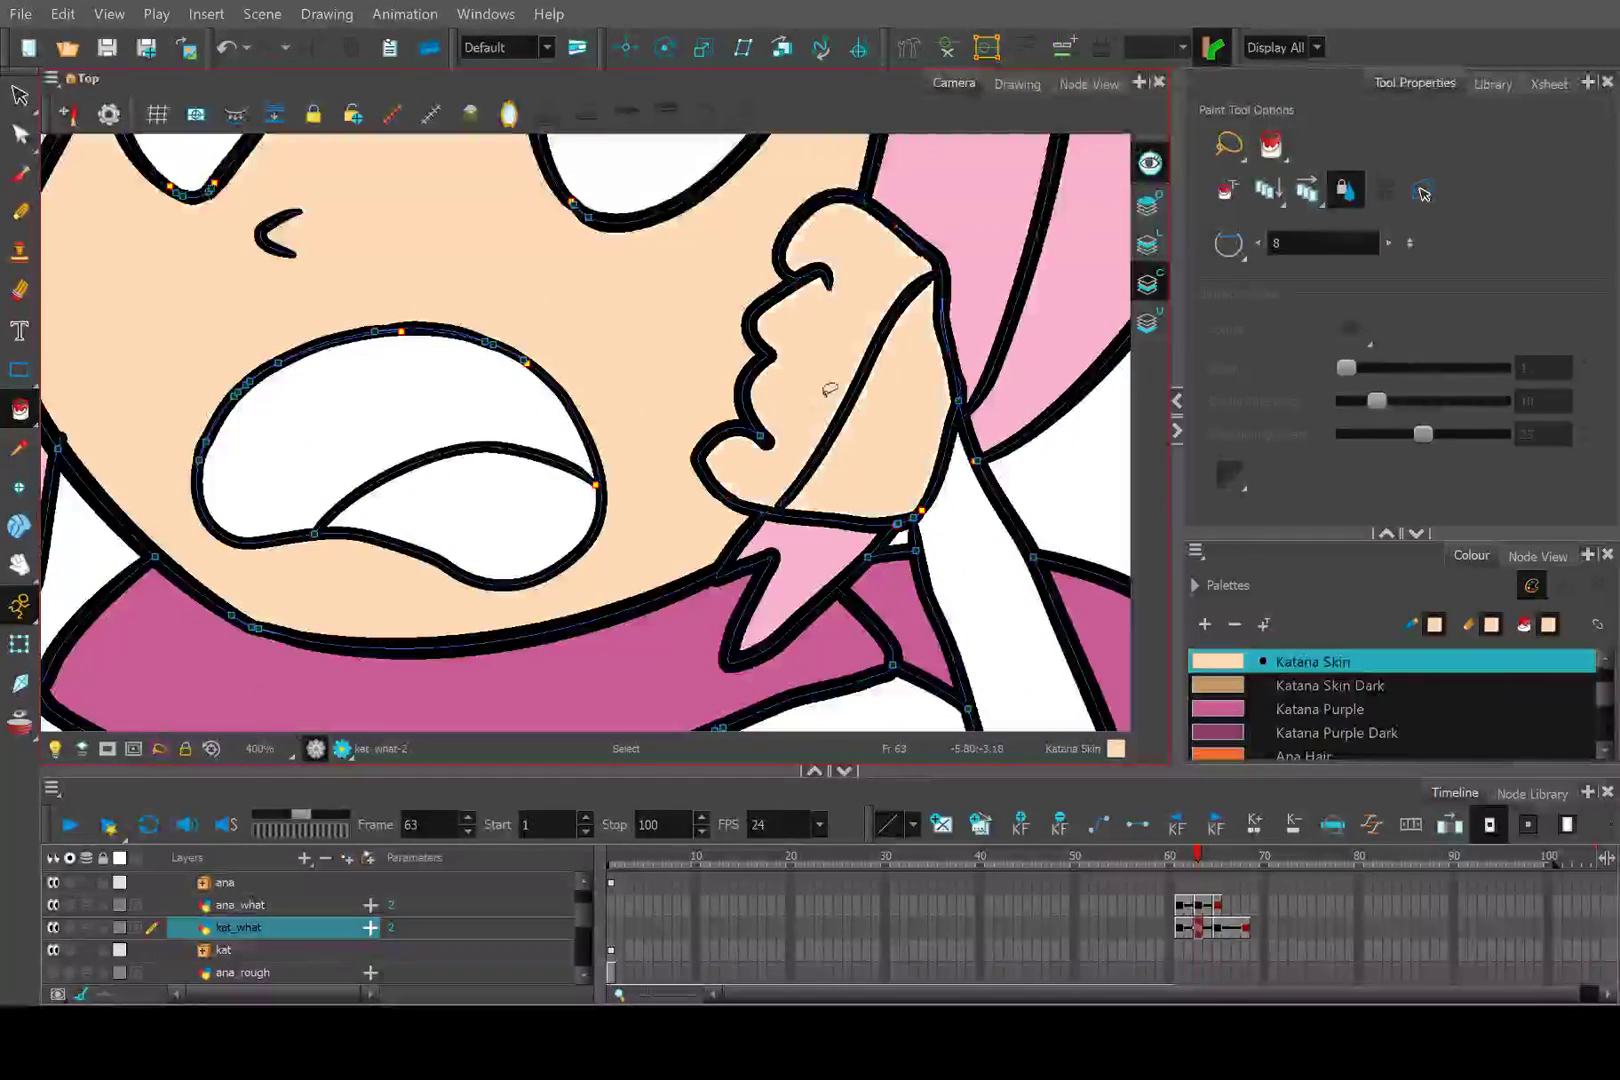
pyautogui.hotkey('ctrl', 'z')
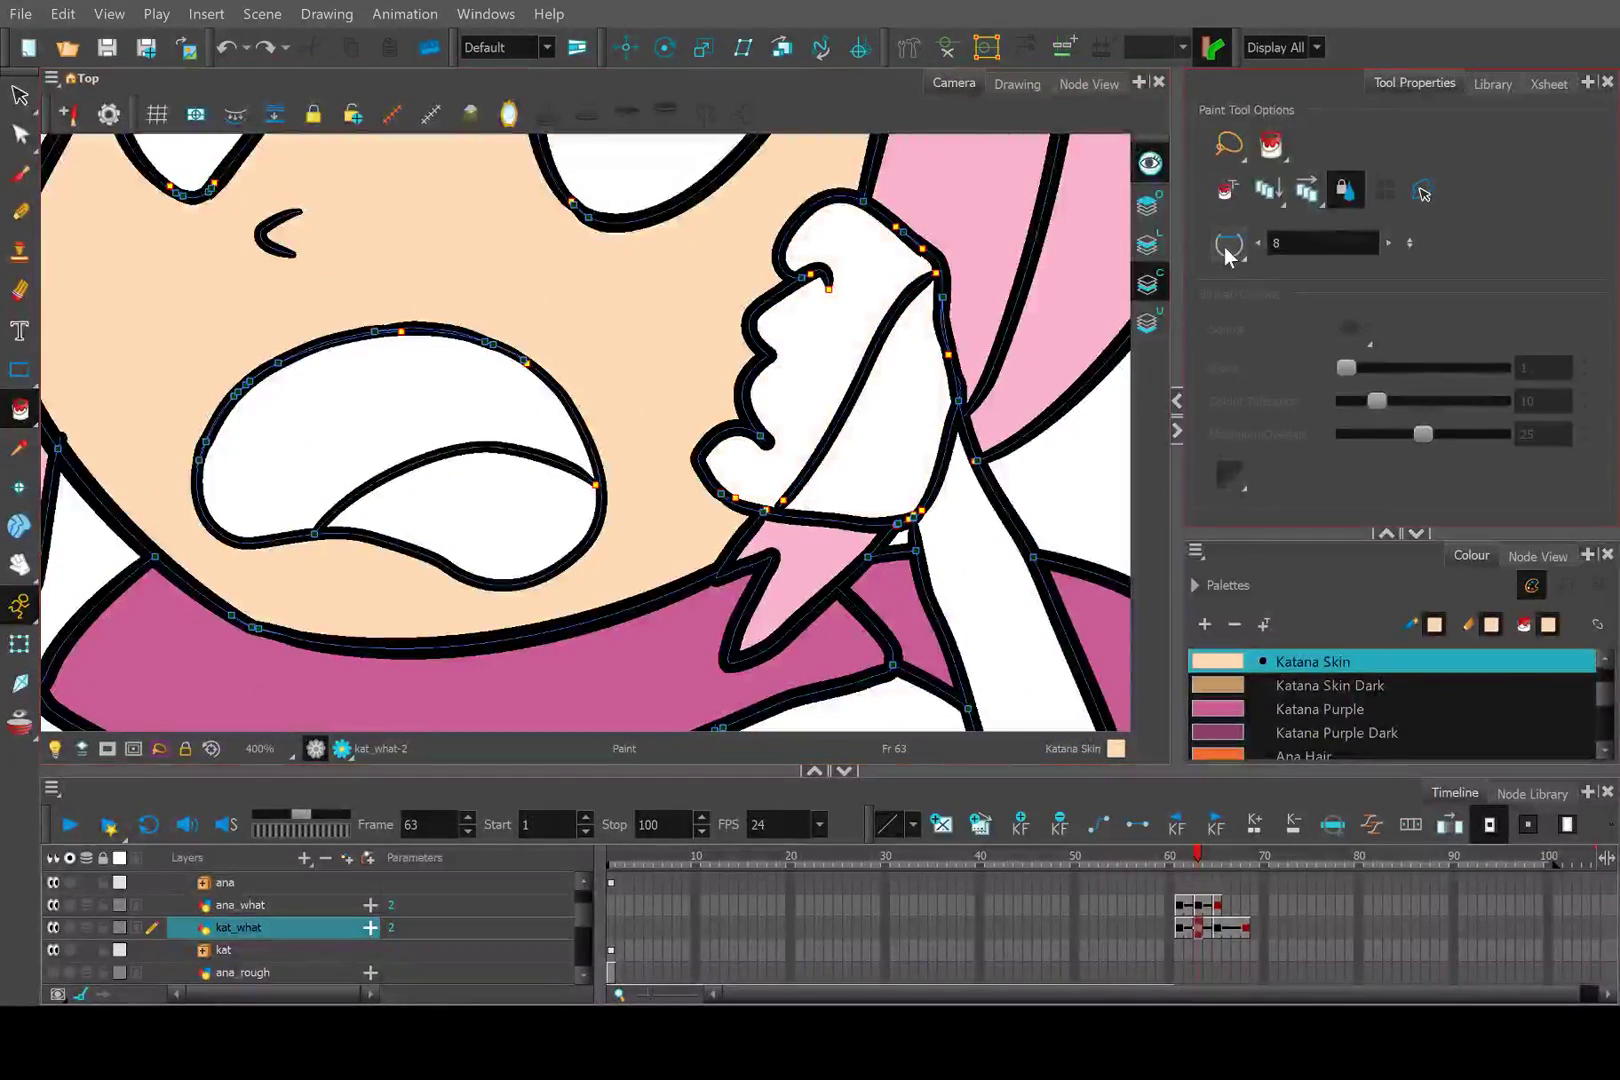
pyautogui.click(797, 383)
pyautogui.scroll(-3, 800, 378)
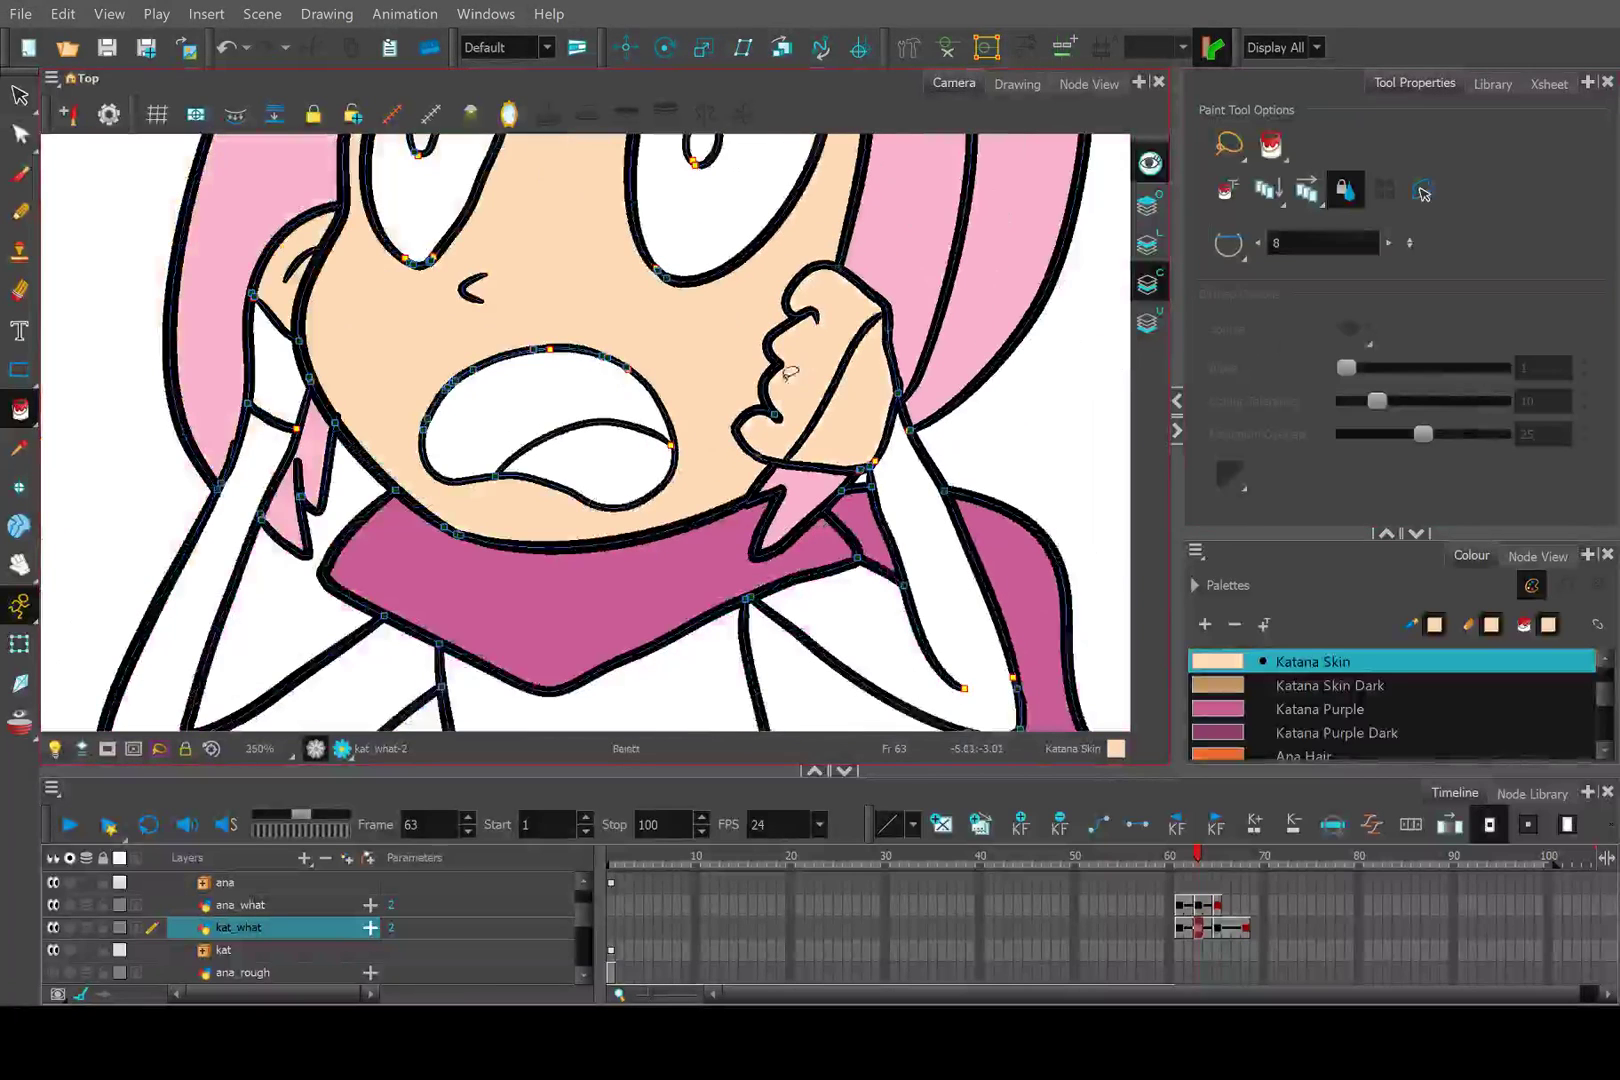
pyautogui.hotkey('ctrl', 'z')
pyautogui.scroll(3, 755, 480)
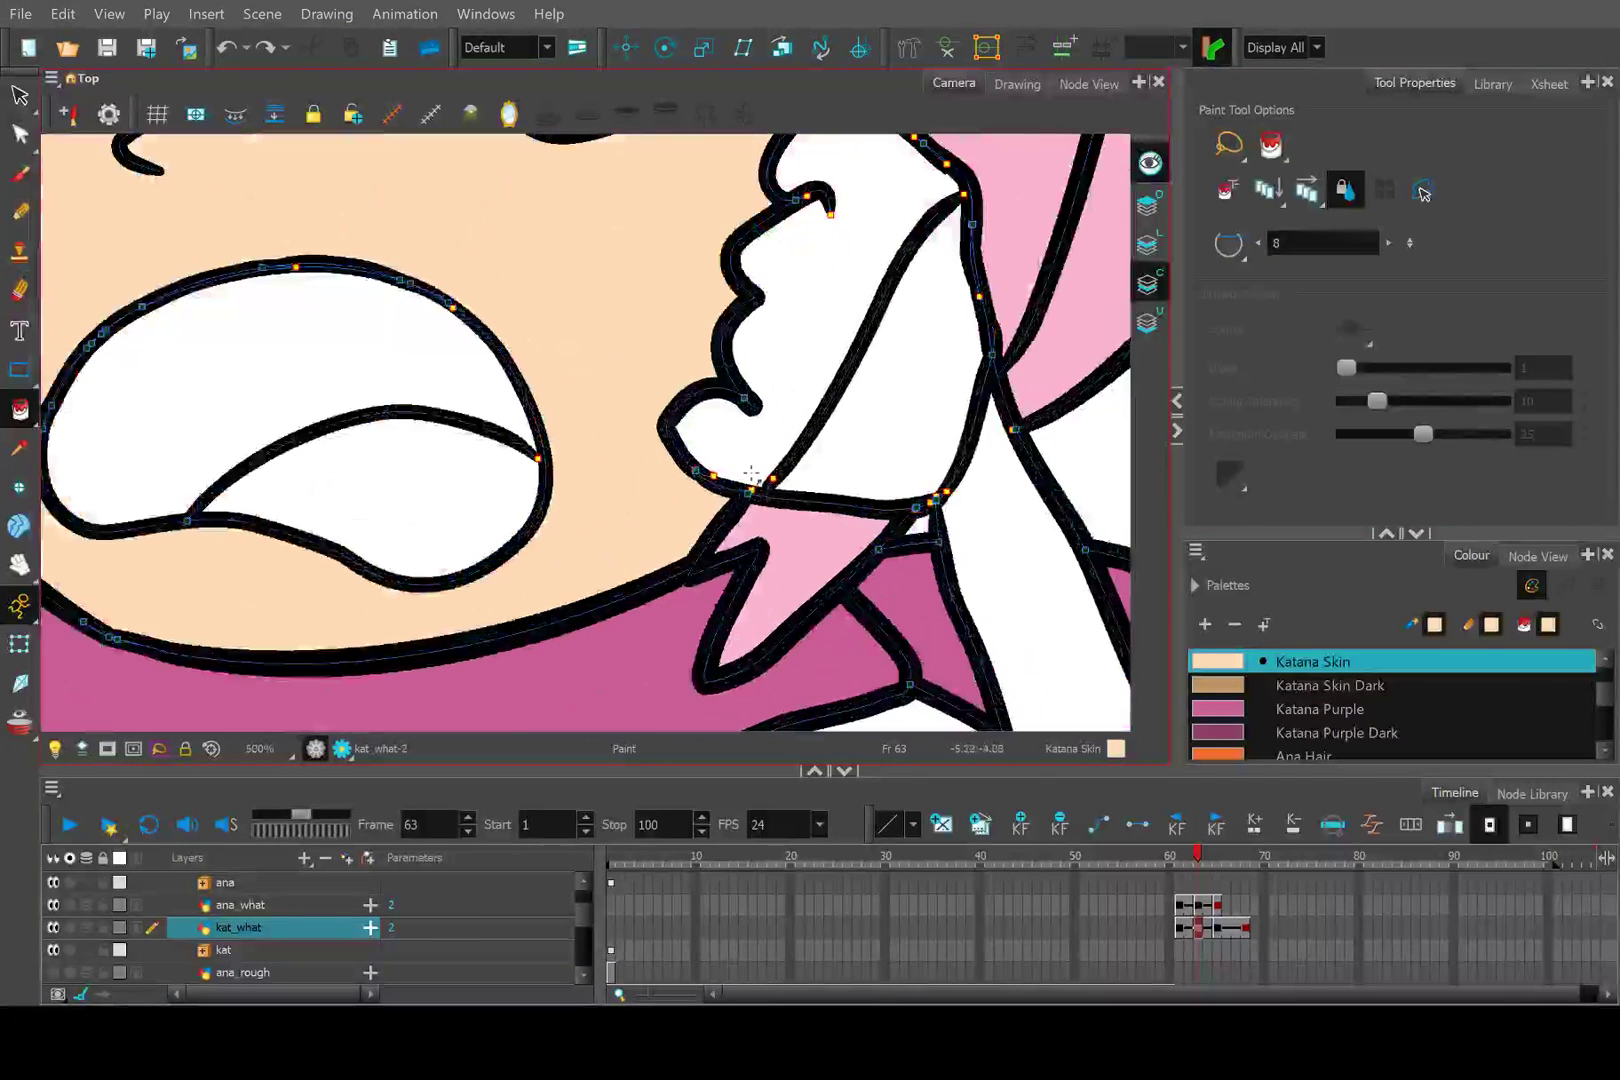
pyautogui.click(760, 485)
pyautogui.hotkey('ctrl', 'z')
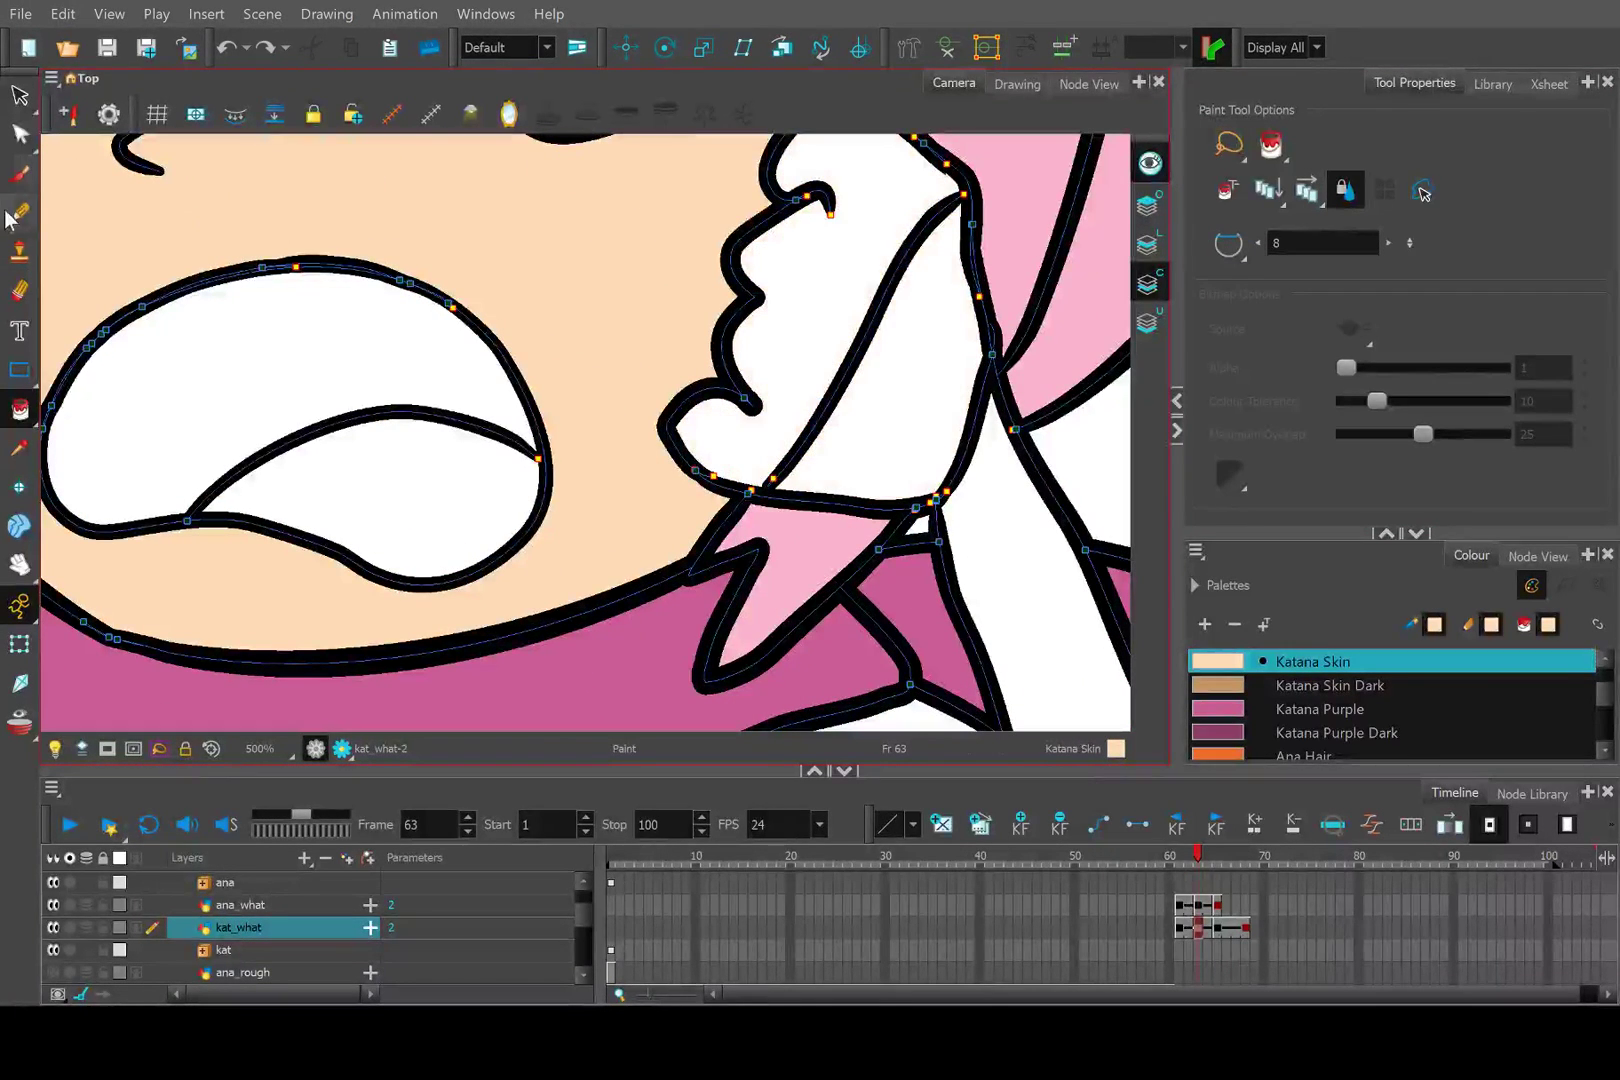
# Bridge the outline gap near the top of the fist with a short Katana Skin pencil stroke and fill its fingers with Katana Skin.
pyautogui.hotkey('alt', '/')
pyautogui.scroll(2, 845, 398)
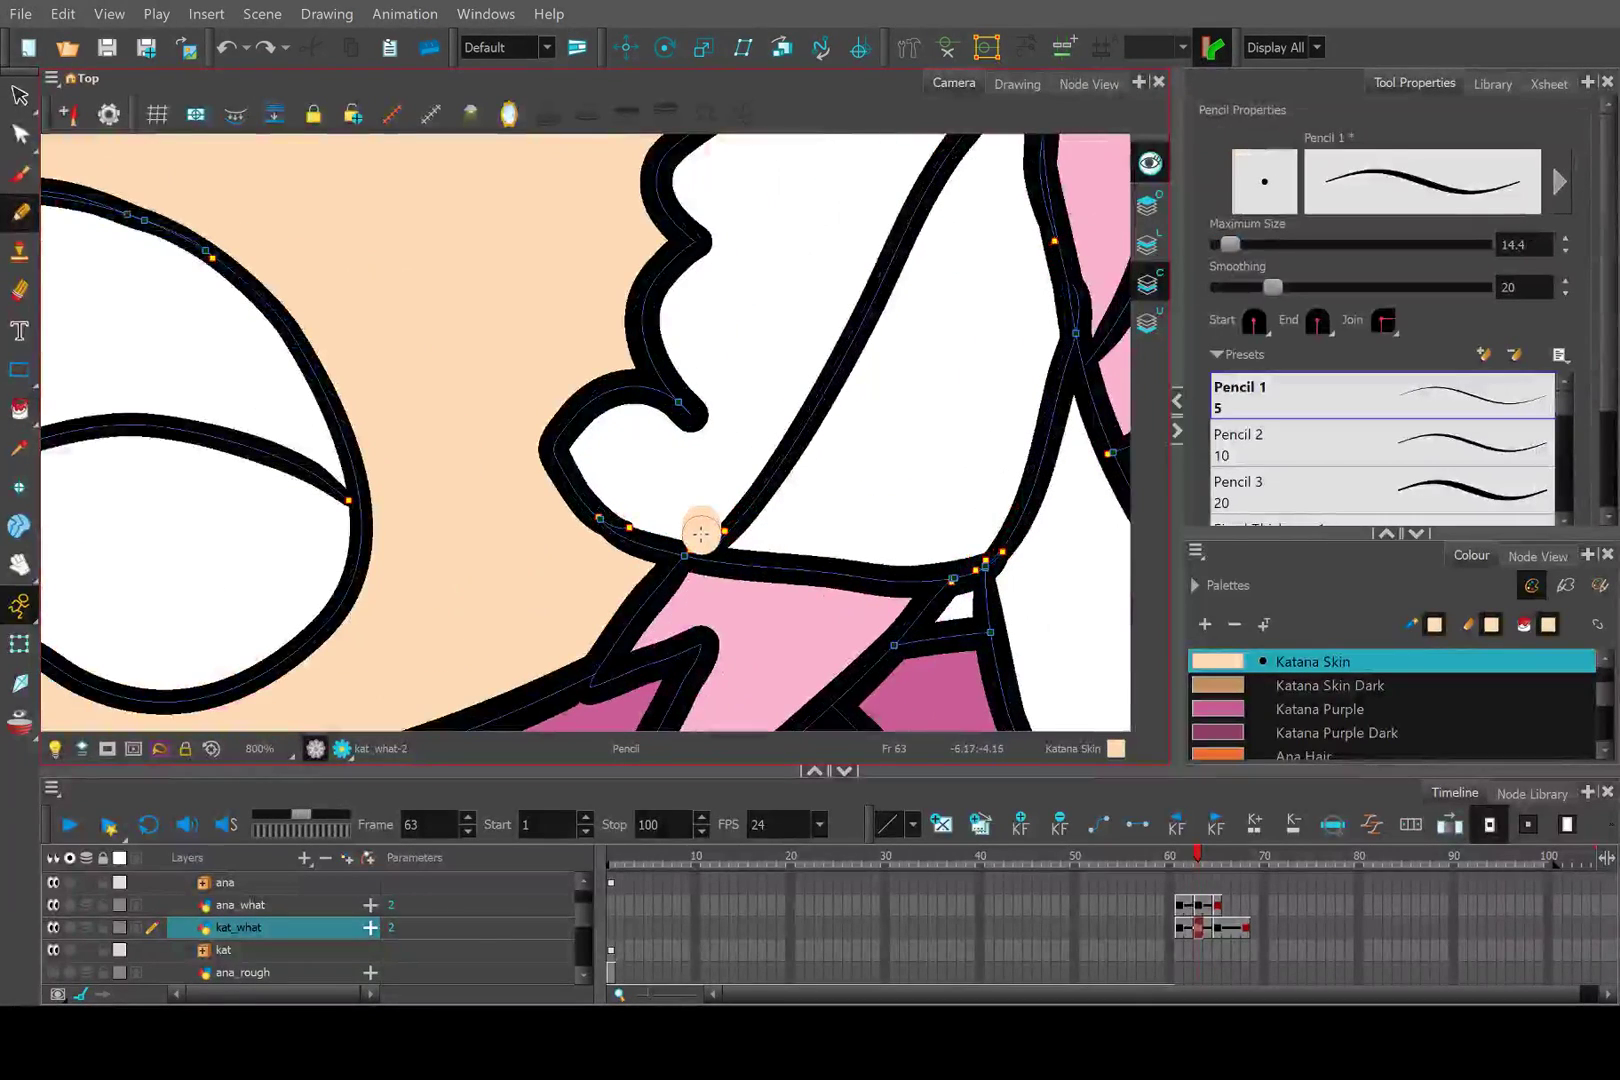
pyautogui.scroll(-2, 700, 522)
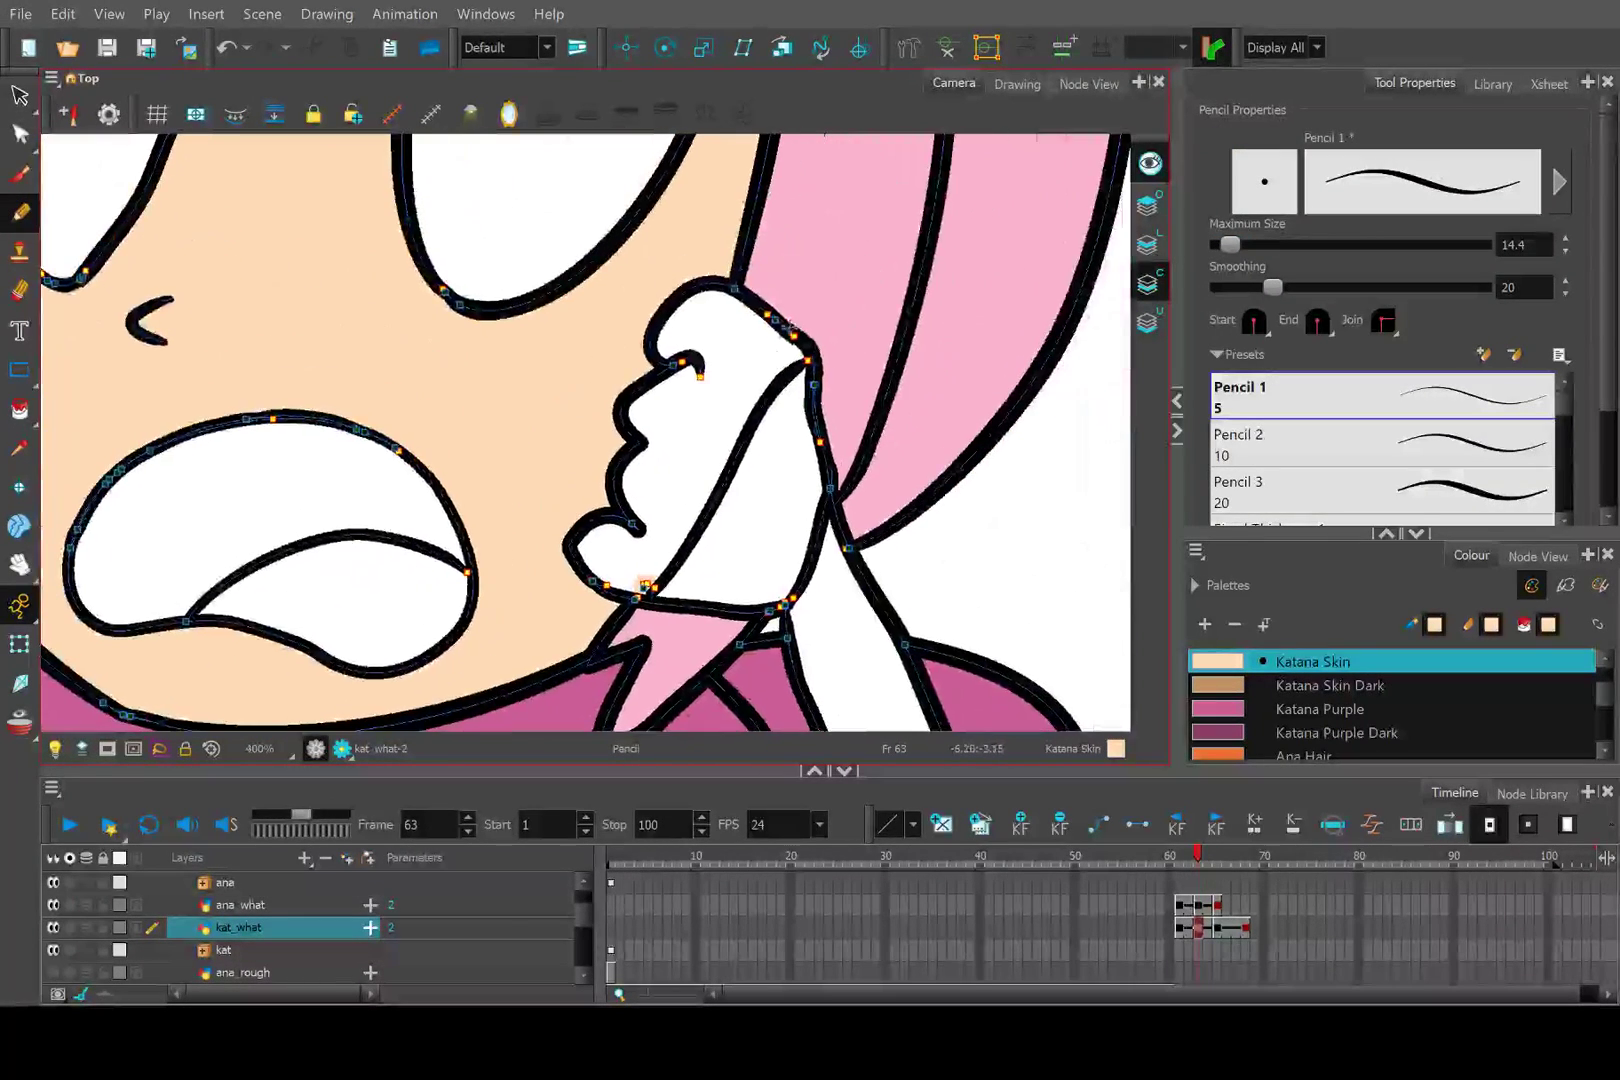
pyautogui.scroll(2, 790, 322)
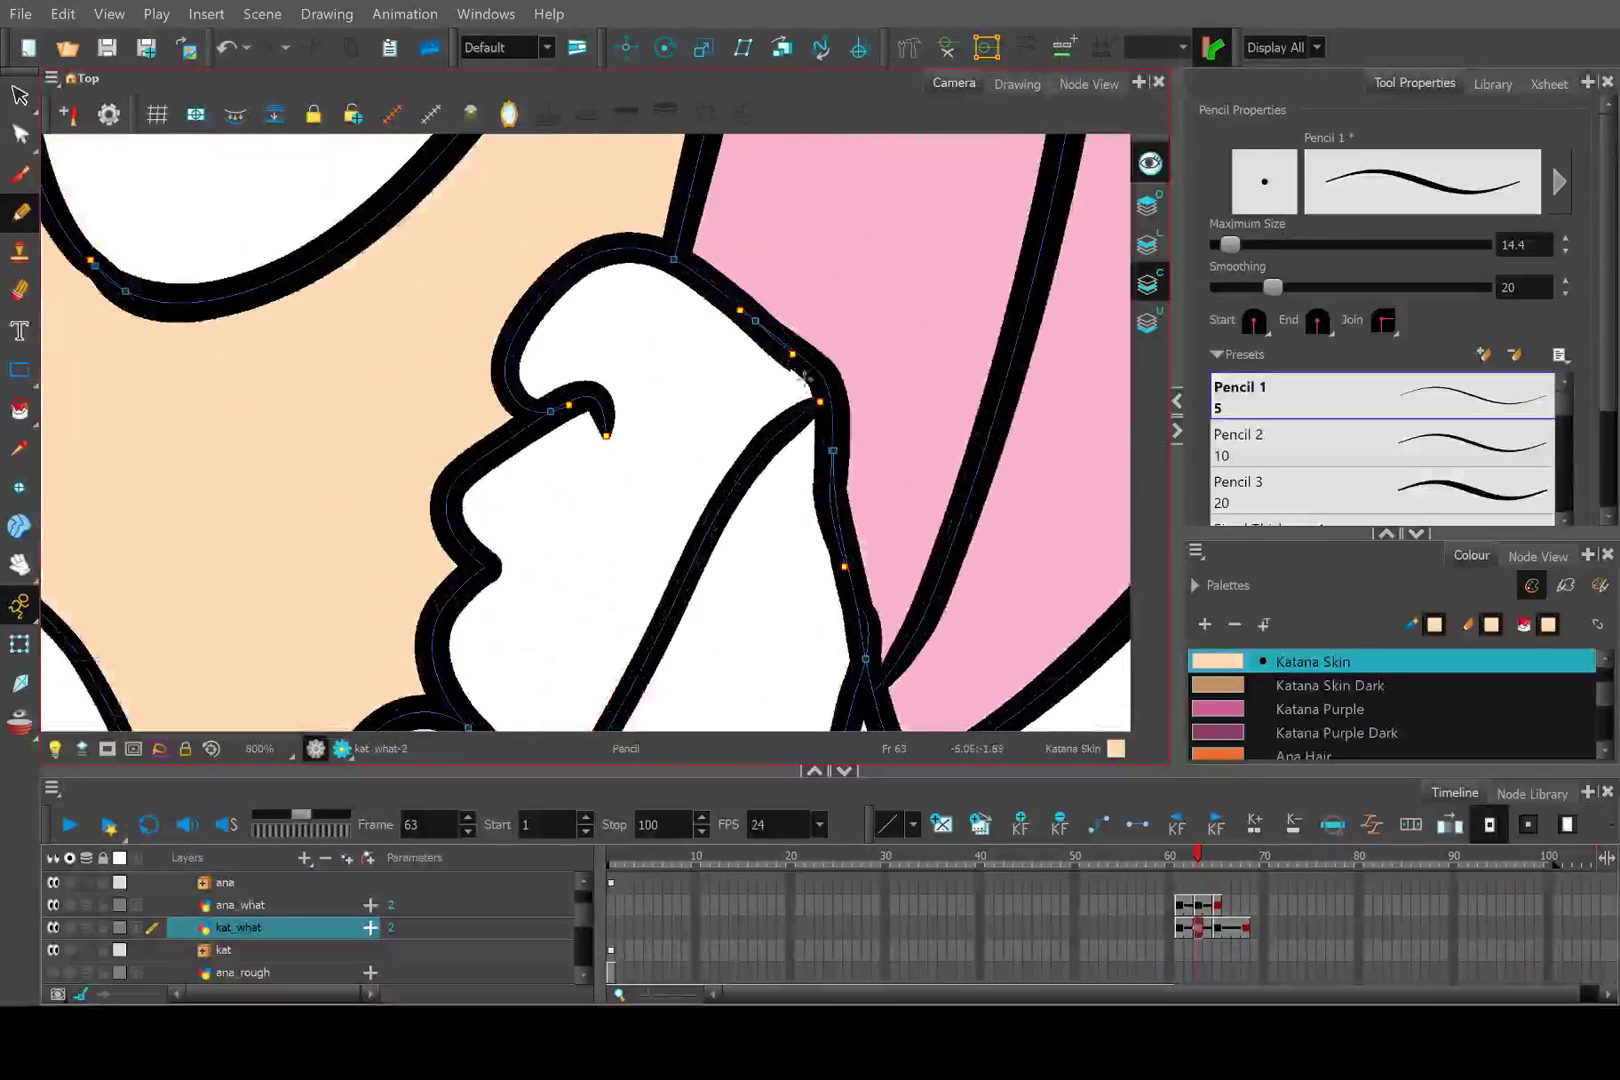
pyautogui.moveTo(785, 384); pyautogui.dragTo(798, 372)
pyautogui.click(18, 406)
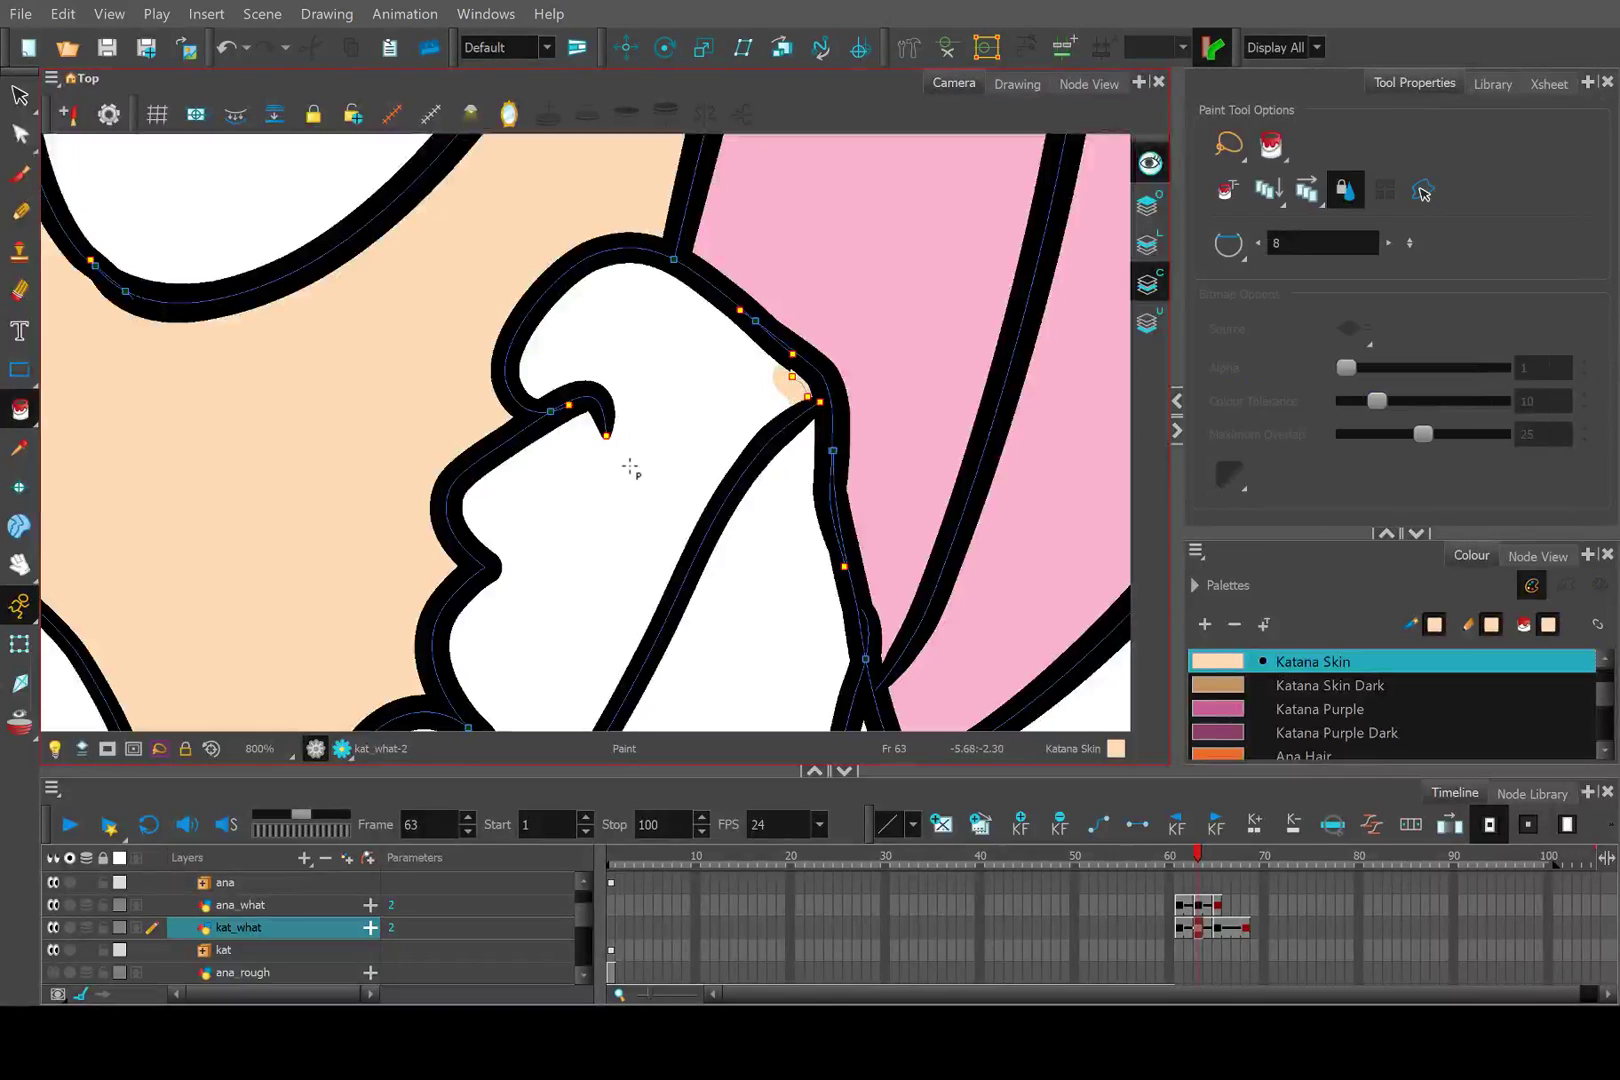
# Fill both raised arms of the kat_what drawing at frame 63 with Katana Skin.
pyautogui.scroll(-4, 622, 463)
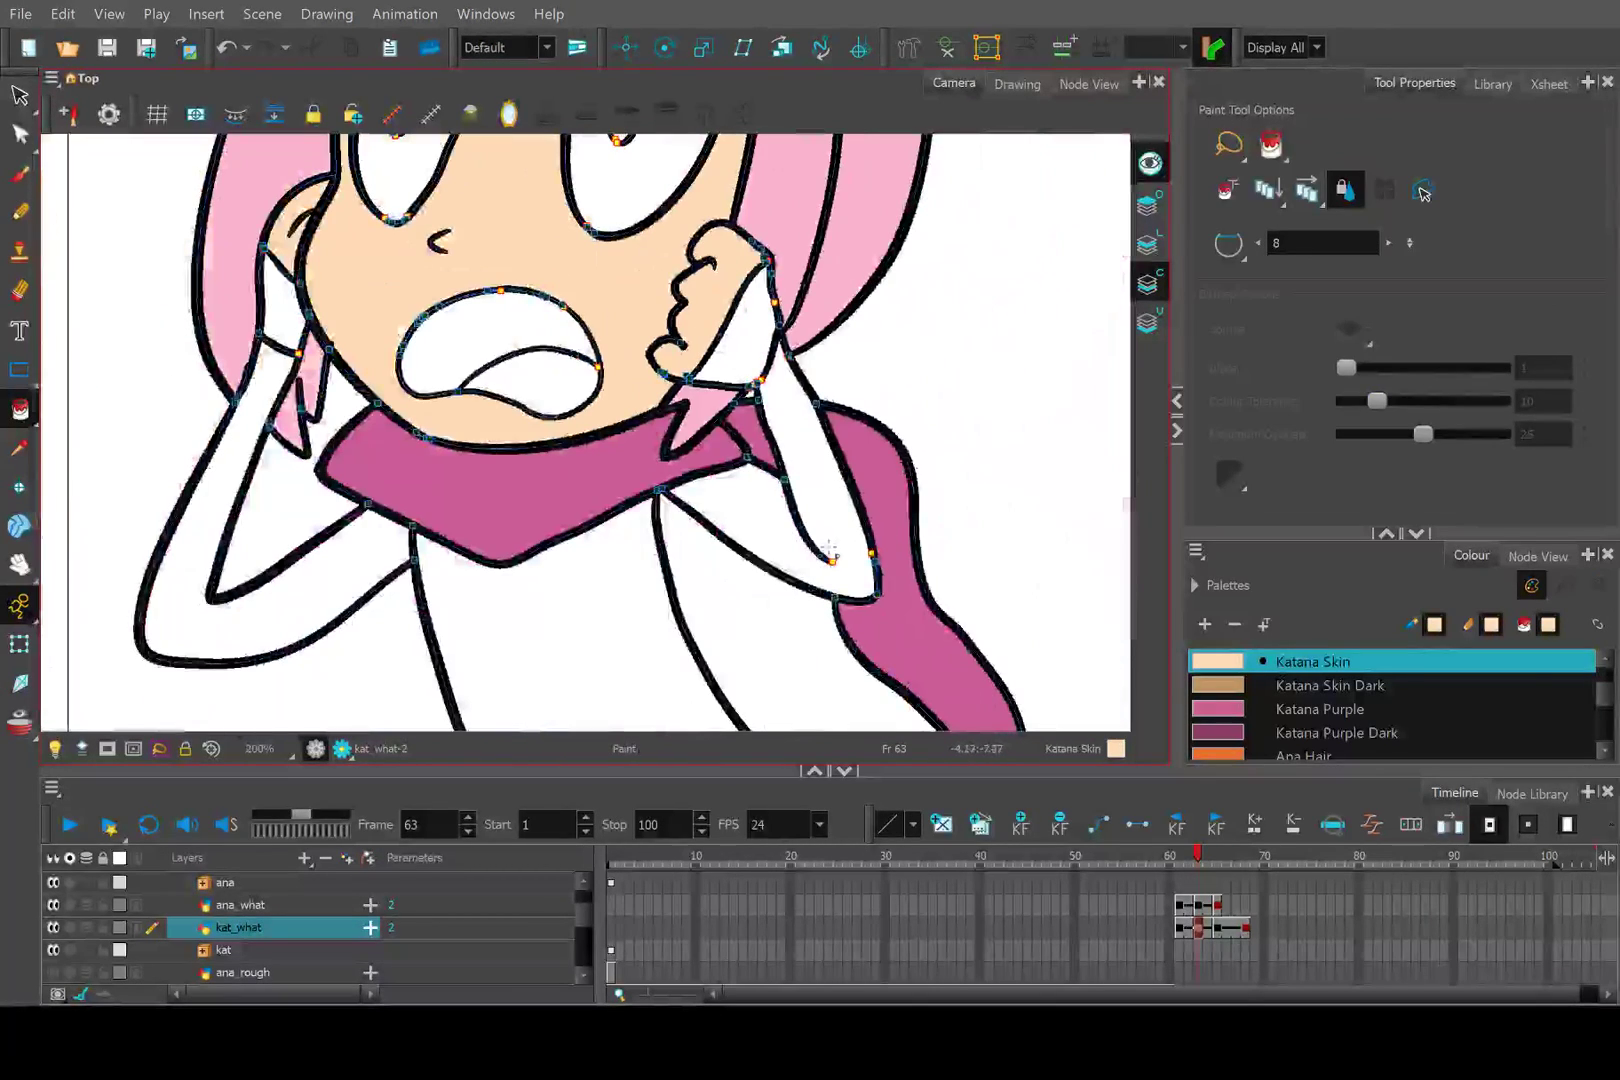
pyautogui.click(823, 545)
pyautogui.click(362, 548)
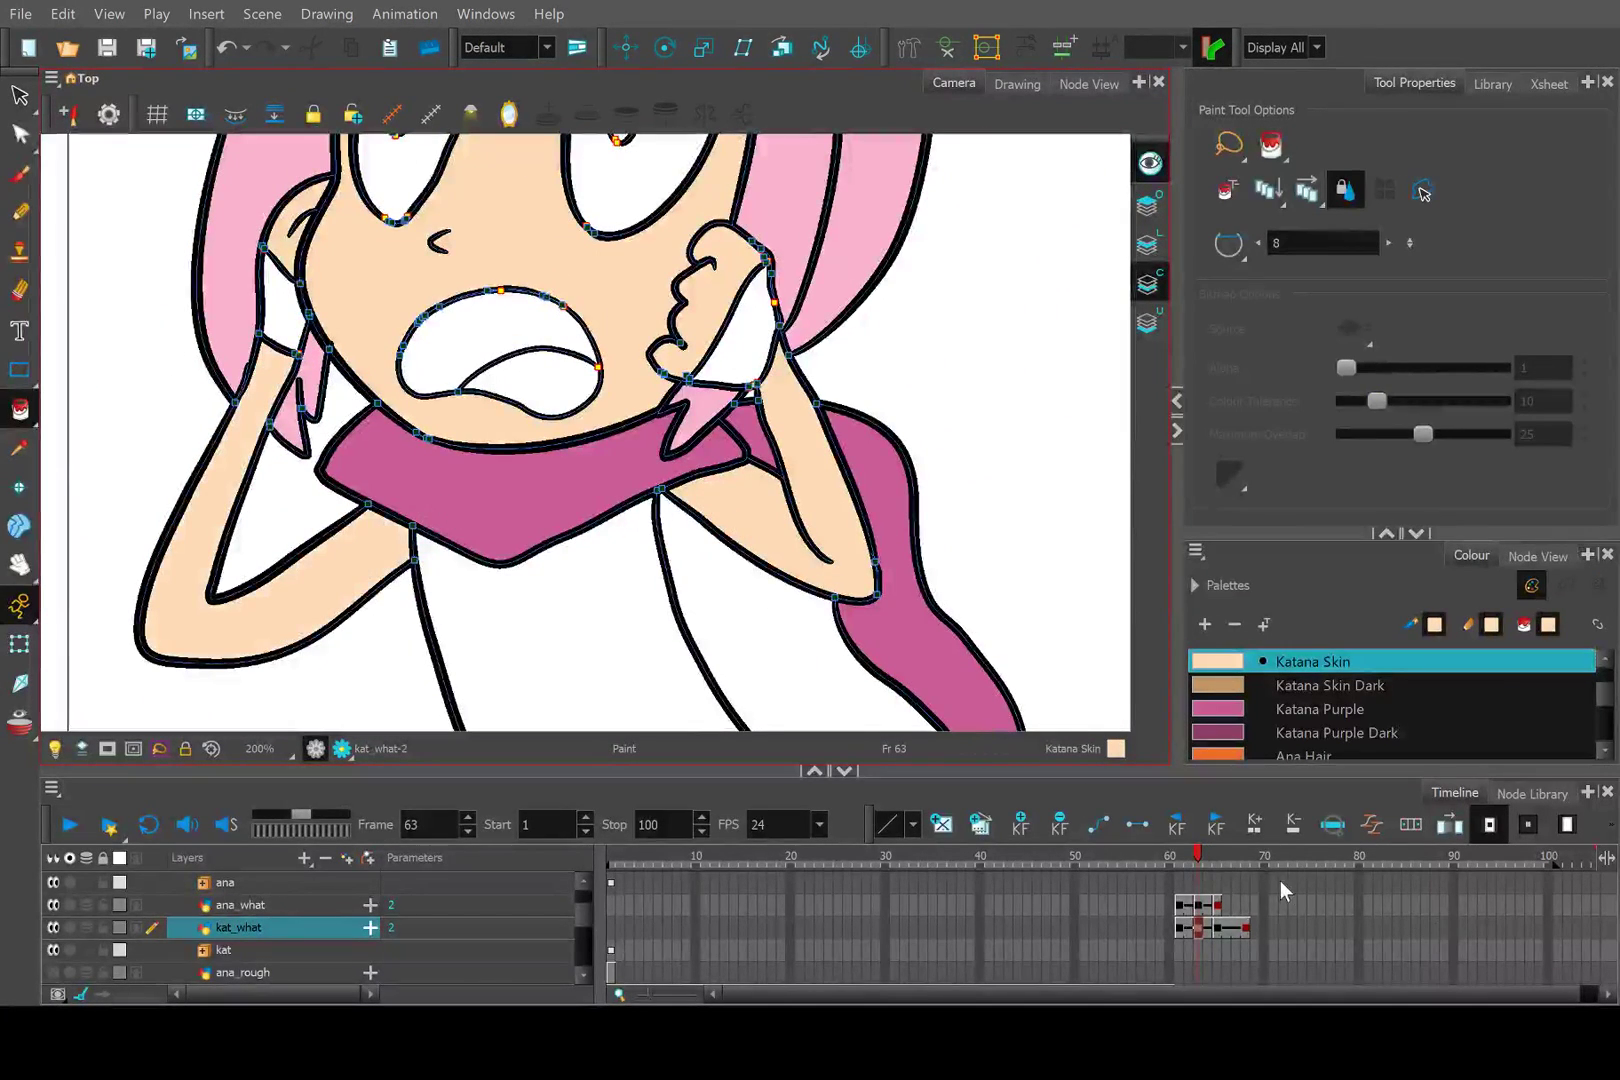
# Sample Katana Purple from the scarf and fill both wristbands of the kat_what drawing at frame 63 with it.
pyautogui.moveTo(1197, 862); pyautogui.dragTo(1197, 856)
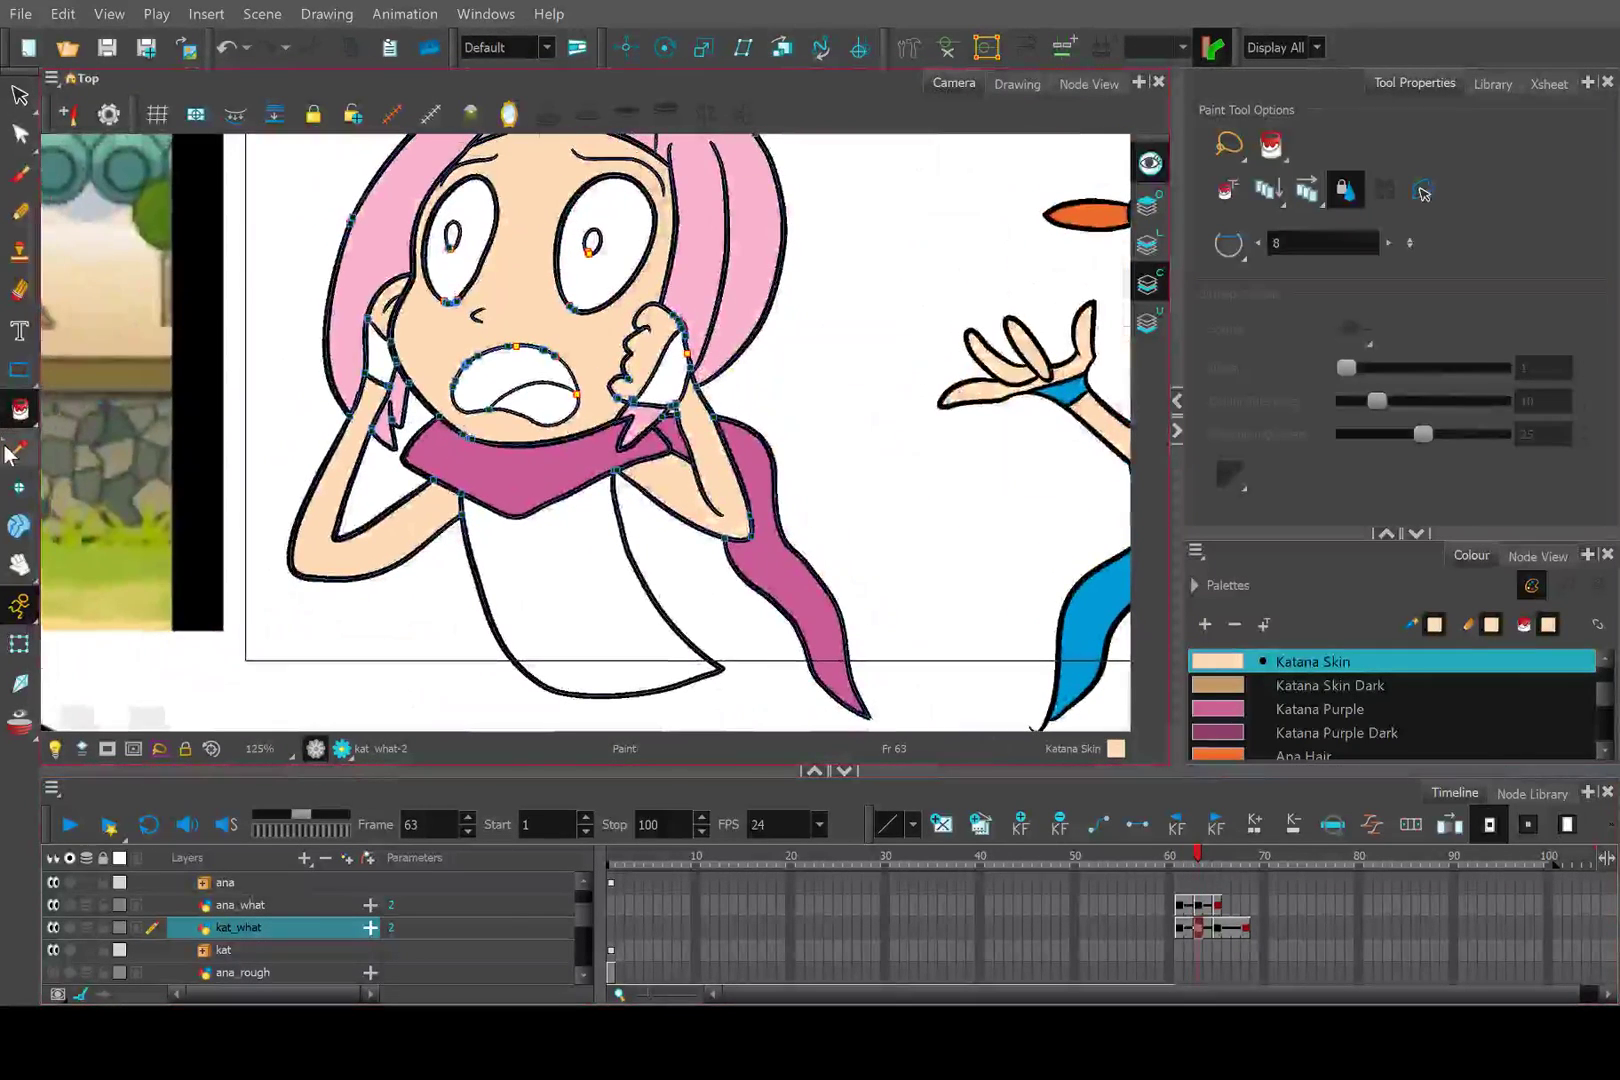
pyautogui.click(19, 448)
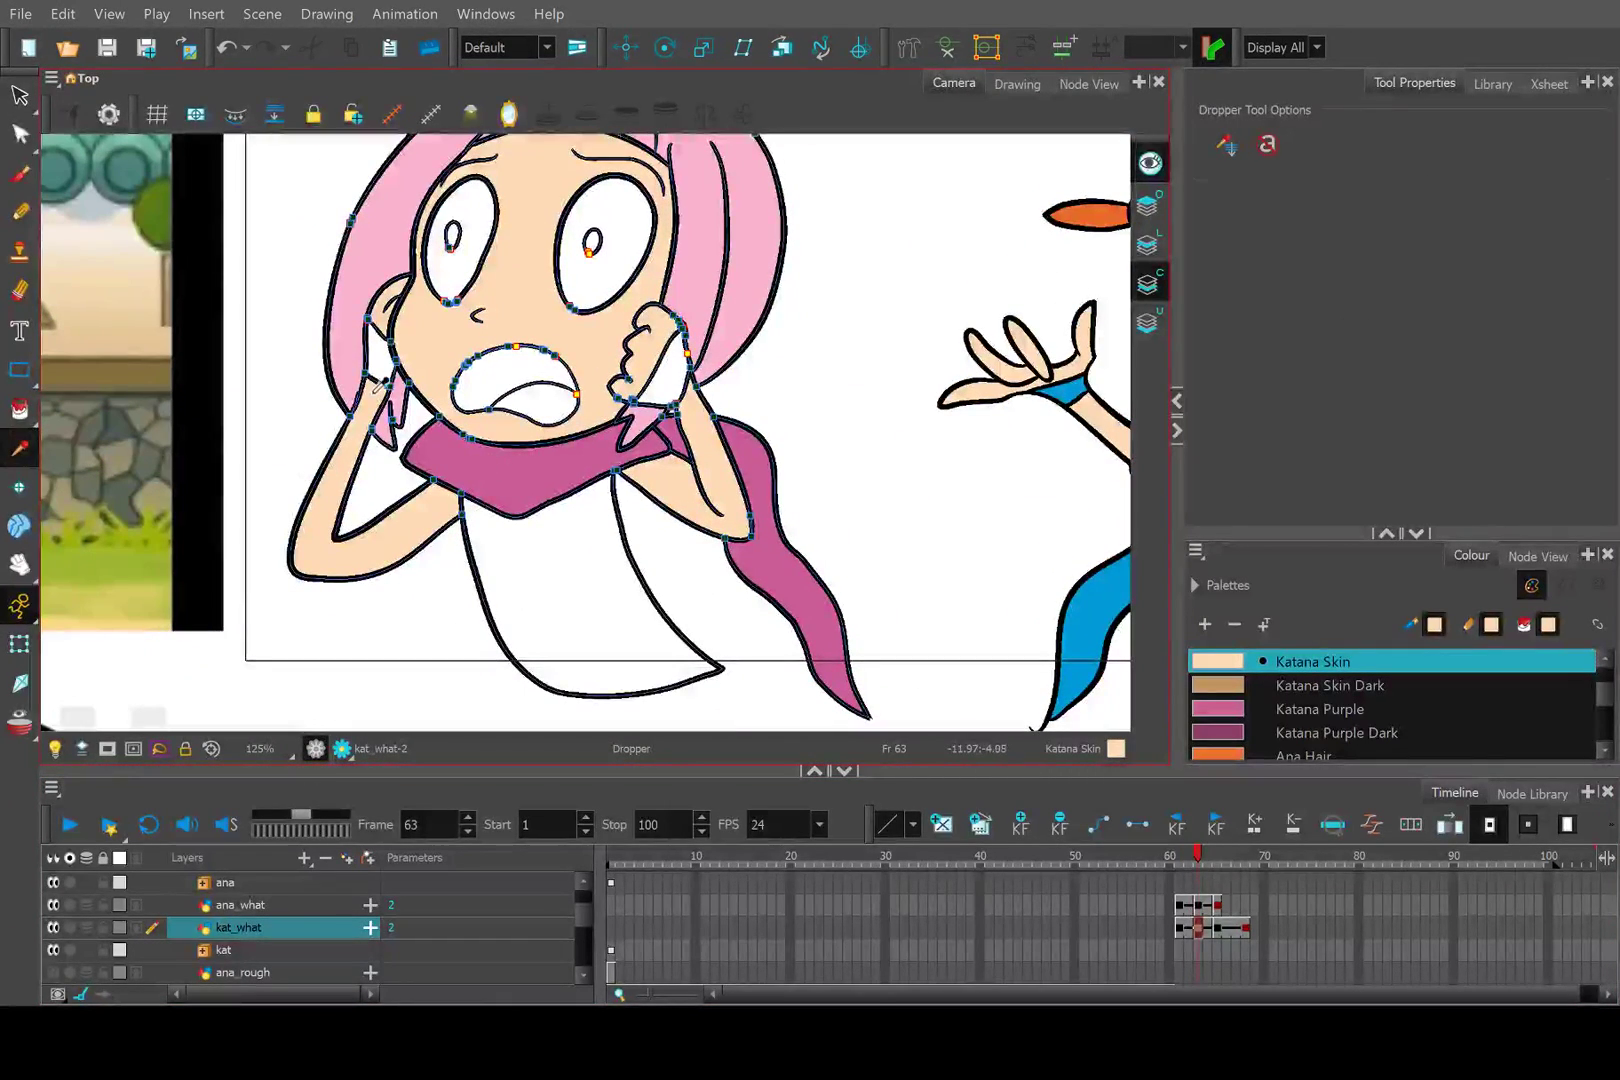
pyautogui.click(480, 463)
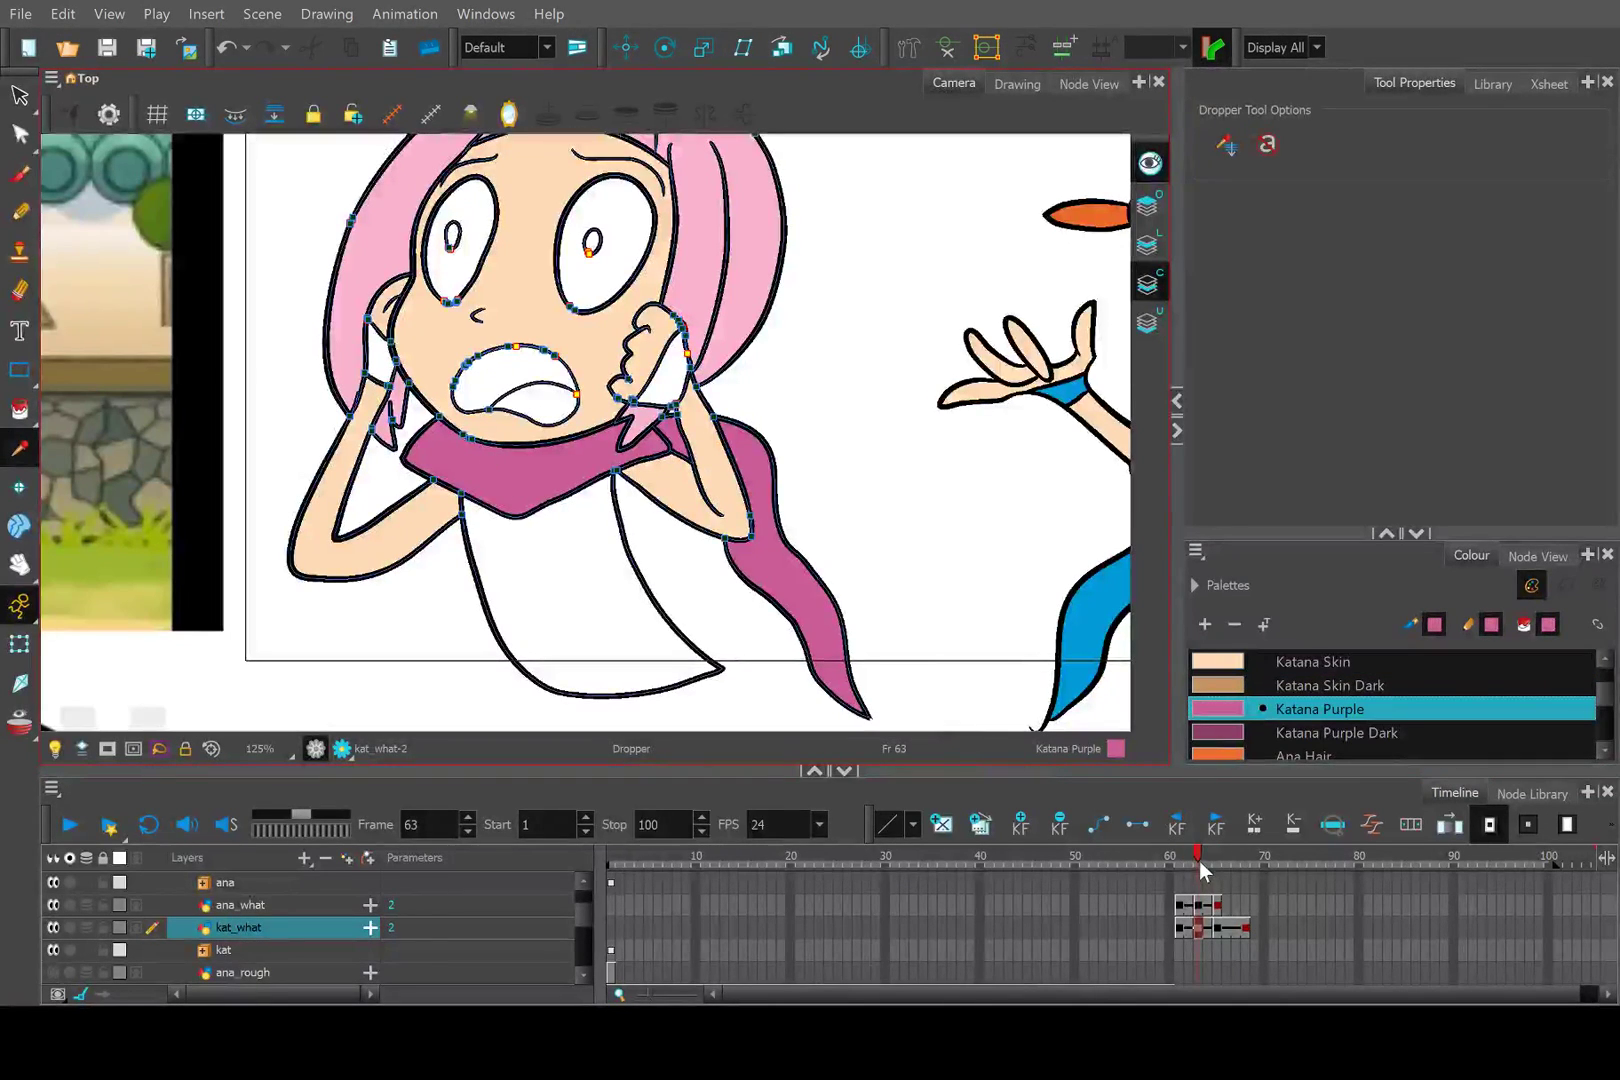
pyautogui.moveTo(1199, 861); pyautogui.dragTo(1190, 857)
pyautogui.click(19, 409)
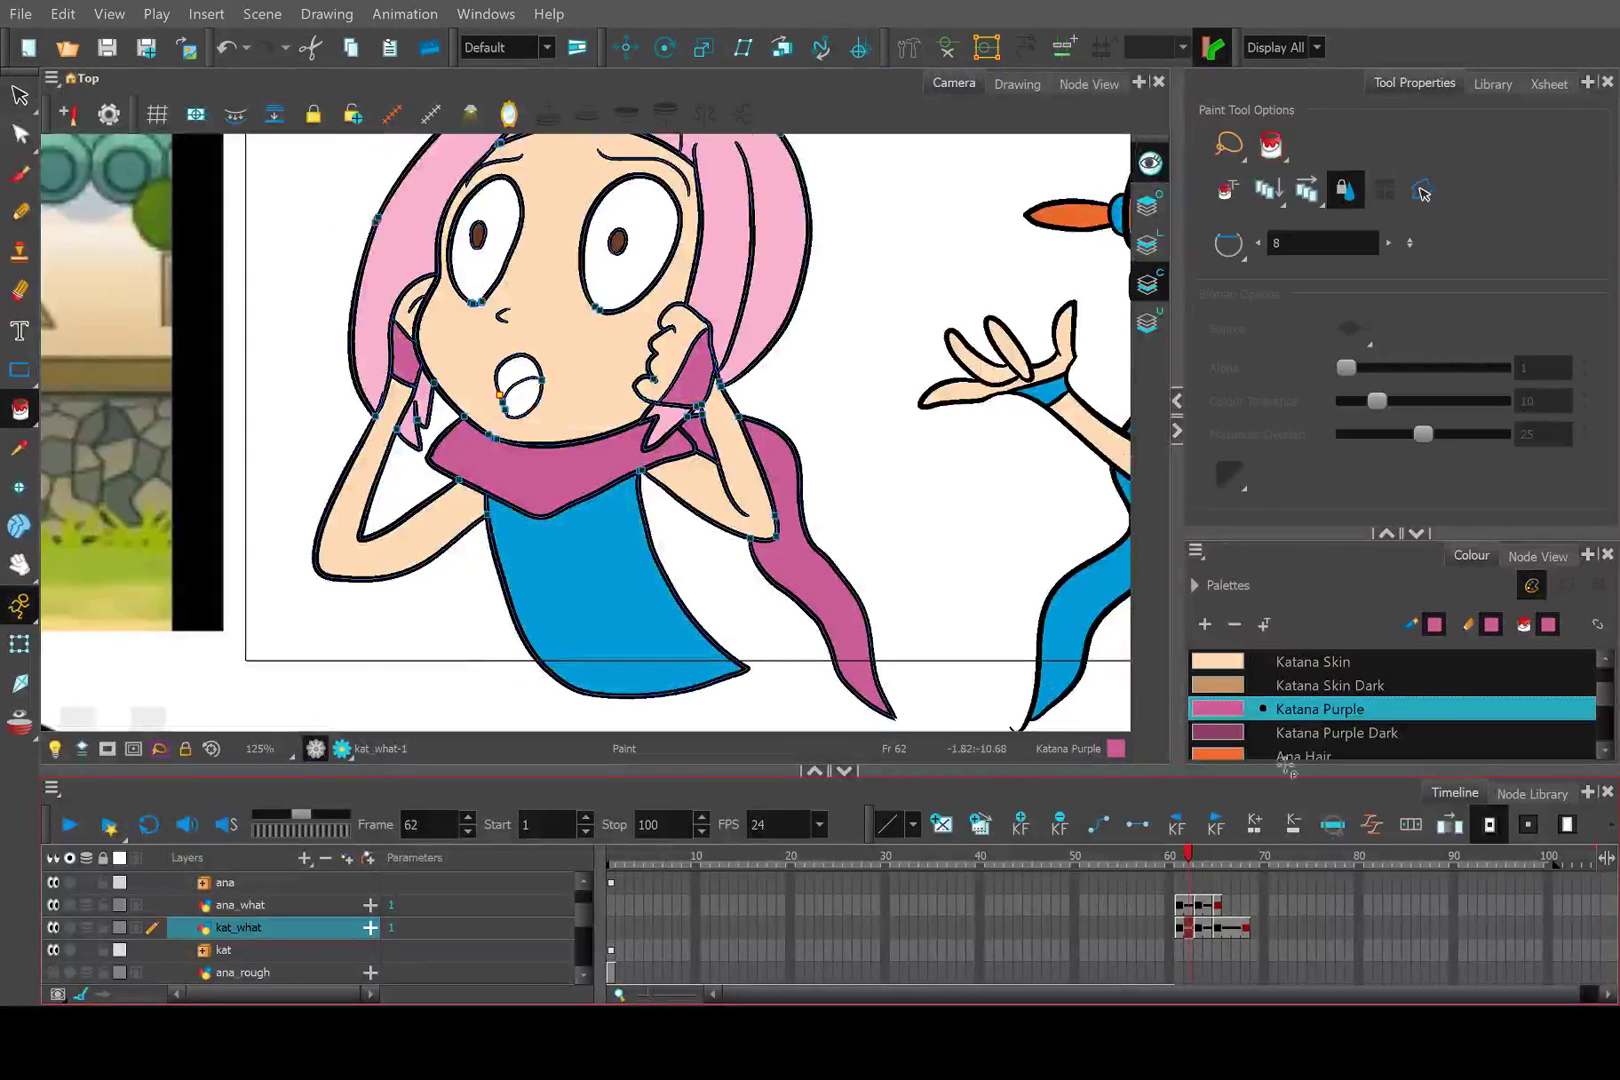
pyautogui.moveTo(1188, 866); pyautogui.dragTo(1199, 866)
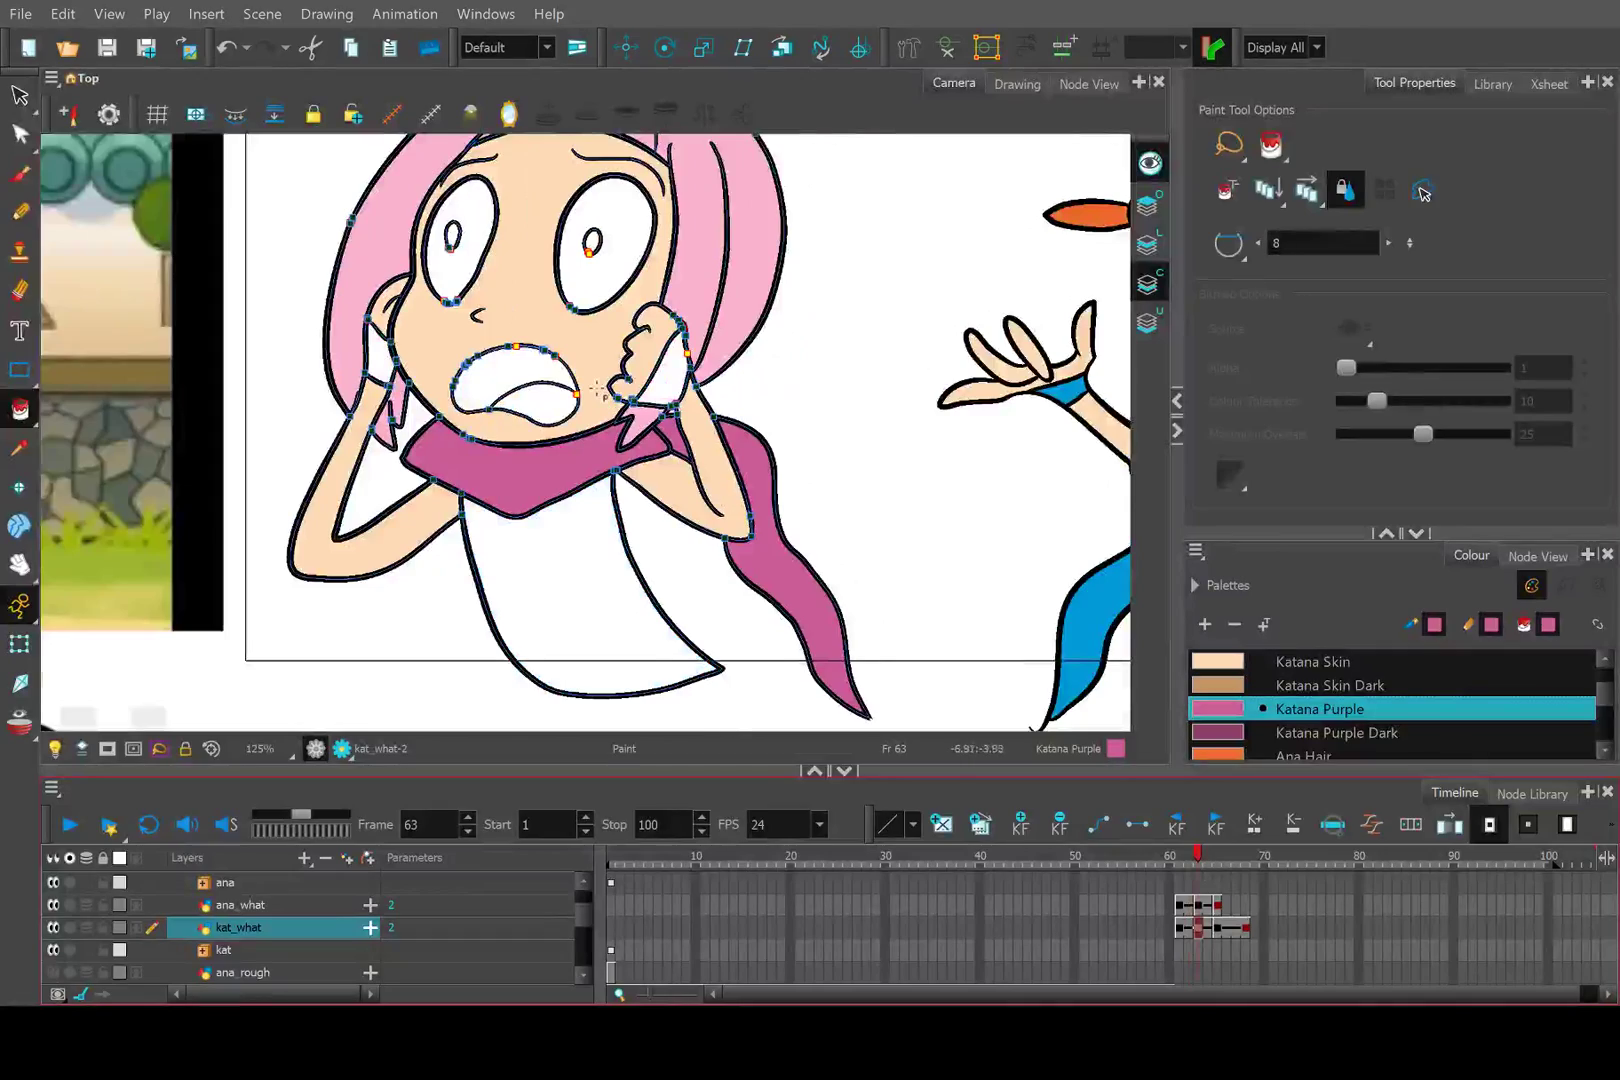
pyautogui.scroll(2, 598, 388)
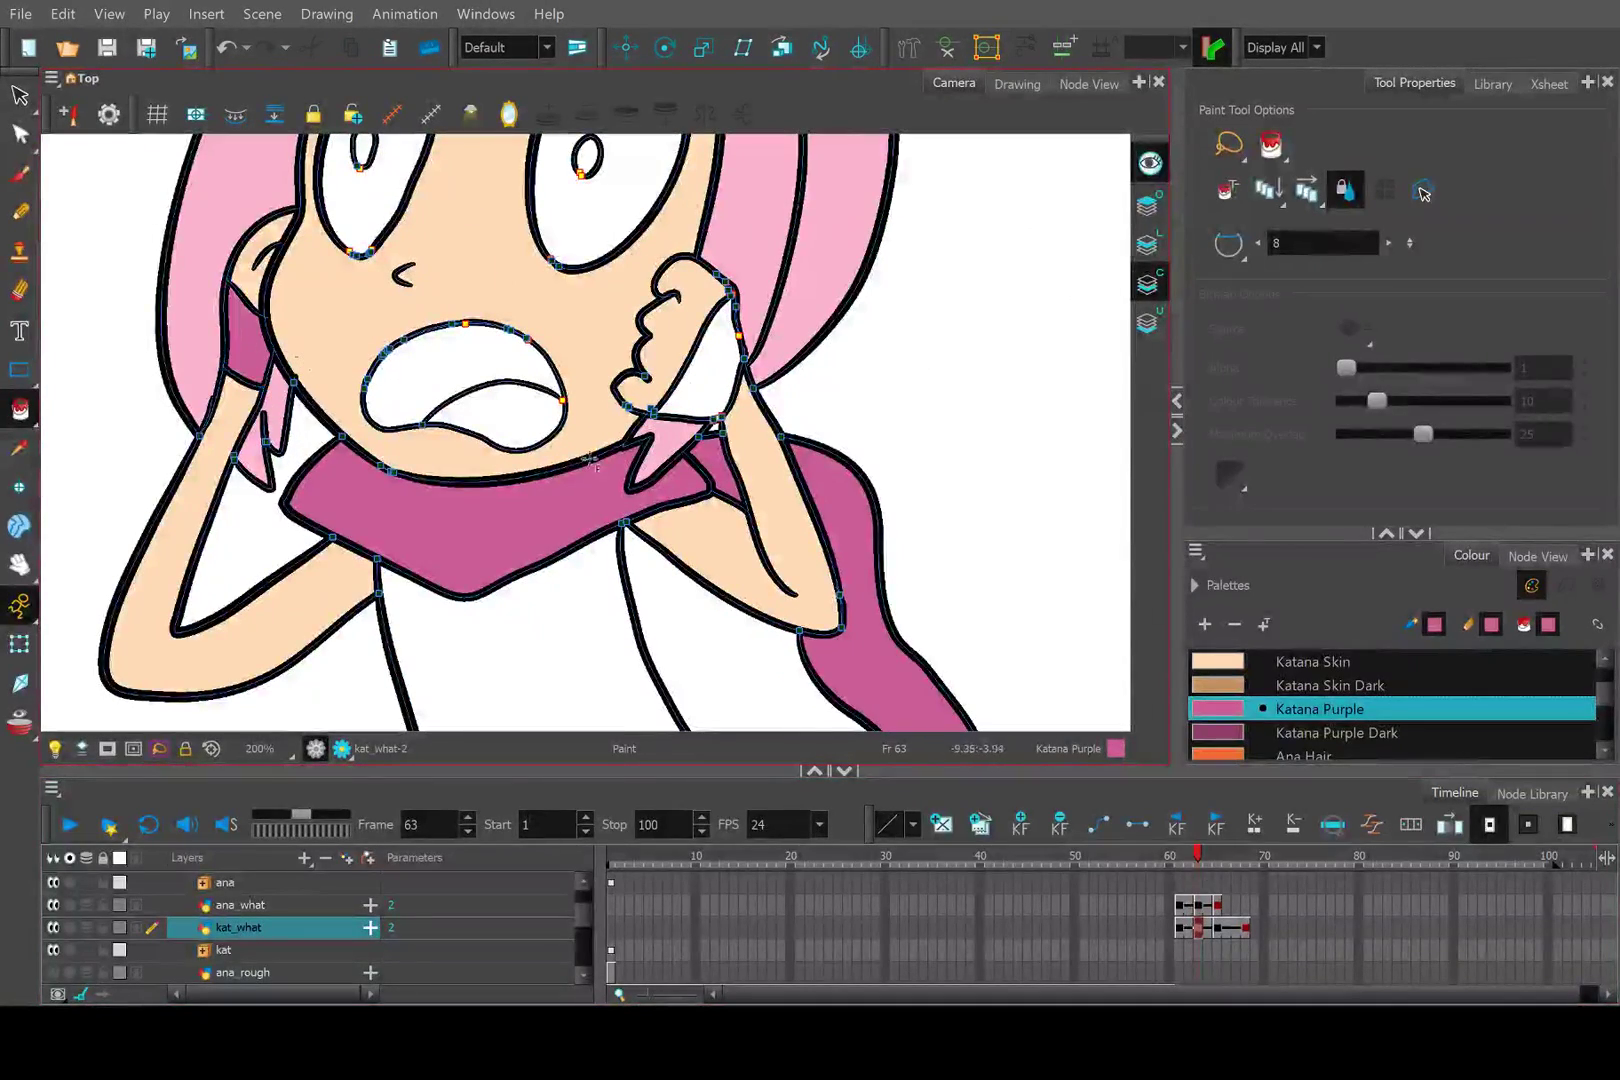
pyautogui.scroll(-3, 668, 406)
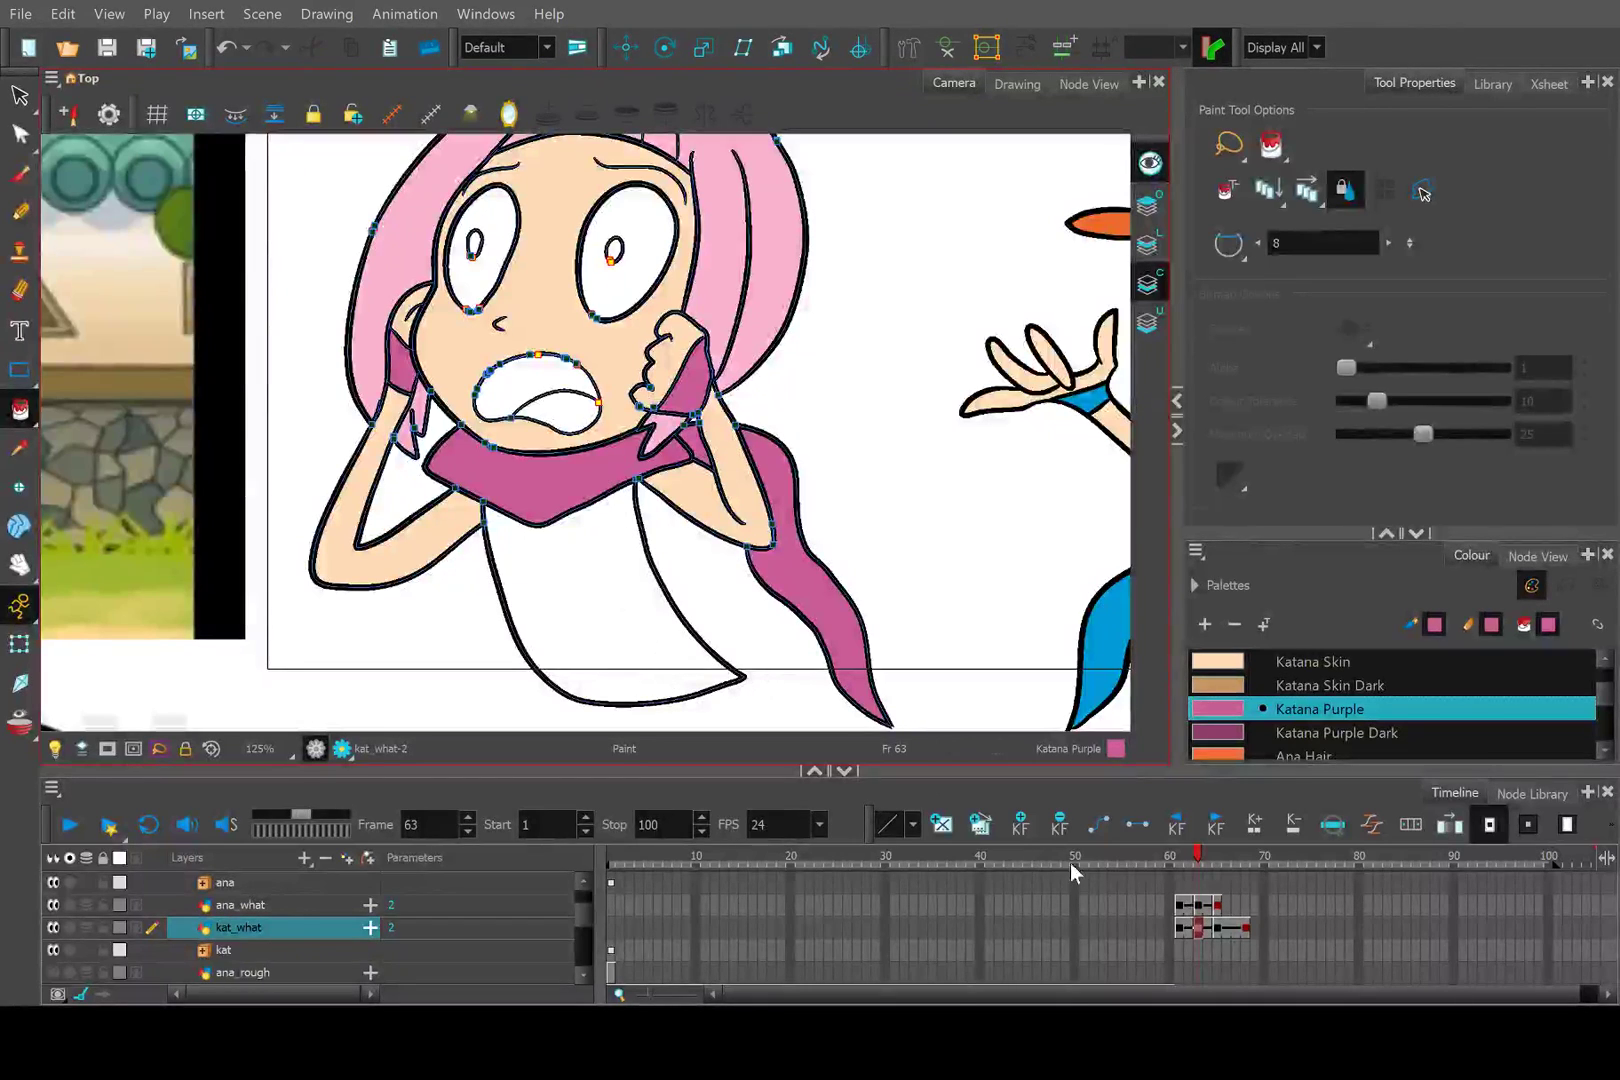
# Sample Katana Blue from the coloured shirt at frame 62 and fill the kat_what shirt at frame 63 with it.
pyautogui.click(1190, 856)
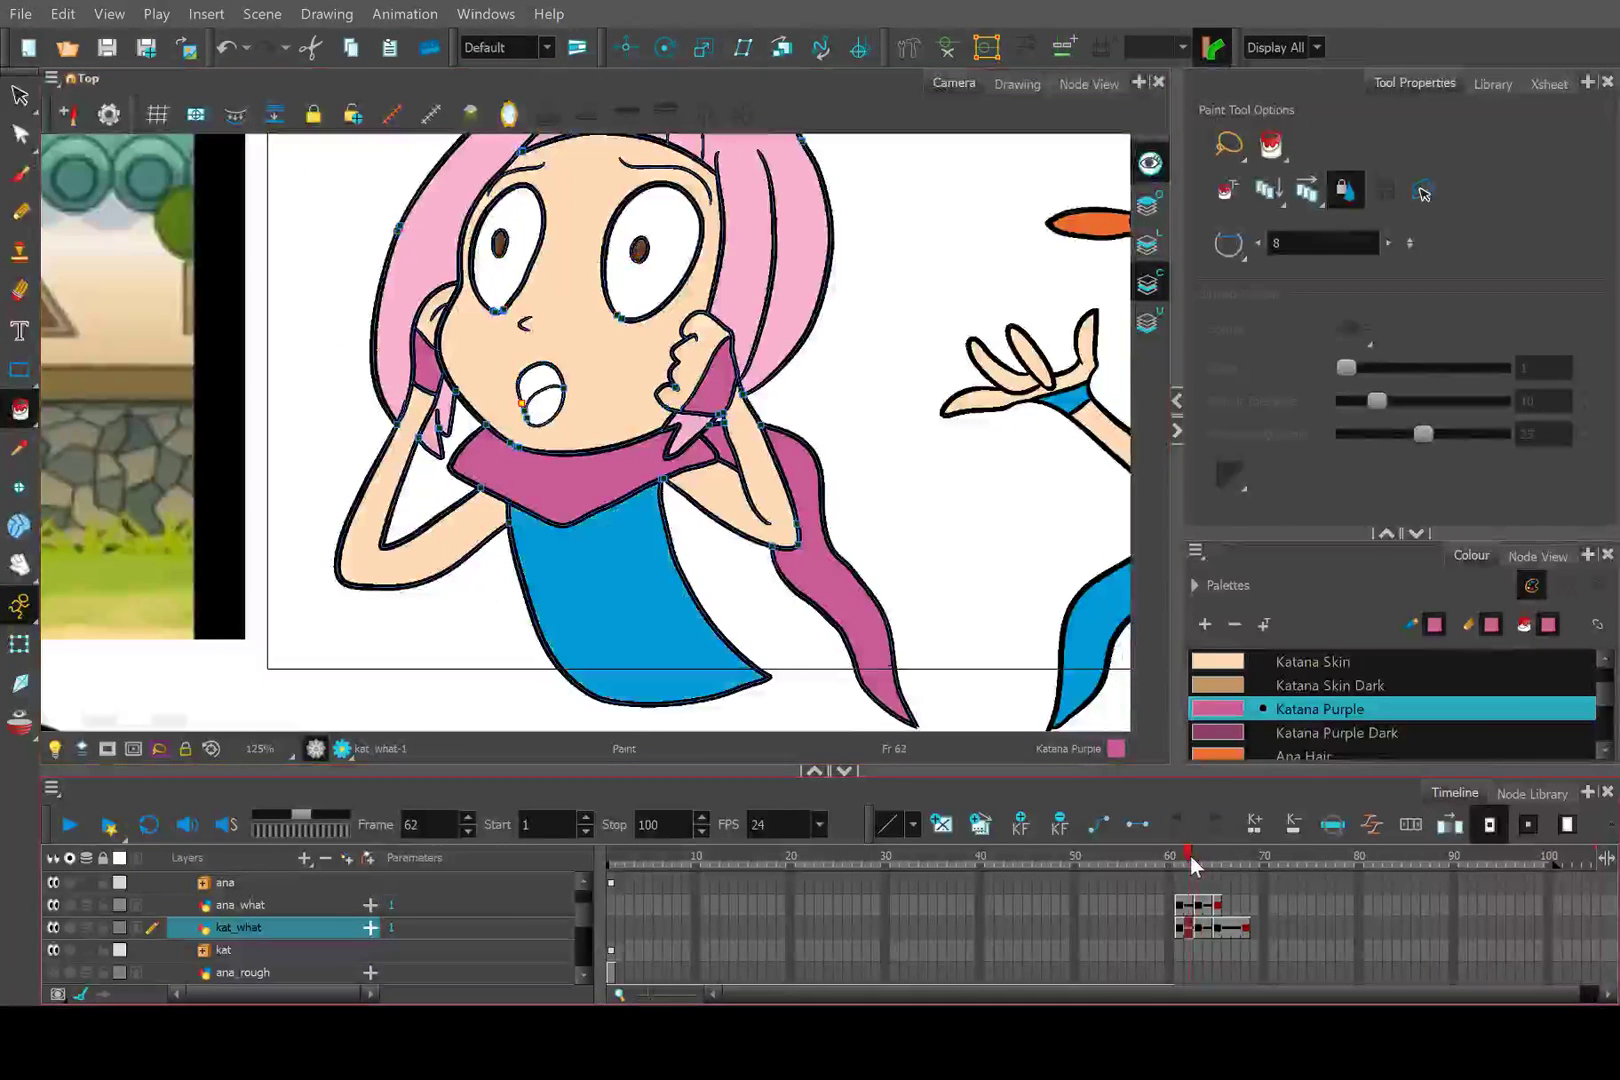
pyautogui.click(19, 448)
pyautogui.click(662, 615)
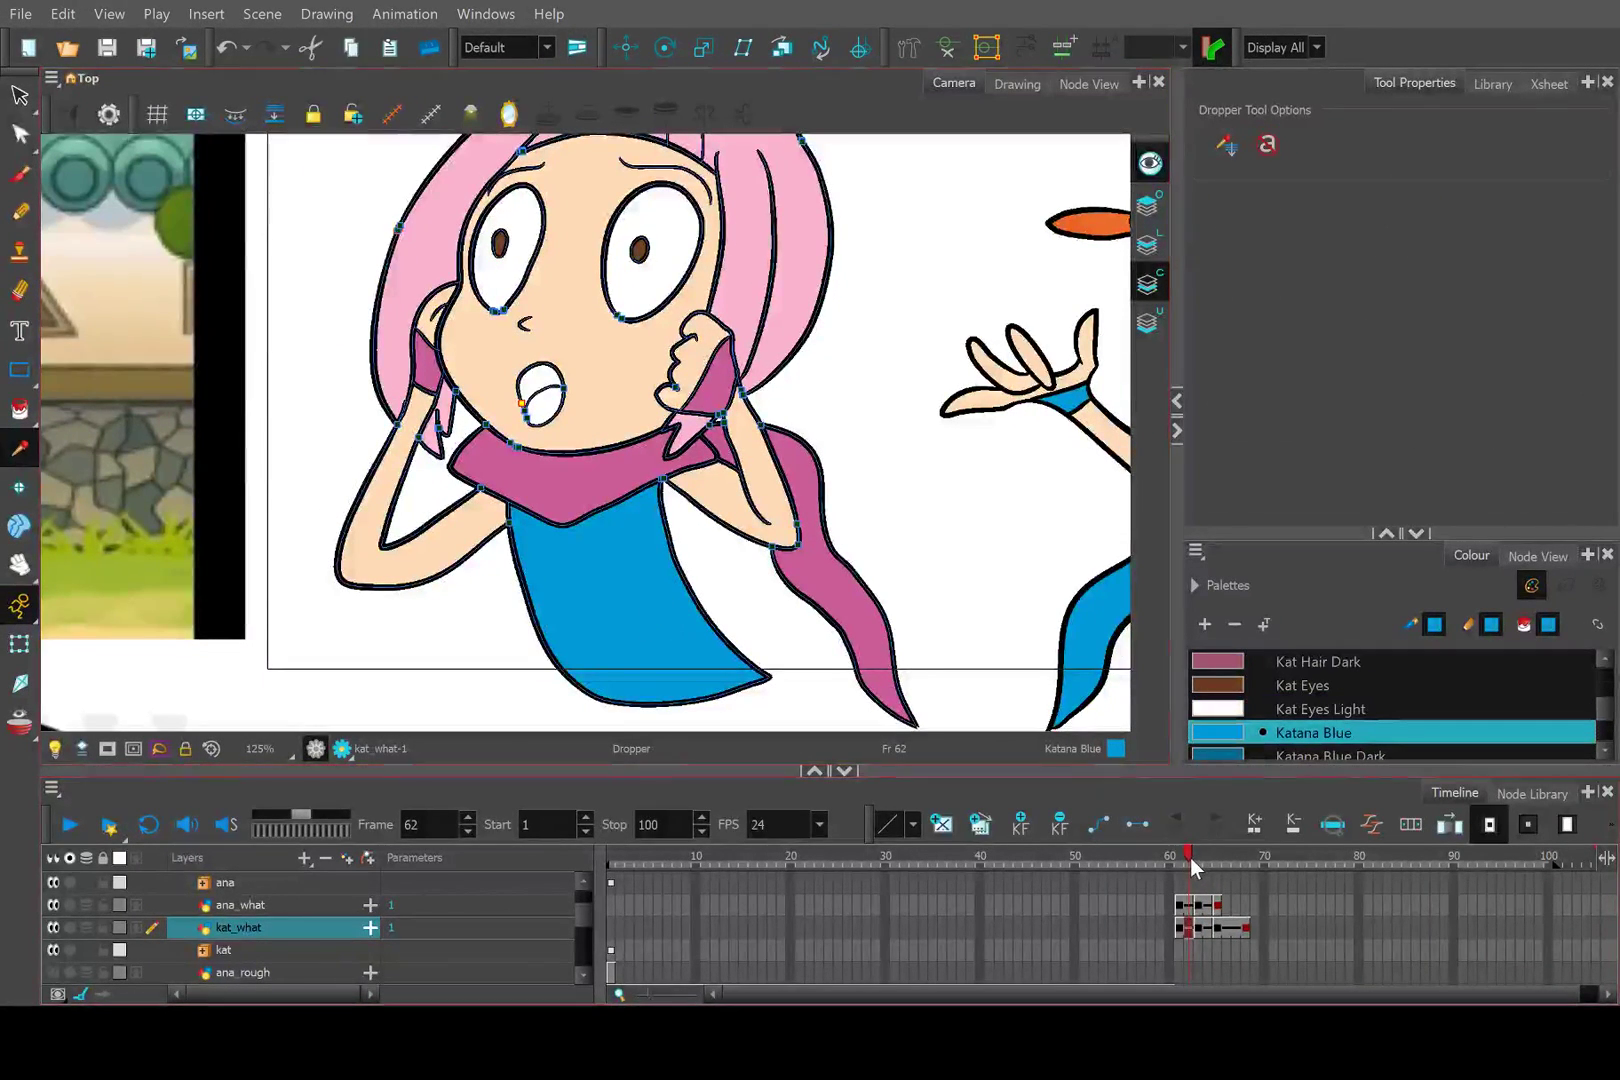
pyautogui.click(1197, 857)
pyautogui.click(19, 410)
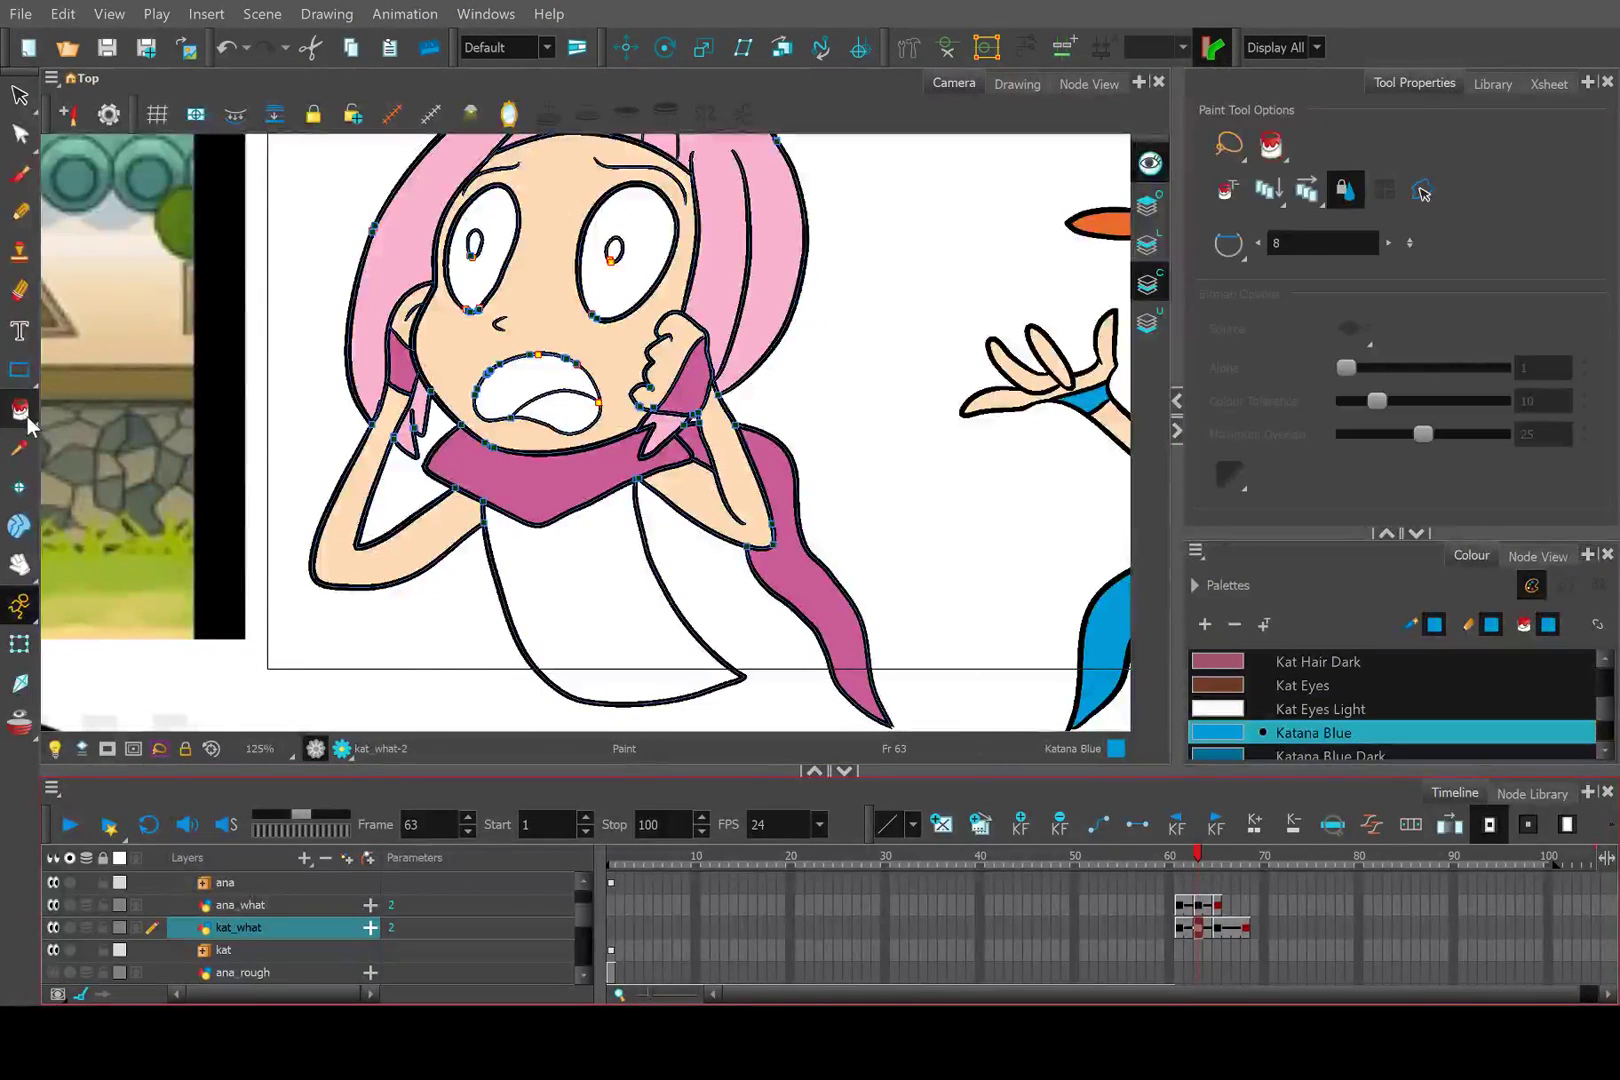
pyautogui.click(593, 607)
pyautogui.moveTo(524, 542); pyautogui.dragTo(535, 459)
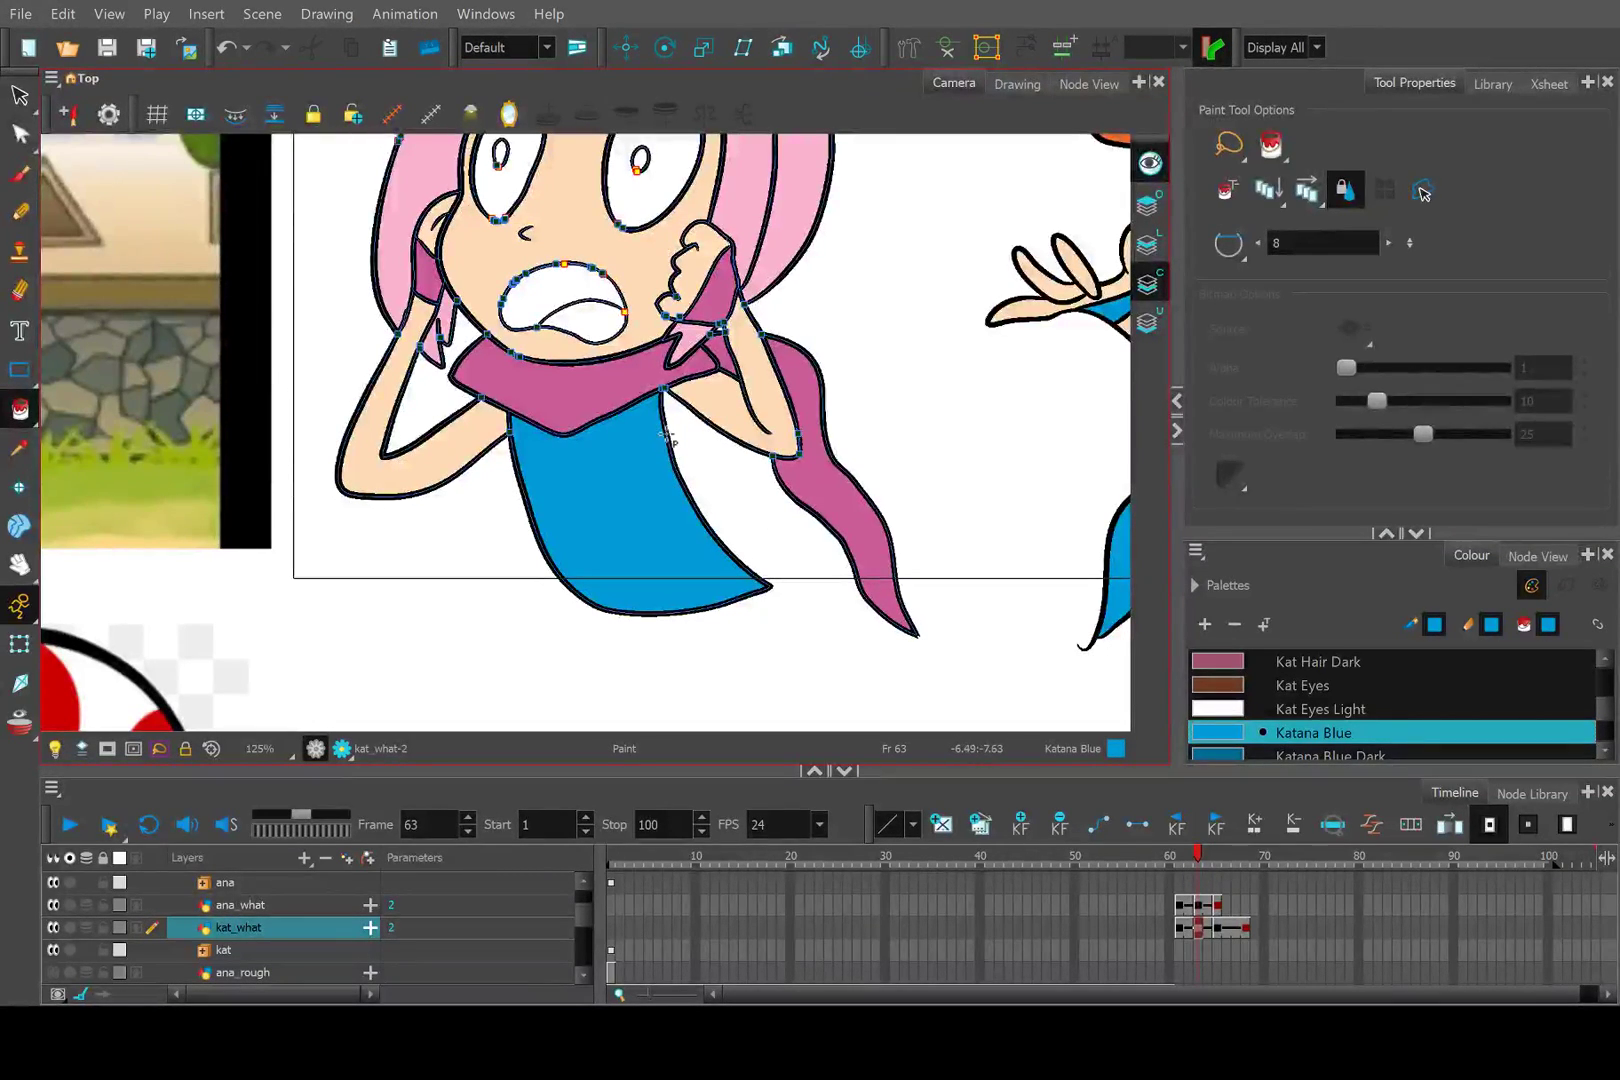
# Sample the Kat Eyes colour from a pupil of the kat_what drawing at frame 62 and return to frame 63.
pyautogui.scroll(-2, 767, 362)
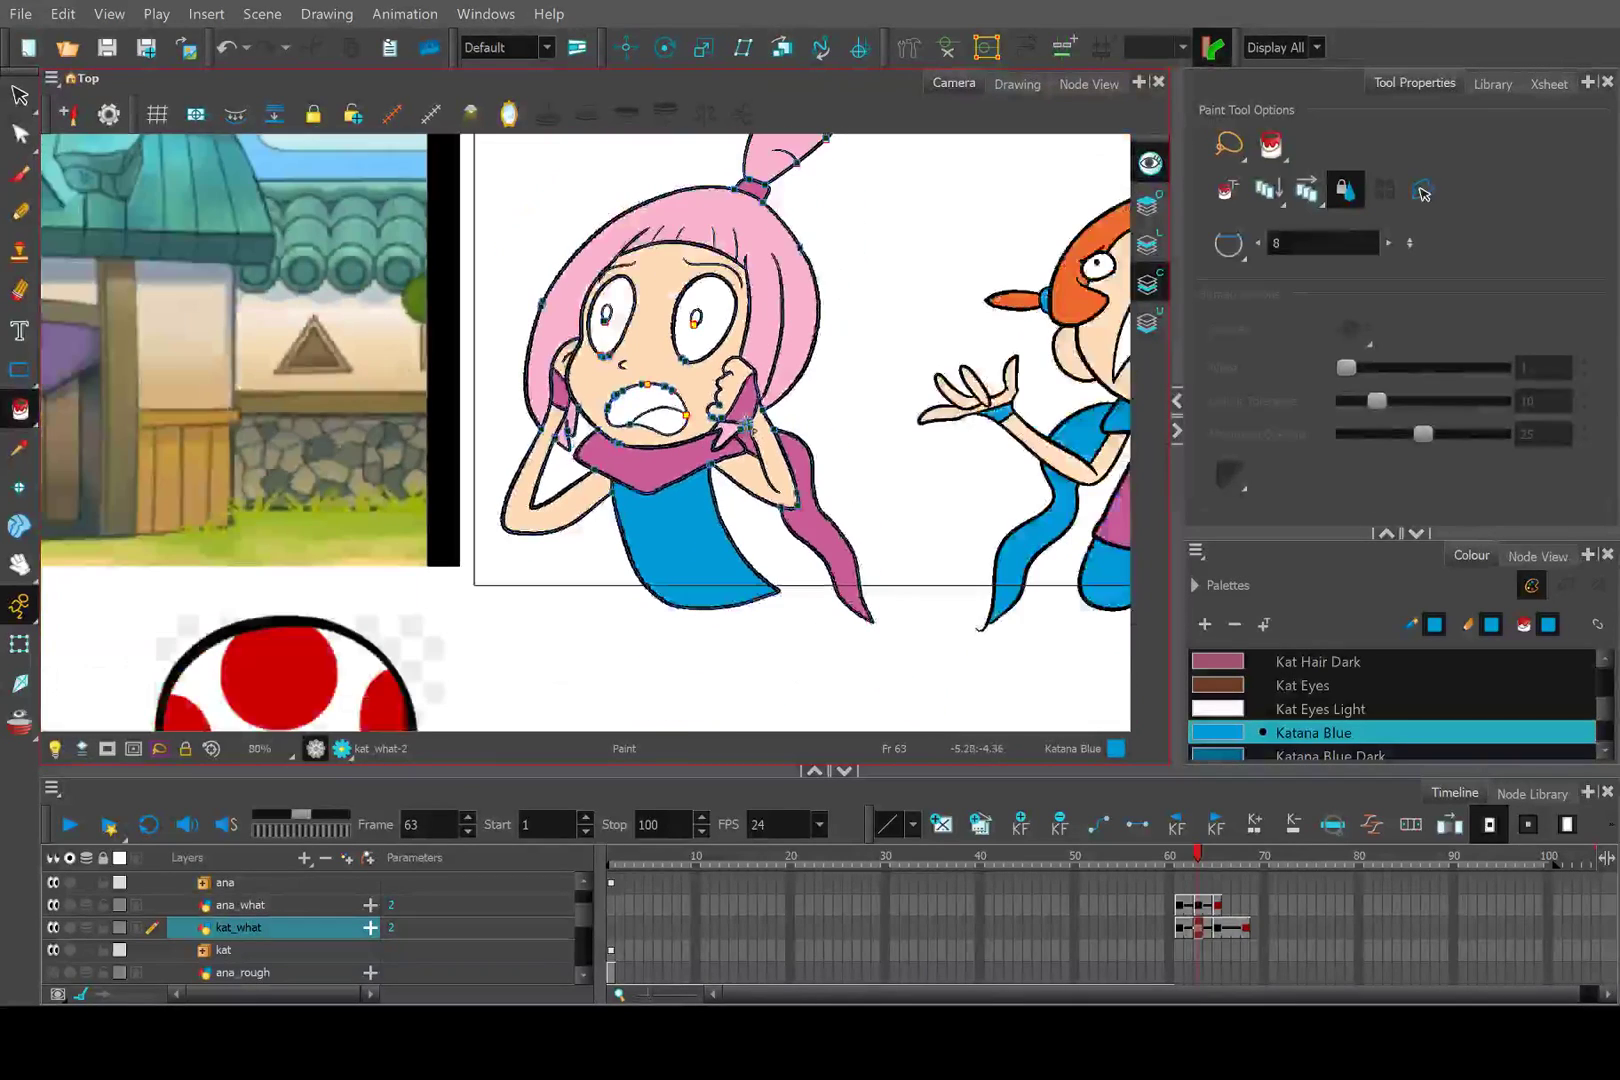
pyautogui.scroll(-2, 760, 250)
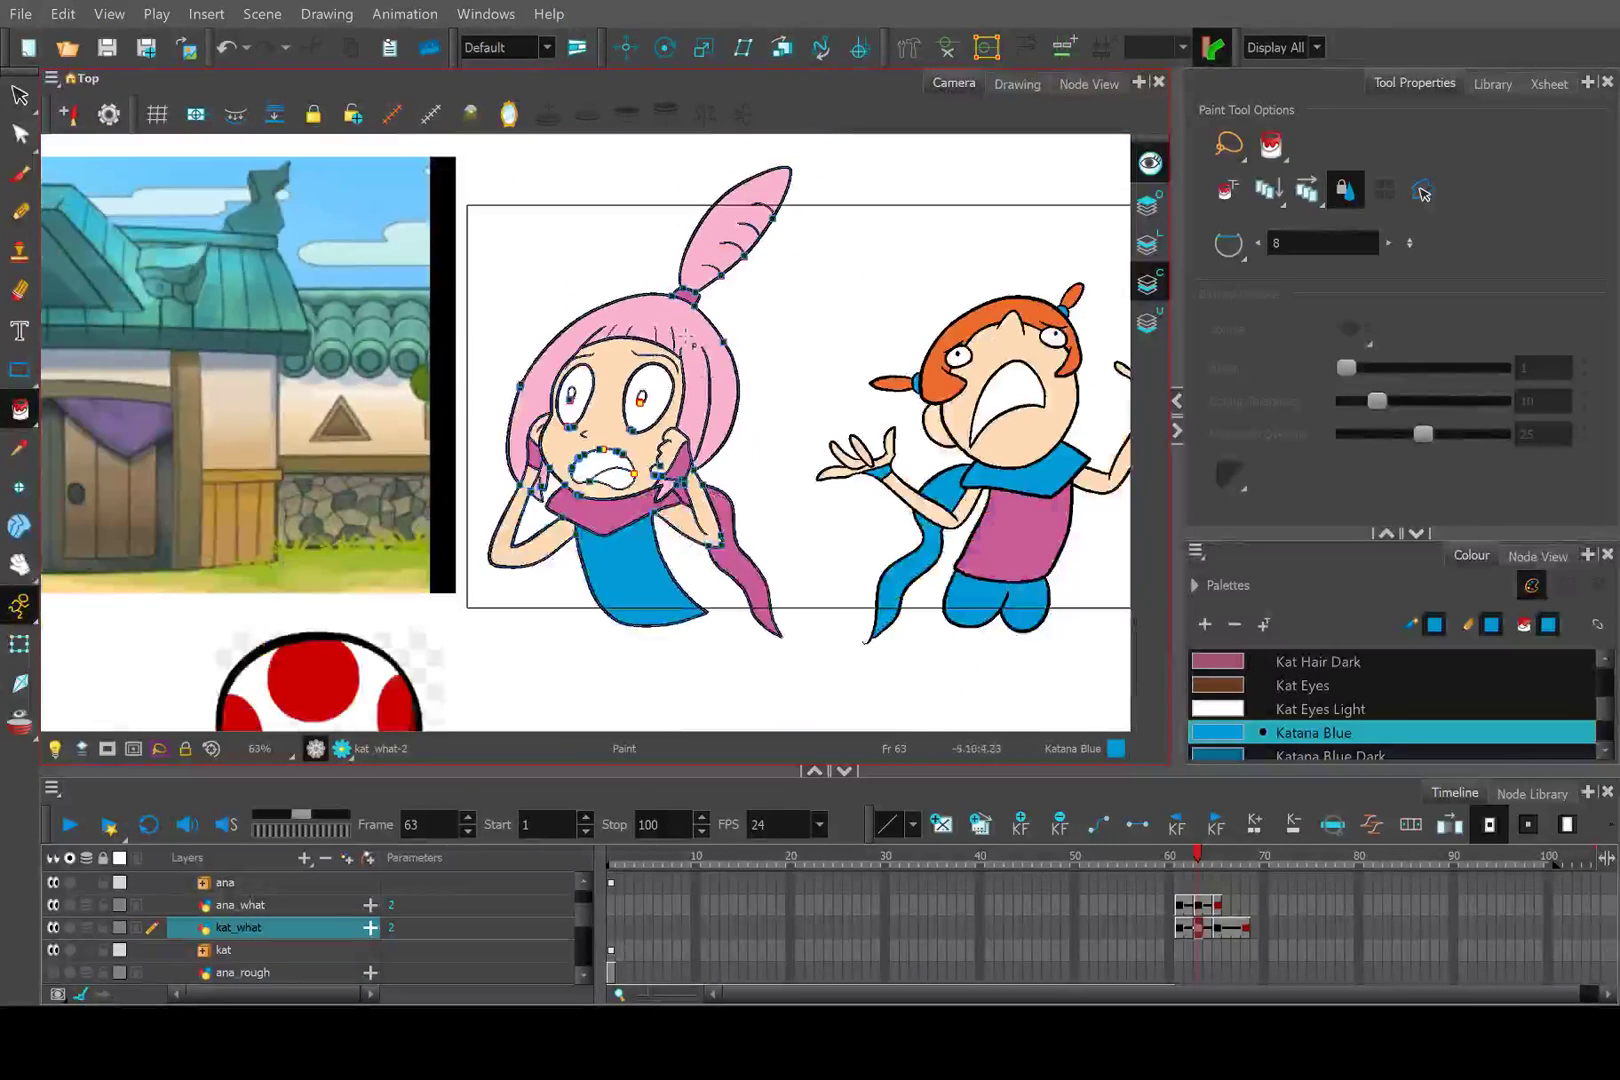
pyautogui.moveTo(1200, 866)
pyautogui.mouseDown()
pyautogui.moveTo(1220, 864)
pyautogui.moveTo(1193, 858)
pyautogui.mouseUp()
pyautogui.click(19, 447)
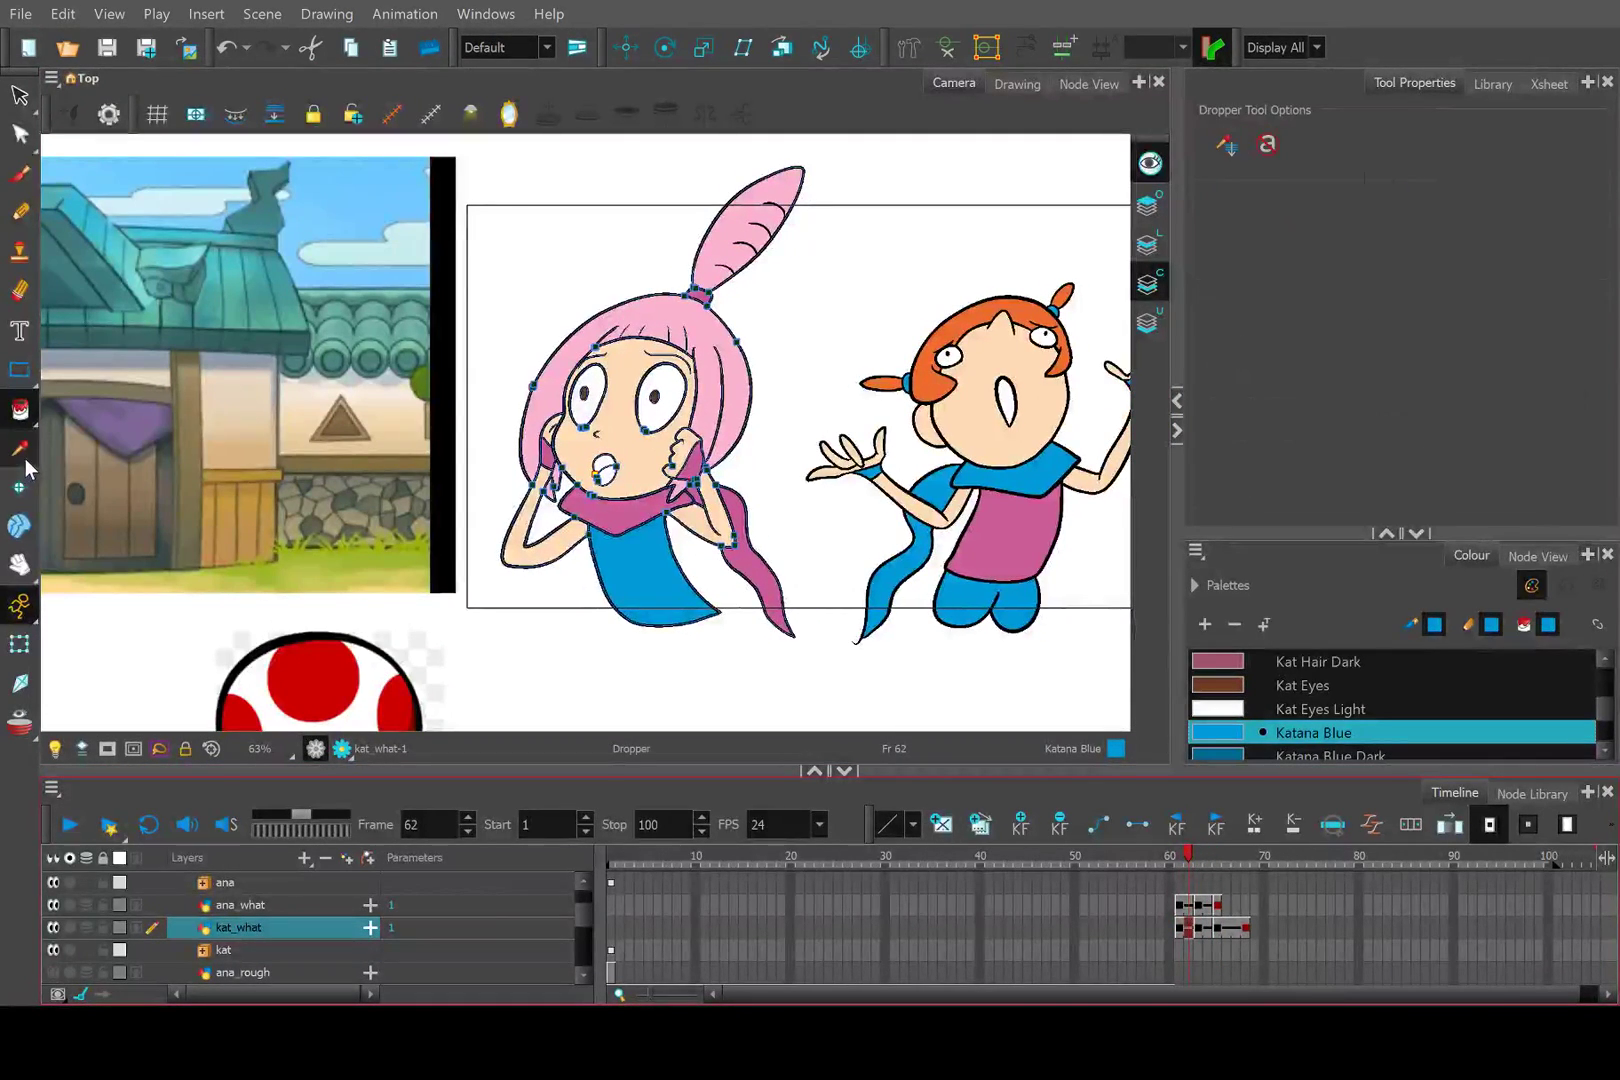
pyautogui.scroll(3, 560, 400)
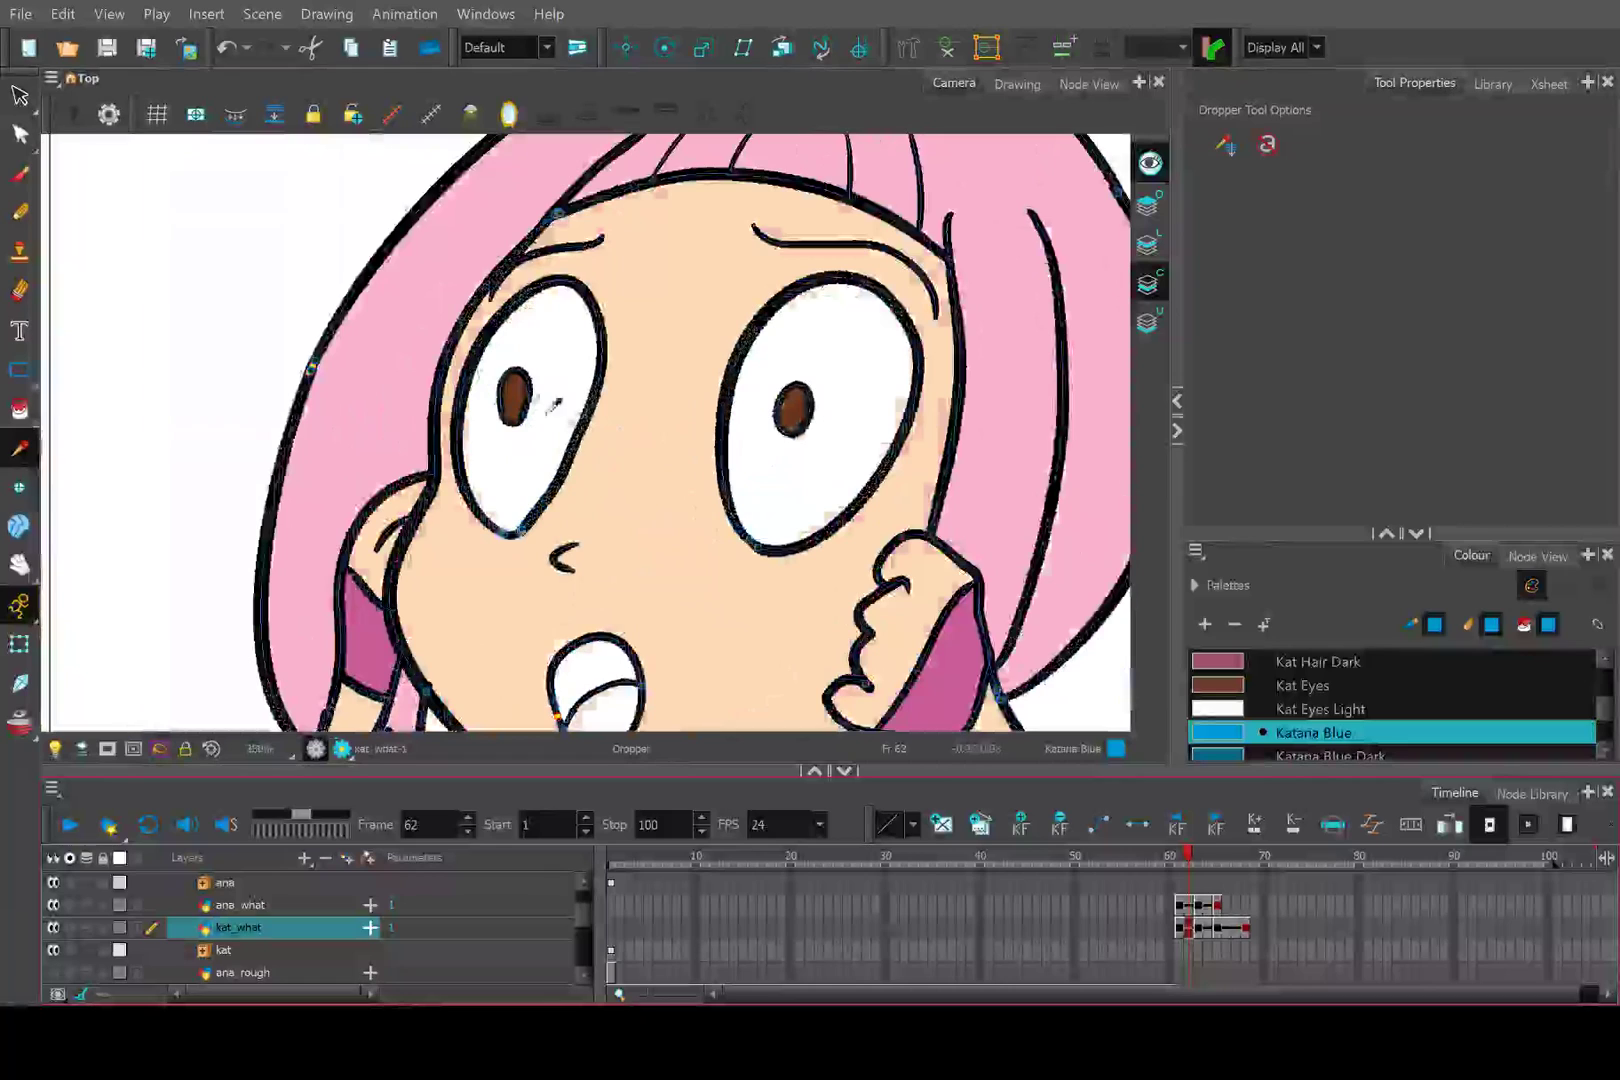
pyautogui.click(515, 397)
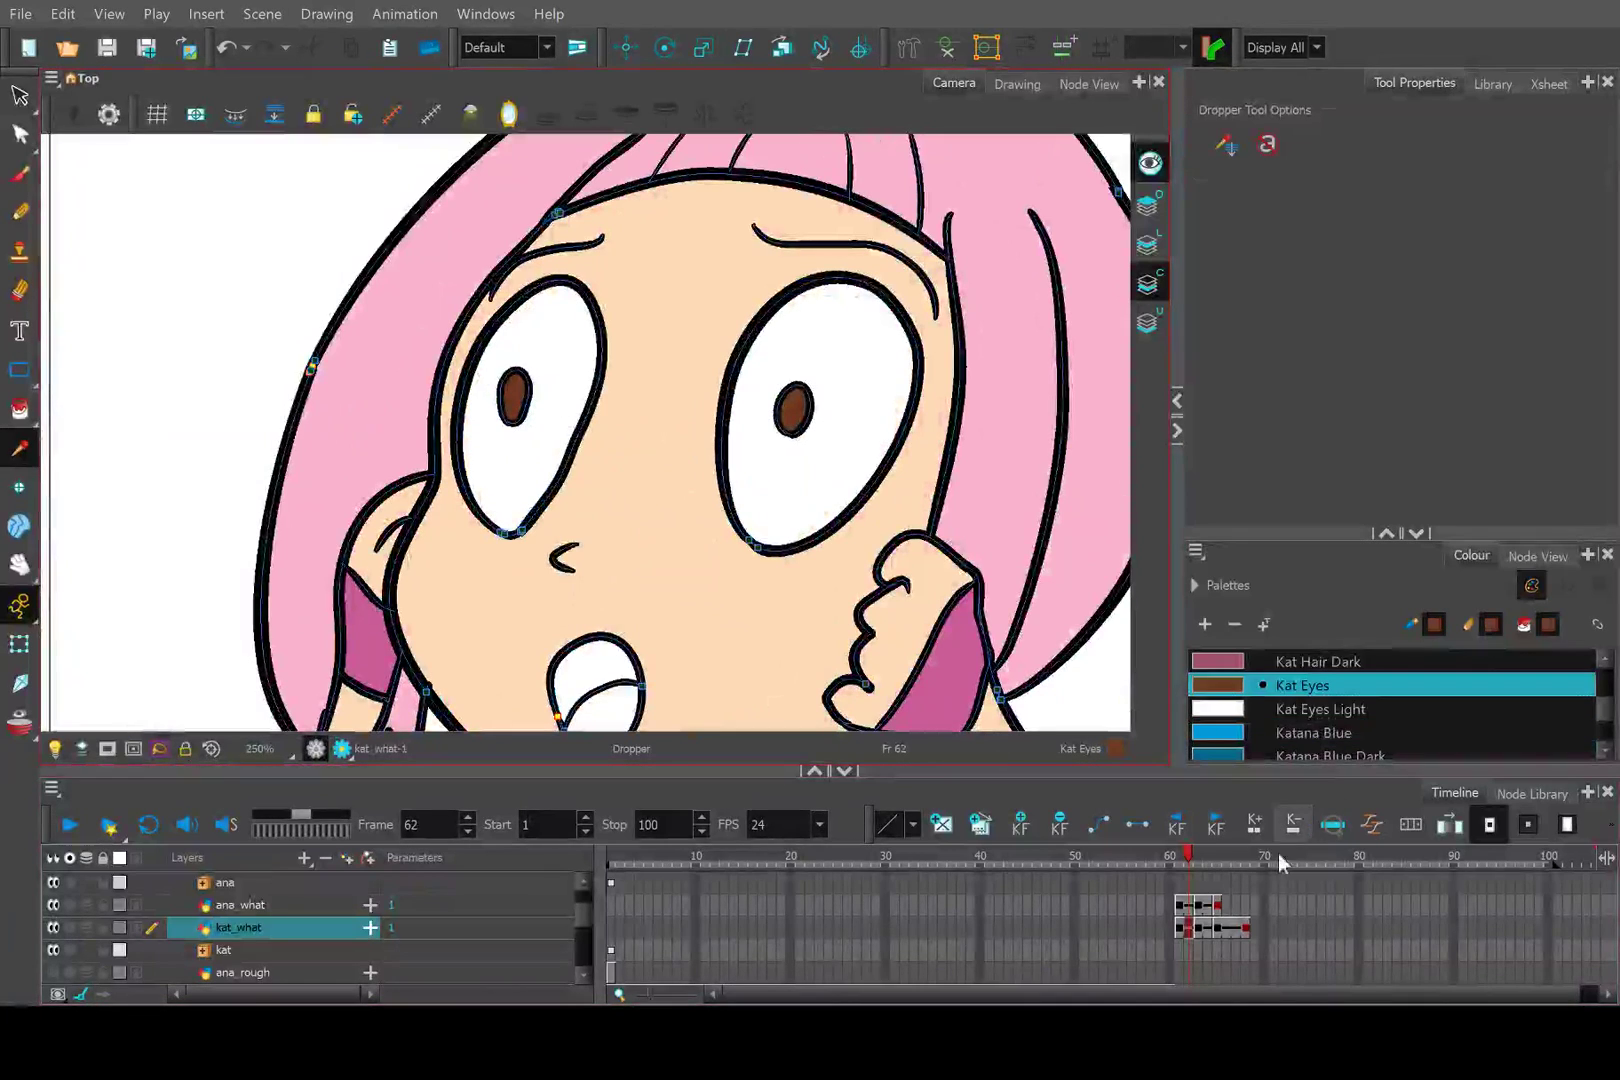
pyautogui.moveTo(1188, 858); pyautogui.dragTo(1197, 858)
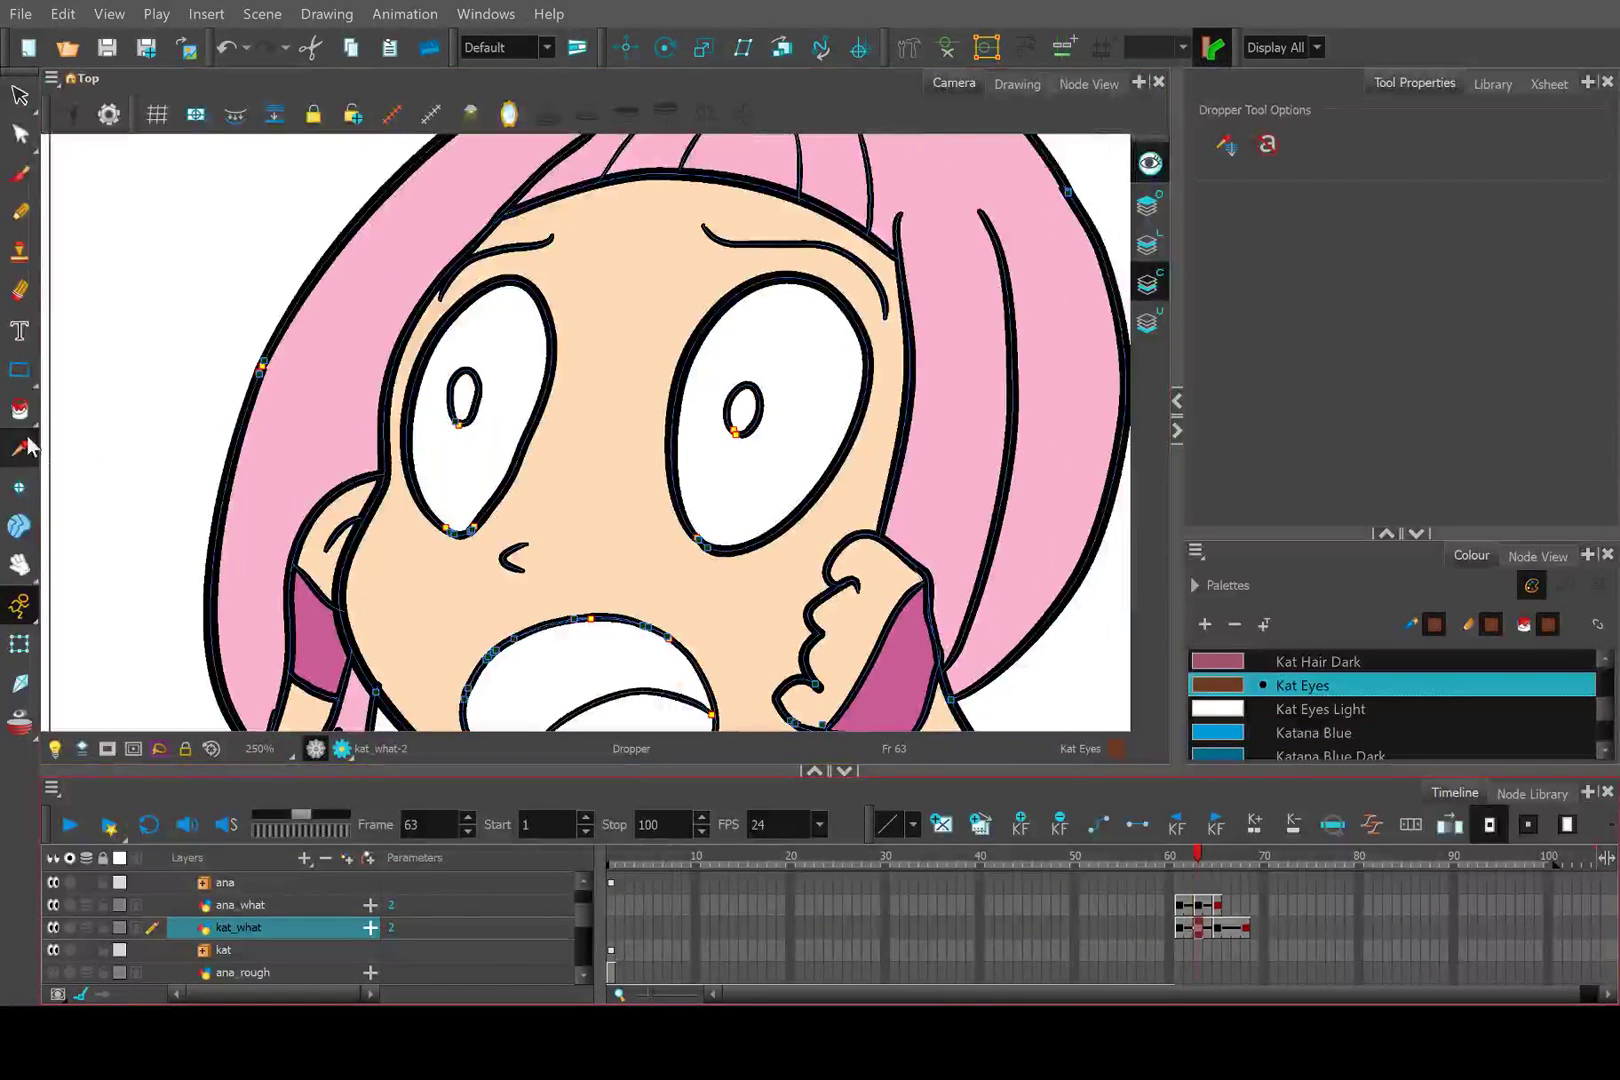
# Fill both pupils of the kat_what drawing at frame 63 with the Kat Eyes colour.
pyautogui.click(19, 408)
pyautogui.scroll(2, 491, 401)
pyautogui.click(433, 395)
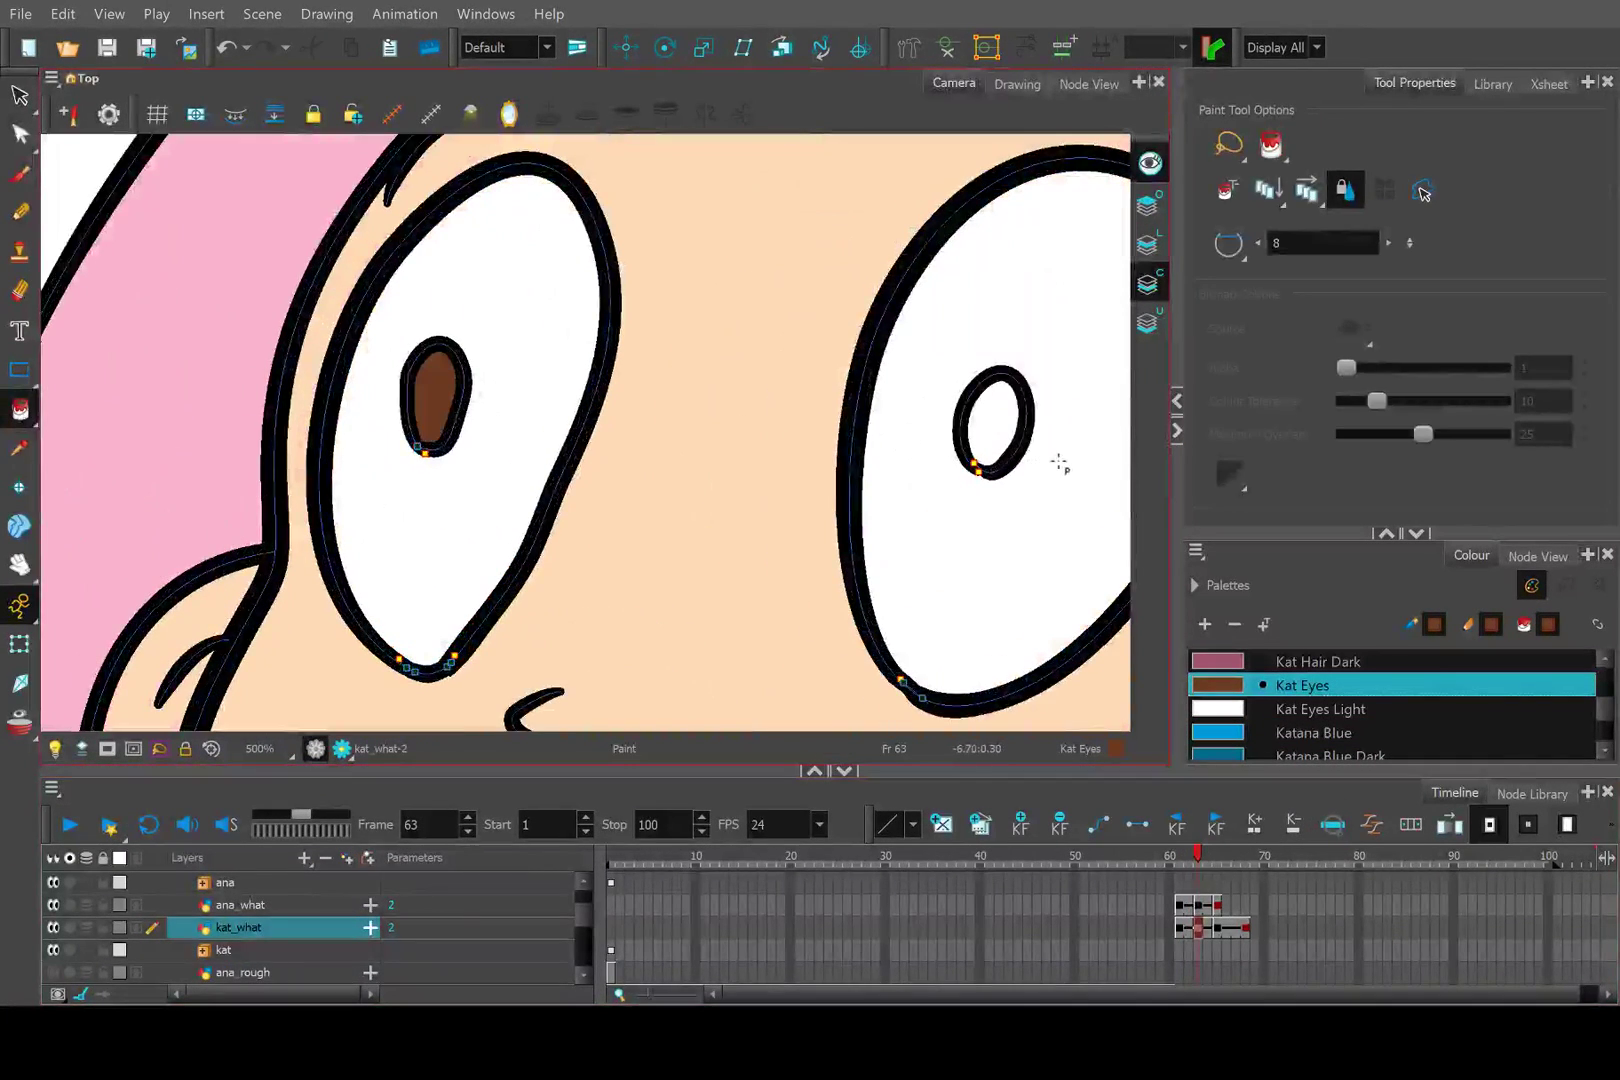
pyautogui.click(993, 420)
pyautogui.scroll(-3, 590, 428)
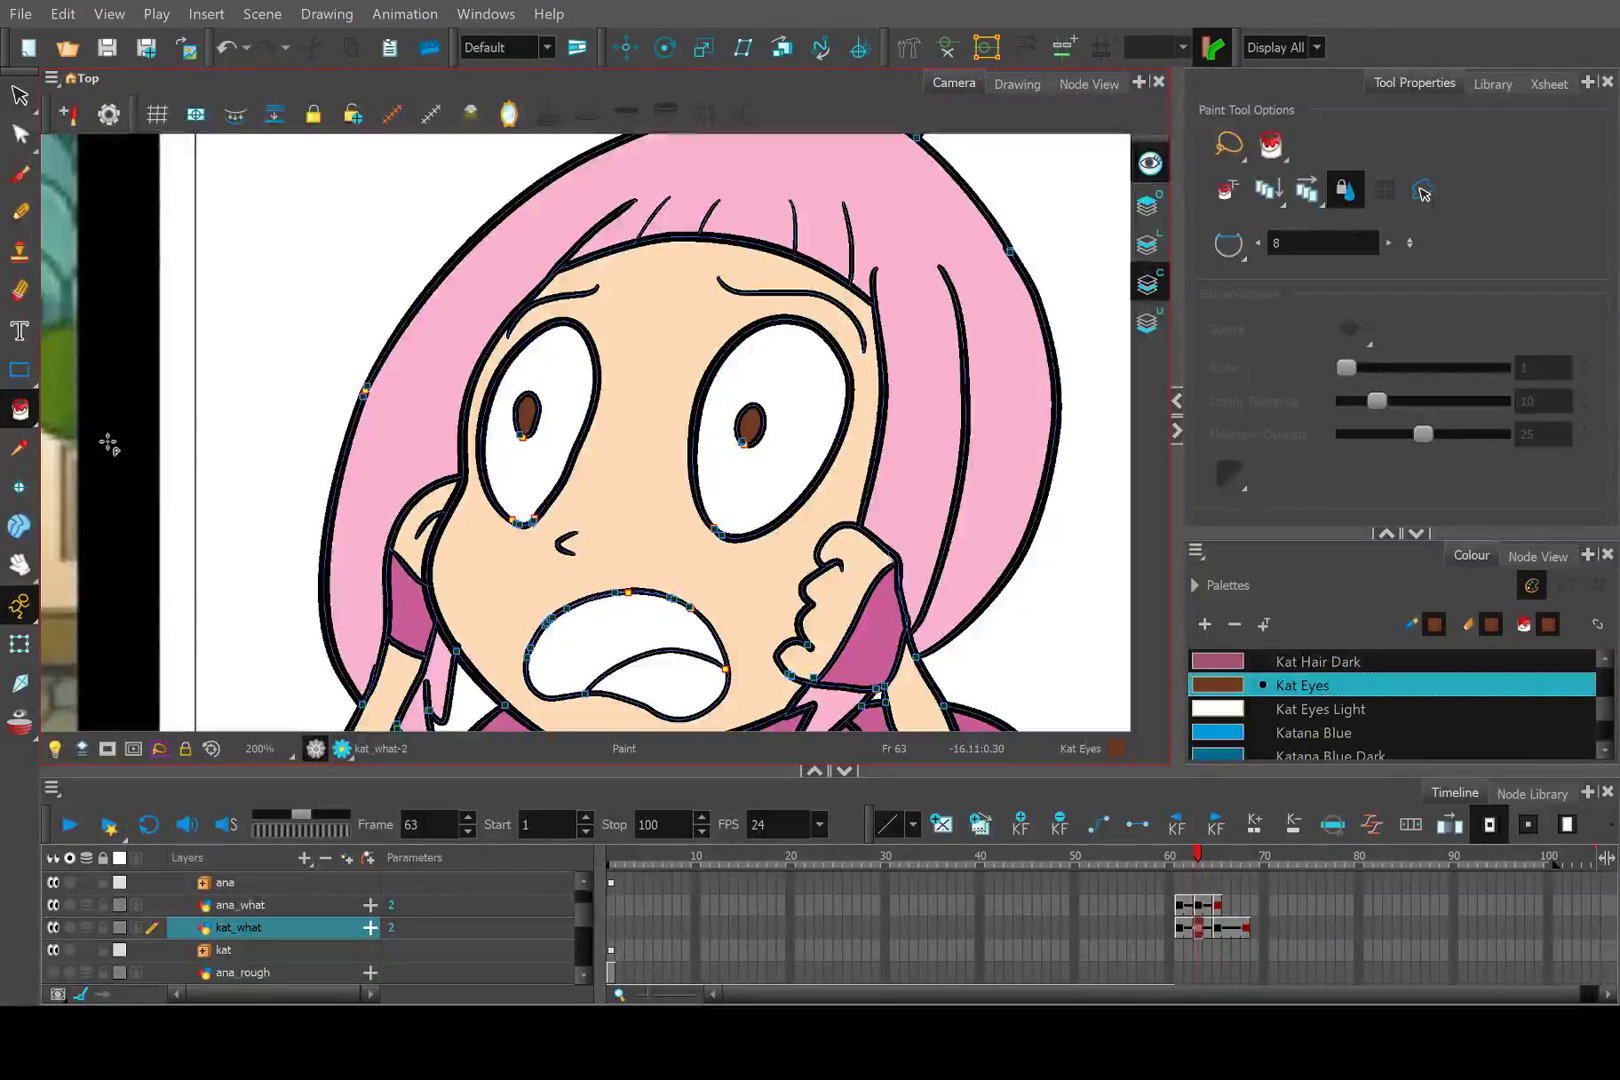
pyautogui.hotkey('shift', 't')
pyautogui.hotkey('ctrl', 'a')
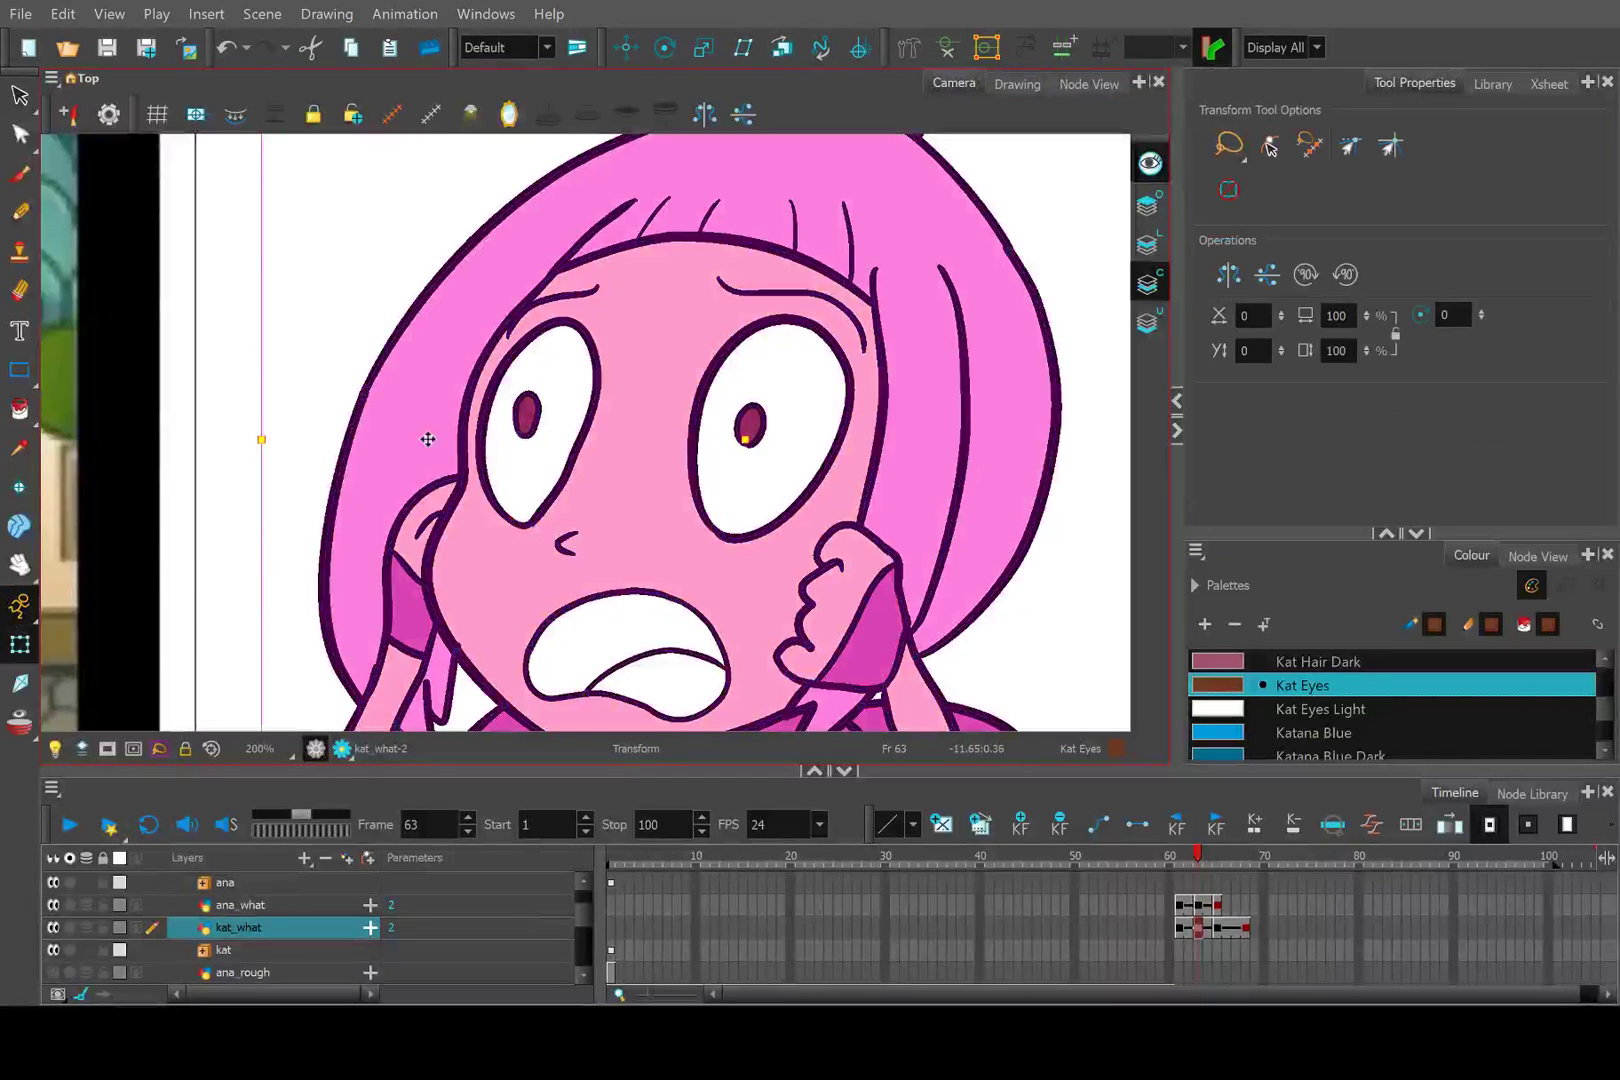
pyautogui.press('Escape')
pyautogui.scroll(-2, 347, 304)
pyautogui.moveTo(428, 362); pyautogui.dragTo(476, 420)
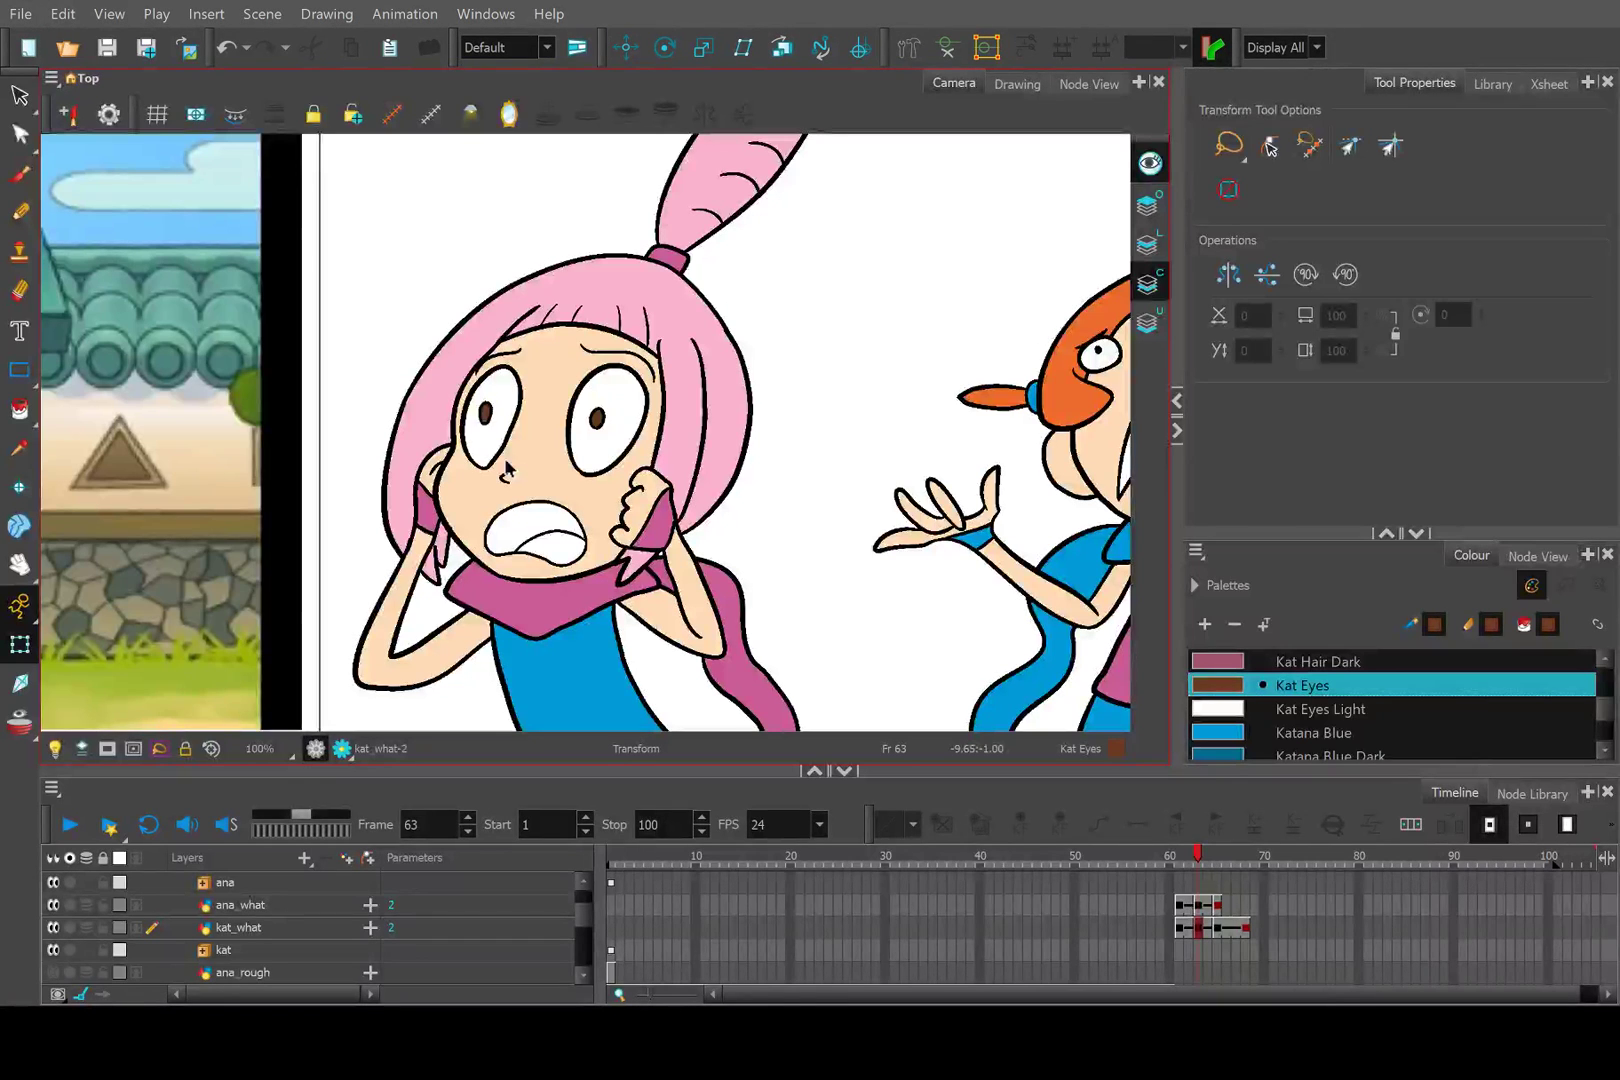
pyautogui.scroll(-2, 546, 487)
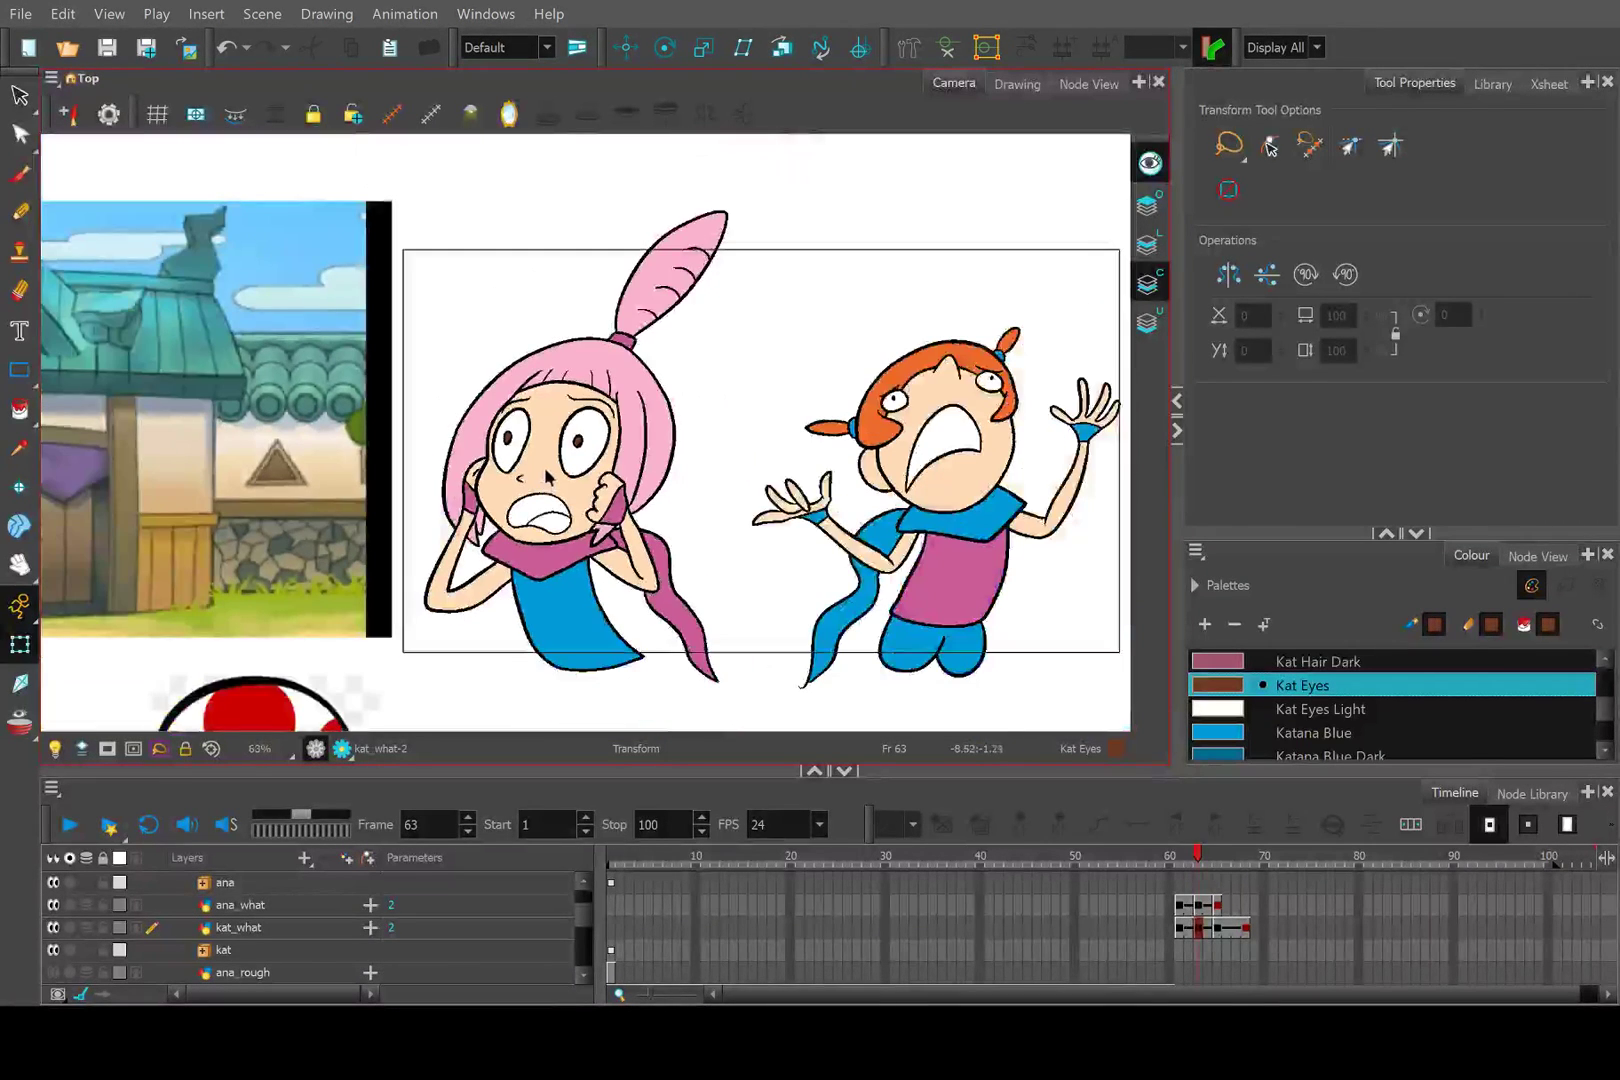
pyautogui.click(557, 470)
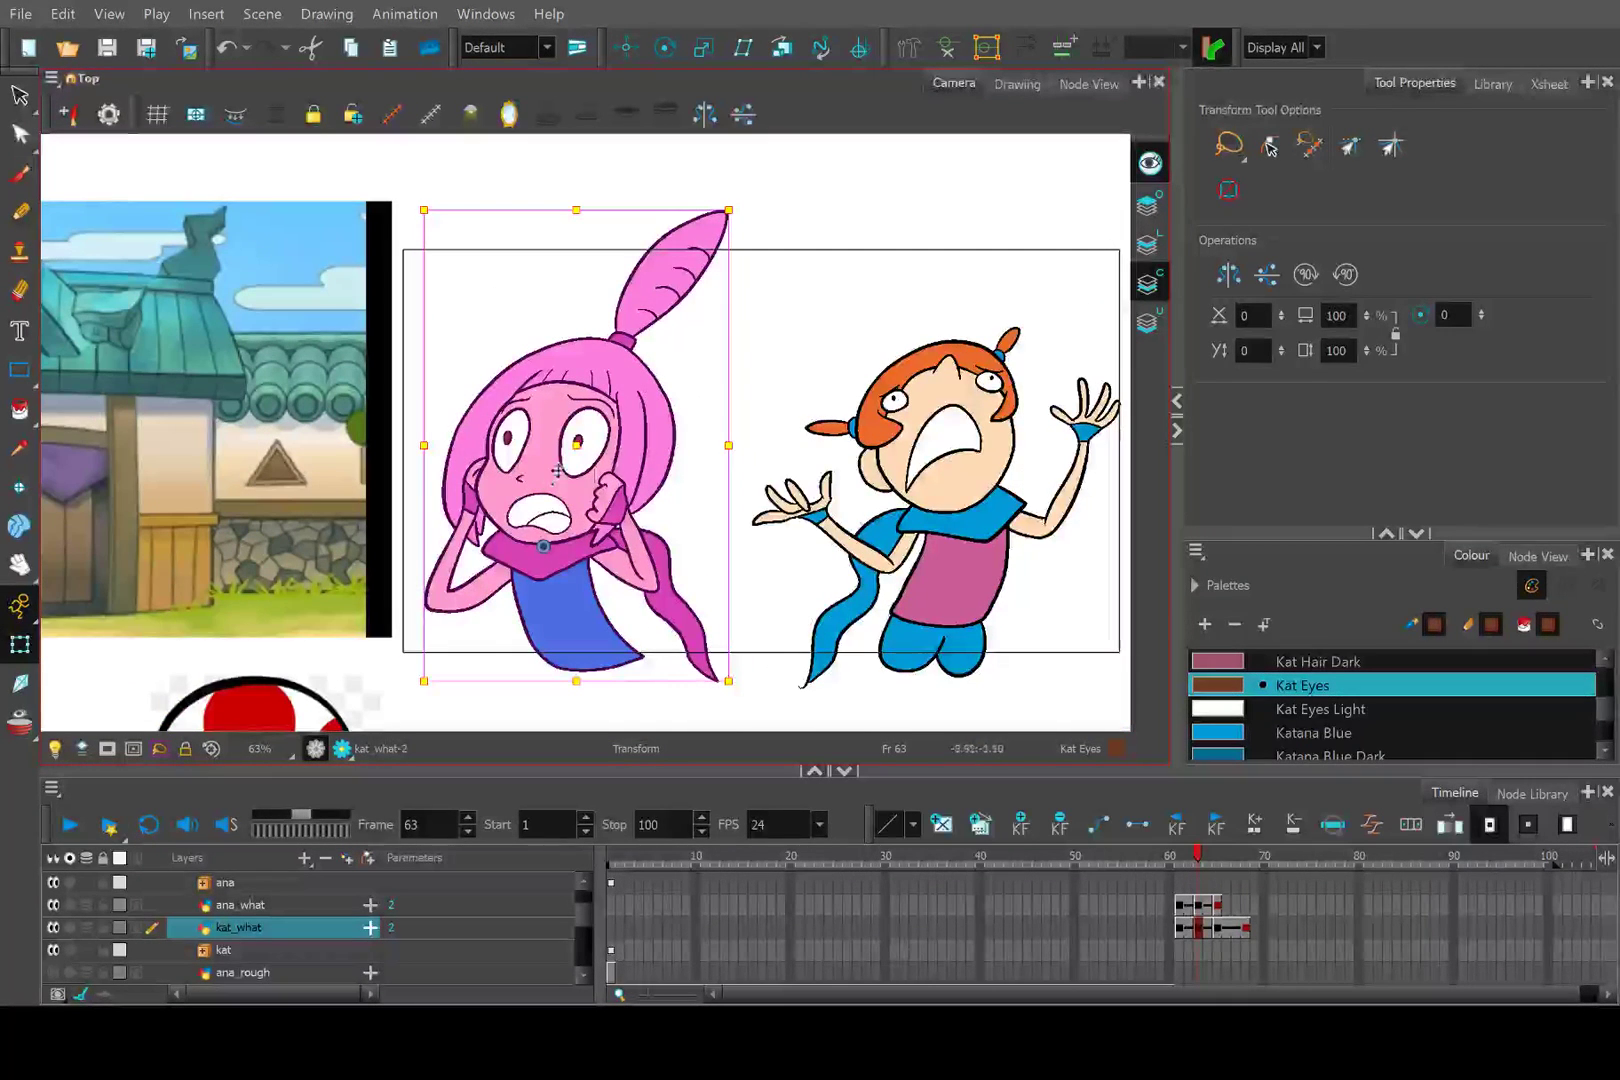
pyautogui.click(685, 372)
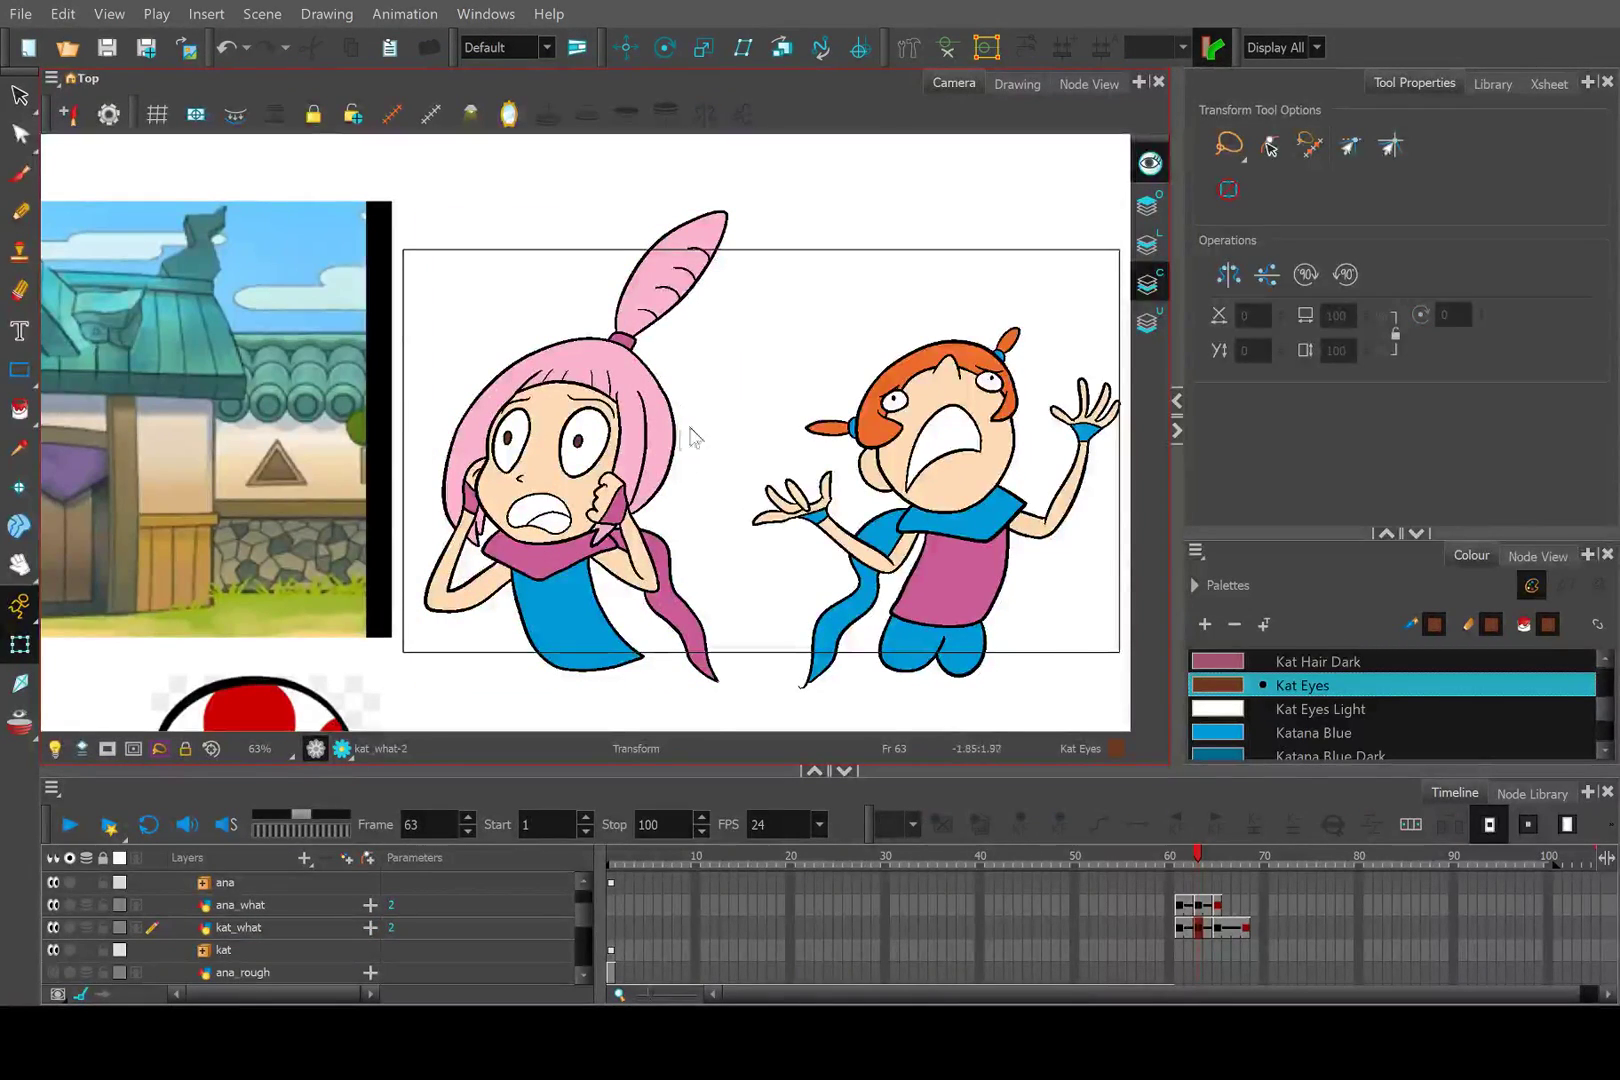
# Go to frame 65 and select the ana_what drawing there for editing with the Contour Editor.
pyautogui.scroll(1, 690, 437)
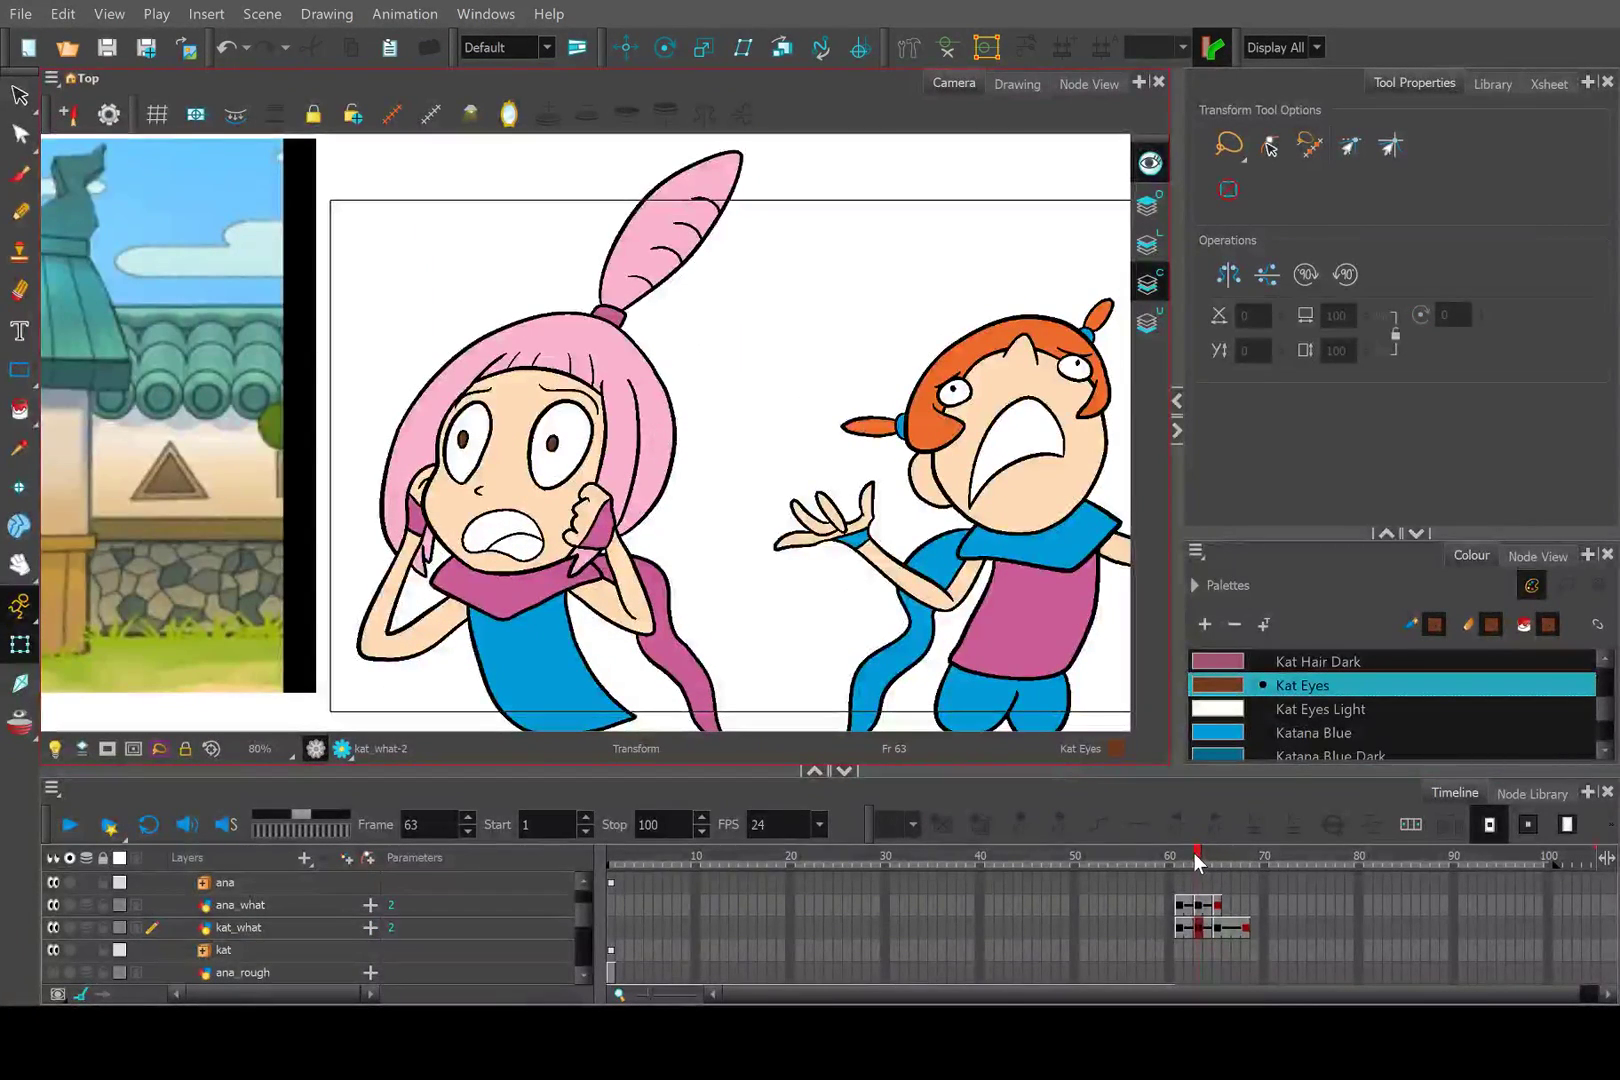
pyautogui.moveTo(1196, 852); pyautogui.dragTo(1217, 863)
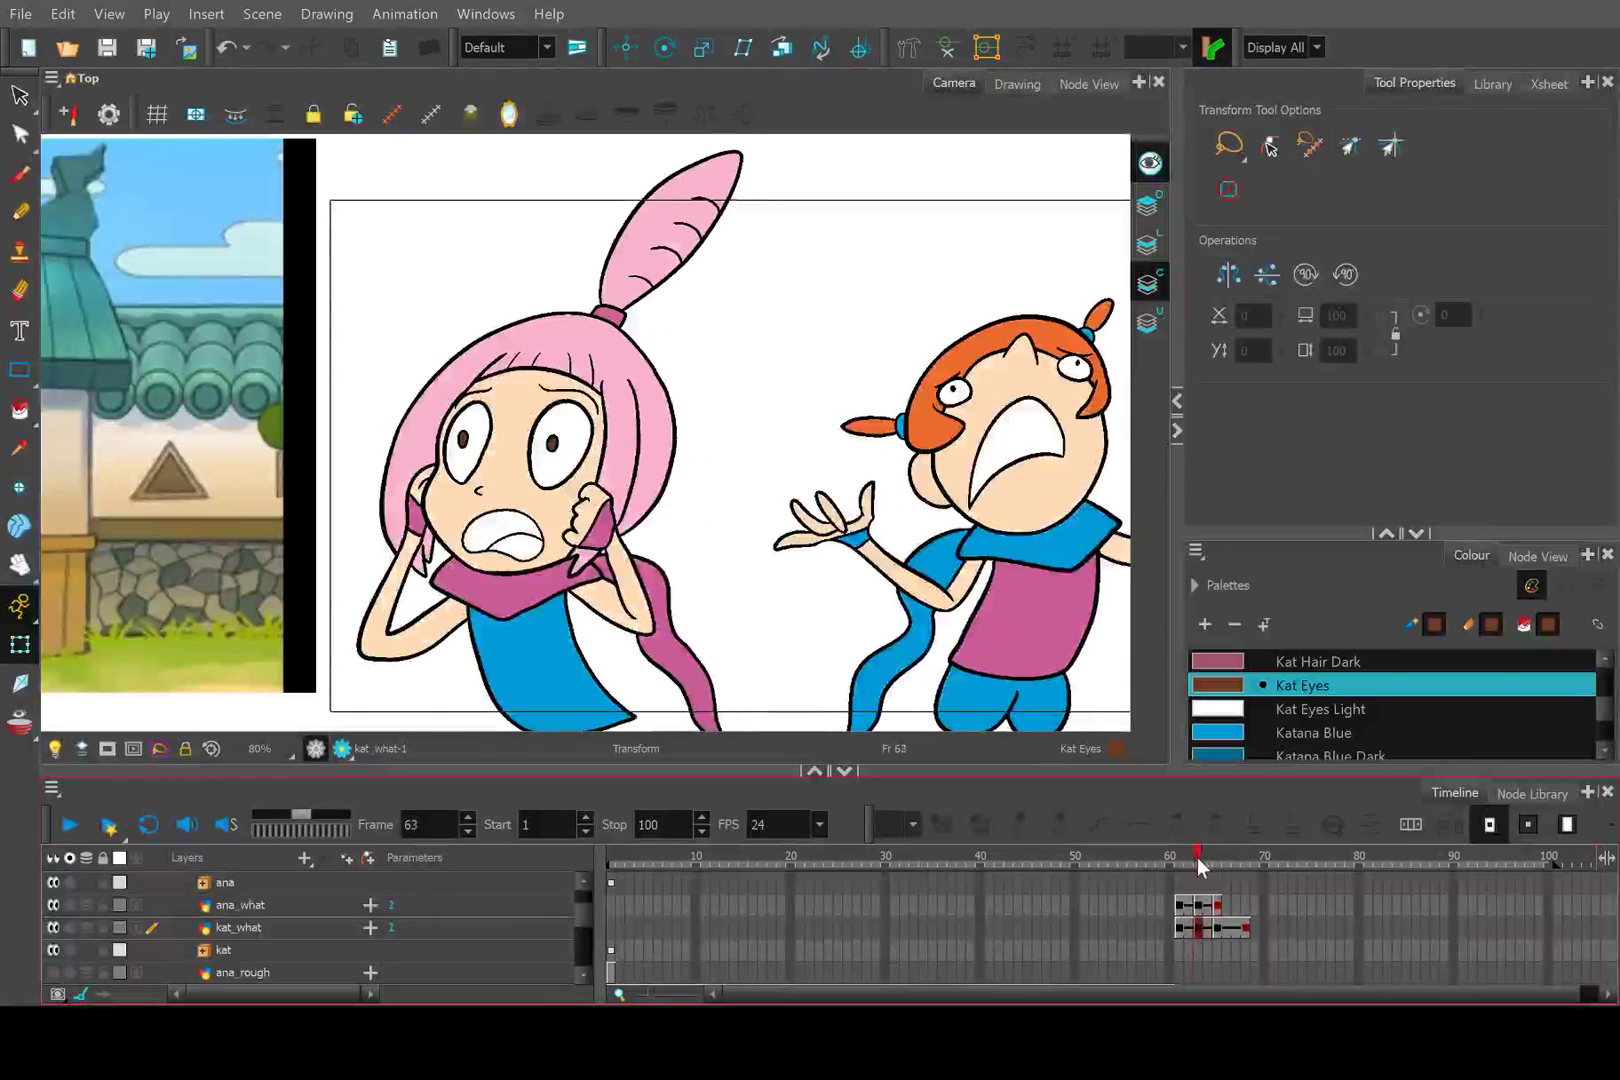
pyautogui.moveTo(1197, 857); pyautogui.dragTo(1215, 862)
pyautogui.moveTo(660, 530); pyautogui.dragTo(524, 463)
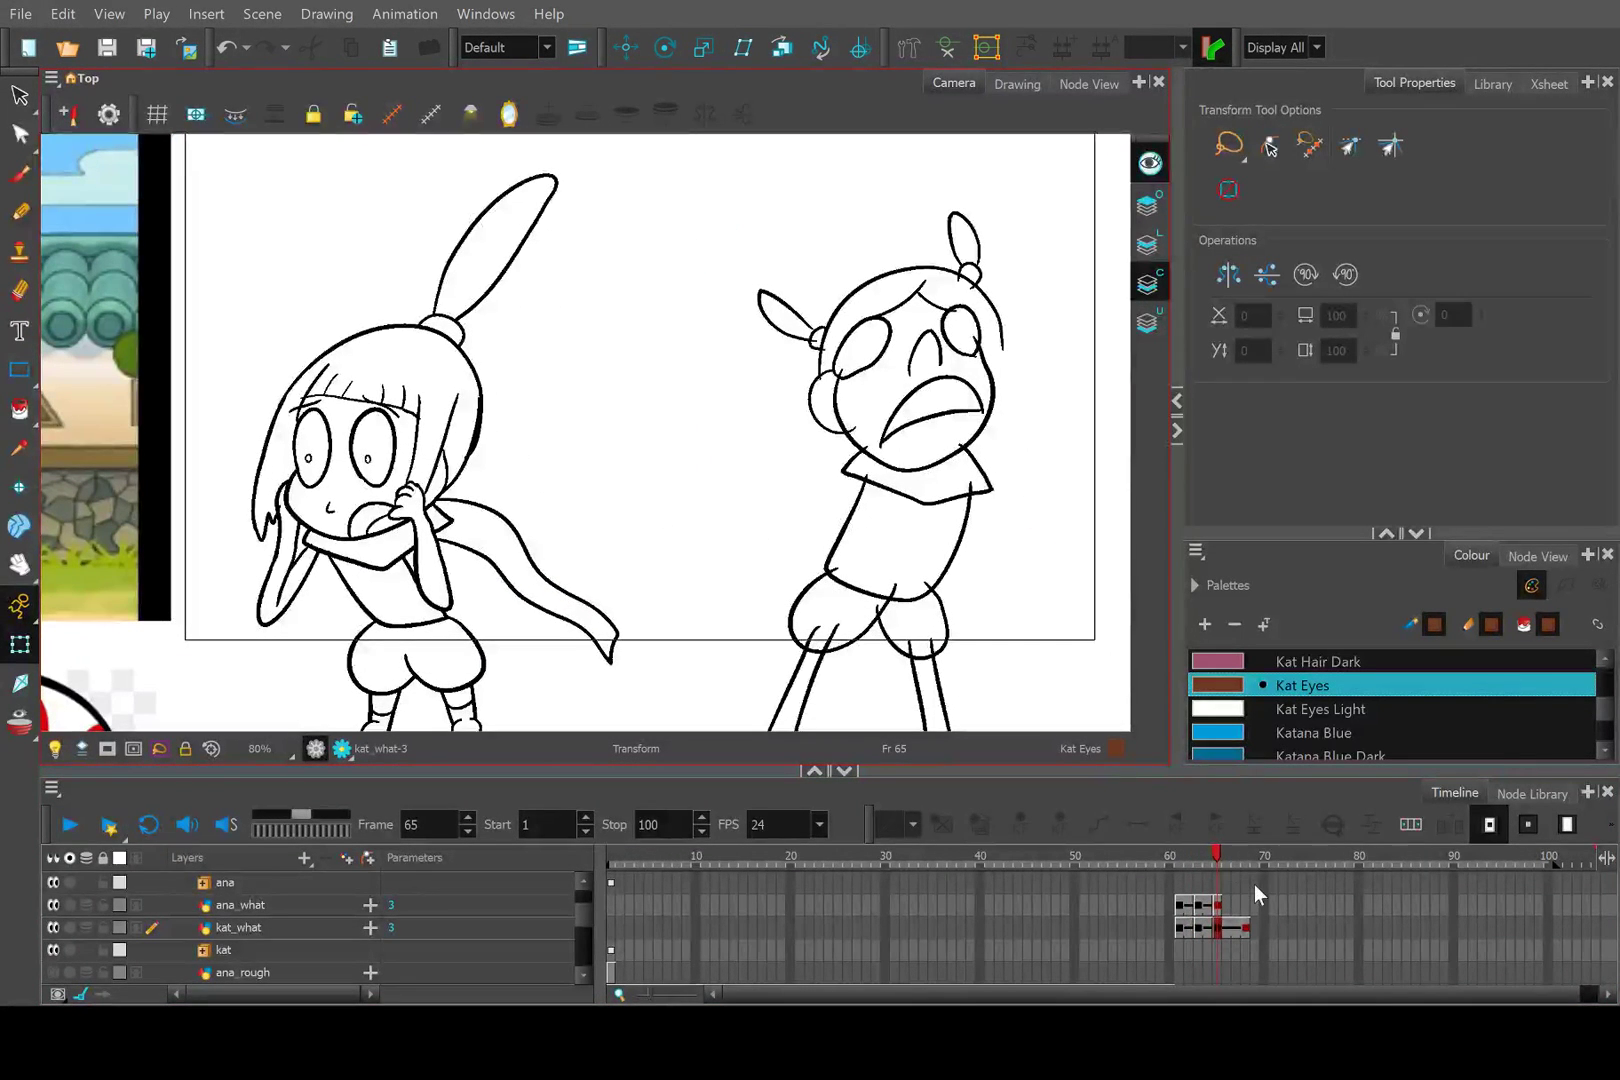
pyautogui.moveTo(1225, 860)
pyautogui.mouseDown()
pyautogui.moveTo(1197, 862)
pyautogui.moveTo(1218, 859)
pyautogui.mouseUp()
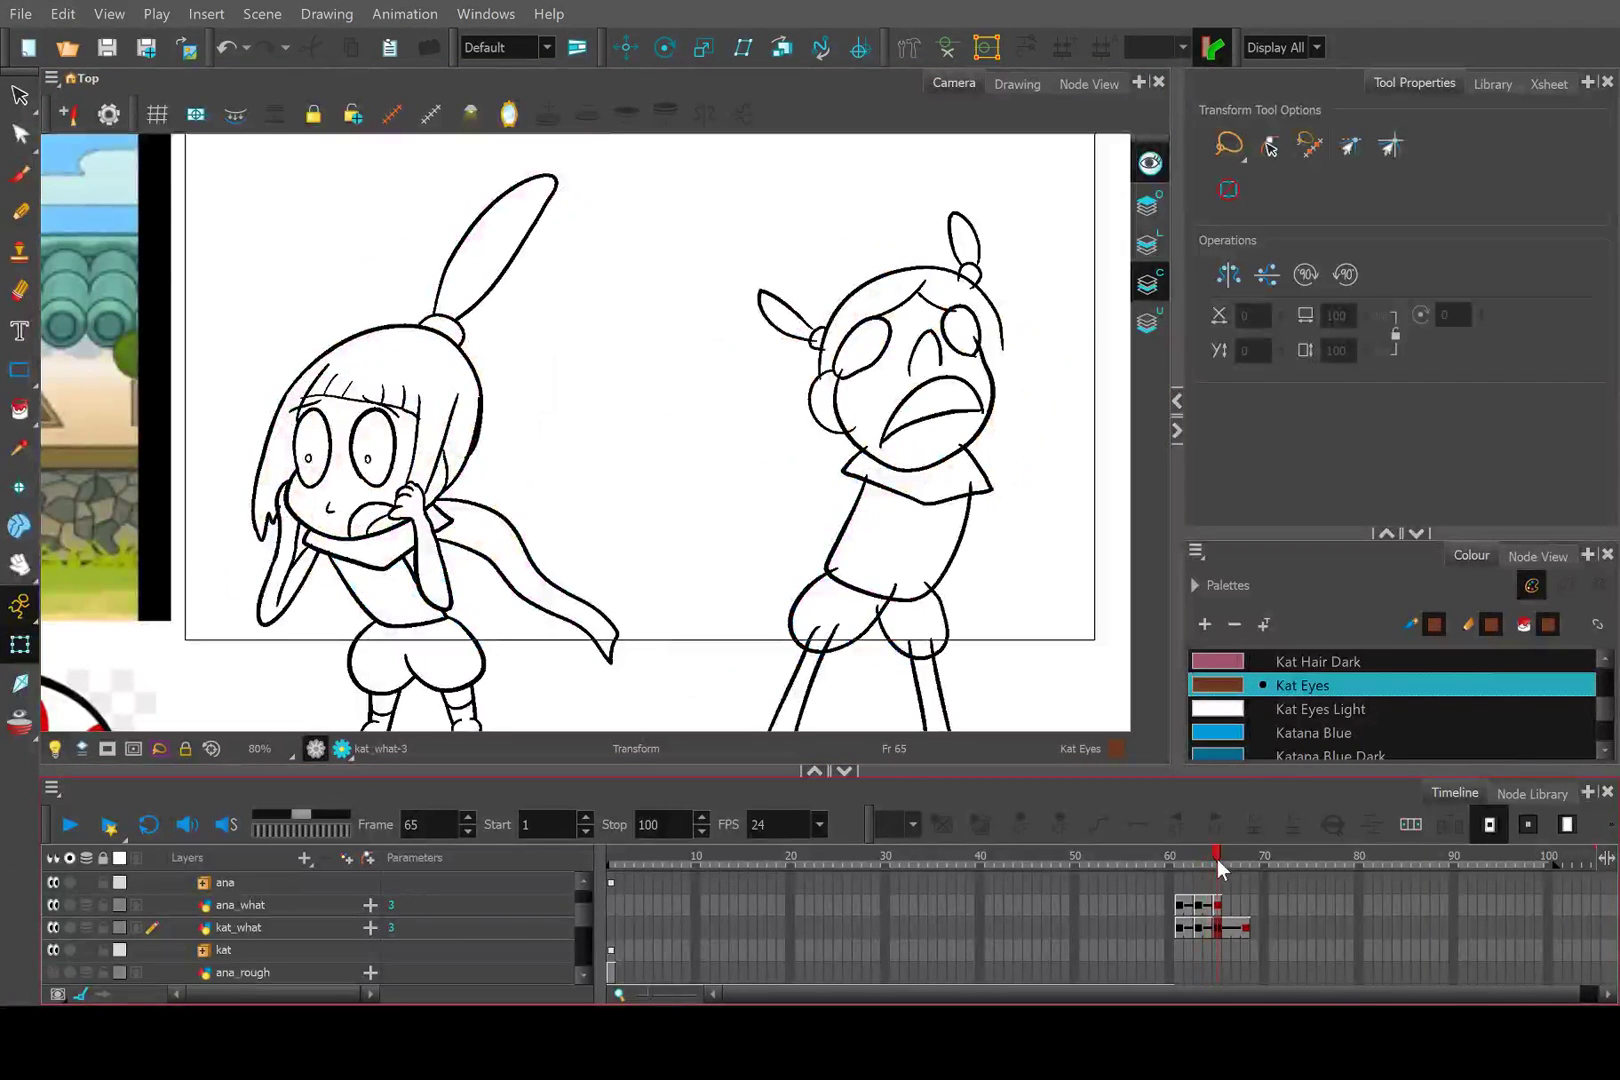
pyautogui.click(19, 211)
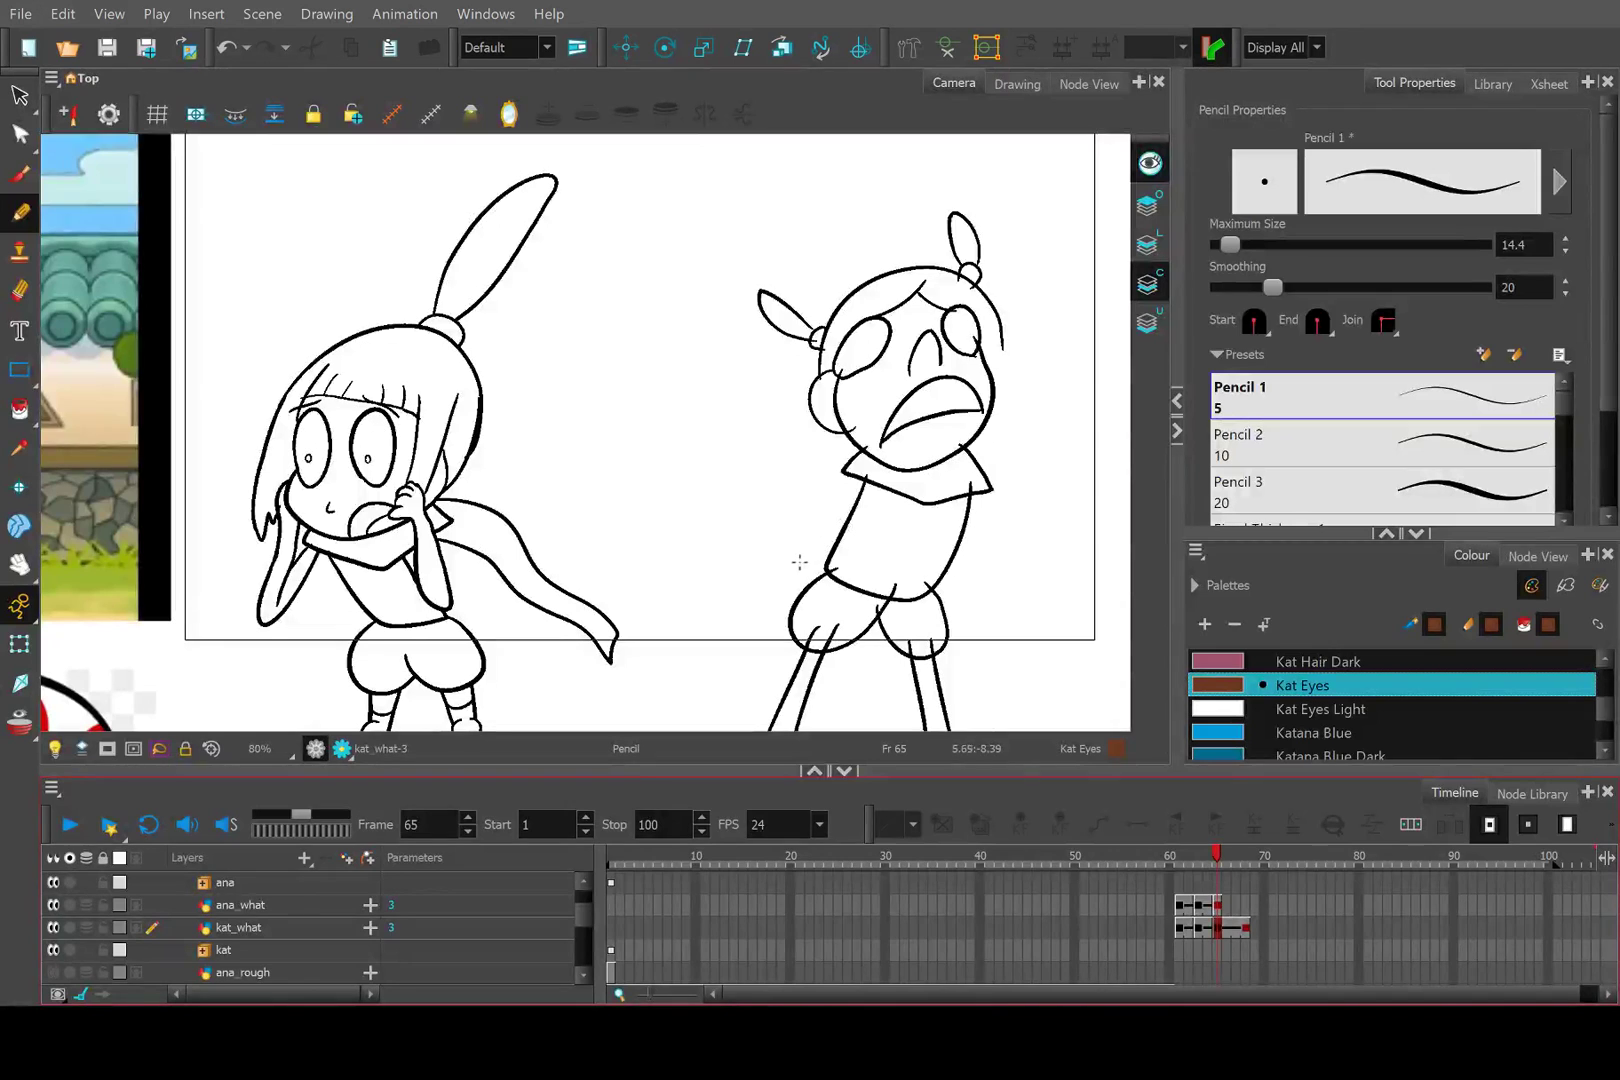
pyautogui.scroll(4, 1012, 336)
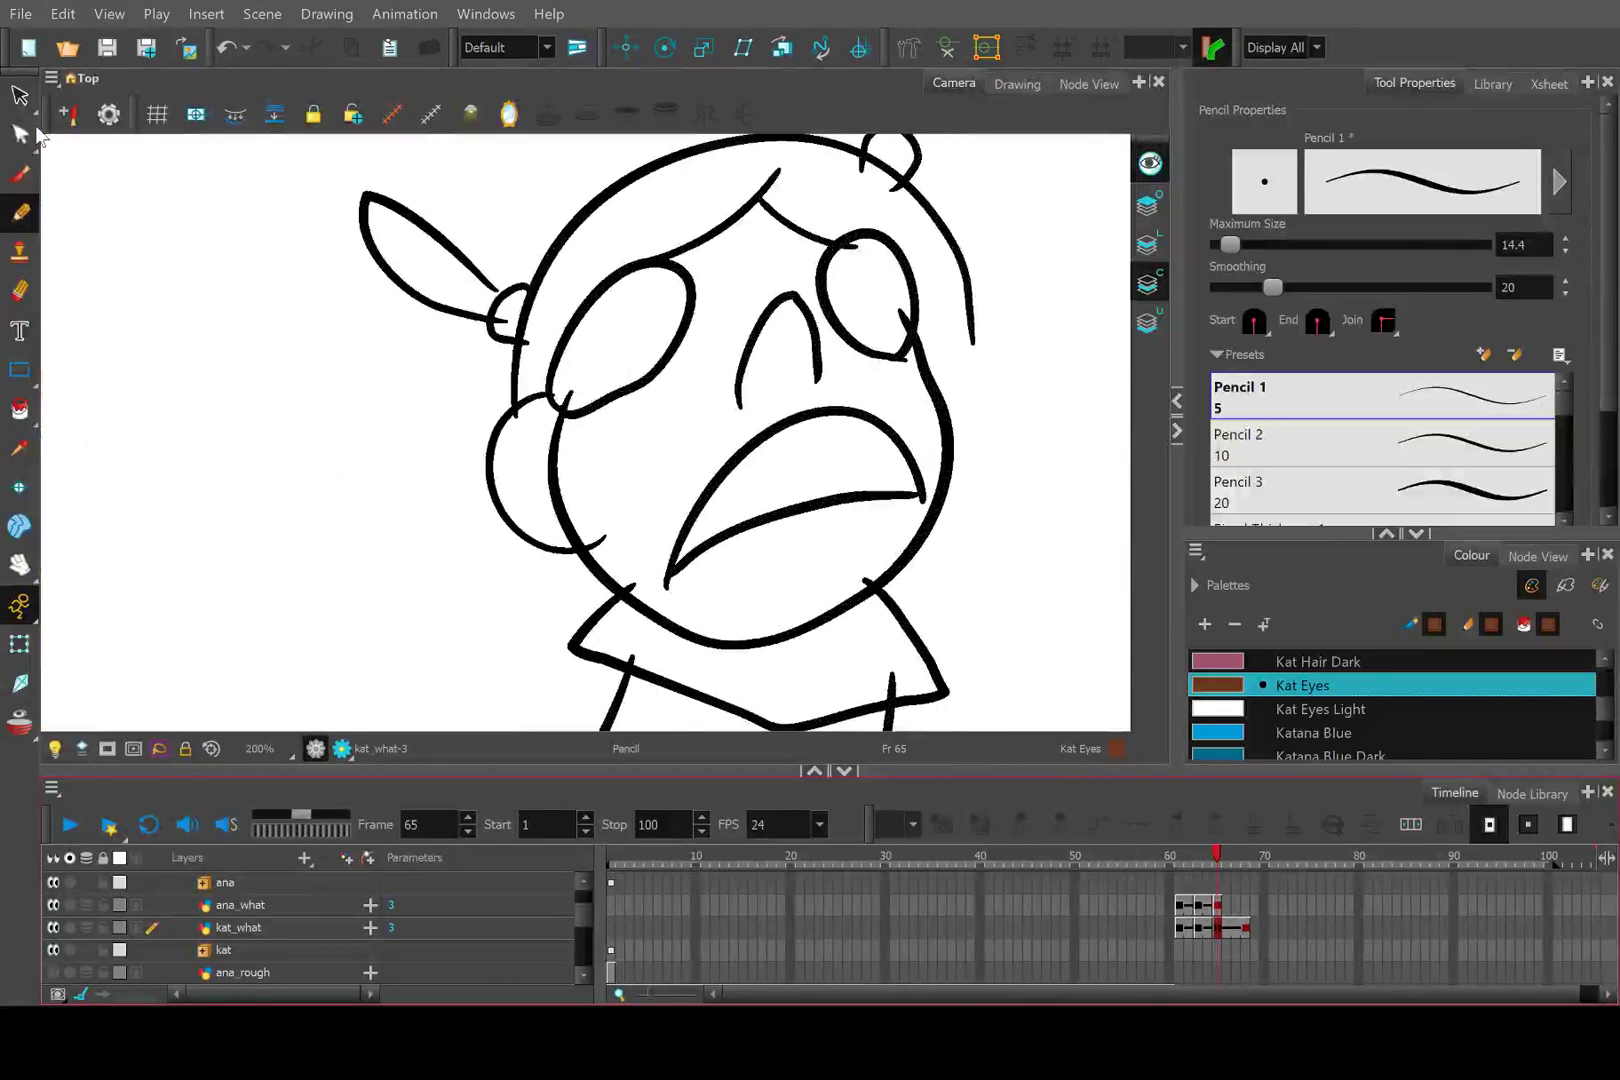
pyautogui.click(20, 133)
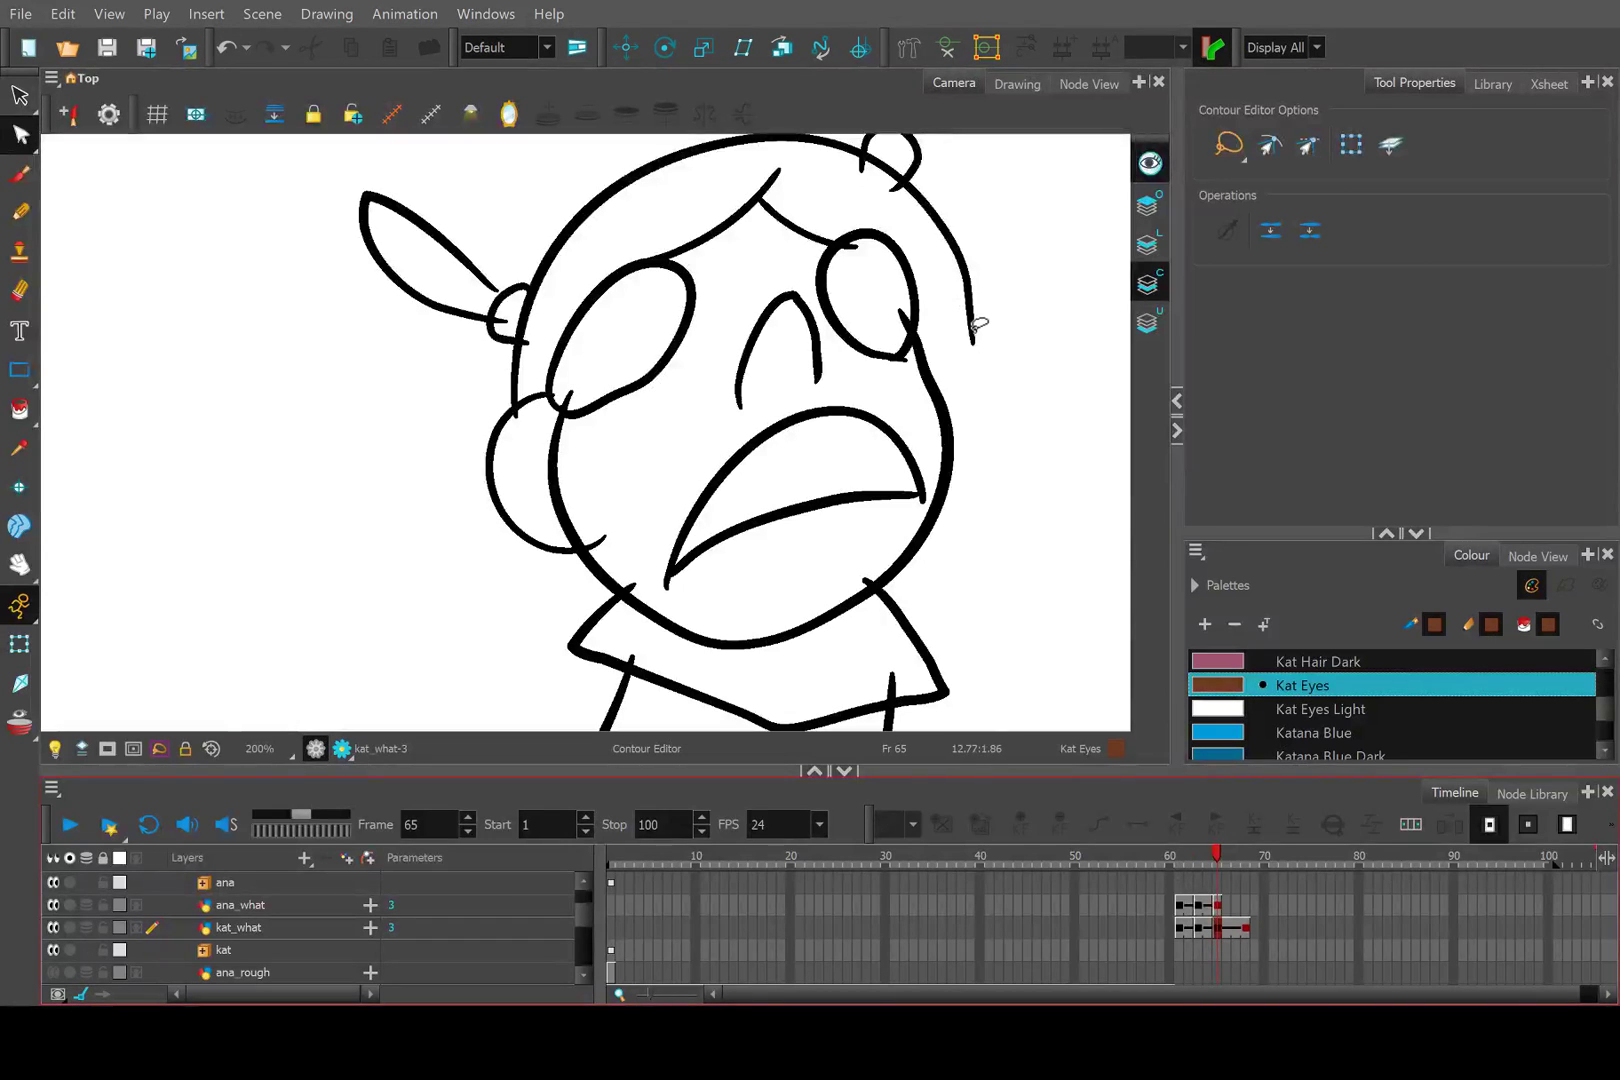
pyautogui.click(1222, 902)
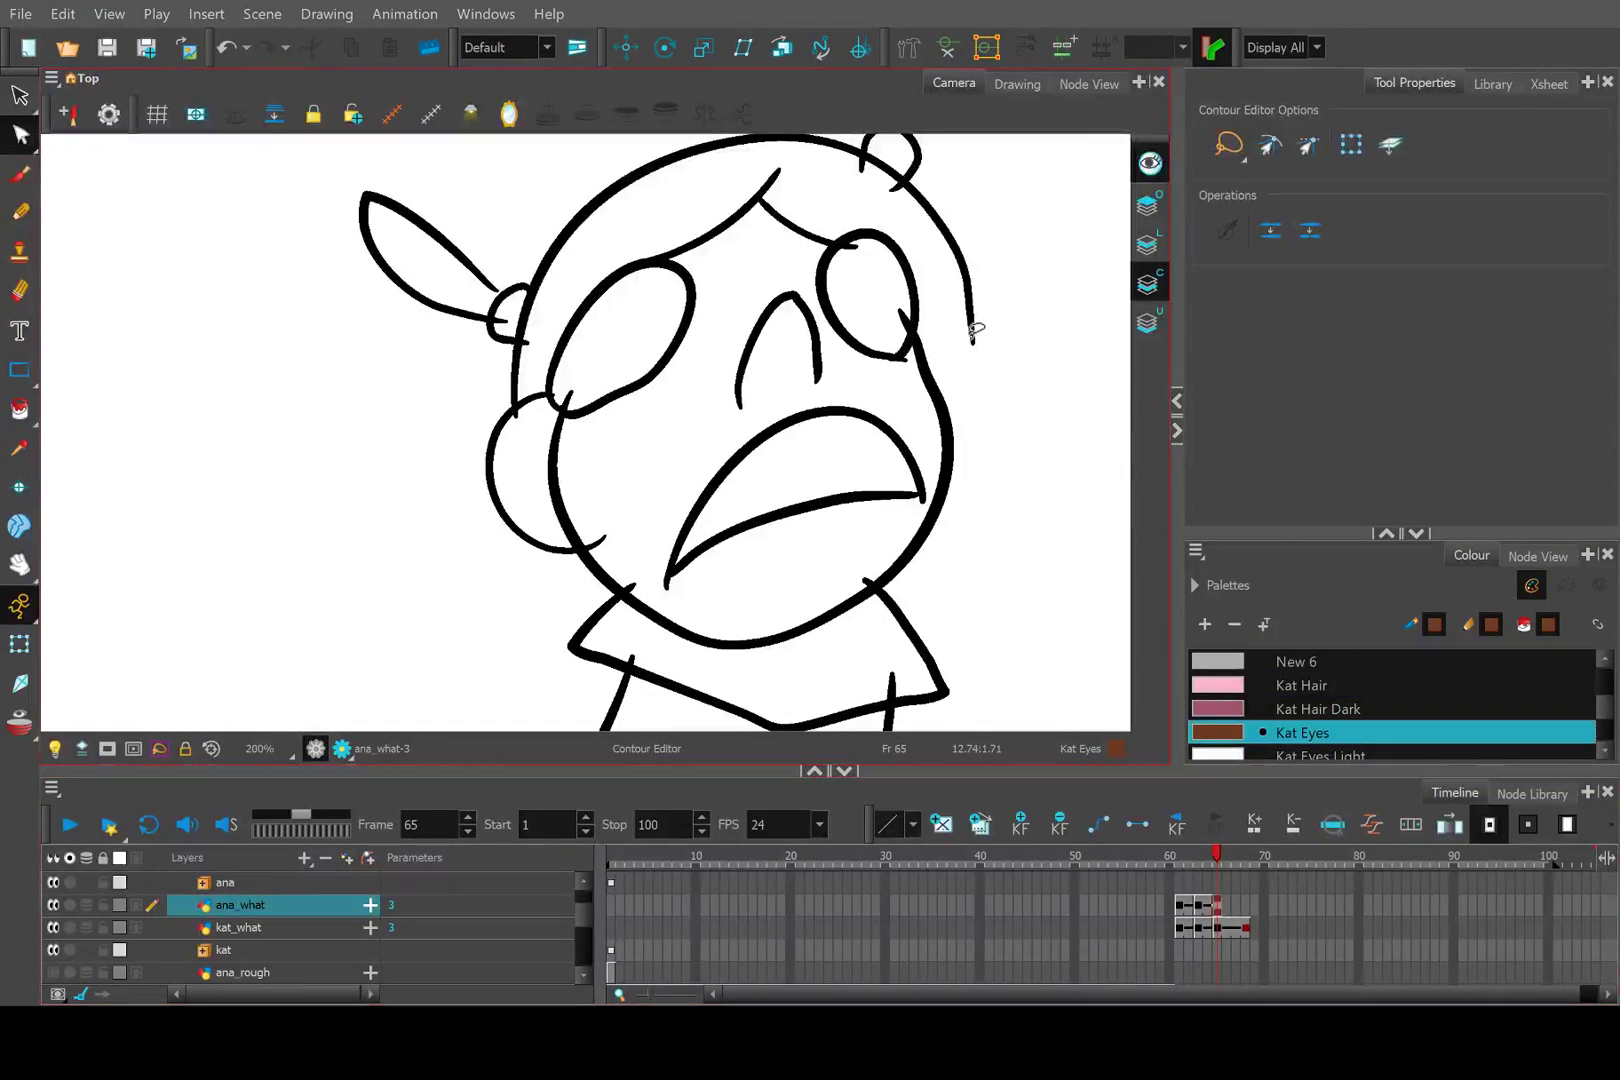
# Return to the coloured ana_what drawing at frame 63 and make its Line Art layer active.
pyautogui.scroll(-2, 969, 333)
pyautogui.moveTo(416, 401); pyautogui.dragTo(877, 474)
pyautogui.click(1203, 857)
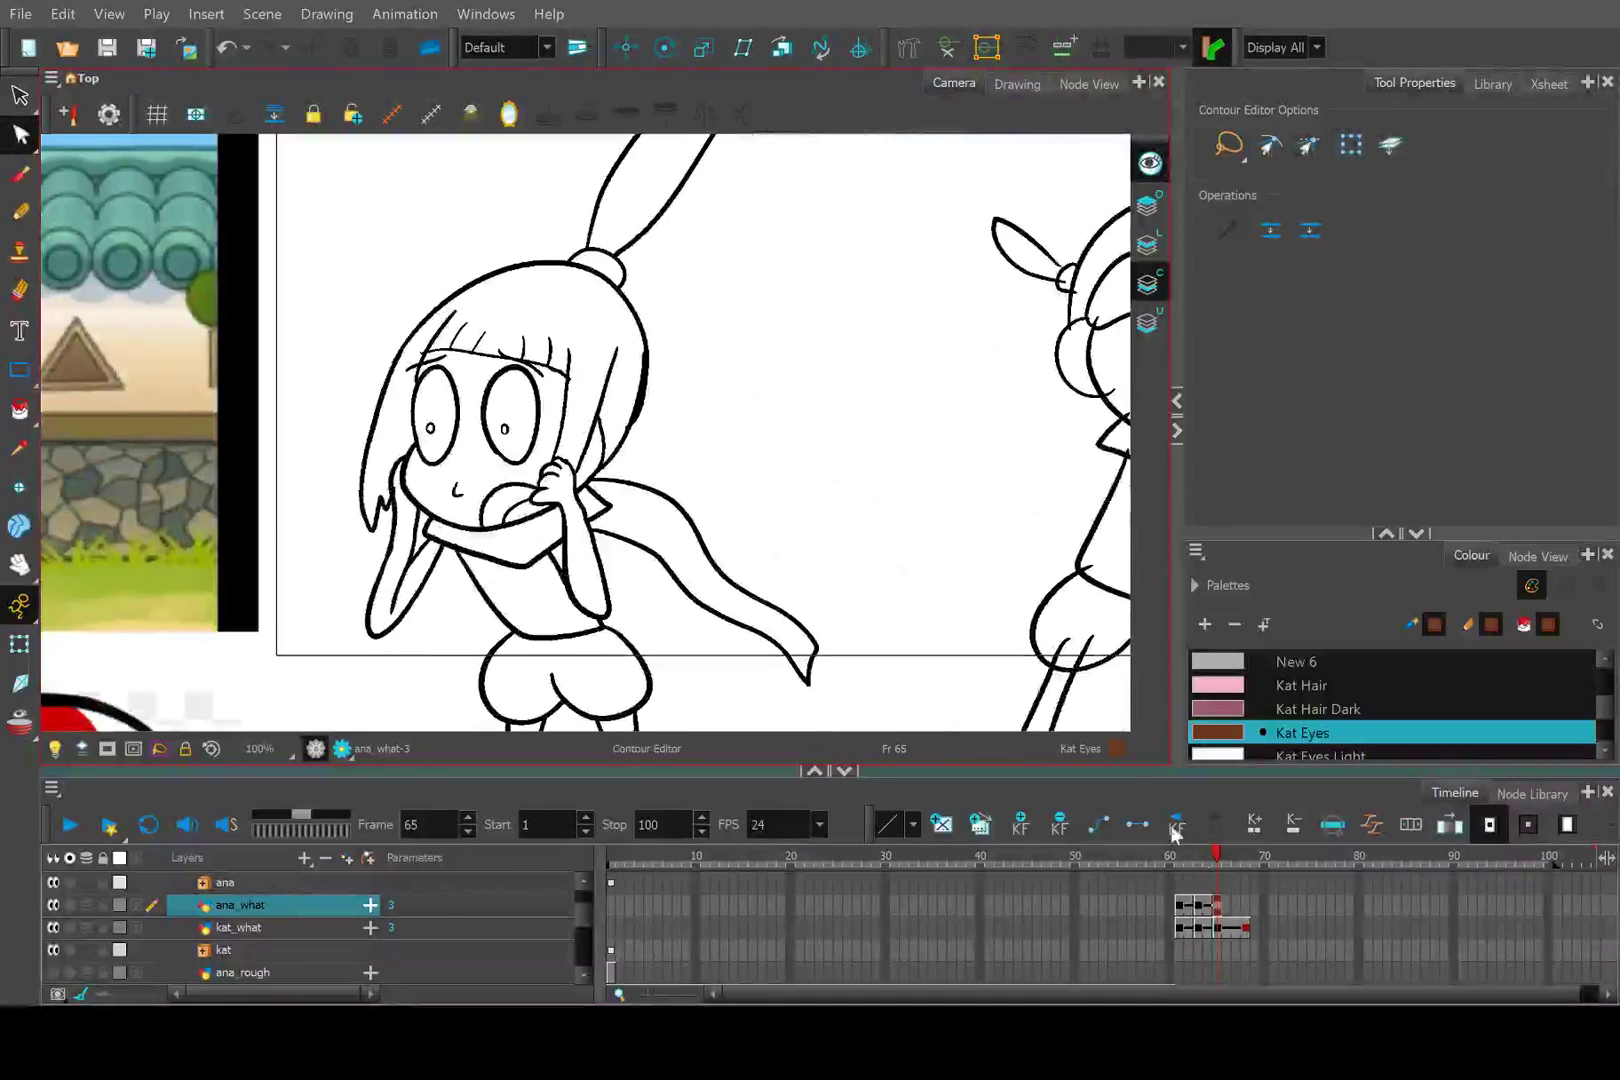
pyautogui.moveTo(1203, 857); pyautogui.dragTo(1198, 857)
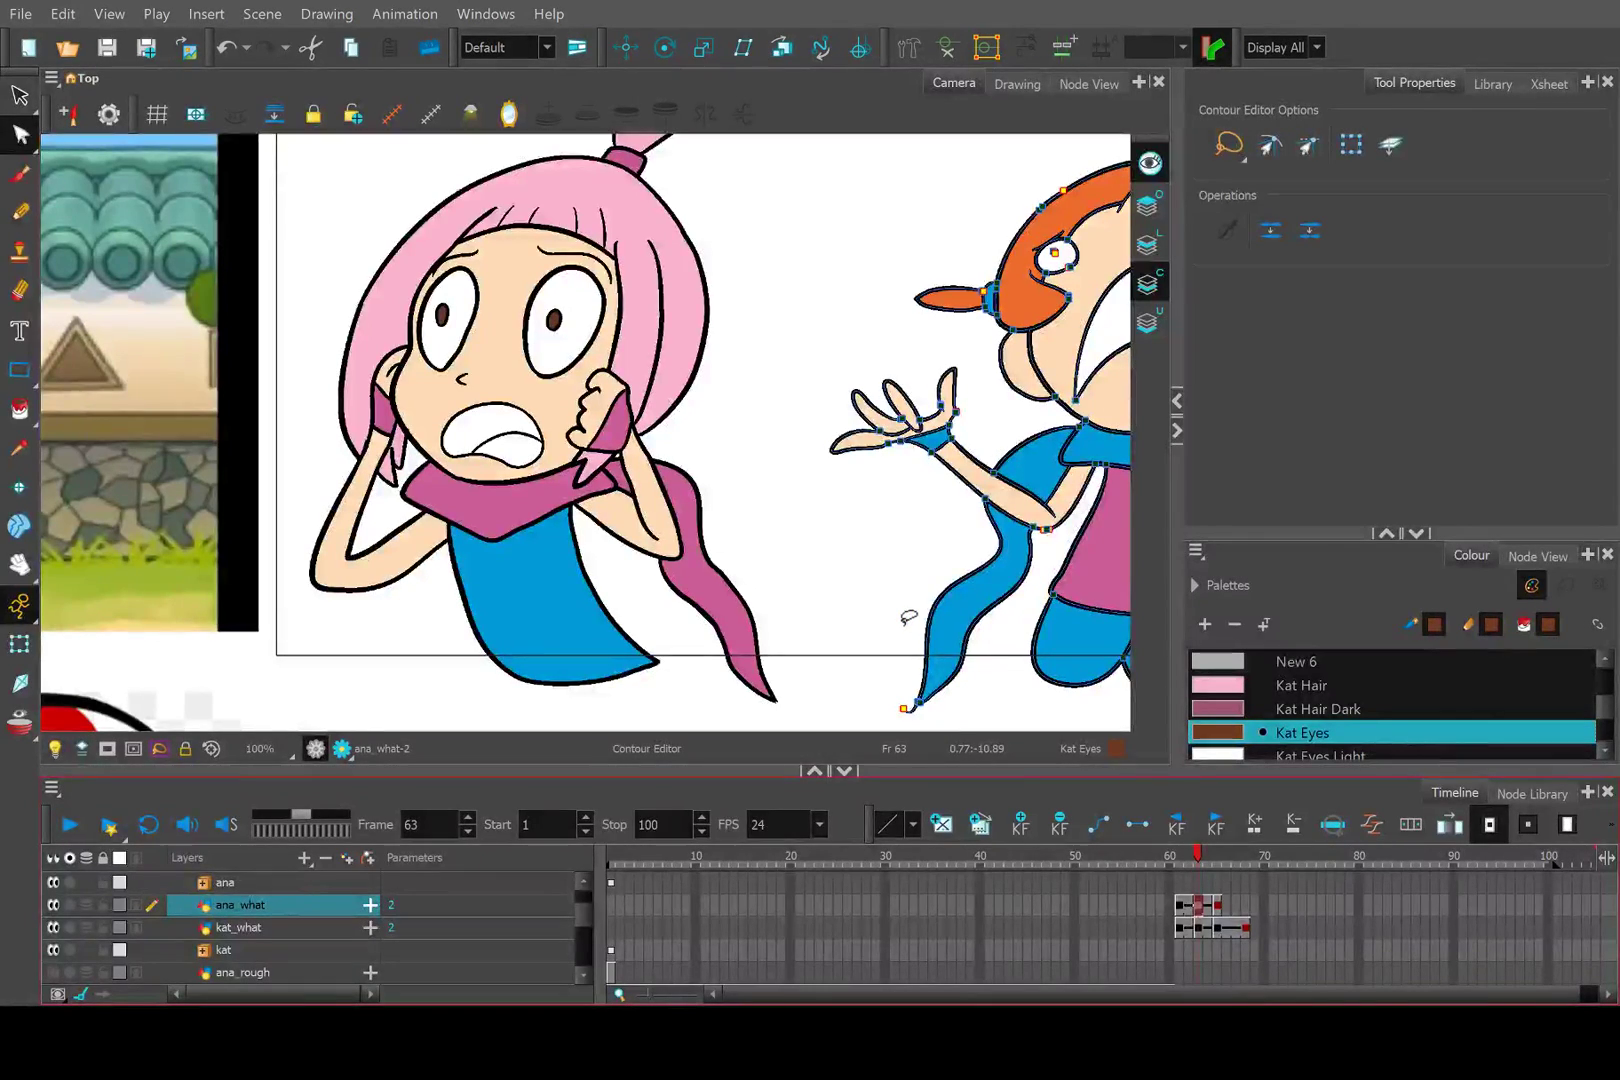
pyautogui.scroll(-3, 759, 459)
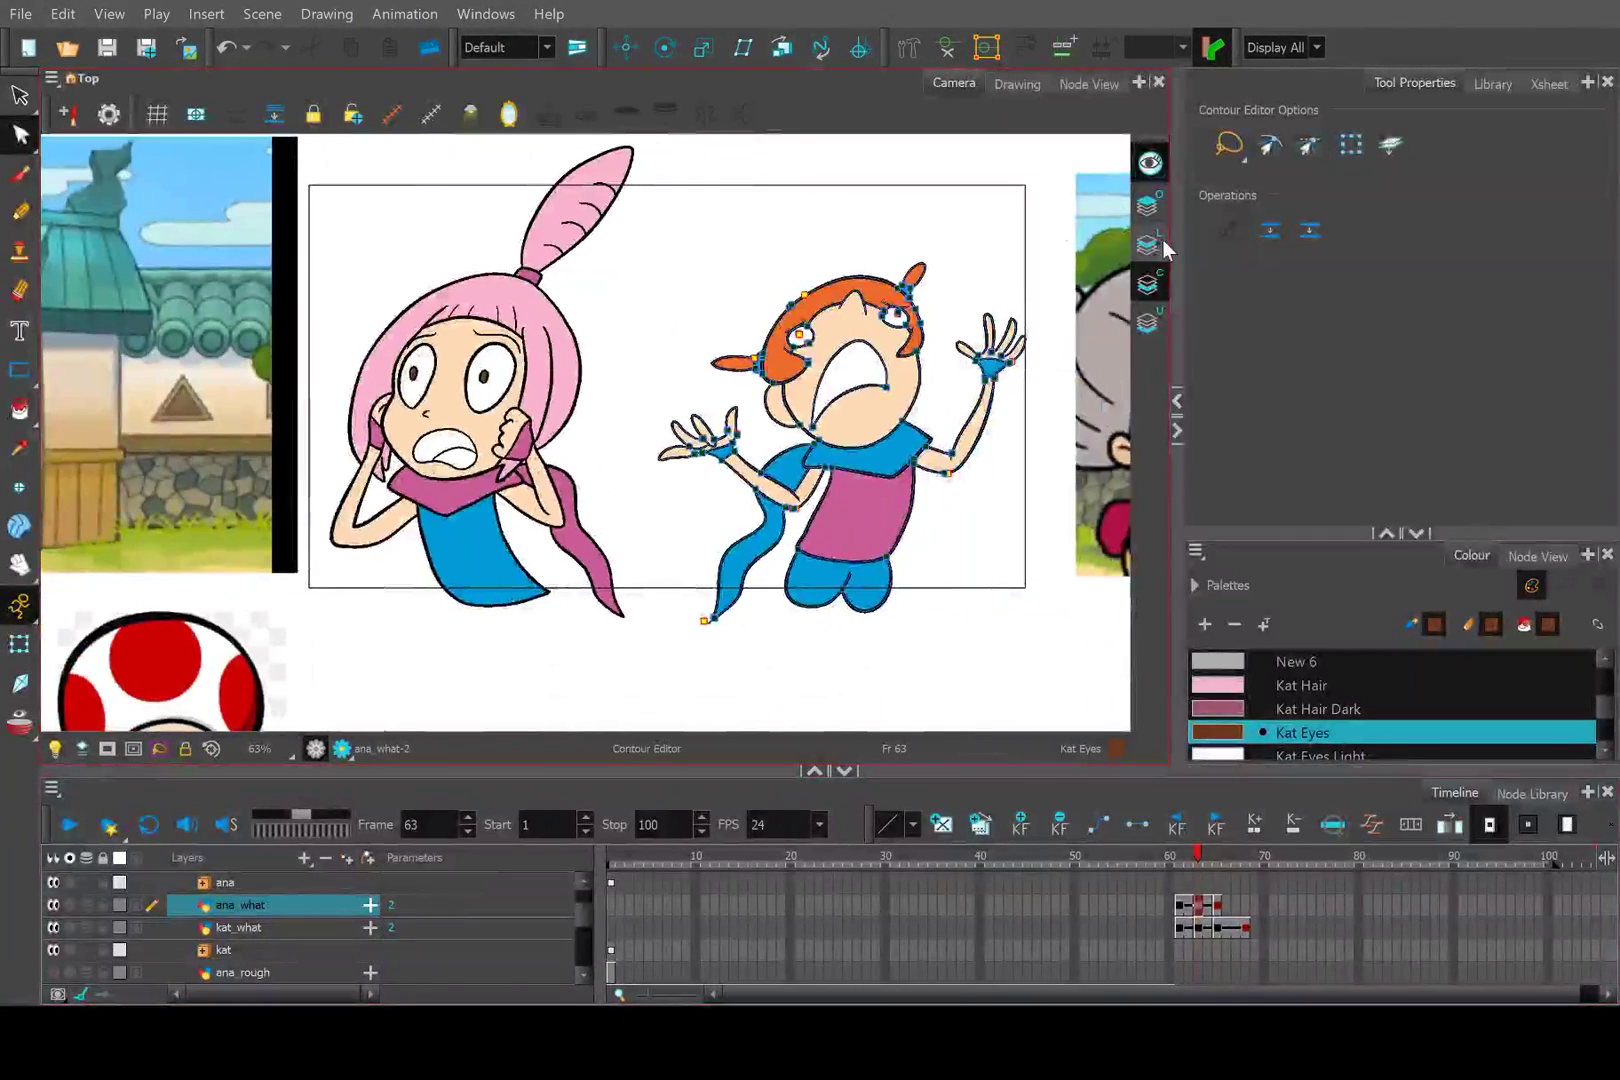
pyautogui.click(1162, 244)
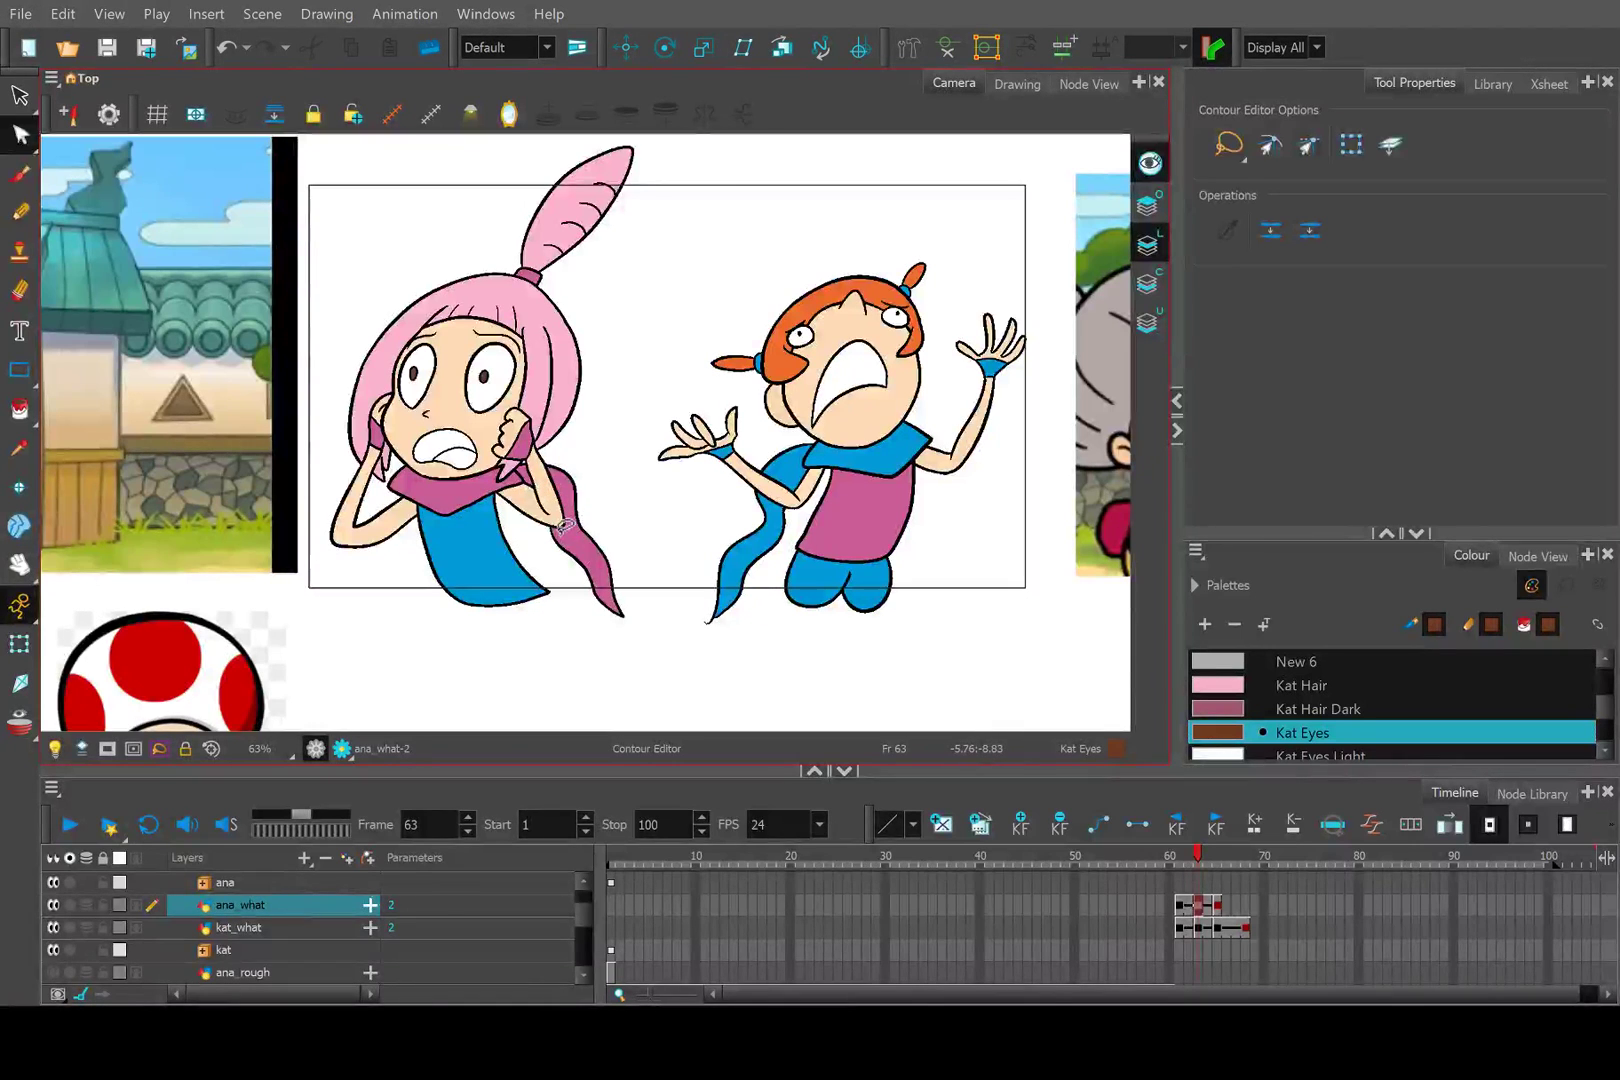